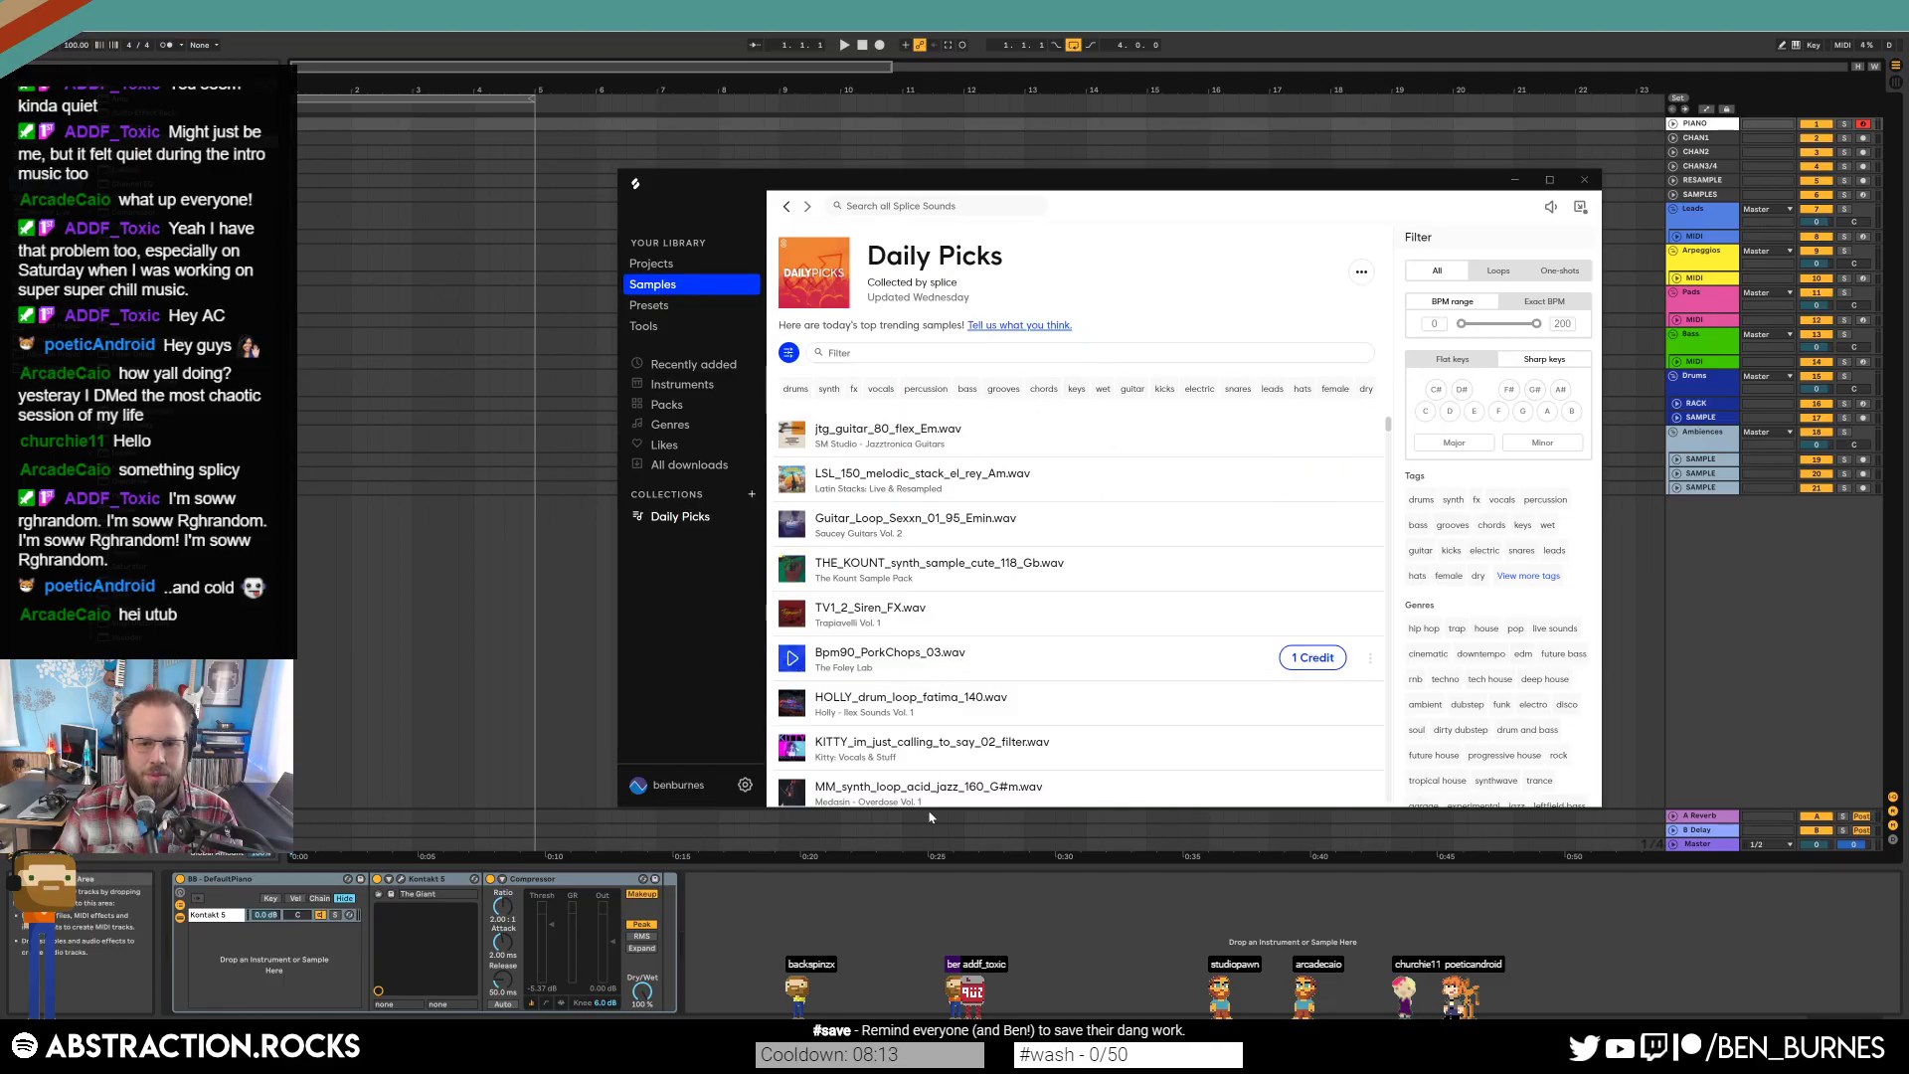
Browse the Daily Picks collection and filter its samples by the drums tag.
scroll(1040, 564, down, 3)
scroll(1156, 524, up, 2)
scroll(1158, 525, up, 2)
scroll(1083, 500, down, 15)
scroll(1131, 564, up, 15)
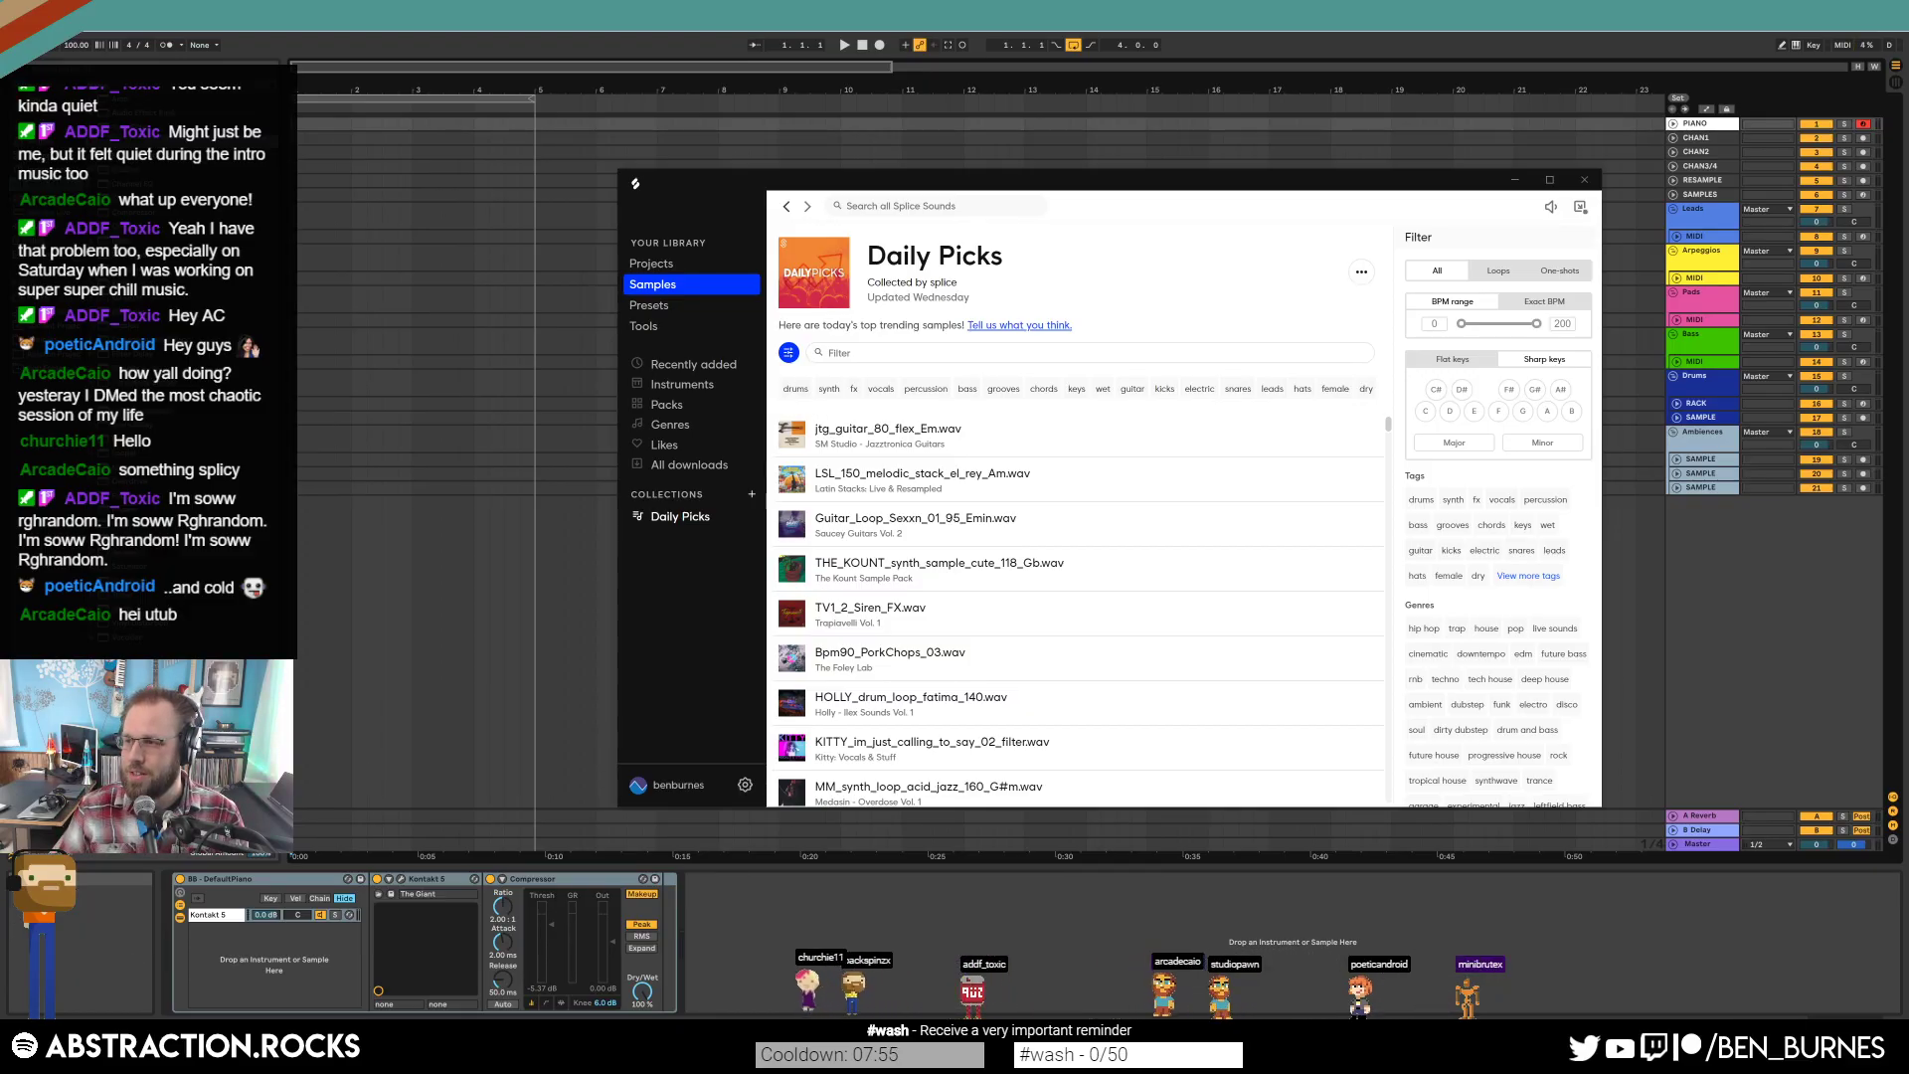
click(794, 389)
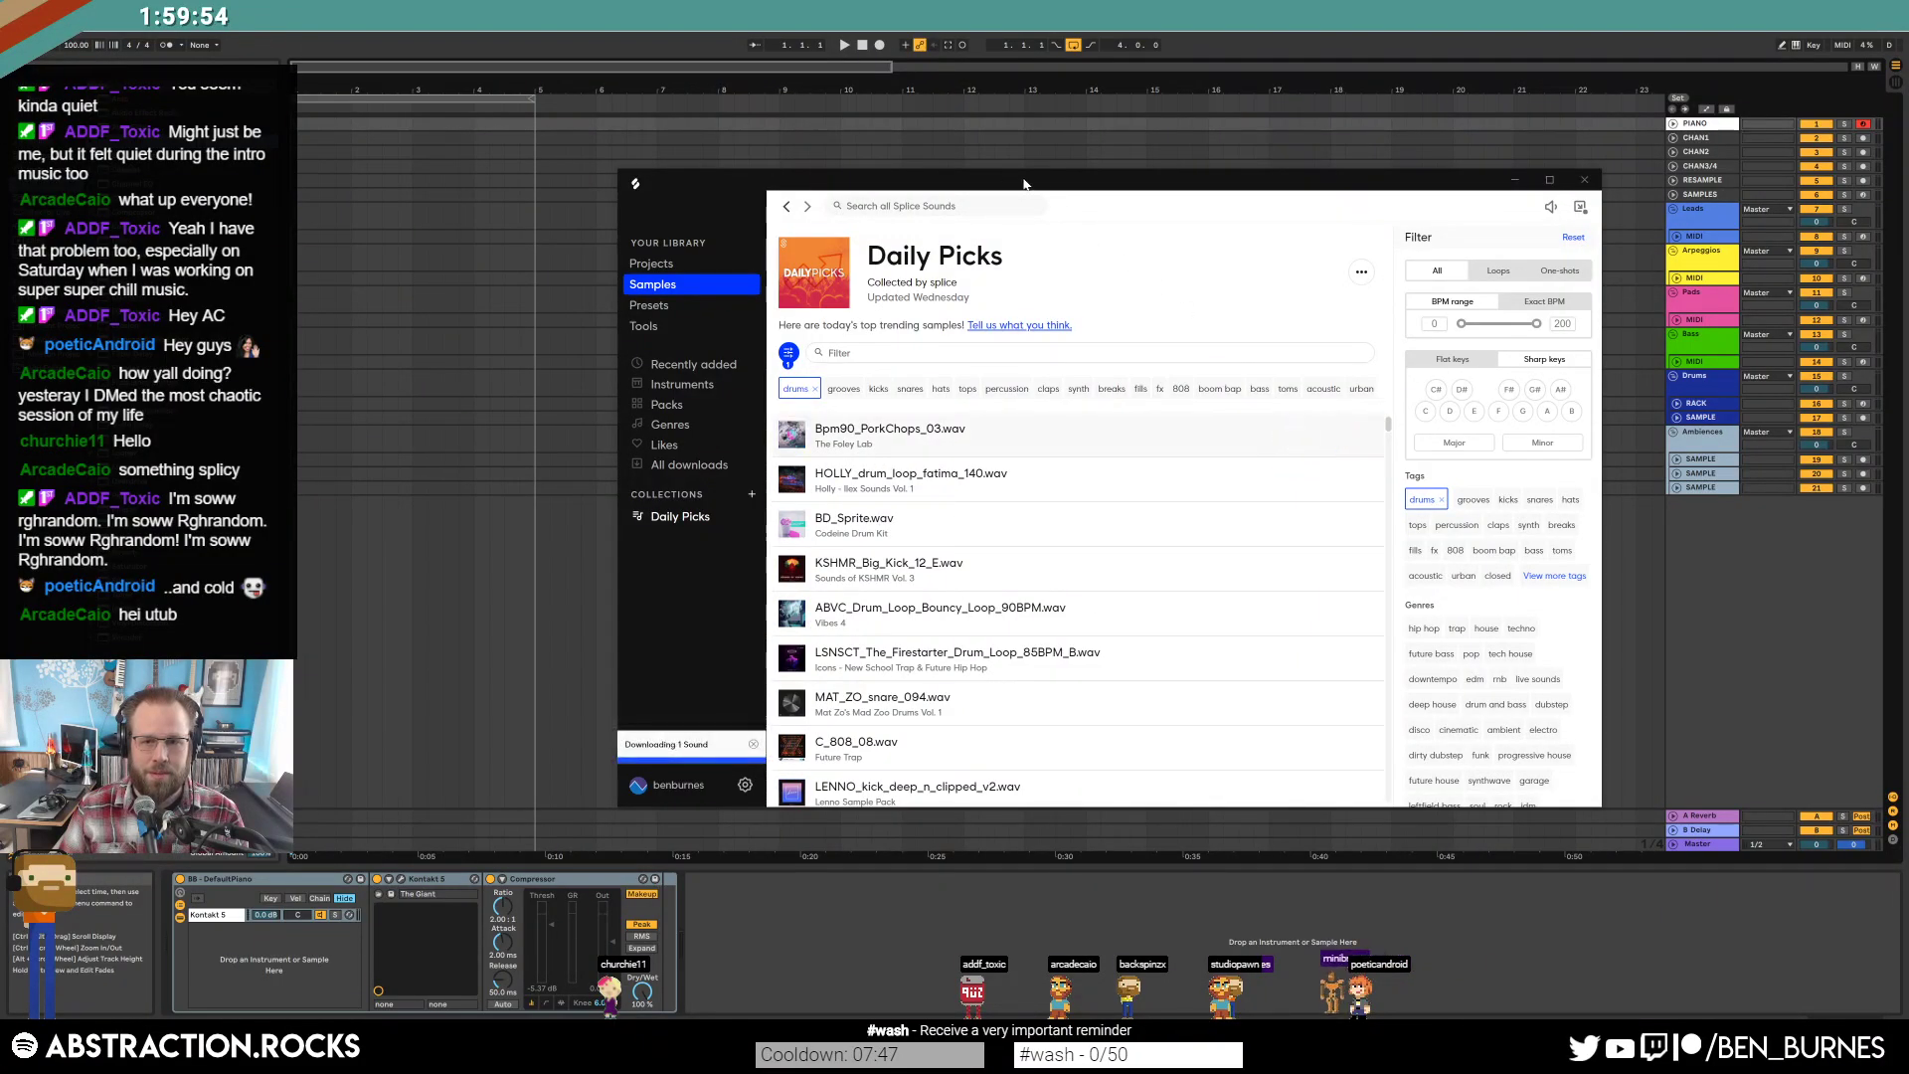
Place Bpm90_PorkChops_03.wav on the Drums group's SAMPLE track and move the clip to the start of the arrangement.
drag(1031, 185, 1214, 315)
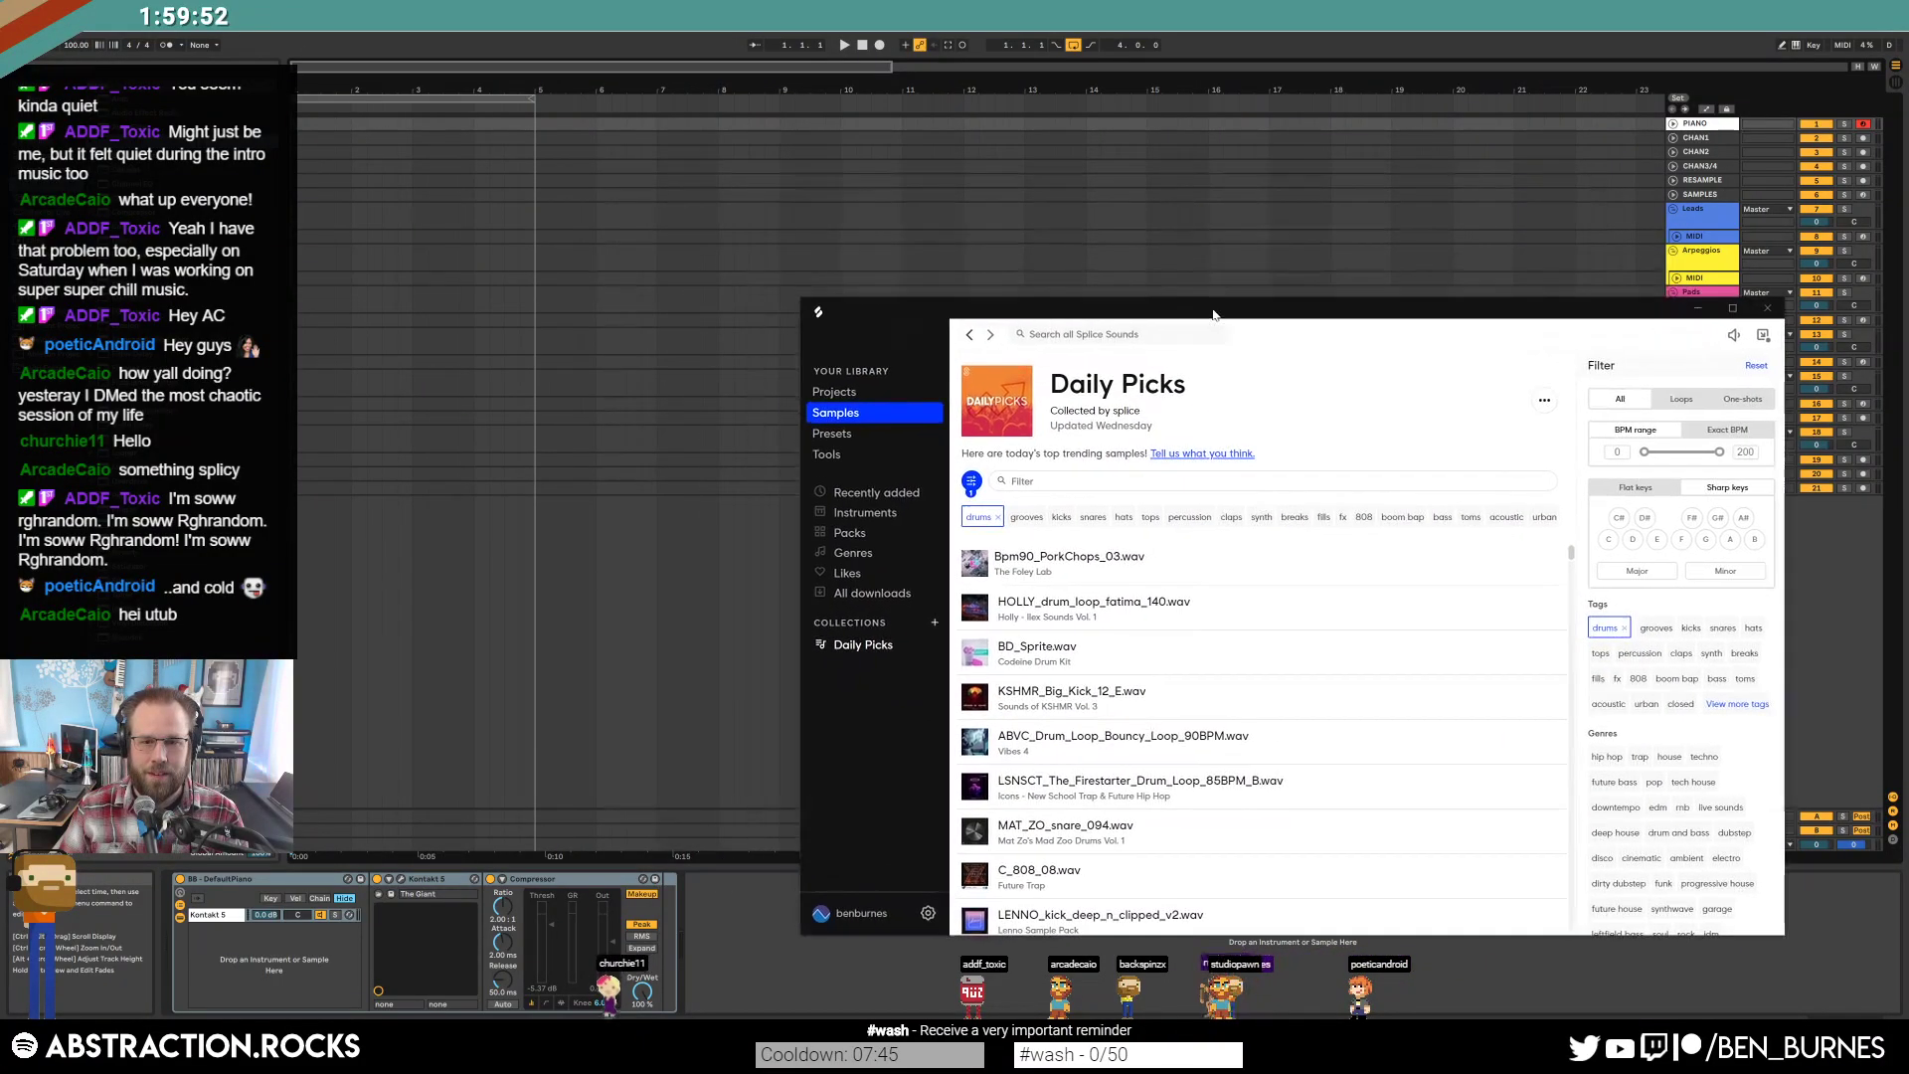
drag(1095, 566, 575, 425)
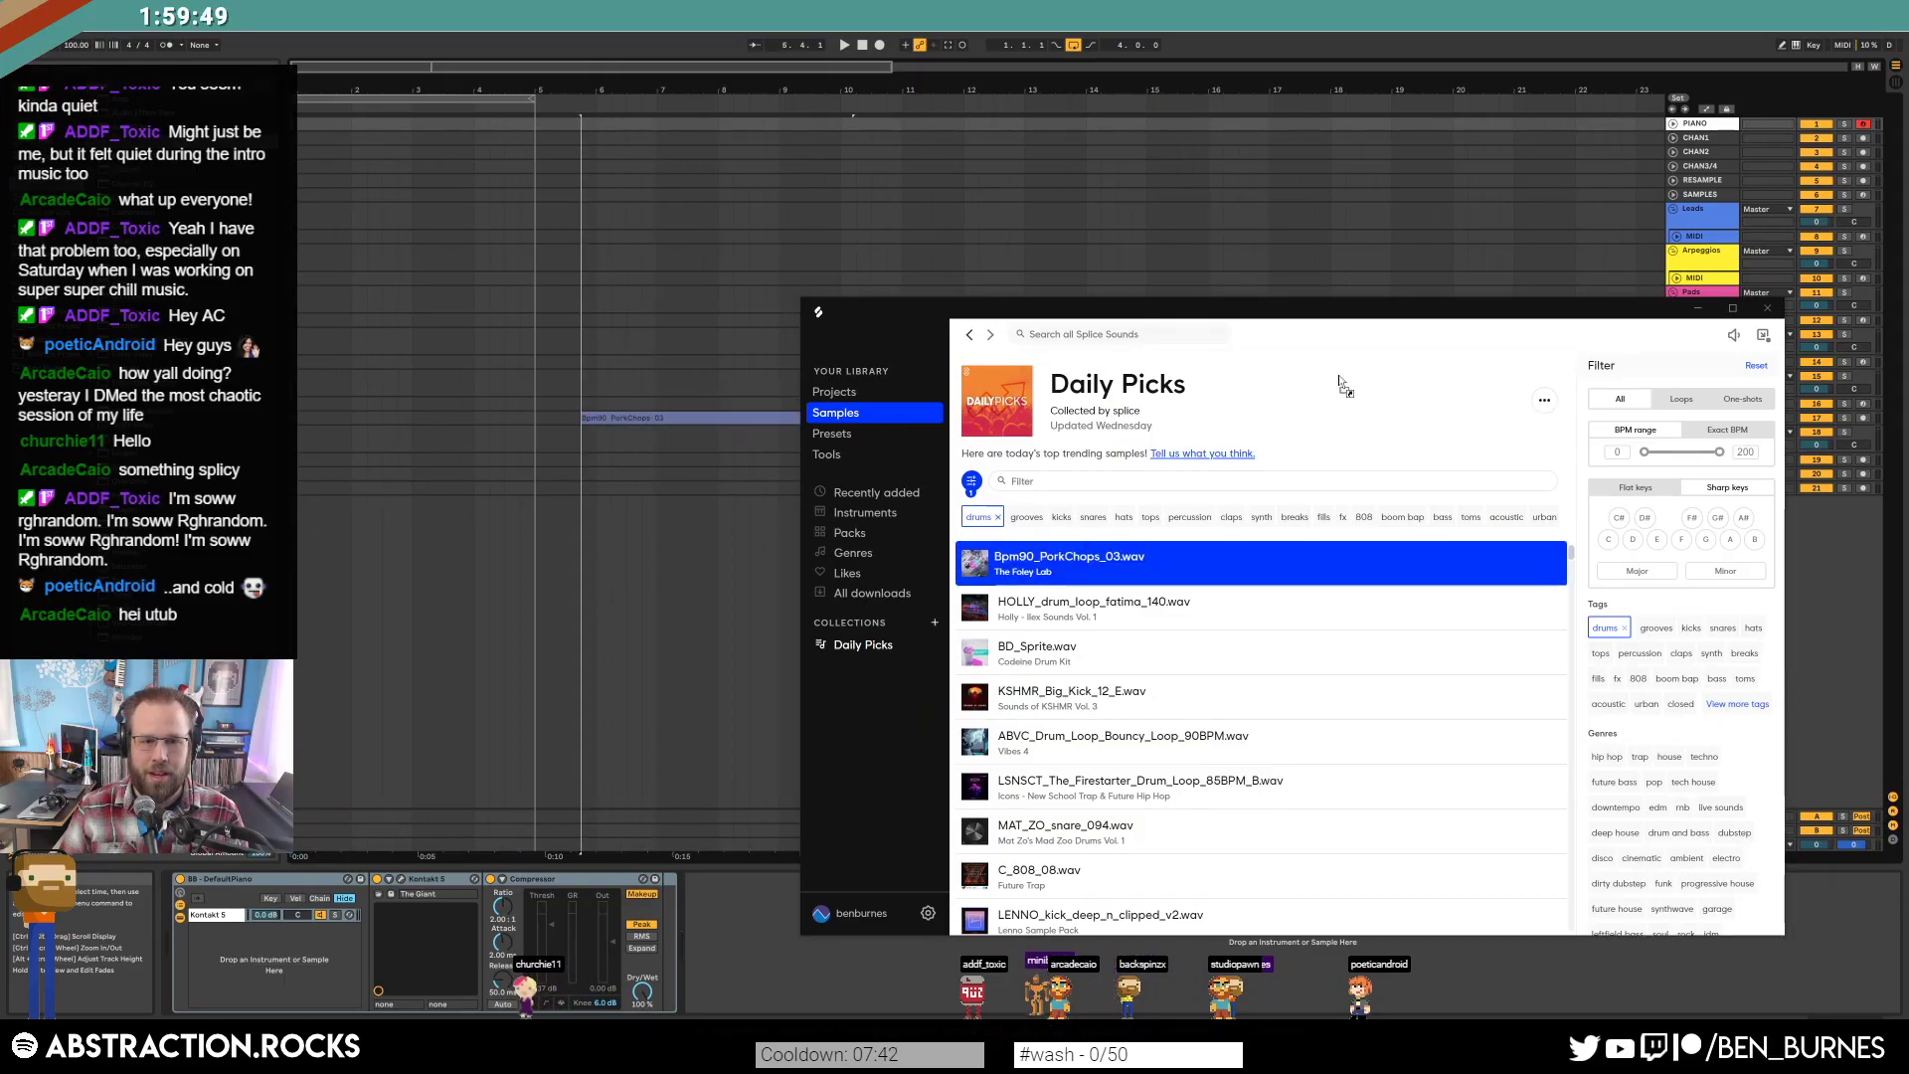
click(1698, 309)
click(1676, 419)
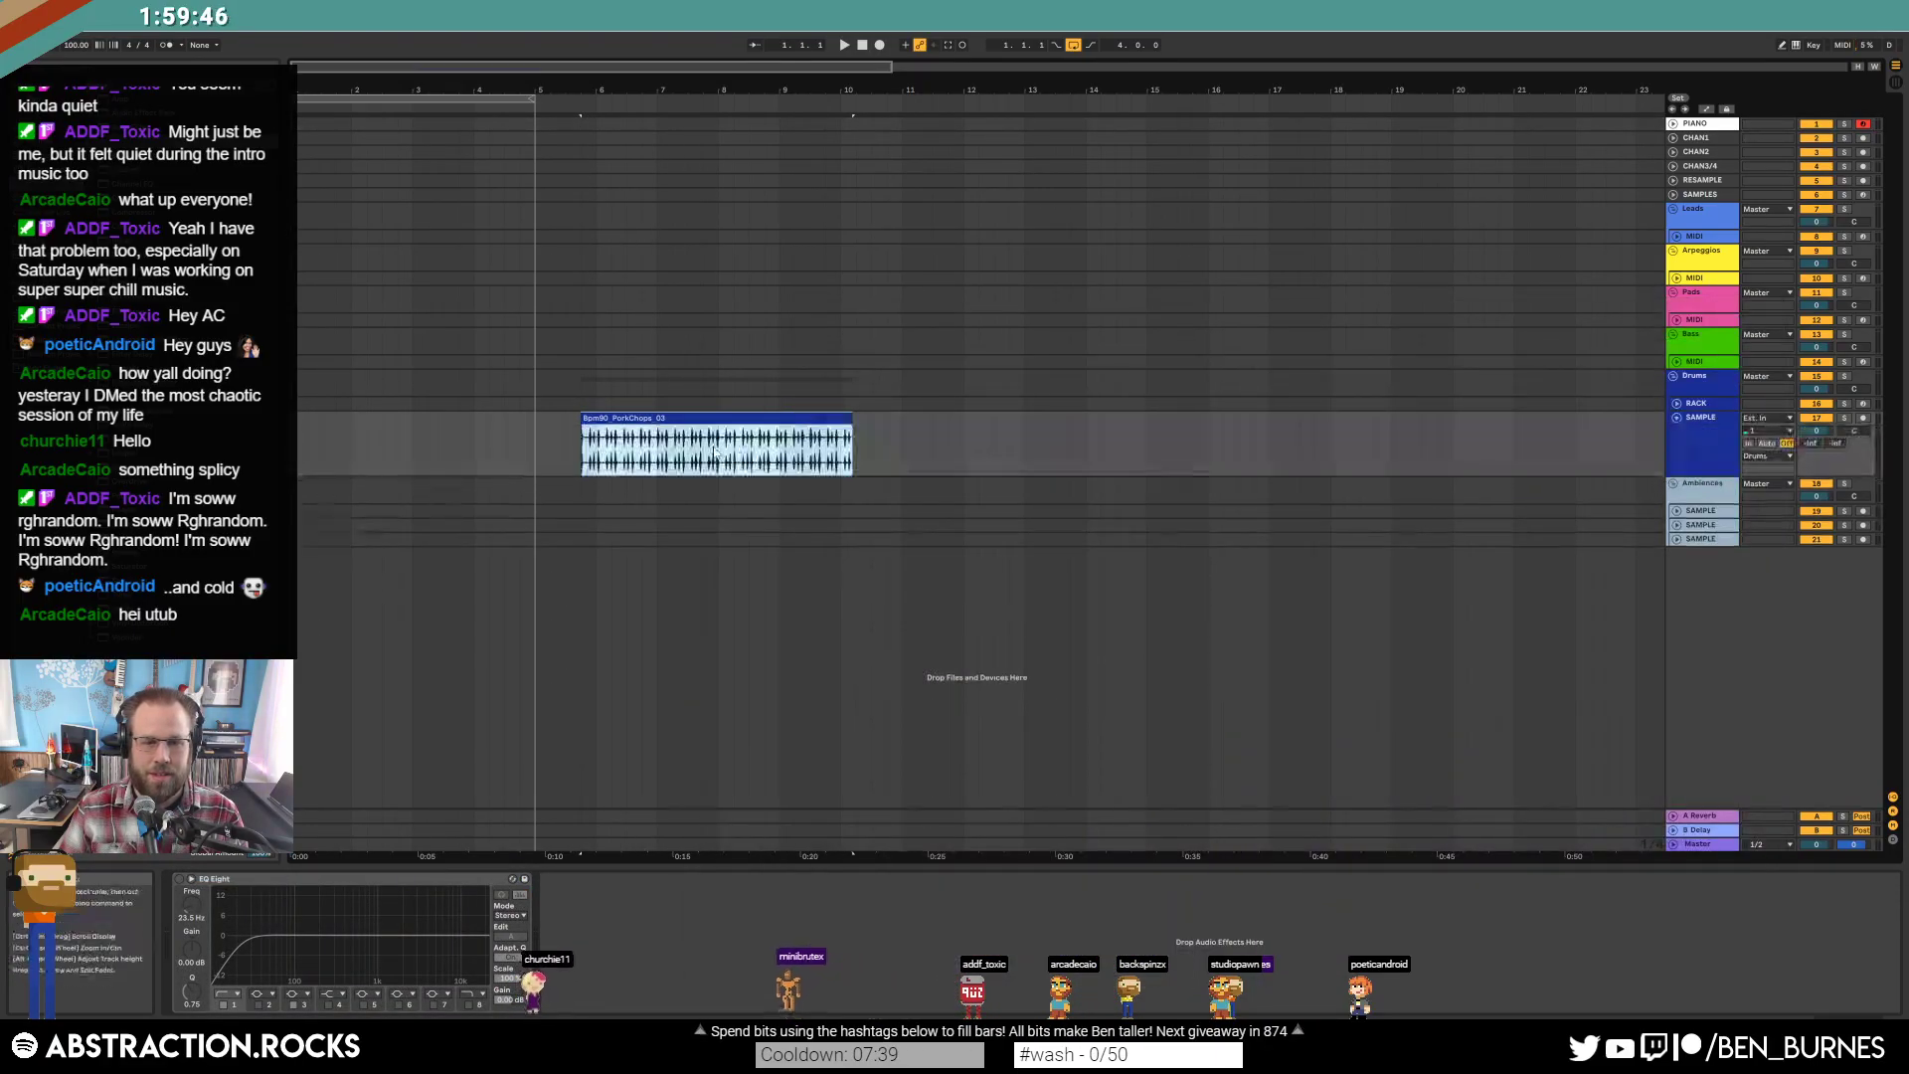
drag(712, 437, 422, 437)
Set the project tempo to 90 BPM and play back the PorkChops drum loop.
click(77, 44)
text(90)
key(Return)
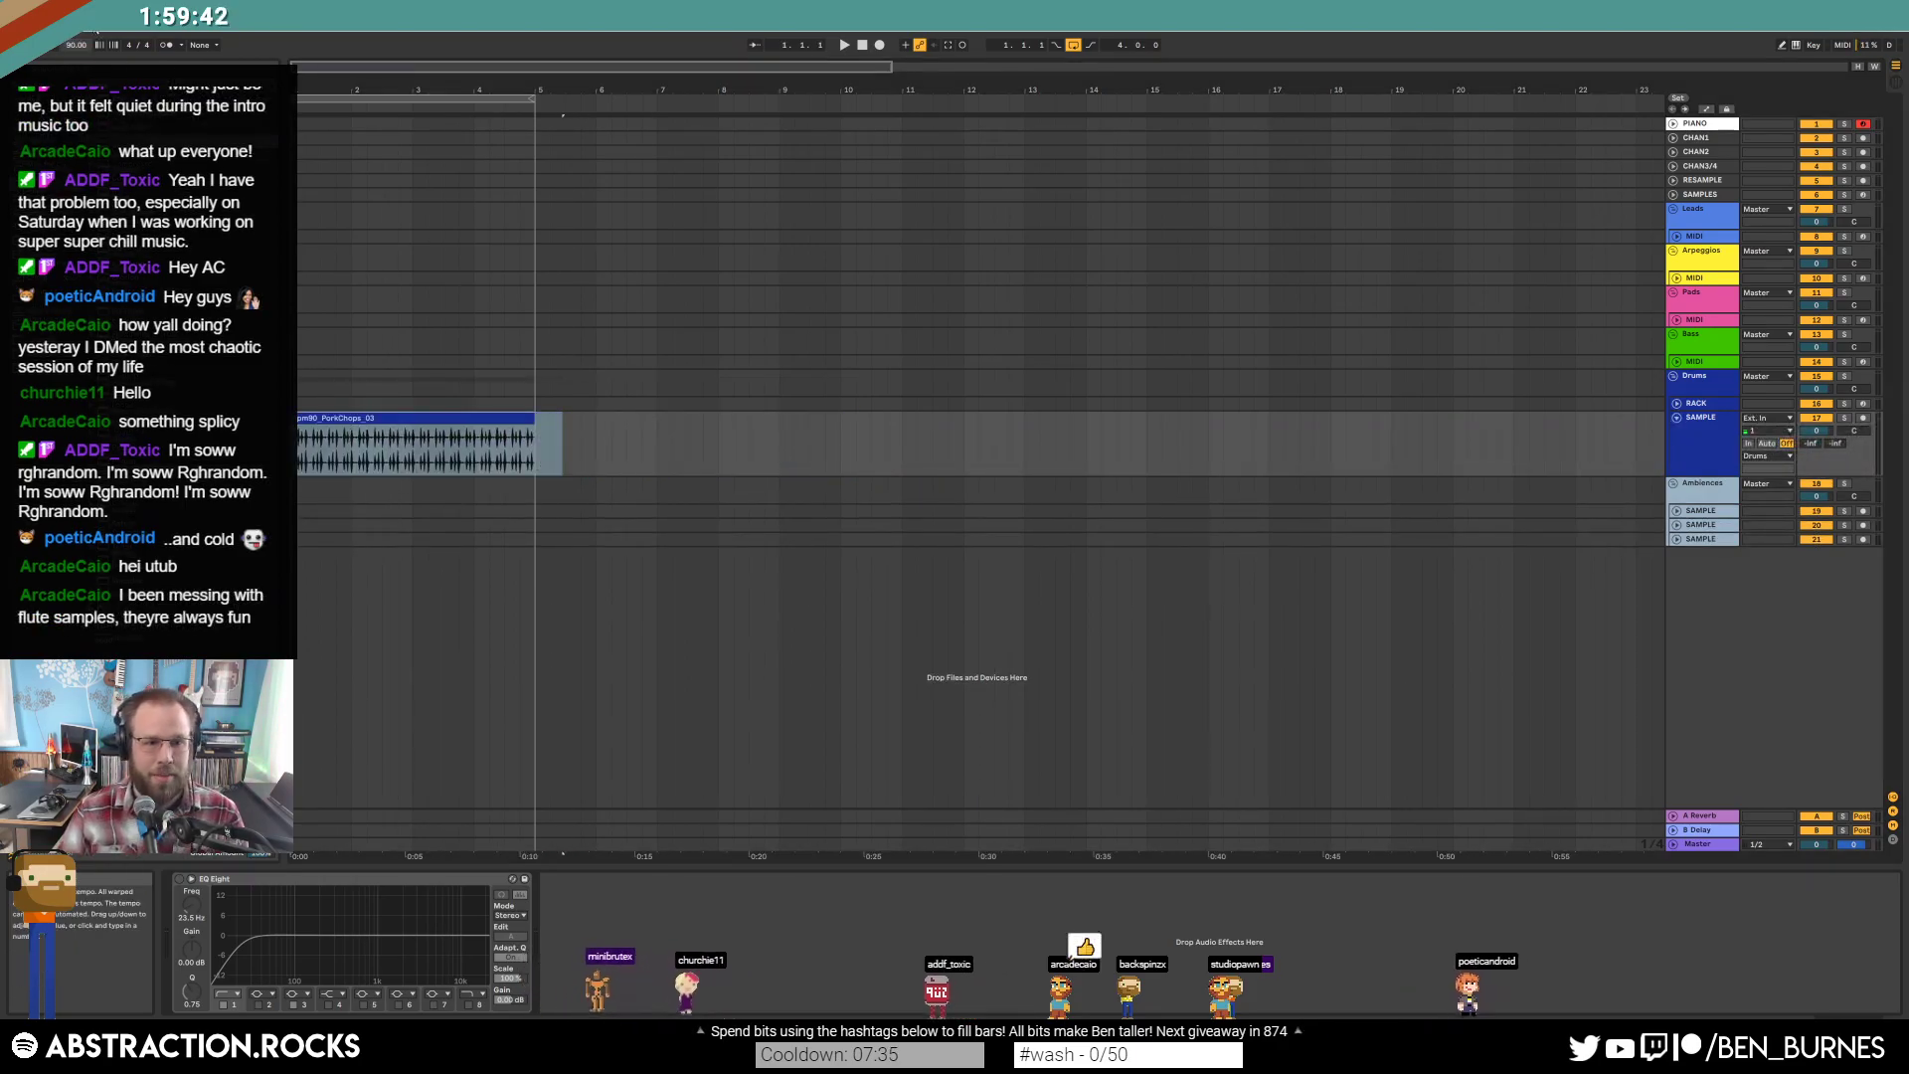
click(524, 420)
key(space)
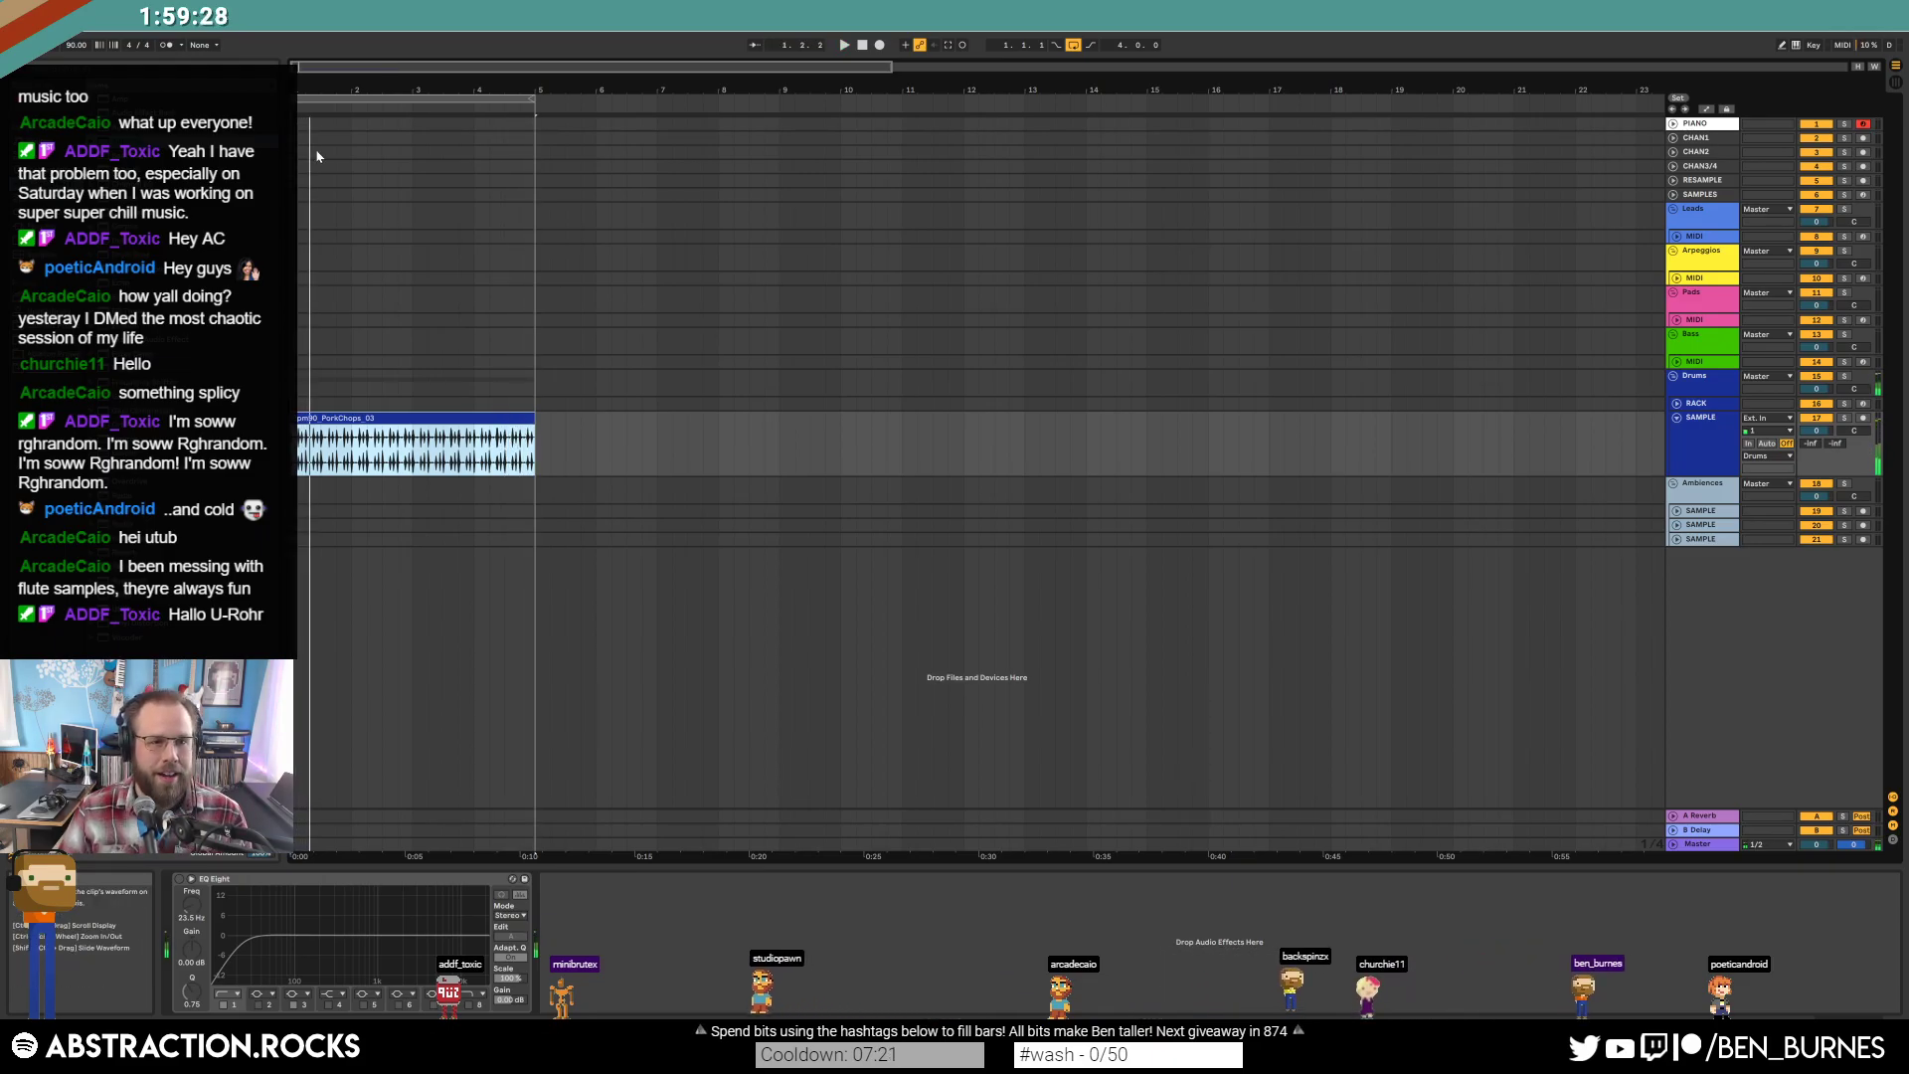
Create an empty MIDI clip on the Drums group's RACK track, covering bars 3 and 4.
click(1678, 406)
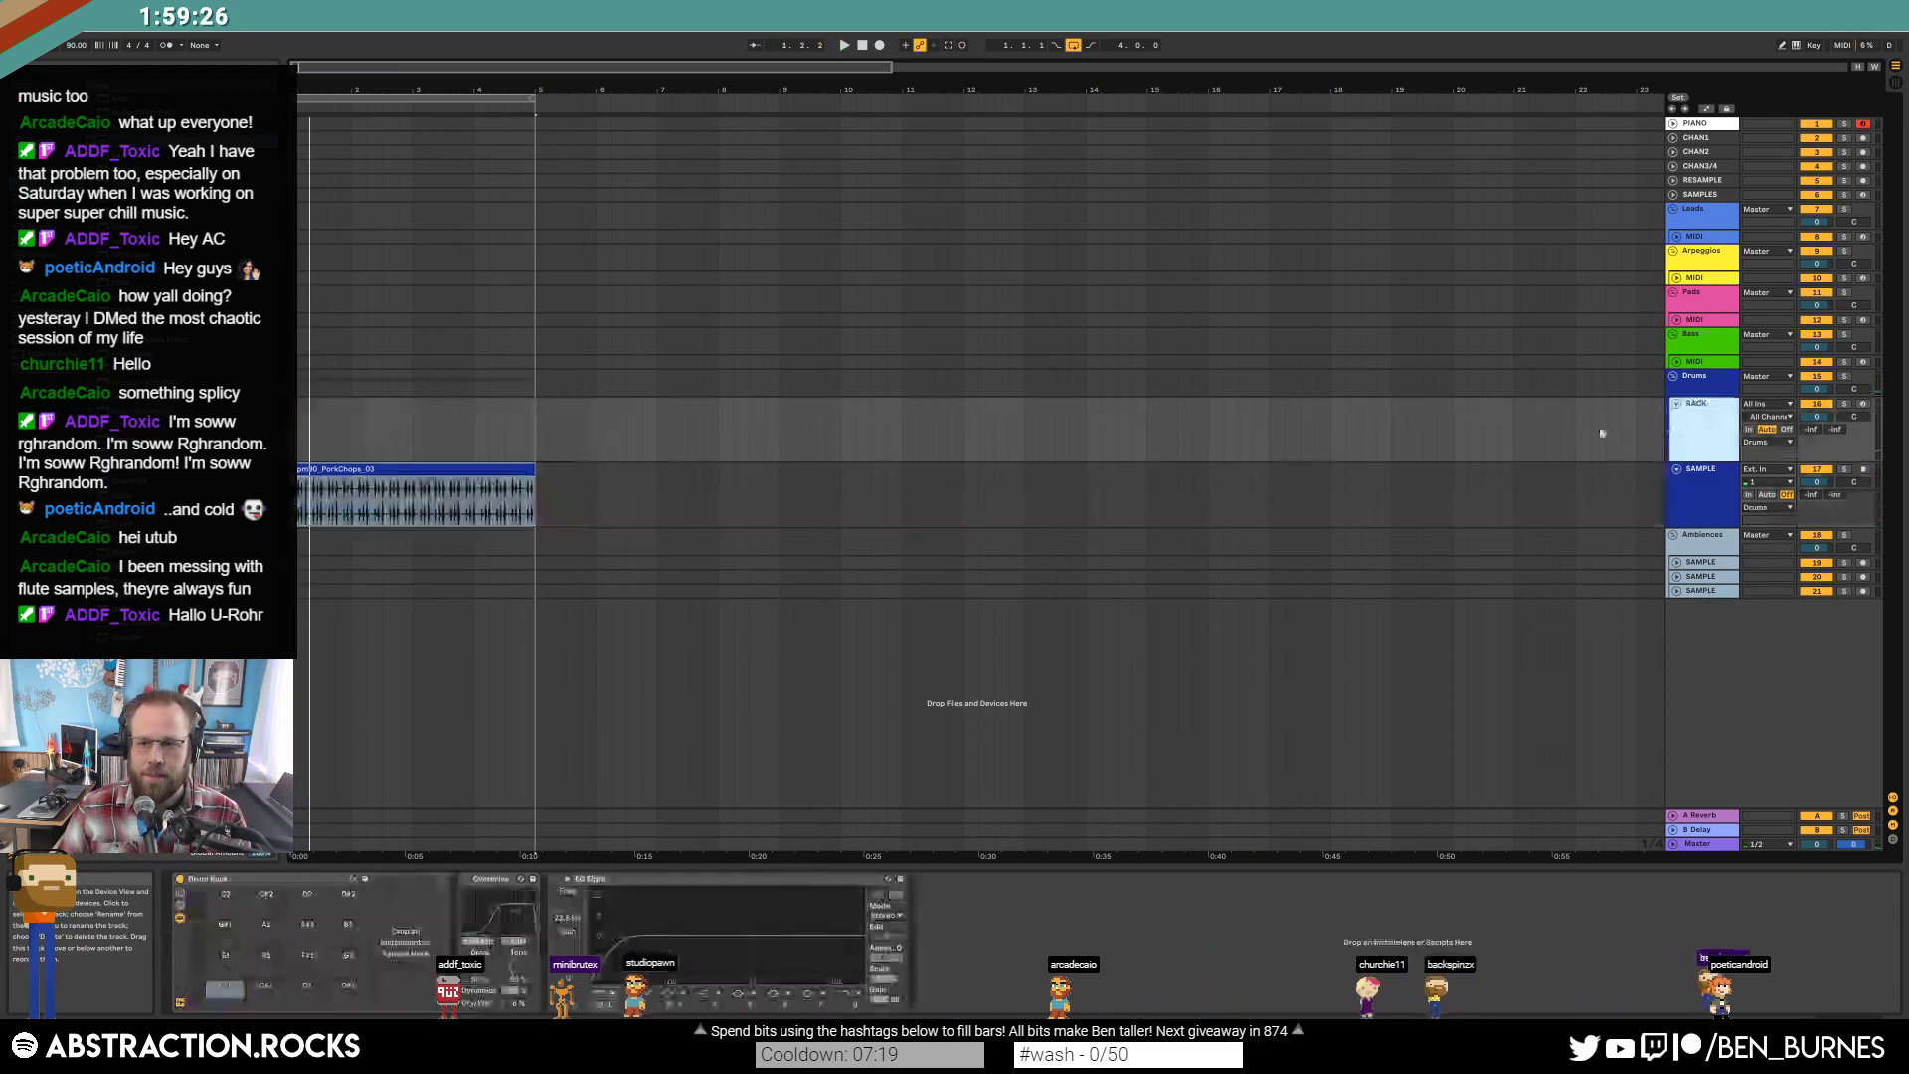
drag(414, 426, 502, 441)
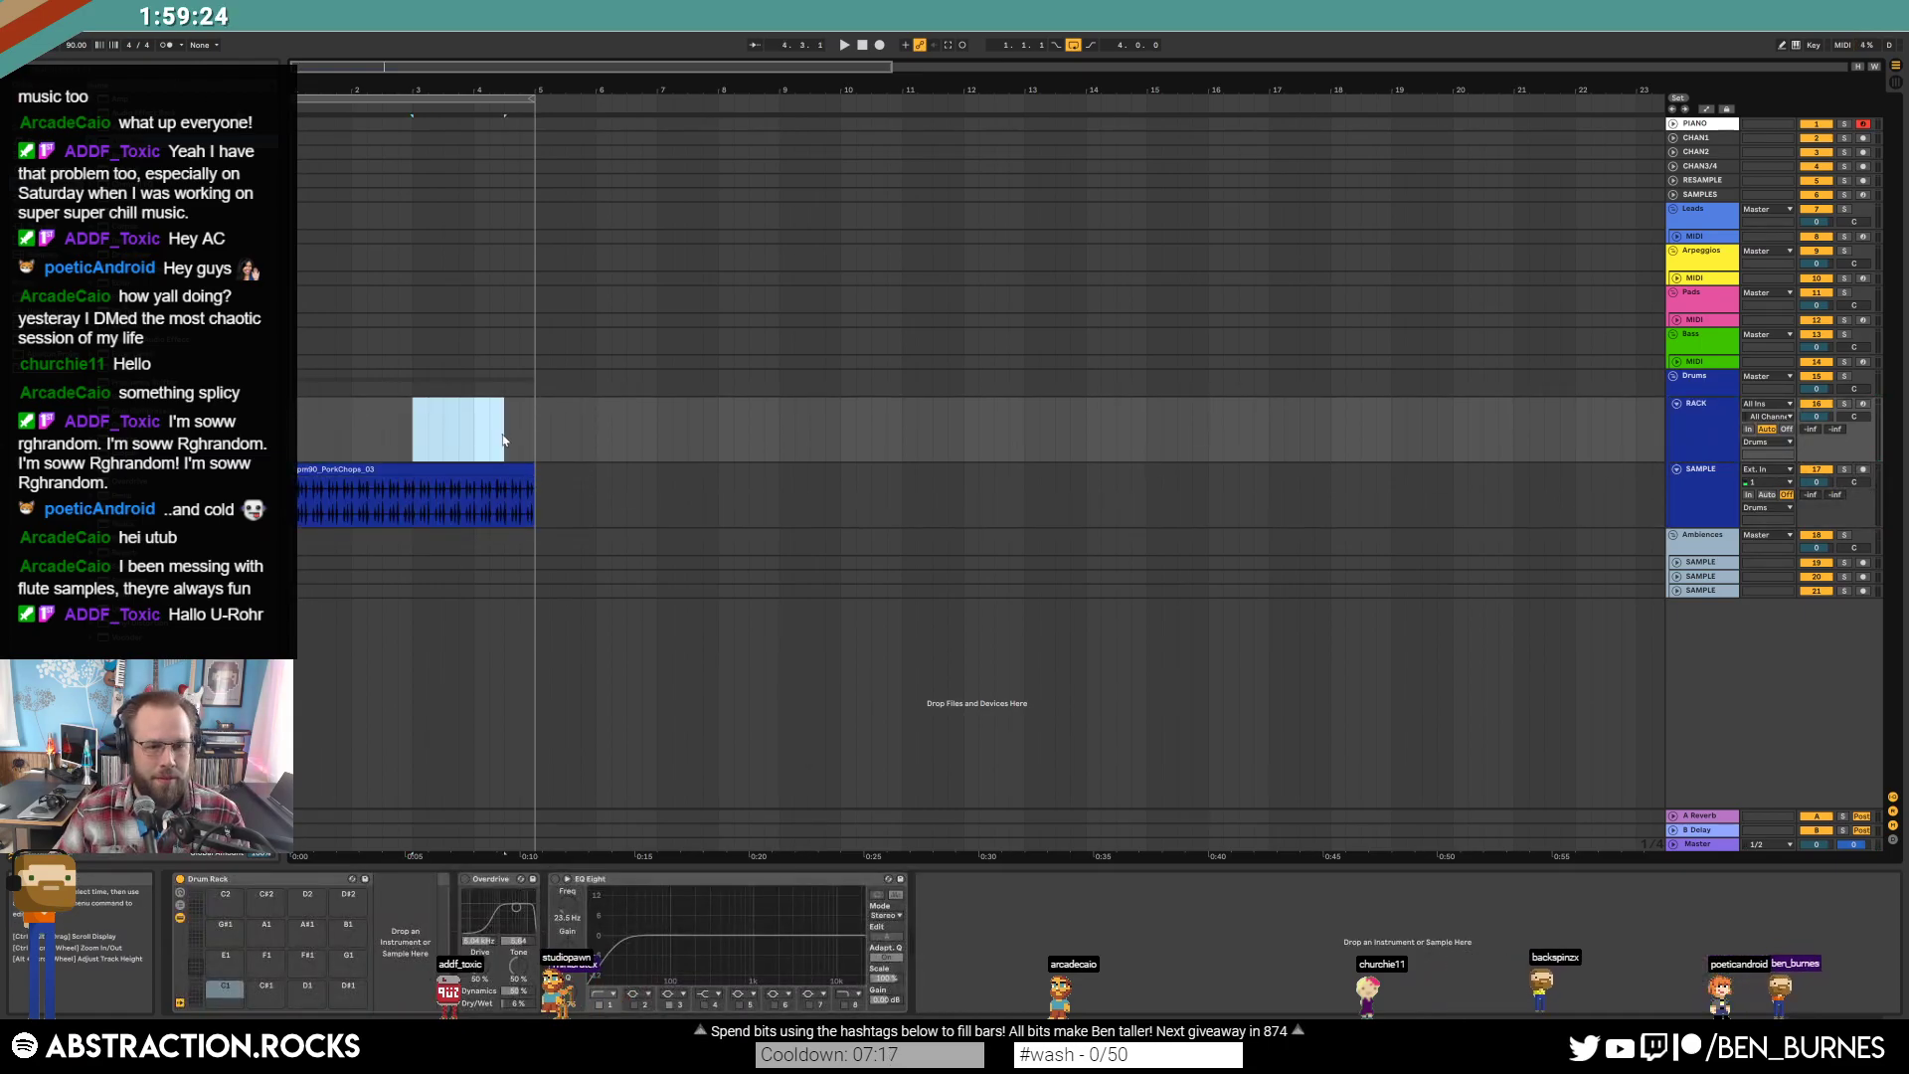
double_click(485, 417)
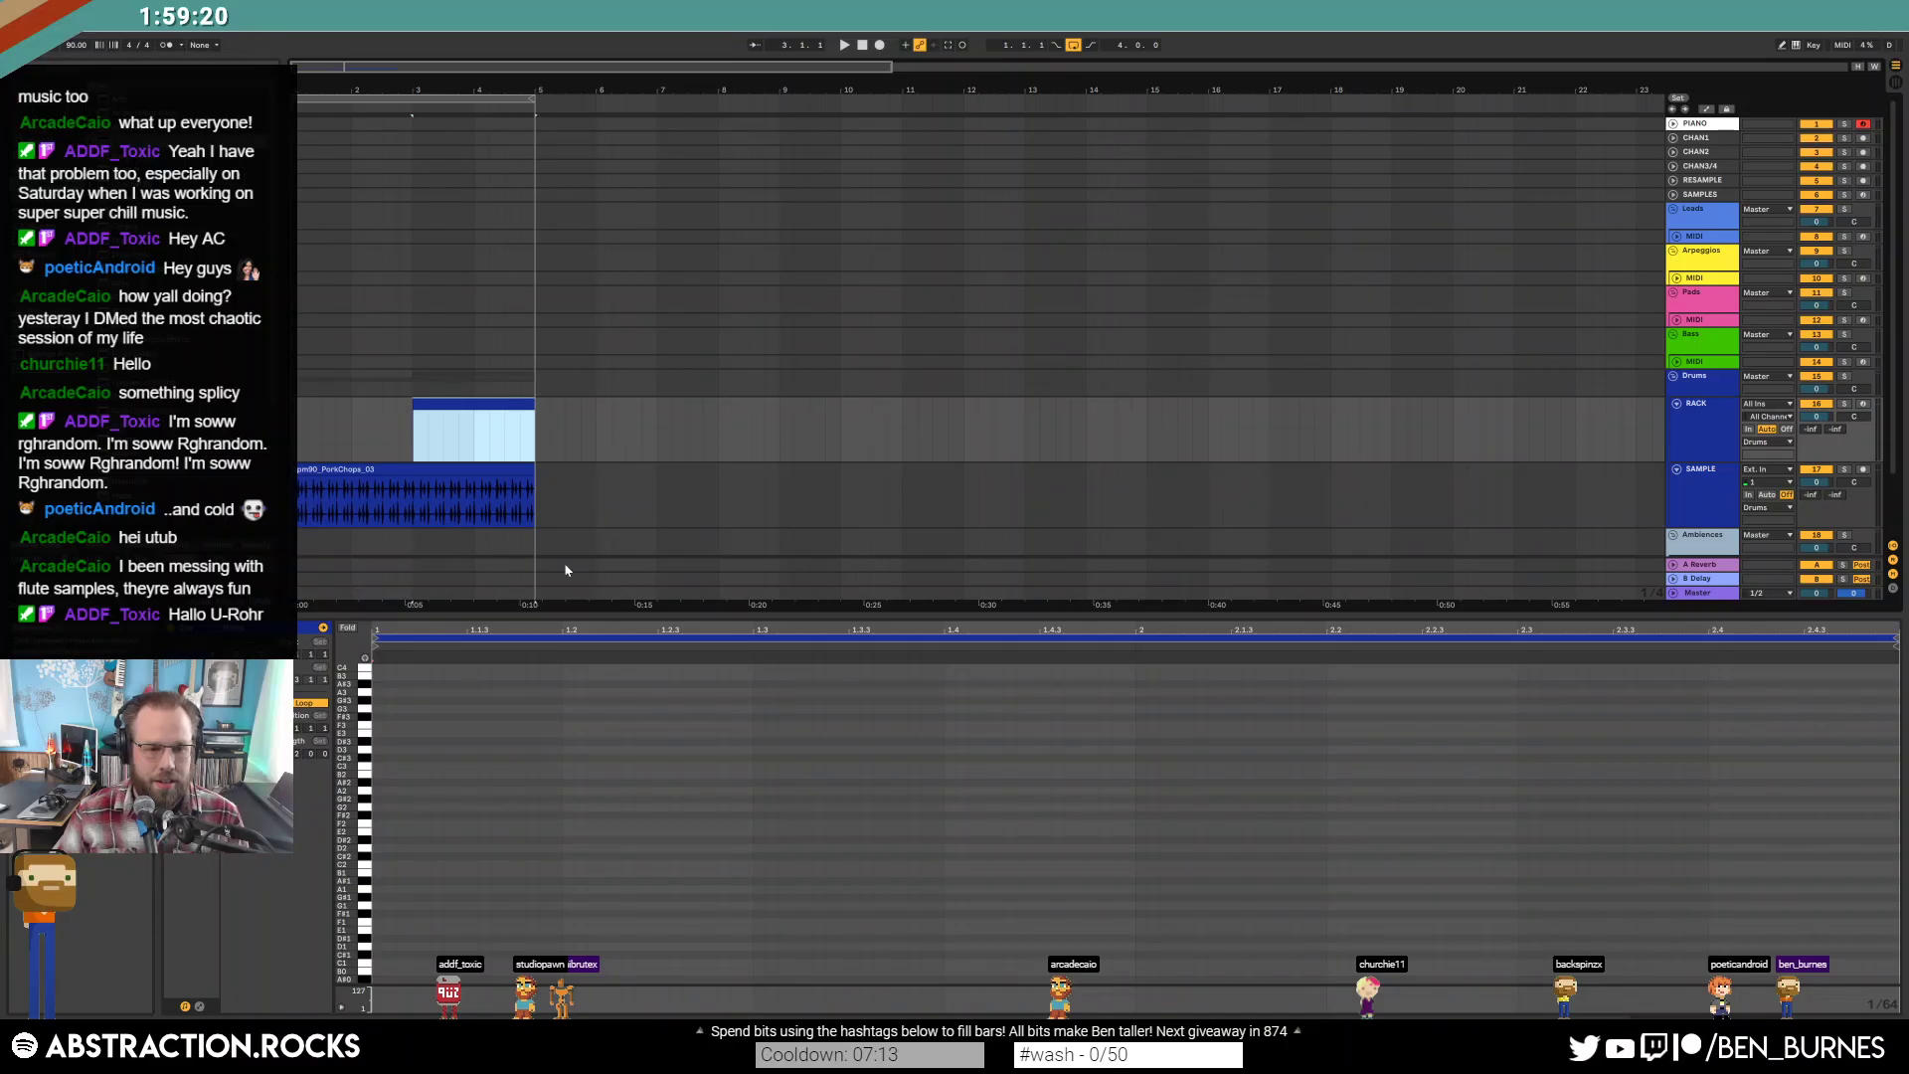
click(743, 432)
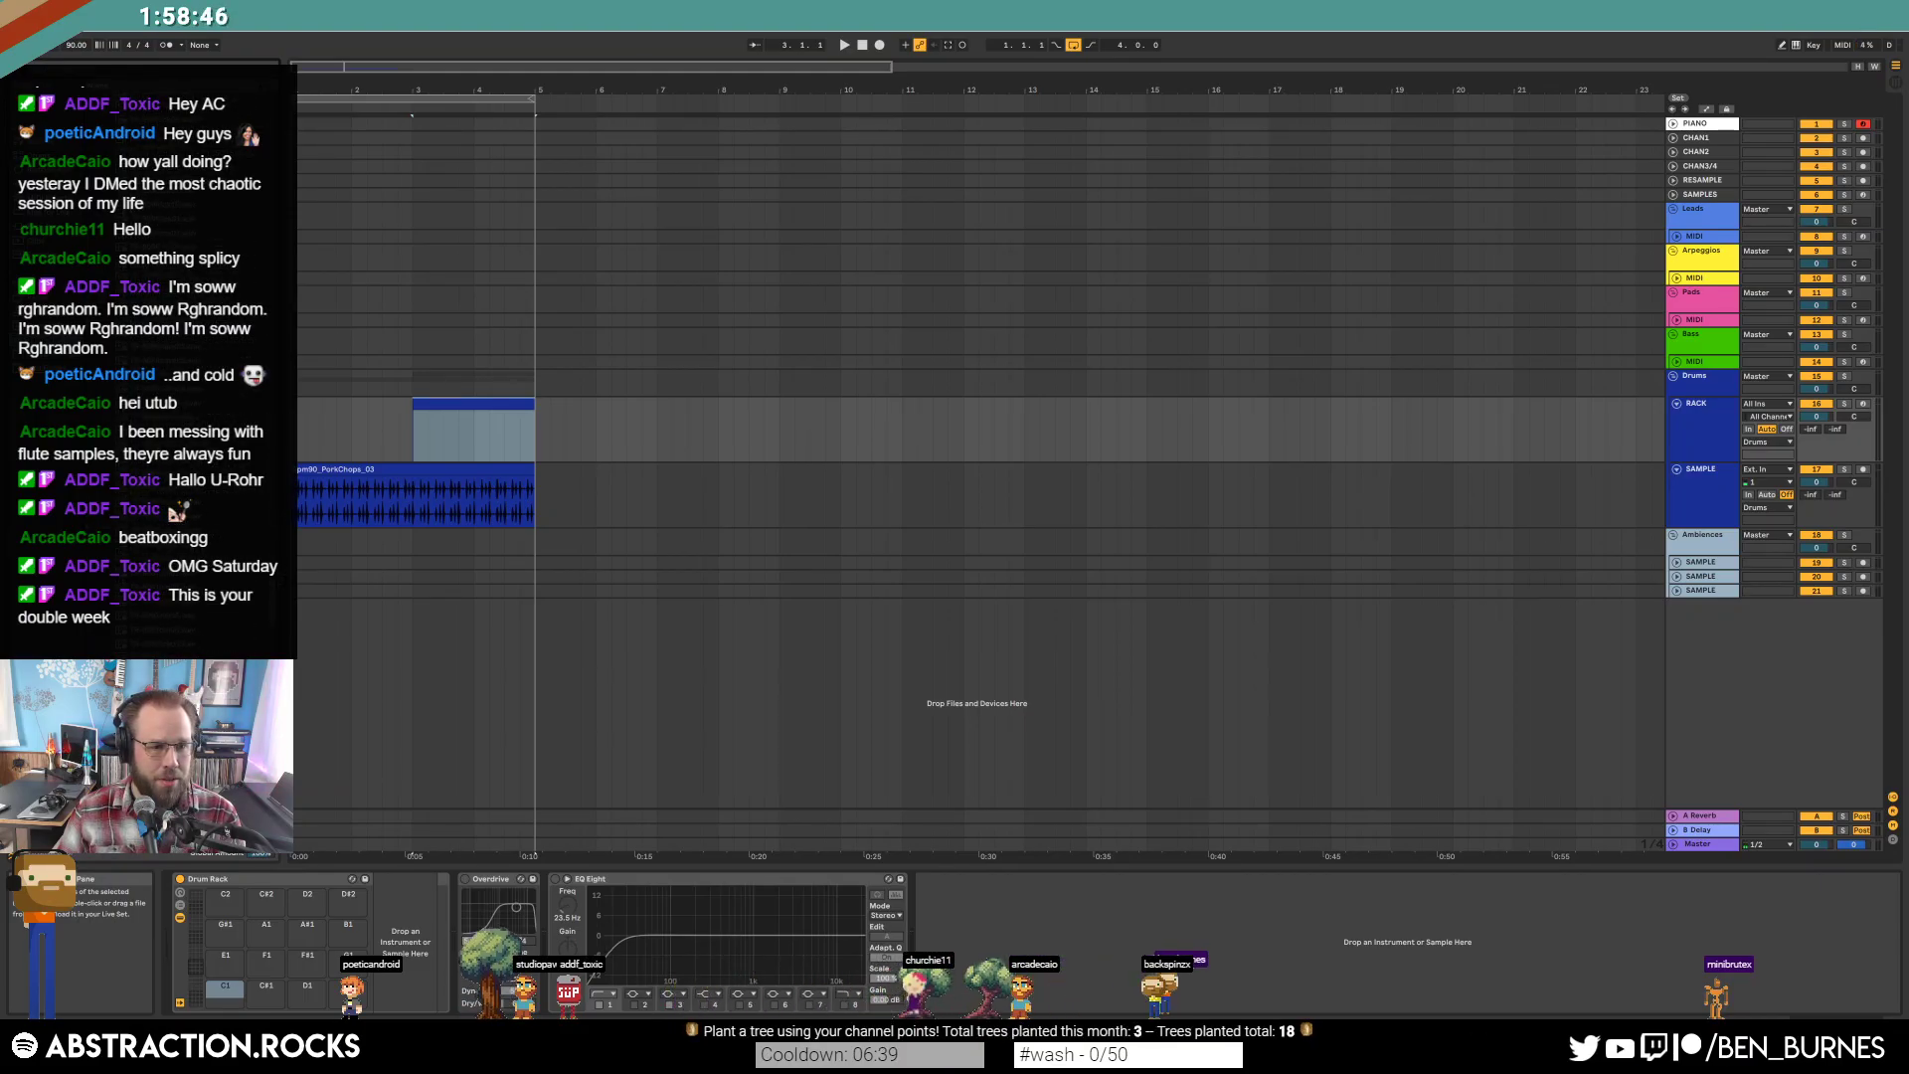
Program TR-808 snare notes on beats 2 and 4 of both bars in the RACK clip.
click(249, 987)
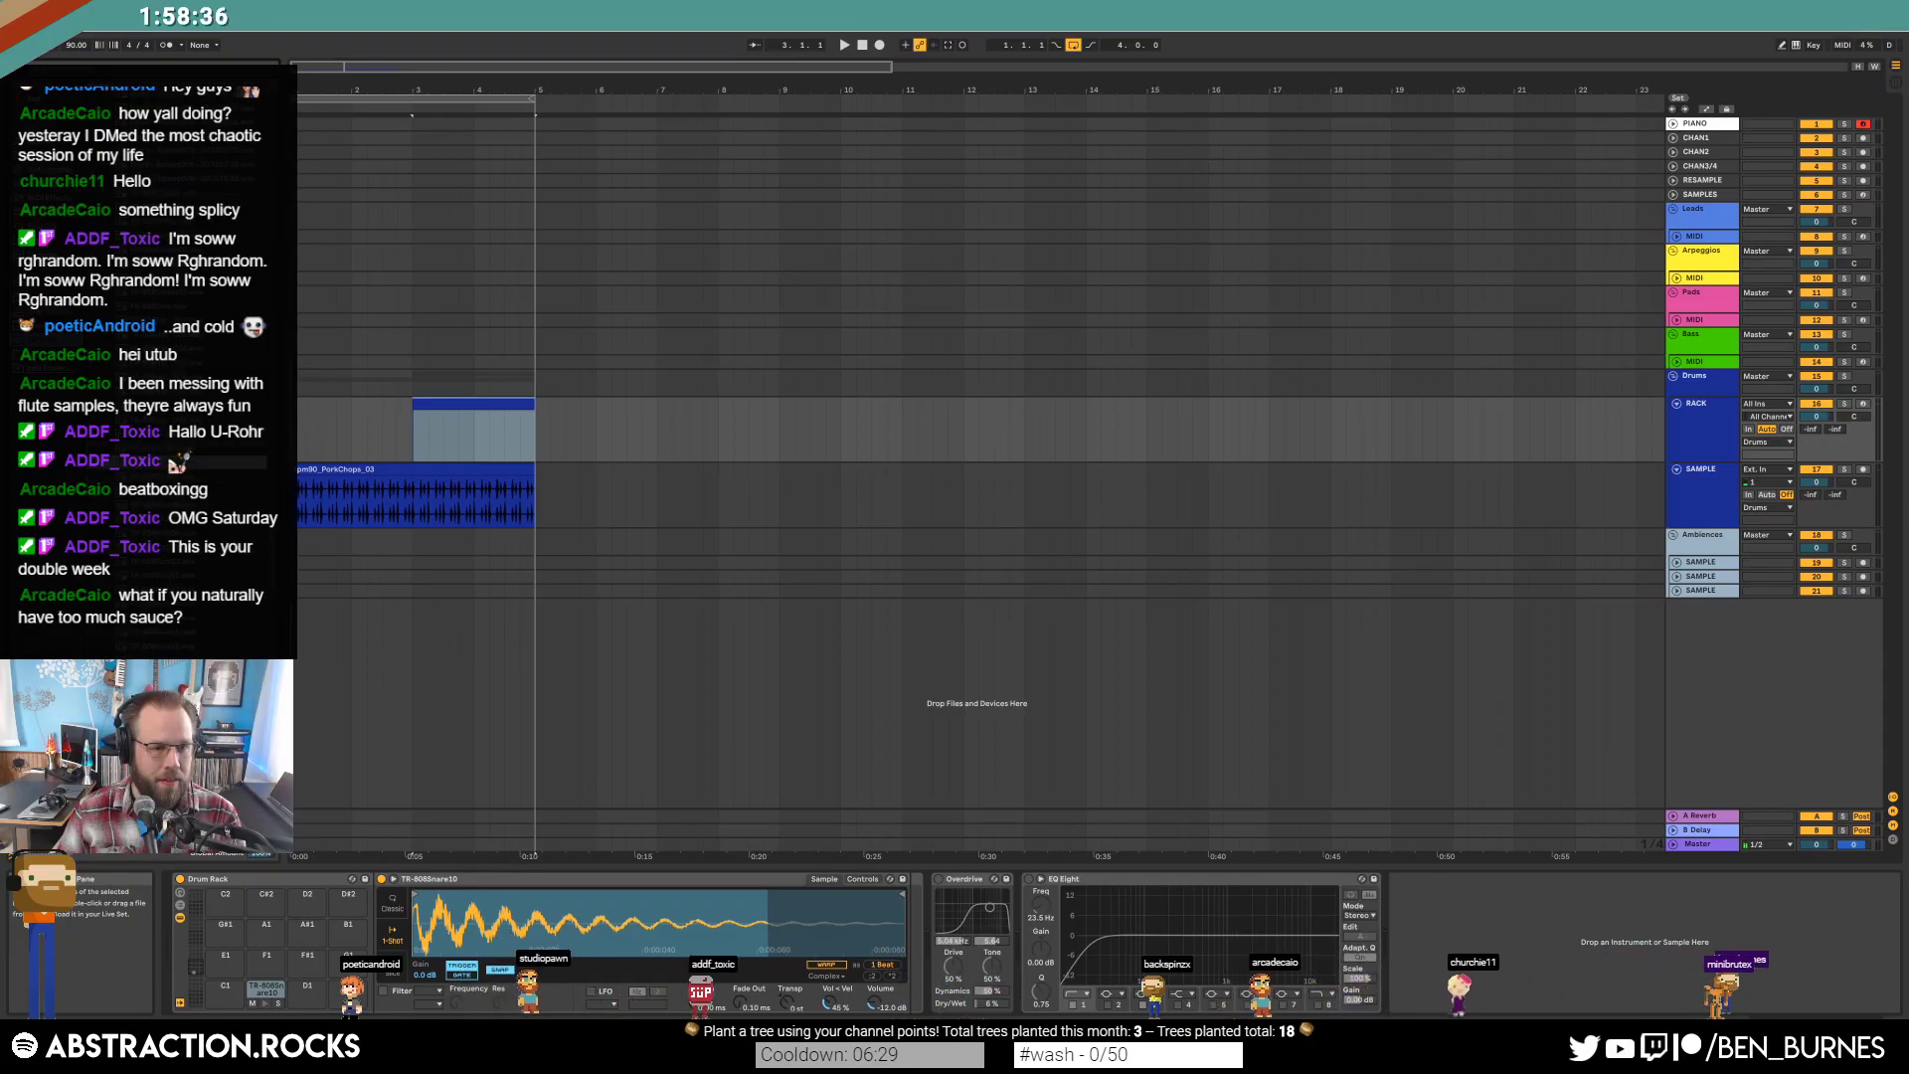
double_click(465, 406)
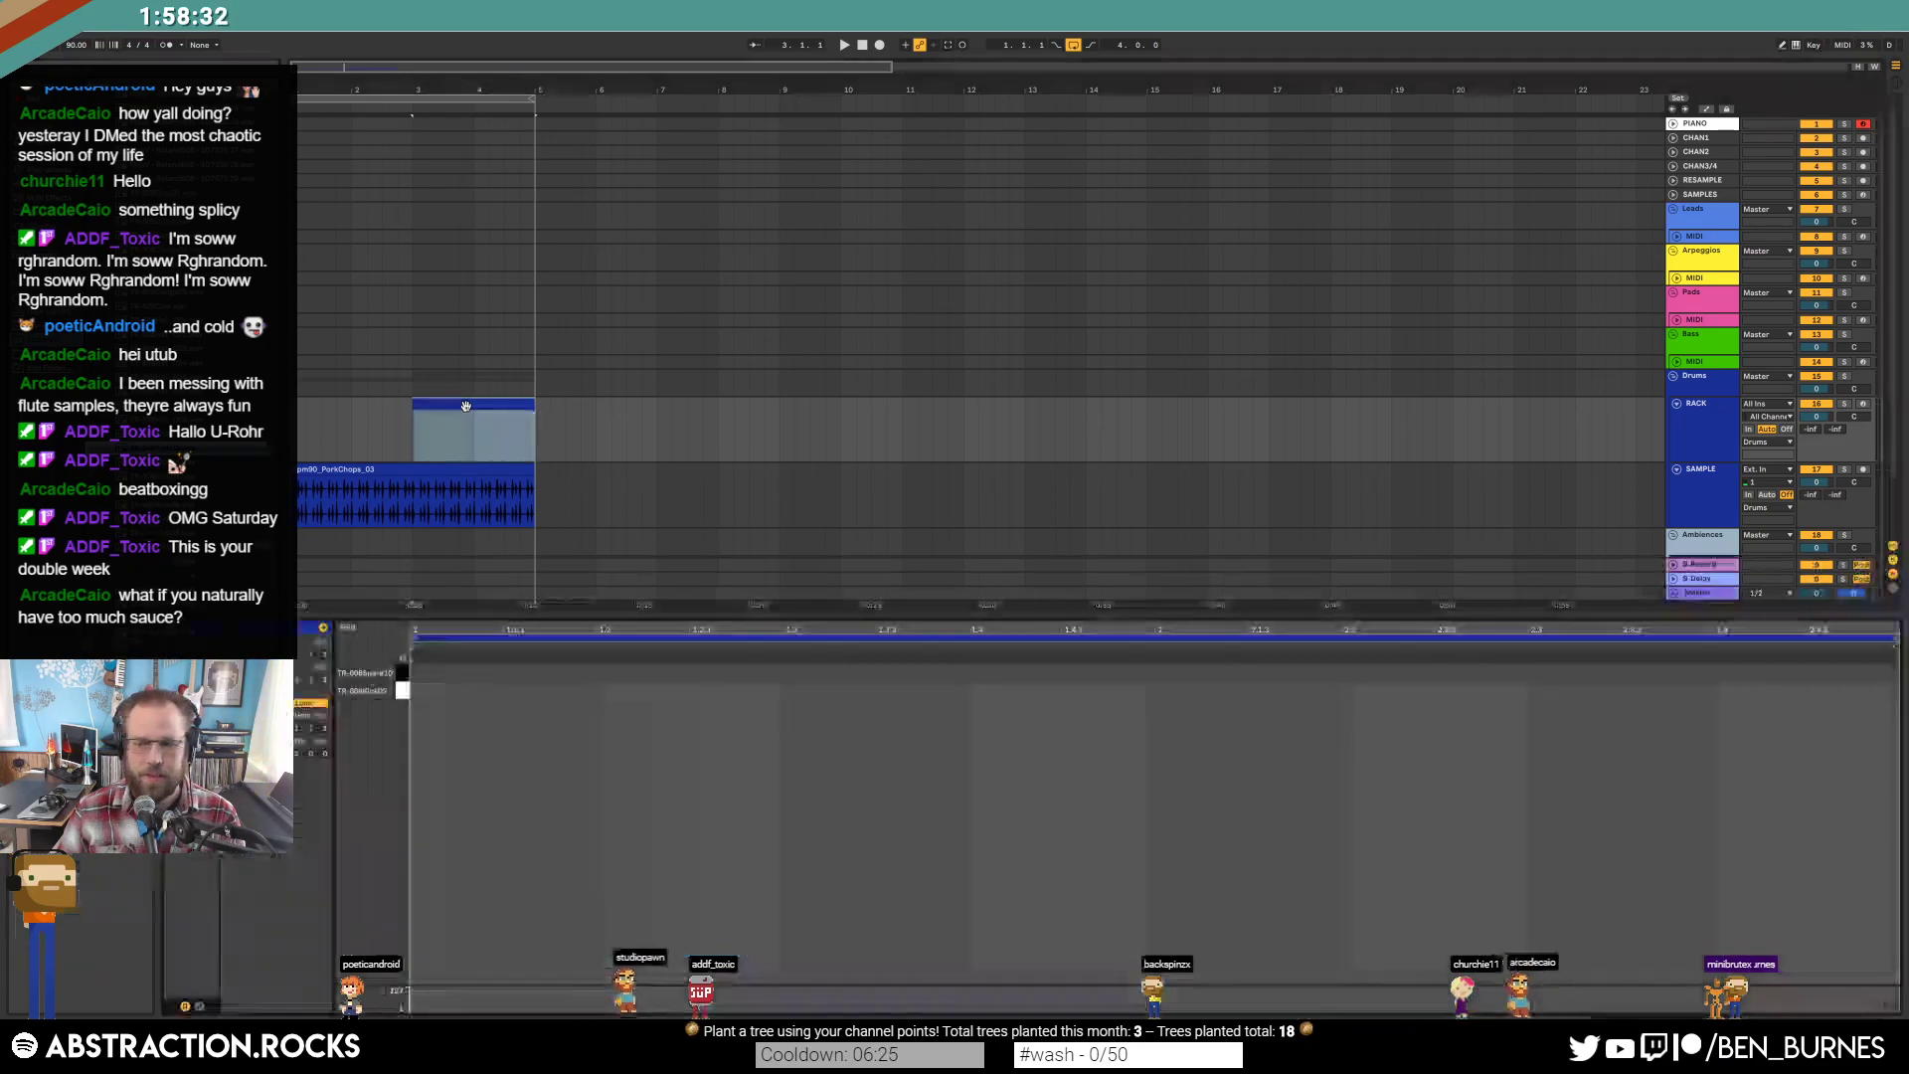
double_click(601, 672)
drag(785, 673, 421, 702)
key(ctrl+d)
key(ctrl+d)
key(ctrl+d)
Add TR-808 kick notes at the clip's start and at 1.1.3, and play the pattern.
double_click(416, 691)
key(ctrl+d)
key(space)
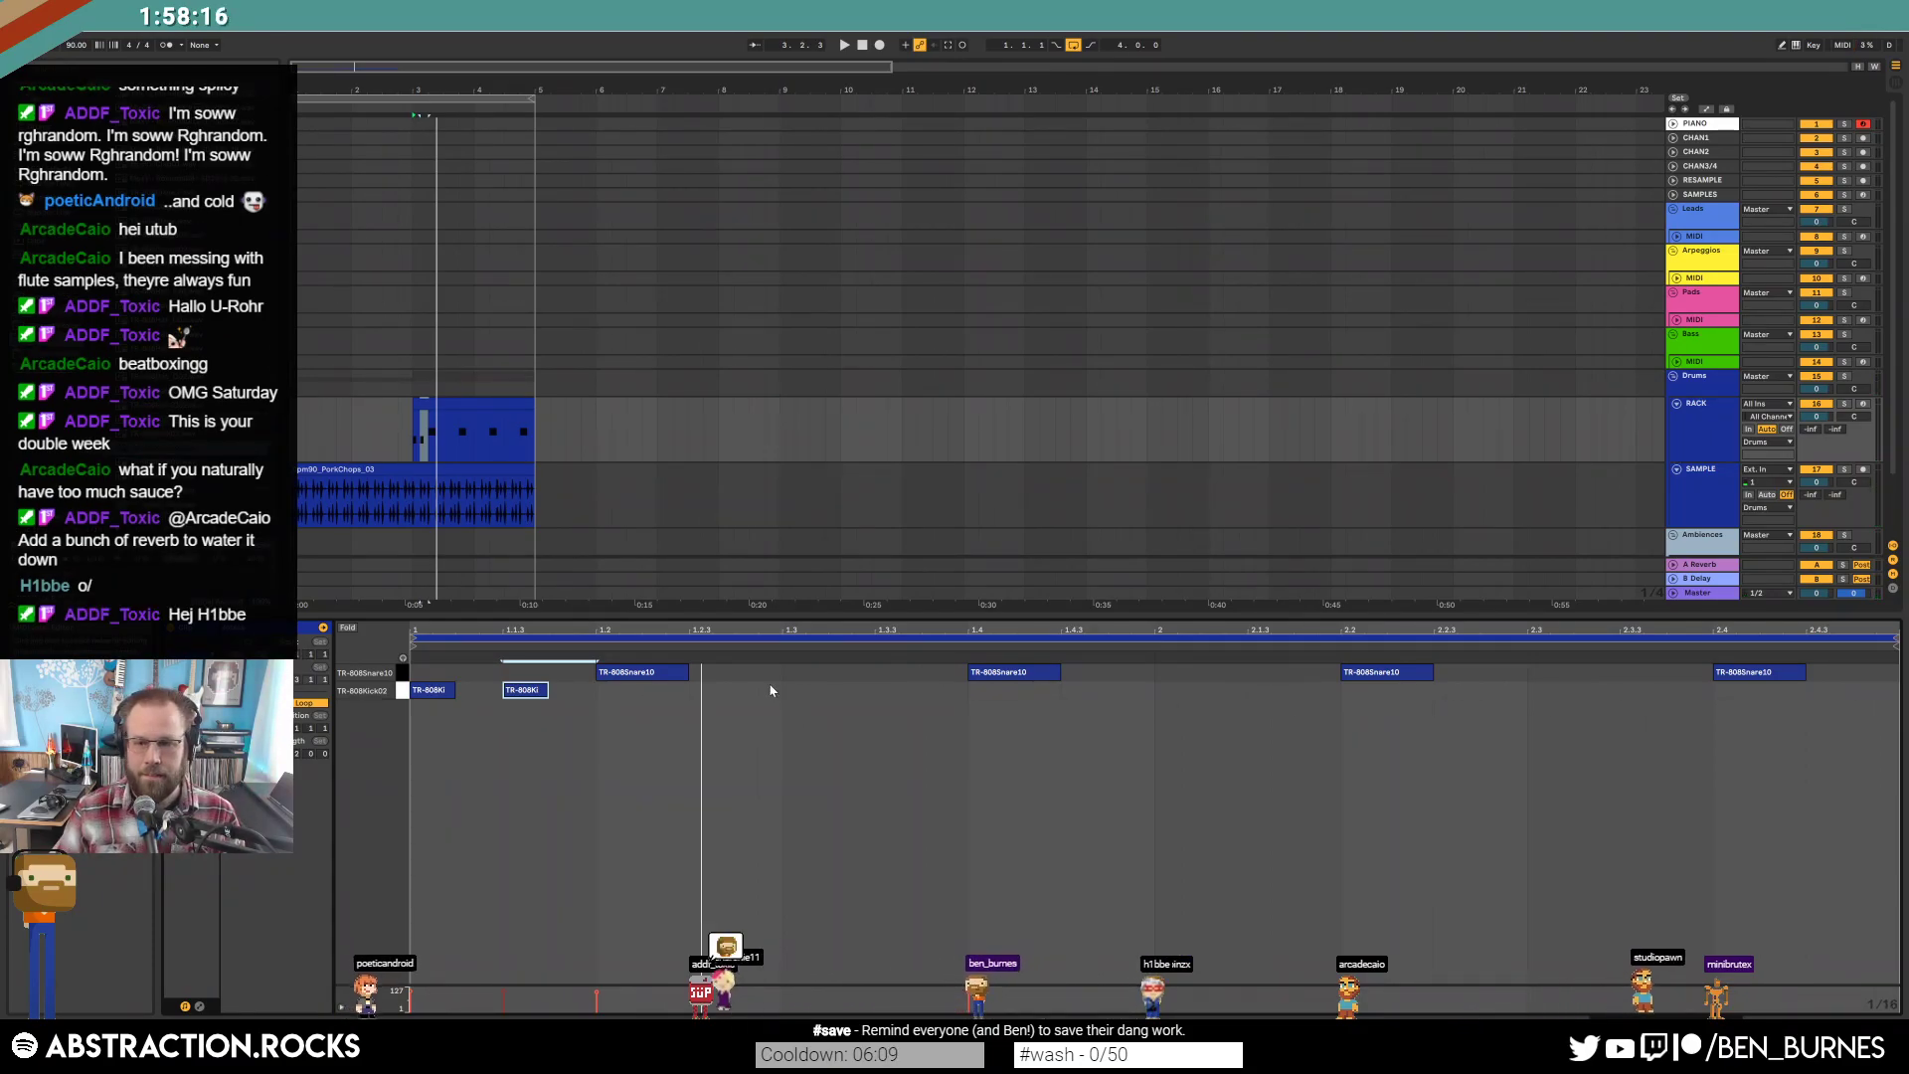
Add a short snare note at 1.3.2 and a kick note at 1.4.4, auditioning the pattern.
click(838, 670)
double_click(837, 670)
key(space)
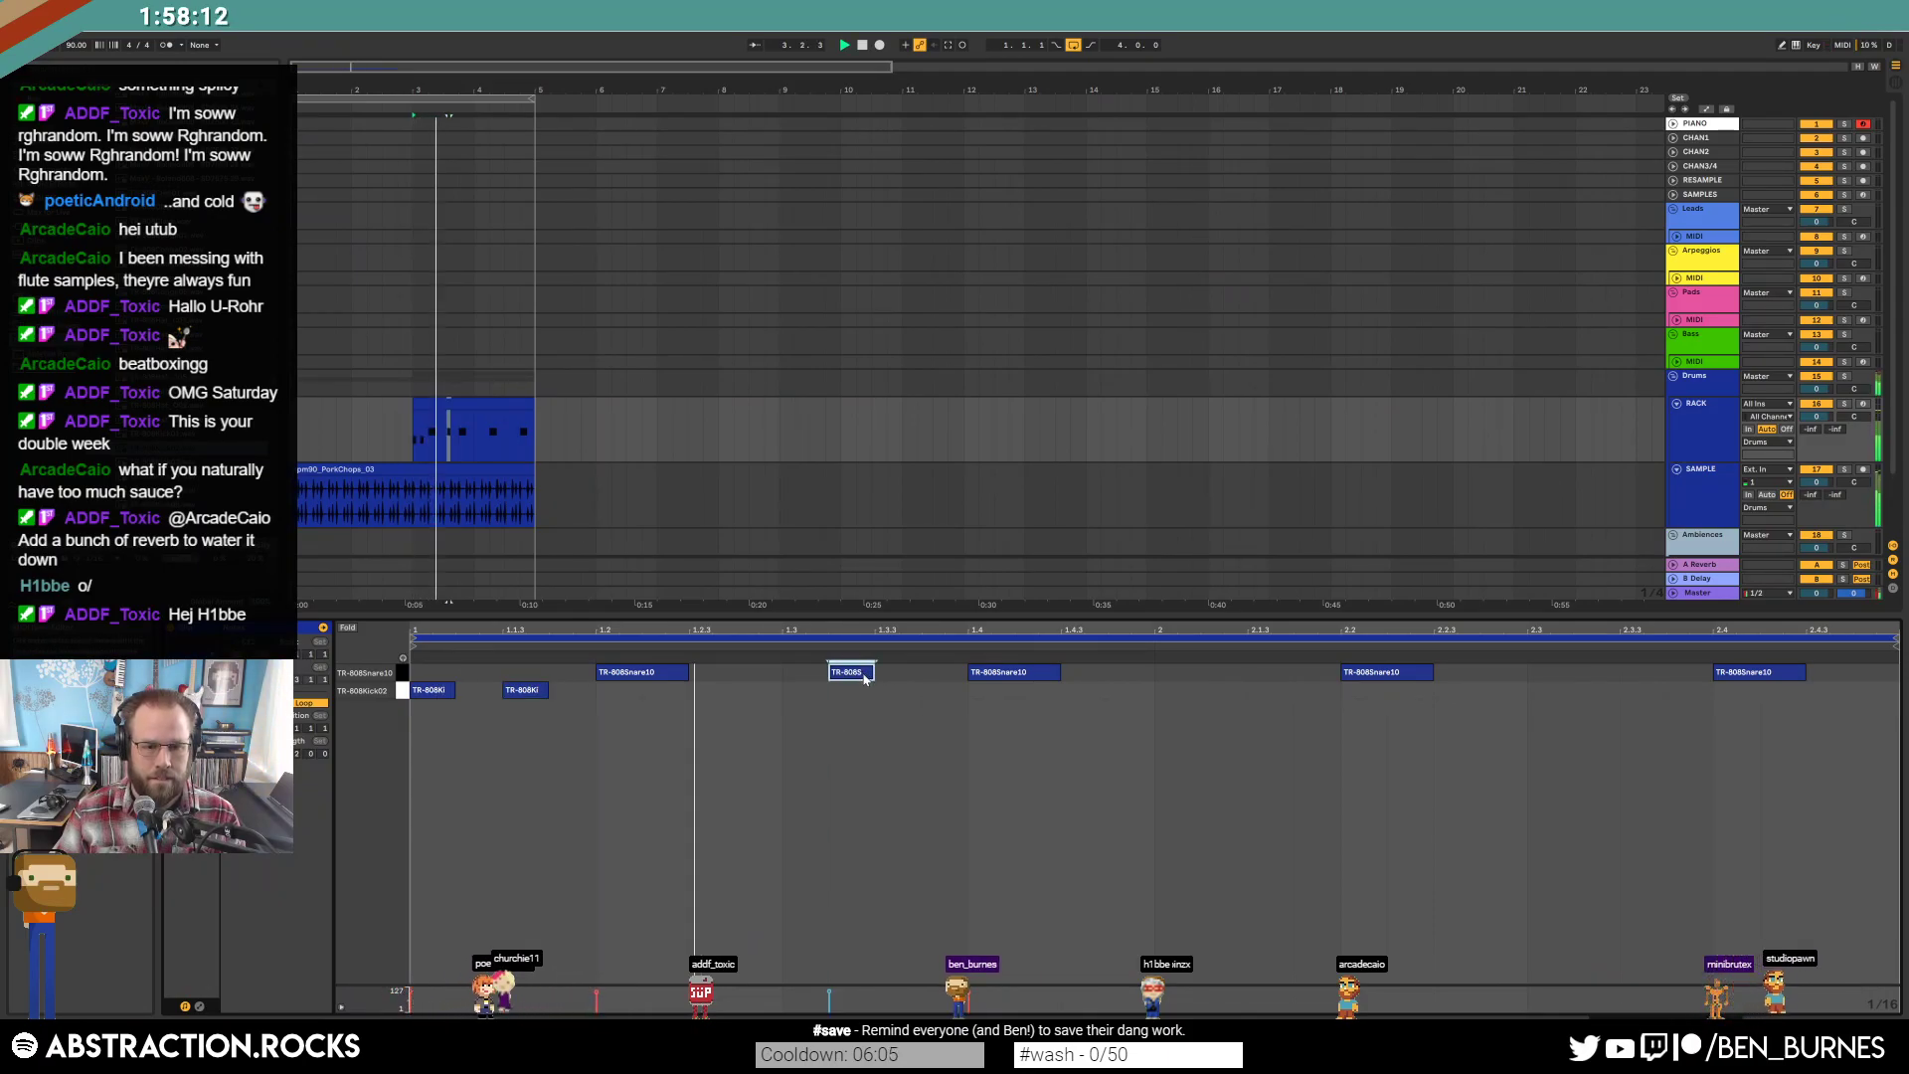
double_click(1115, 692)
key(space)
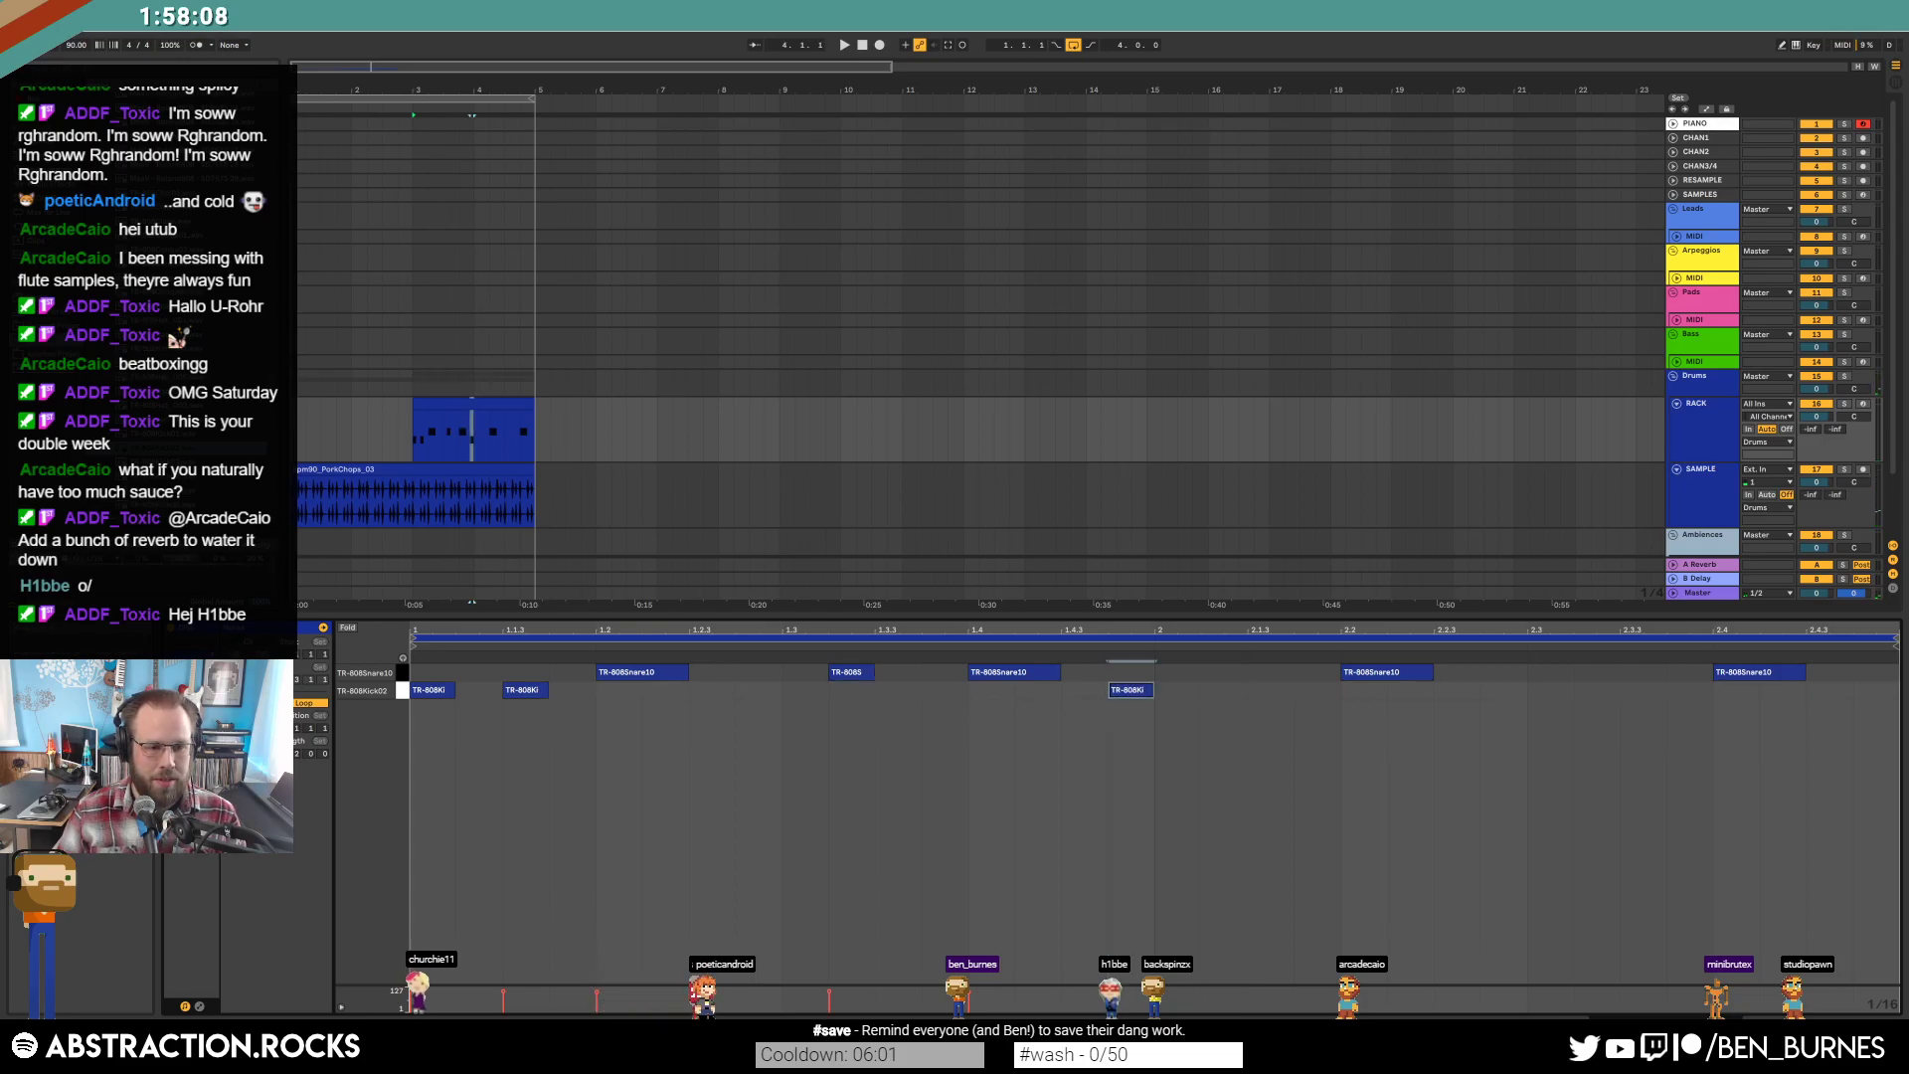
Leave only a high-shelf cut active in the SAMPLE track's EQ Eight and lower the track's volume.
click(1531, 507)
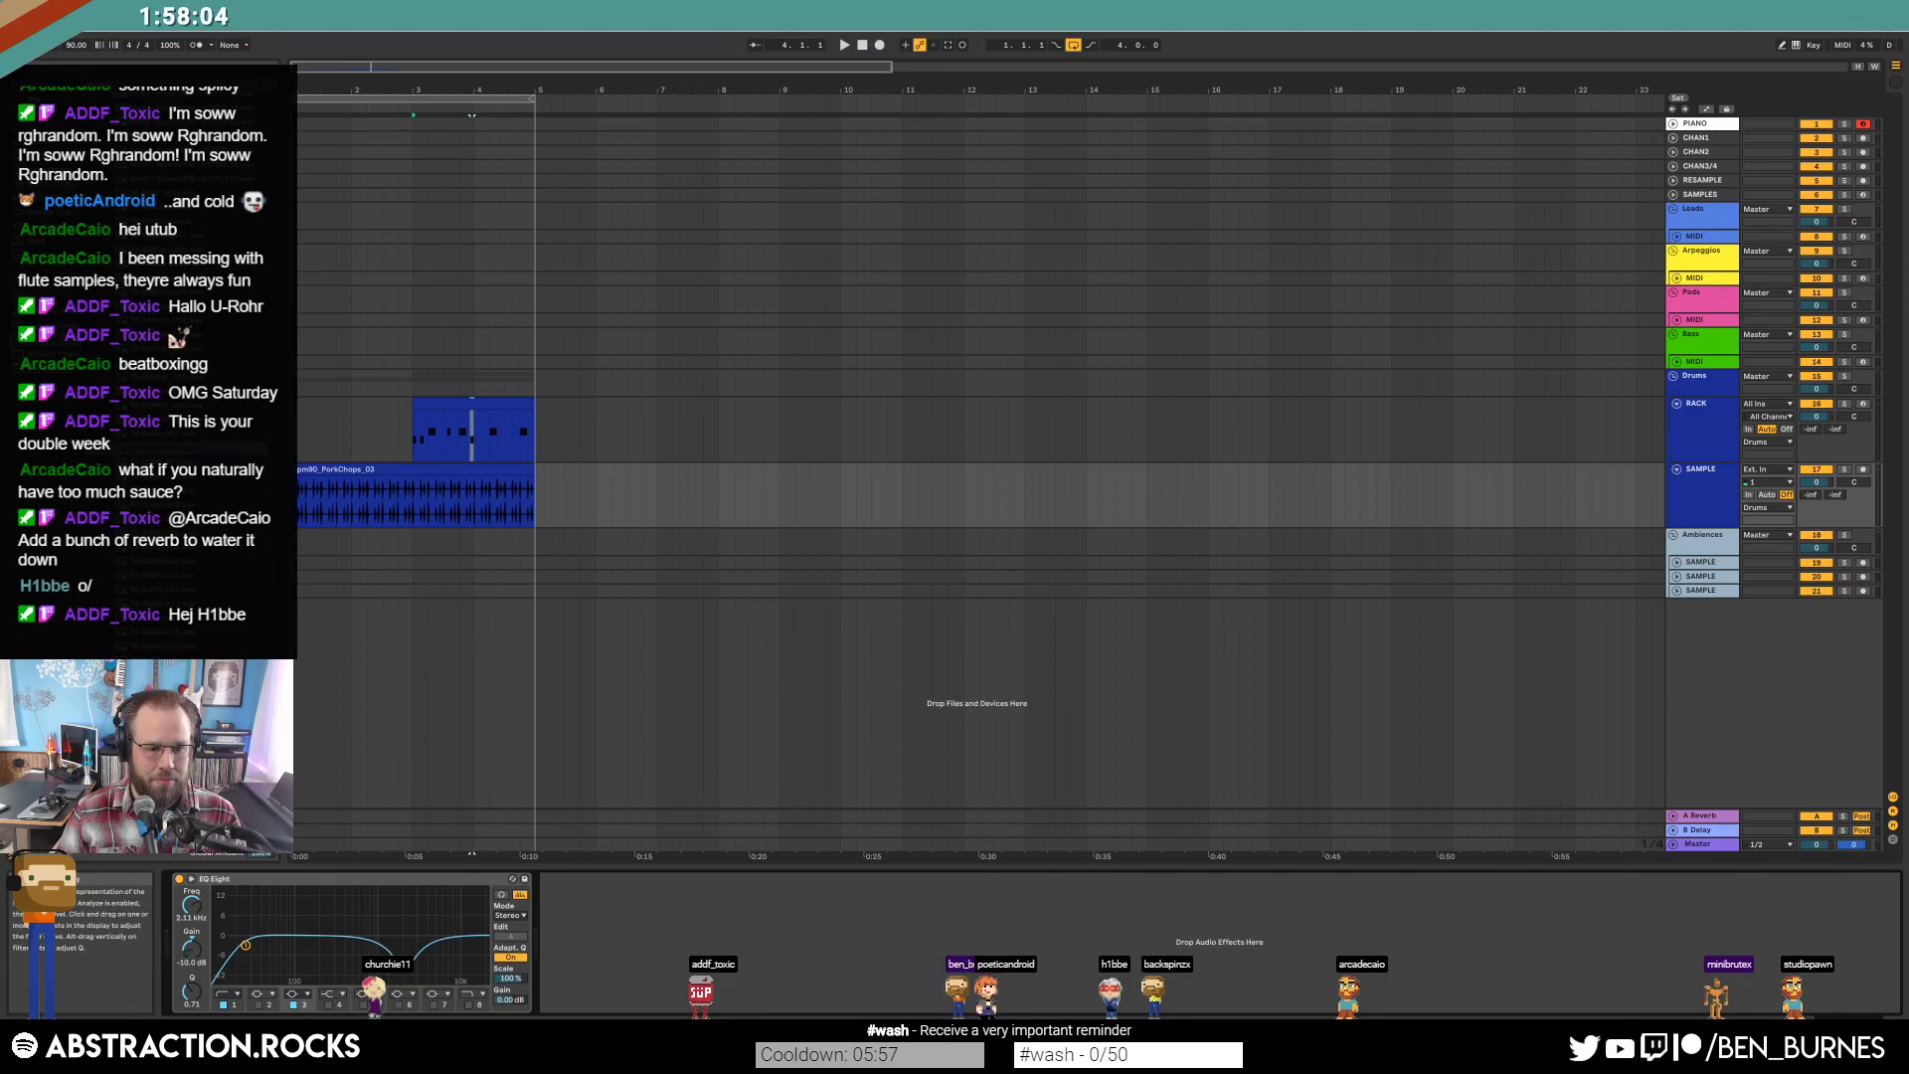
click(329, 1005)
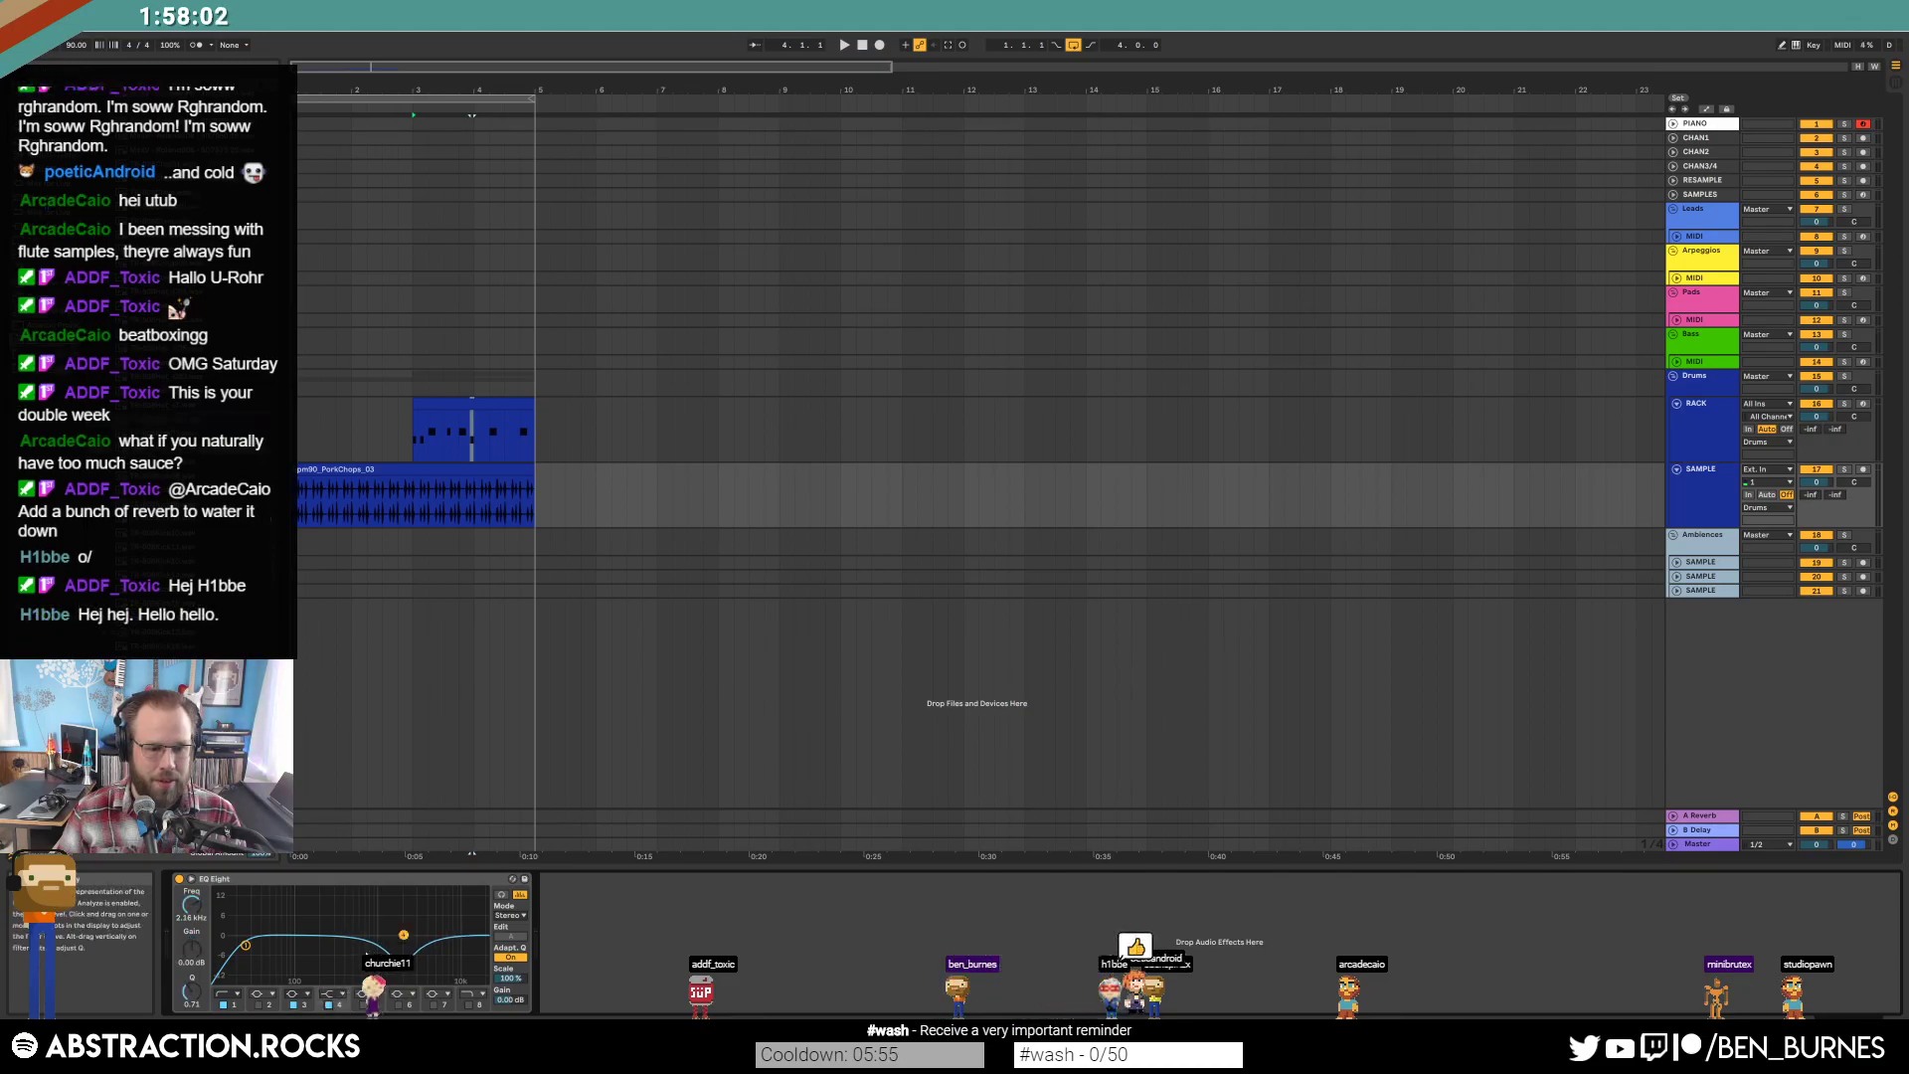
click(221, 1005)
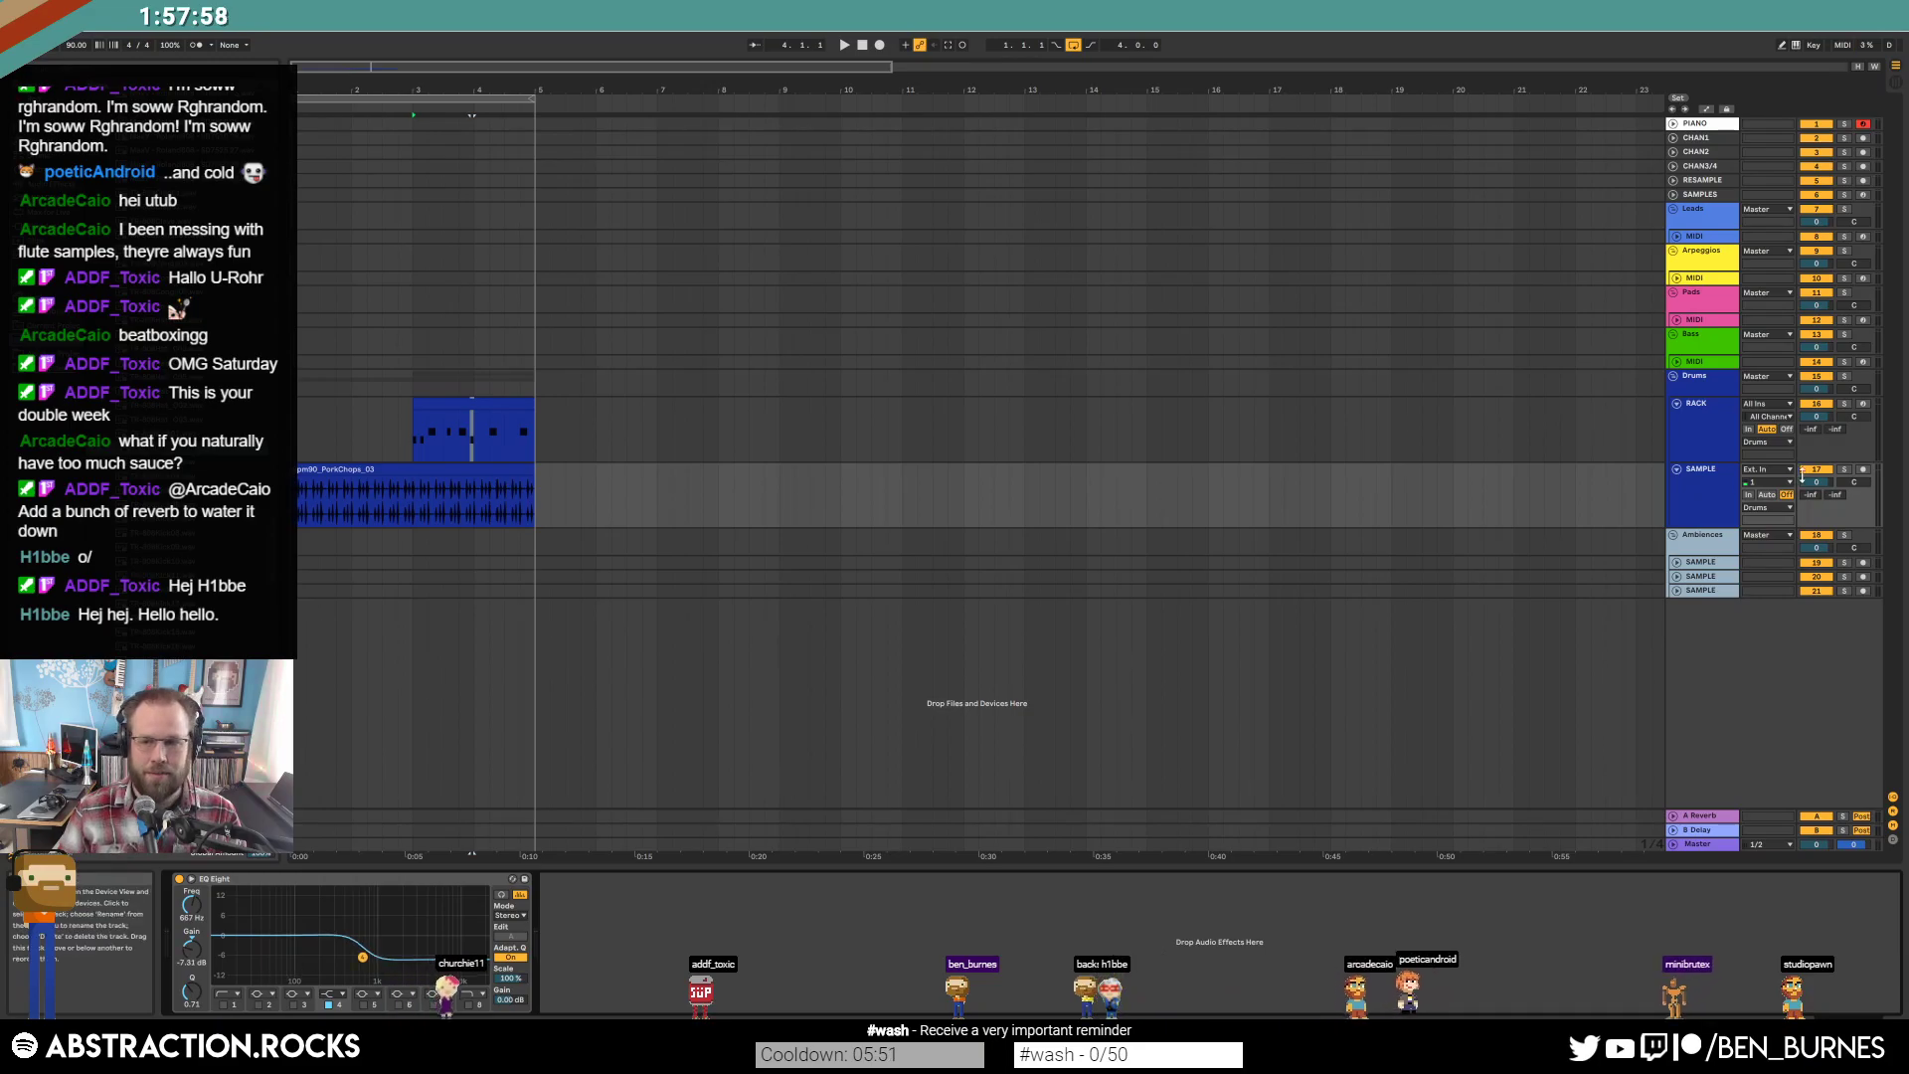
drag(1816, 481, 1815, 494)
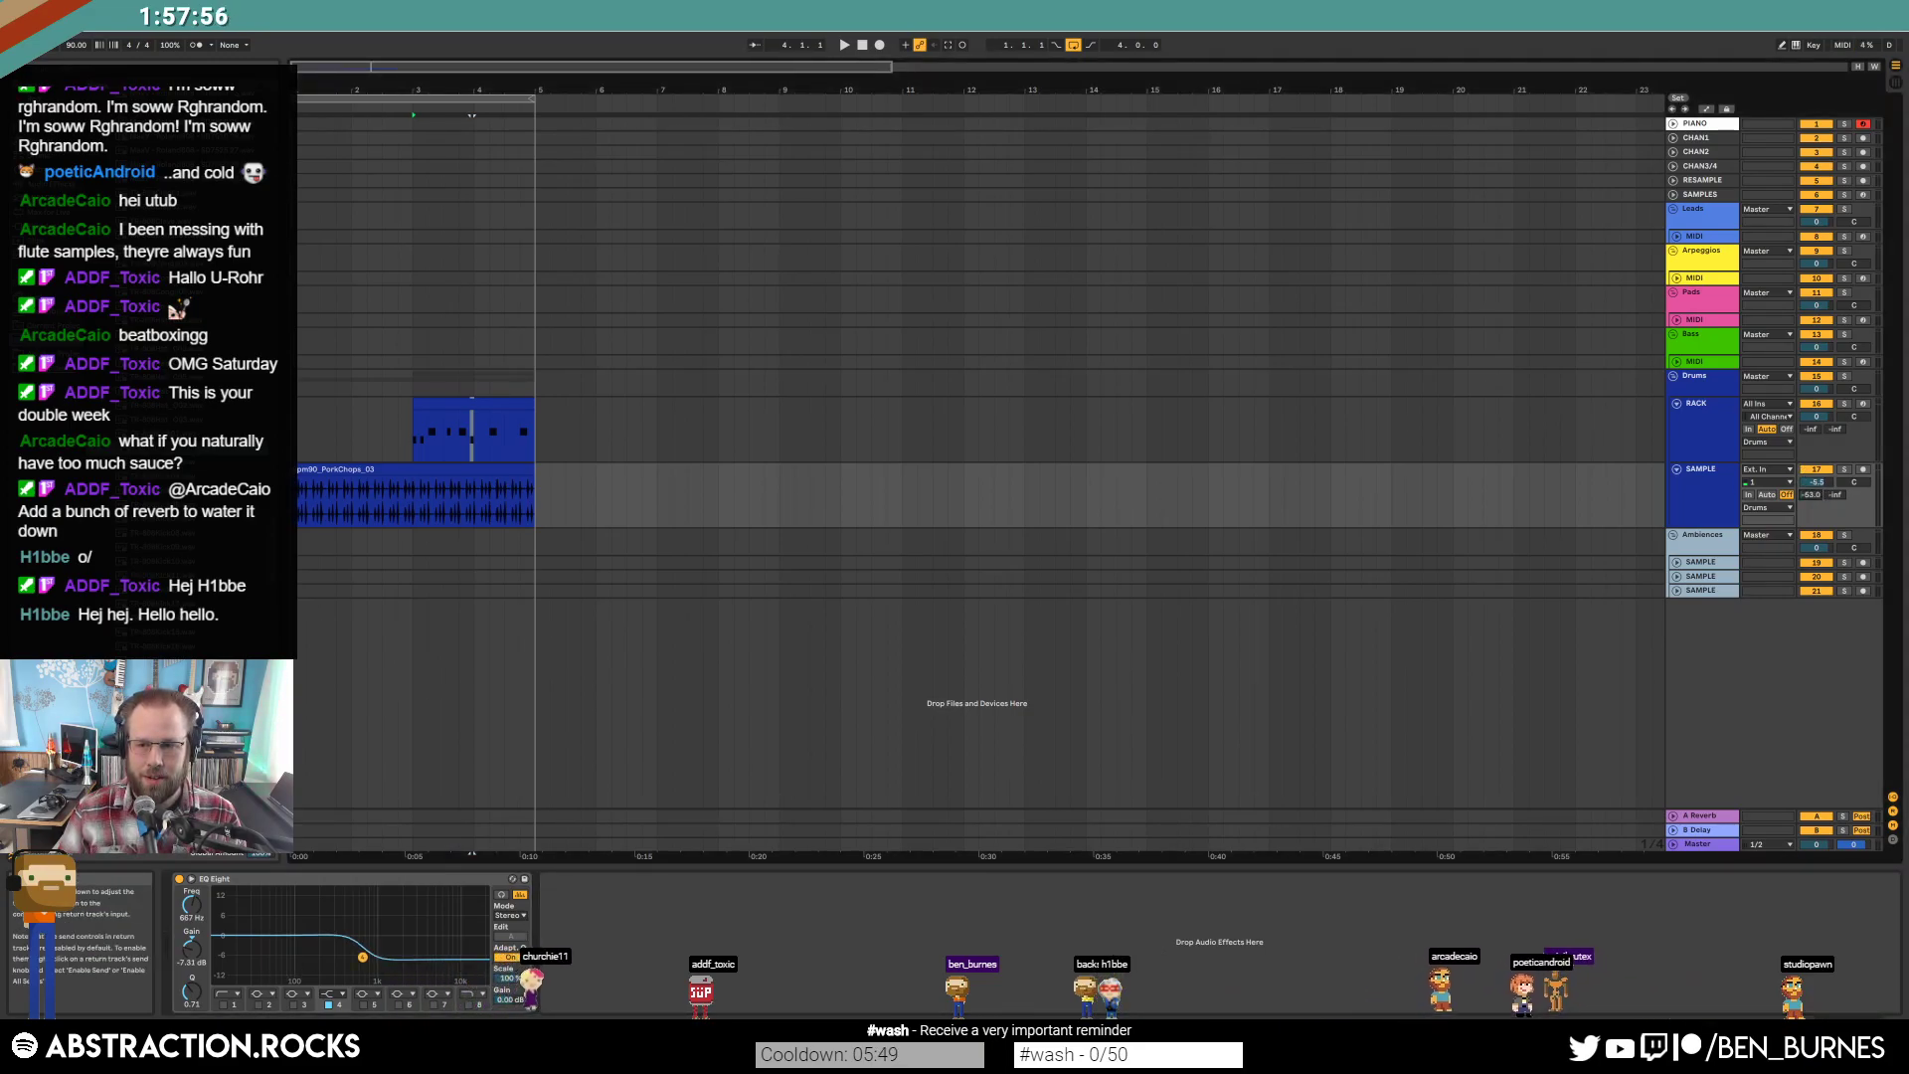
During playback, move the SAMPLE track's high-shelf cut to about 1.11 kHz and make it shallower.
key(space)
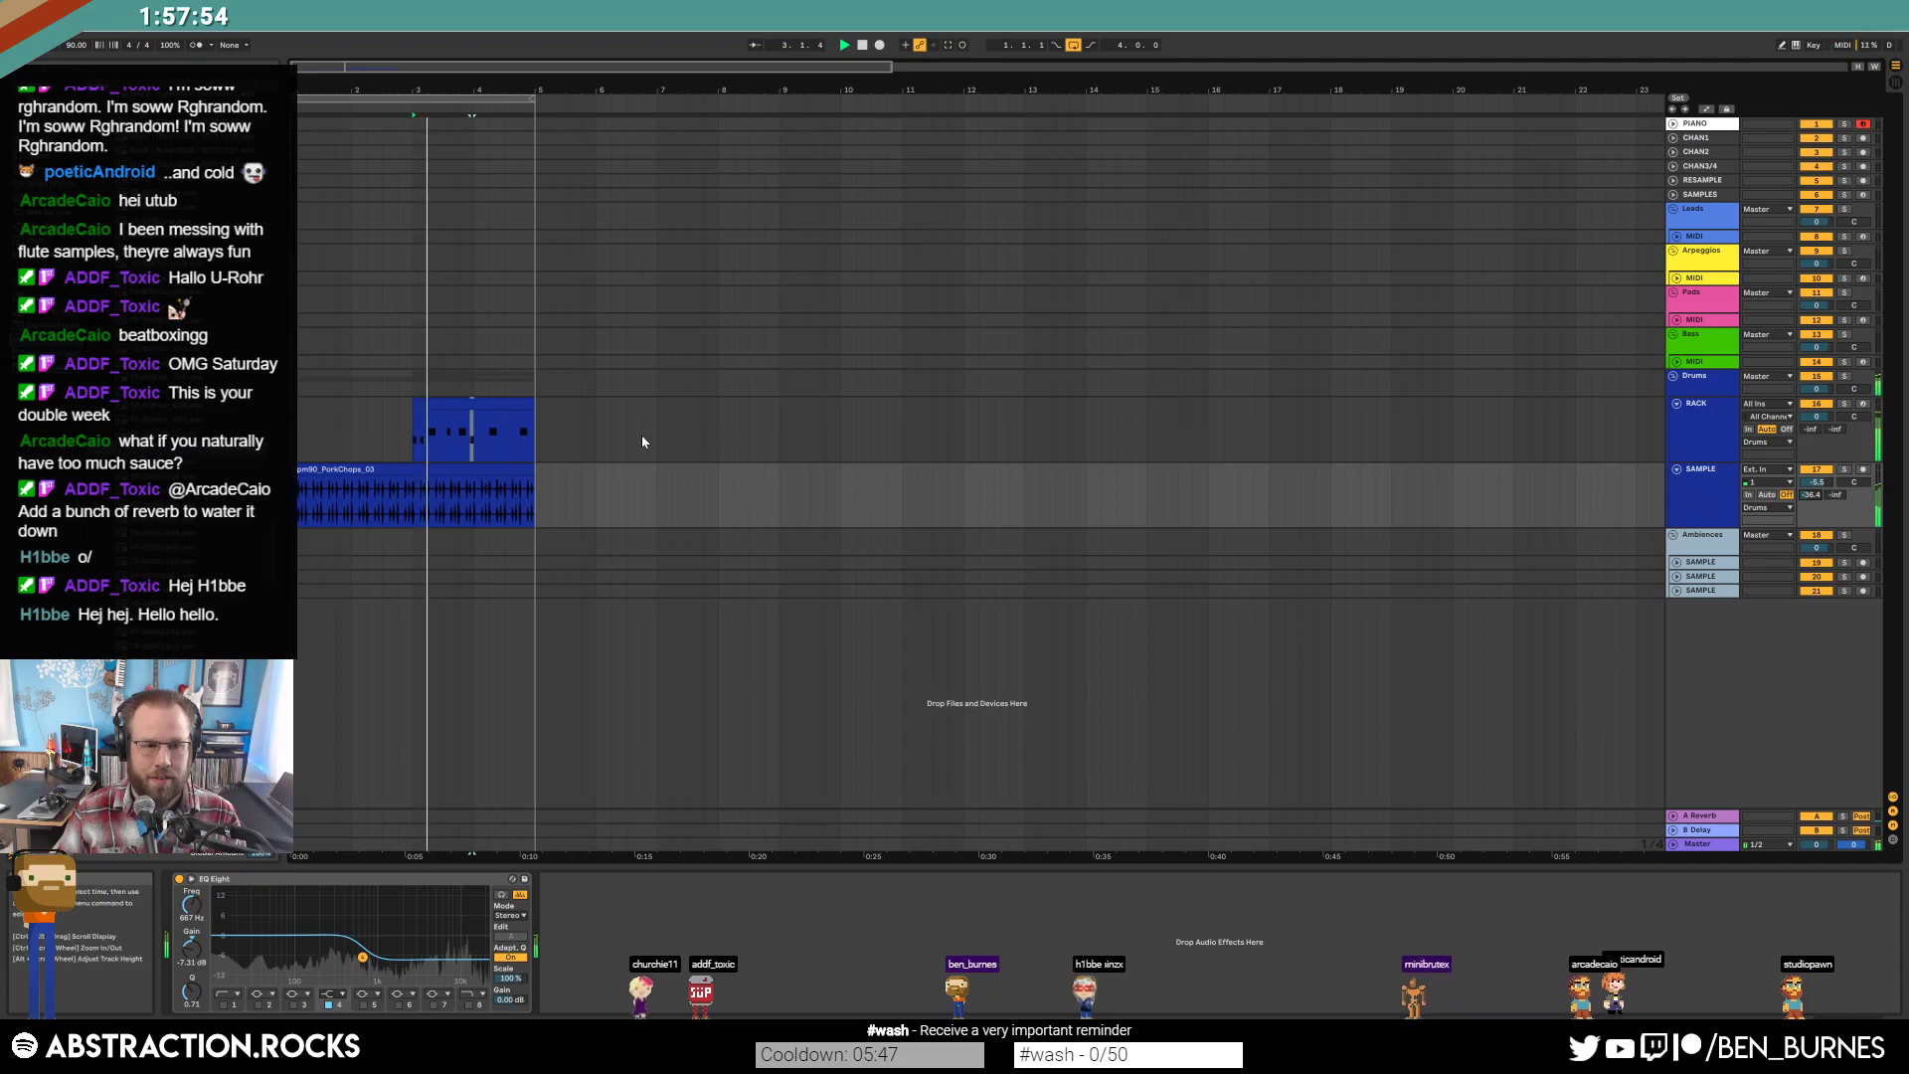
drag(362, 958, 379, 952)
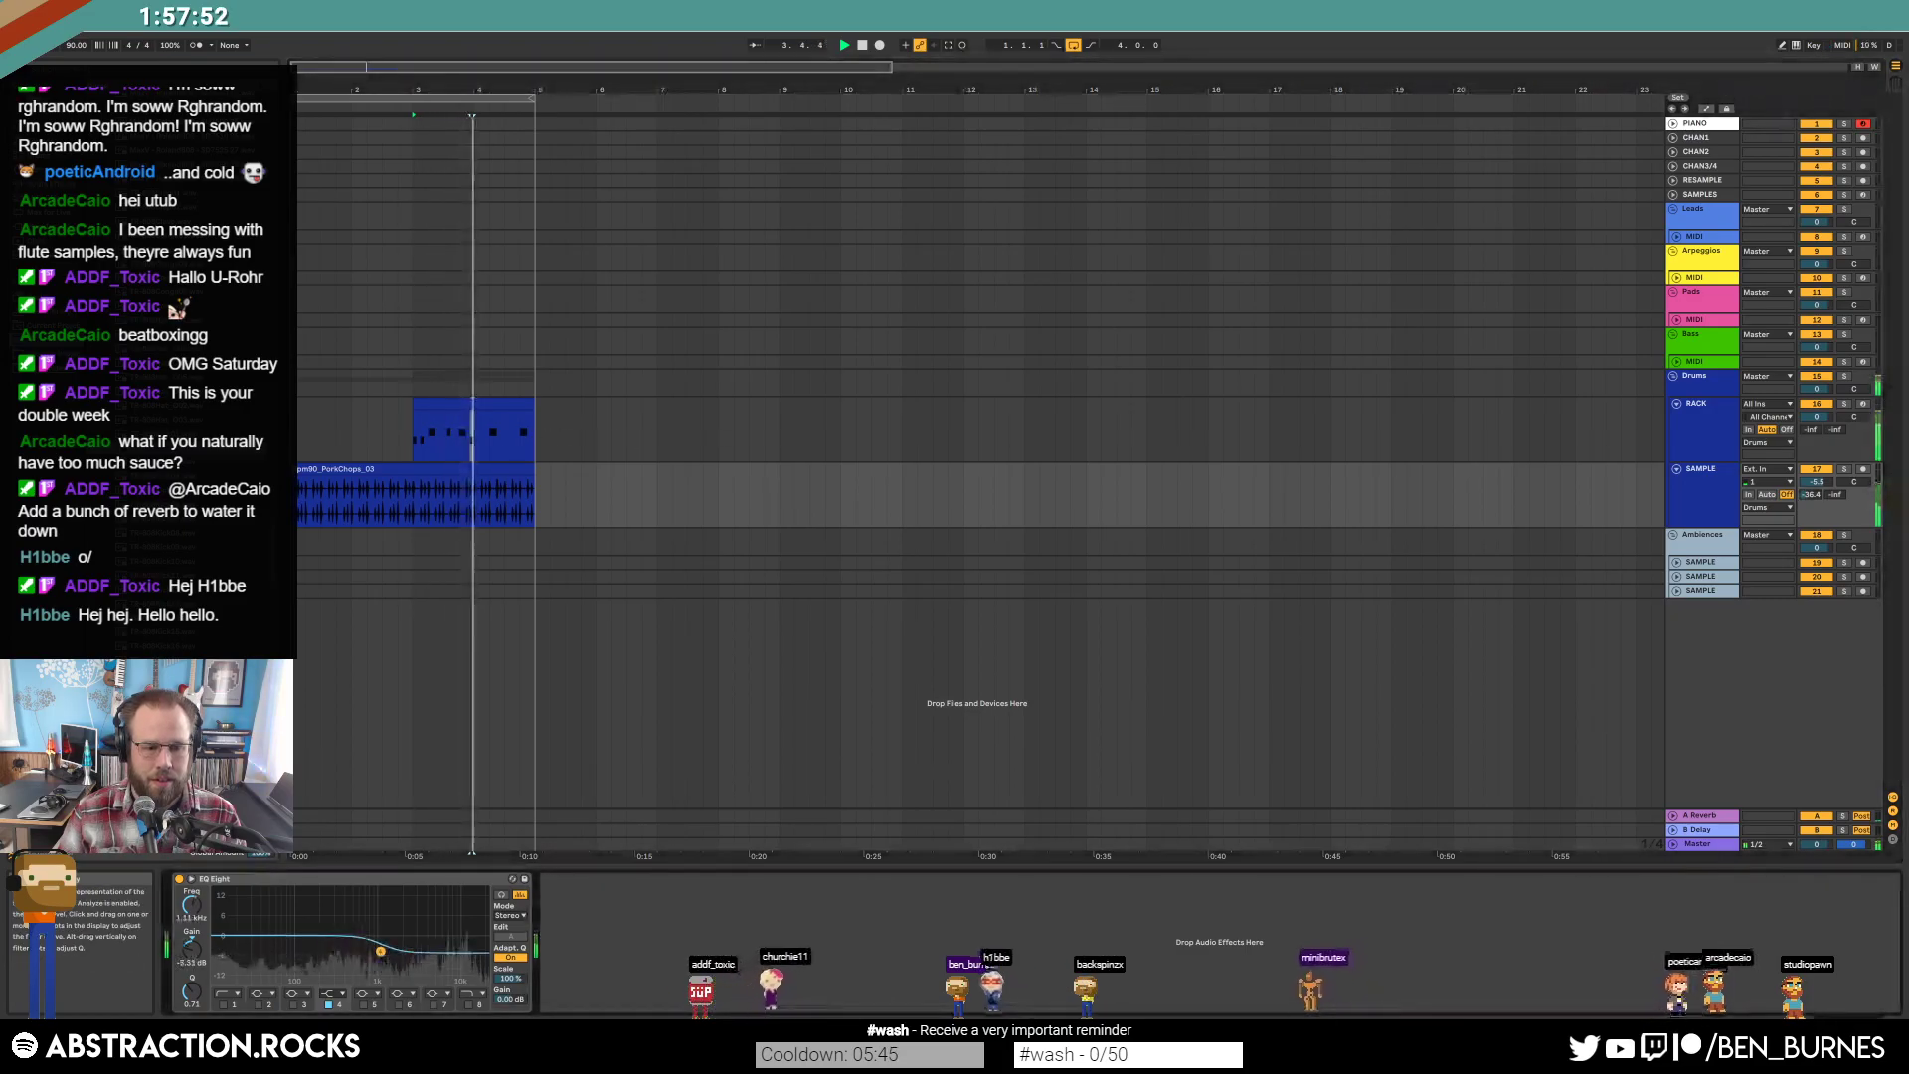
key(space)
Enable Warp on the PorkChops clip and add warp markers across its whole waveform.
double_click(417, 497)
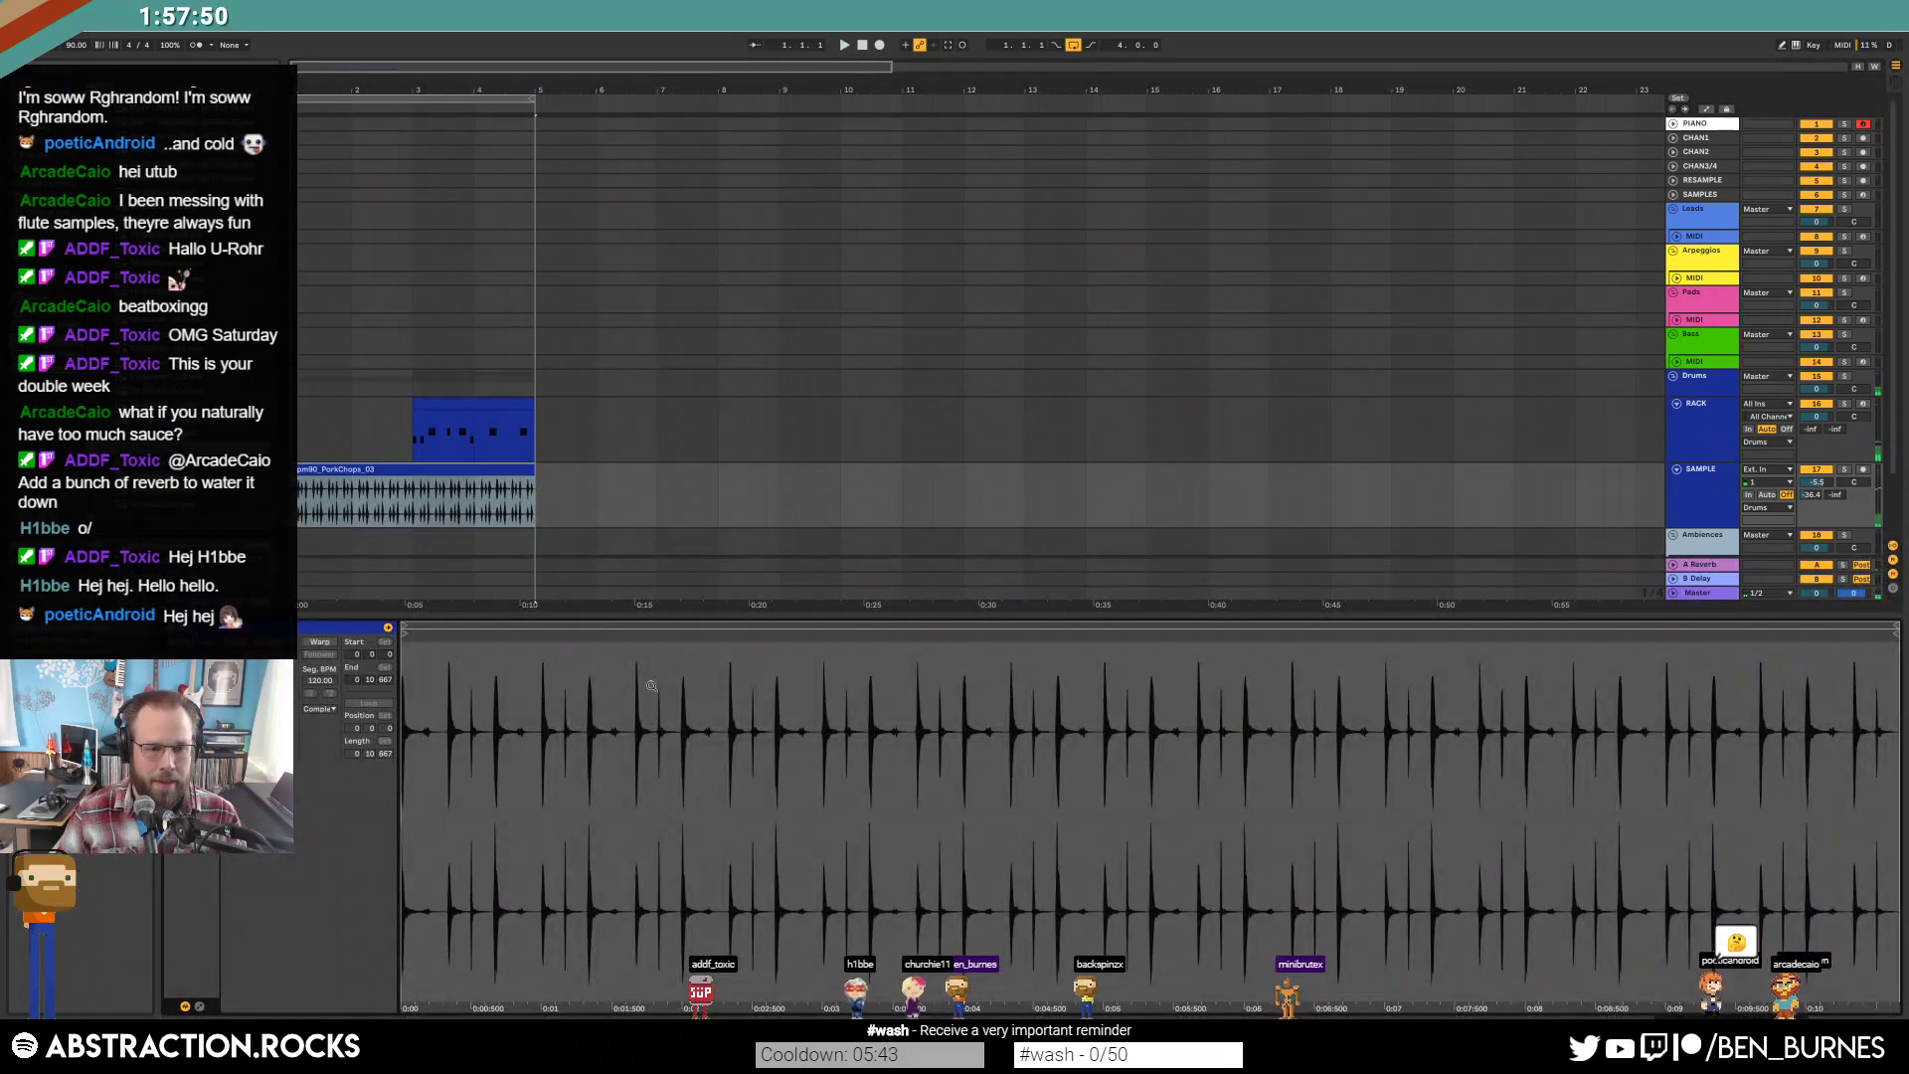
click(316, 642)
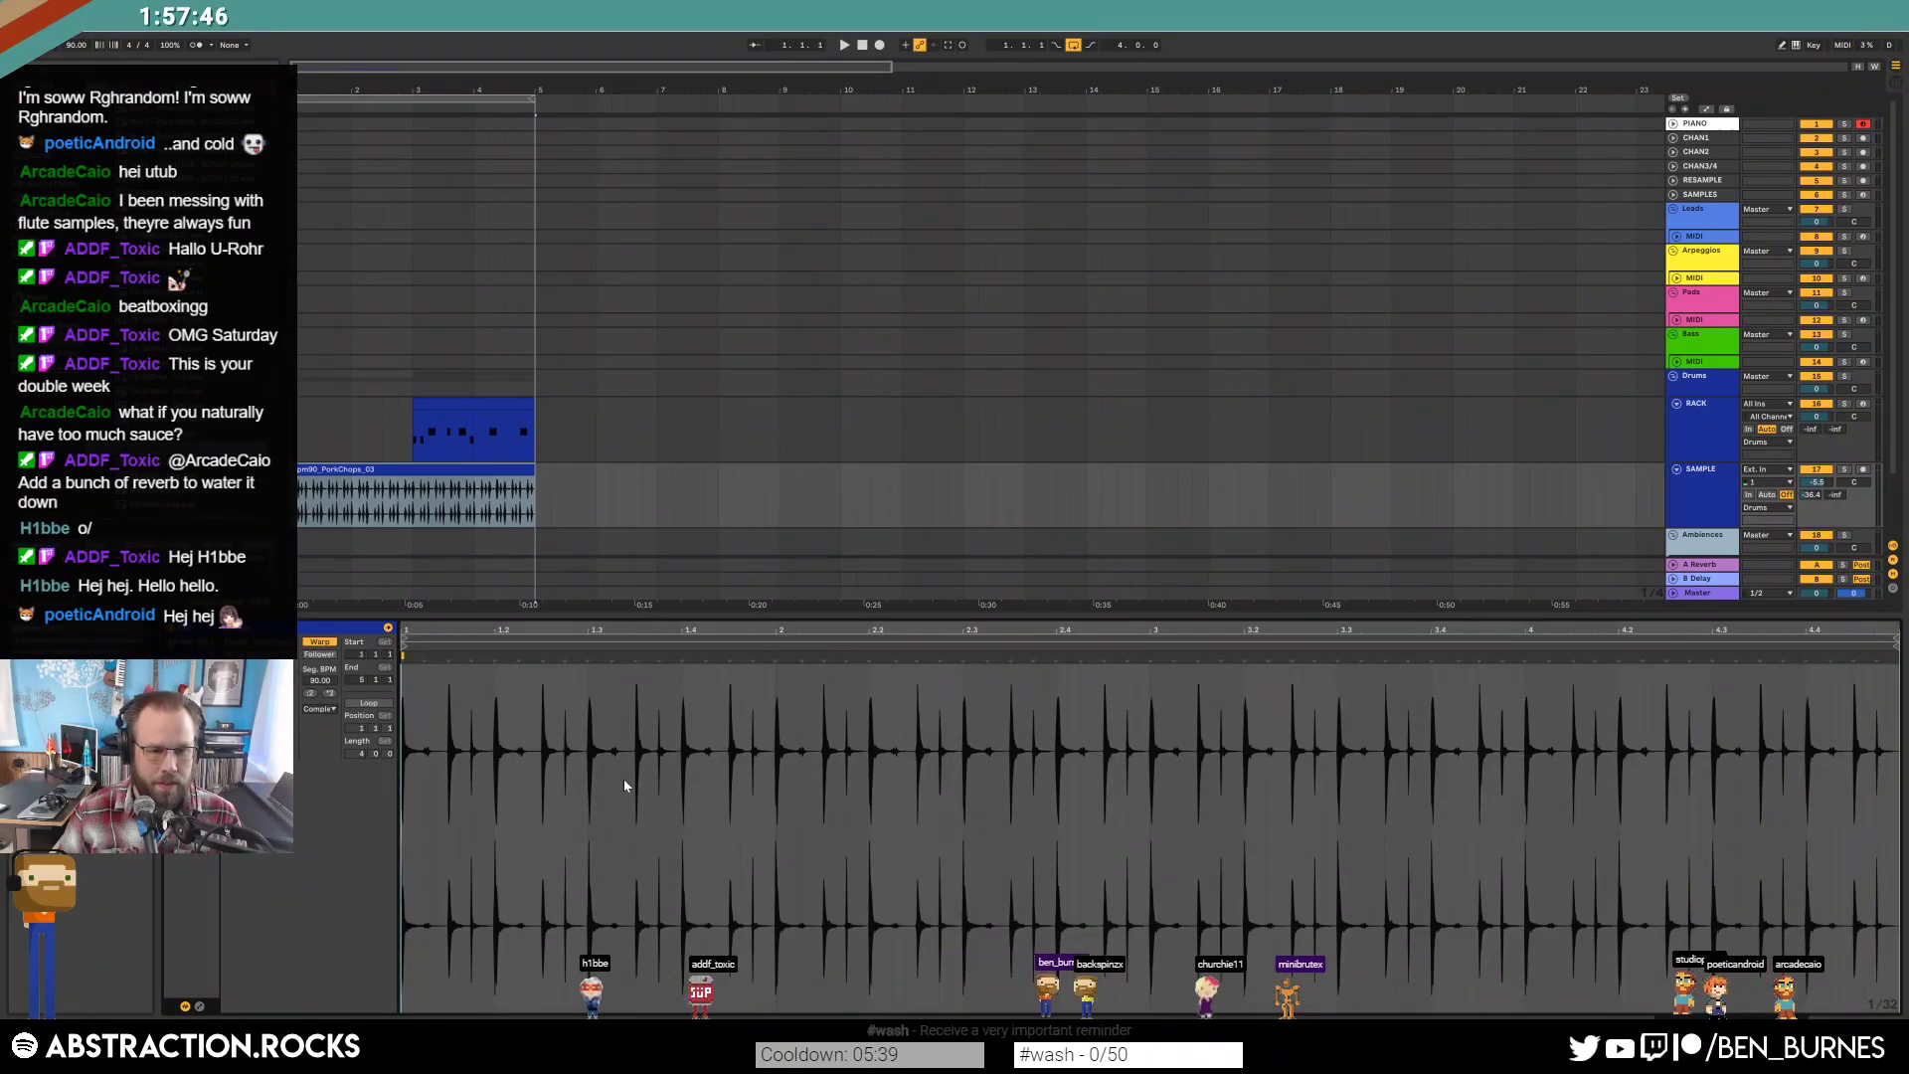
key(ctrl+a)
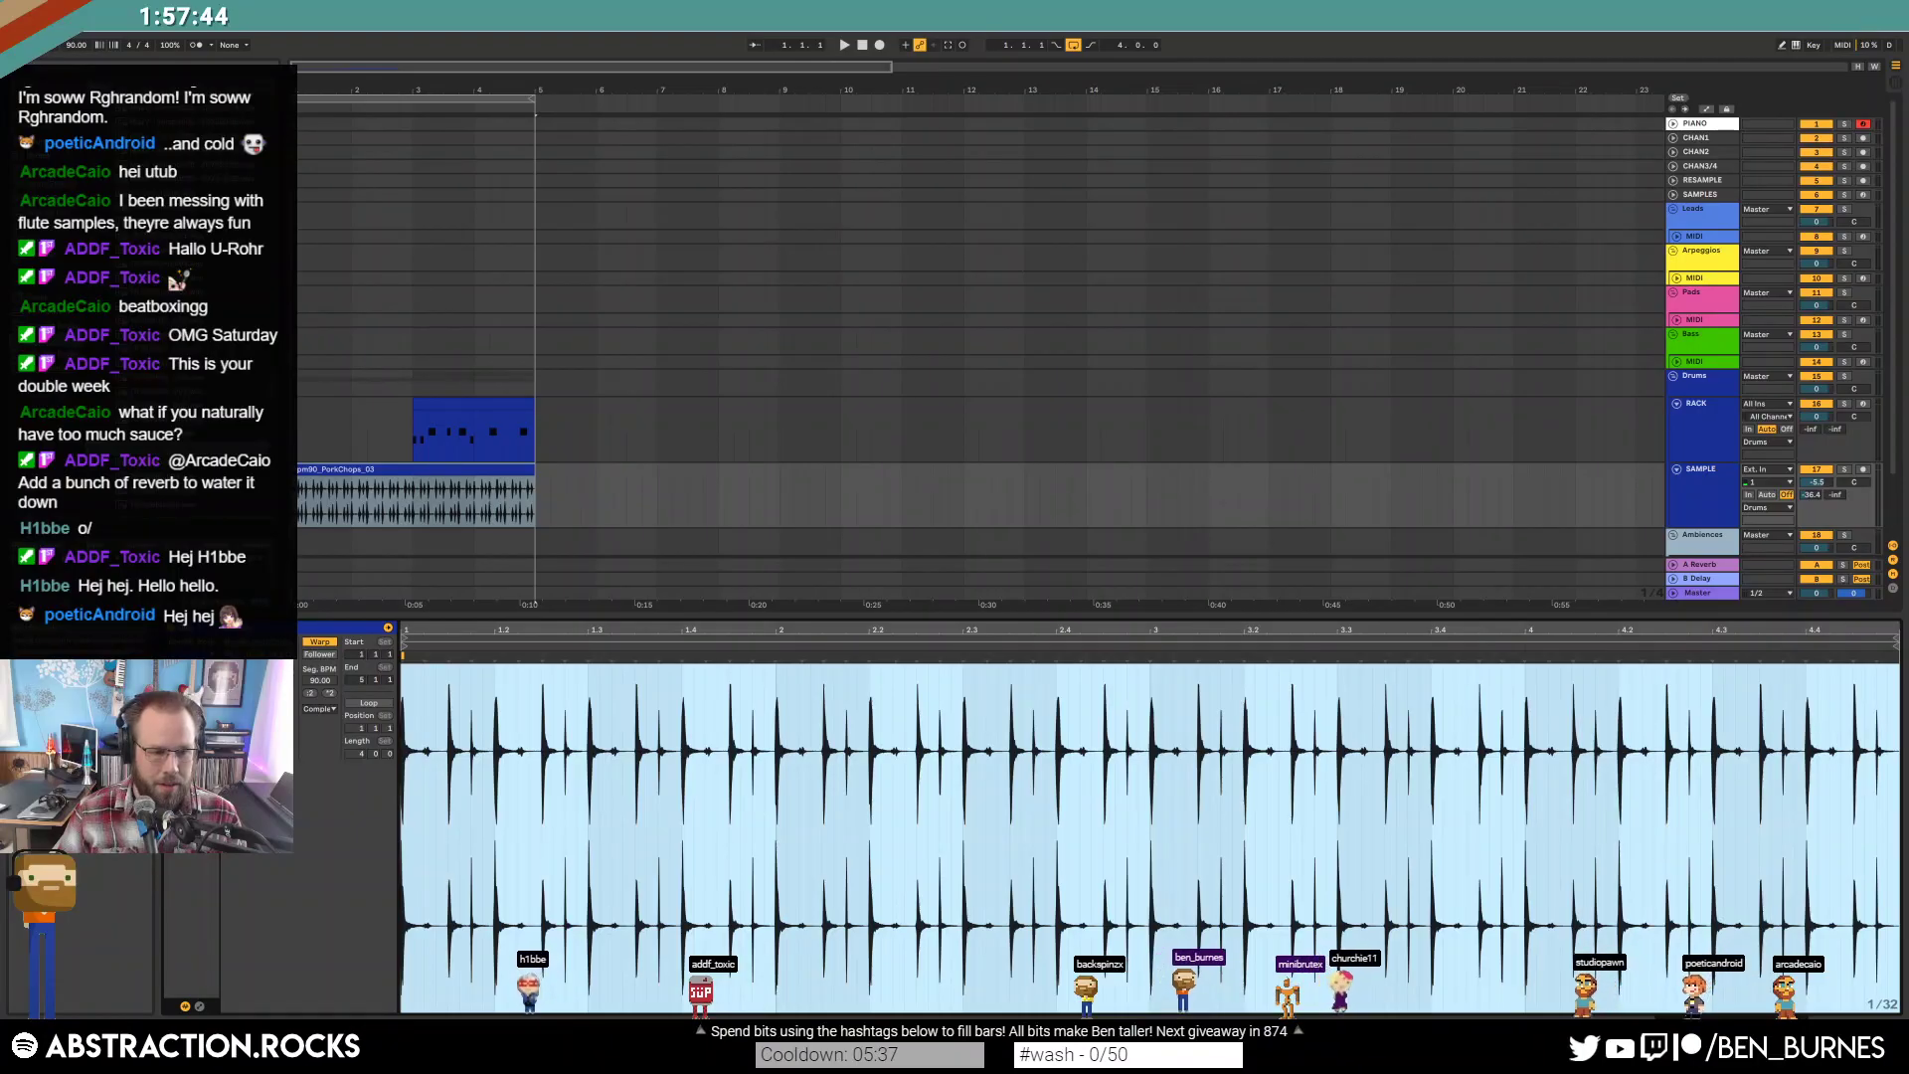
key(Escape)
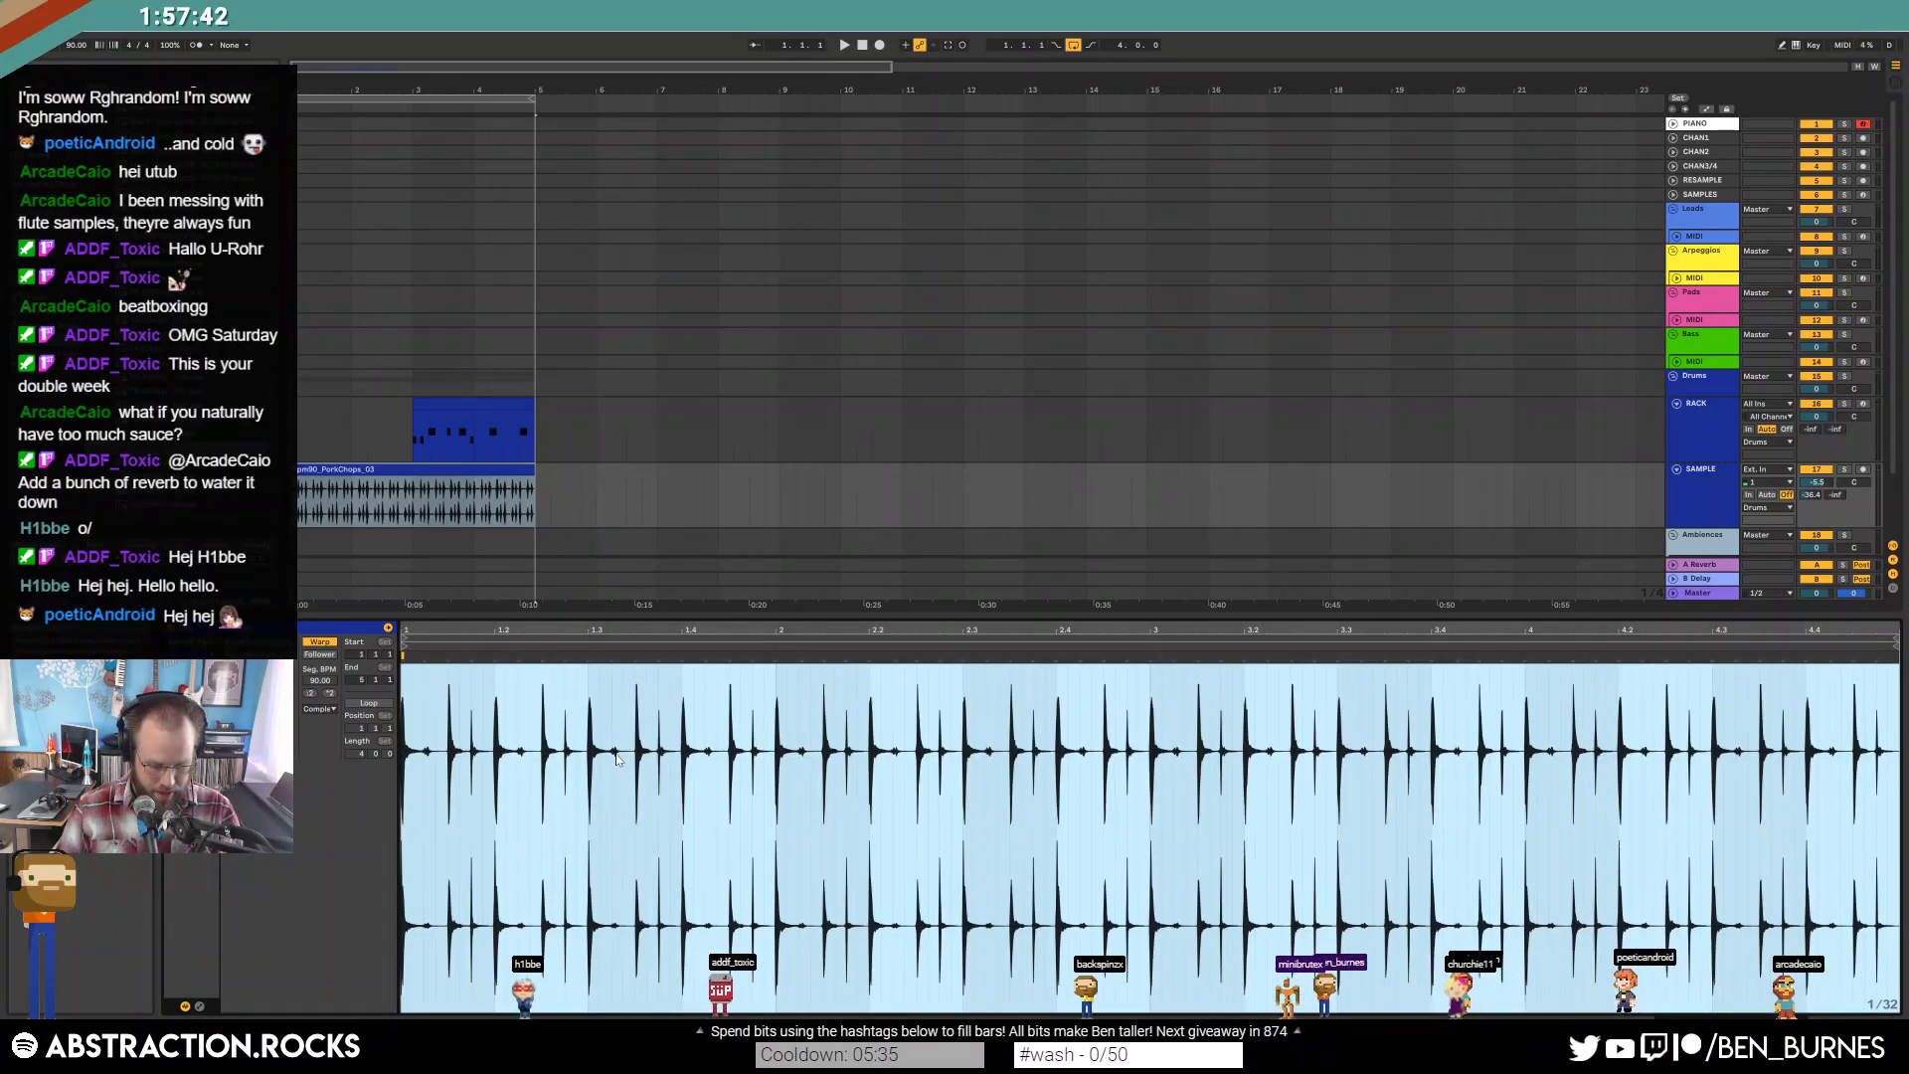
click(616, 763)
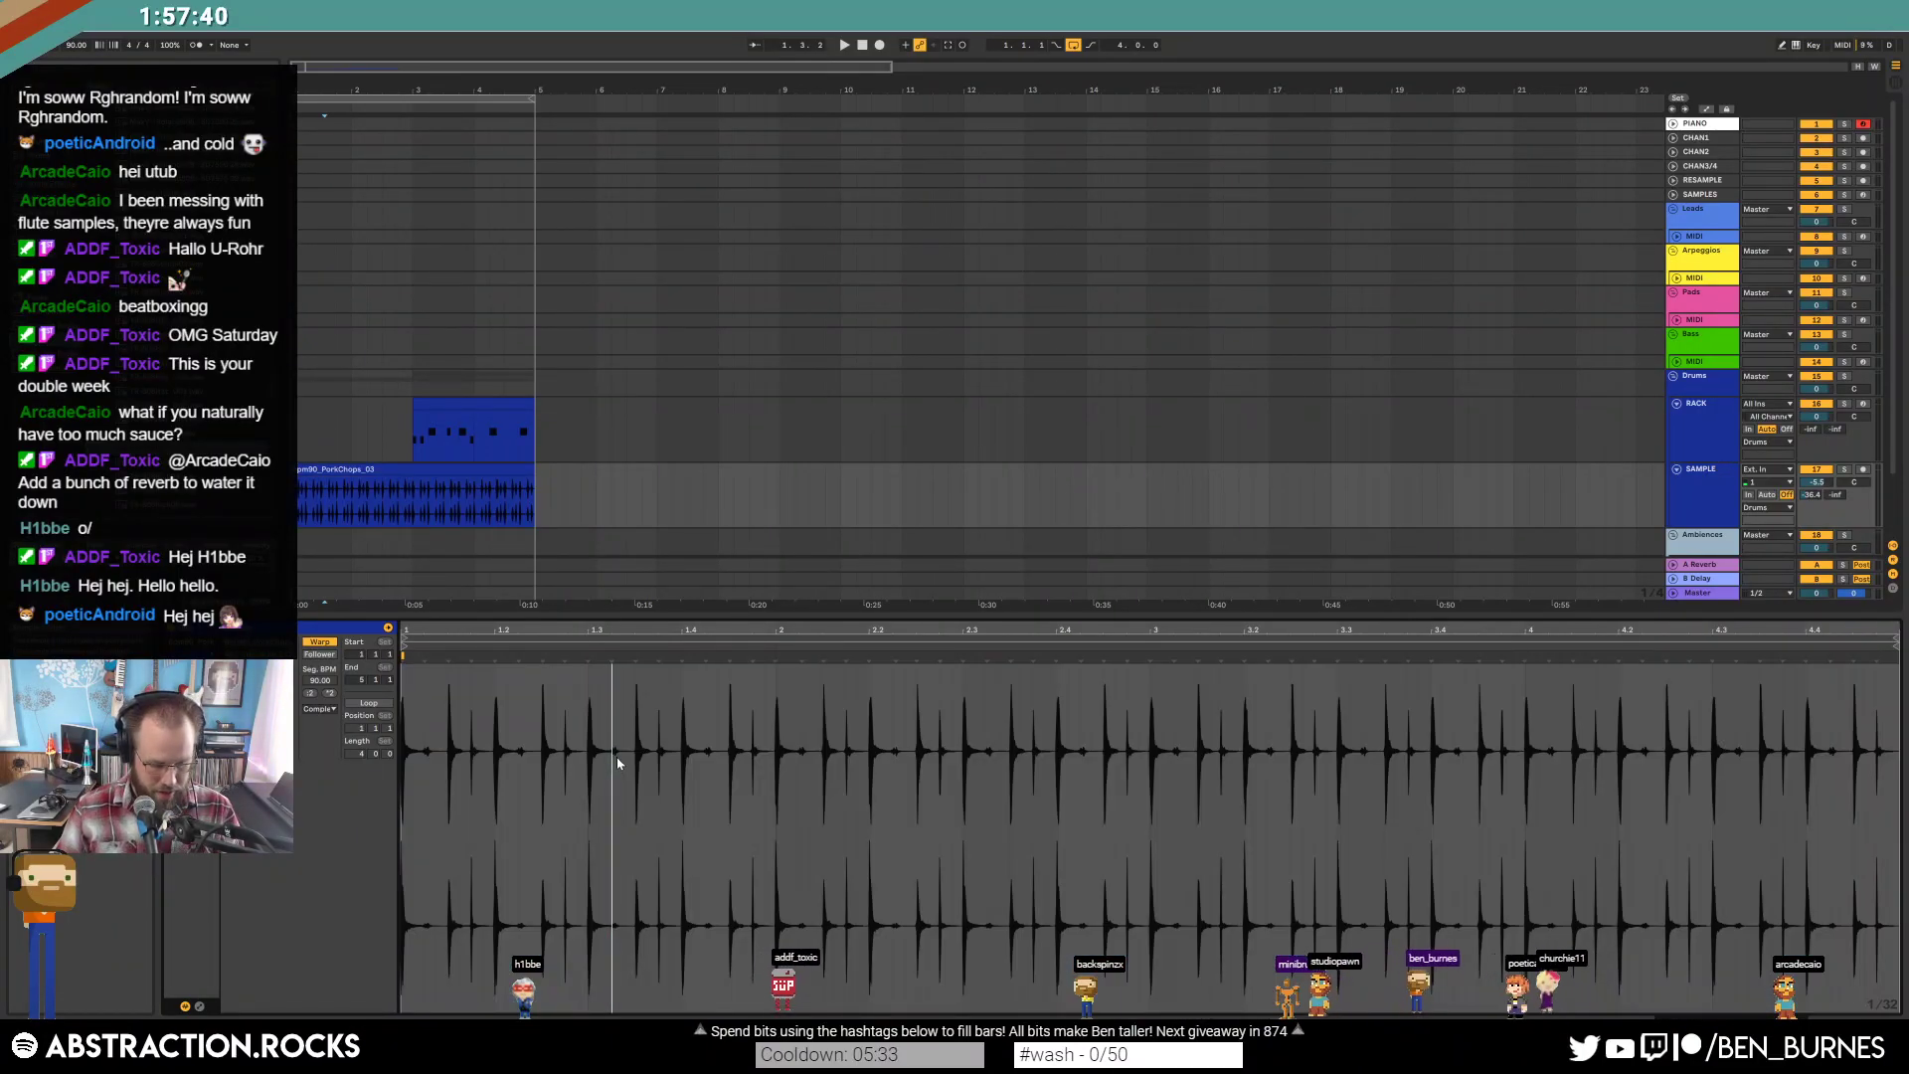
key(ctrl+a)
key(ctrl+i)
Play the warped loop and reduce the SAMPLE track's high-shelf cut further, at about 1.24 kHz.
key(space)
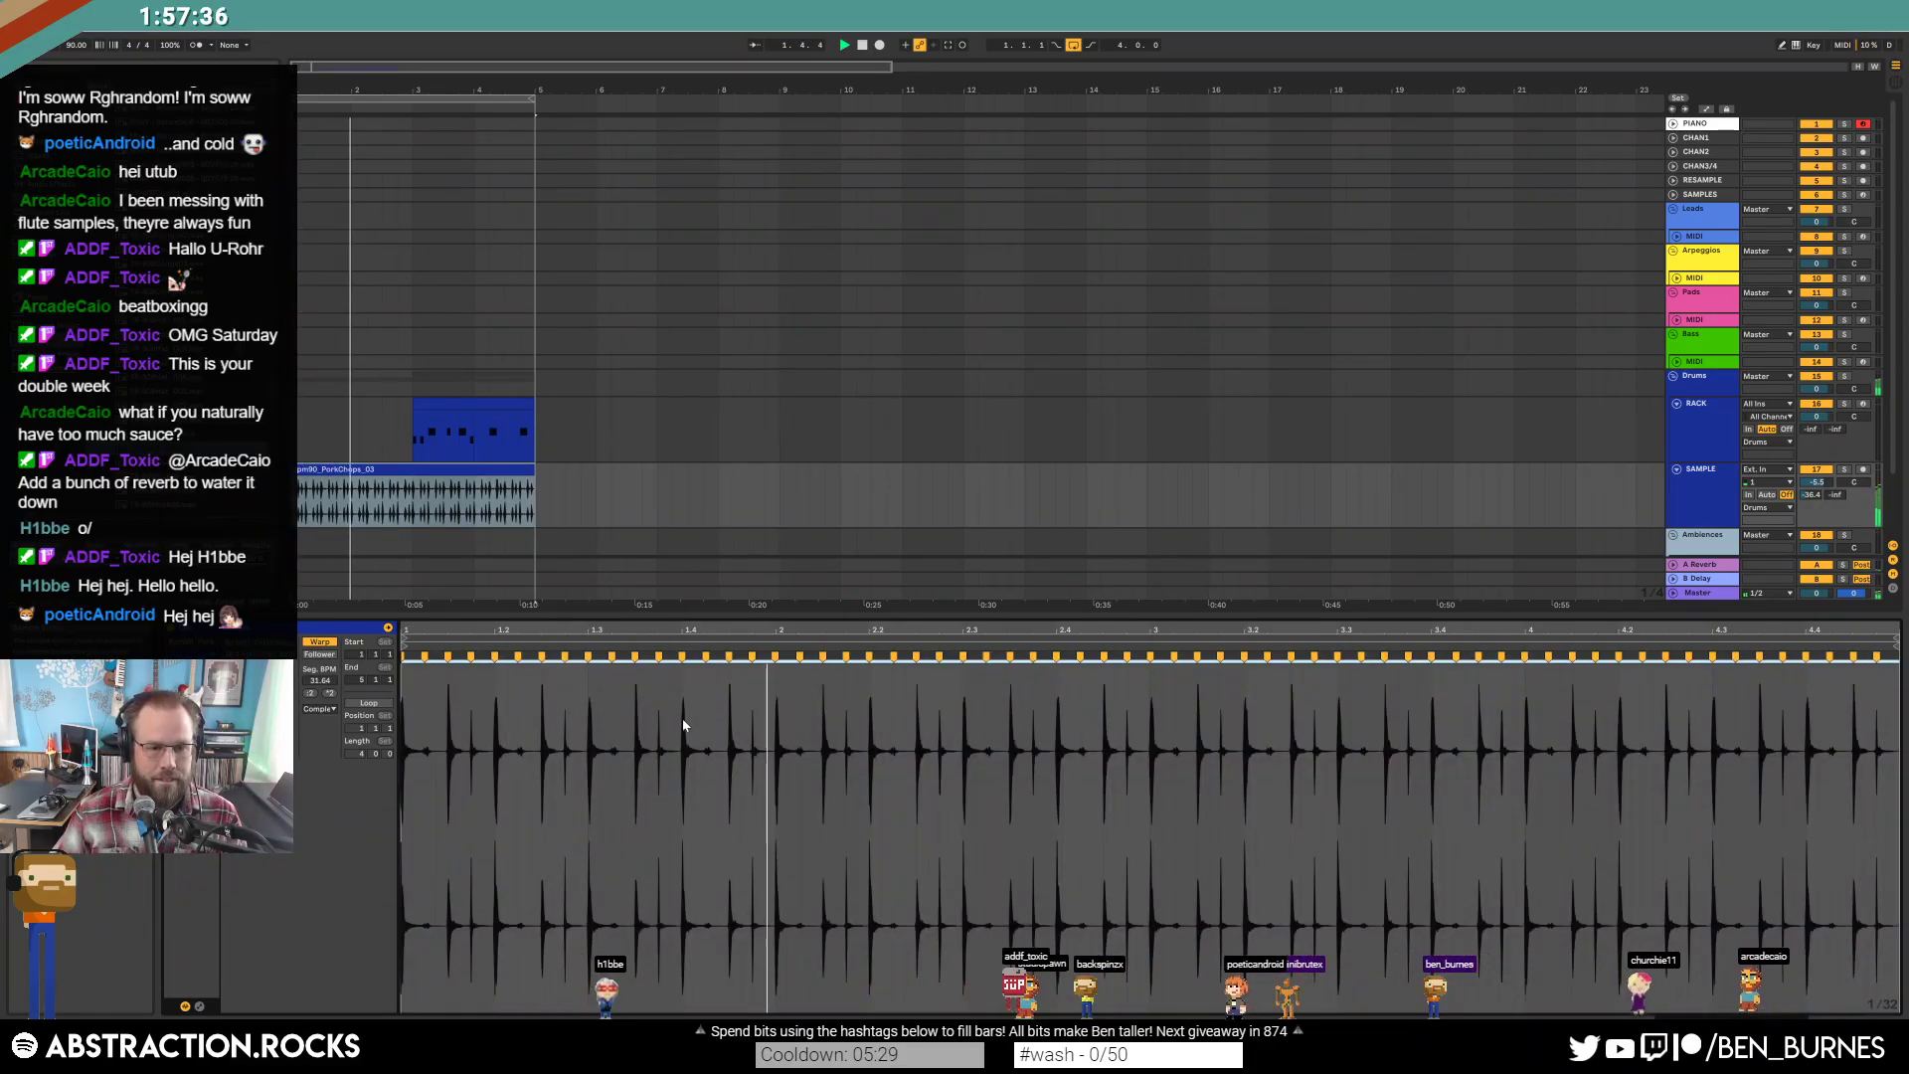
key(shift+Tab)
drag(385, 951, 386, 940)
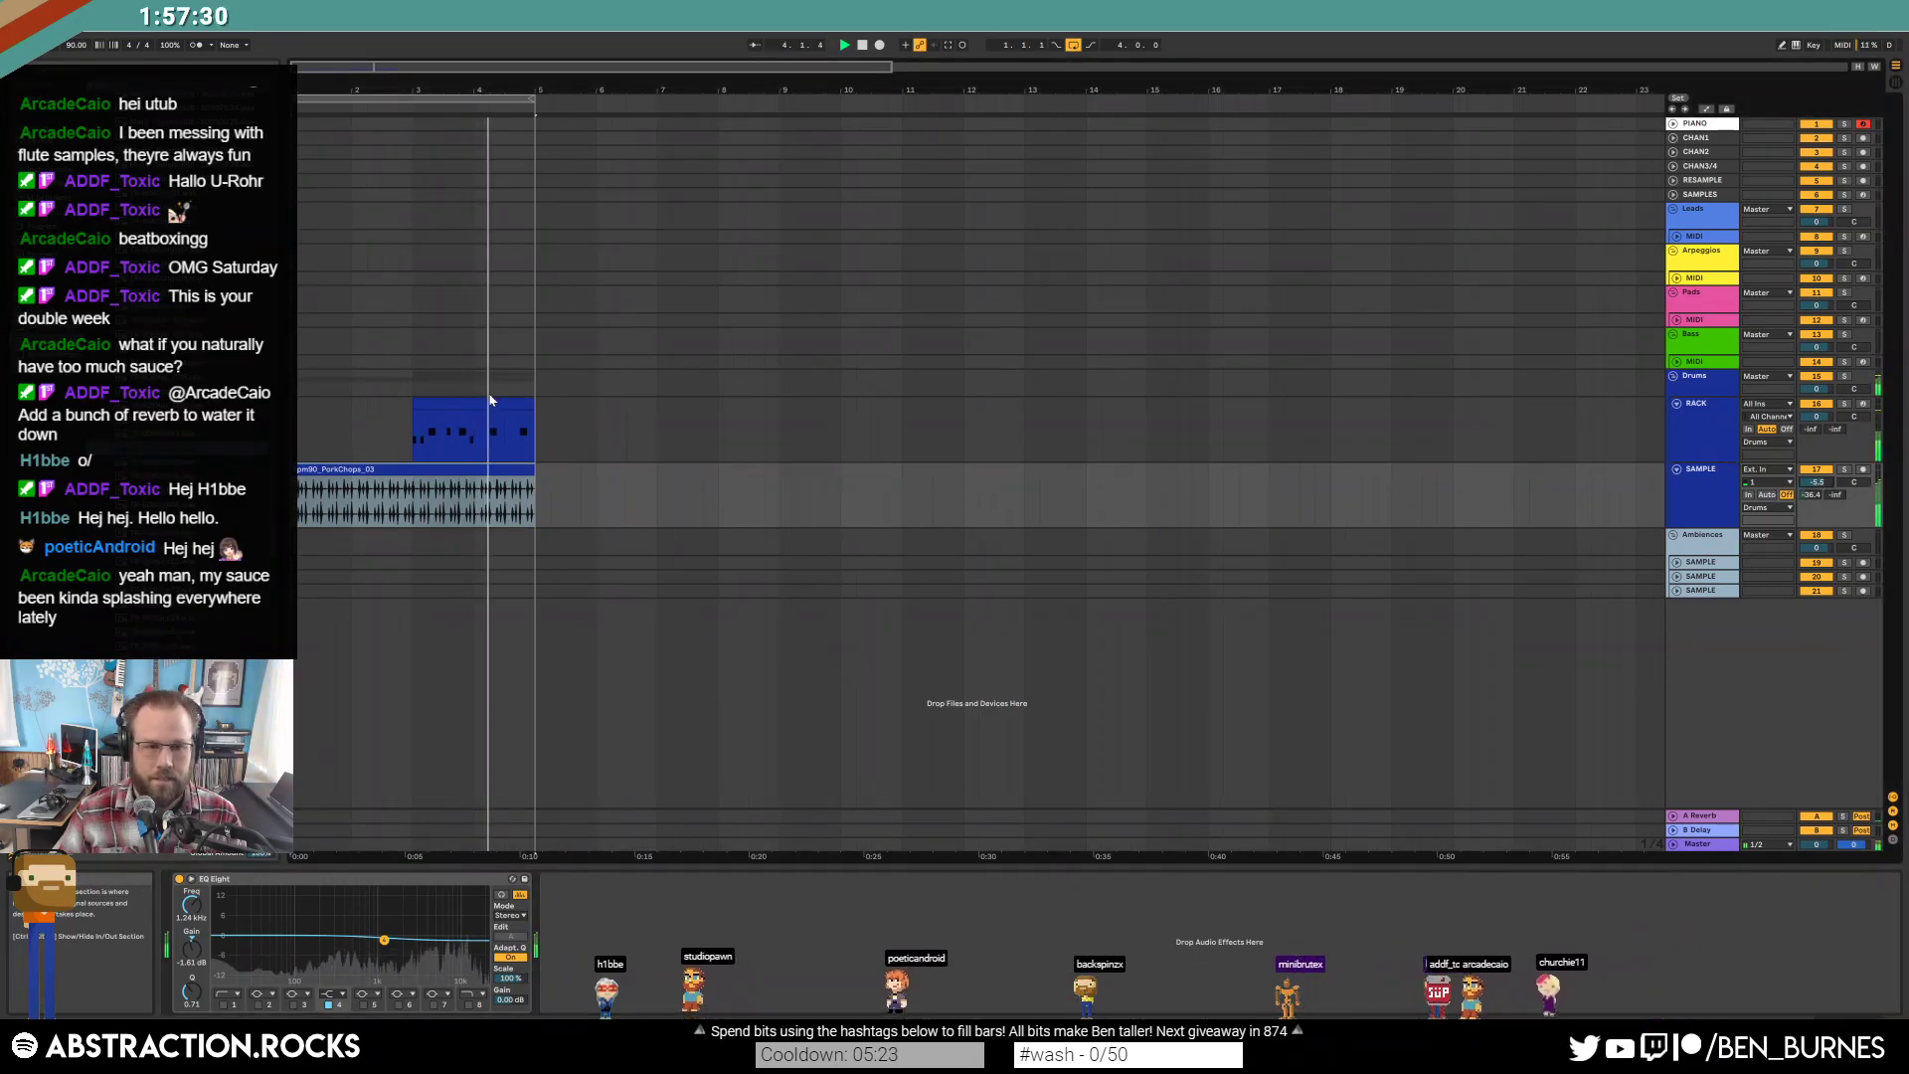
Reopen the RACK clip, audition it, and add kick notes at 2.1 and 2.1.3.
double_click(499, 404)
key(space)
click(835, 781)
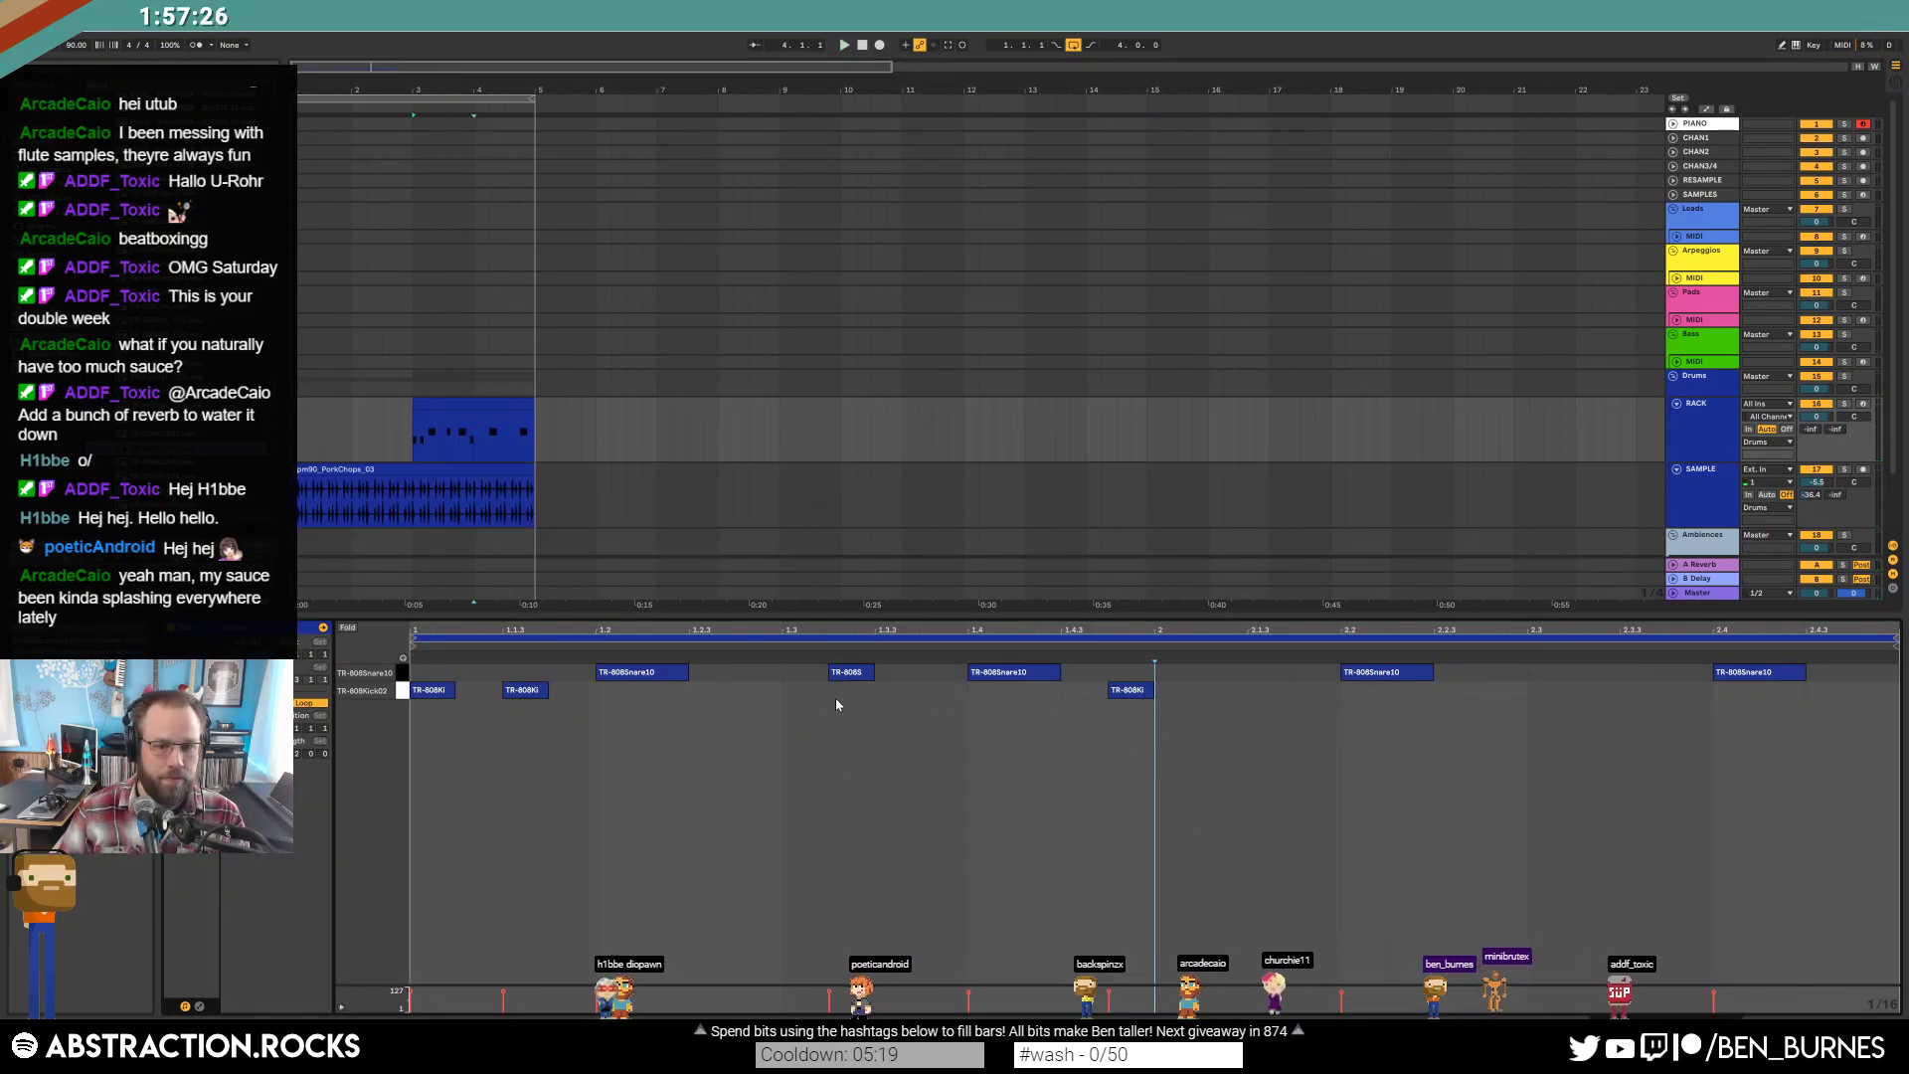
key(space)
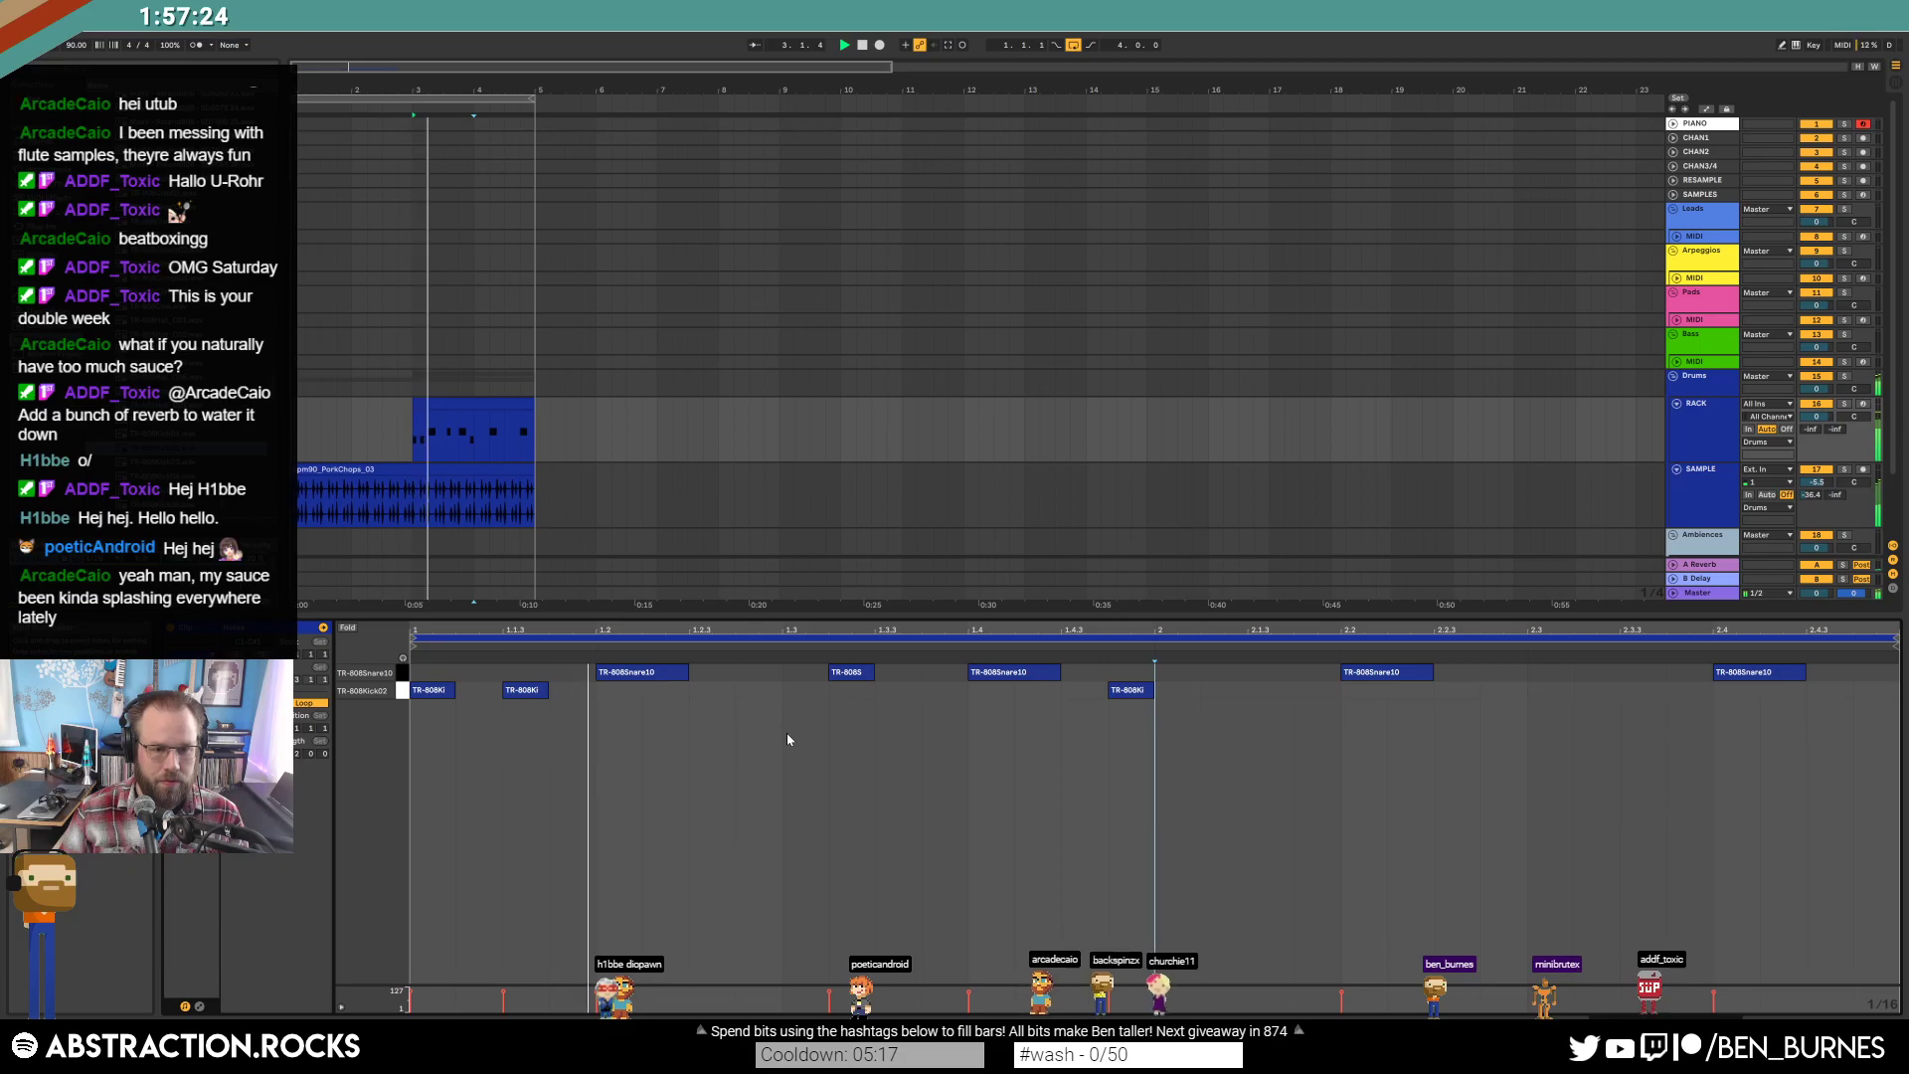
key(space)
double_click(1161, 693)
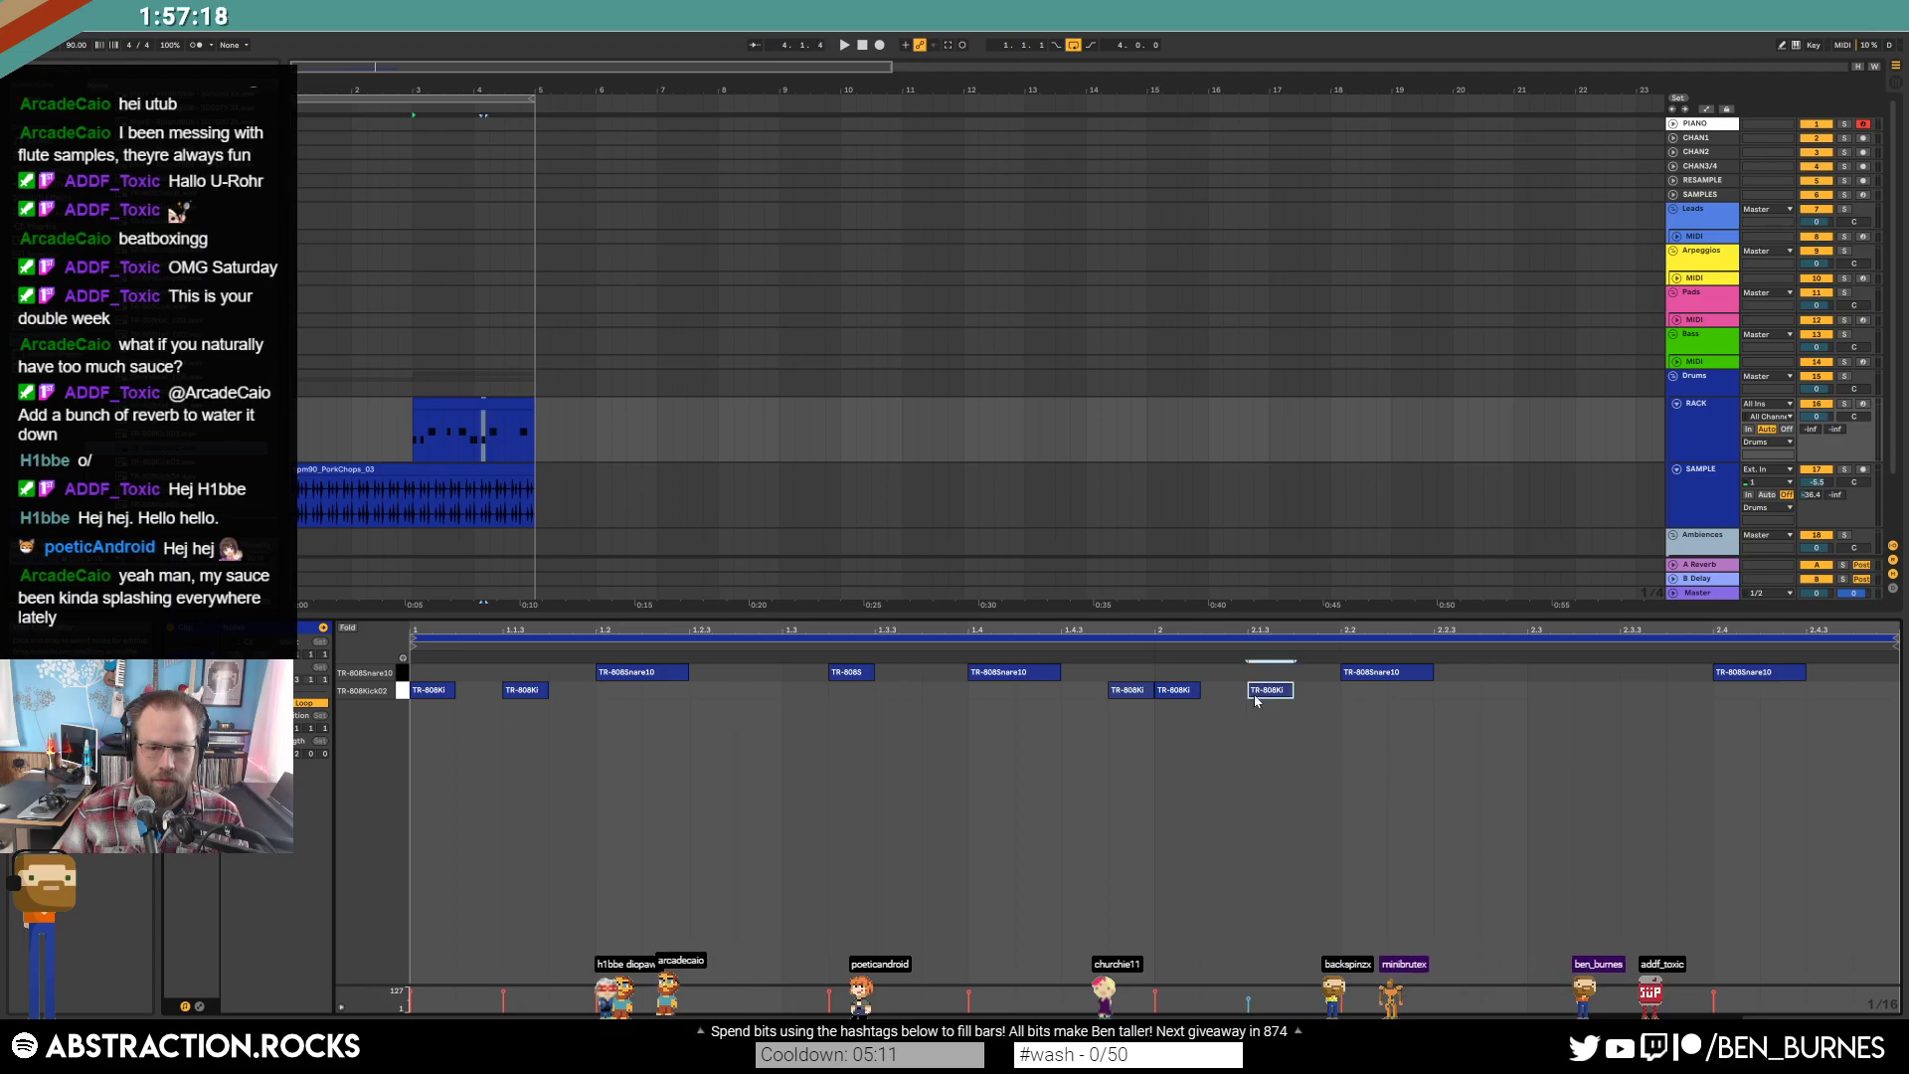
Add two quick snare notes from 2.3.2, another snare at 2.3.4 and a kick at 2.3.3, playing the pattern.
double_click(1589, 673)
drag(1617, 675, 1598, 673)
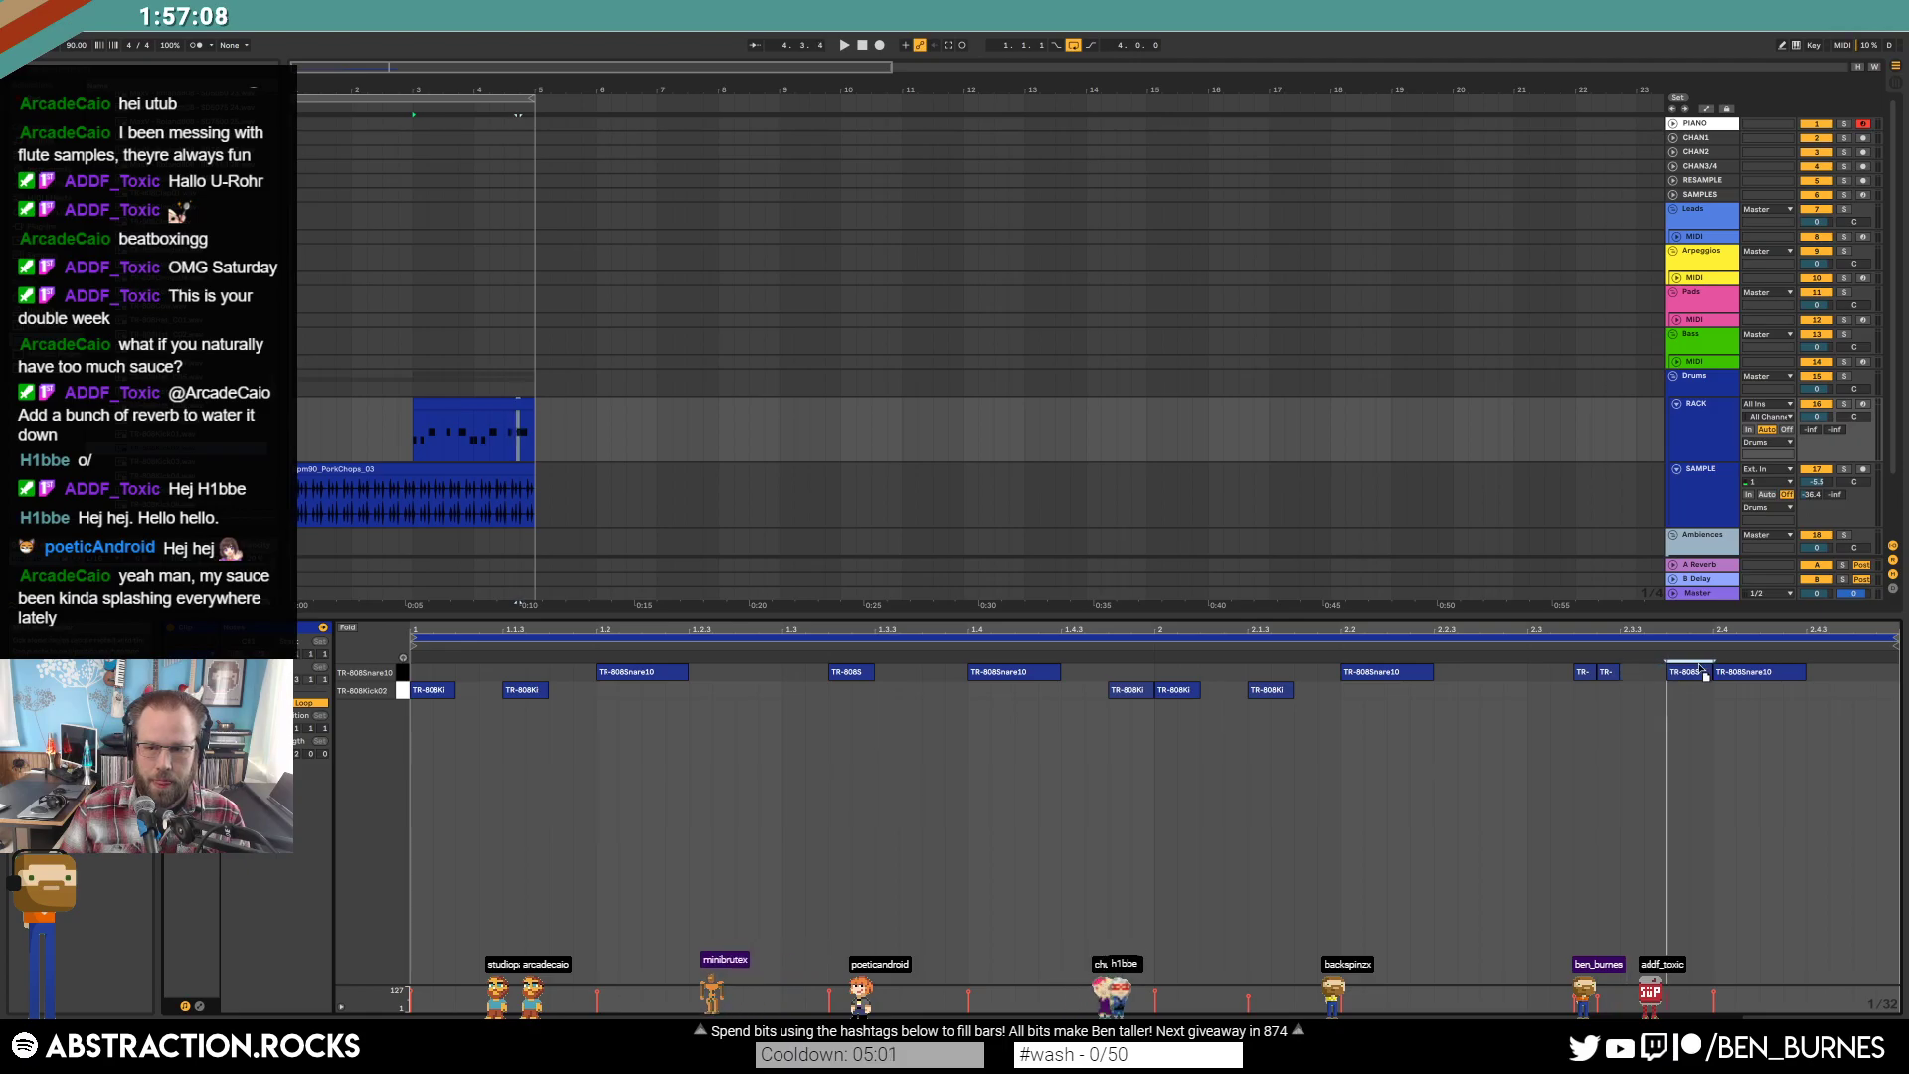
key(space)
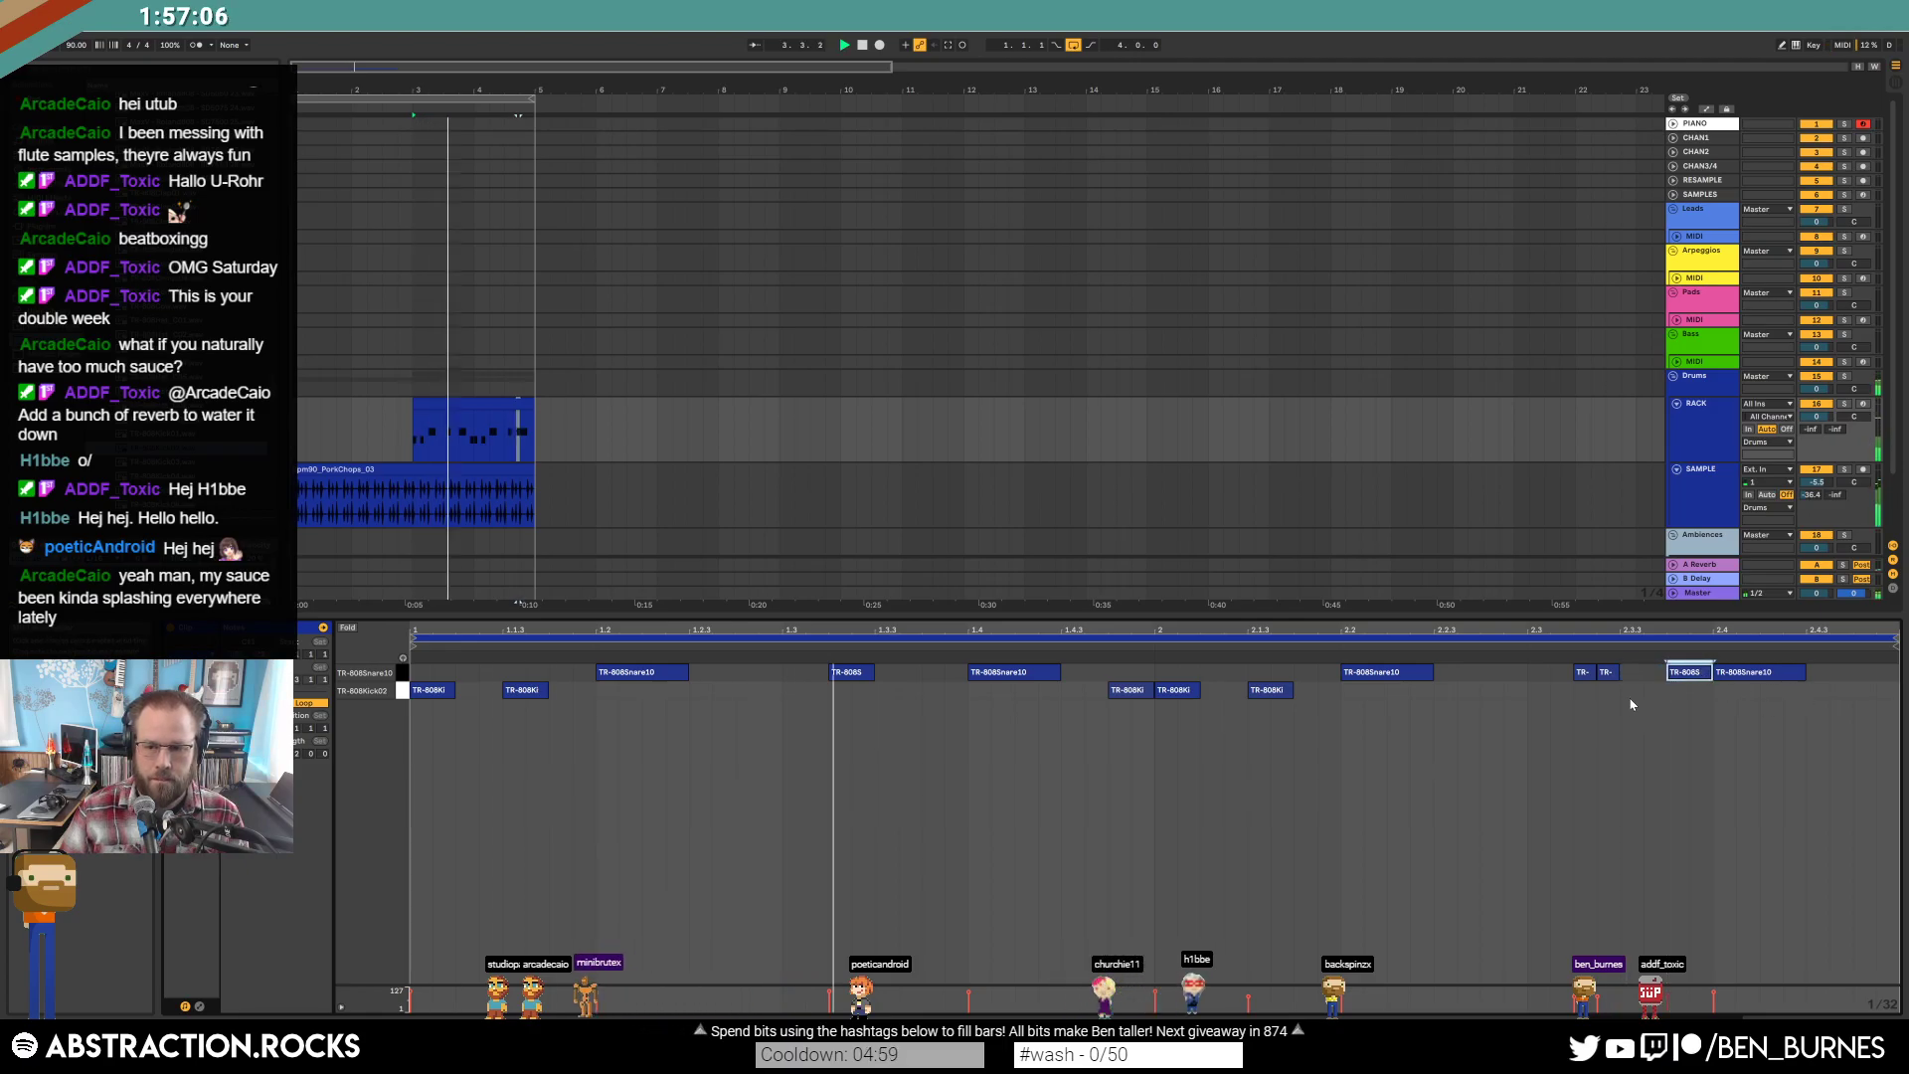
key(Left)
key(Down)
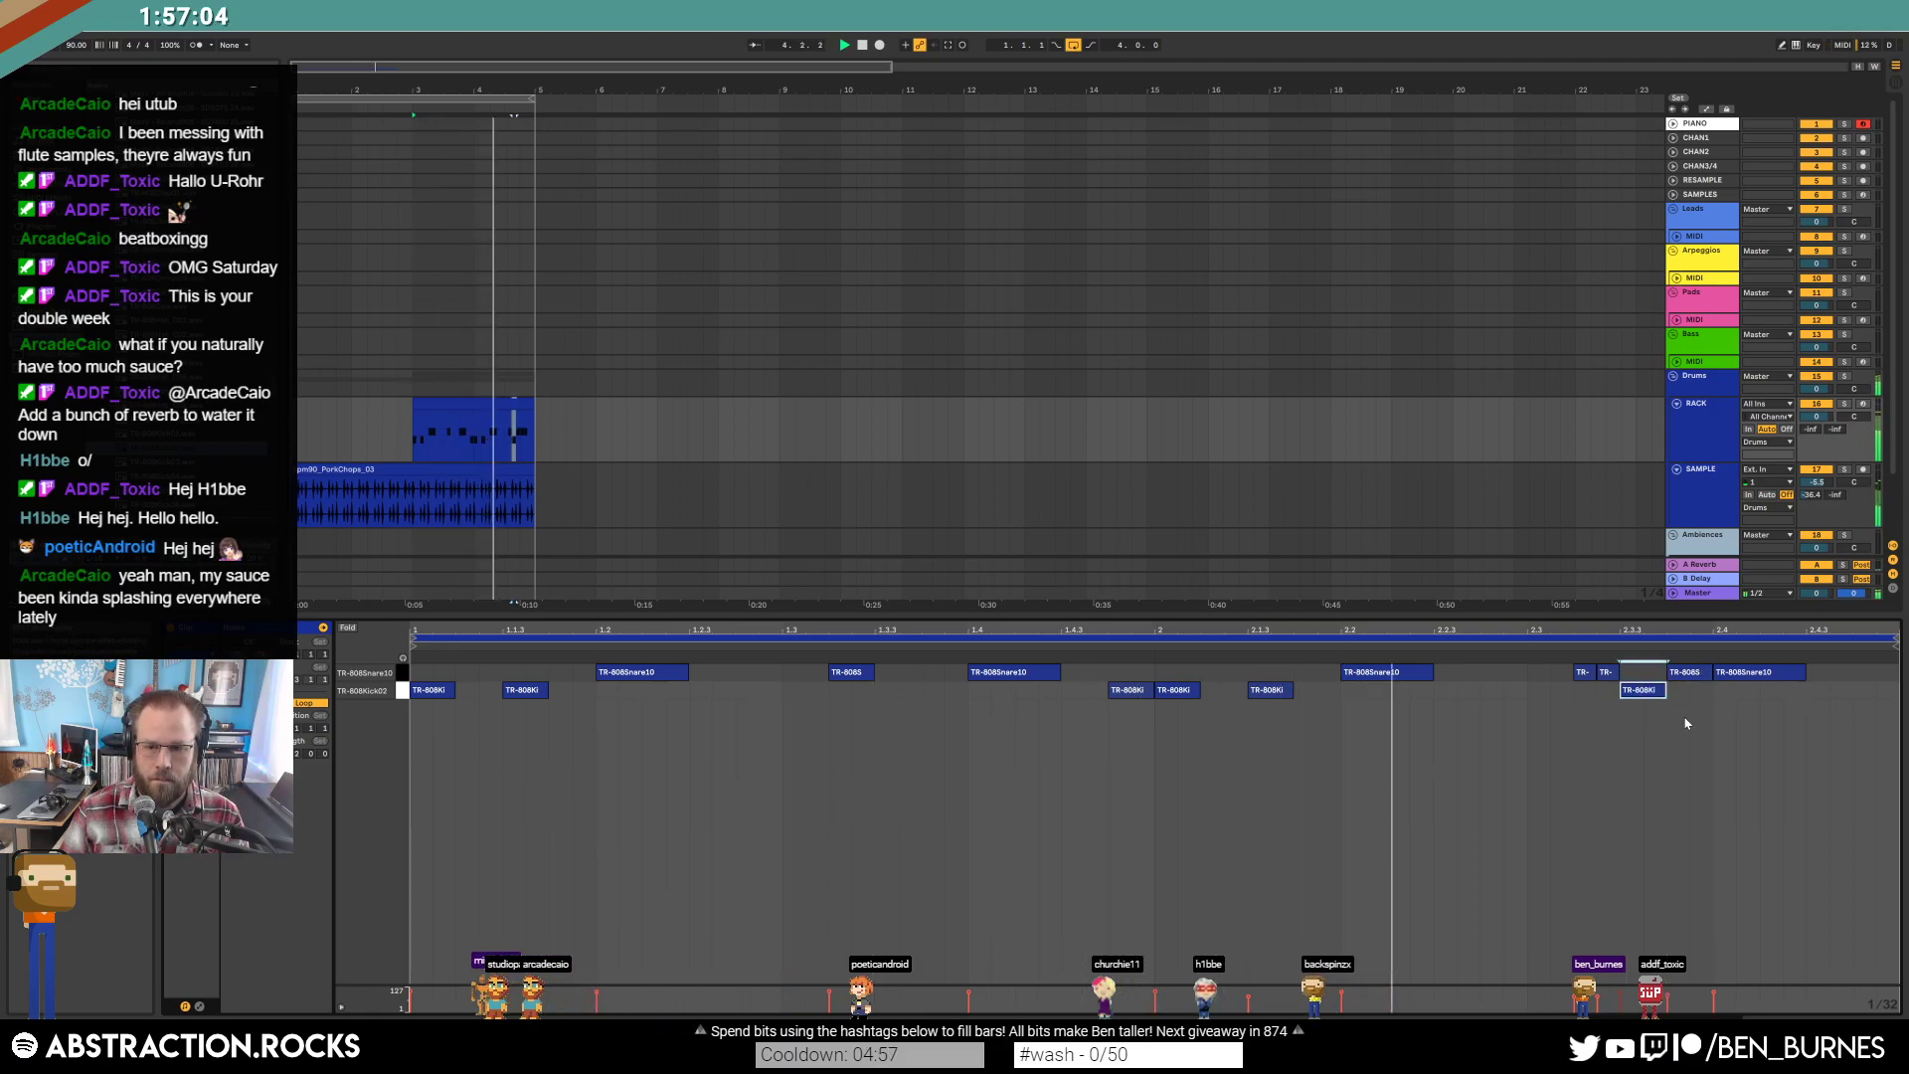
Swap the last close snare and kick so the snare starts at 2.3.3 and the kick at 2.3.4, and add a kick at 2.4.3.
key(space)
double_click(1681, 674)
key(ctrl+z)
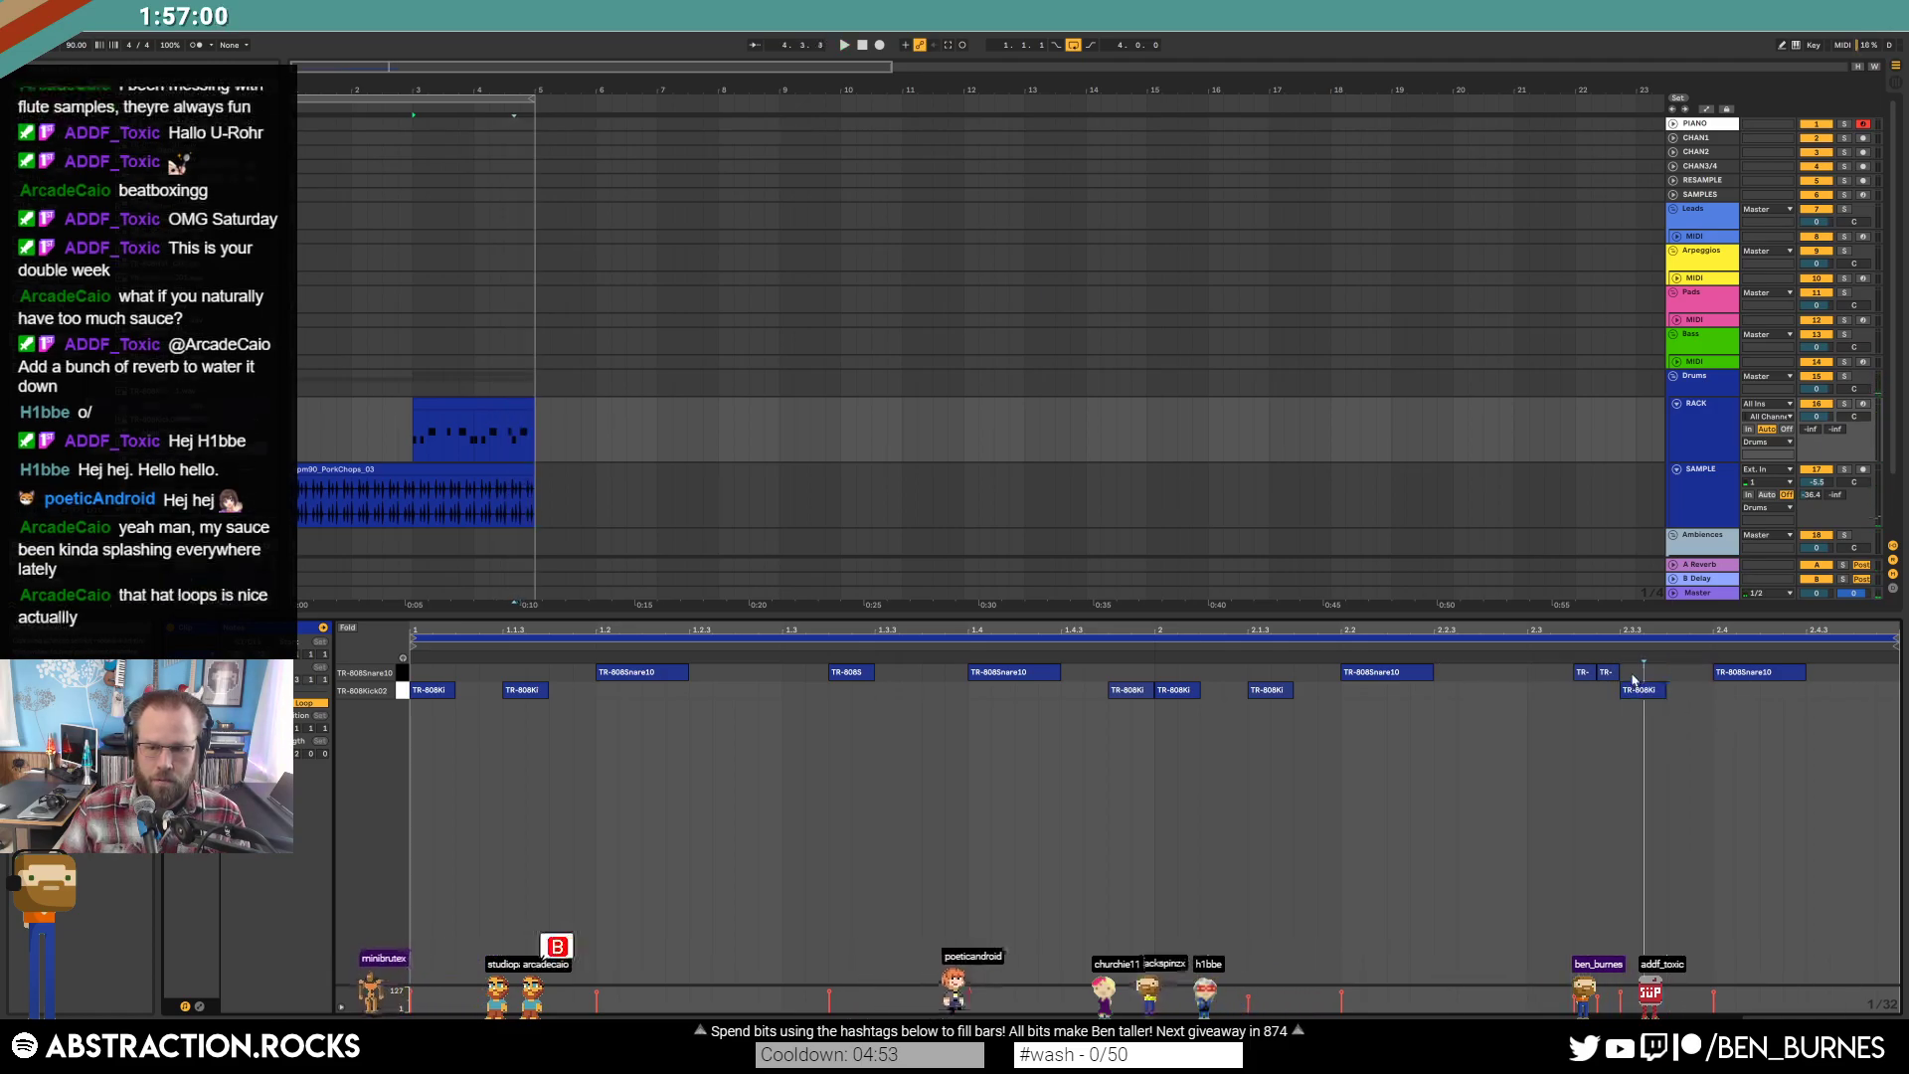
drag(1655, 690, 1702, 690)
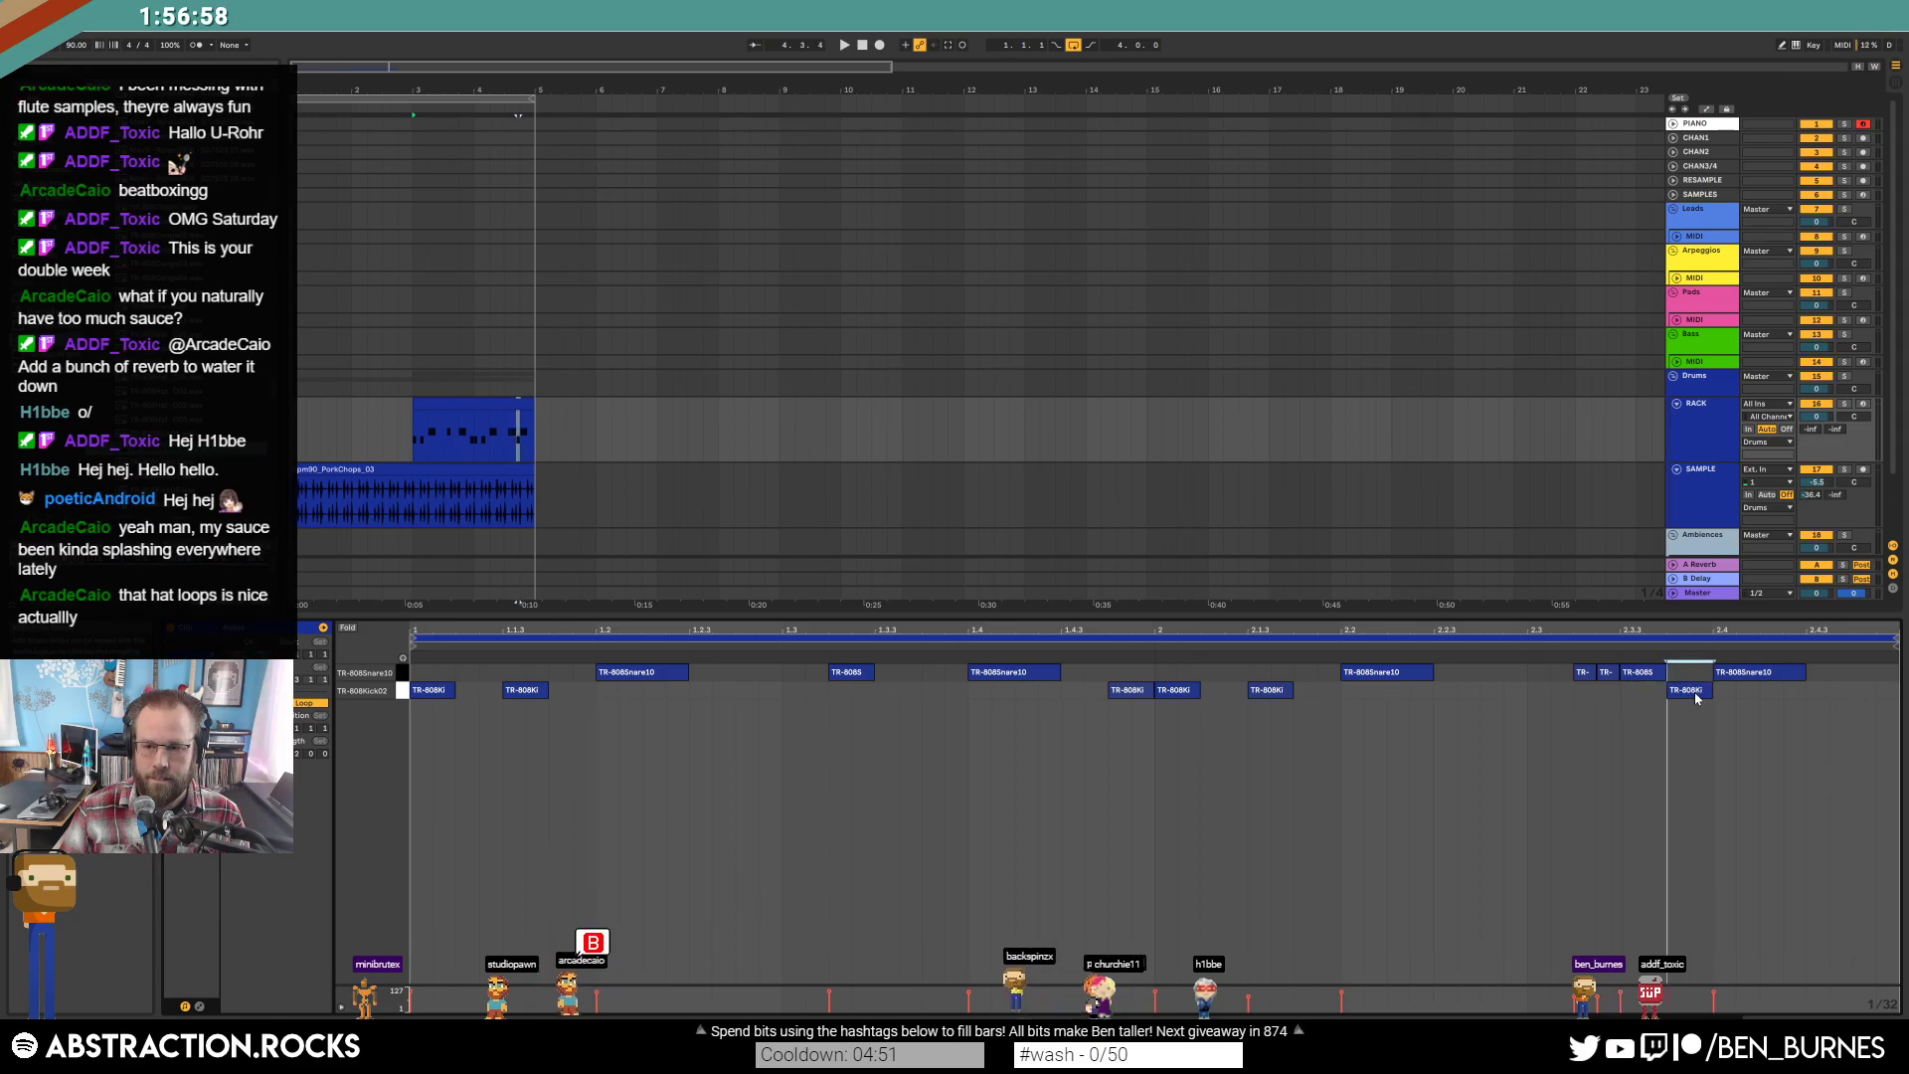
double_click(1812, 690)
drag(1844, 692, 1851, 692)
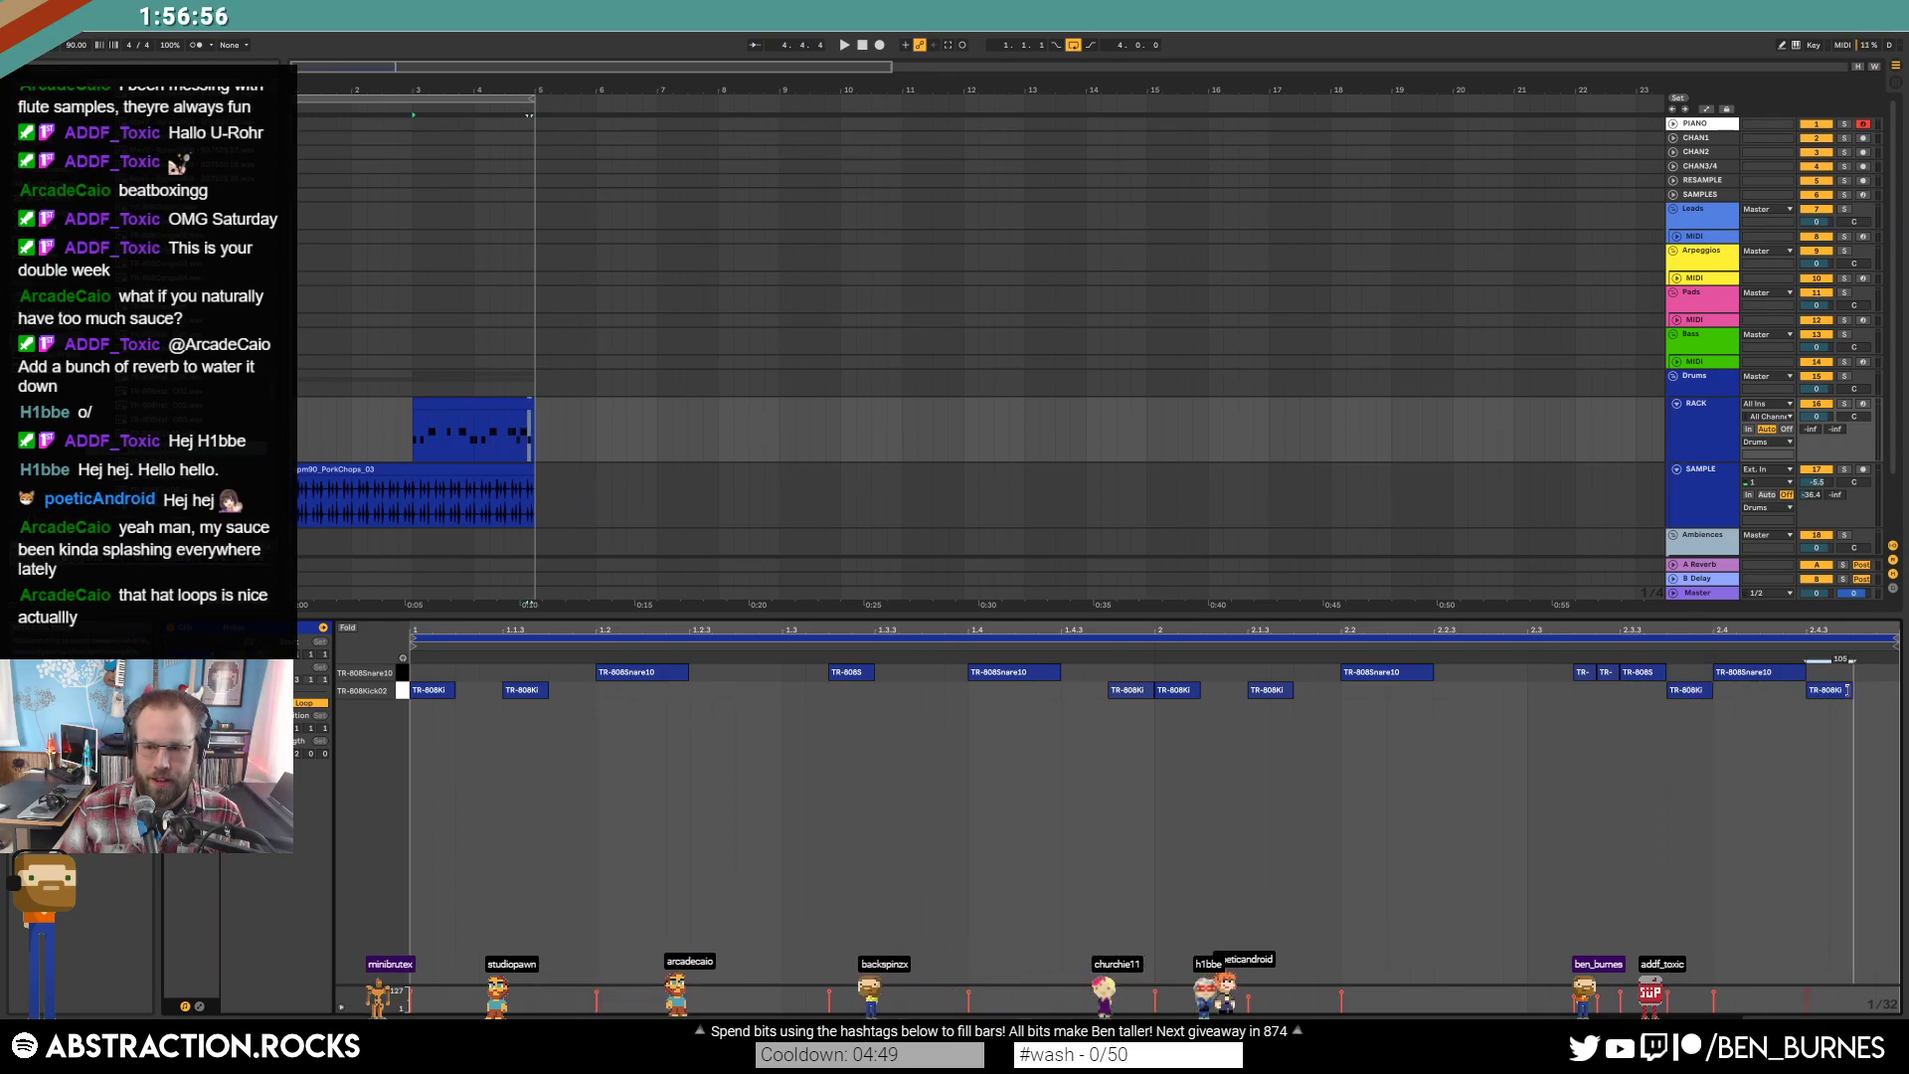
Set the loop to the RACK clip's two bars from bar 3 and play it.
click(424, 402)
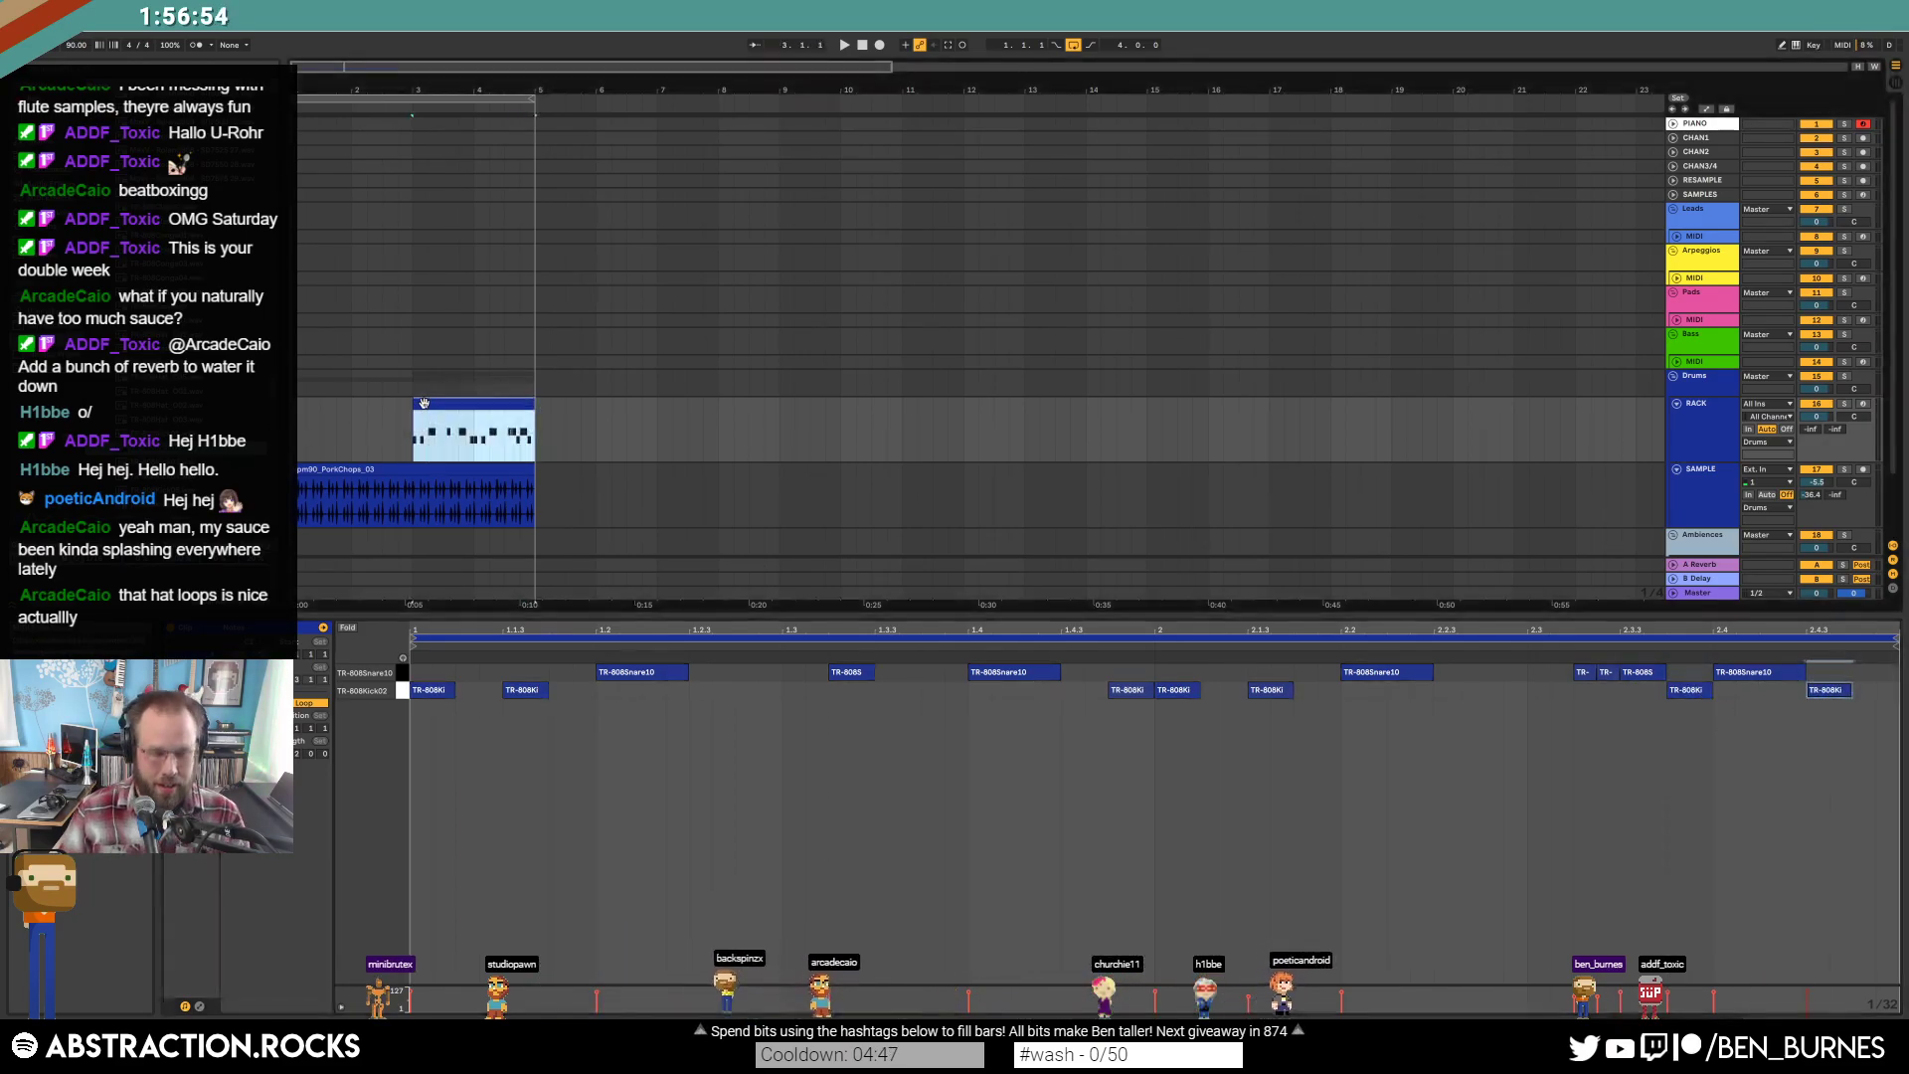
key(ctrl+l)
key(space)
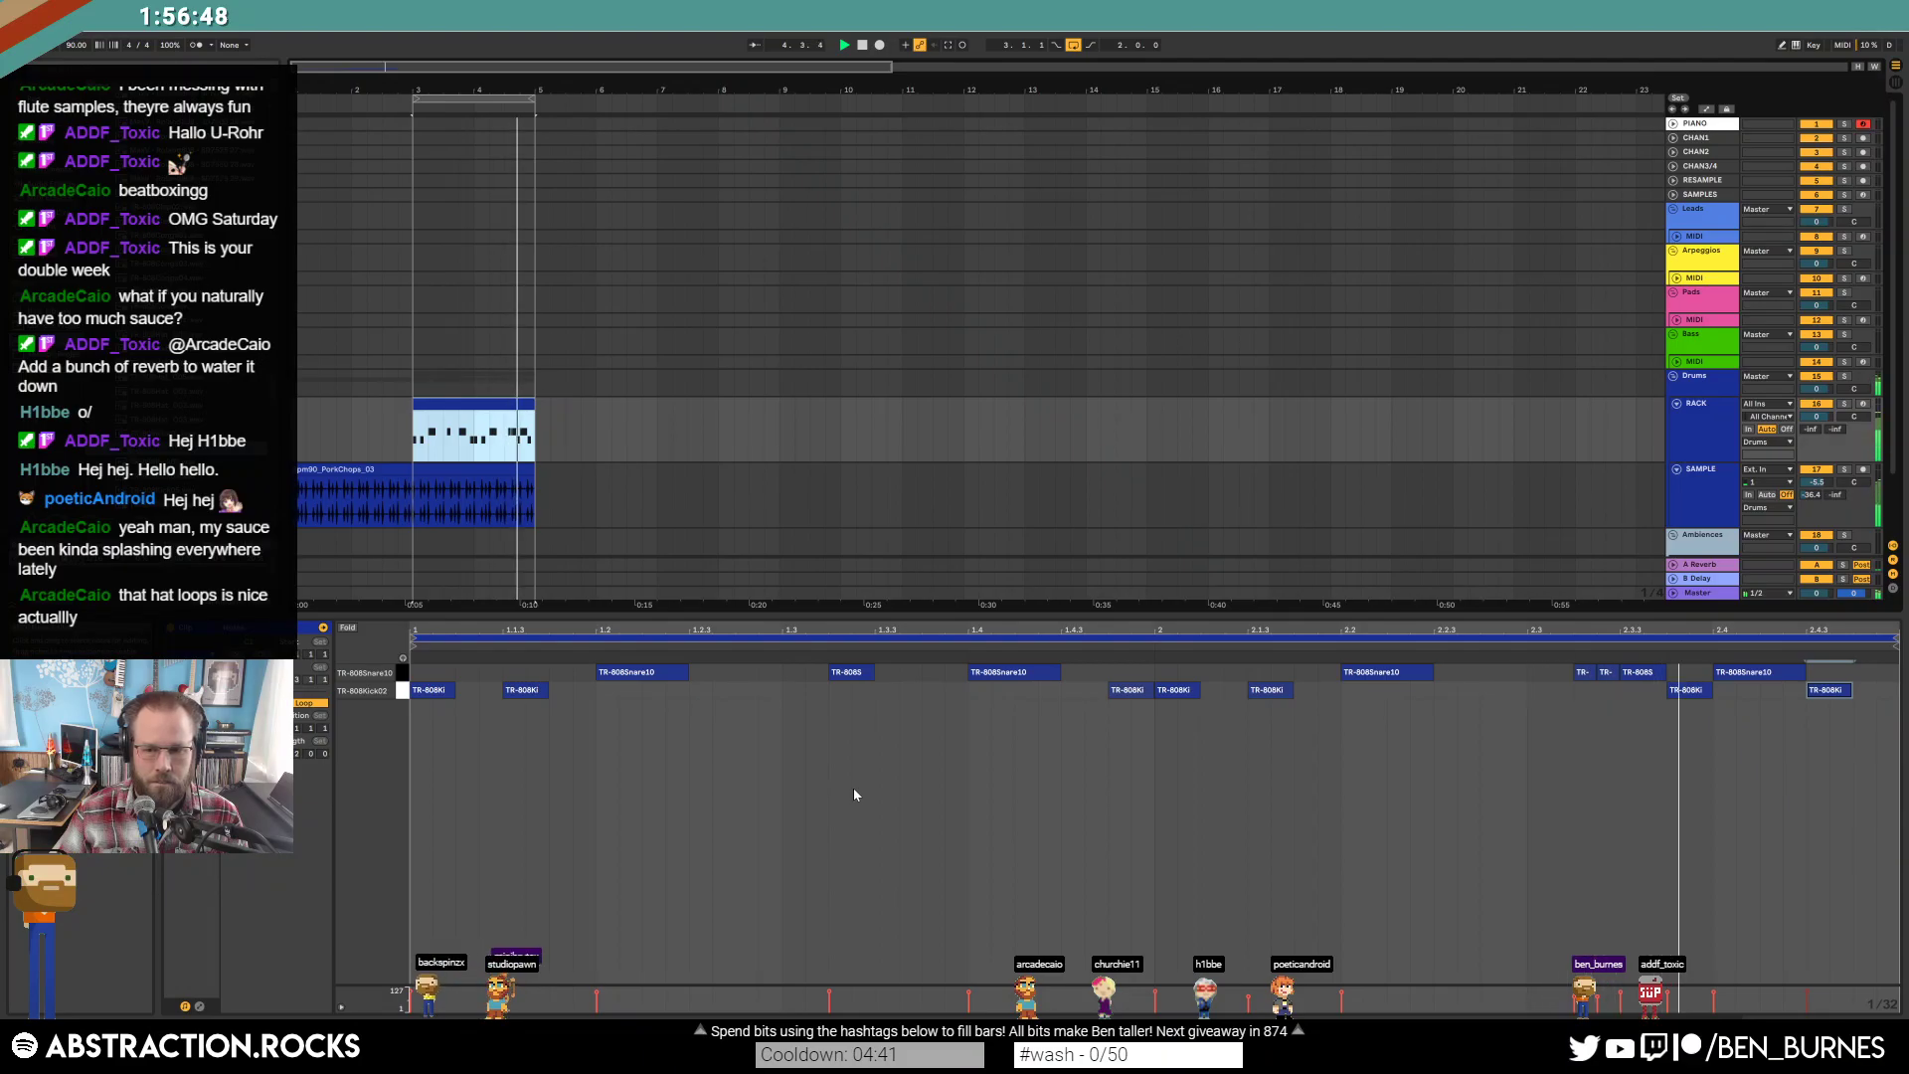
Bring up the RACK track's device chain and turn on its Overdrive.
key(shift+Tab)
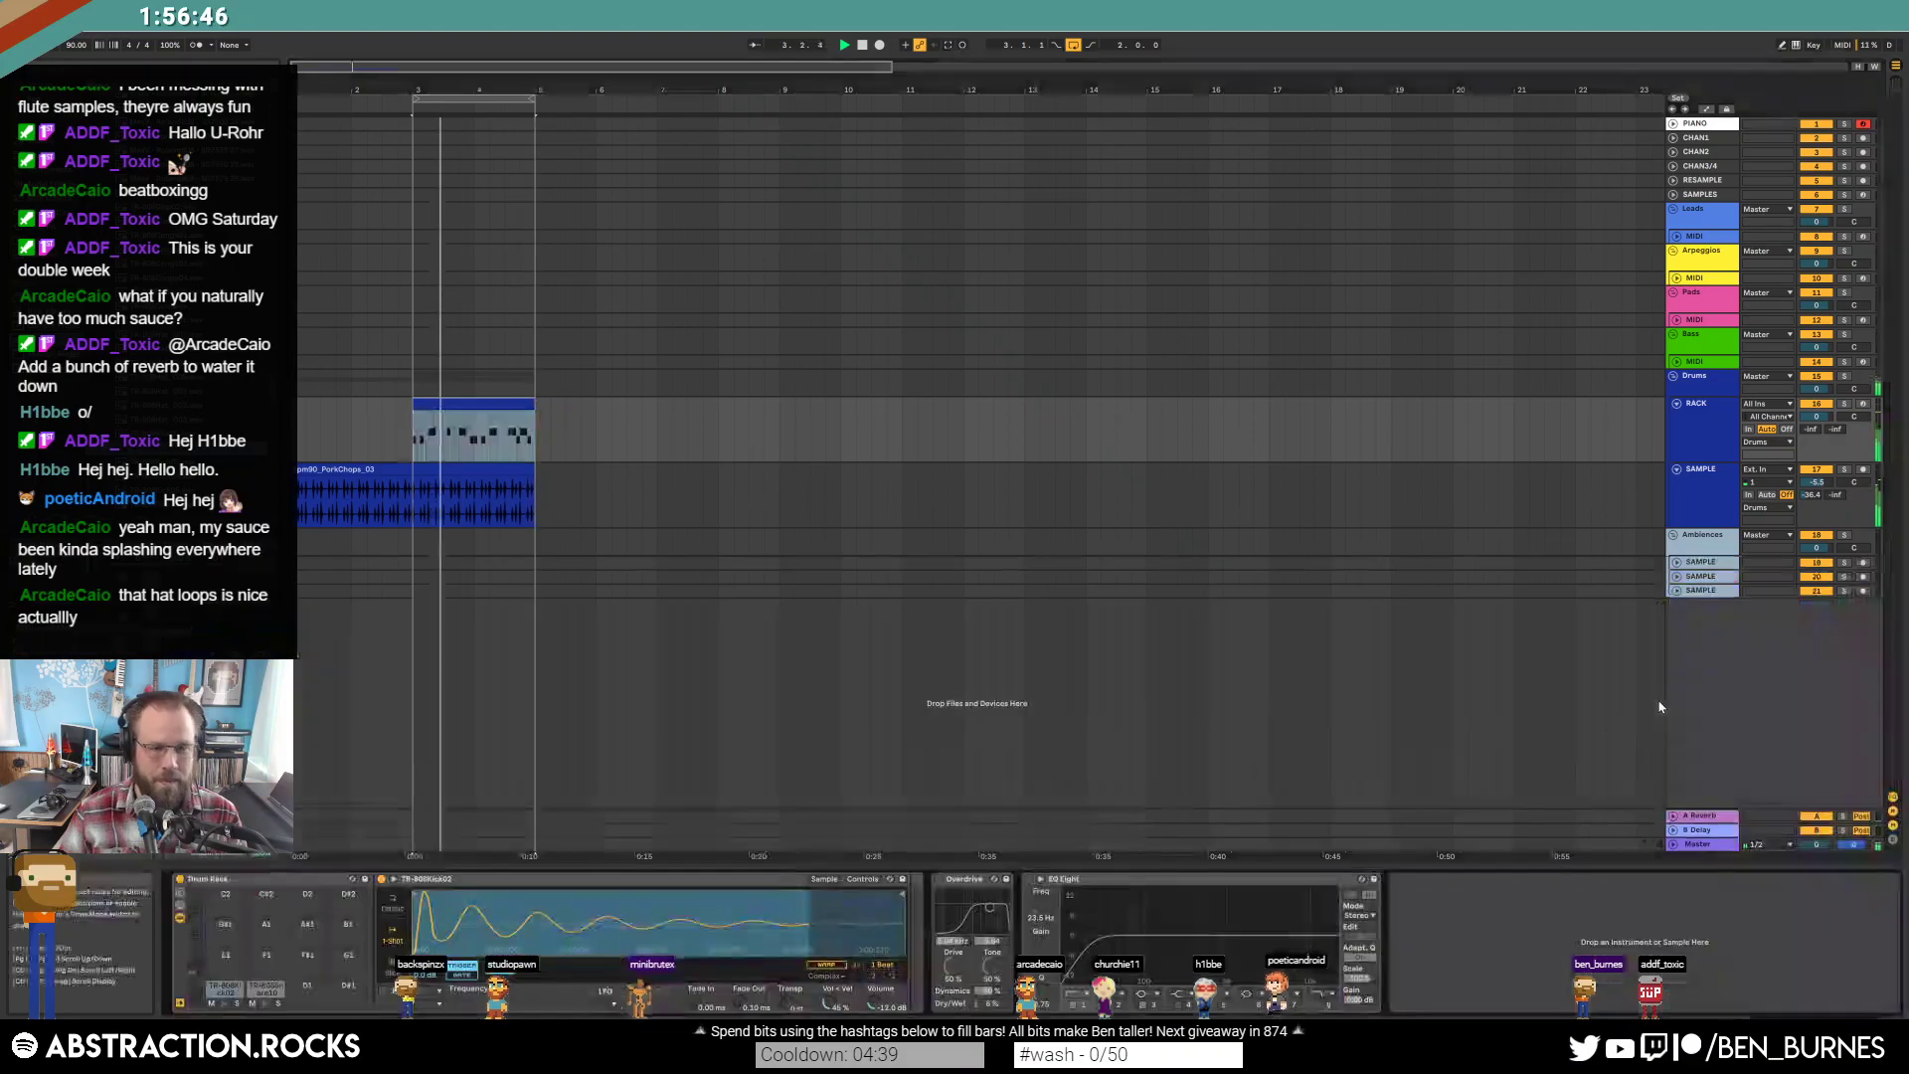
click(485, 406)
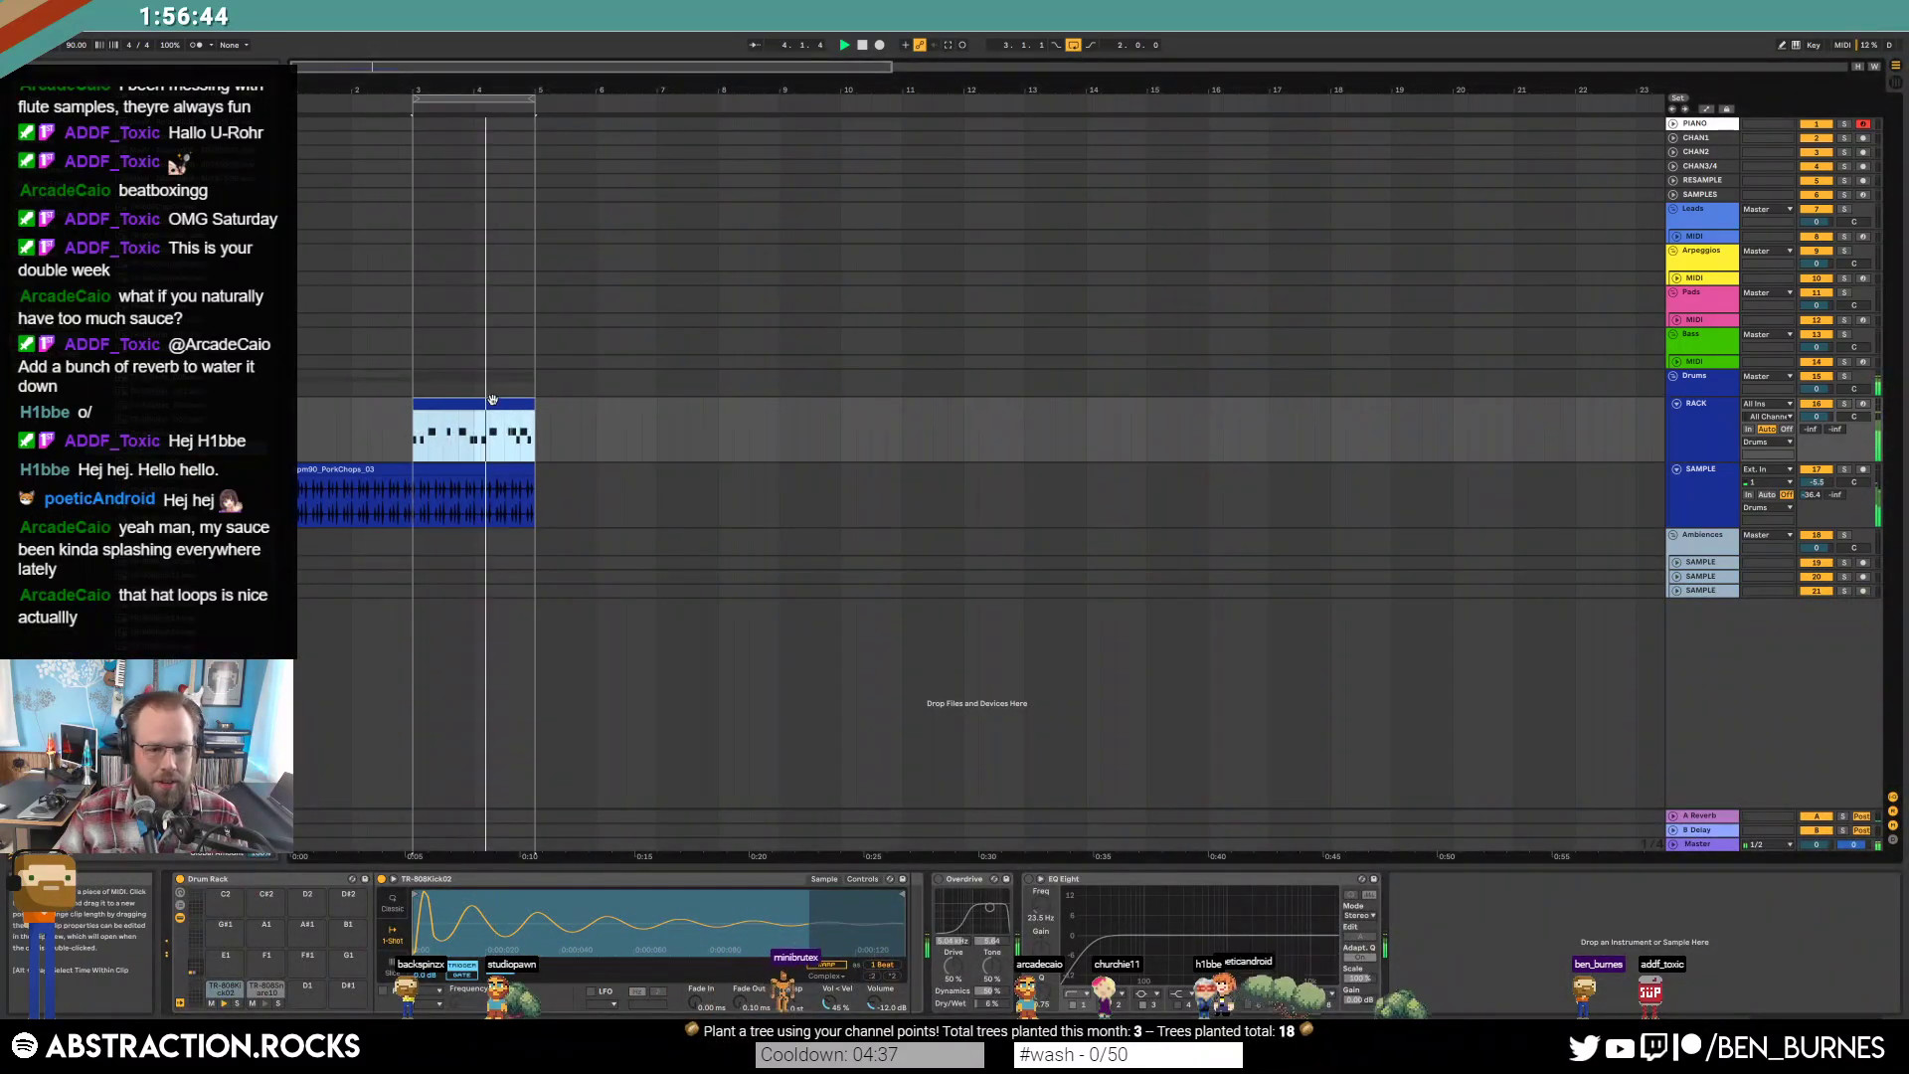
click(937, 879)
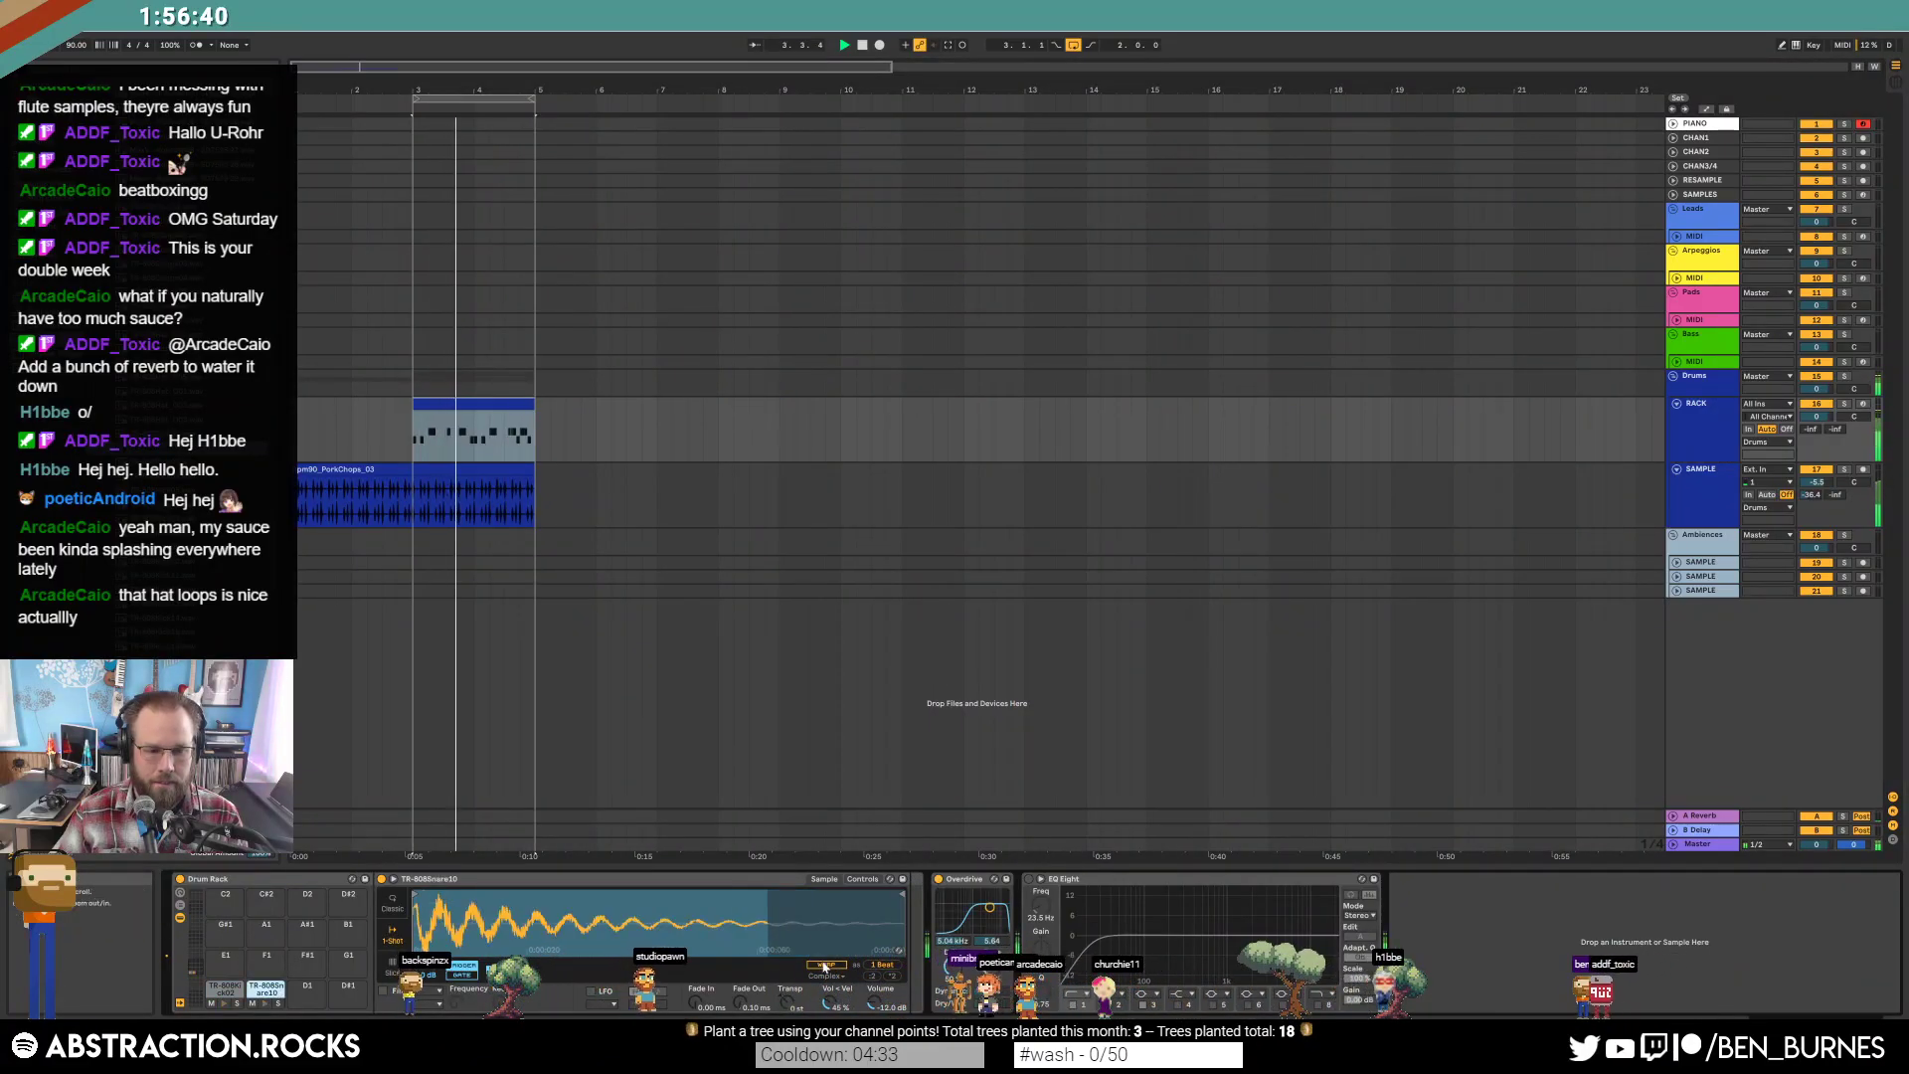
Show the kick sampler's controls, insert a Saturator after it with Drive at about 8.57 dB, and play the loop.
click(862, 879)
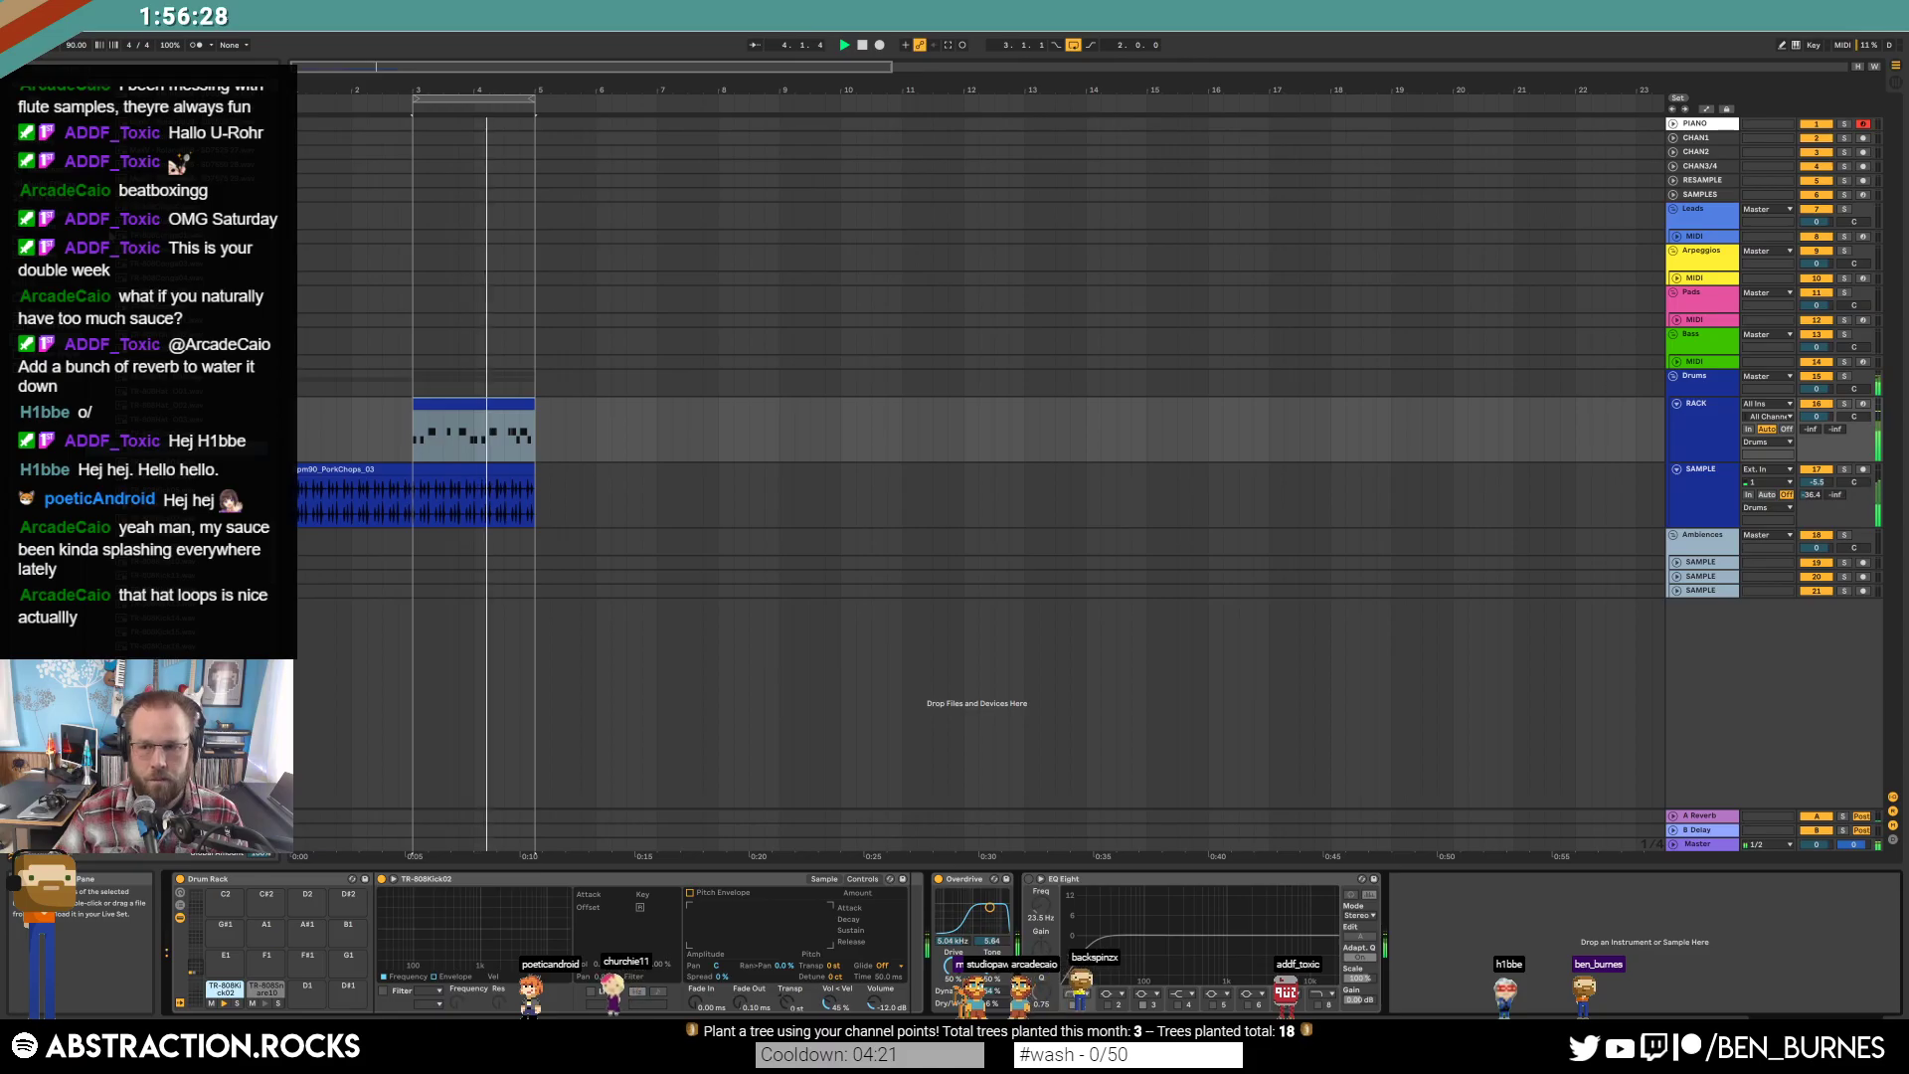
double_click(481, 419)
key(shift+Tab)
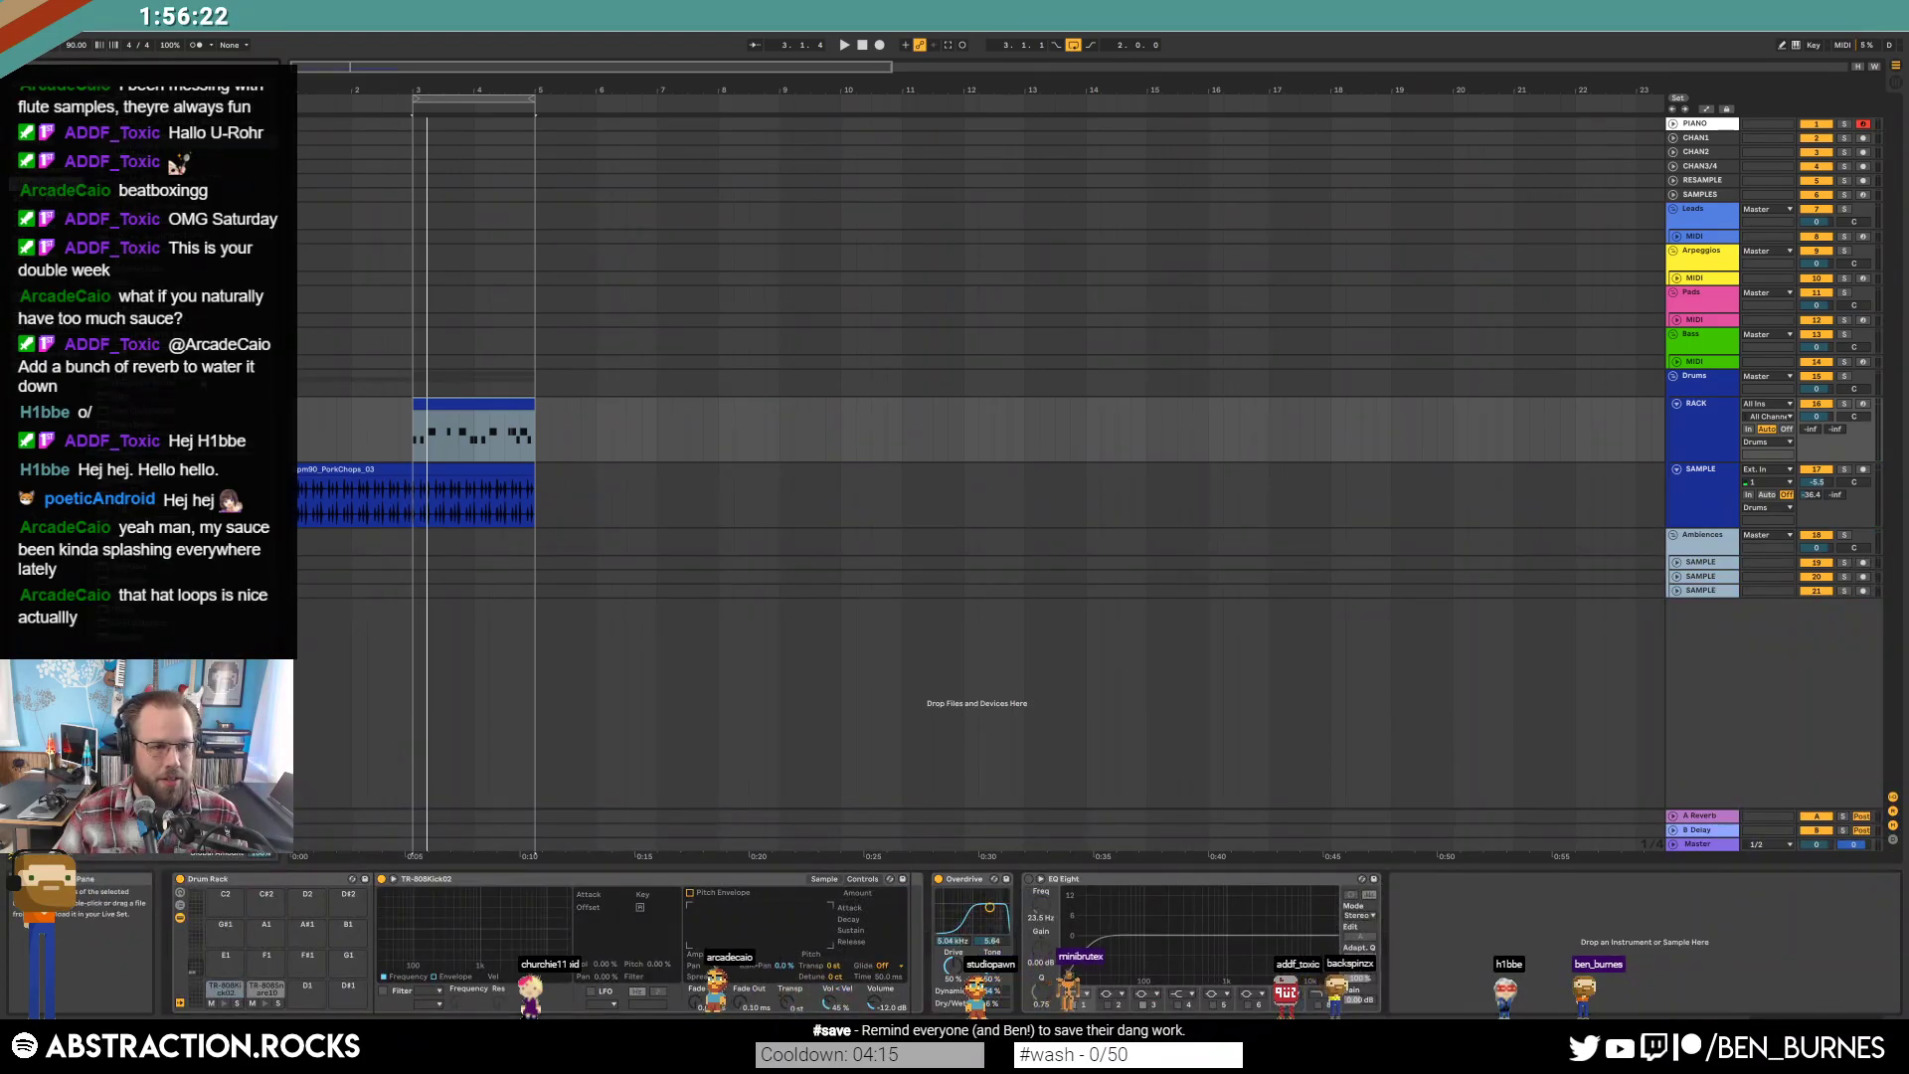
drag(861, 897, 930, 899)
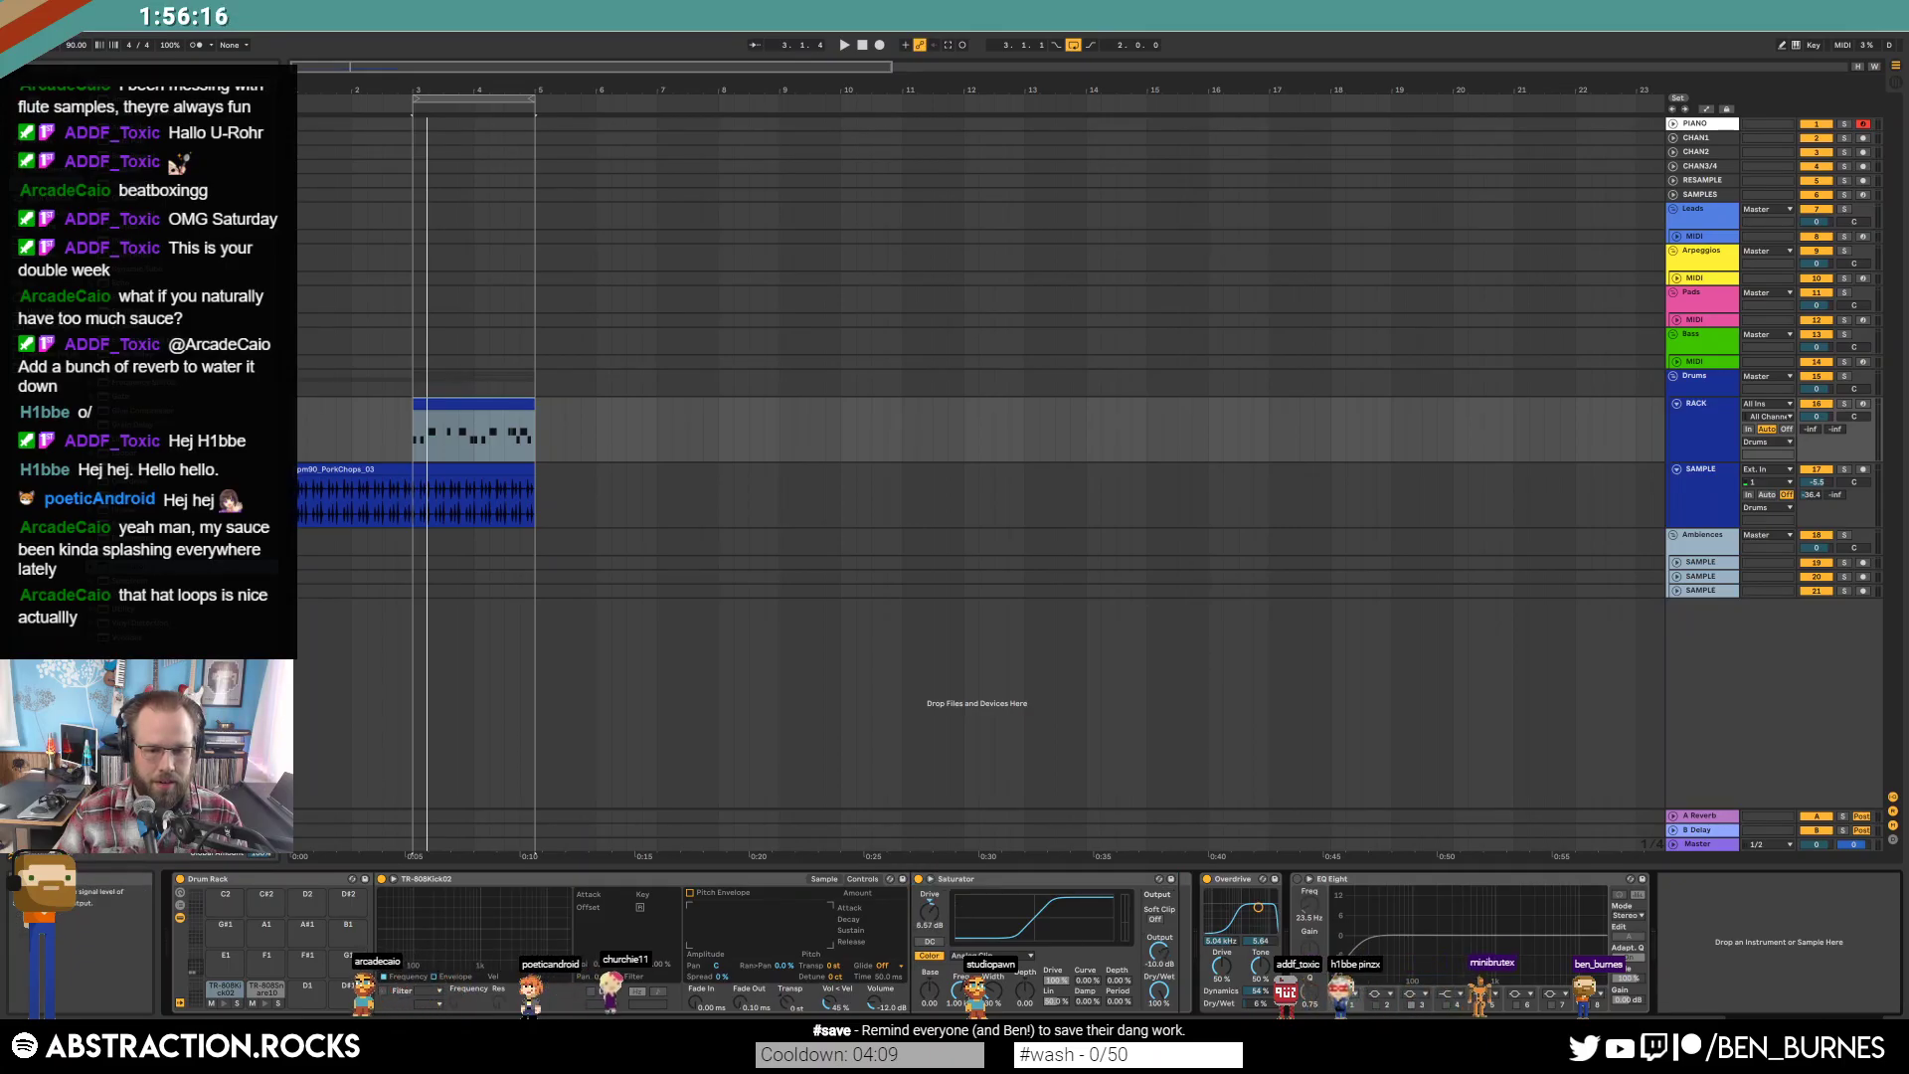
key(space)
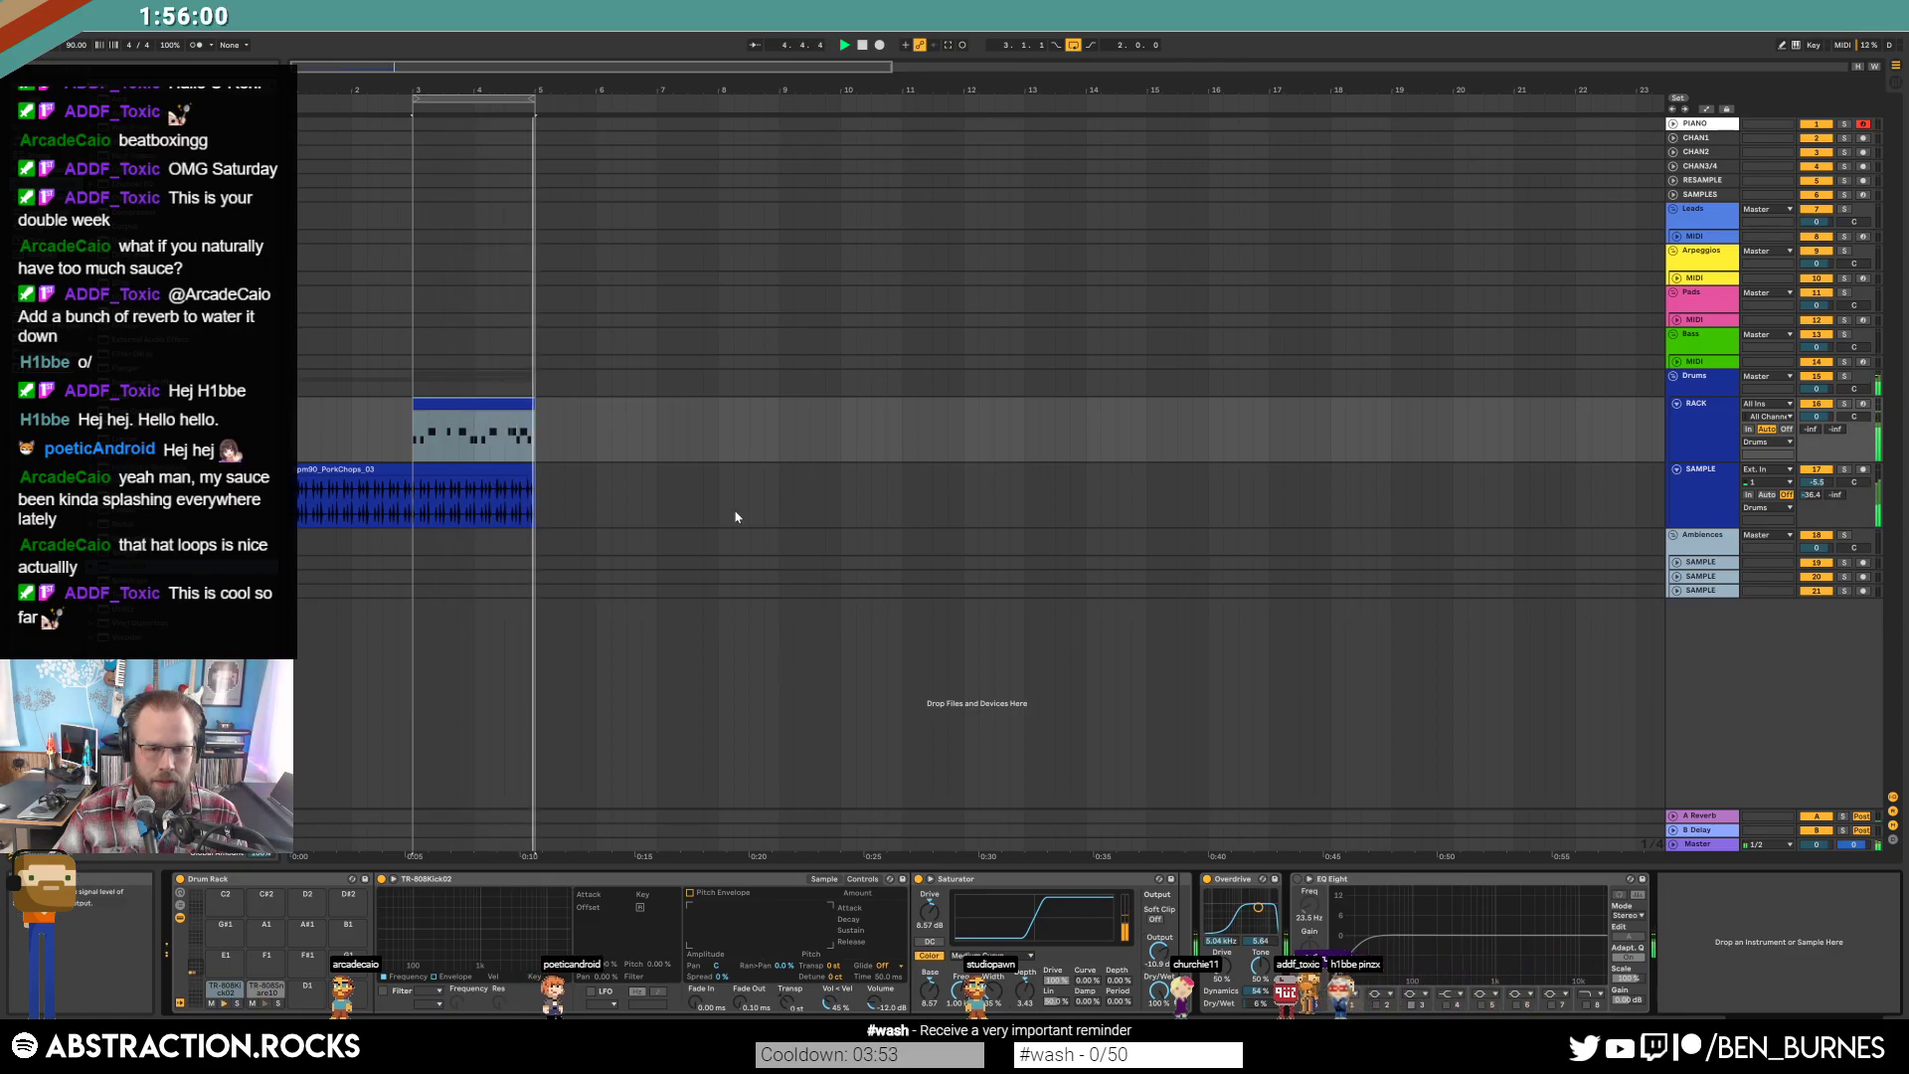
Insert a Compressor before the SAMPLE track's EQ and sidechain it from RACK, using the TR-808Kick02 Post Mixer signal.
click(1583, 499)
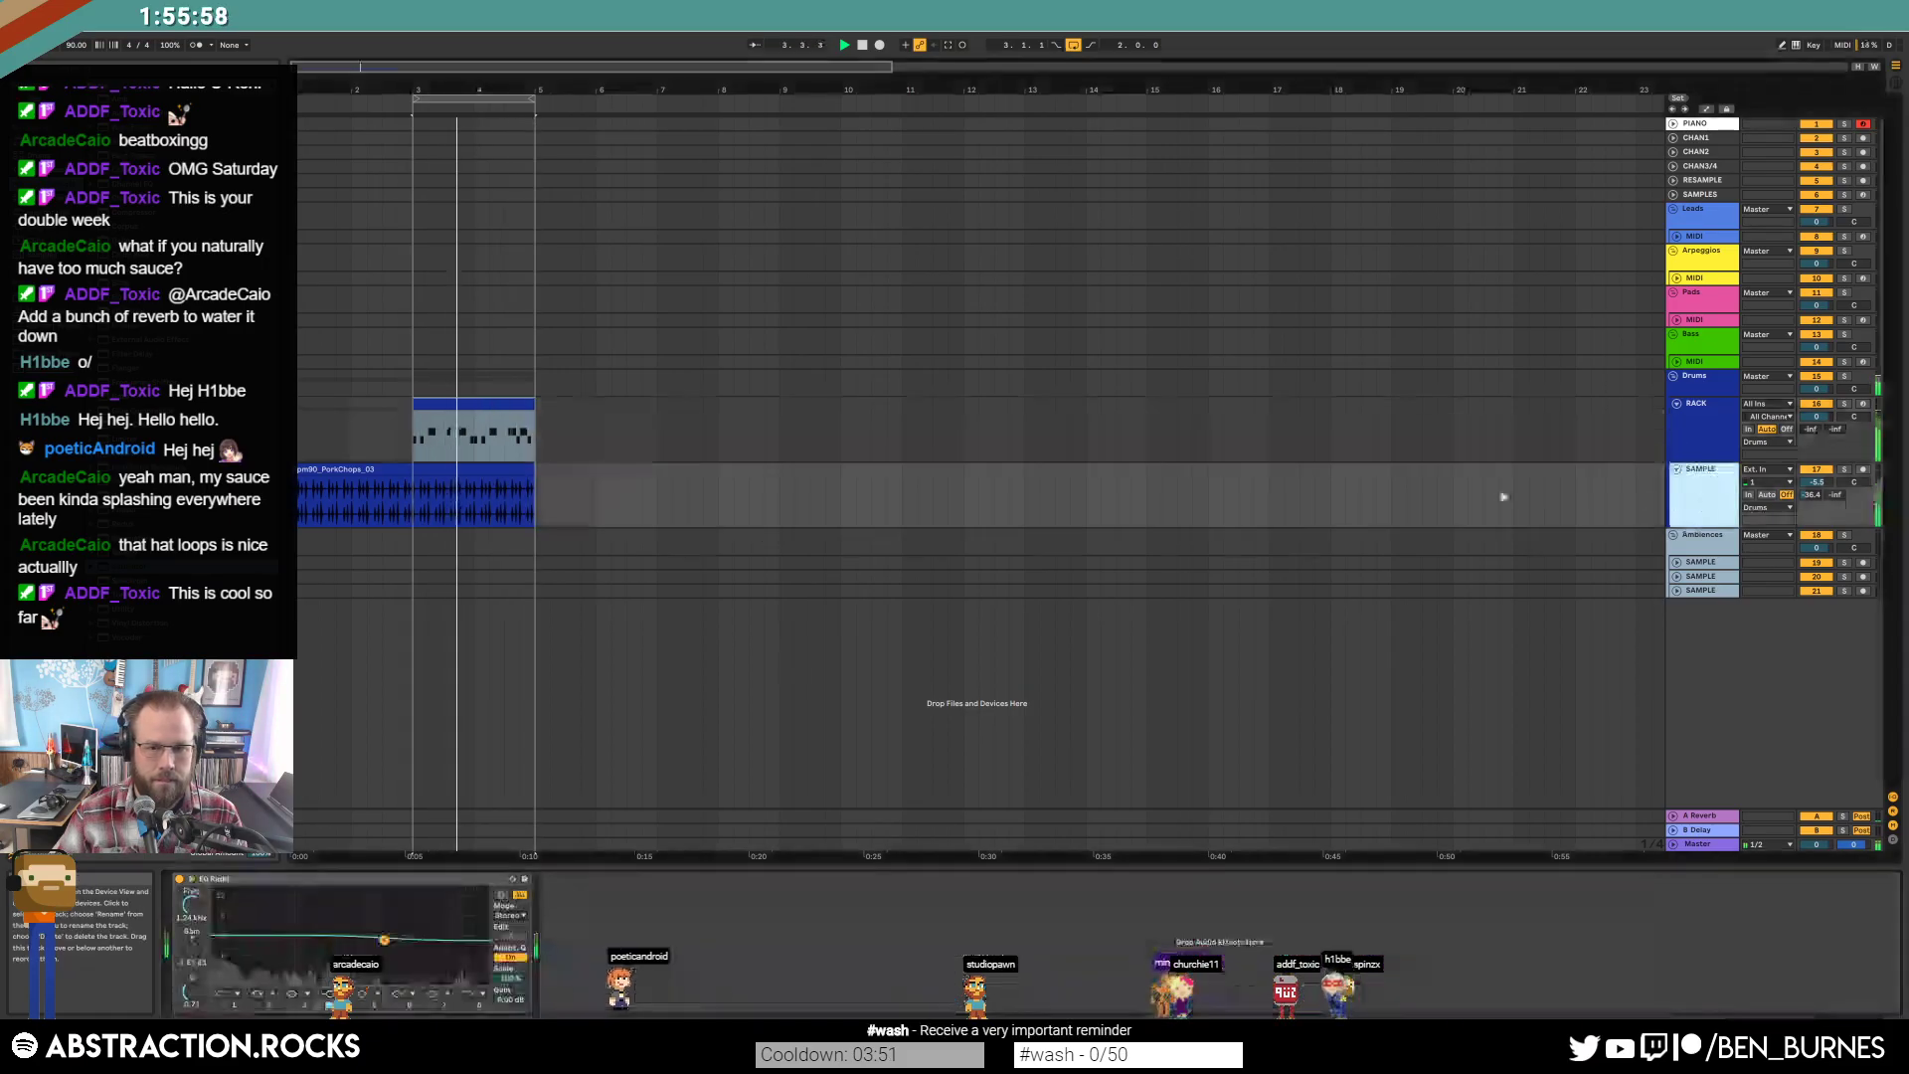
click(197, 923)
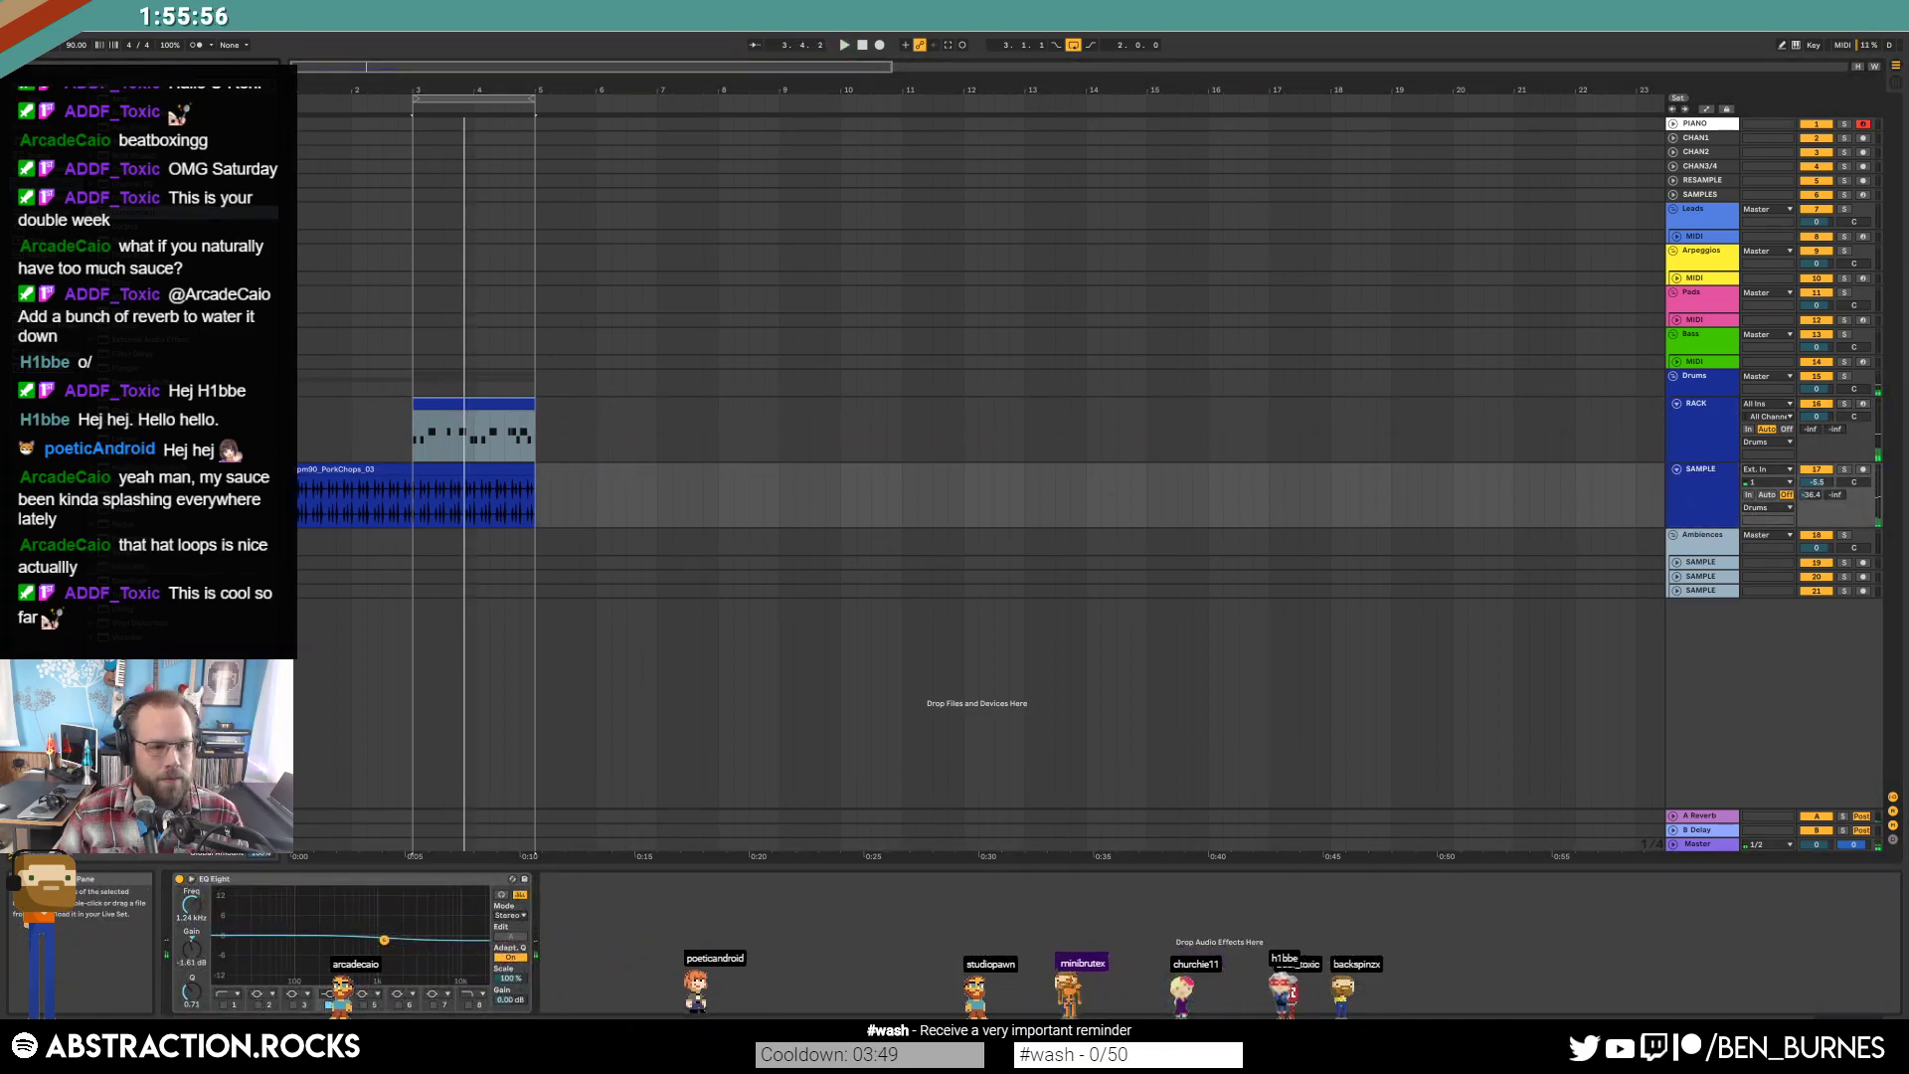
drag(198, 922, 196, 920)
click(191, 878)
click(203, 893)
click(210, 916)
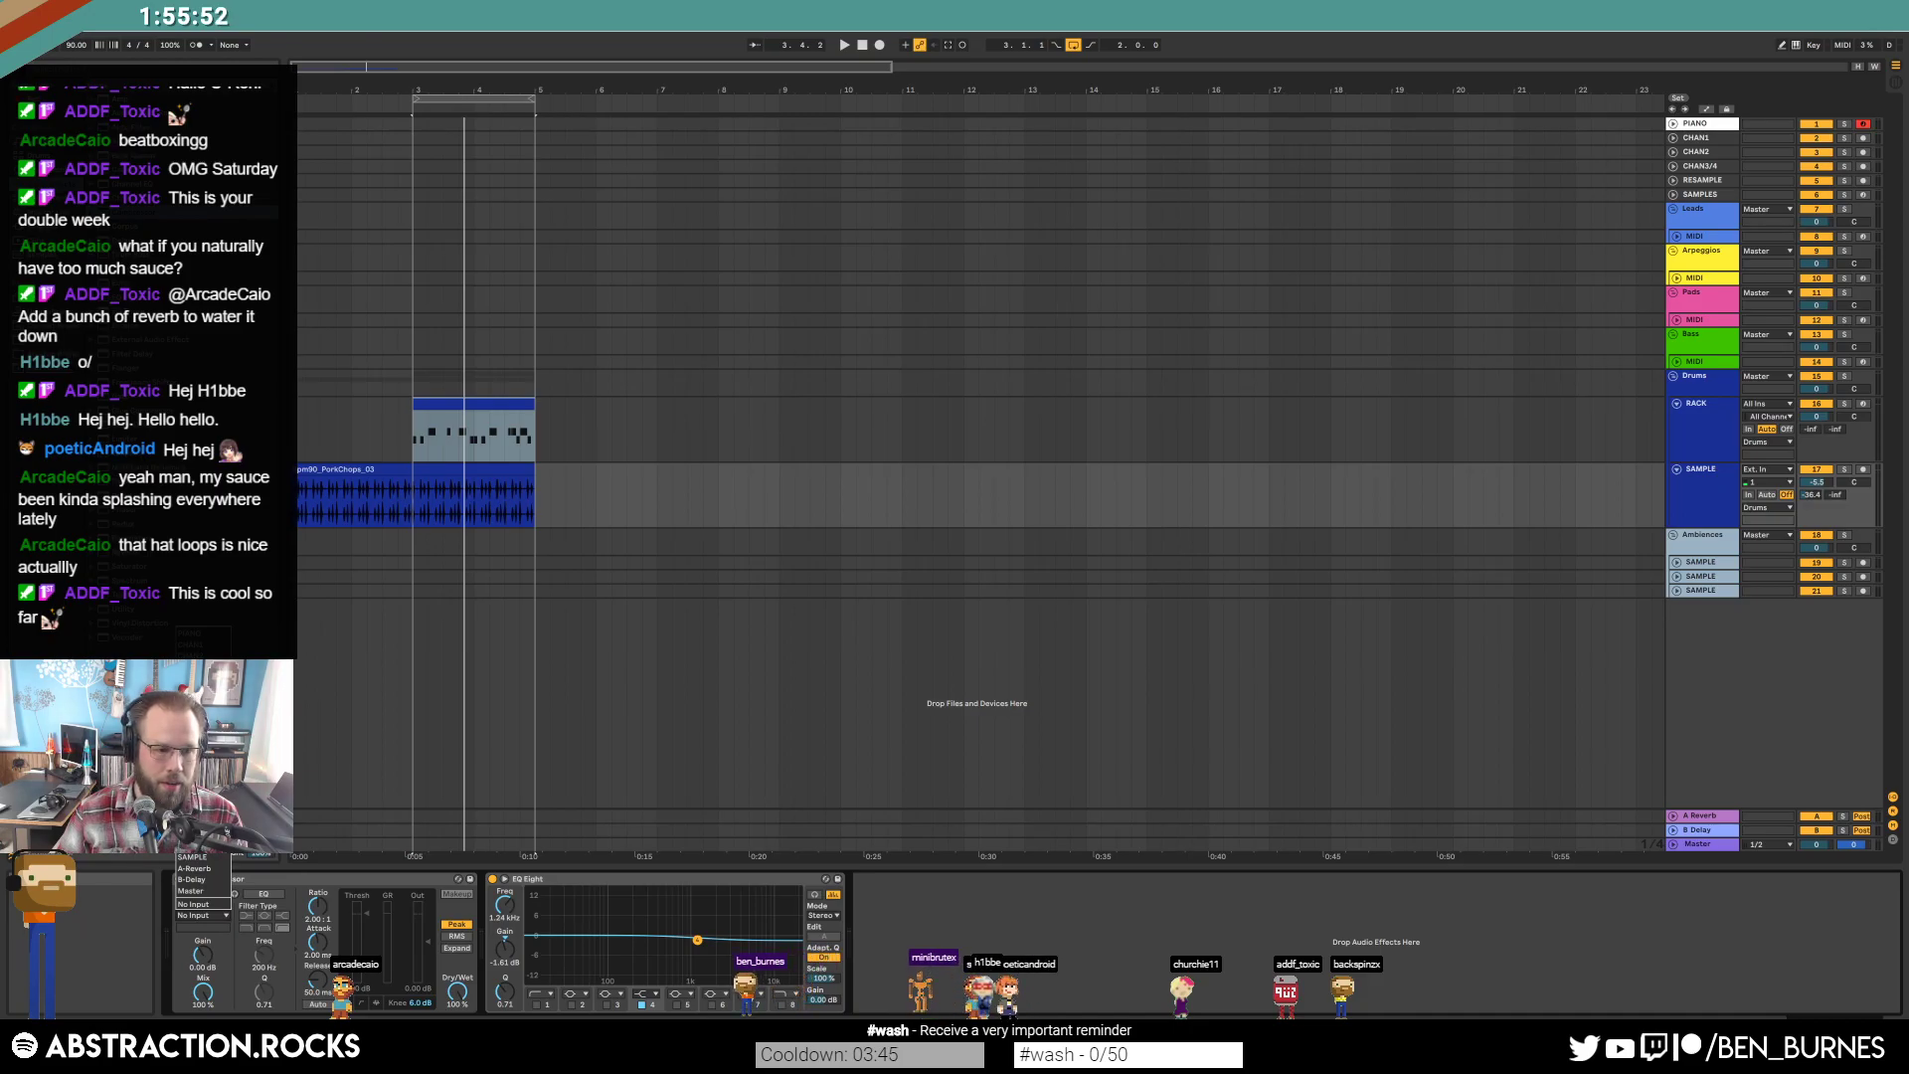
click(204, 903)
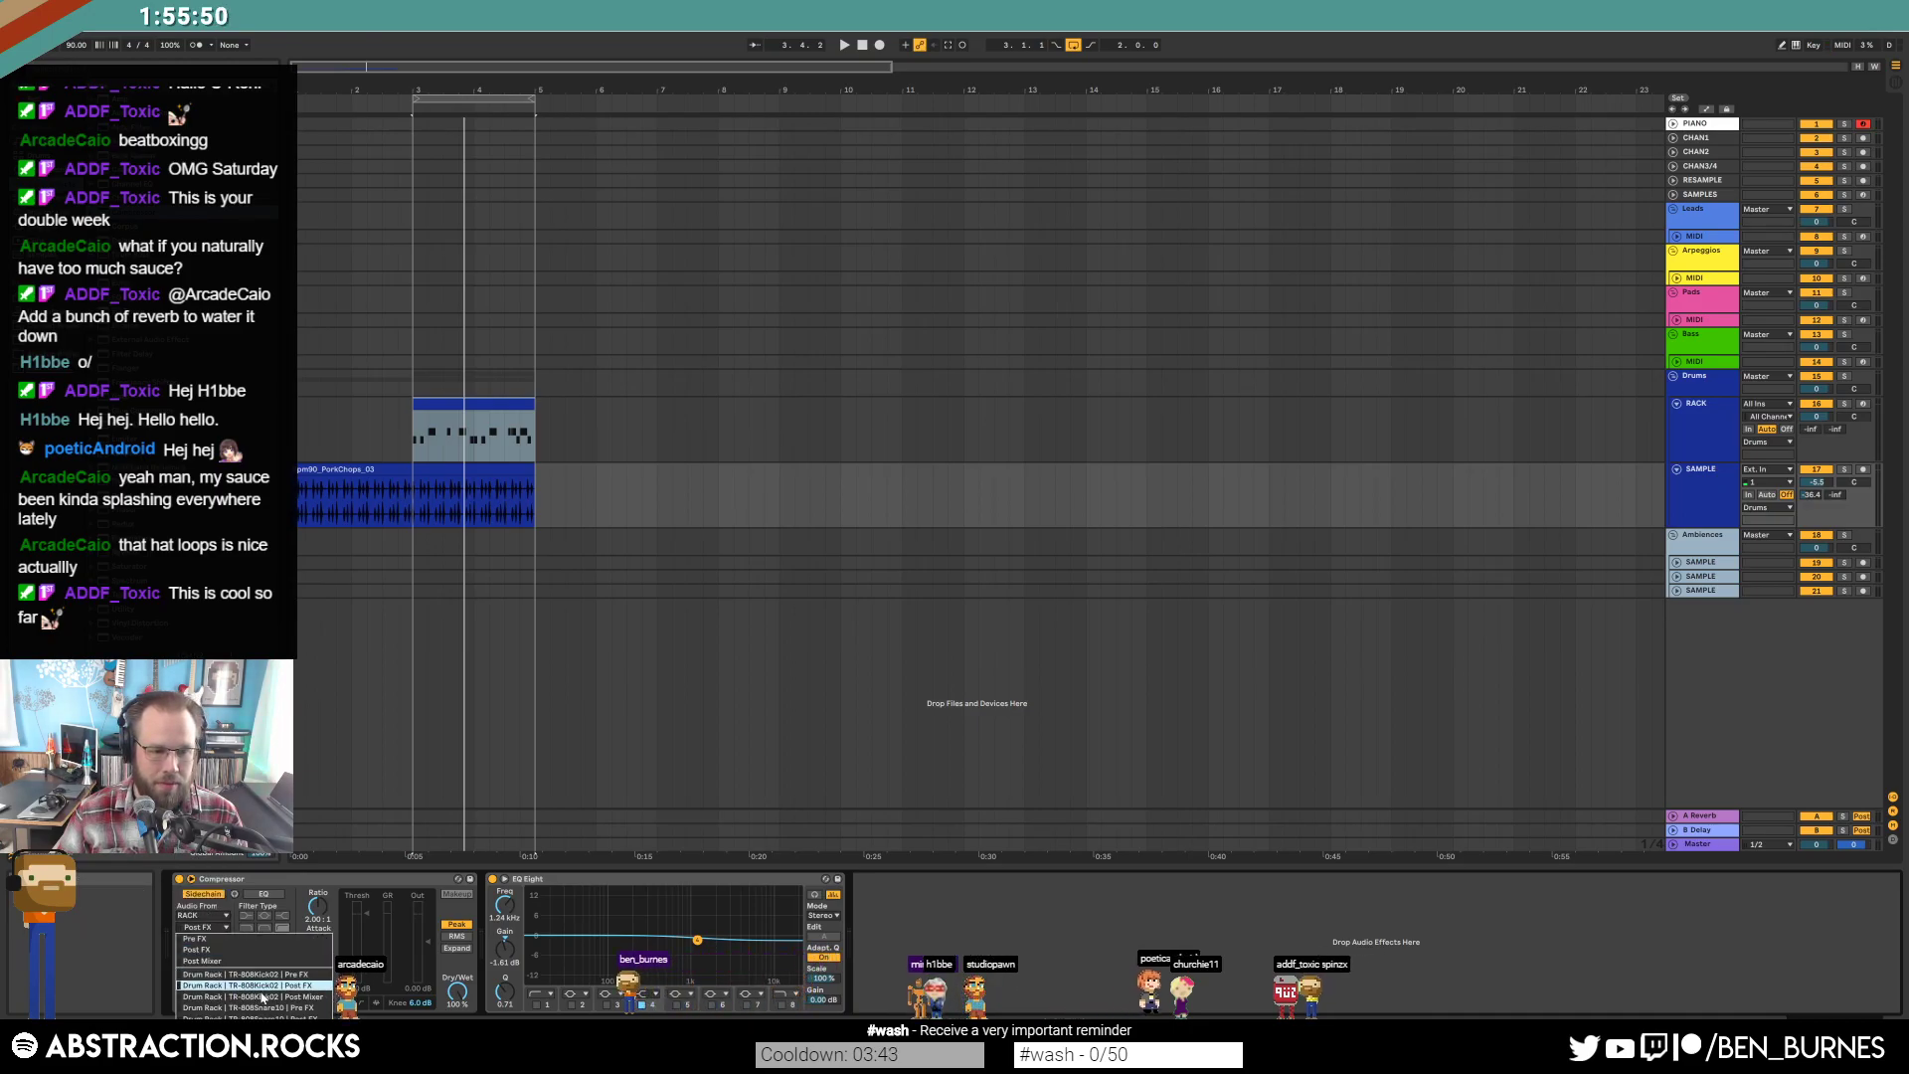
Play the sidechained loop while lowering the compressor's threshold, and return to the RACK track's devices.
key(space)
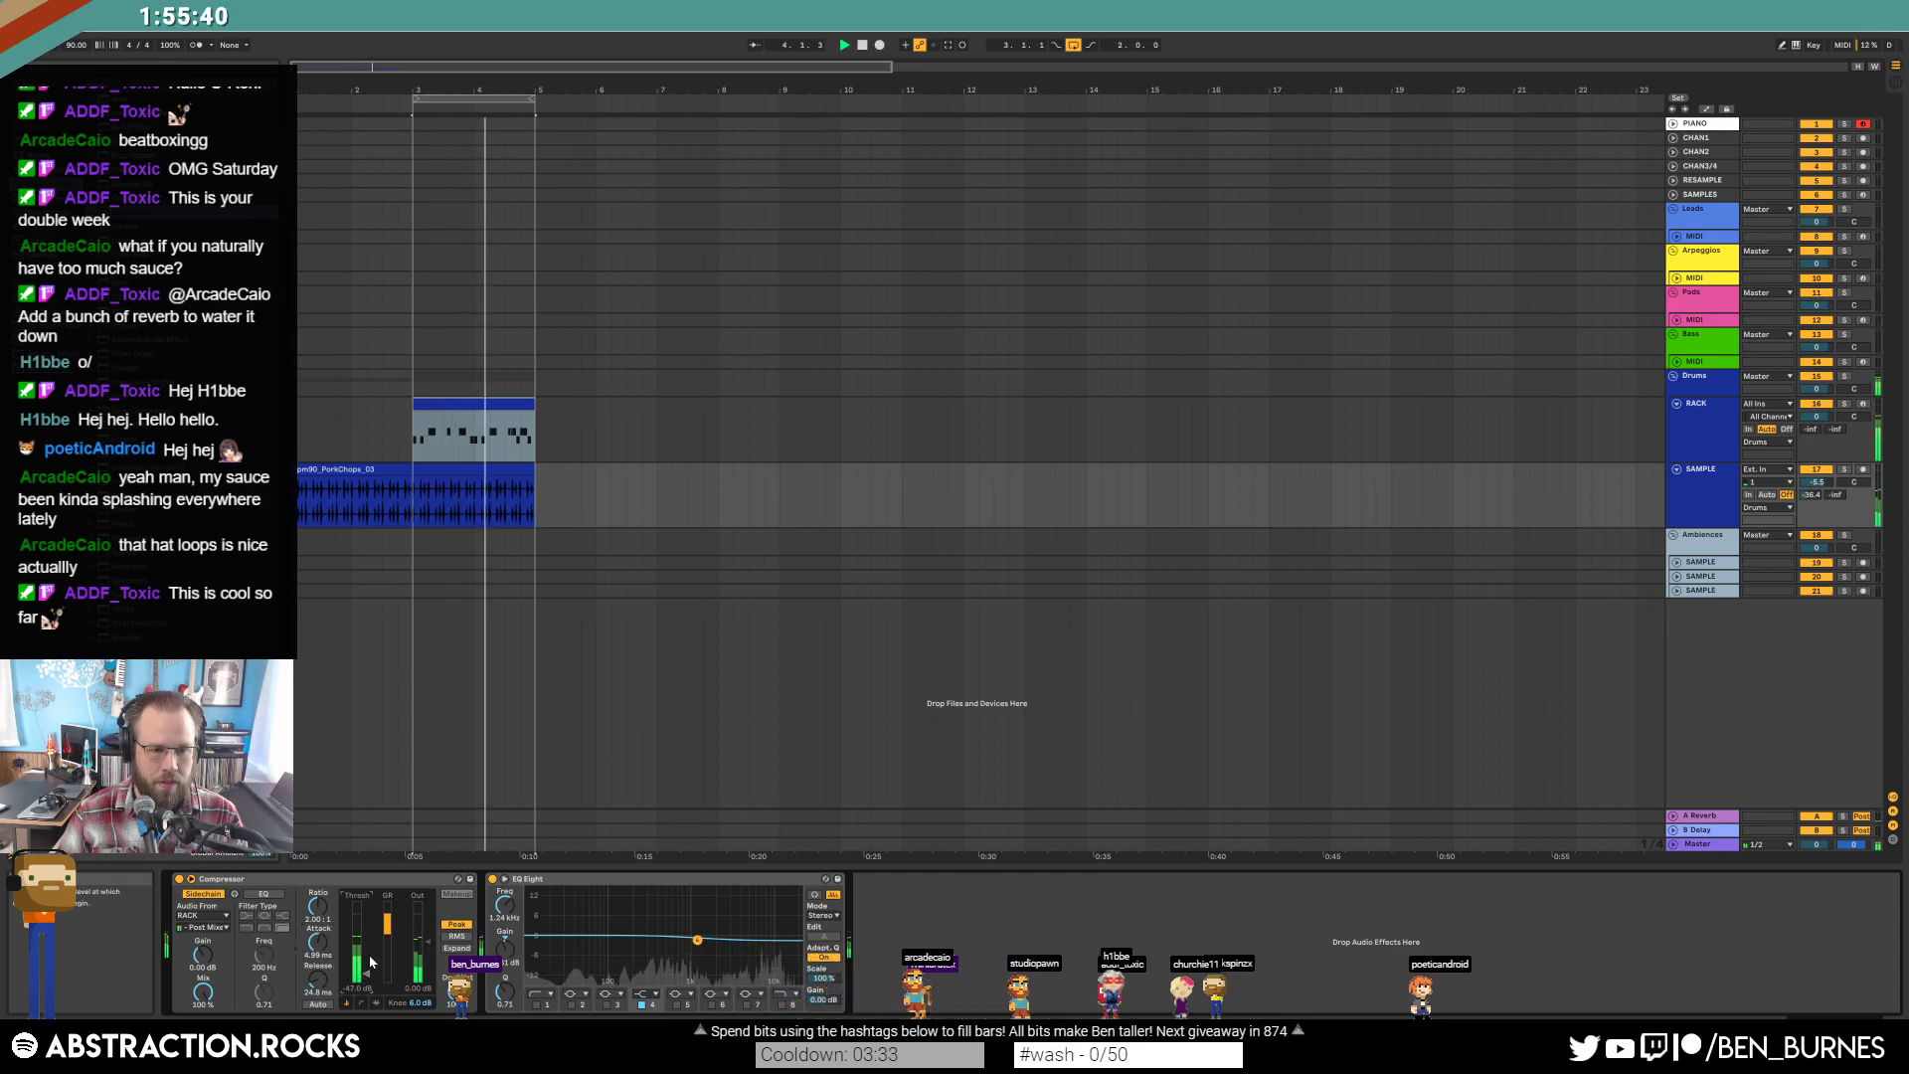
double_click(464, 432)
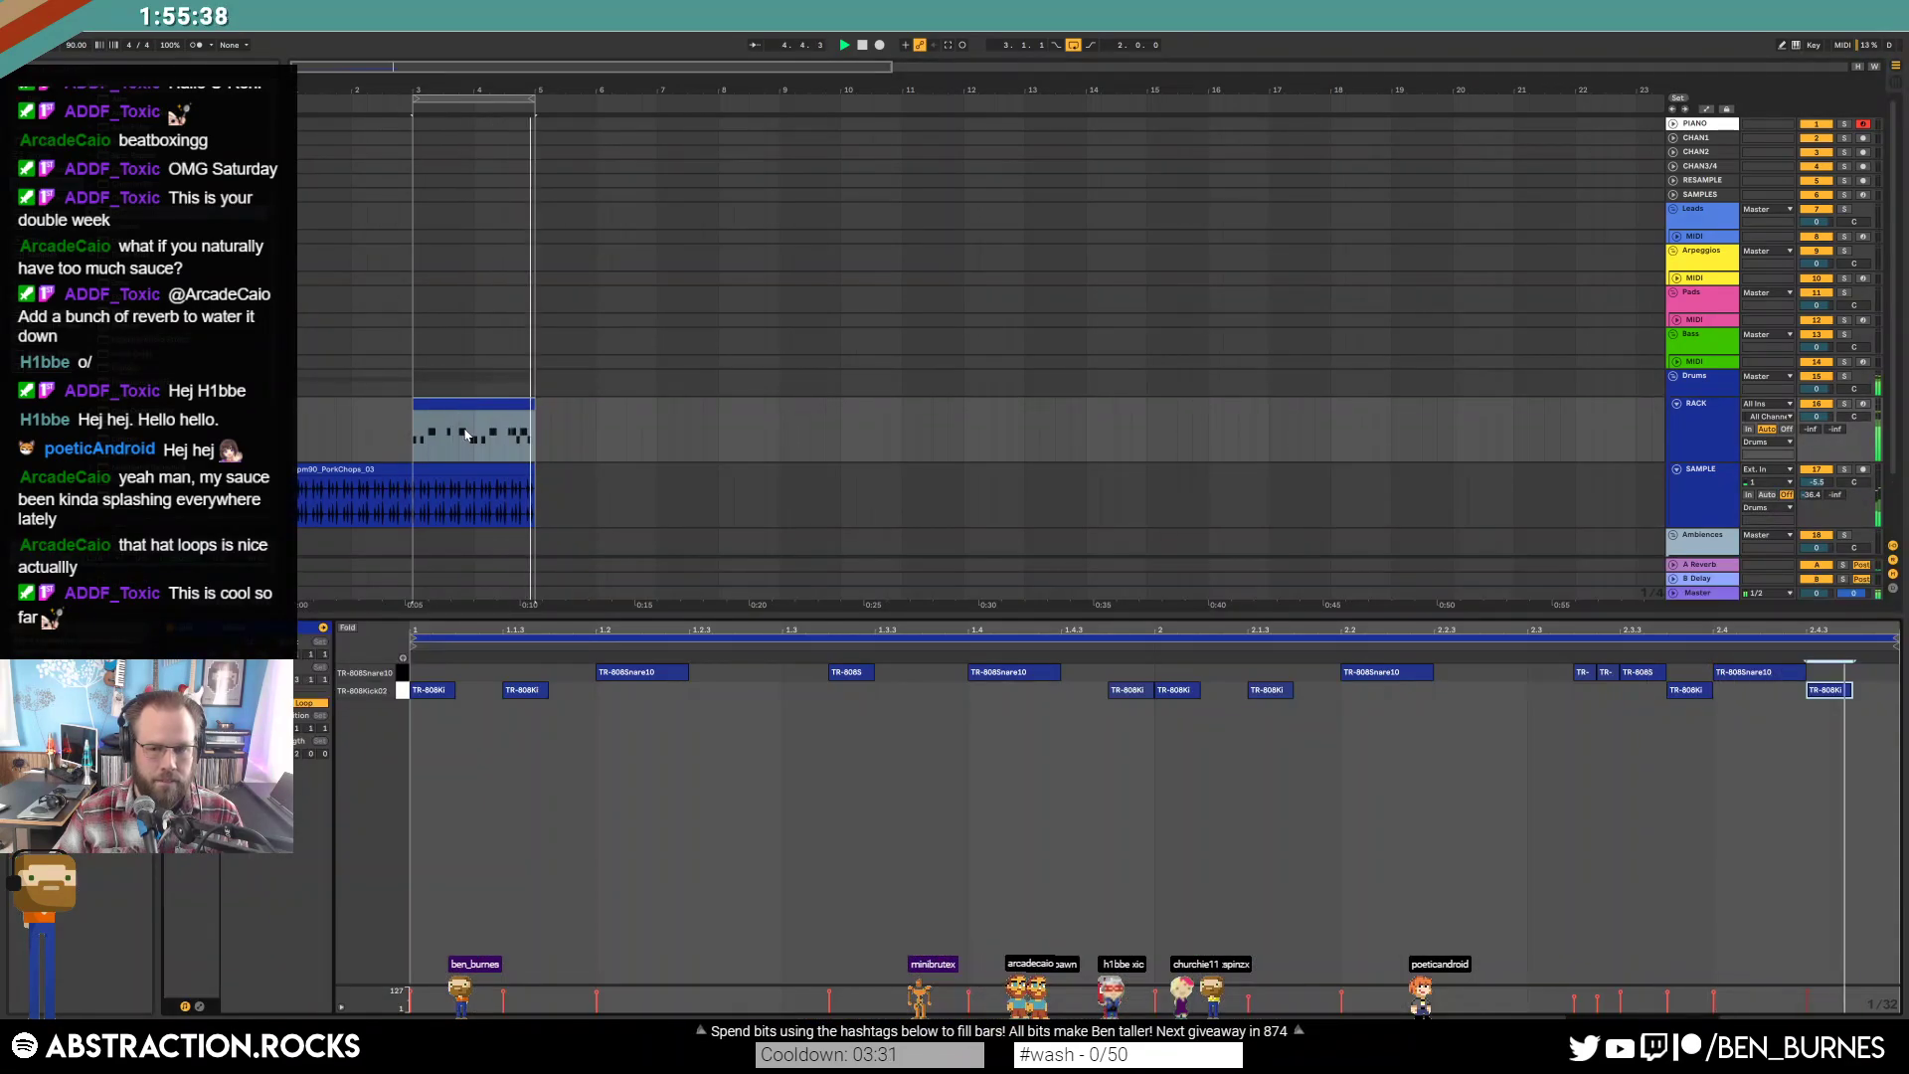
key(shift+Tab)
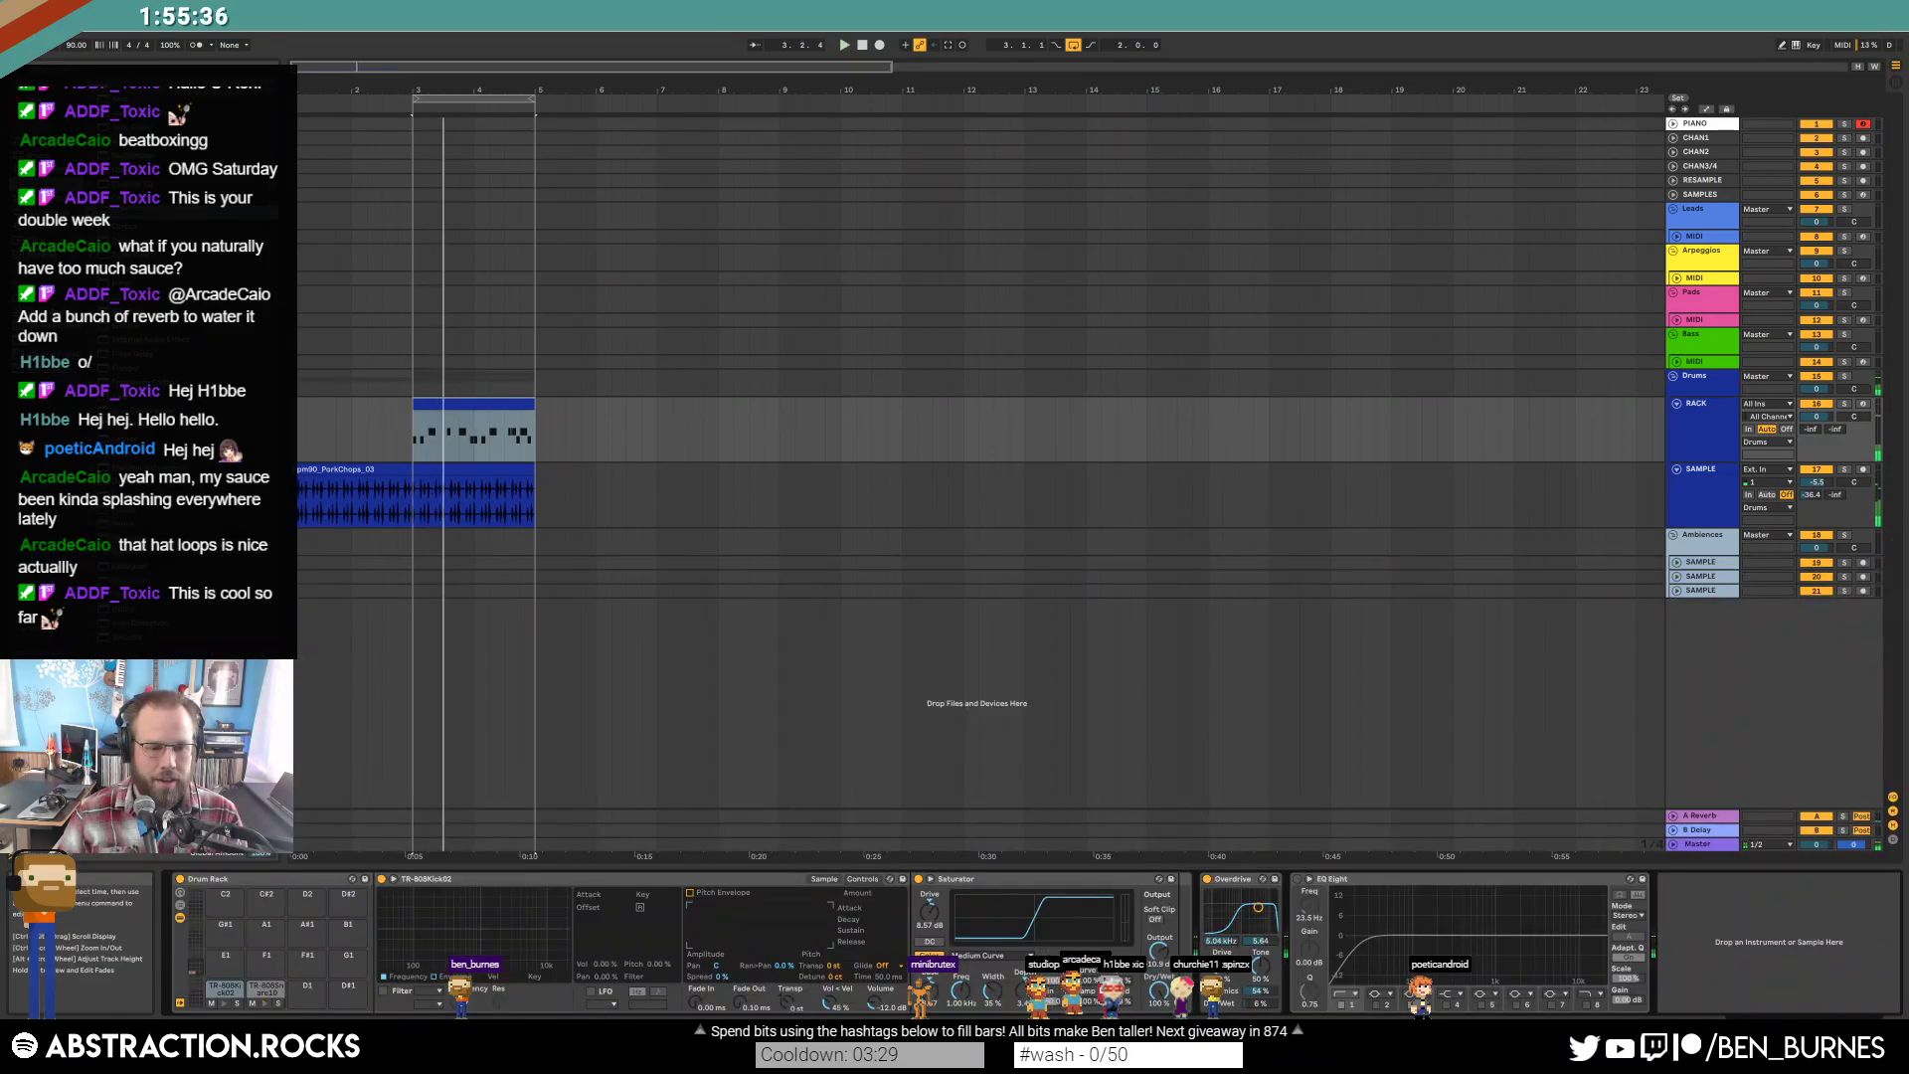
Switch to Splice, clear the drums tag, filter Daily Picks to 85–94 BPM, and get the jmh_full_88_sun_C#m.wav sample.
key(super+Tab)
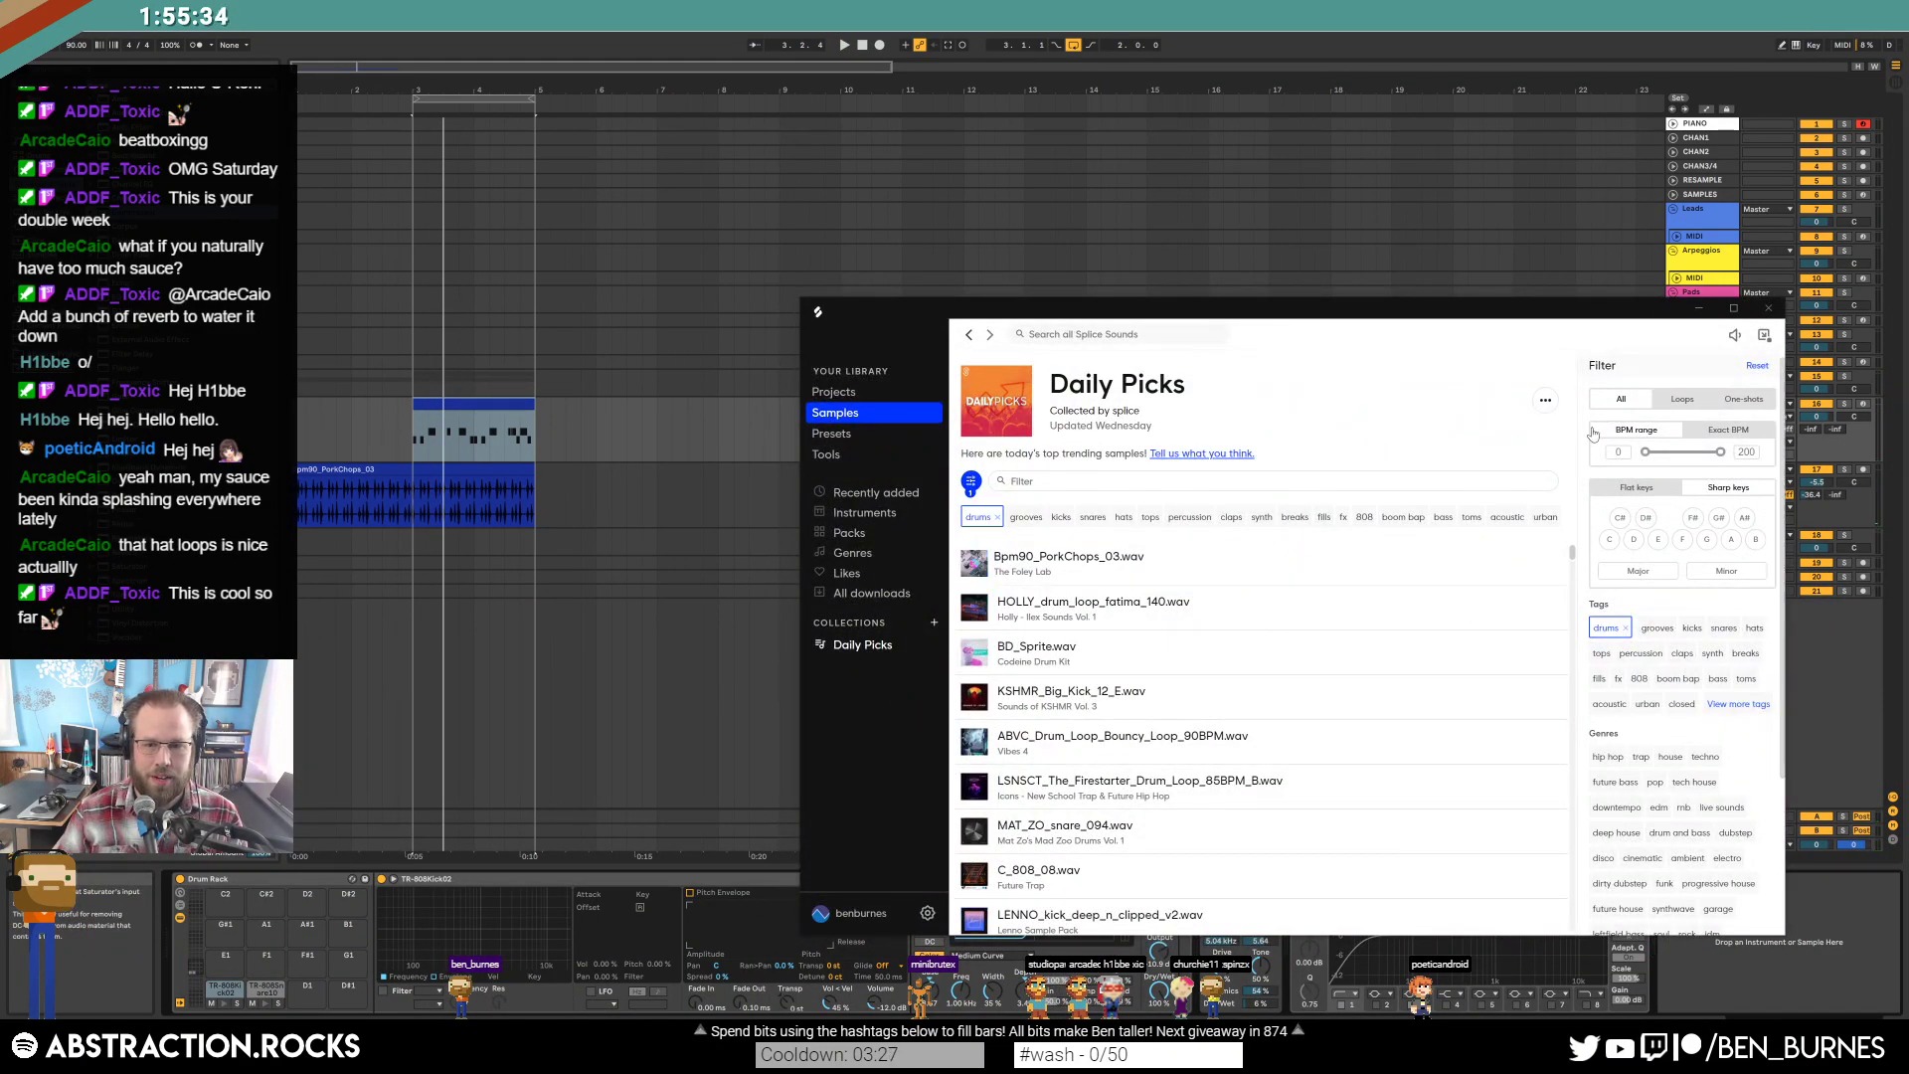
click(977, 516)
drag(1645, 451, 1663, 455)
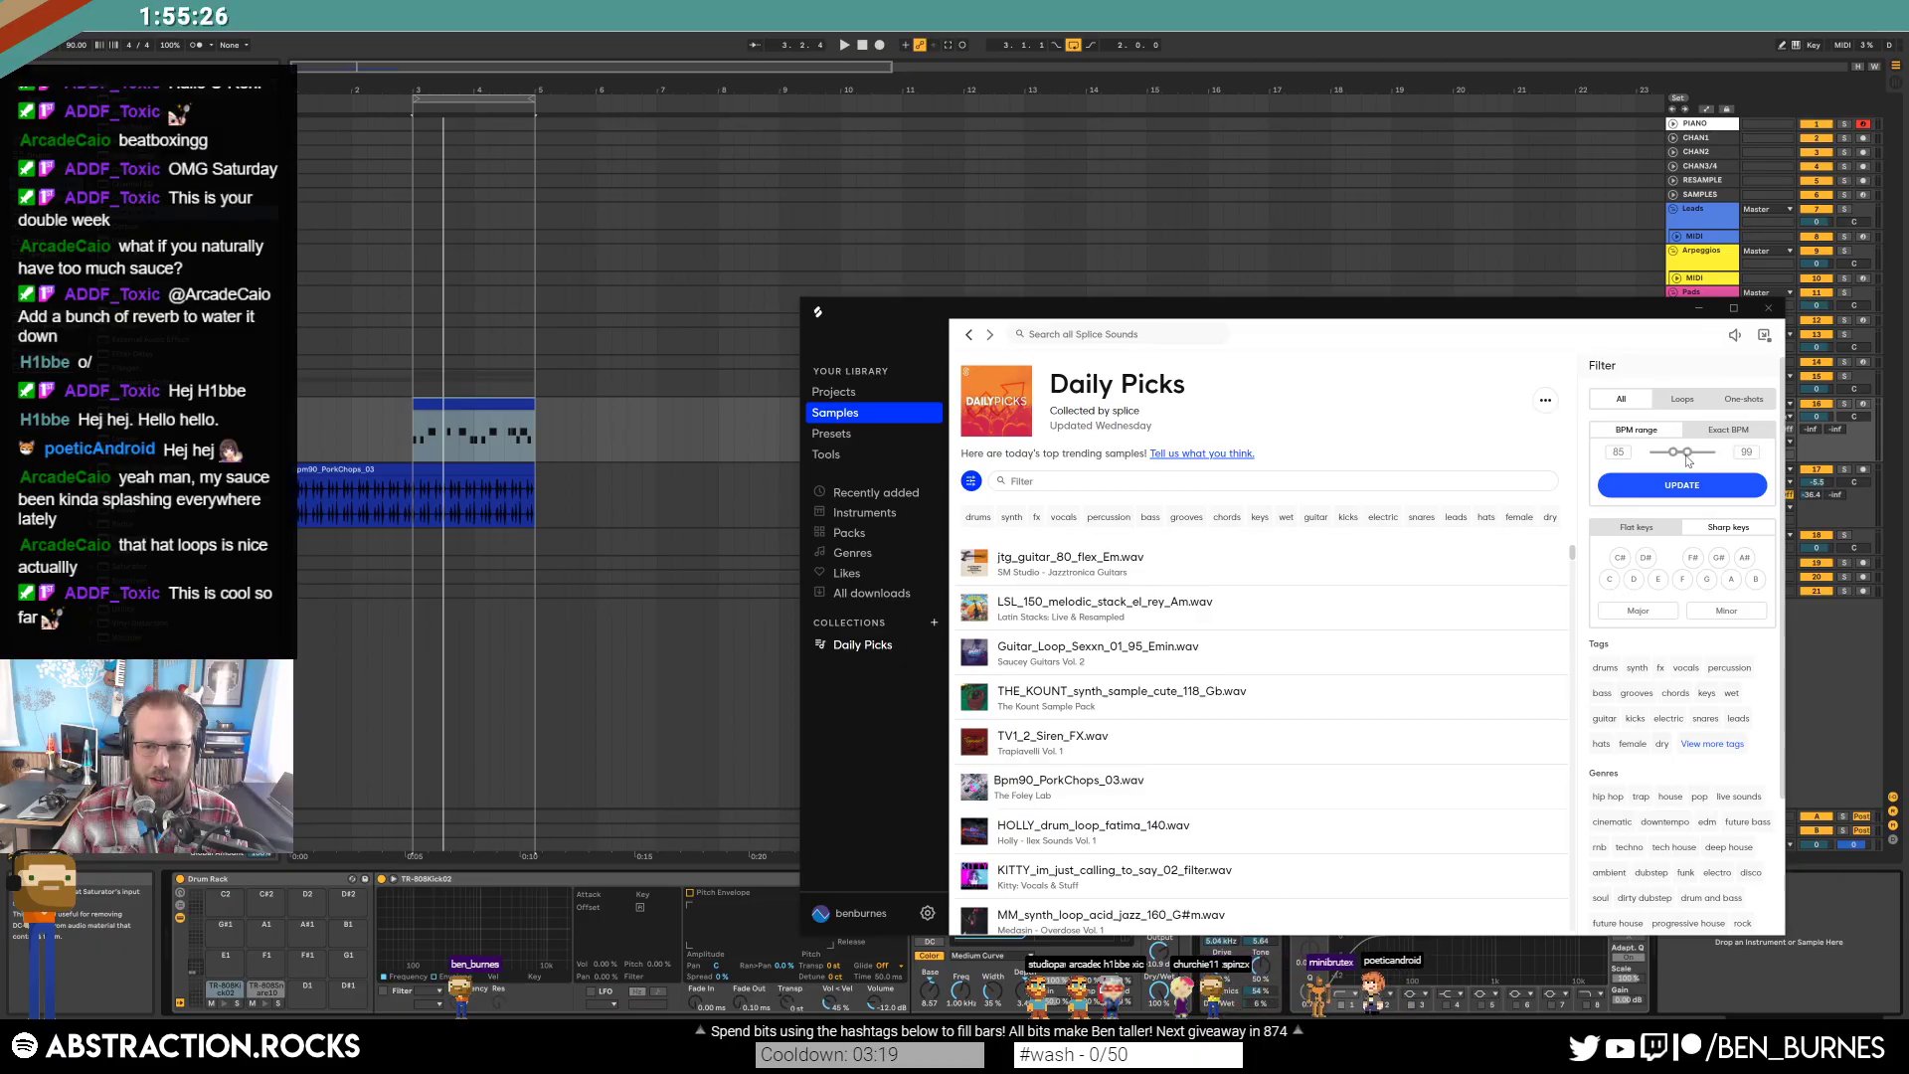
click(1682, 487)
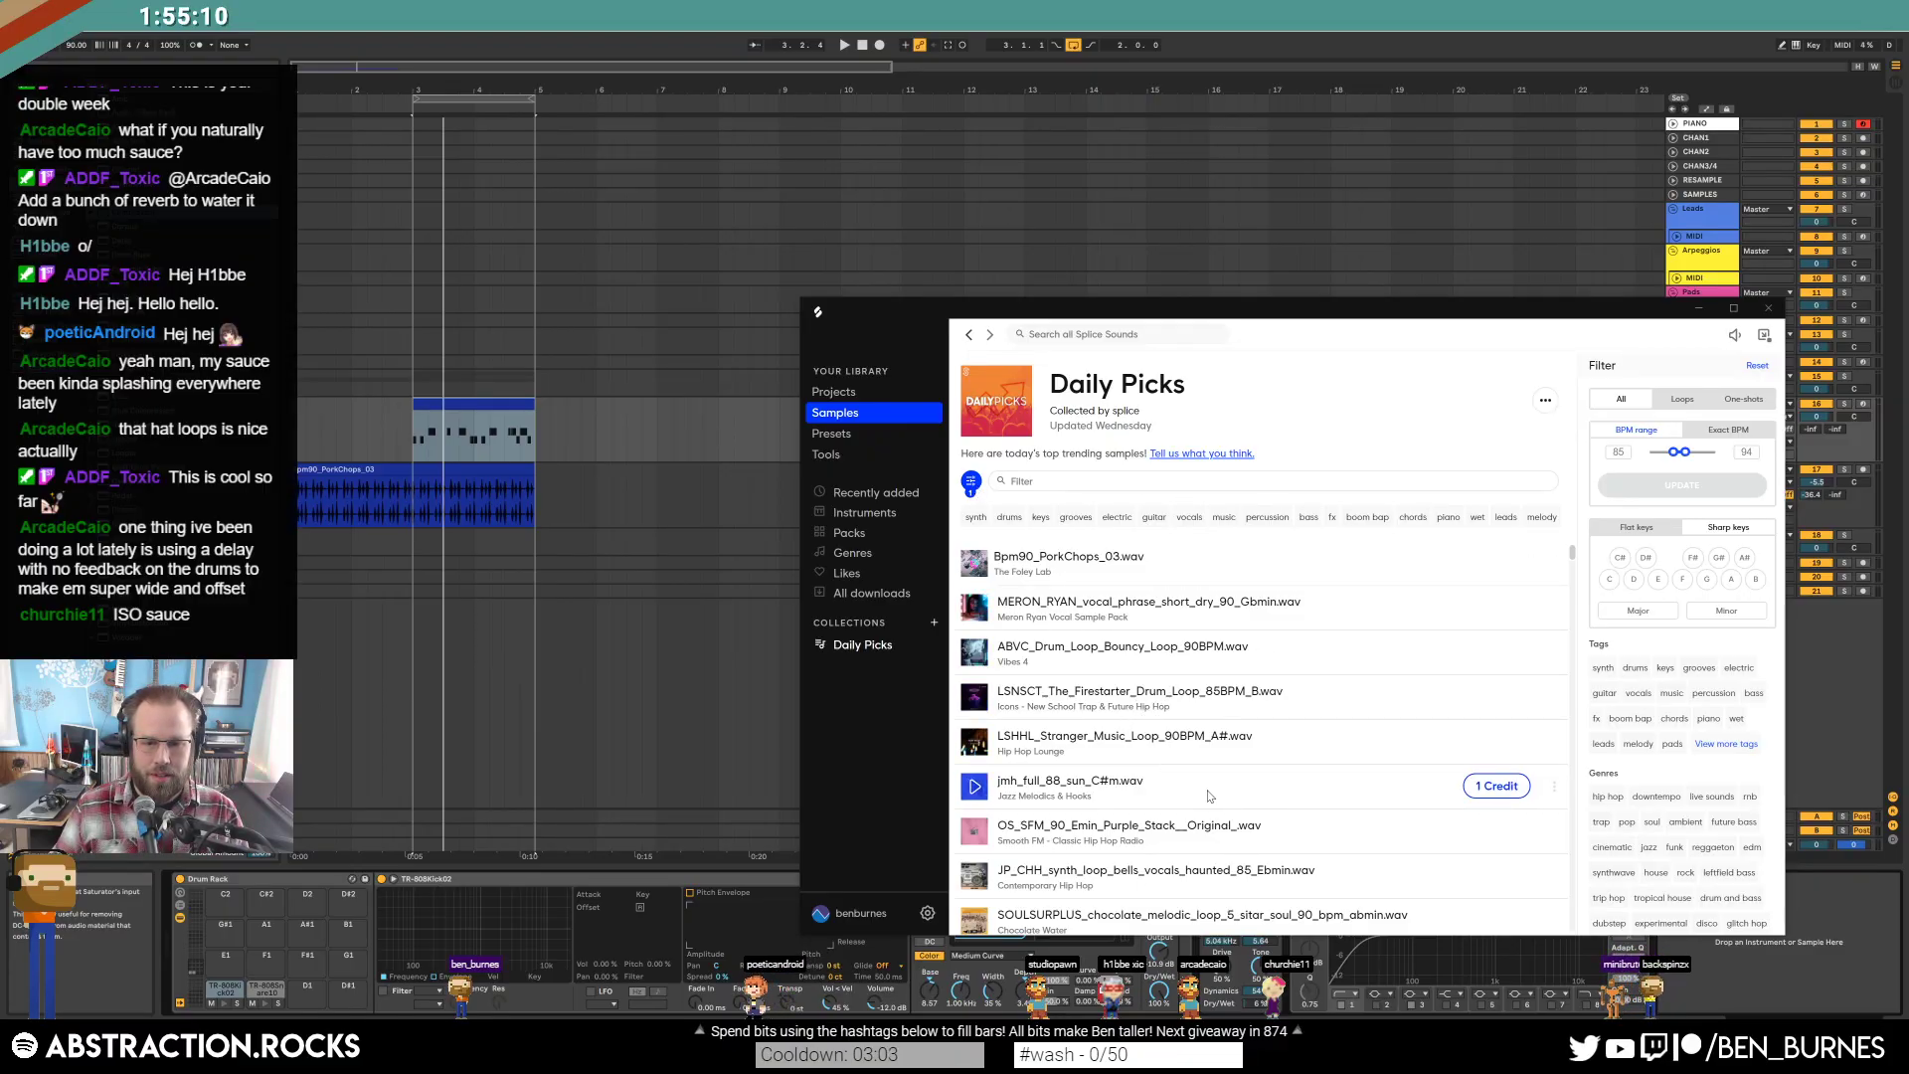
click(1470, 787)
drag(1520, 328, 1530, 382)
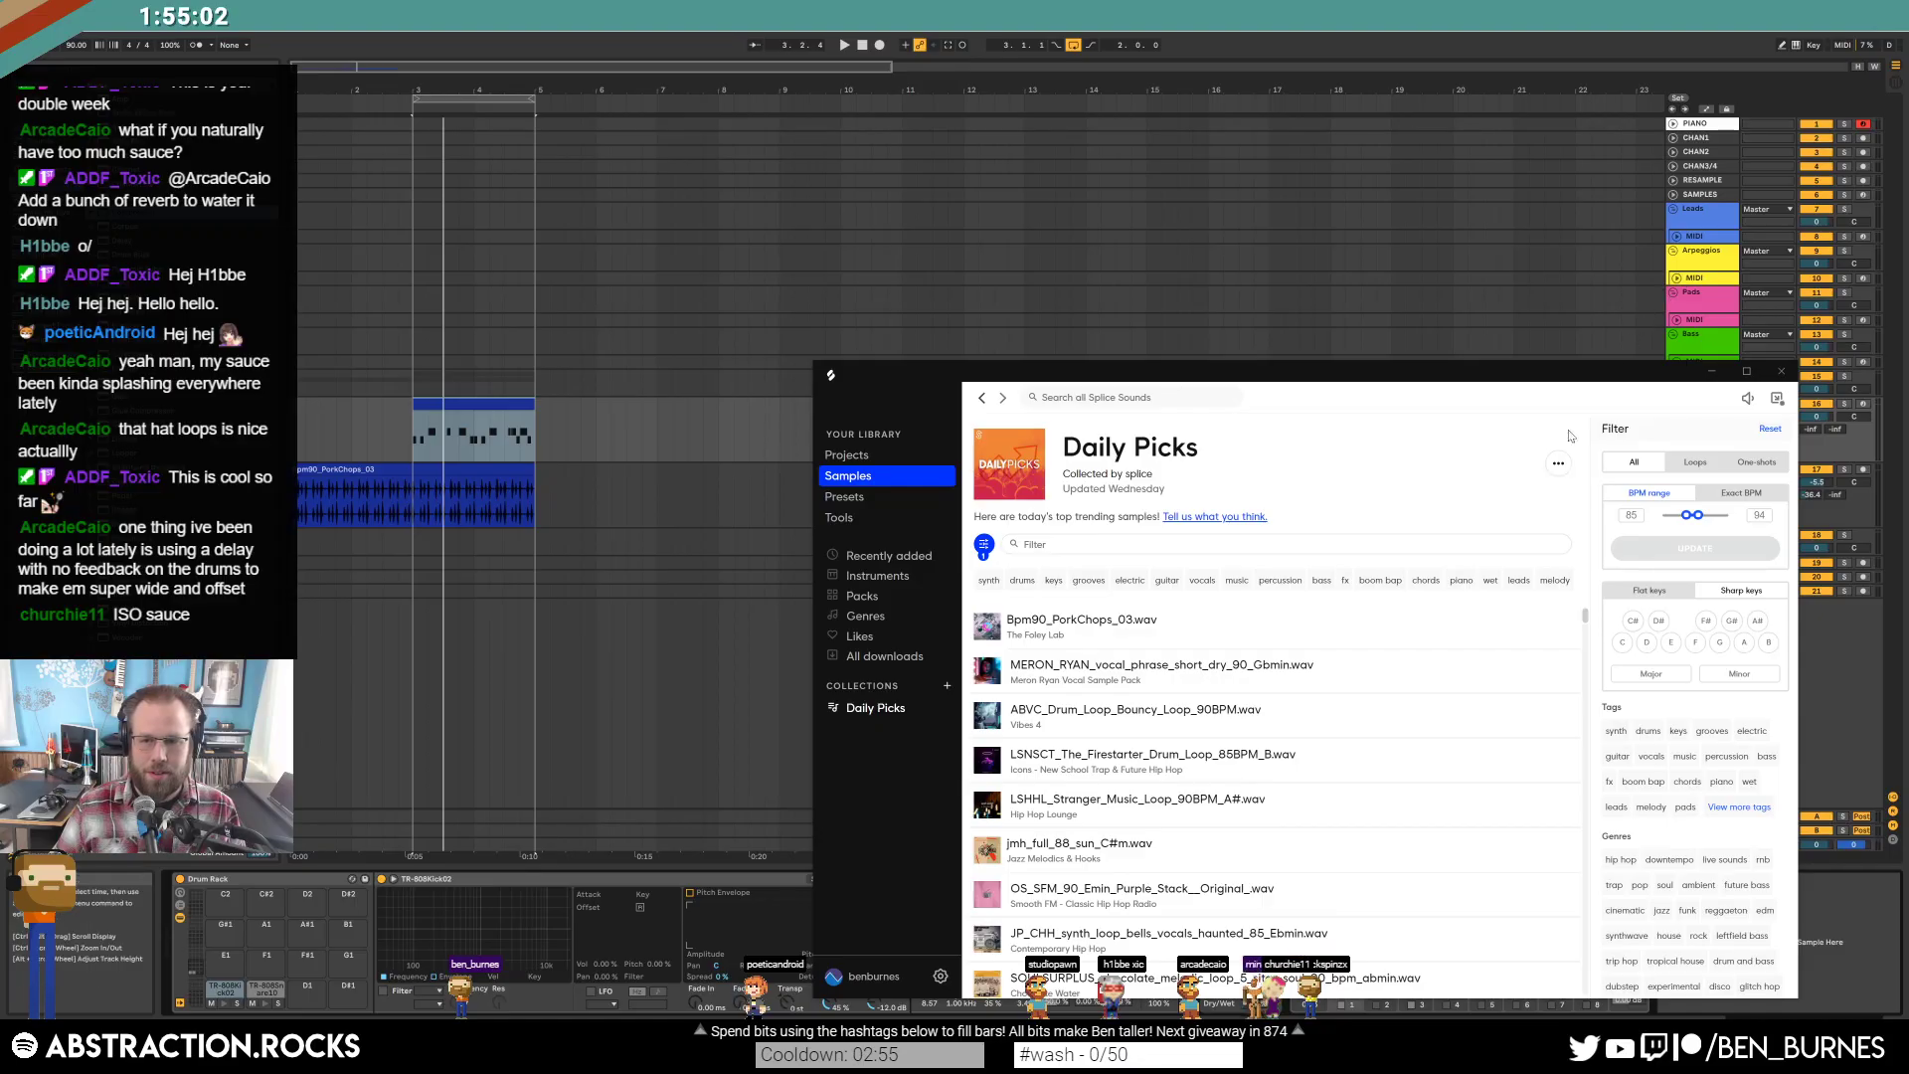
Return to Ableton Live, add a SAMPLE audio track to the Leads group, and expand it with the MIDI track collapsed.
click(1692, 280)
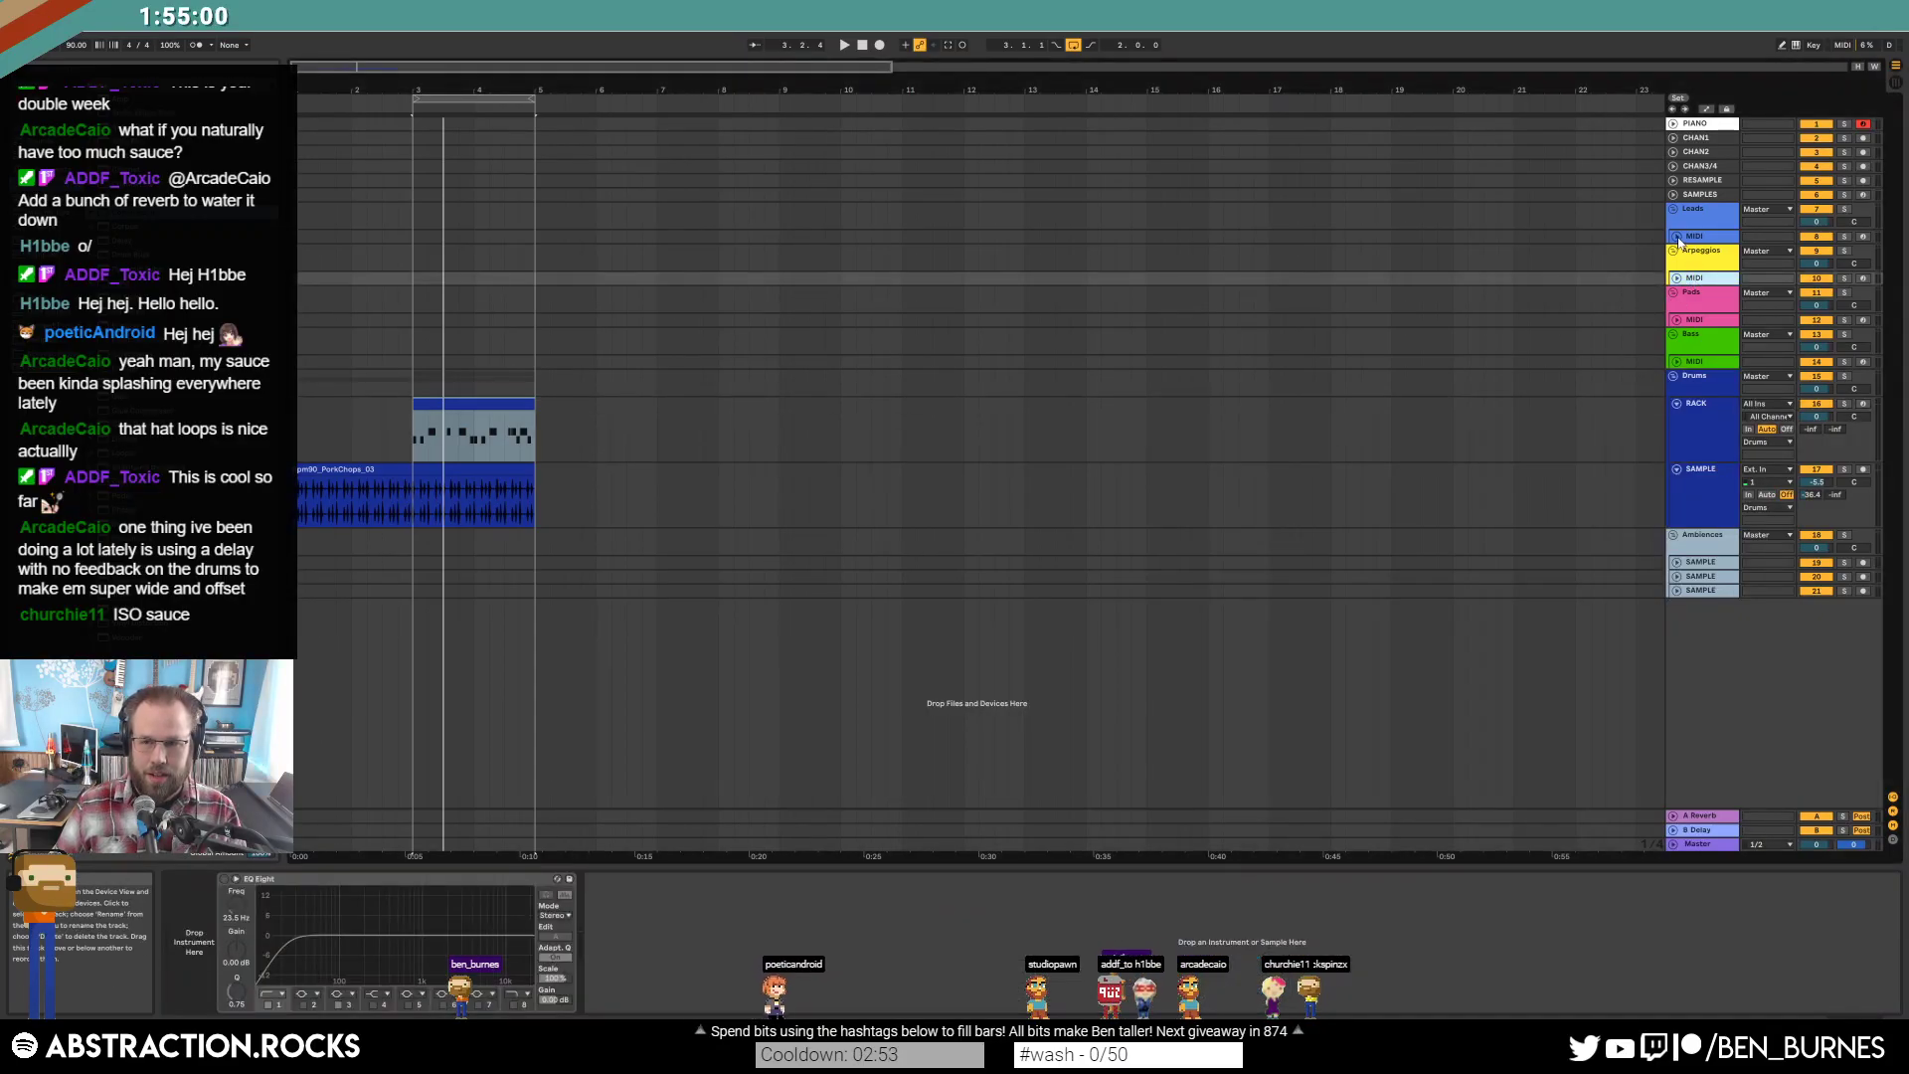
click(1677, 239)
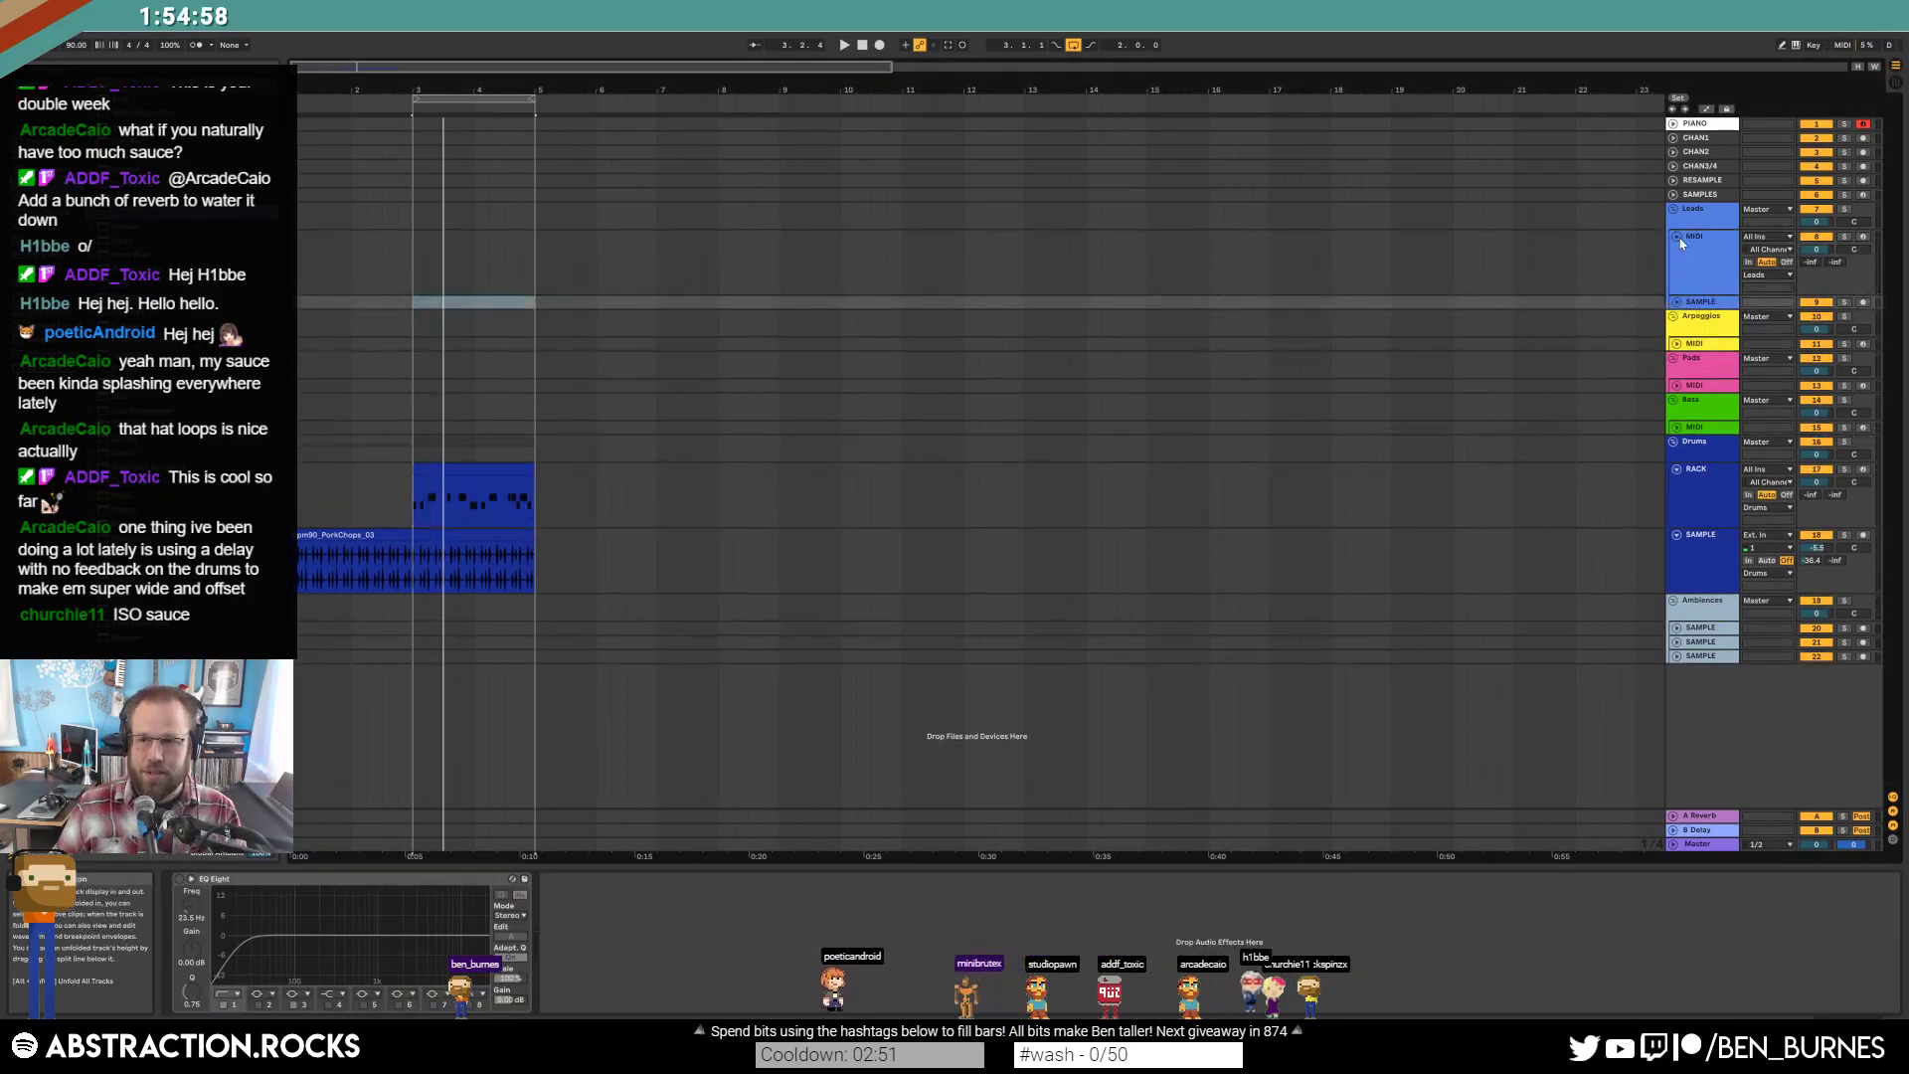
click(1678, 238)
click(1677, 251)
Place jmh_full_88_sun_C#m.wav from Splice at bar 3 of the Leads SAMPLE track and open the clip.
key(super+Tab)
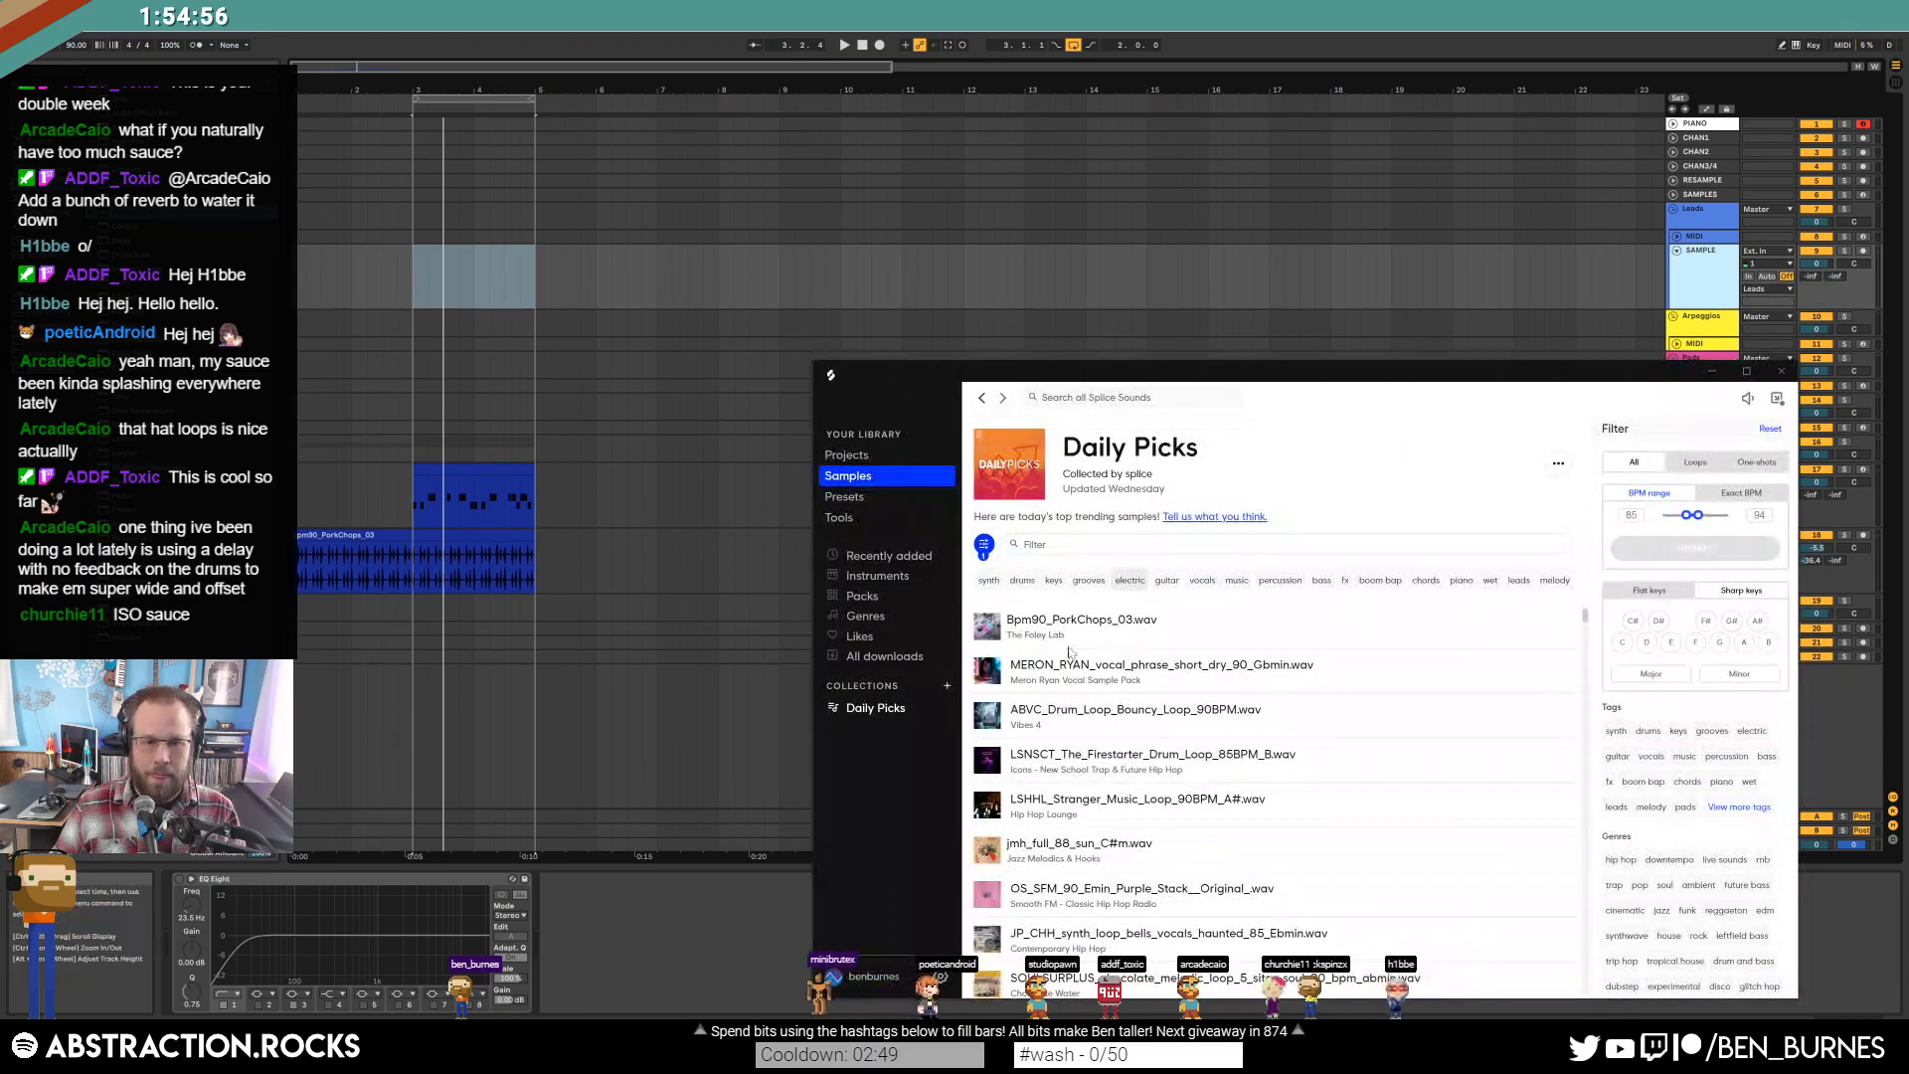
drag(1166, 861, 448, 245)
double_click(449, 246)
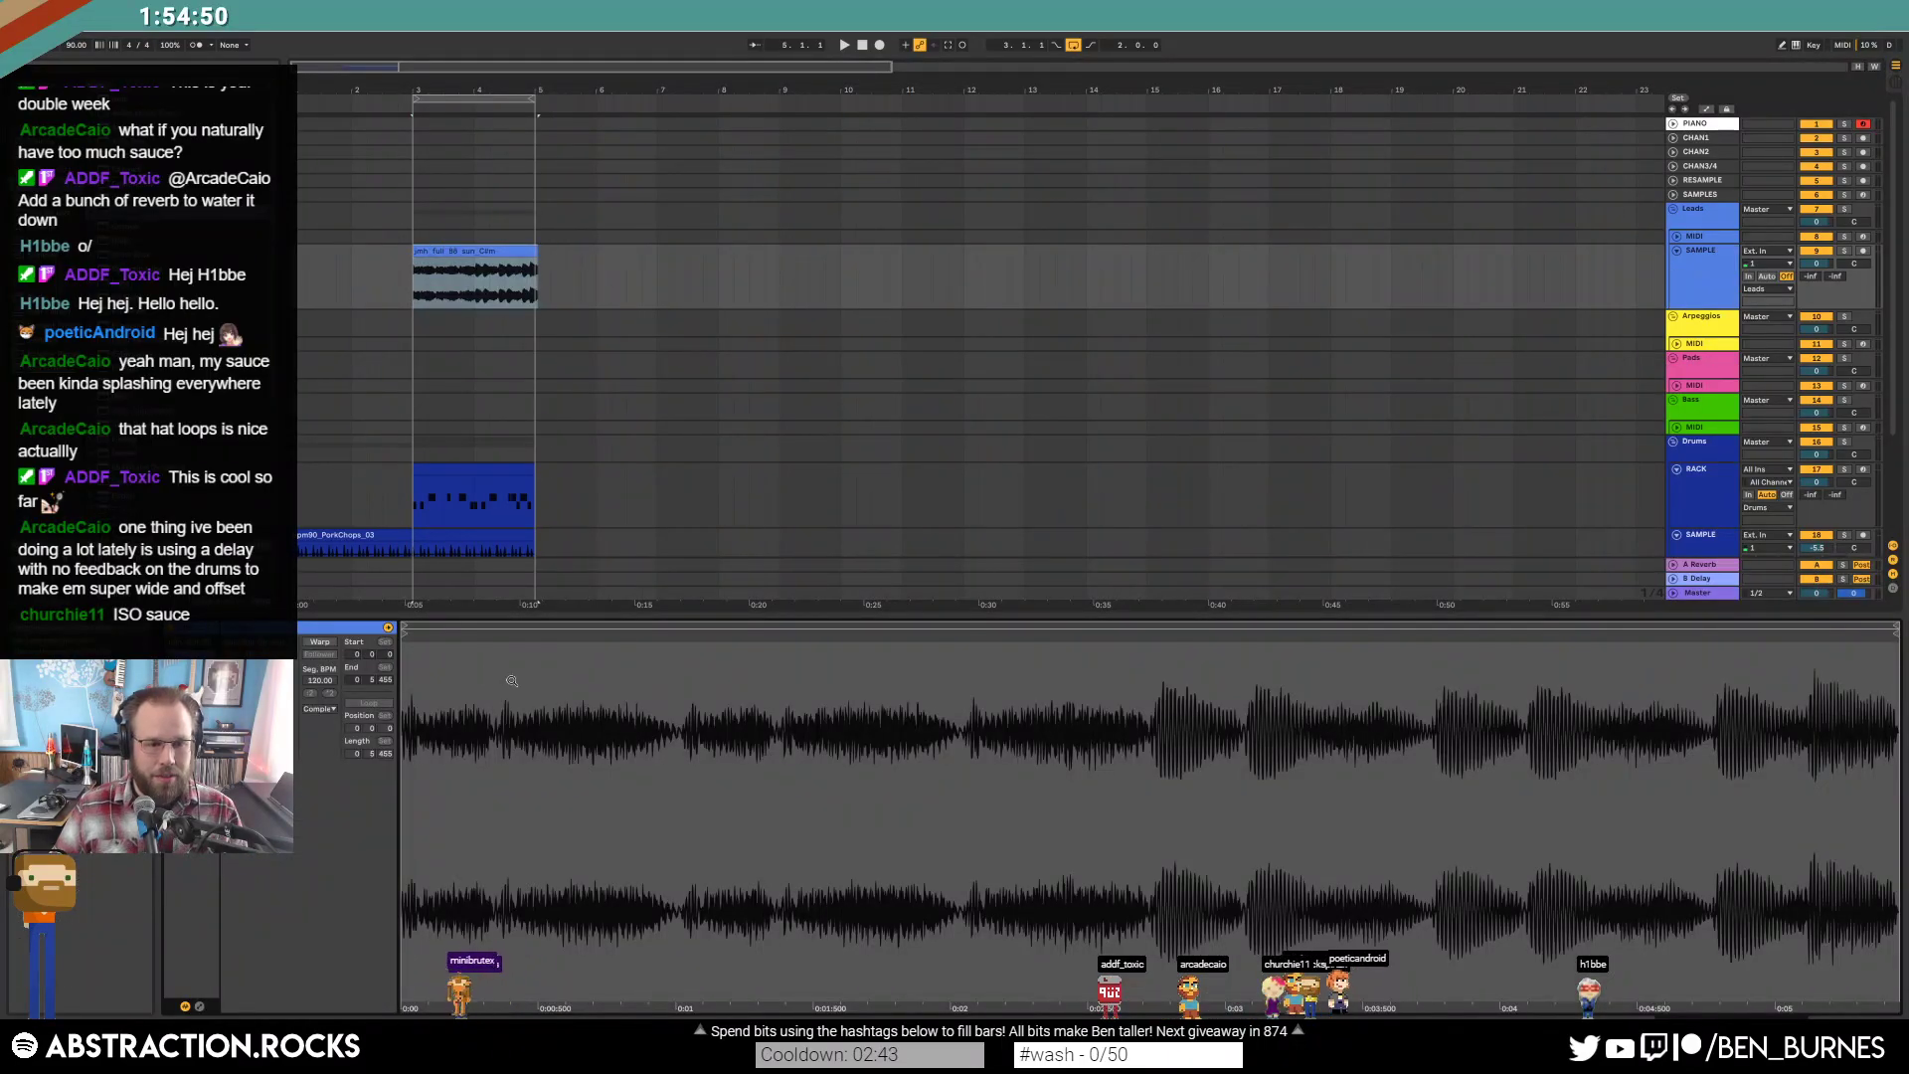
Enable Warp on the melodic clip and set its segment BPM to 88.
click(322, 643)
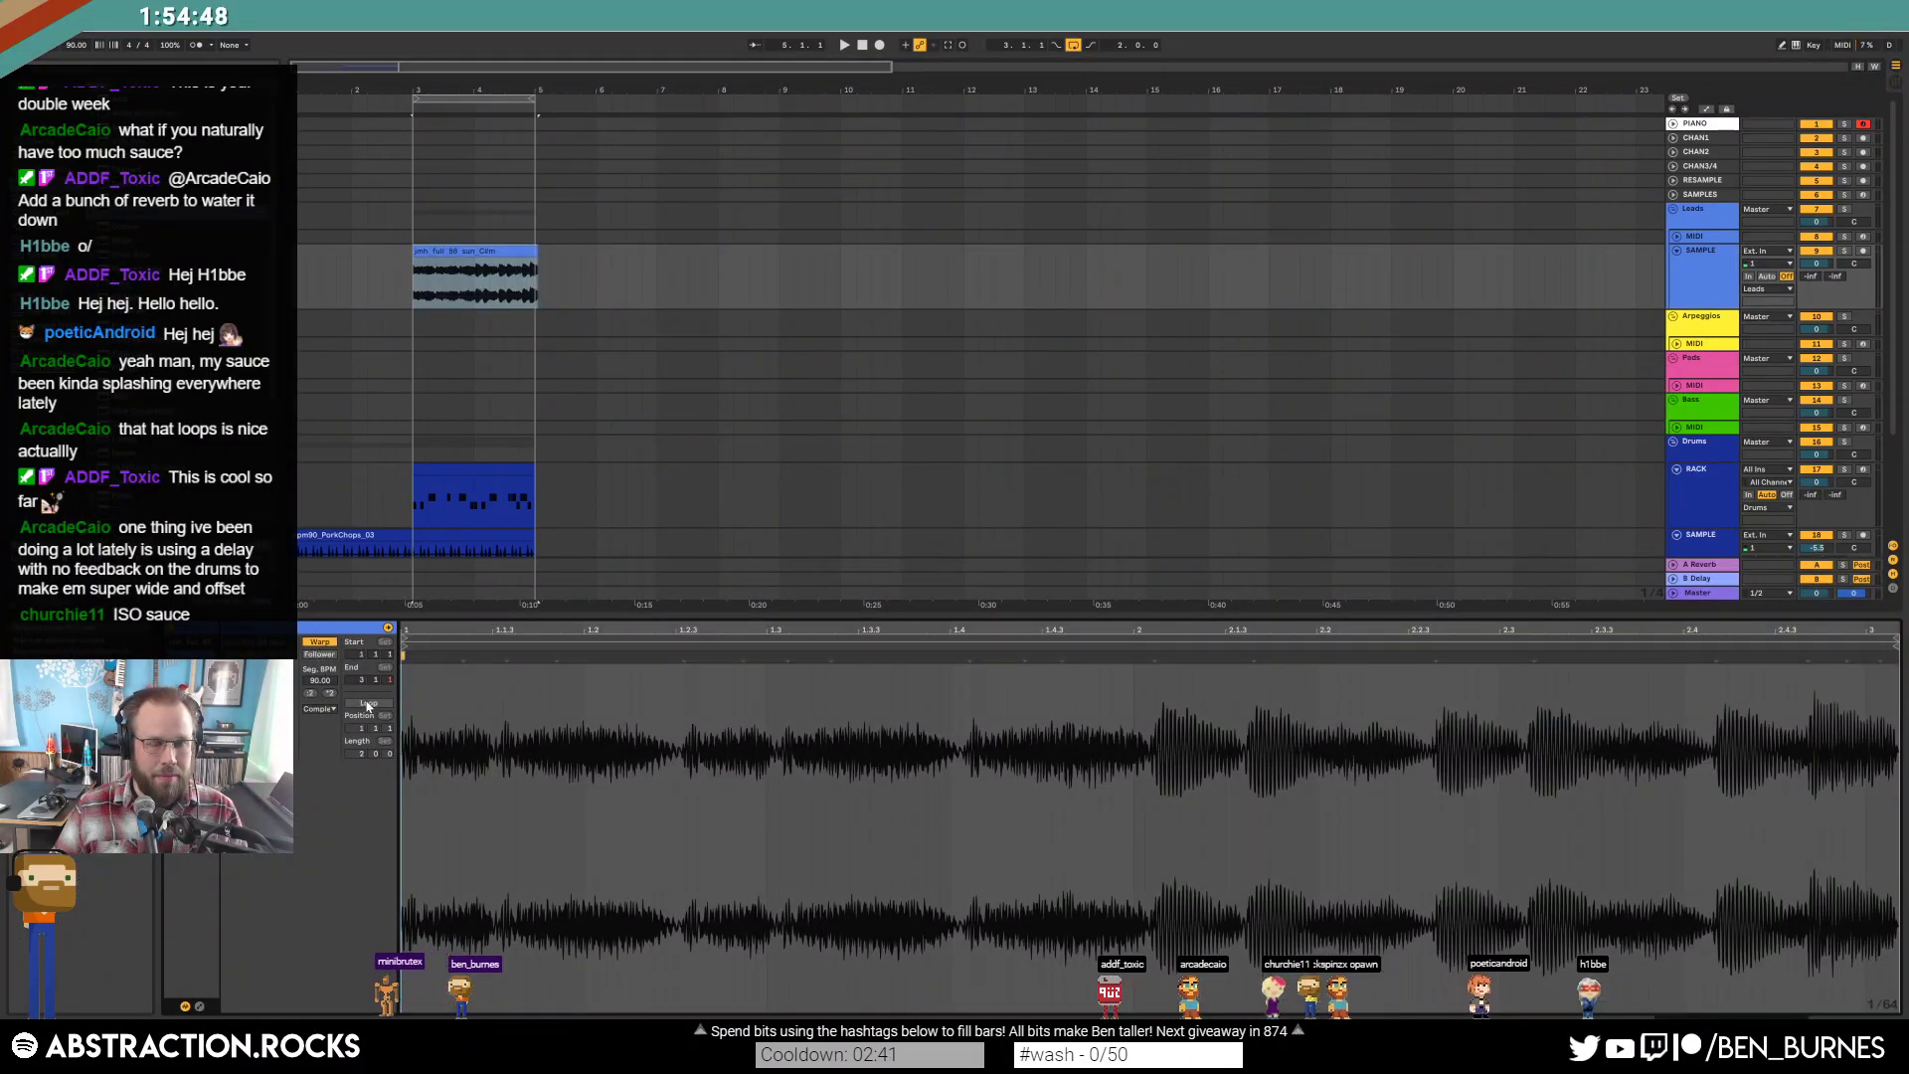
click(318, 686)
text(88)
key(Return)
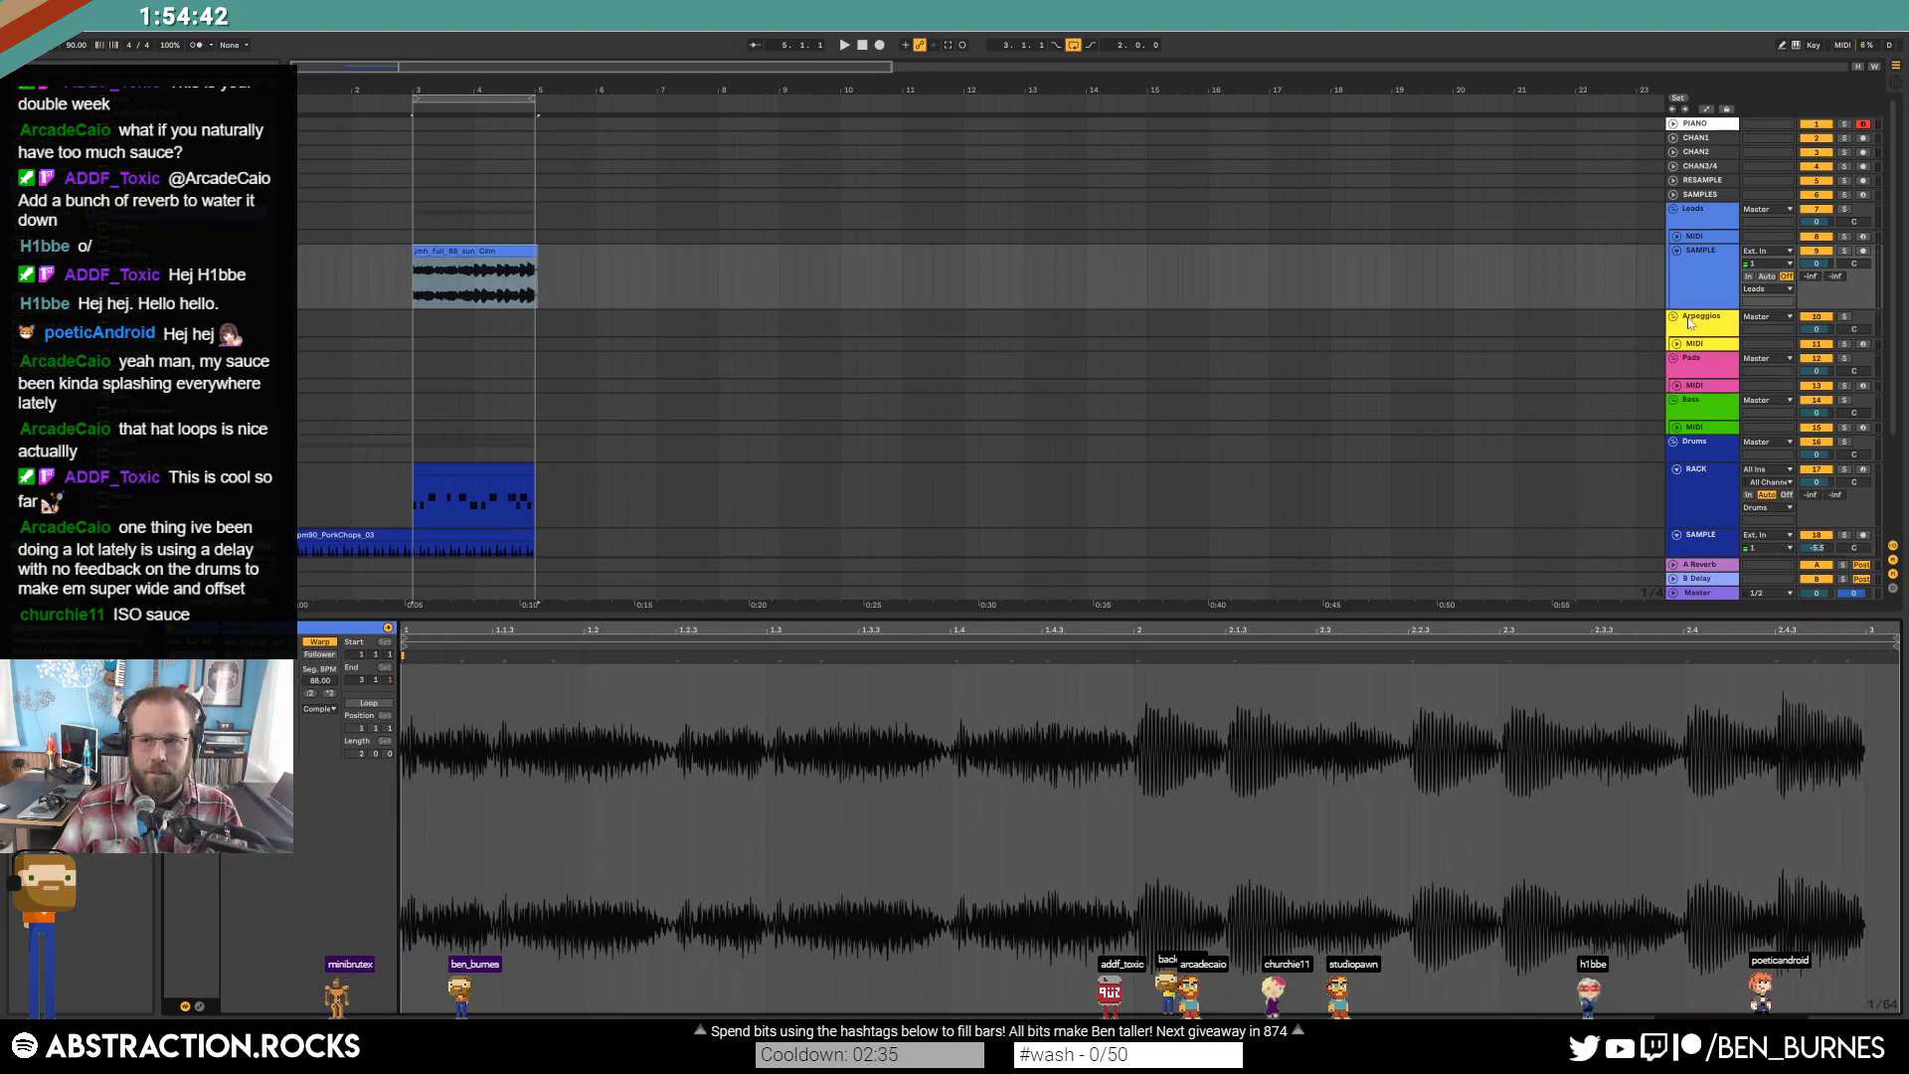
Add ValhallaDelay before the Leads SAMPLE track's EQ, with 448 ms delay, 76.4% feedback and 6 dB drive, and close its window.
click(1018, 456)
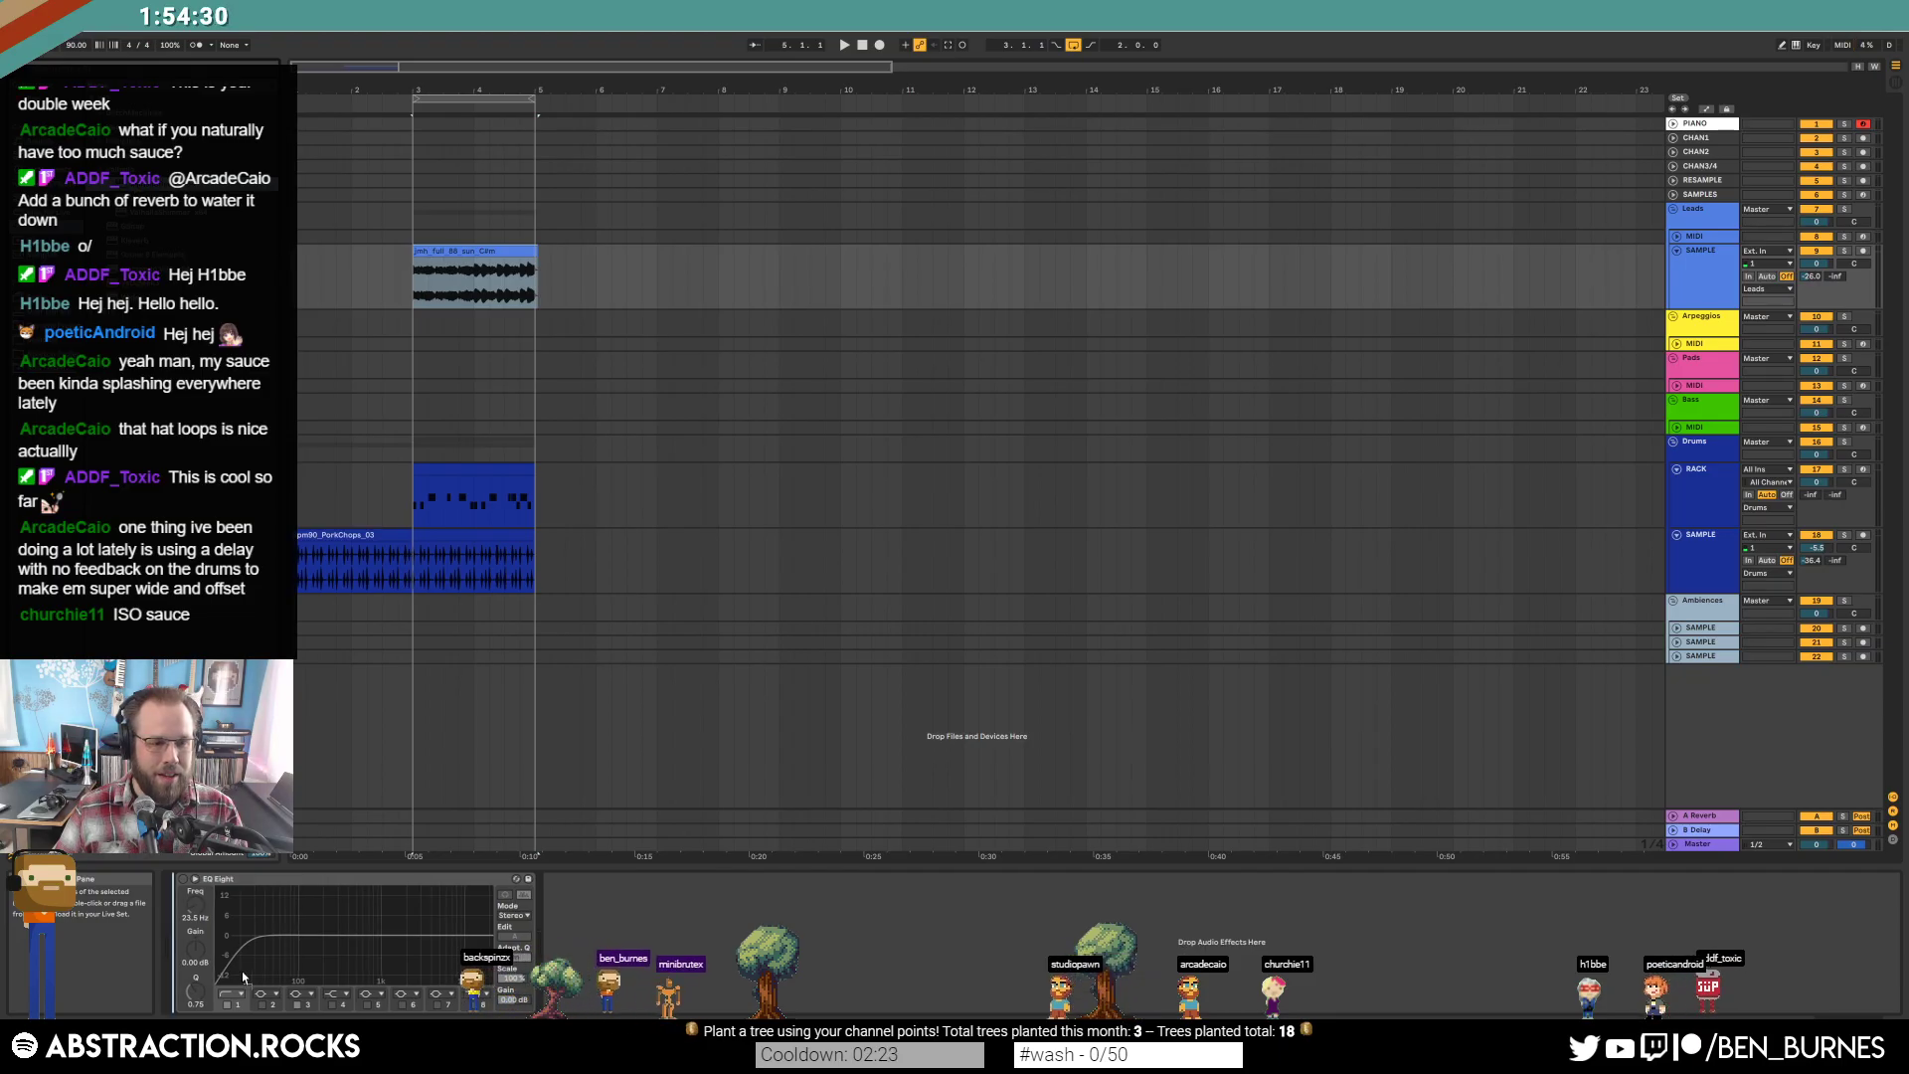
drag(883, 401, 824, 420)
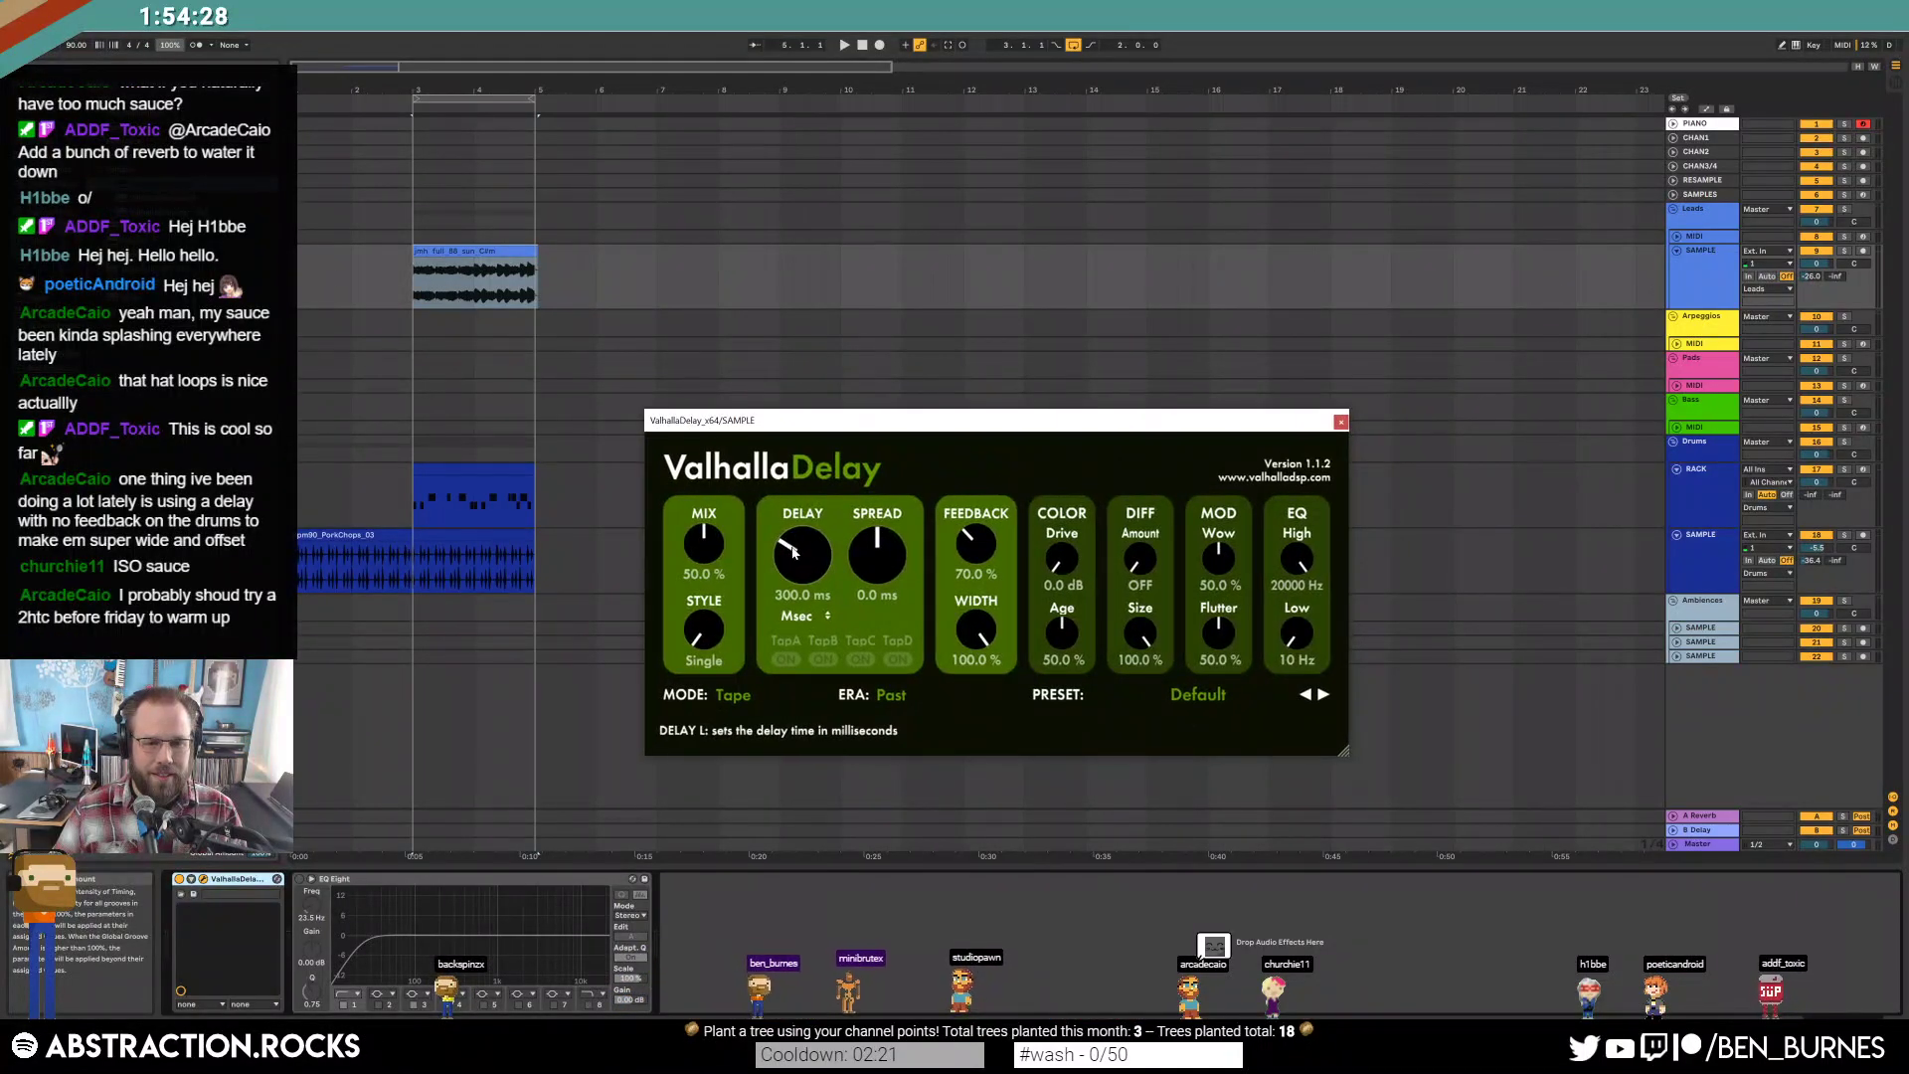
drag(786, 553, 782, 519)
click(705, 537)
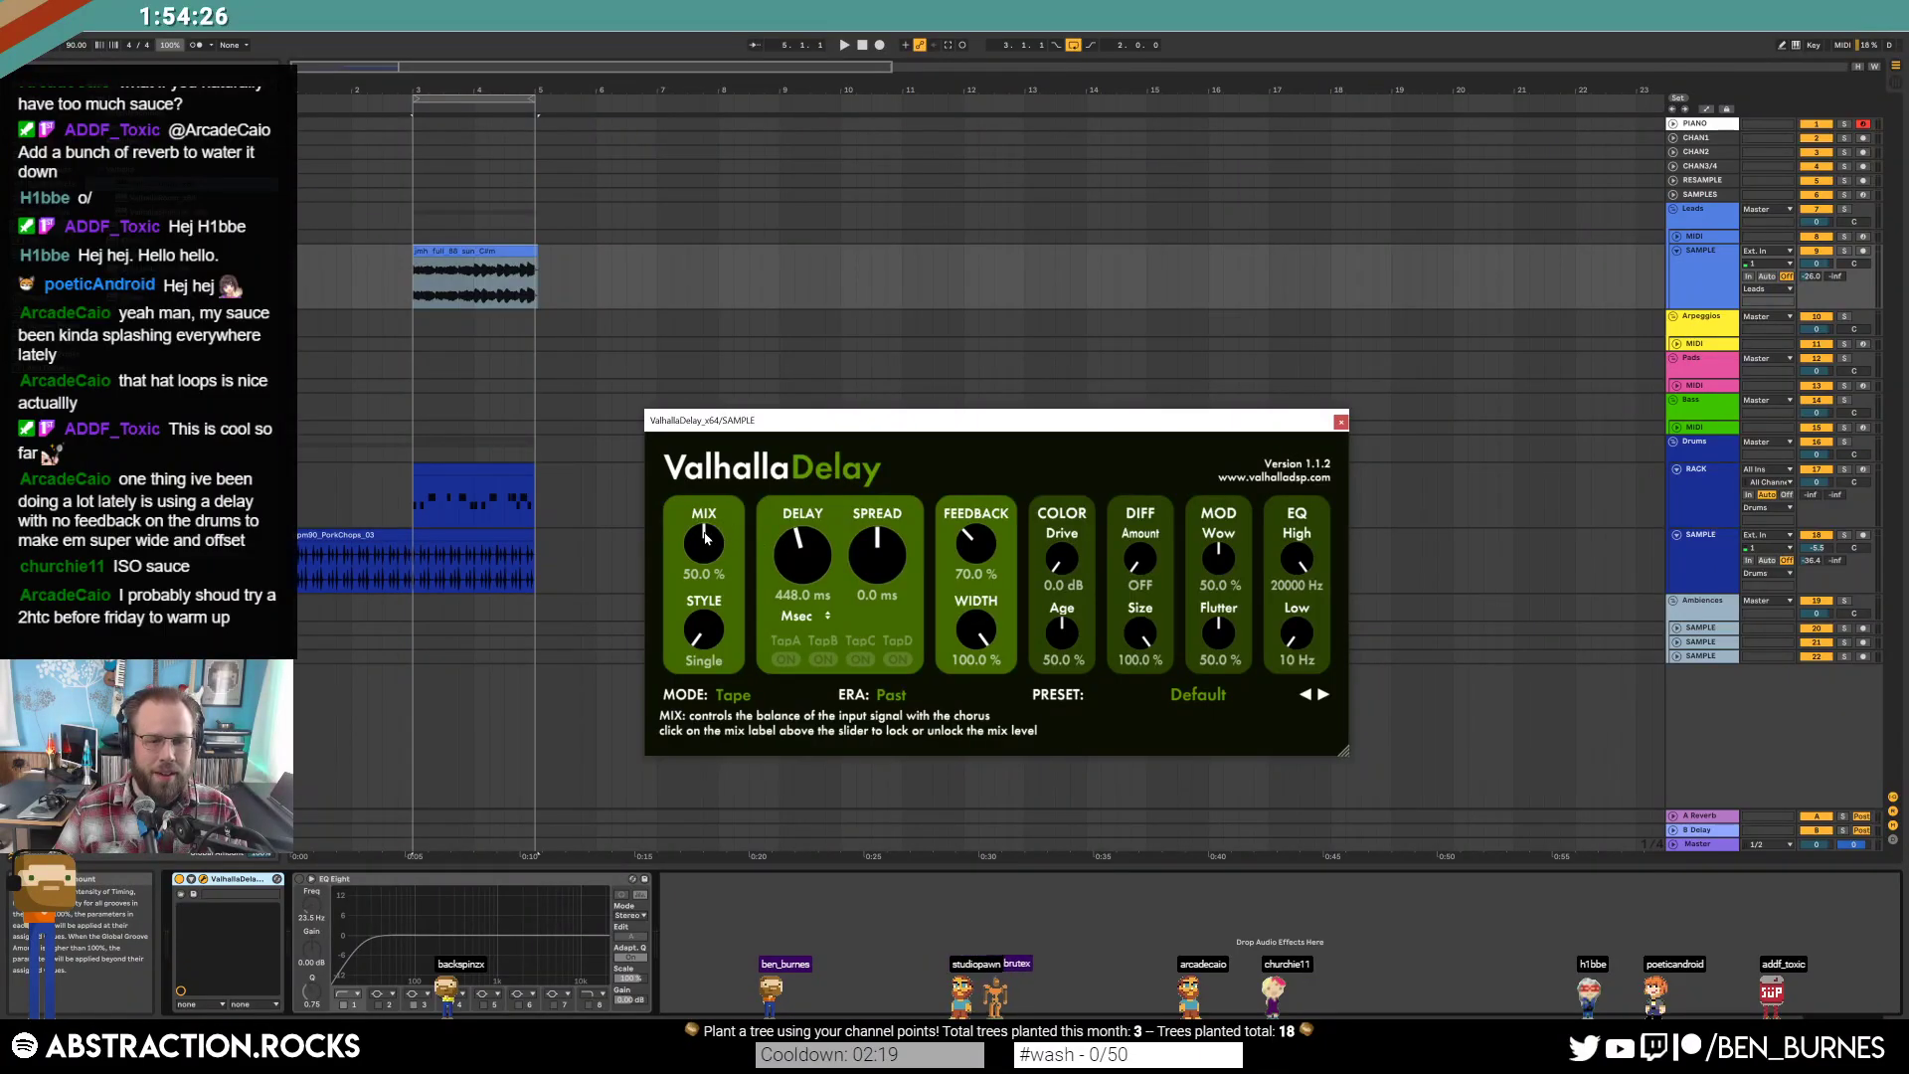
drag(1062, 558, 1061, 545)
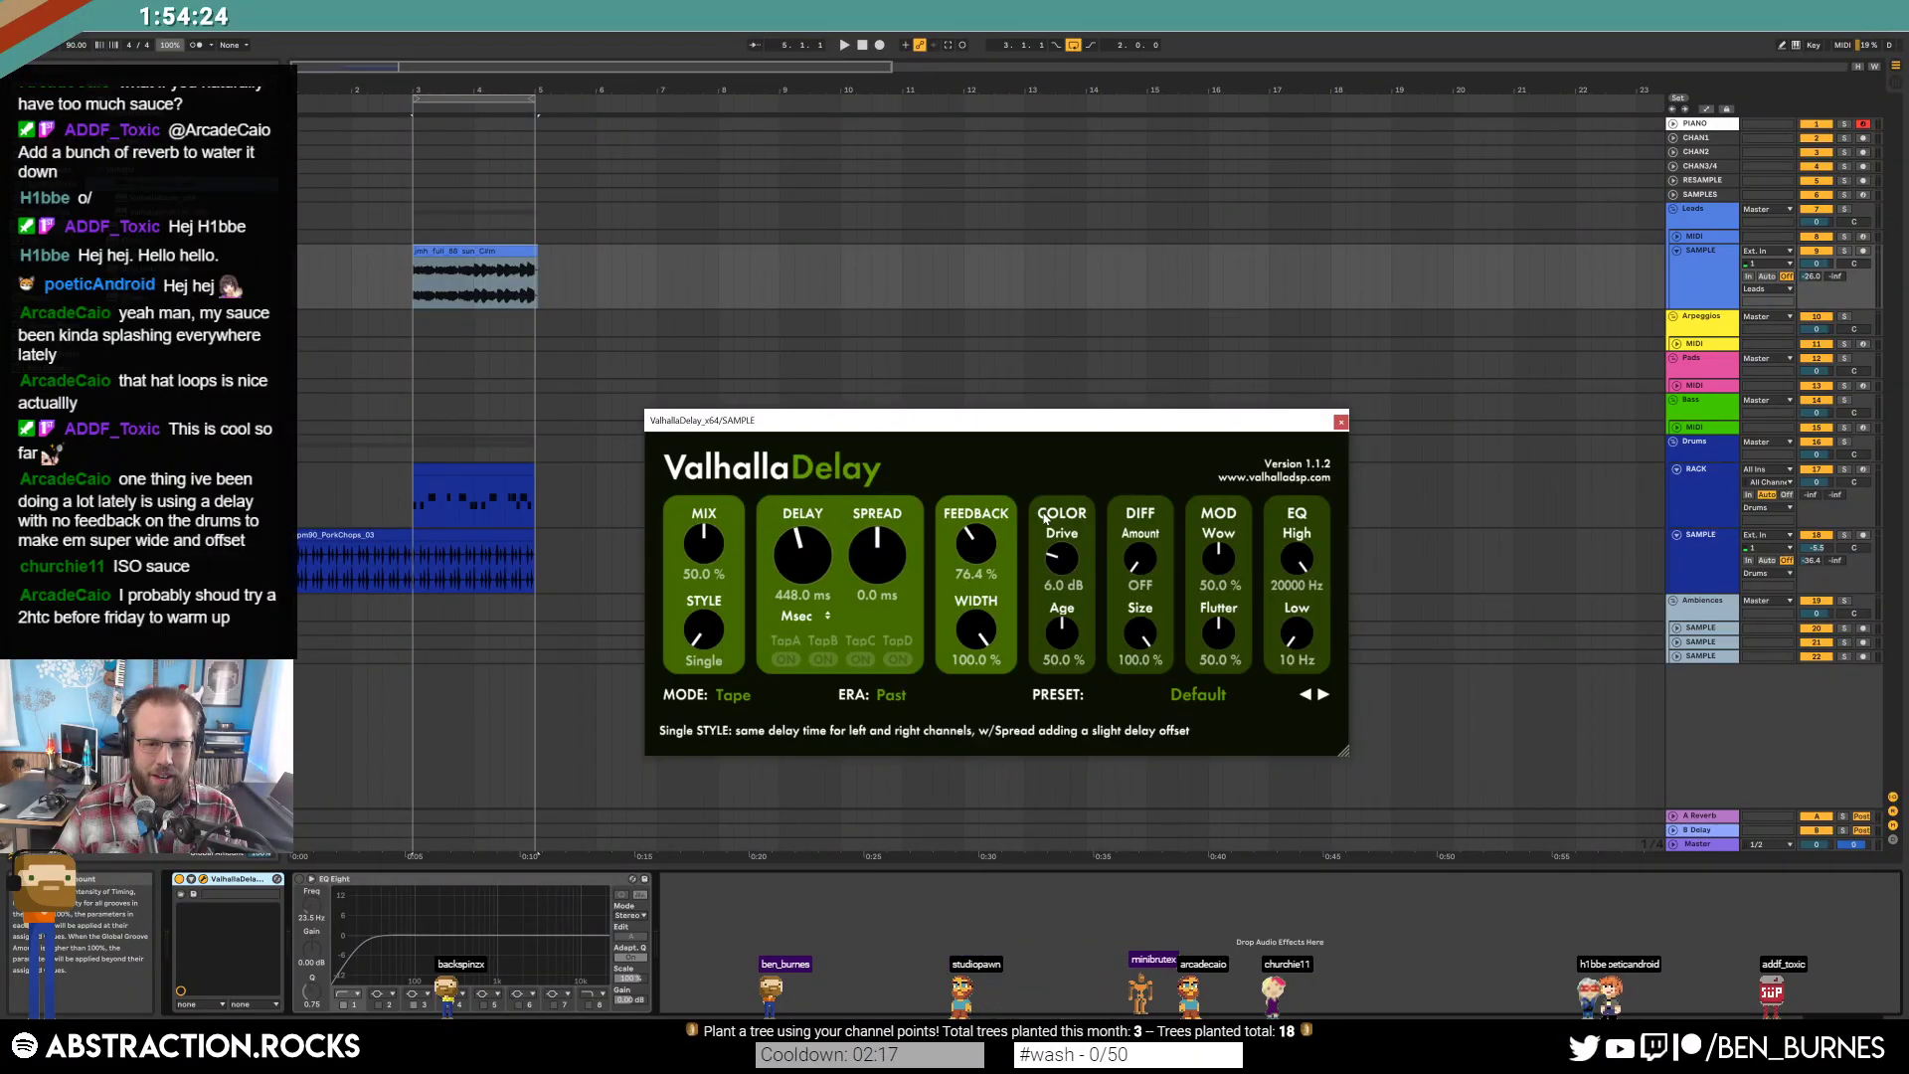
click(700, 636)
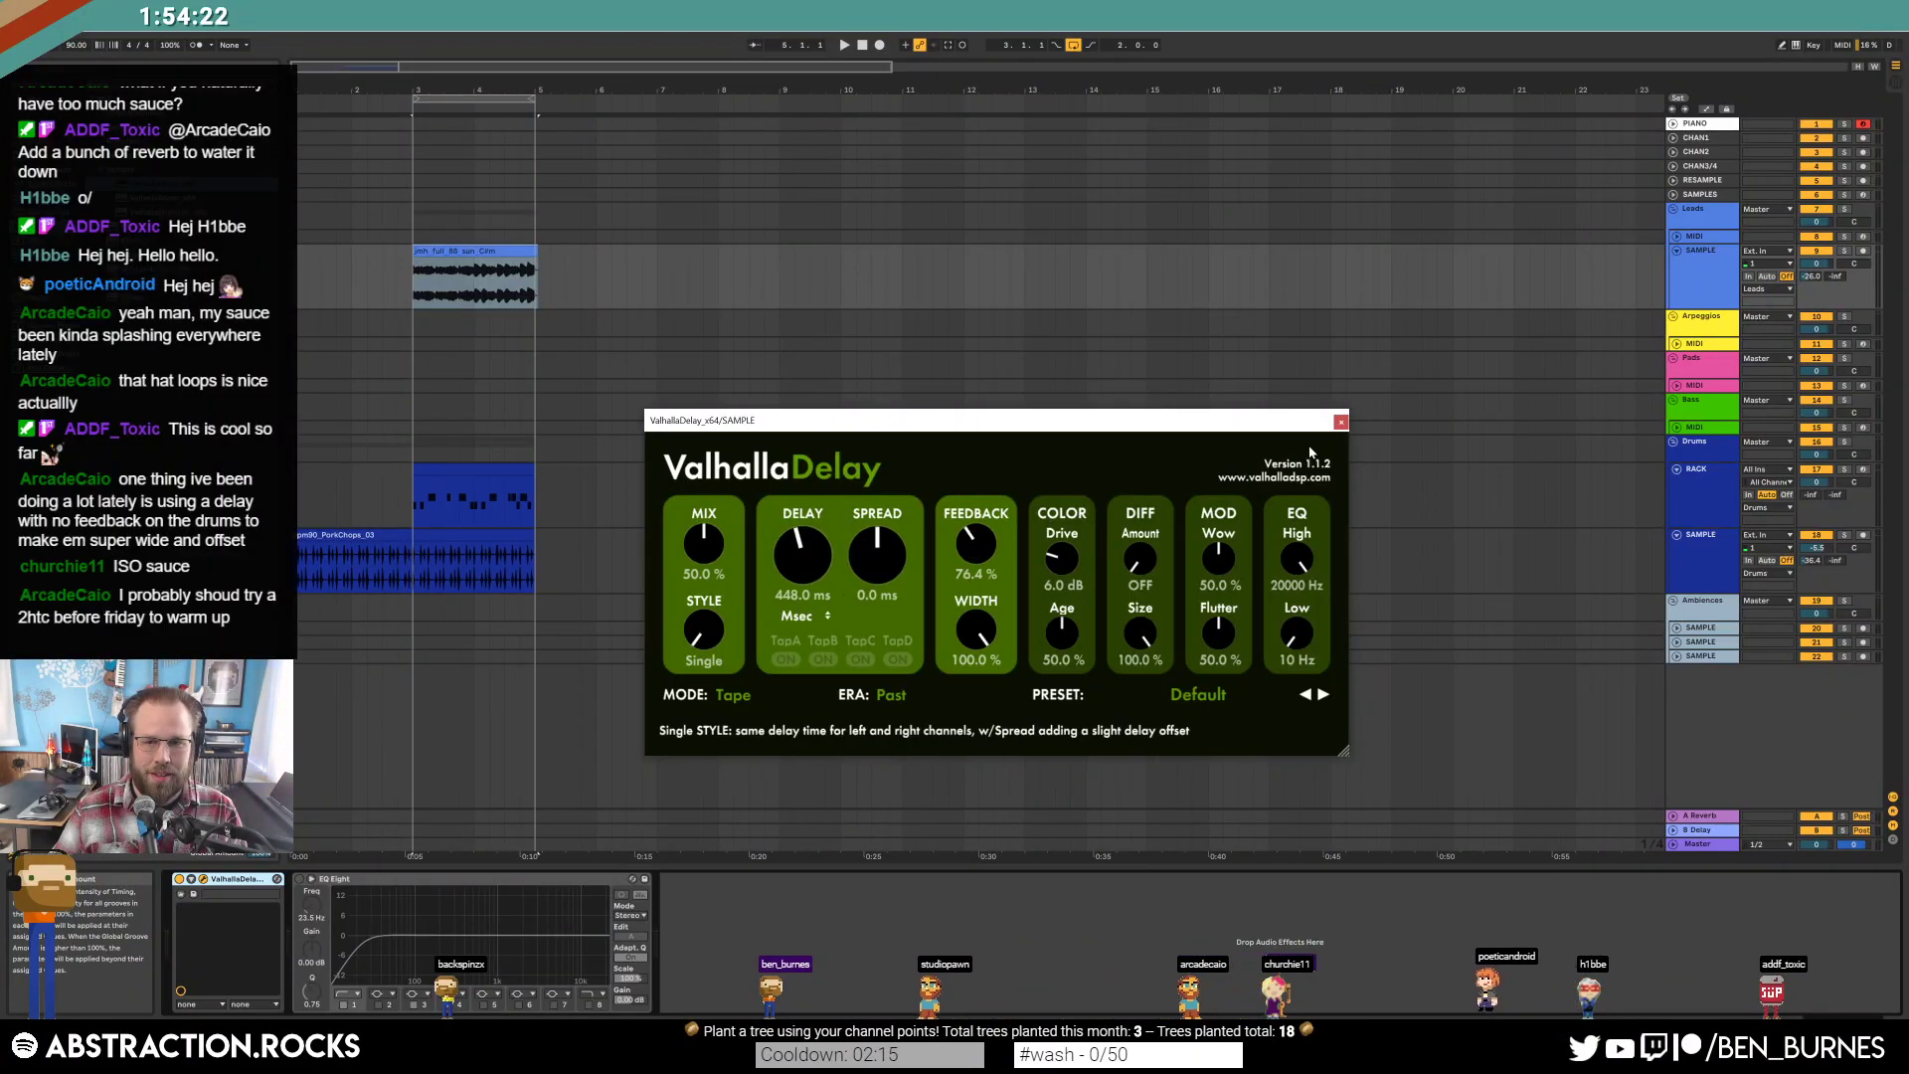
click(1340, 422)
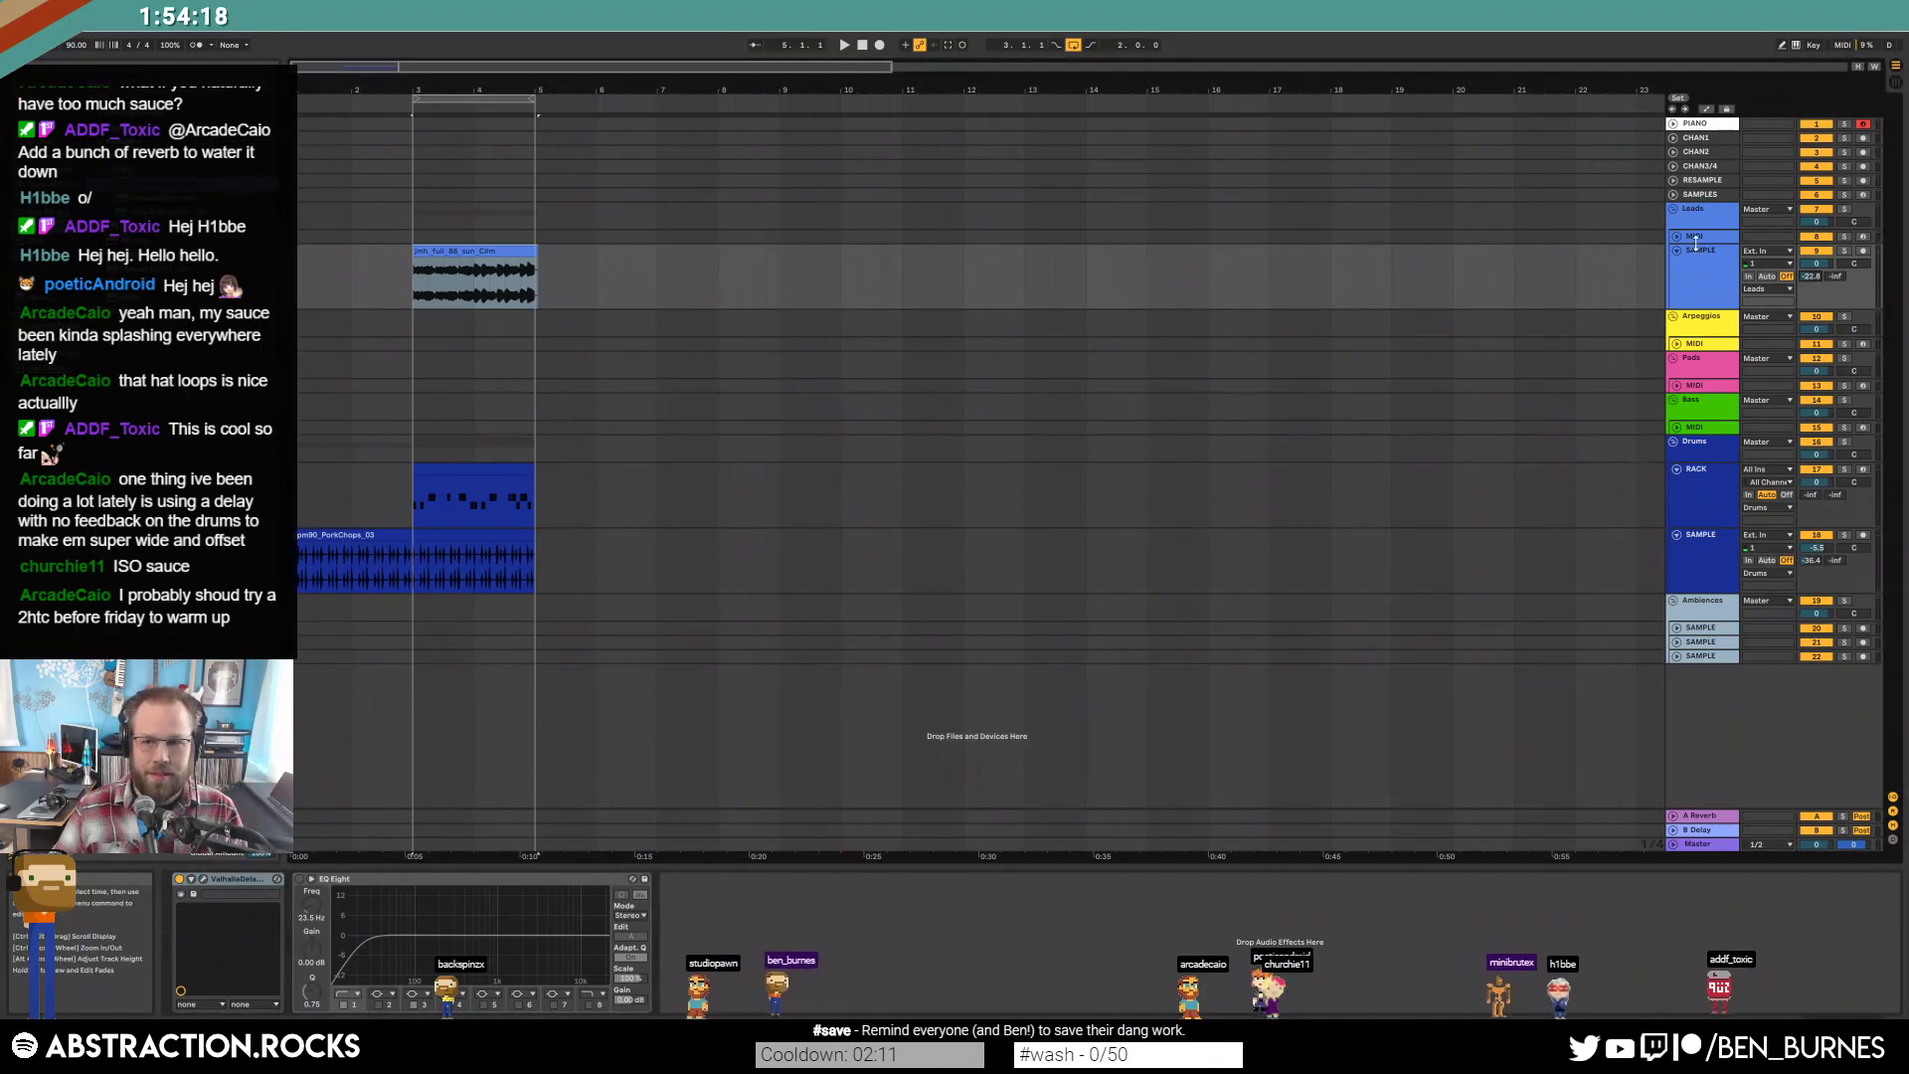
Lower the Leads SAMPLE track's volume and audition the melodic clip together with the drums.
drag(1810, 267, 1809, 288)
click(382, 279)
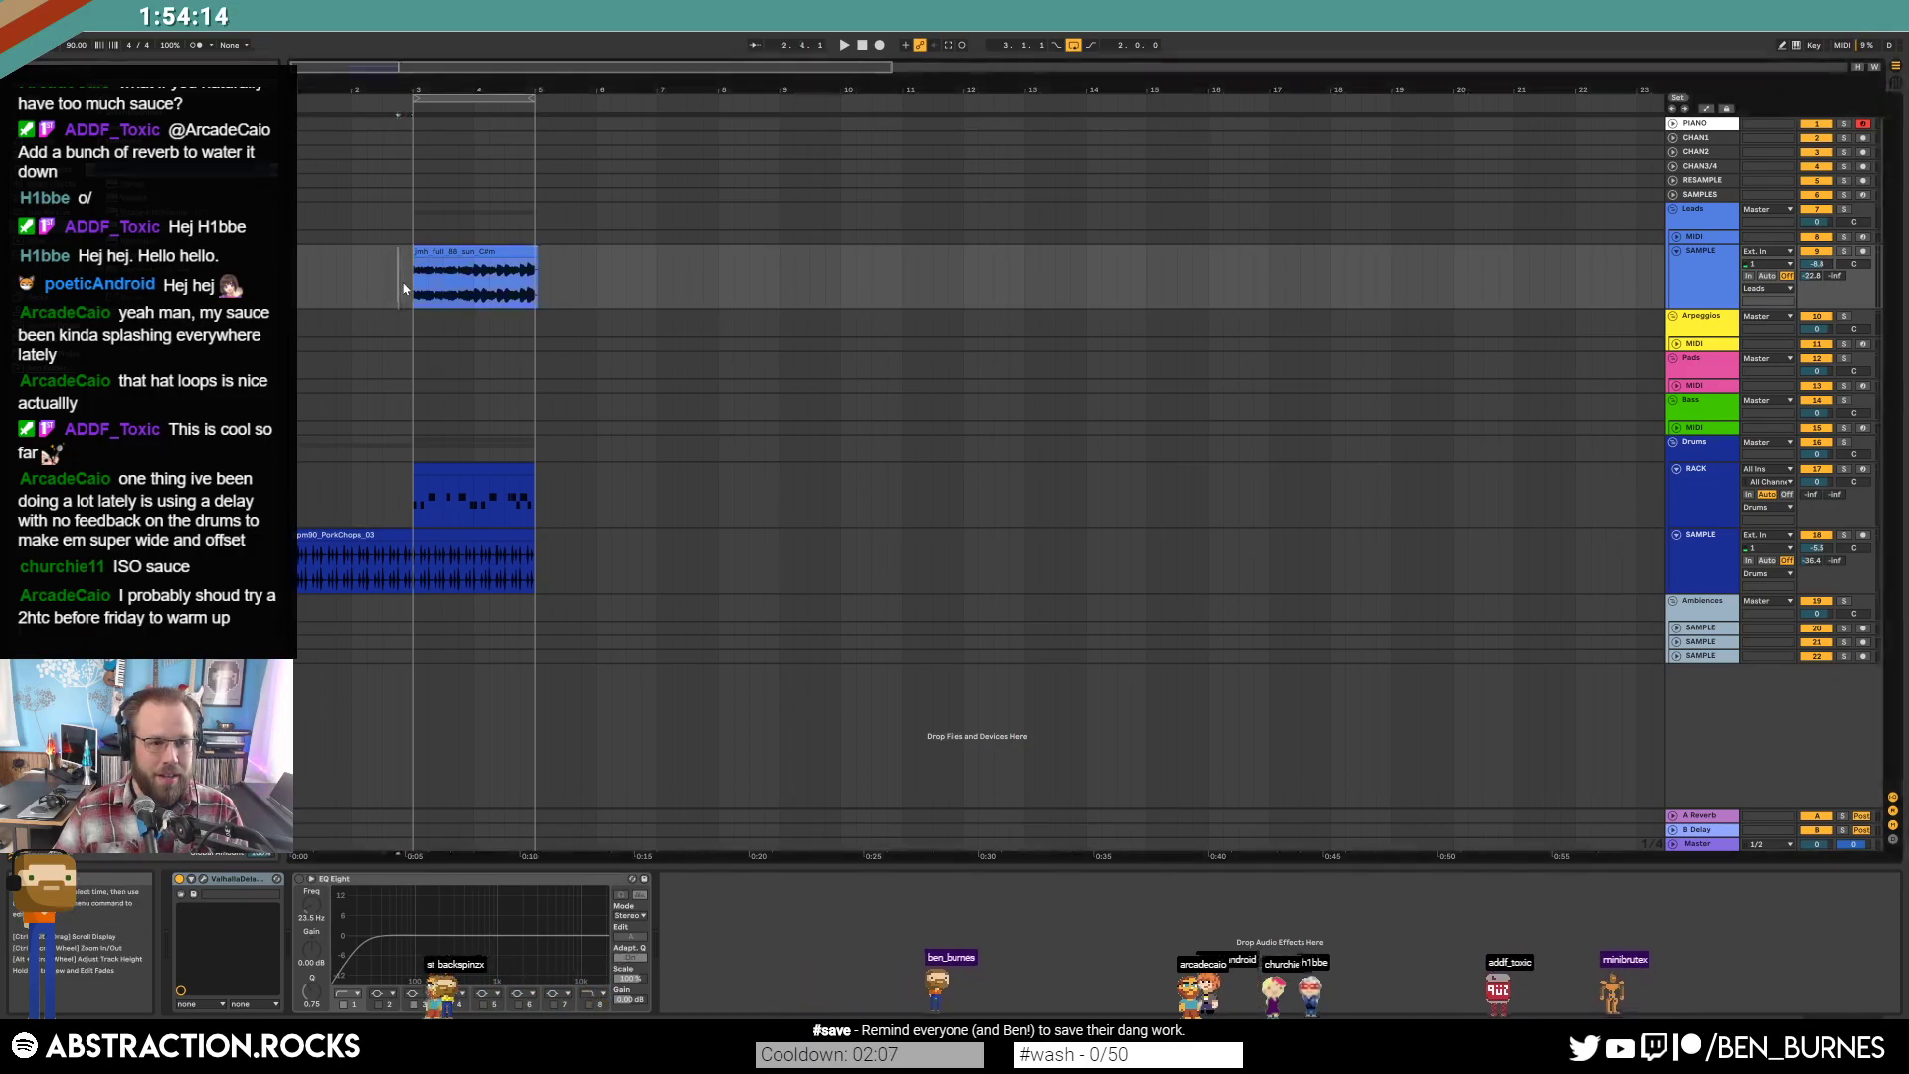
click(350, 281)
key(space)
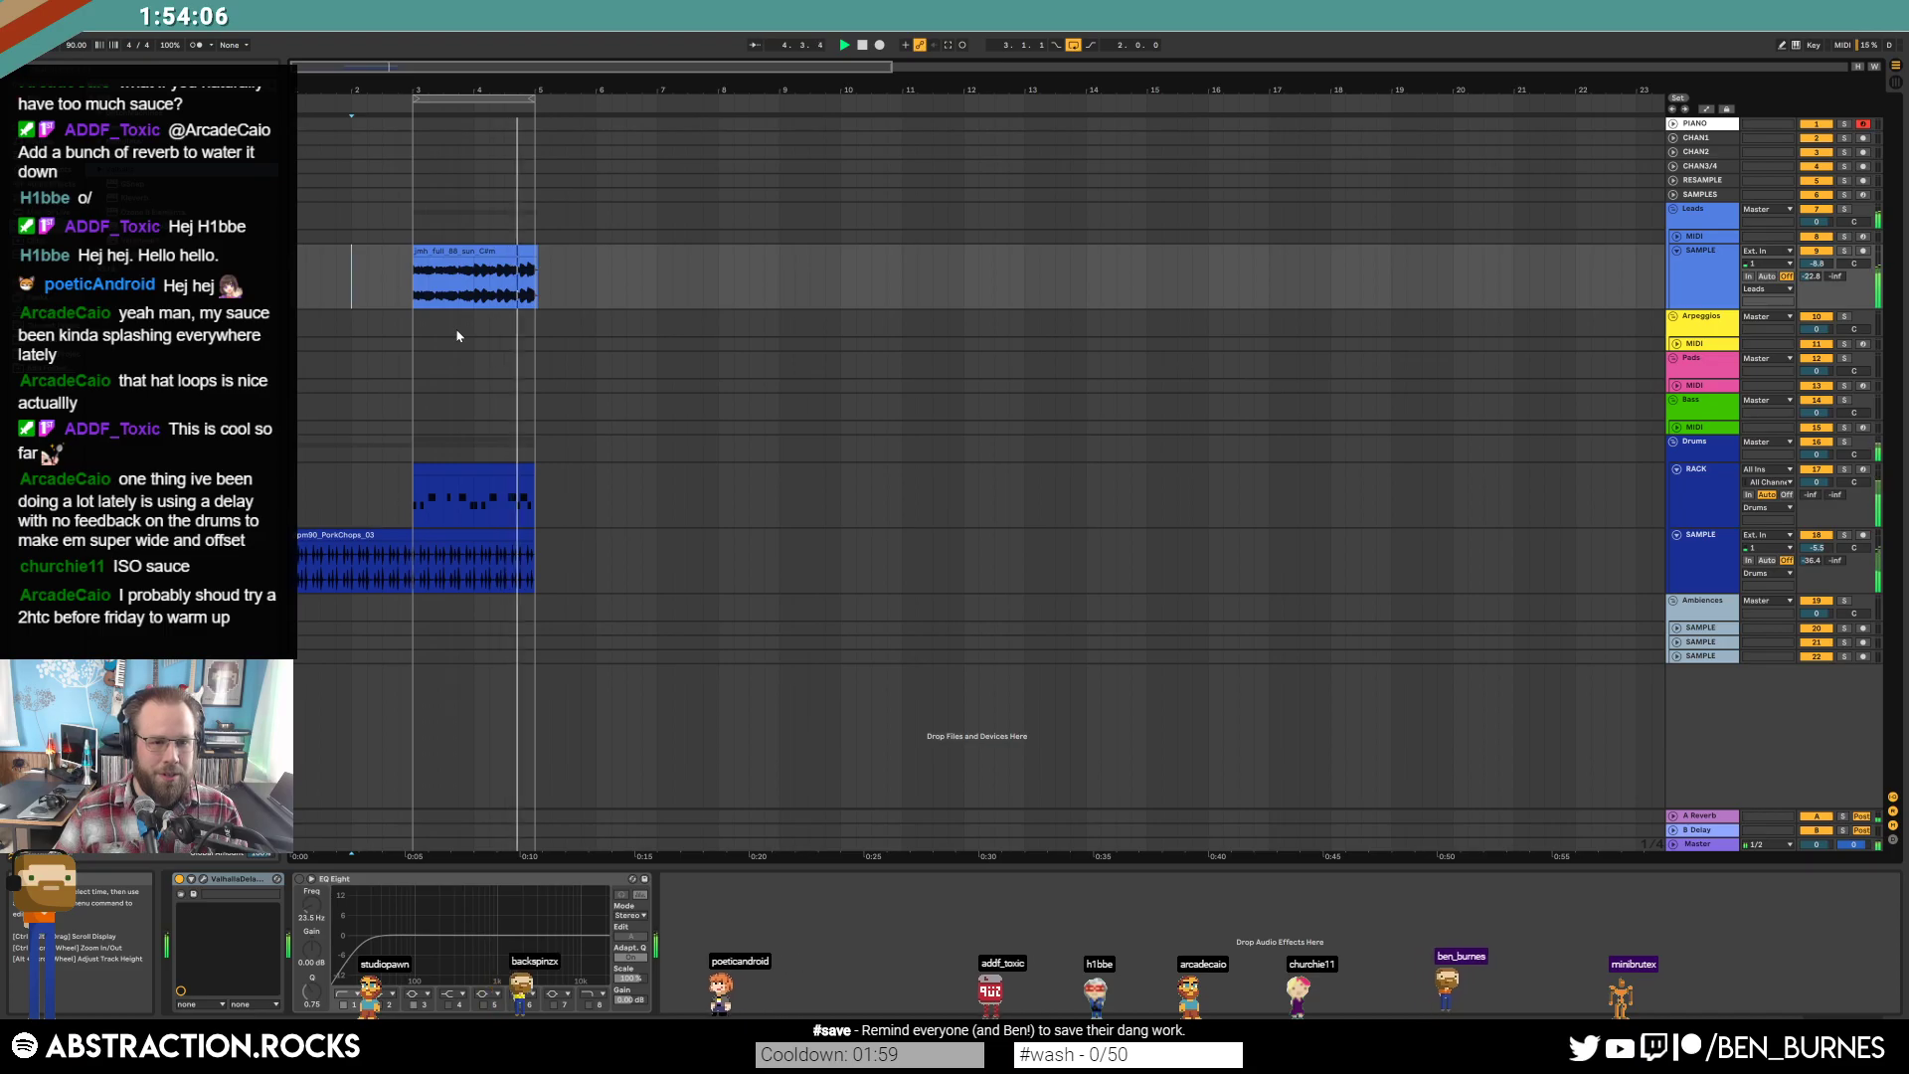
click(475, 277)
key(space)
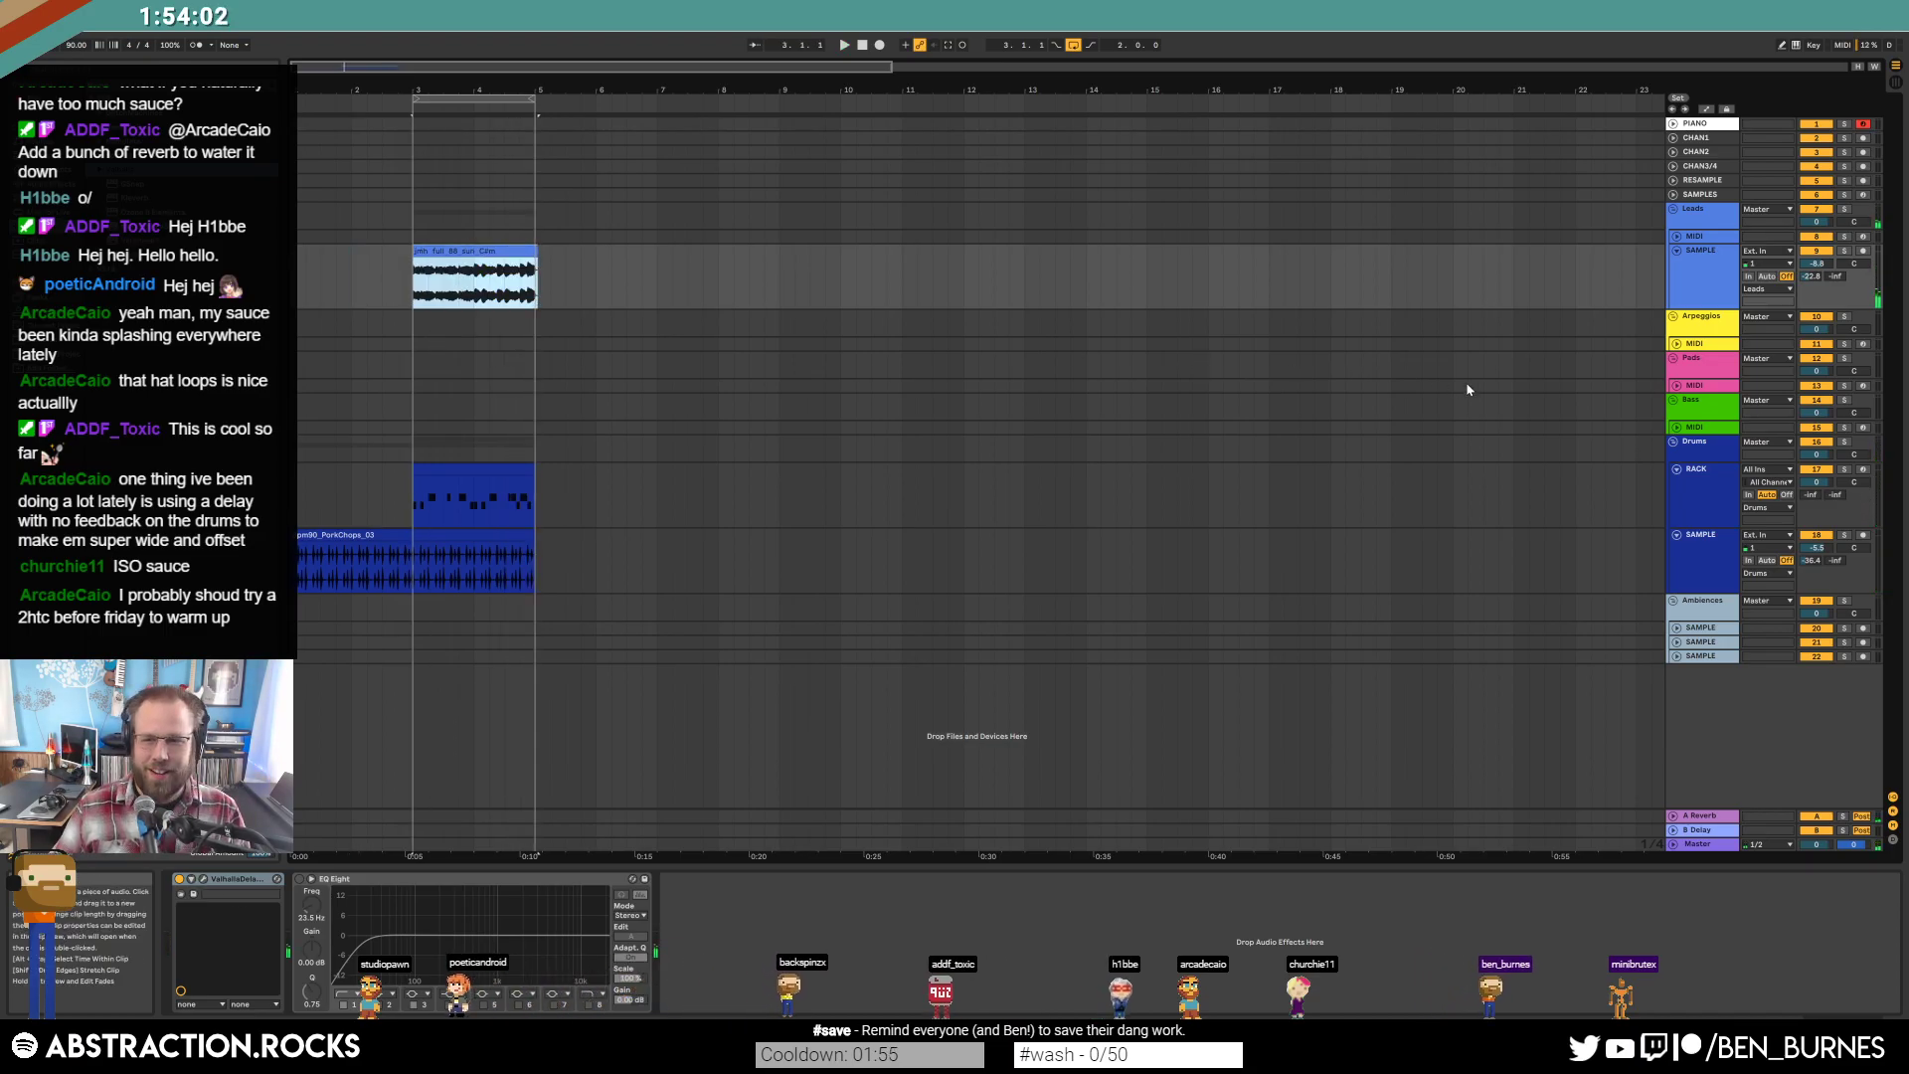
Move the melodic SAMPLE track from the Leads group into the Pads group and assign the track color to its clip.
drag(1700, 256, 1676, 396)
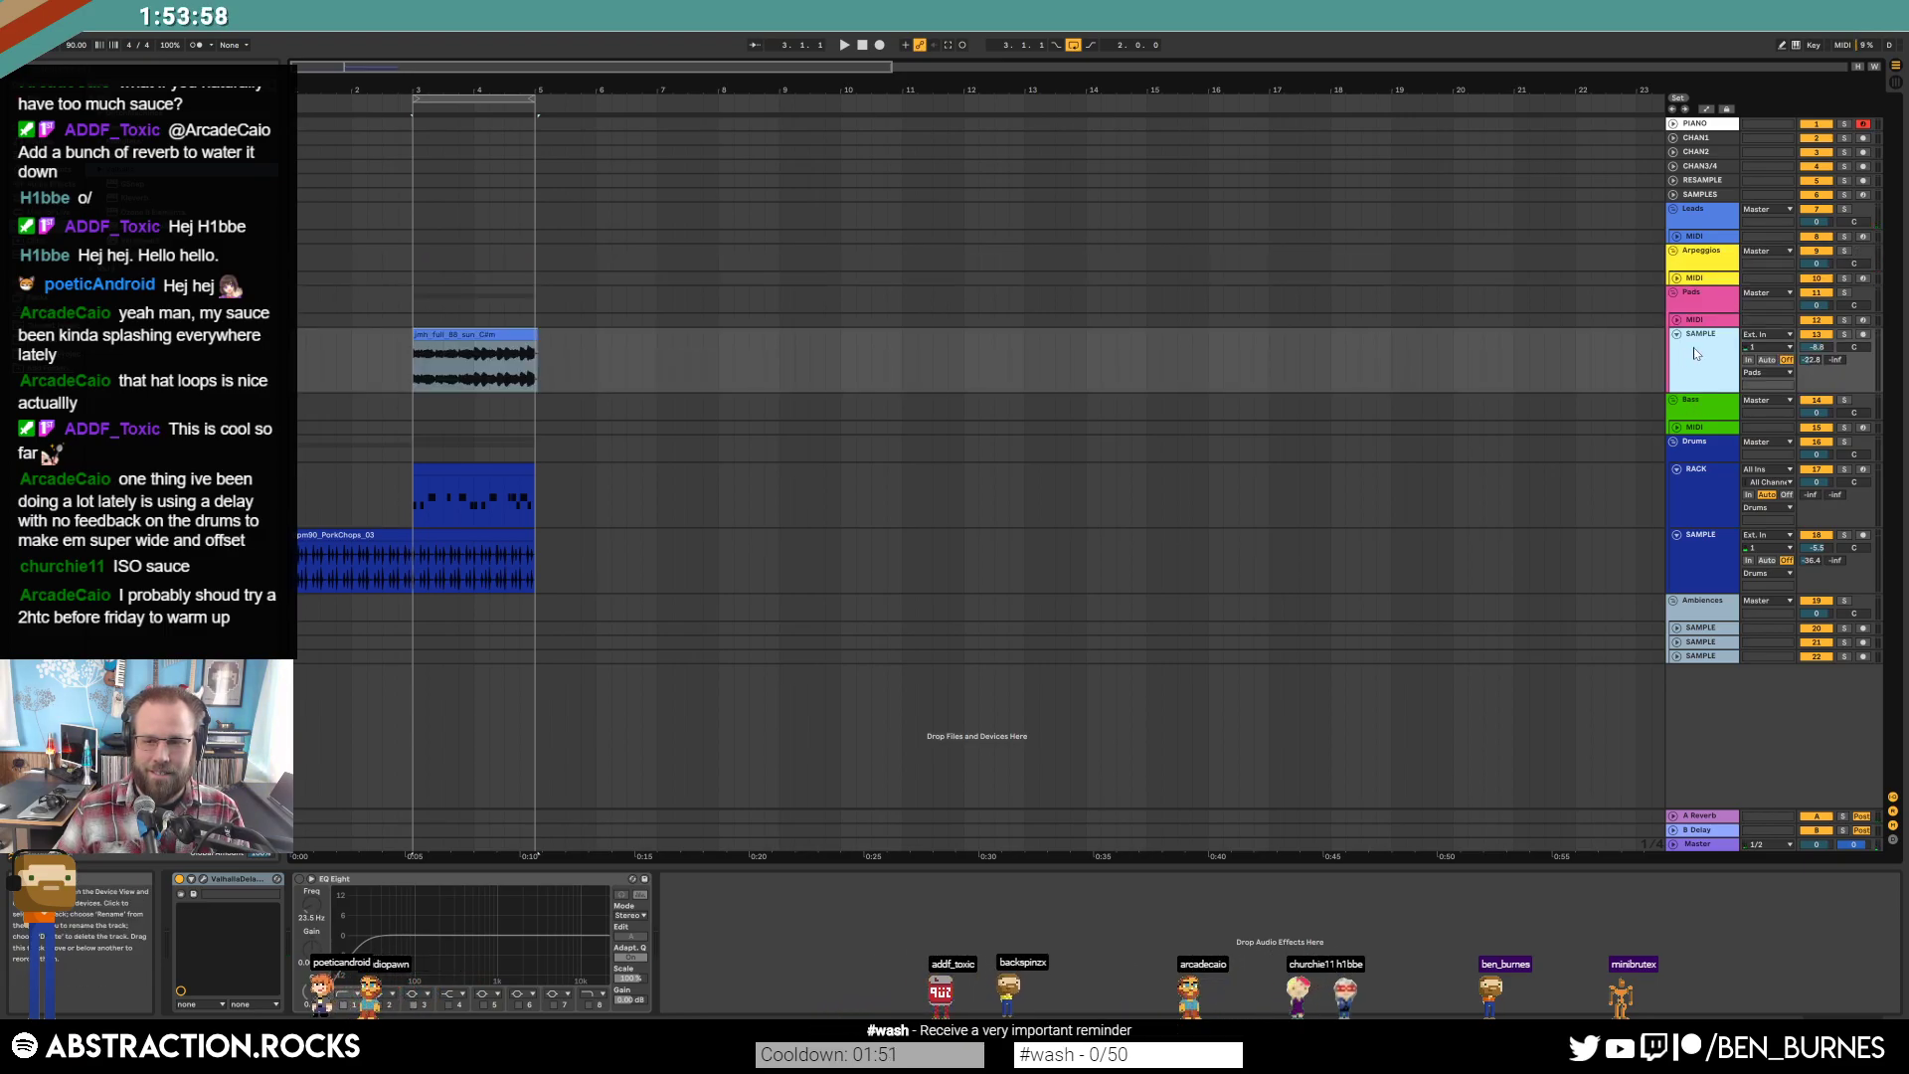
right_click(1711, 323)
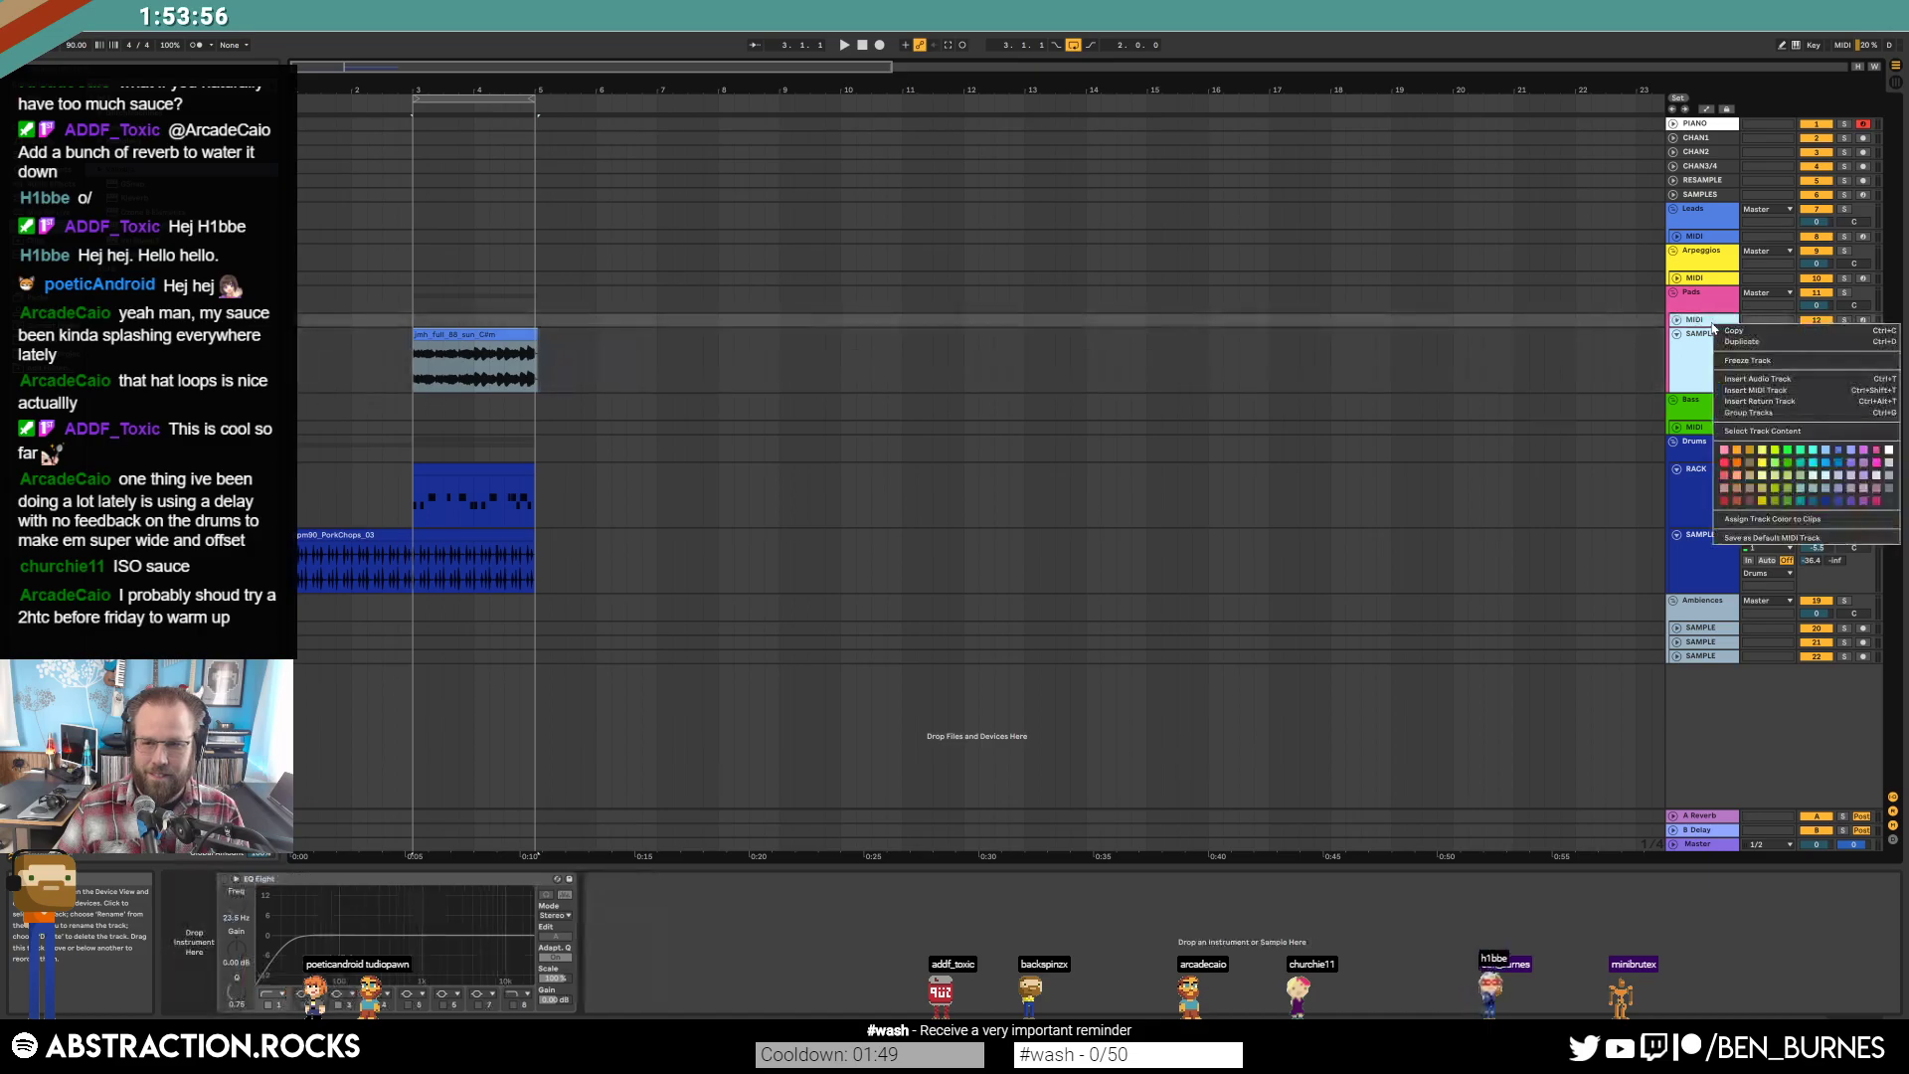
click(1889, 460)
right_click(1695, 334)
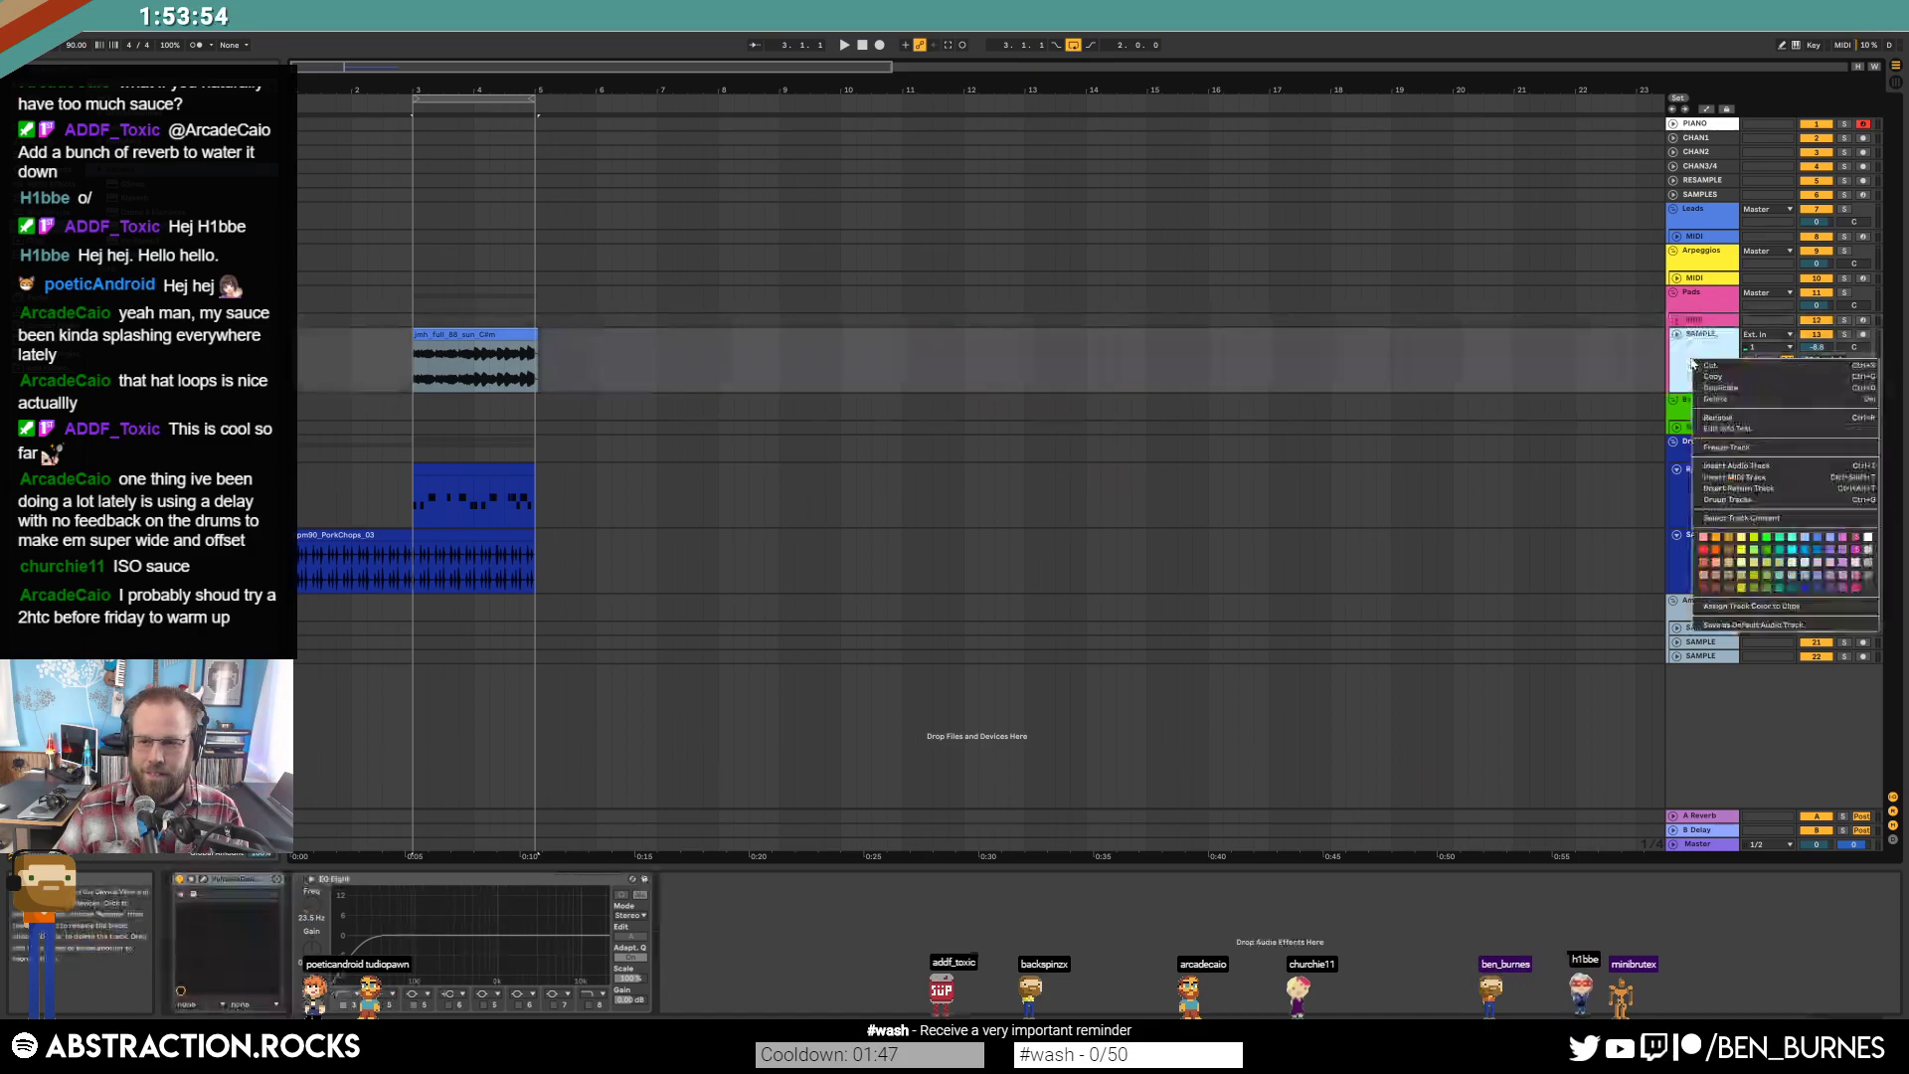
click(1756, 602)
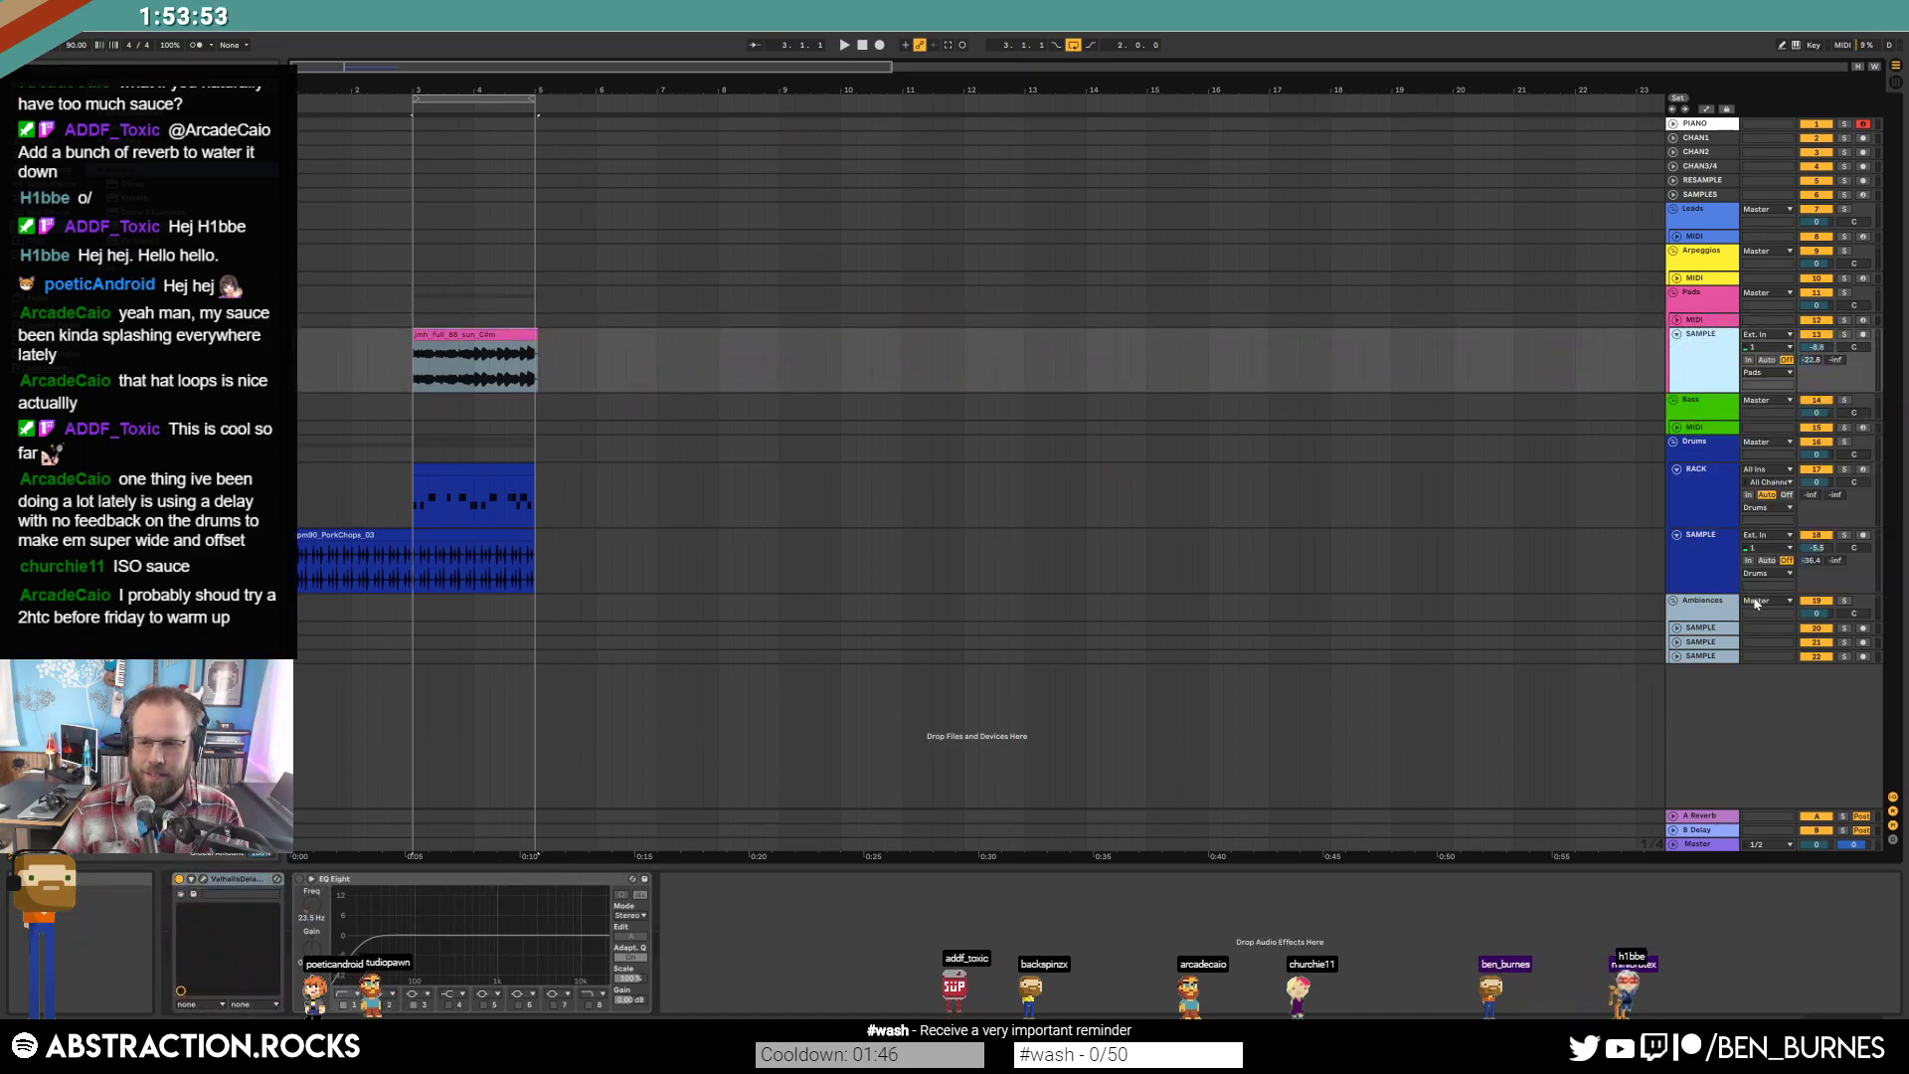
Copy the sidechain Compressor from the Drums SAMPLE track to the Pads SAMPLE track before EQ Eight, and audition the ducking.
click(497, 501)
click(473, 562)
click(416, 886)
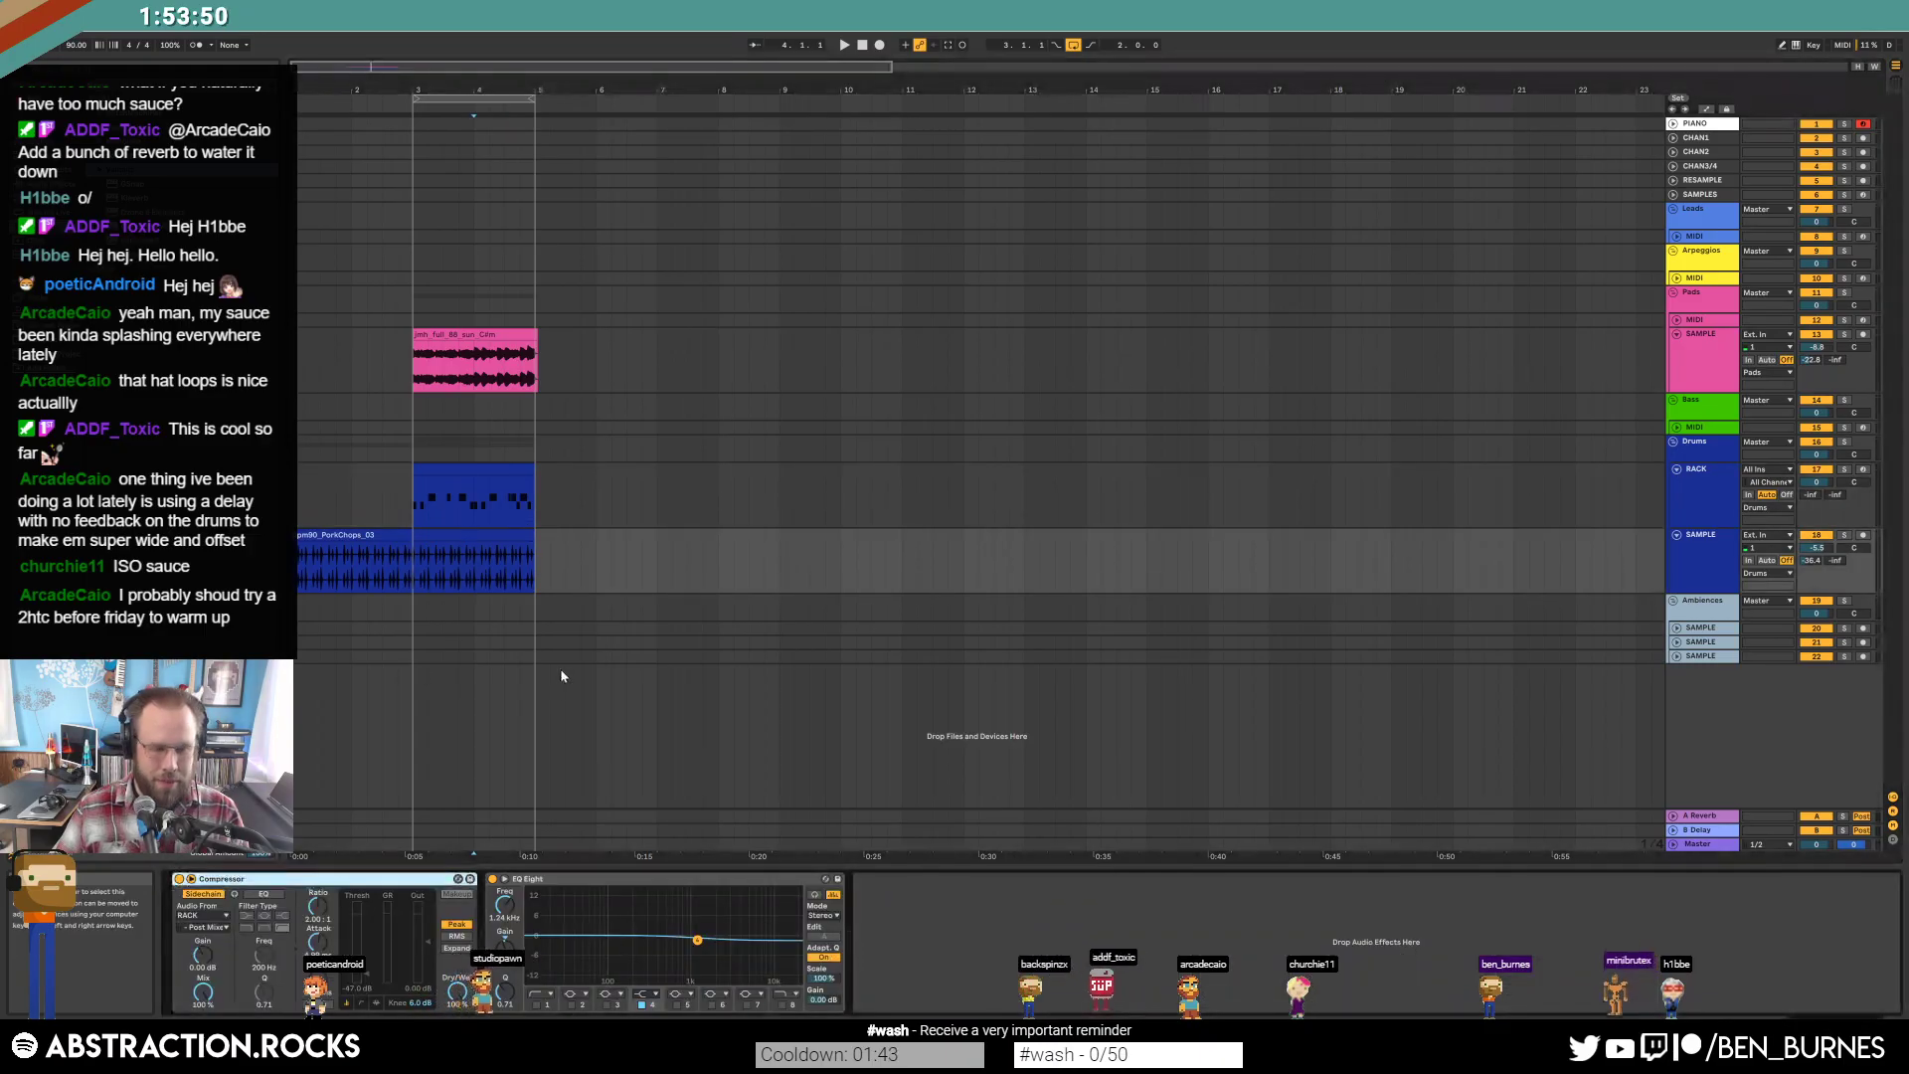
click(654, 370)
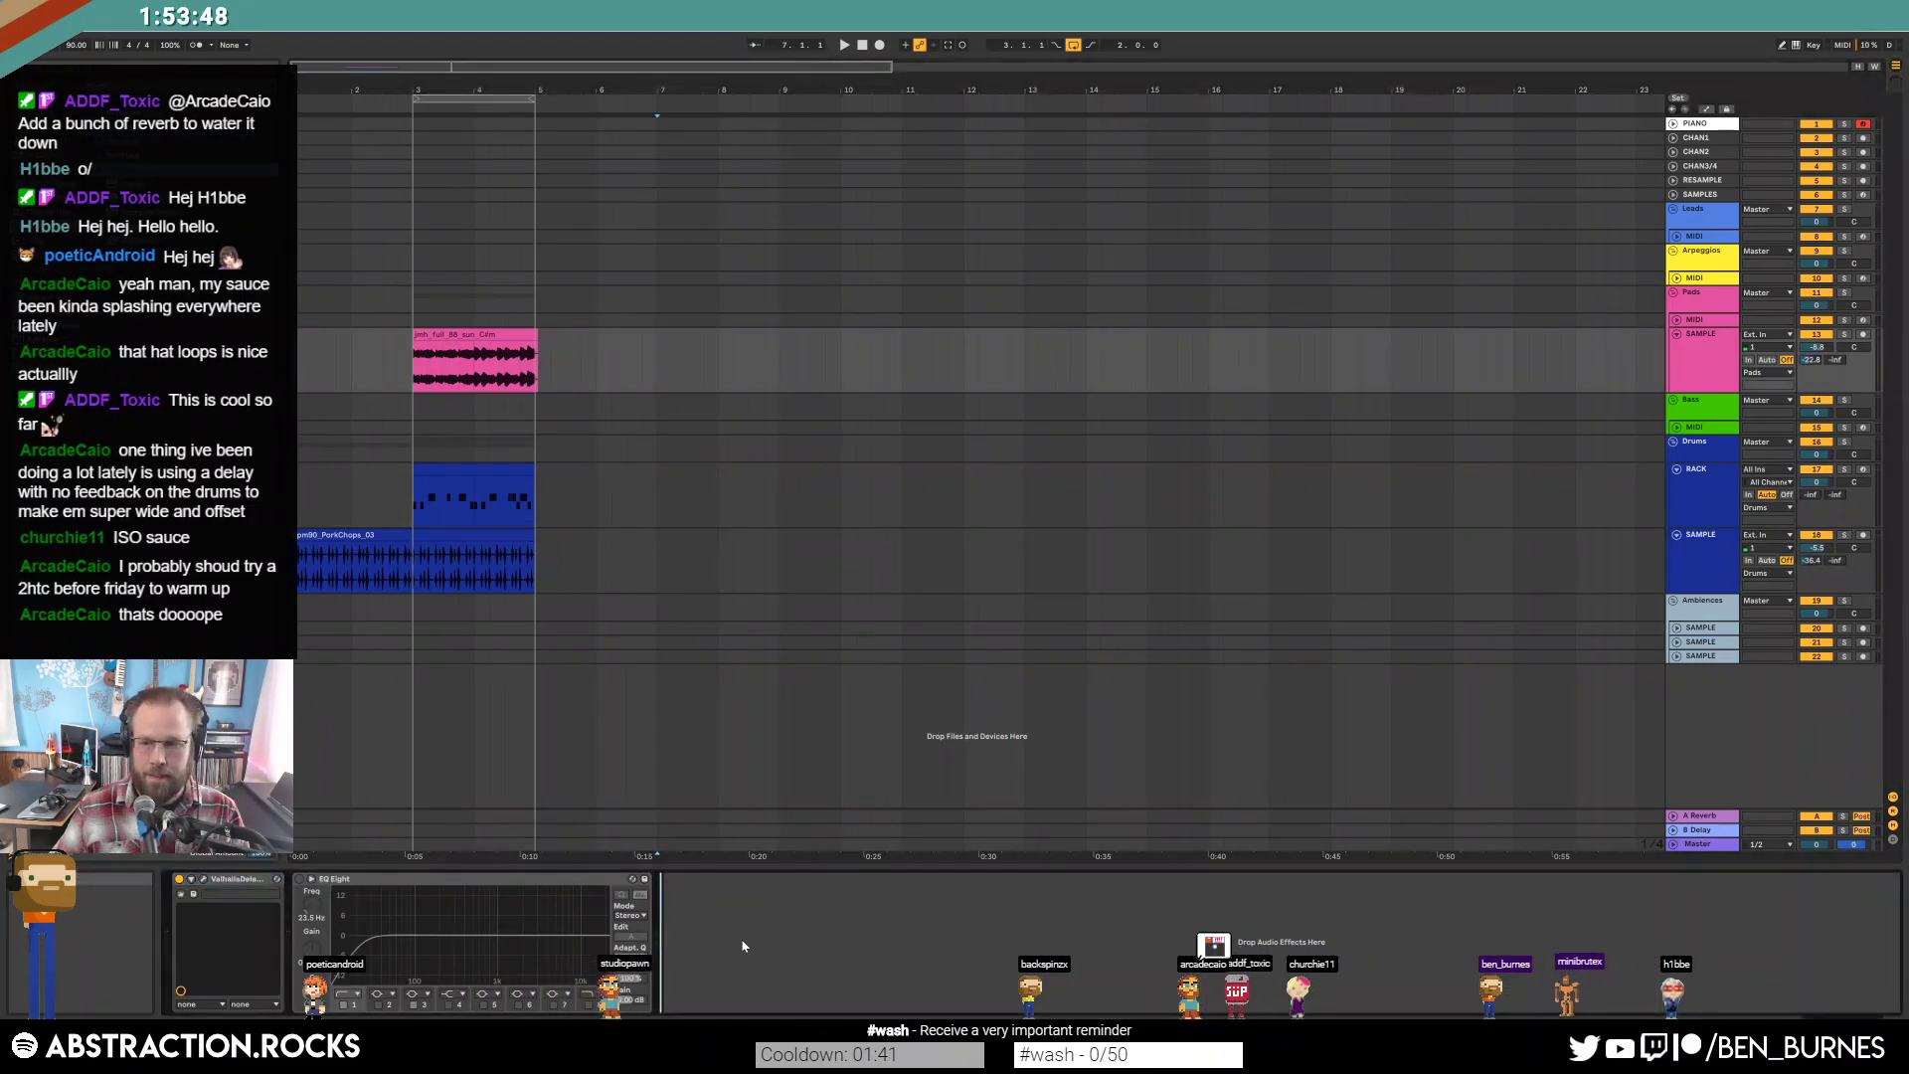
click(395, 355)
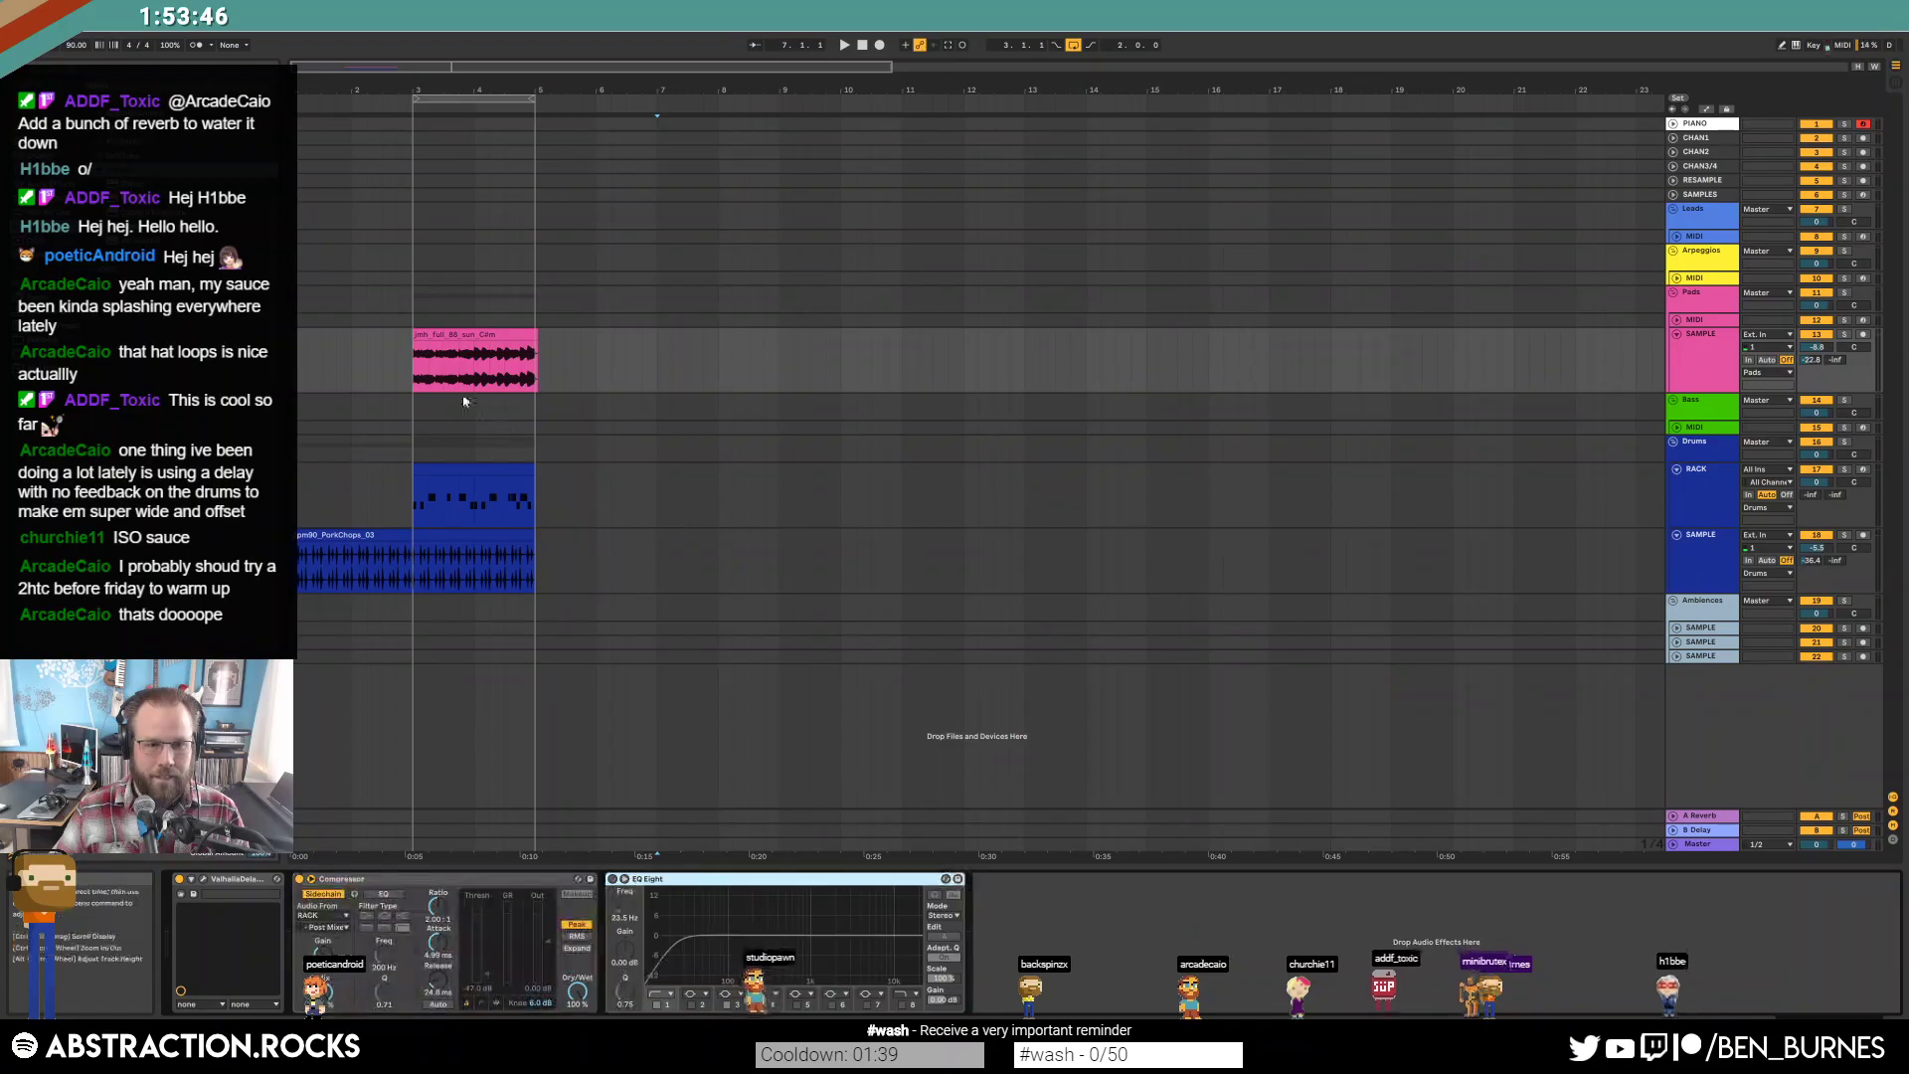
key(space)
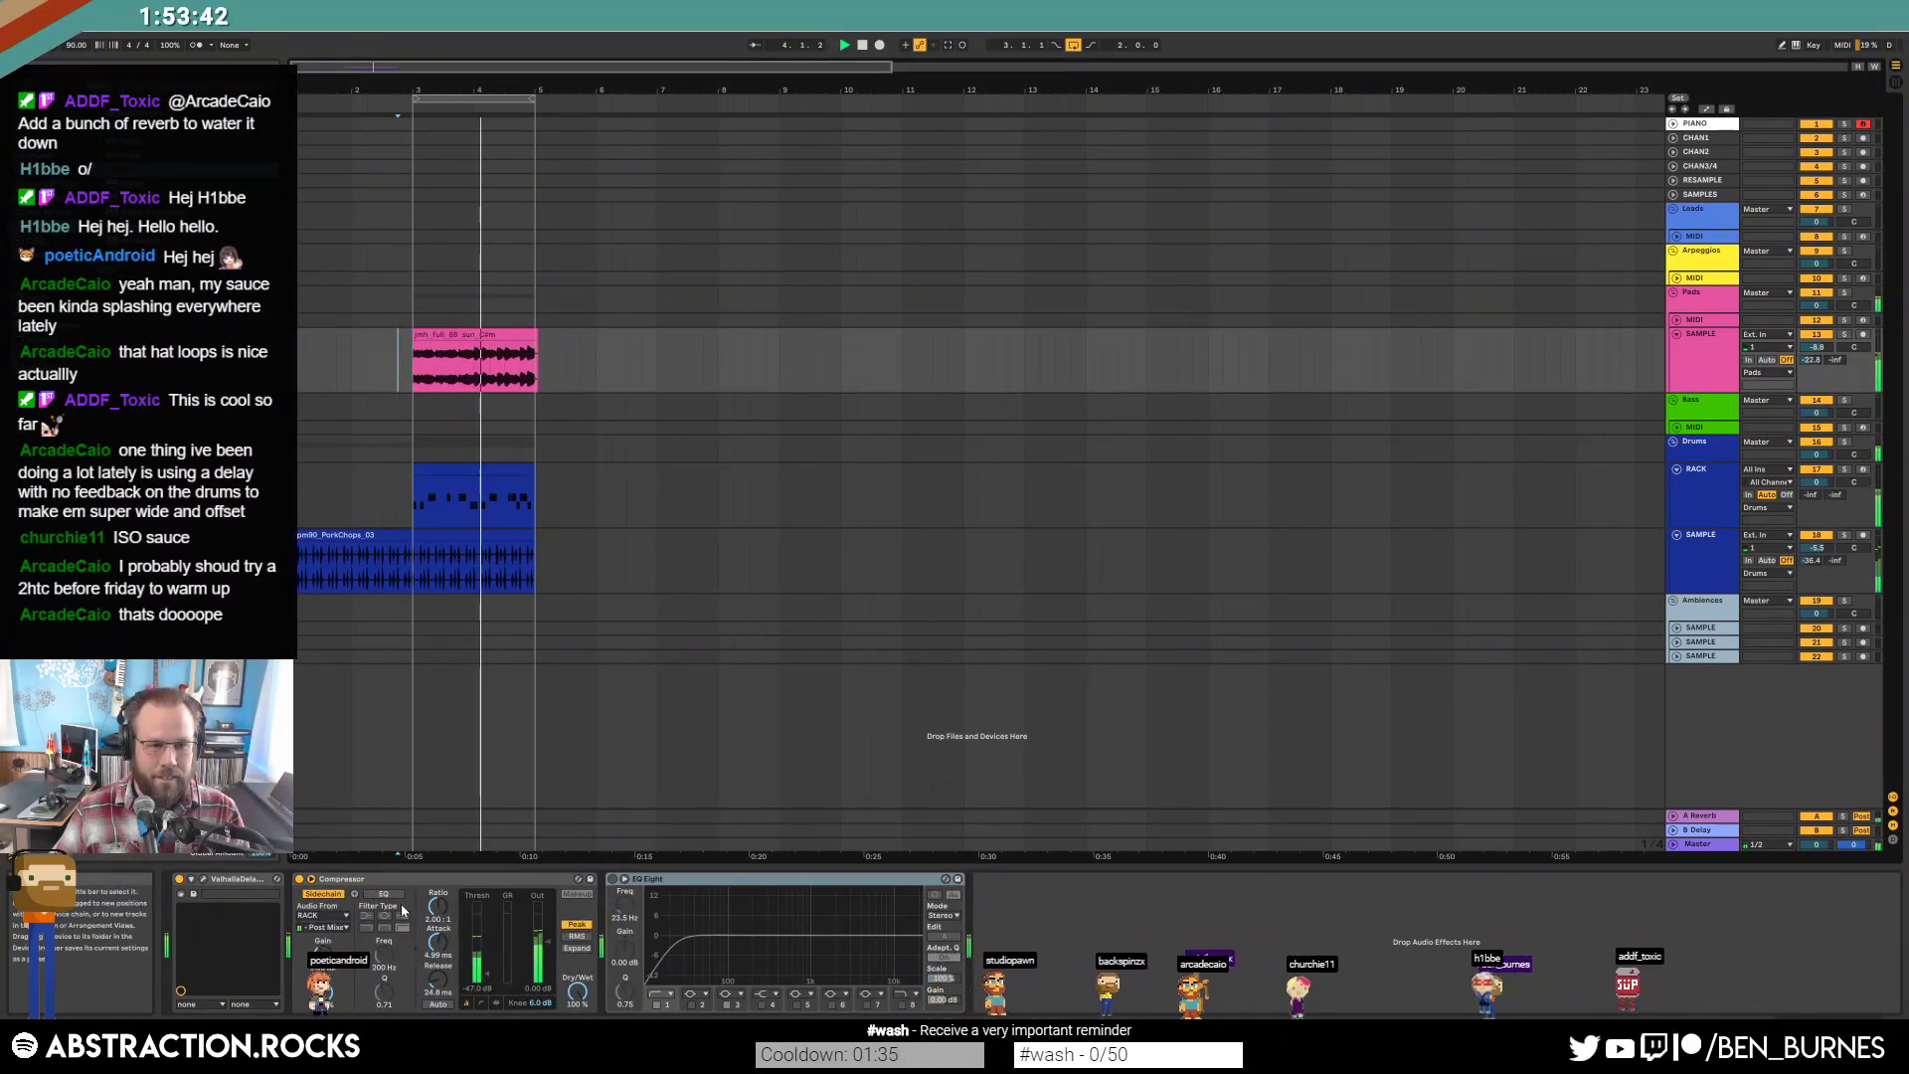
Replace ValhallaDelay on the Pads SAMPLE track with a Raum reverb and set its mix to 37%.
click(204, 879)
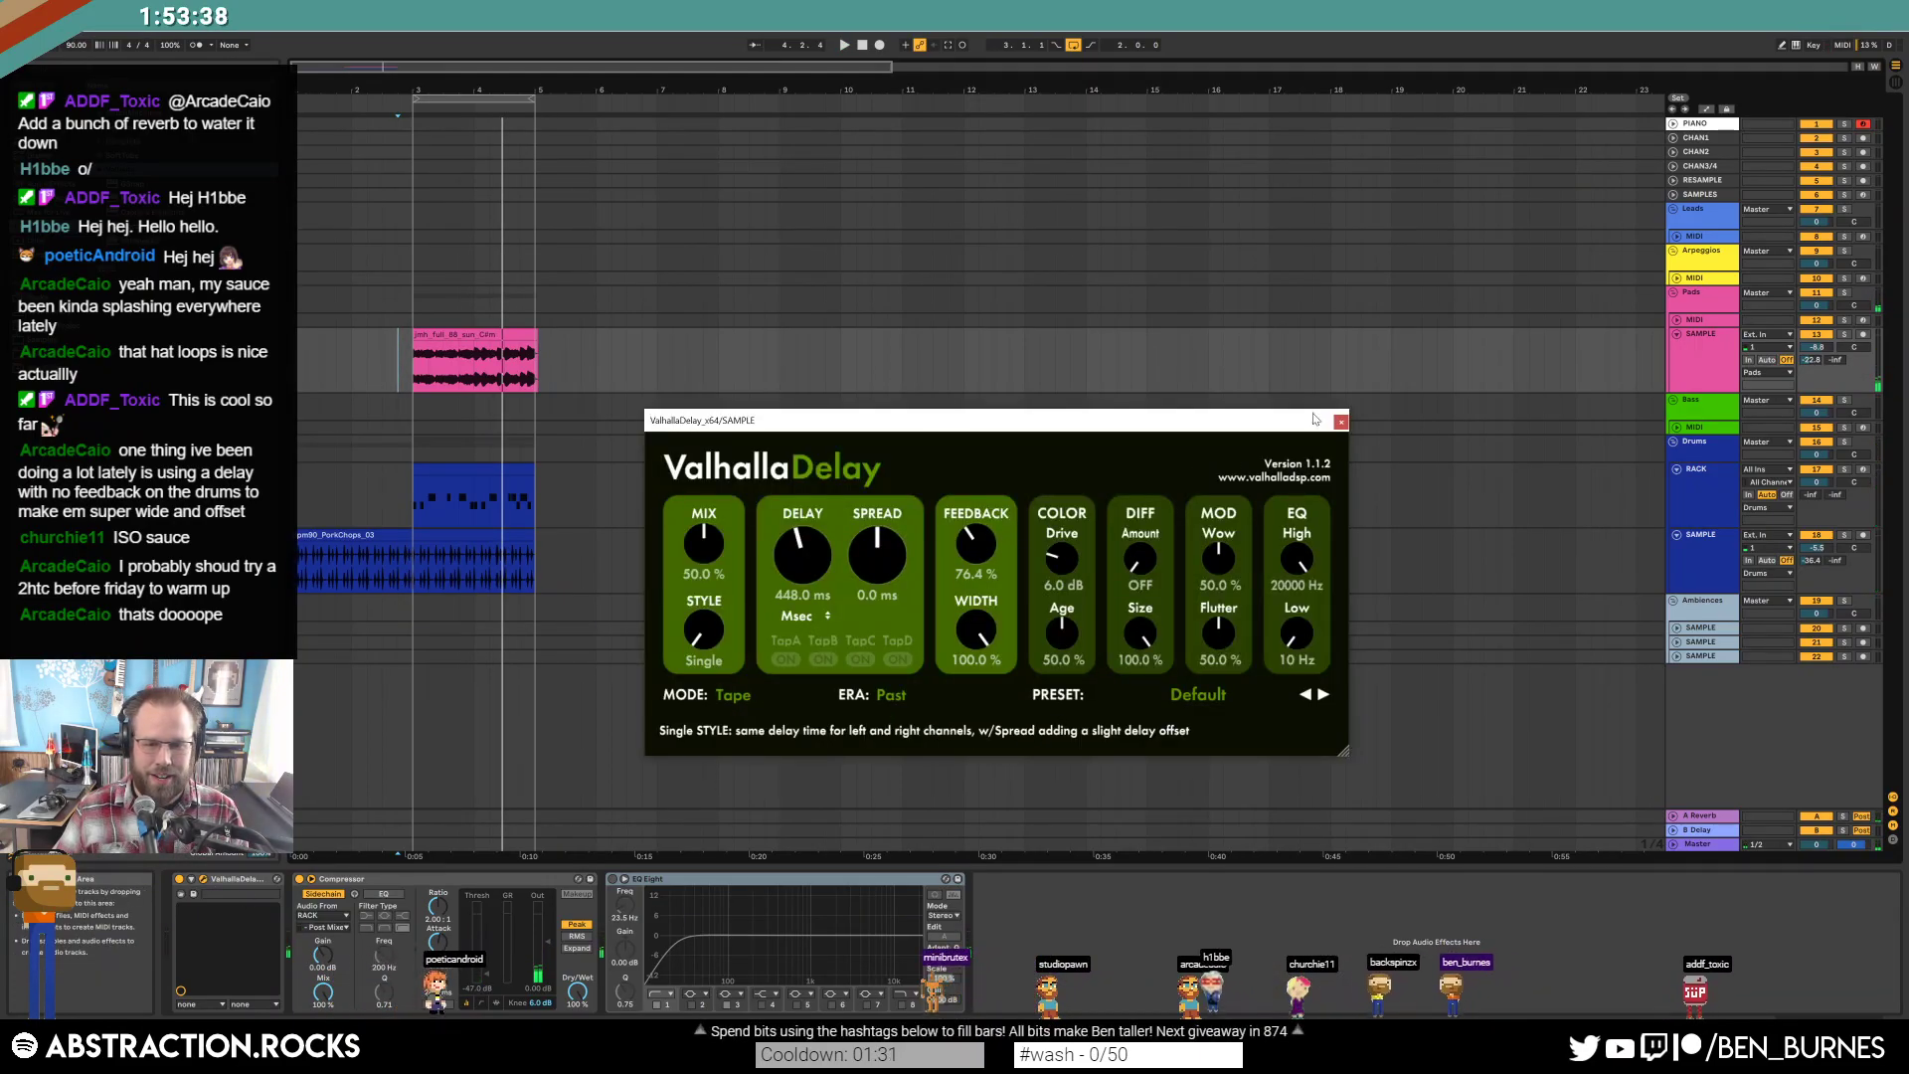
key(ctrl+alt+p)
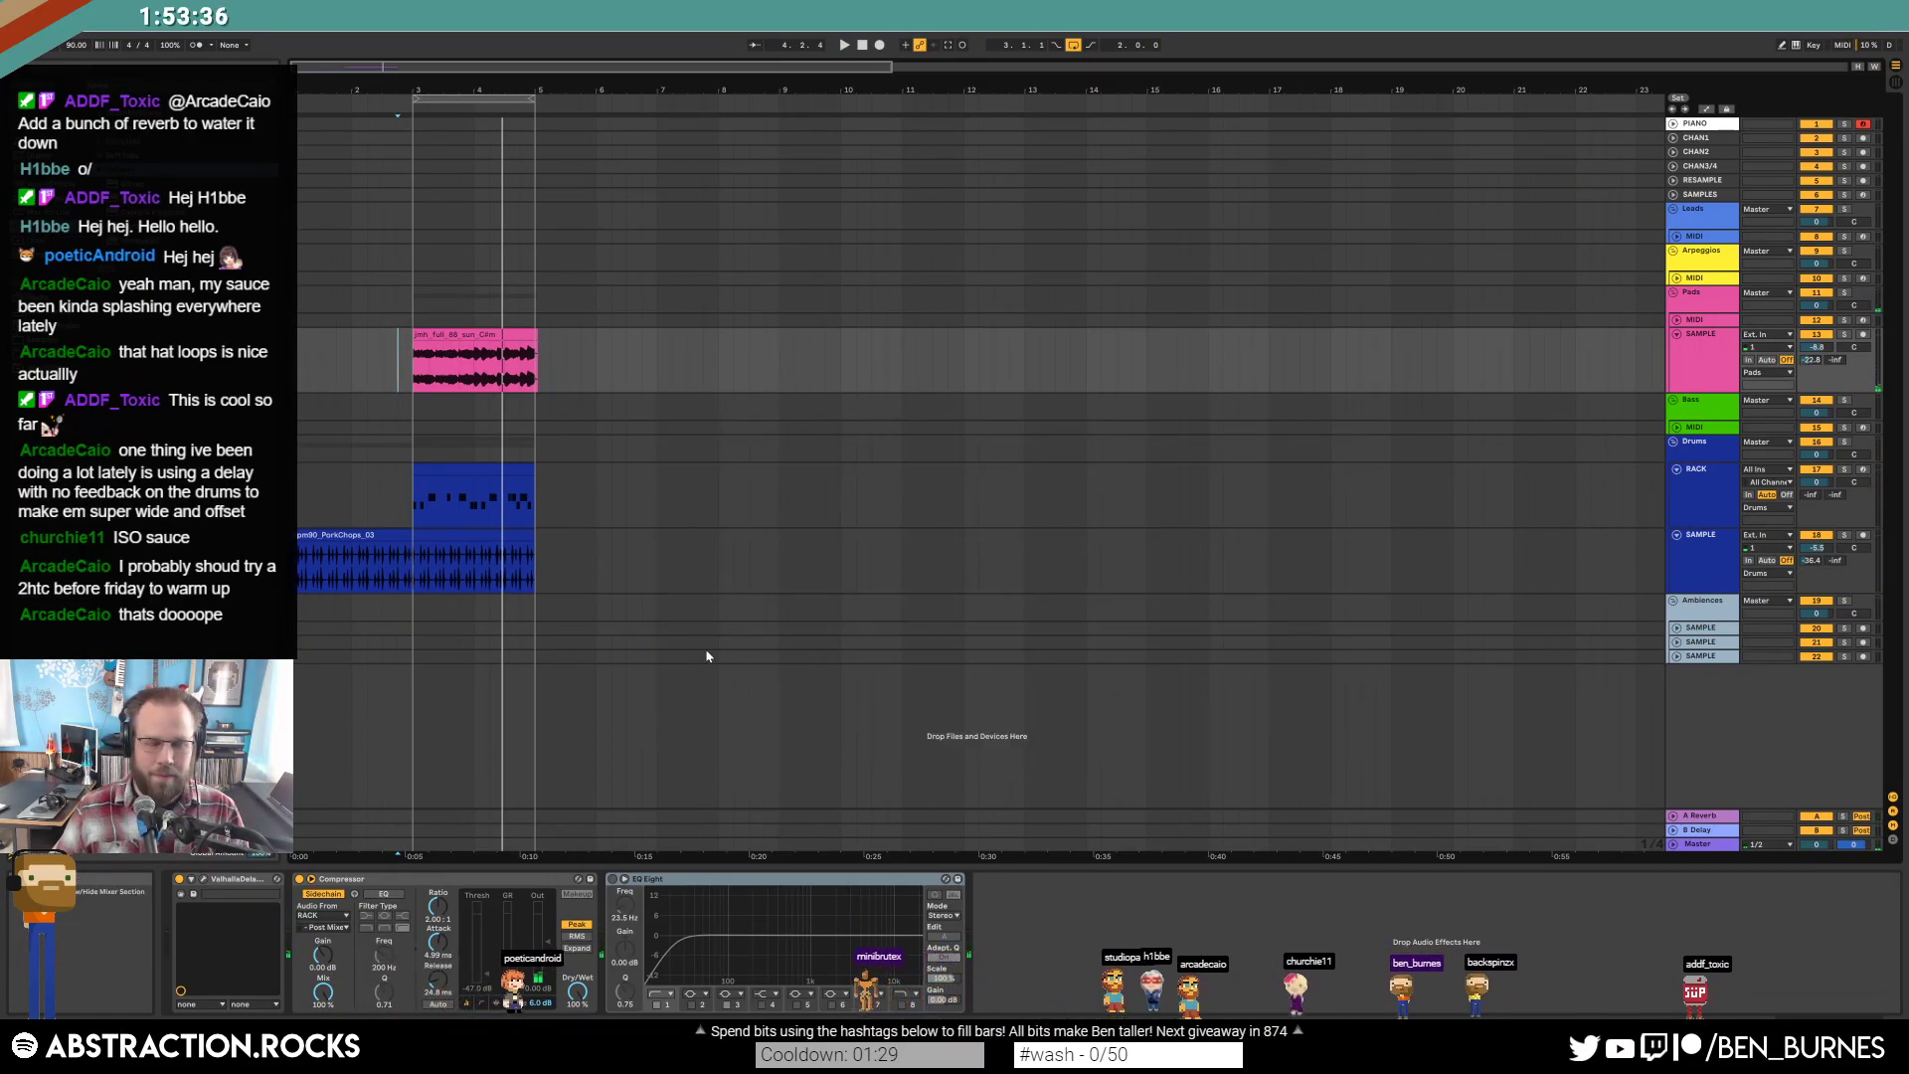
click(231, 879)
key(Delete)
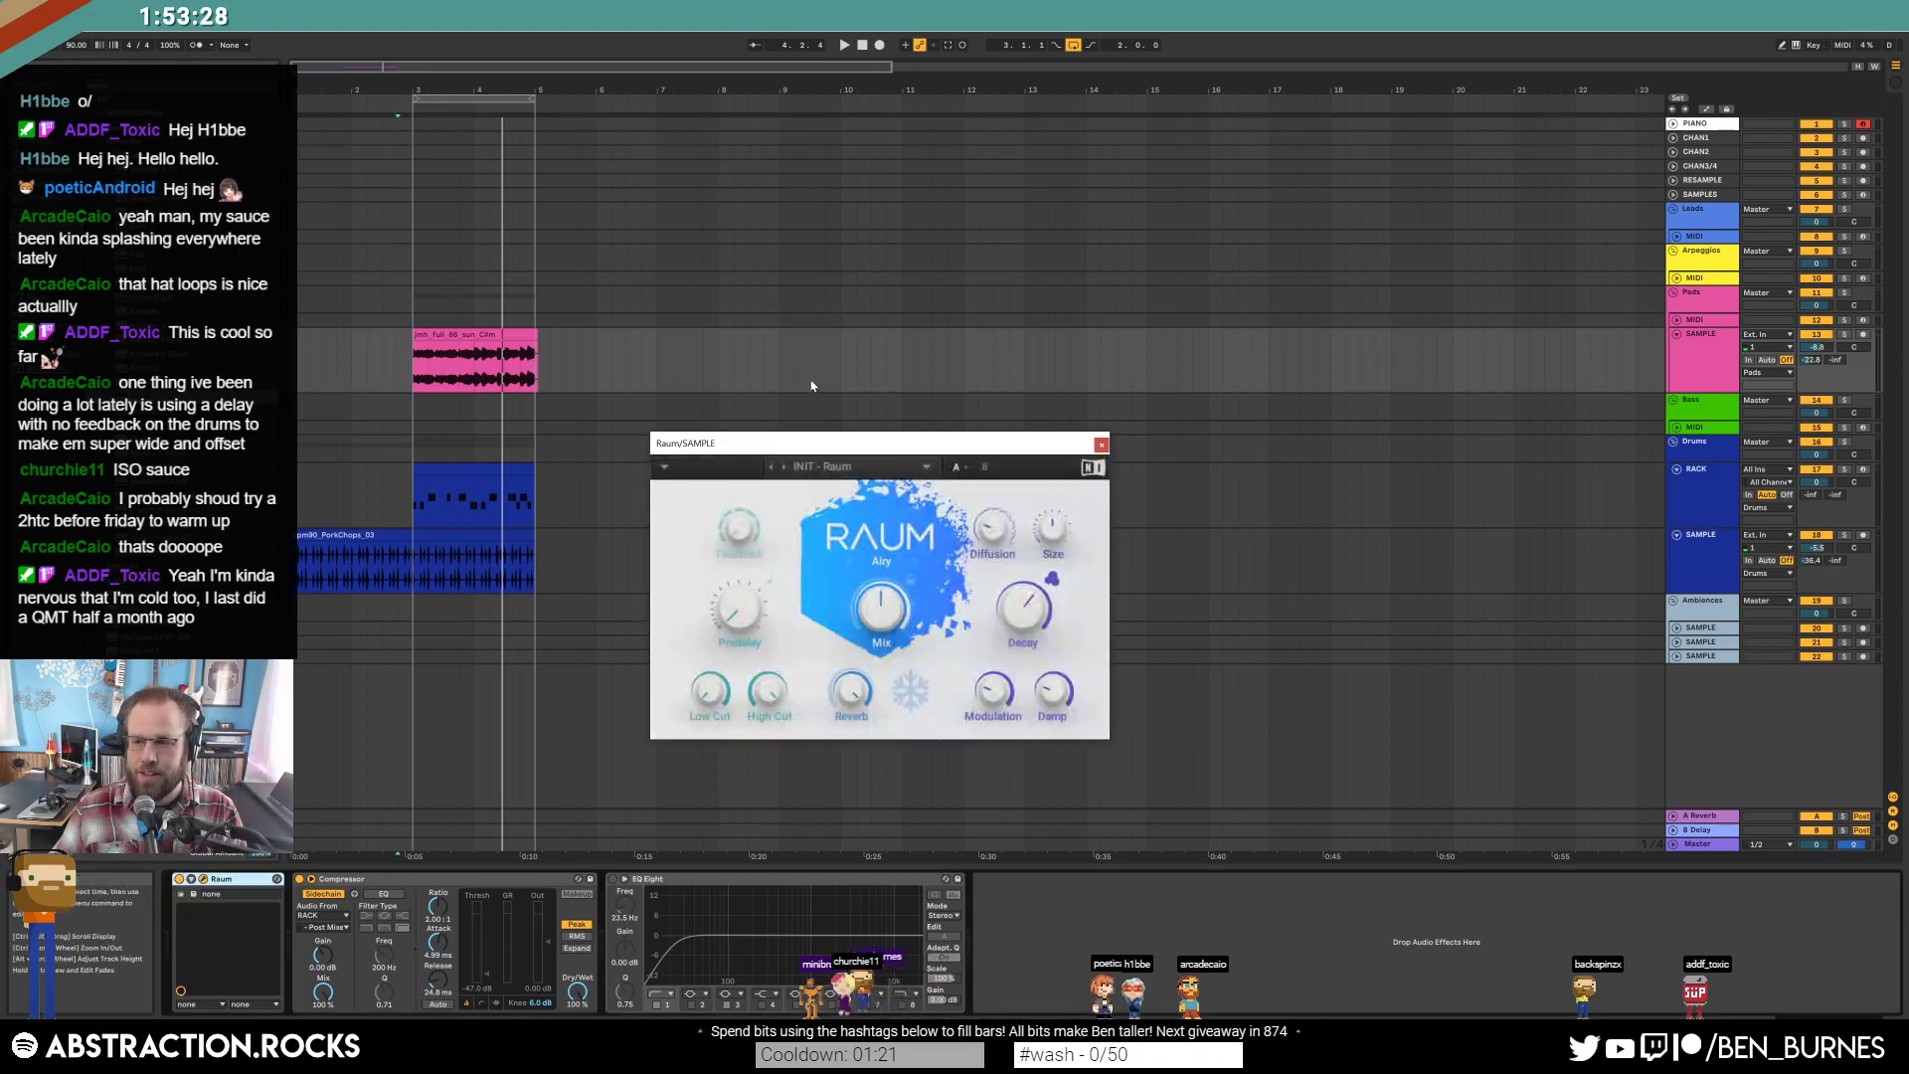
drag(884, 457, 941, 360)
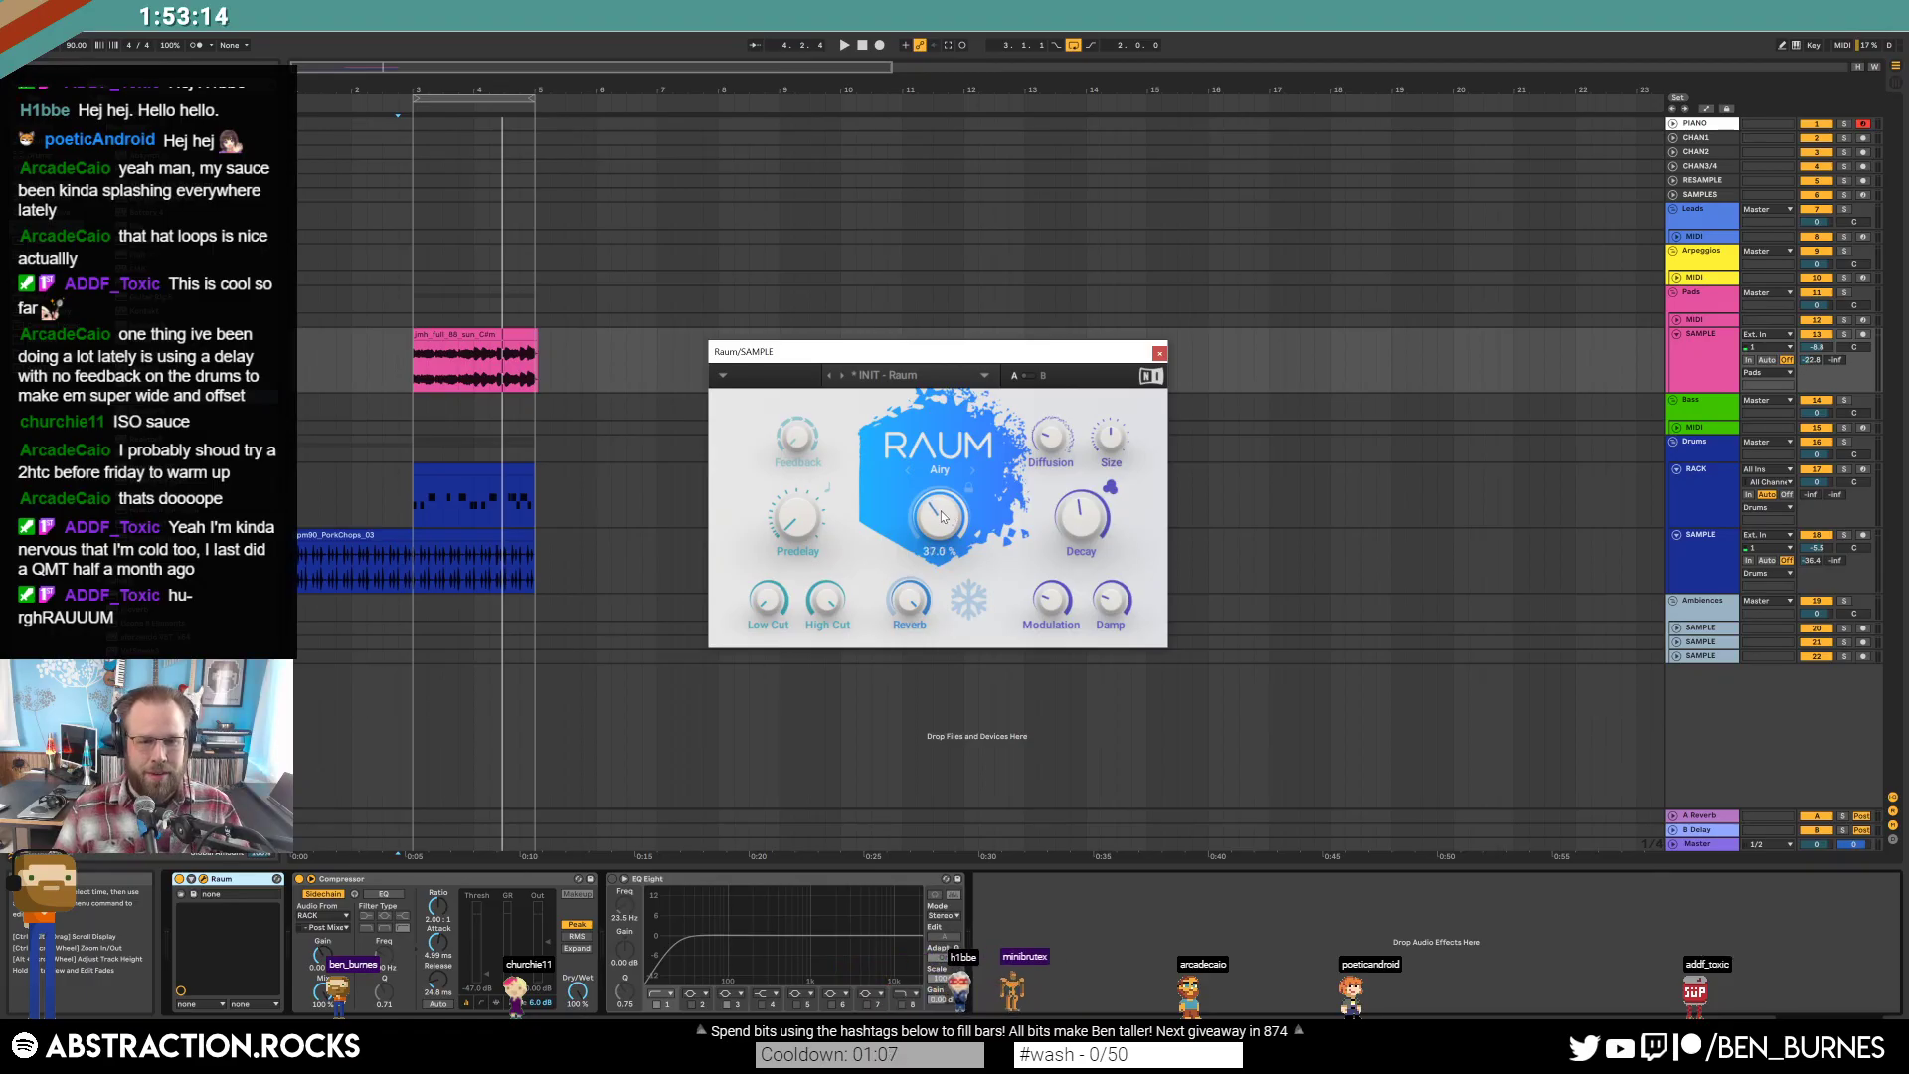
Audition the Raum reverb during playback, trying a 72.5% mix before returning to 37%, and close its window.
click(354, 374)
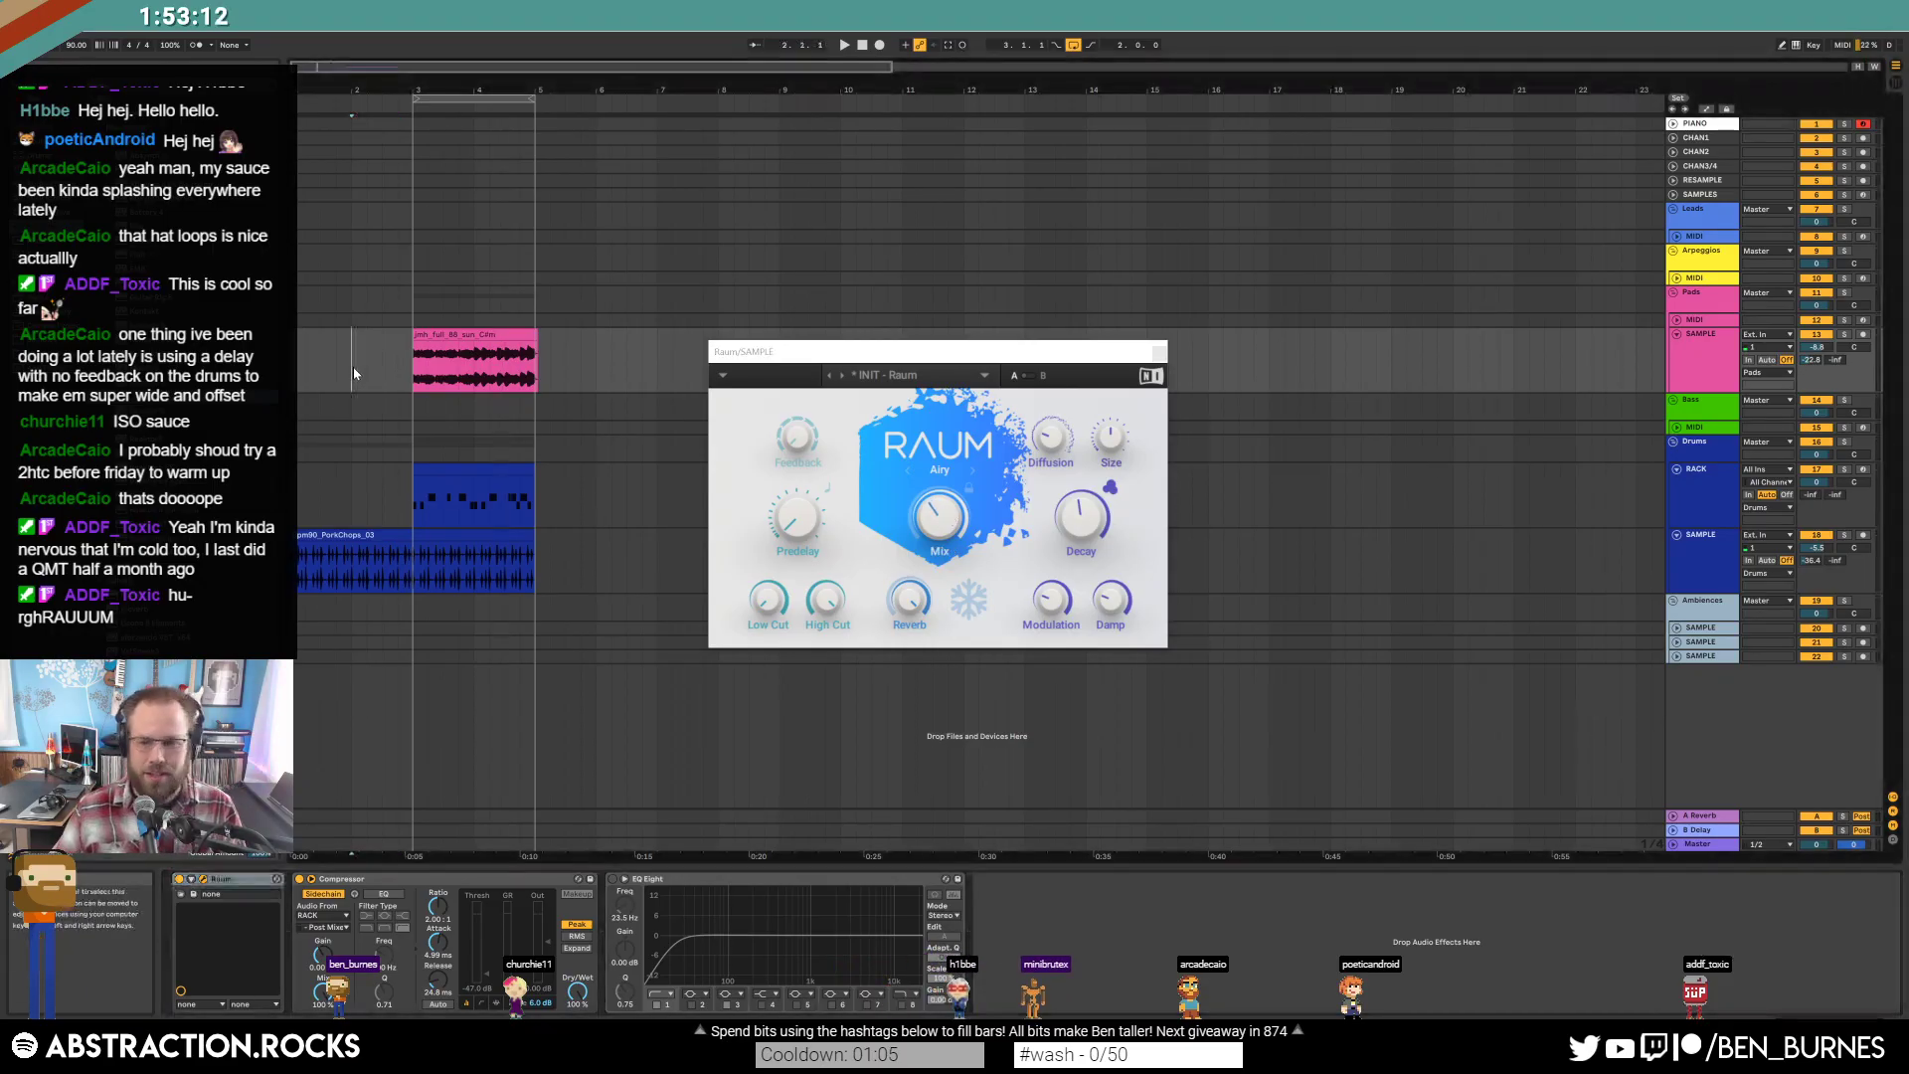
key(space)
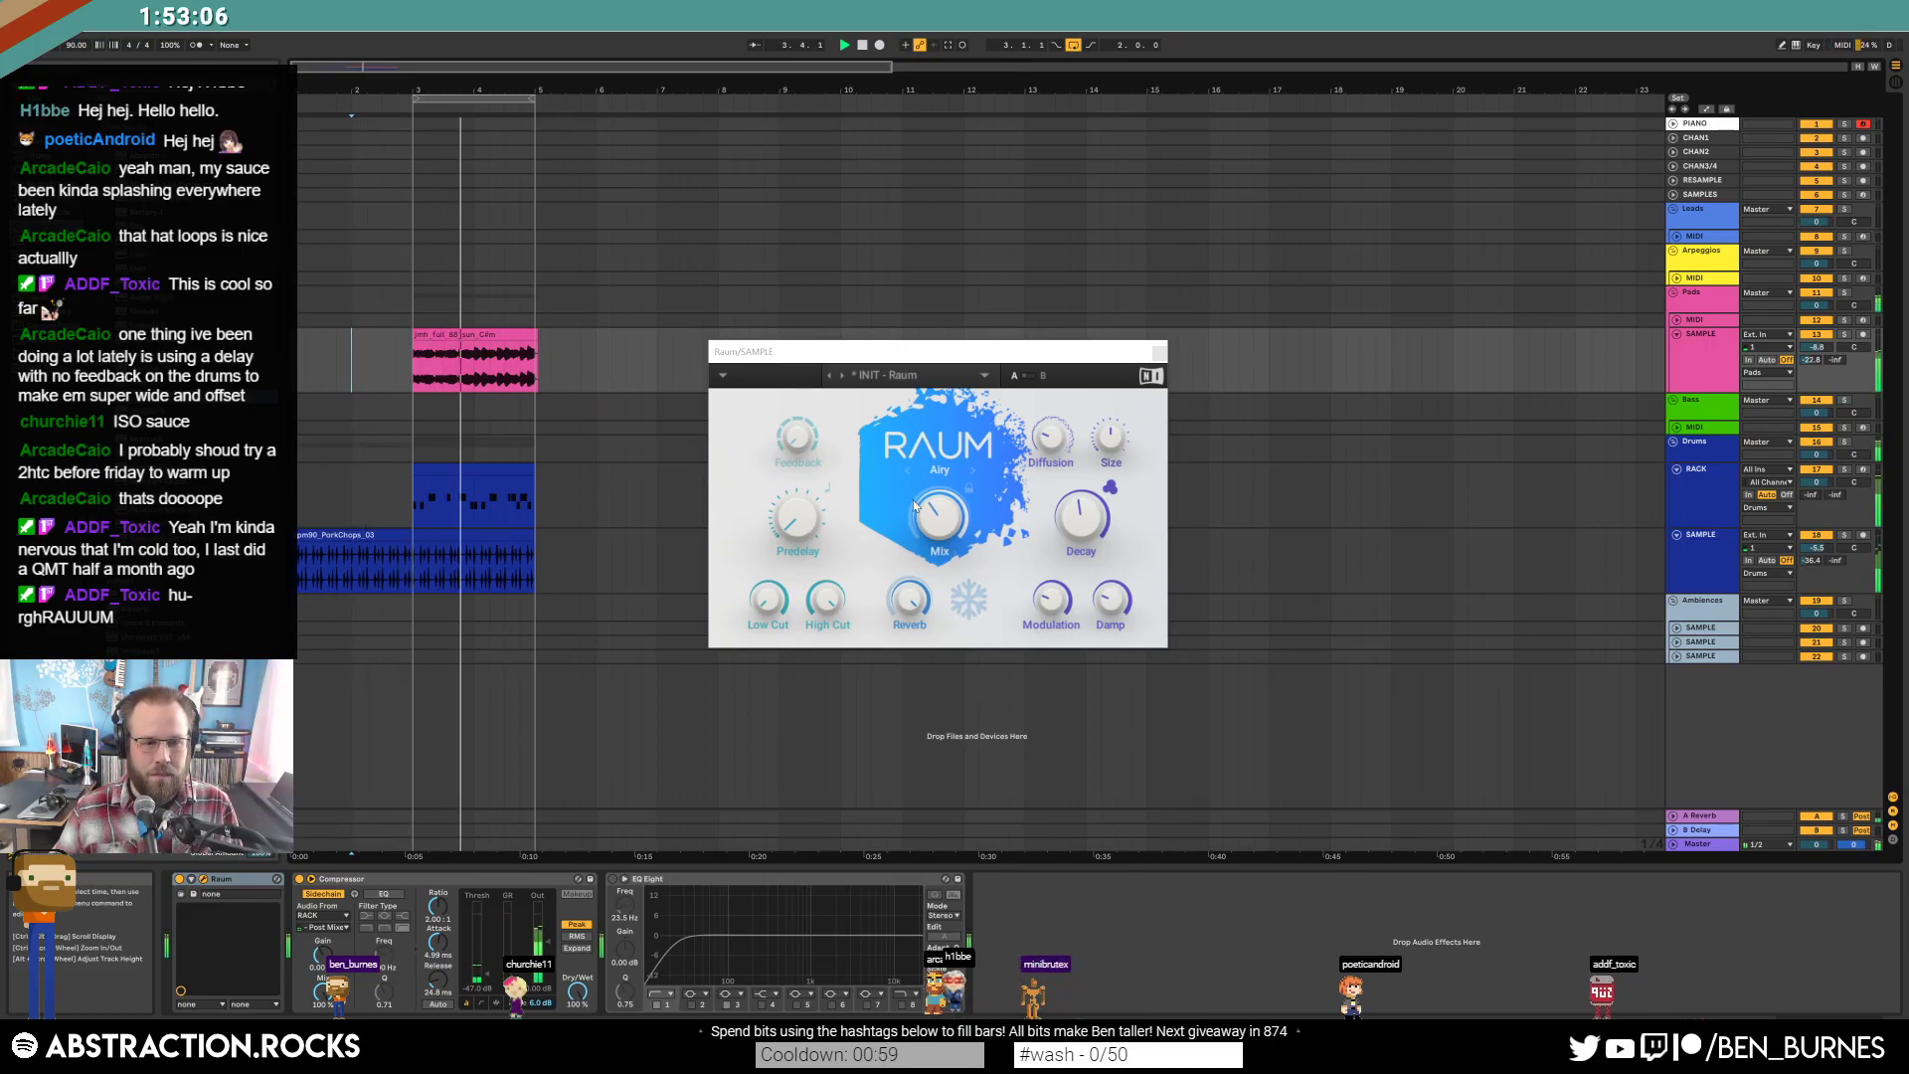
mouse_move(932, 516)
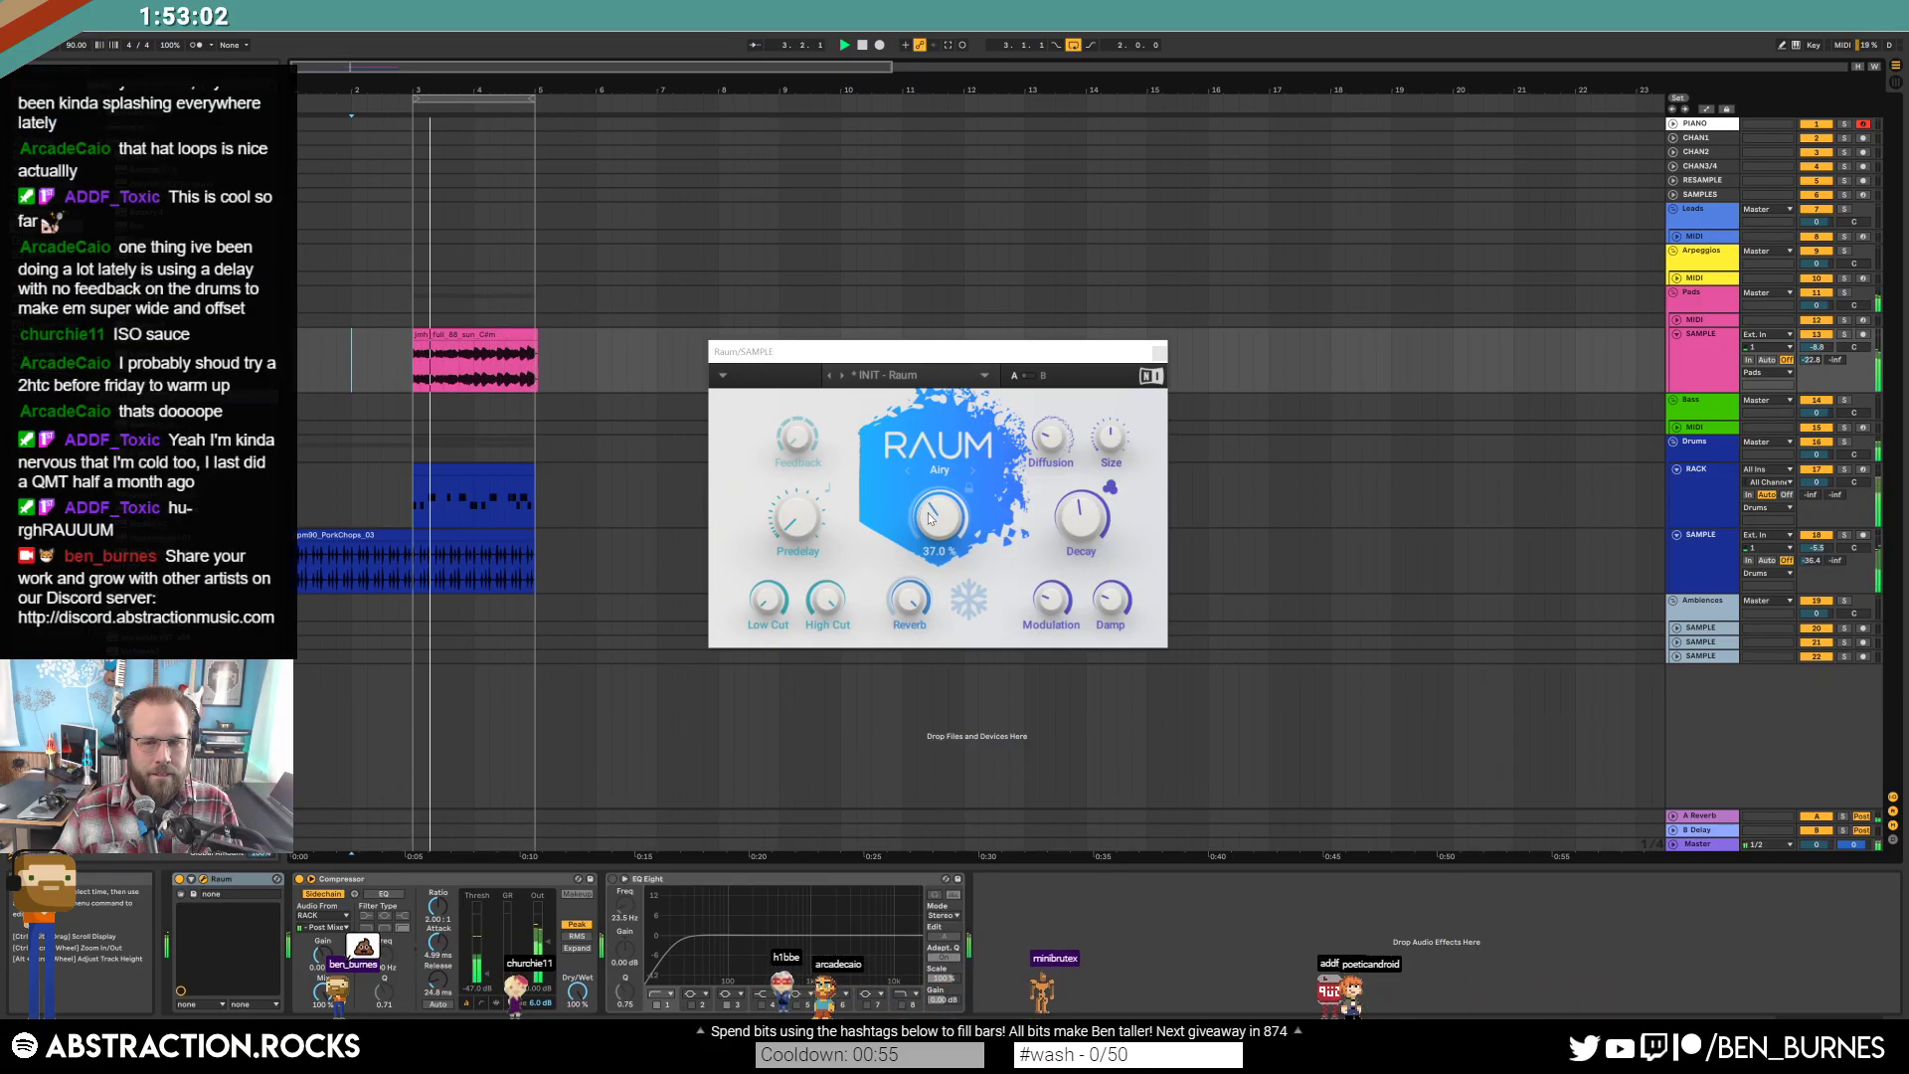
drag(930, 519, 929, 448)
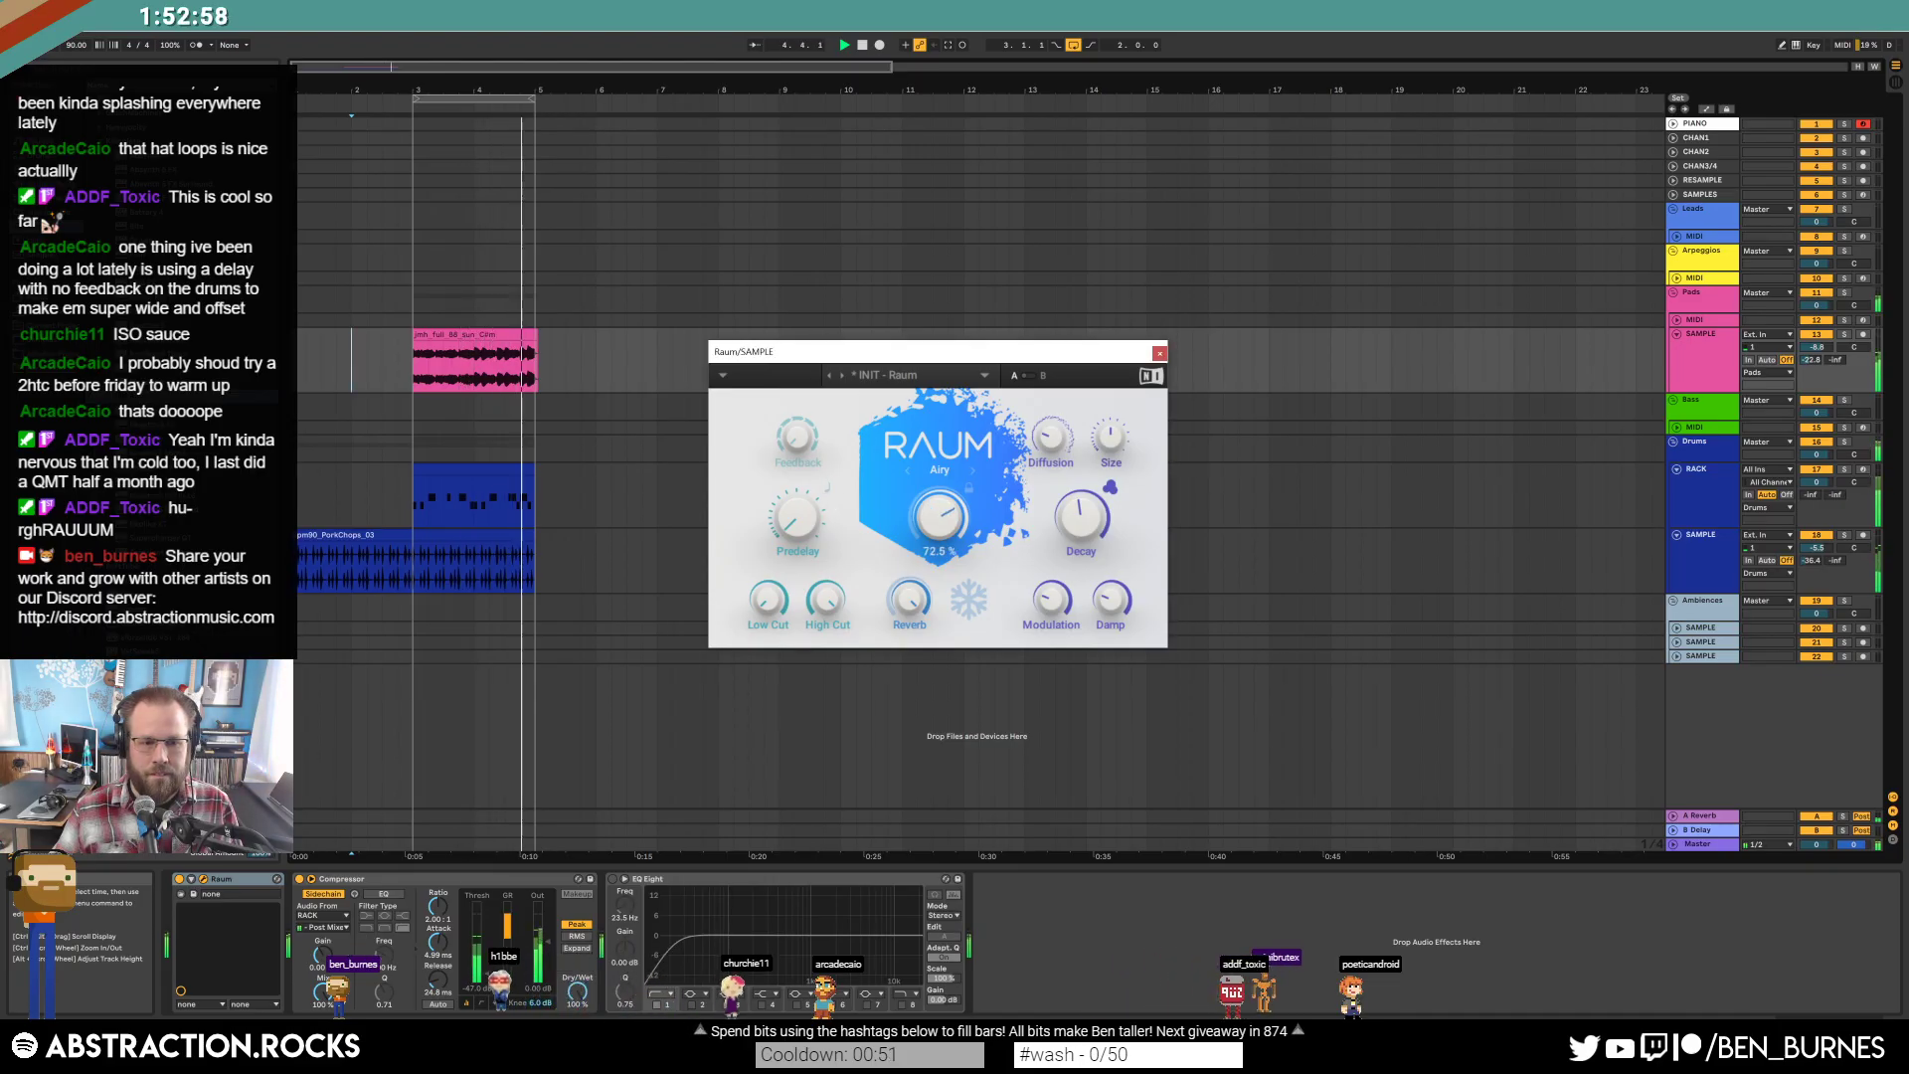
drag(945, 527, 945, 596)
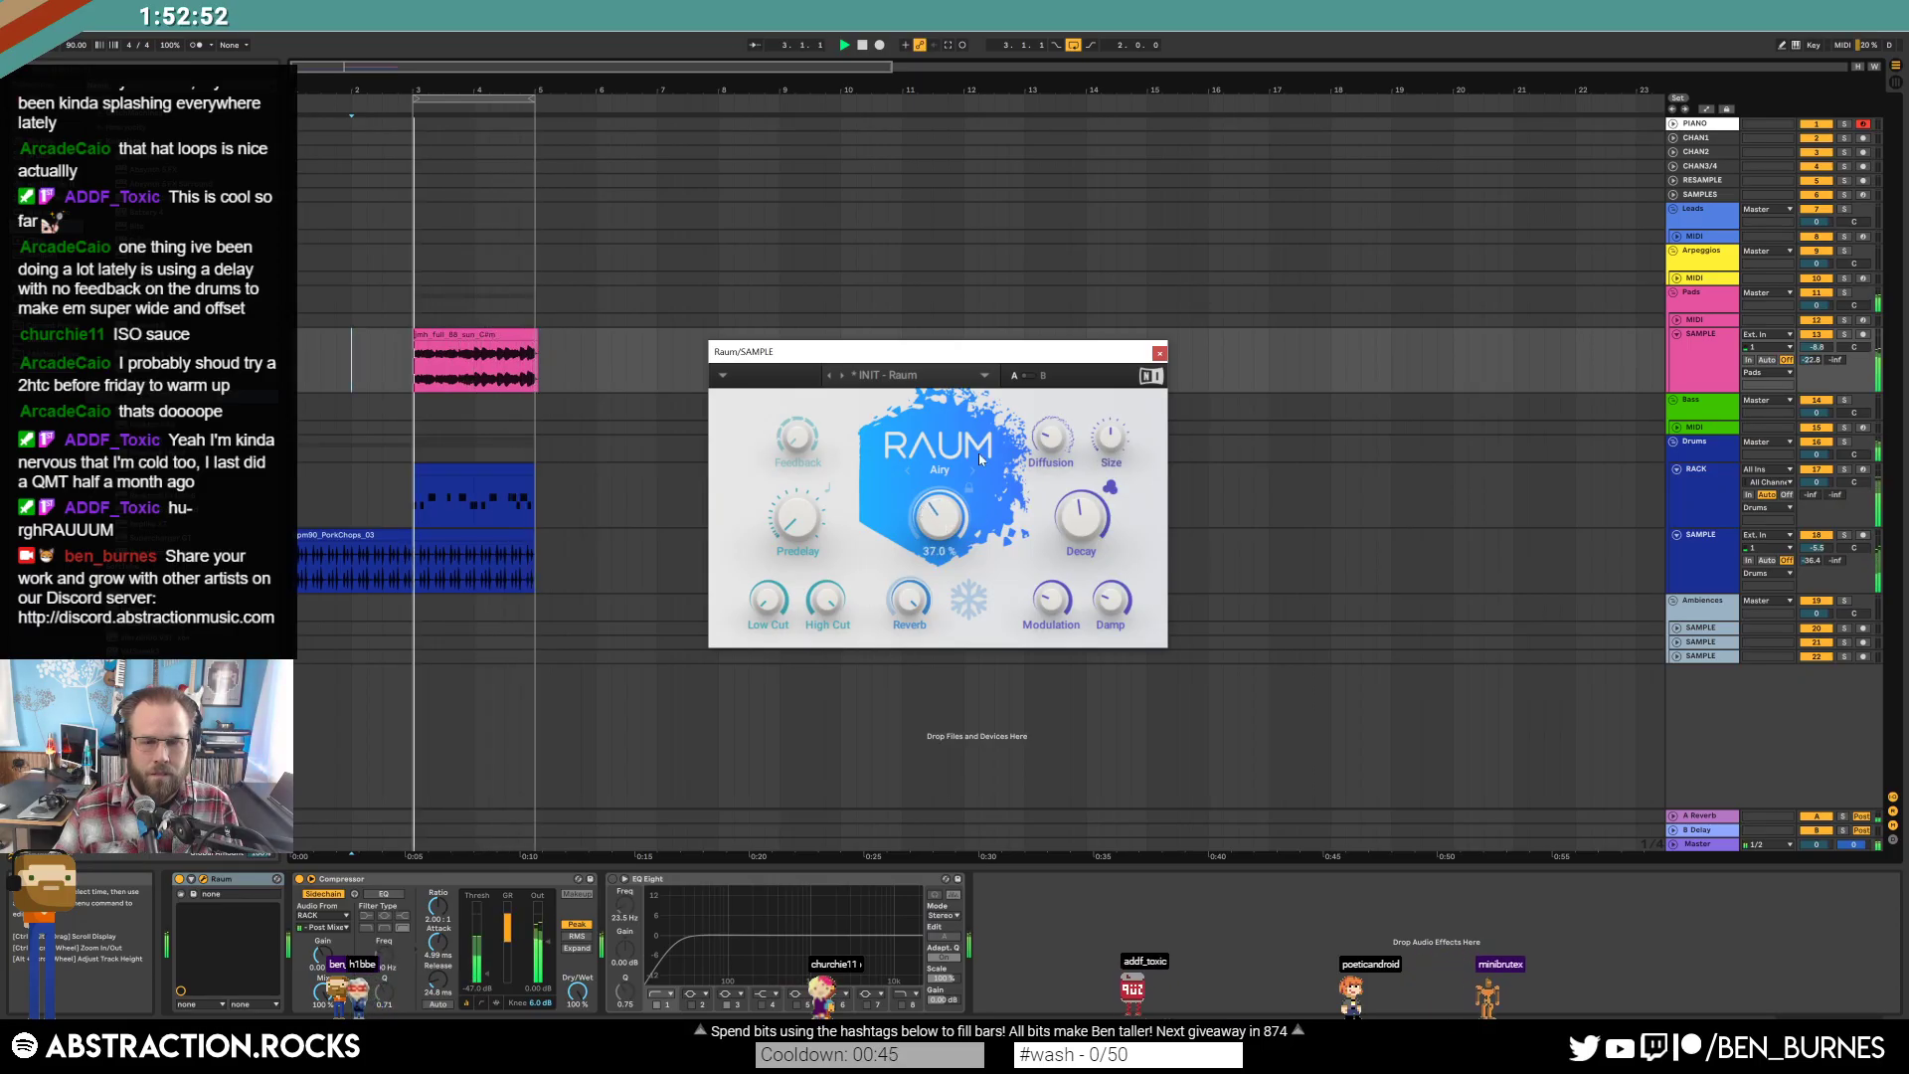
click(1160, 353)
key(space)
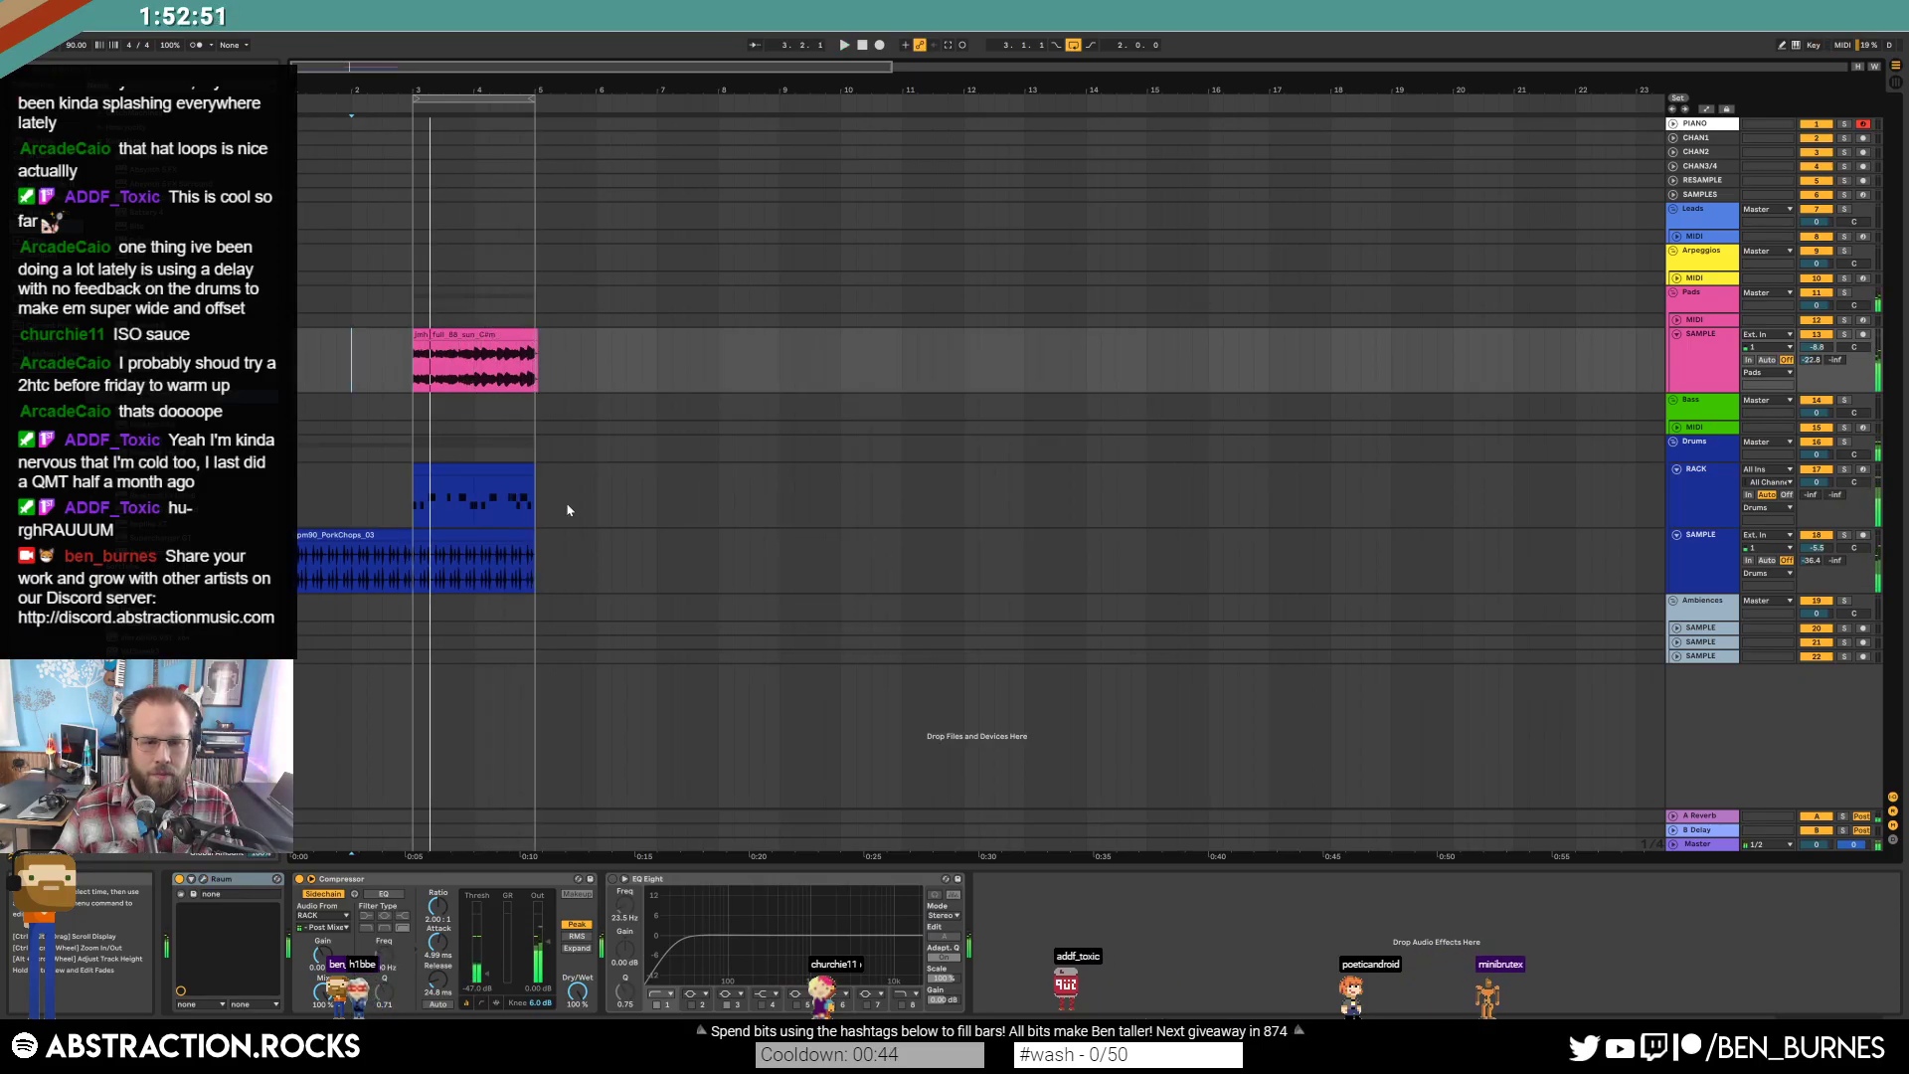
Replace EQ Eight on the Pads SAMPLE track with a low-pass Auto Filter, audition it, and raise the cutoff to about 1.3 kHz.
click(503, 330)
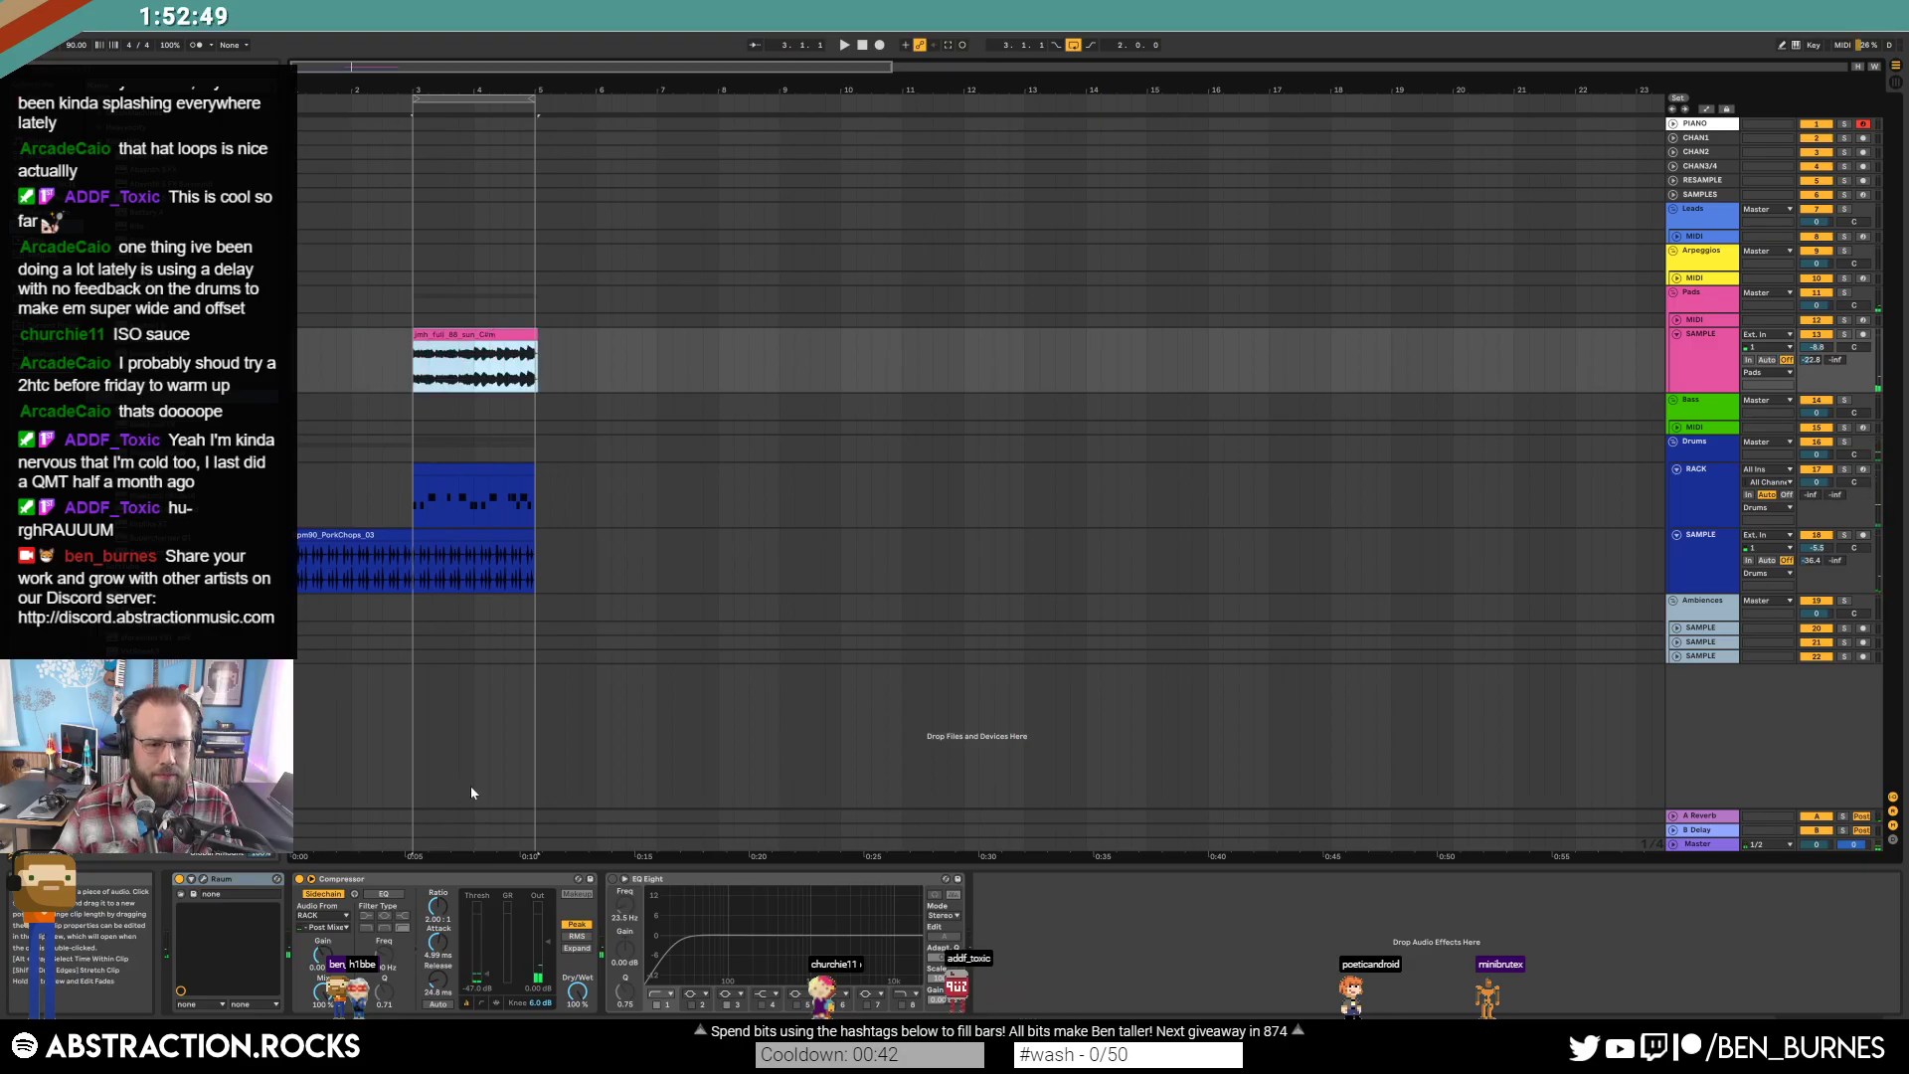
click(687, 885)
key(Delete)
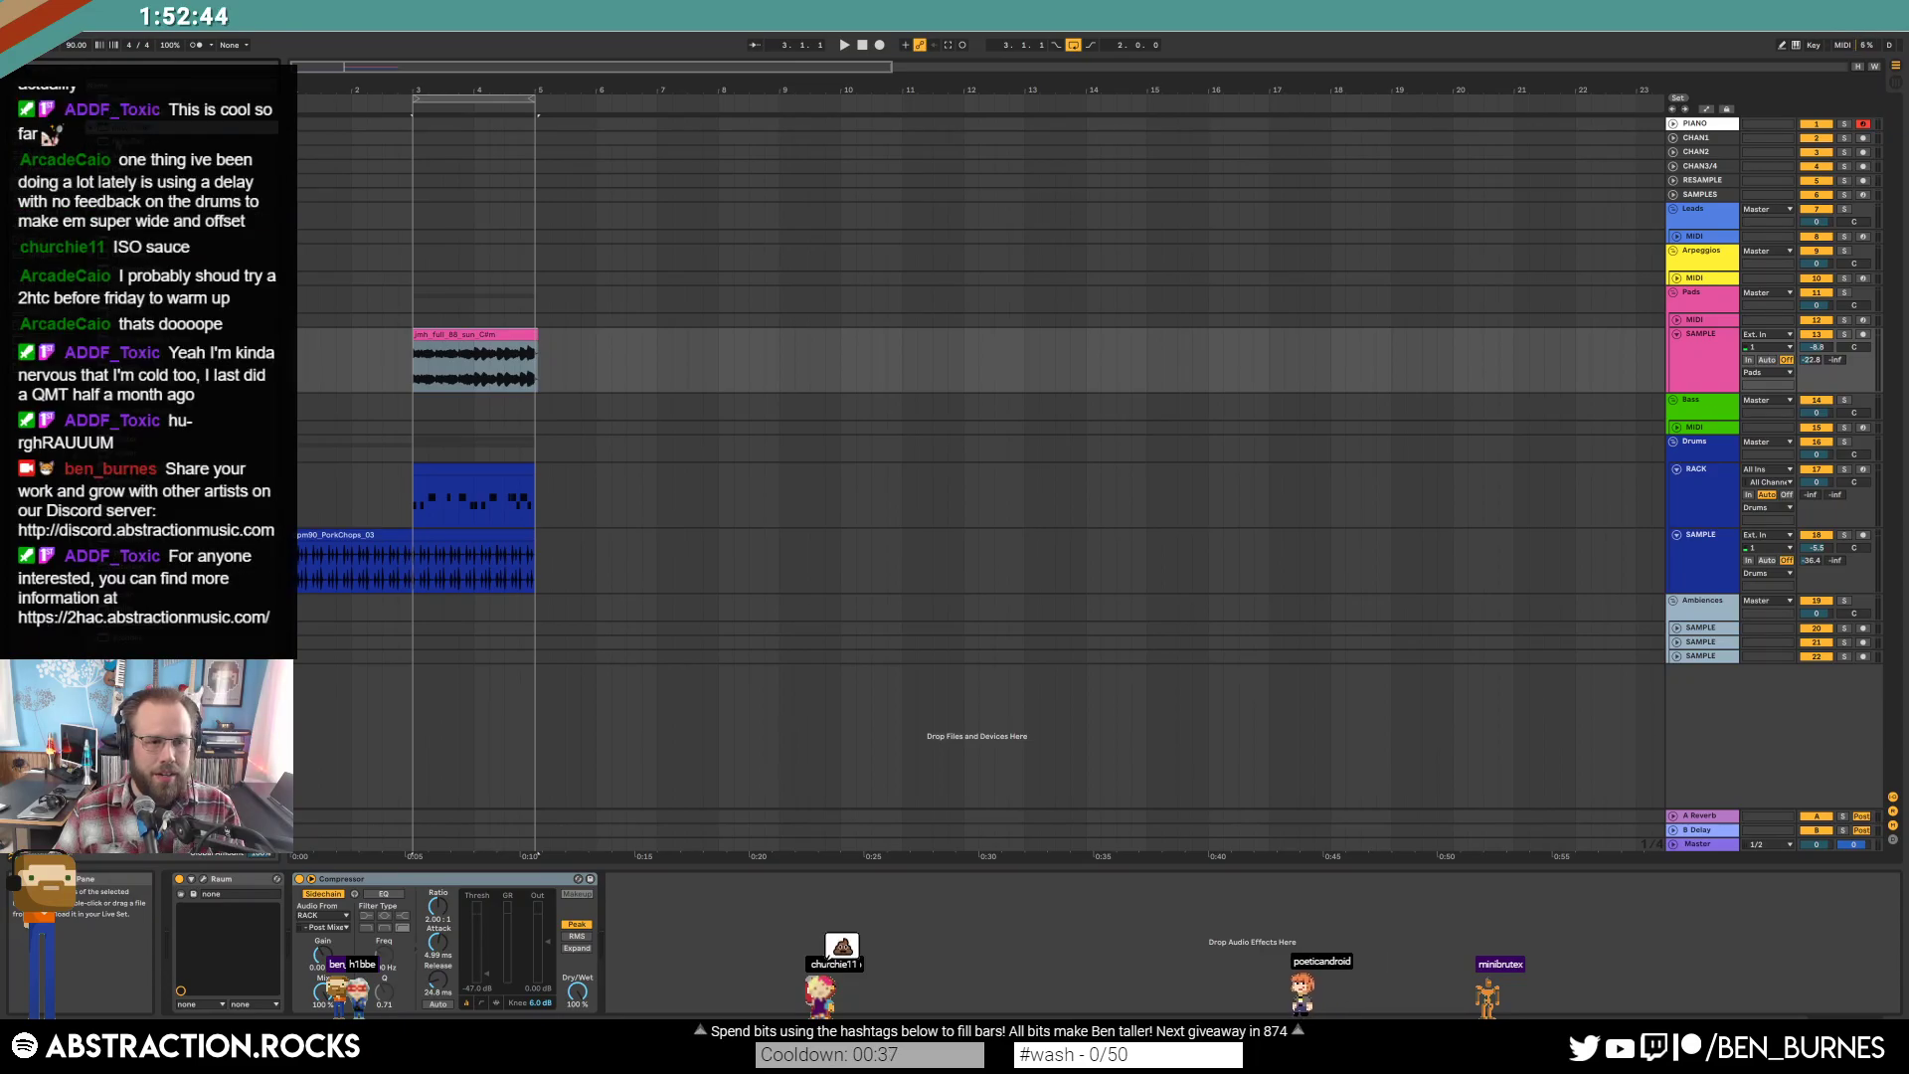
drag(762, 989, 730, 941)
key(space)
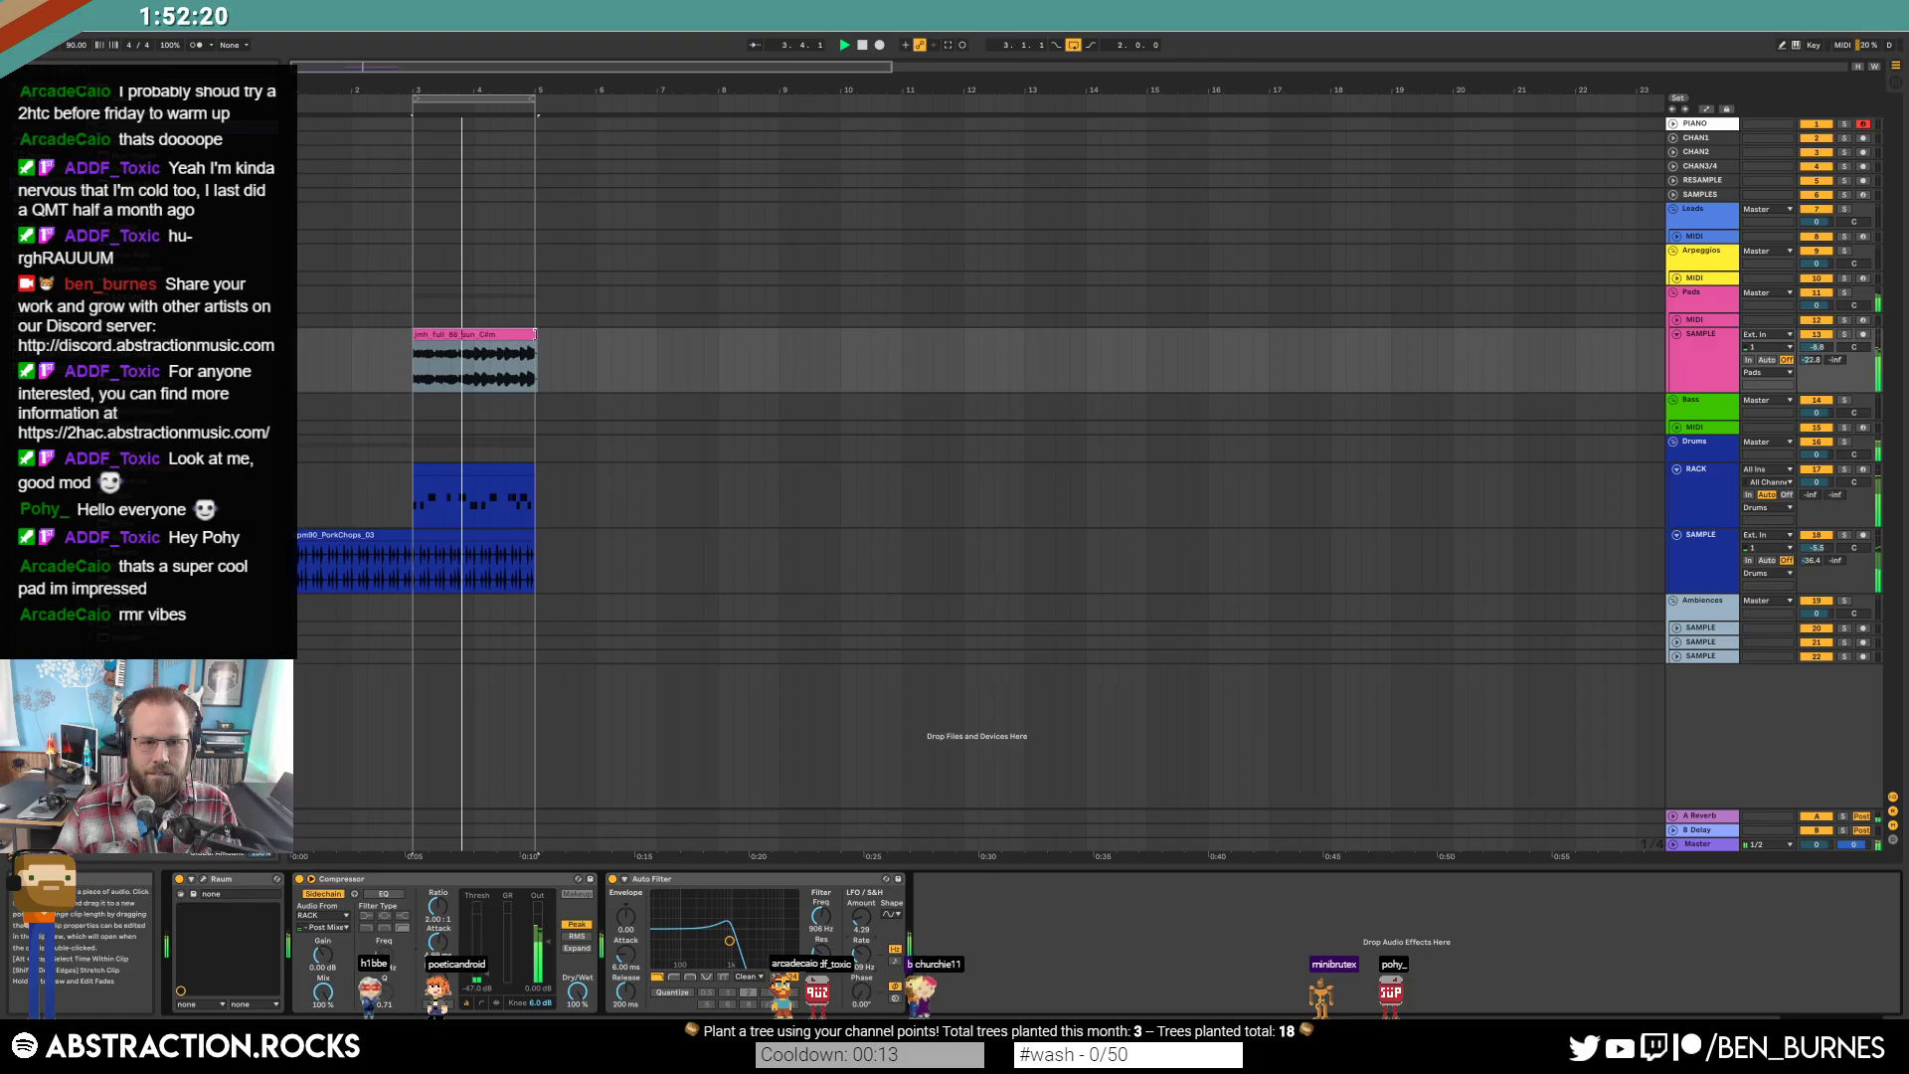
click(474, 366)
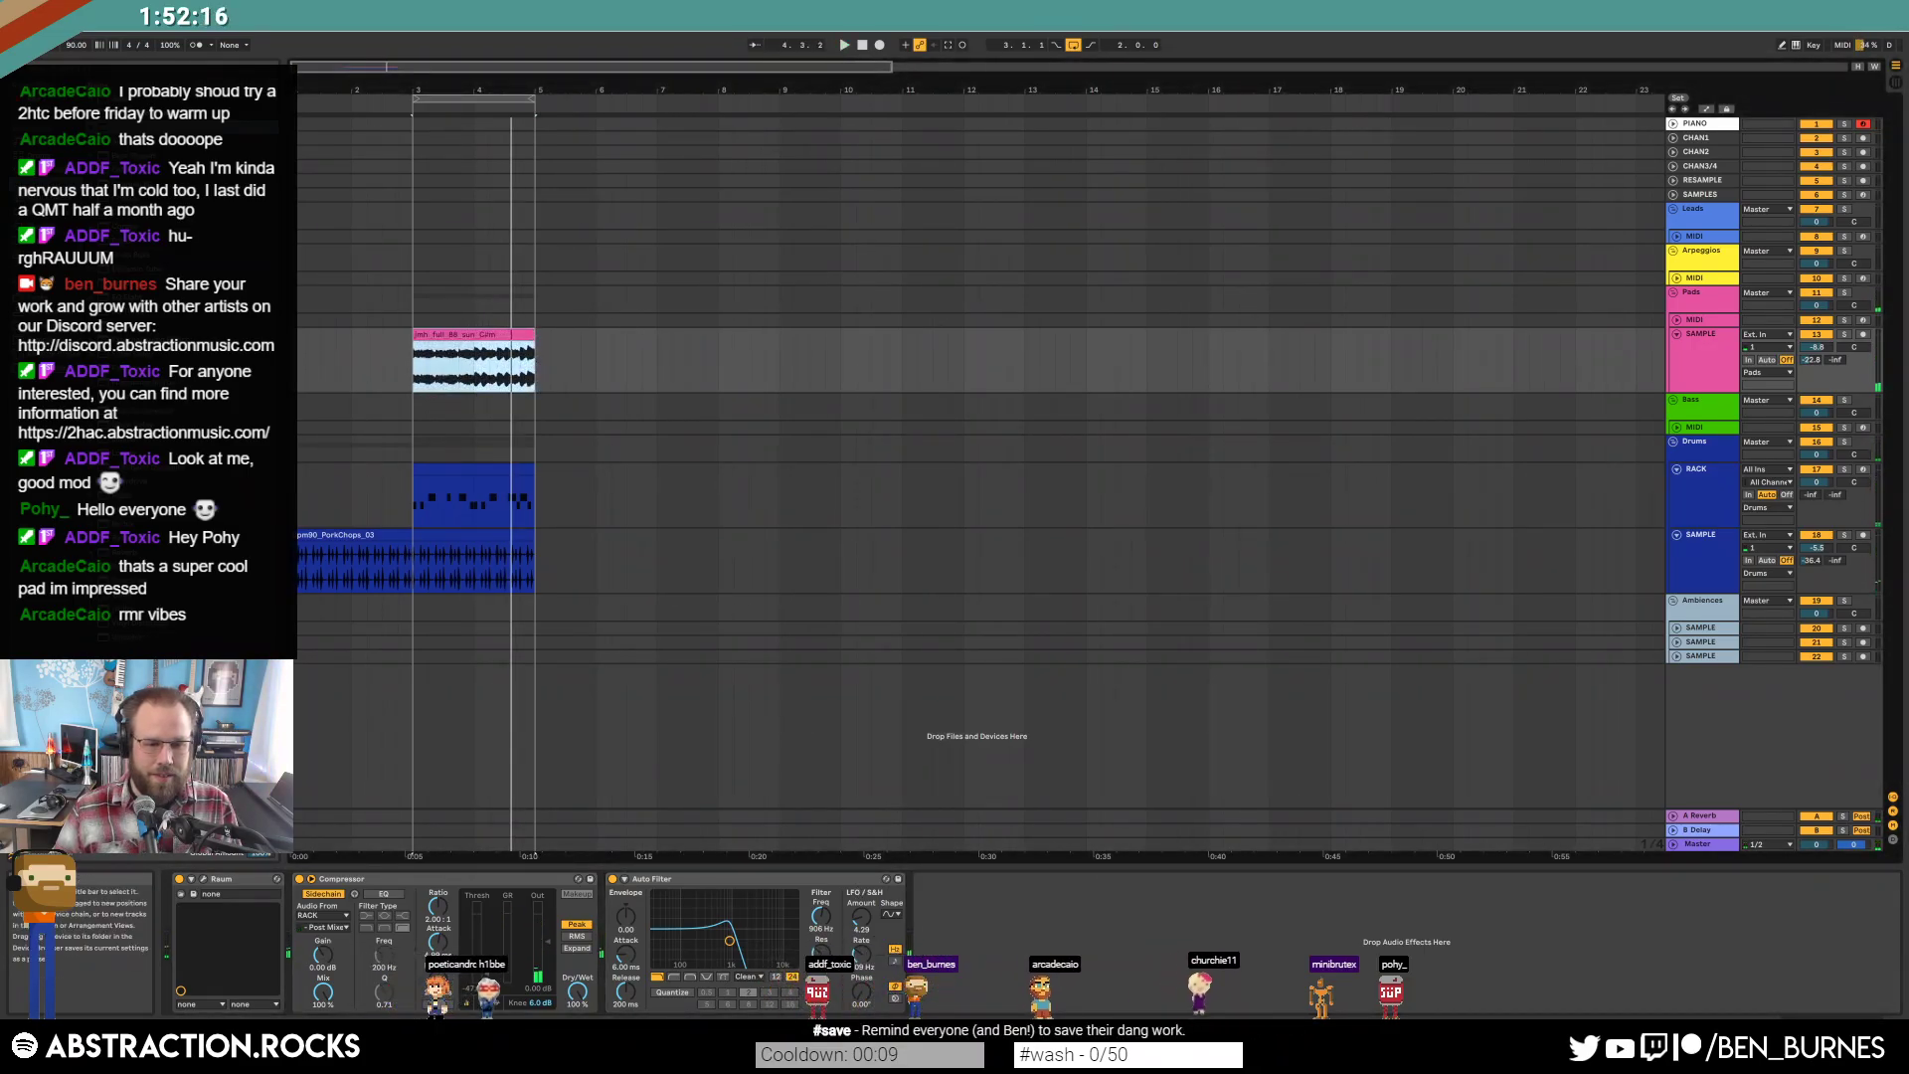
click(487, 981)
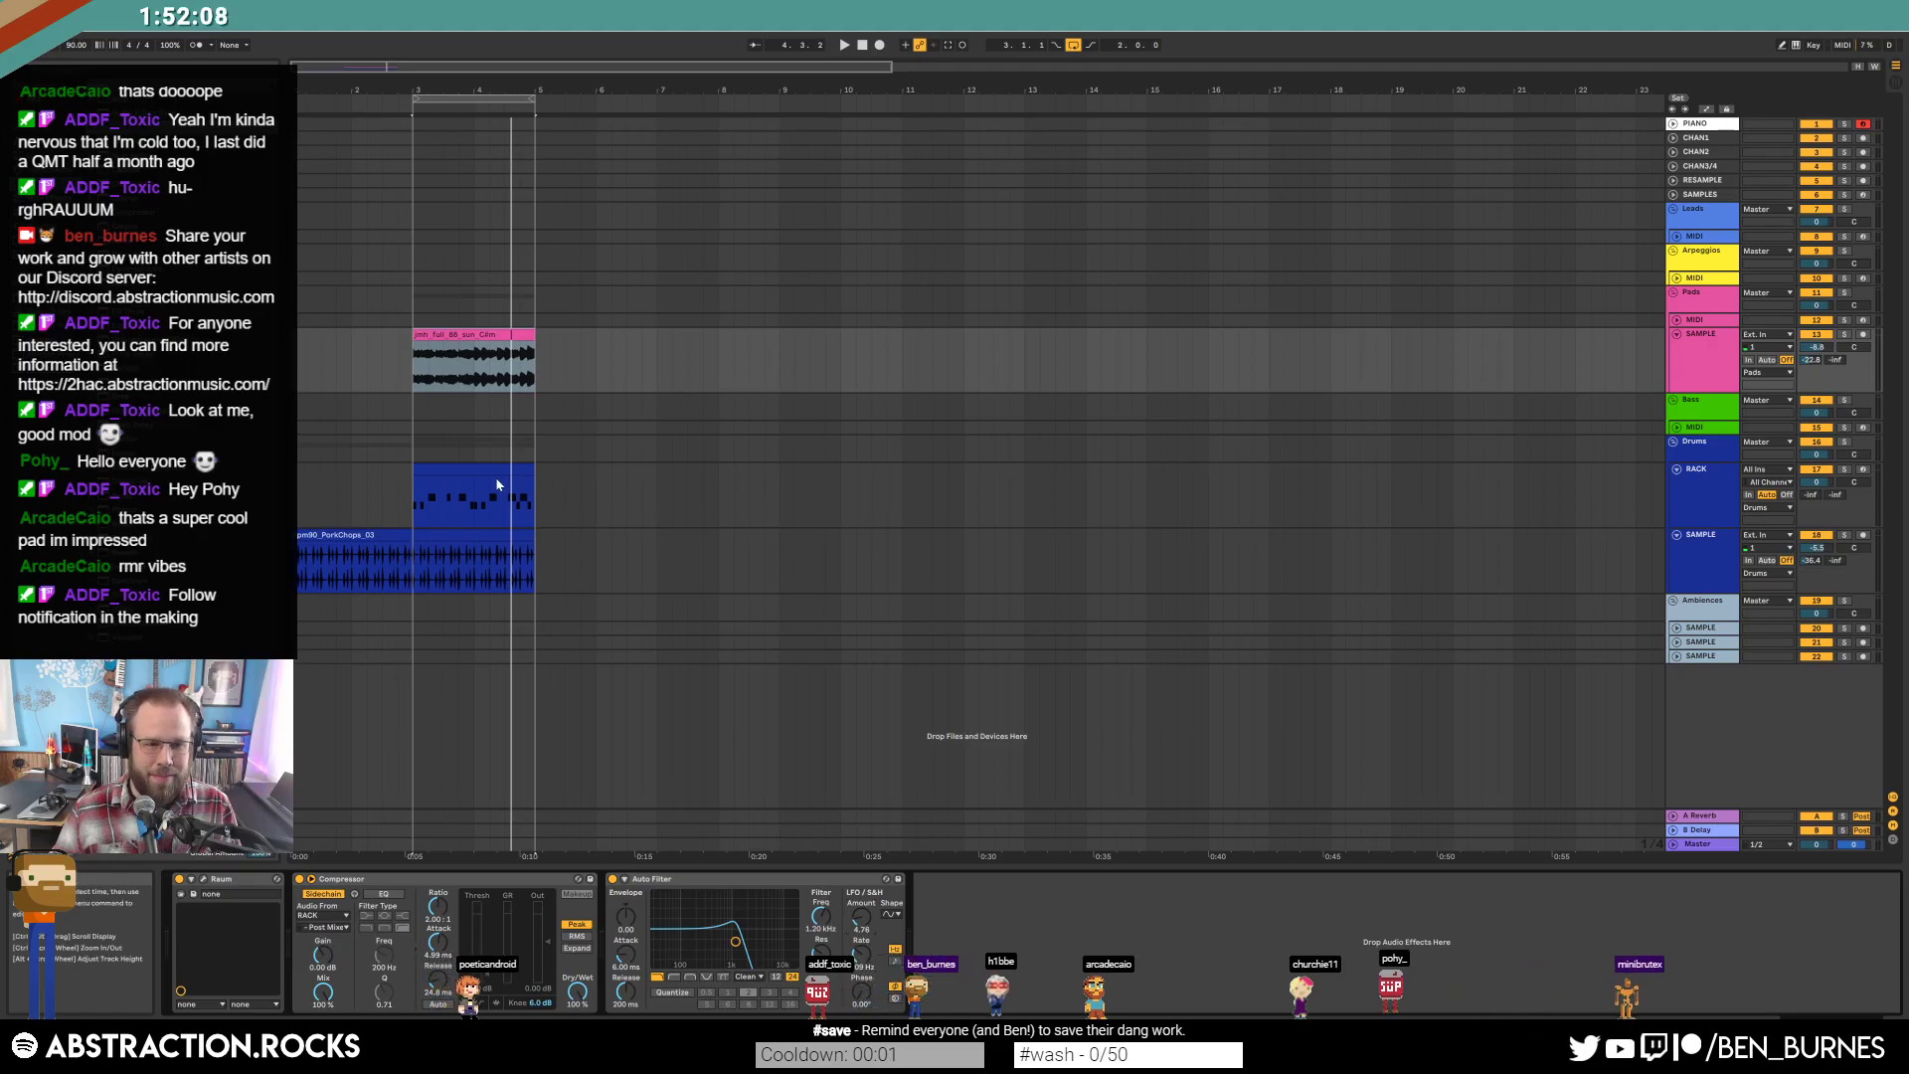
Add a Reverb to the TR-808 snare chain in the Drums RACK track's Drum Rack and lower its Dry/Wet amount.
click(471, 496)
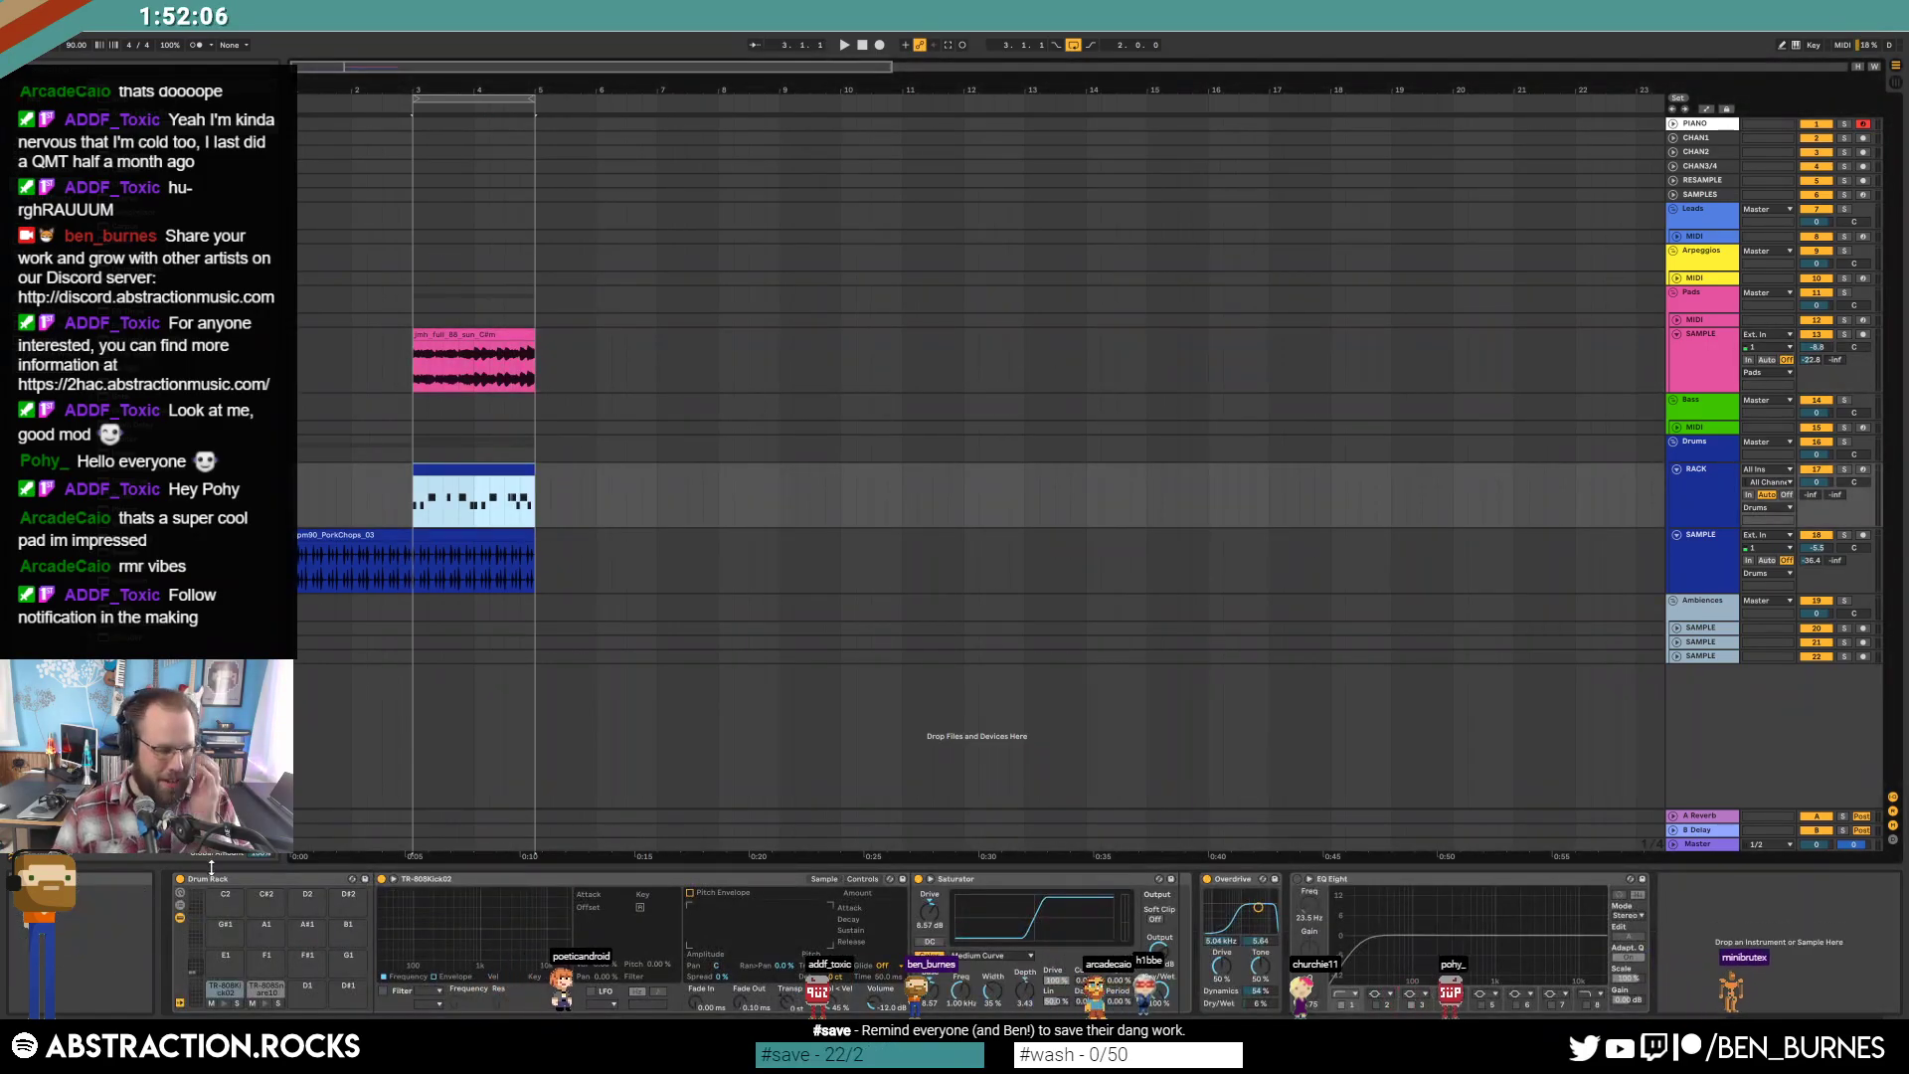
click(257, 1005)
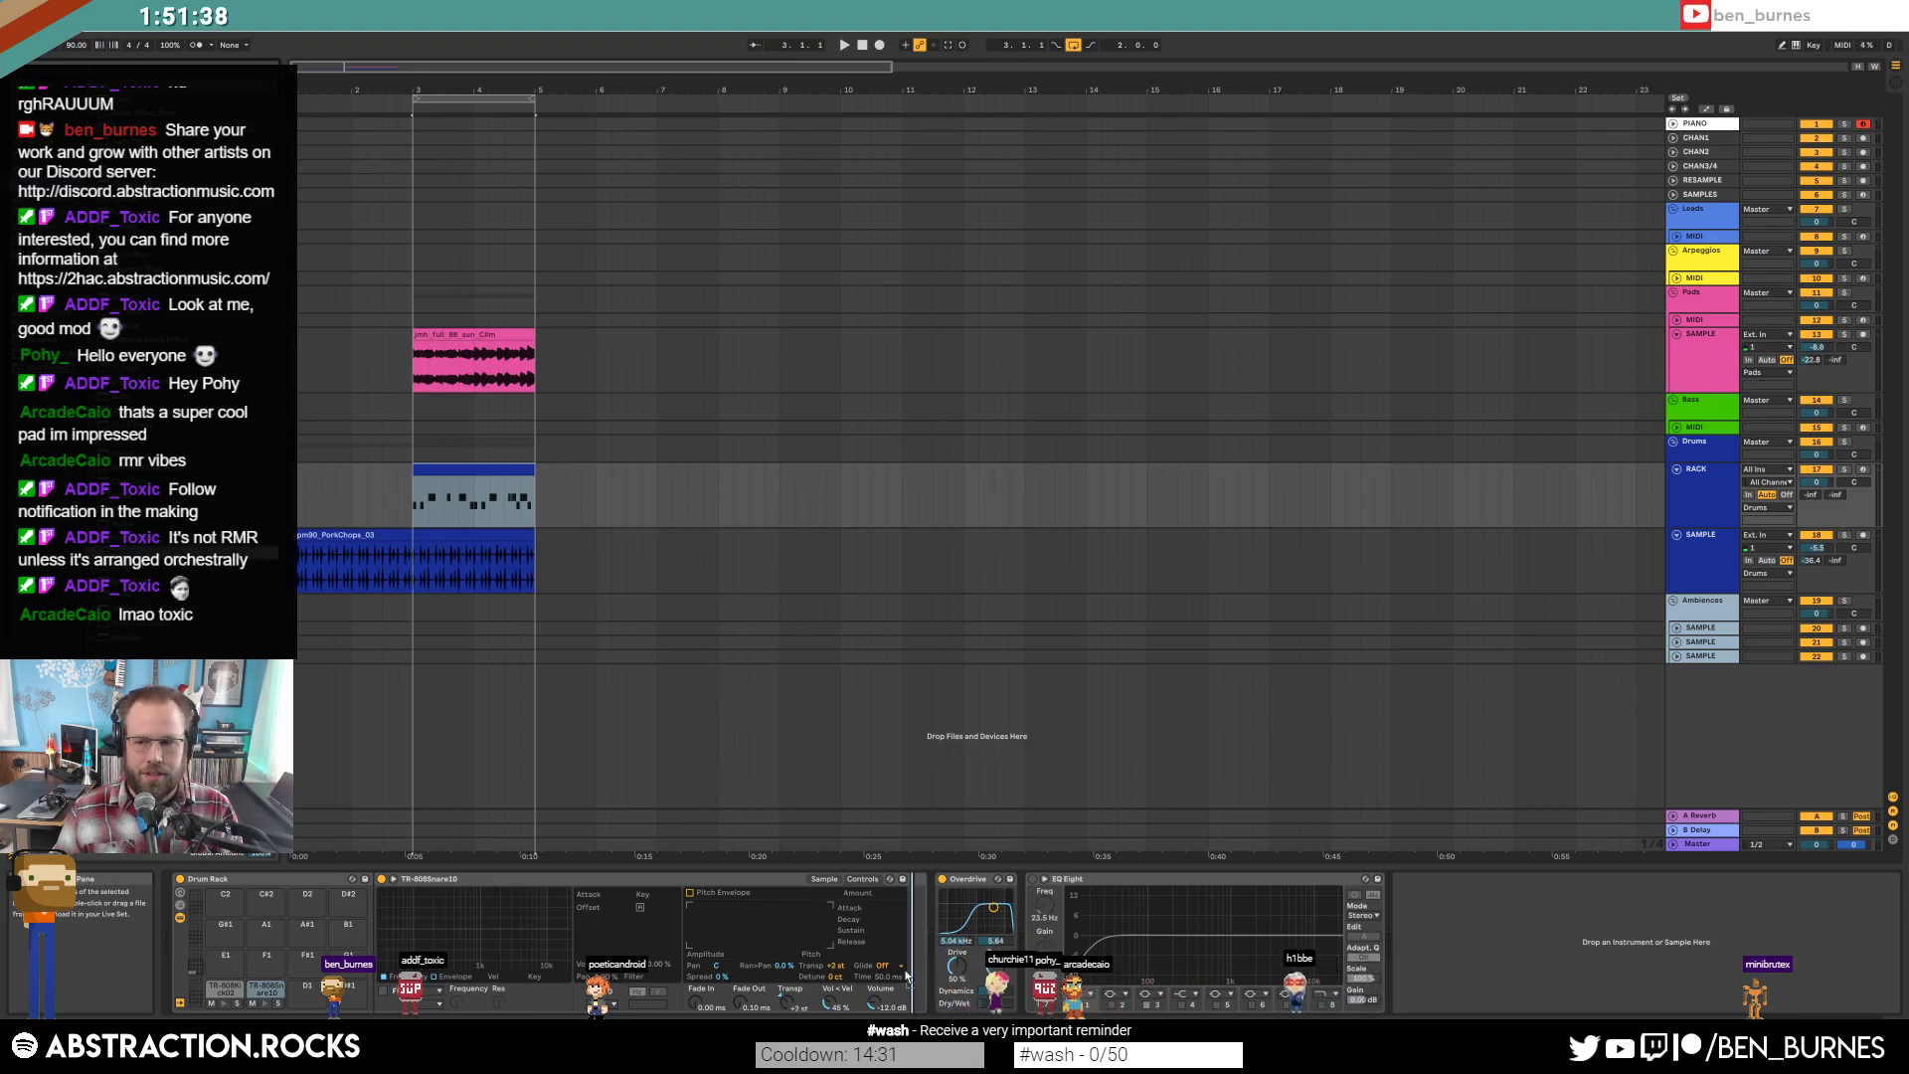
key(ctrl+z)
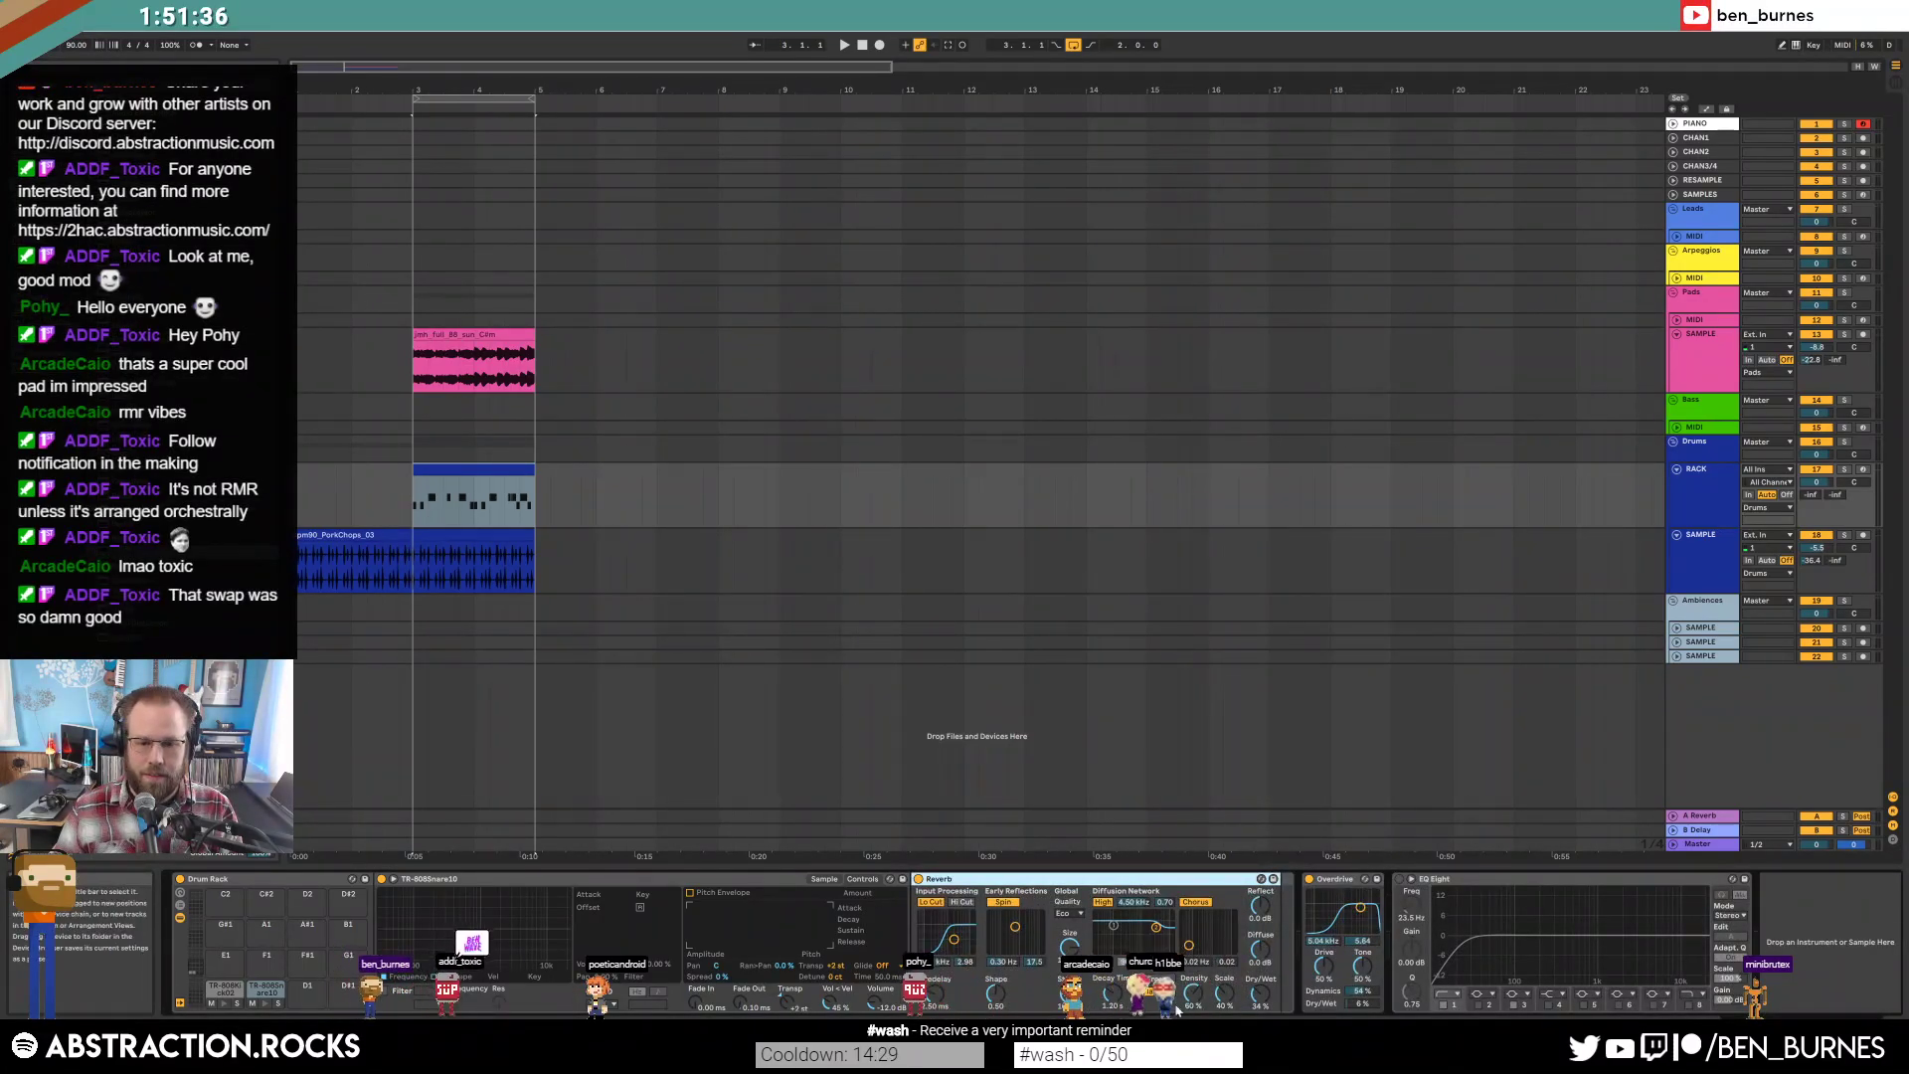
drag(1257, 997, 1257, 1024)
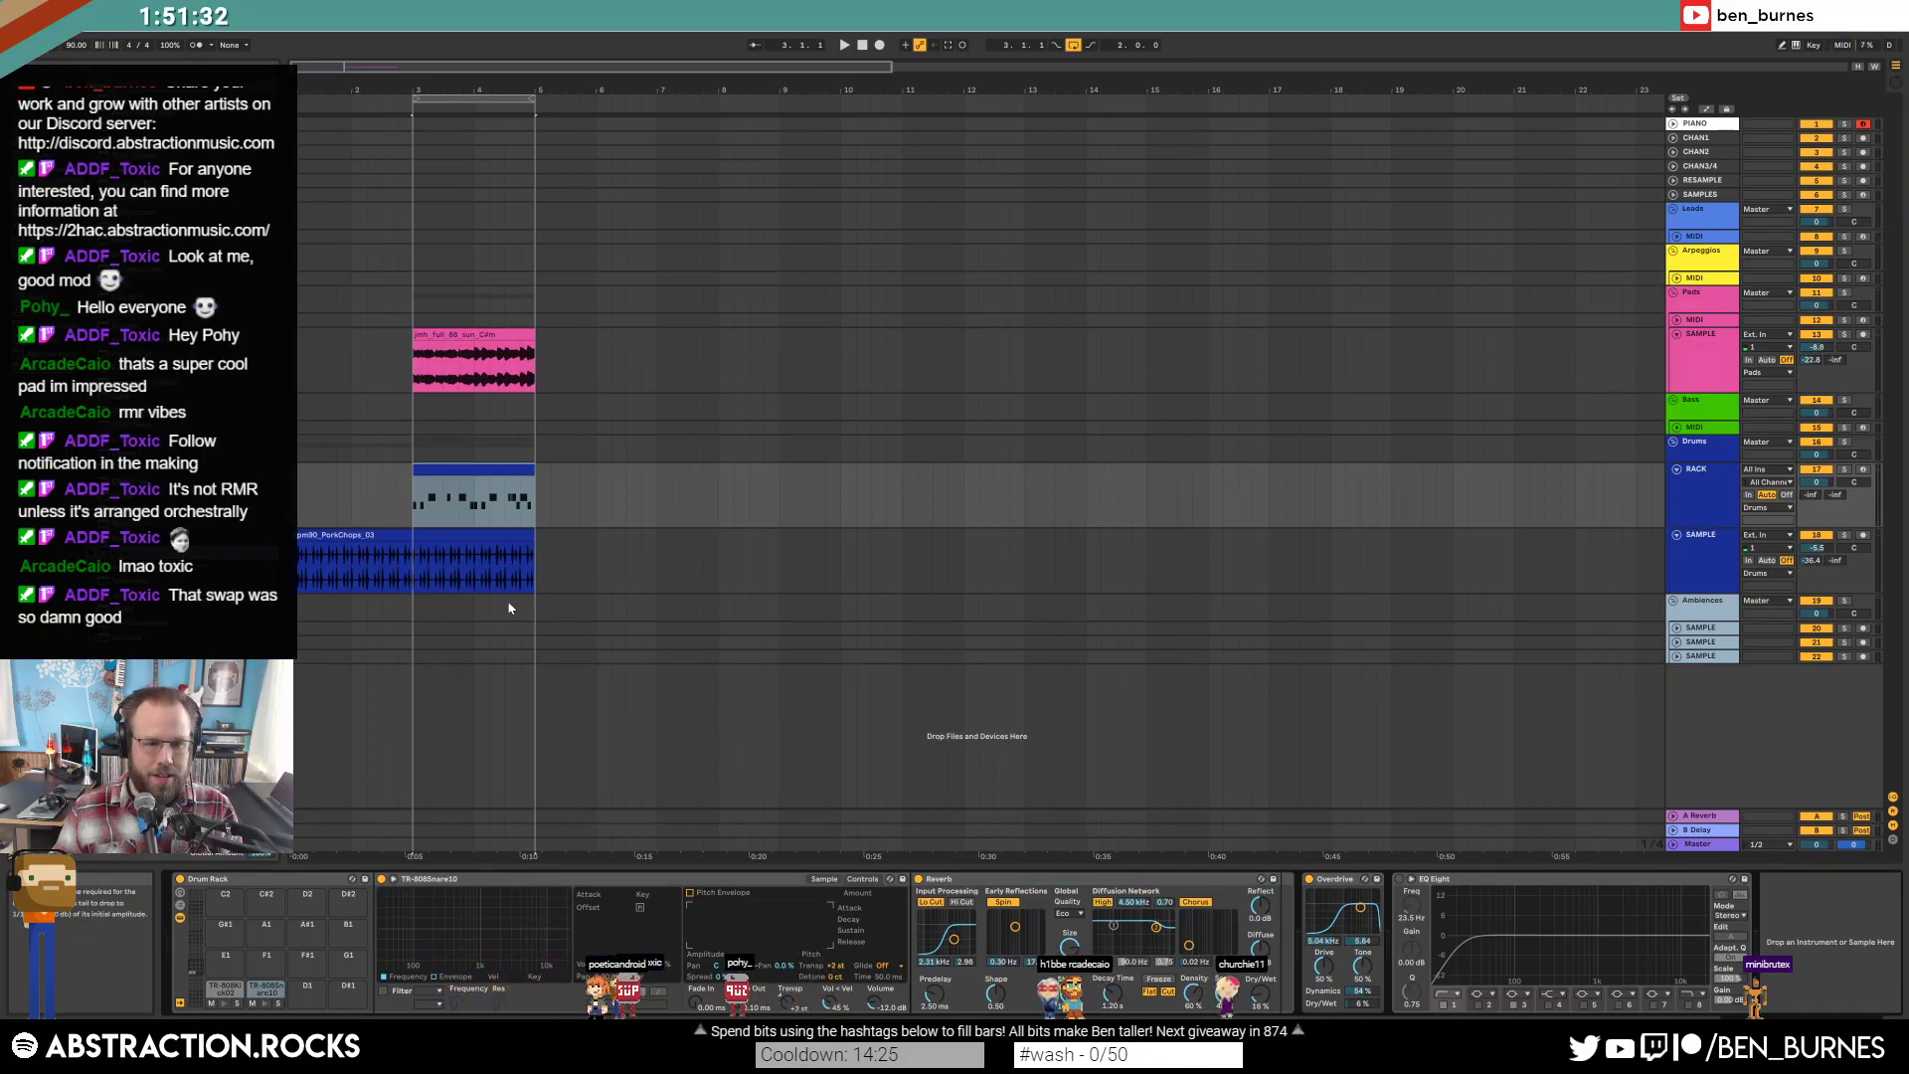
Fine-tune the snare Reverb's Dry/Wet, input filter and decay time while the loop plays.
click(413, 511)
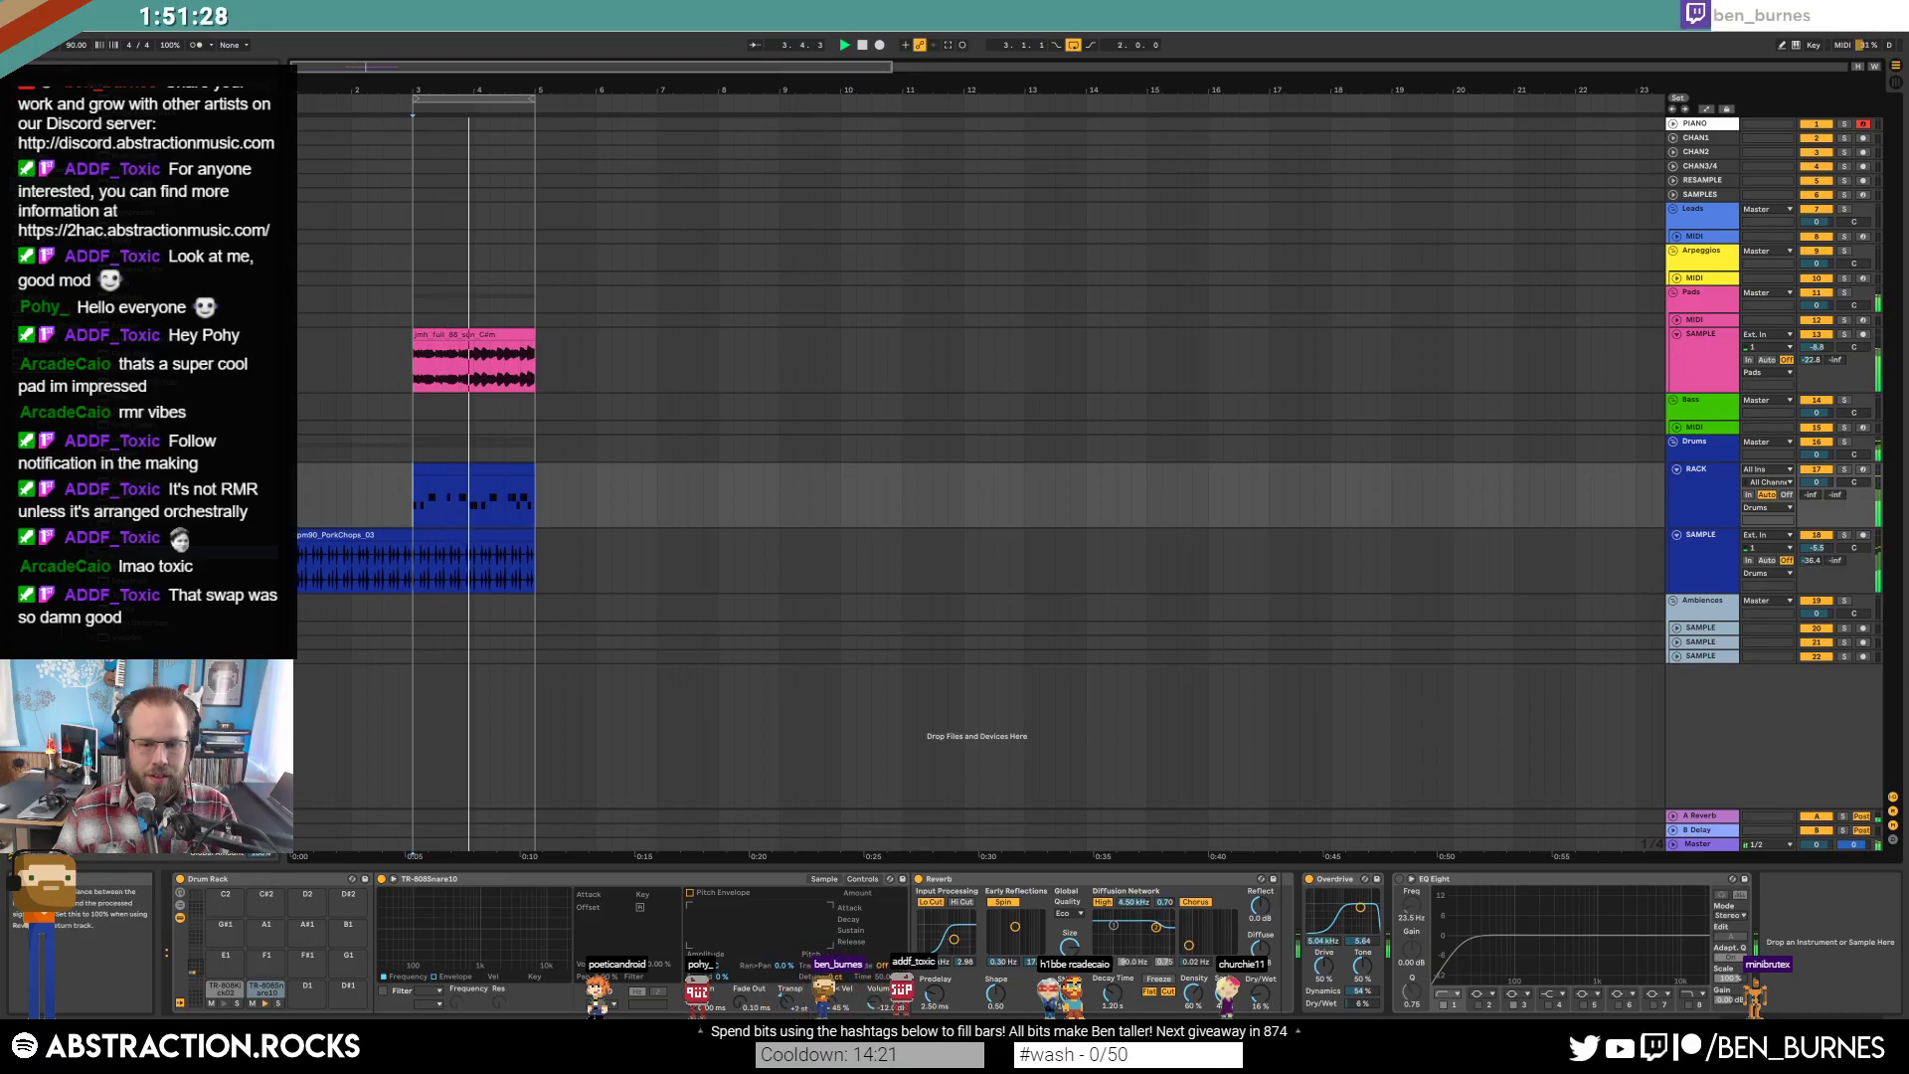
drag(1259, 994, 1260, 998)
drag(954, 938, 957, 941)
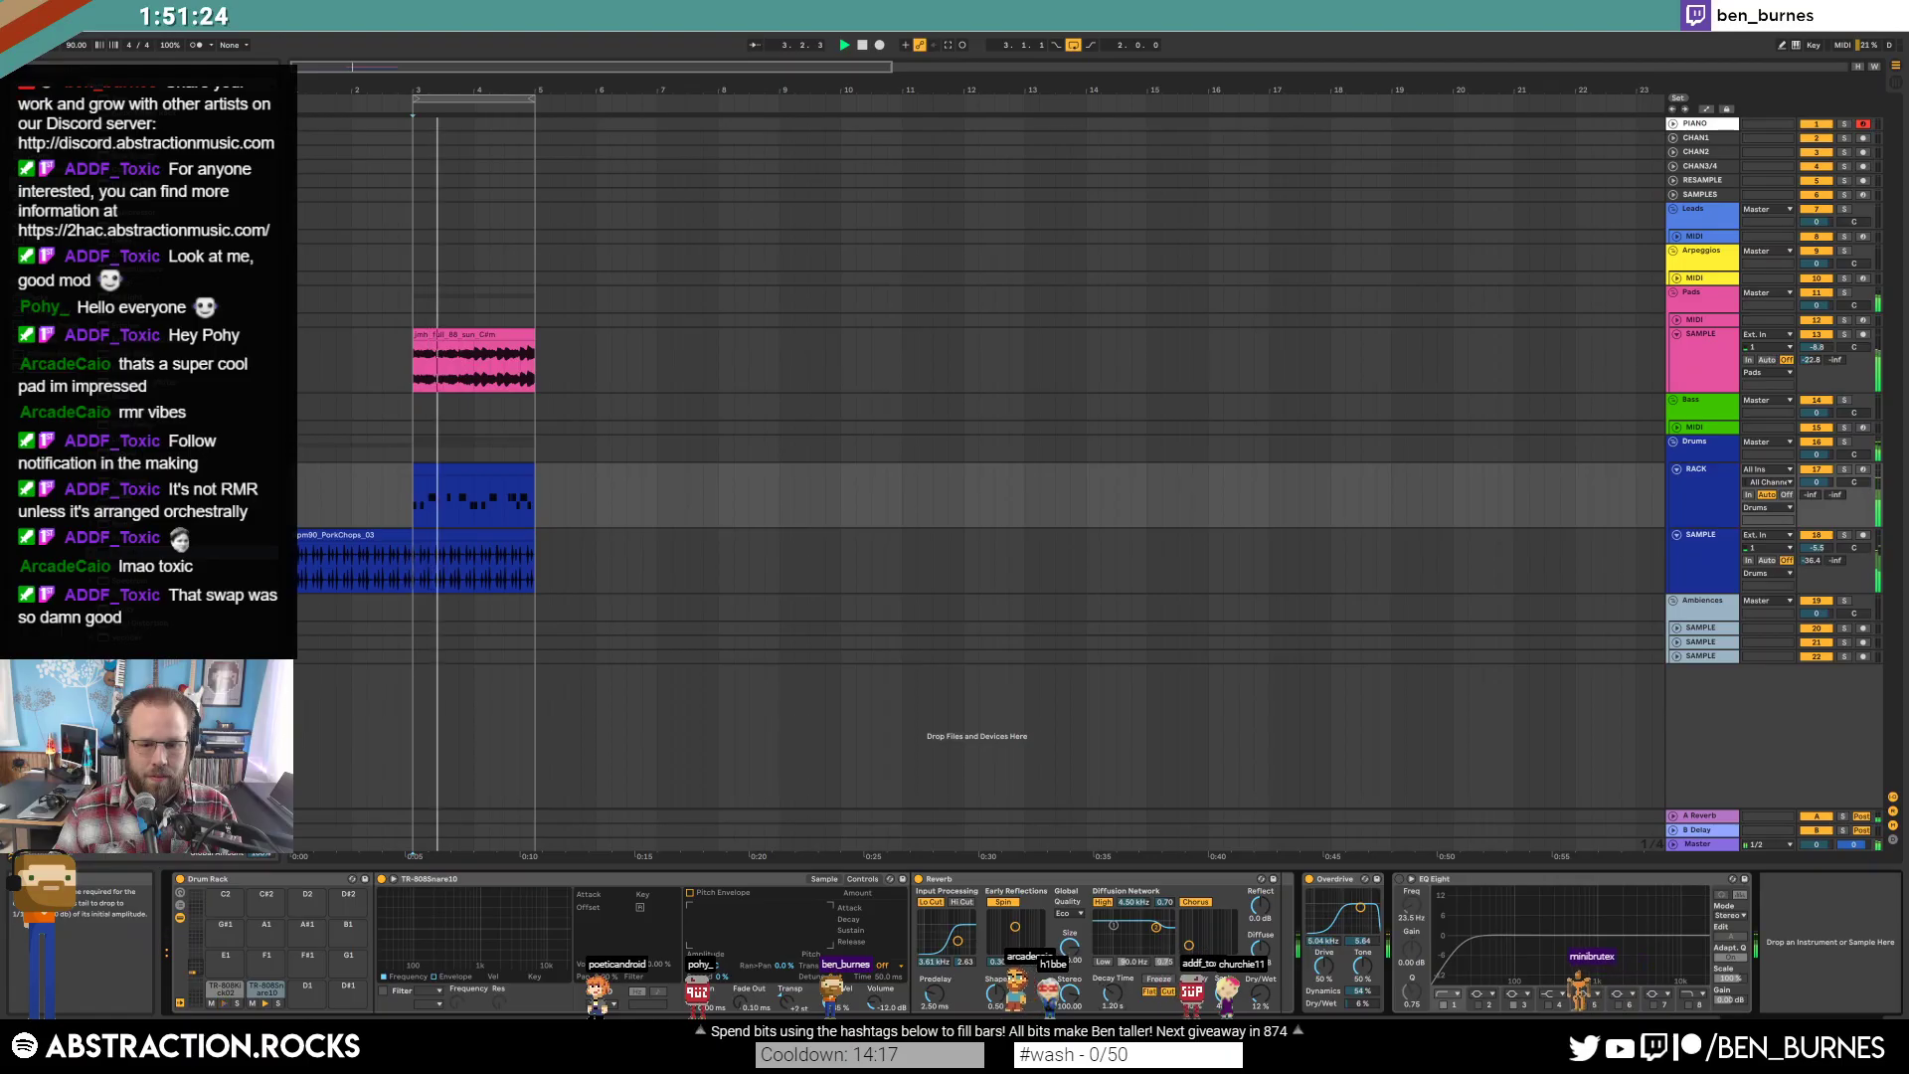
drag(1112, 992, 1113, 980)
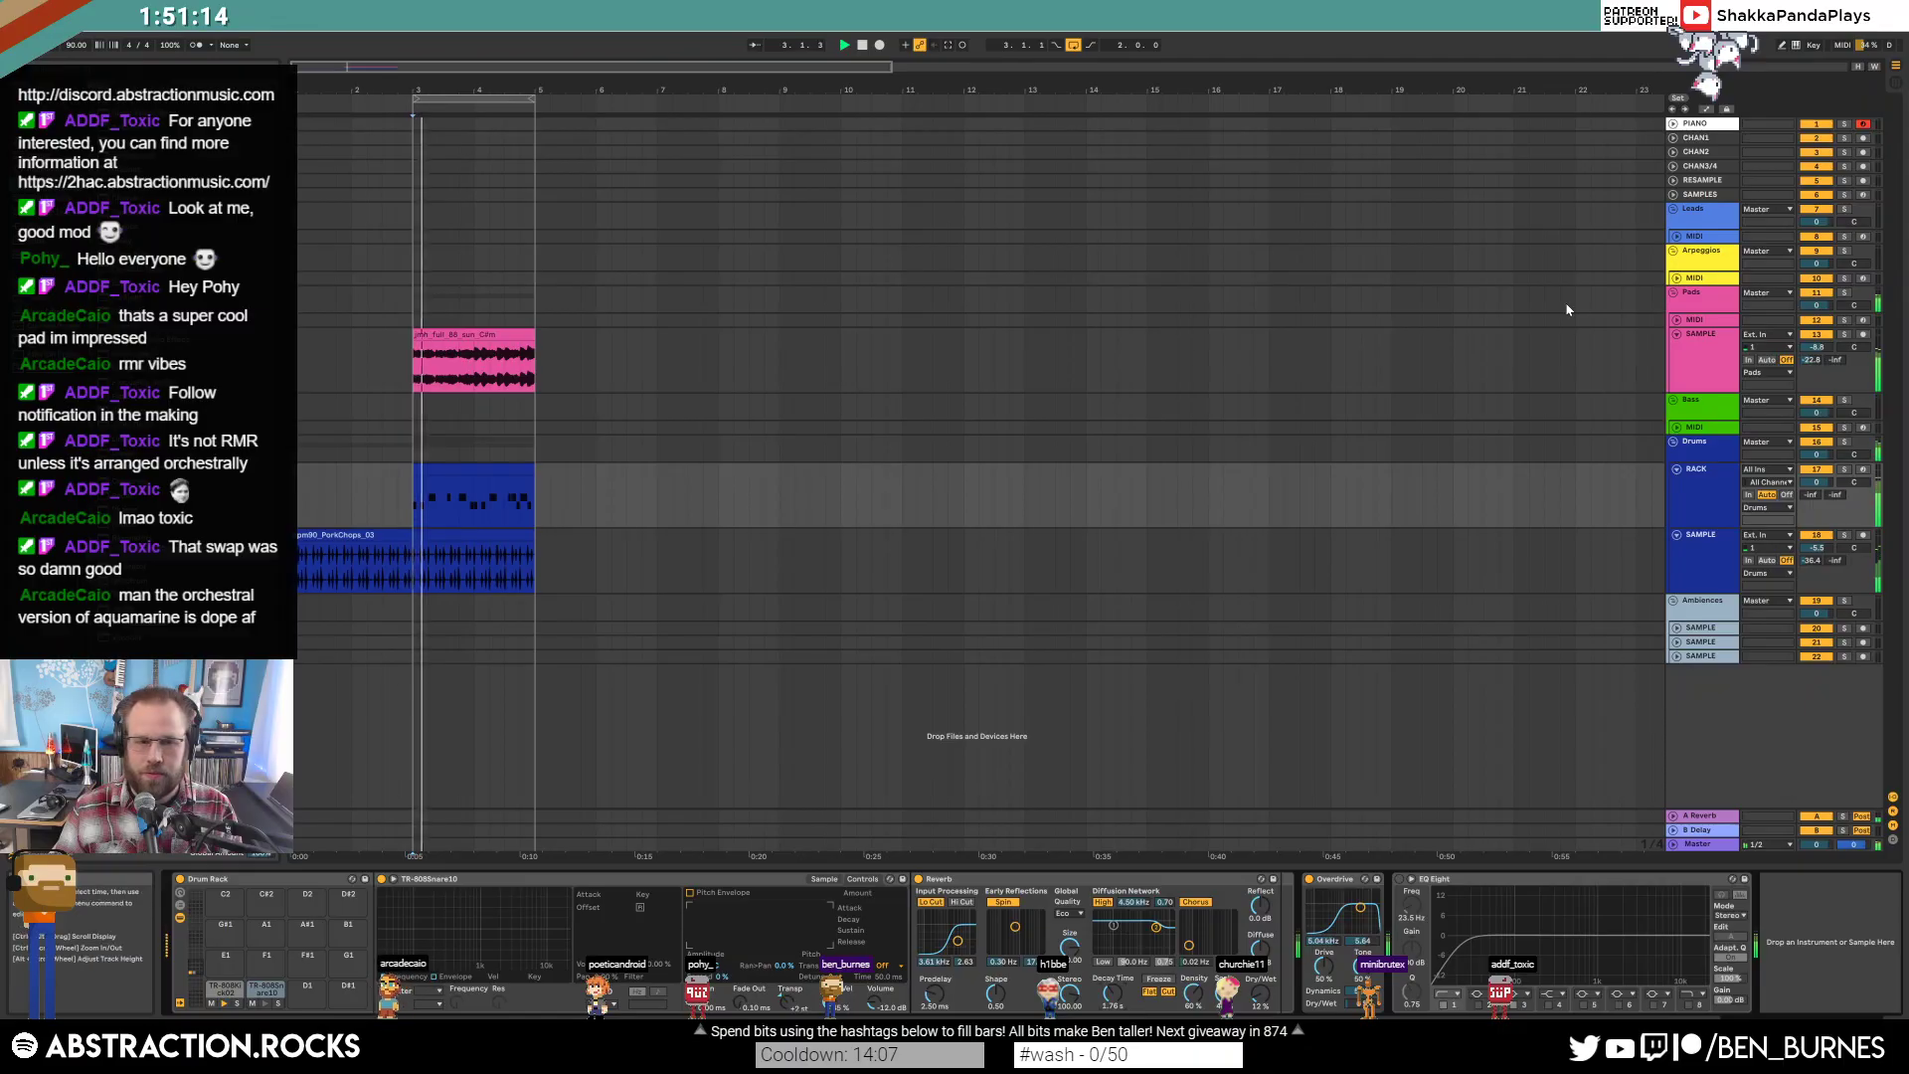
Open the audio preferences to check the driver, sample rate and latency settings, and close them.
click(121, 31)
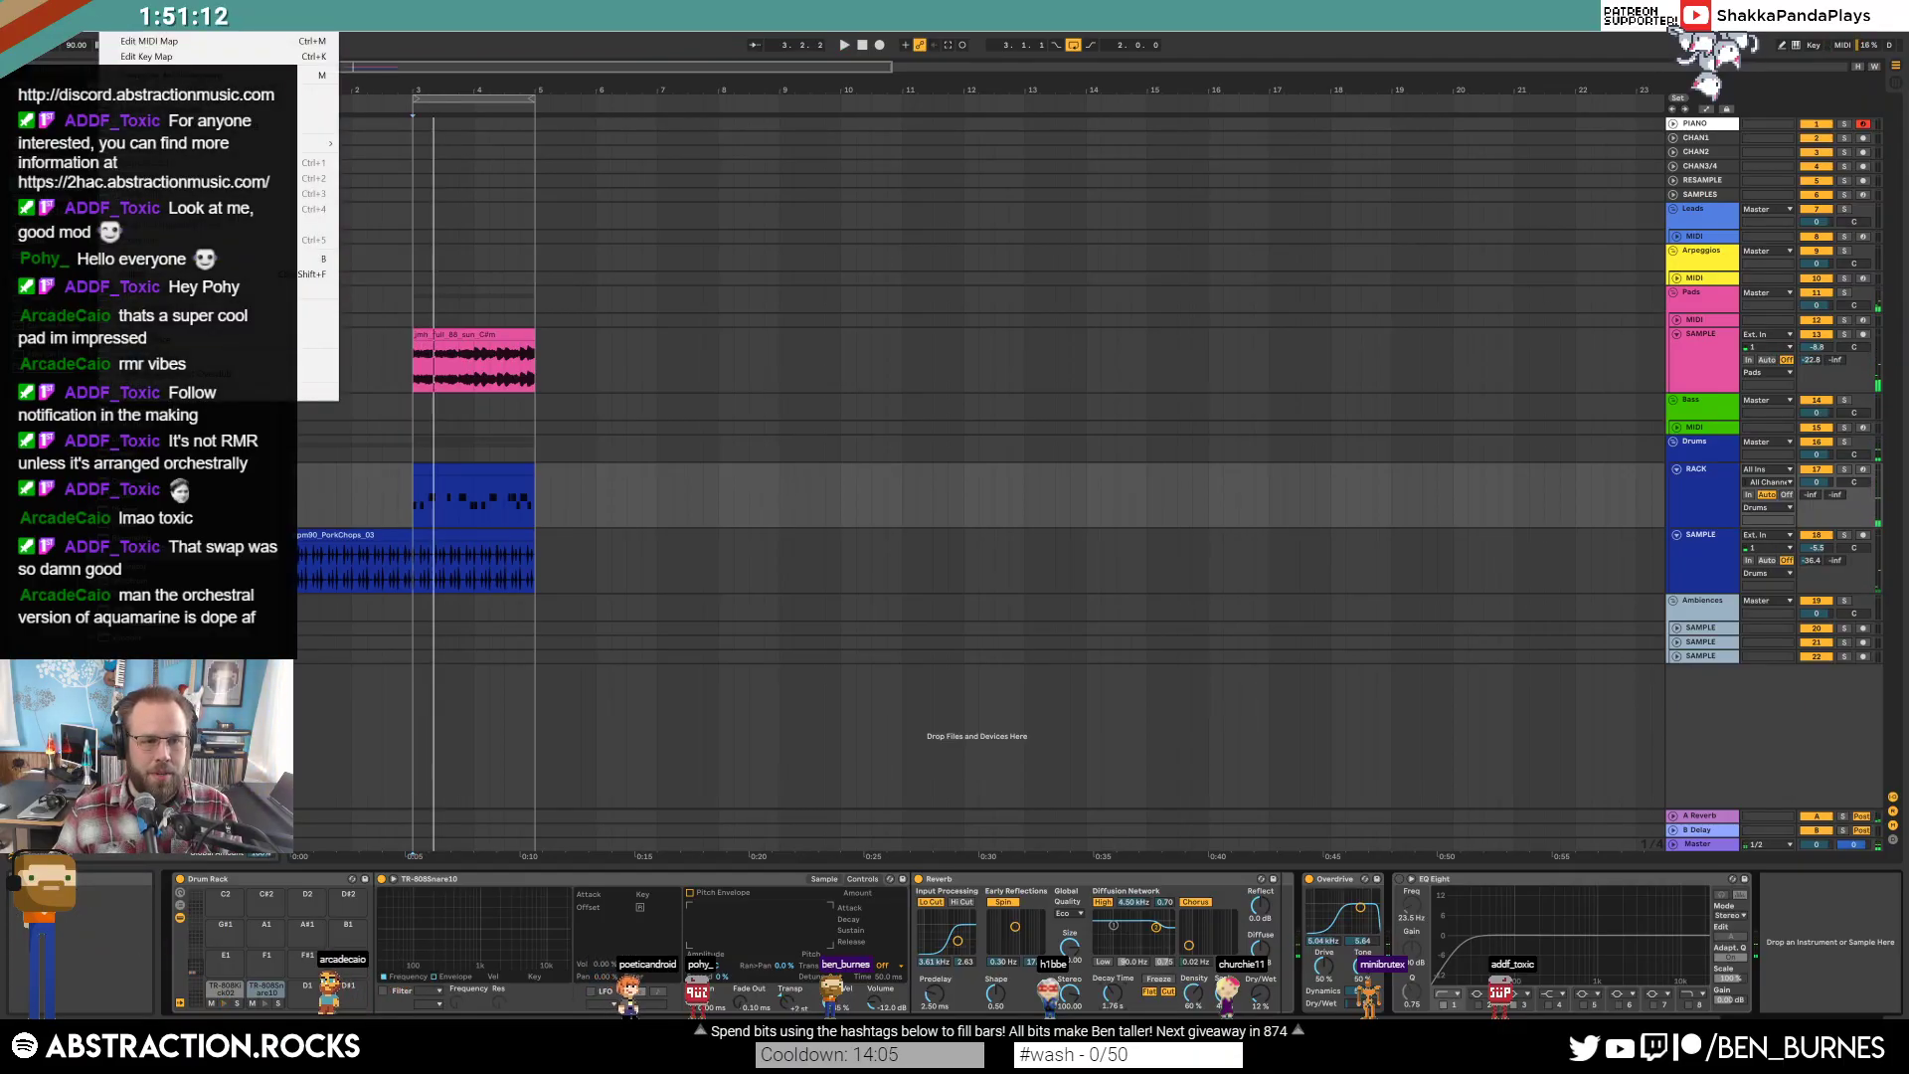
click(752, 405)
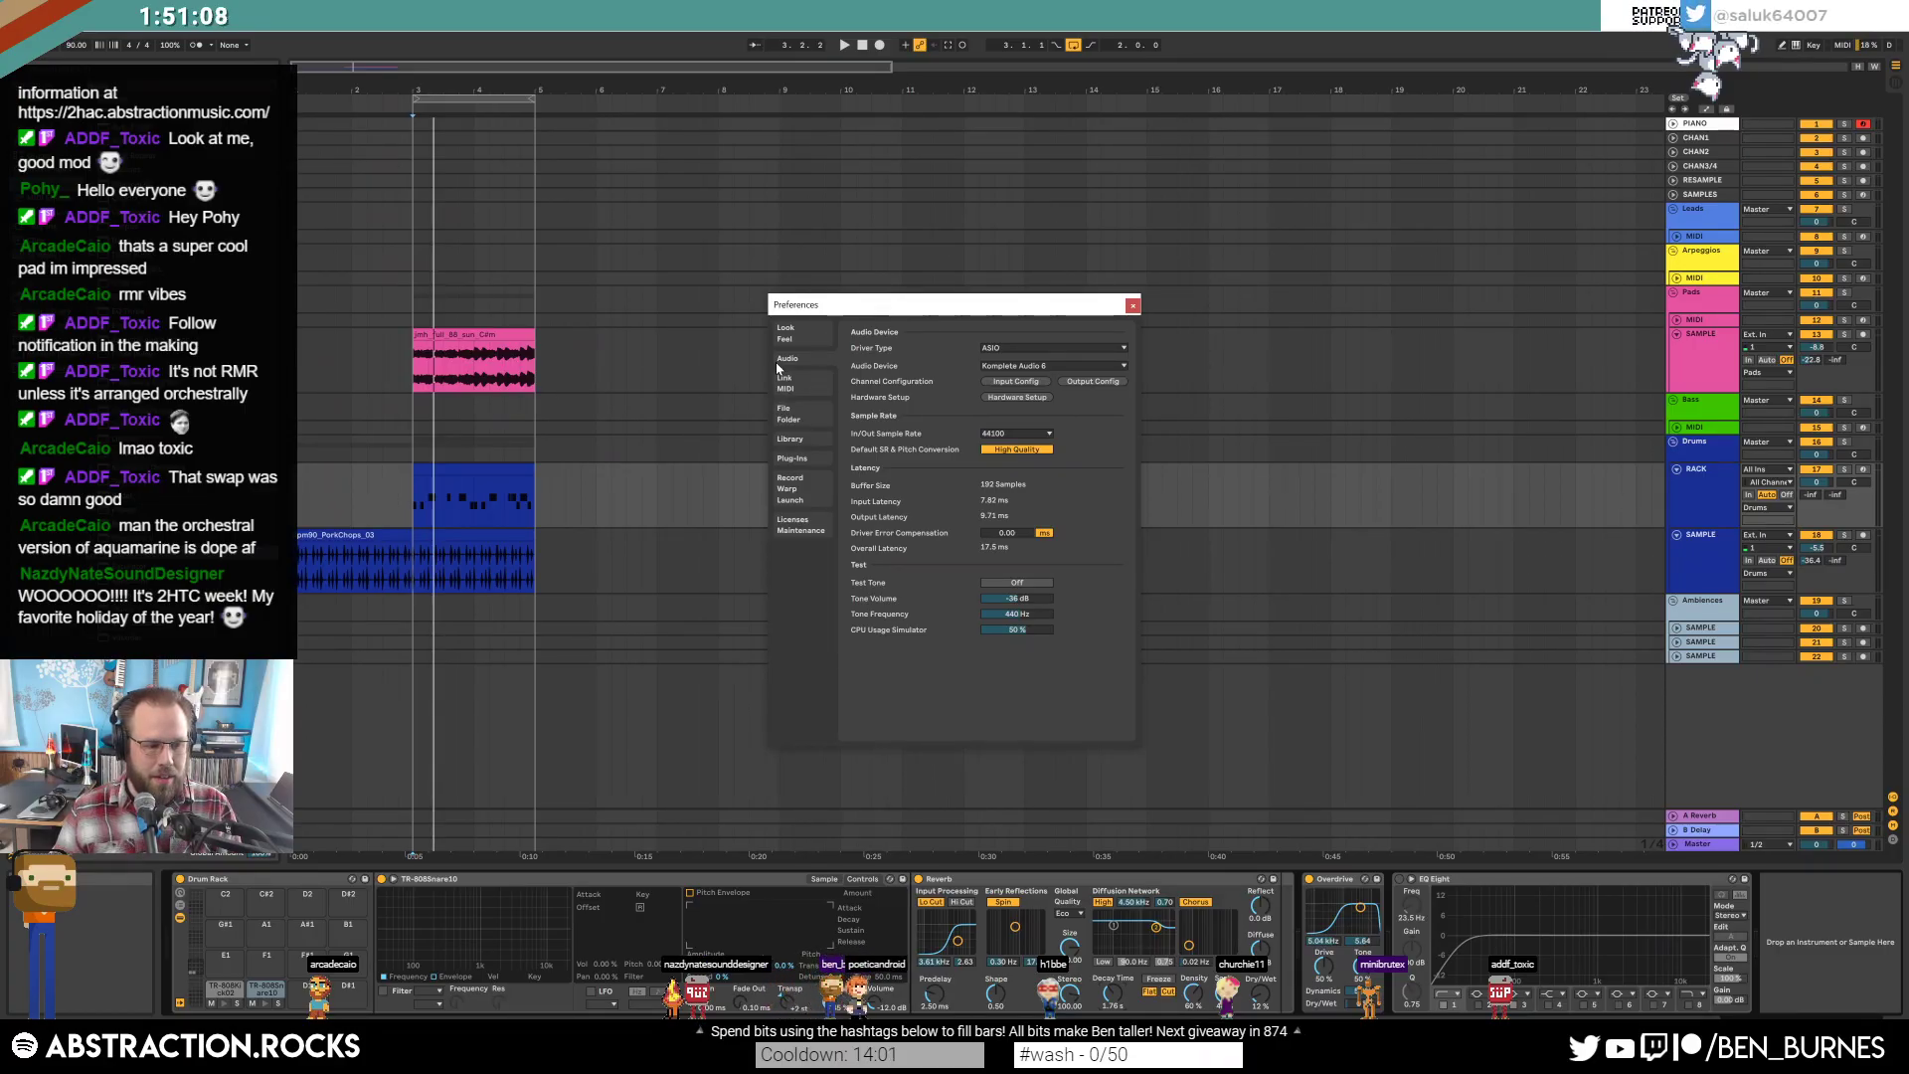
click(1132, 305)
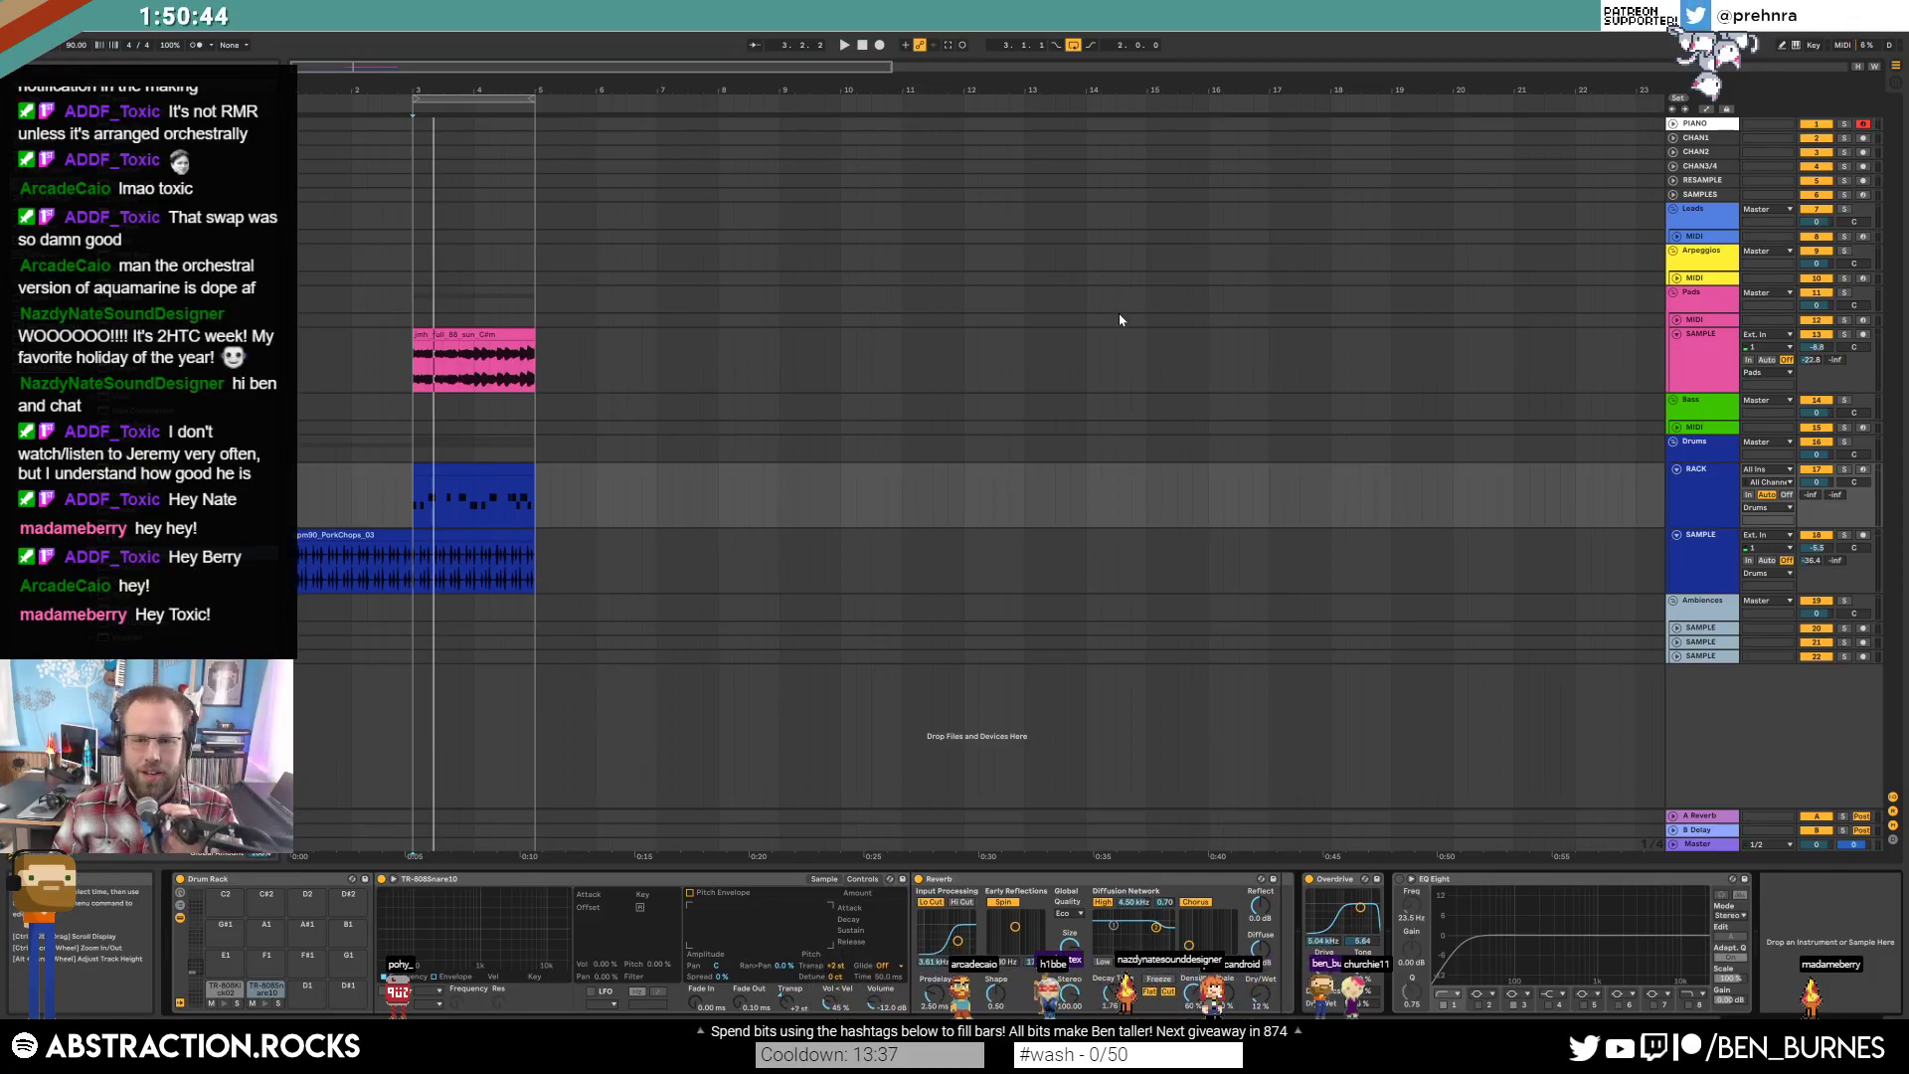
Enable Loop on the Drums SAMPLE track's drum loop clip and extend its end to just past bar 6.
click(862, 45)
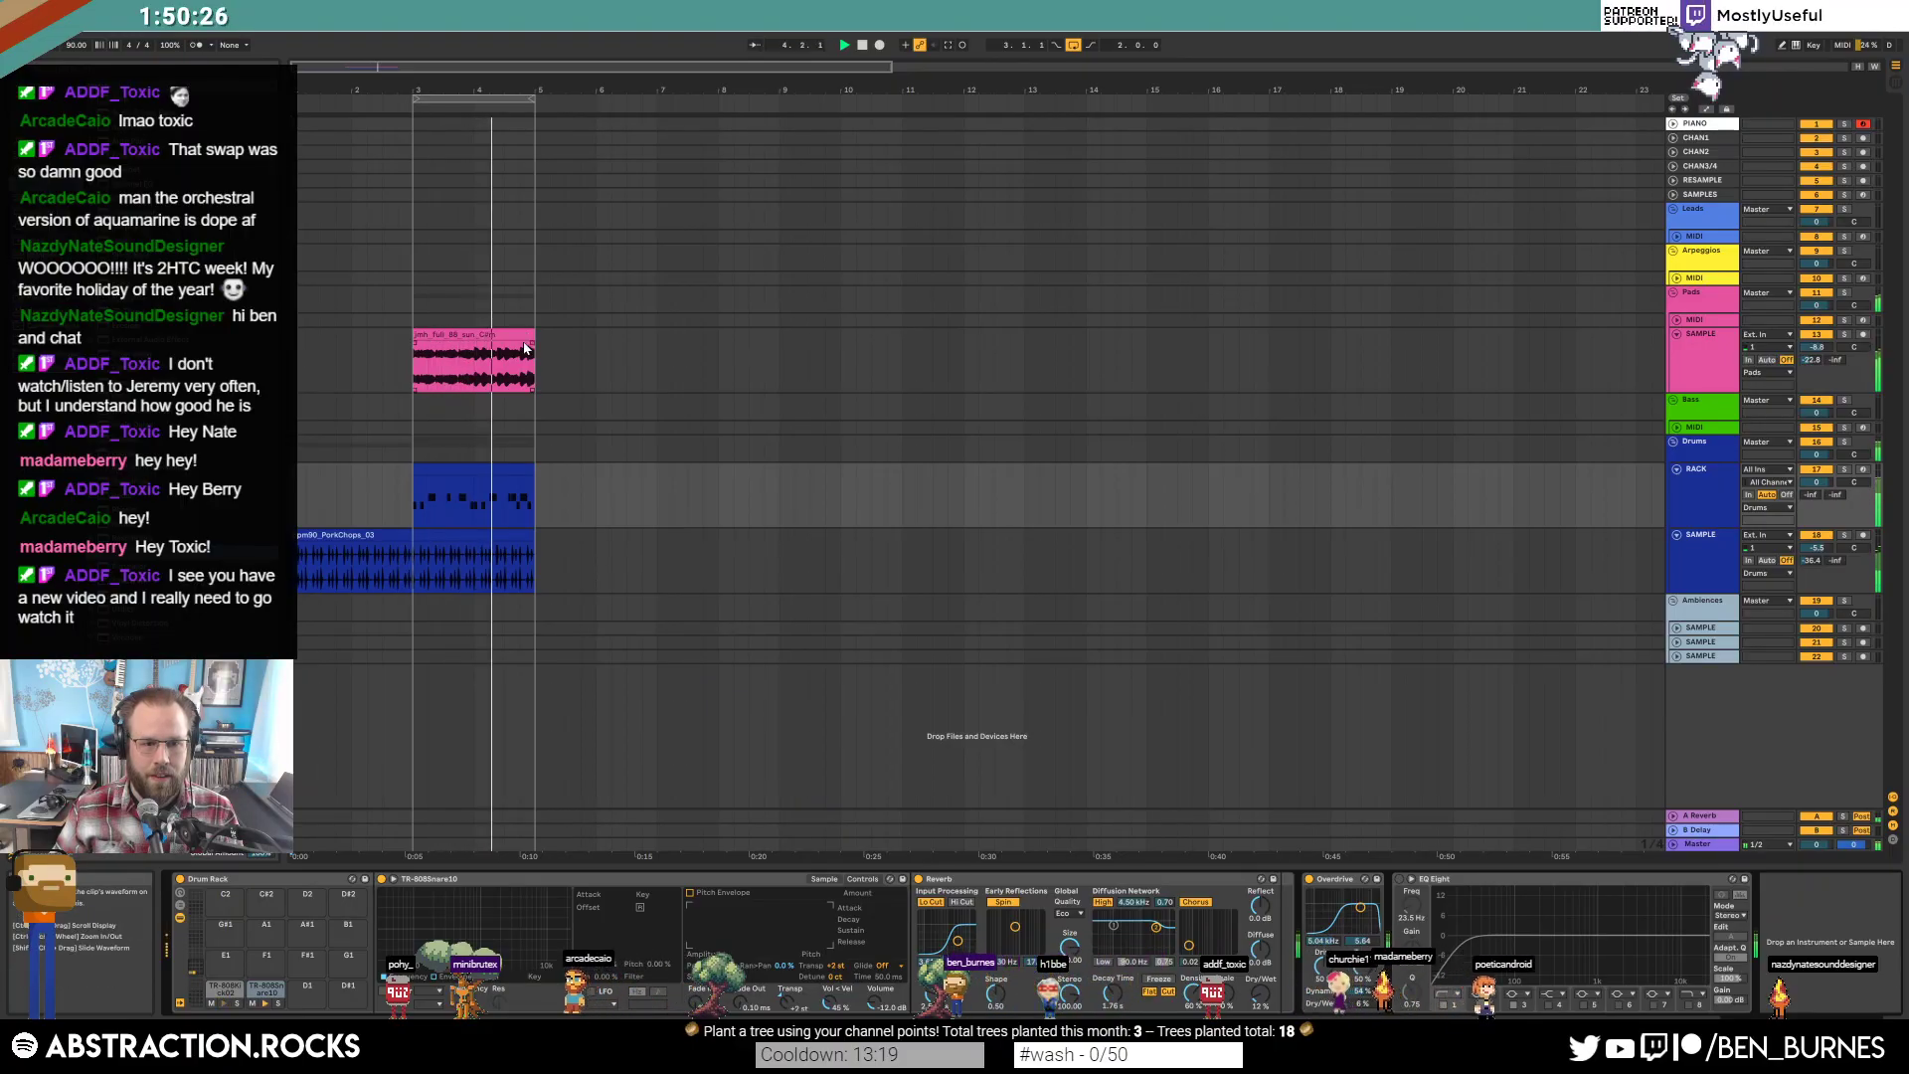
key(space)
click(490, 334)
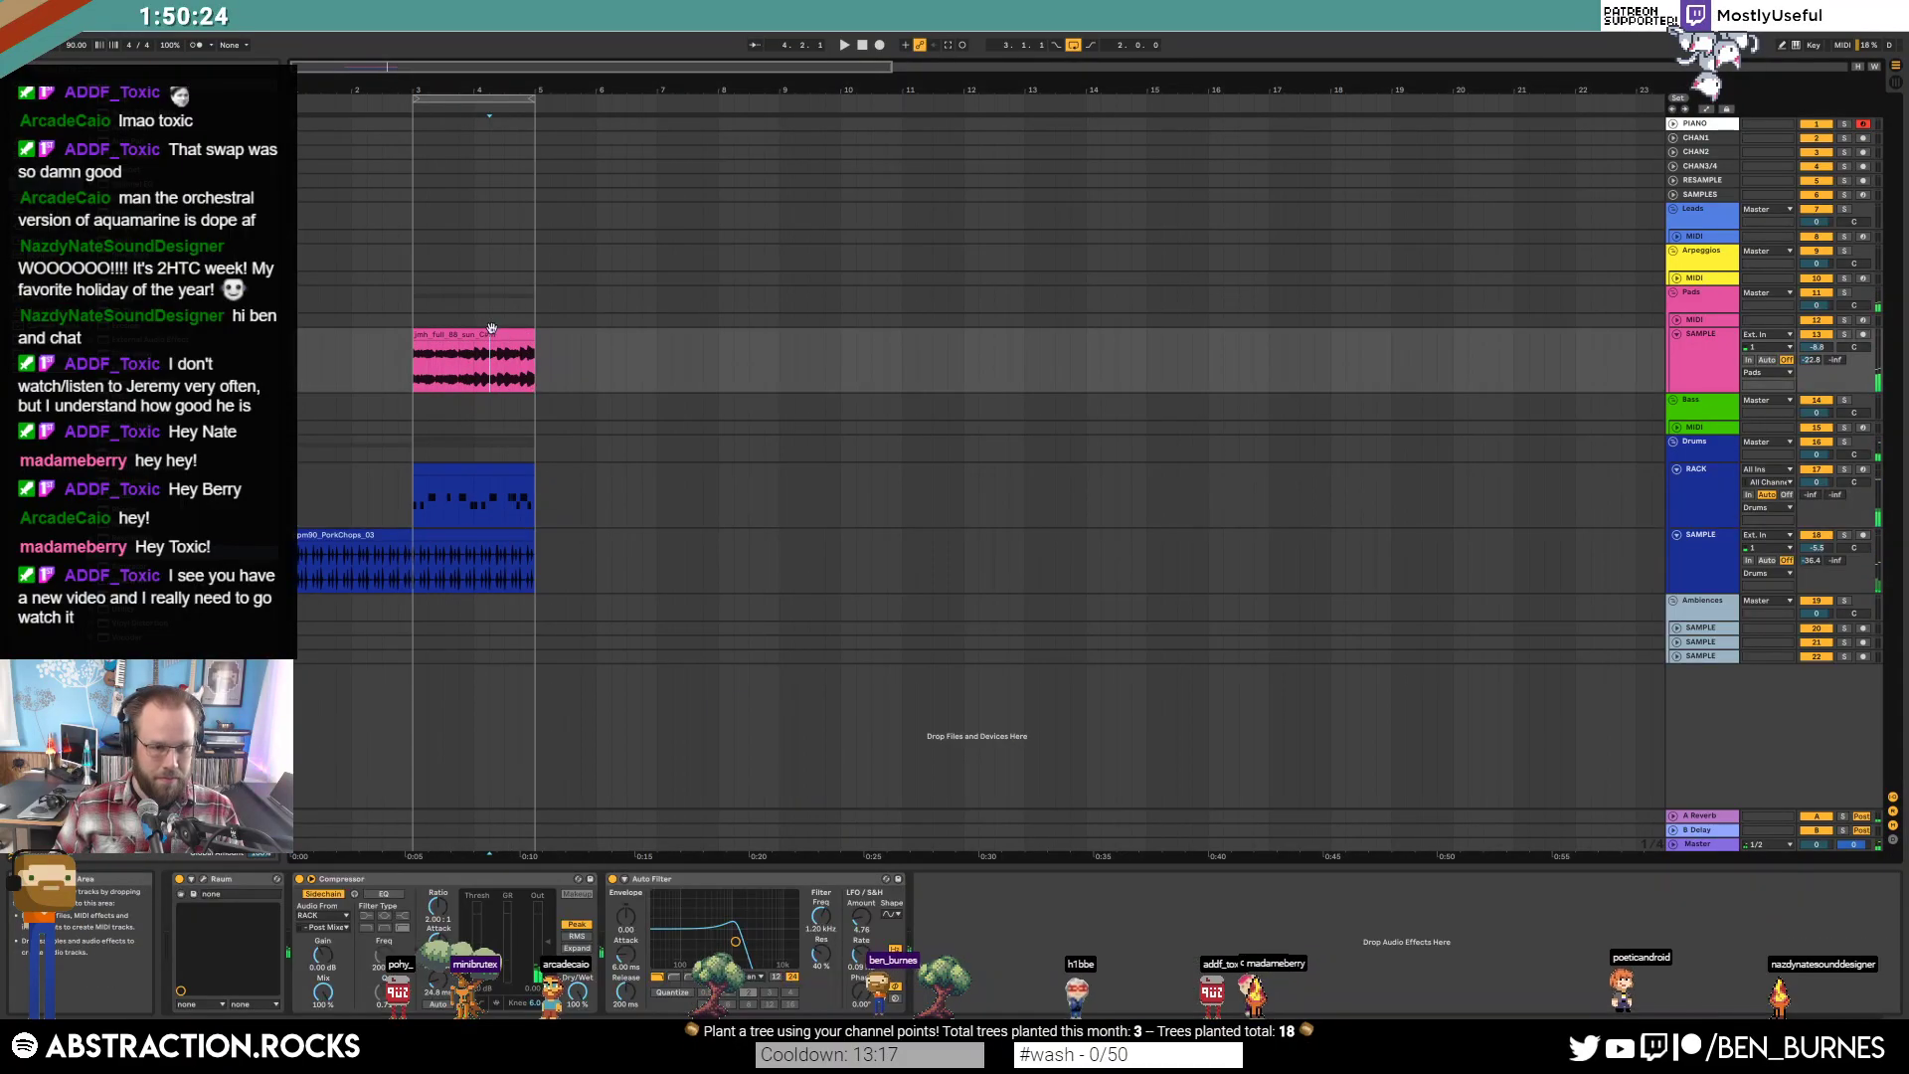
click(495, 536)
double_click(495, 536)
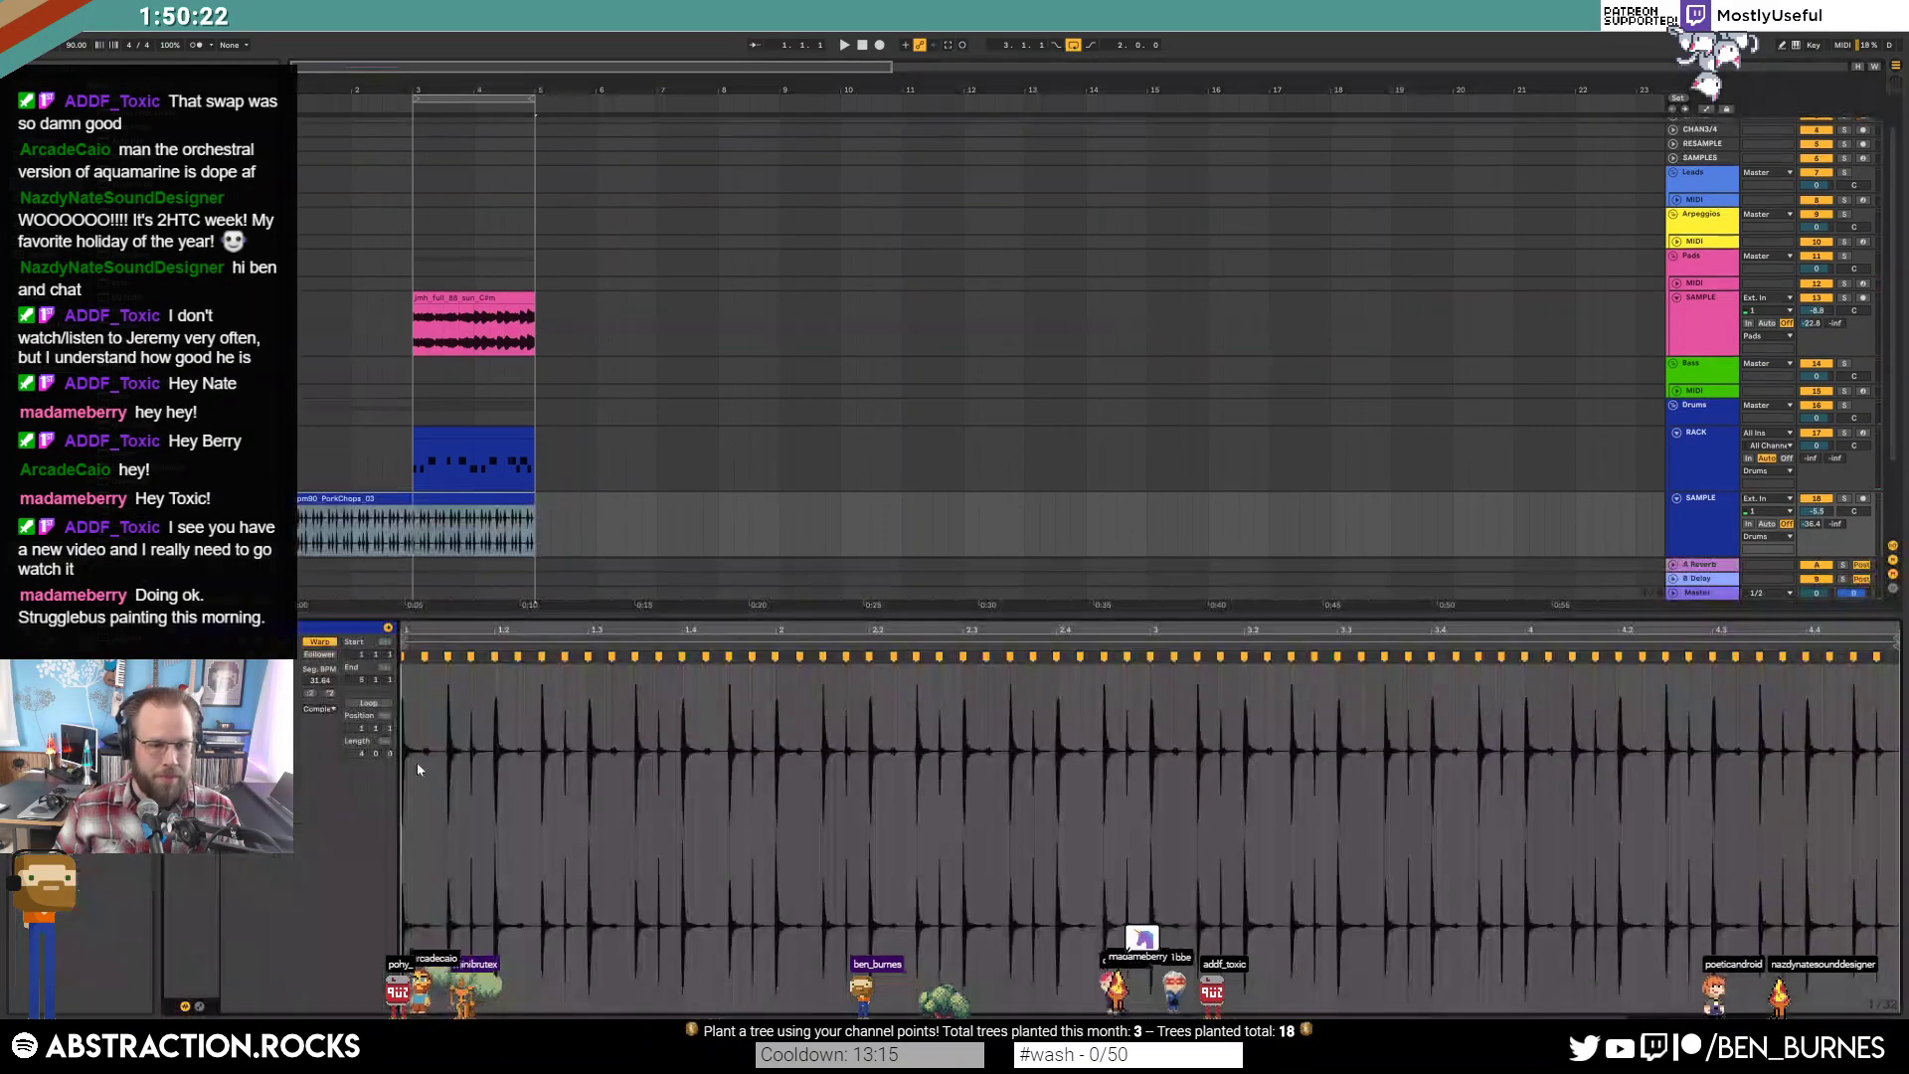
click(364, 703)
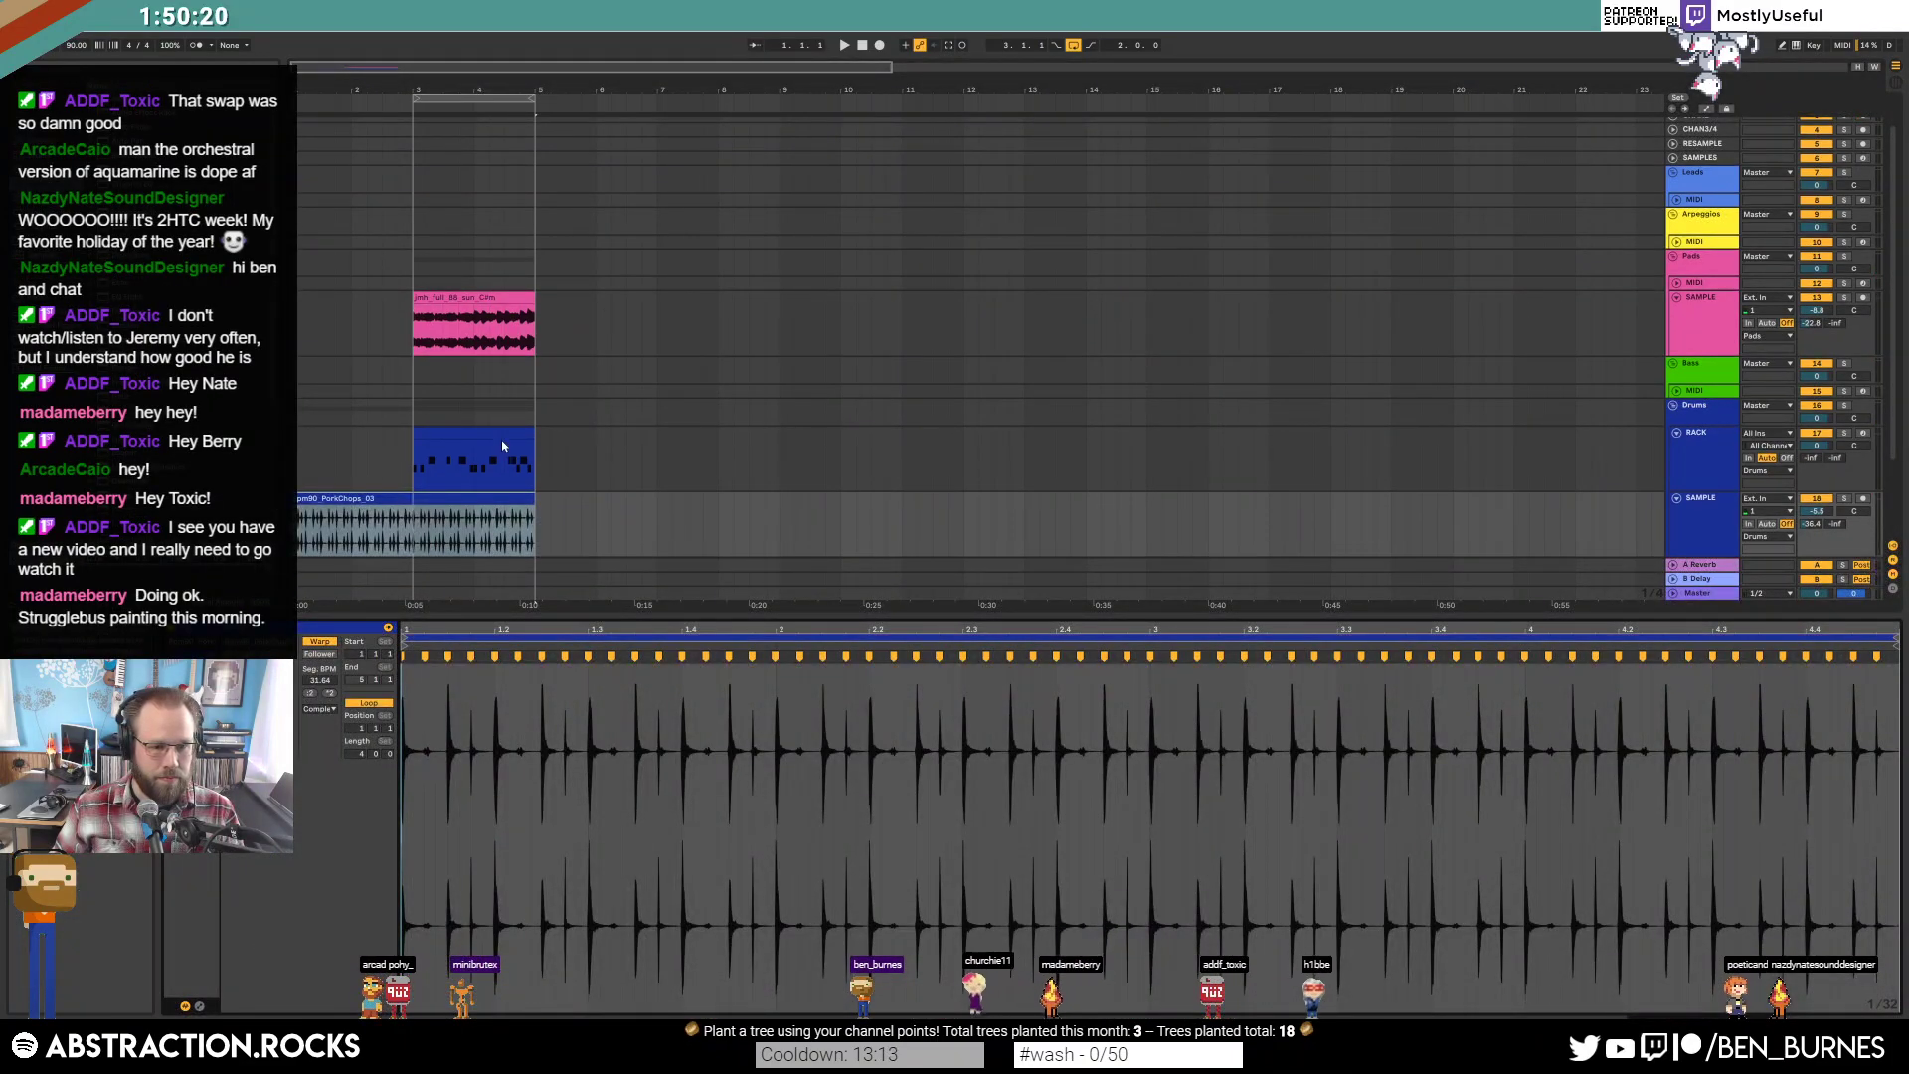
drag(534, 502, 670, 517)
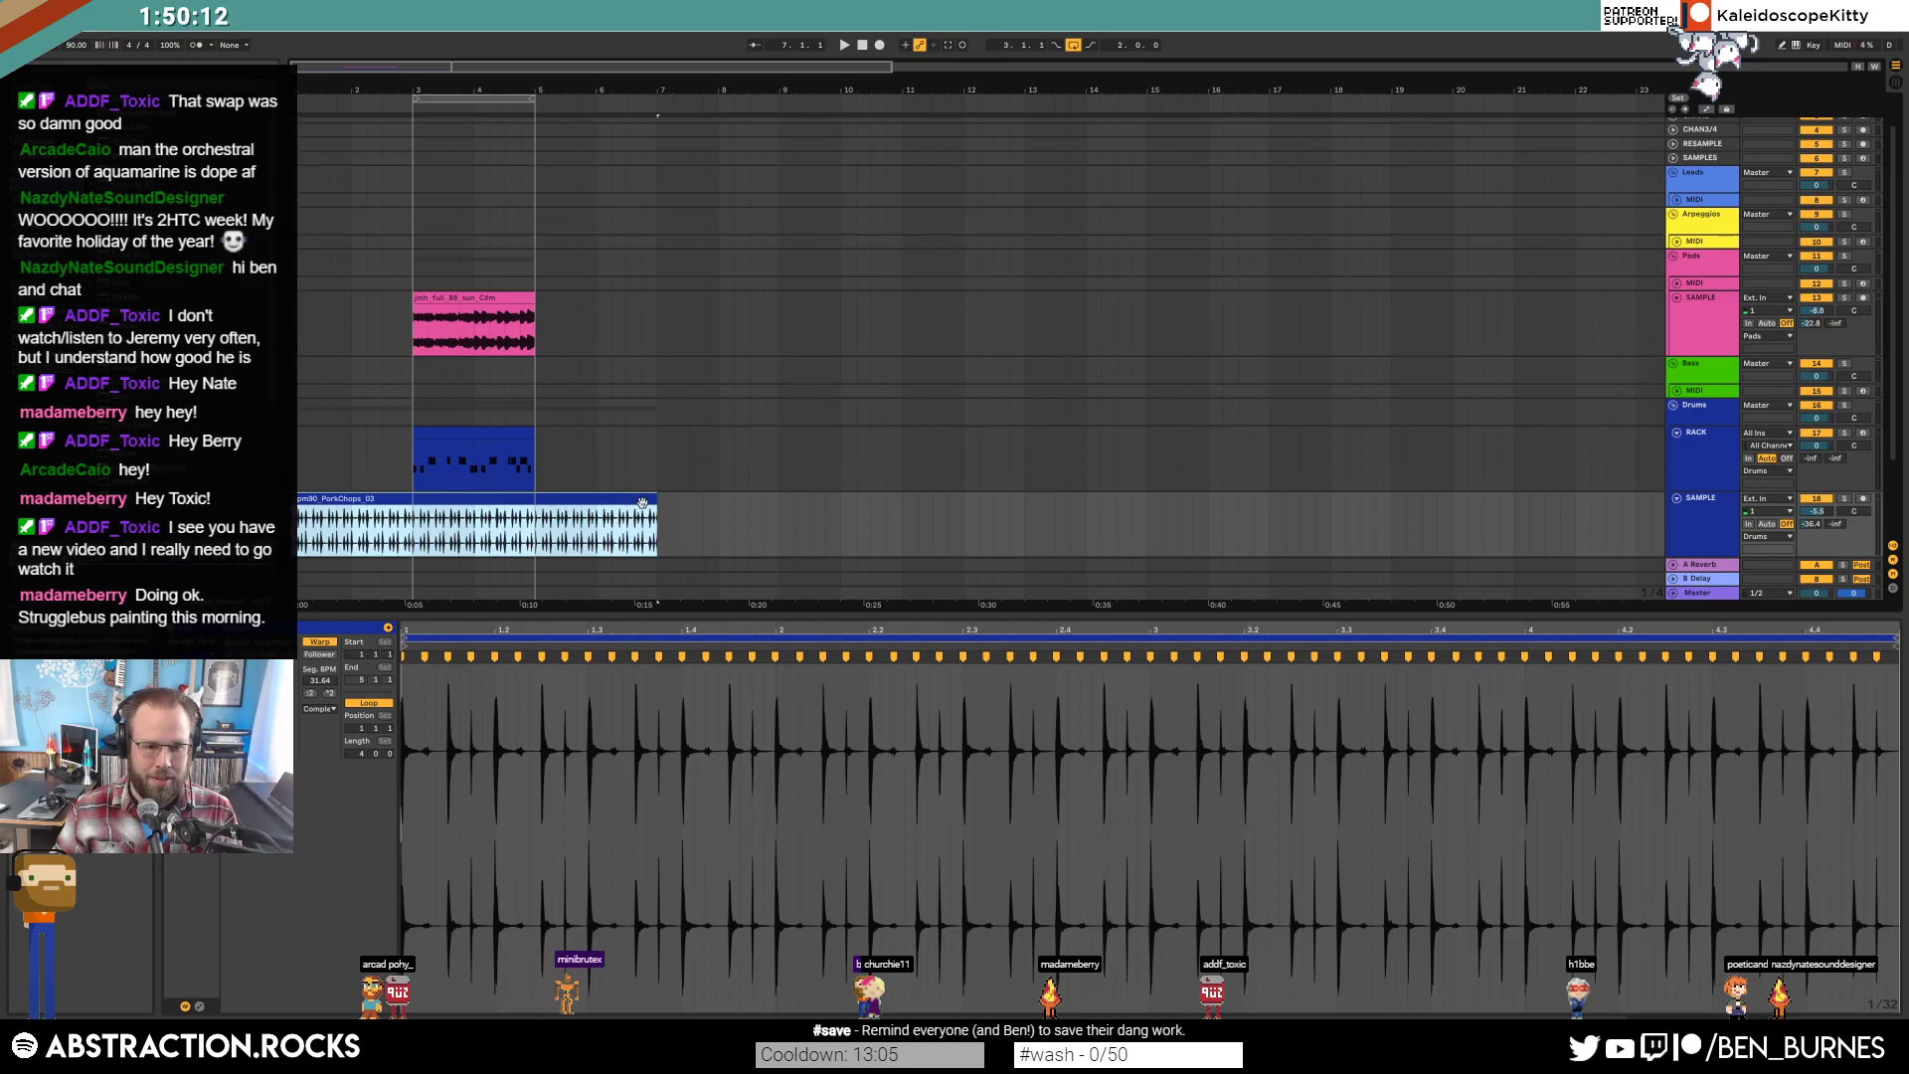
key(shift+Tab)
drag(648, 534, 616, 535)
Duplicate the RACK MIDI clip and the Pads sample clip after their originals, and shorten the second RACK clip to about mid-bar 6.
scroll(607, 535, up, 5)
scroll(553, 506, down, 3)
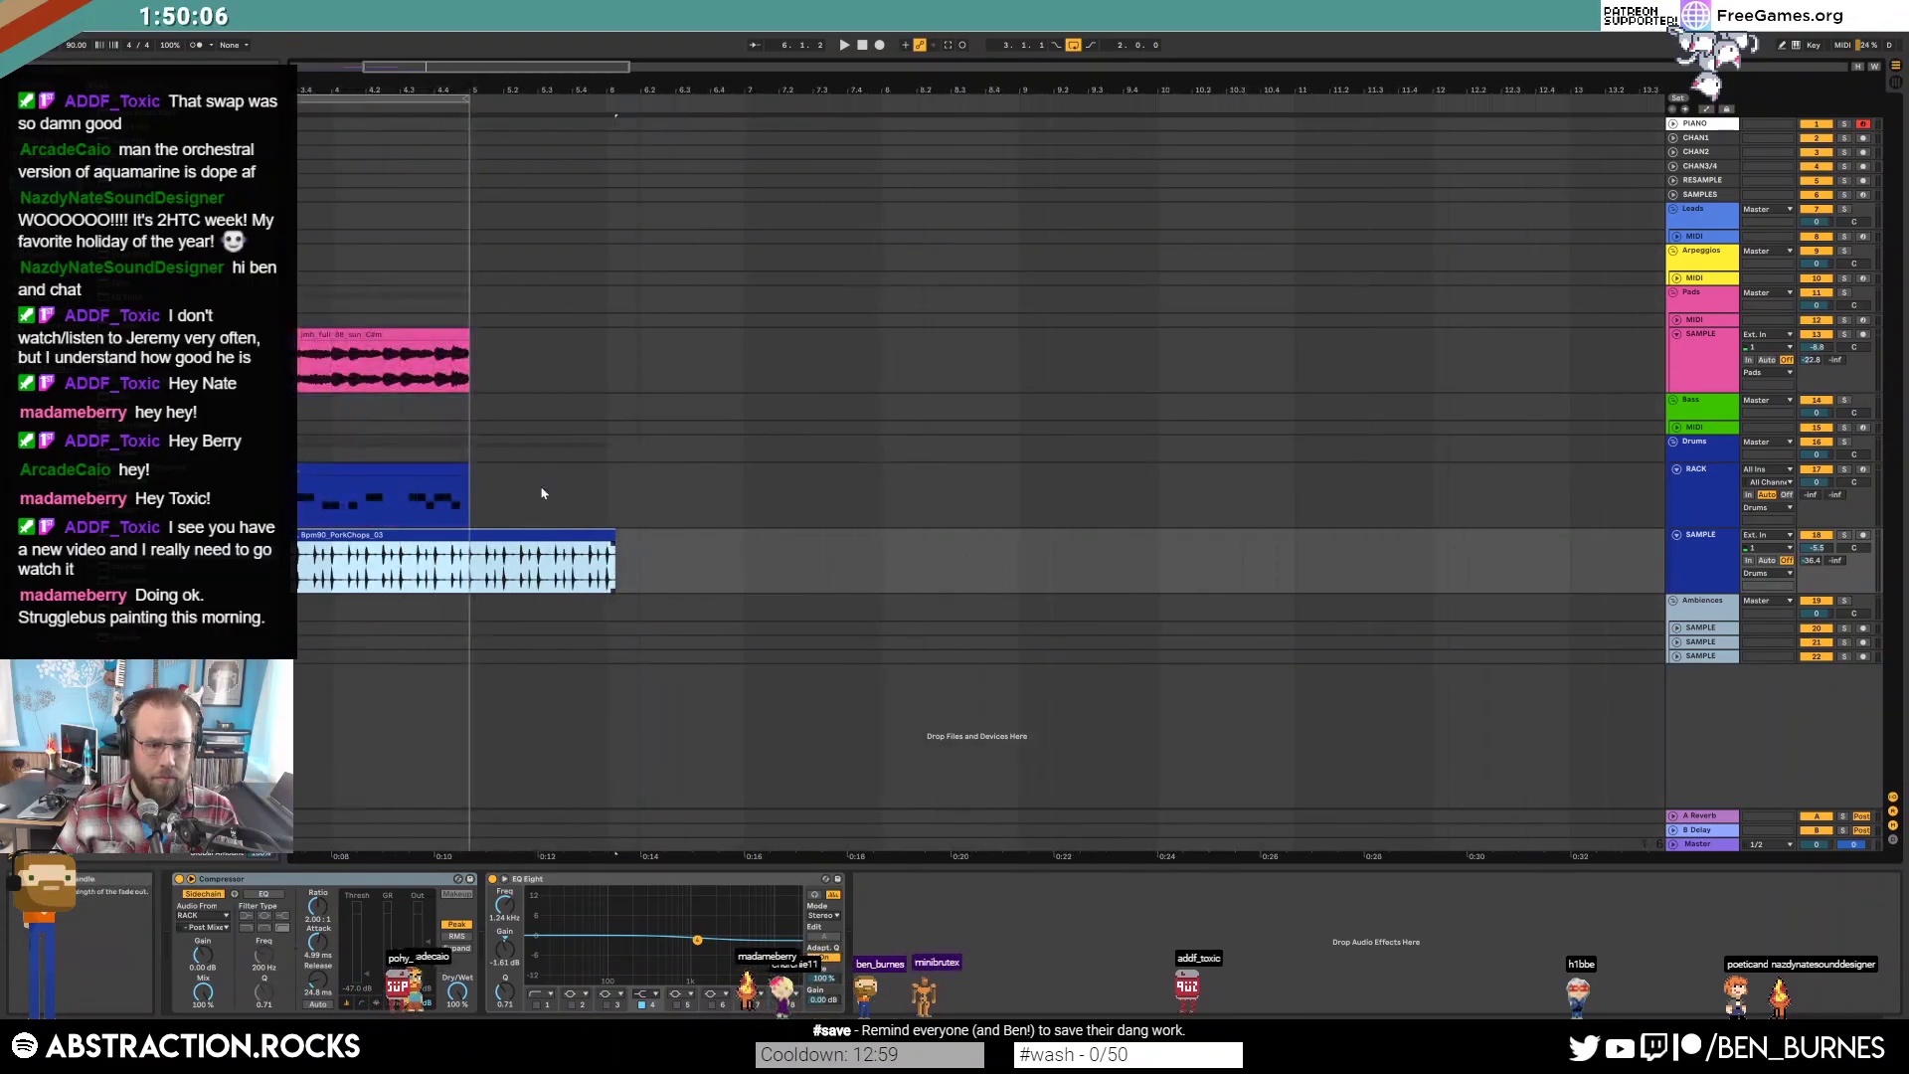
drag(515, 66, 515, 45)
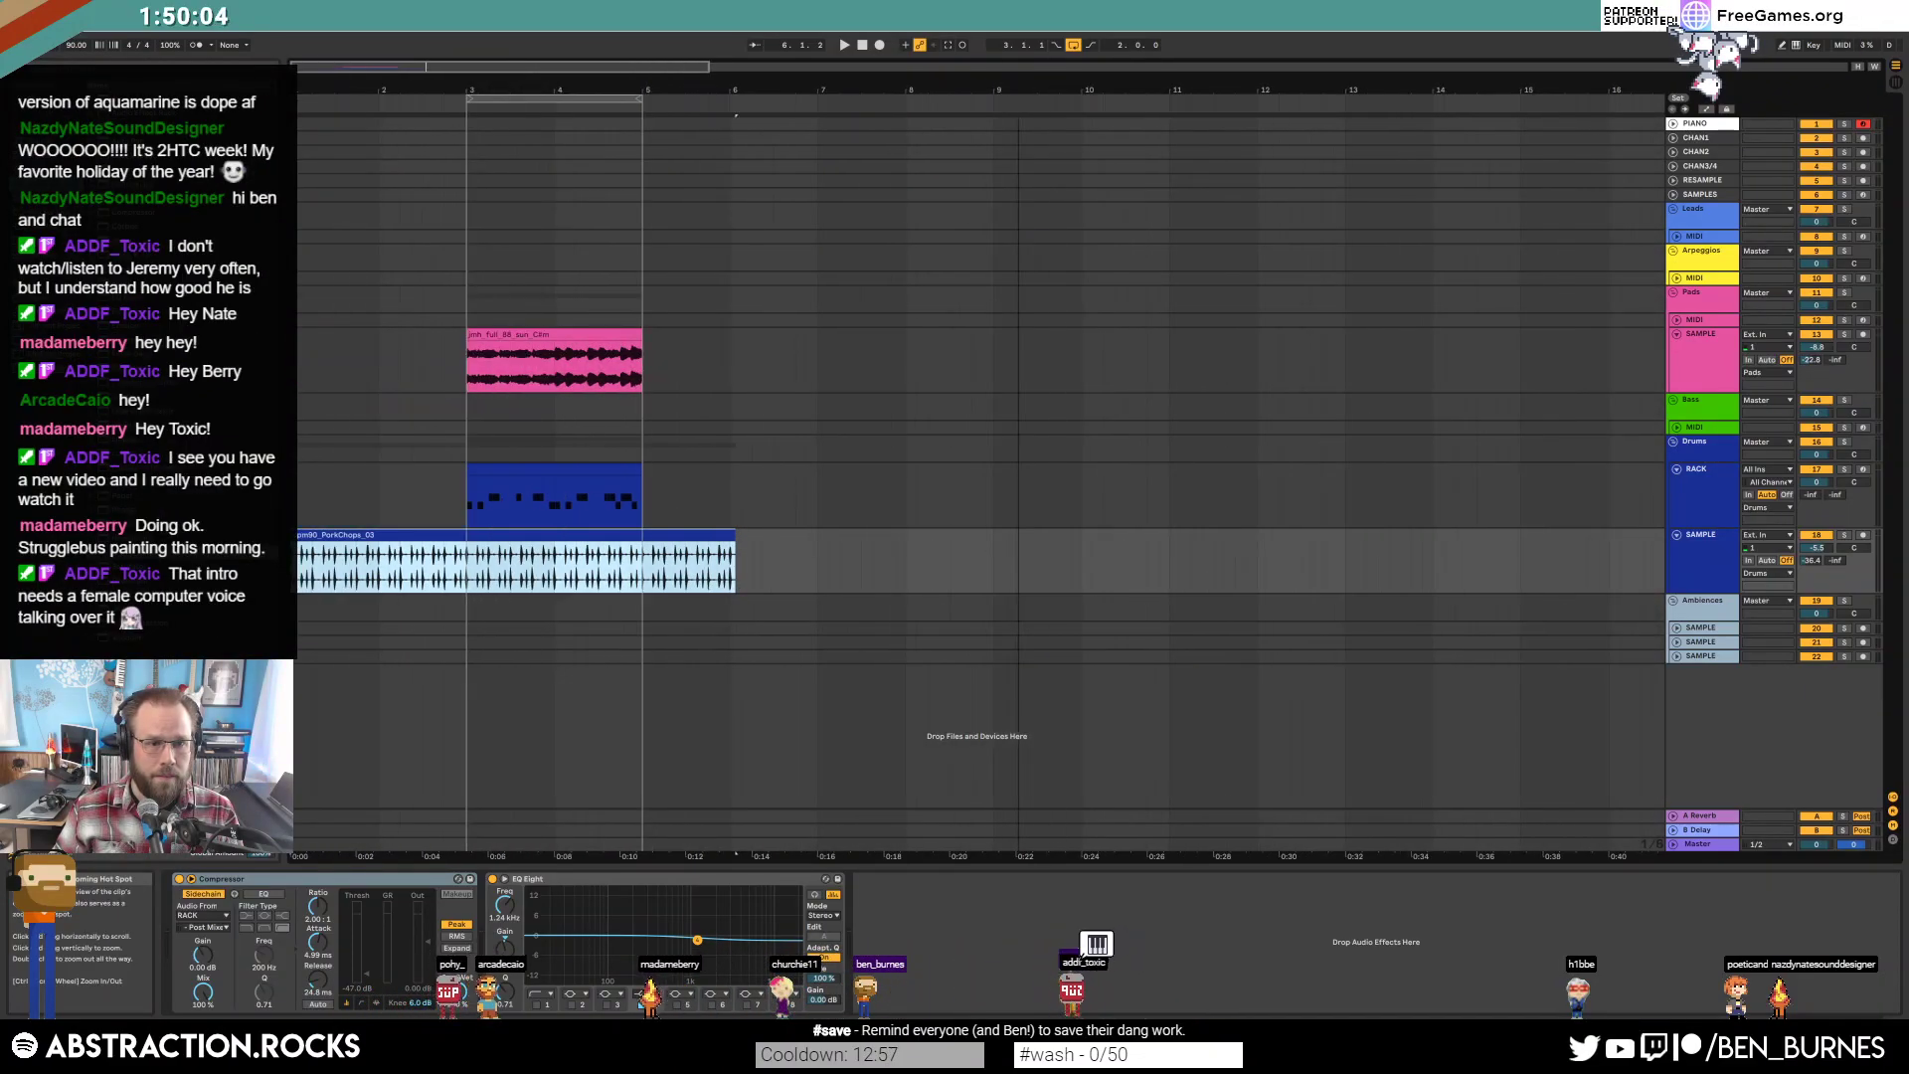
click(570, 485)
key(ctrl+d)
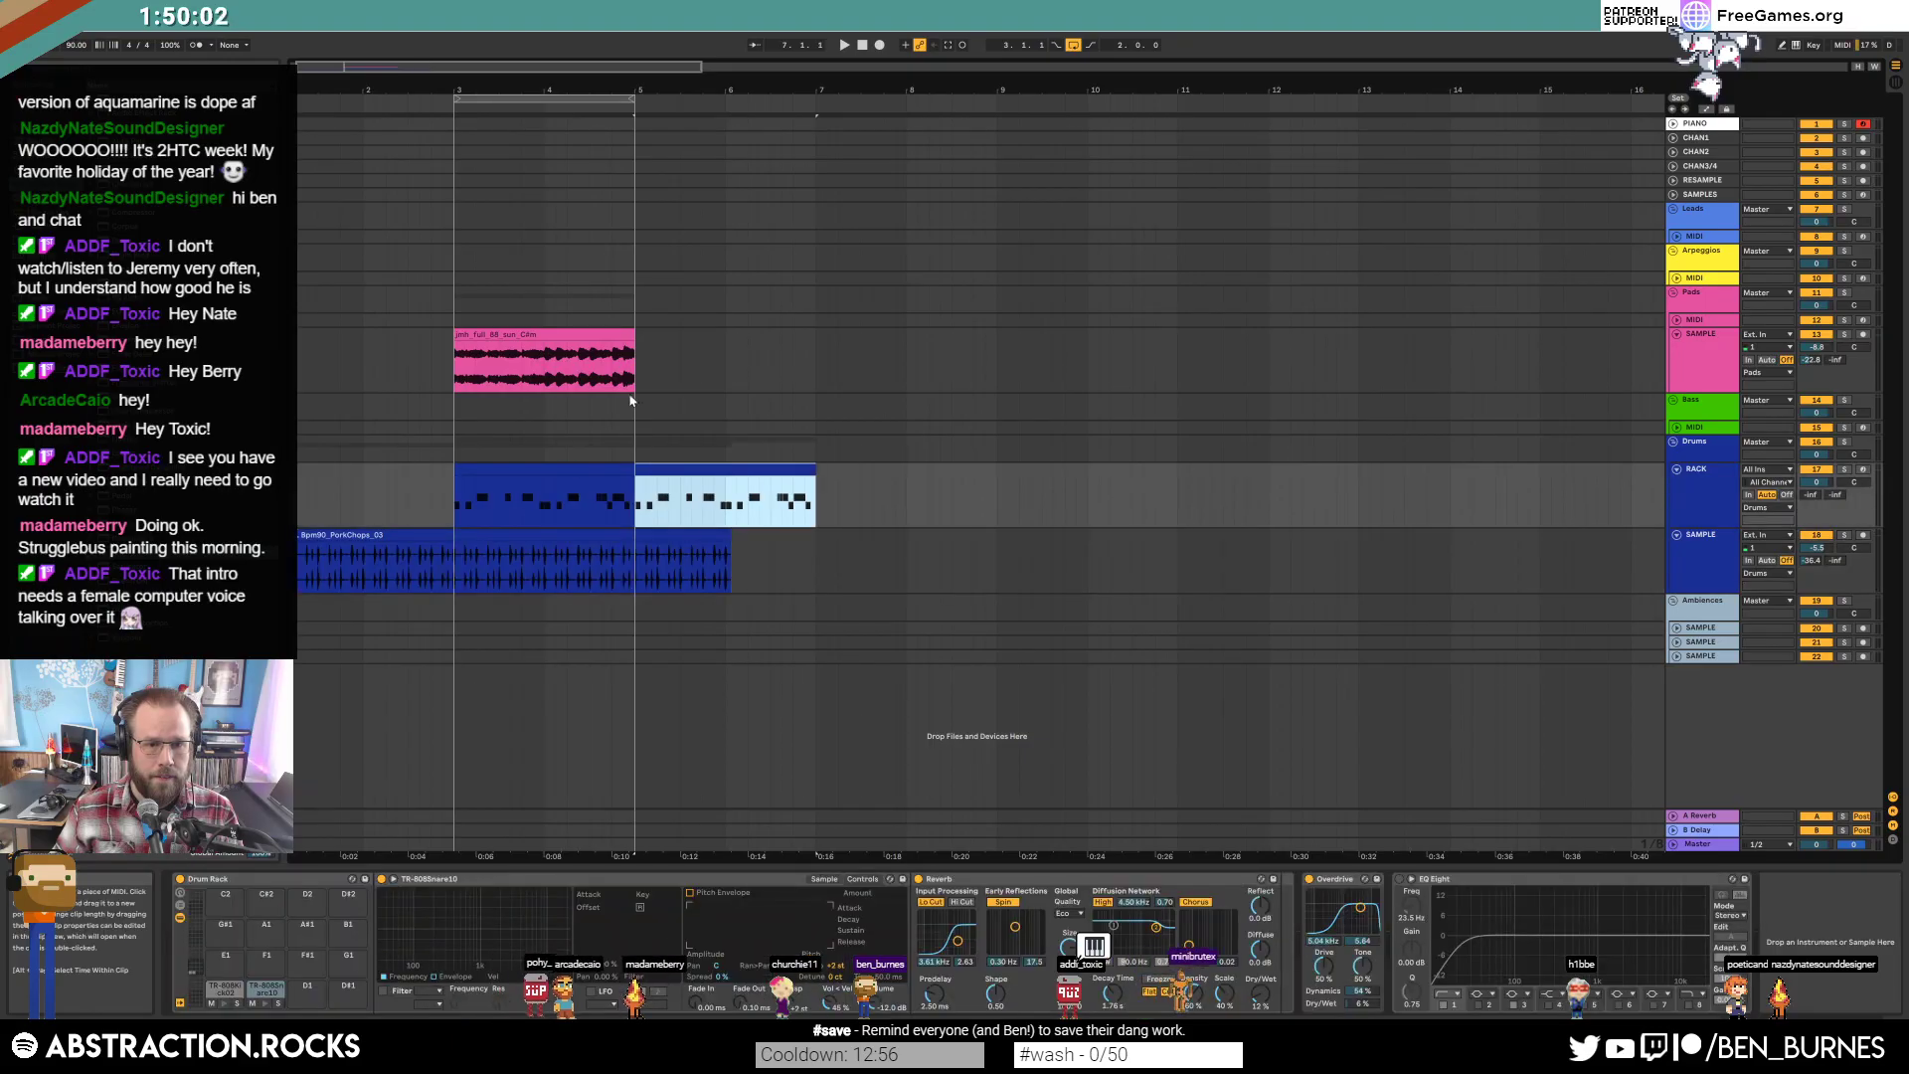
click(600, 340)
key(ctrl+d)
drag(807, 473, 776, 471)
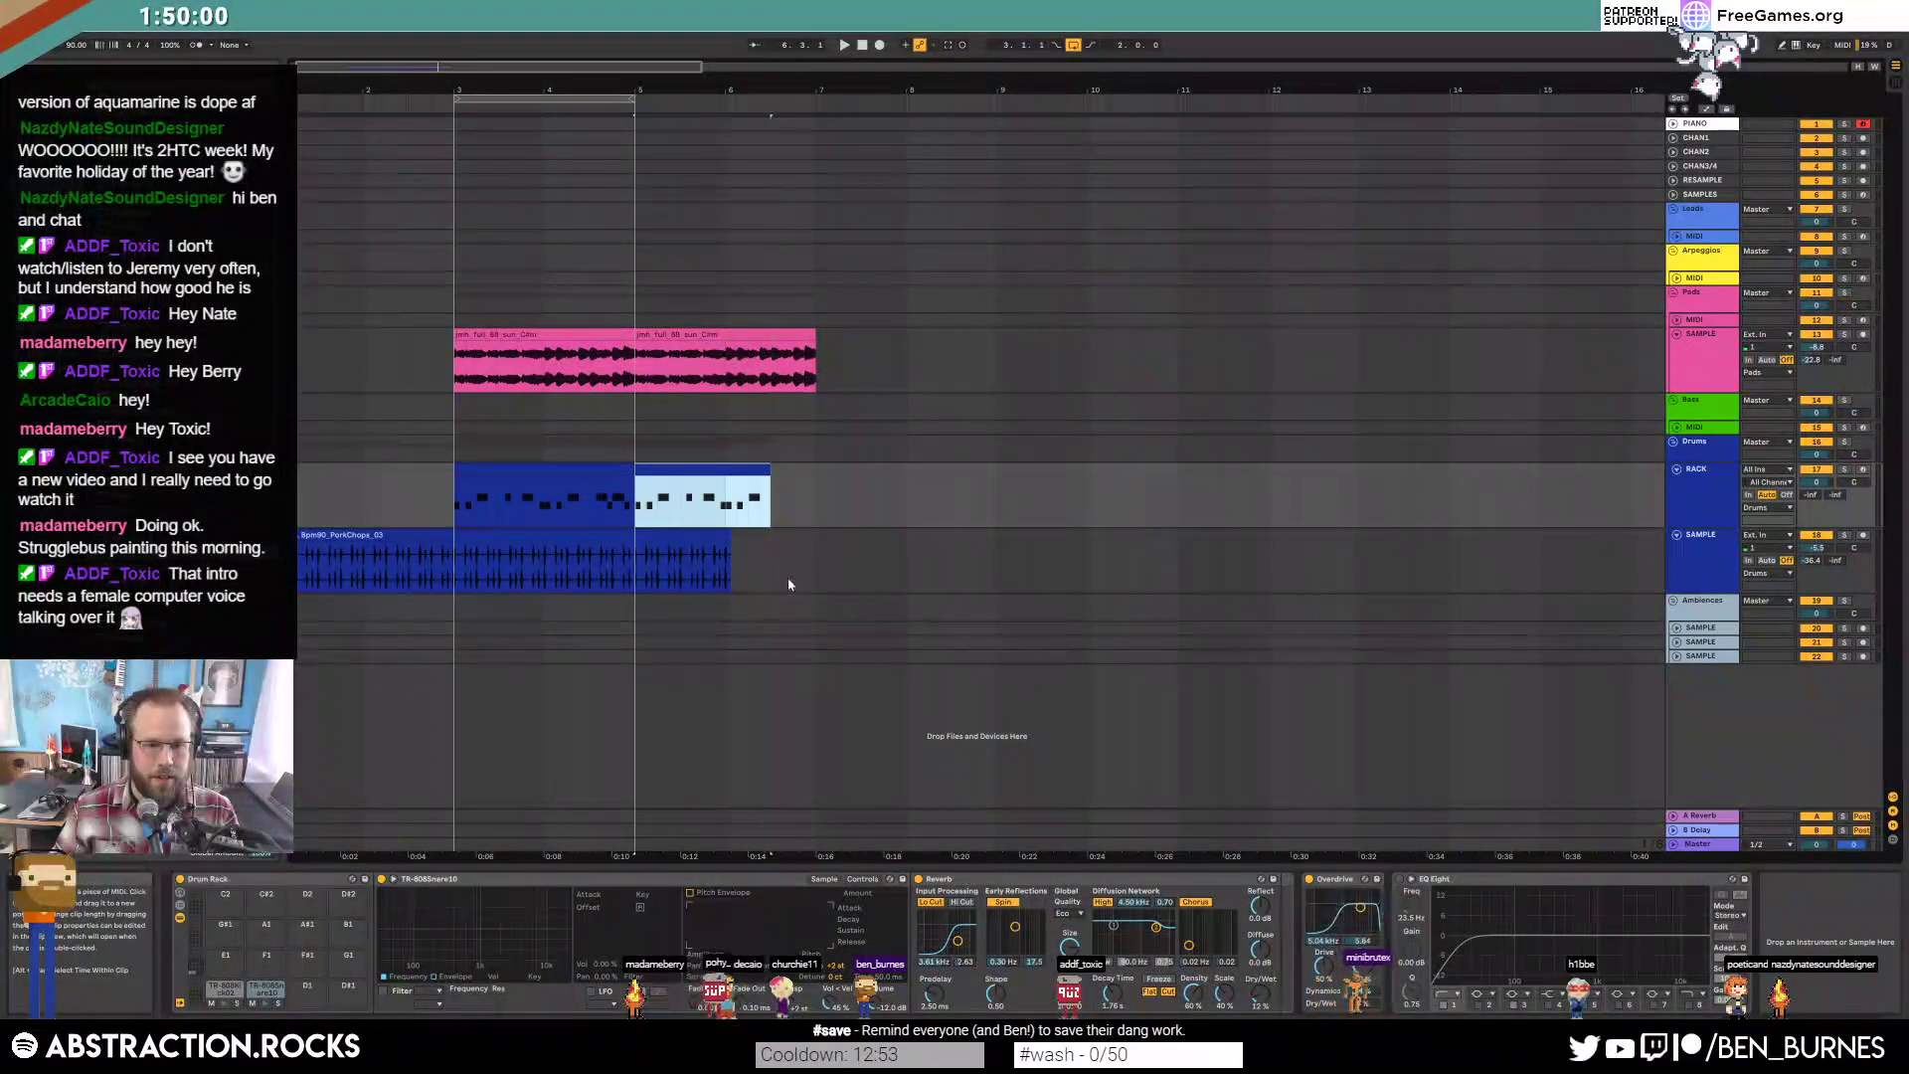
Extend the arrangement loop to span bars 3 to 7 and audition the drum break at its end.
click(787, 572)
drag(632, 96, 815, 131)
key(space)
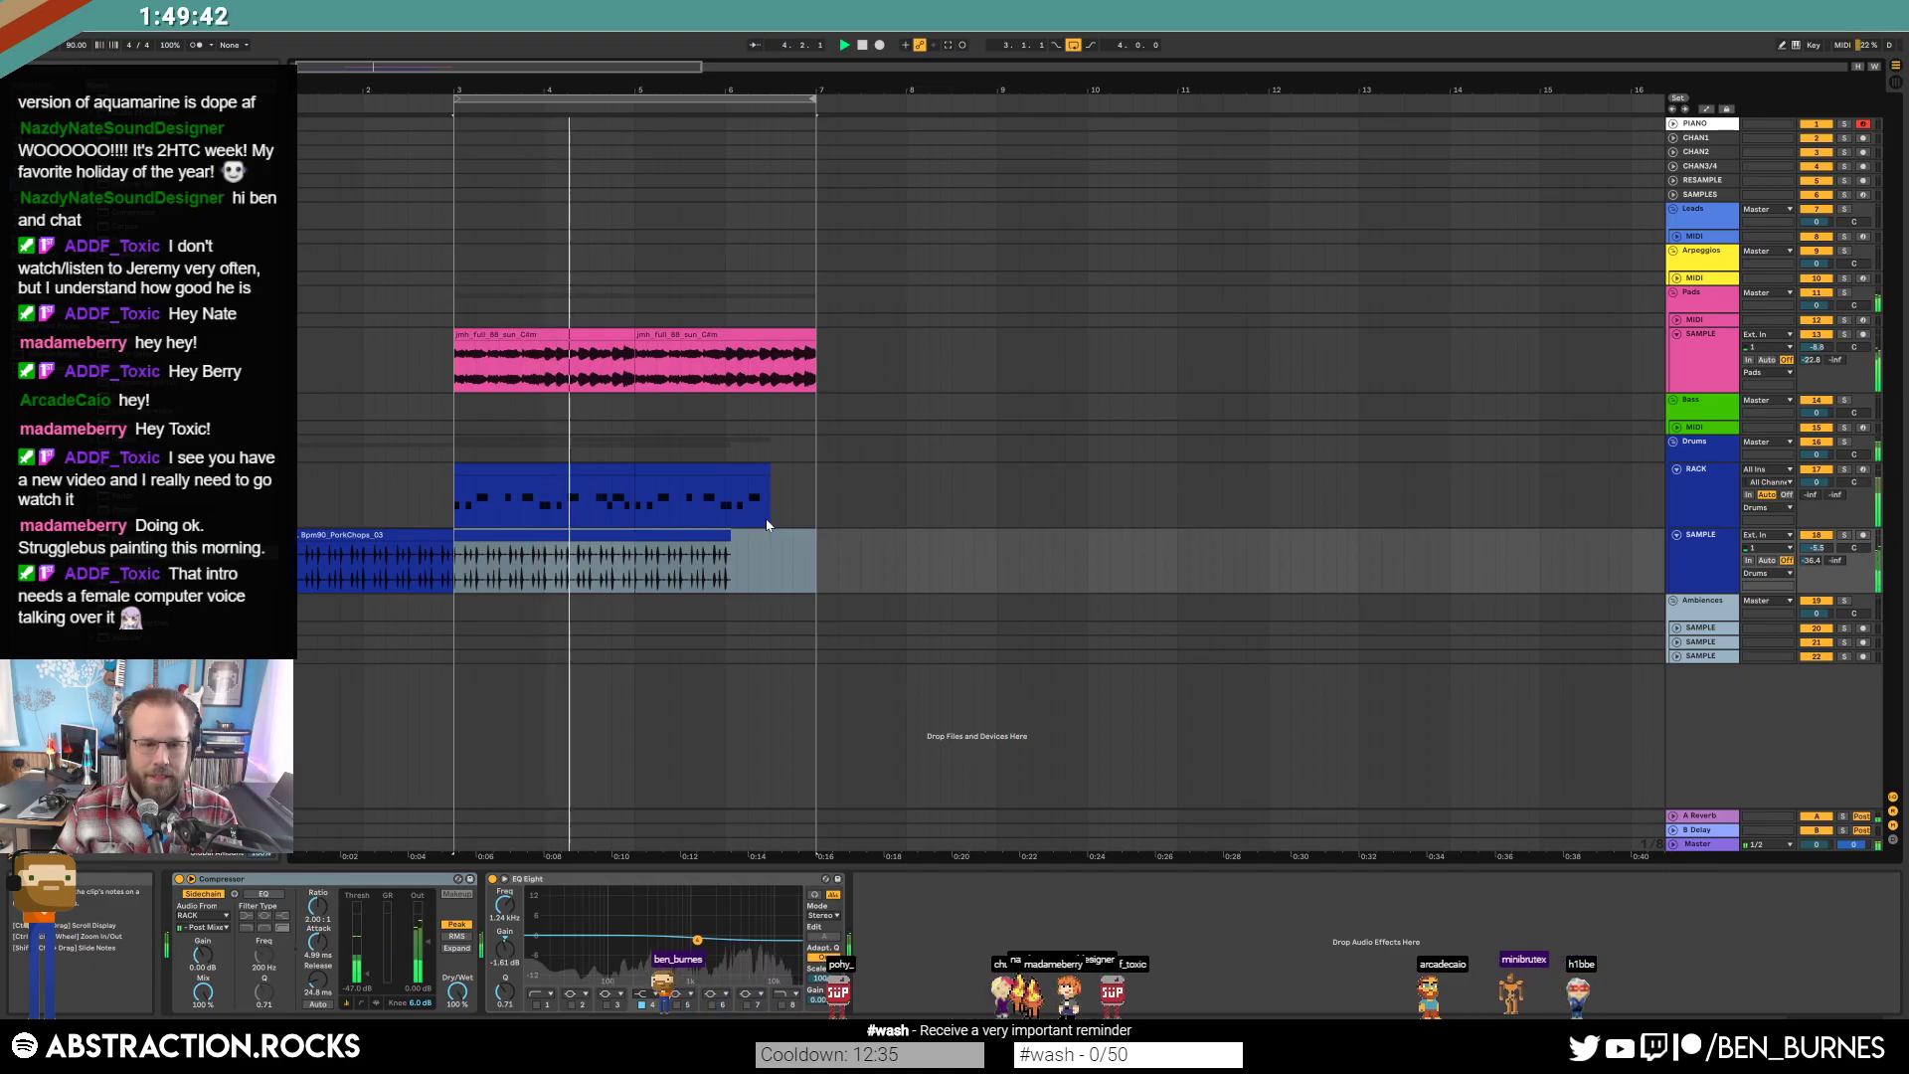
click(759, 562)
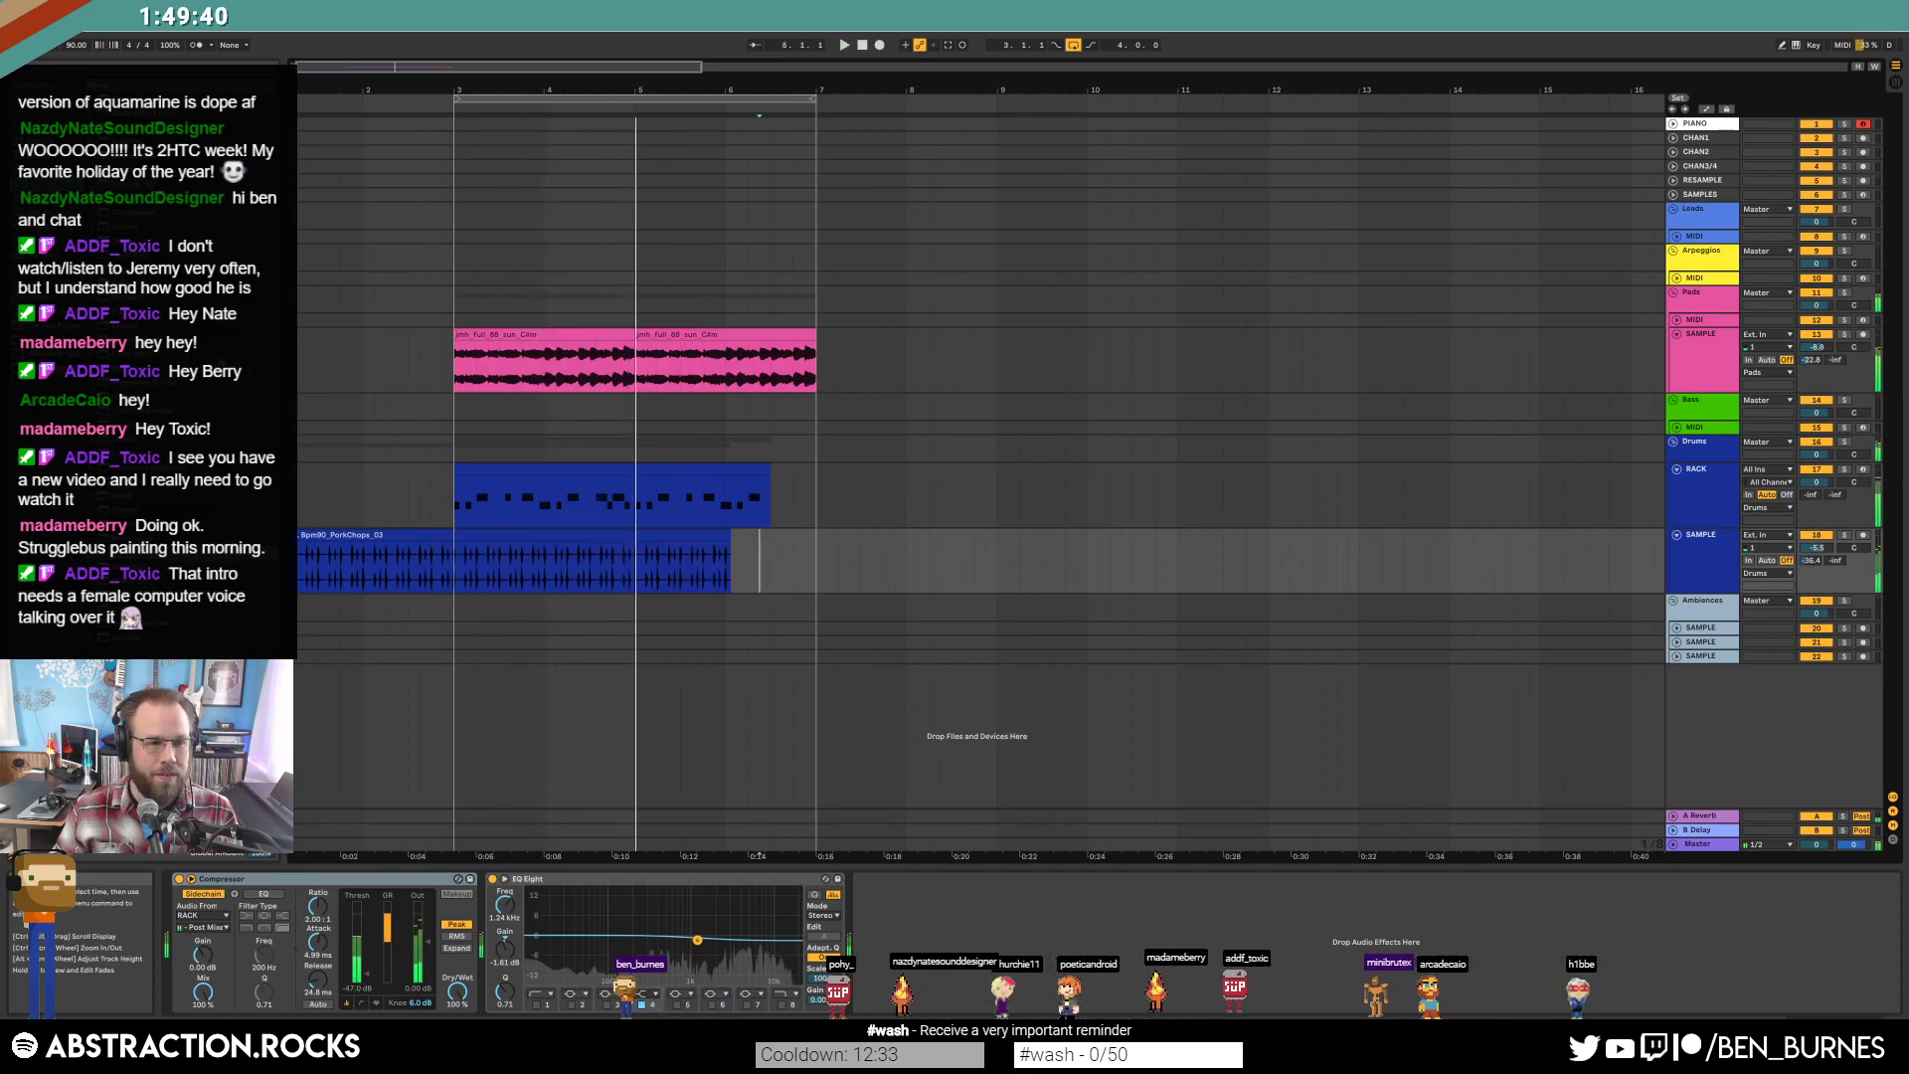
Load VstSpeek3 on the Leads MIDI track and enter "like comment and subscribe" as its speech text.
click(1700, 249)
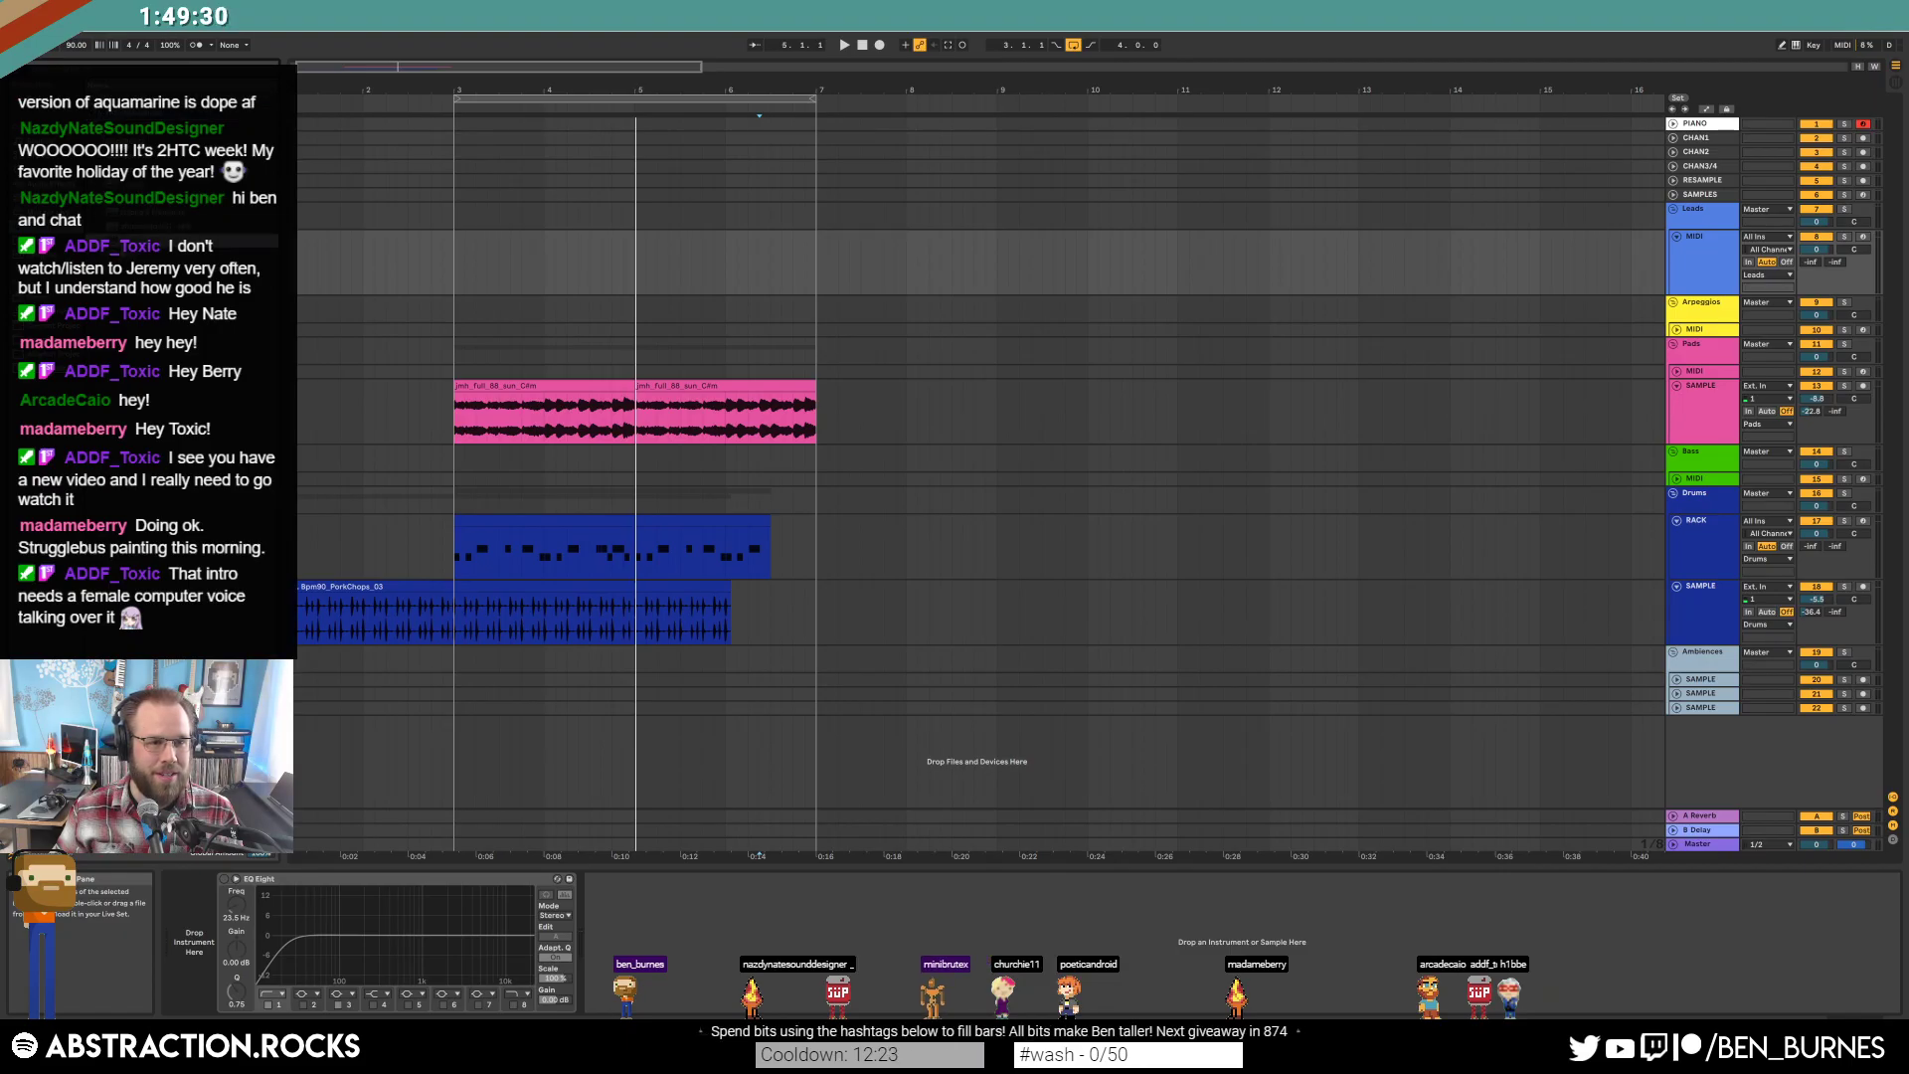
drag(199, 975, 199, 975)
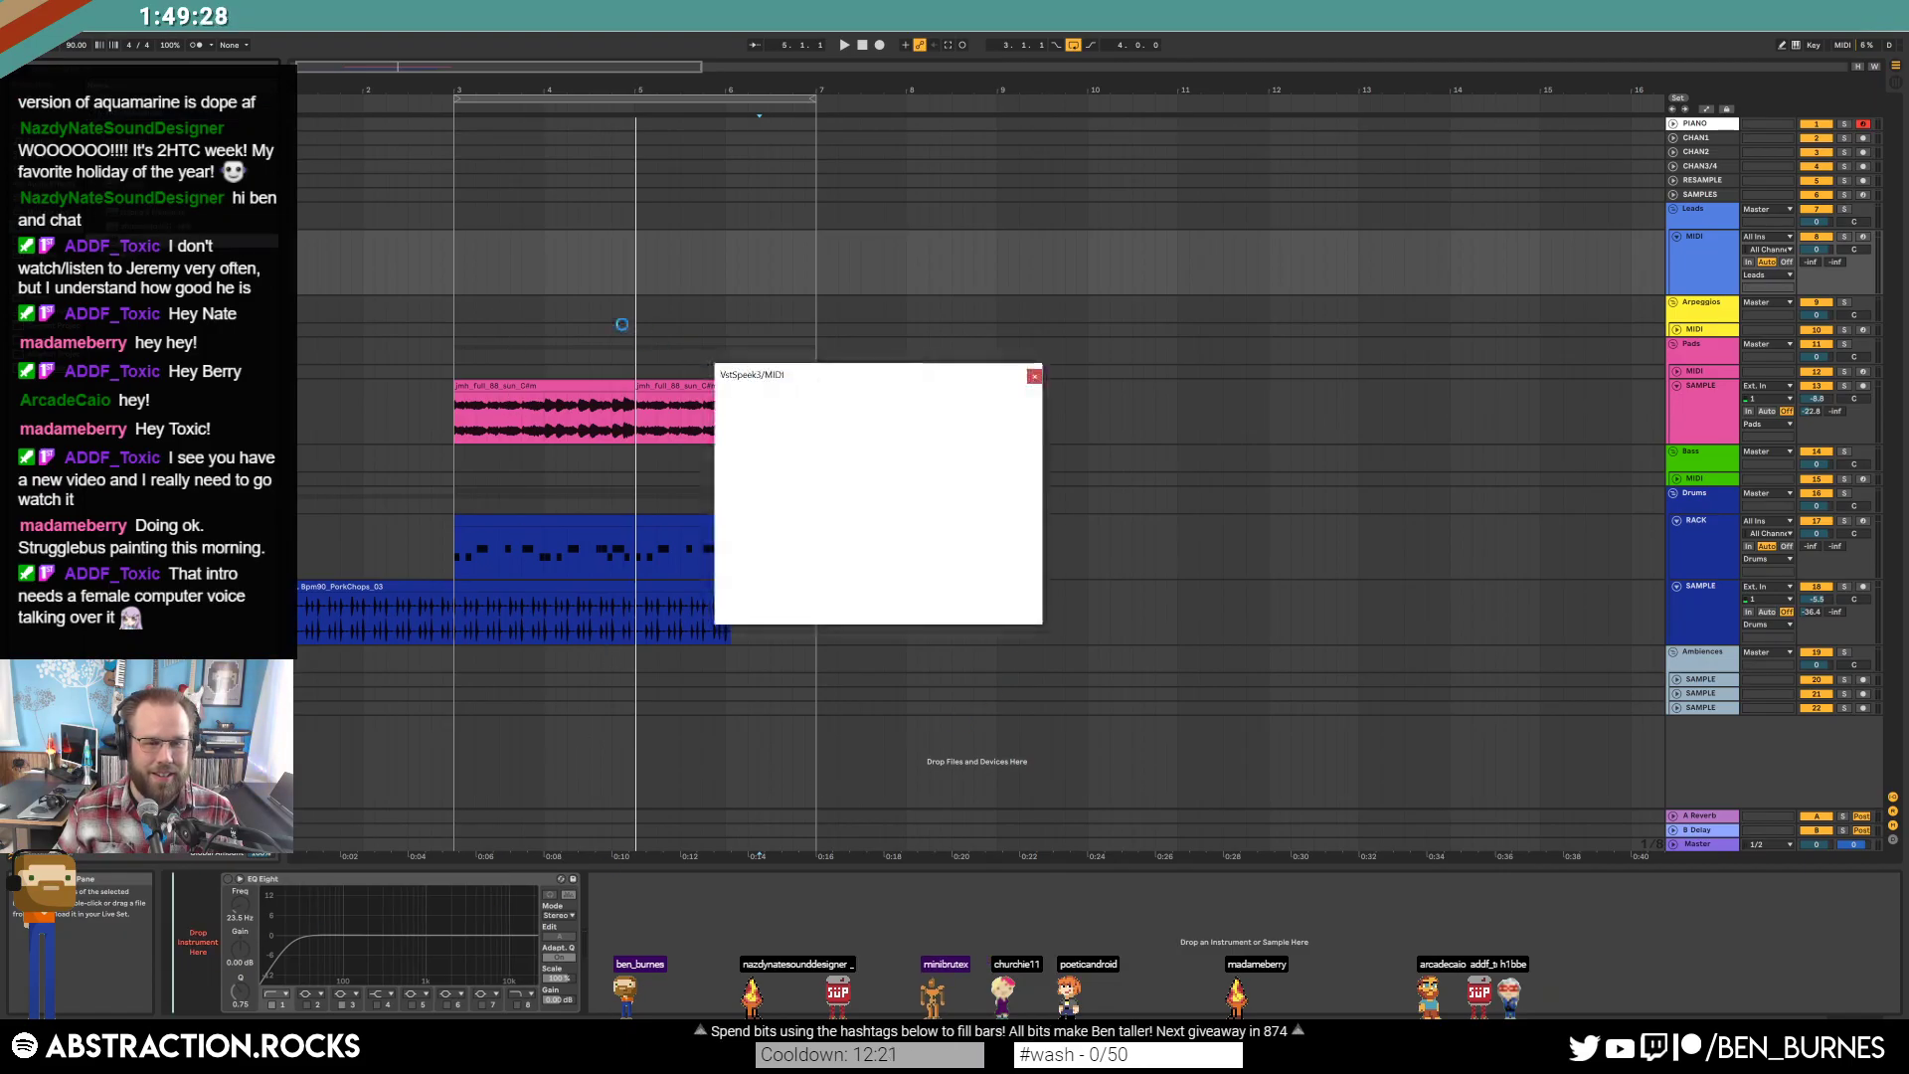
drag(798, 376, 1061, 353)
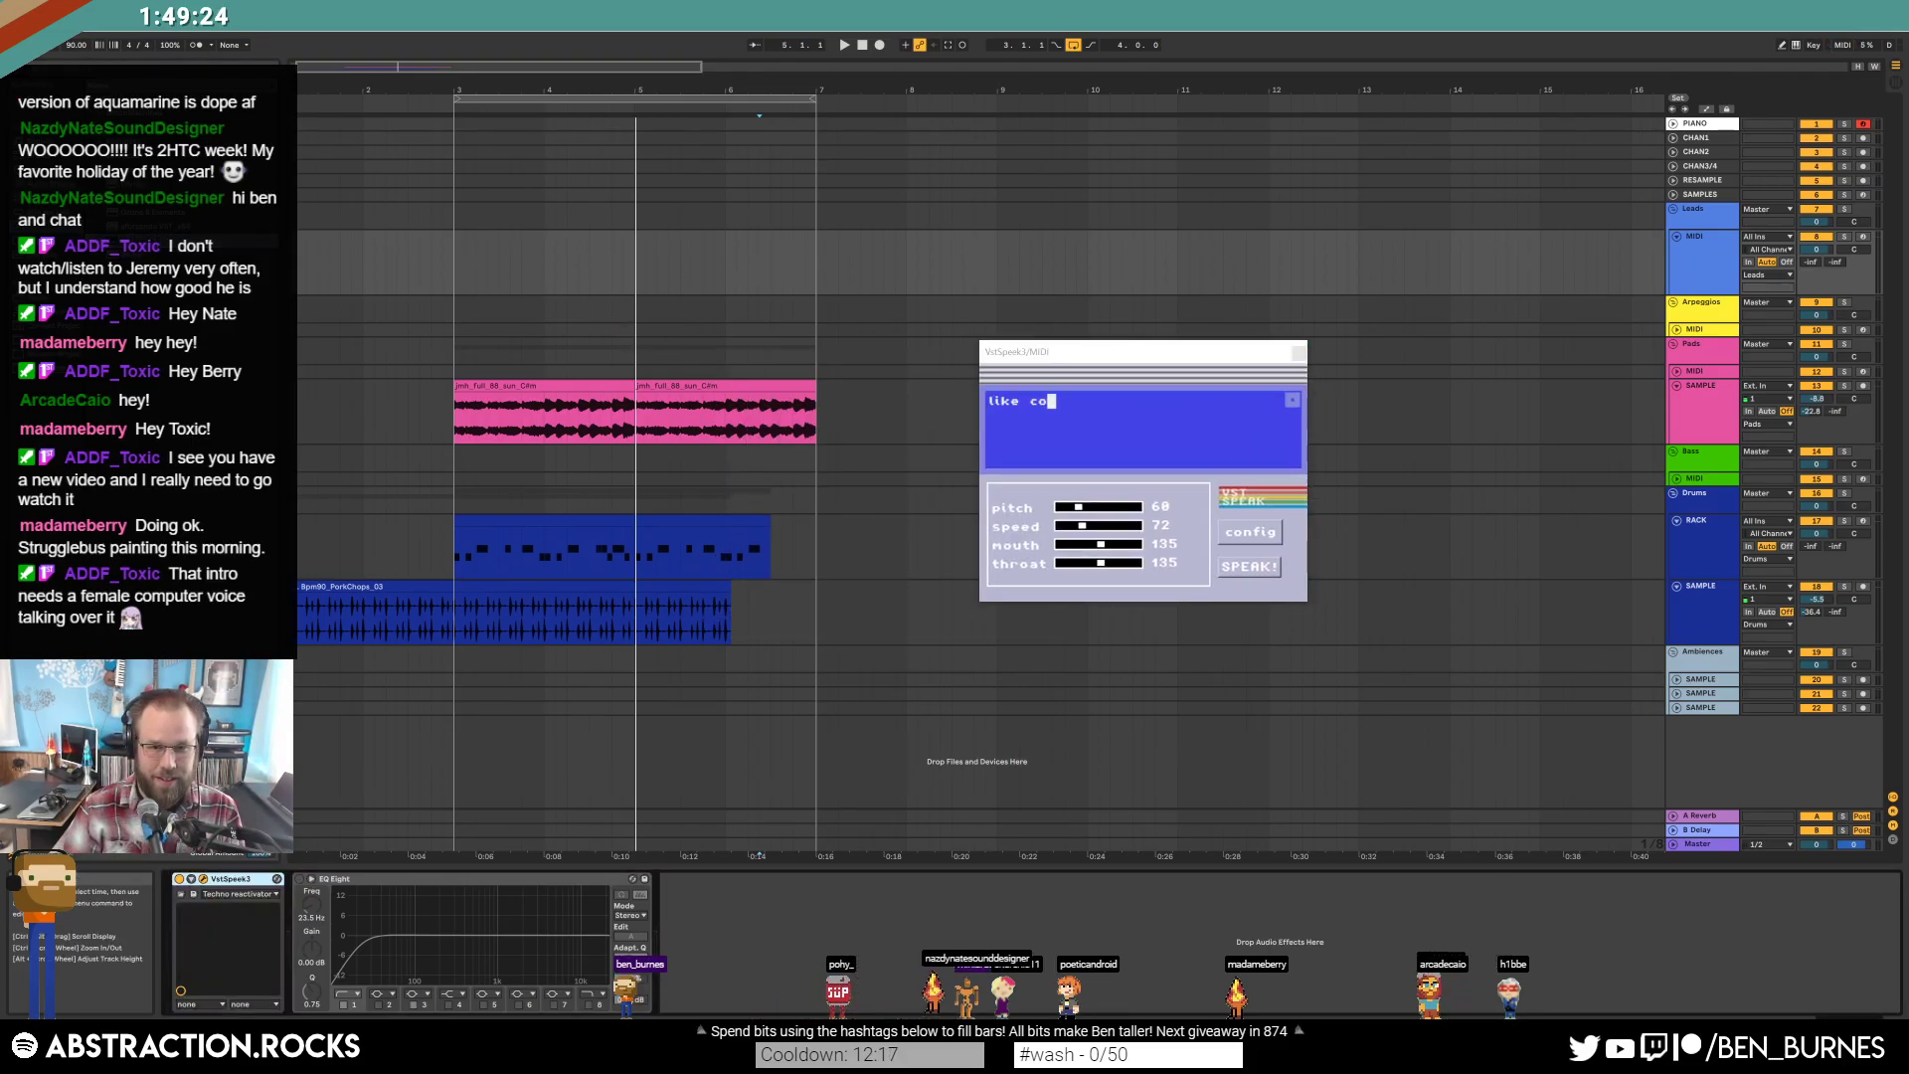
text(ent and subscribe)
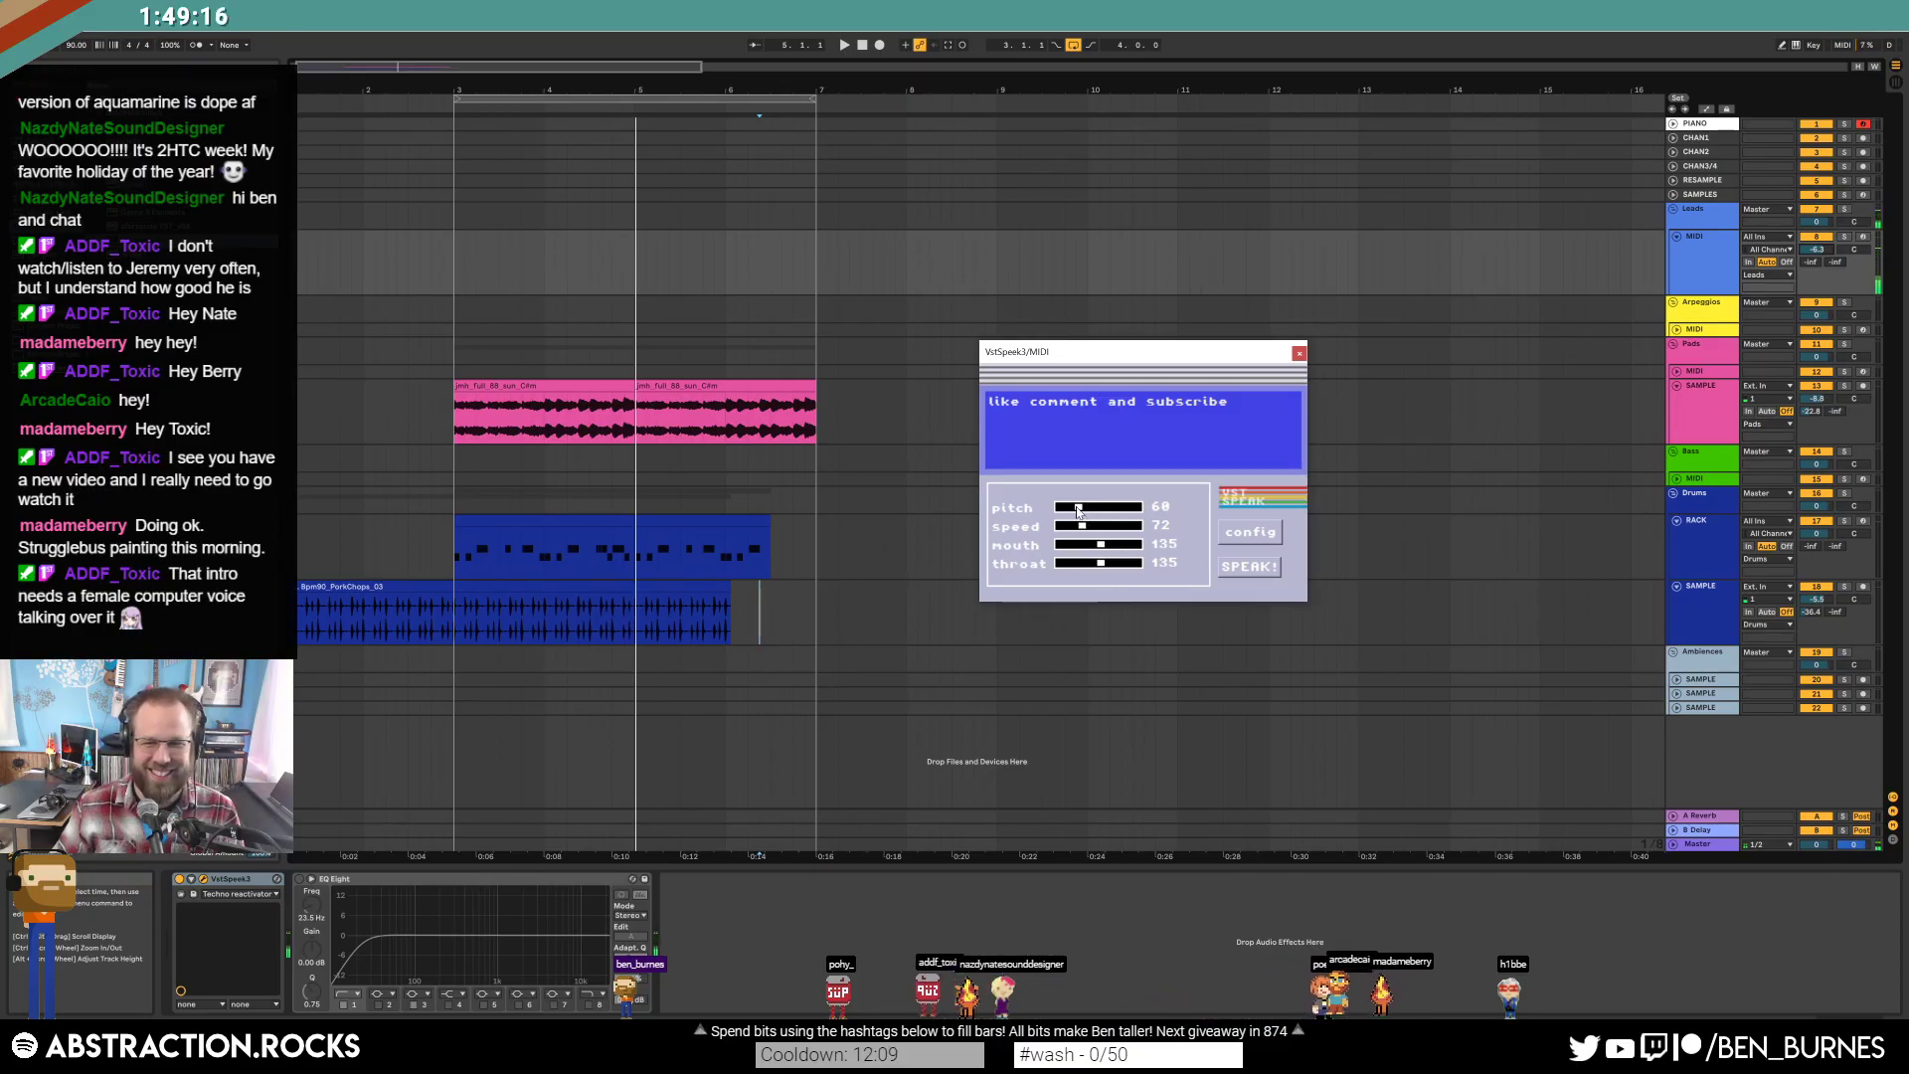
Audition the synthesized voice and set its pitch to 42, speed to 71, mouth to 83 and throat to 169.
drag(1082, 525, 1074, 549)
click(1243, 569)
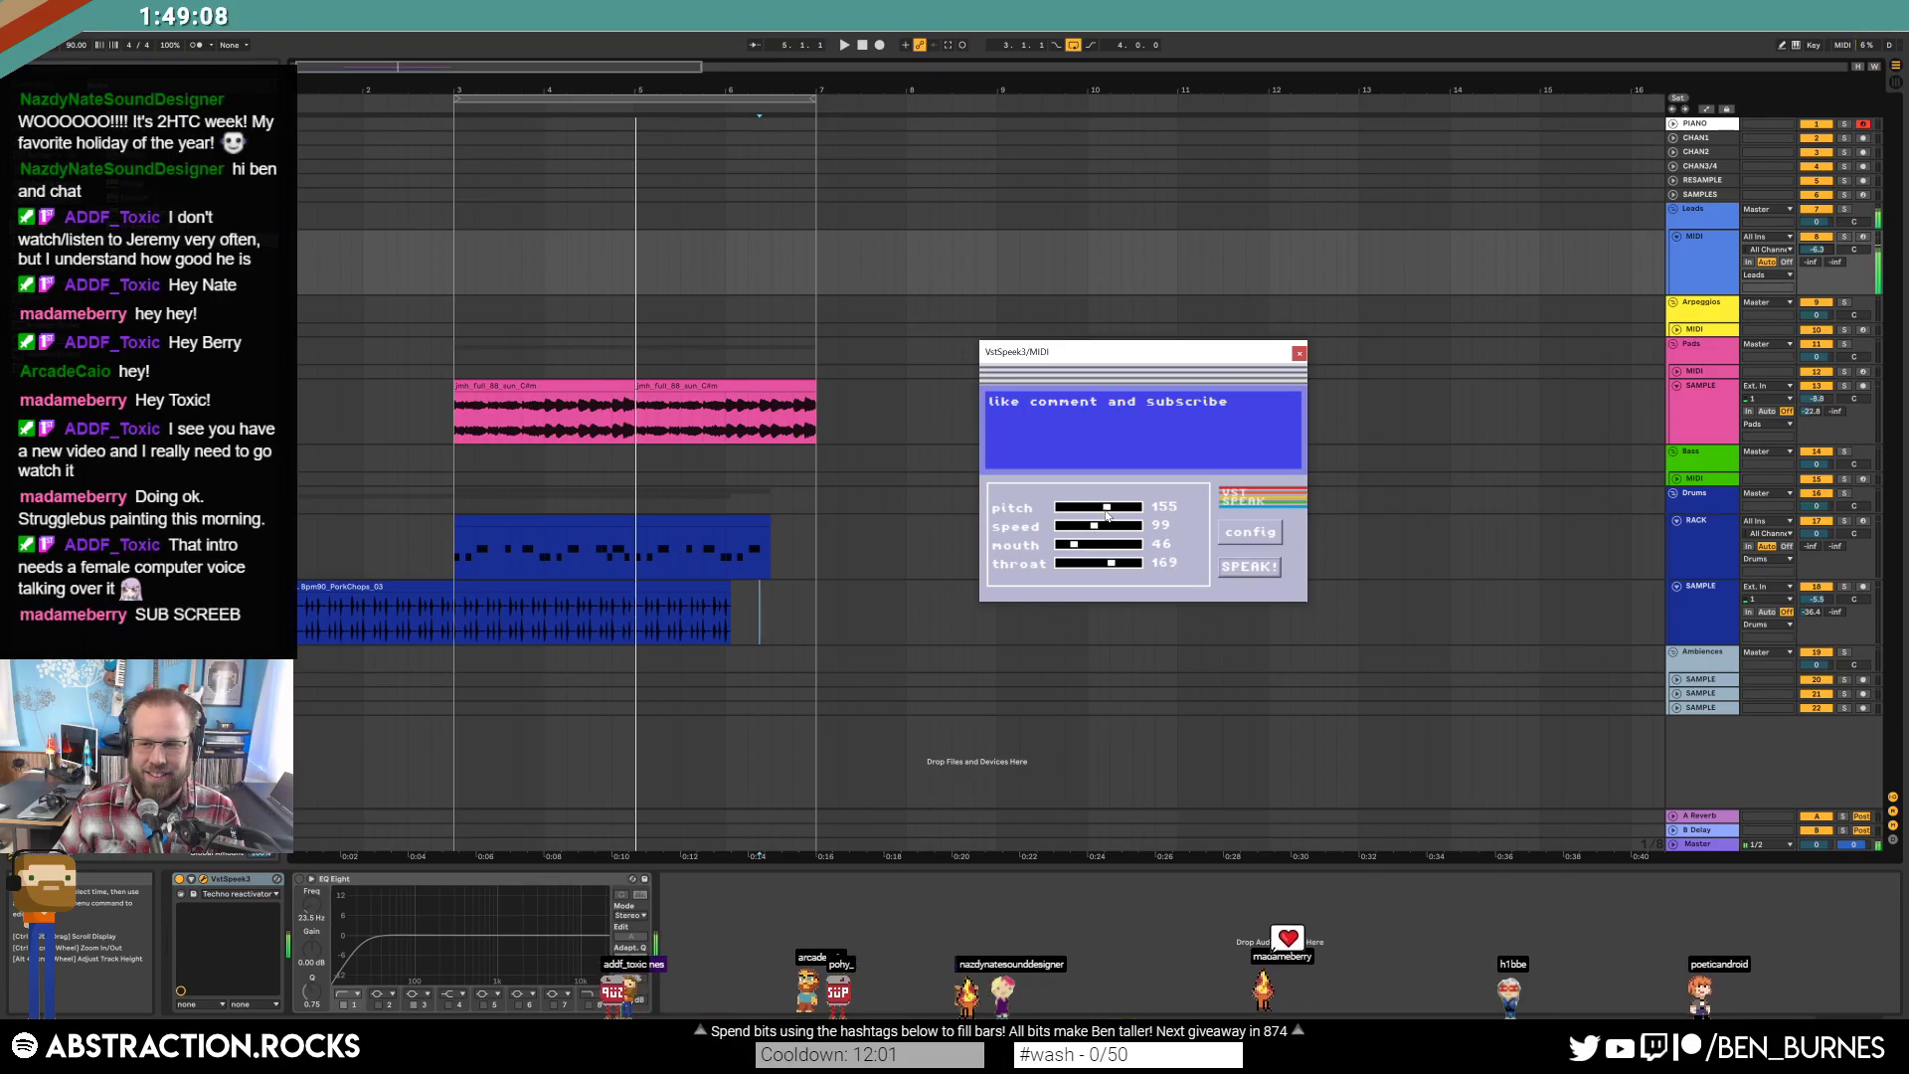
drag(1106, 512, 1074, 515)
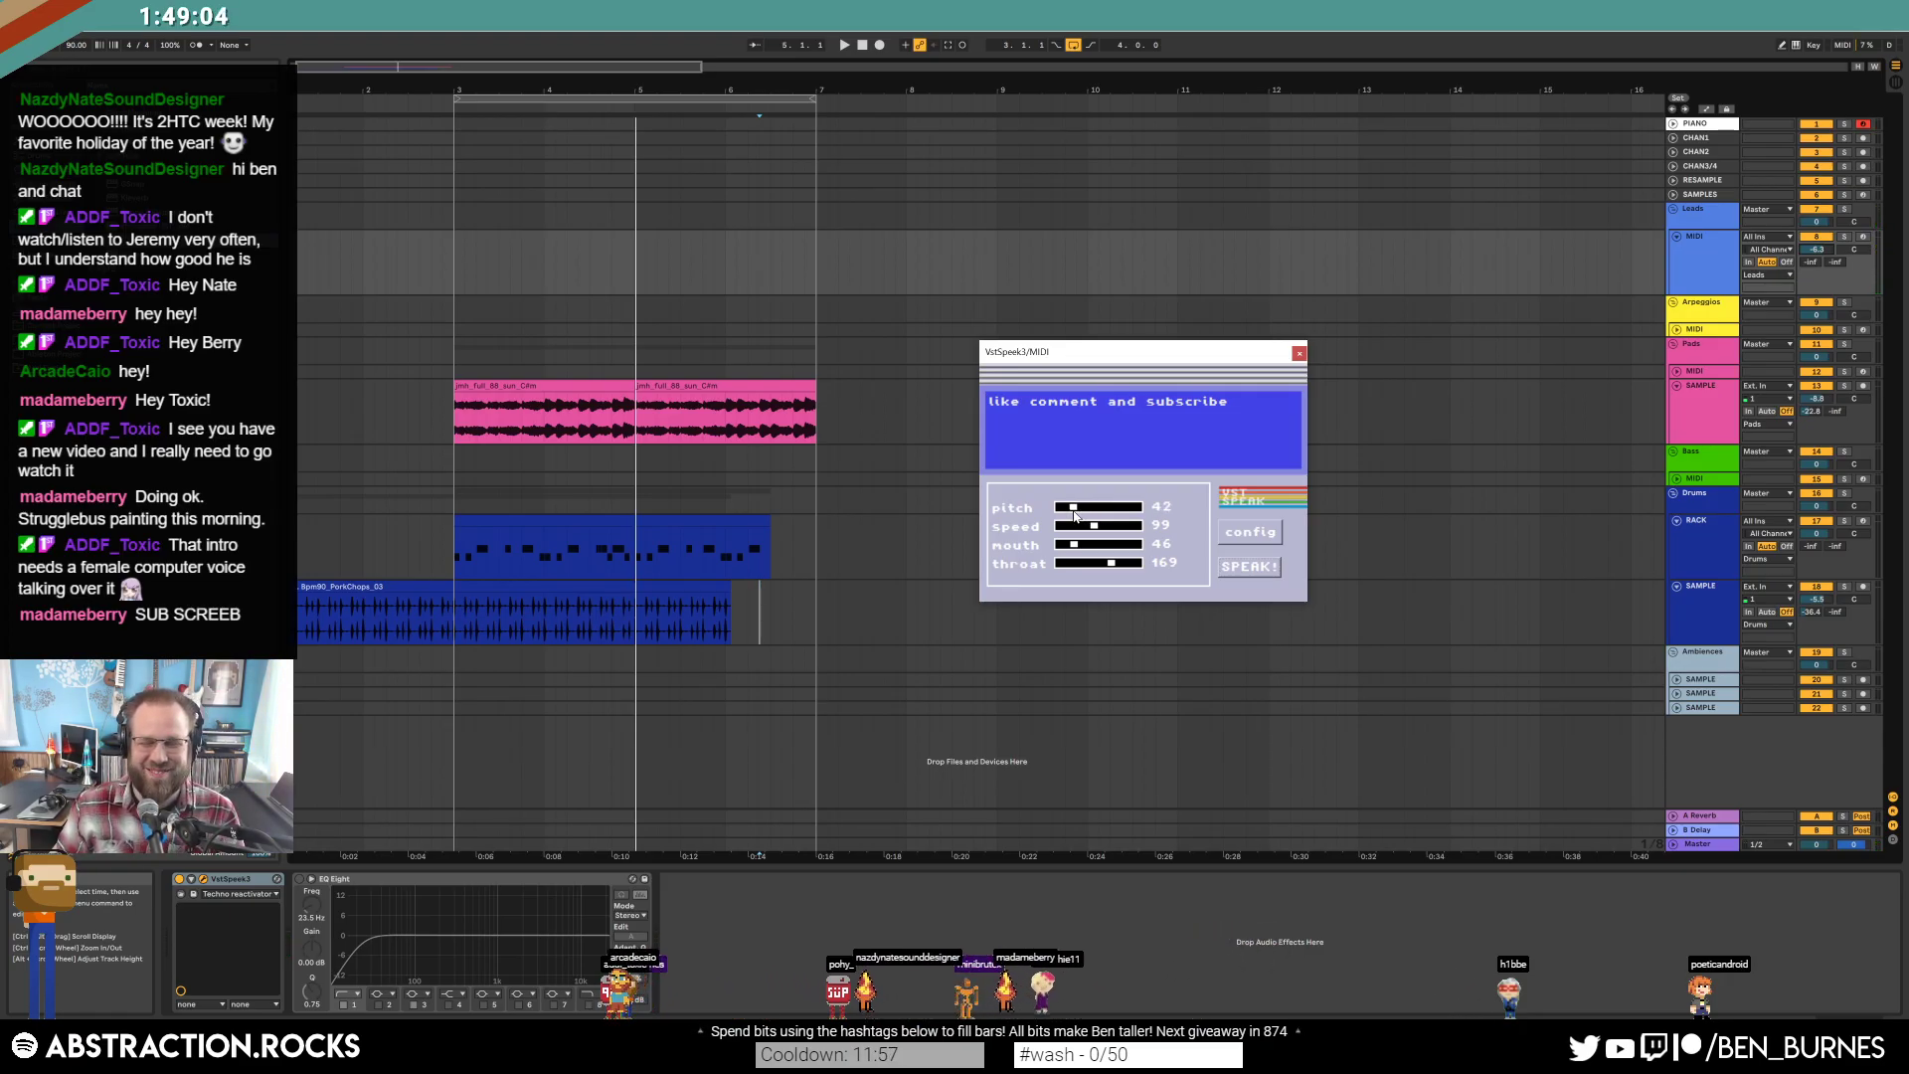
click(1238, 568)
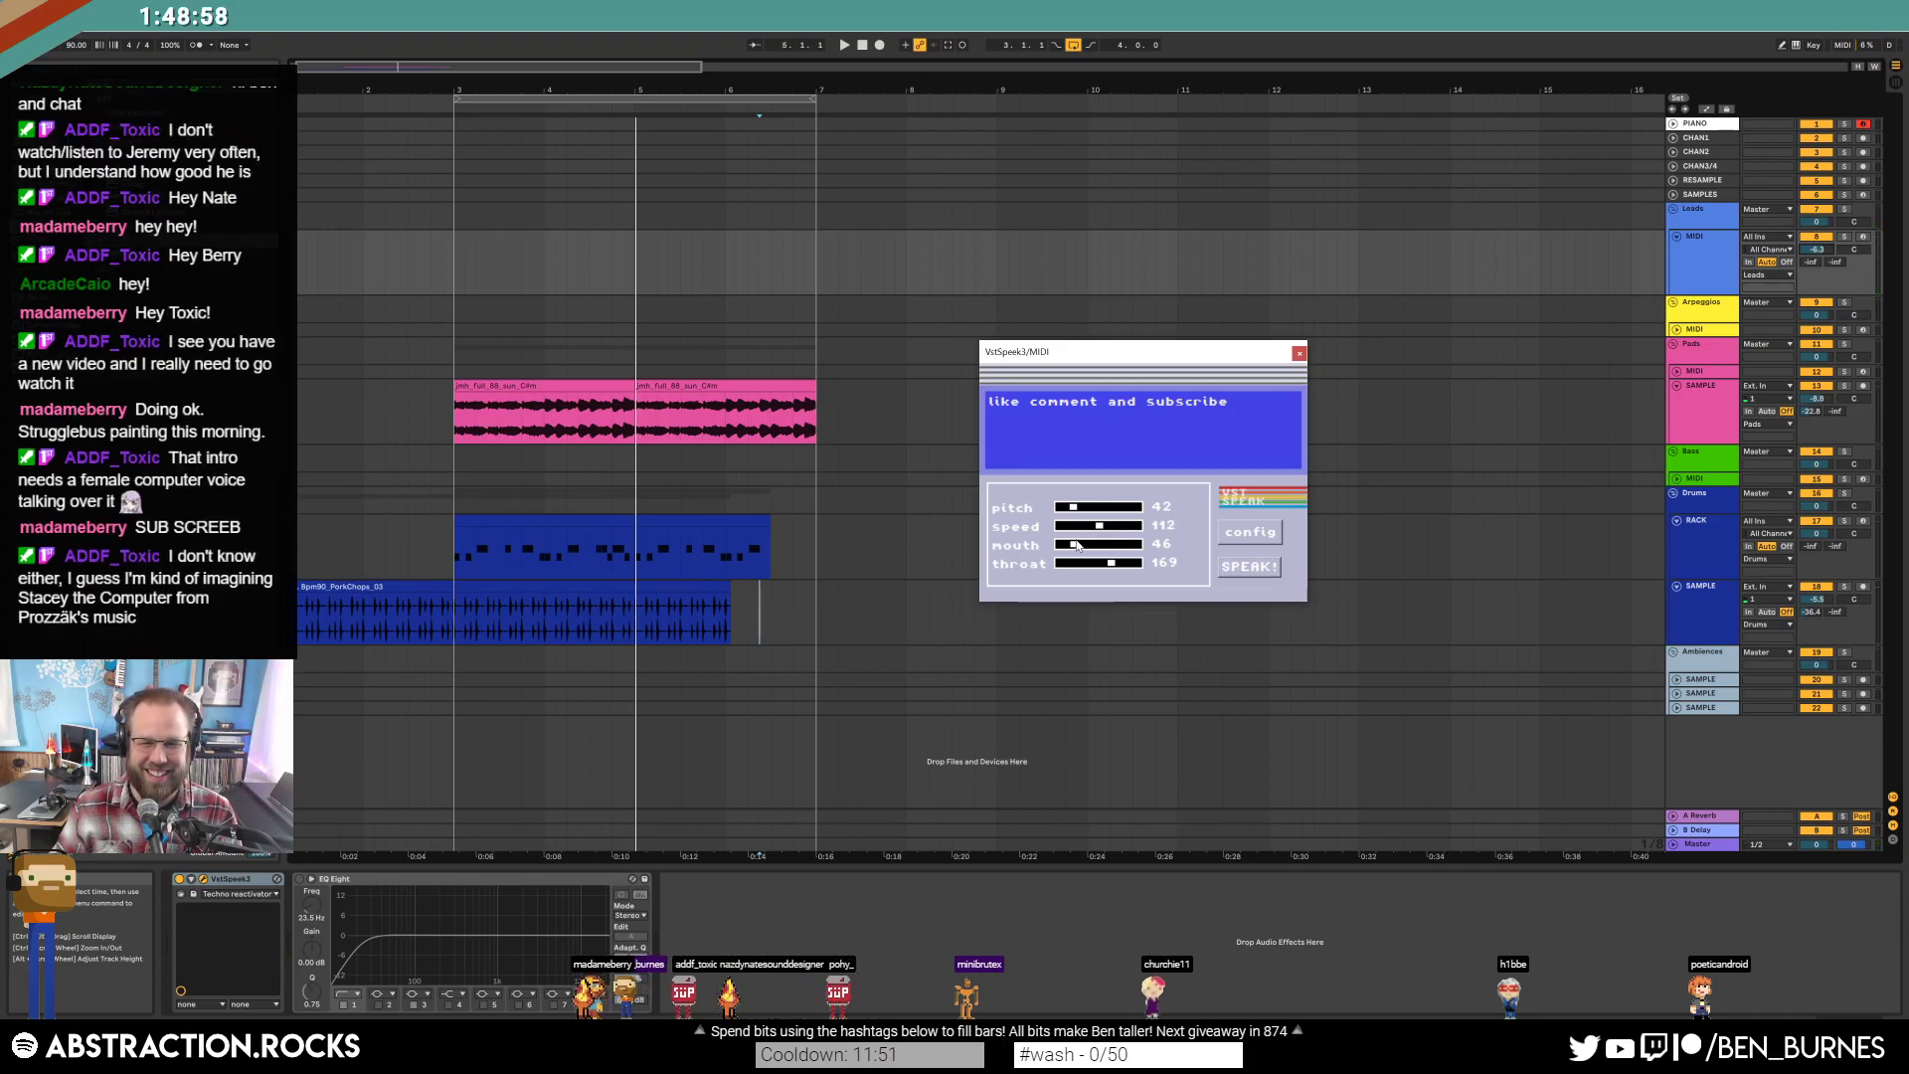
mouse_move(1101, 528)
mouse_down()
mouse_move(1123, 532)
mouse_move(1081, 534)
mouse_up()
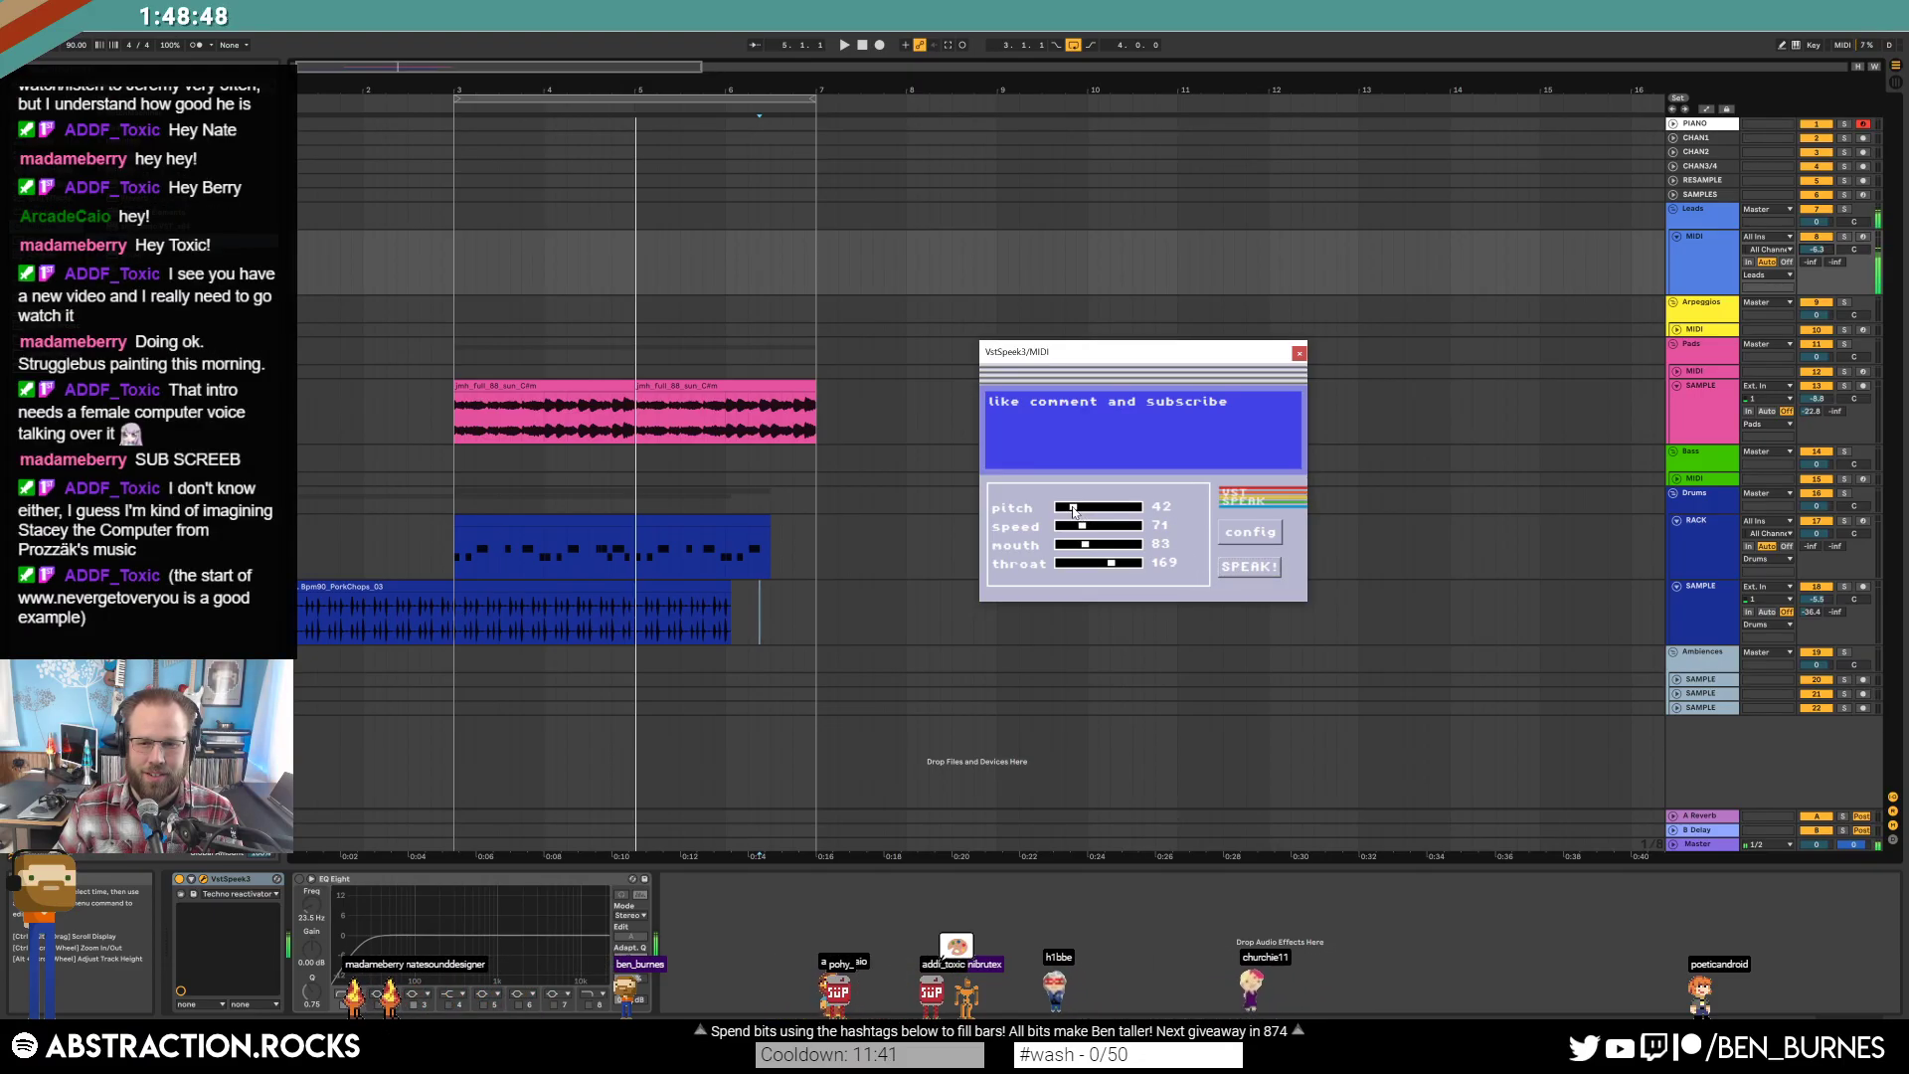
Arm the RESAMPLE track, record the spoken phrase from about bar 8, and close the VstSpeek3 window.
click(940, 264)
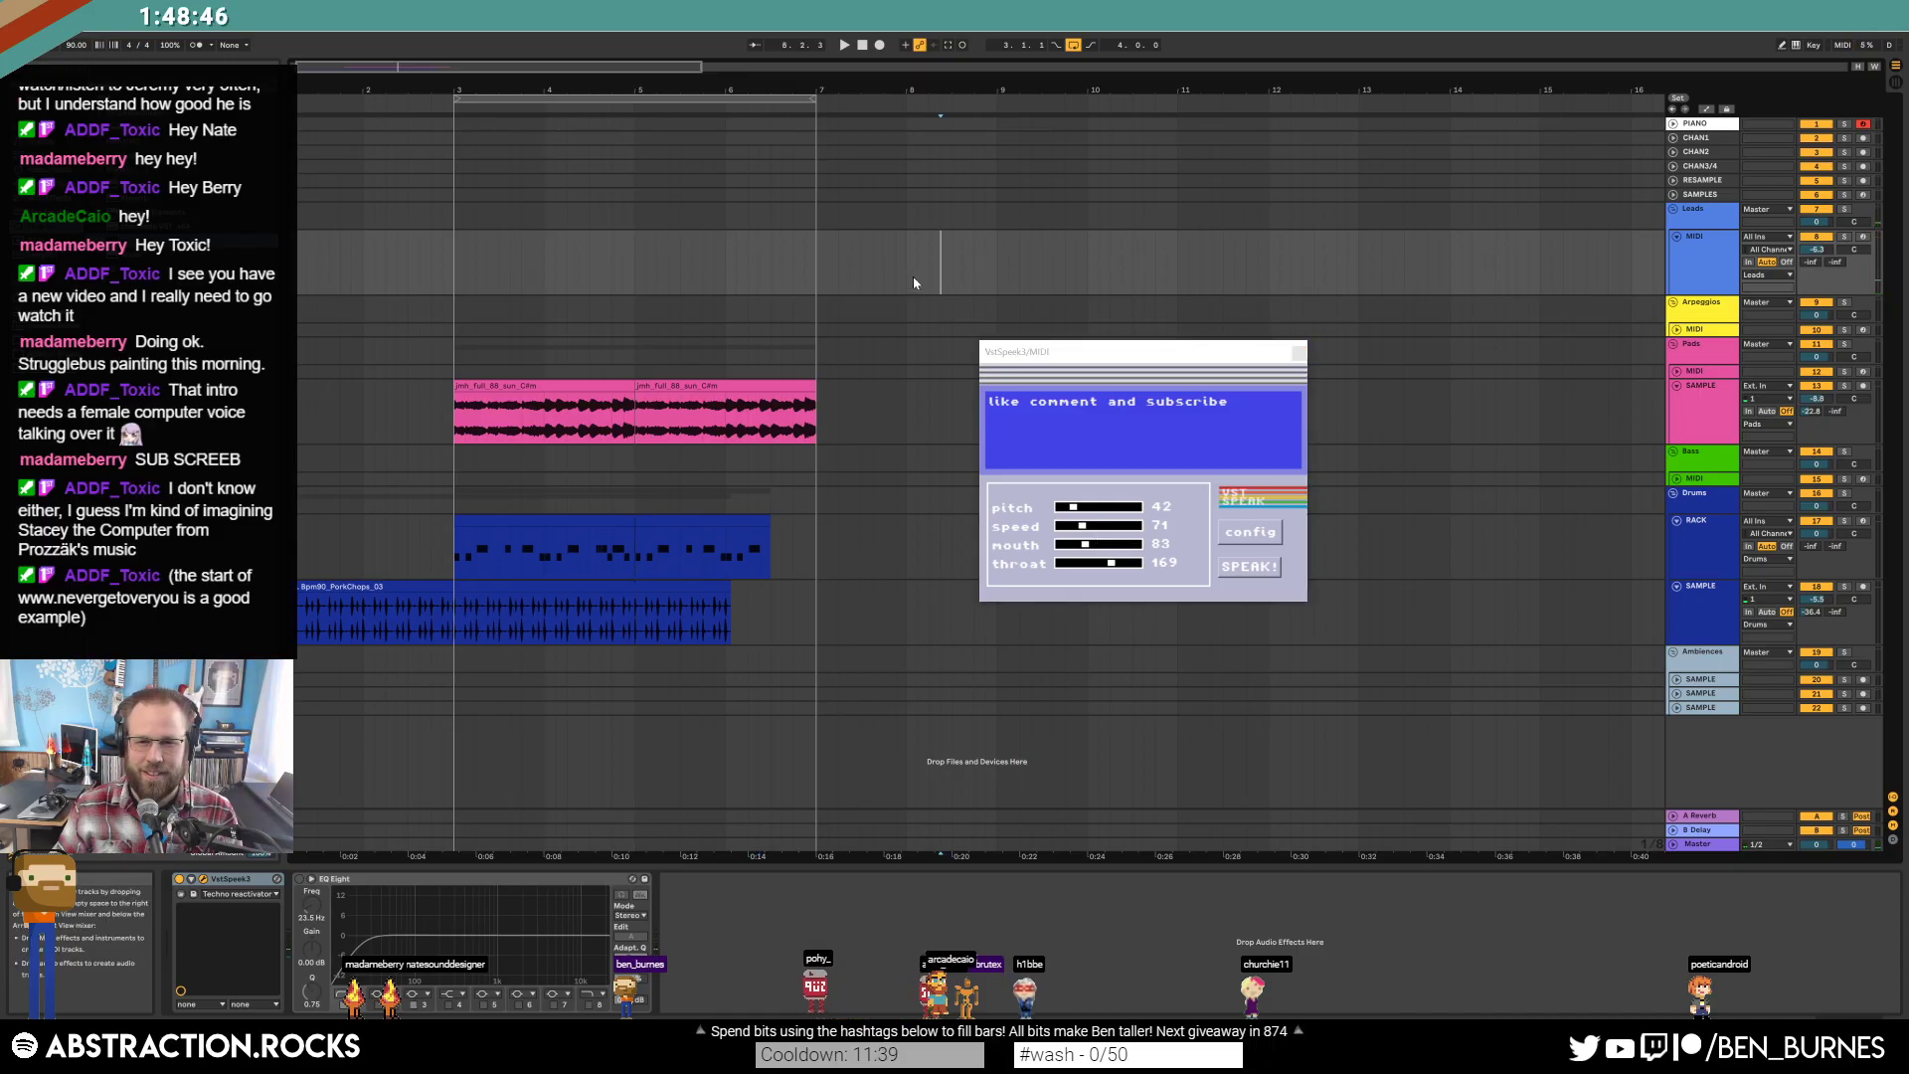
click(1673, 181)
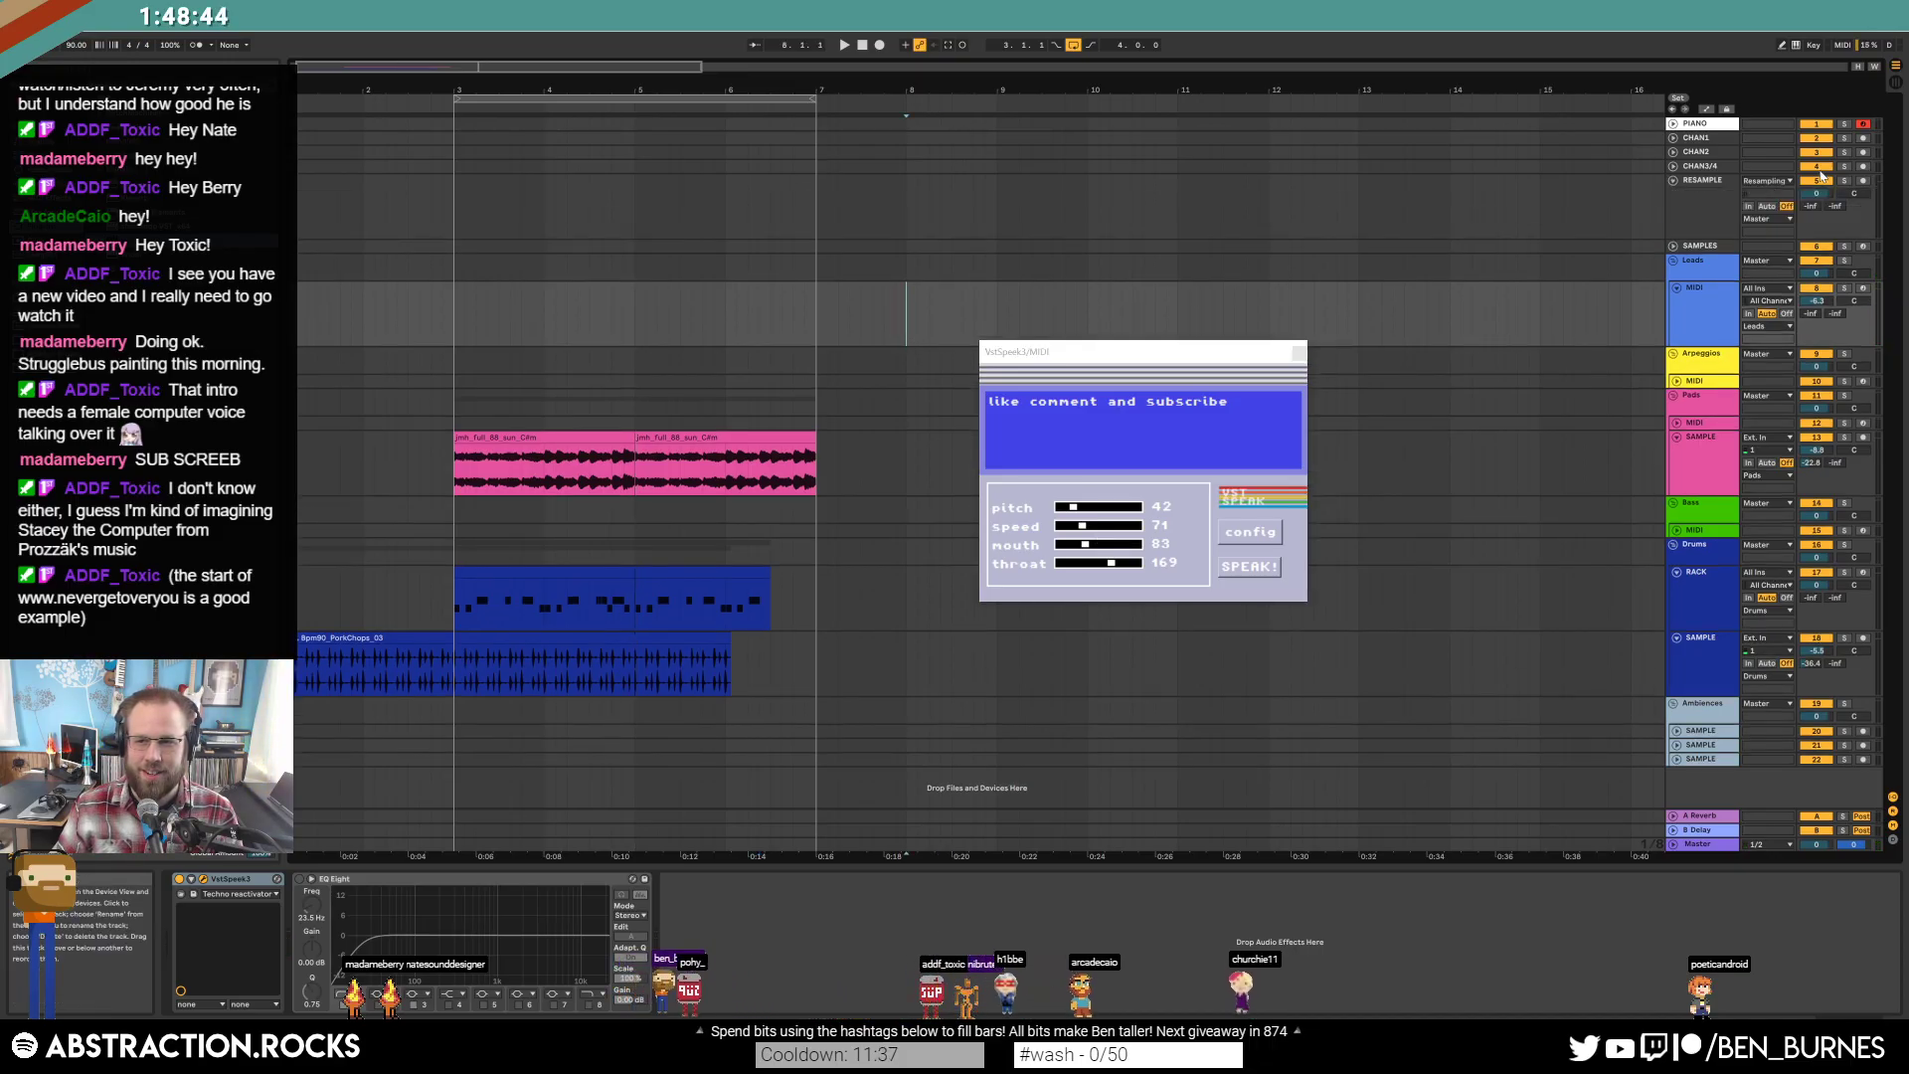
click(1862, 181)
click(910, 302)
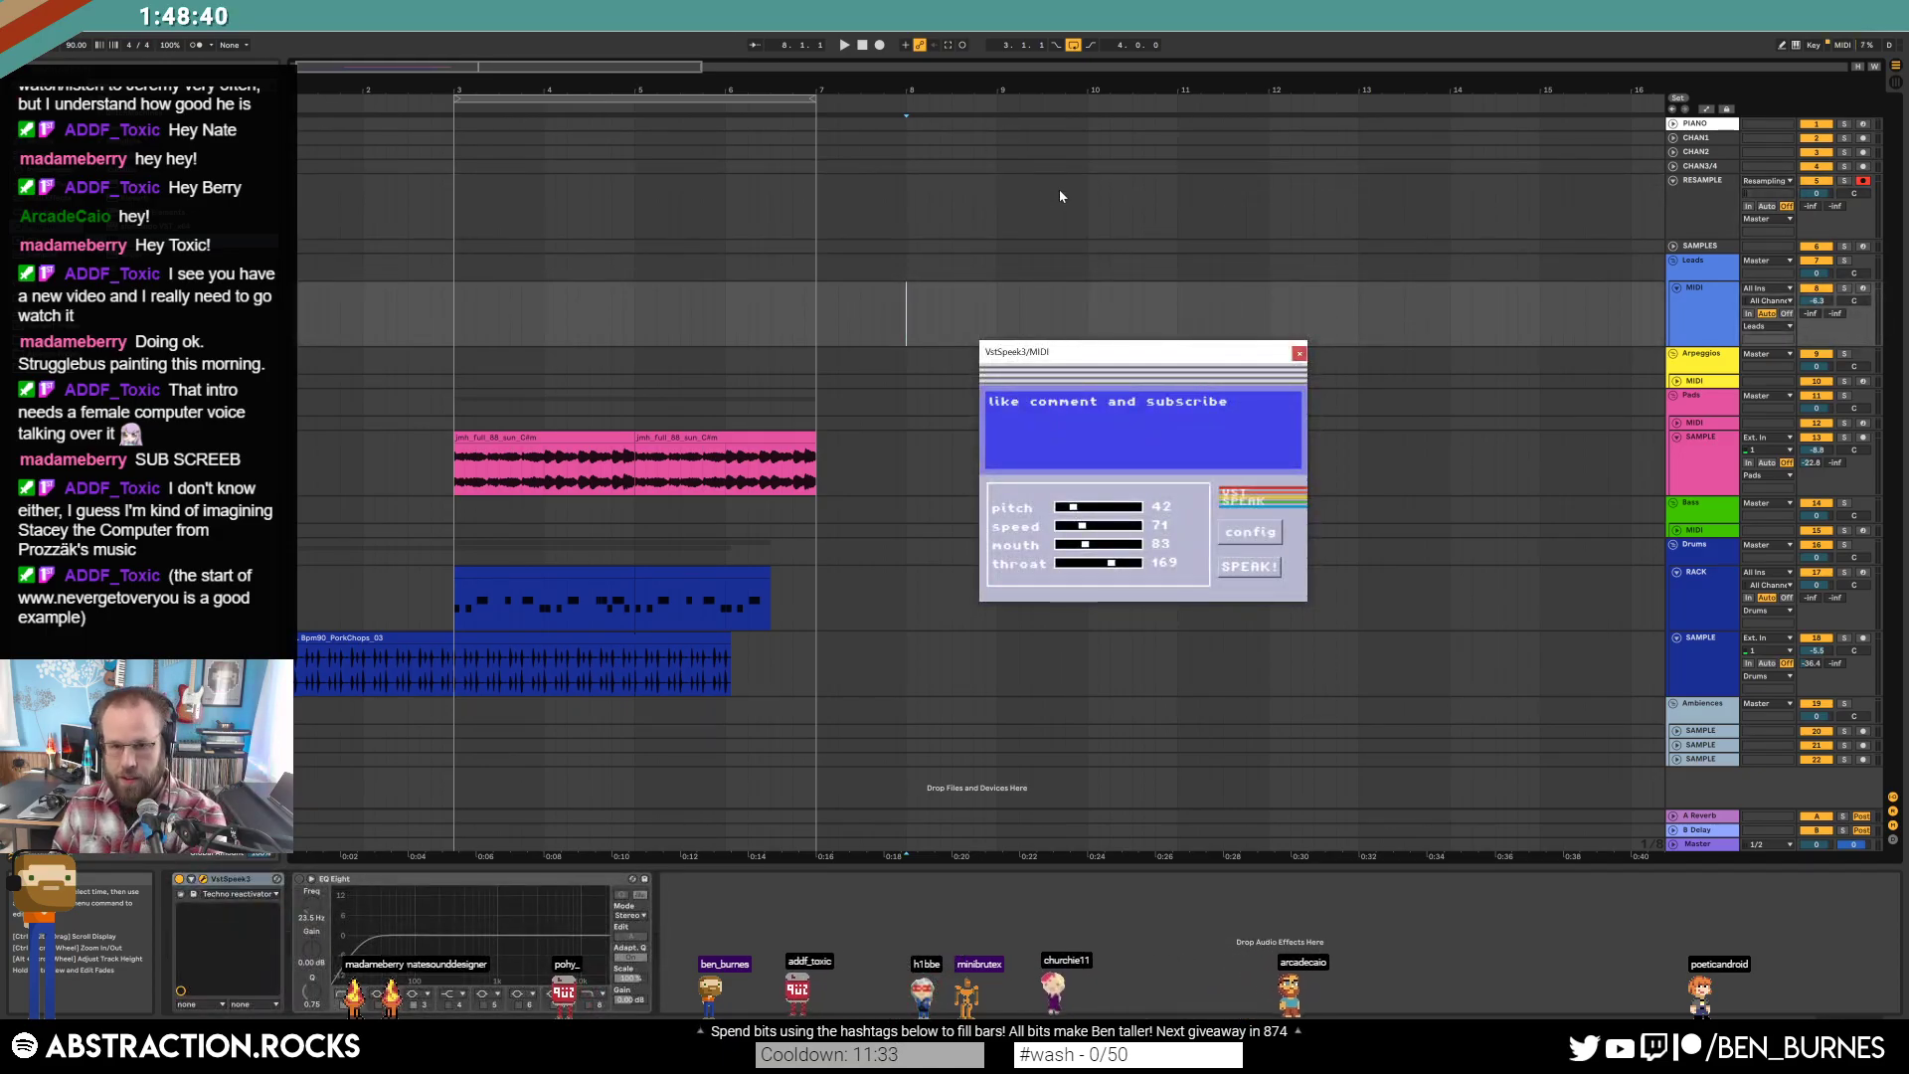
key(F9)
click(1250, 567)
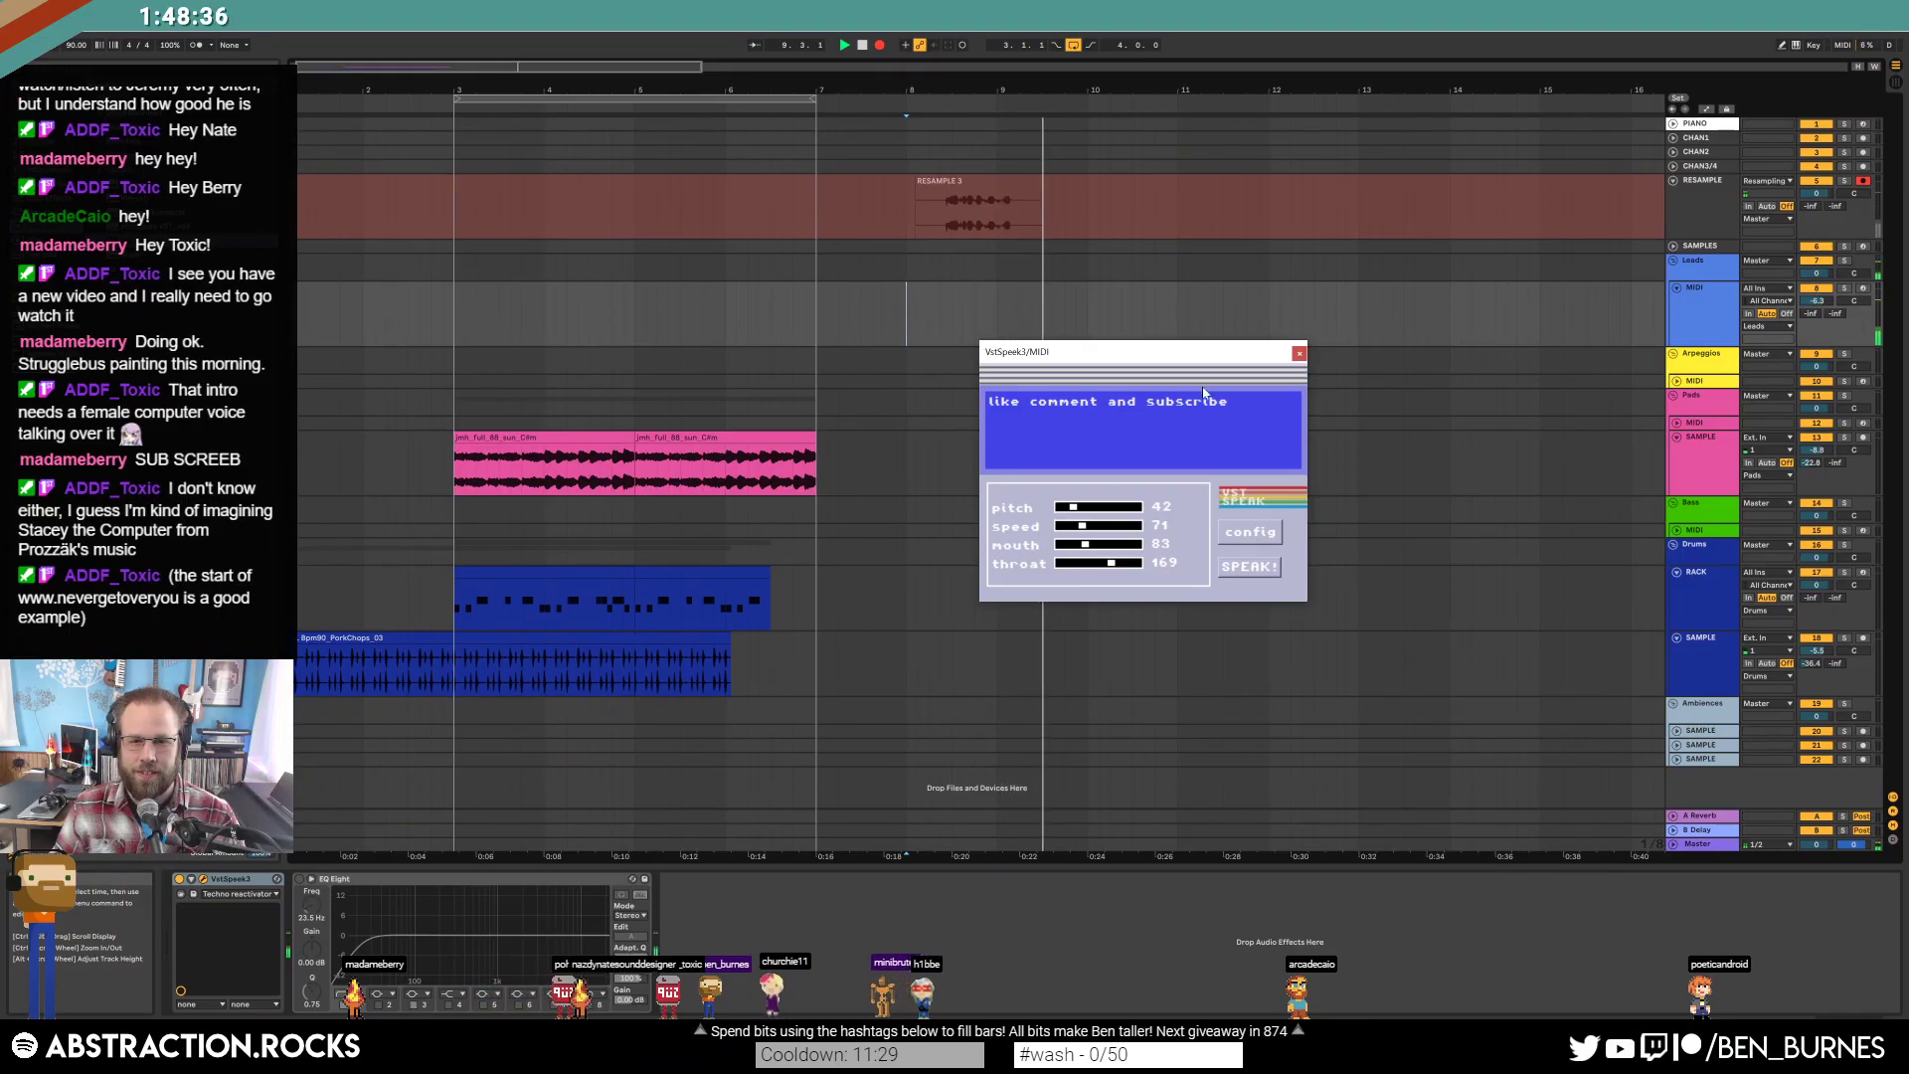
click(1298, 352)
key(space)
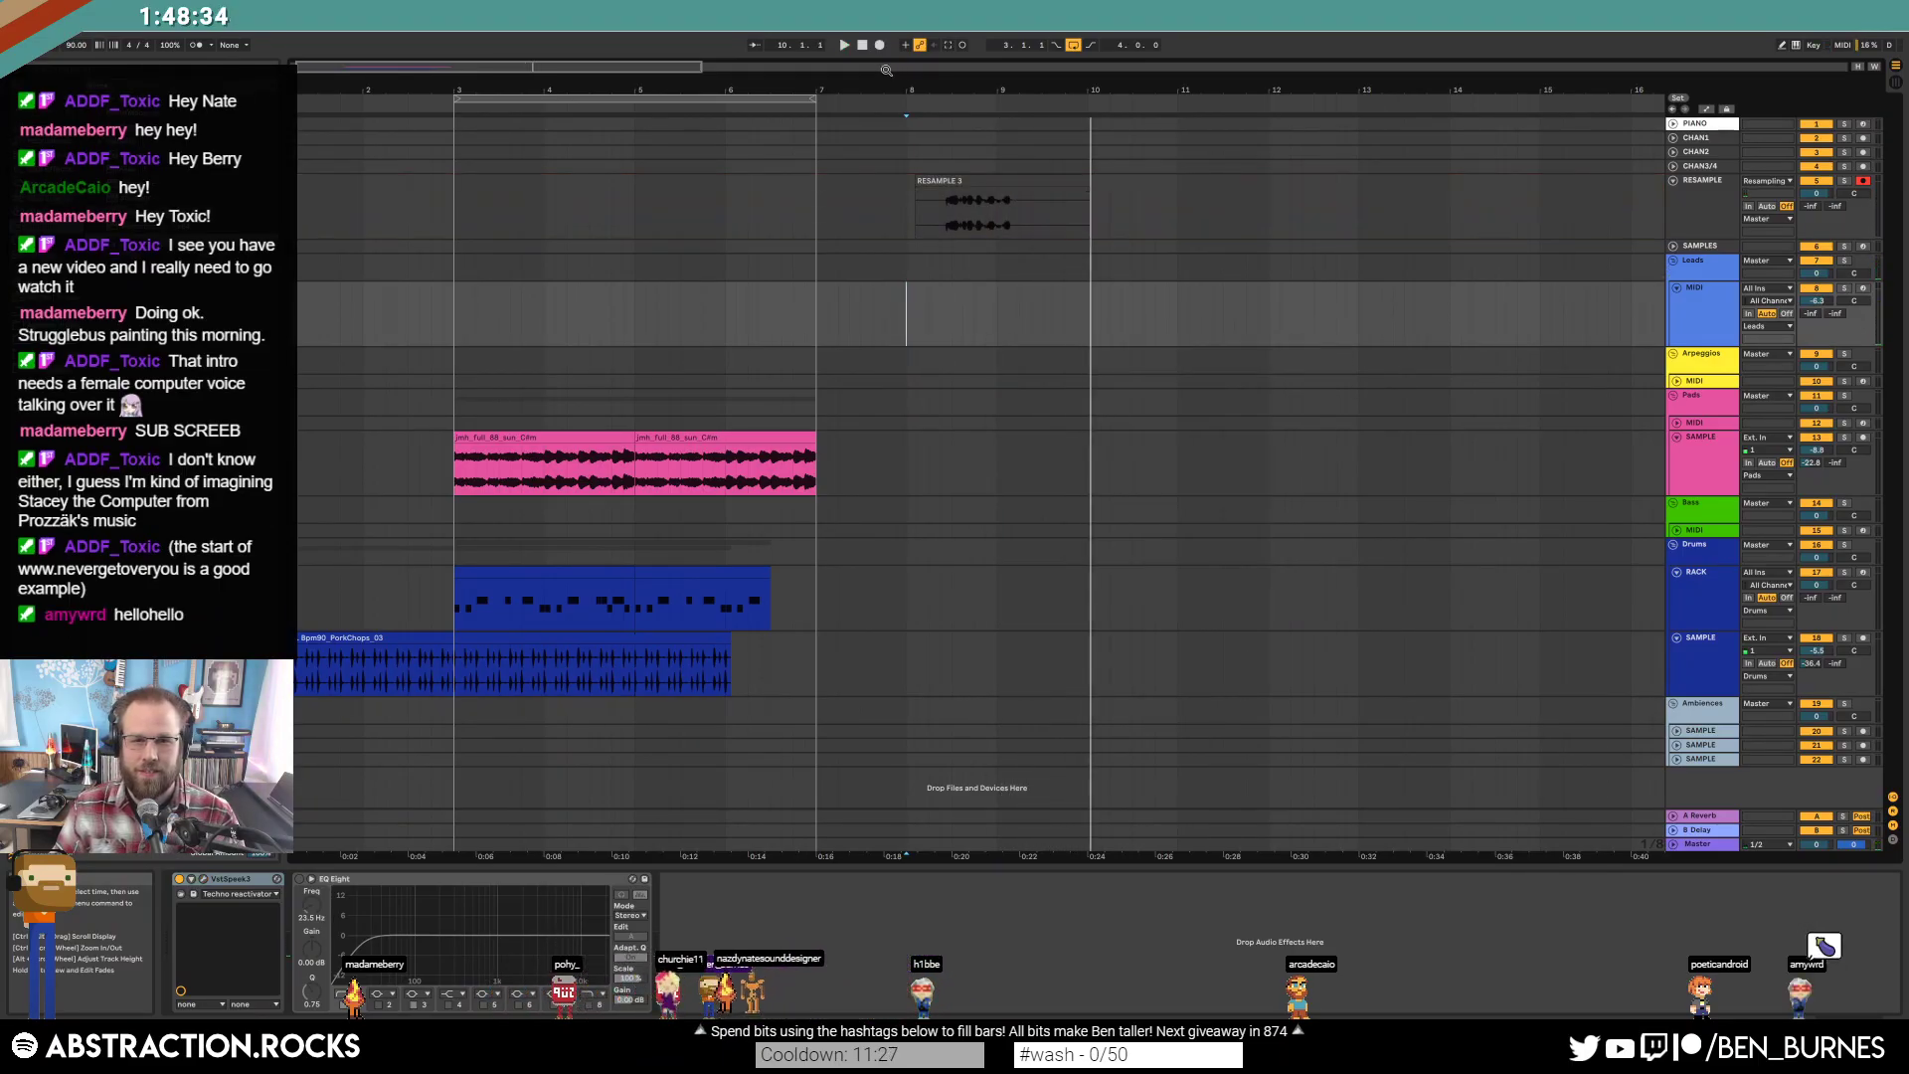
Move the recorded voice clip to the first Ambiences SAMPLE track and trim it around the spoken phrase.
click(984, 191)
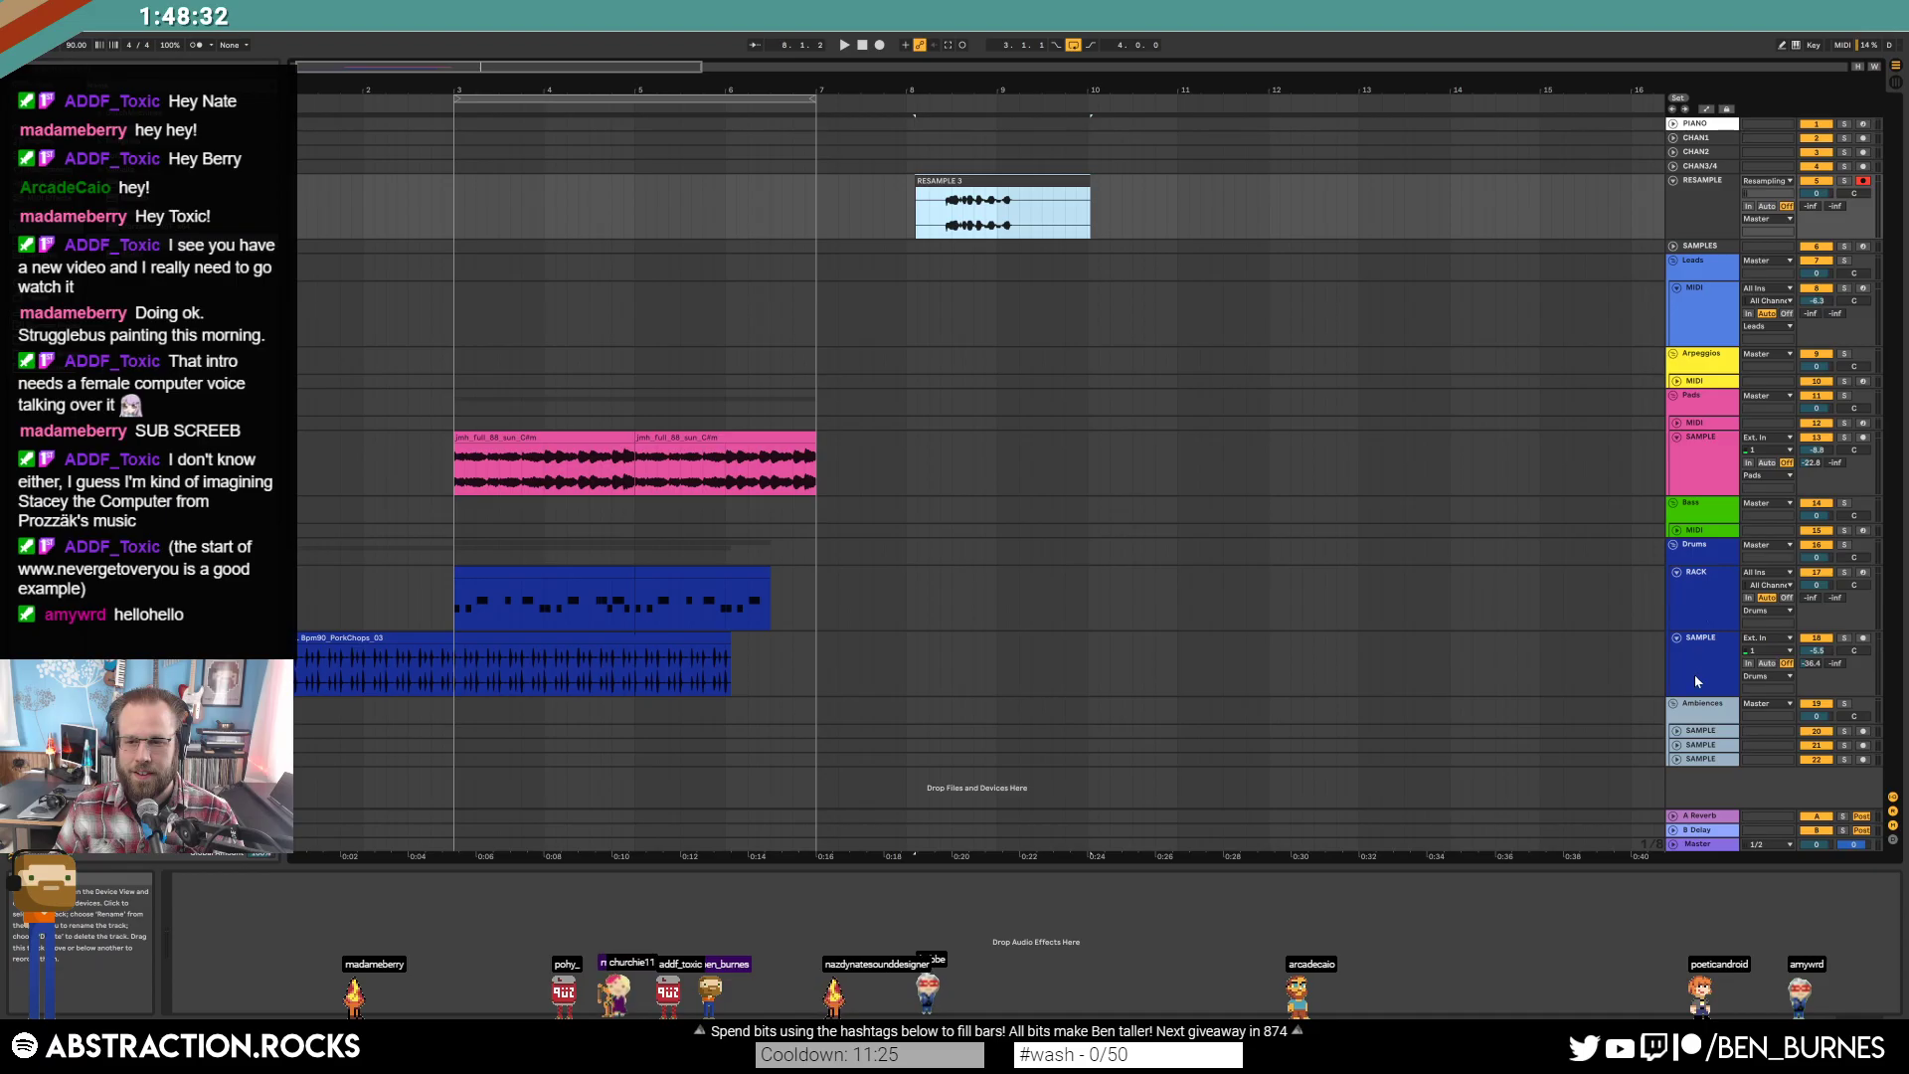
click(1677, 732)
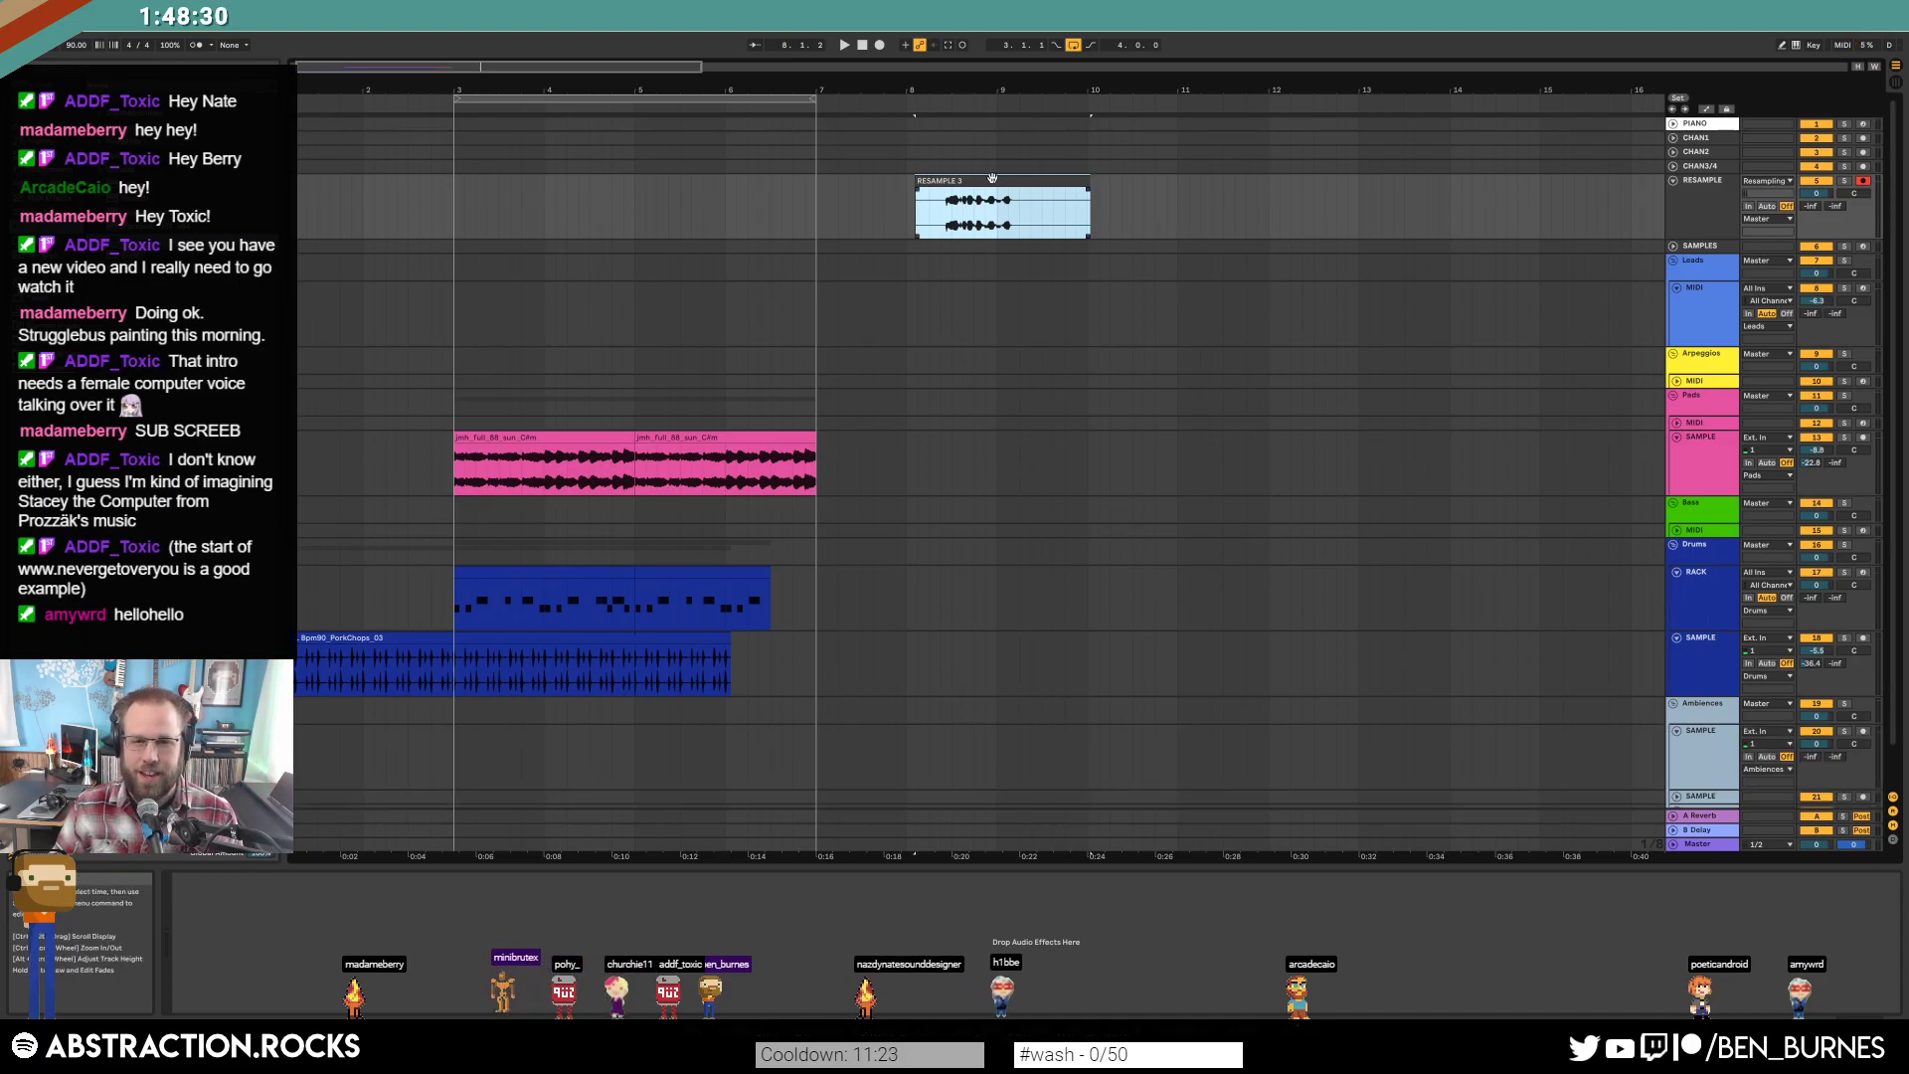
click(994, 682)
drag(939, 214, 896, 767)
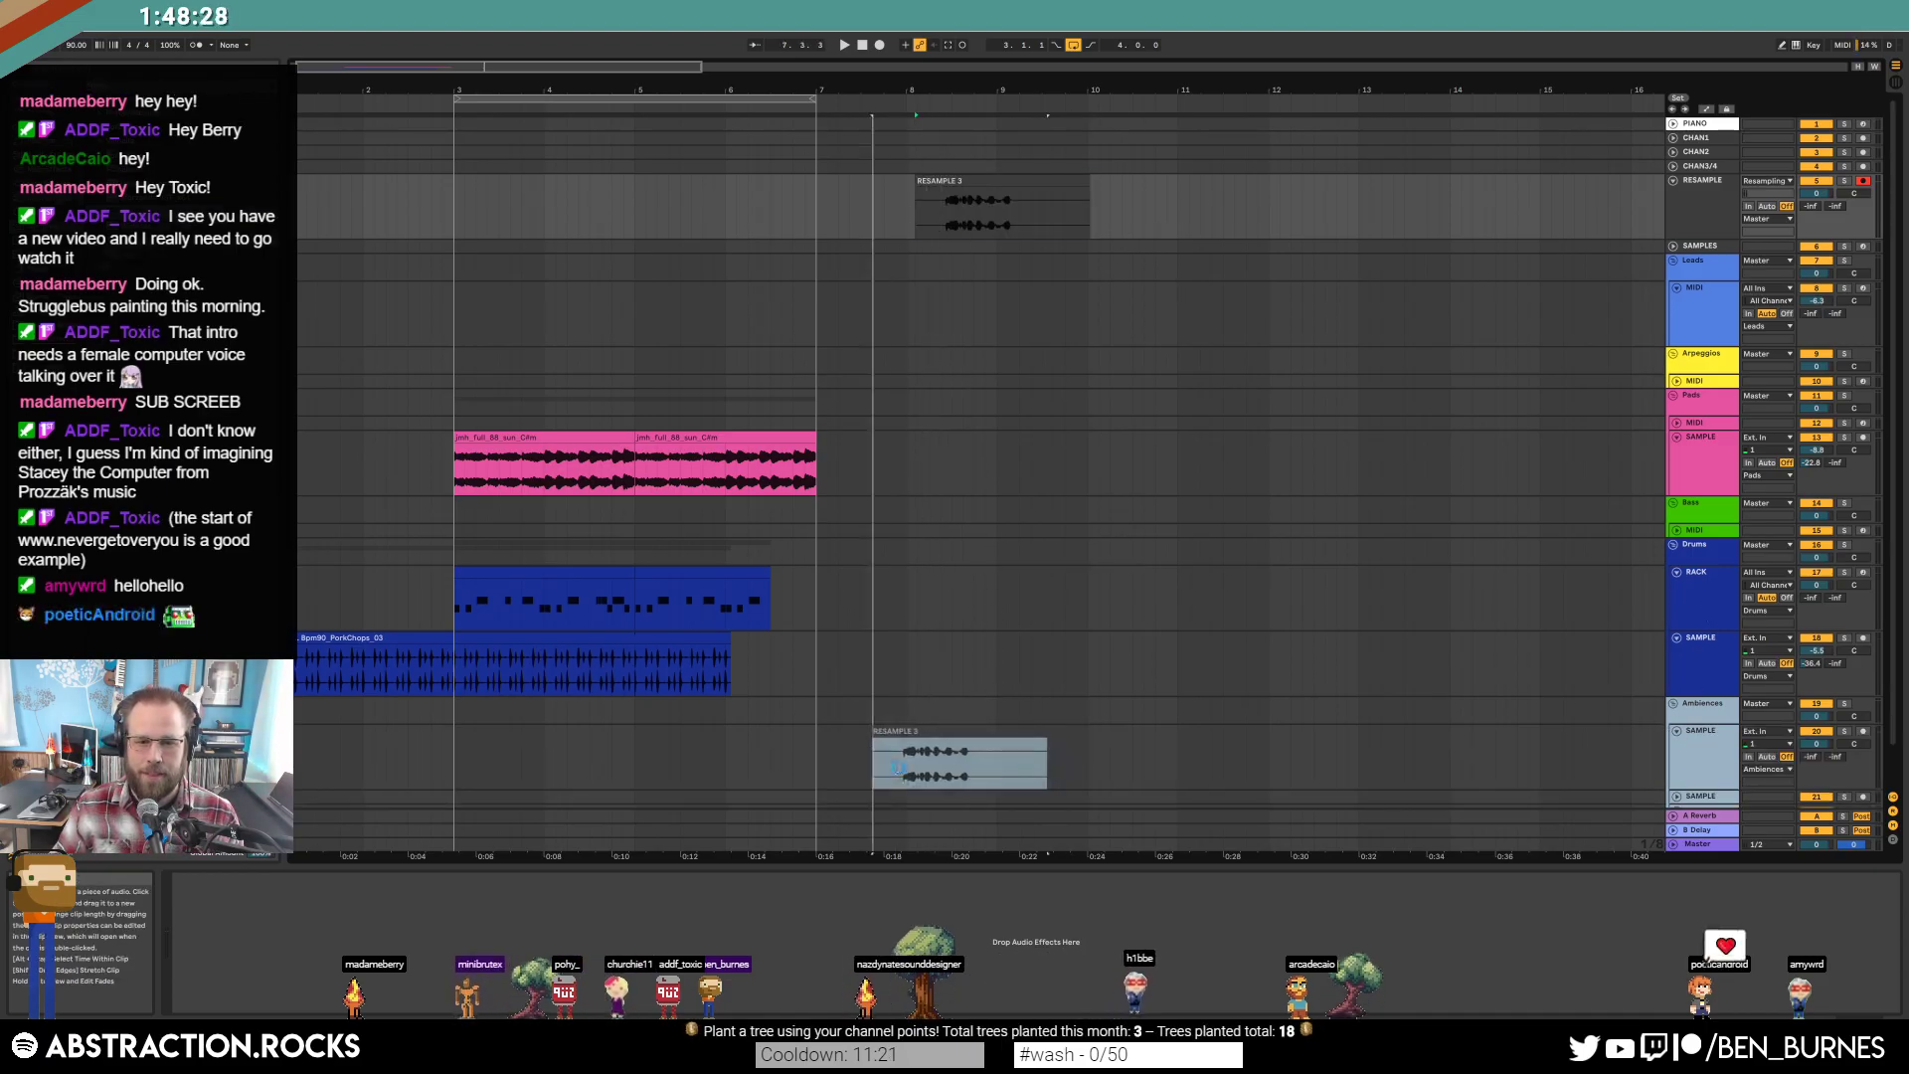
drag(1033, 729, 900, 748)
ctrl+scroll(949, 761, up, 5)
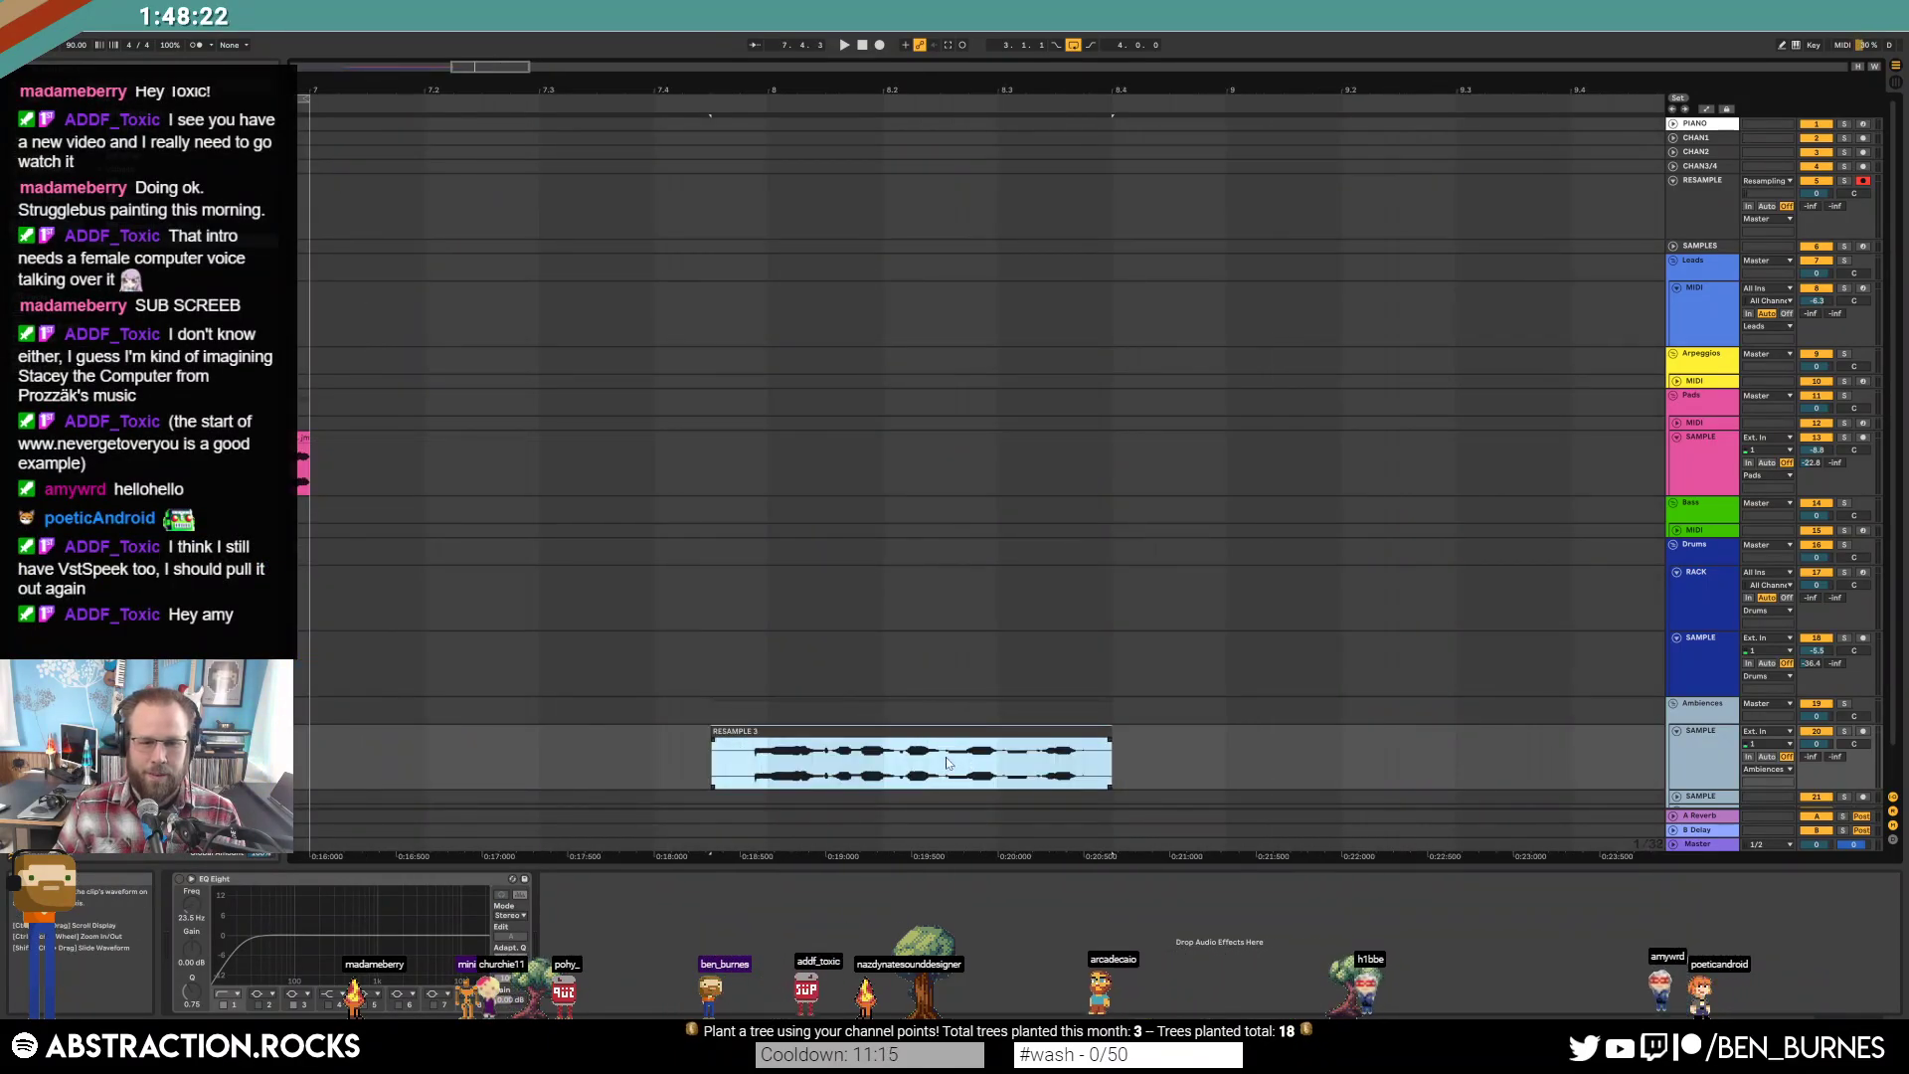
Audition the voice clip, trim it to keep only the phrase's ending, and place it just before bar 3.
click(940, 756)
key(space)
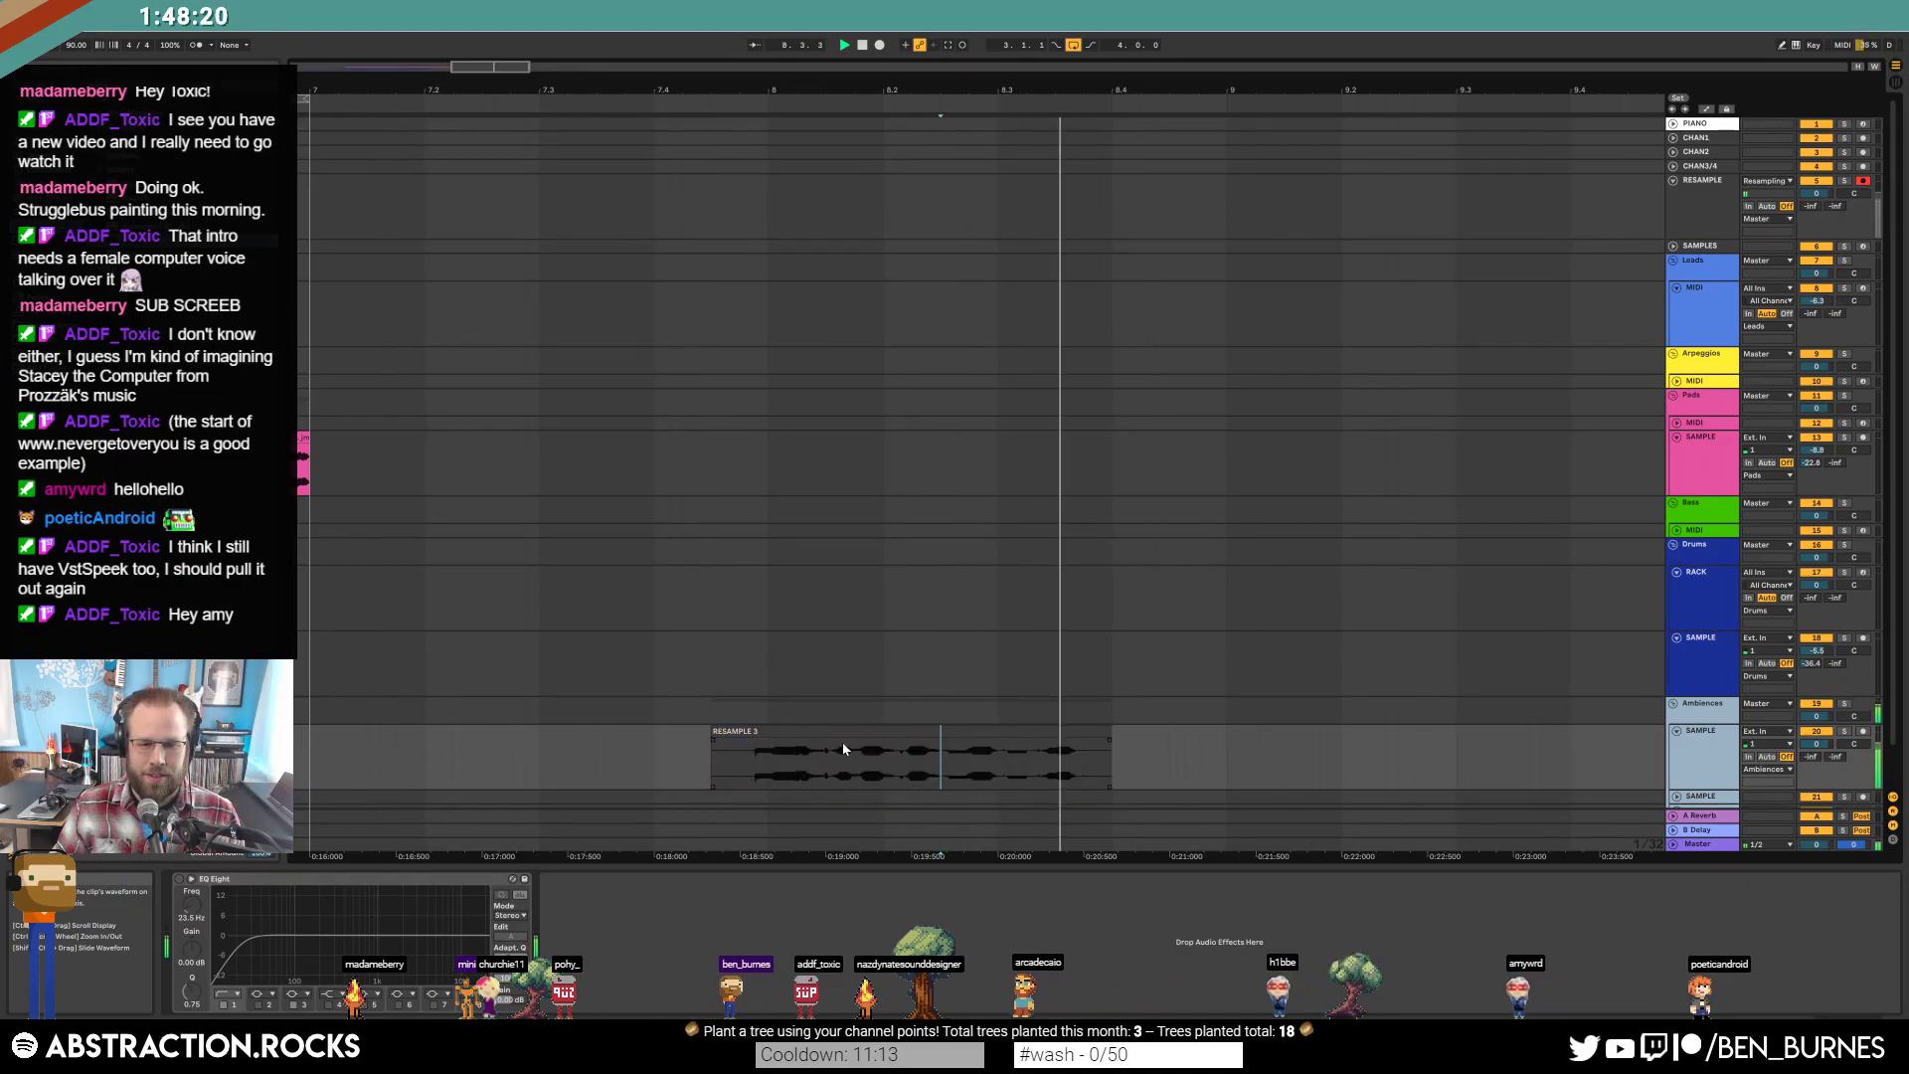
key(space)
drag(712, 747, 941, 748)
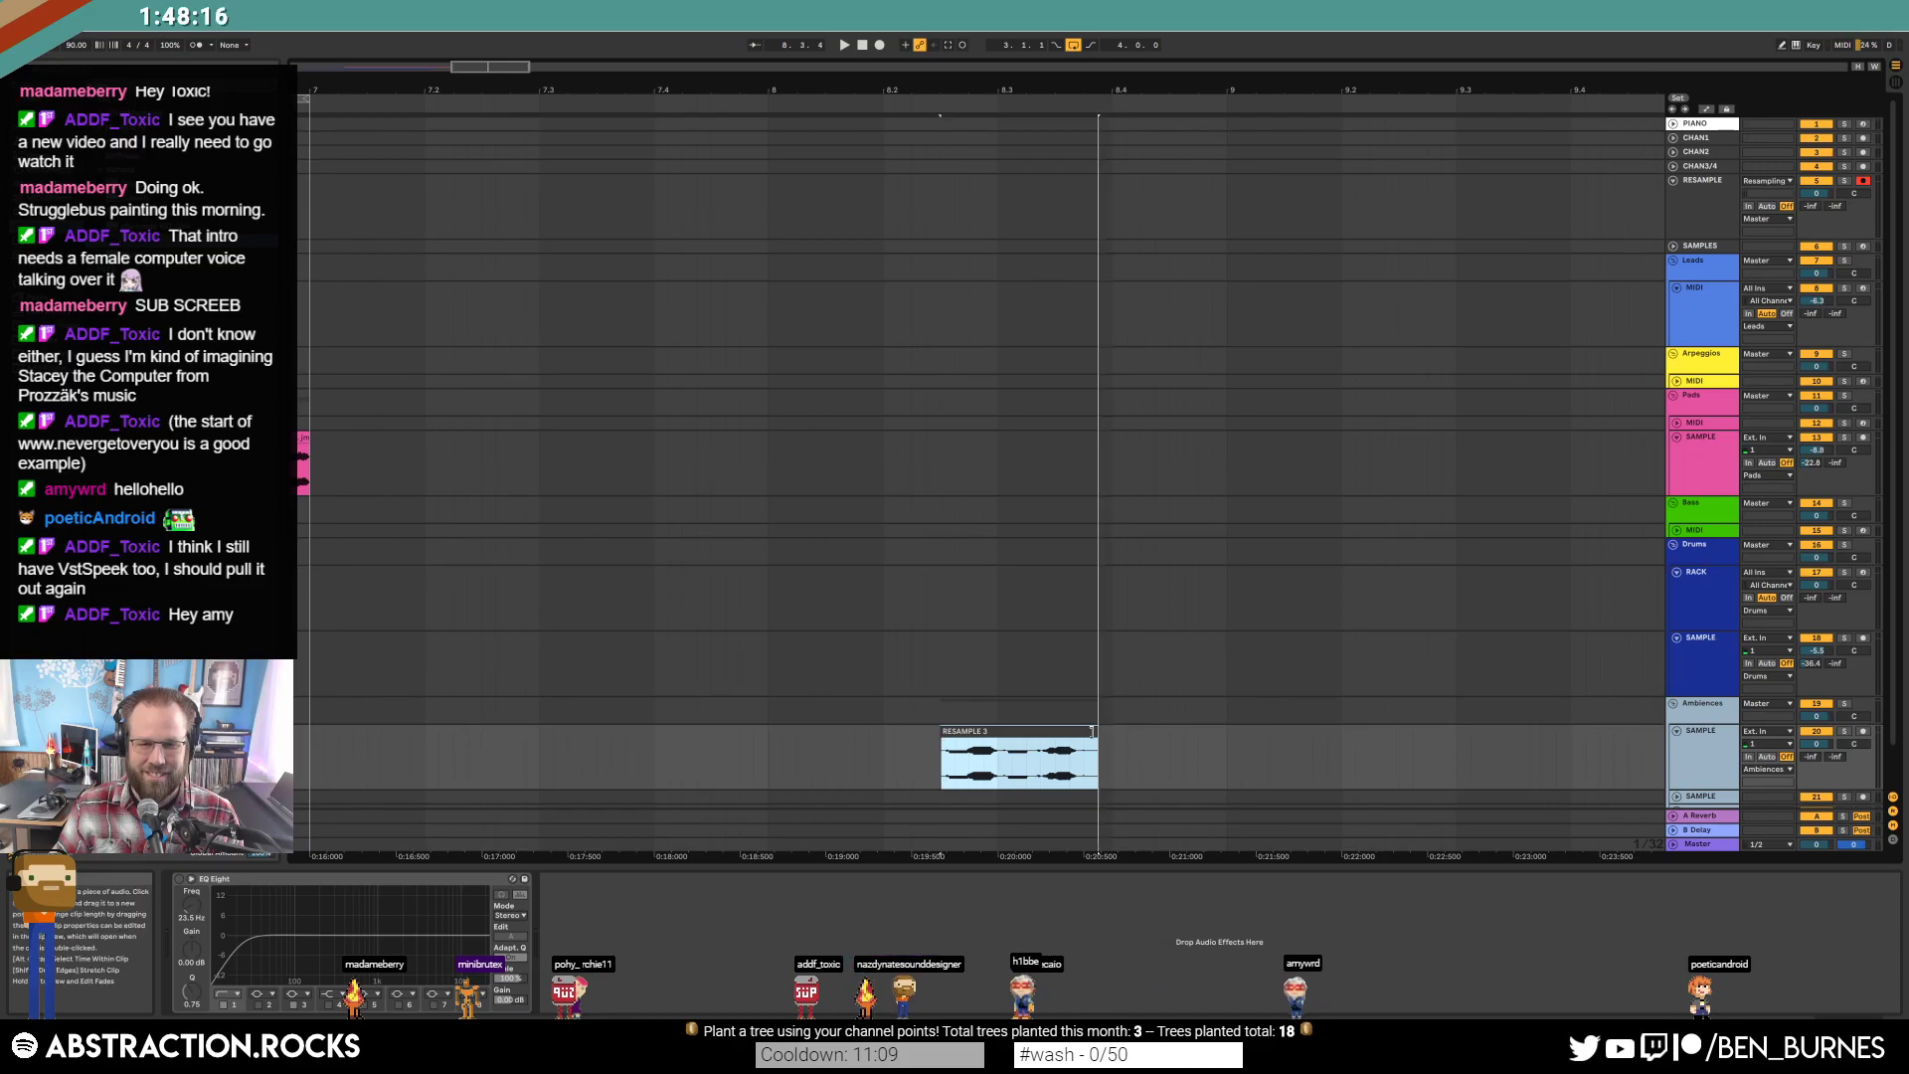
scroll(1002, 767, down, 5)
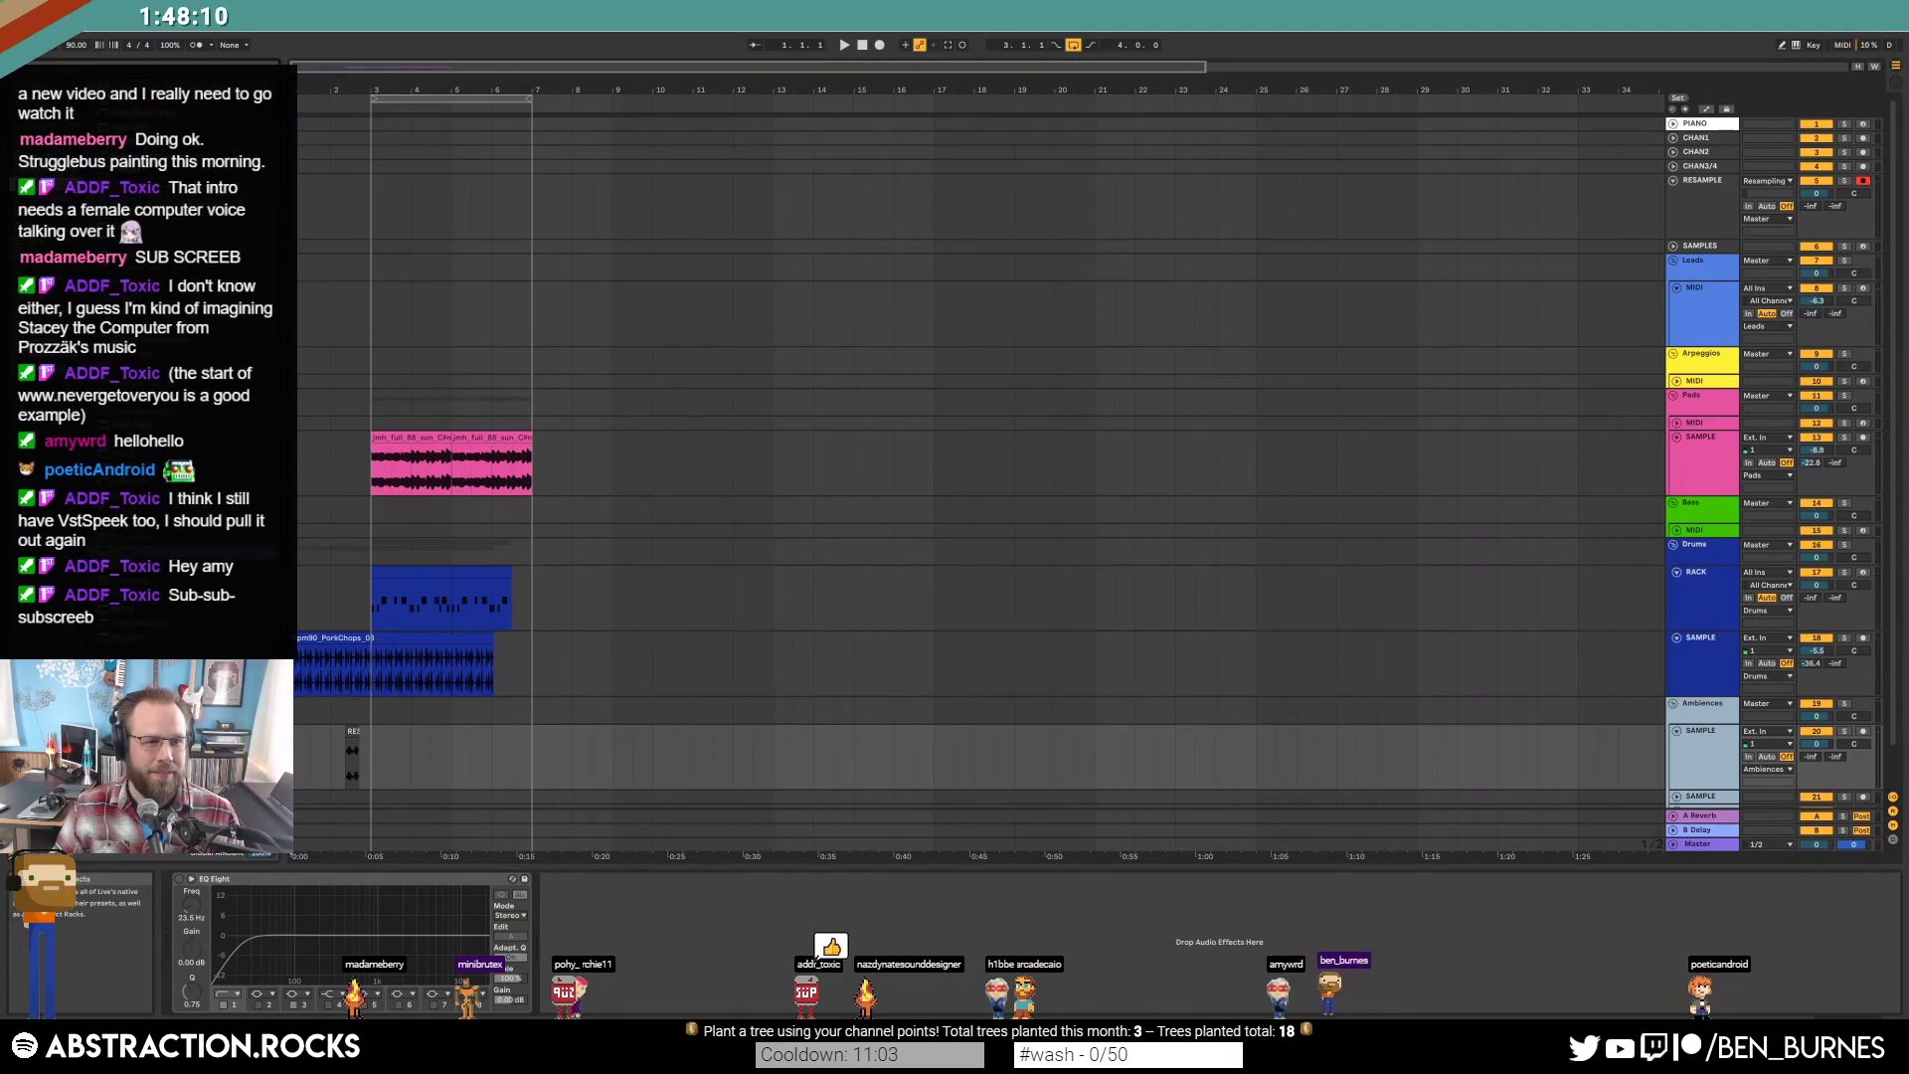
Add an Auto Filter with a 1.84 kHz cutoff to the first Ambiences SAMPLE track and lower the track's volume.
drag(149, 127, 298, 1012)
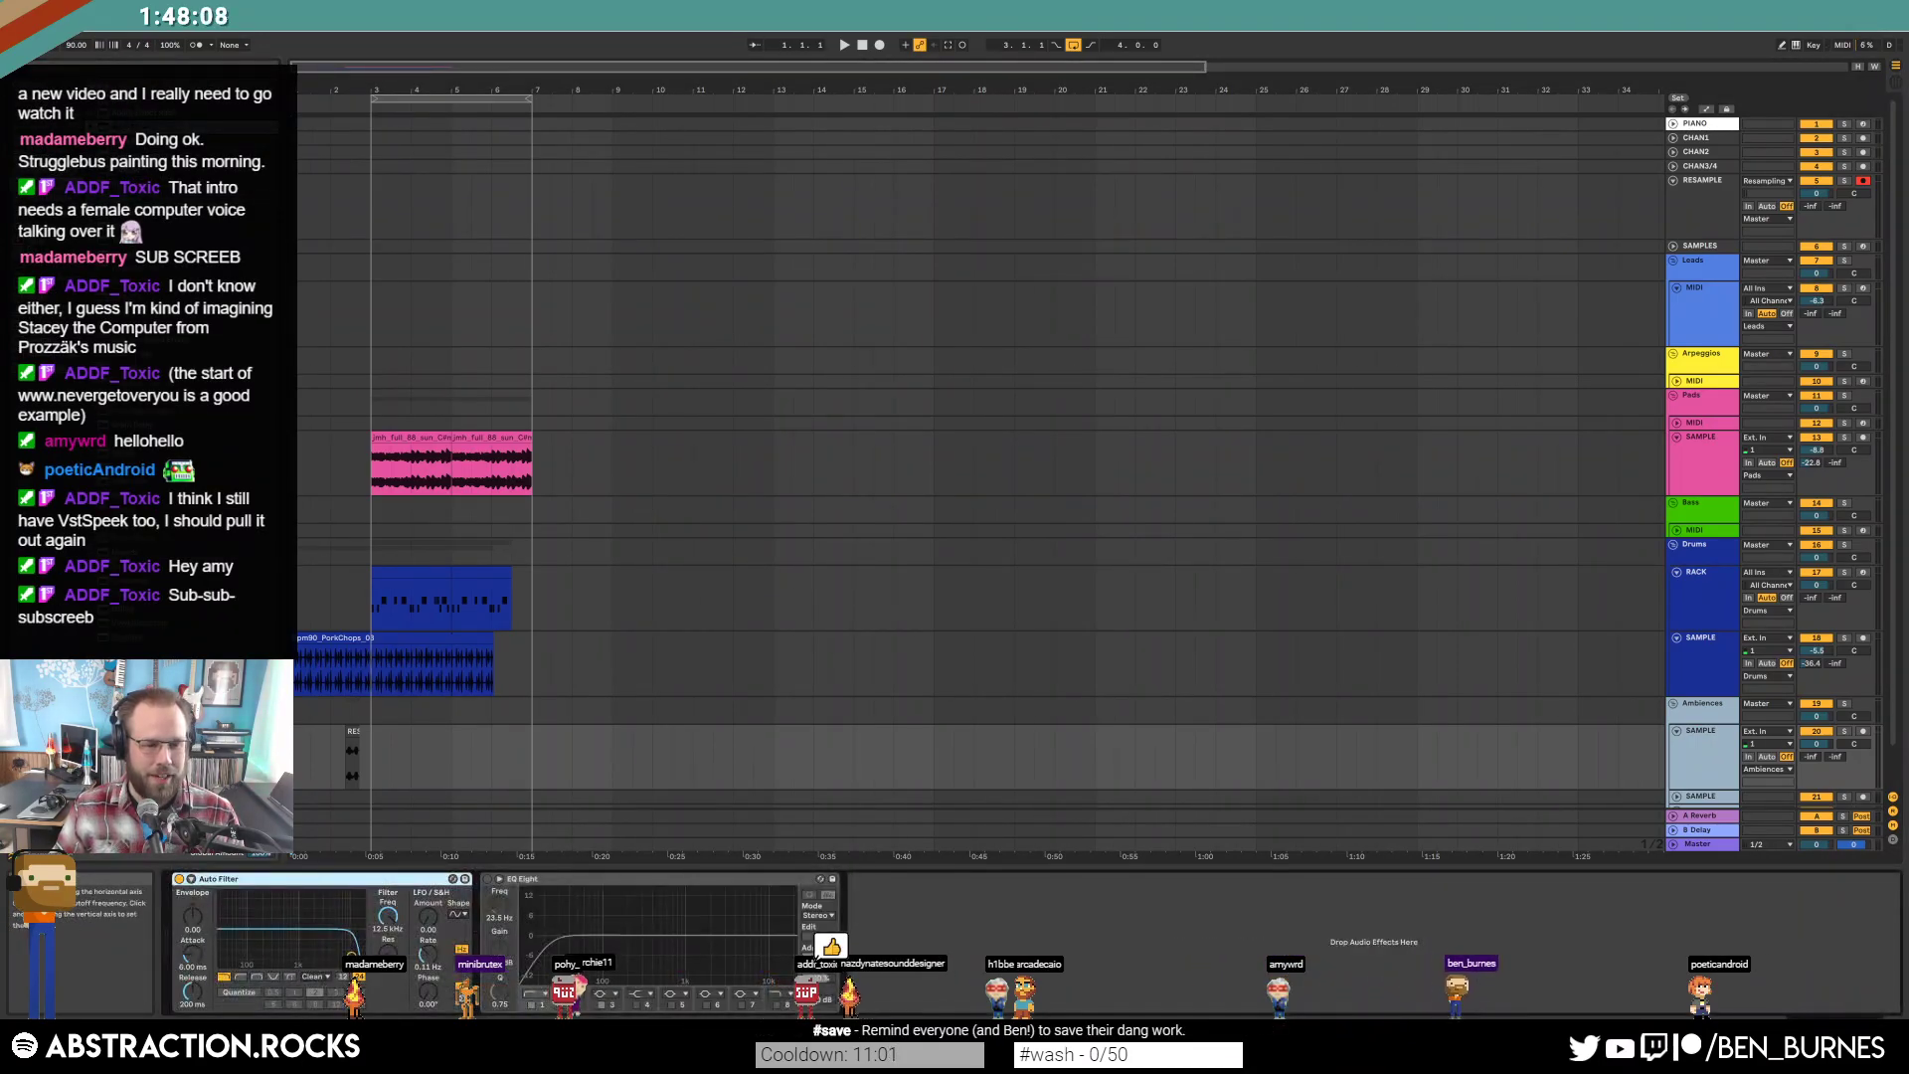
drag(1817, 743, 1824, 767)
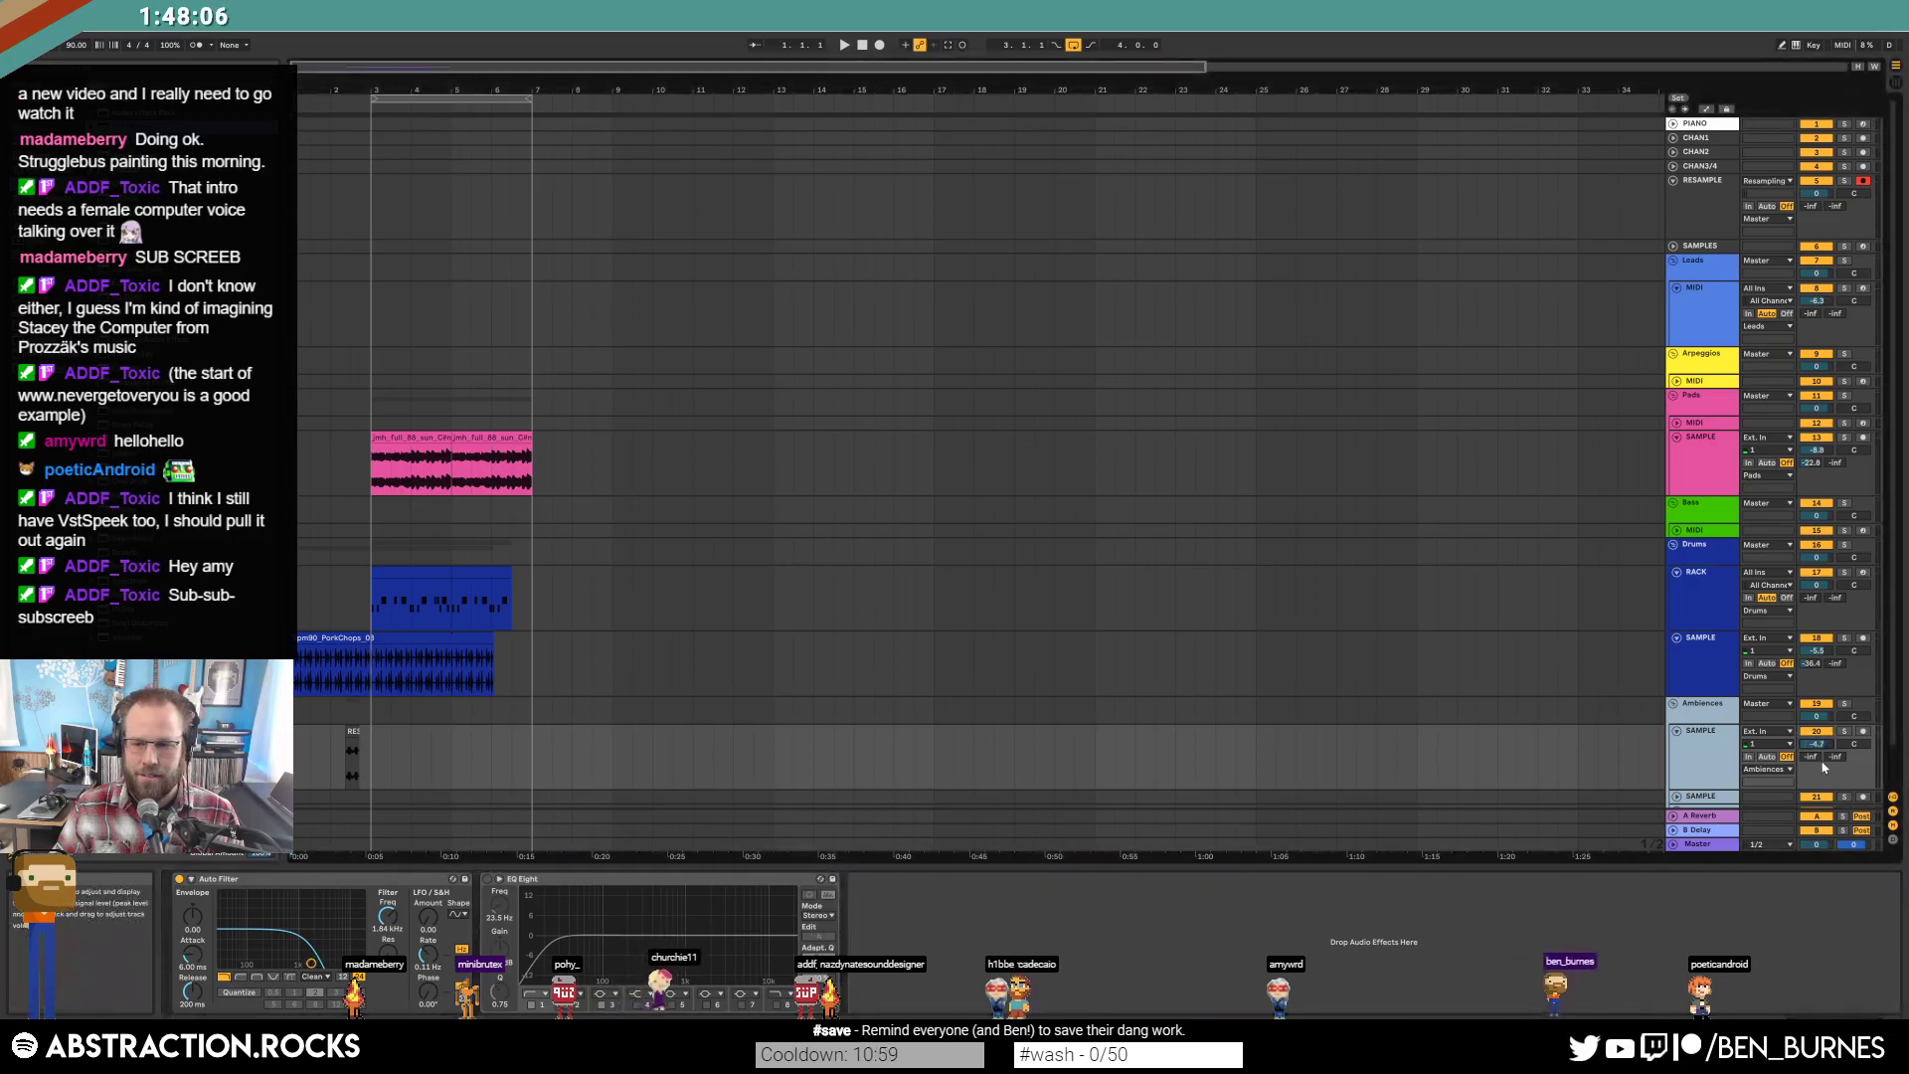
Set the B Delay return's delay time to 1, raise the voice track's send to it, and play the loop.
click(1704, 829)
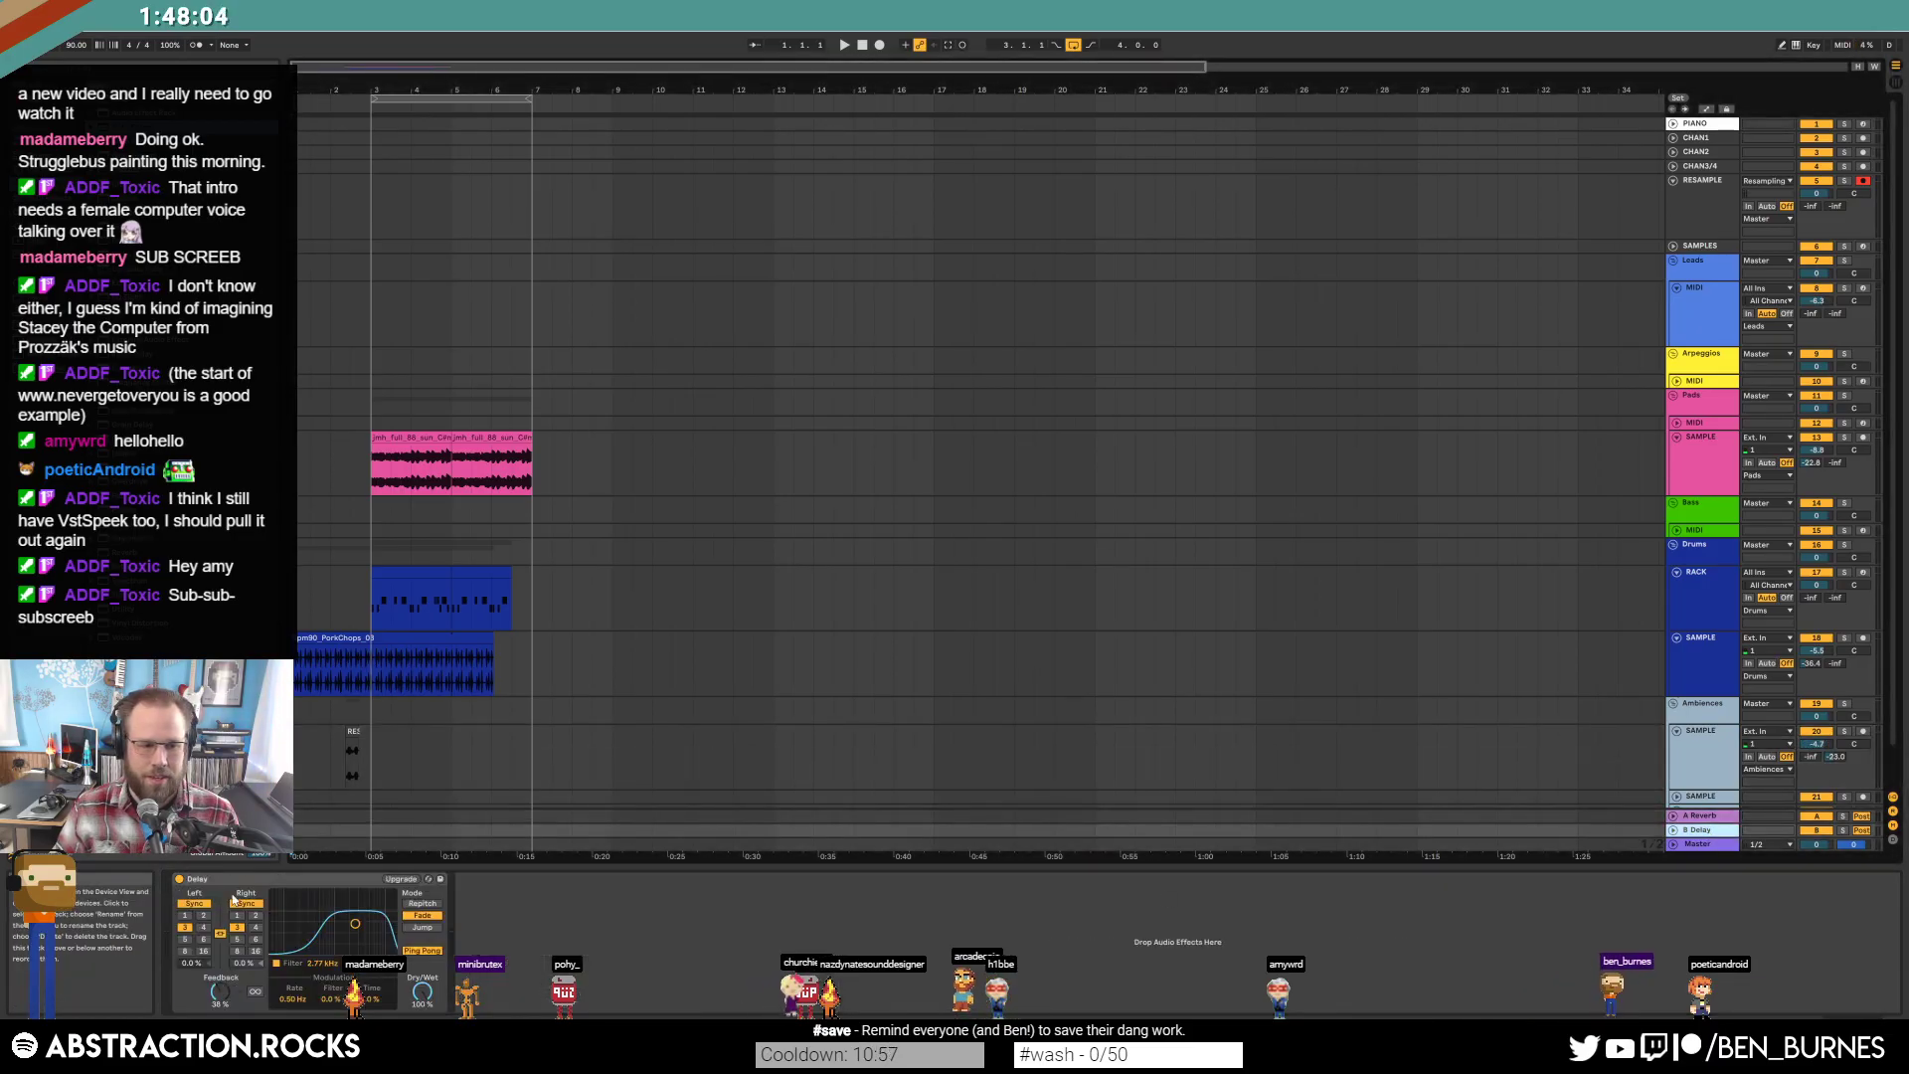
click(185, 916)
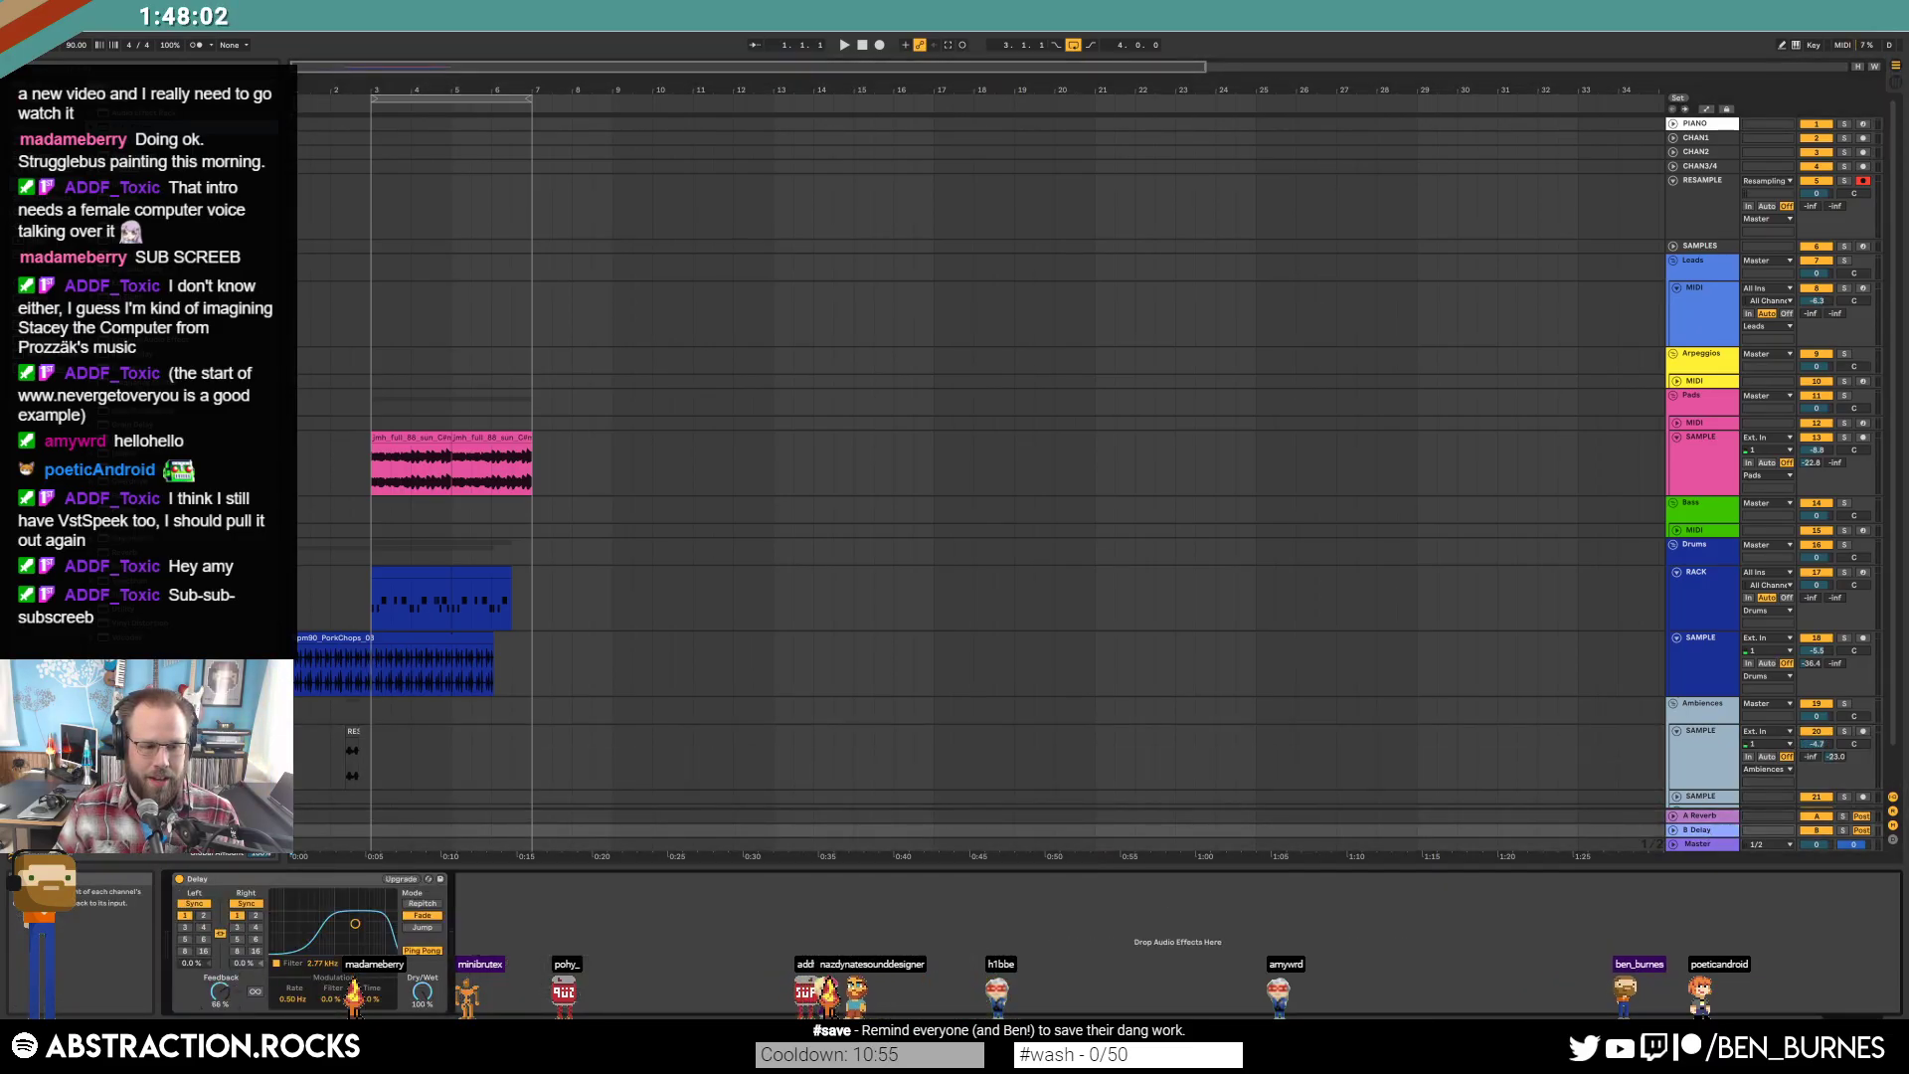
drag(1830, 757, 1821, 758)
key(space)
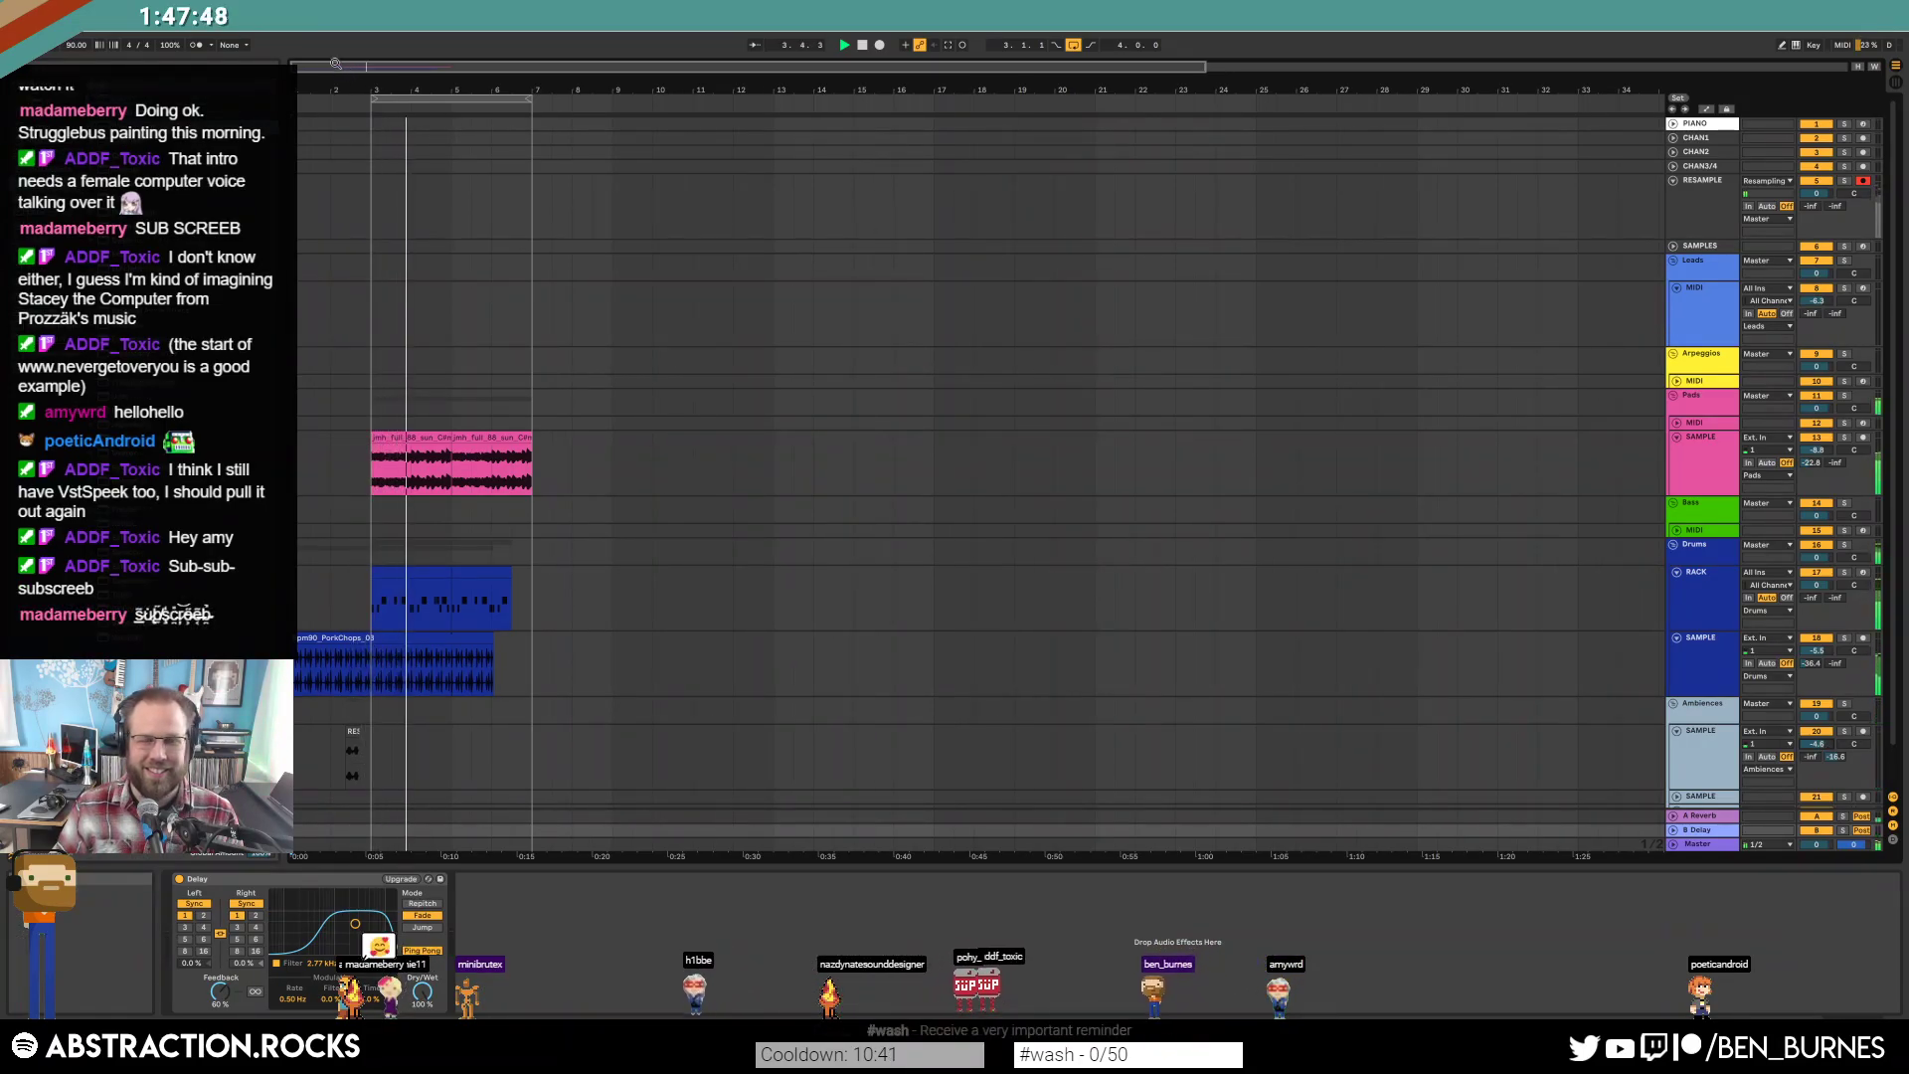
Move the resampled voice clip on the Ambiences track so it ends right at bar 3.
drag(294, 90, 294, 189)
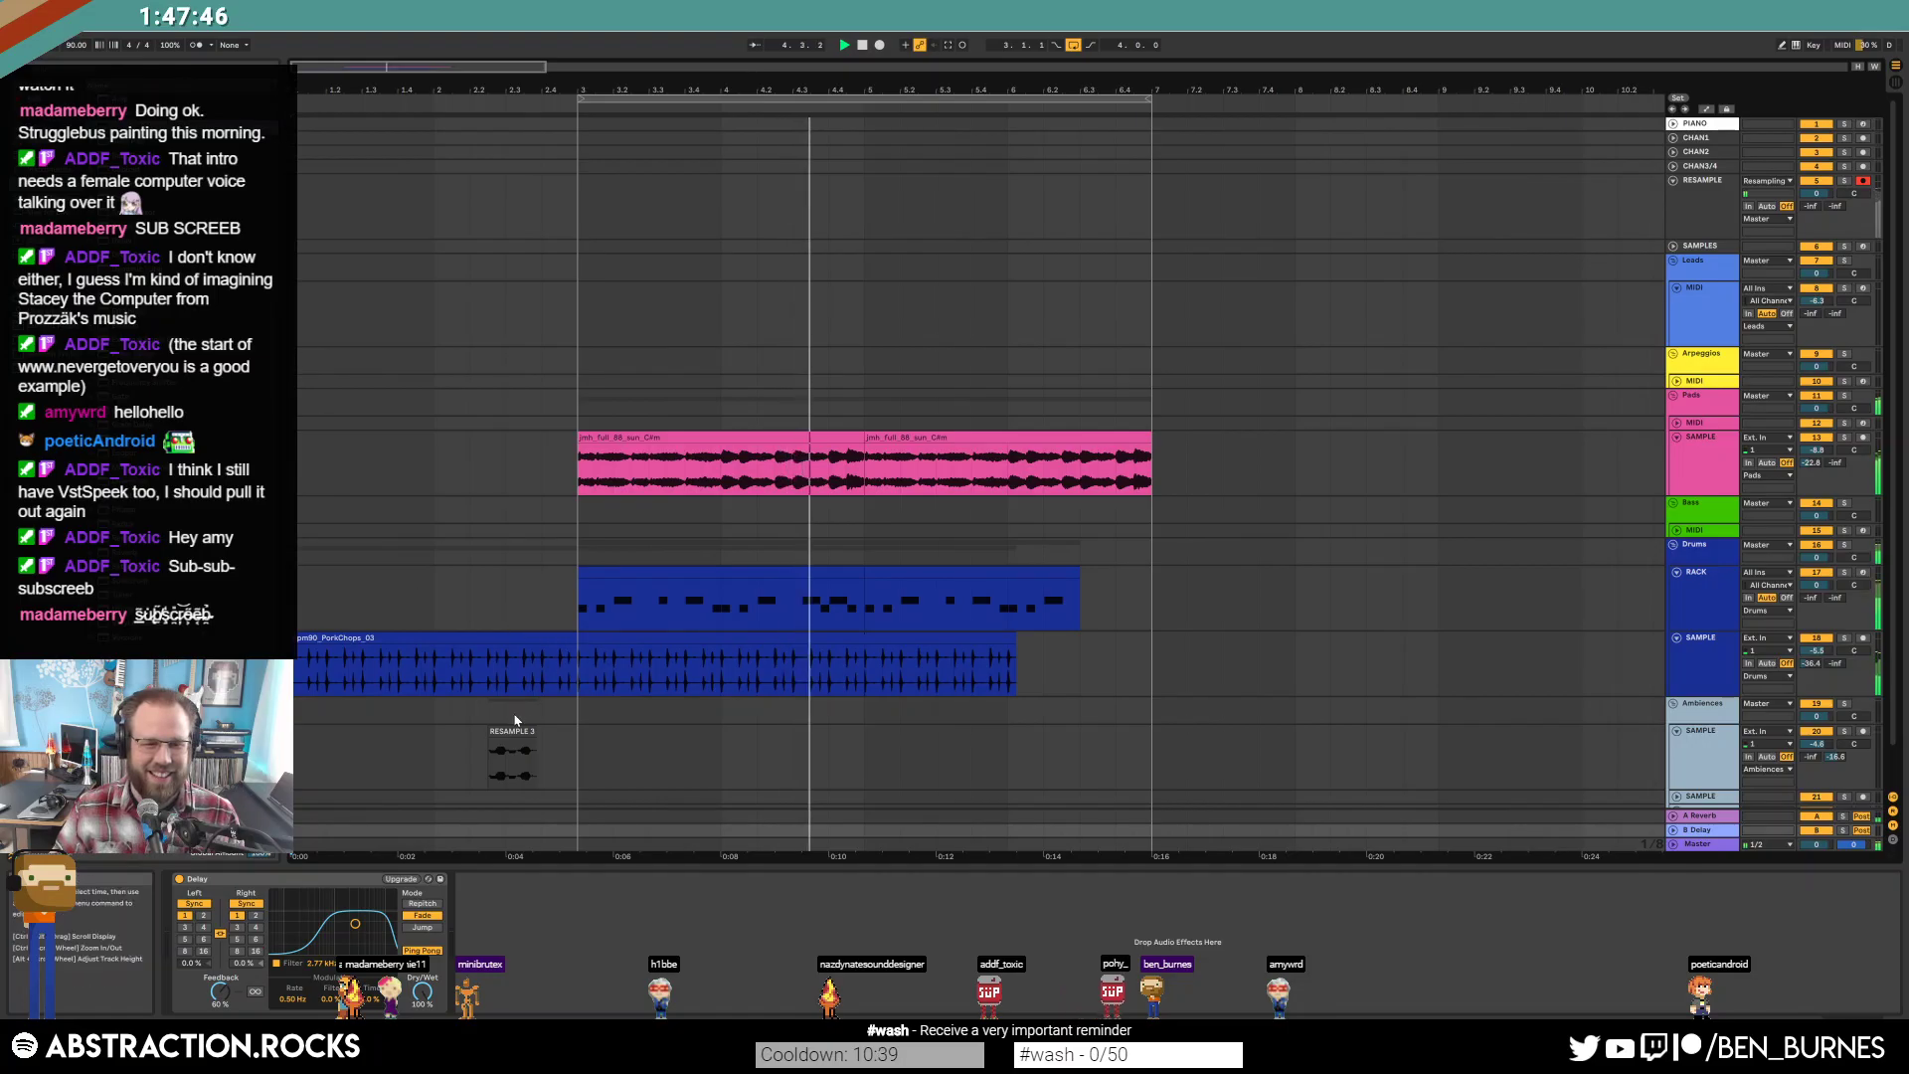
drag(497, 733, 537, 746)
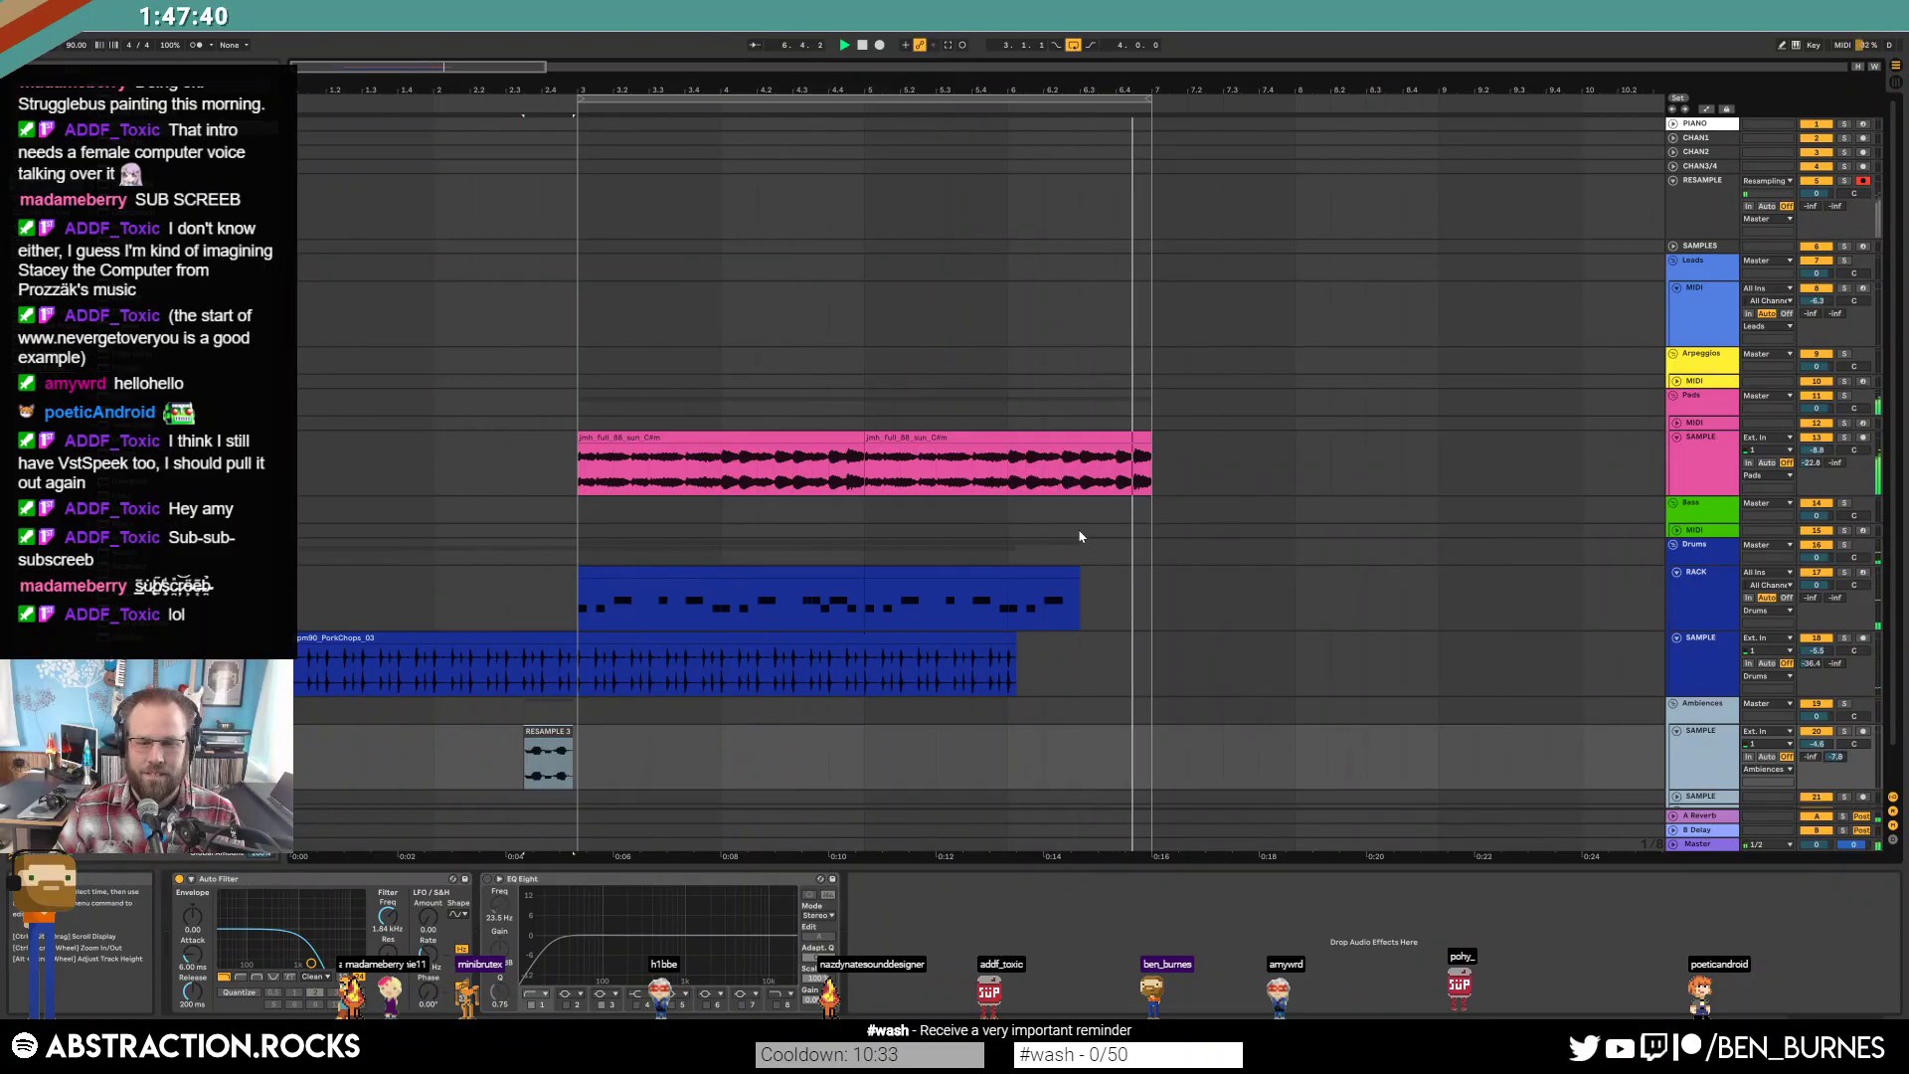
Extend the RACK drum clip to bar 7 and open its notes for editing.
drag(1080, 573, 1151, 573)
double_click(1133, 597)
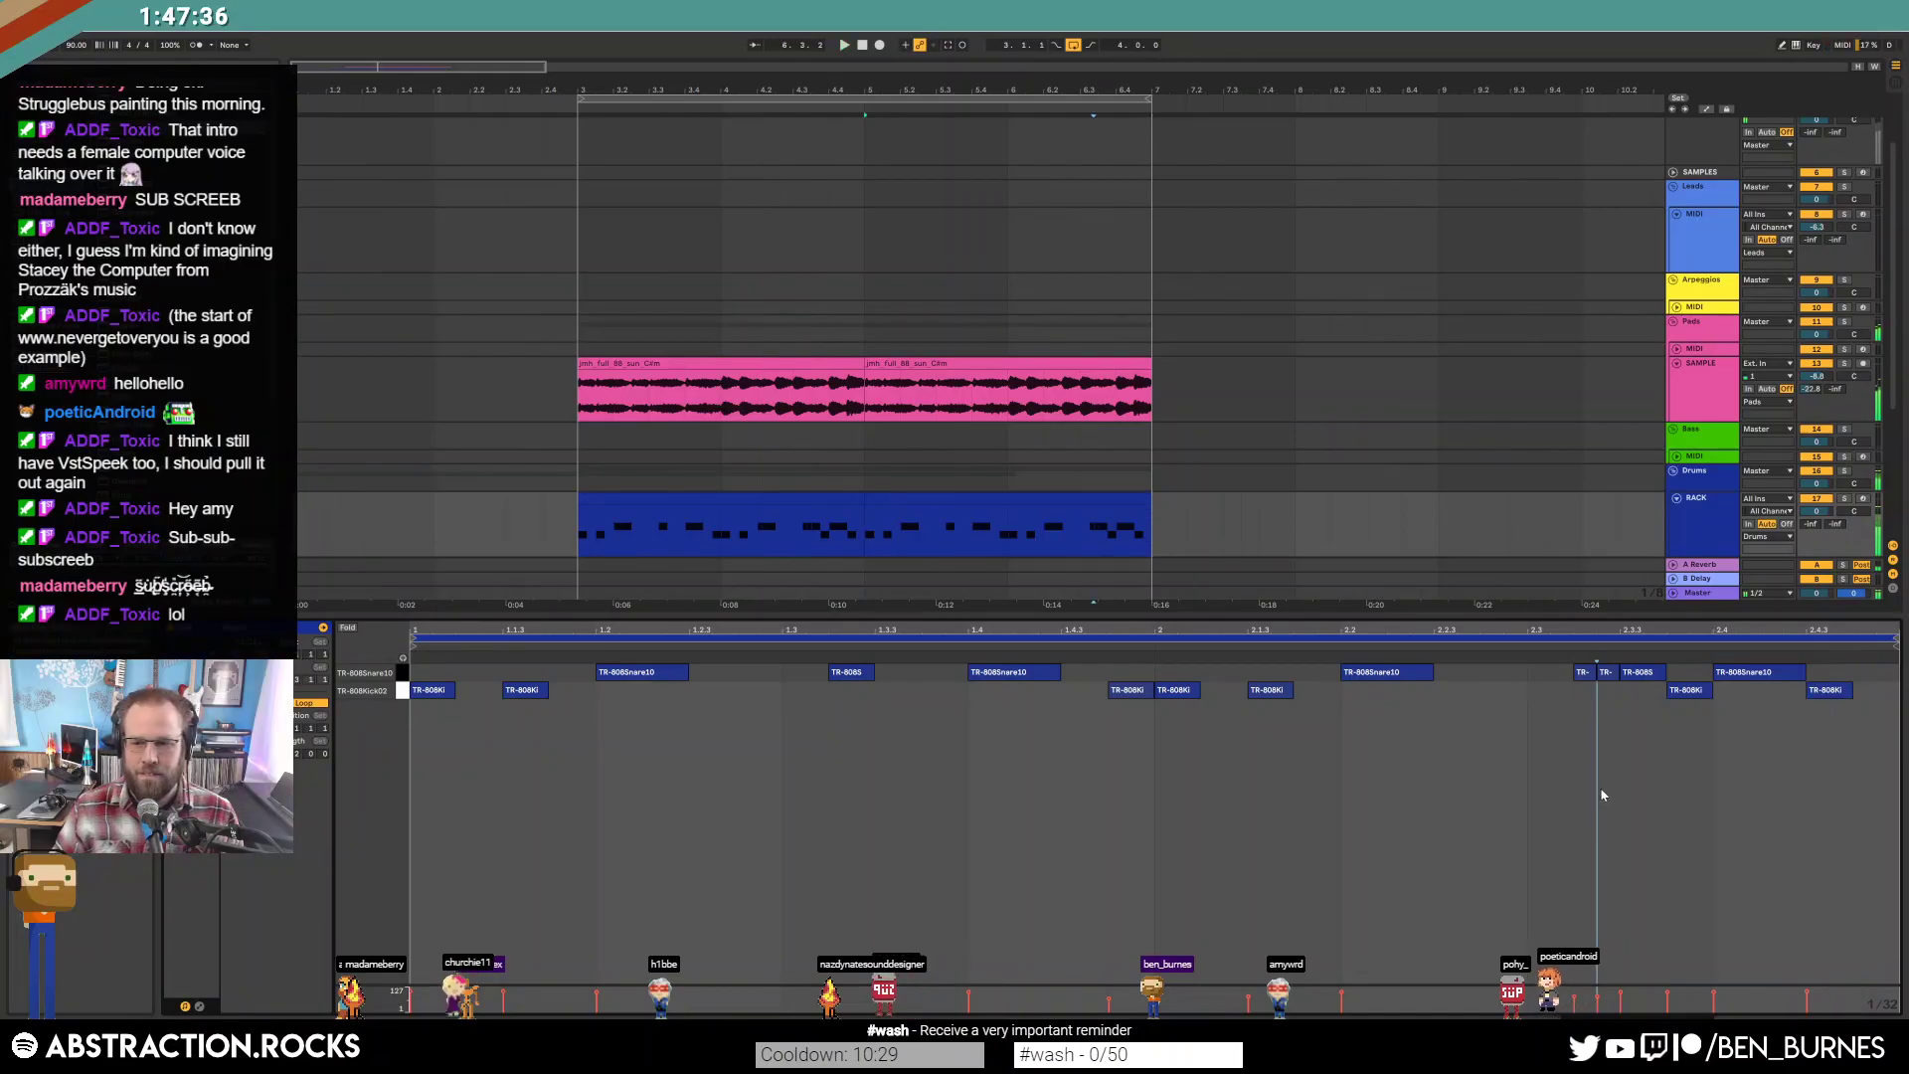
Delete the last two kick notes in the drum clip and replace the long final snare with shorter, spaced snare hits.
double_click(1688, 690)
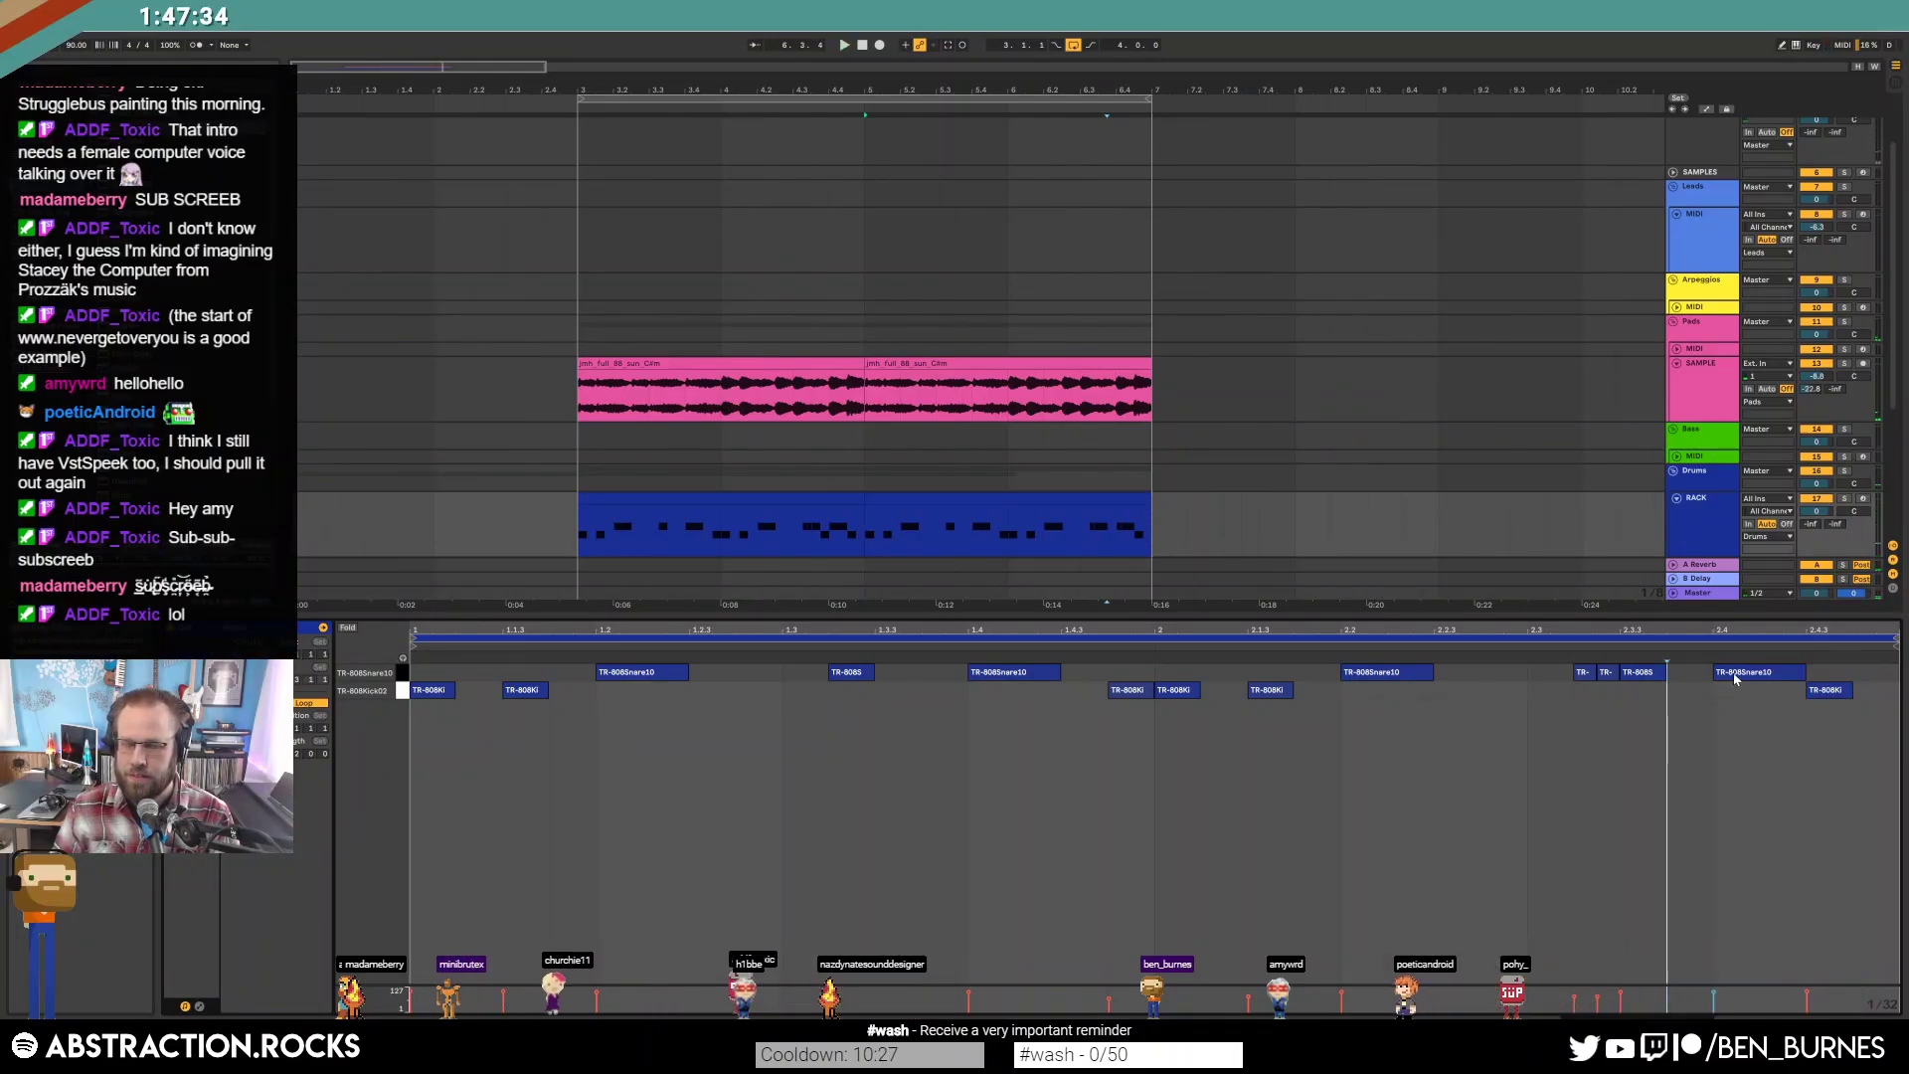
mouse_move(1735, 679)
mouse_down()
mouse_move(1701, 683)
mouse_move(1712, 672)
mouse_up()
key(ctrl+d)
click(1825, 690)
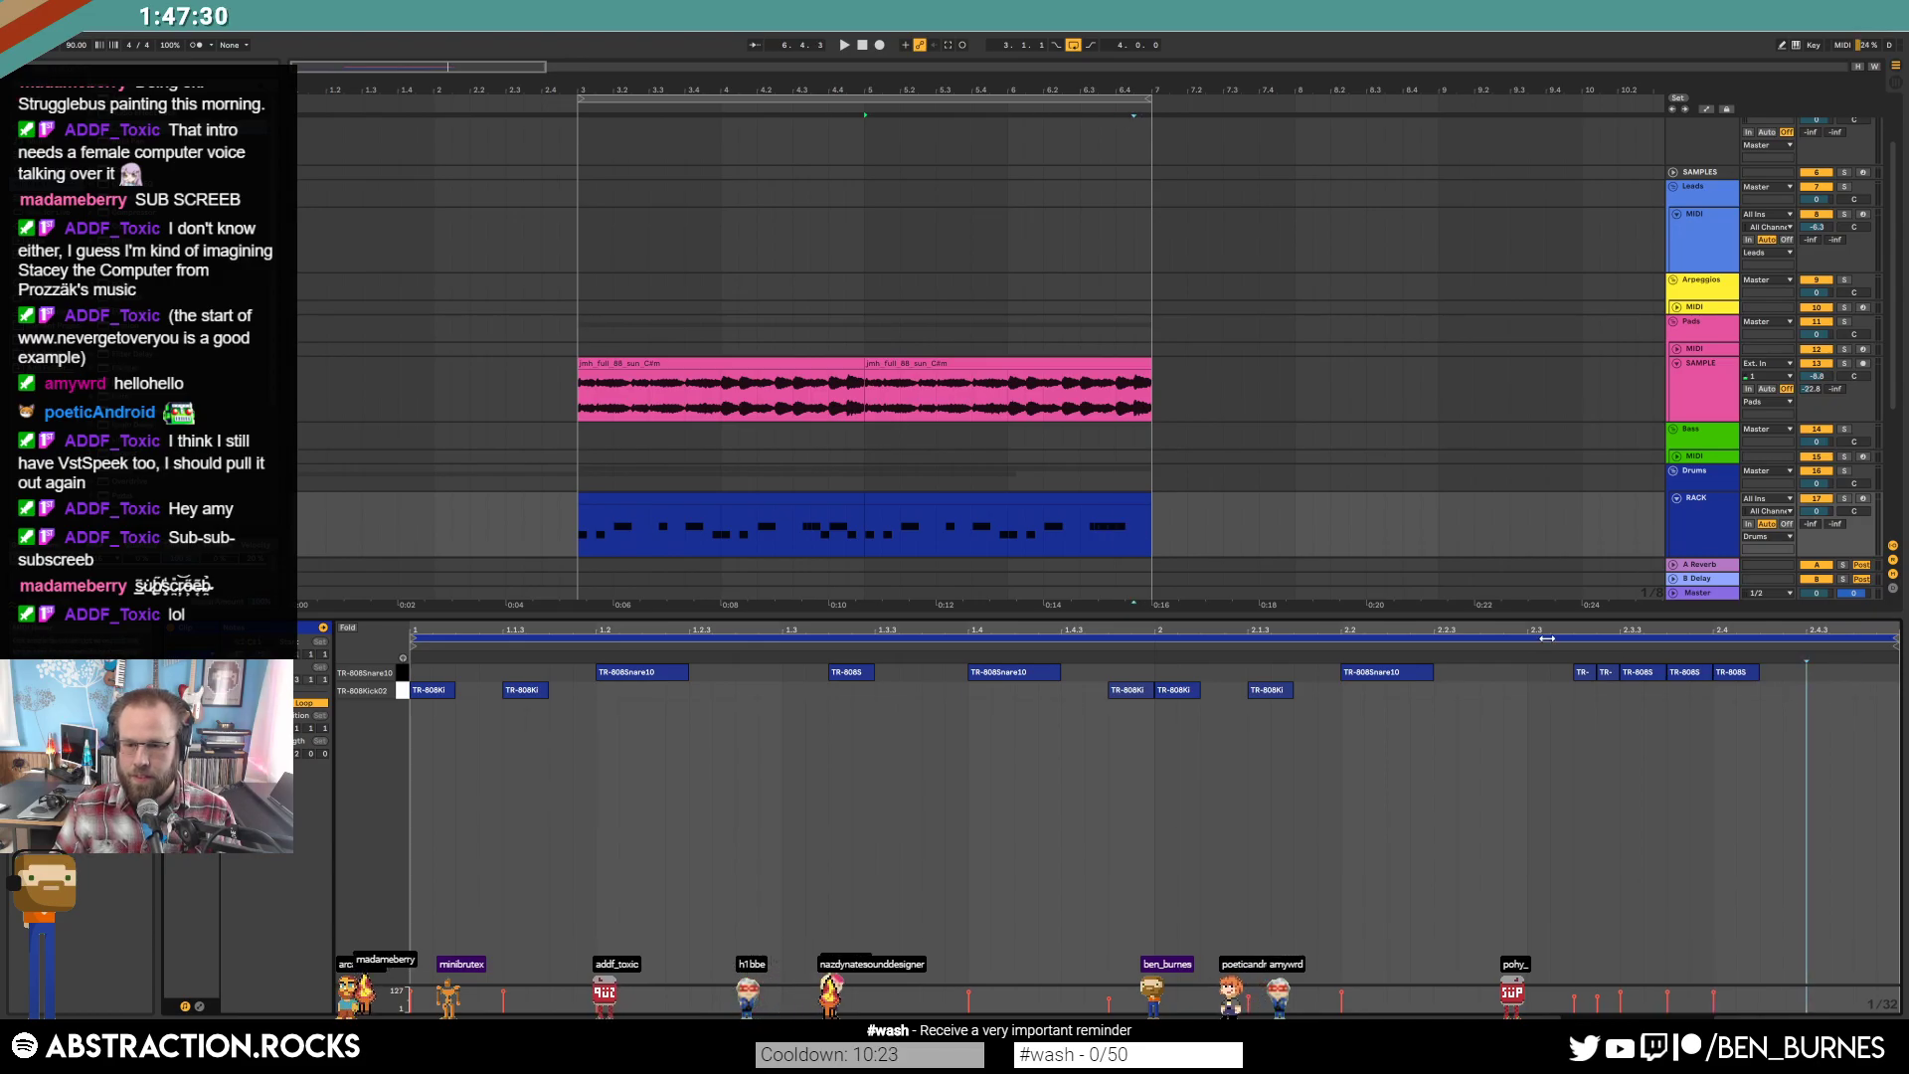
key(space)
drag(1733, 677, 1754, 675)
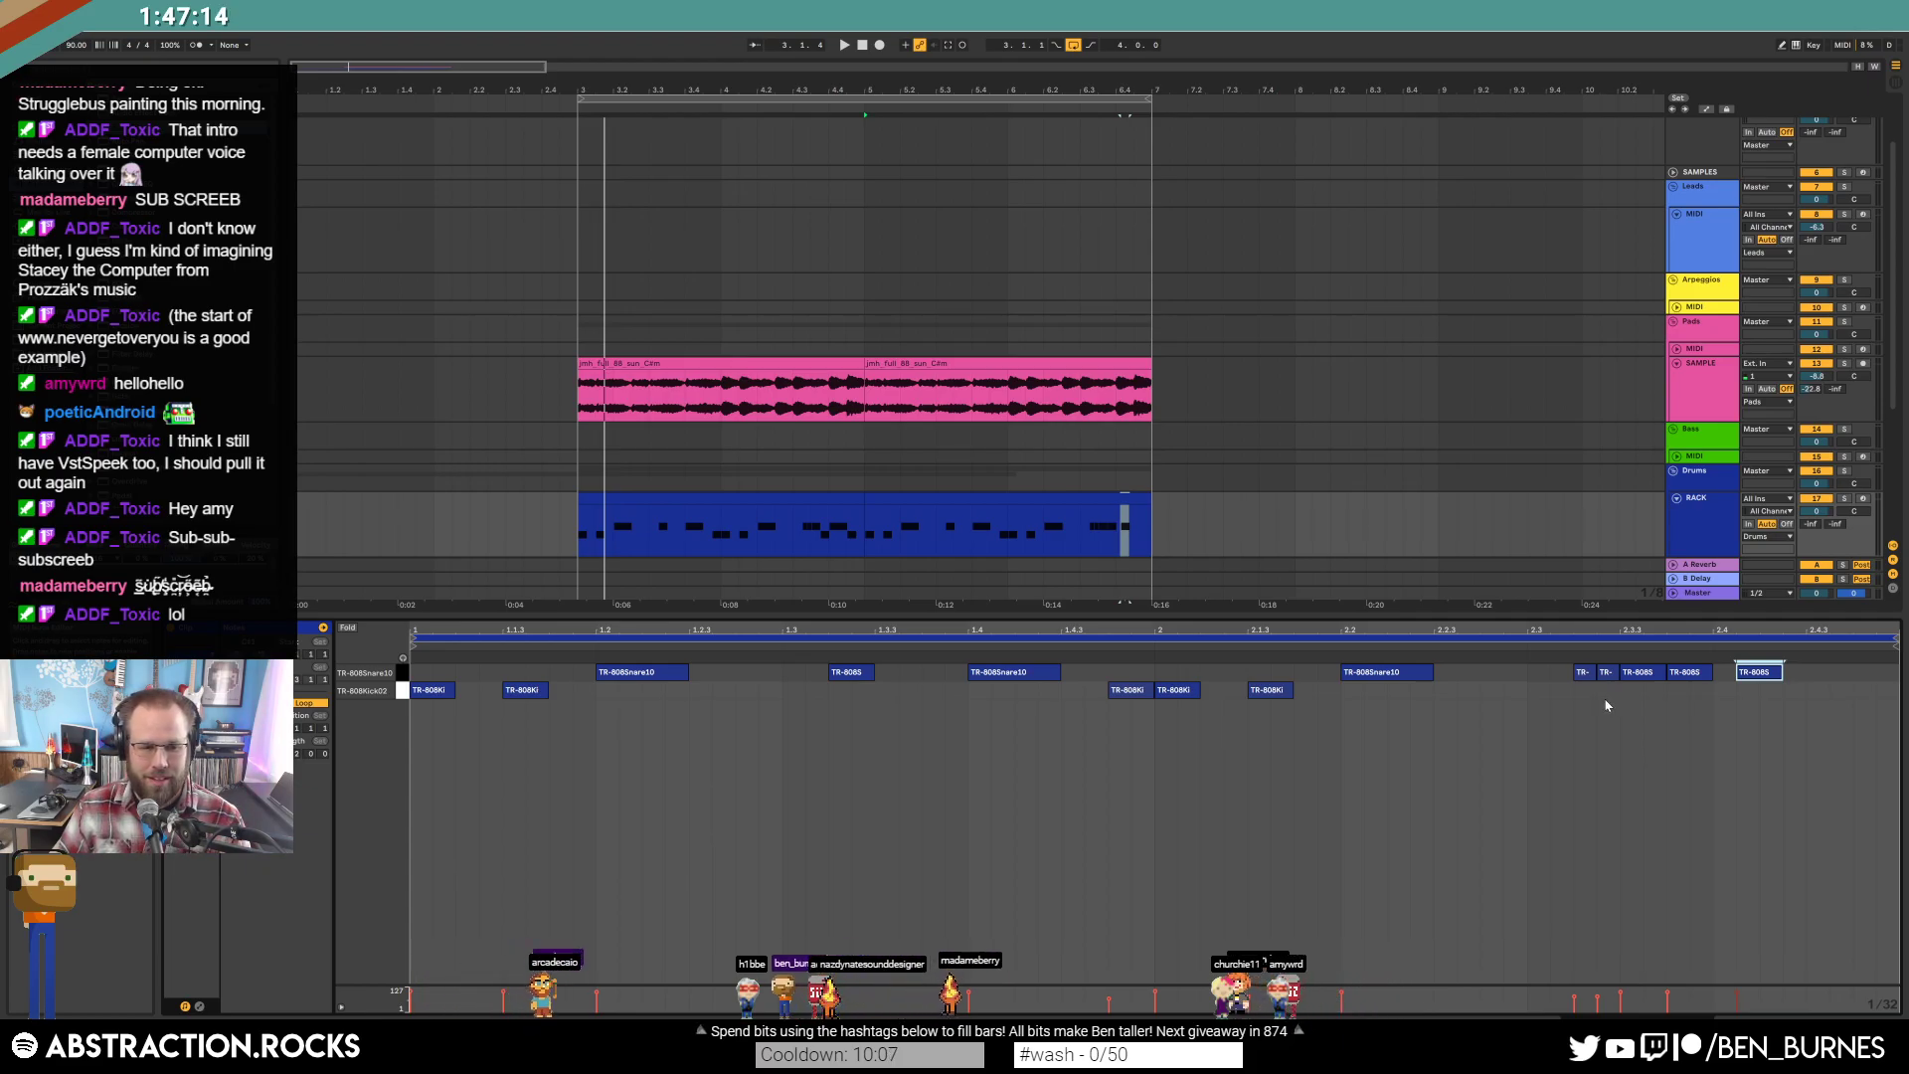
Undo the latest snare and kick edits in the drum clip and play the loop from bar 3.
drag(1575, 696, 1727, 673)
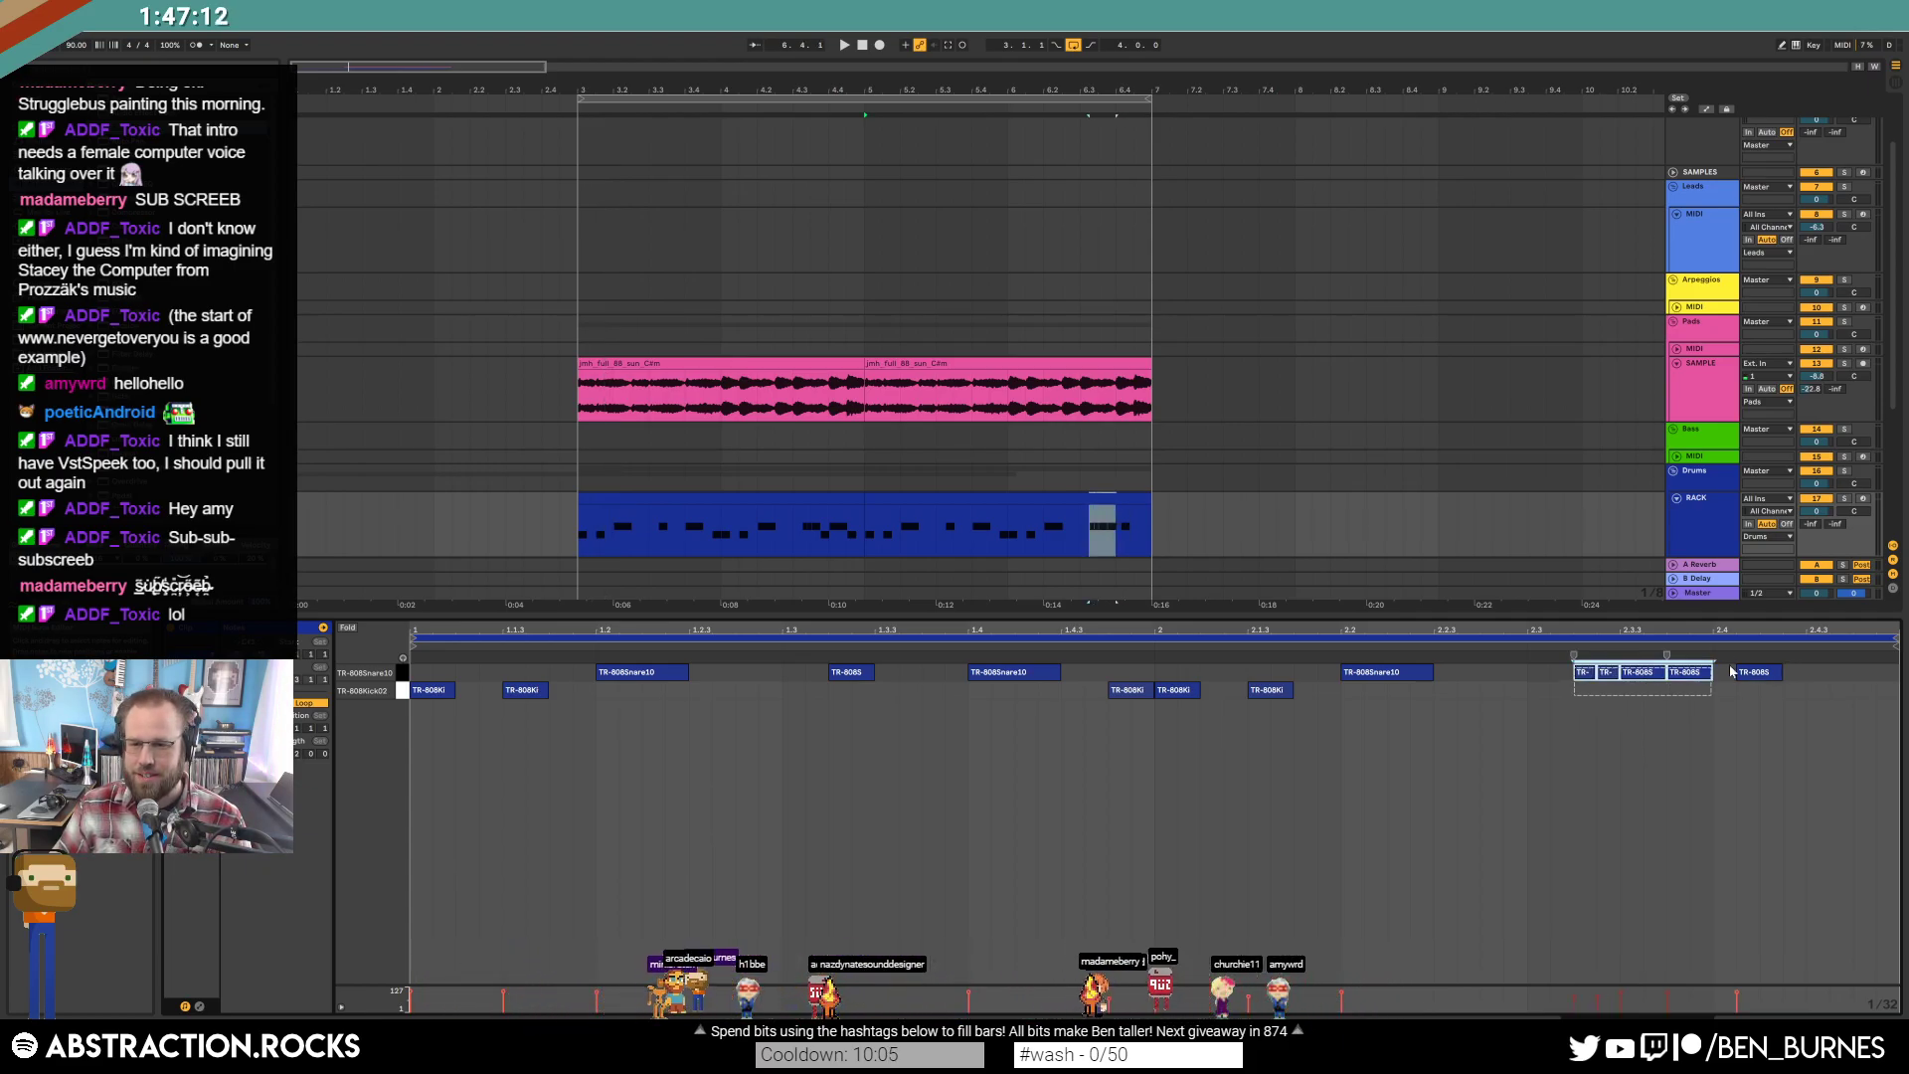
shift+click(1758, 672)
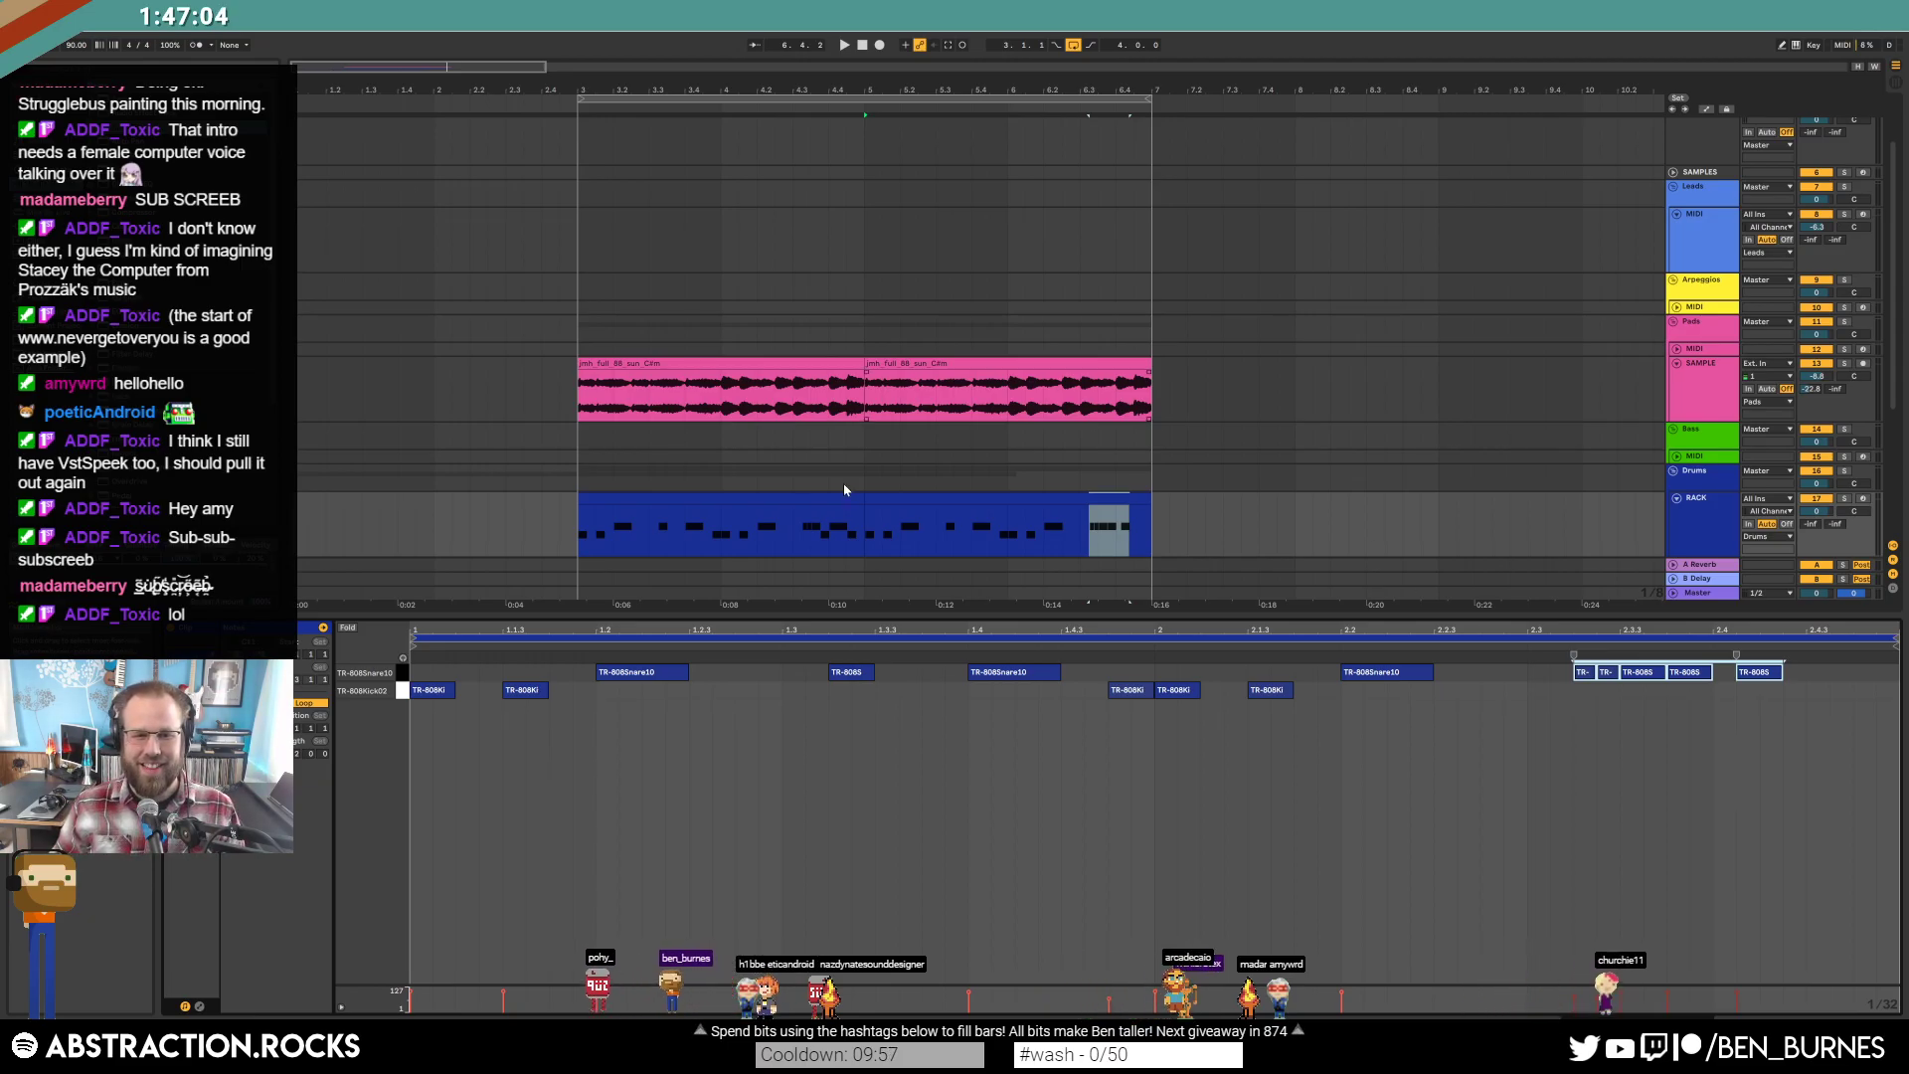
click(585, 530)
key(ctrl+z)
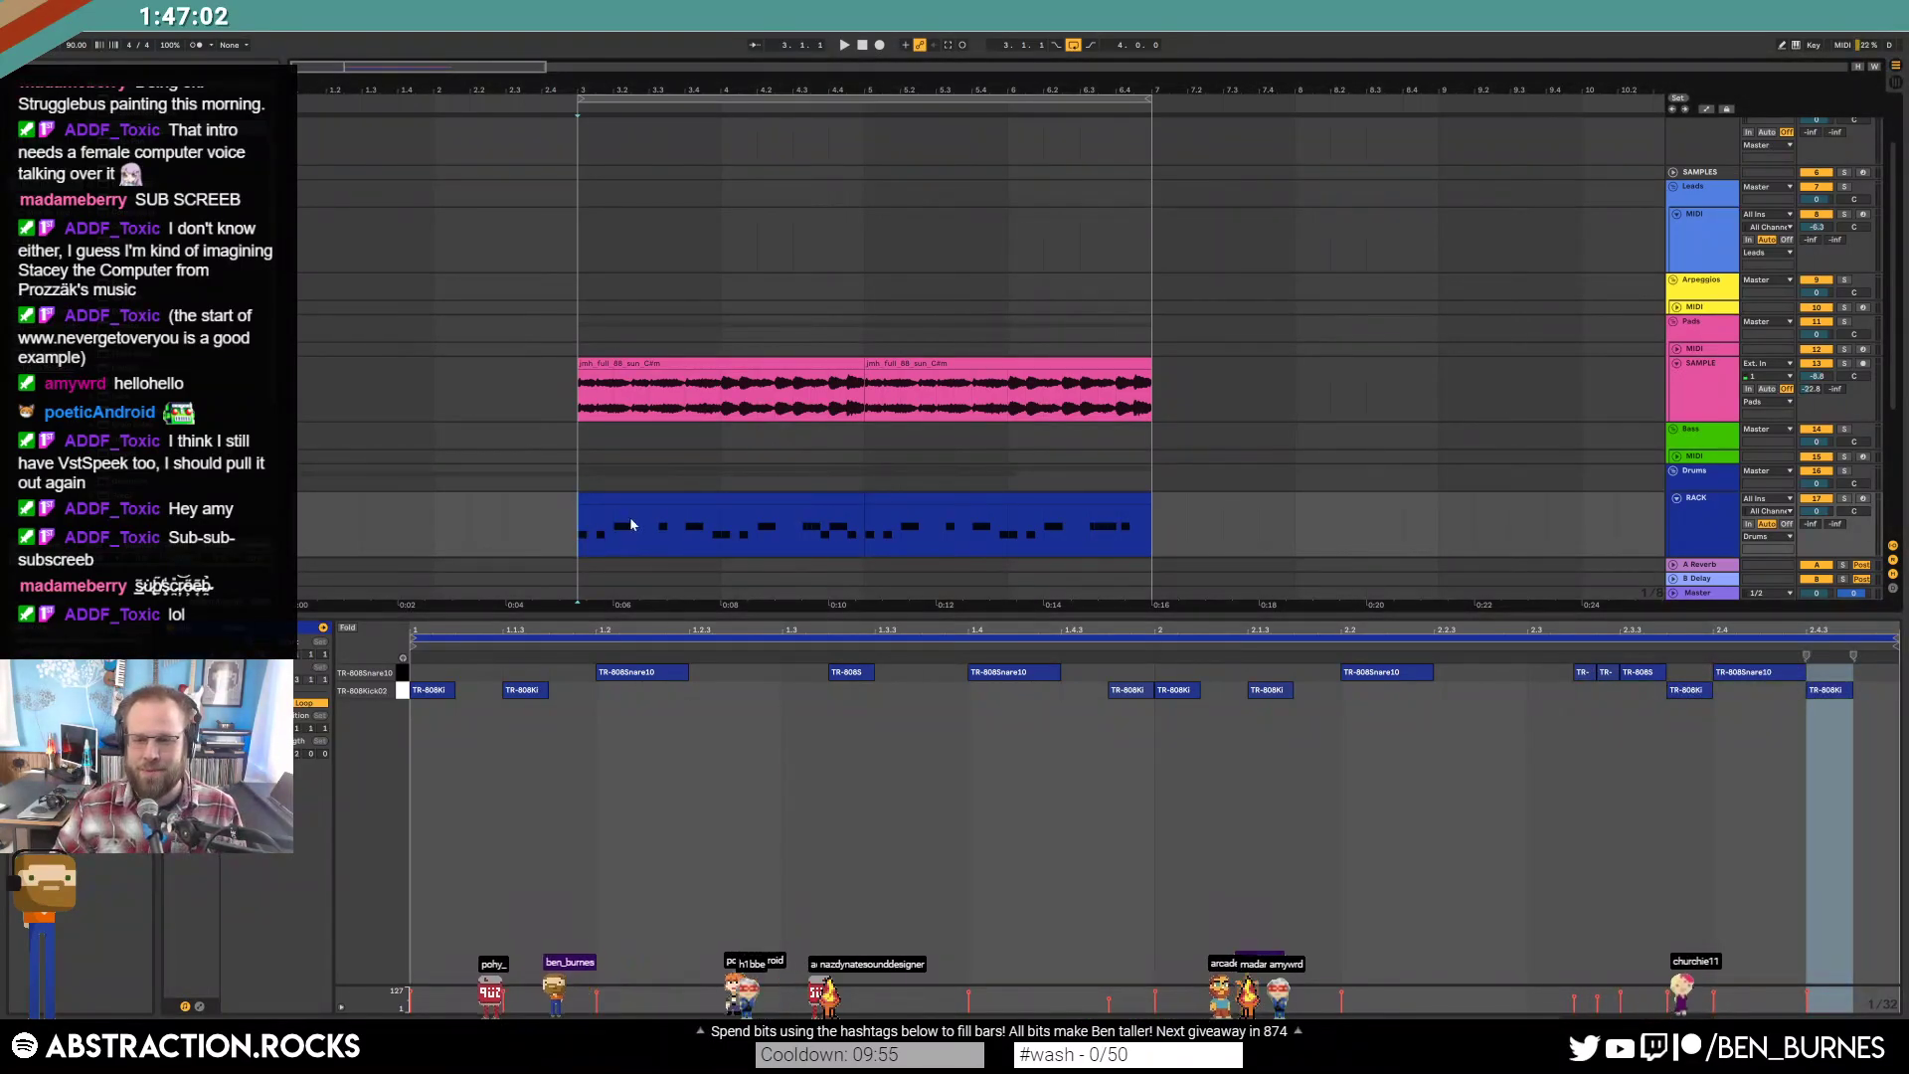
key(space)
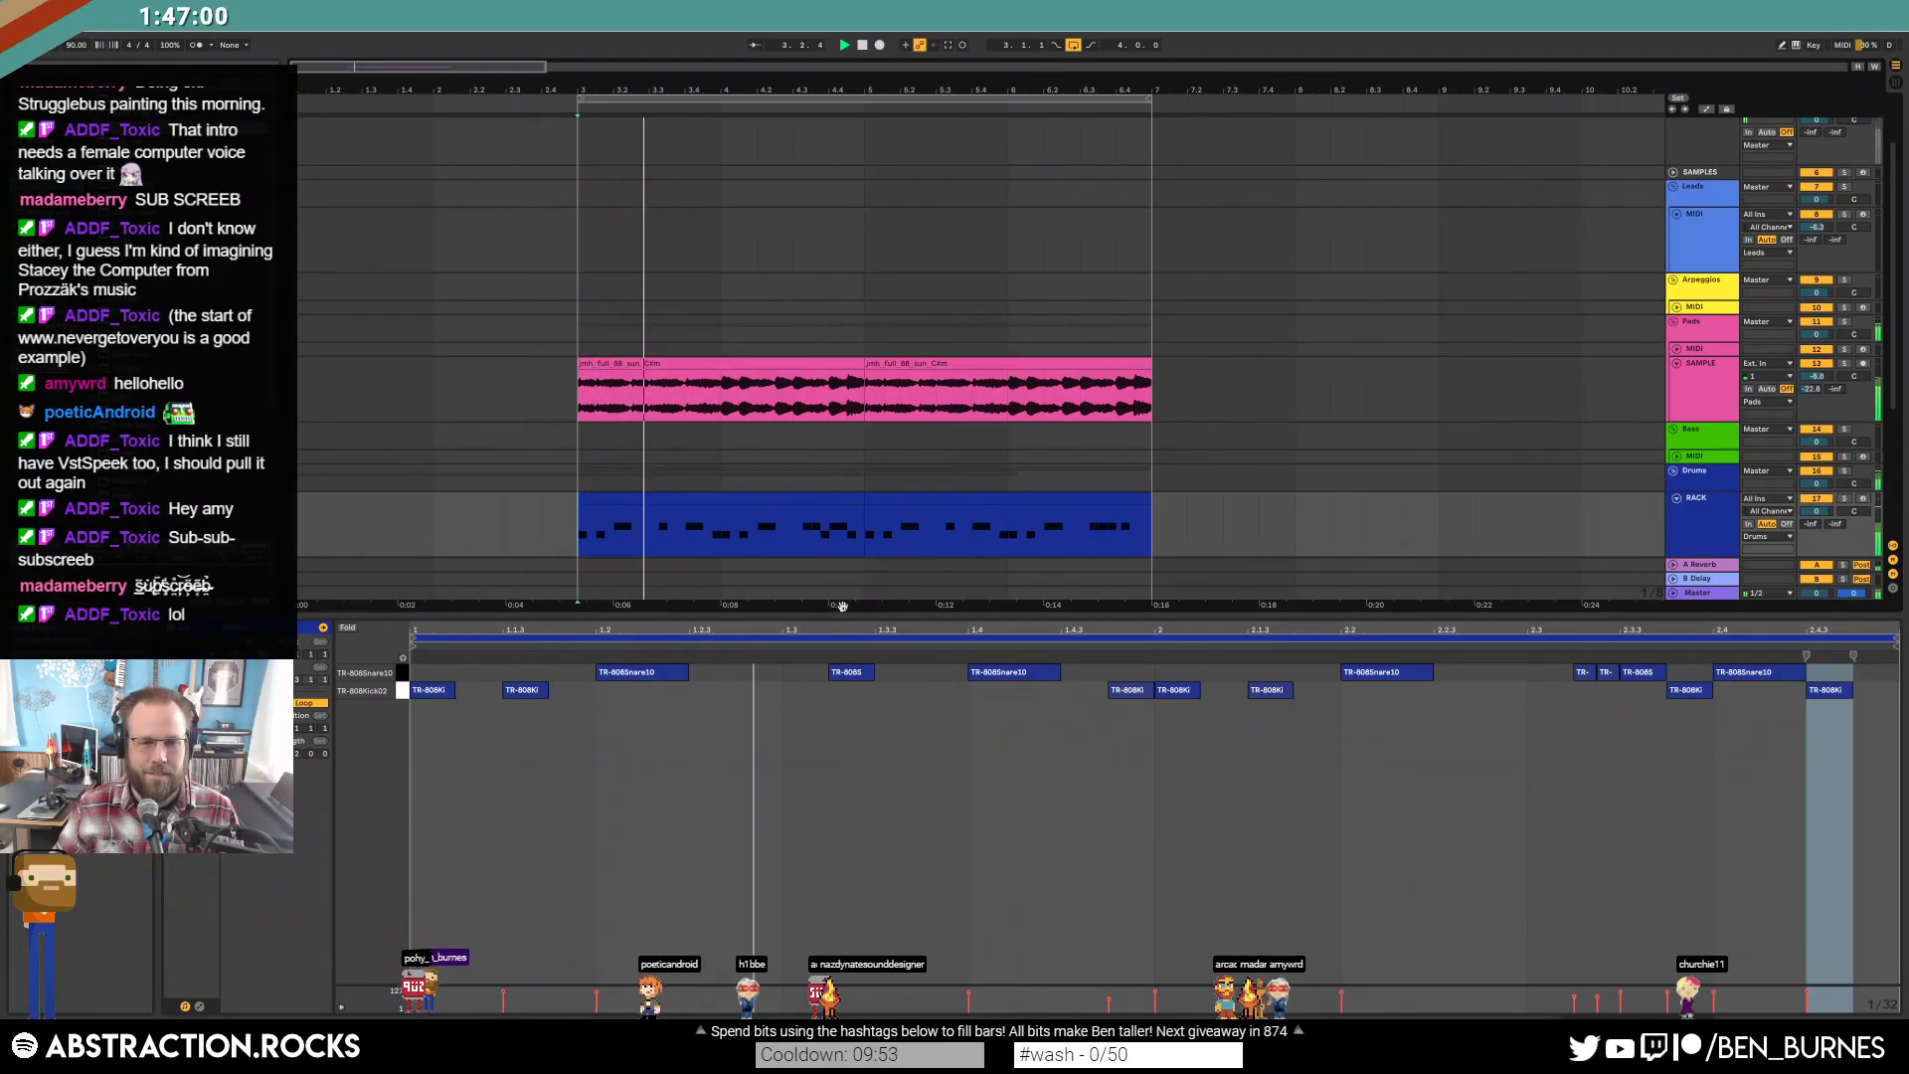
key(shift+Tab)
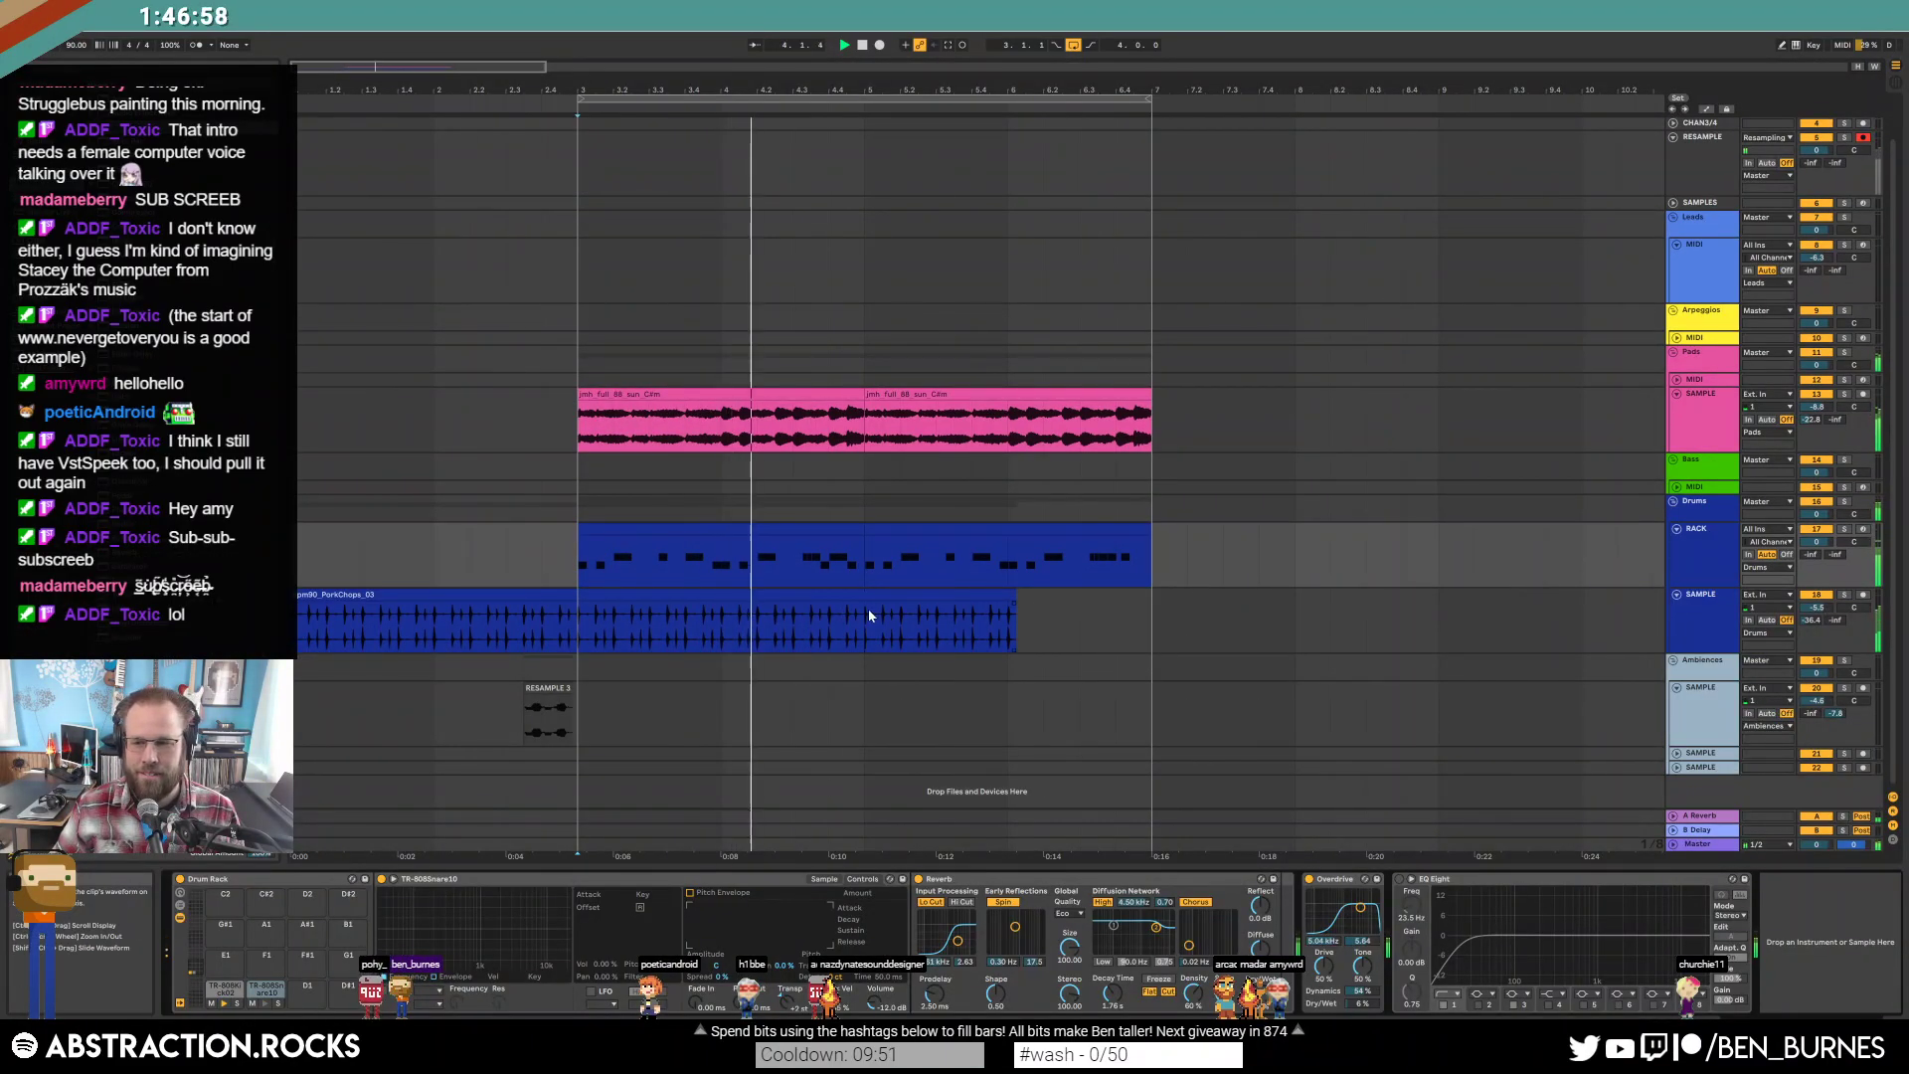
Restore the snare fill at the end of the RACK drum clip and add one more short snare hit after it.
double_click(545, 706)
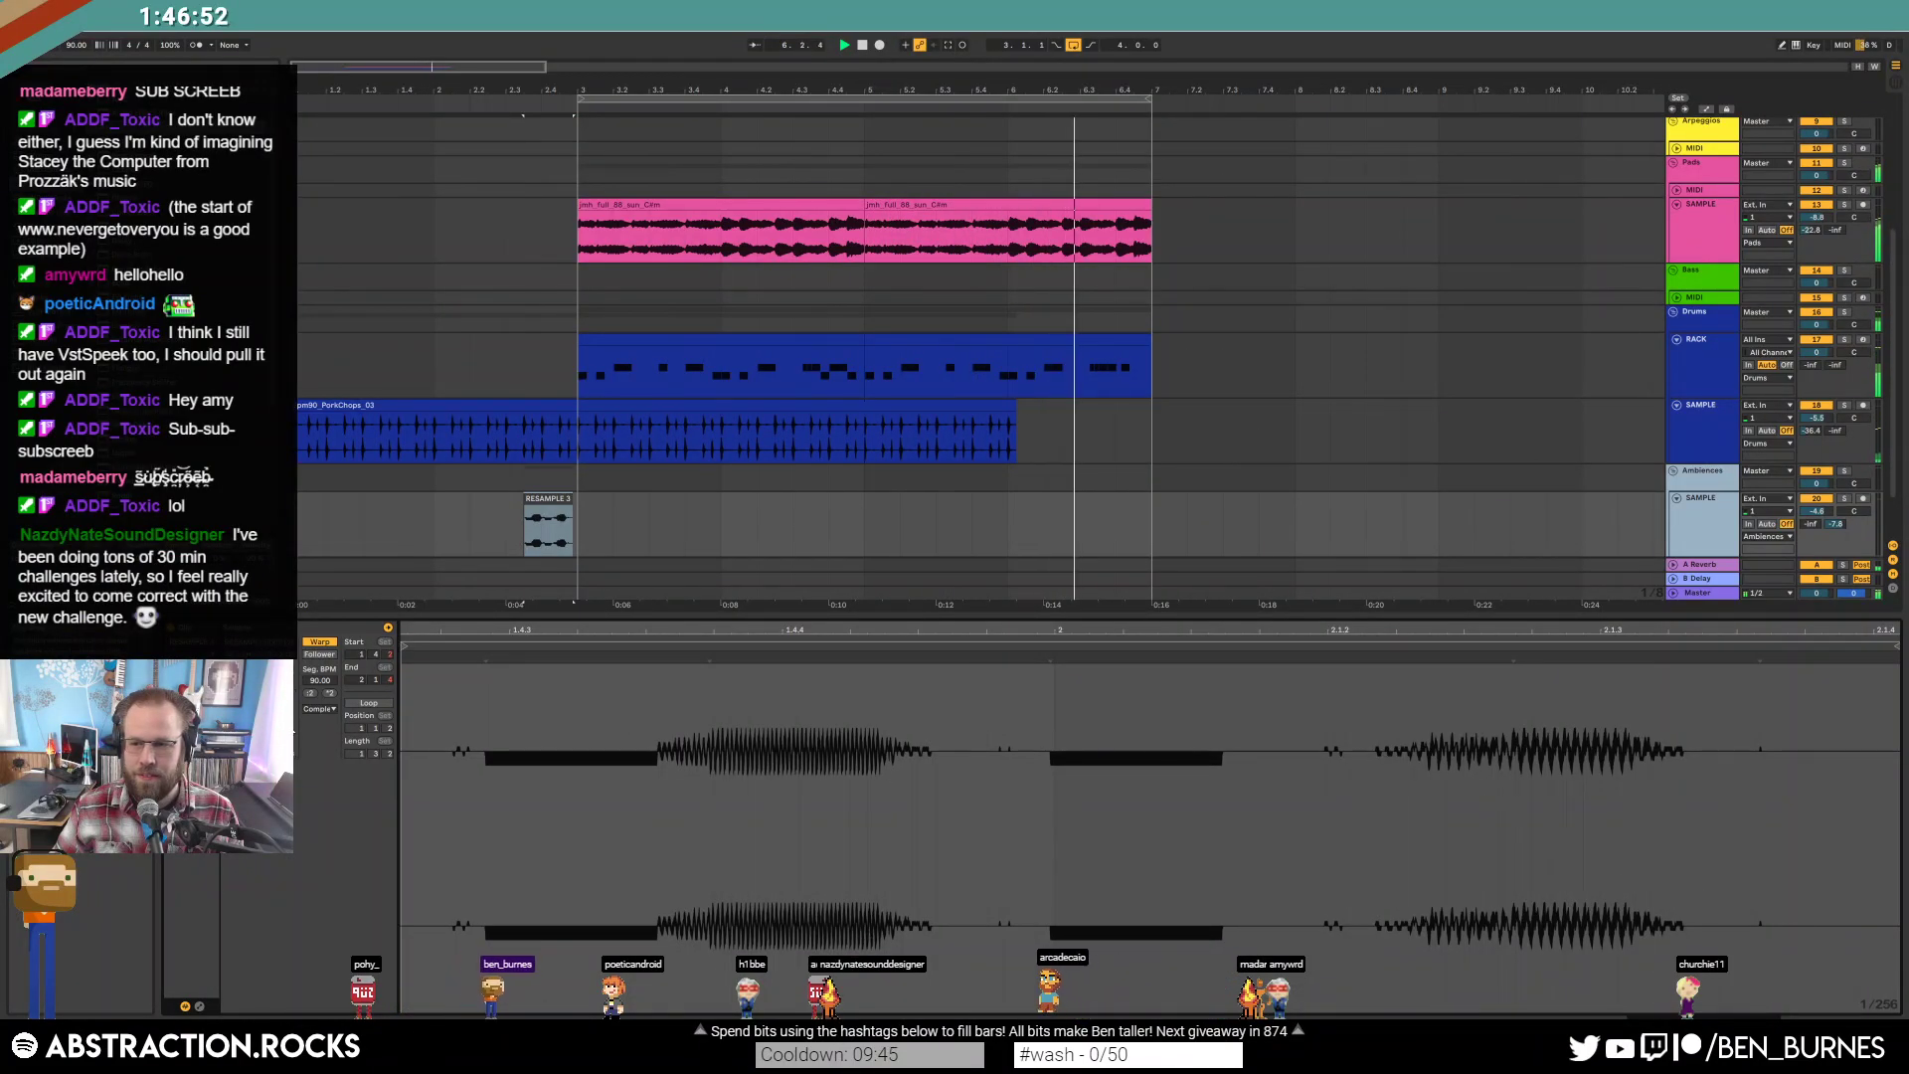
click(1074, 355)
click(1579, 729)
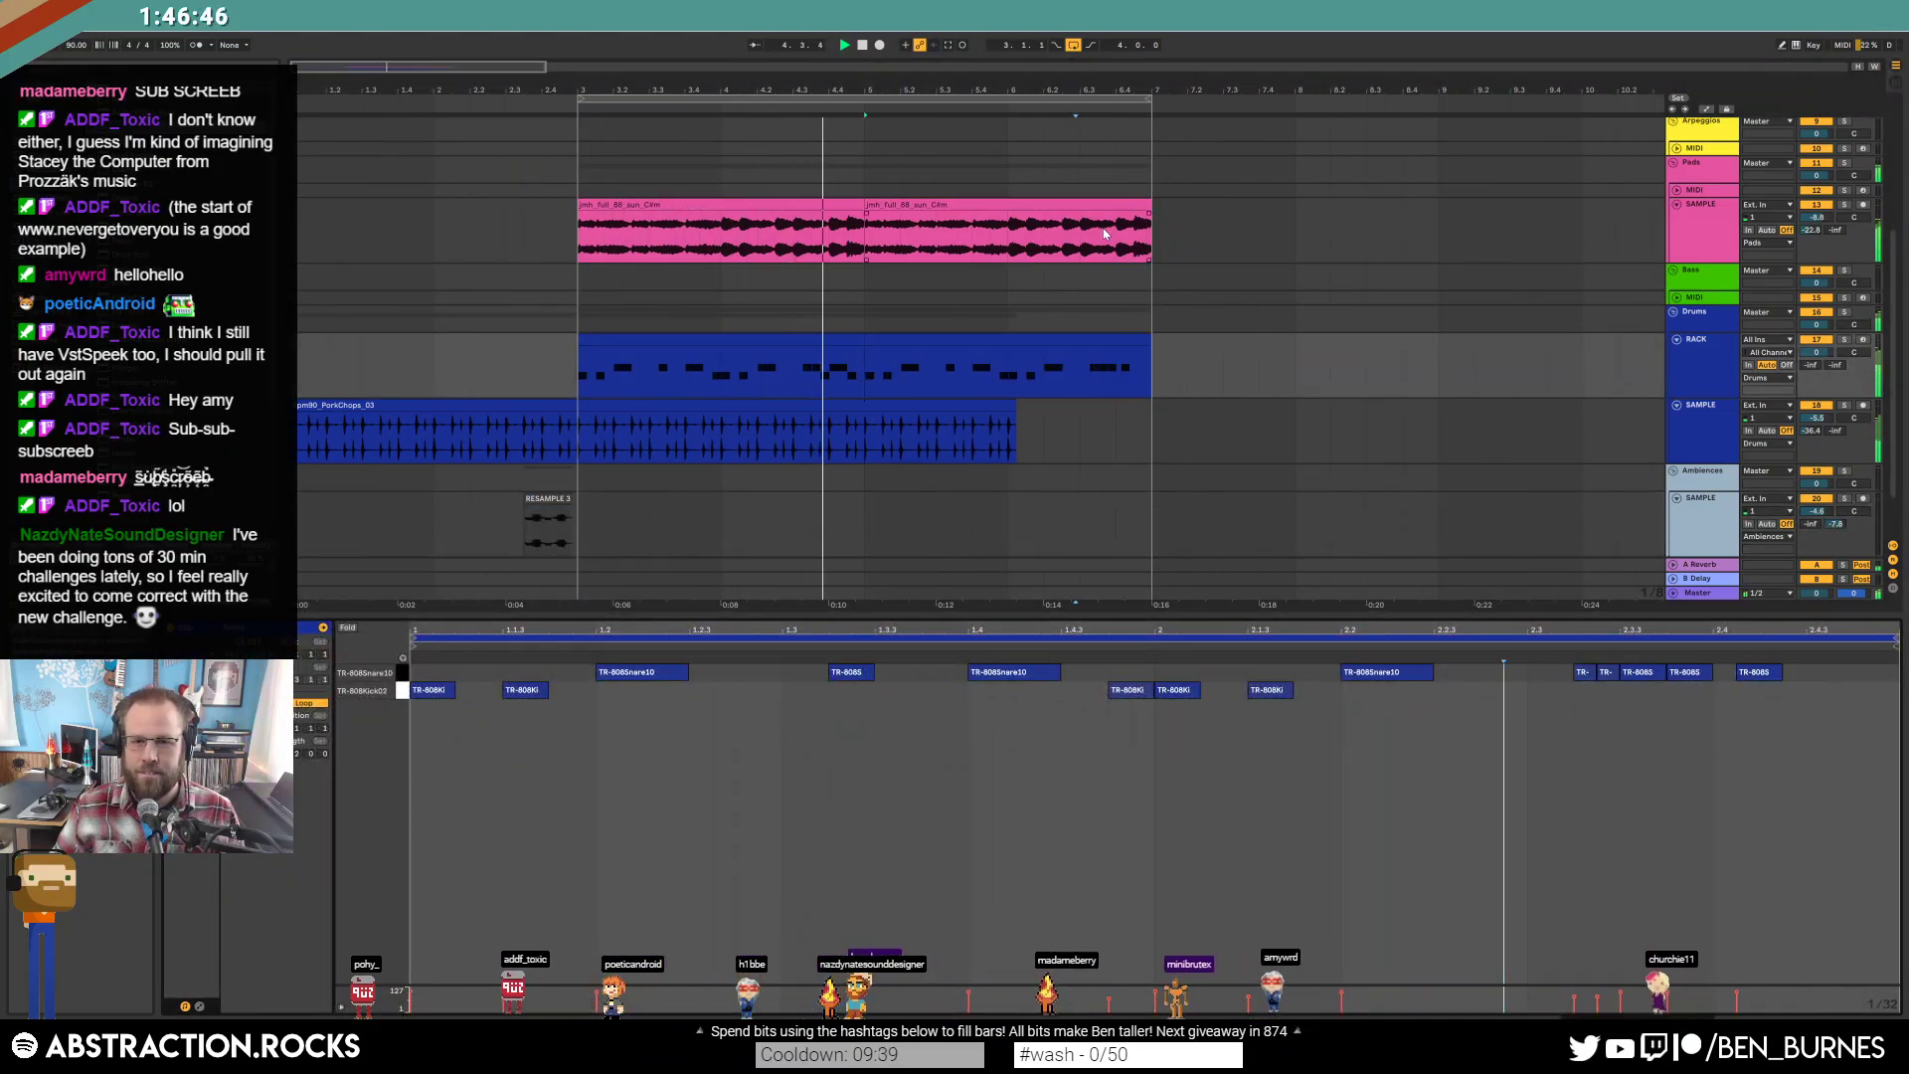
scroll(1106, 235, up, 3)
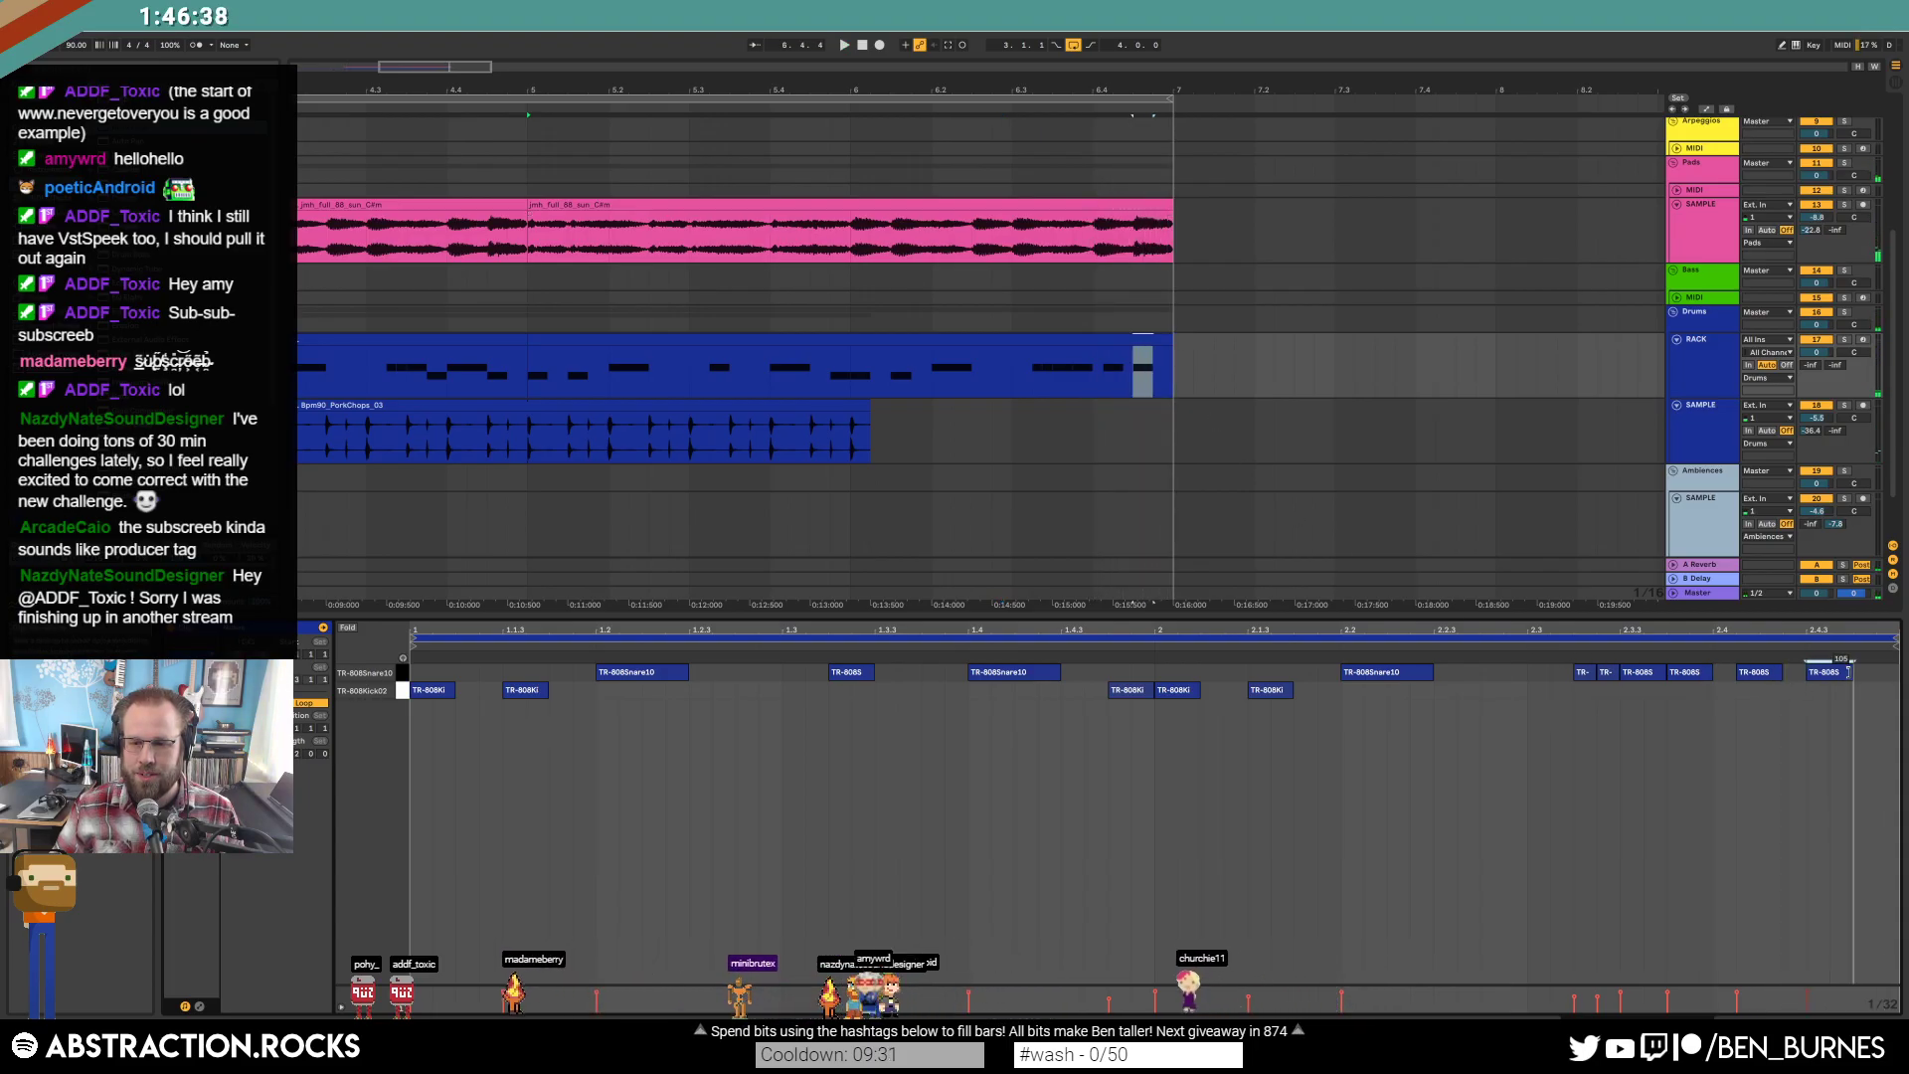
Extend the start of the resampled voice clip back to just after bar 2 and audition the longer phrase.
scroll(554, 298, down, 6)
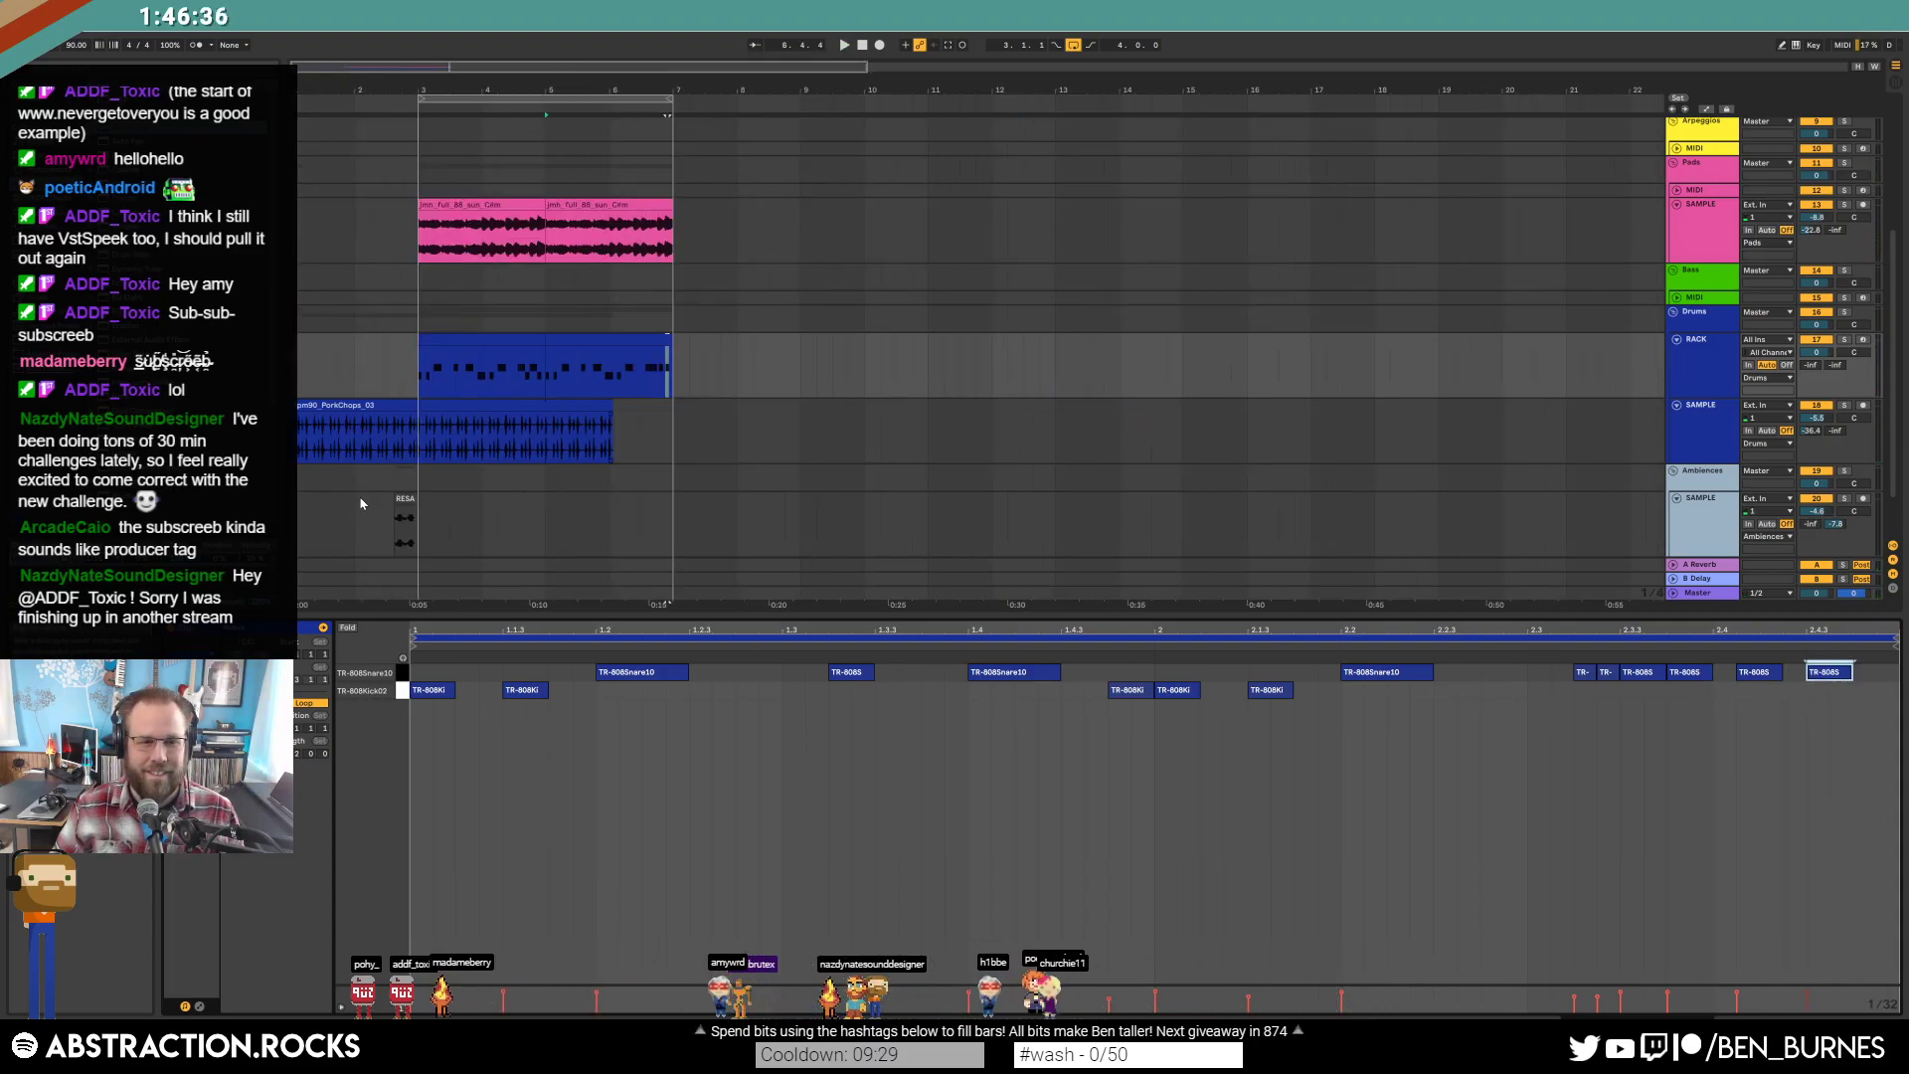
click(399, 501)
key(space)
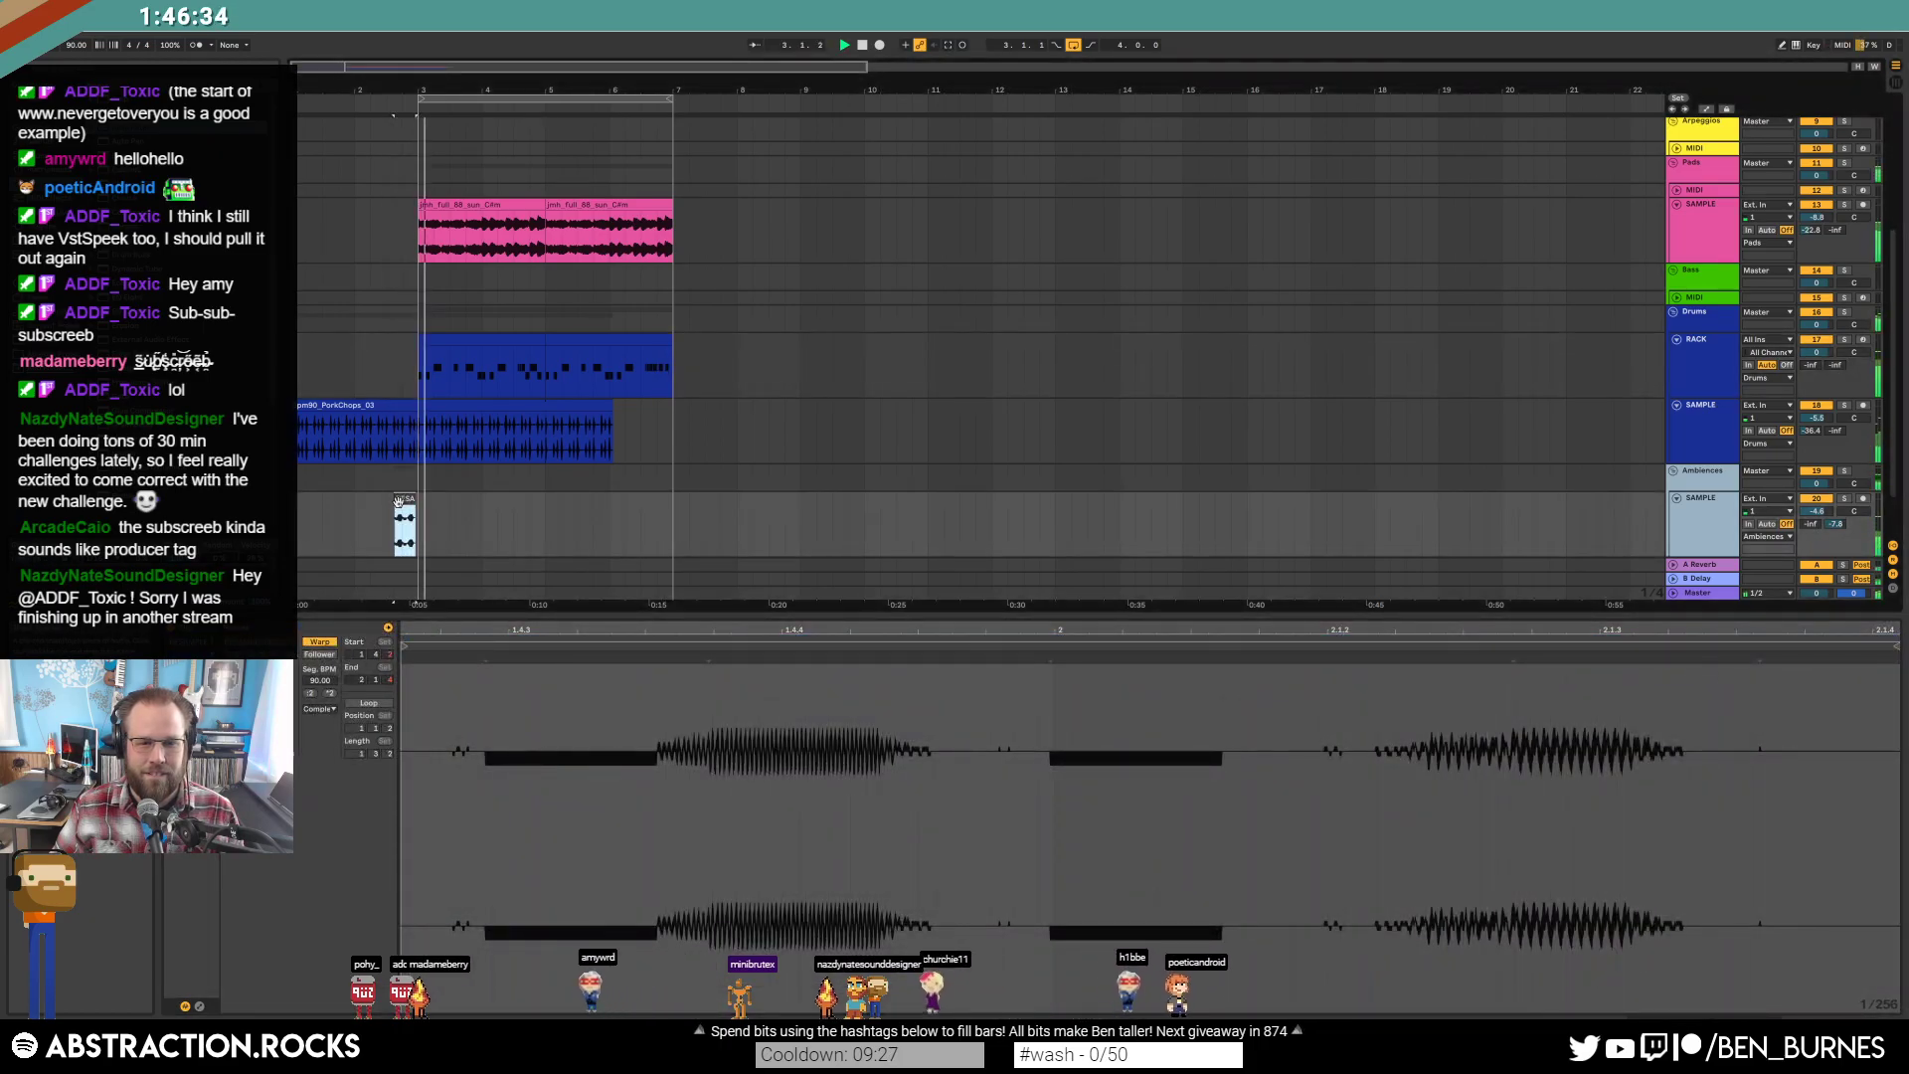
drag(397, 501, 342, 505)
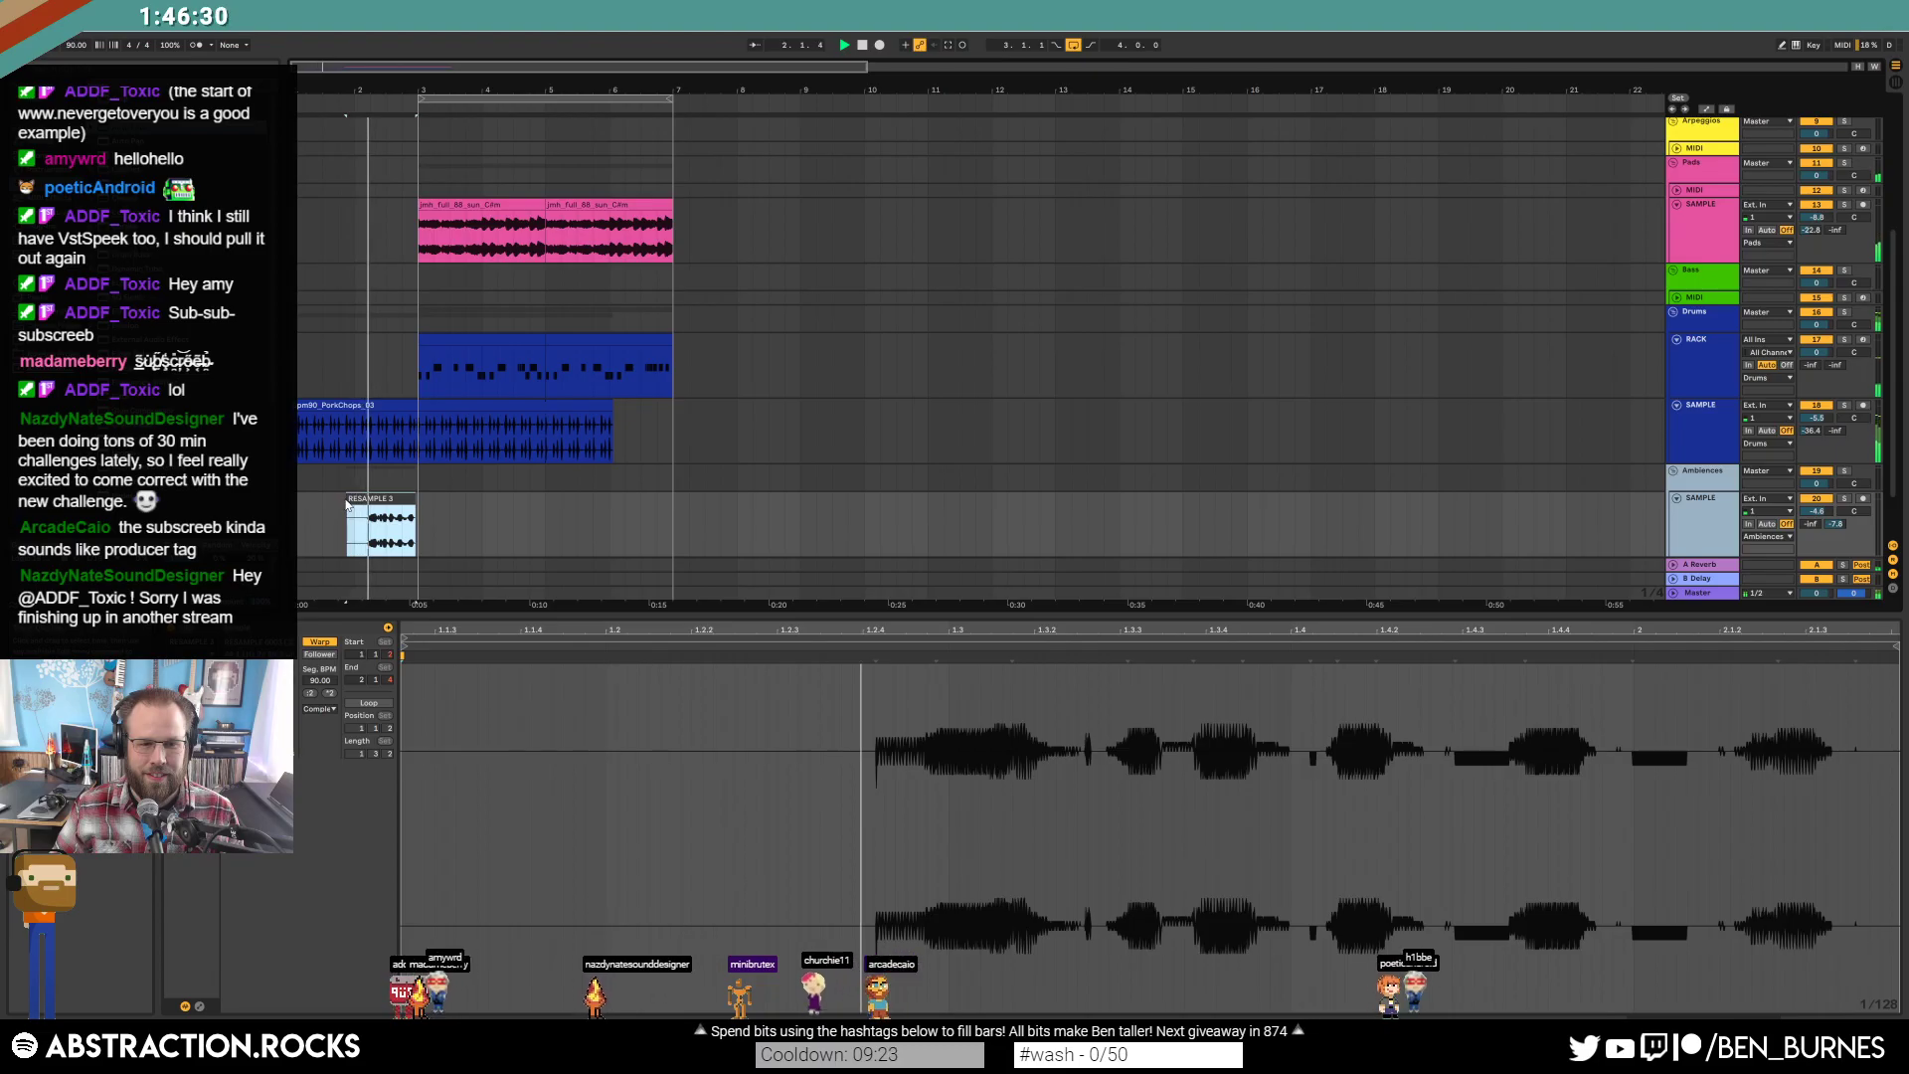
drag(347, 500, 362, 499)
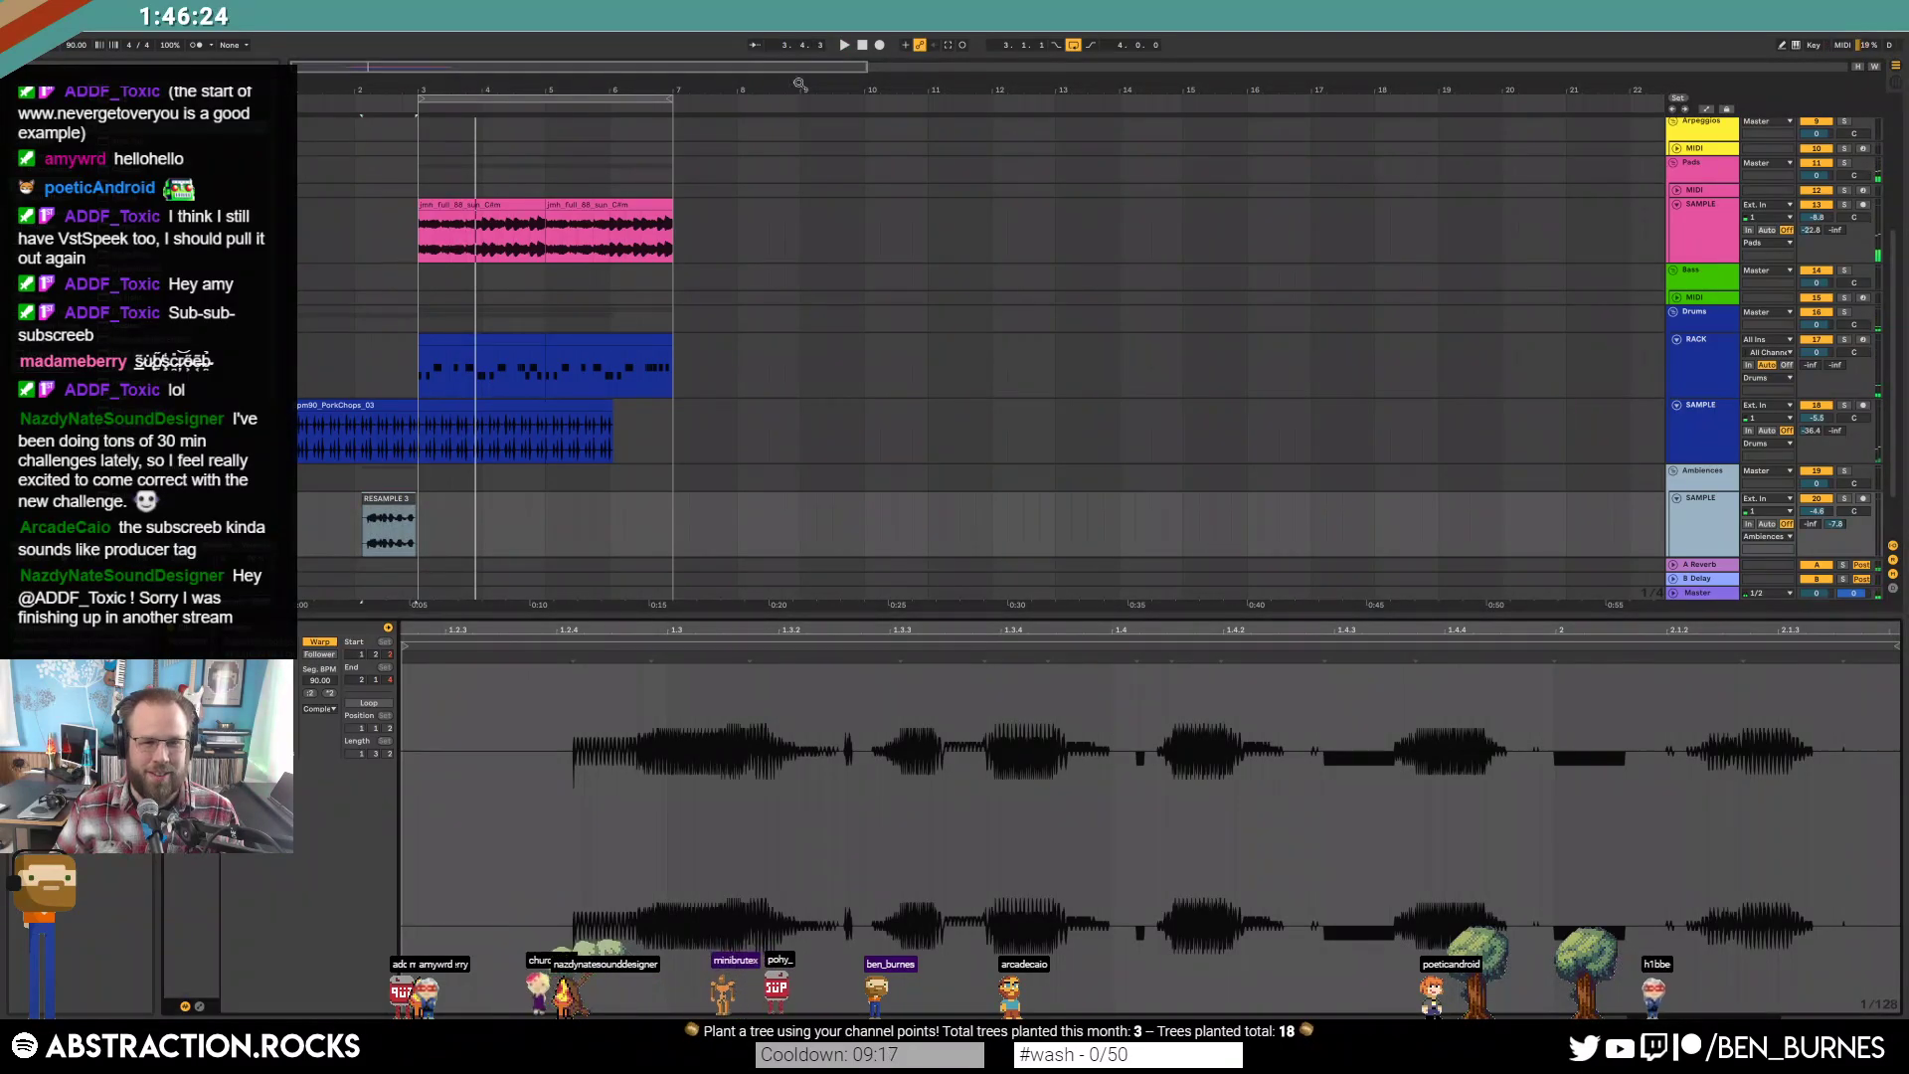
click(864, 47)
key(space)
click(390, 500)
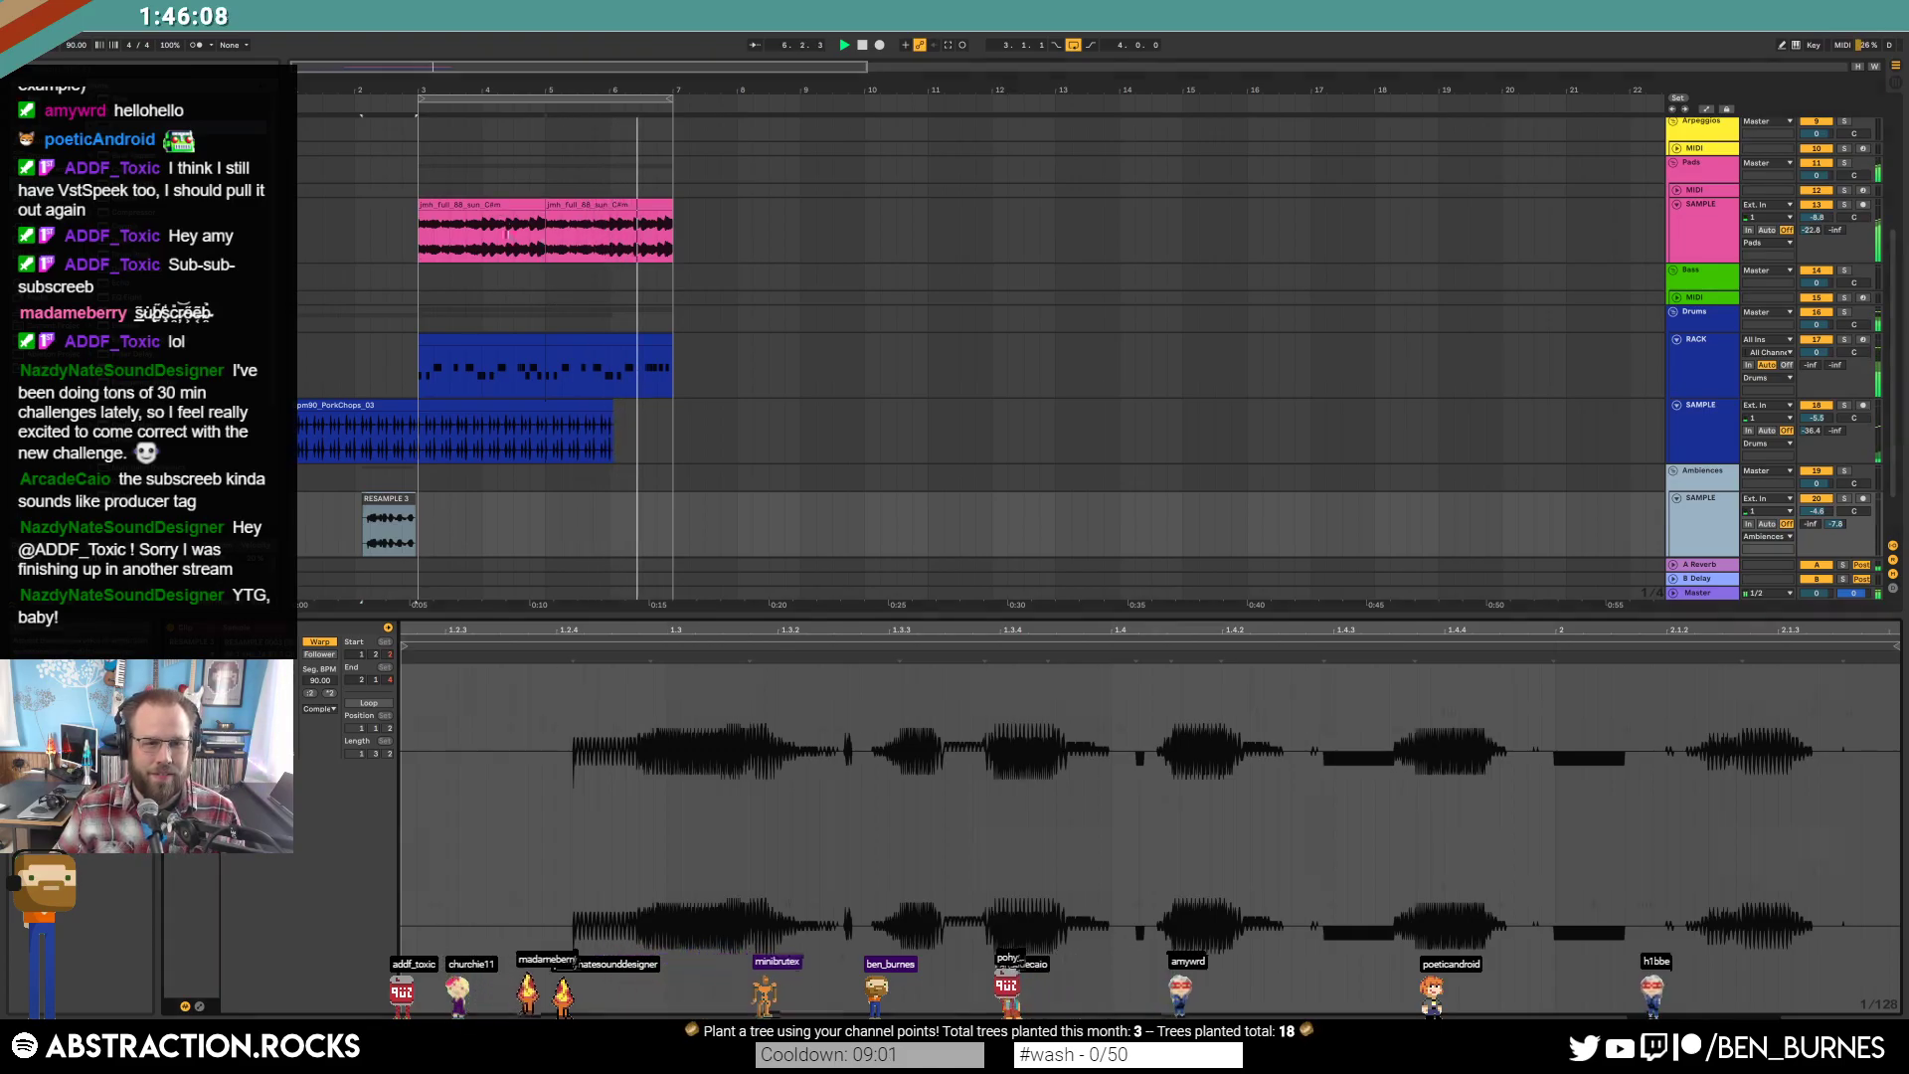
Duplicate the pad, rack and drum loop clips of bars 3 to 7 up to bar 11, and extend the loop to bar 11.
click(487, 205)
shift+click(676, 429)
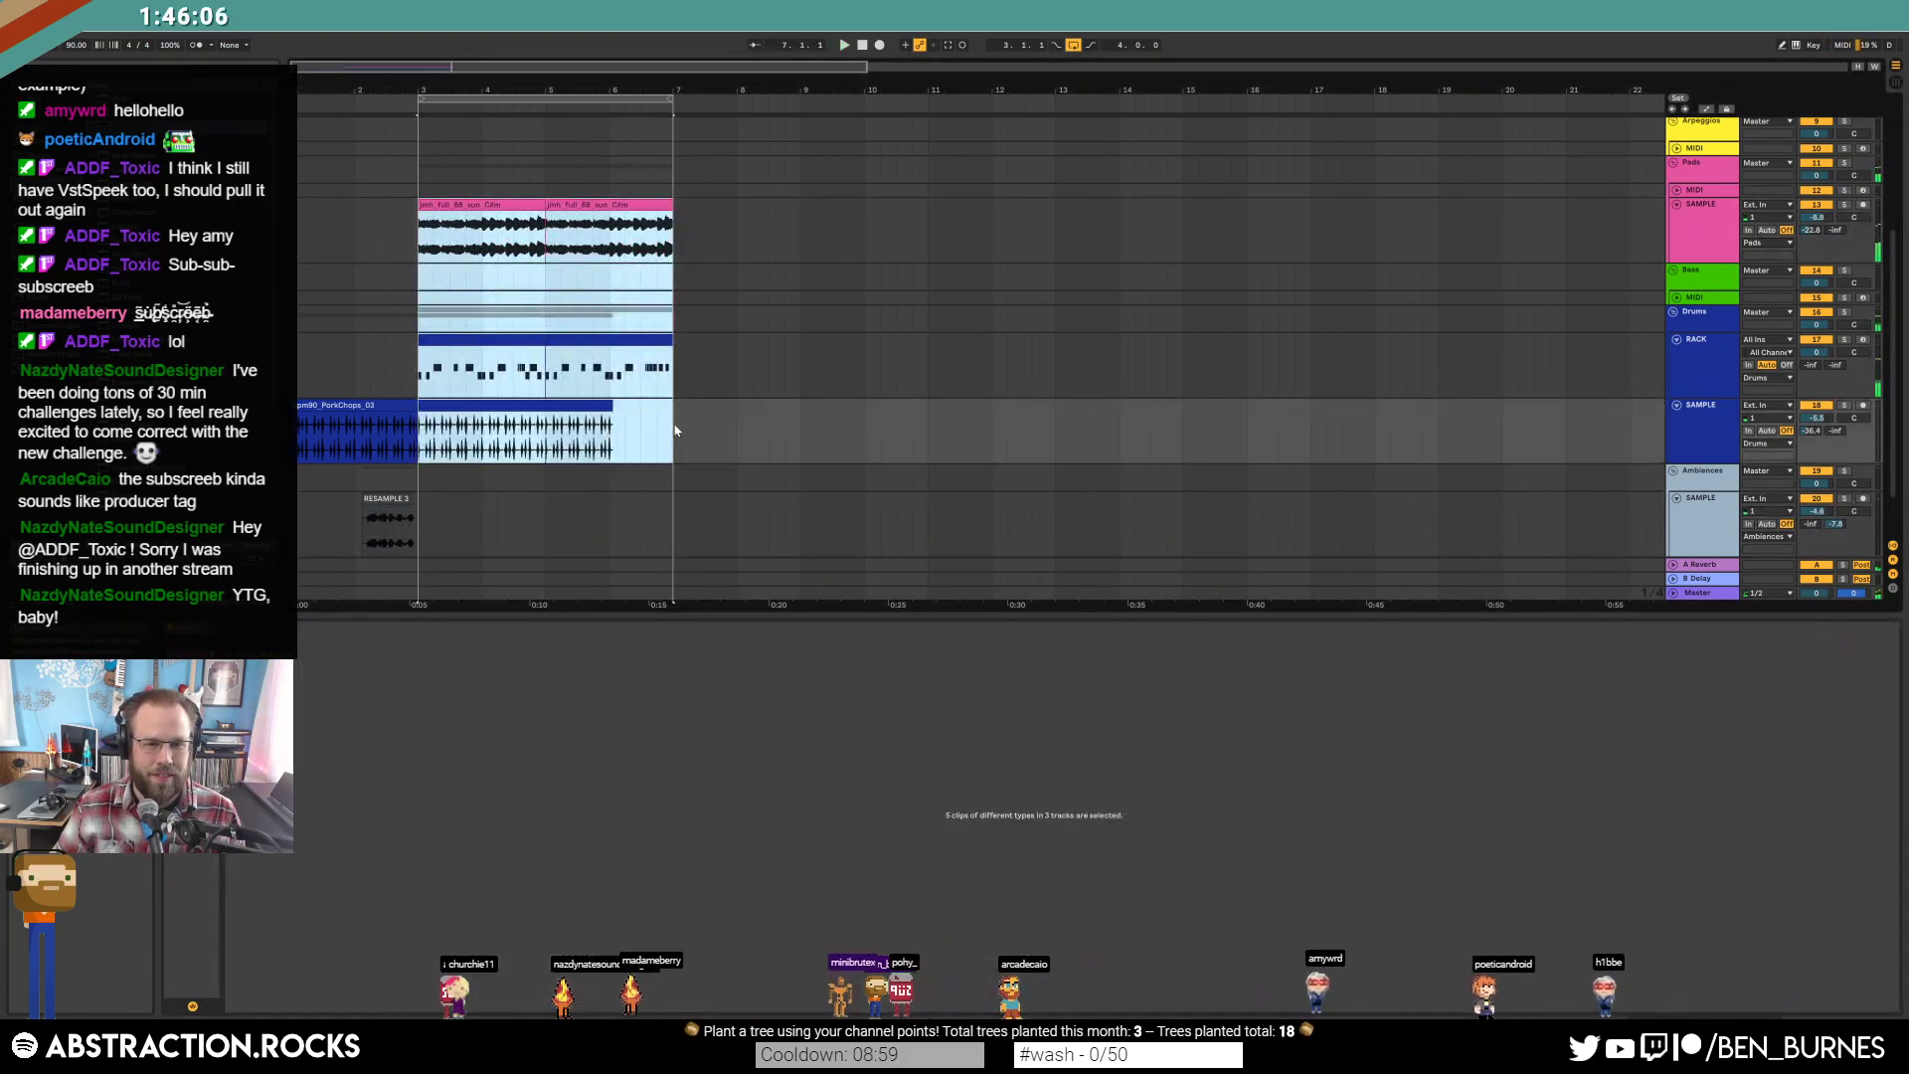
key(ctrl+d)
click(632, 373)
key(space)
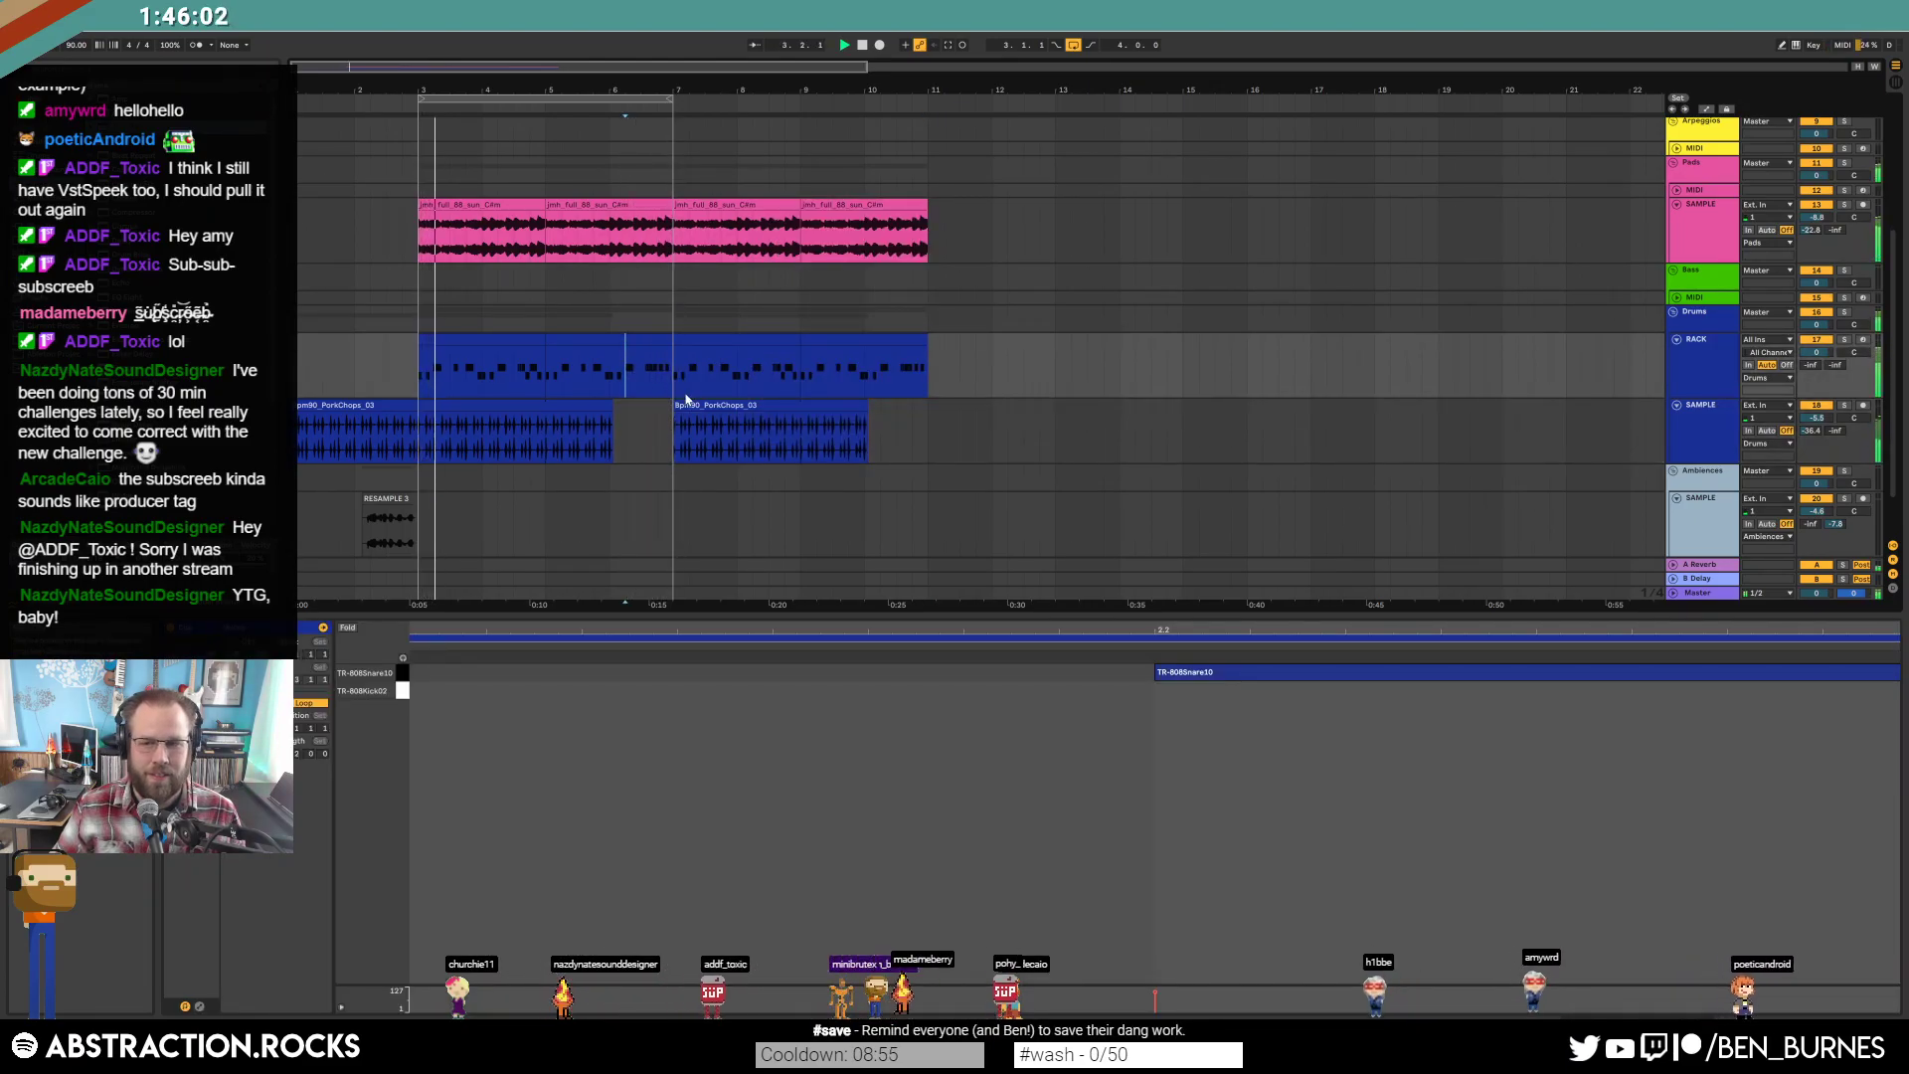
click(667, 445)
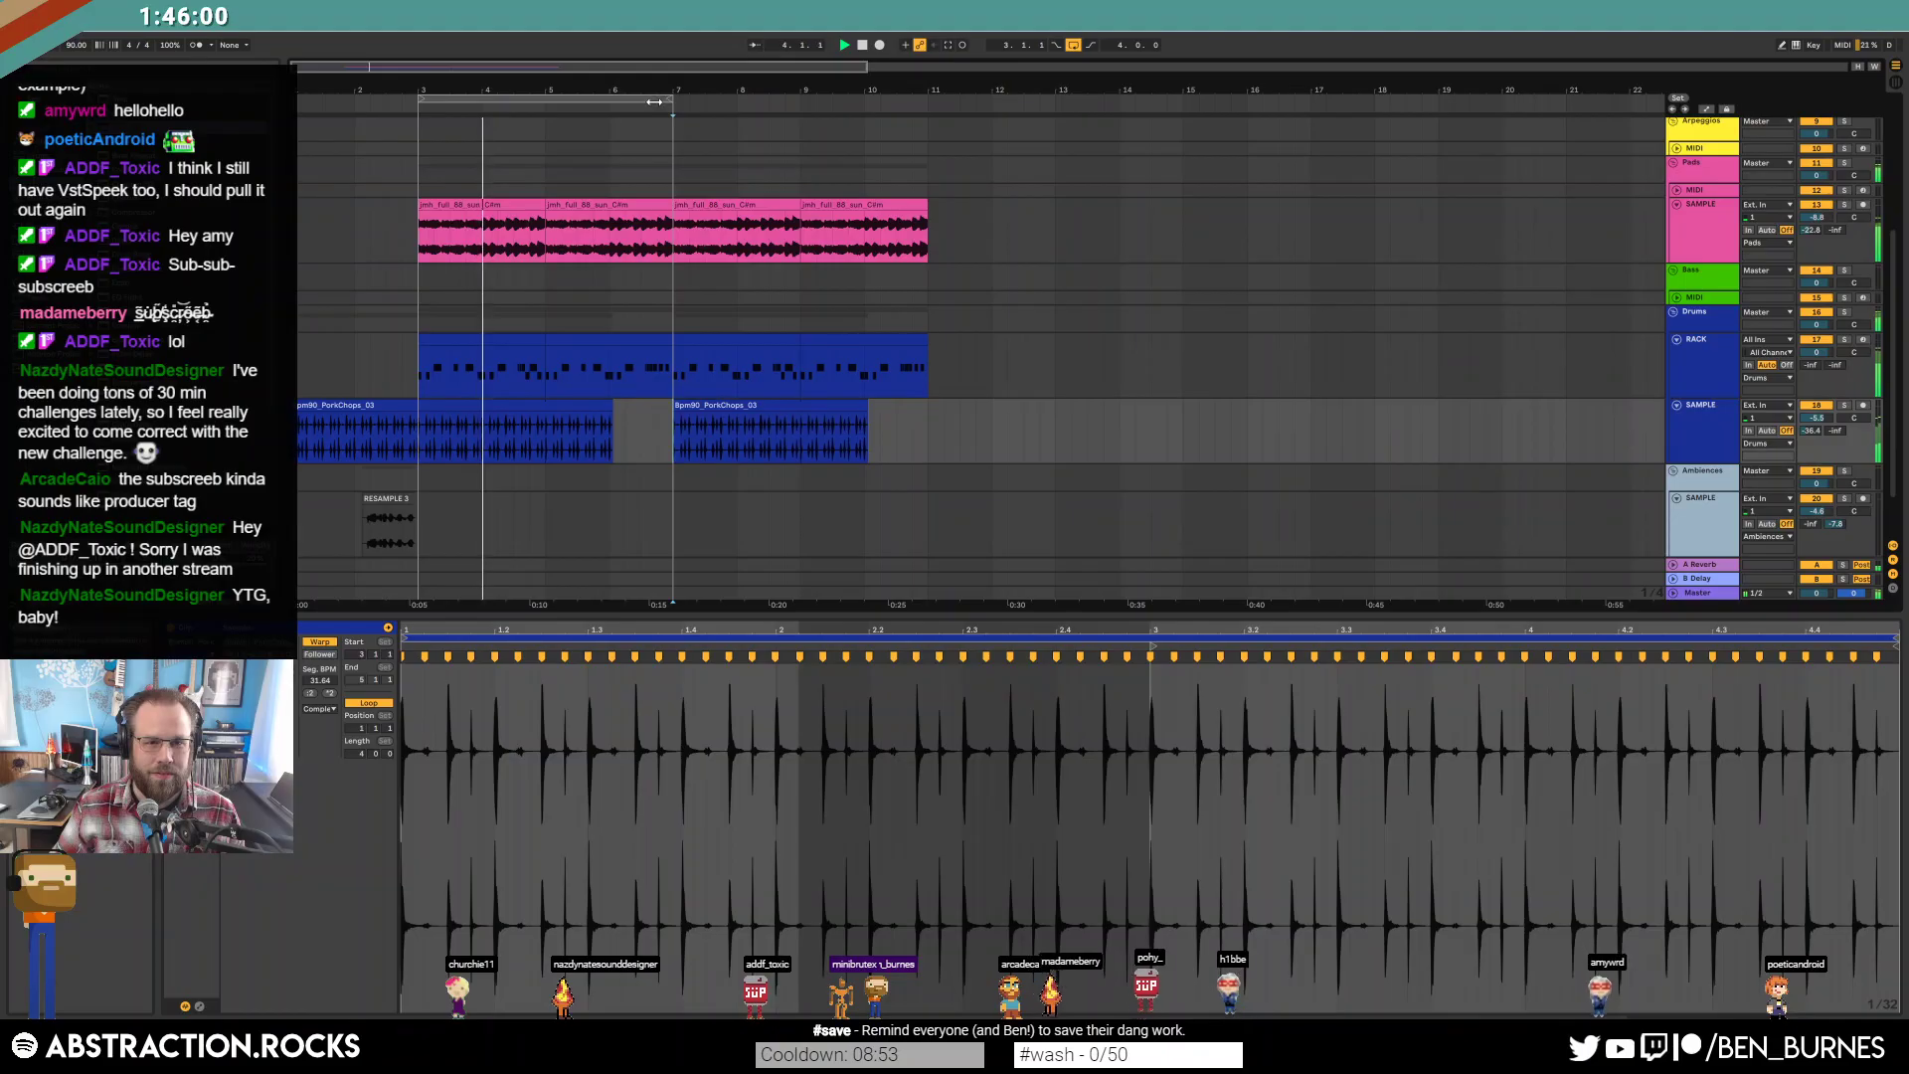
drag(673, 102, 927, 119)
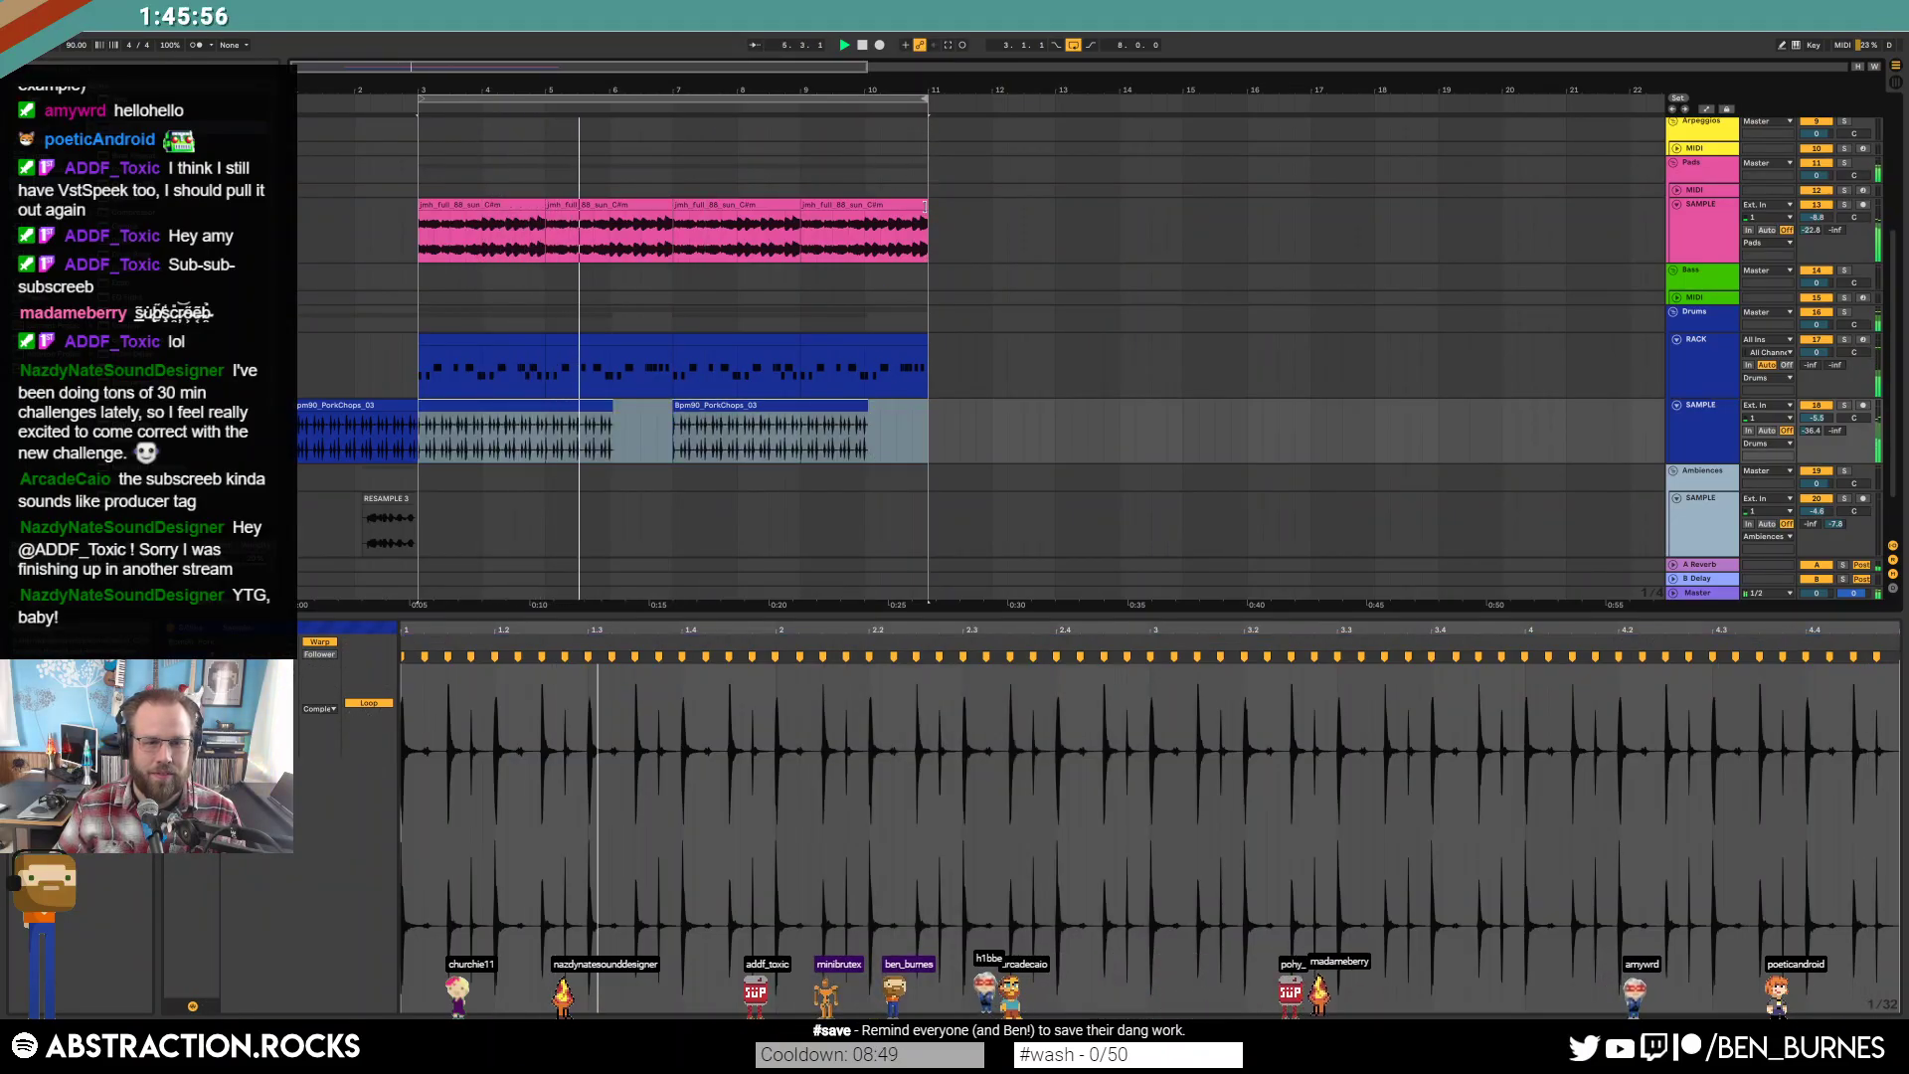
Raise the LFO amount of the Auto Filter on the Pads SAMPLE track.
click(672, 443)
click(822, 447)
scroll(868, 455, up, 2)
scroll(1008, 425, up, 4)
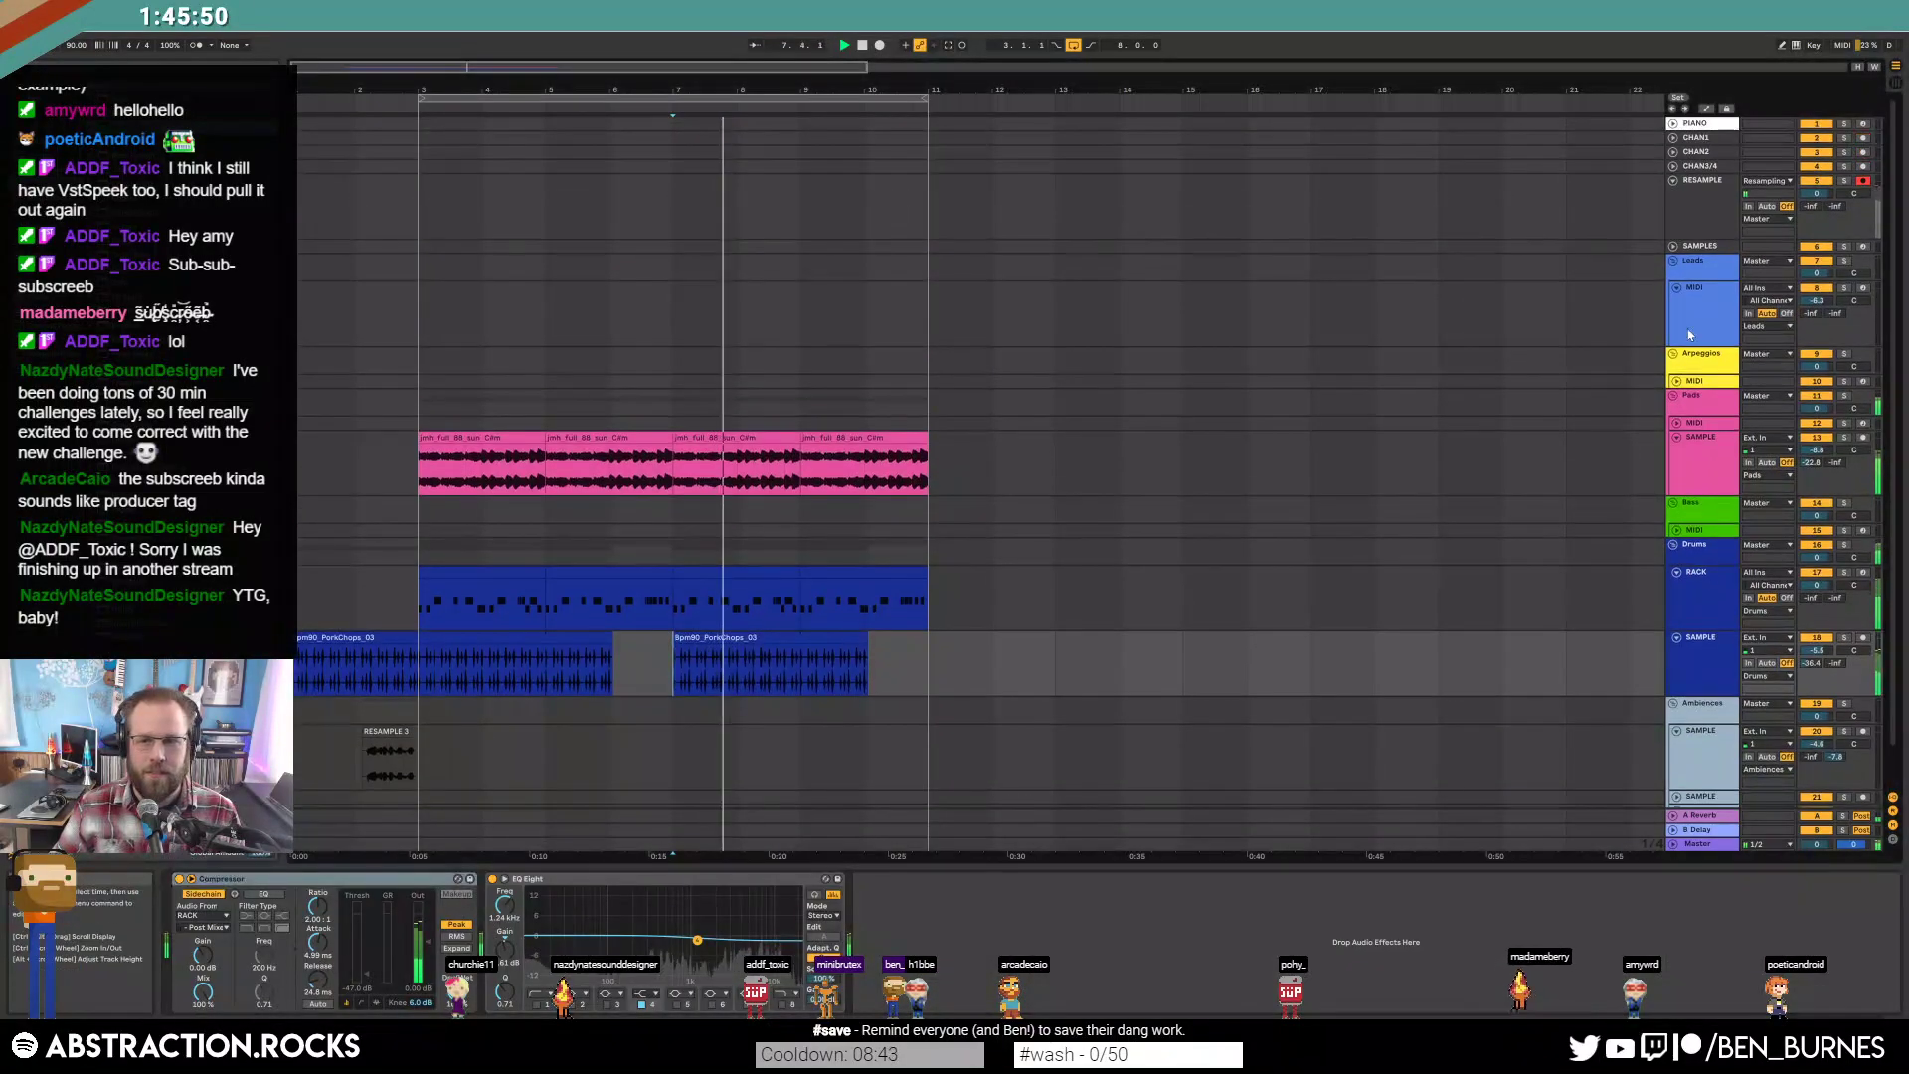
click(1342, 338)
click(708, 435)
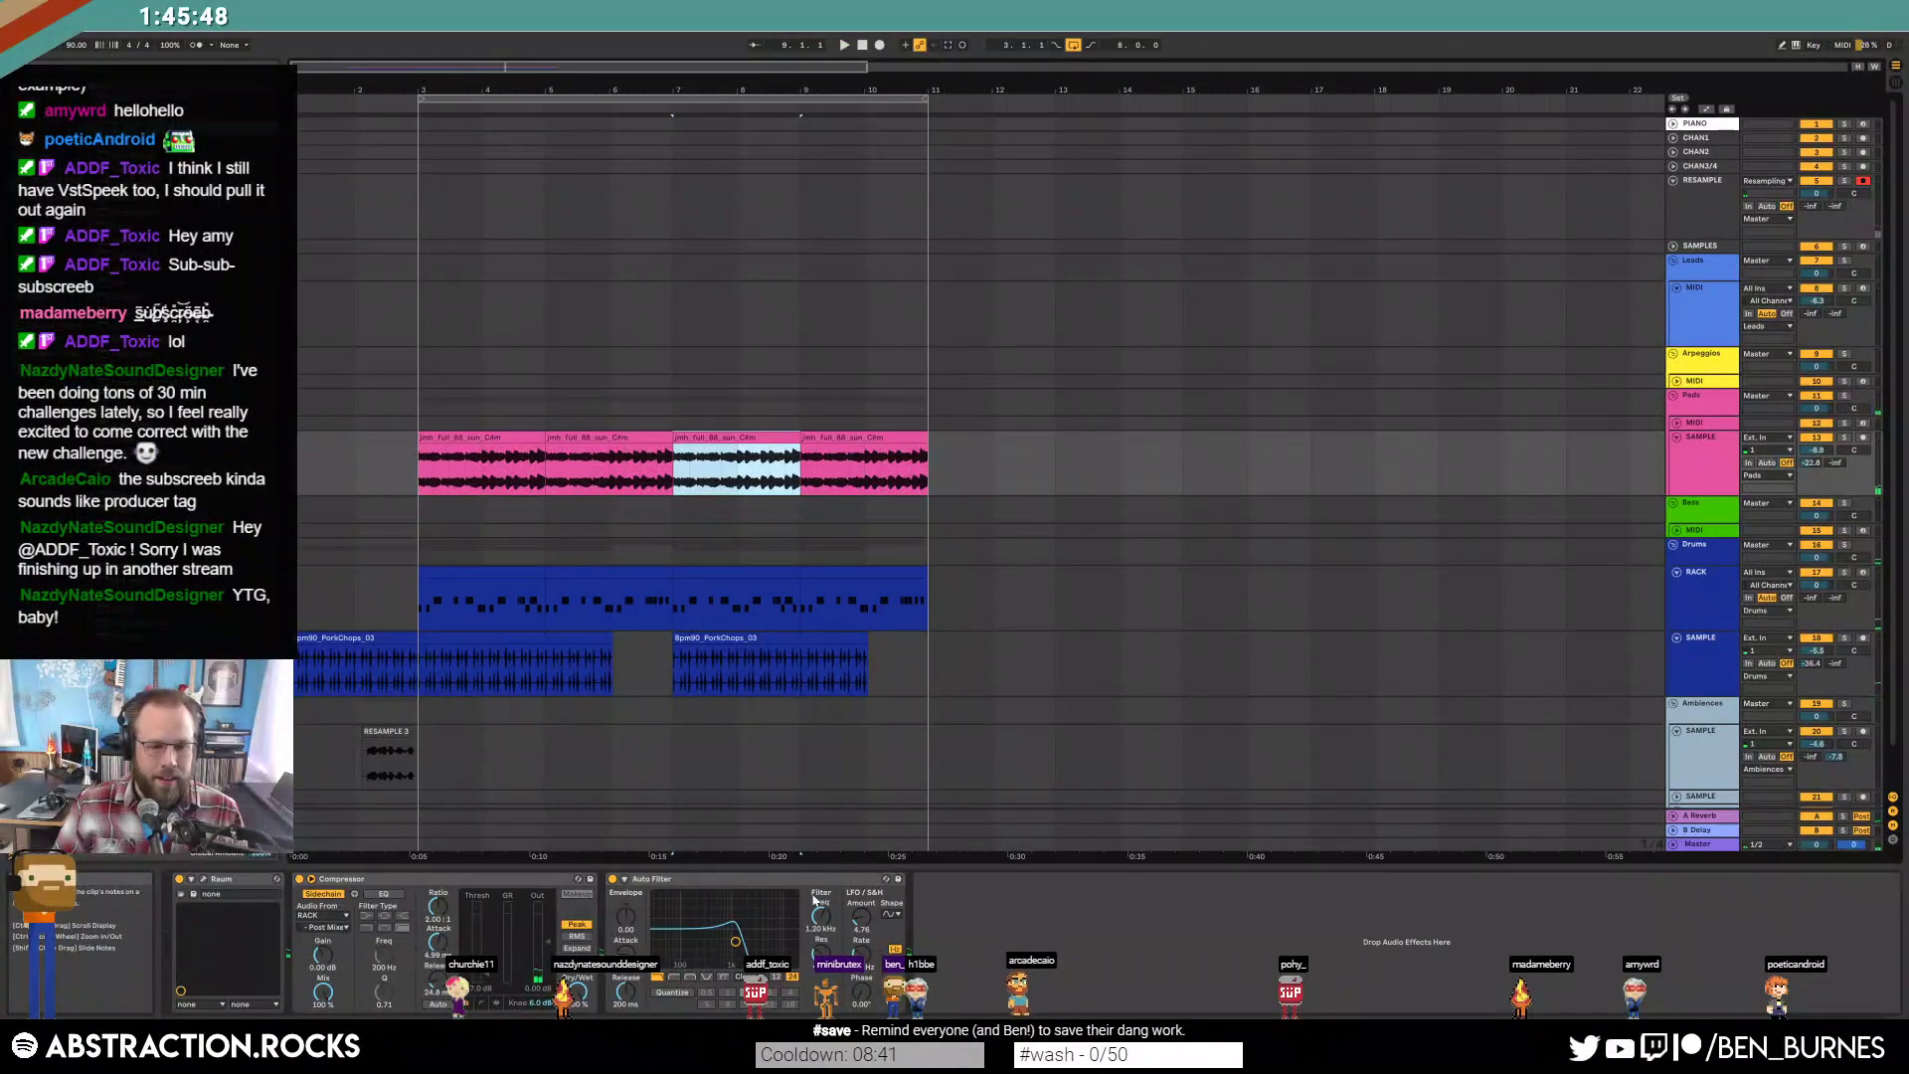
drag(862, 917, 862, 885)
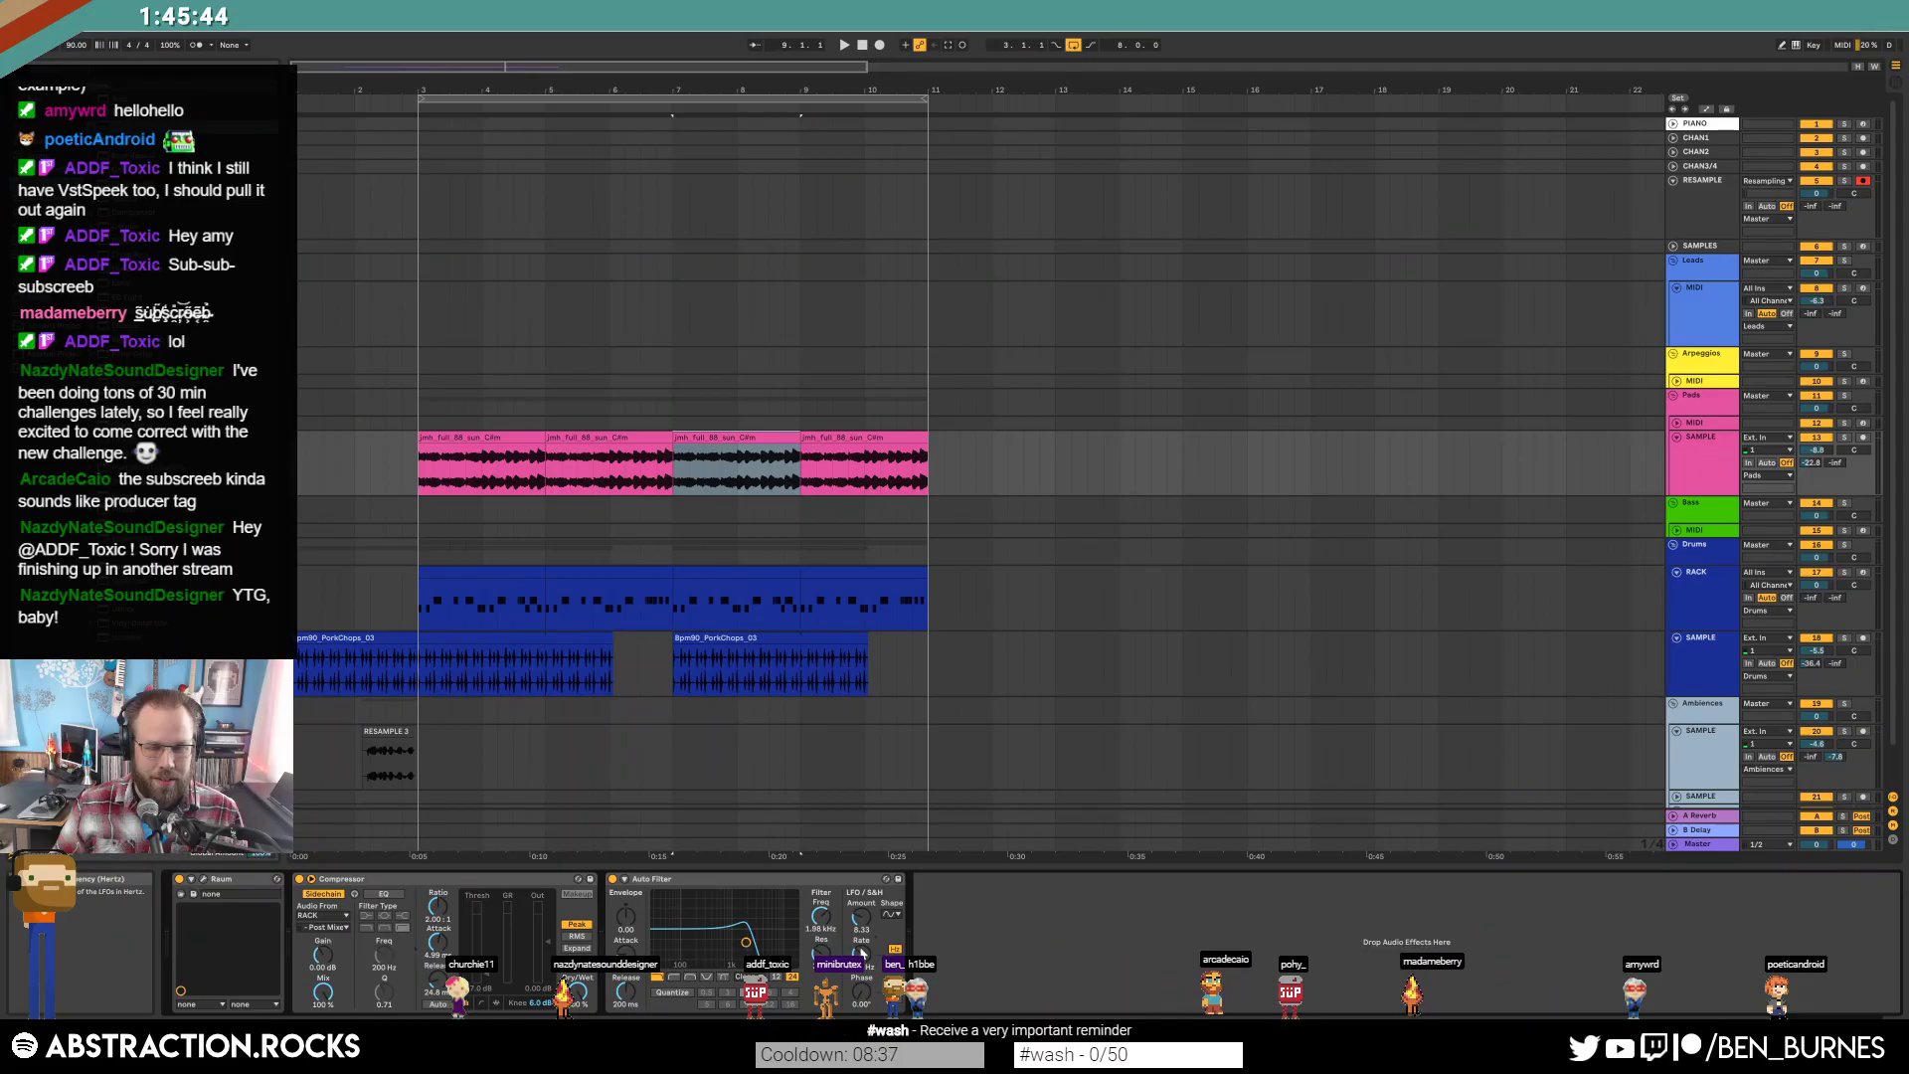
click(1690, 316)
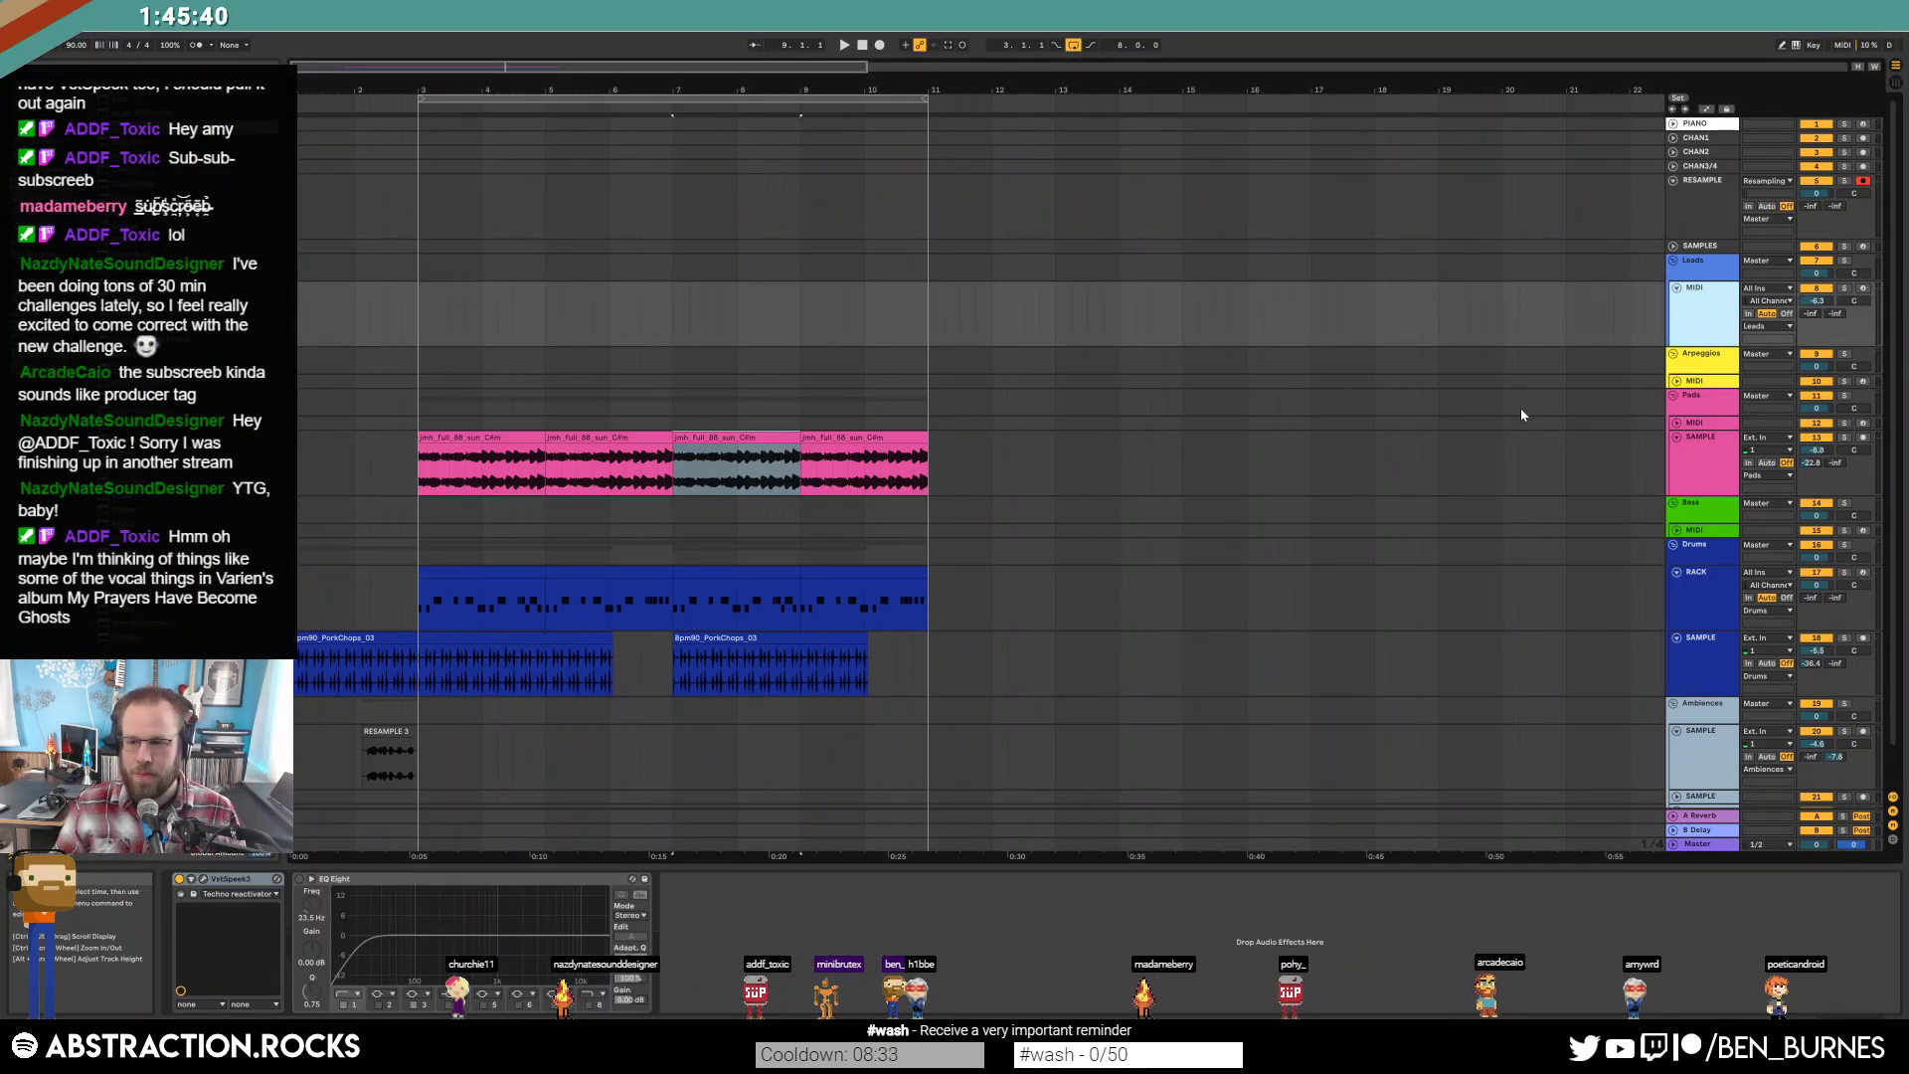
click(366, 779)
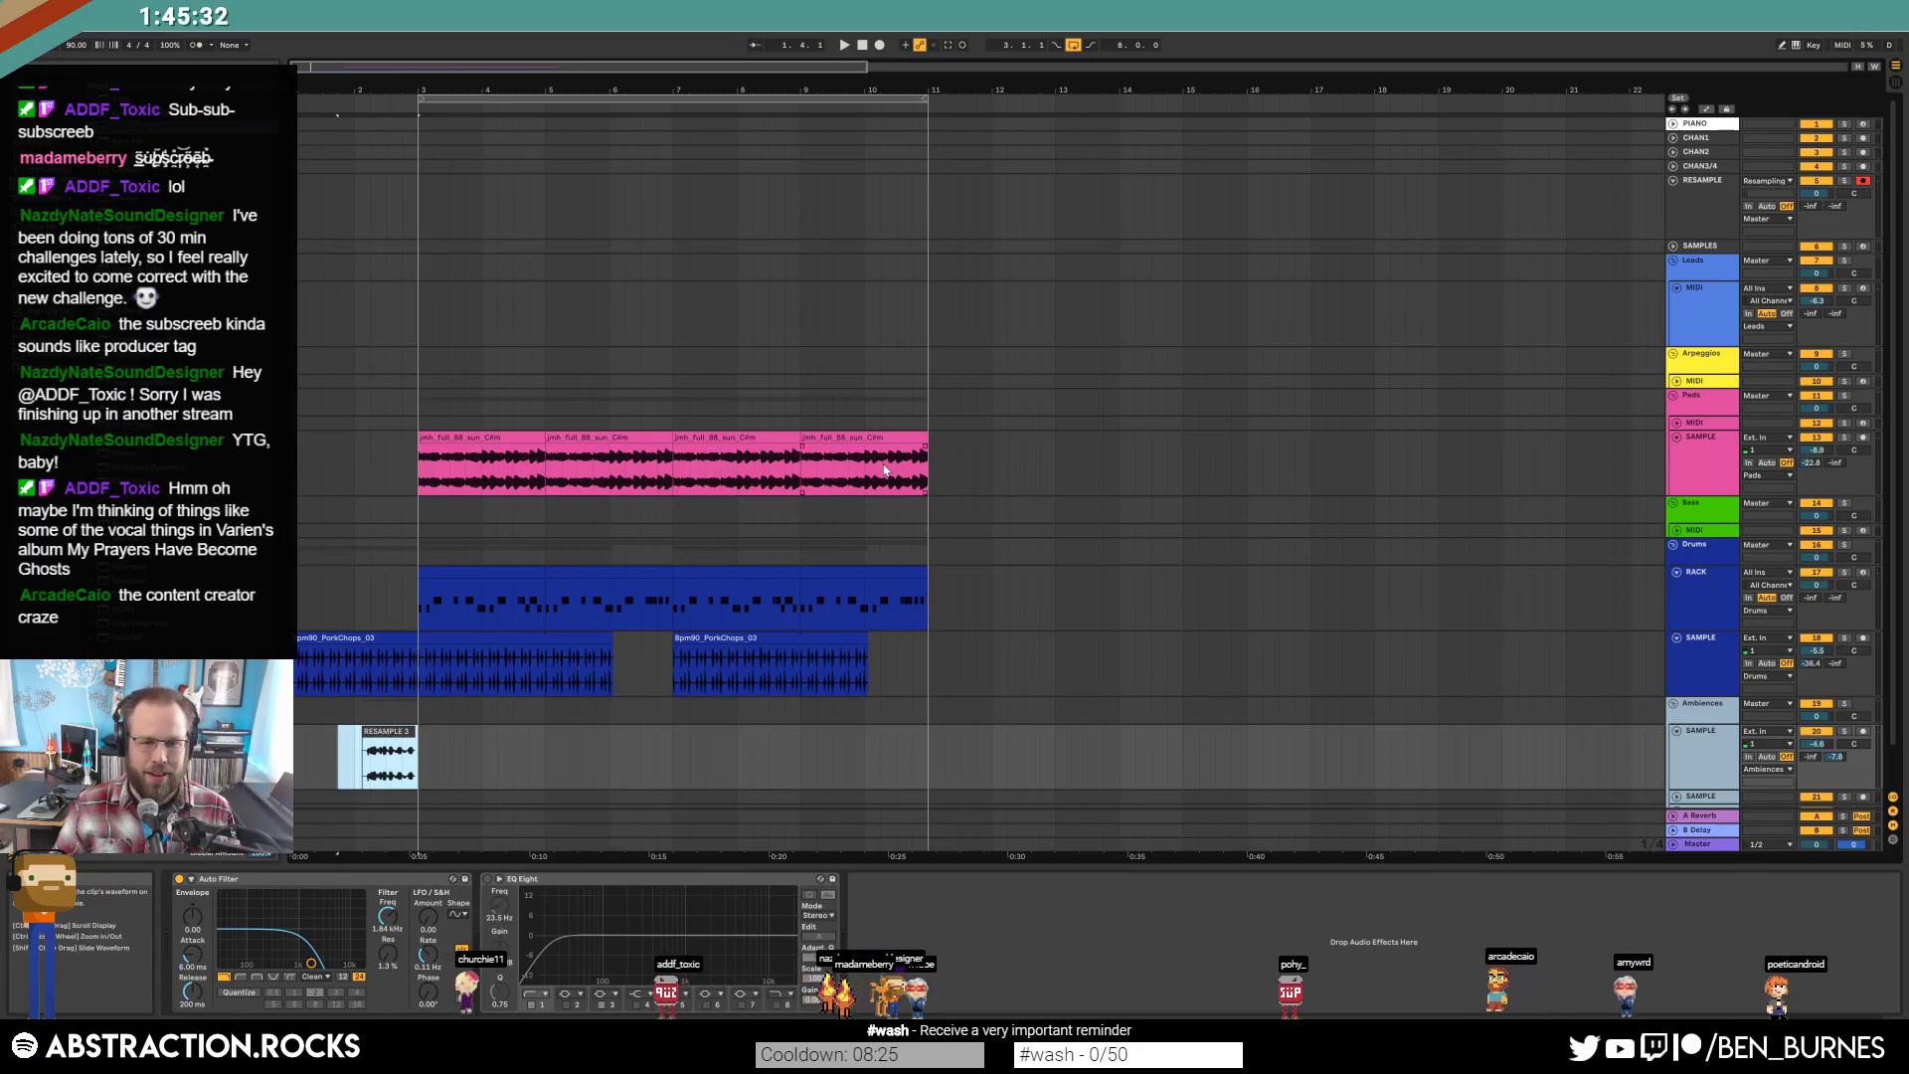
Delete alternating short slices from bar 10 of the Pads SAMPLE clip to create a stuttered ending.
scroll(896, 470, up, 3)
scroll(896, 469, up, 3)
click(766, 473)
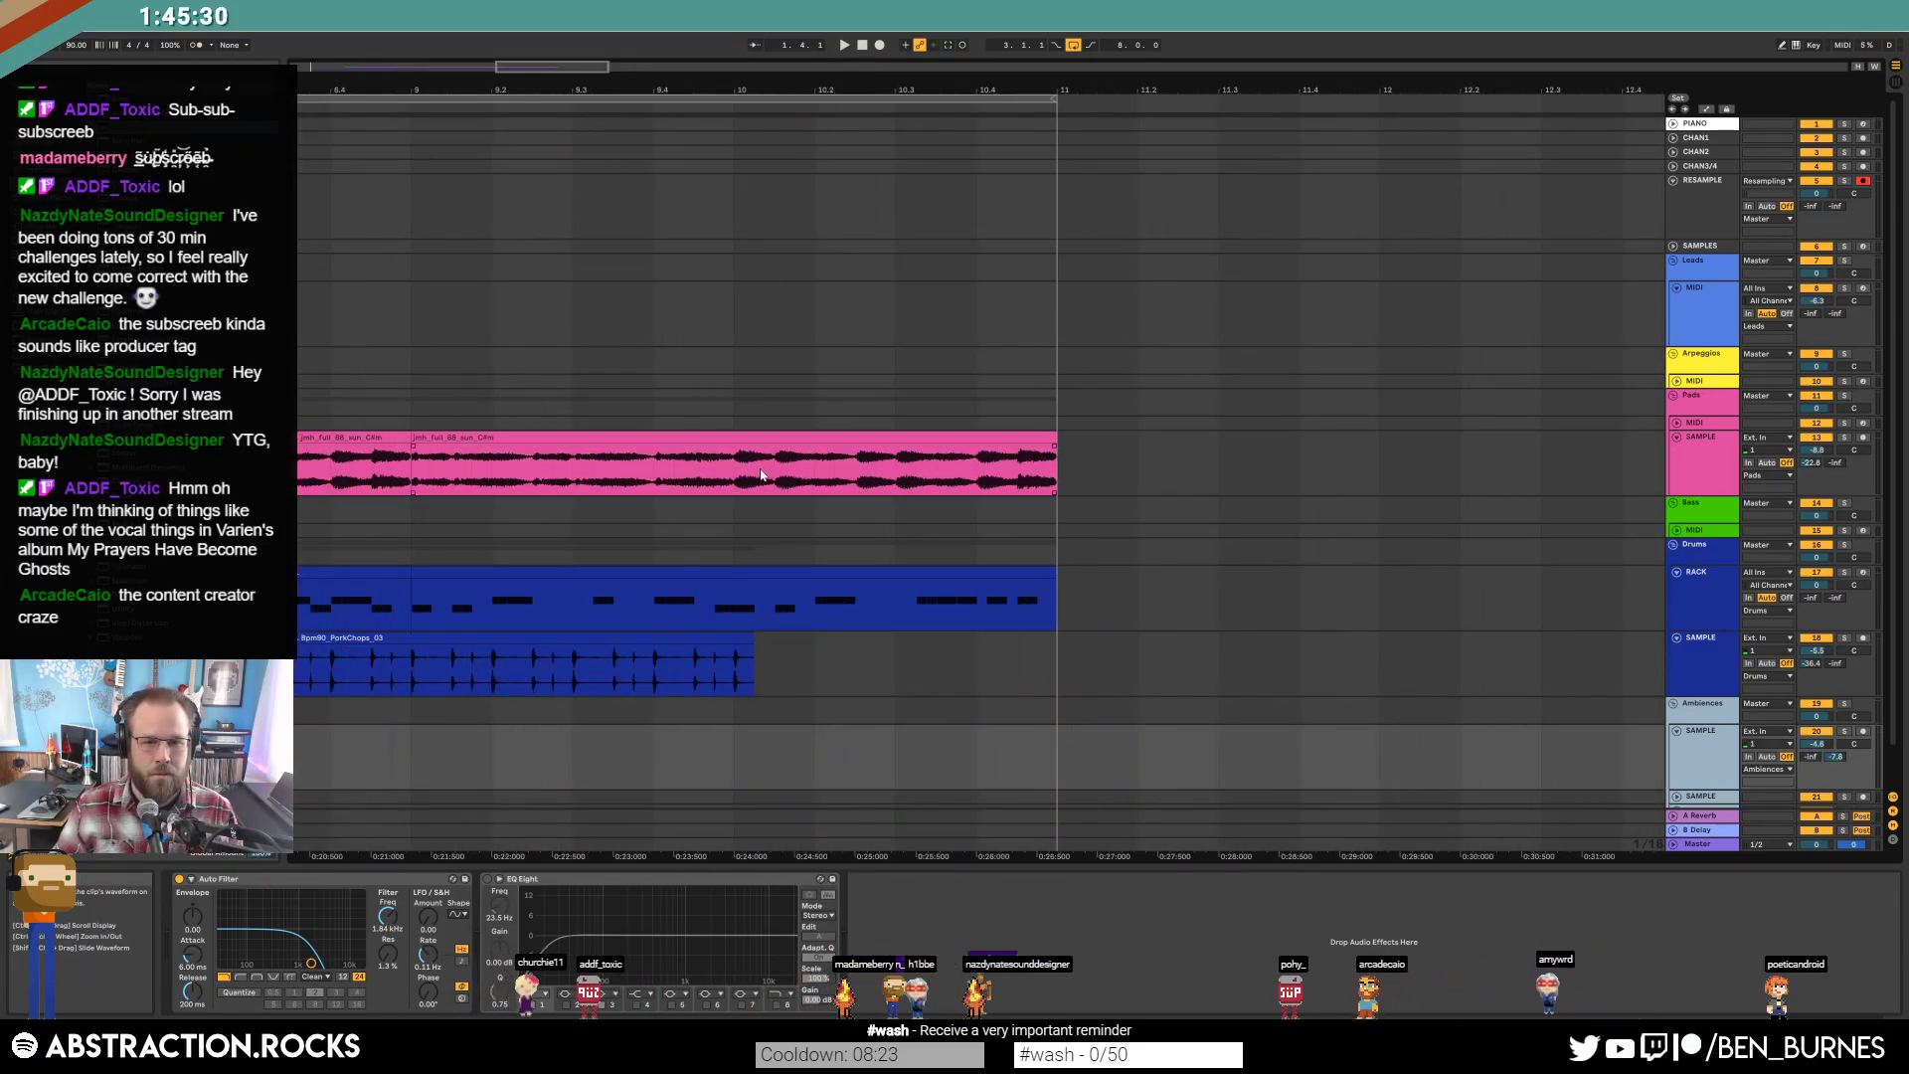
drag(765, 472, 1016, 465)
key(Delete)
key(Delete)
key(Delete)
key(Delete)
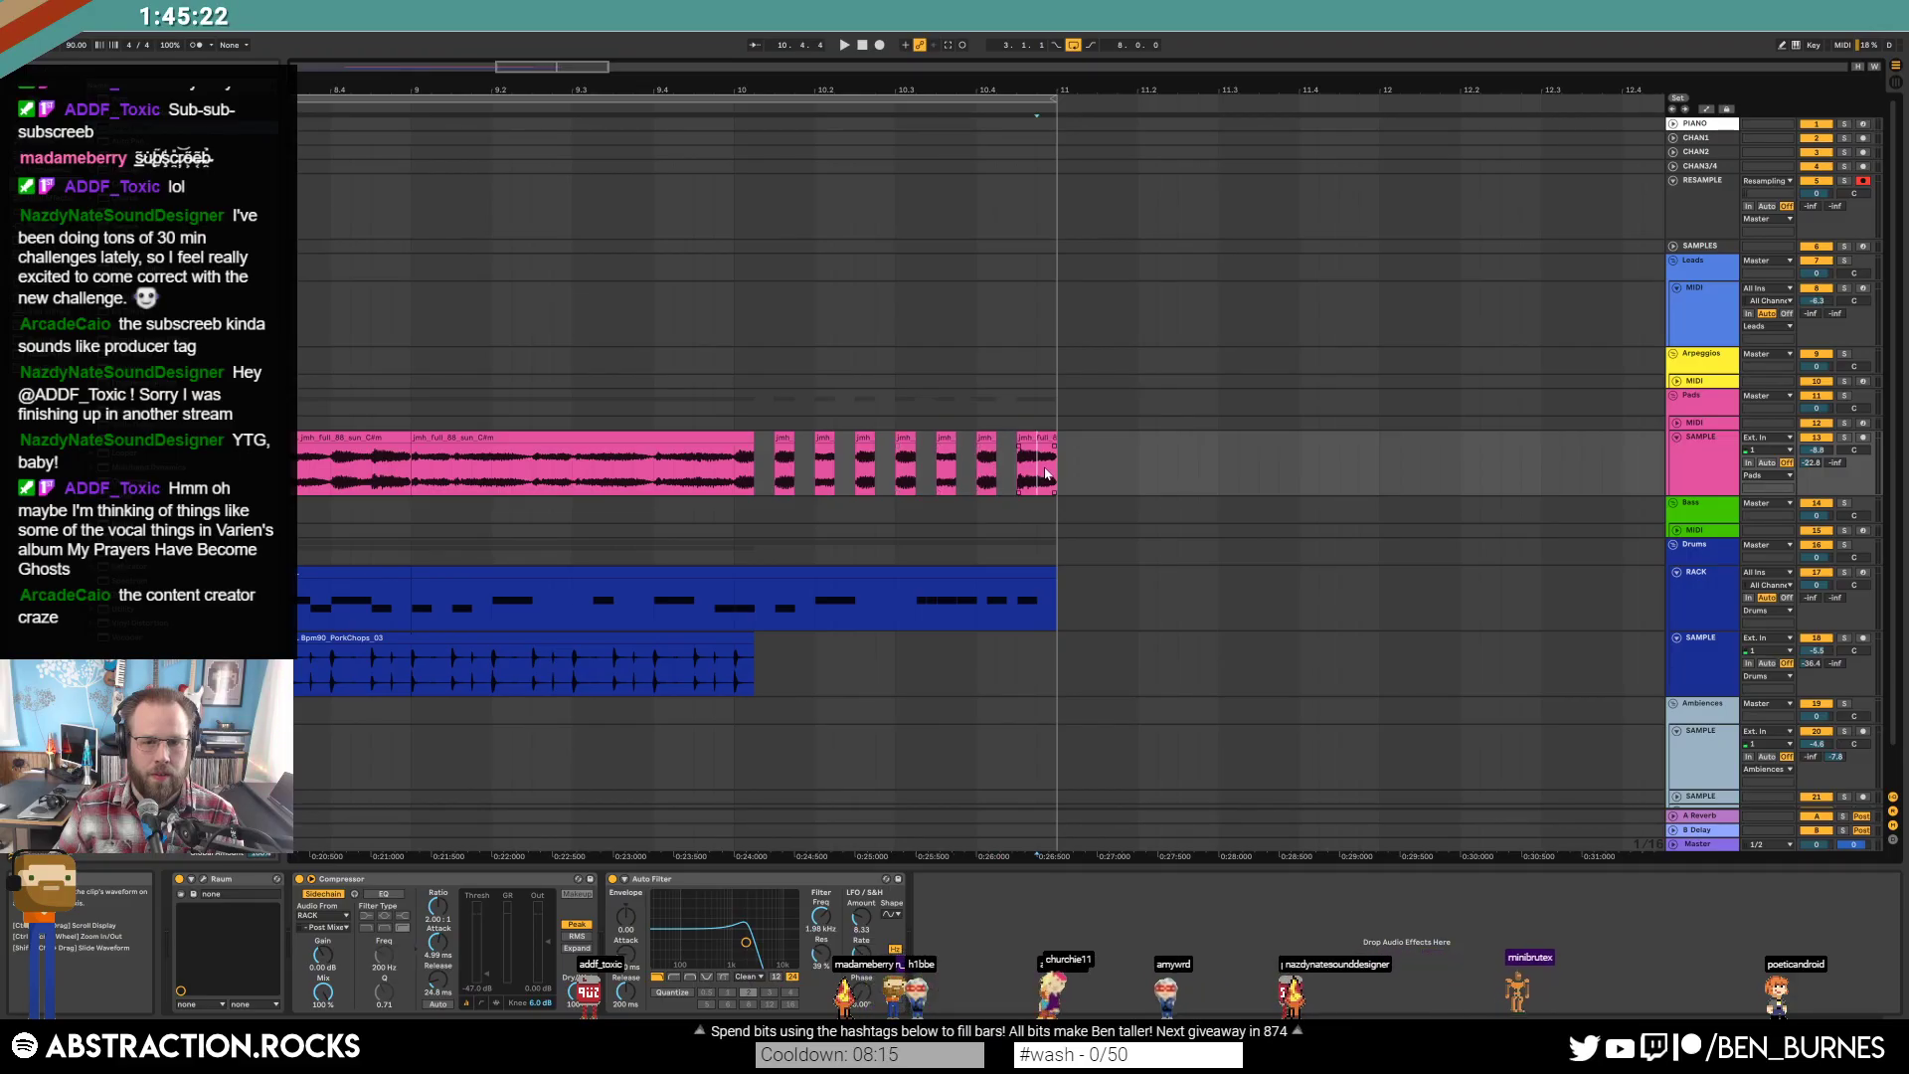
Audition the arrangement with the chopped pad ending and arm the PIANO track to play along.
key(space)
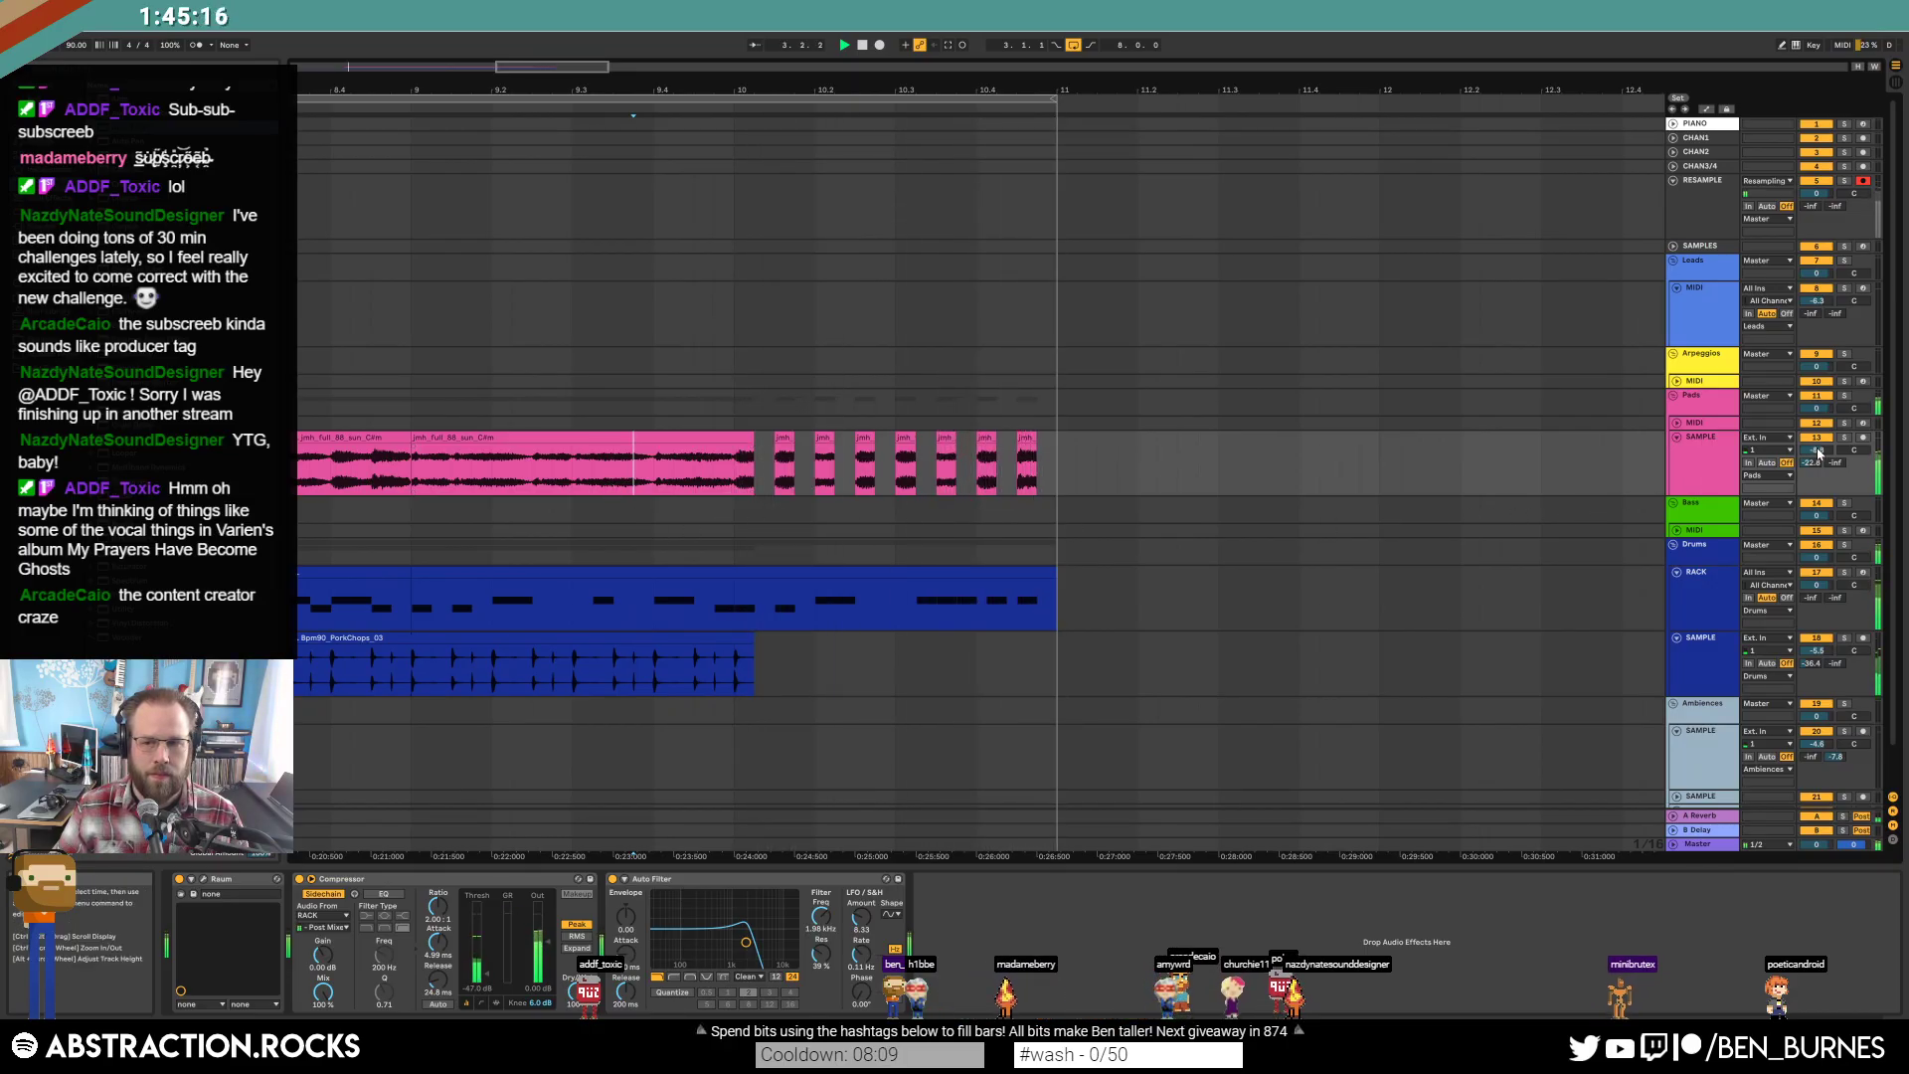
key(a)
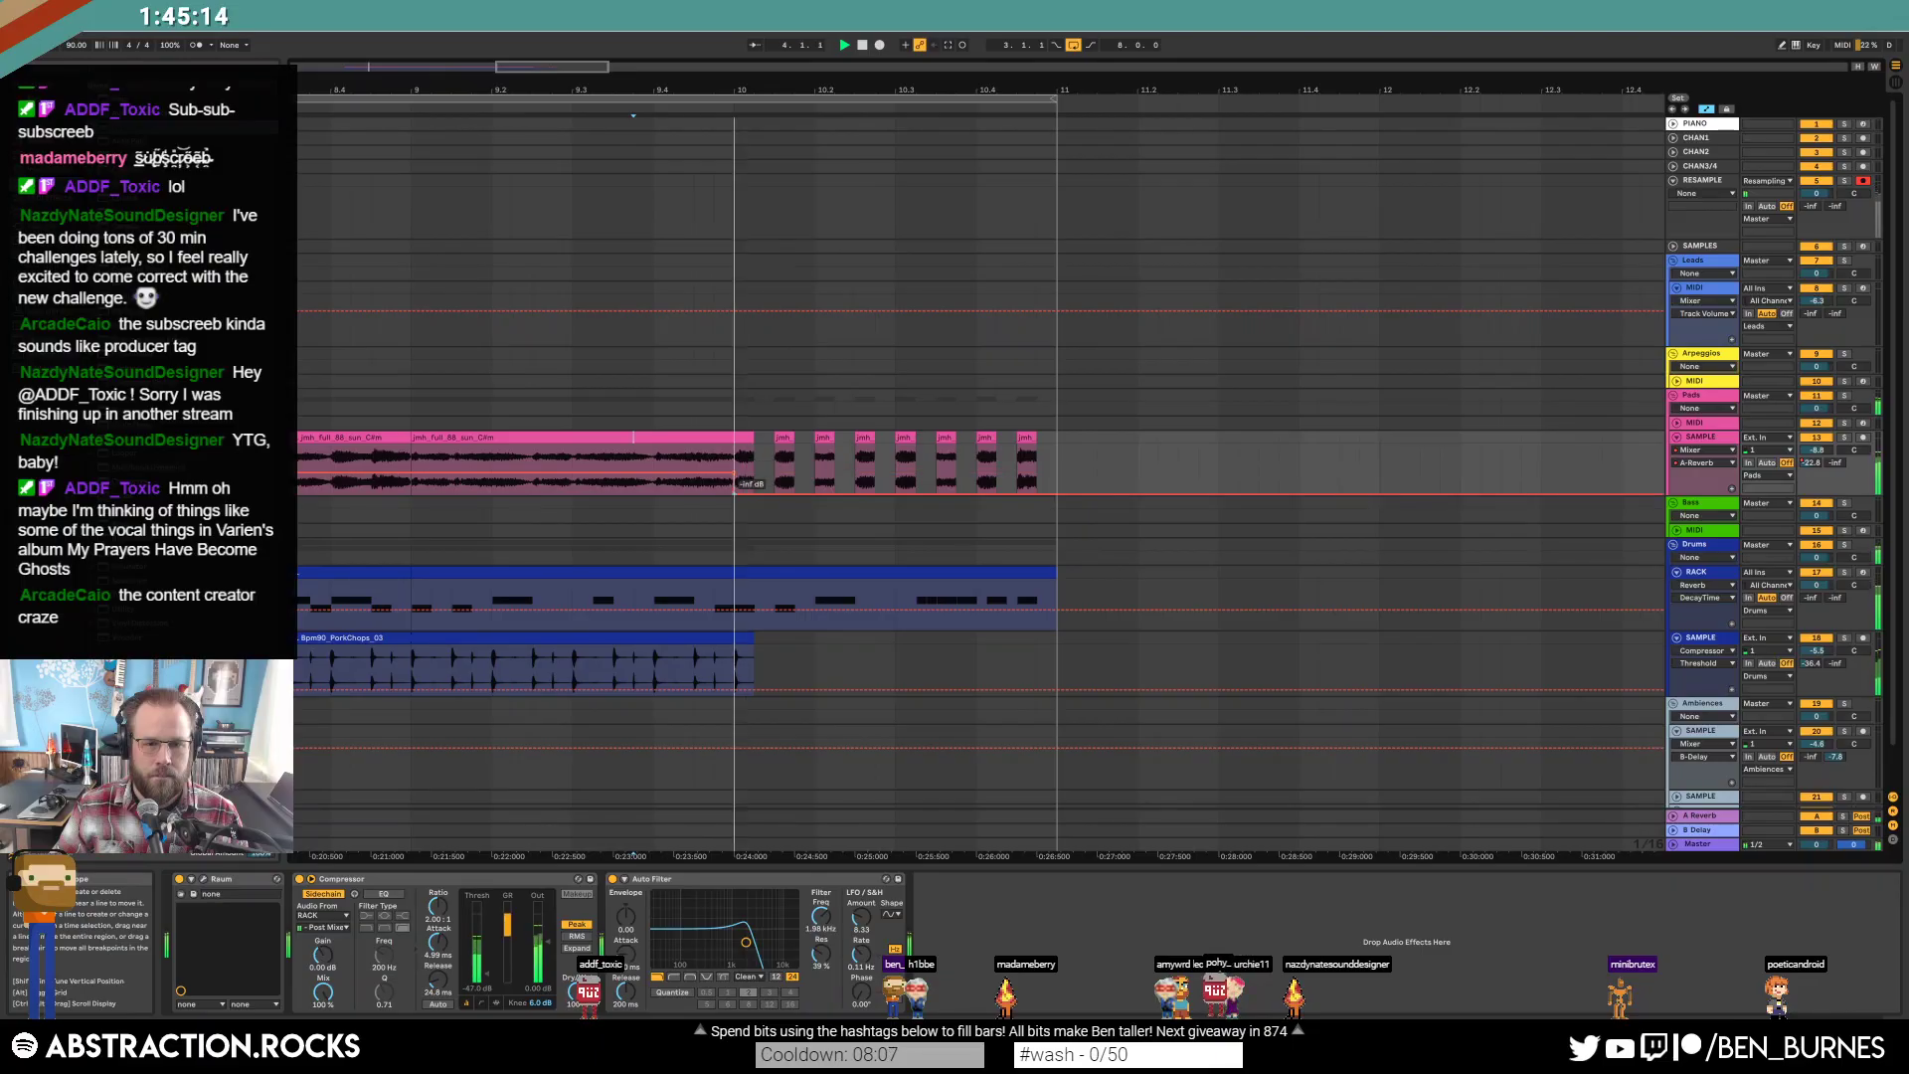
key(a)
key(minus)
key(minus)
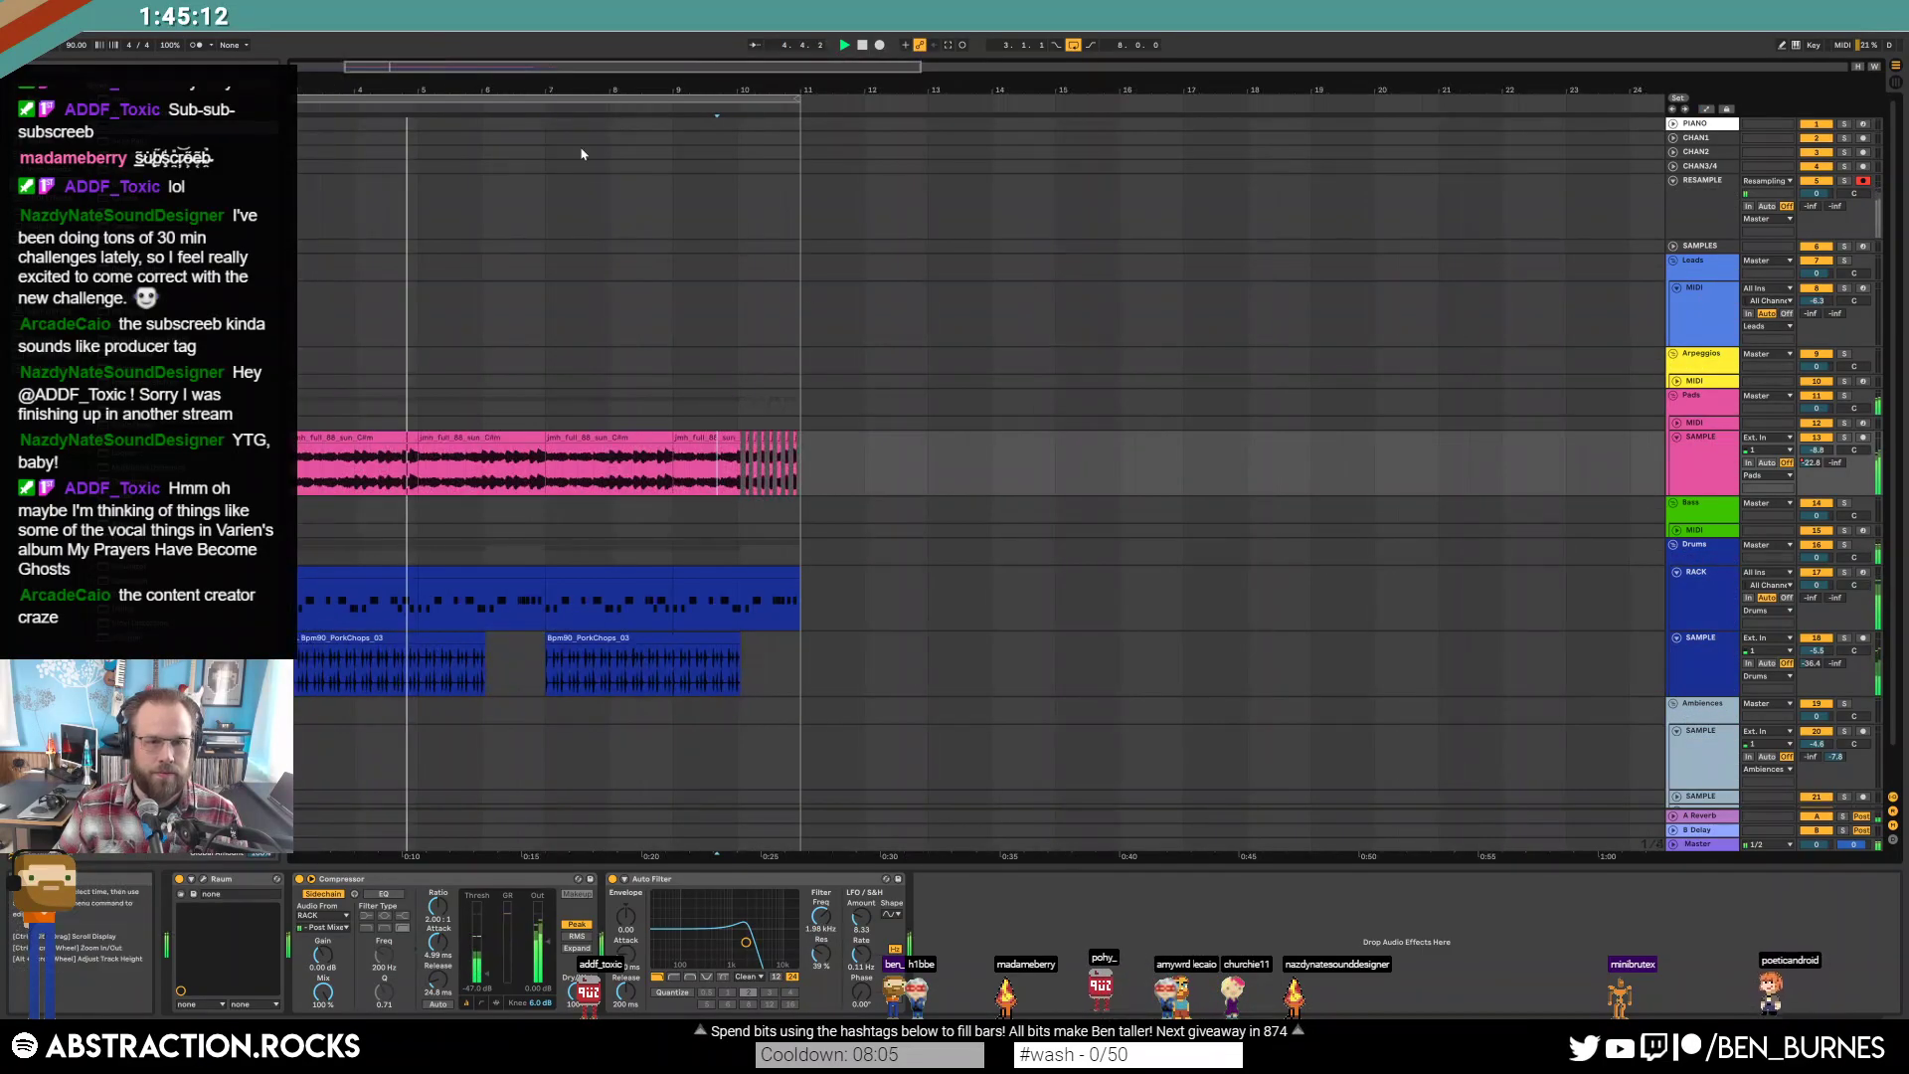
drag(523, 68, 475, 68)
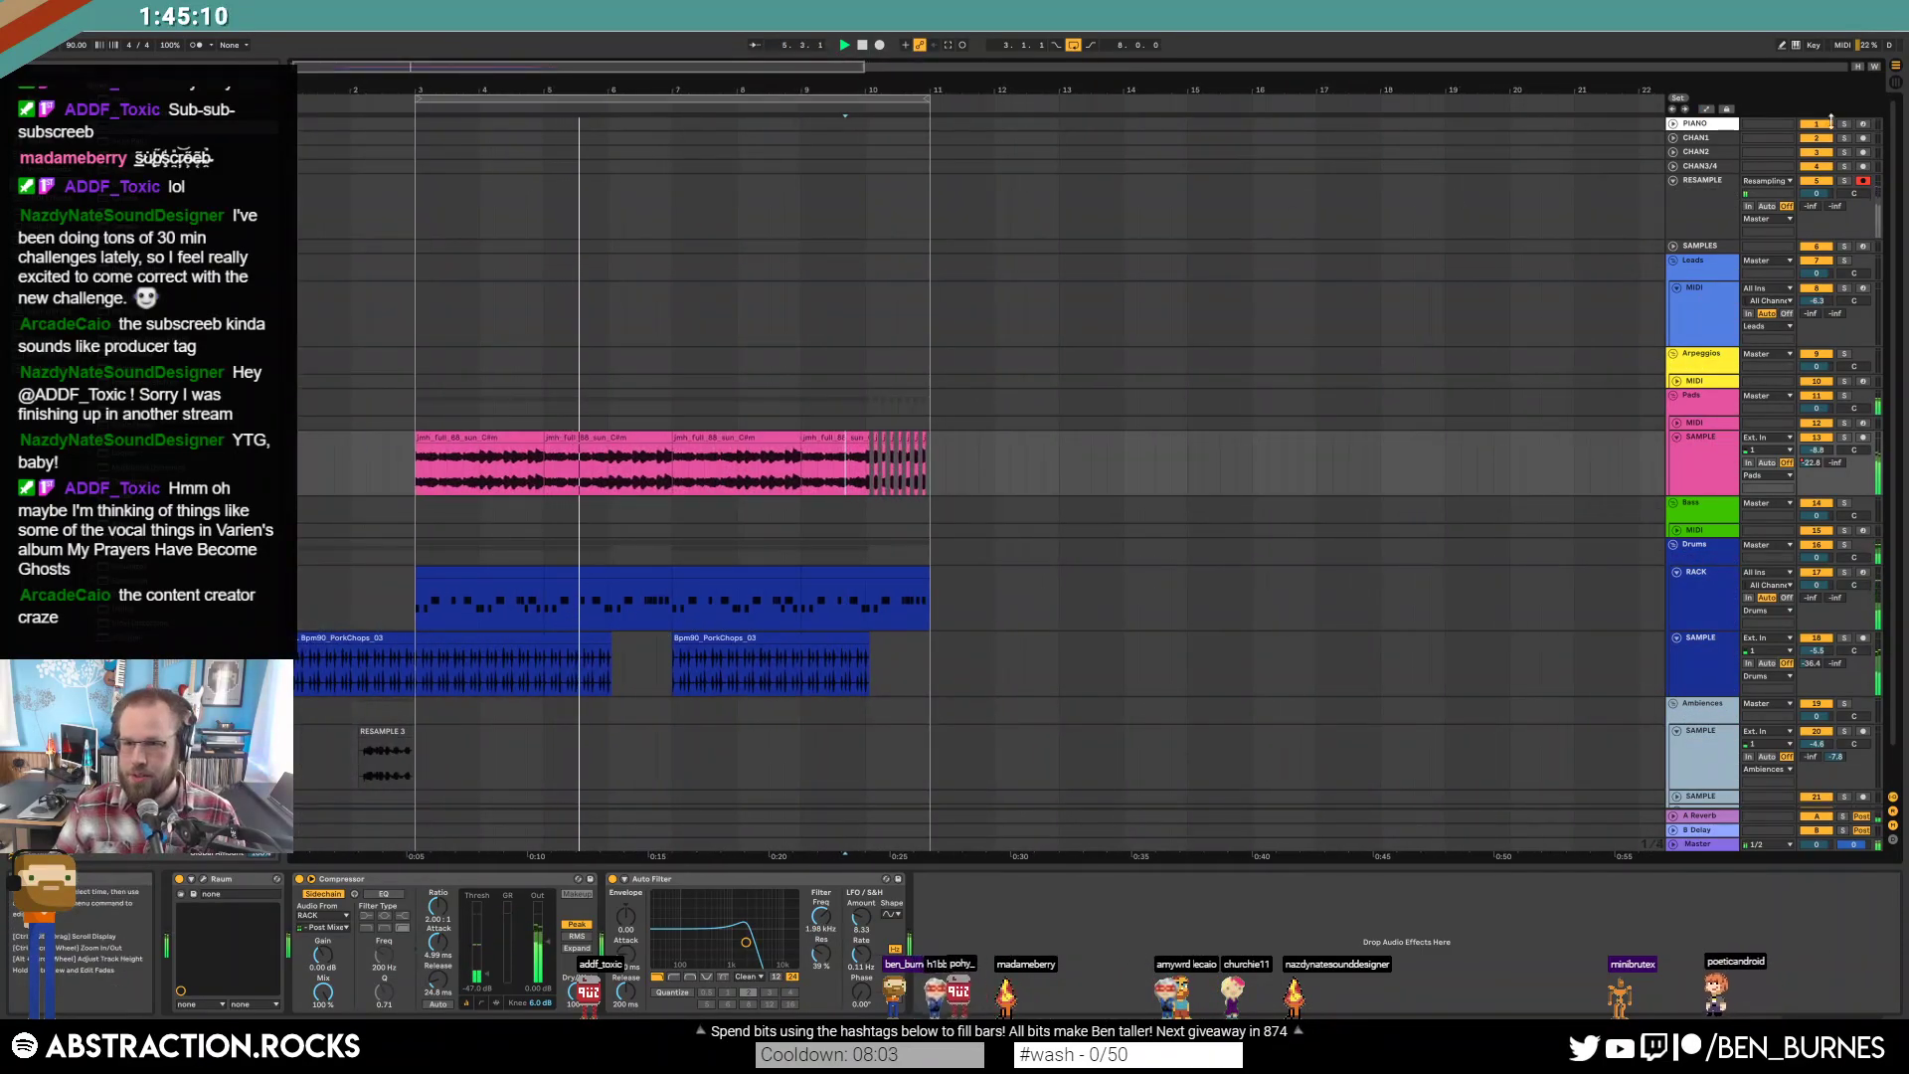
click(1862, 125)
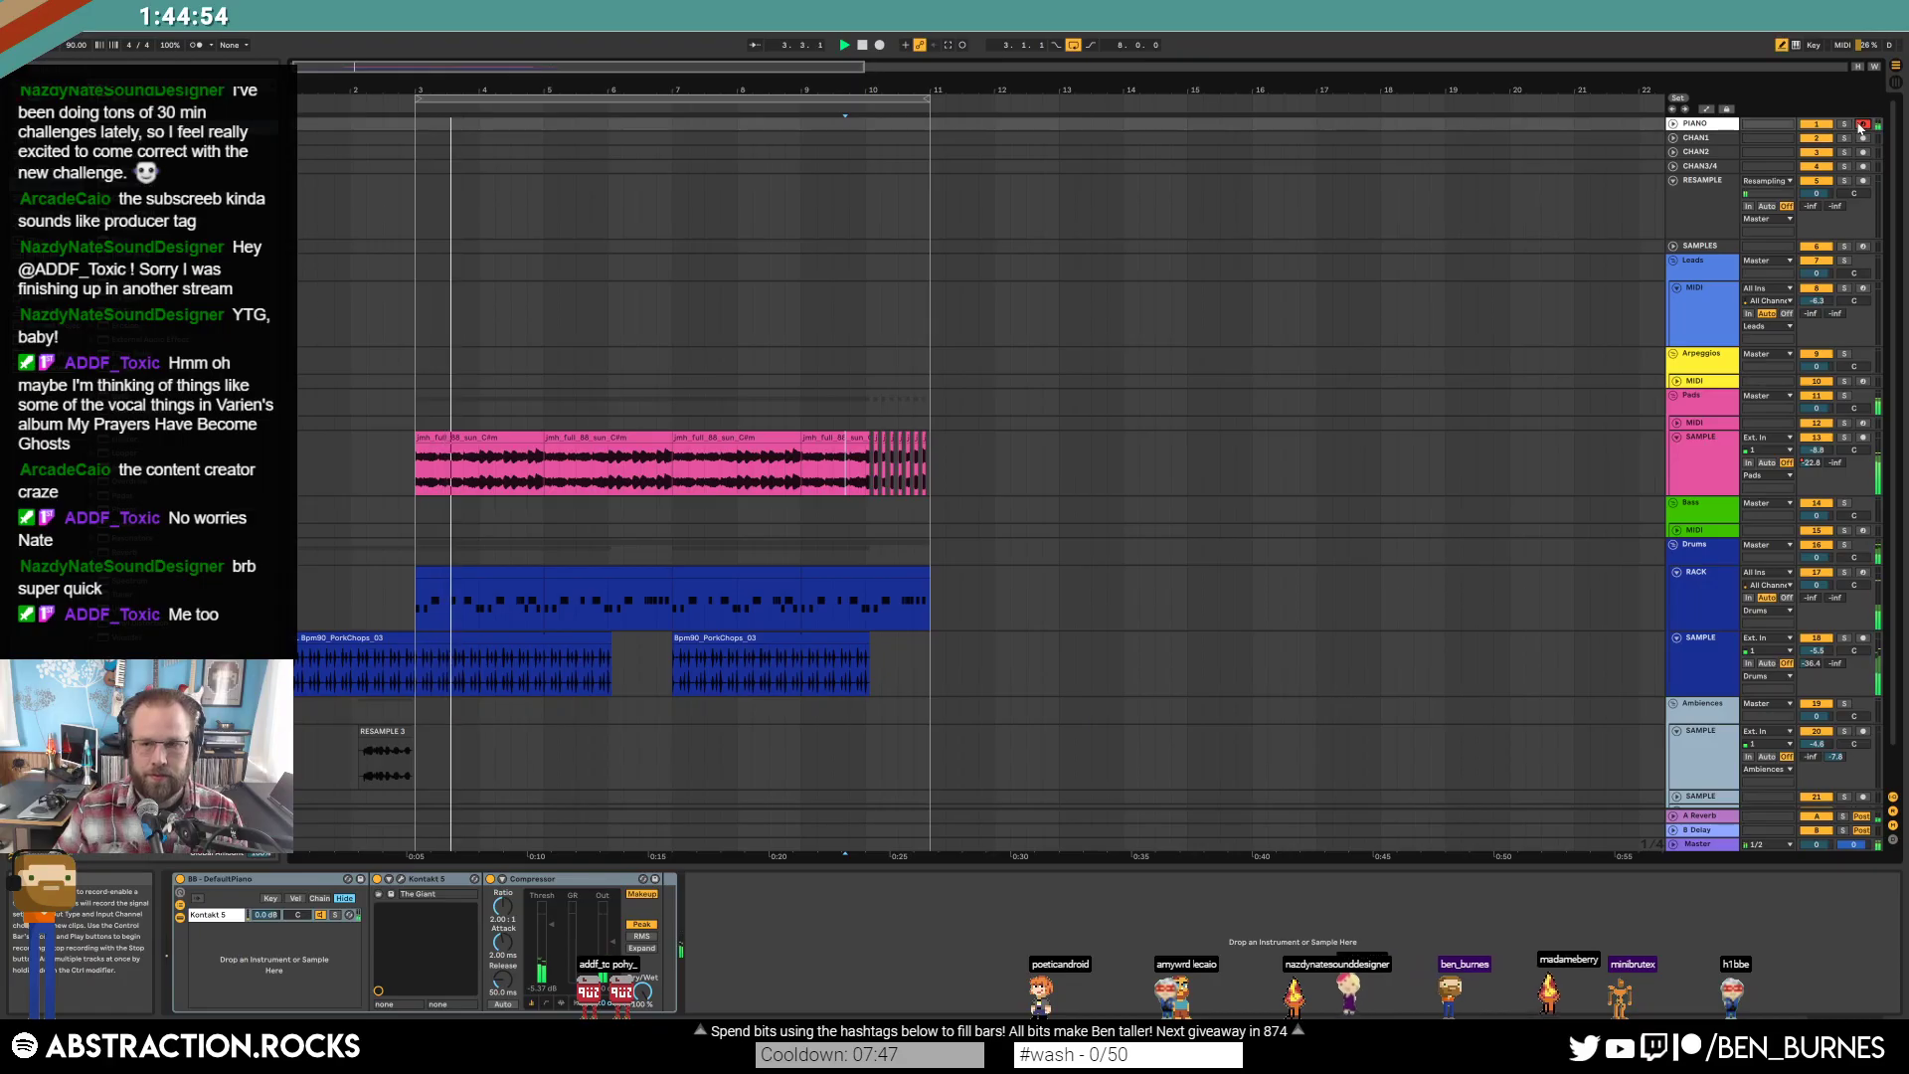
Replace the instrument on the Leads MIDI track with Kontakt.
click(1676, 312)
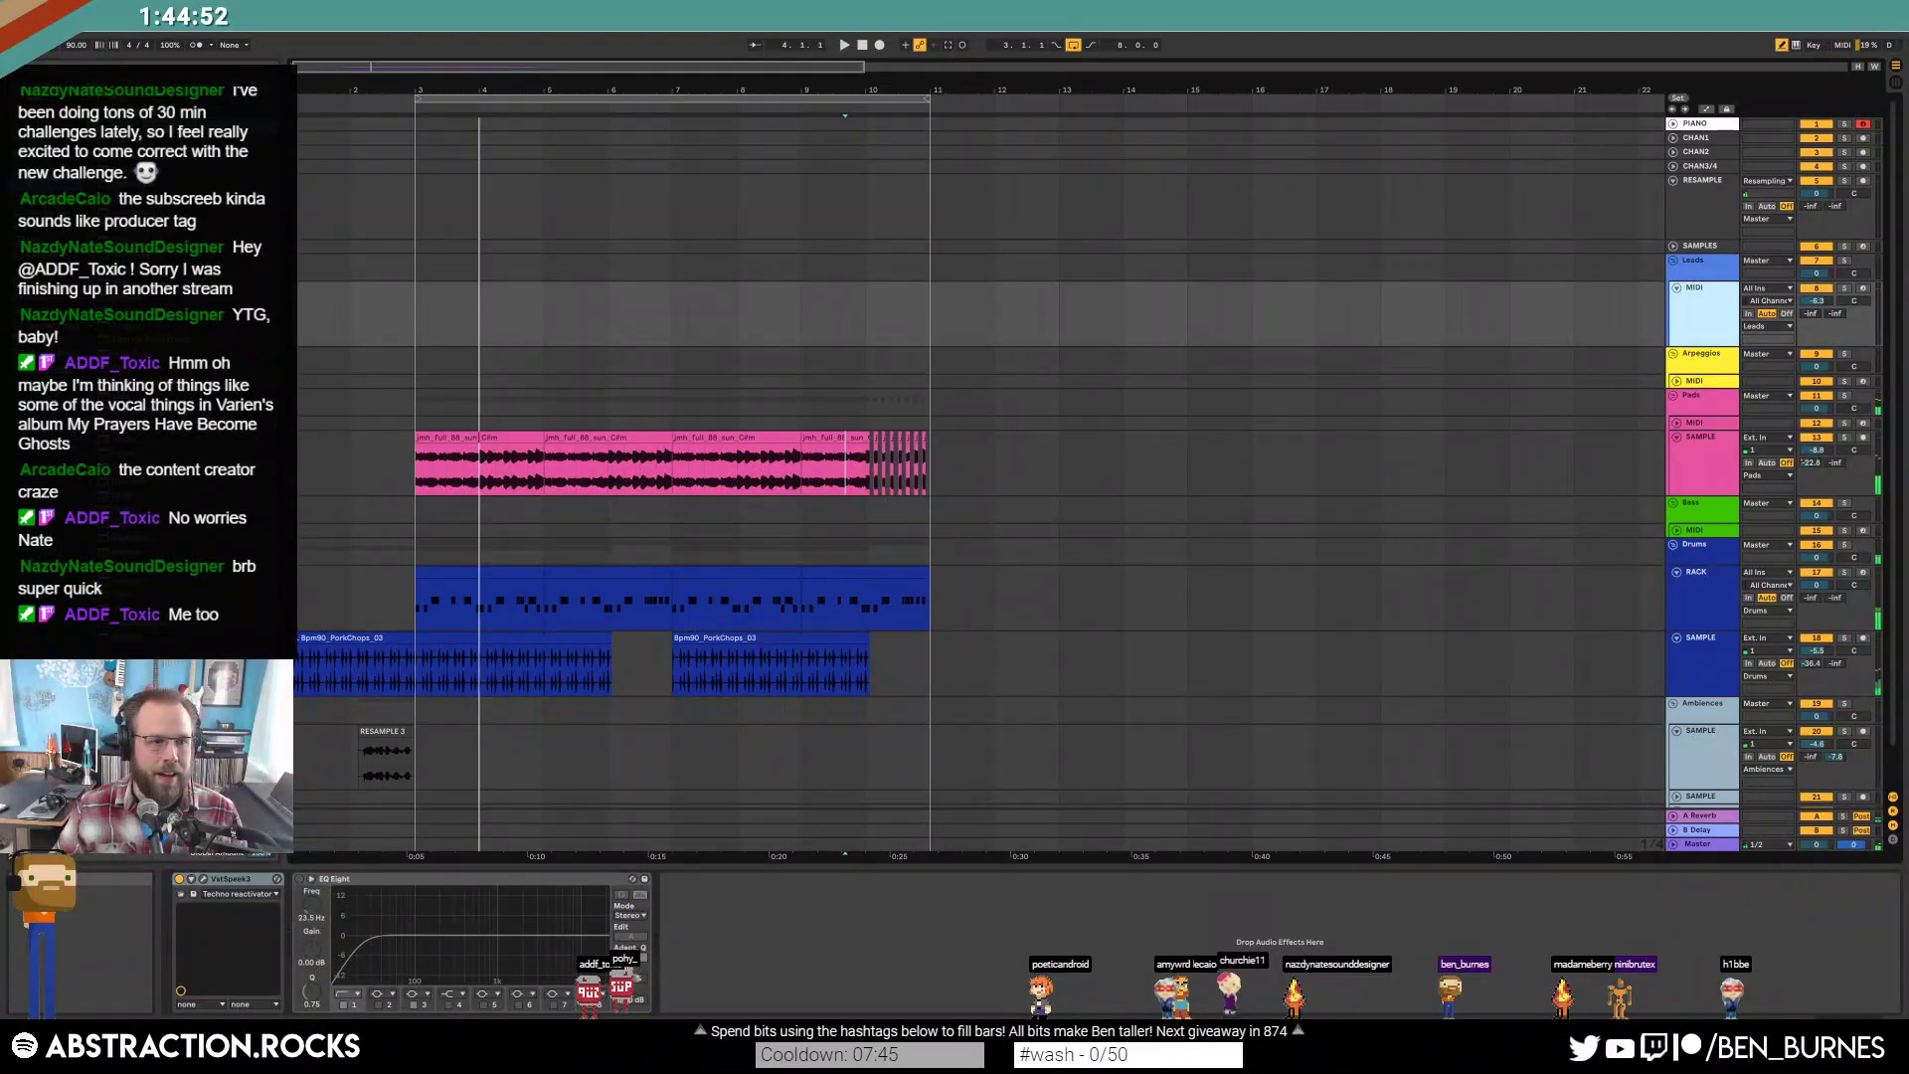
click(42, 237)
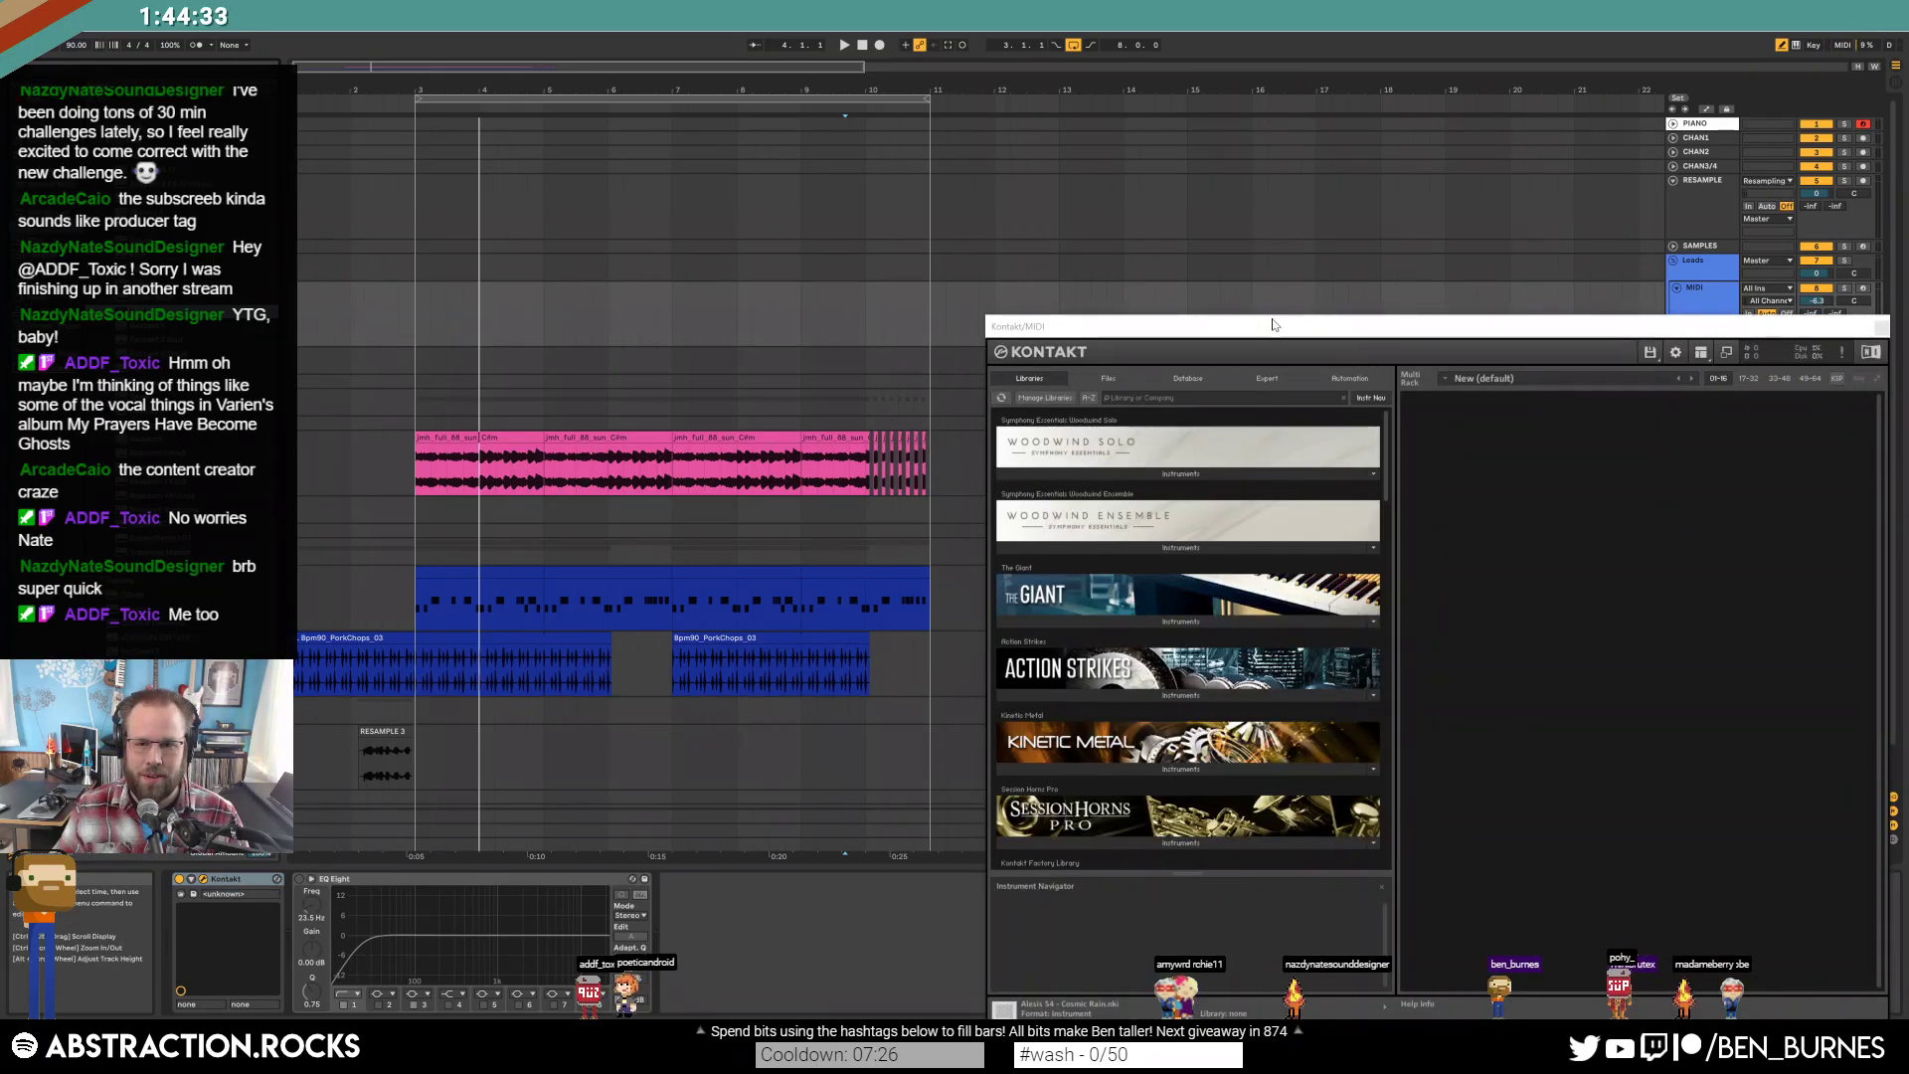
drag(1273, 324, 1239, 129)
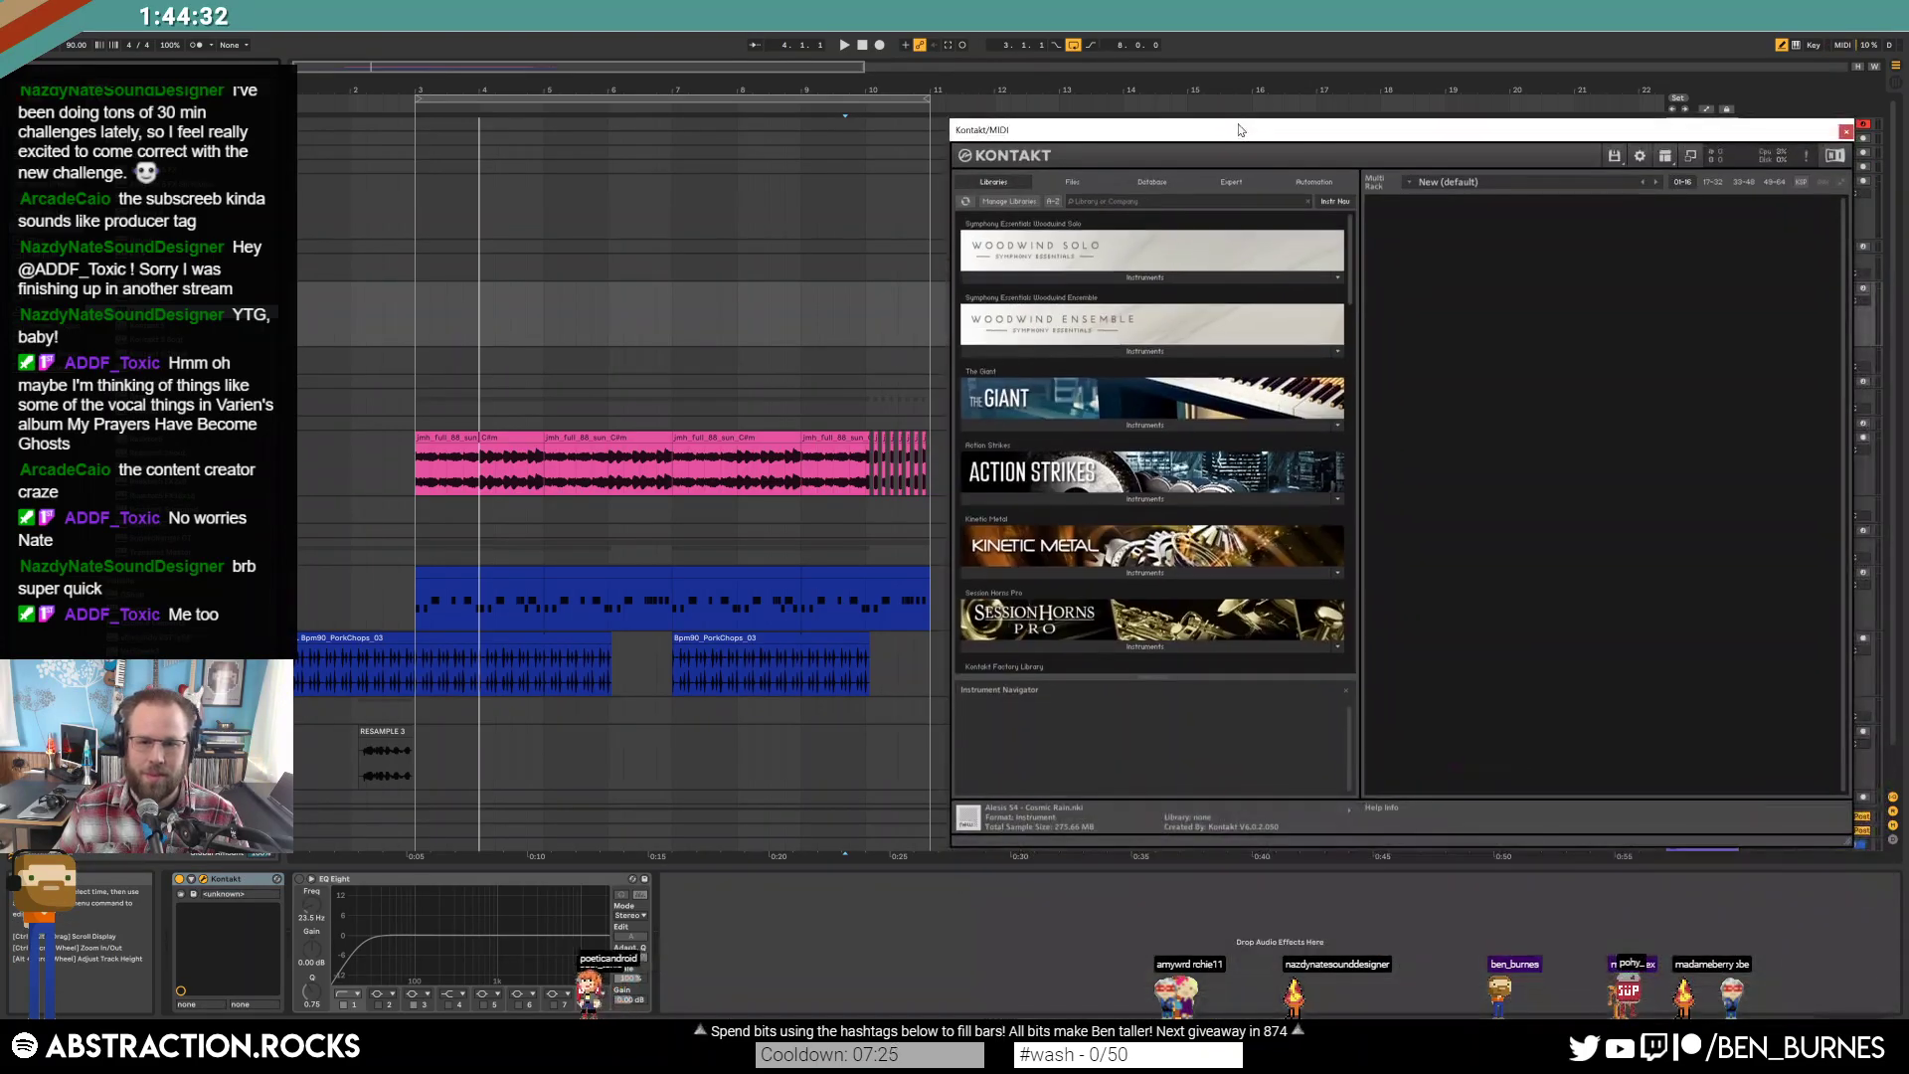
Load Una Corda Cotton from Kontakt's Una Corda library and adjust its Dynamic Range.
drag(1350, 259, 1364, 552)
click(1127, 424)
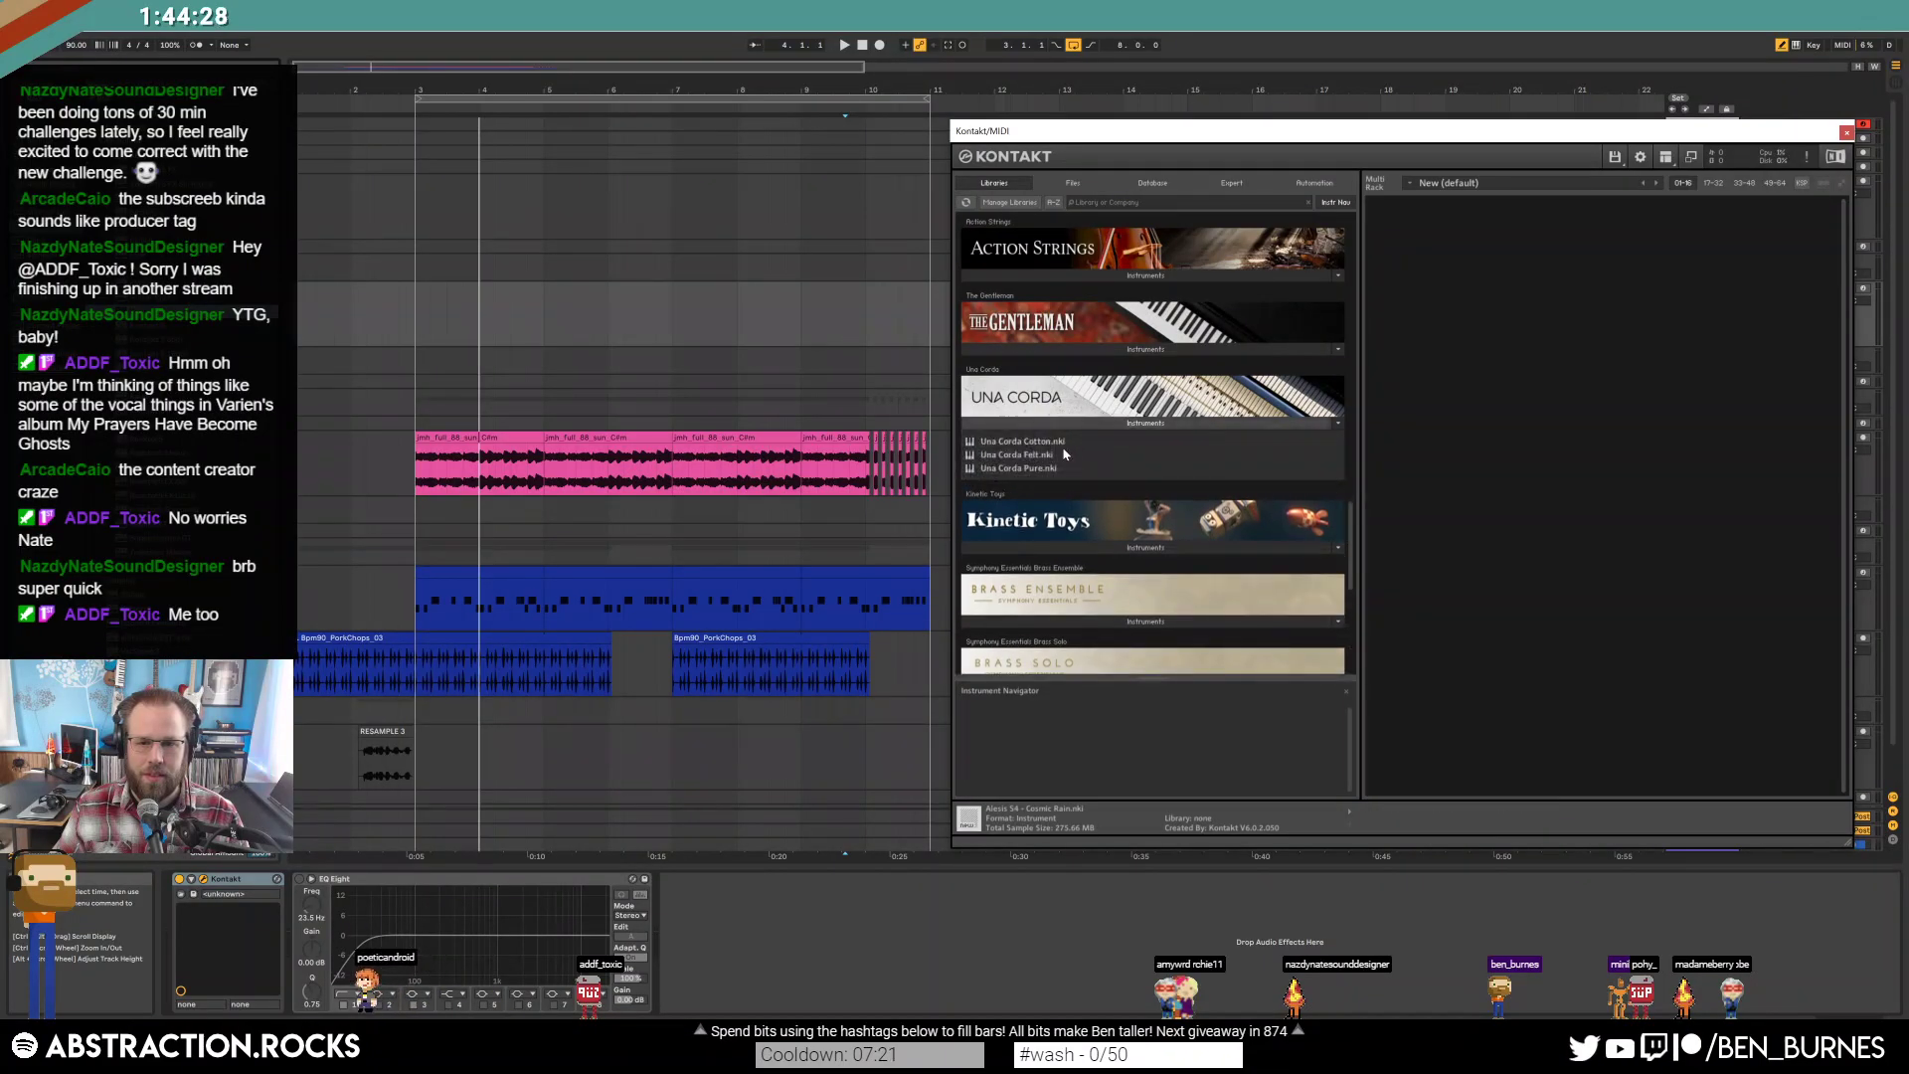
double_click(1064, 444)
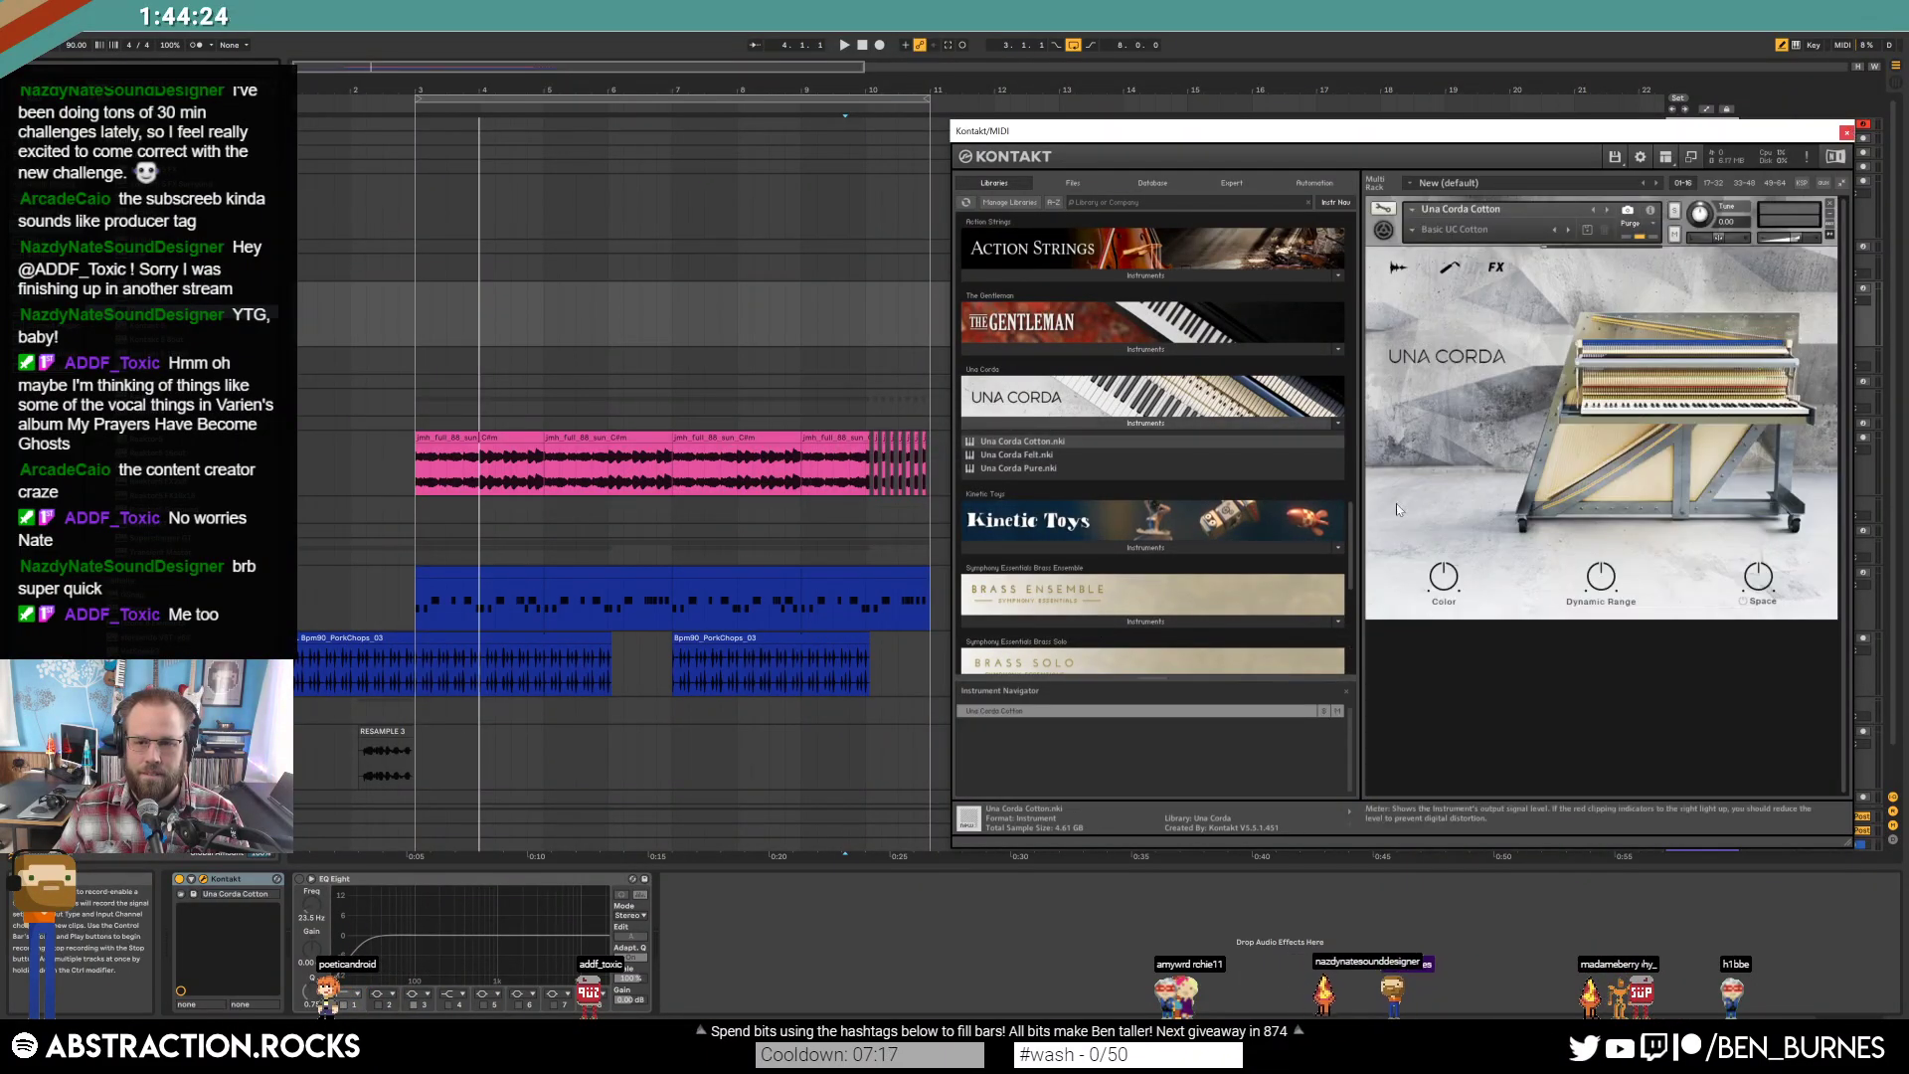
drag(1602, 580, 1611, 608)
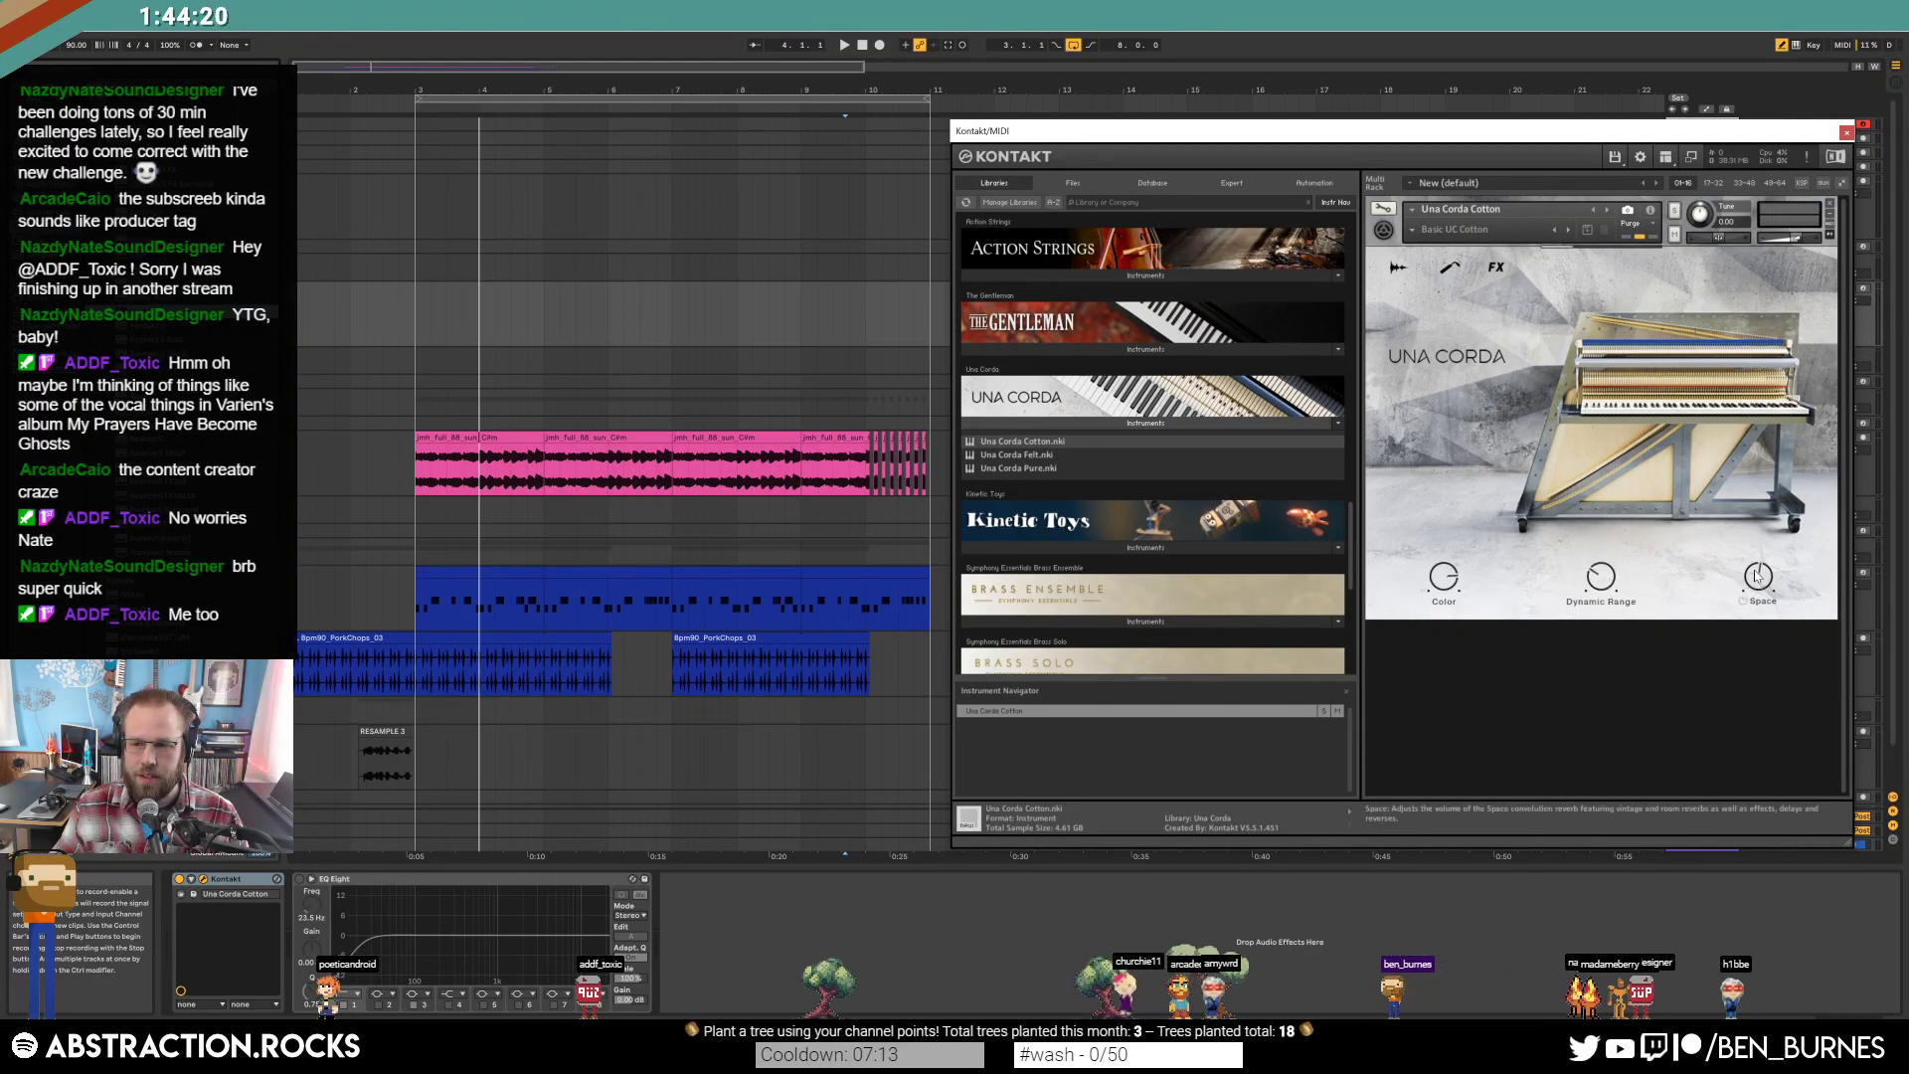
click(1845, 132)
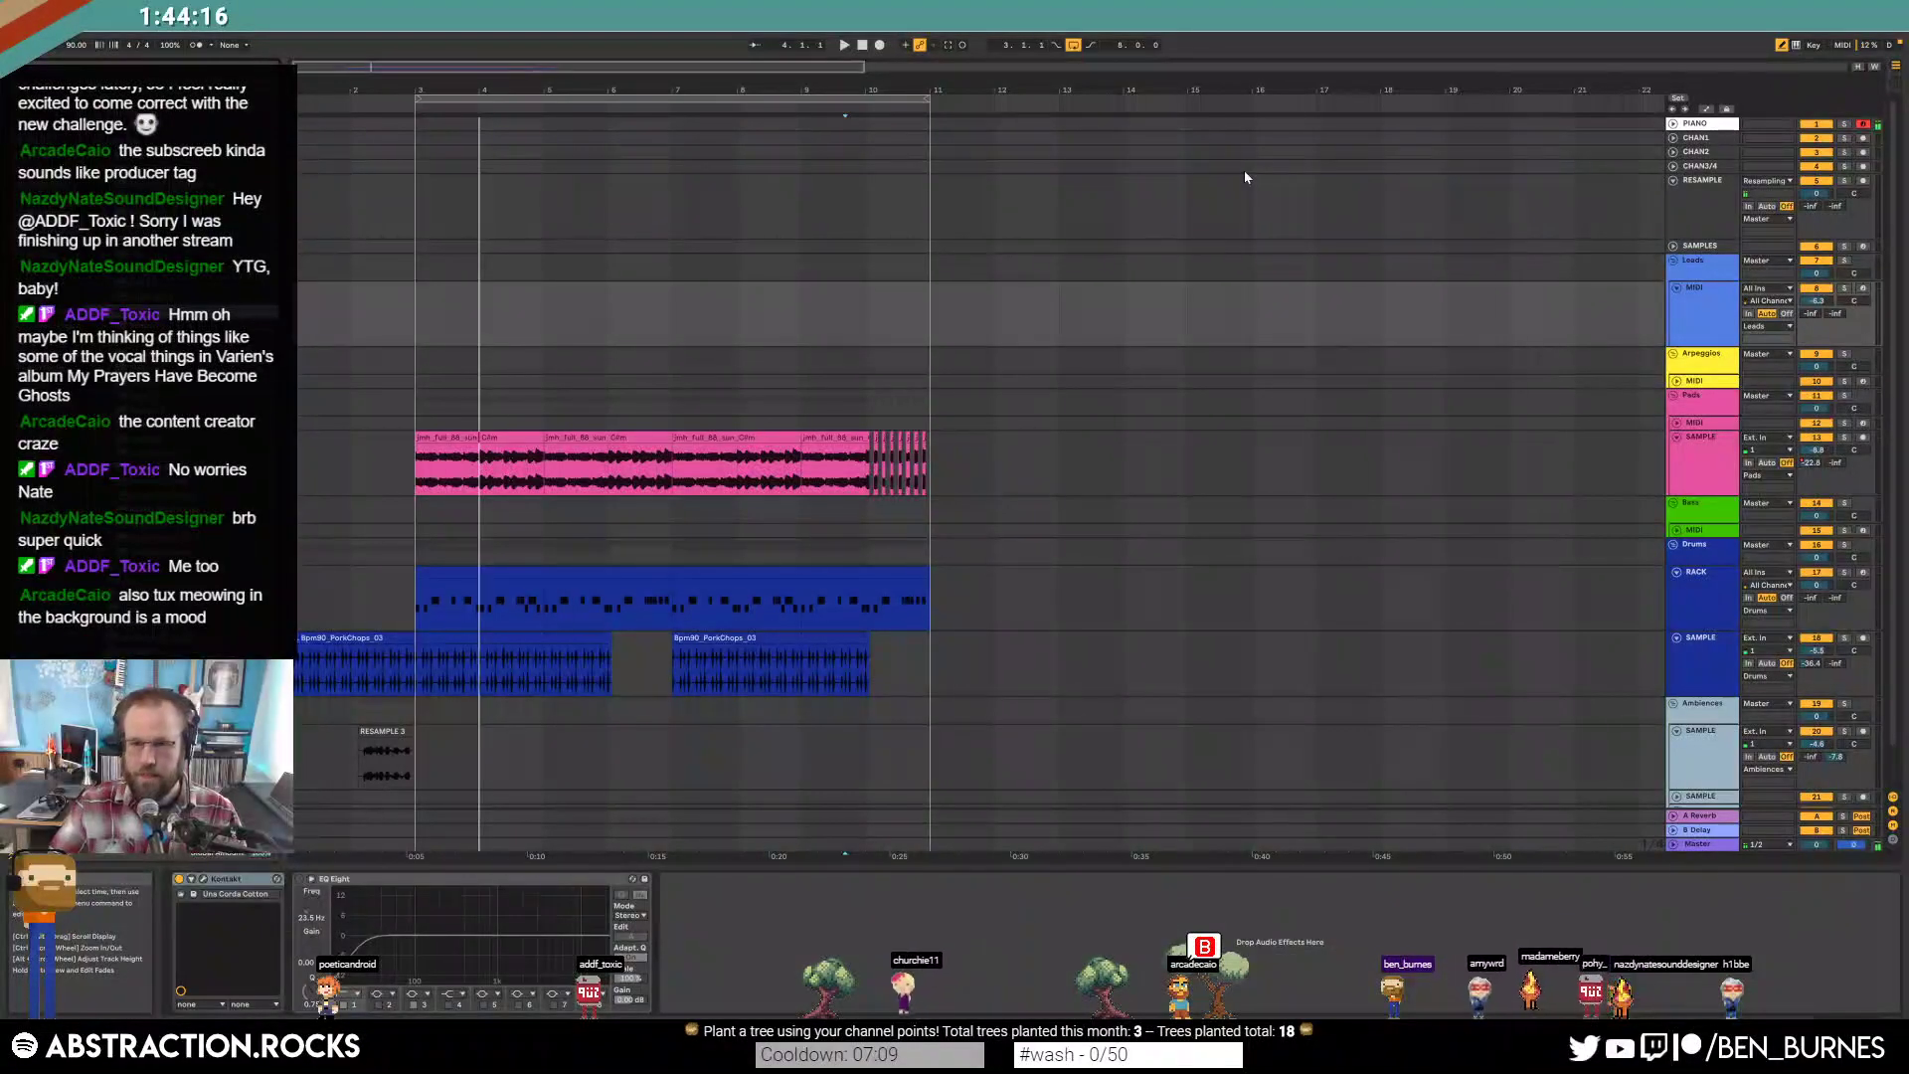
Arm the Leads MIDI track, then add a Compressor between Kontakt and EQ Eight and lower its threshold.
click(1863, 288)
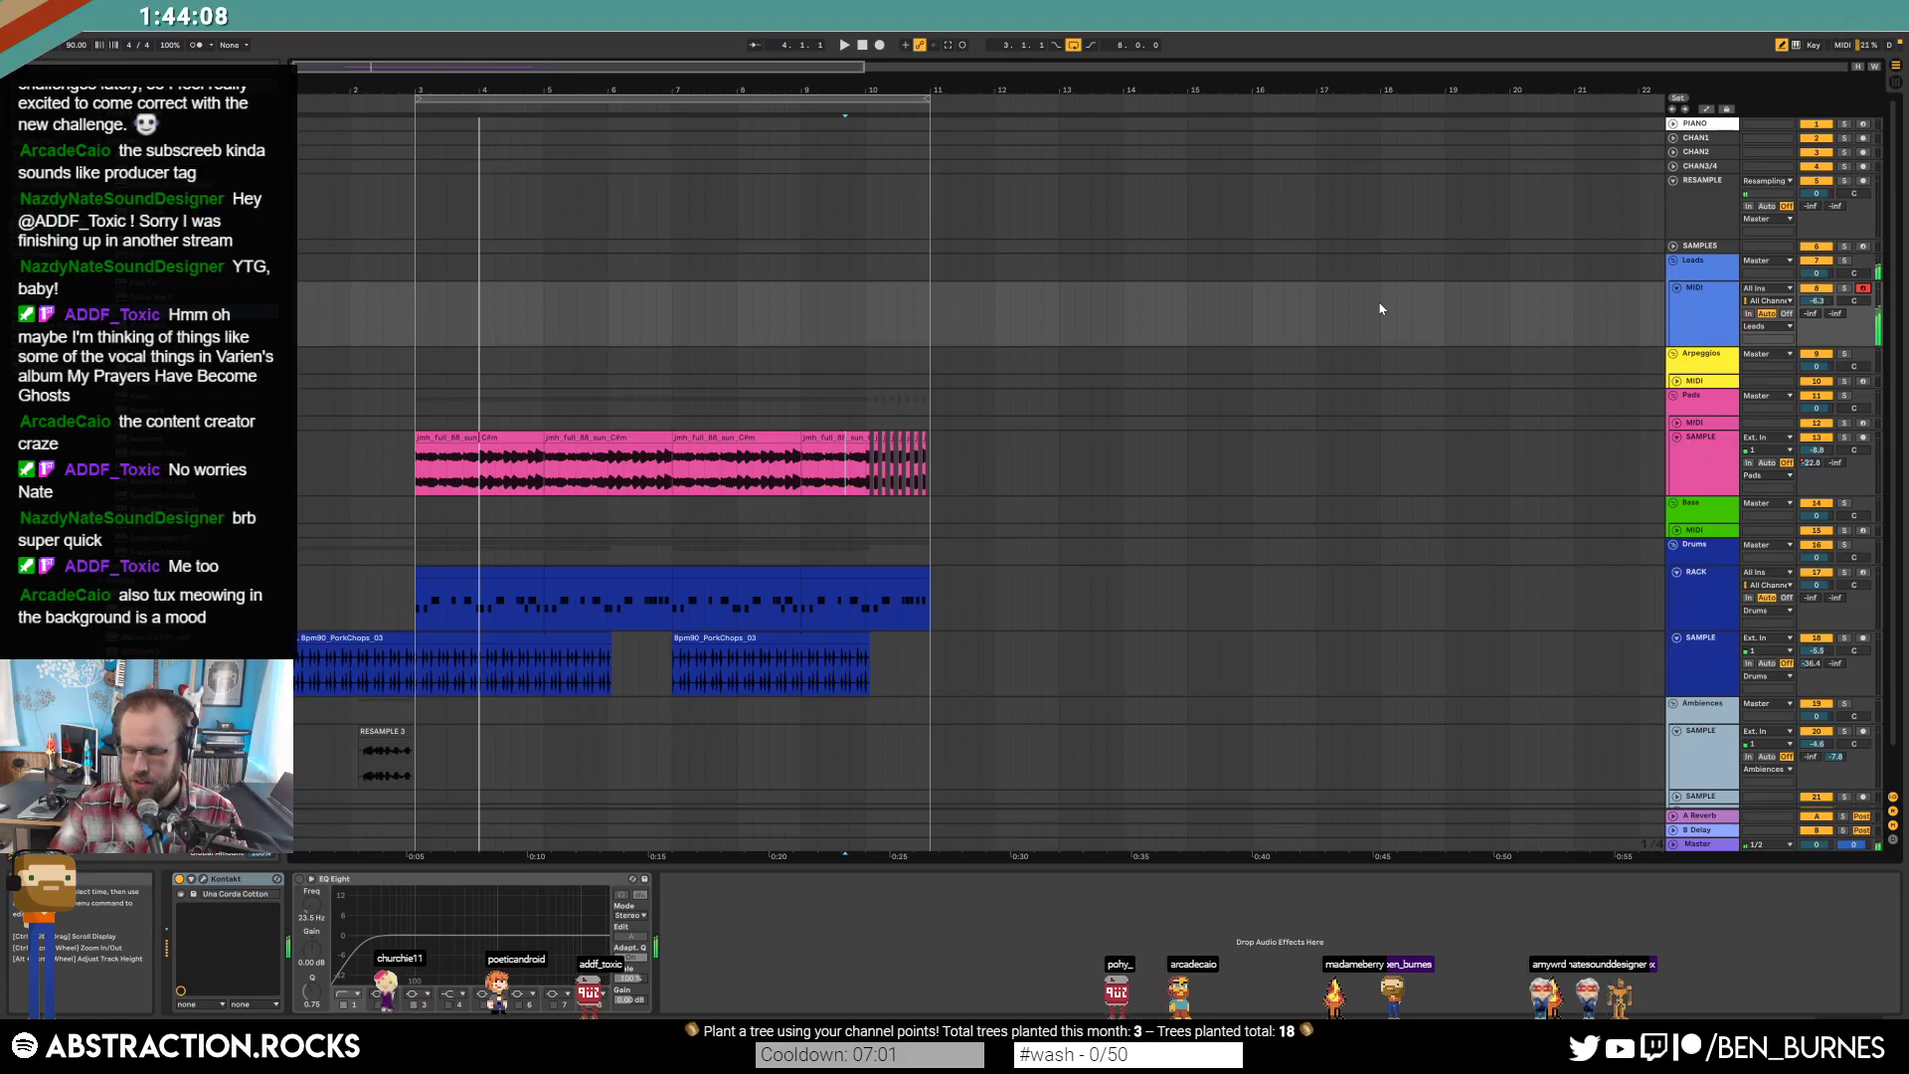
click(1535, 322)
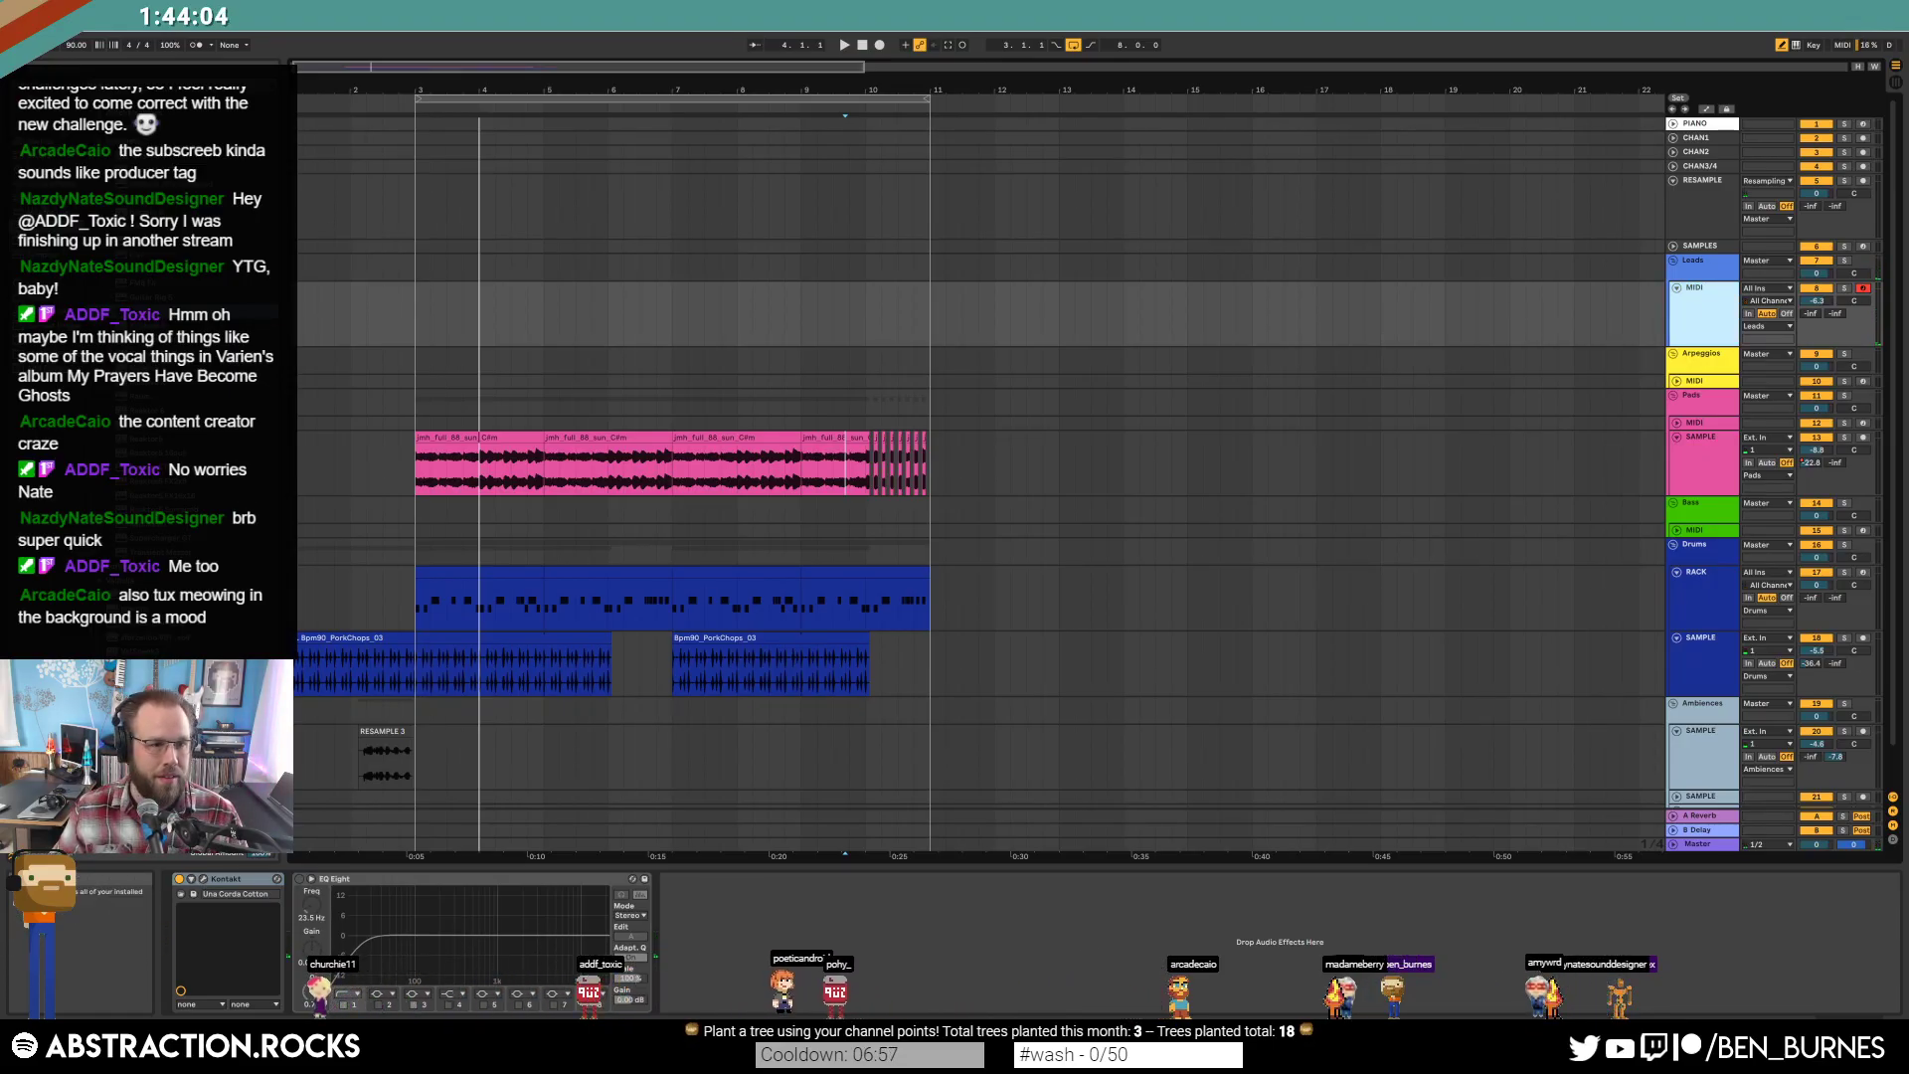
click(271, 900)
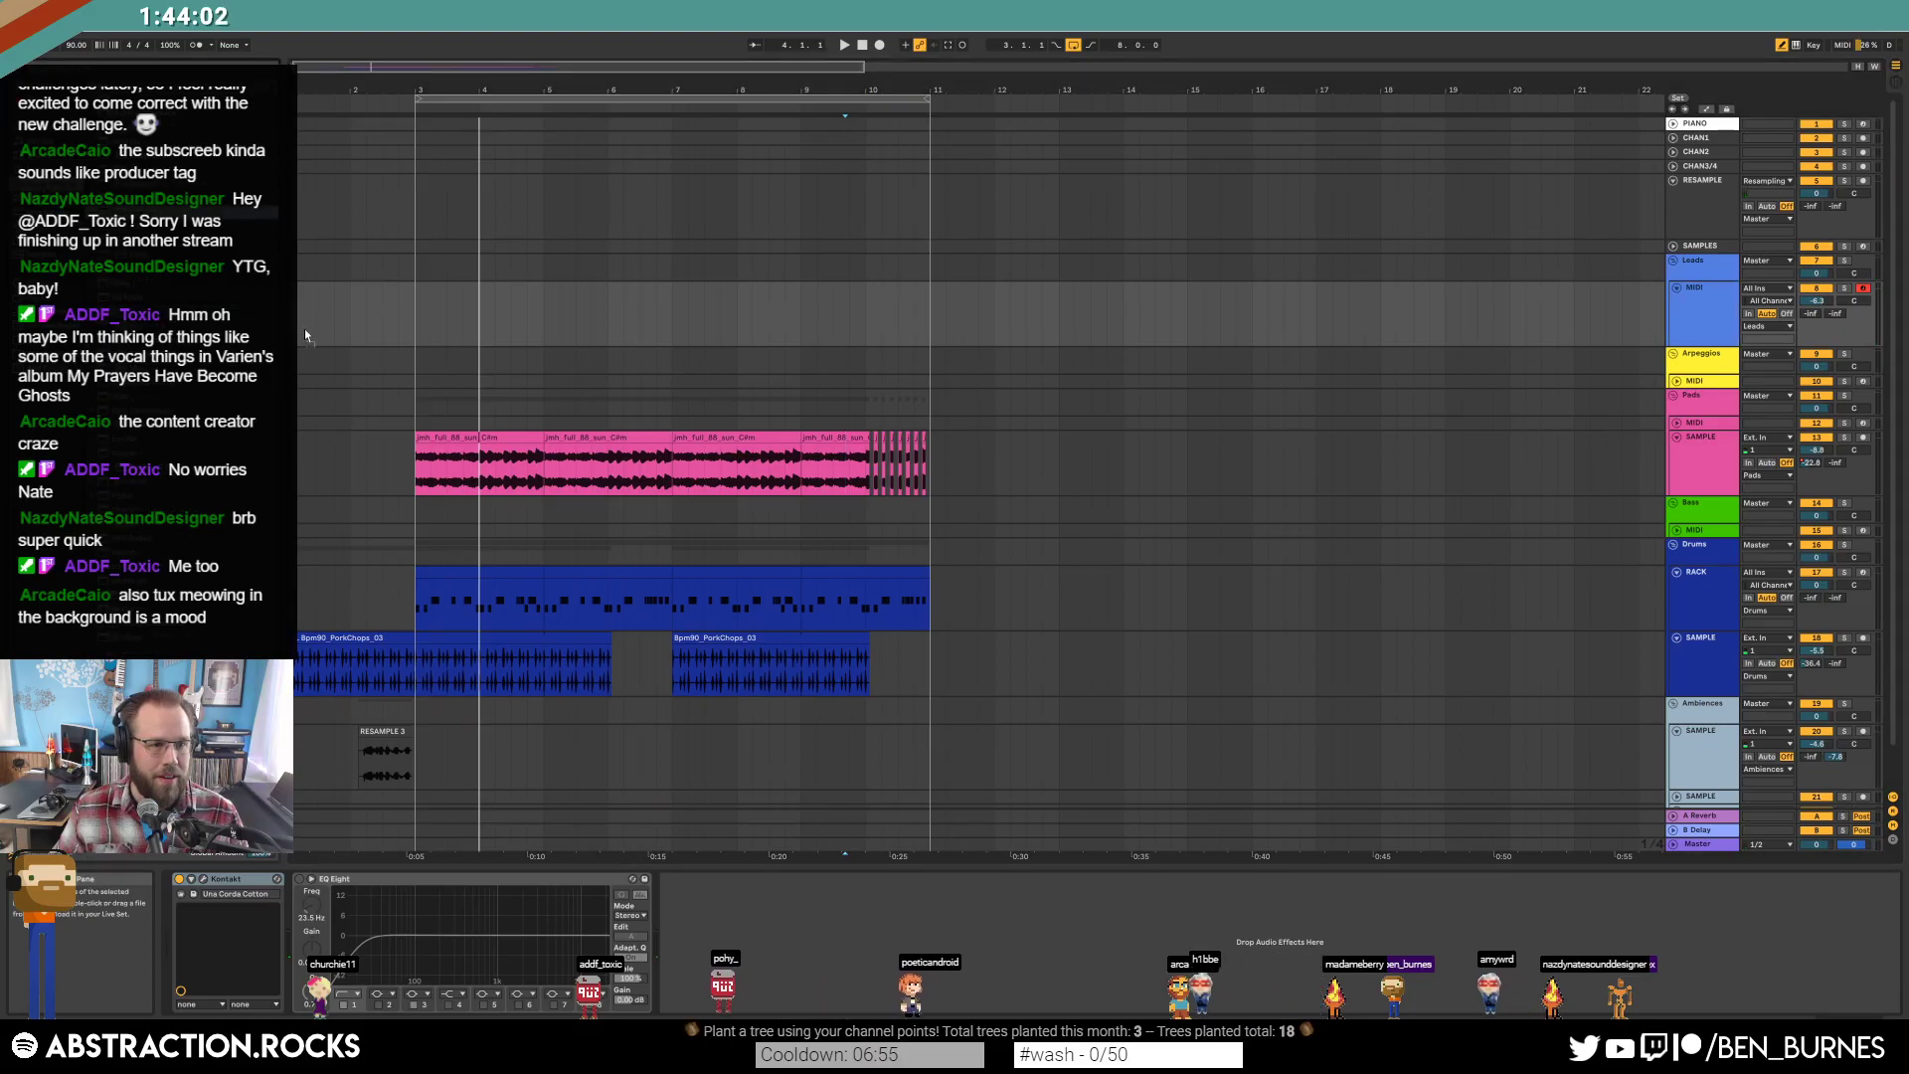
key(ctrl+v)
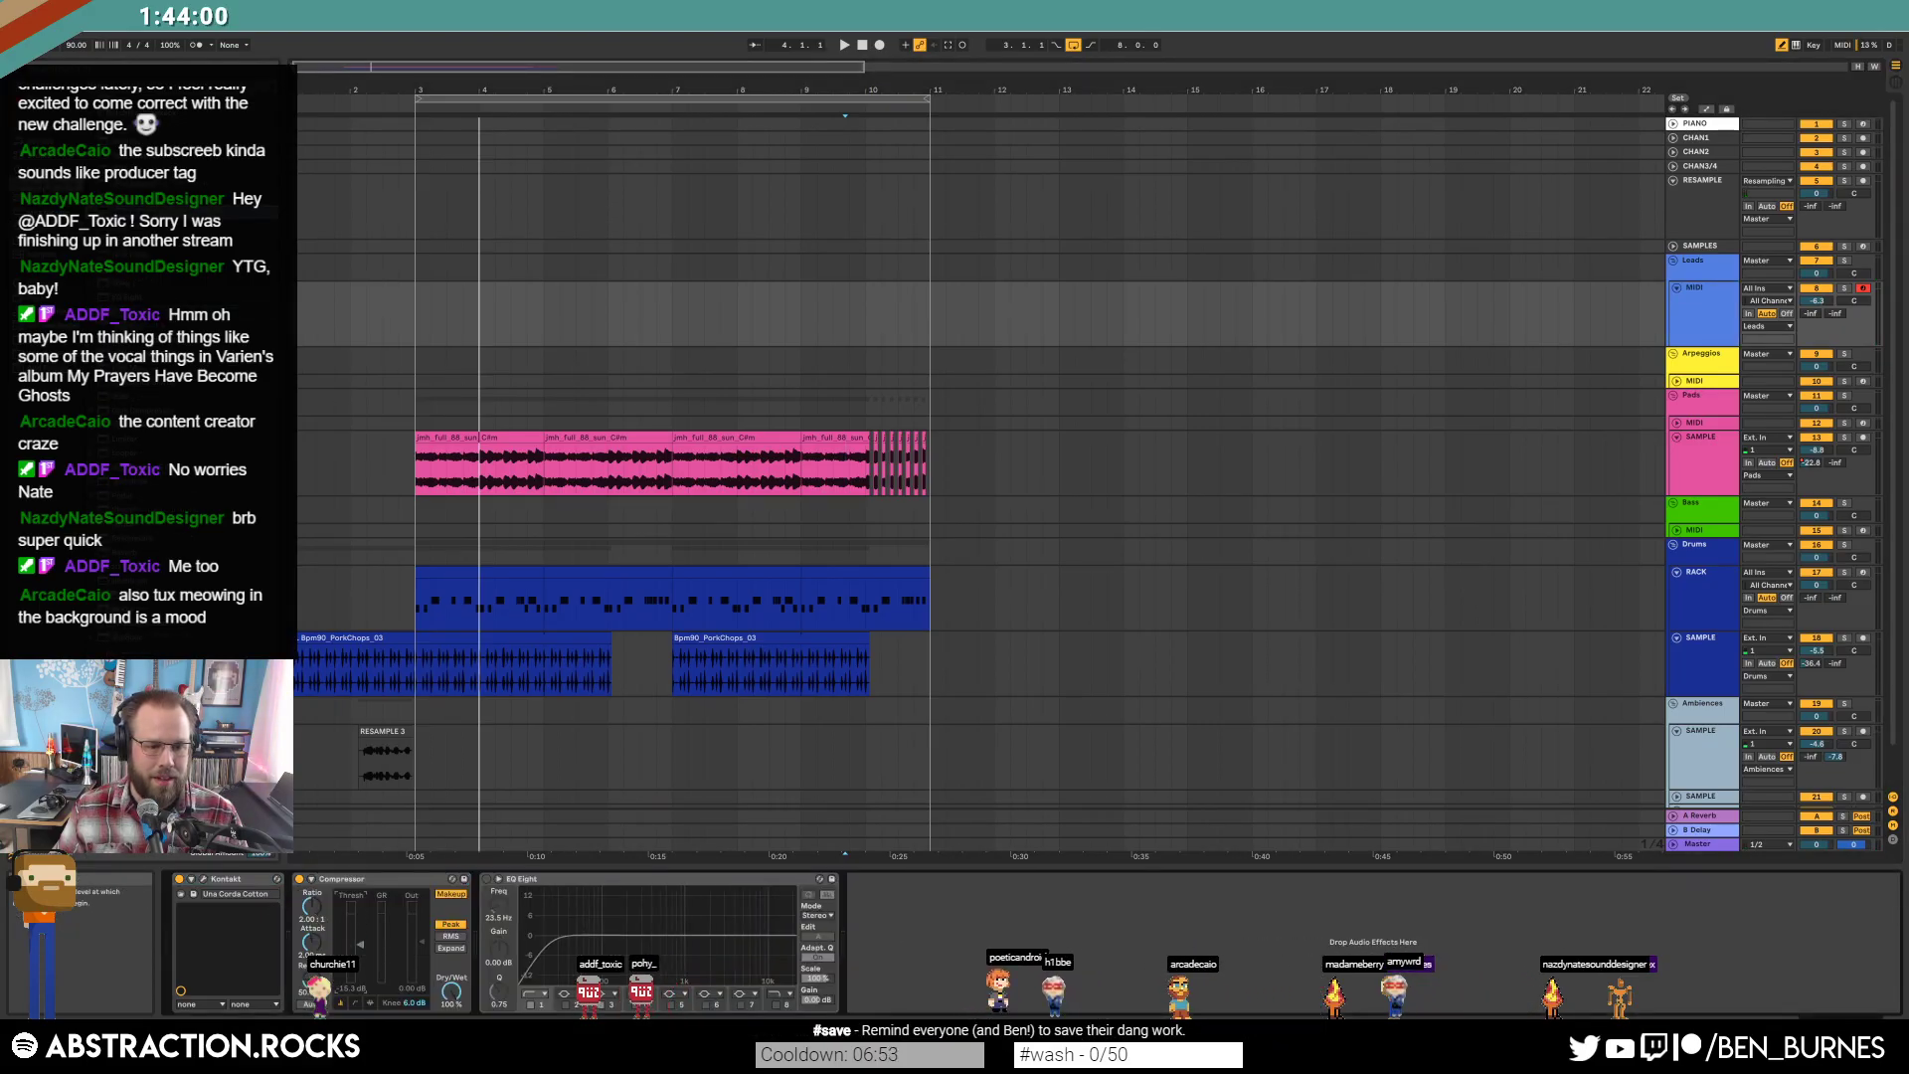
click(414, 314)
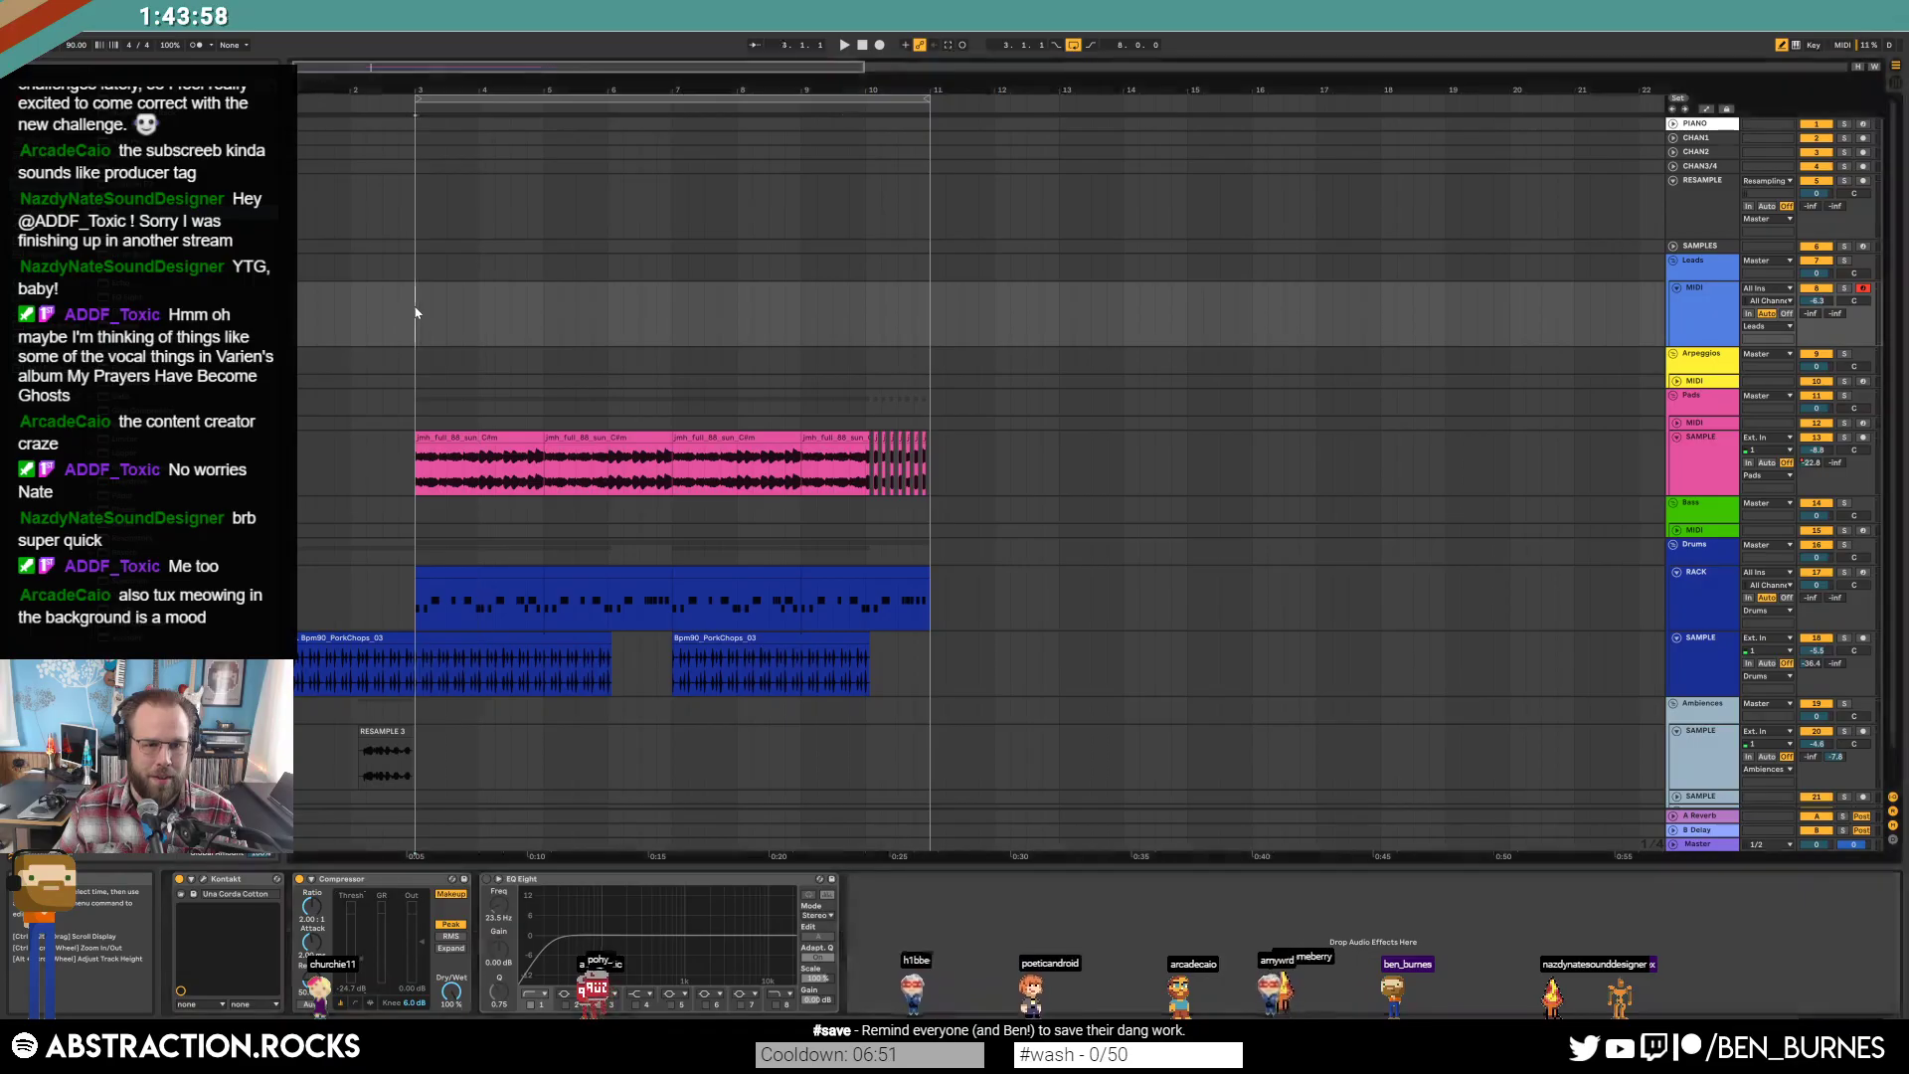
drag(360, 948, 360, 965)
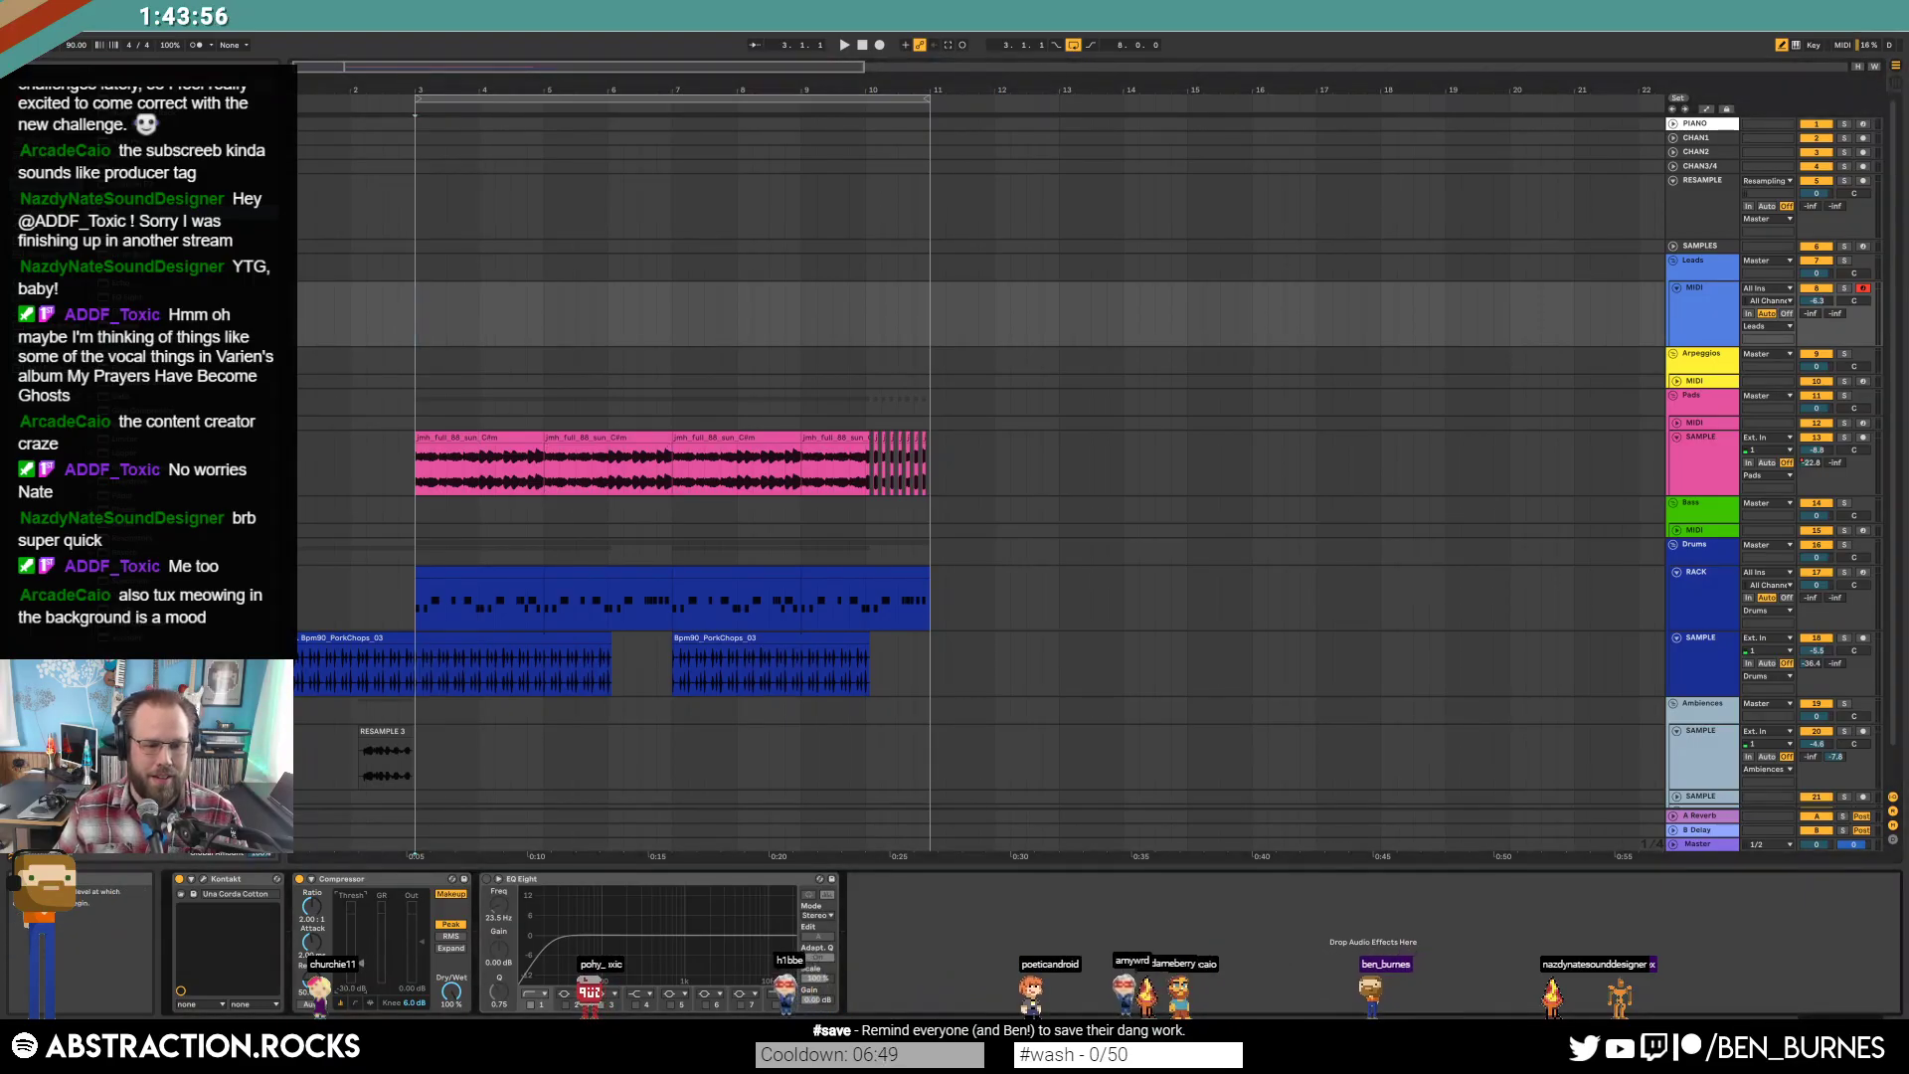
click(415, 314)
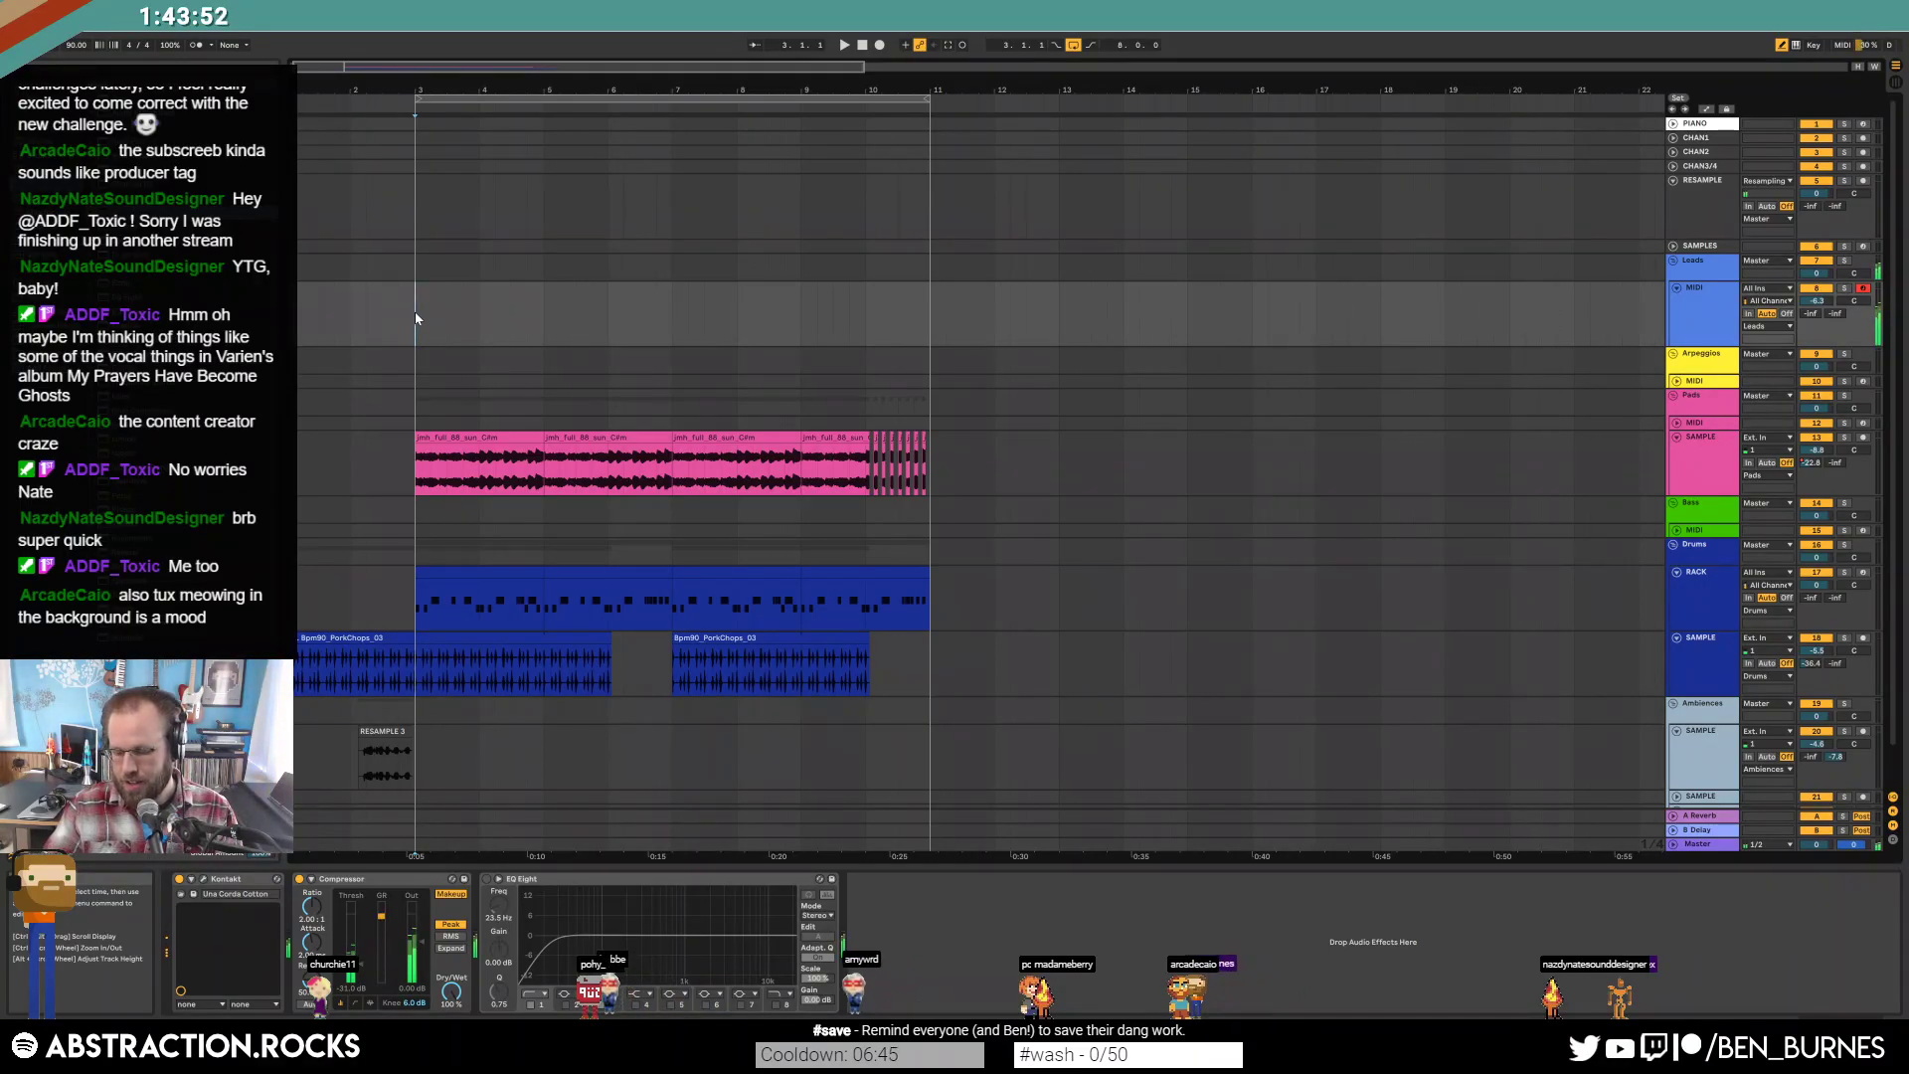
Check the Una Corda patch and audition it by playing along with the beat from bars 3 and 7.
click(205, 881)
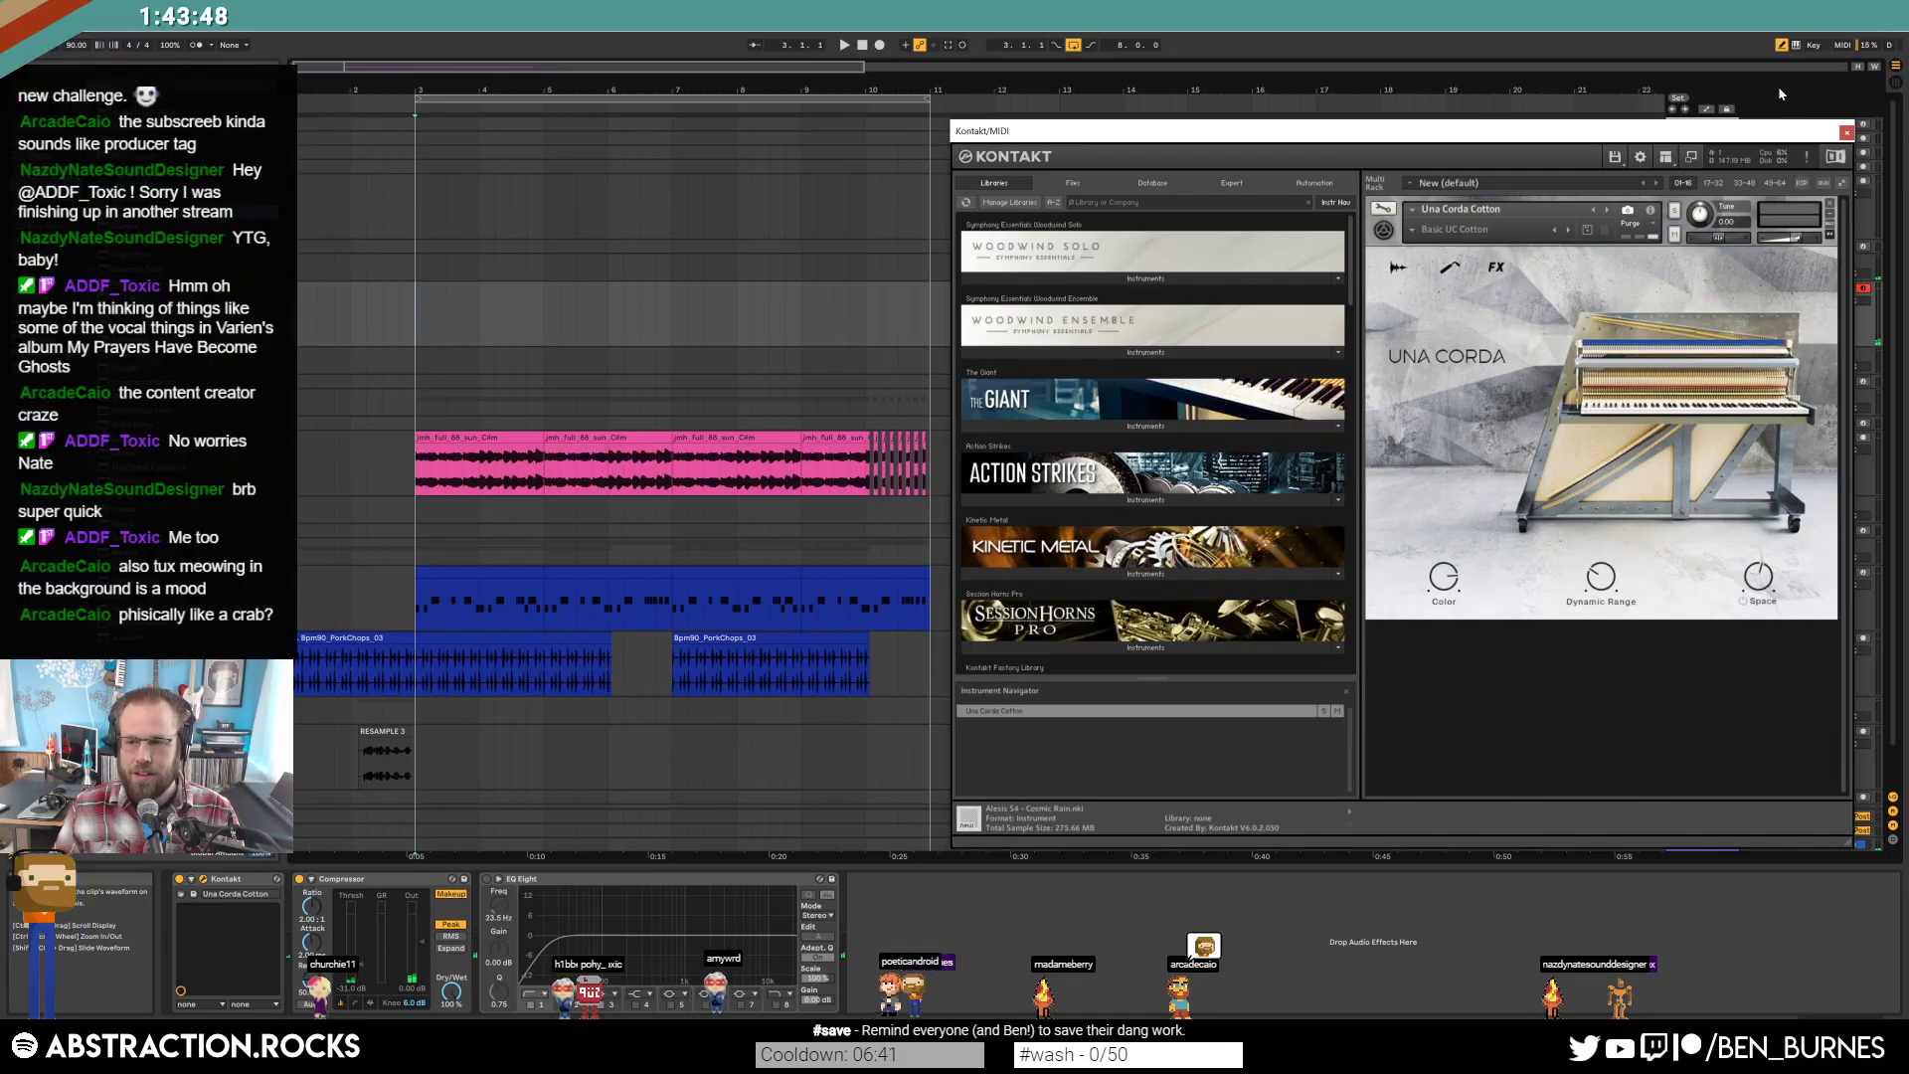
click(1844, 133)
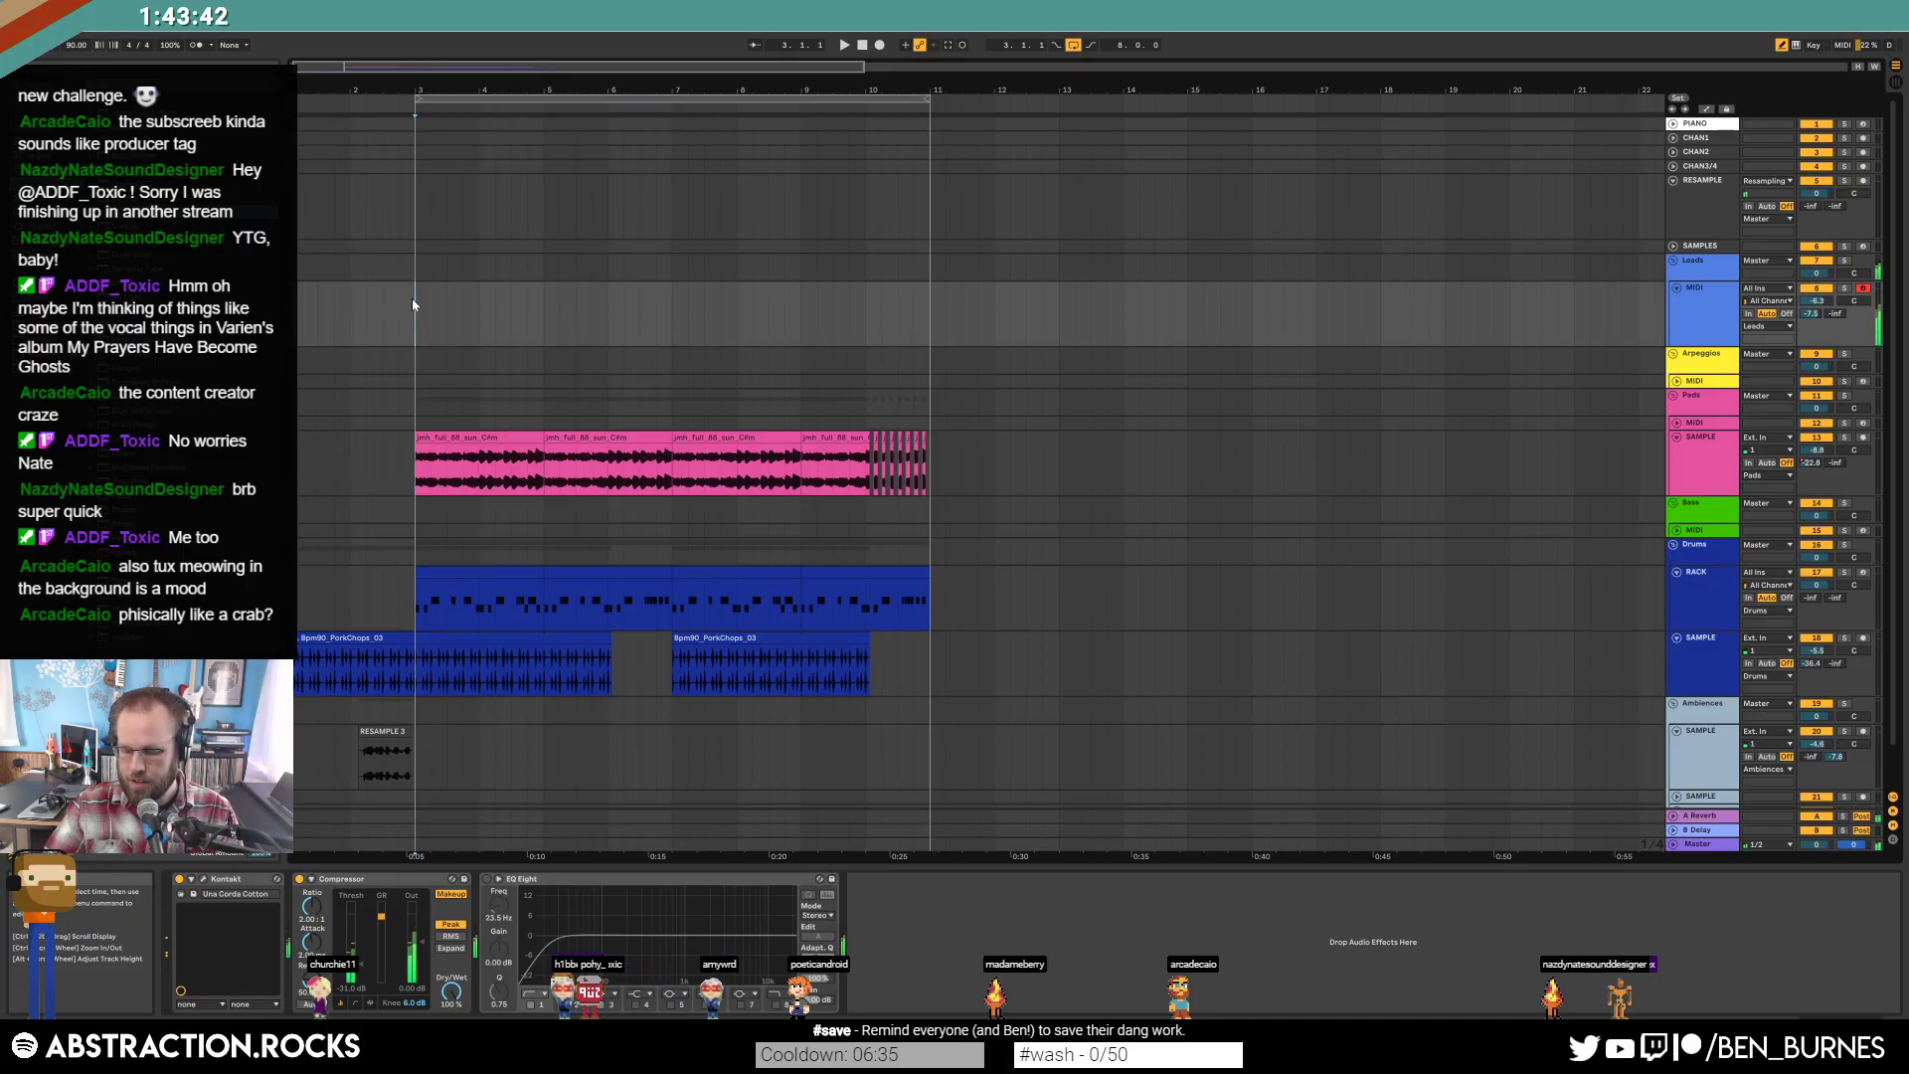
key(space)
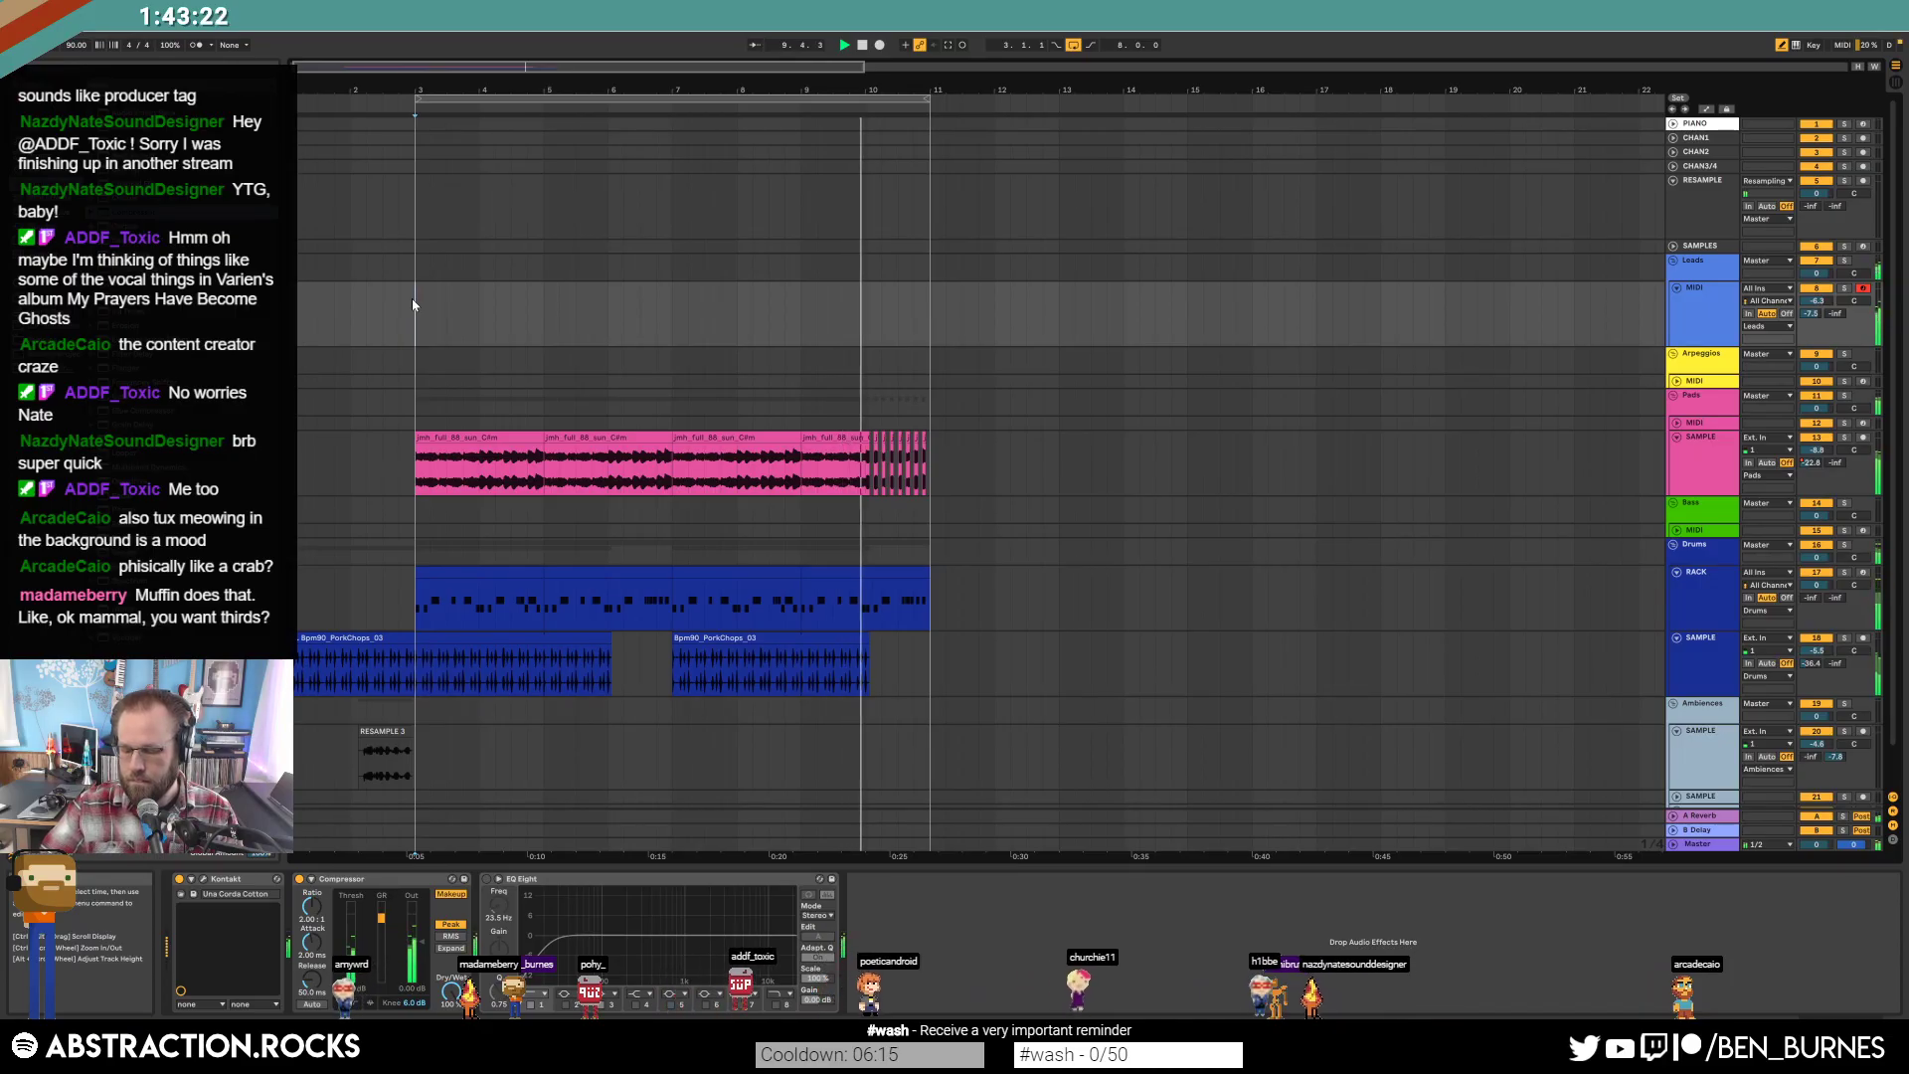
key(space)
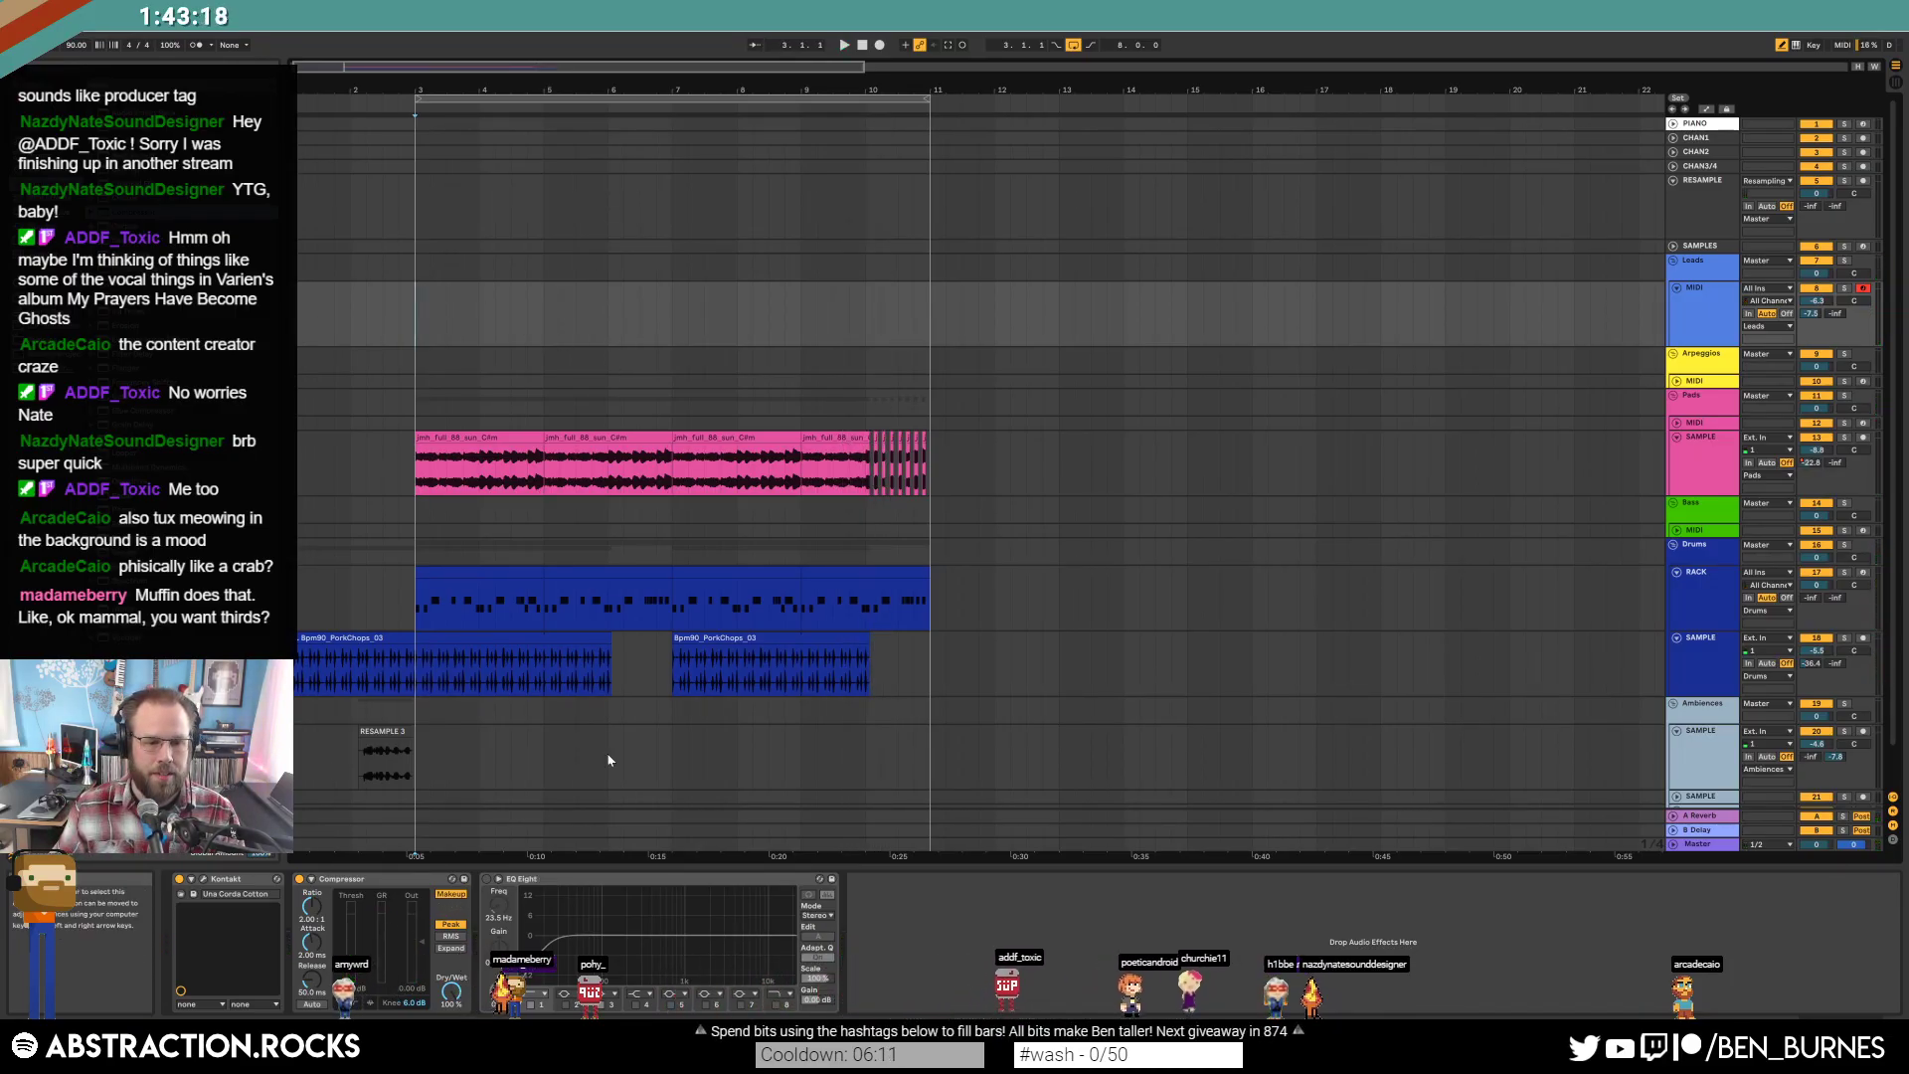
click(690, 455)
click(704, 306)
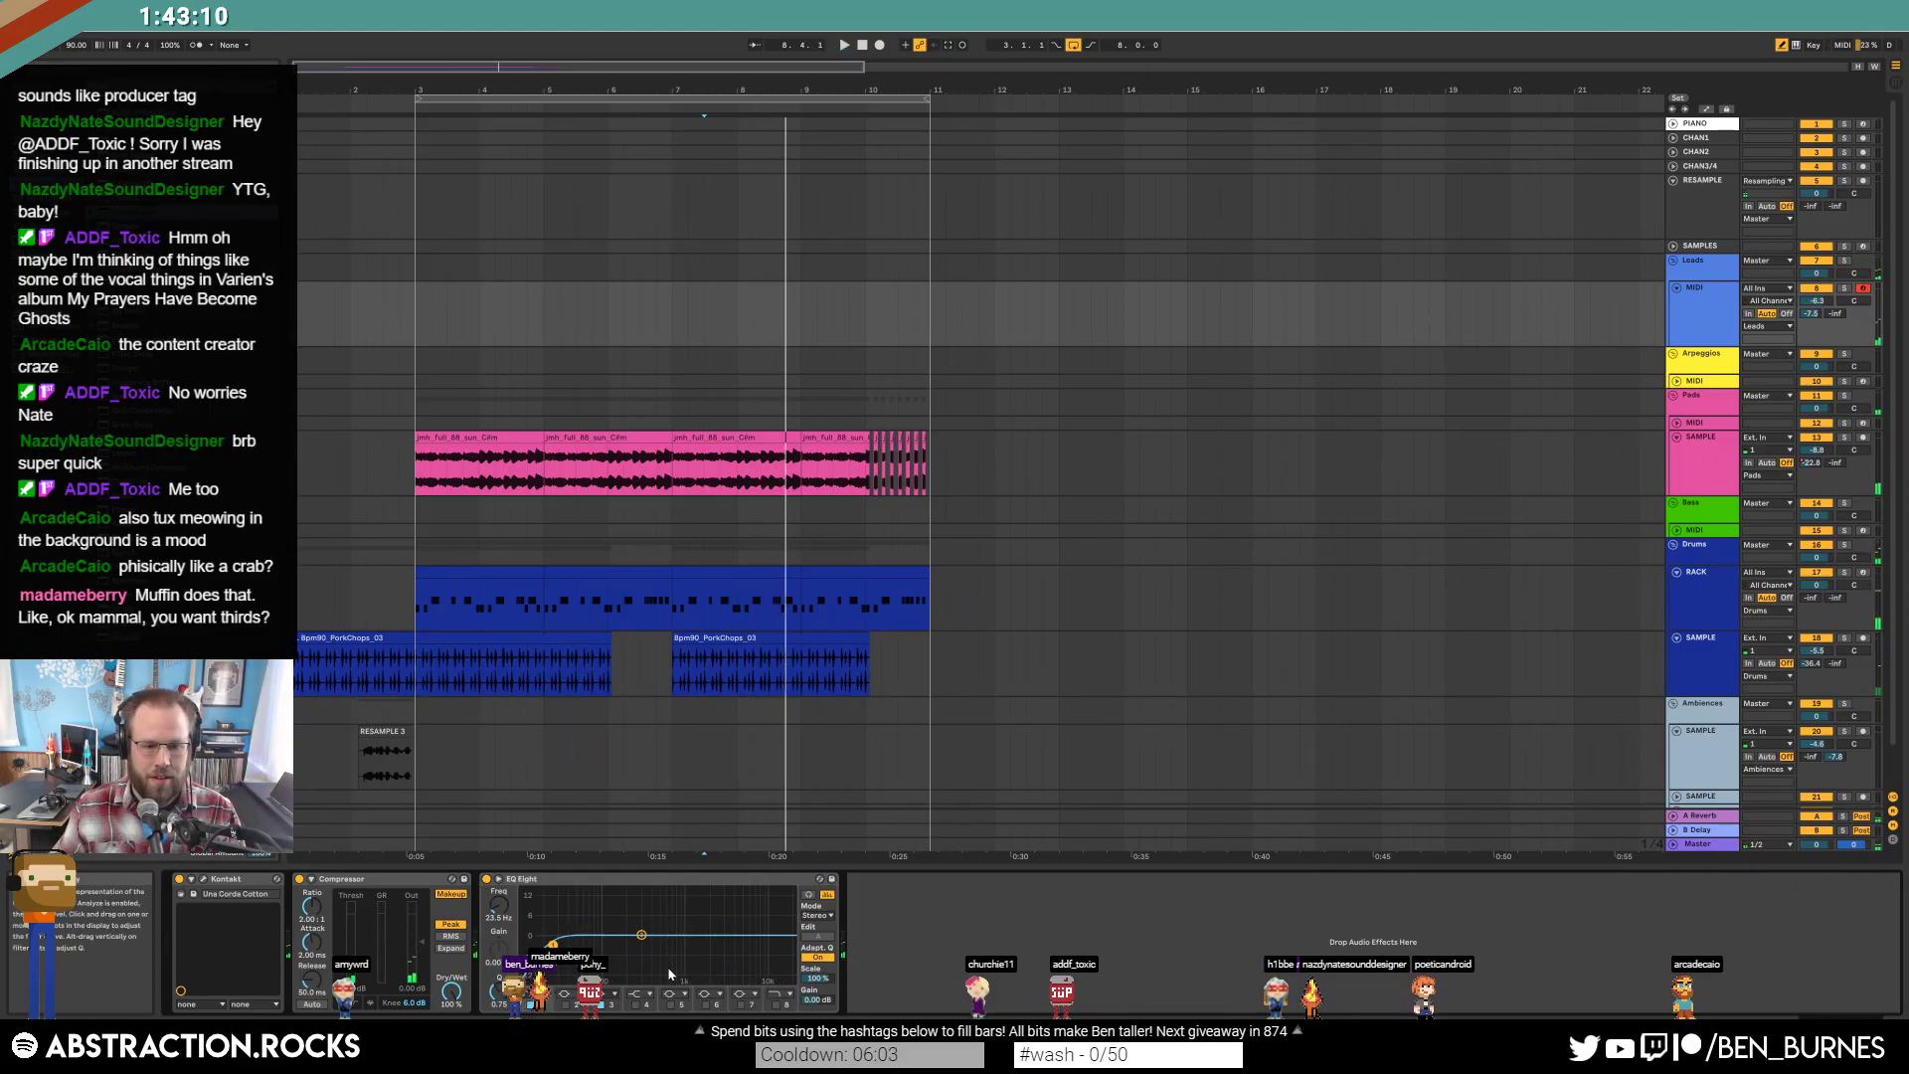
Add an EQ Eight after the Auto Filter on the Pads SAMPLE track and cut its midrange.
click(767, 487)
key(space)
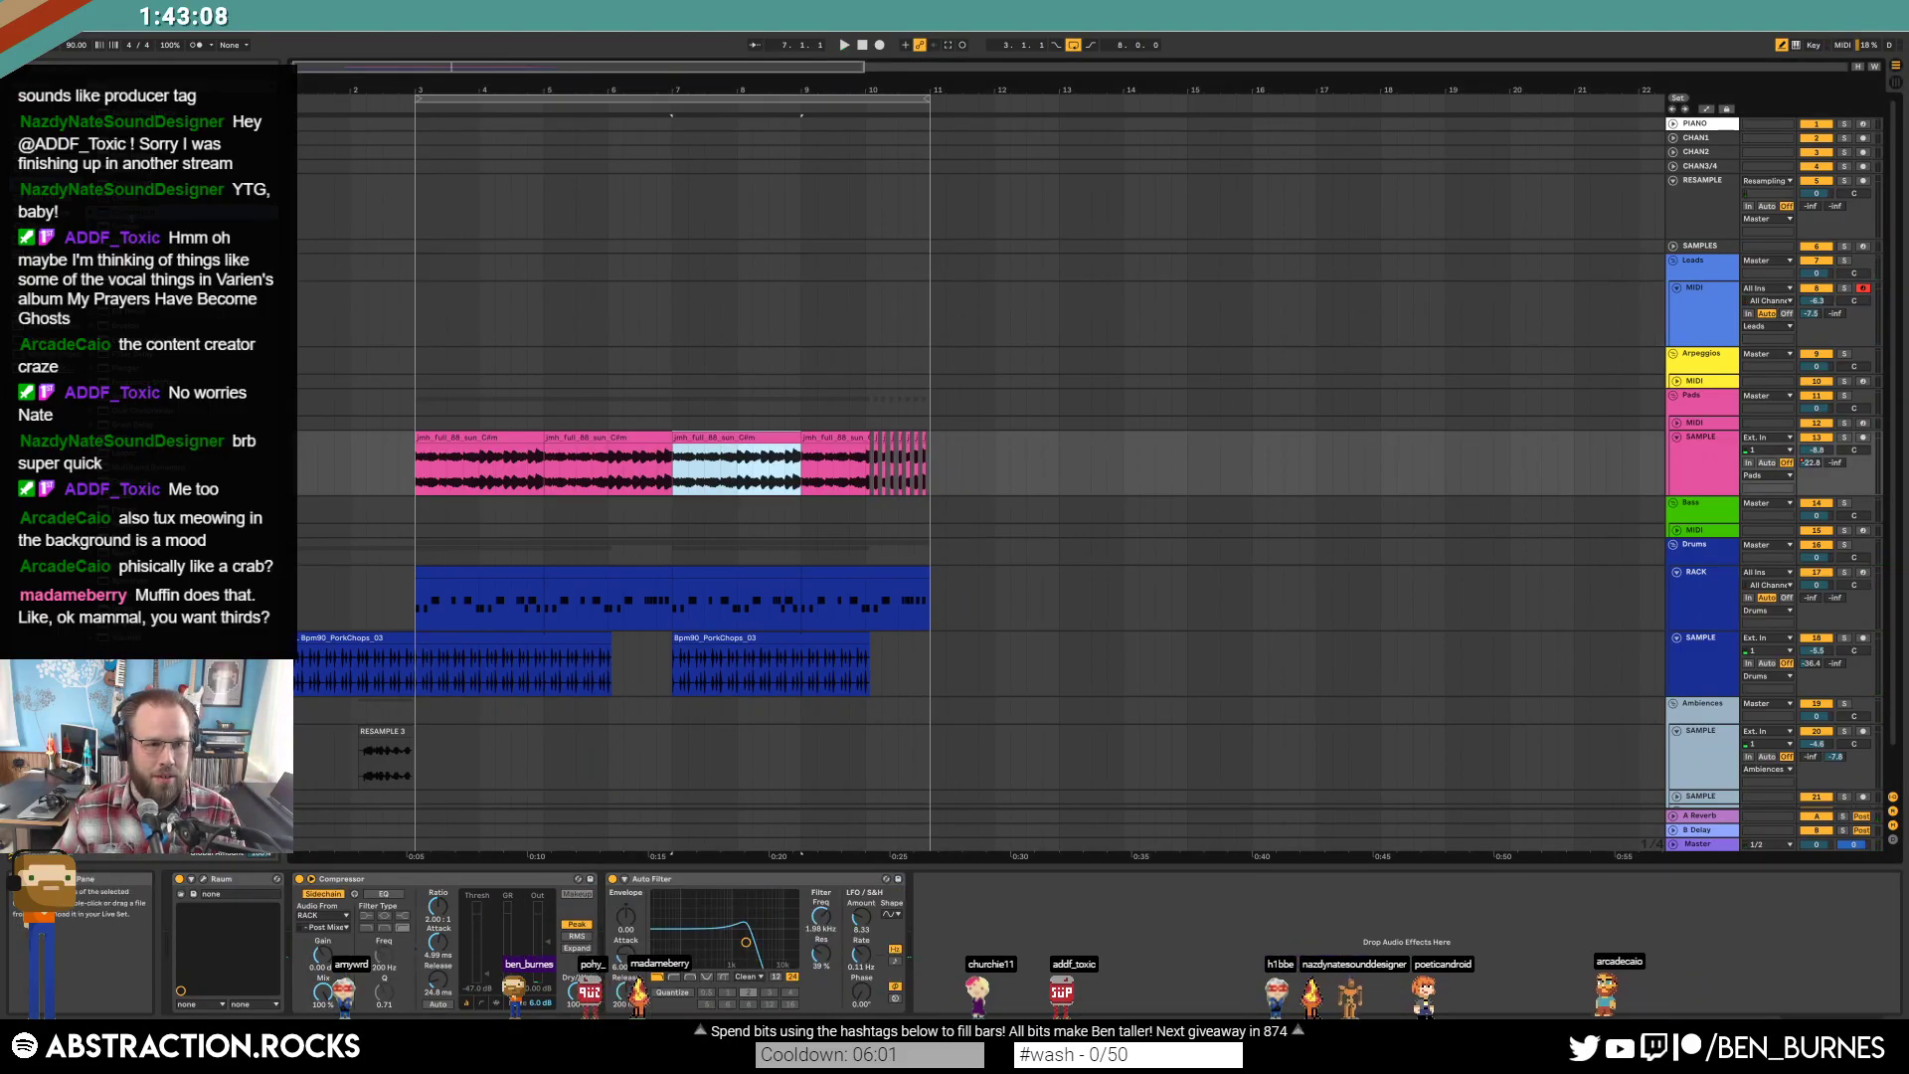
click(1092, 880)
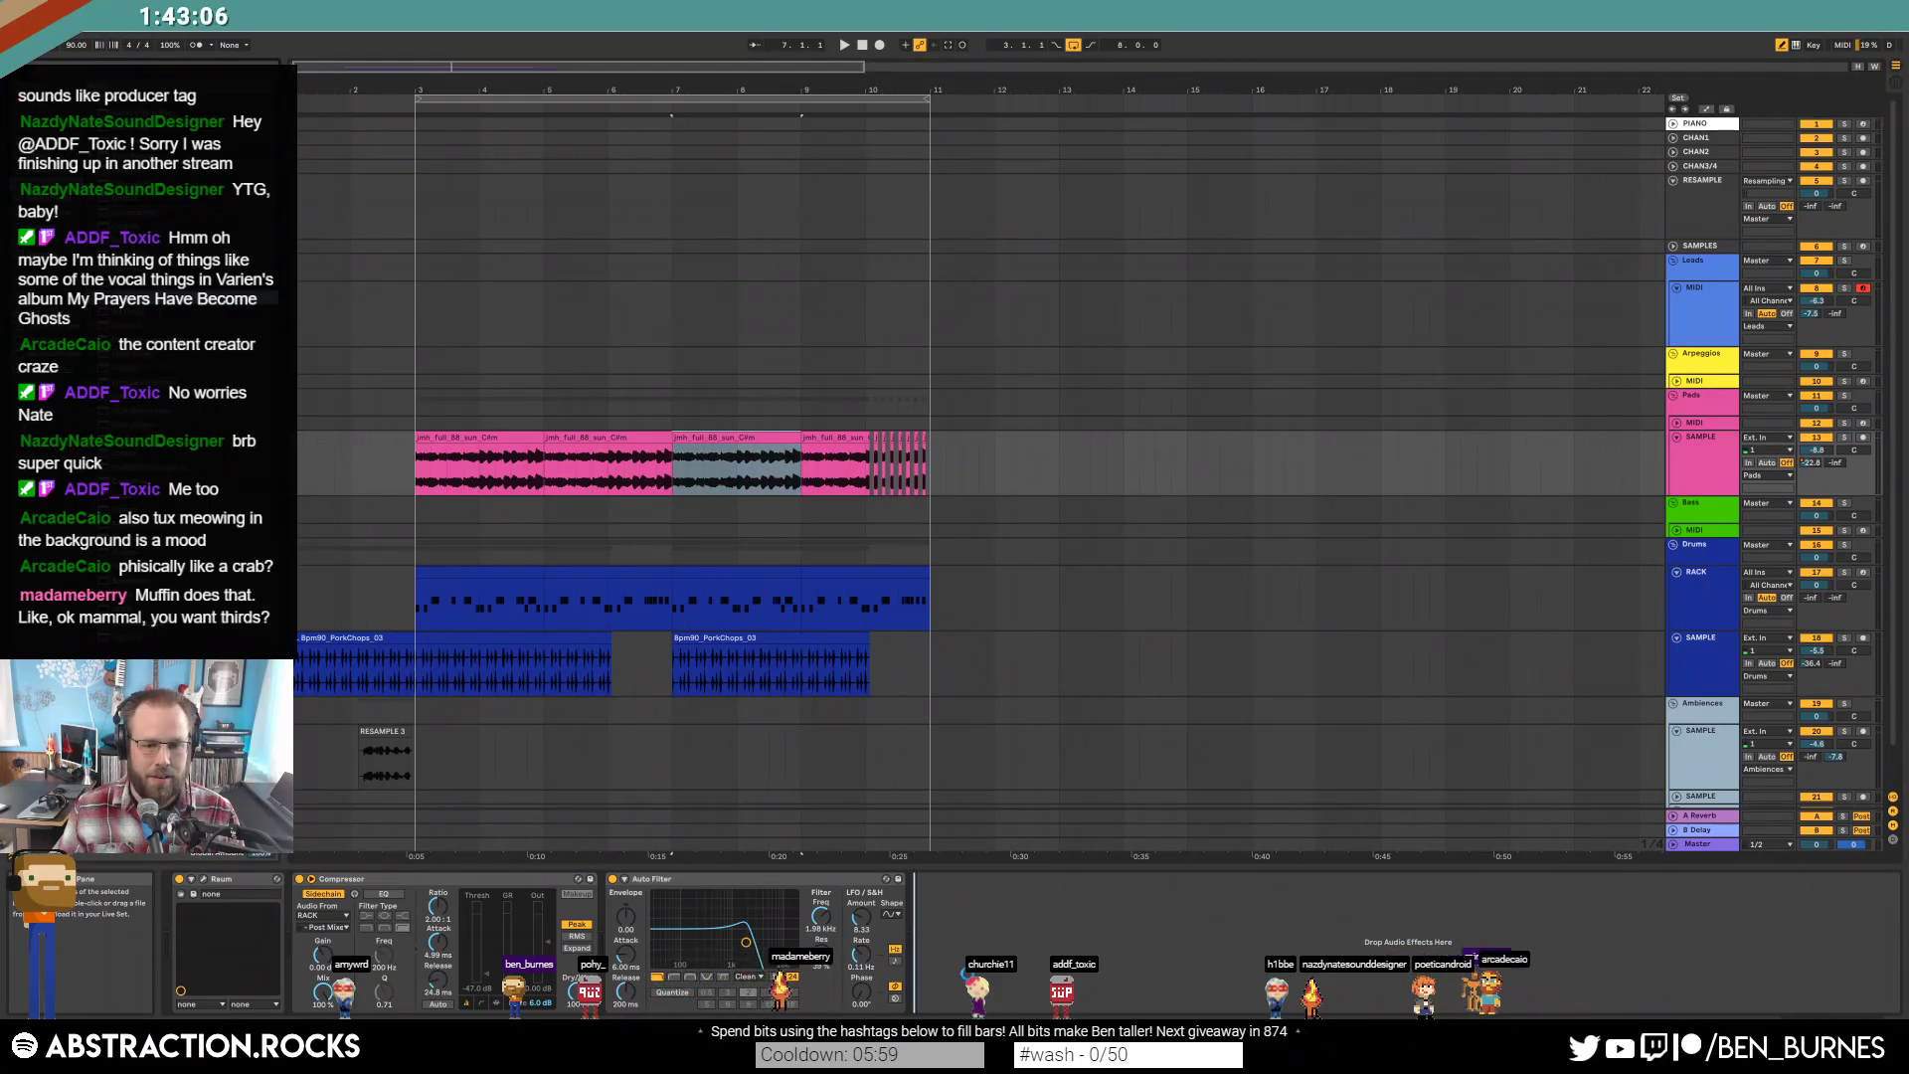
key(ctrl+v)
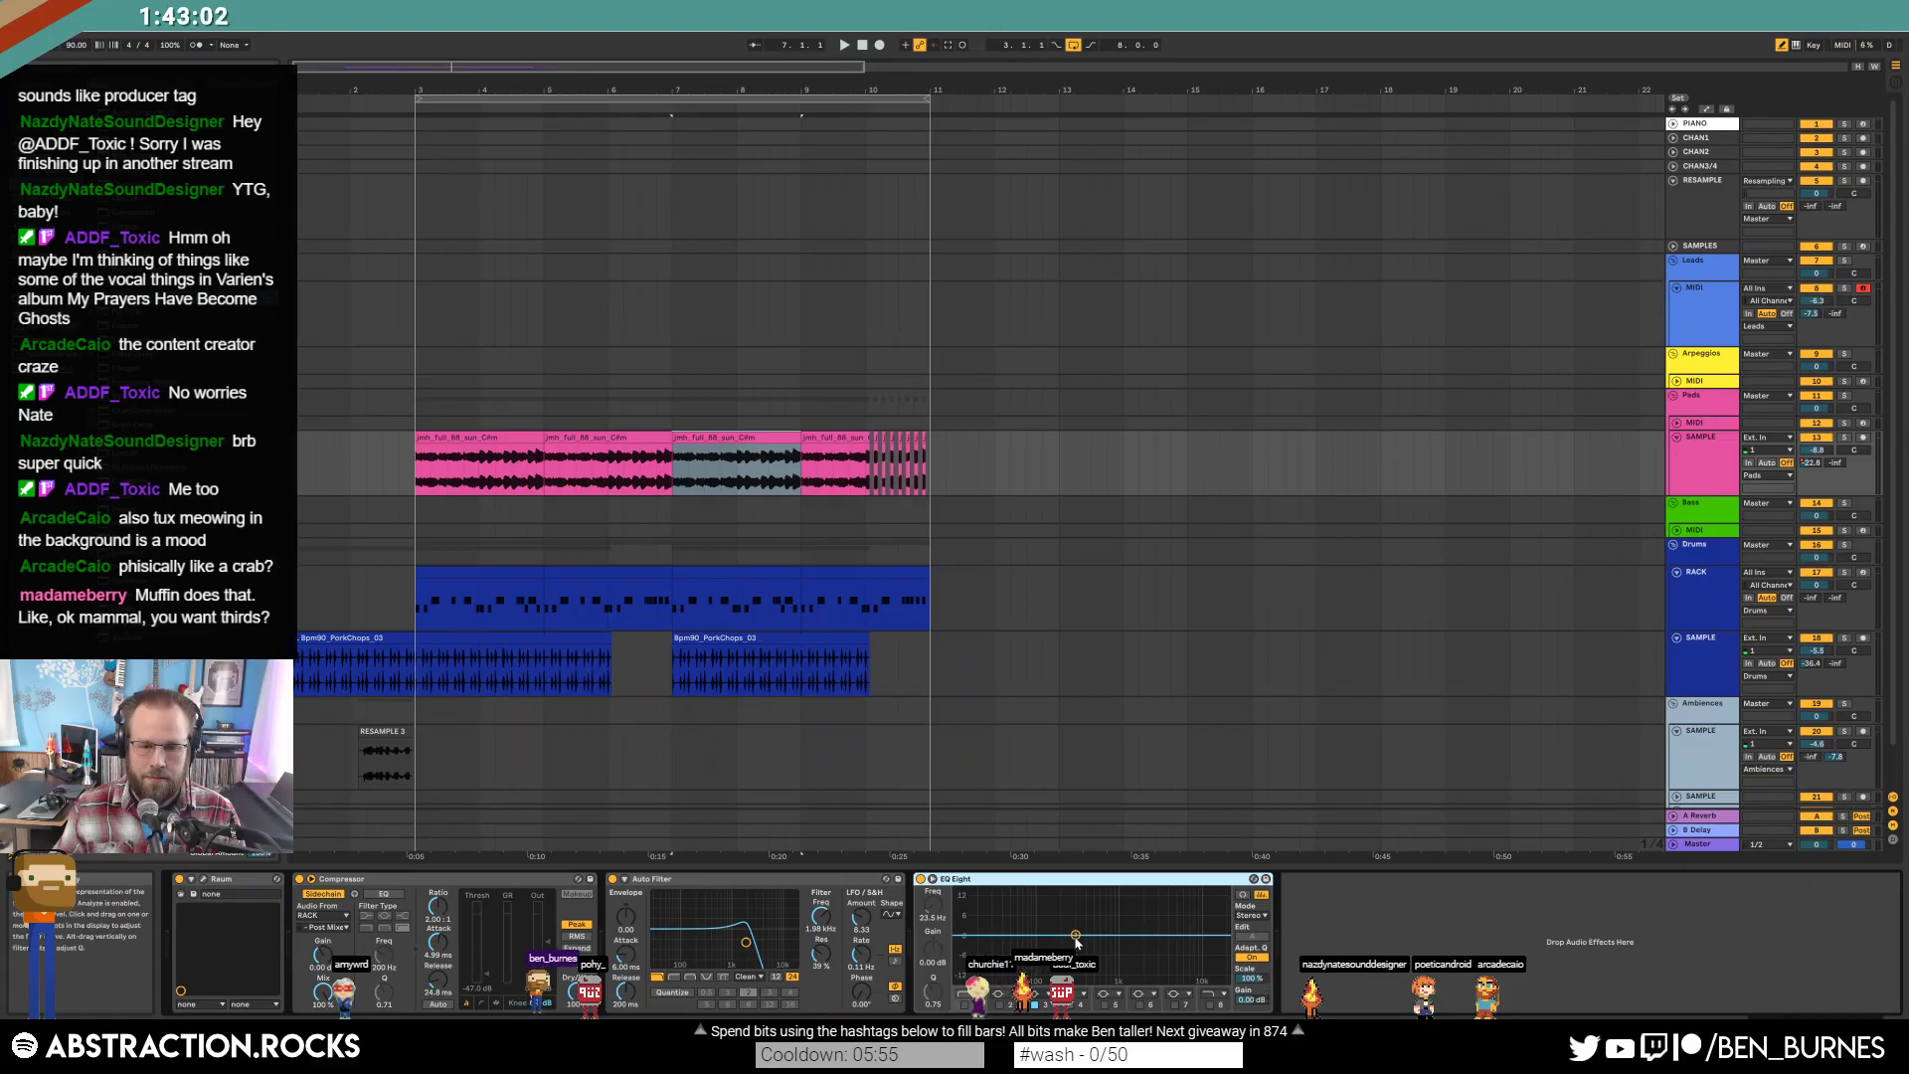
drag(1075, 936, 1079, 966)
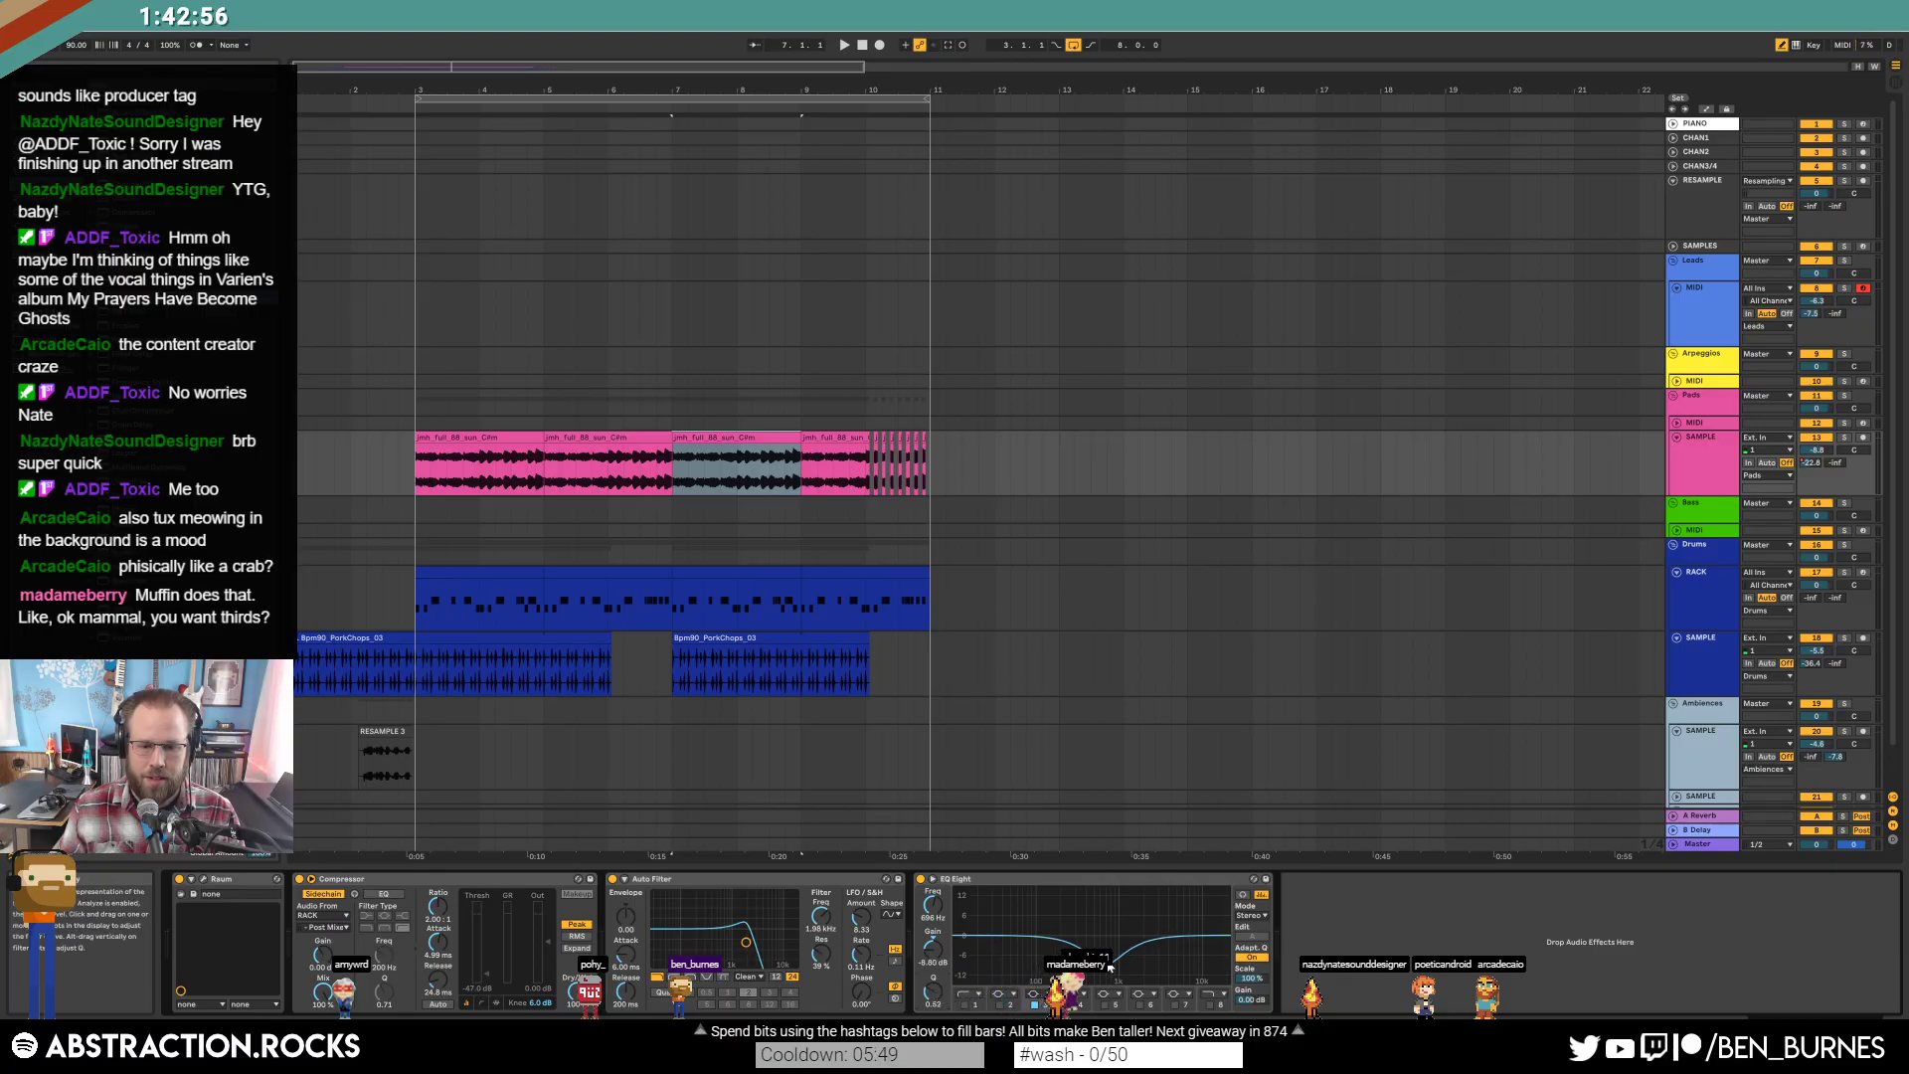
click(410, 310)
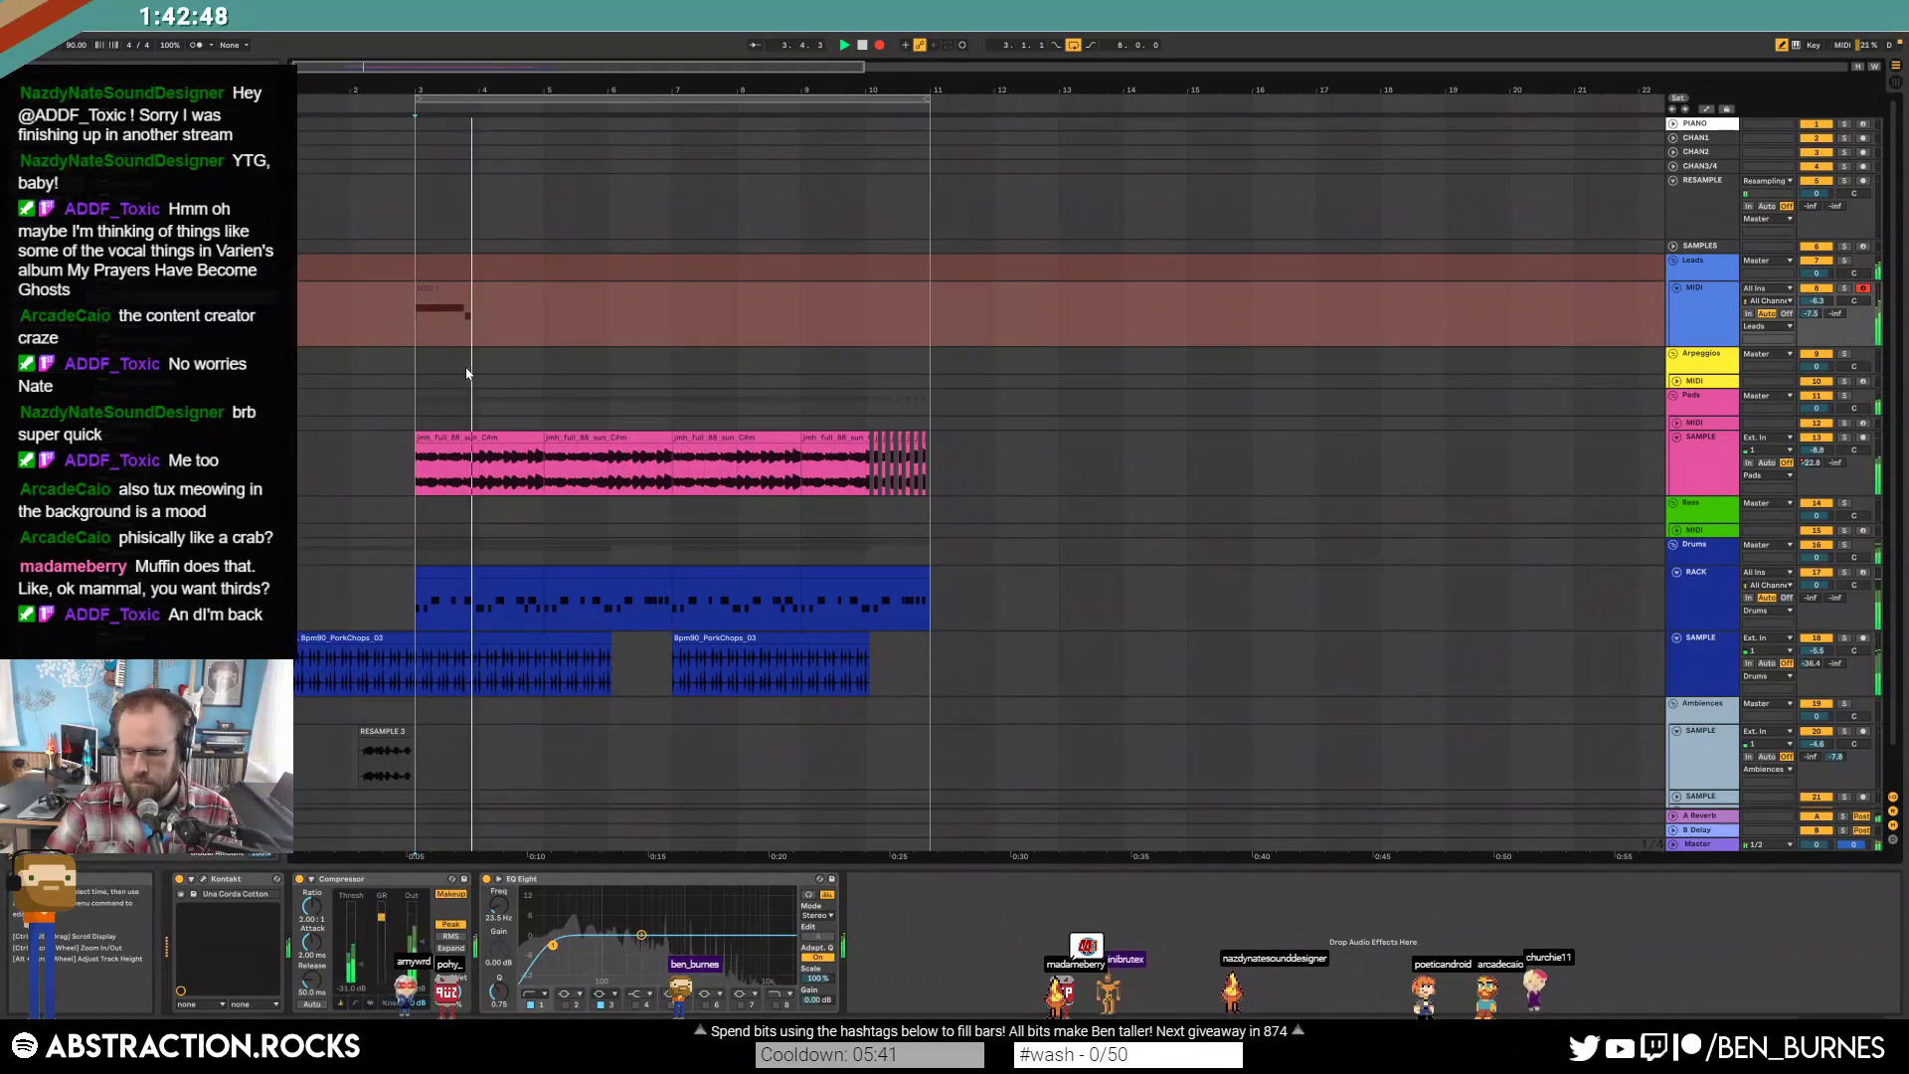
key(space)
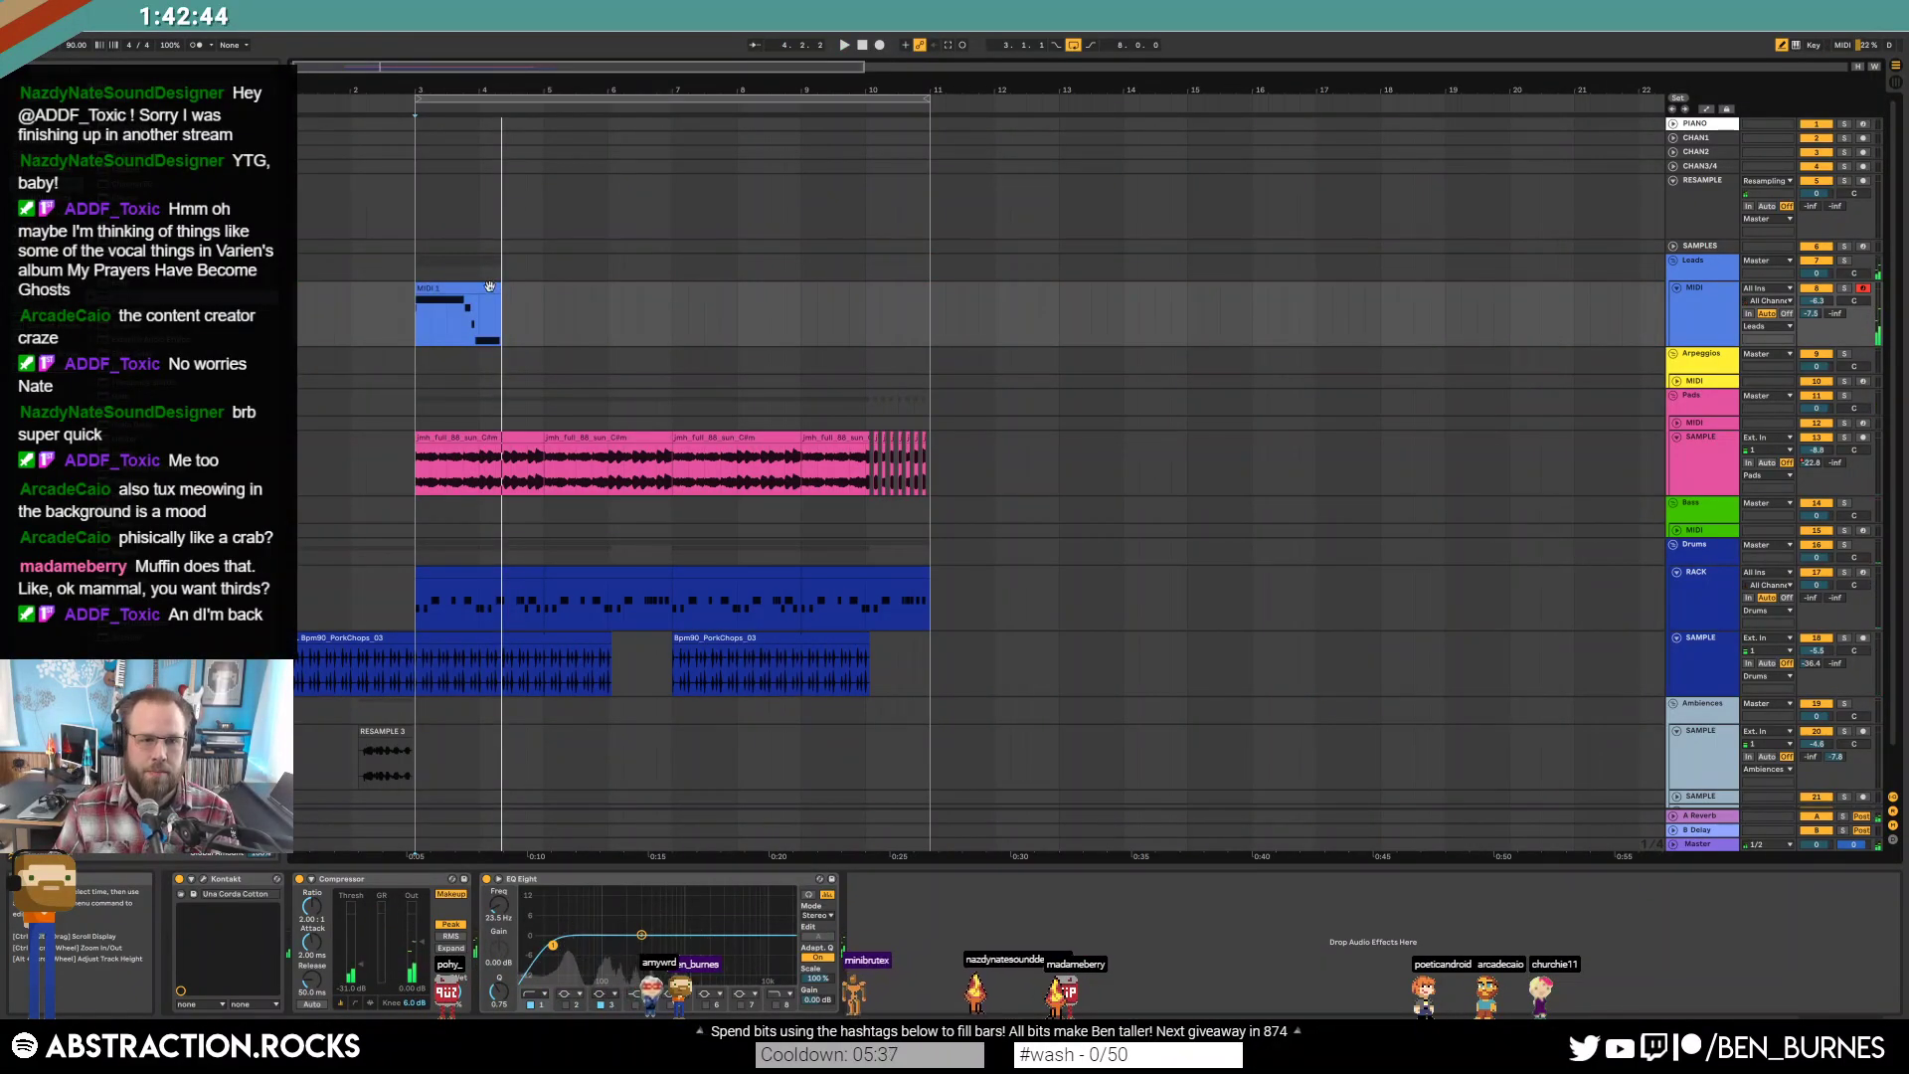
click(415, 312)
key(Delete)
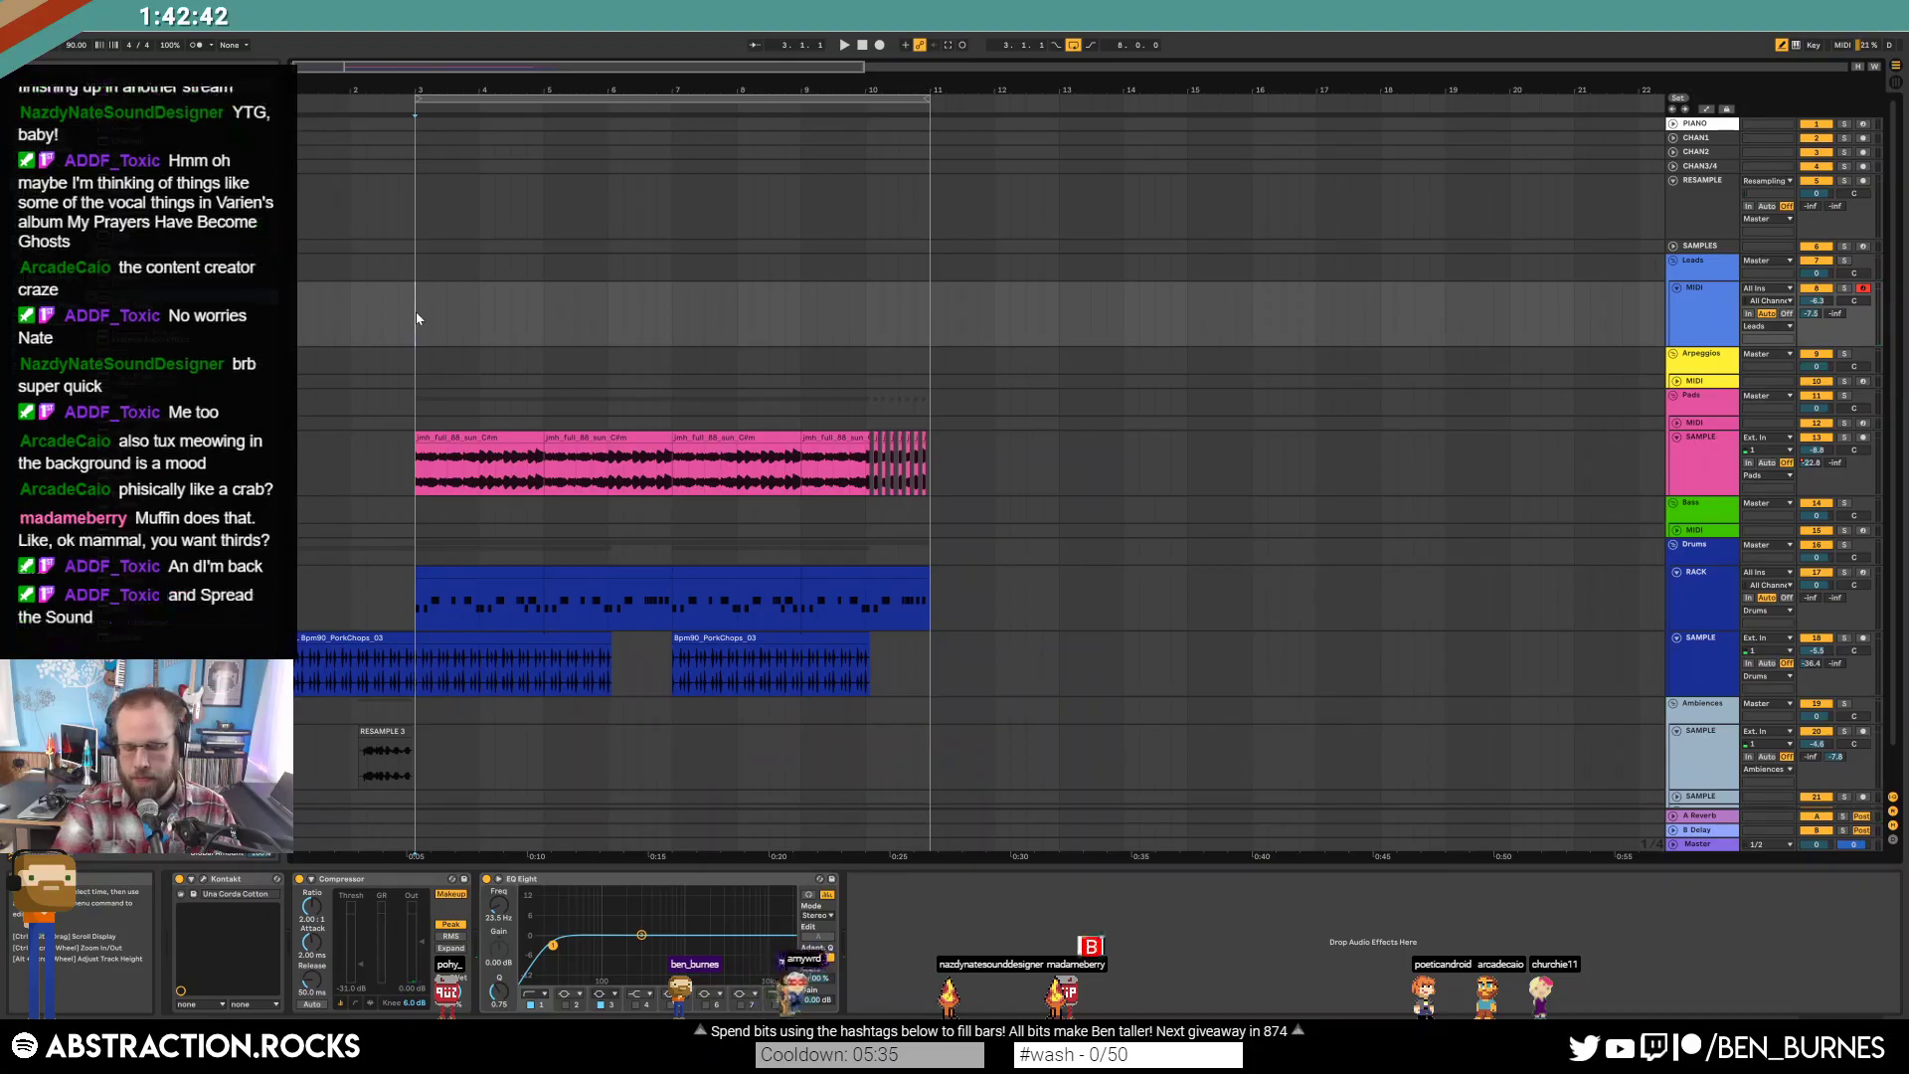
Record a Una Corda melody on the Leads MIDI track from just after bar 2 to bar 11 and open the clip's notes.
key(F9)
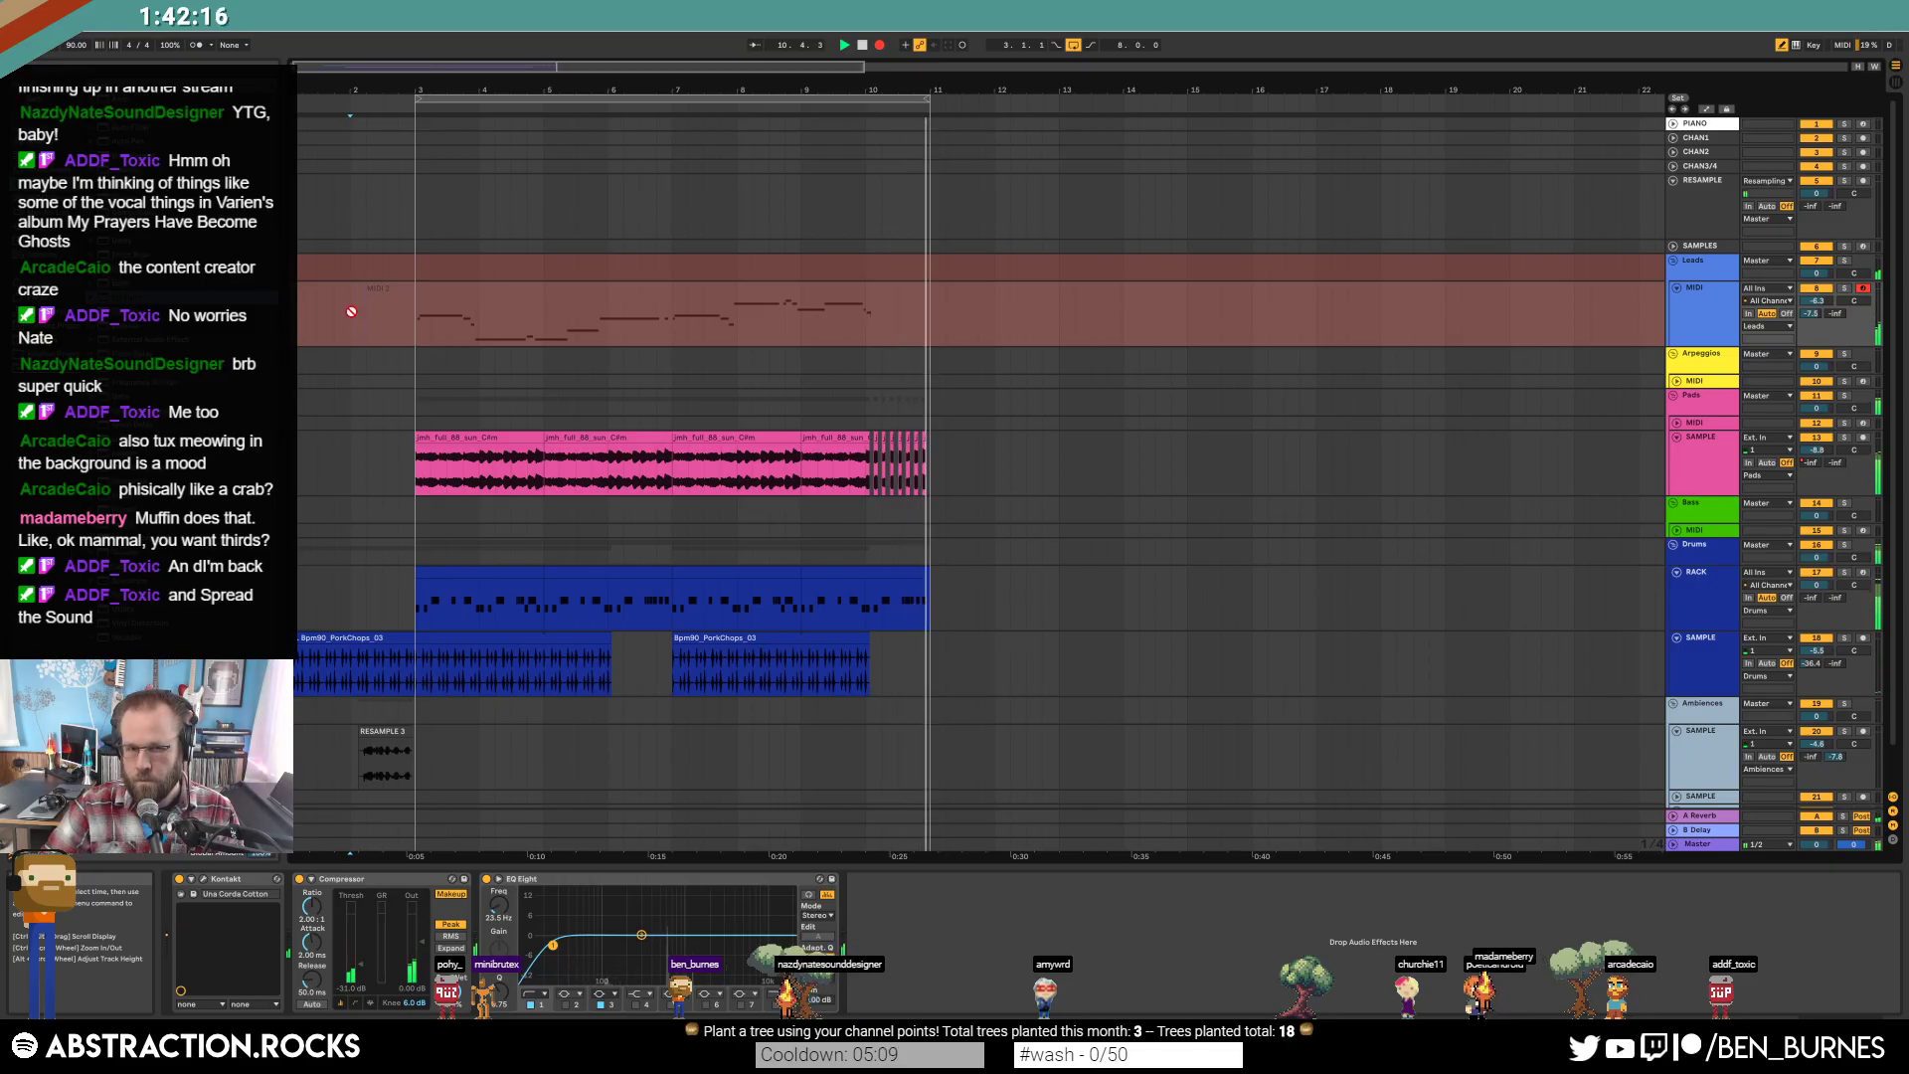
key(space)
double_click(879, 305)
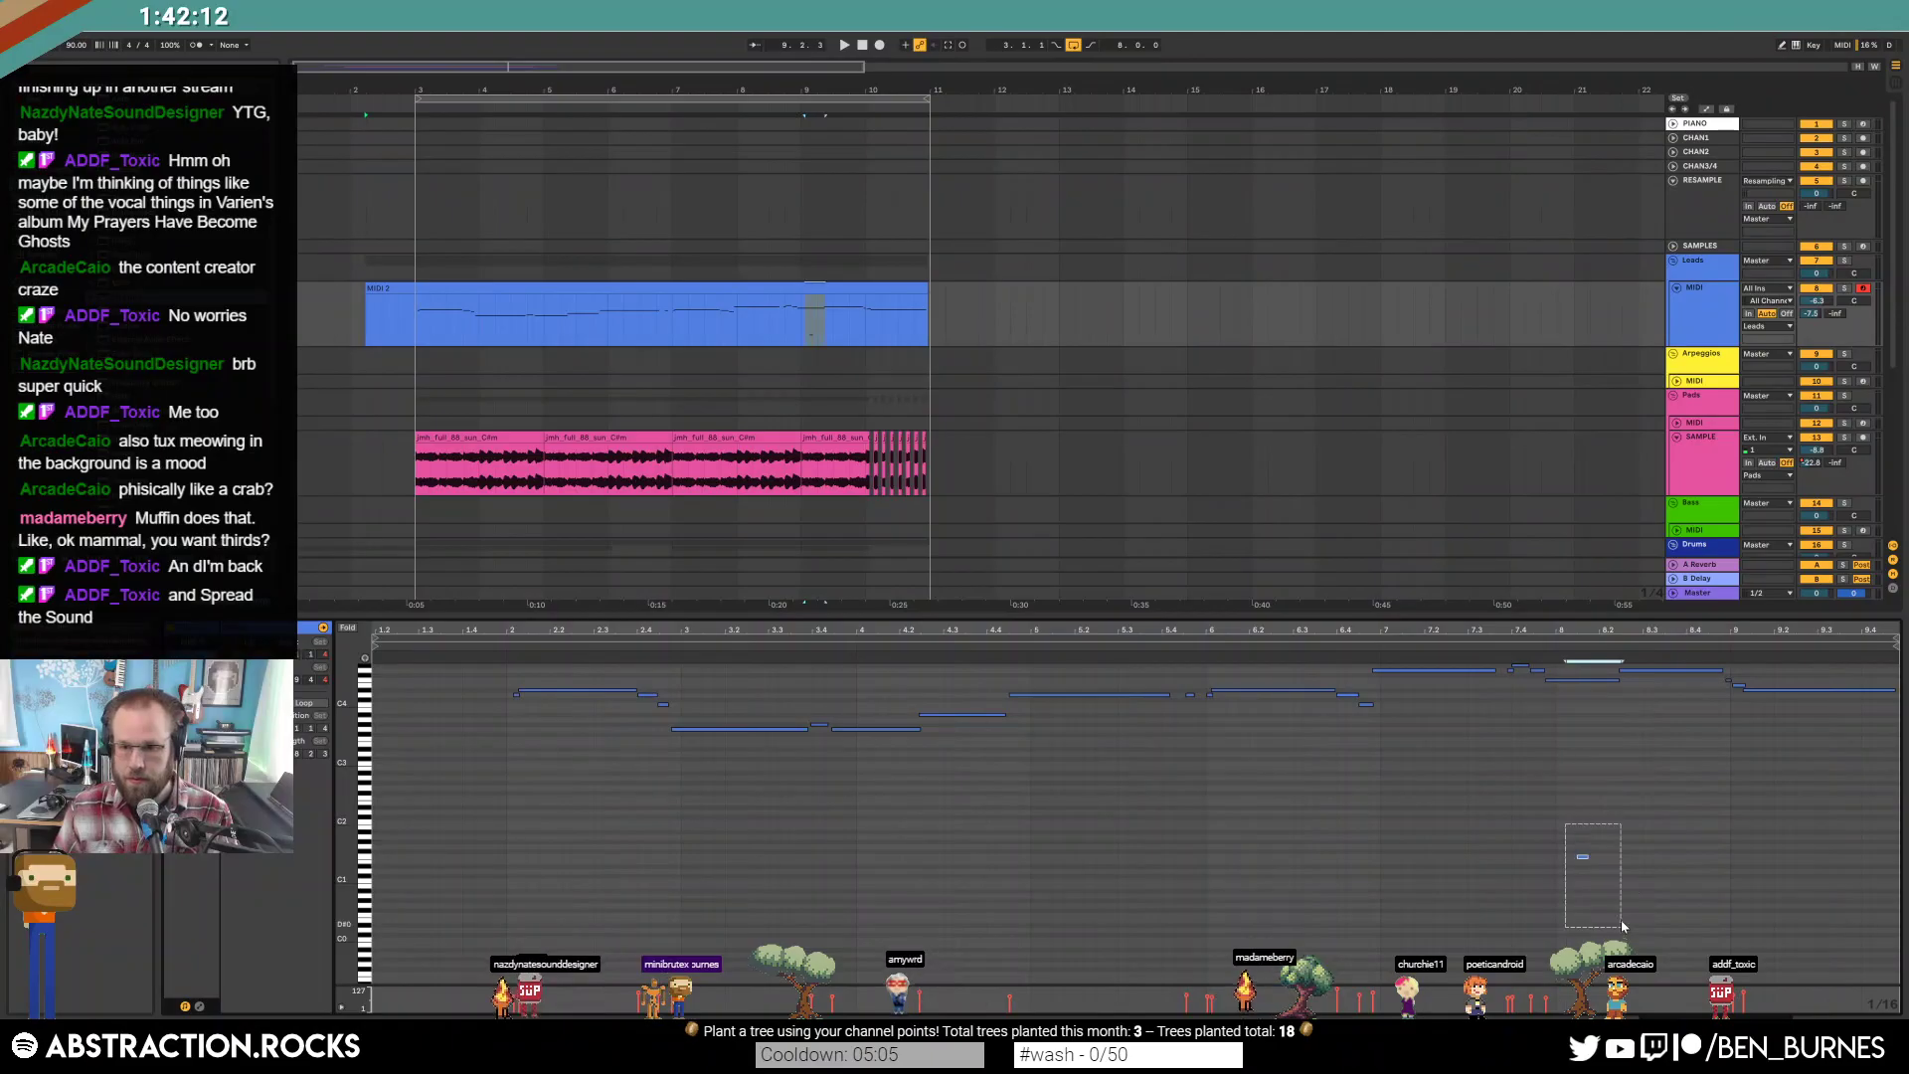
Delete the stray low note around bar 8 of the recorded Leads melody and inspect the notes just before bar 9.
drag(1623, 929, 1623, 928)
key(Delete)
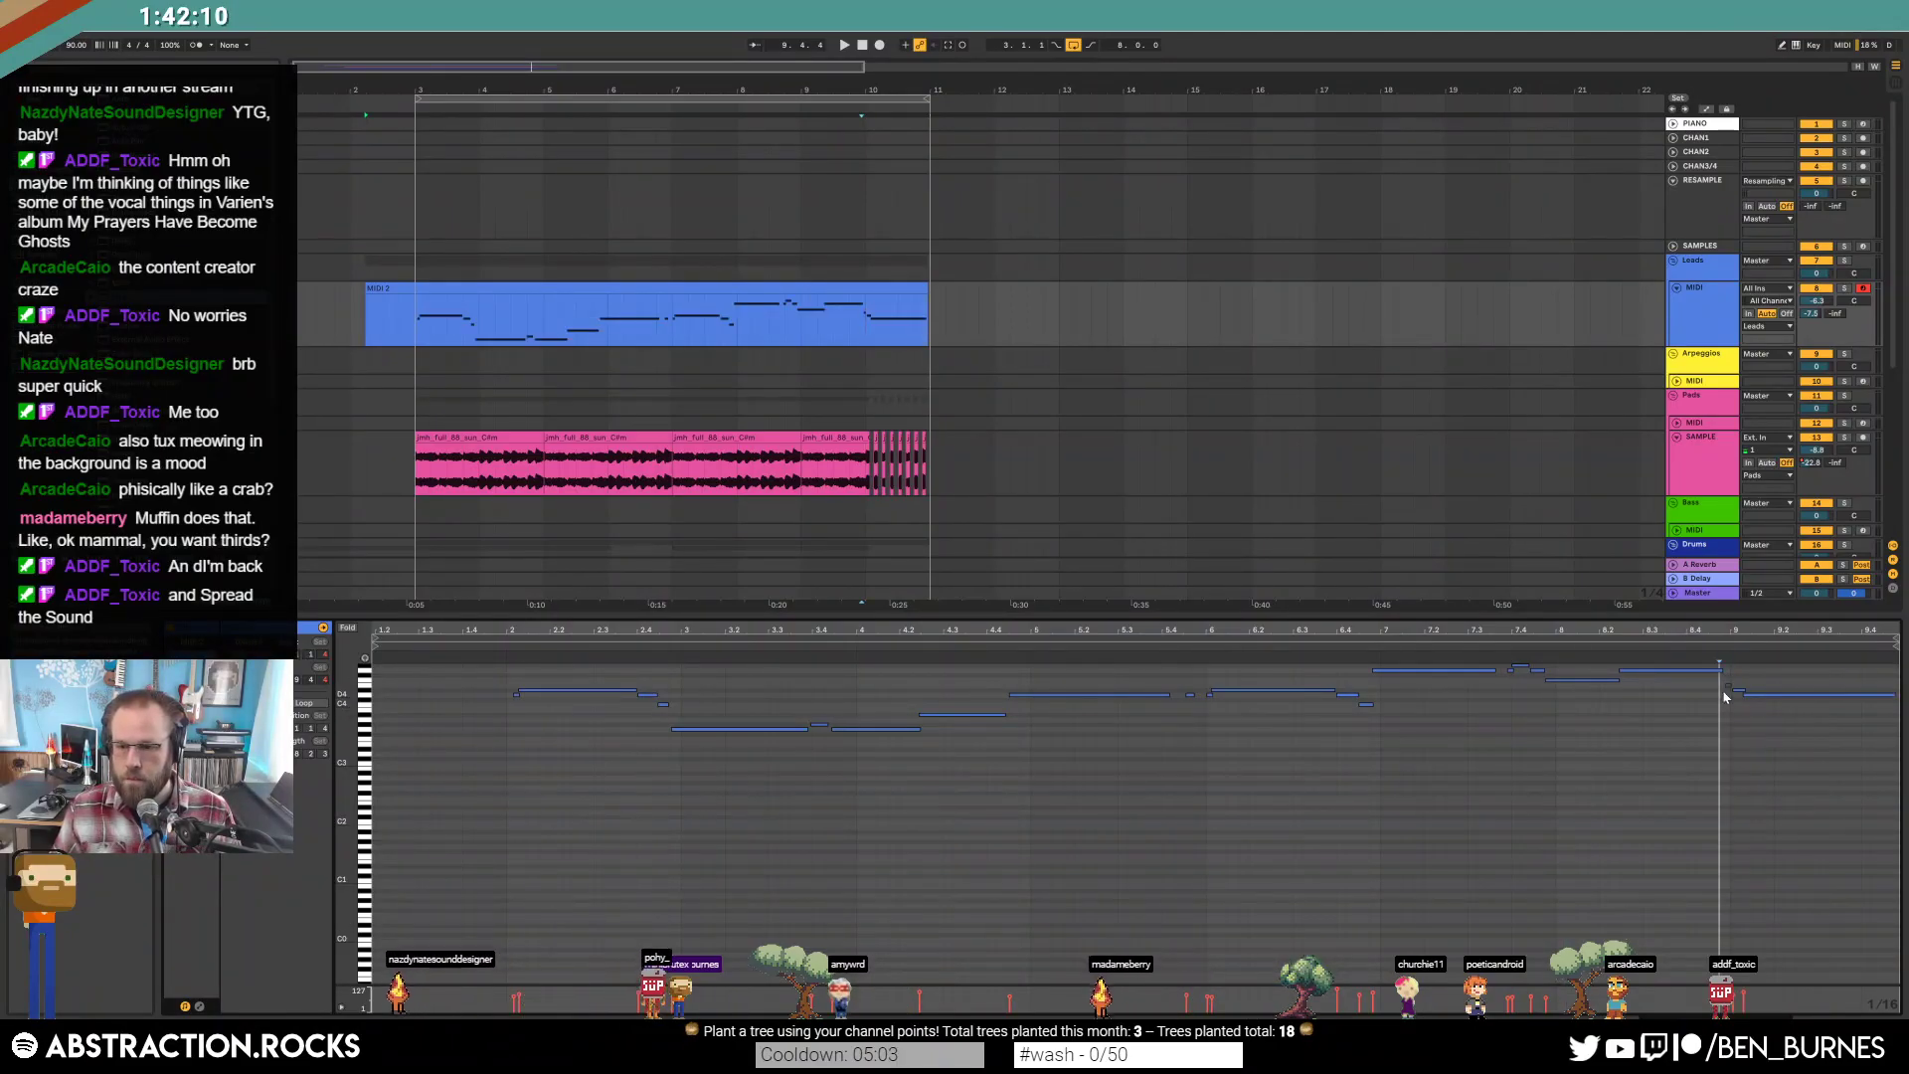
scroll(1730, 696, up, 10)
drag(1638, 685, 1638, 656)
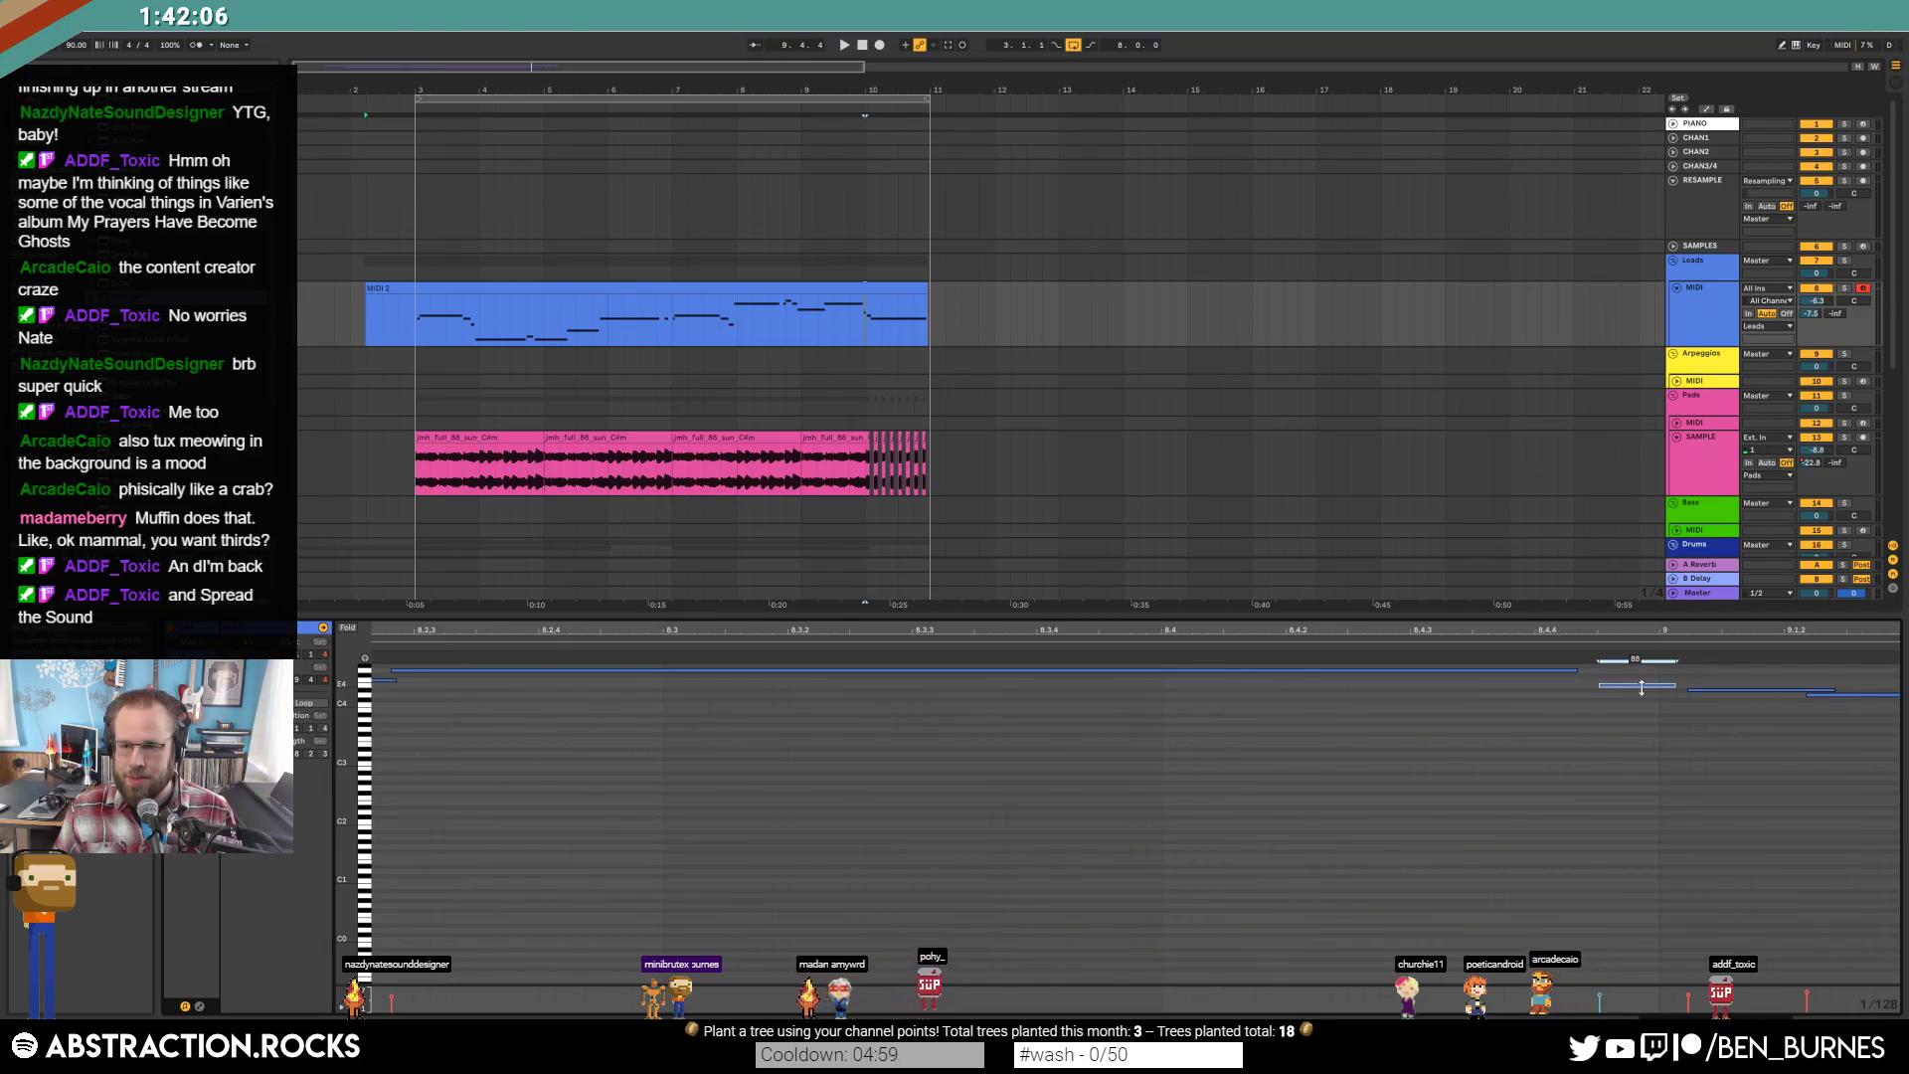
scroll(1651, 795, down, 6)
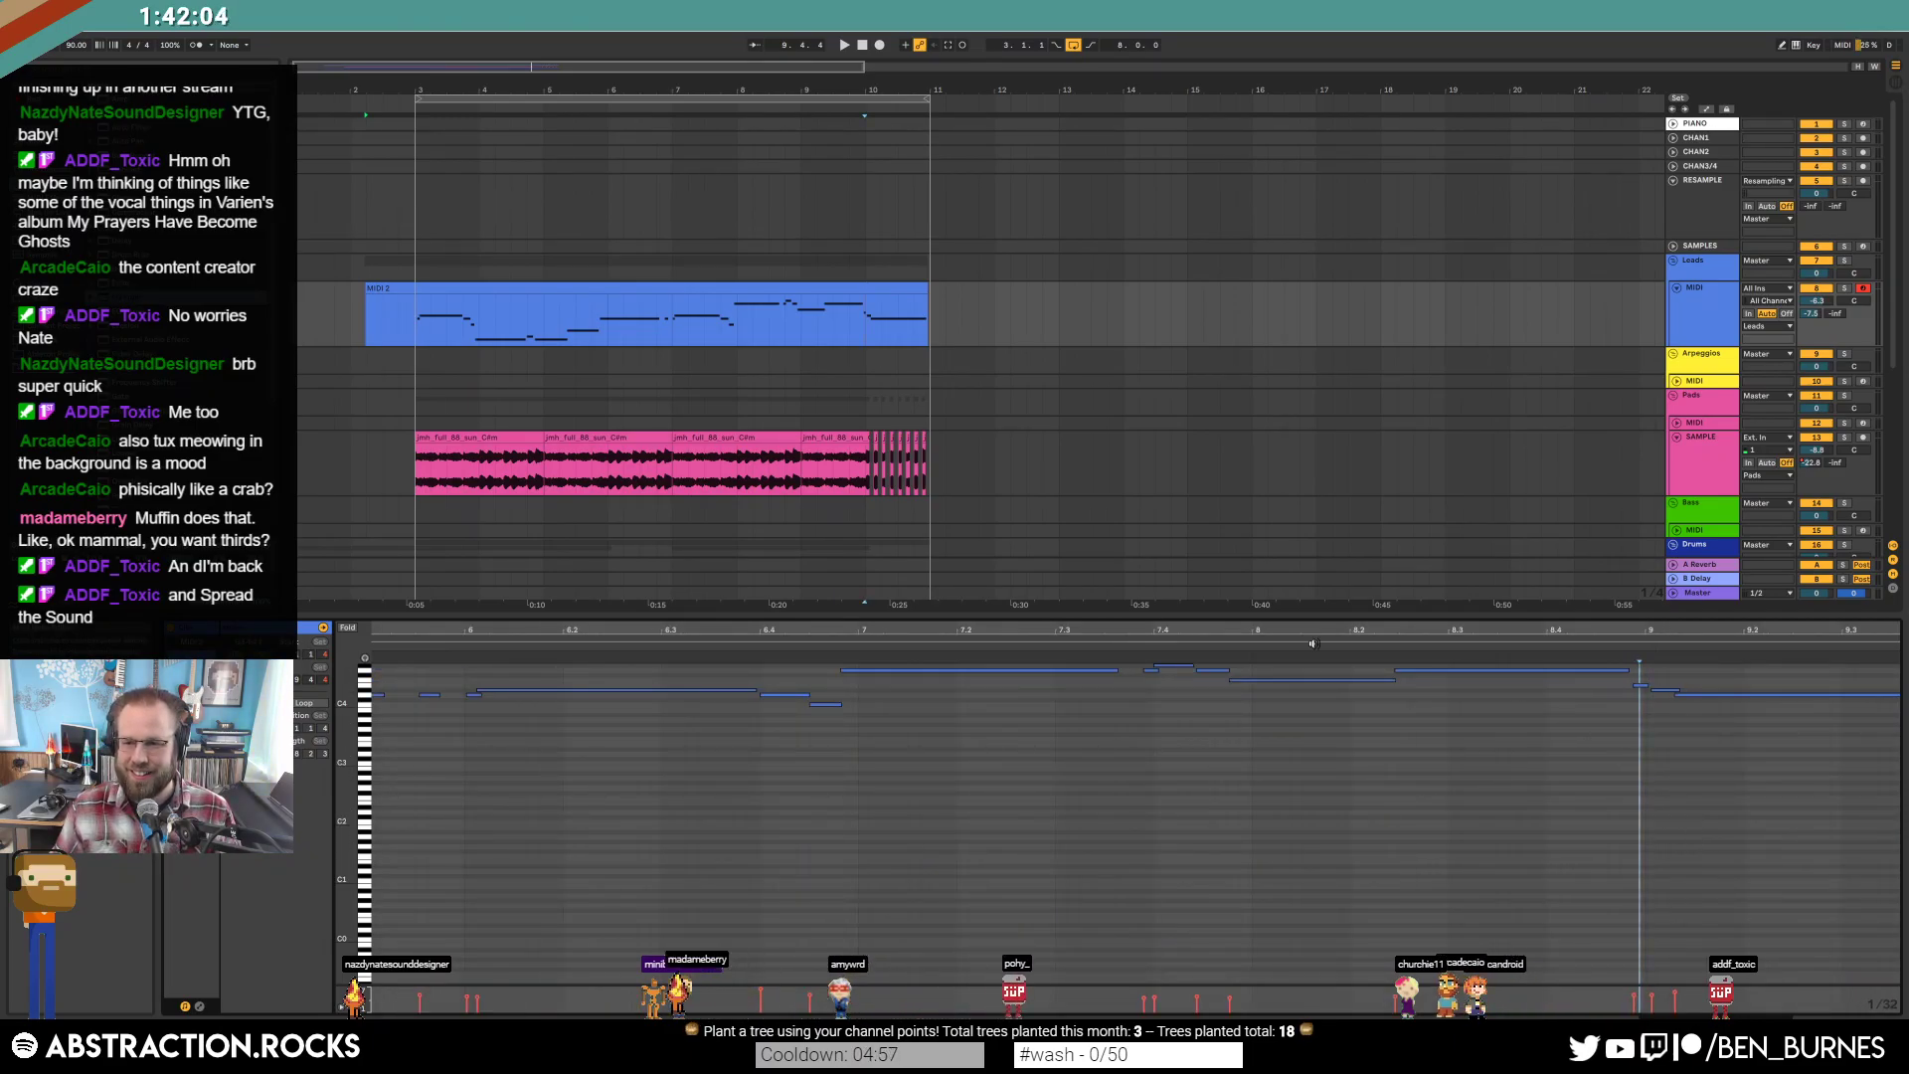
Play the beat with the Leads melody and nudge one of its low early notes slightly earlier.
key(space)
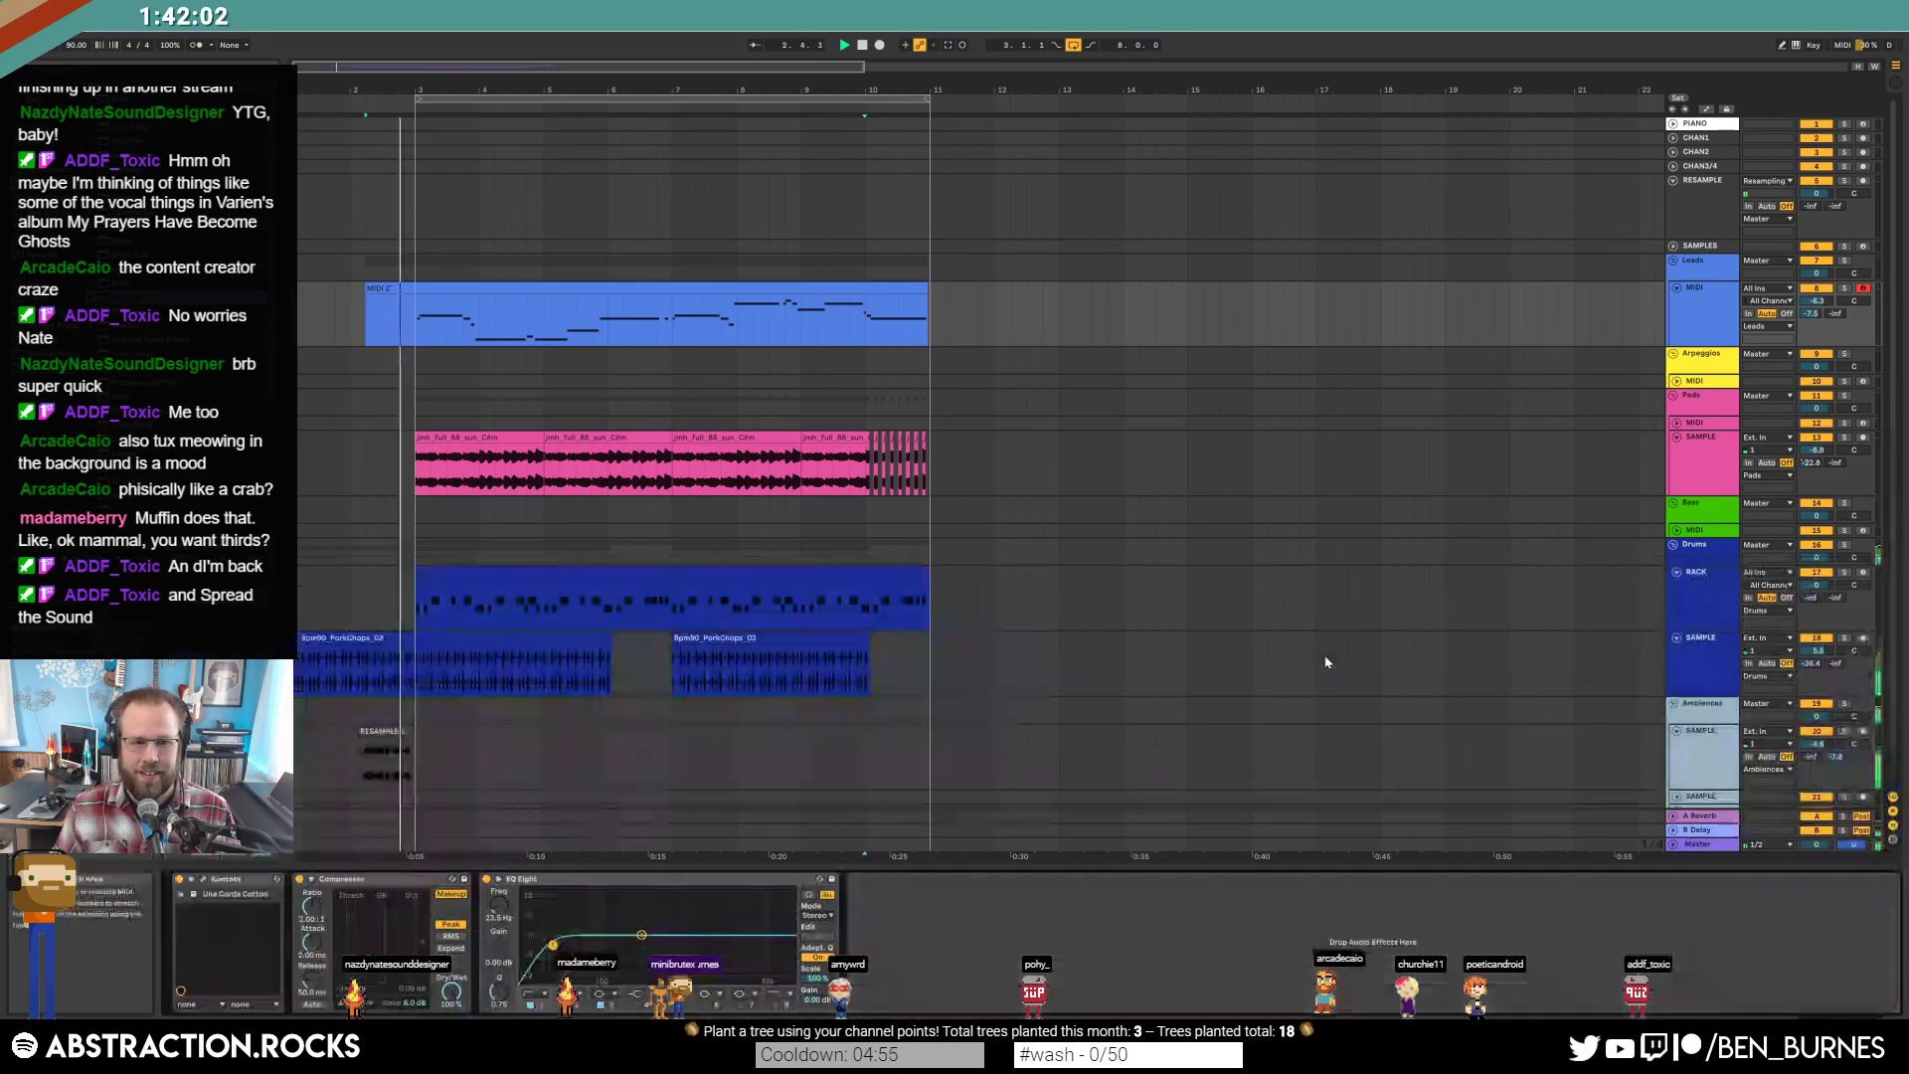
key(shift+Tab)
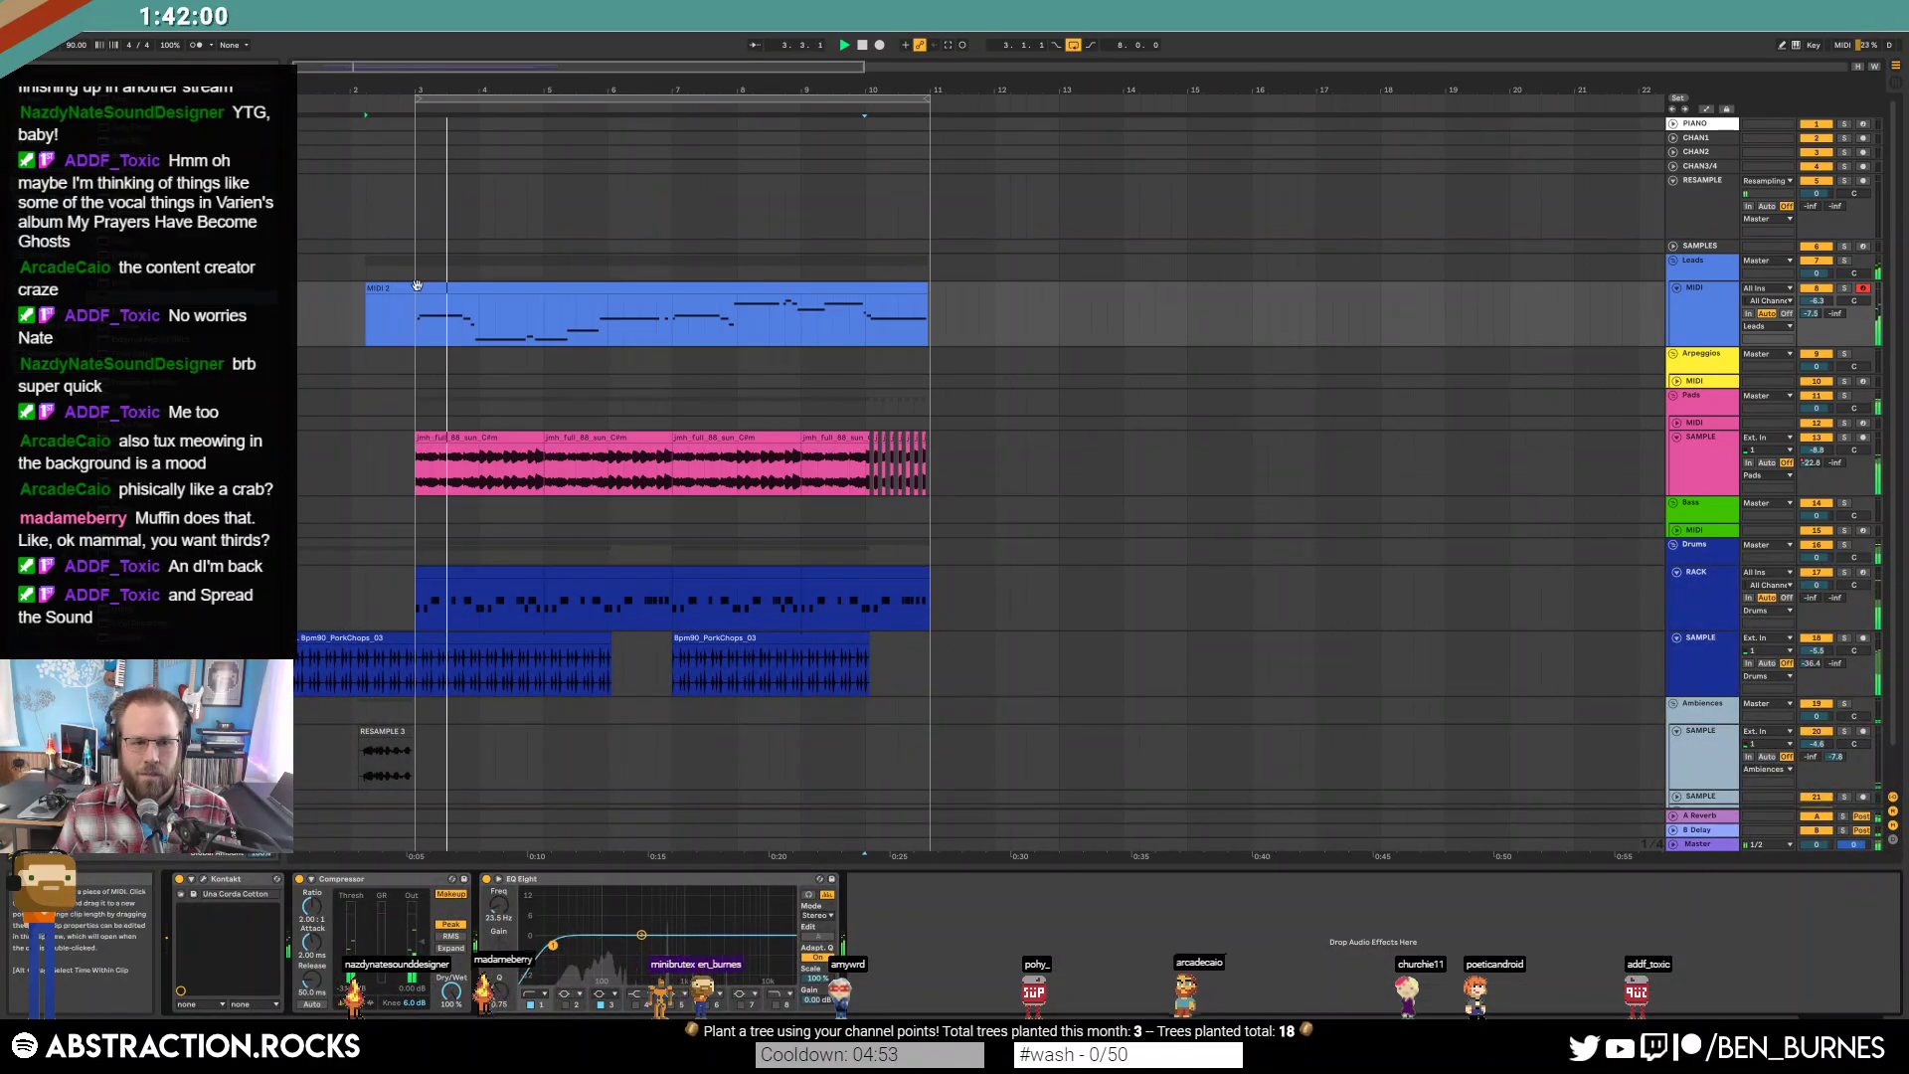
key(shift+Tab)
mouse_move(515, 641)
mouse_down()
mouse_move(515, 624)
mouse_move(726, 730)
mouse_up()
click(726, 730)
key(Left)
key(Left)
key(Left)
key(Left)
Follow the Leads melody during playback and check the note timing up to bar 9 of the clip.
click(936, 746)
mouse_move(1265, 689)
mouse_down()
mouse_move(1323, 689)
mouse_move(418, 596)
mouse_up()
click(906, 840)
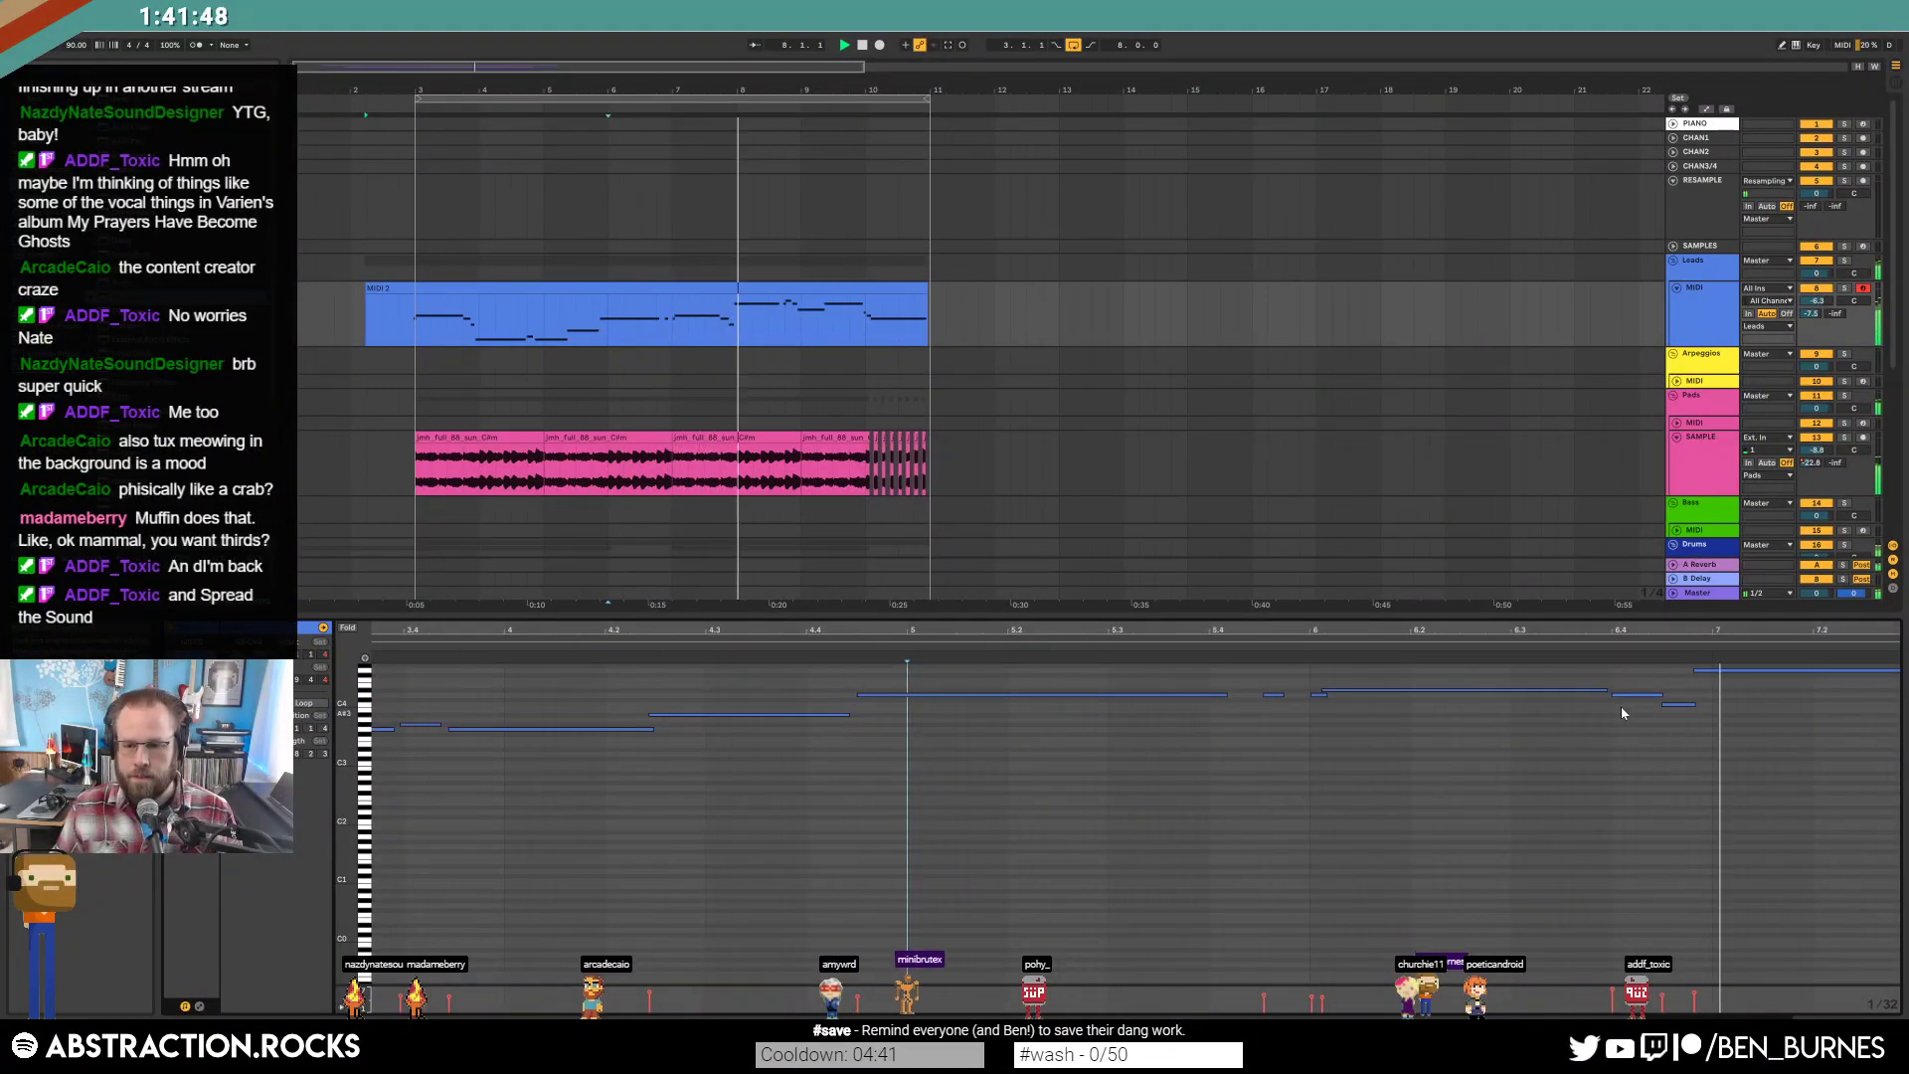
click(1647, 738)
drag(1745, 629, 1041, 602)
click(1290, 813)
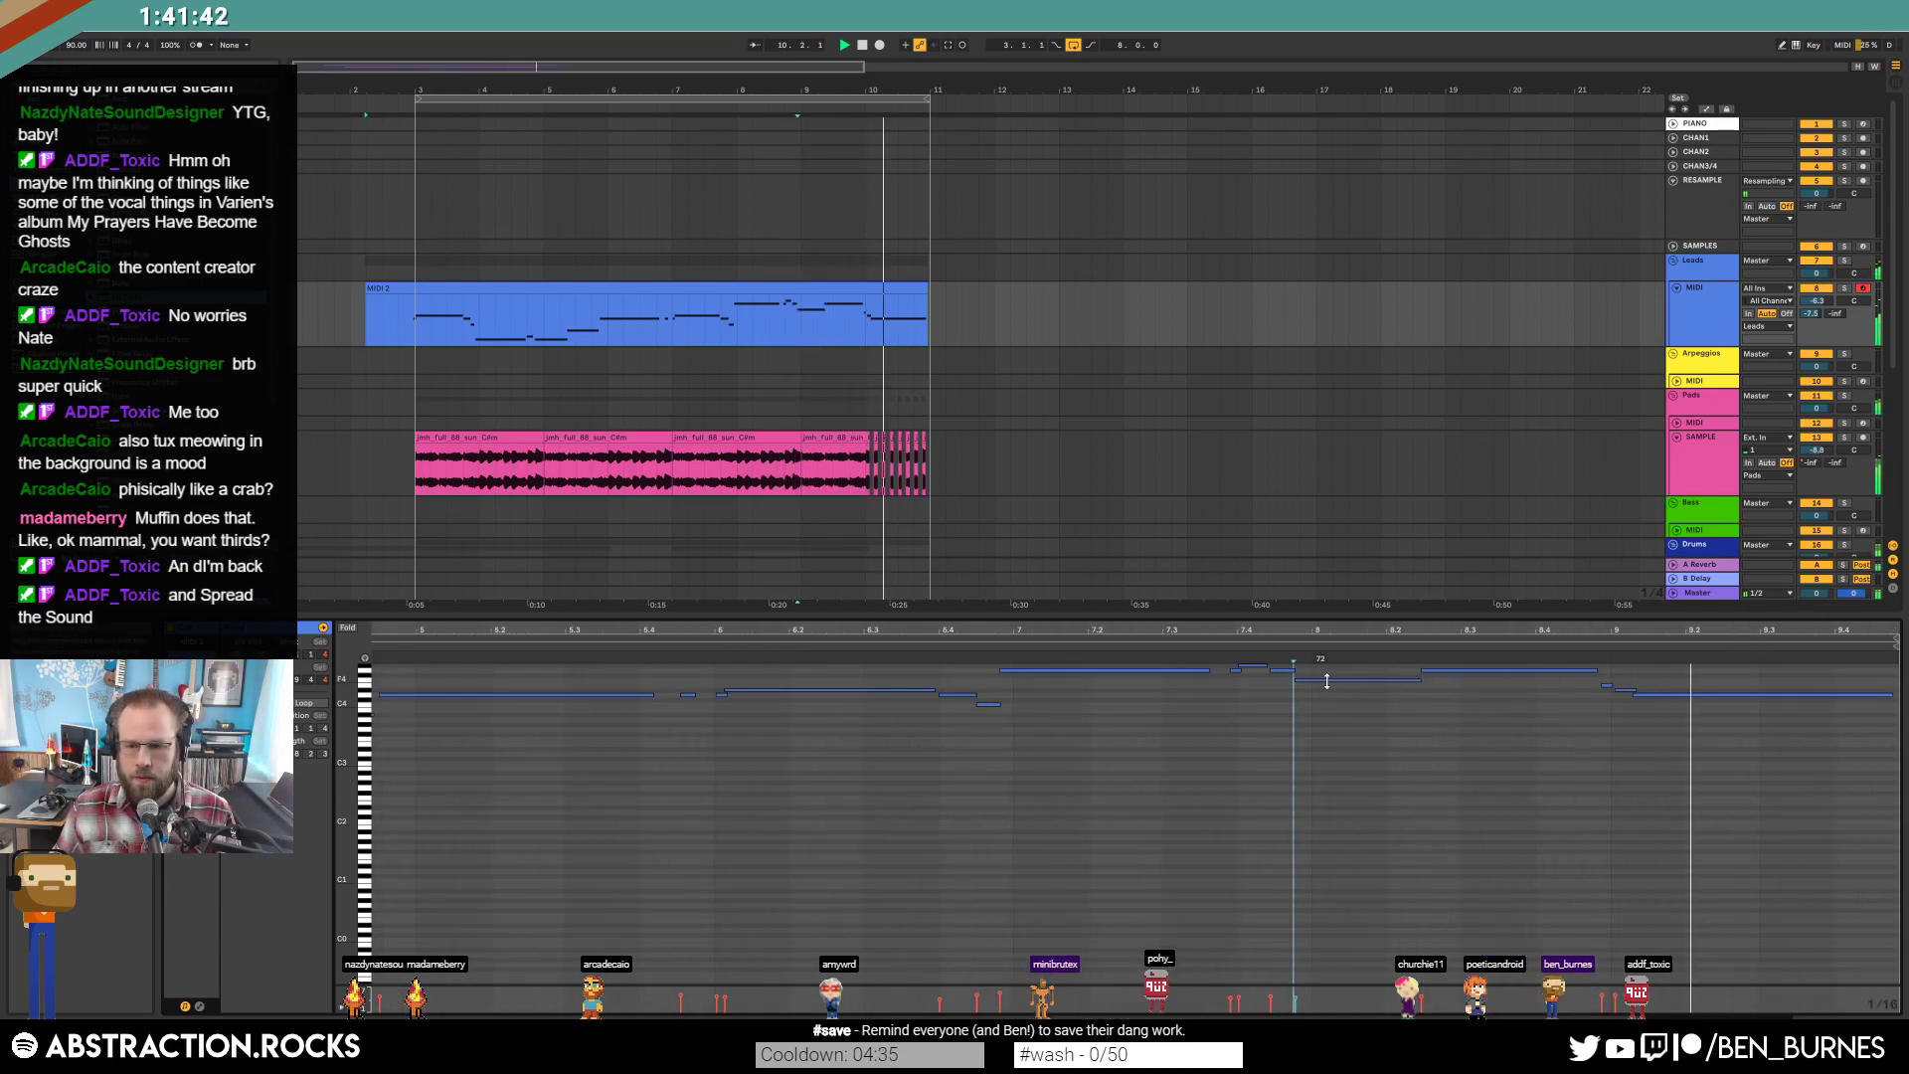
Shift the two short notes and the long final note around bar 9 of the Leads melody earlier, then audition the ending.
key(space)
drag(1608, 629, 1202, 678)
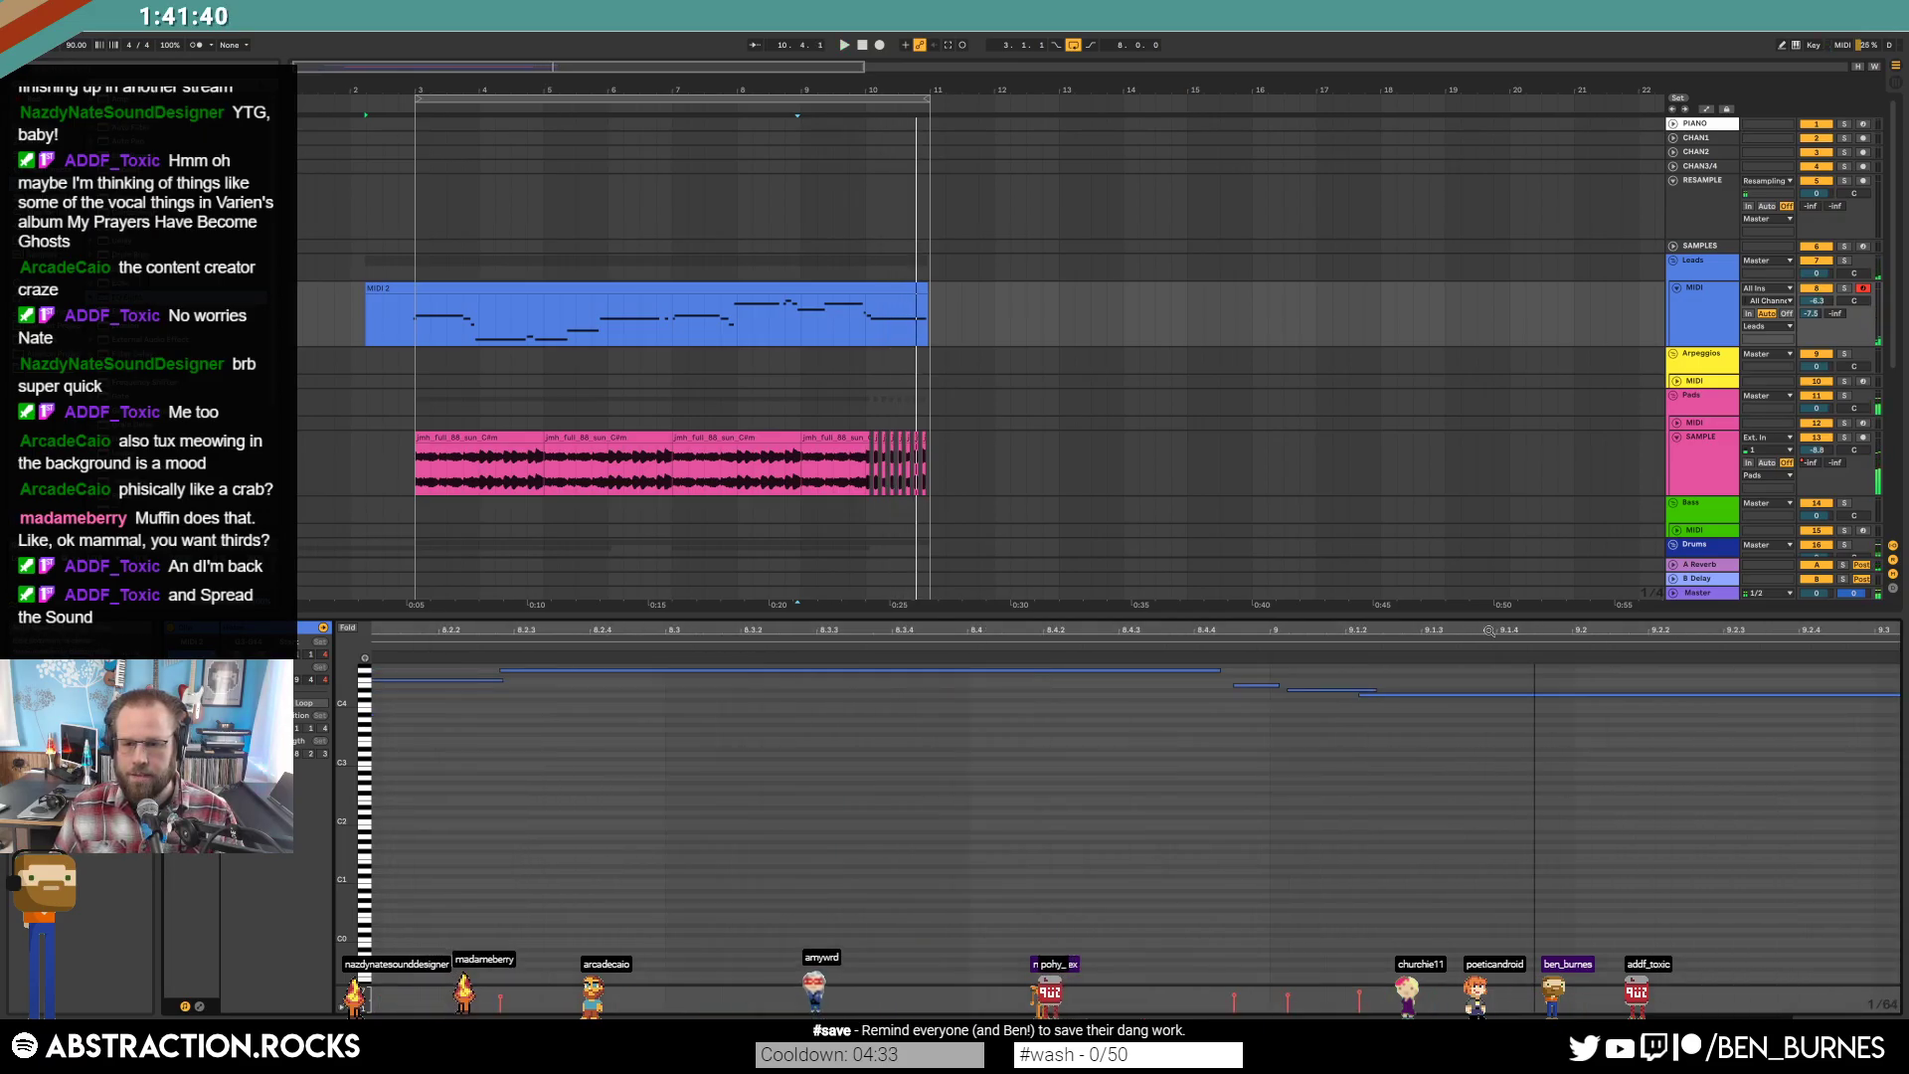
click(1203, 685)
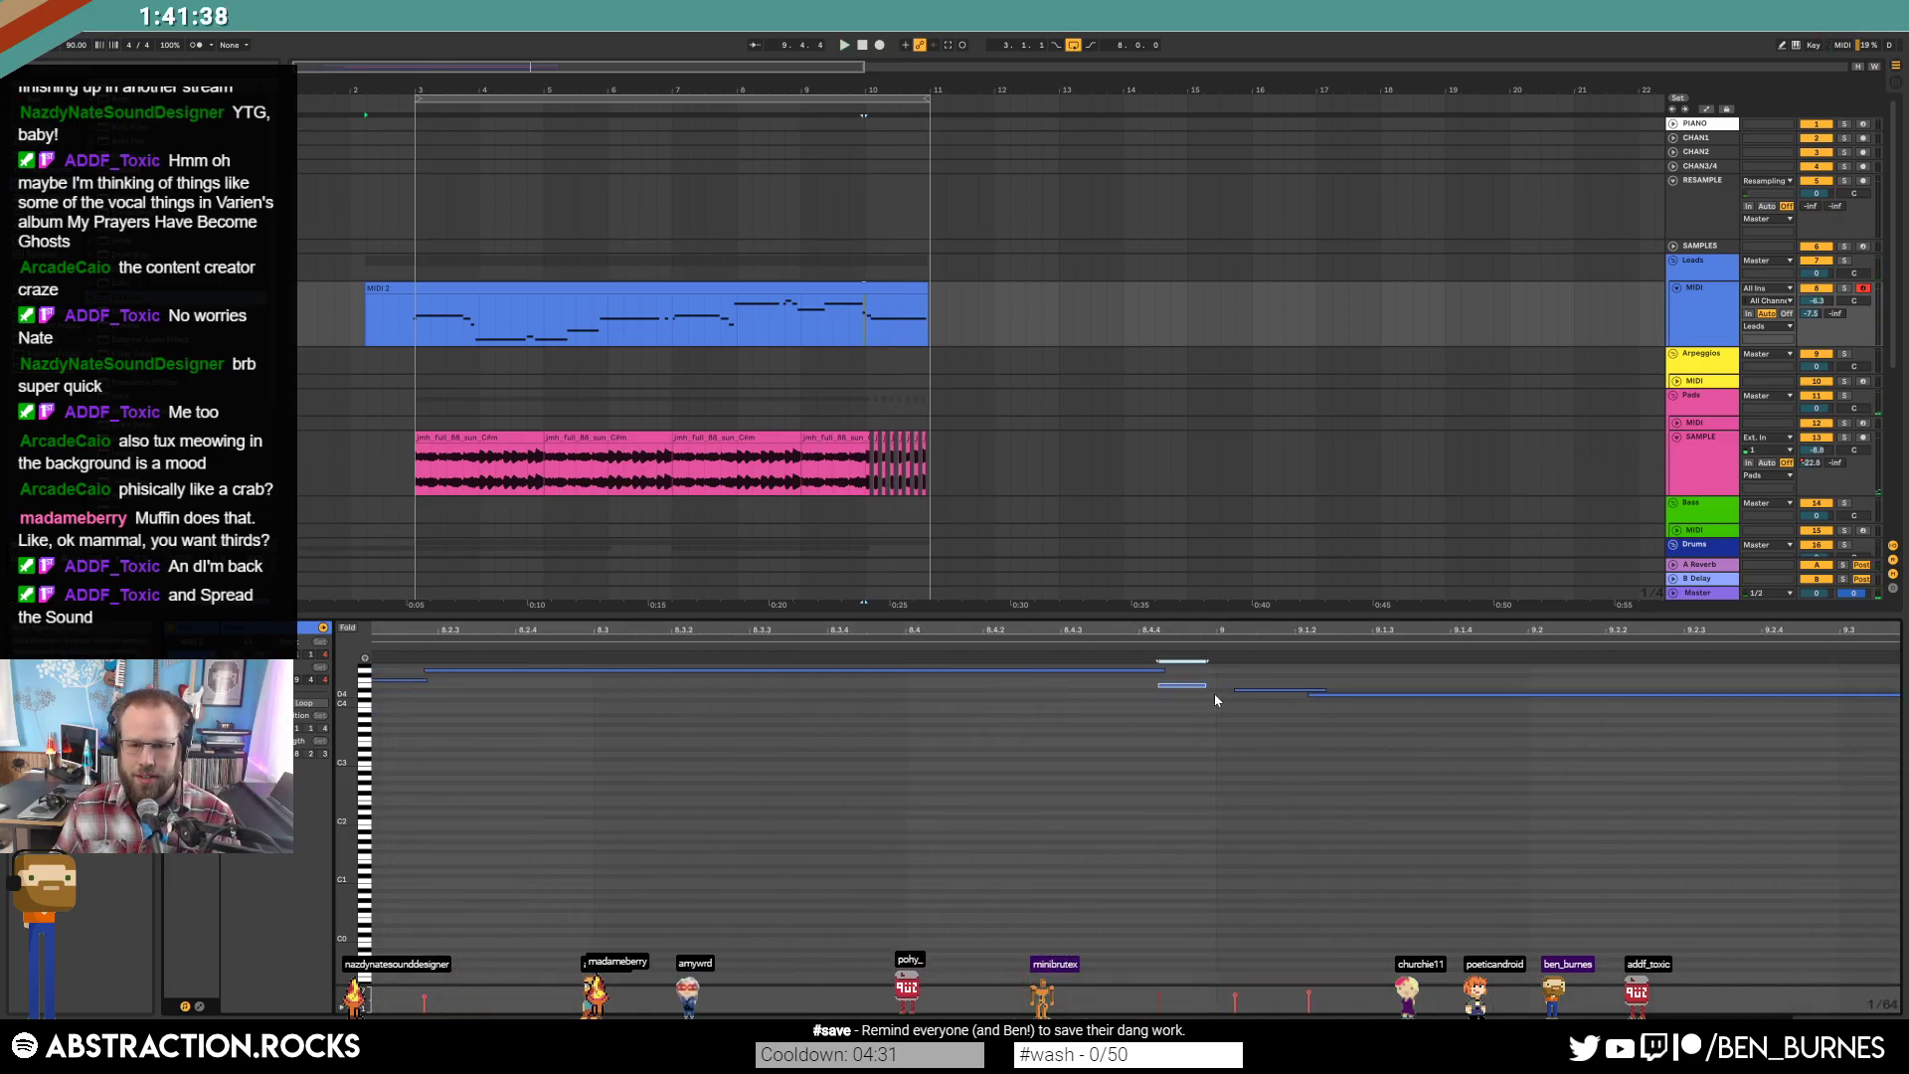
click(1267, 689)
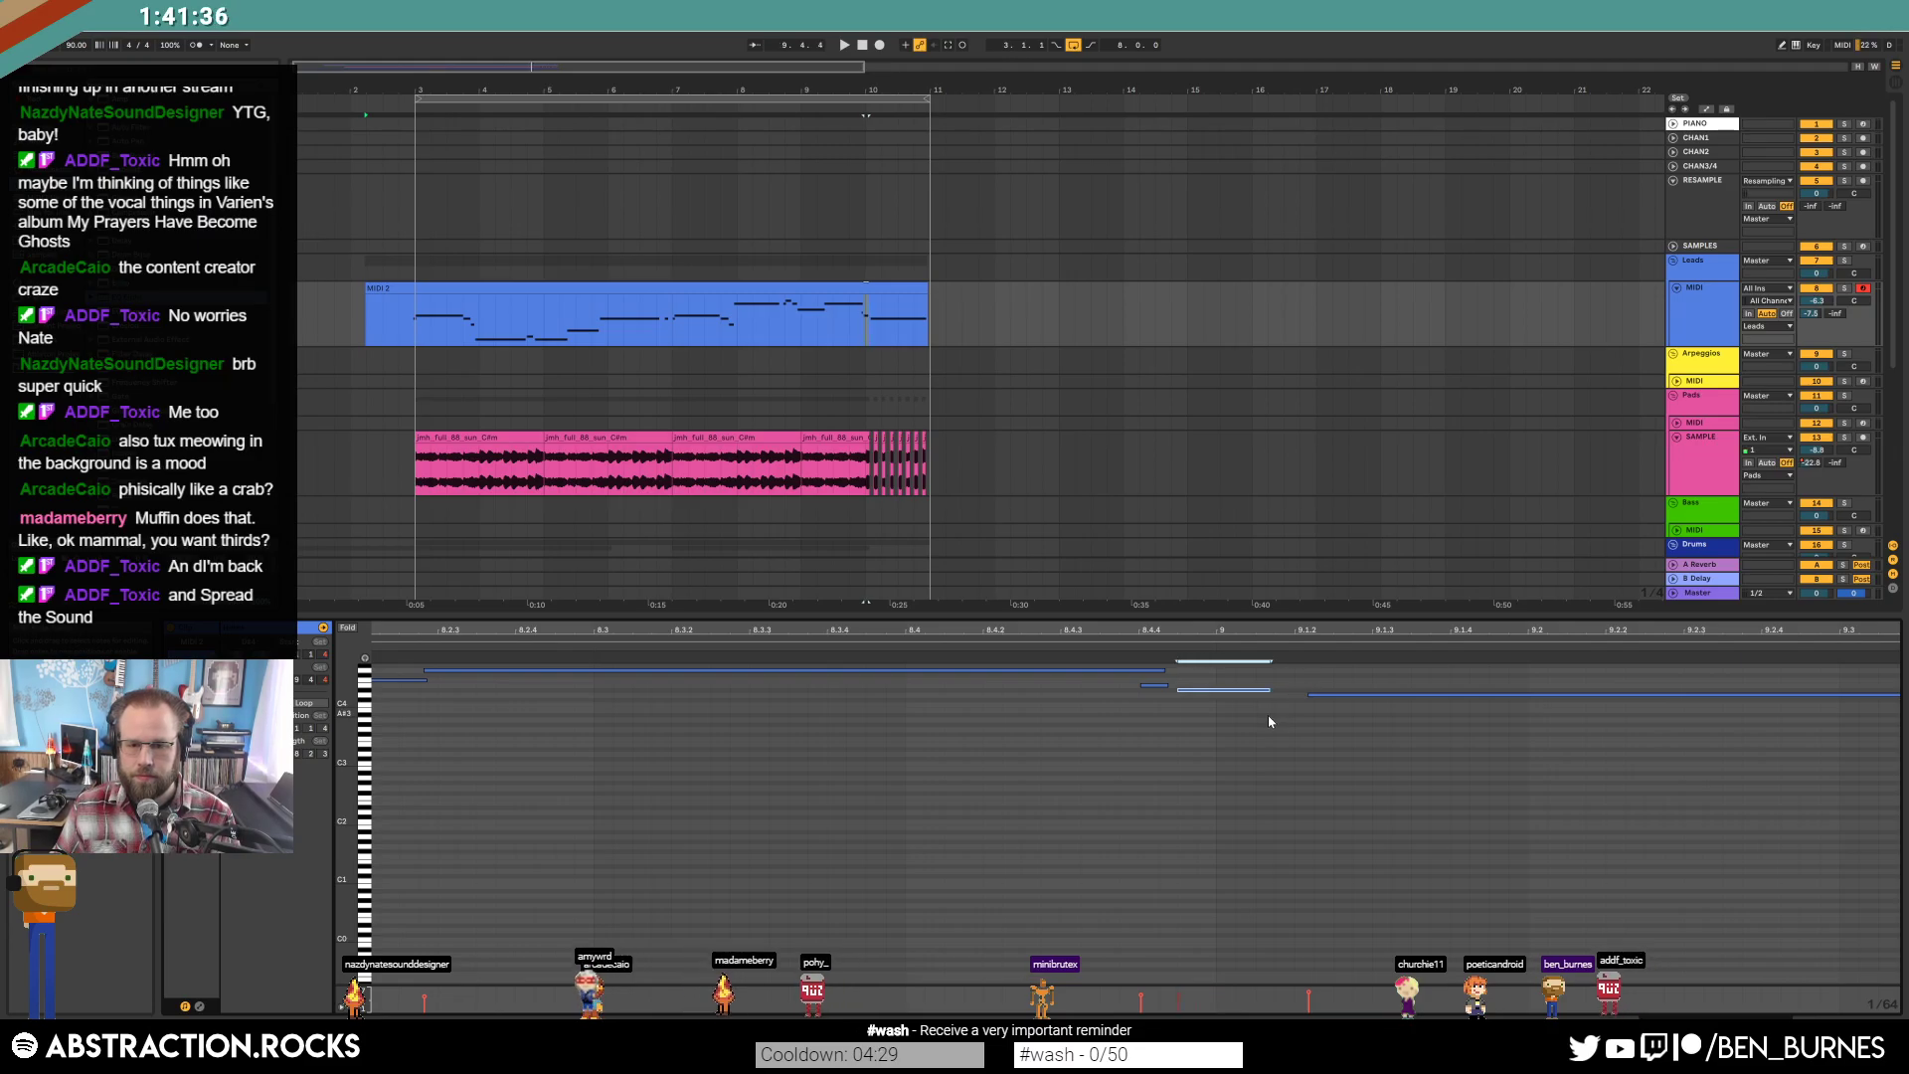
click(1313, 693)
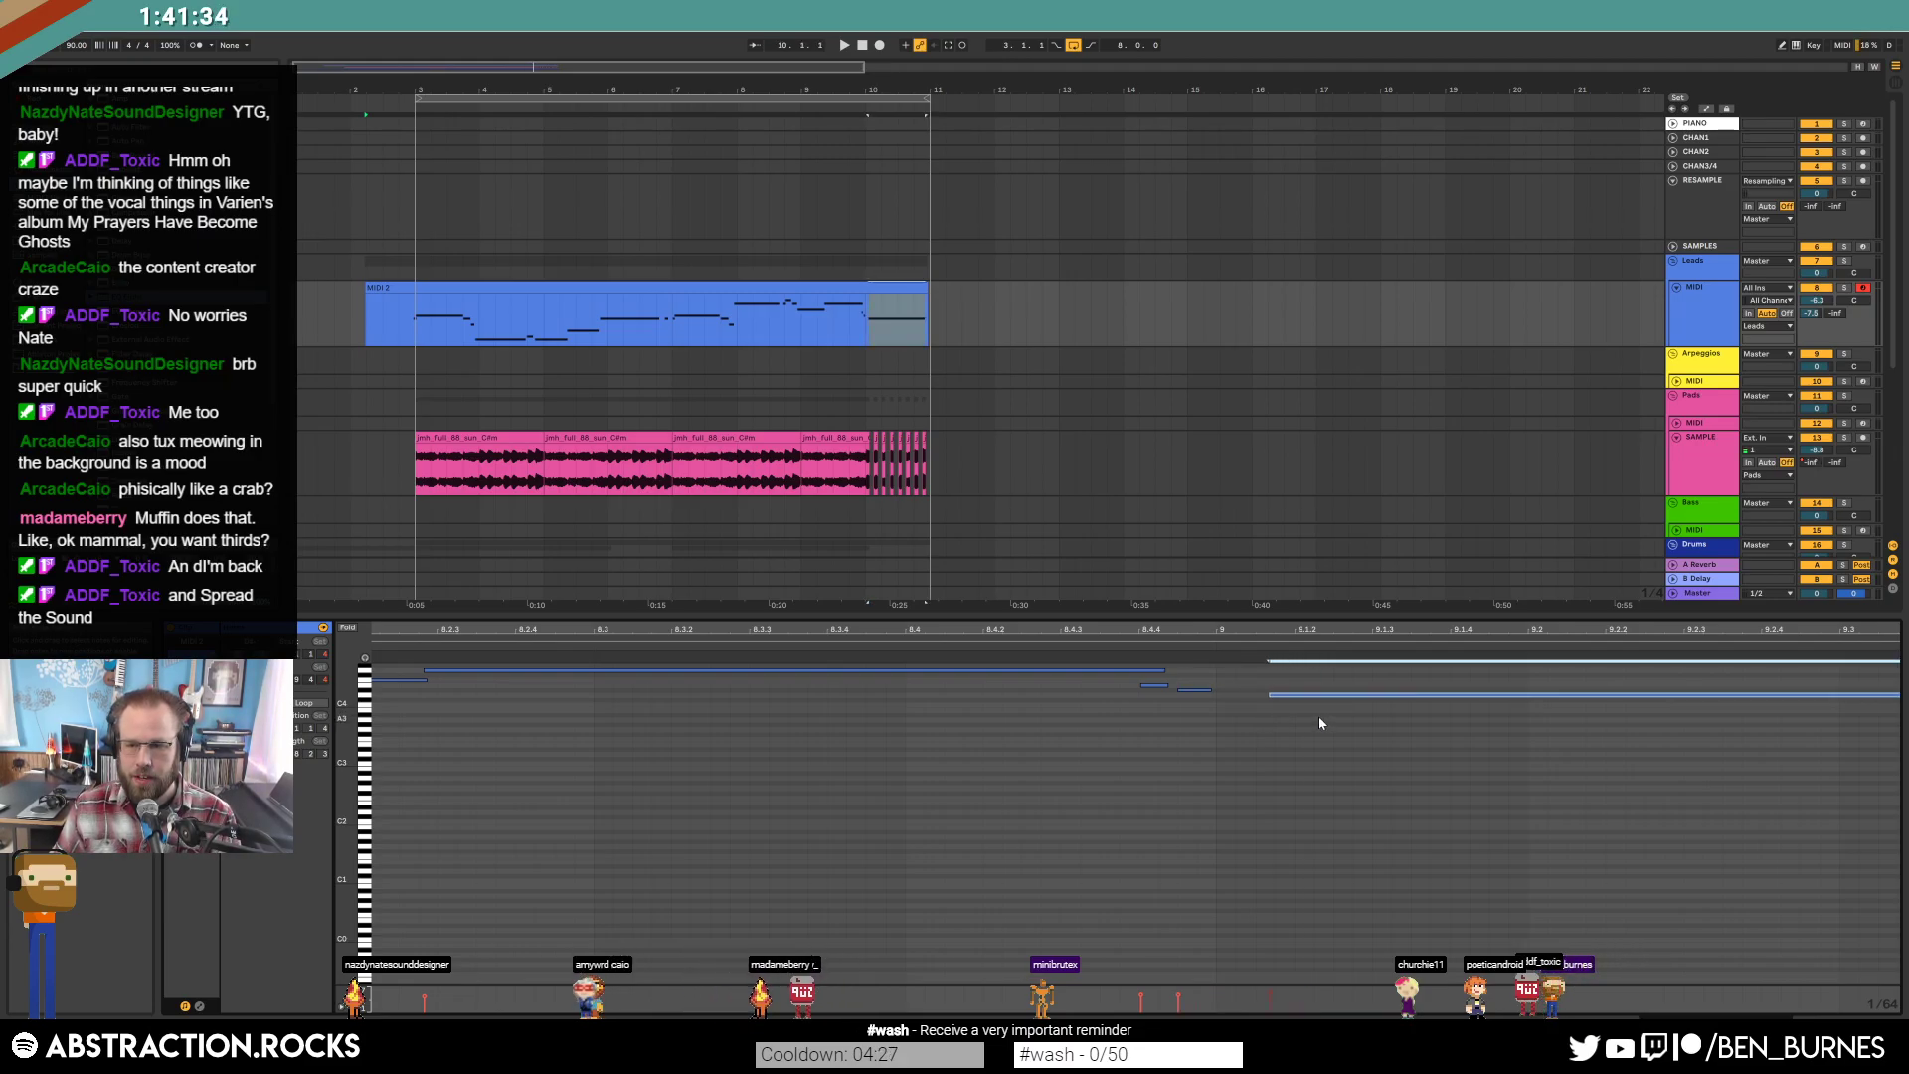
drag(1780, 641, 1727, 631)
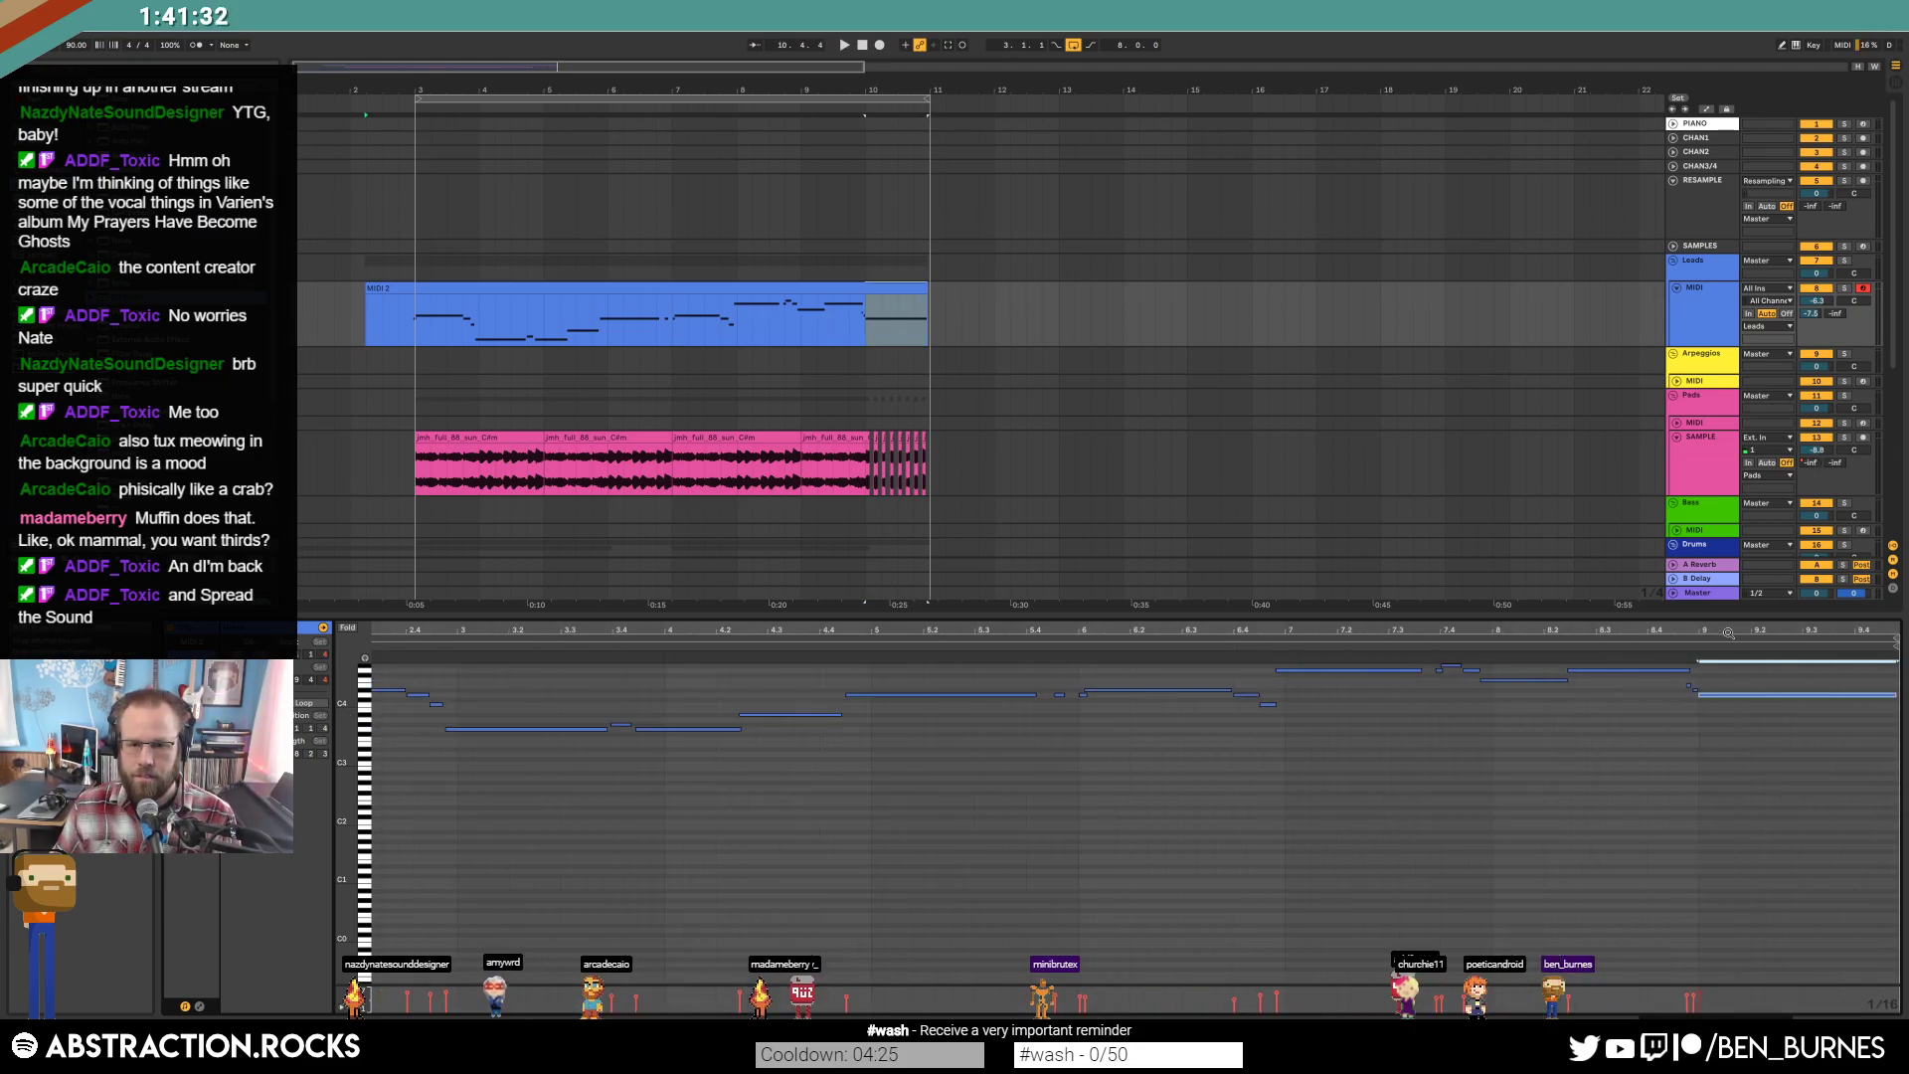
key(space)
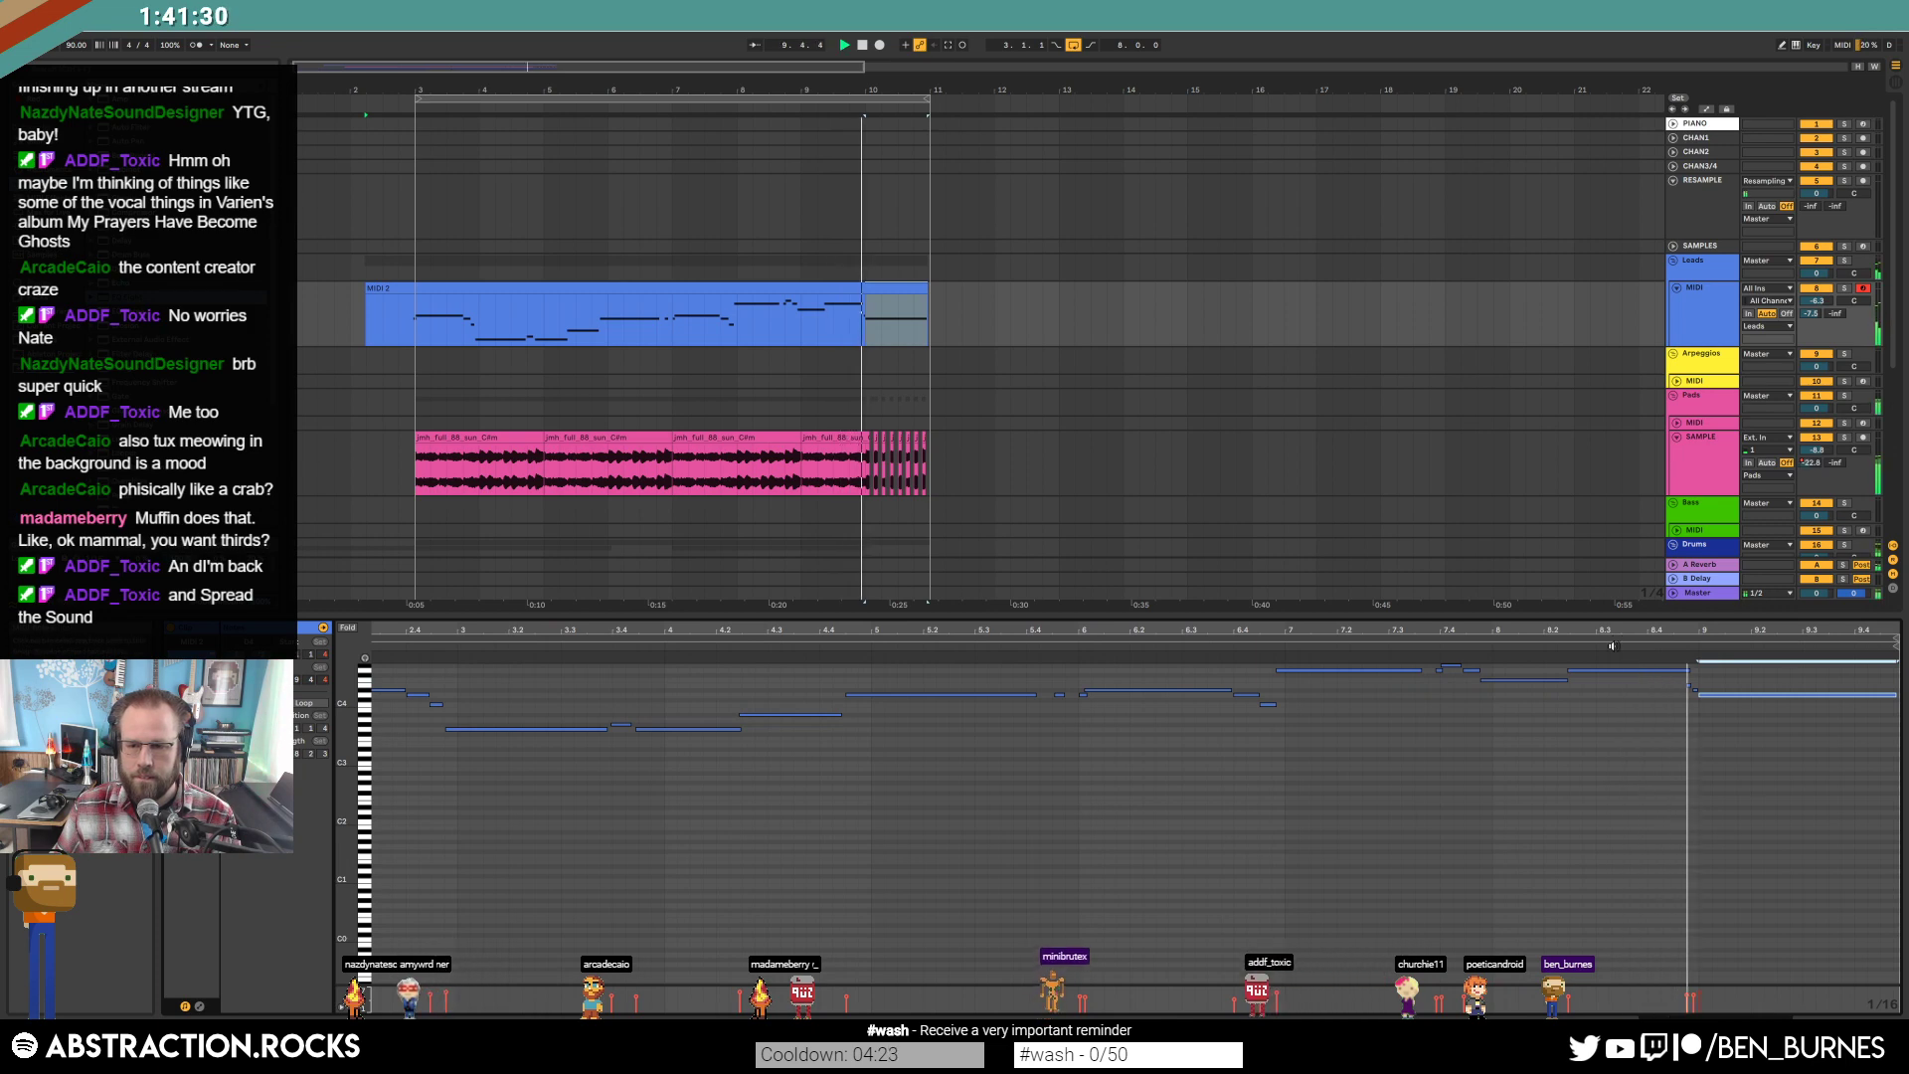
click(1673, 693)
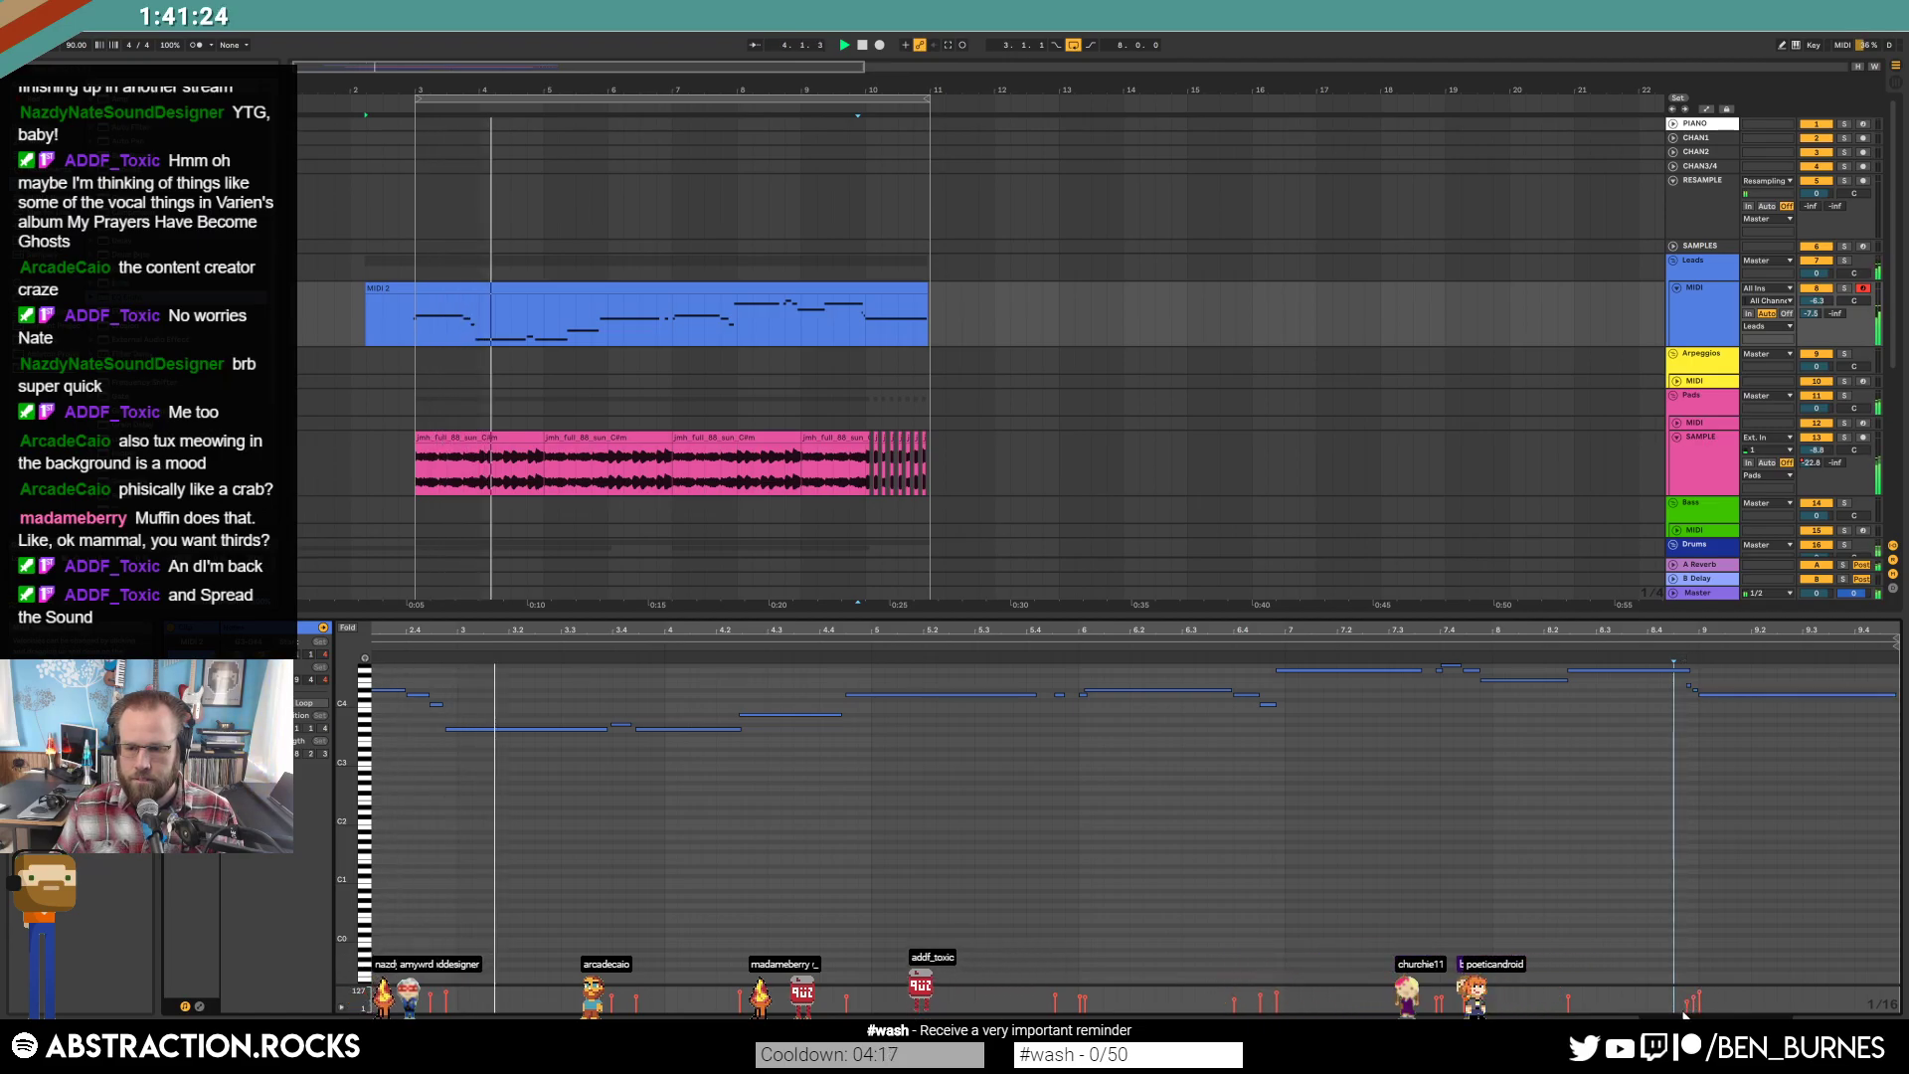
click(1702, 695)
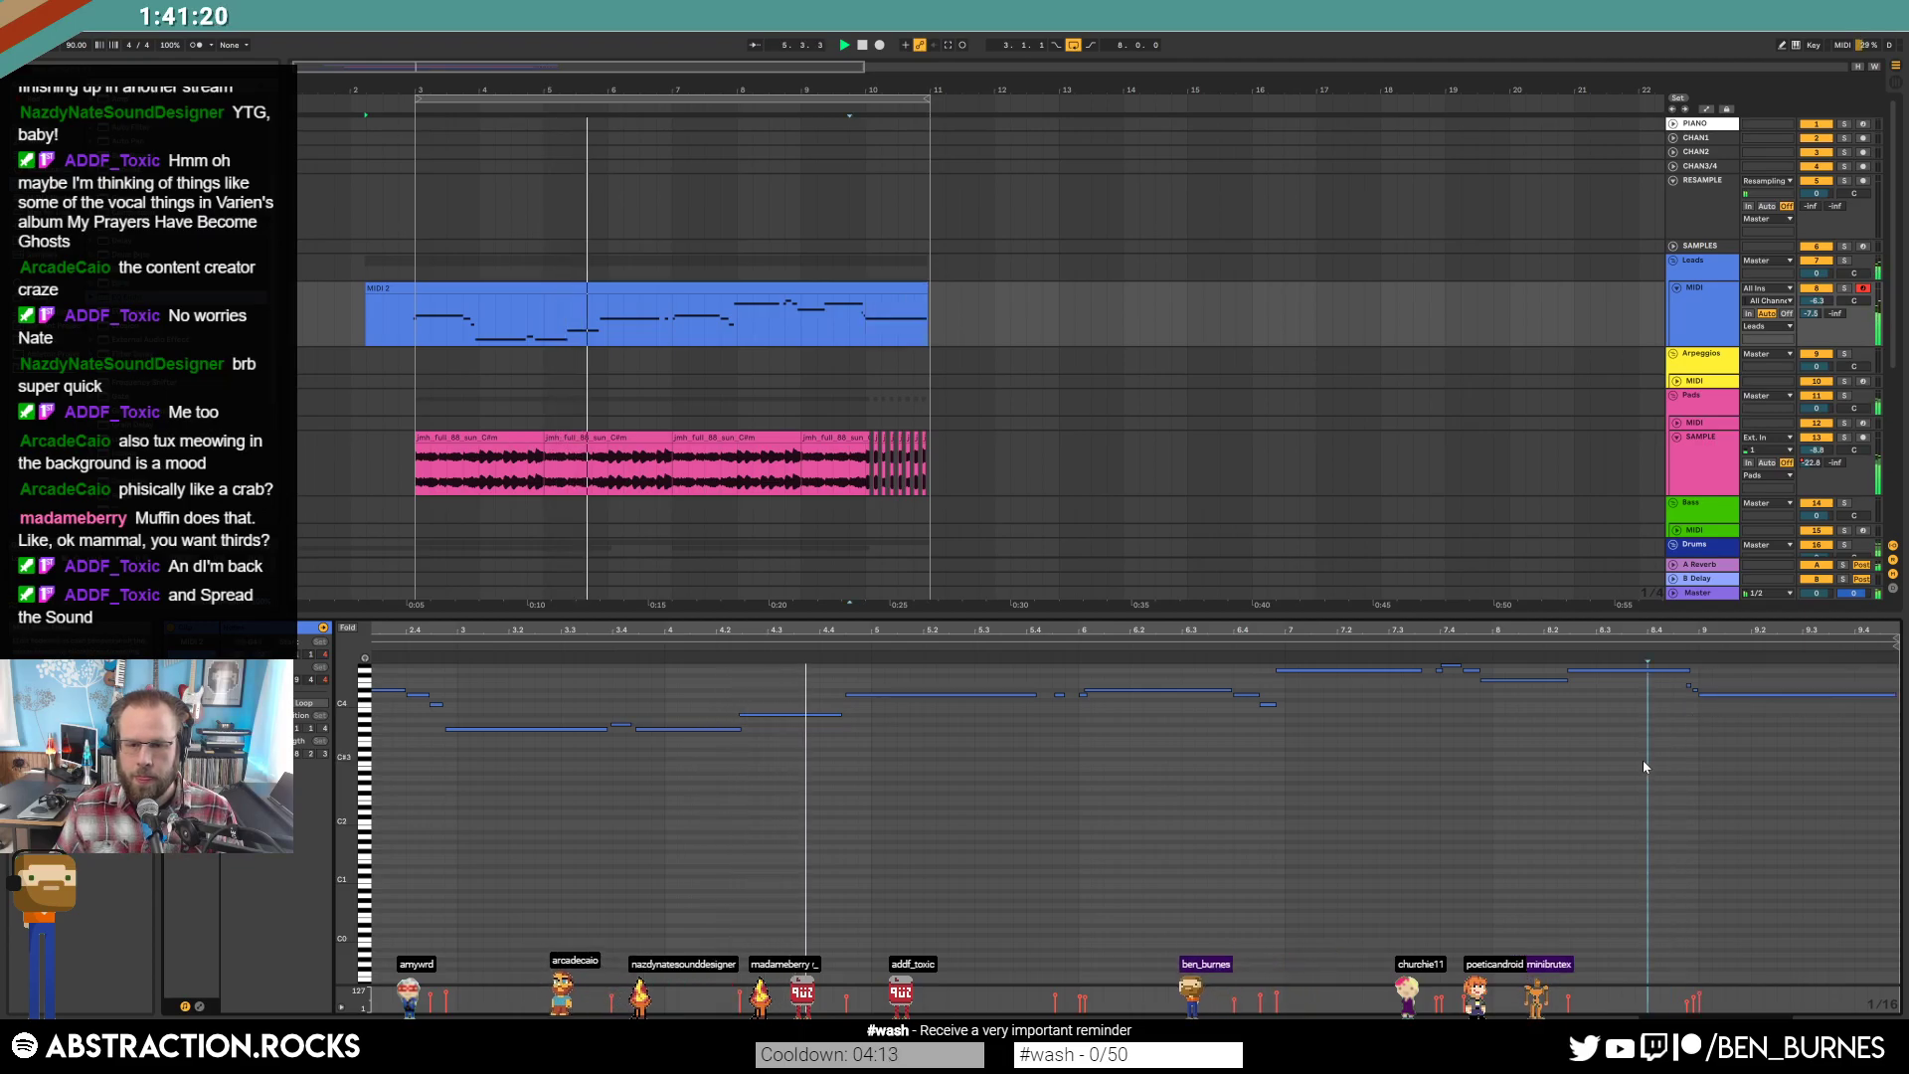
Enable the Fabric, Harmonics, Ambience, Pianist, Reverse and Mechanical layers in the Una Corda Workbench while auditioning the melody, then close Kontakt.
key(shift+Tab)
click(203, 879)
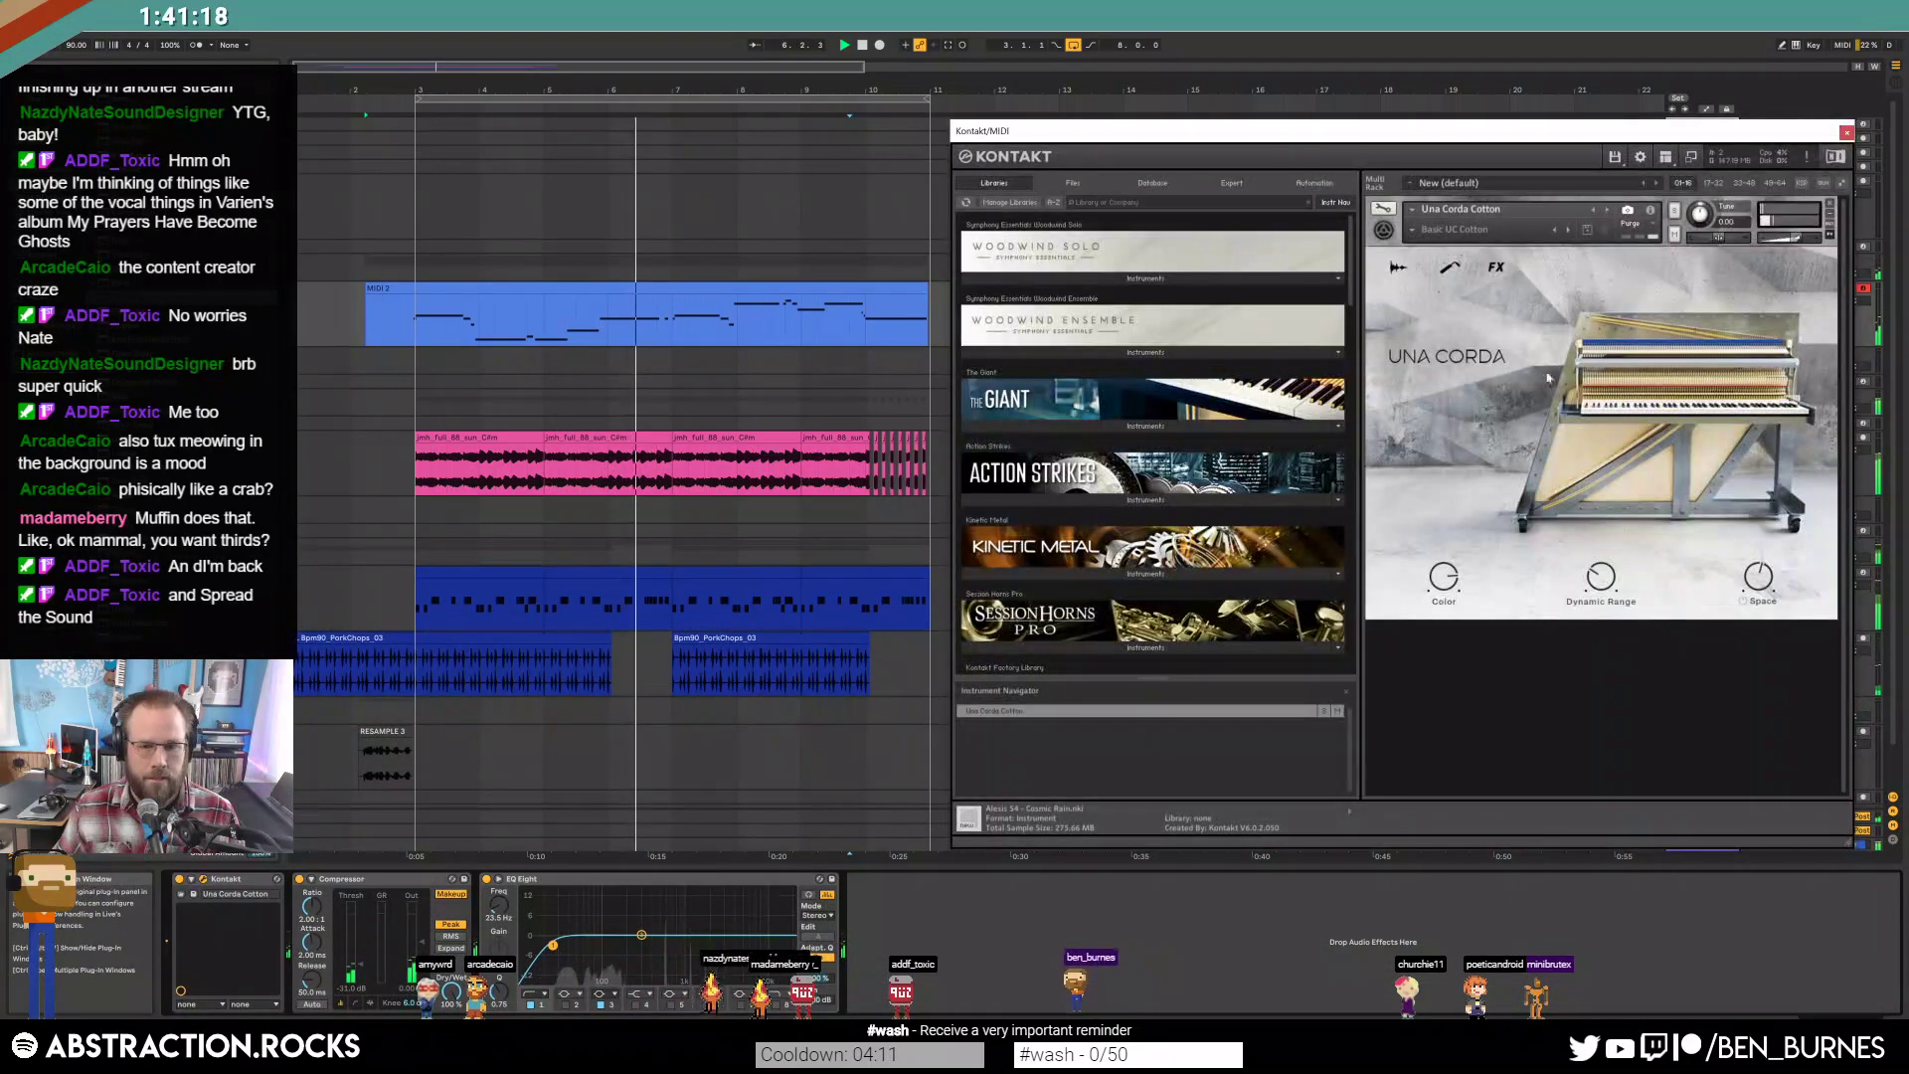
click(1449, 270)
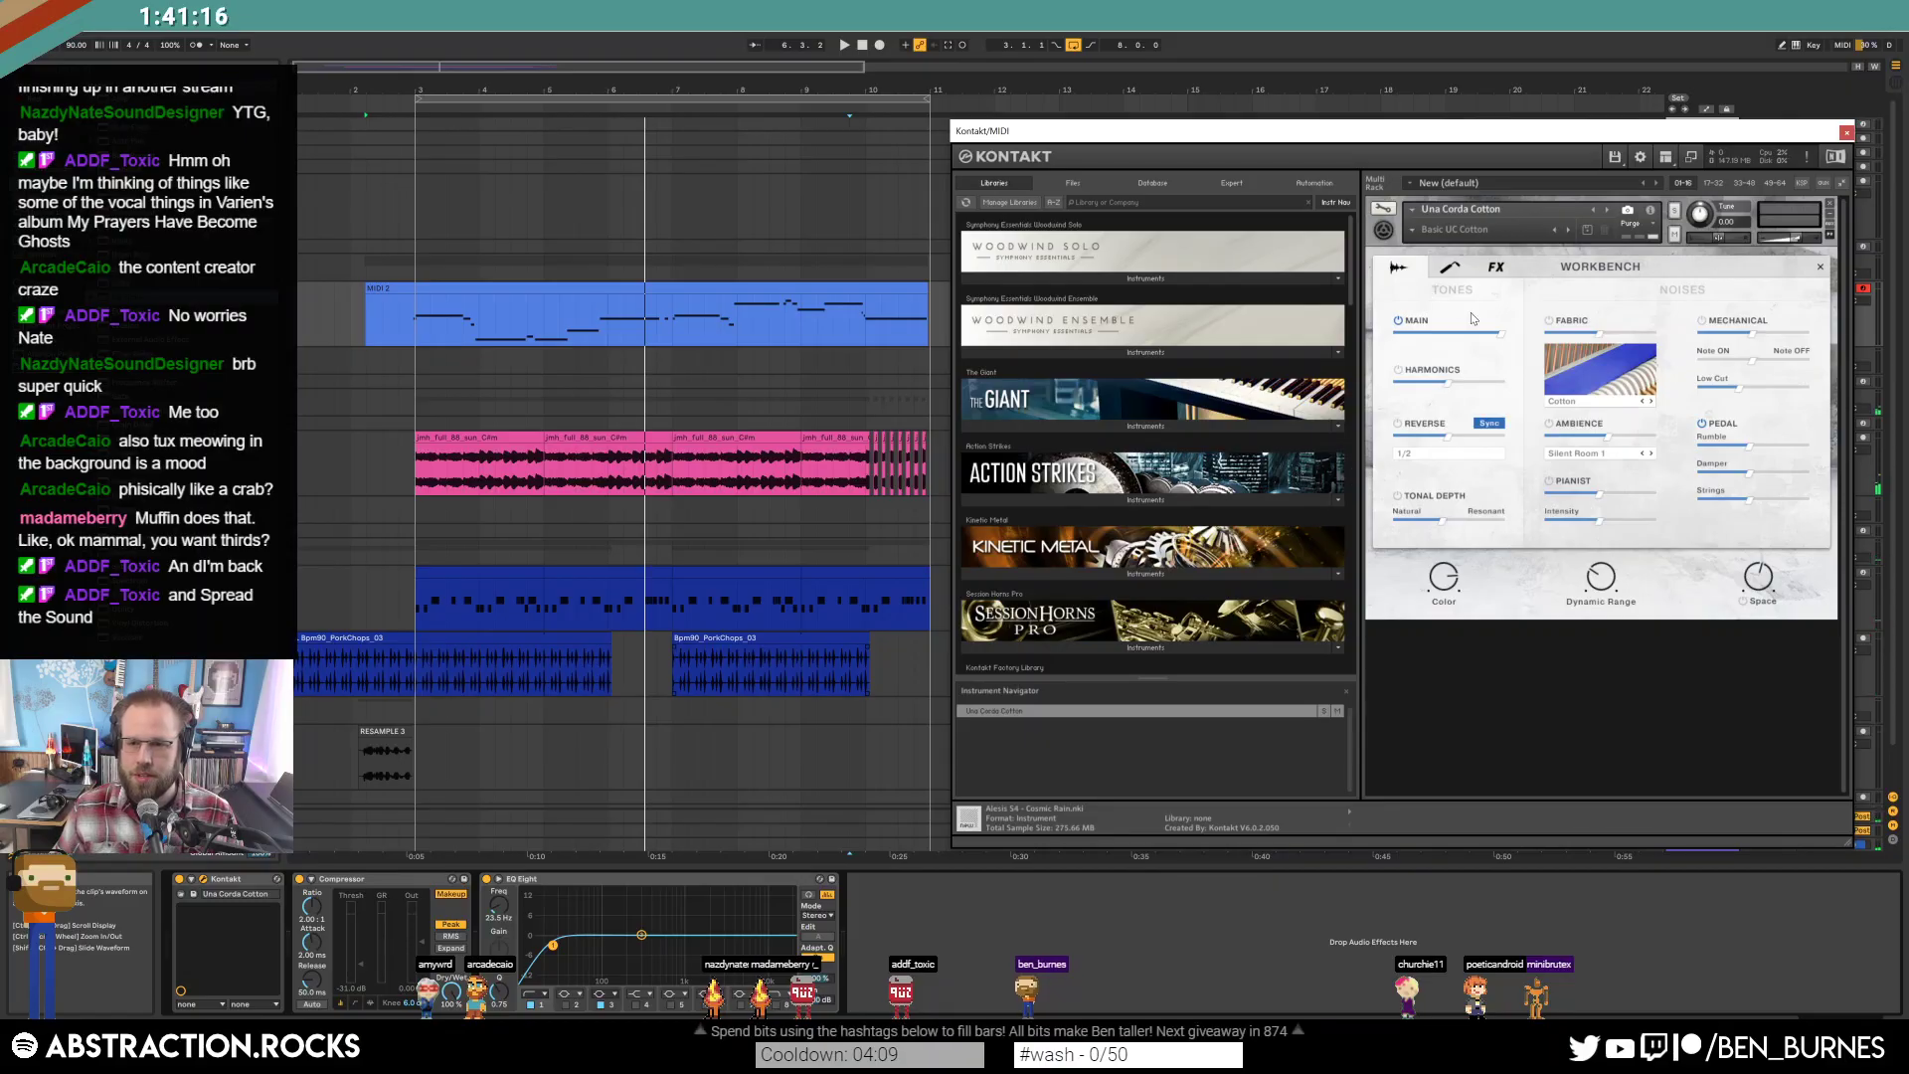
click(1550, 320)
key(space)
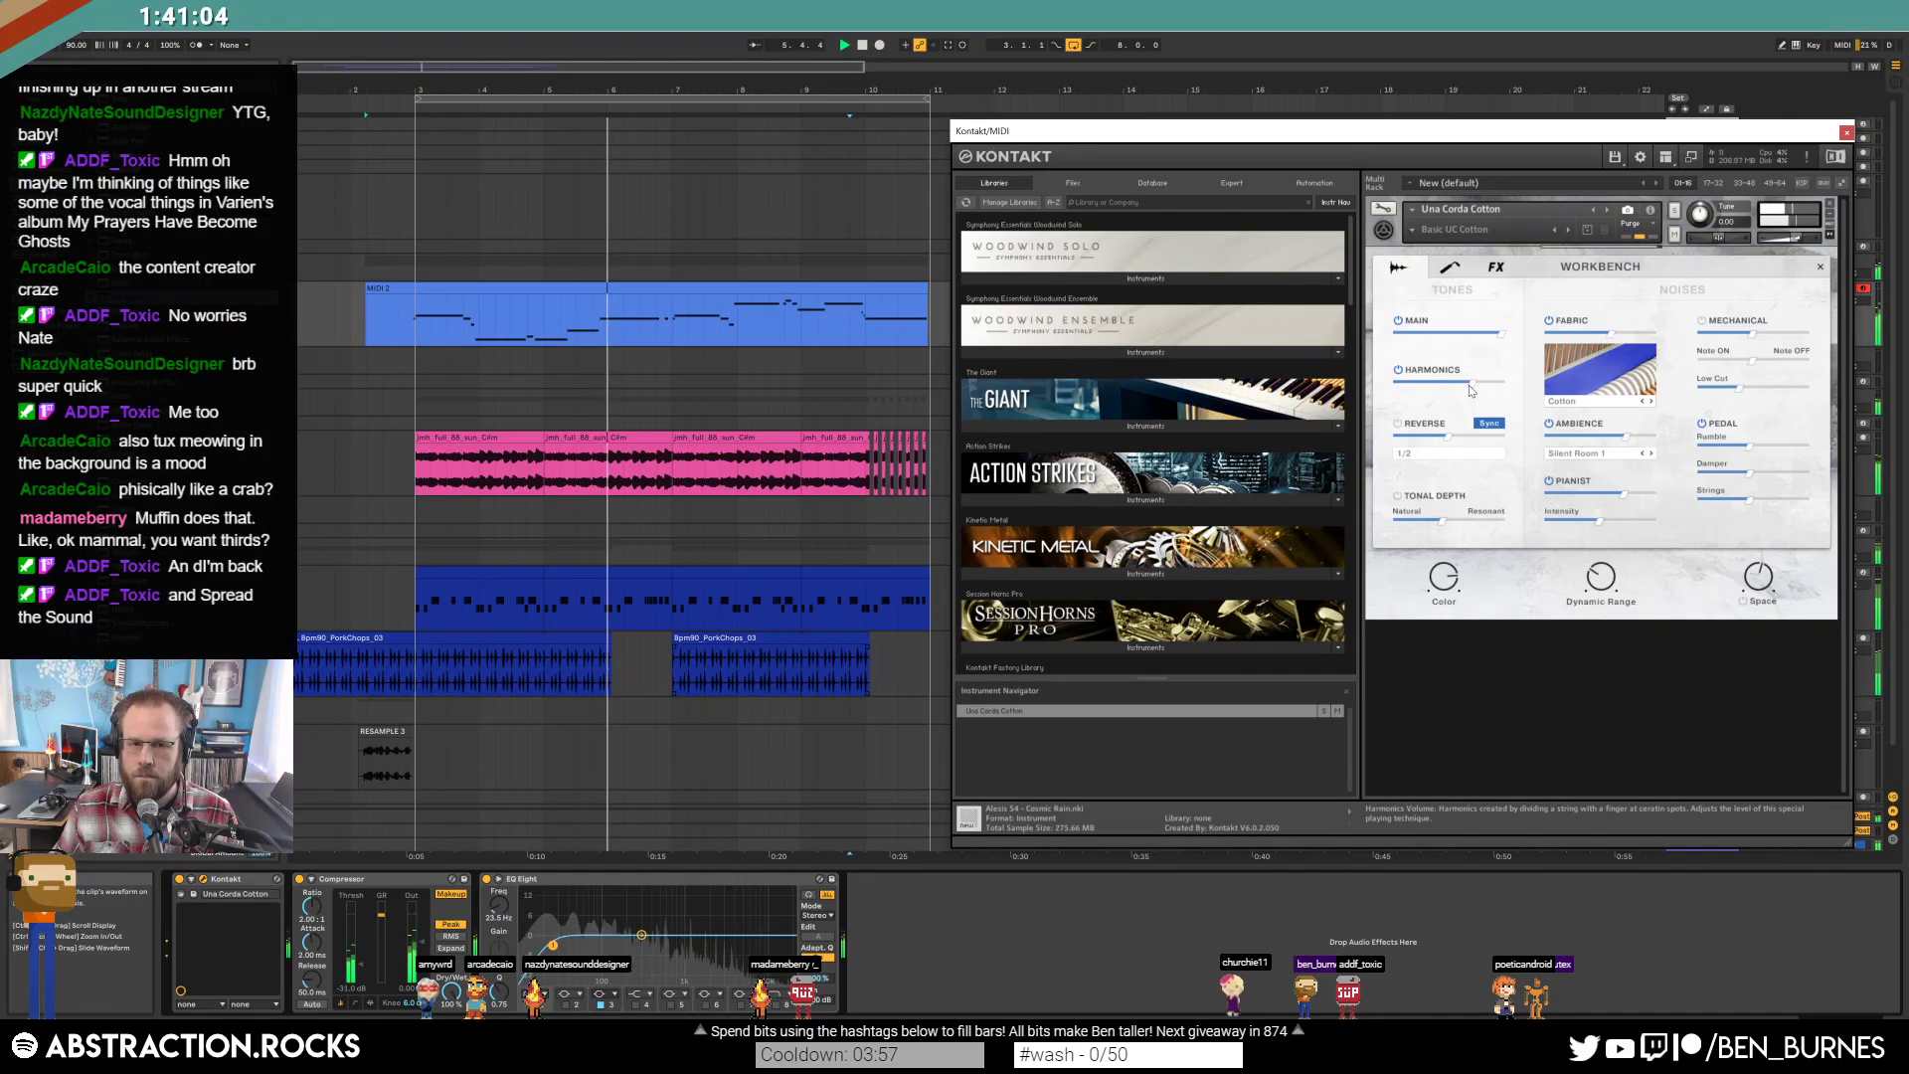
click(1398, 426)
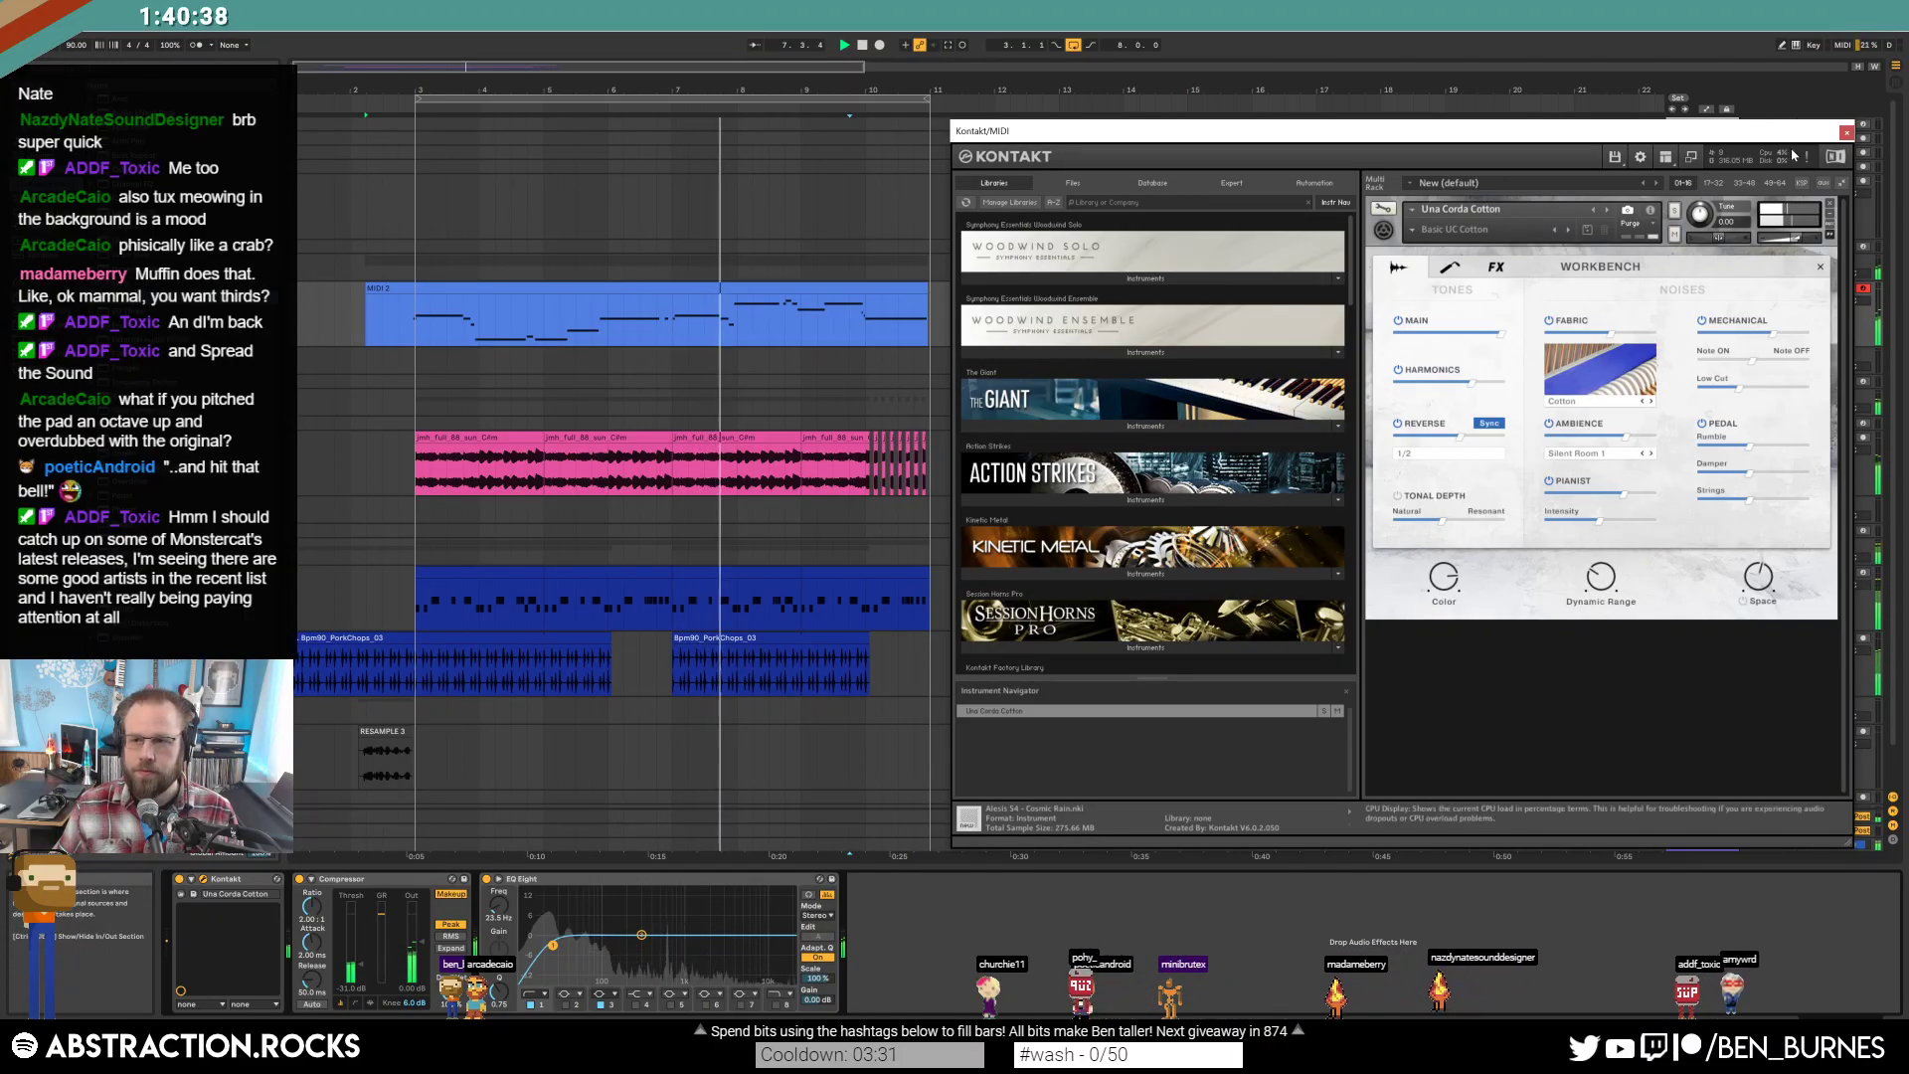
click(1846, 132)
key(space)
Make bars 7 to 11 of the Drums RACK pattern a separate clip and open its notes.
drag(672, 597, 813, 569)
key(super+d)
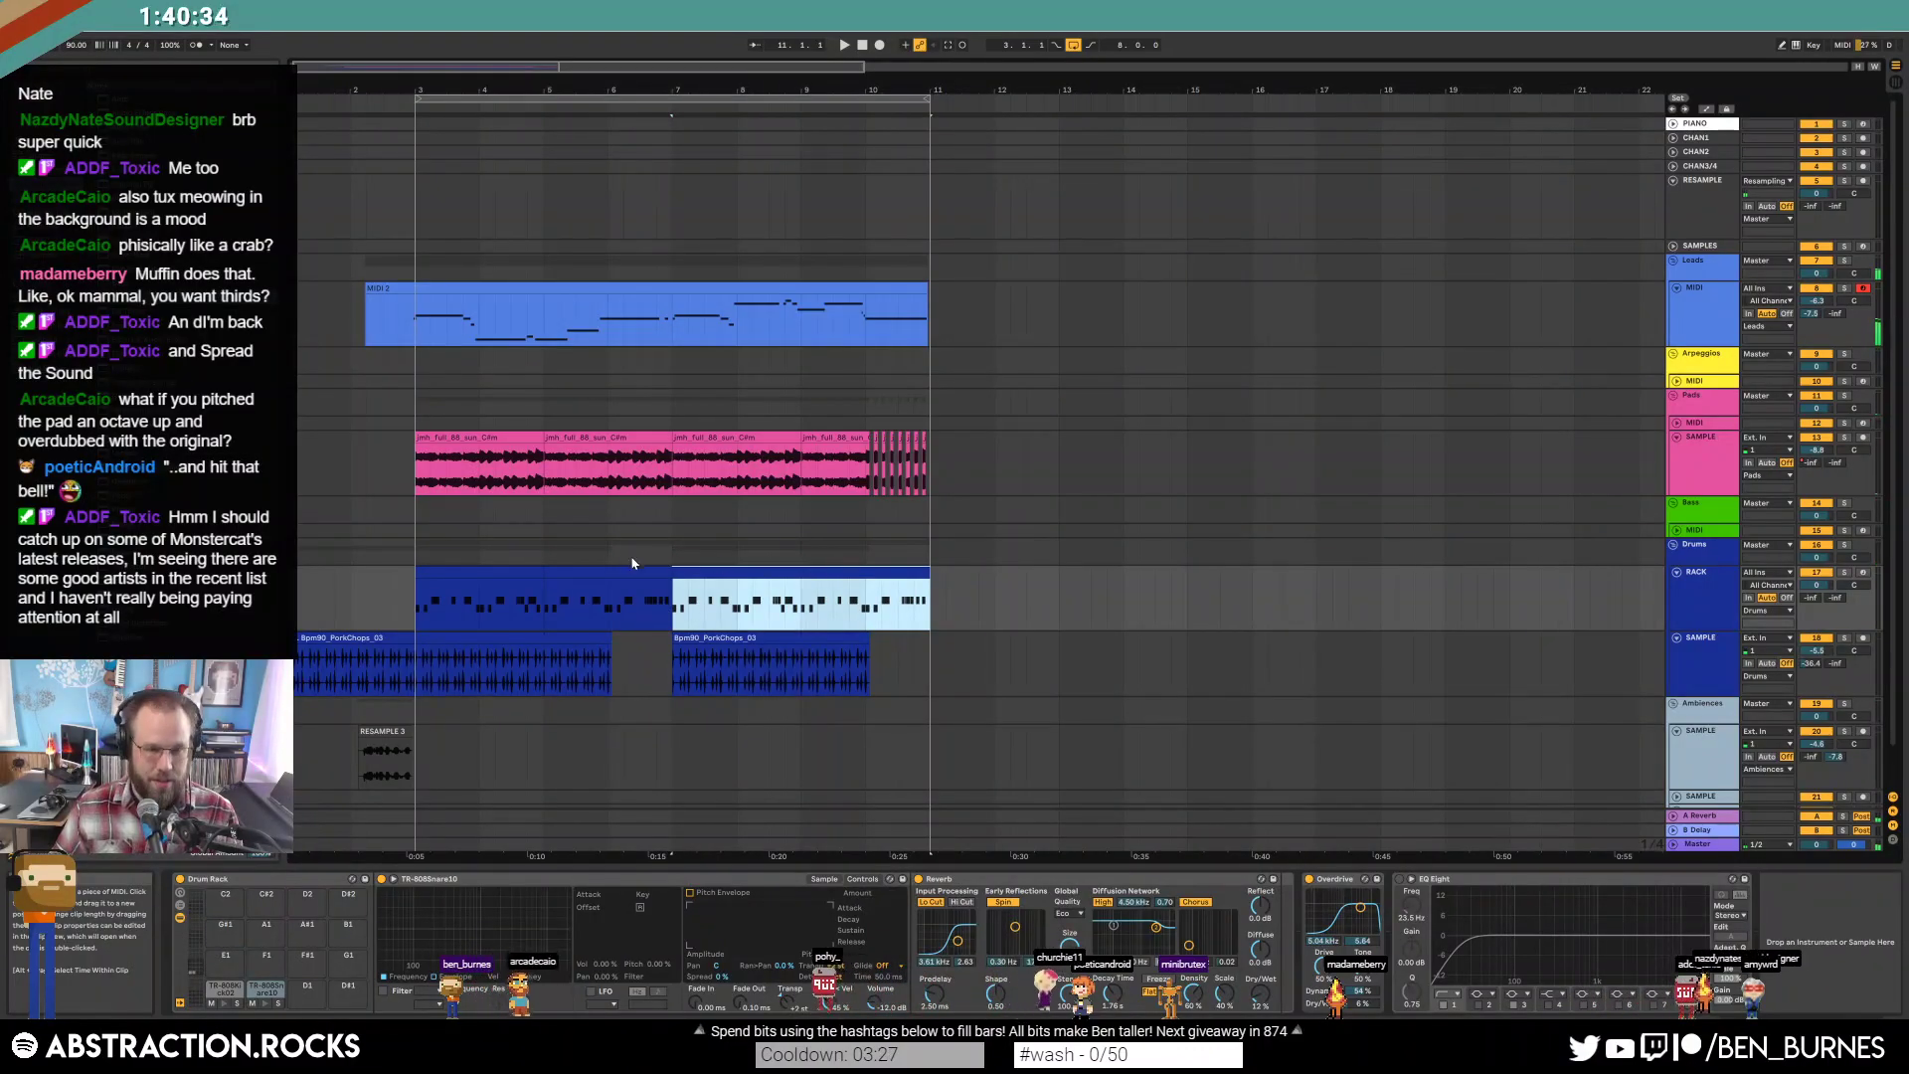
drag(668, 572, 417, 573)
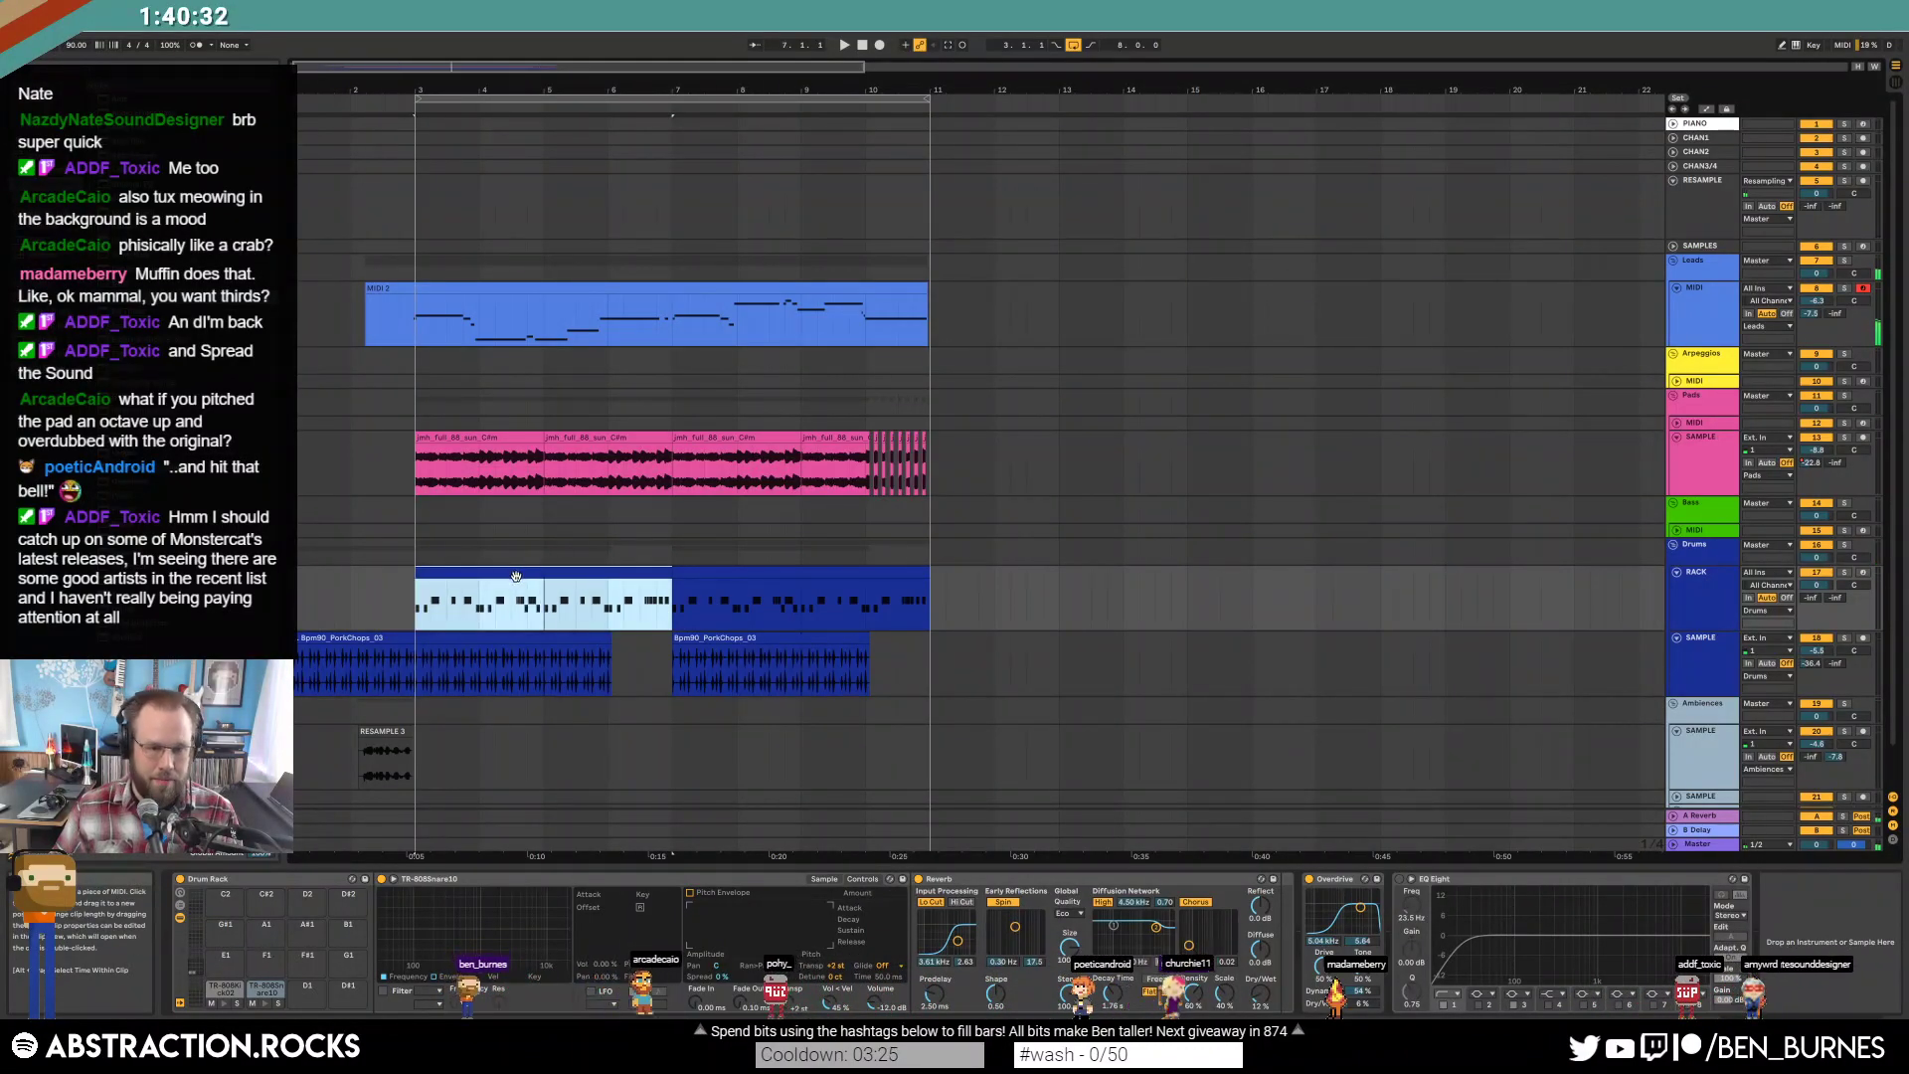
double_click(721, 590)
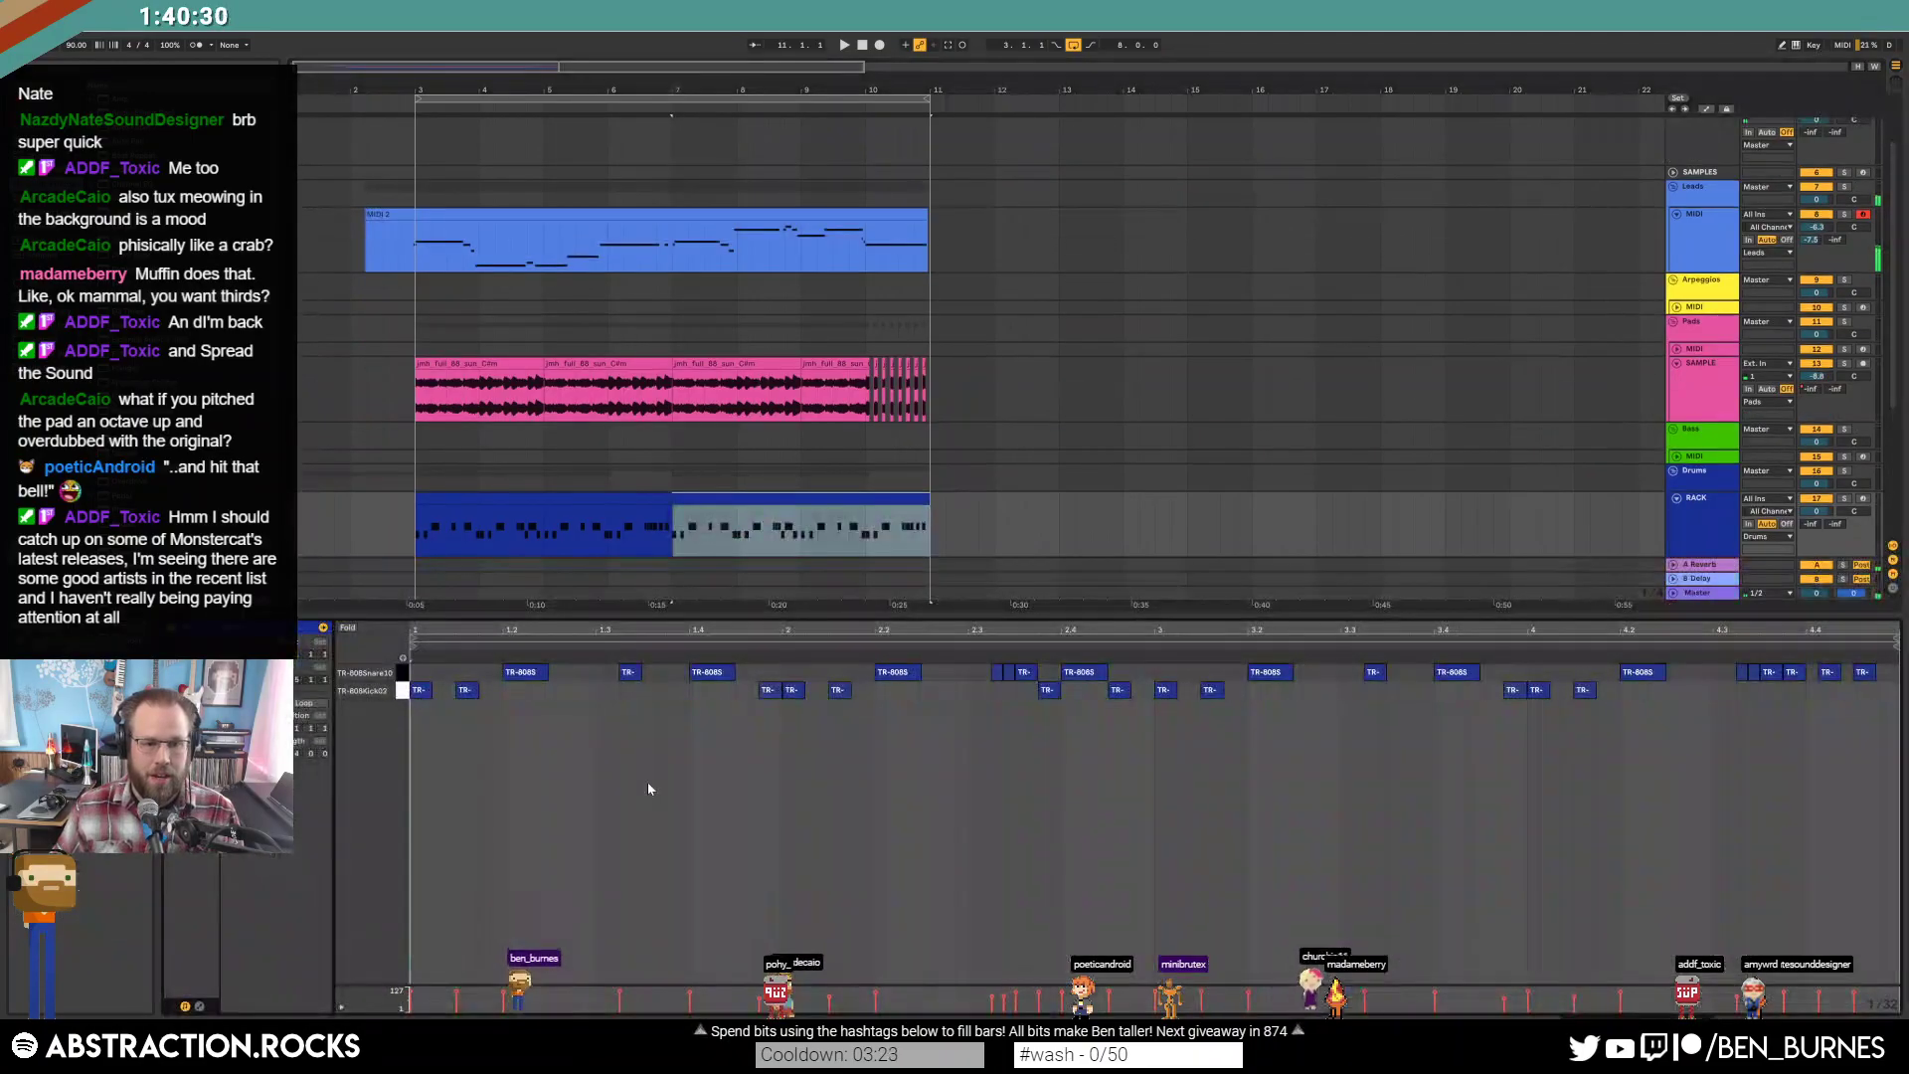
Vary the clip's first bar by adding two kicks around beat 3 and shifting the neighbouring kick and snare hits.
drag(475, 691, 500, 691)
key(space)
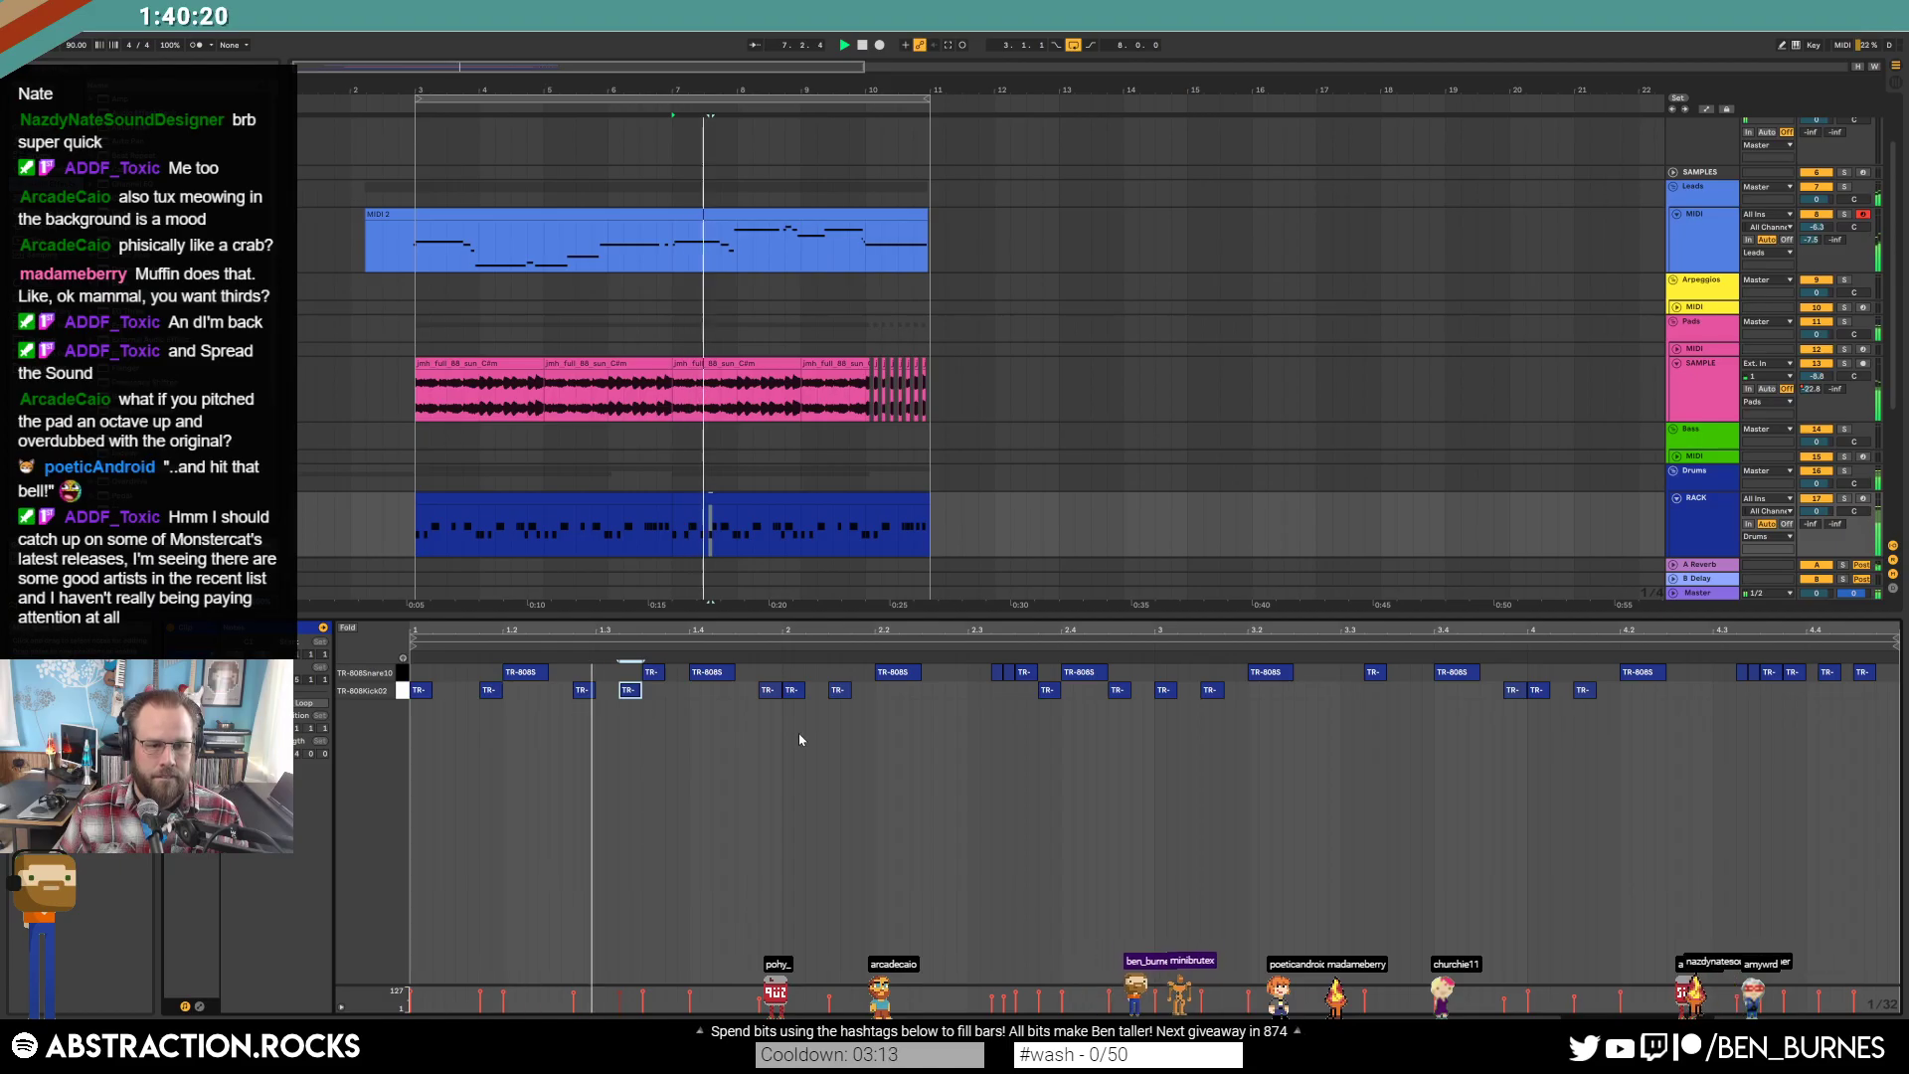
drag(707, 676, 734, 674)
click(756, 686)
key(space)
key(Left)
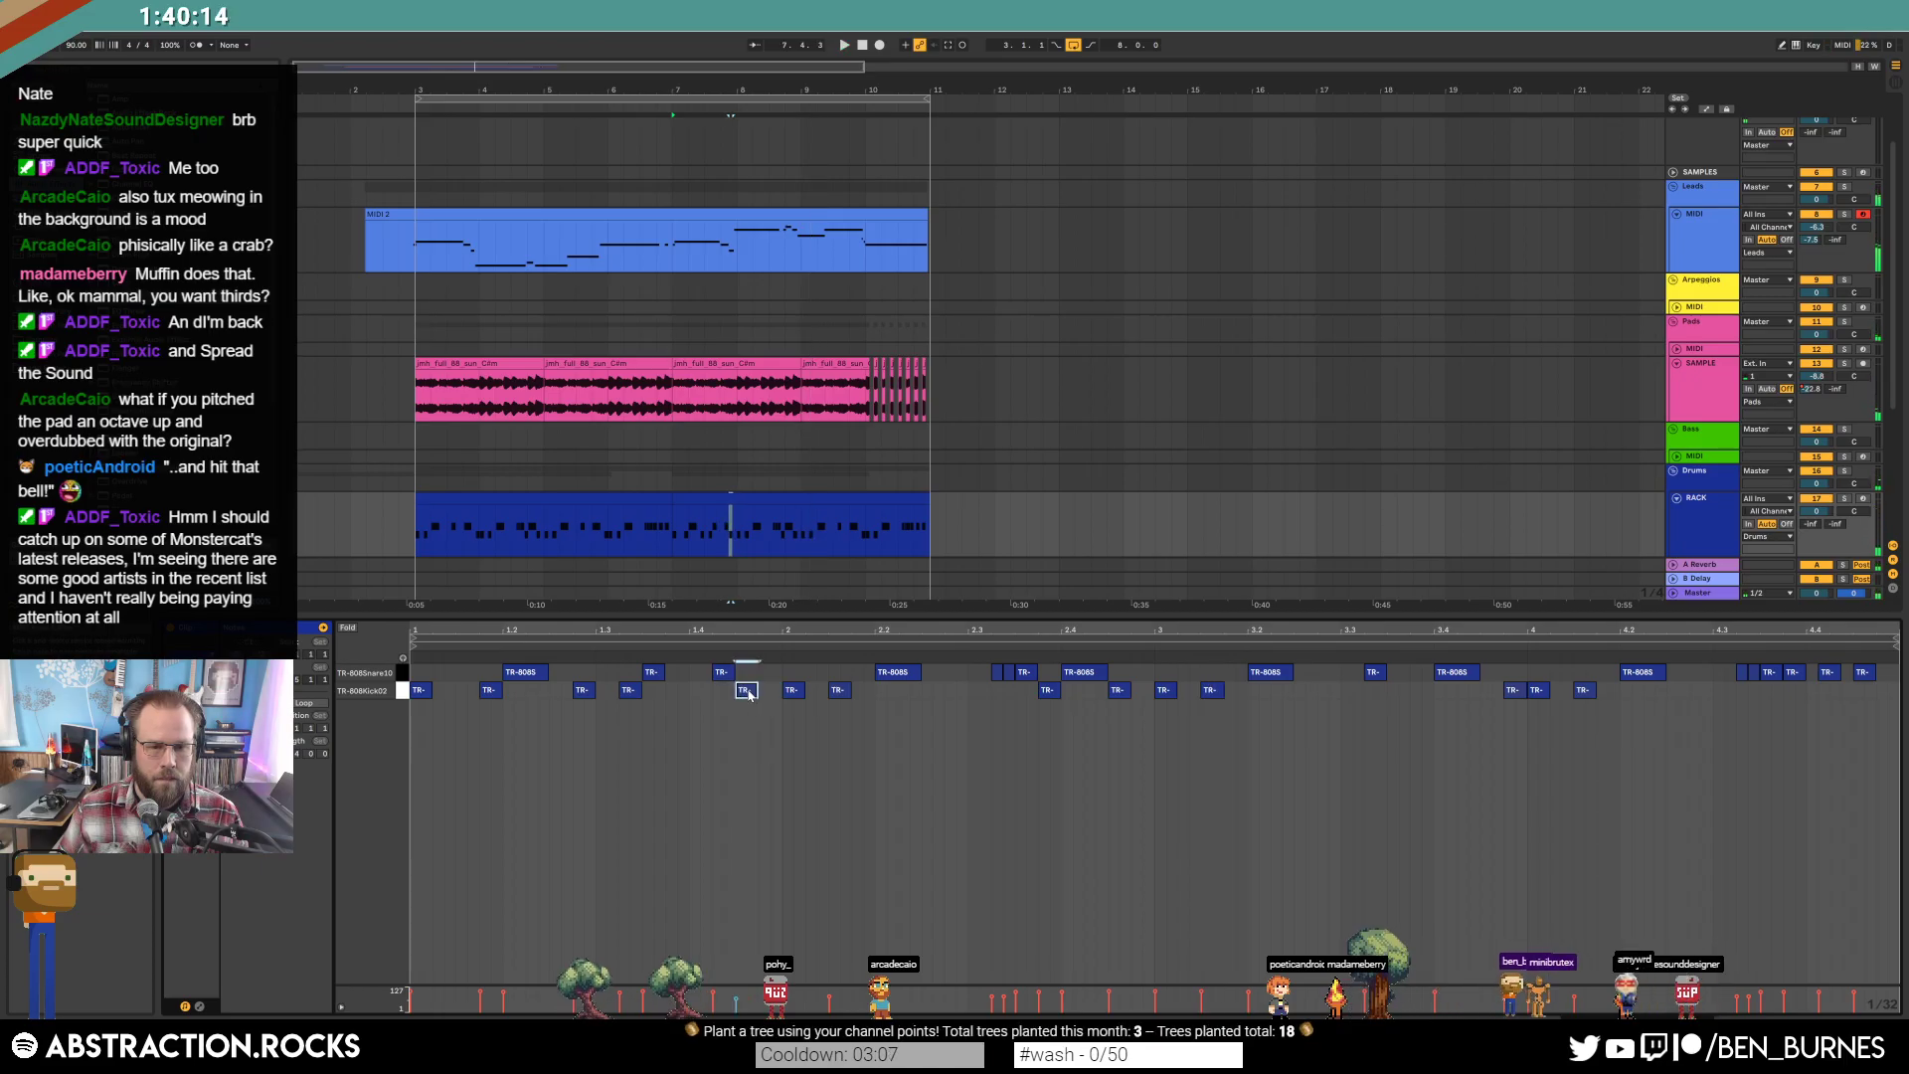
key(space)
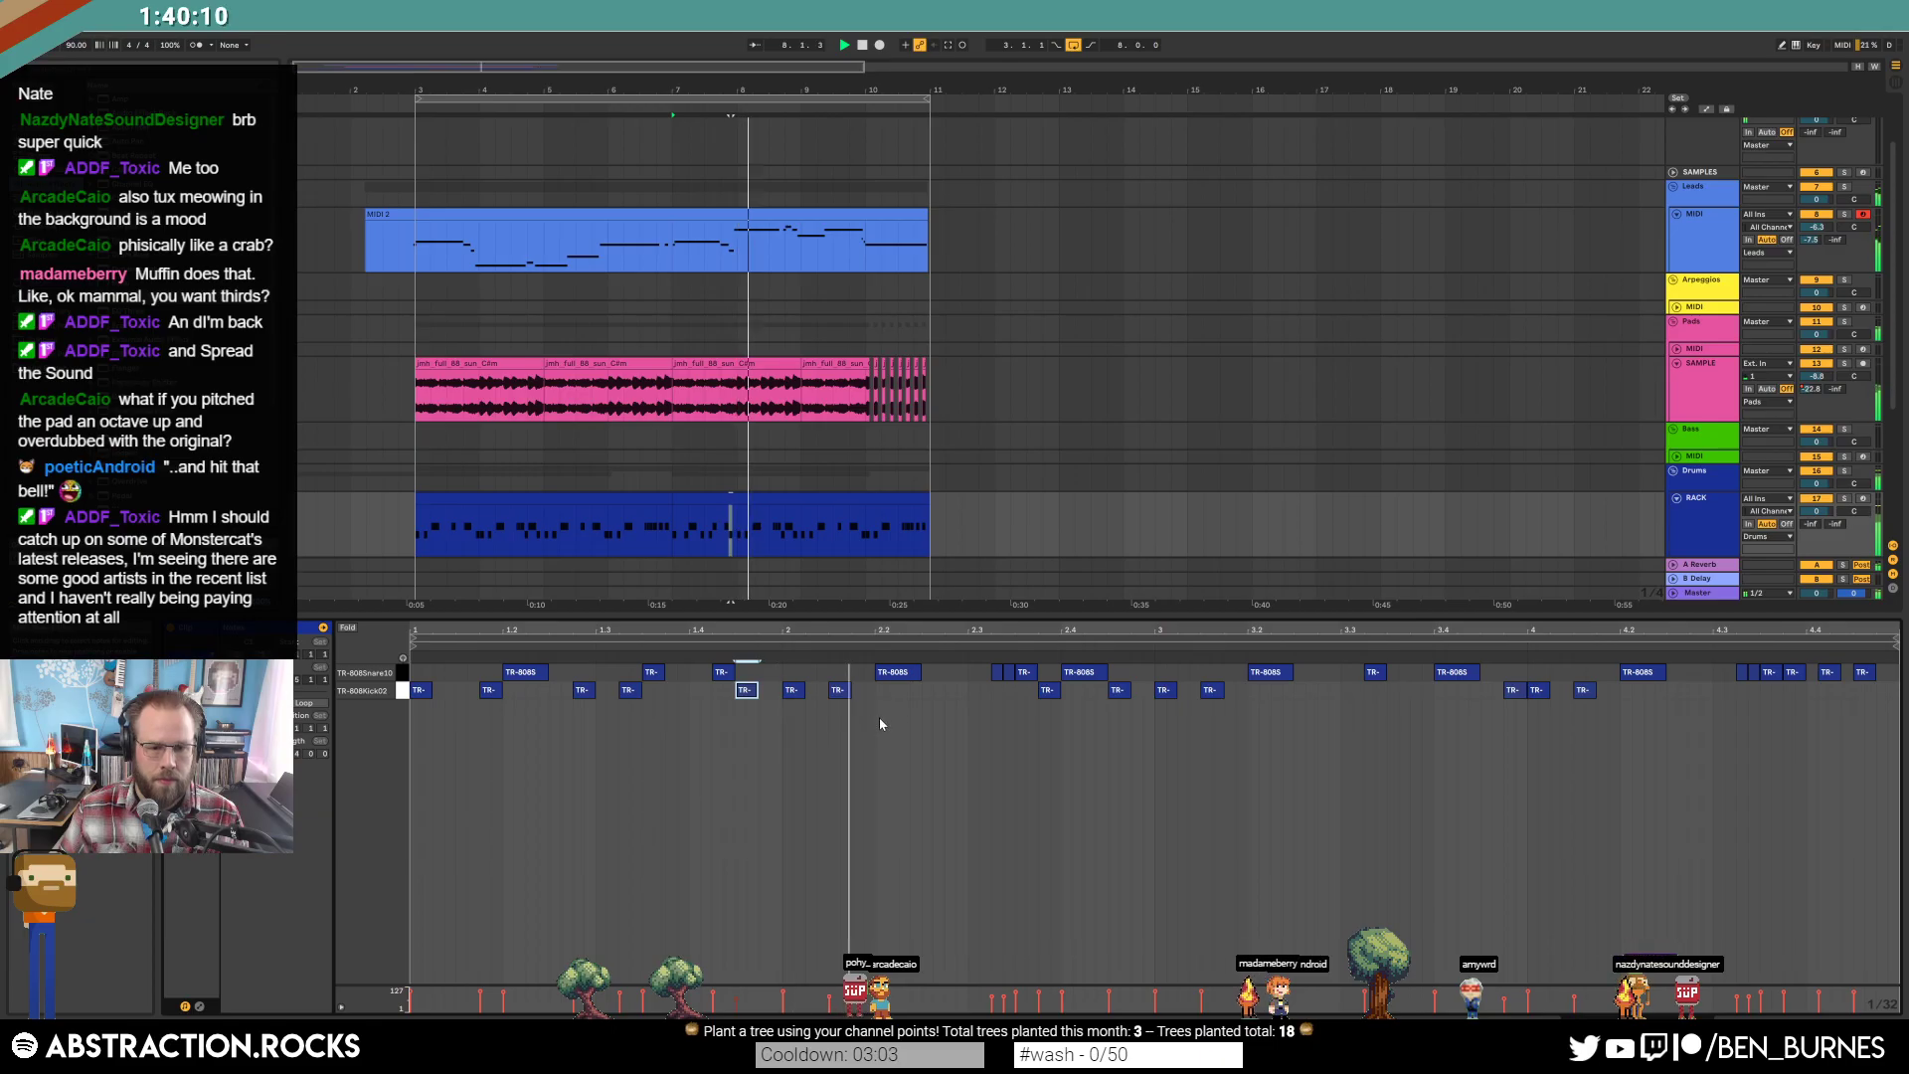
Add a kick just before beat 3 of the clip's second bar and move the quick snare roll slightly earlier.
key(space)
double_click(974, 689)
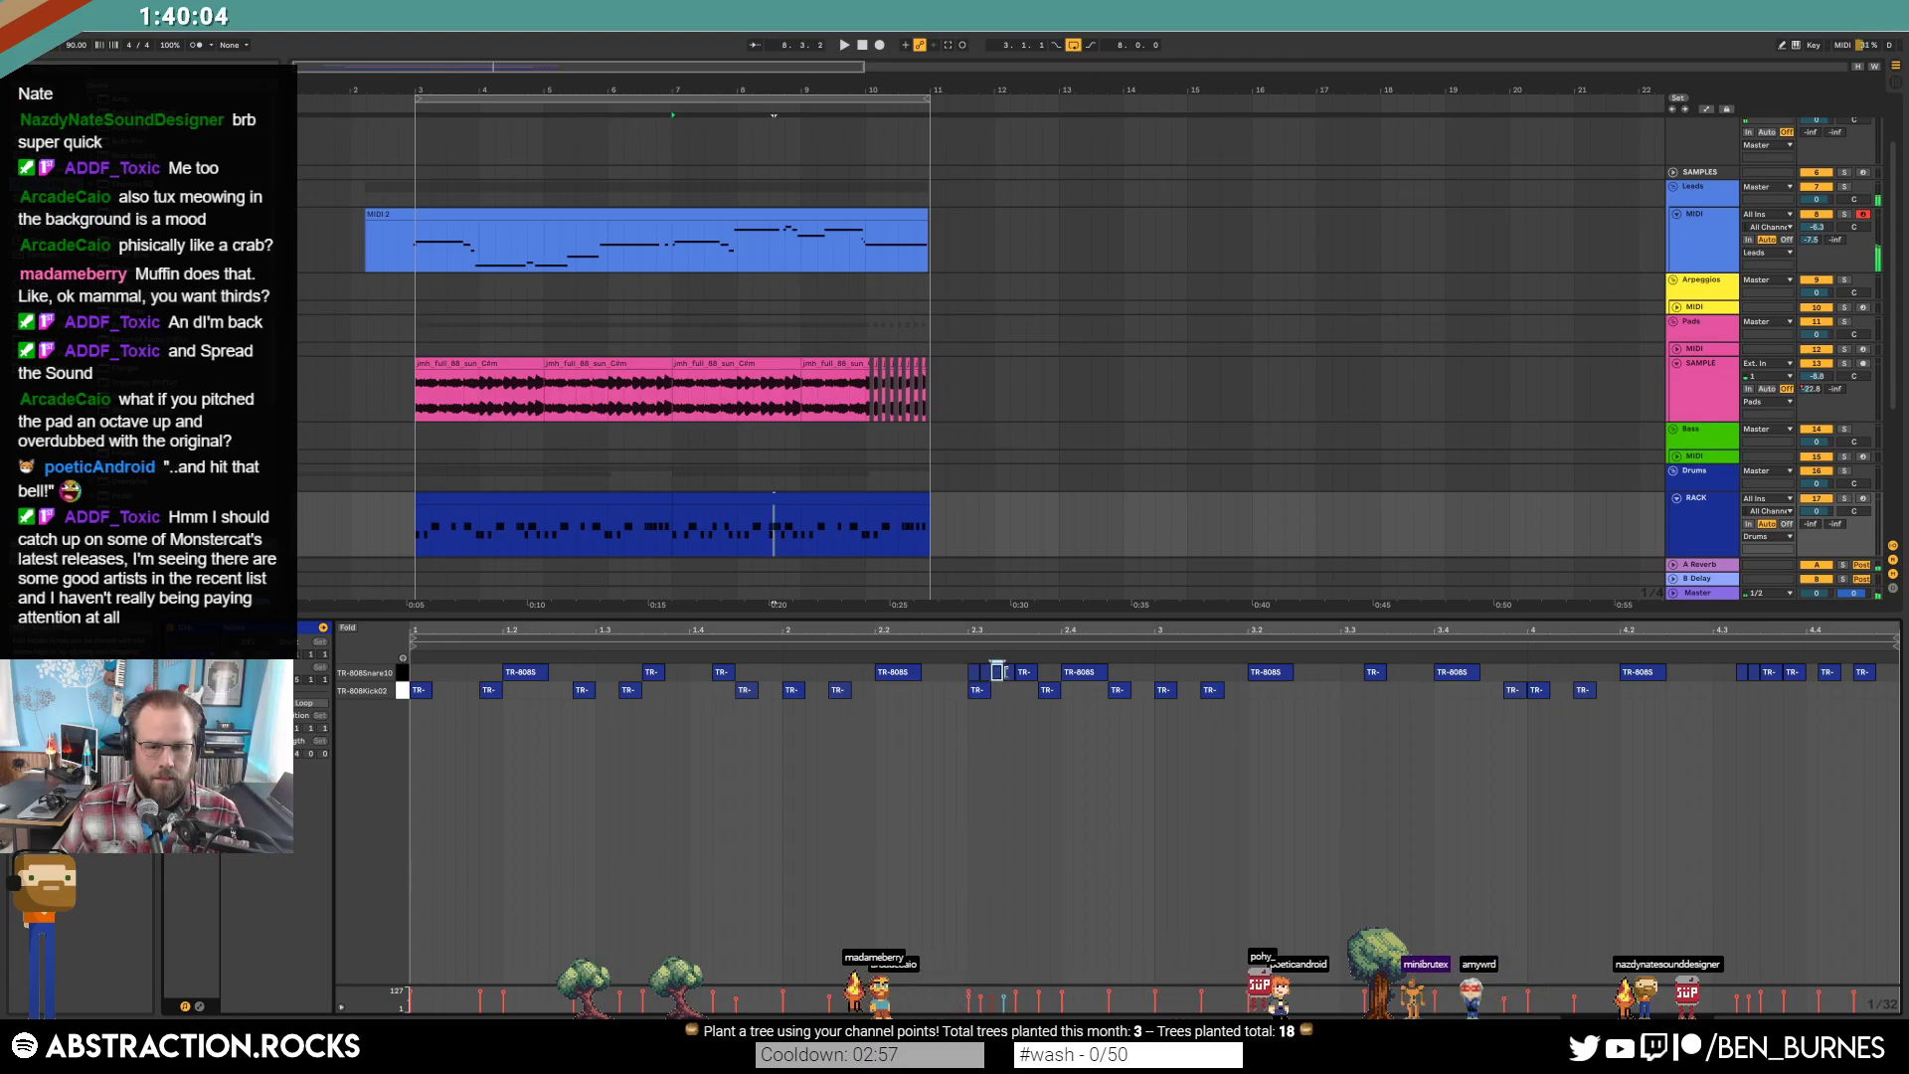
click(998, 672)
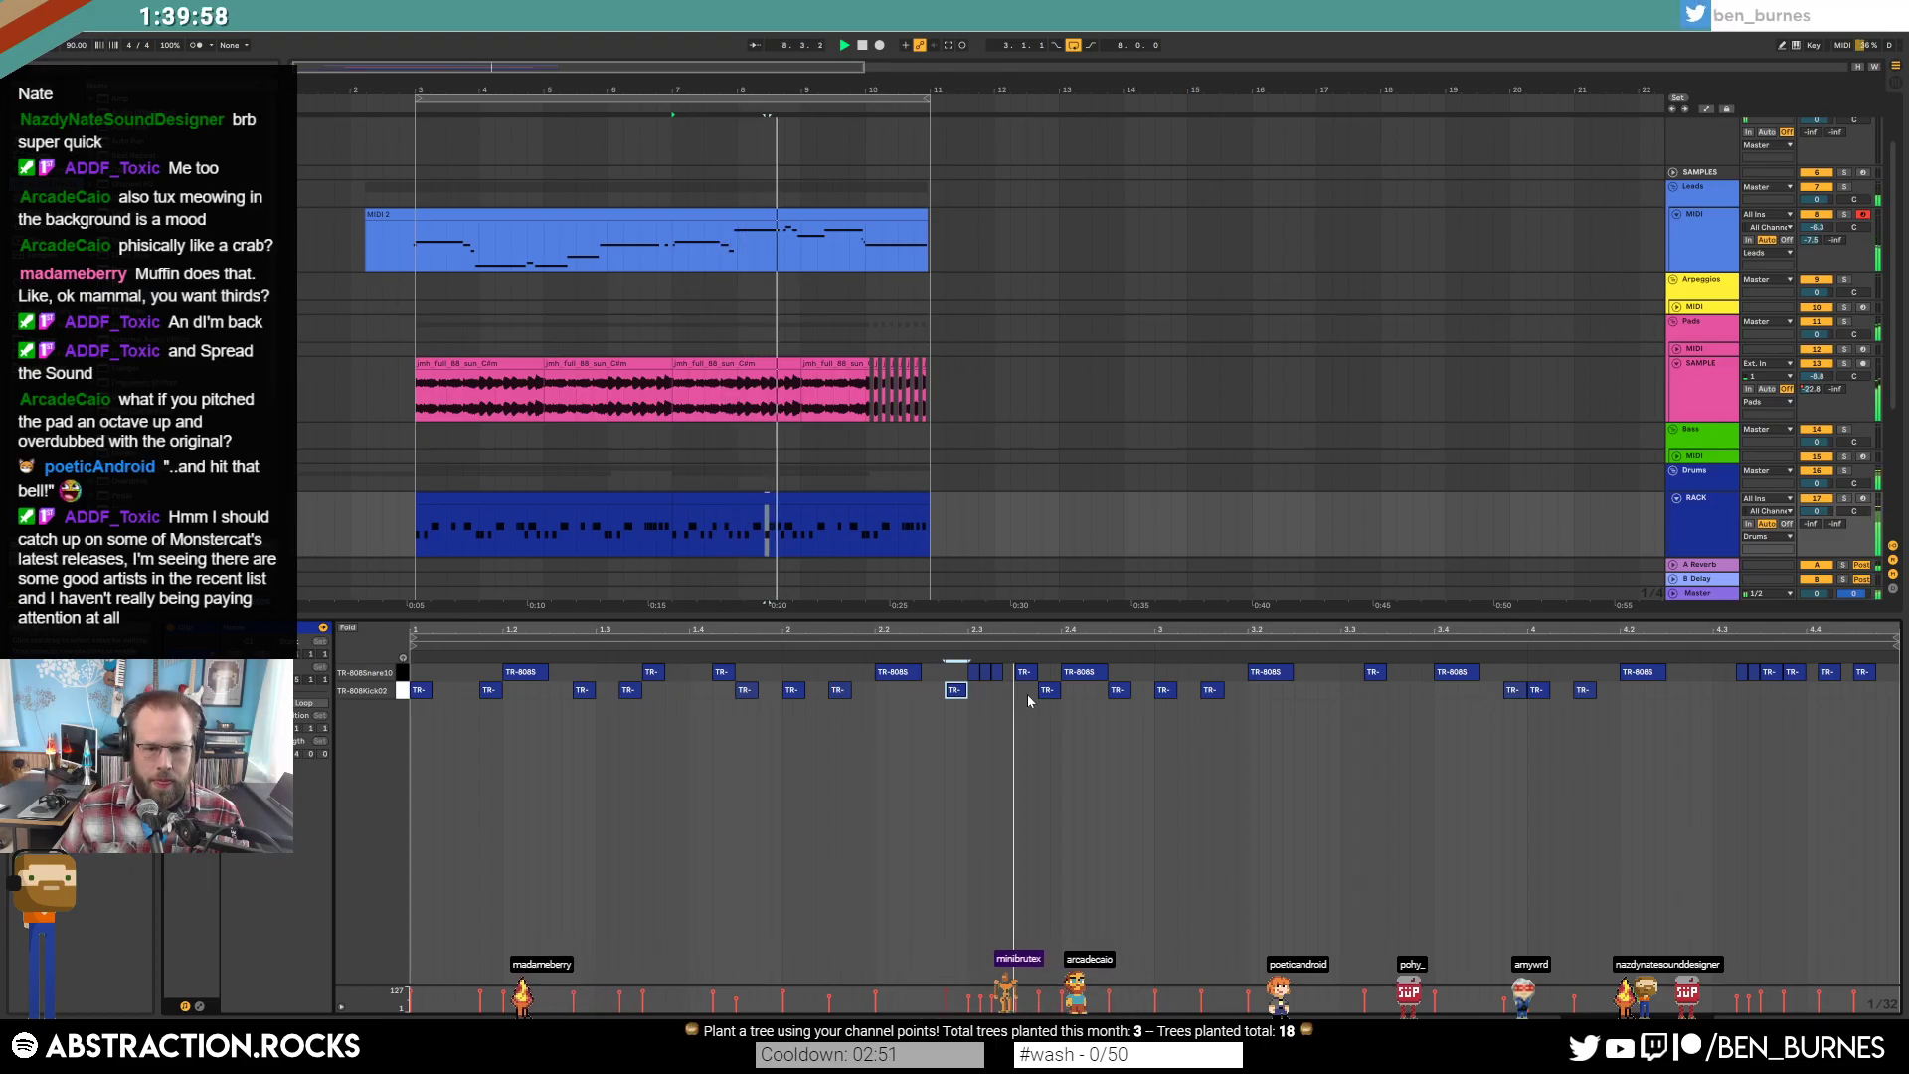
drag(416, 678, 1143, 720)
click(1152, 731)
click(1221, 736)
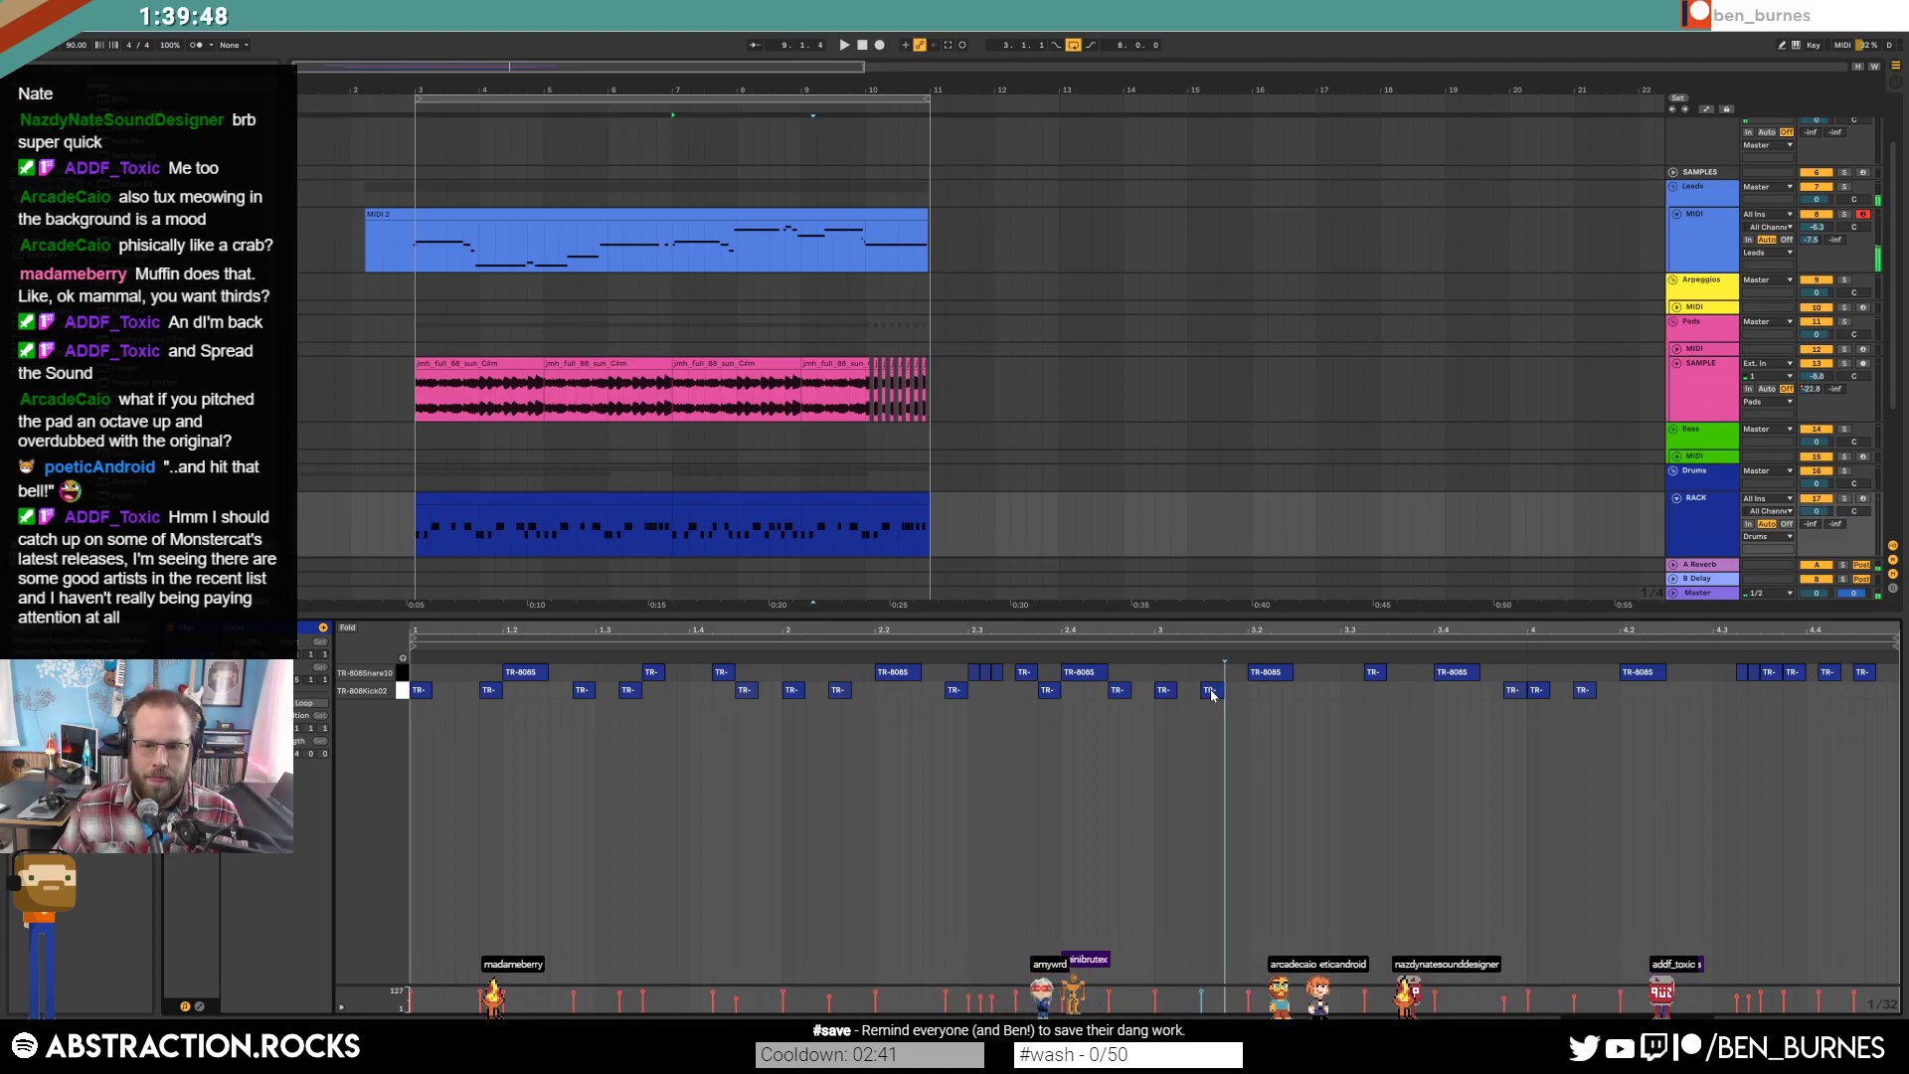
drag(1205, 691, 1213, 693)
key(ctrl+z)
In the clip's third bar, move the beat 2 snare later with a kick ahead of it, and shift the beat 4 snare earlier.
click(1265, 676)
key(space)
drag(1264, 679, 1286, 691)
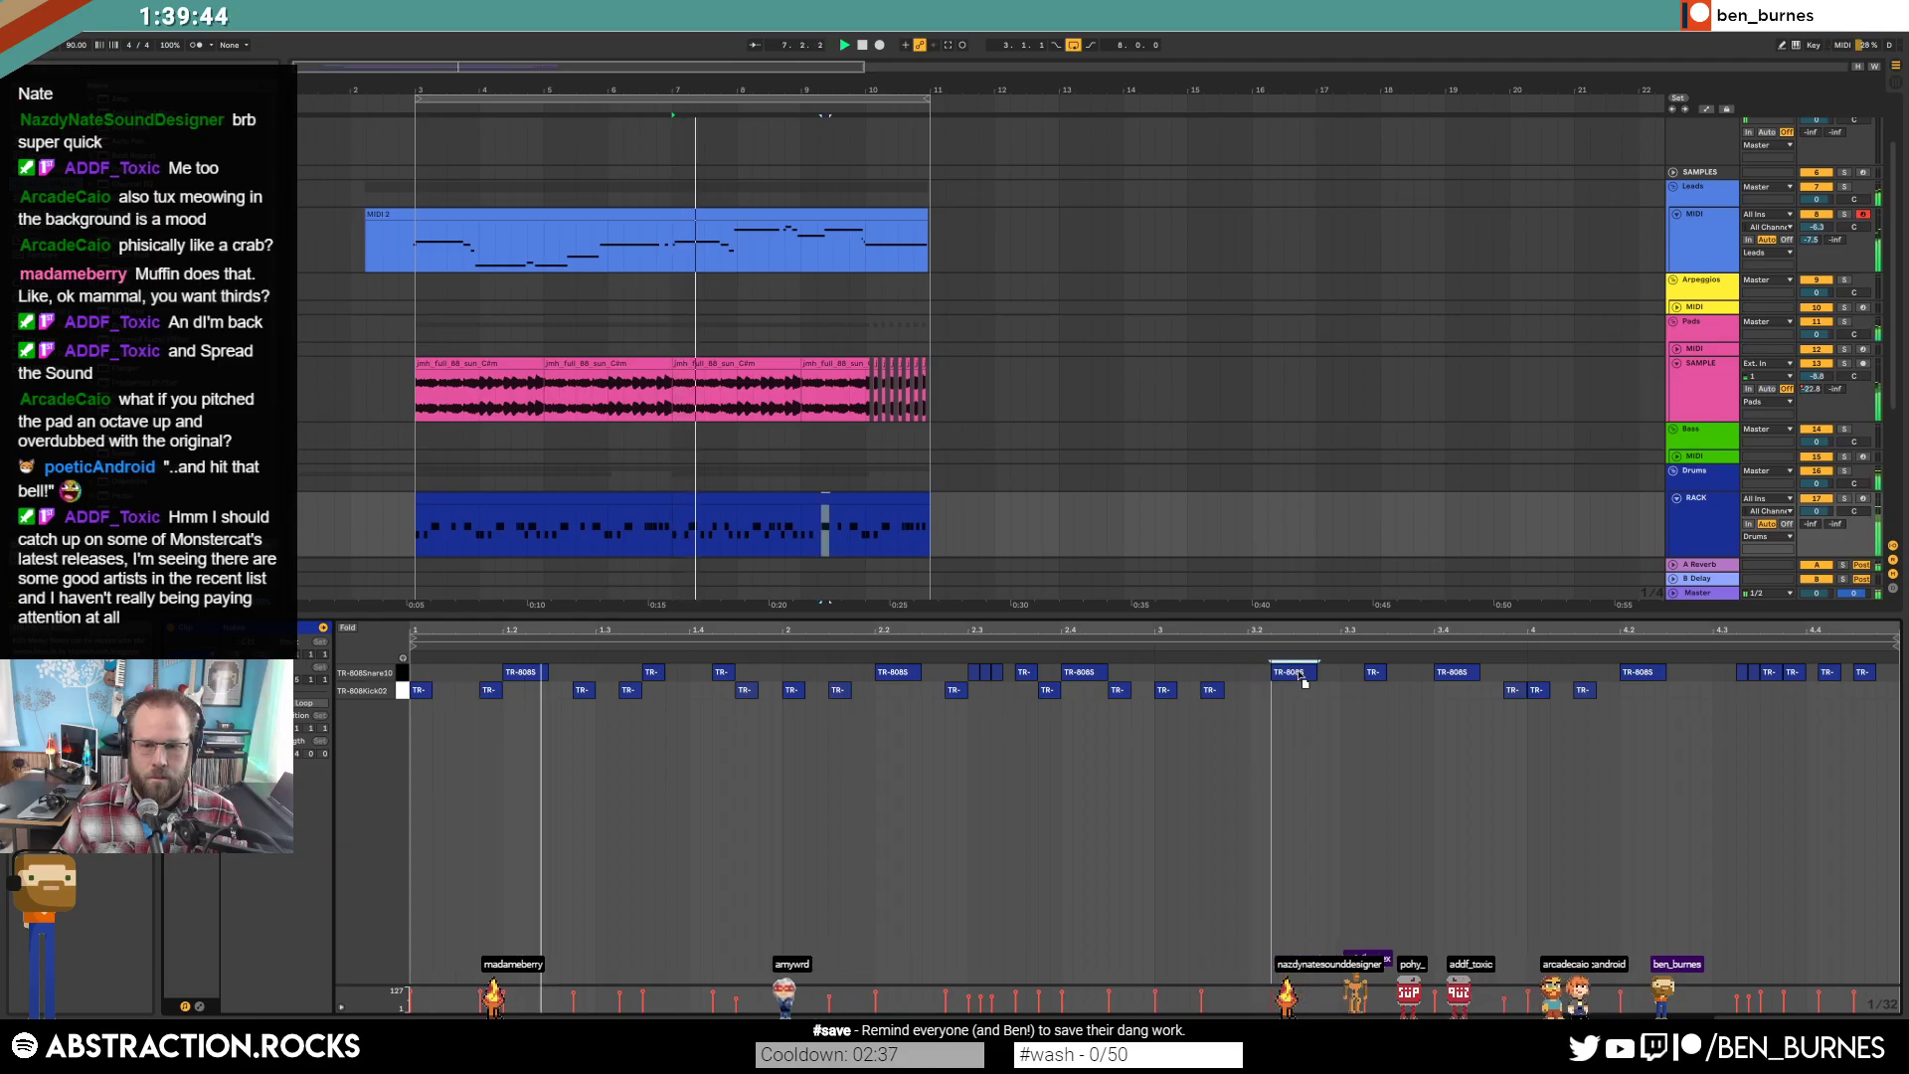
double_click(1282, 689)
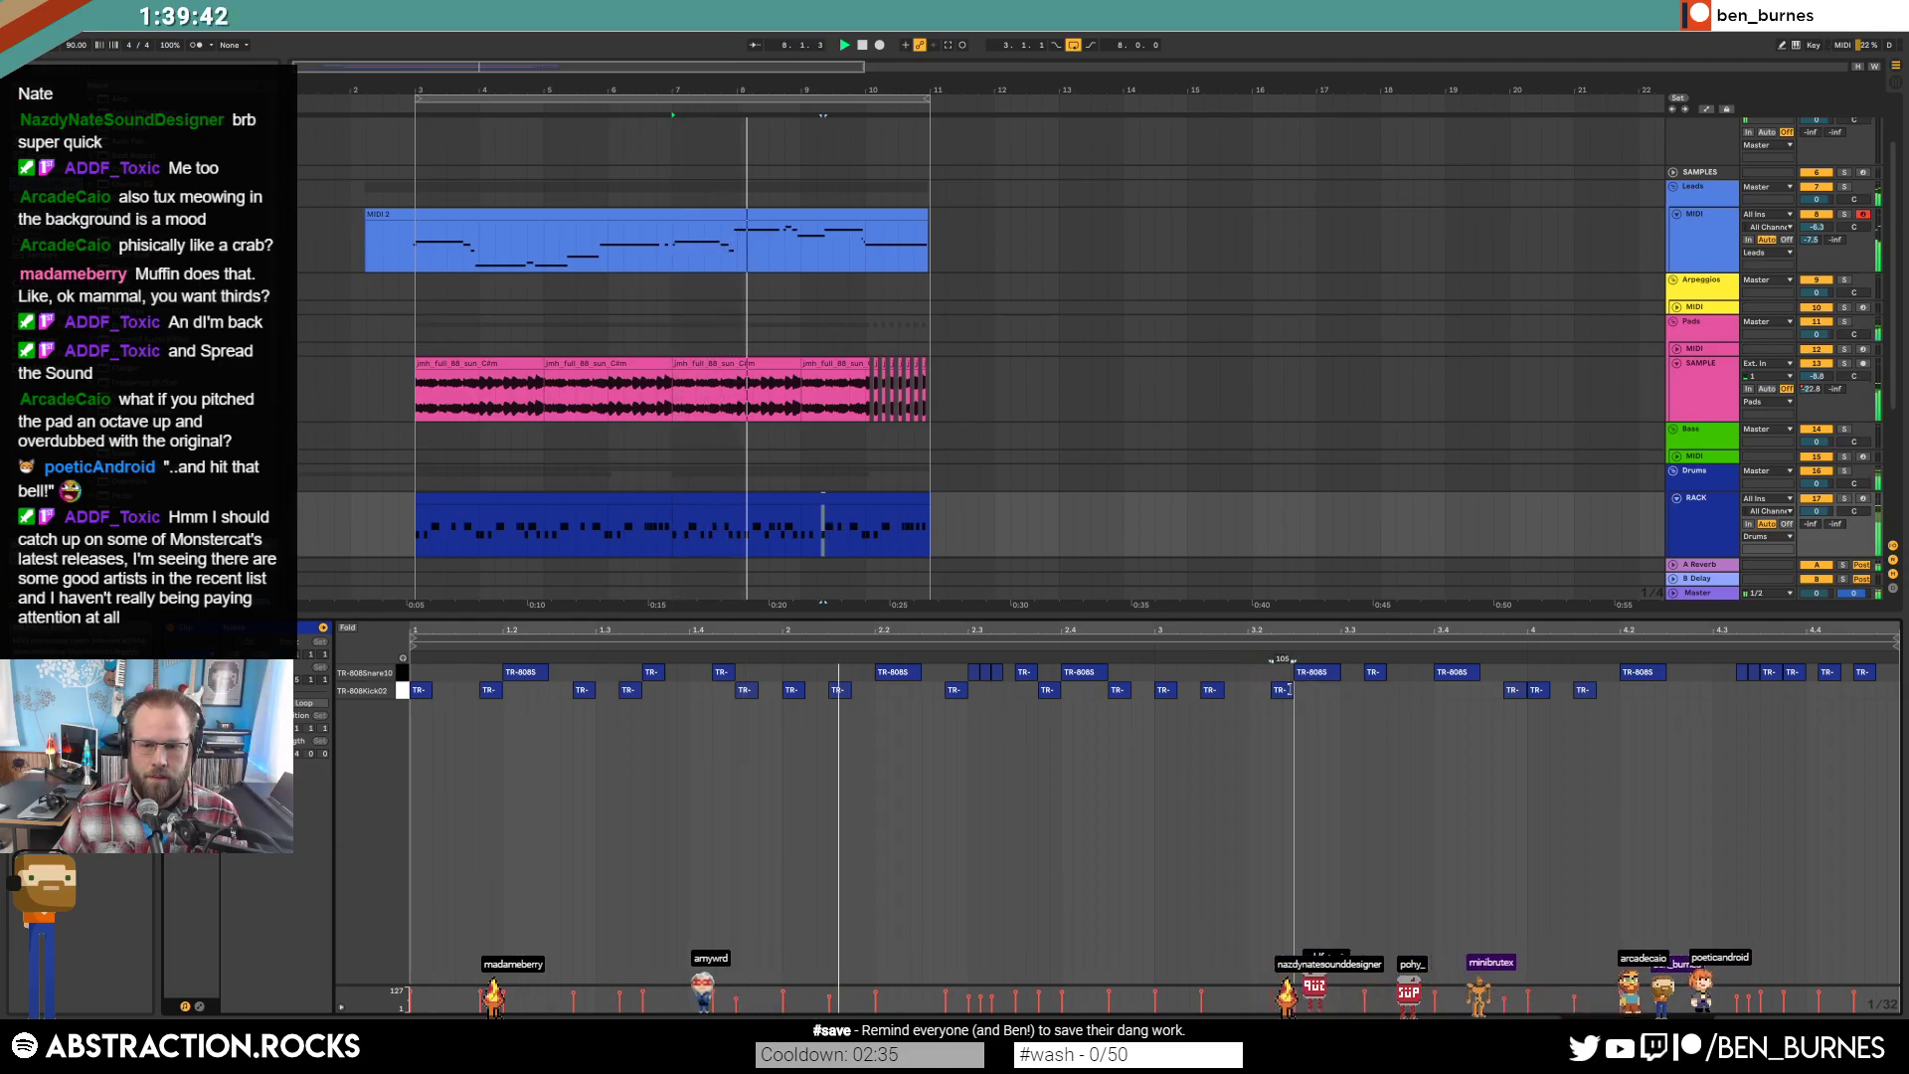
click(1319, 782)
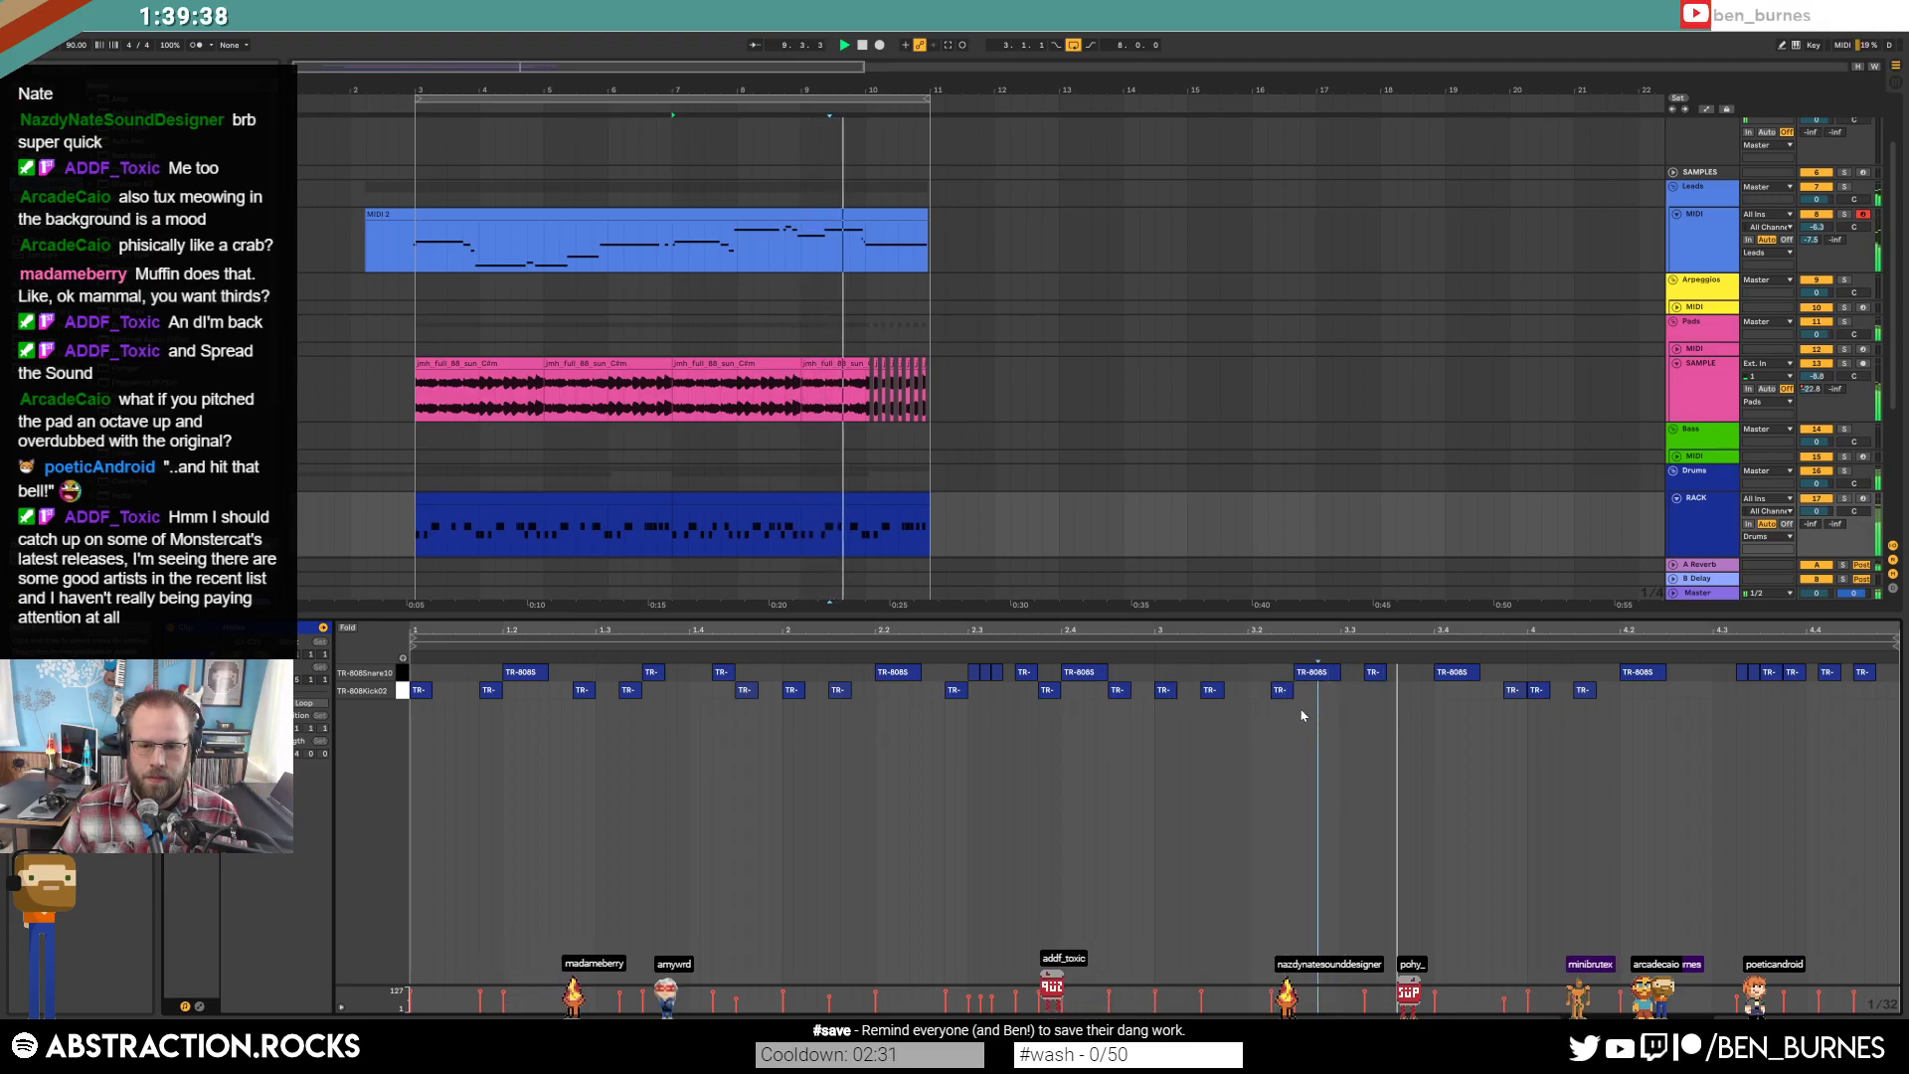
drag(1446, 676, 1434, 674)
click(1456, 690)
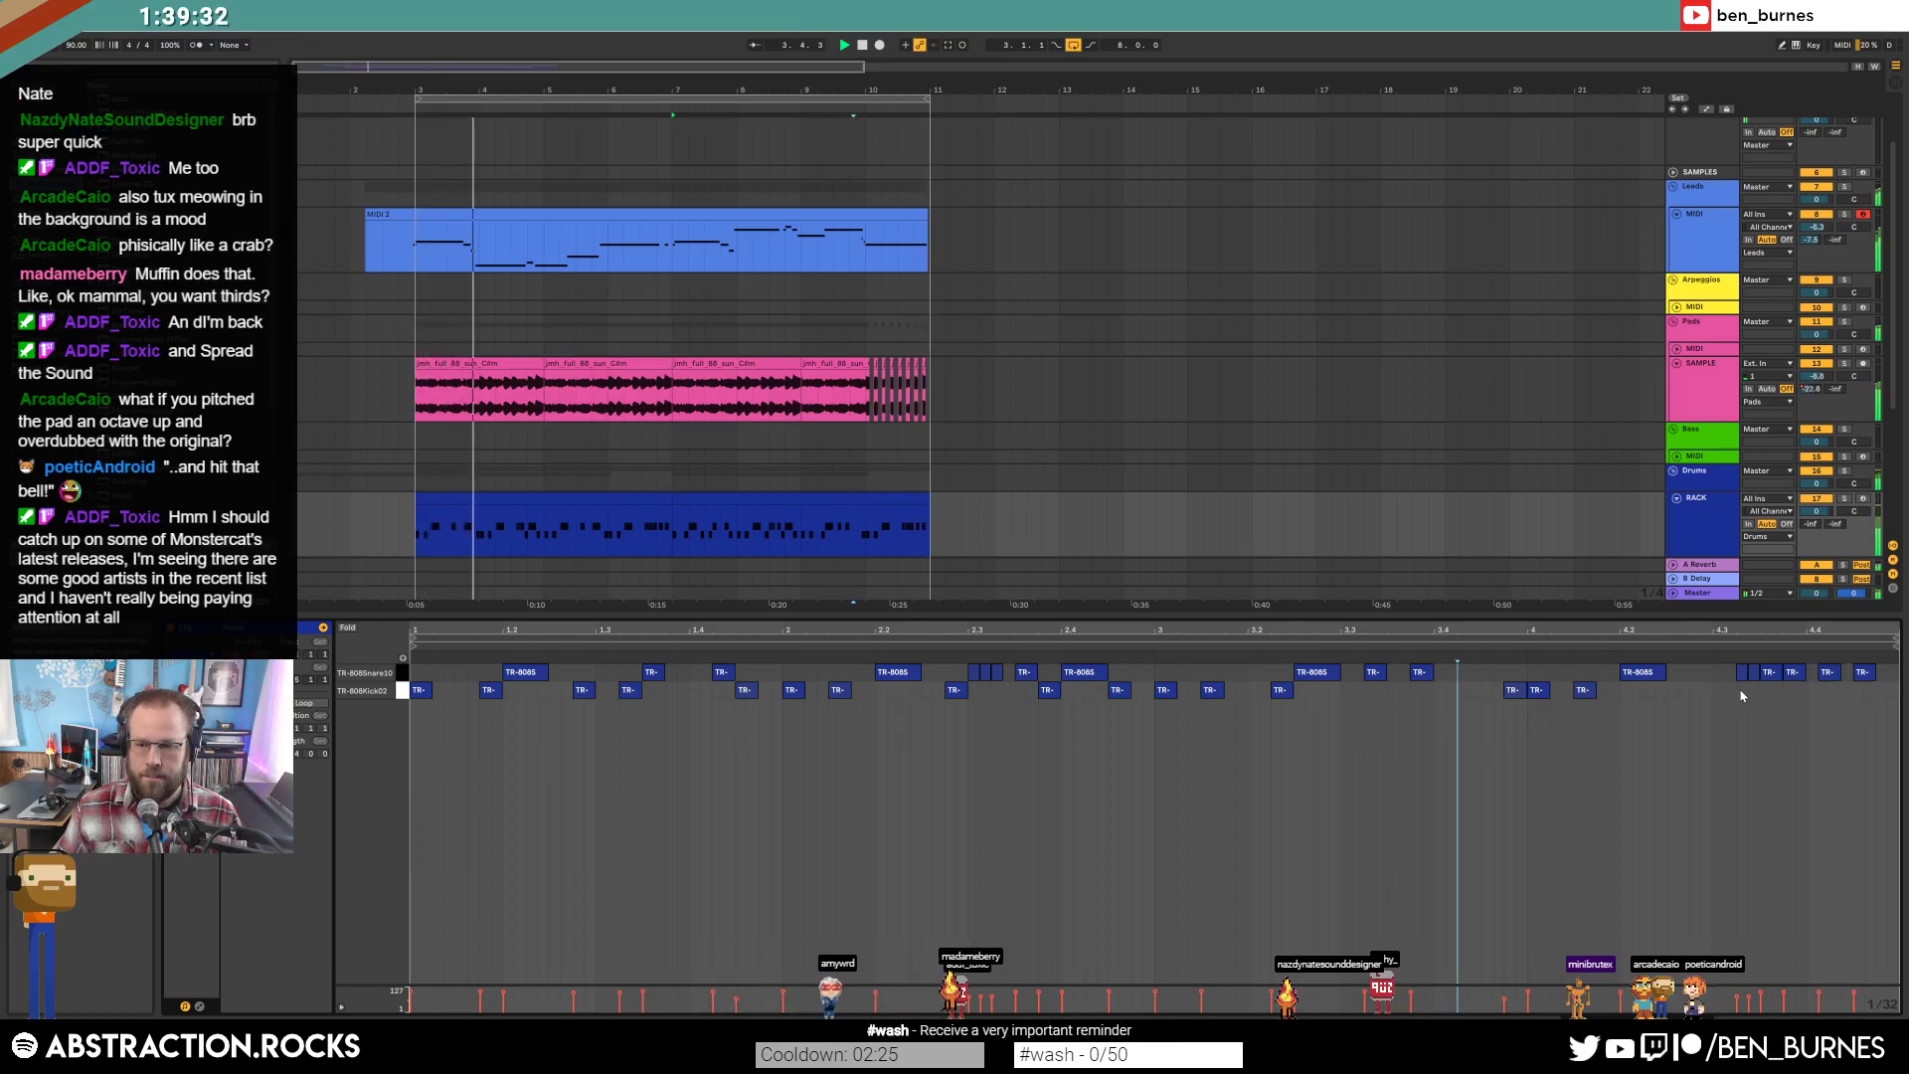
Shift the closing snare roll in the clip's fourth bar slightly later, add a kick ahead of it, and return to the devices.
drag(1810, 672, 1889, 674)
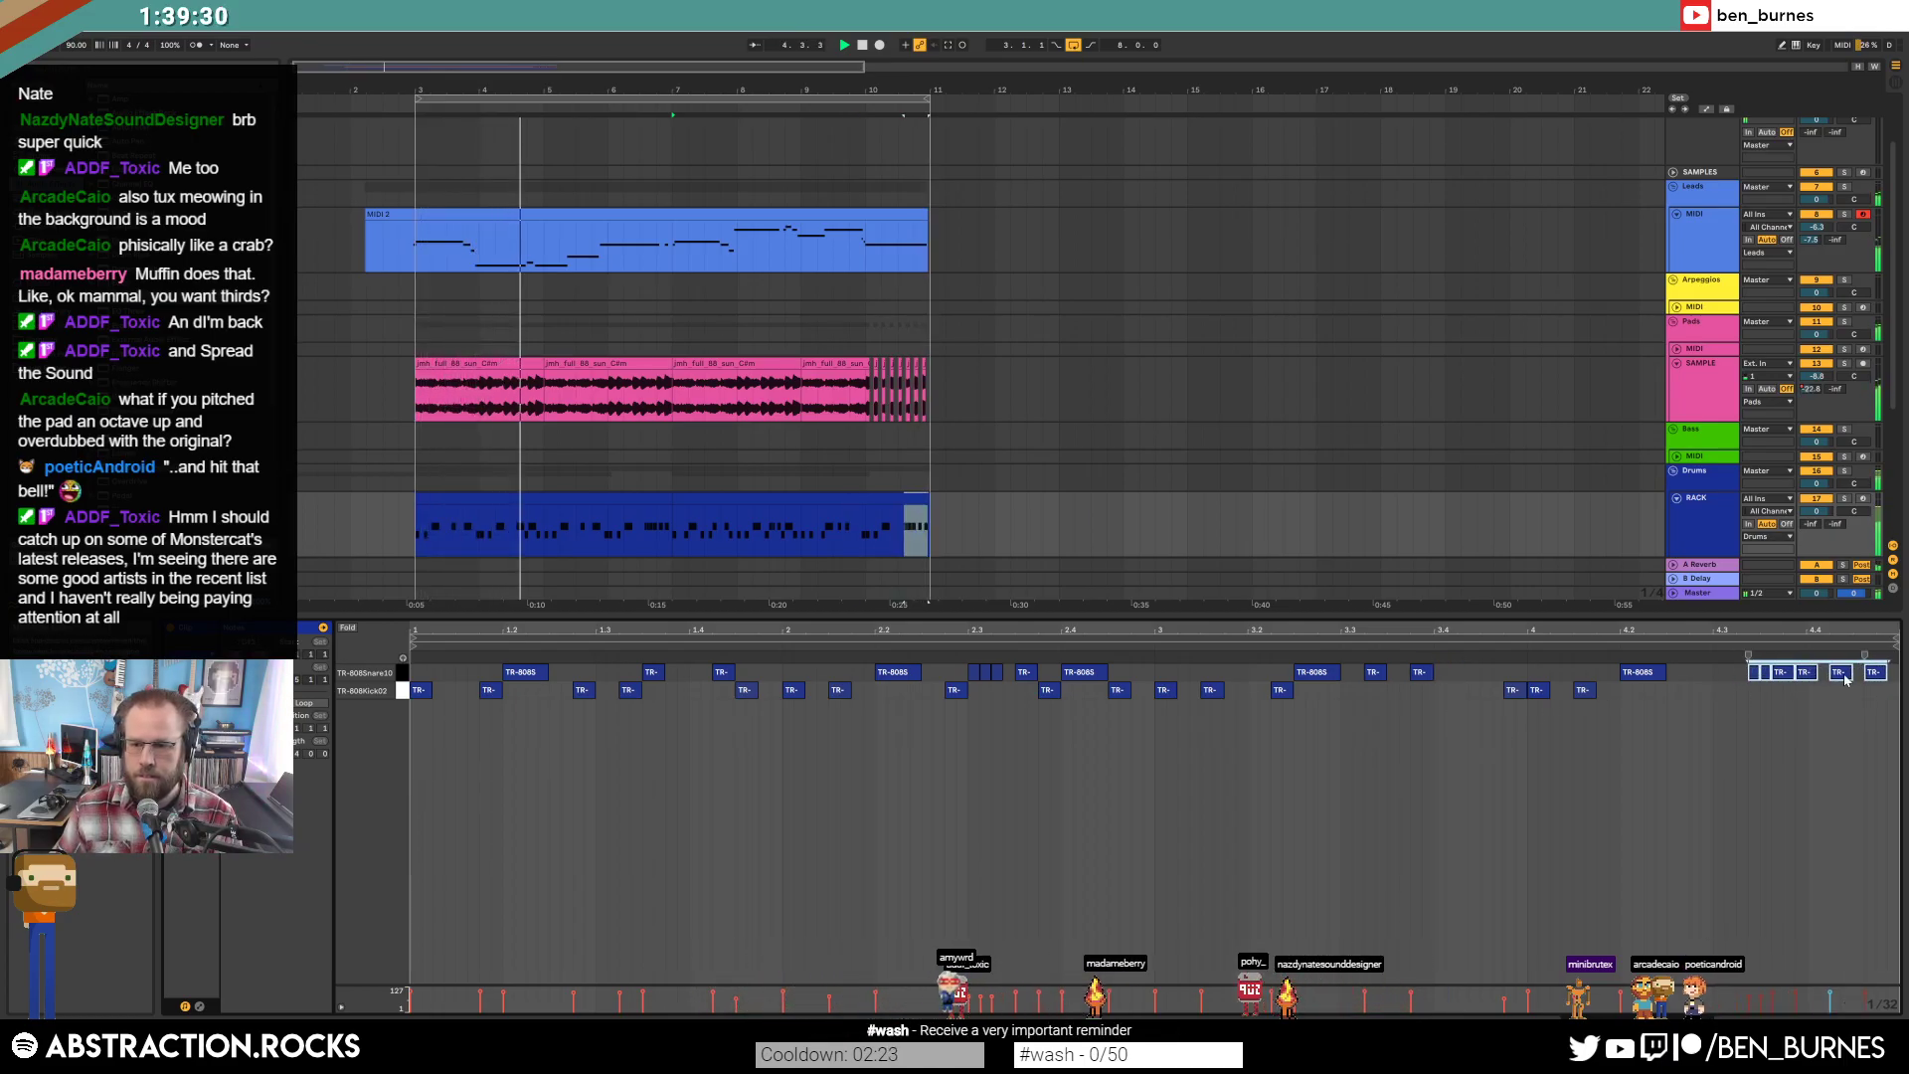
click(1747, 691)
double_click(1747, 690)
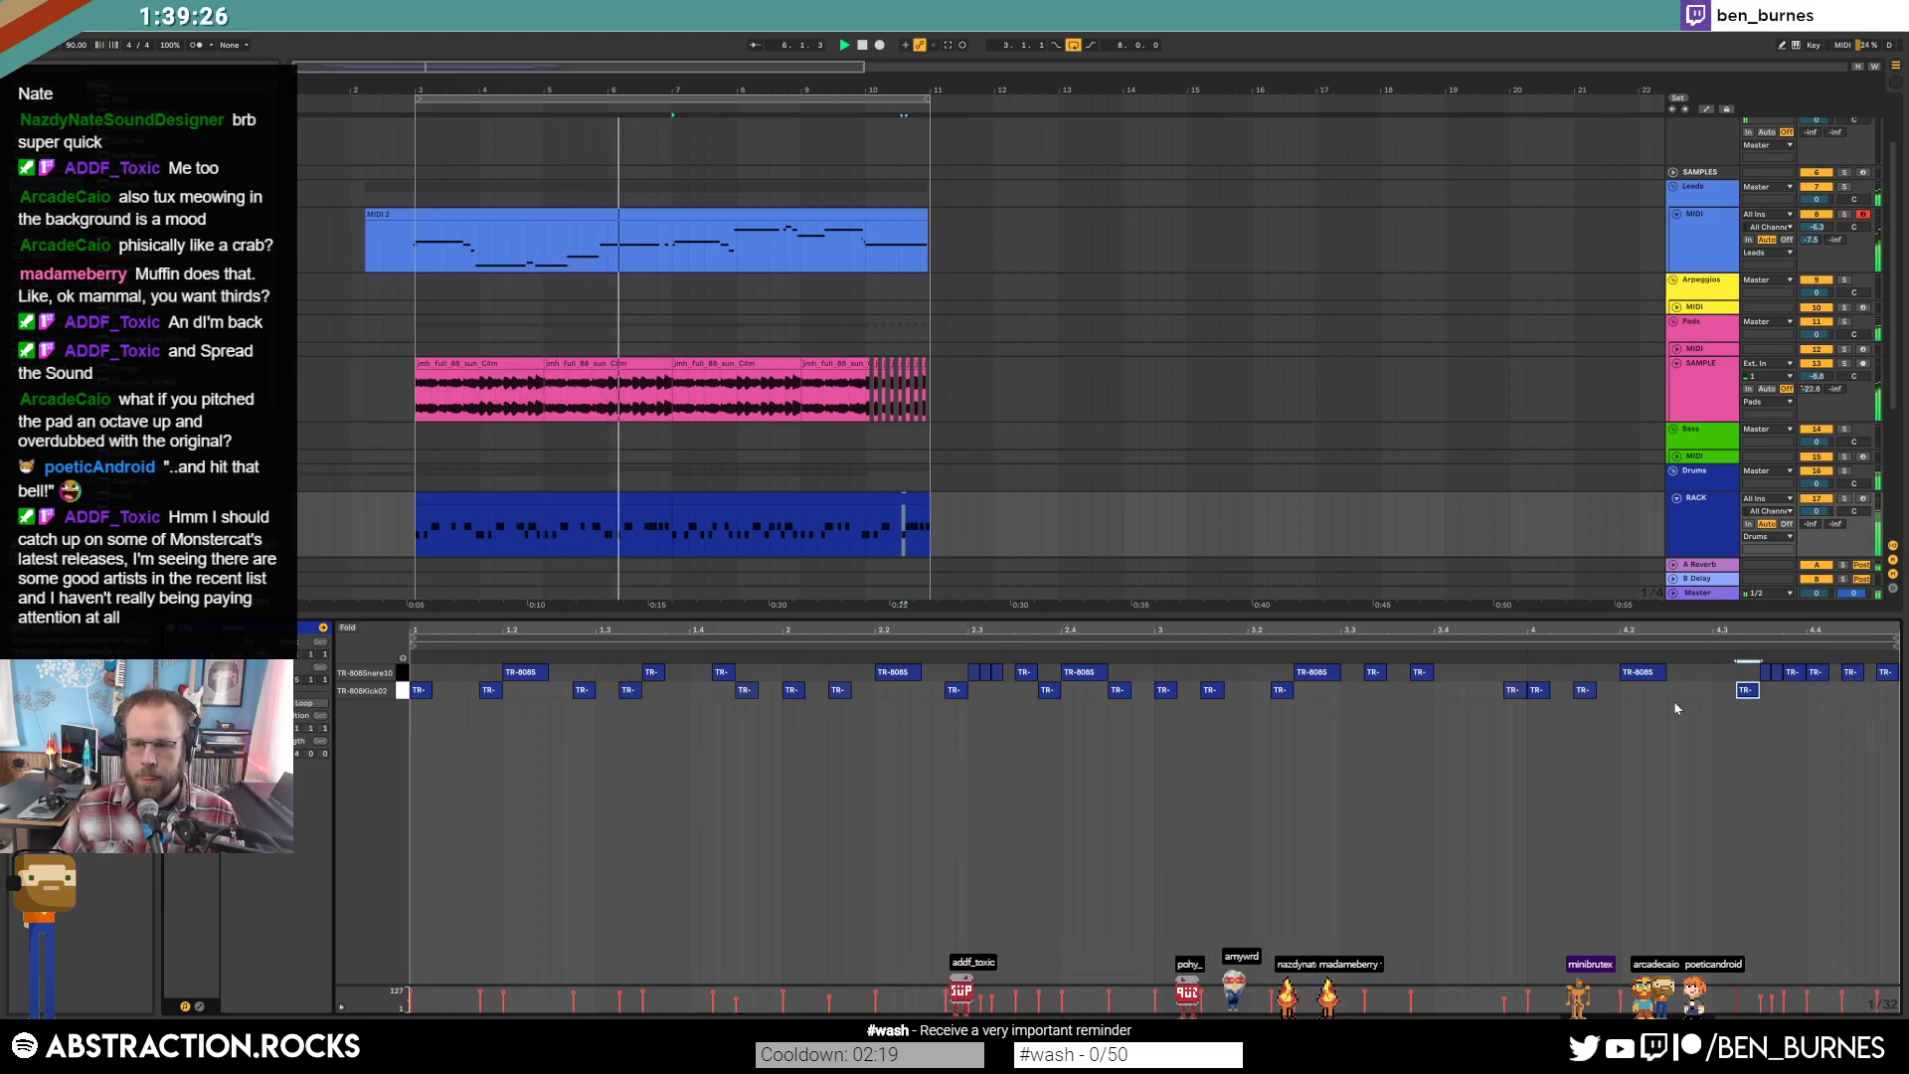
key(shift+Tab)
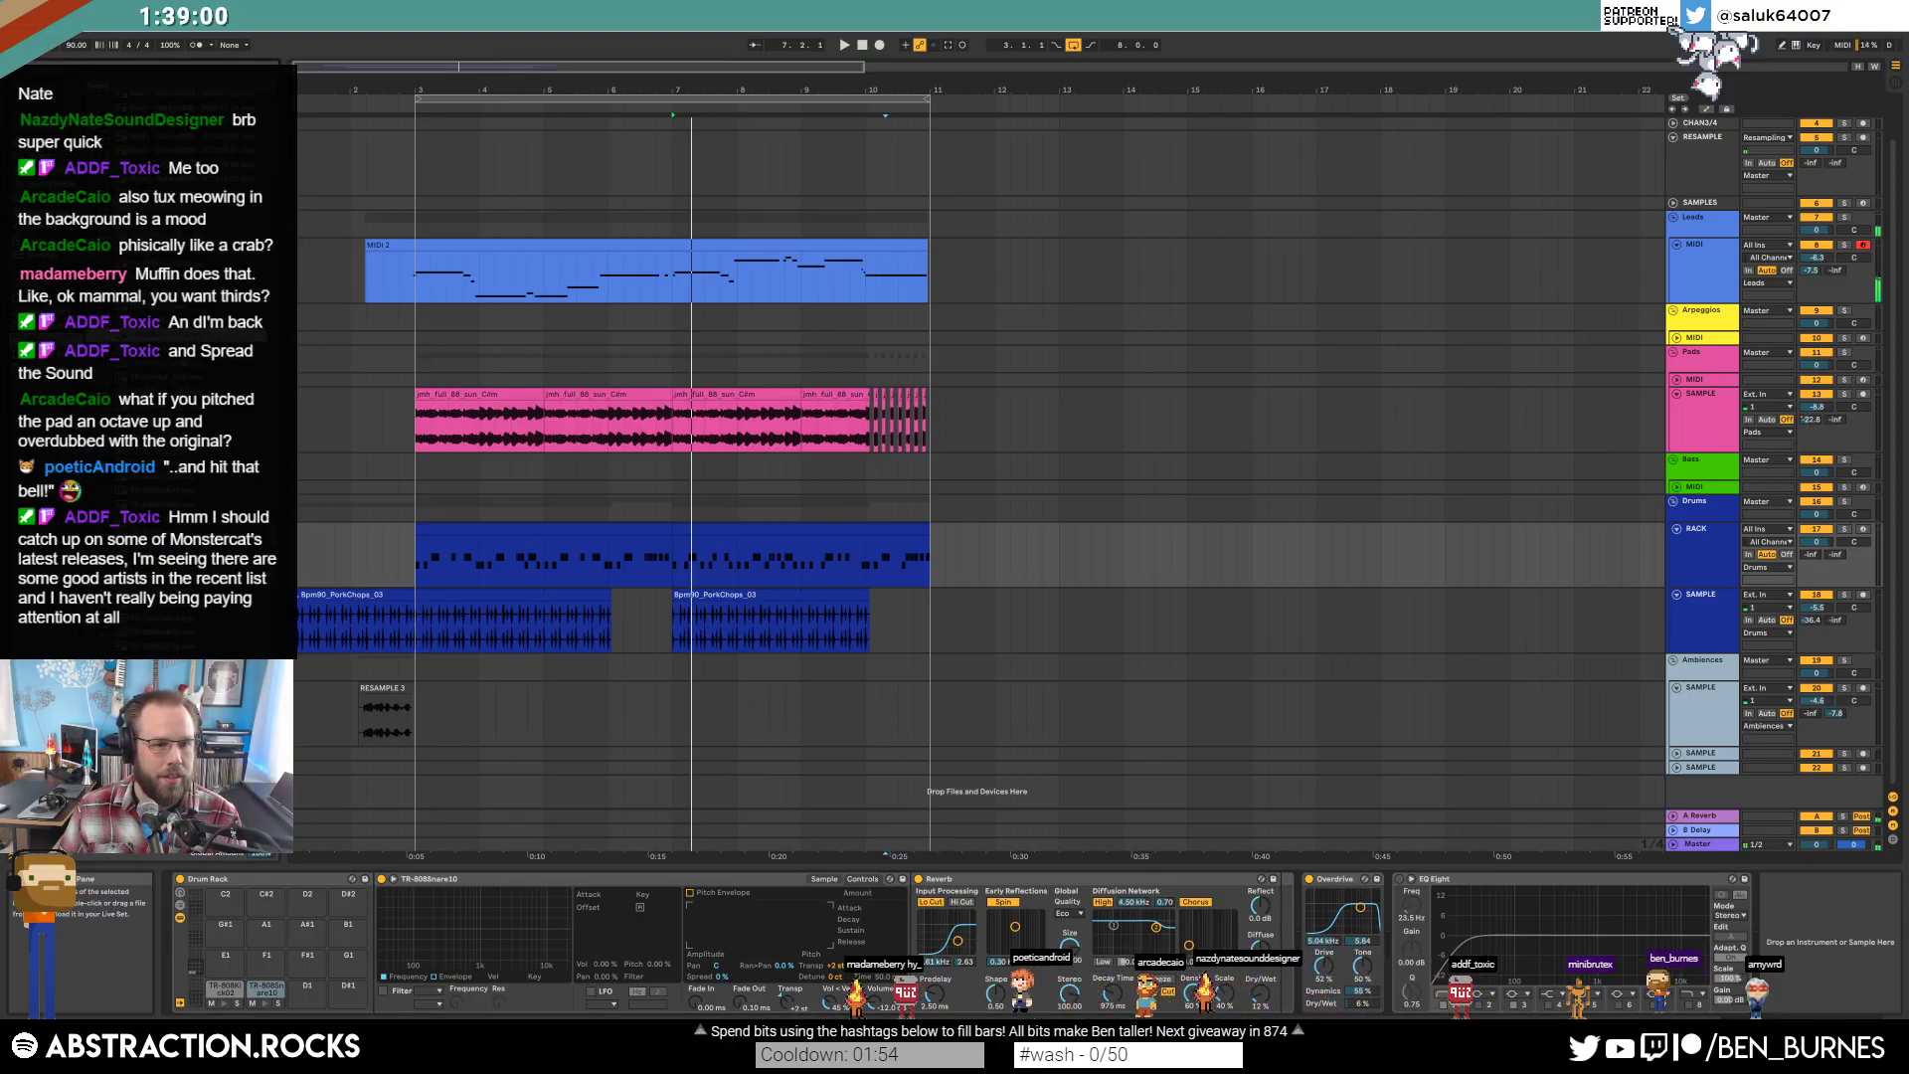
Open the drum clip and add a TR-808 hi-hat at its start, duplicating it onto every beat up to beat 3 of the fourth bar.
drag(164, 336, 226, 959)
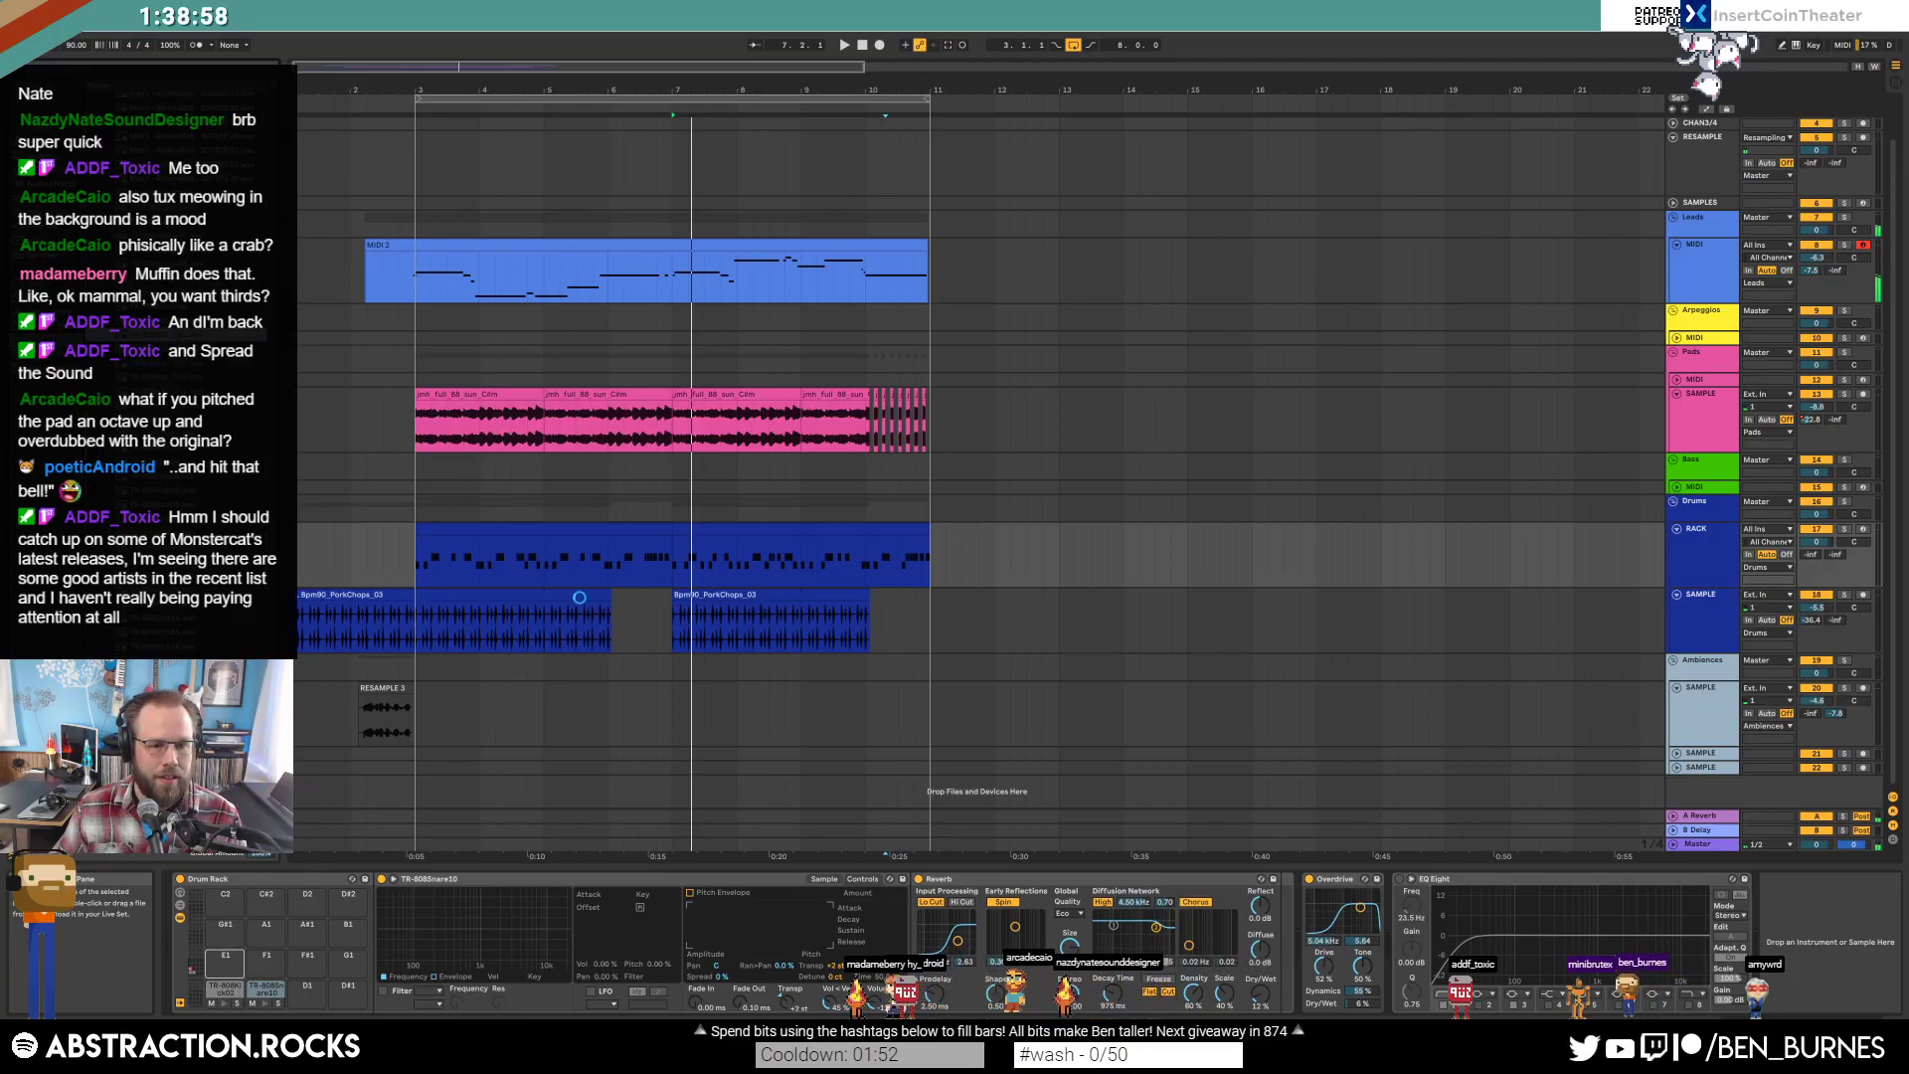
click(642, 529)
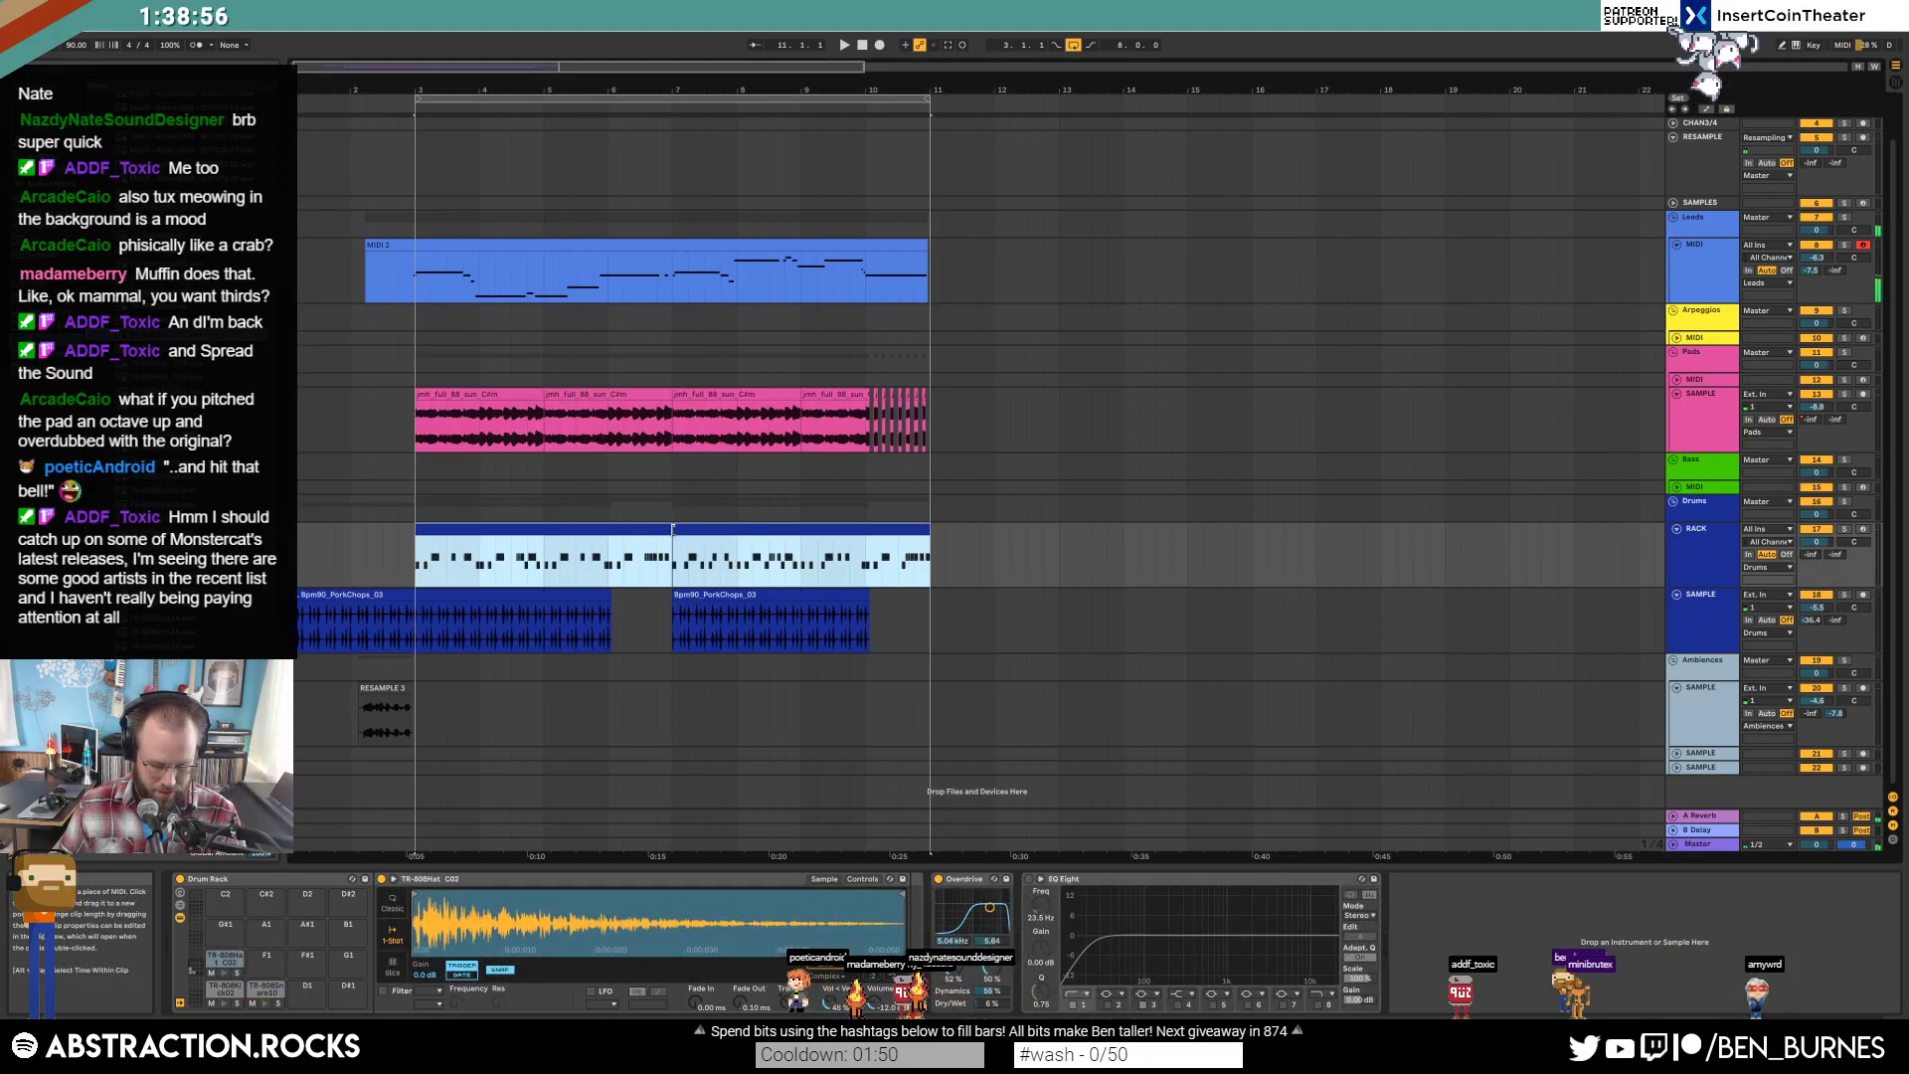
double_click(661, 529)
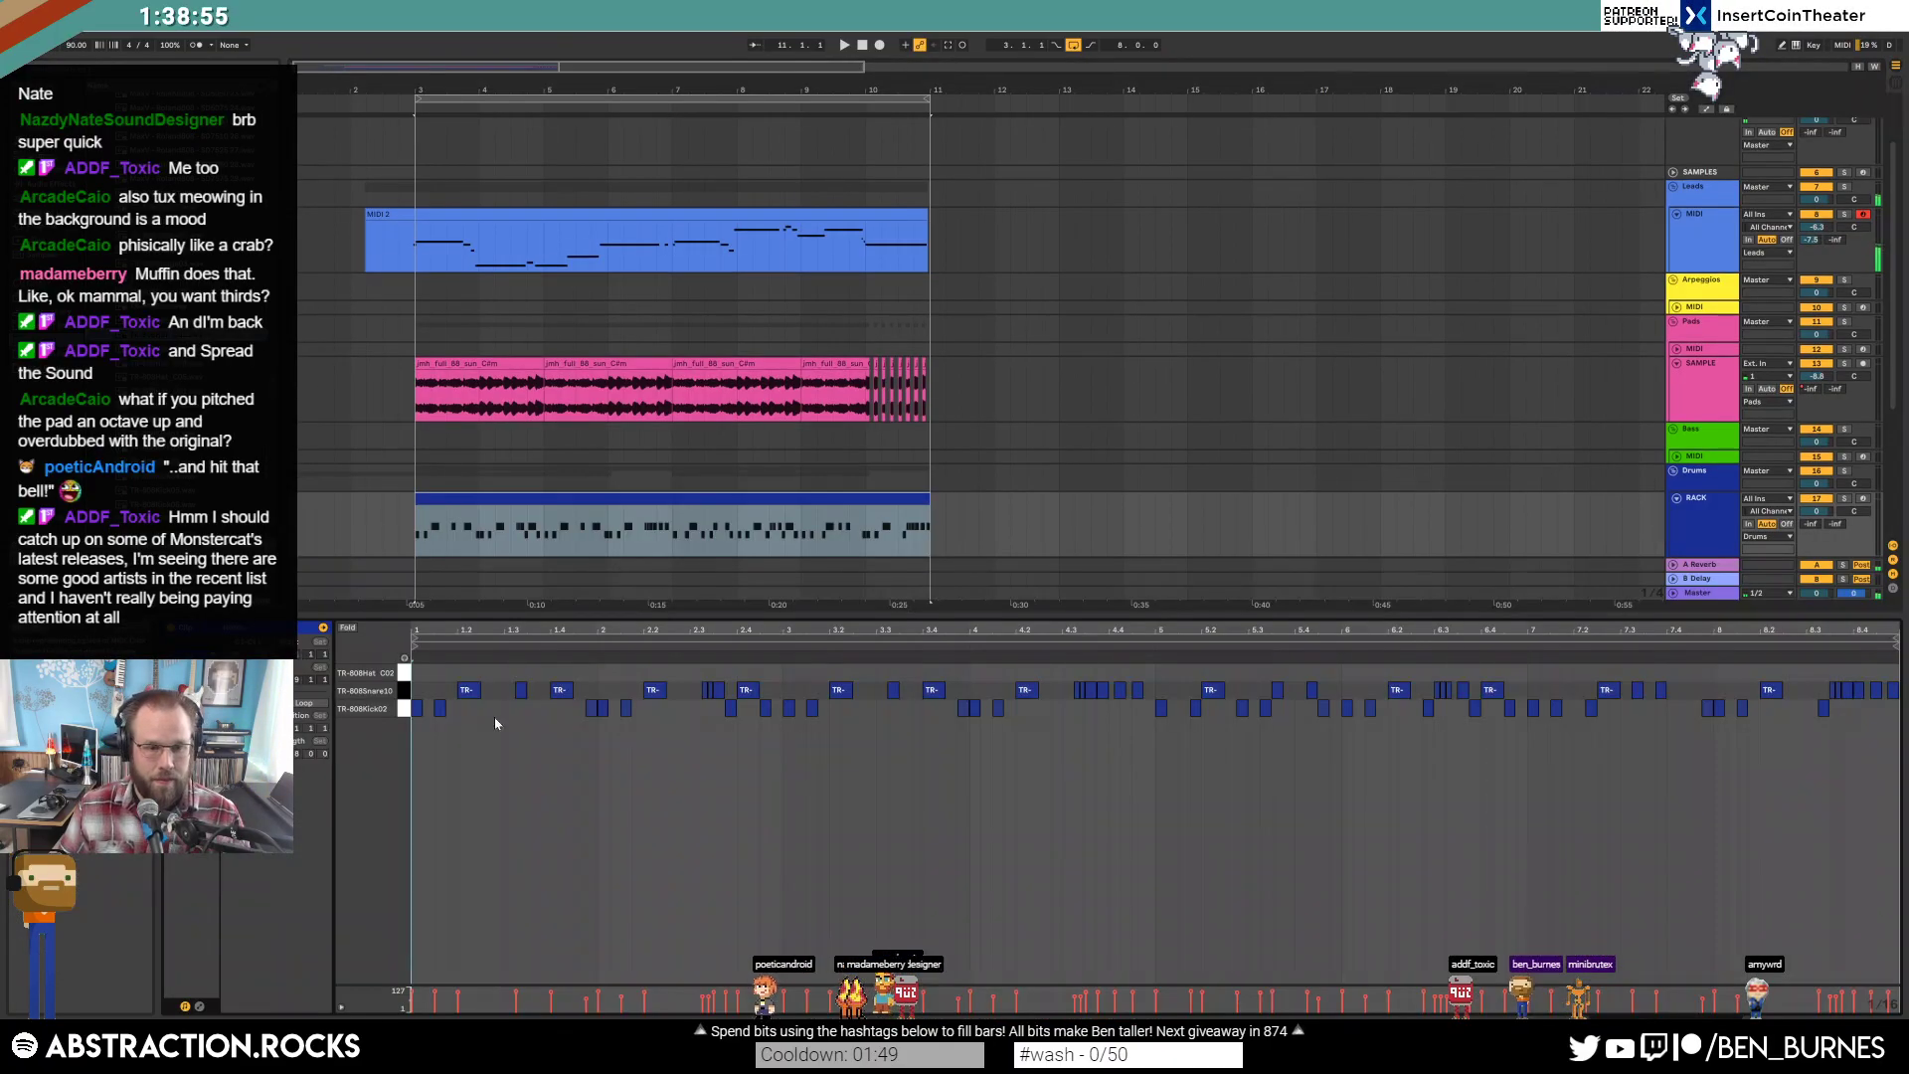
click(416, 673)
key(ctrl+d)
key(ctrl+d)
key(ctrl+d)
key(ctrl+d)
key(ctrl+d)
key(ctrl+d)
key(ctrl+d)
key(ctrl+d)
key(ctrl+d)
key(ctrl+d)
key(ctrl+d)
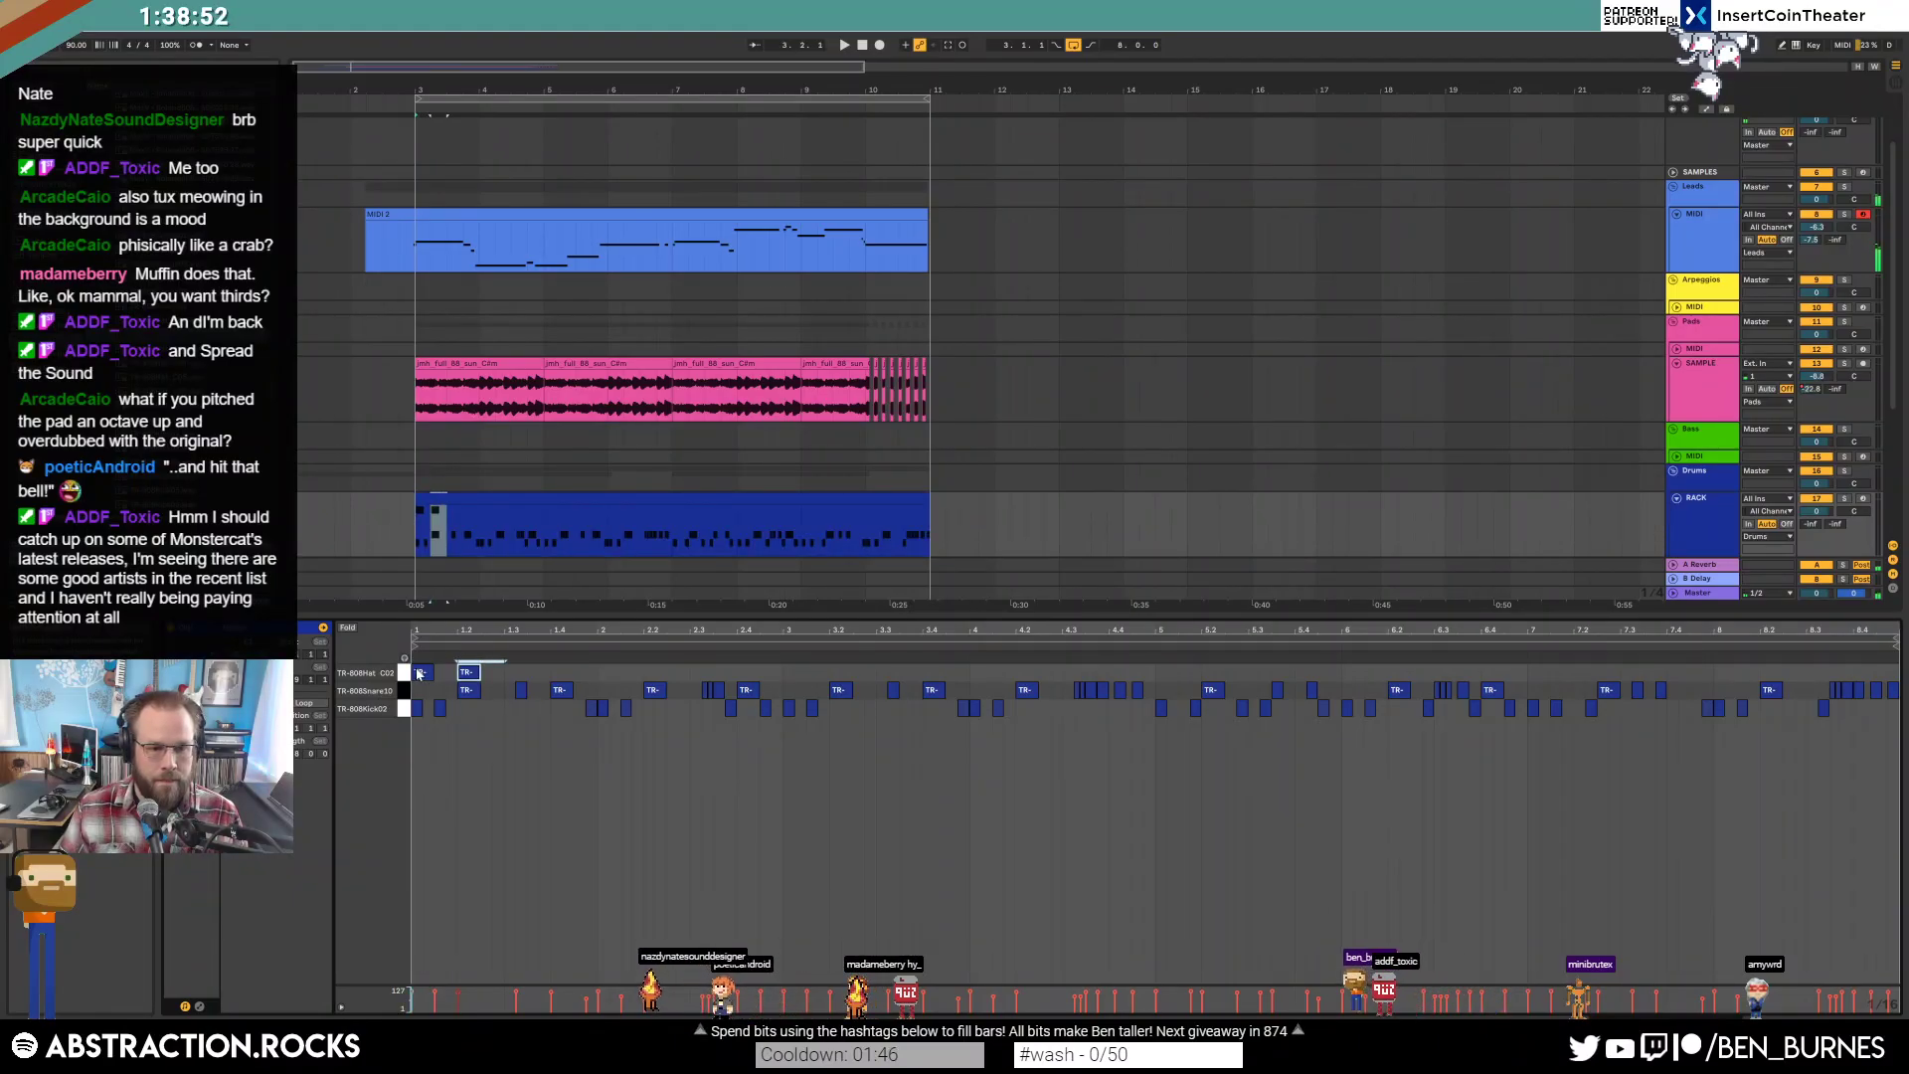
key(ctrl+d)
key(ctrl+d)
key(ctrl+d)
key(ctrl+d)
key(ctrl+d)
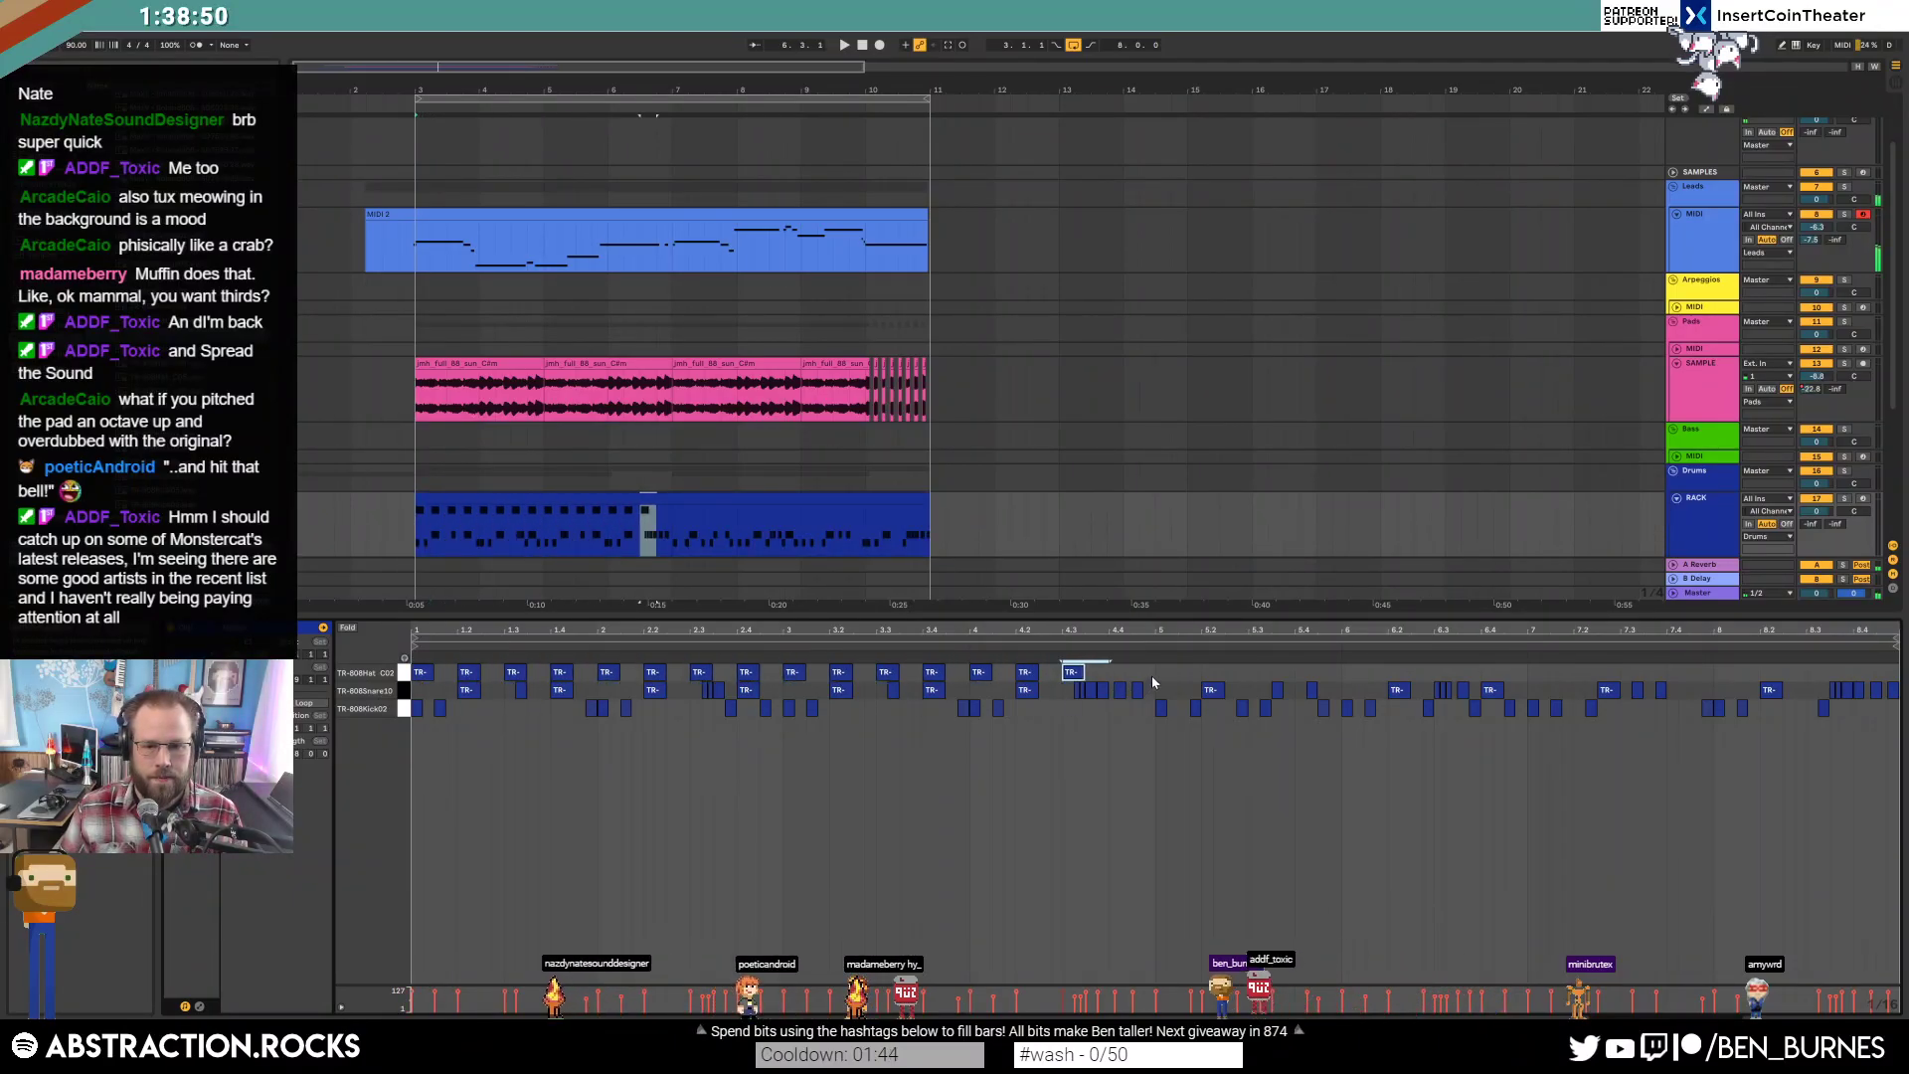
Fill the rest of the eight-bar drum clip with hi-hats on every beat, play it back, and return to the devices.
key(ctrl+z)
drag(1153, 670, 466, 649)
key(ctrl+a)
key(ctrl+d)
key(space)
key(ctrl+a)
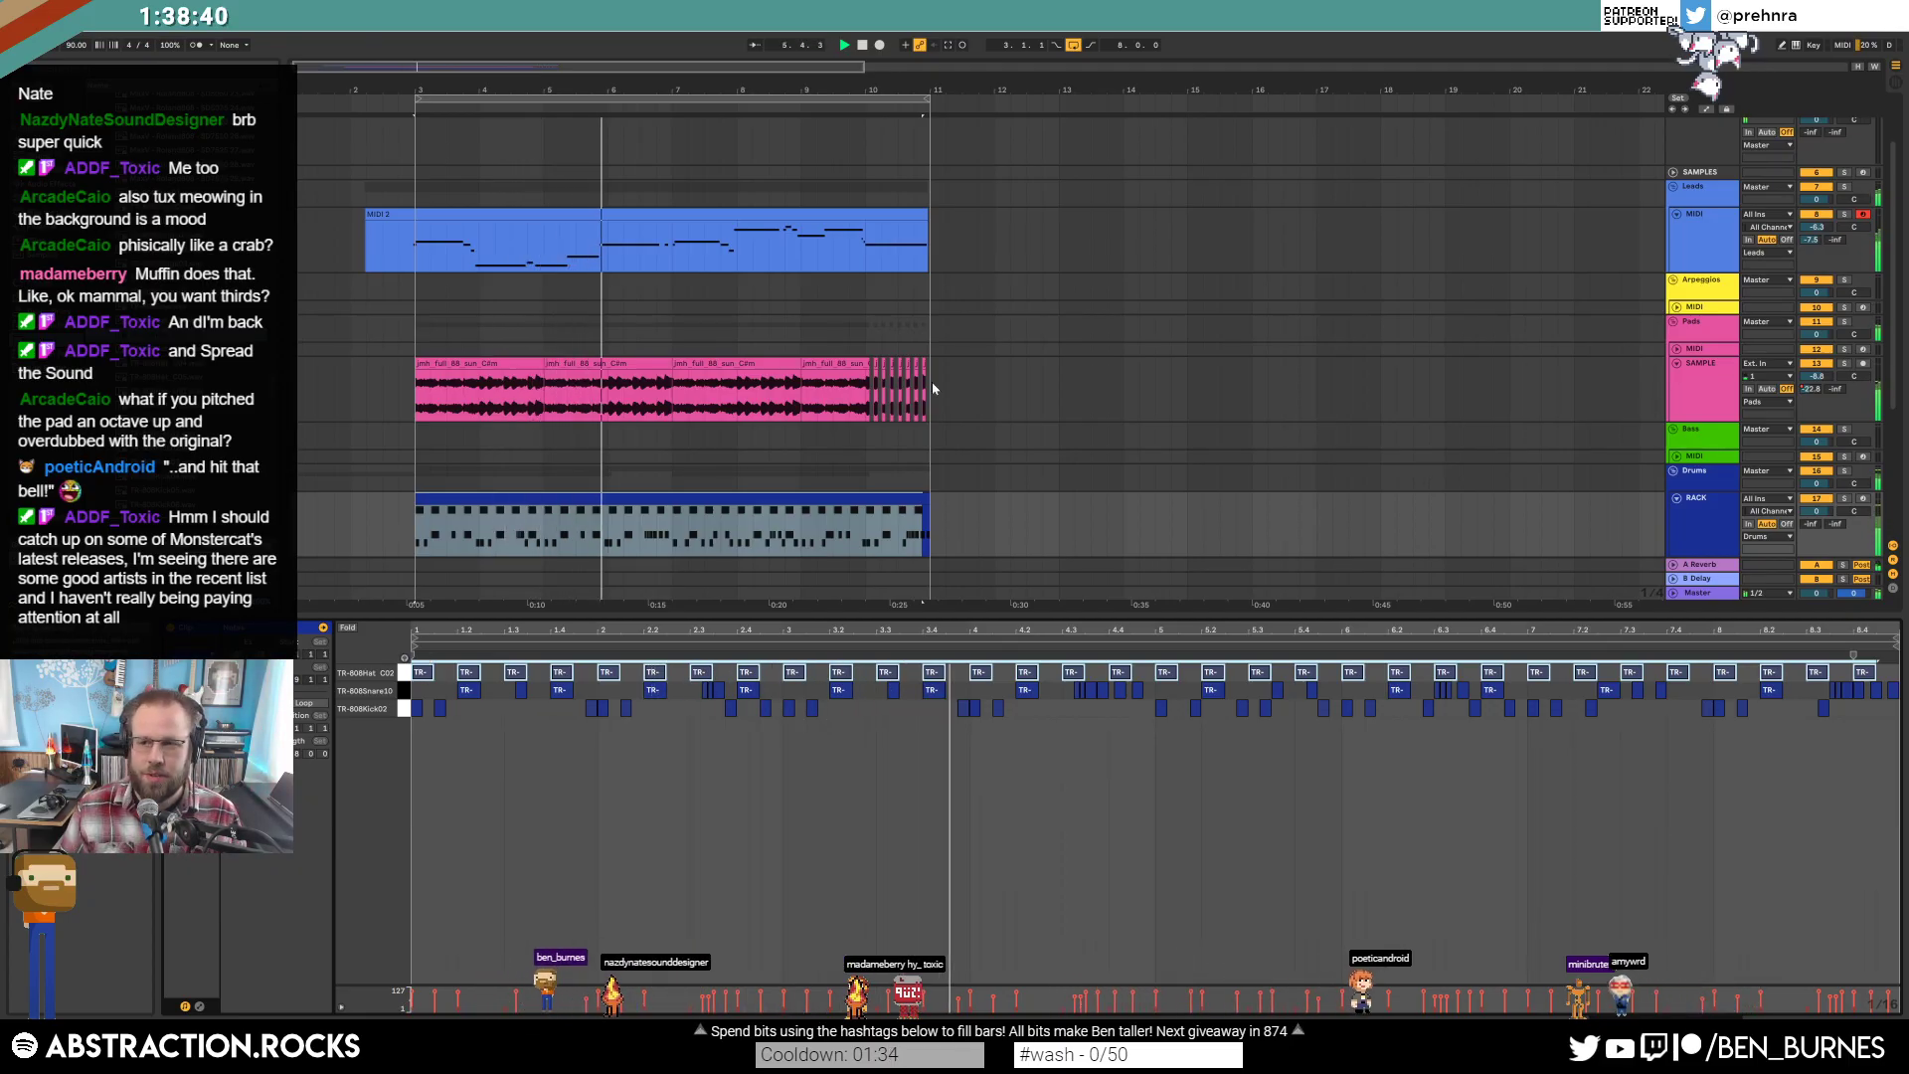
click(415, 540)
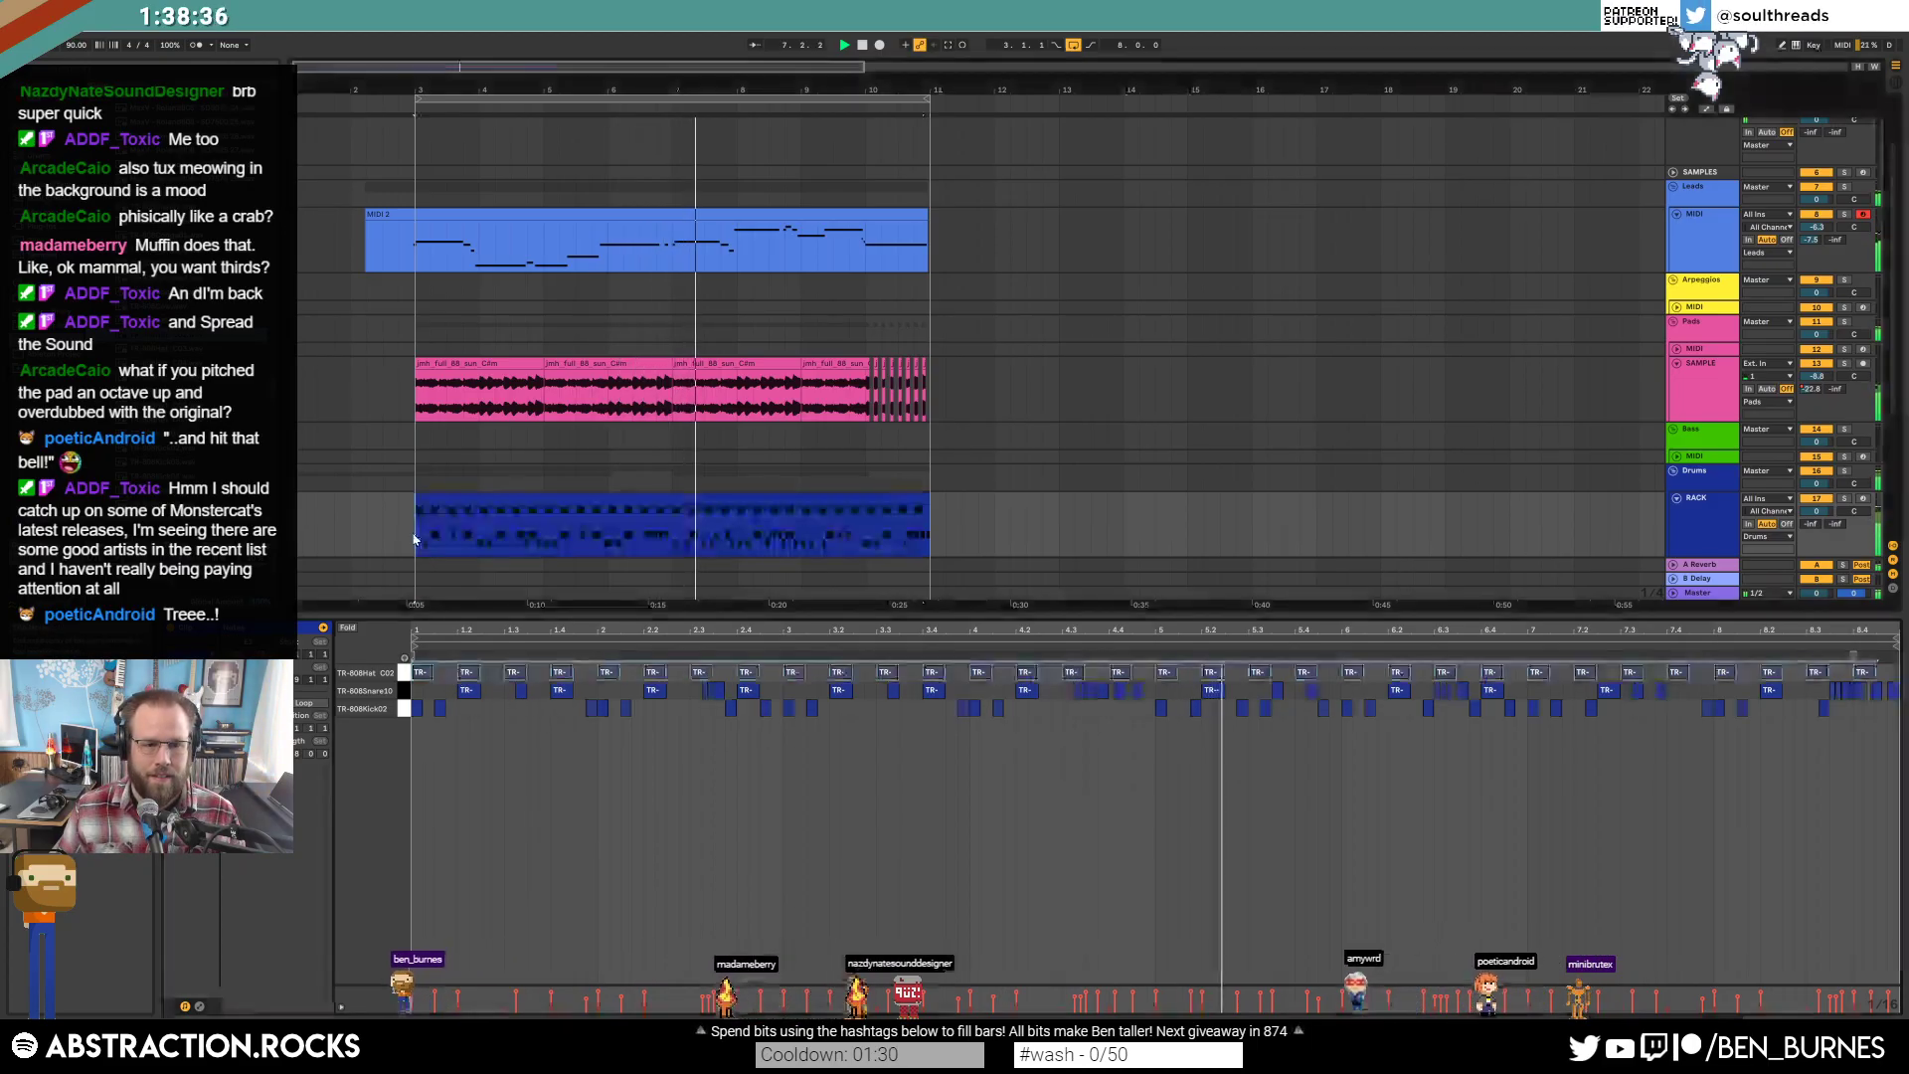
key(shift+Tab)
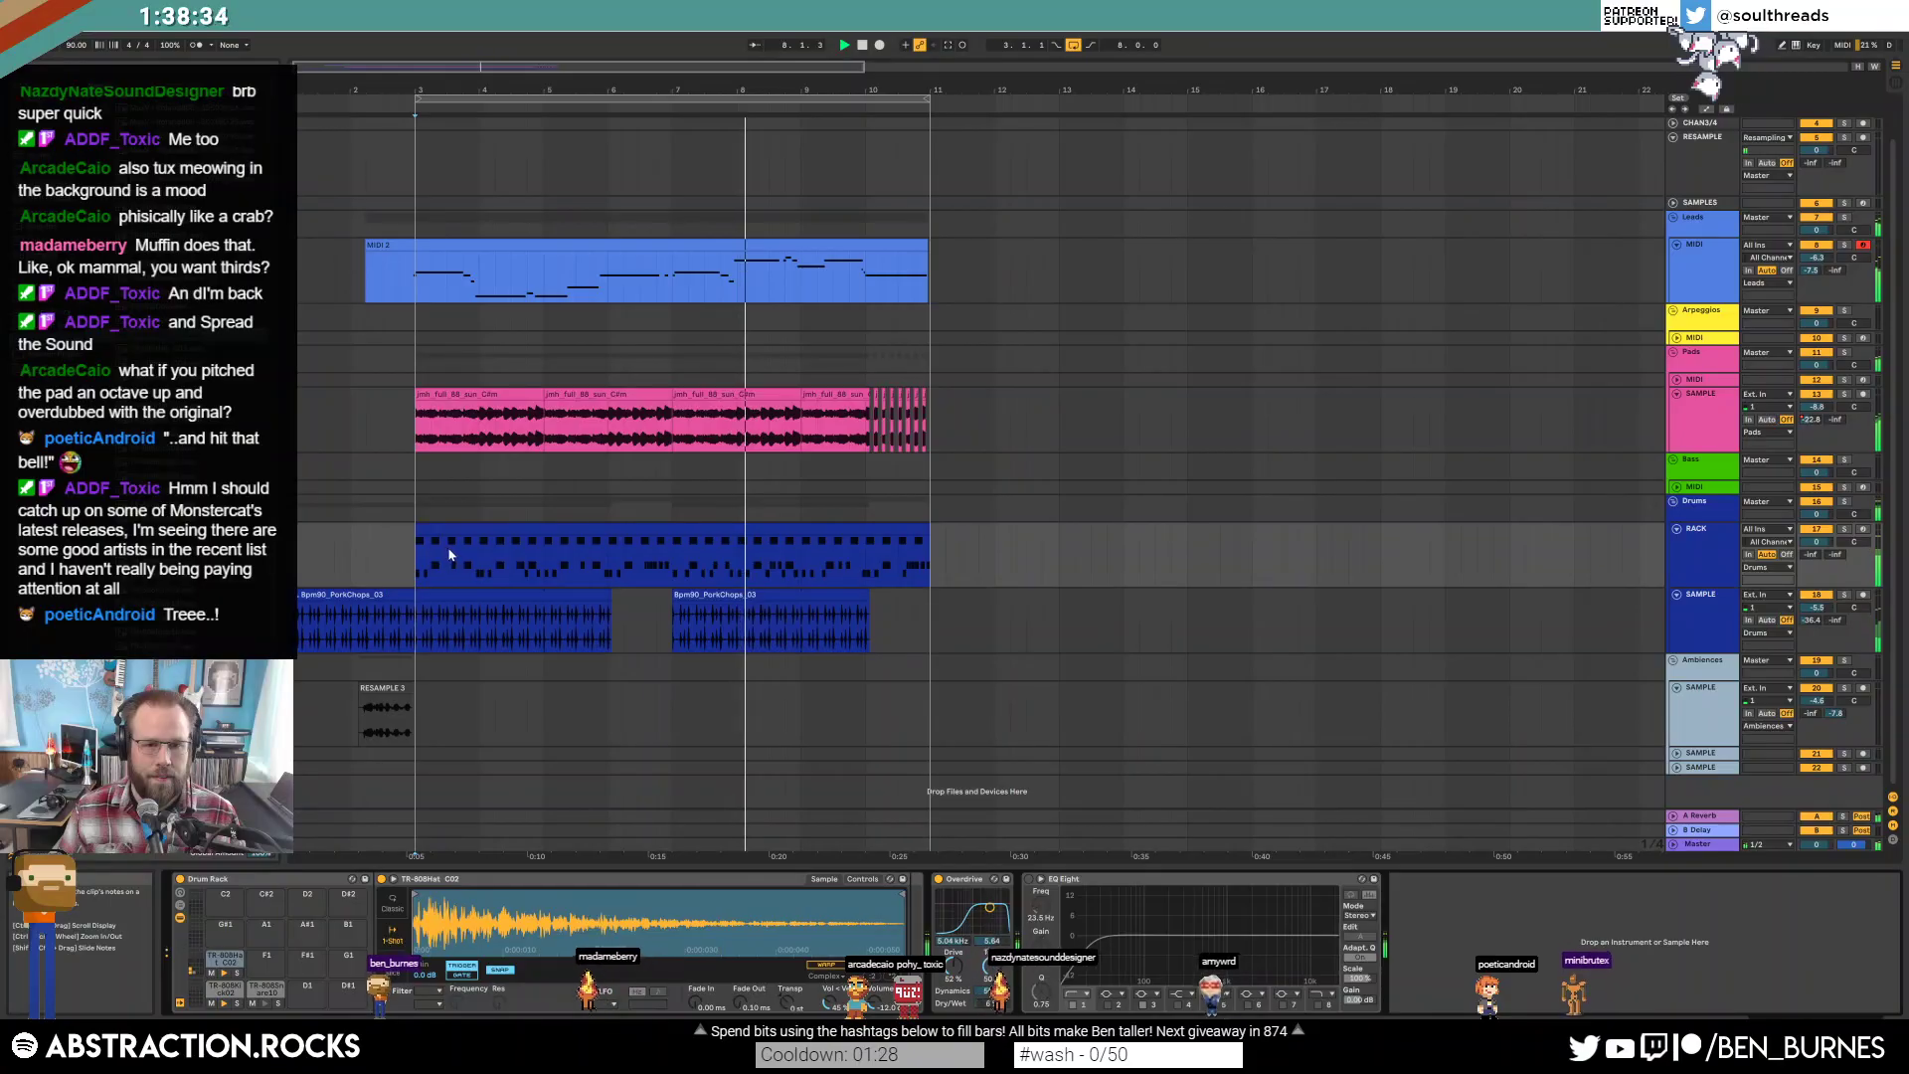
Deactivate the hi-hat notes on beats 2 to 4 of the drum clip's fourth and eighth bars, then return to the devices.
double_click(645, 531)
drag(1003, 667, 1134, 678)
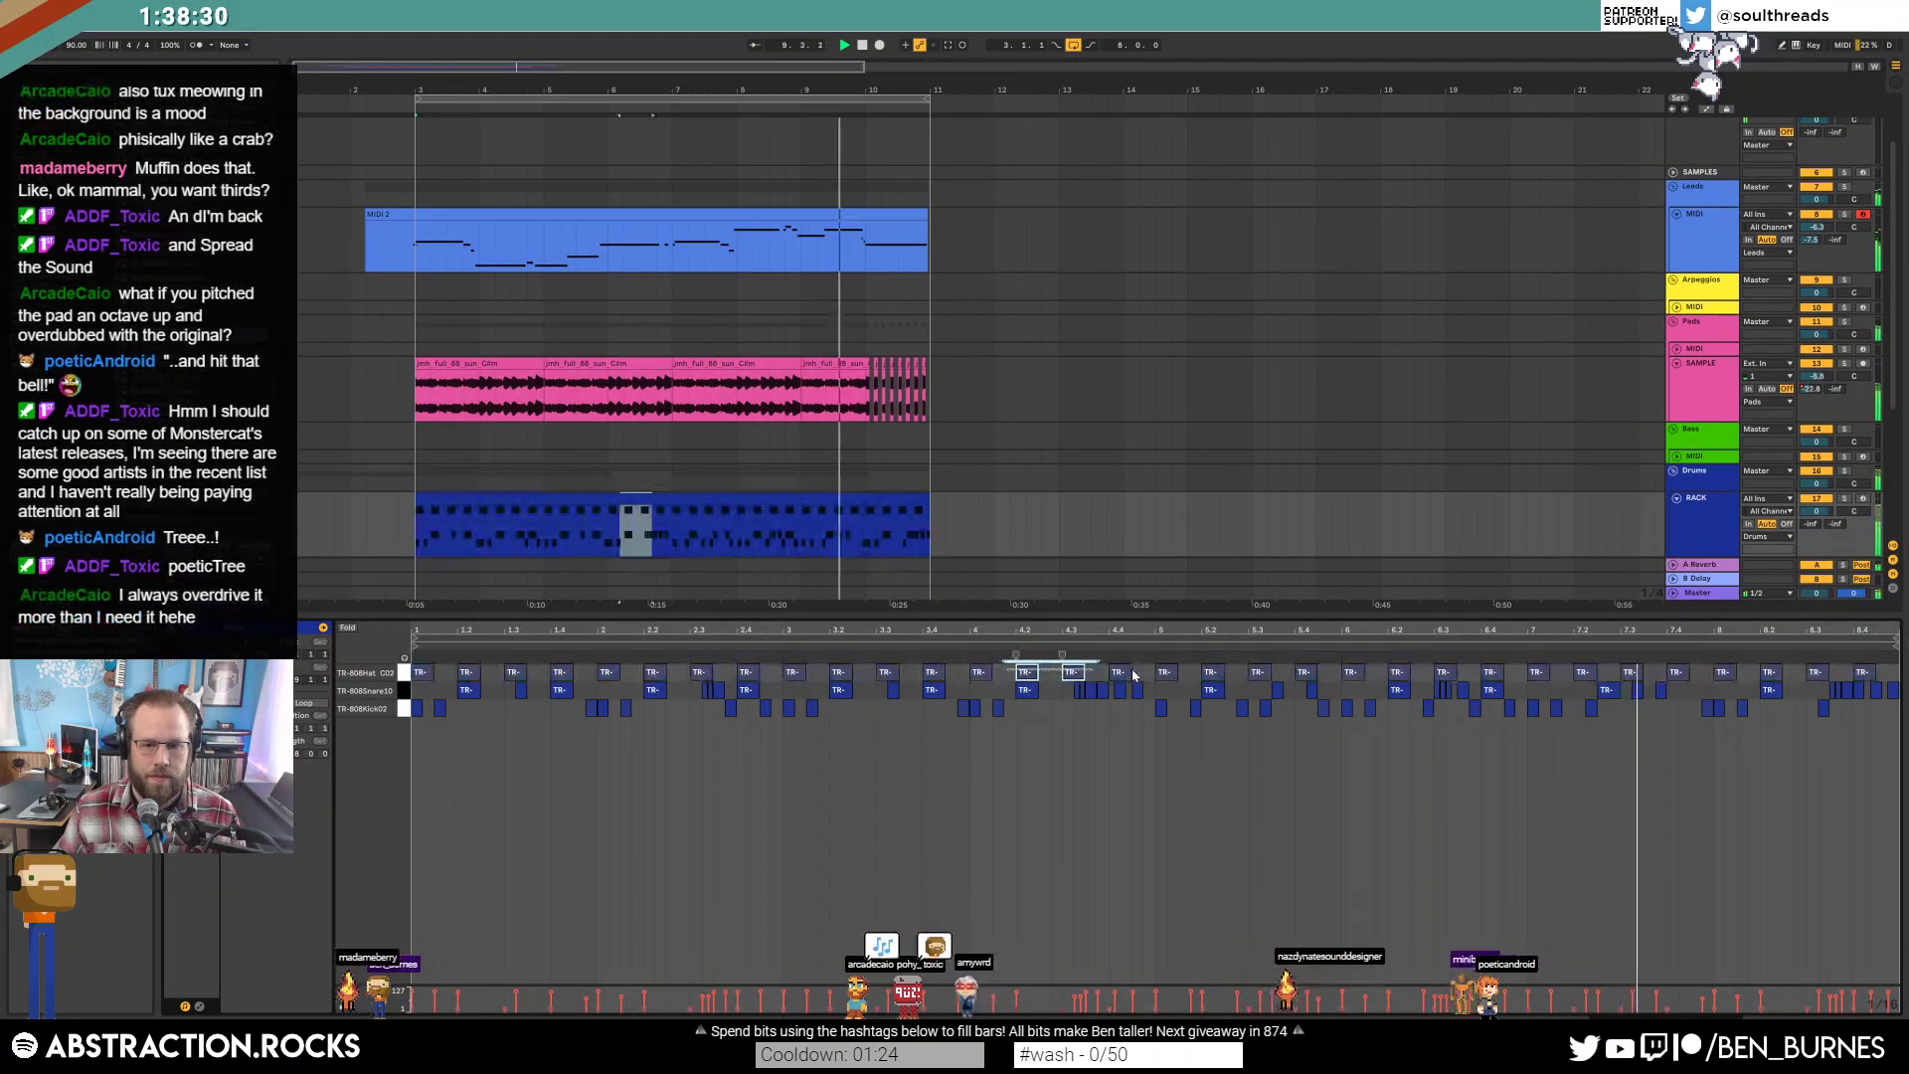
key(0)
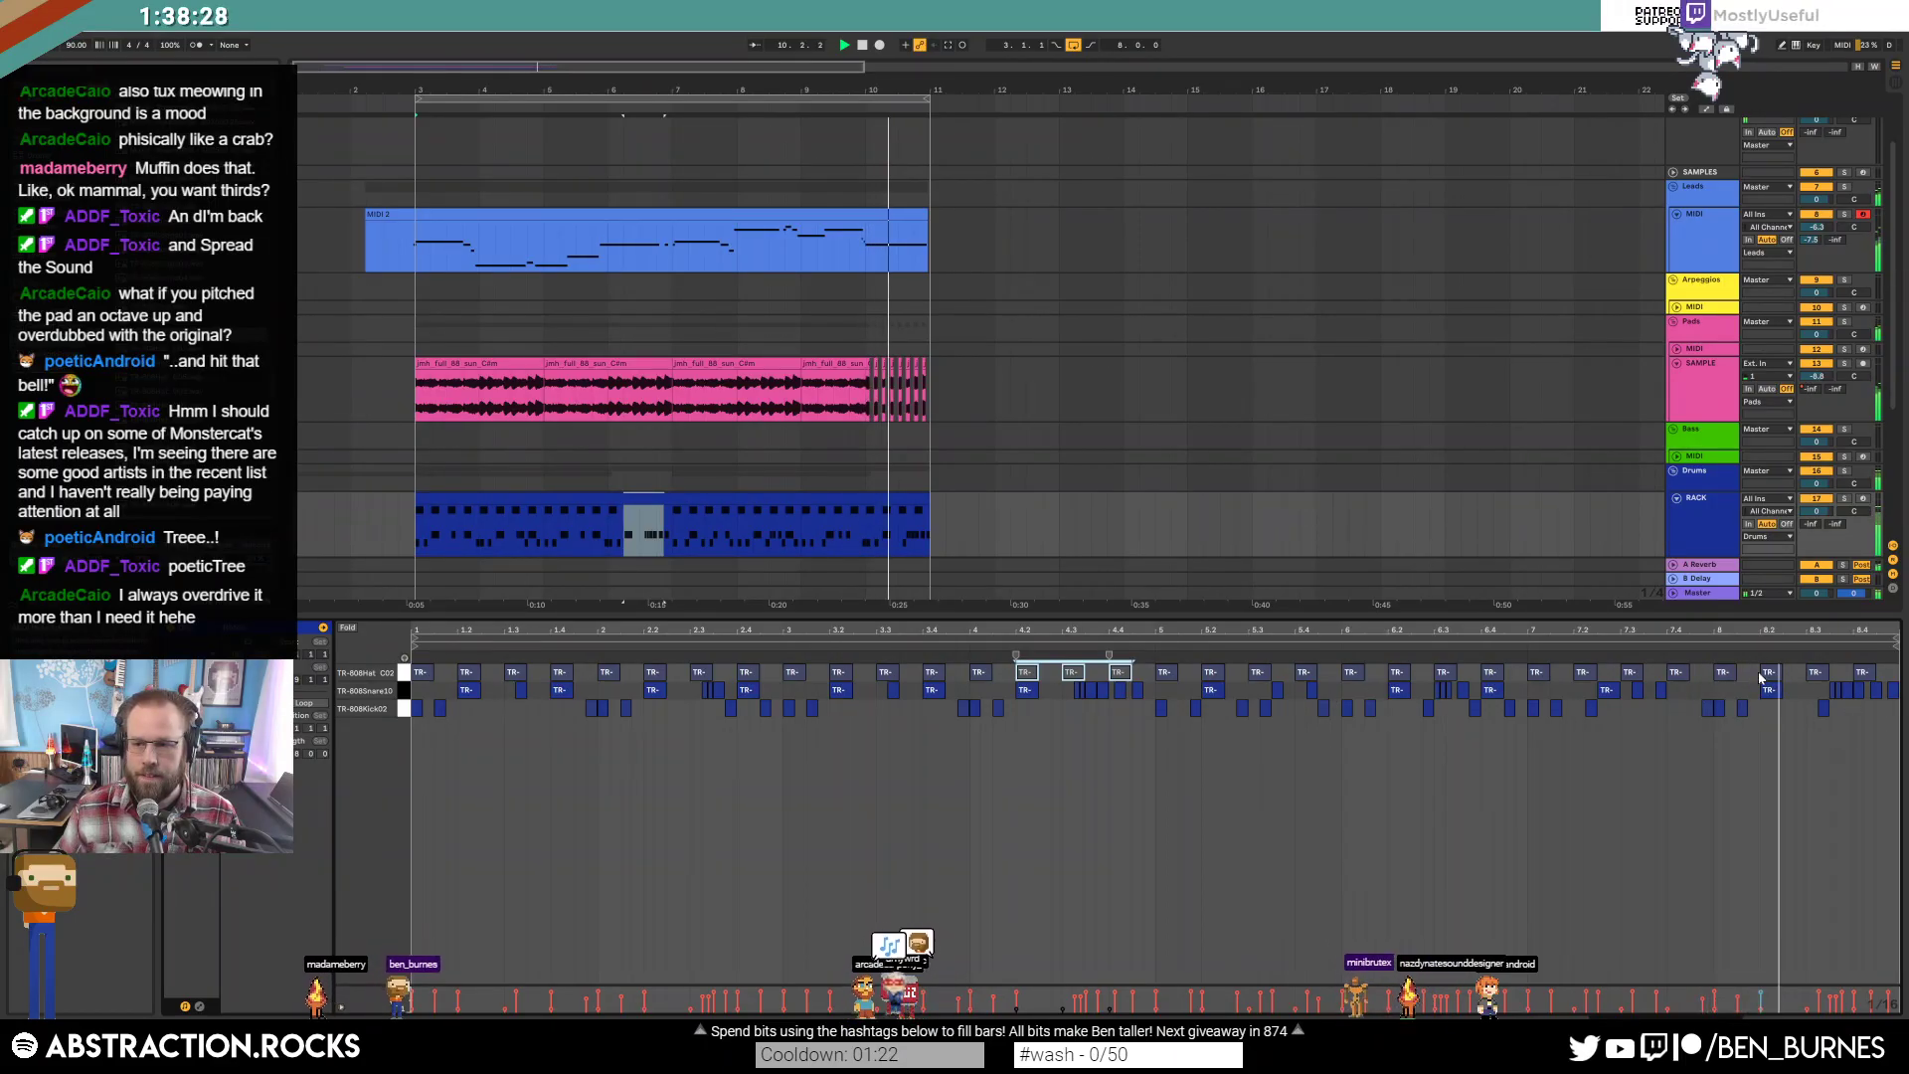
drag(1748, 666, 1873, 673)
key(shift+Tab)
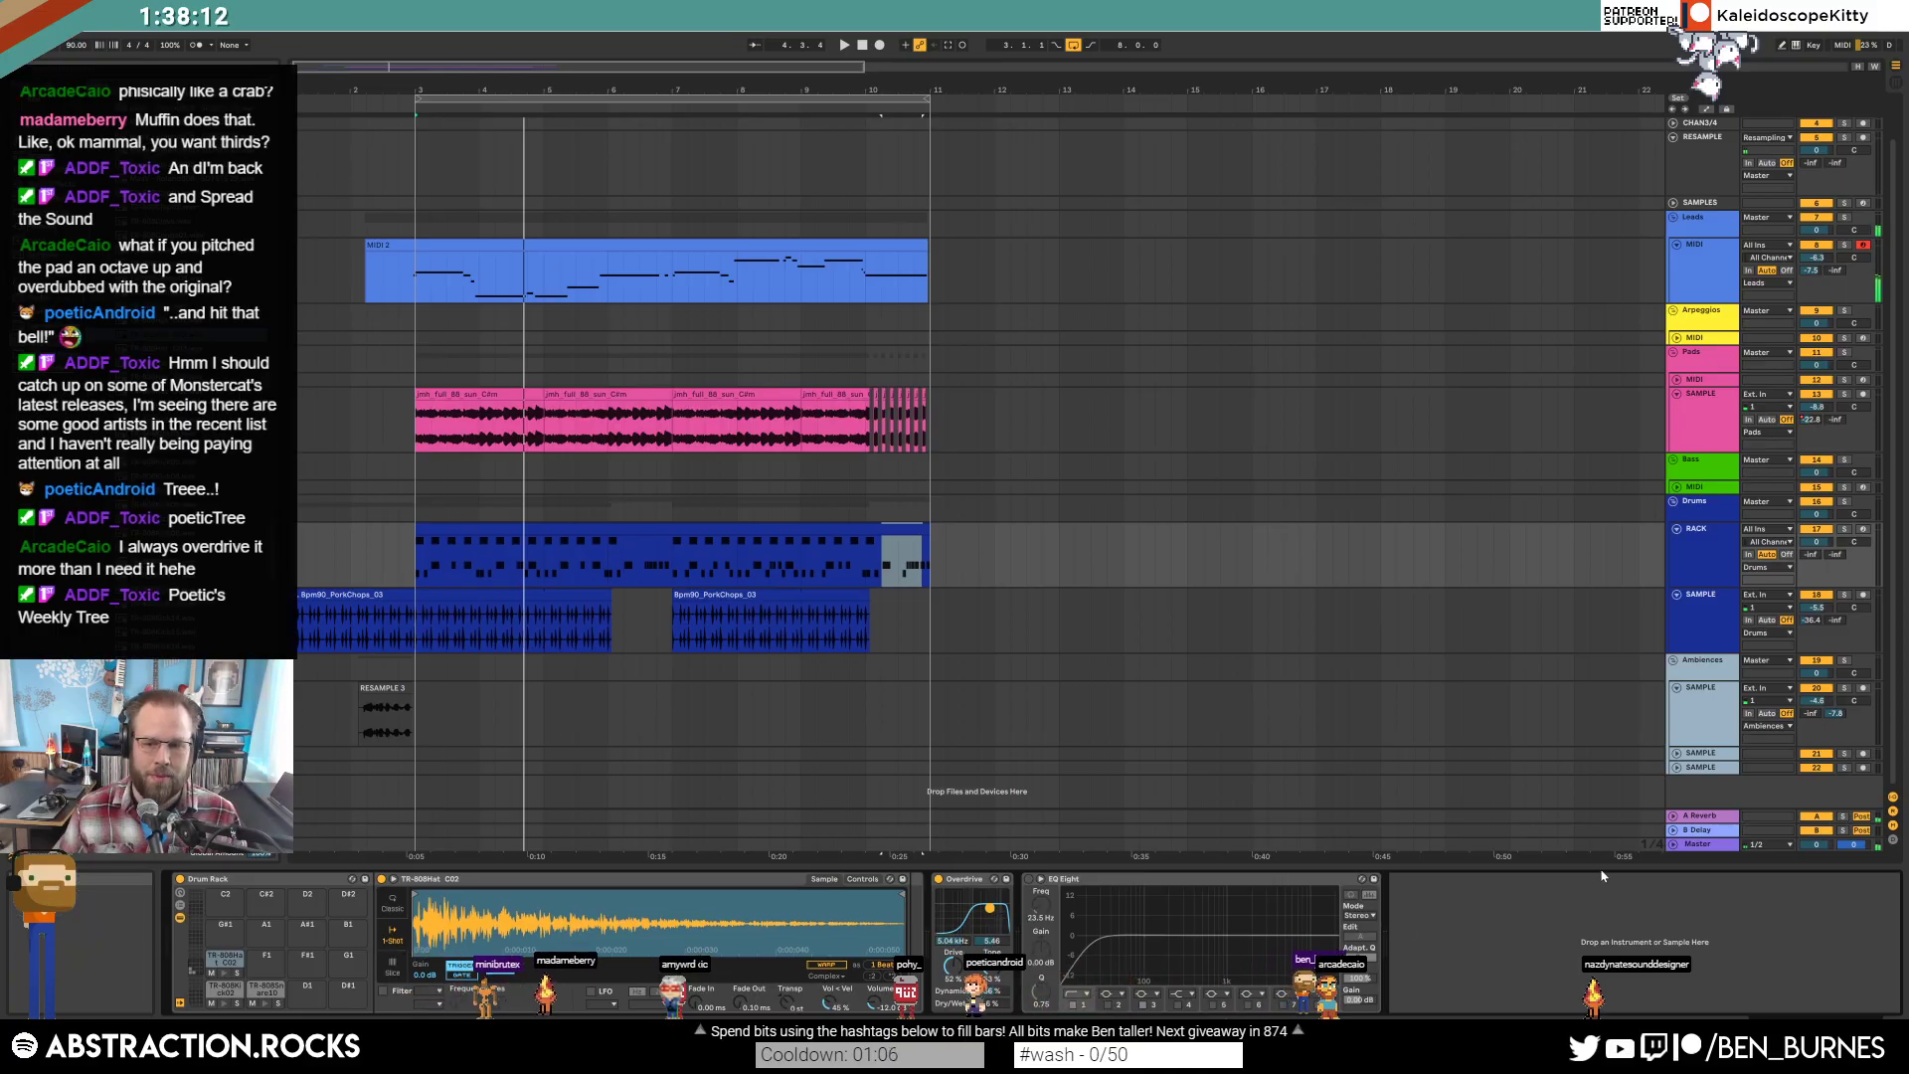
Inspect the device chains on the Master and pad sample tracks and return the playback position to the start of the arrangement.
click(1683, 847)
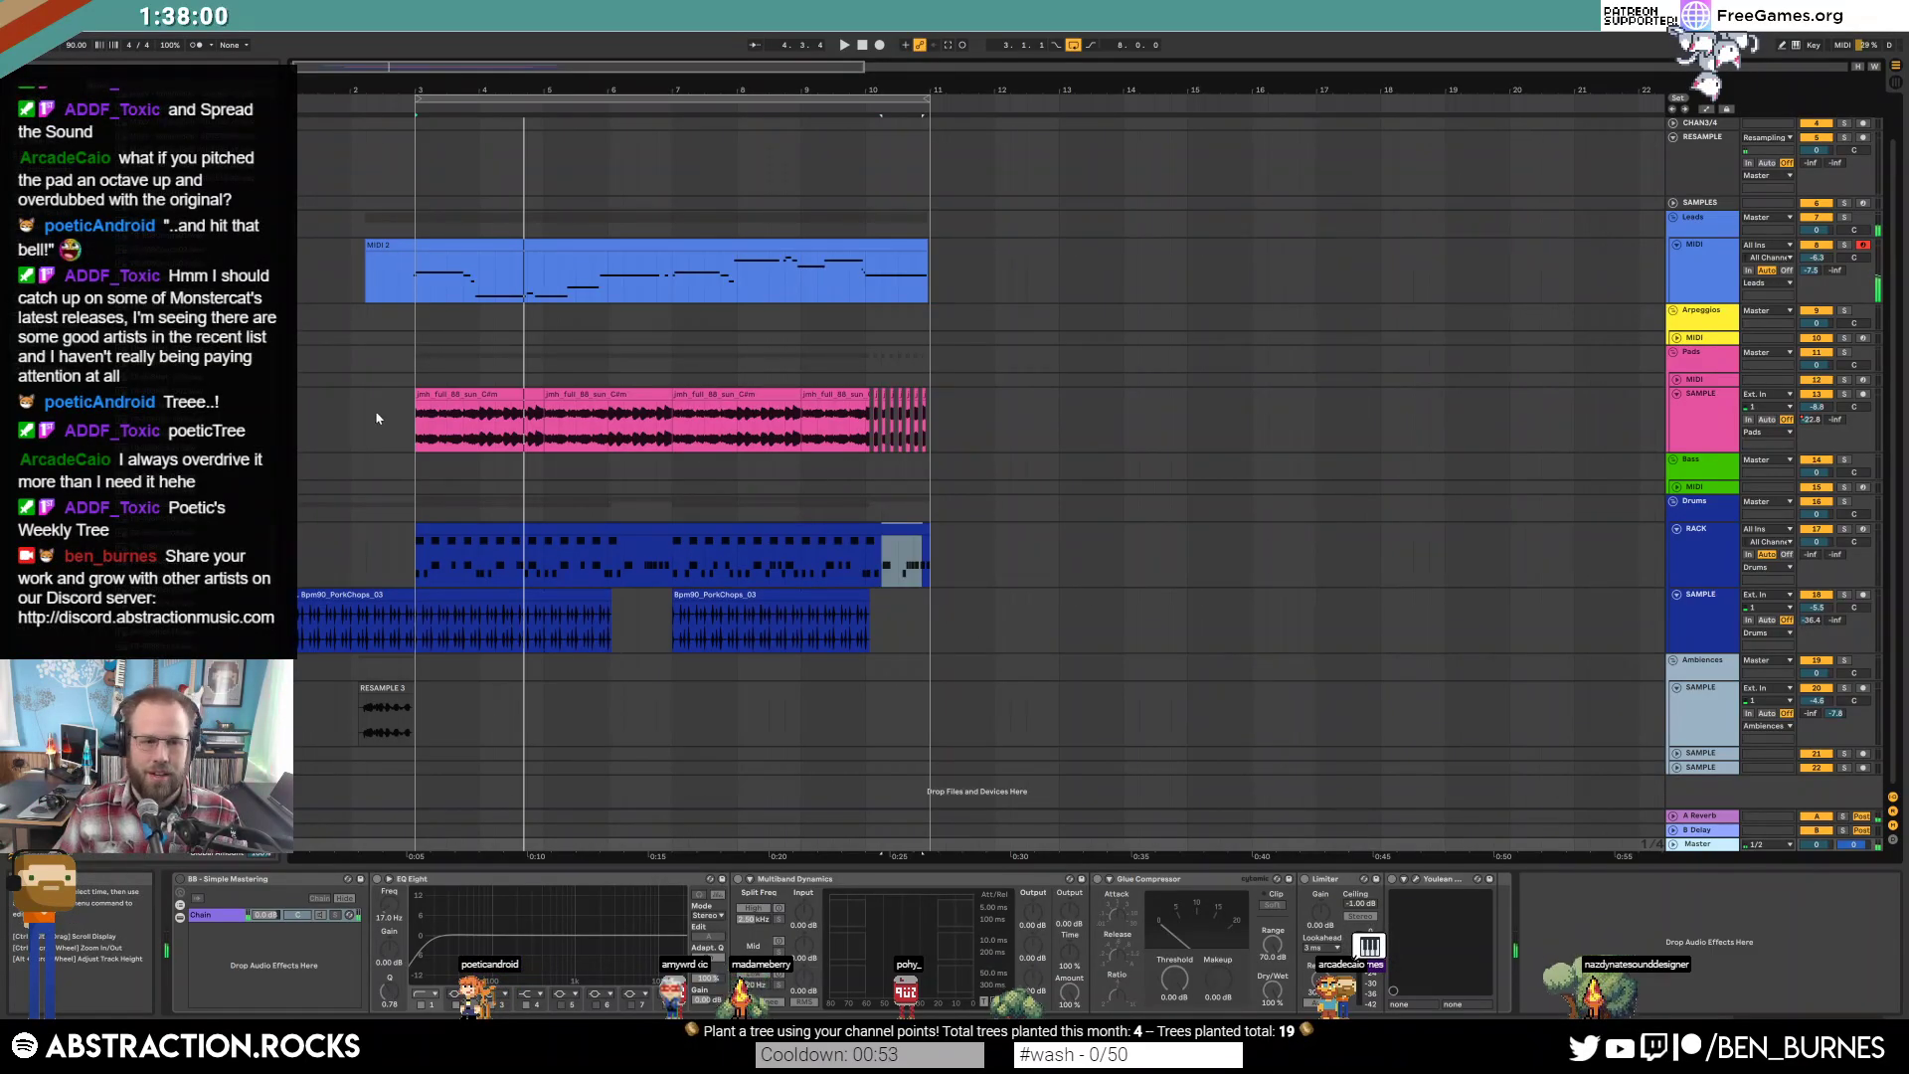
click(413, 416)
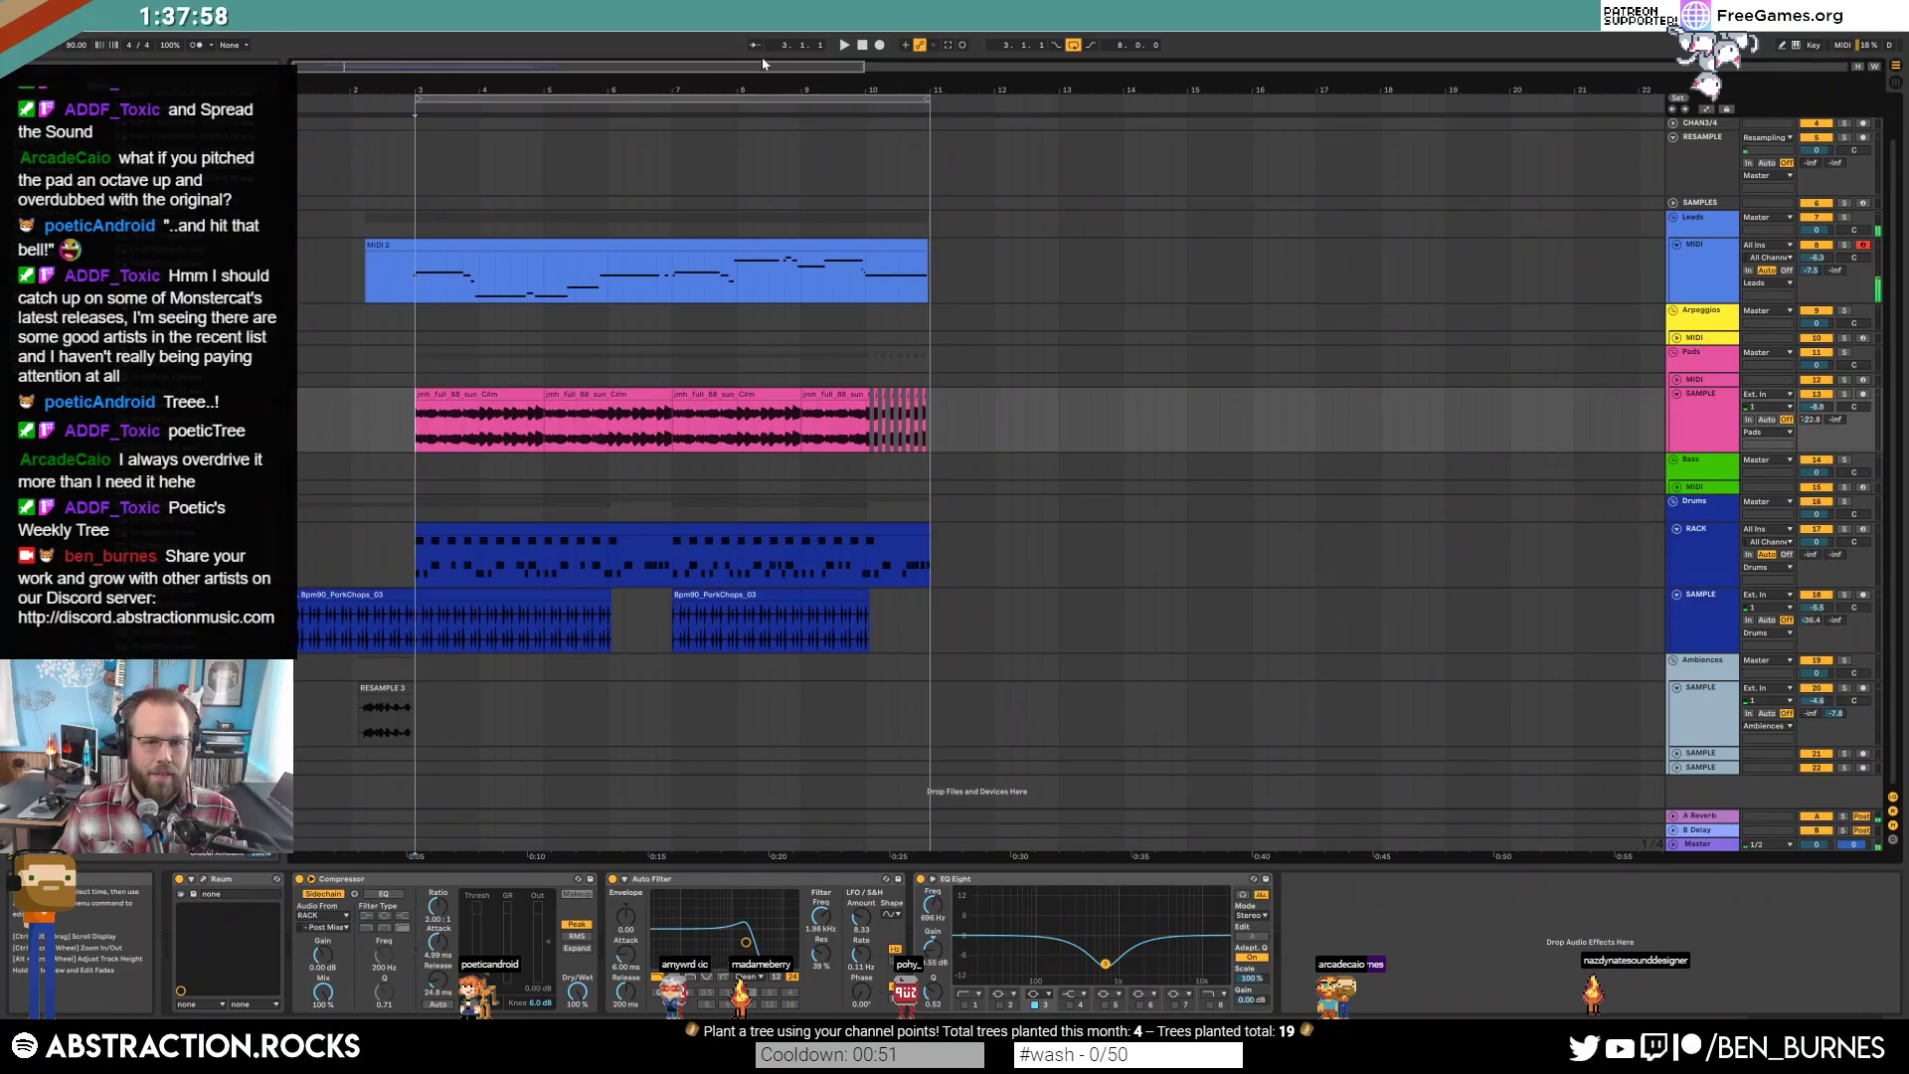
click(425, 564)
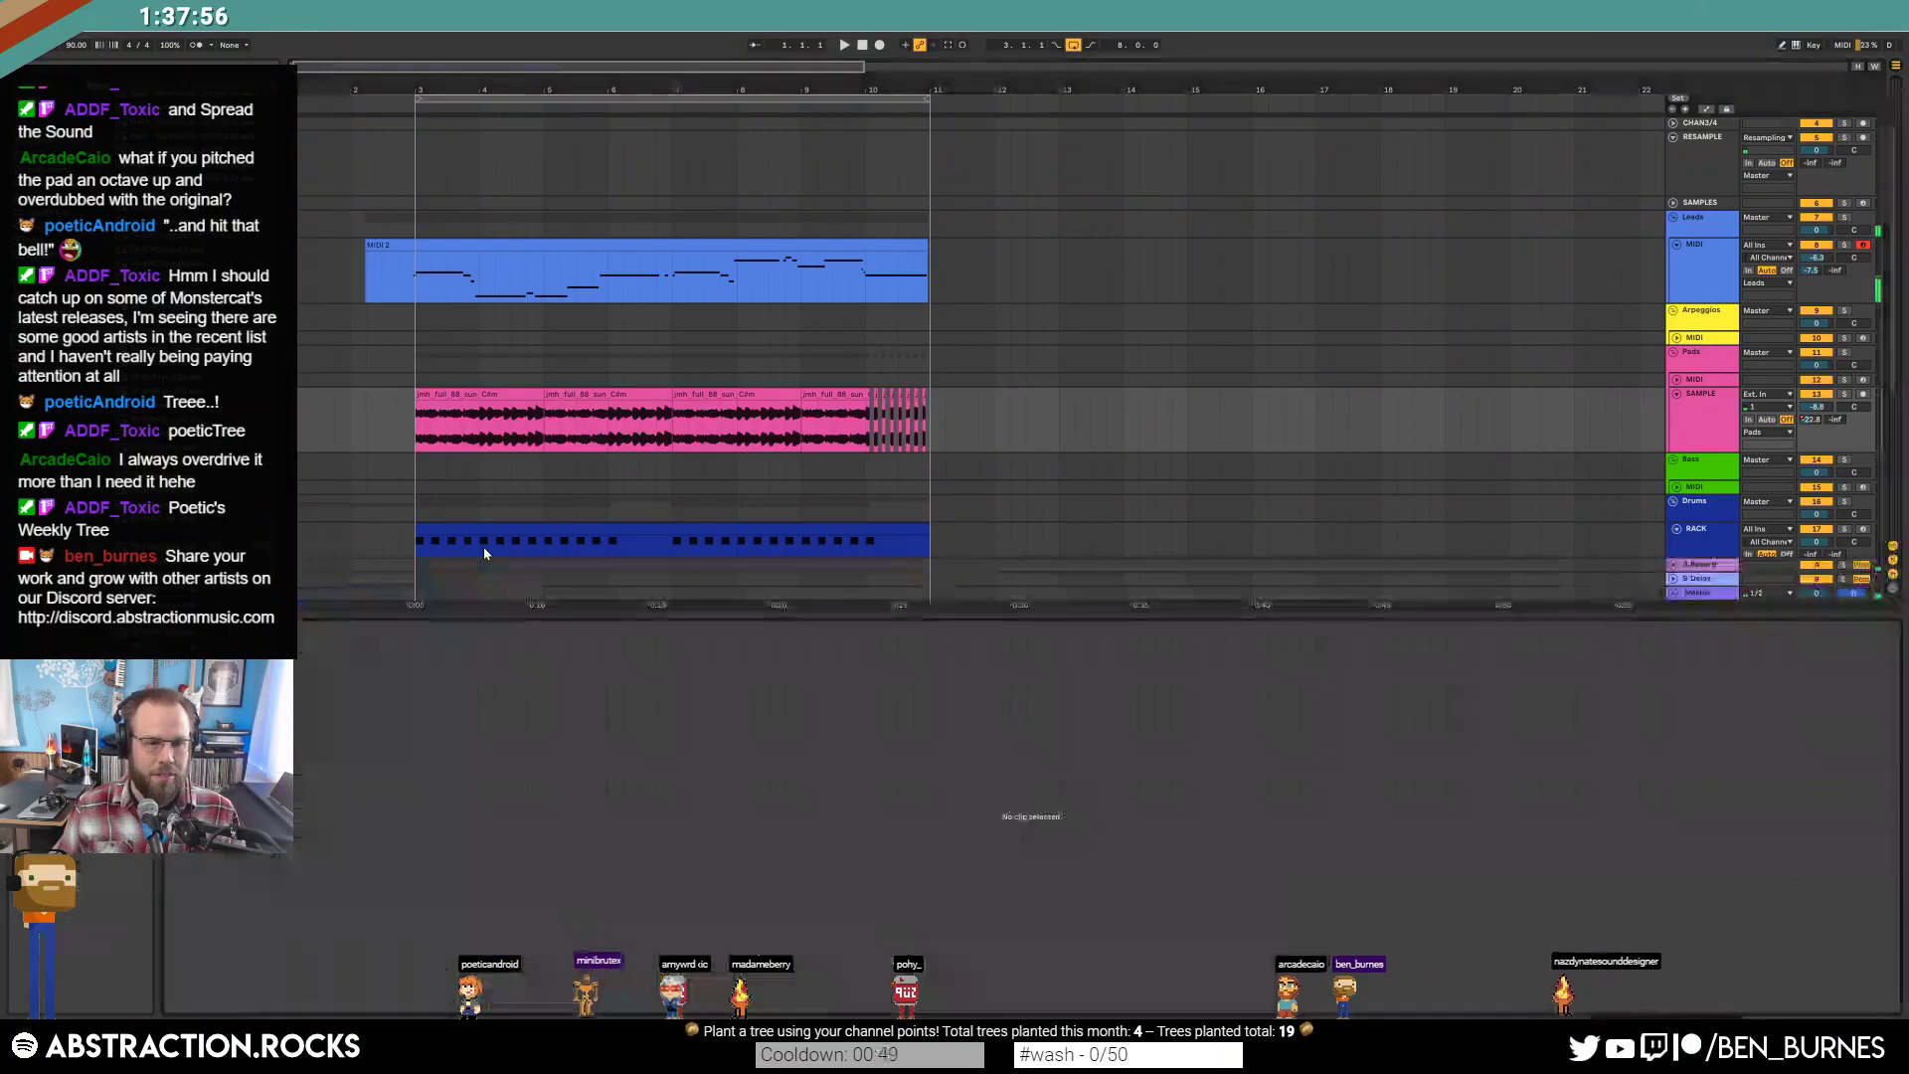
key(shift+Tab)
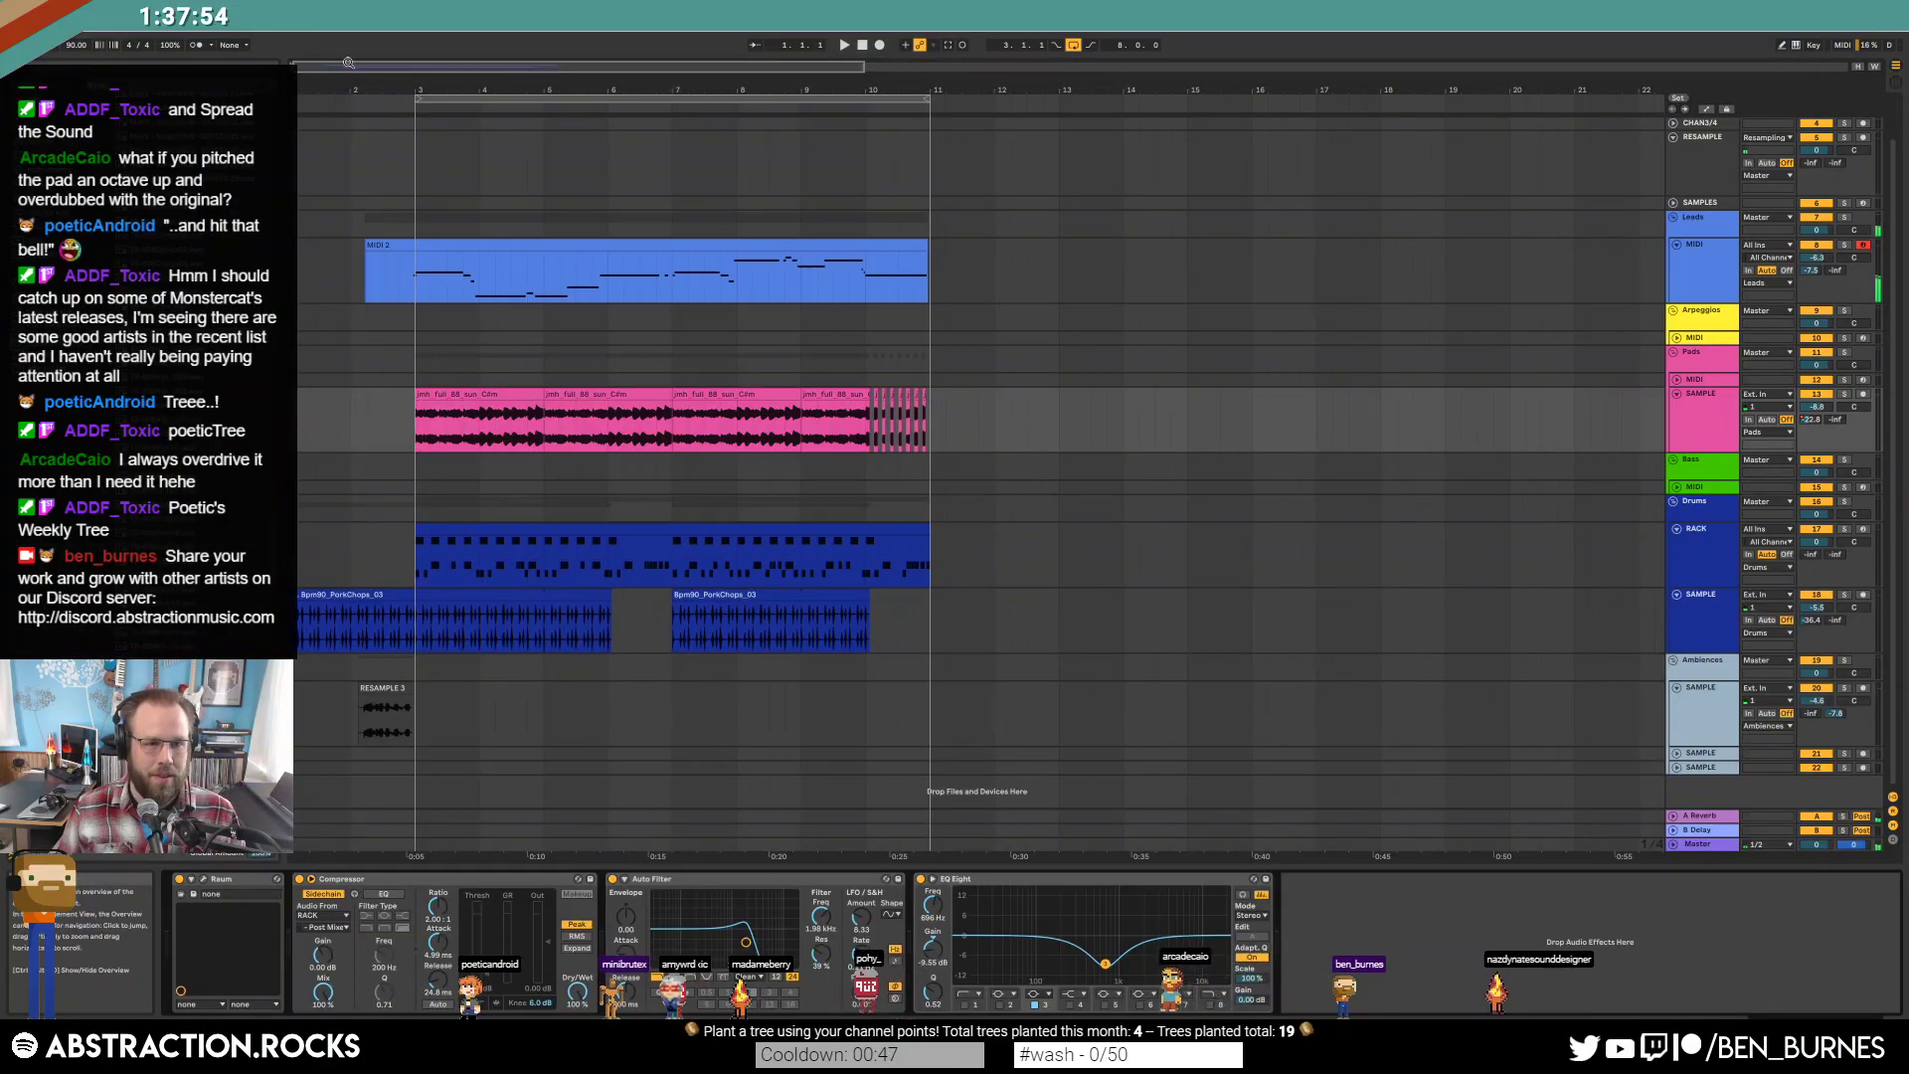
scroll(296, 420, left, 1)
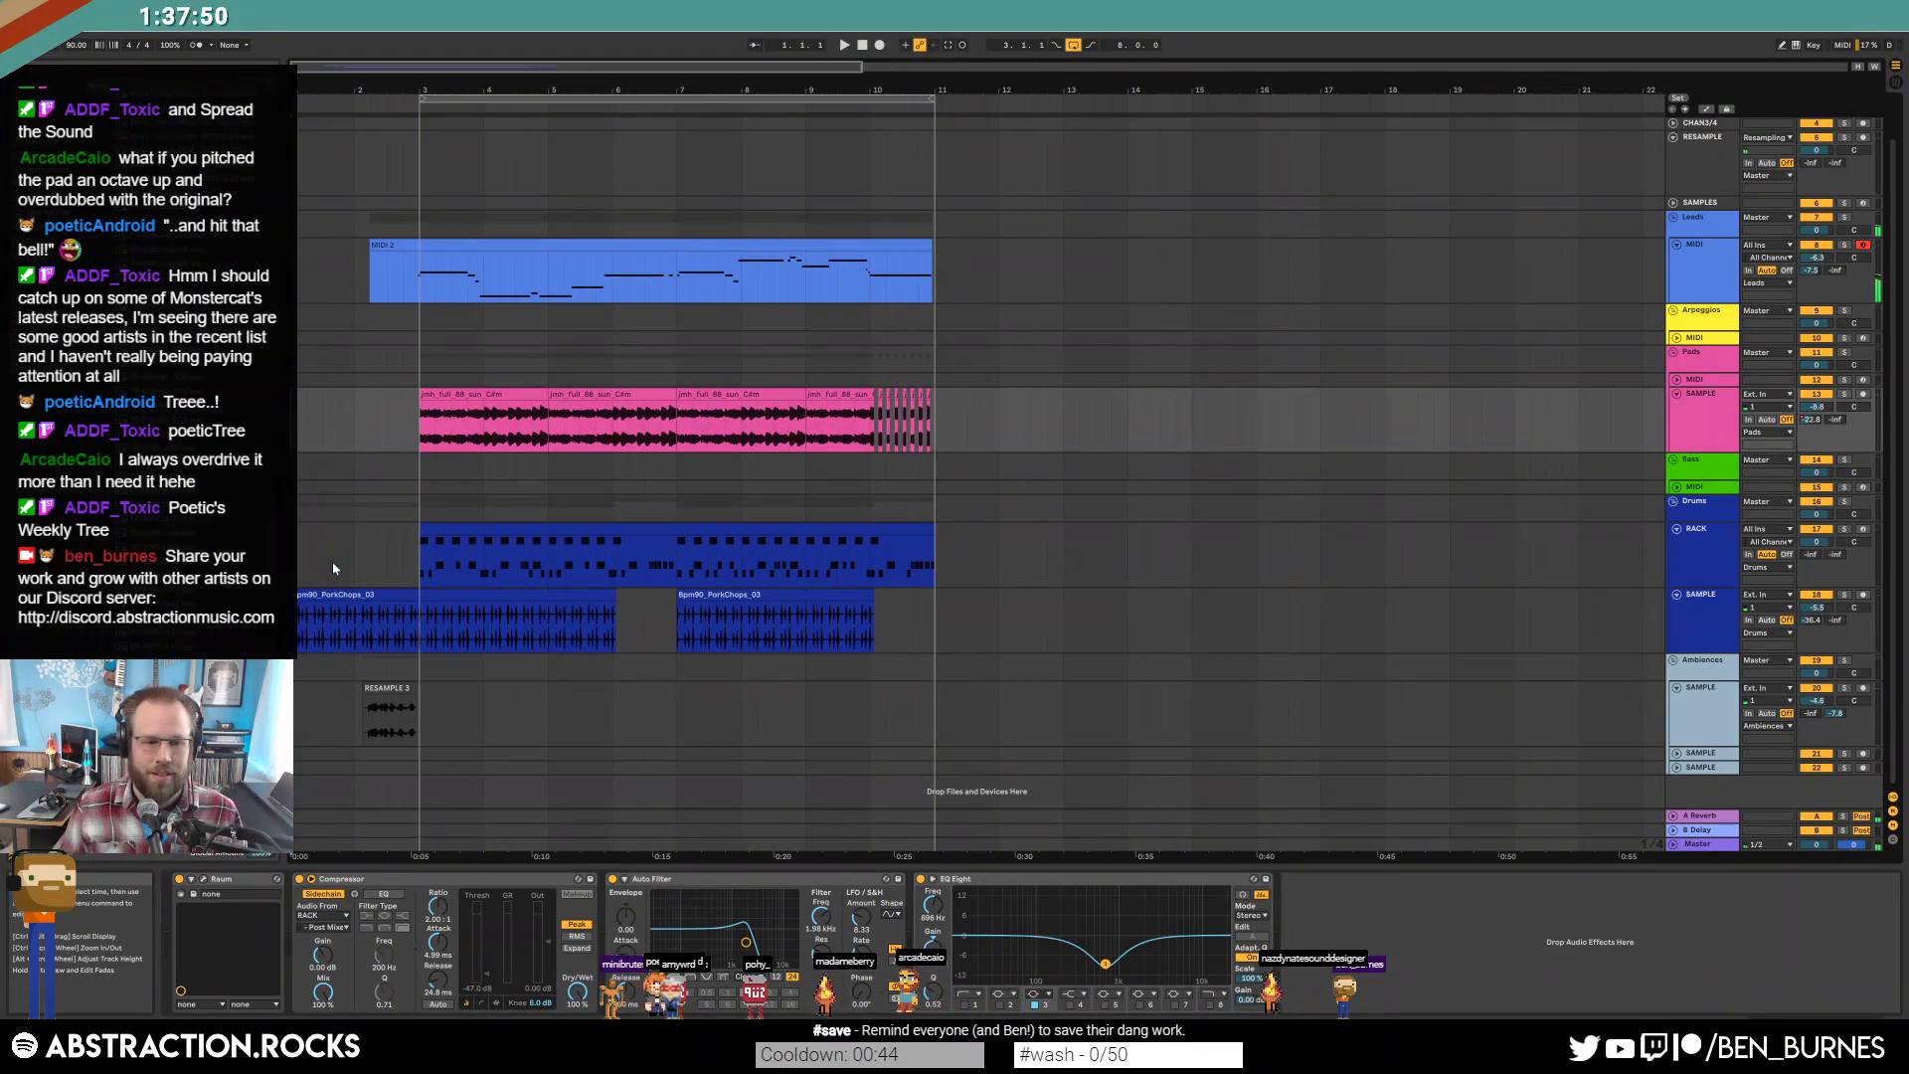
Move the RESAMPLE 3 voice clip about one beat earlier so it ends before bar 3.
click(382, 686)
key(Right)
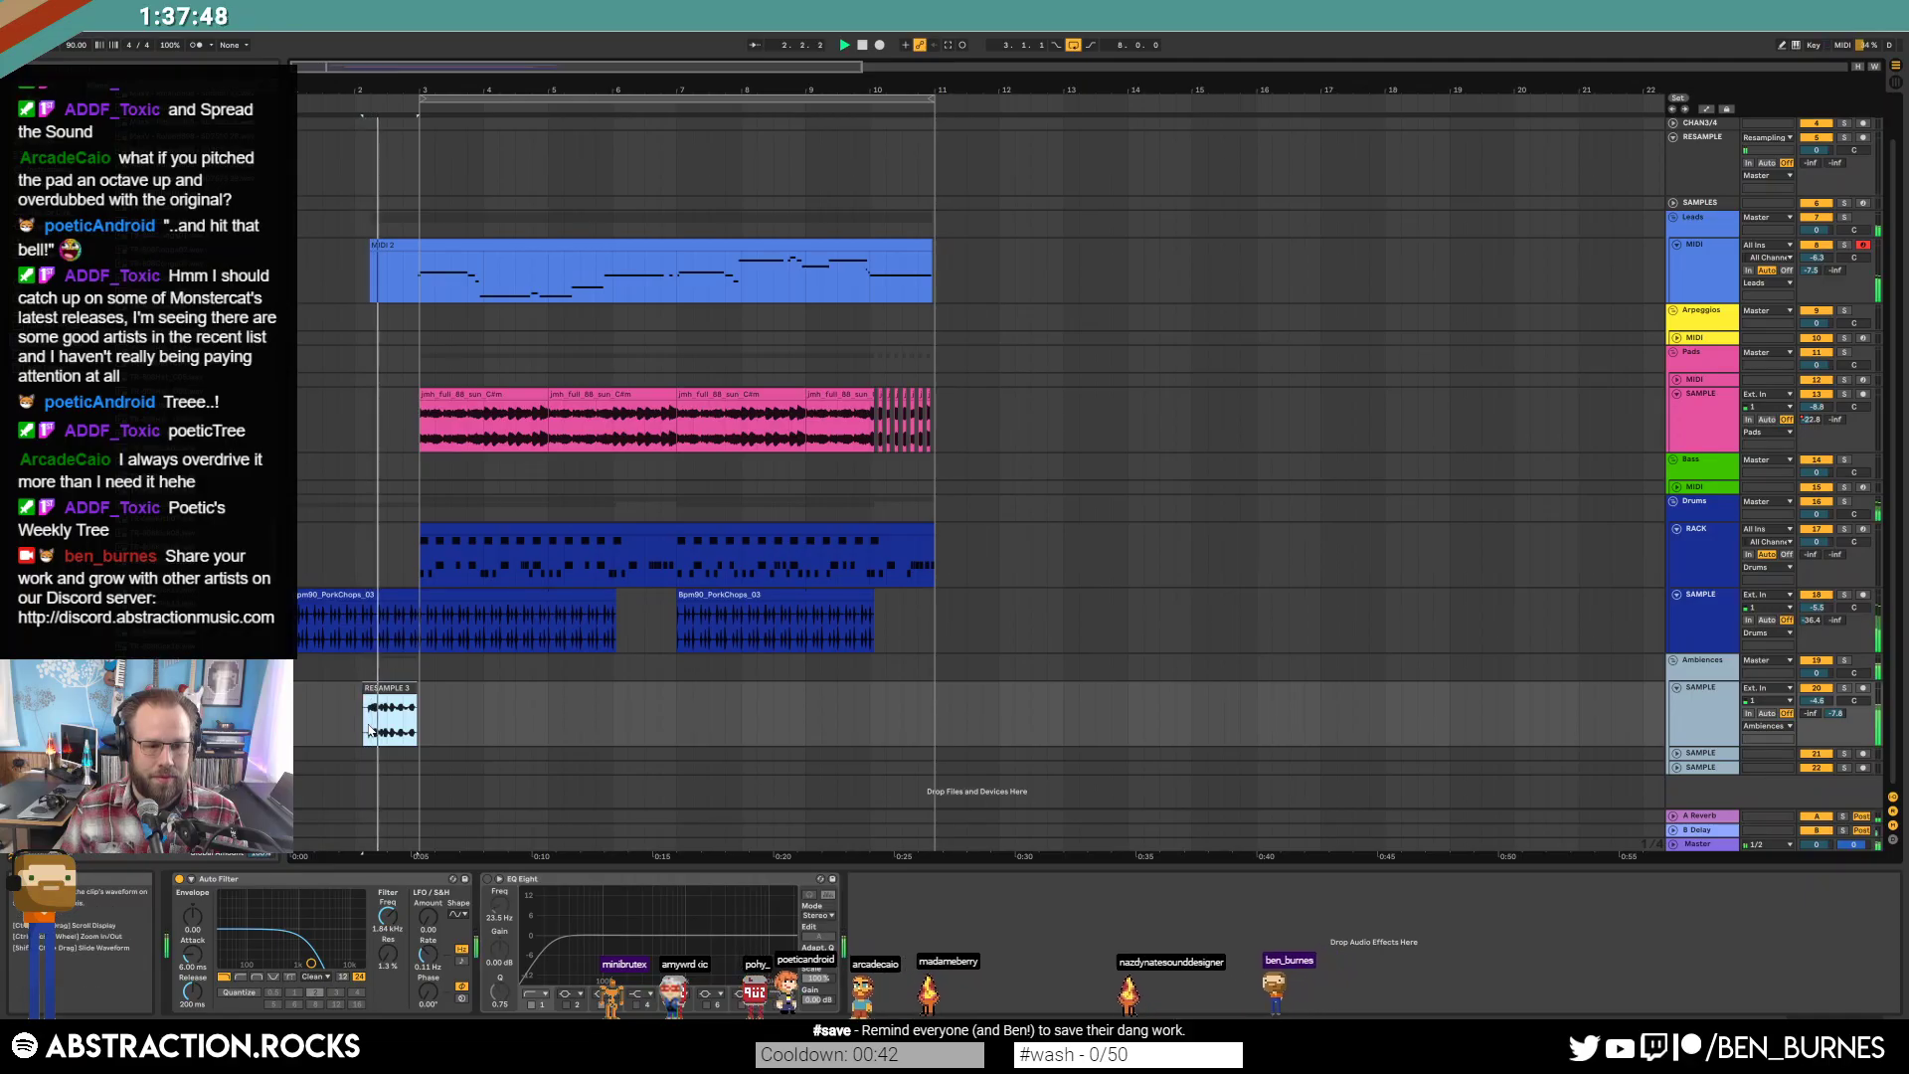
key(Right)
key(Right)
key(Right)
key(plus)
key(Right)
key(Right)
key(Right)
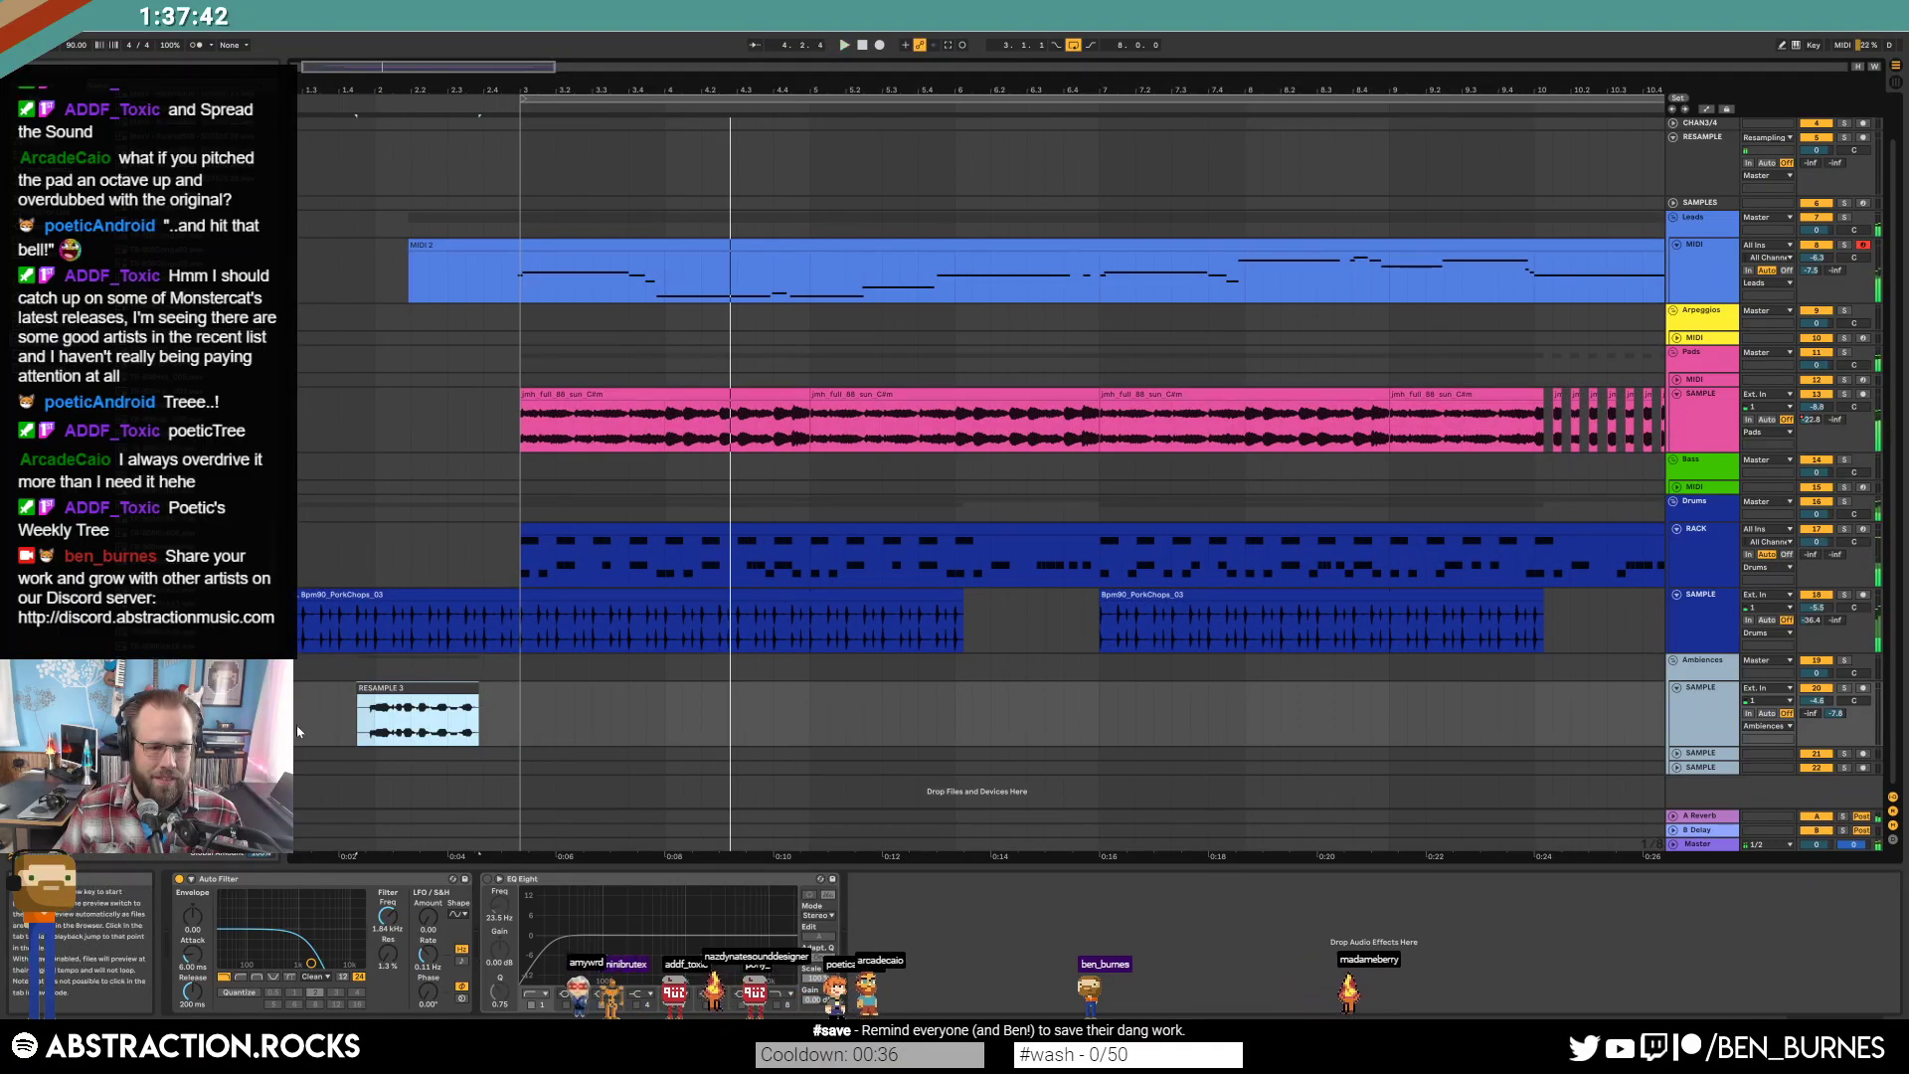
Play the intro from just before the RESAMPLE 3 clip and extend the clip's end slightly.
click(342, 706)
key(Right)
key(Right)
key(Right)
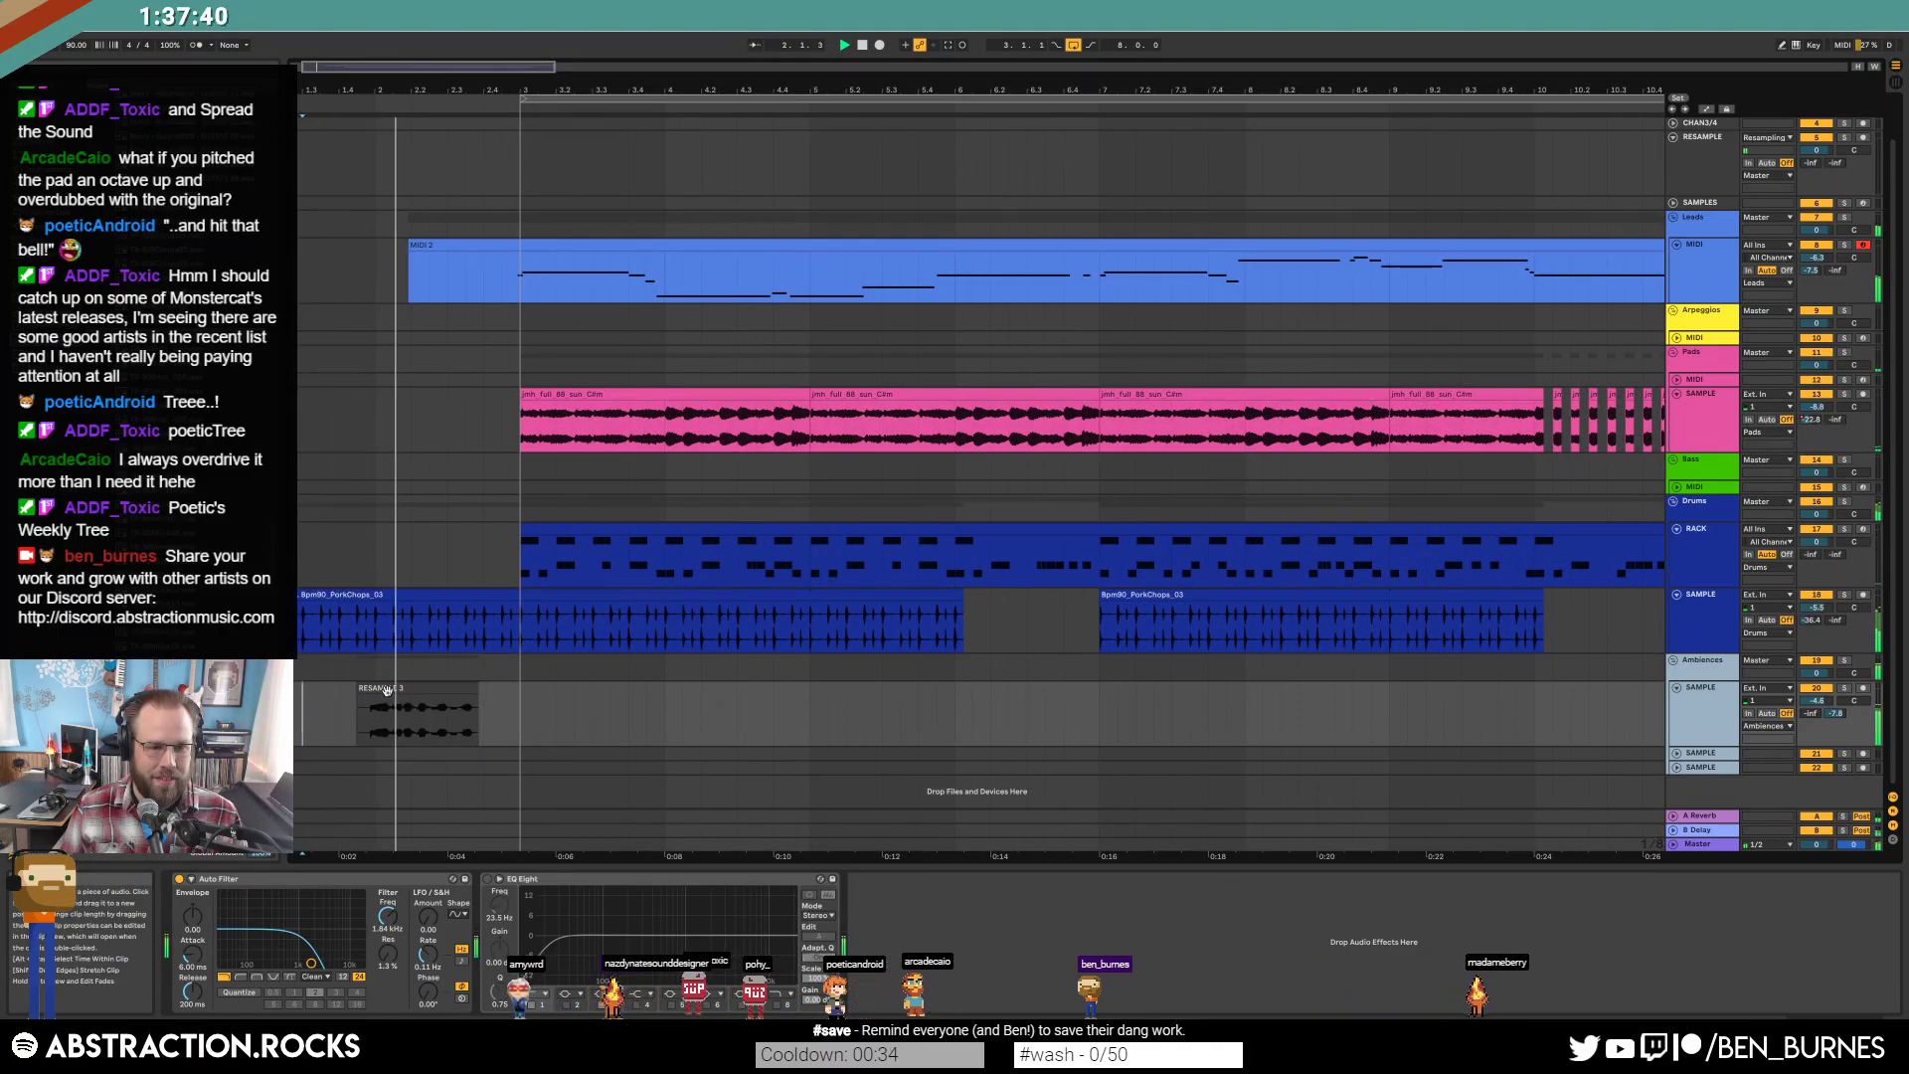
key(Right)
key(Right)
key(Right)
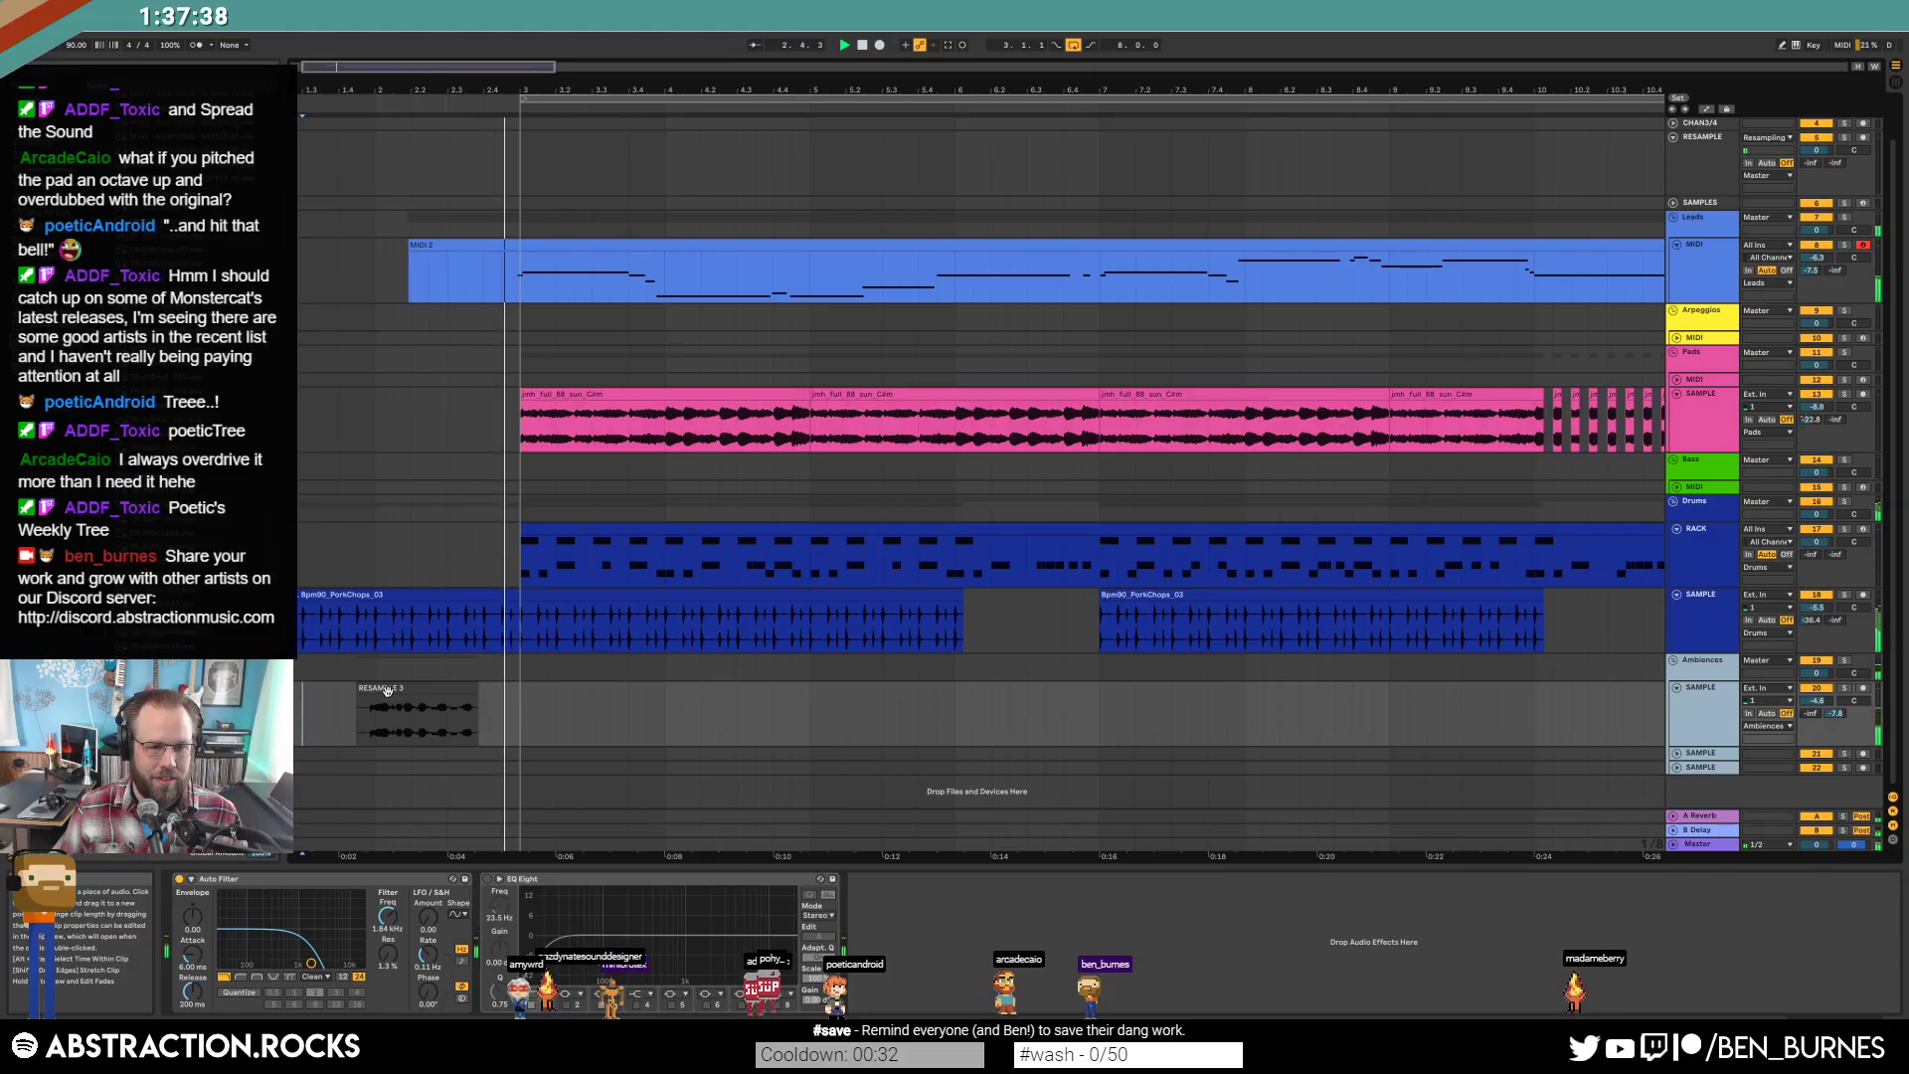
click(472, 693)
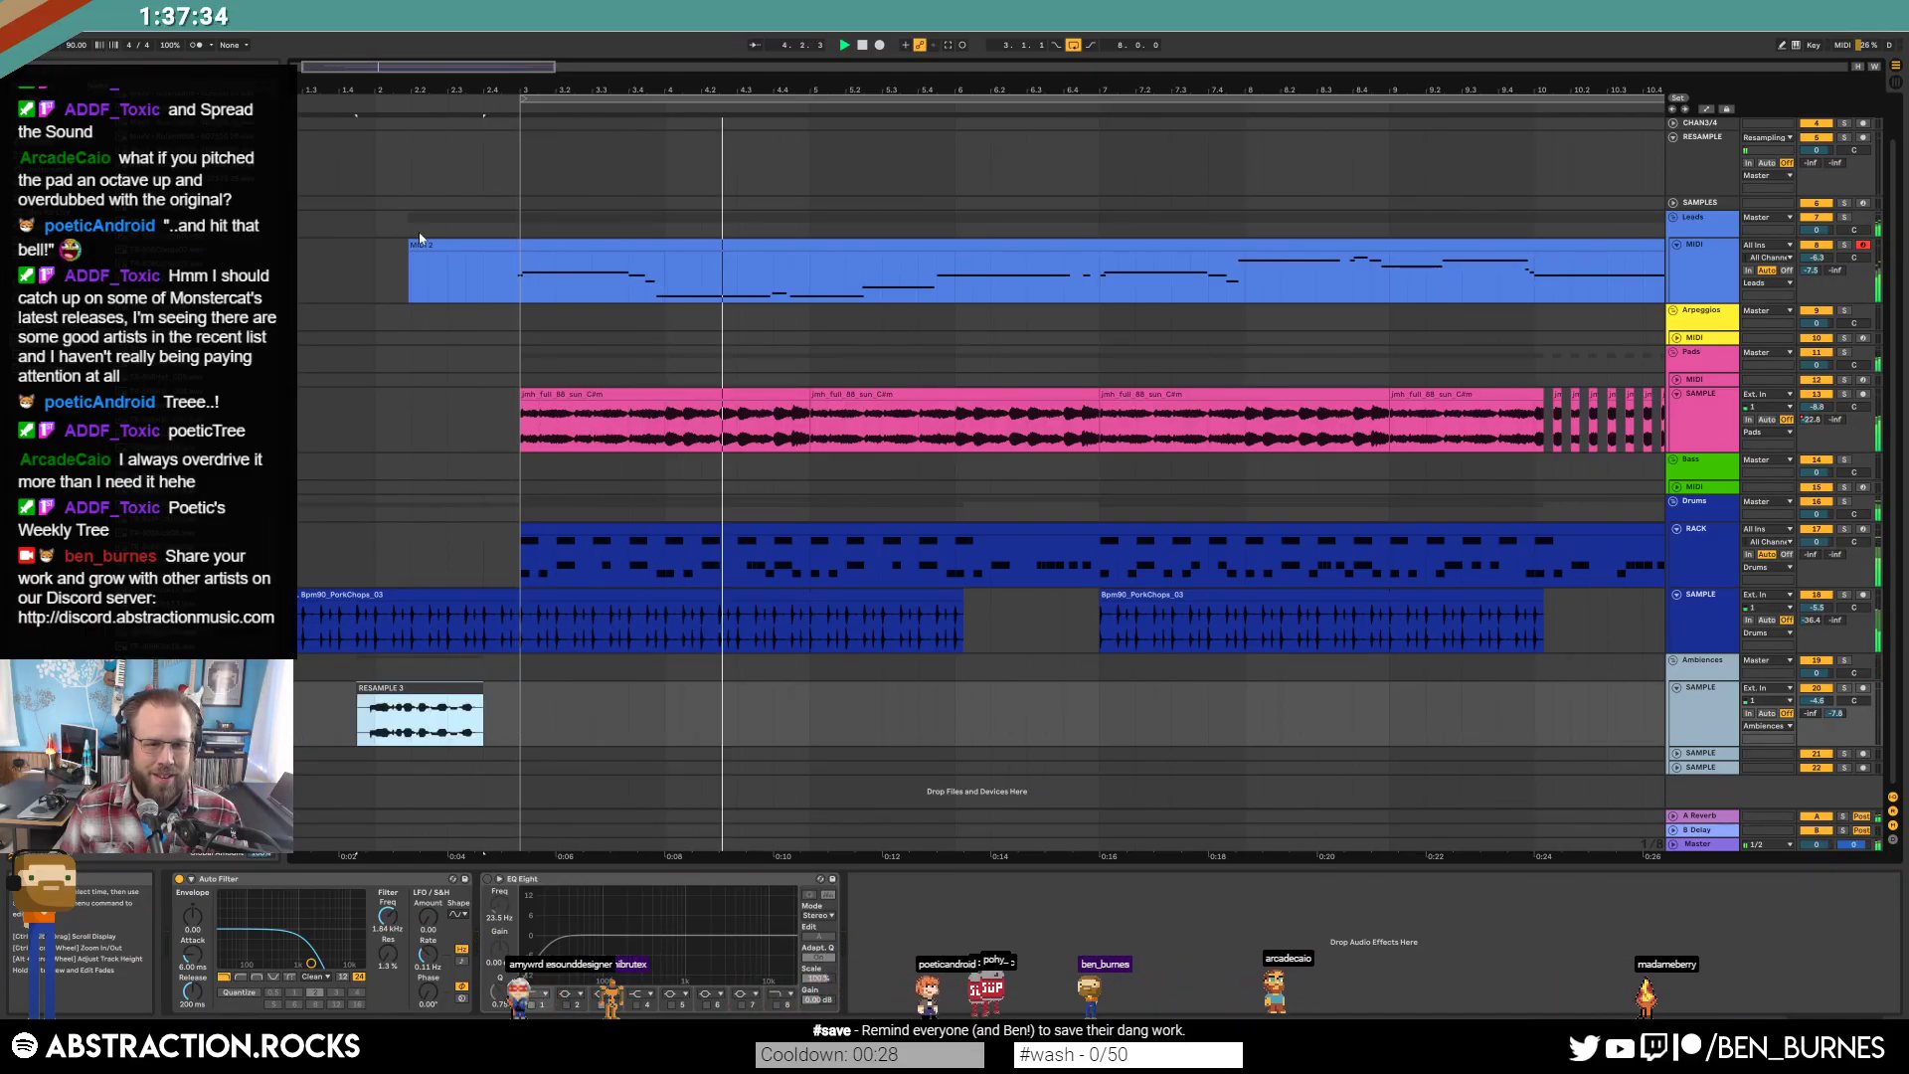
Trim the lead MIDI clip's start to just before bar 3 and cut about half a beat from the drum loop ahead of bar 3.
drag(409, 256, 502, 257)
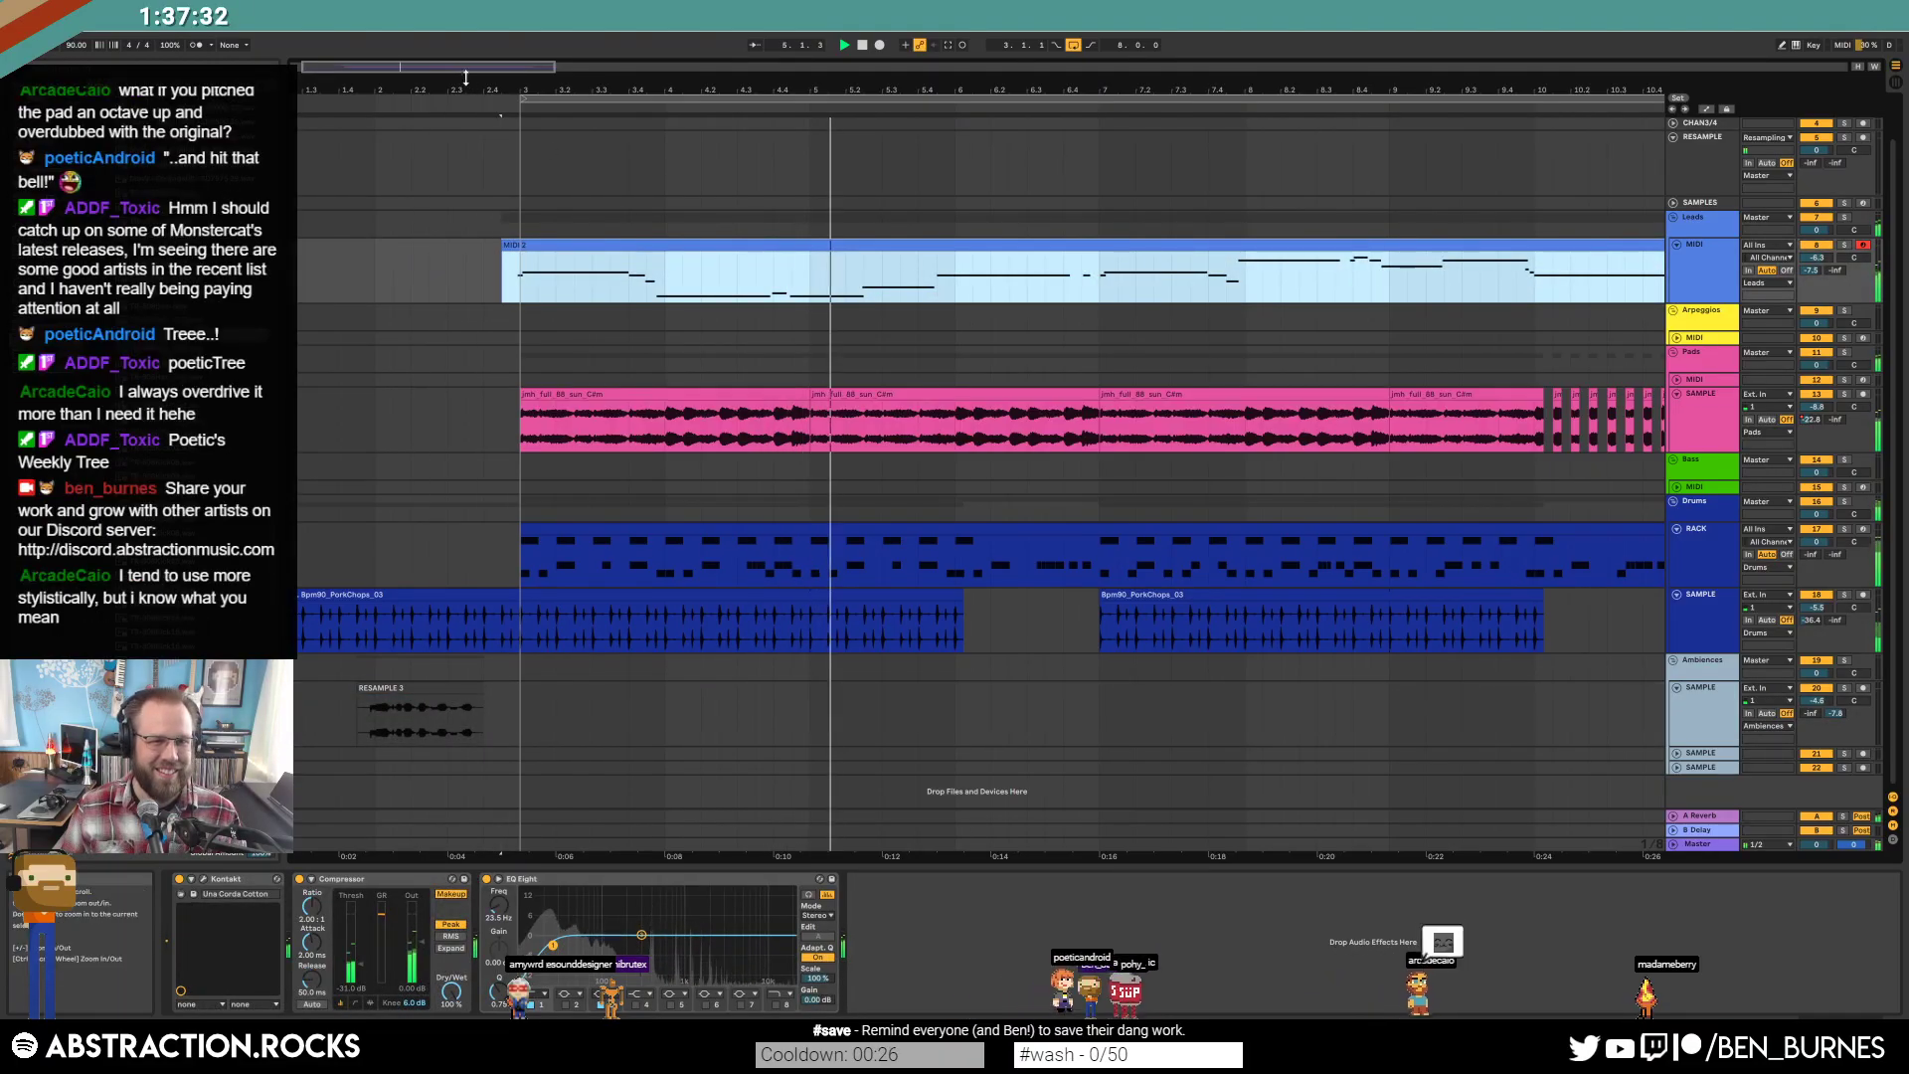
scroll(498, 642, up, 5)
drag(478, 632, 559, 631)
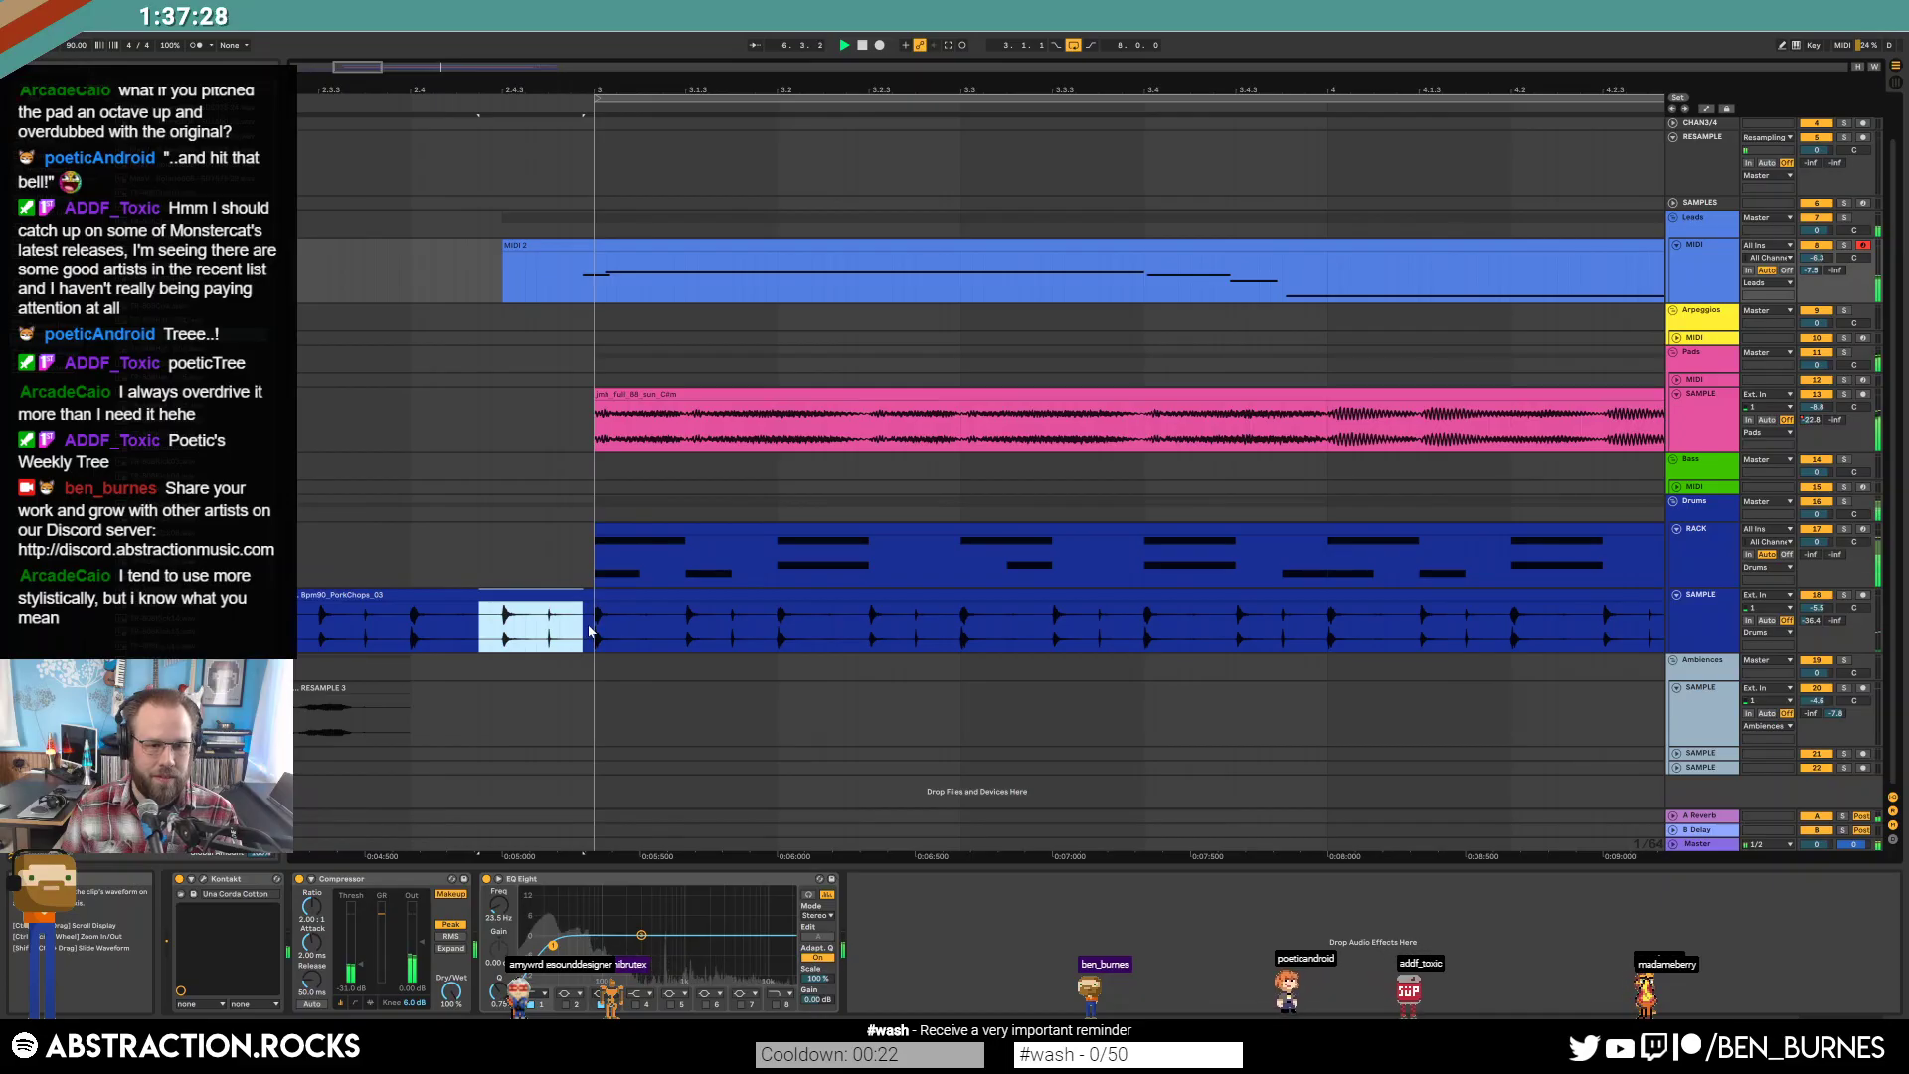
click(582, 633)
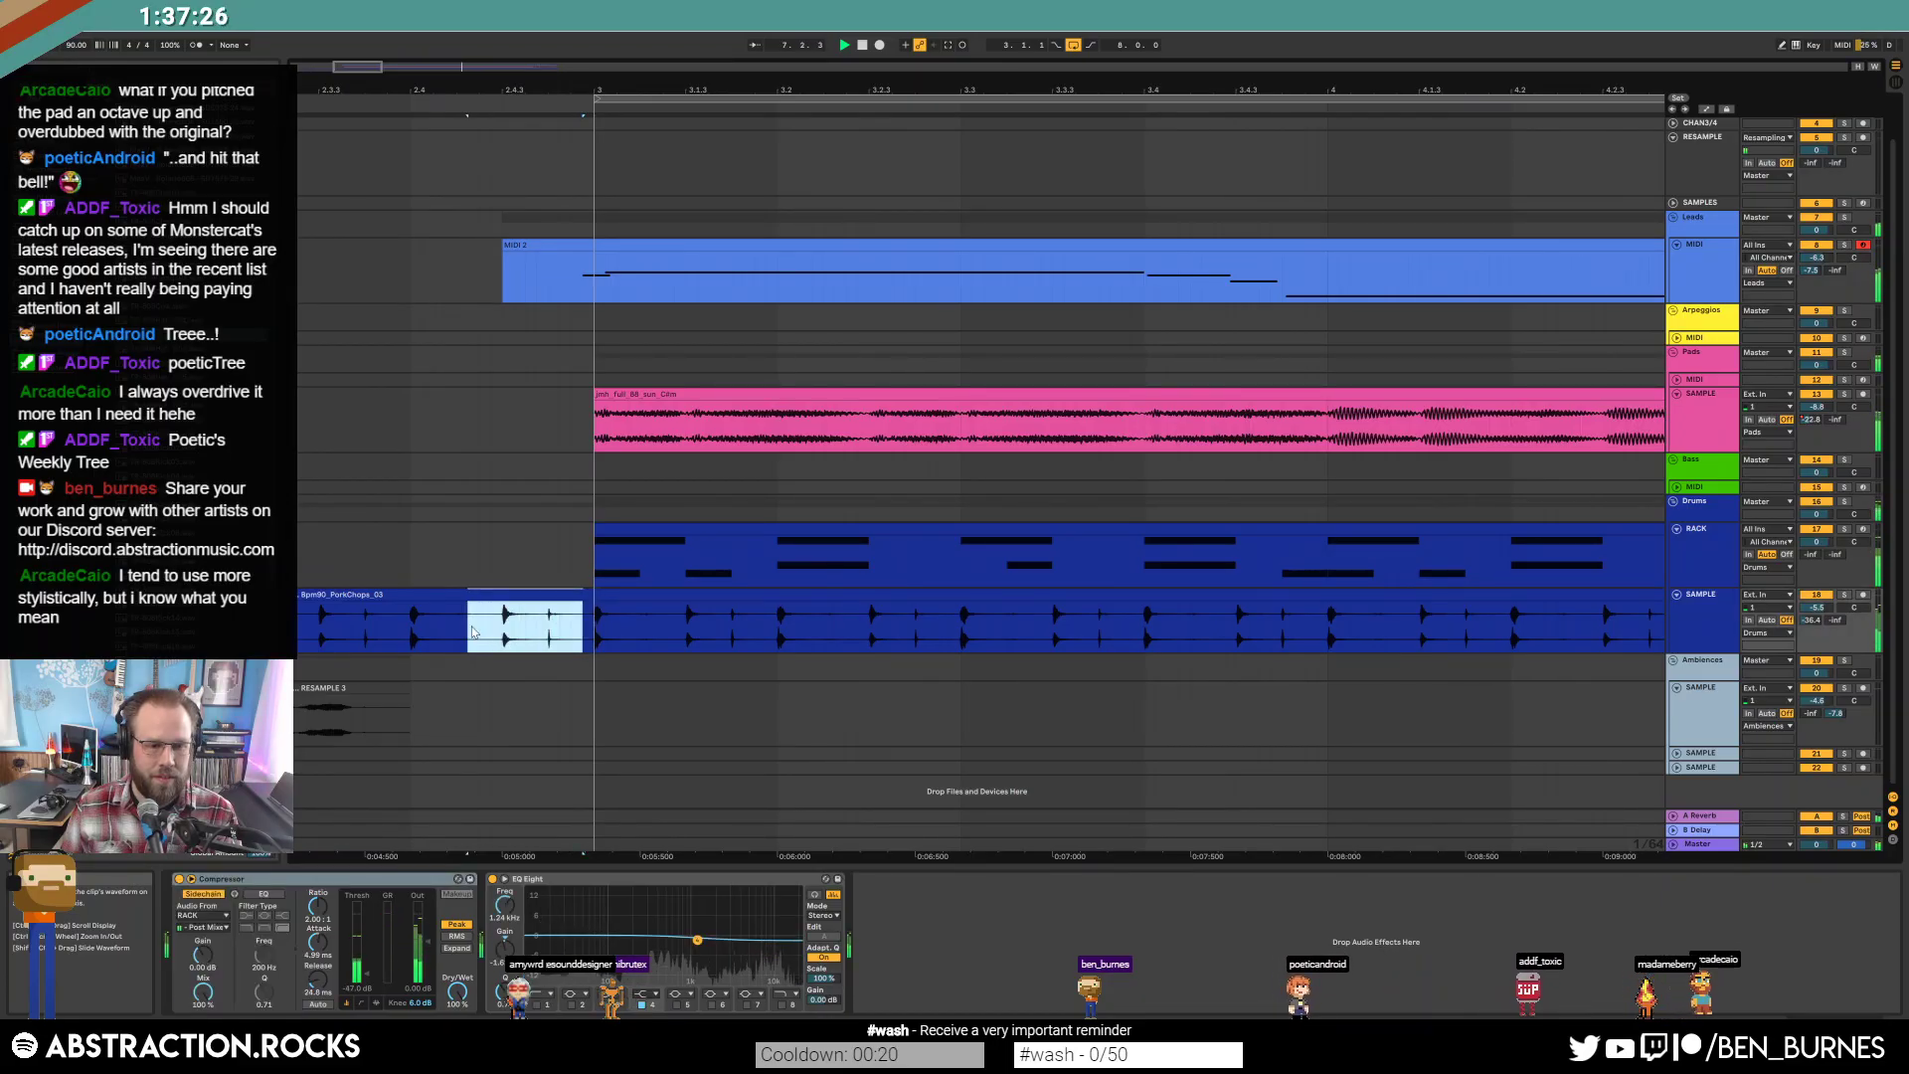
click(460, 599)
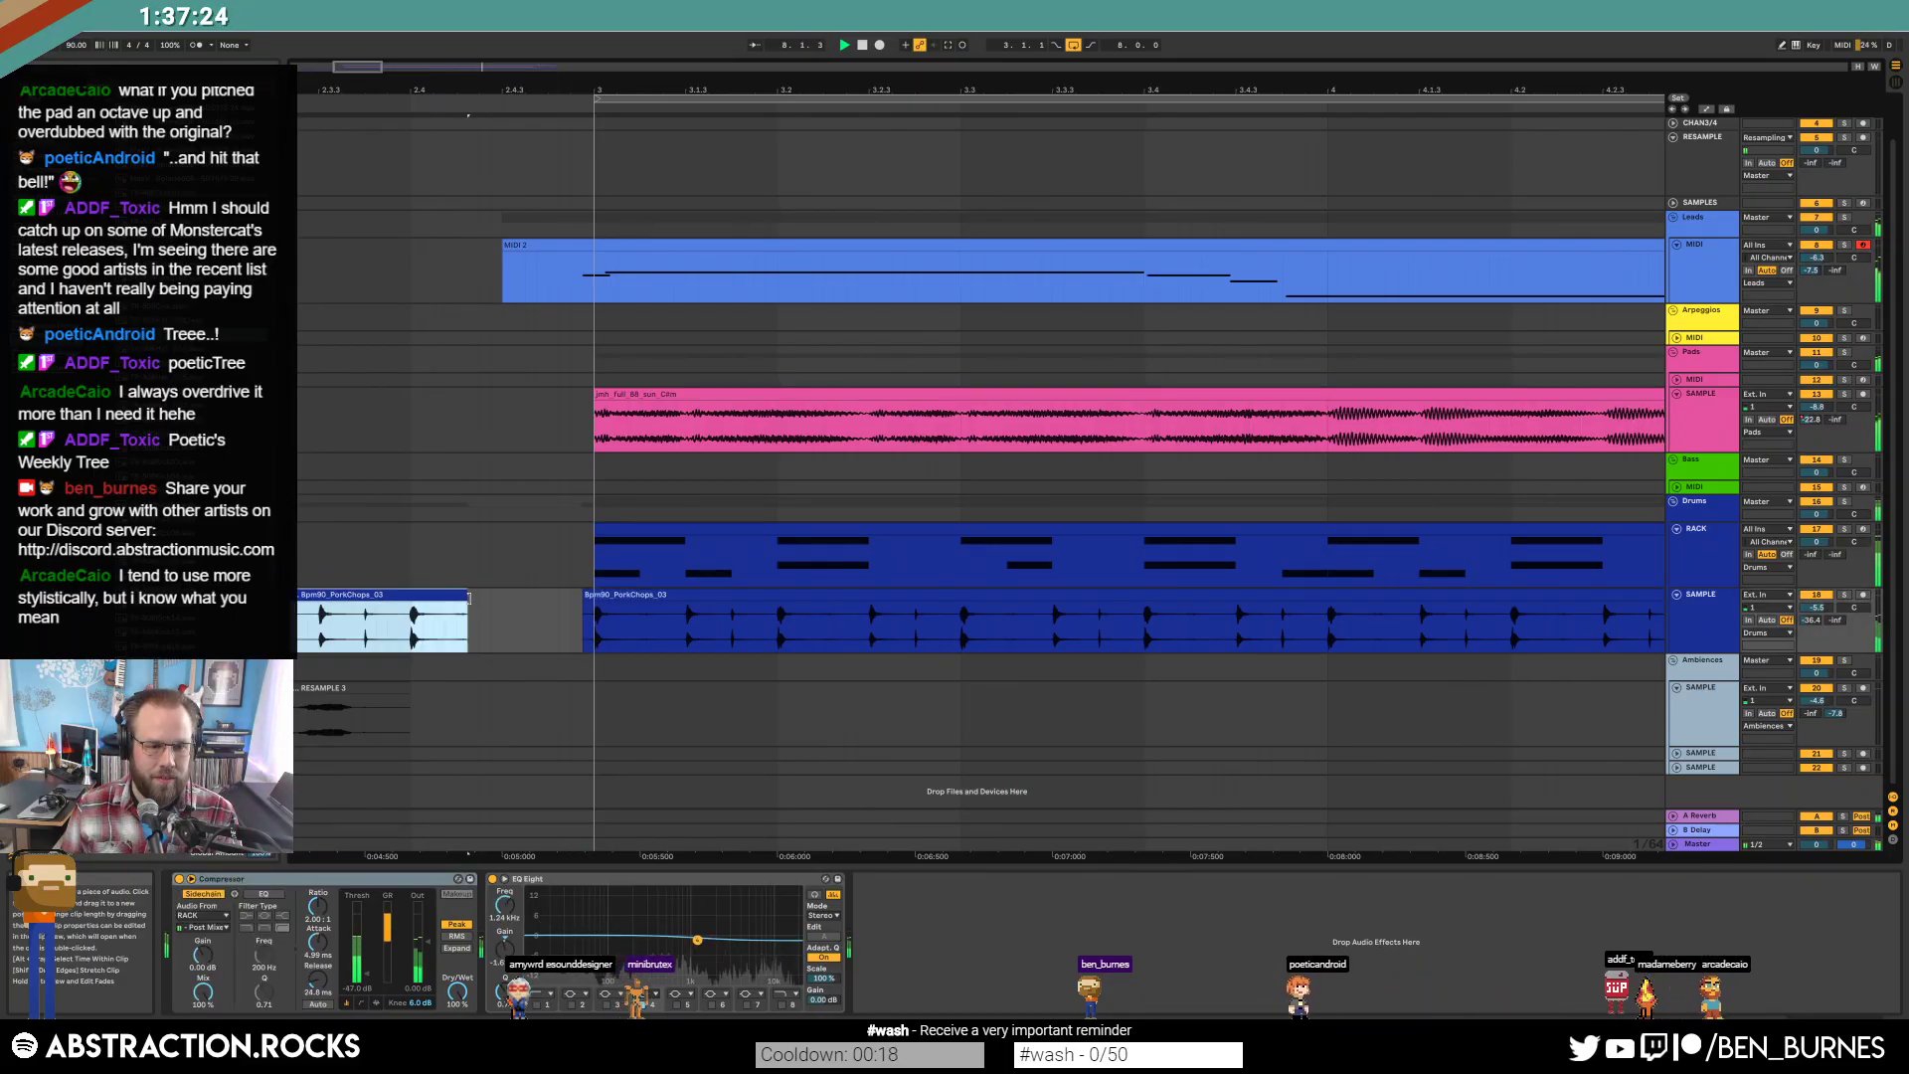
click(468, 714)
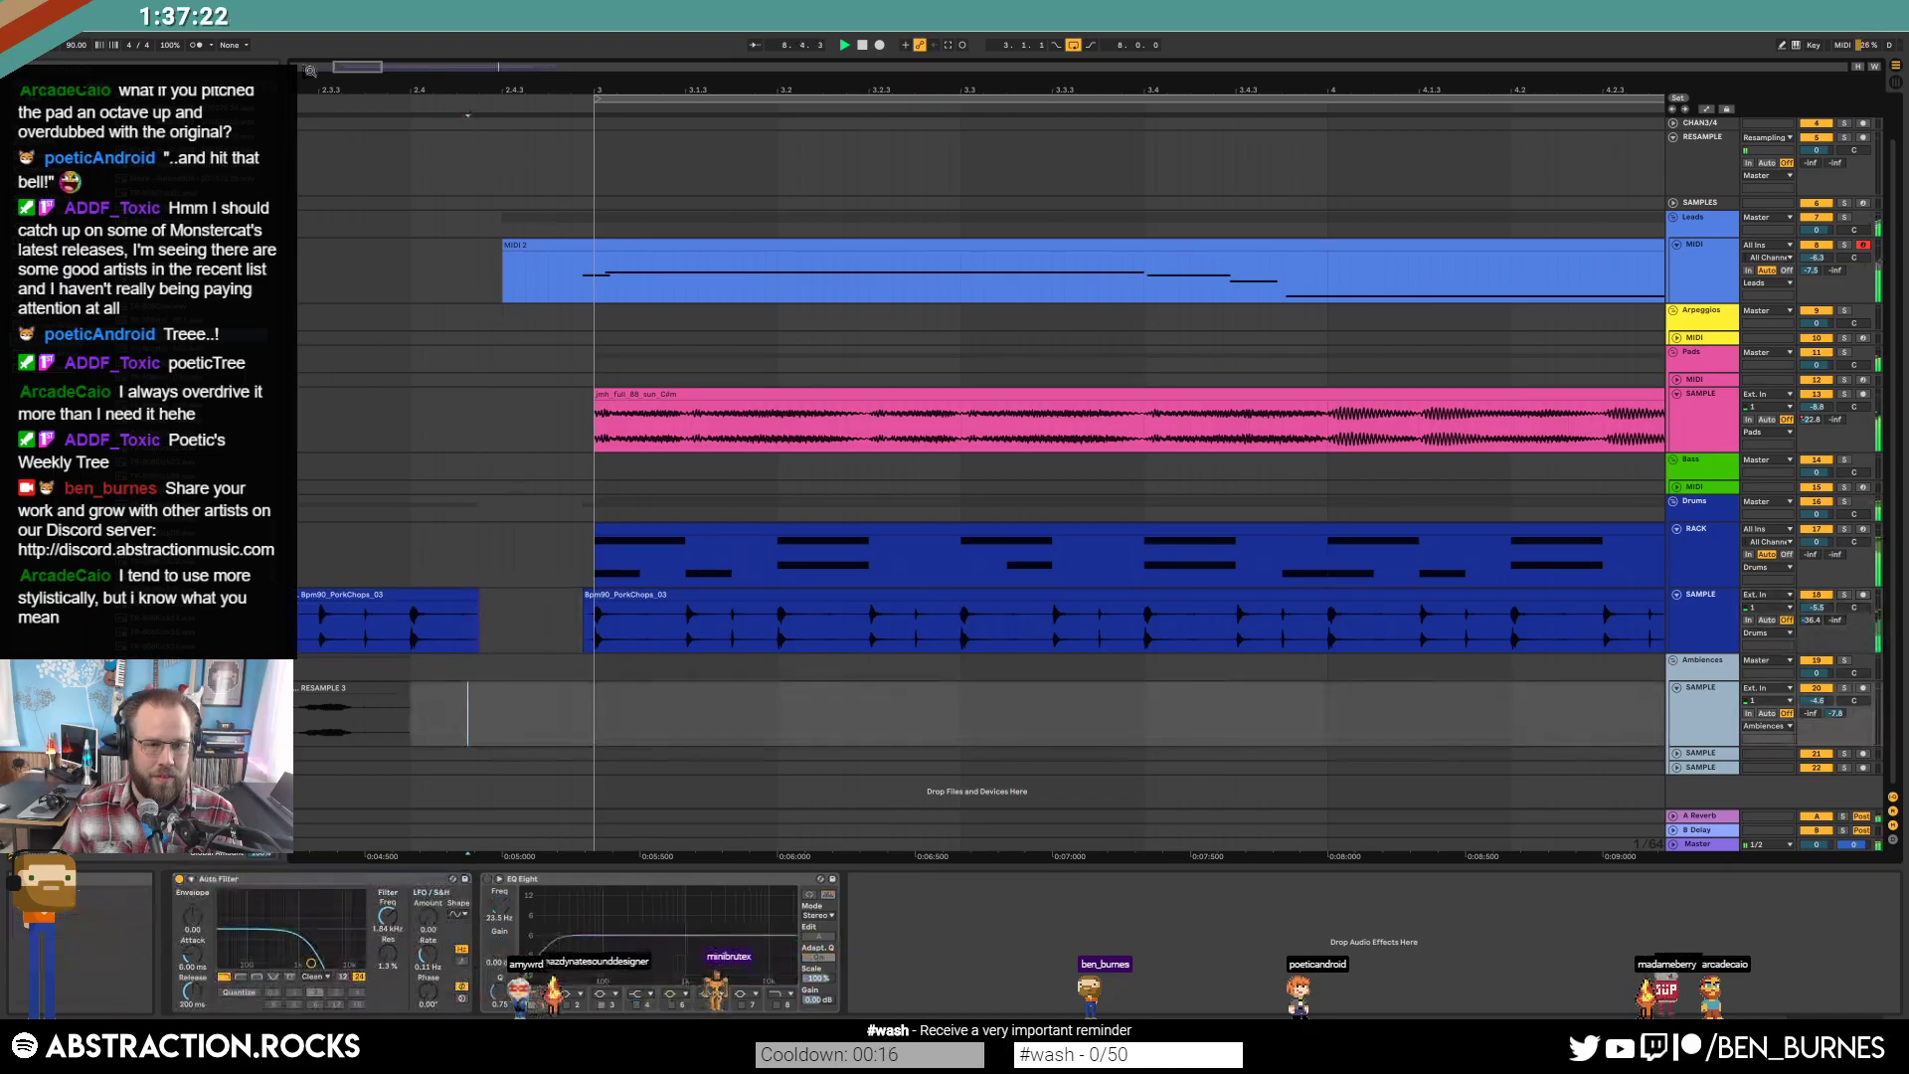
ctrl+scroll(492, 139, down, 10)
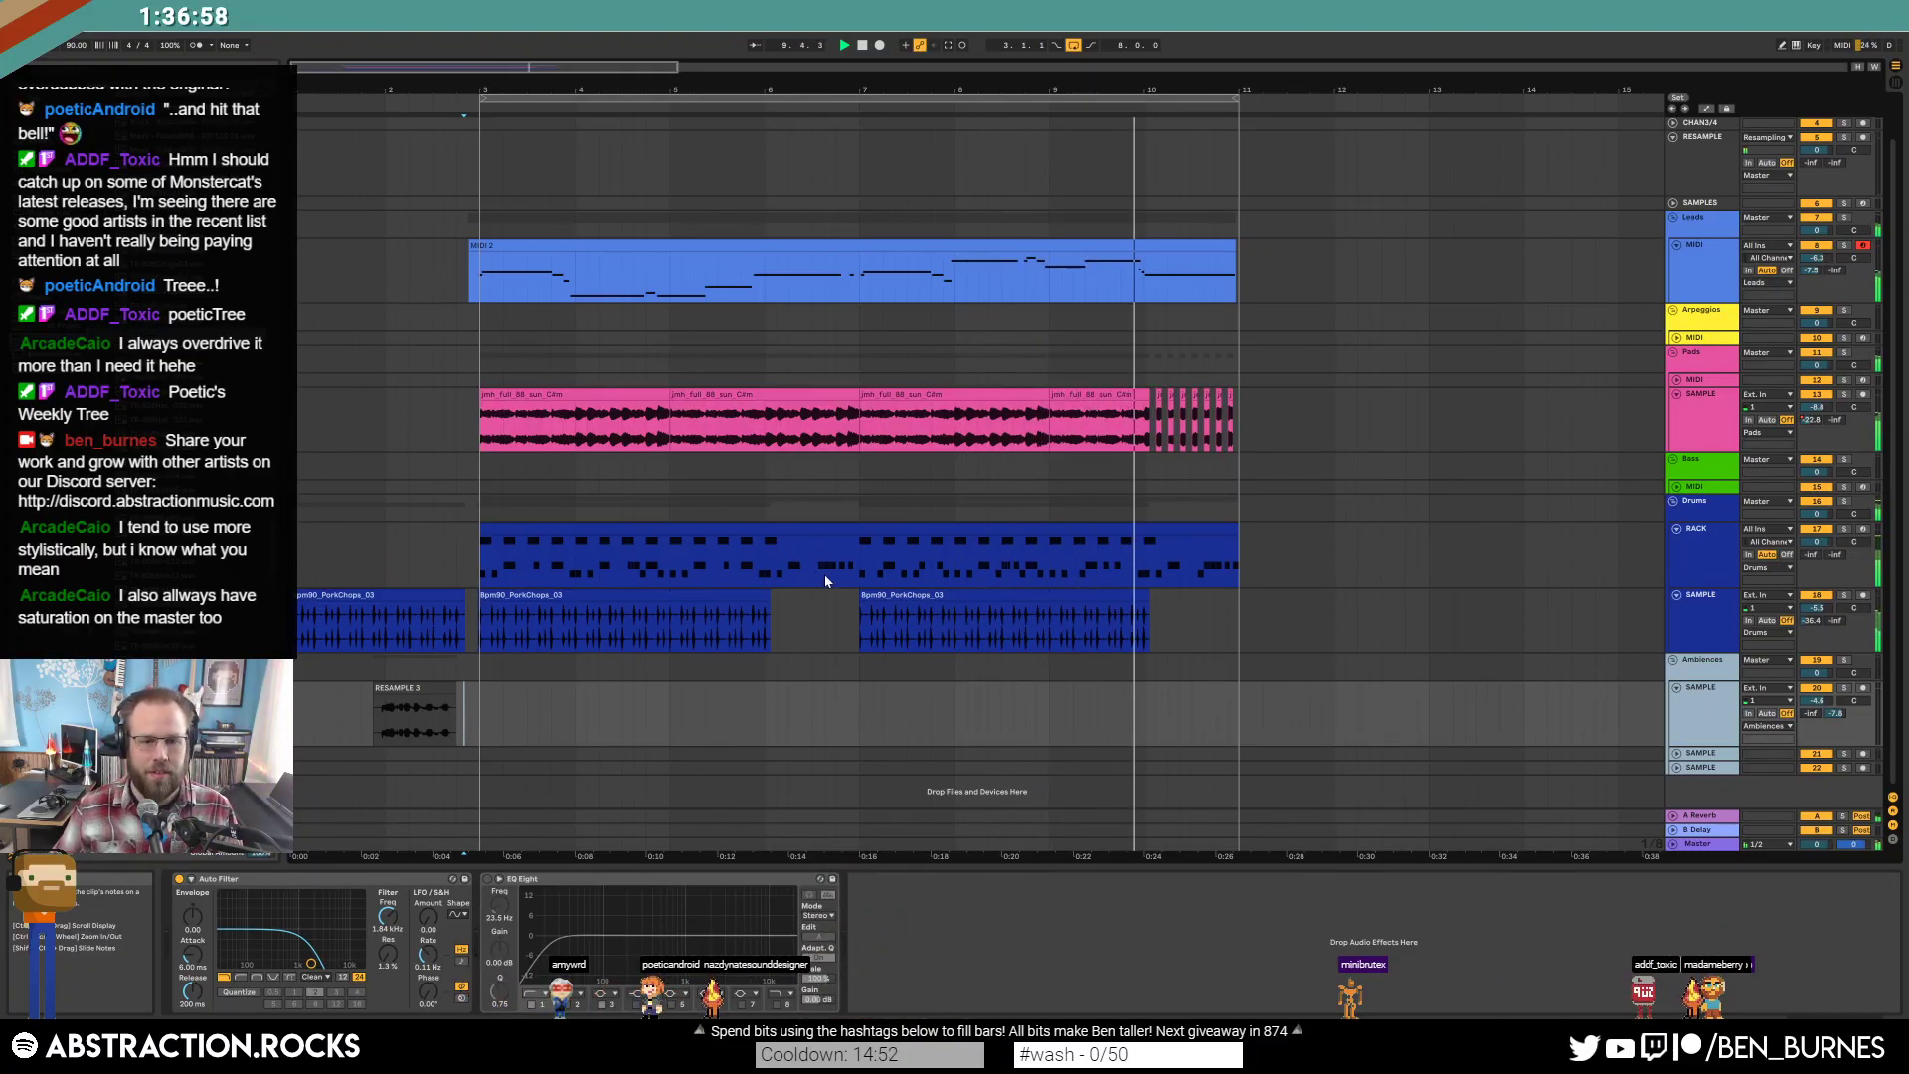
Review the drum rack's snare devices and deactivate the kick just after beat 3 in the drum clip's last bar.
click(888, 543)
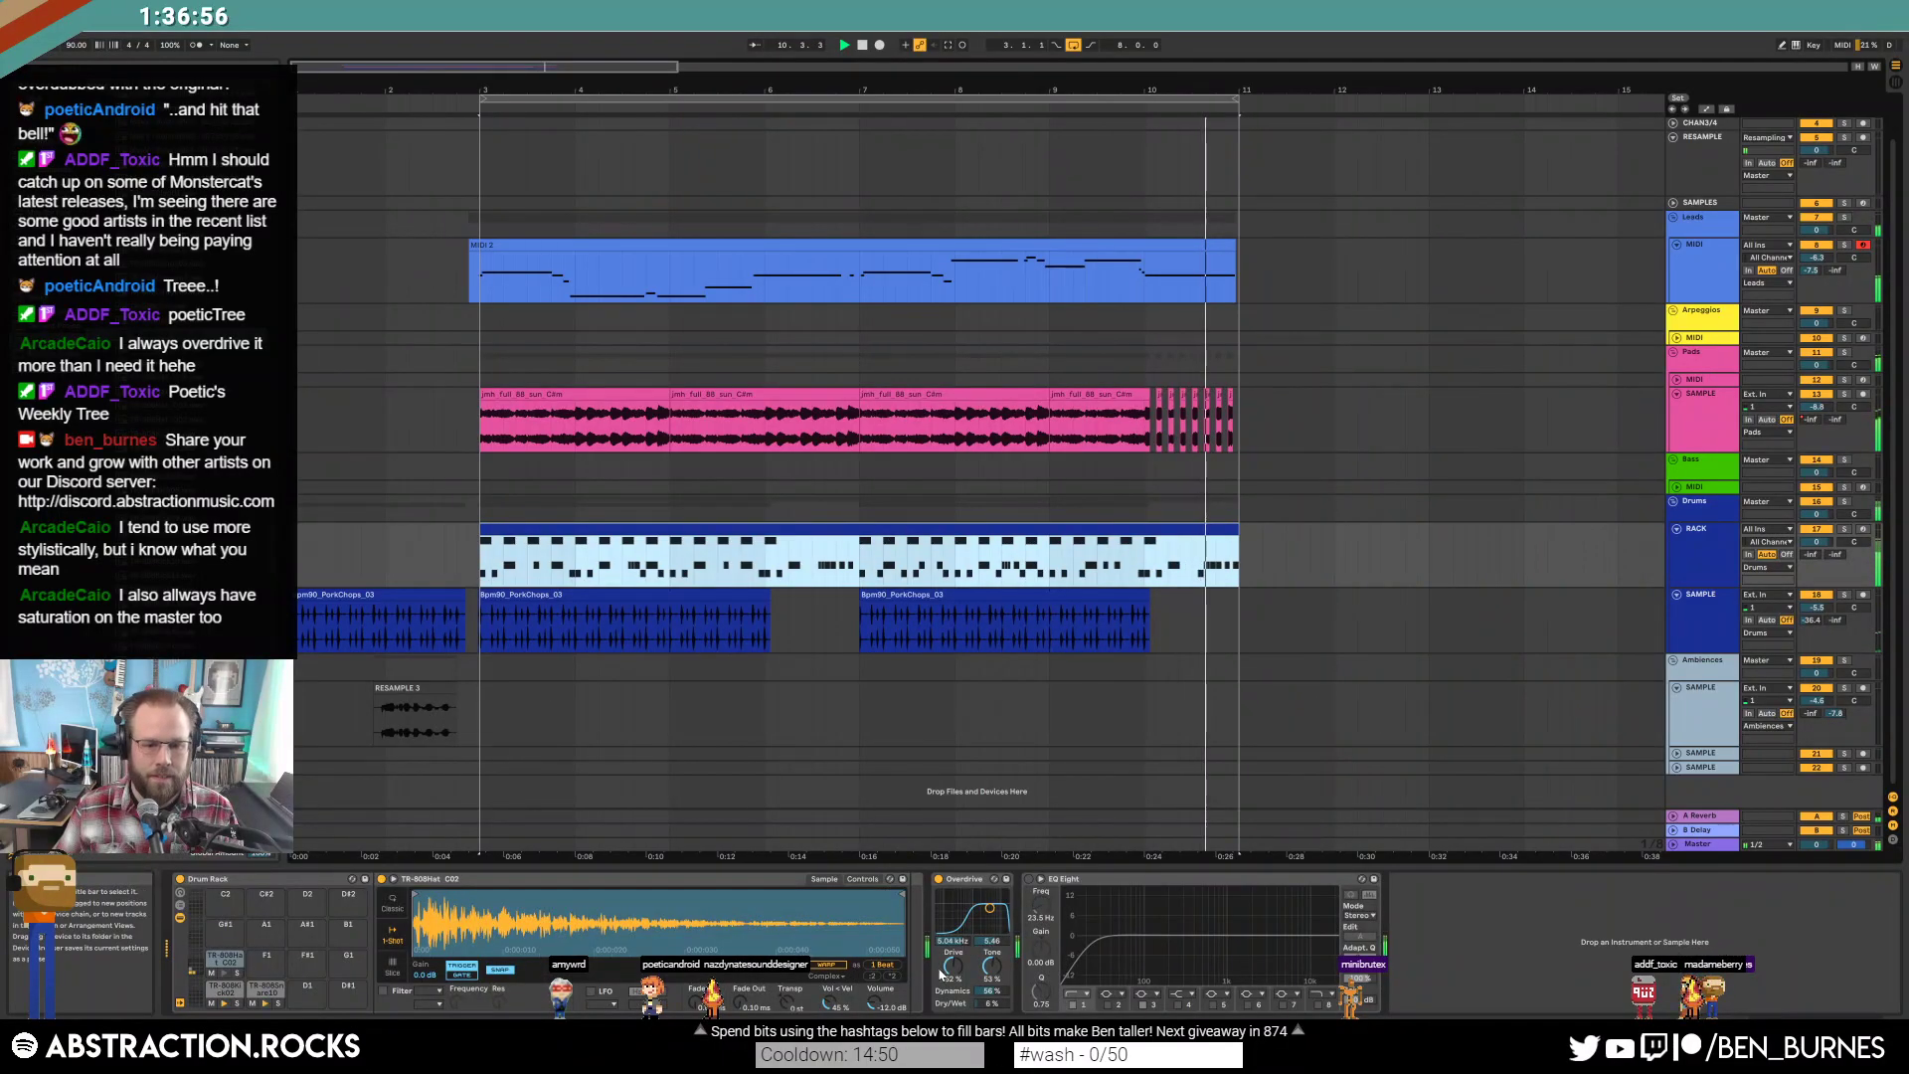
click(266, 987)
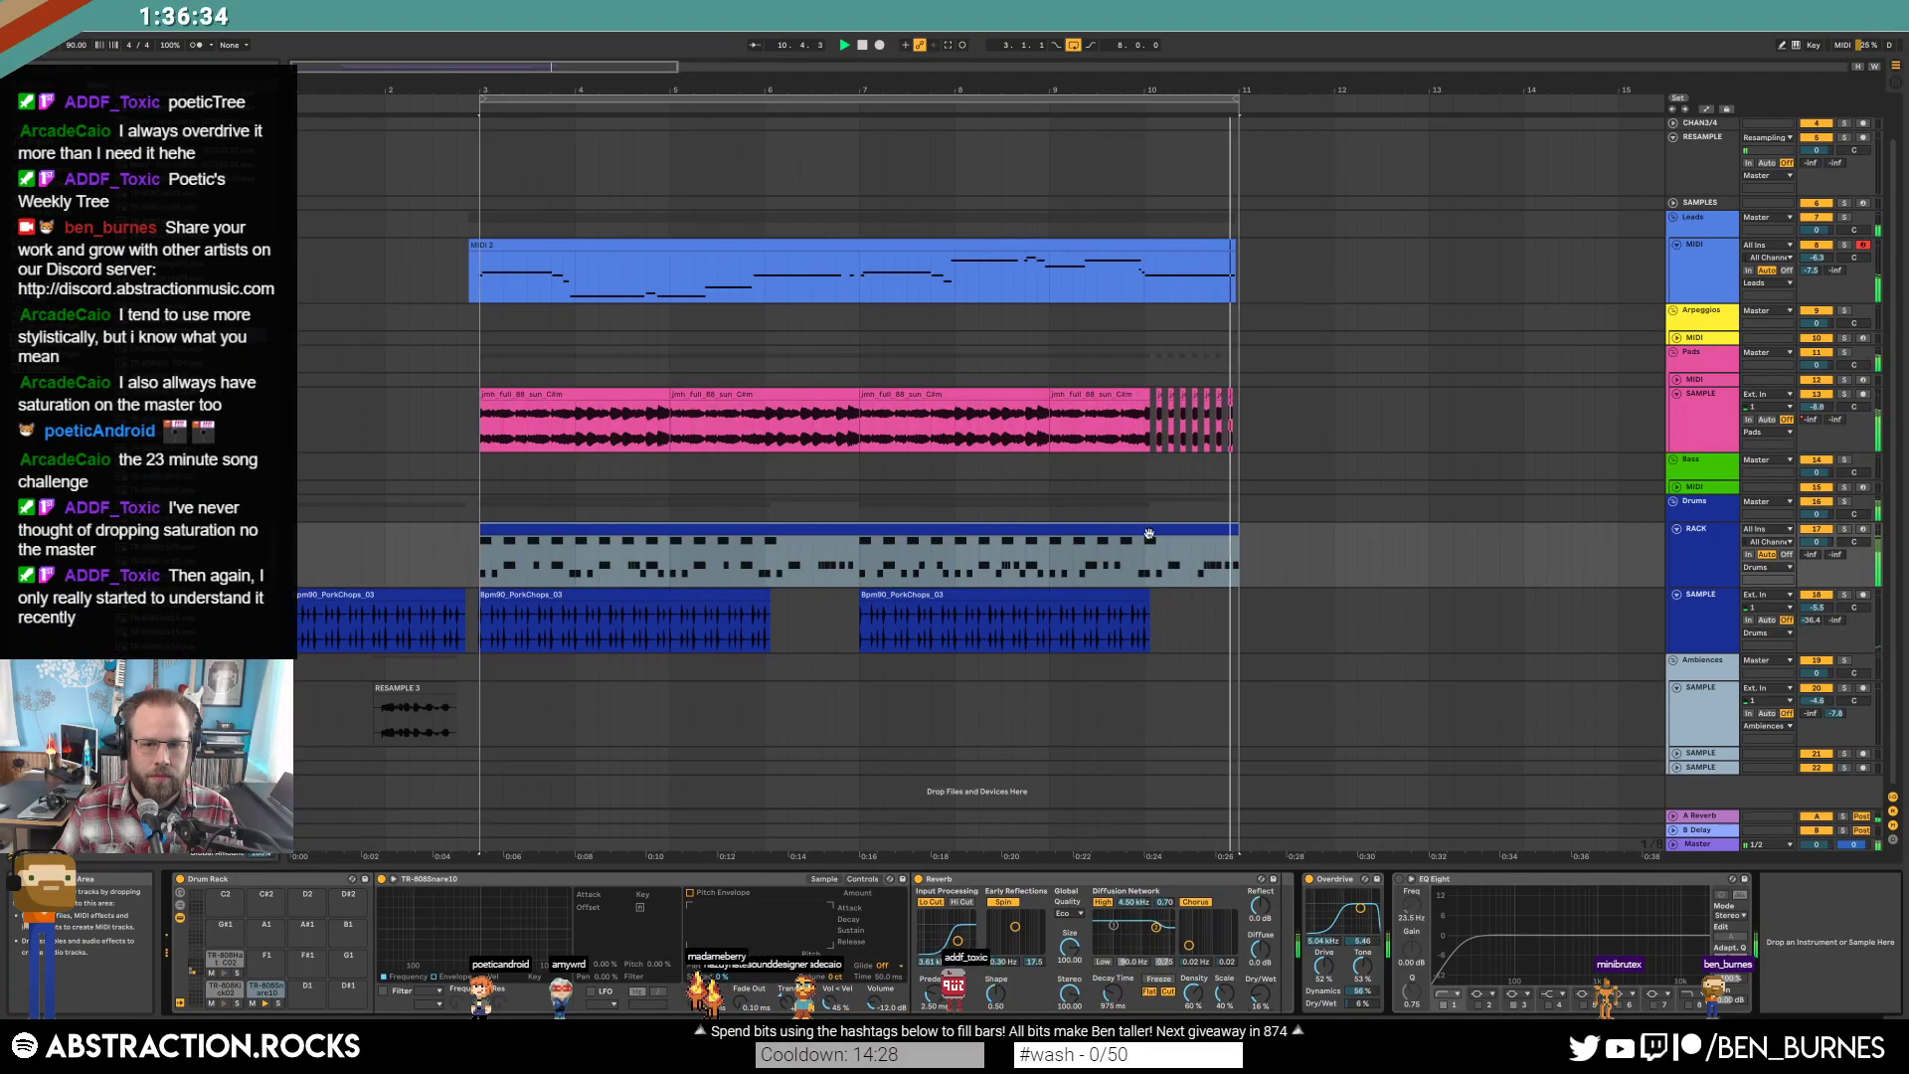
double_click(1221, 528)
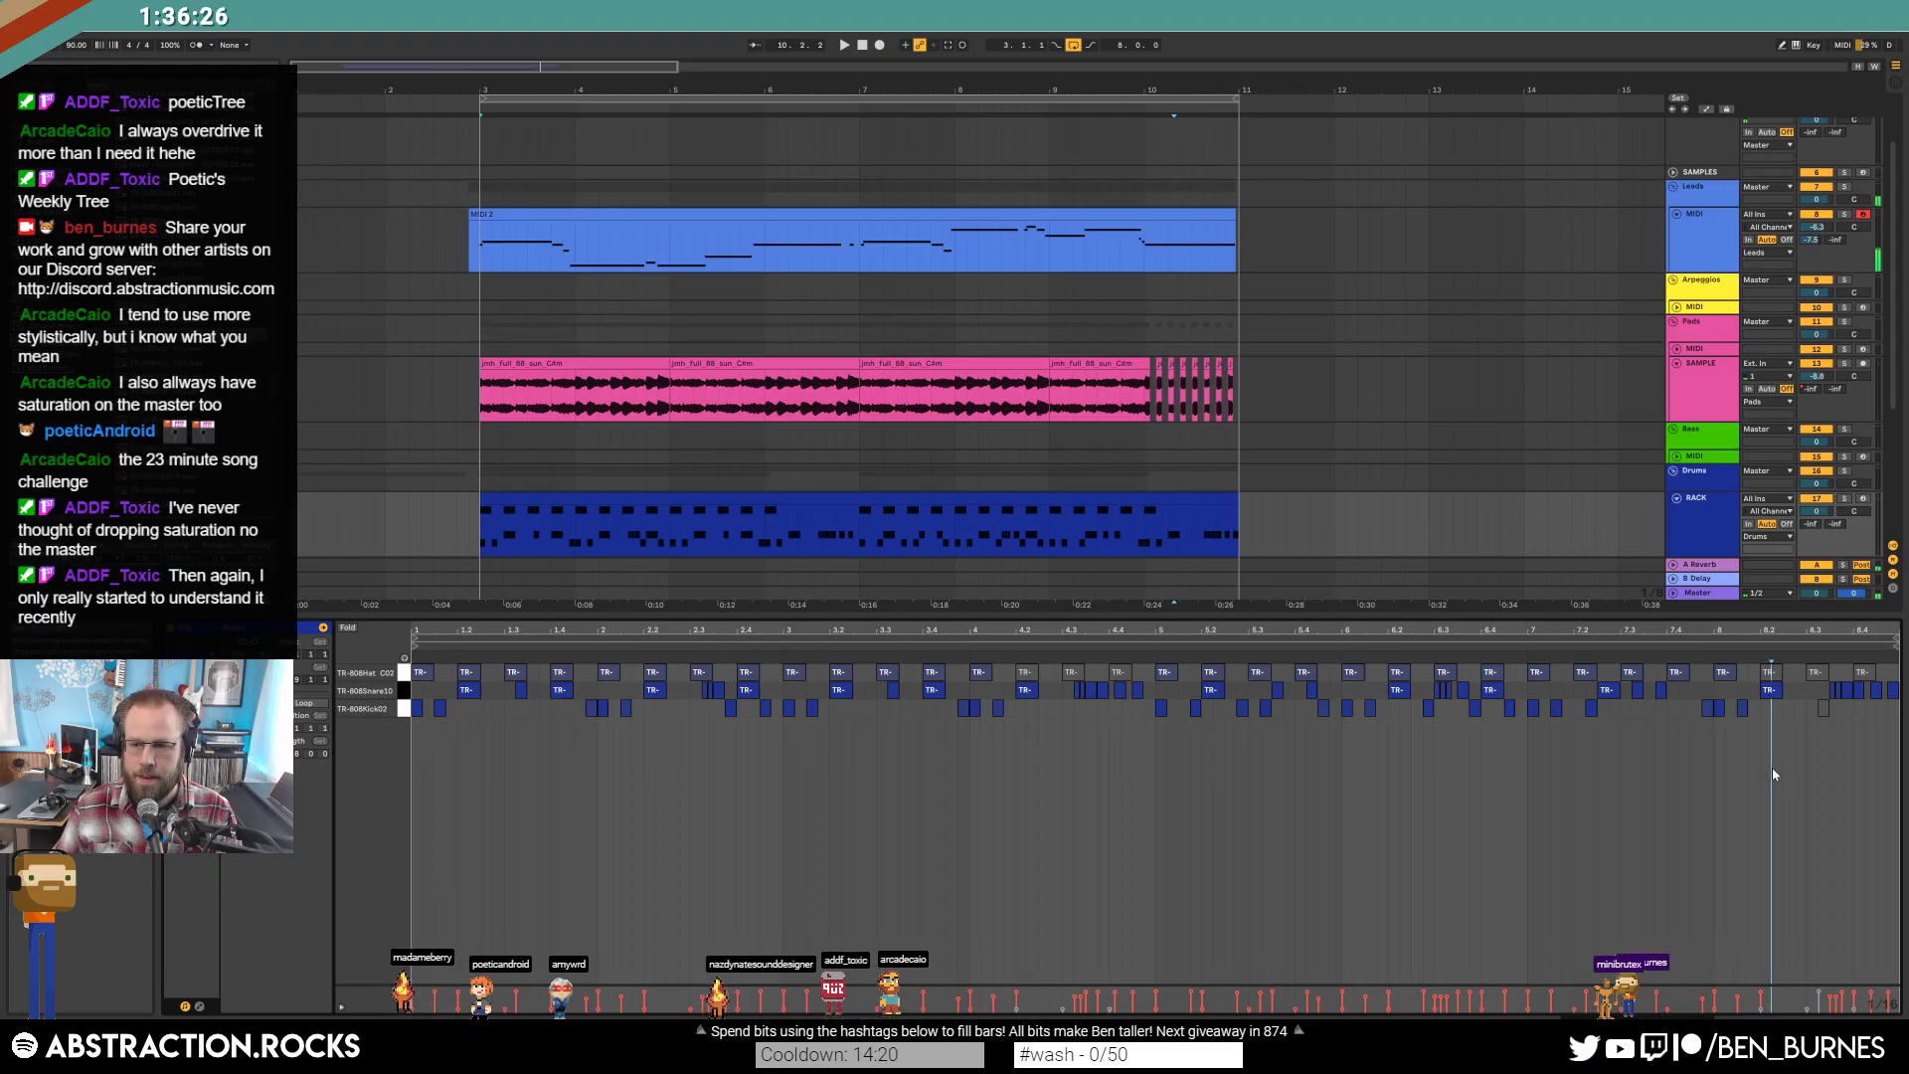
click(860, 217)
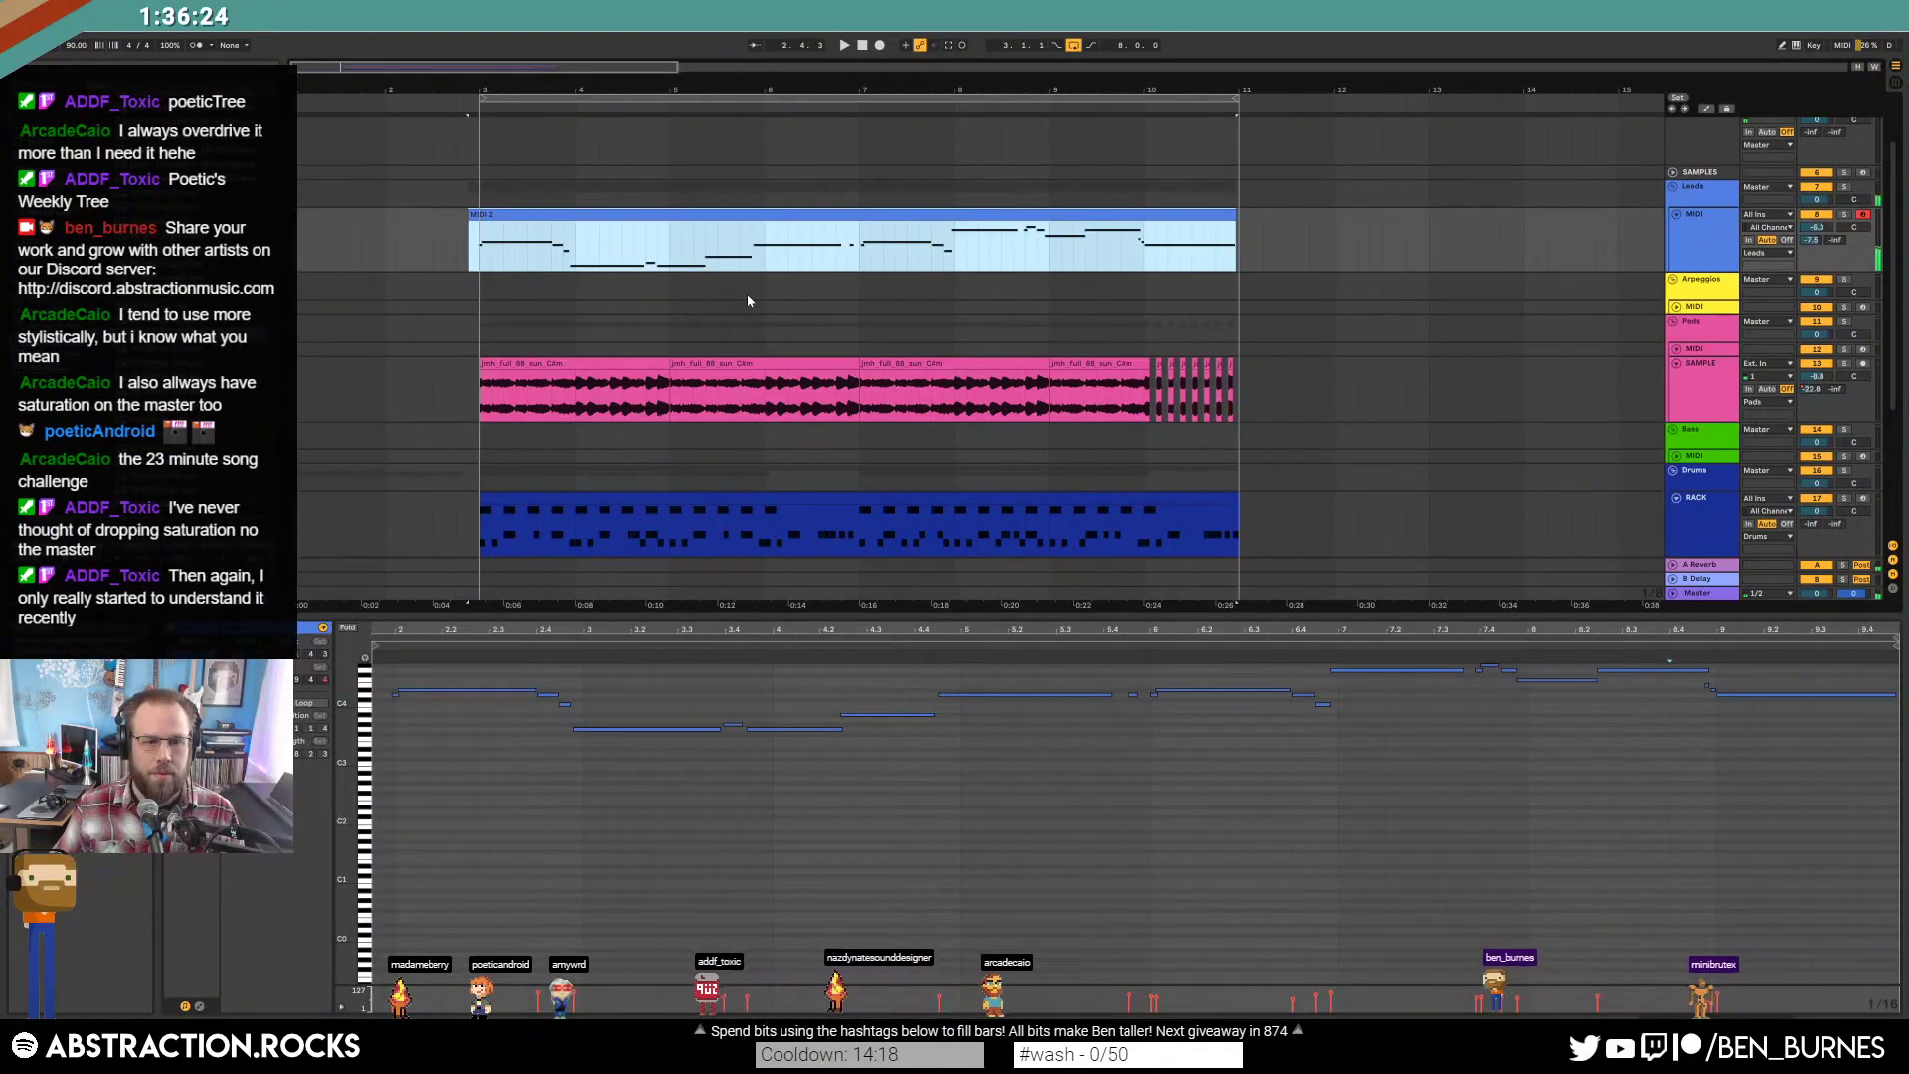
key(minus)
key(shift+Tab)
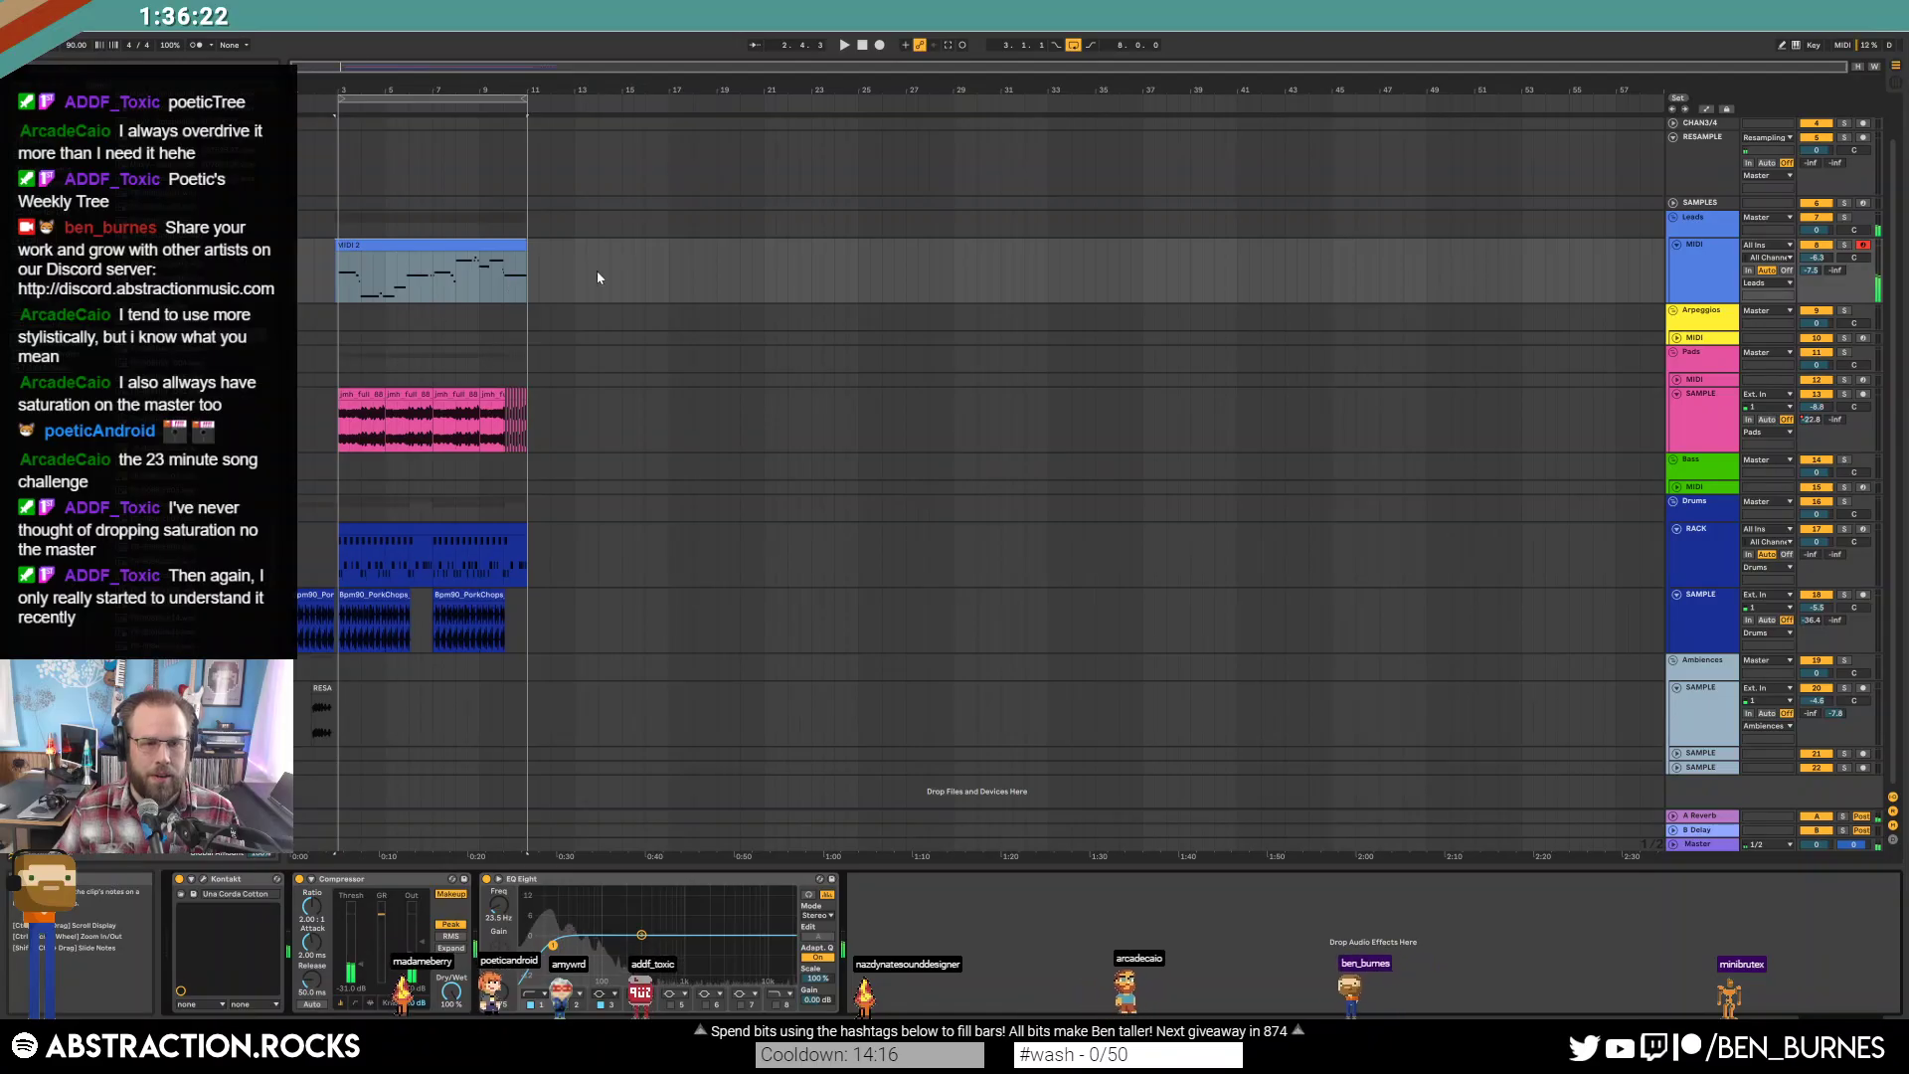
drag(312, 67, 318, 139)
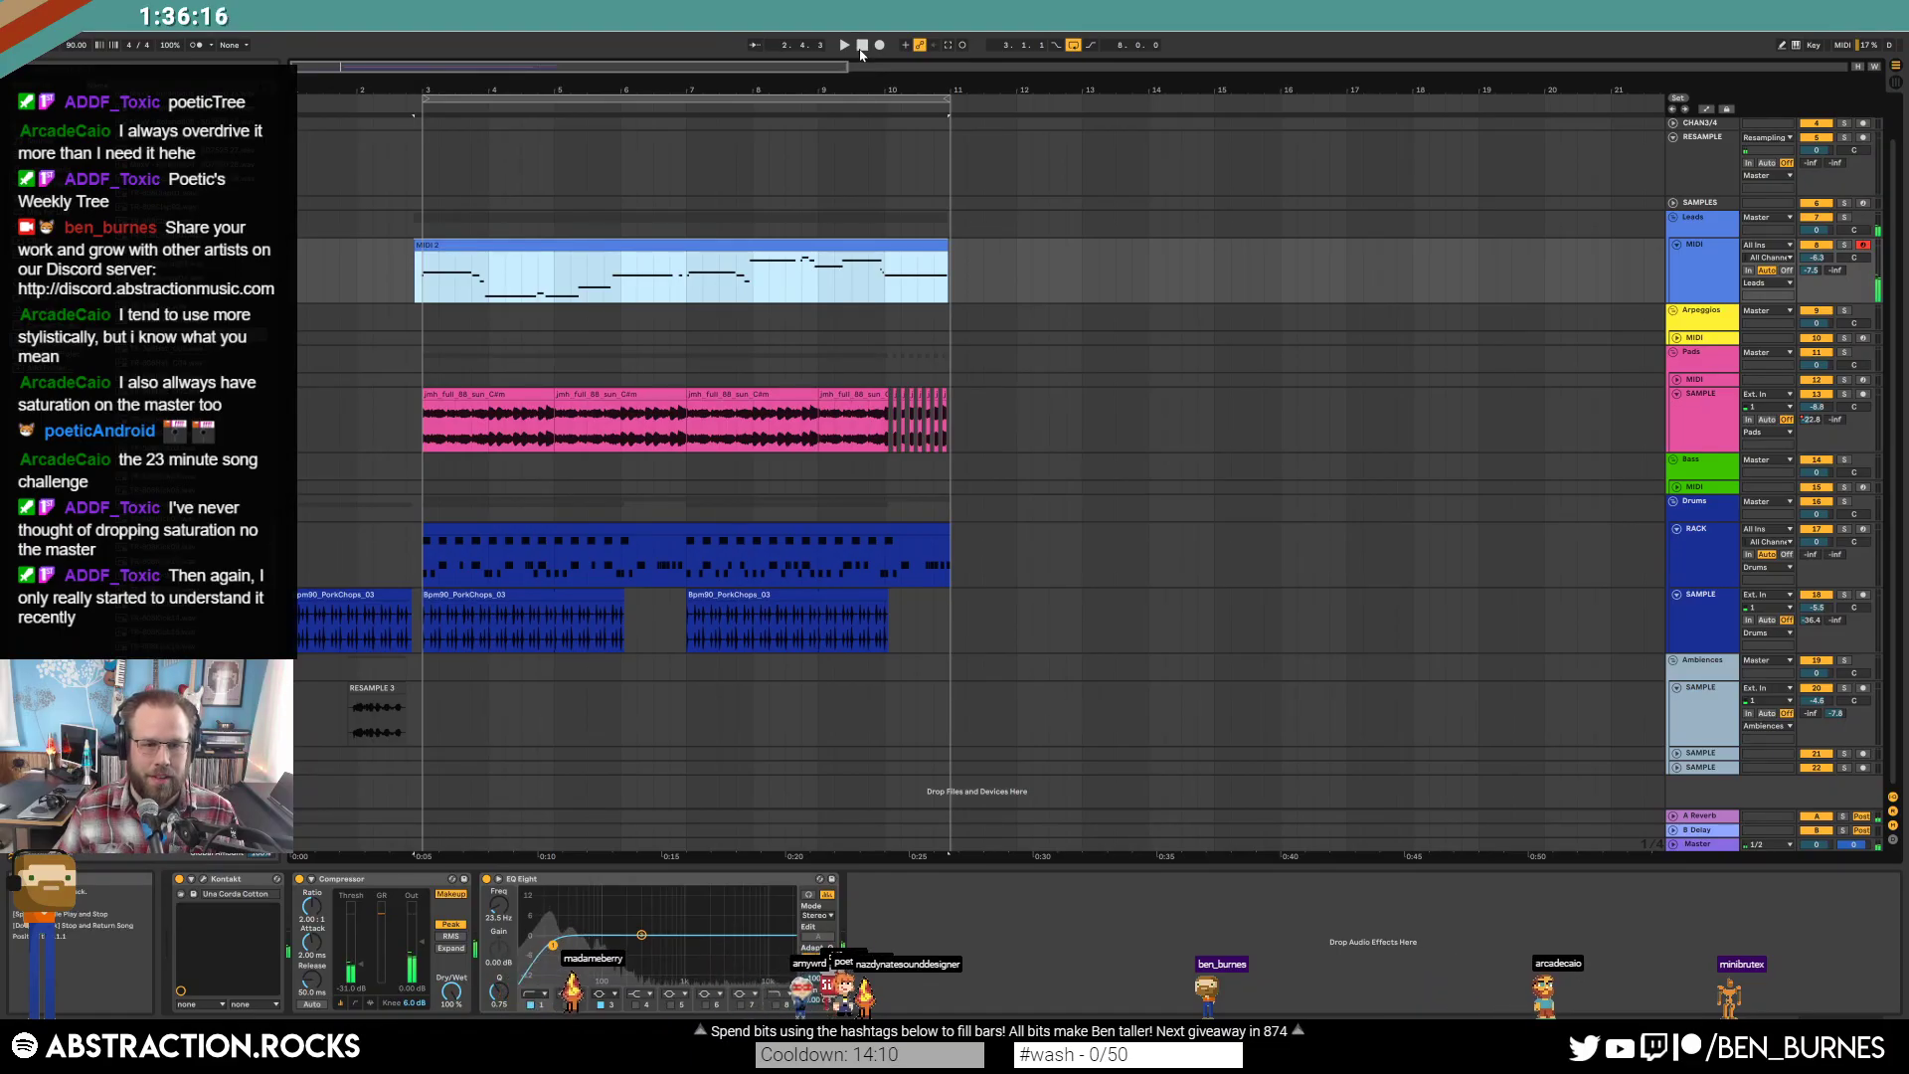
Audition the RESAMPLE 3 voice clip and lower its track's send to the B Delay return.
click(486, 396)
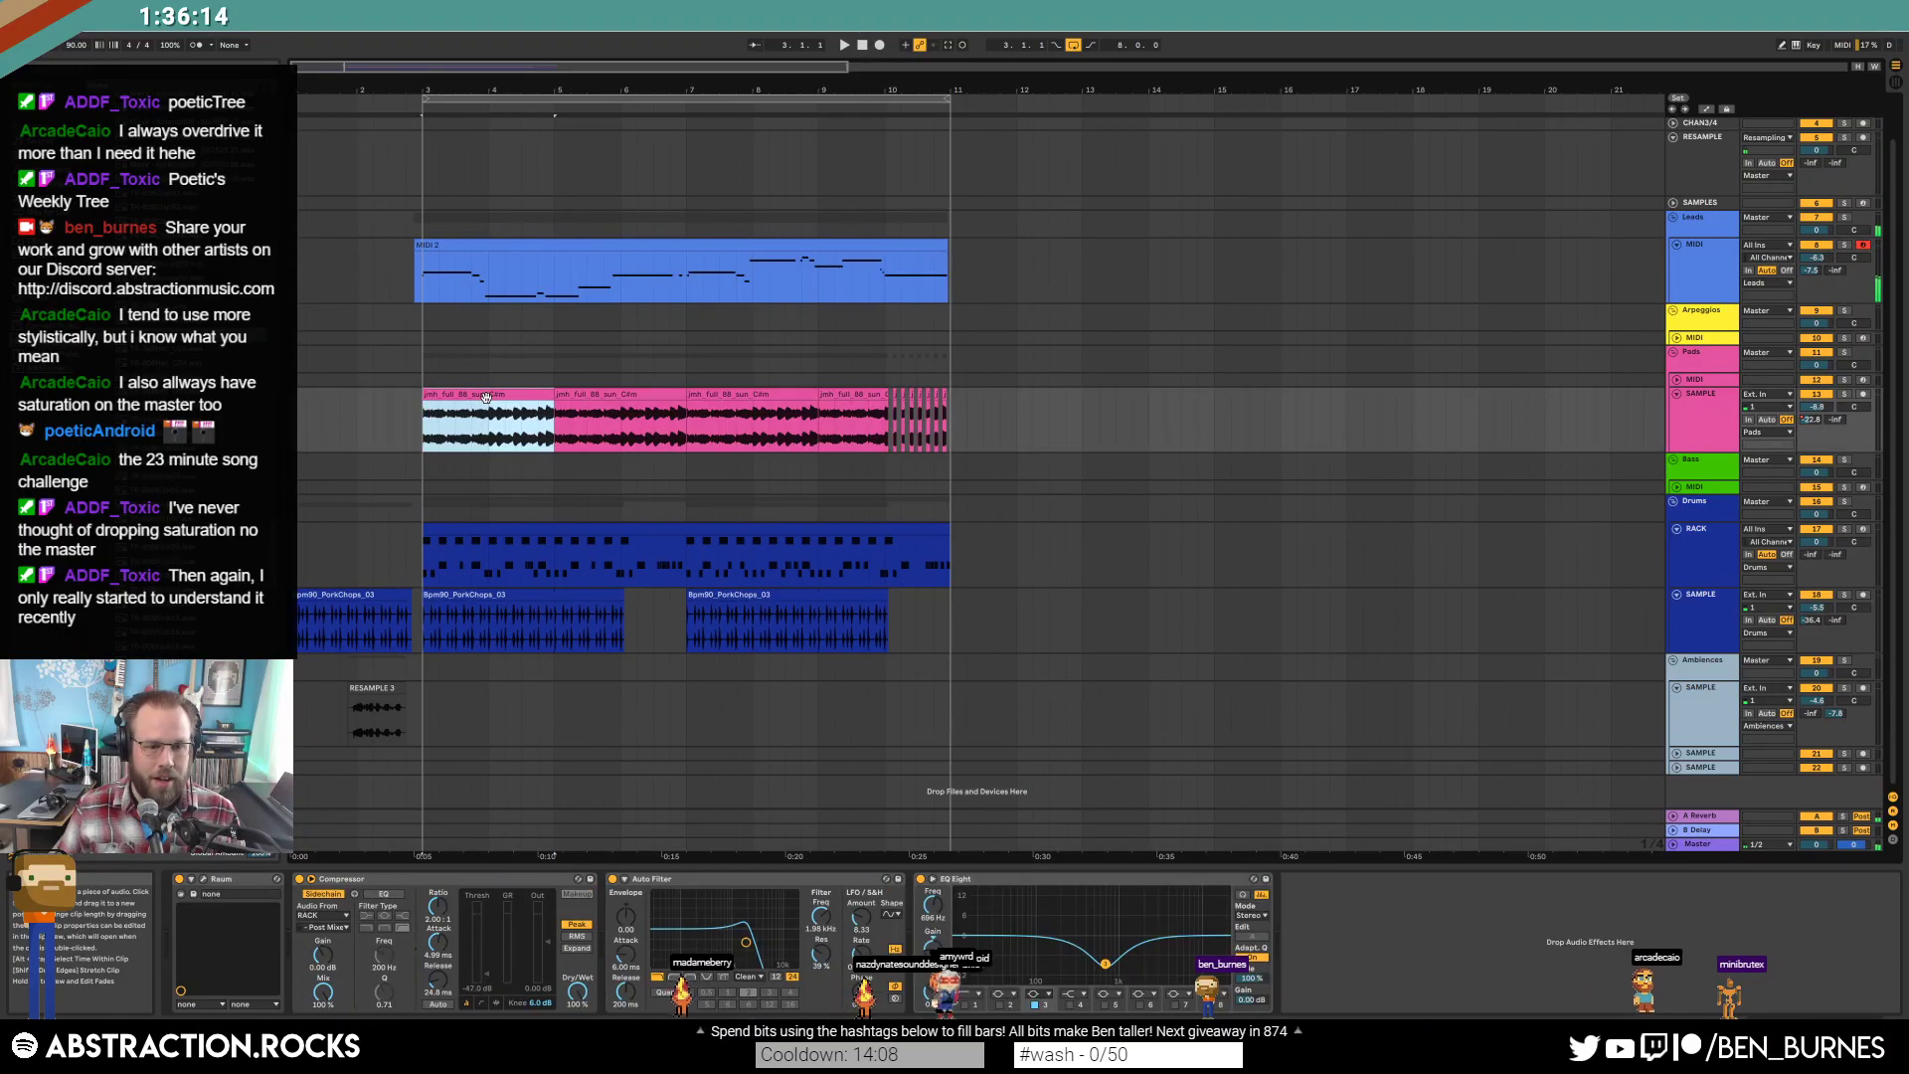
click(863, 46)
click(354, 691)
key(space)
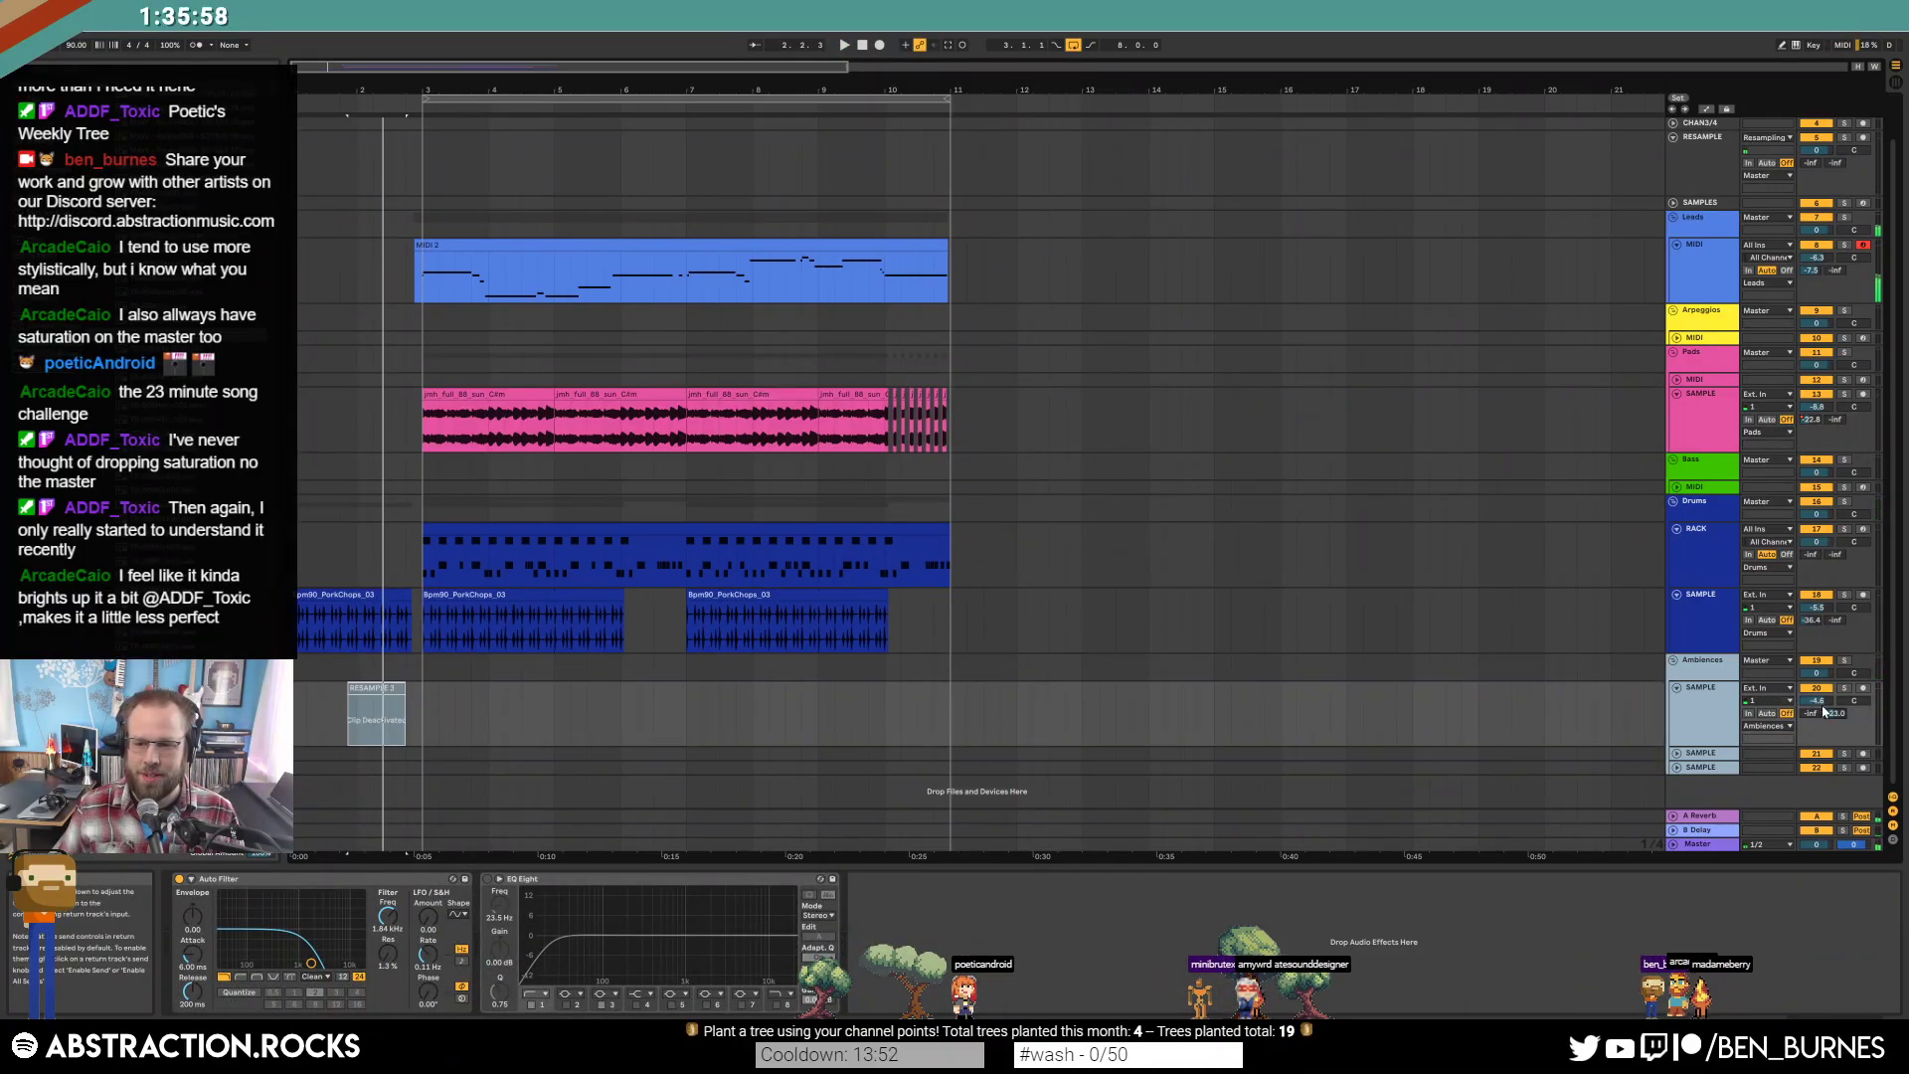
Raise the Ambiences sample track's volume slightly and delete the RESAMPLE 3 clip.
drag(1817, 700, 1817, 696)
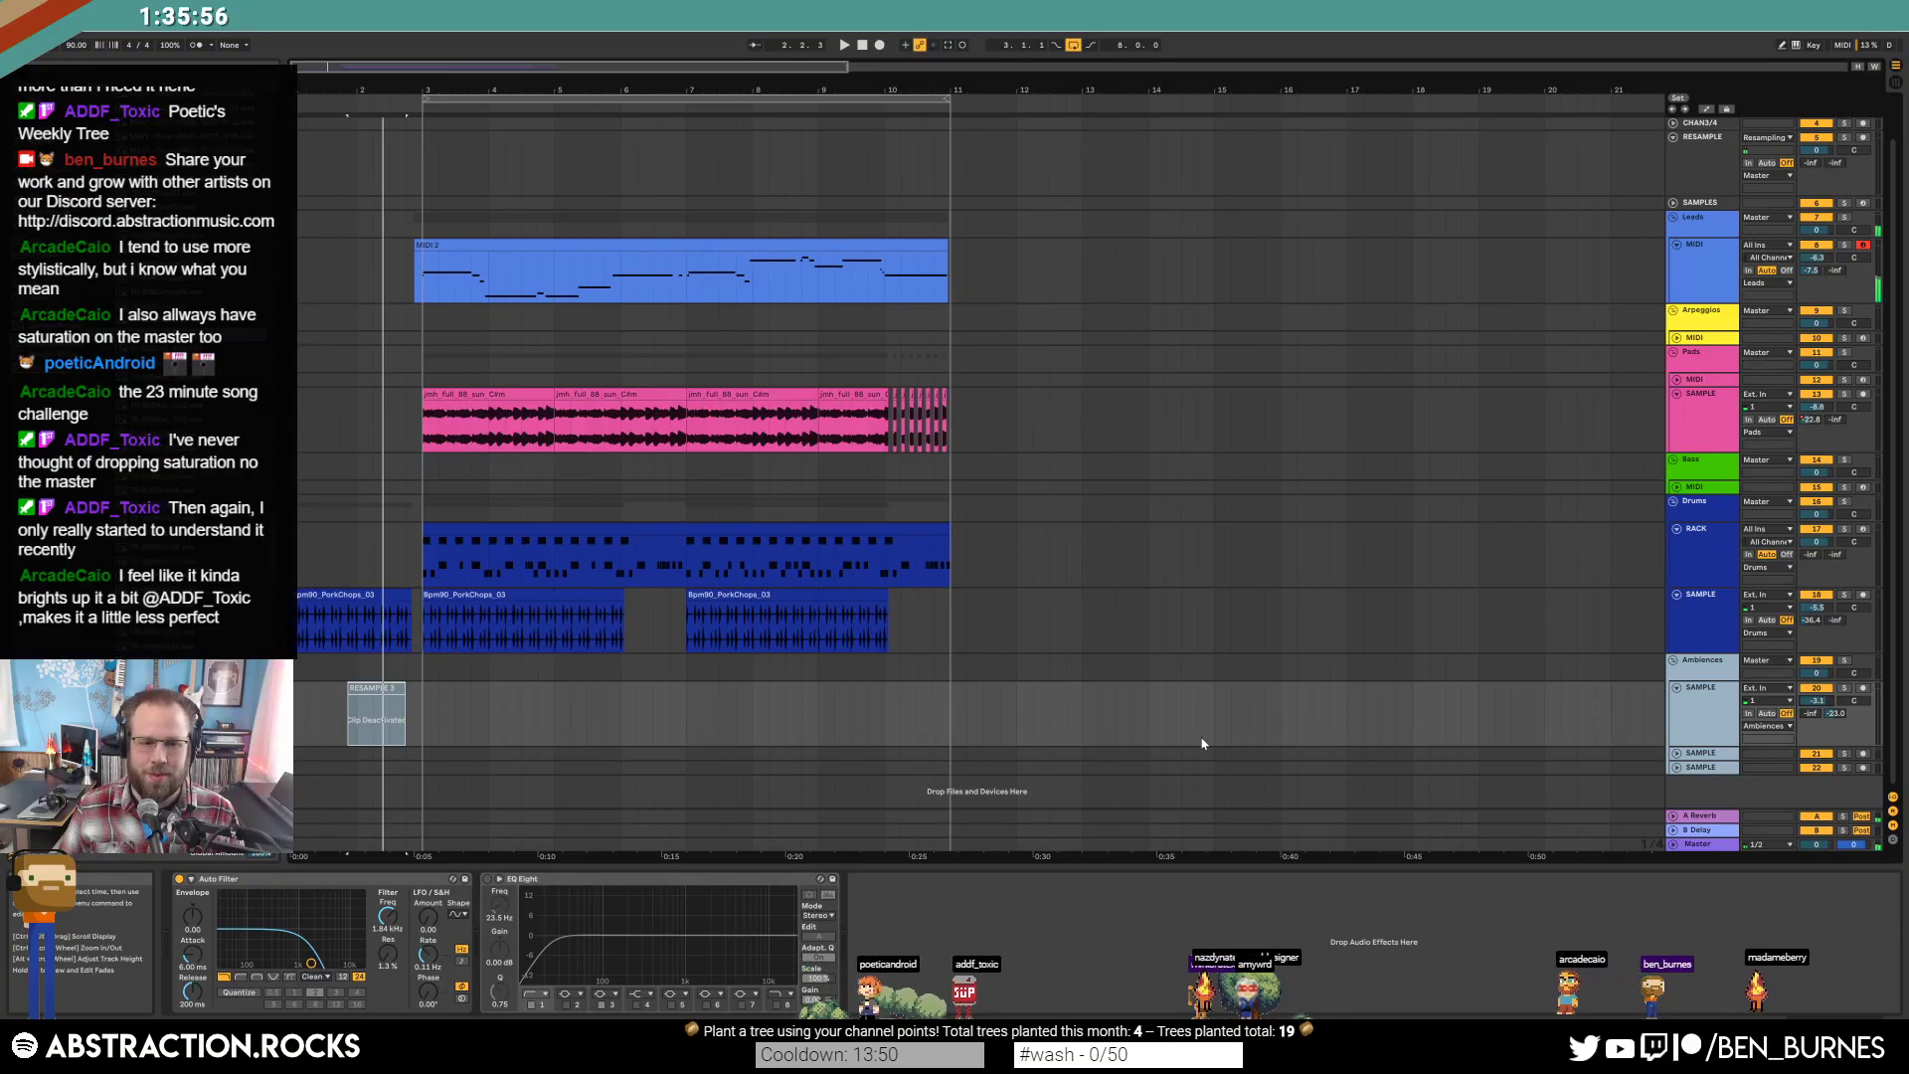
key(Delete)
click(1081, 711)
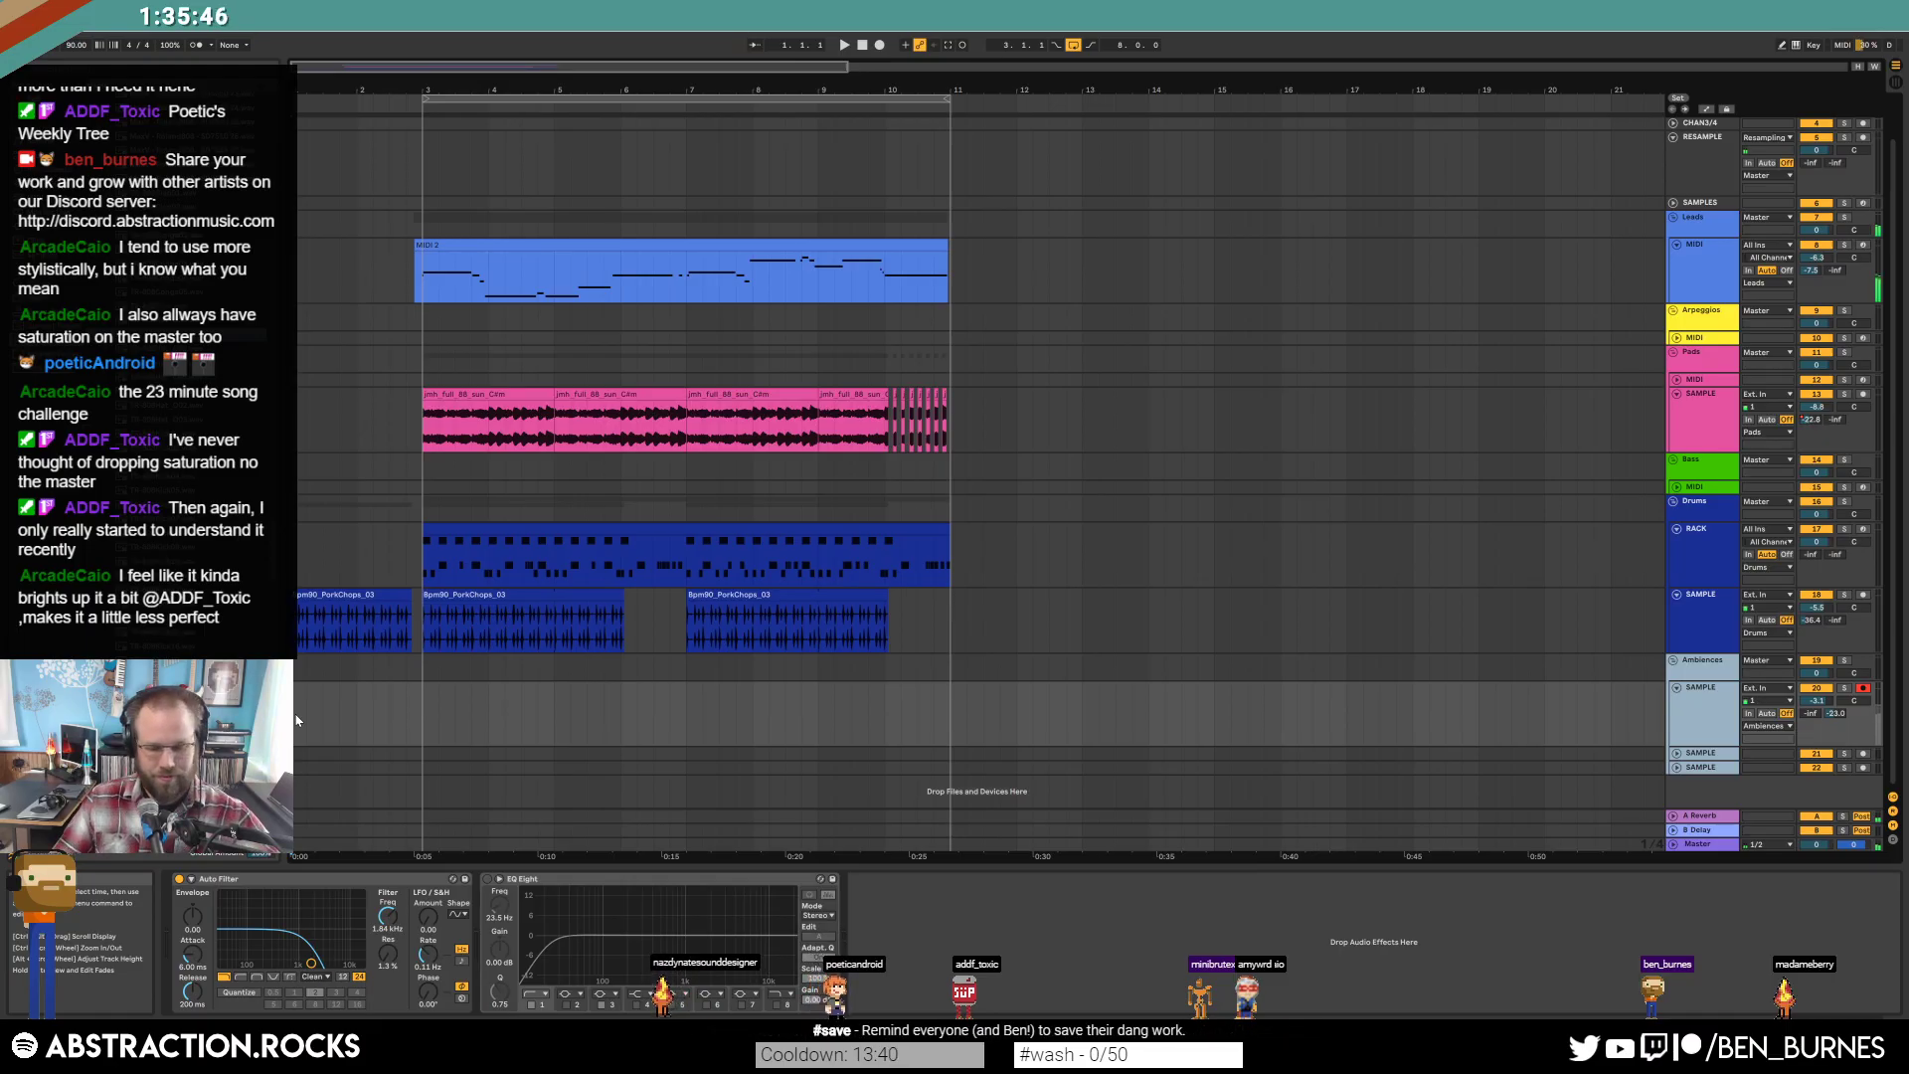
Record a new voice take on the Ambiences sample track from the song start and trim the clip's start to about bar 2.
key(F9)
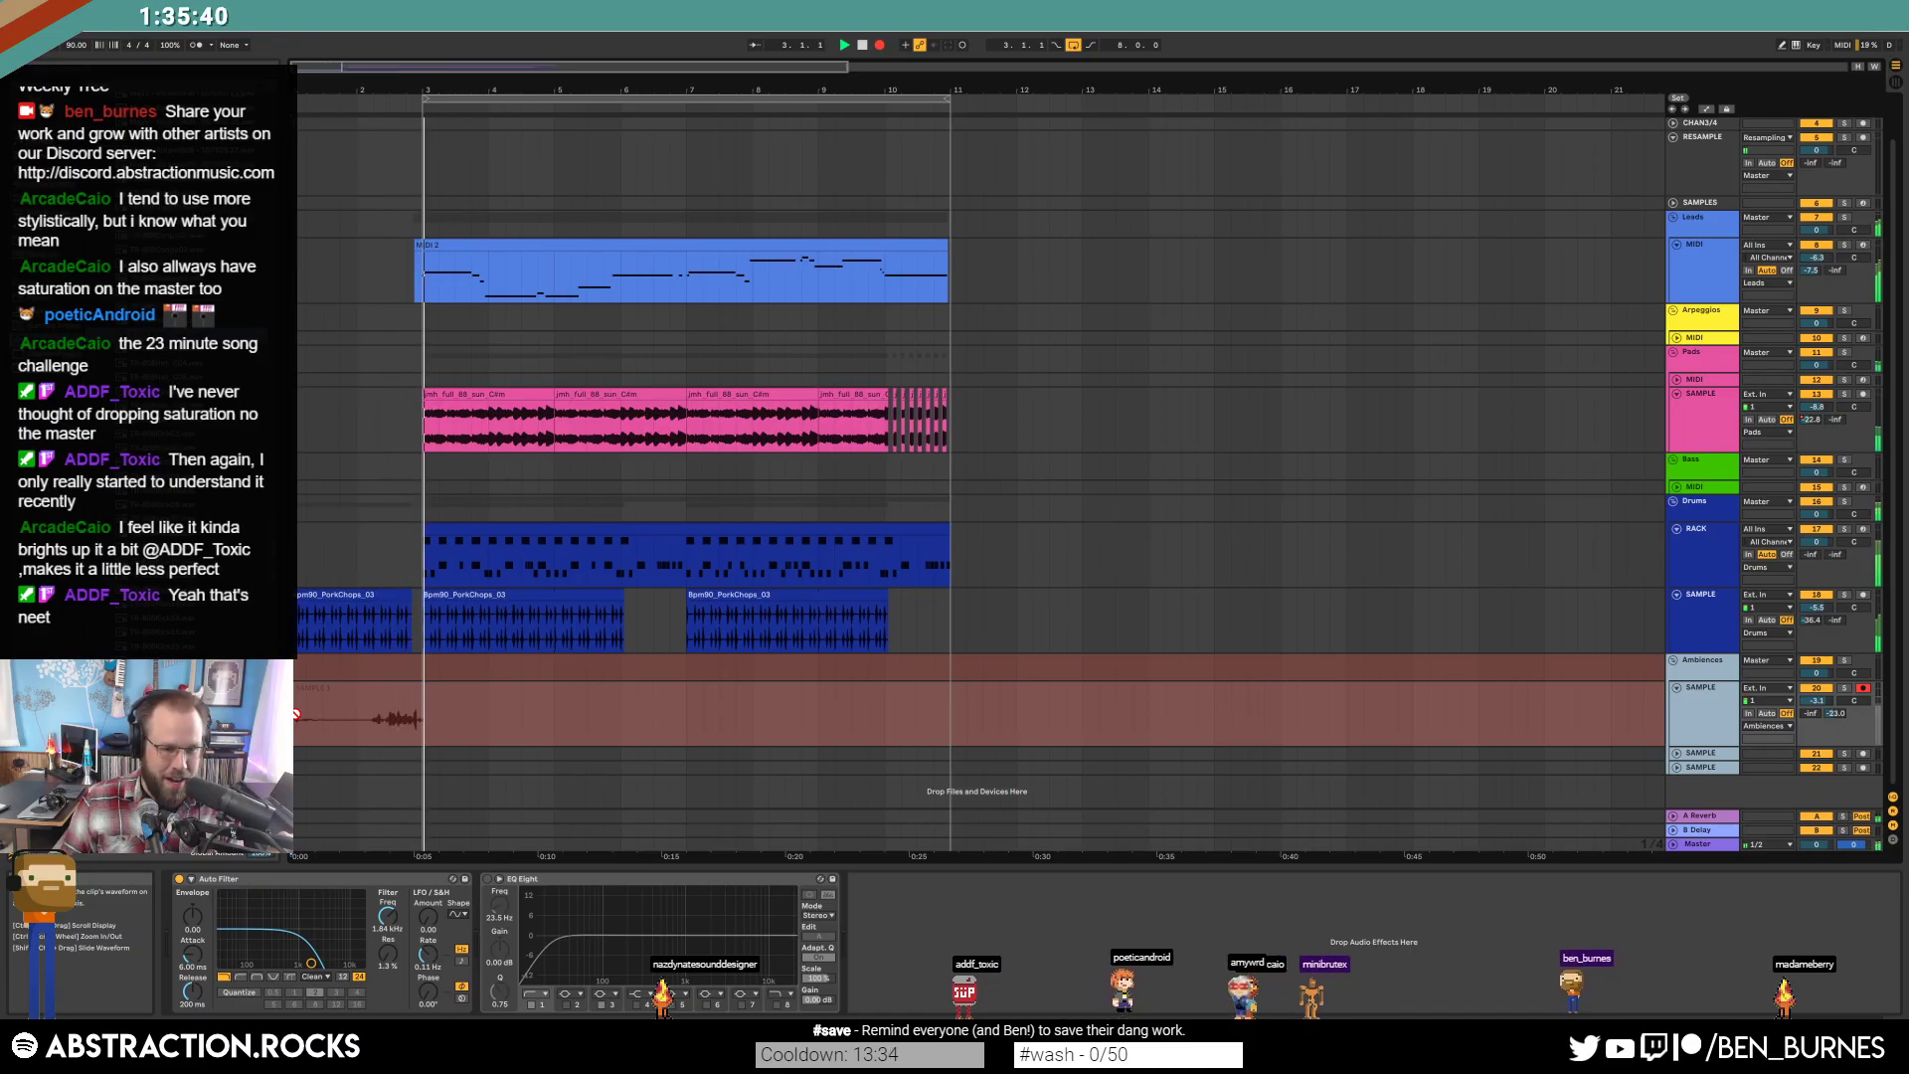
key(space)
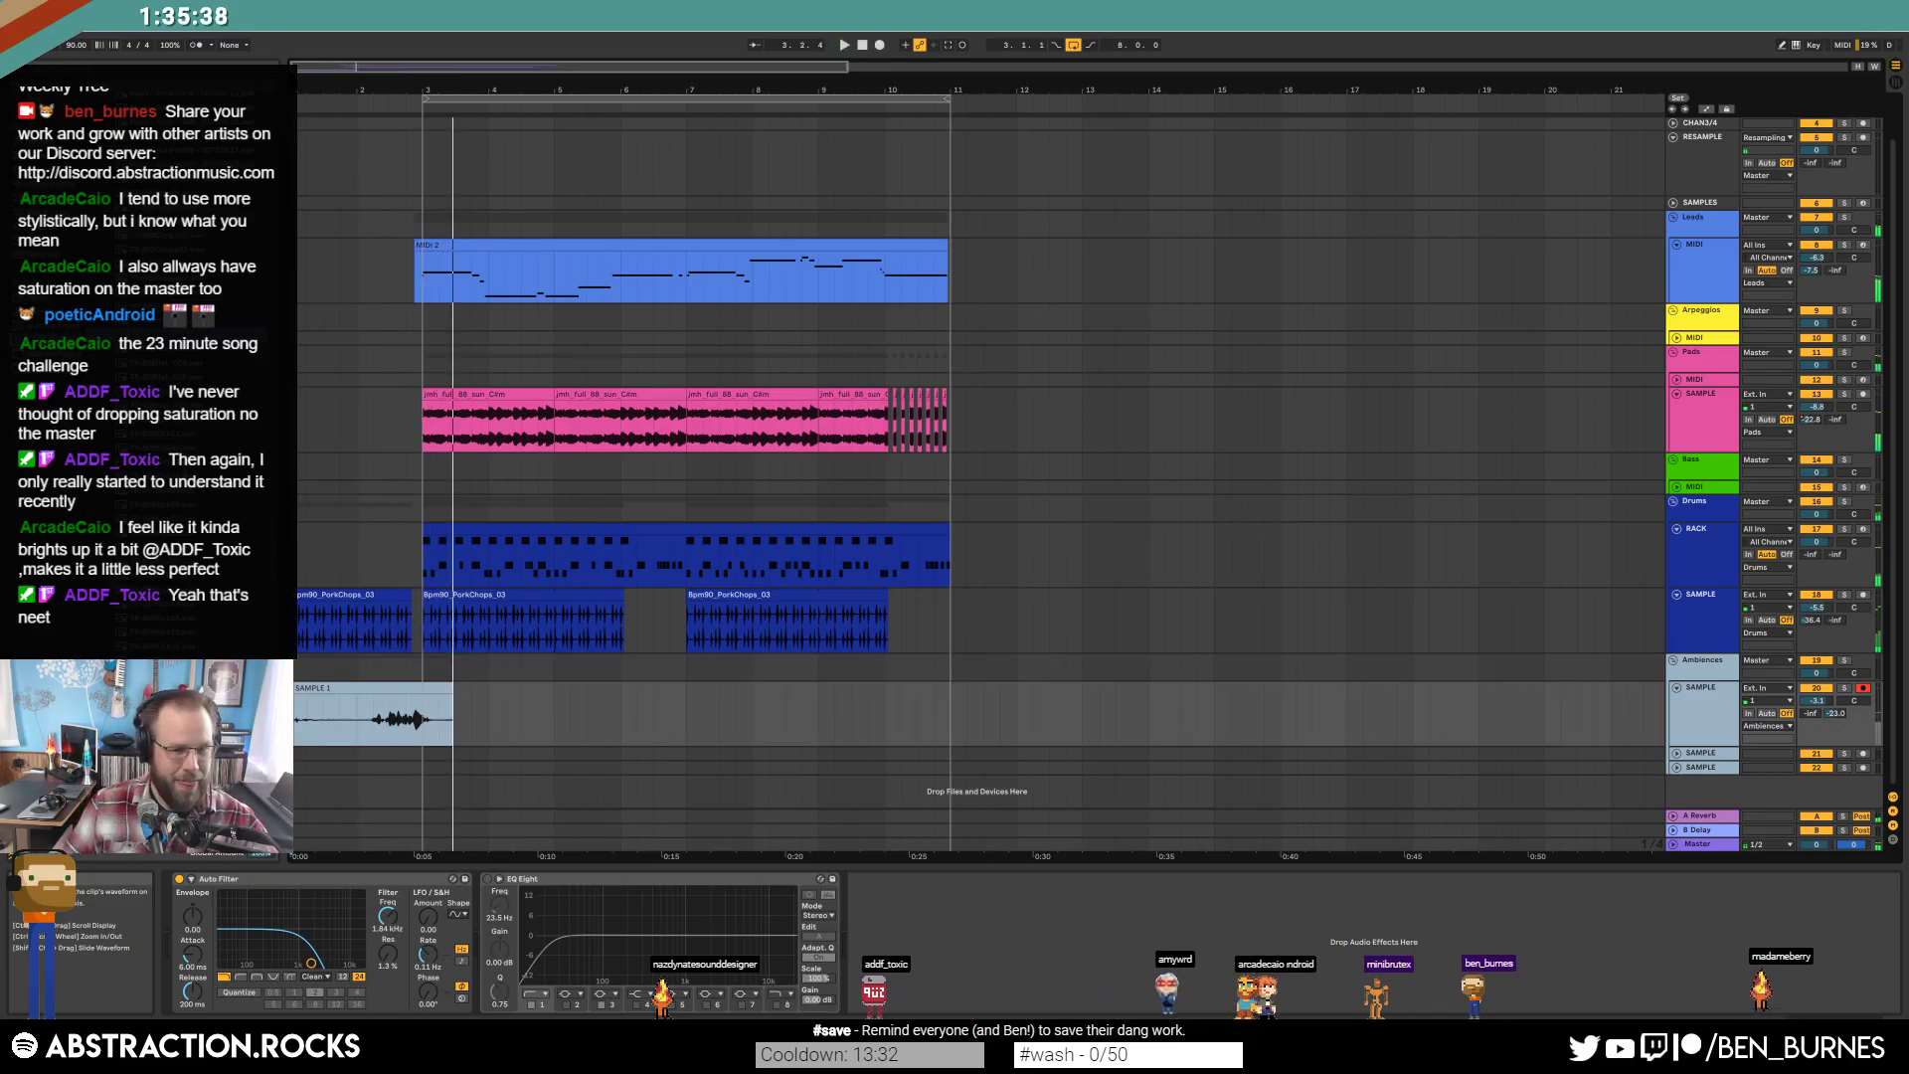
double_click(379, 712)
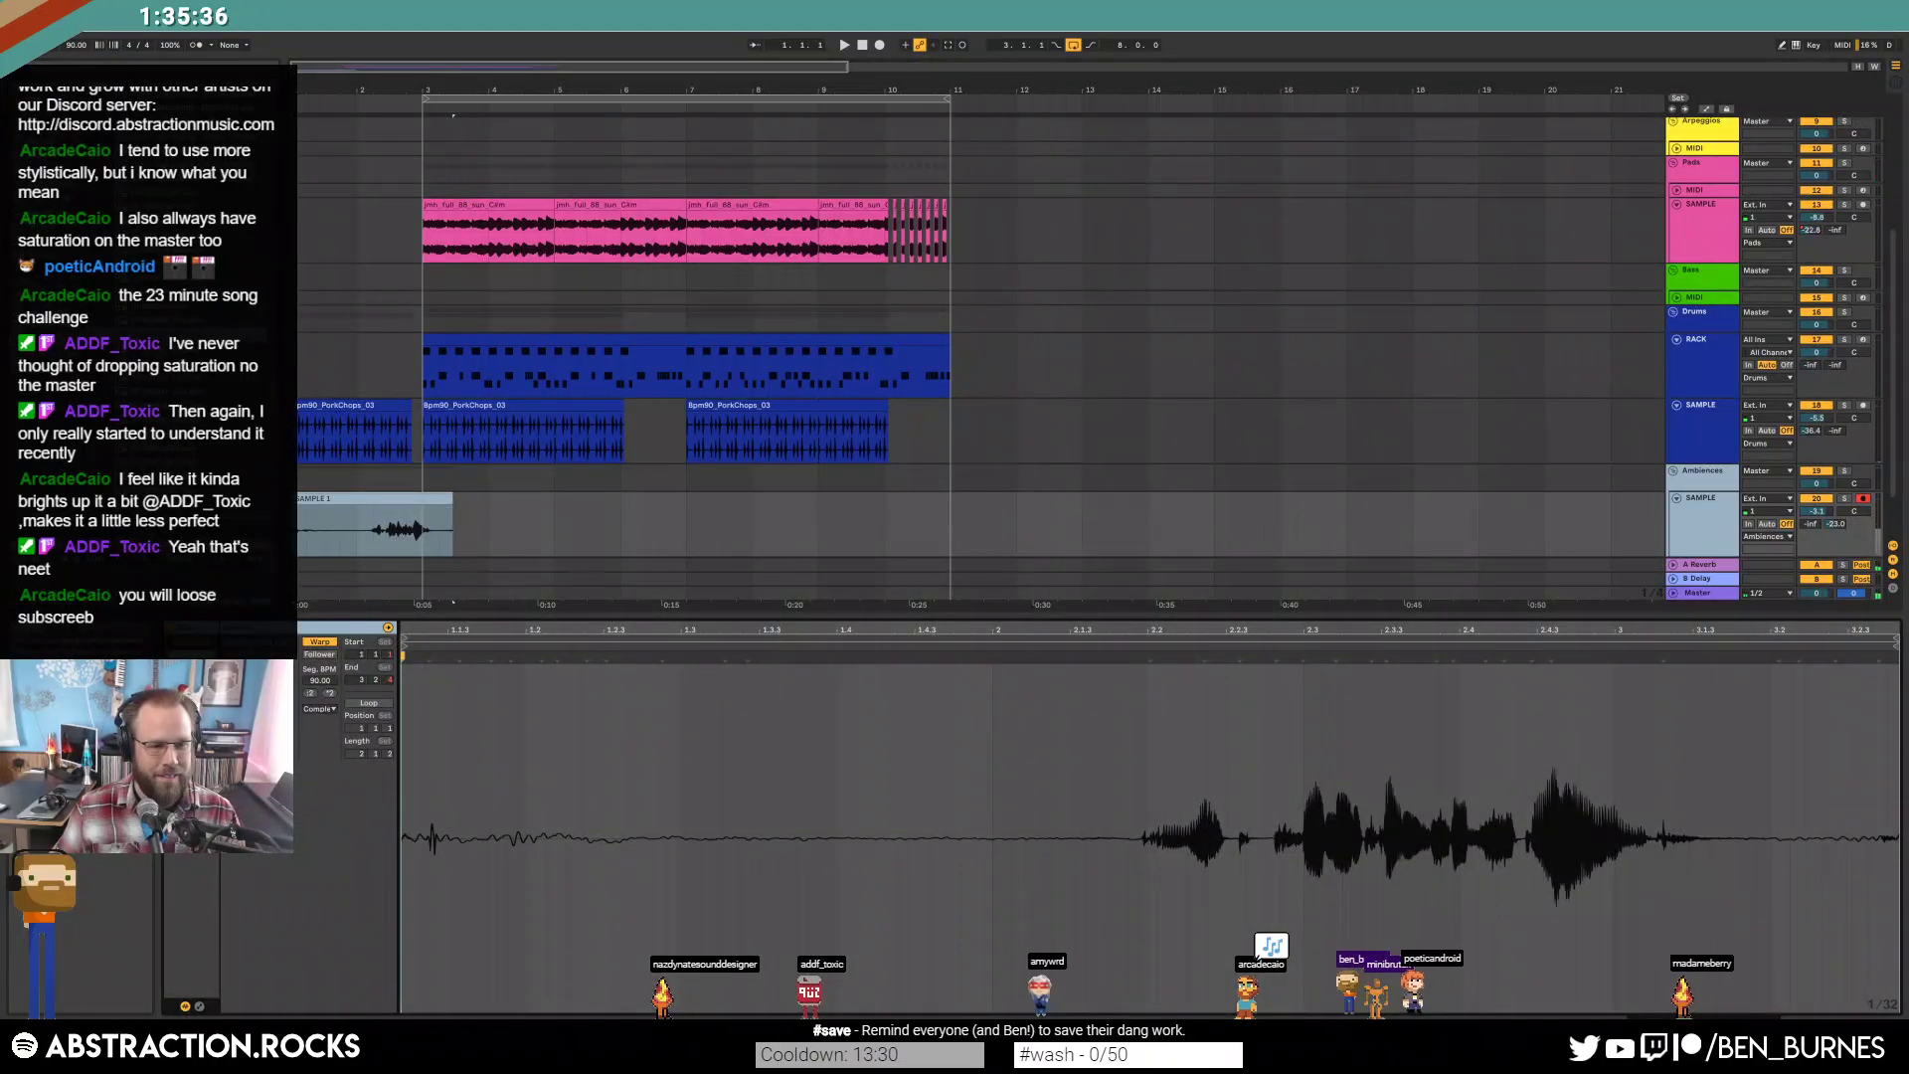
drag(298, 508, 362, 508)
click(380, 538)
key(space)
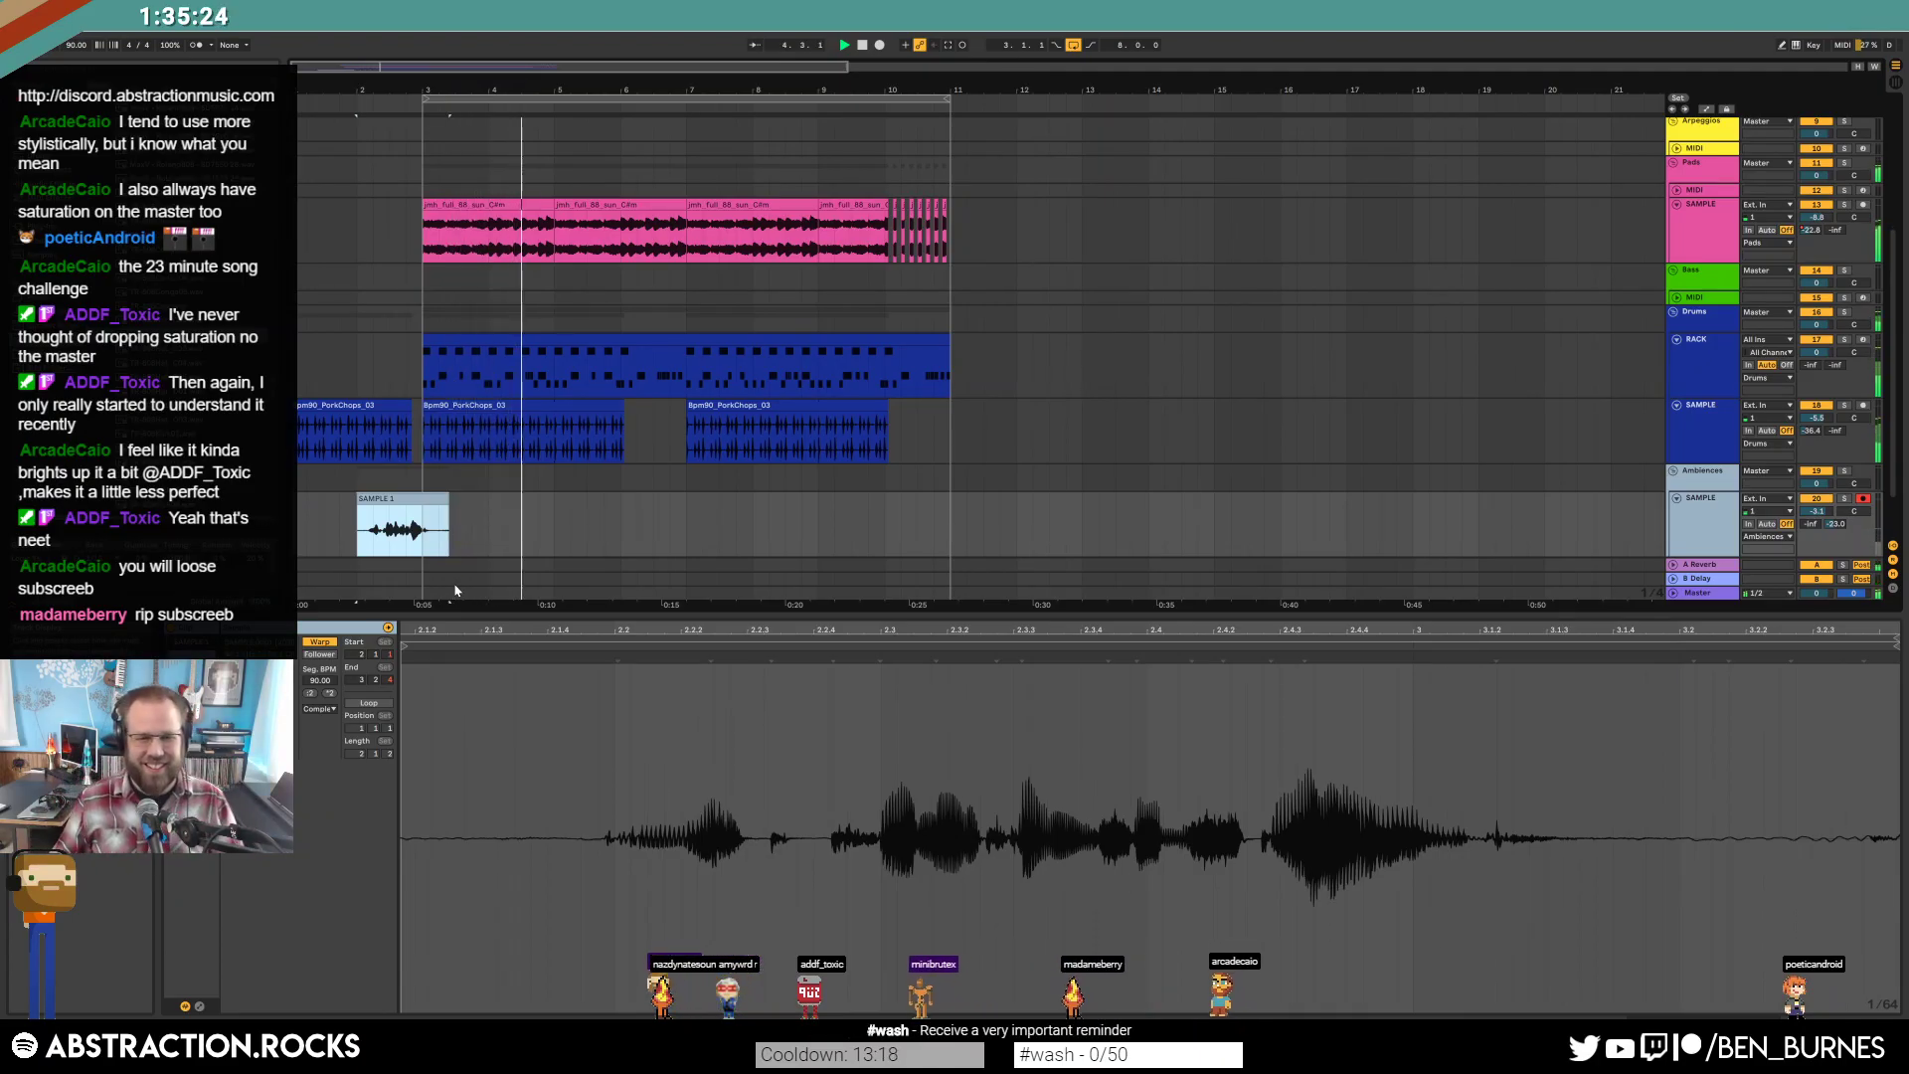
Return to the Ambiences sample track's devices and raise the Auto Filter's cutoff frequency.
key(shift+Tab)
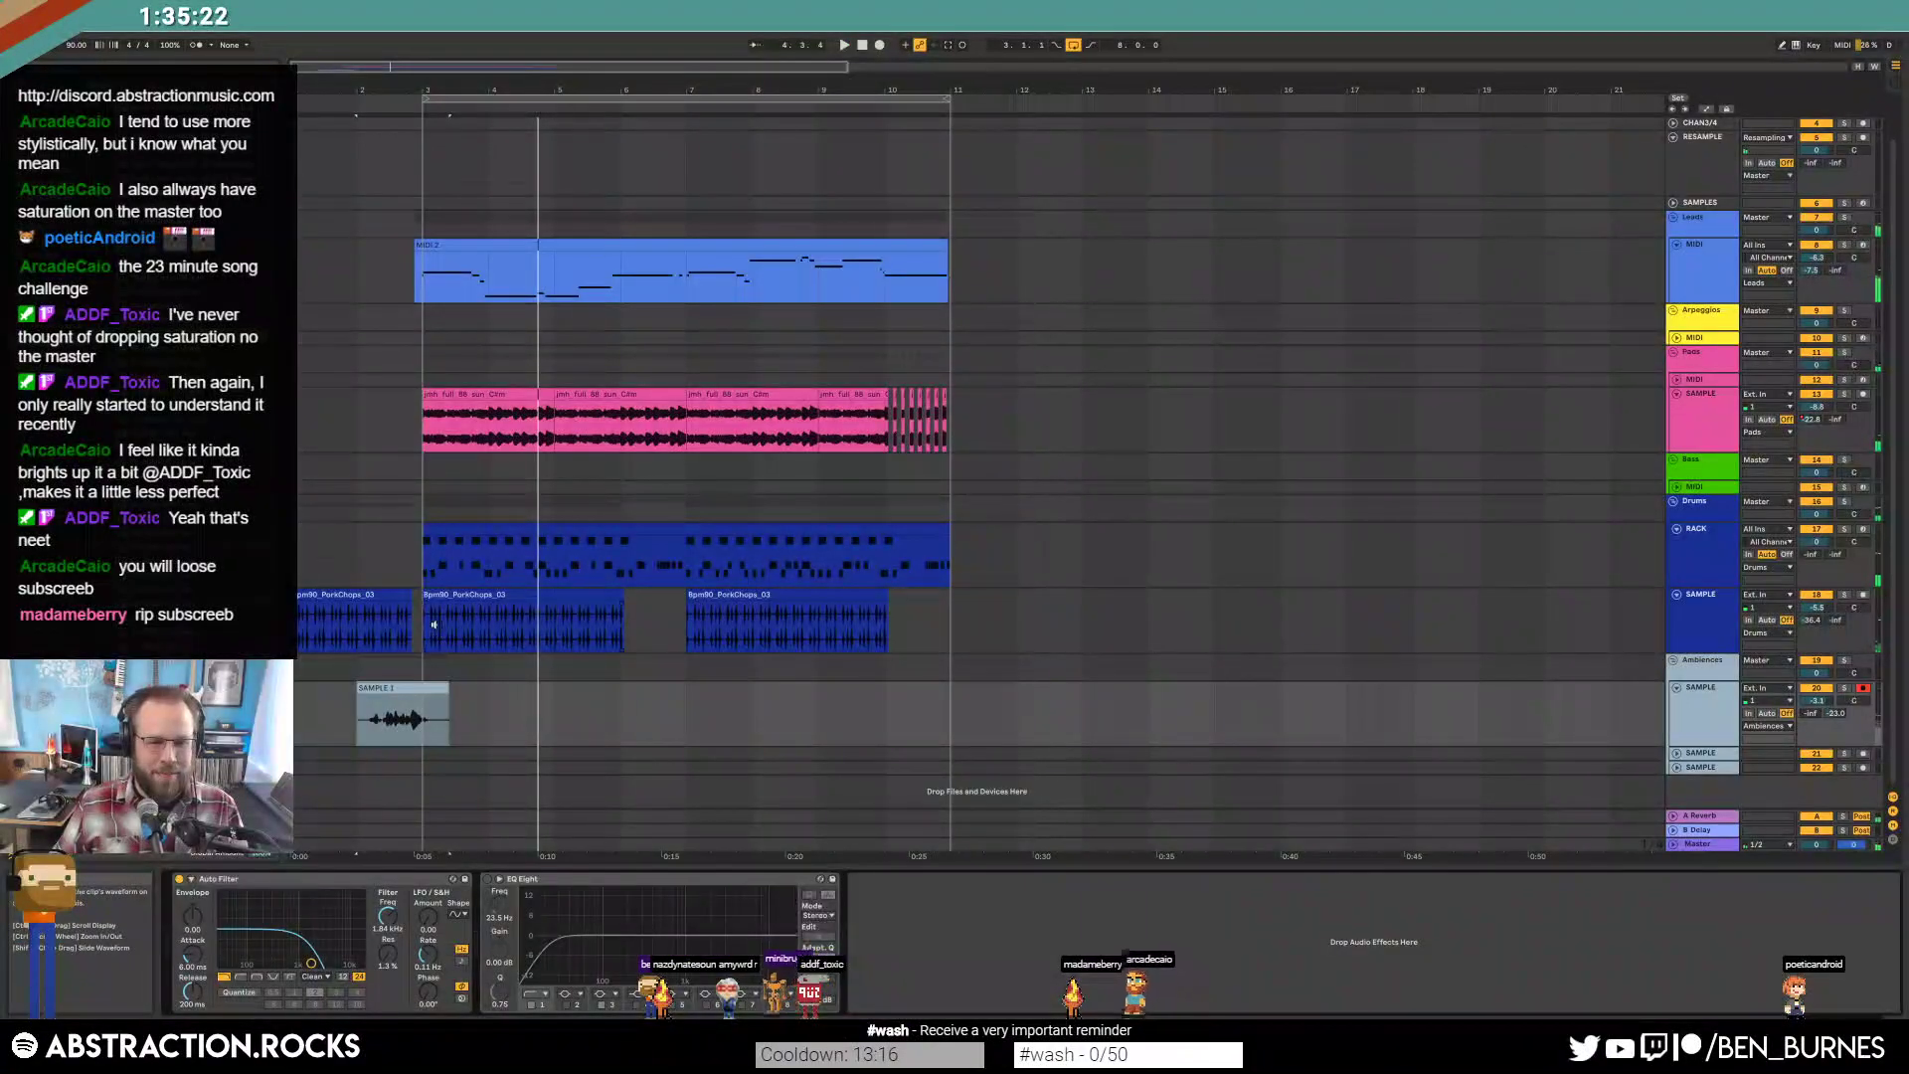
key(shift+Tab)
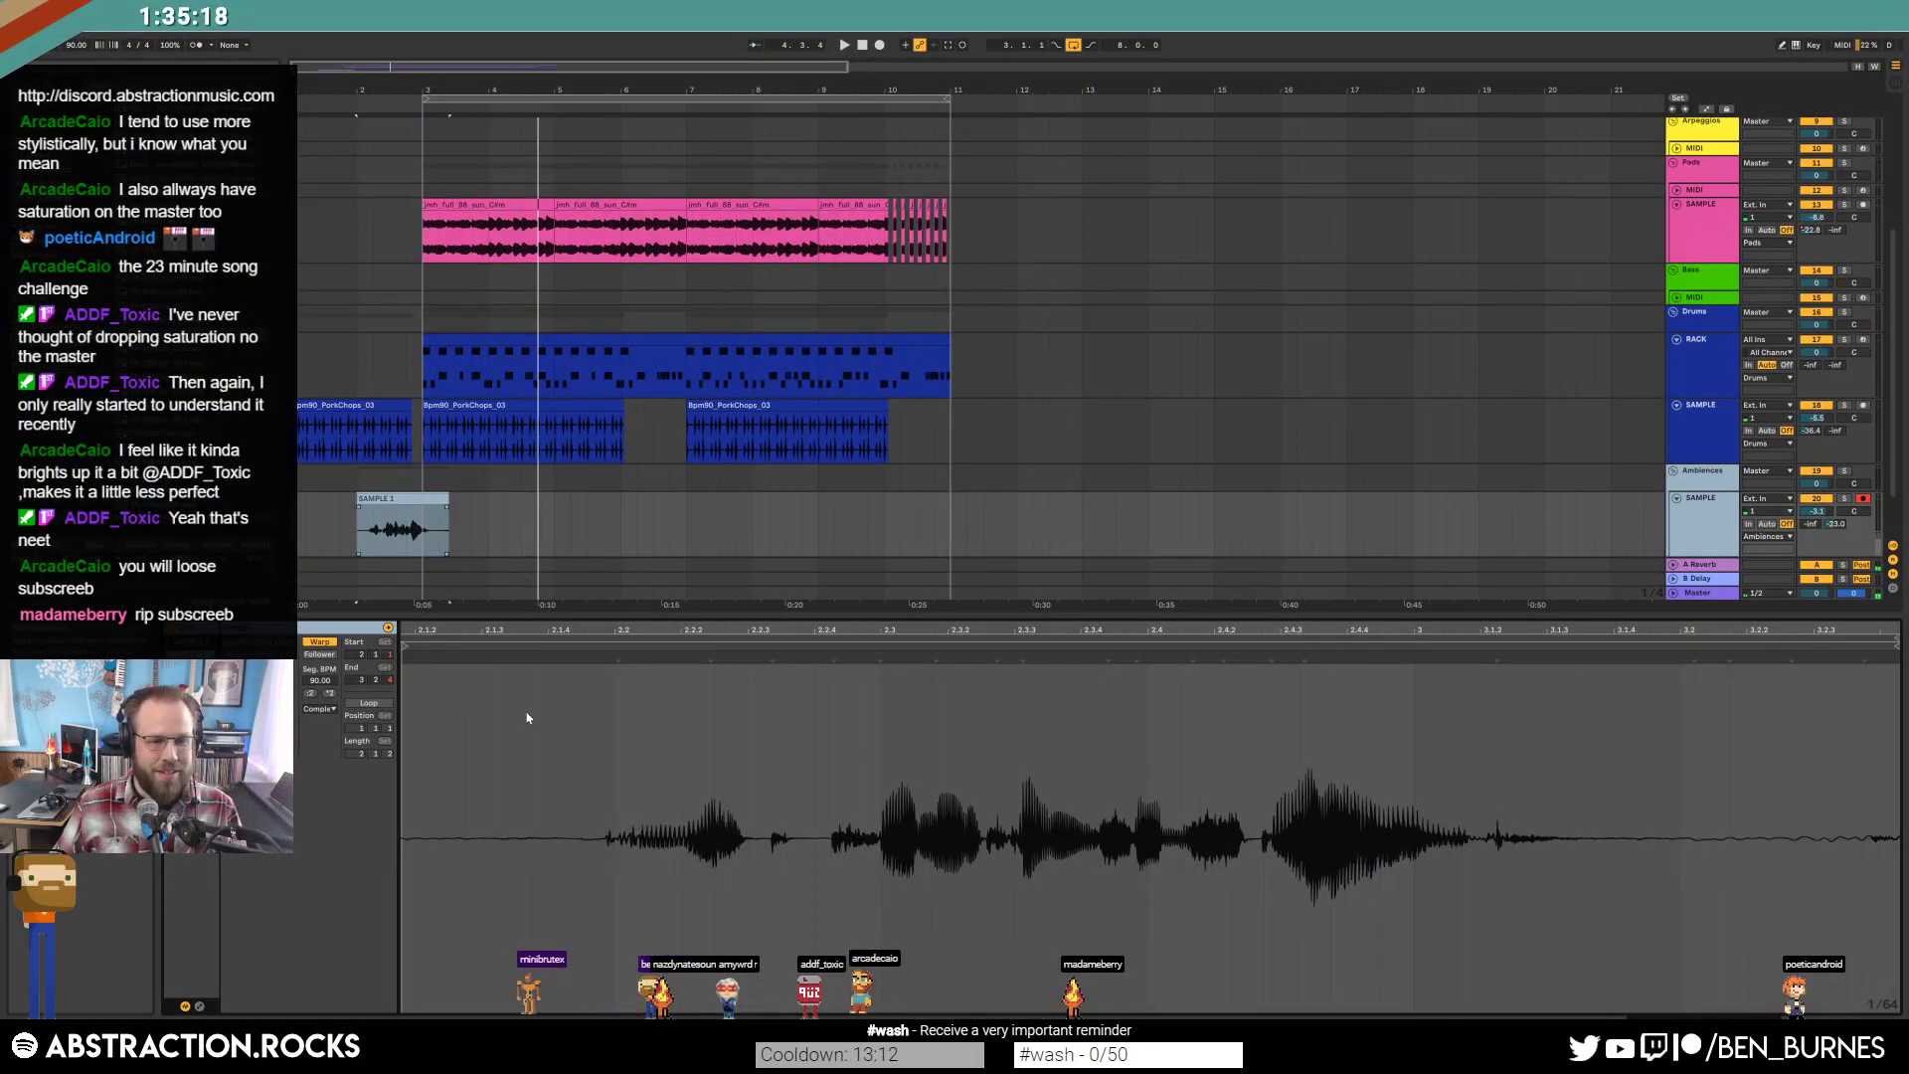
key(shift+Tab)
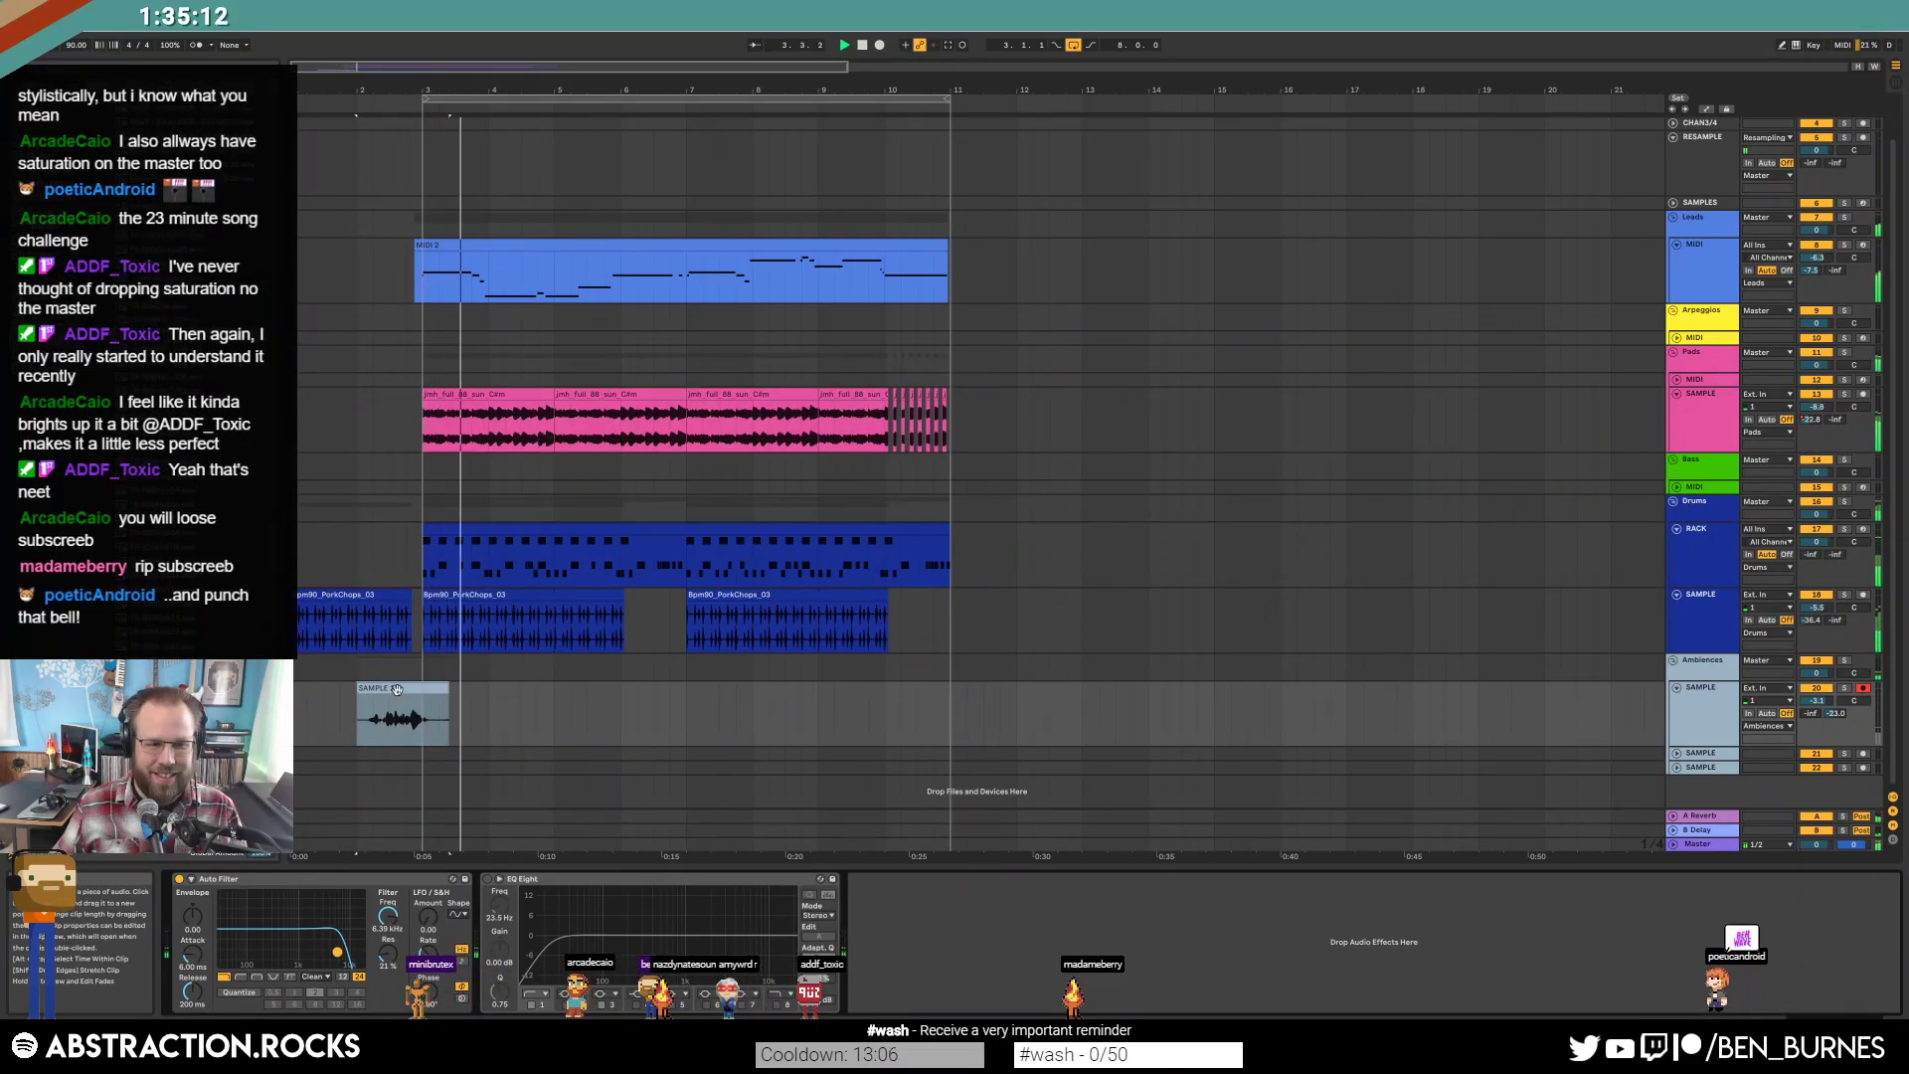
Trim the SAMPLE 1 voice clip's end to just after bar 3, and stop playback back at the song start.
scroll(377, 698, up, 3)
scroll(387, 697, up, 3)
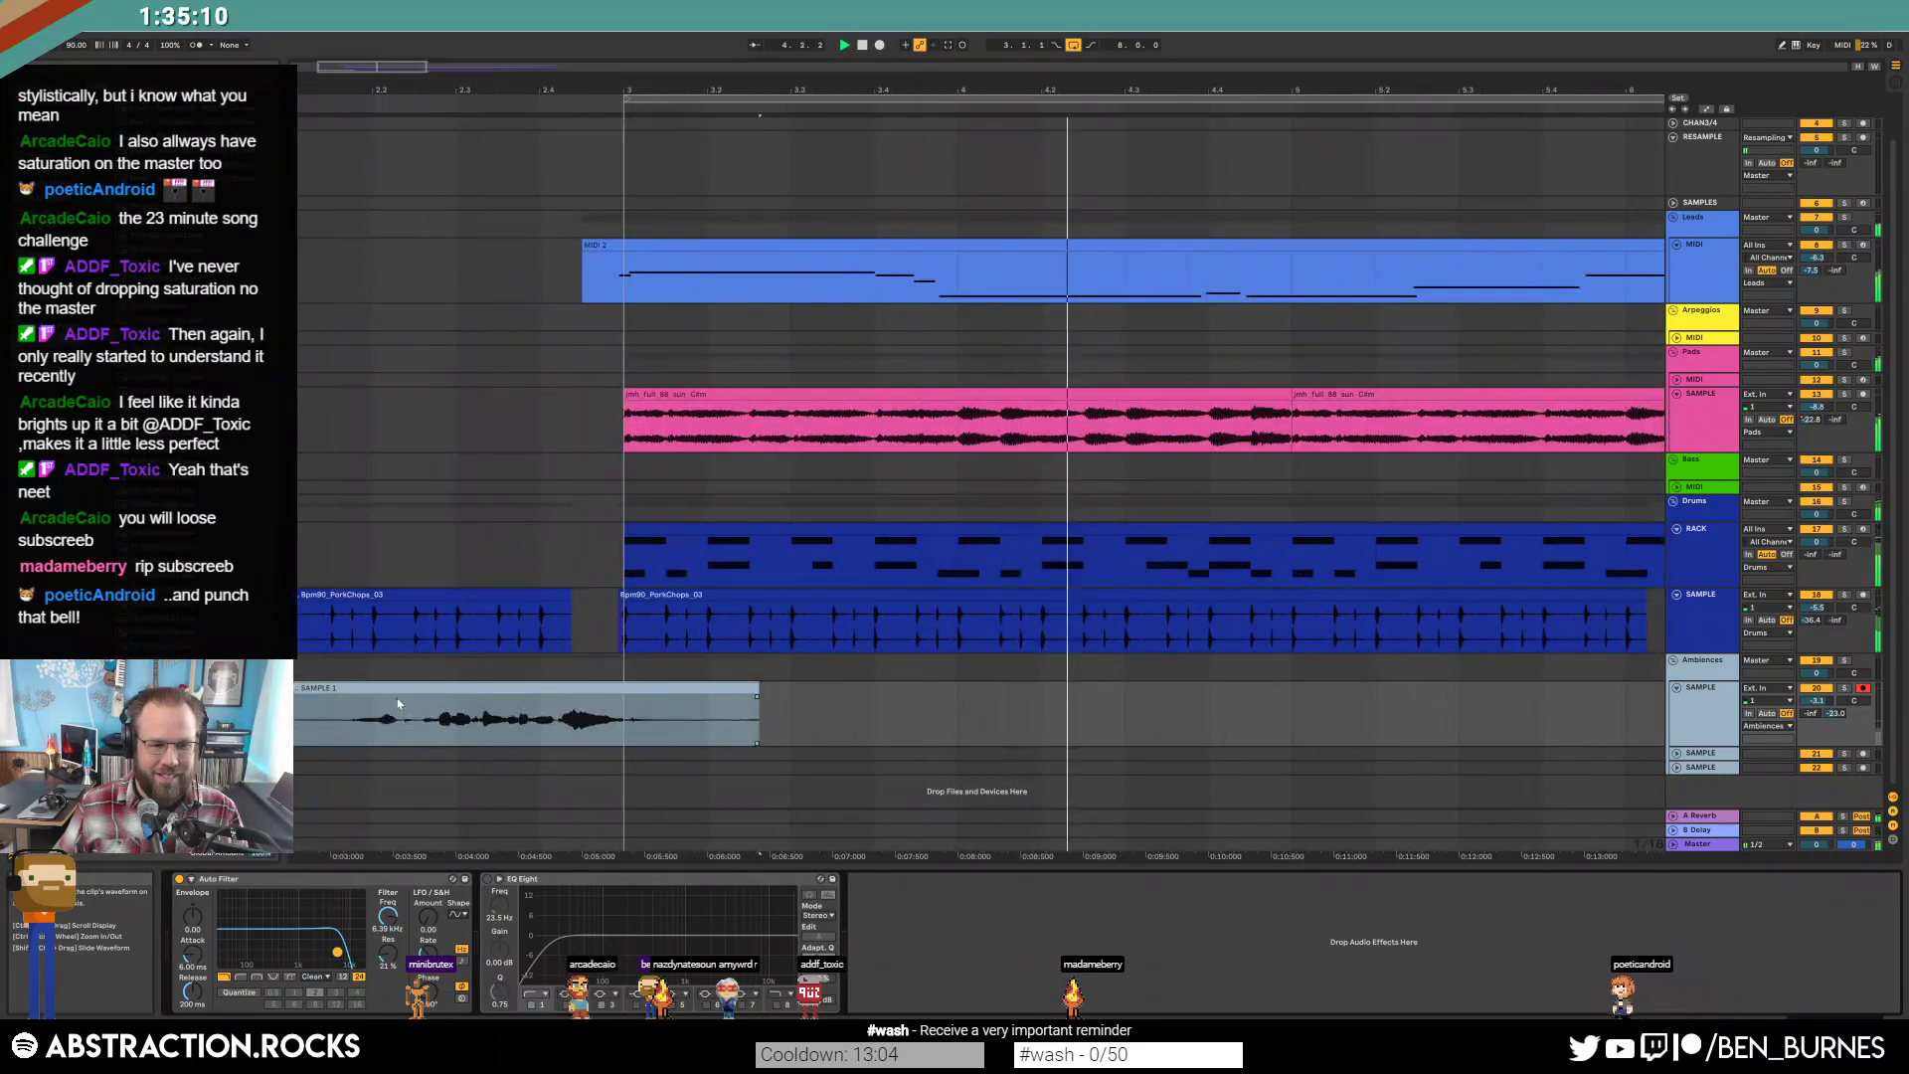
scroll(397, 696, left, 2)
click(389, 698)
drag(389, 698, 481, 690)
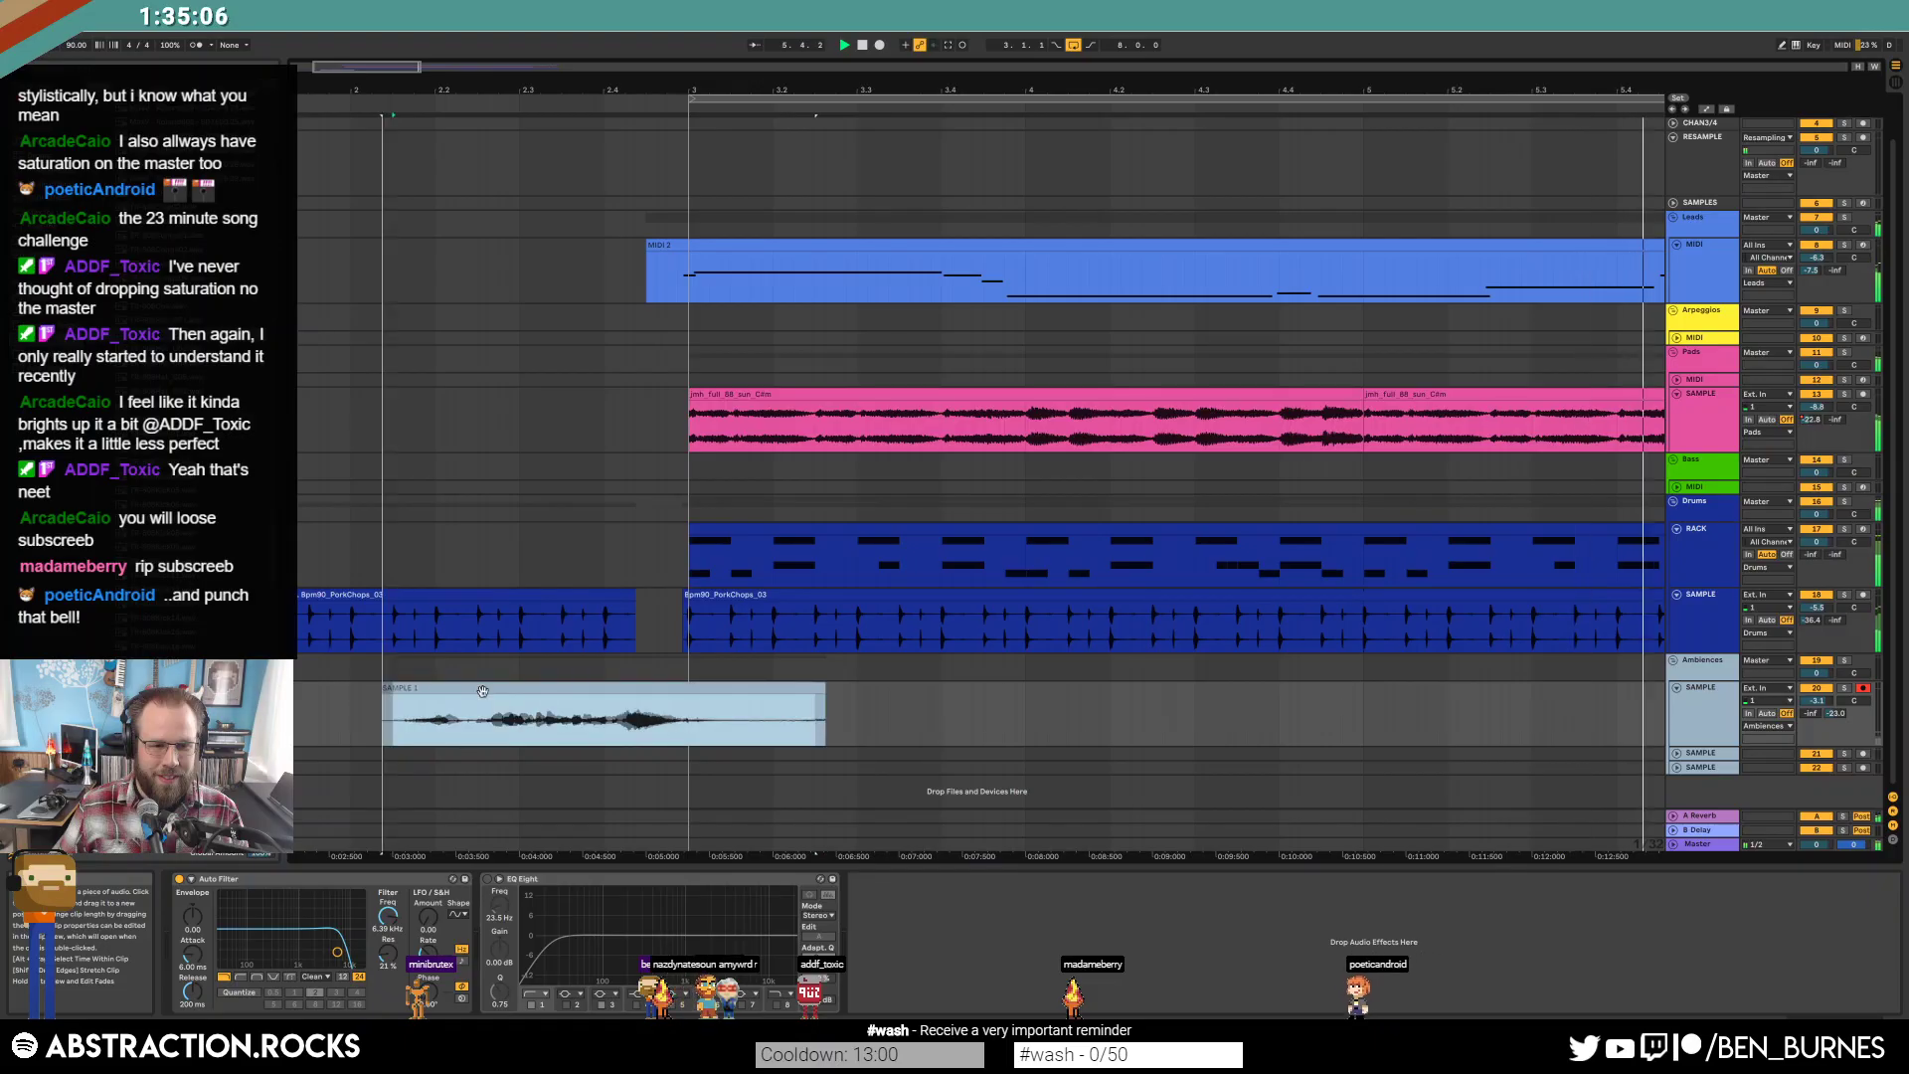
drag(833, 700, 748, 730)
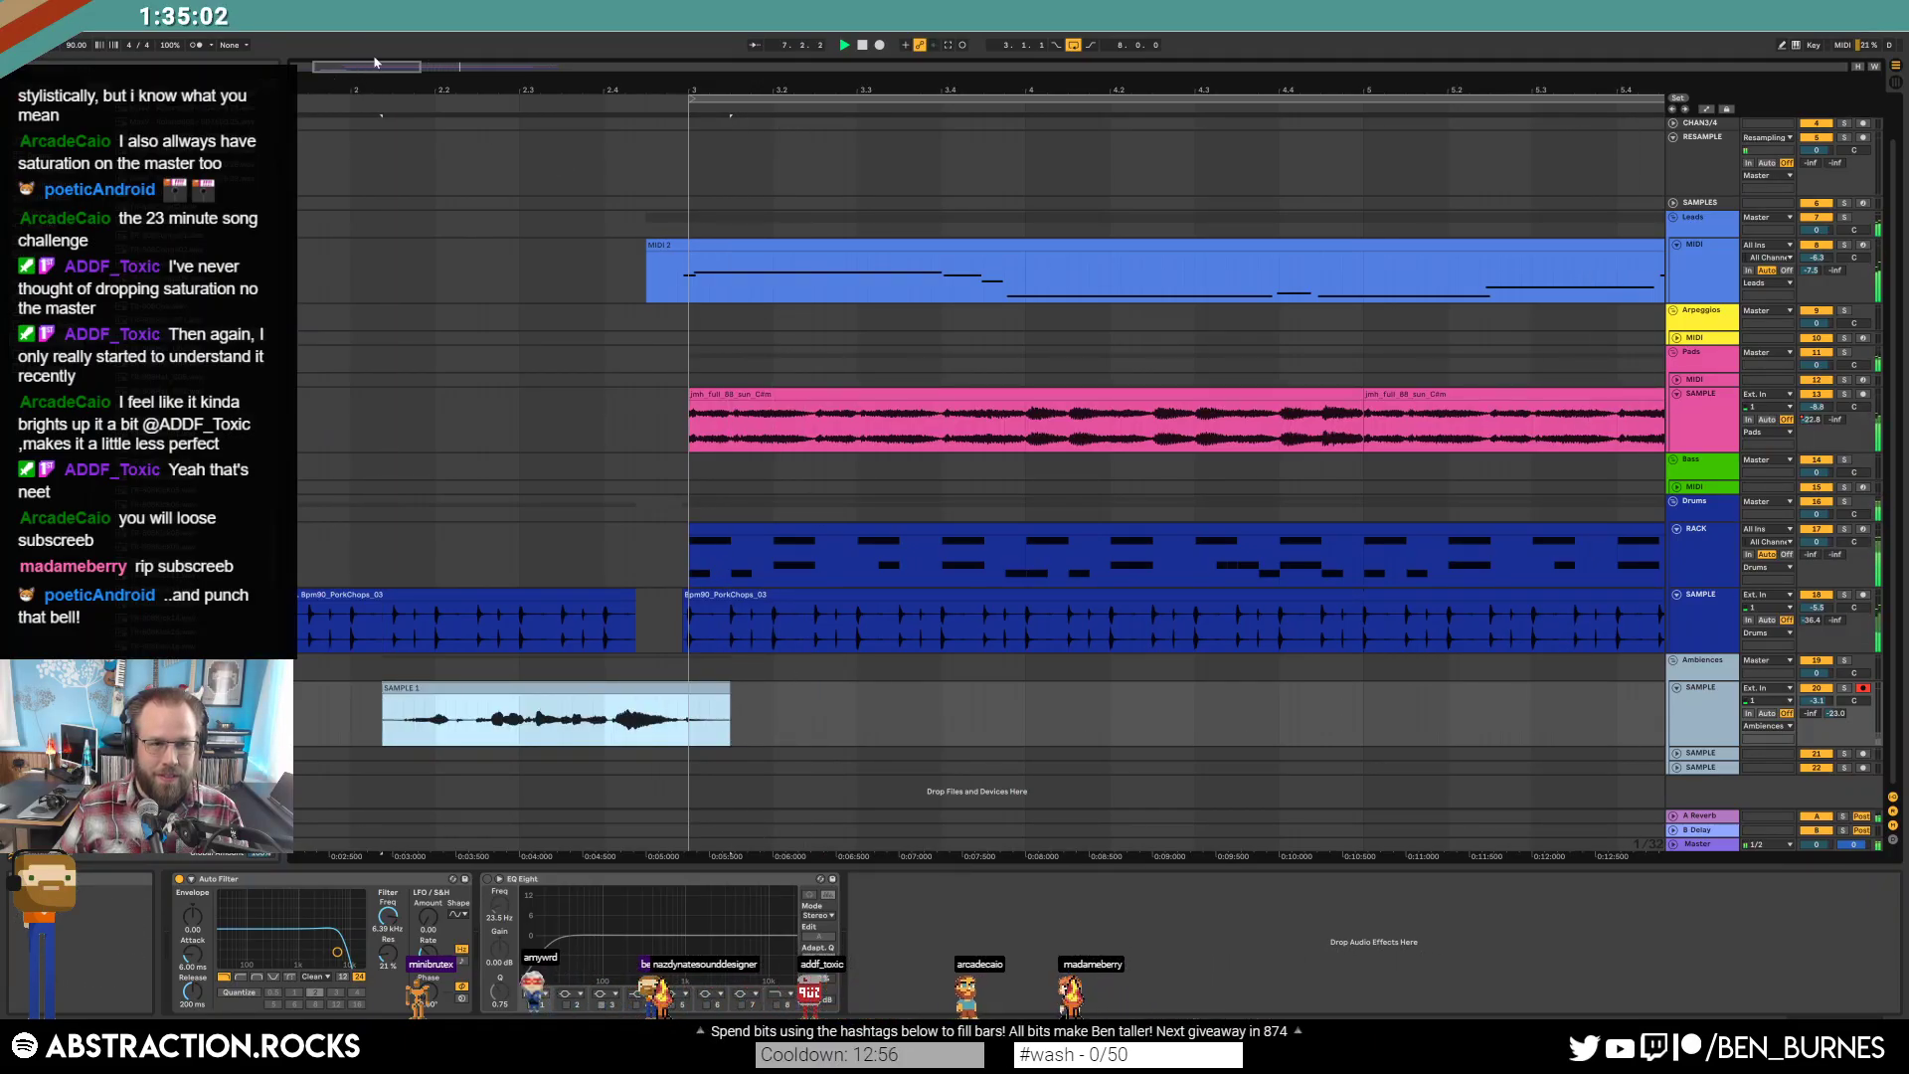
key(minus)
key(minus)
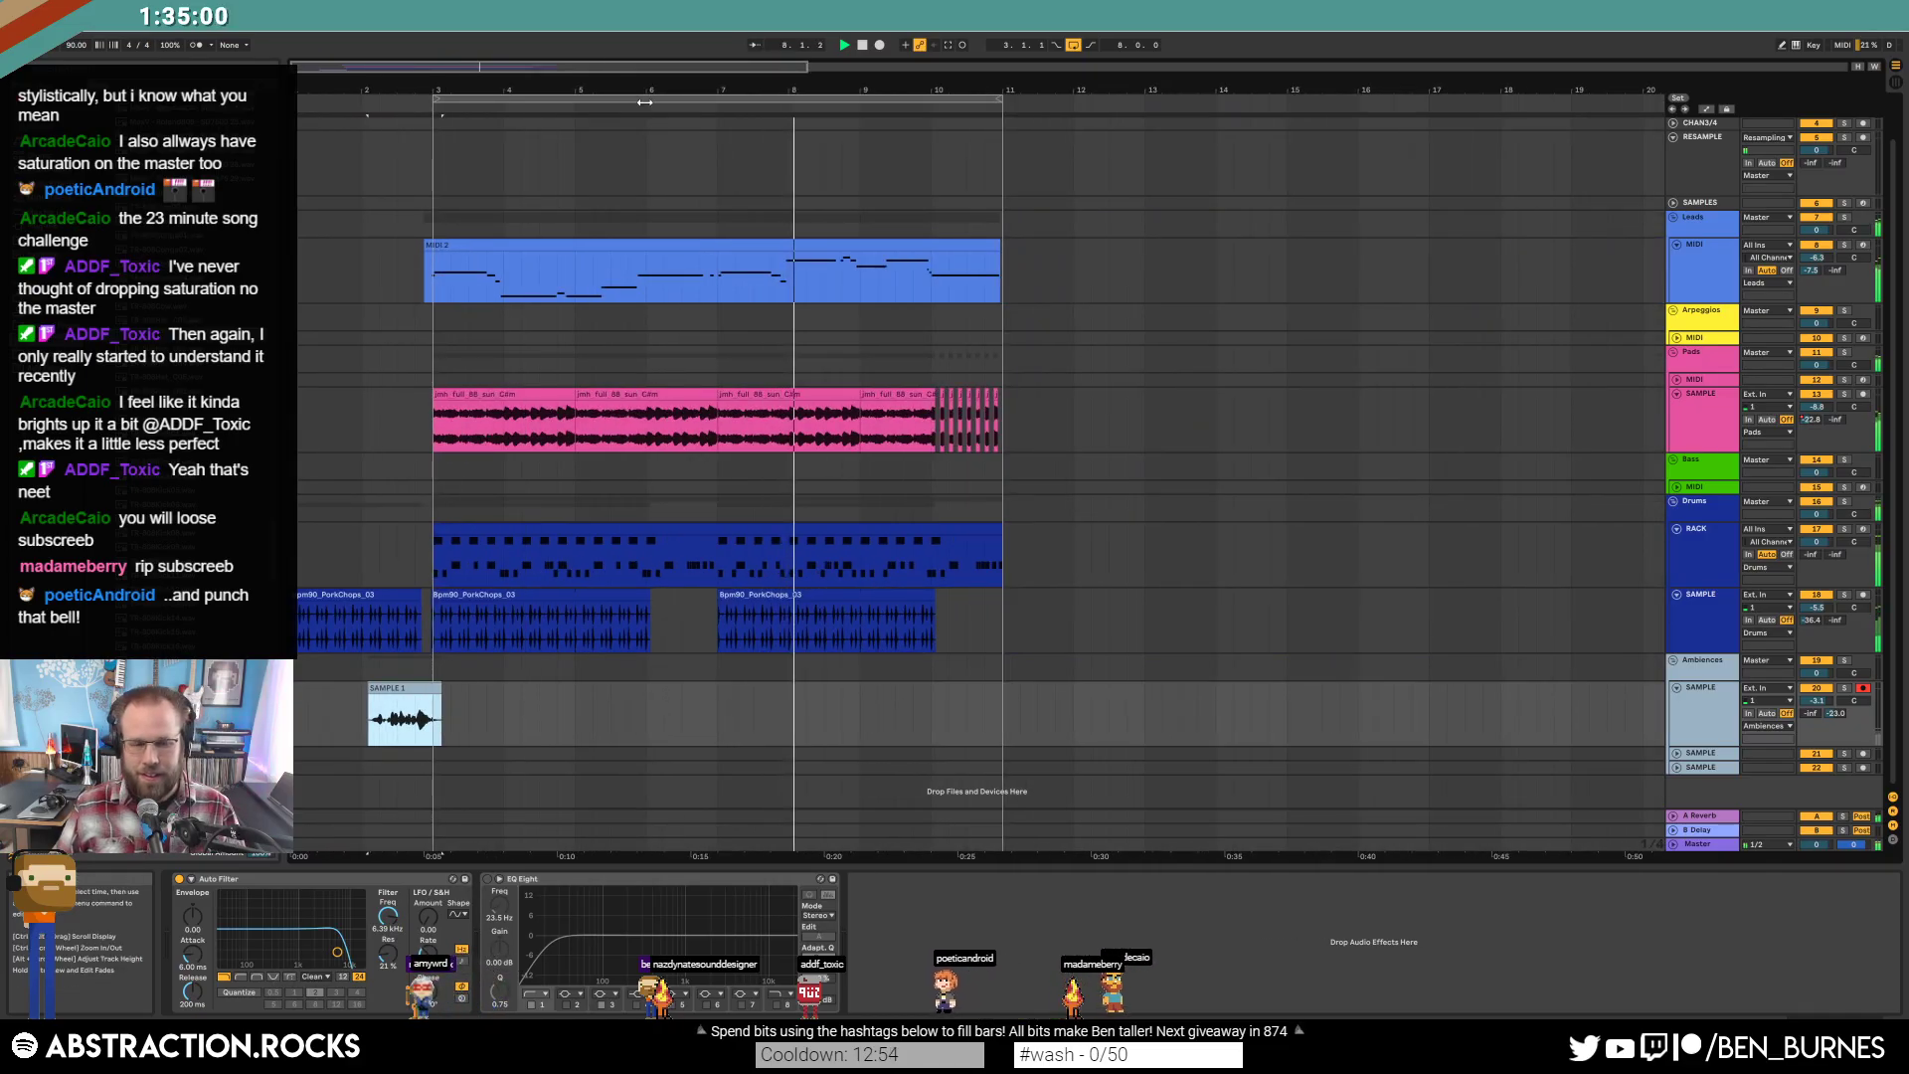
click(861, 46)
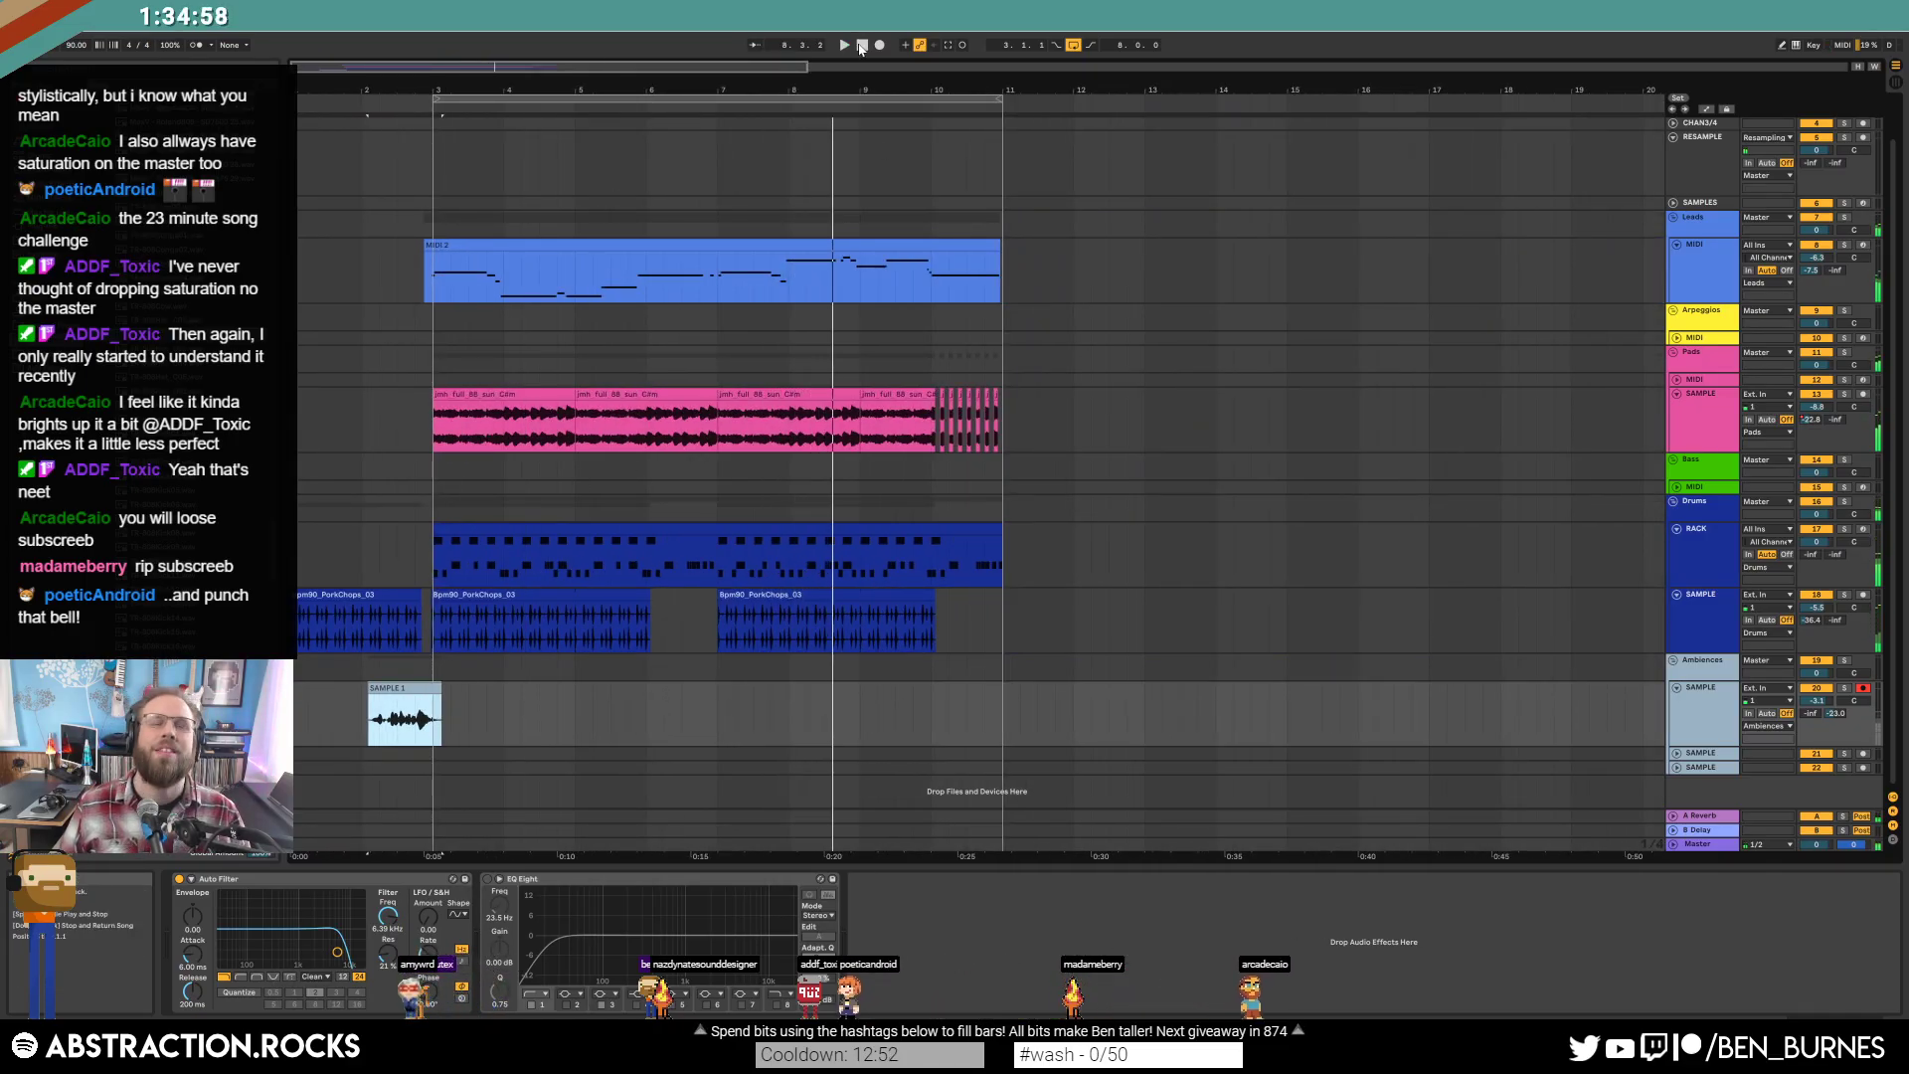
click(861, 46)
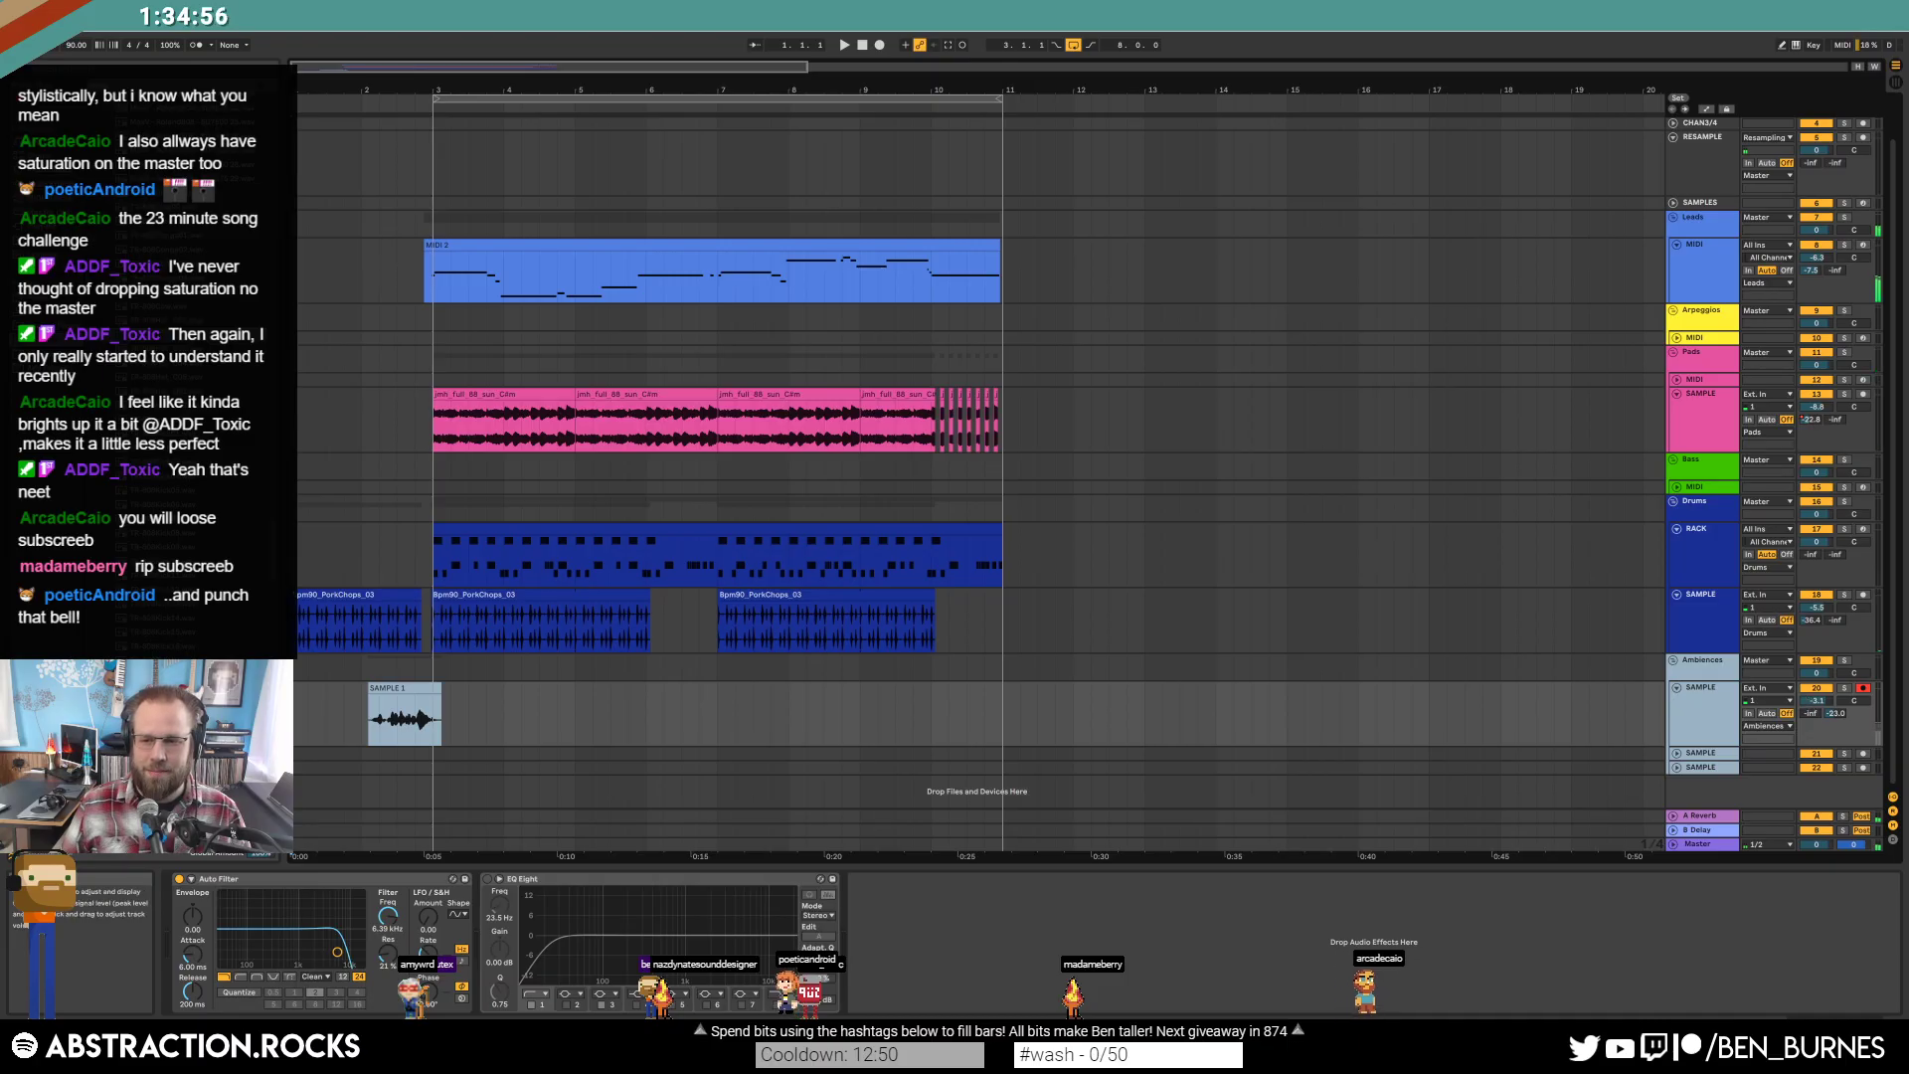
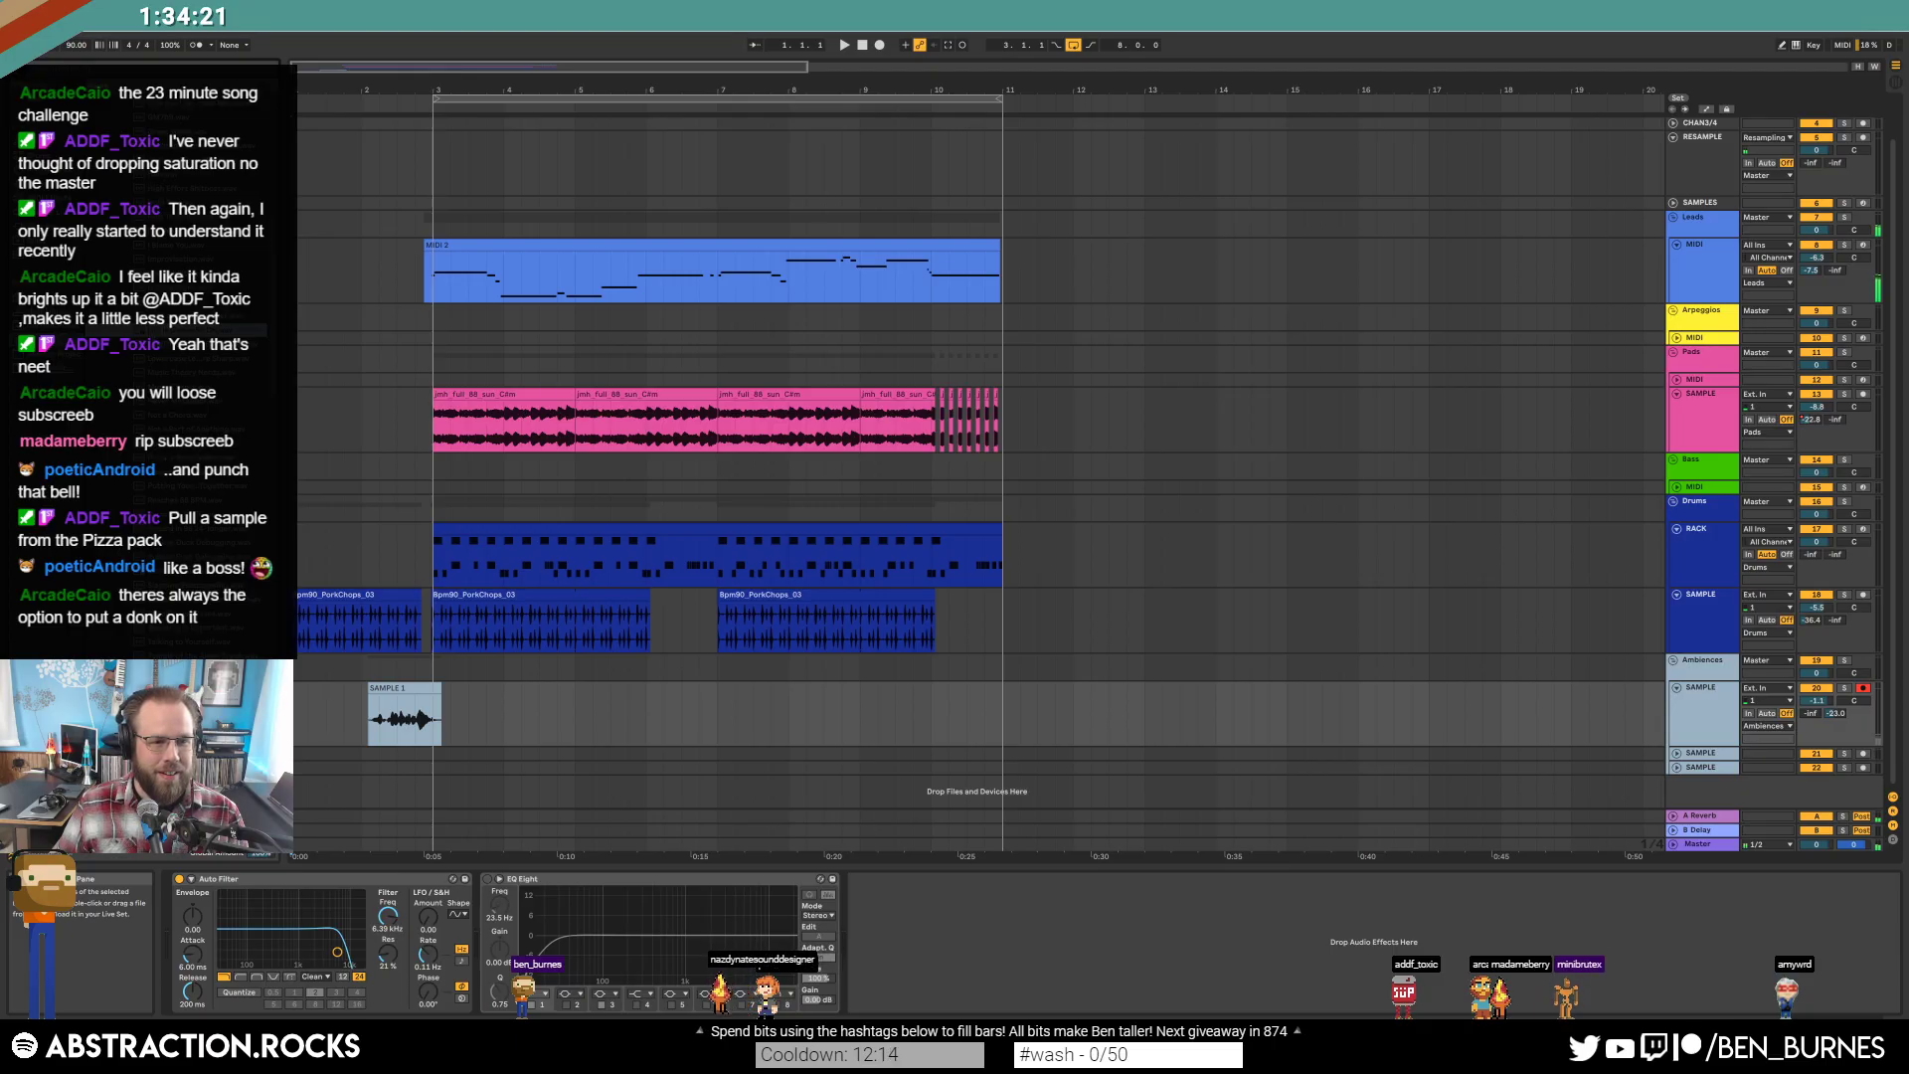
Add the Life is Gonna Be OK sample to the Ambiences sample track and place it at bar 2, replacing the SAMPLE 1 clip.
drag(891, 610, 1043, 716)
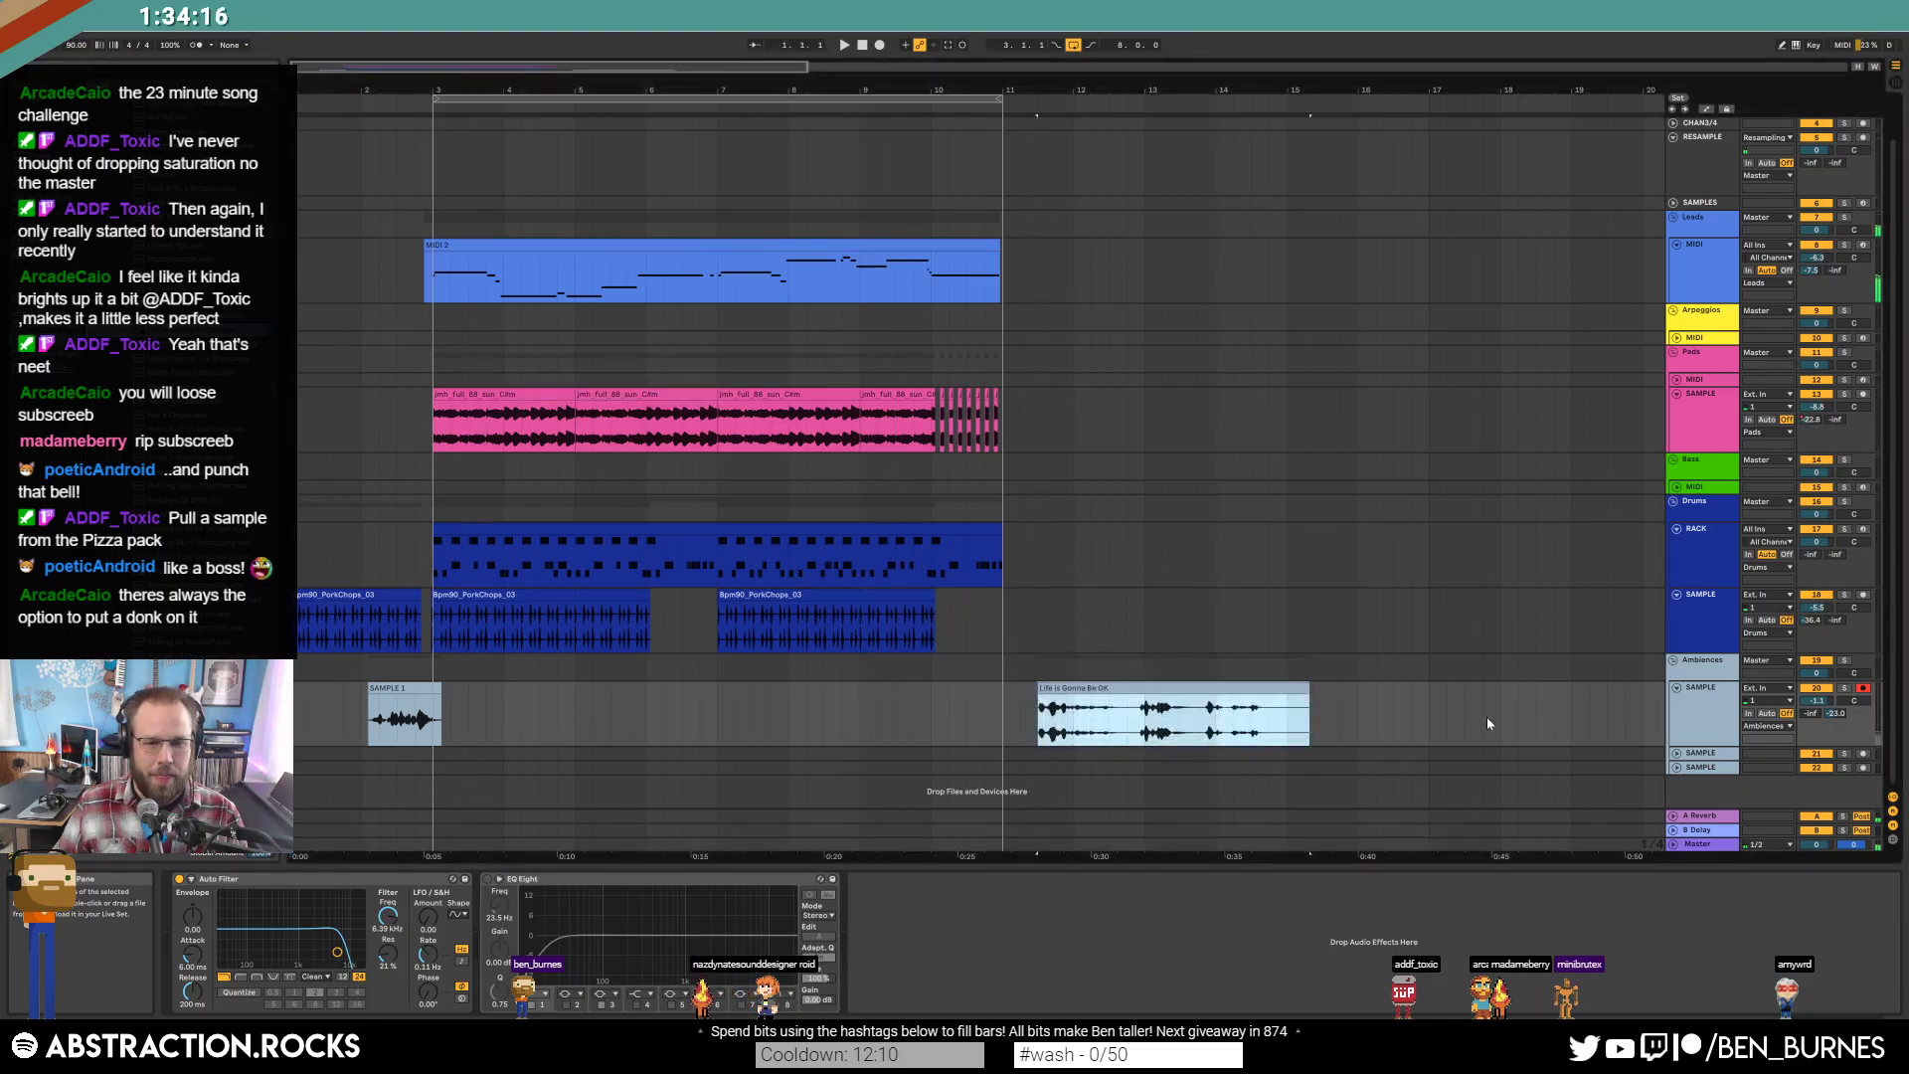
click(391, 692)
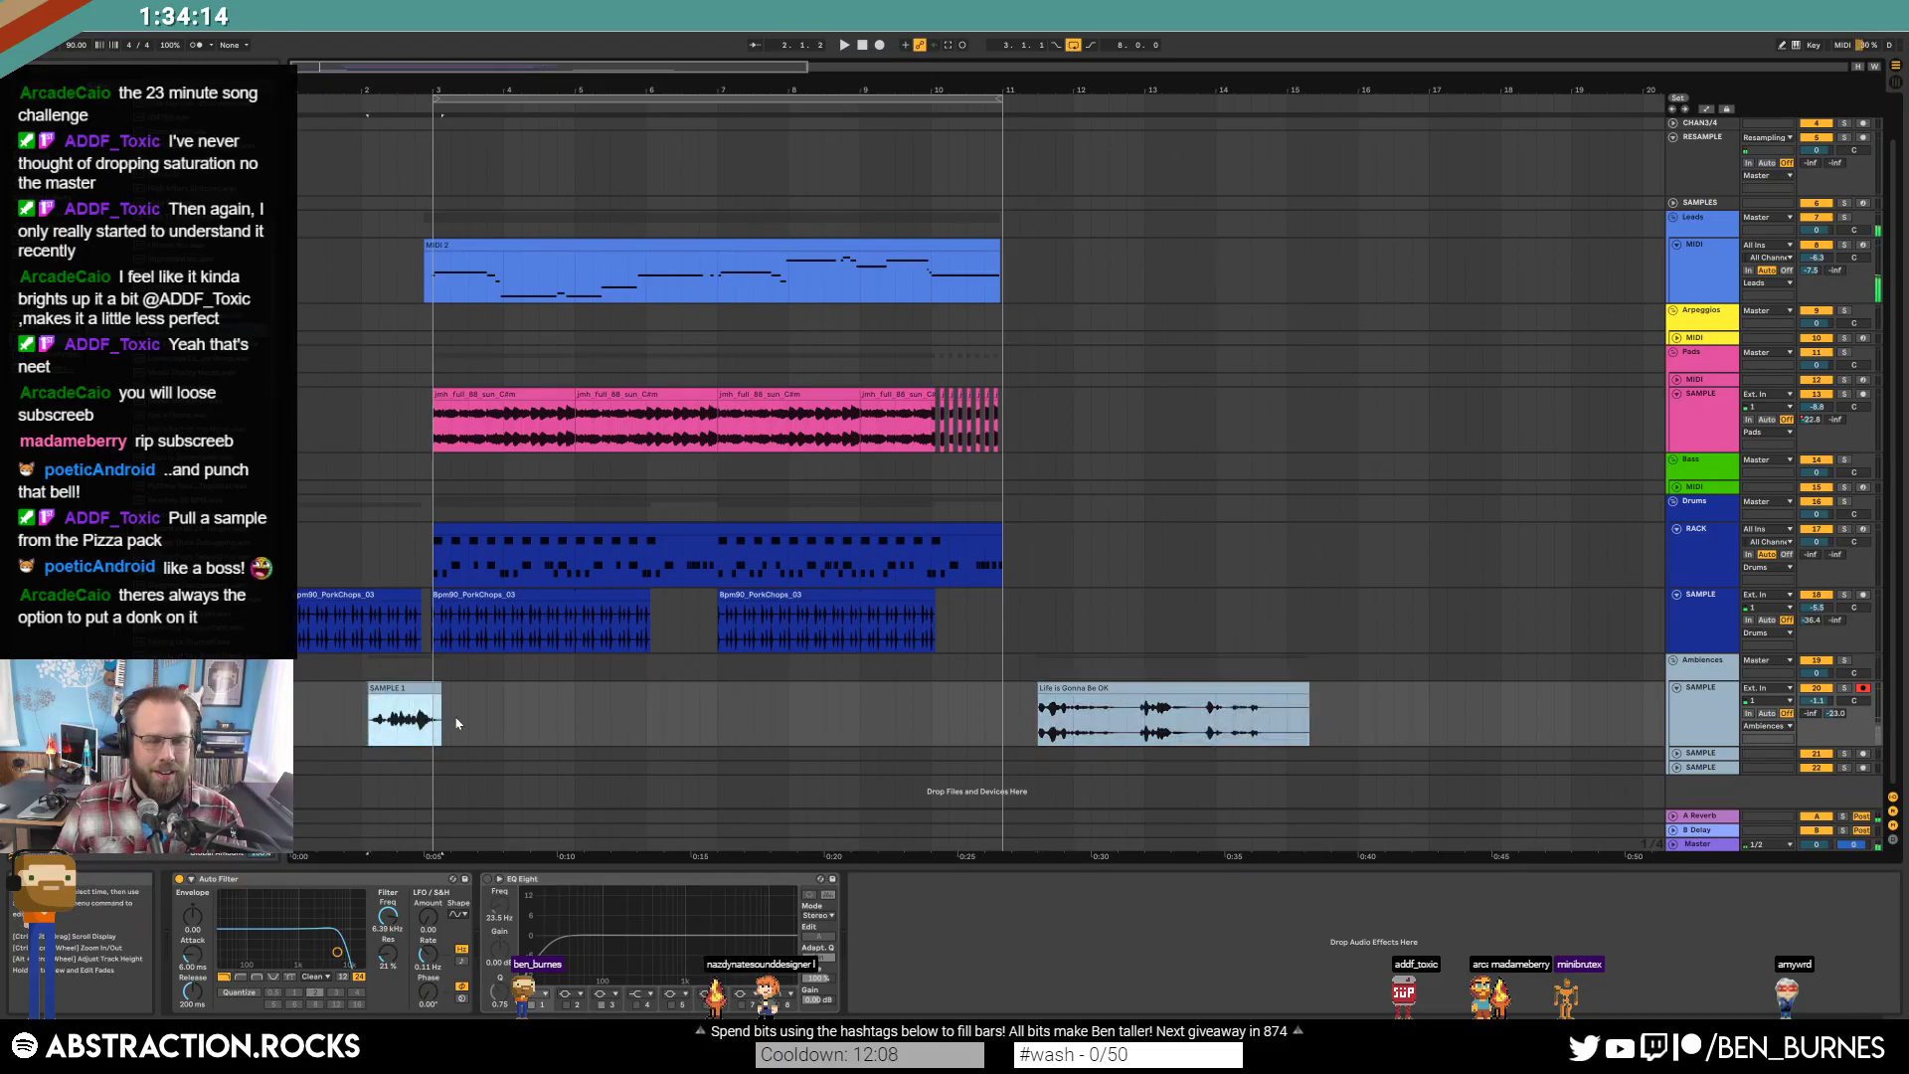
drag(1040, 708, 392, 694)
Trim both ends of the Life is Gonna Be OK clip so it ends just before bar 3, and audition the lead-in.
scroll(449, 728, up, 3)
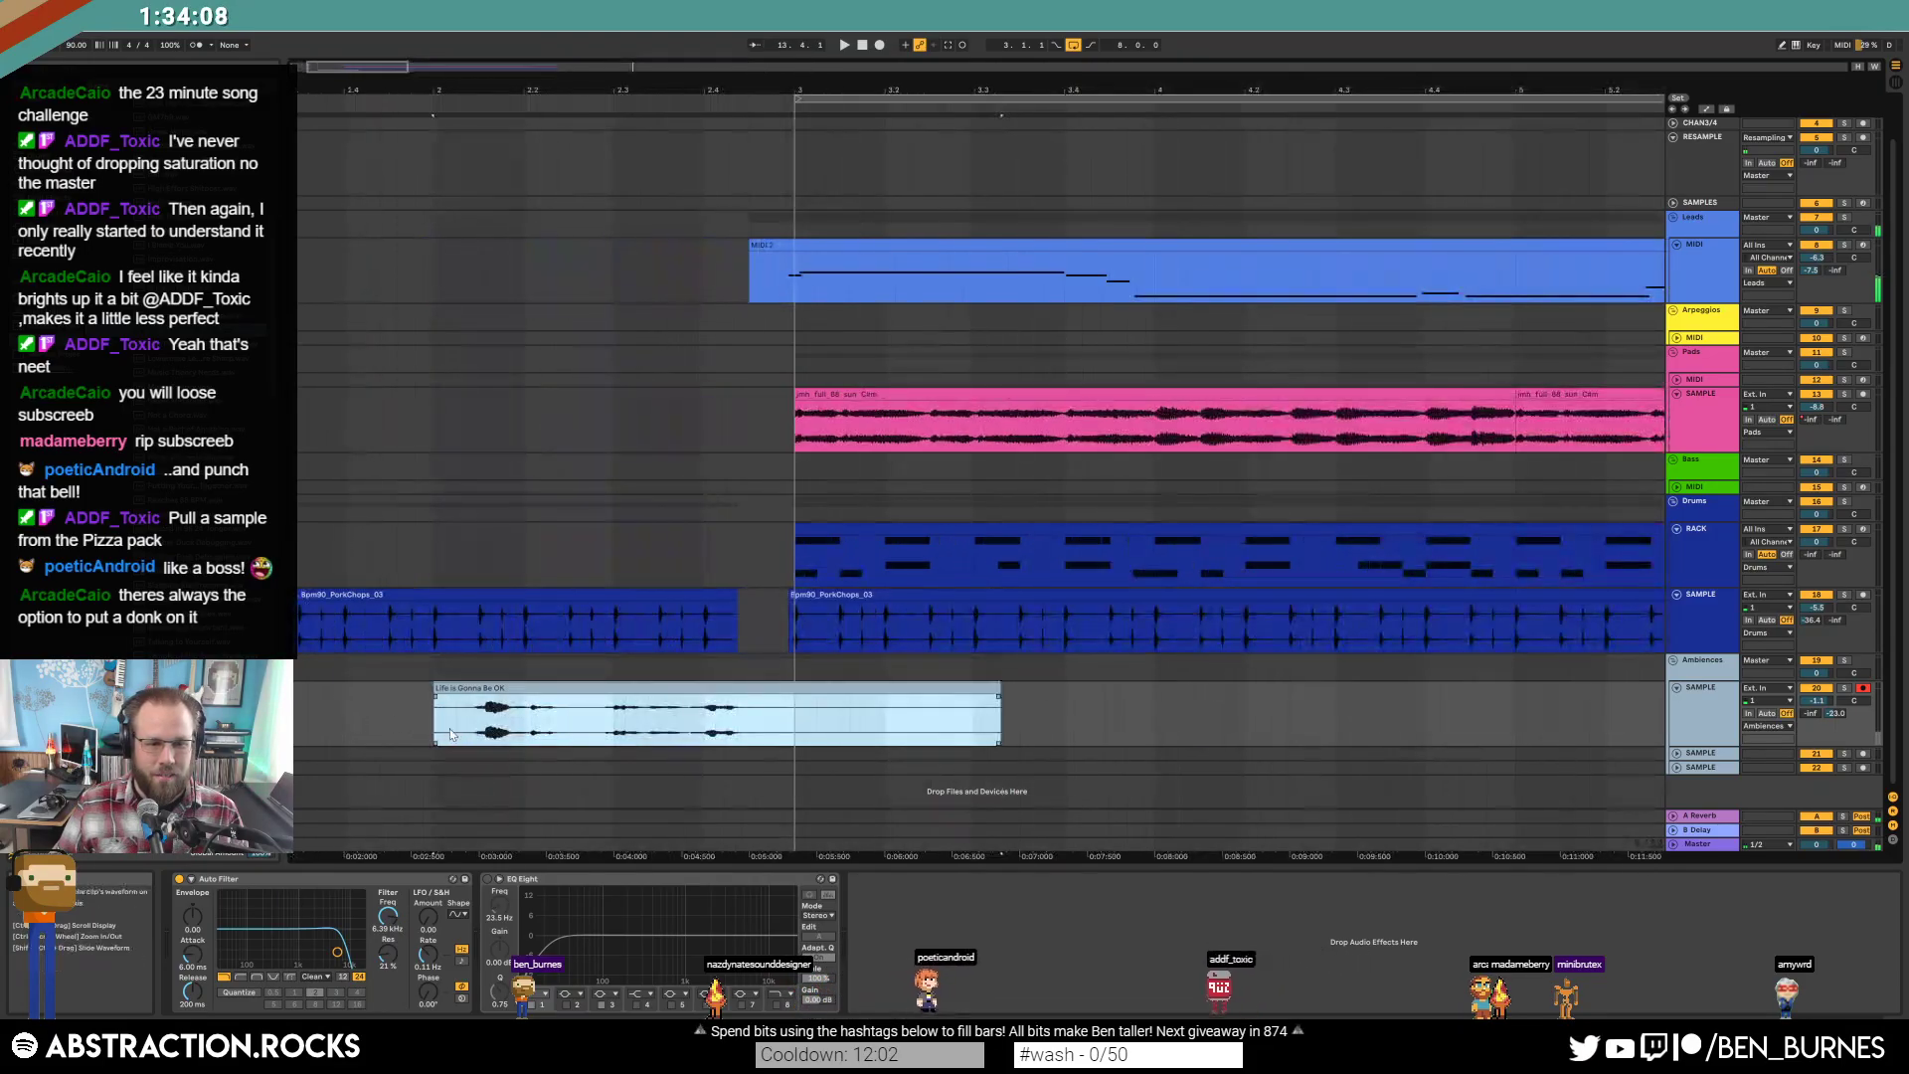
drag(995, 688, 772, 688)
drag(436, 690, 513, 700)
click(344, 719)
key(space)
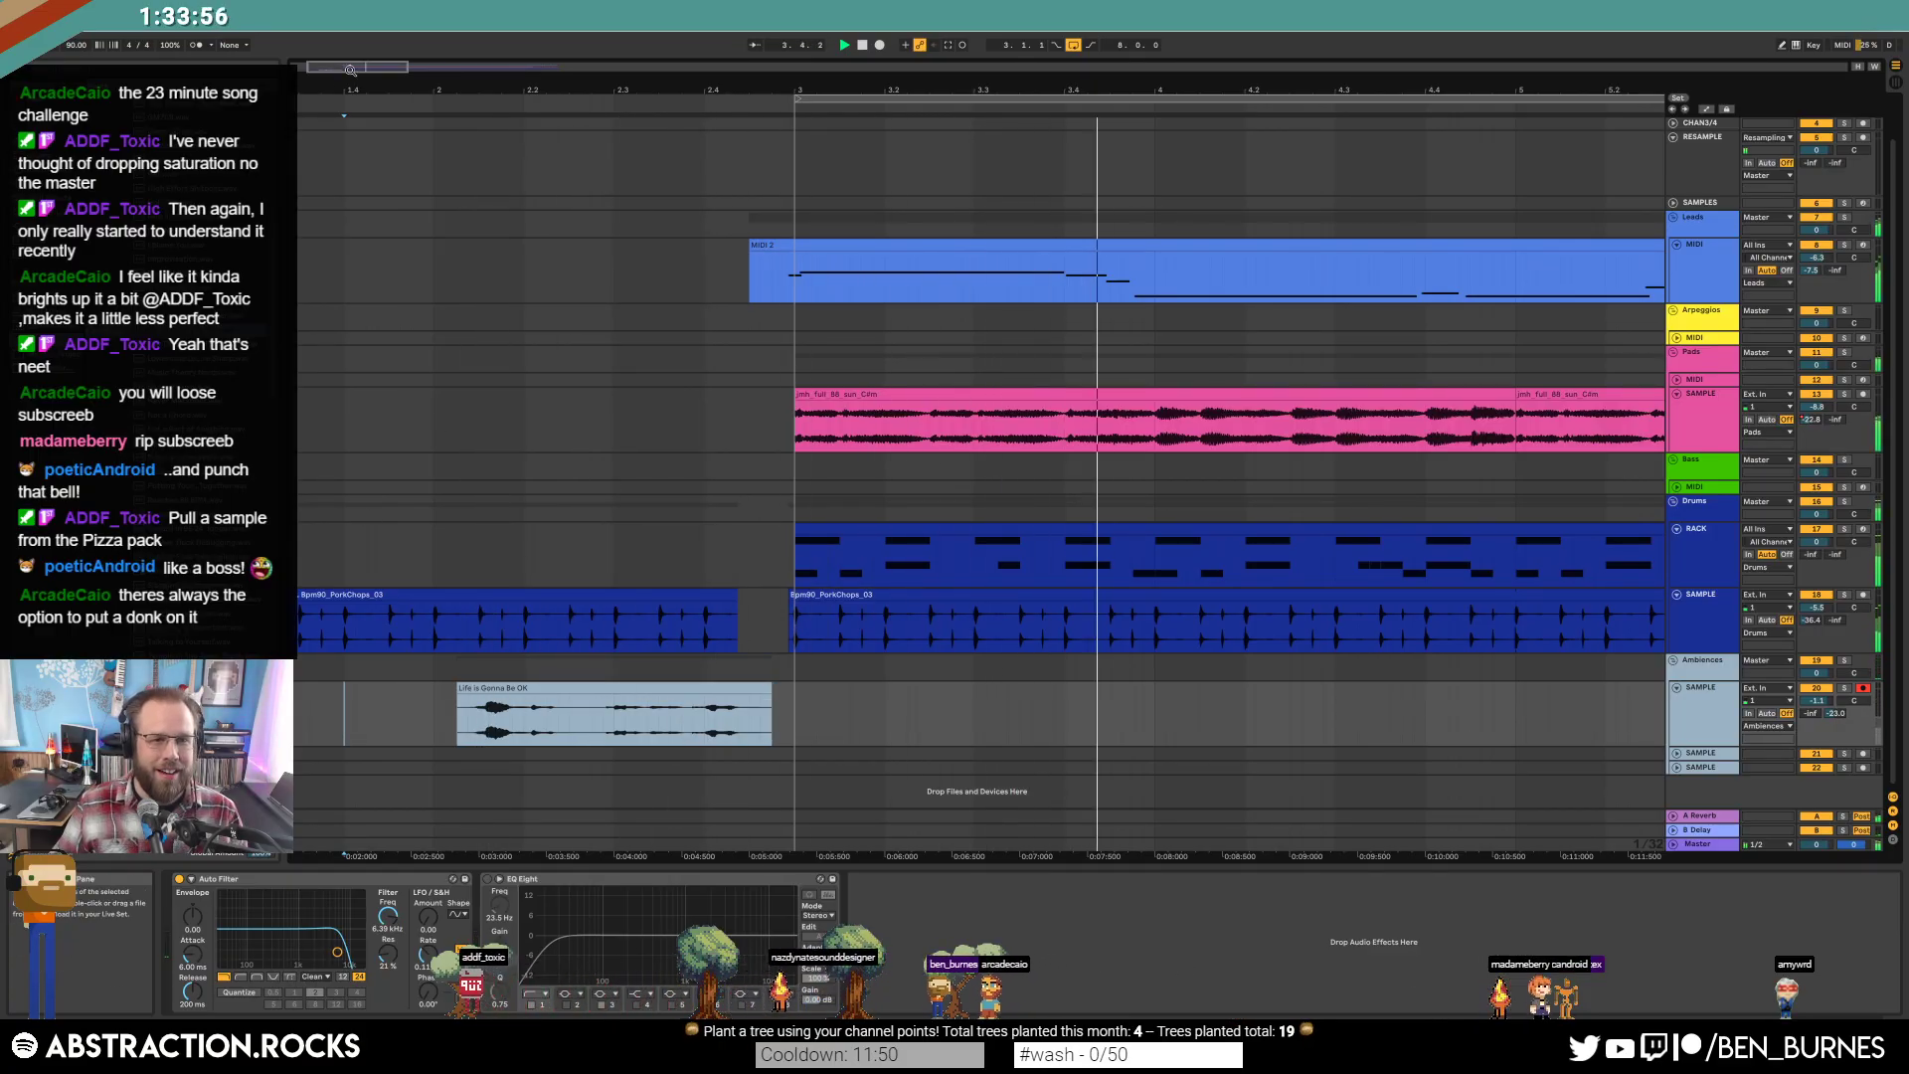
Play the voice clip and the intro from the song start, and lower the Ambiences sample track's volume slightly.
drag(451, 87, 450, 61)
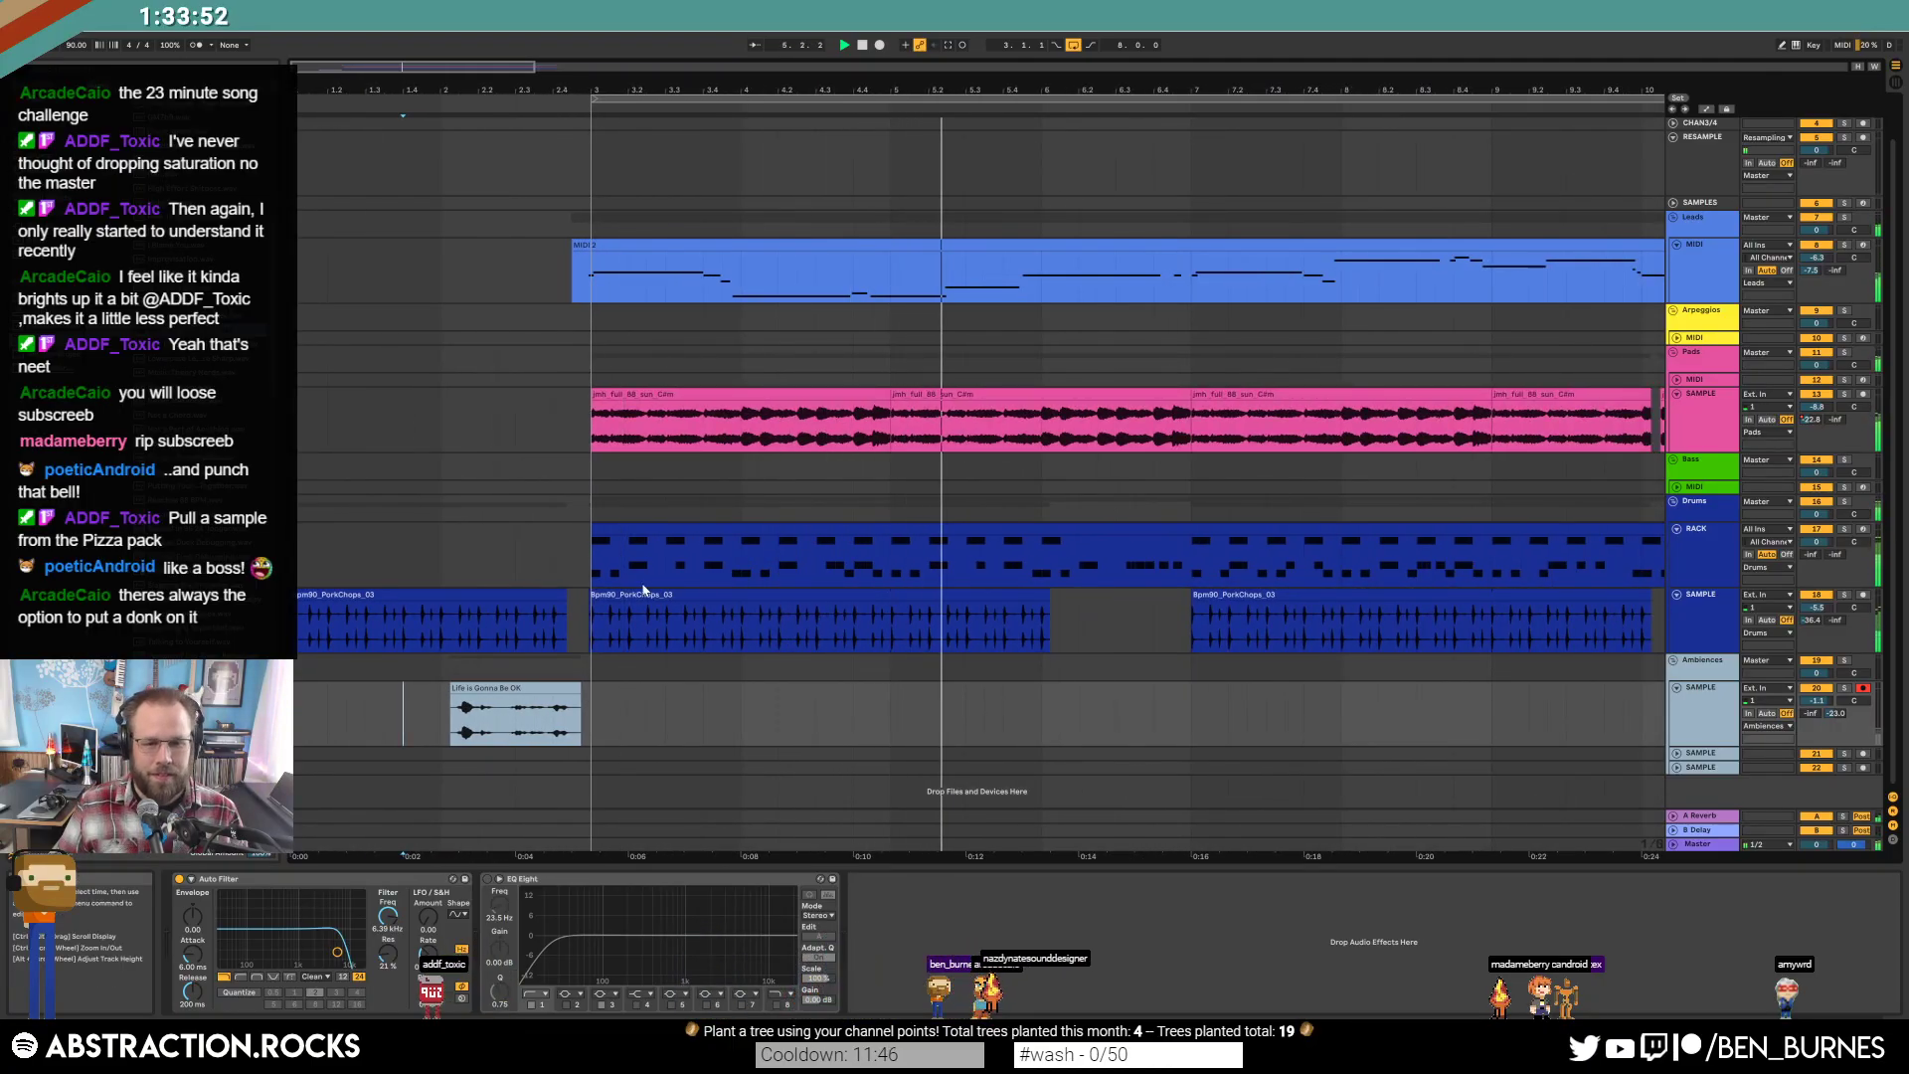
click(494, 691)
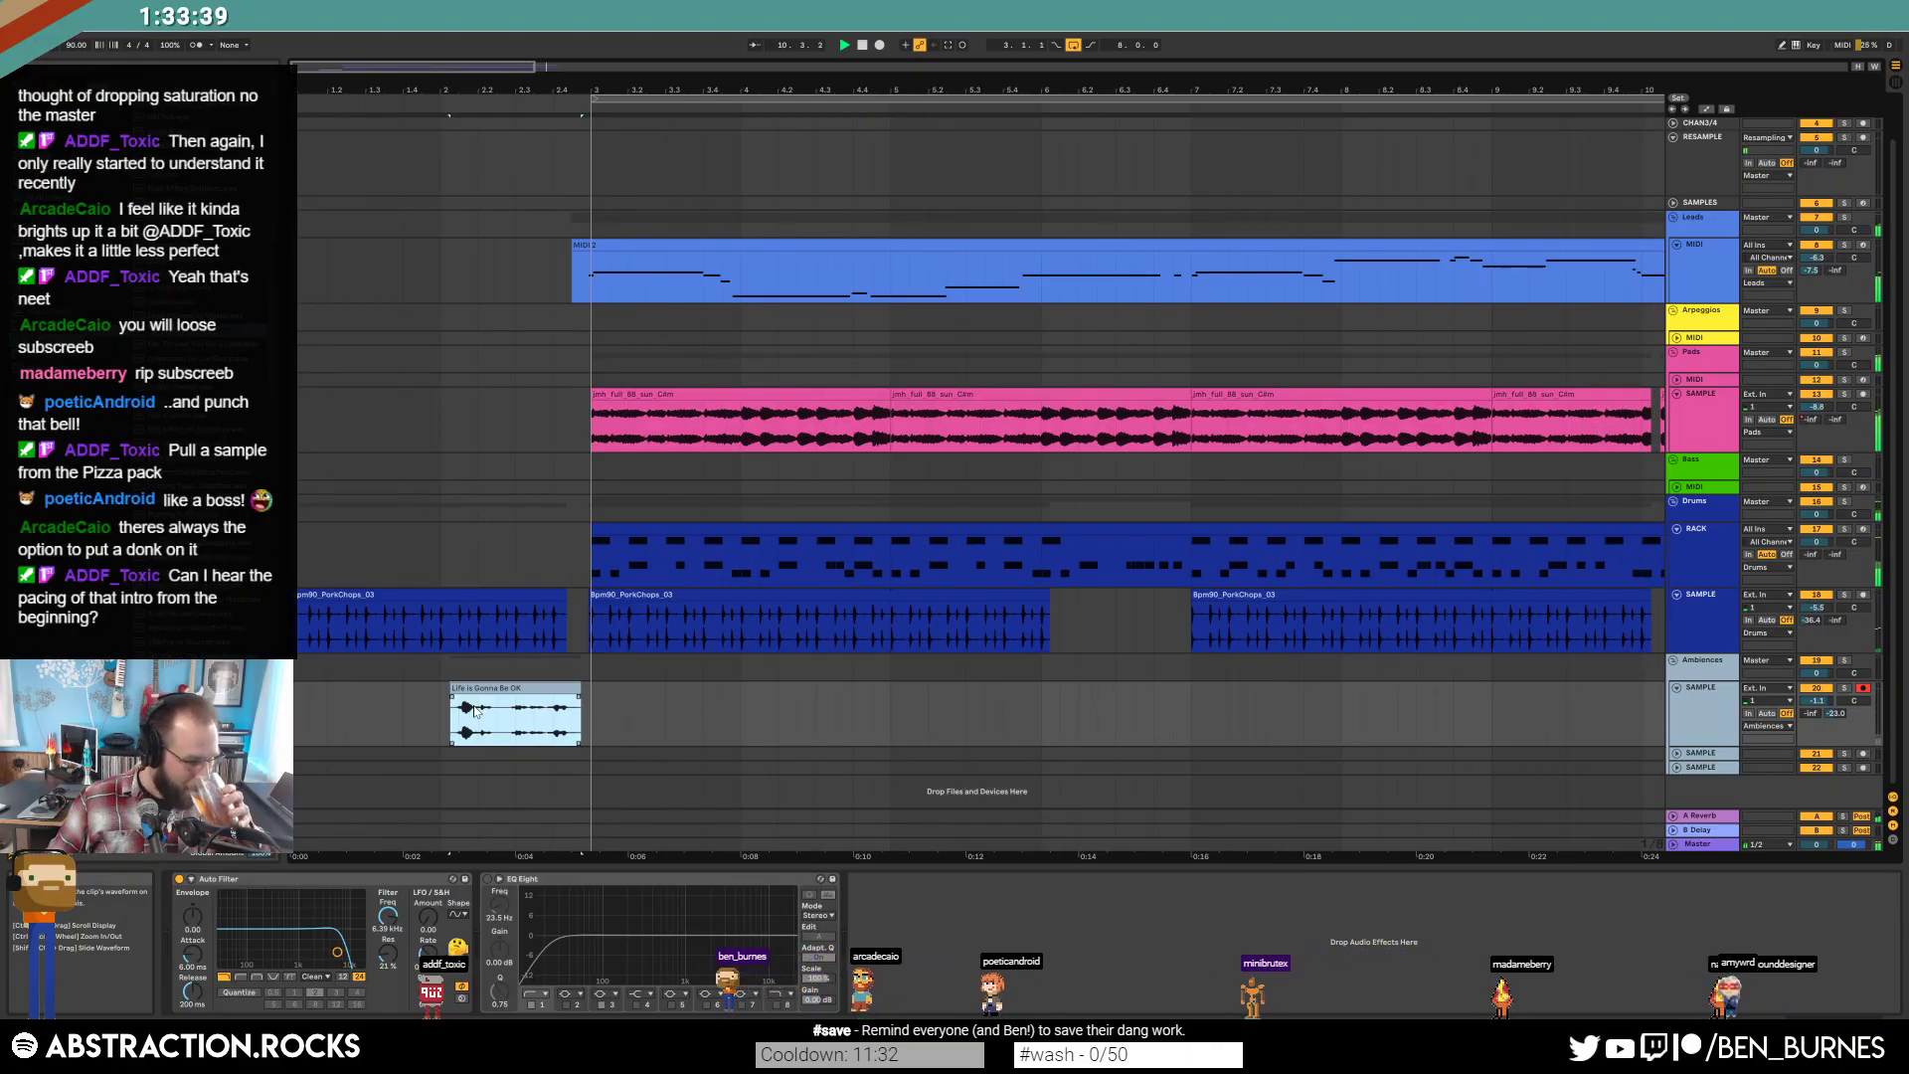
key(space)
key(space)
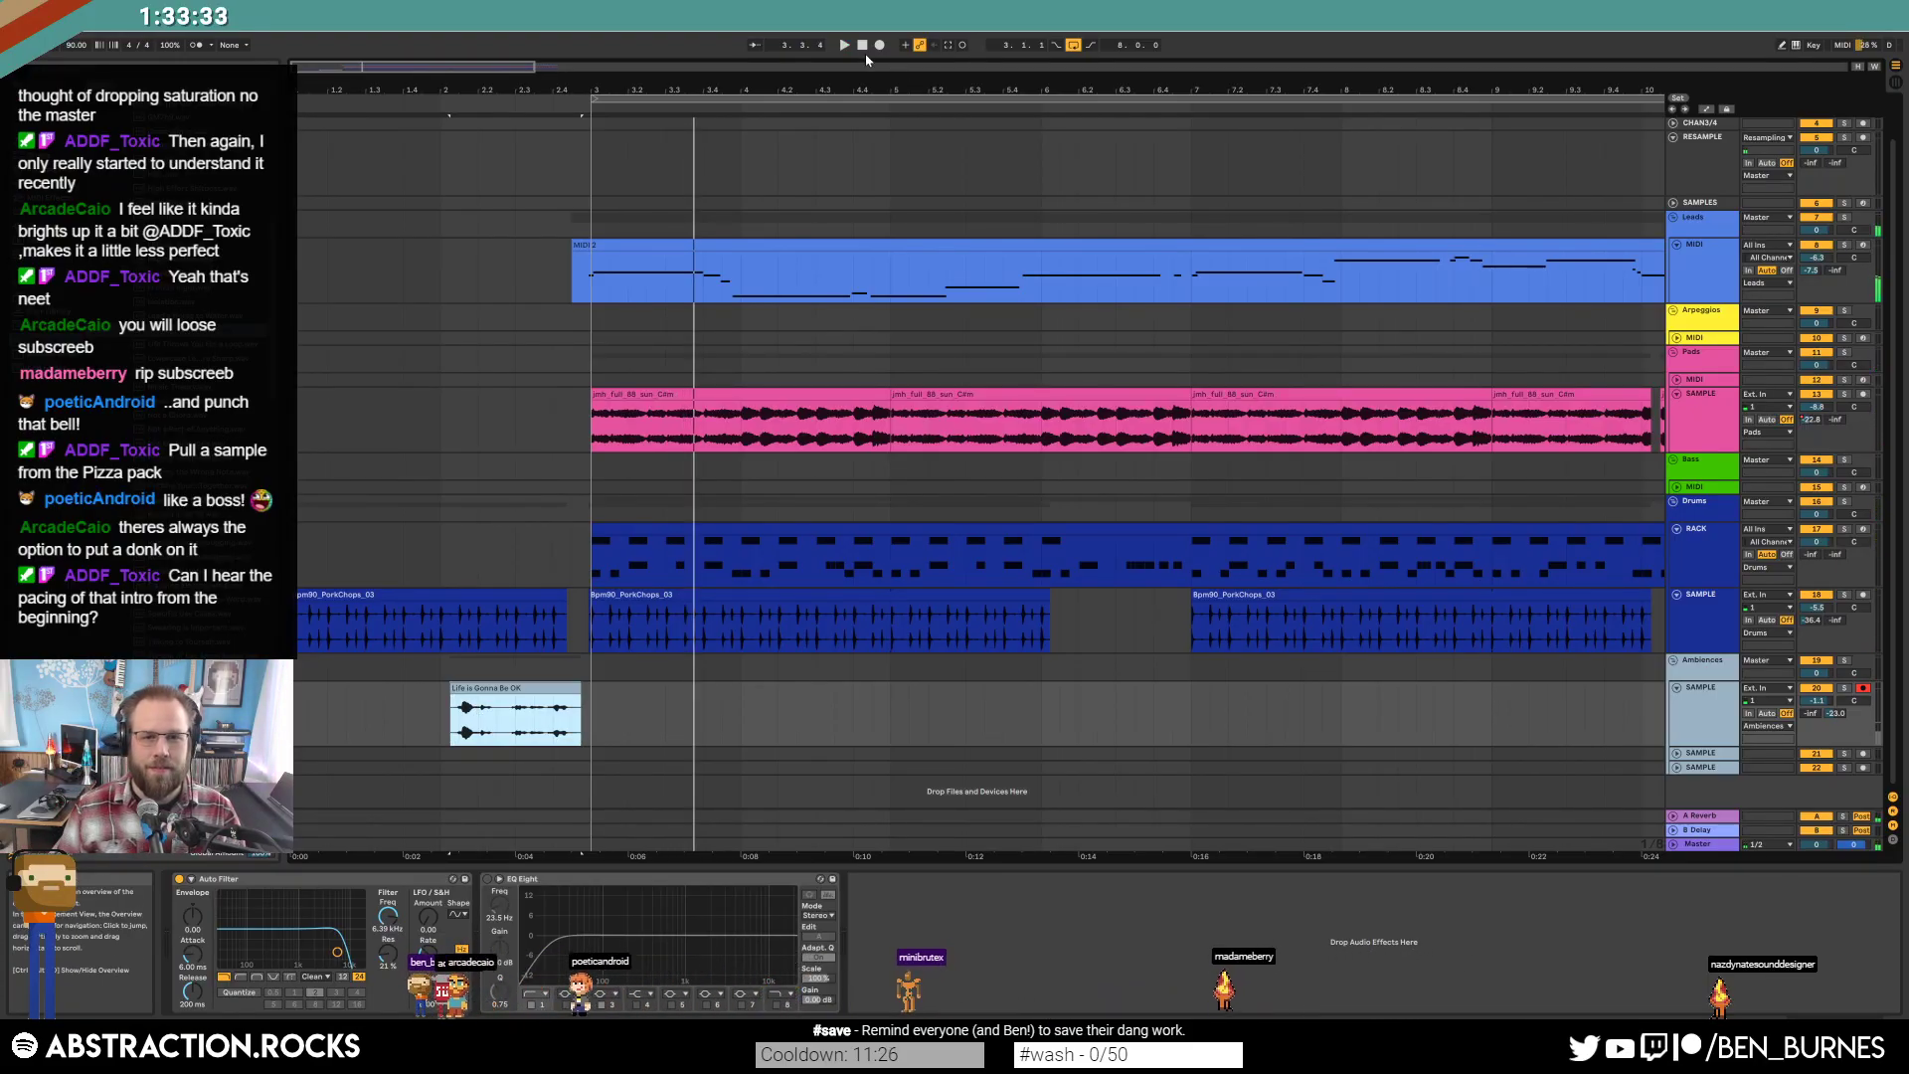
key(Home)
key(space)
drag(493, 87, 493, 73)
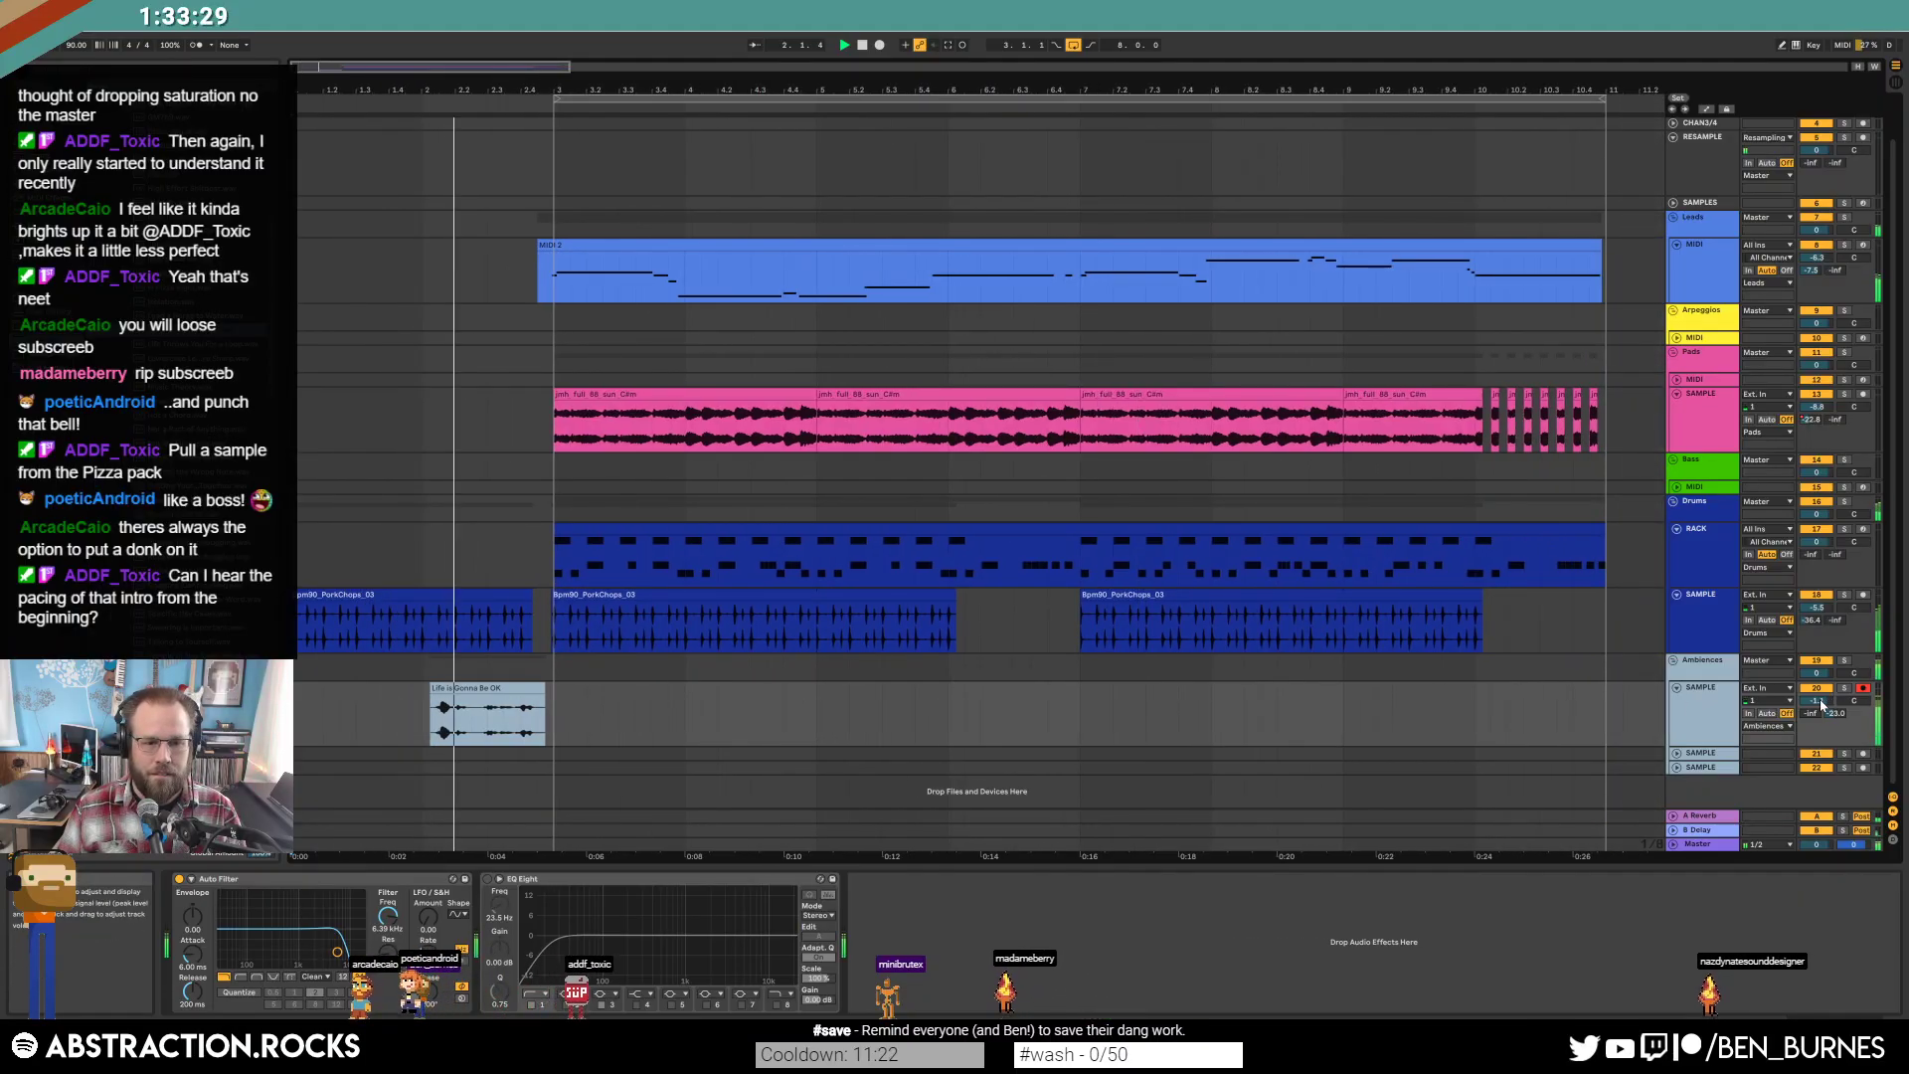
drag(1822, 703, 1821, 726)
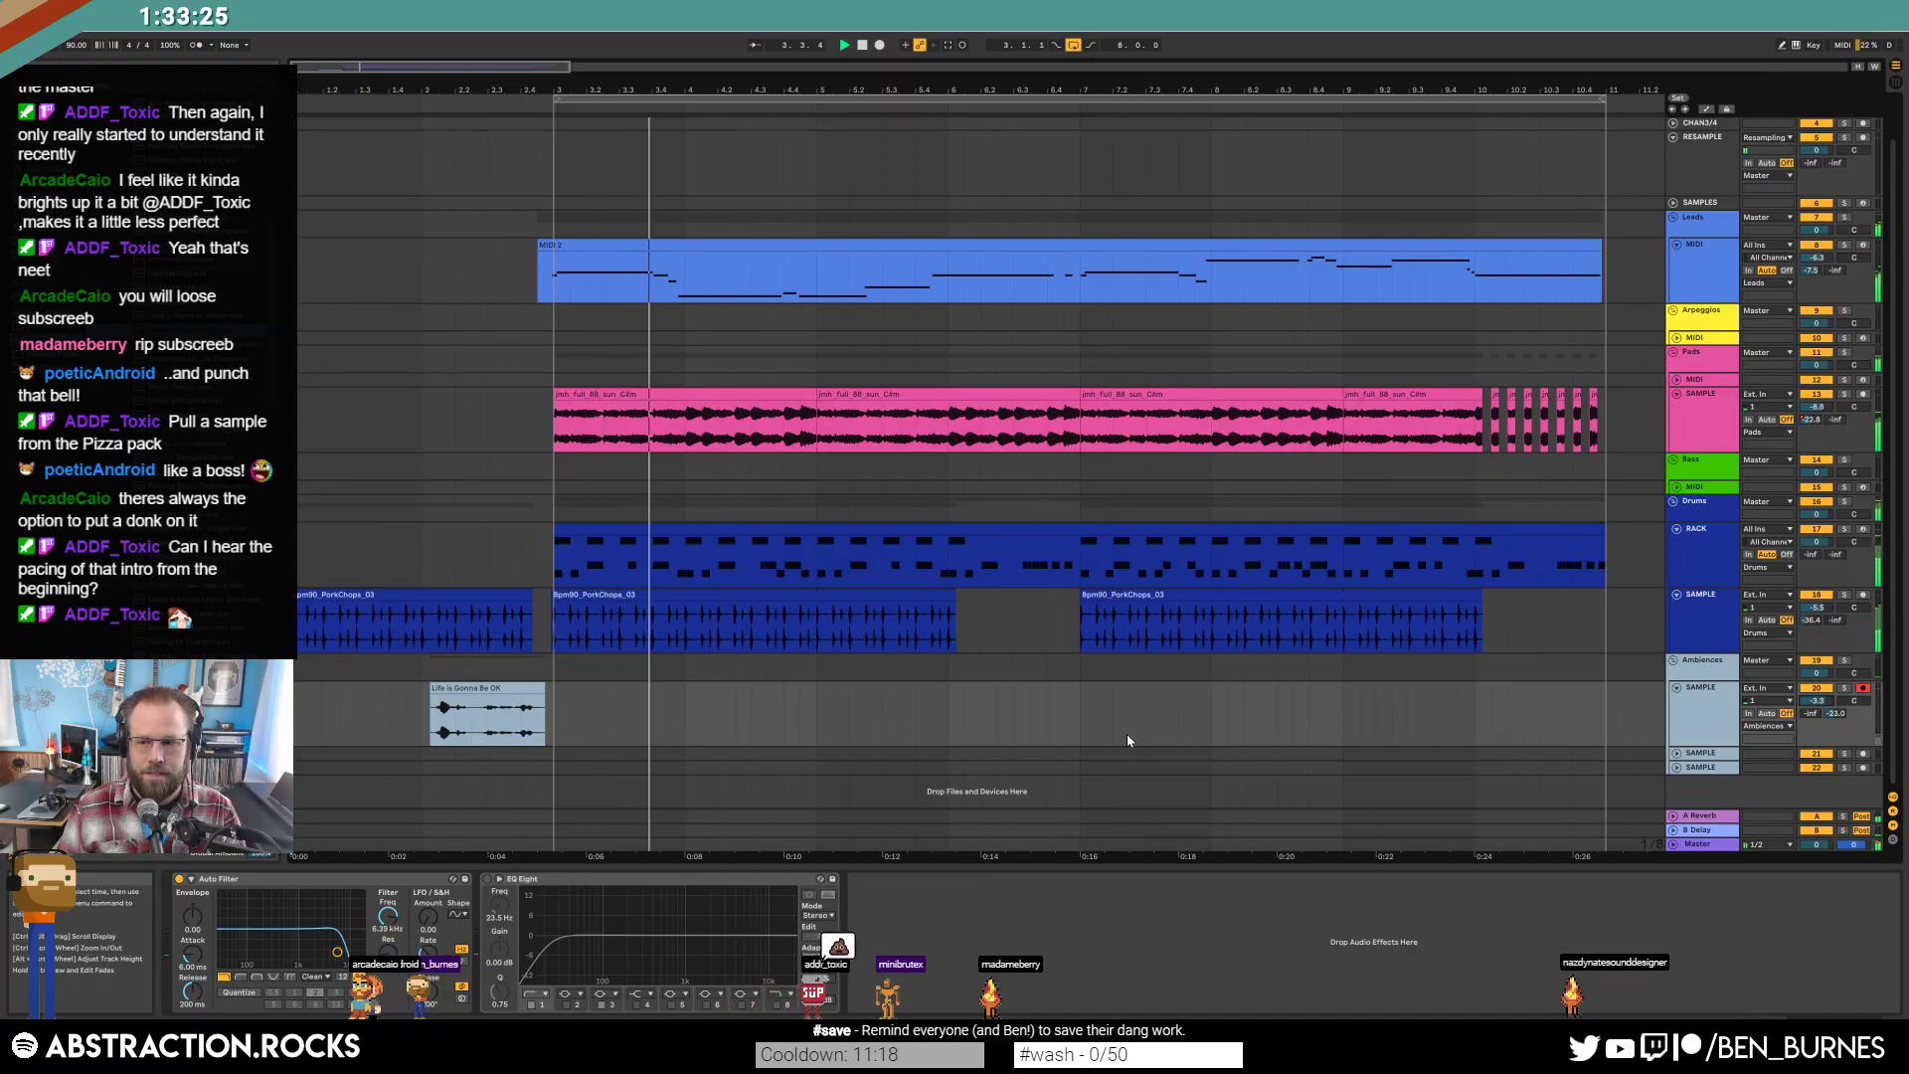
key(space)
Move the whole arrangement two bars later and extend the first drum loop clip back to the song start.
scroll(594, 597, down, 5)
key(ctrl+a)
key(Up)
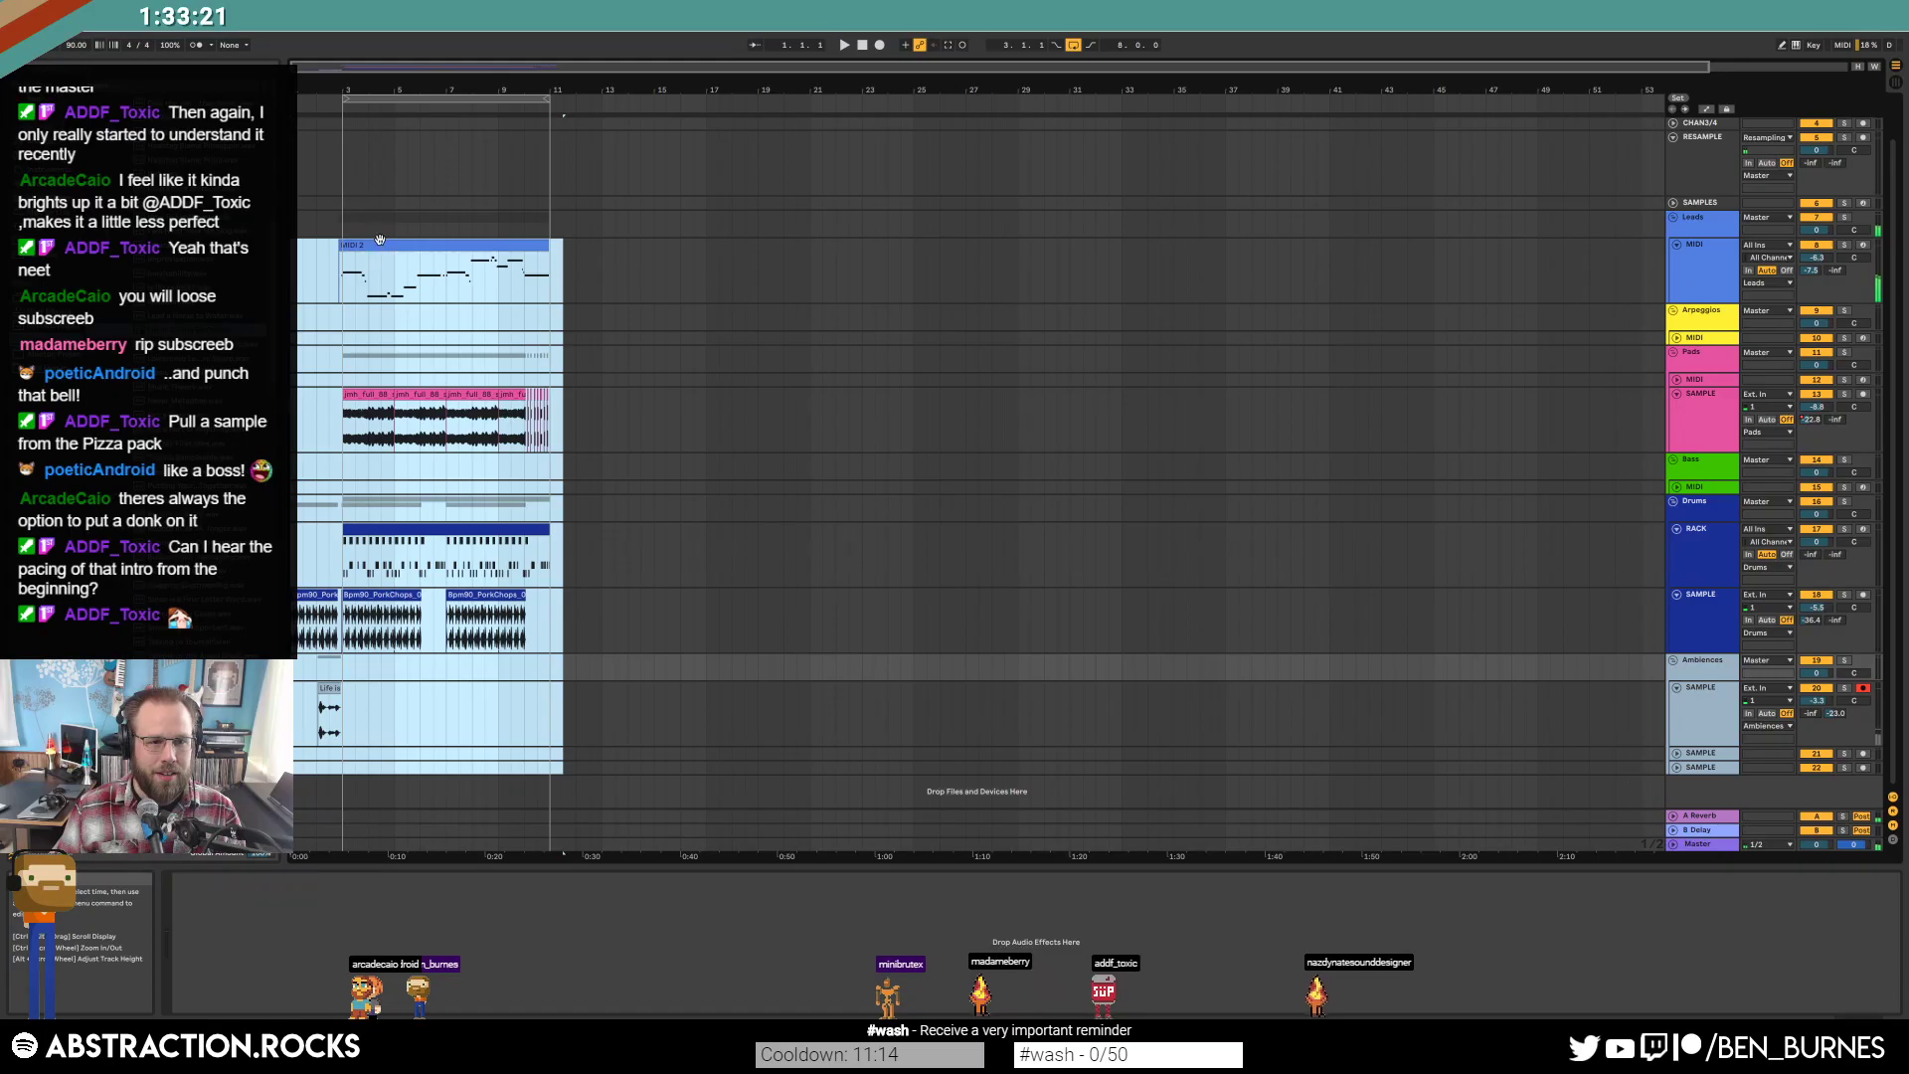
drag(361, 246, 395, 282)
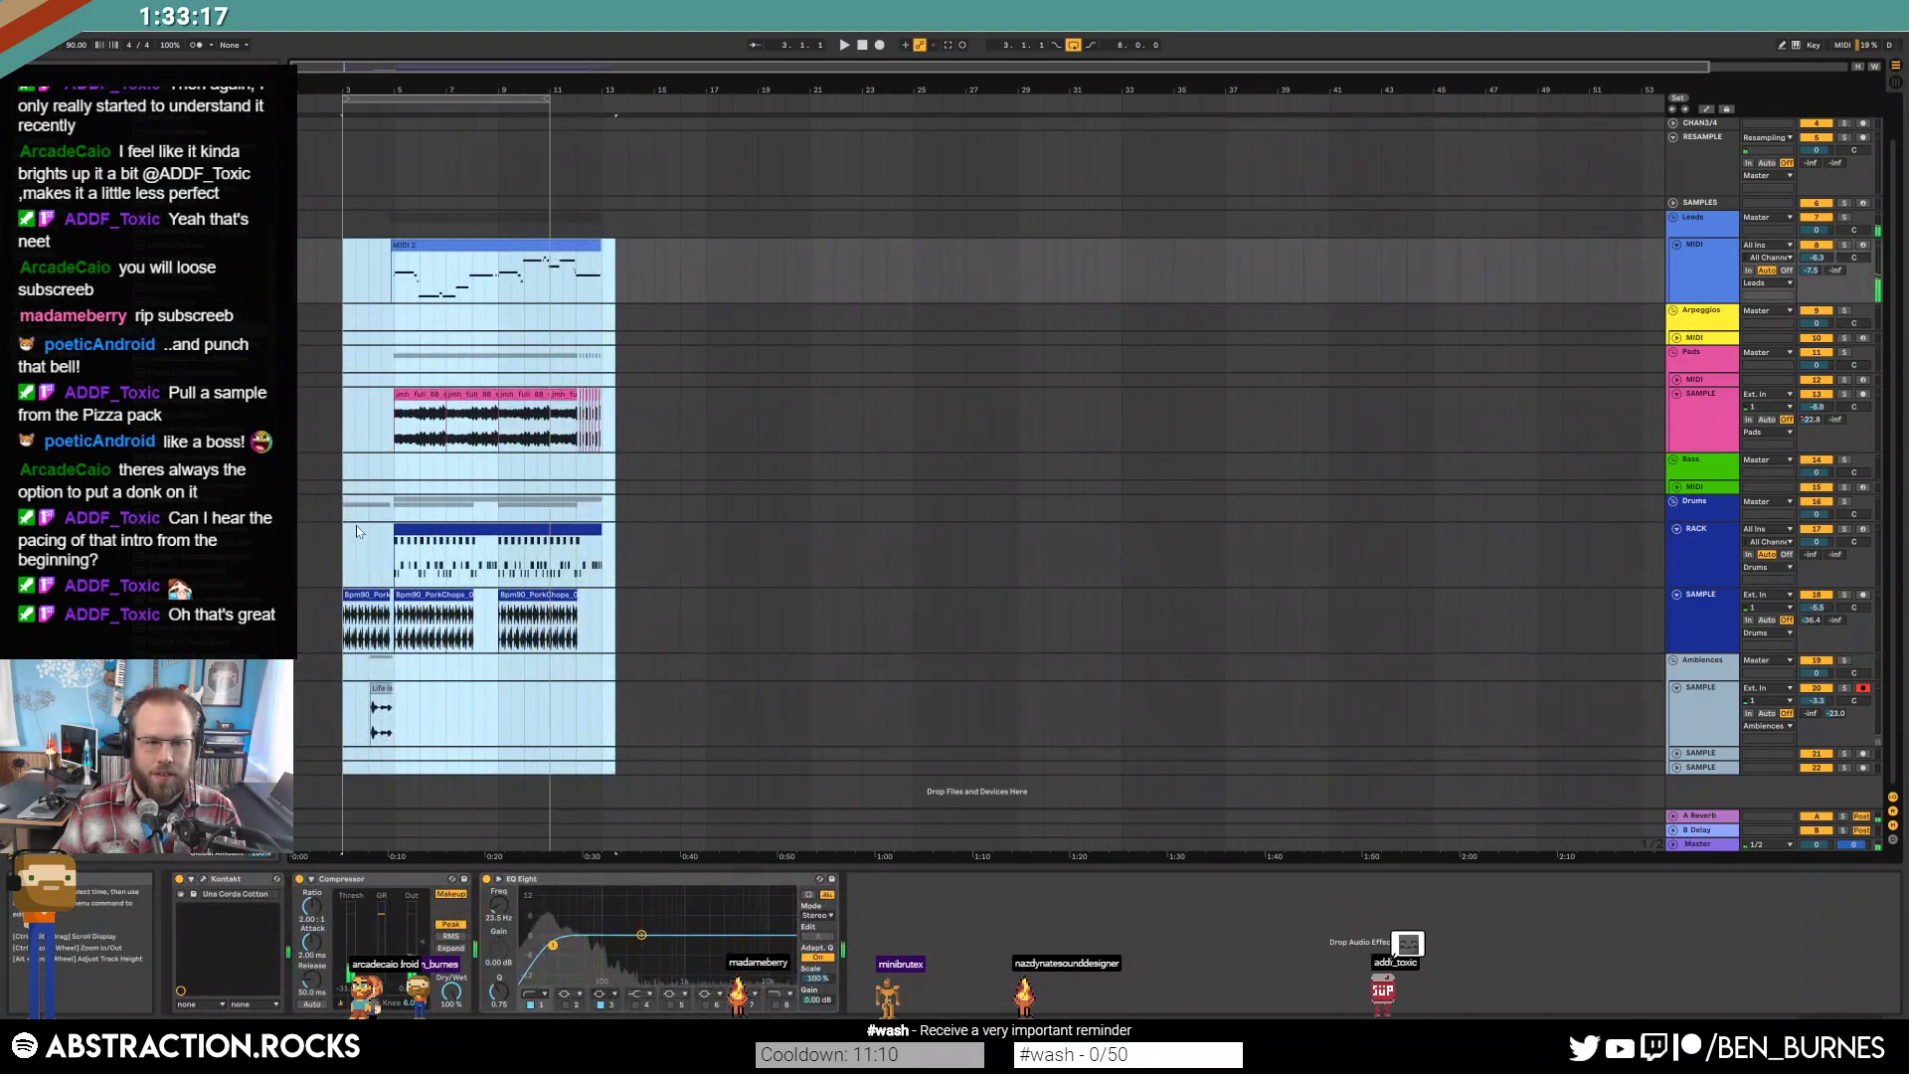
click(362, 559)
drag(345, 595, 293, 597)
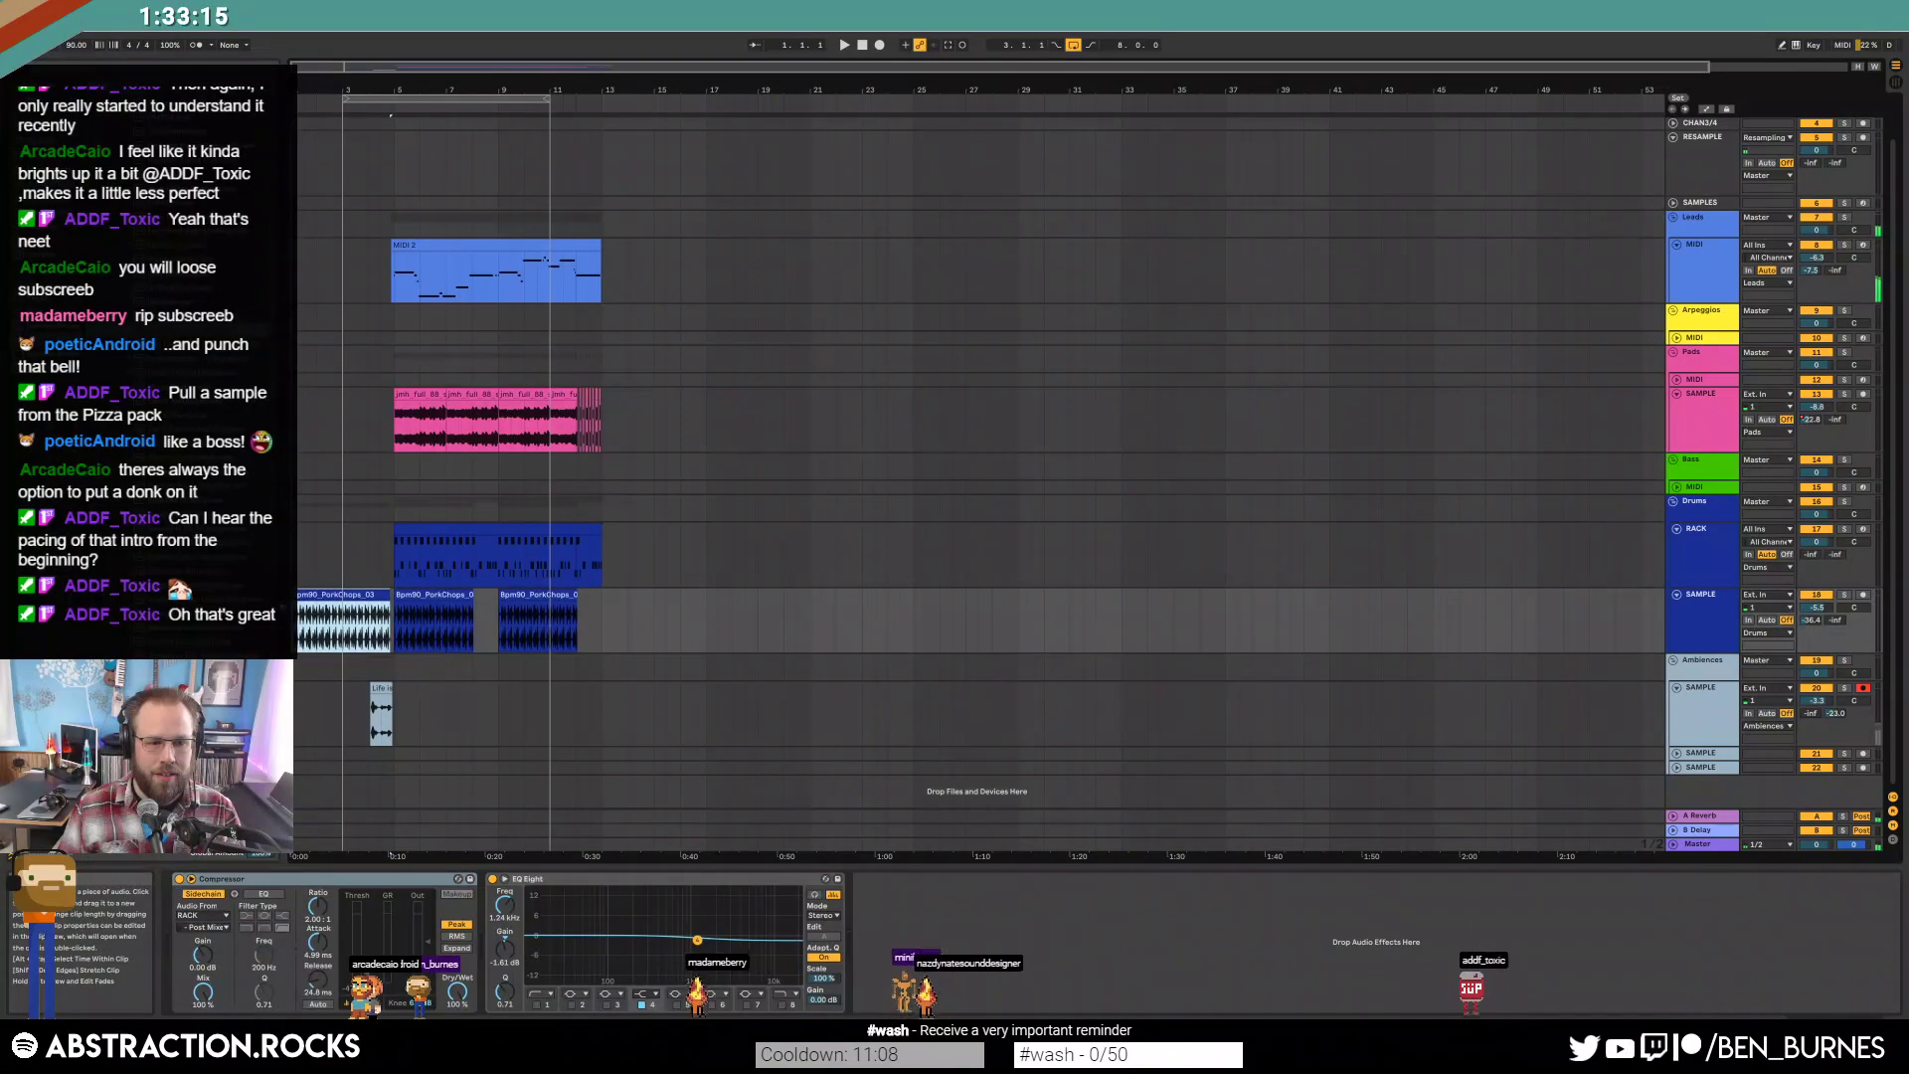
Move the loop region to bars 5 through 13 and play the four-bar intro from the song start.
click(329, 668)
drag(403, 100, 454, 99)
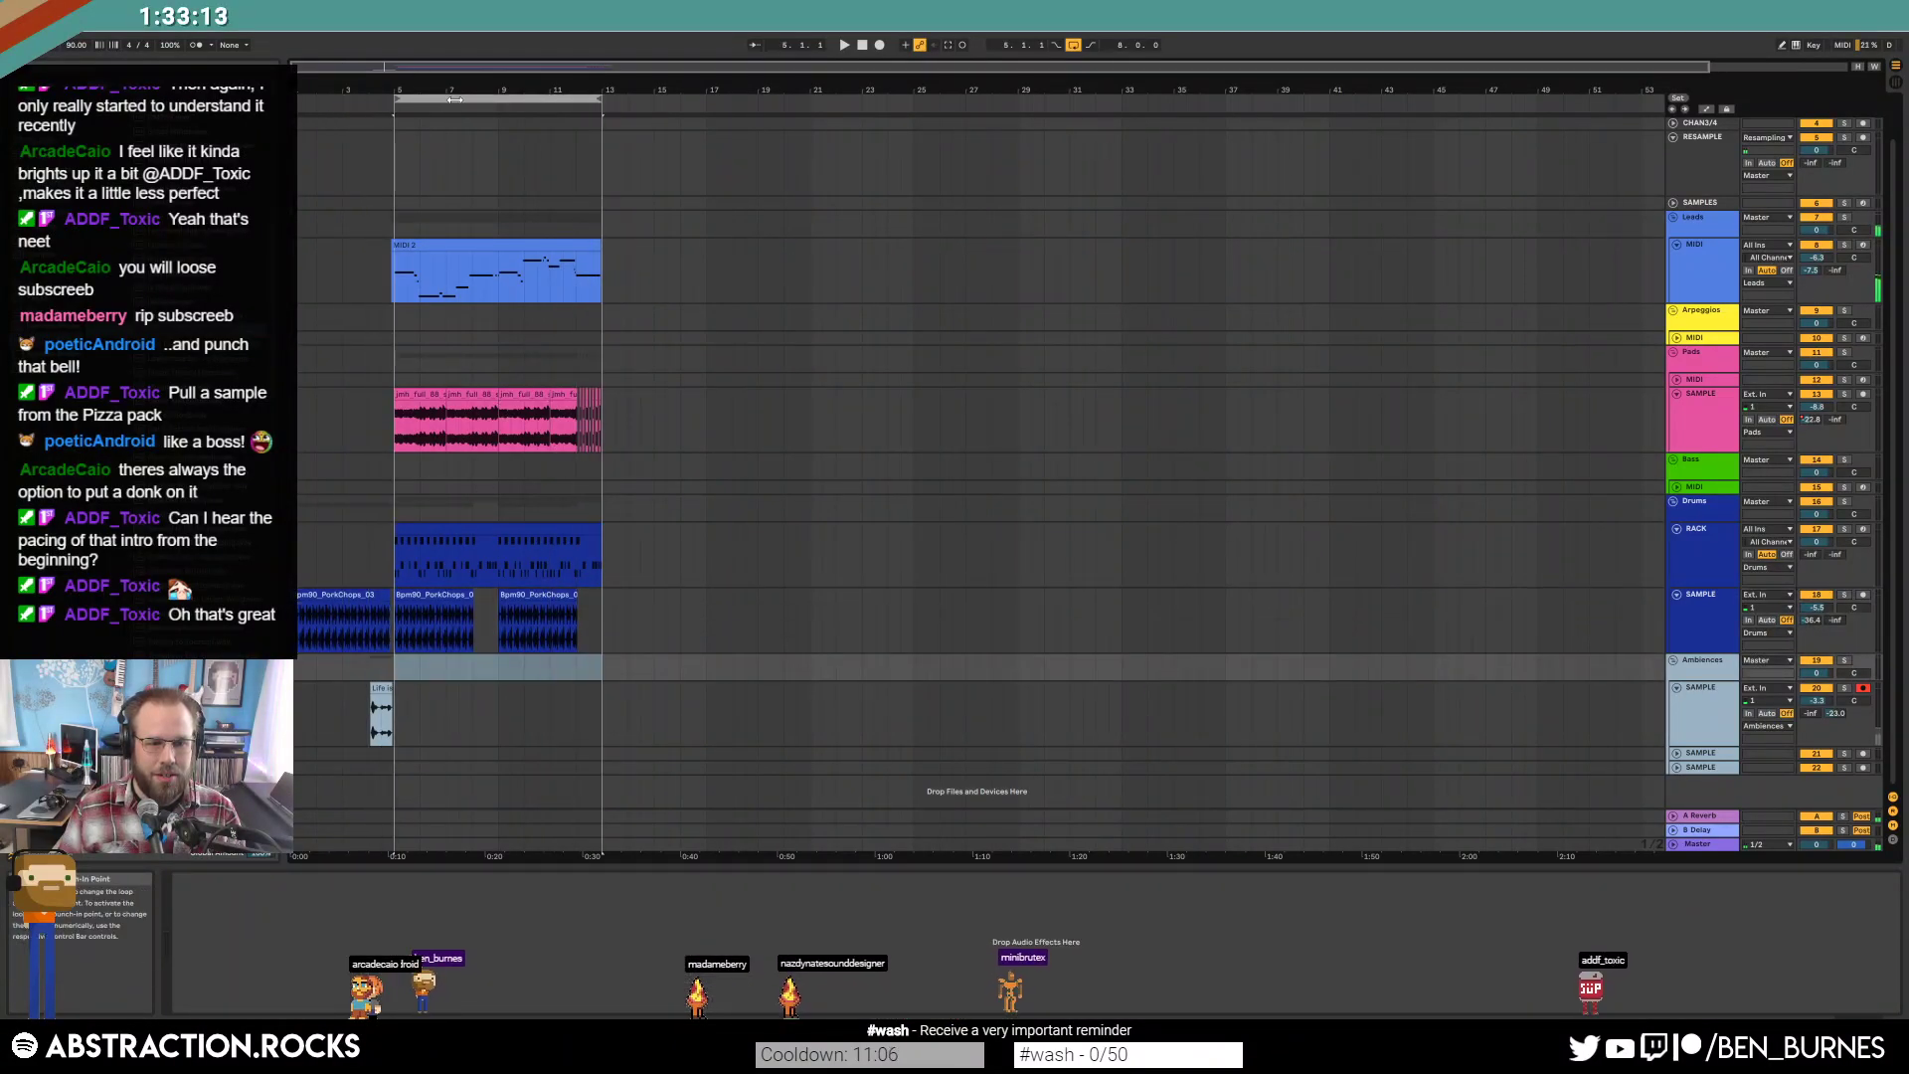
click(862, 45)
key(space)
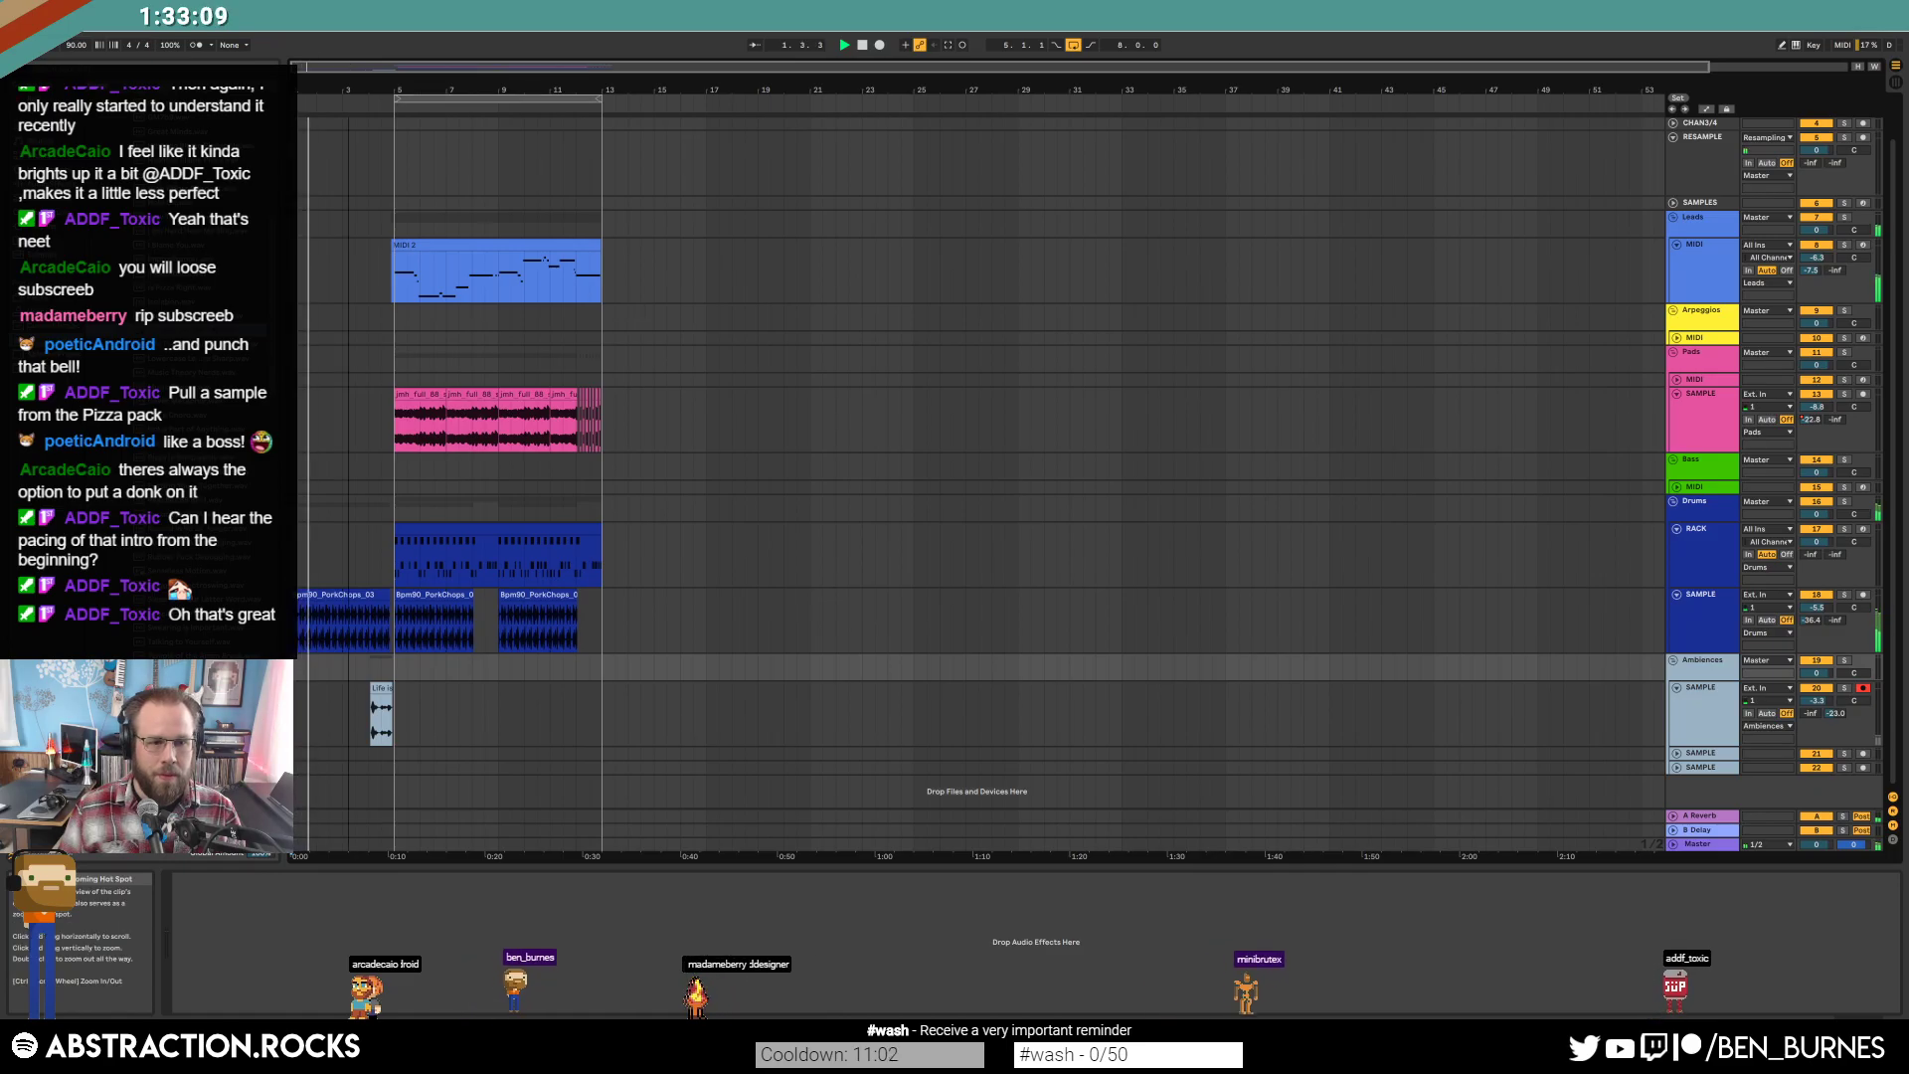
drag(386, 92, 386, 108)
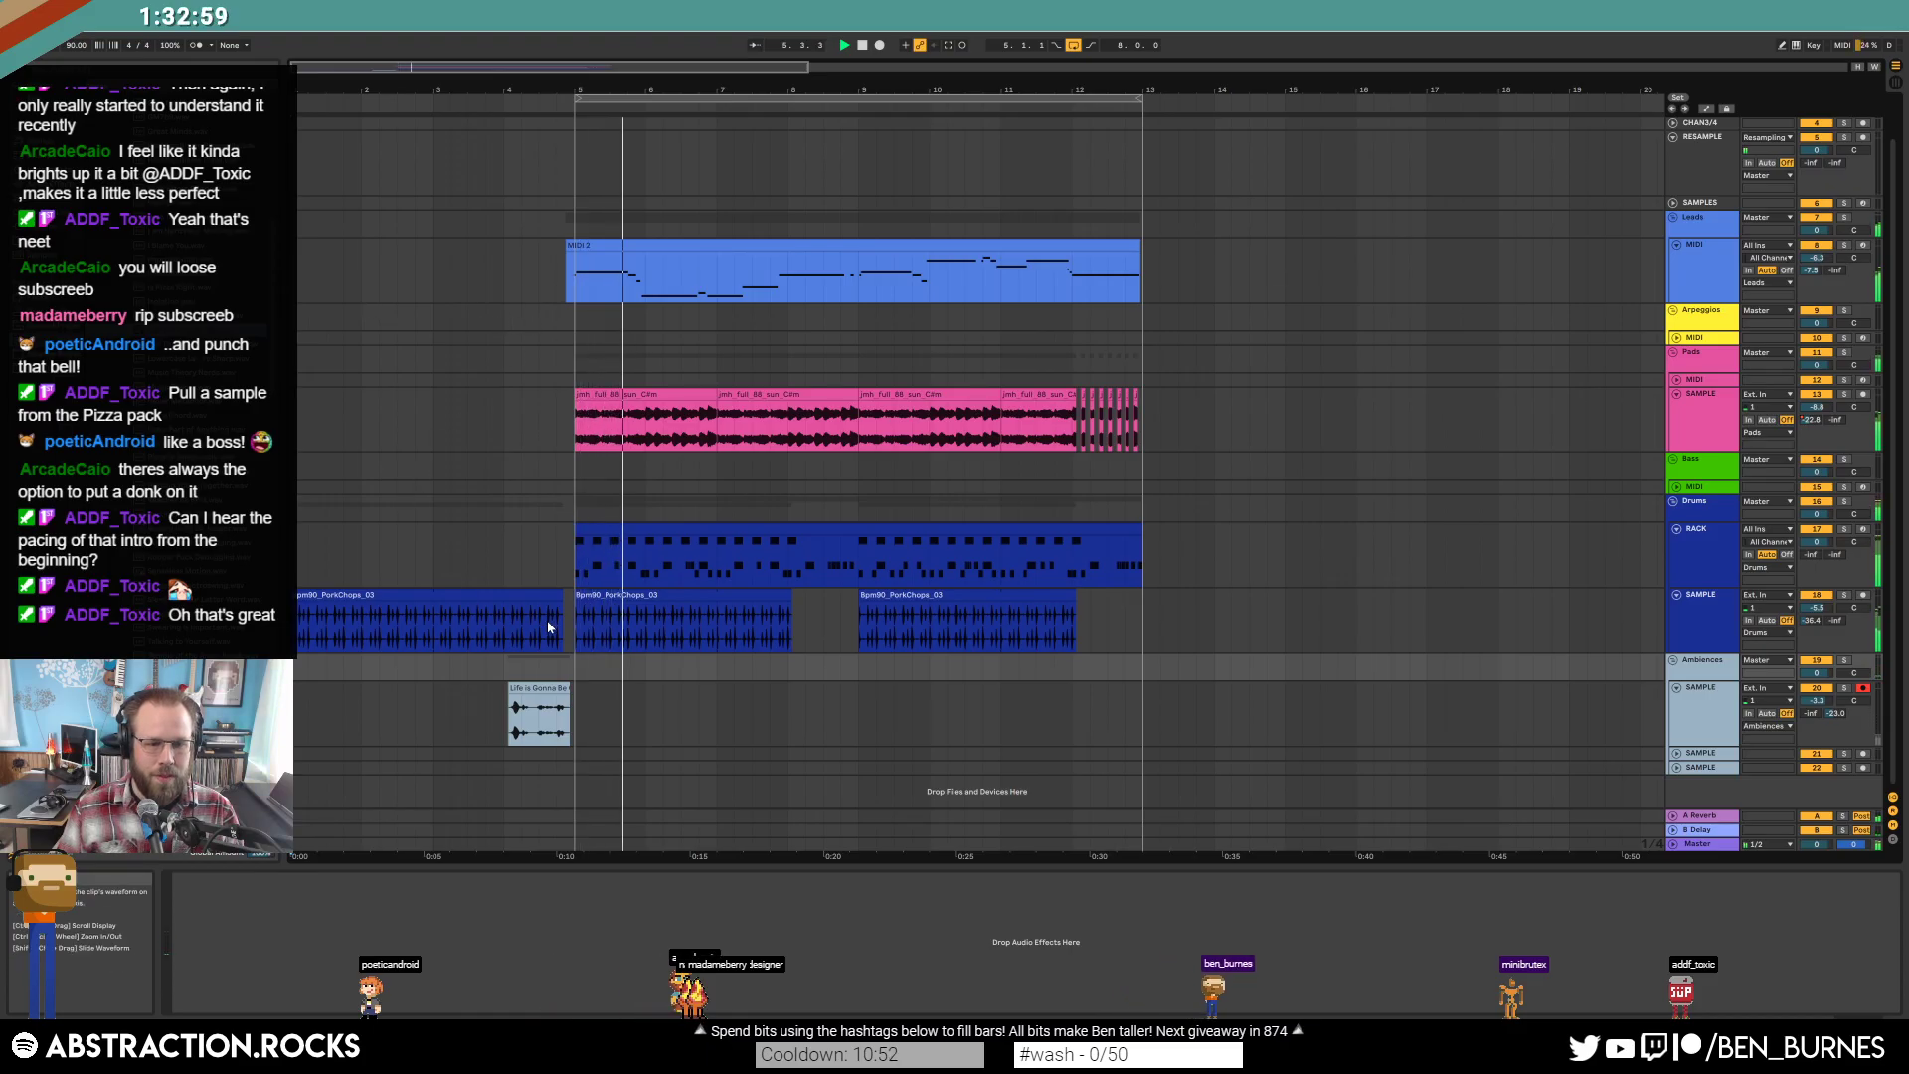
Split the Life is Gonna Be OK clip after its first phrase, tighten the pause between the two parts before bar 5, and audition it.
scroll(535, 713, up, 6)
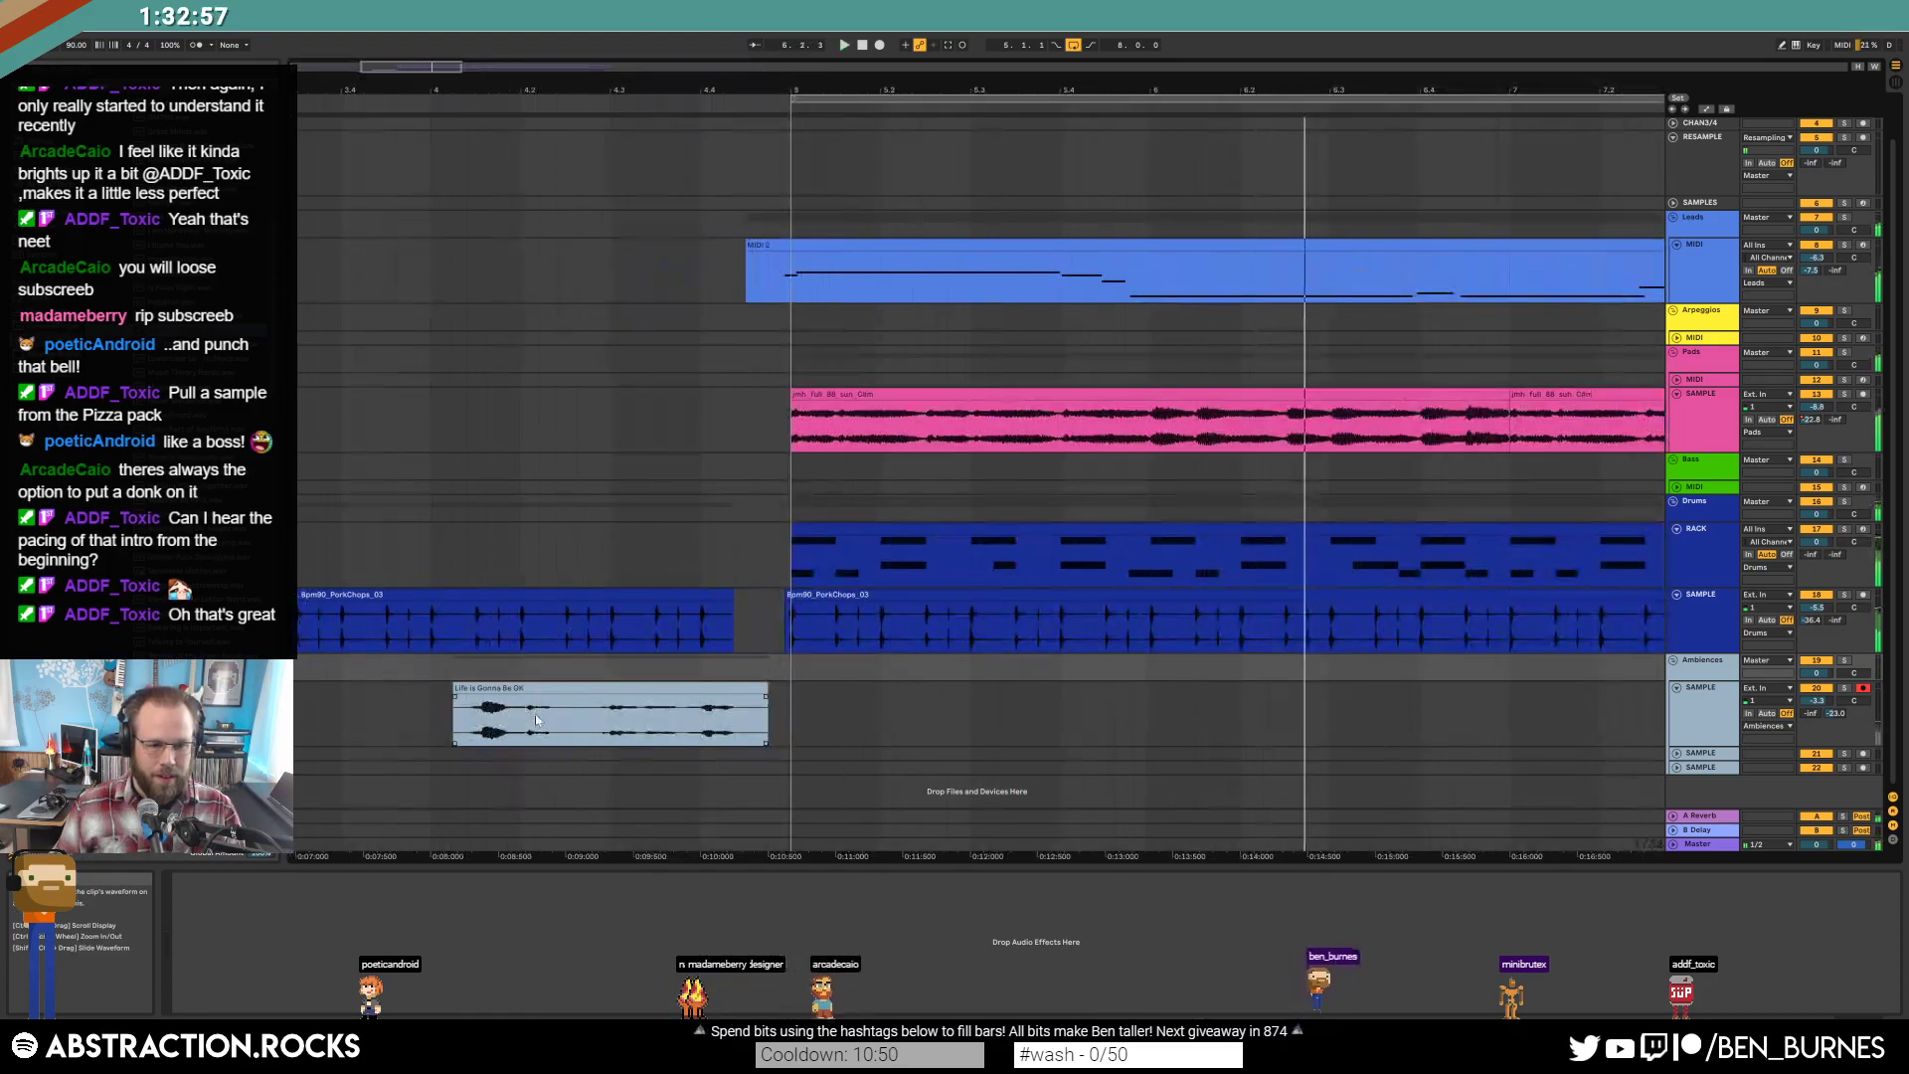
key(space)
drag(592, 717, 702, 692)
click(495, 690)
drag(495, 690, 536, 690)
click(397, 706)
key(space)
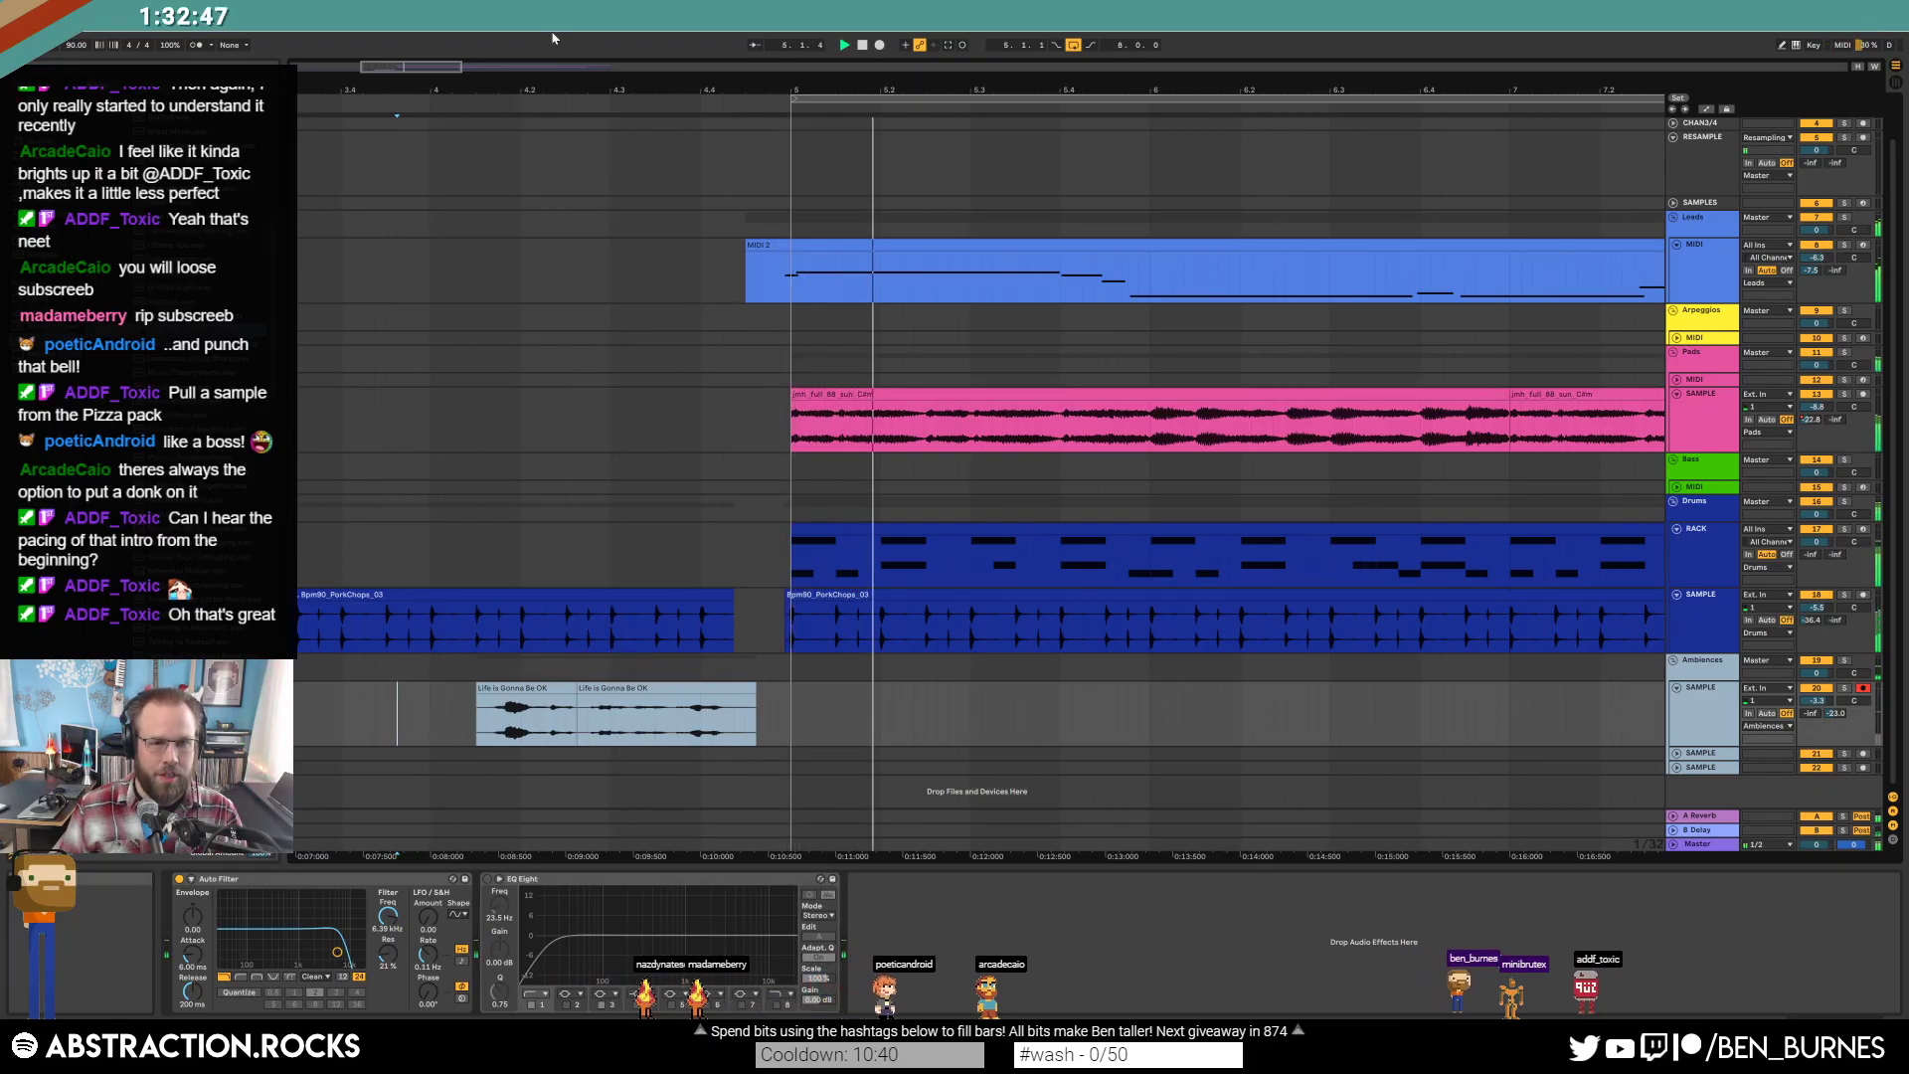
Delete the time of the first two bars across the arrangement so the beat starts at bar 3.
mouse_move(899, 91)
mouse_down()
mouse_move(899, 71)
mouse_move(899, 119)
mouse_move(899, 85)
mouse_up()
drag(626, 563, 298, 716)
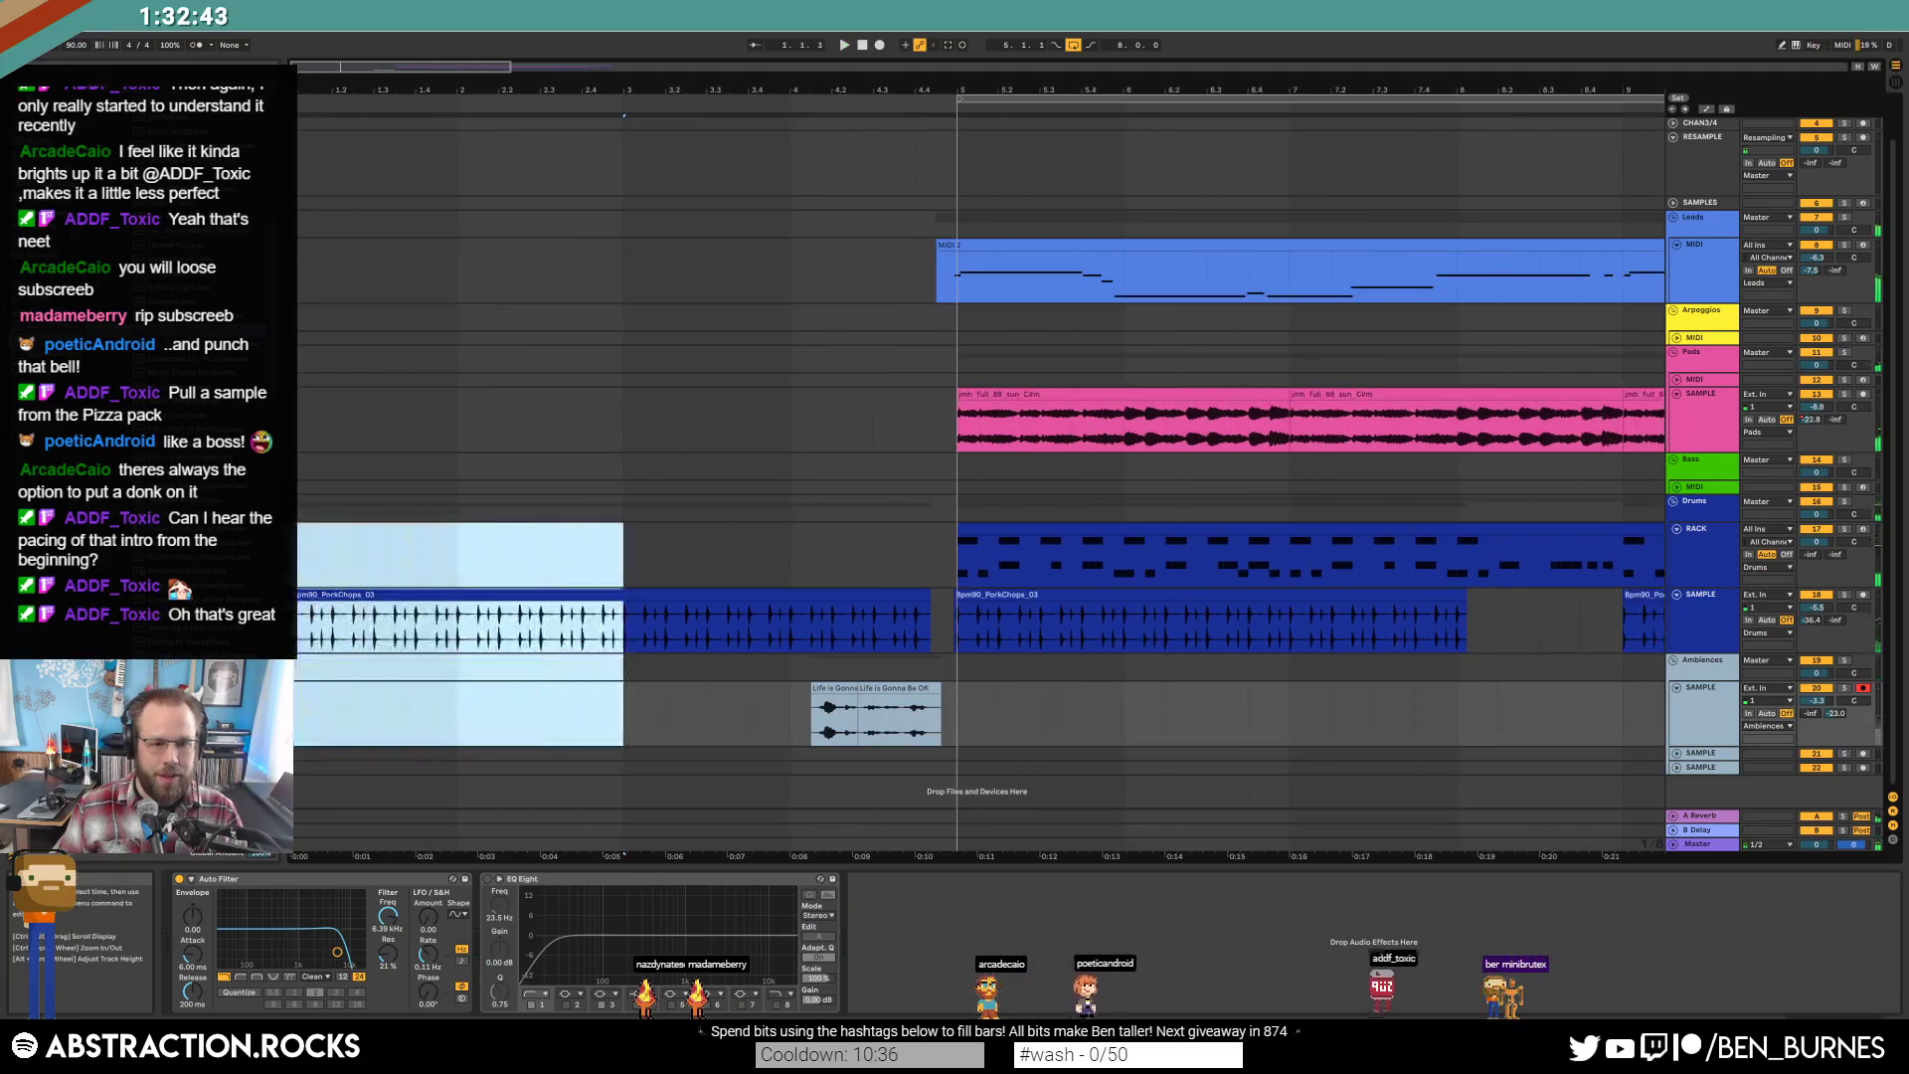
key(ctrl+shift+Delete)
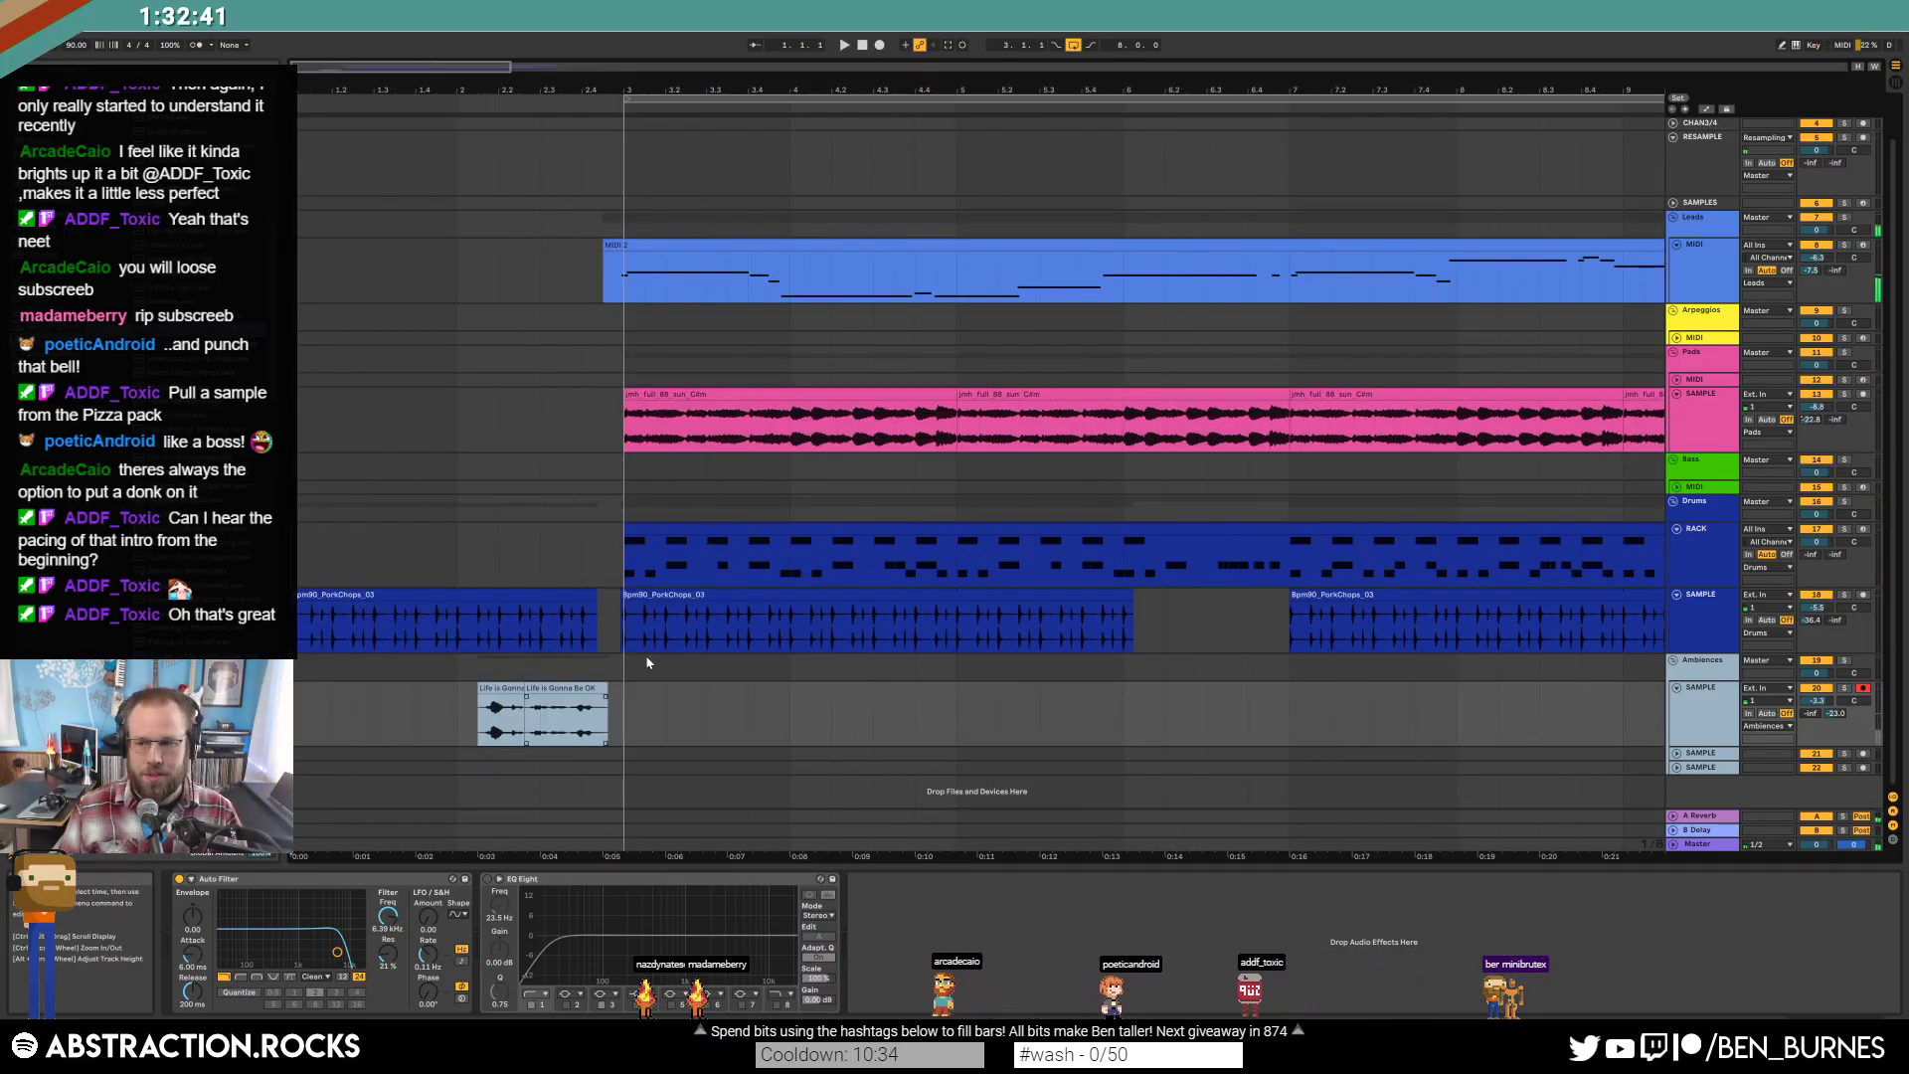
Place the Rain Car roof, Umbrella field recording on the empty second SAMPLE track of the Ambiences group, around bar 12.
double_click(462, 80)
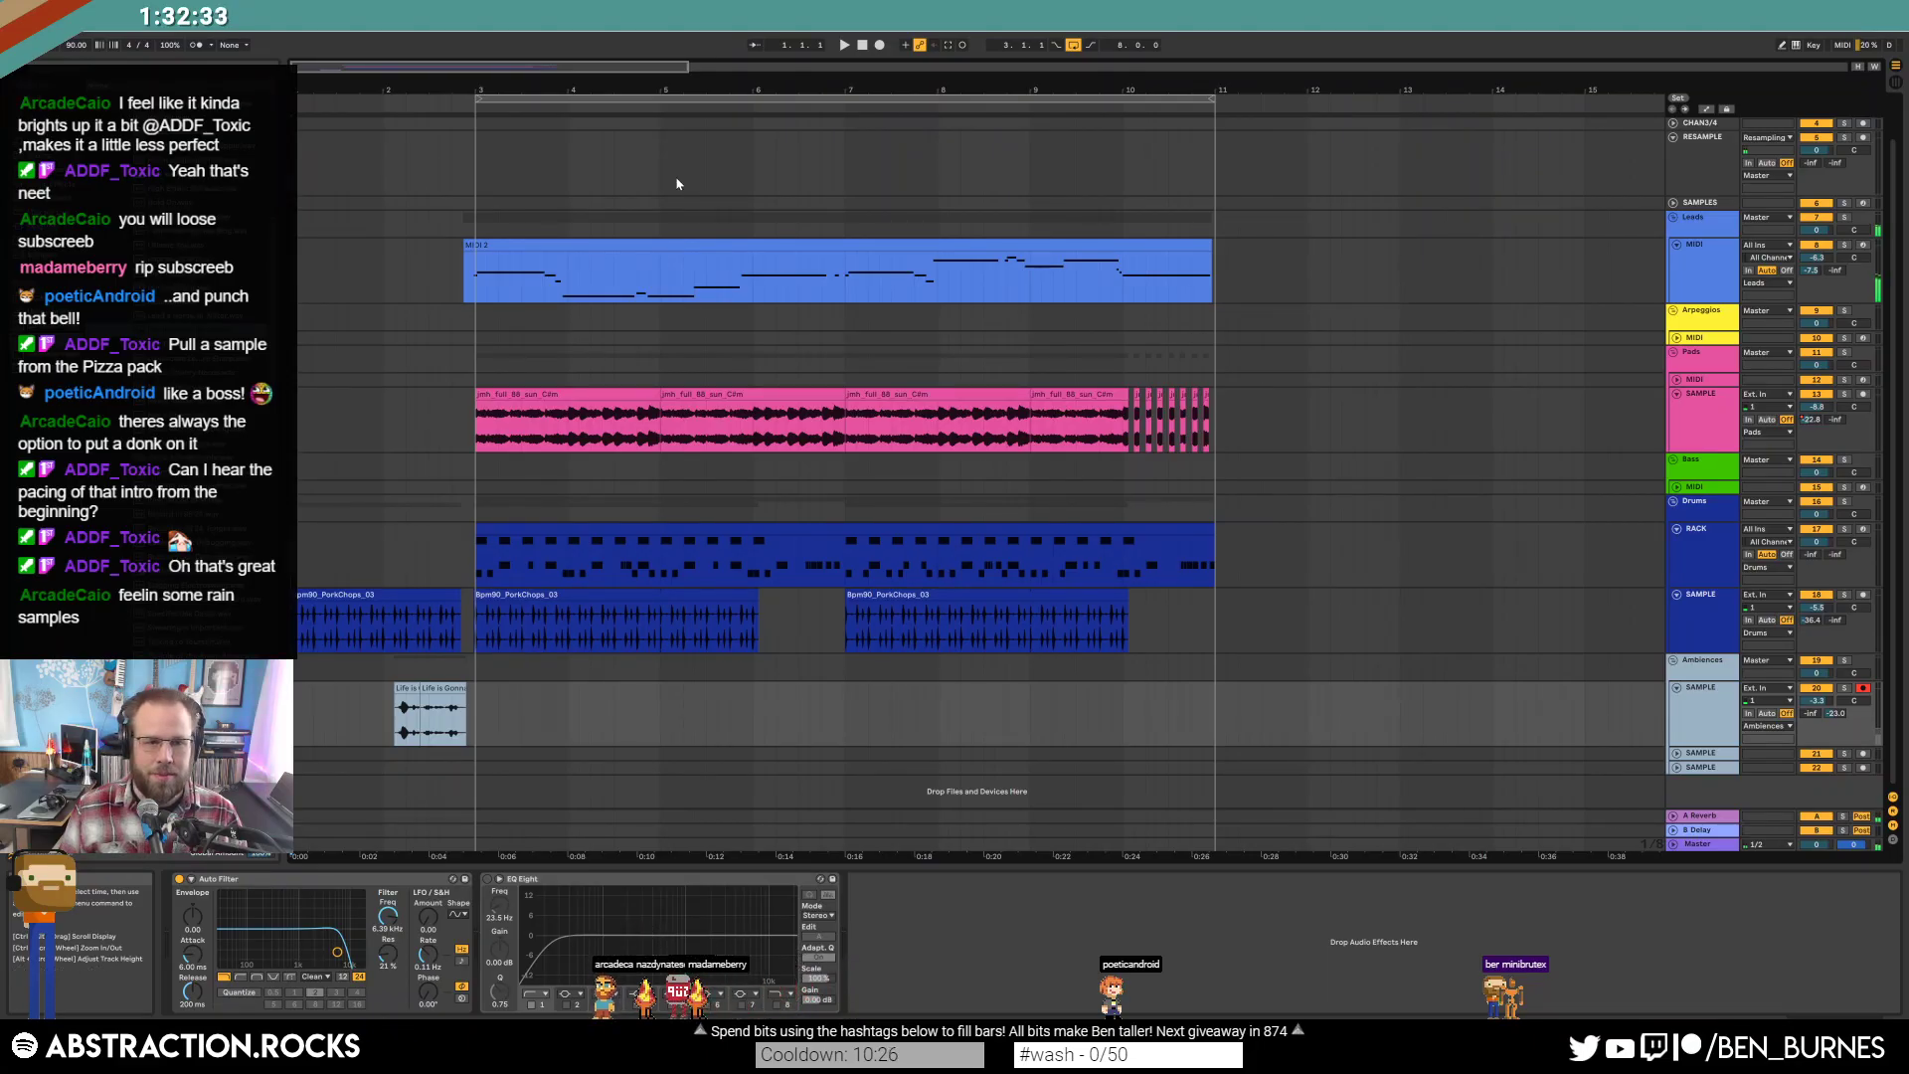
drag(545, 67, 616, 67)
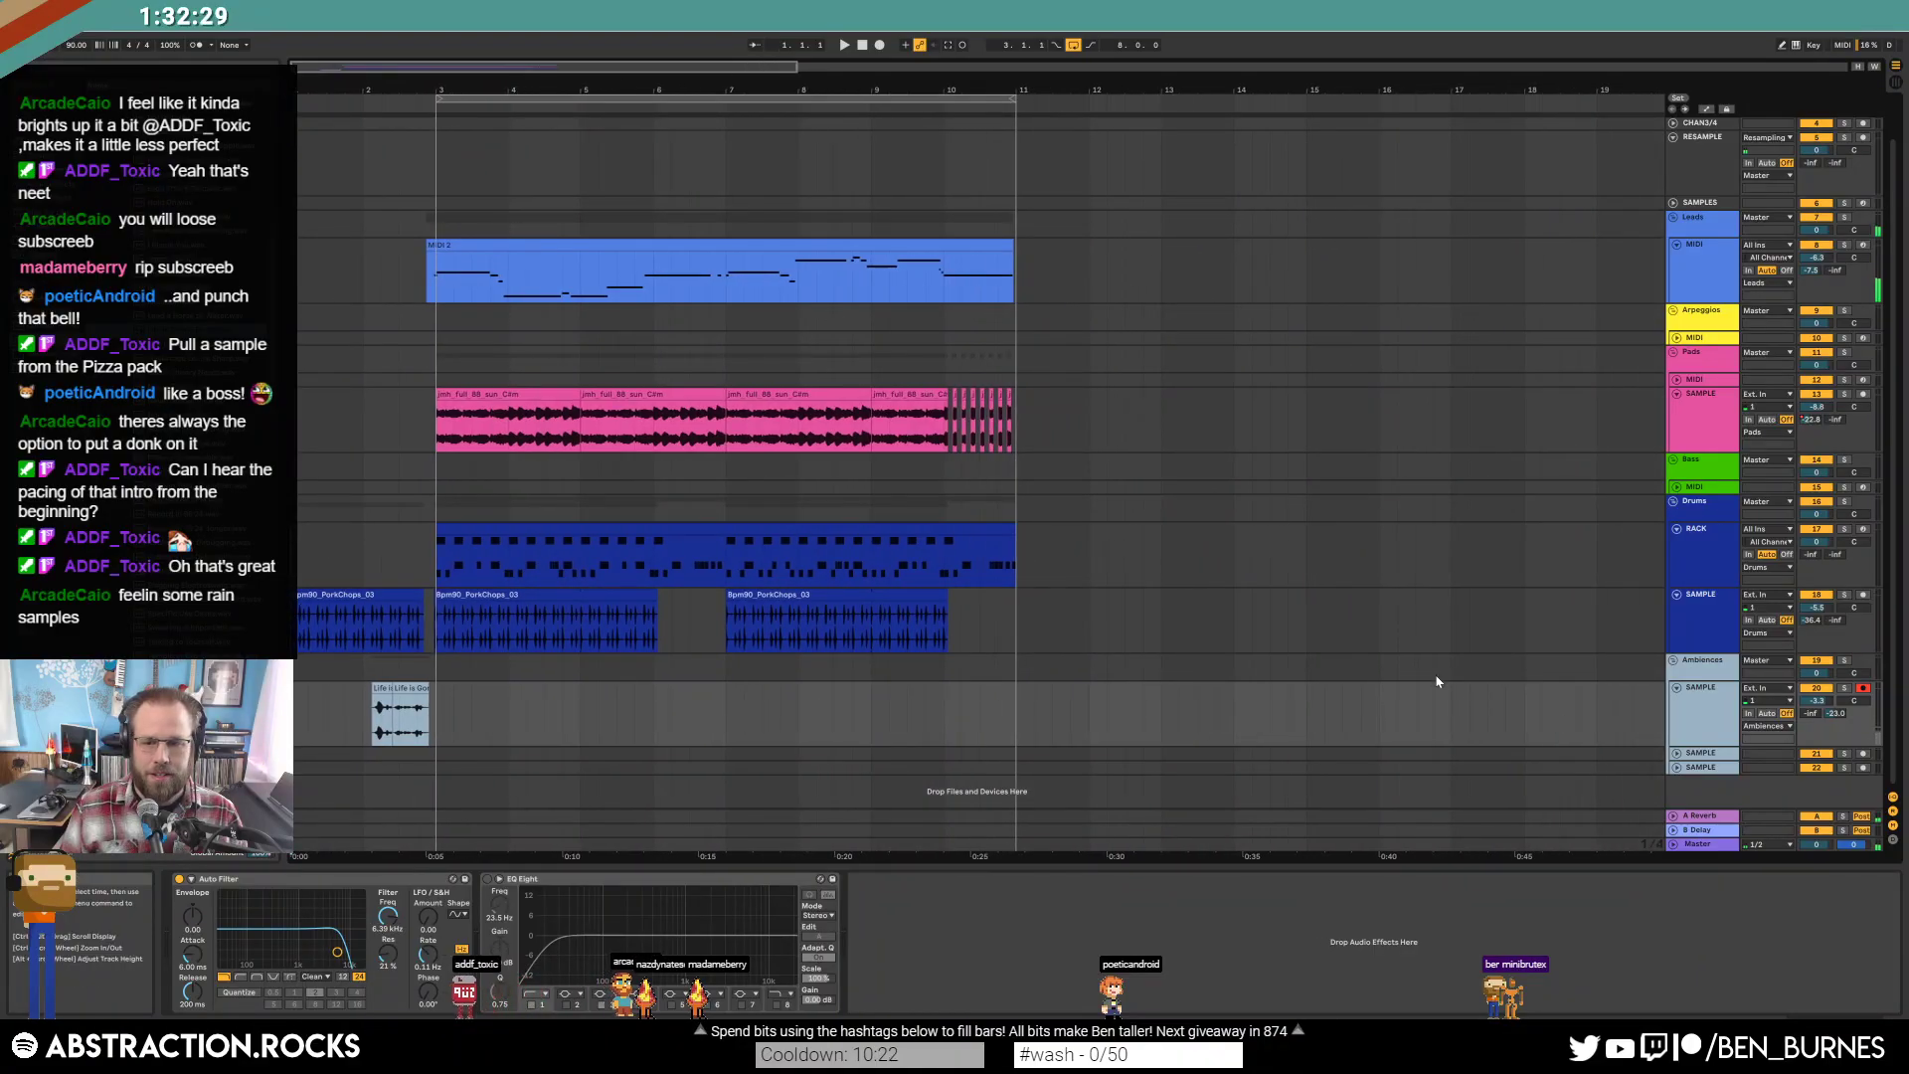
click(1677, 754)
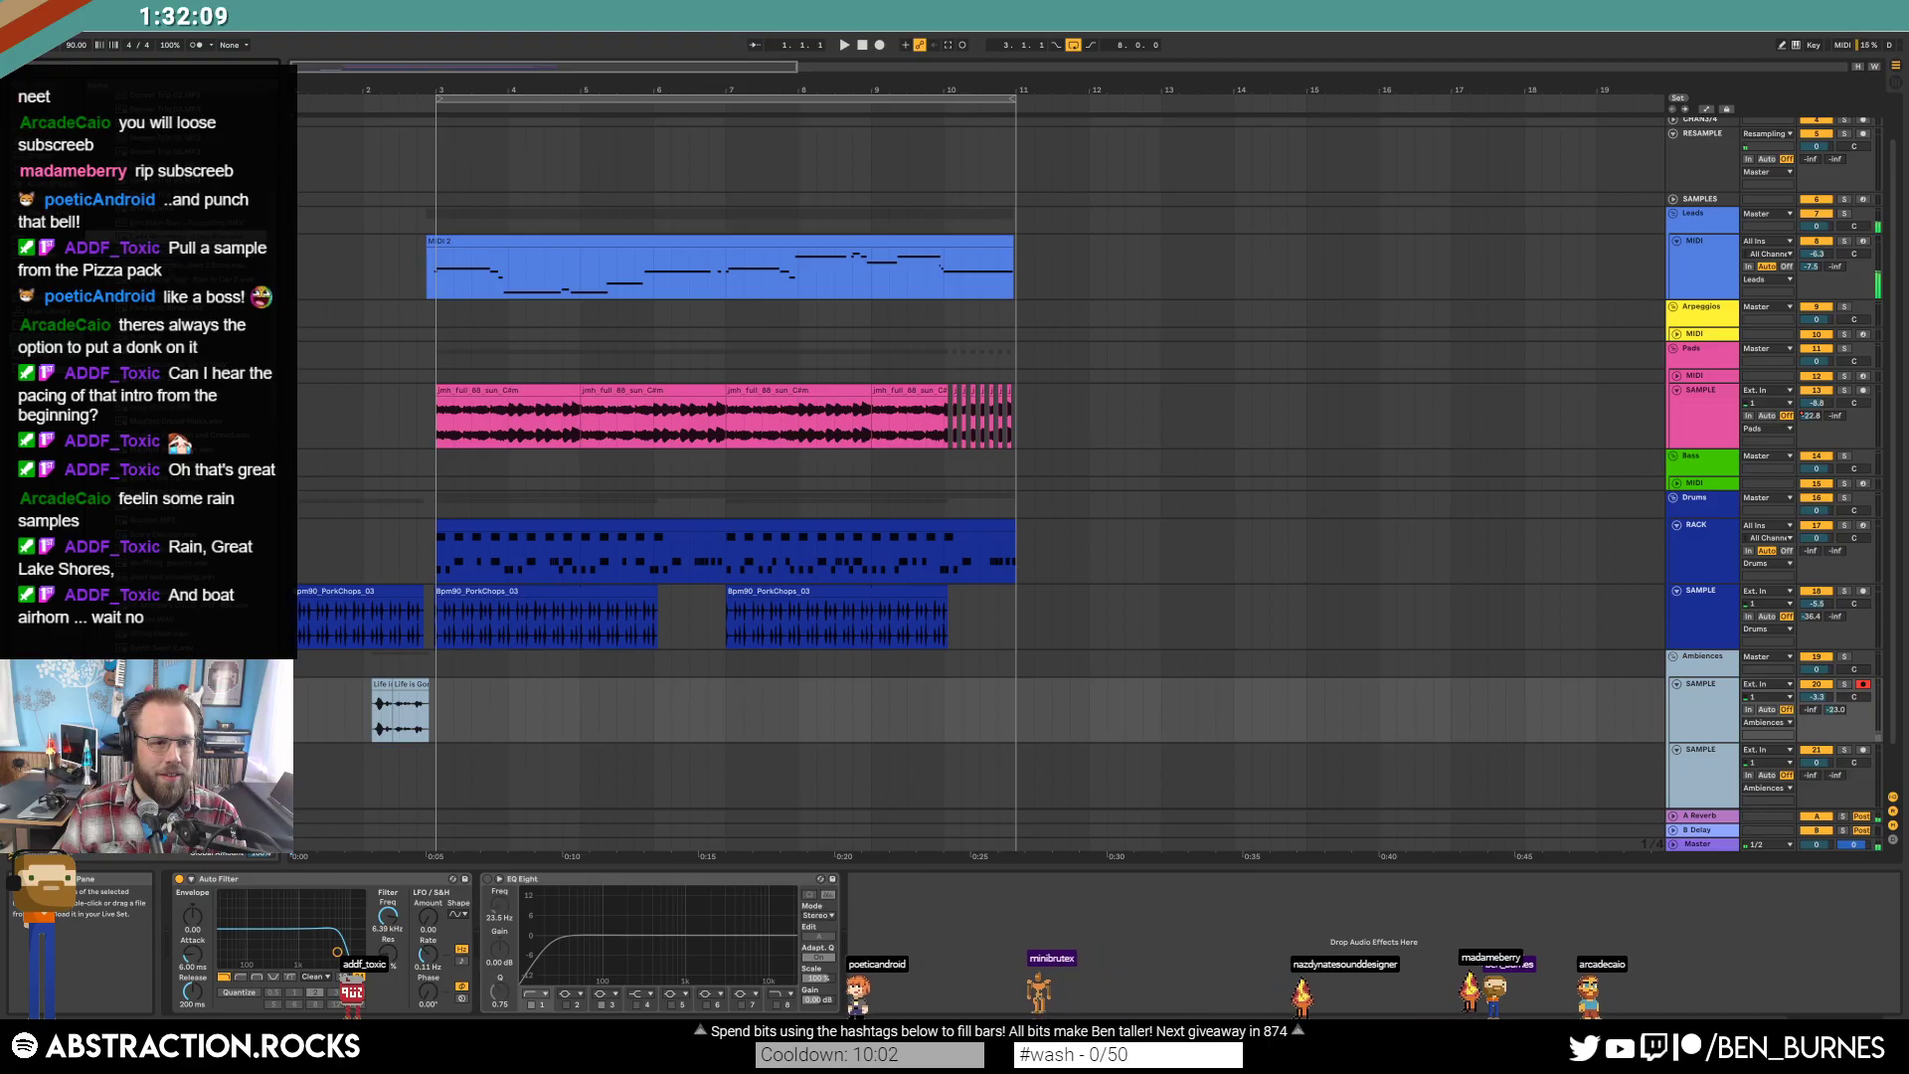
drag(179, 236, 1061, 764)
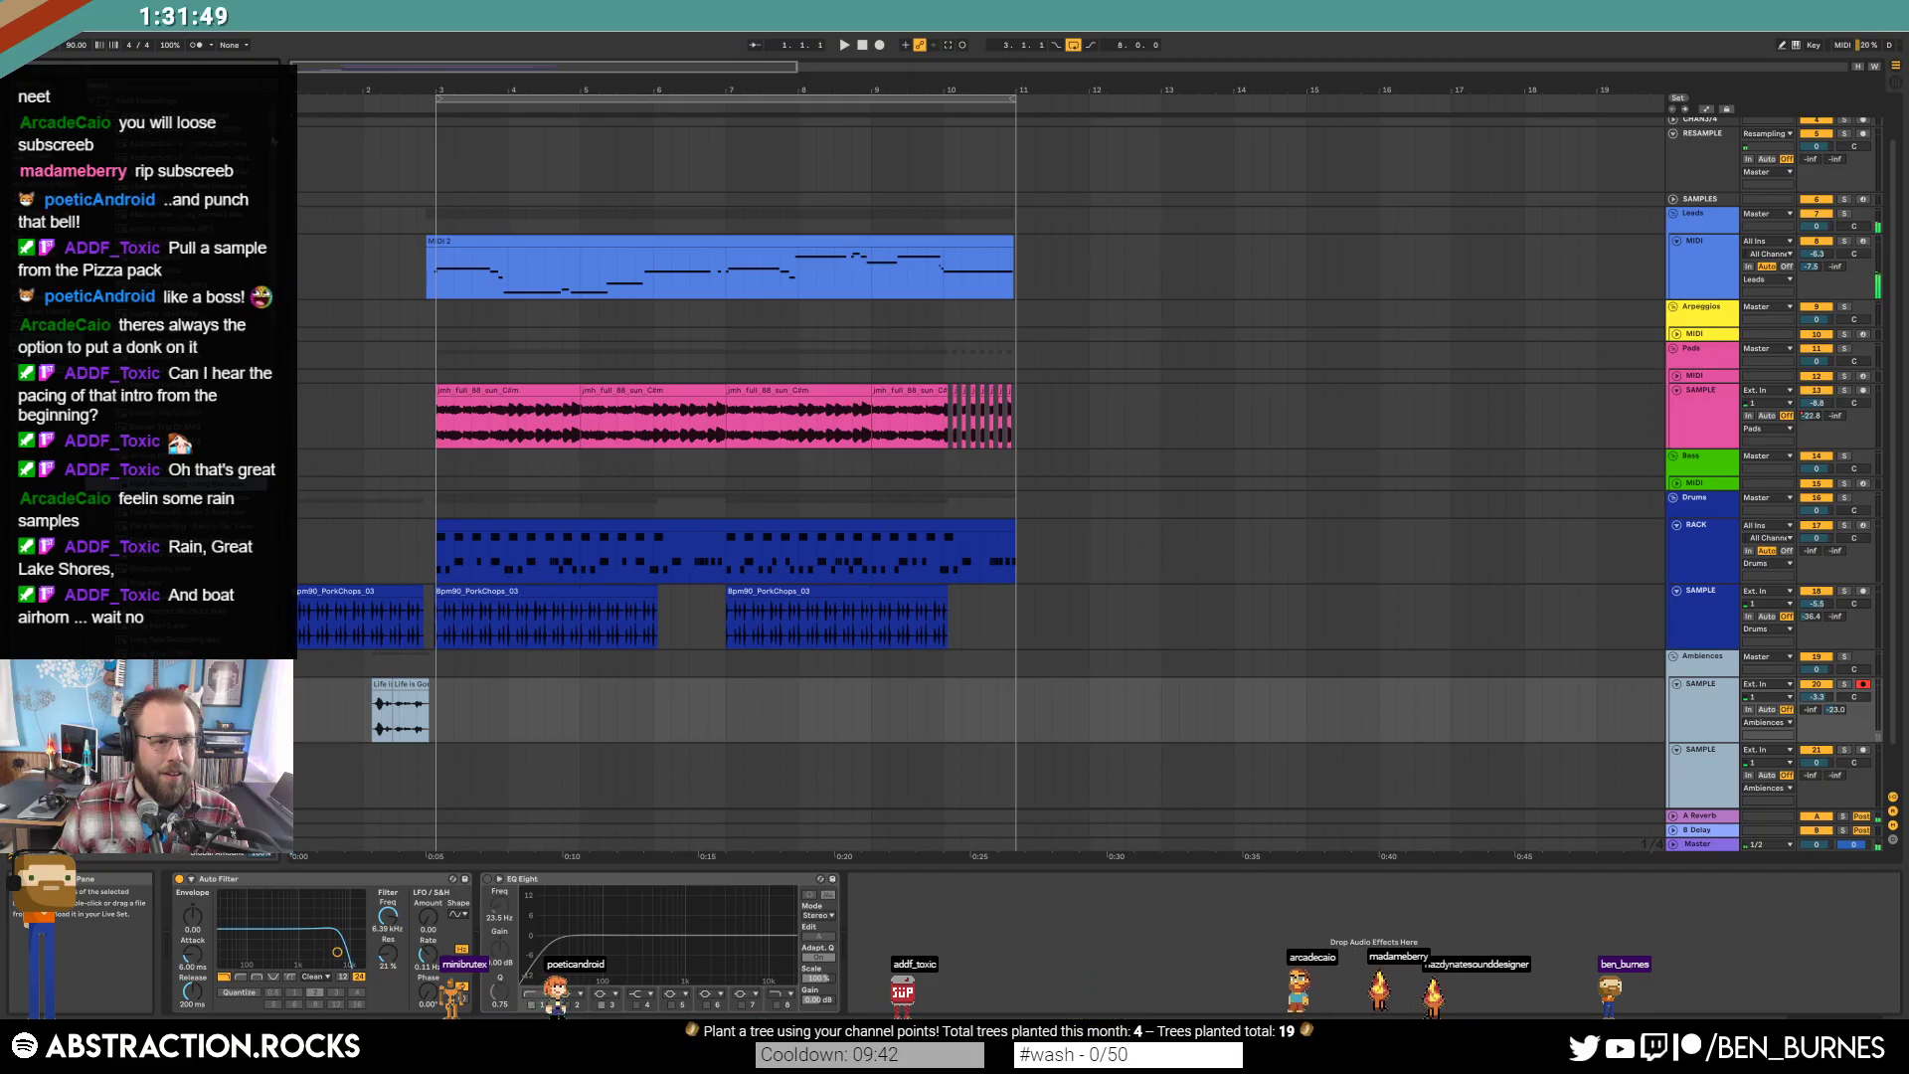
drag(283, 131, 1127, 745)
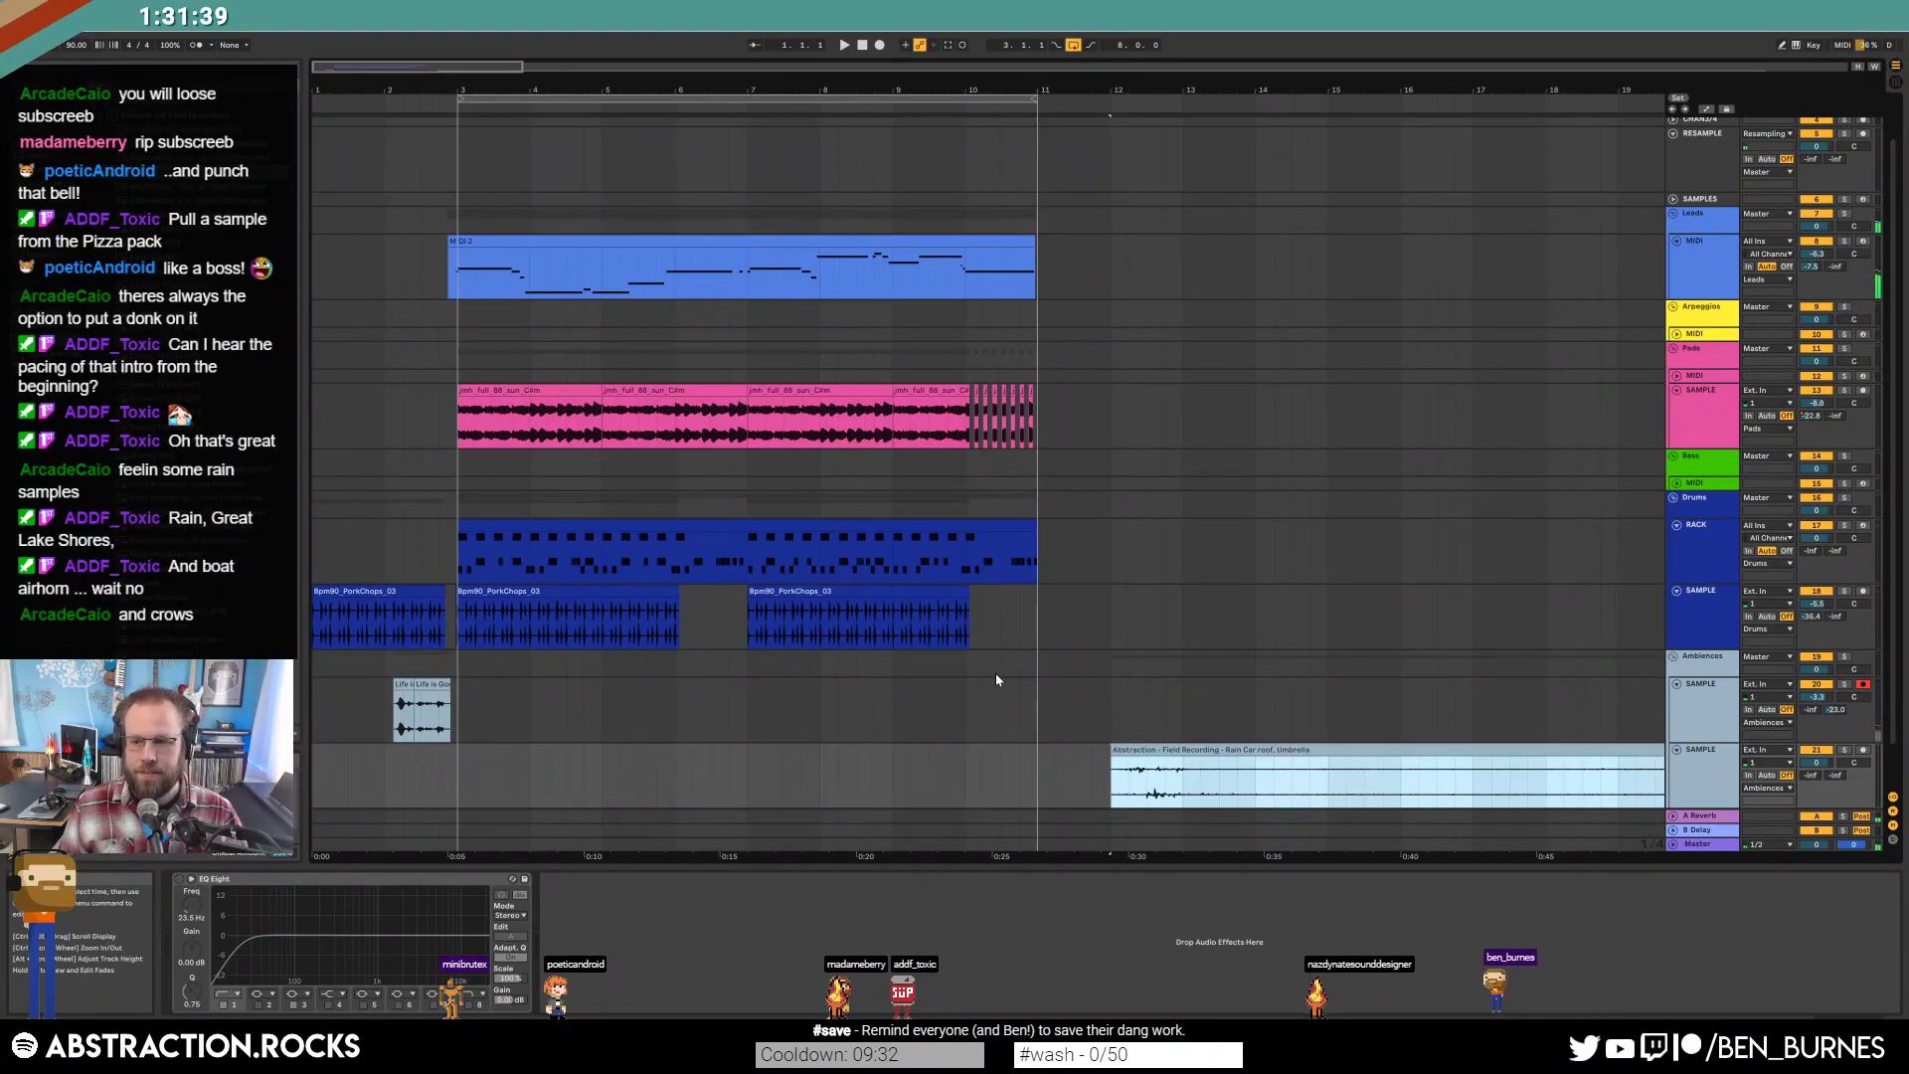
Trim the beginning off the rain recording and move the remaining steady section so it starts at bar 3.
scroll(1124, 721, down, 1)
key(z)
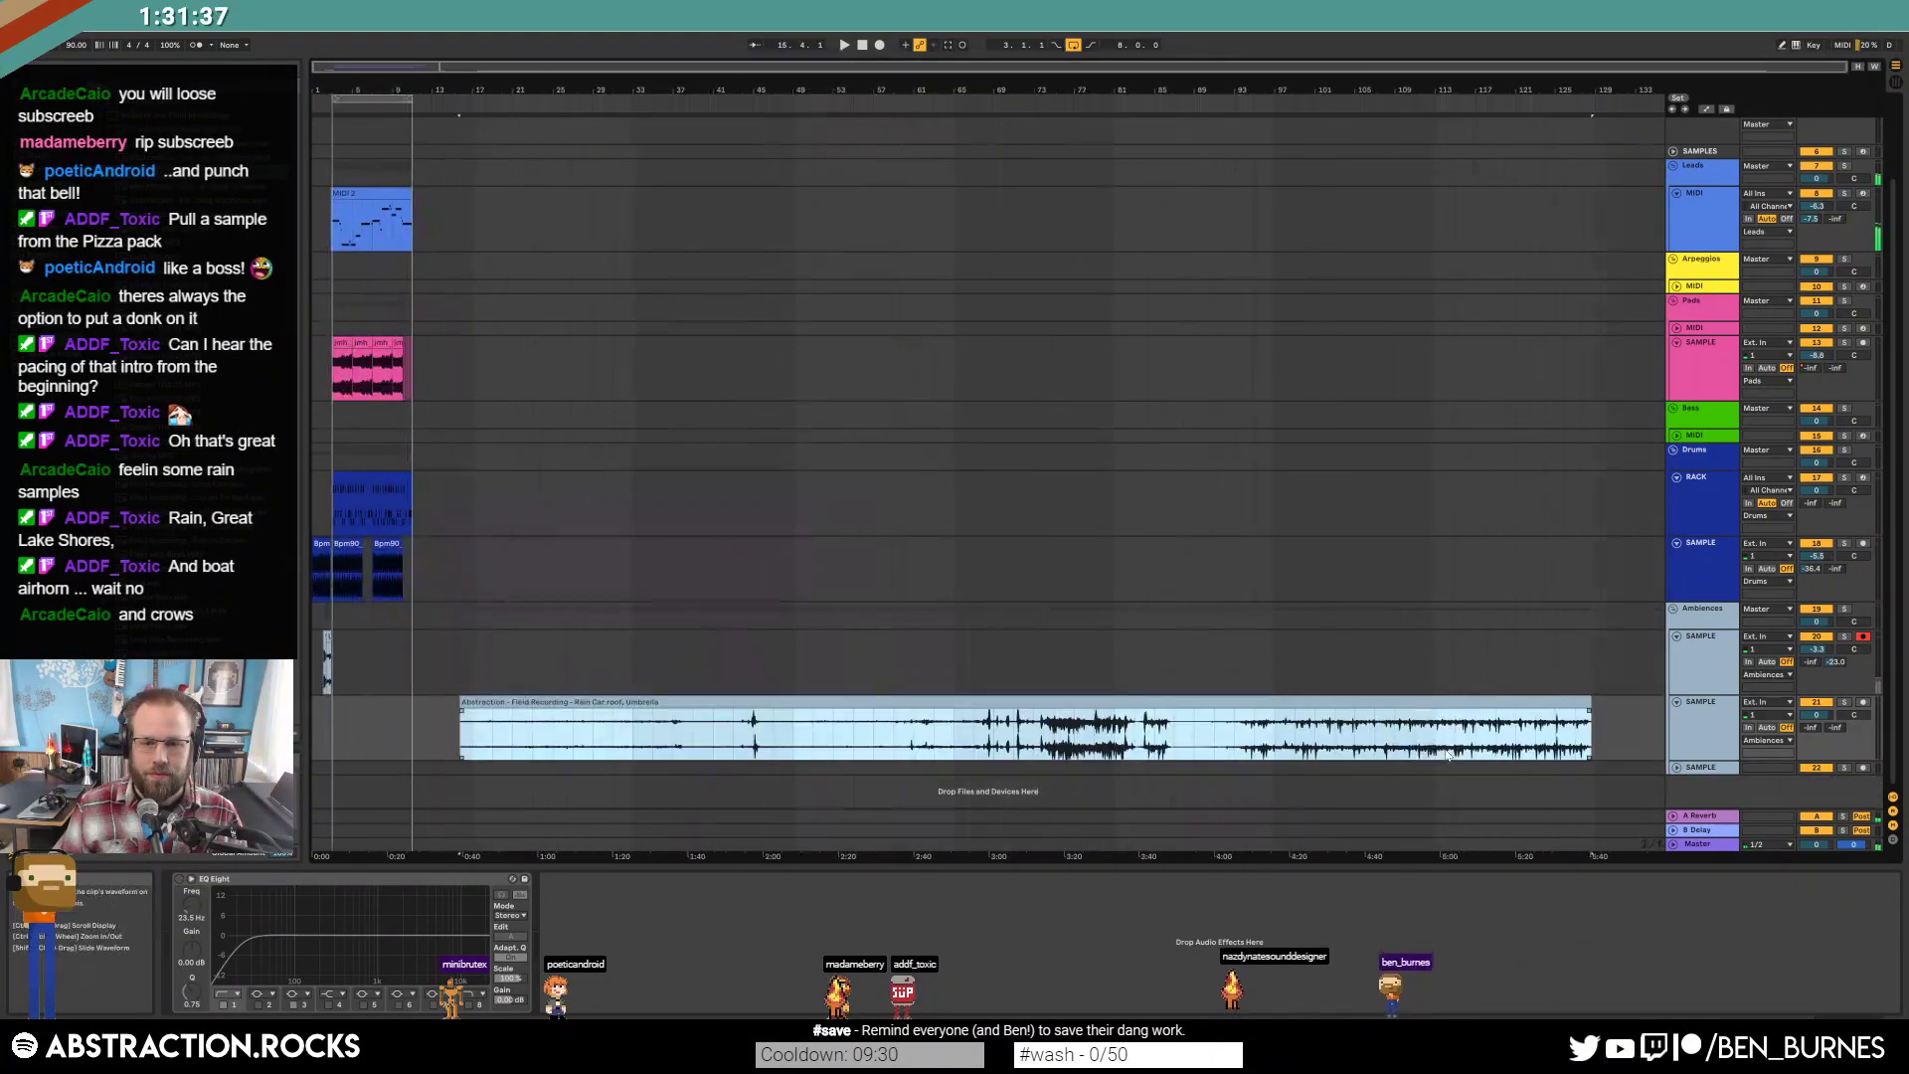
drag(468, 699, 1354, 701)
drag(1590, 726, 441, 708)
Turn on warping for the rain clip, check its waveform, and lower the volume of its track.
double_click(450, 745)
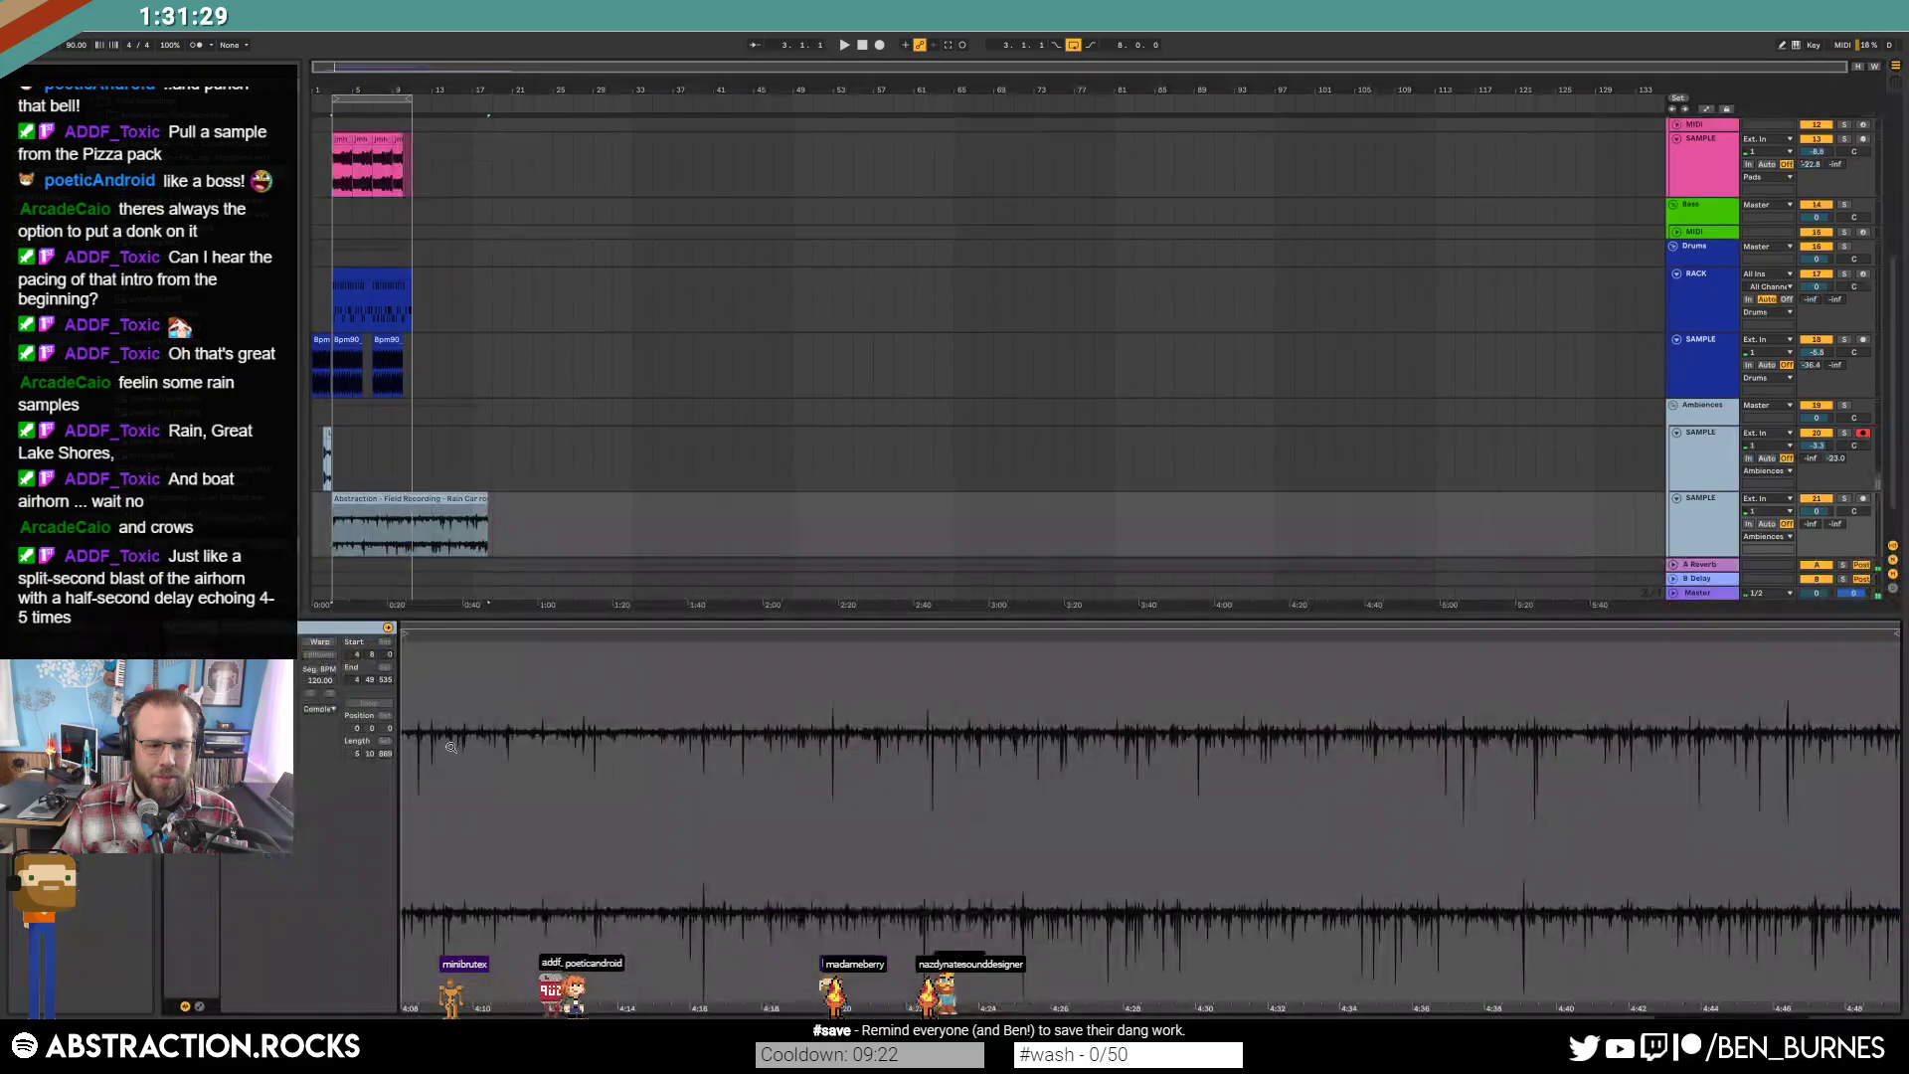
click(318, 642)
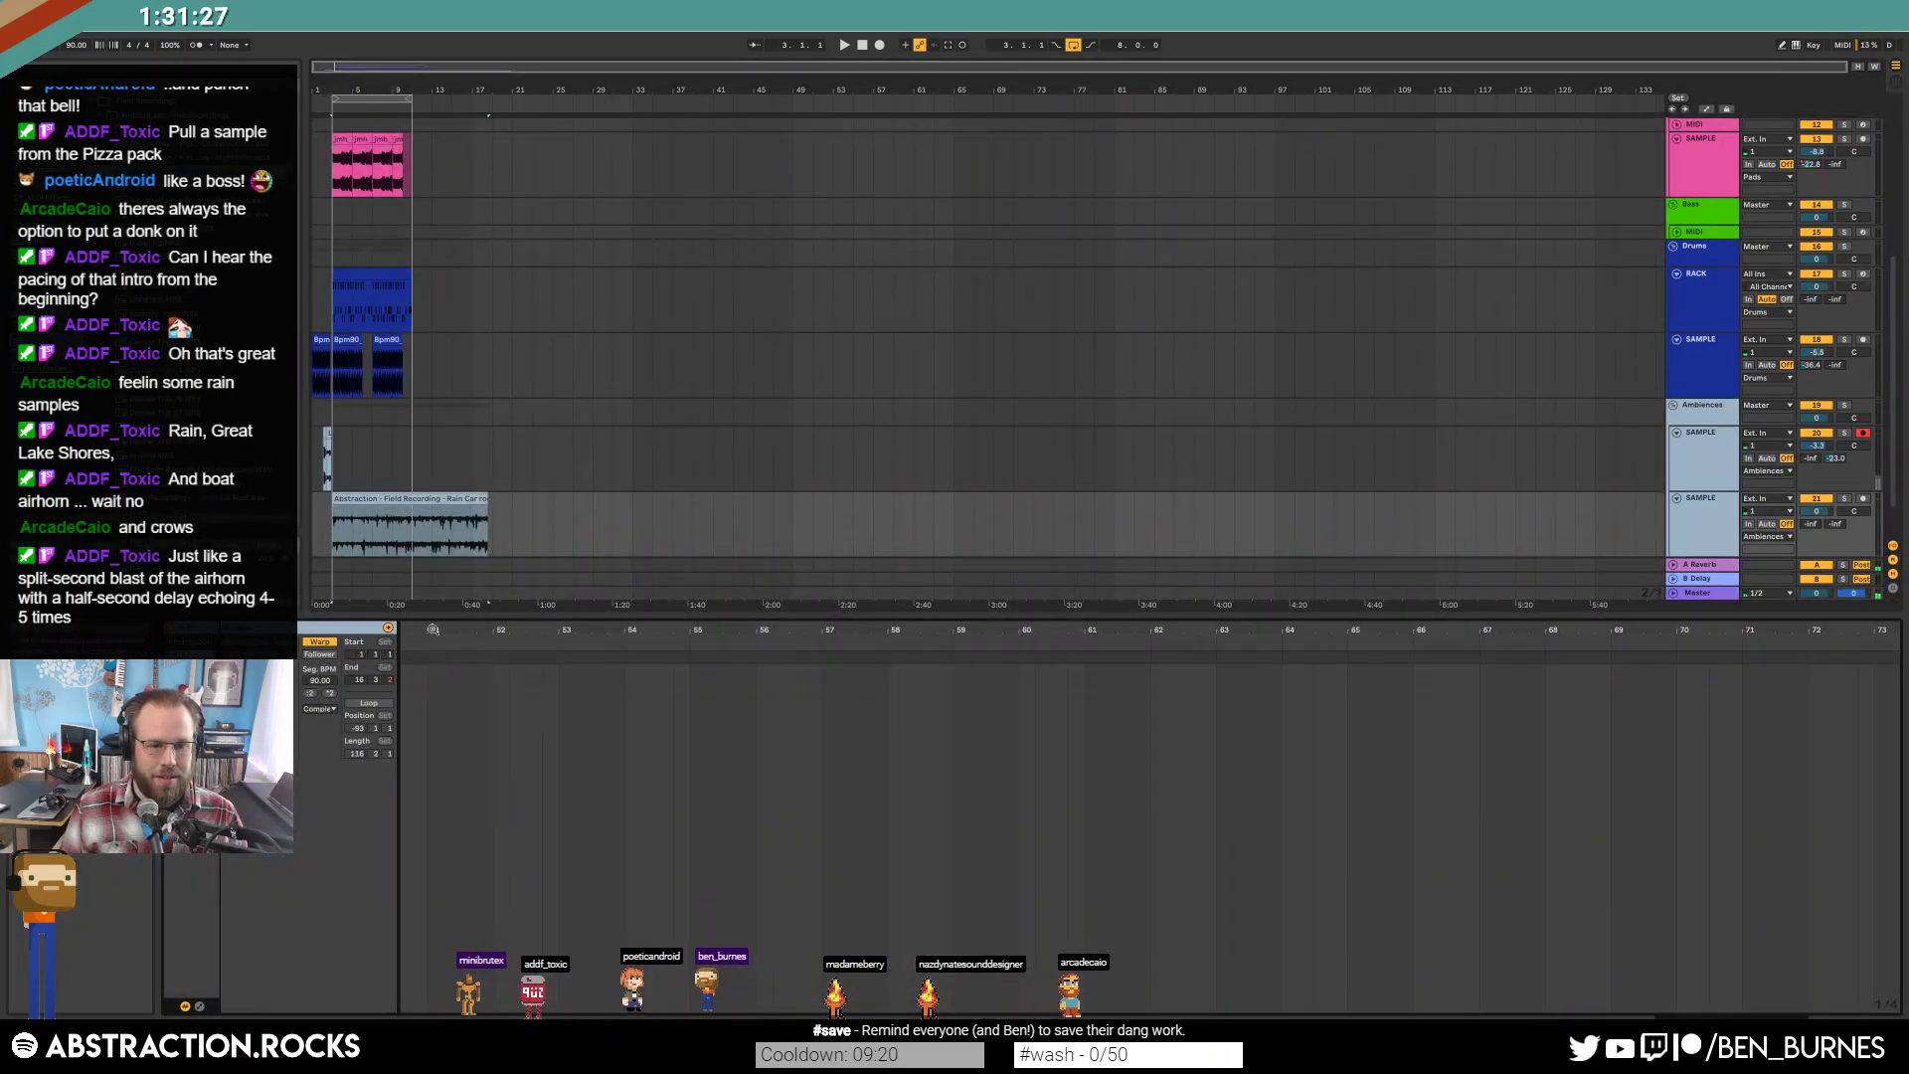
drag(1245, 756, 1390, 767)
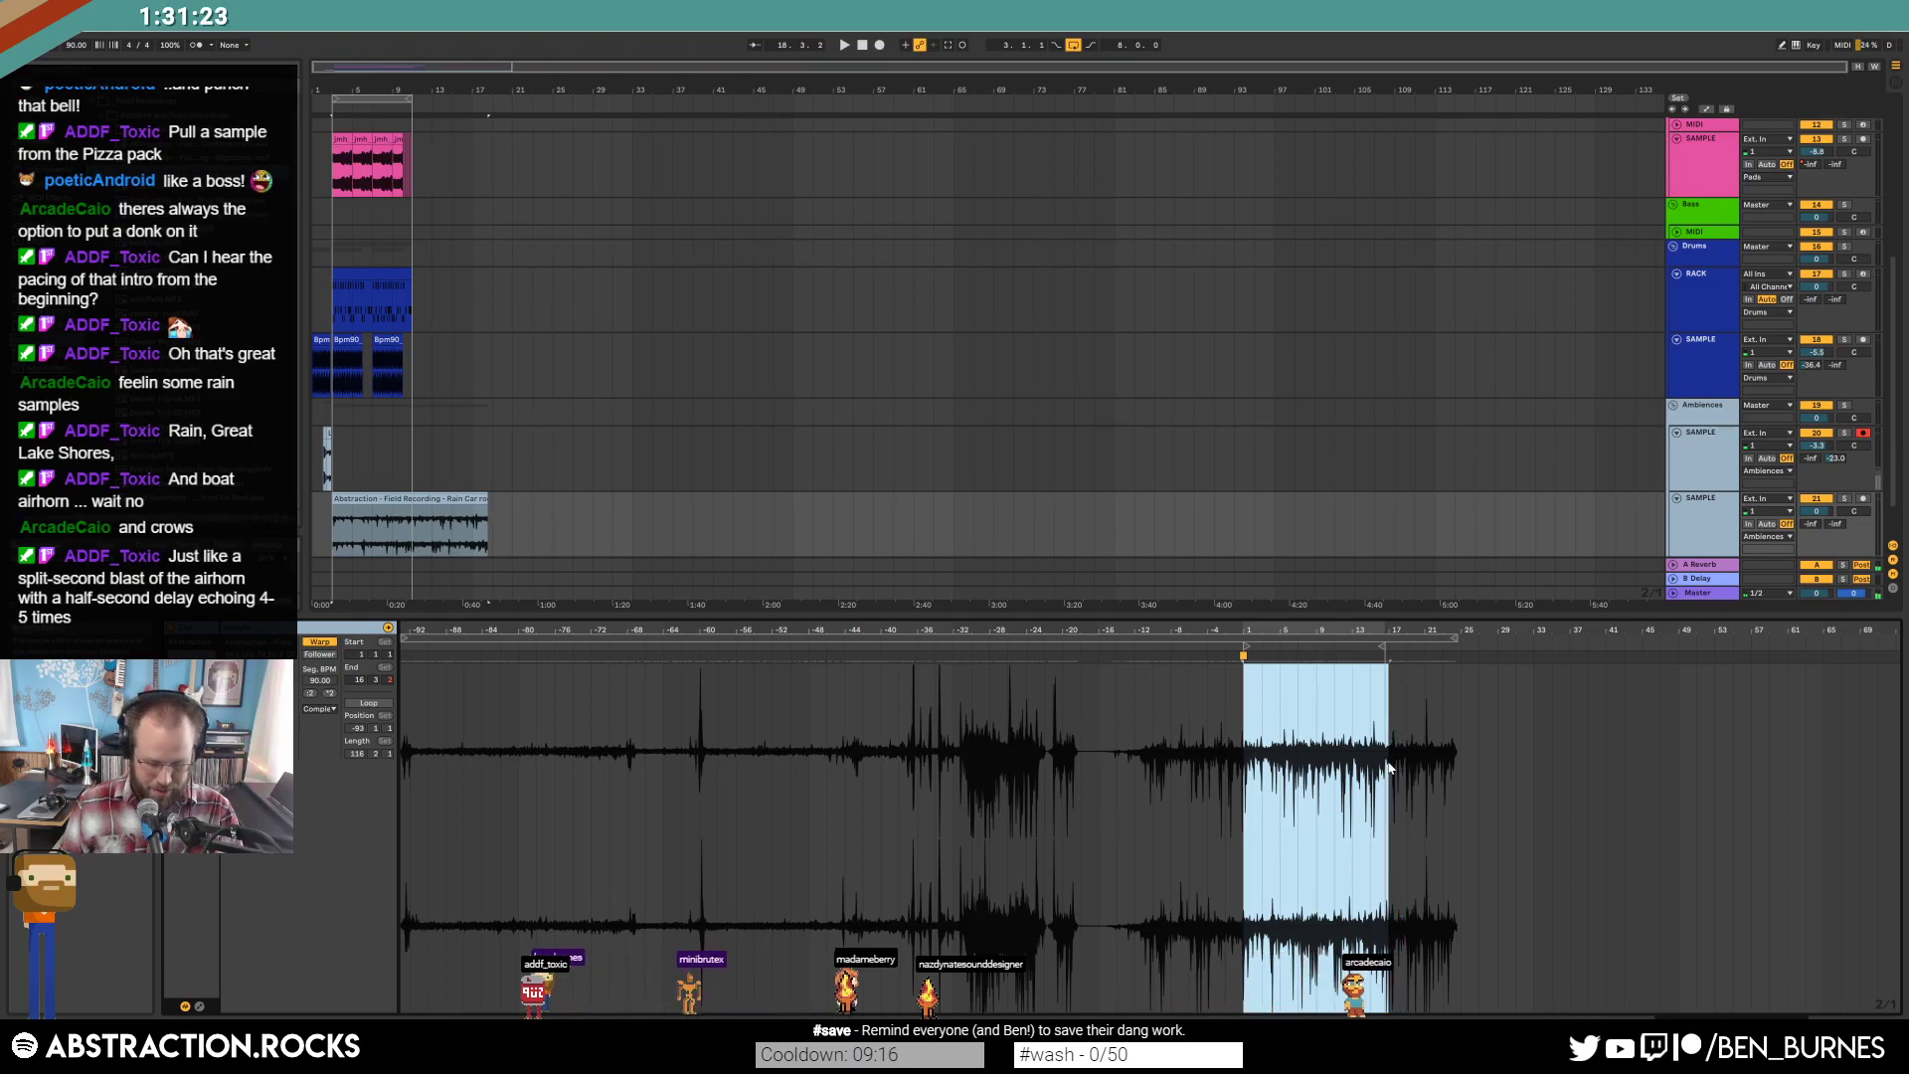
key(shift+Tab)
mouse_move(1816, 714)
mouse_down()
mouse_move(1817, 735)
mouse_move(1835, 718)
mouse_up()
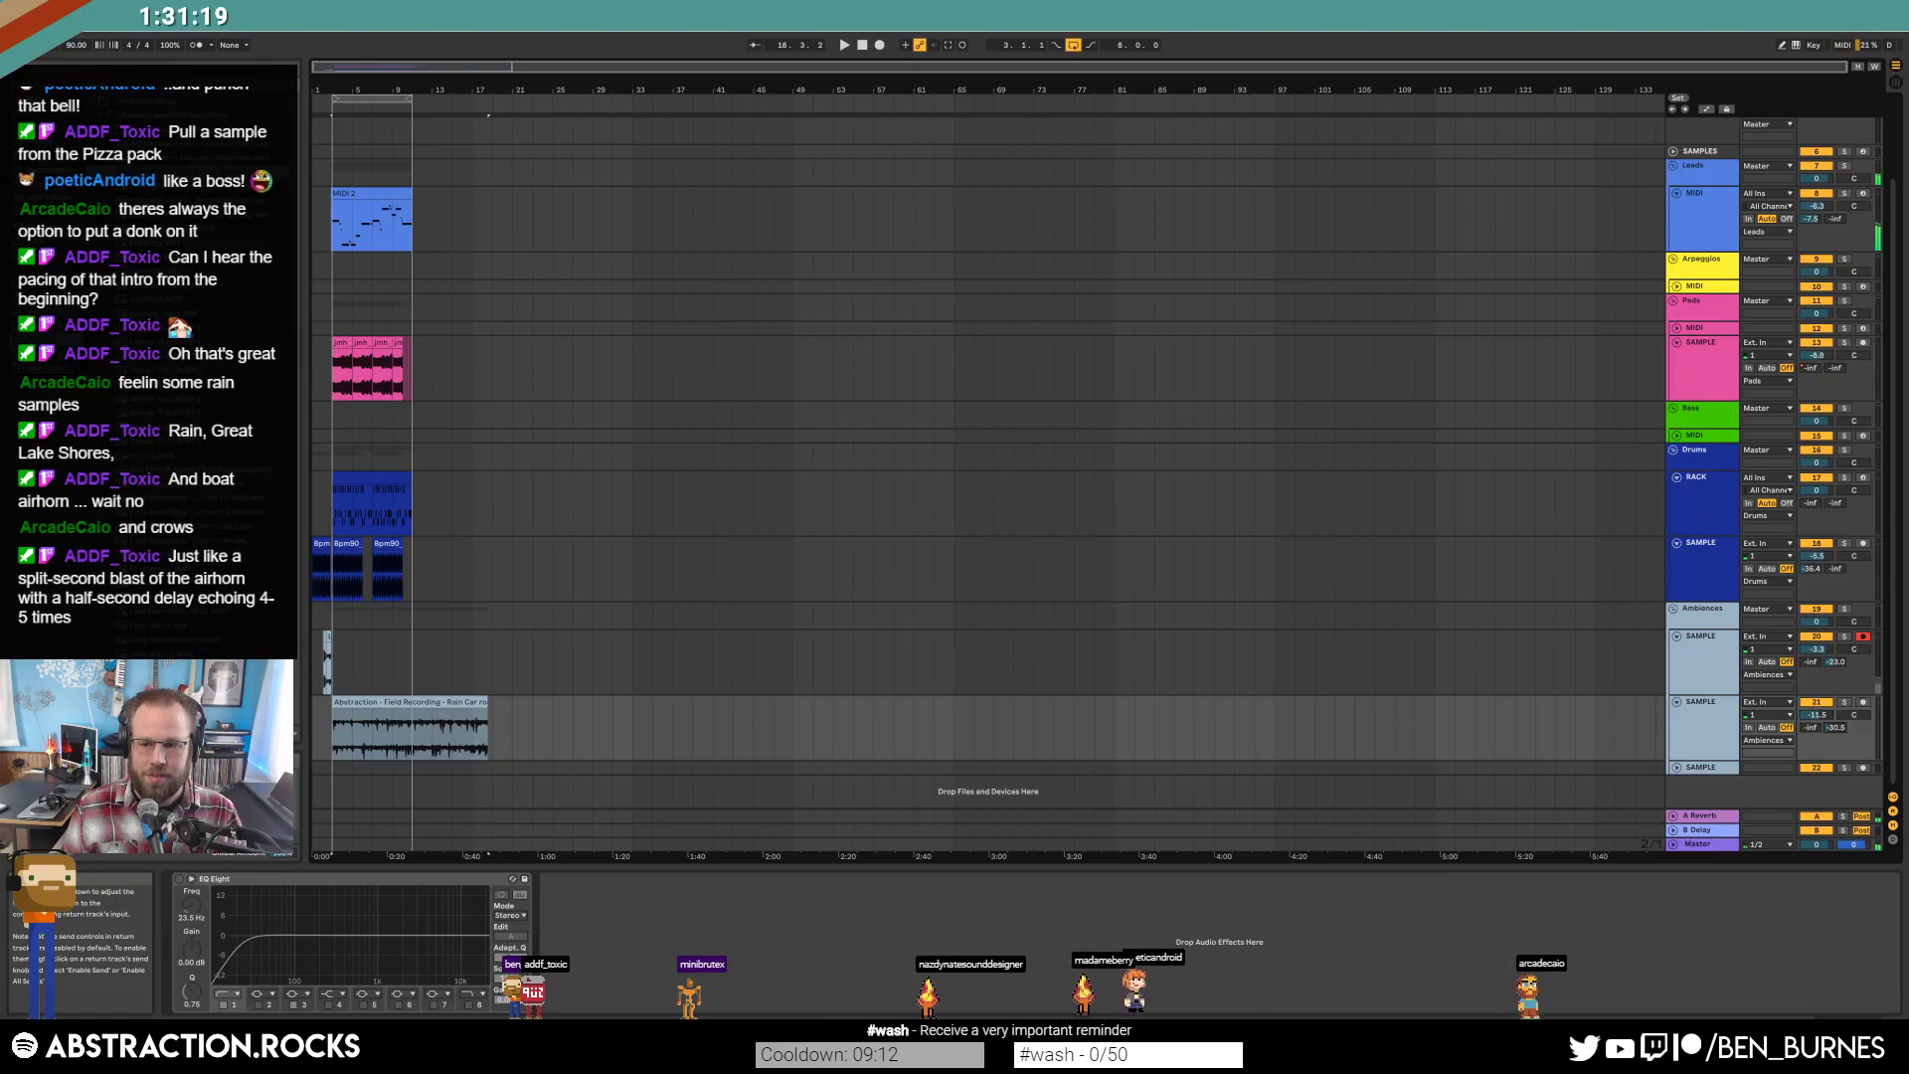
During playback, extend the end of the rain clip to about bar 43 and lower its track volume further.
key(space)
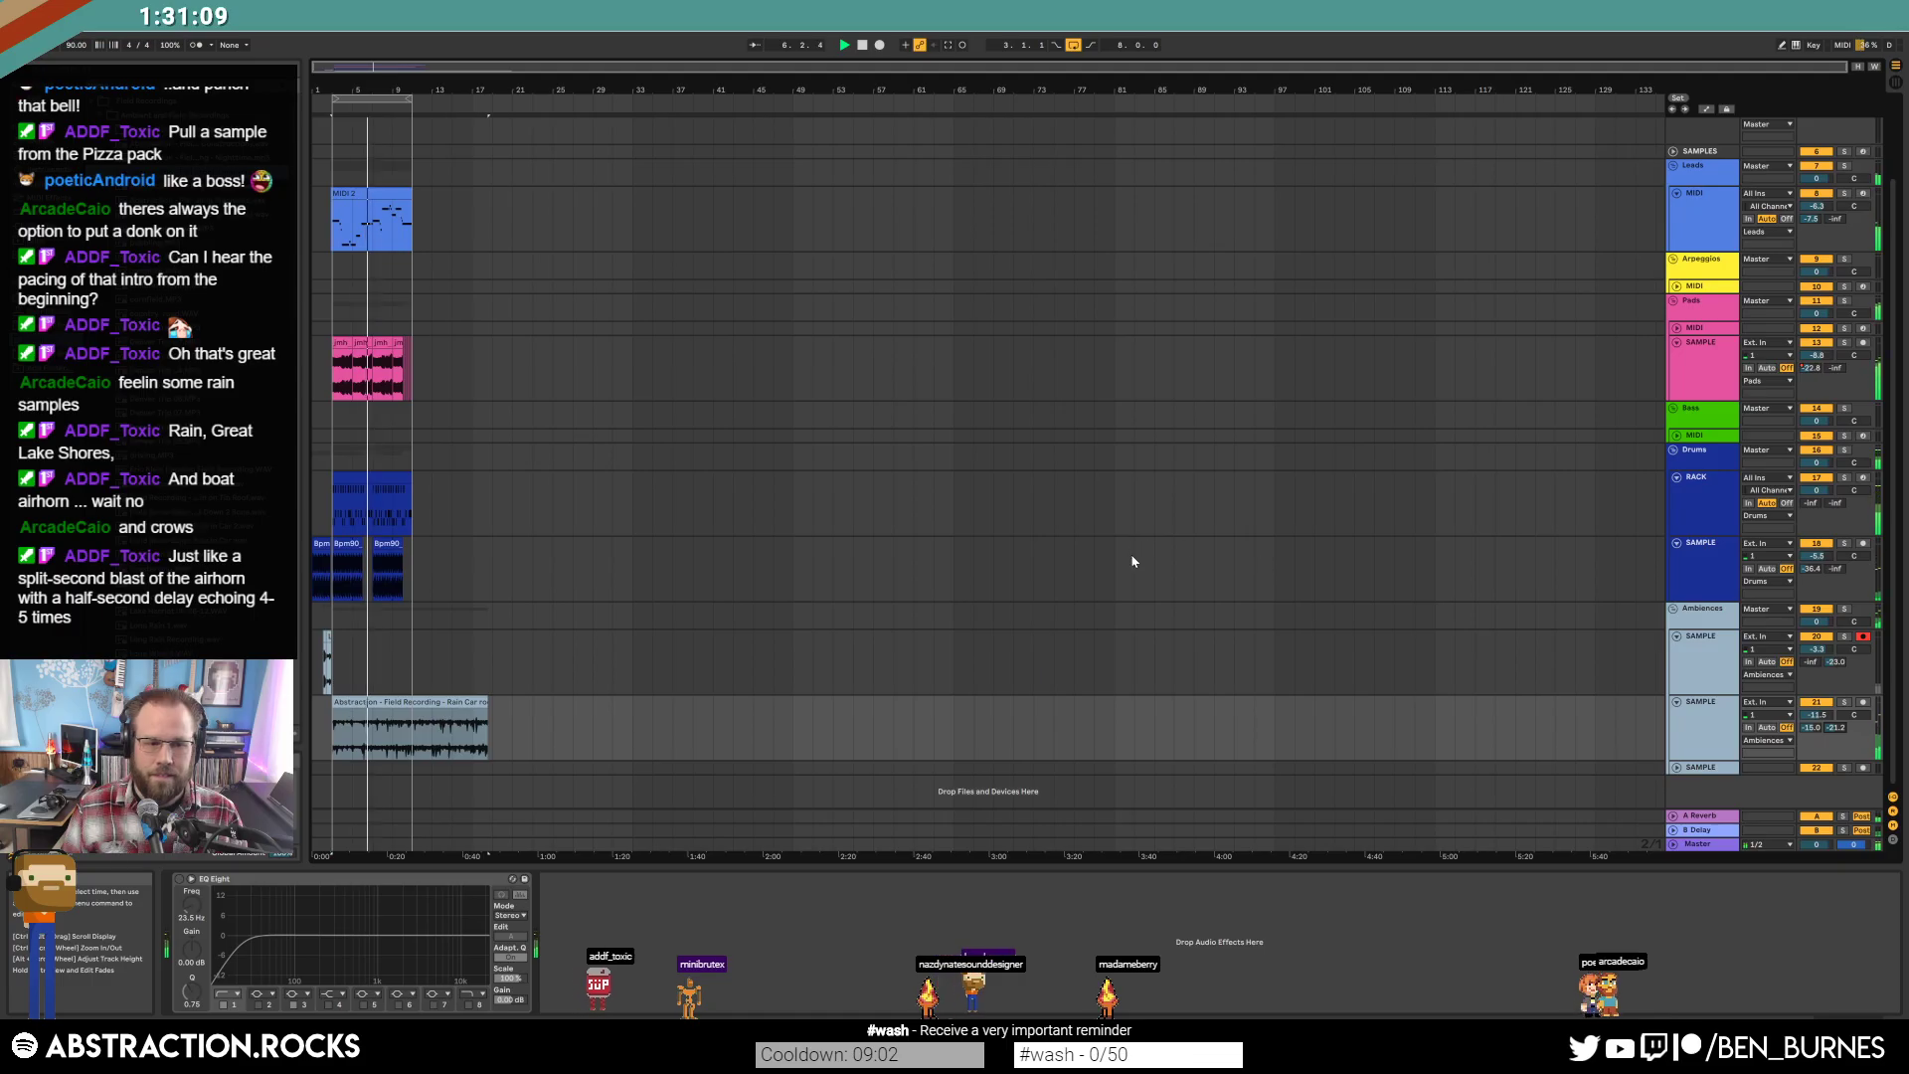
drag(361, 90, 361, 139)
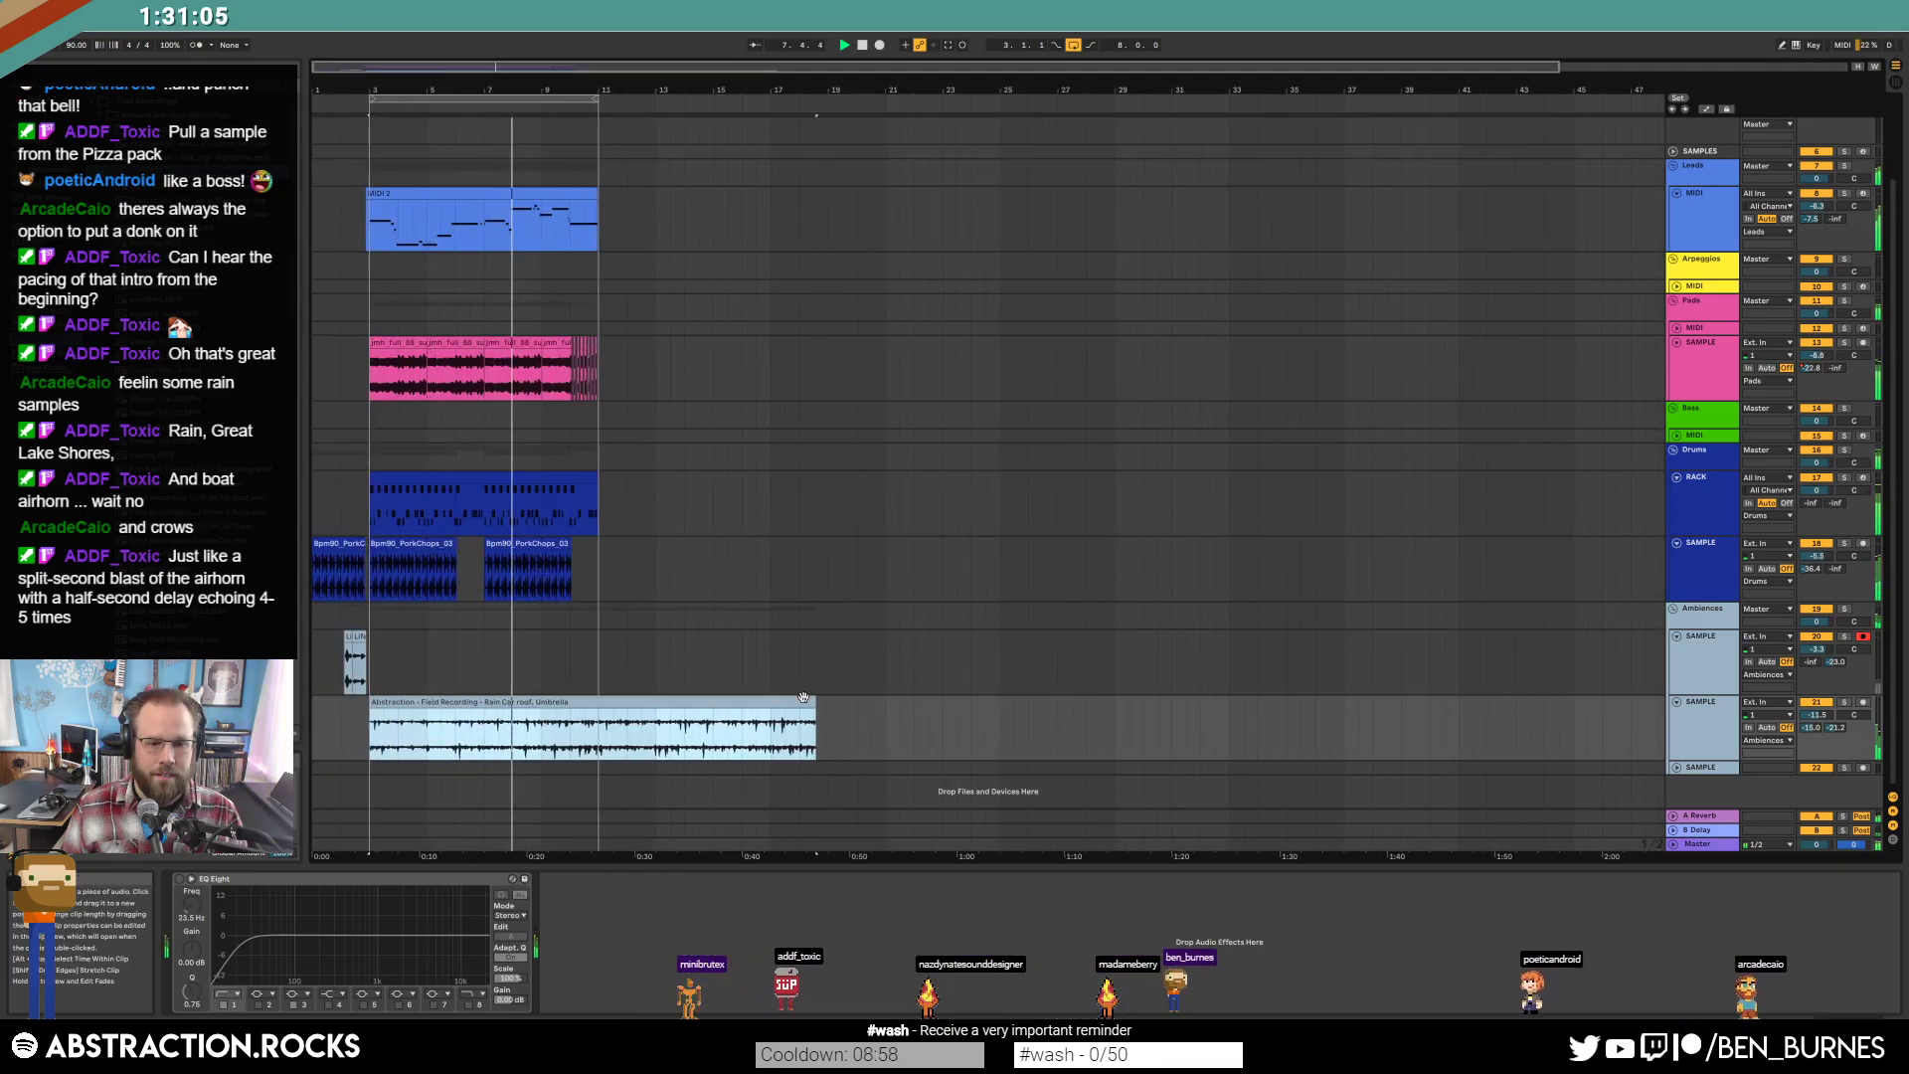
drag(815, 726, 1532, 726)
drag(1816, 714, 1817, 757)
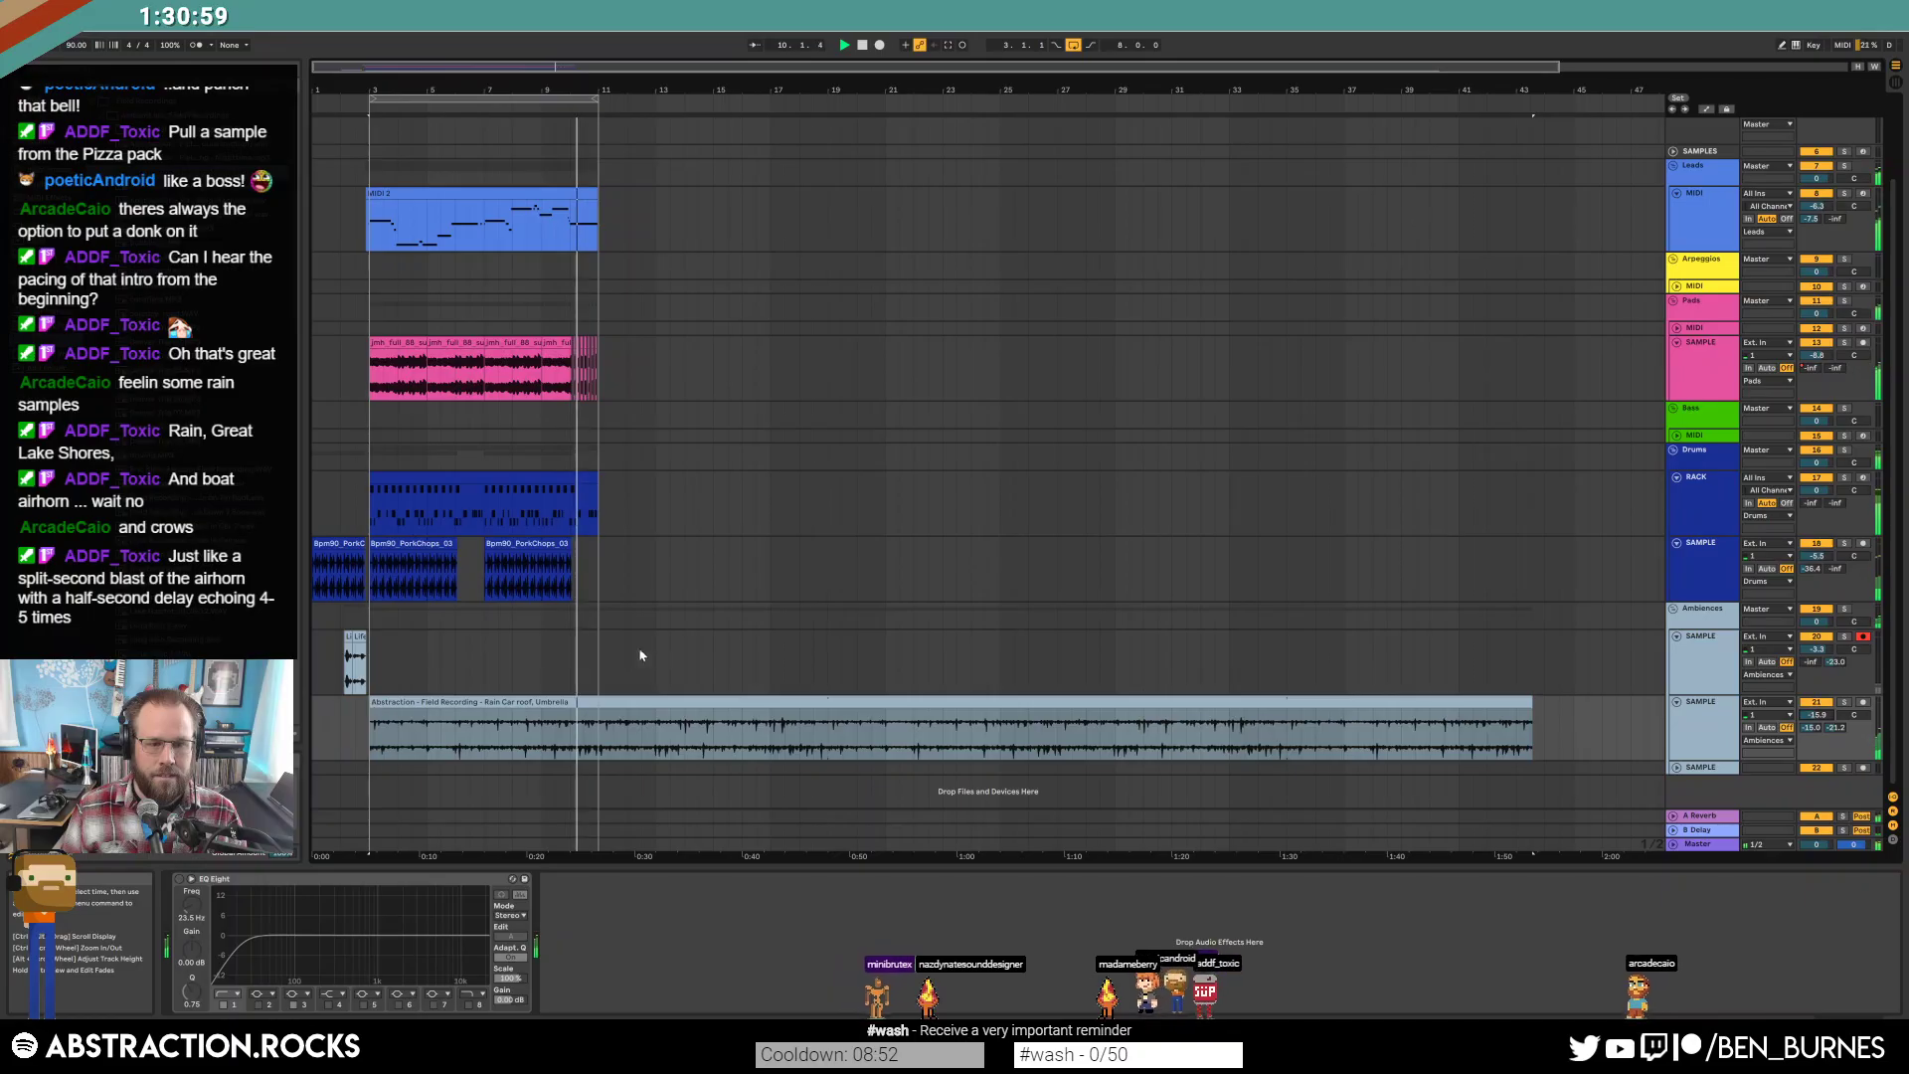
key(space)
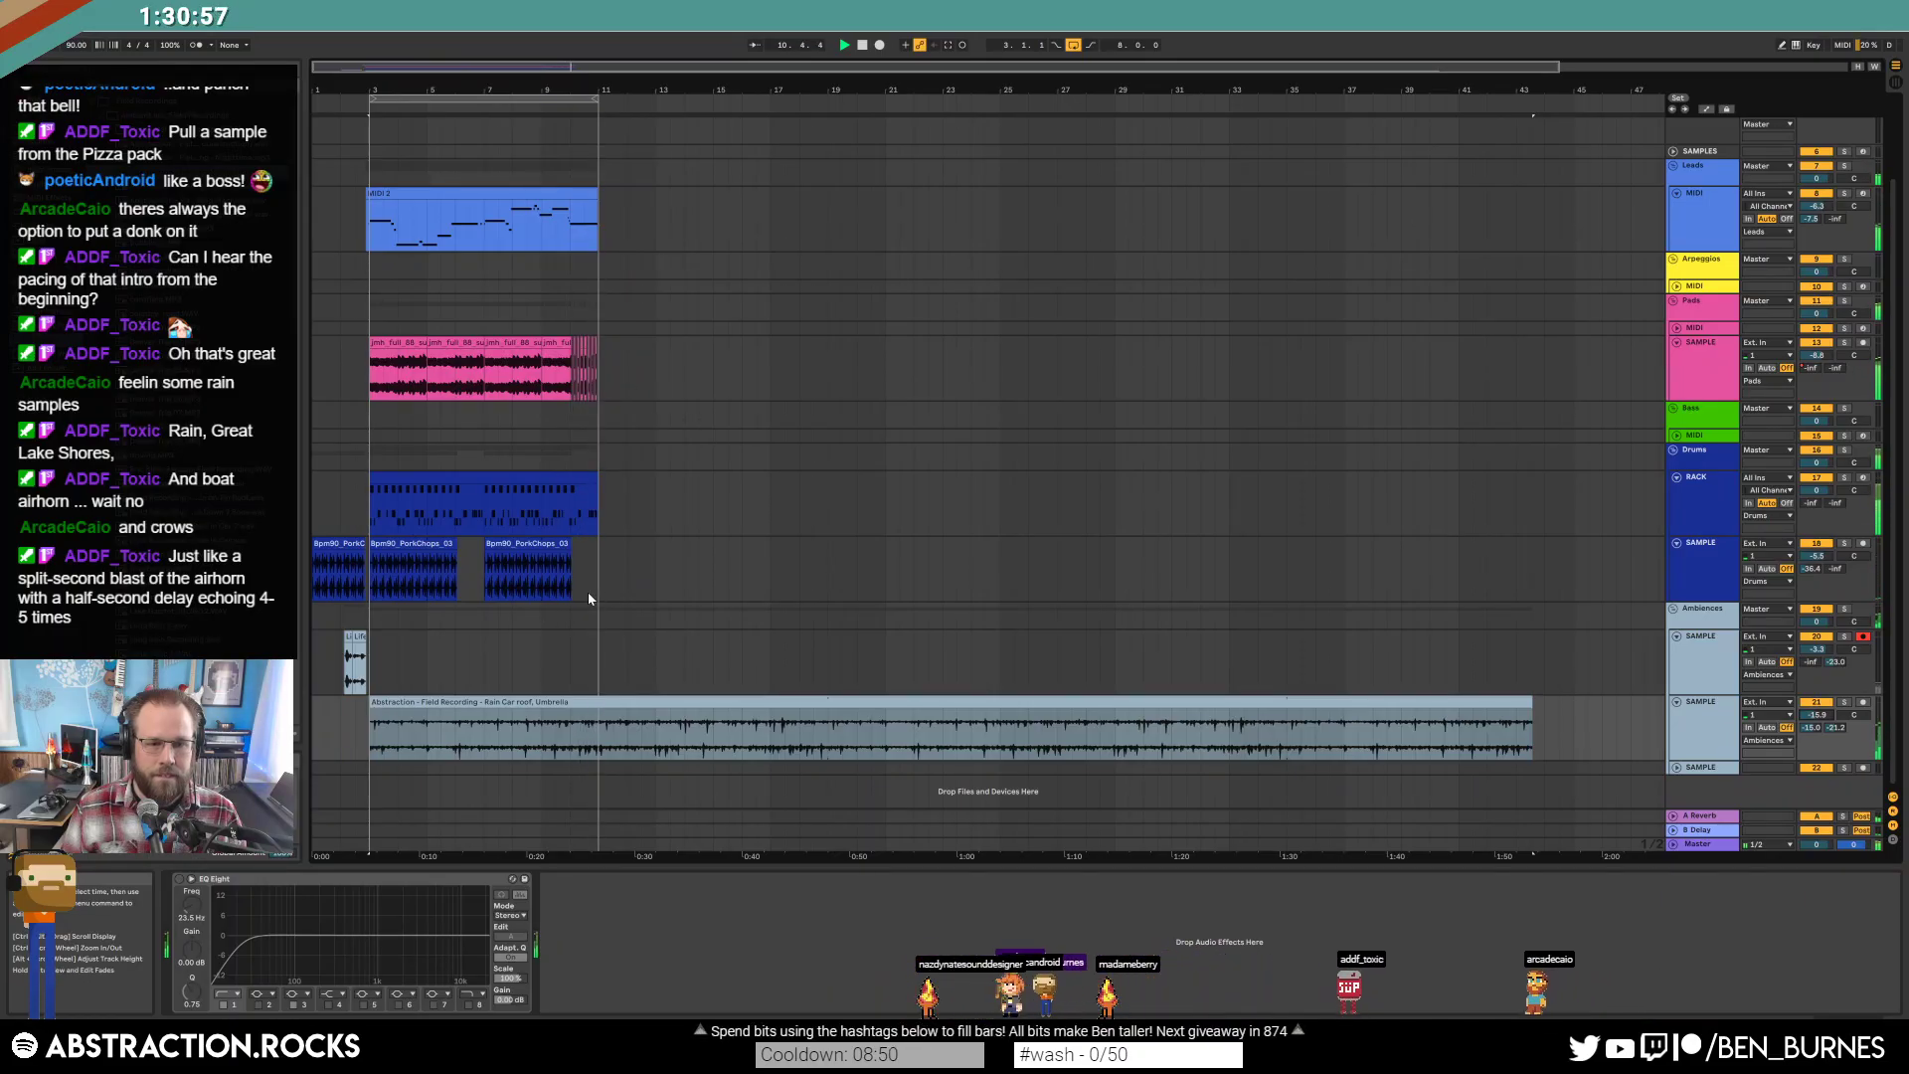
Duplicate the eight bars of pad, drums and lead from bar 3 to bar 11, and move the loop region to bars 11 through 19.
drag(597, 578, 372, 350)
key(ctrl+d)
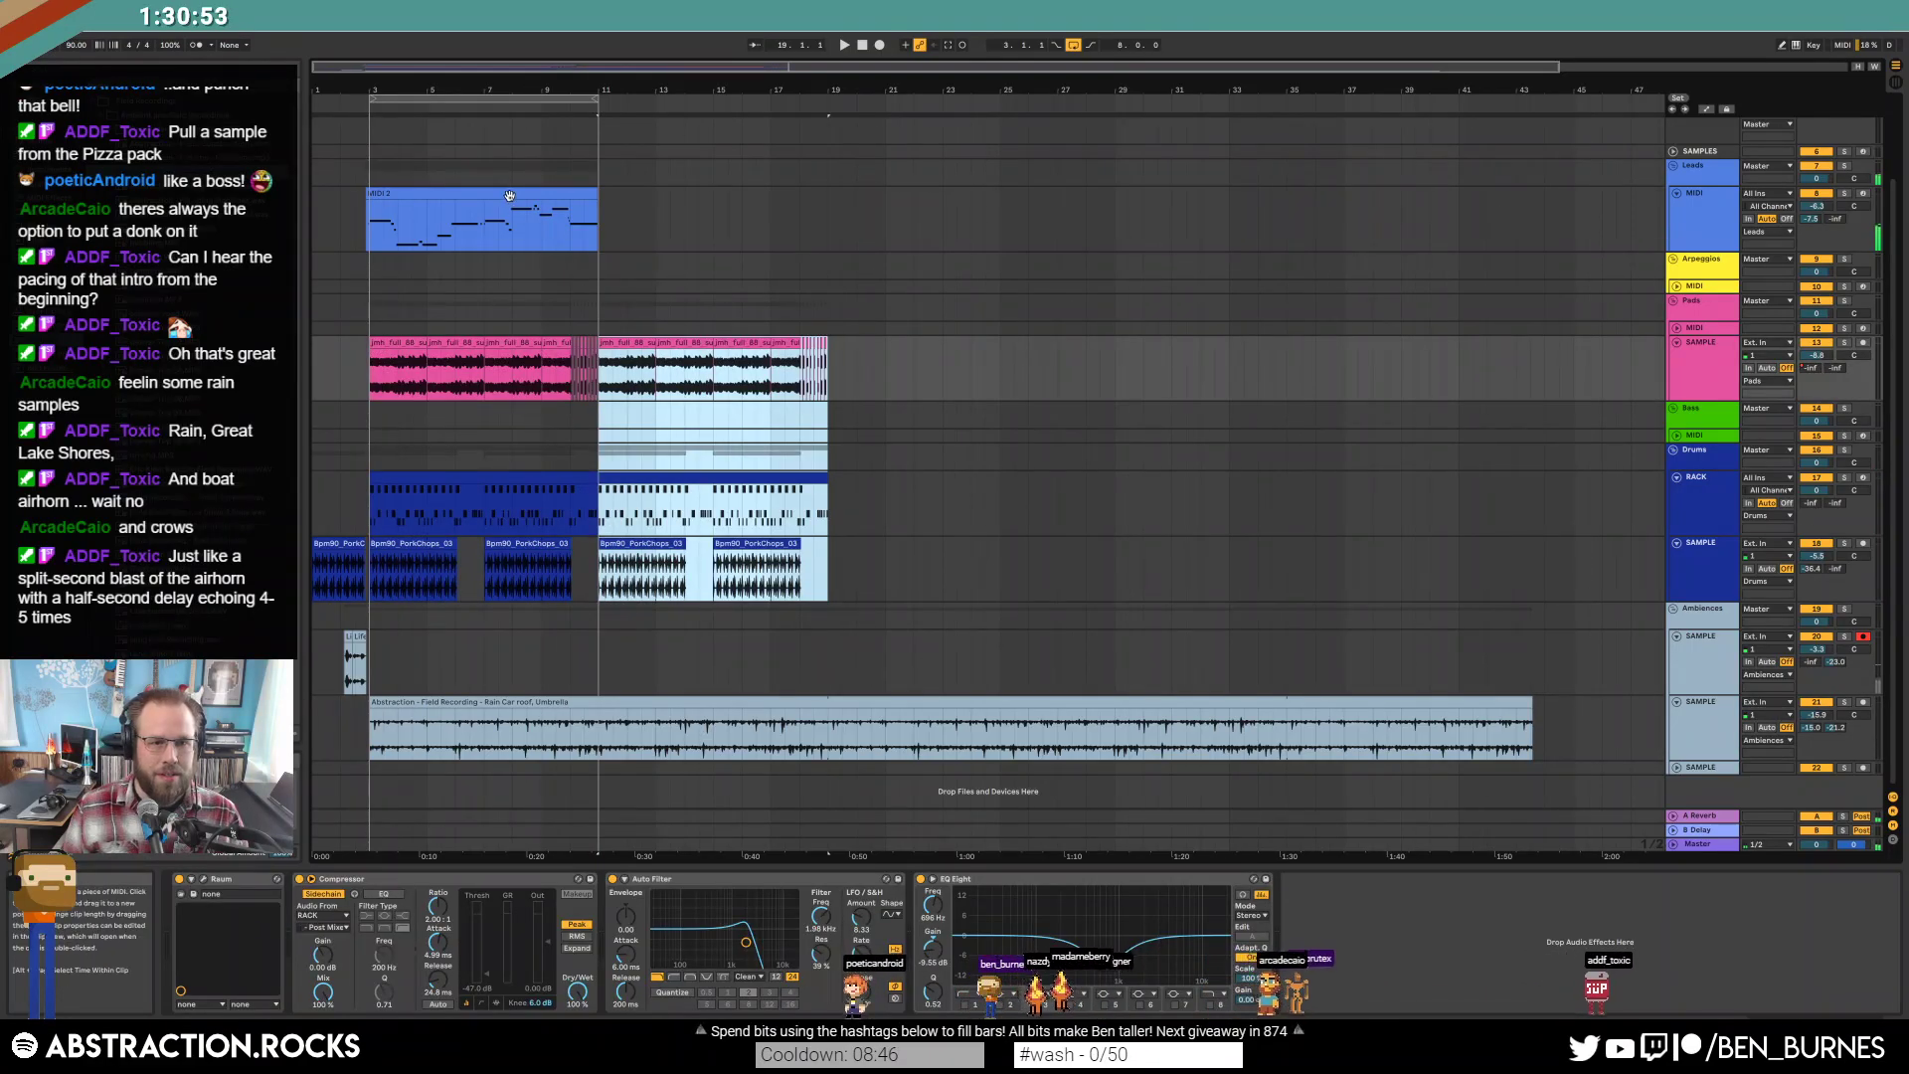
click(554, 223)
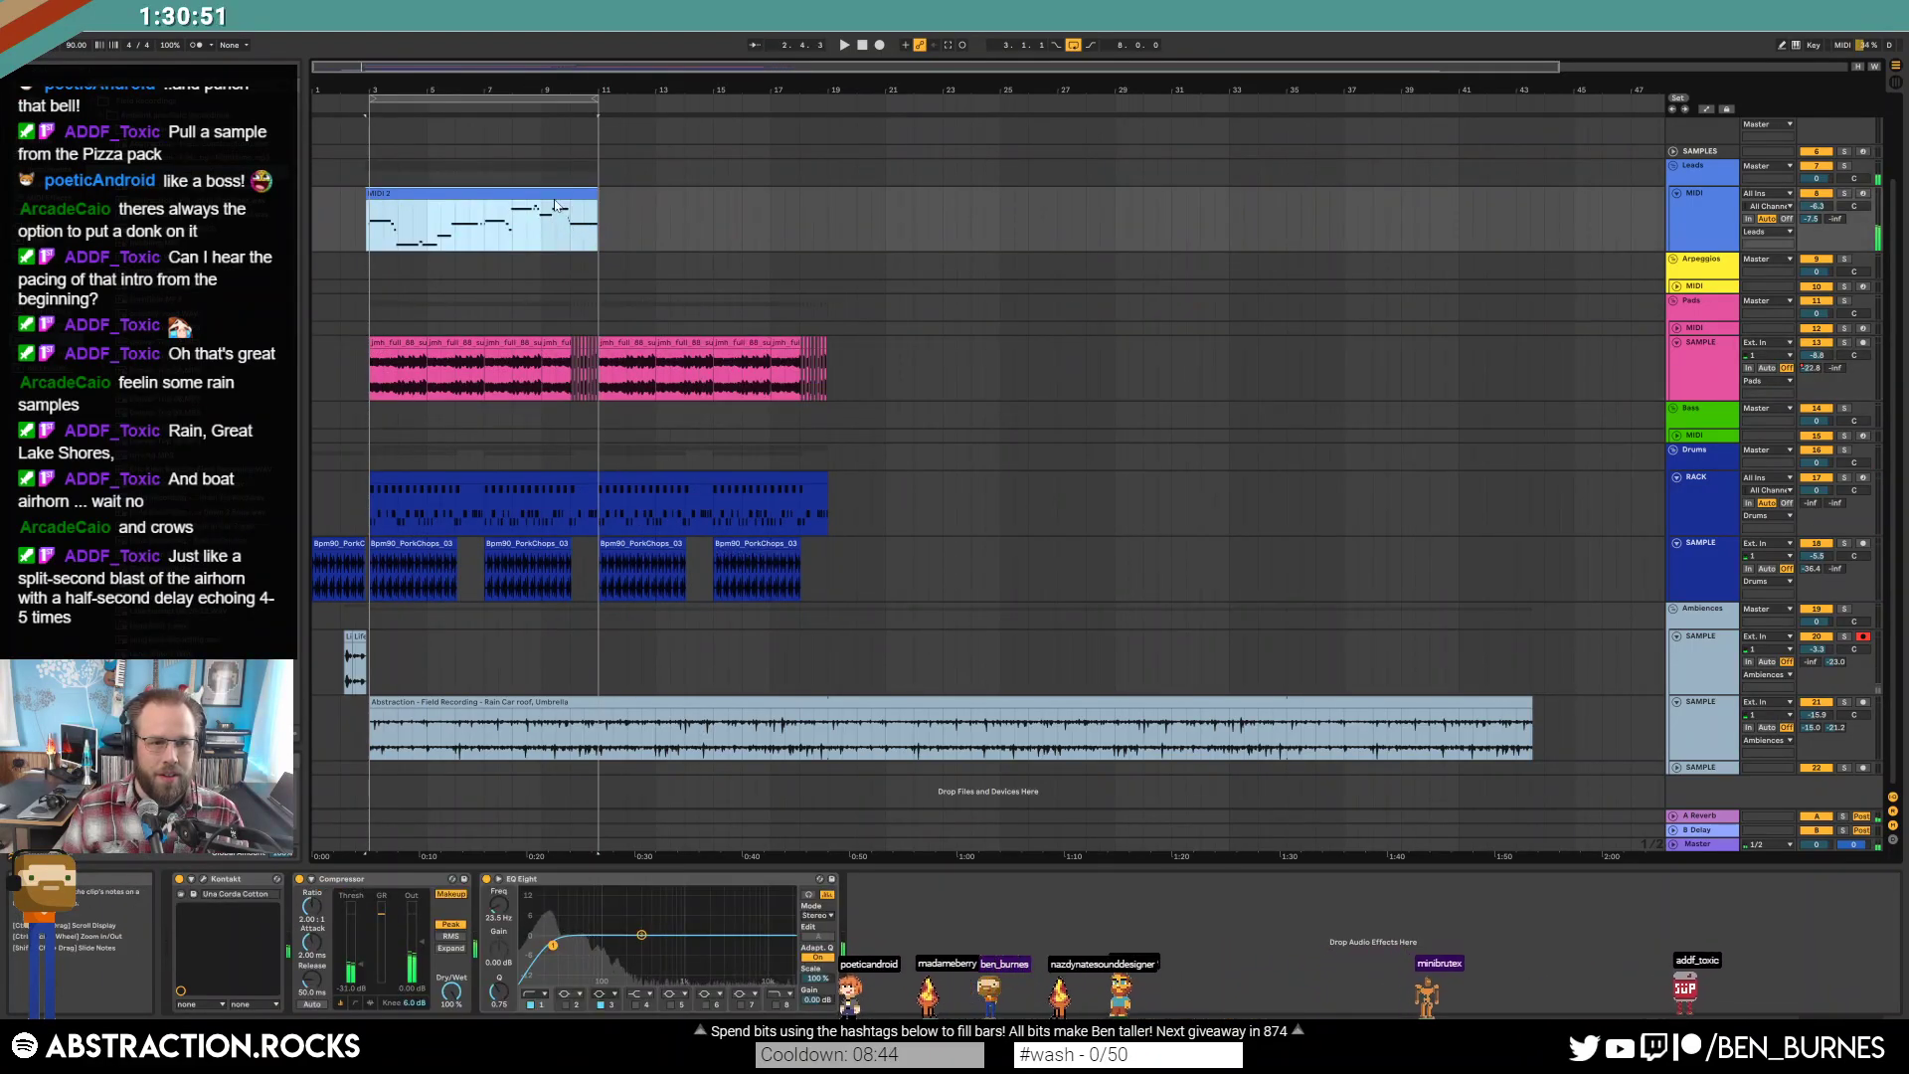
click(378, 219)
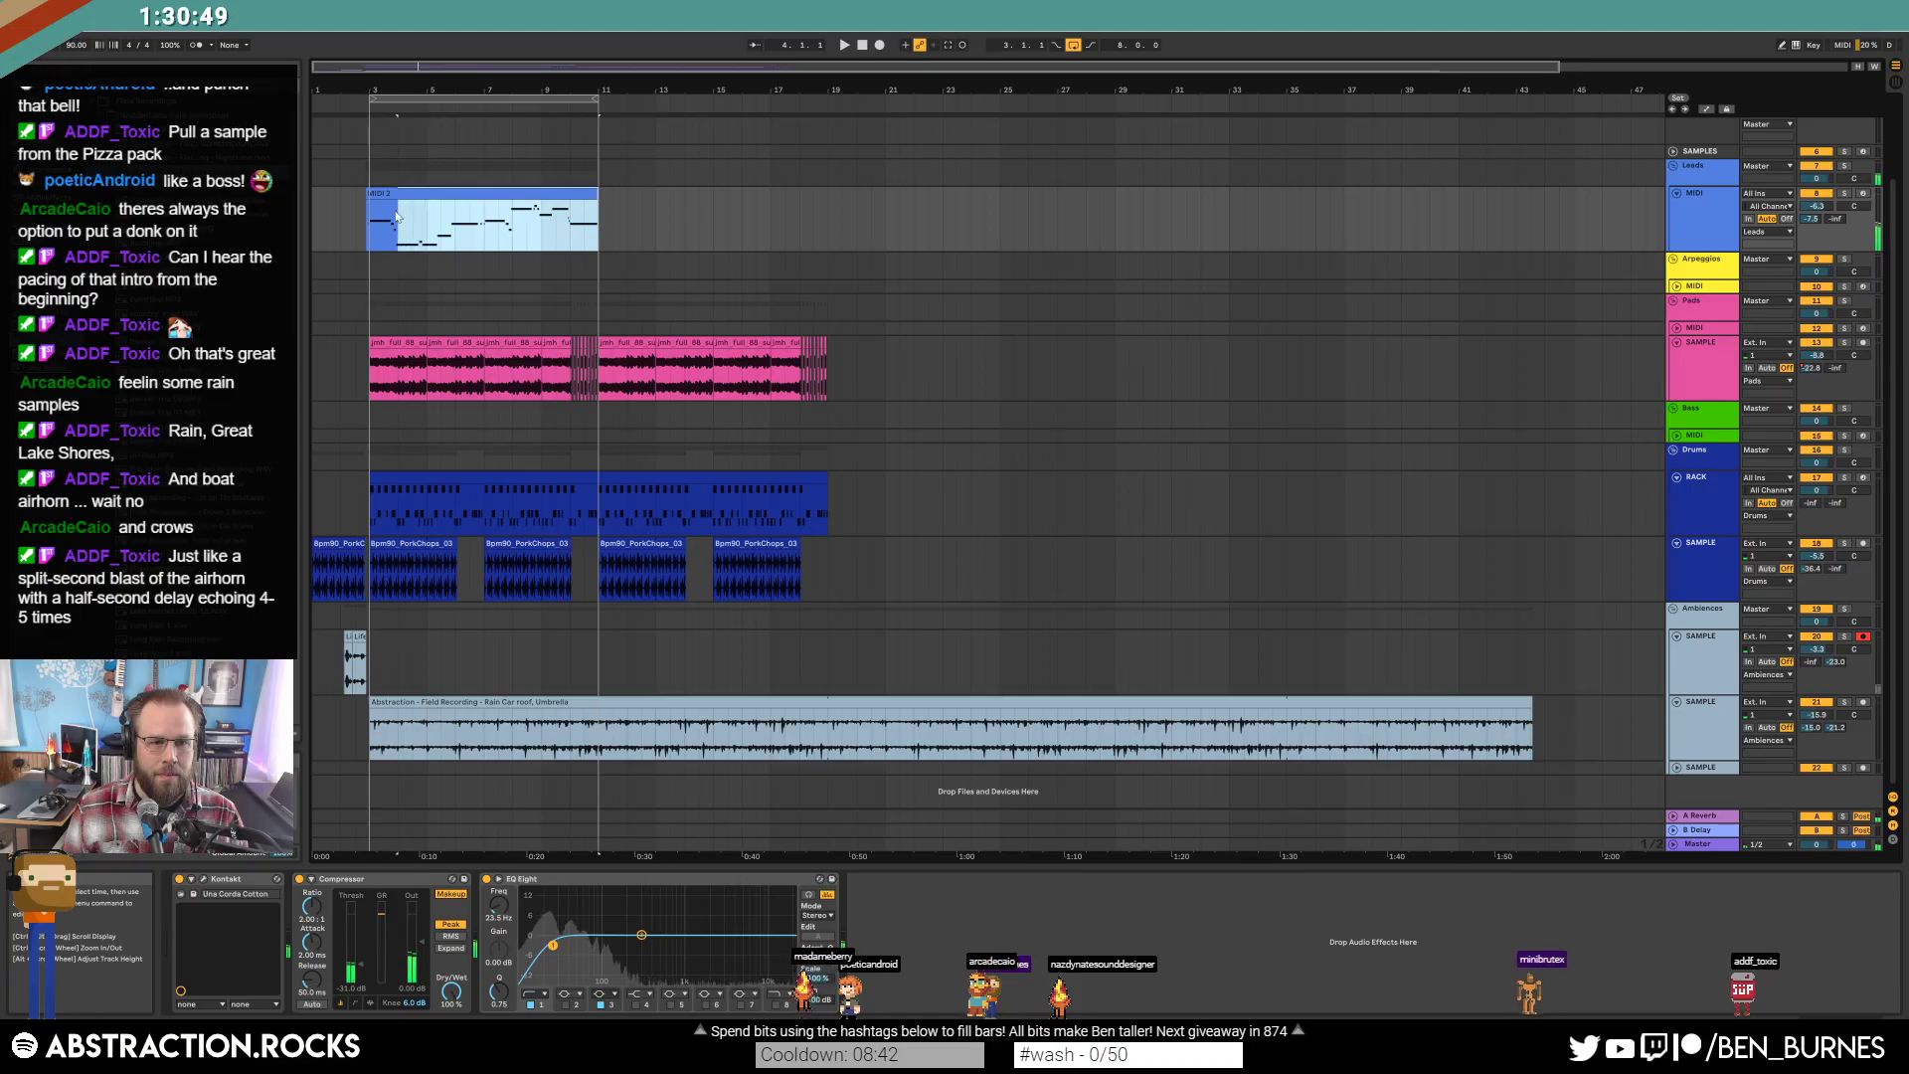
key(ctrl+d)
drag(581, 97, 791, 119)
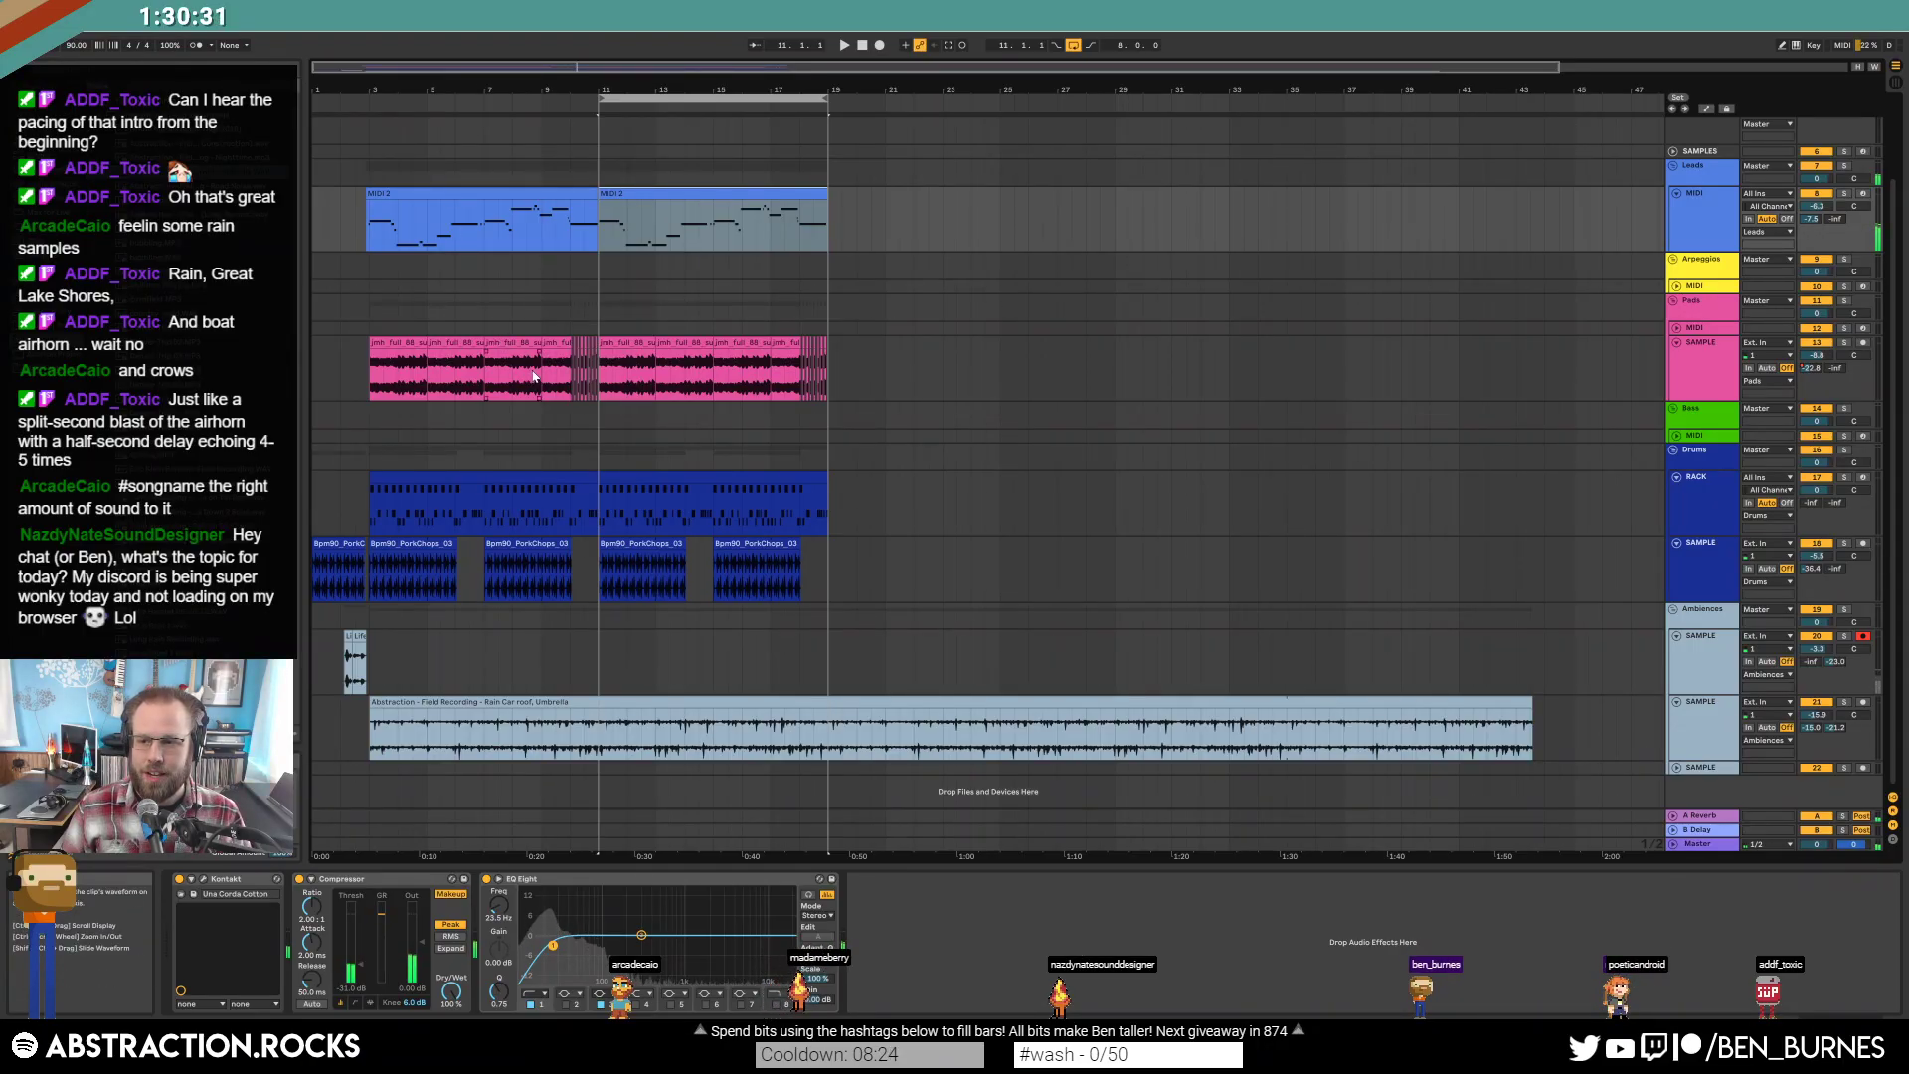
Split off the first beat of the pad clip at bar 11 and open the new one-beat clip for editing.
key(z)
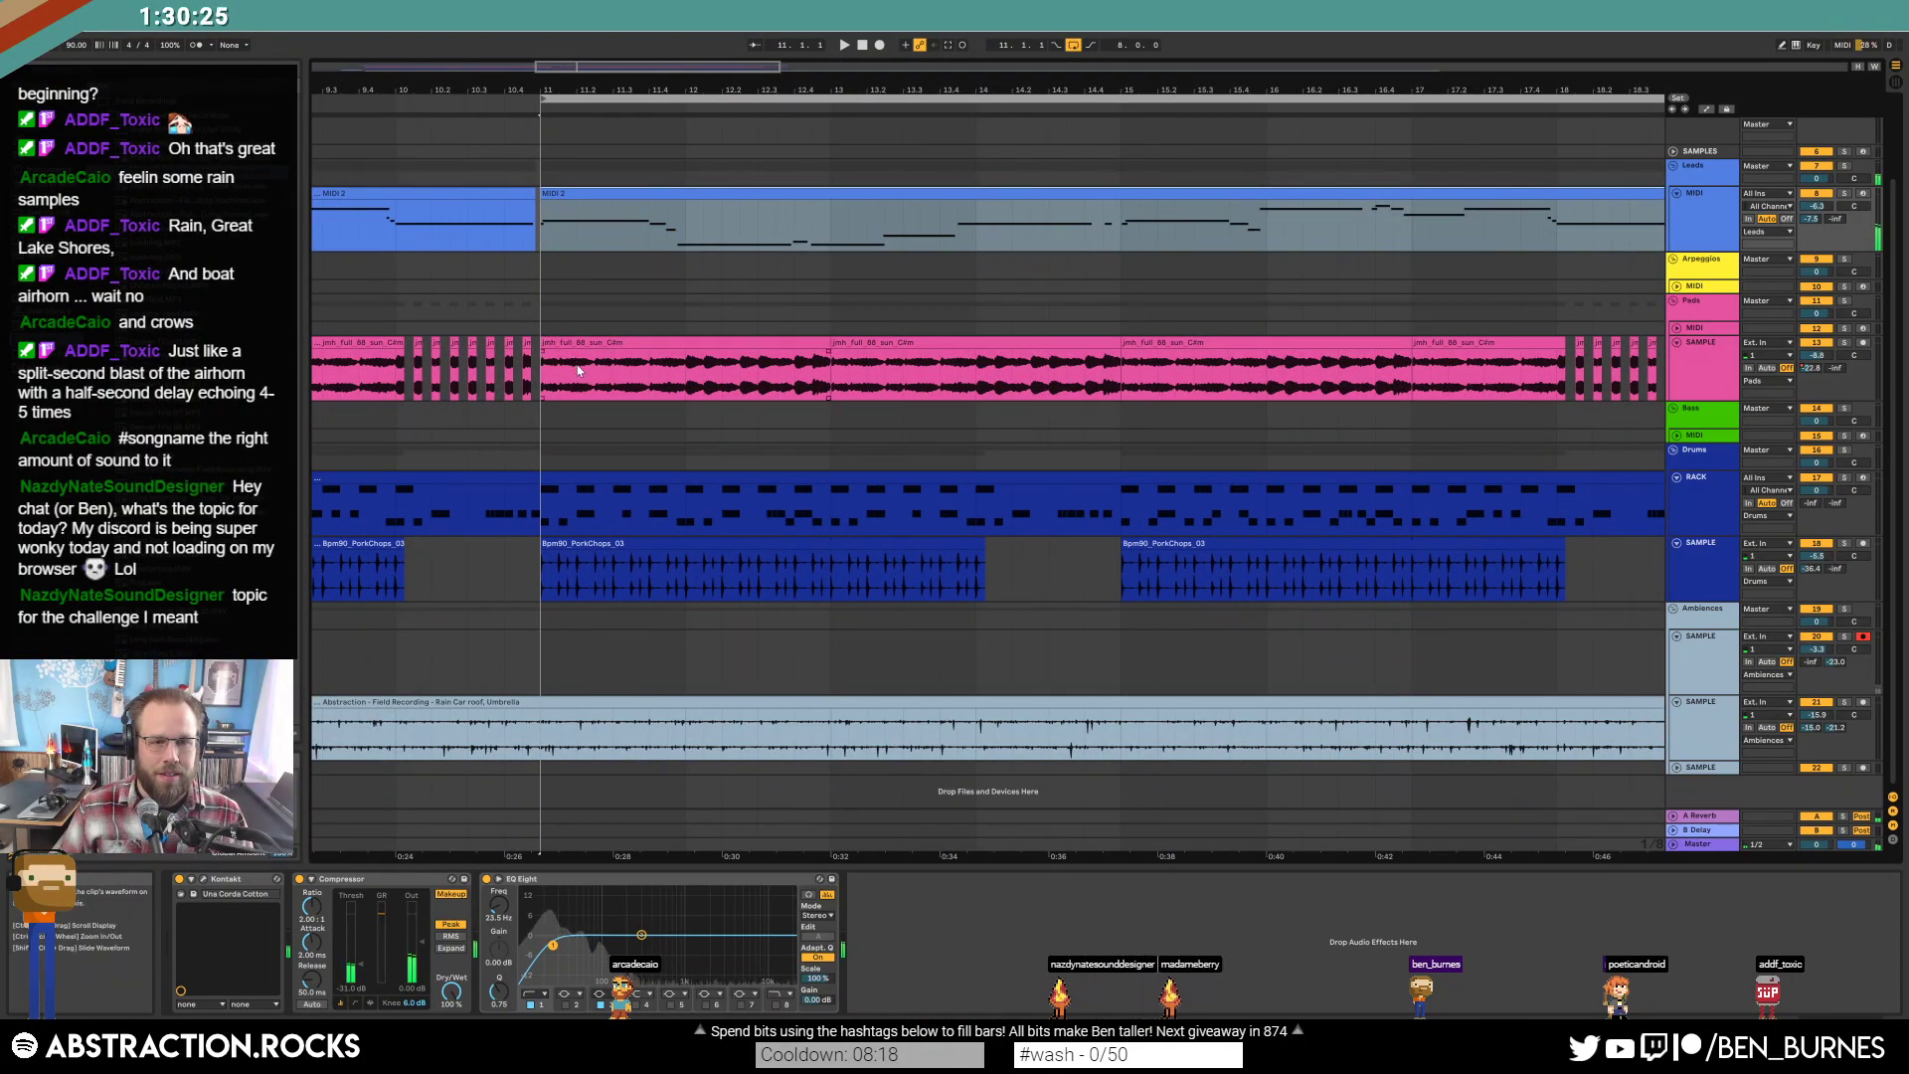
drag(613, 380, 543, 375)
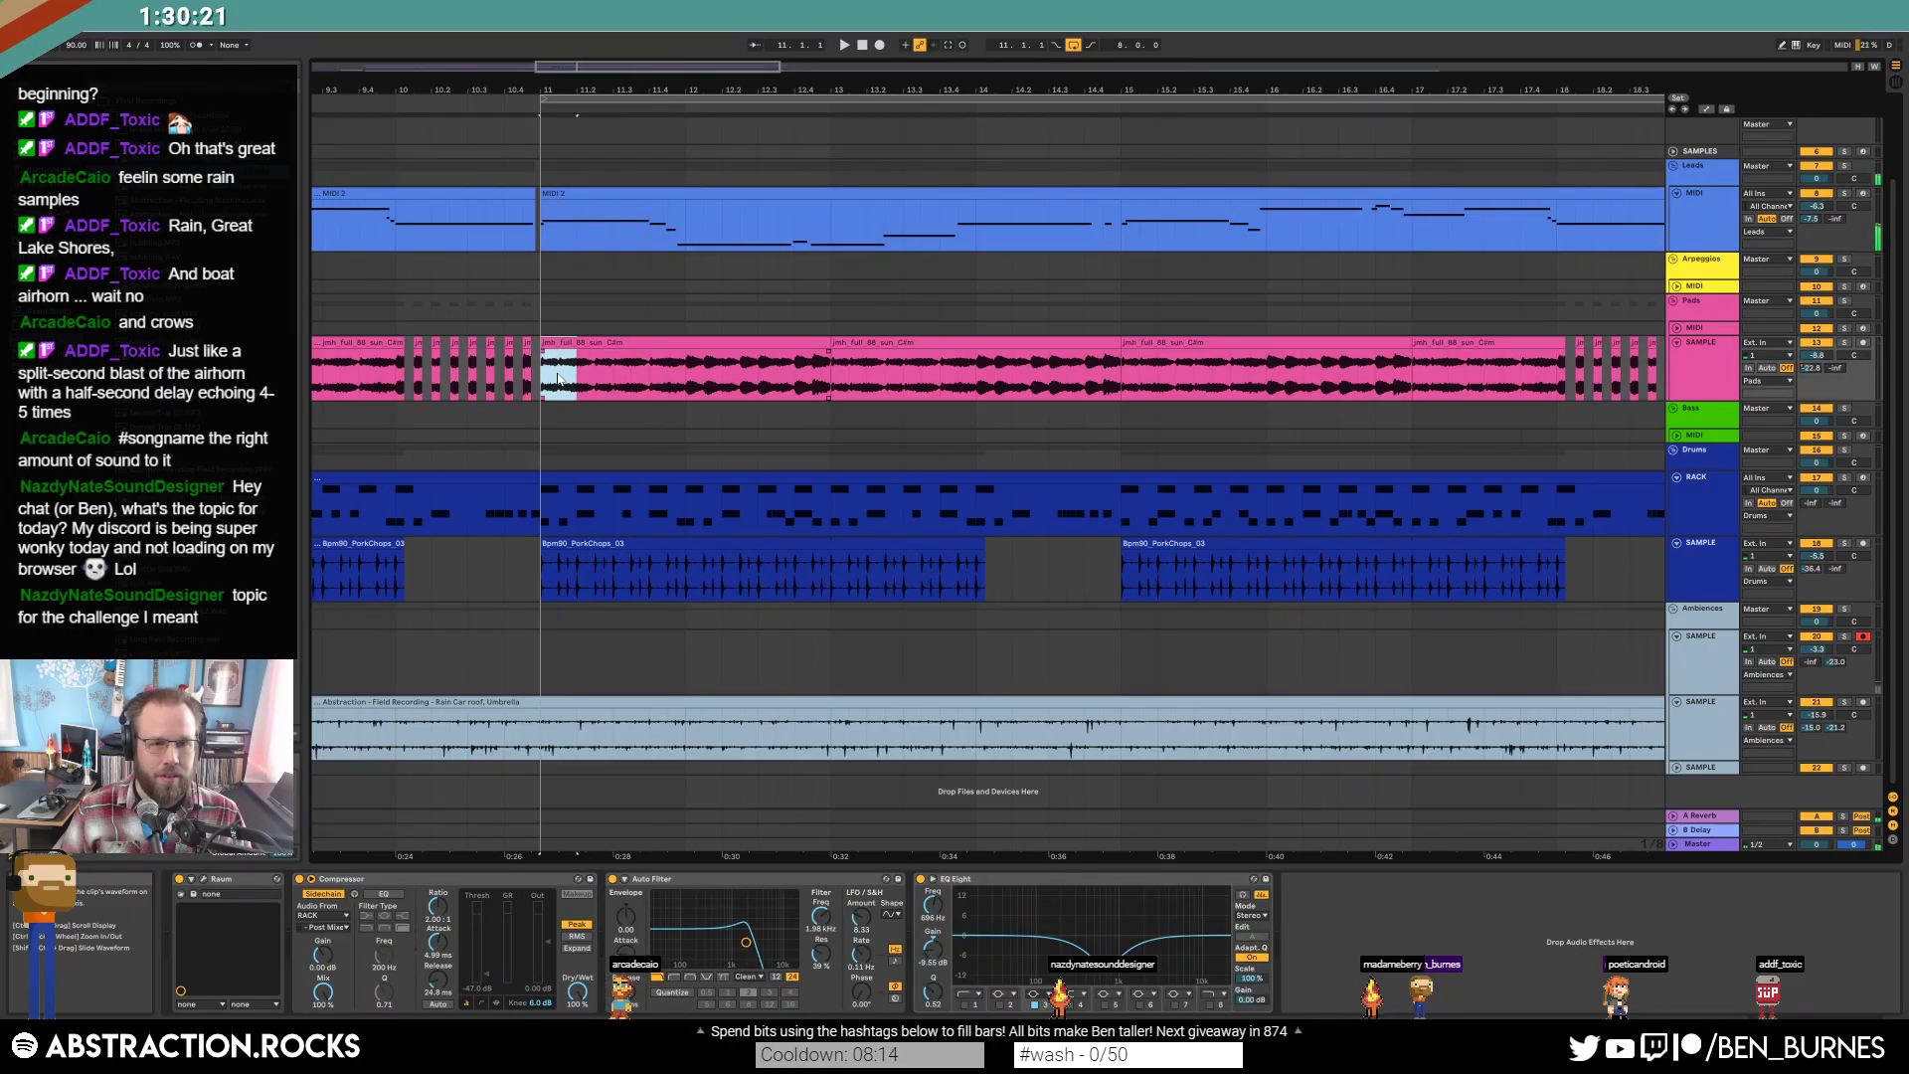
click(558, 361)
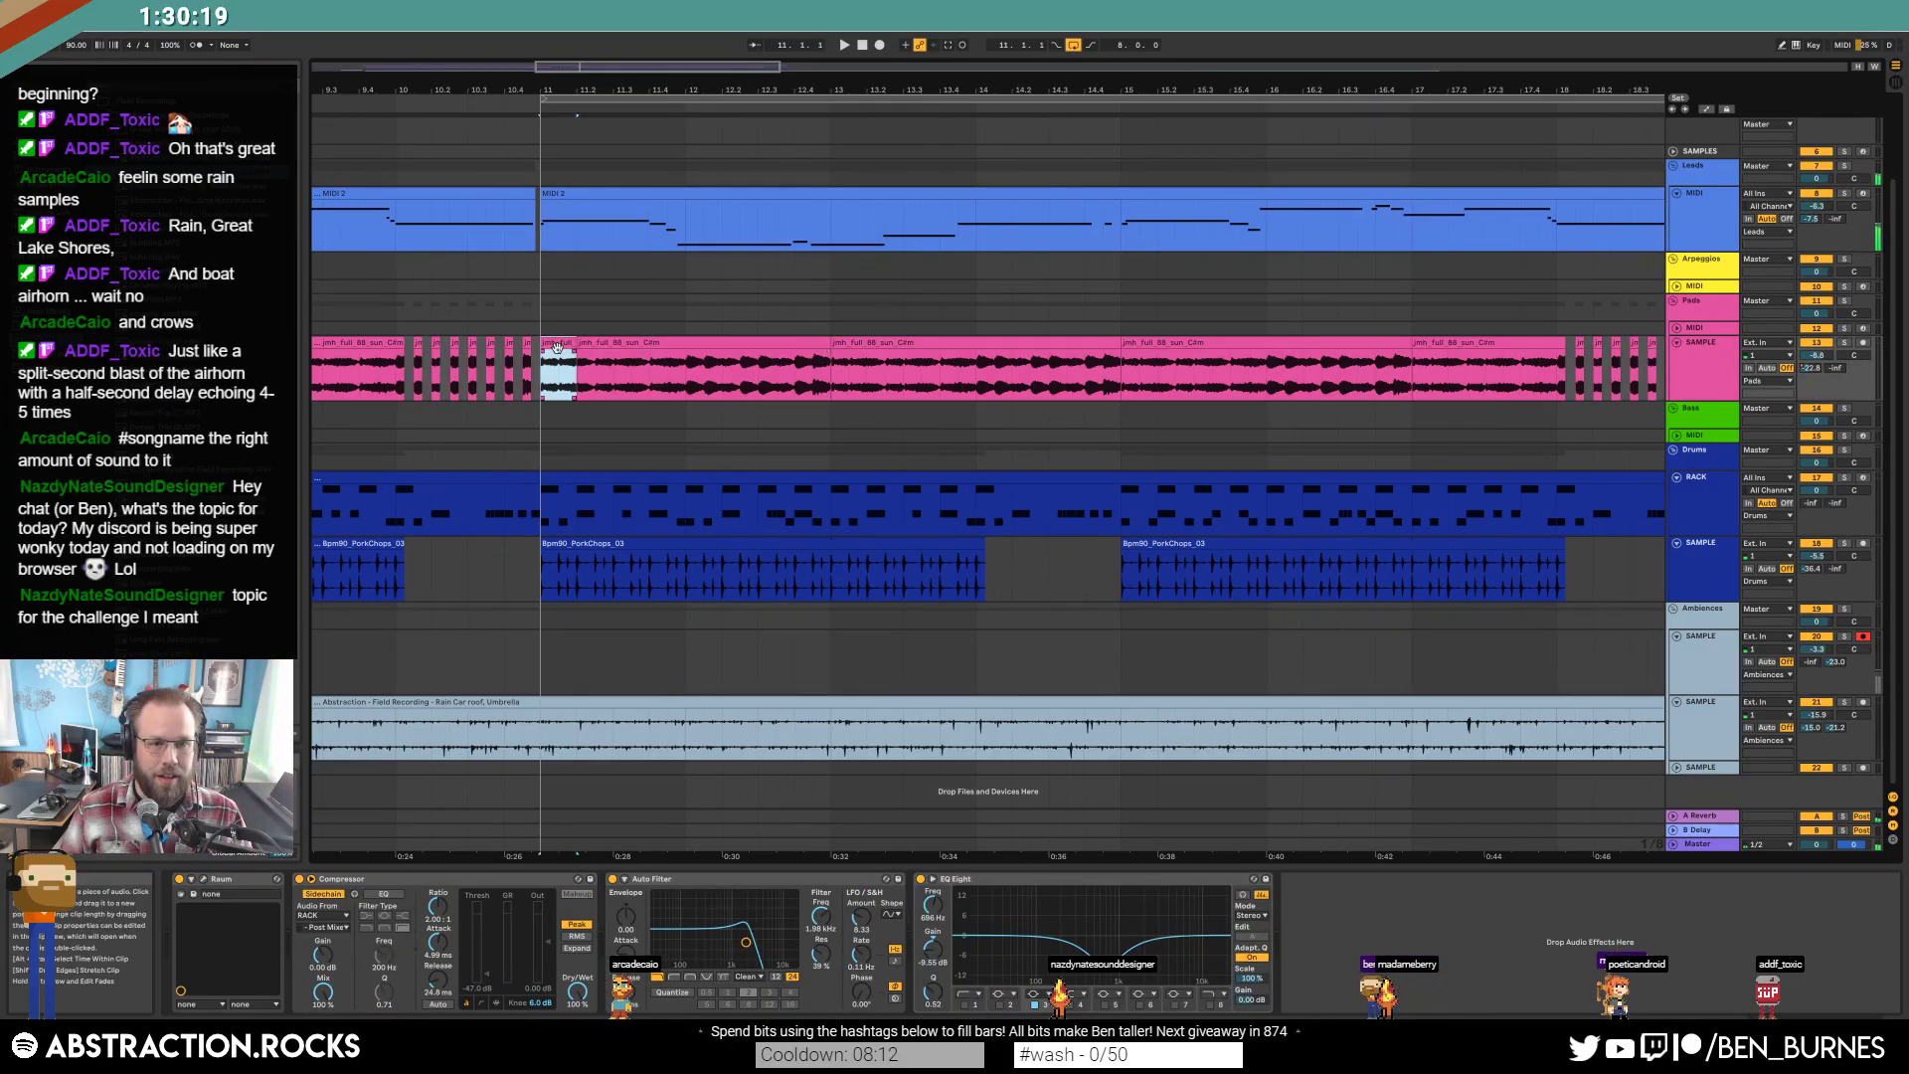
double_click(556, 346)
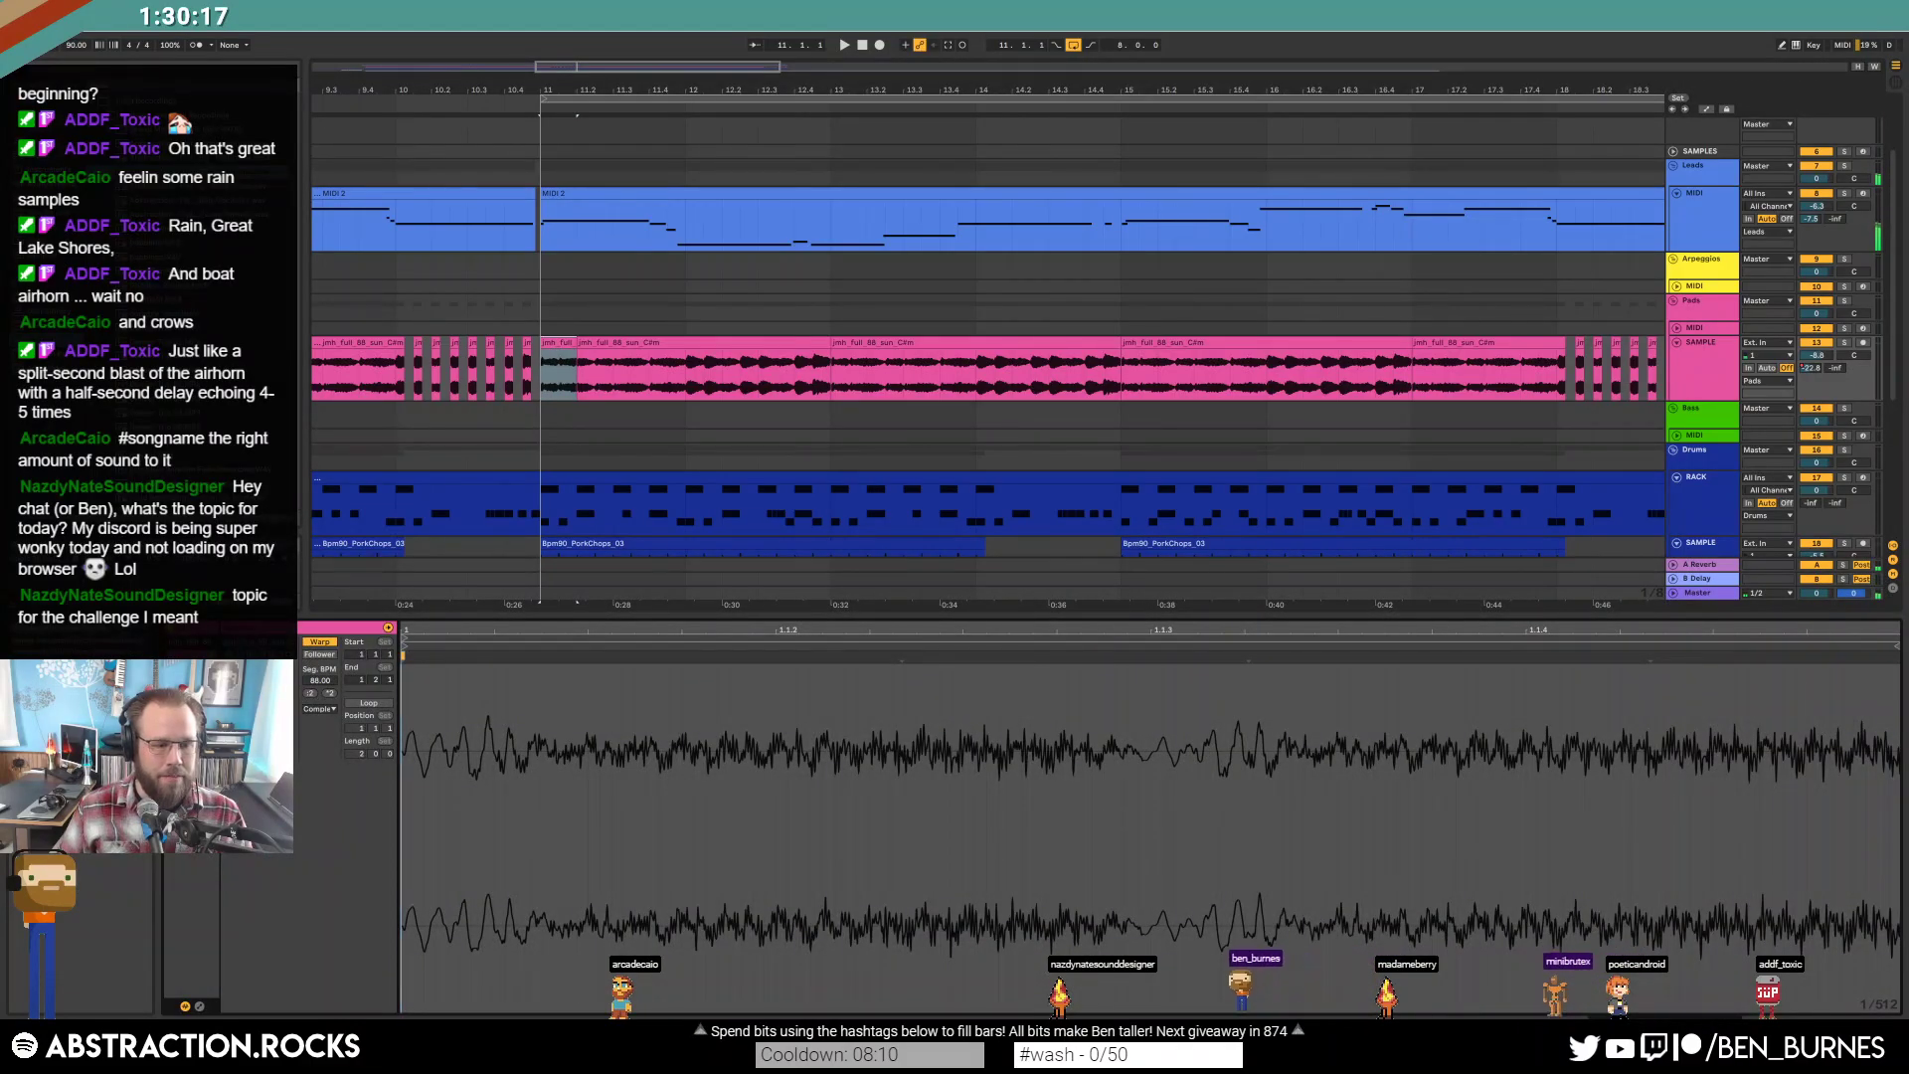
Draw a Transposition envelope on the one-beat pad clip rising from -12 to 0 semitones across the beat, and audition it.
click(198, 1006)
click(429, 641)
click(426, 656)
click(431, 654)
click(437, 677)
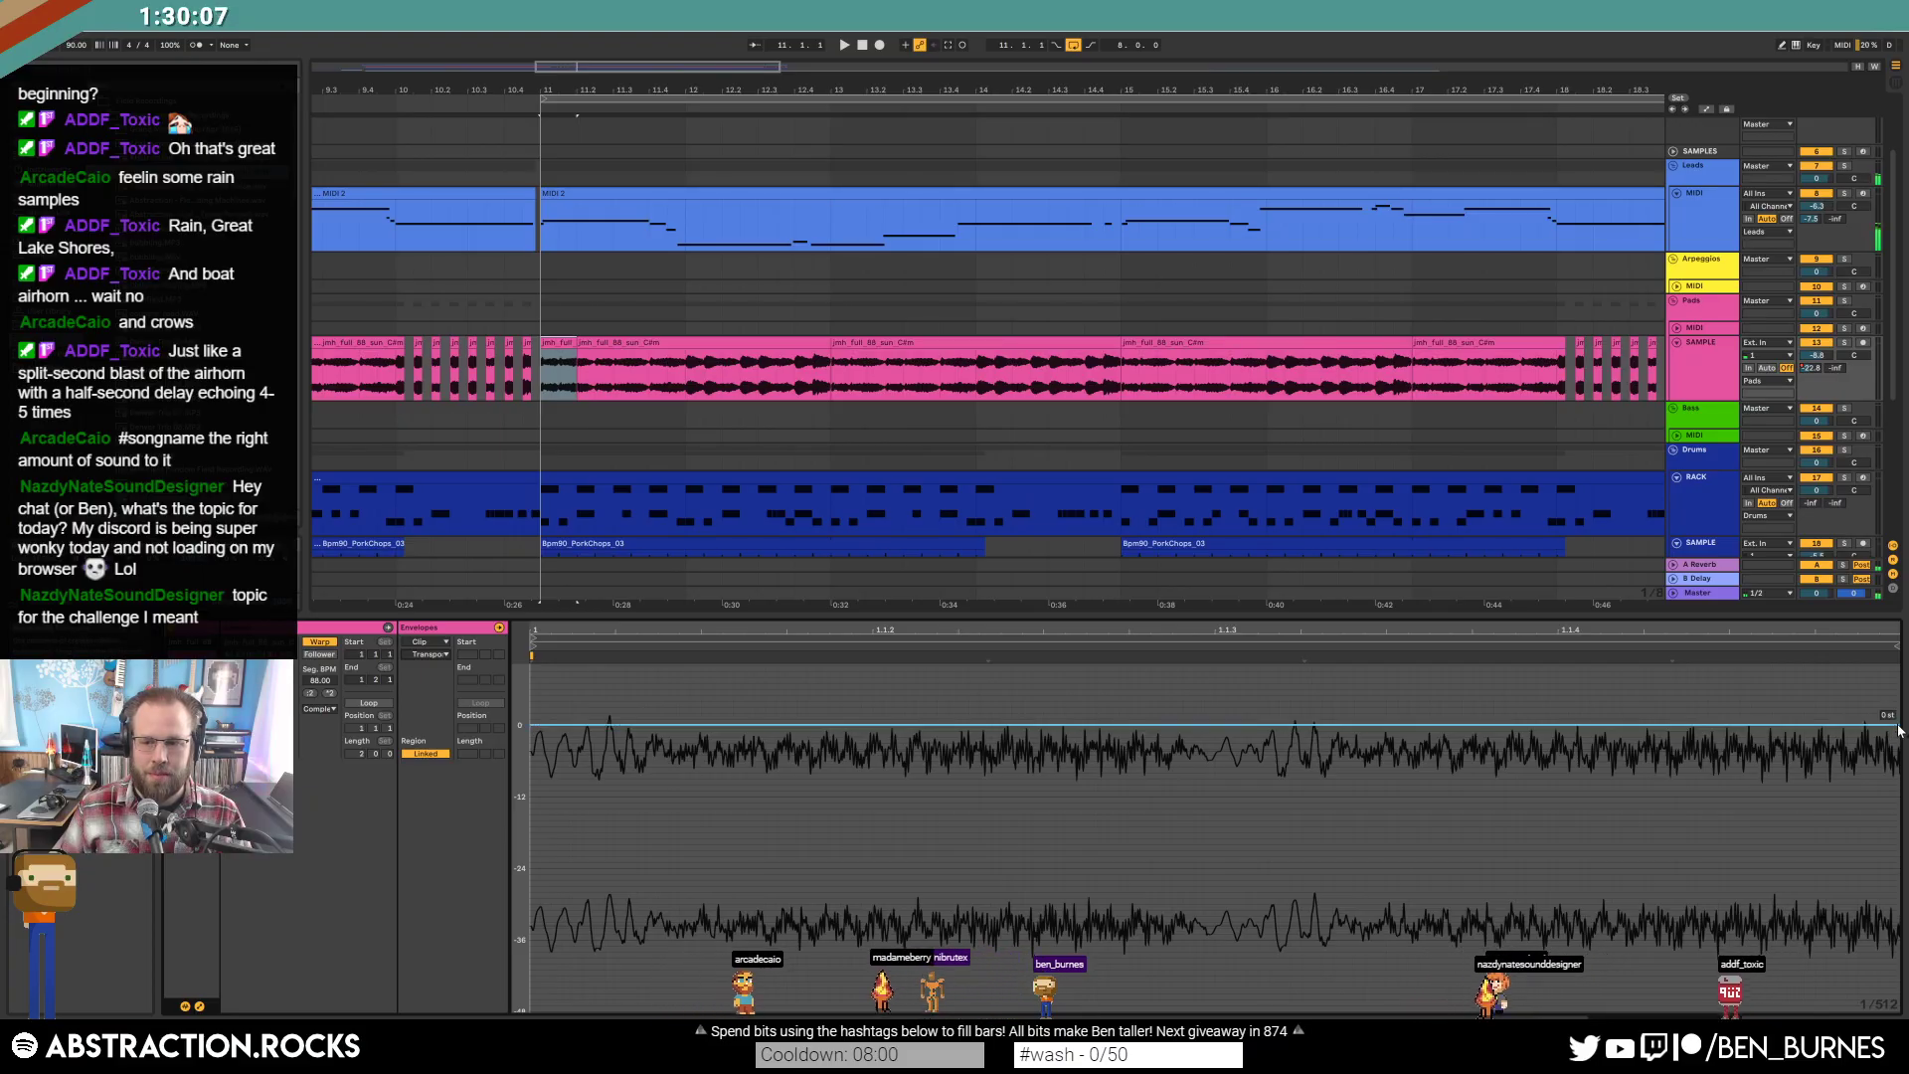
click(1223, 727)
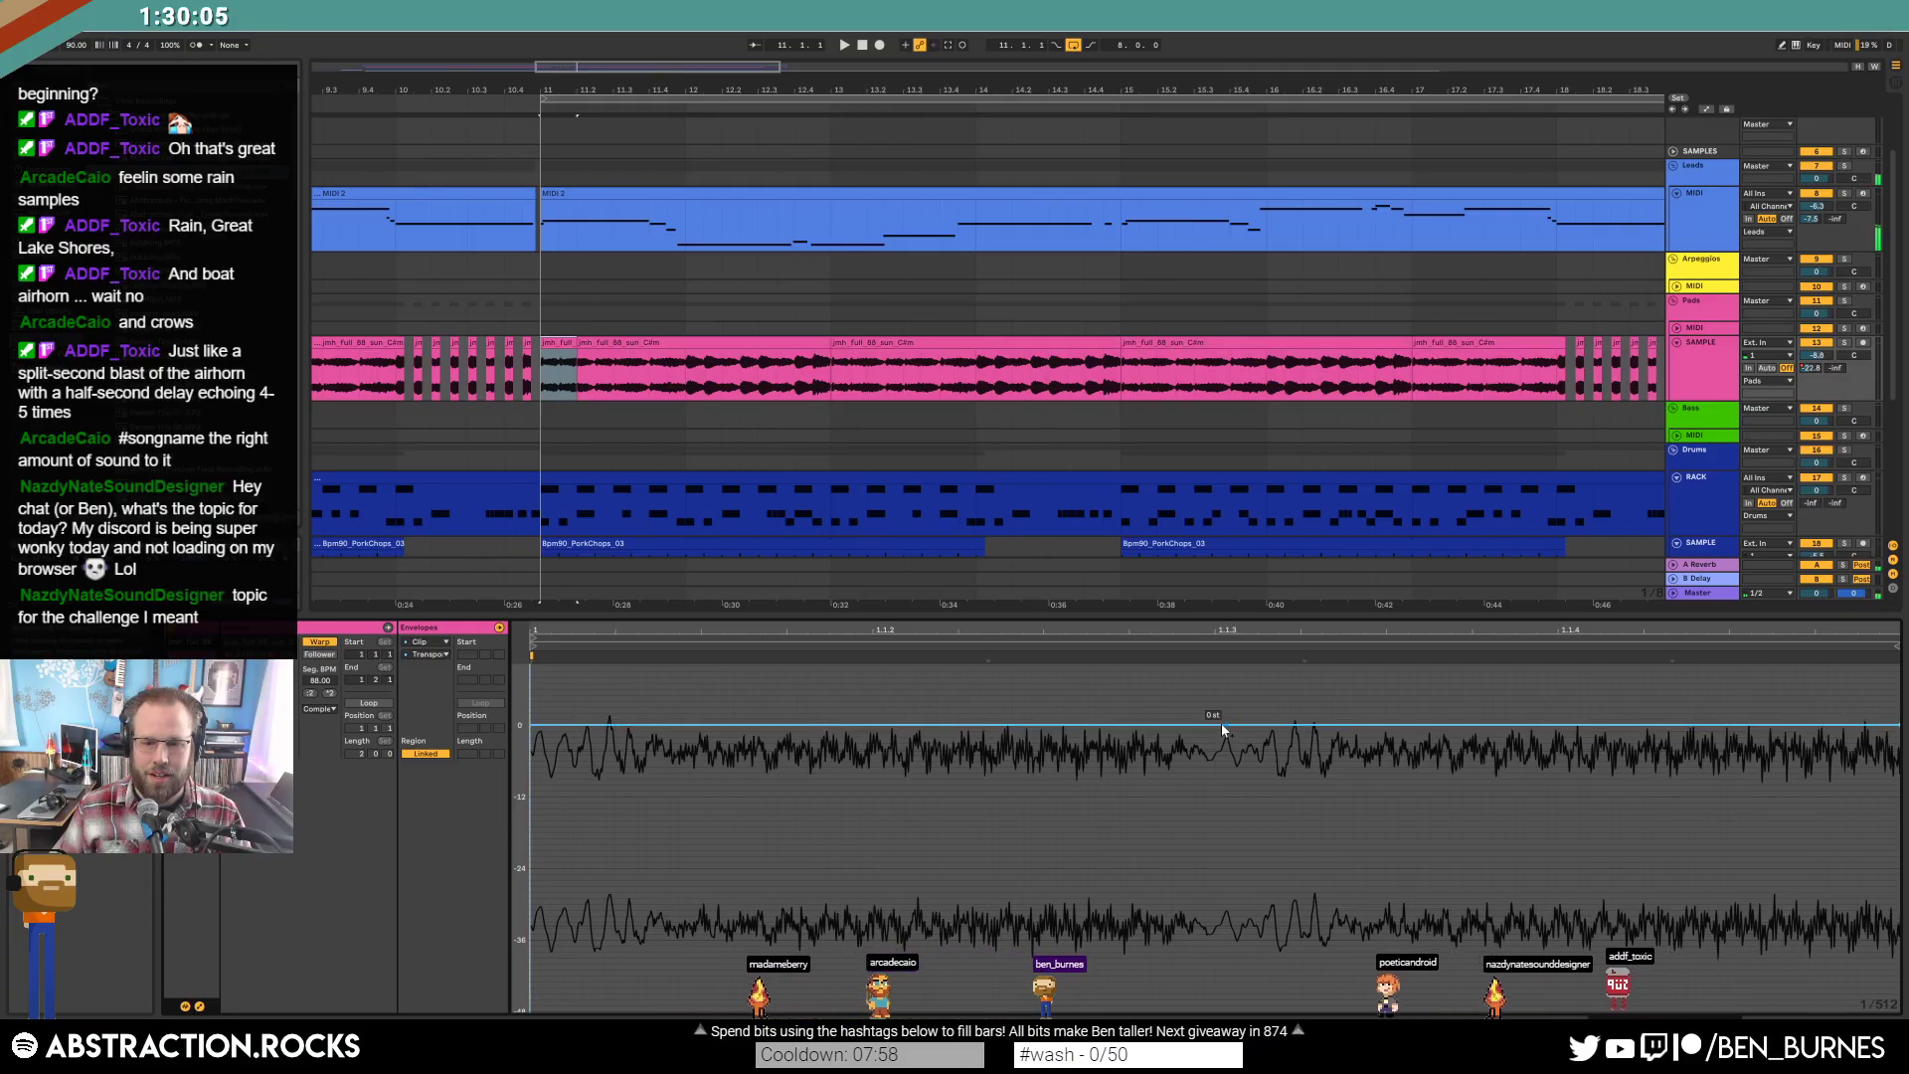
drag(1223, 727, 574, 795)
key(space)
key(space)
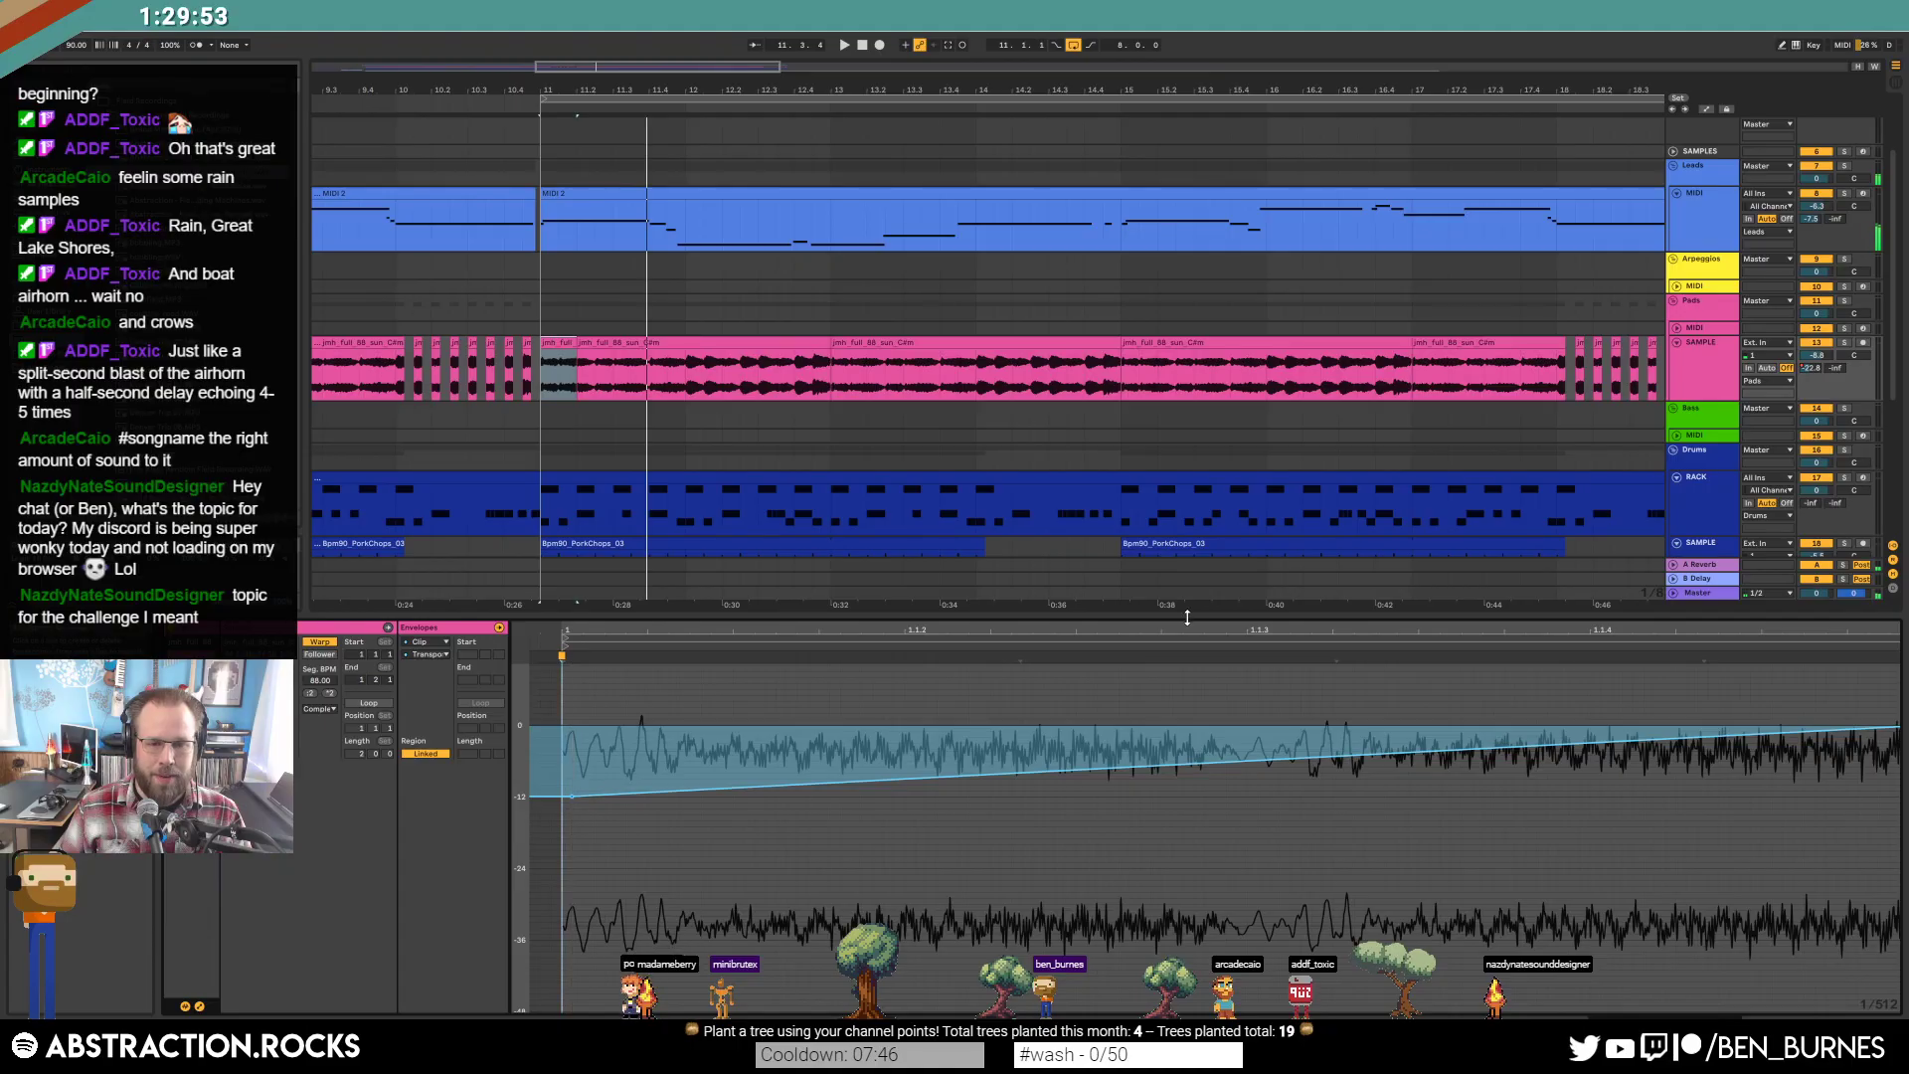
Shorten the pad's pitch ramp to reach 0 semitones halfway through the beat, and audition the transition from bar 10.
drag(1019, 642, 1019, 624)
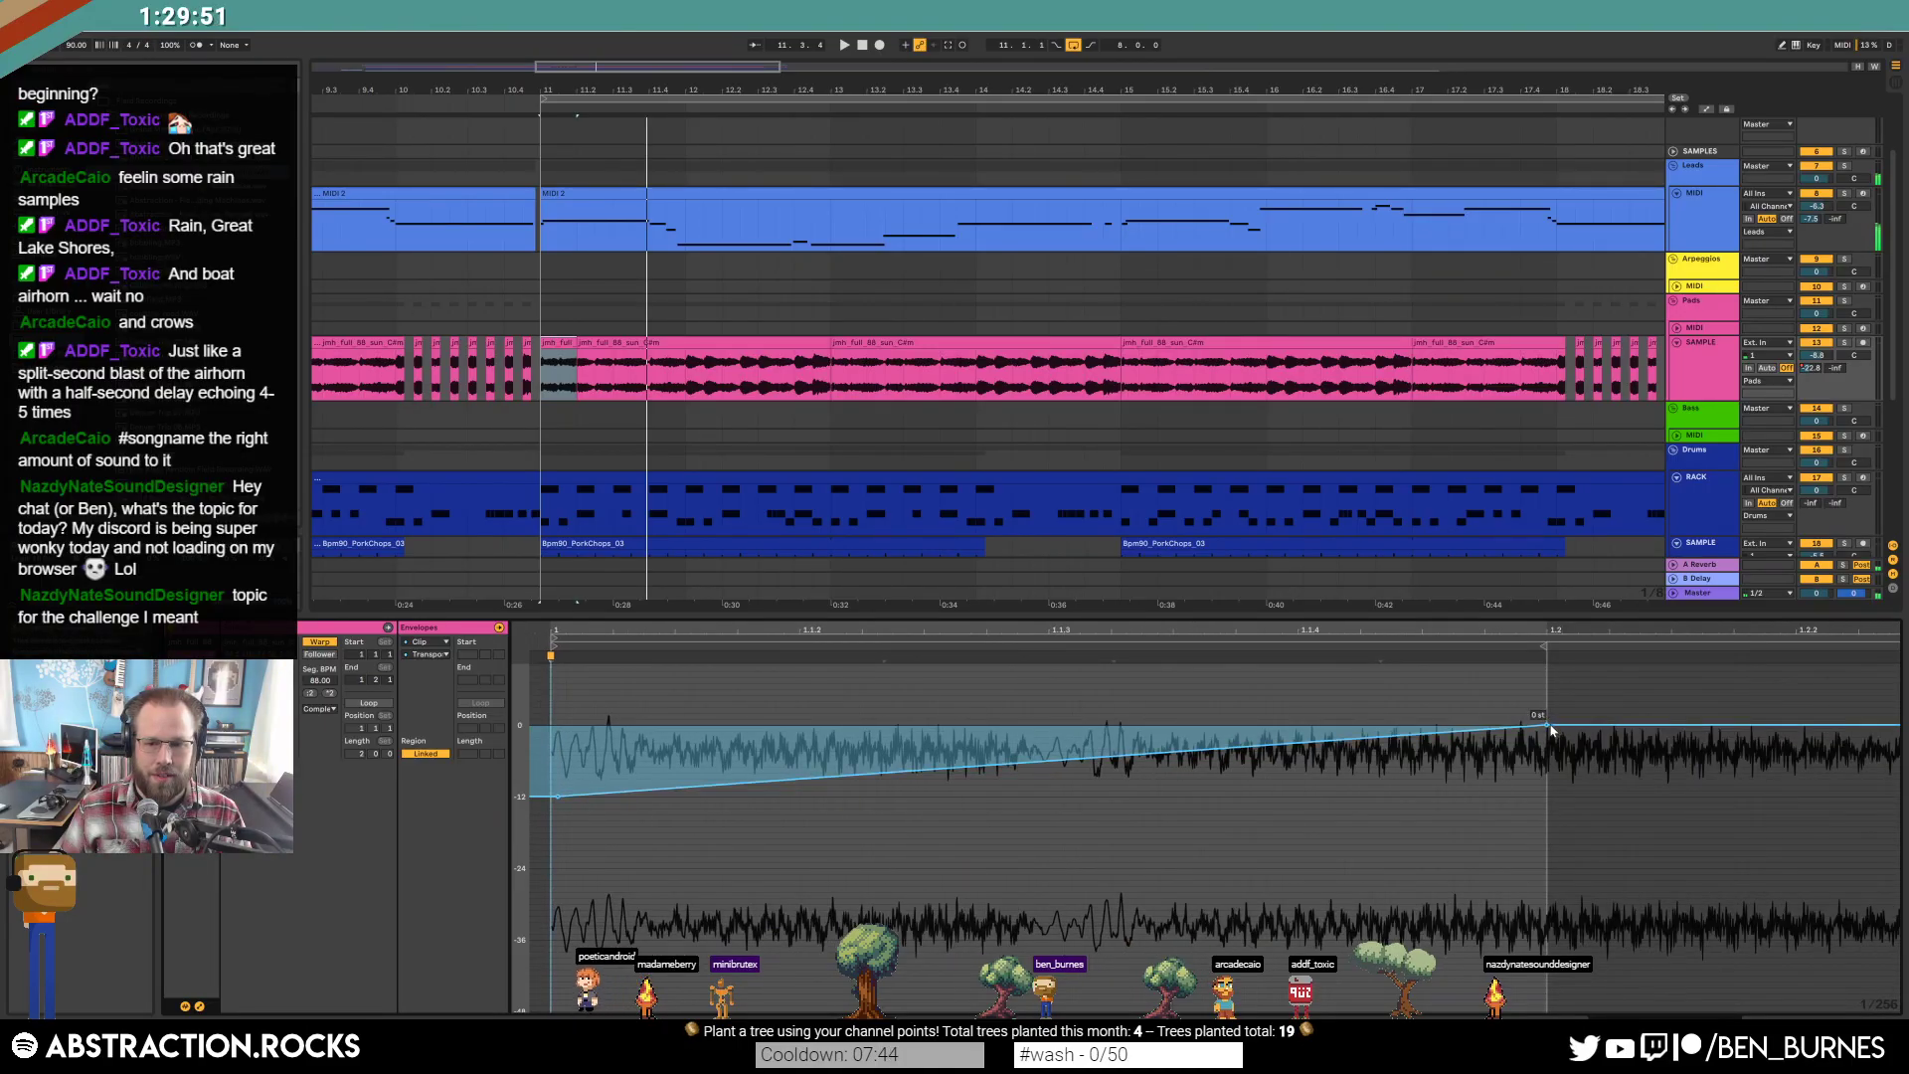
drag(1546, 724, 1049, 724)
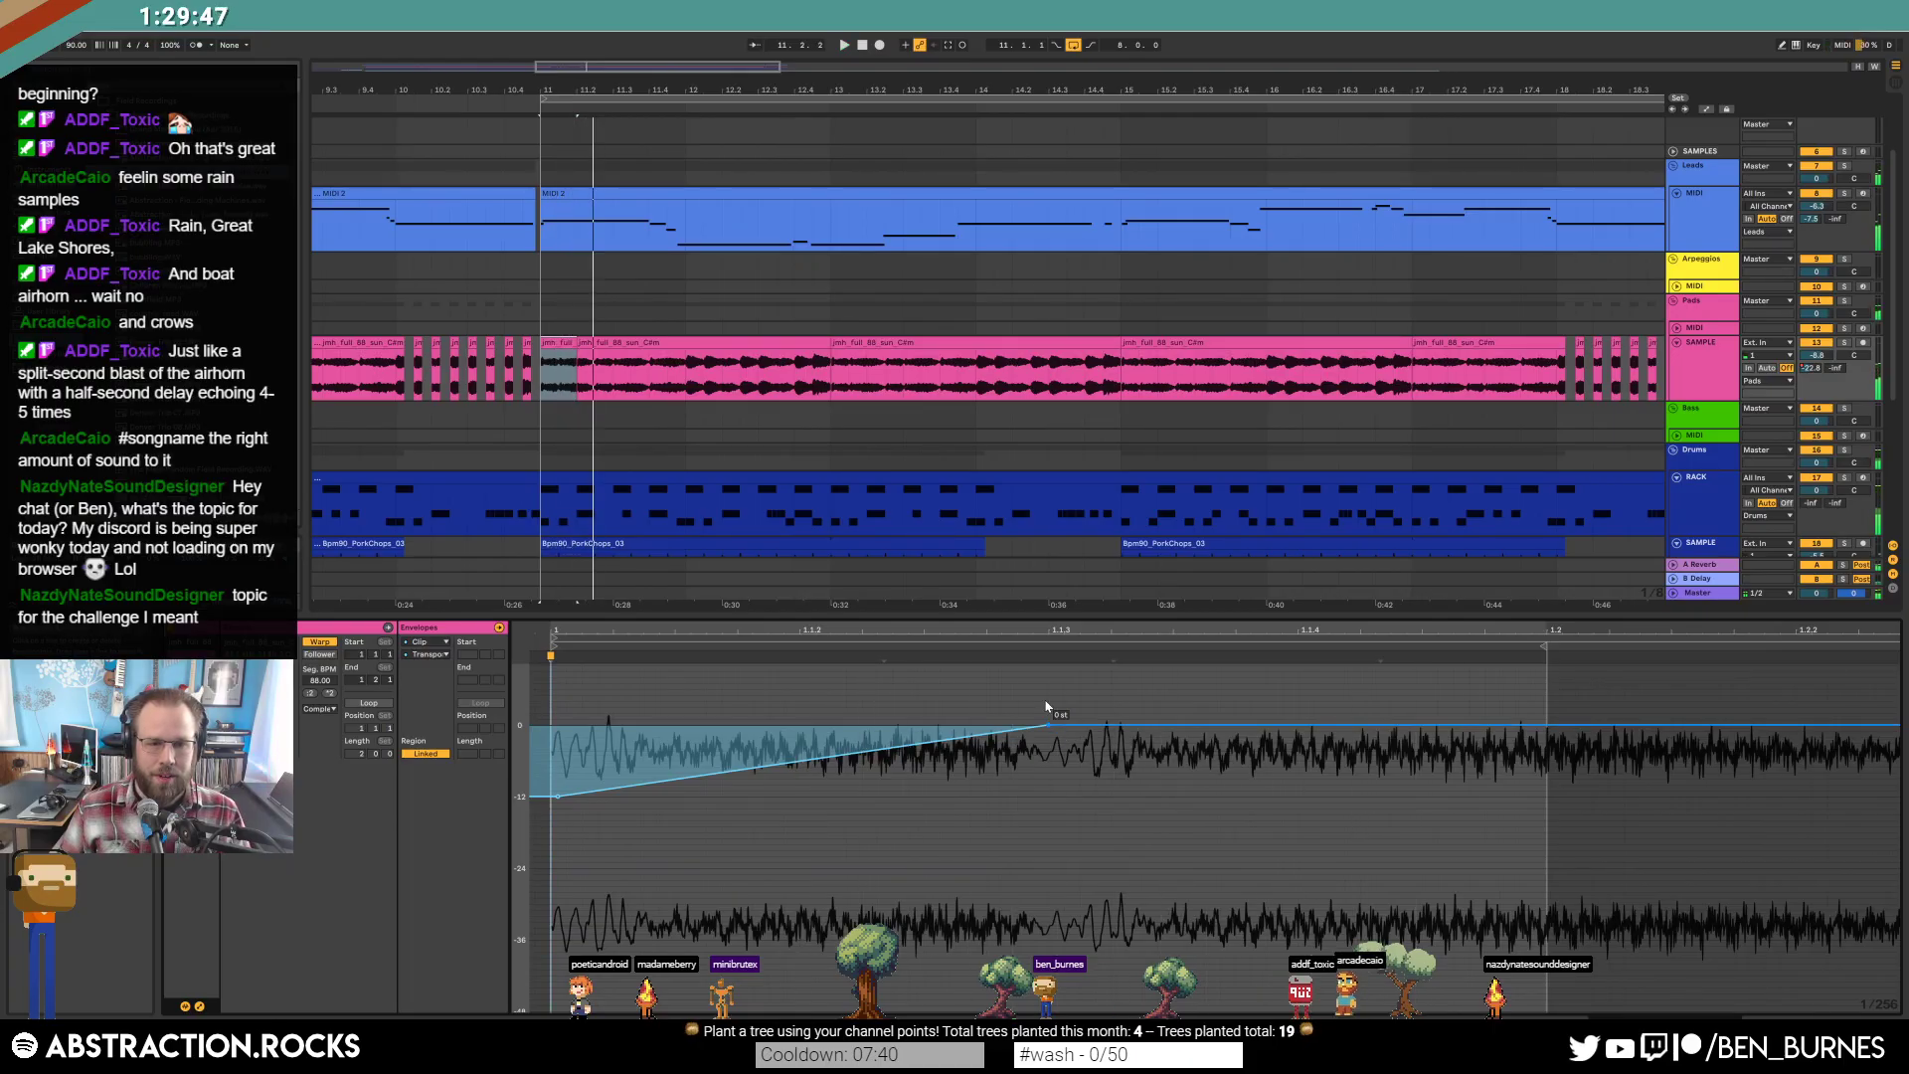
click(643, 464)
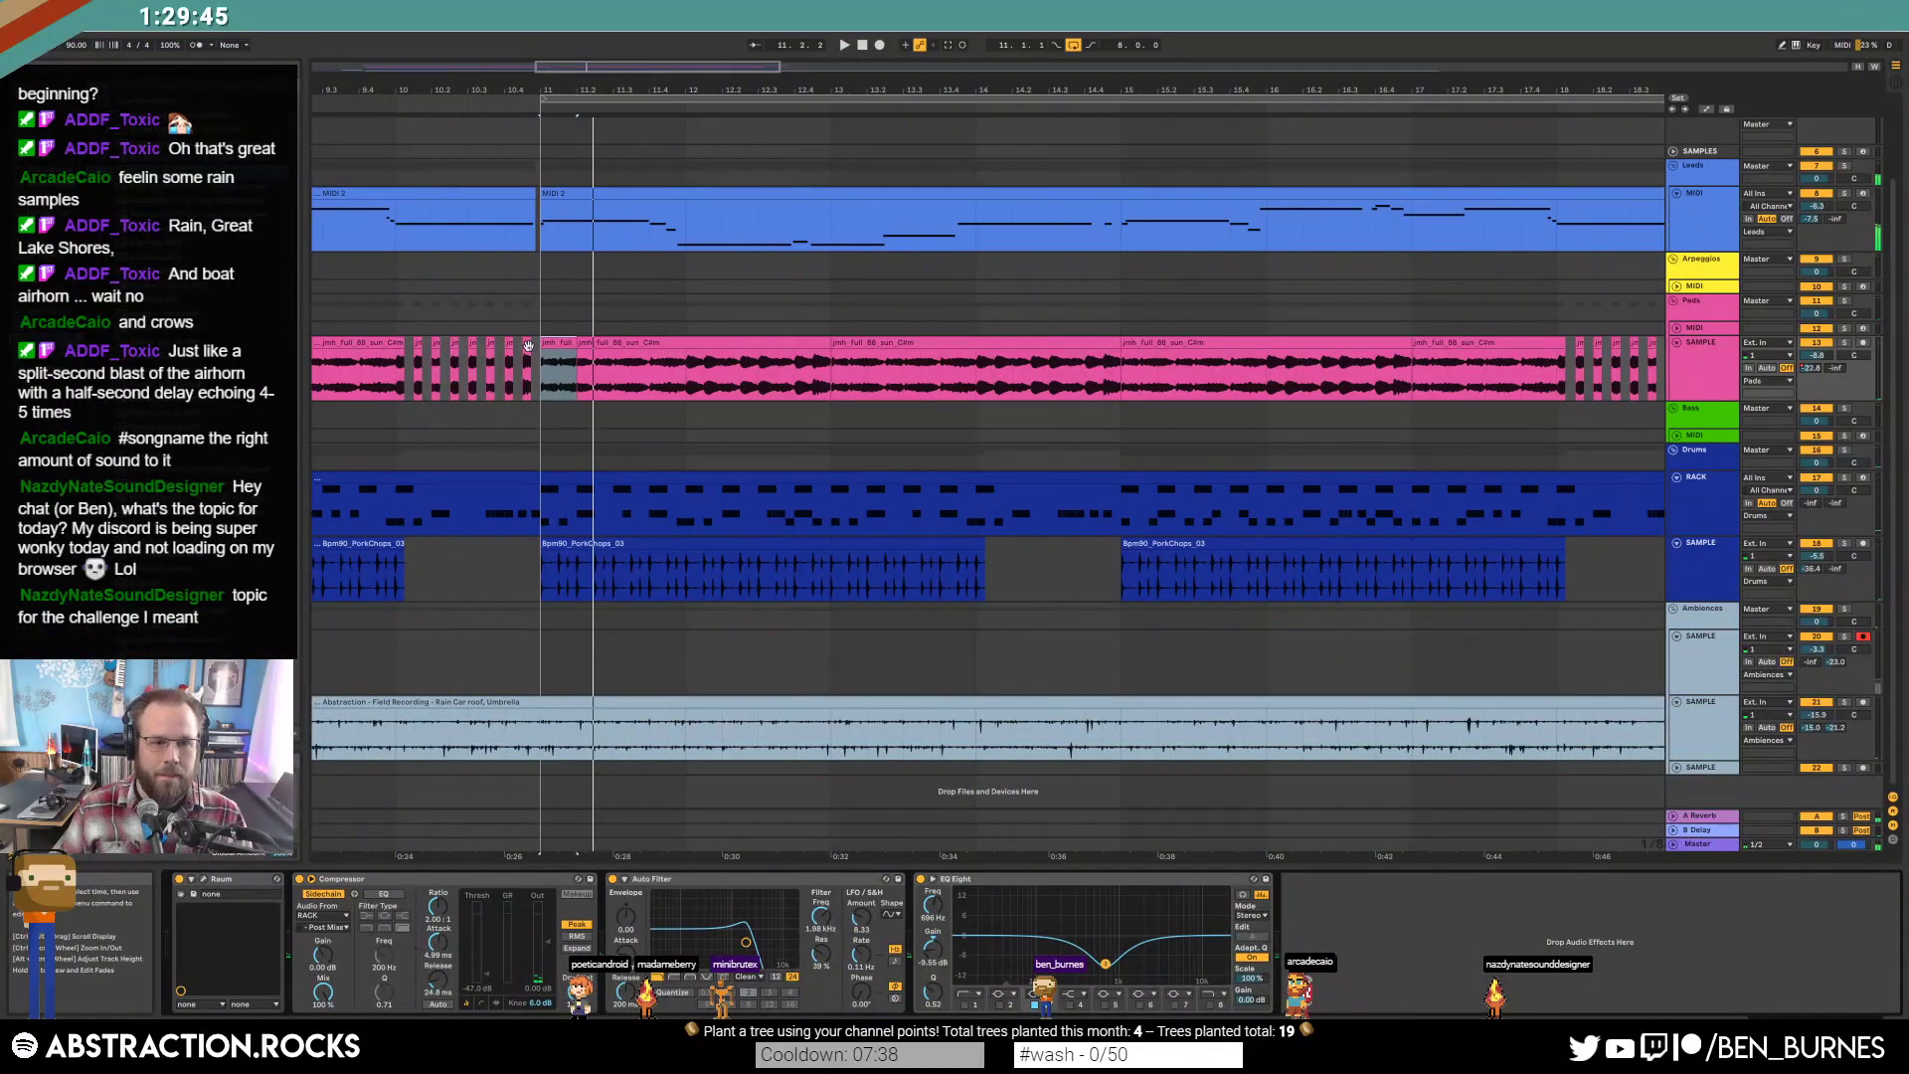
click(400, 366)
key(space)
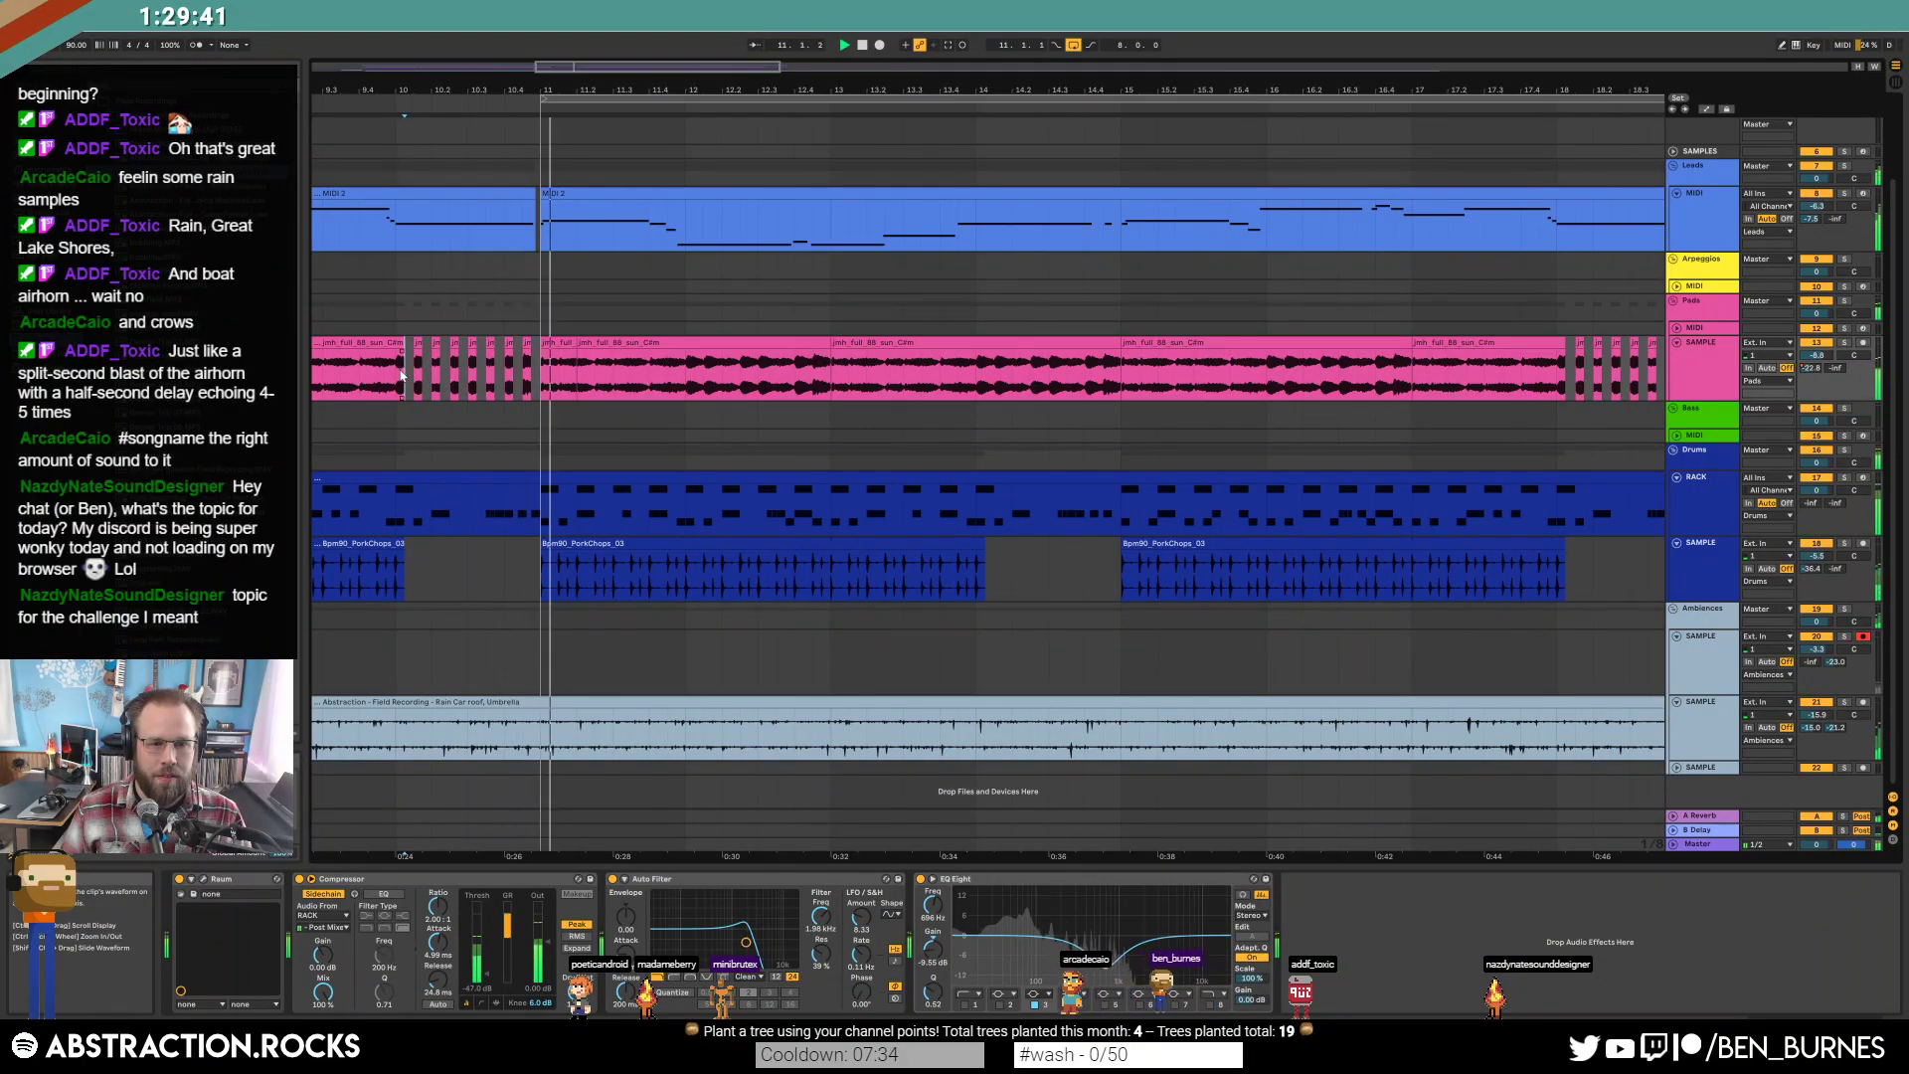
key(space)
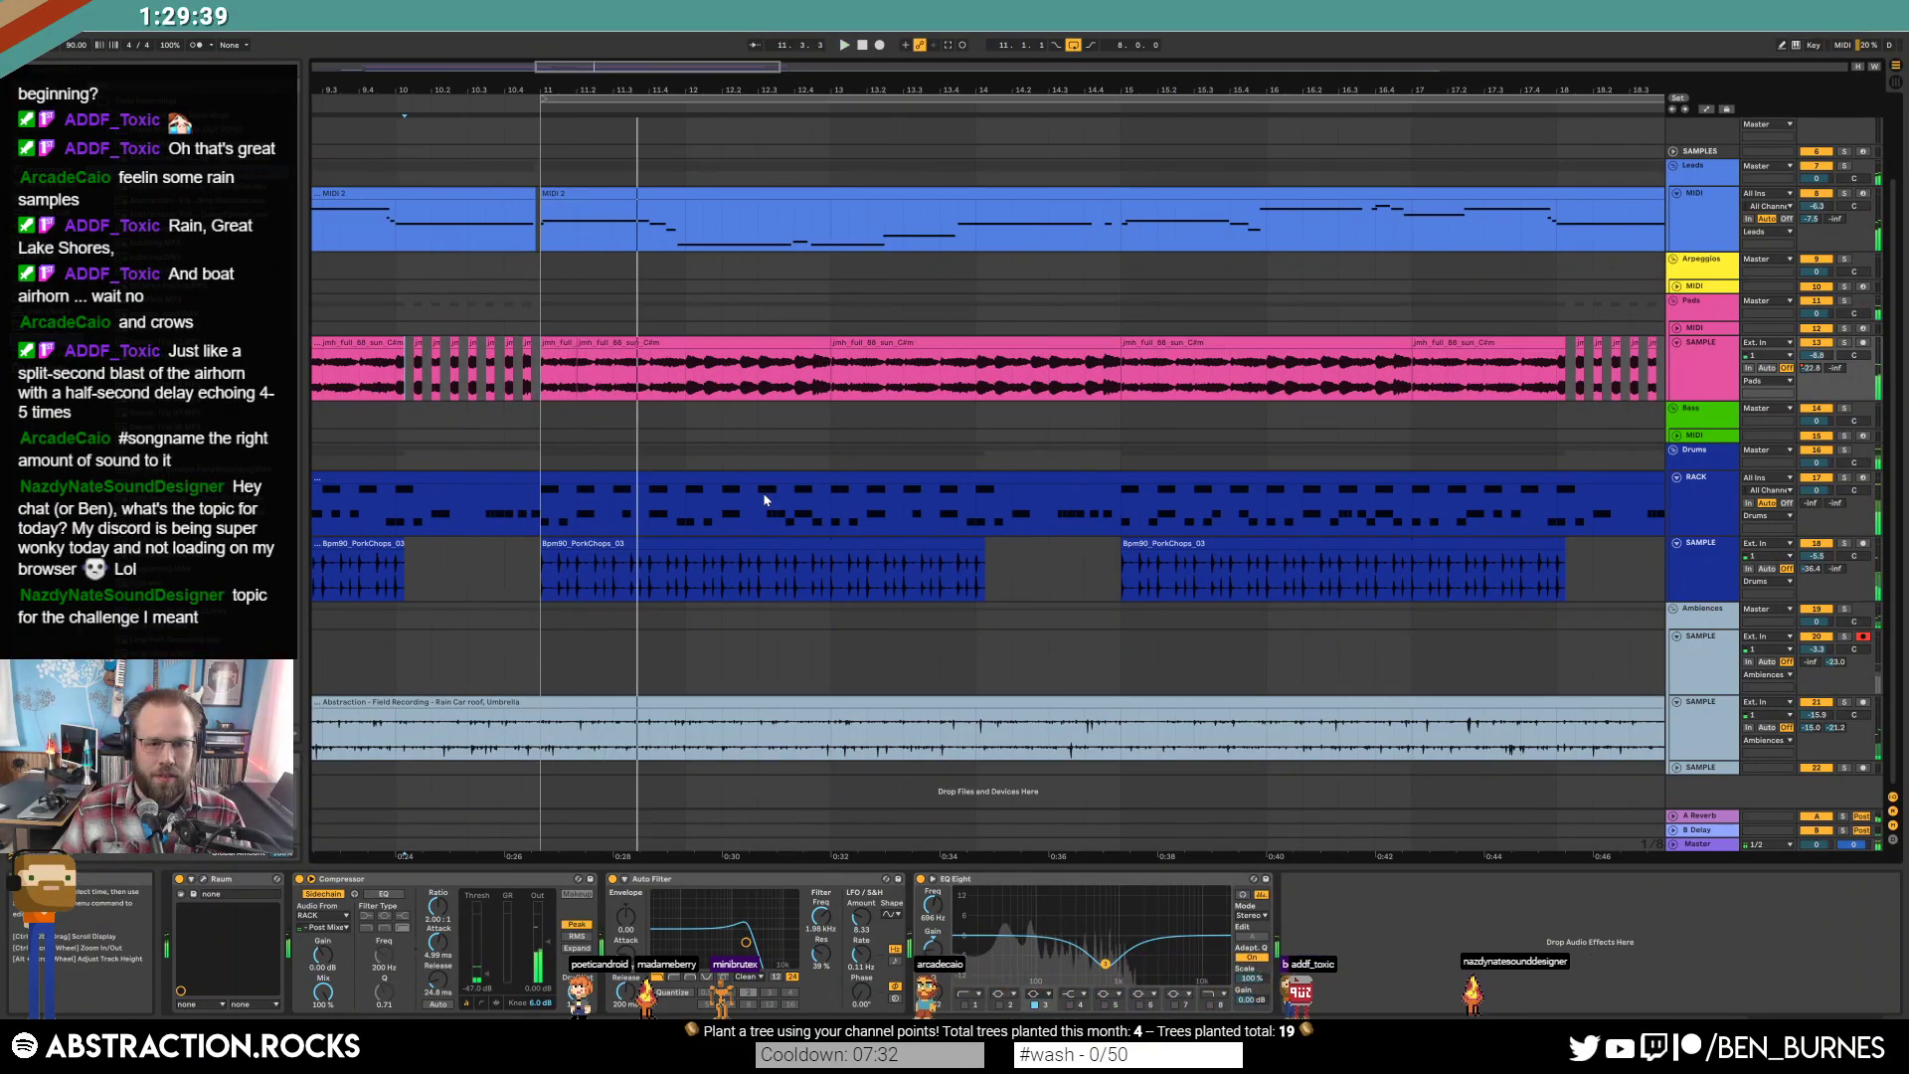
Load a TR-808 conga sample into the drum rack and add a conga note on beat 2 of the pattern starting at bar 11.
click(680, 479)
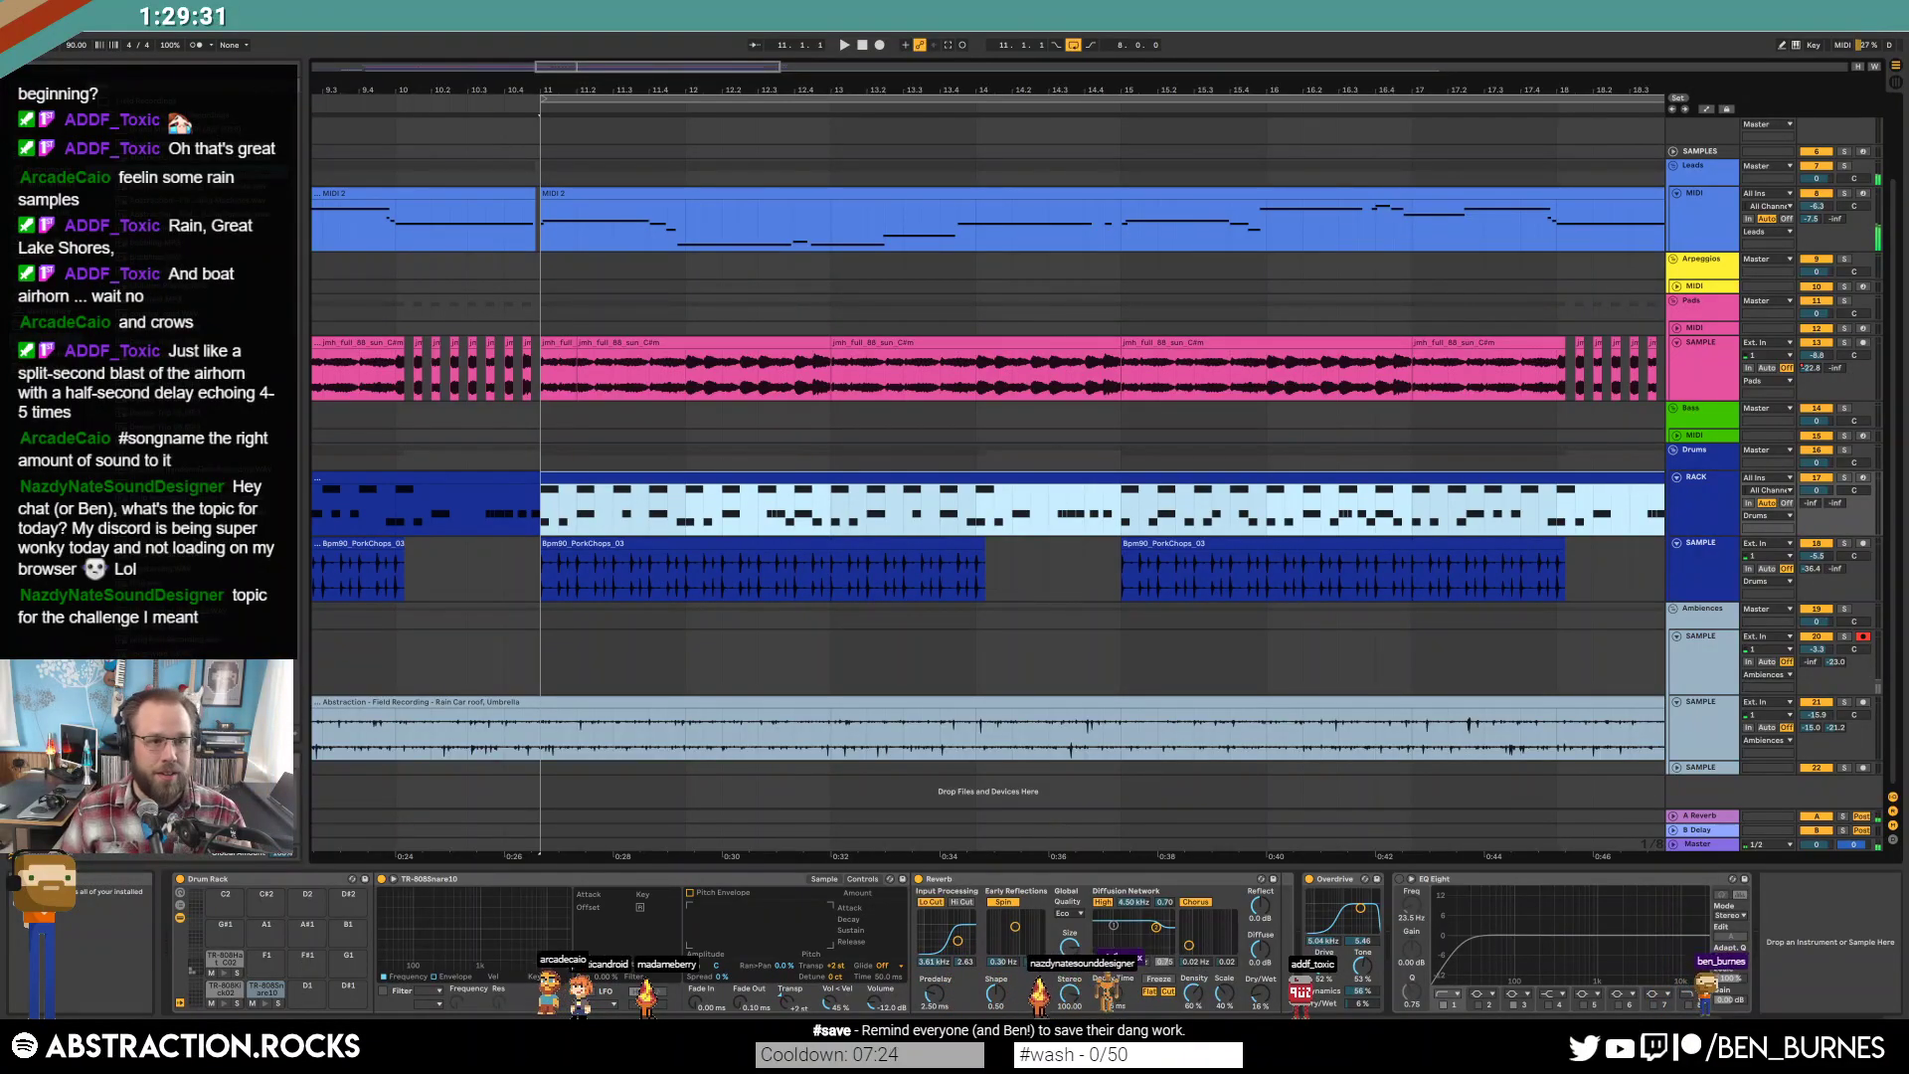
click(41, 238)
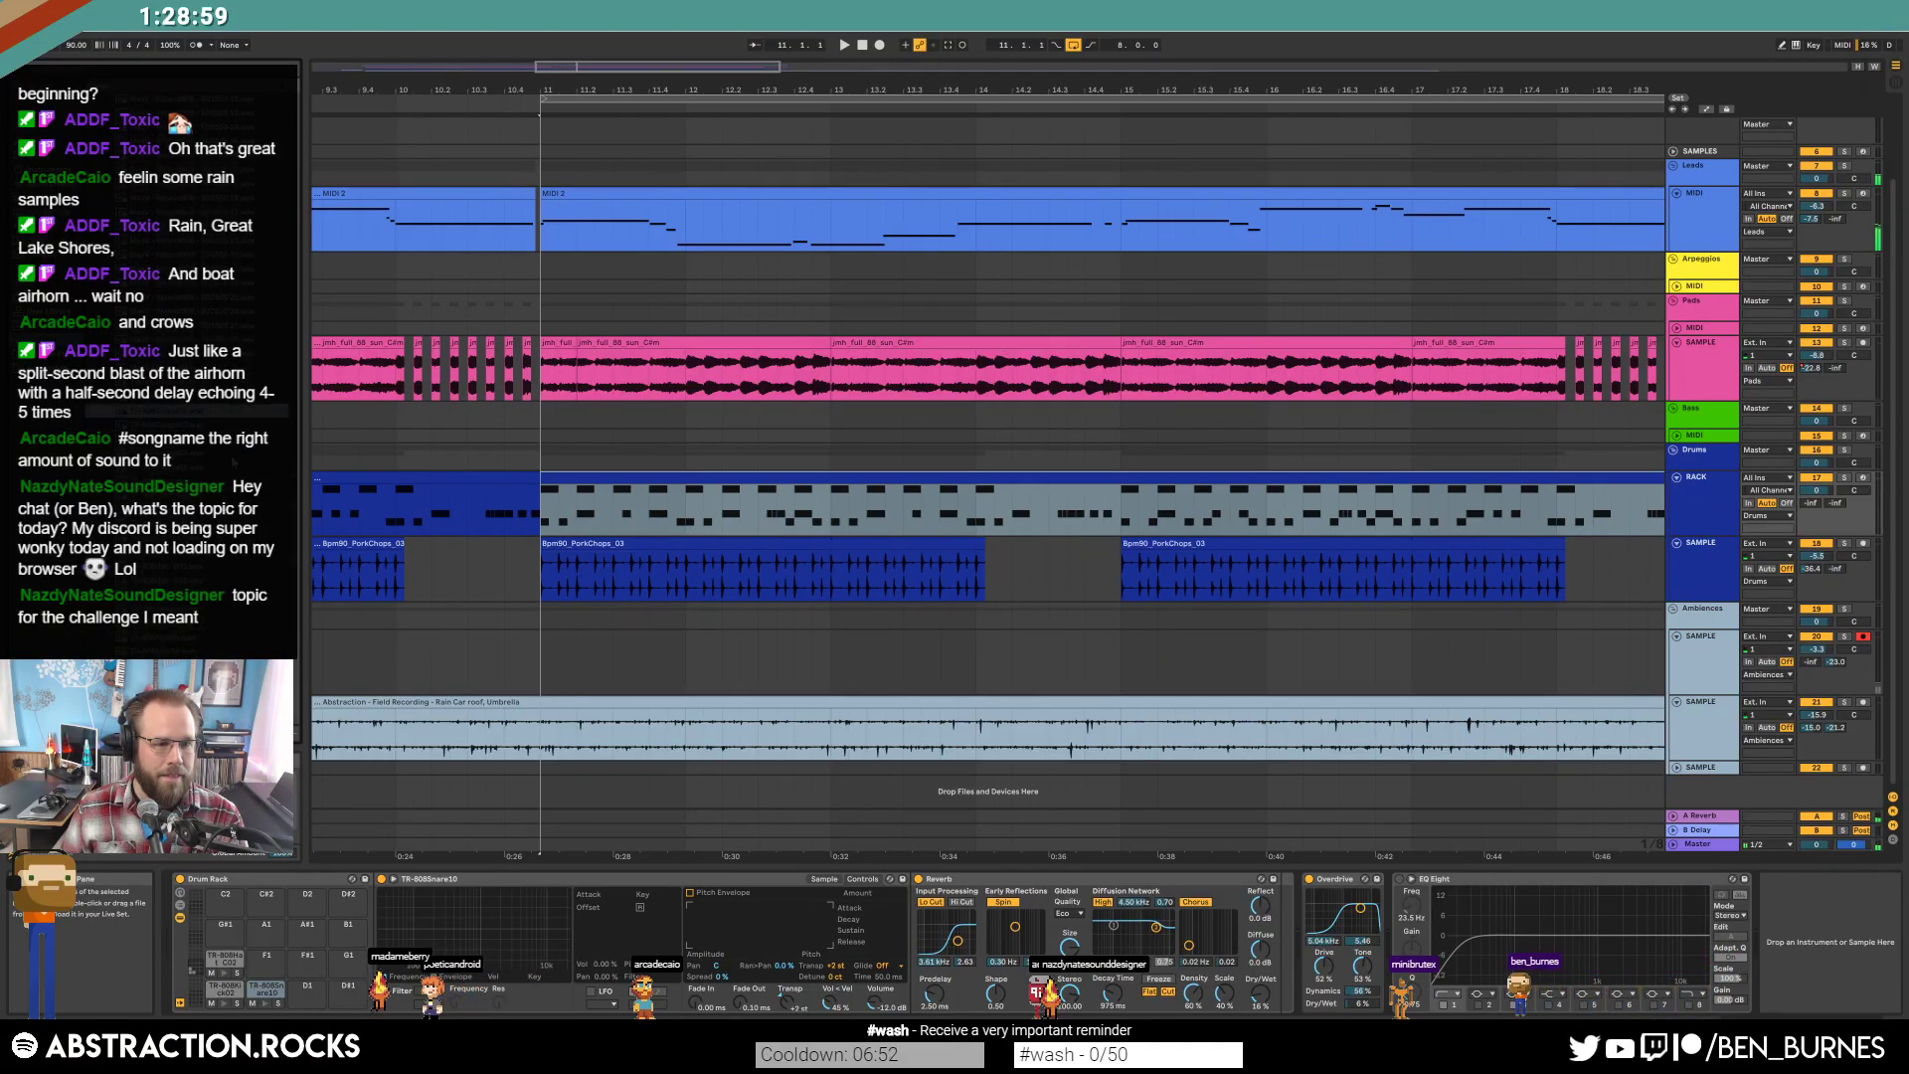
click(264, 929)
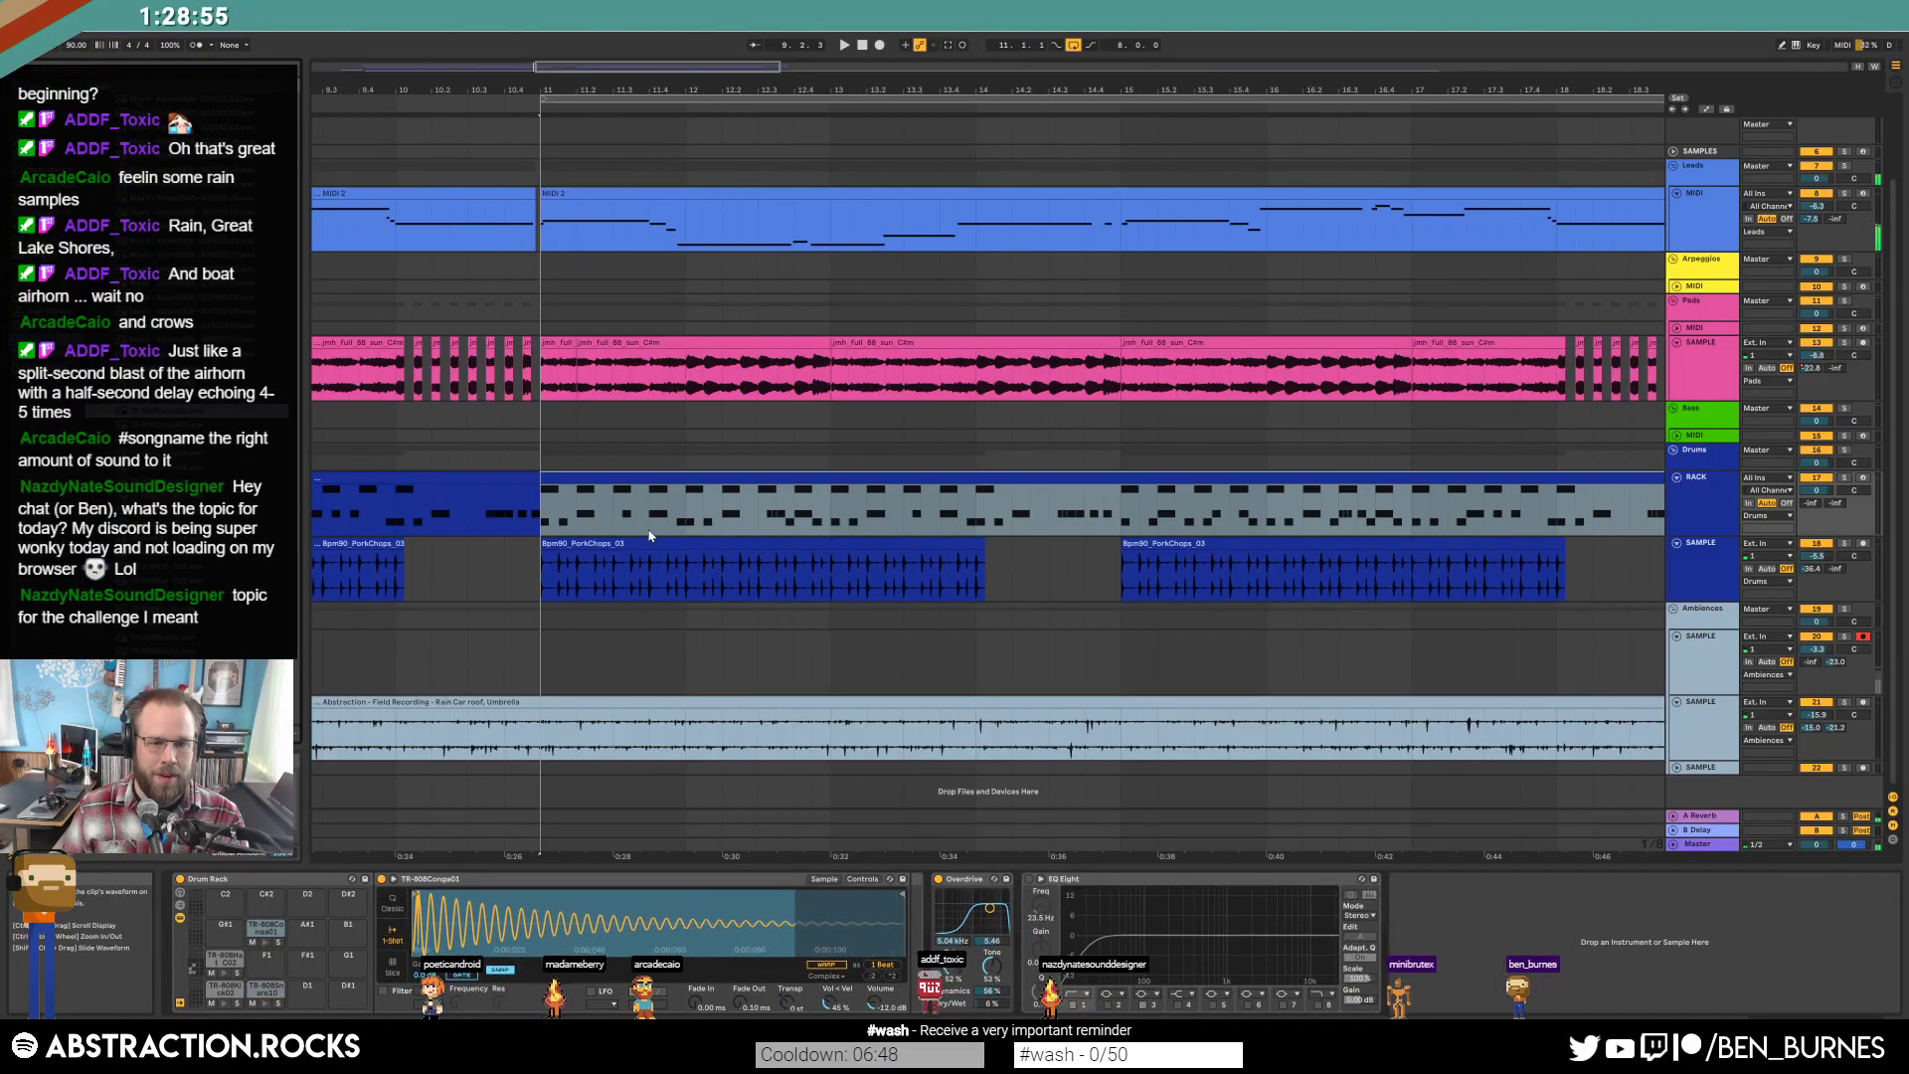
double_click(672, 477)
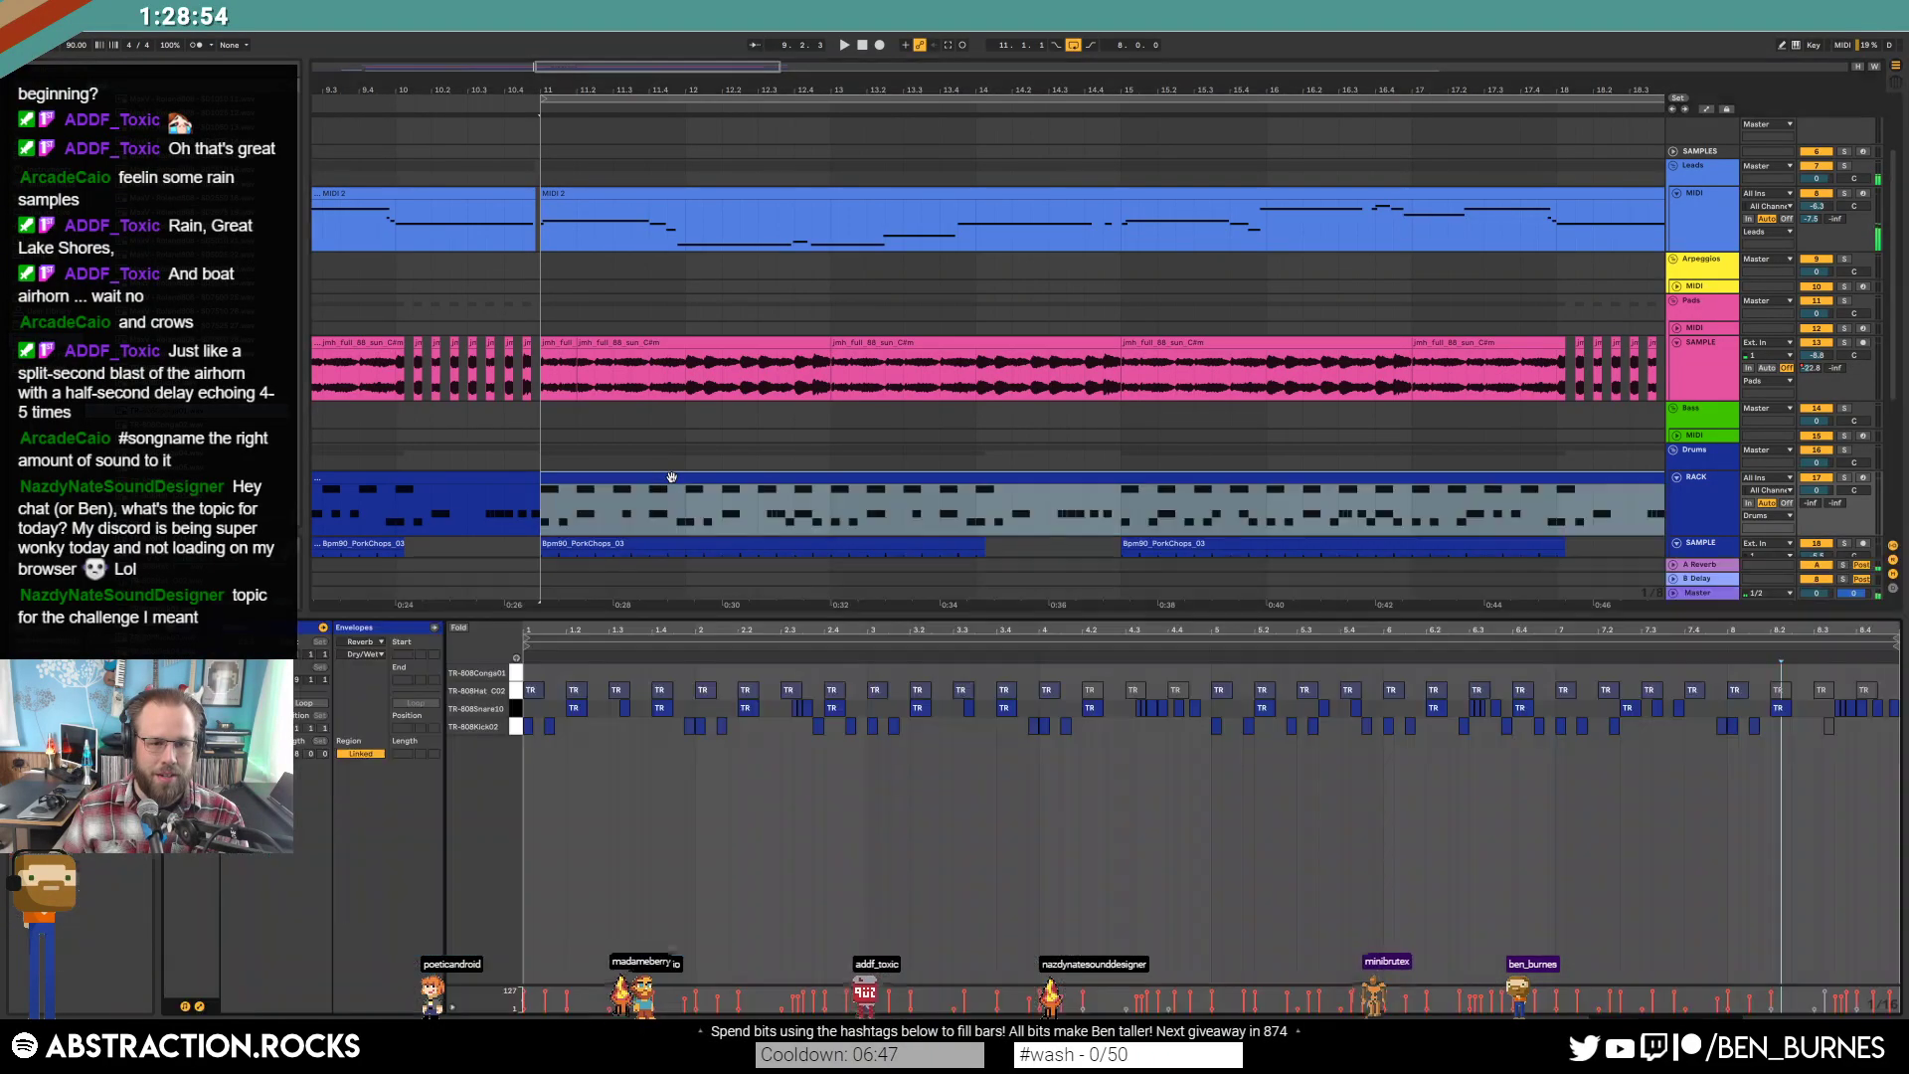
double_click(572, 673)
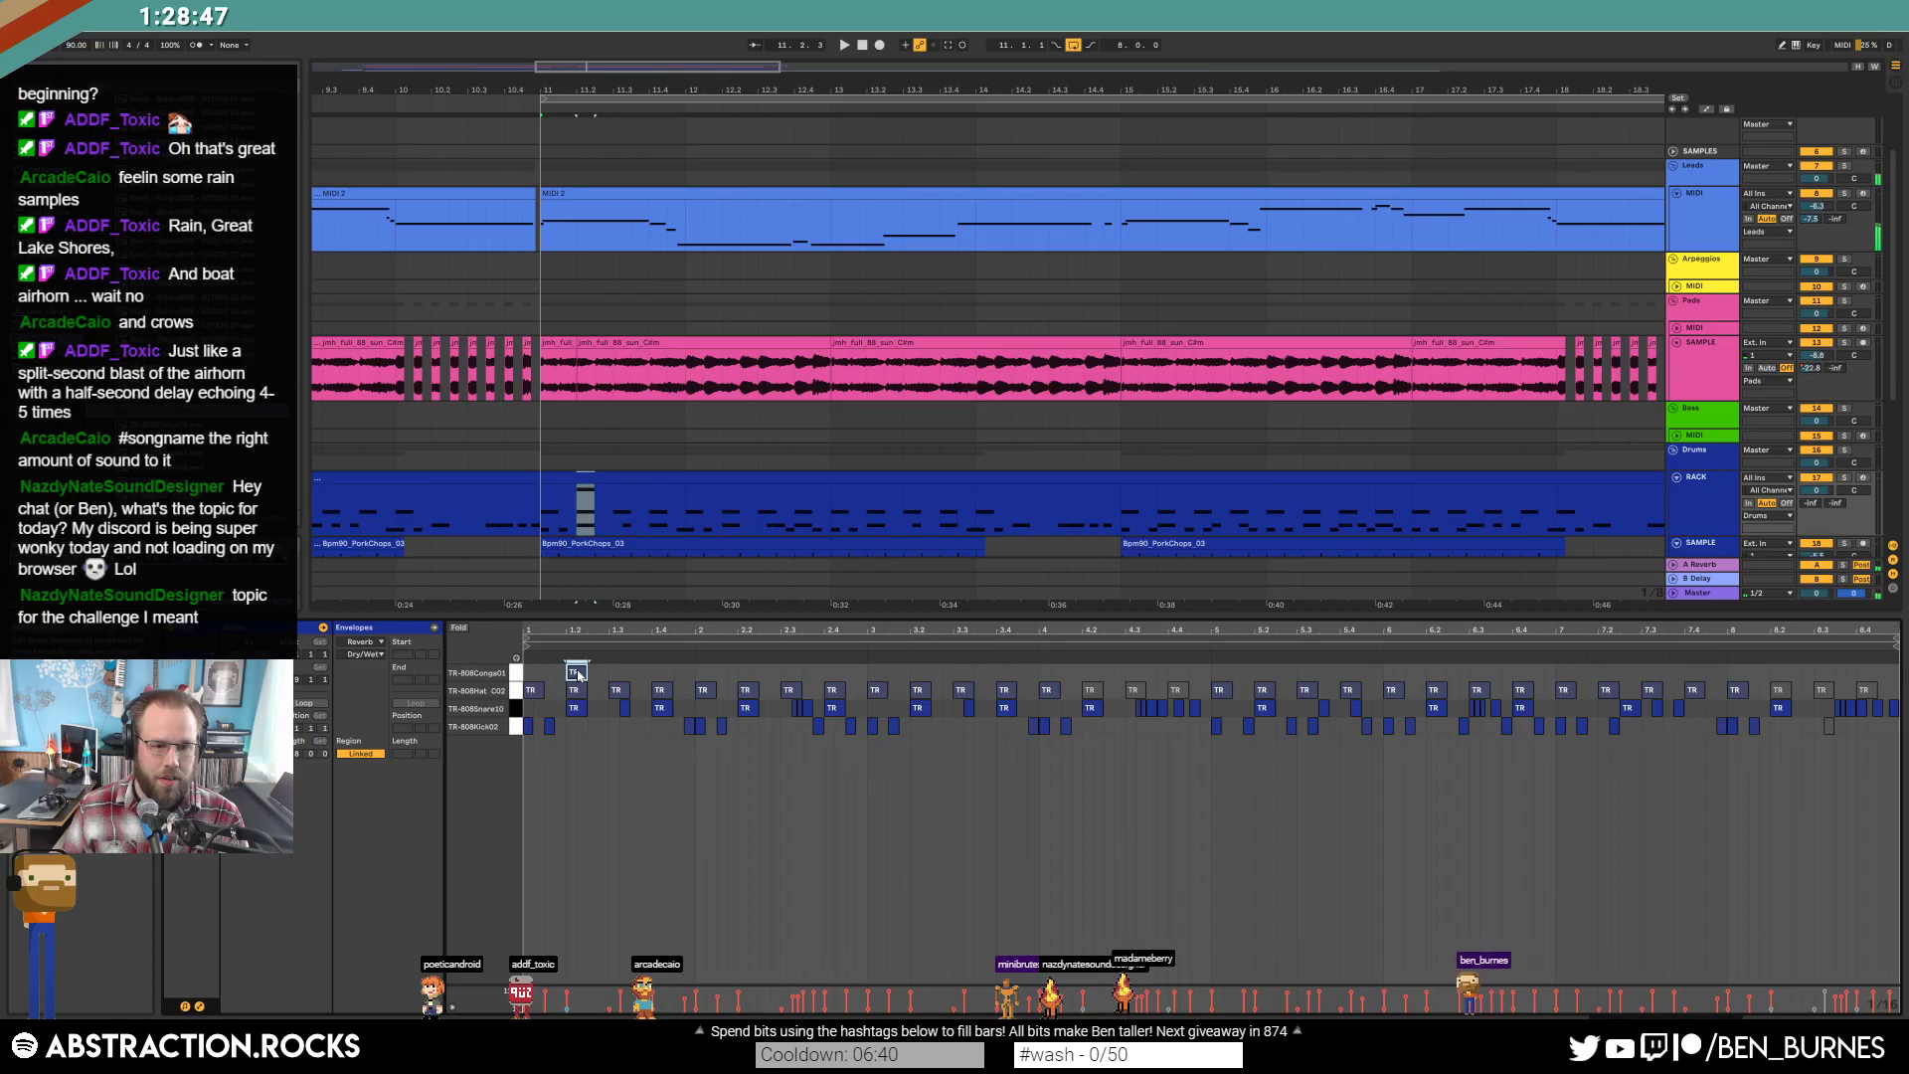
Shift the conga note to the sixteenth before beat 3, add another on the last sixteenth of the bar, and audition them.
drag(577, 674, 605, 679)
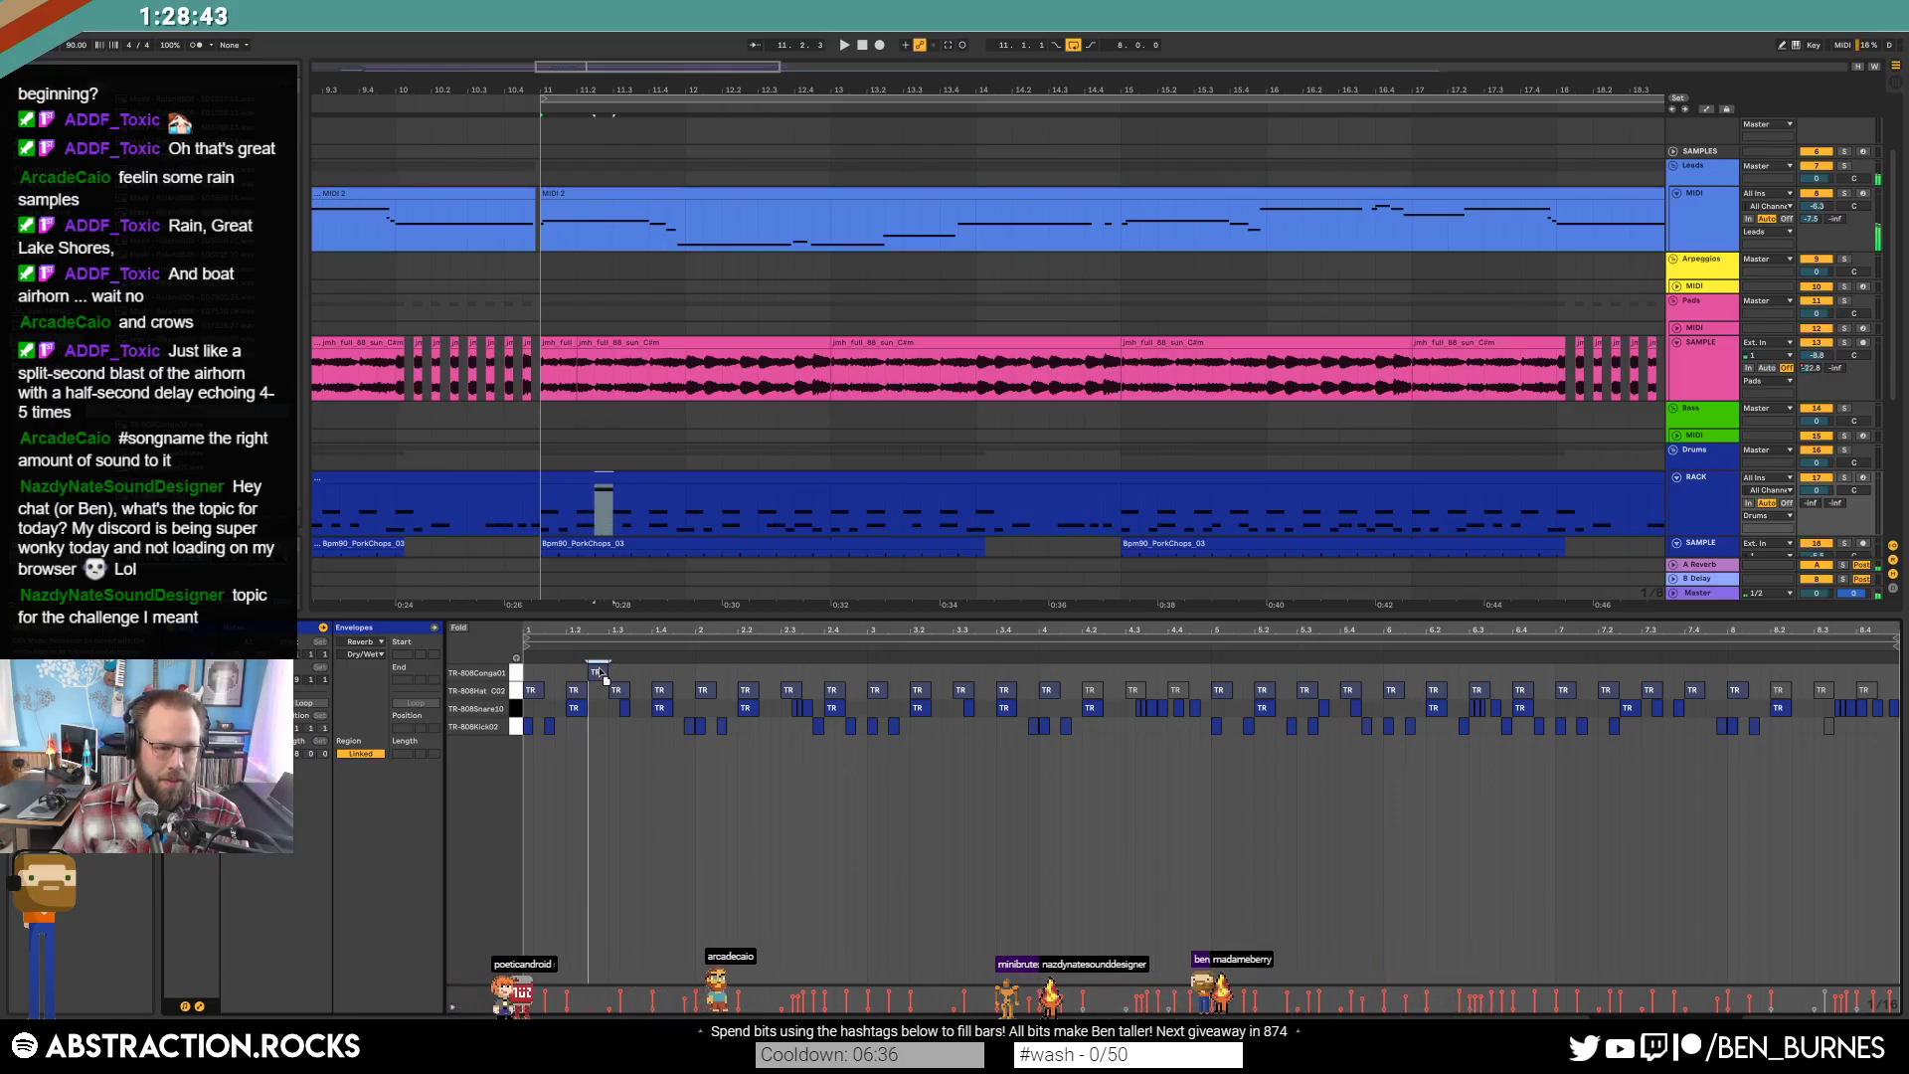
scroll(635, 638, up, 3)
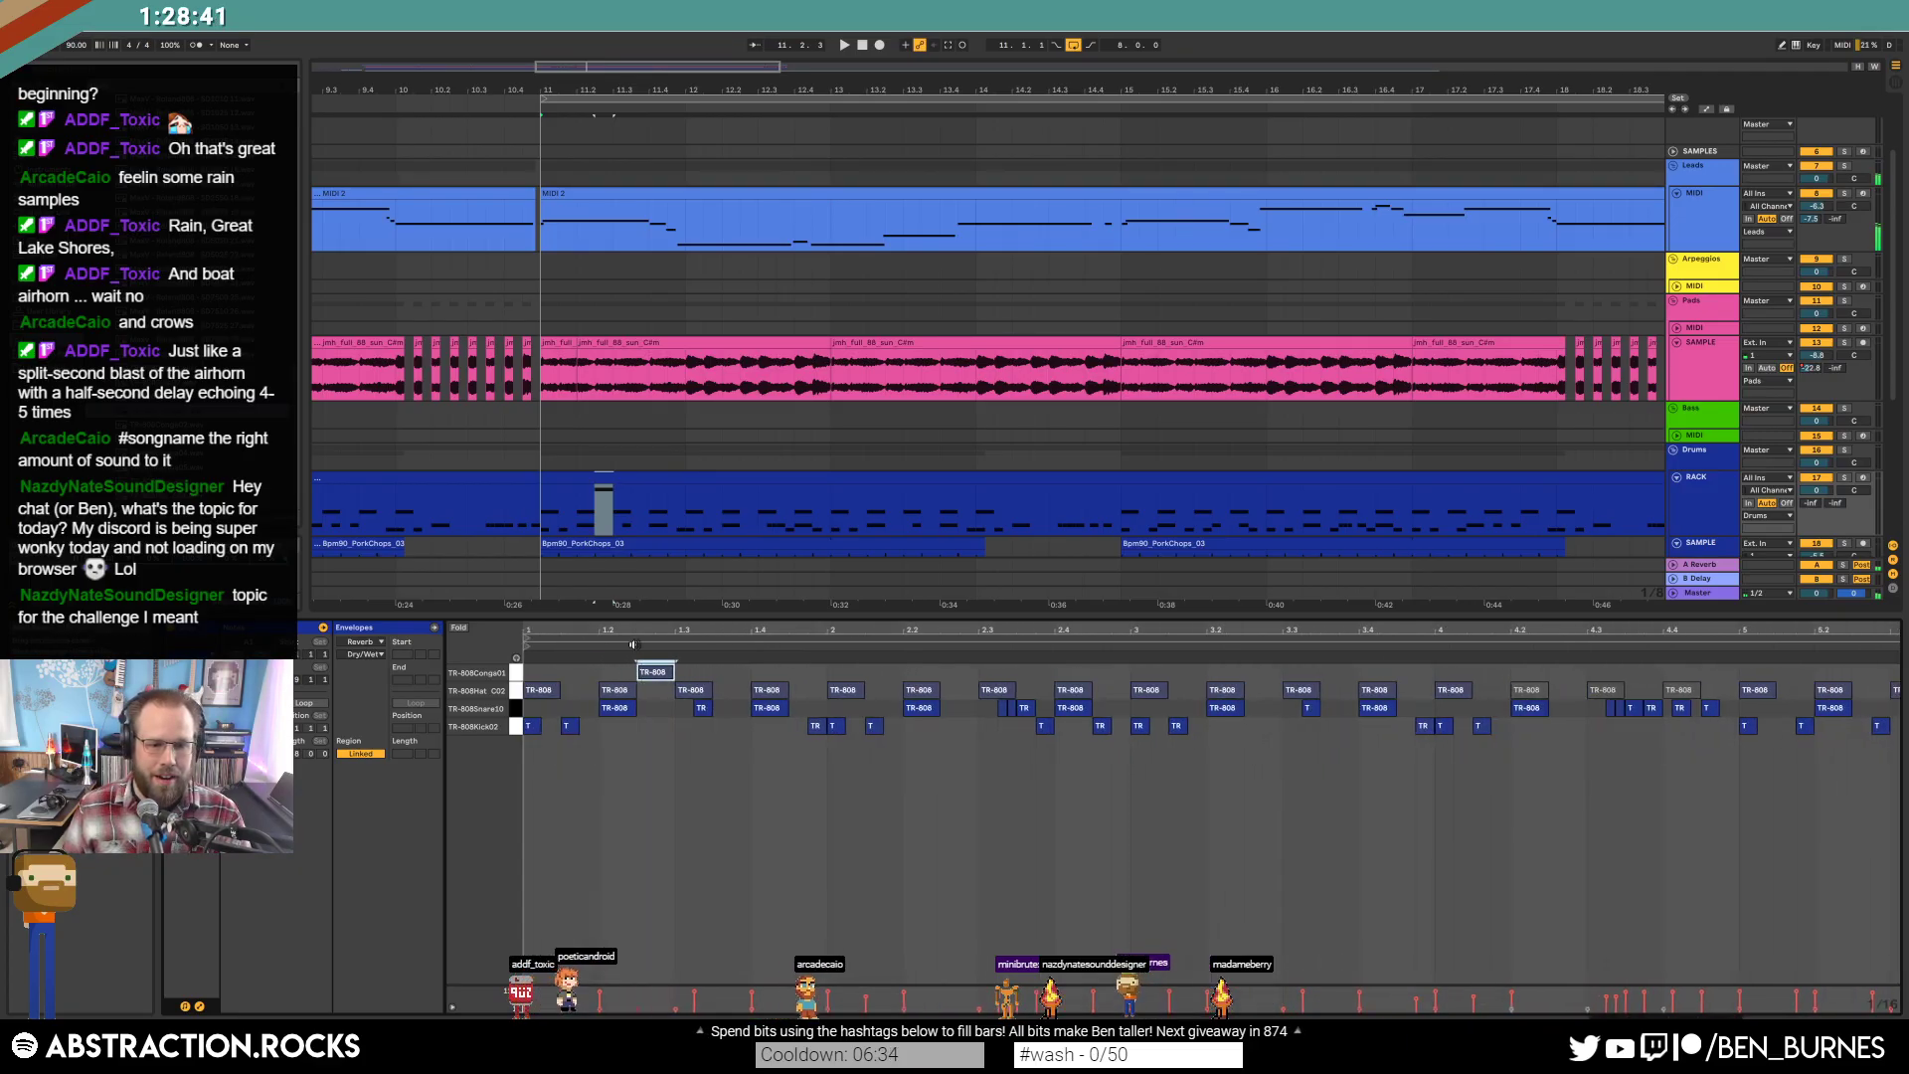
drag(652, 672, 662, 672)
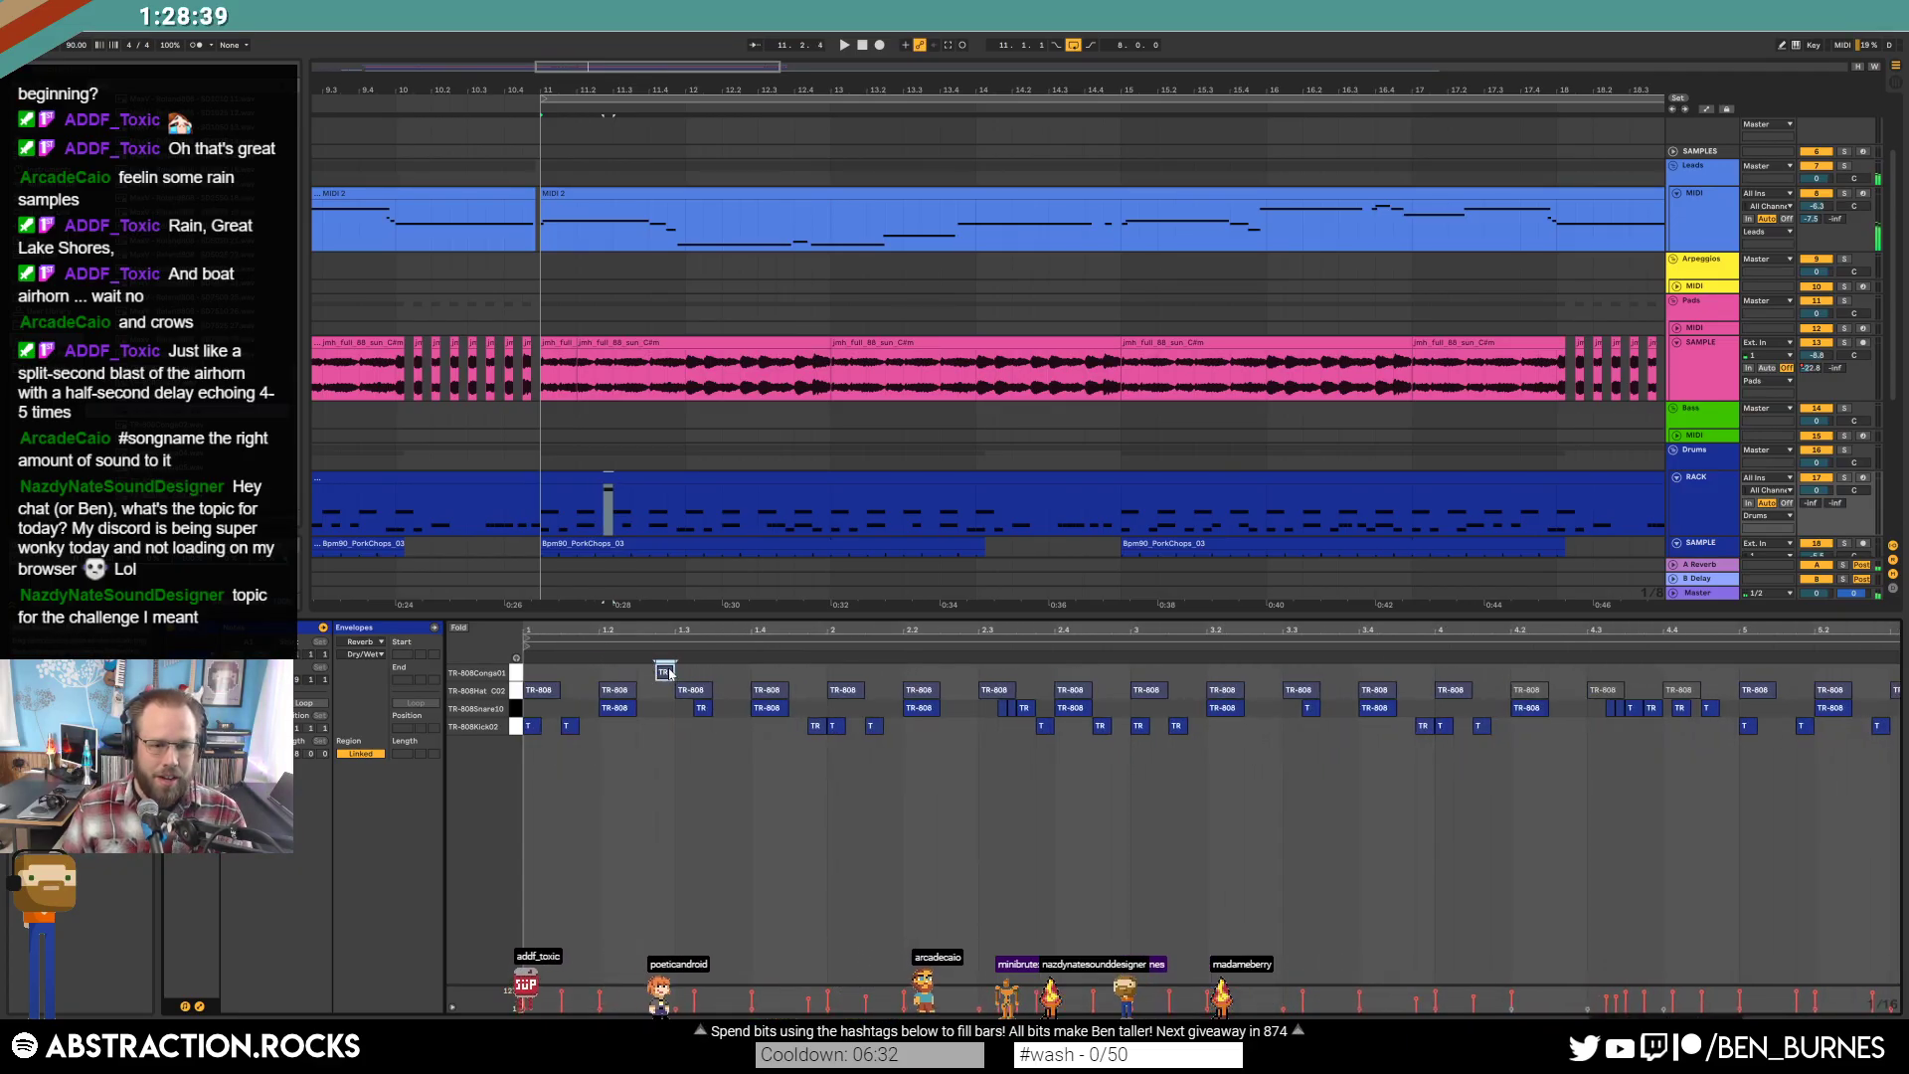
double_click(811, 673)
key(space)
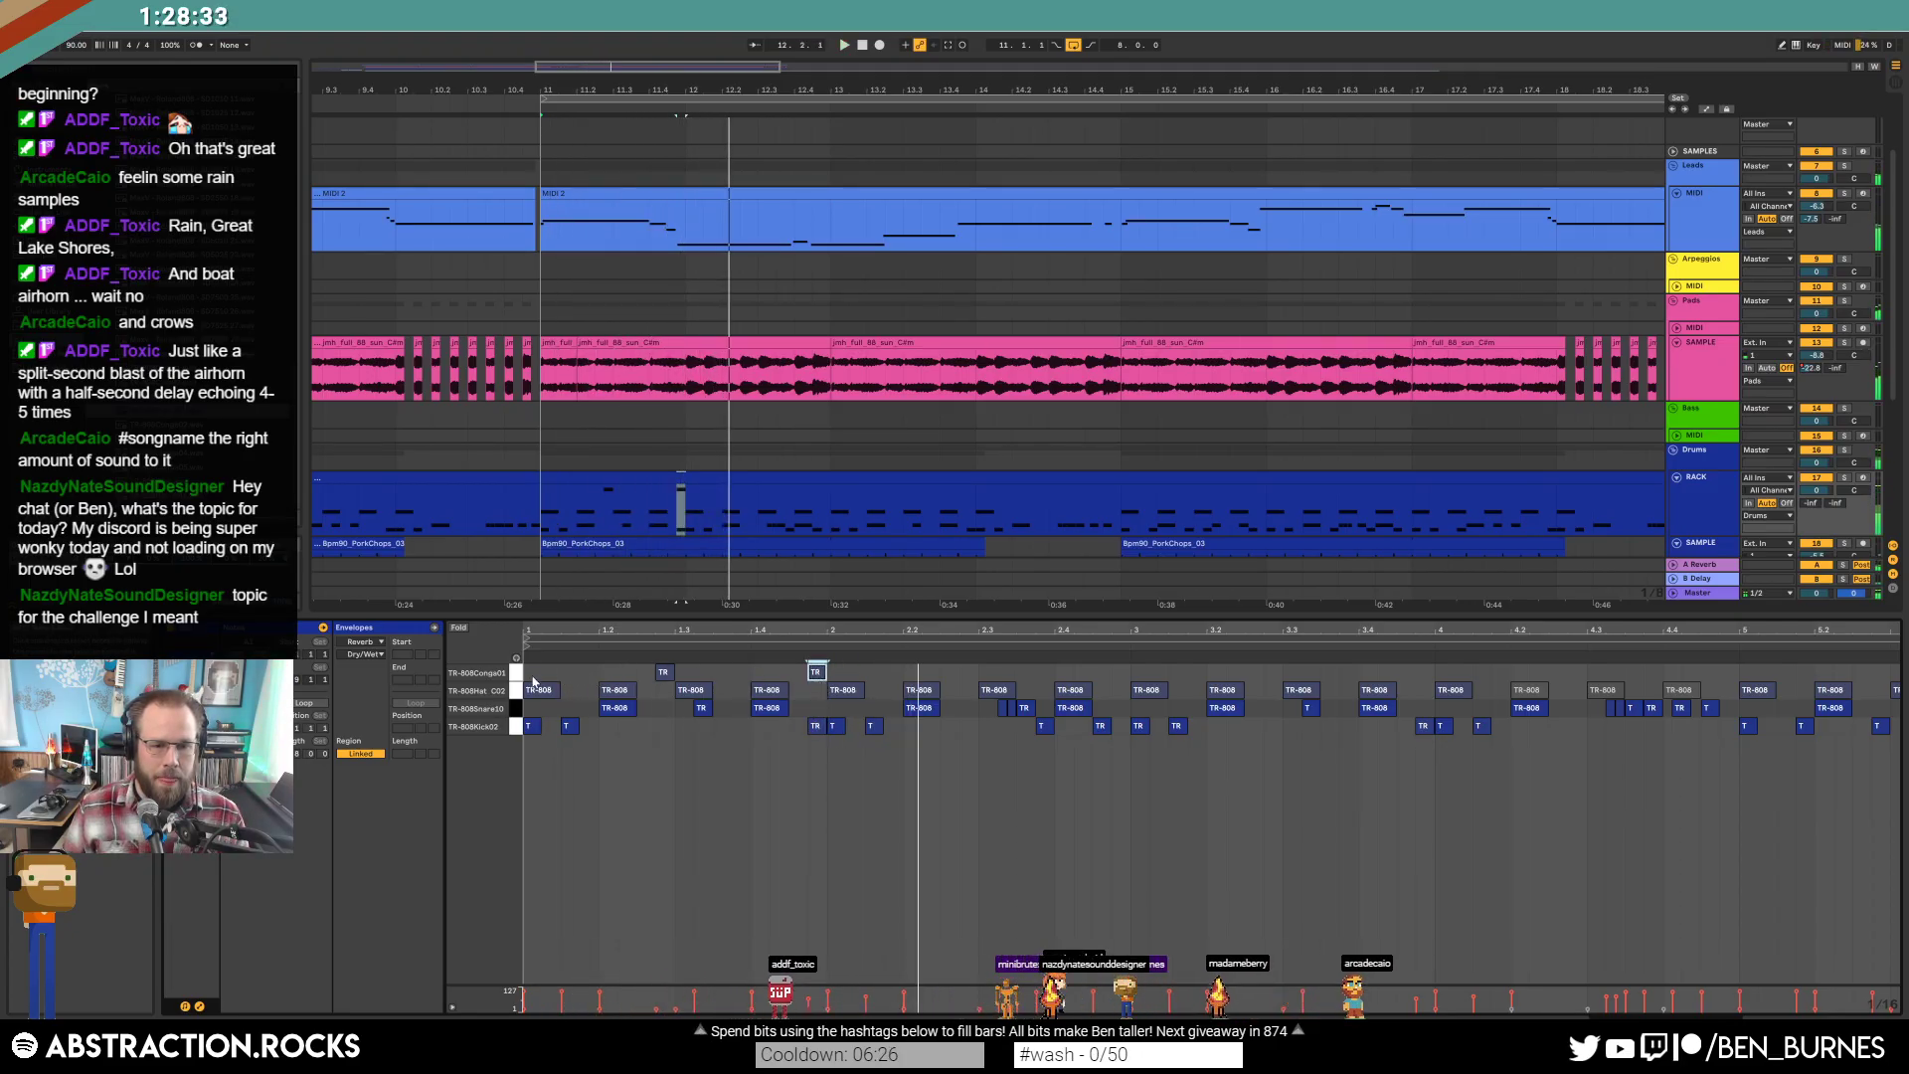
Duplicate the bar's two conga notes repeatedly until they fill all eight bars of the drum clip.
drag(534, 684, 832, 668)
key(ctrl+d)
key(ctrl+d)
key(ctrl+d)
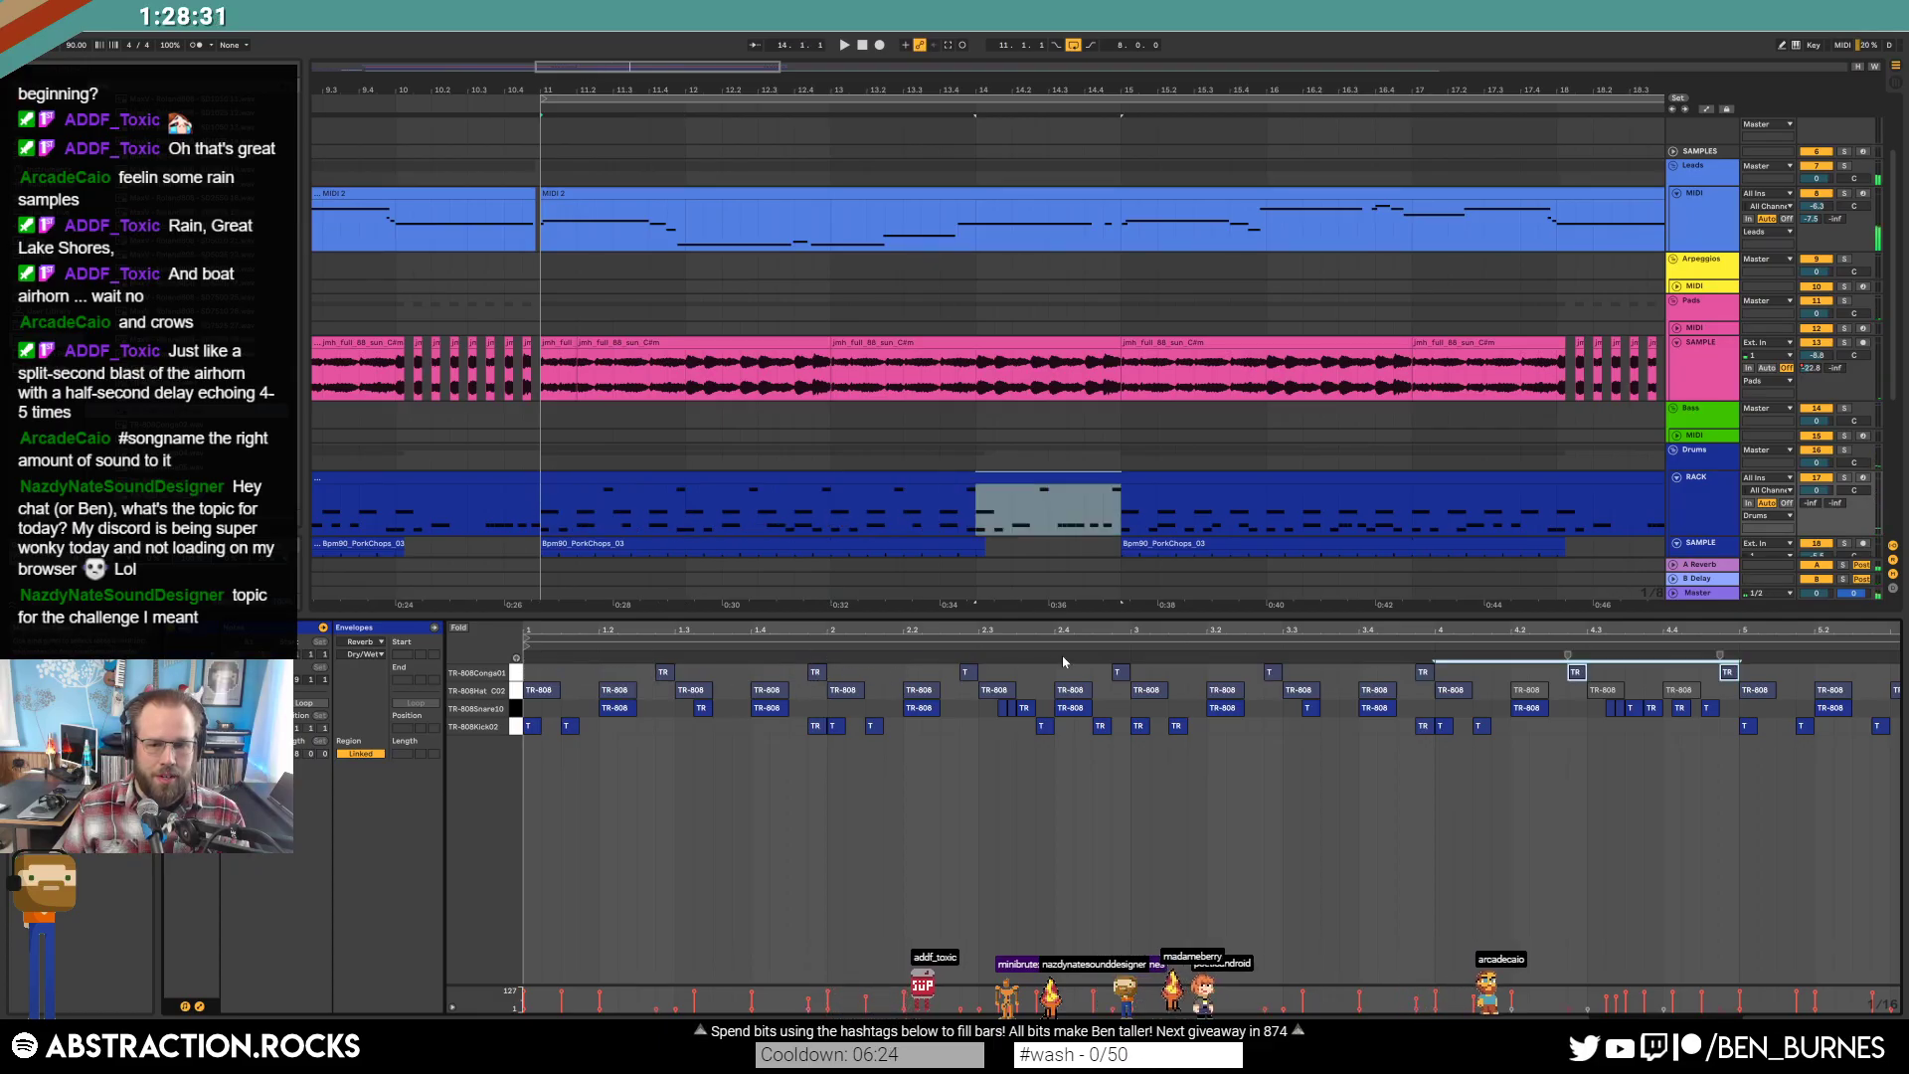
key(ctrl+d)
key(ctrl+d)
key(ctrl+d)
key(ctrl+d)
key(minus)
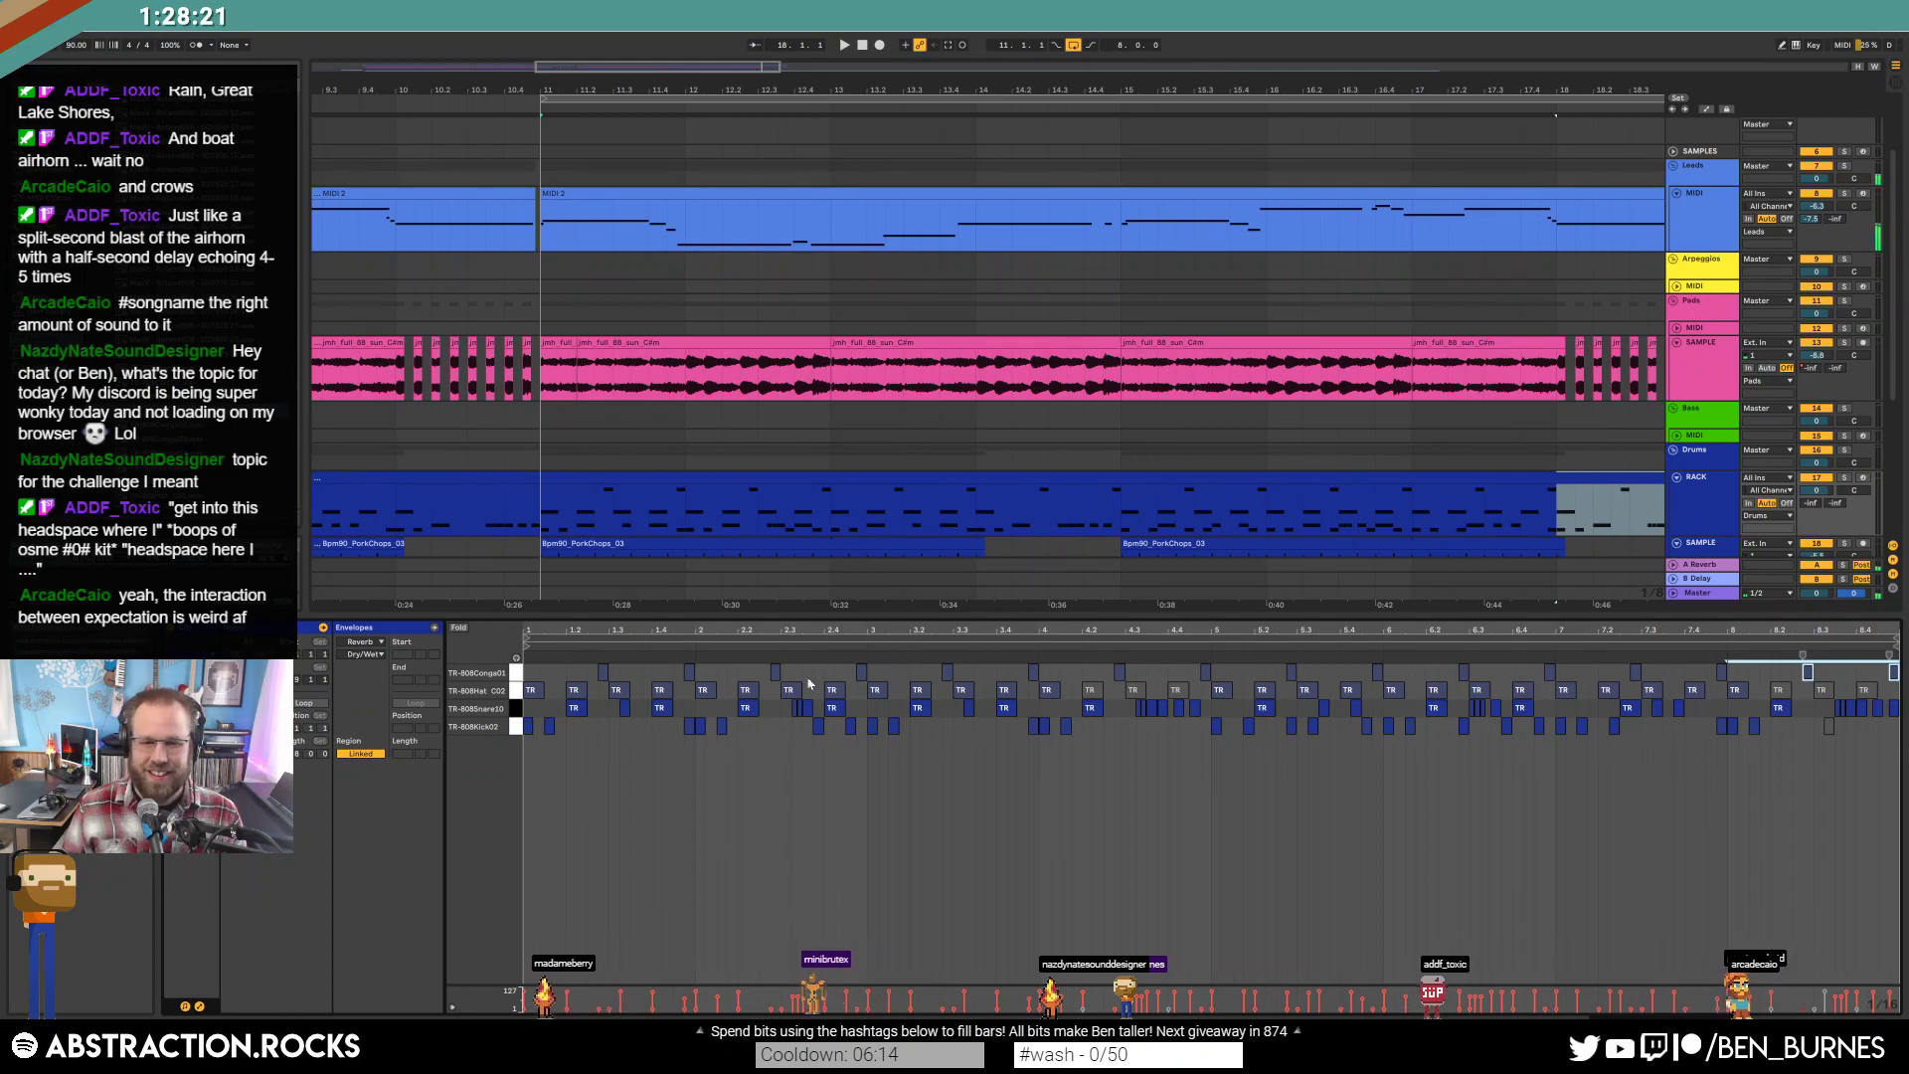
Open the TR-808 conga's sampler controls and adjust its tuning while playing the pattern from bar 11.
shift+click(599, 662)
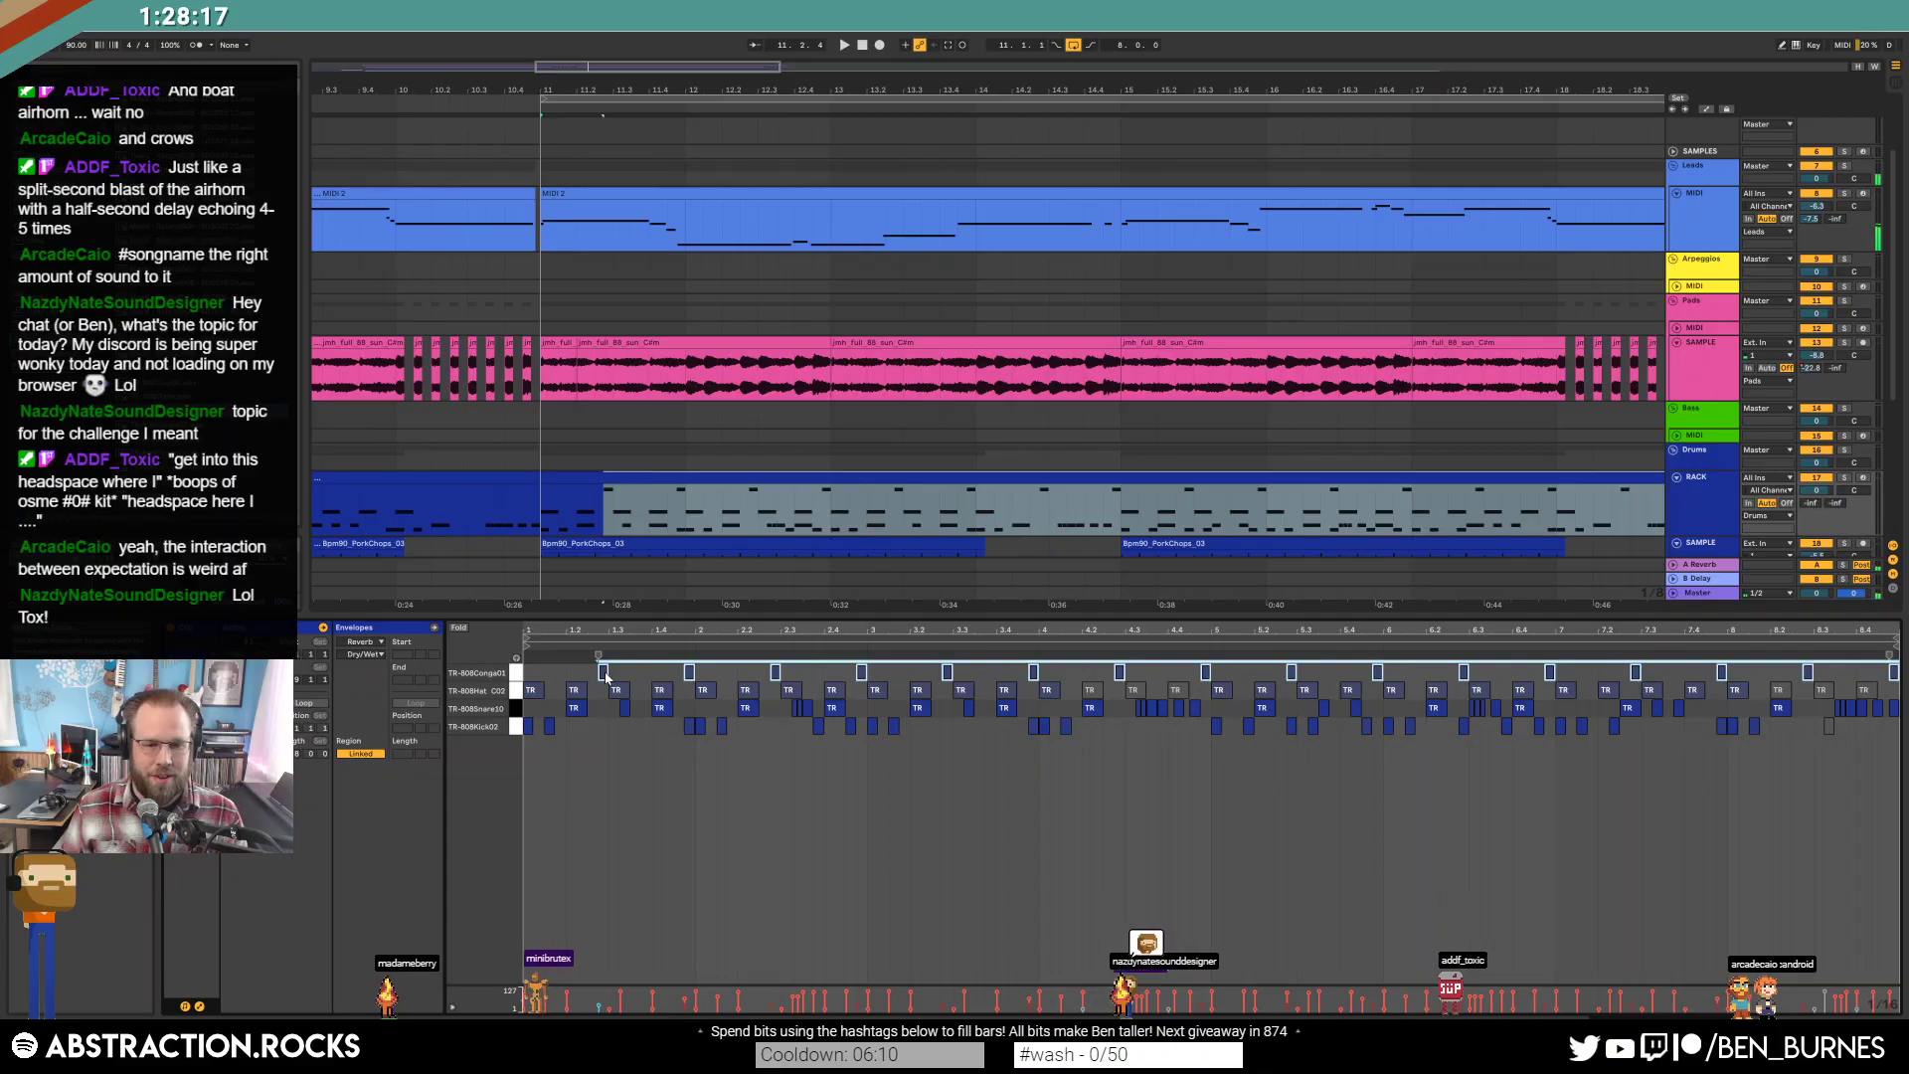
key(shift+Tab)
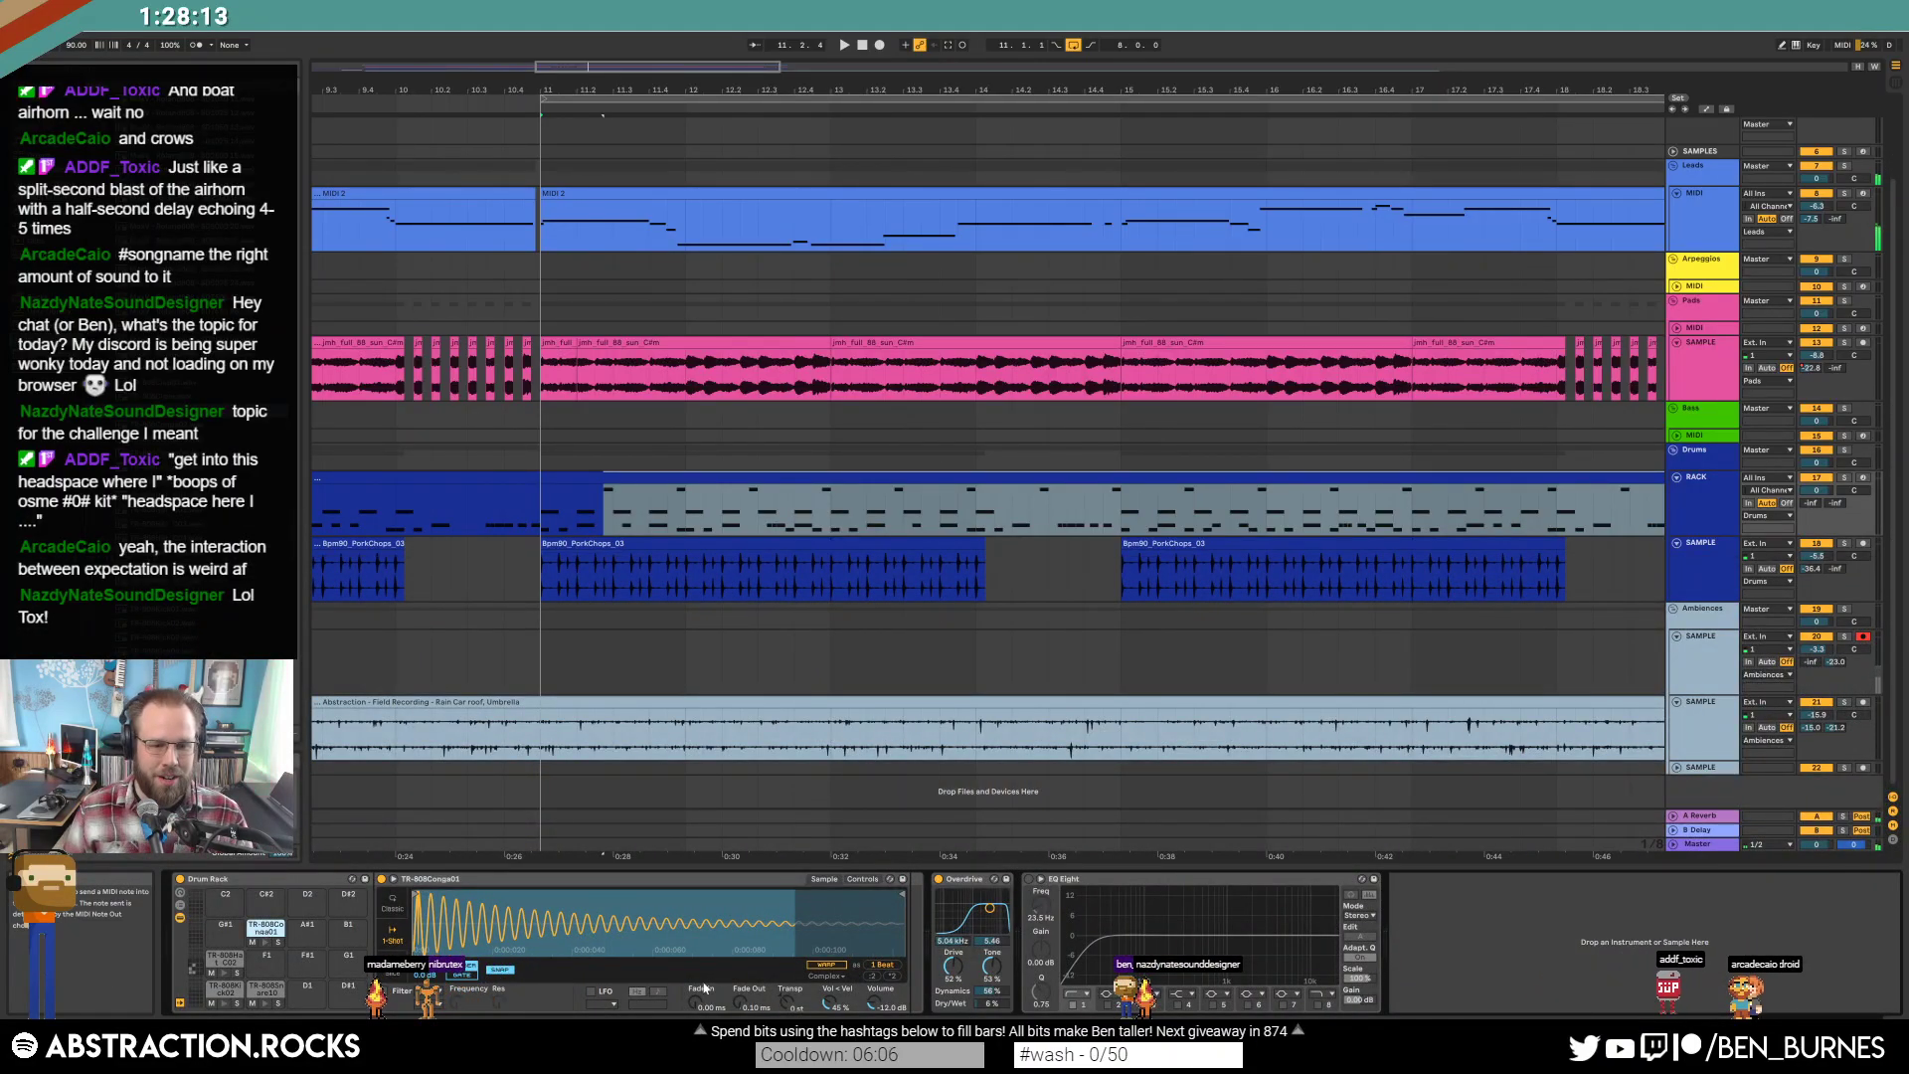
click(861, 880)
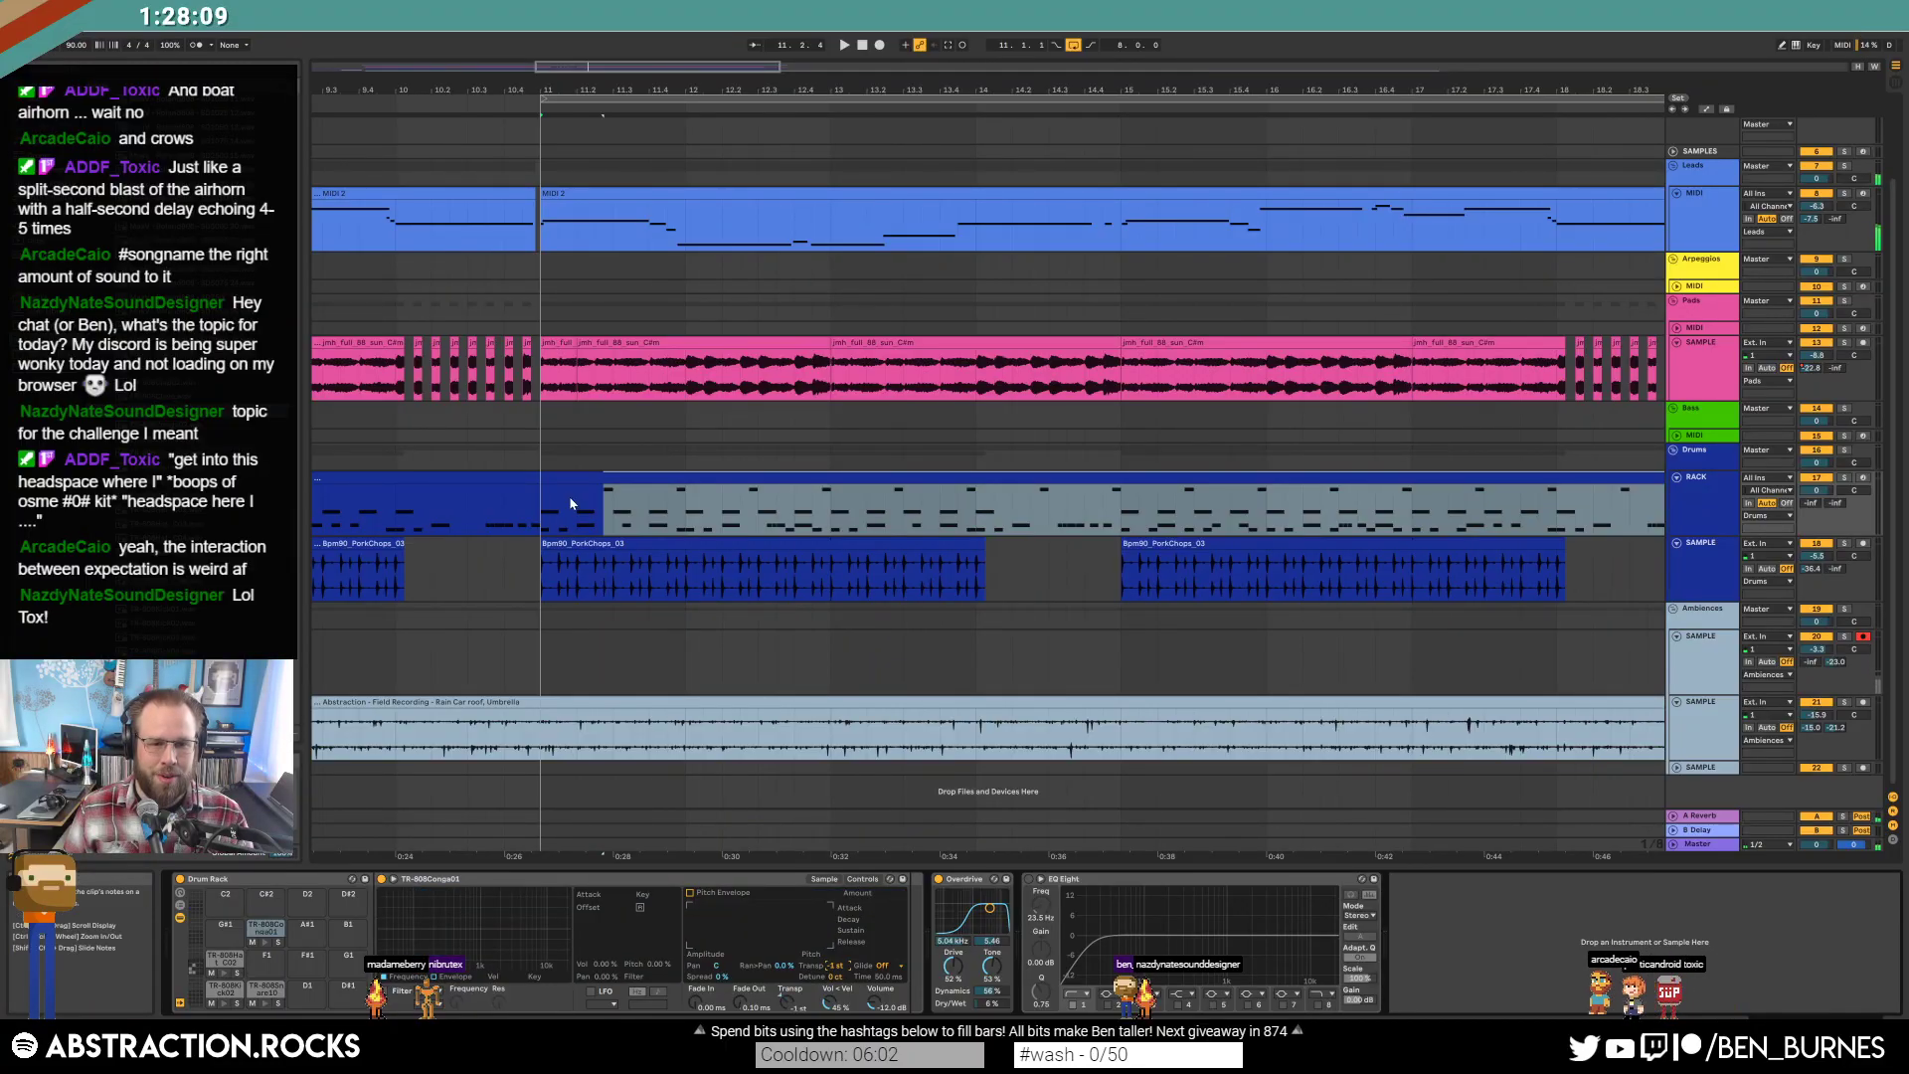
click(542, 508)
key(space)
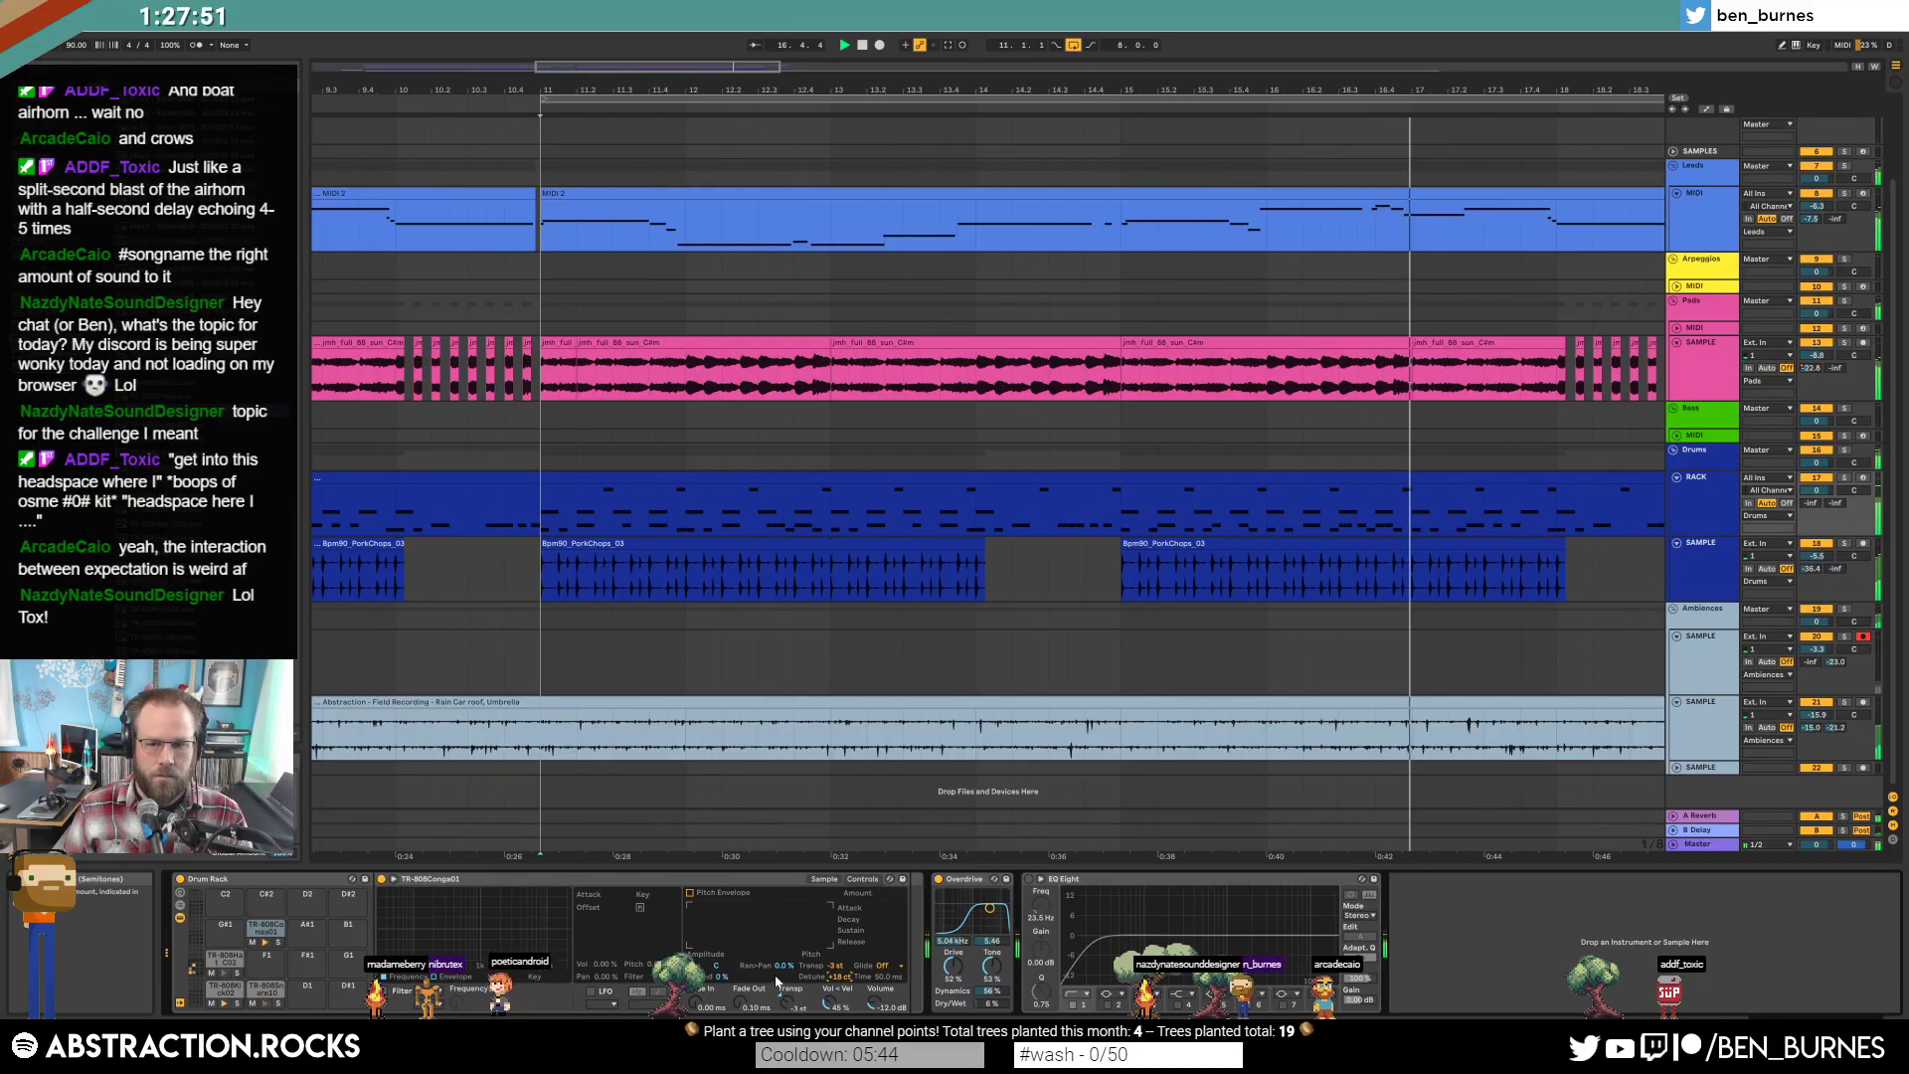
Check the conga notes just before beat 3 in the drum clip's fourth and eighth bars during playback.
drag(724, 99, 727, 82)
click(1090, 473)
double_click(1090, 474)
click(1117, 679)
click(1806, 673)
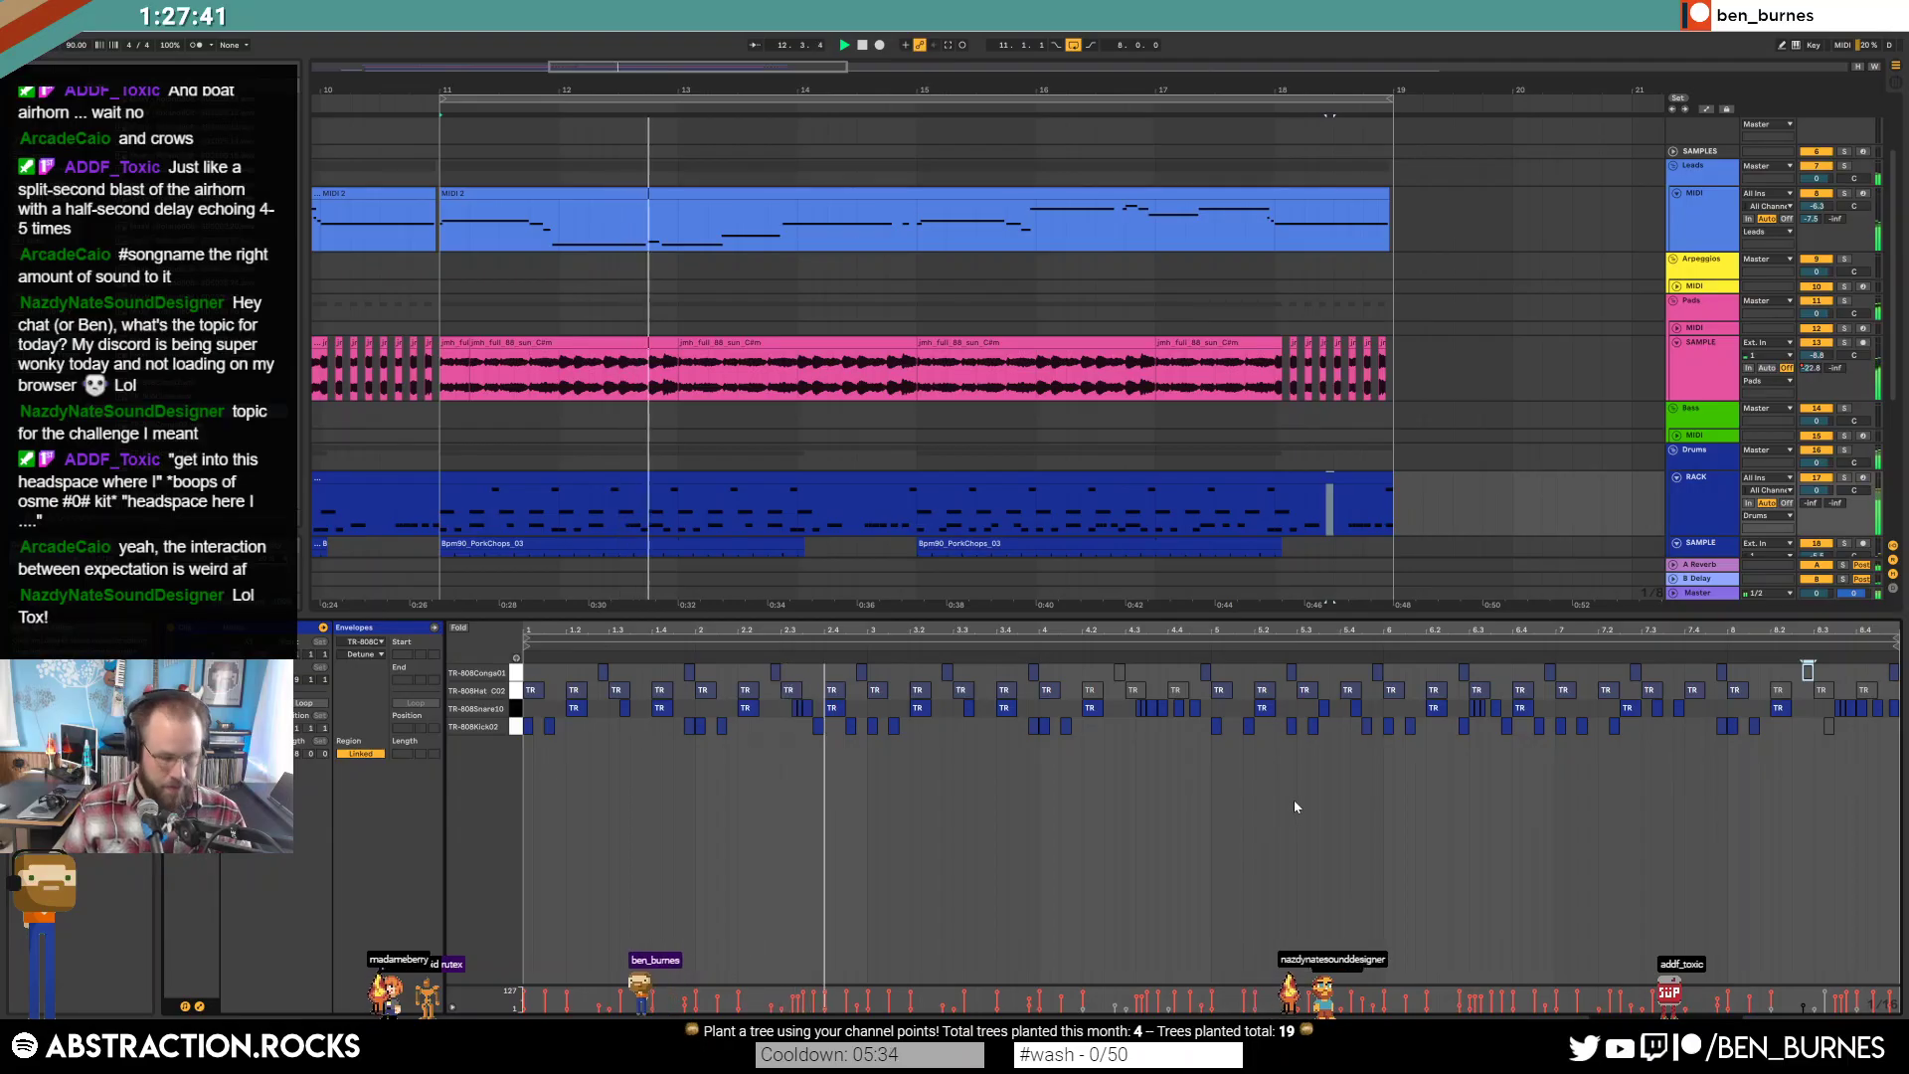
key(shift+Tab)
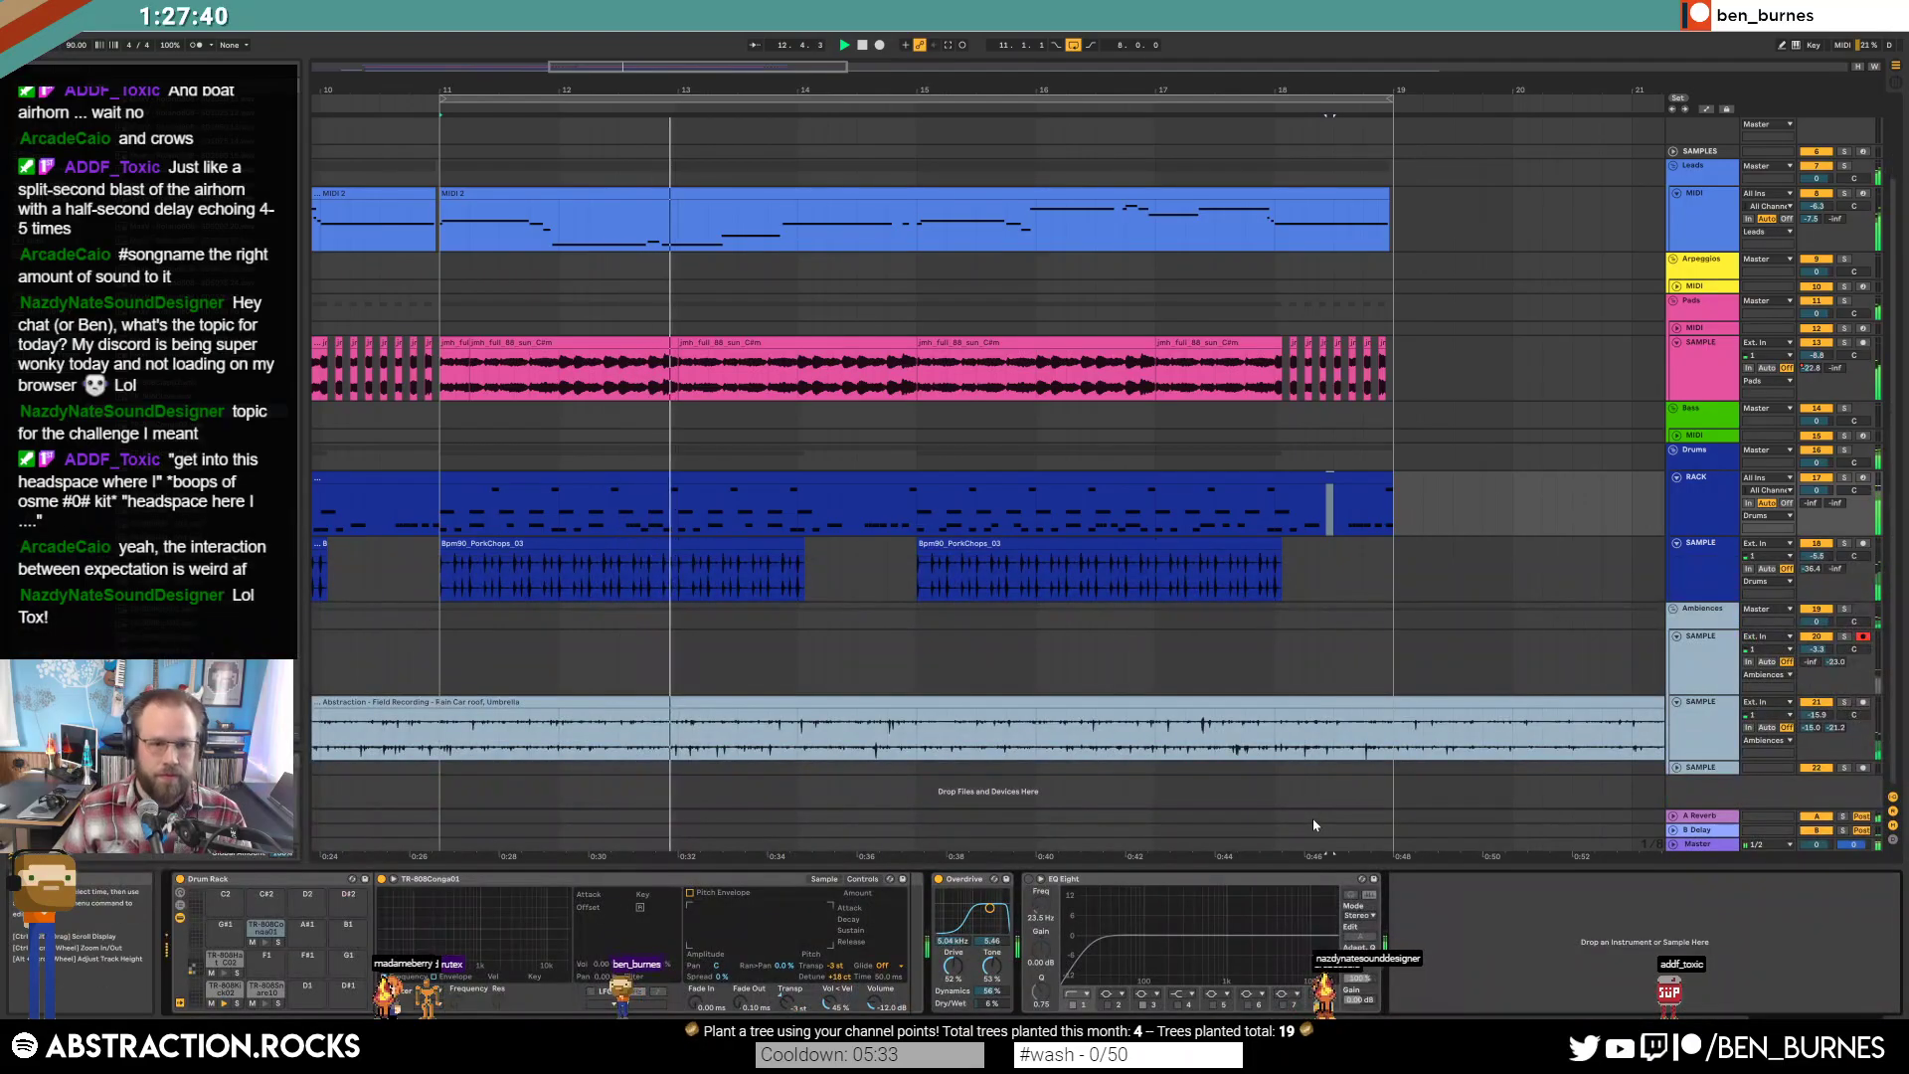
Browse the samples and place the foghorn recording on the empty ambience track at bar 19.
click(1690, 658)
key(Down)
key(Down)
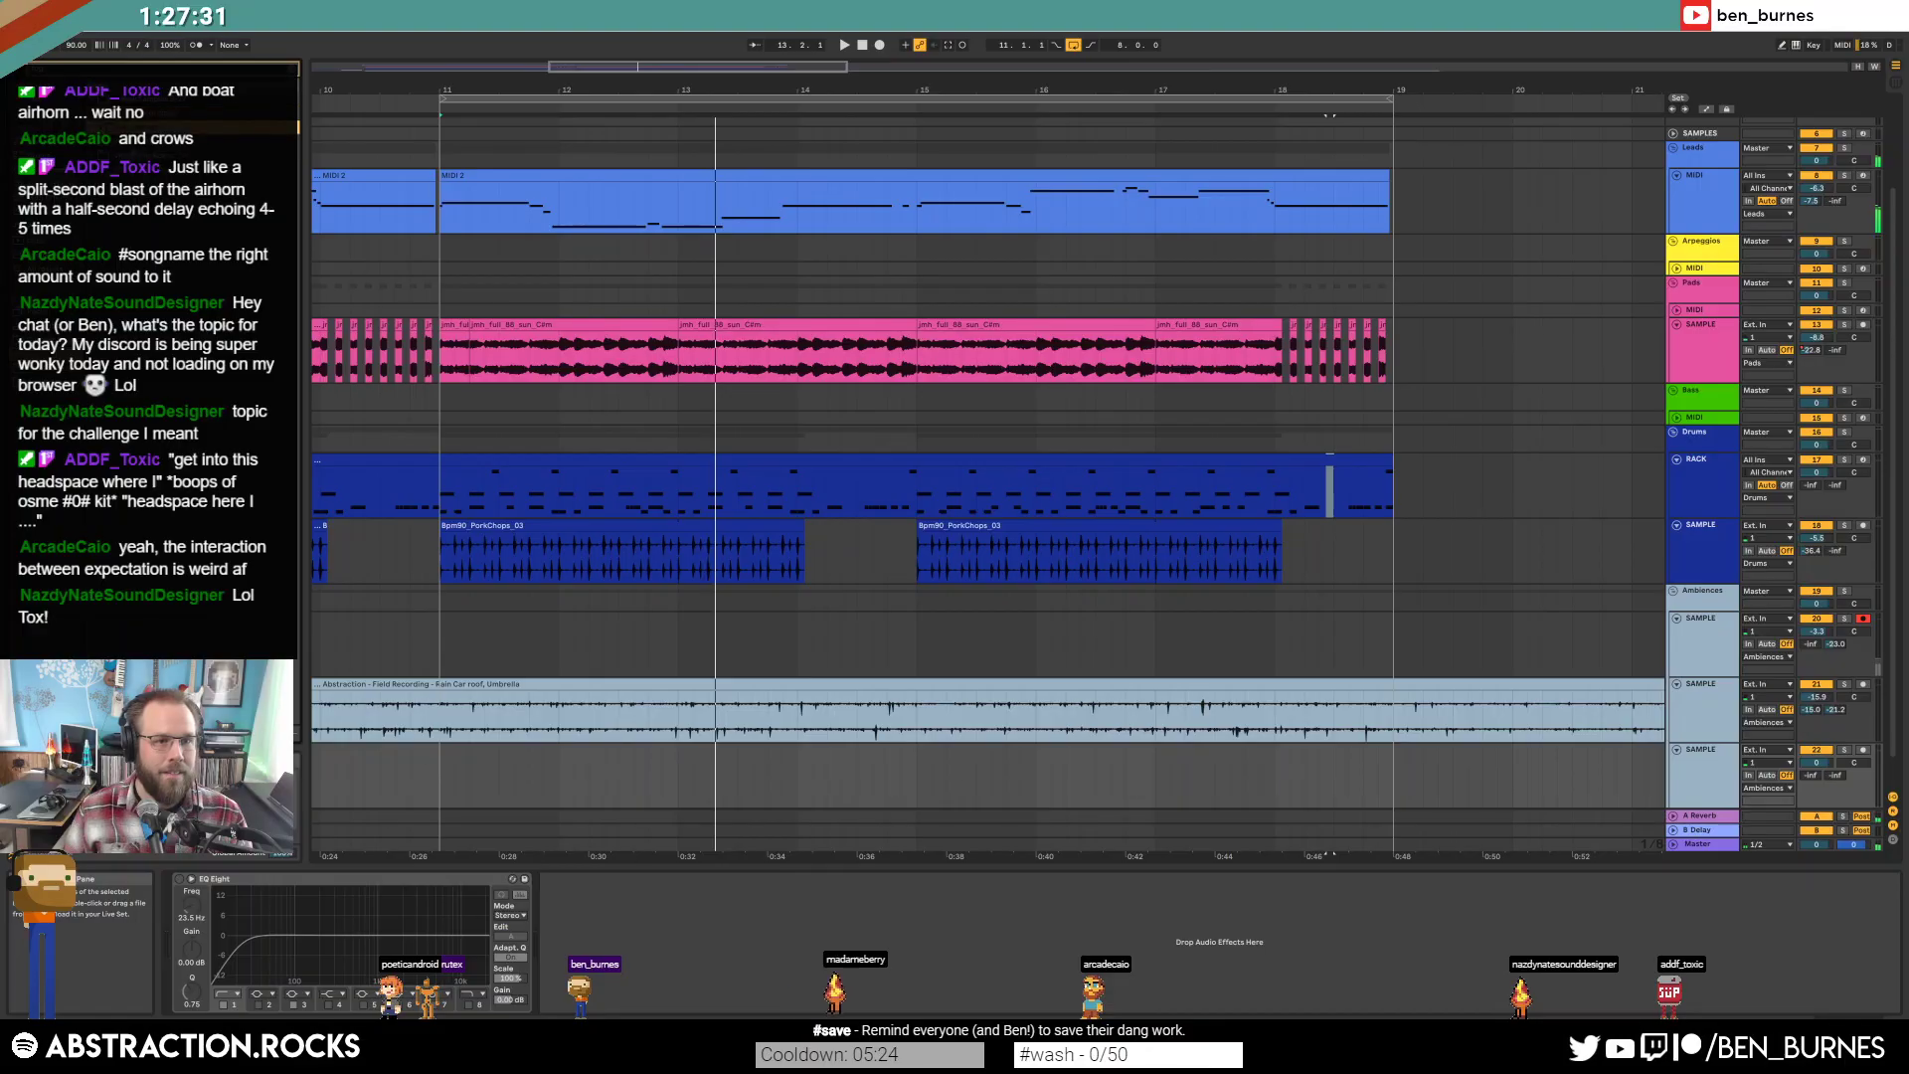
key(ctrl+z)
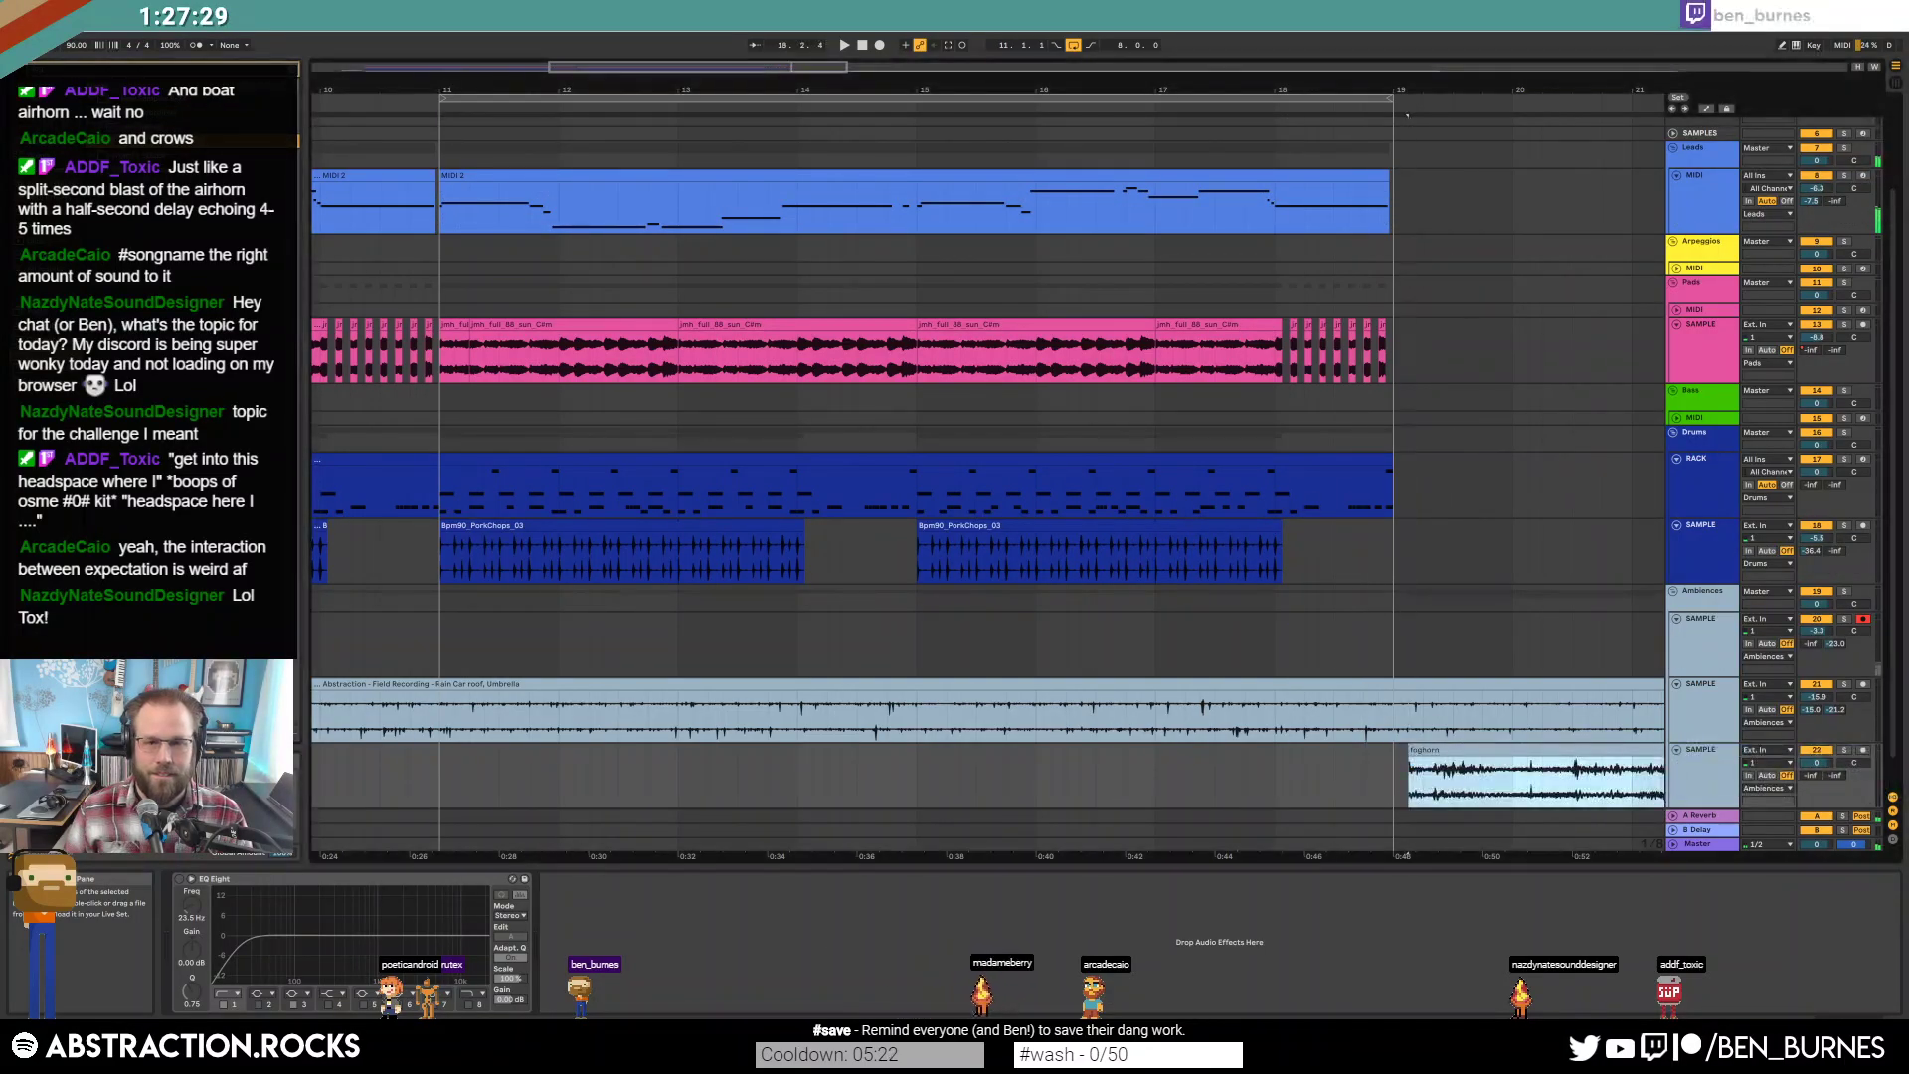
double_click(767, 67)
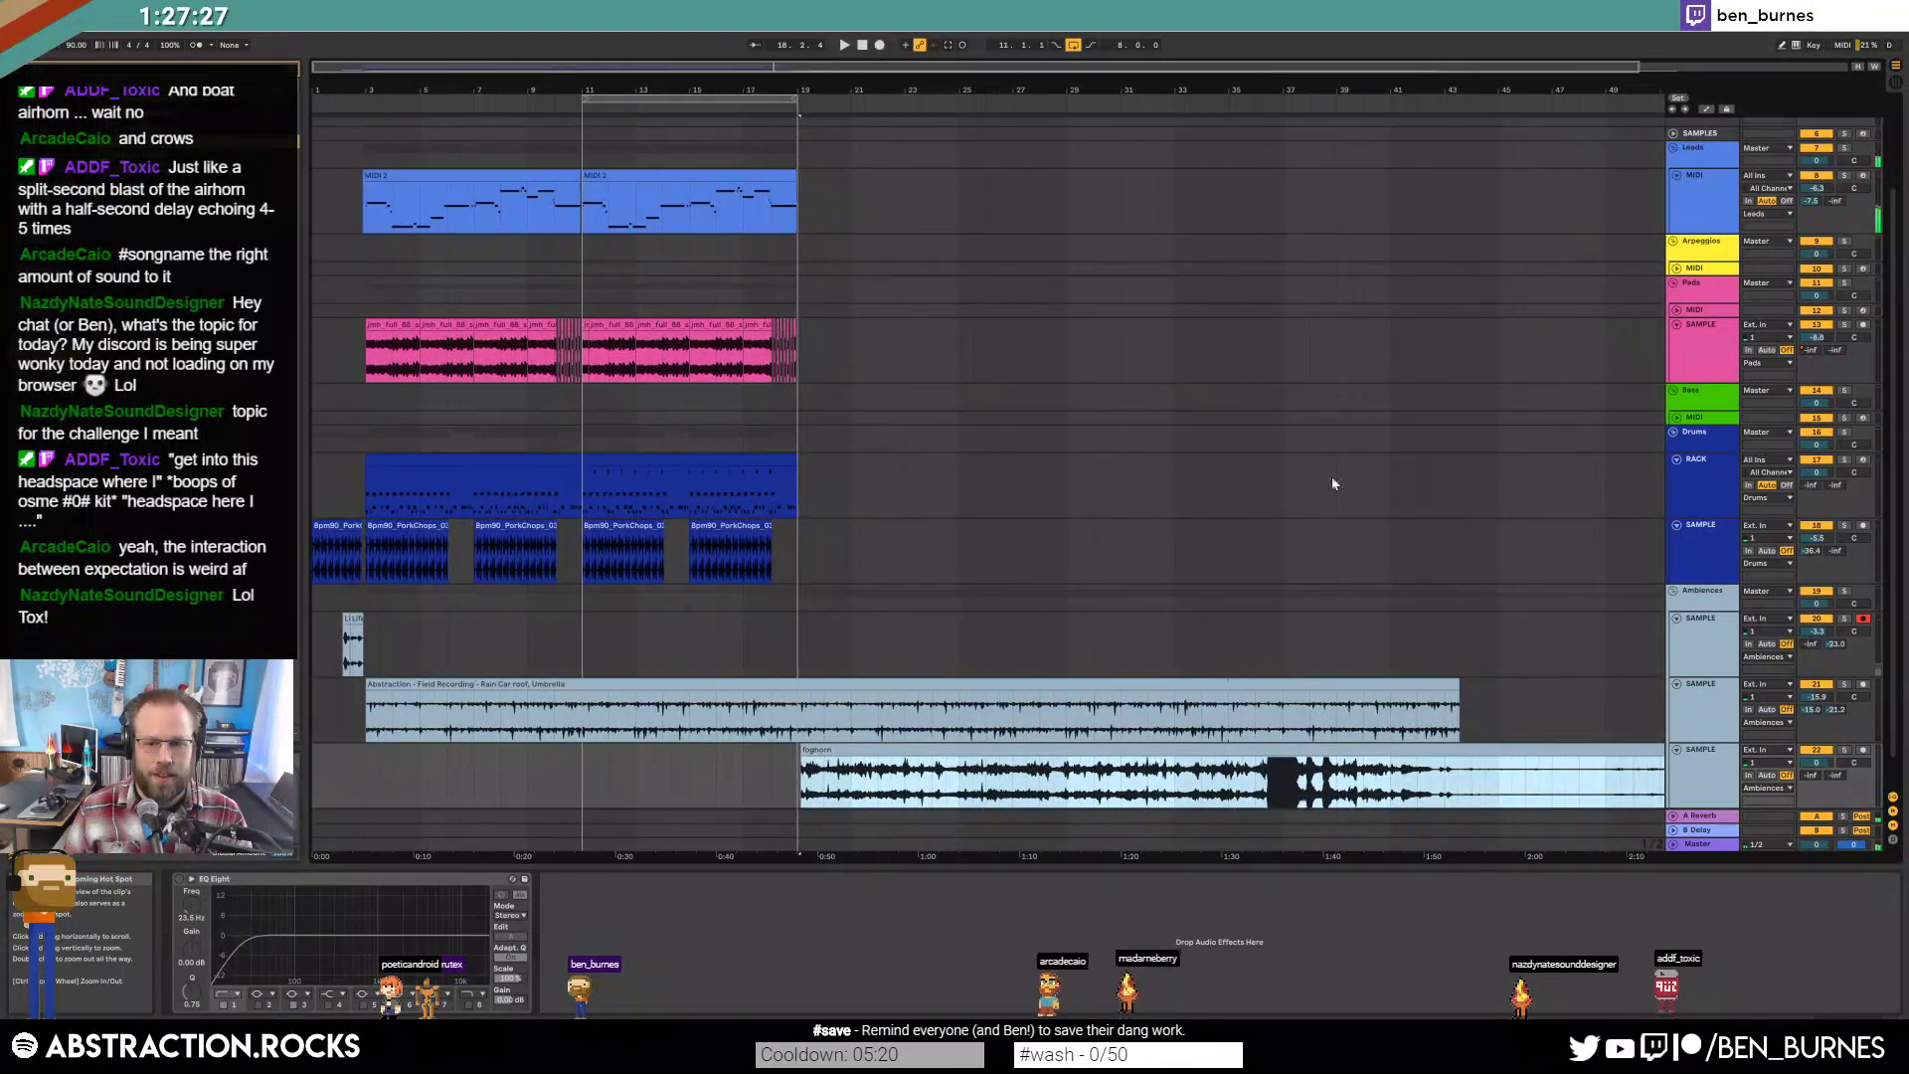
Cut the foghorn recording down to its loud blast and place the remaining clip at bar 11.
drag(1271, 785, 774, 760)
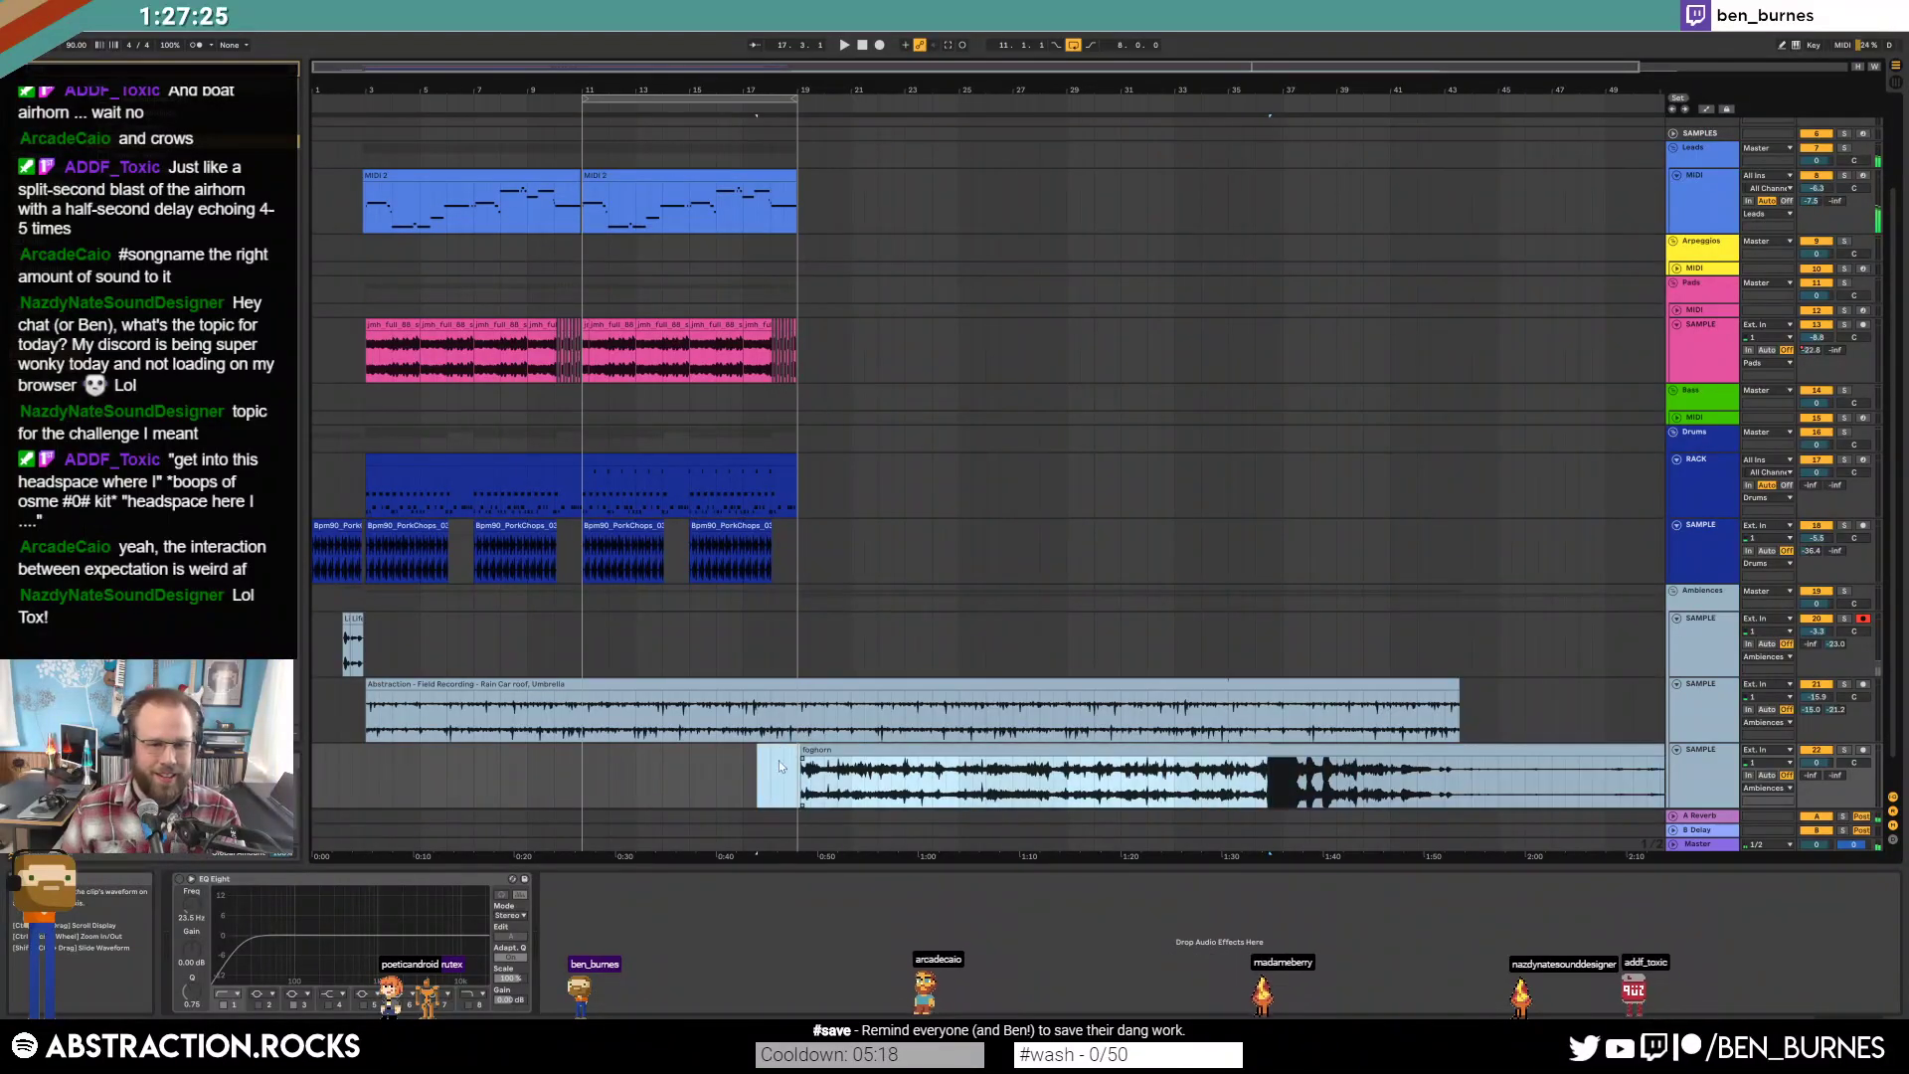
key(Delete)
drag(1309, 776, 594, 753)
key(Delete)
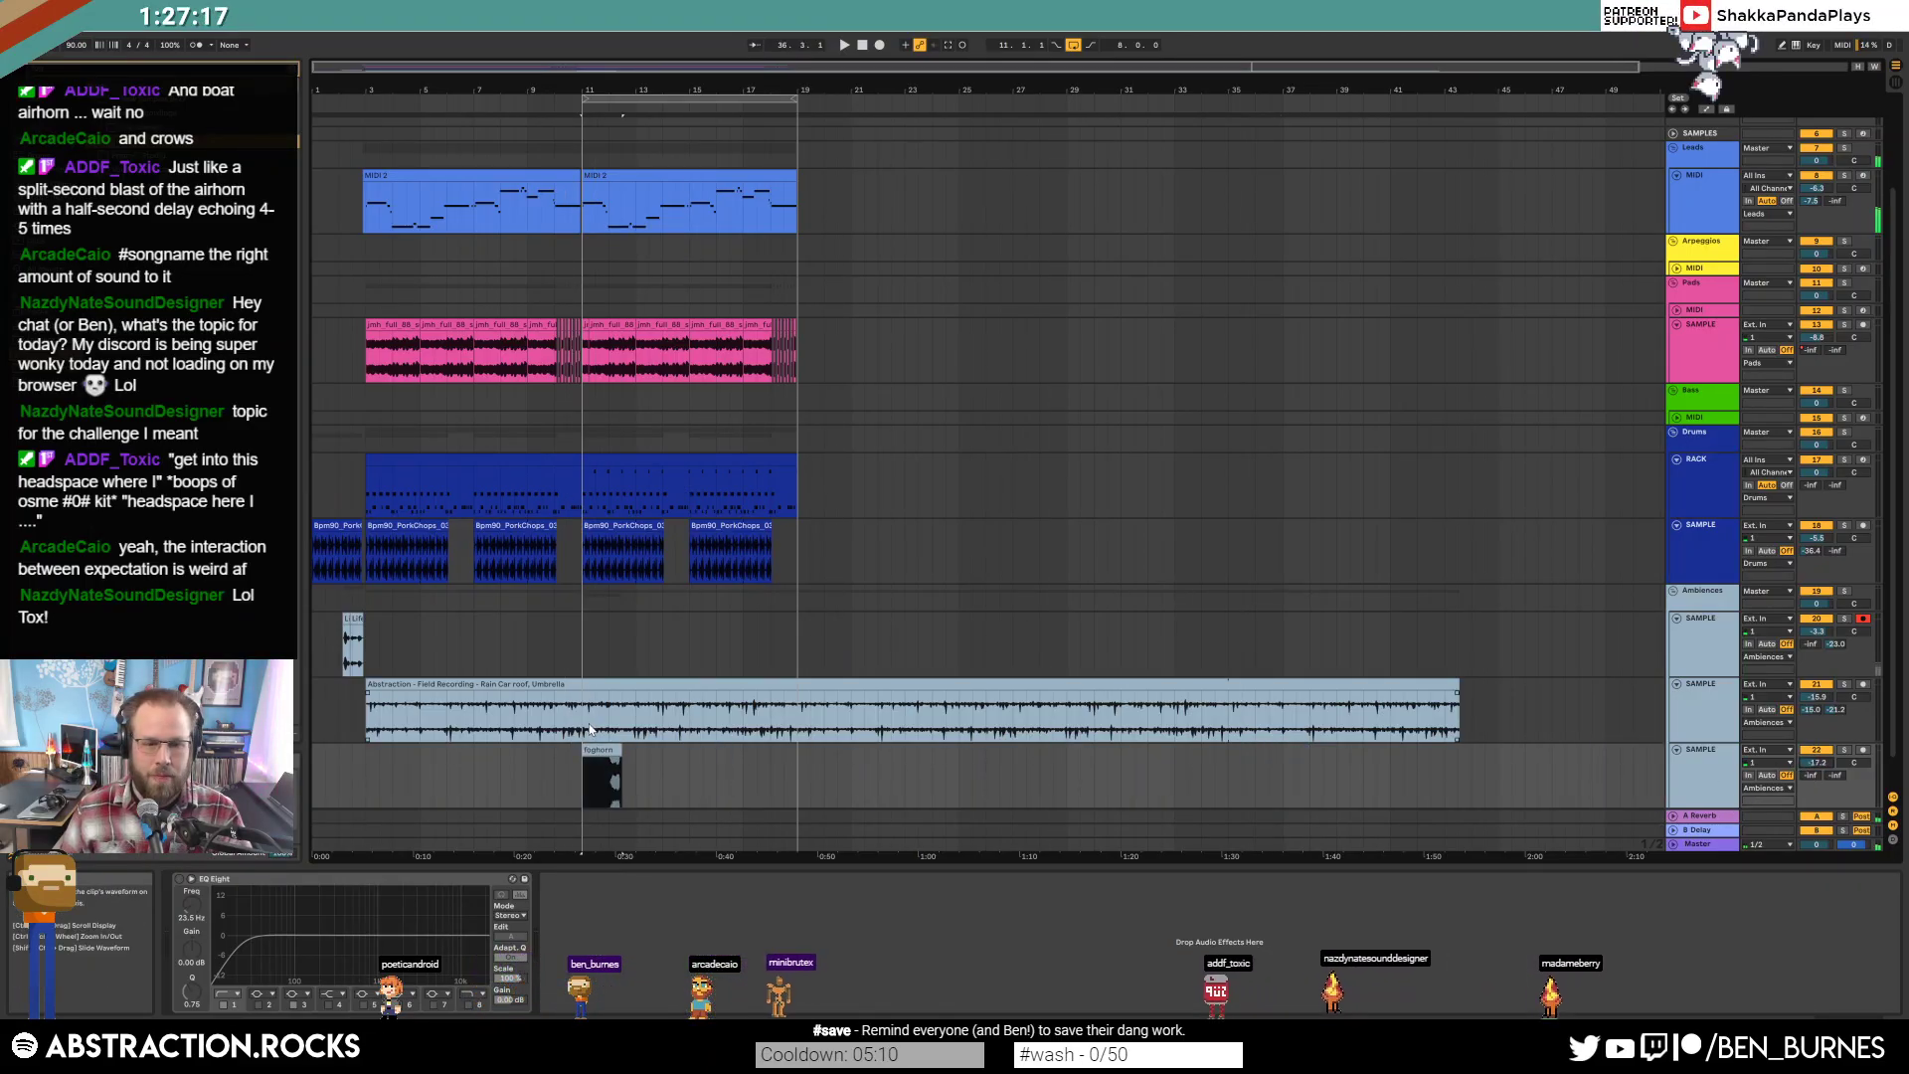
Shorten the foghorn clip to one beat at bar 11 and turn on warping for it.
key(plus)
key(plus)
key(plus)
drag(1040, 776, 658, 776)
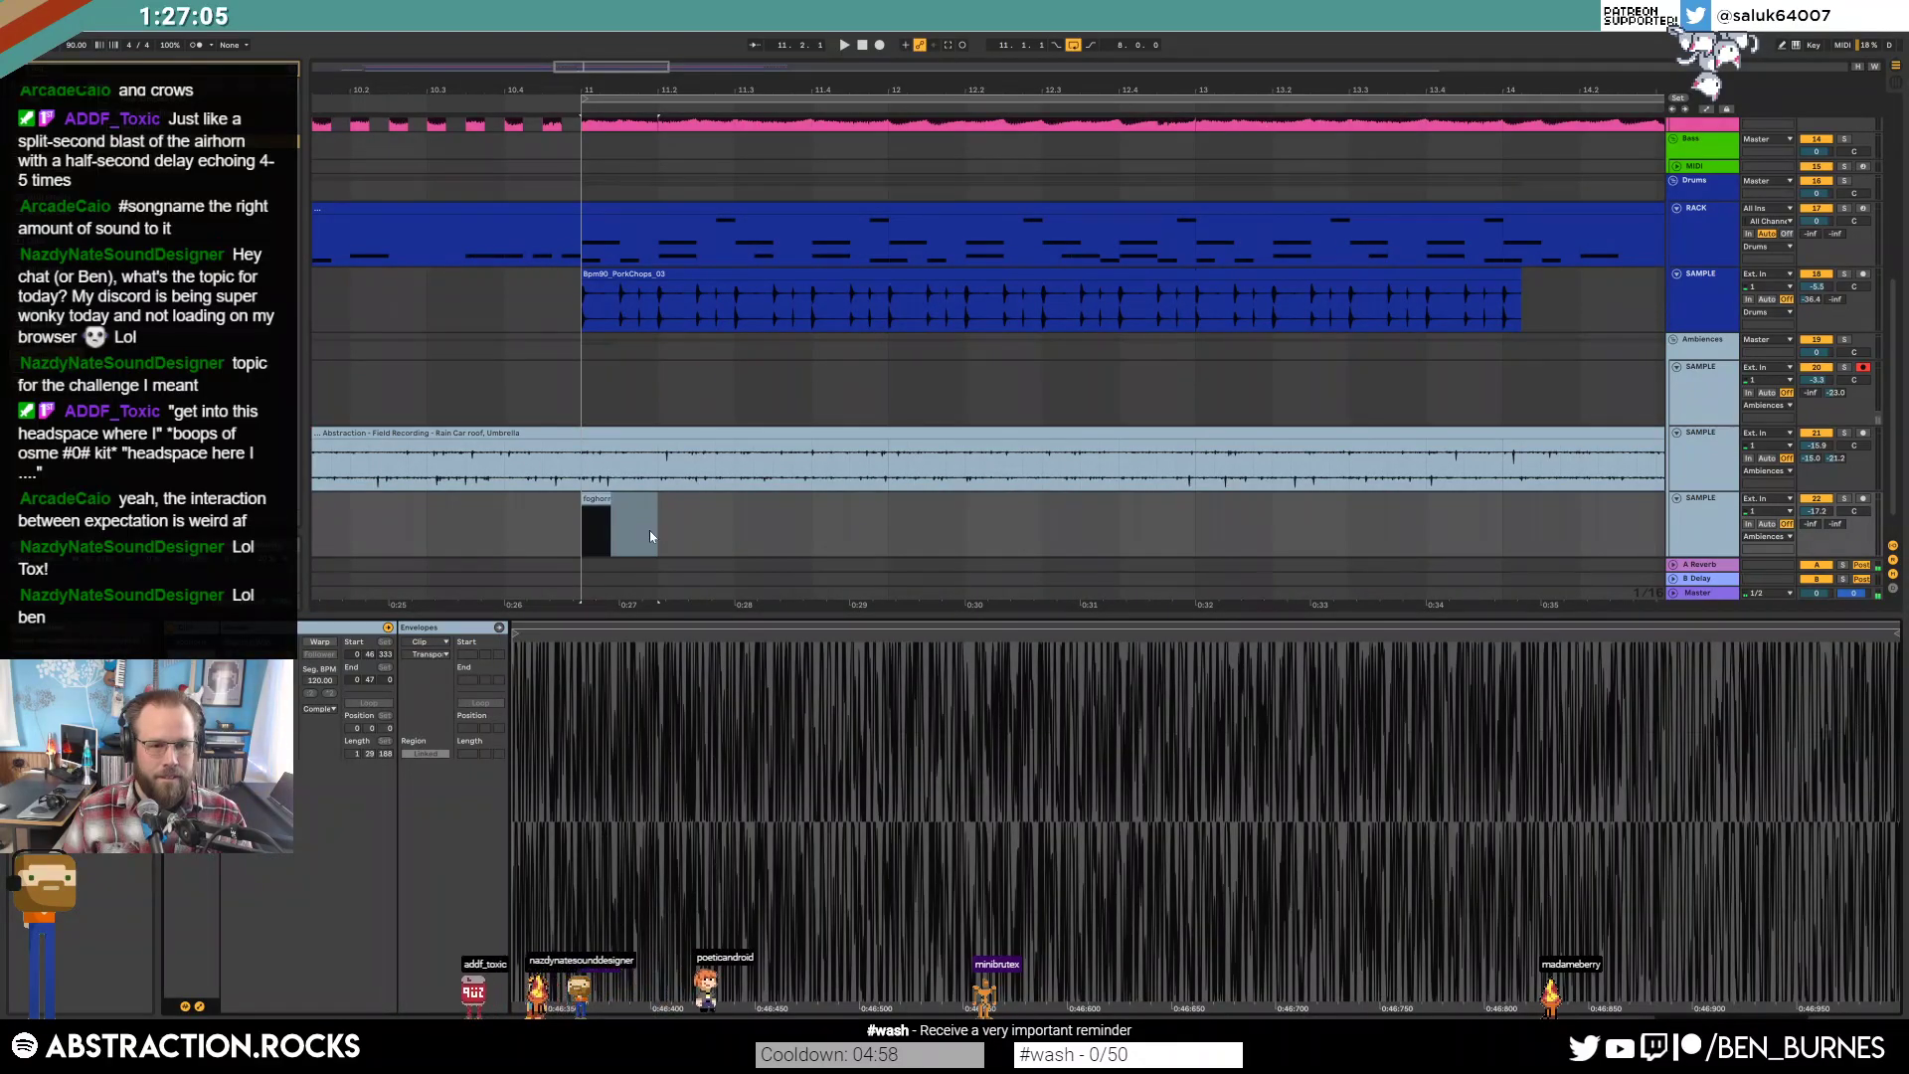
drag(610, 512, 657, 505)
click(319, 645)
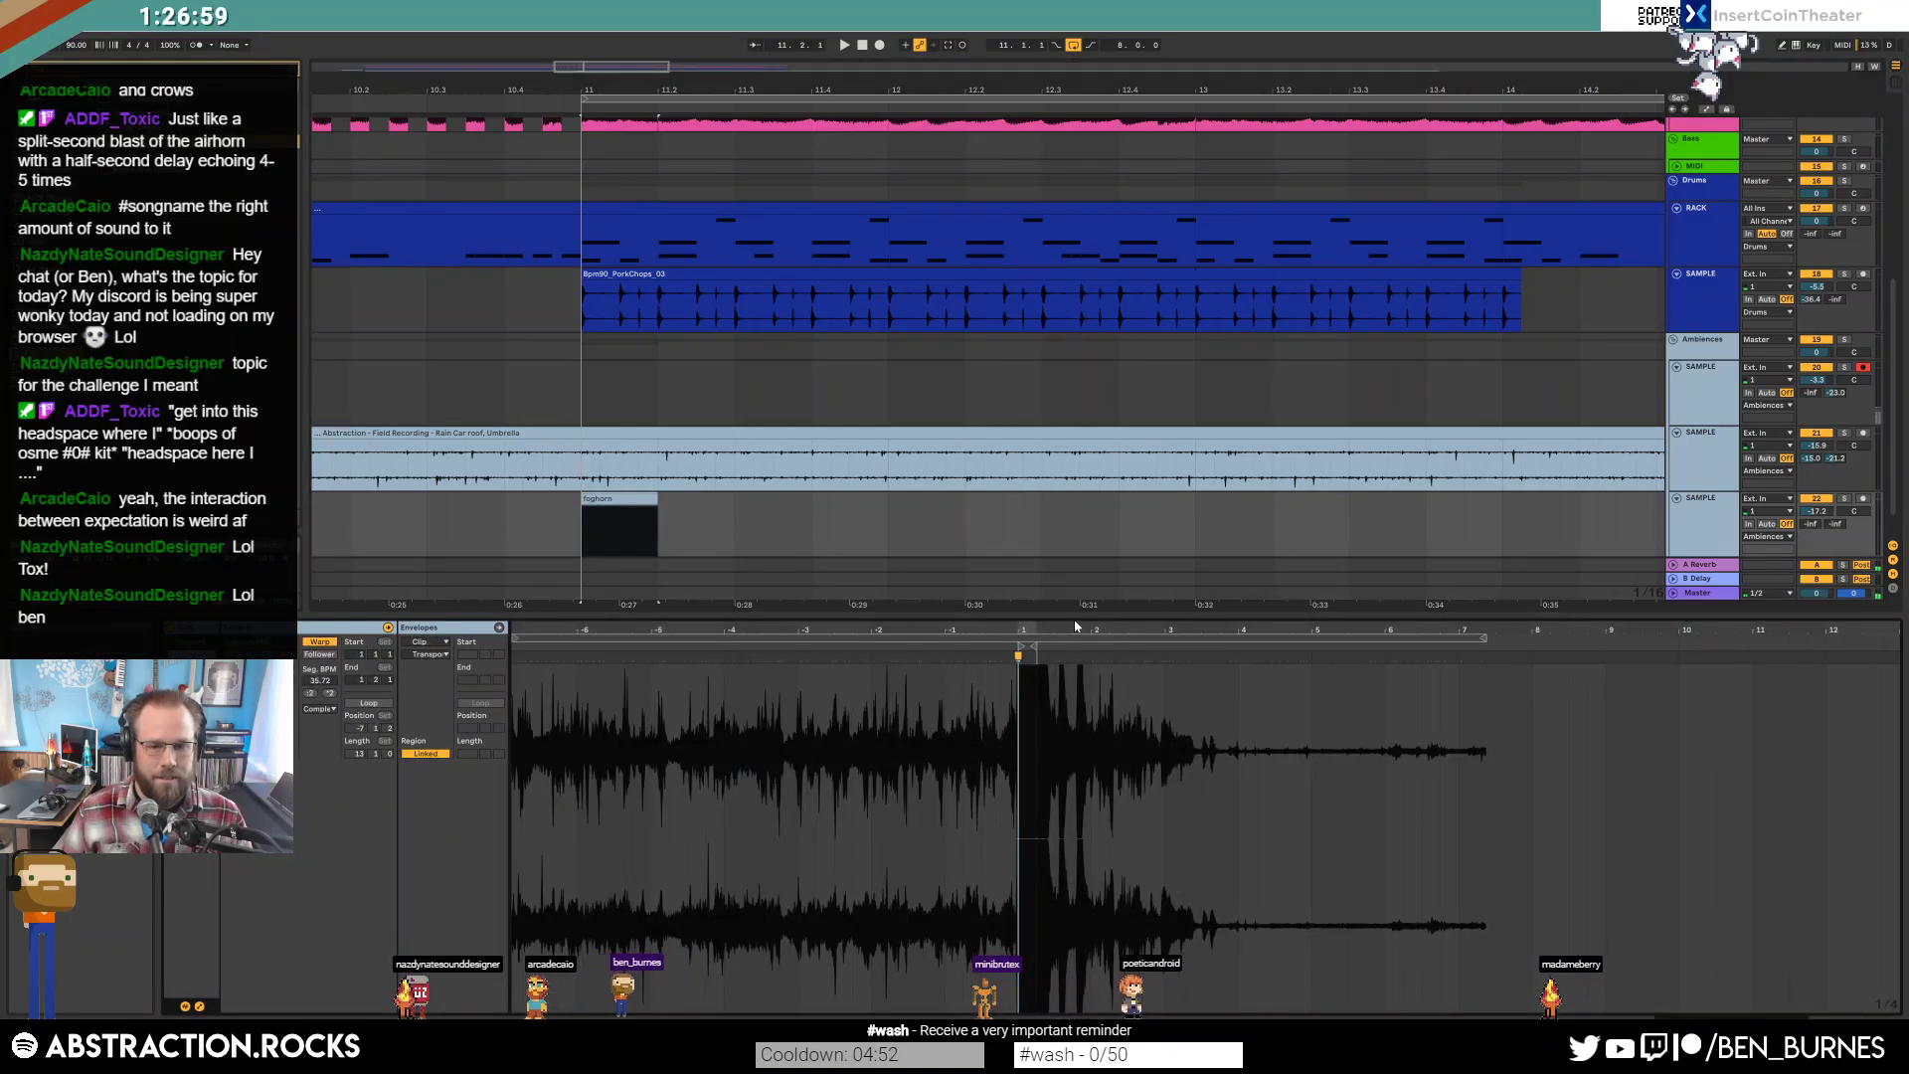
Draw a Transposition envelope on the foghorn clip rising from about -12 to 0 semitones over half a beat, and audition it.
drag(1054, 636, 975, 622)
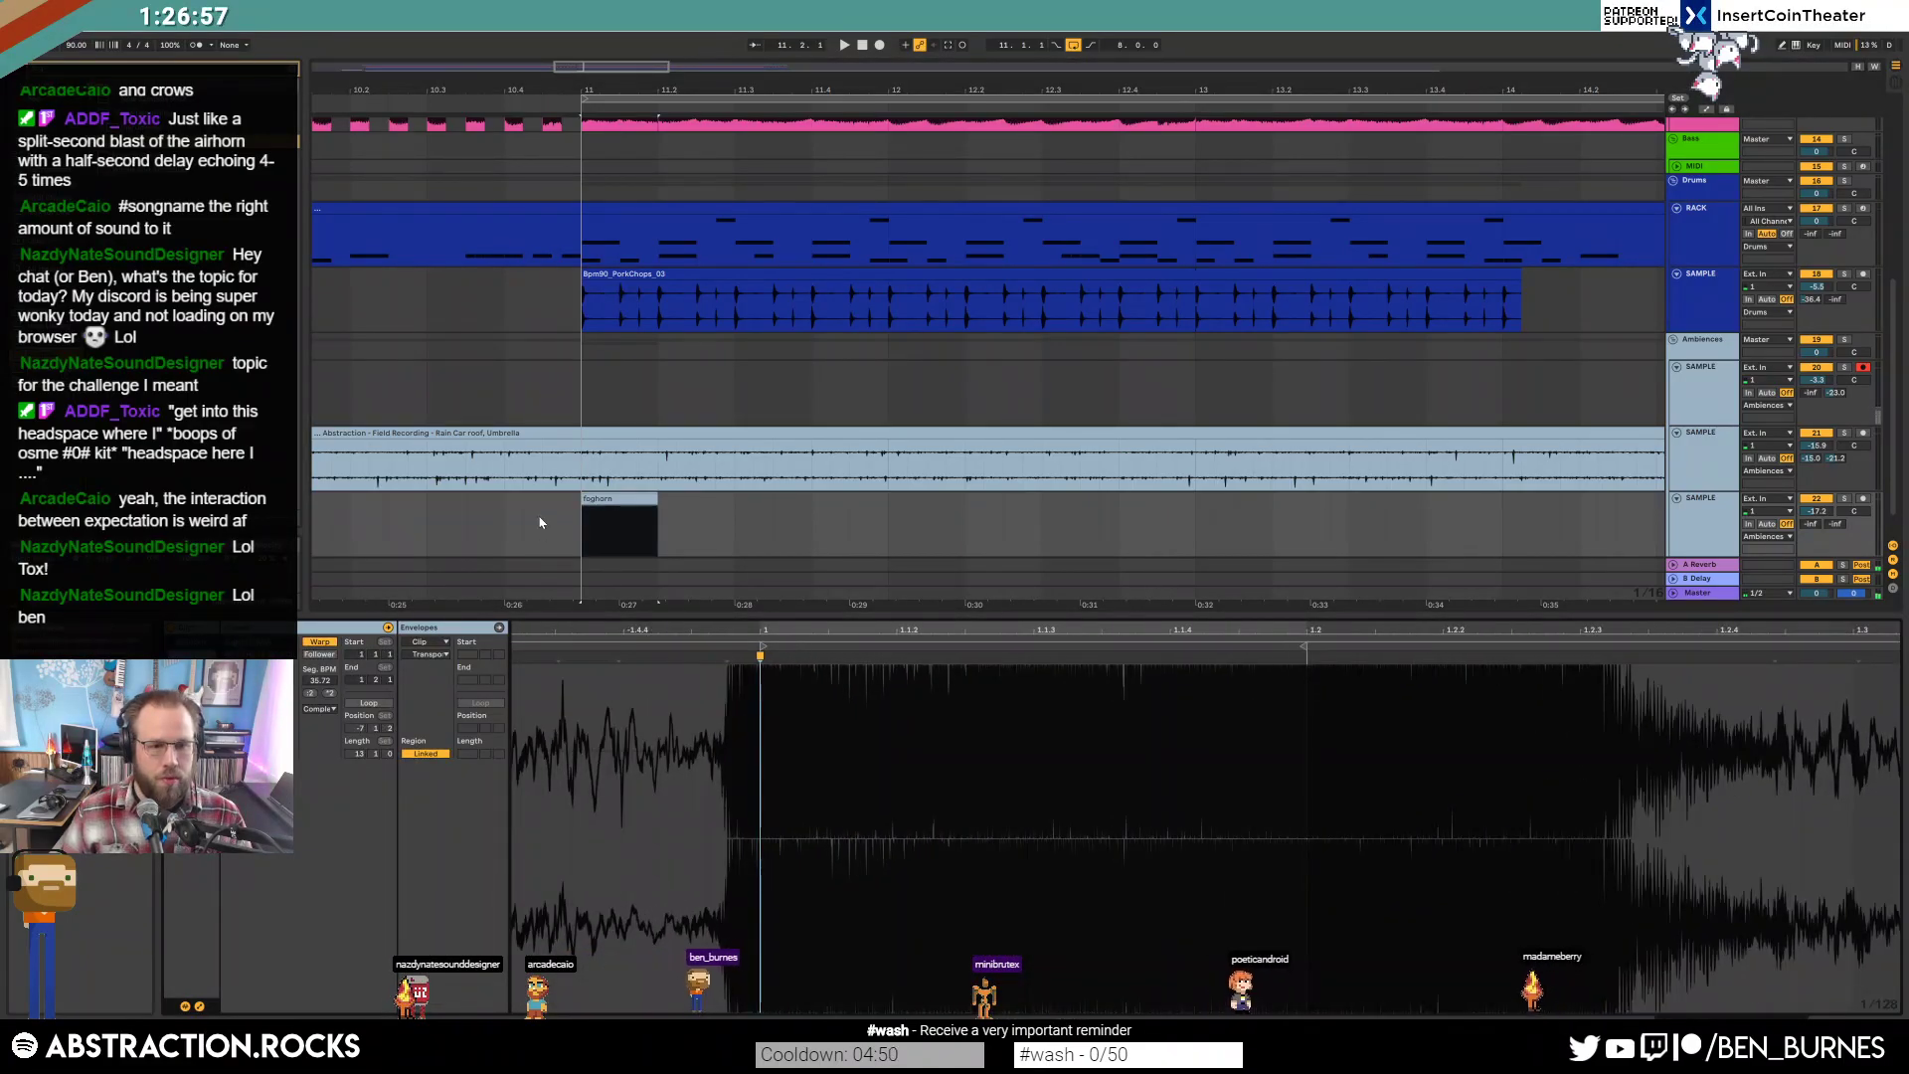
click(419, 643)
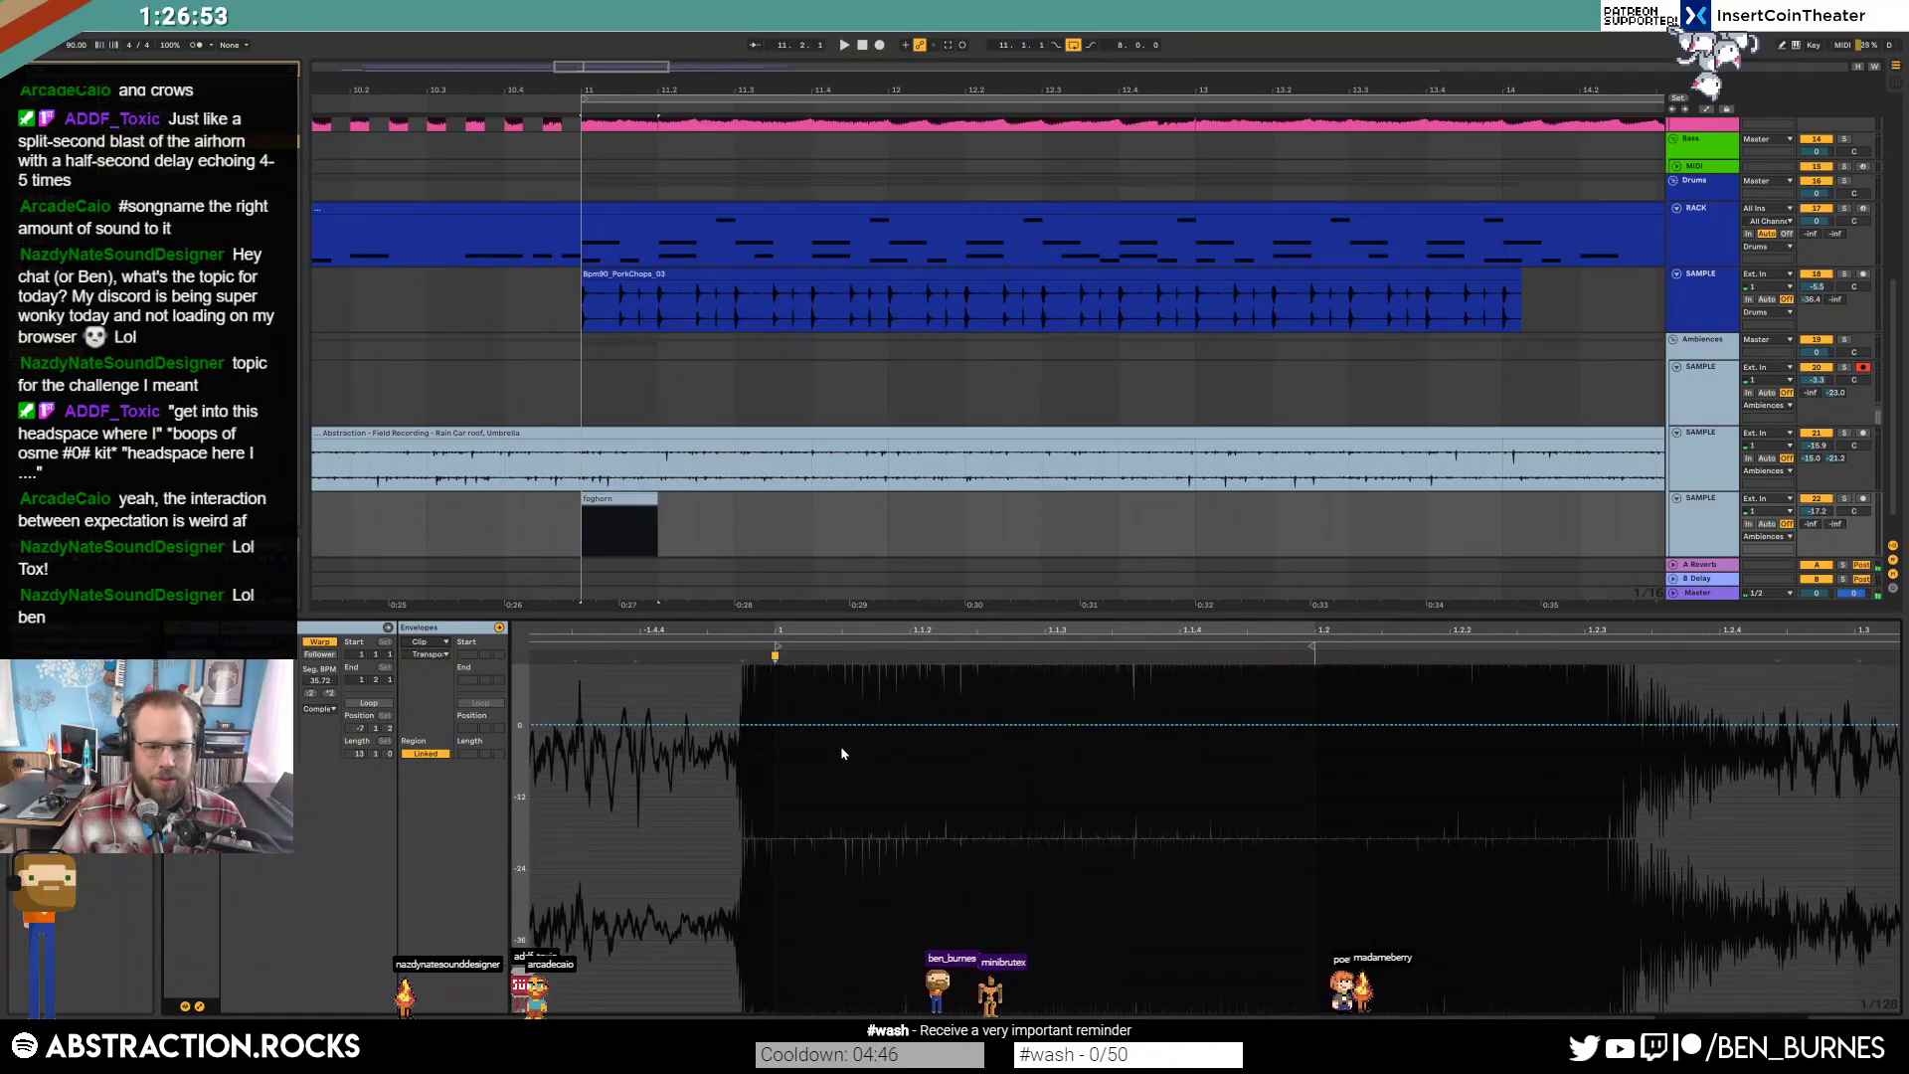
click(1052, 724)
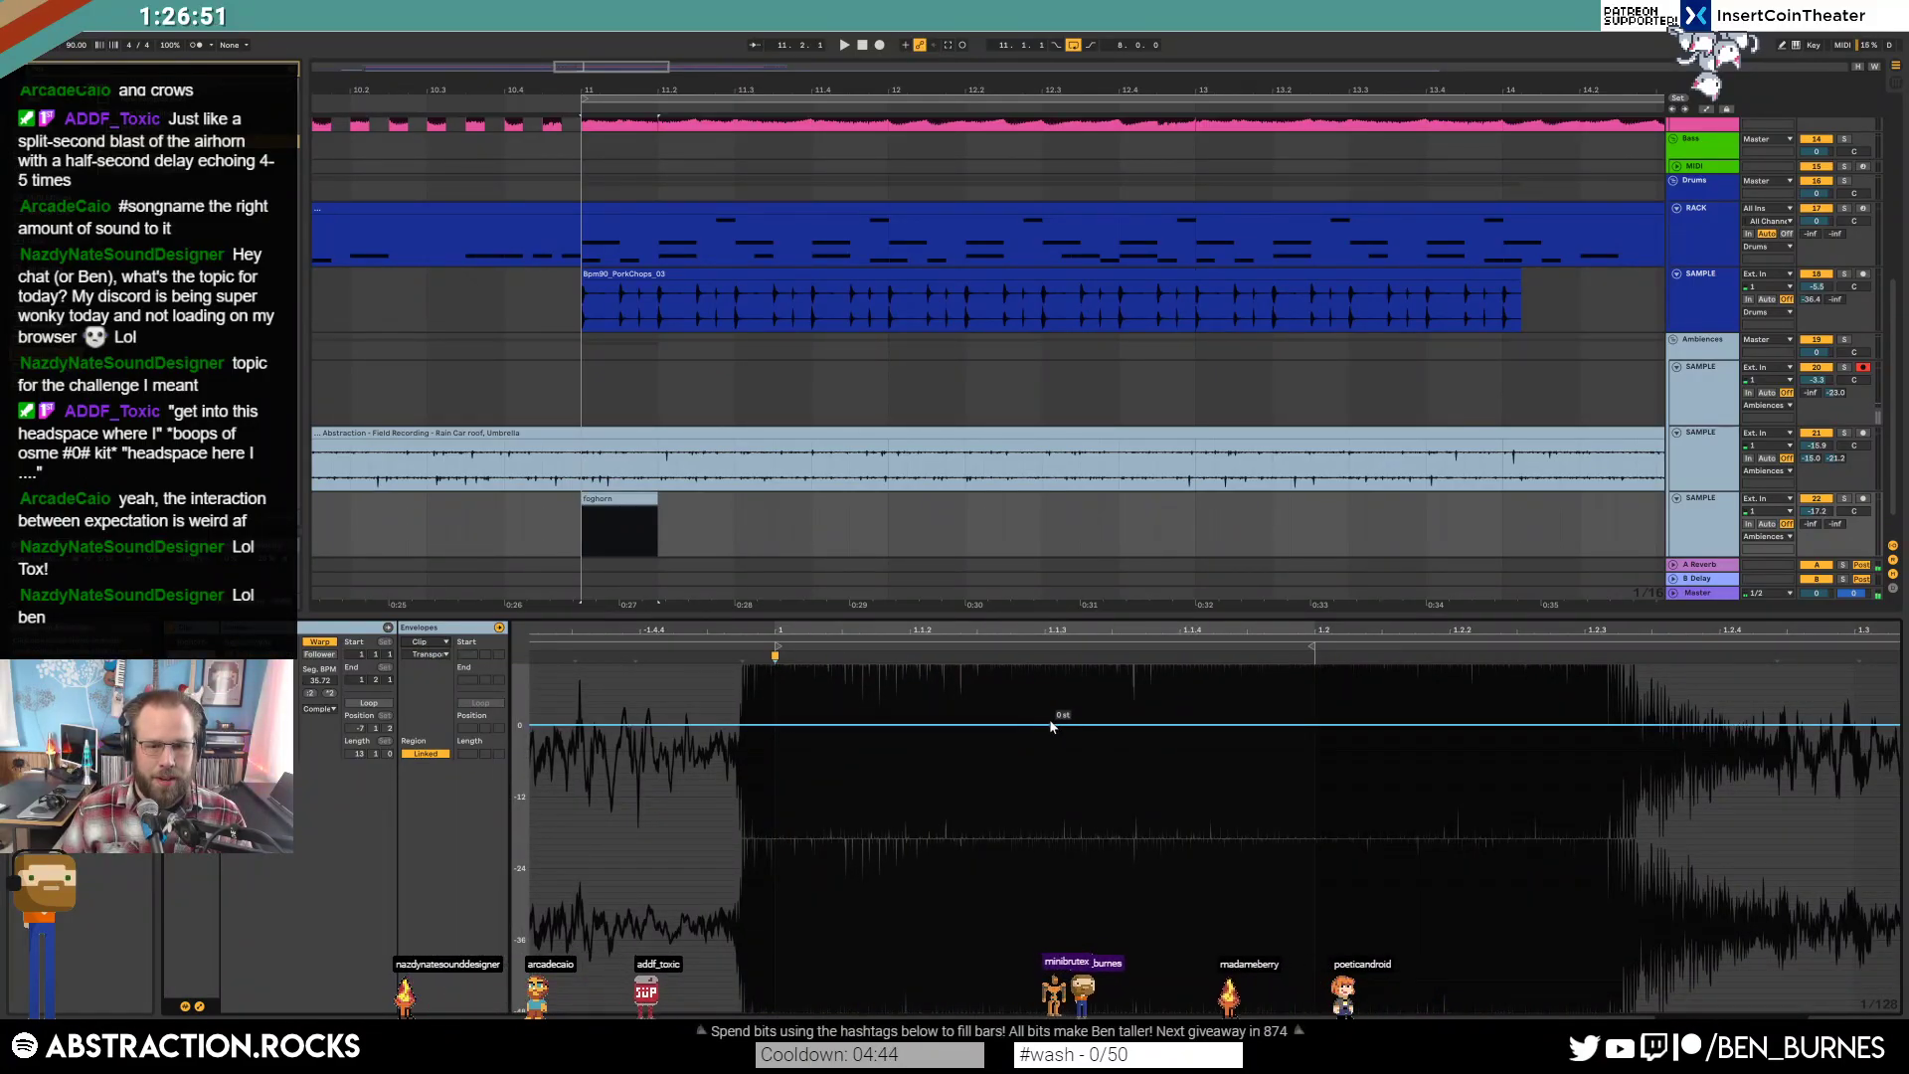
drag(774, 725, 774, 795)
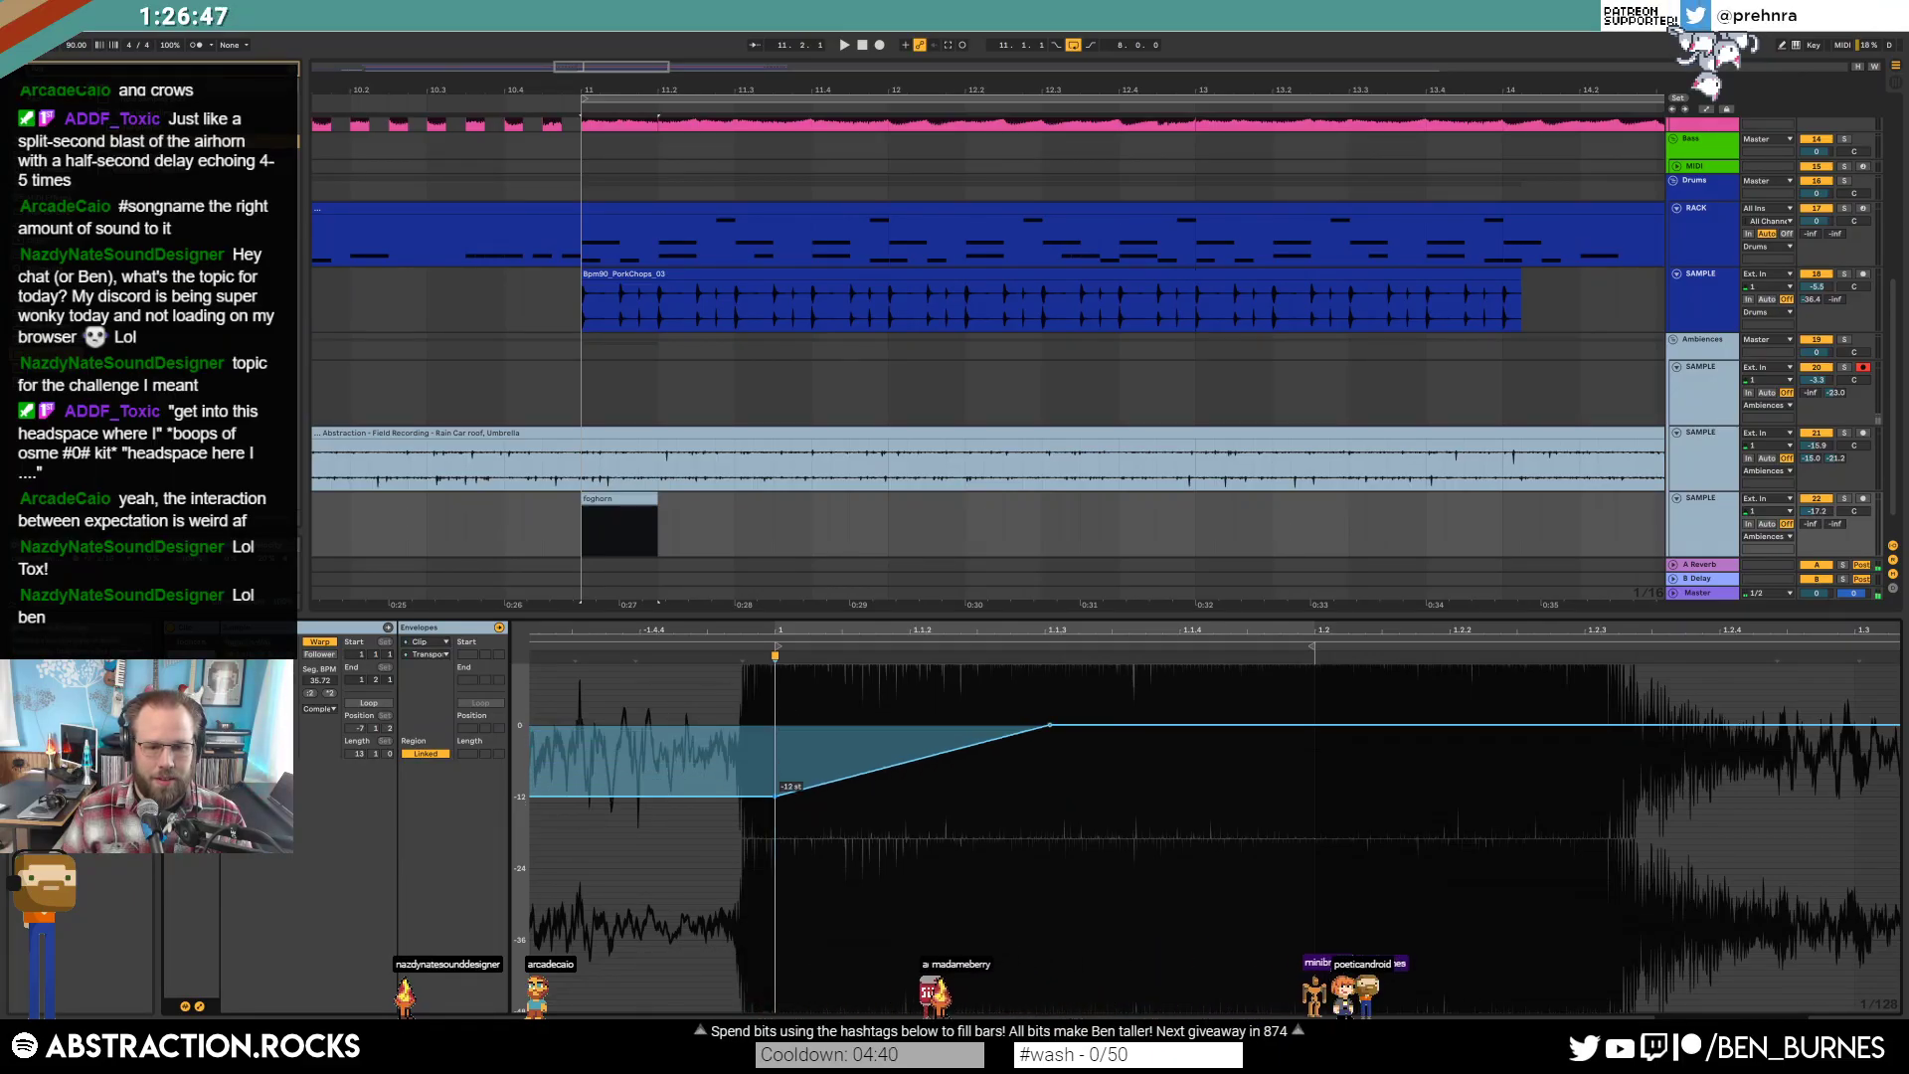
click(505, 527)
key(space)
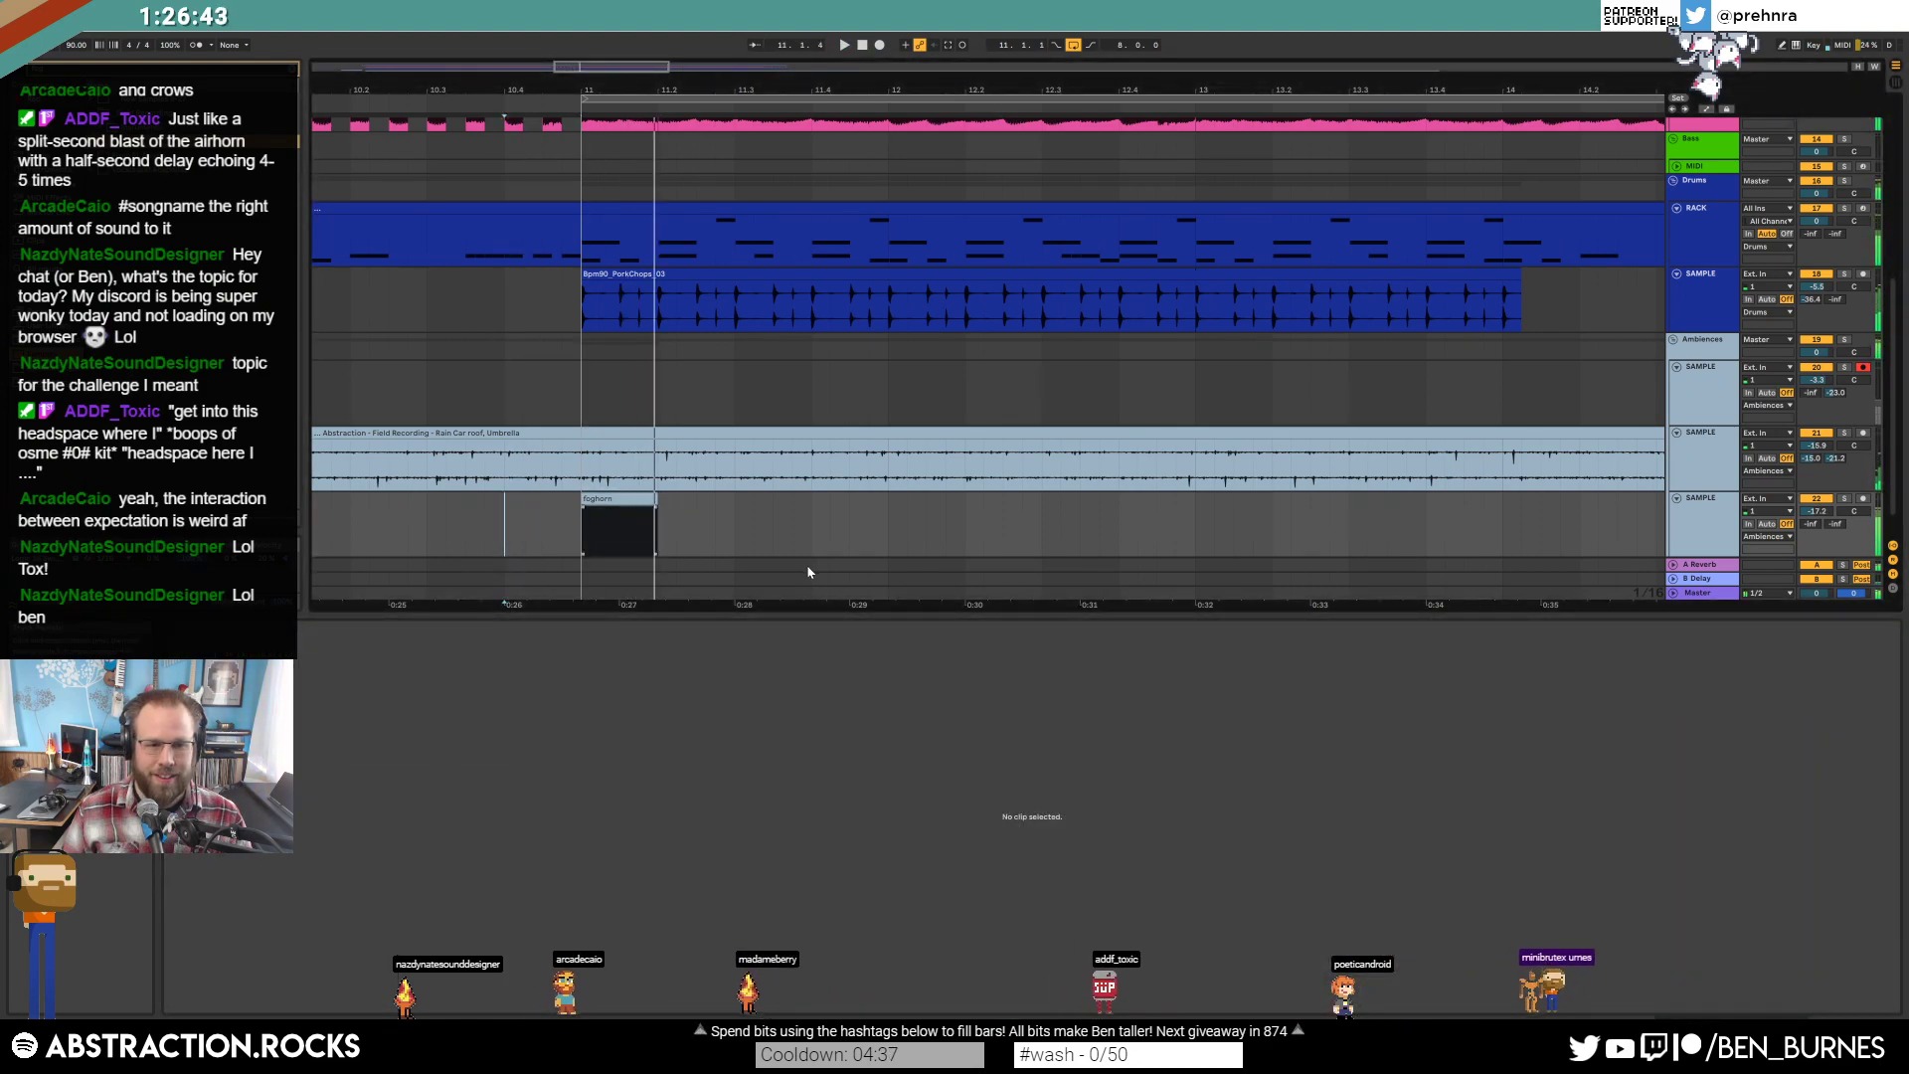
Lower the foghorn track's volume to -19.4 dB and inspect the clip's mixer and transposition envelopes.
click(619, 527)
key(space)
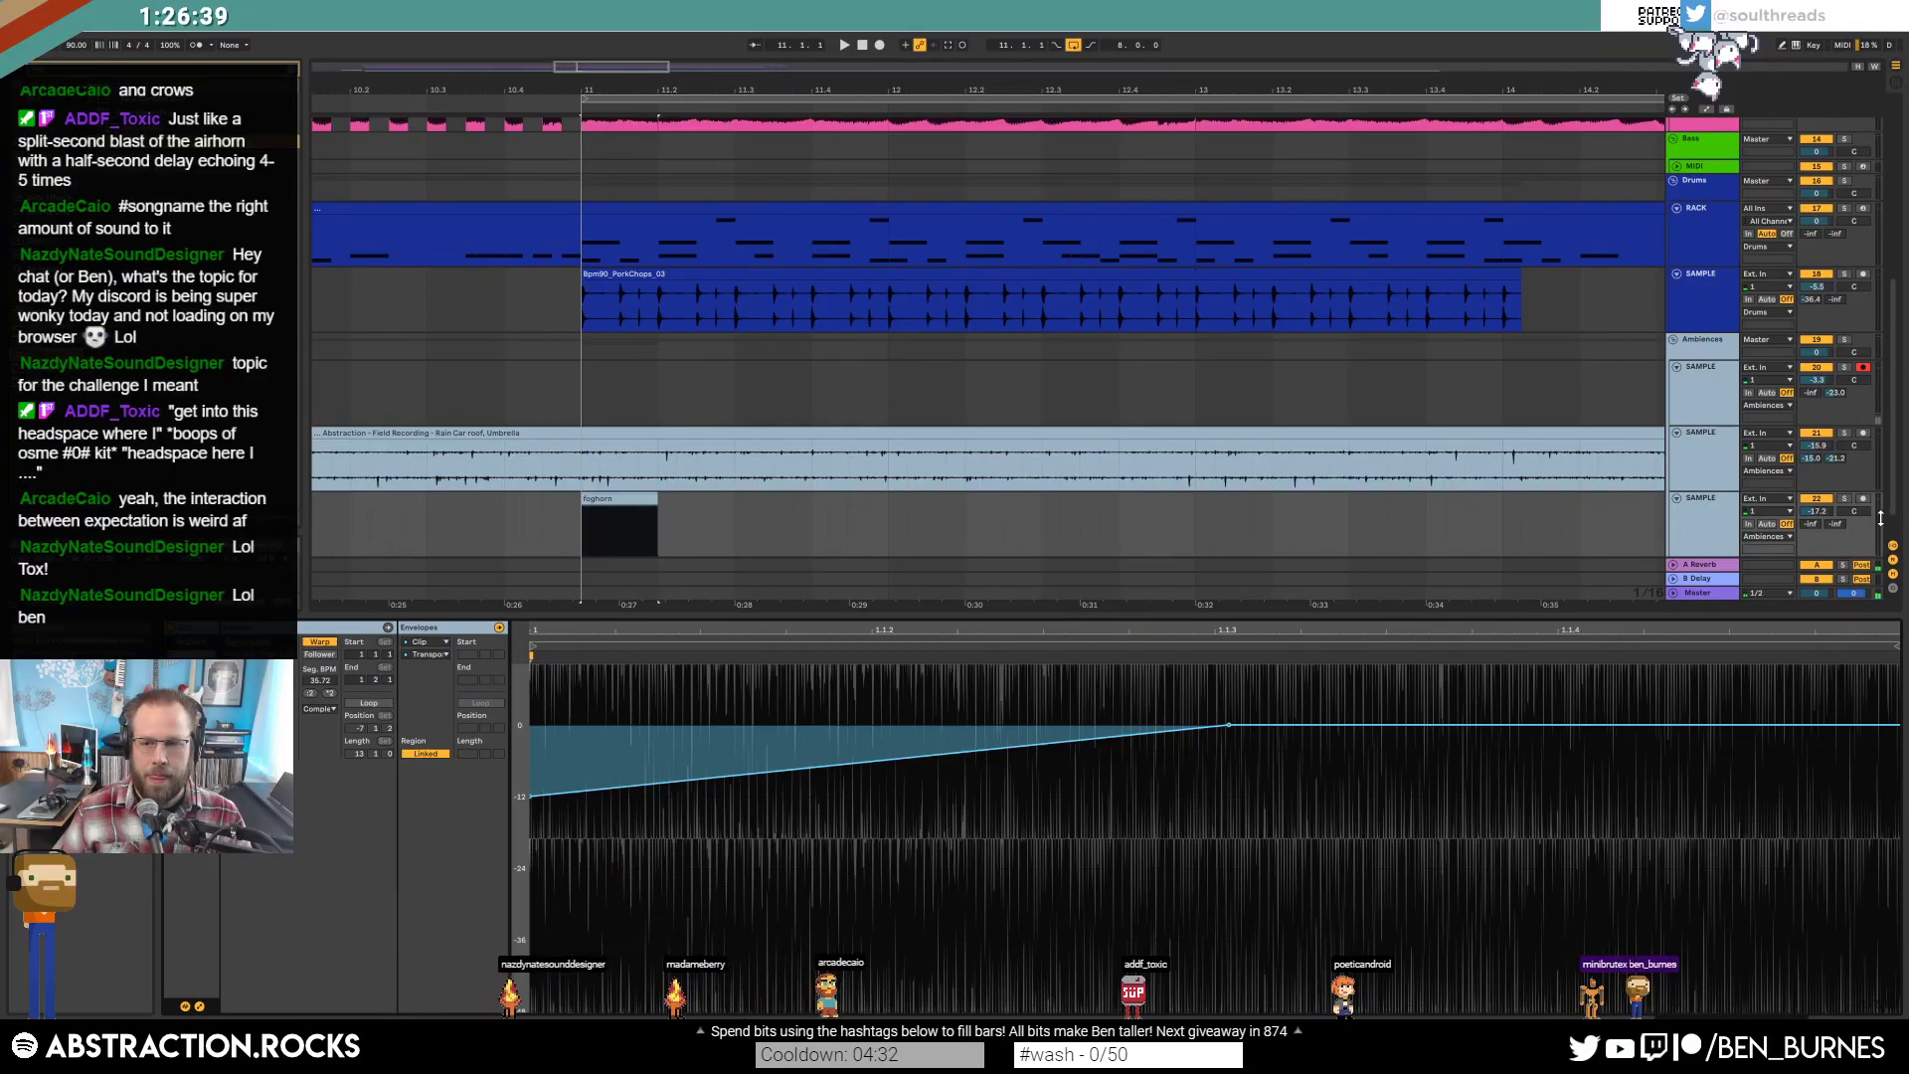
drag(1817, 511, 1817, 521)
mouse_move(696, 630)
mouse_down()
mouse_move(1044, 614)
mouse_move(1069, 586)
mouse_move(975, 561)
mouse_move(785, 561)
mouse_move(746, 629)
mouse_up()
click(417, 648)
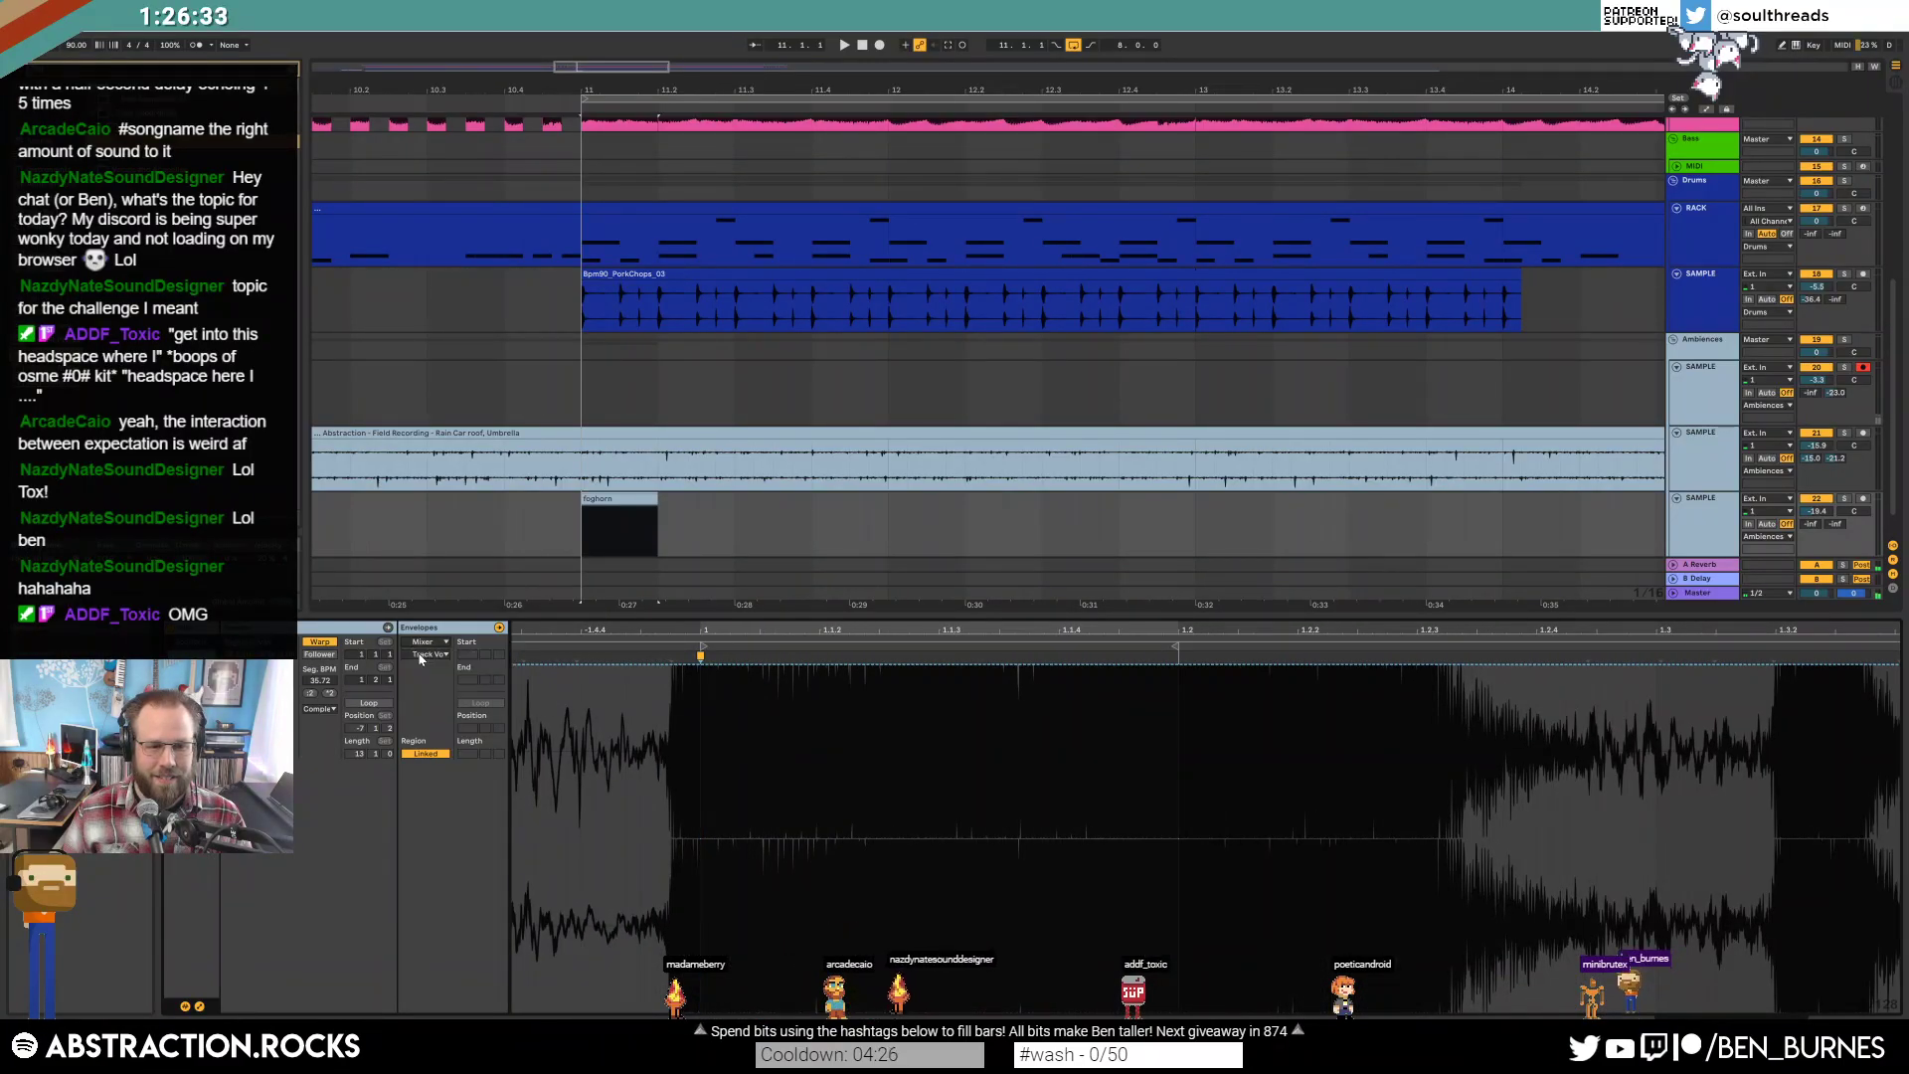
click(427, 661)
Audition the foghorn blast at bar 11 once more and delete its clip.
key(space)
key(space)
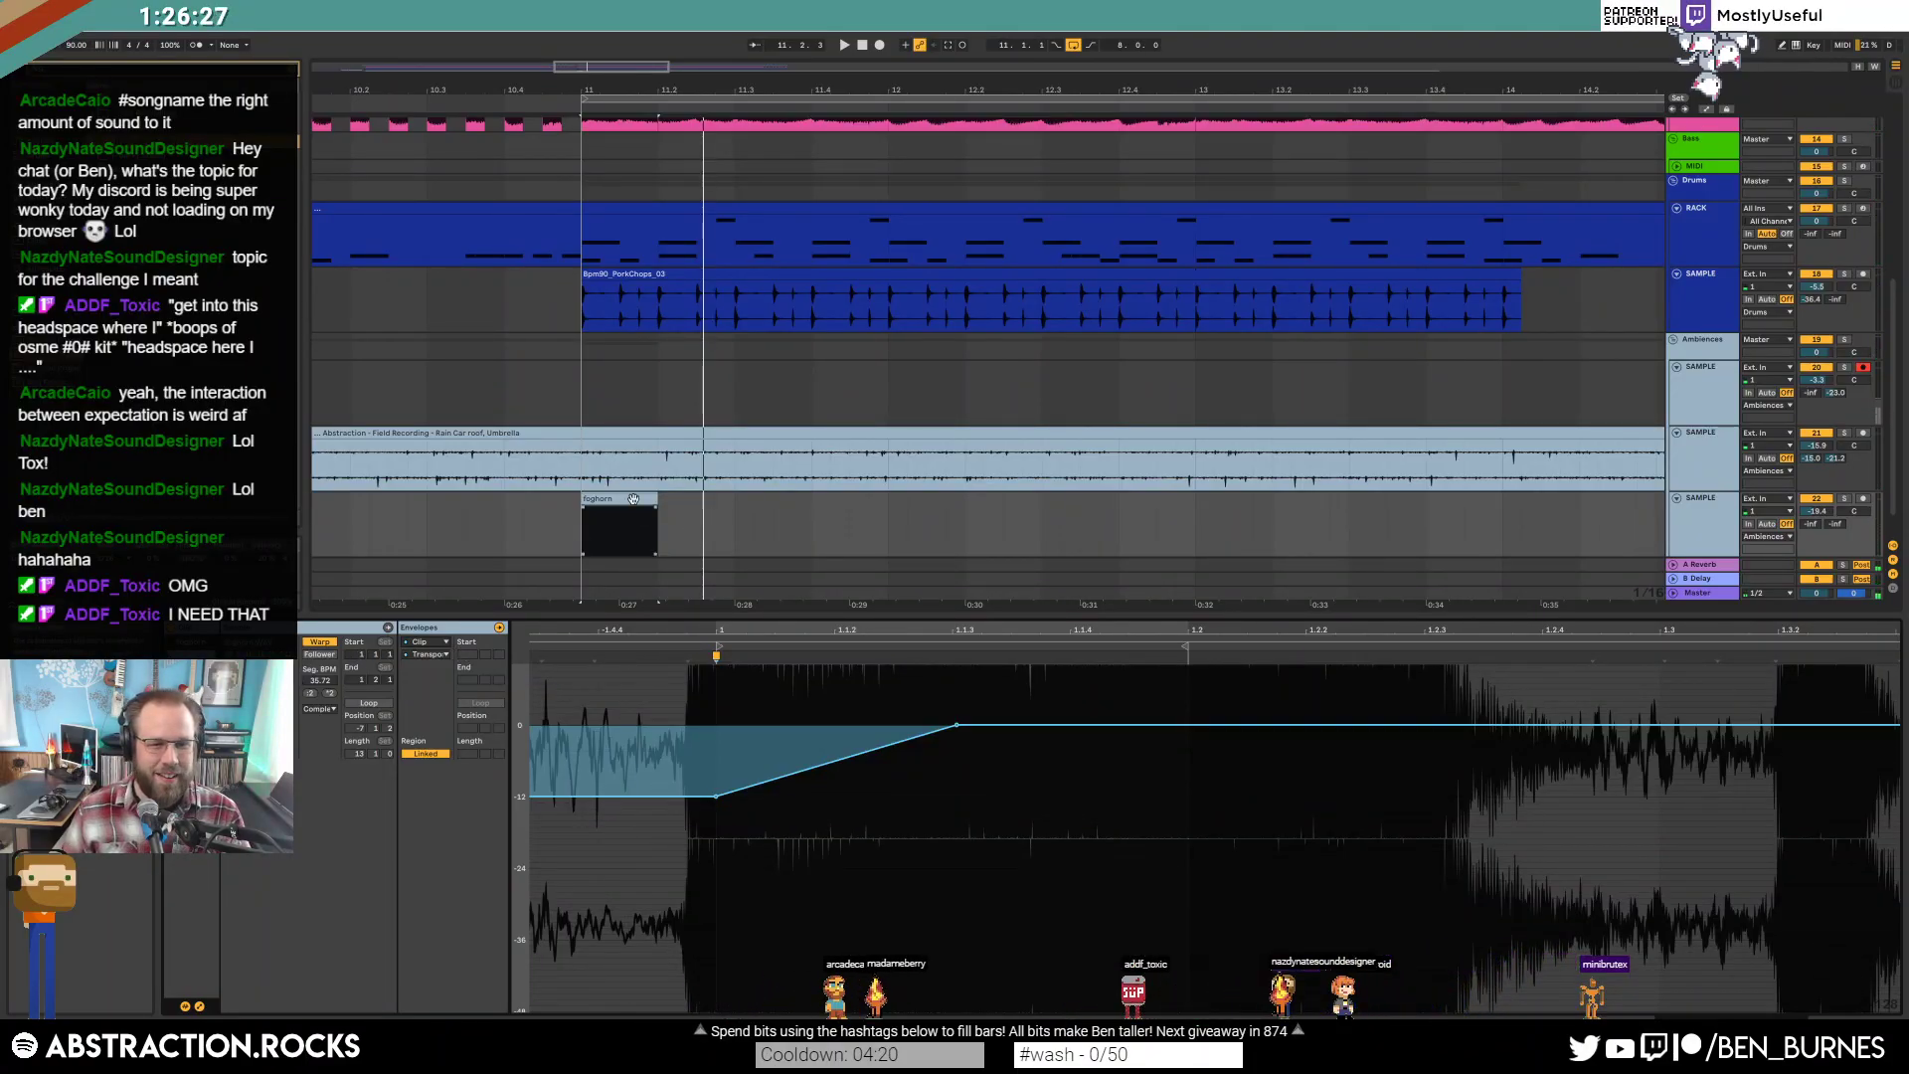
key(Delete)
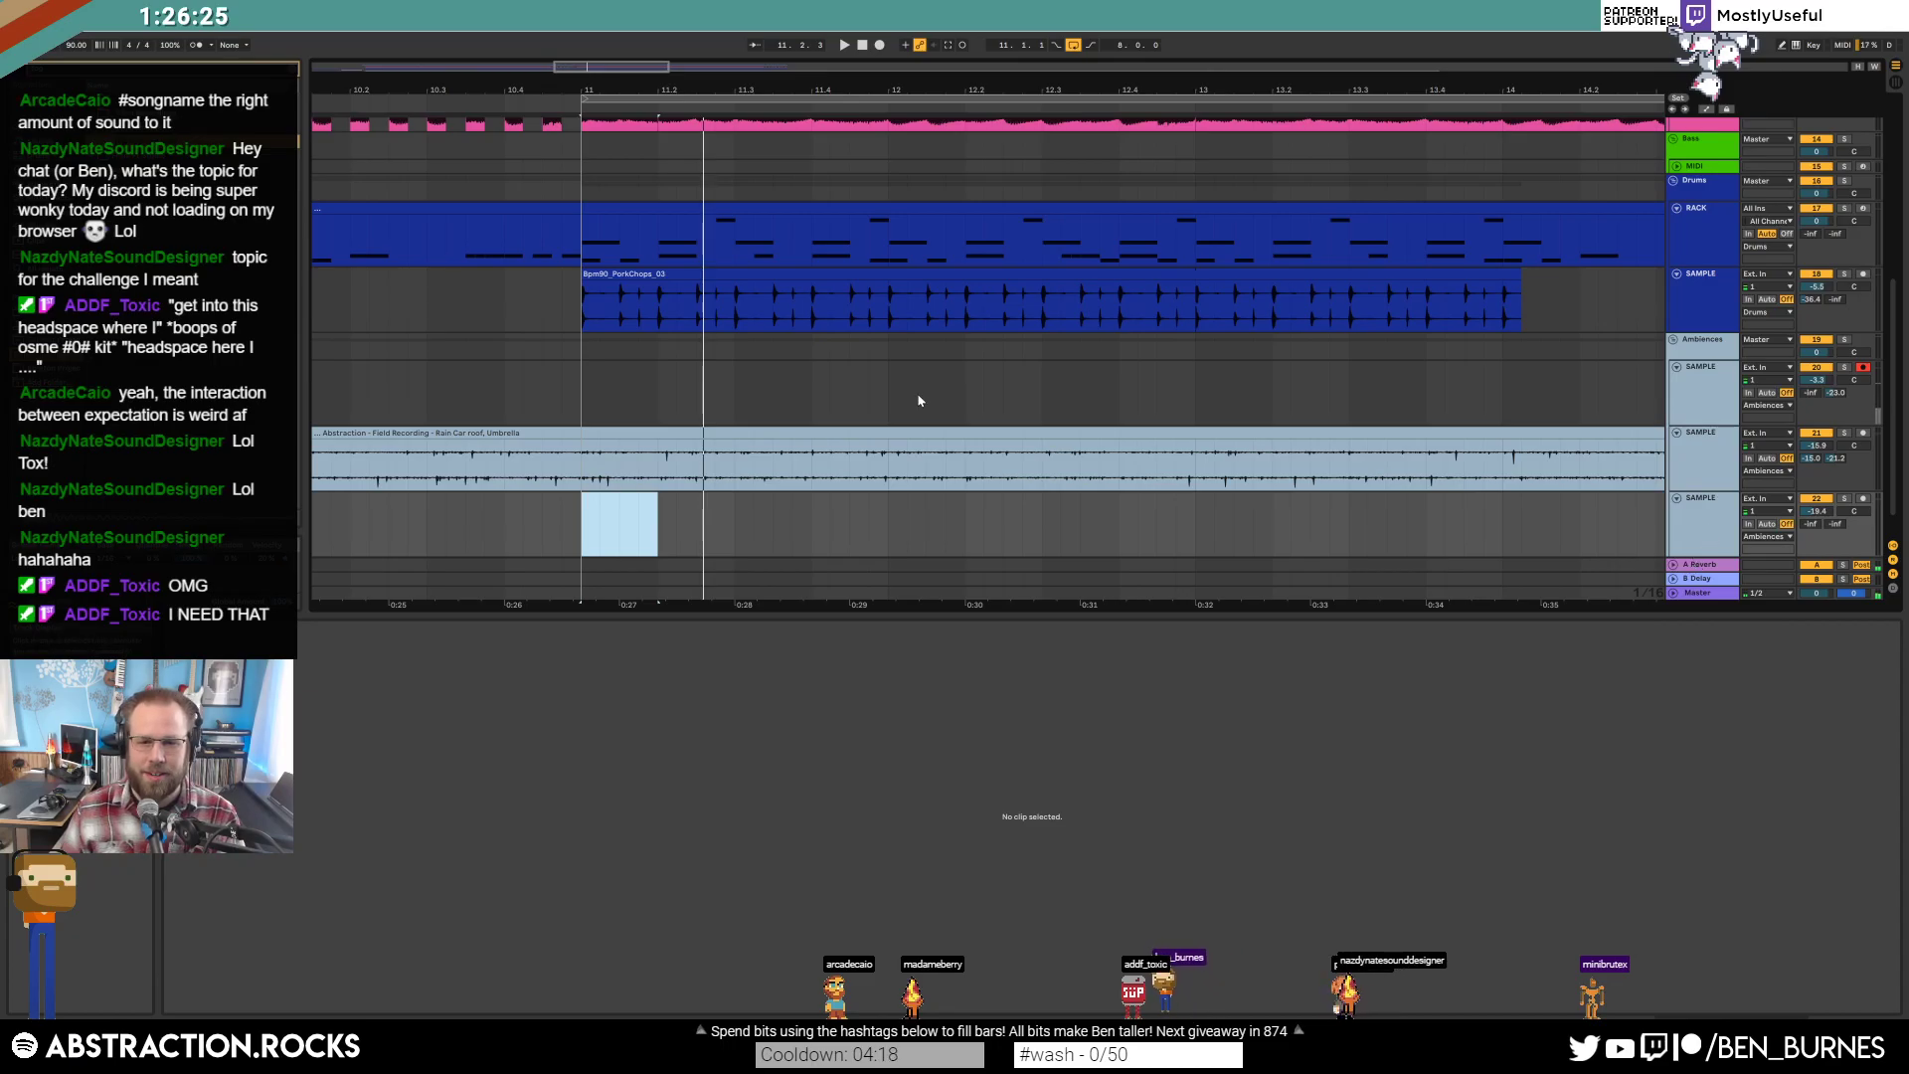
Split out a one-beat segment of the pink pads sample at the start of bar 12.
scroll(955, 402, down, 5)
scroll(1124, 421, up, 3)
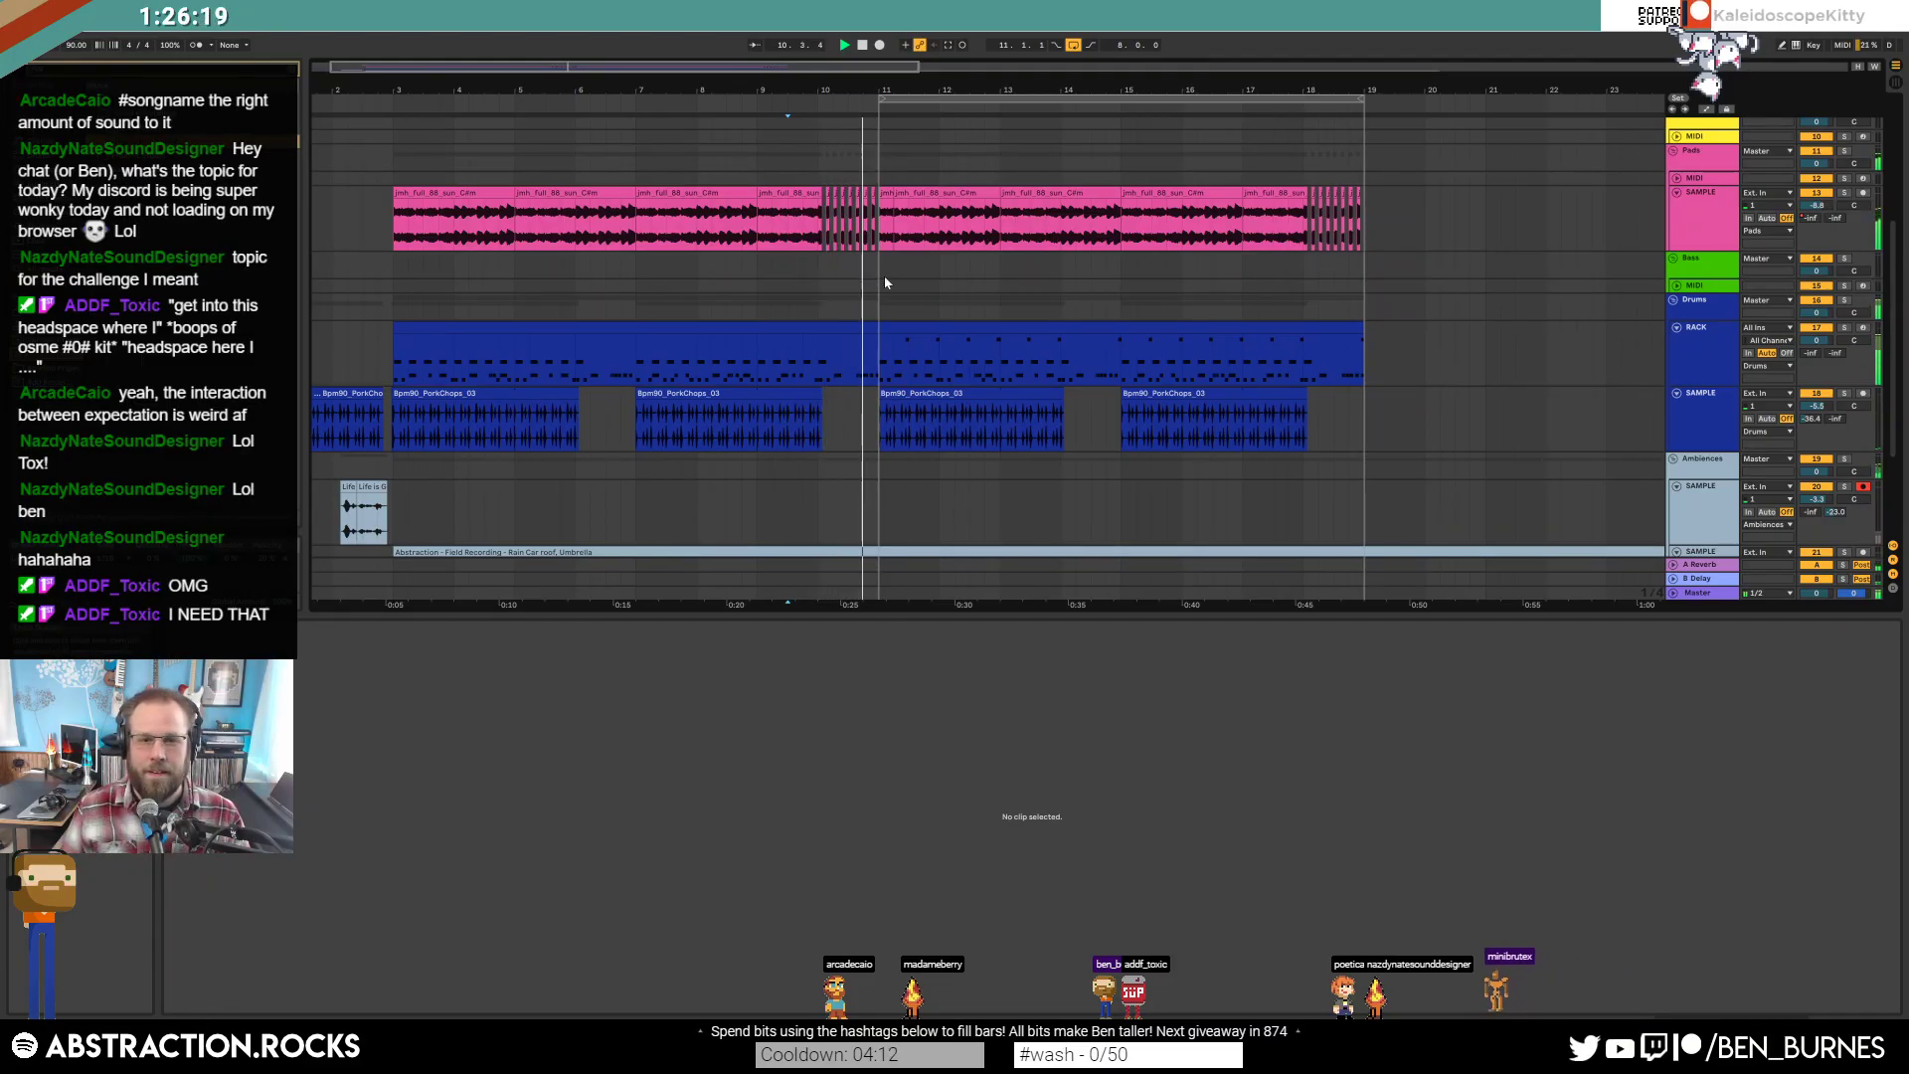
key(shift+Tab)
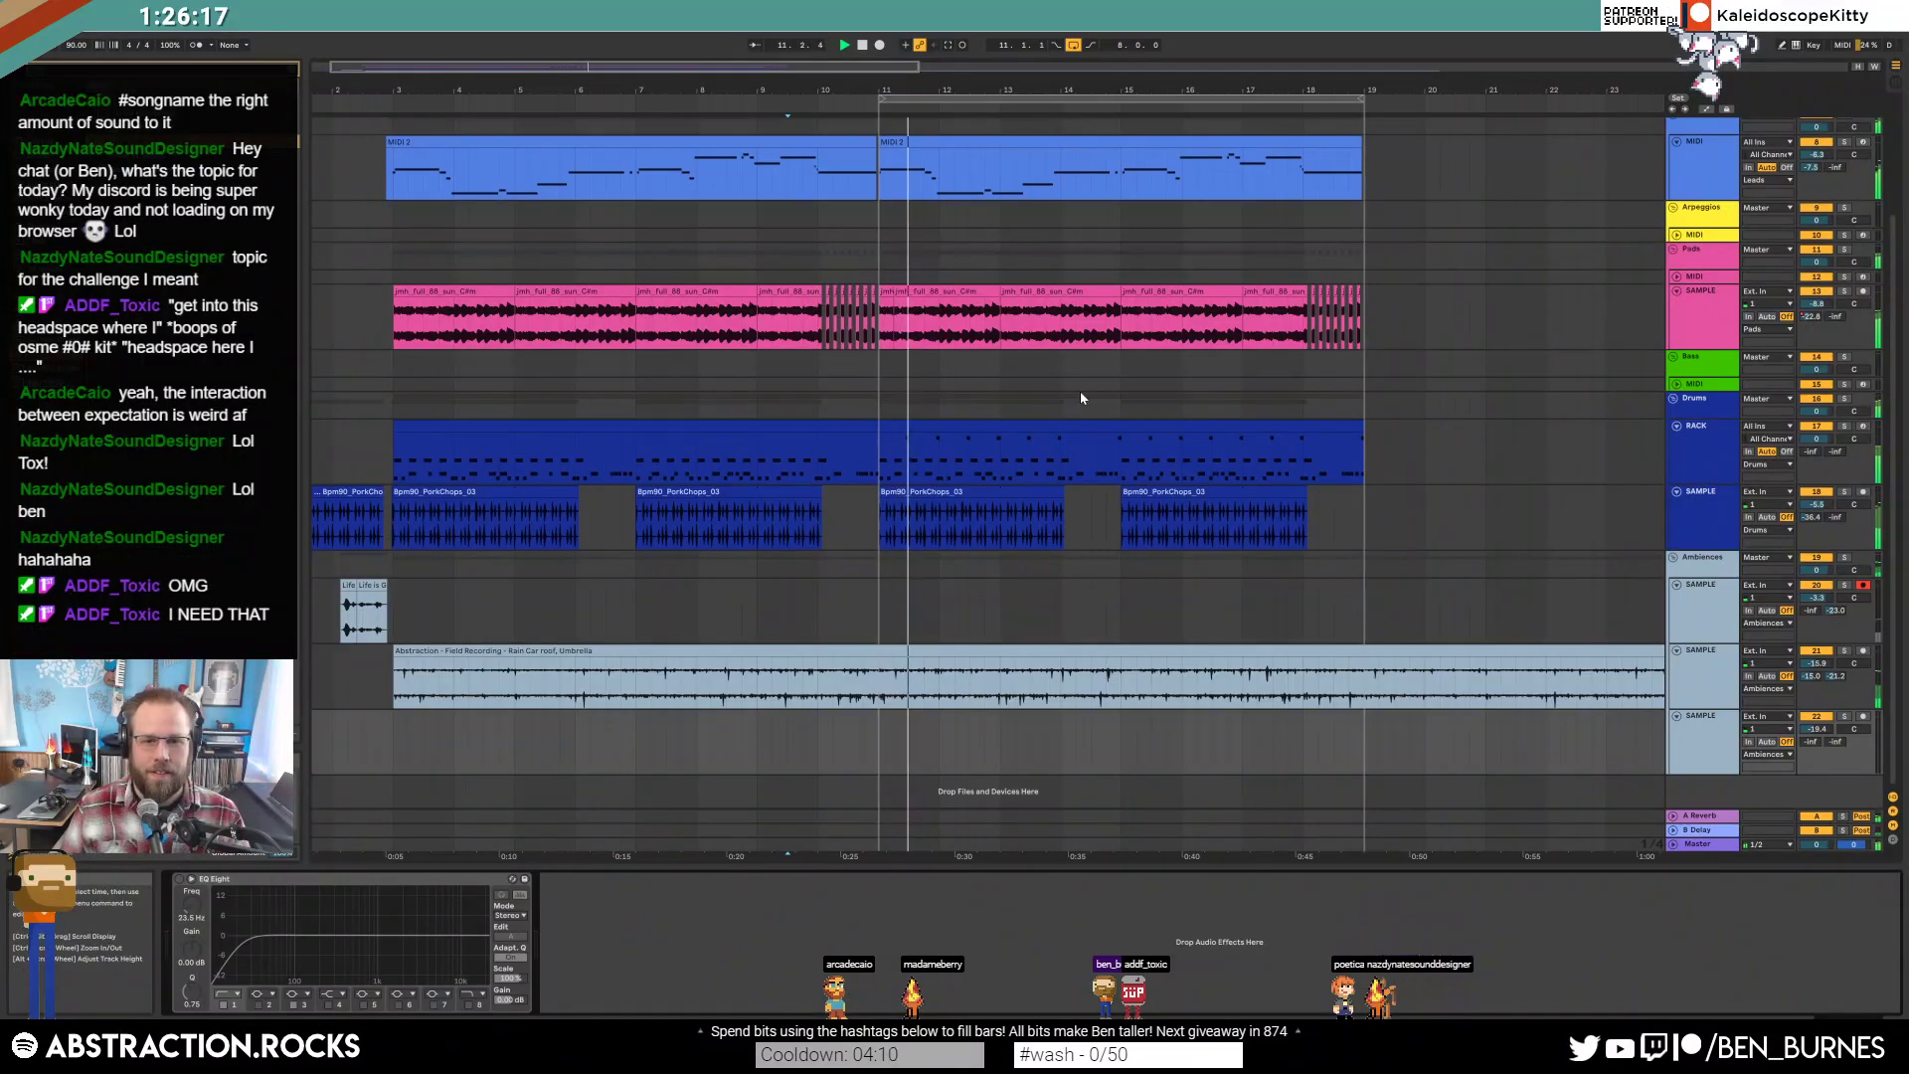
click(946, 320)
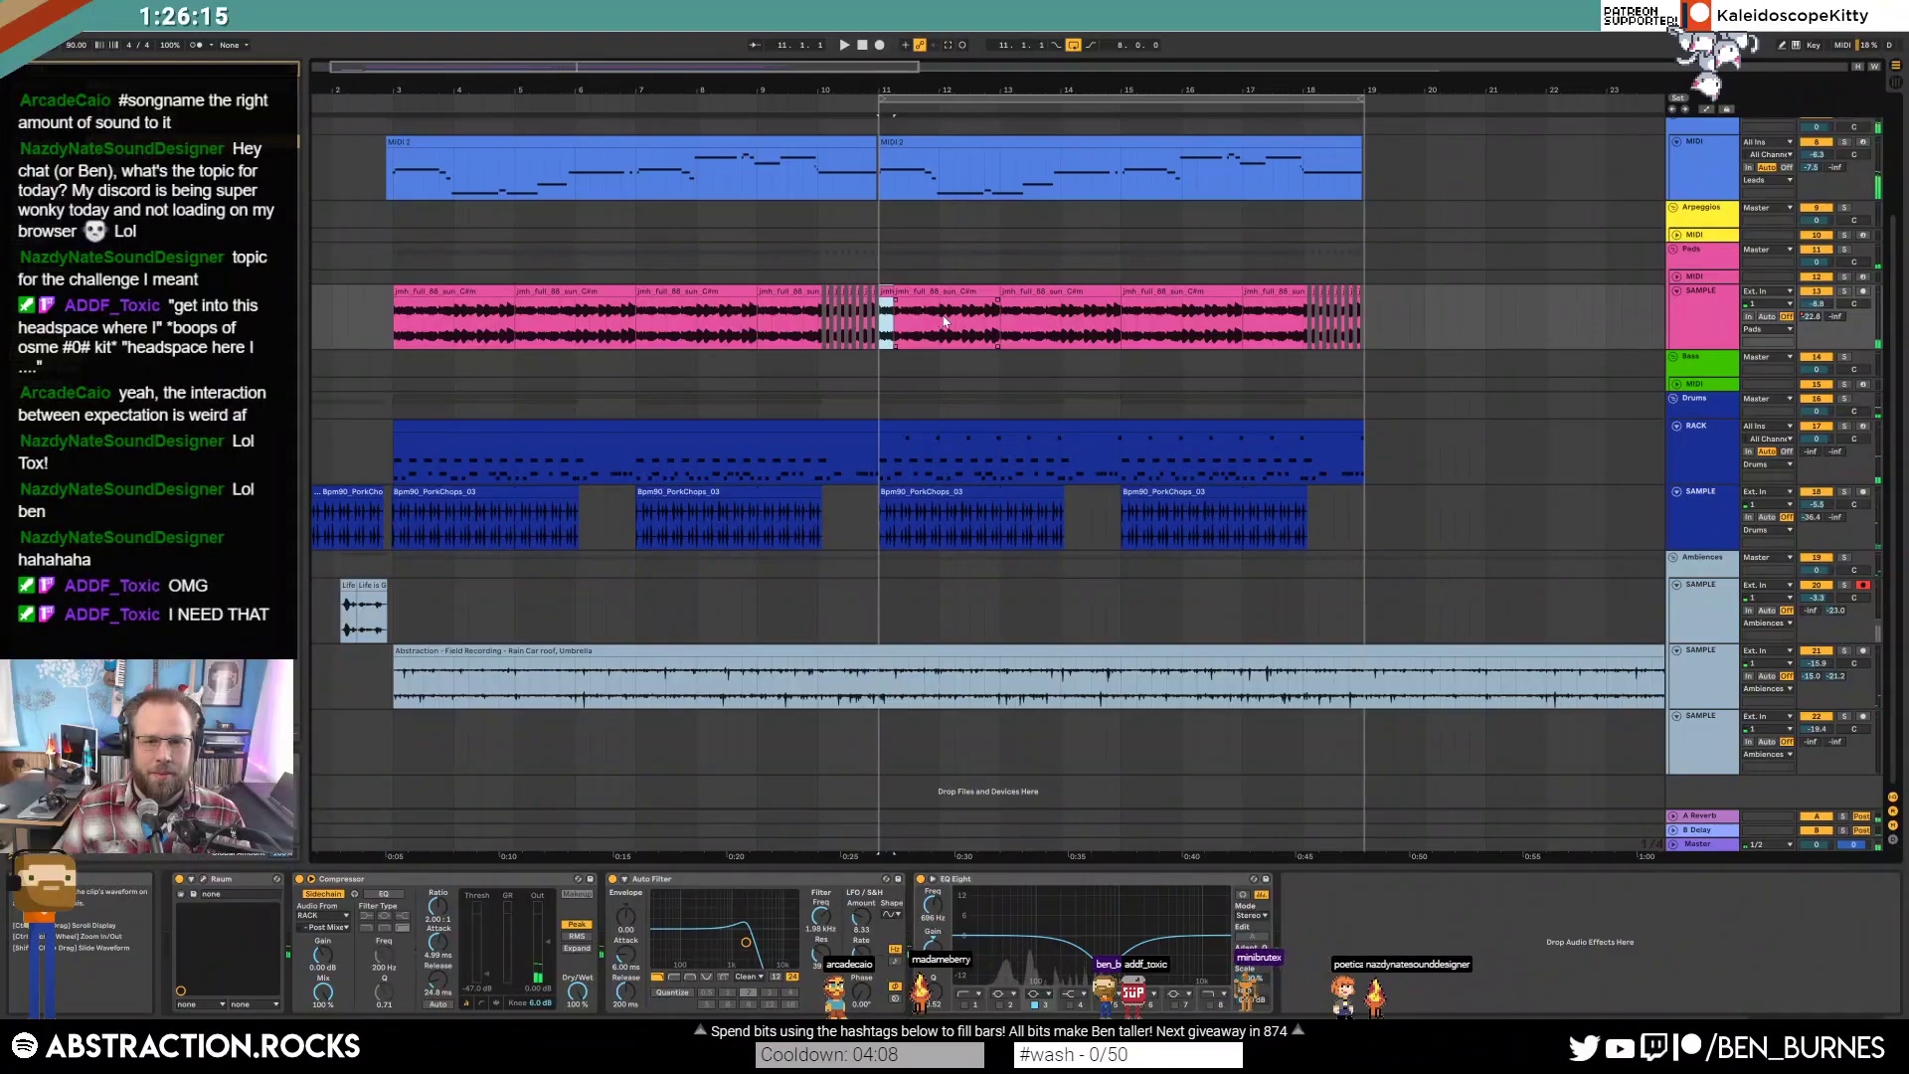
scroll(950, 323, up, 3)
drag(961, 322, 967, 323)
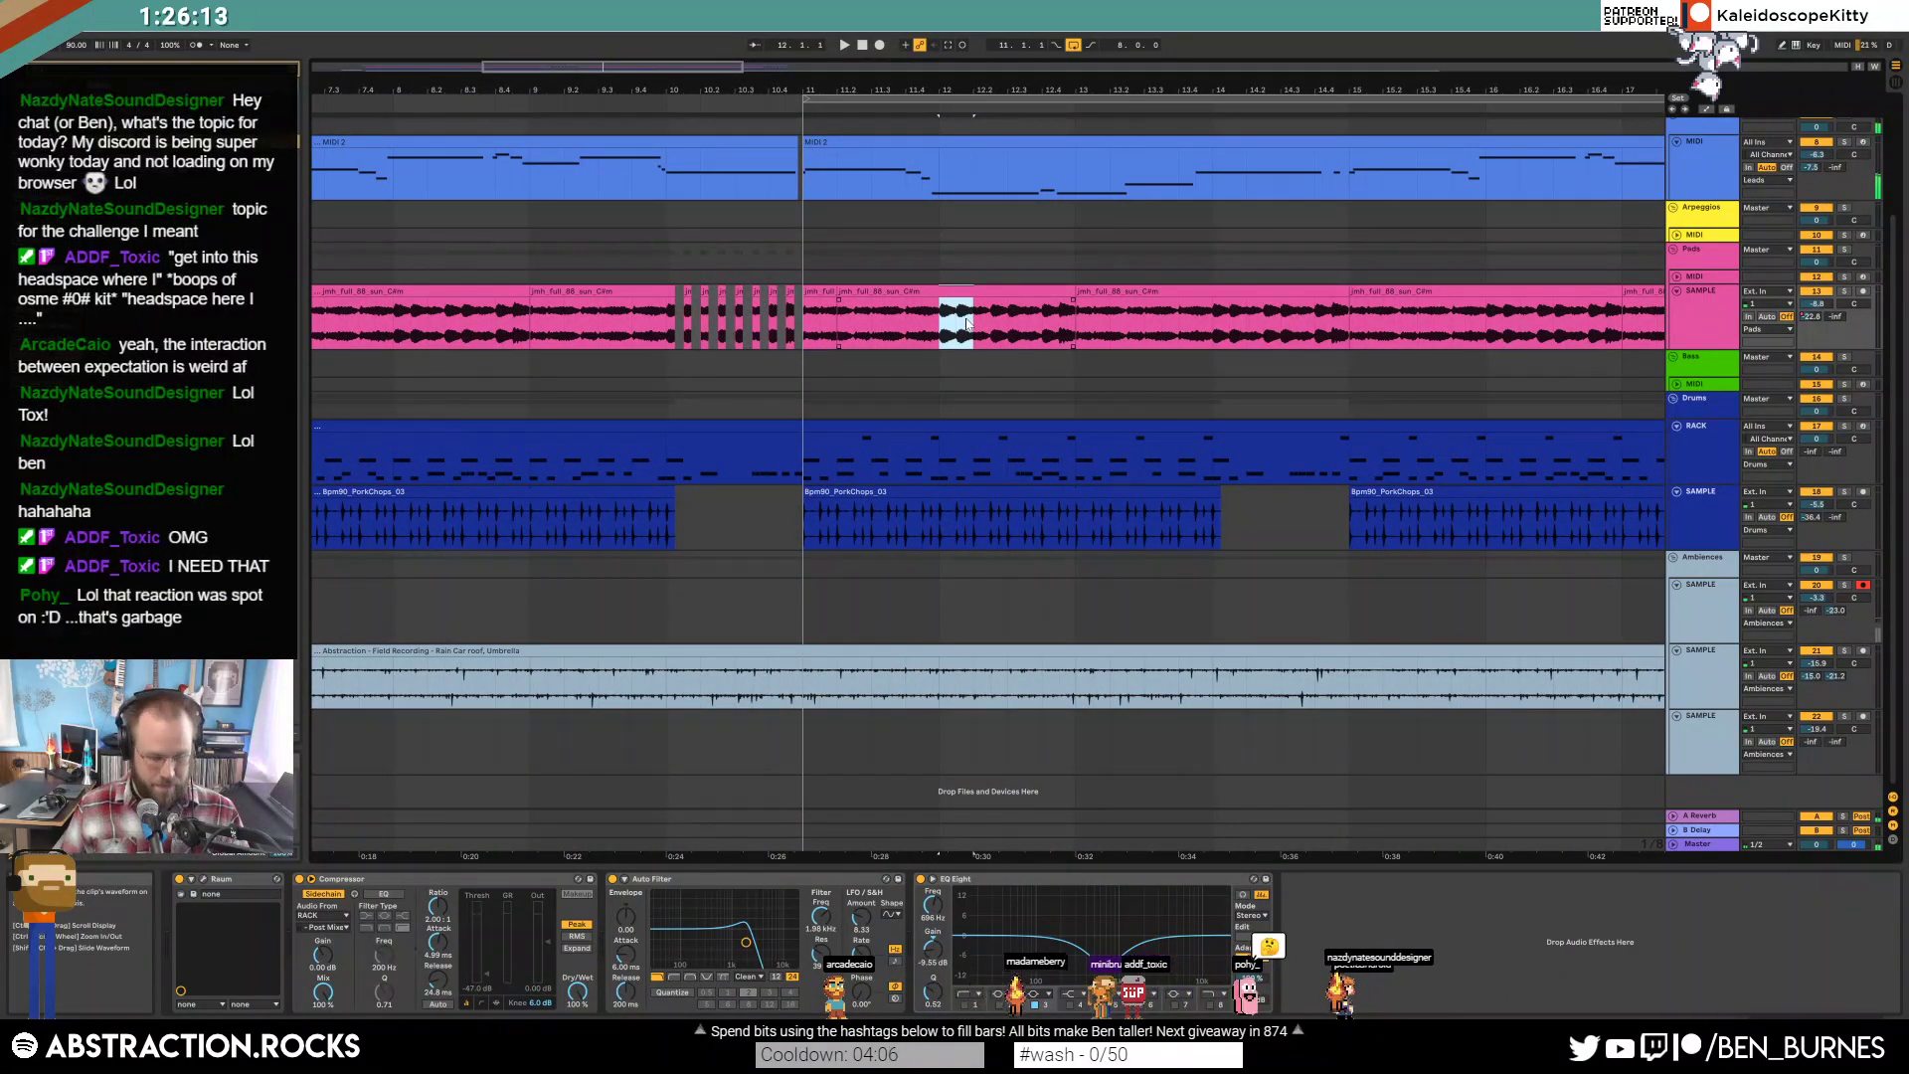
key(ctrl+e)
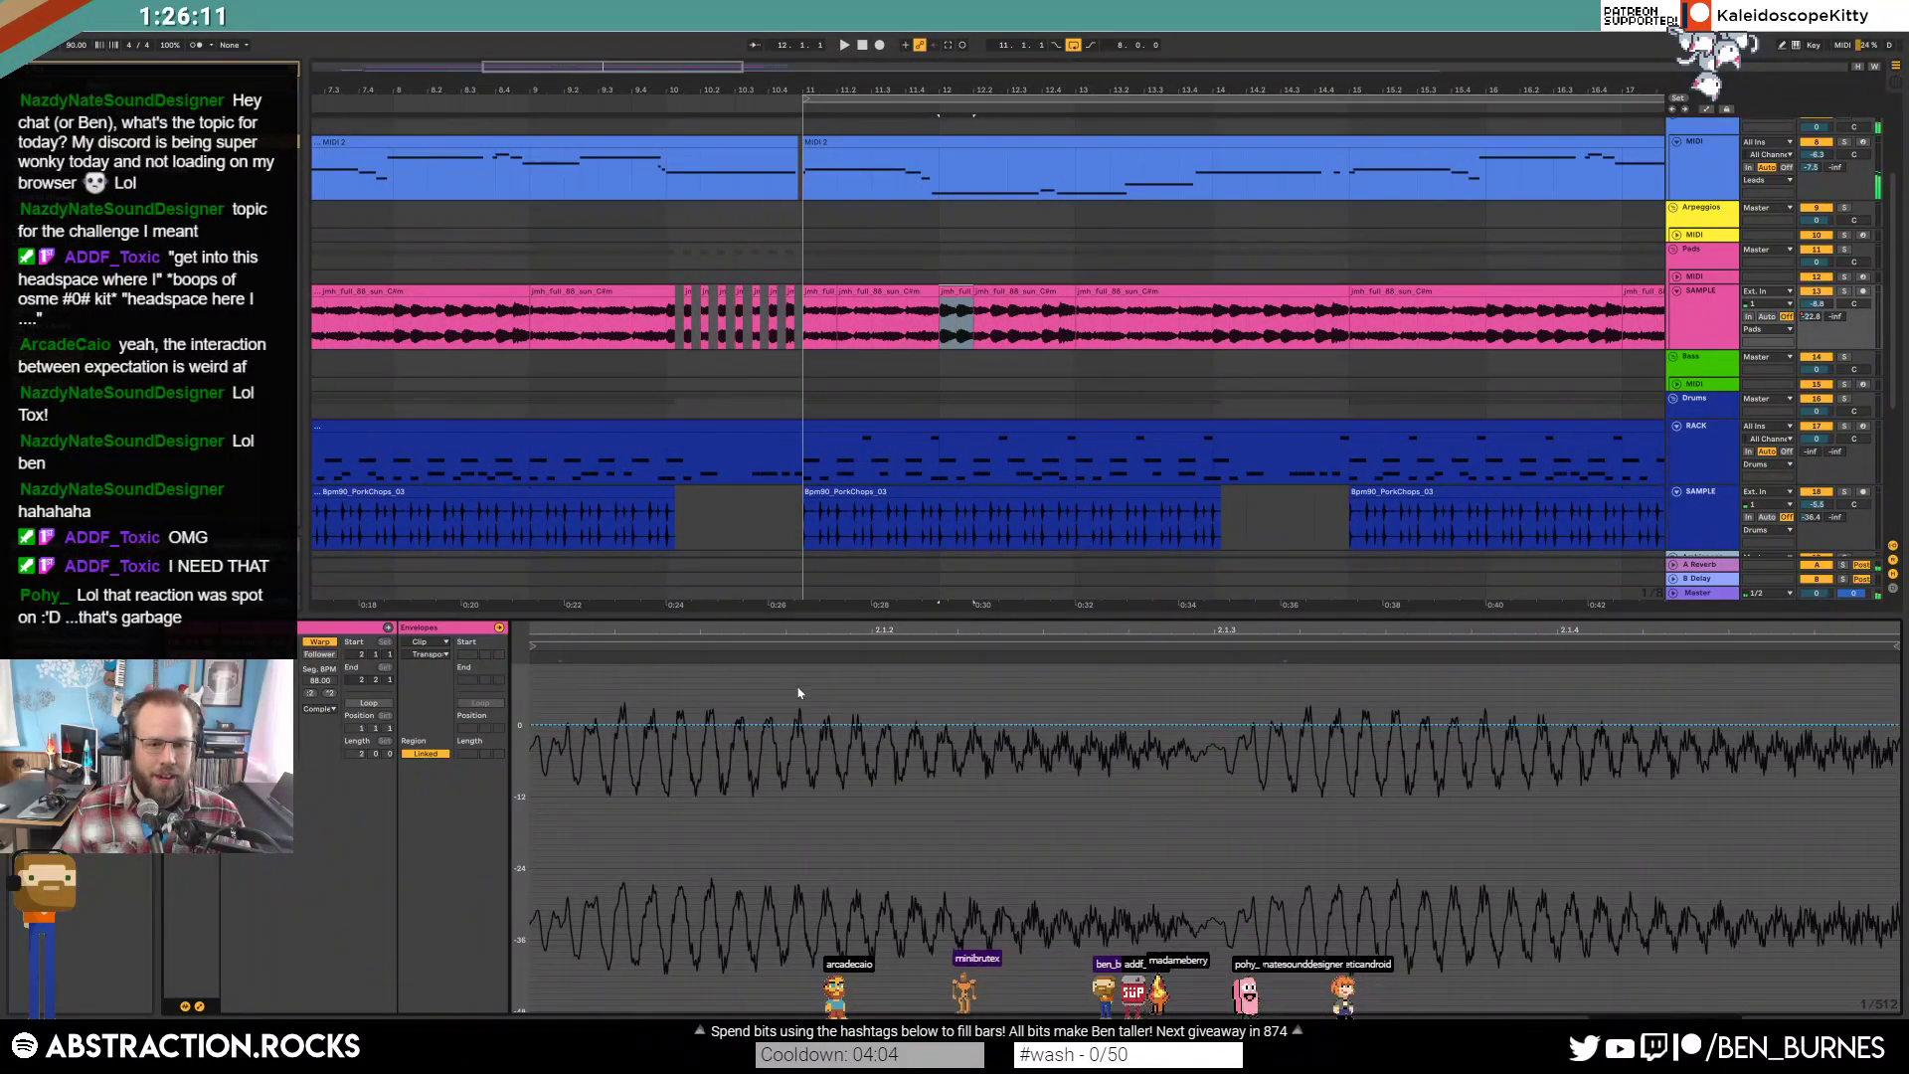
Add a transposition envelope to the split pads segment, rising from -12 semitones at its start to 0.
drag(883, 631, 884, 597)
click(434, 641)
click(440, 653)
click(1039, 725)
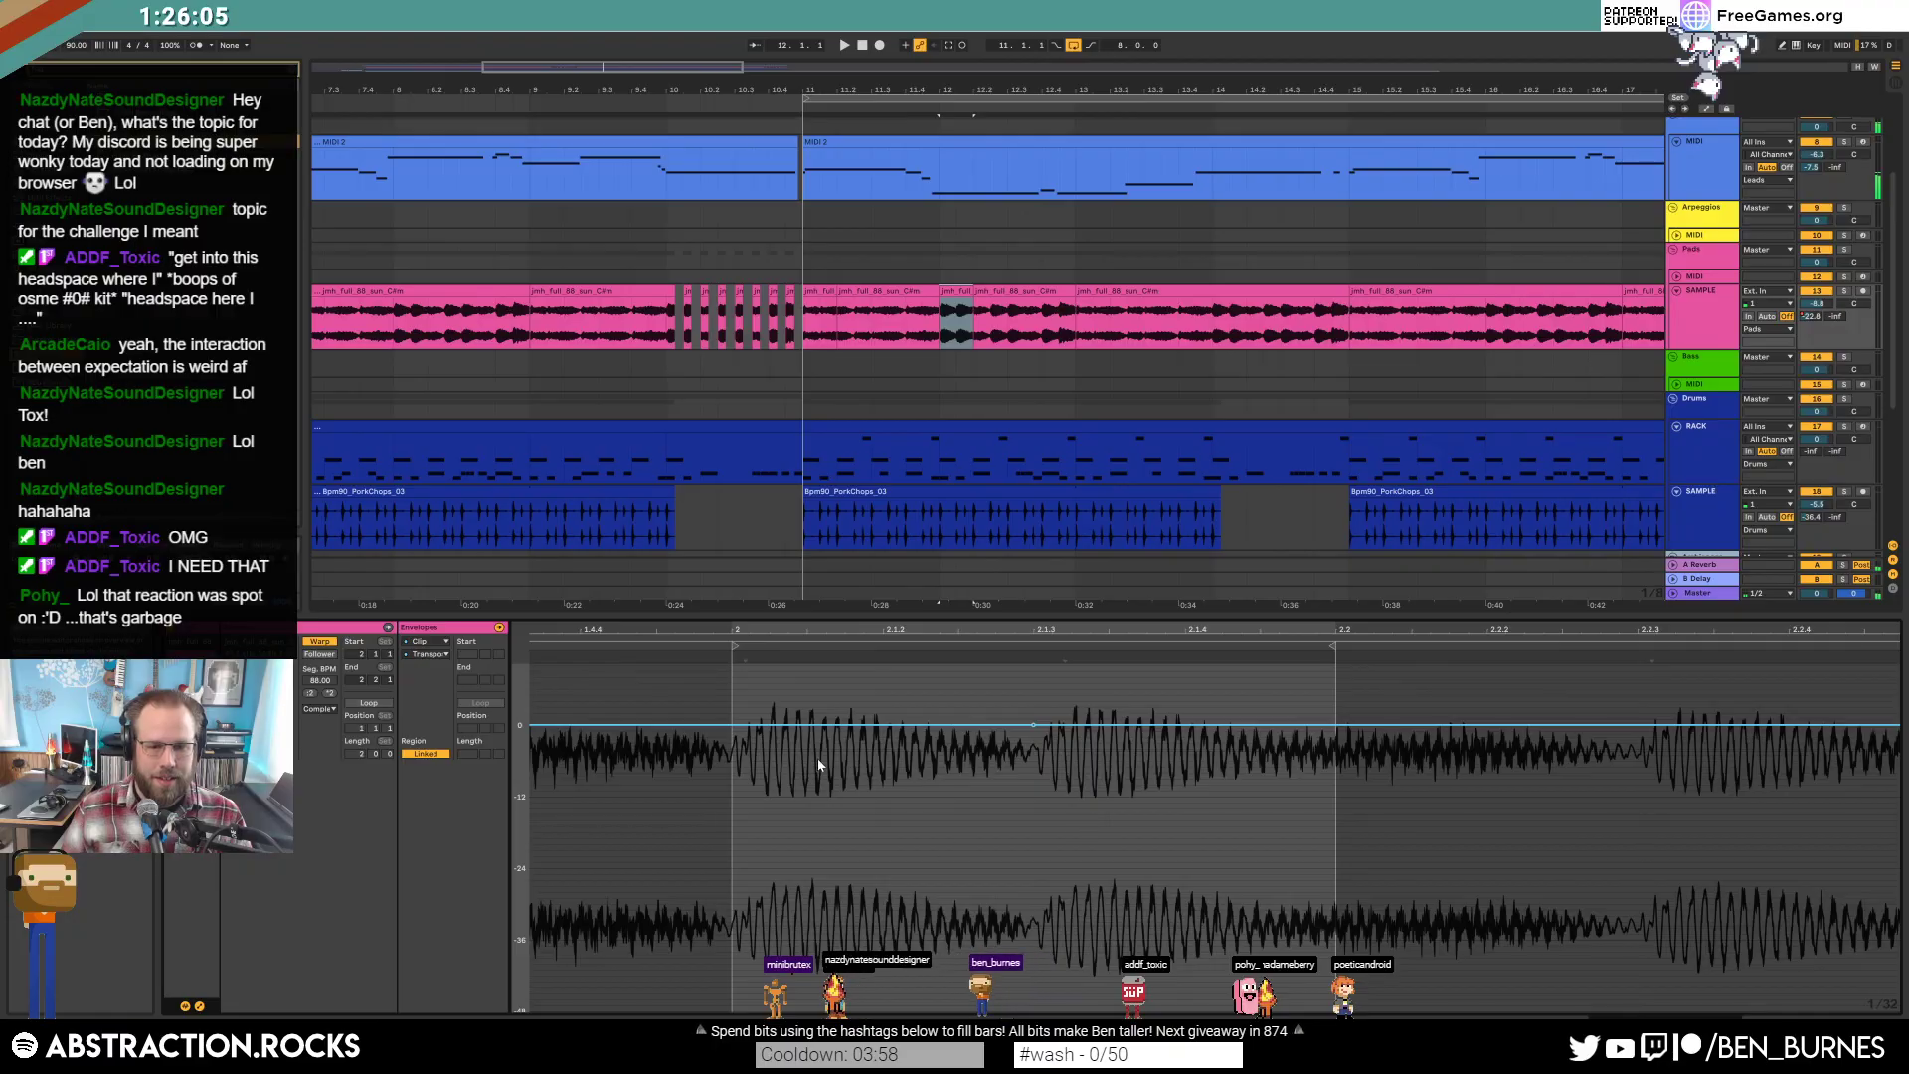
drag(730, 724, 733, 789)
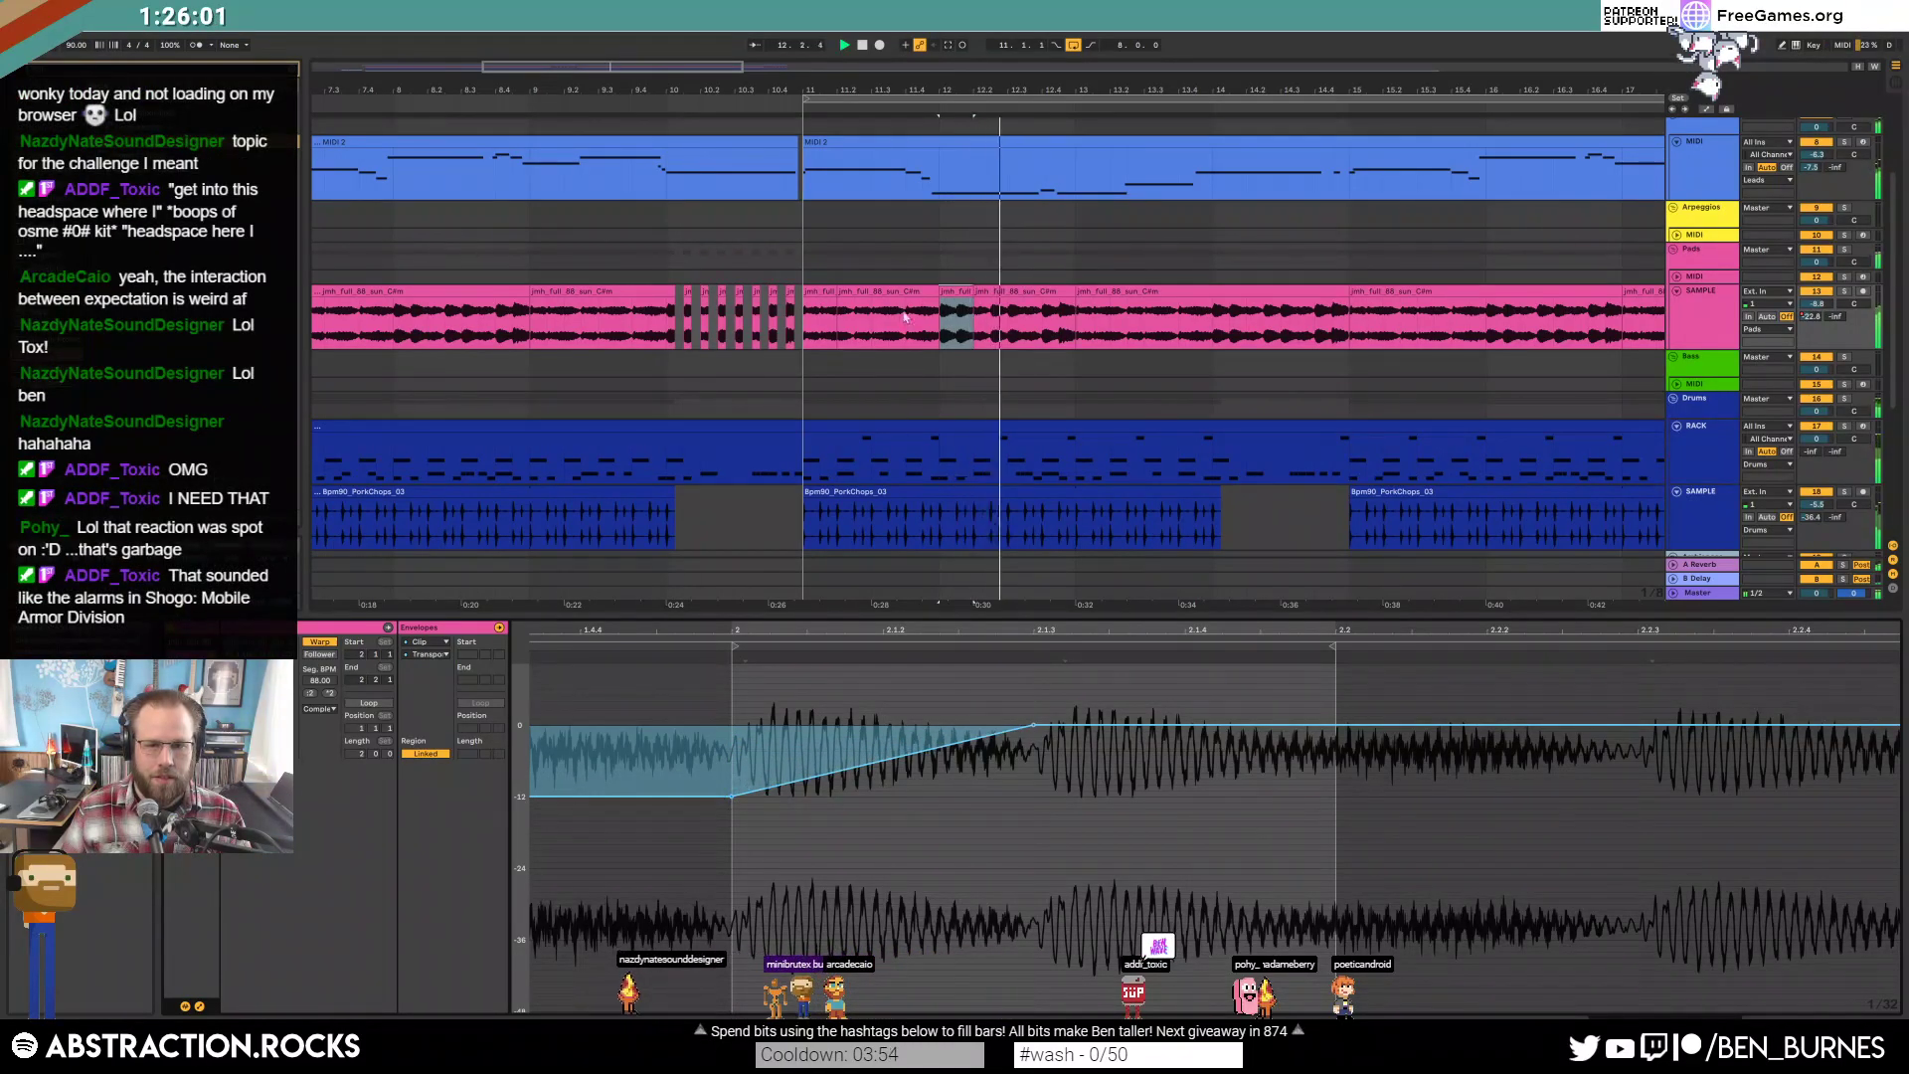
Paste copies of the pitch-bent pads segment from bar 11 at 13.1 and 13.3 on the pads sample track.
click(820, 291)
key(space)
click(1079, 338)
key(ctrl+v)
click(1146, 333)
key(ctrl+v)
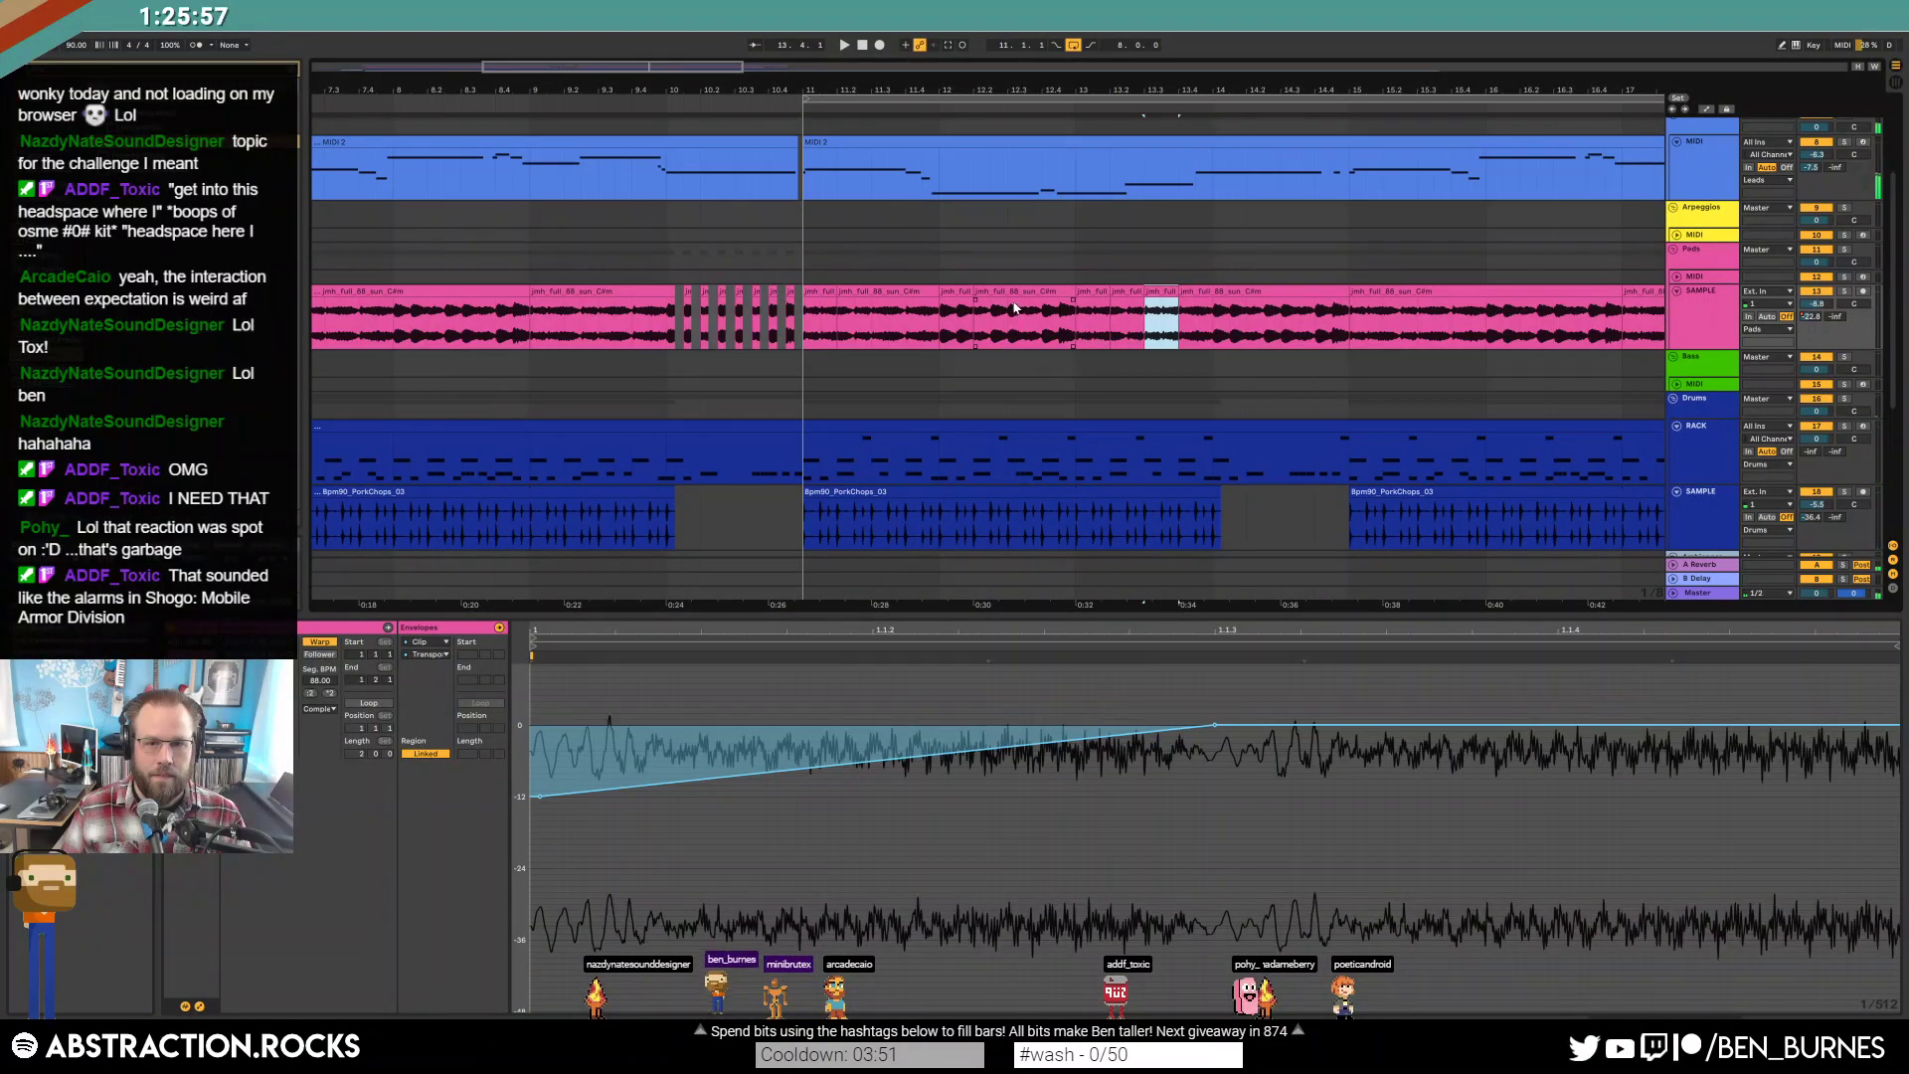
Copy the pitch-bent bar 12 segment across bar 14 of the pads sample, using shorter slices at the bar's end.
click(956, 292)
click(1223, 321)
key(ctrl+v)
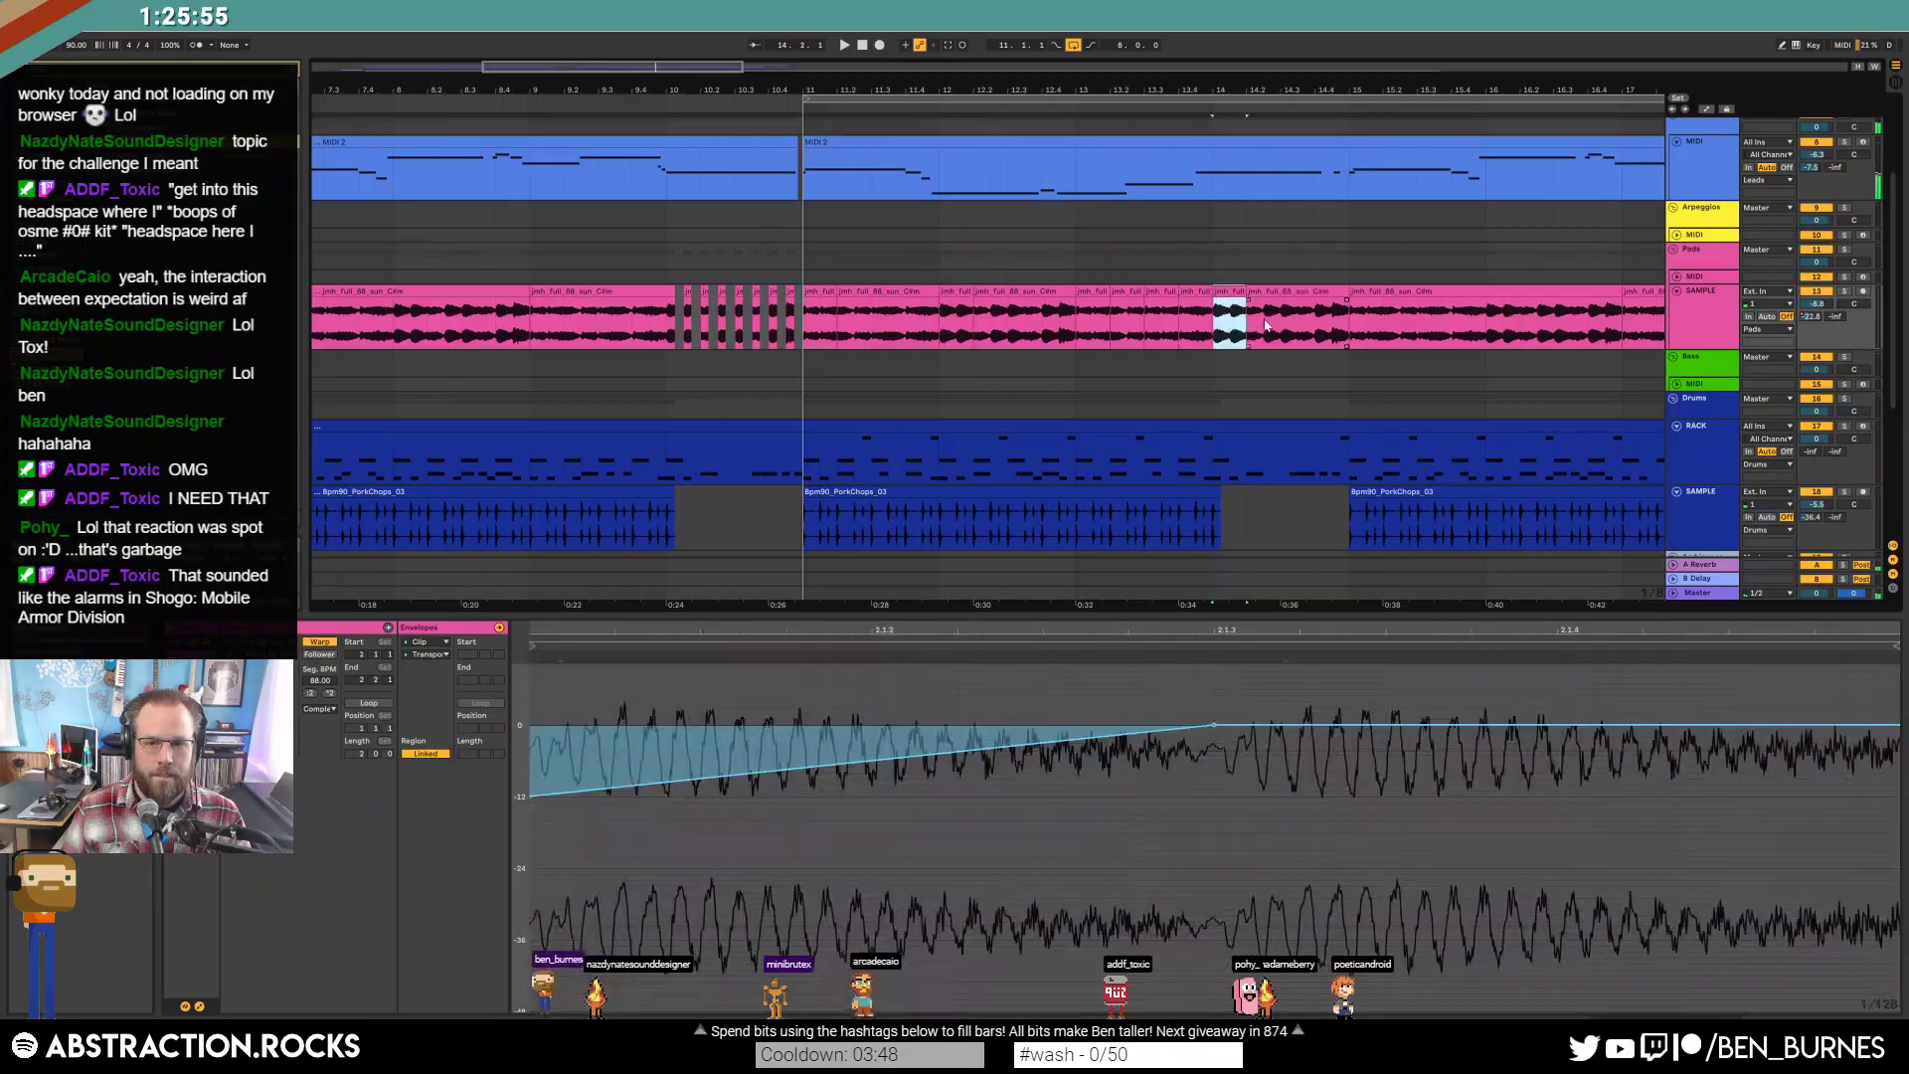
click(1283, 325)
key(ctrl+v)
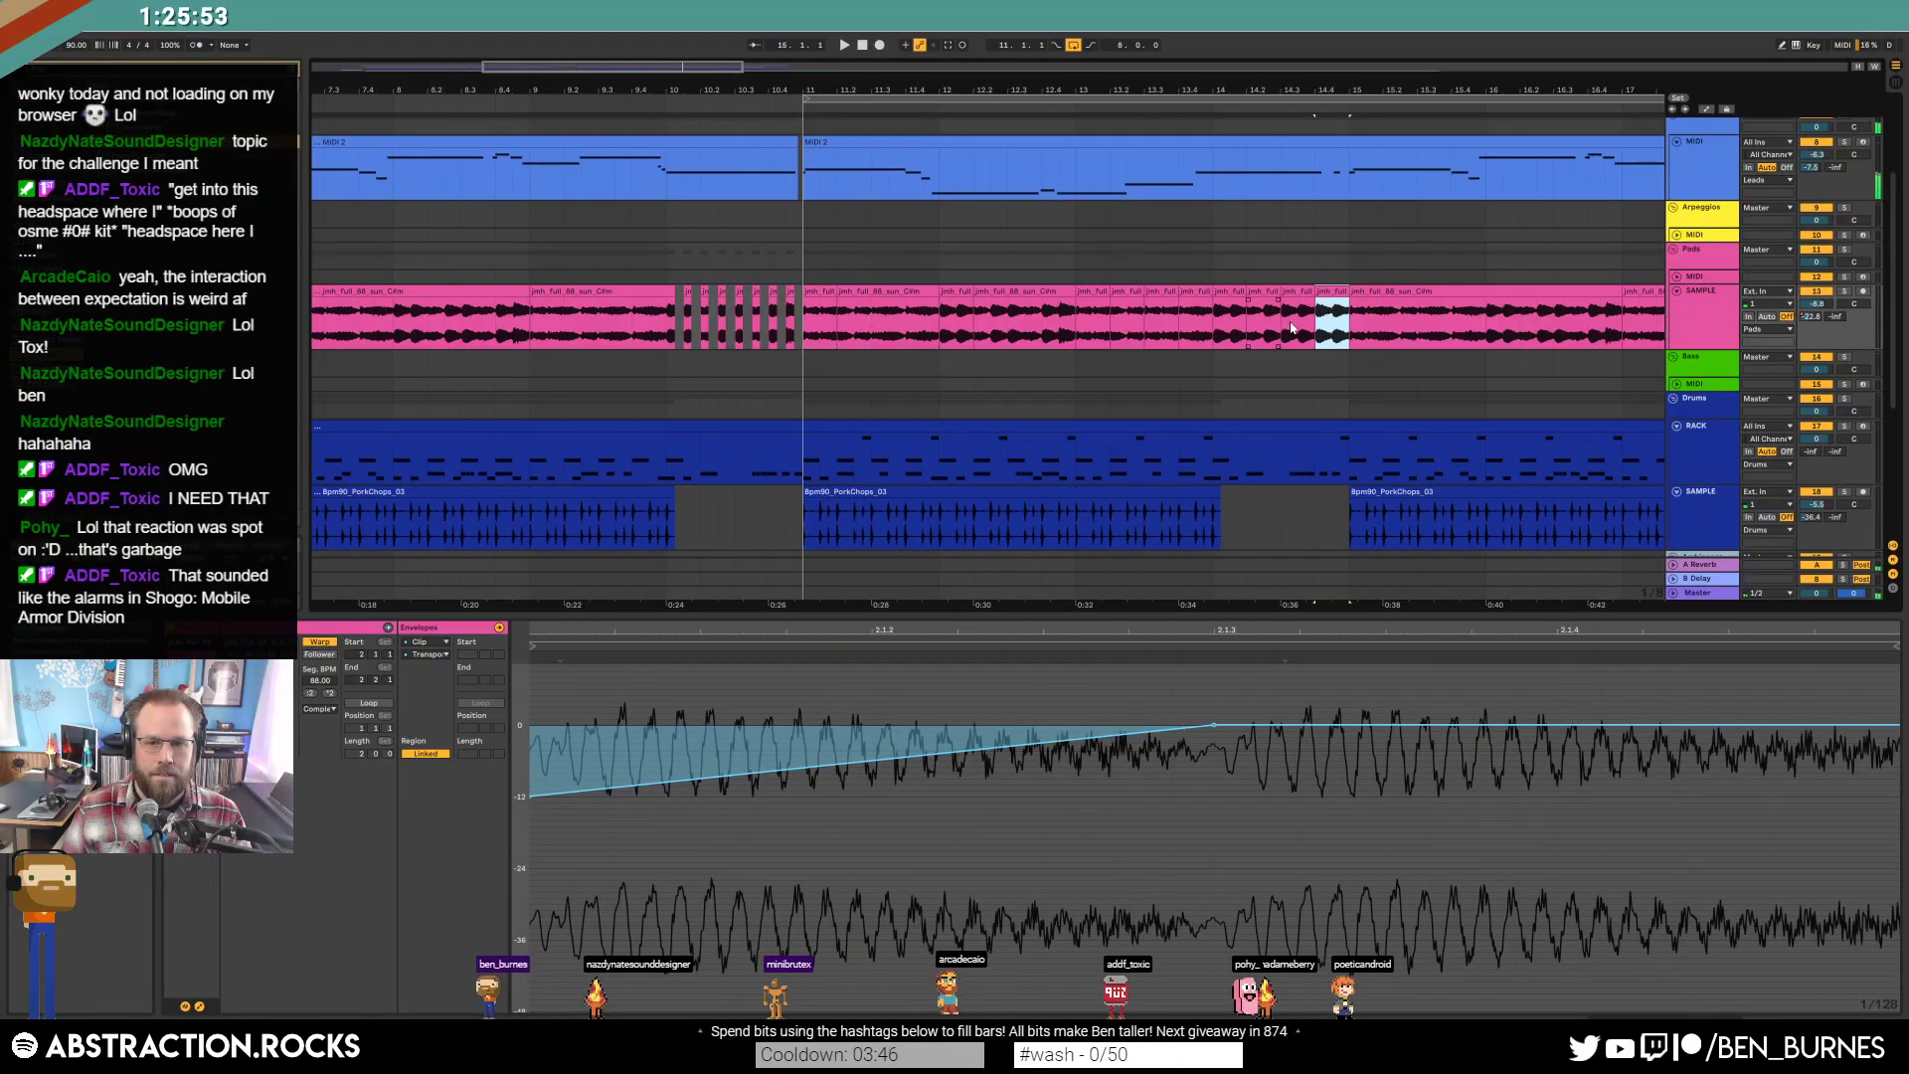
click(1288, 326)
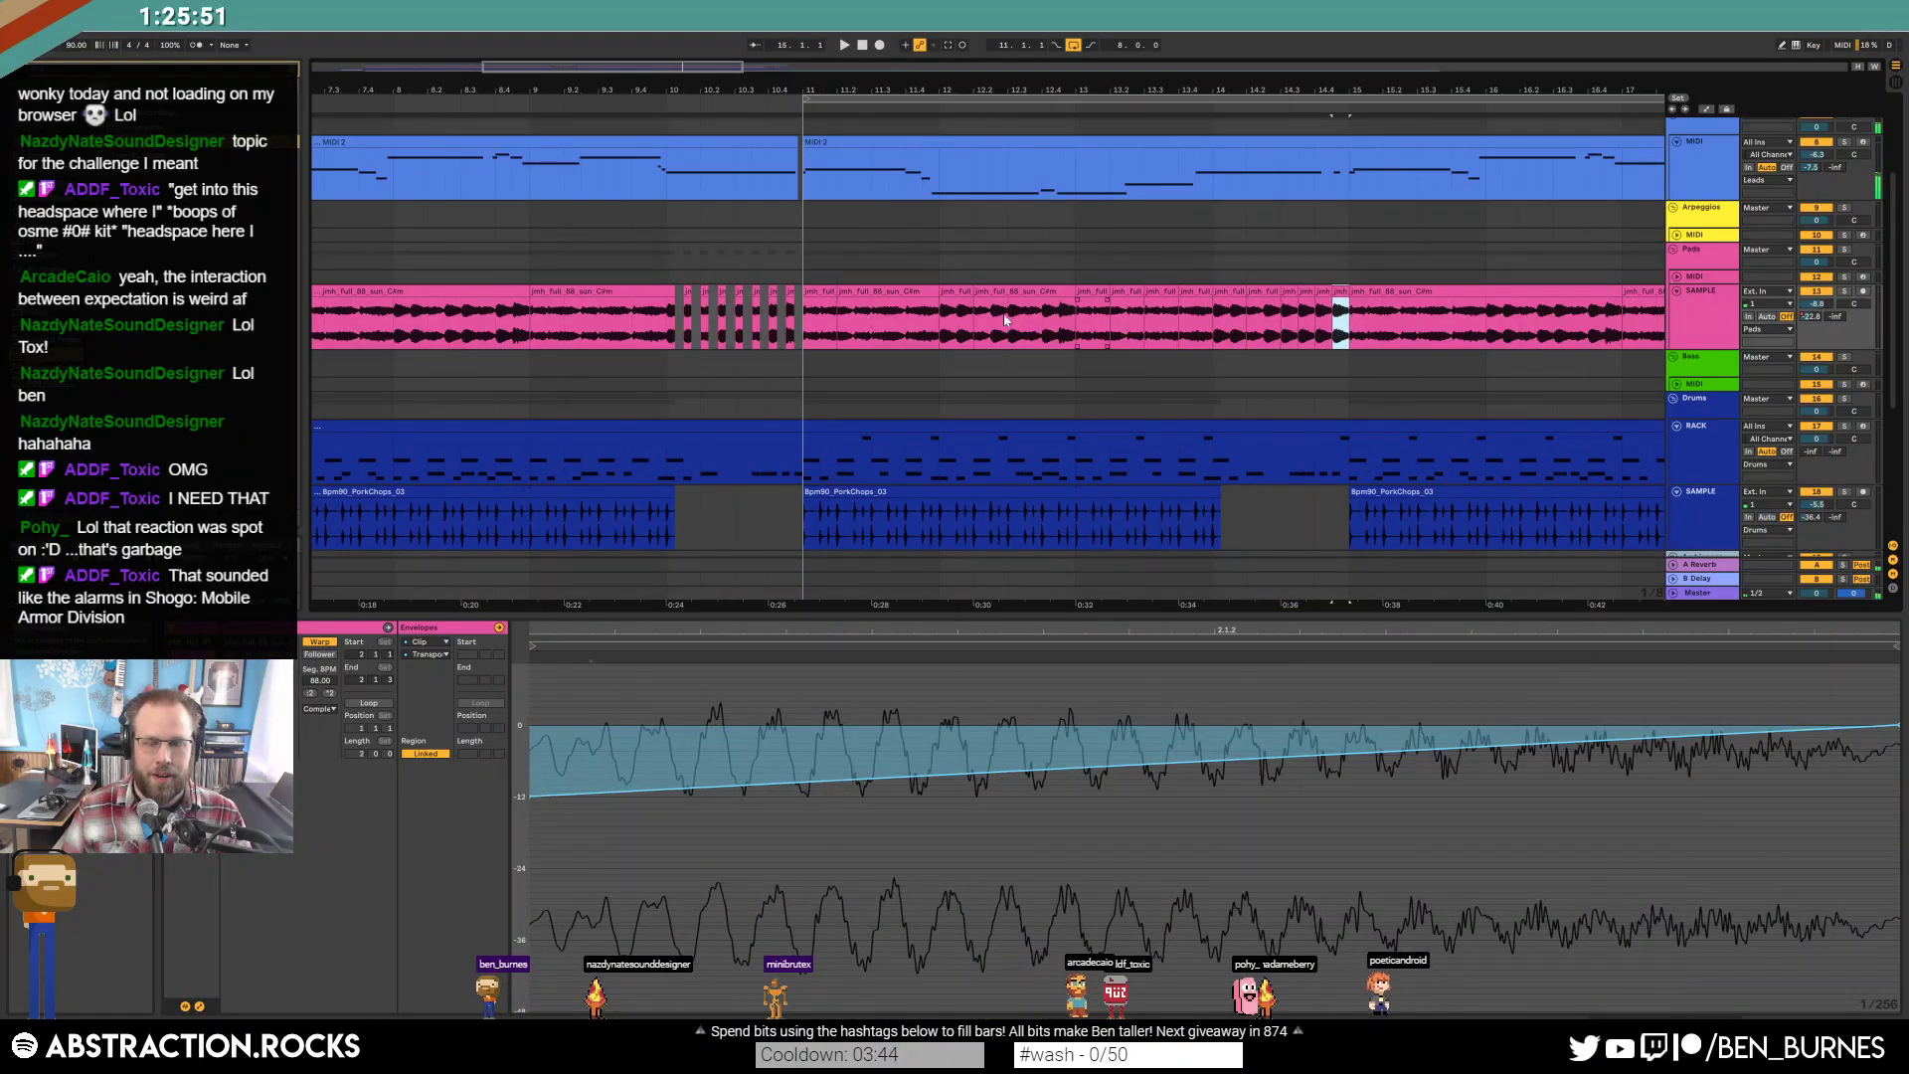
Play the arrangement from bar 11 to check the pitch-bent pads segments.
click(846, 339)
key(space)
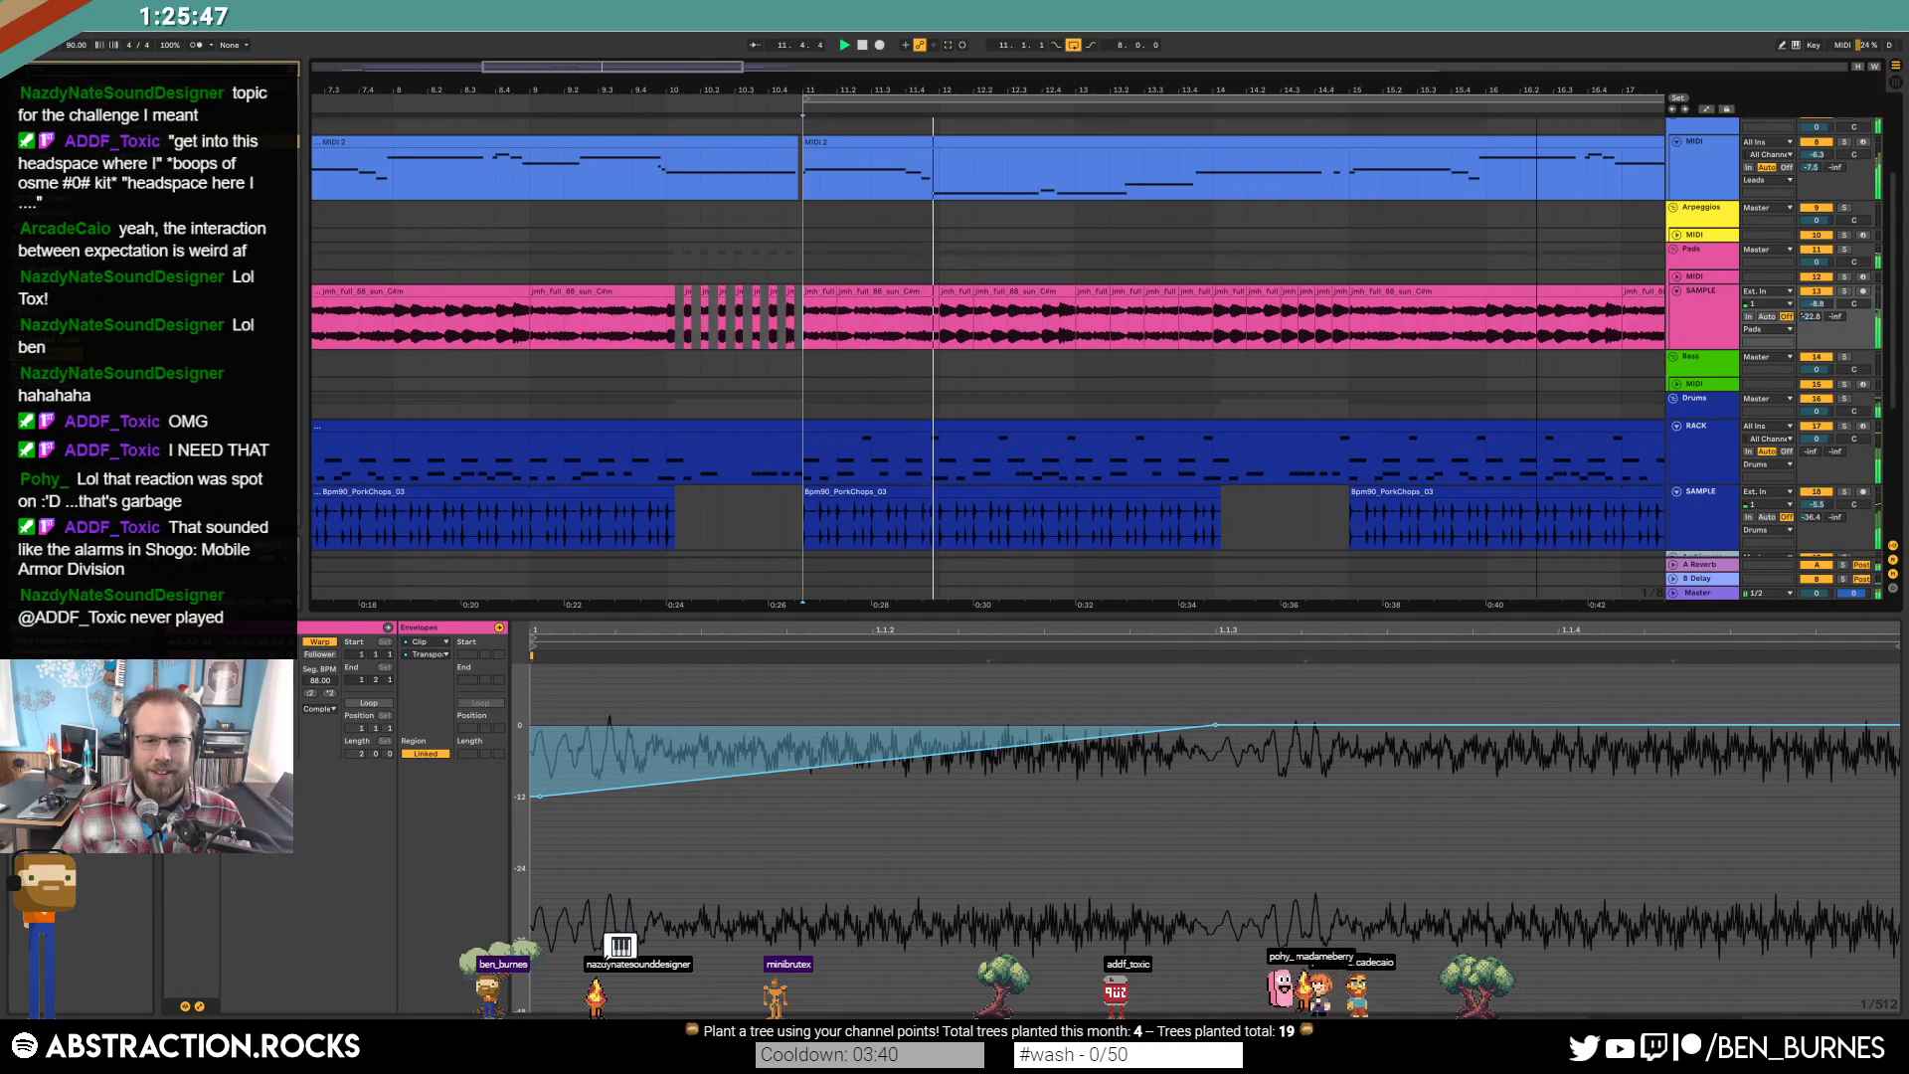
scroll(880, 154, down, 3)
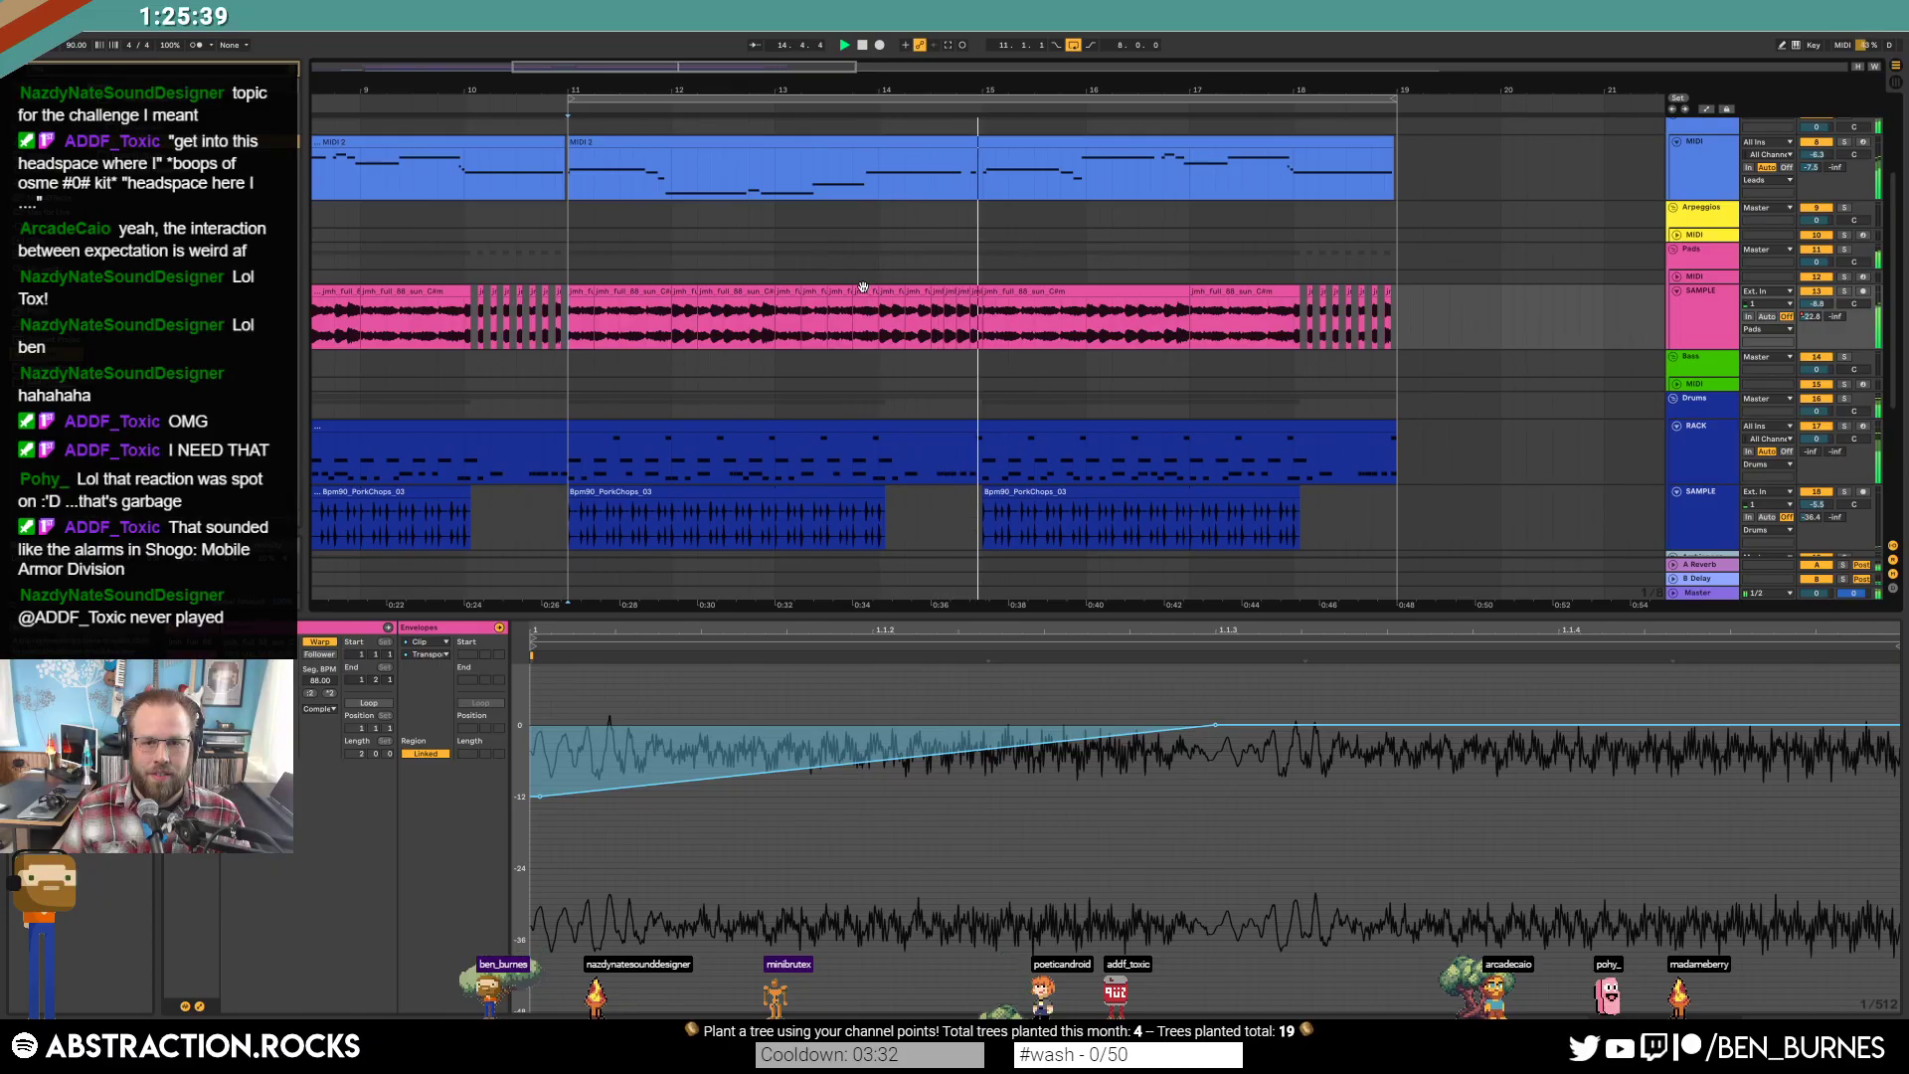
Roll off the low end of the pads sample in EQ Eight and play the section to check it.
click(865, 356)
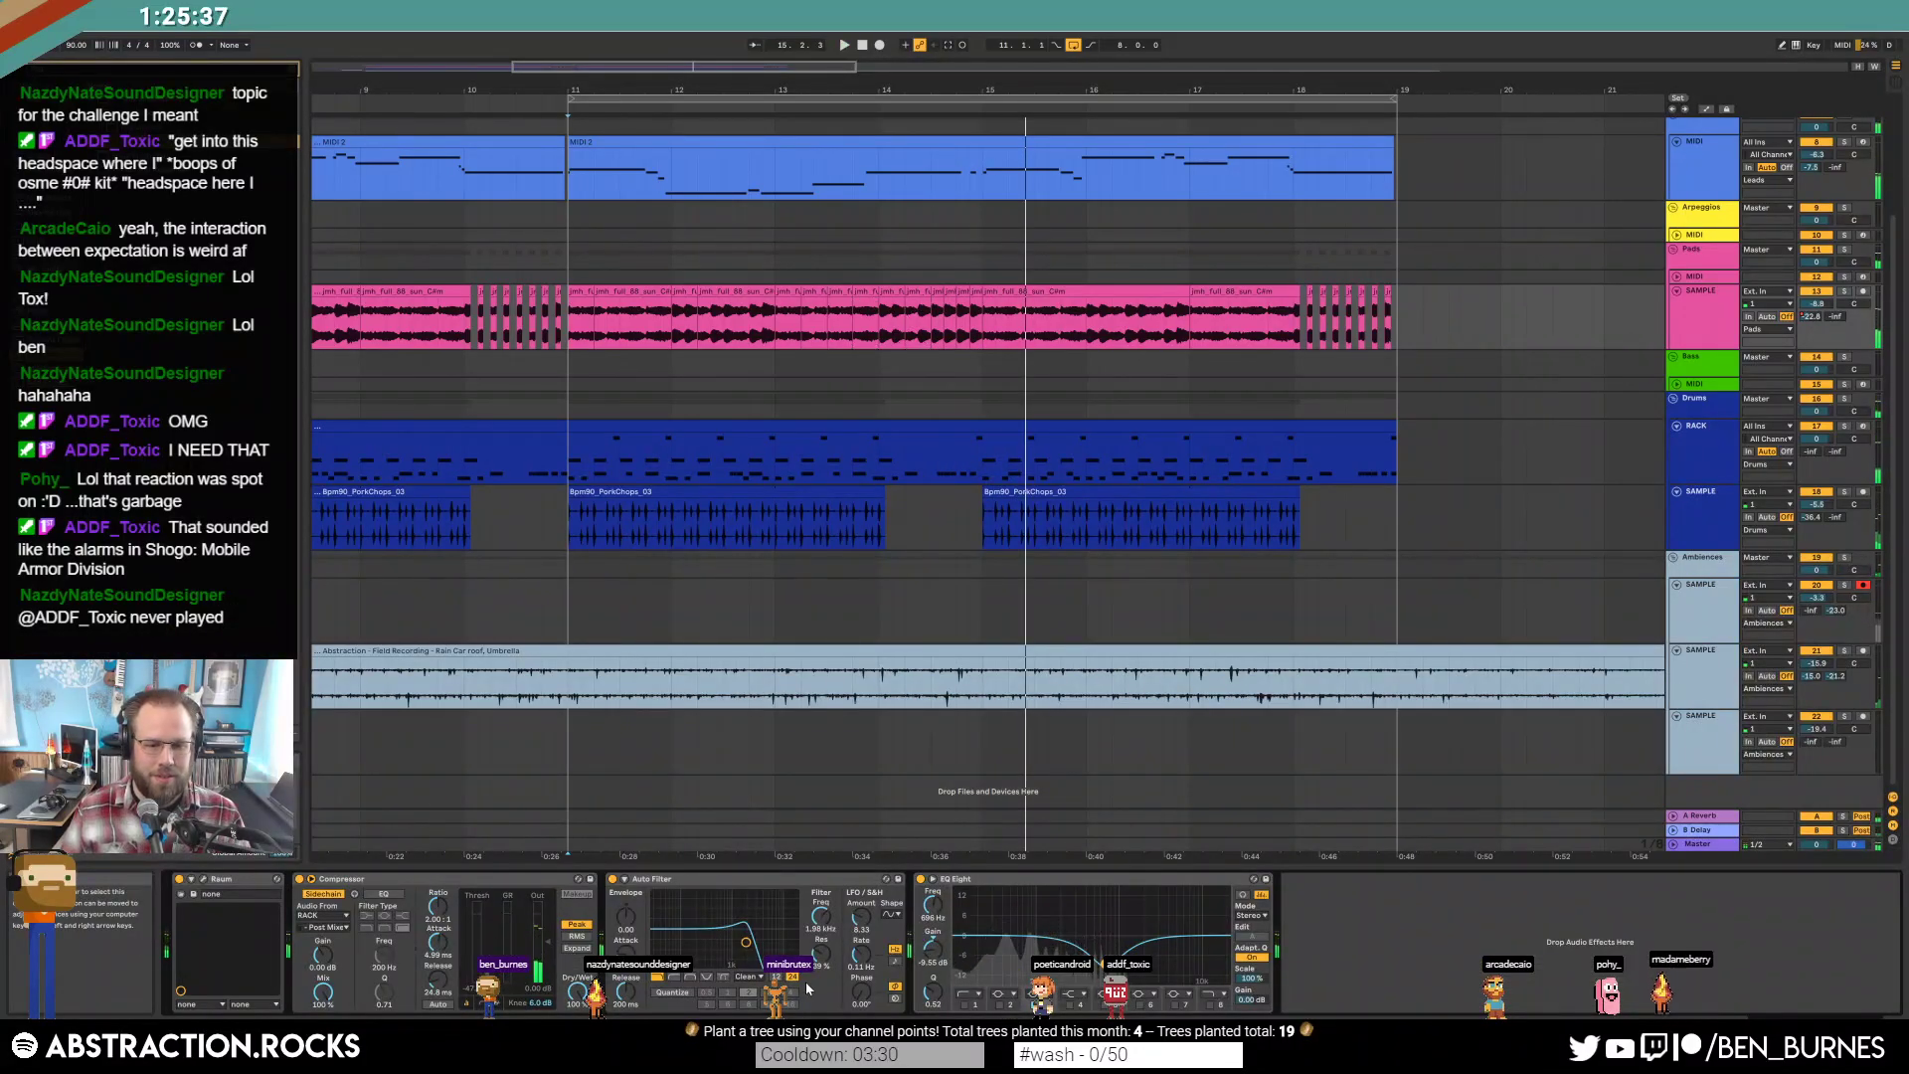
drag(985, 952, 989, 946)
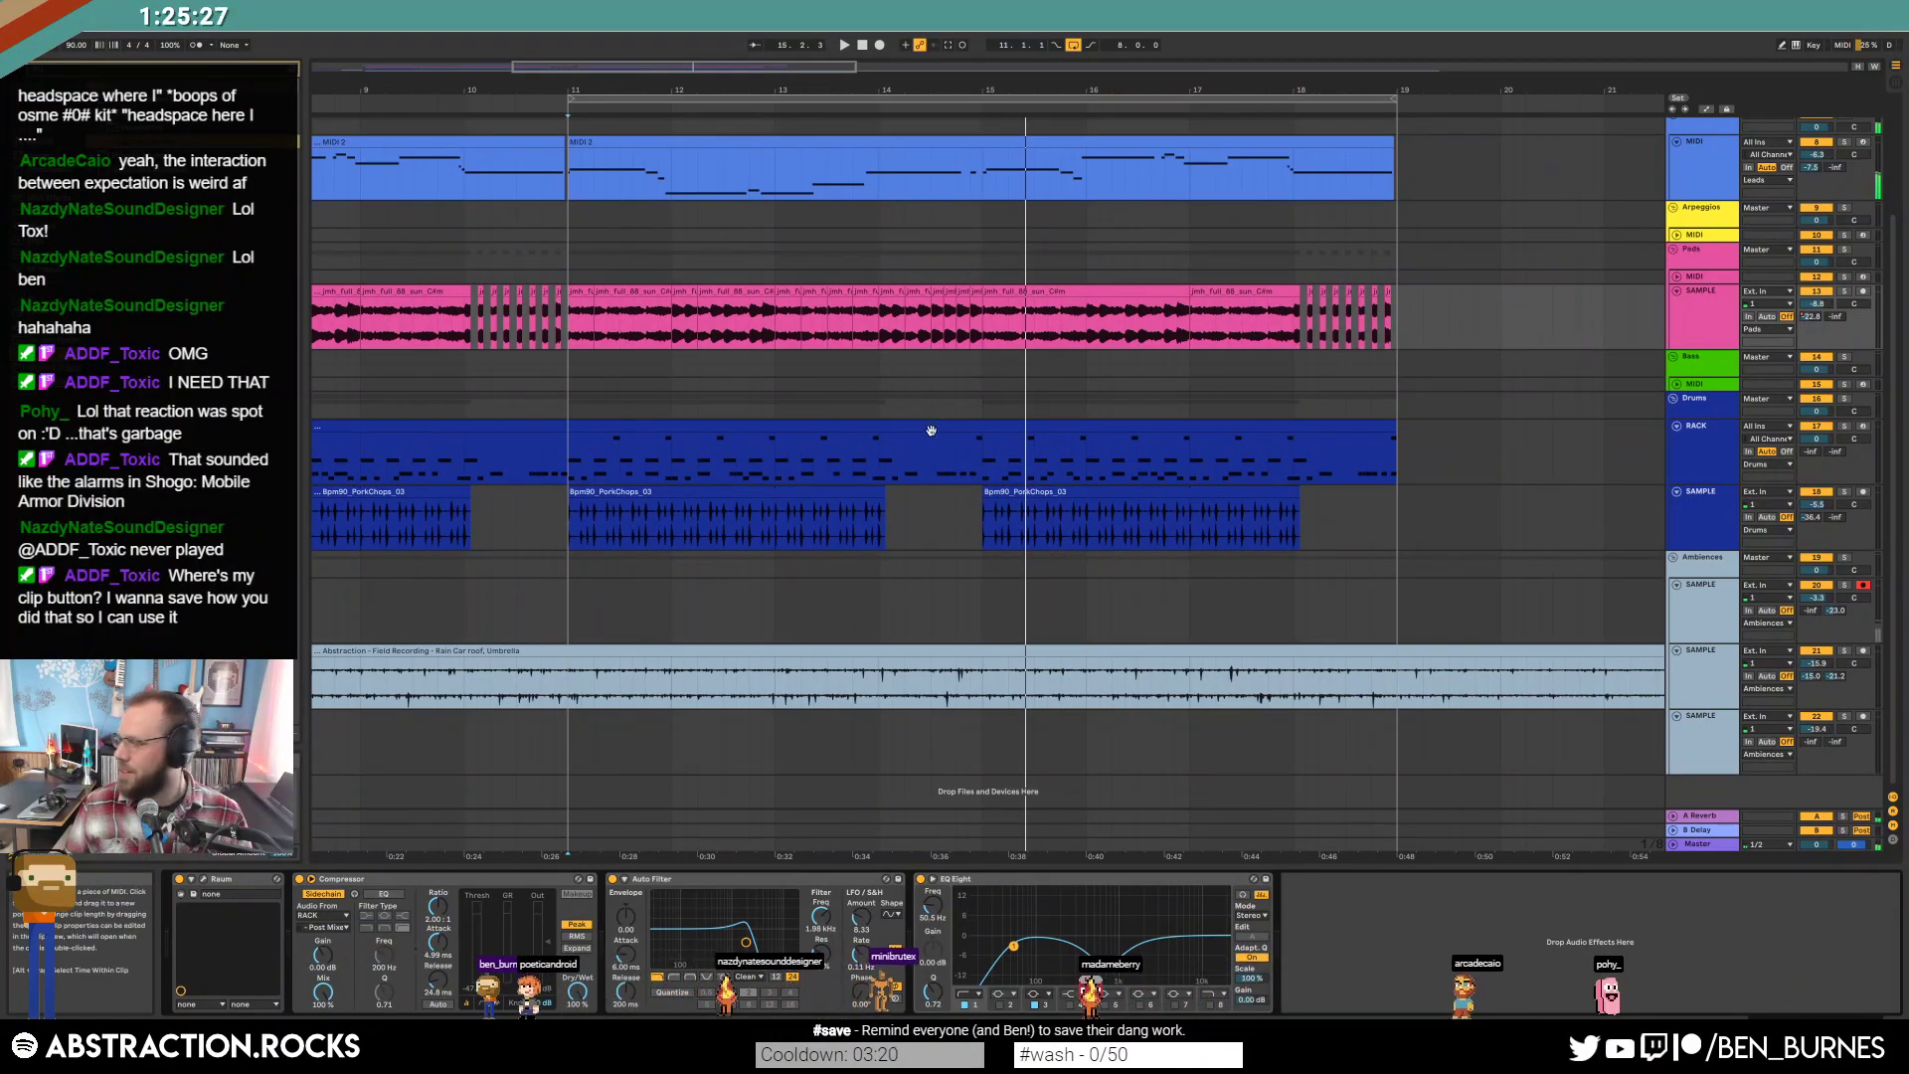
key(space)
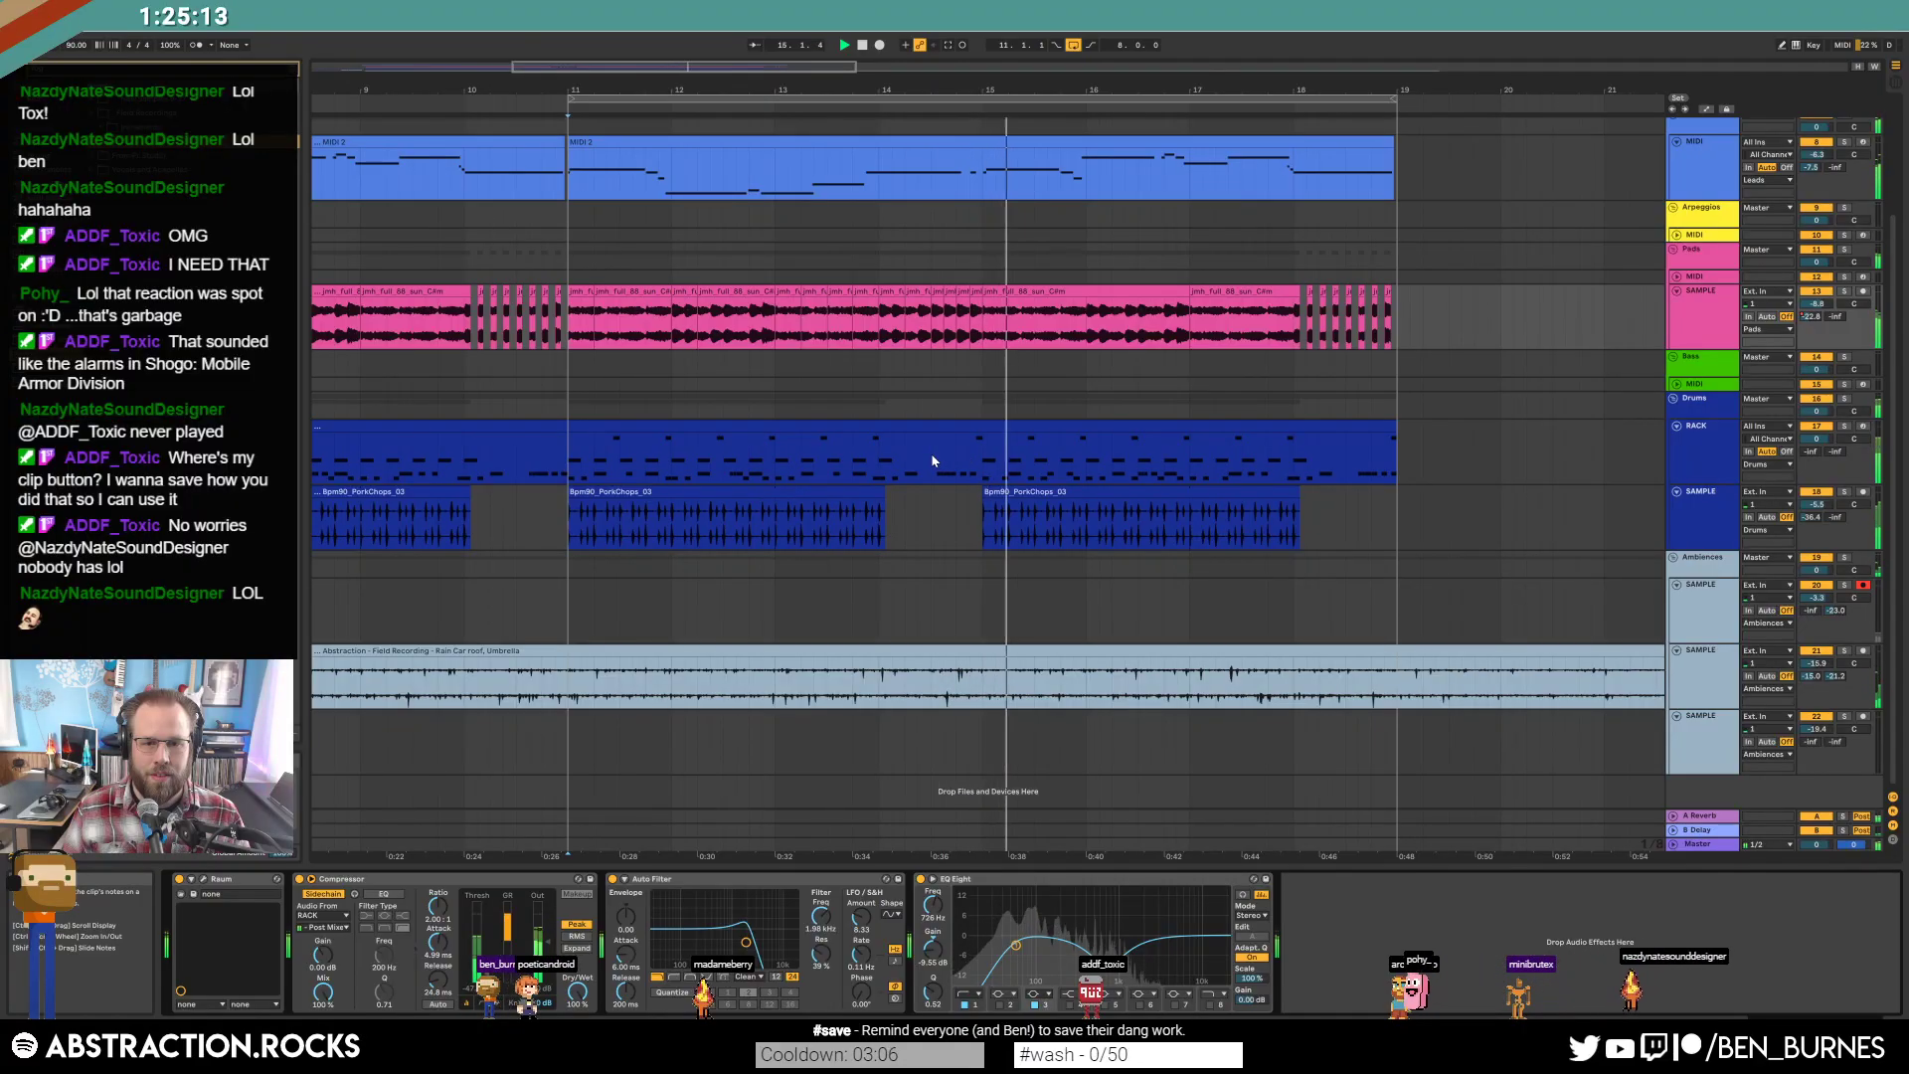
key(space)
Delete the drum rack section from 14.3 to just before bar 15 and play the lead-in to bar 11.
drag(931, 460, 967, 458)
key(Delete)
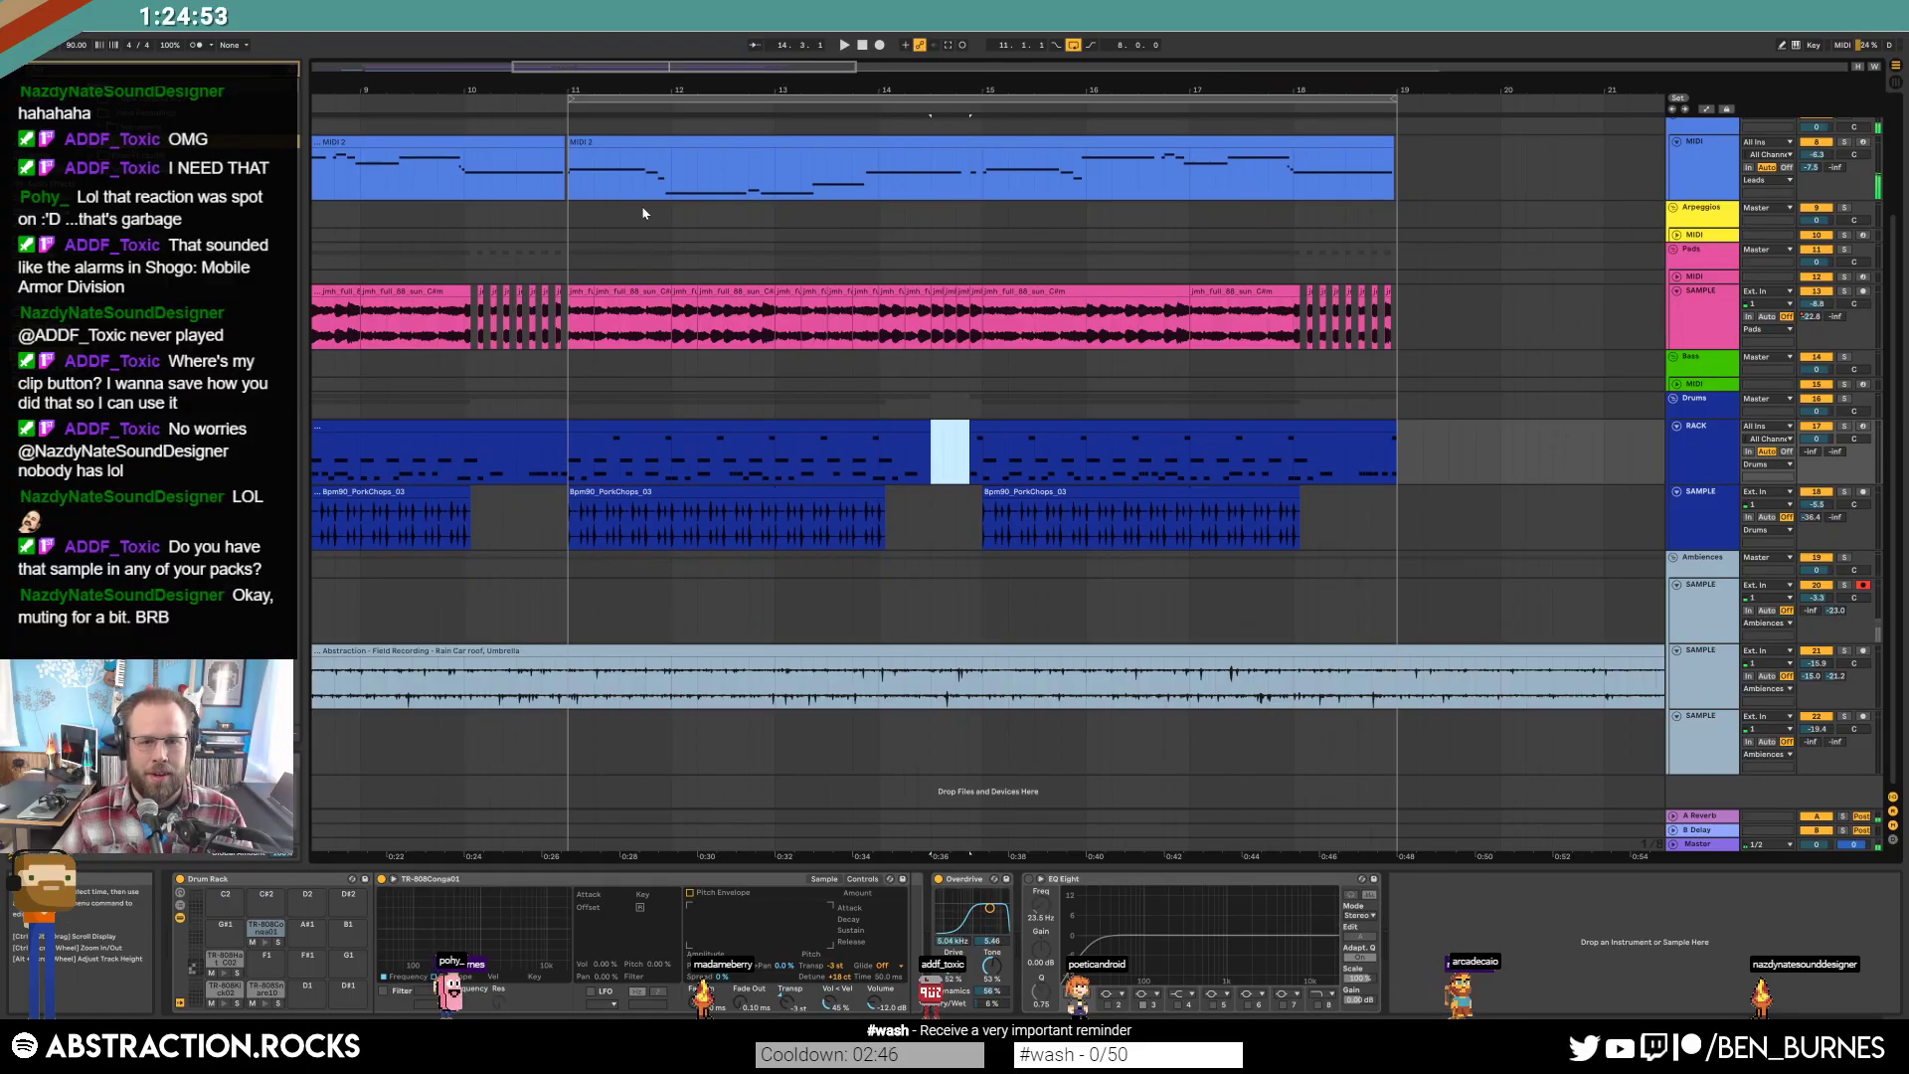
click(570, 476)
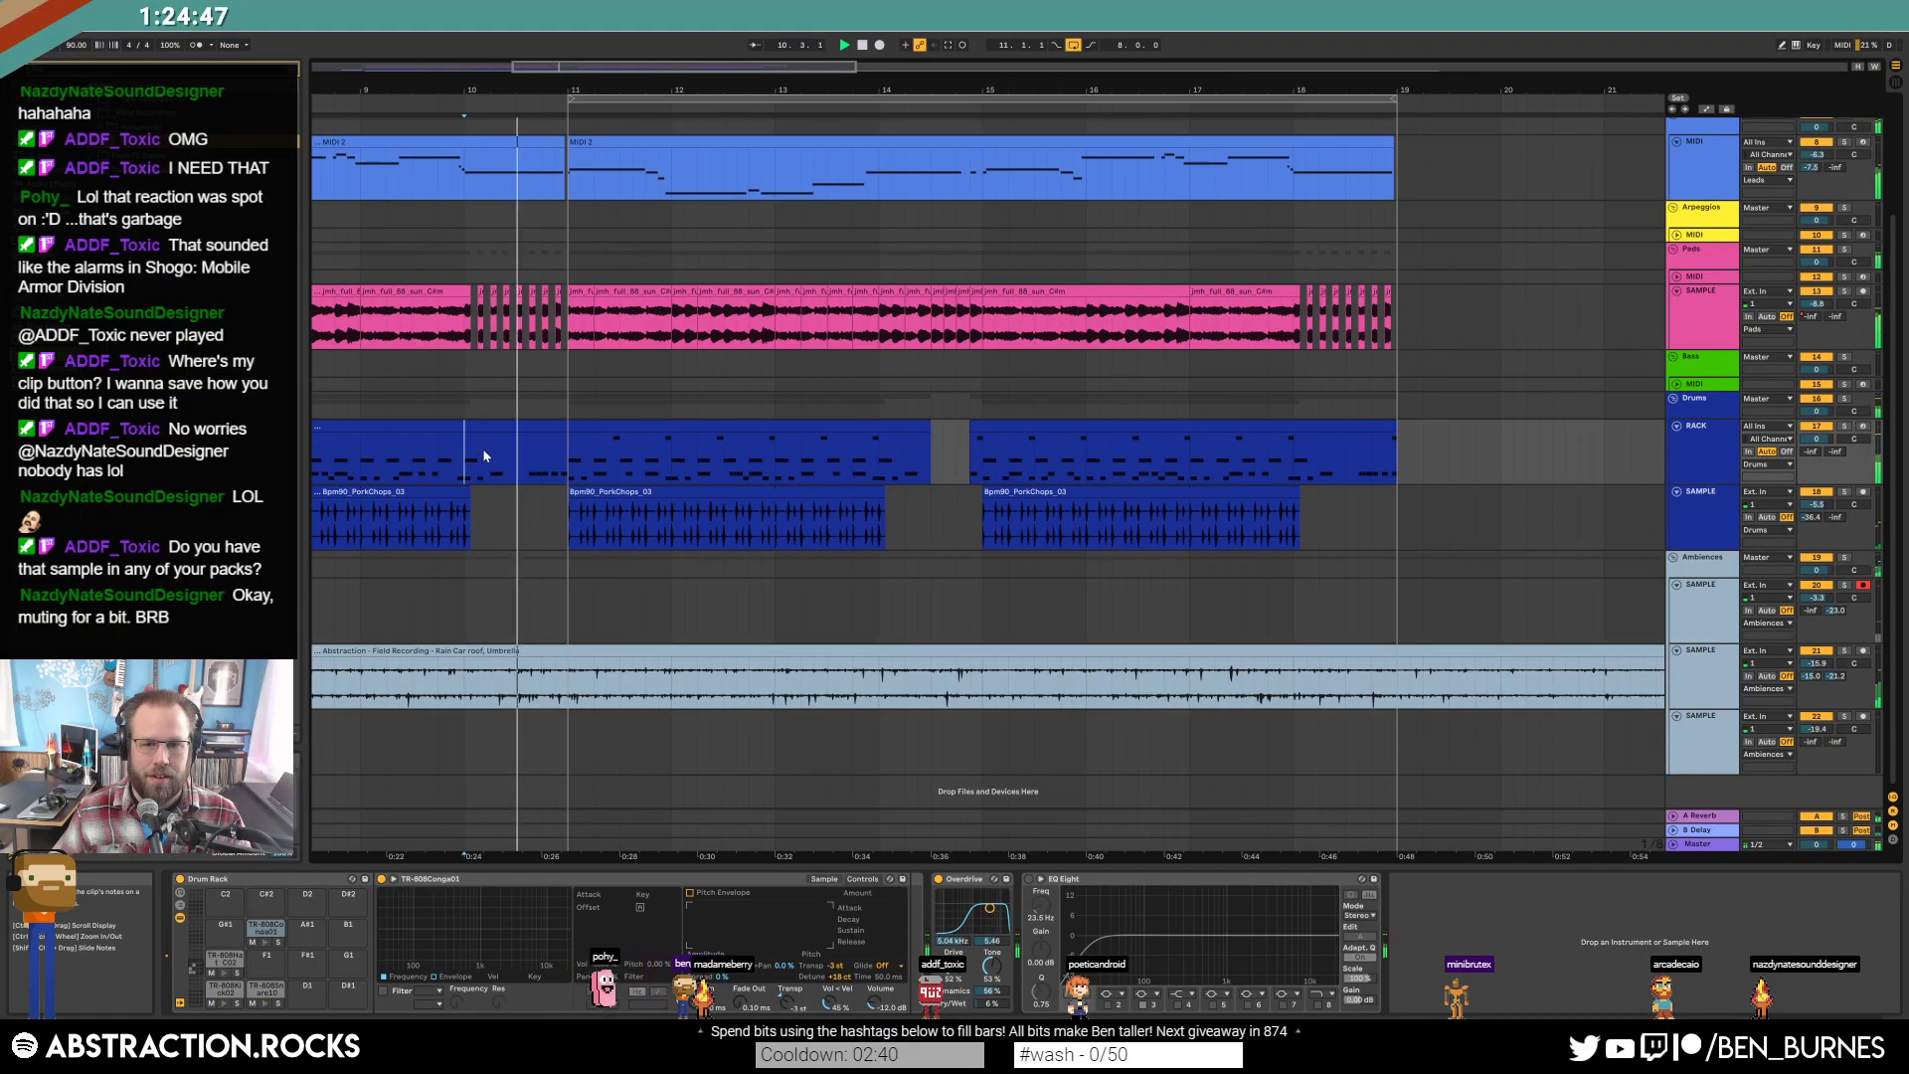
Chop the pads sample between 14.3 and bar 15 into a stutter with short gaps between slices.
scroll(932, 318, up, 5)
mouse_move(987, 291)
mouse_down()
mouse_move(962, 292)
mouse_move(1117, 292)
mouse_up()
click(1041, 292)
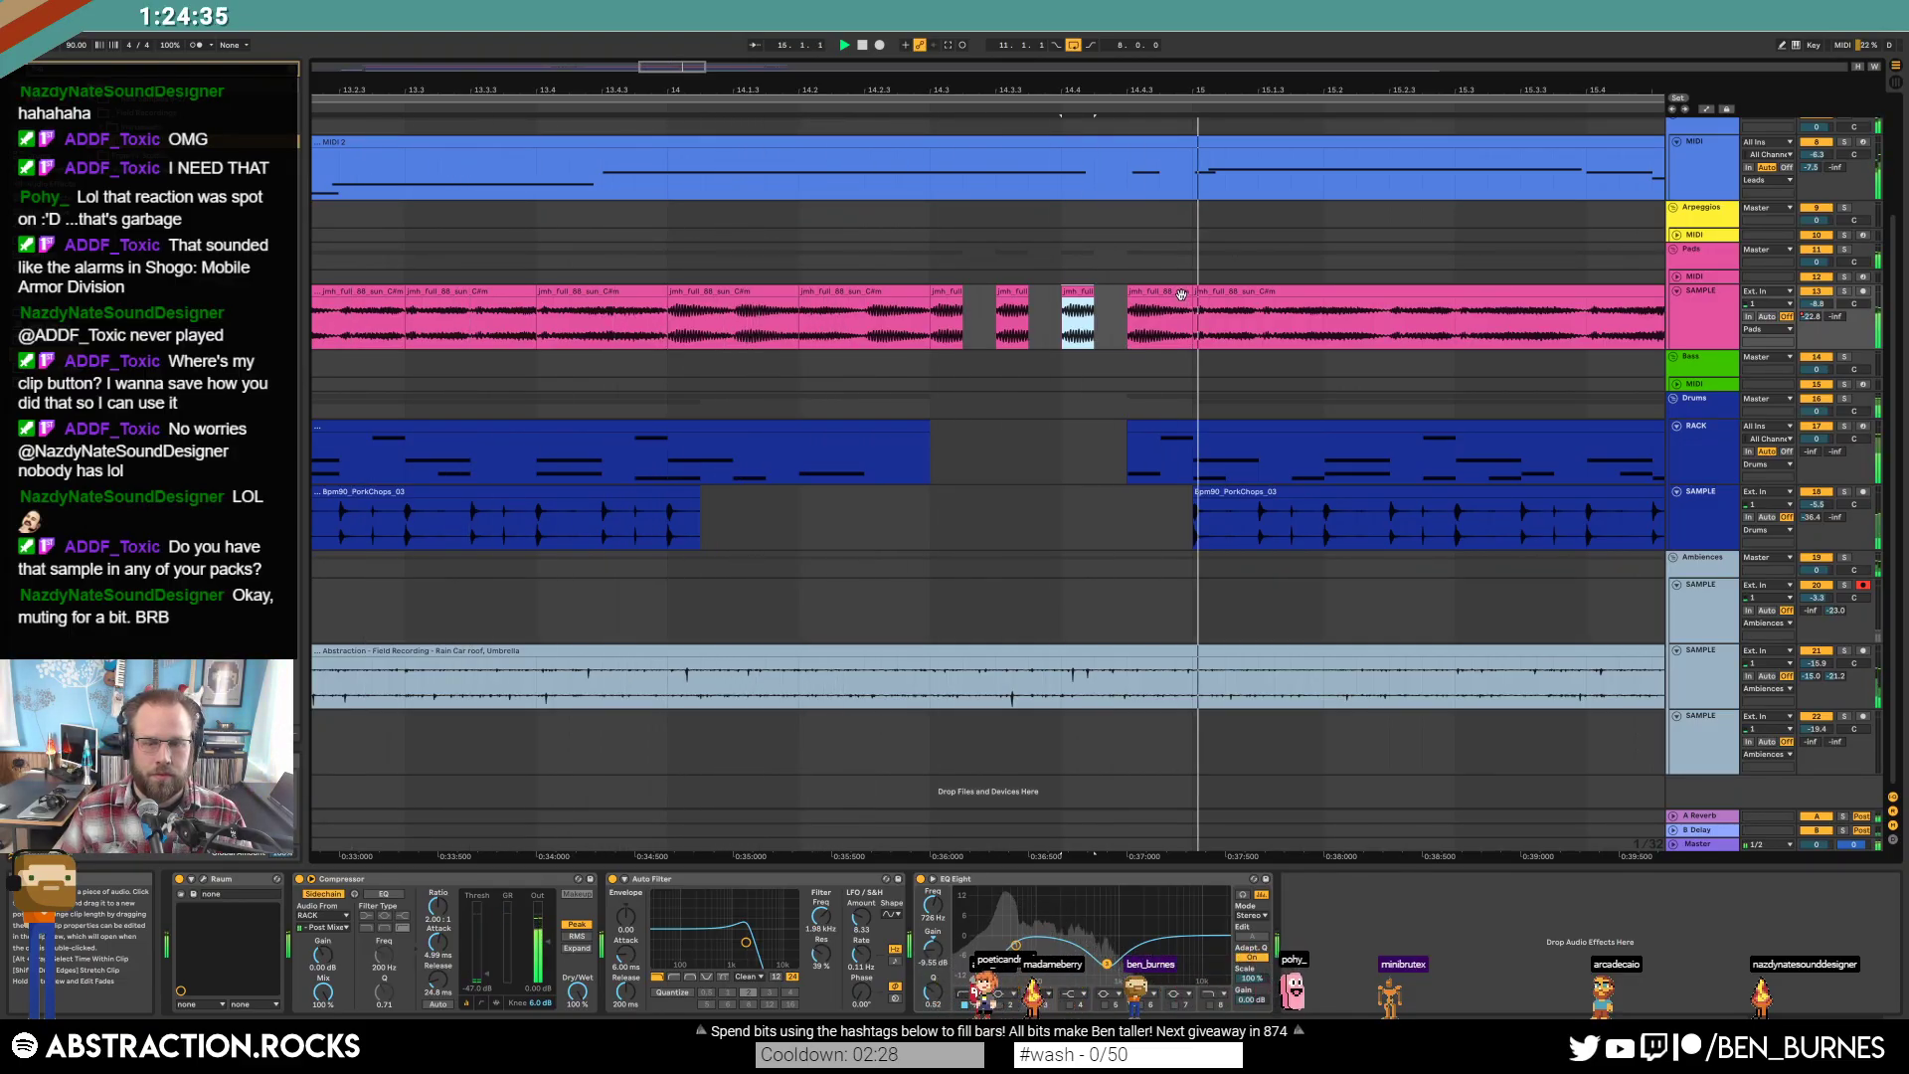
Paste the pitch-bent bar 11 segment onto the pads sample at bars 15 and 17.
drag(724, 69, 855, 71)
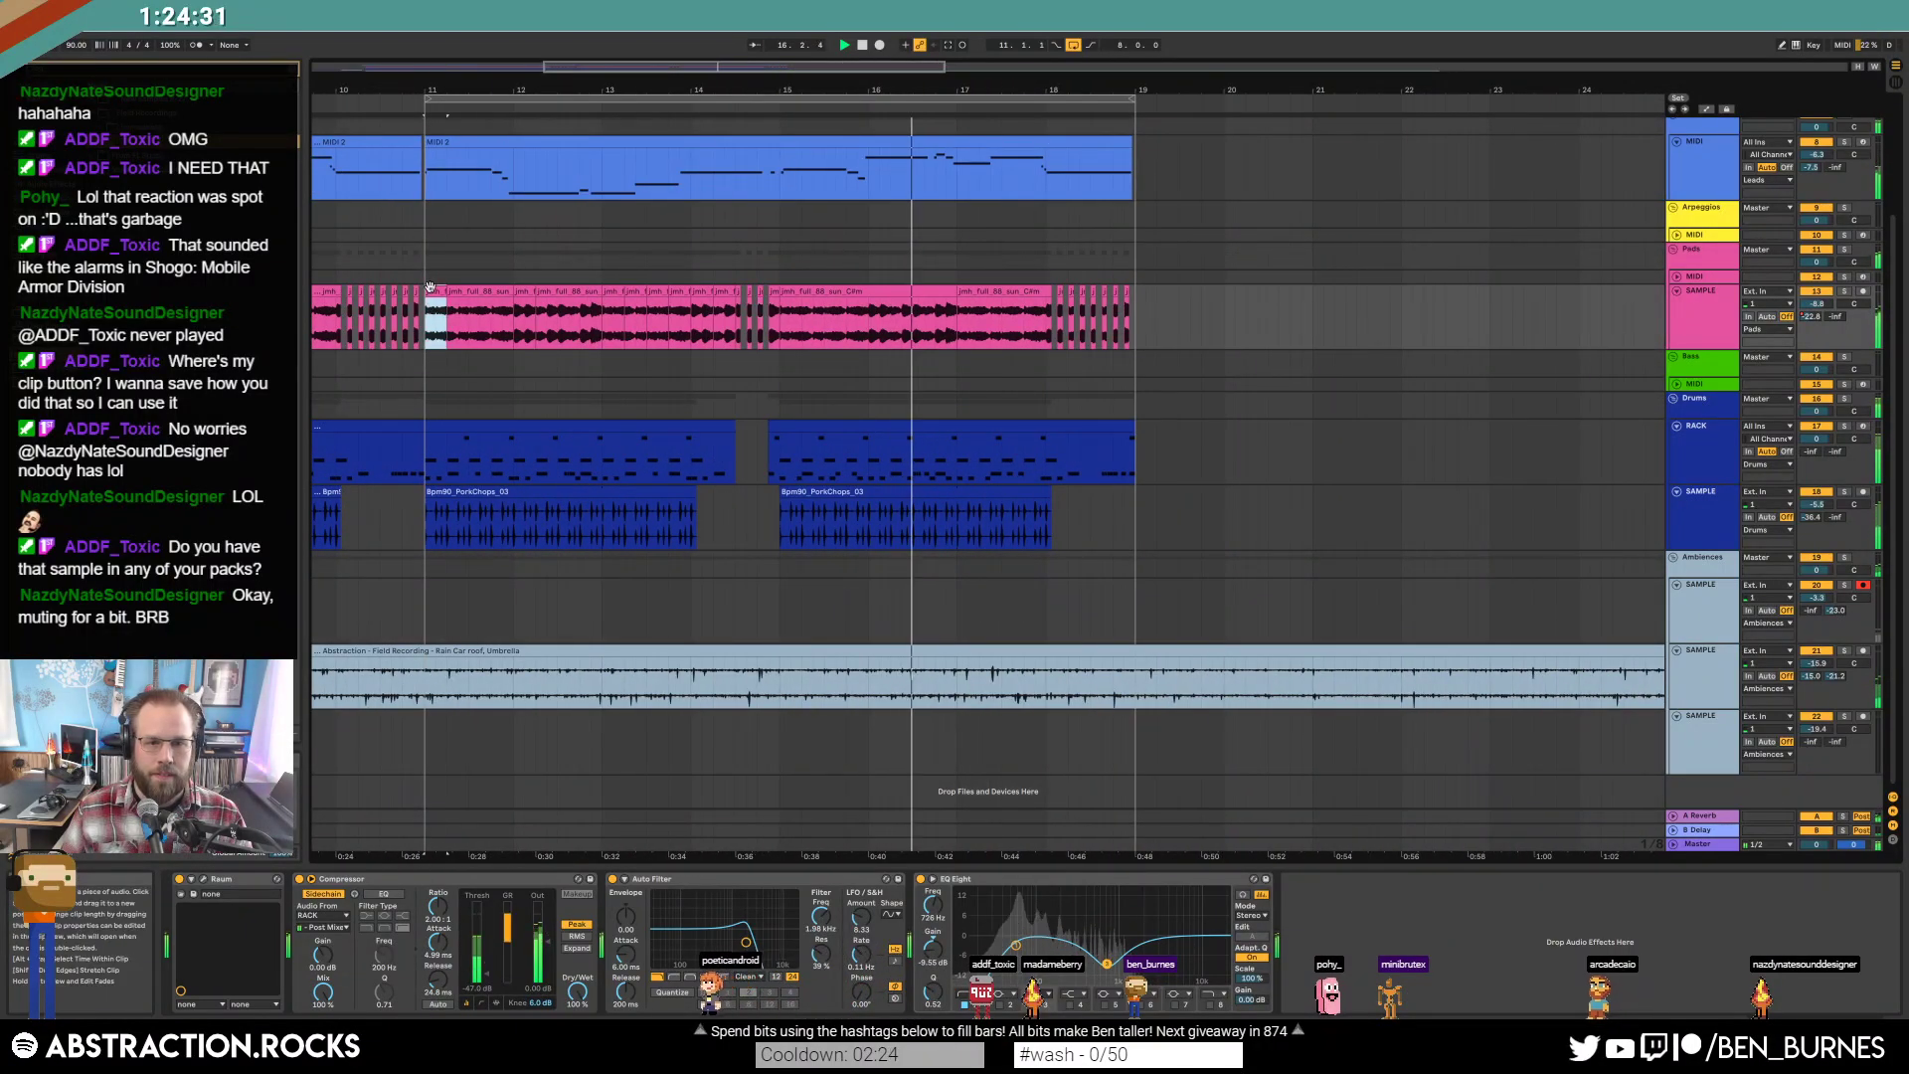
mouse_move(781, 318)
mouse_down()
mouse_move(958, 328)
mouse_move(801, 328)
mouse_up()
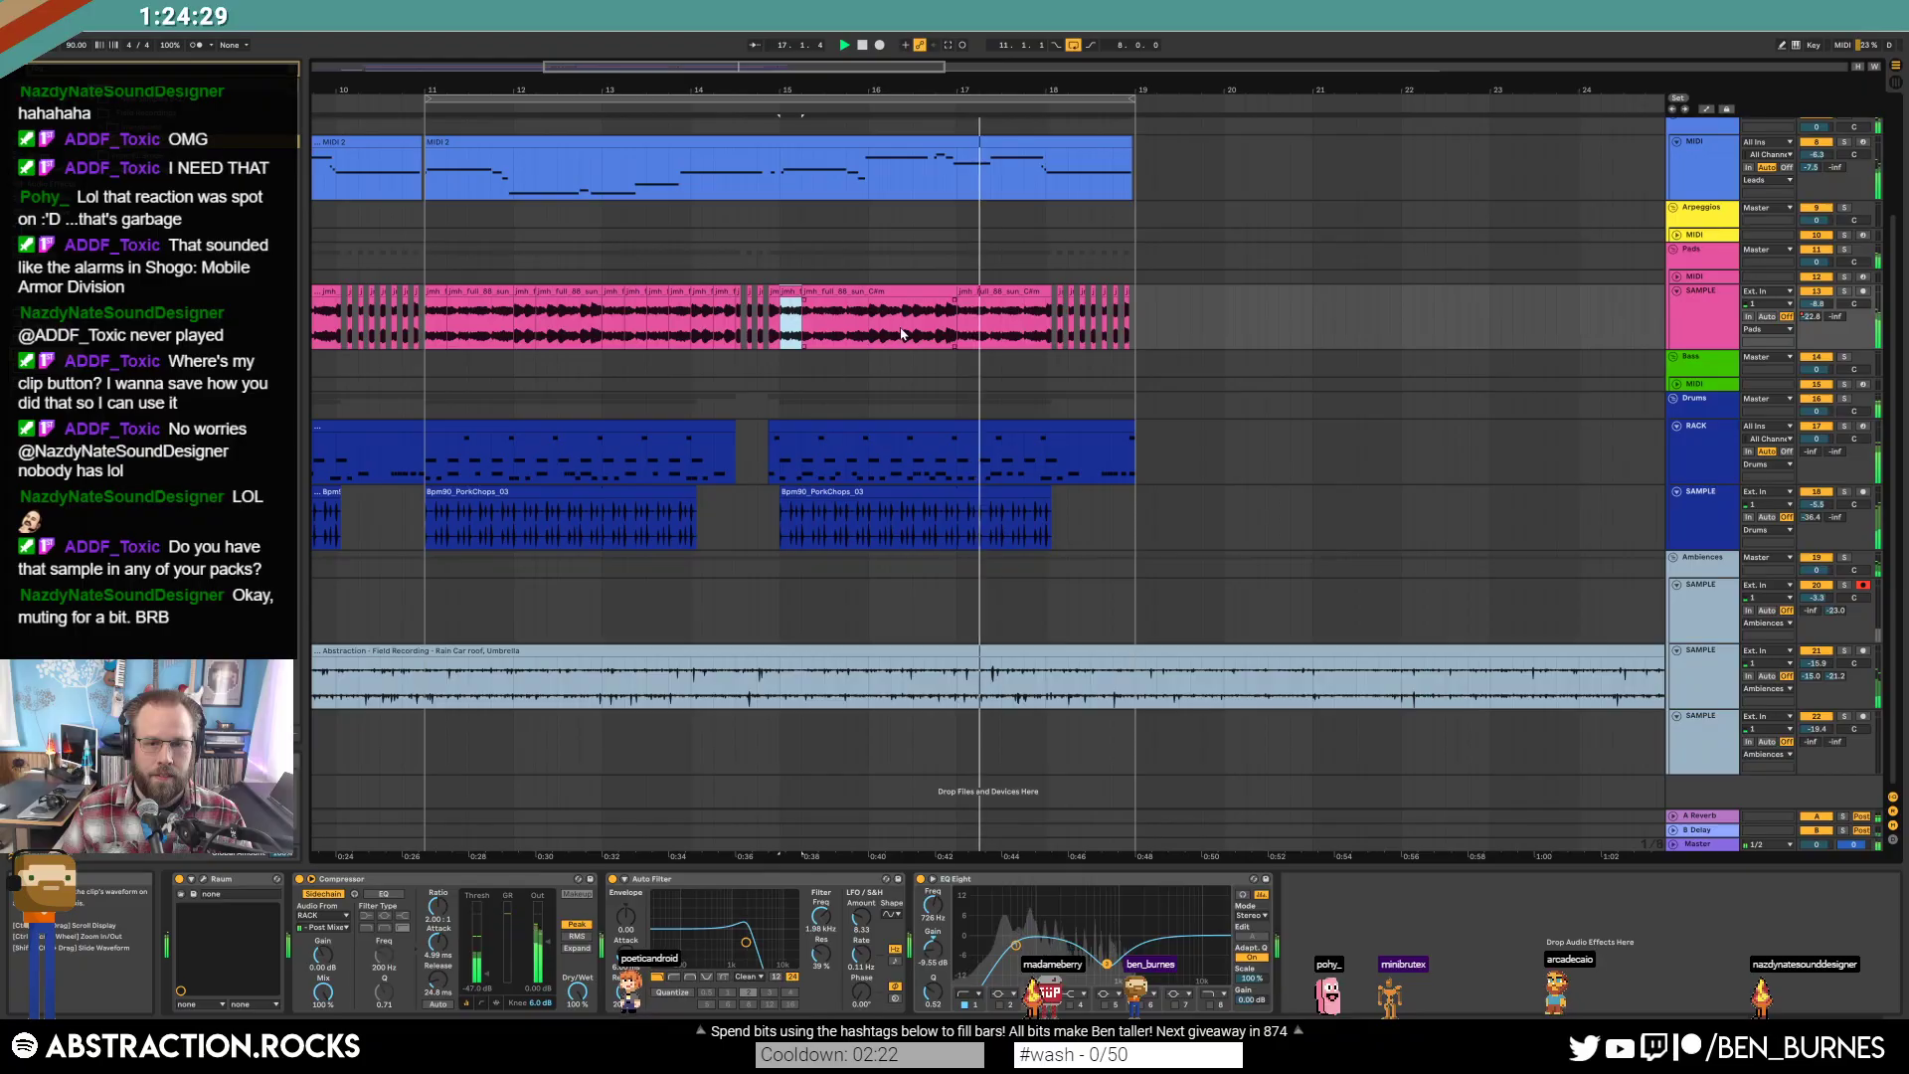
click(969, 309)
drag(961, 319, 982, 318)
scroll(1128, 318, up, 3)
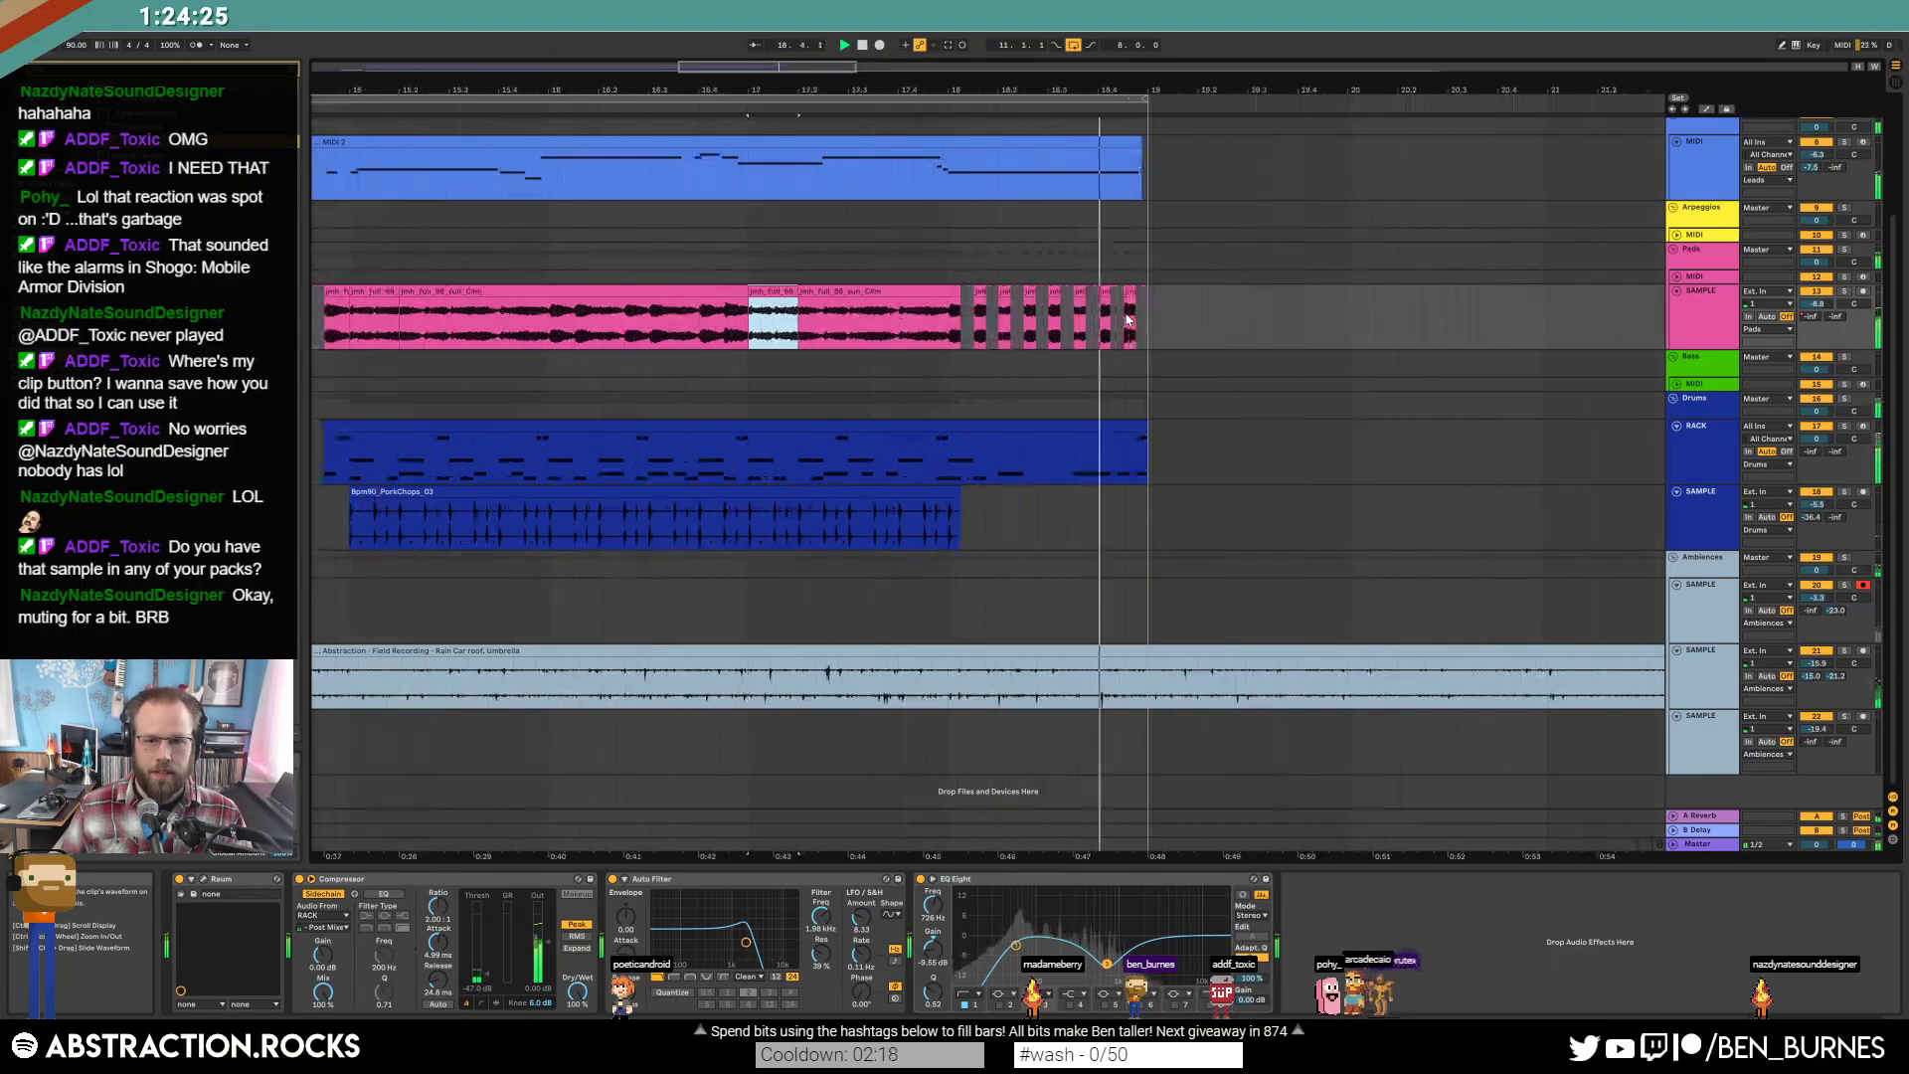
Stop playback, open the Raum reverb on the pads sample track, and show the automation of its Mix parameter.
drag(989, 100, 989, 56)
key(space)
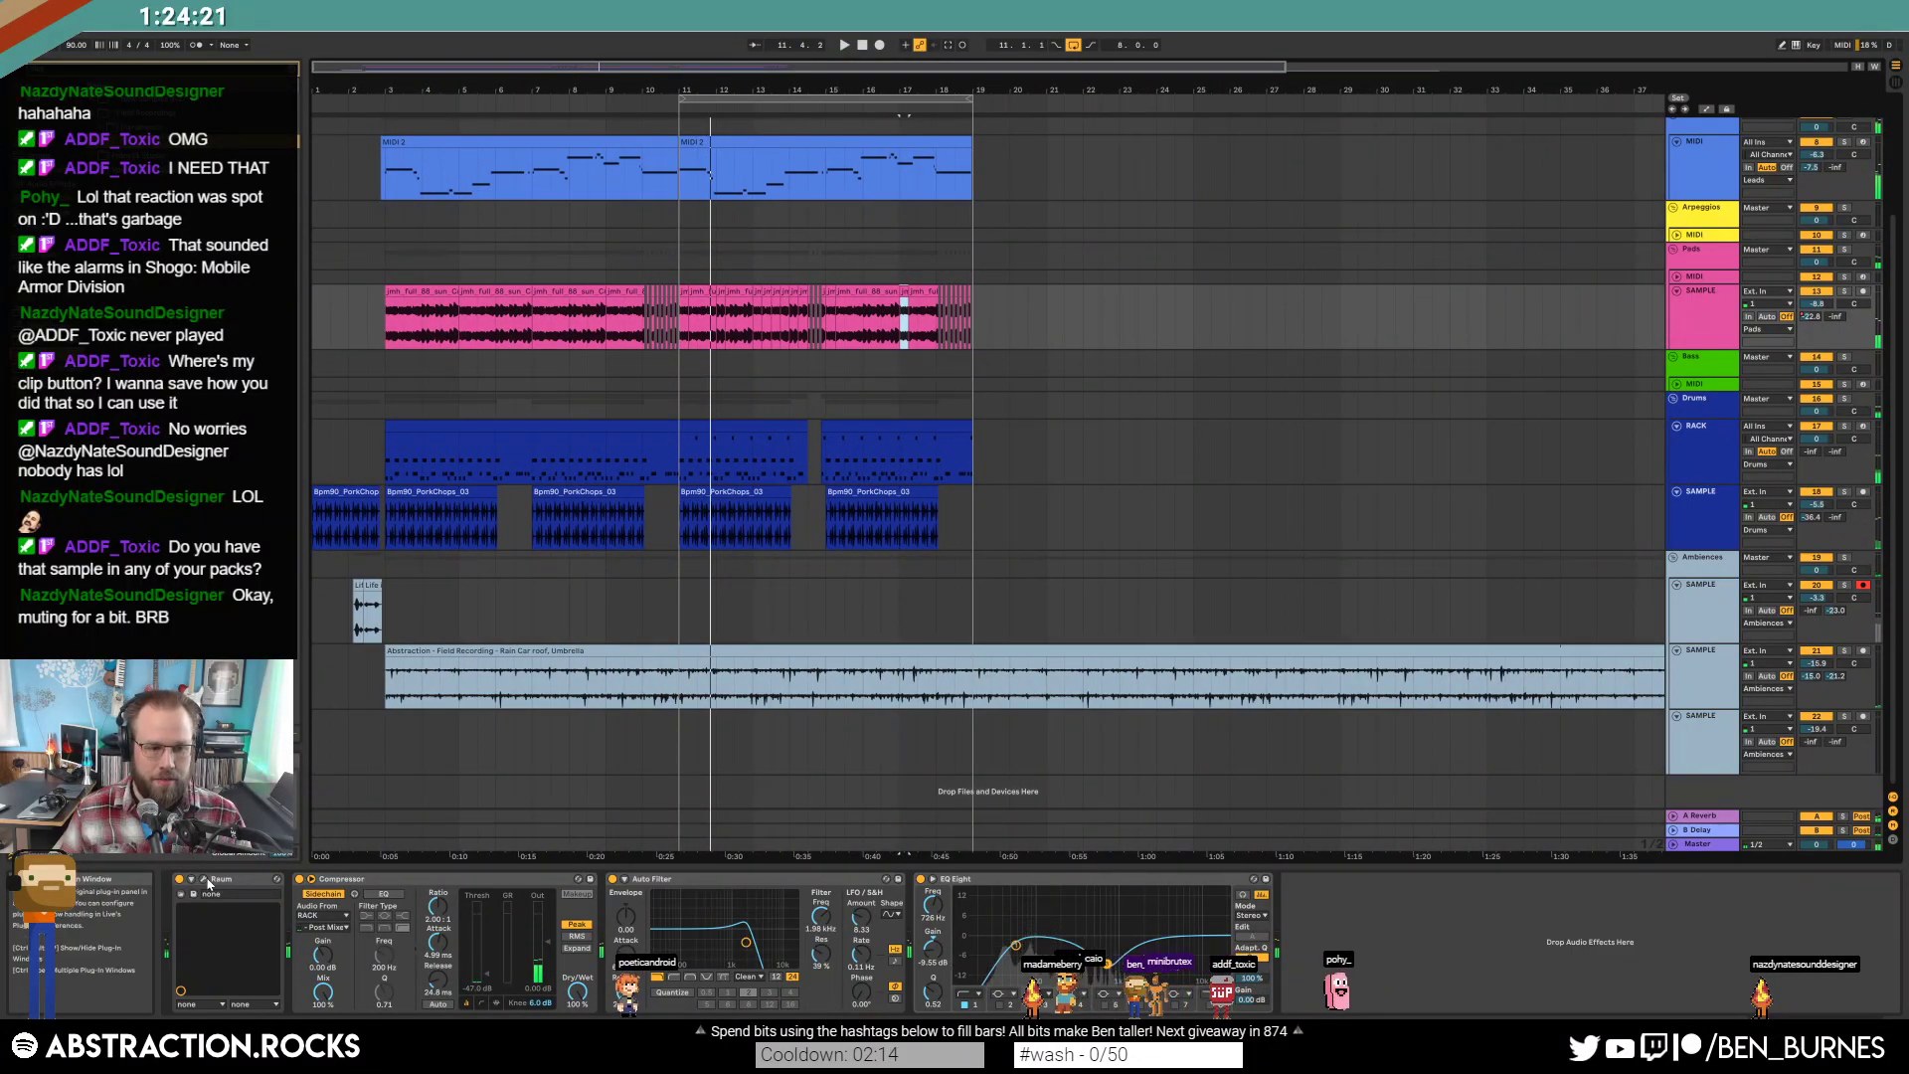
key(ctrl+alt+p)
drag(894, 351, 1137, 341)
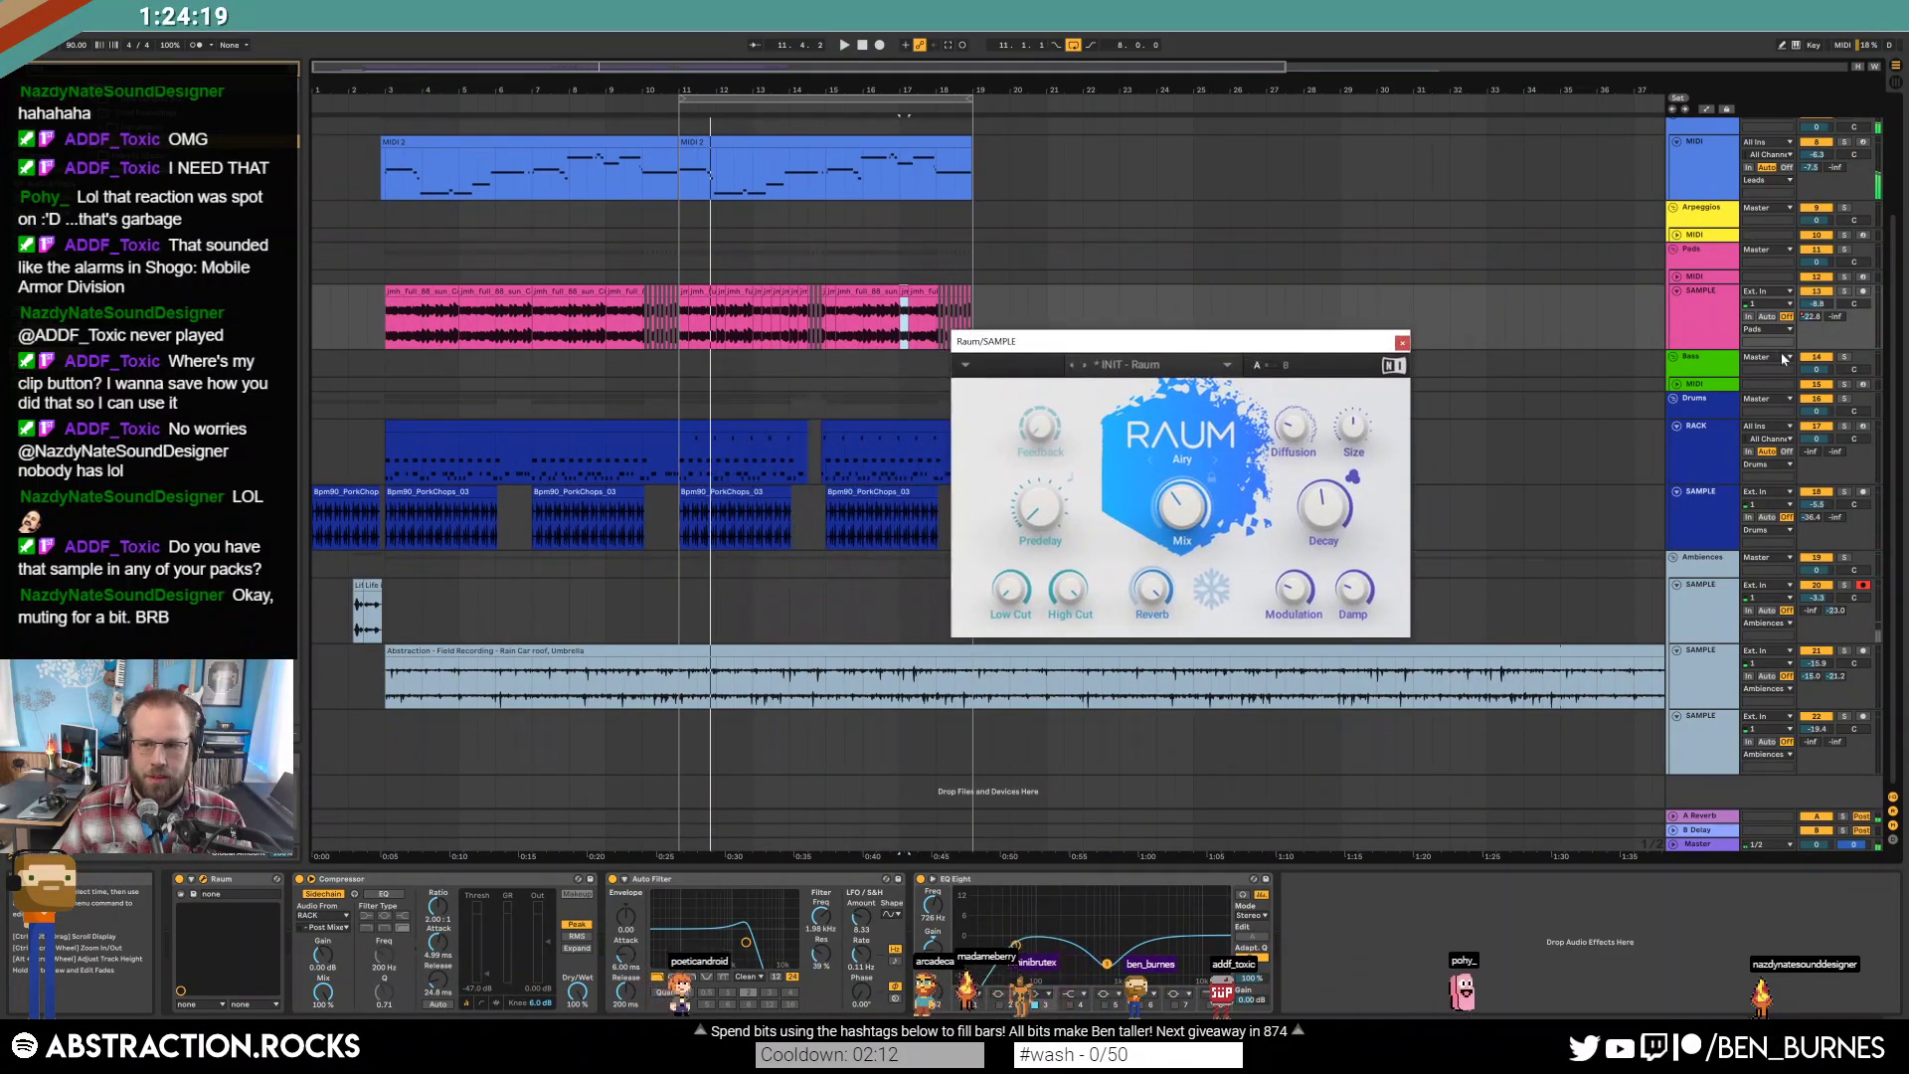
key(a)
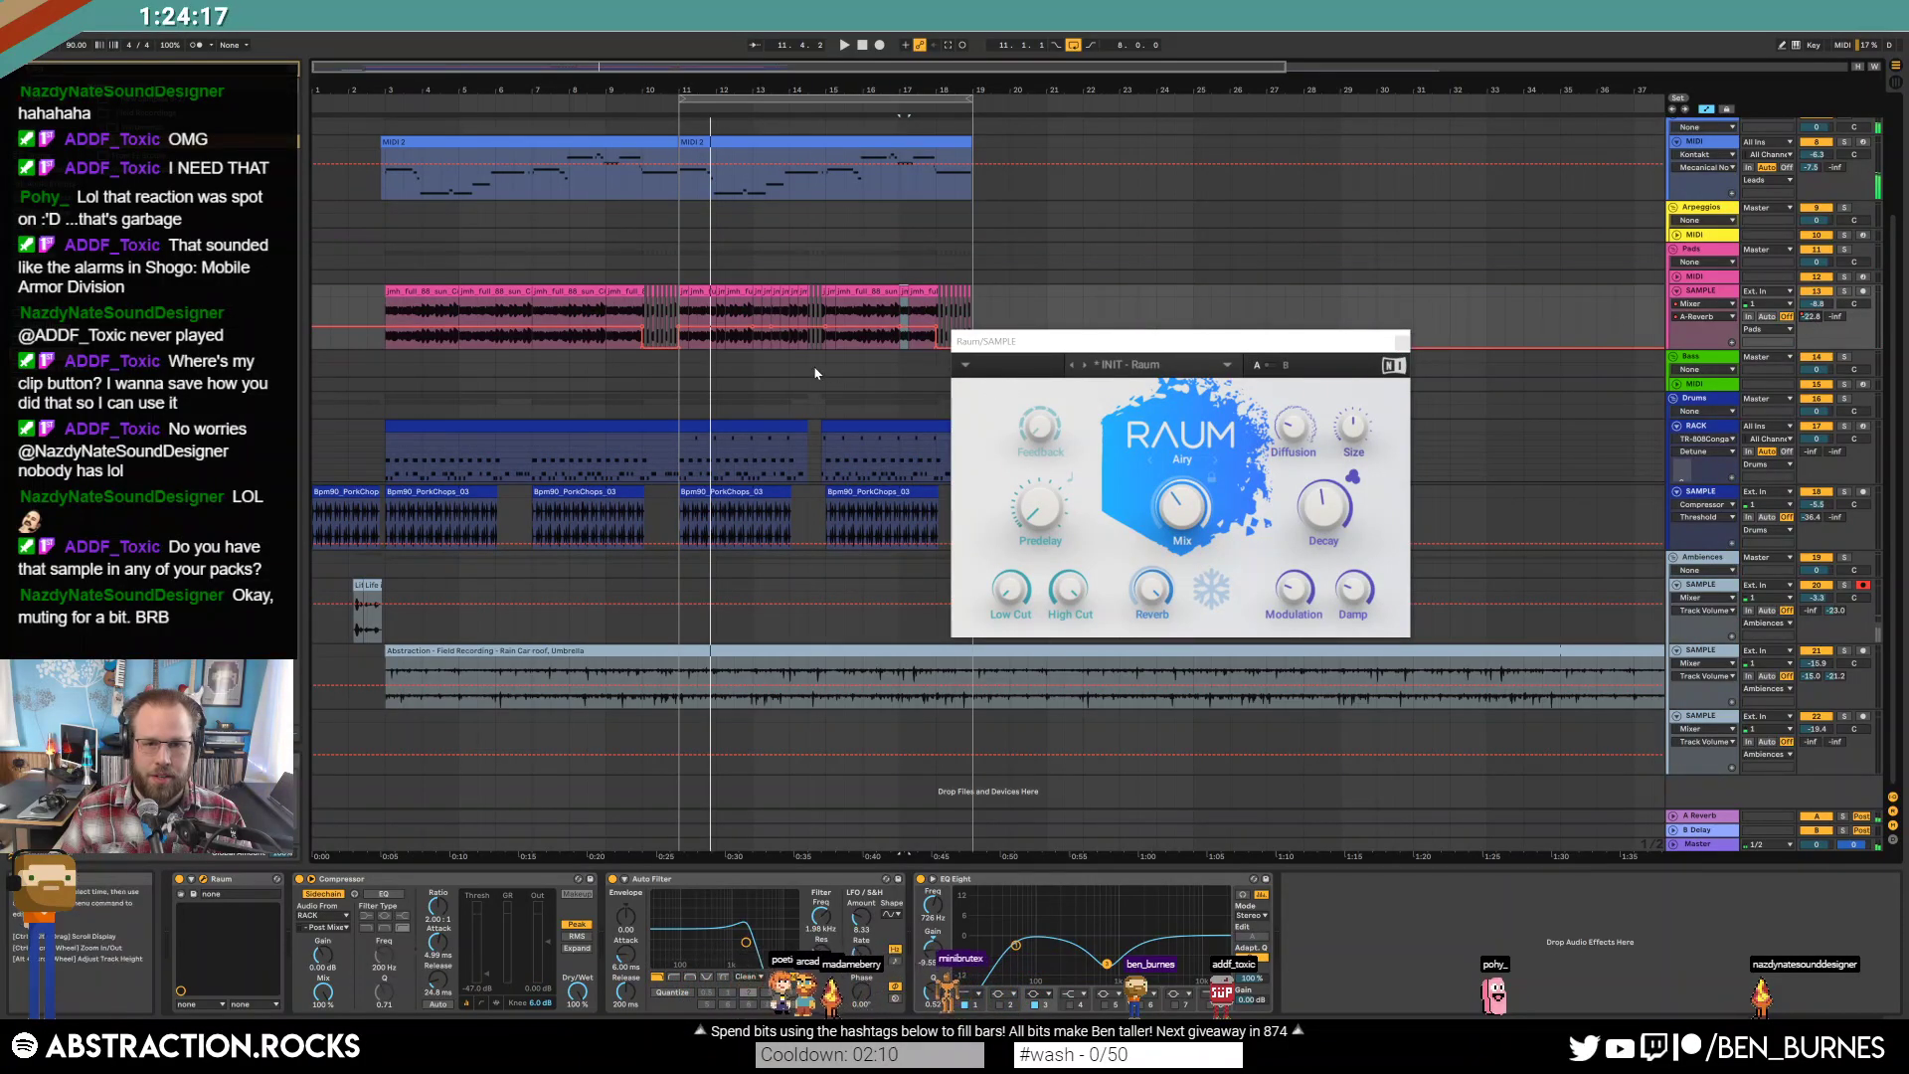
click(1225, 499)
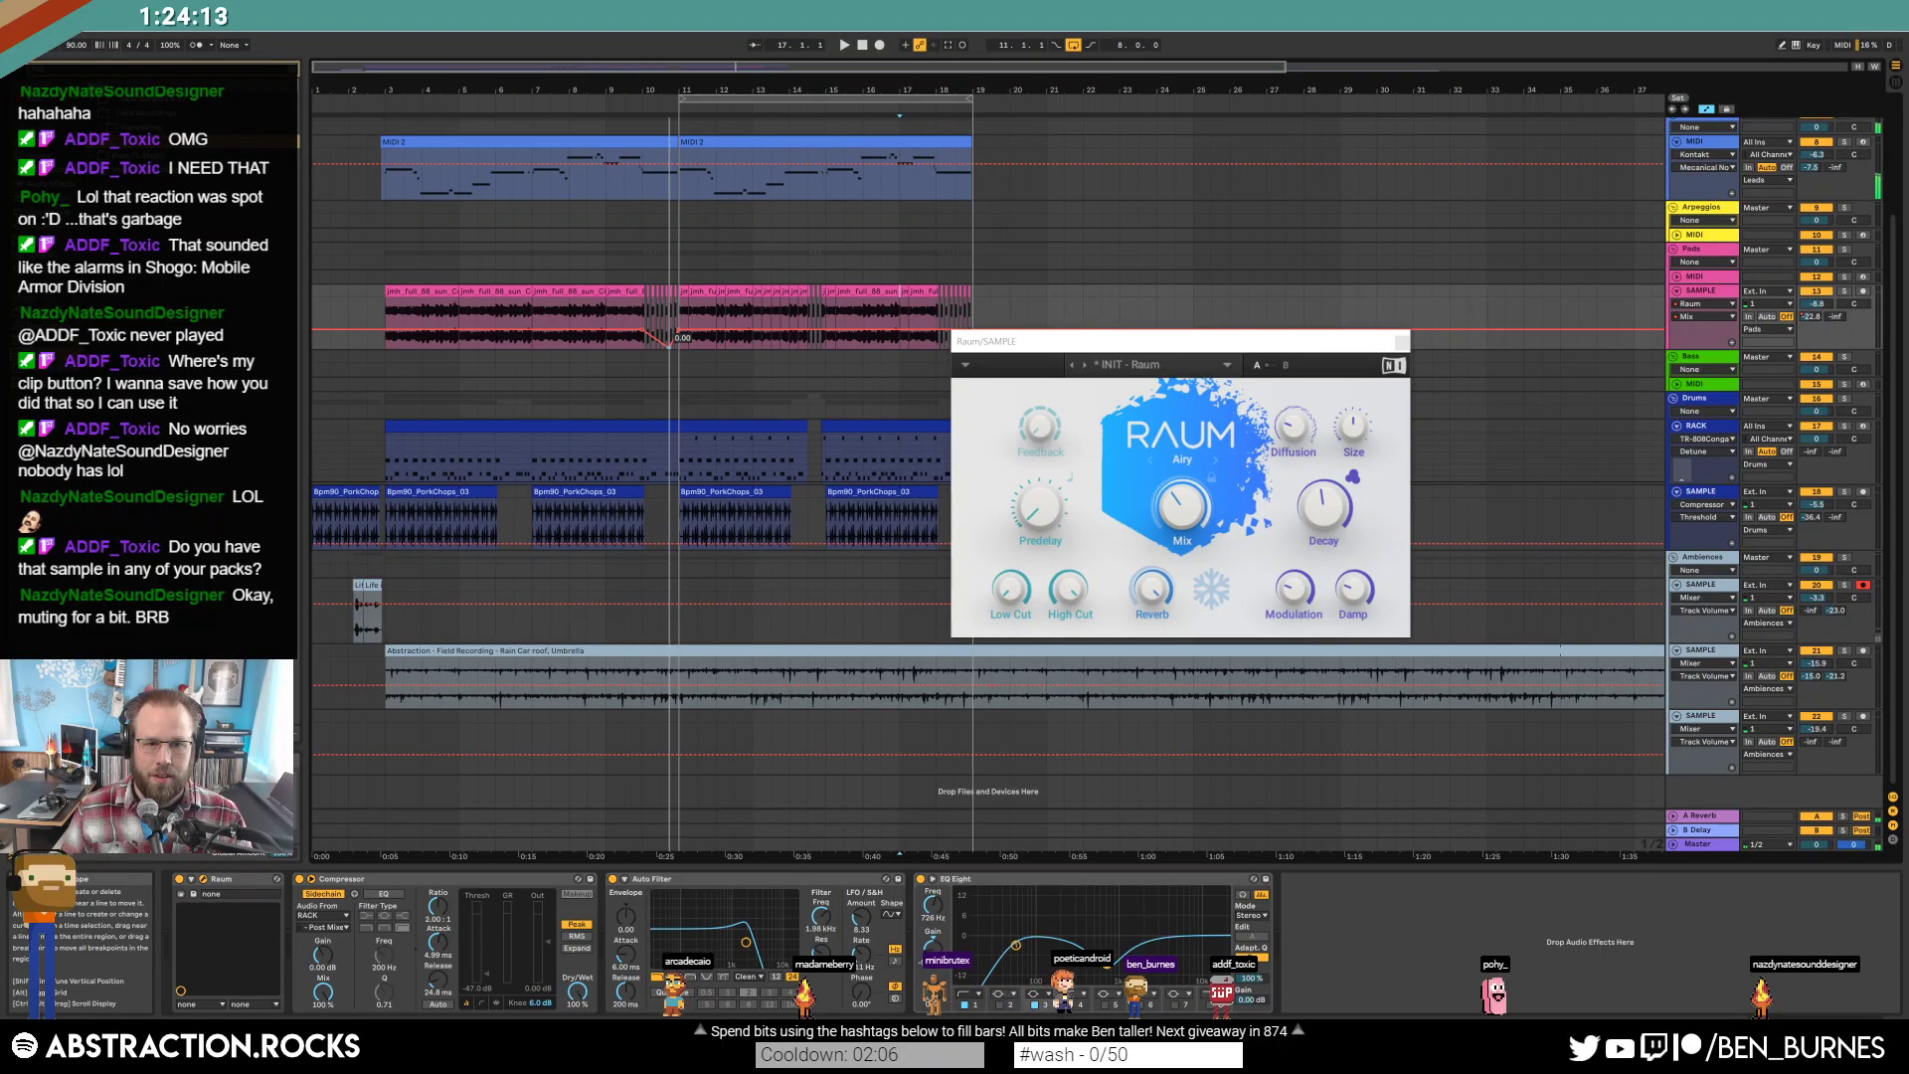
Automate Raum's Mix with dips to 0 over the chopped pads sections before bars 11, 15 and 19.
drag(658, 329, 673, 318)
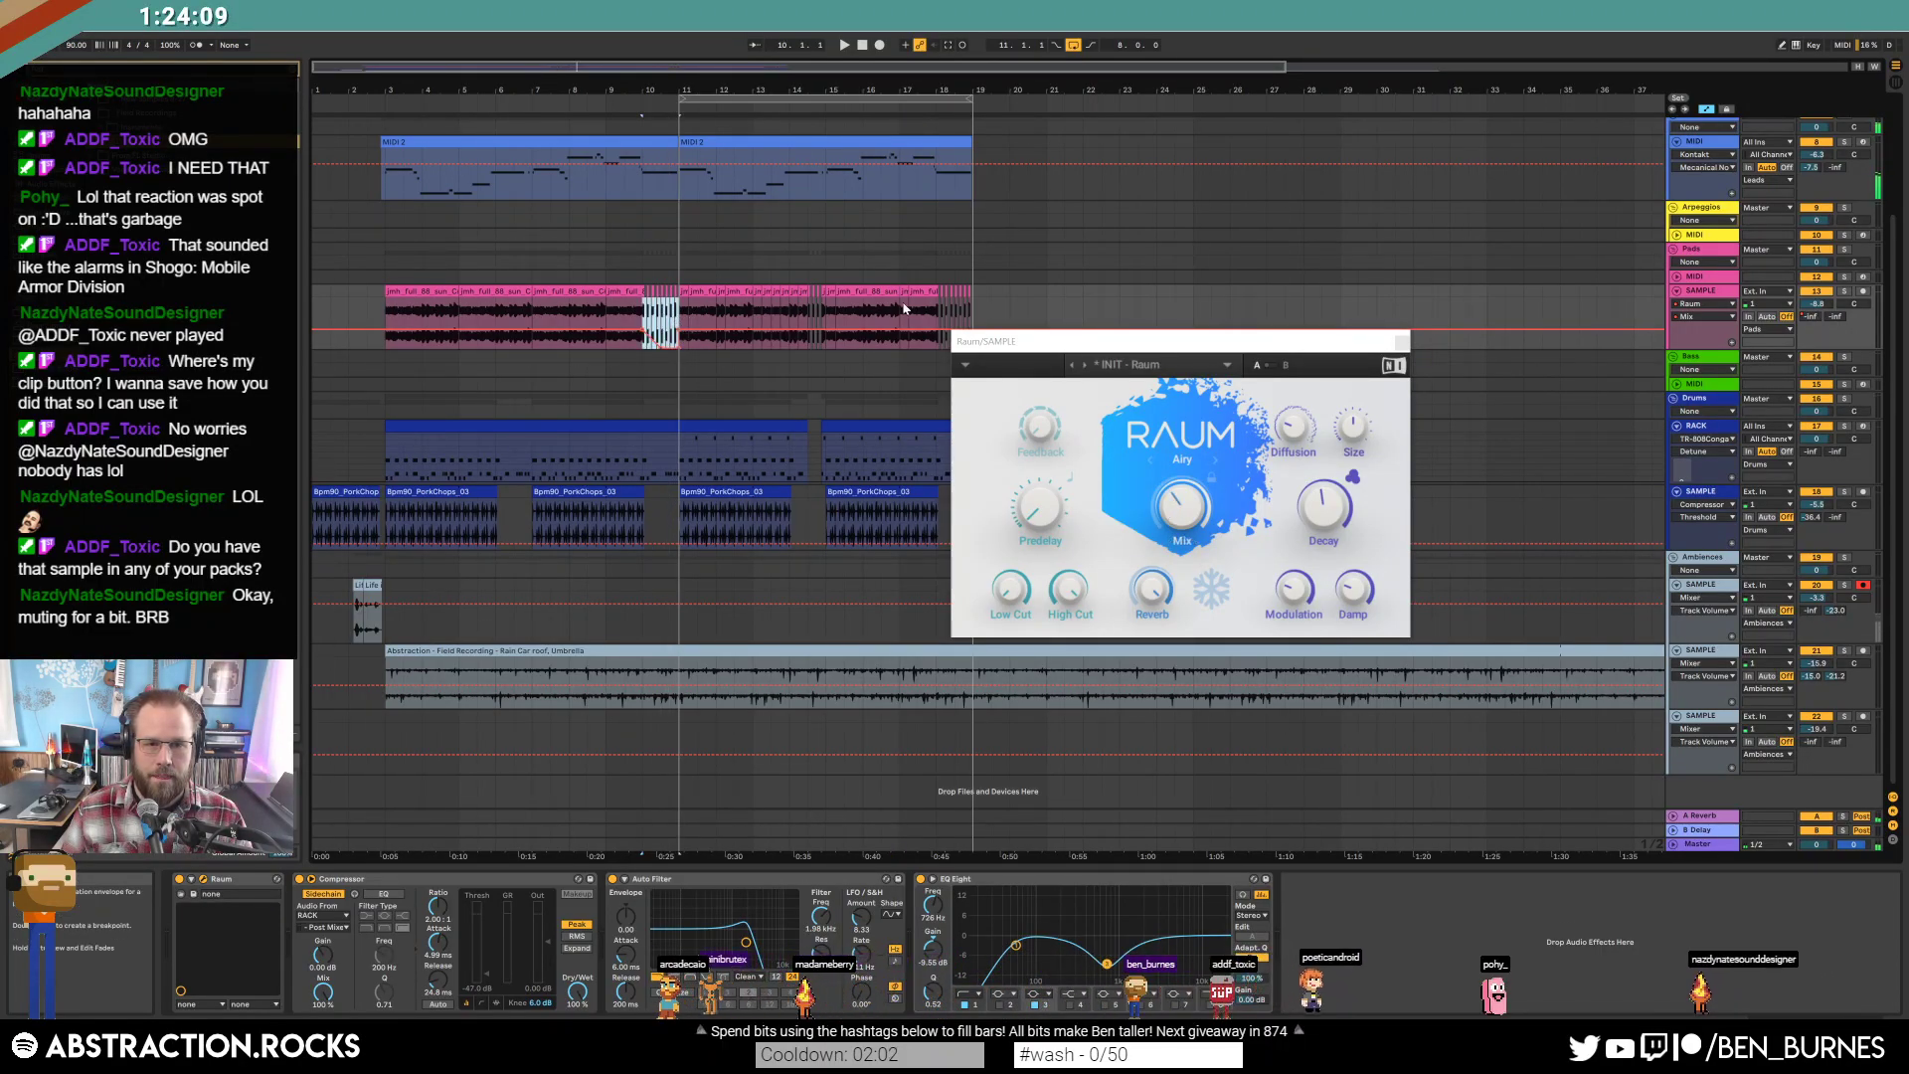
drag(938, 318, 972, 318)
scroll(844, 328, up, 3)
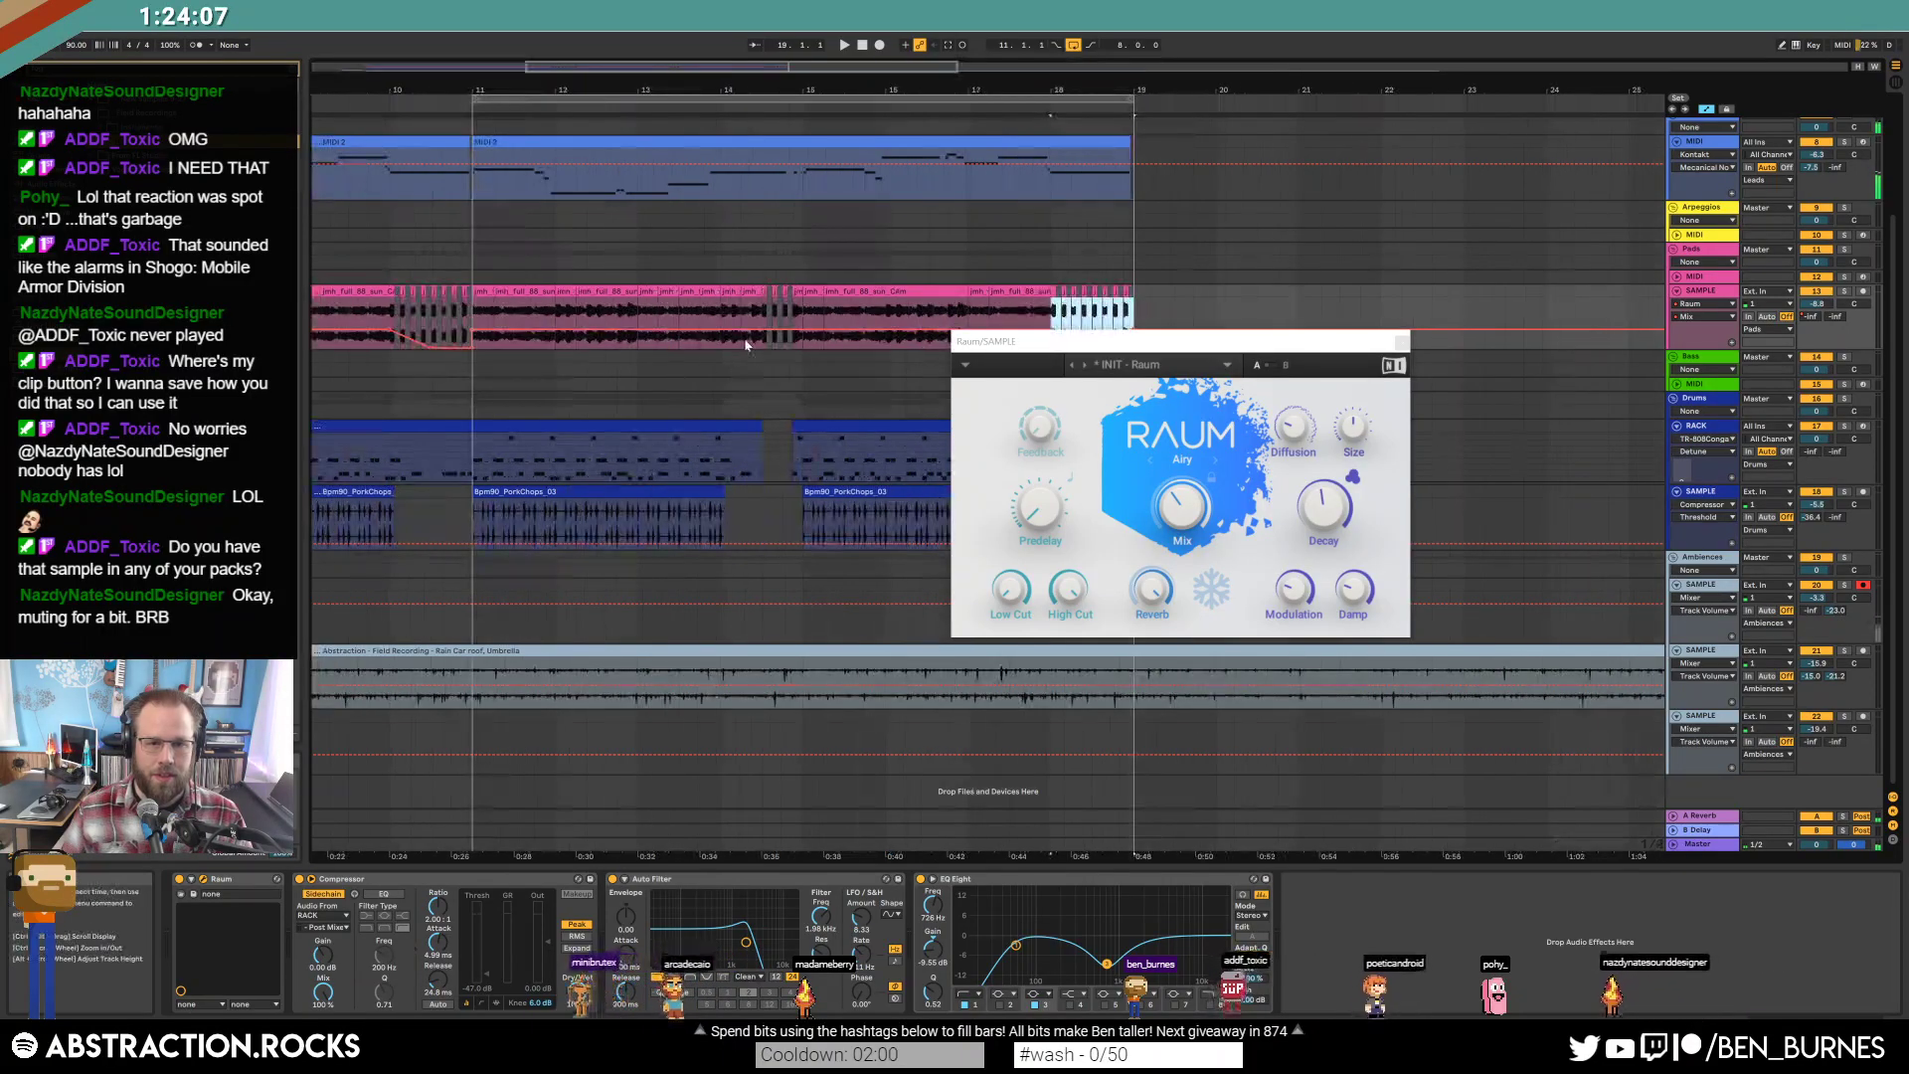
click(764, 336)
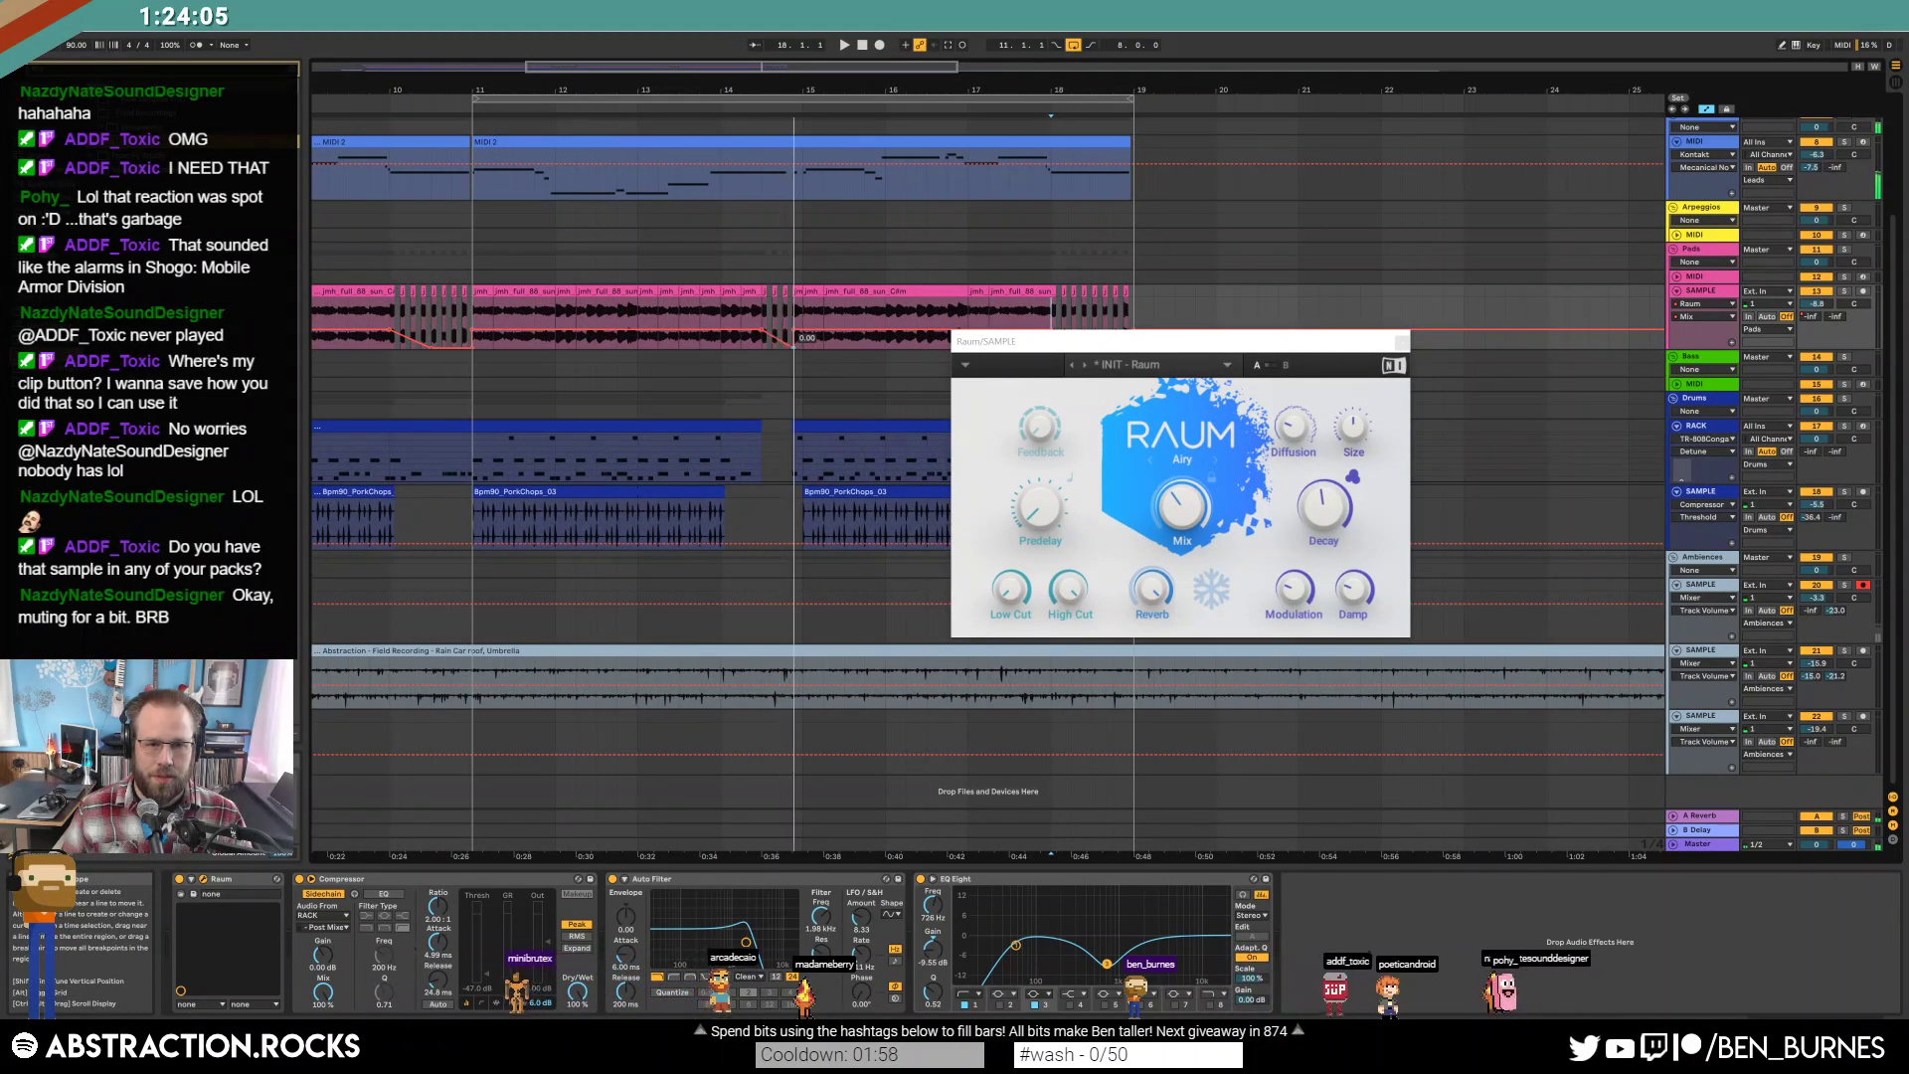
Play from bar 13 to check the reverb automation, and hide the automation lanes and the Raum window.
click(684, 318)
key(space)
key(a)
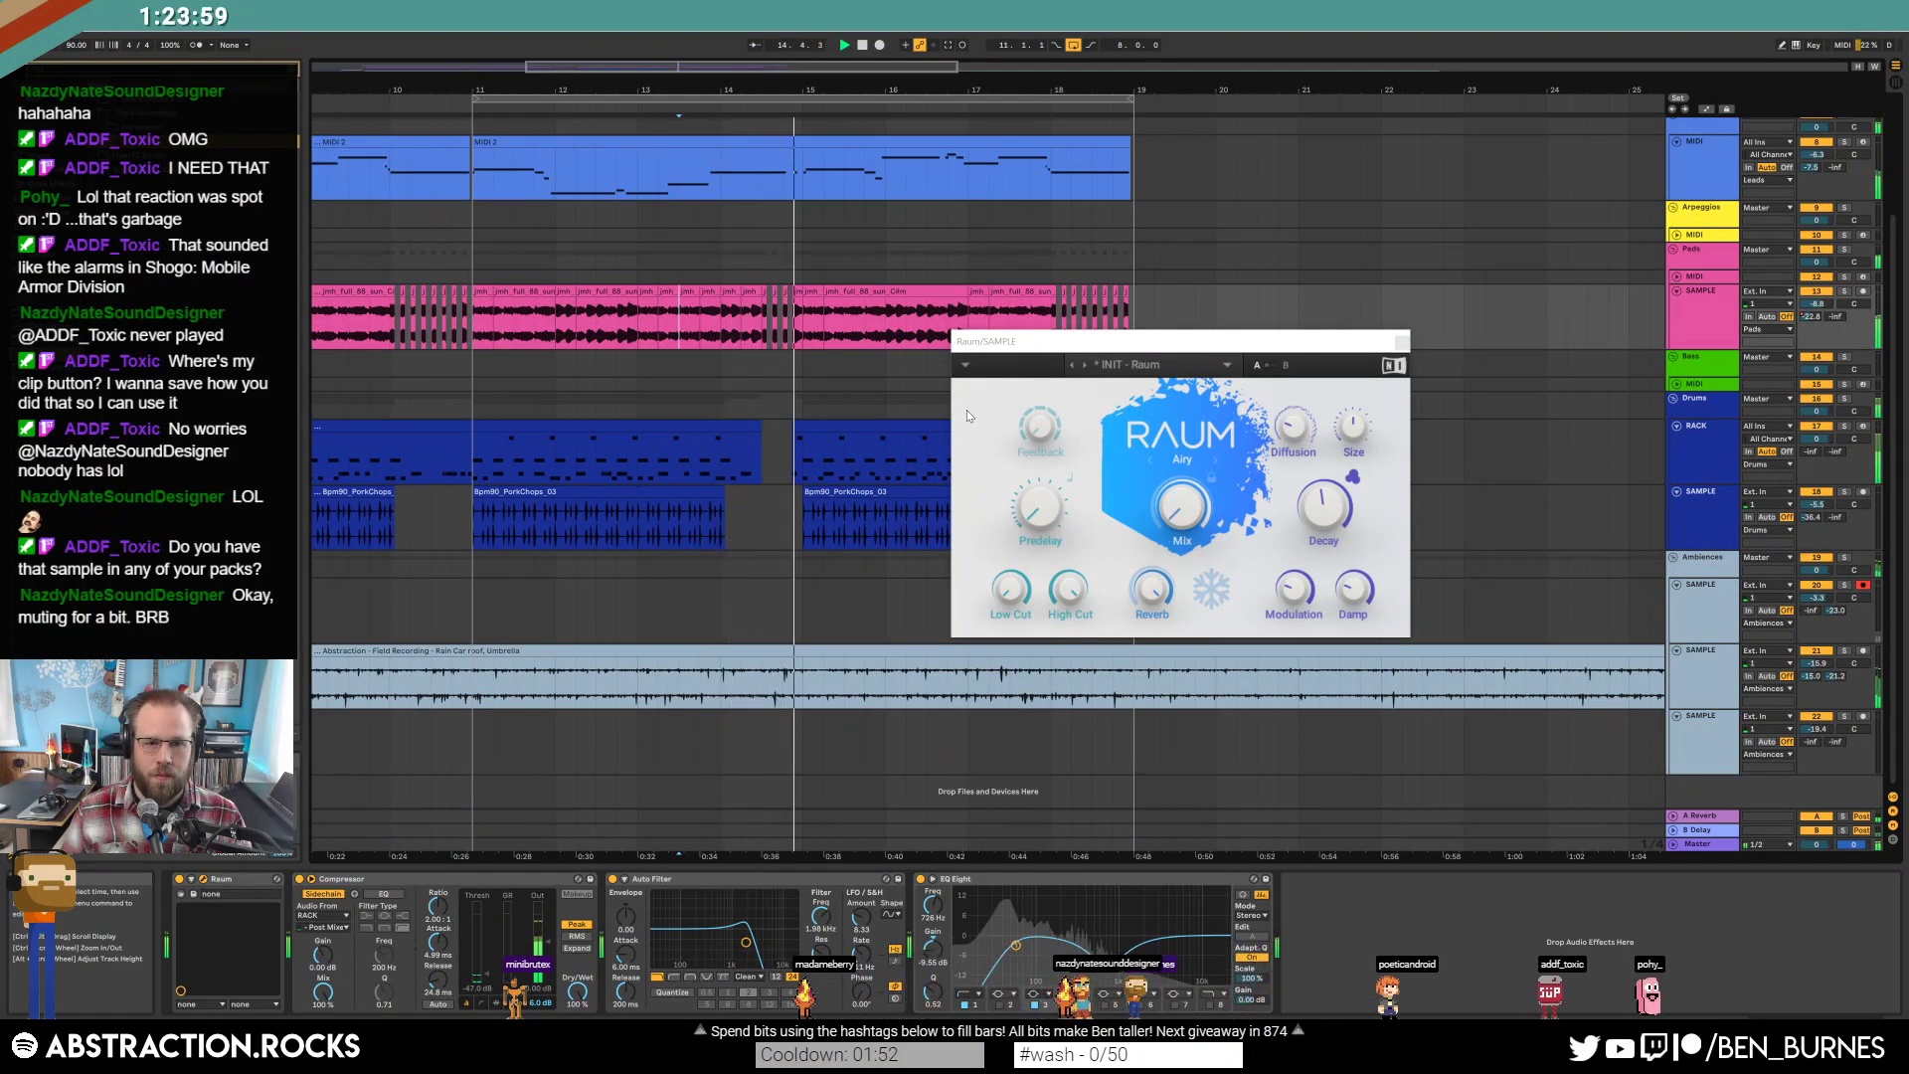
key(ctrl+alt+p)
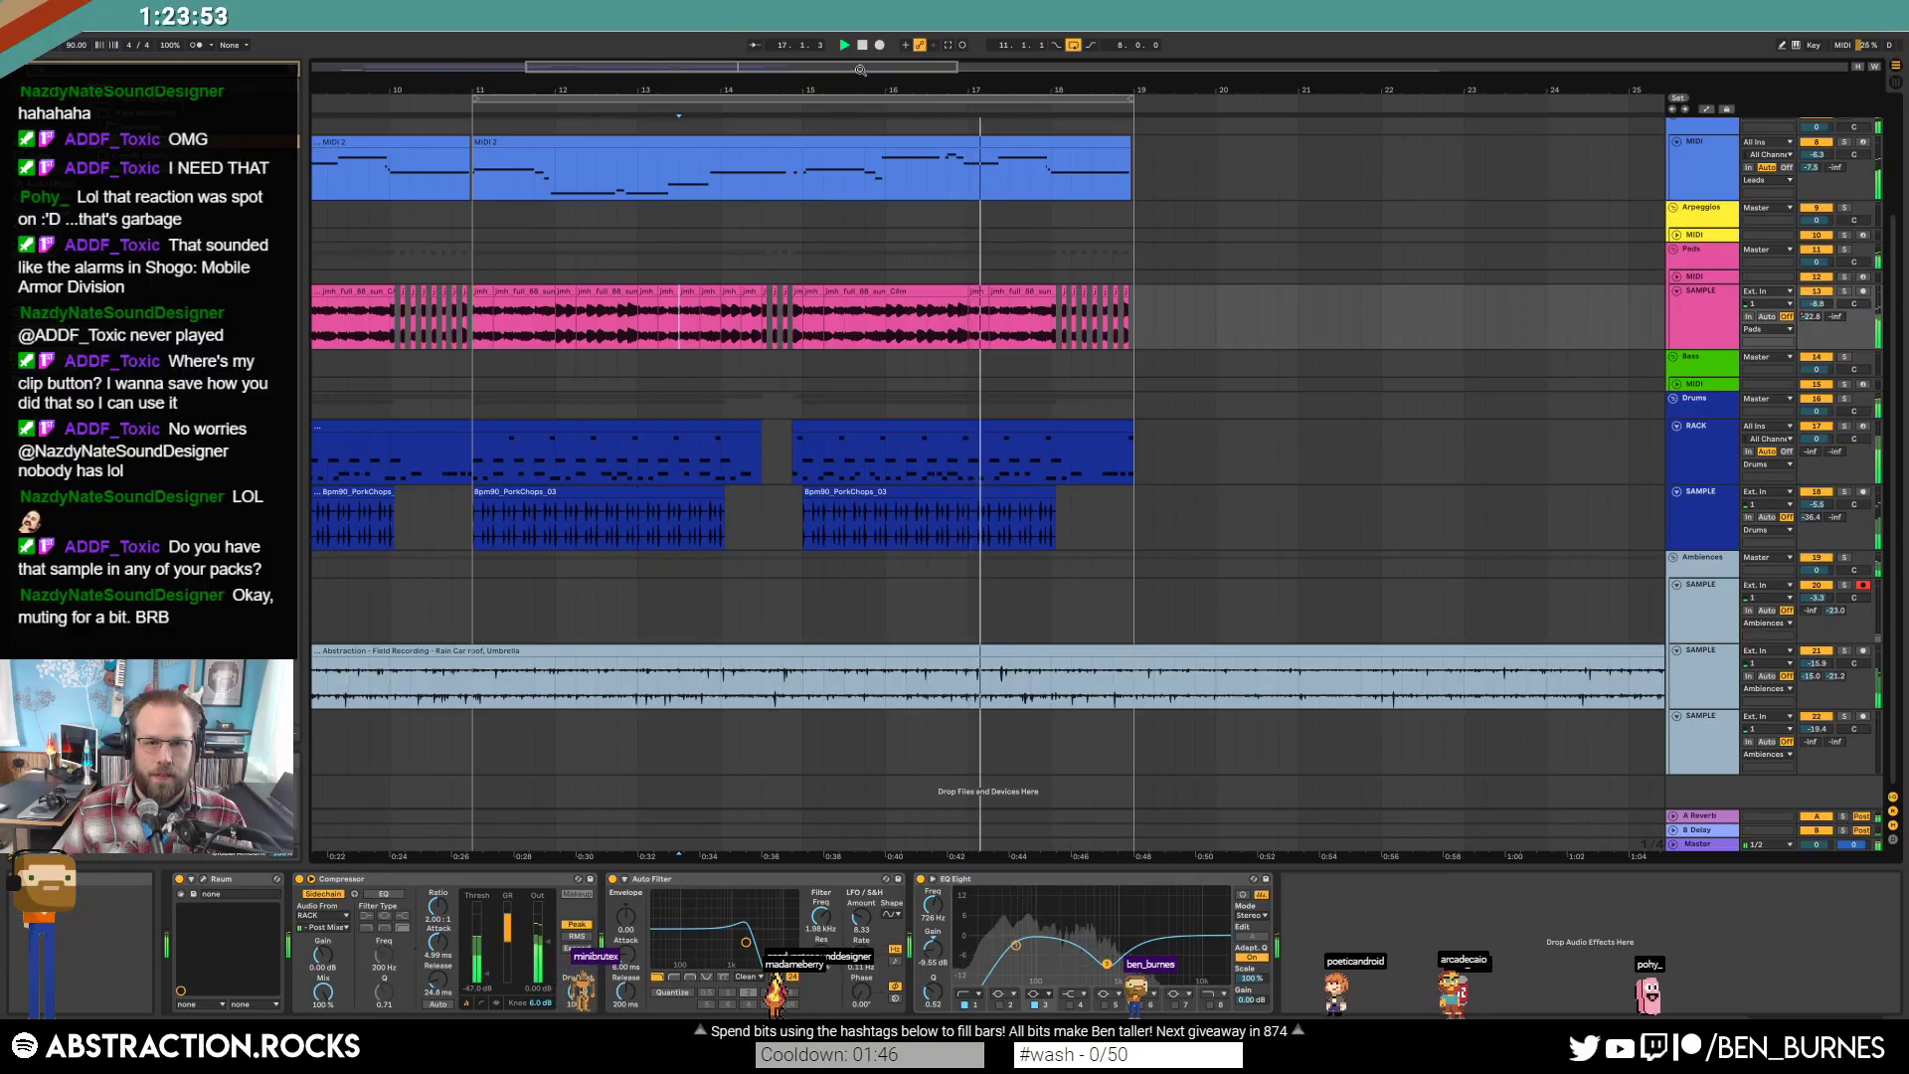
Shorten the last drum rack clip so that it ends at 18.3.
scroll(1350, 408, down, 2)
scroll(1194, 426, left, 1)
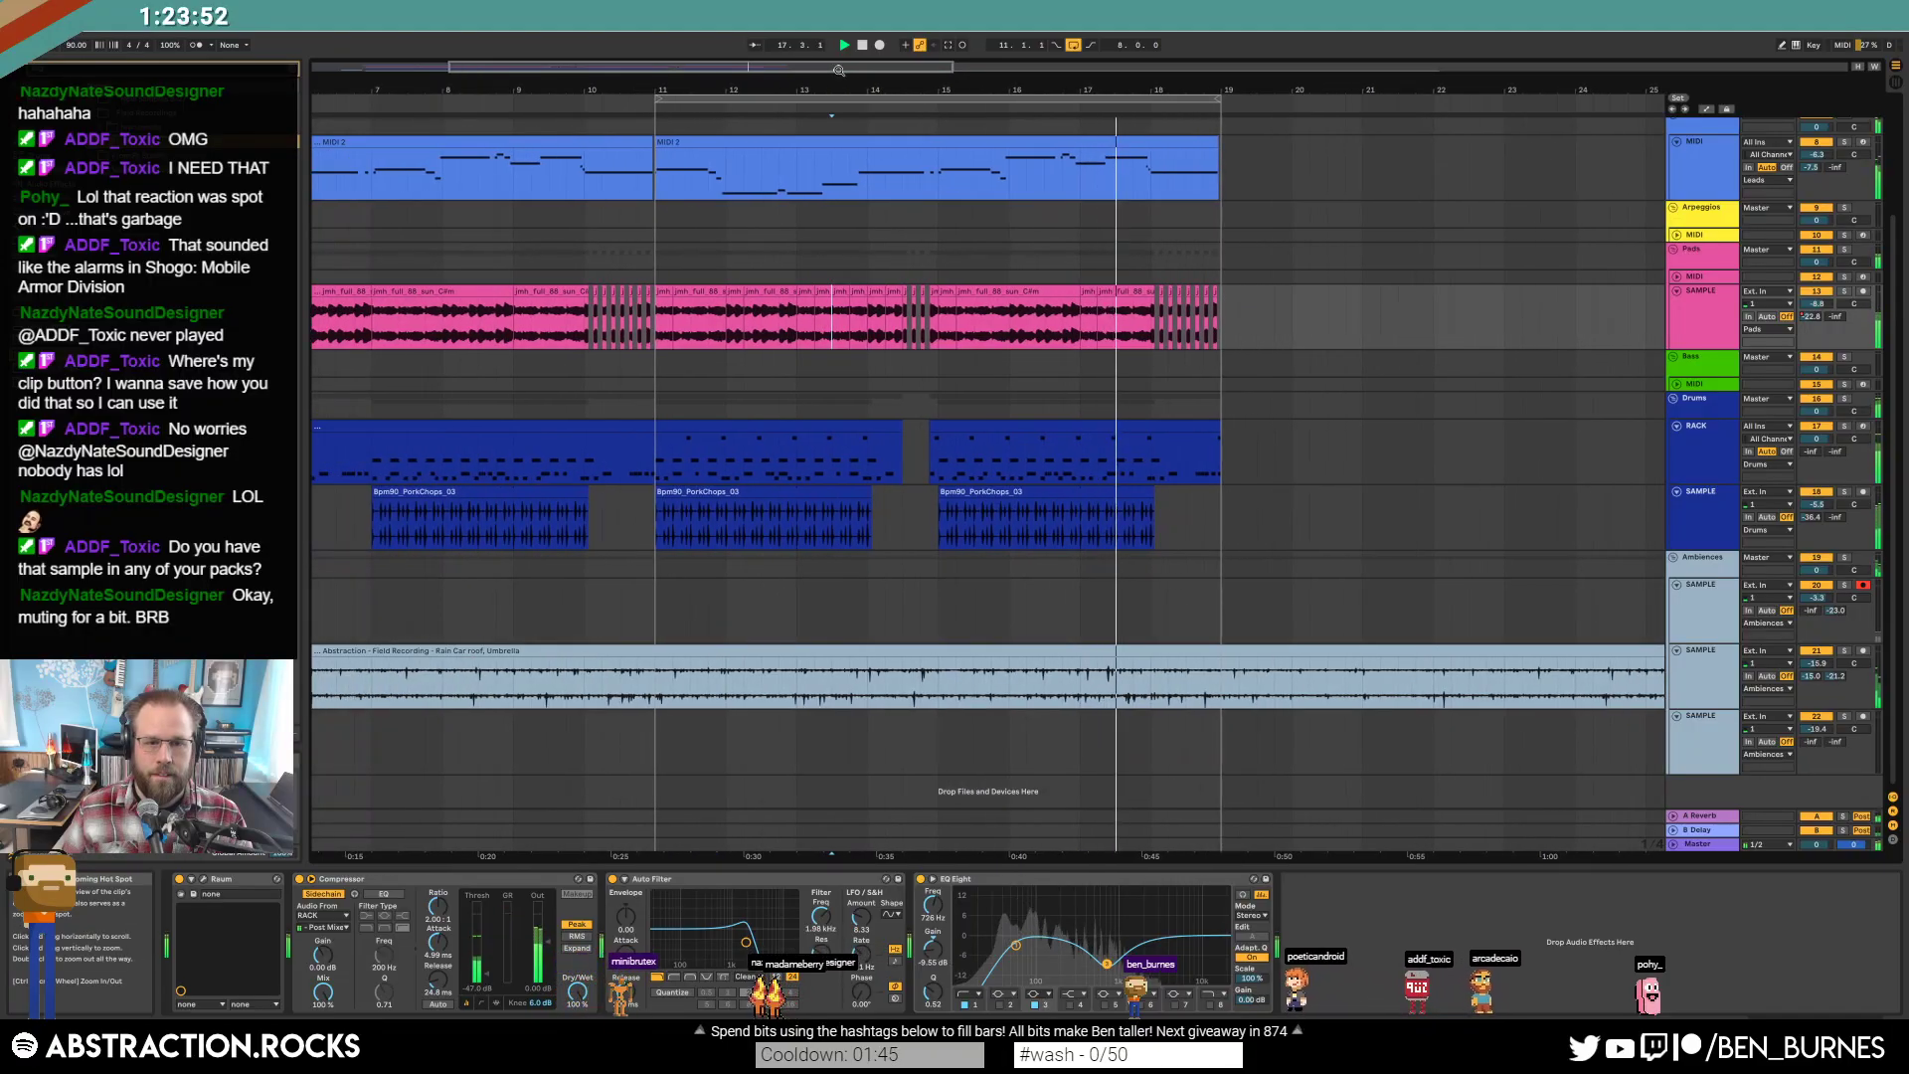
click(1194, 426)
drag(1194, 426, 1184, 426)
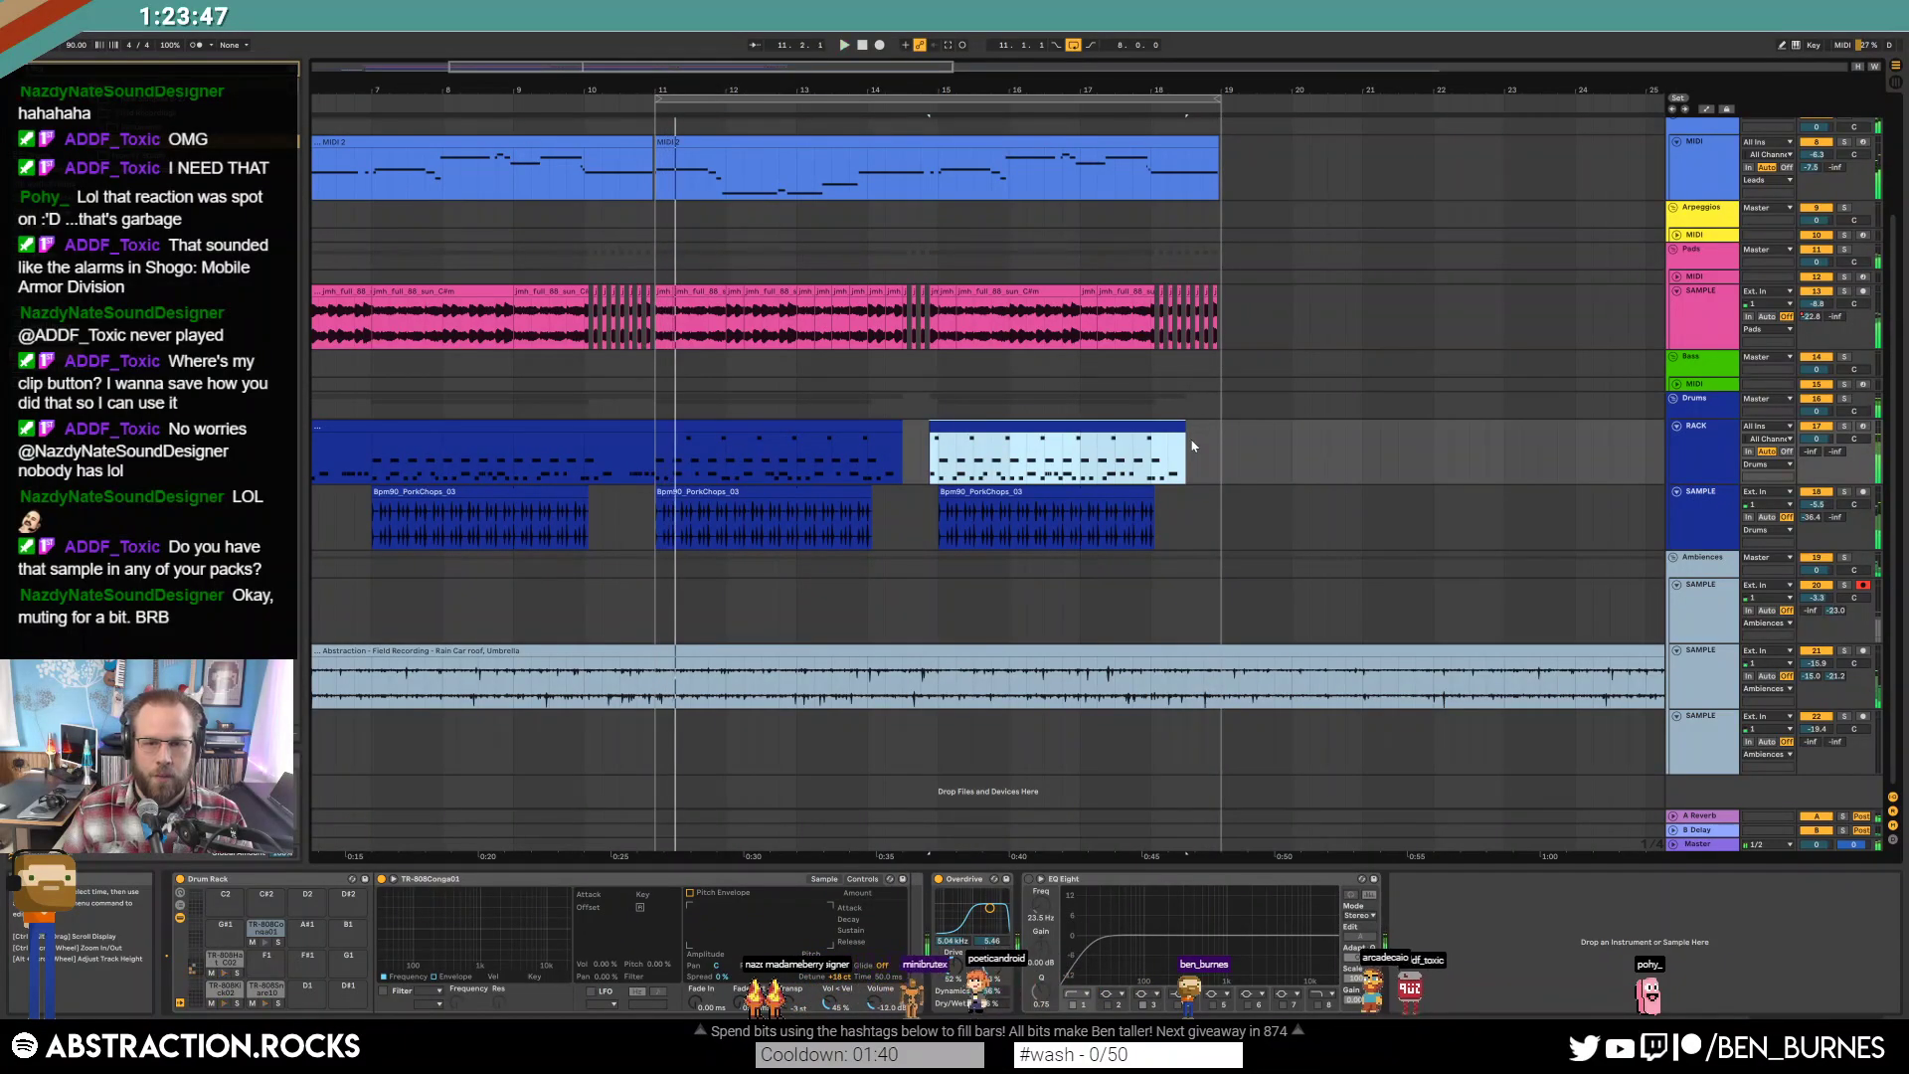
Open the shortened drum rack clip and move its last snare and hat notes slightly earlier.
scroll(1190, 439, up, 5)
double_click(1151, 430)
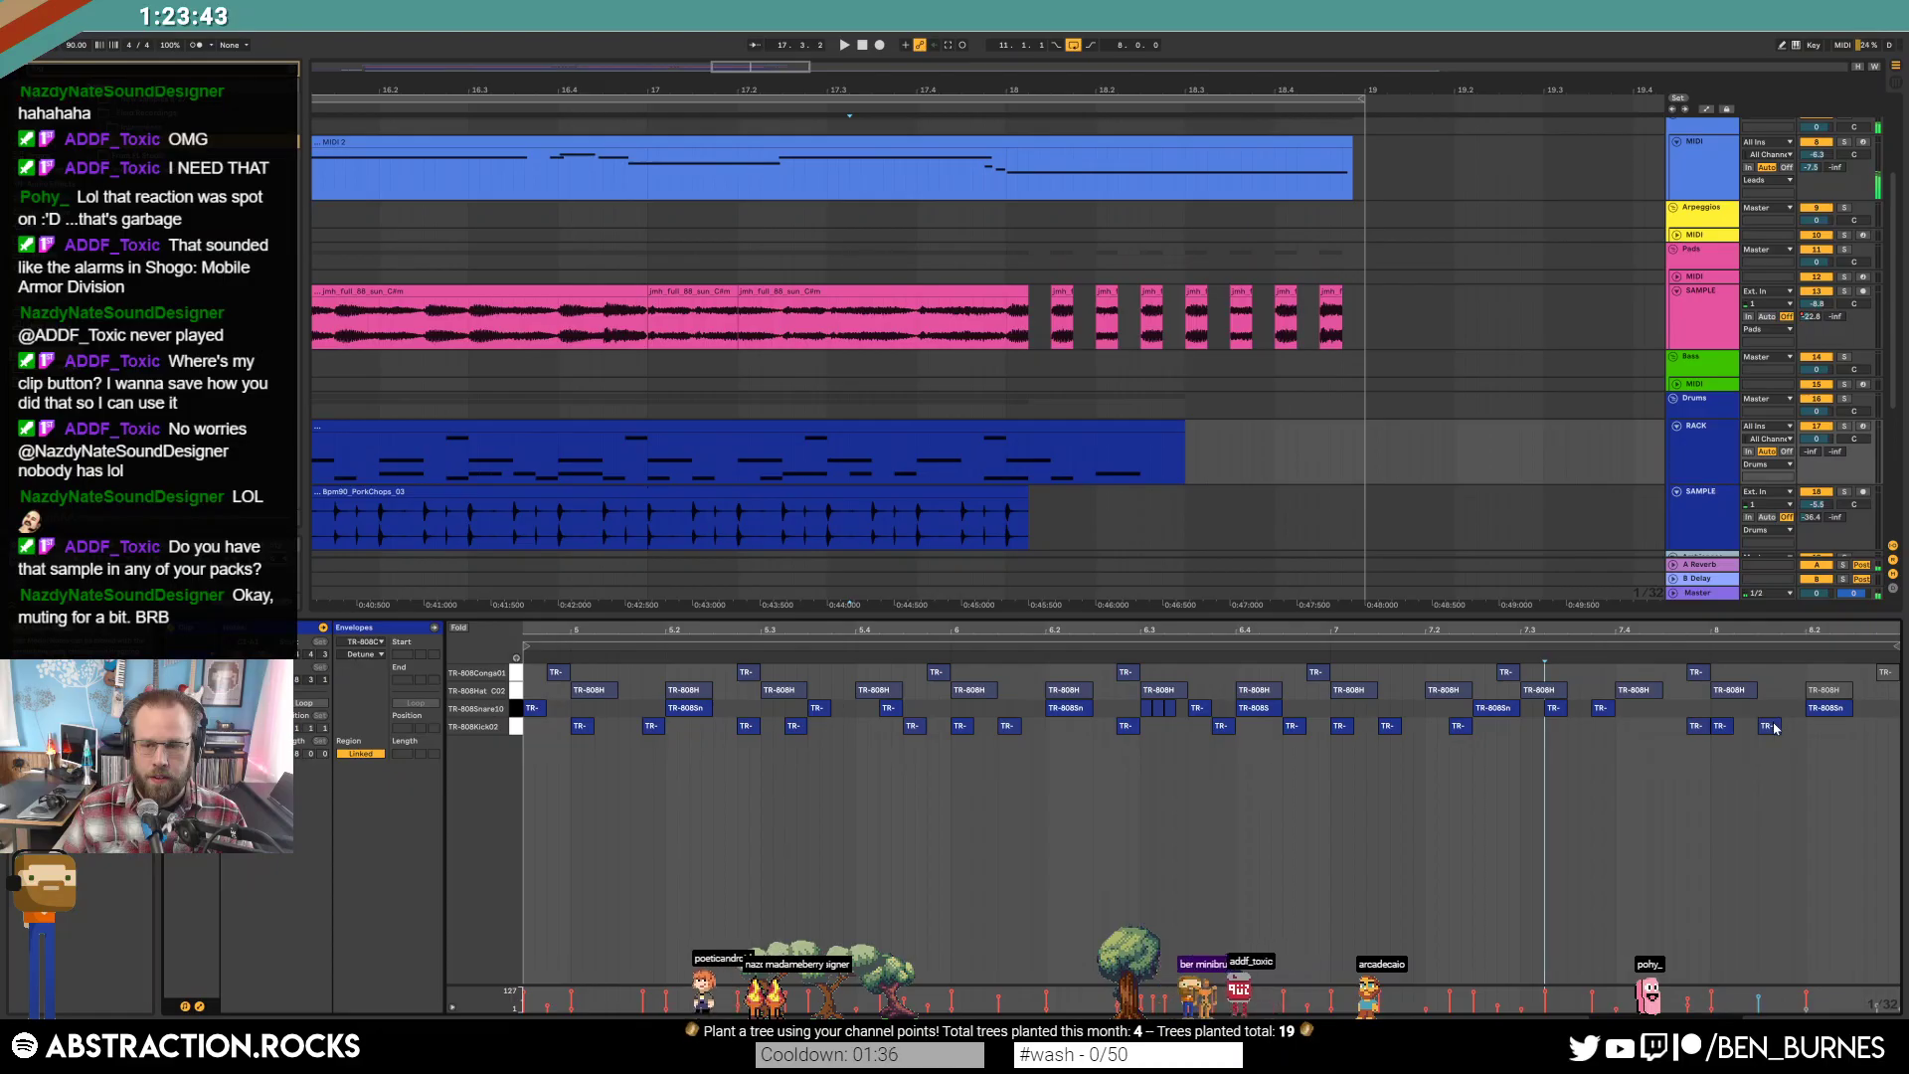
drag(1827, 710, 1801, 693)
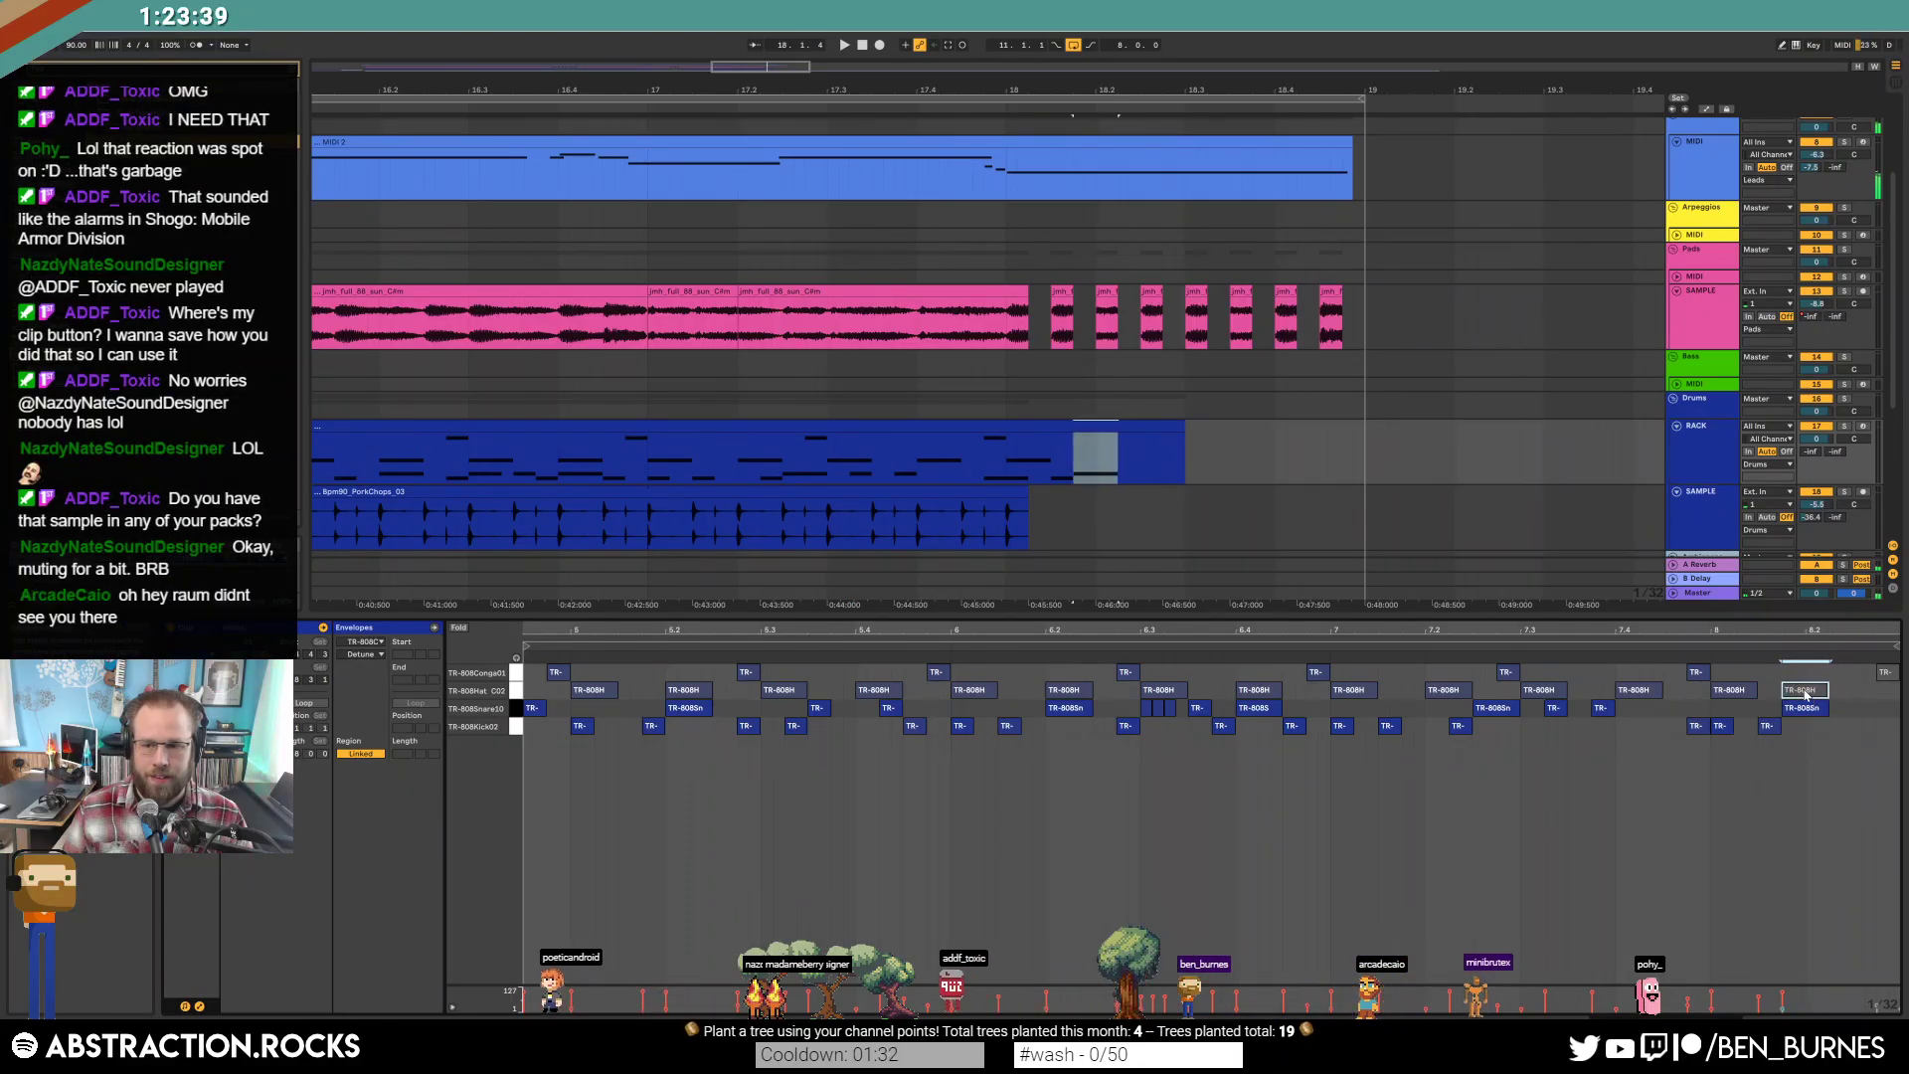
Play back the edited drum fill near bar 18 and return to the full arrangement with the device chain shown.
click(1476, 647)
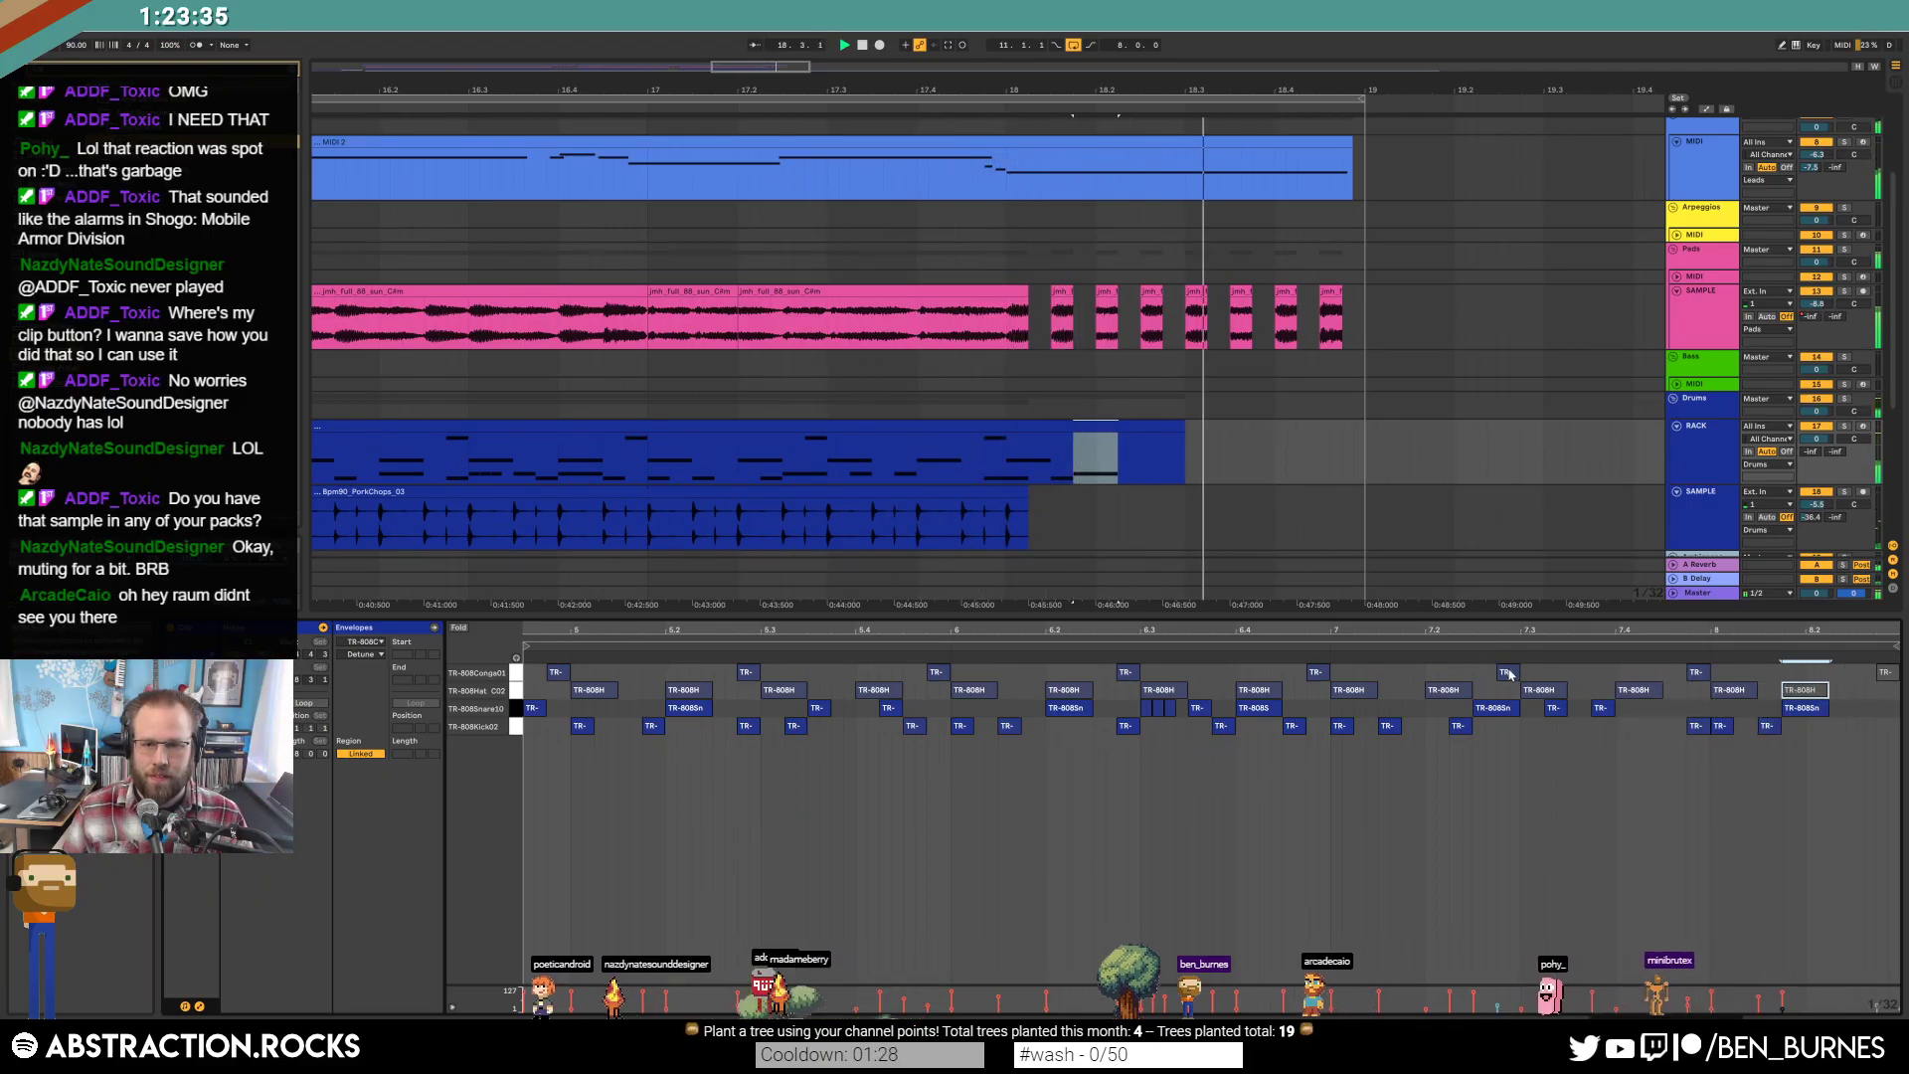
key(w)
key(shift+Tab)
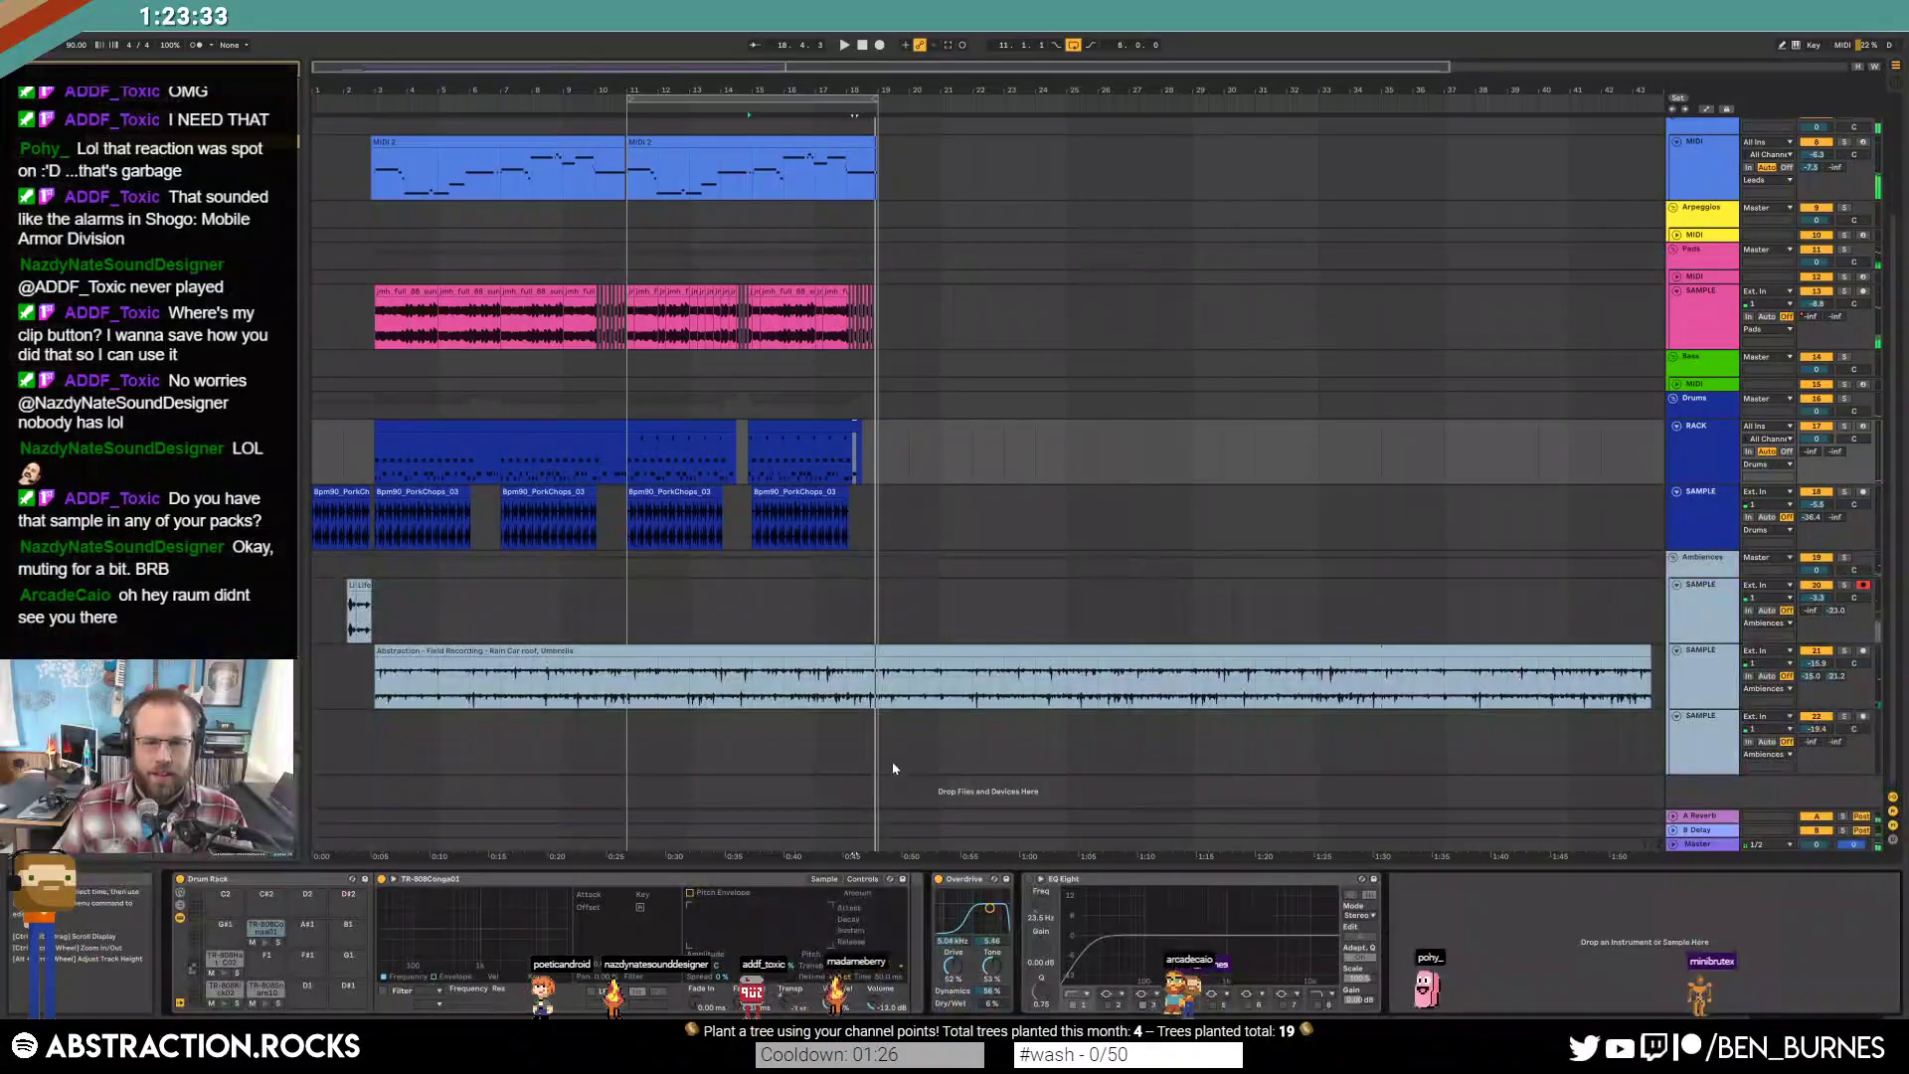
Play the pads from their first clip at bar 3 and lower the volume of the pads SAMPLE track.
click(1010, 336)
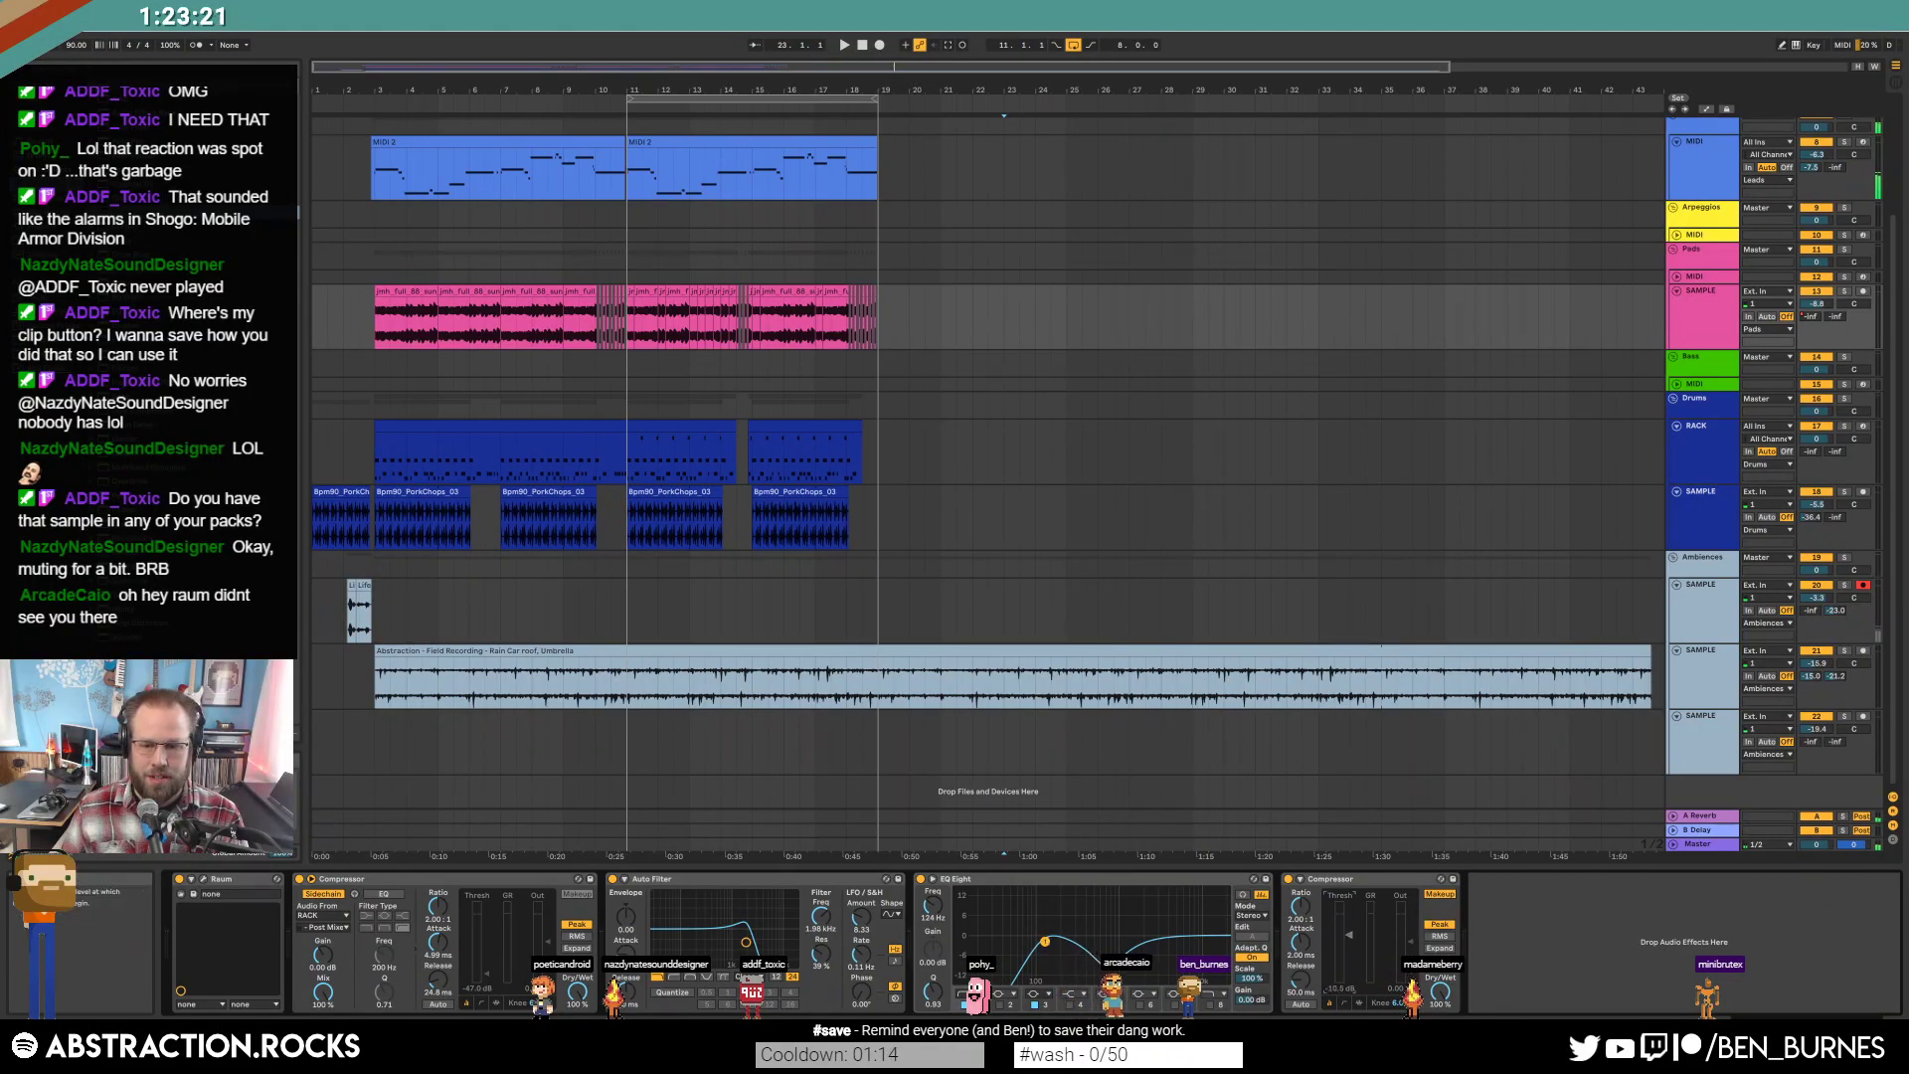
drag(383, 293, 438, 303)
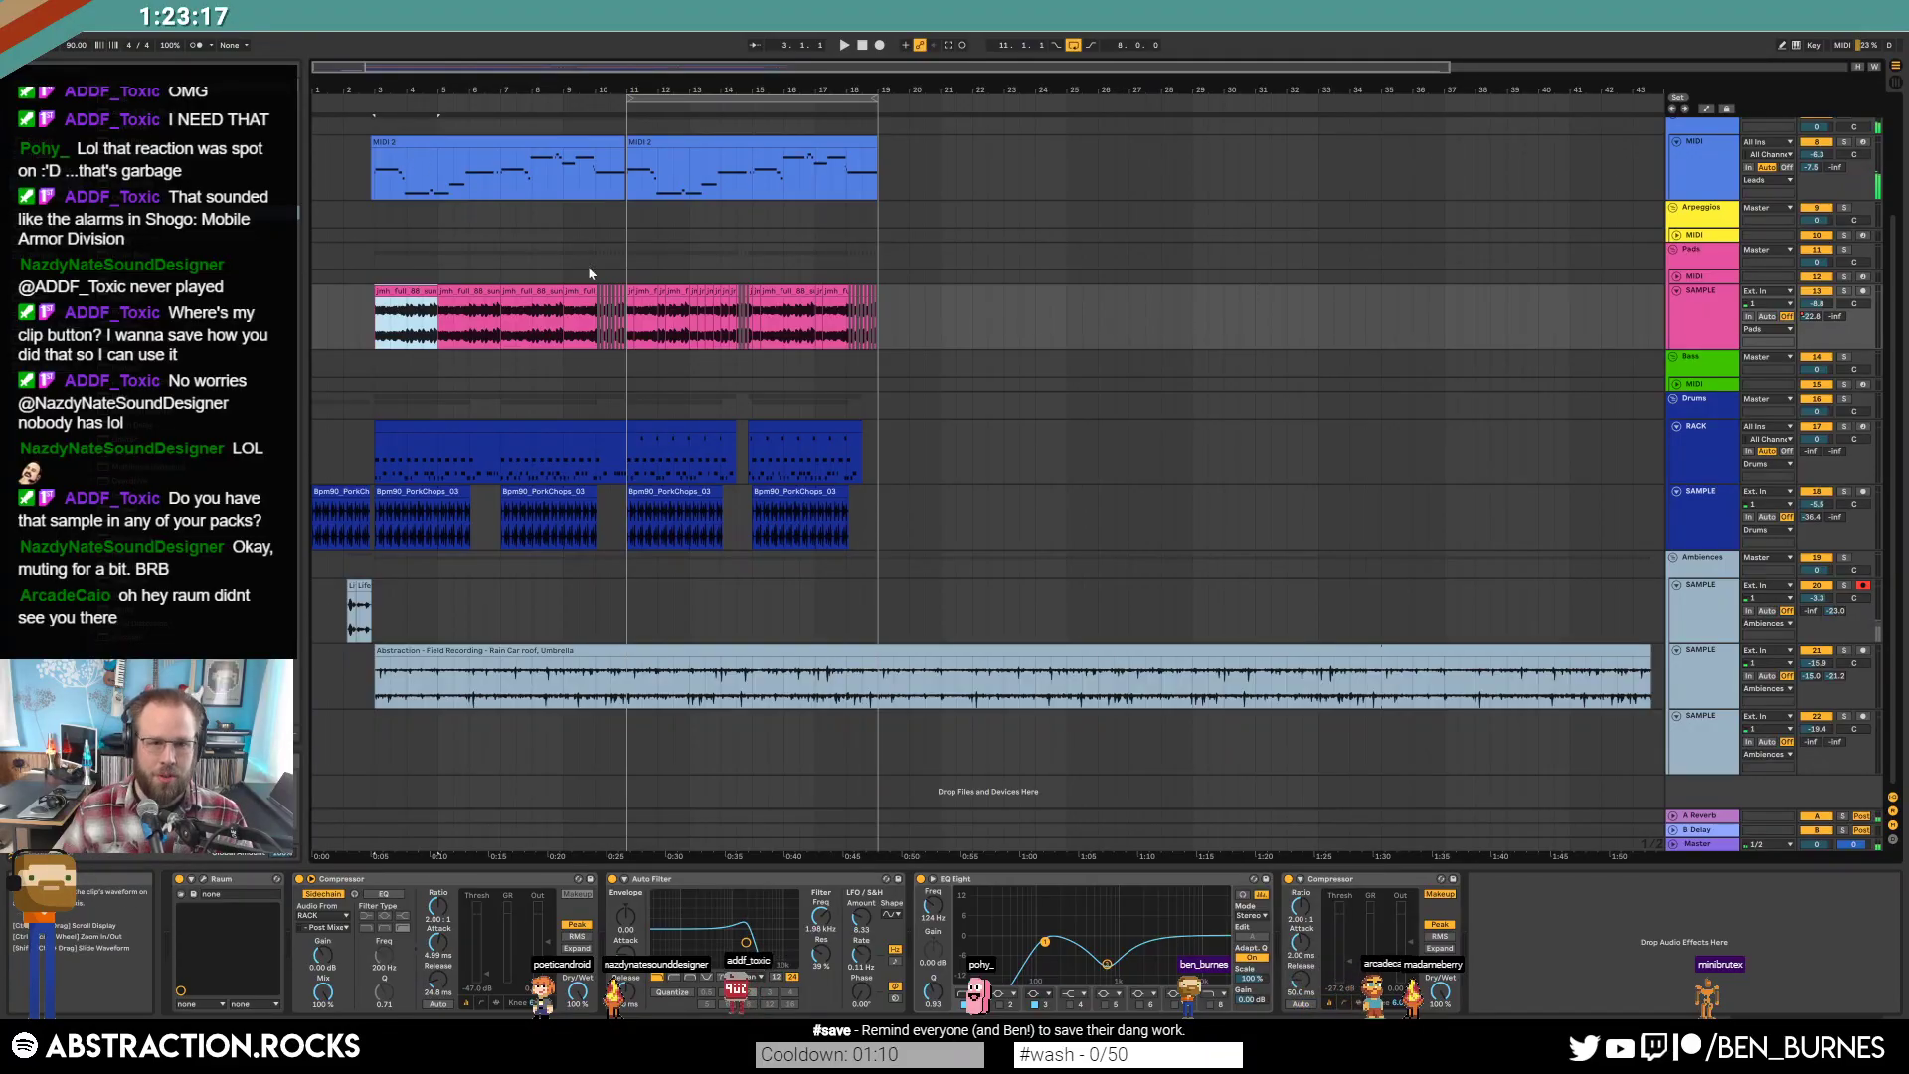
key(space)
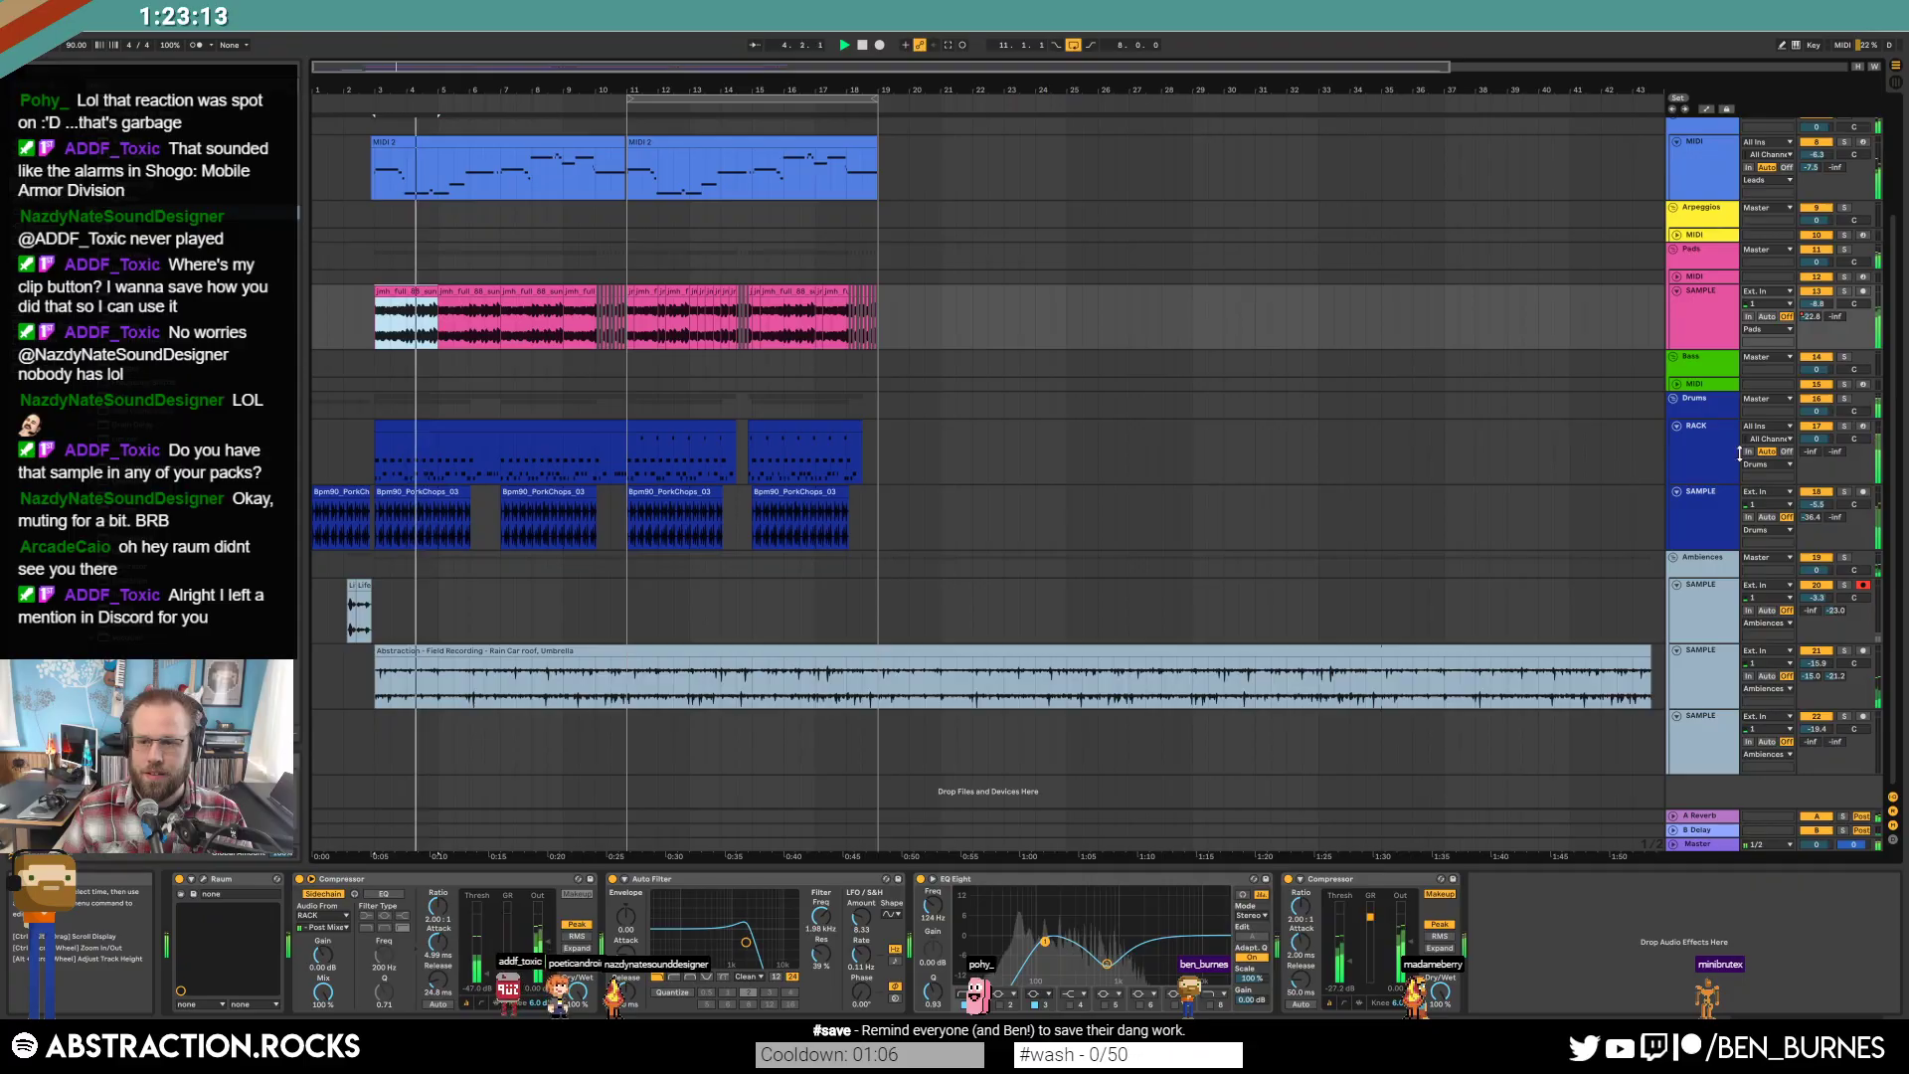
drag(1816, 304, 1816, 300)
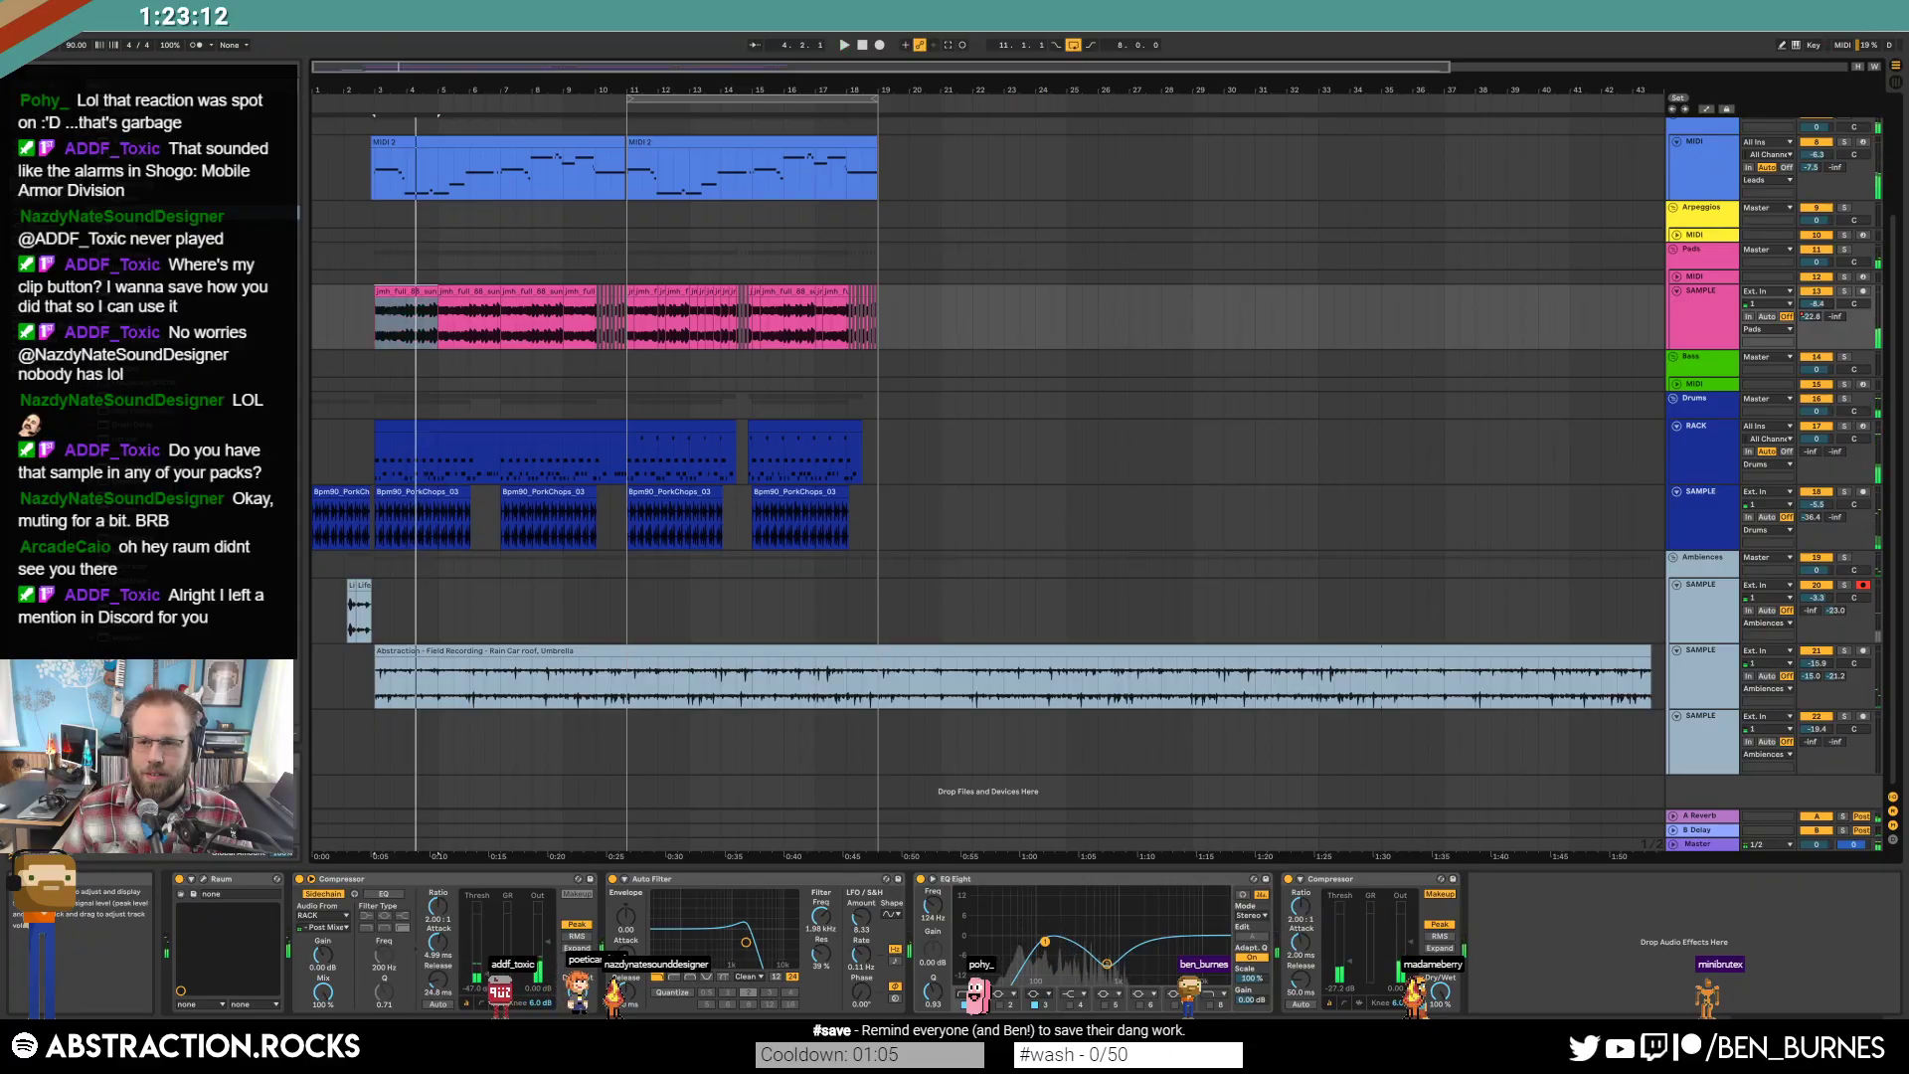
click(1351, 881)
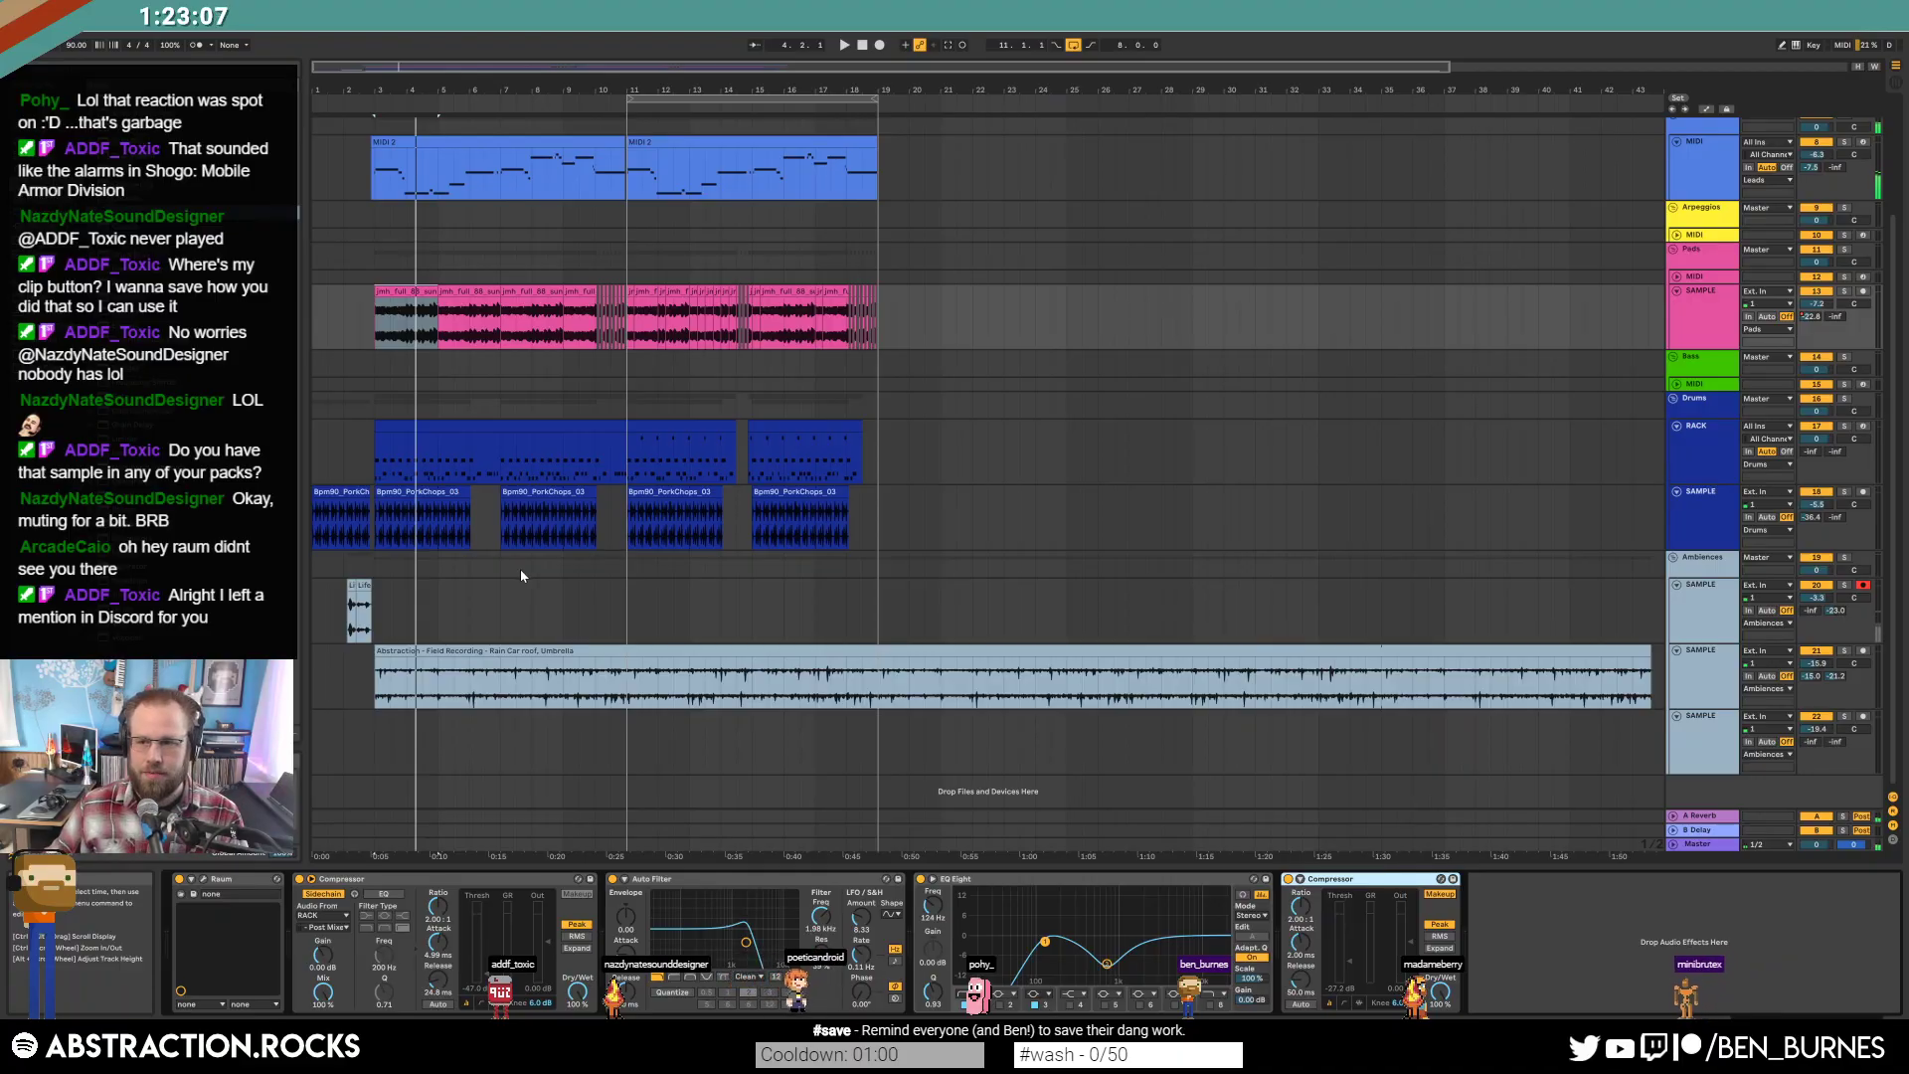
click(401, 313)
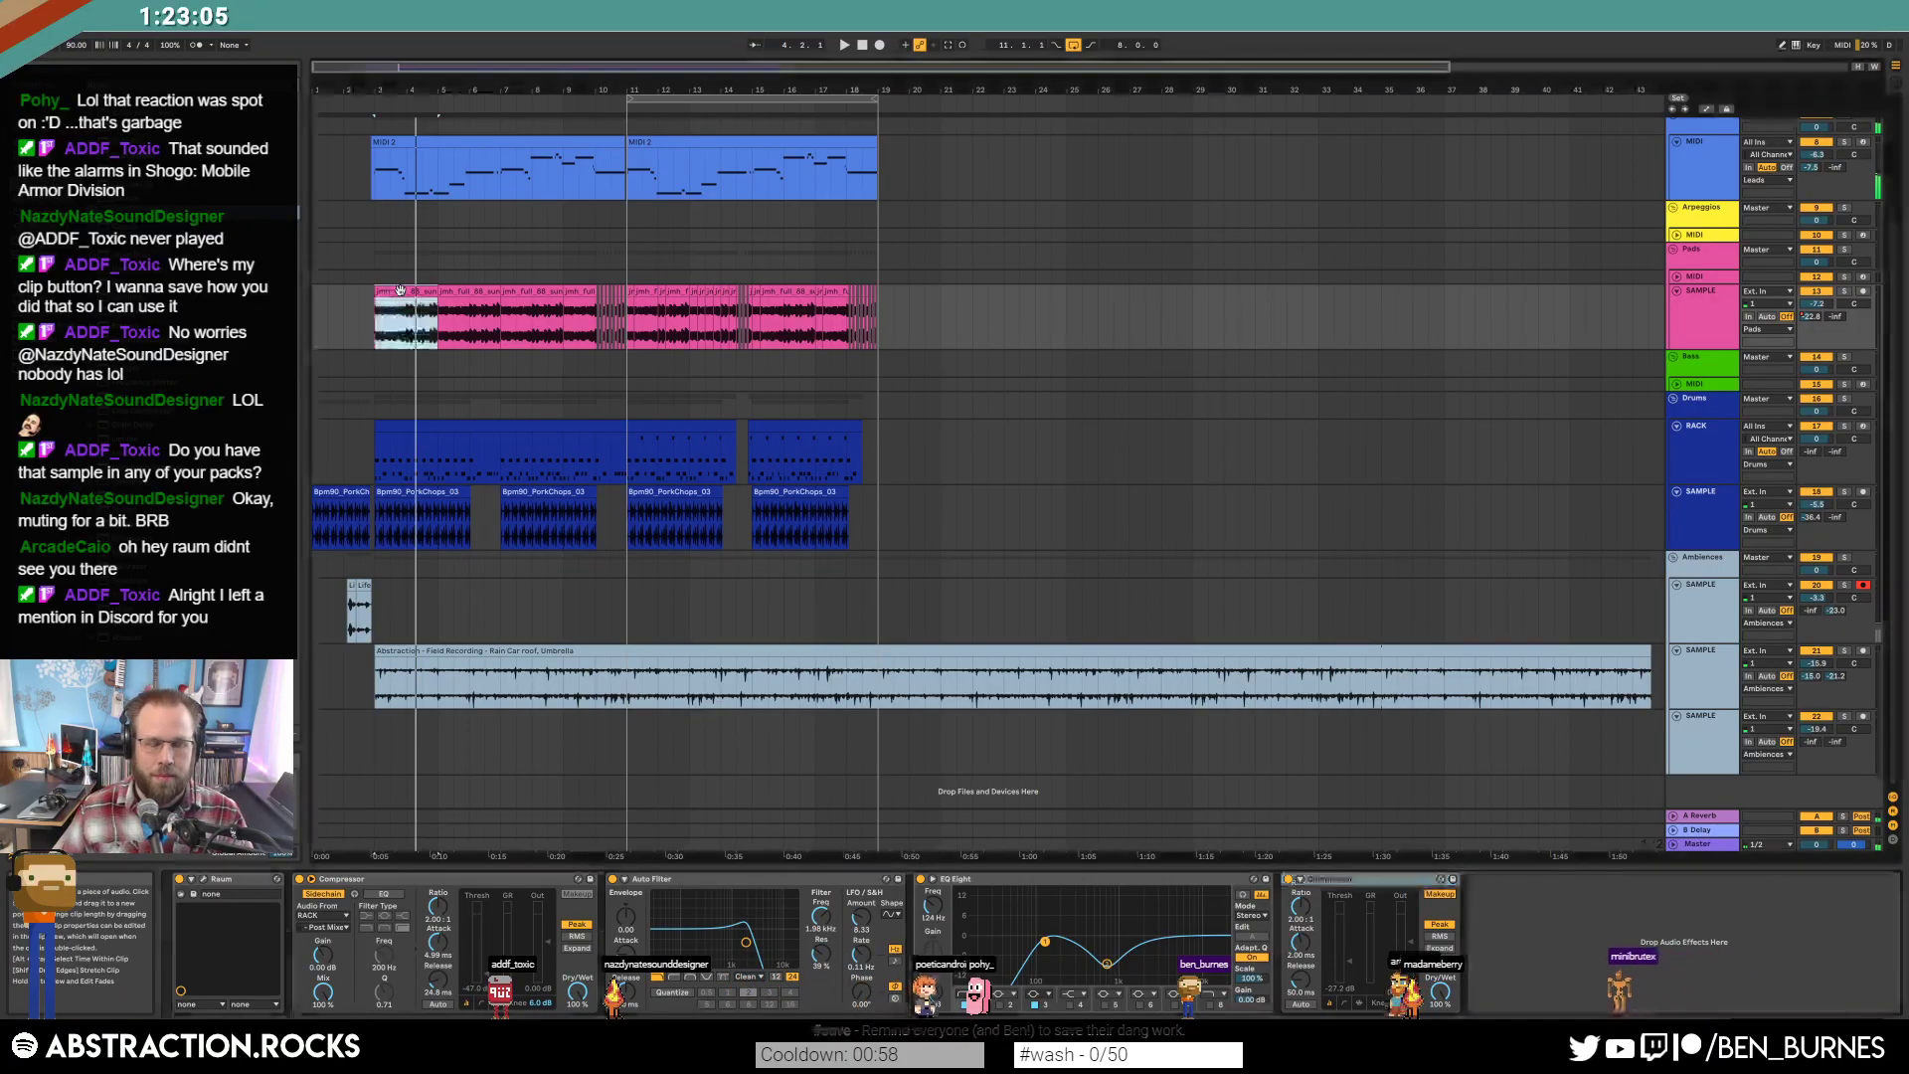
key(space)
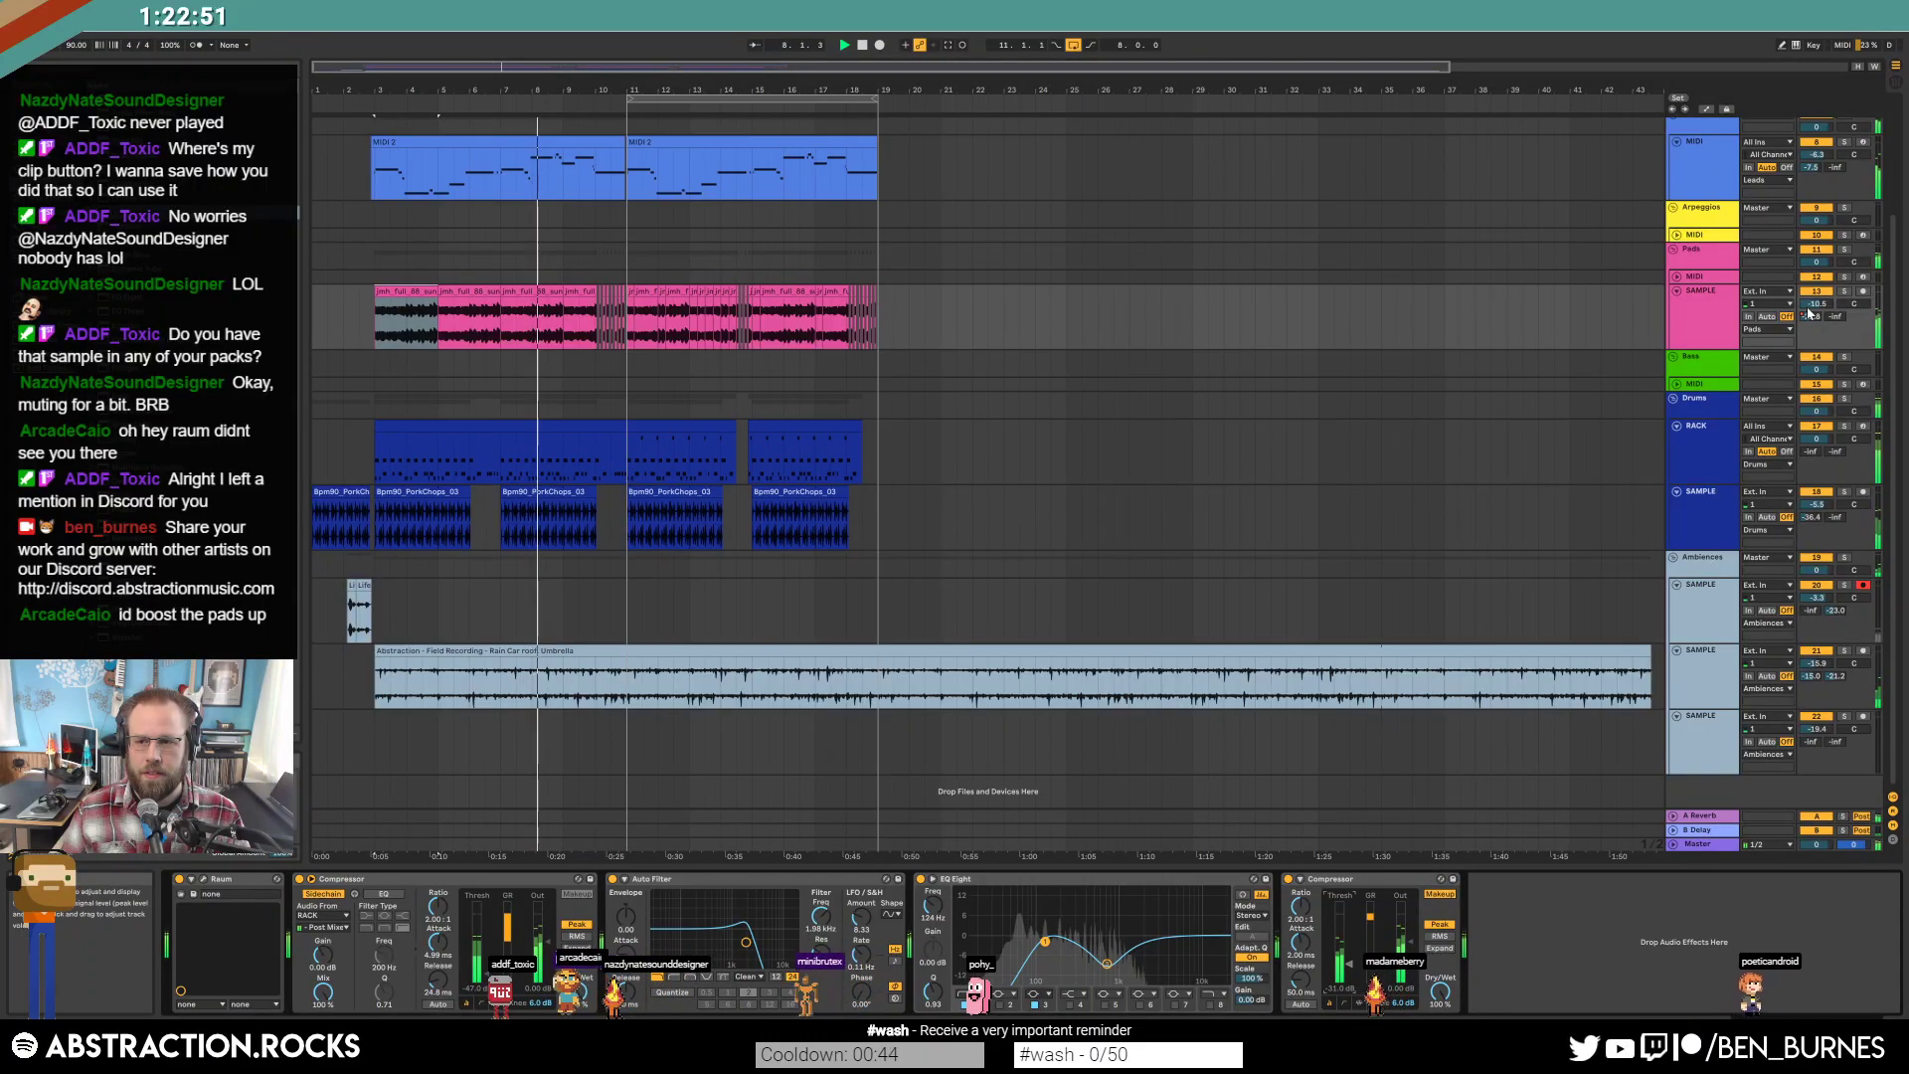
drag(1816, 303, 1817, 311)
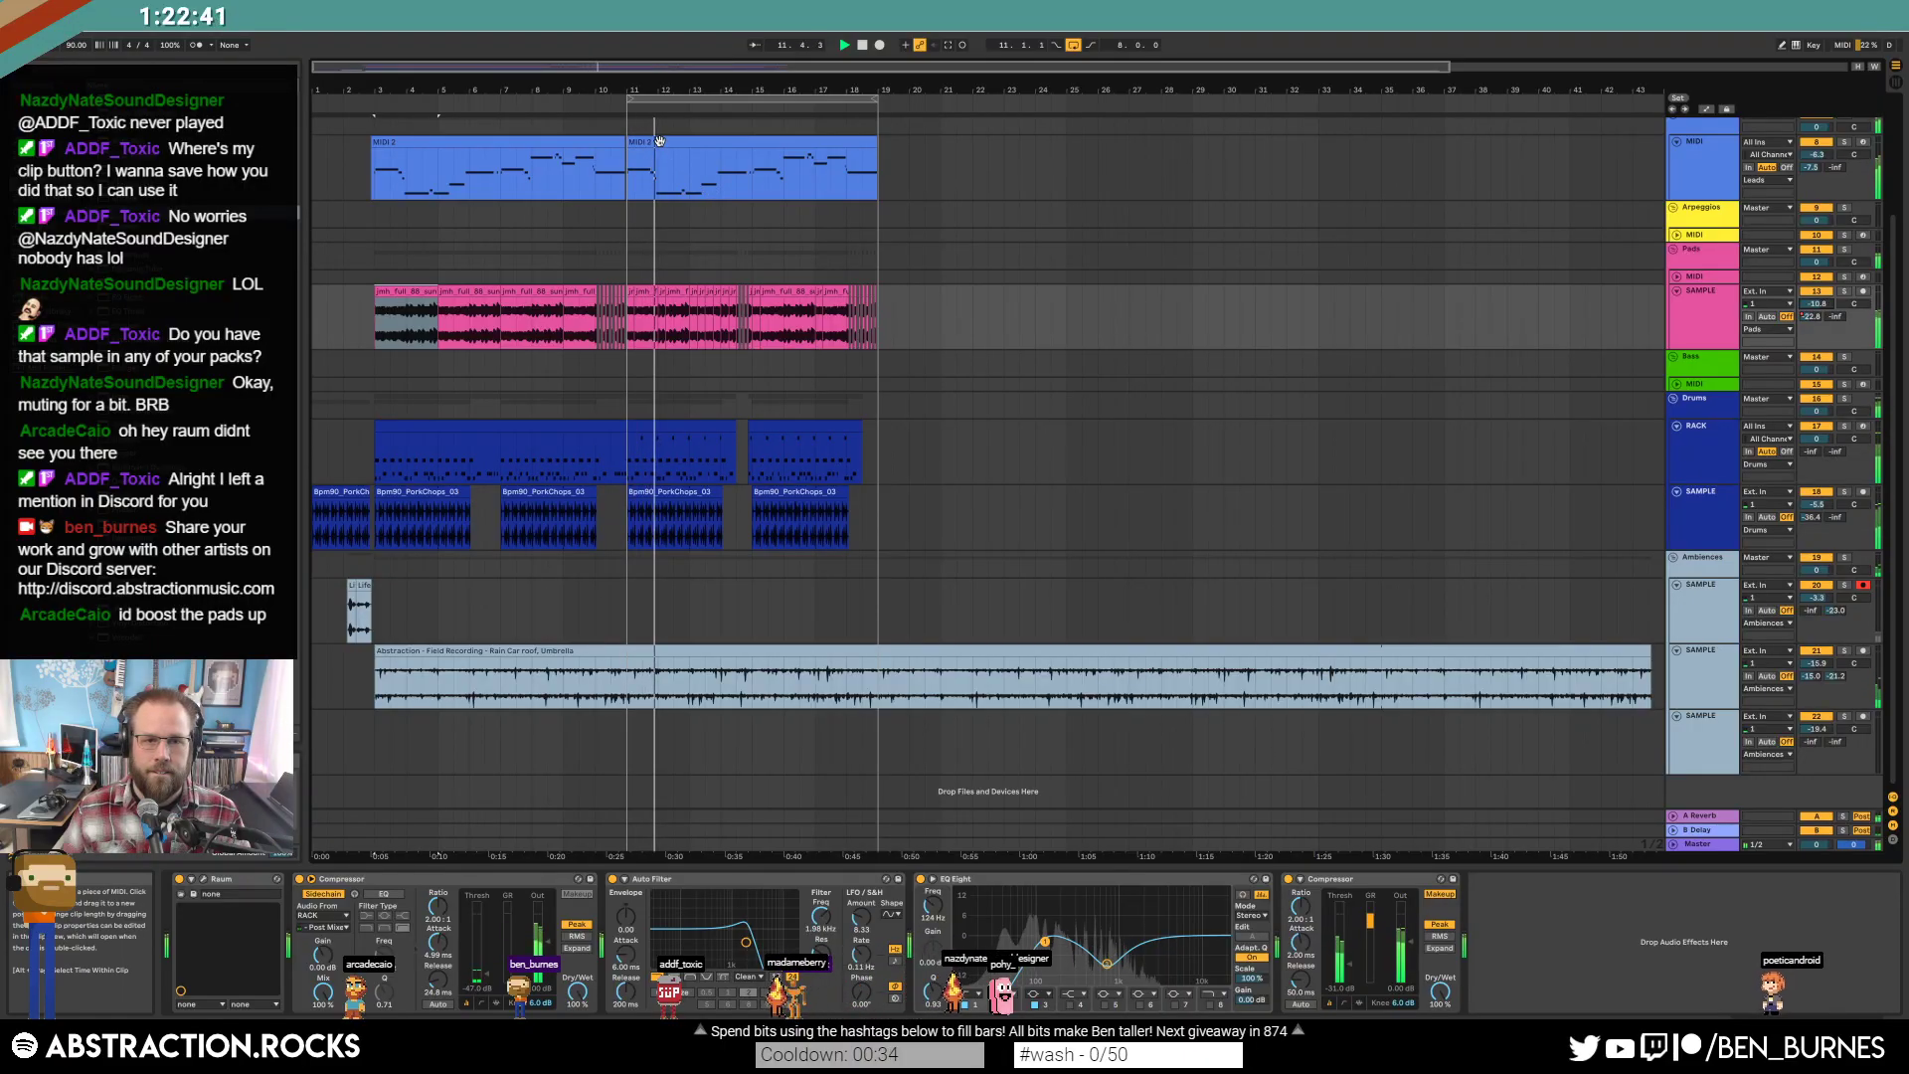
Play the second lead MIDI clip from bar 11 and open its Kontakt Una Corda Cotton instrument on the Finish effects page.
click(1714, 171)
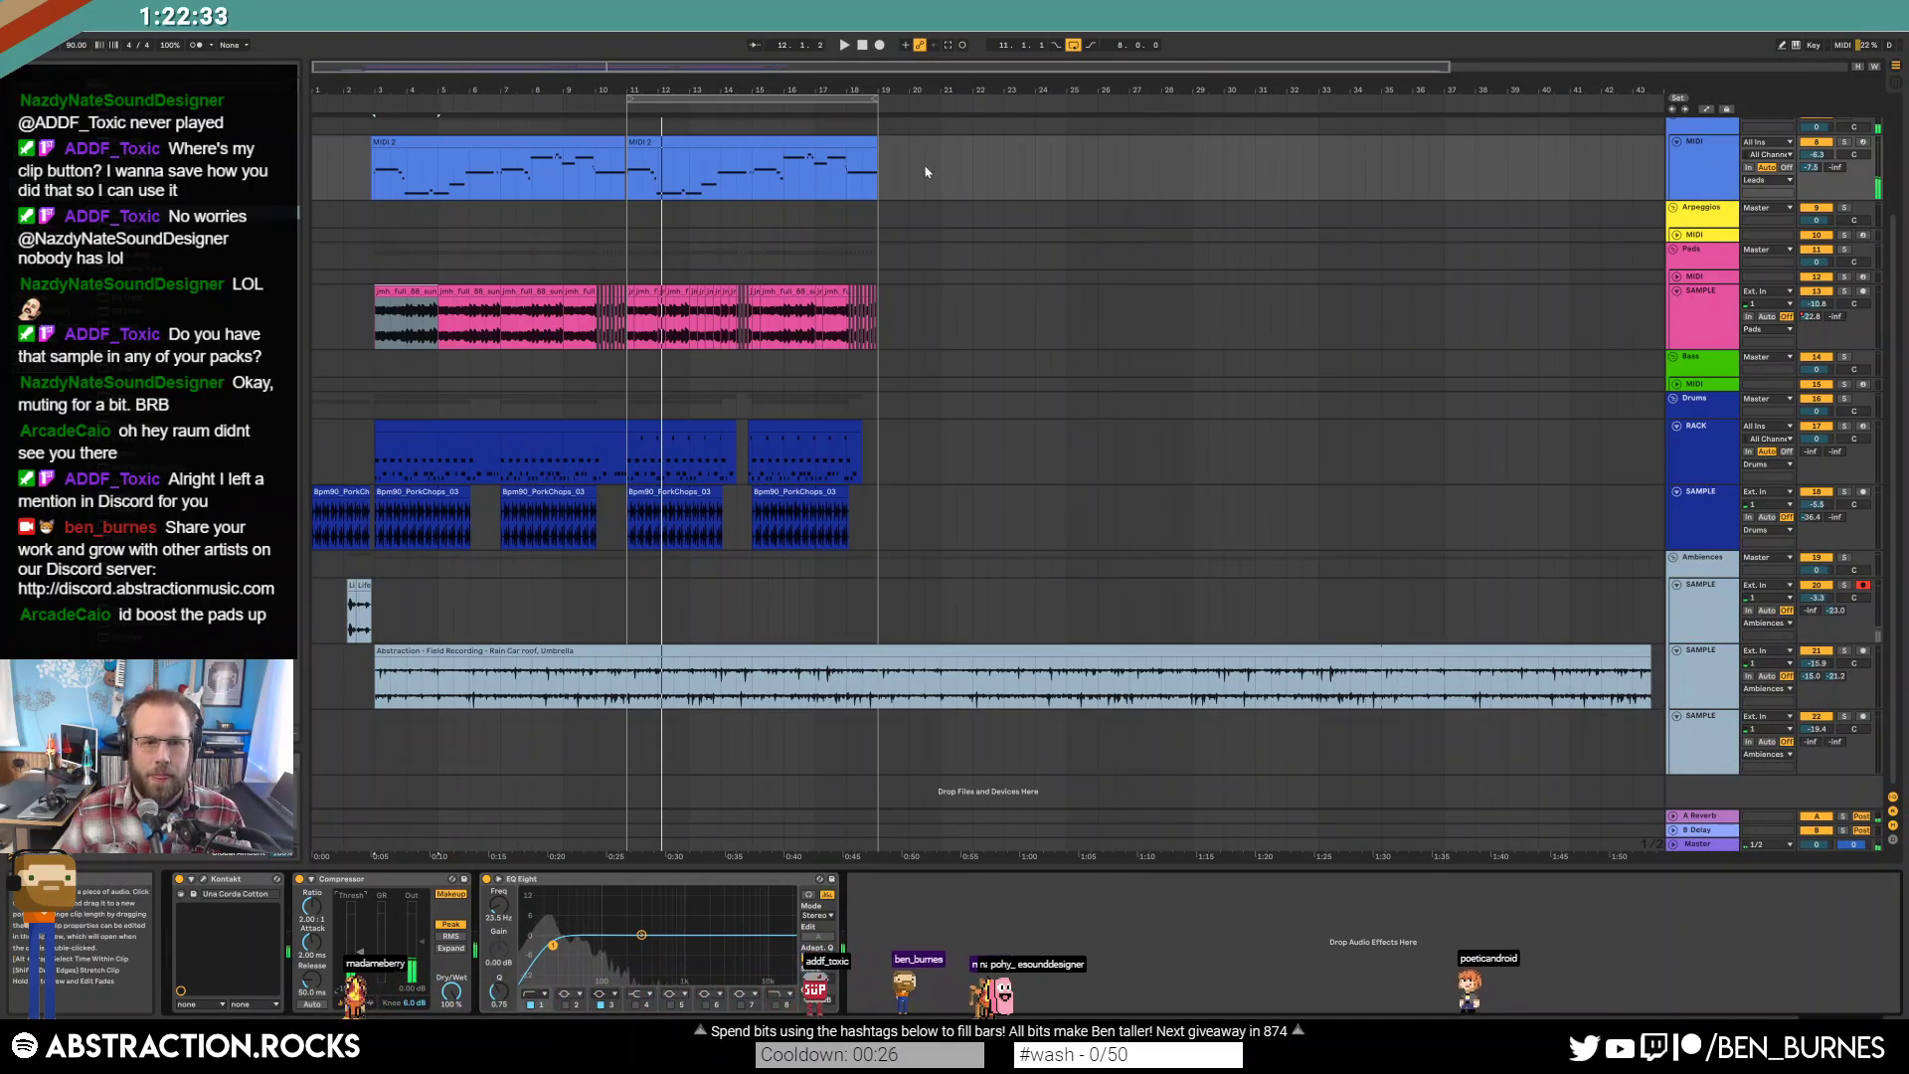
click(647, 143)
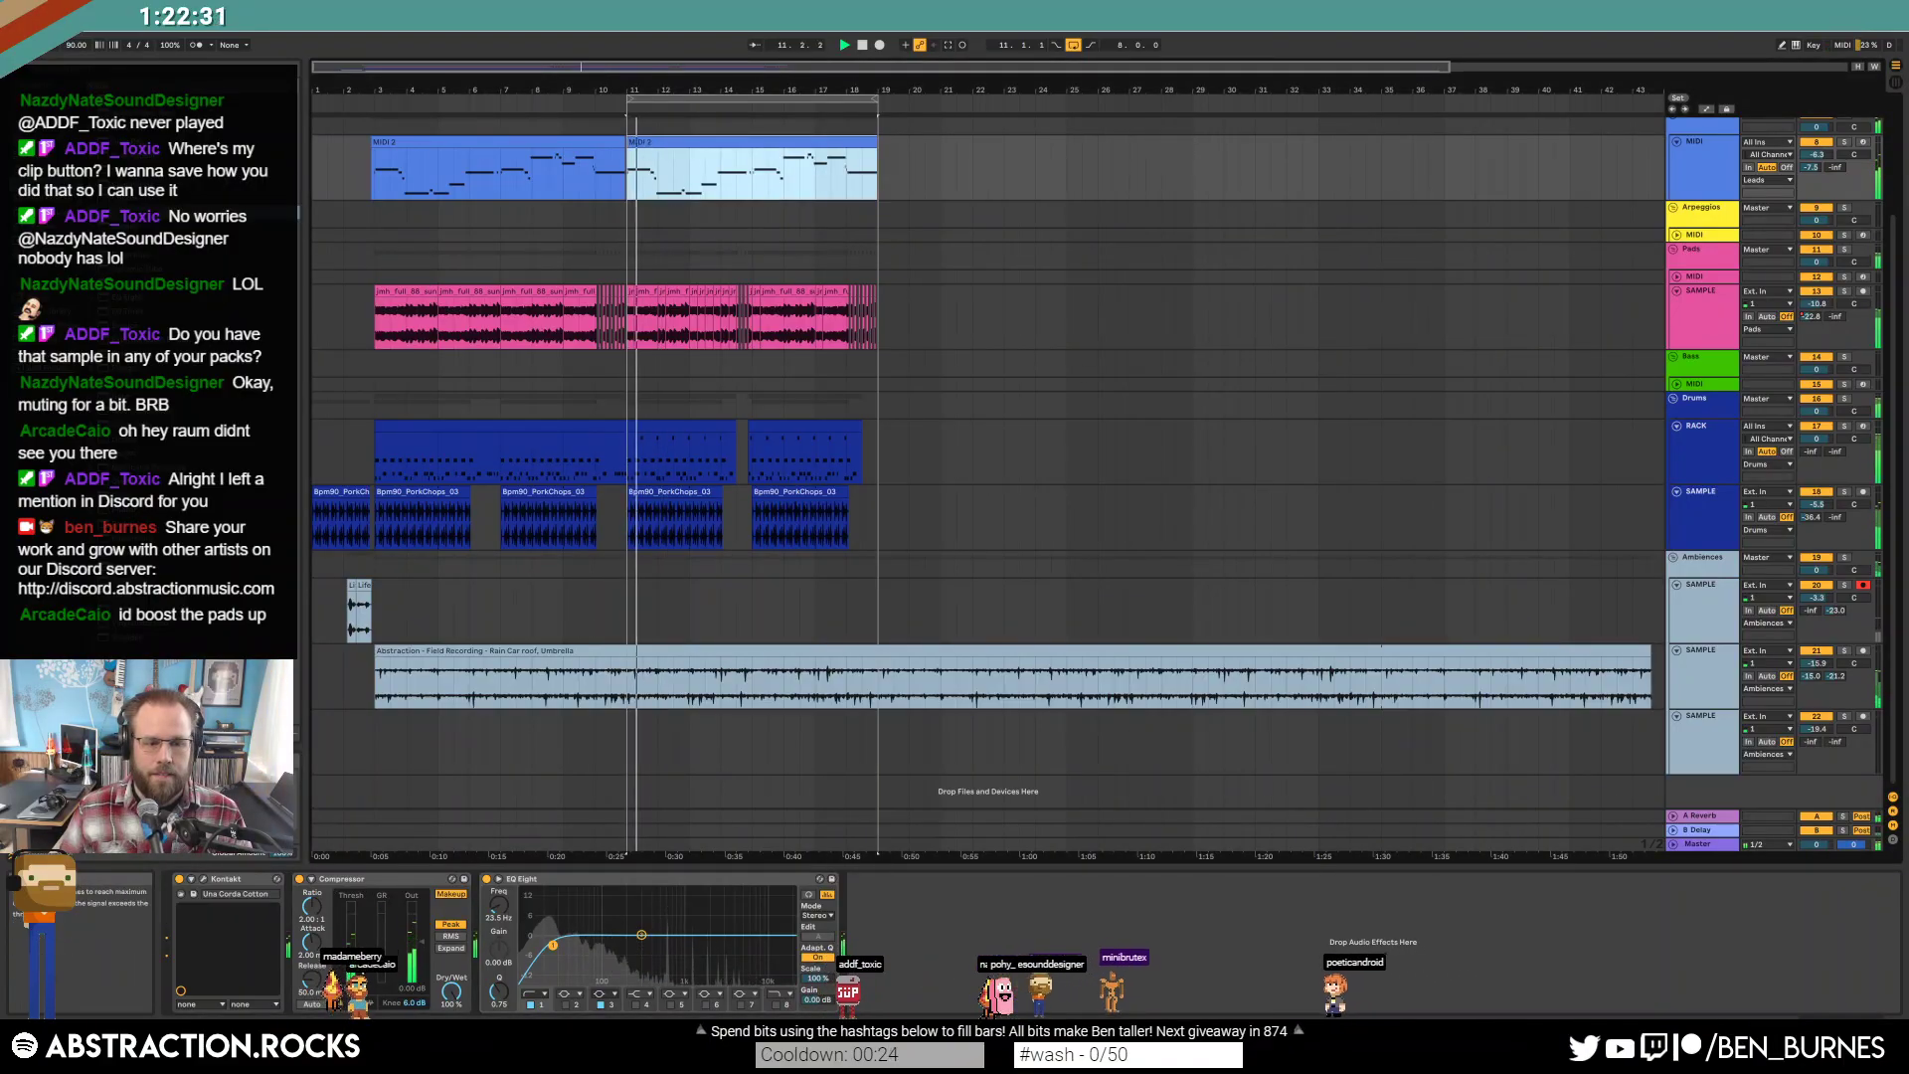
click(203, 878)
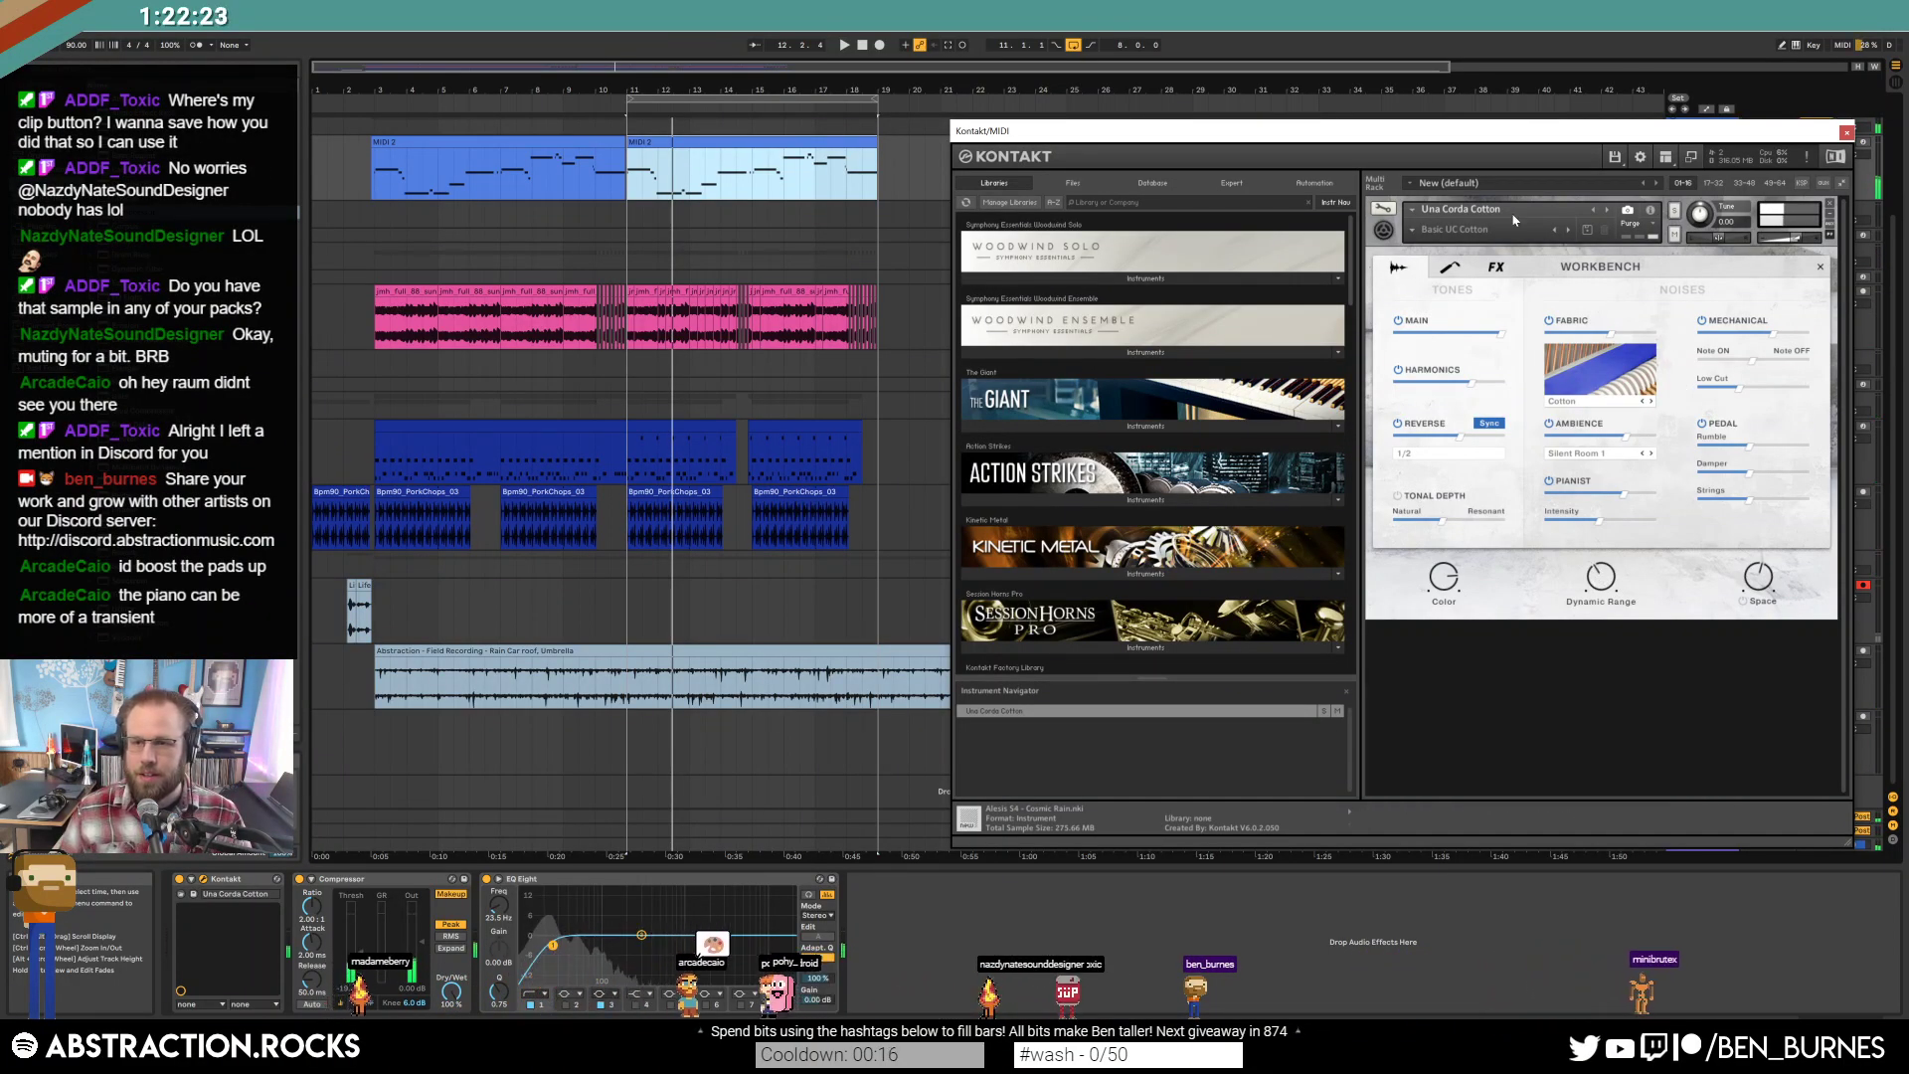
click(1449, 268)
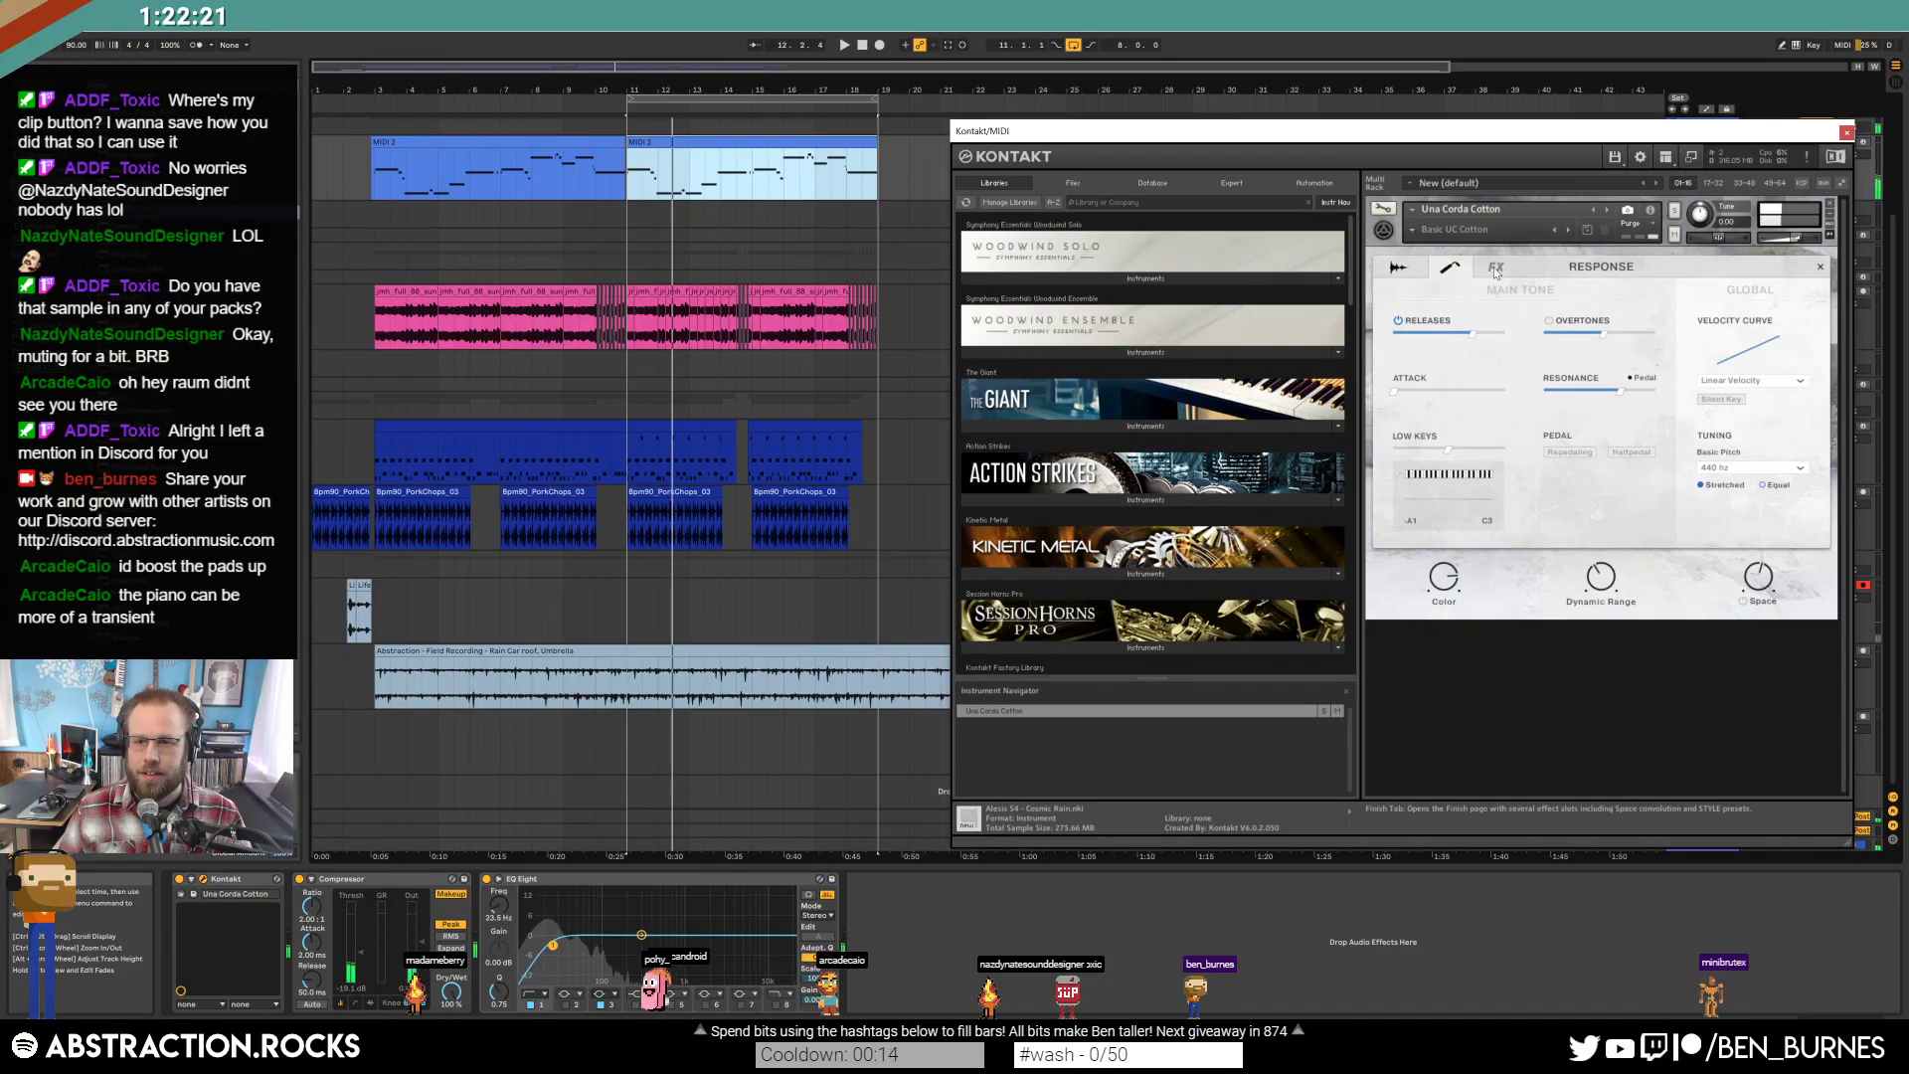
click(1495, 270)
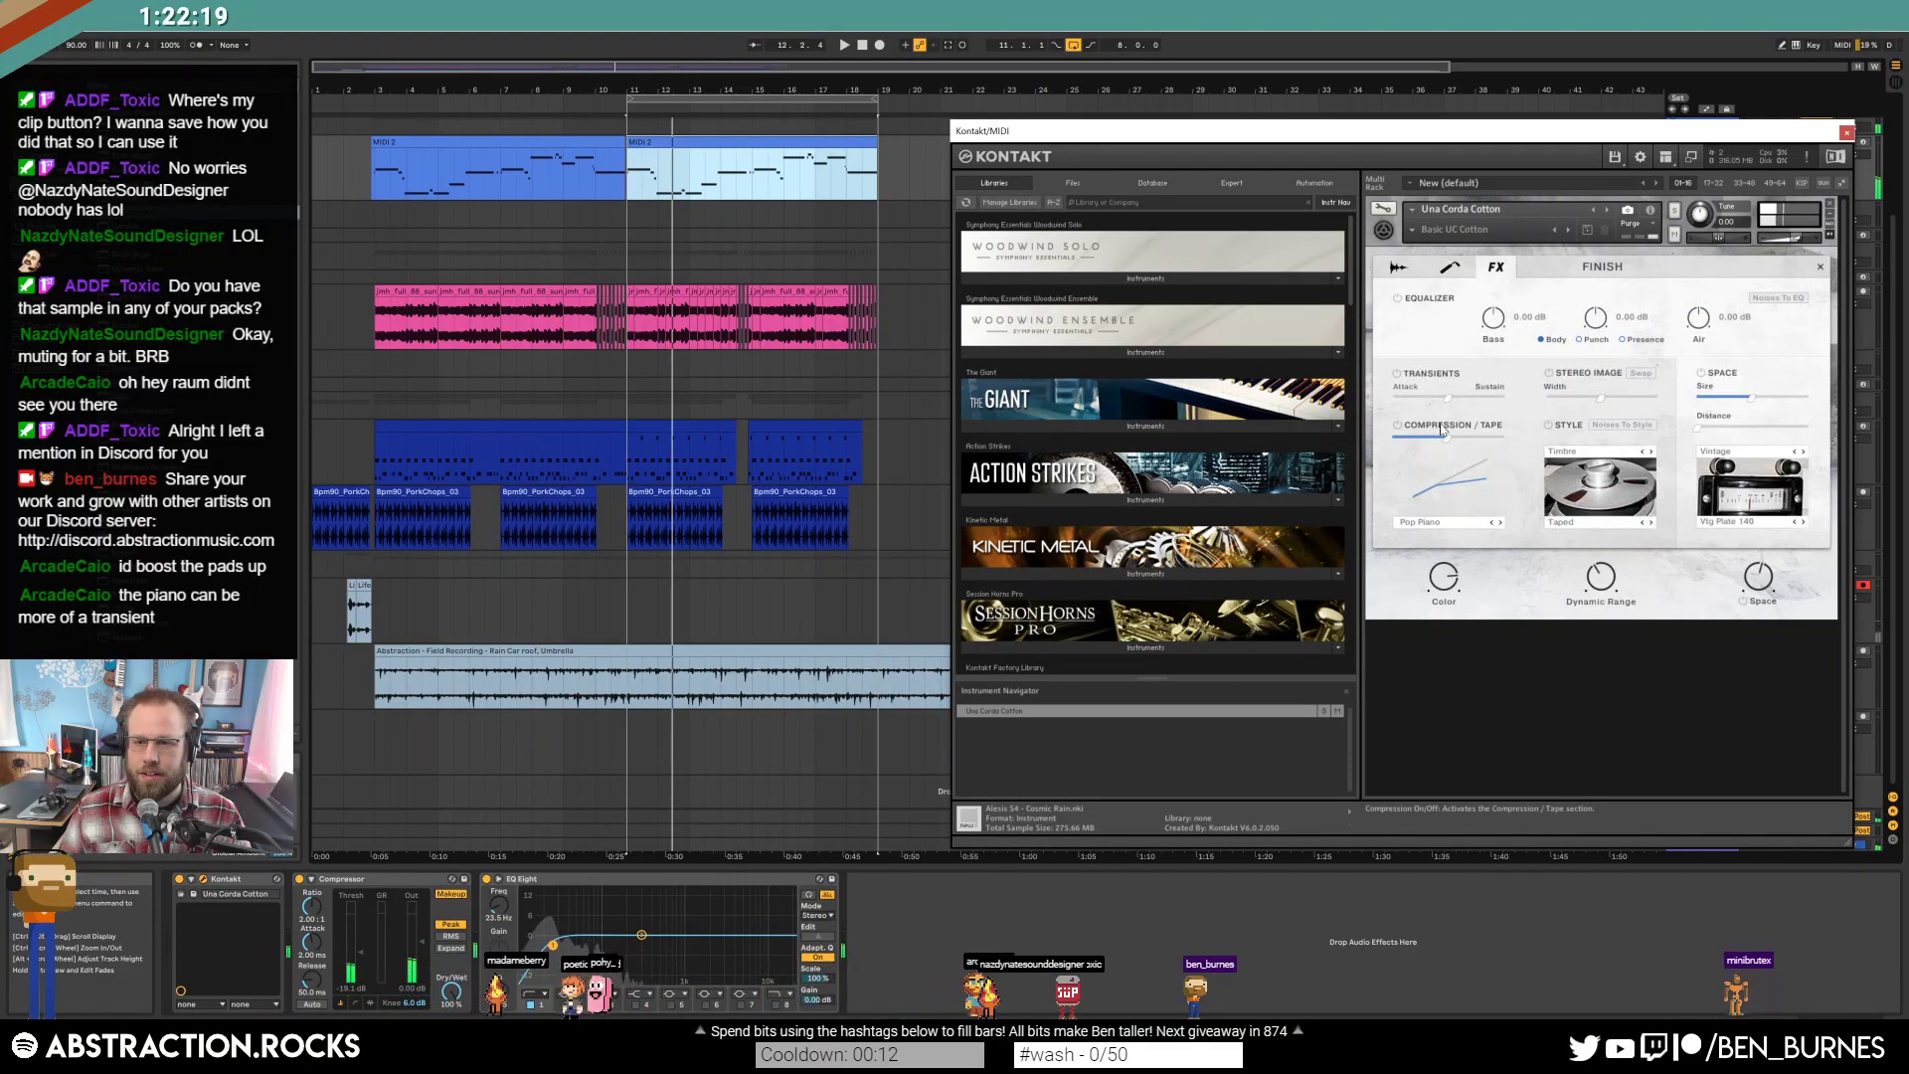
Enable Compression / Tape at a low amount and Transients on the Una Corda piano, and close Kontakt.
key(space)
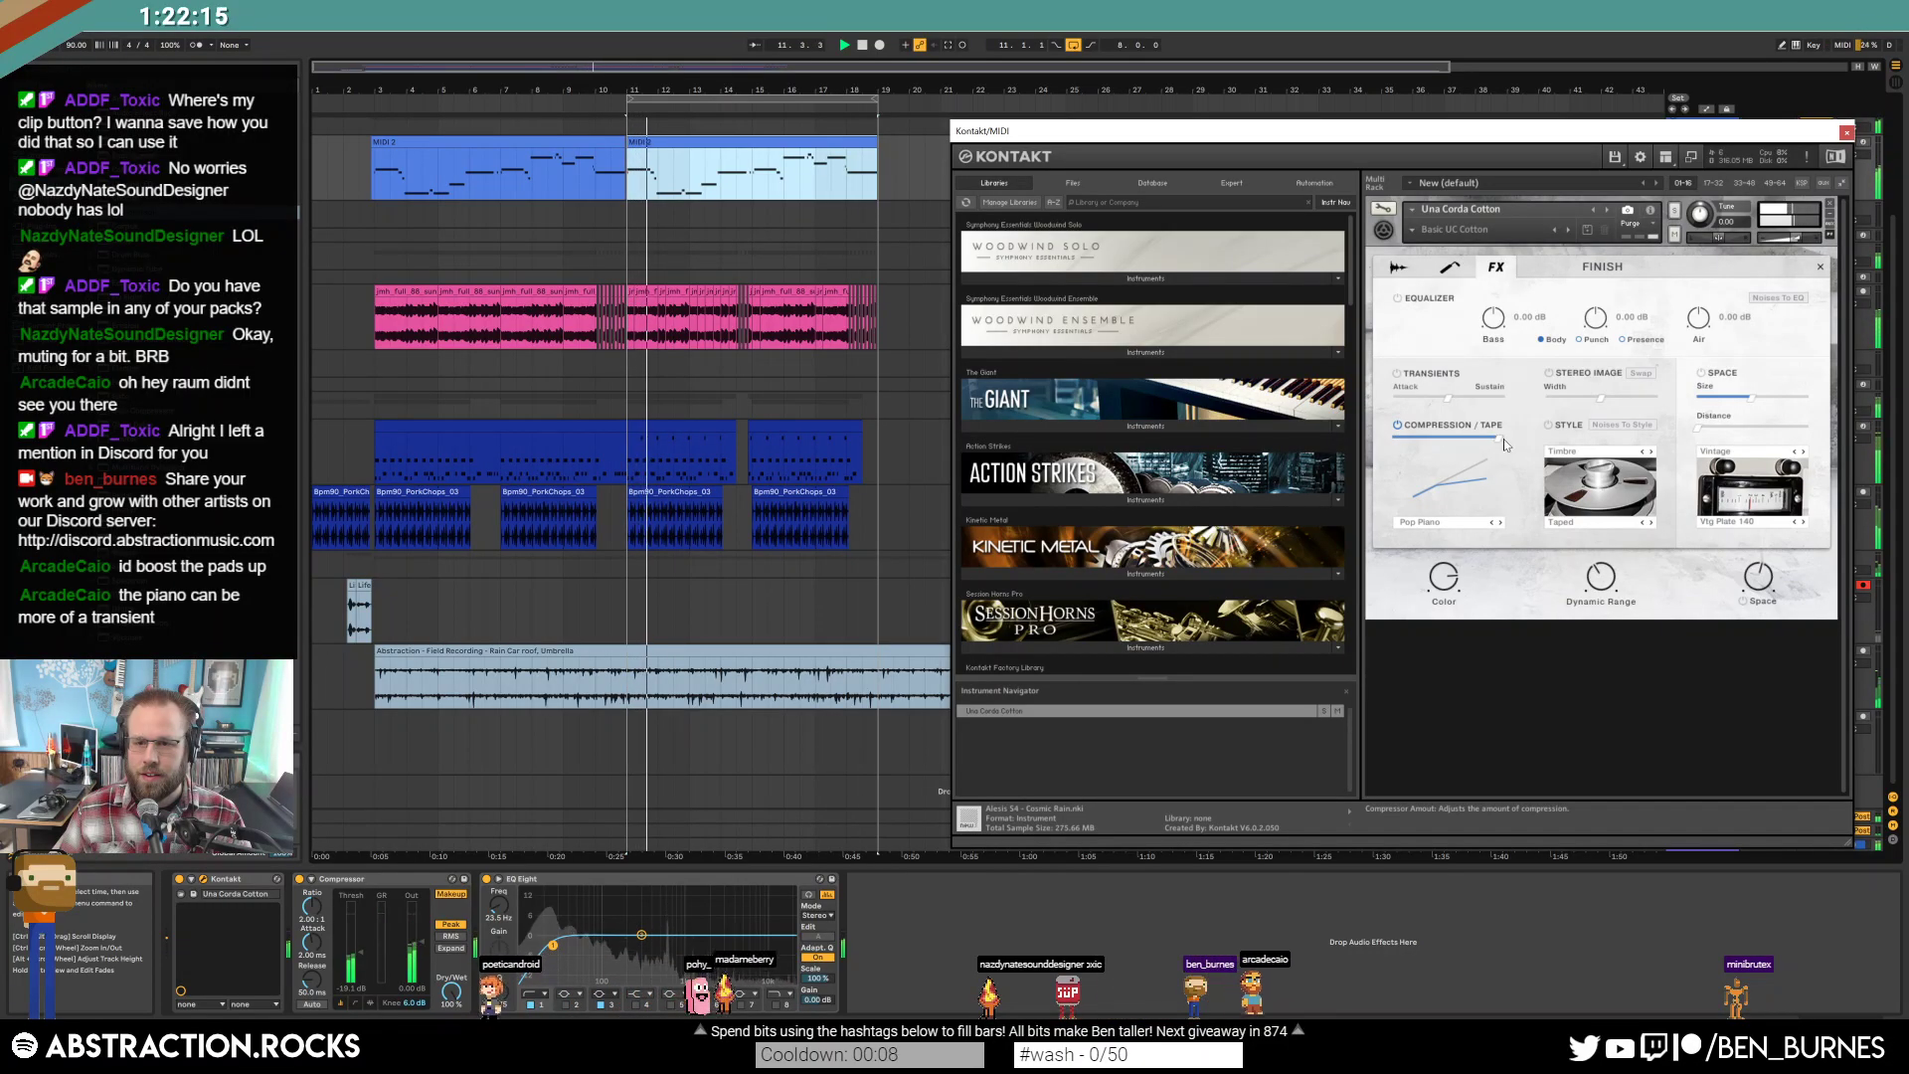
drag(1511, 445, 1411, 443)
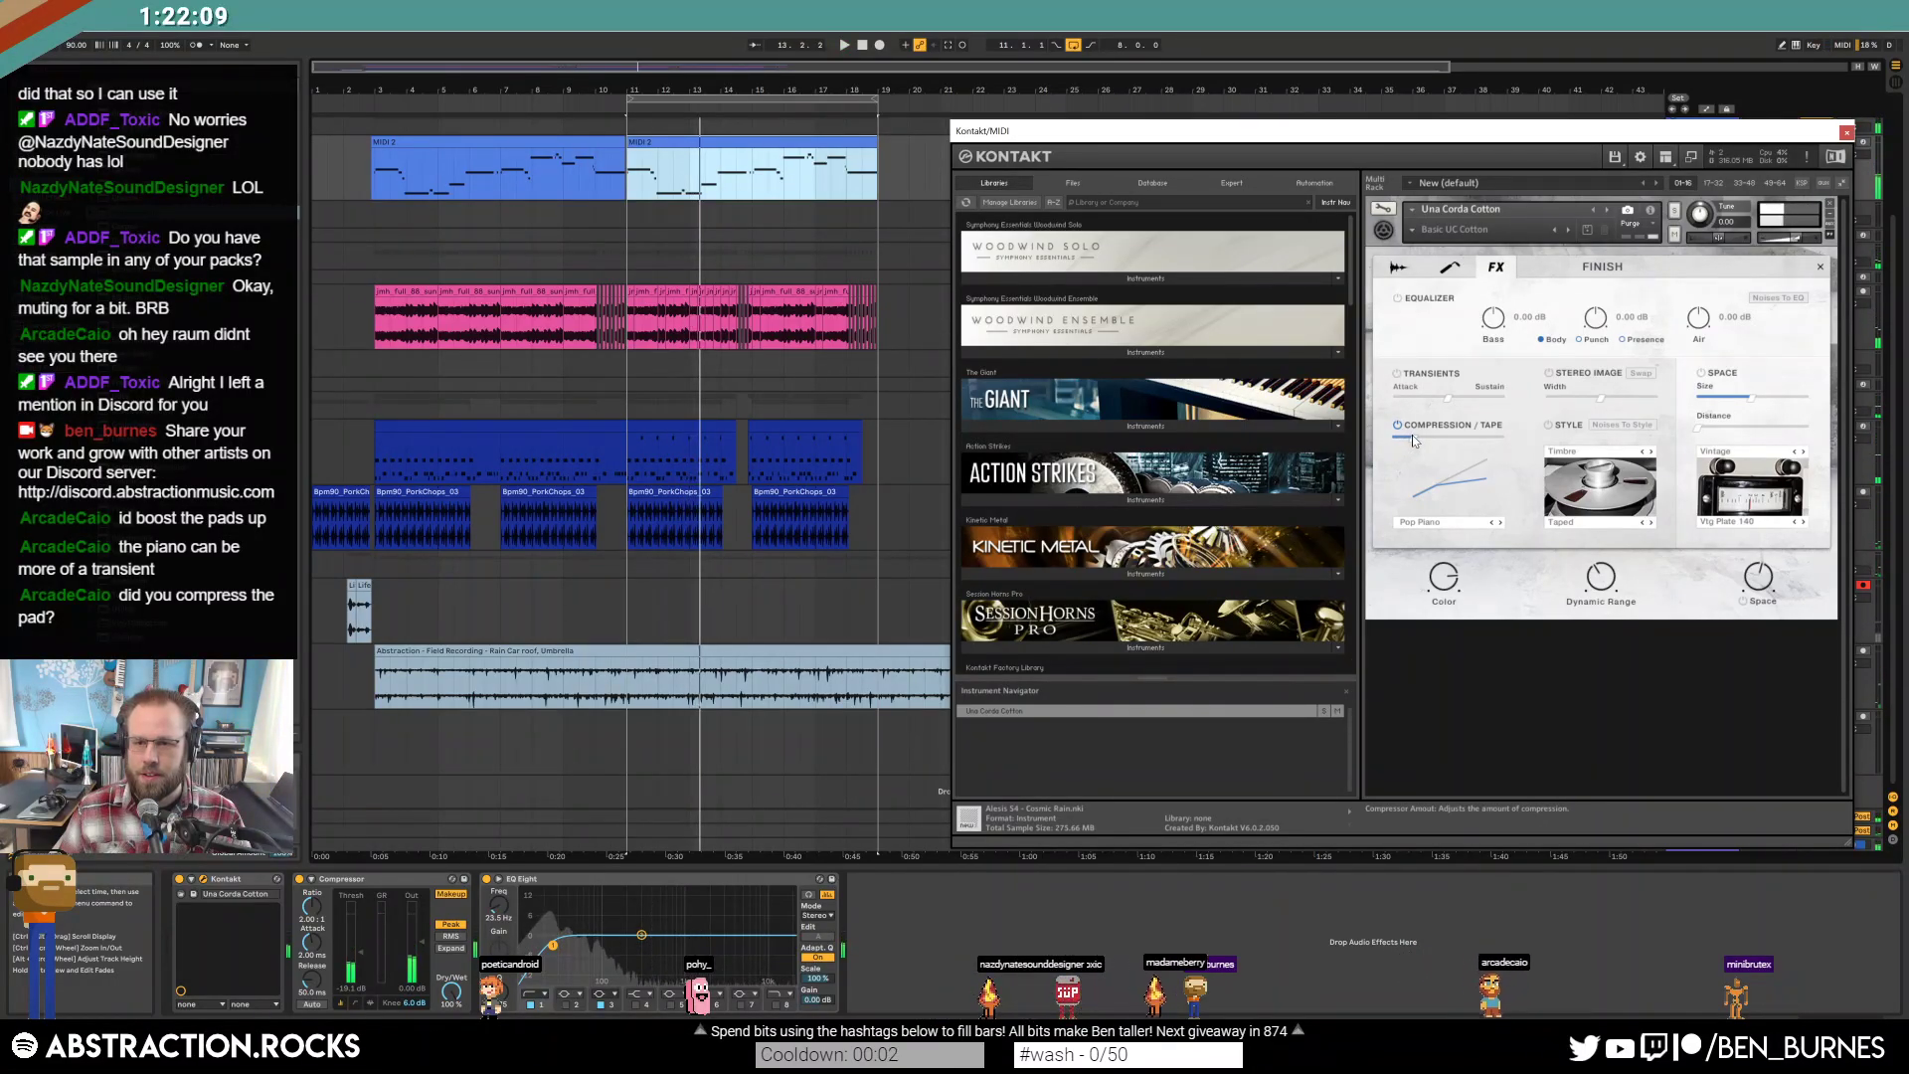
key(space)
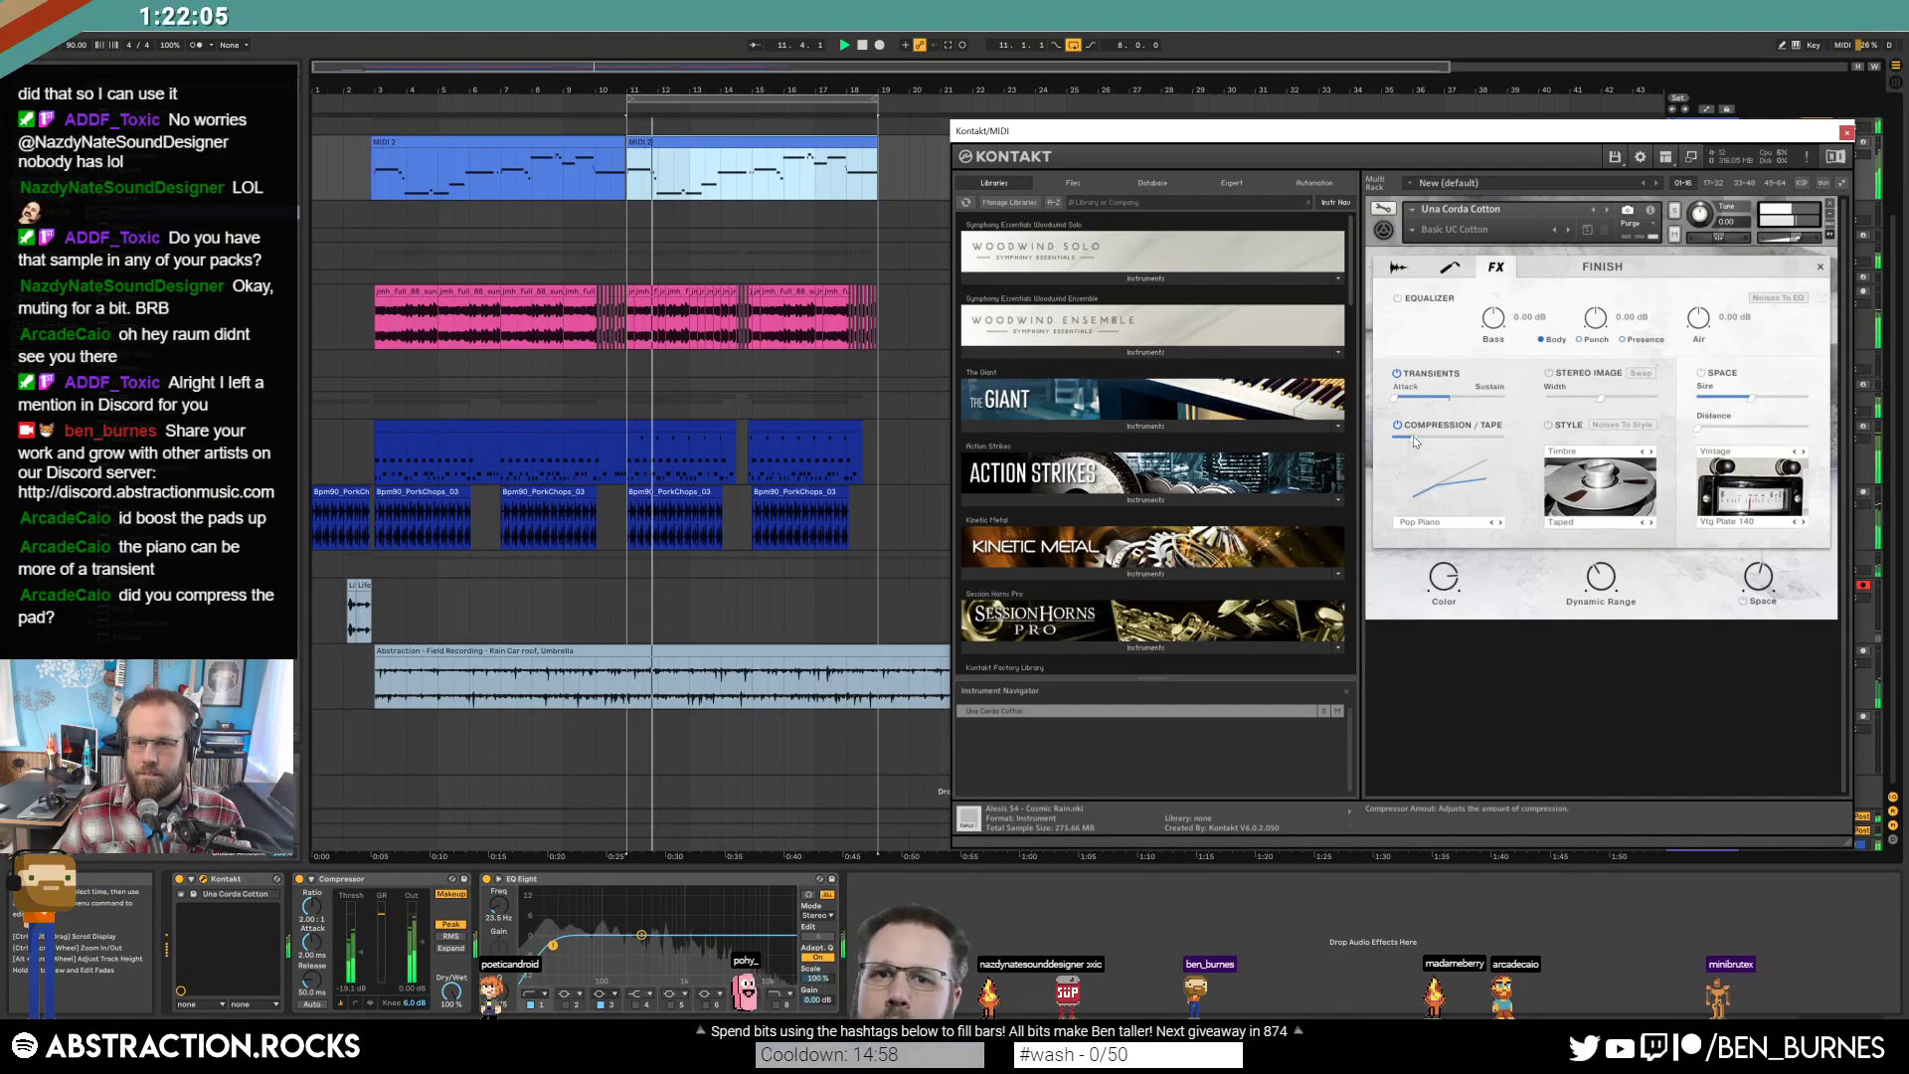
click(1399, 426)
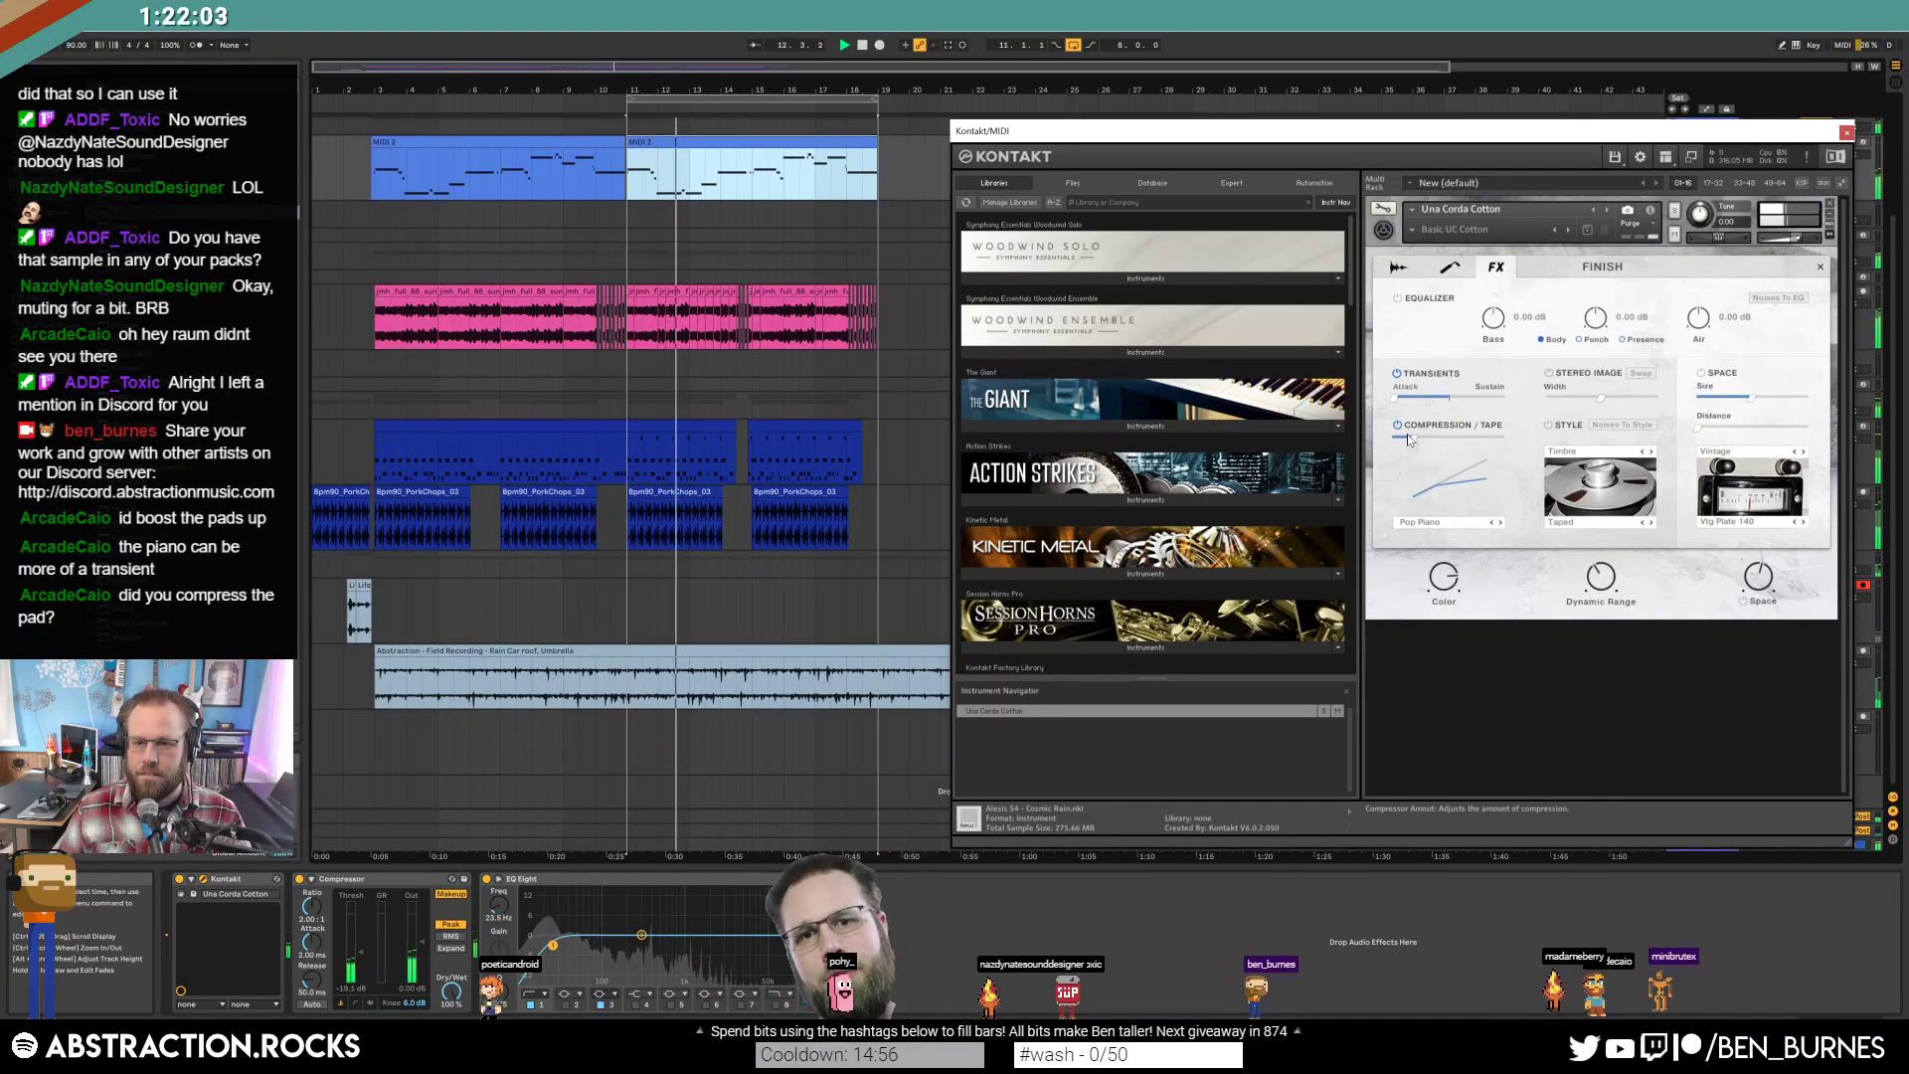
click(1846, 132)
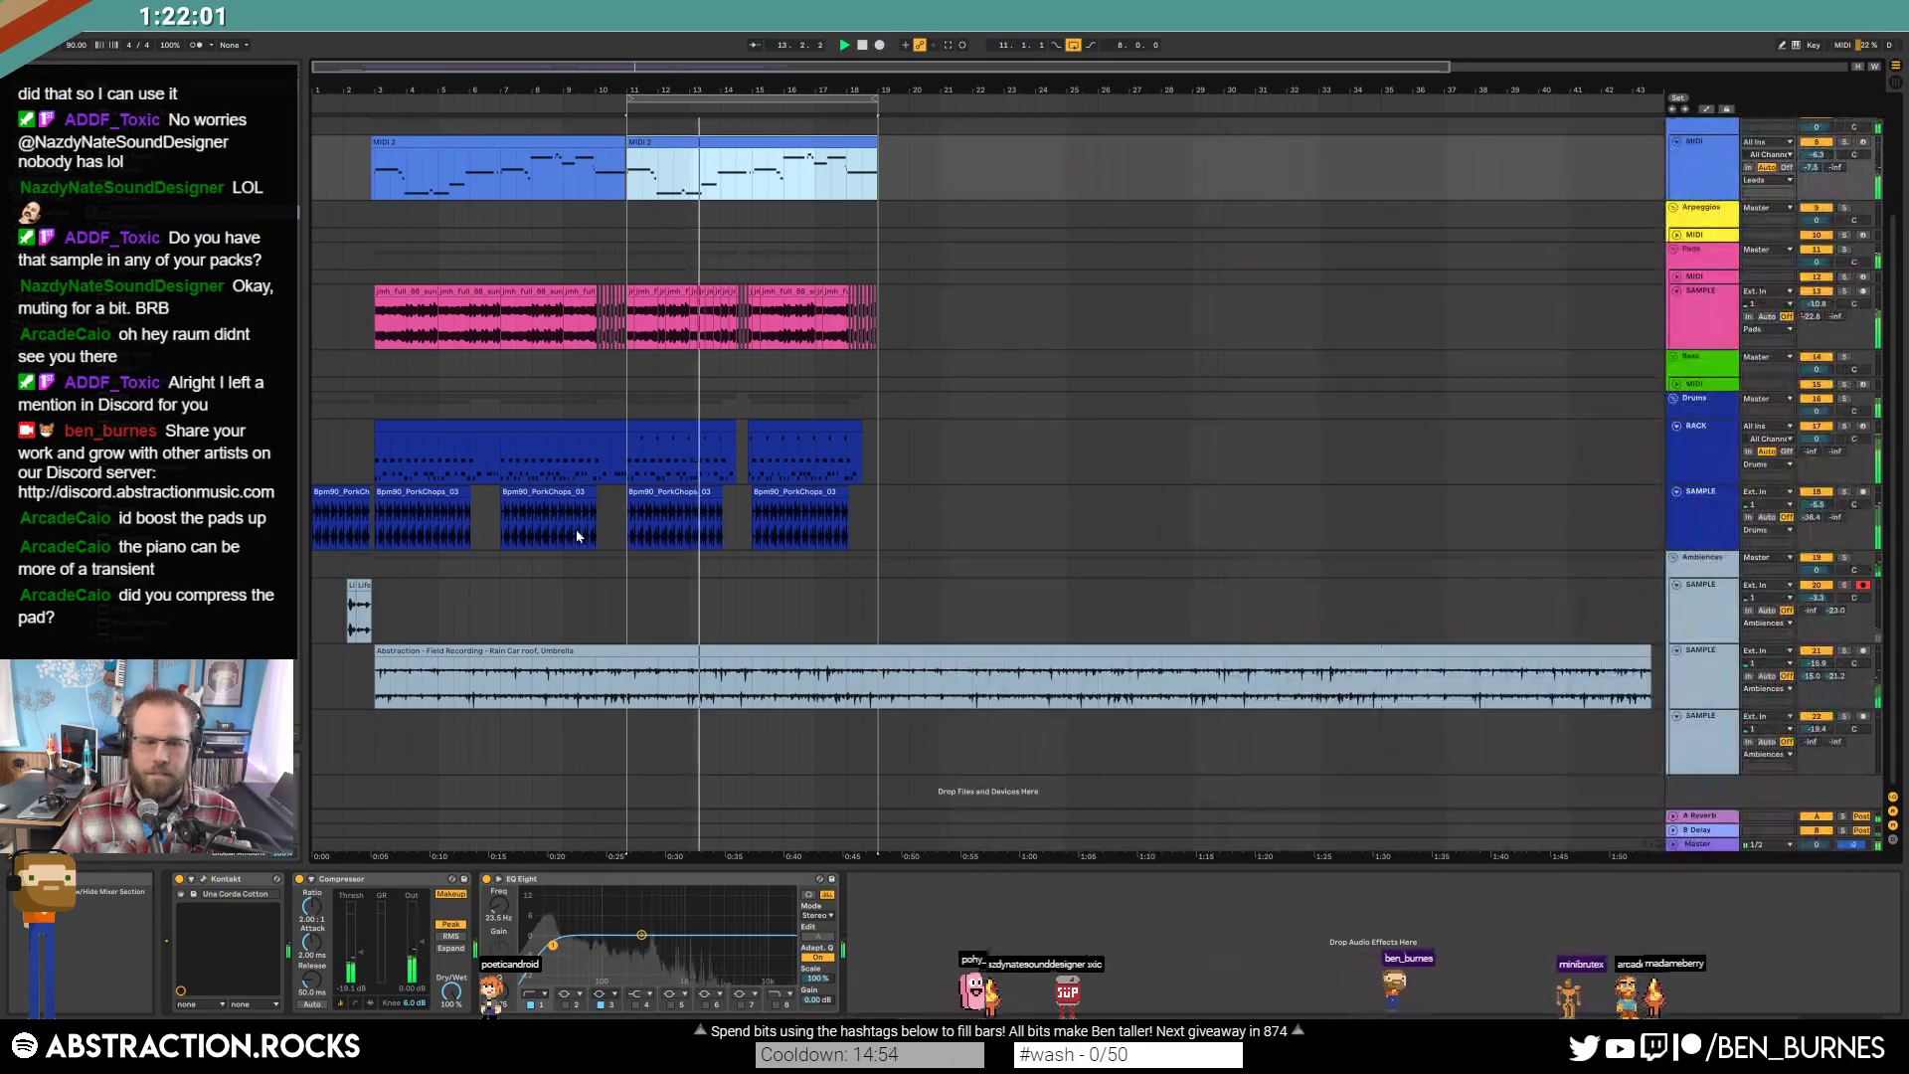
Copy the short vocal sample before bar 3 on the Ambiences SAMPLE track to bar 18 and play it back.
click(351, 611)
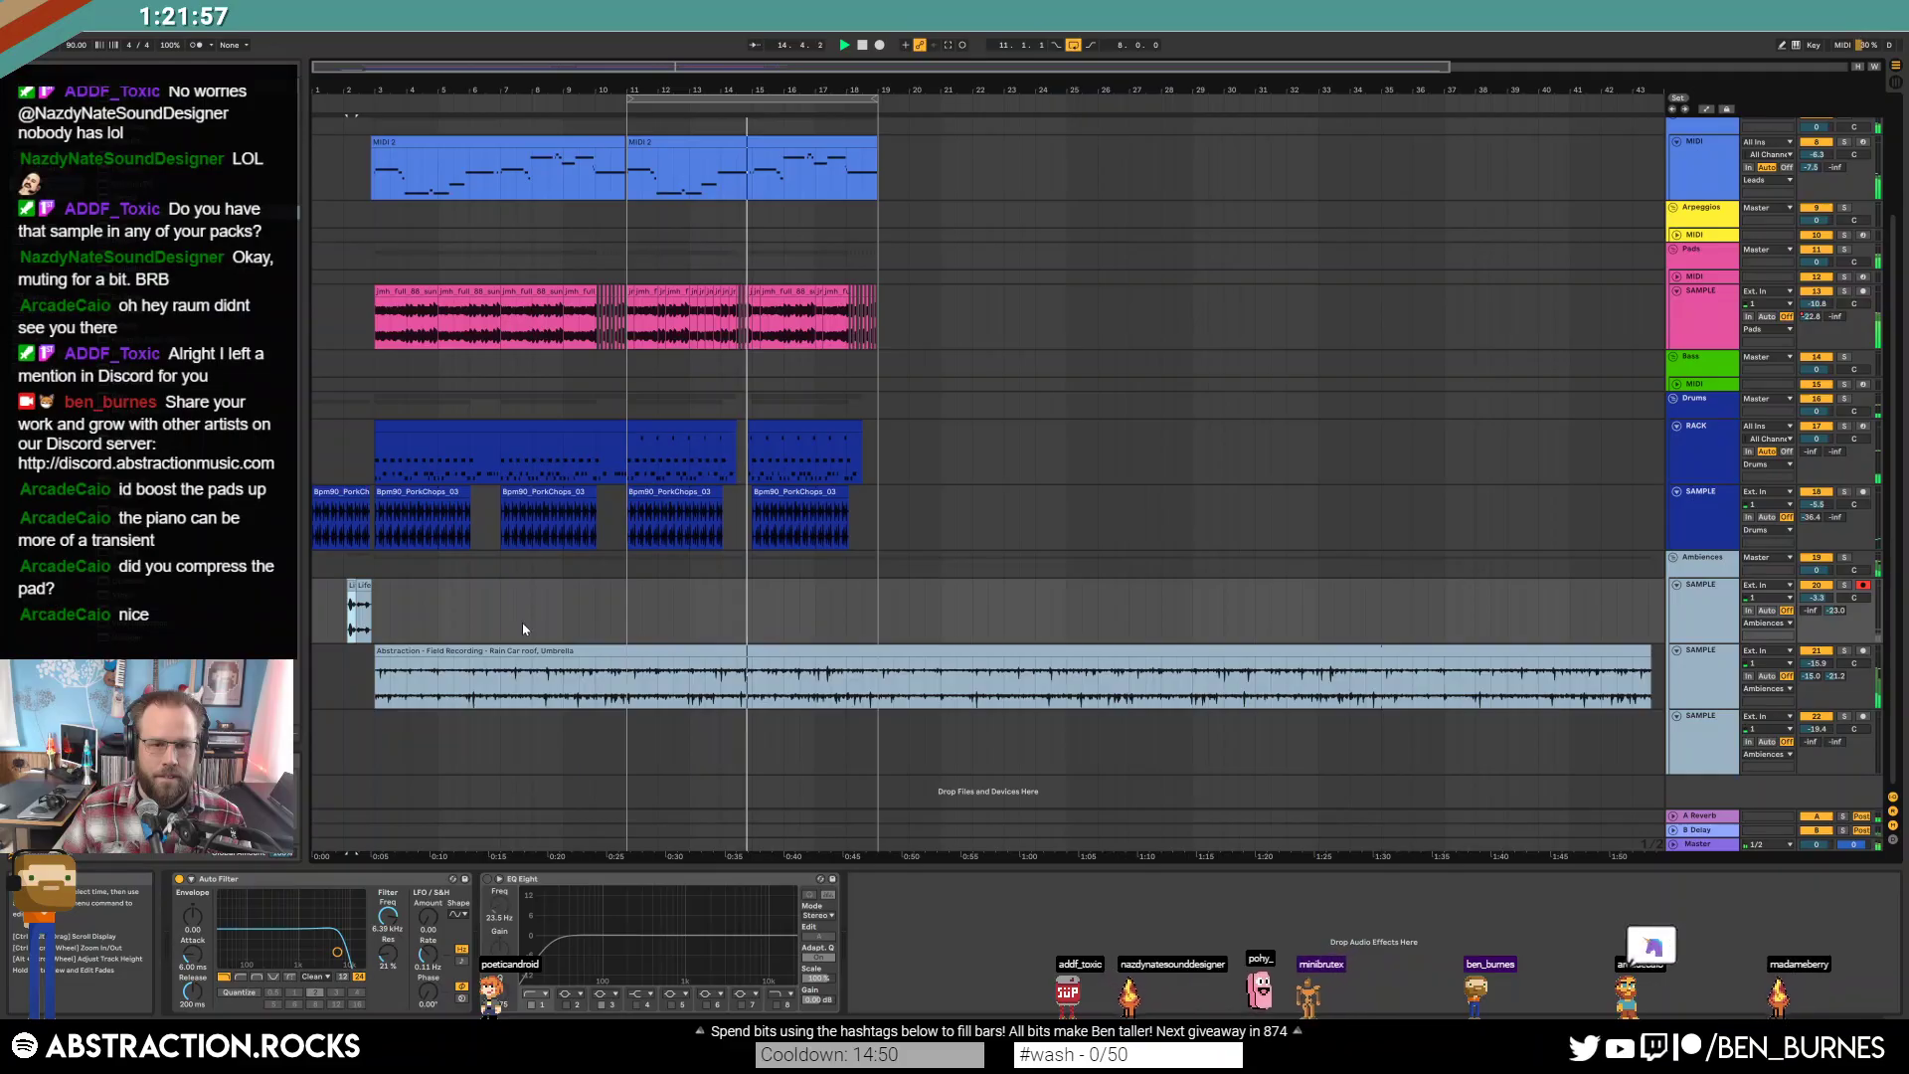
click(846, 613)
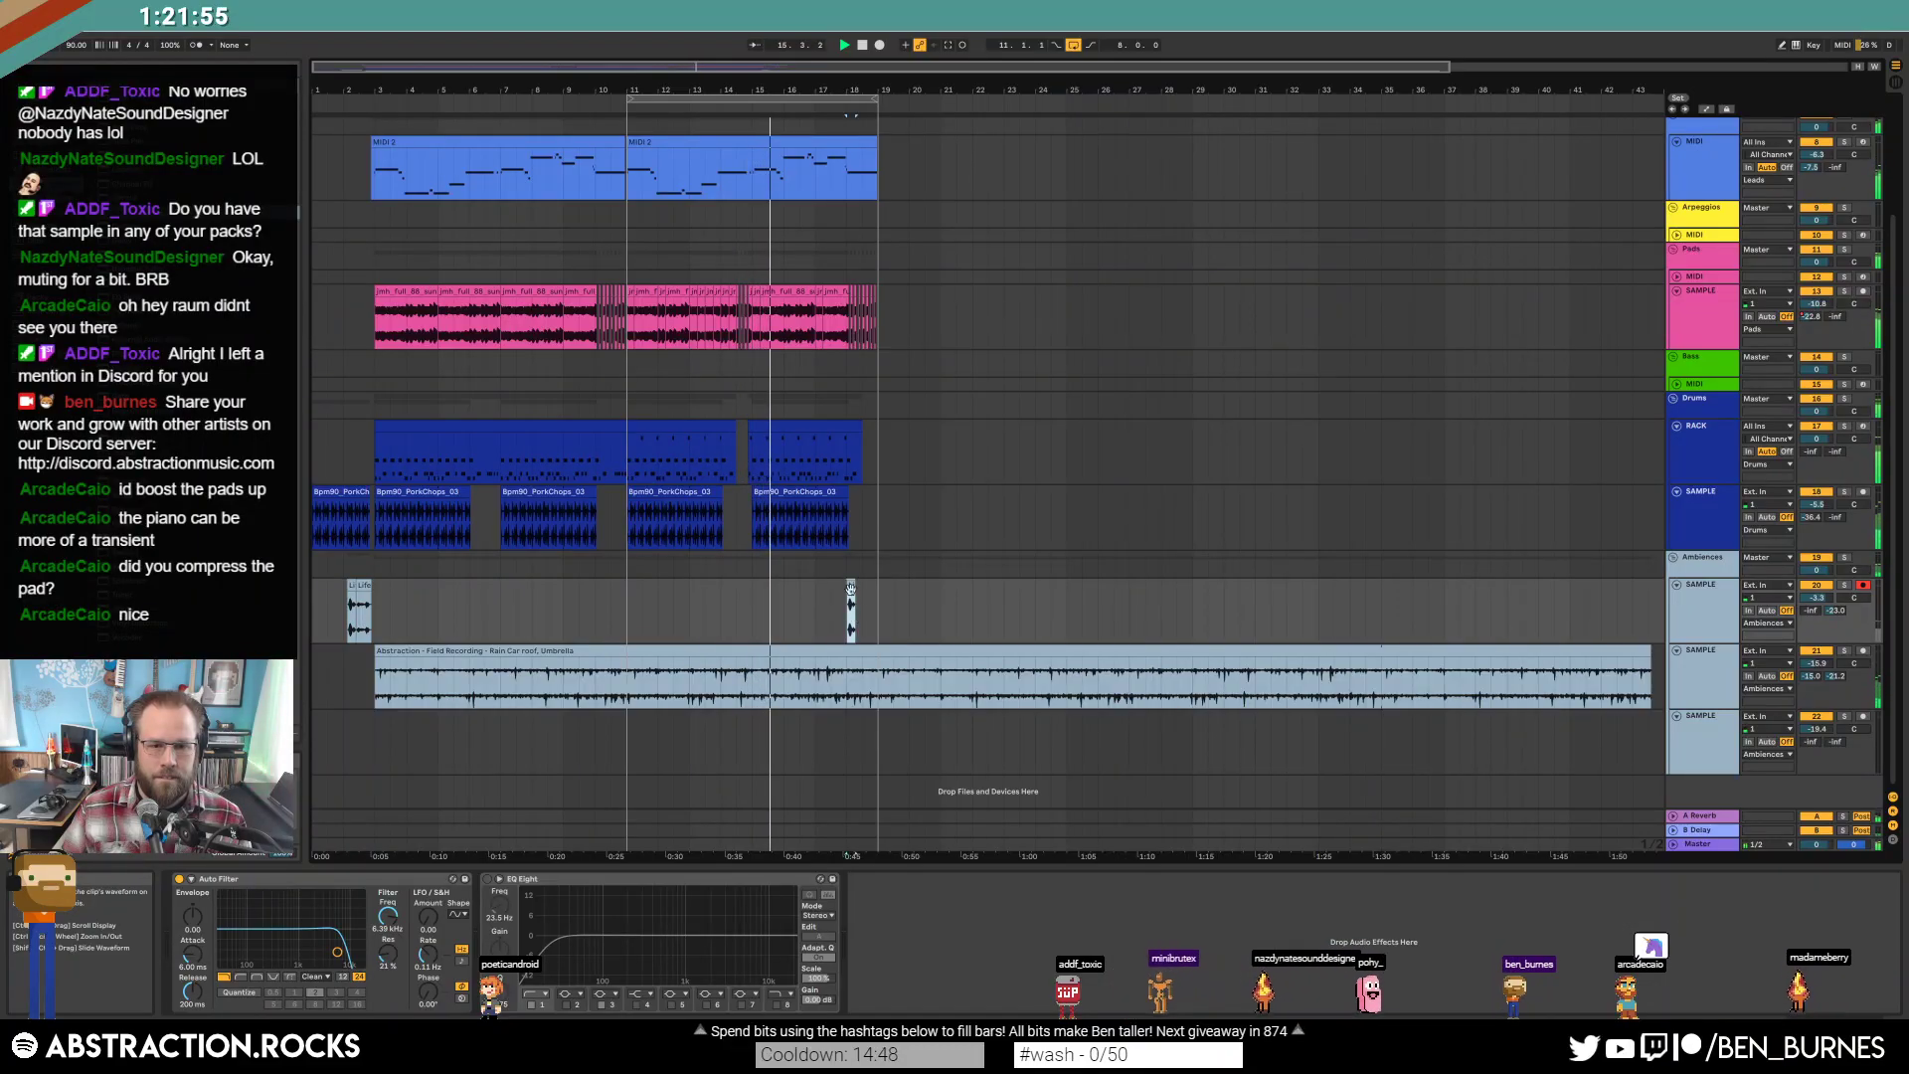
key(space)
key(ctrl+v)
mouse_move(881, 585)
mouse_down()
mouse_move(805, 587)
mouse_move(913, 582)
mouse_move(881, 587)
mouse_up()
key(space)
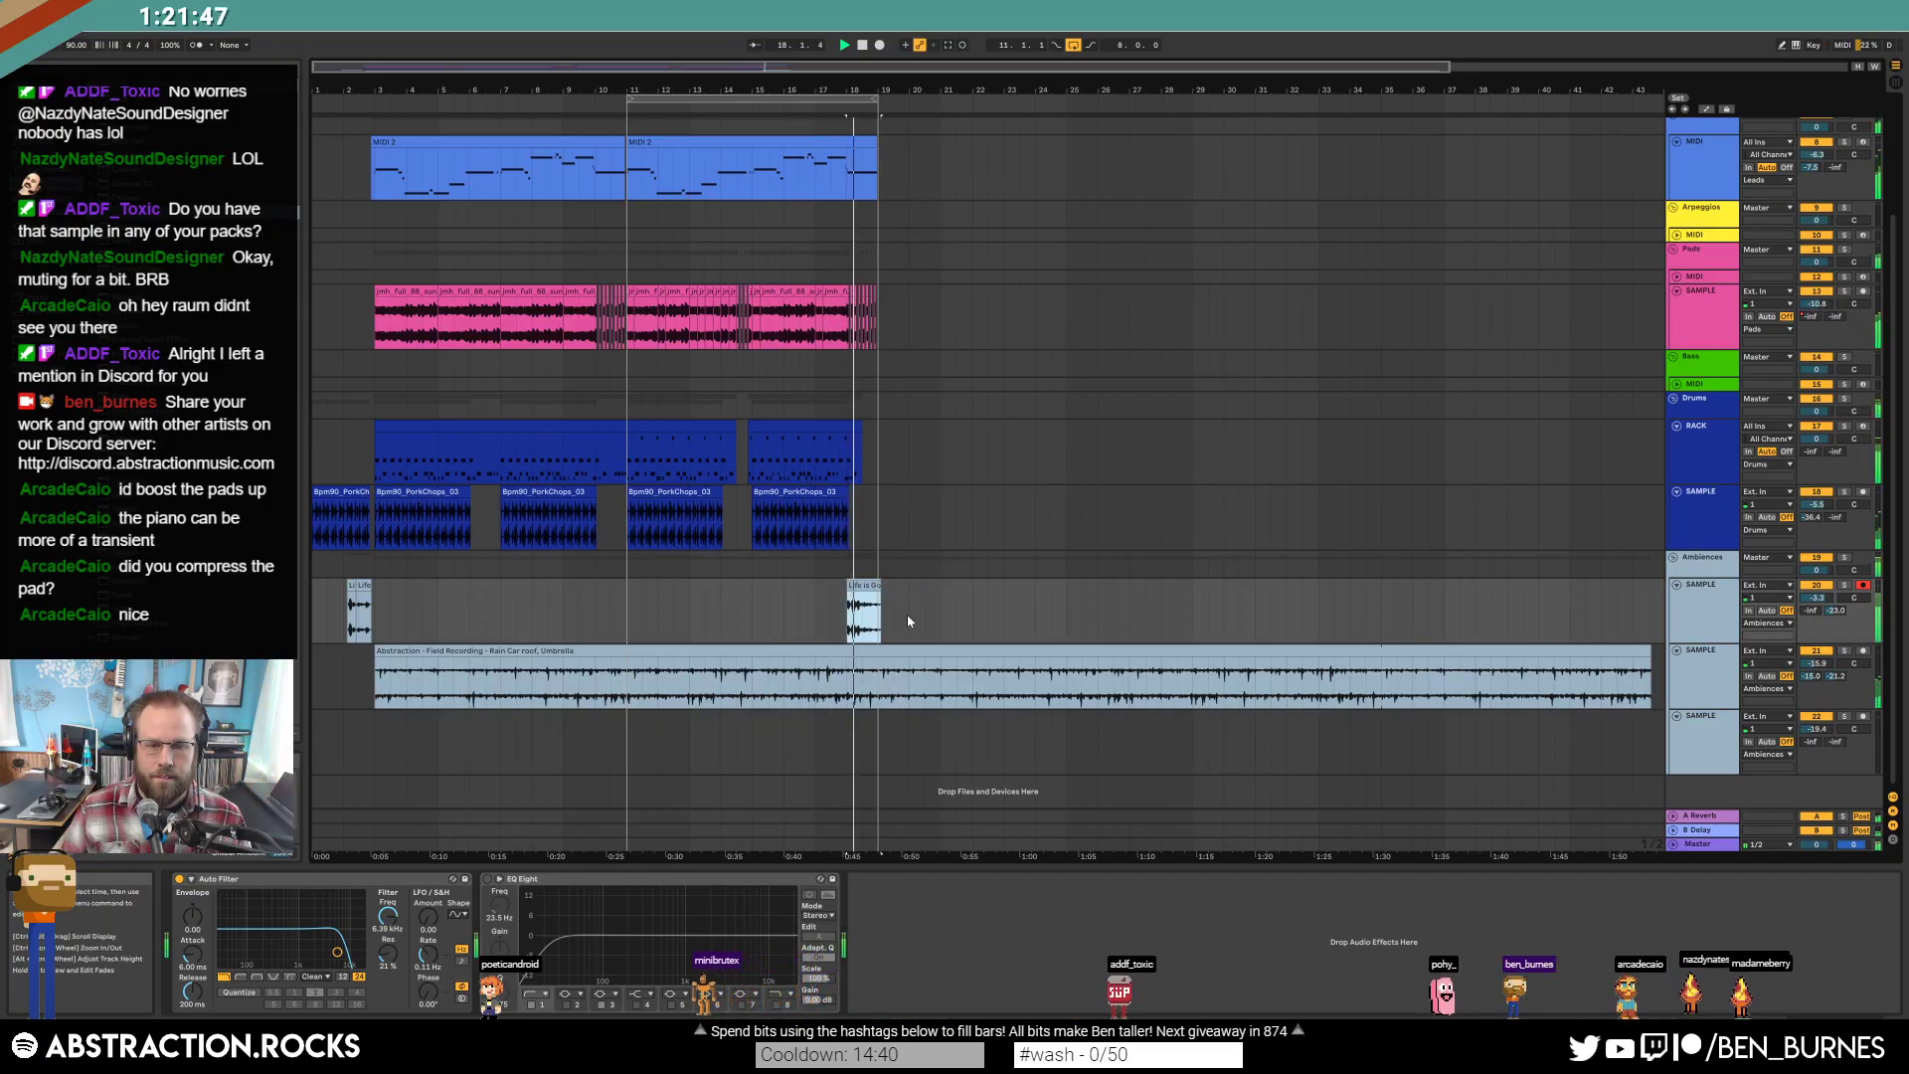
Move the copied "Life is Gonna Be OK" clip earlier to start at 17.4.3, and open its sample editor.
key(space)
key(z)
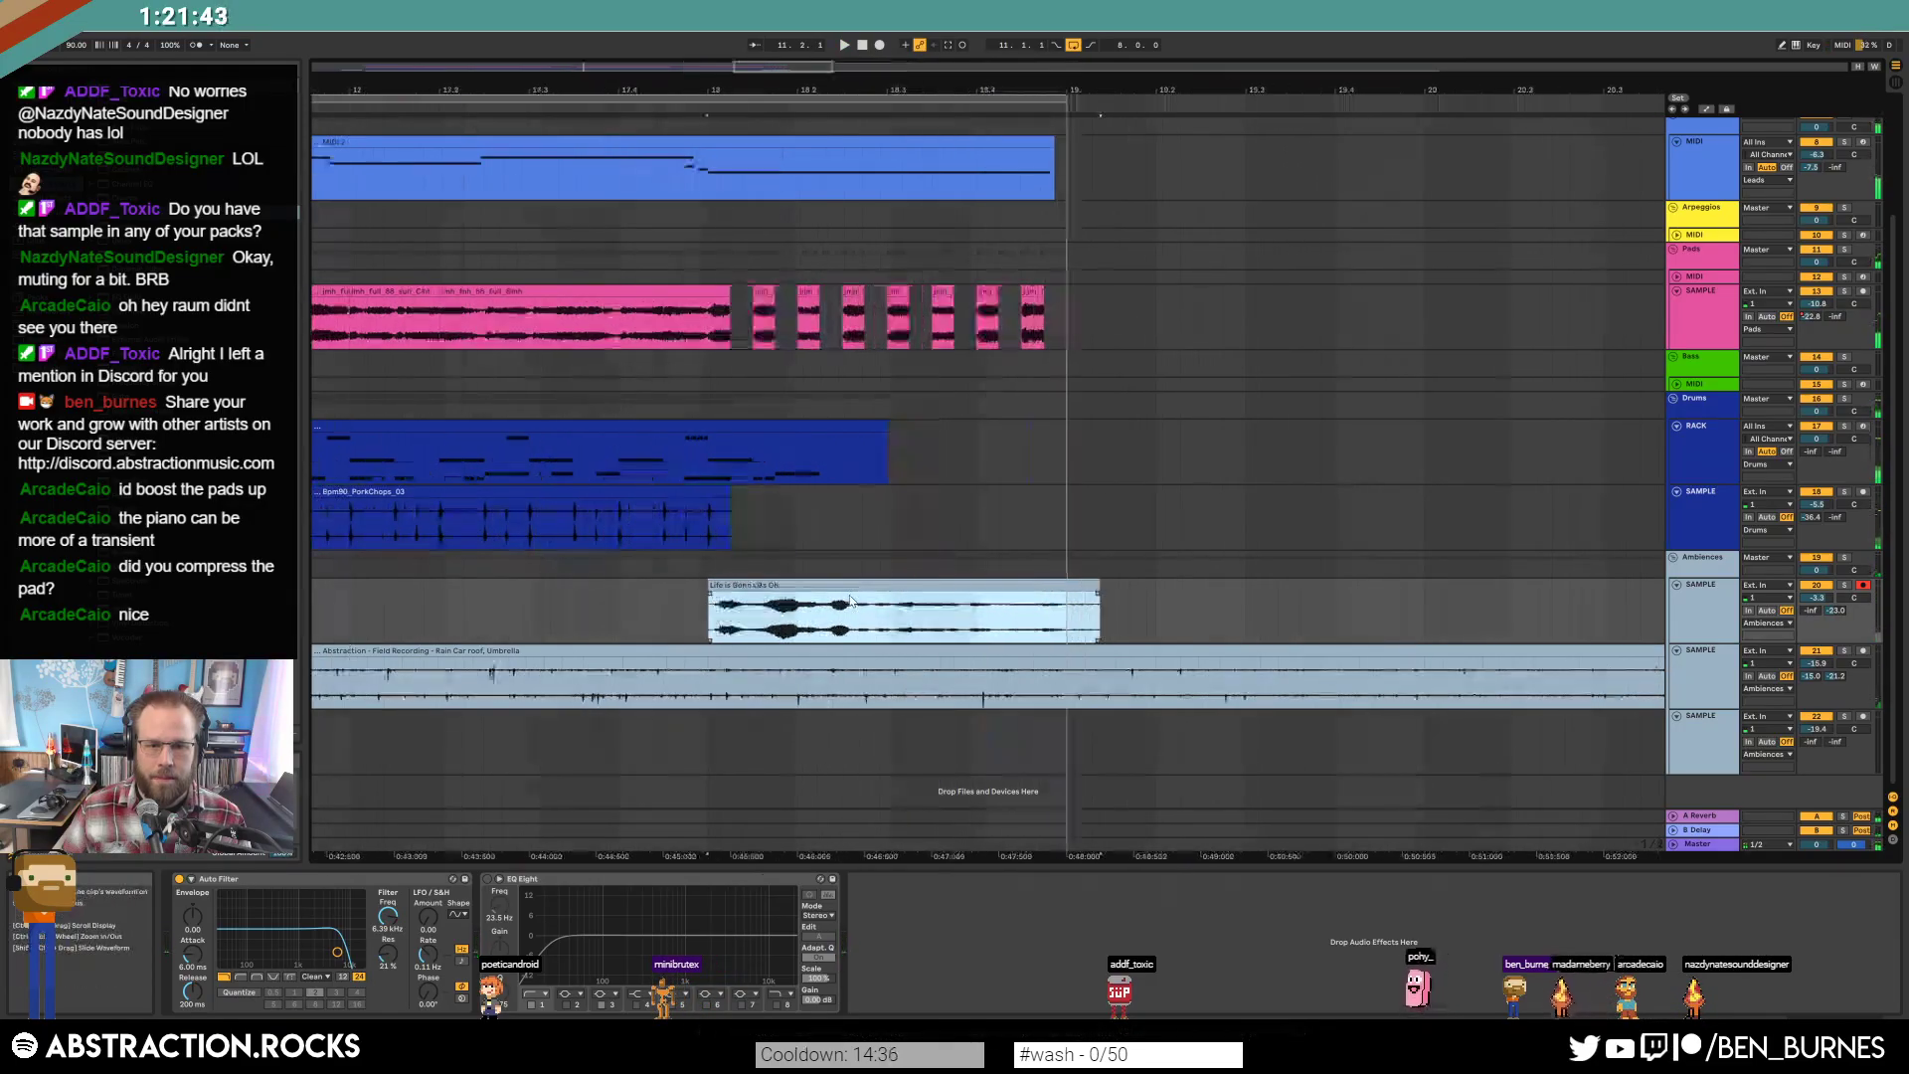
drag(1037, 587, 1003, 587)
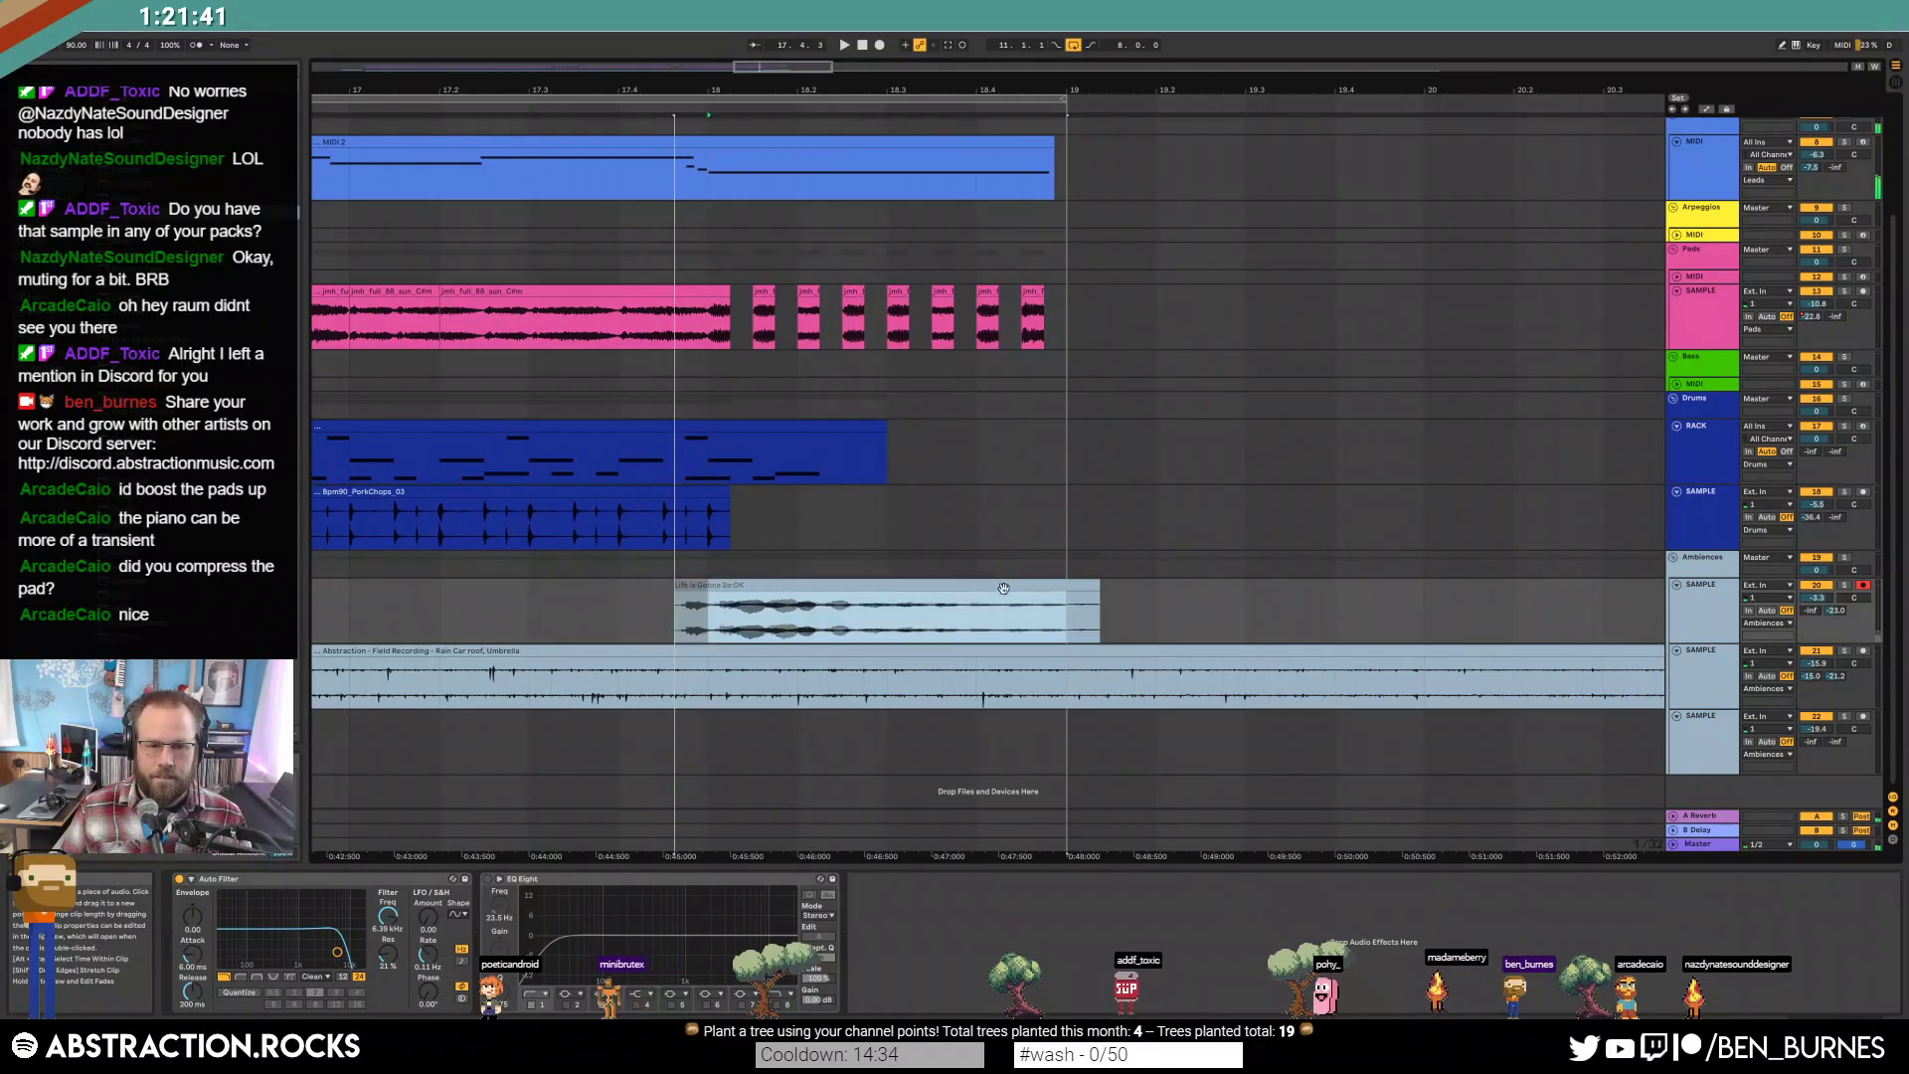
double_click(1020, 587)
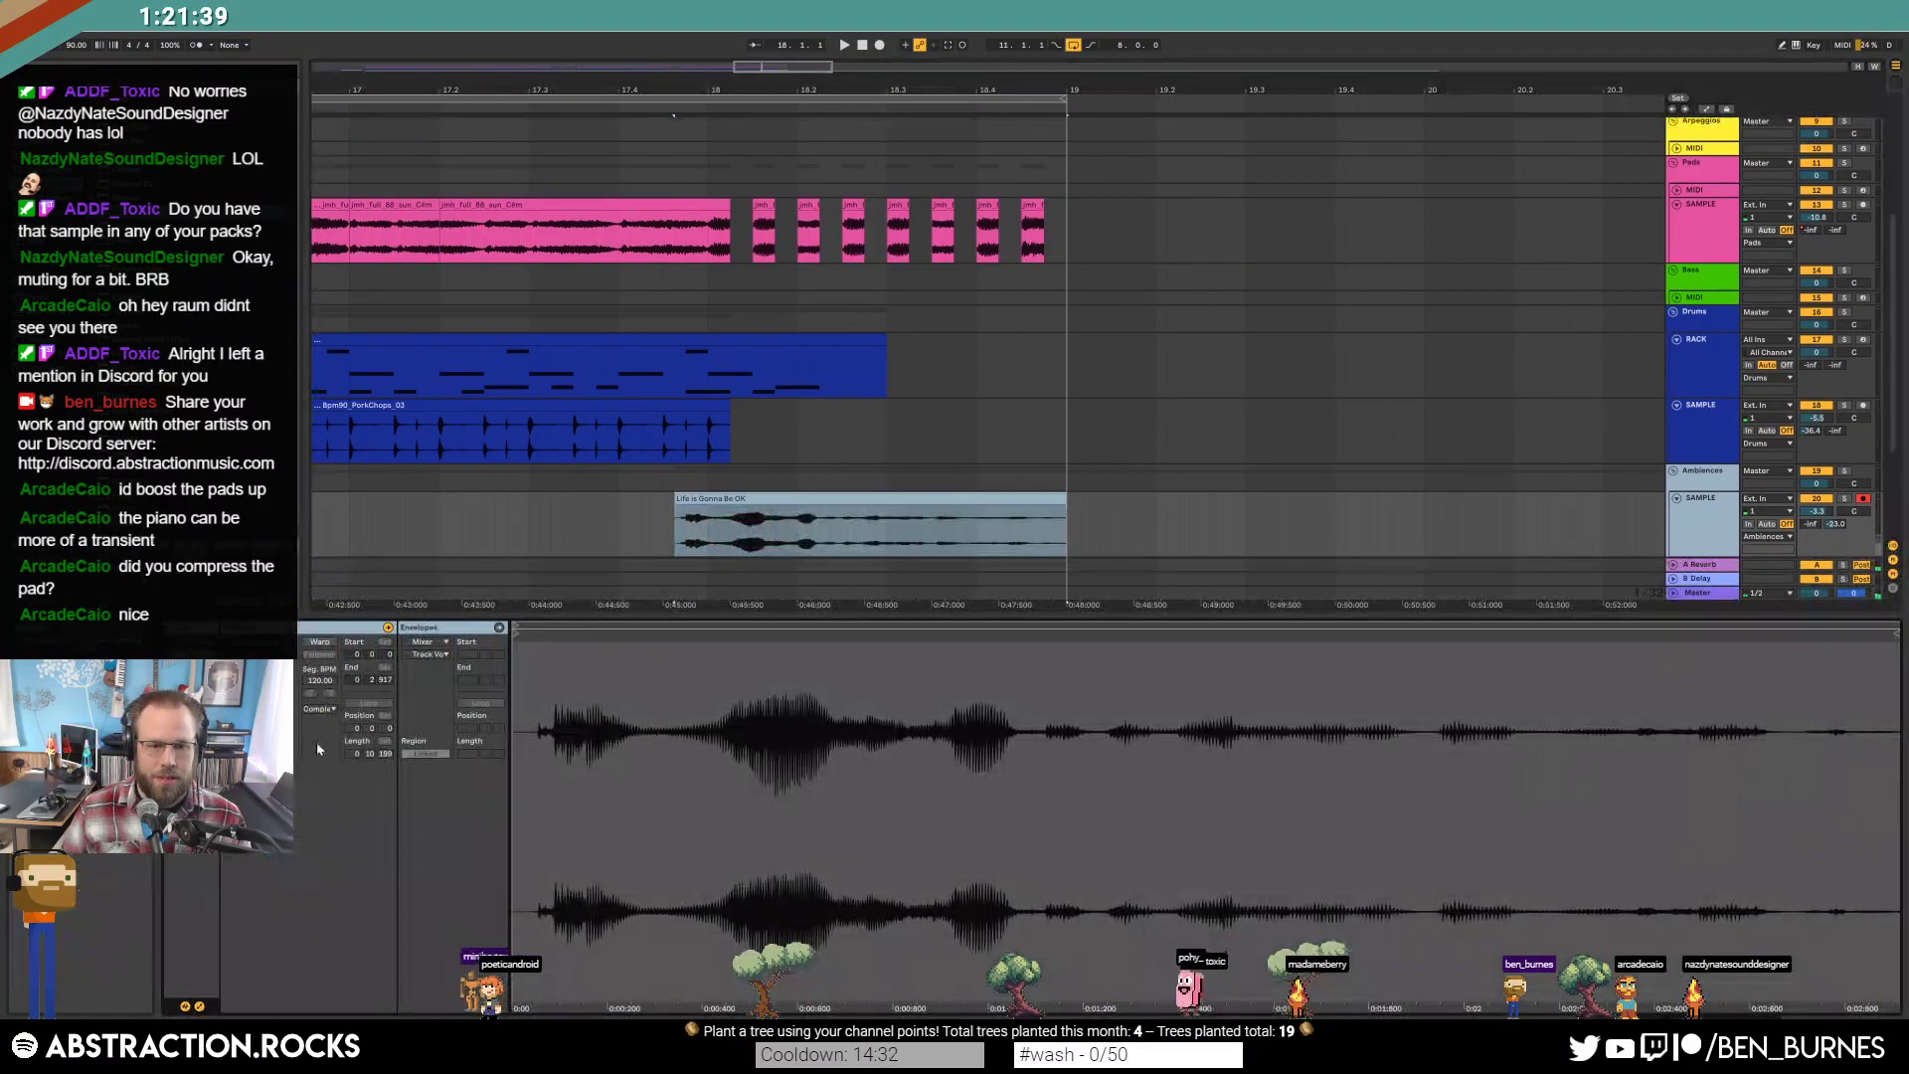
Lower the gain of the copied vocal clip and play it in context.
drag(283, 717, 282, 744)
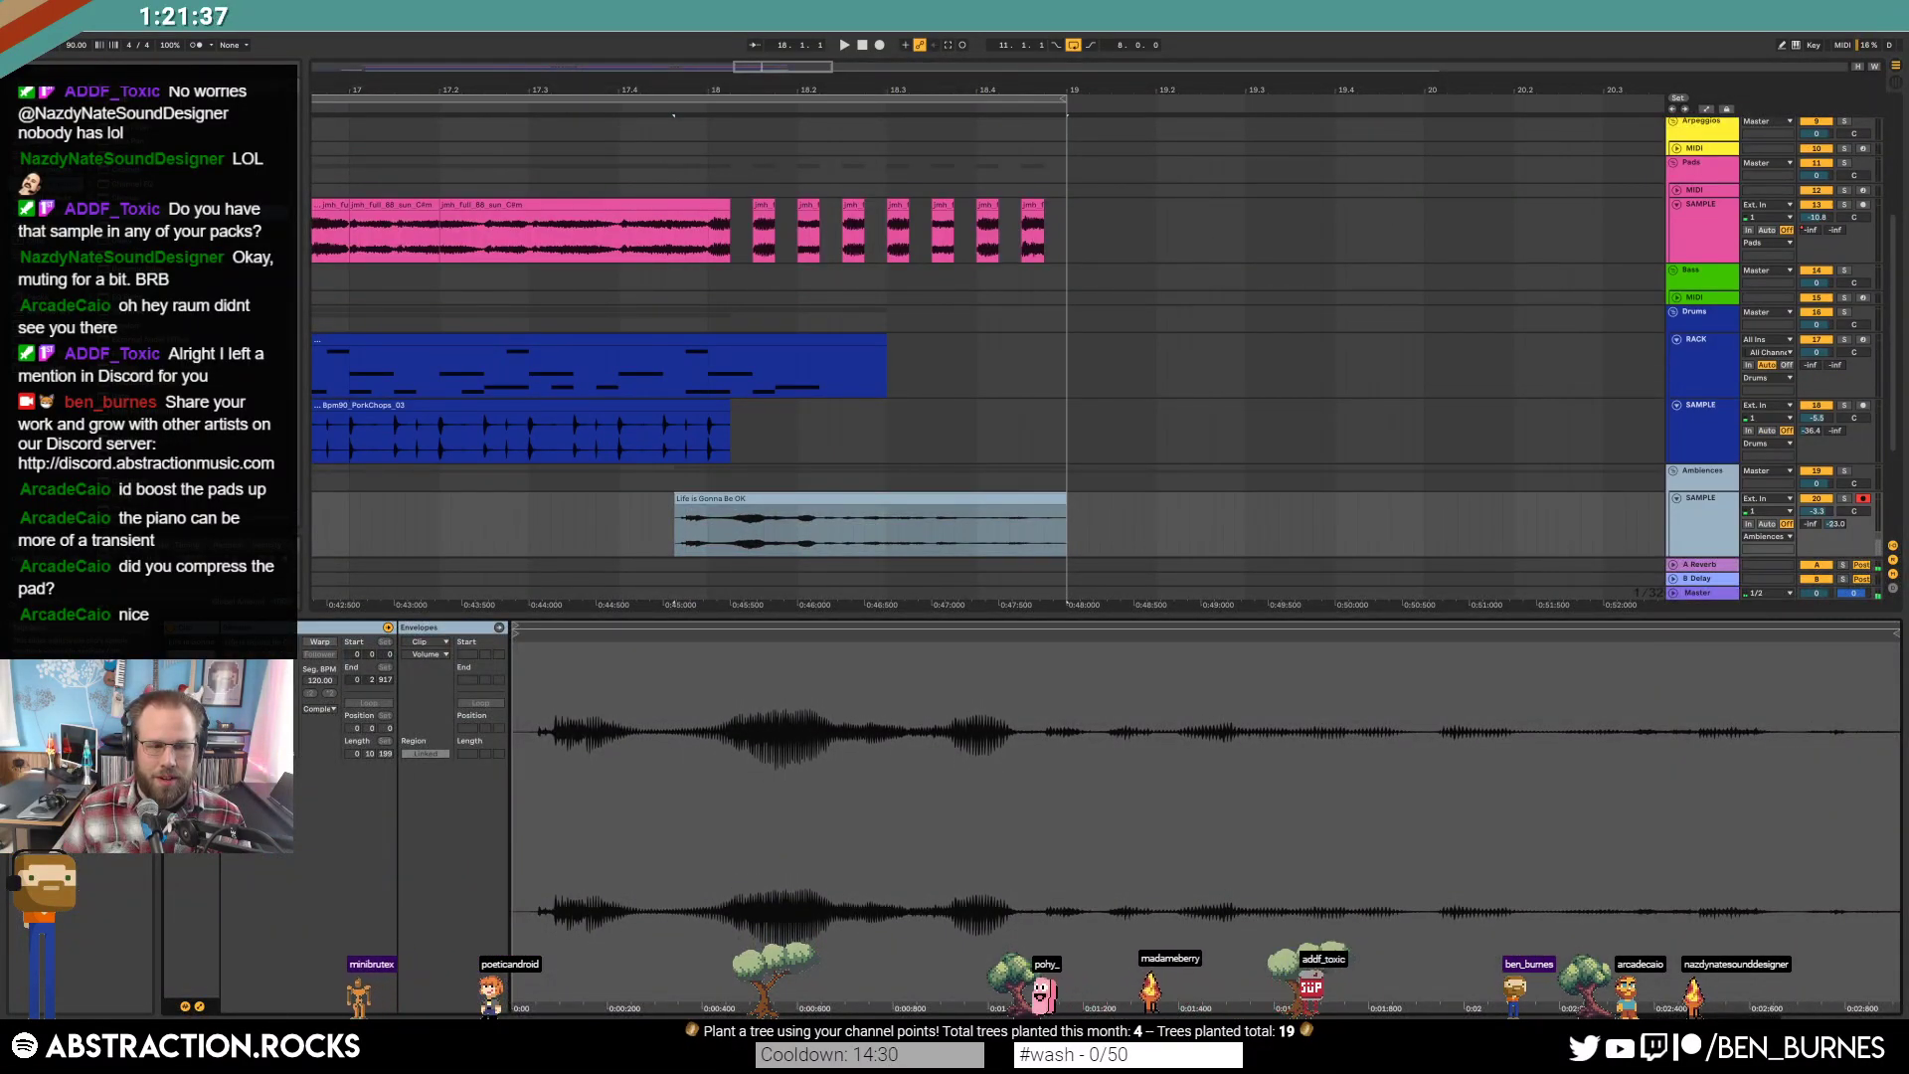
key(space)
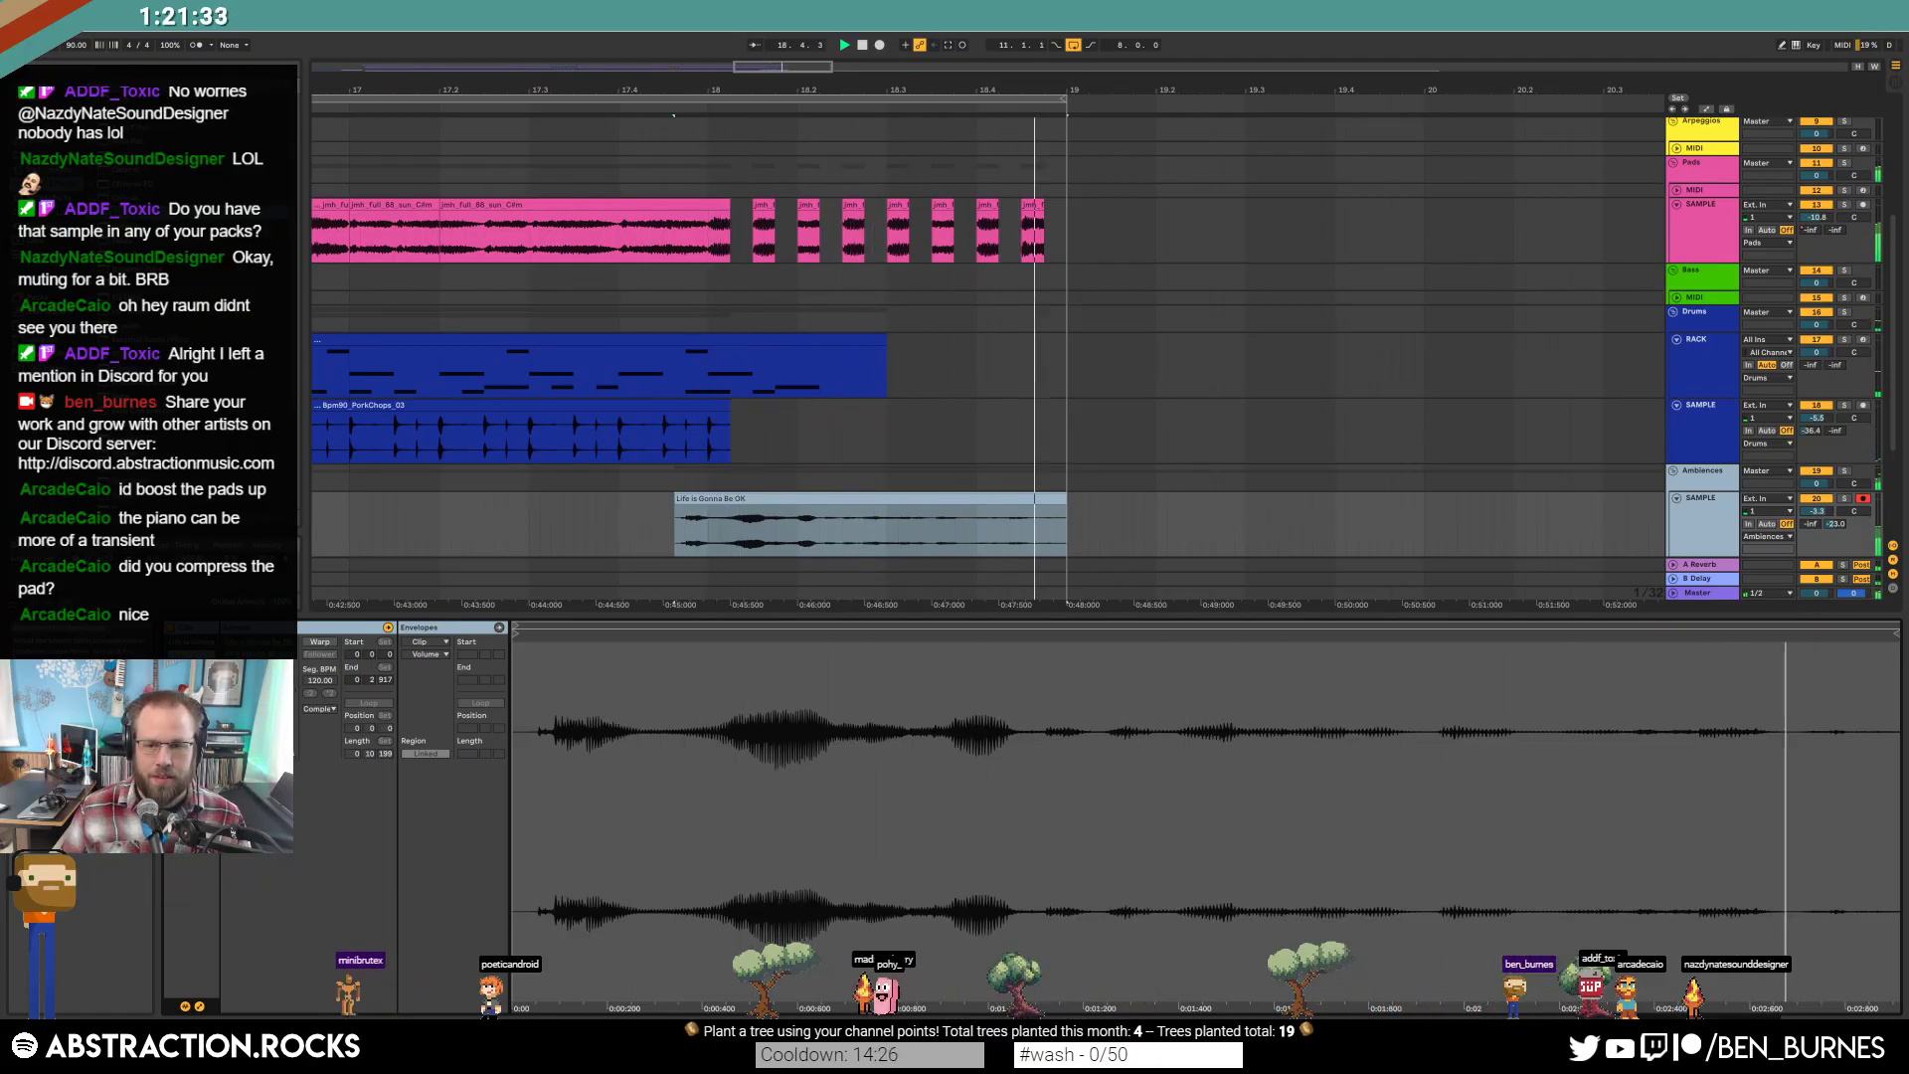
click(850, 515)
key(space)
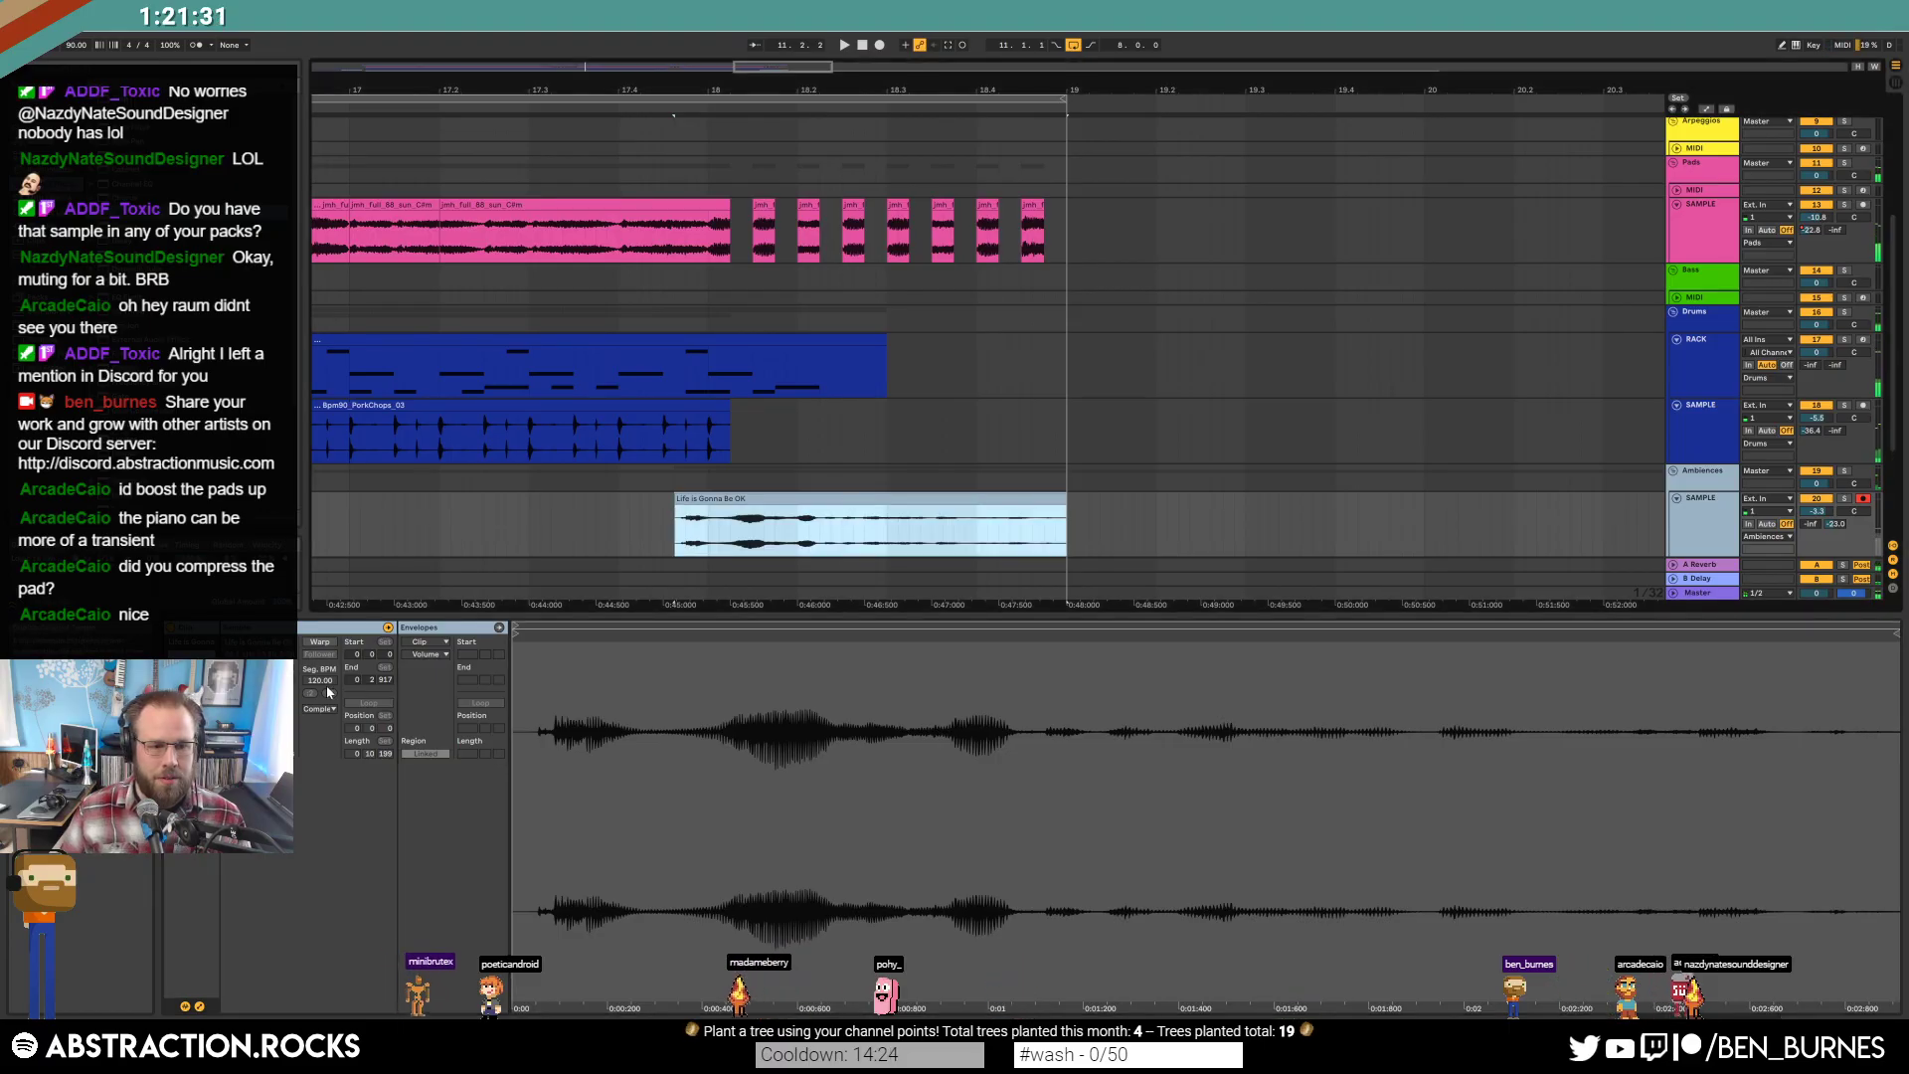
Turn on Warp for the copied vocal clip, show its clip Volume envelope and raise the clip gain.
click(321, 642)
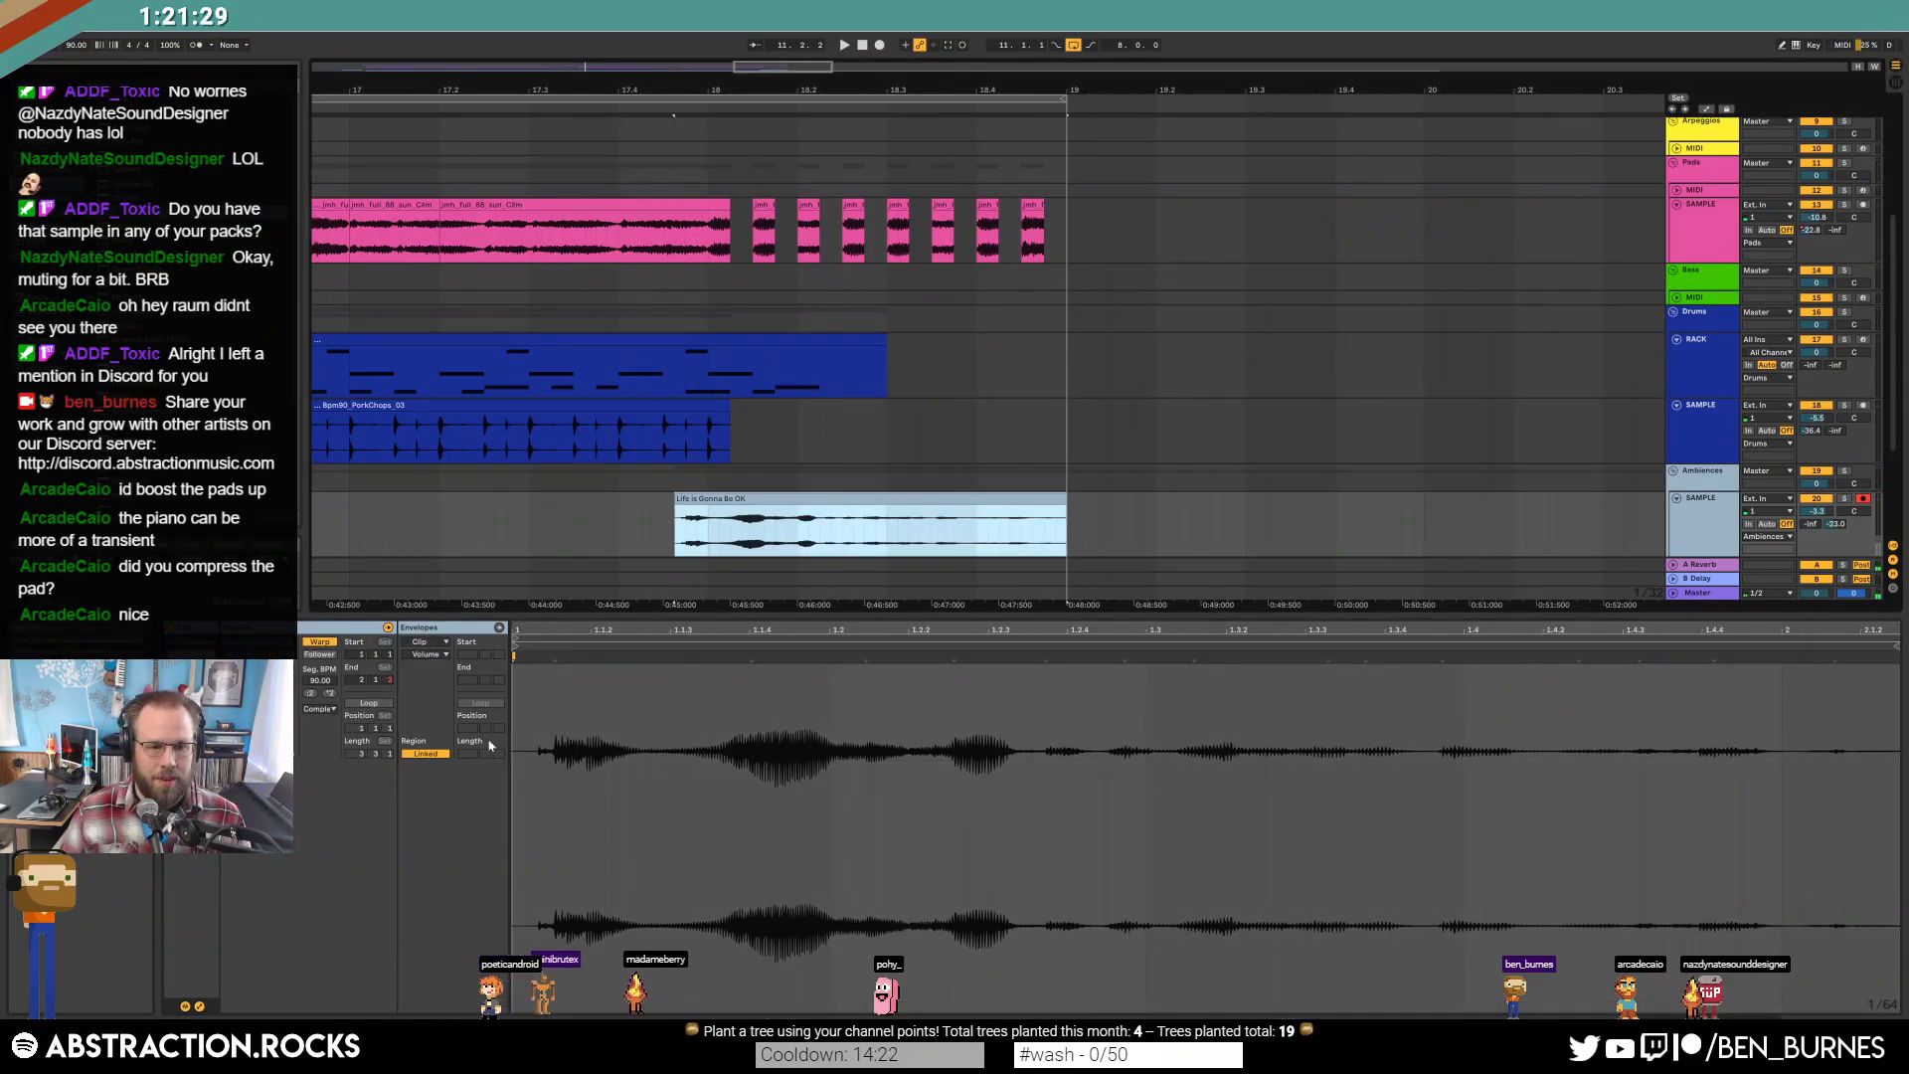
click(423, 686)
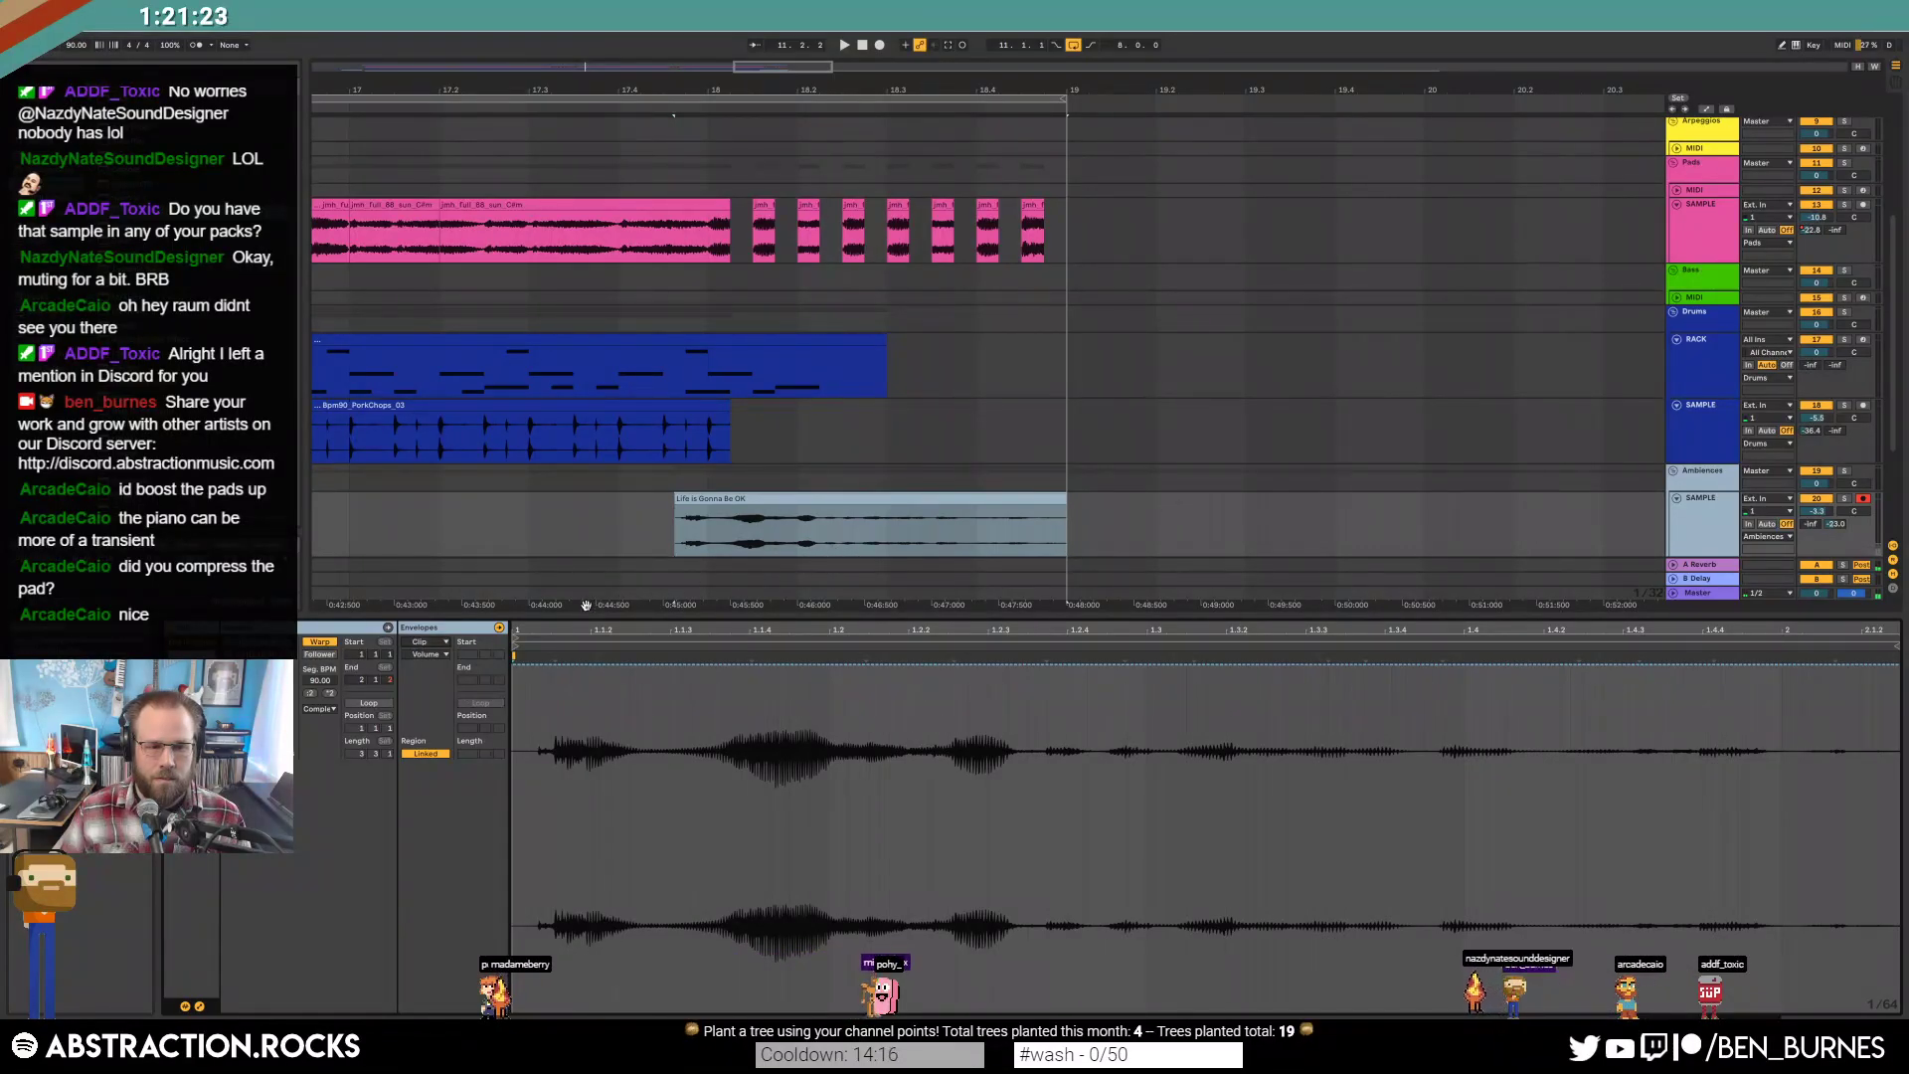
mouse_move(284, 722)
mouse_down()
mouse_move(288, 686)
mouse_move(292, 727)
mouse_up()
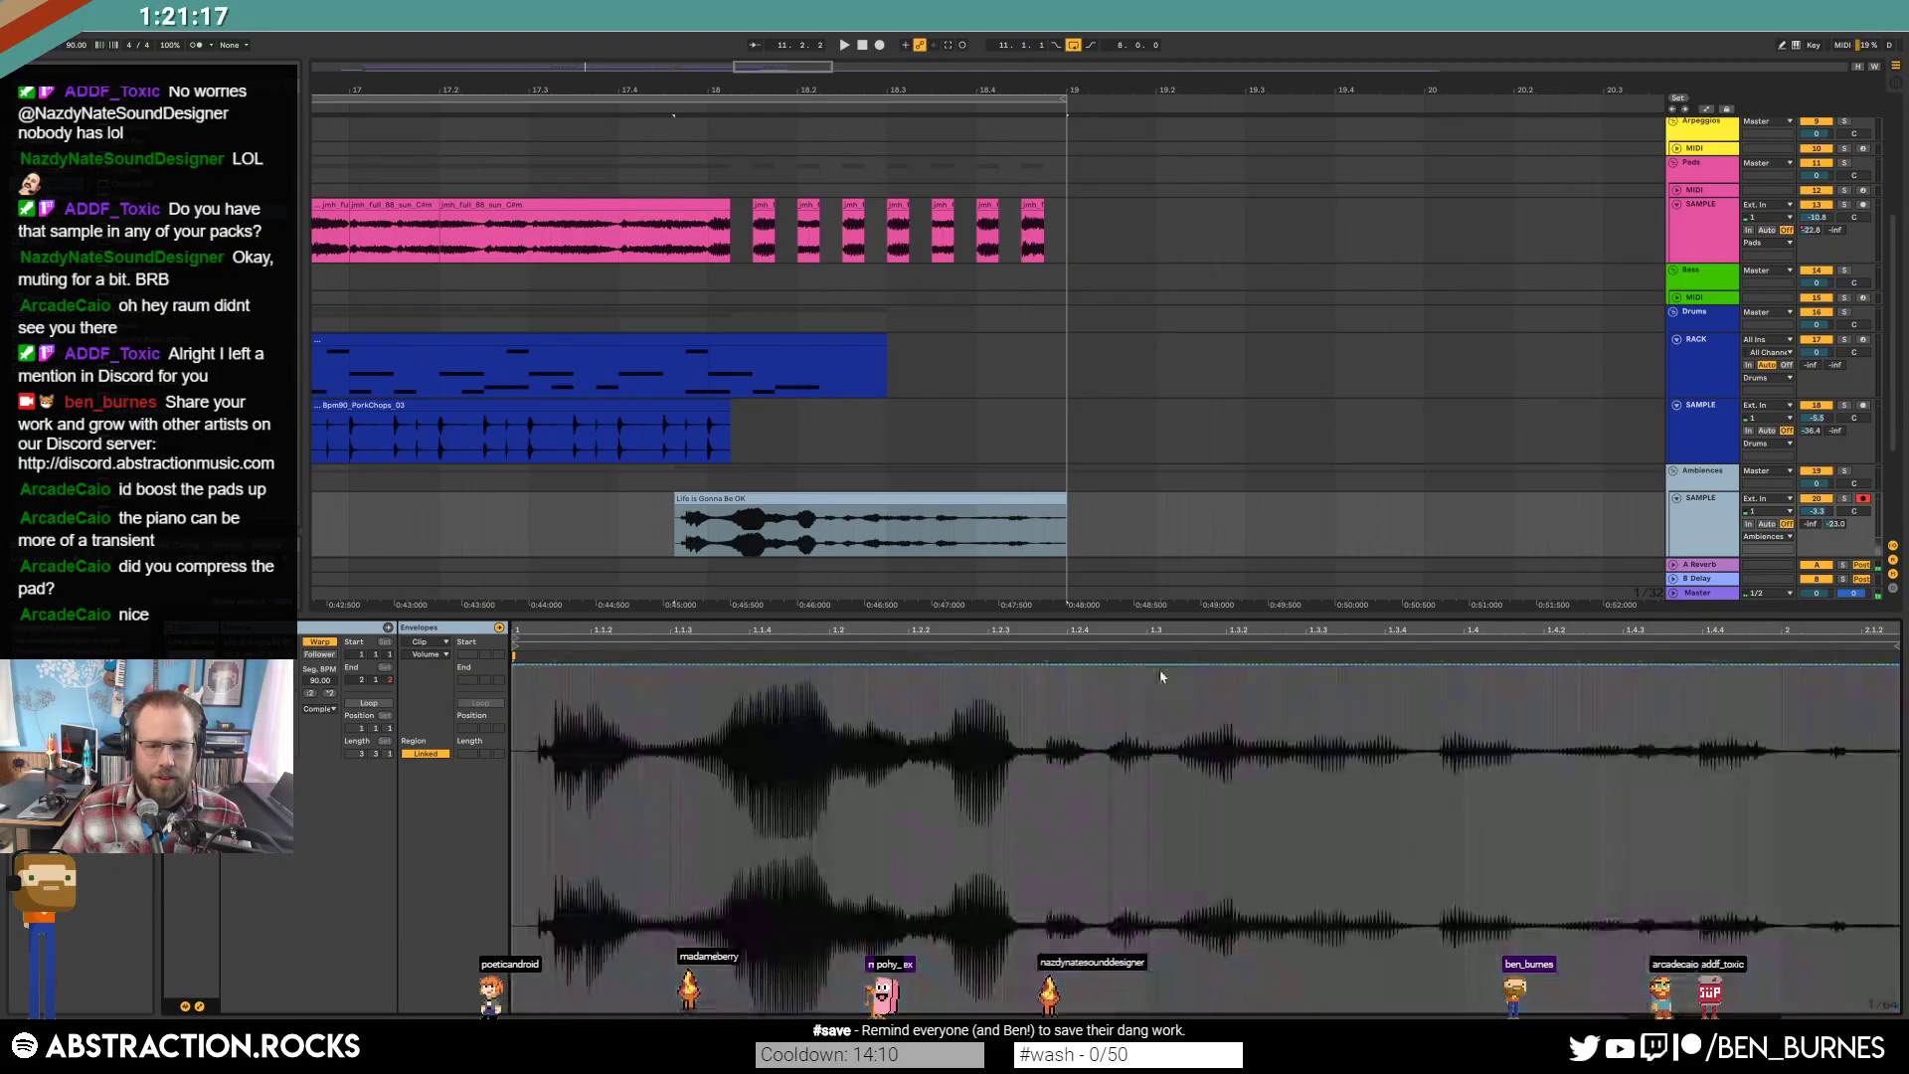
Shape the vocal clip's Volume envelope so its louder opening is reduced and ramps up to 100% just after 1.3.
drag(1008, 664, 1008, 786)
key(space)
click(1194, 658)
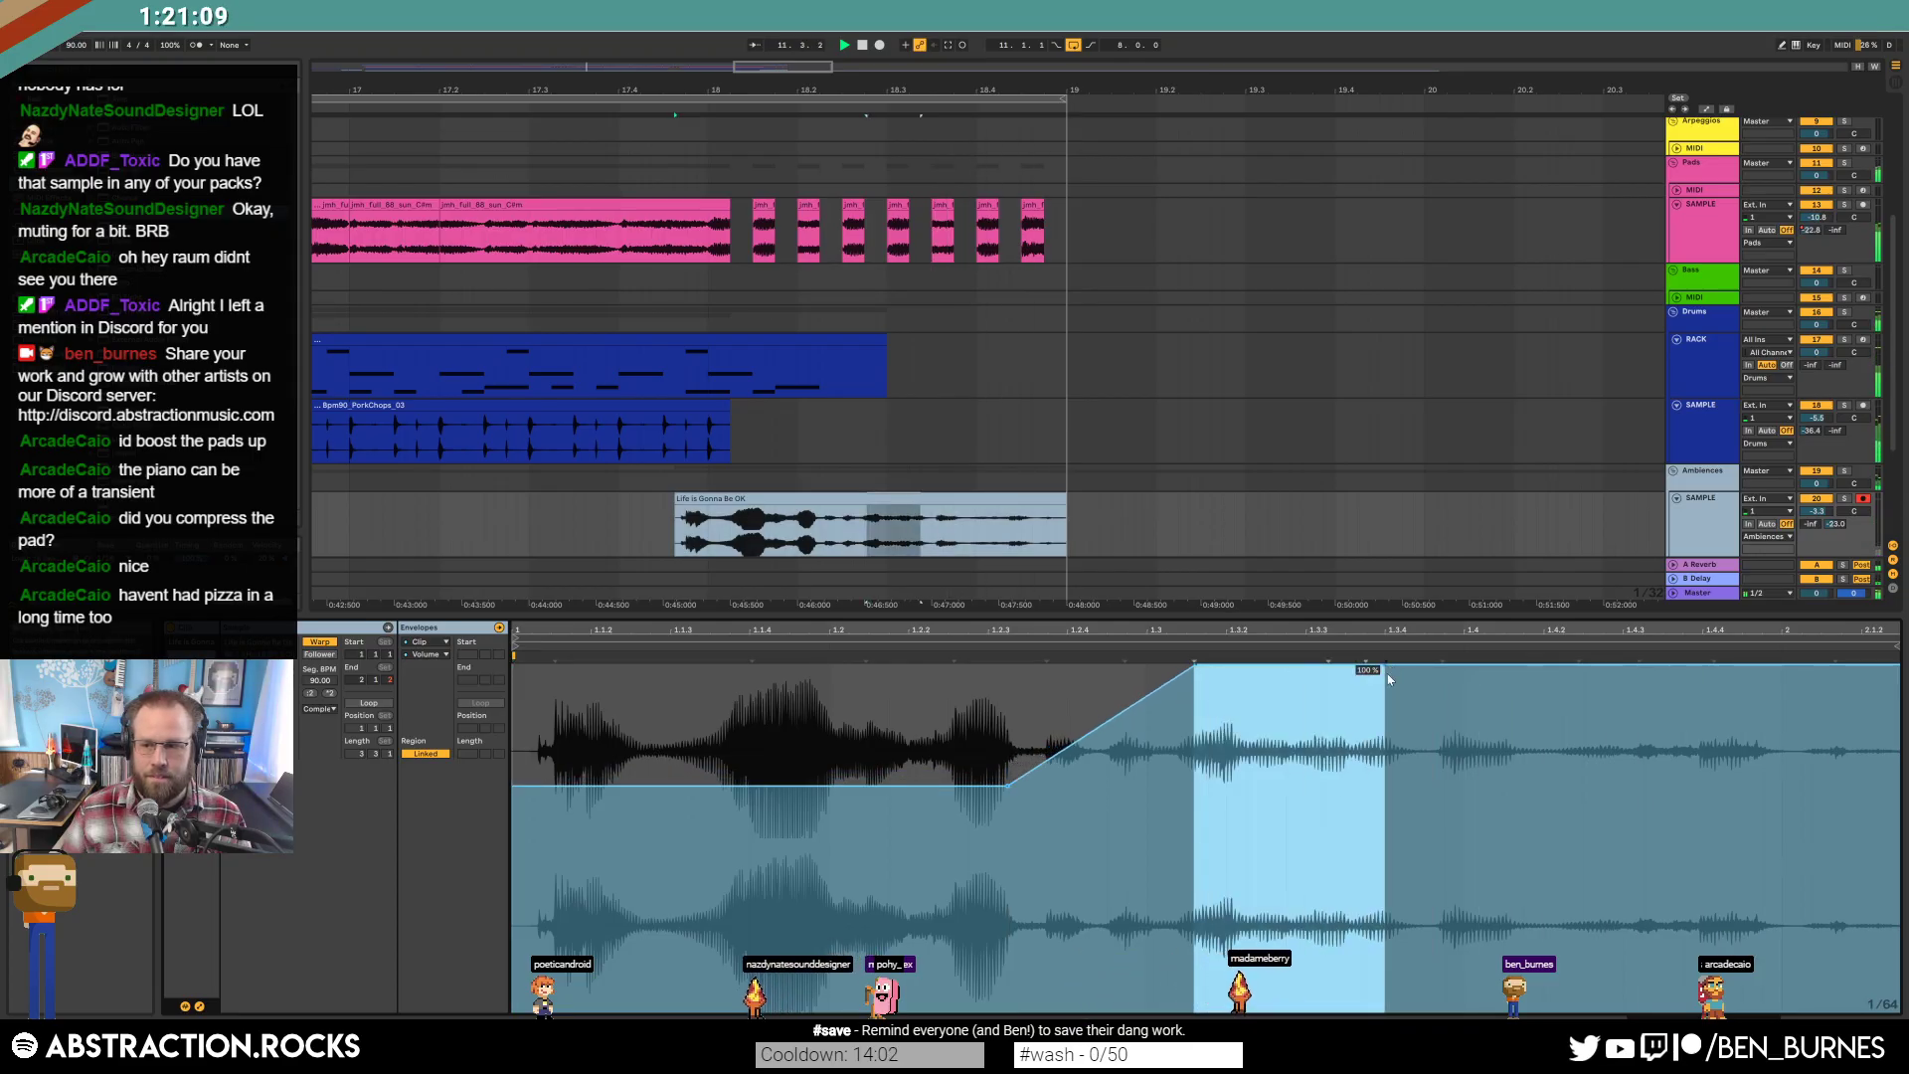
drag(1196, 671, 1395, 671)
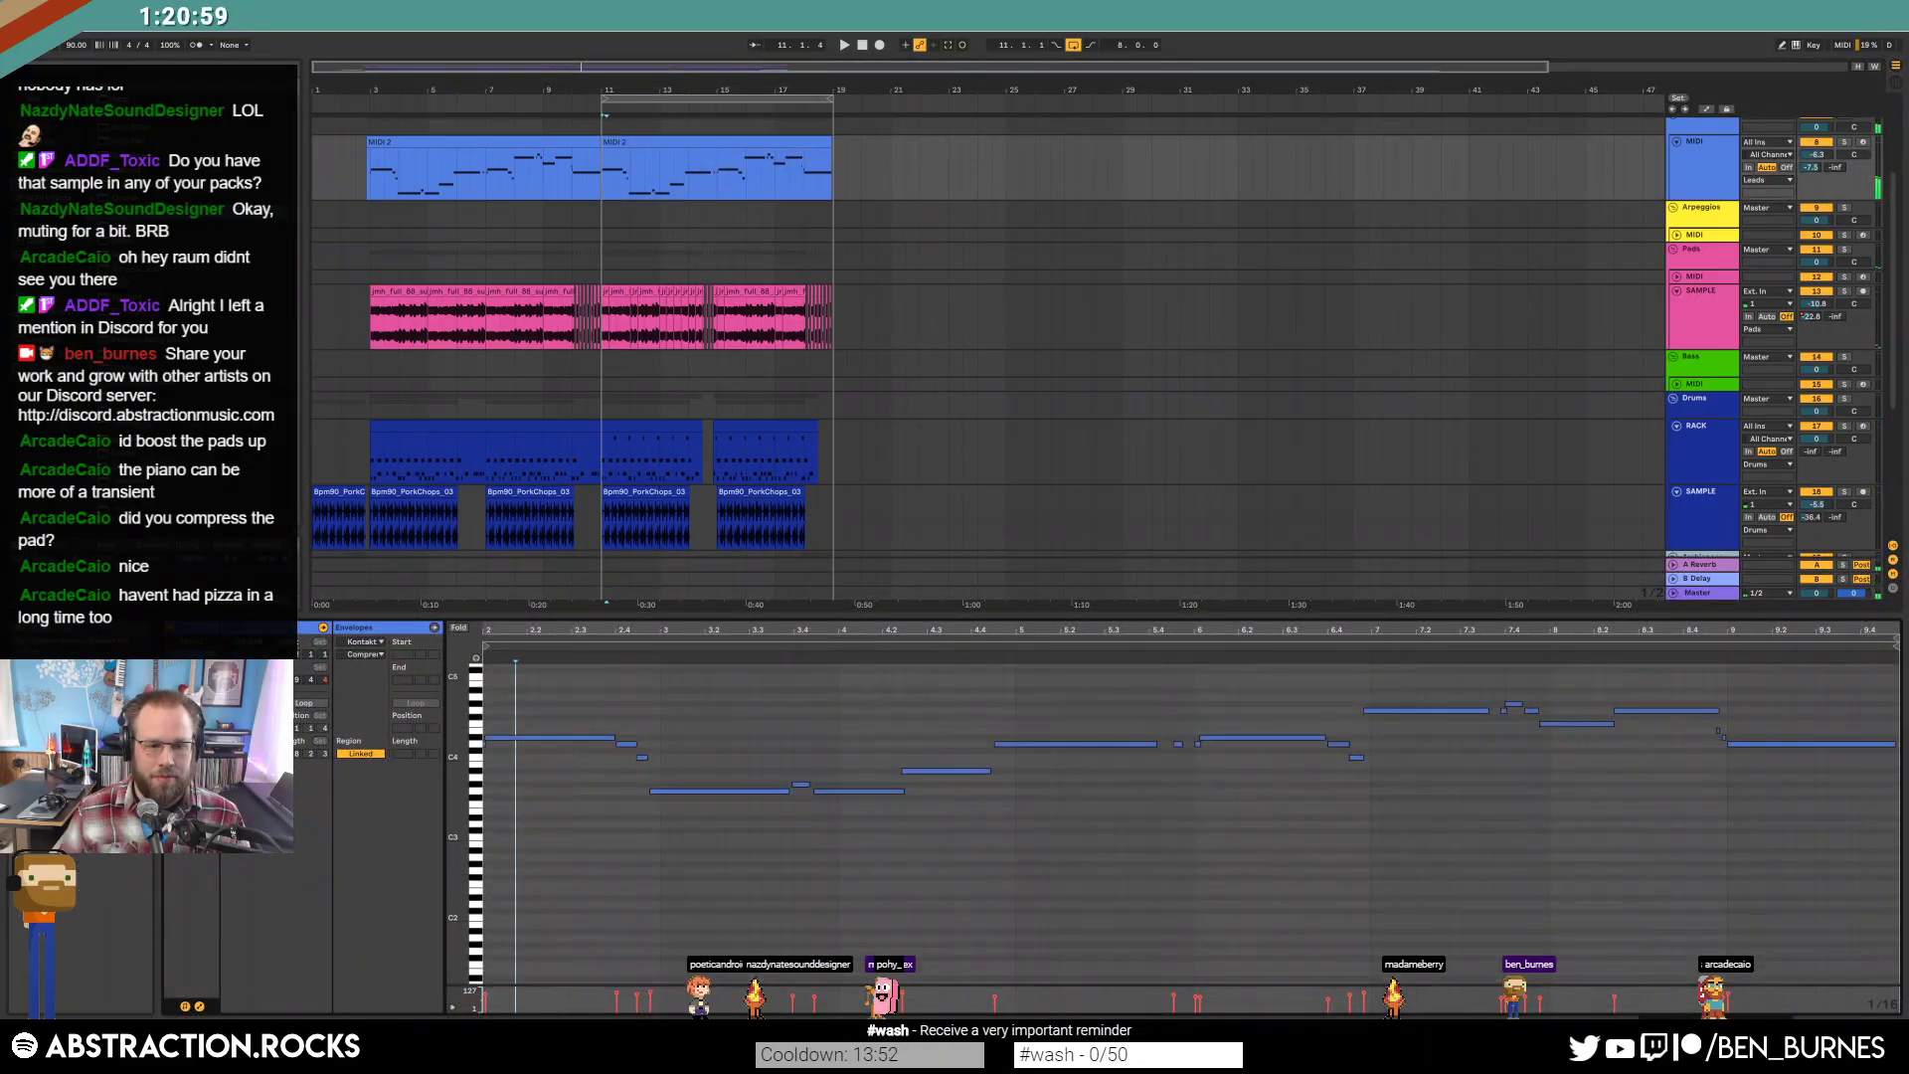
Add a short G#3 grace note leading into the long G3 note at bar 3 and adjust its timing with playback.
scroll(607, 805, up, 3)
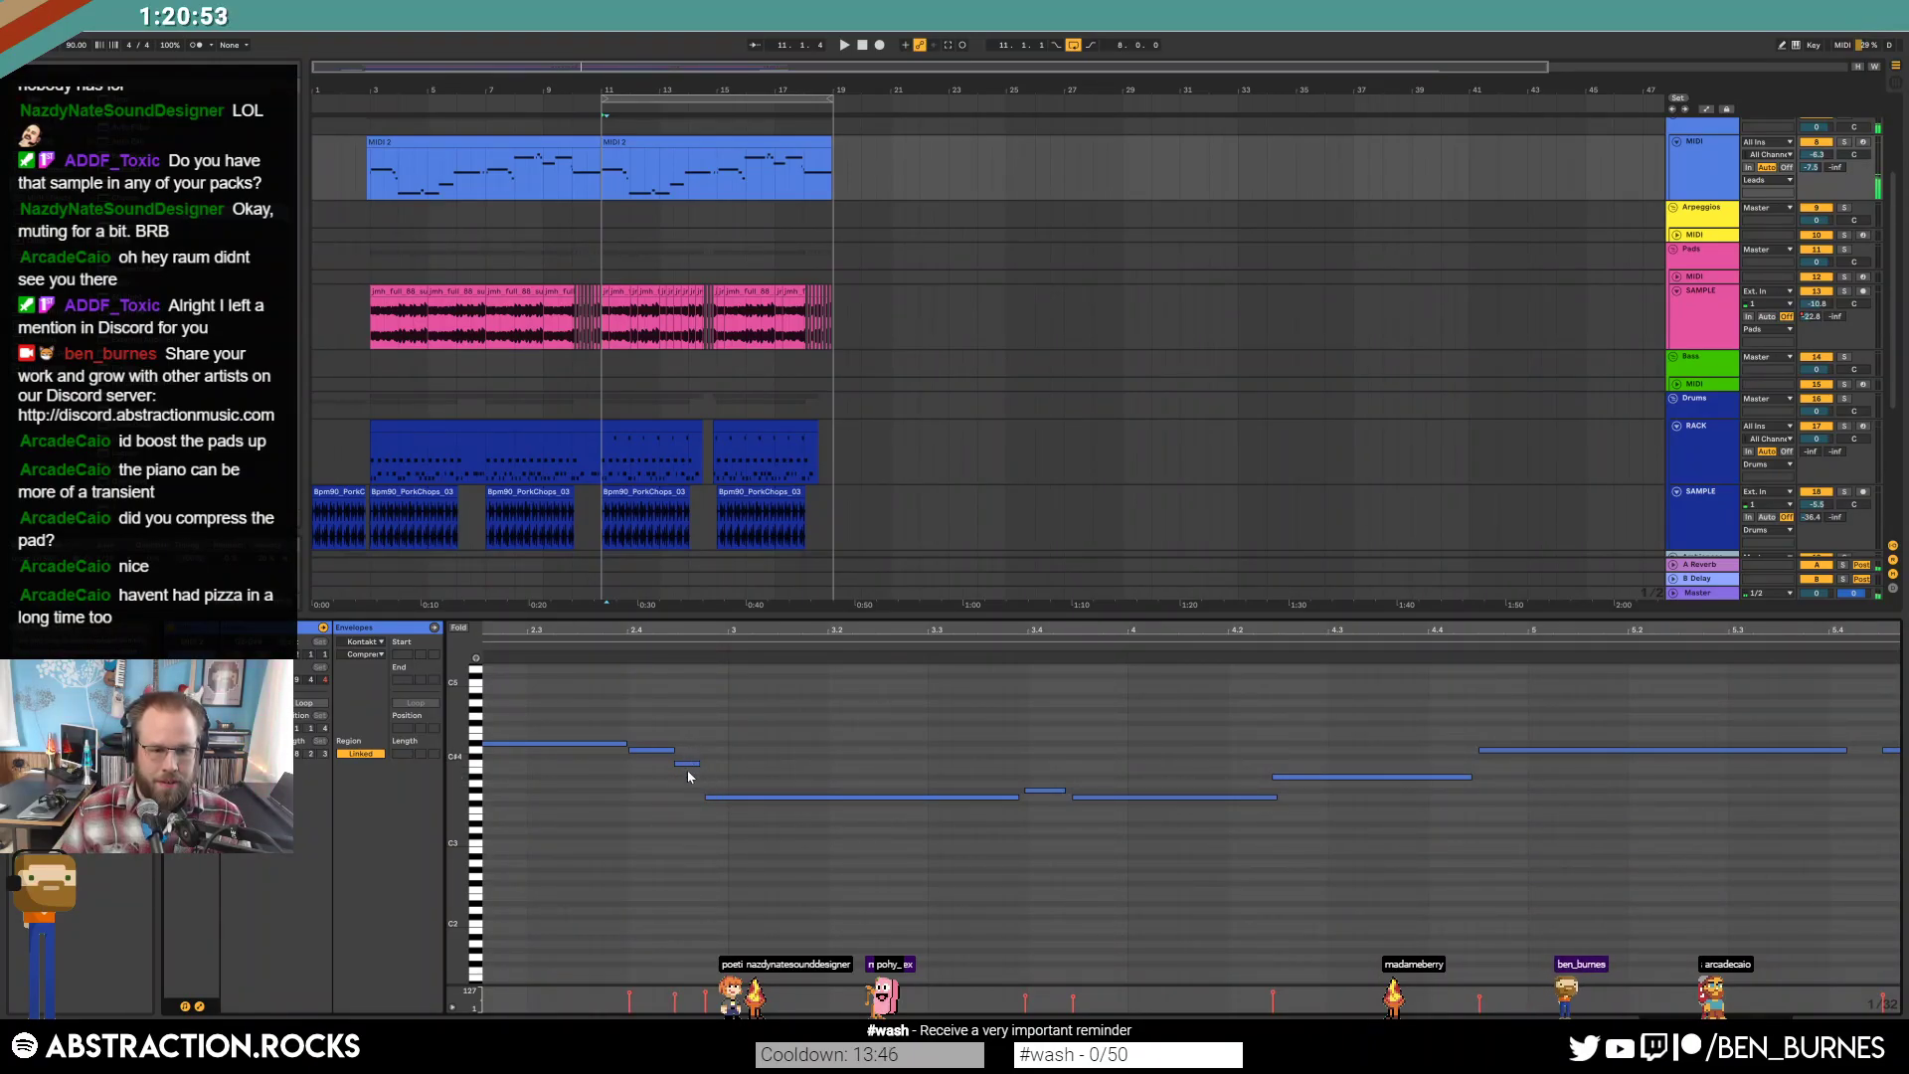
click(716, 785)
click(721, 797)
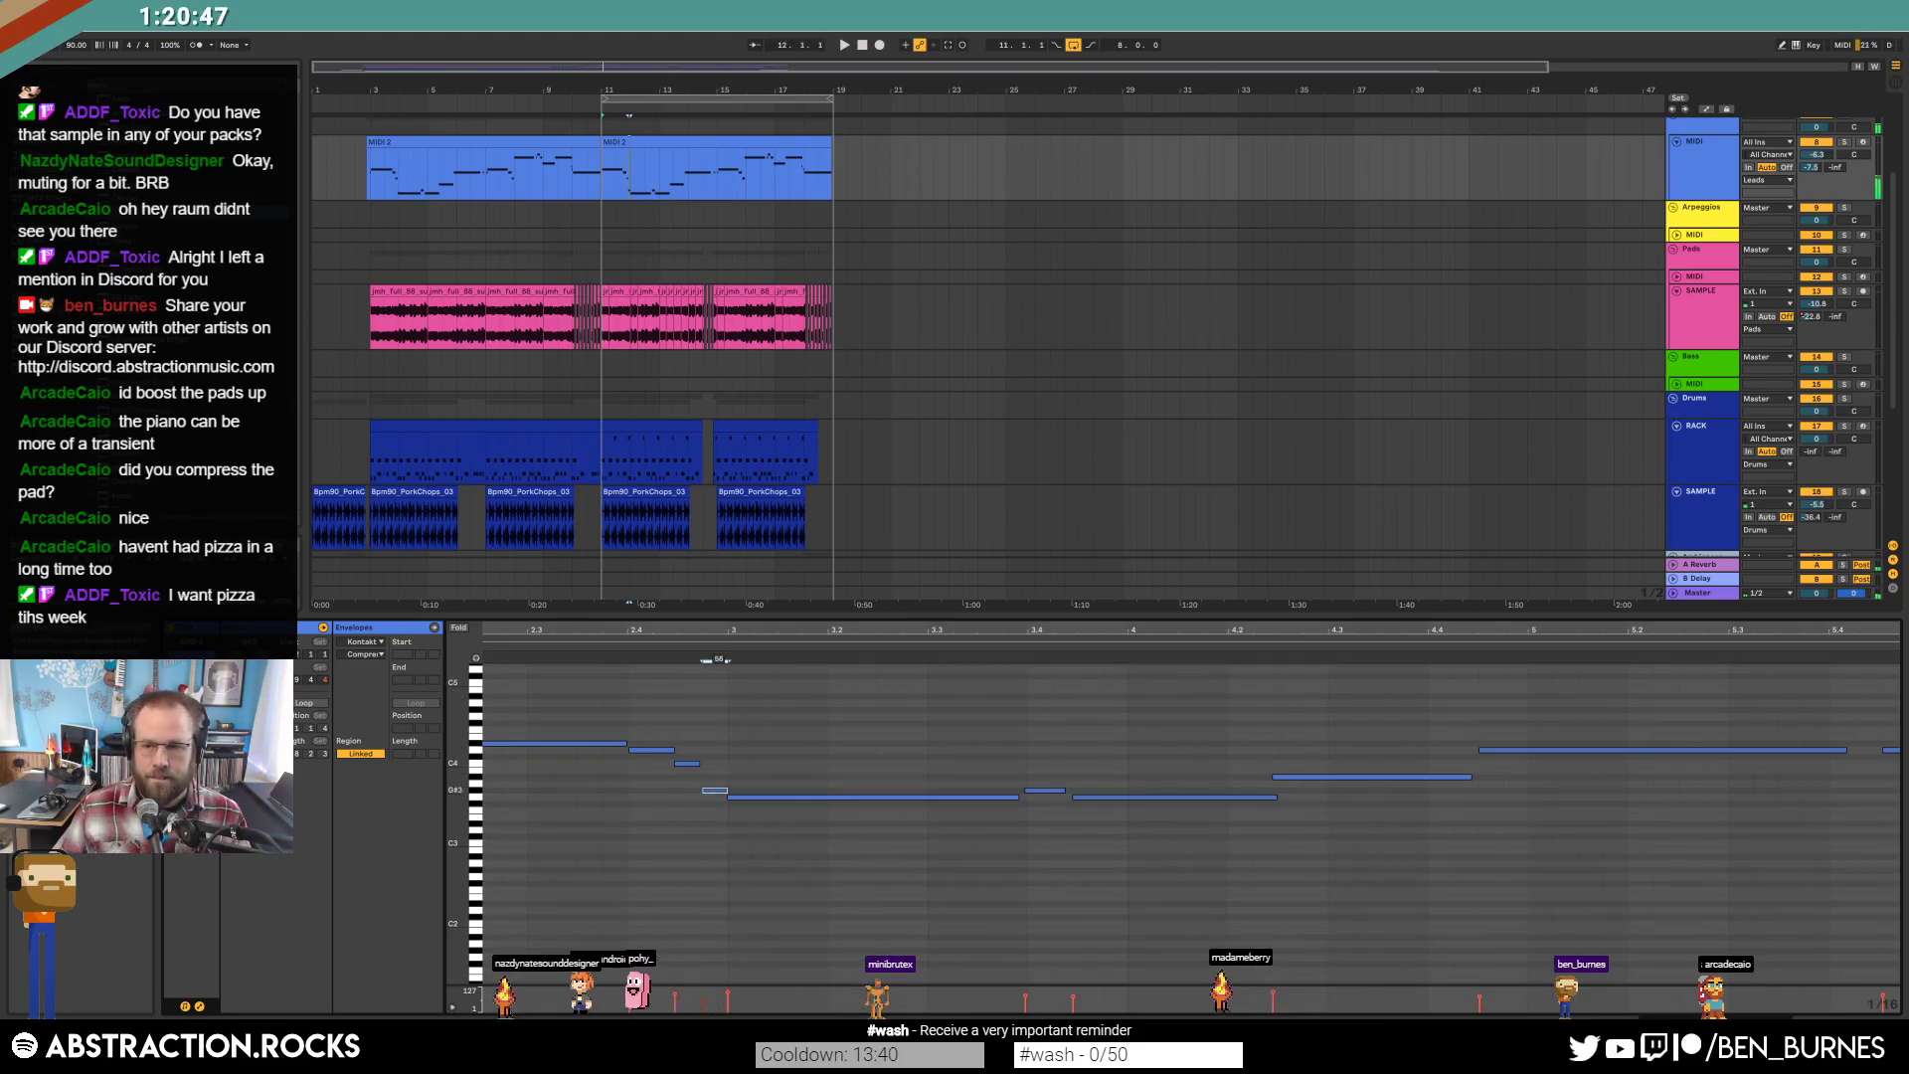
key(space)
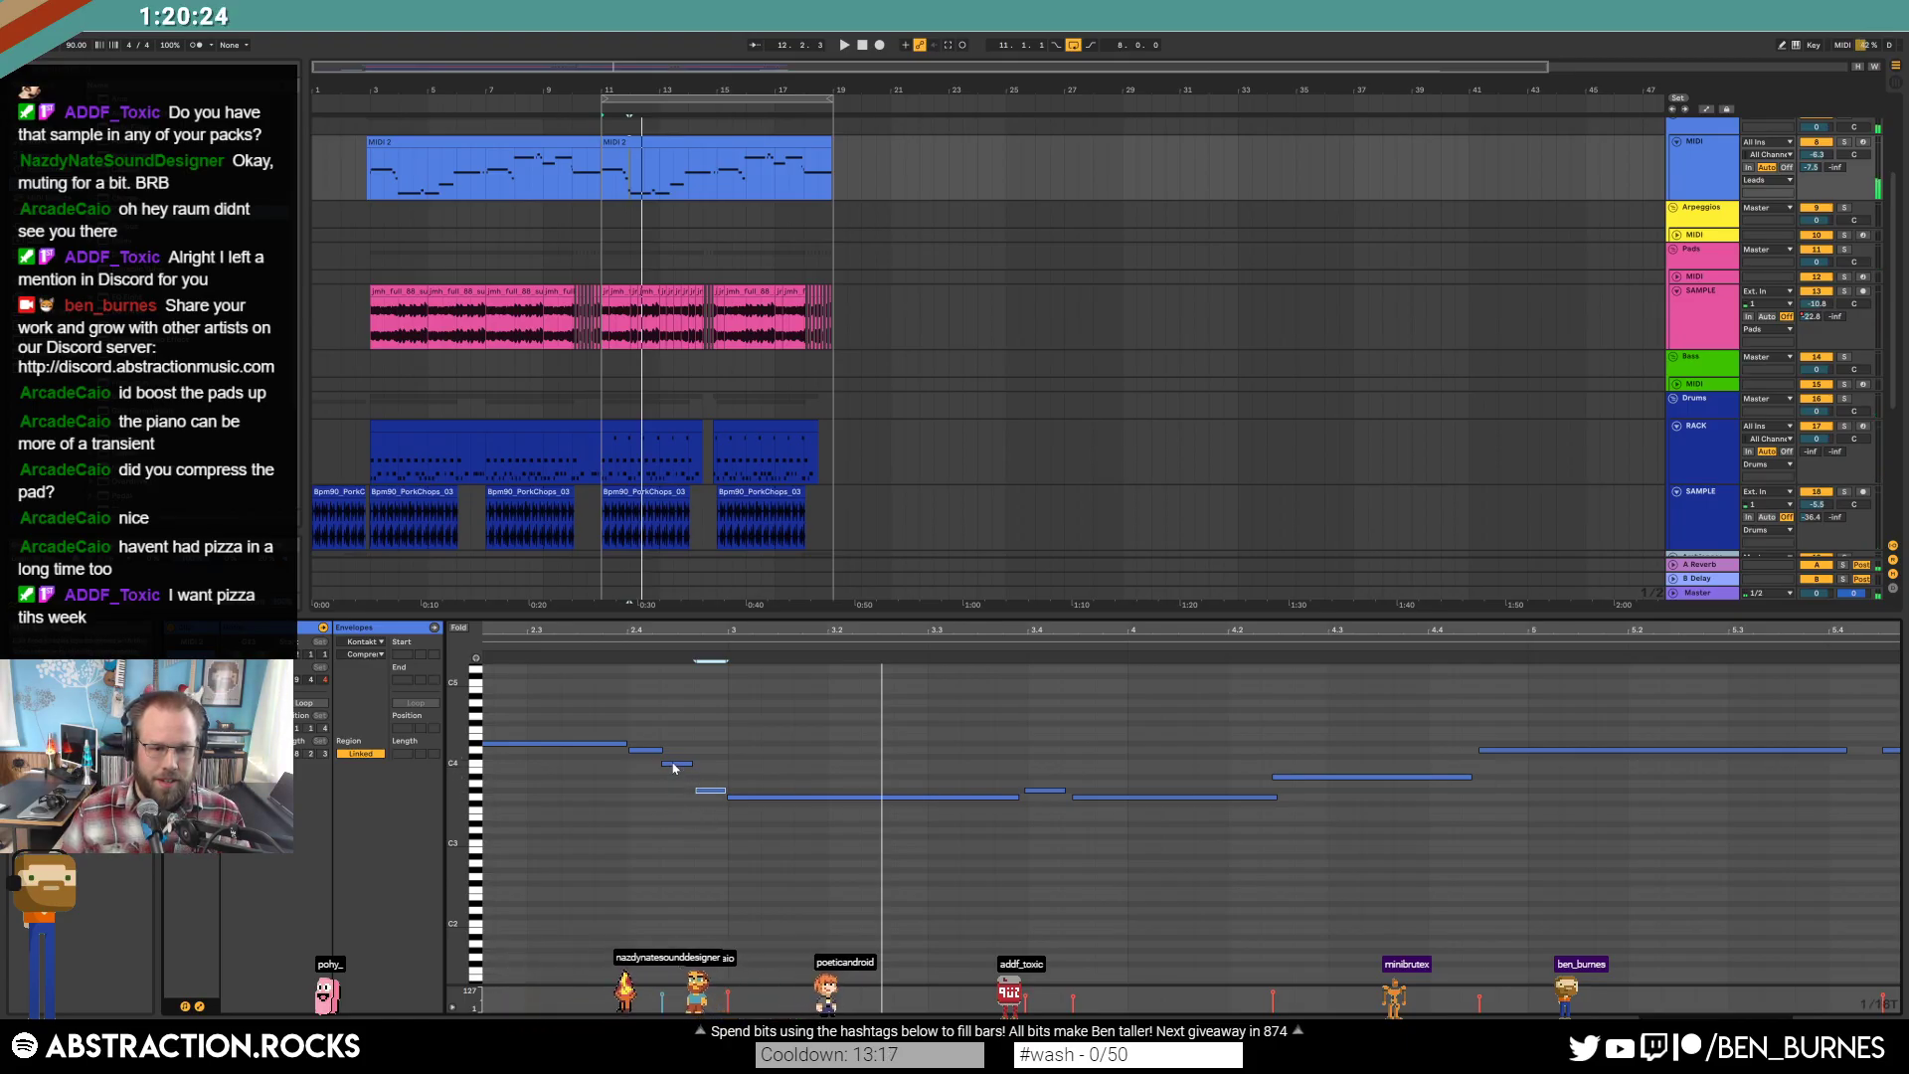
key(Left)
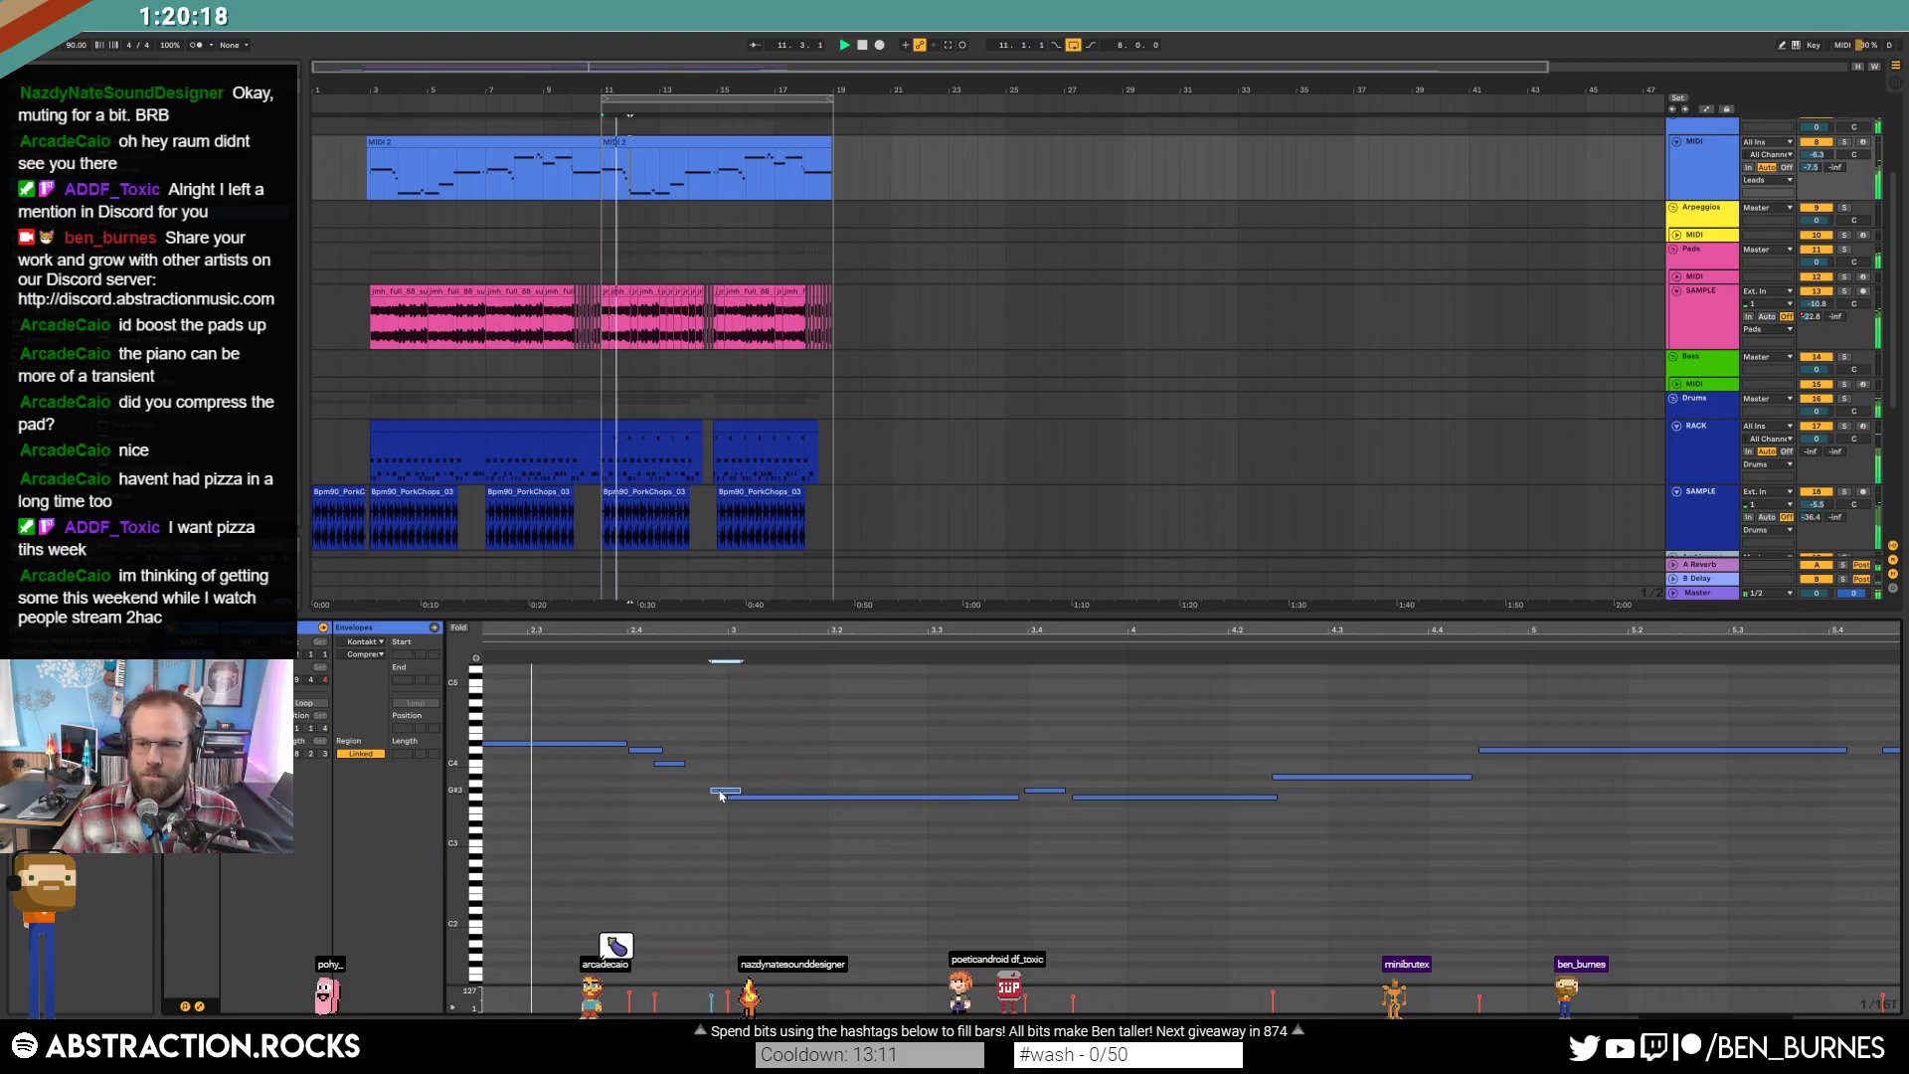
drag(722, 797, 706, 798)
Shorten the long G3 note, add a short G3 after it, and tighten the following G3 and A#3 notes before bar 4.
drag(1021, 796, 1016, 797)
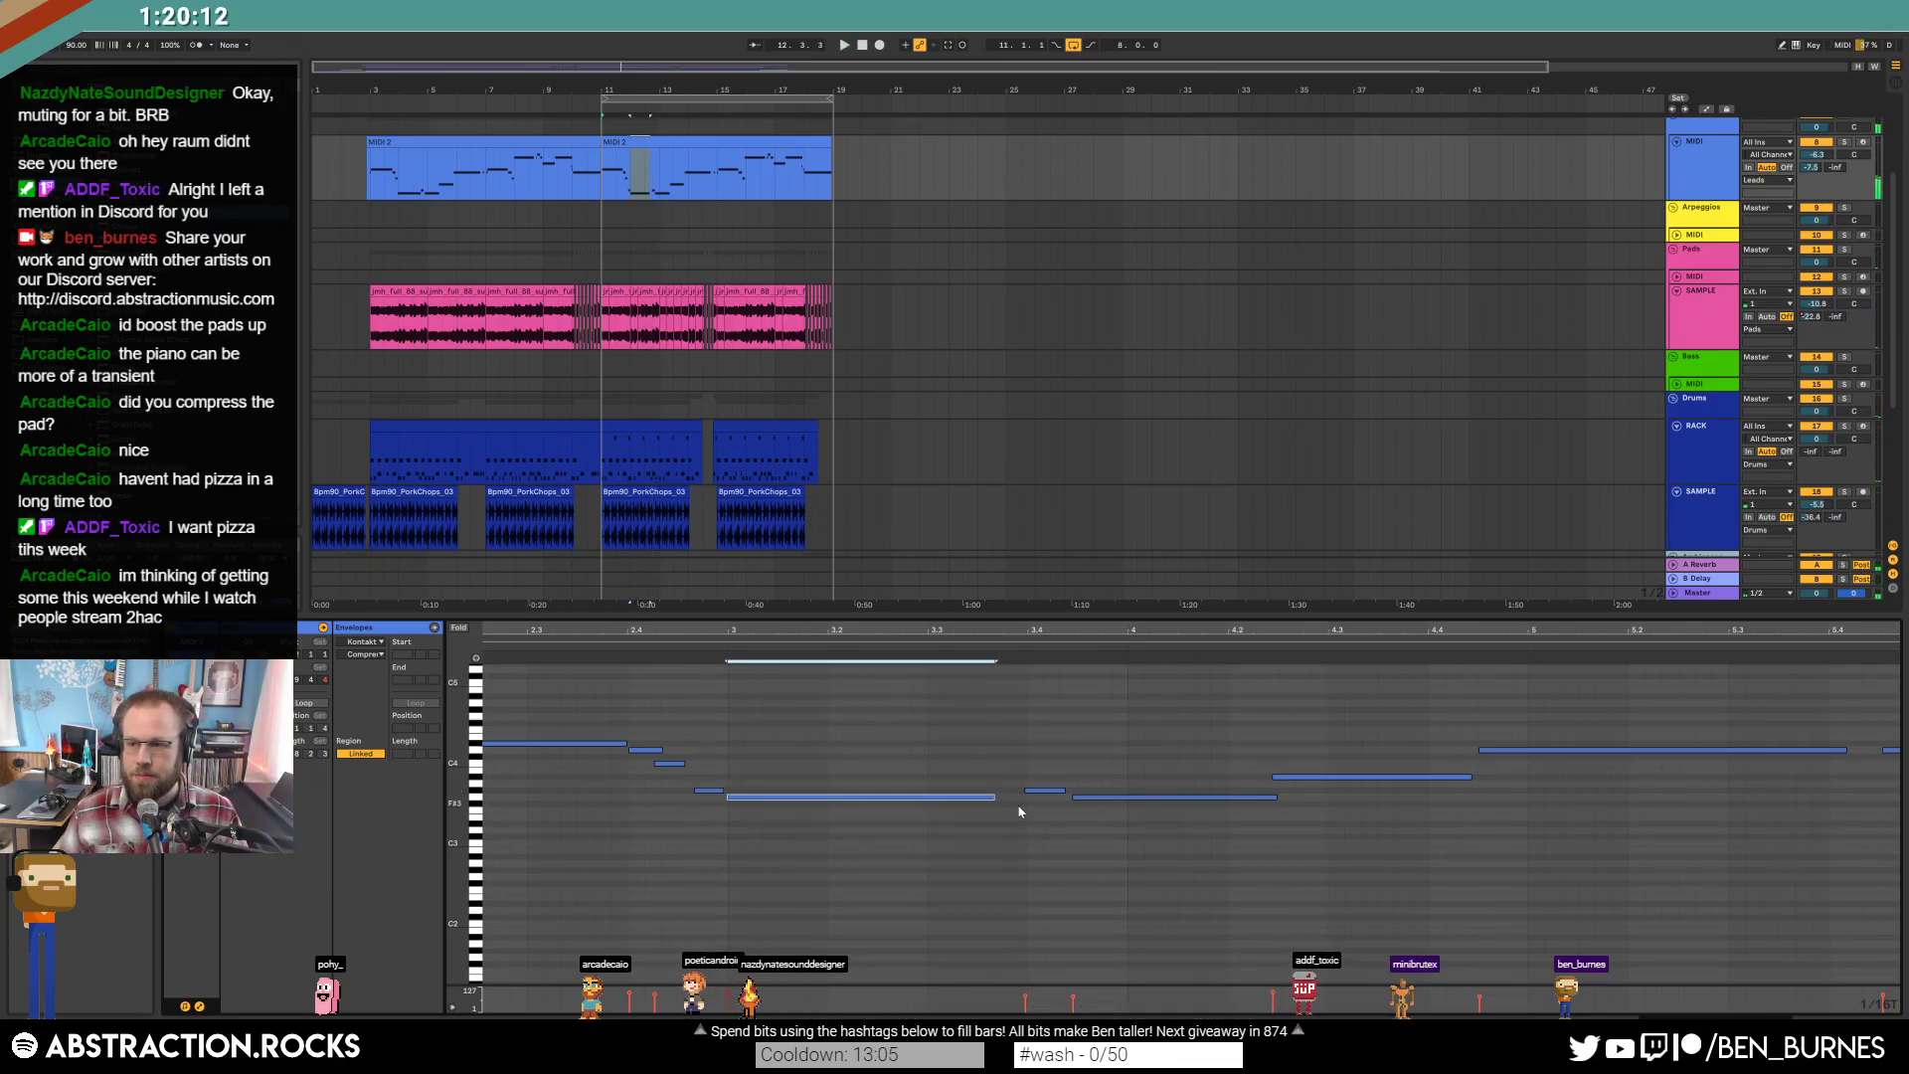
double_click(1020, 797)
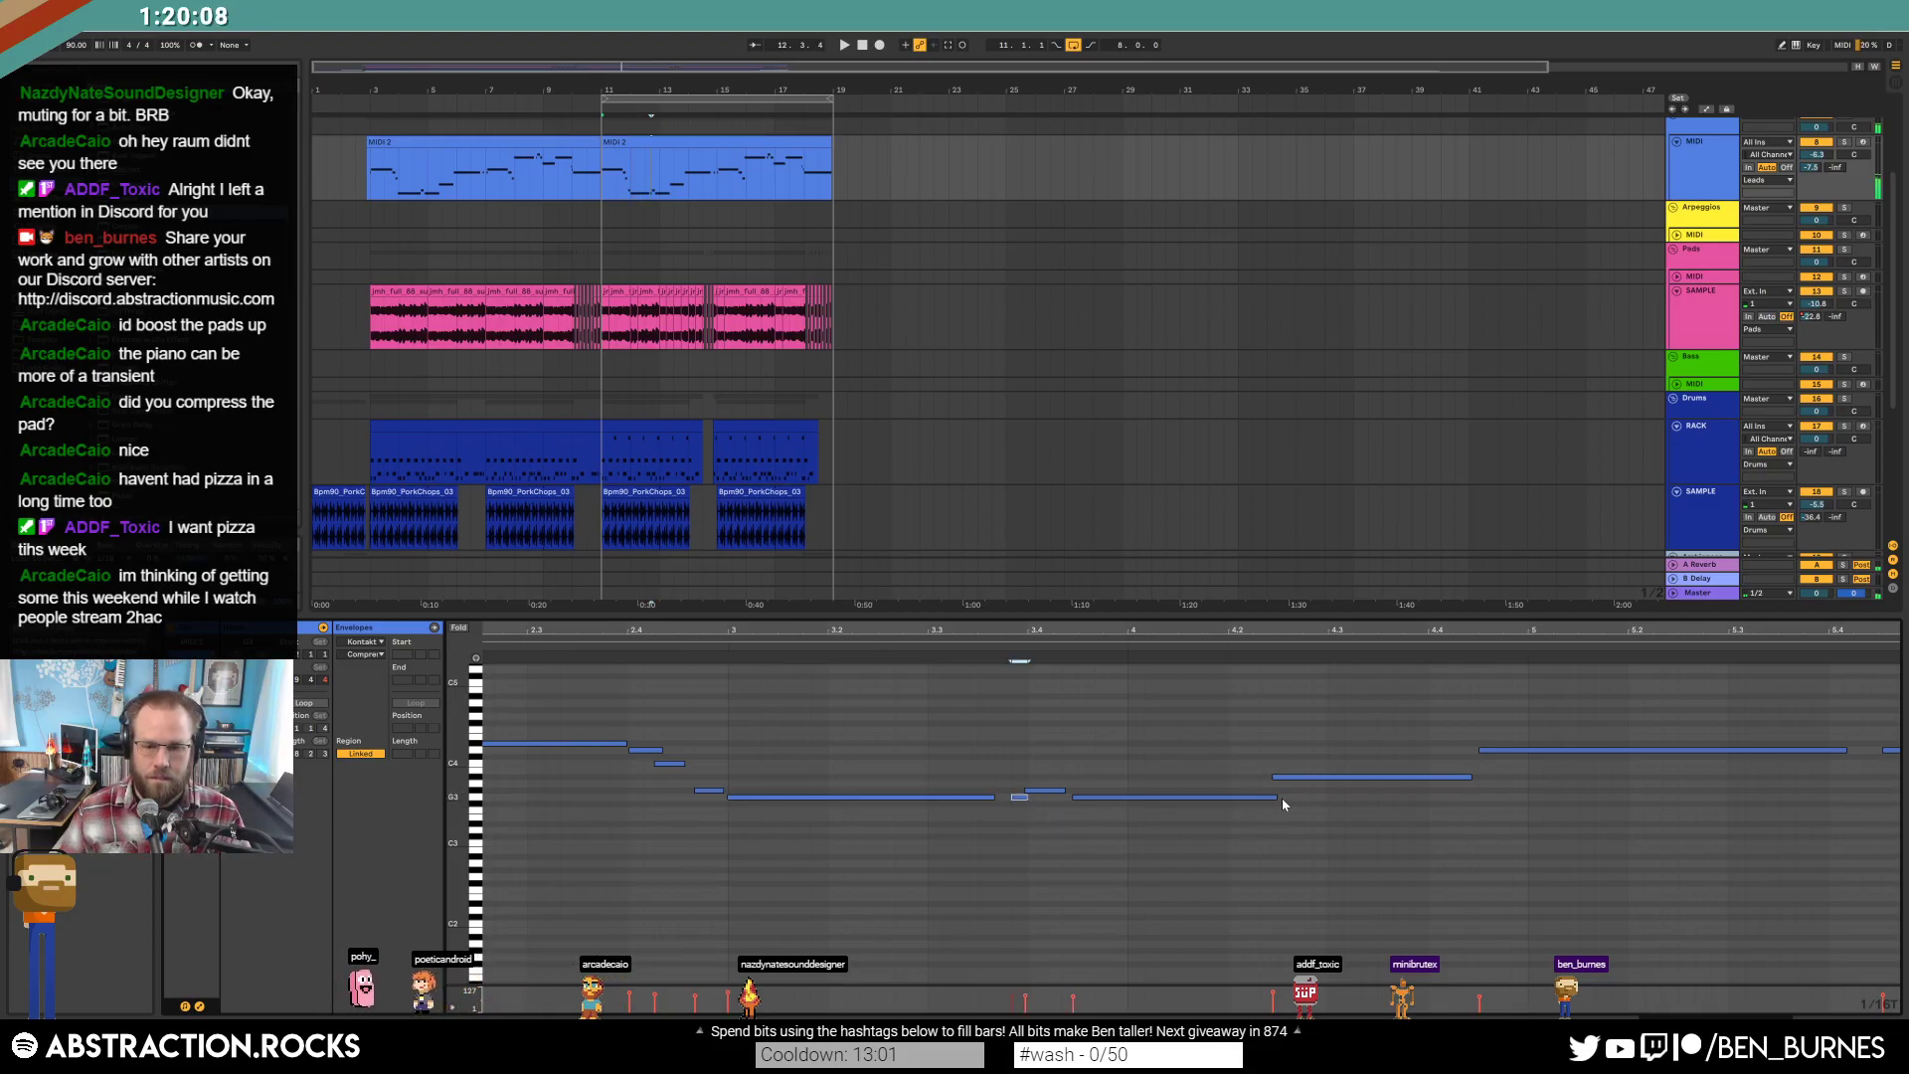
drag(1280, 778, 1129, 785)
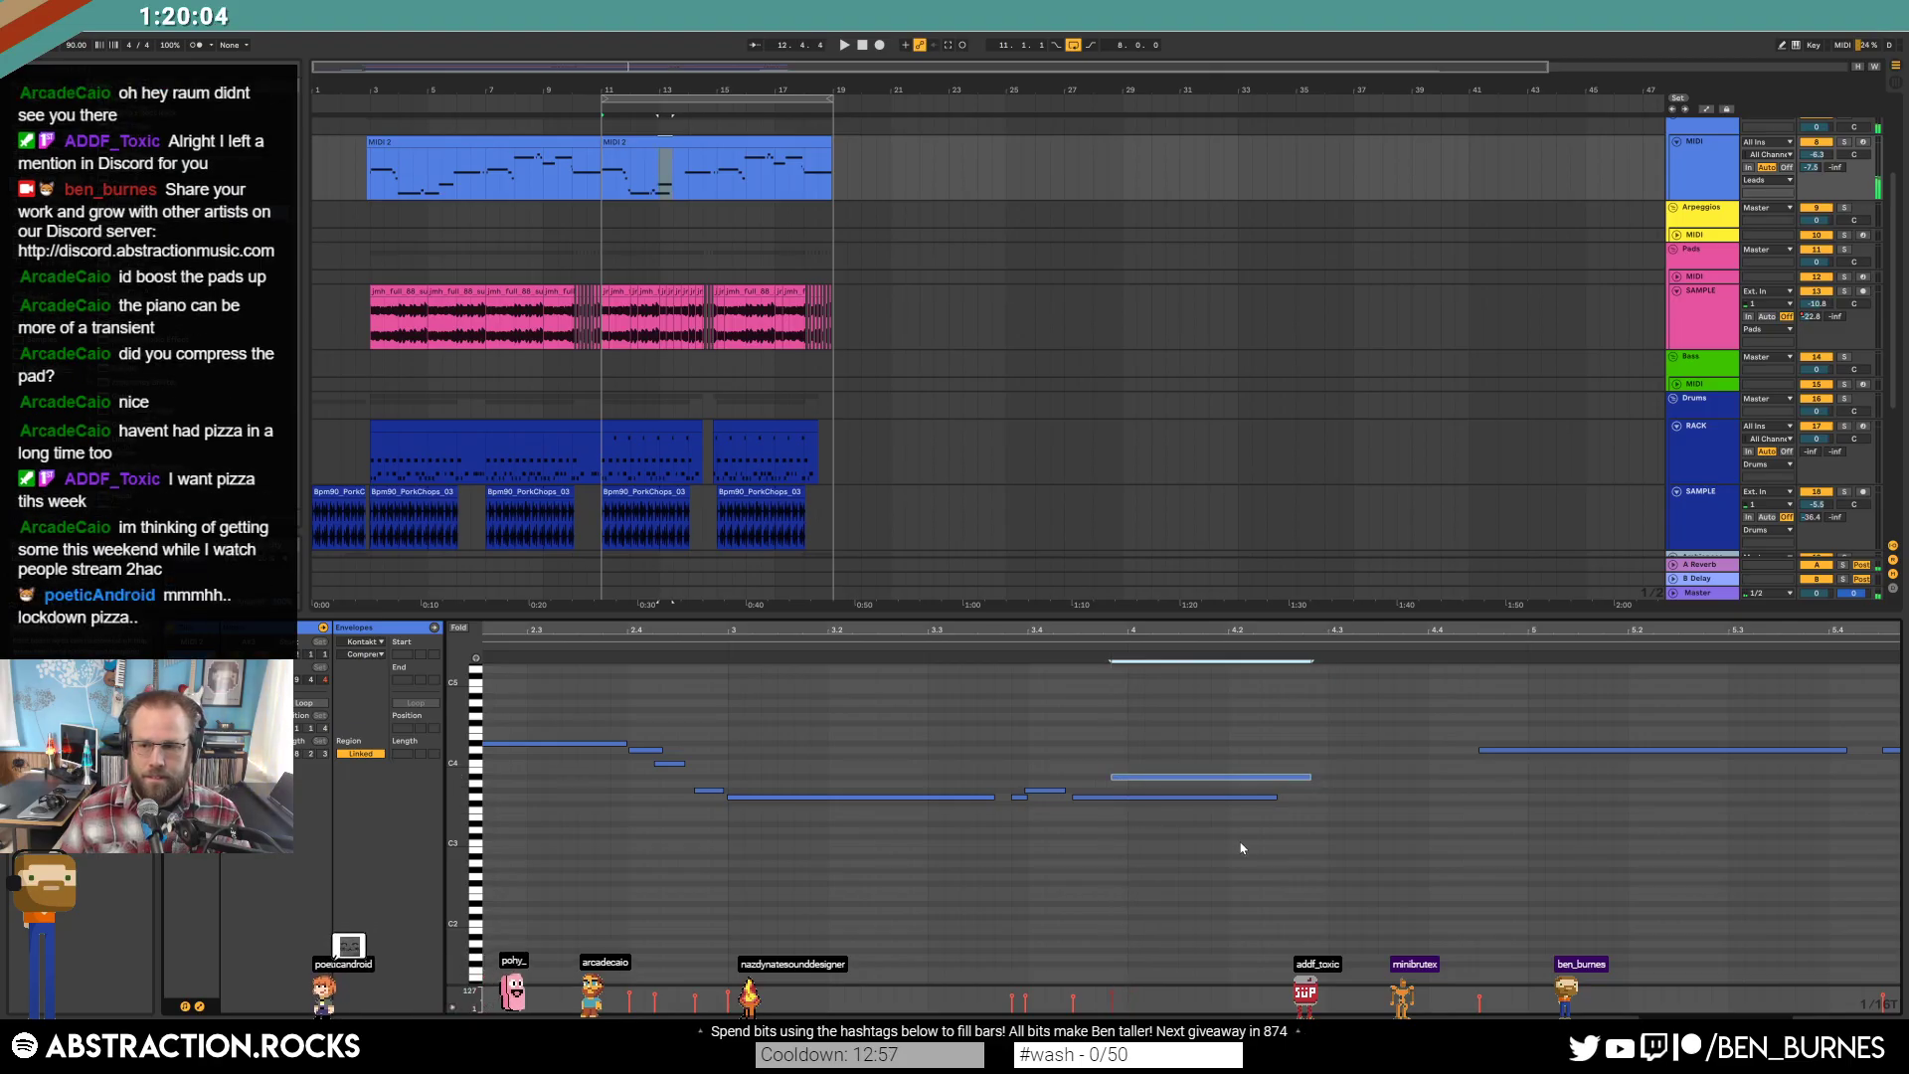
drag(1277, 797, 1100, 798)
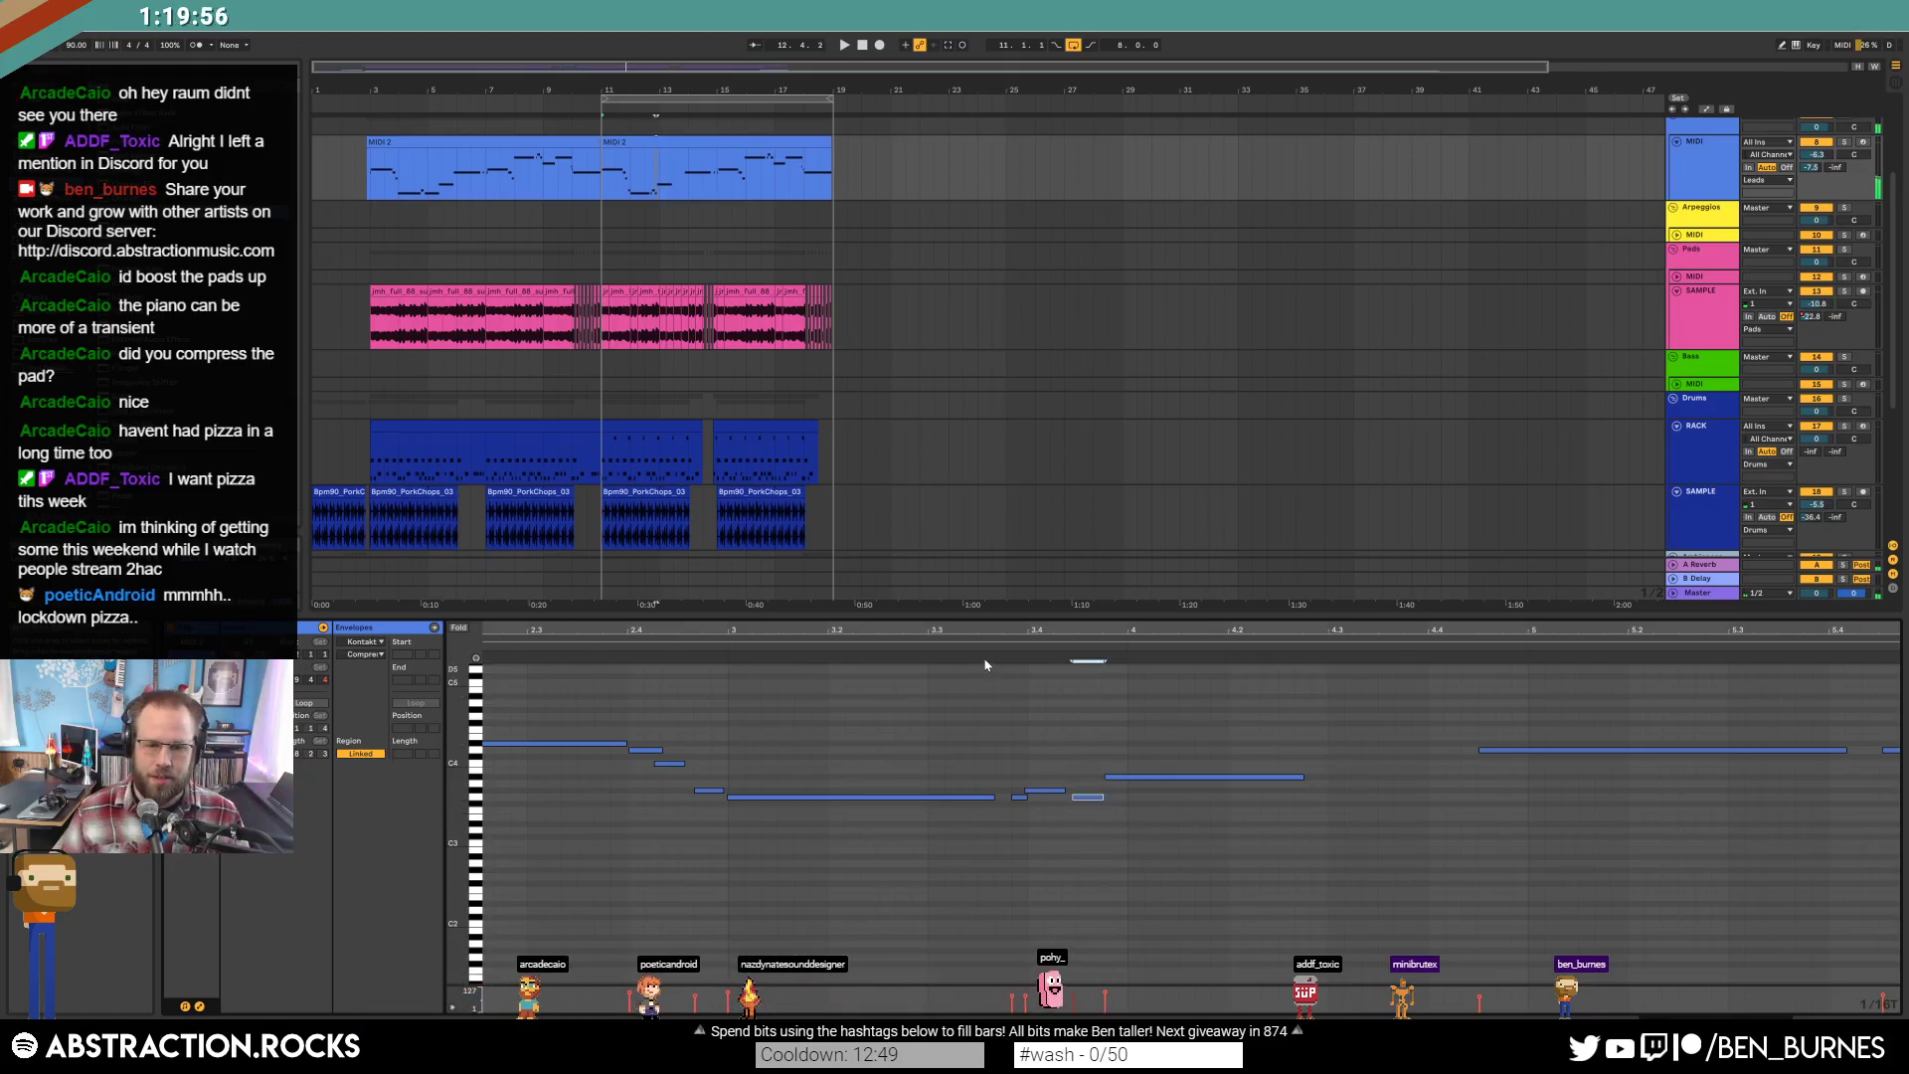
Play the revised bar-3 phrase and raise the long A#3 note starting just before bar 4 to C4.
drag(992, 629, 991, 600)
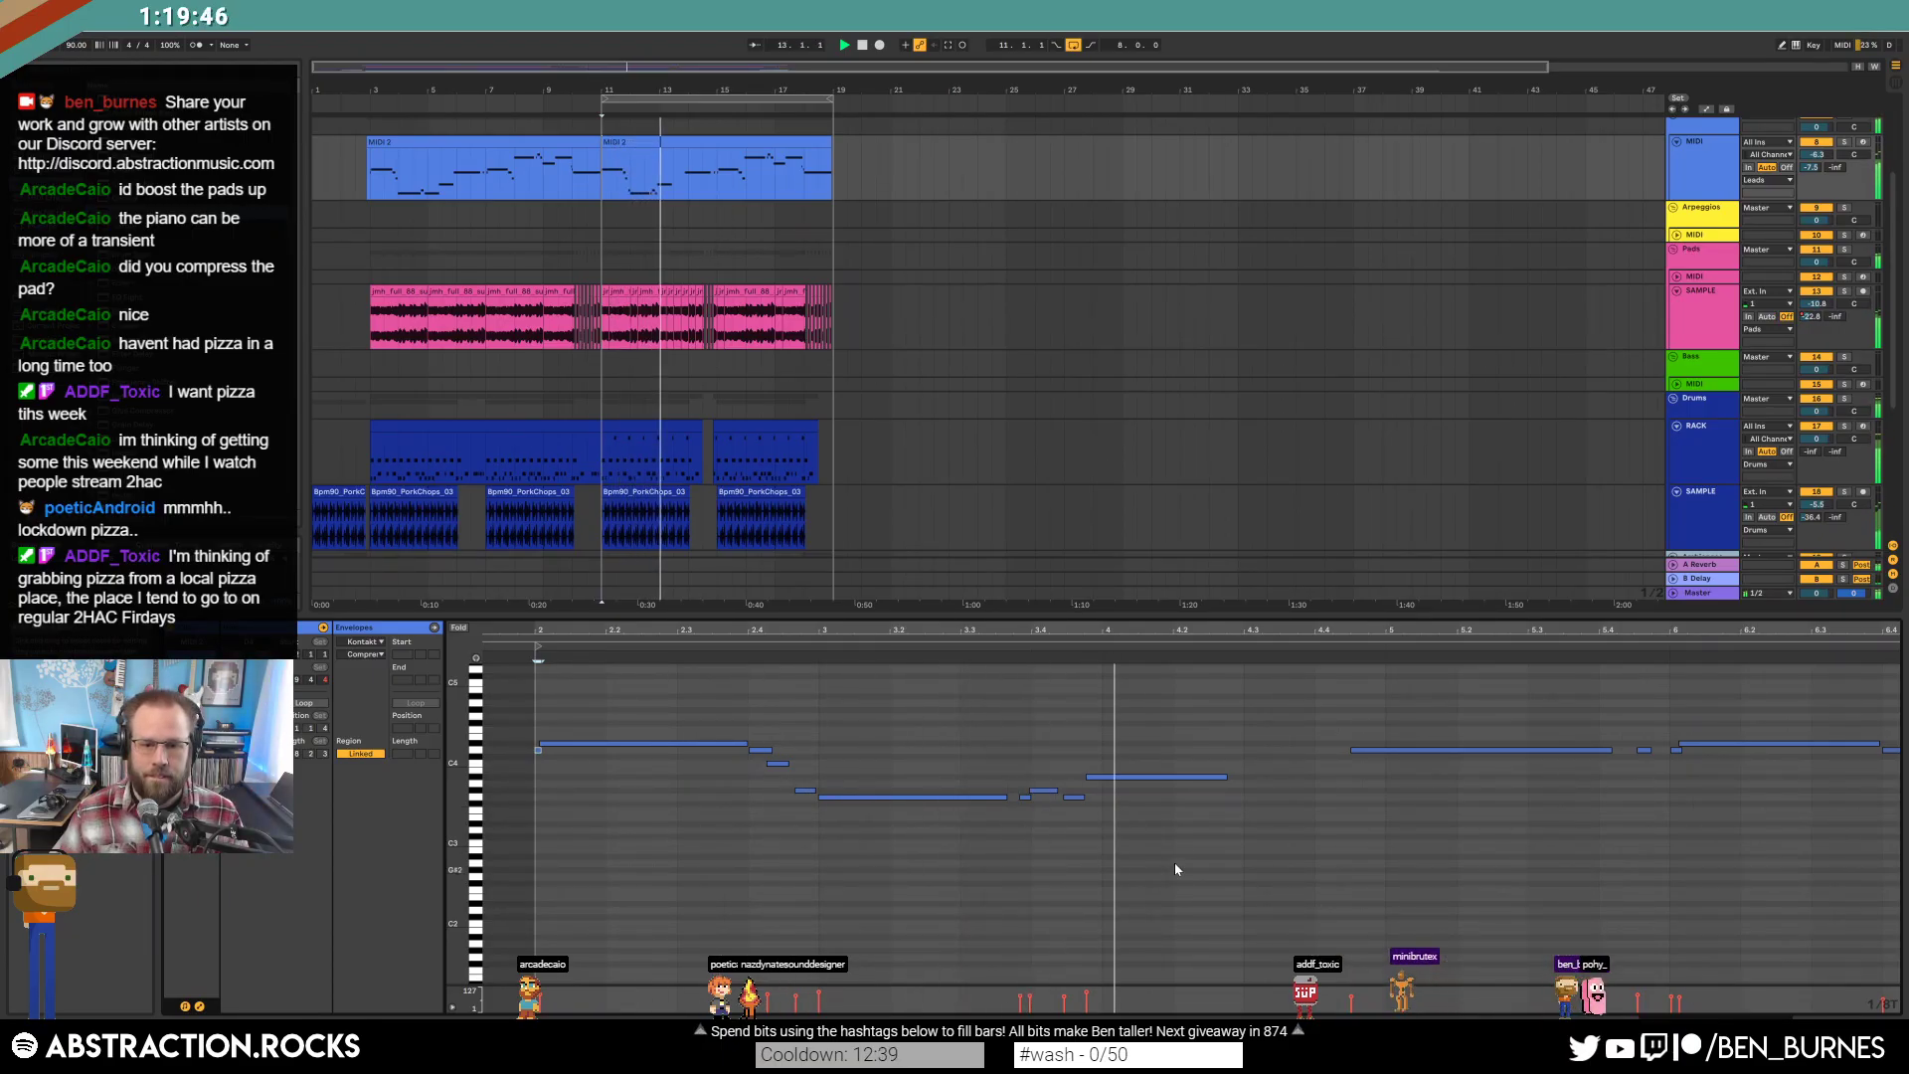
key(space)
click(1193, 777)
key(Up)
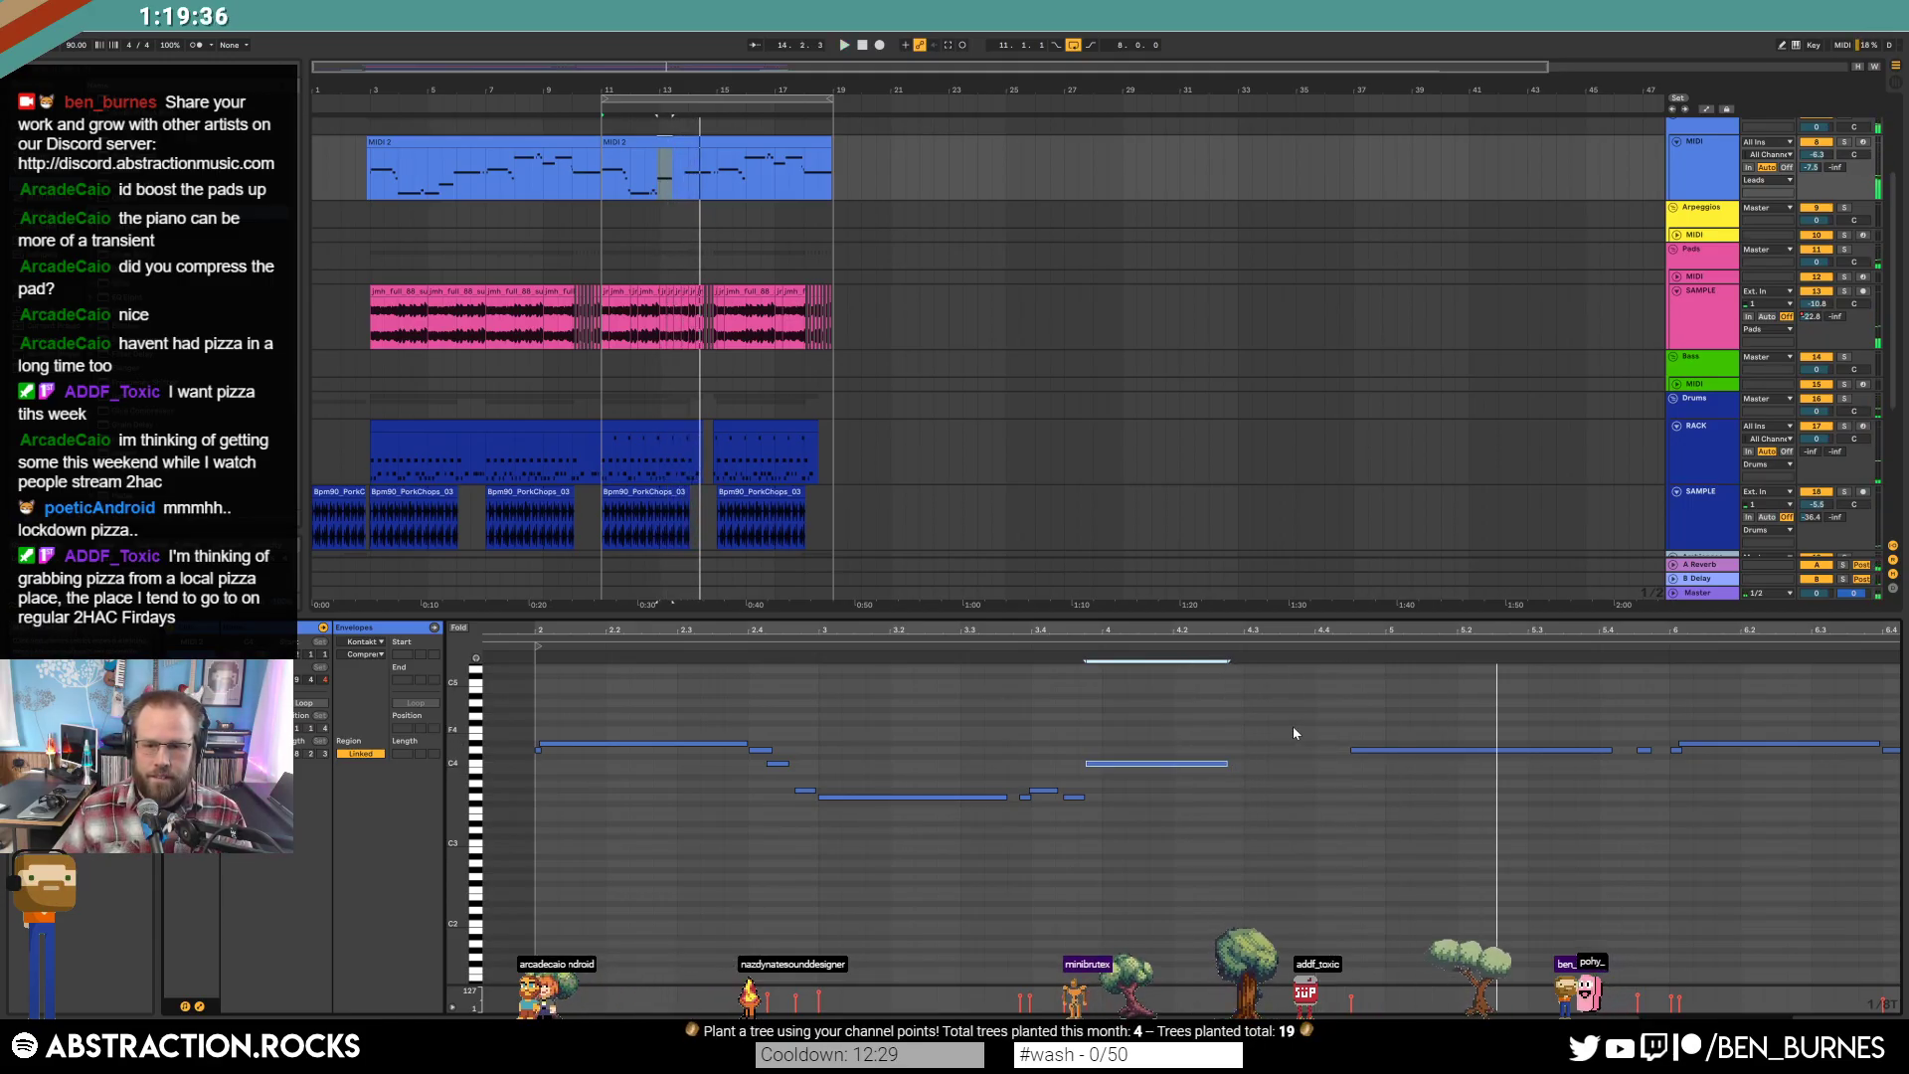
Add a short D#4 note leading into the long D4 near bar 5, lengthen the C4 before it, and play the phrase.
double_click(1317, 742)
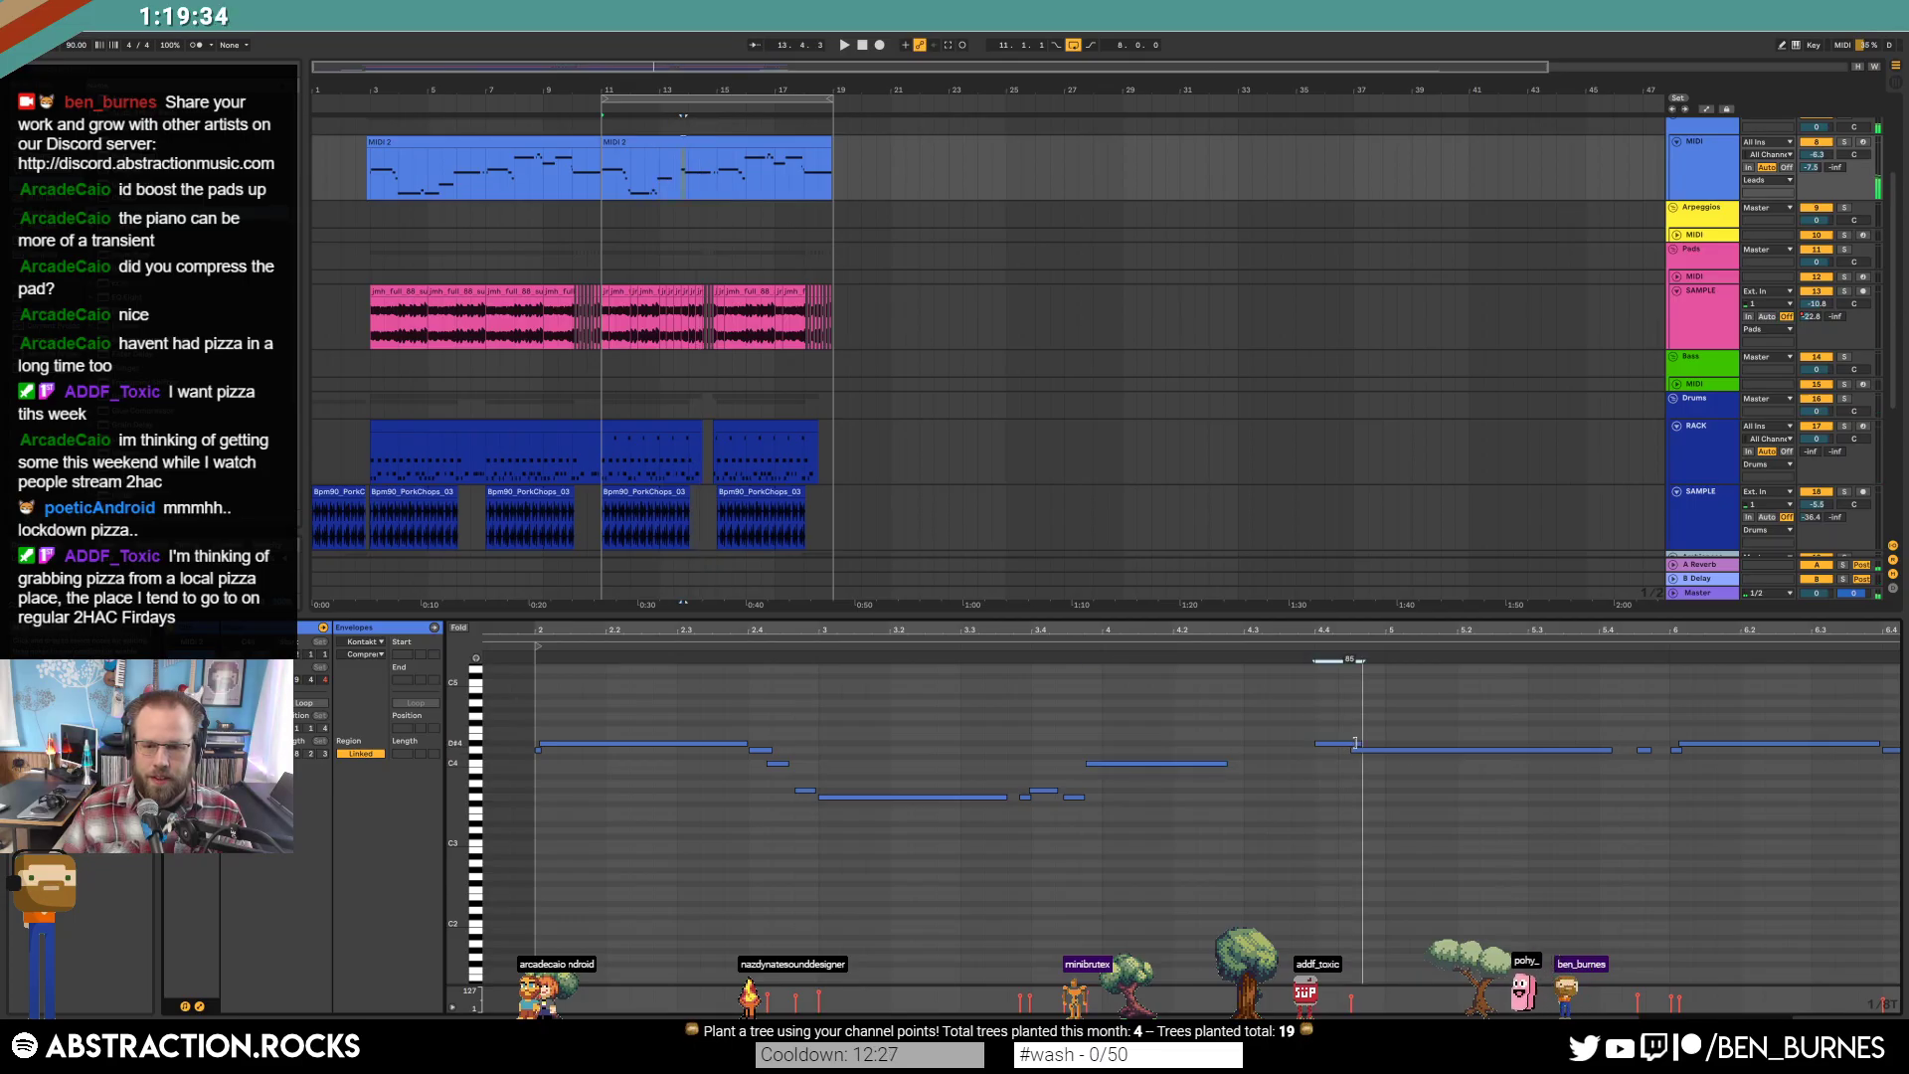
drag(1363, 740, 1351, 739)
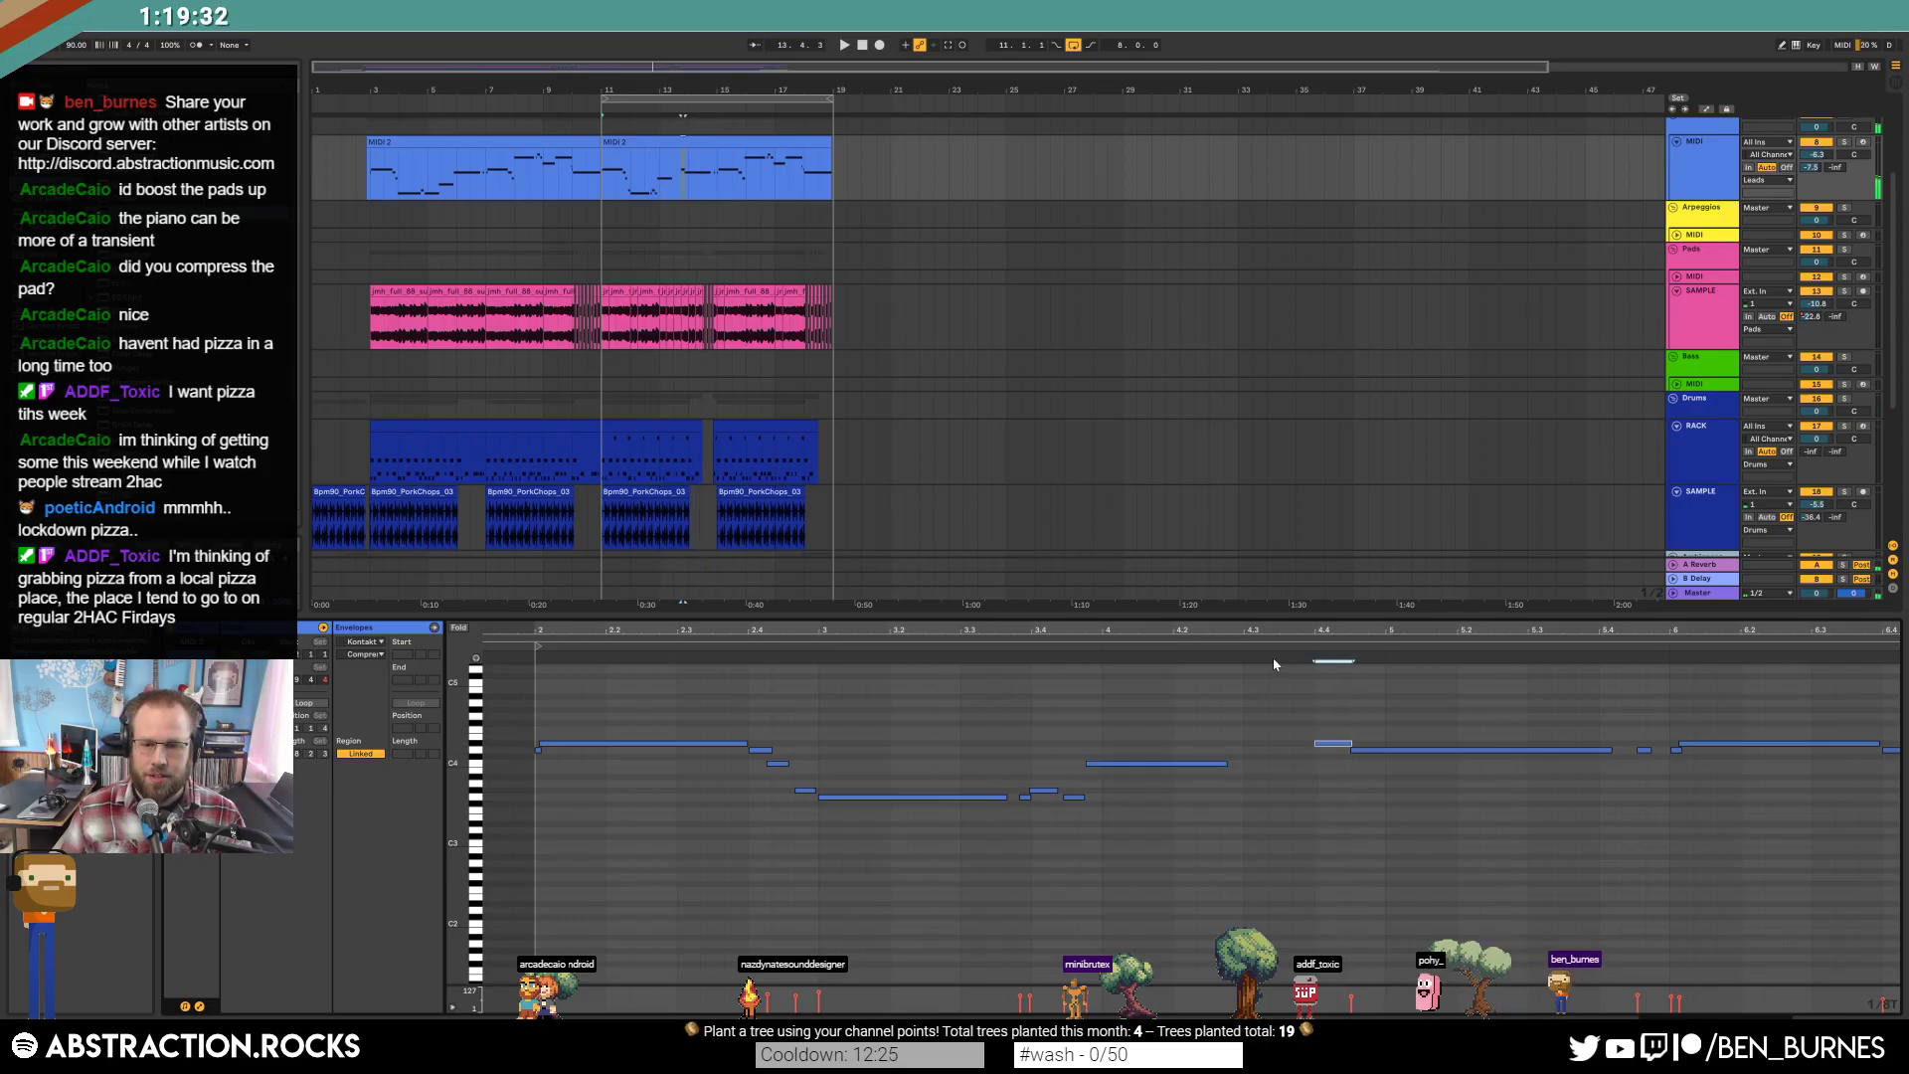
drag(1226, 763, 1267, 761)
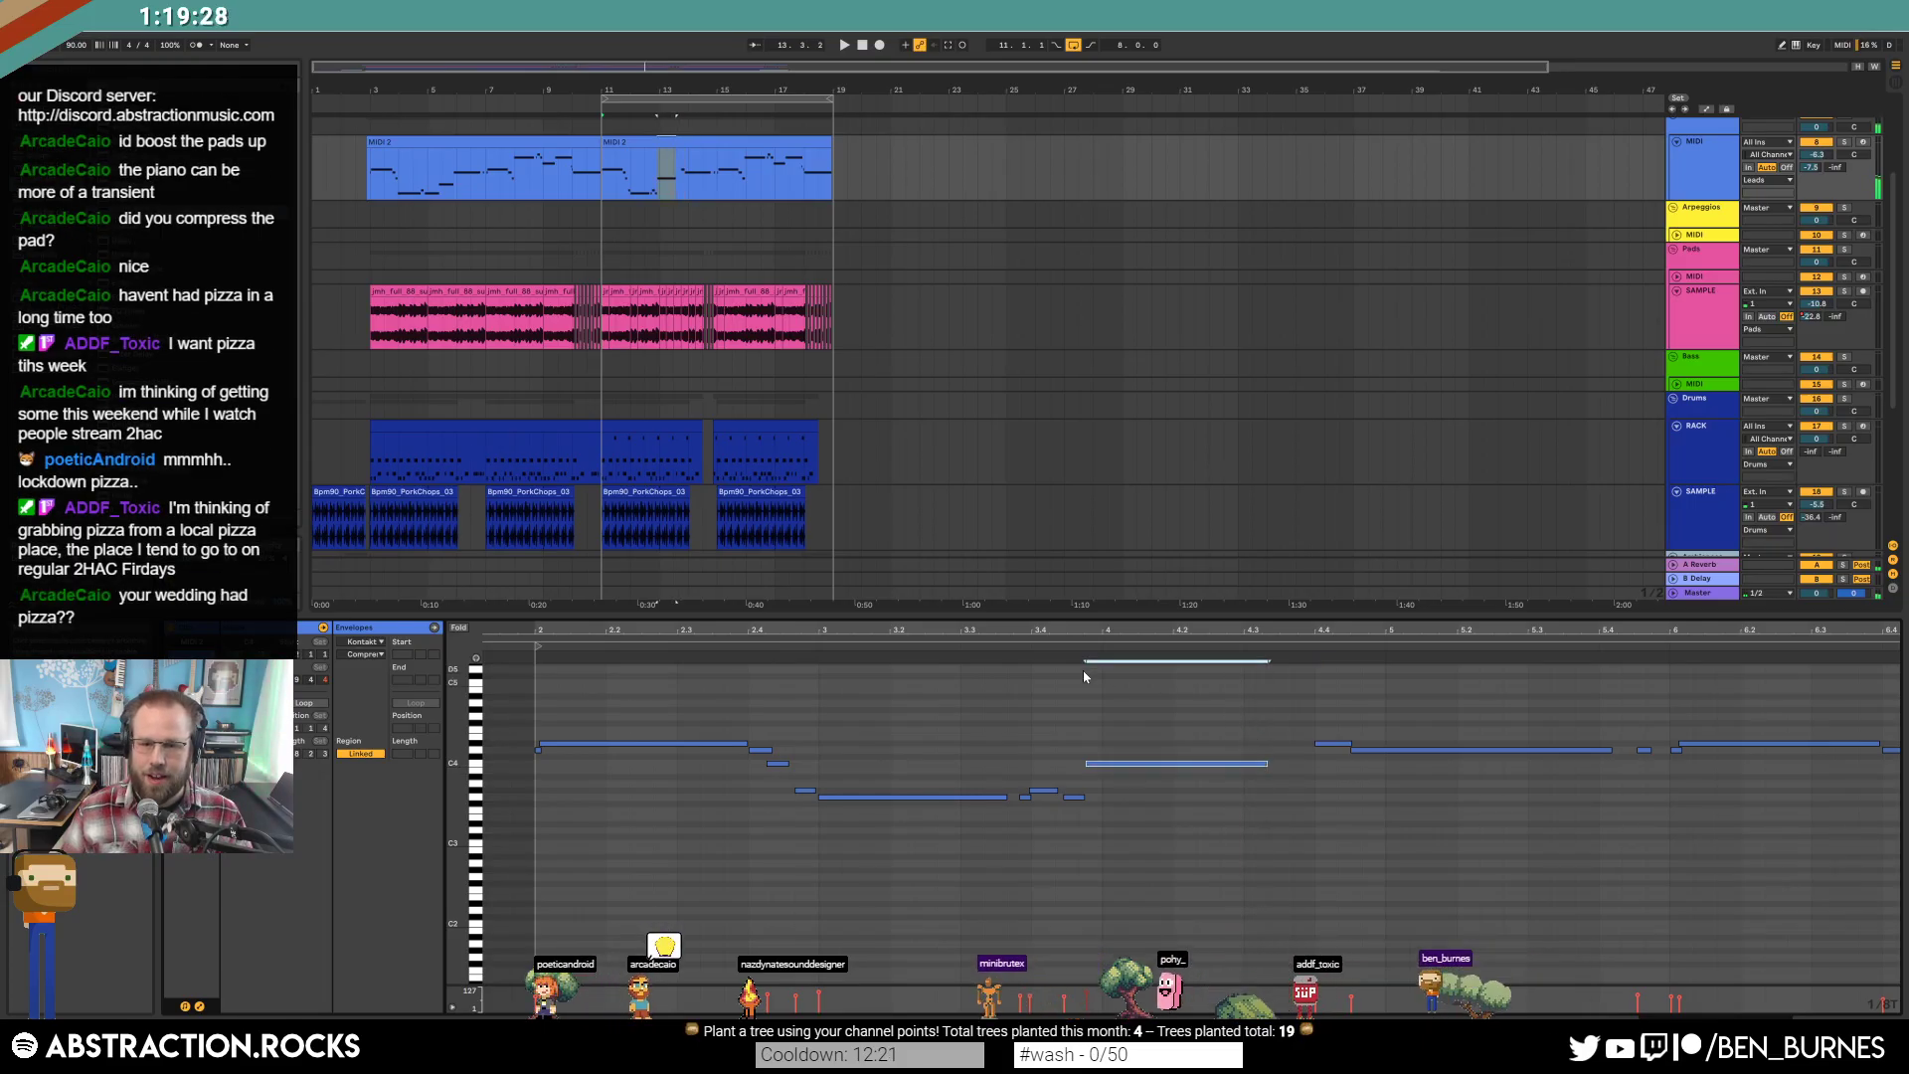
click(1029, 647)
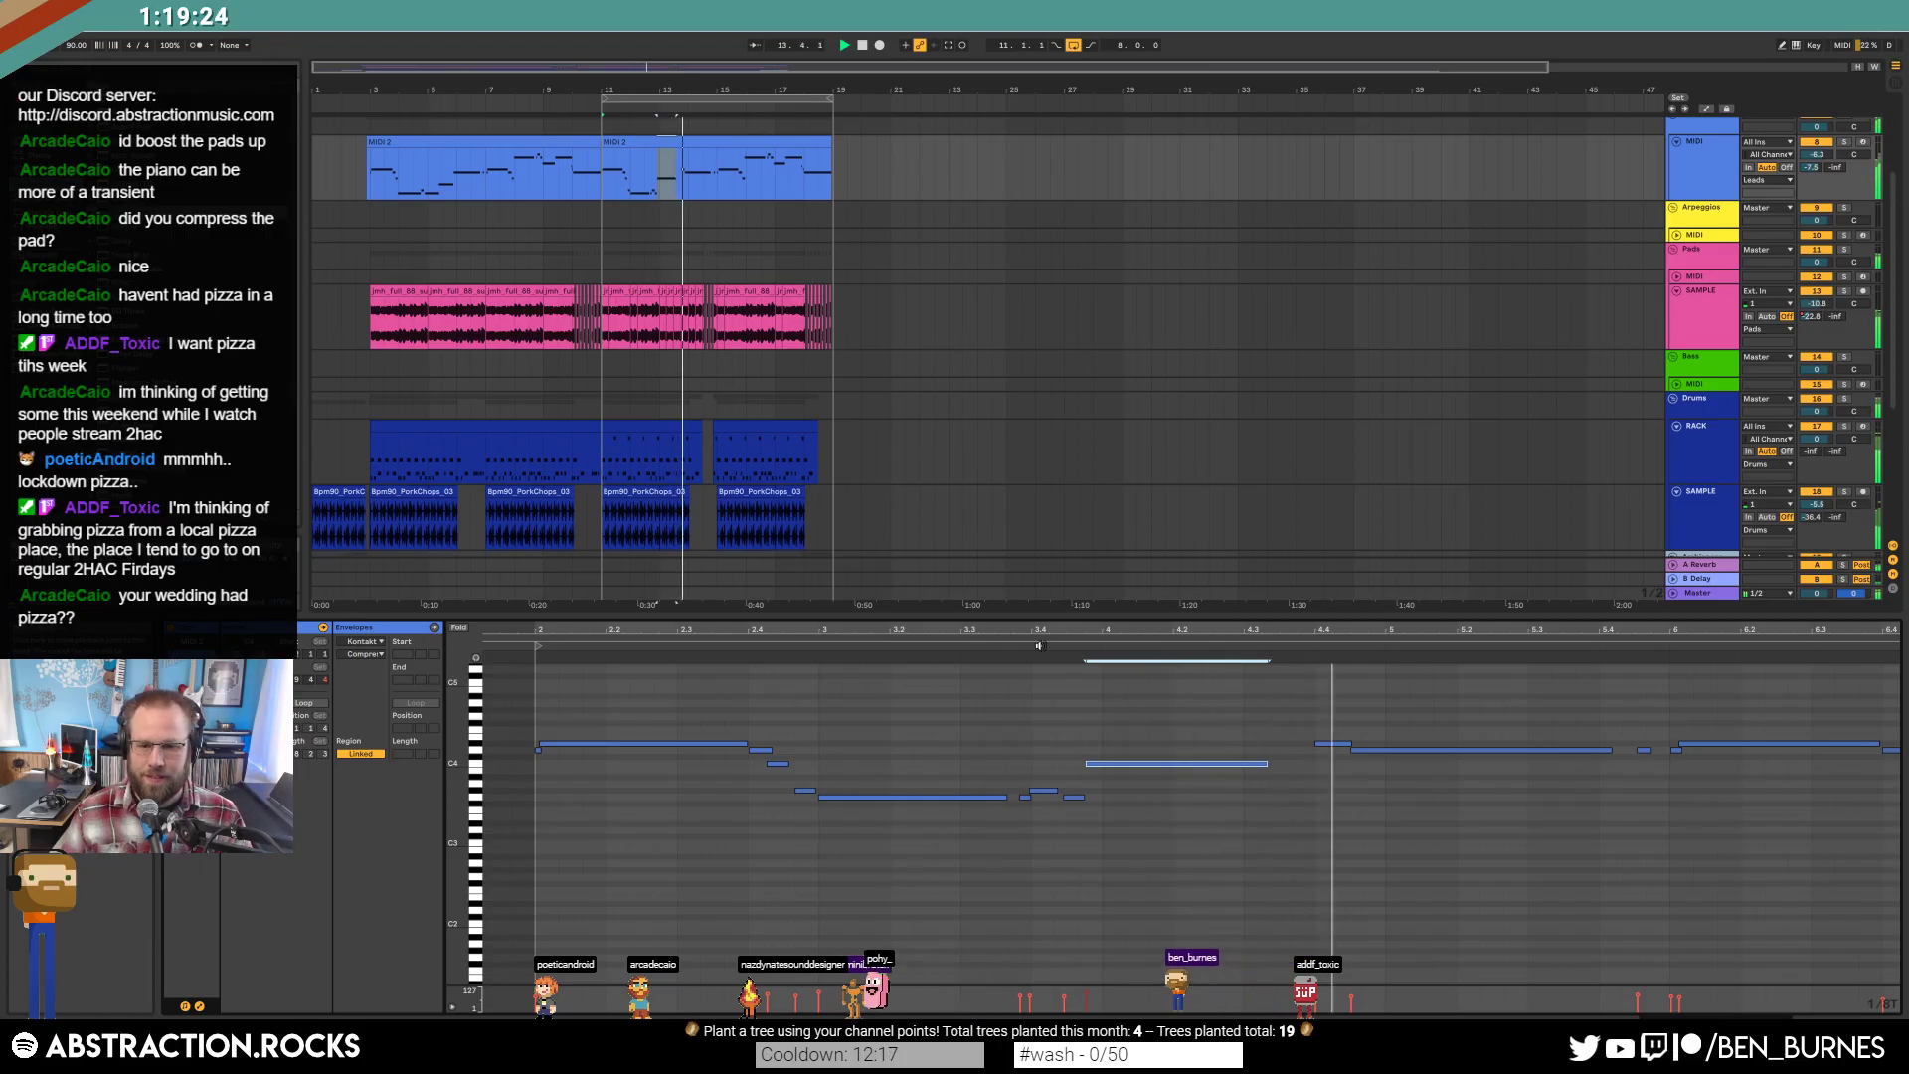
Change the short pickup before bar 6 to F4 and raise the long note it leads into to G4.
scroll(886, 762, right, 6)
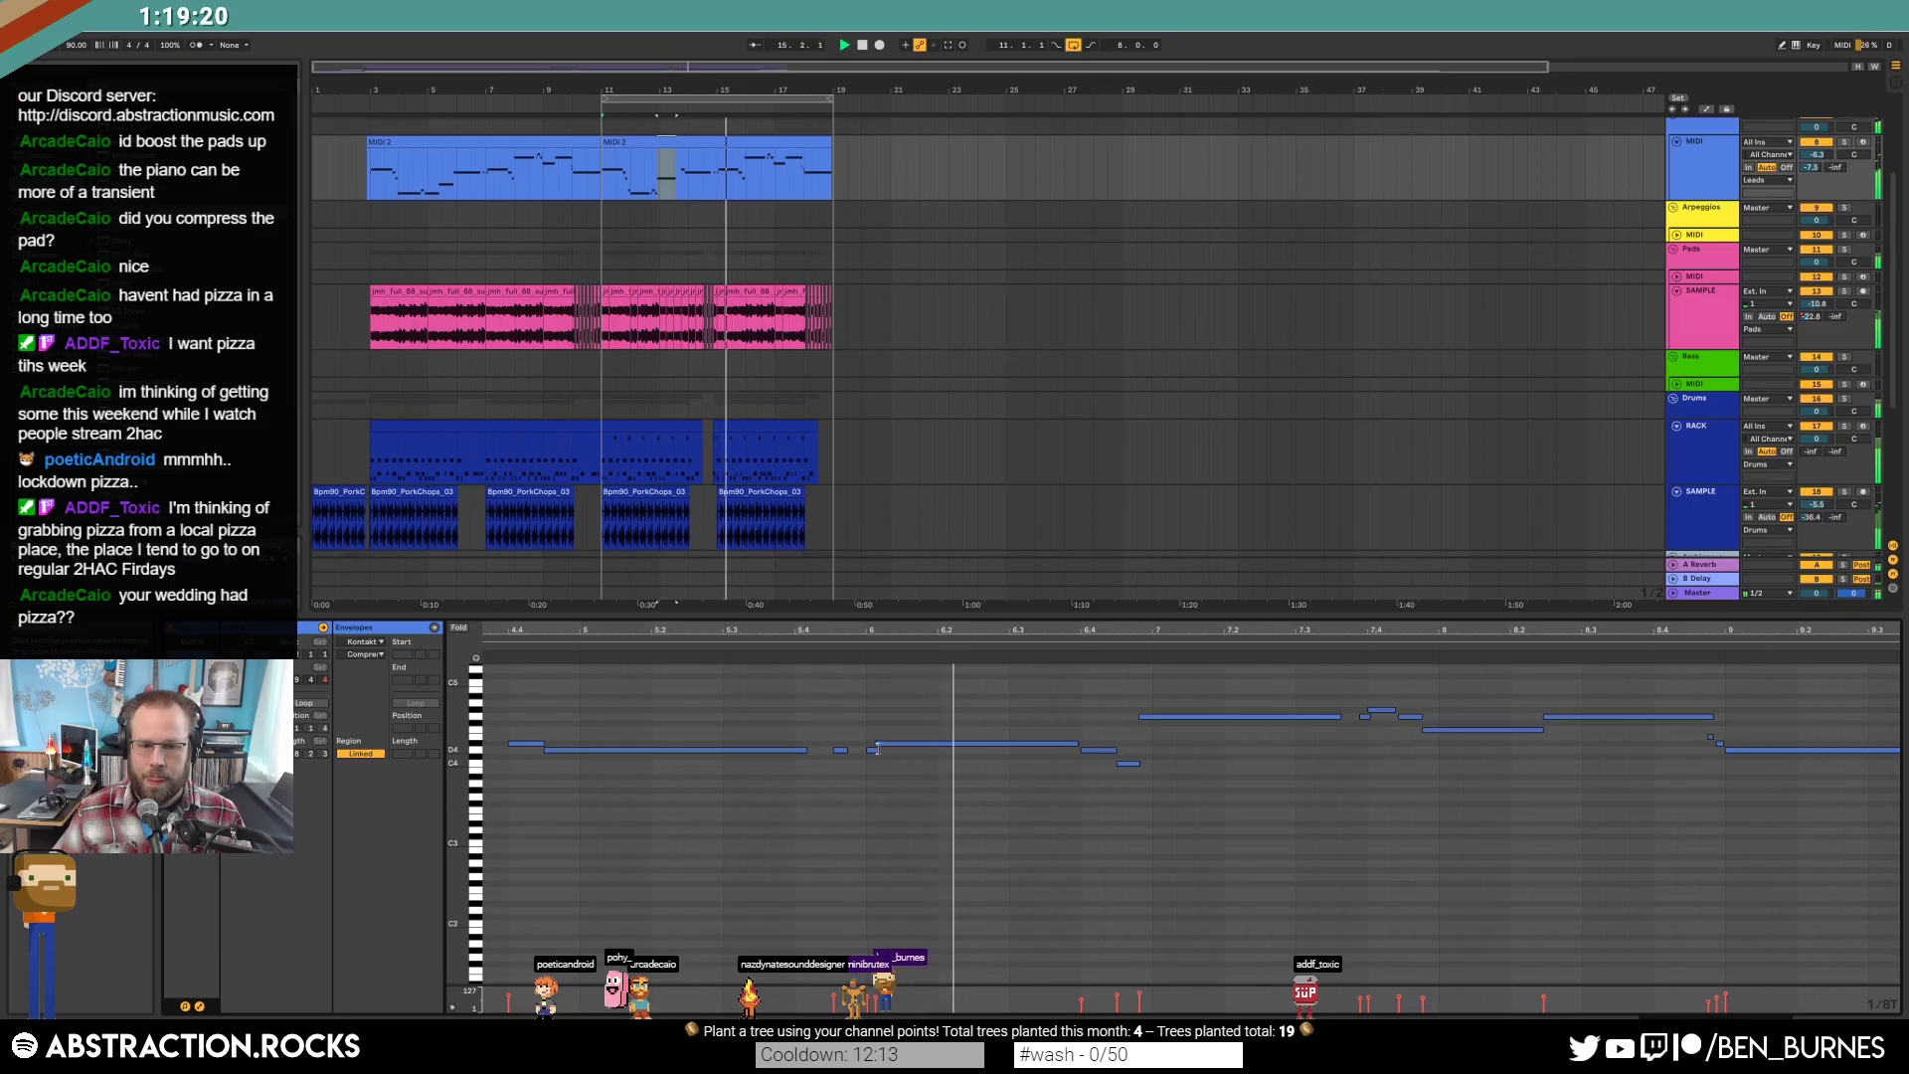
click(840, 750)
key(space)
scroll(837, 756, up, 3)
double_click(862, 729)
click(889, 766)
click(923, 744)
key(Up)
key(Up)
key(Up)
key(Up)
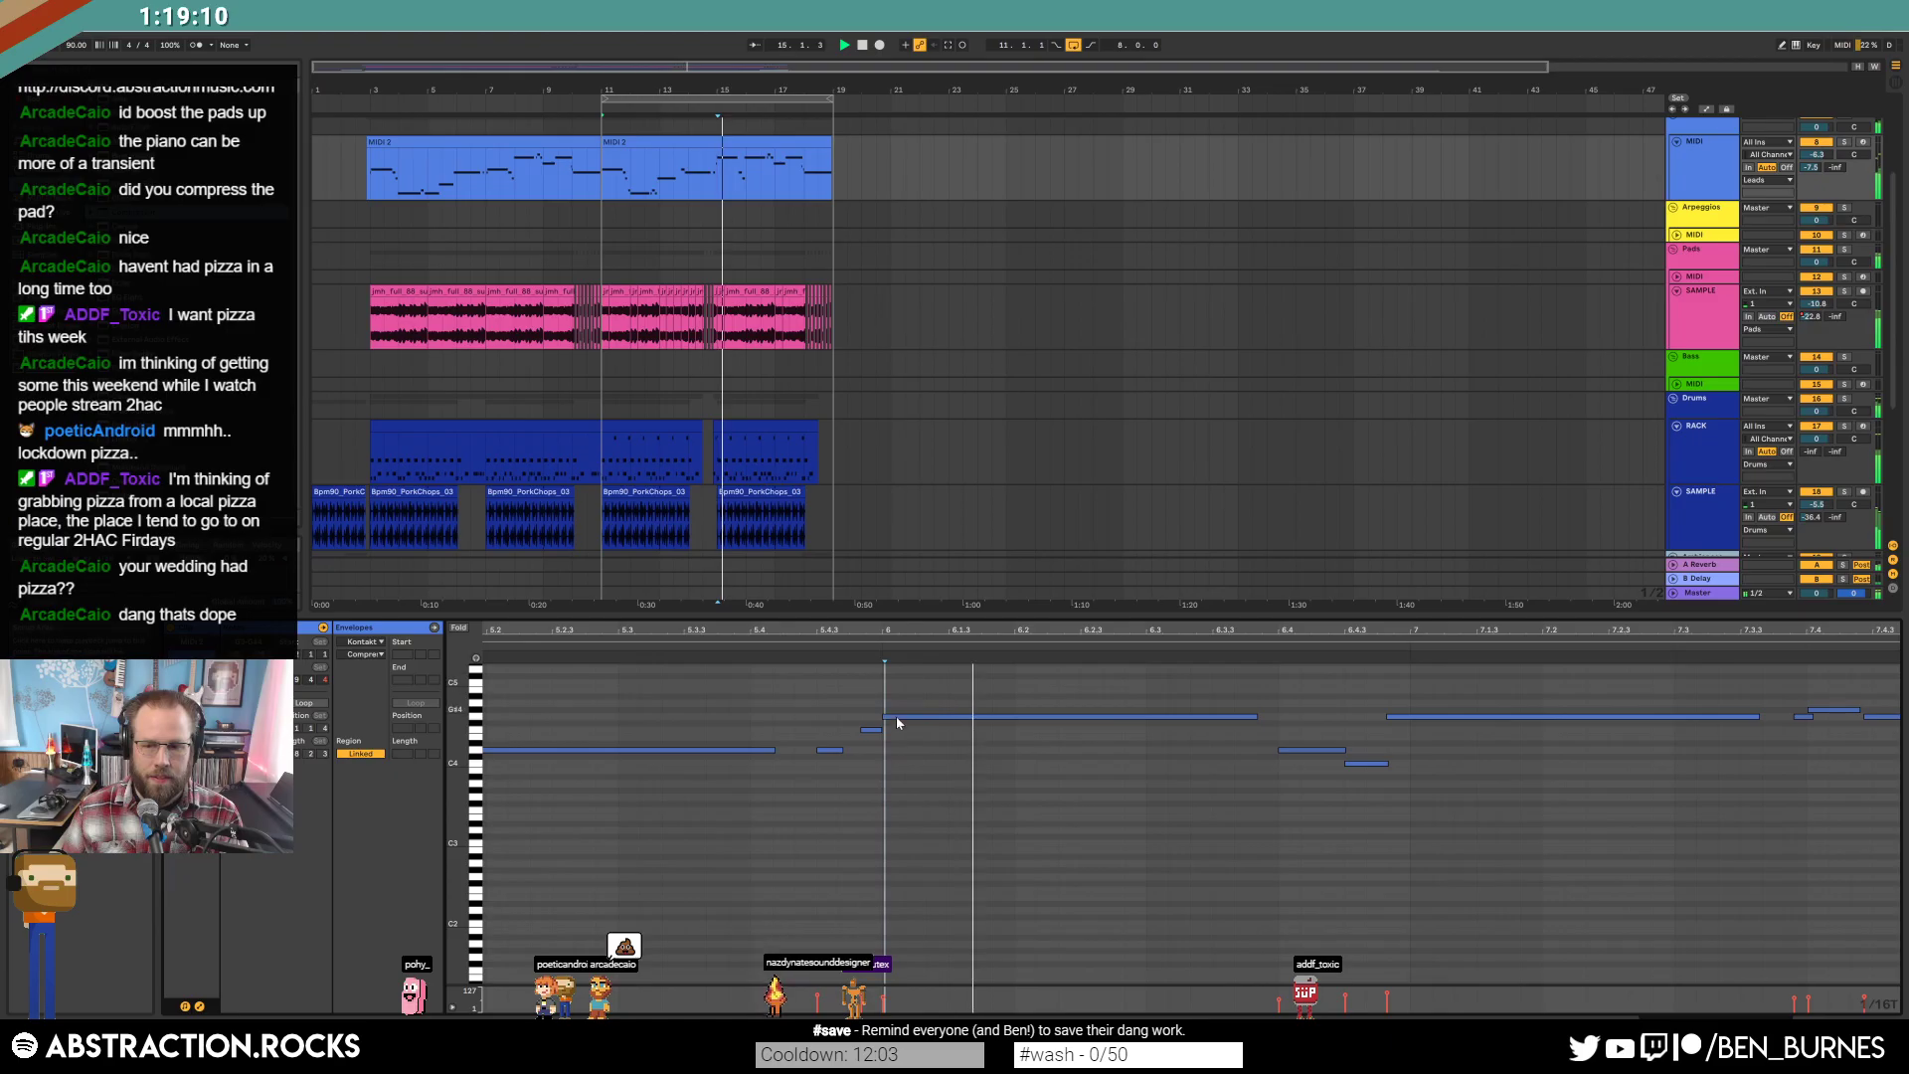
Start the F4 pickup before bar 6 slightly earlier and play the passage to check the change.
key(space)
key(space)
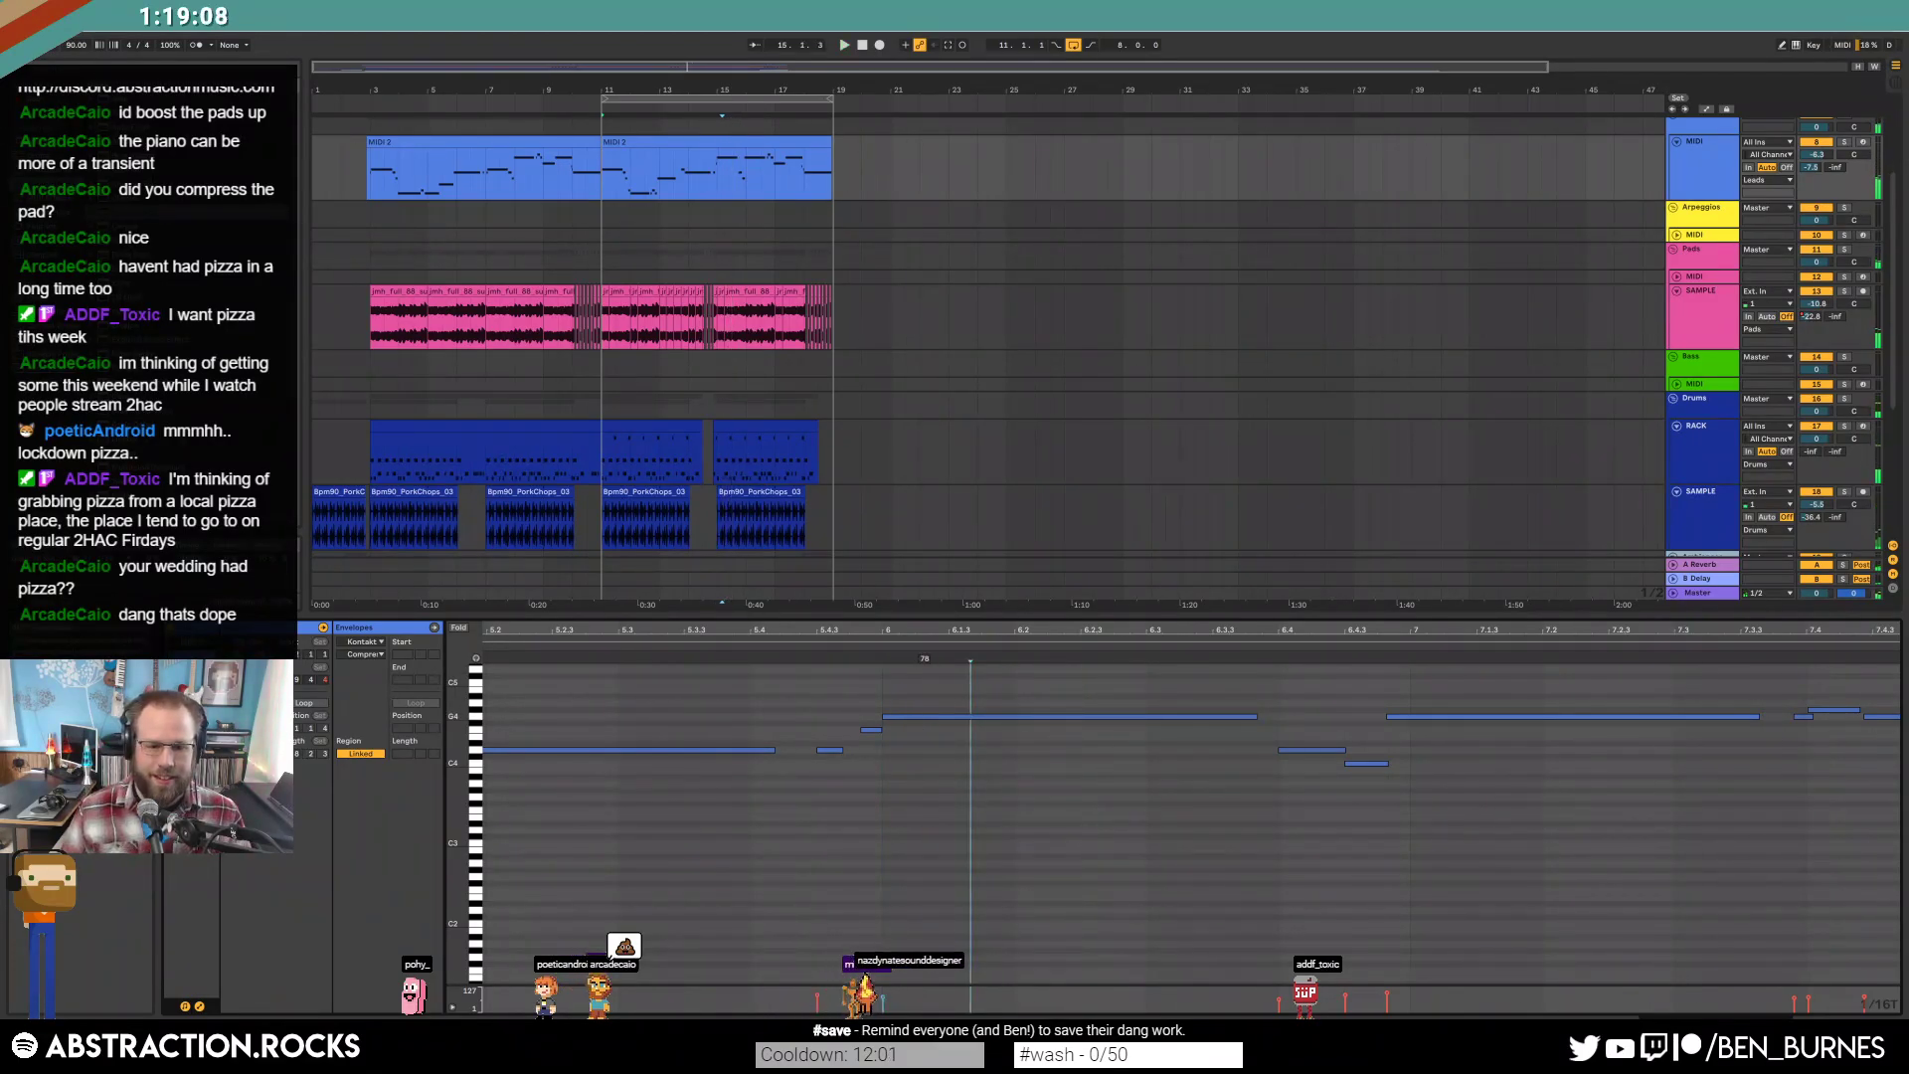
key(space)
key(space)
drag(917, 717, 916, 739)
click(898, 737)
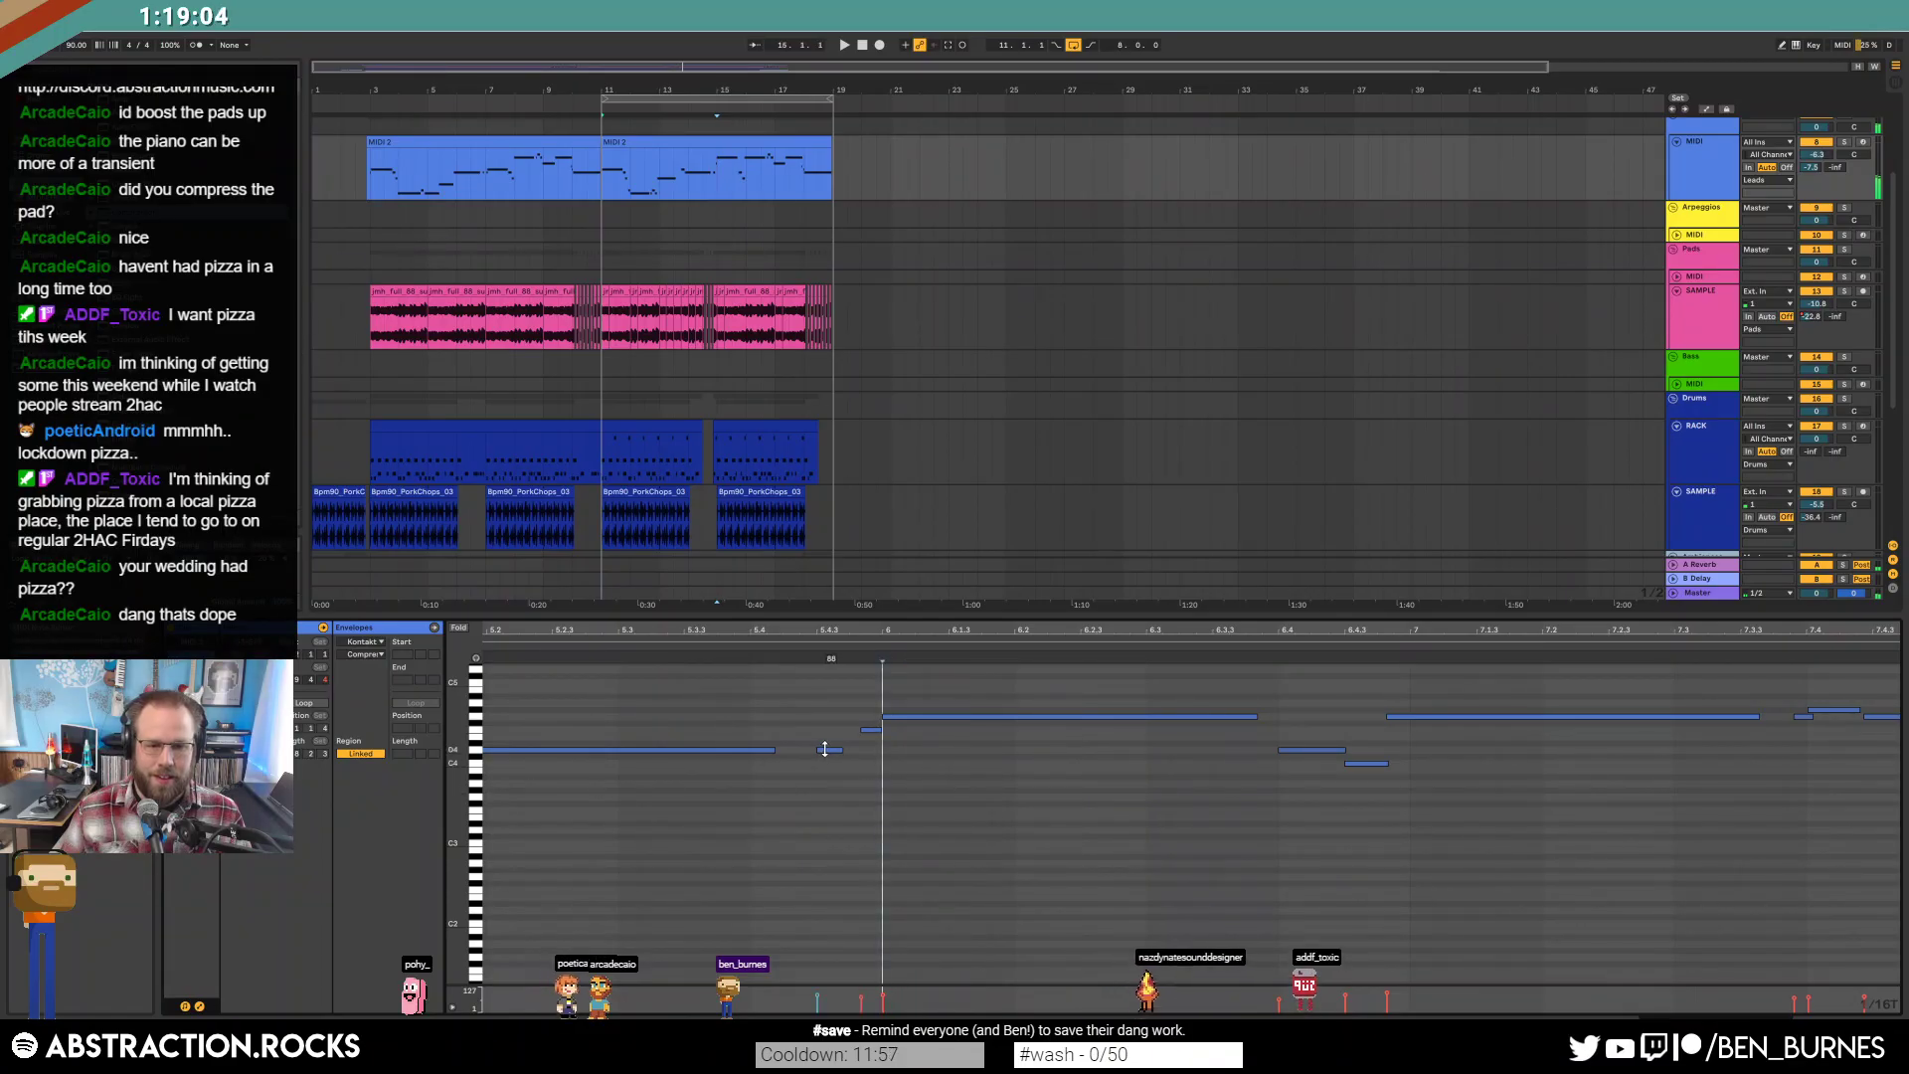
click(863, 751)
drag(862, 730, 857, 728)
click(869, 764)
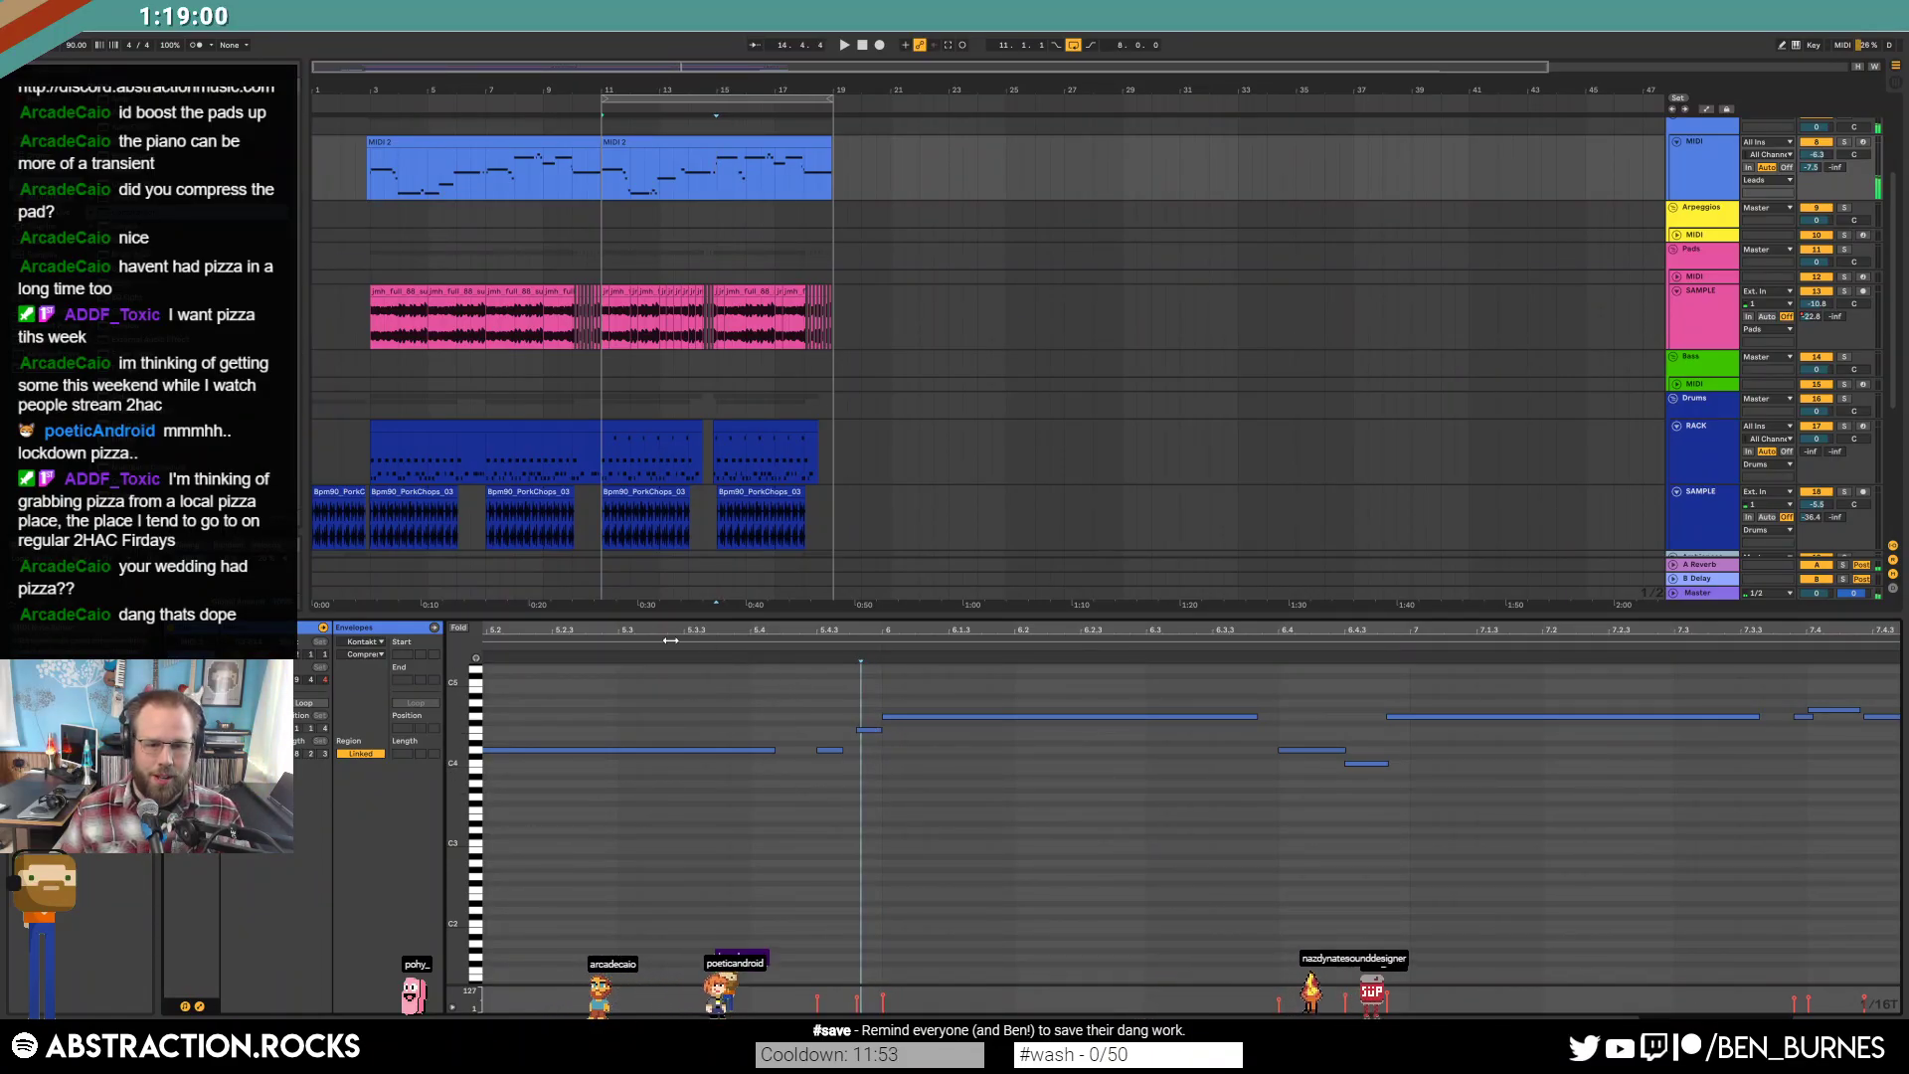
click(597, 646)
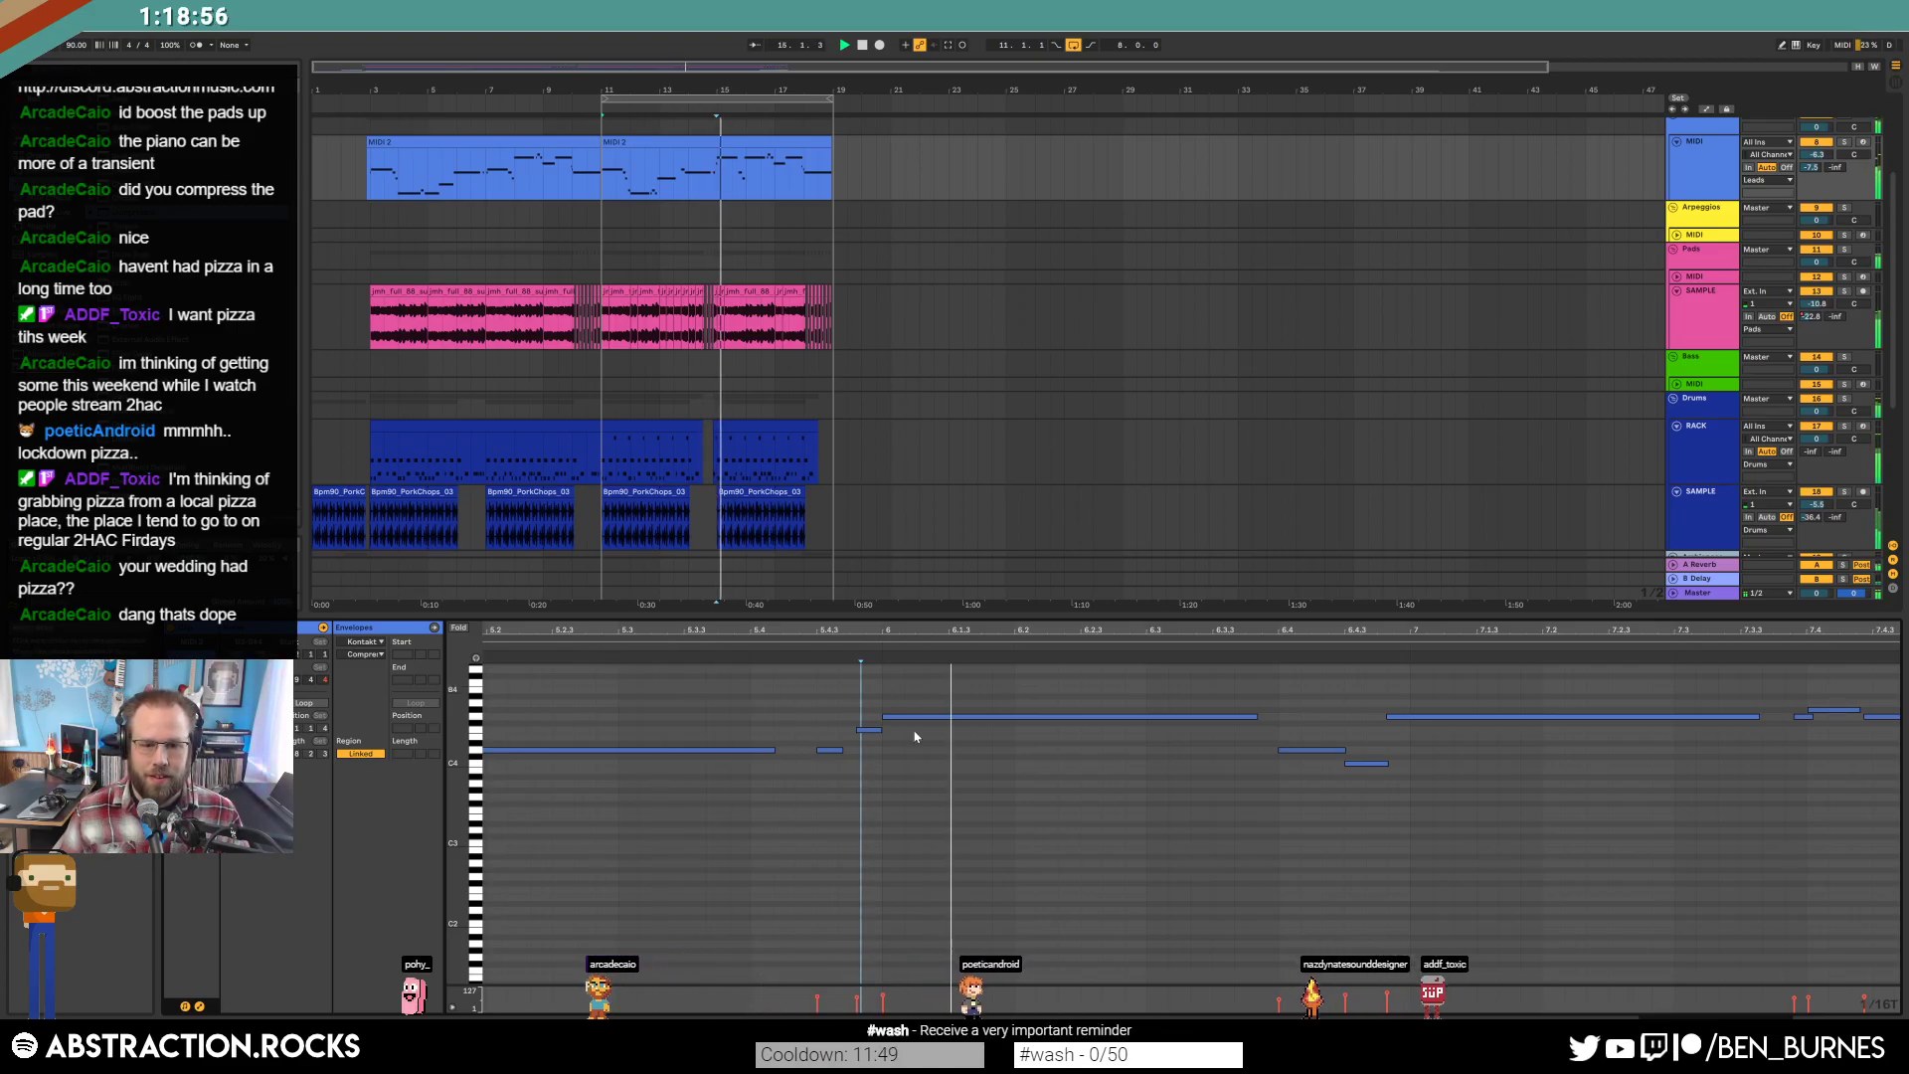
Raise the two short notes leading into bar 7 to F4 and D#4.
click(1306, 753)
key(space)
key(Up)
key(Up)
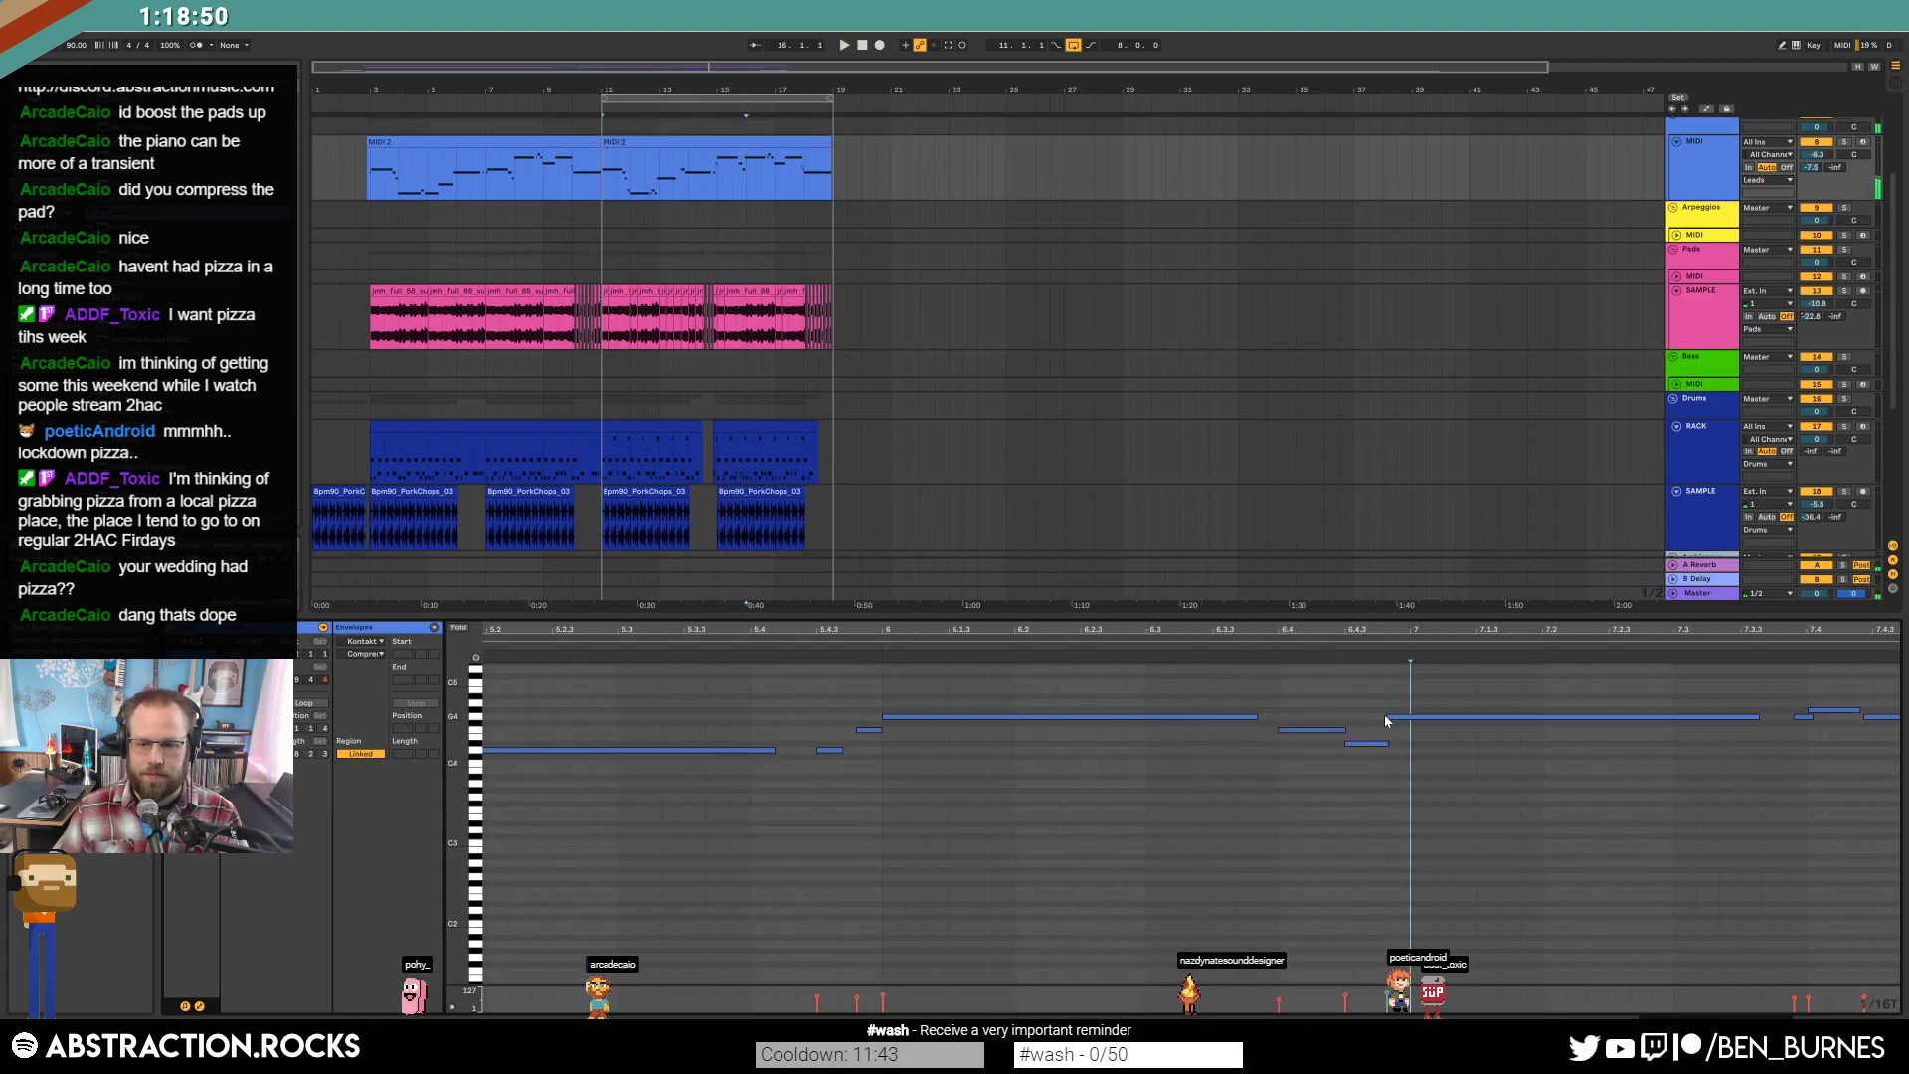
Try a short G#4 grace note in front of the long G4 note at bar 7 and audition it.
drag(1389, 716, 1386, 708)
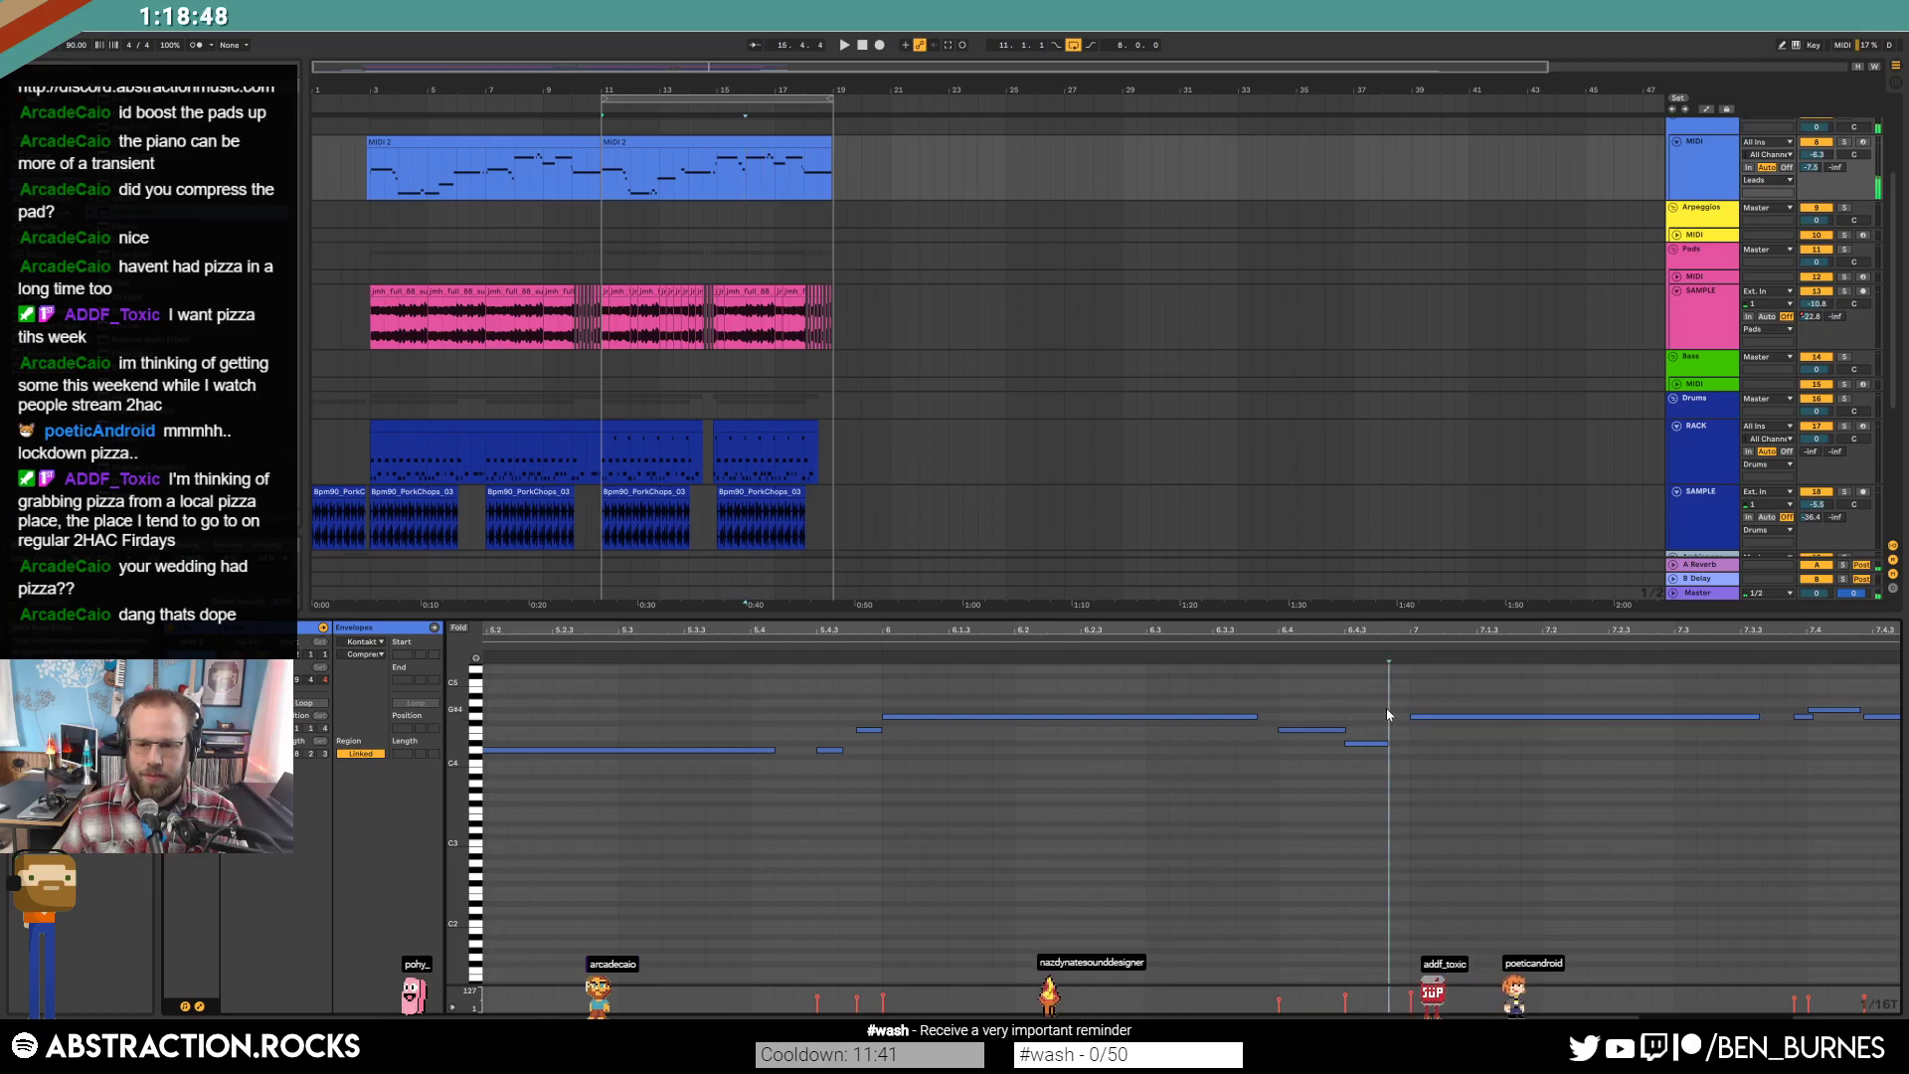
key(Right)
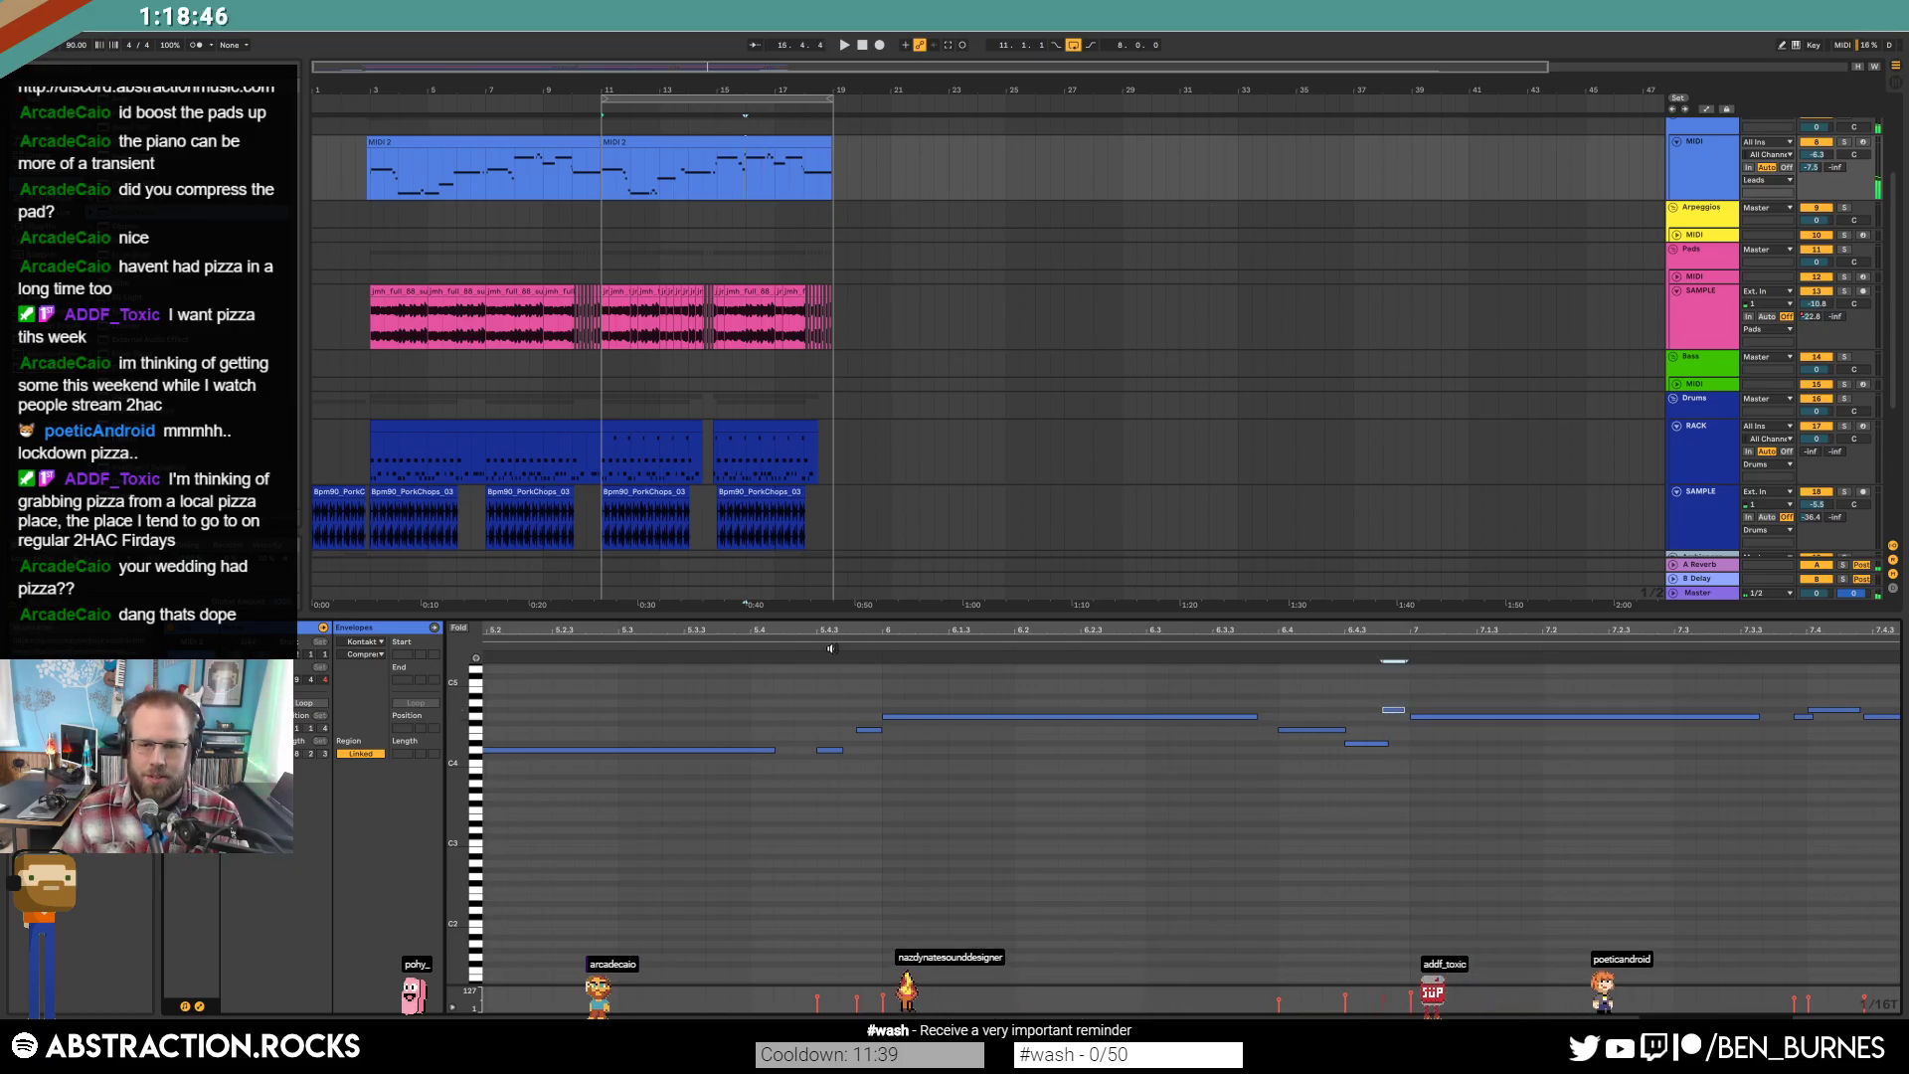
key(space)
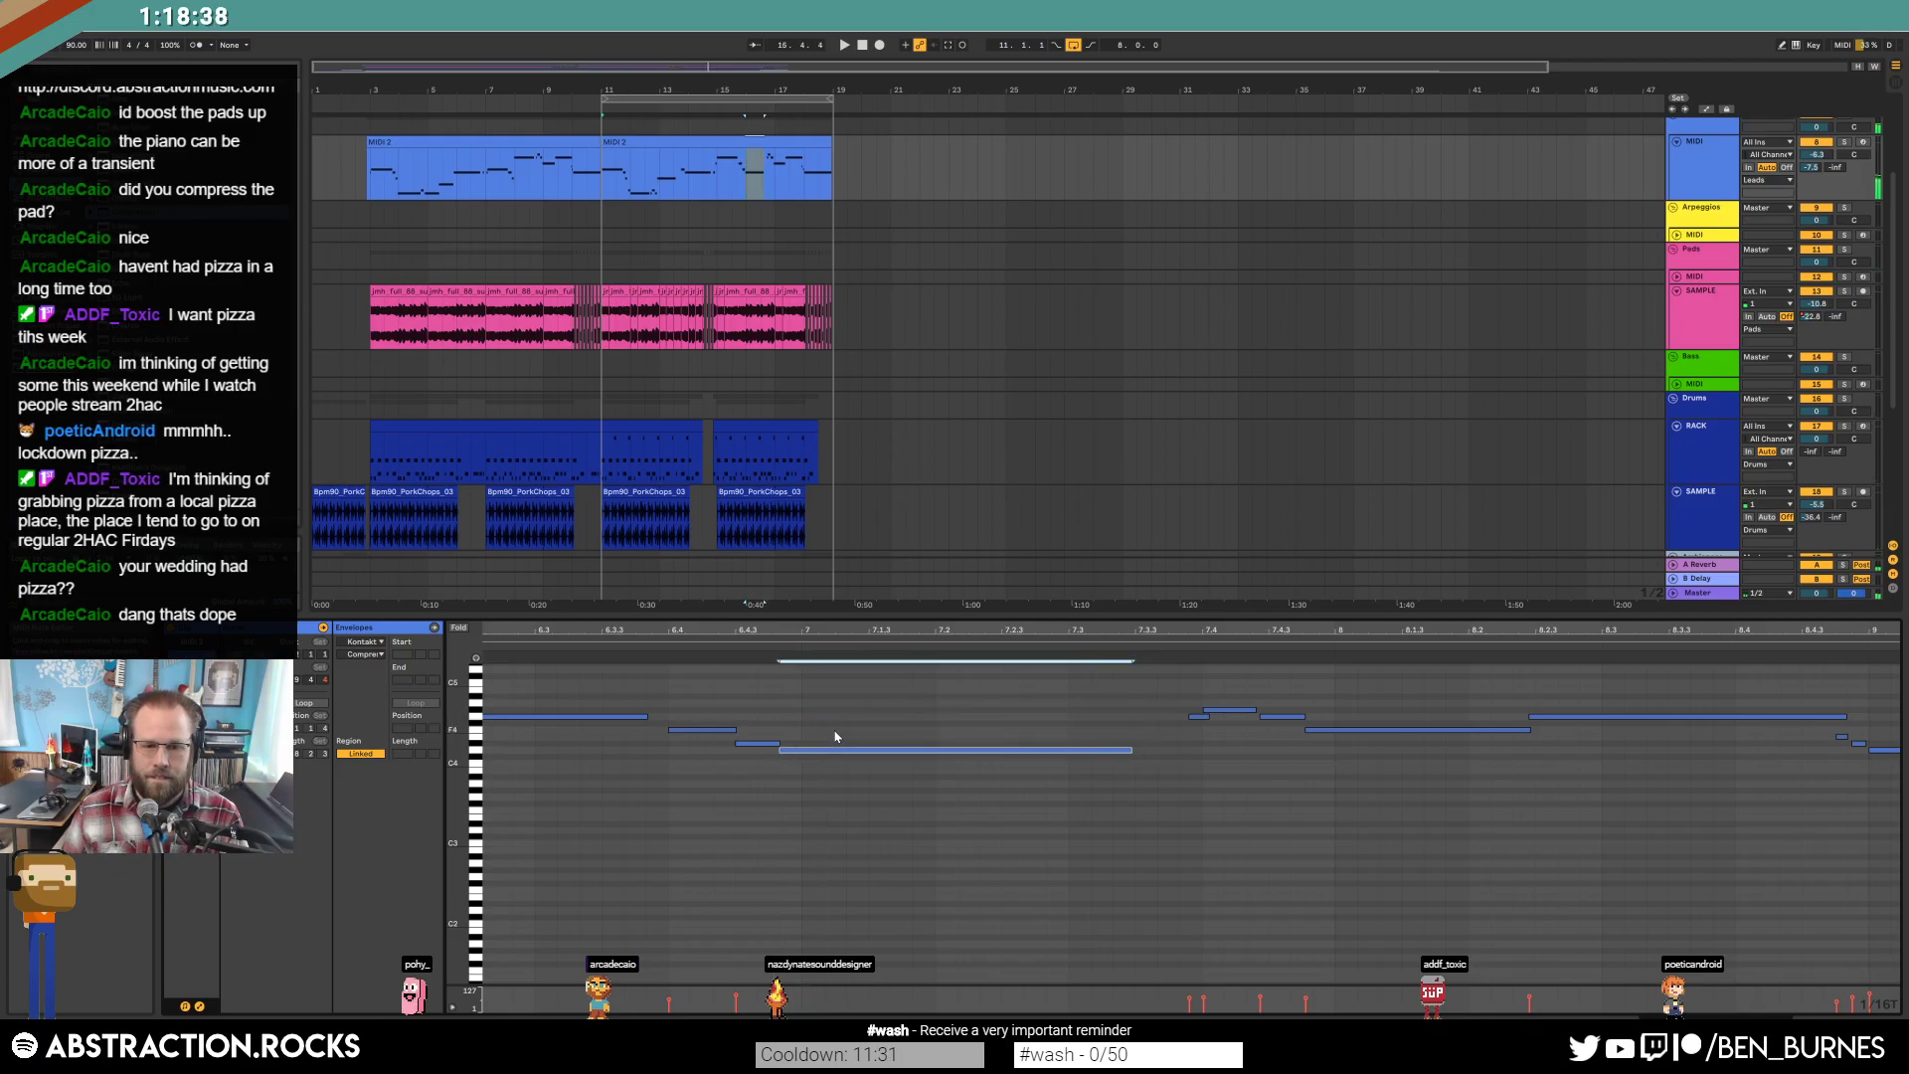
Lower the long bar-7 note to D4, start it slightly before the bar line, and play through the loop's end.
key(space)
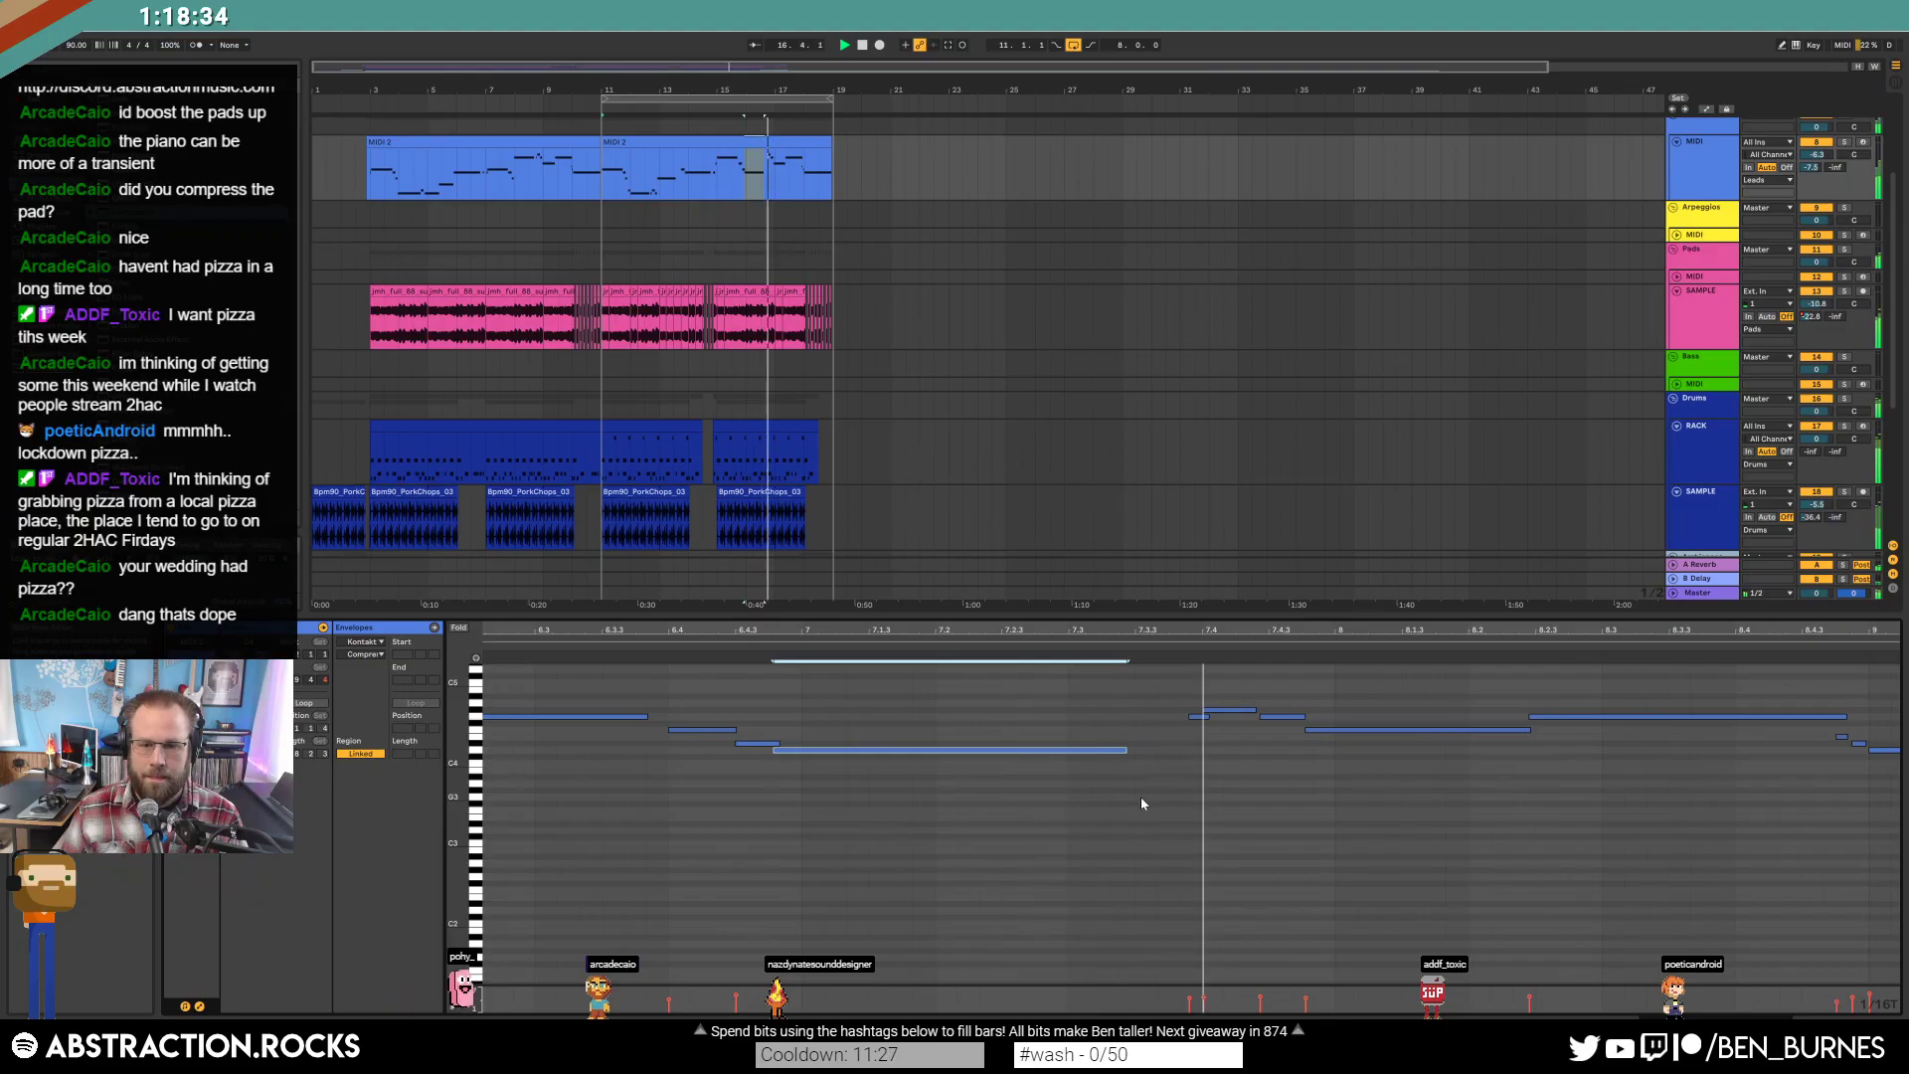
drag(1129, 641, 1129, 630)
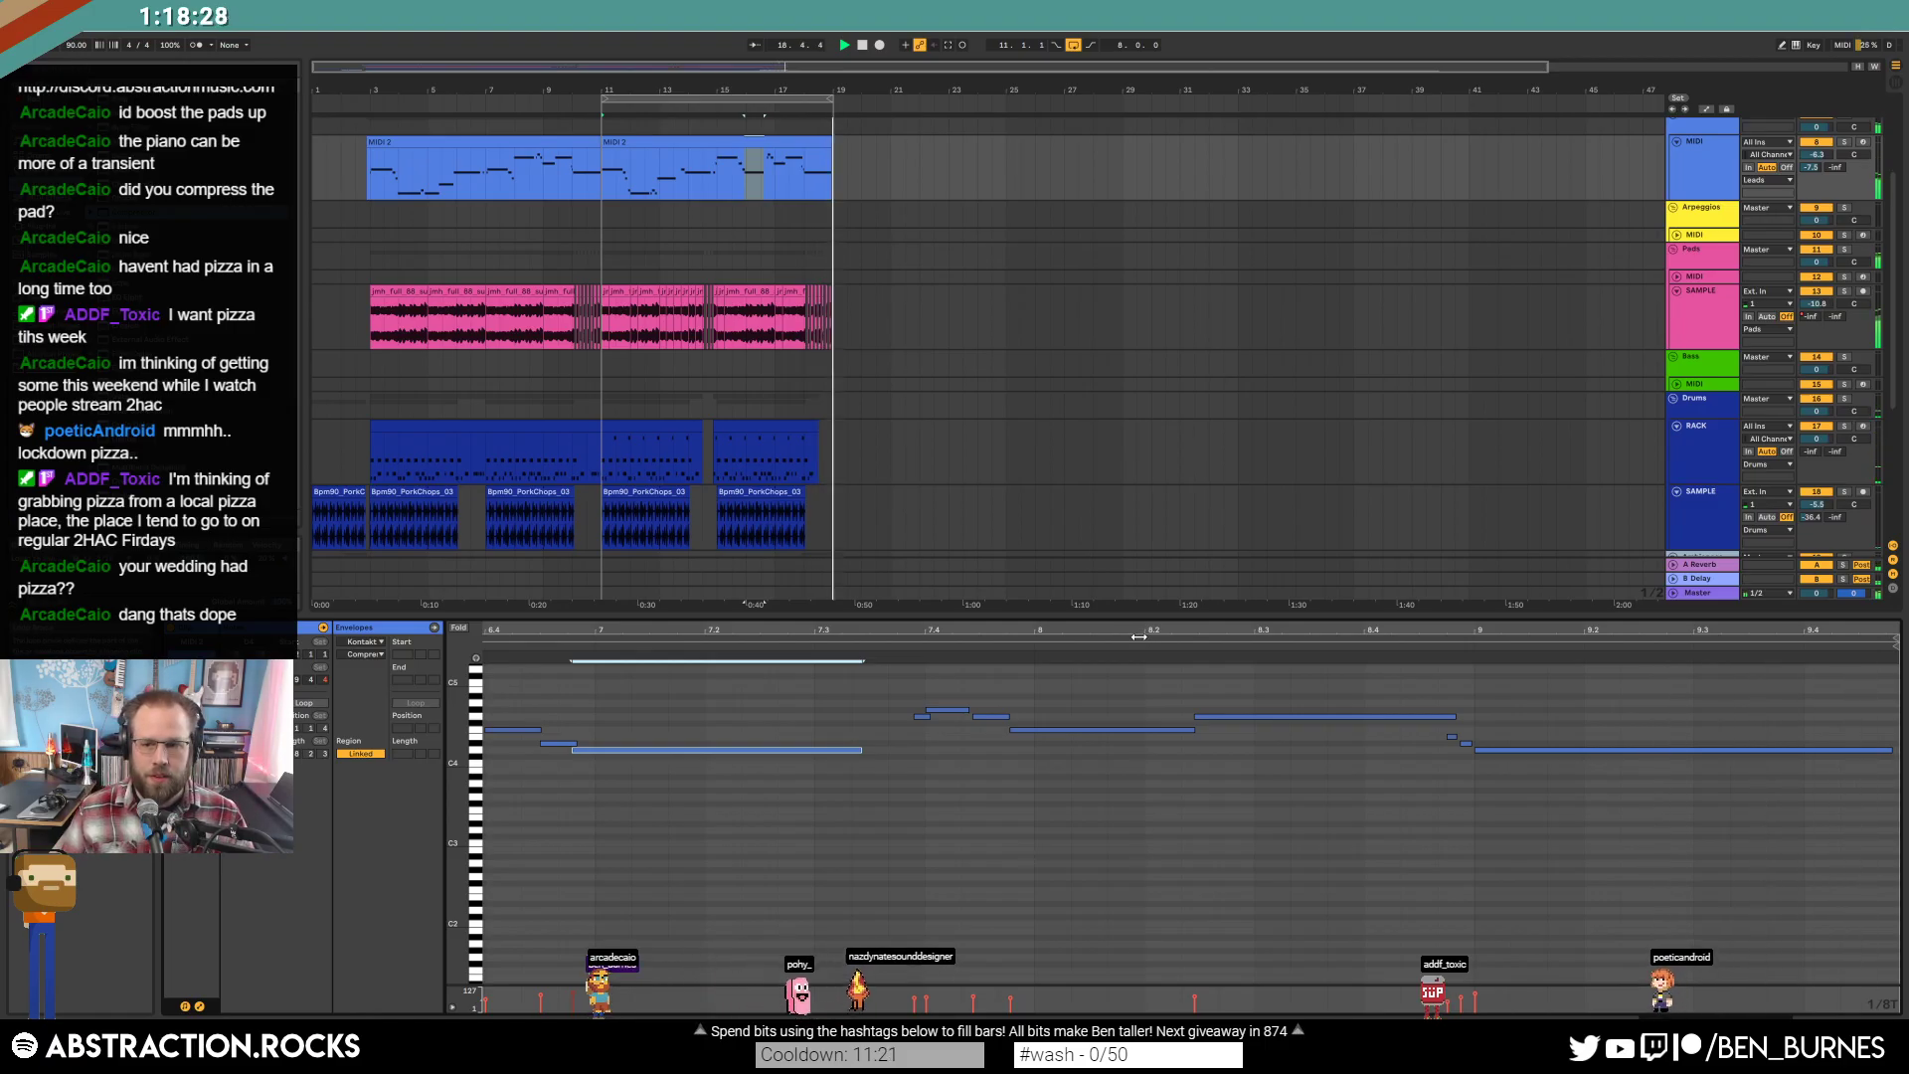
key(space)
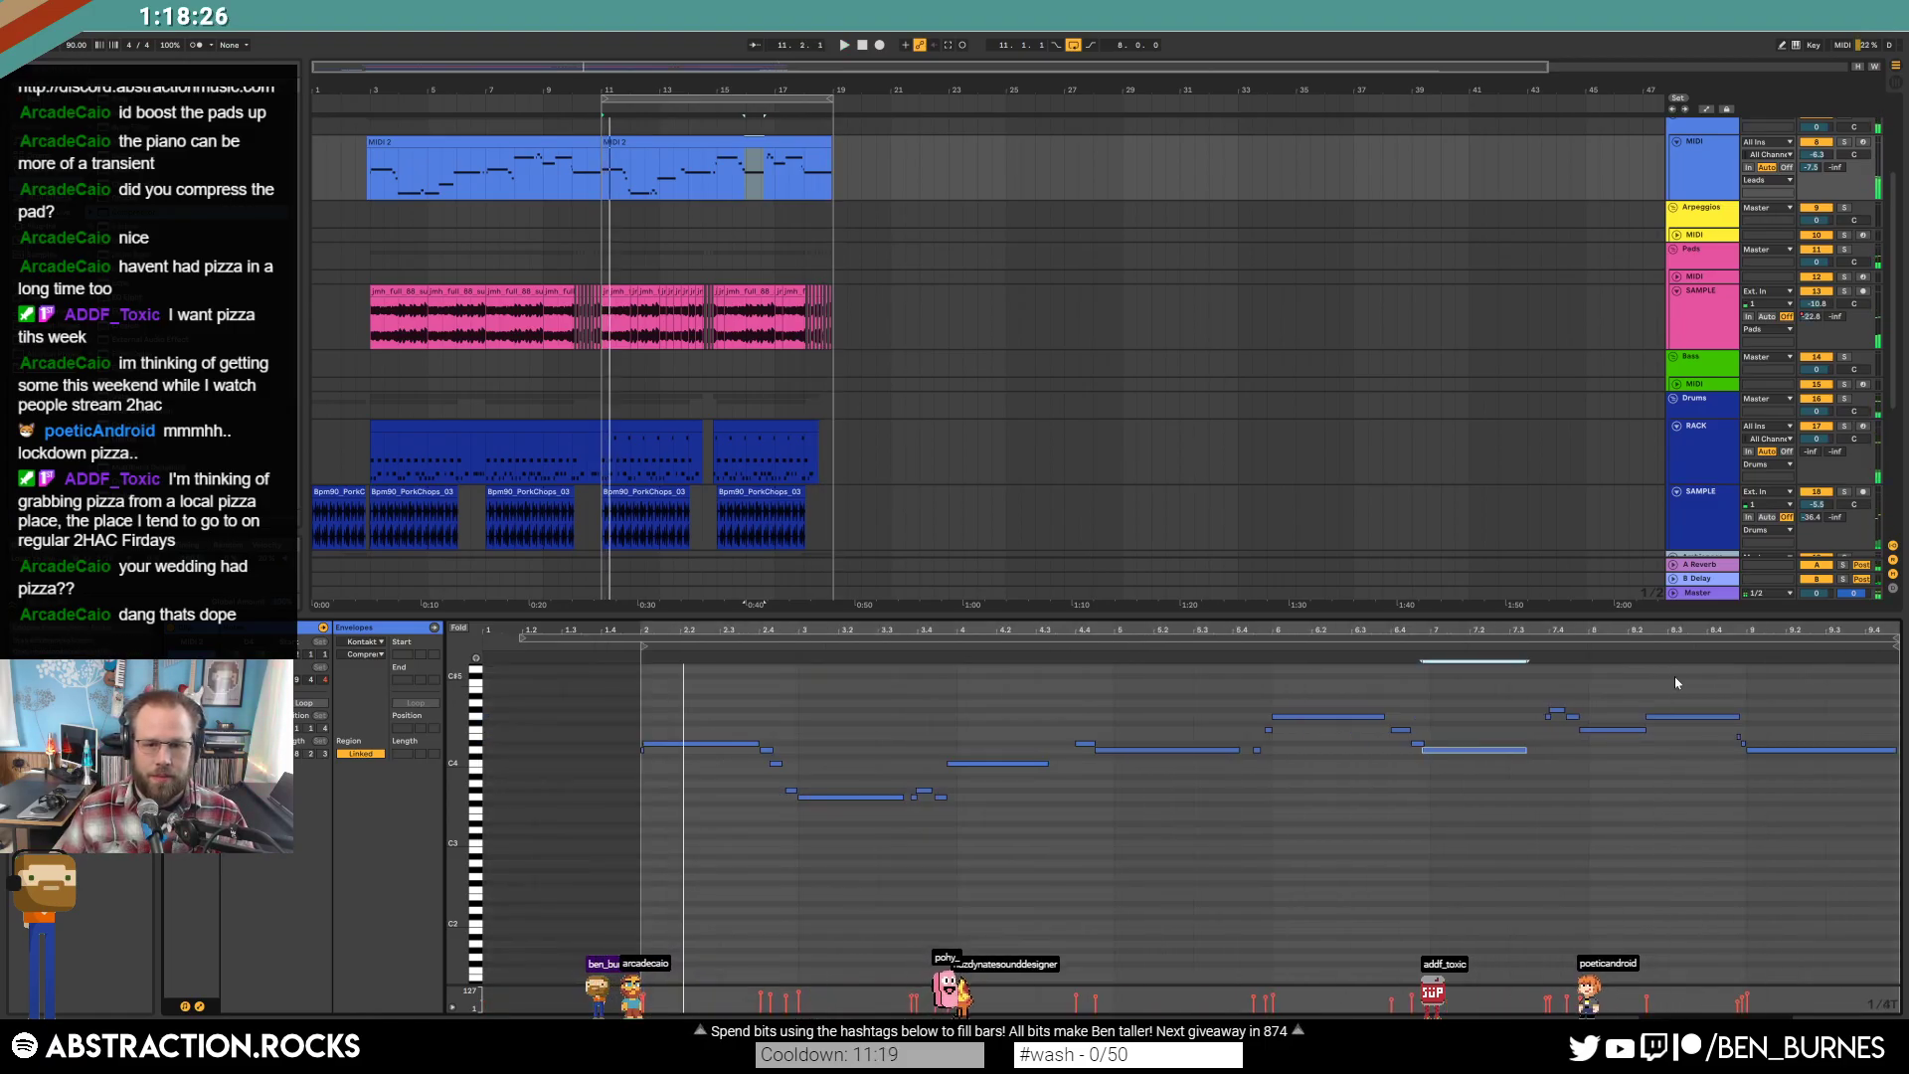
Reopen the second lead MIDI clip and play its closing notes from around 7.4.
key(shift+Tab)
click(774, 169)
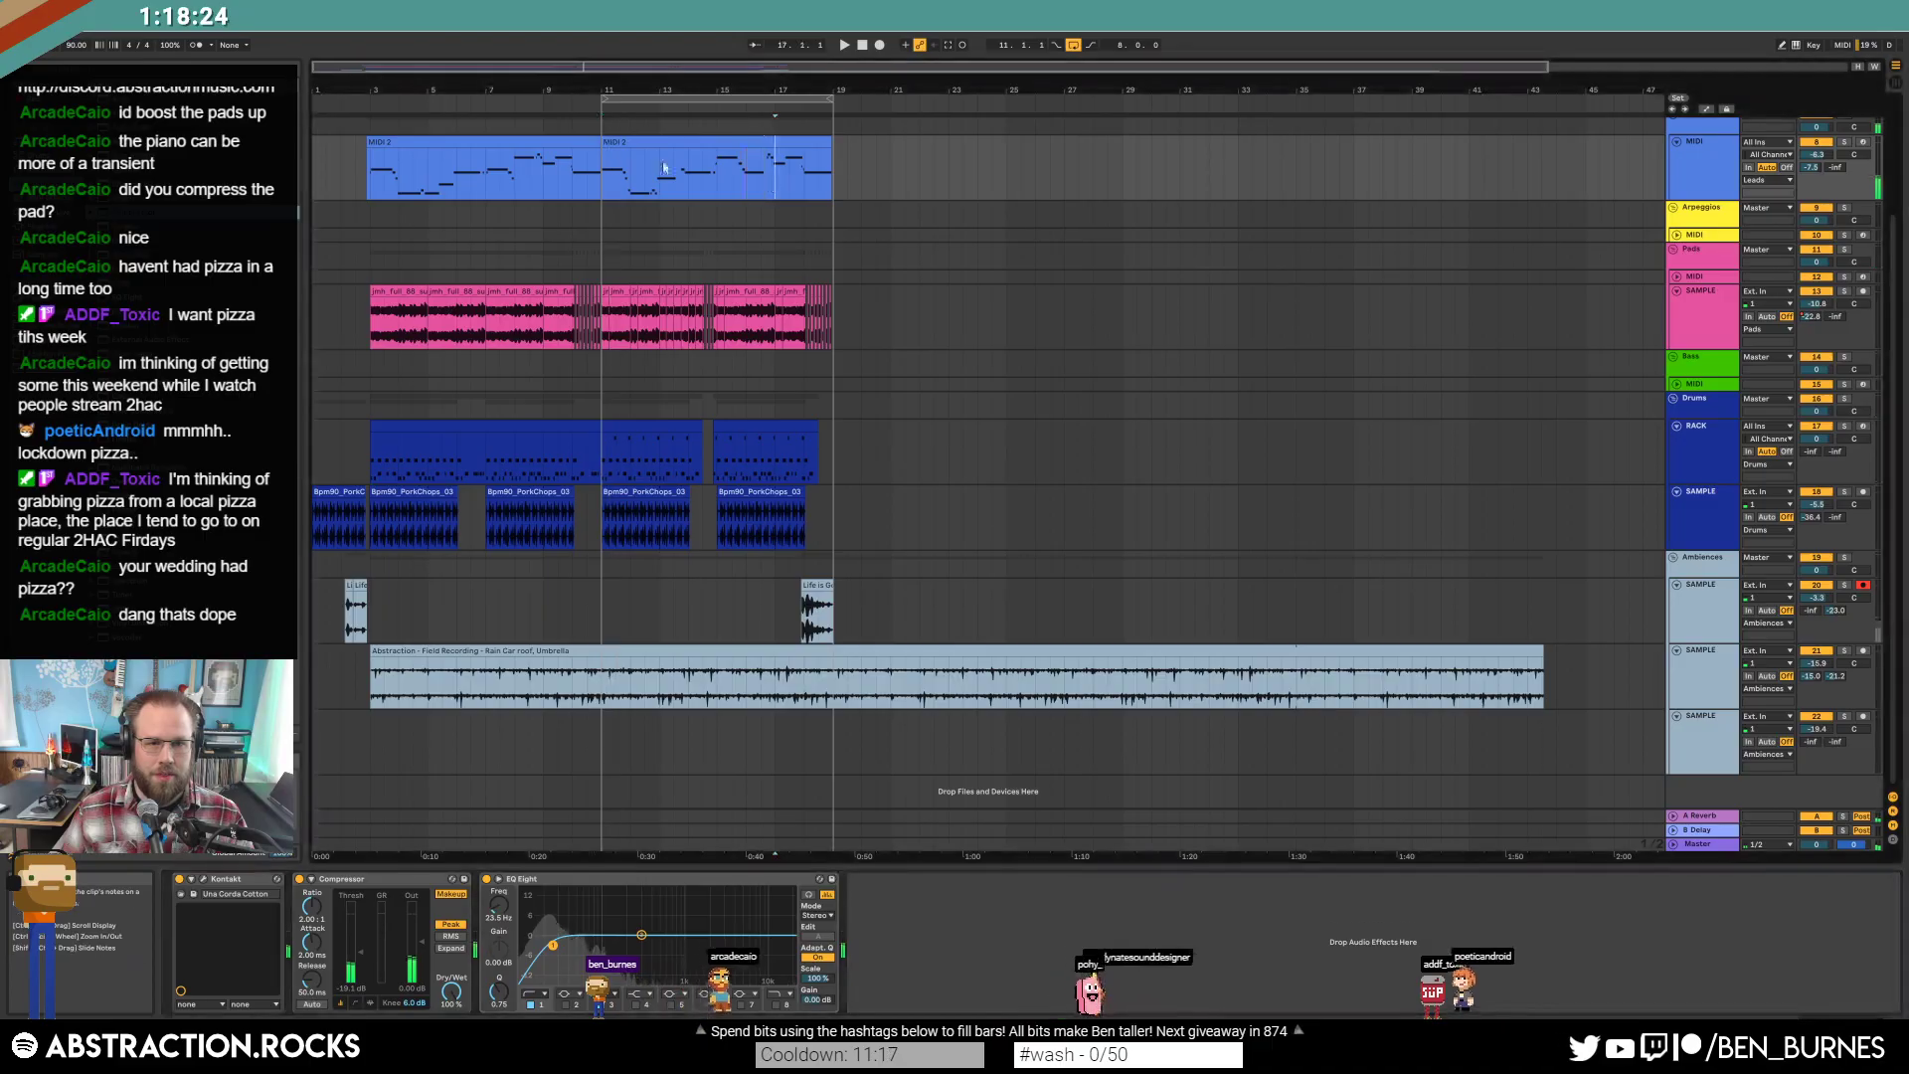
double_click(734, 143)
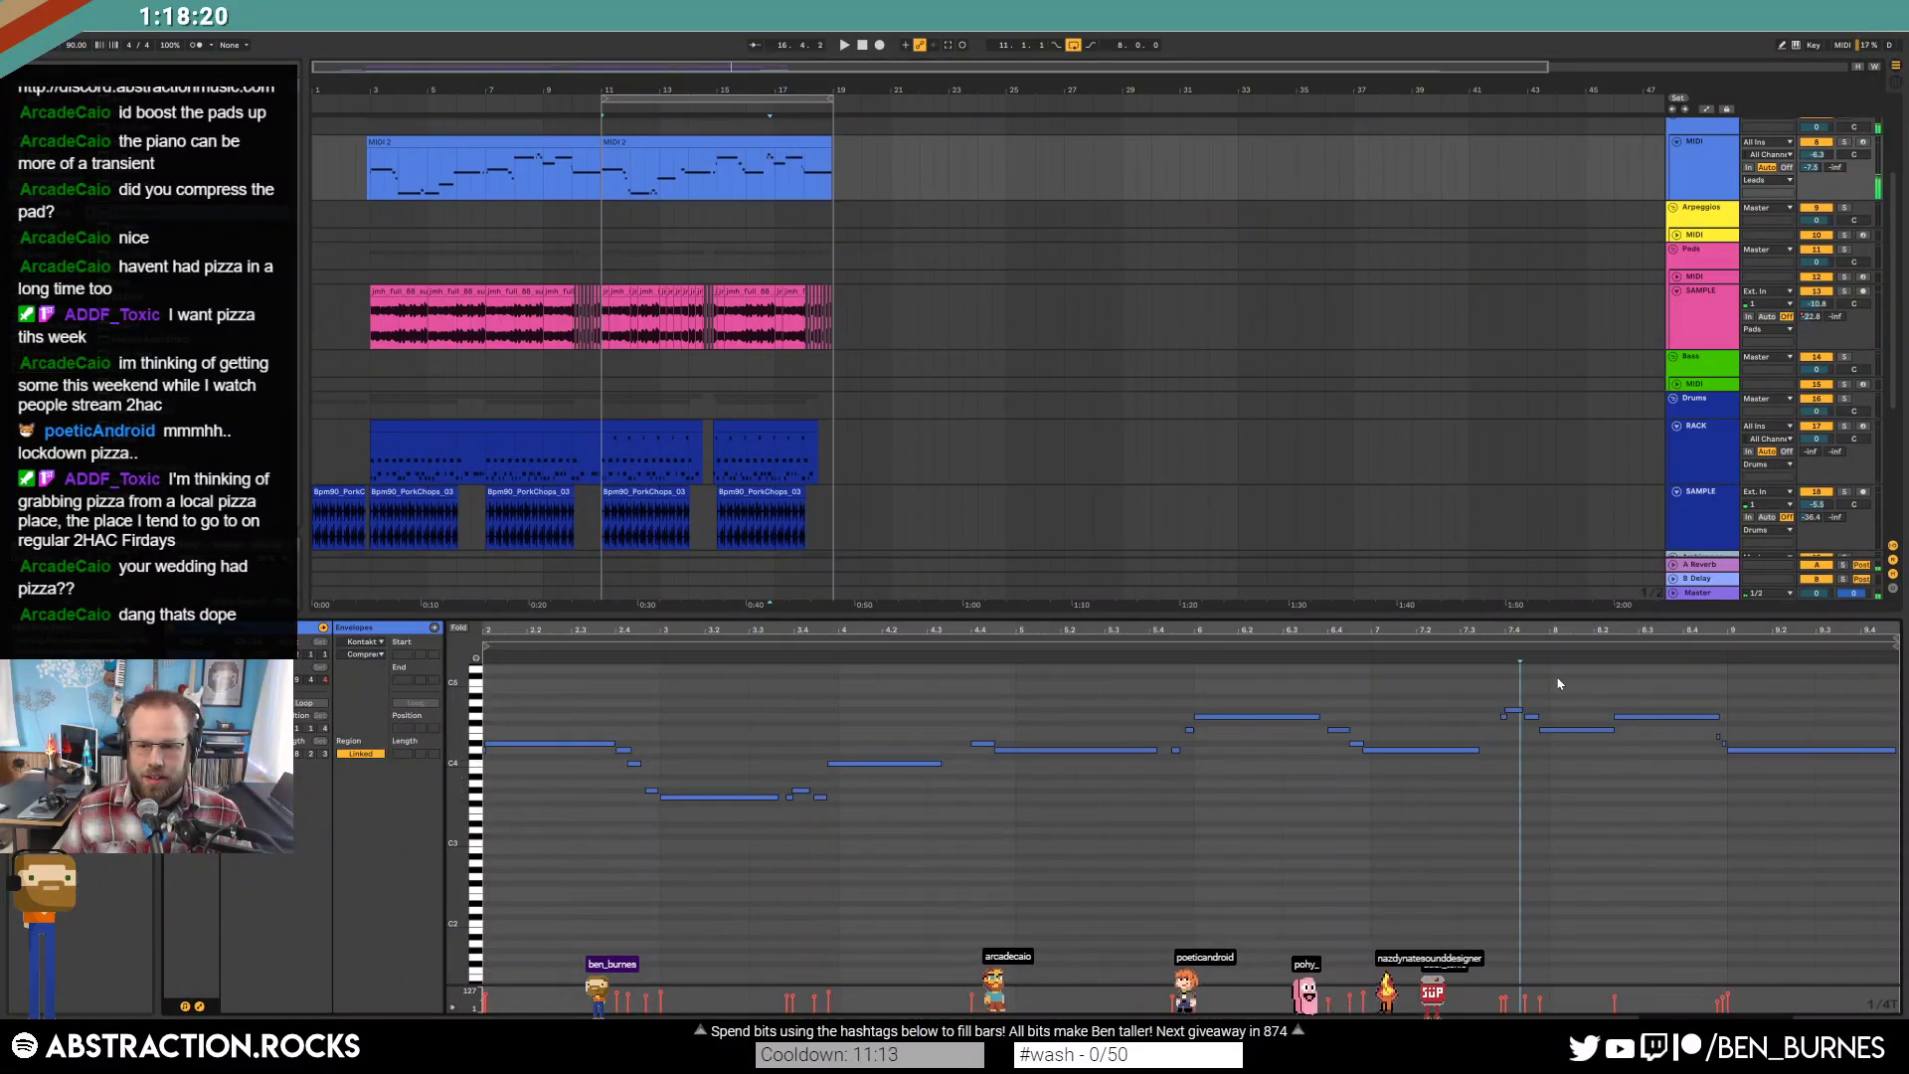
scroll(1551, 801, up, 3)
mouse_move(937, 643)
mouse_down()
mouse_move(954, 657)
mouse_move(937, 643)
mouse_up()
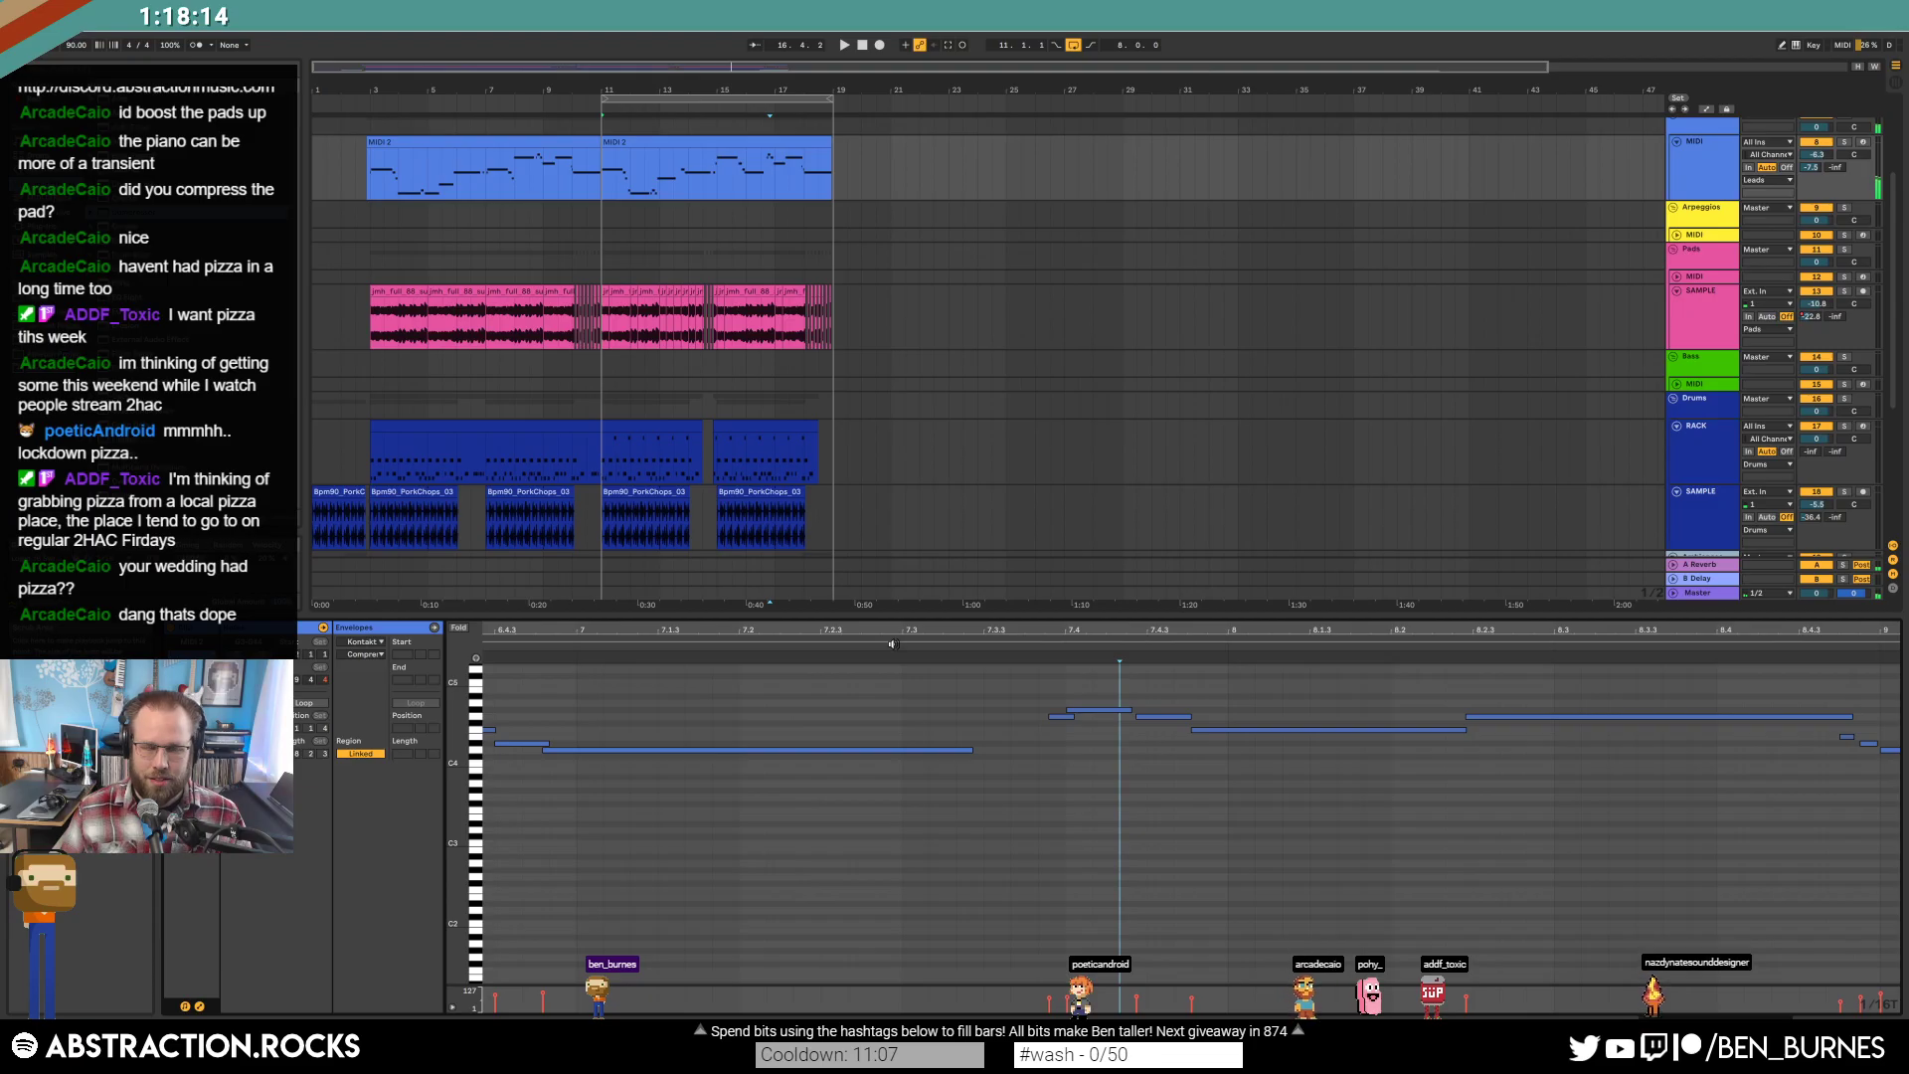
key(space)
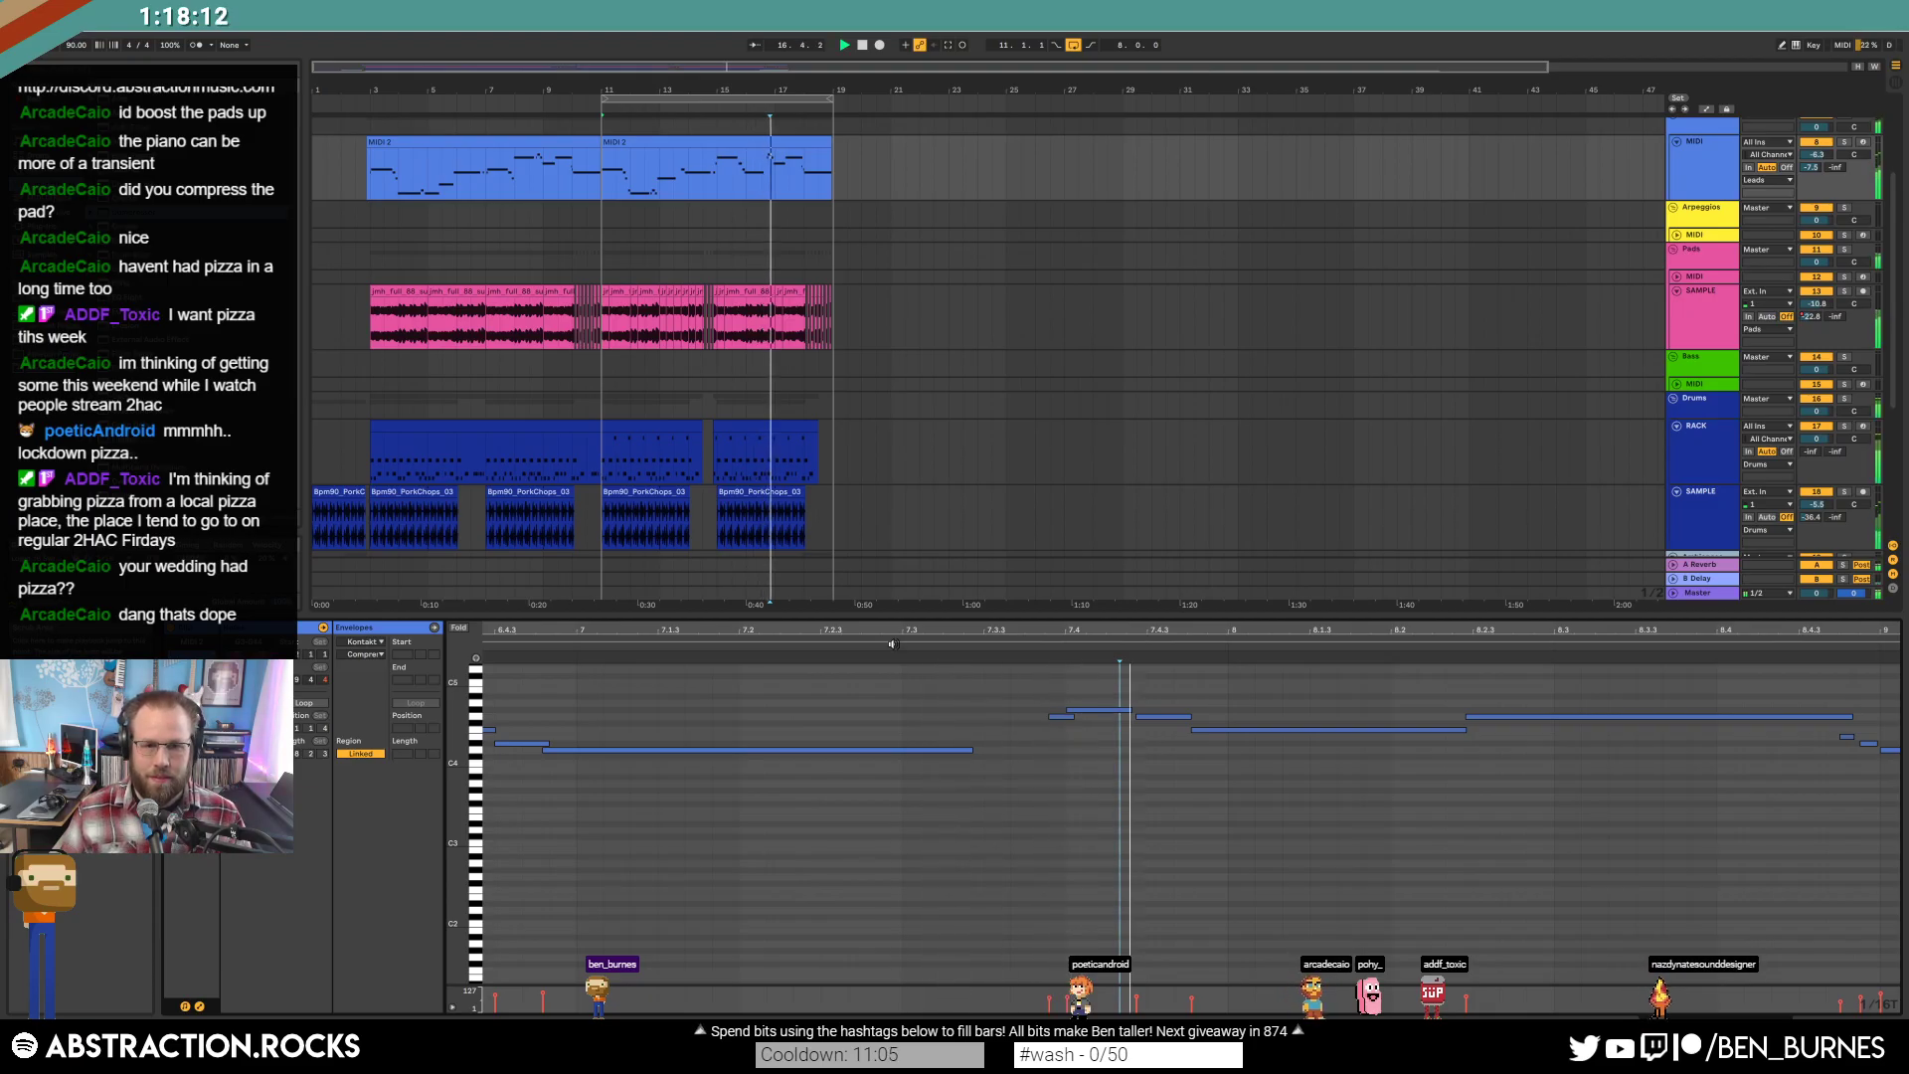
drag(1630, 637, 1455, 629)
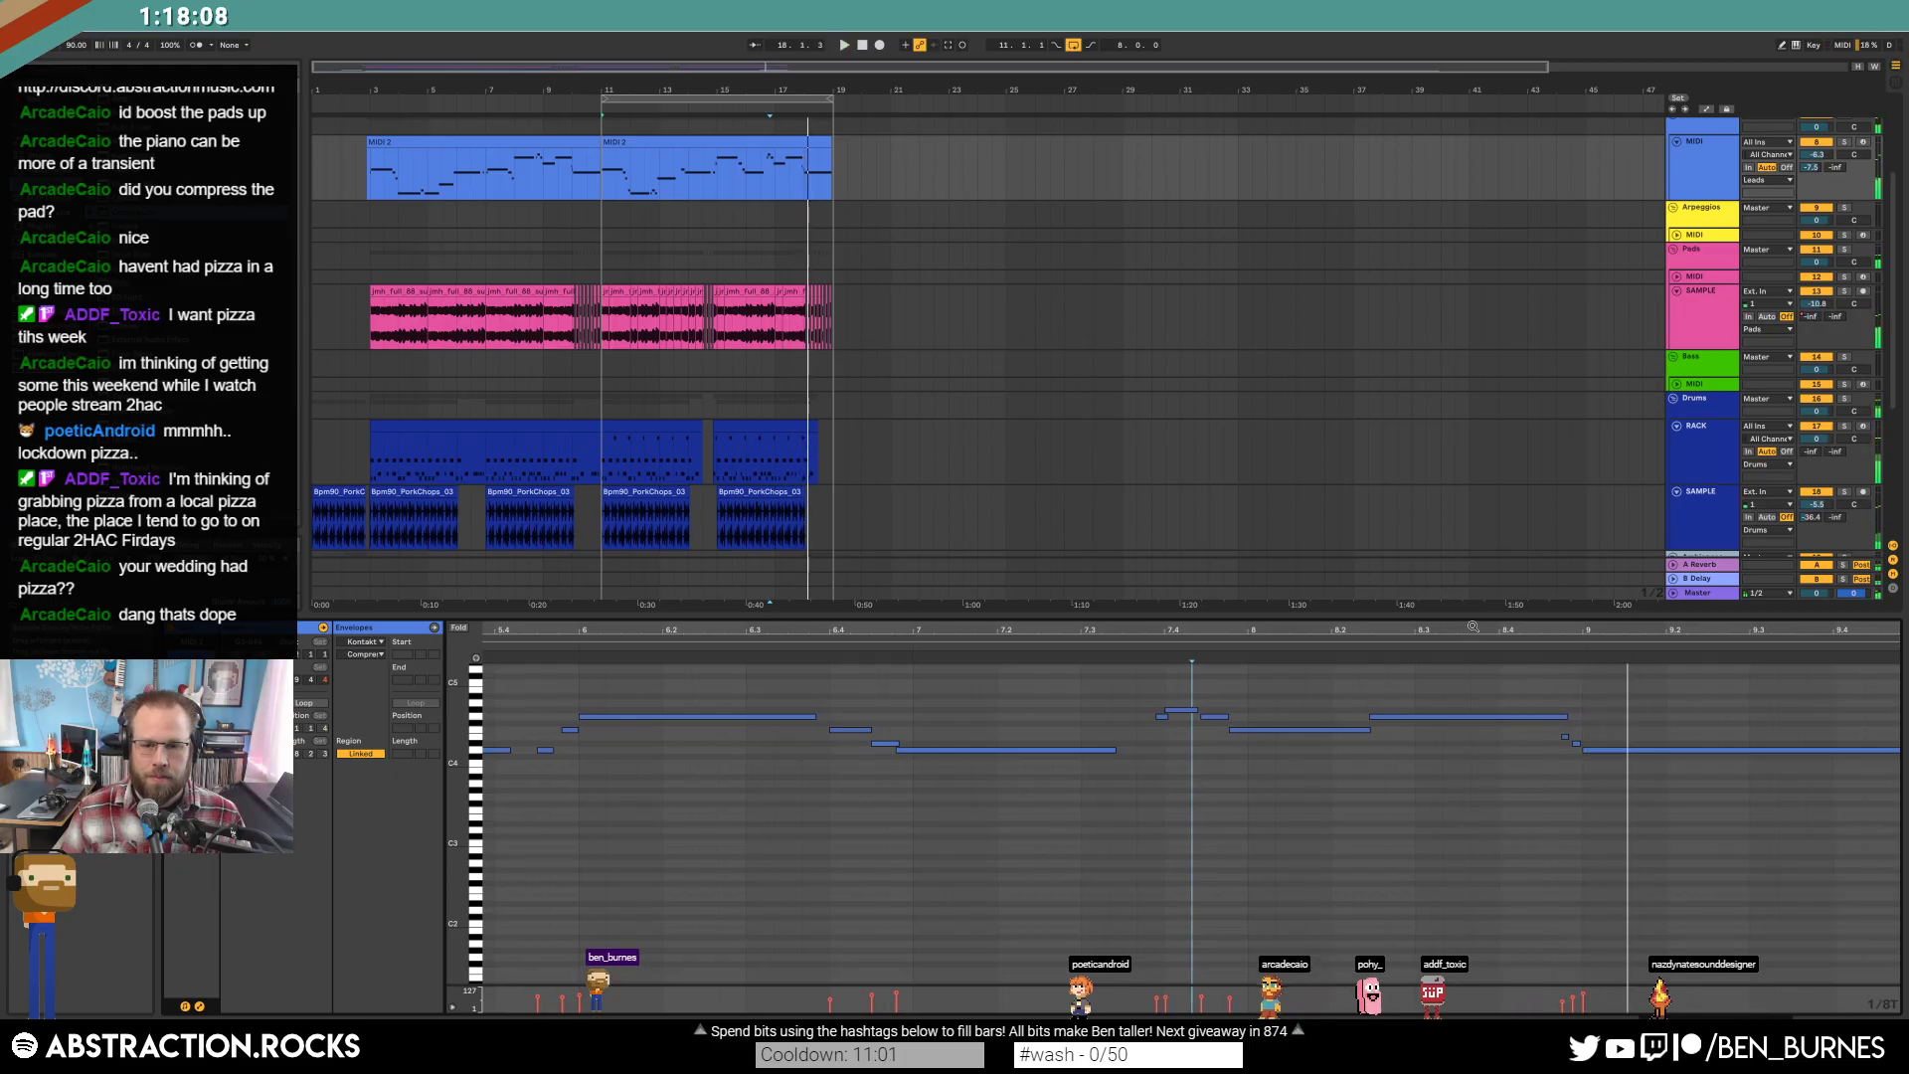
Shorten the rain-on-car-roof field recording clip to end at bar 25 and return the song position to the start.
click(882, 509)
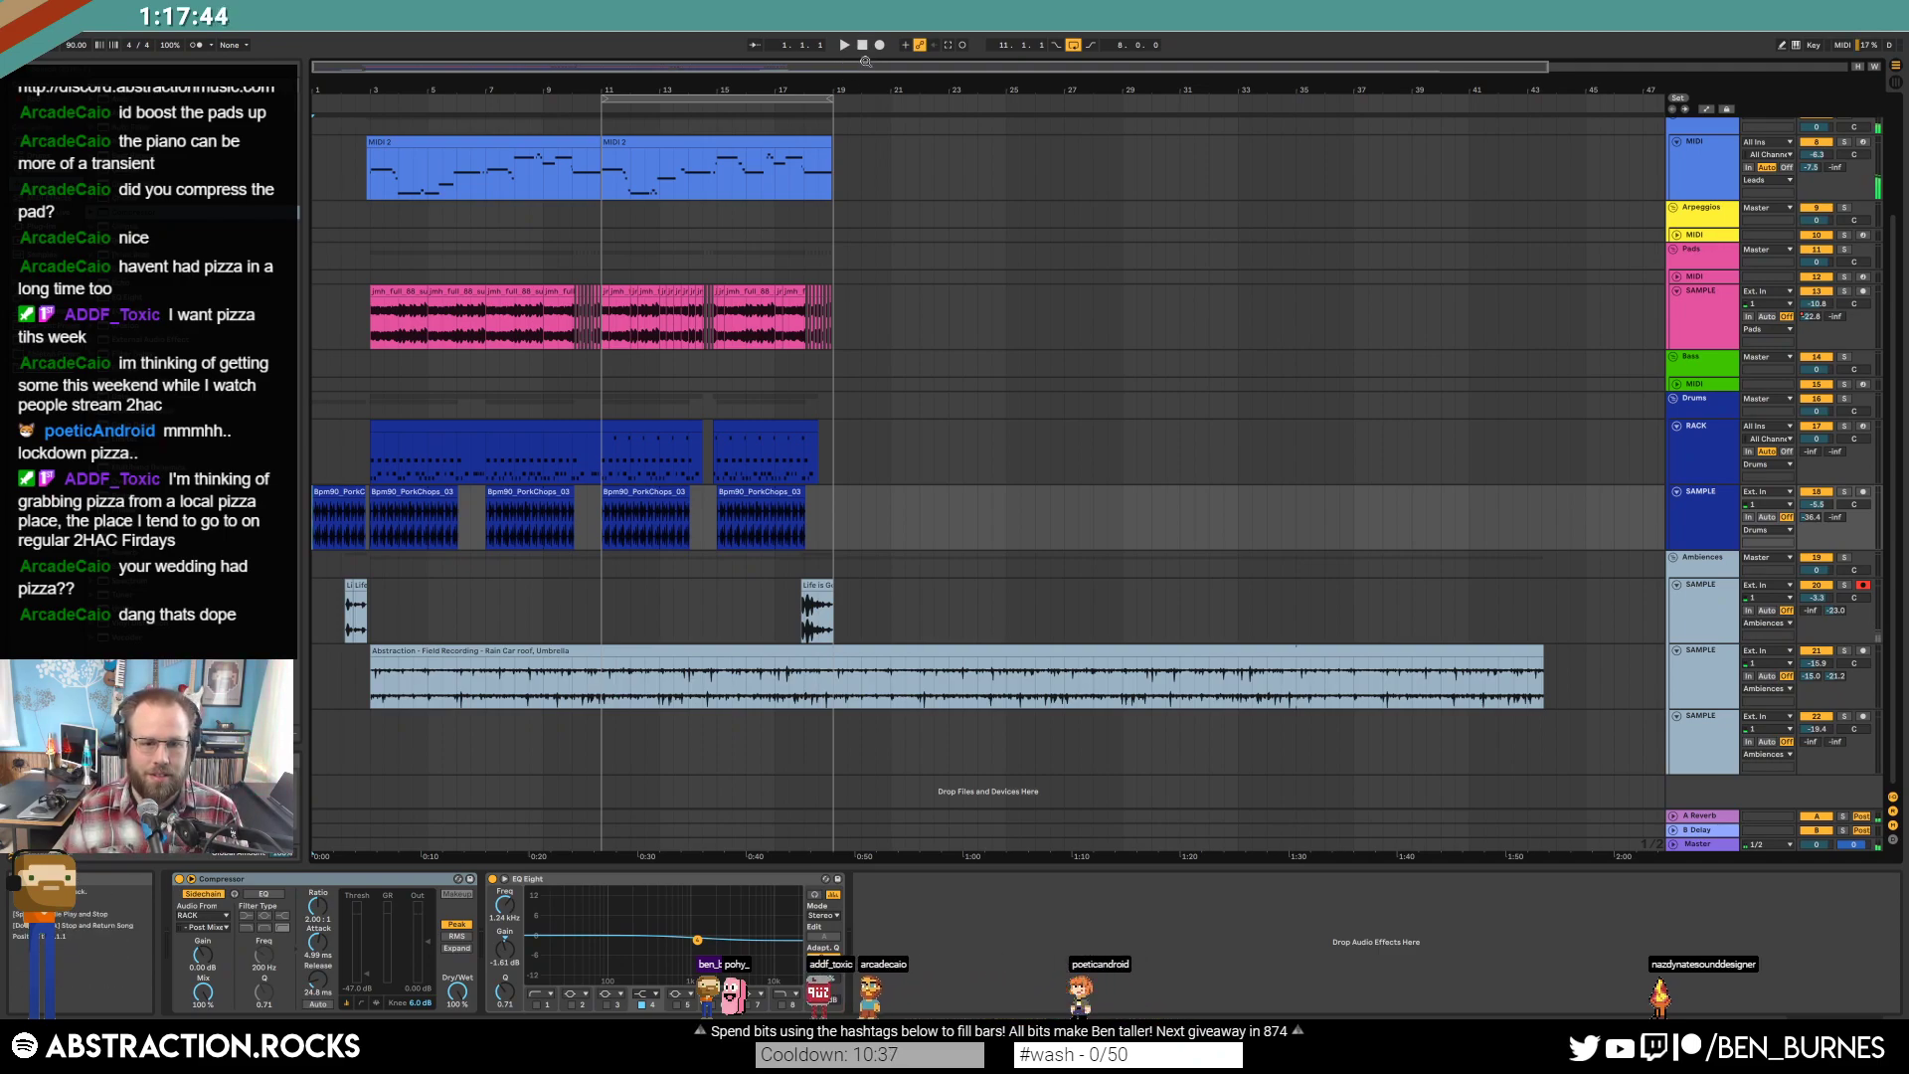
drag(1539, 652, 1000, 668)
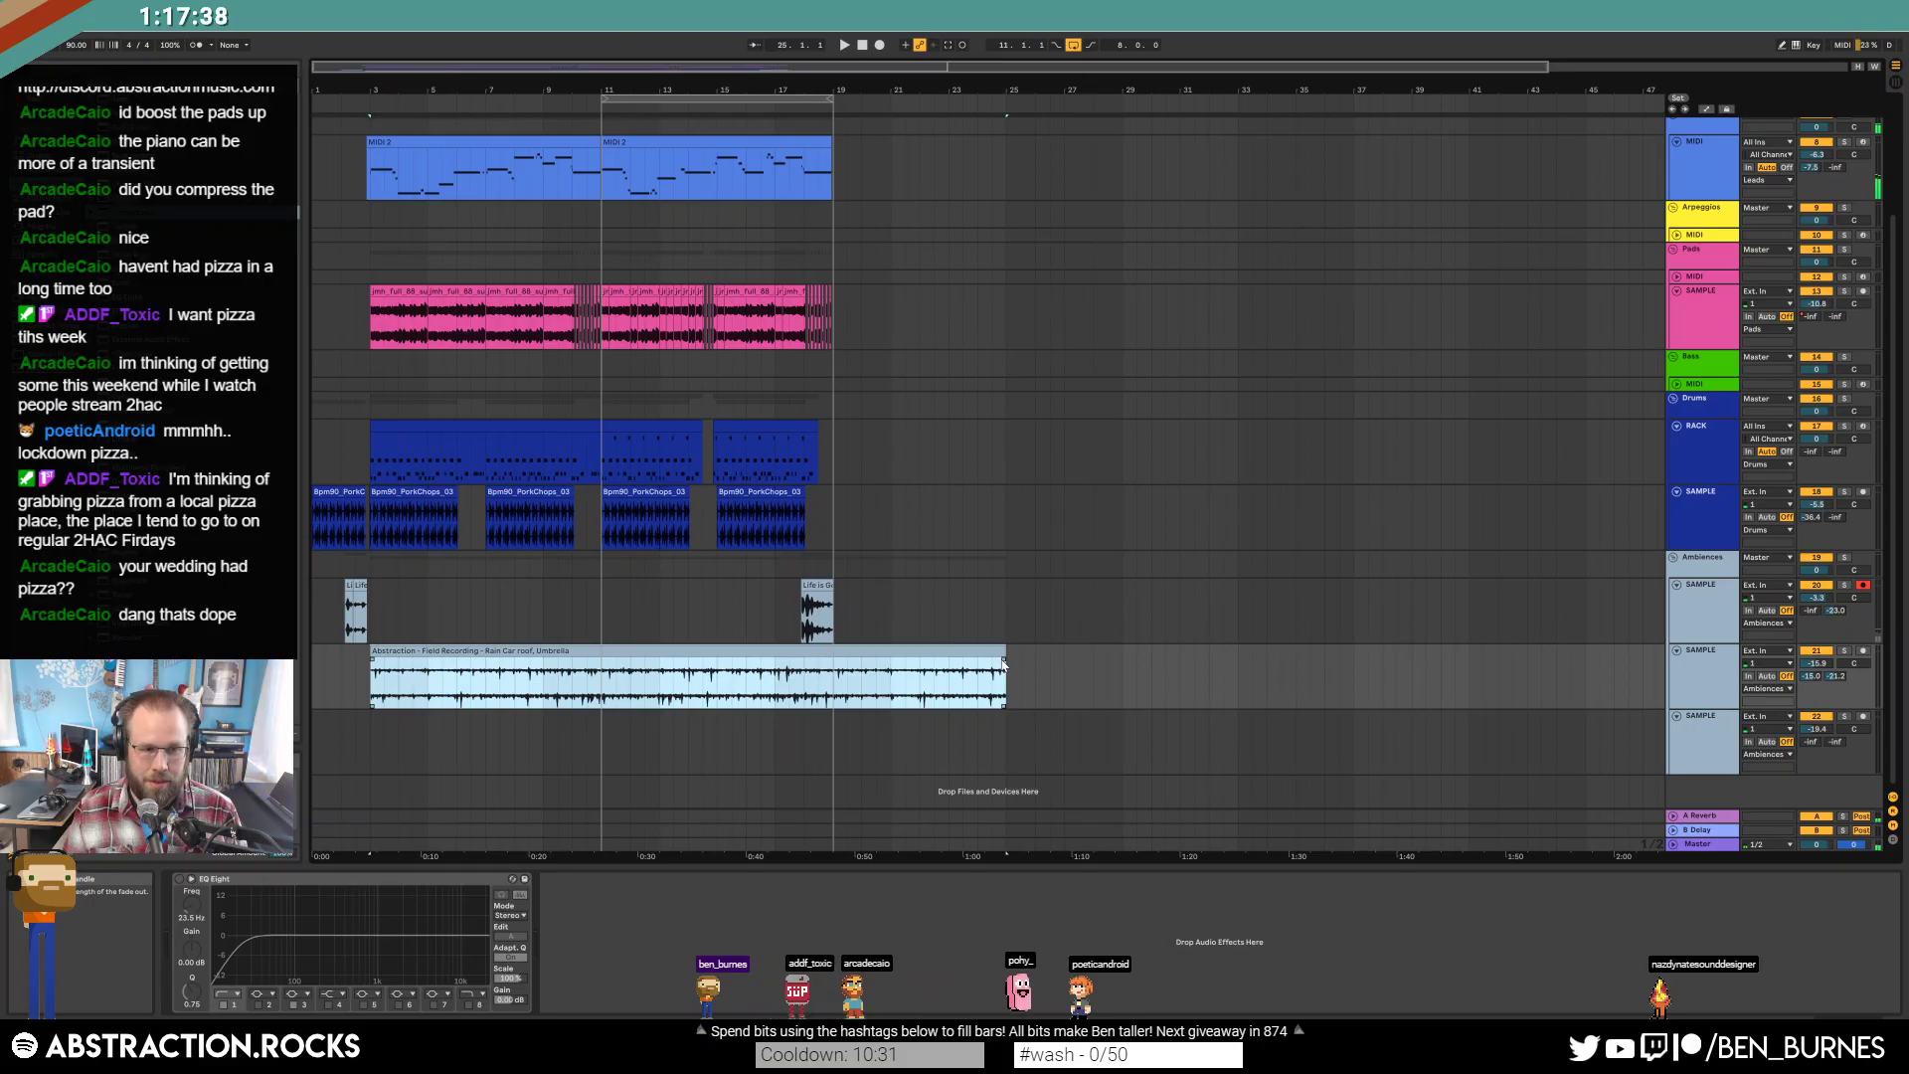
double_click(861, 45)
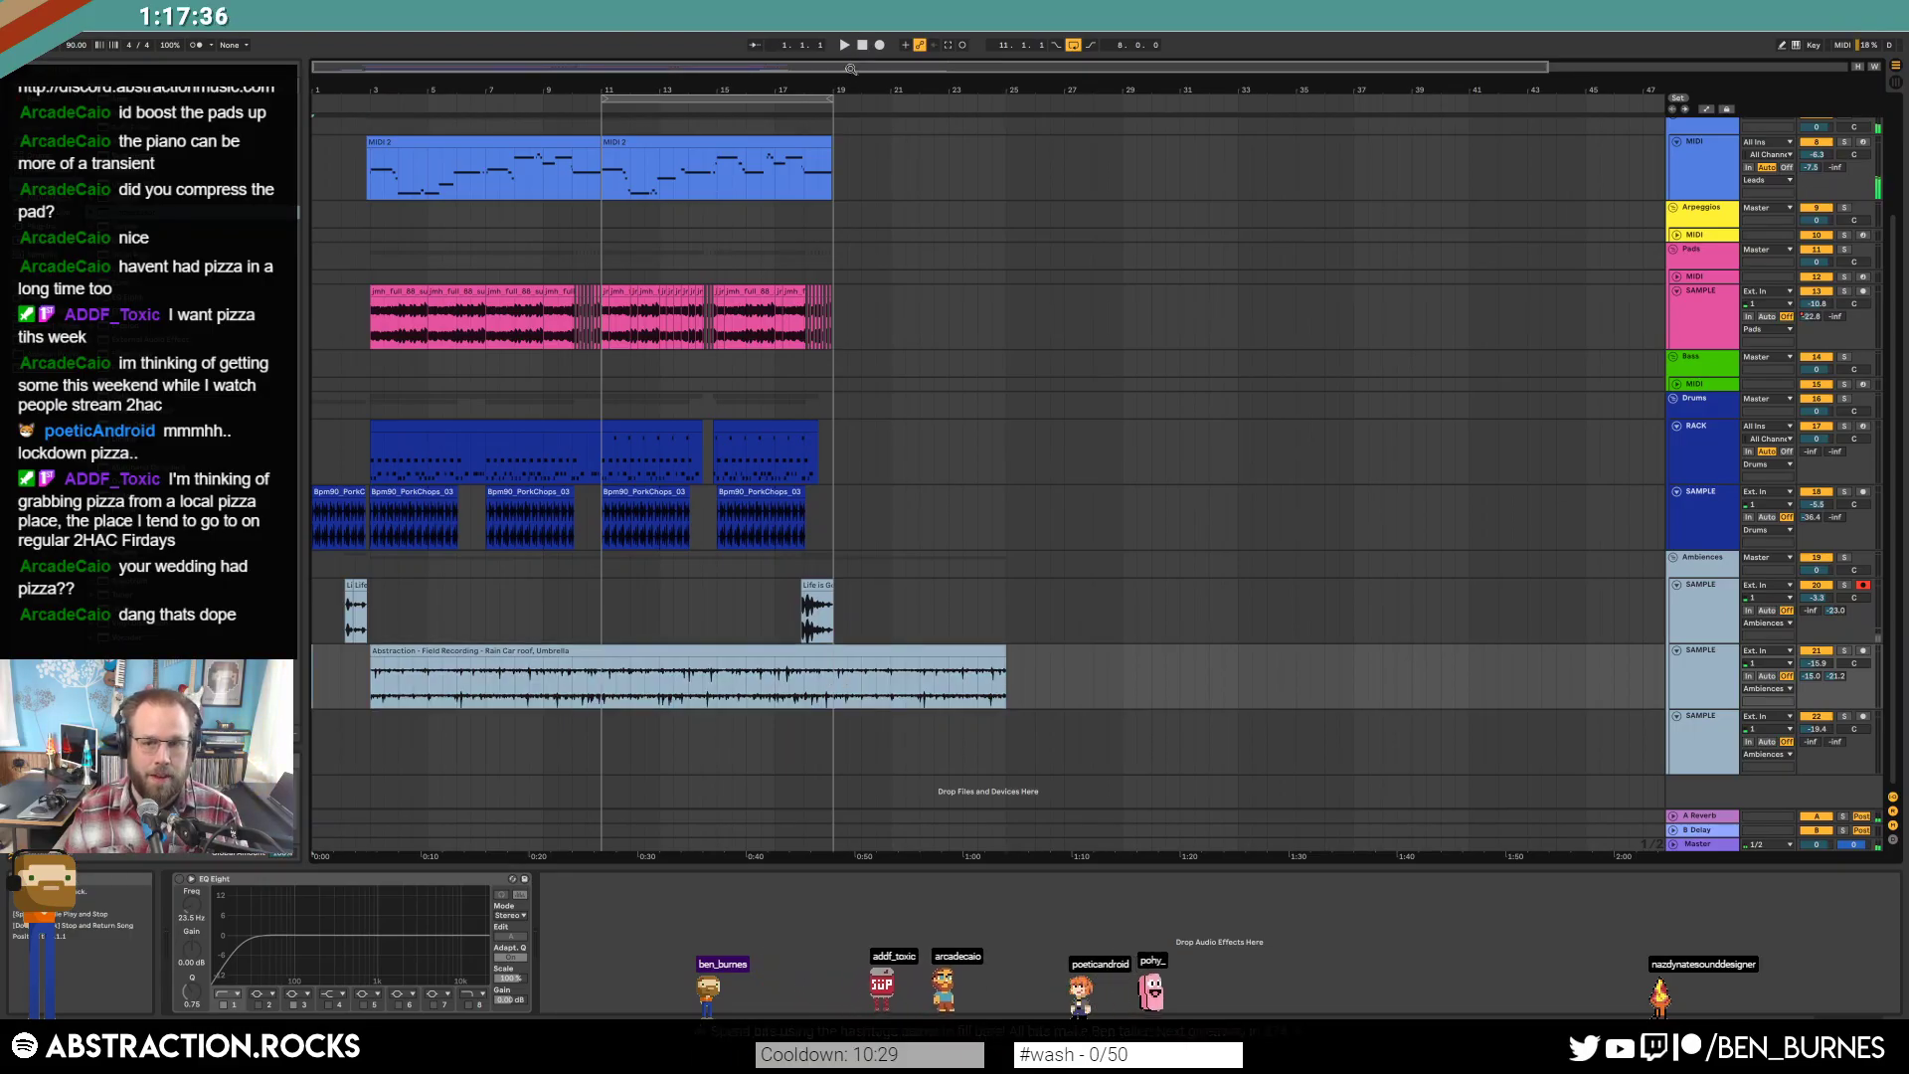
Play the track, extend the loop to cover bars 3 to 19, check both lead MIDI clips, and return to the start.
key(space)
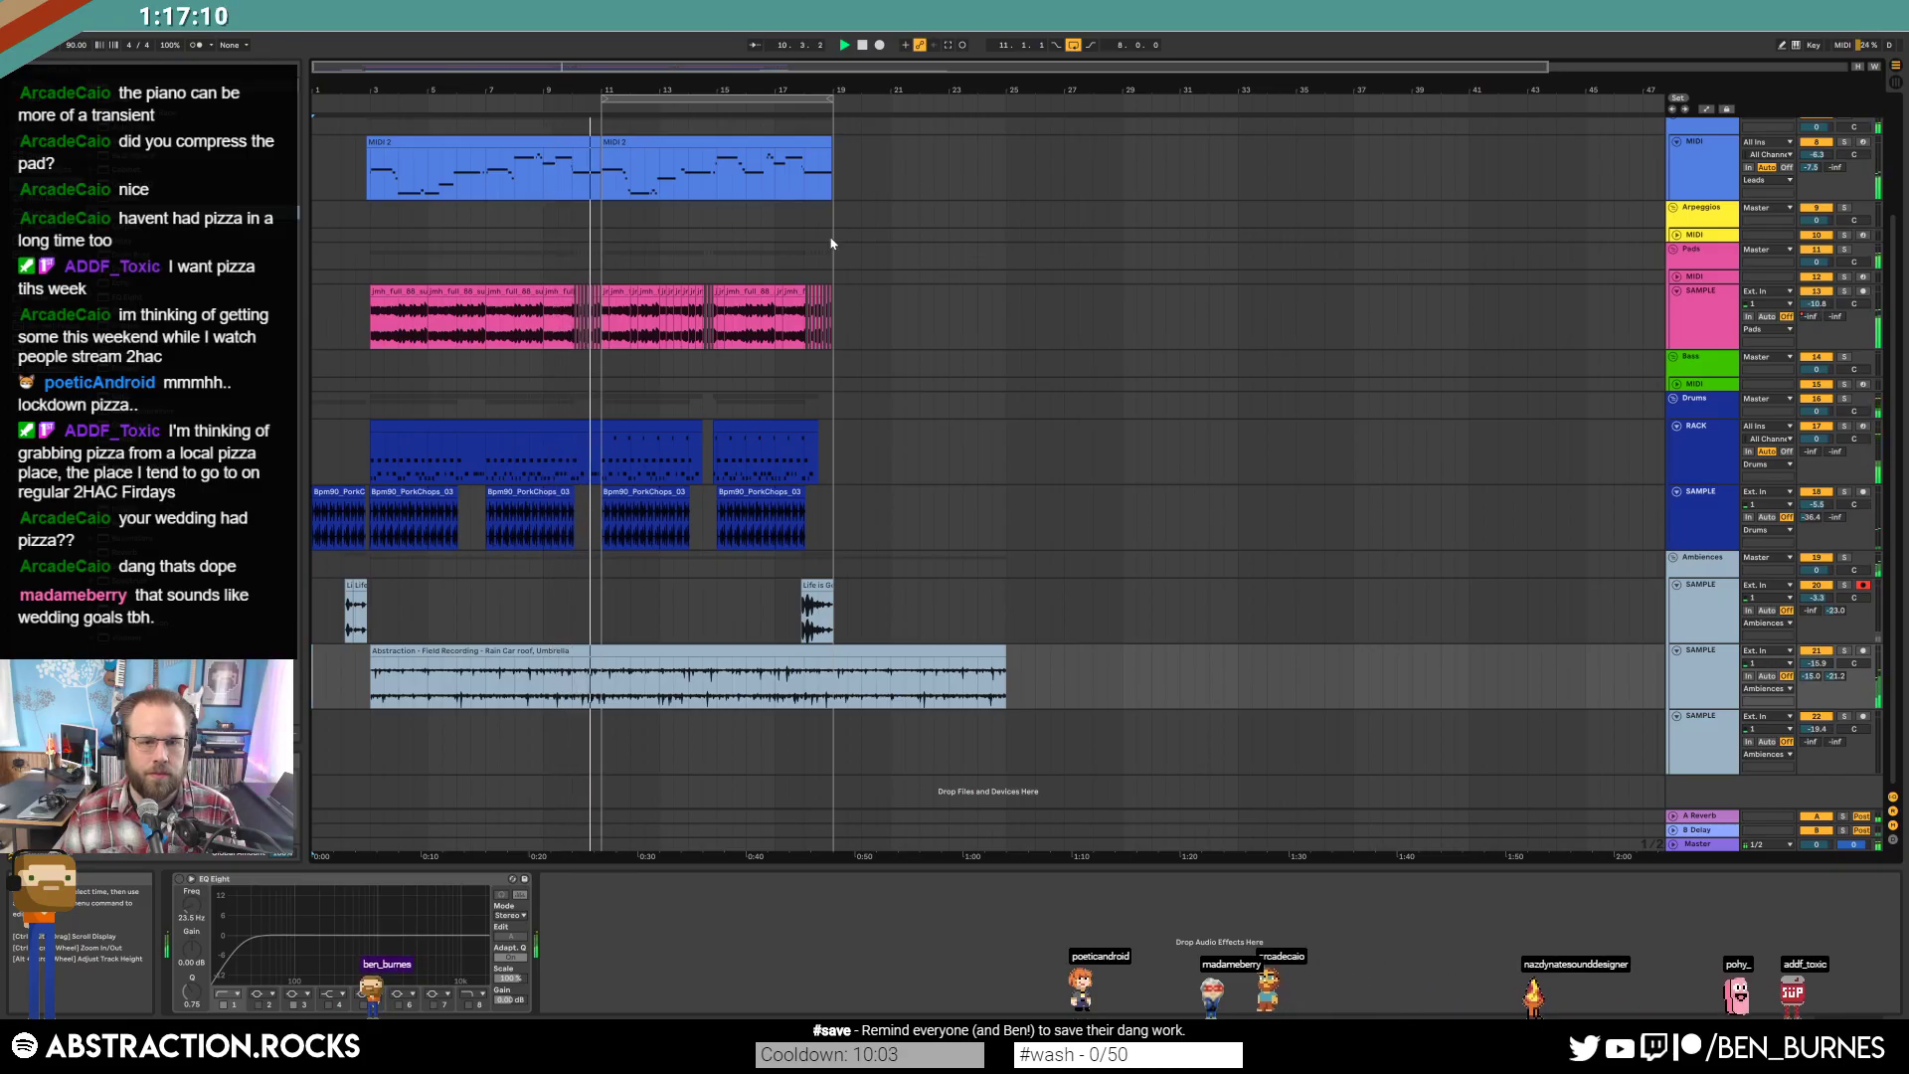
drag(602, 98, 371, 99)
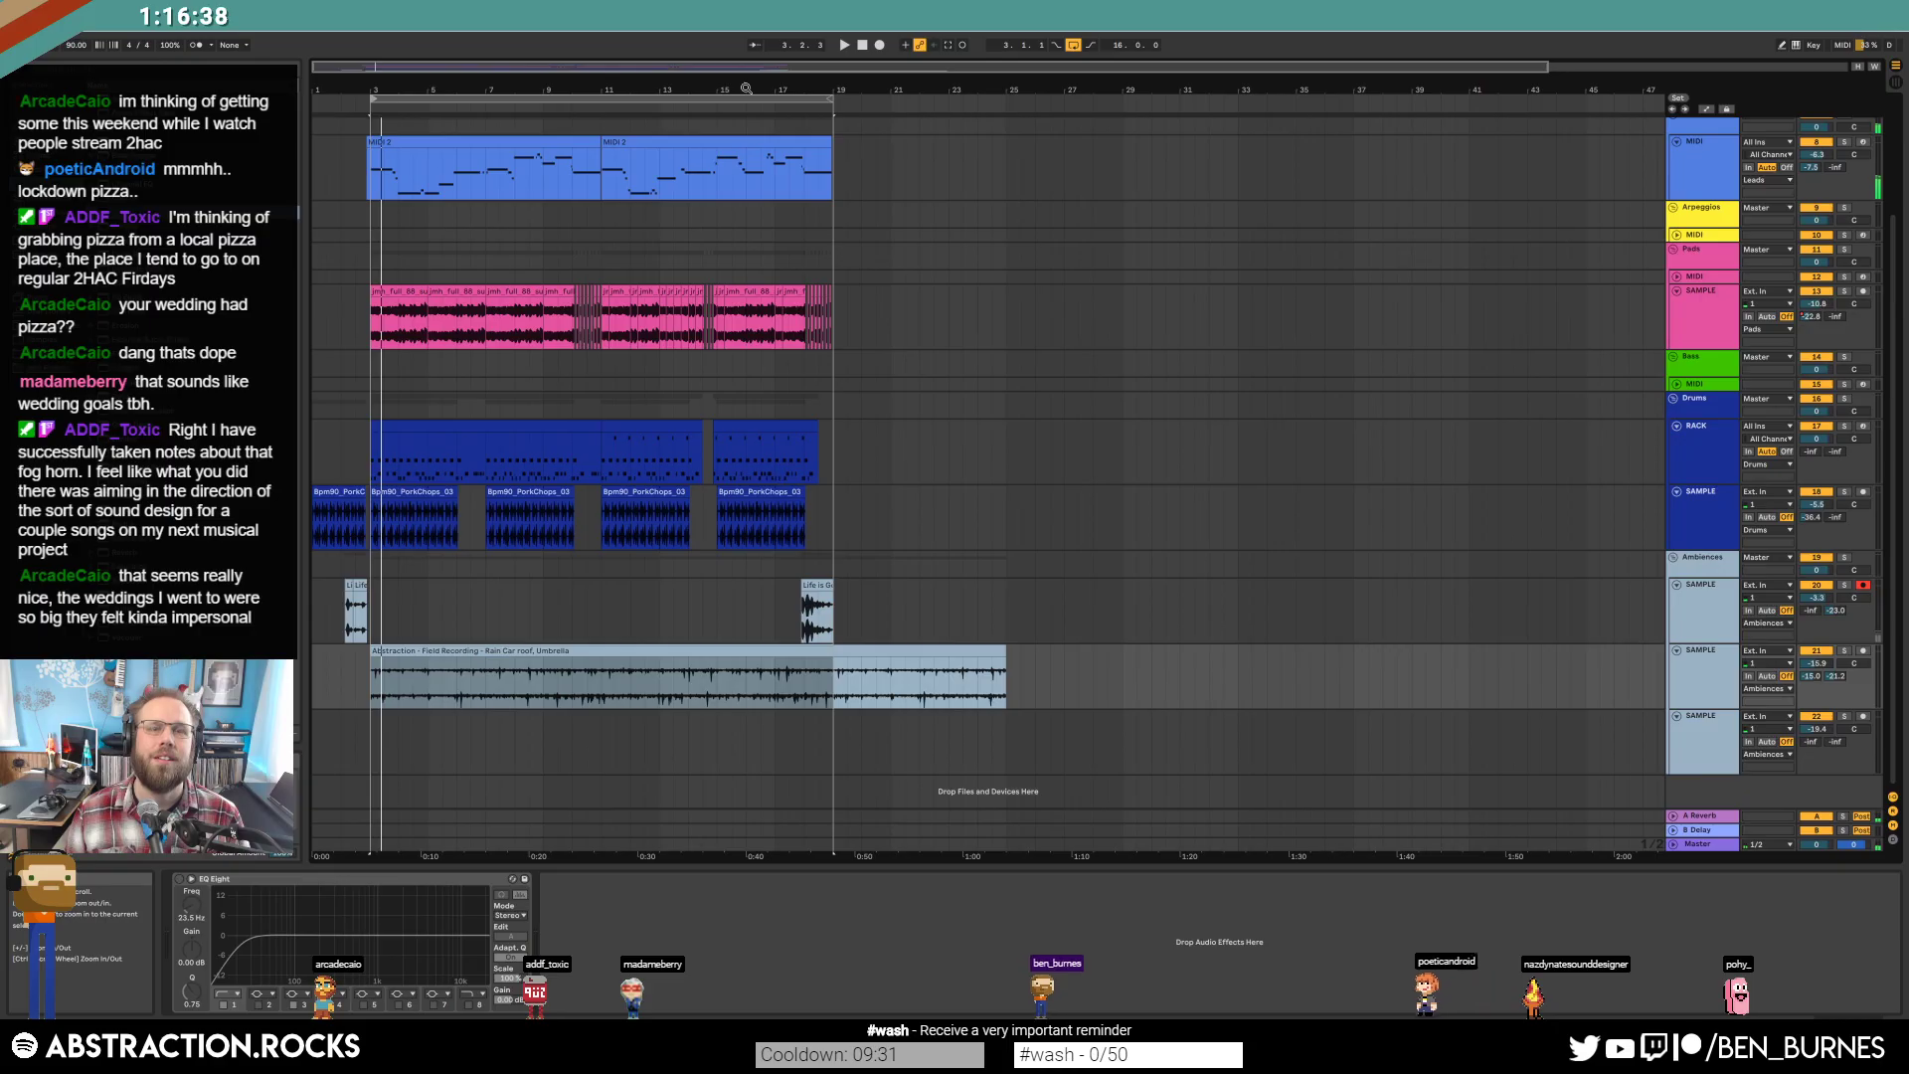
click(539, 138)
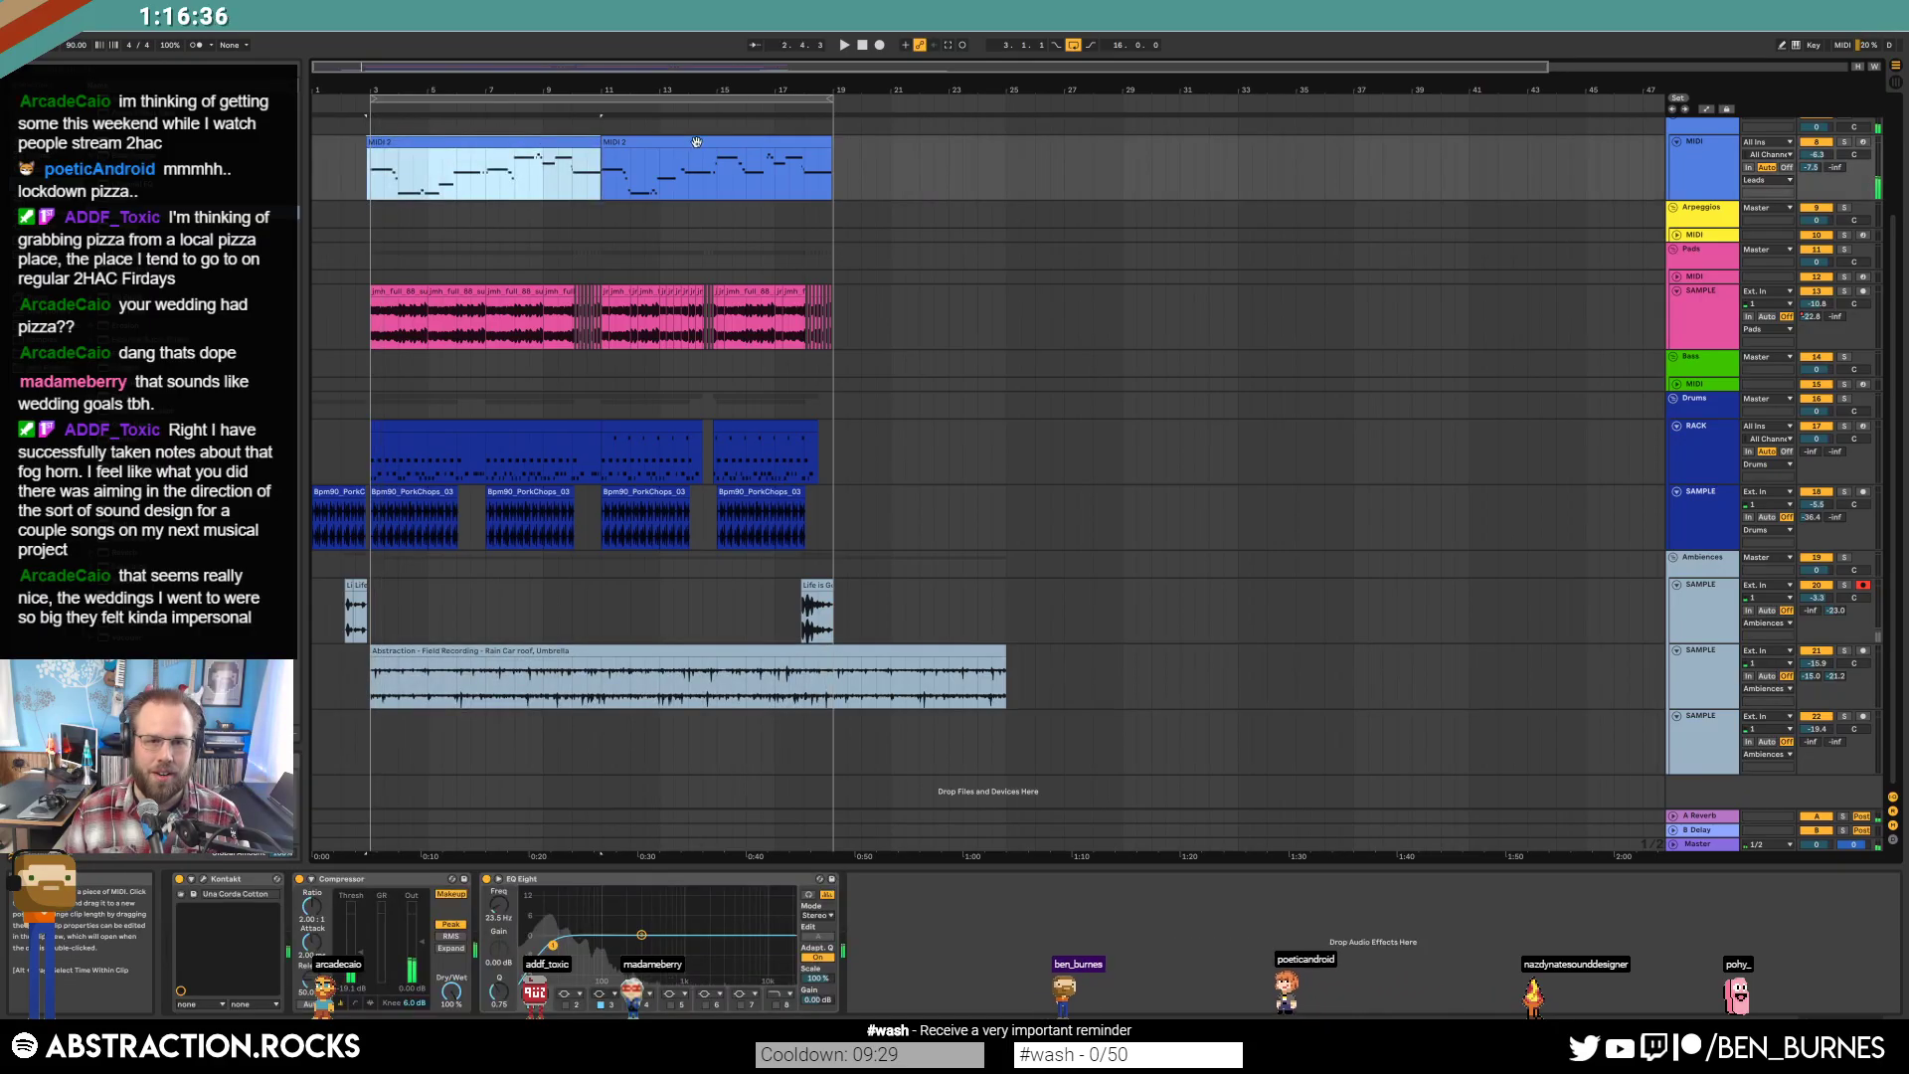
click(696, 141)
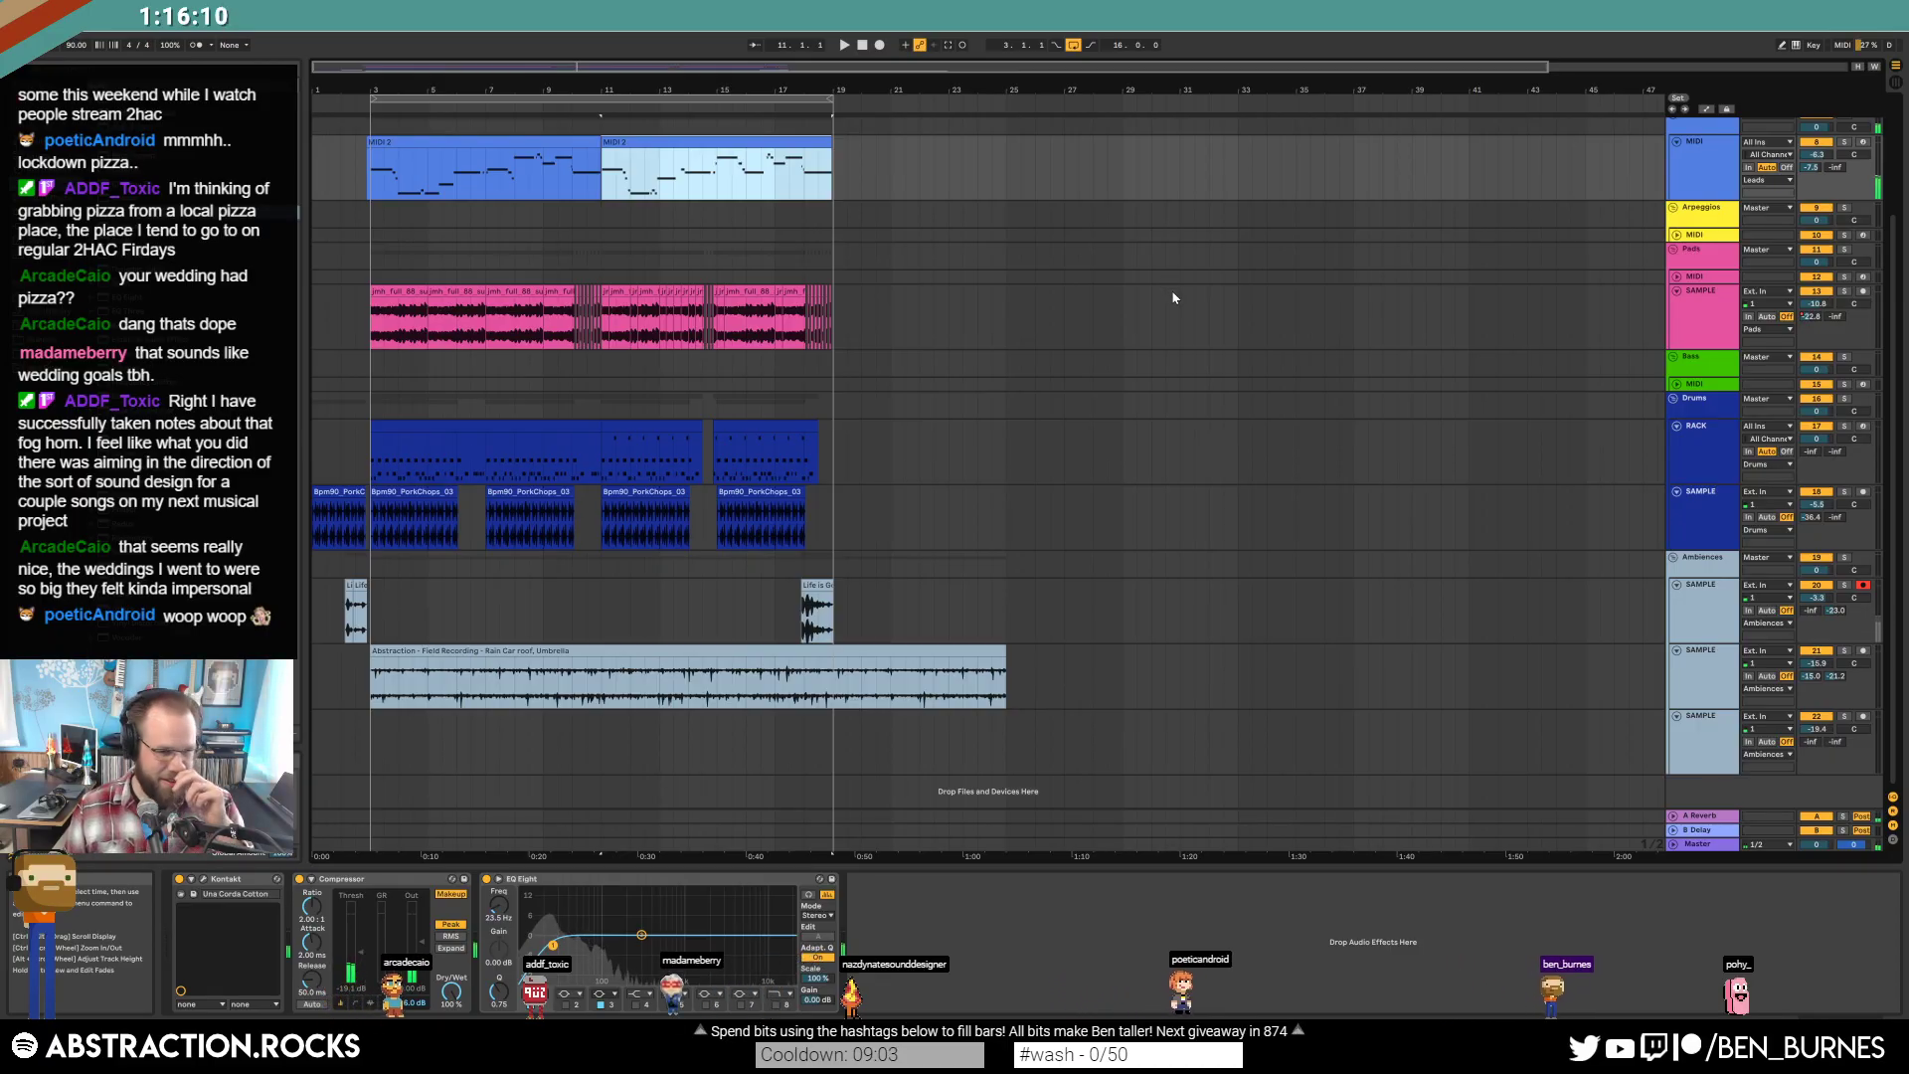
click(862, 46)
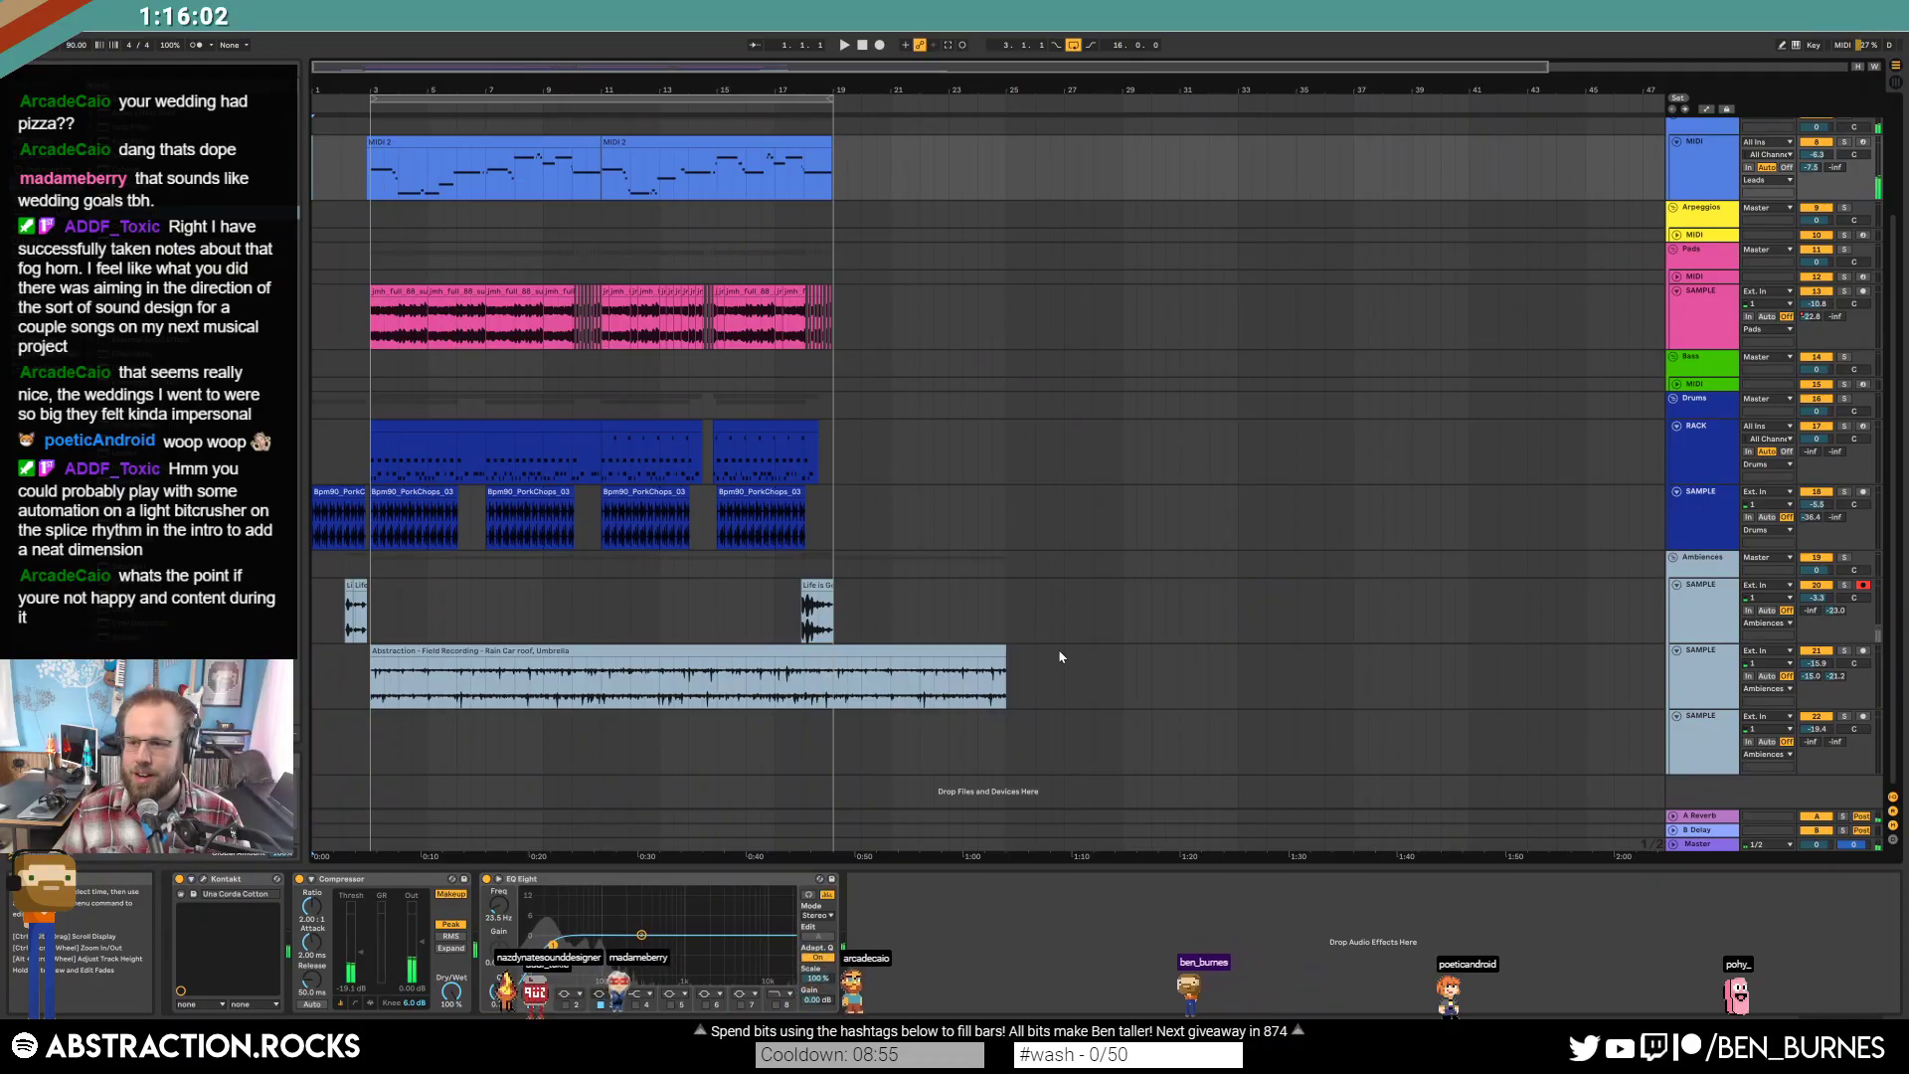
Add Redux ahead of the Compressor on the PorkChops drum loop track with its downsample at 5.83.
click(369, 508)
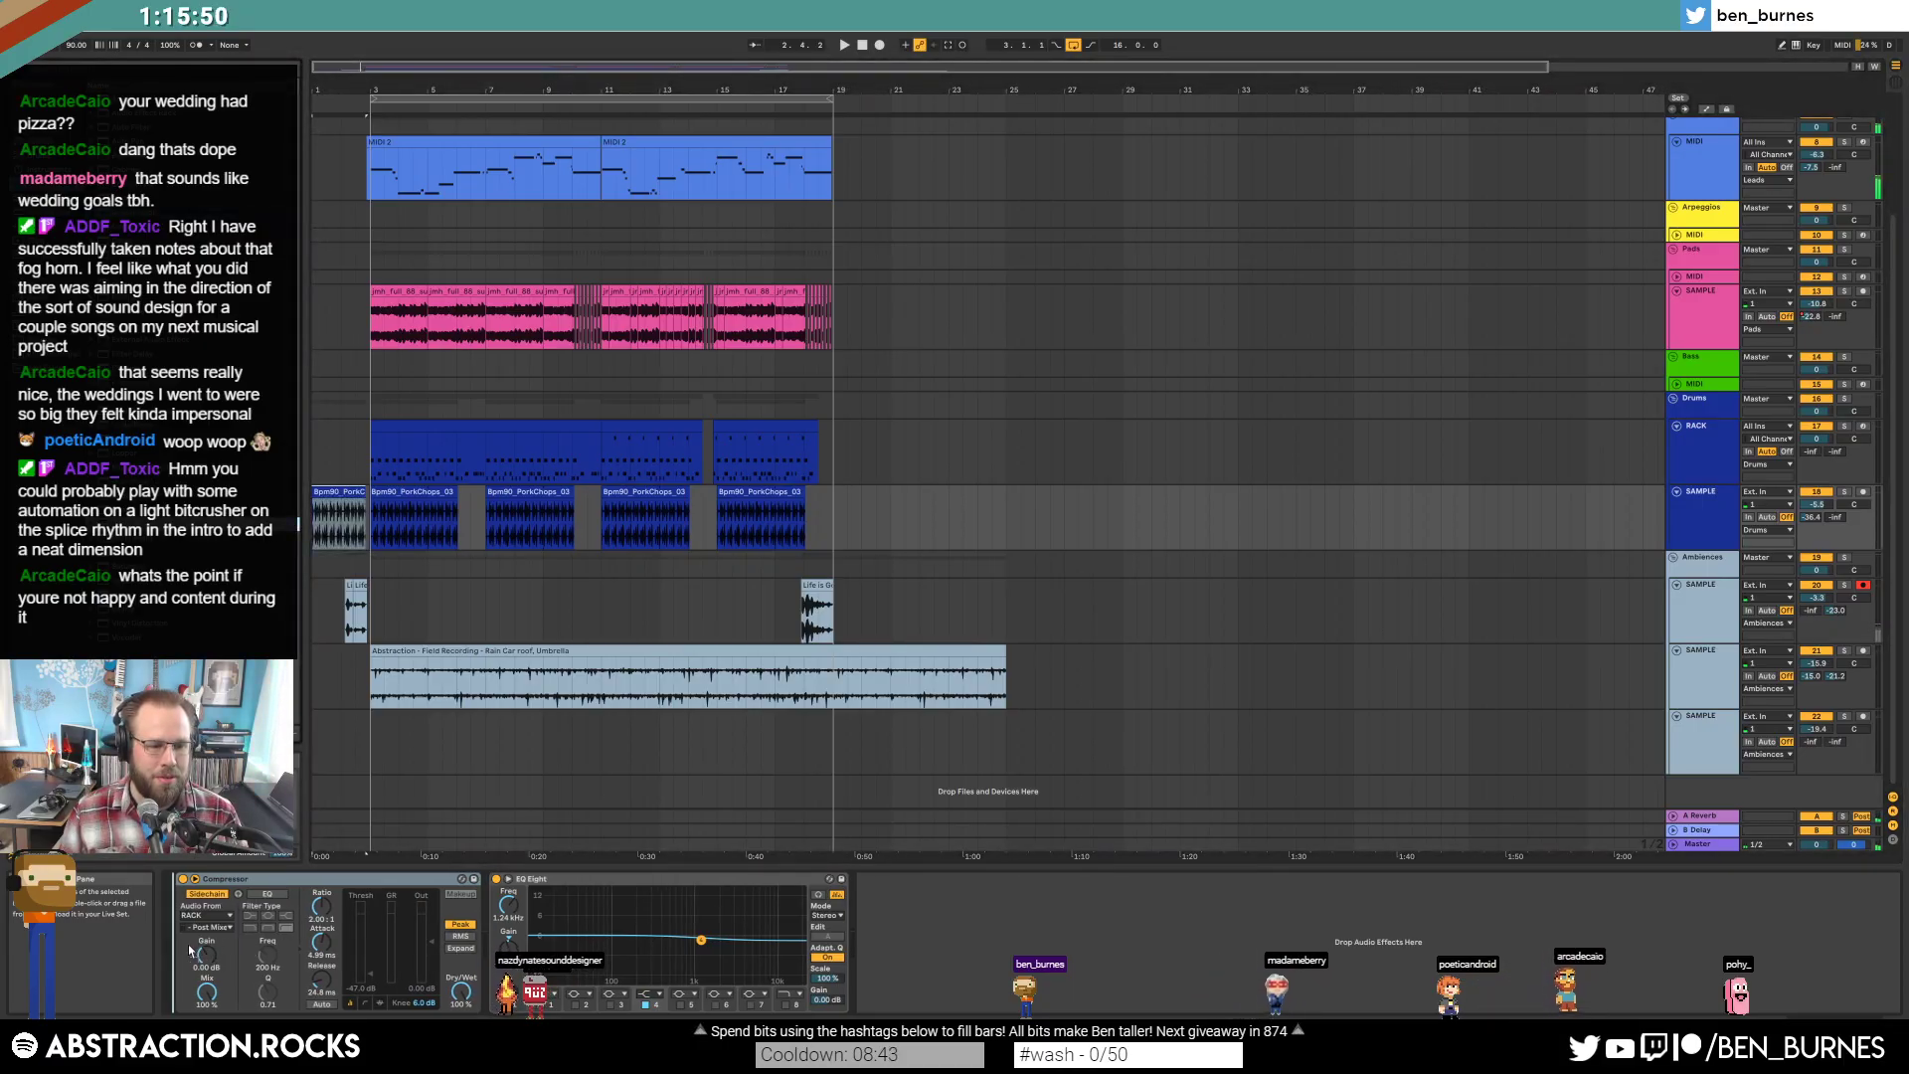
drag(189, 949, 188, 944)
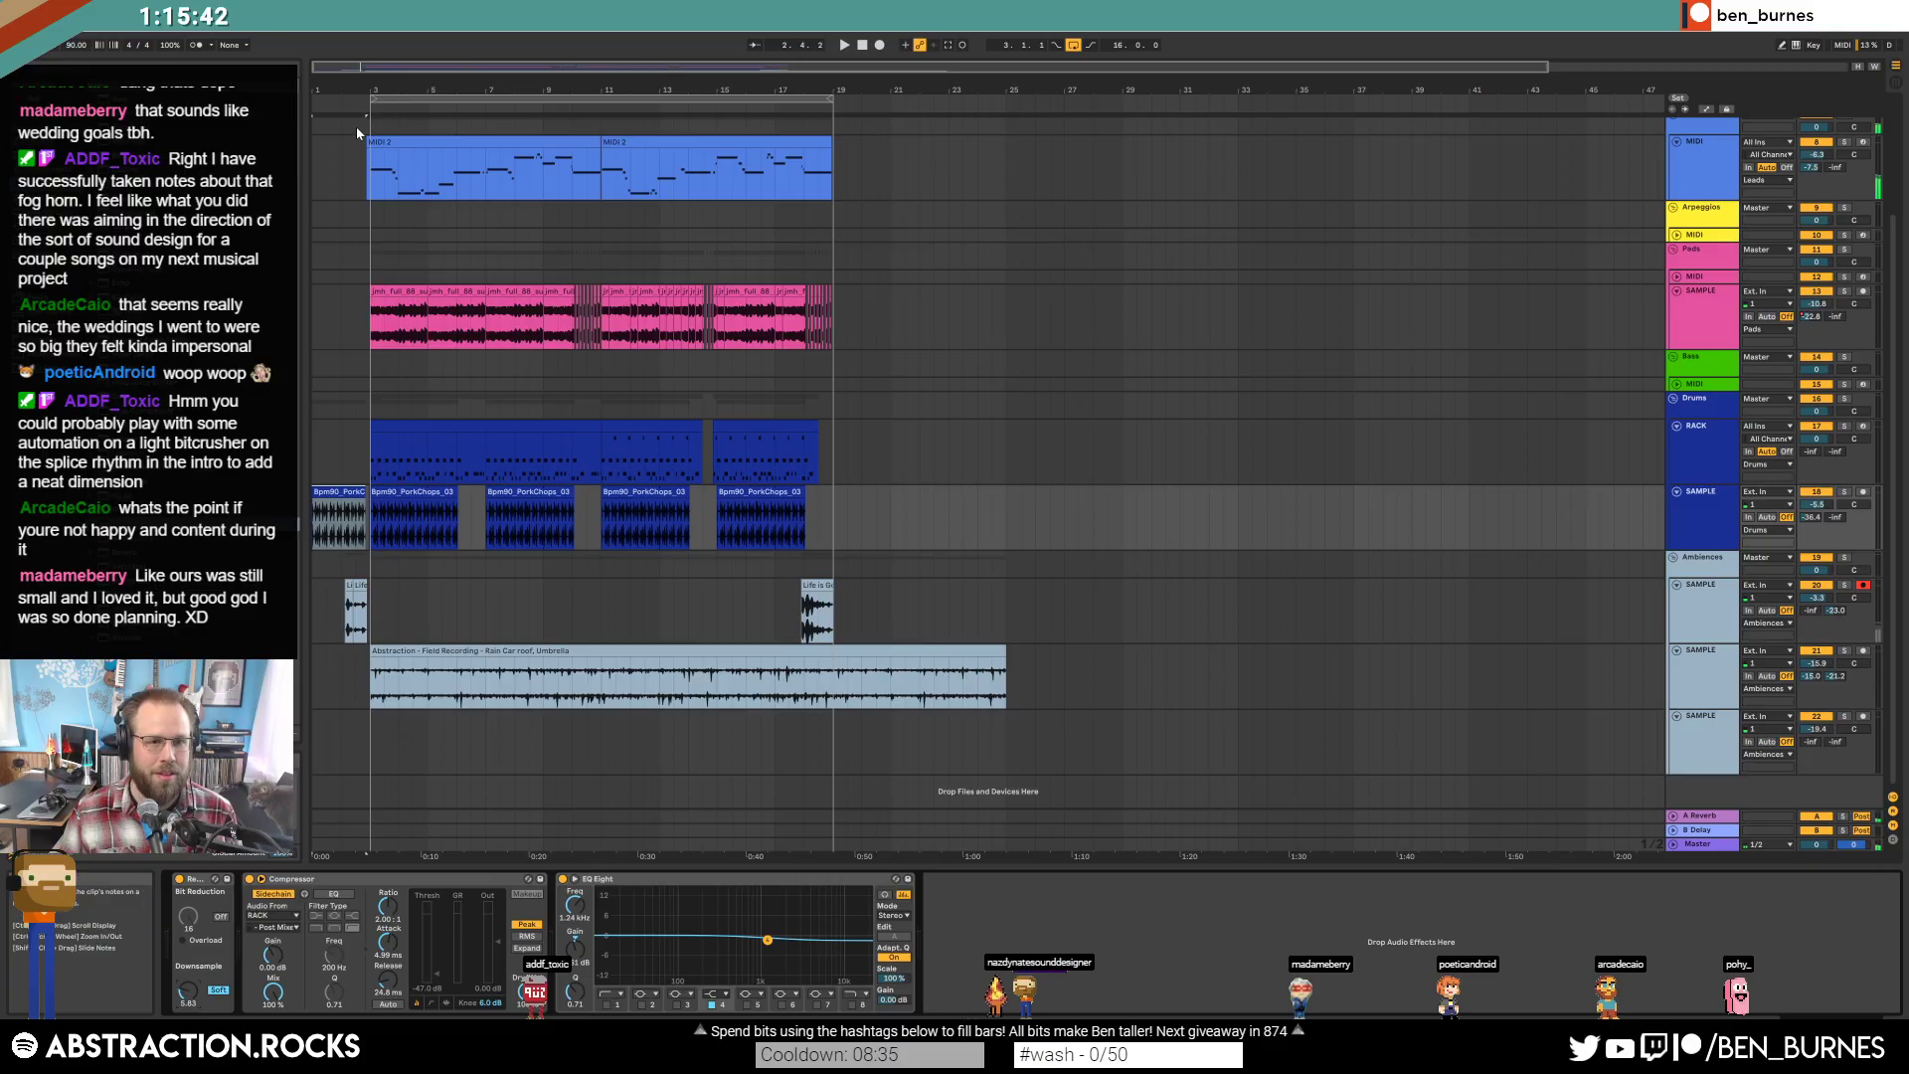
Automate the Redux downsample to curve from 5.83 down to 1.00 across the intro drum loop clip, and play it.
scroll(335, 72, up, 6)
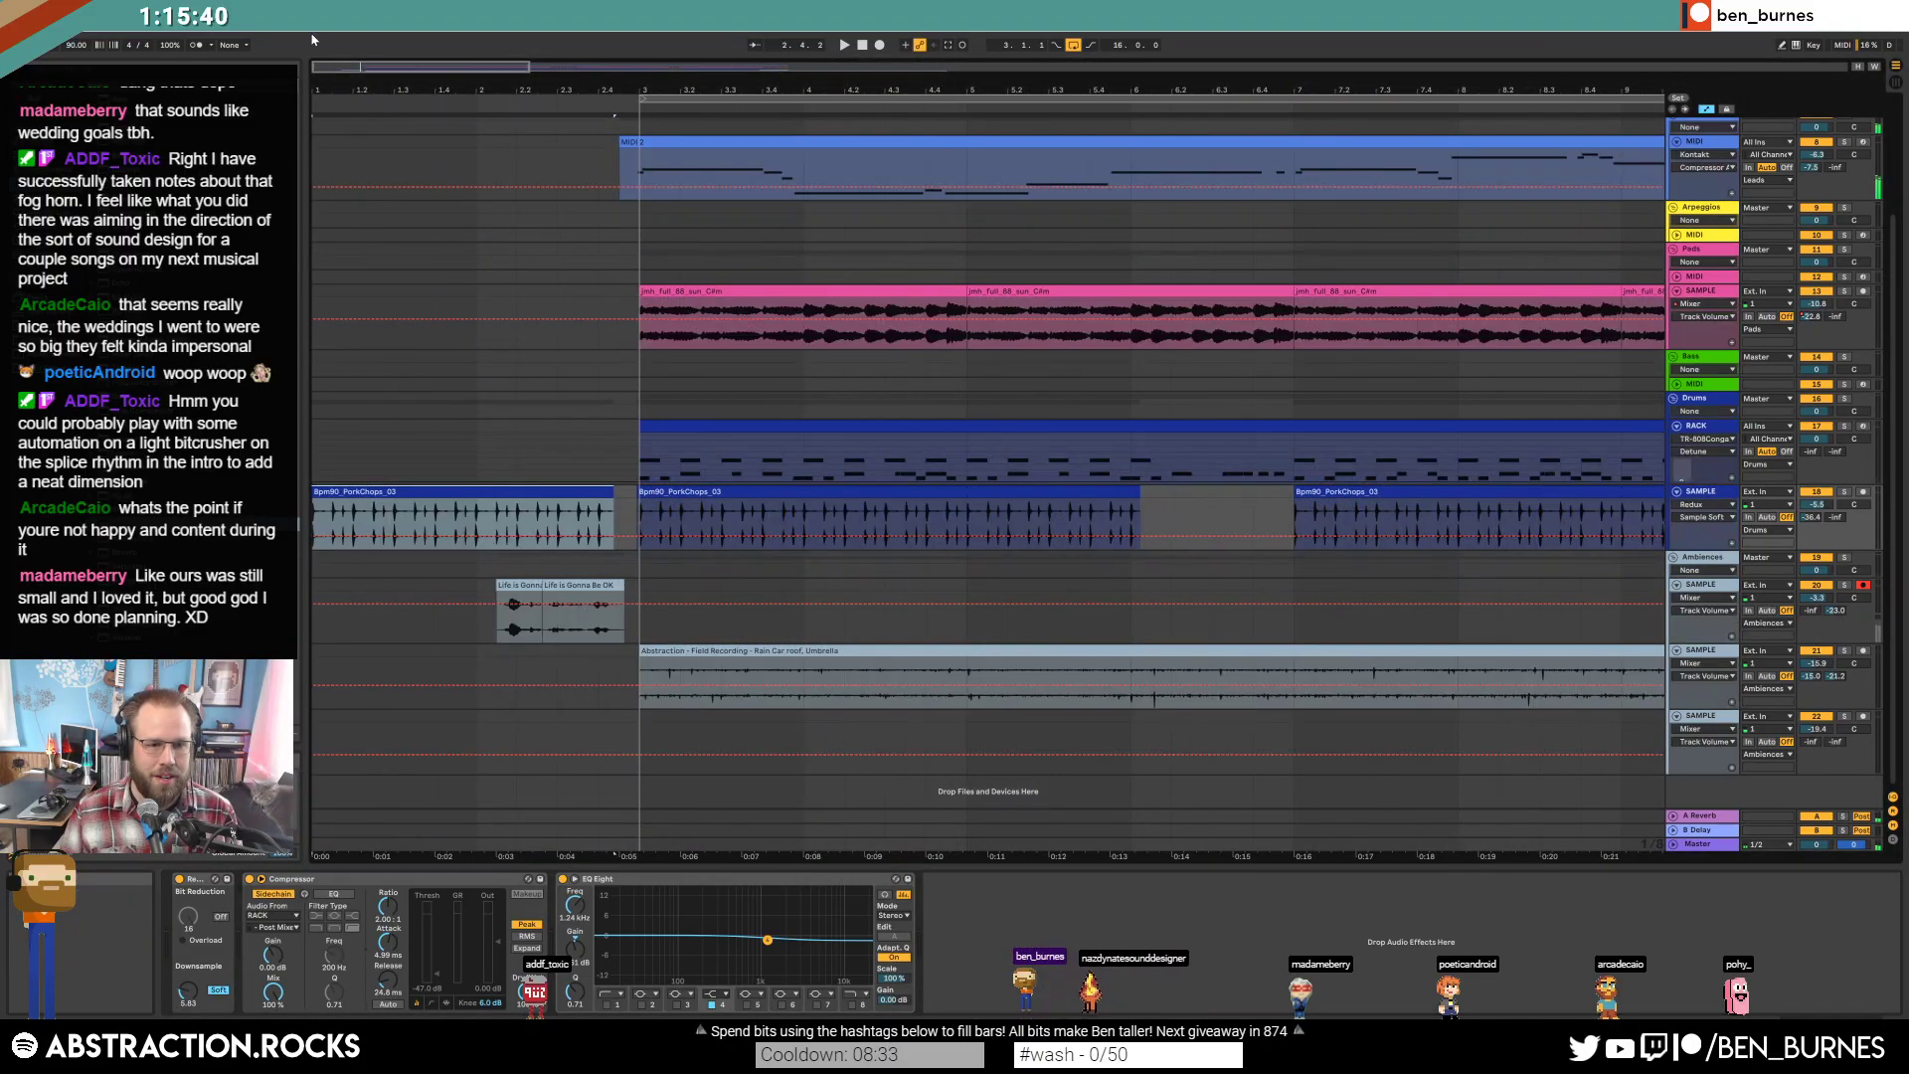
scroll(360, 69, down, 1)
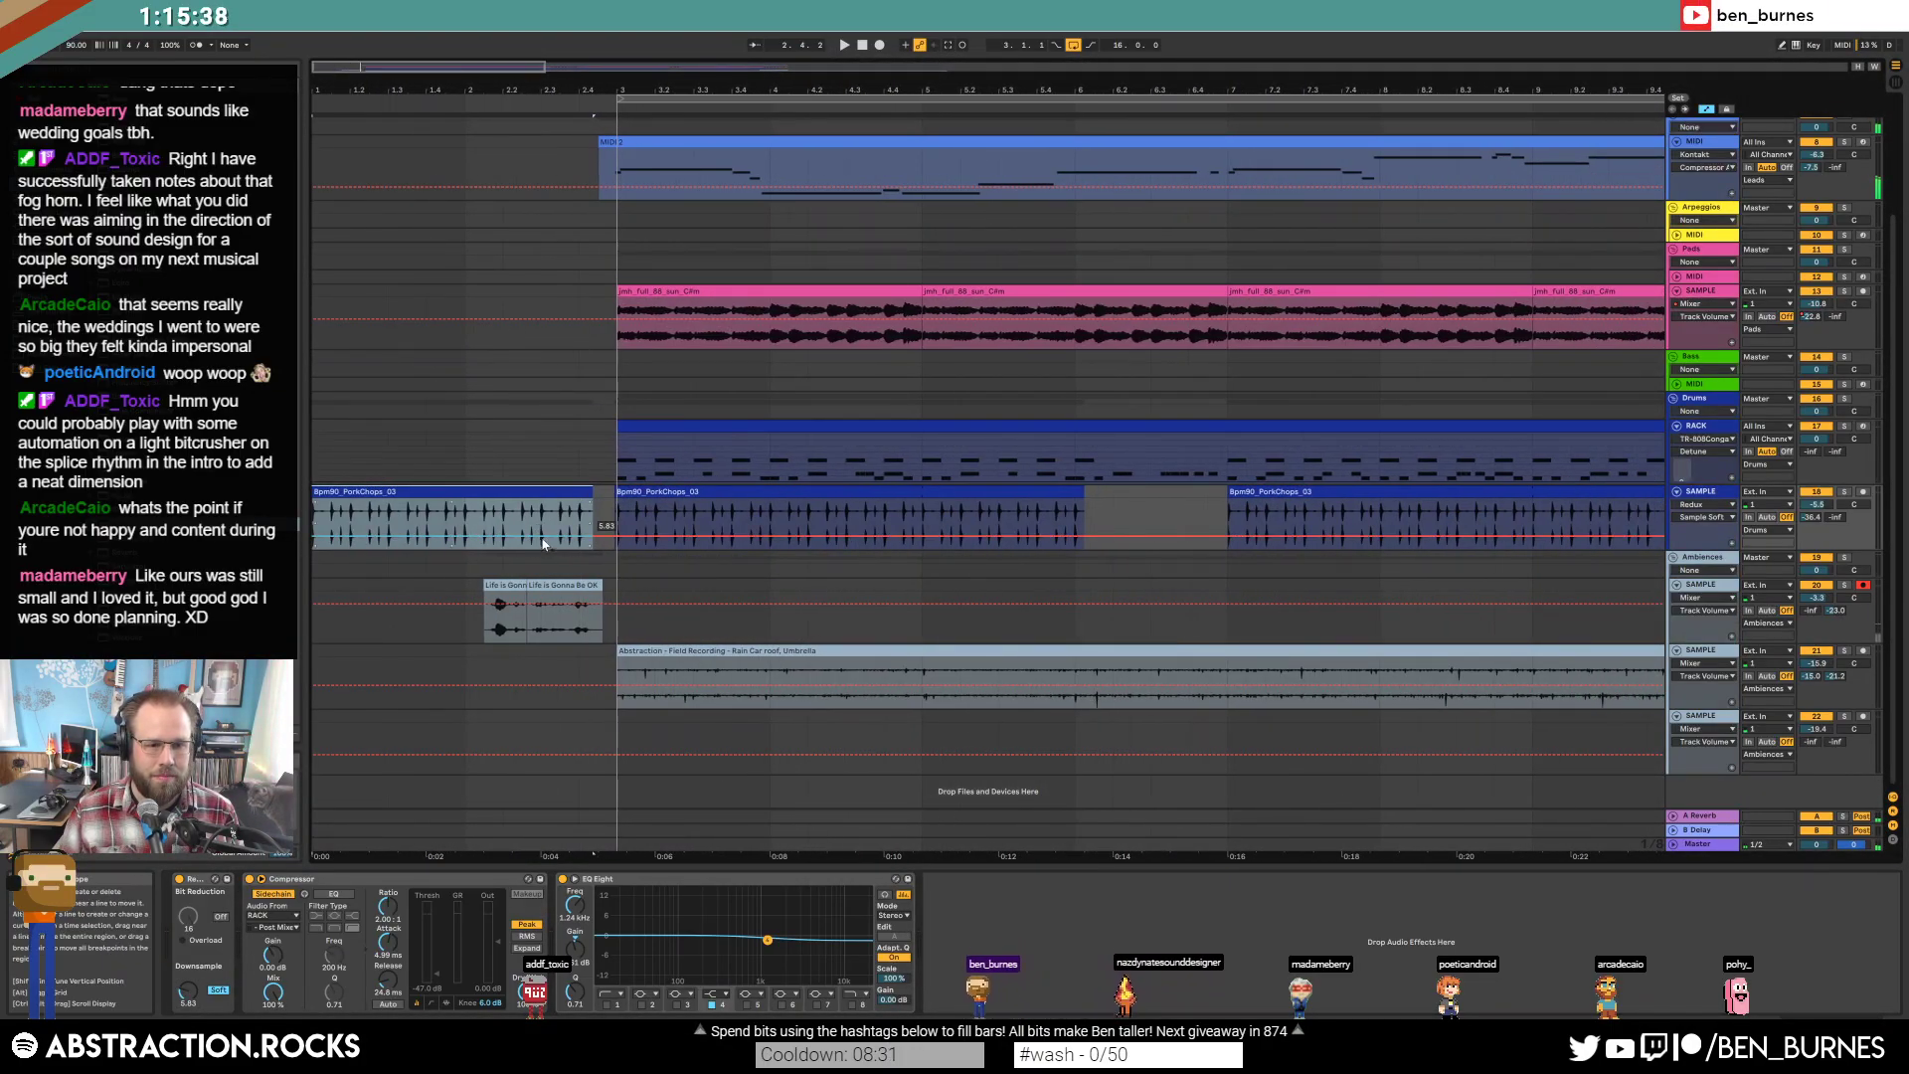
click(591, 536)
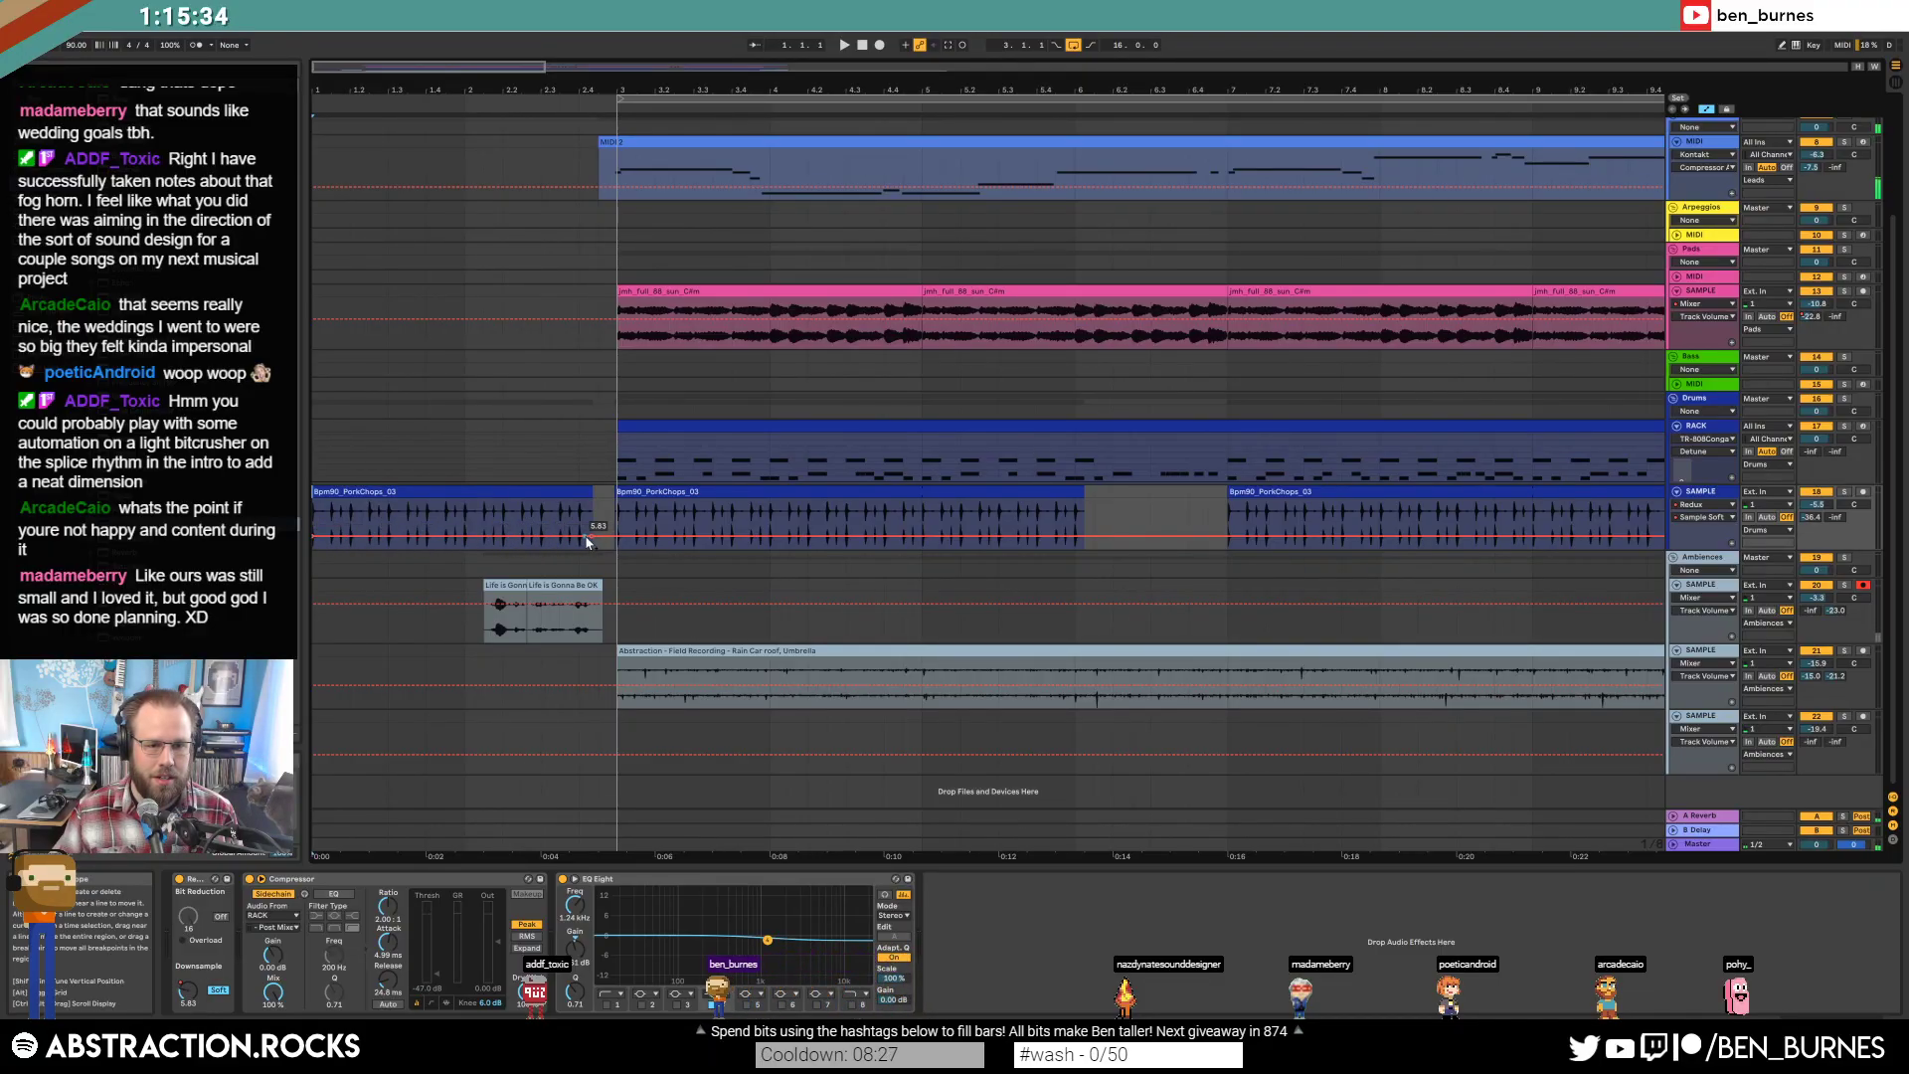
drag(591, 536, 583, 547)
key(space)
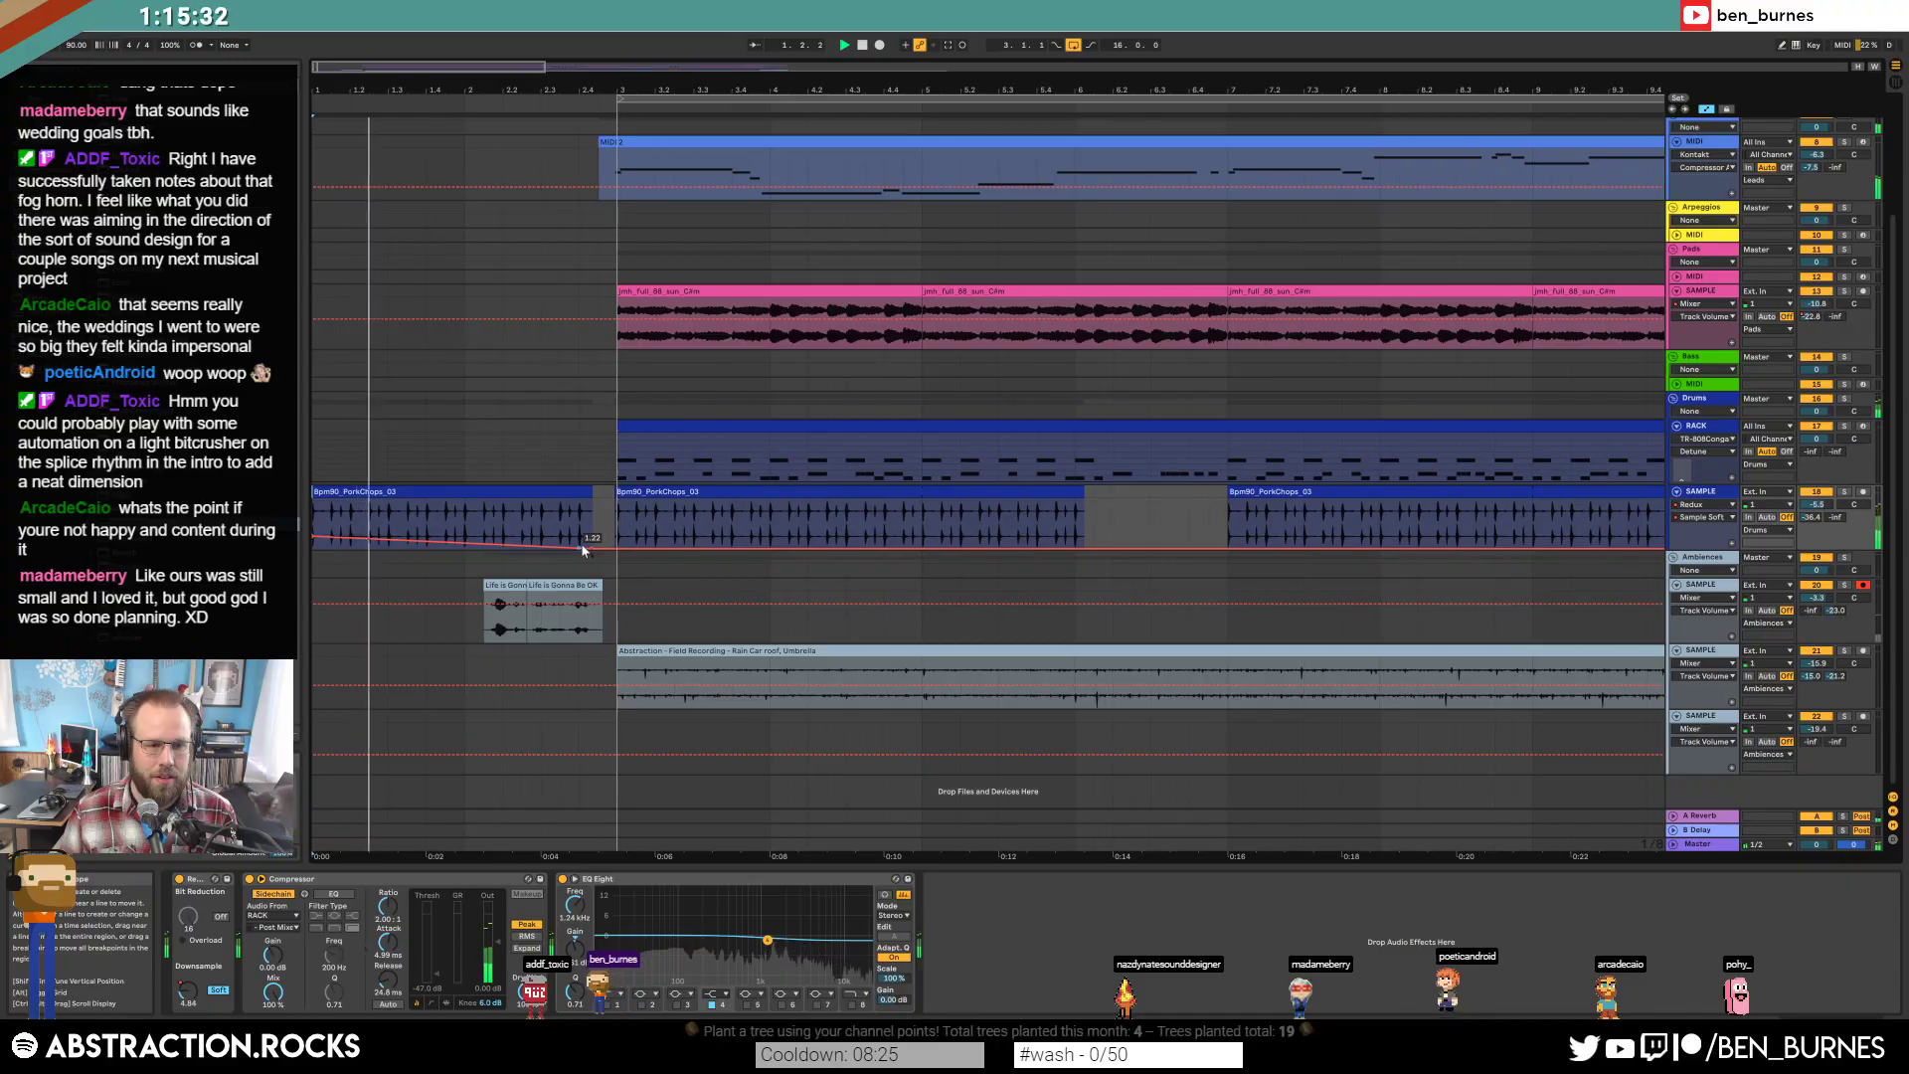
click(408, 539)
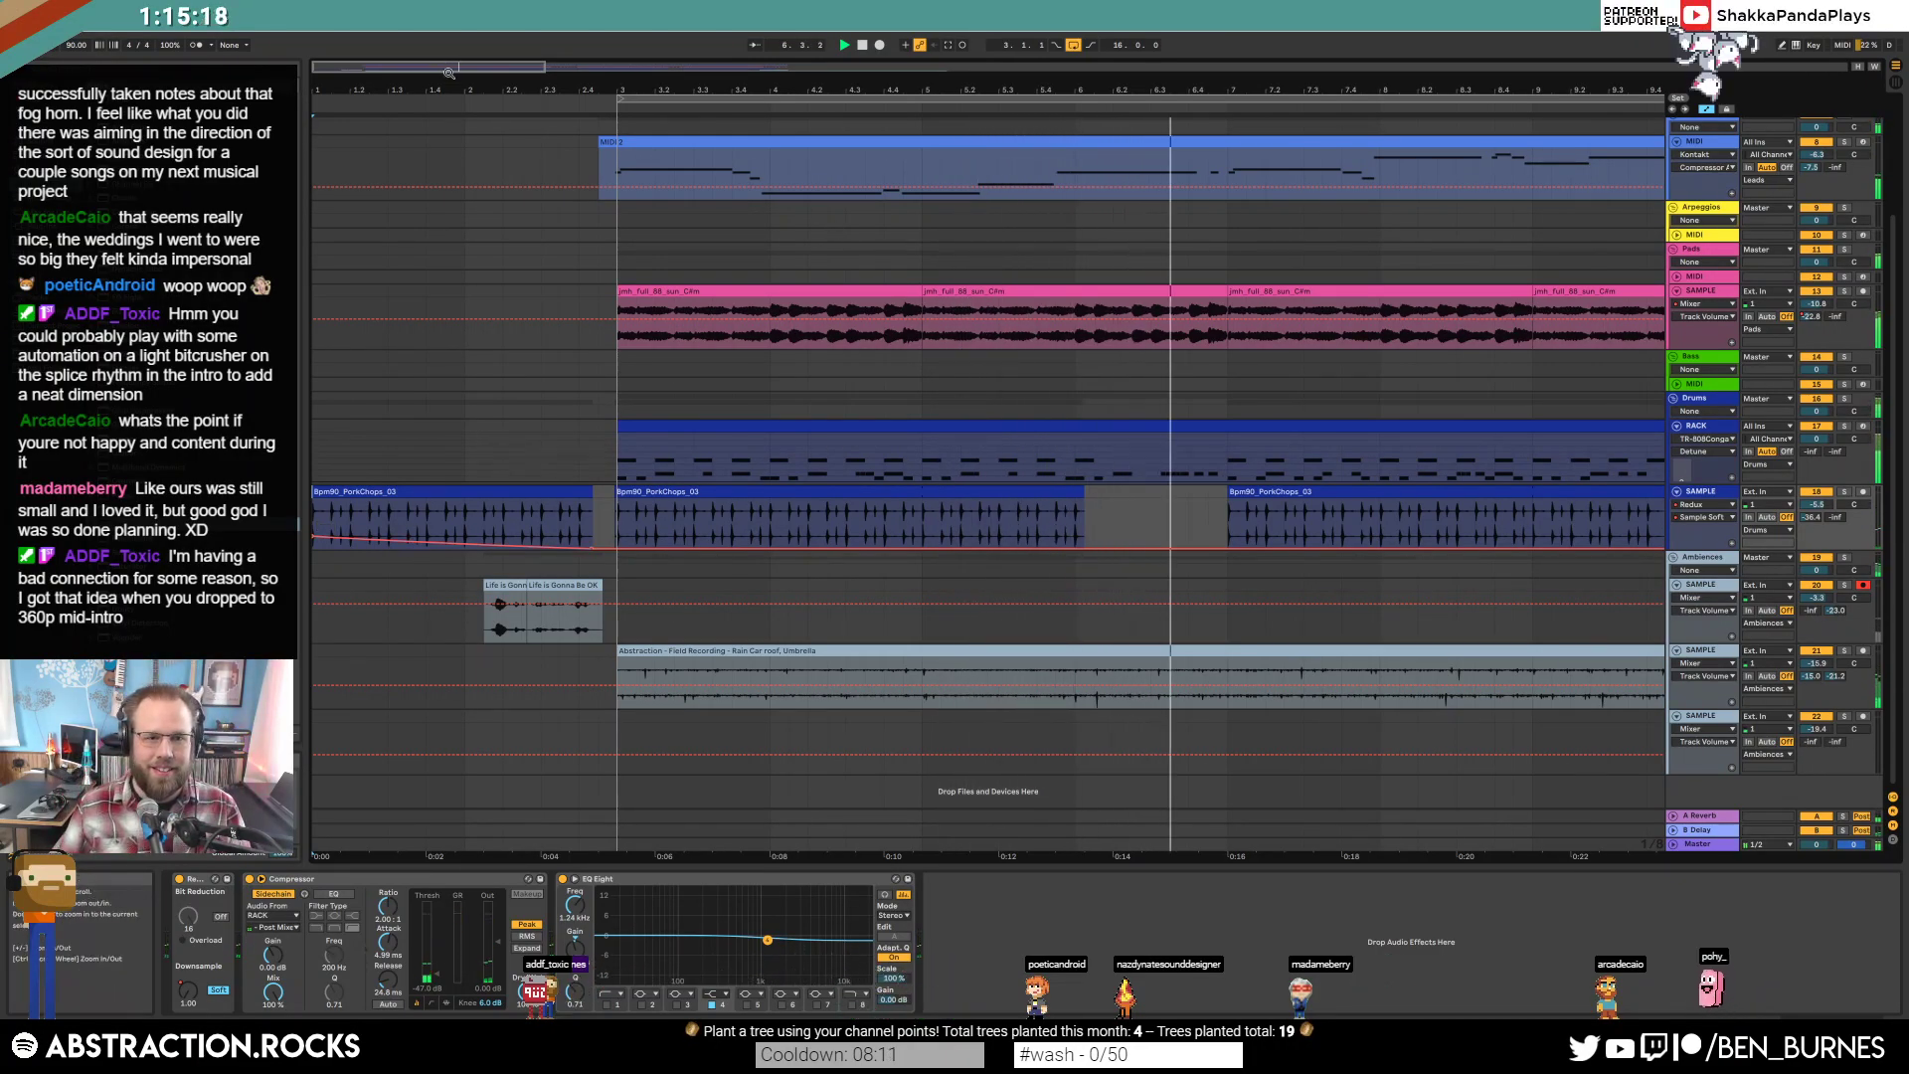
Draw a curved downsample spike at the end of the drum loop clip before bar 11, dropping back to 1.00.
drag(545, 65, 892, 65)
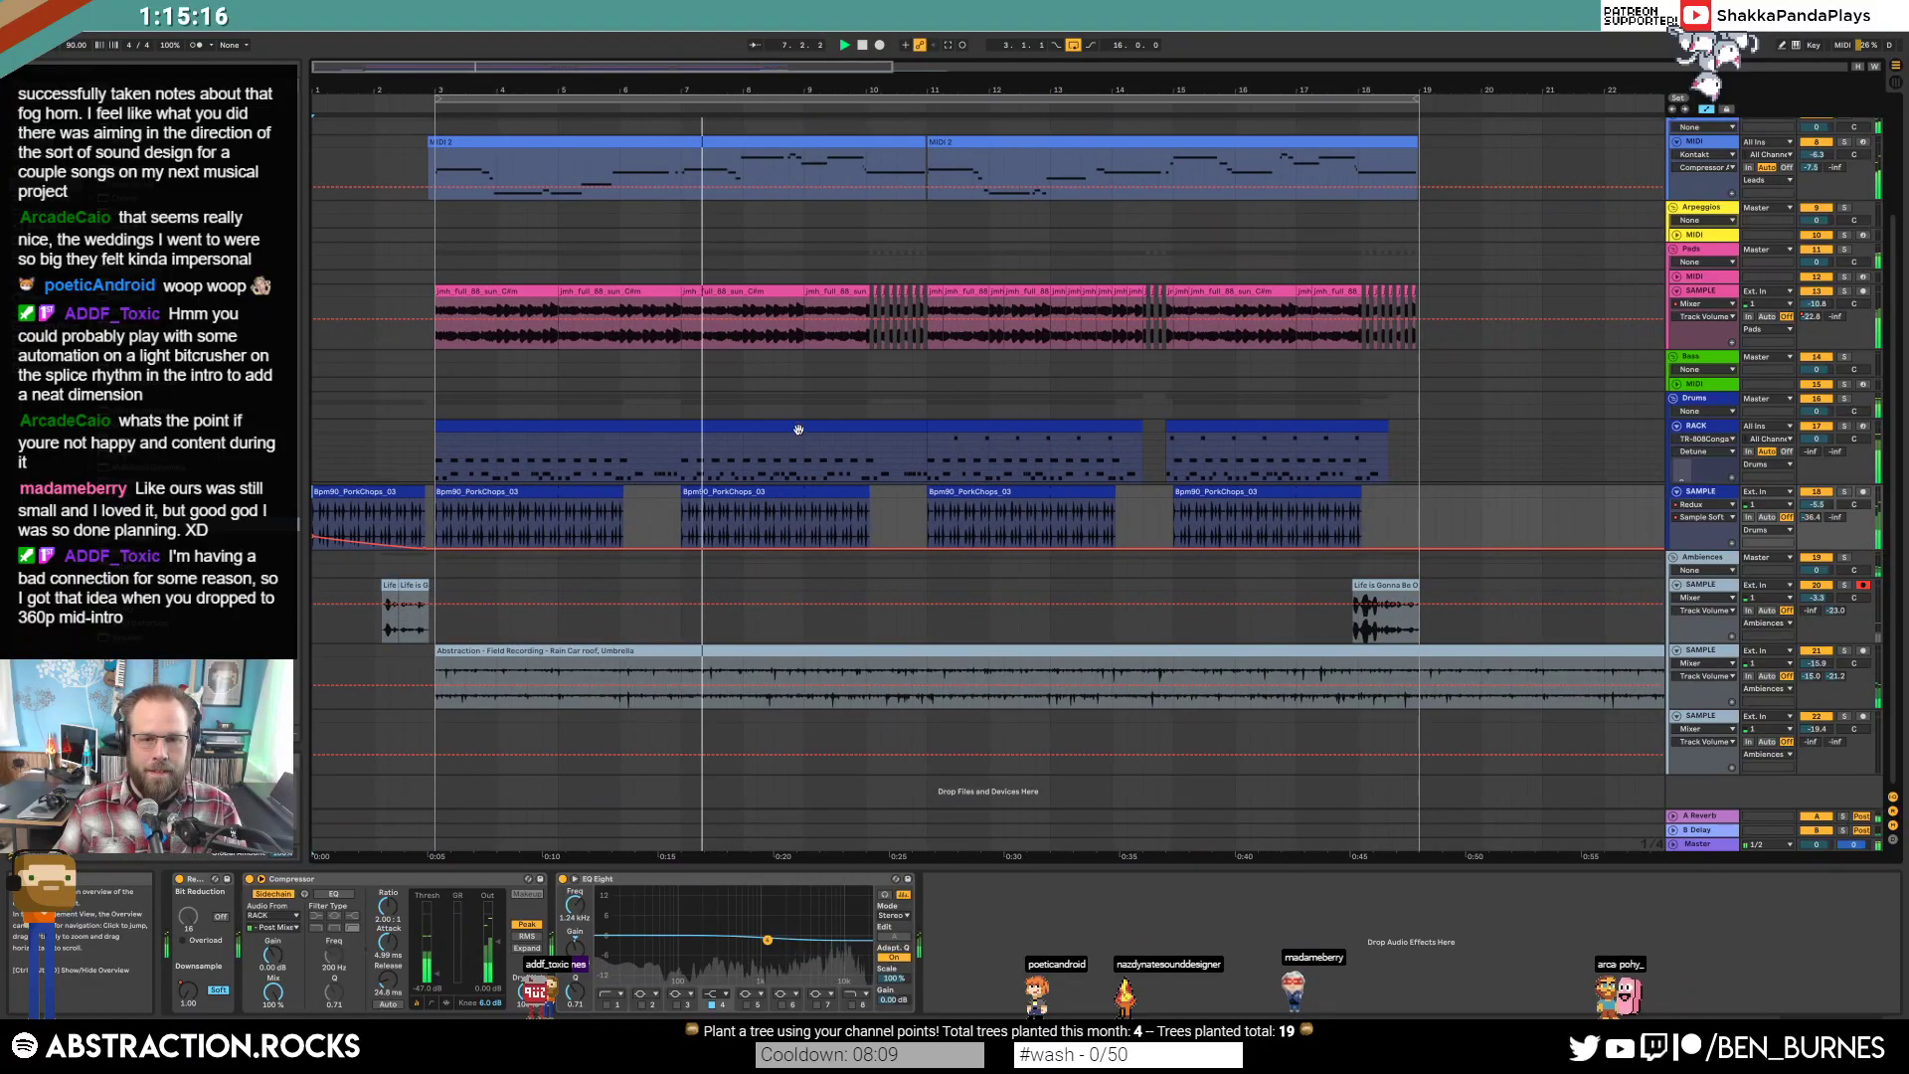
ctrl+scroll(825, 547, up, 4)
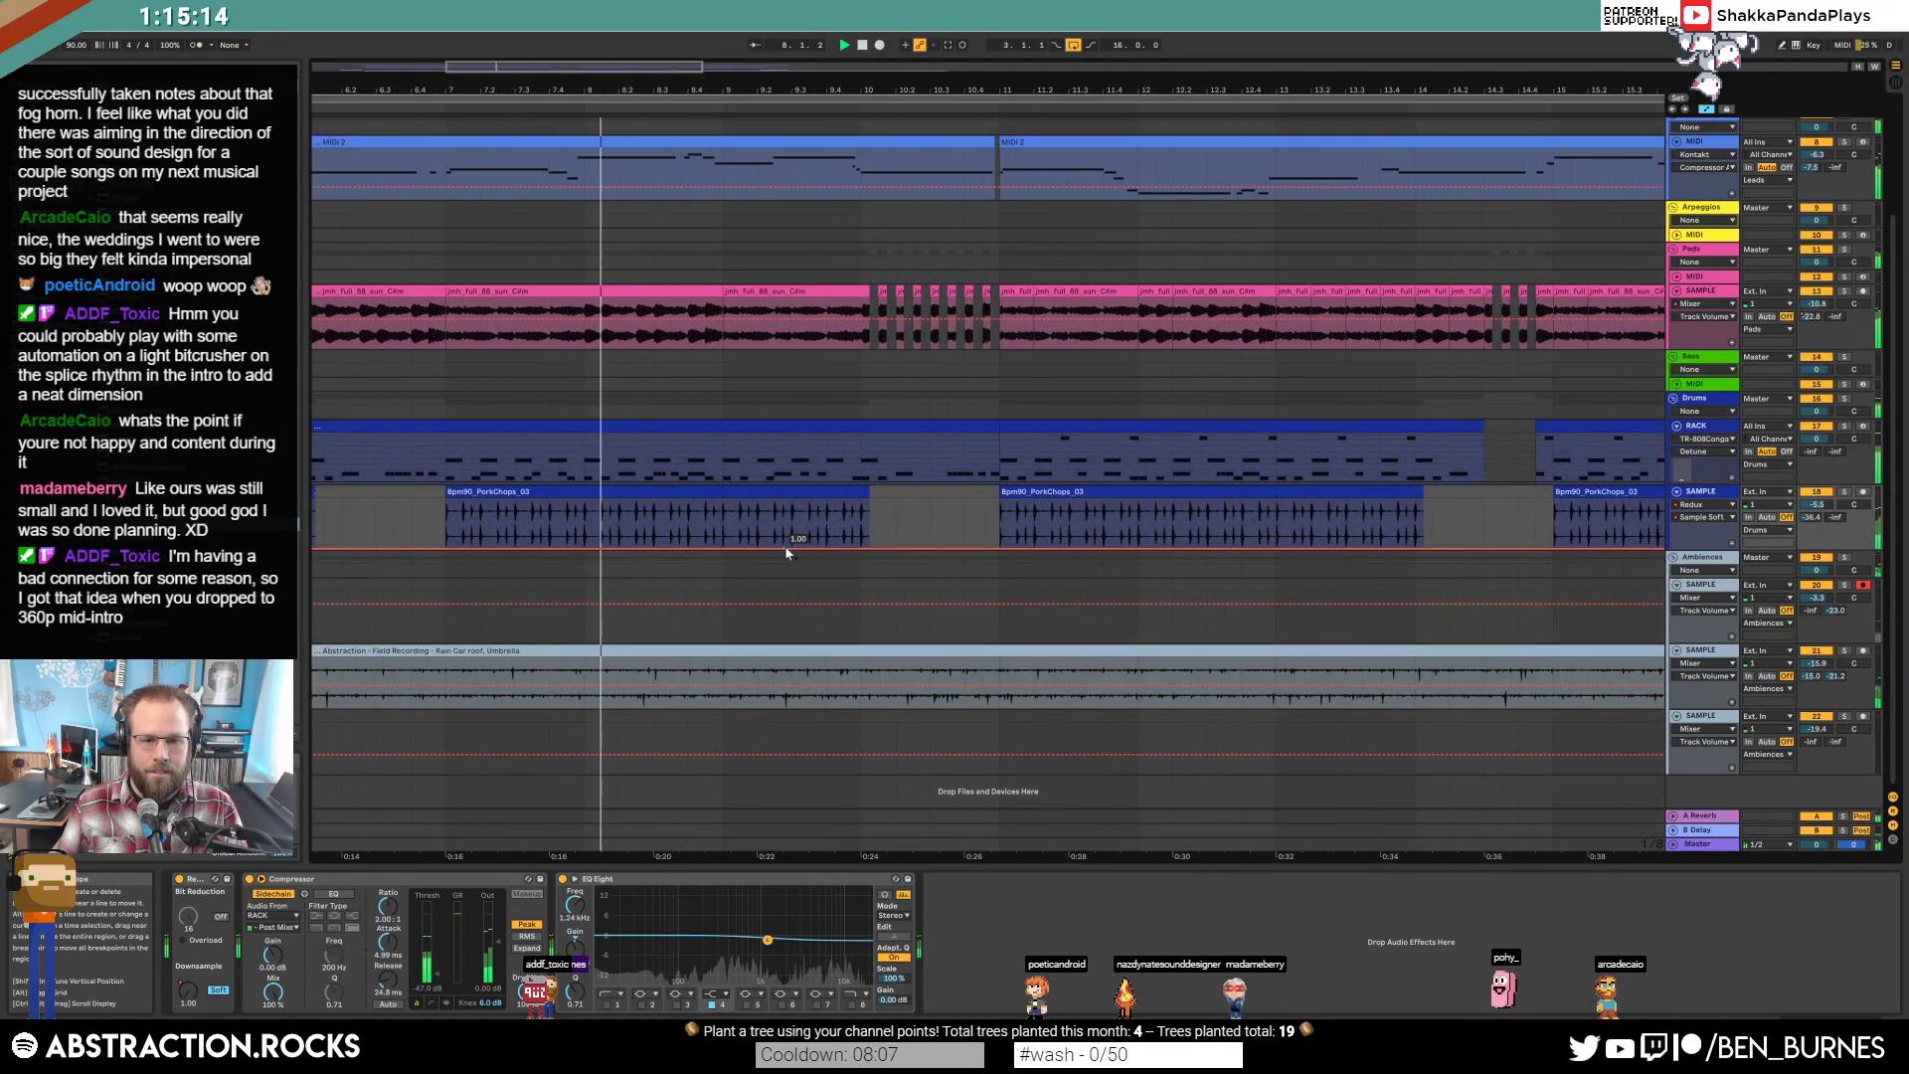
click(793, 548)
click(904, 548)
mouse_move(860, 548)
mouse_down()
mouse_move(860, 528)
mouse_move(844, 537)
mouse_up()
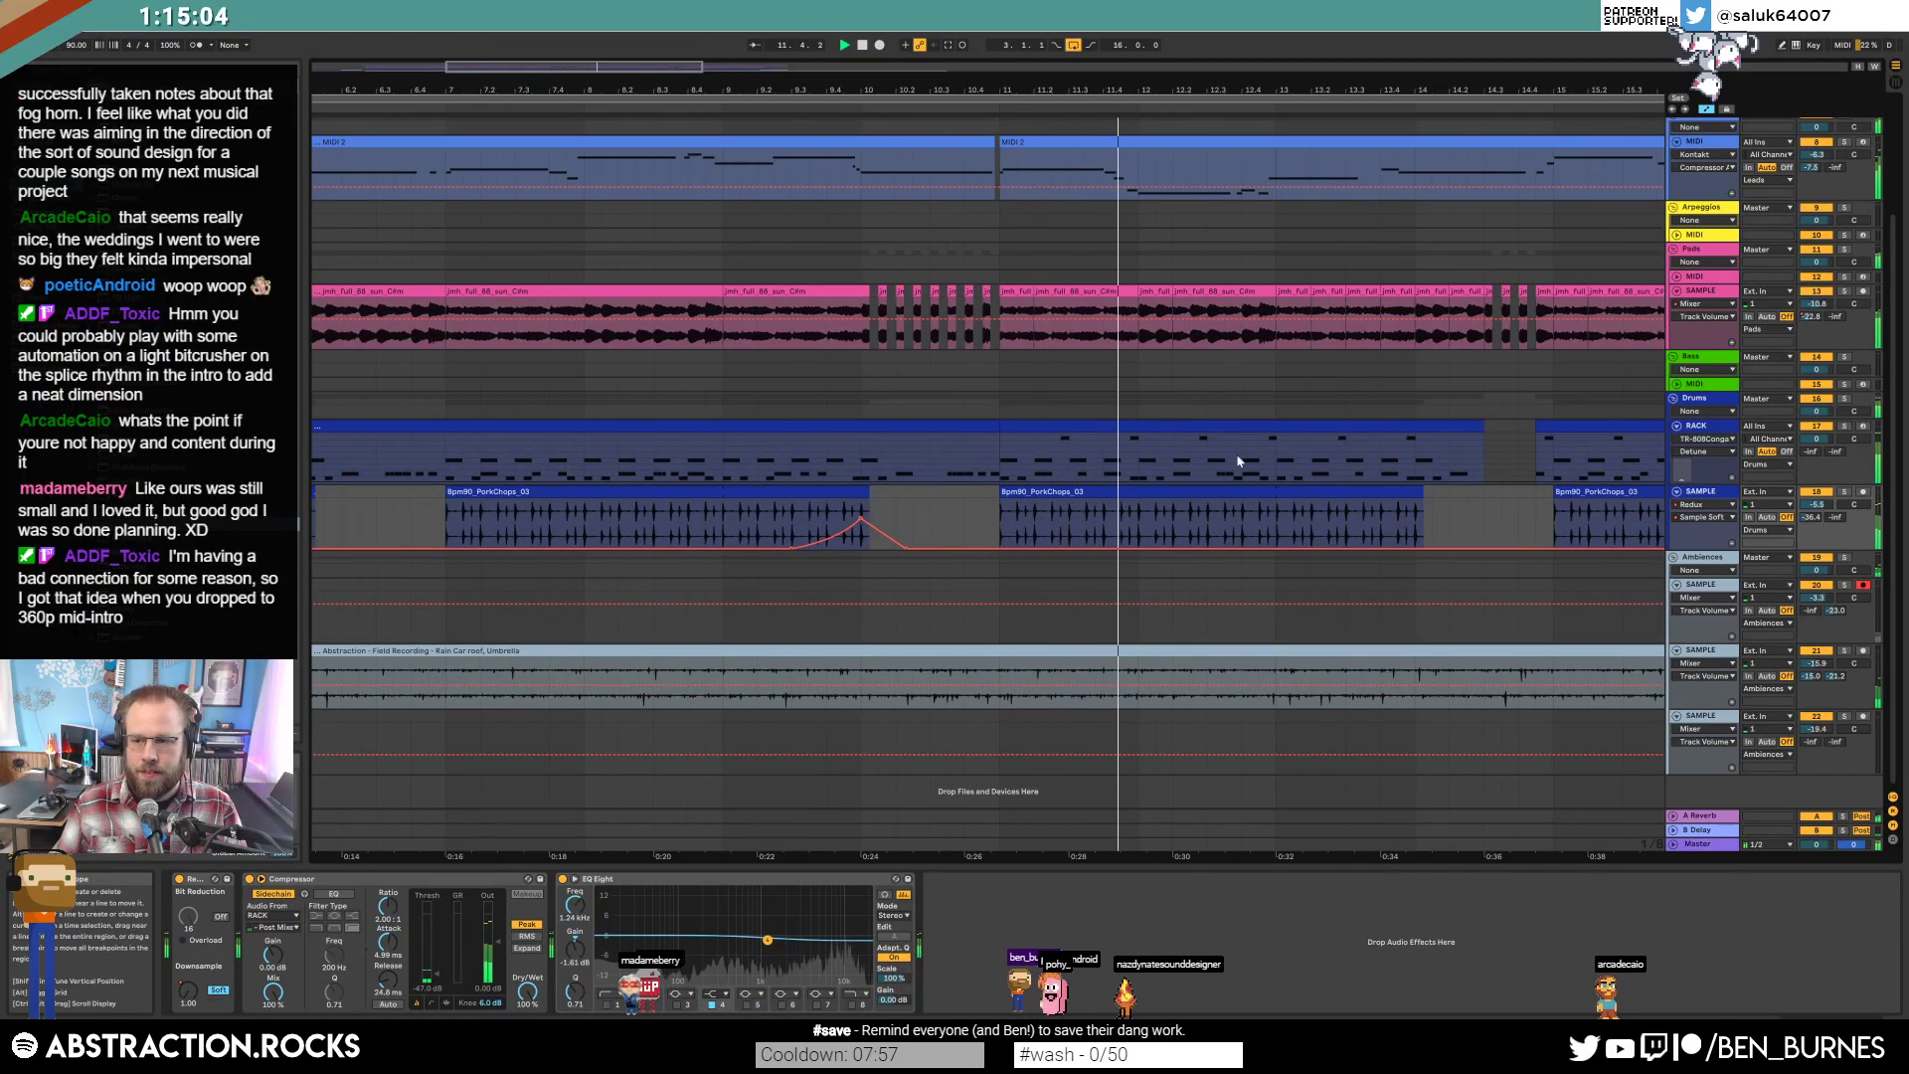
Add a matching curved downsample spike, peaking at about 16.2, at the end of the last drum loop clip and audition it.
drag(636, 70, 766, 67)
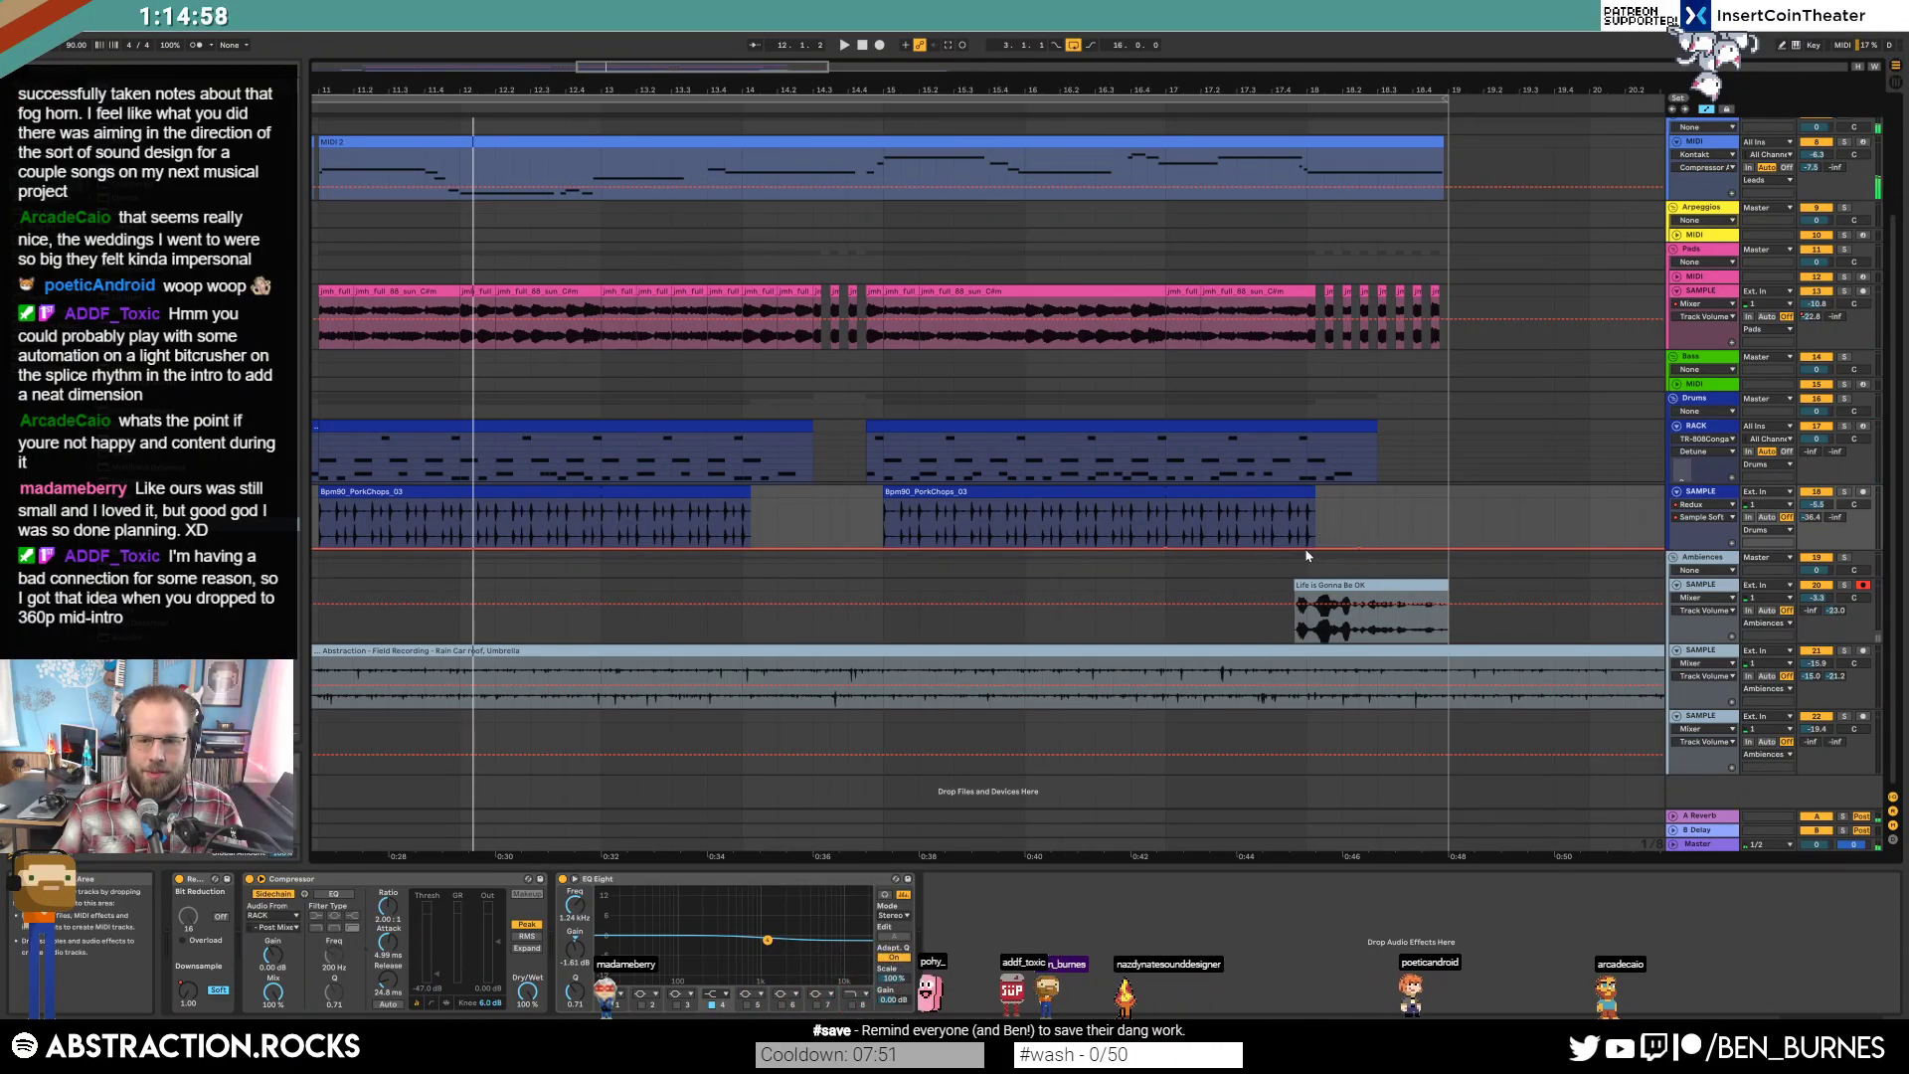
drag(1306, 547, 1307, 509)
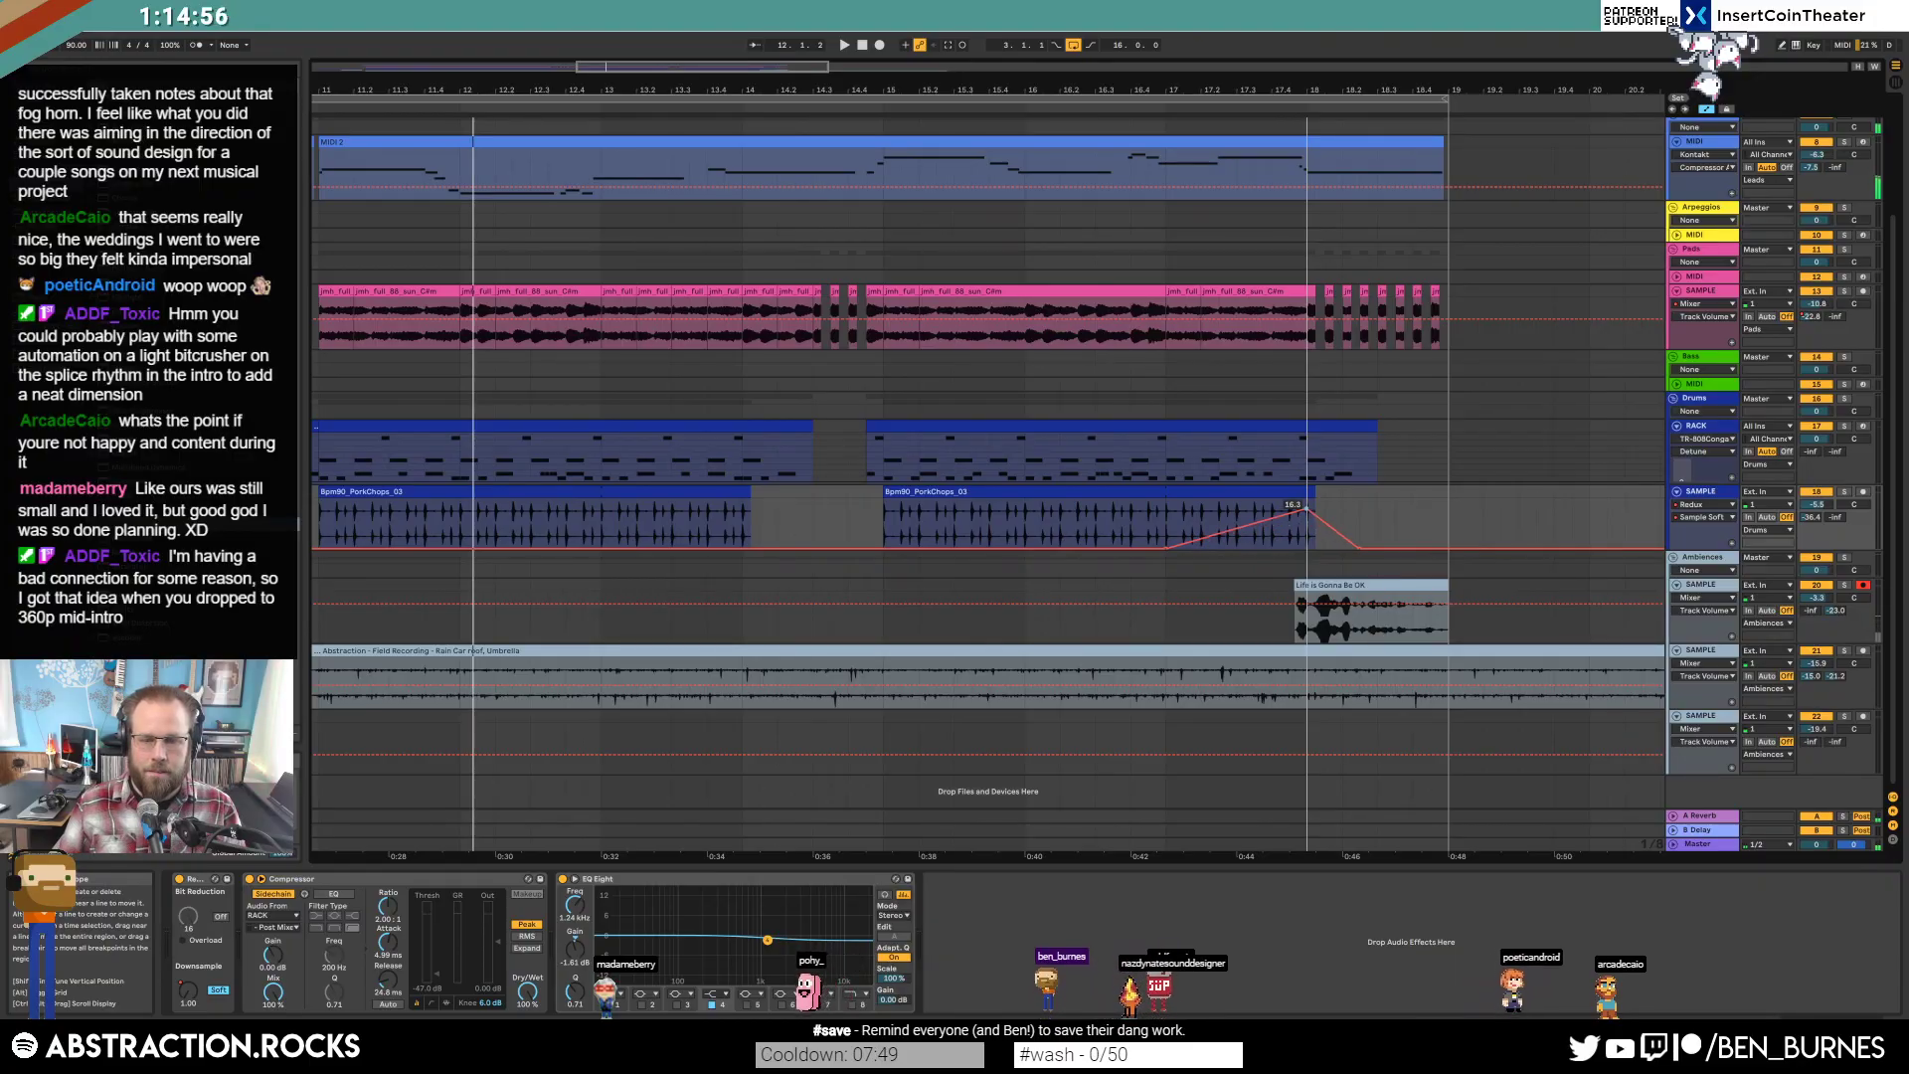
scroll(1206, 517, down, 2)
click(1141, 528)
key(space)
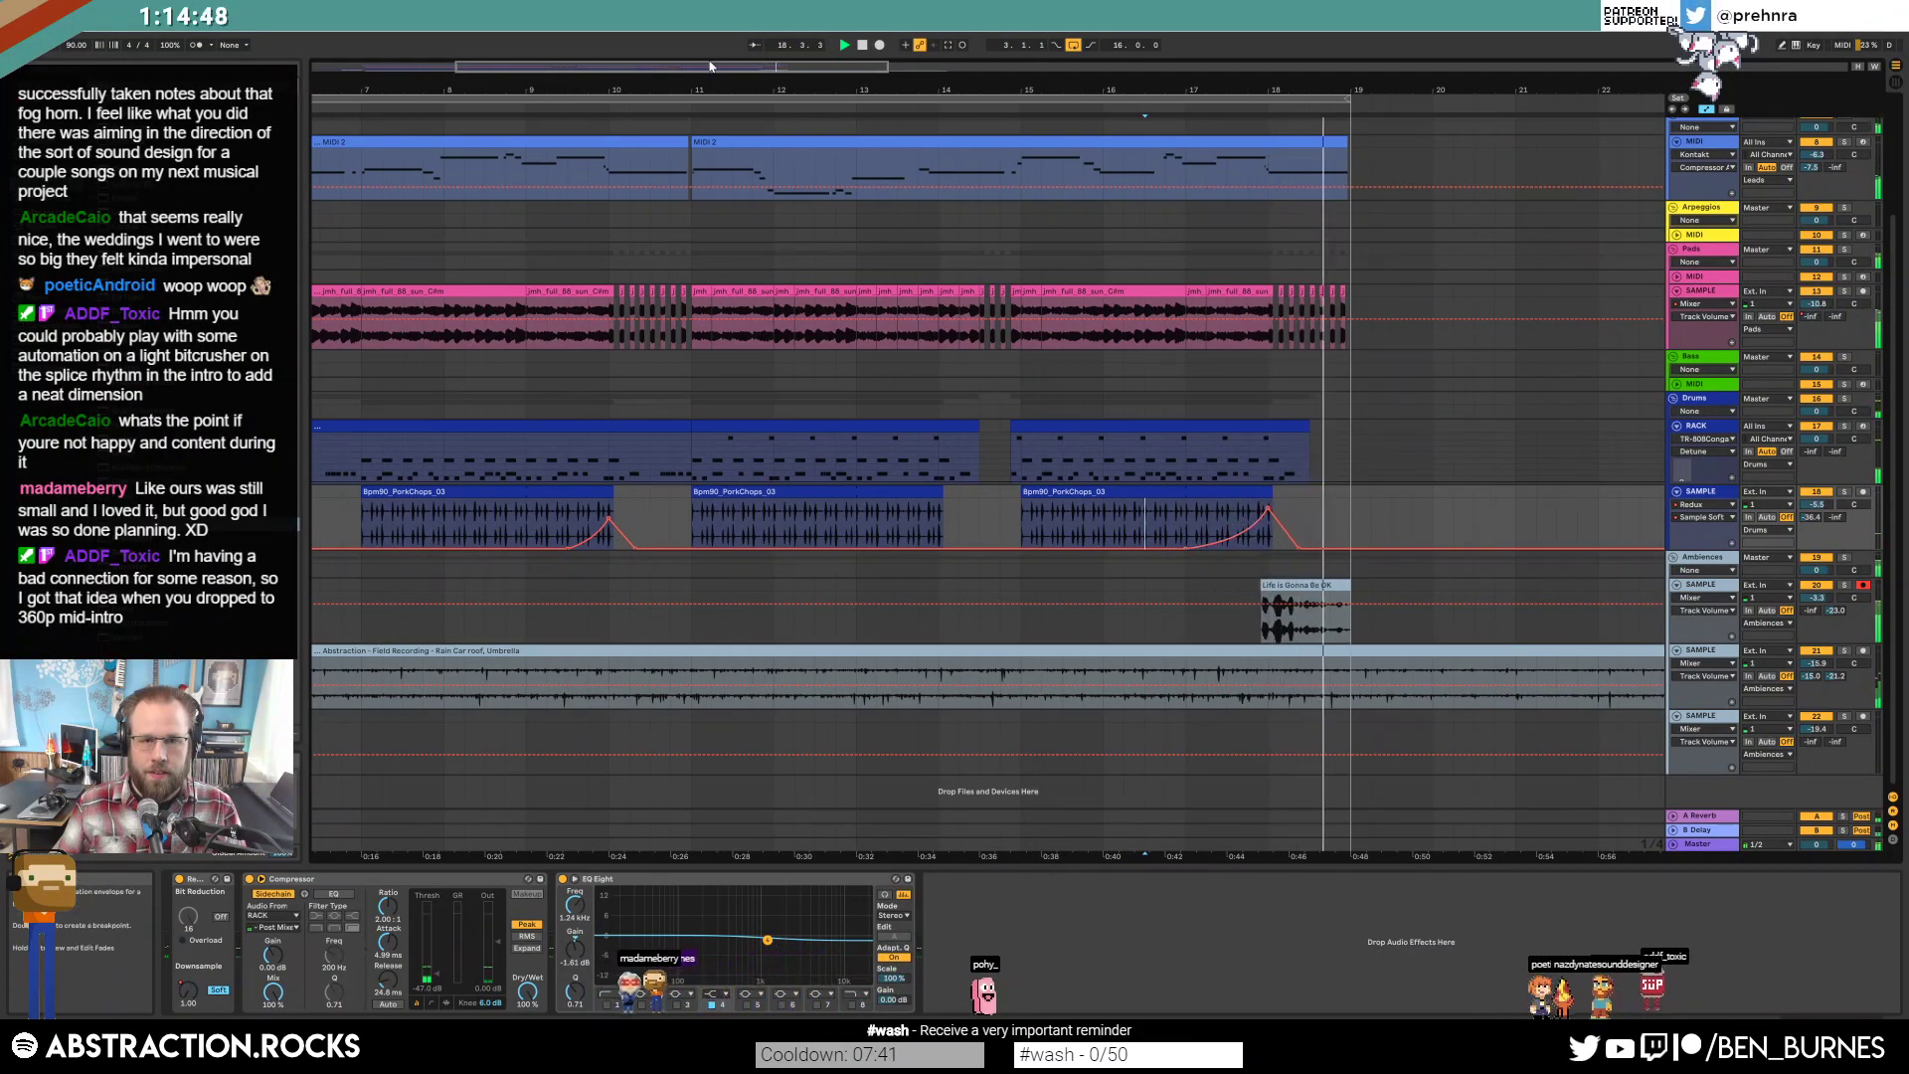
key(space)
Copy the pad sample clips from bars 3 to 7 and paste them at bar 19.
drag(710, 66, 784, 71)
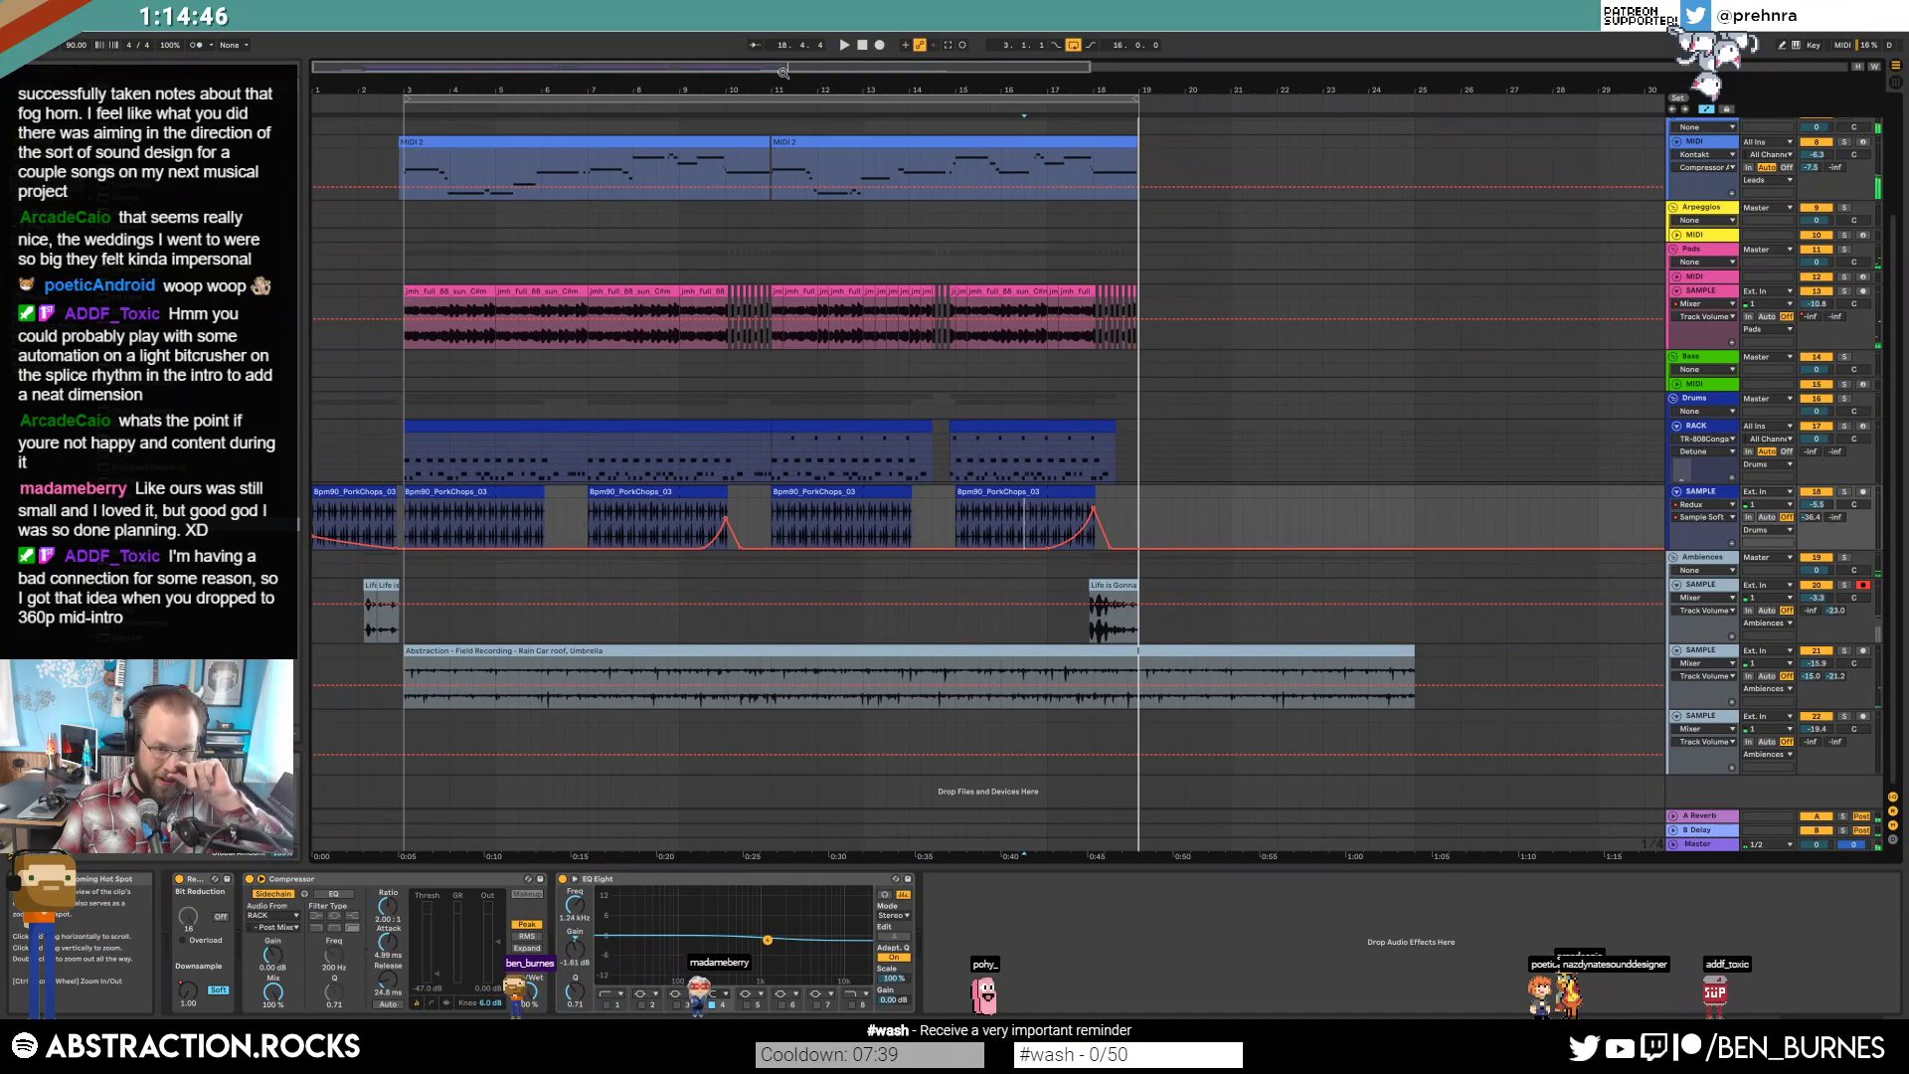
drag(588, 298, 522, 289)
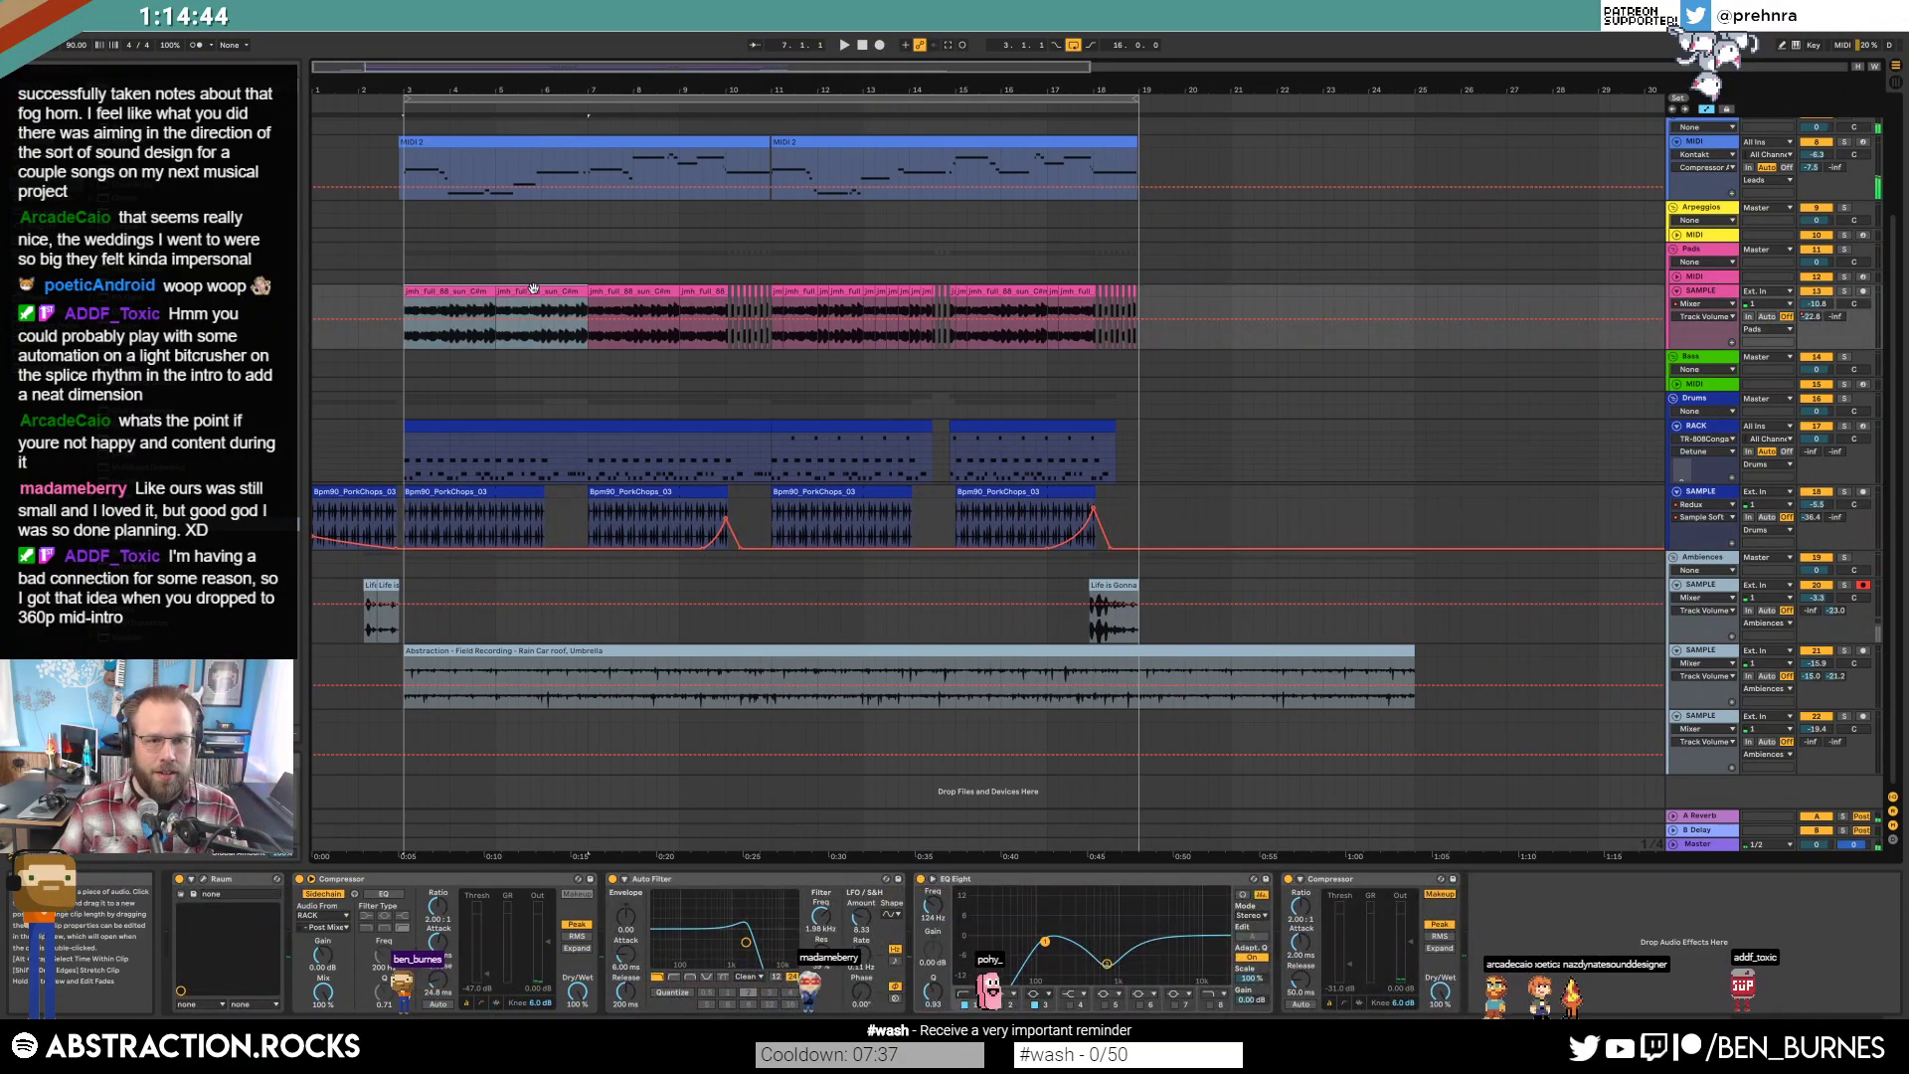
click(1140, 287)
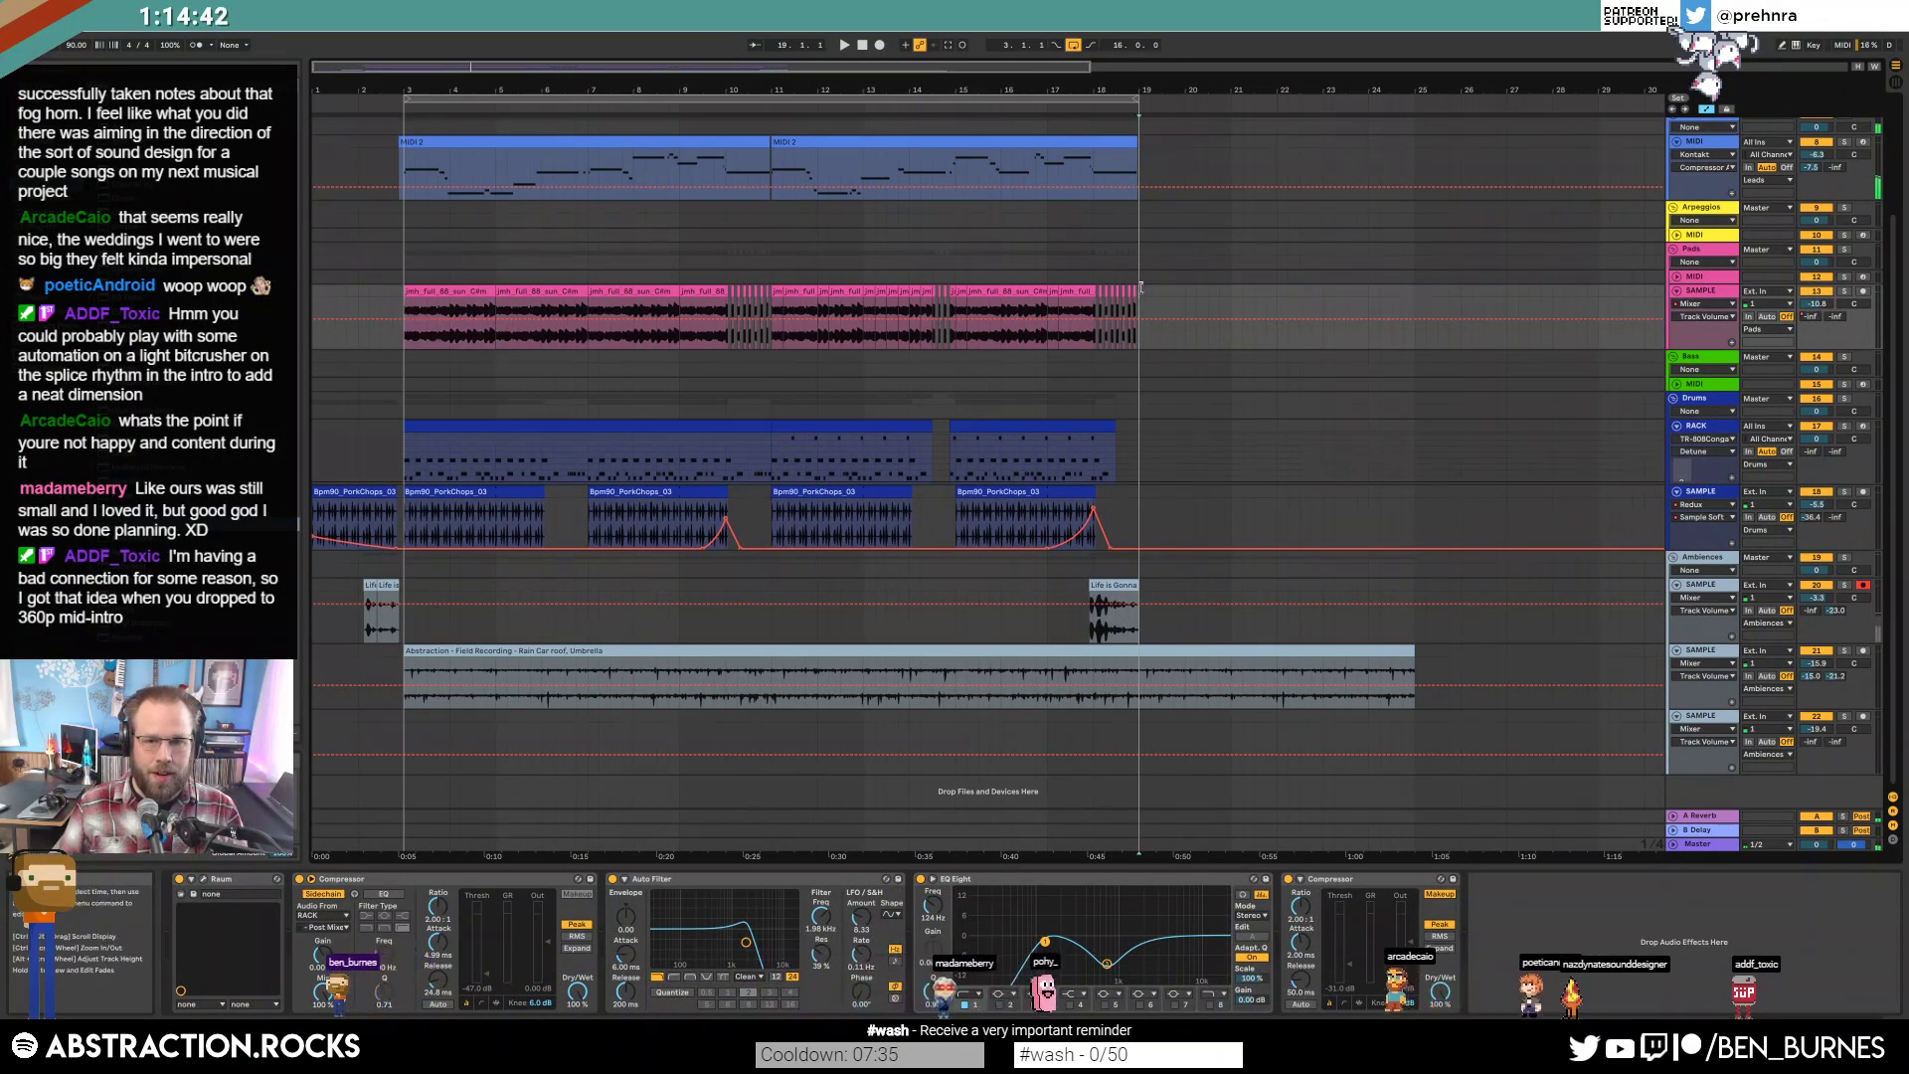
key(ctrl+v)
Insert an Auto Pan between Auto Filter and EQ Eight on the pad sample track.
key(a)
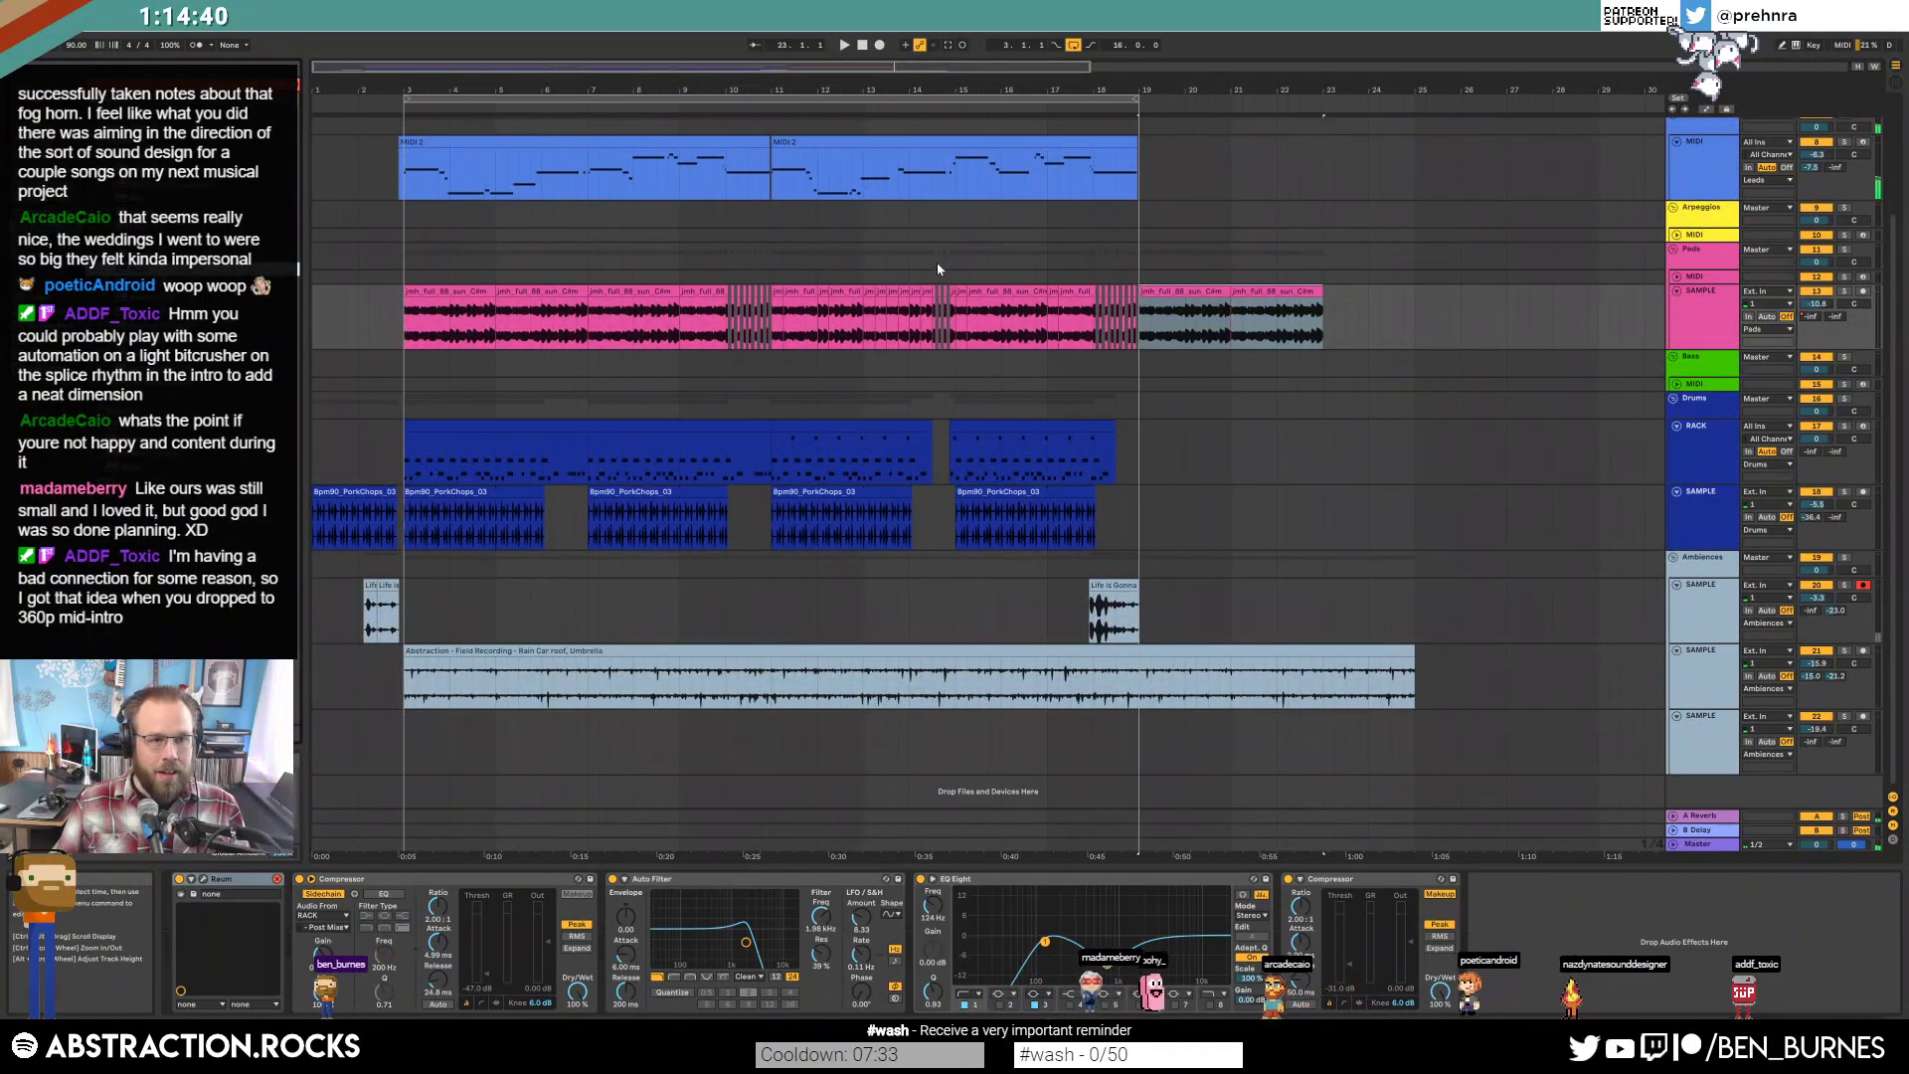
click(1214, 331)
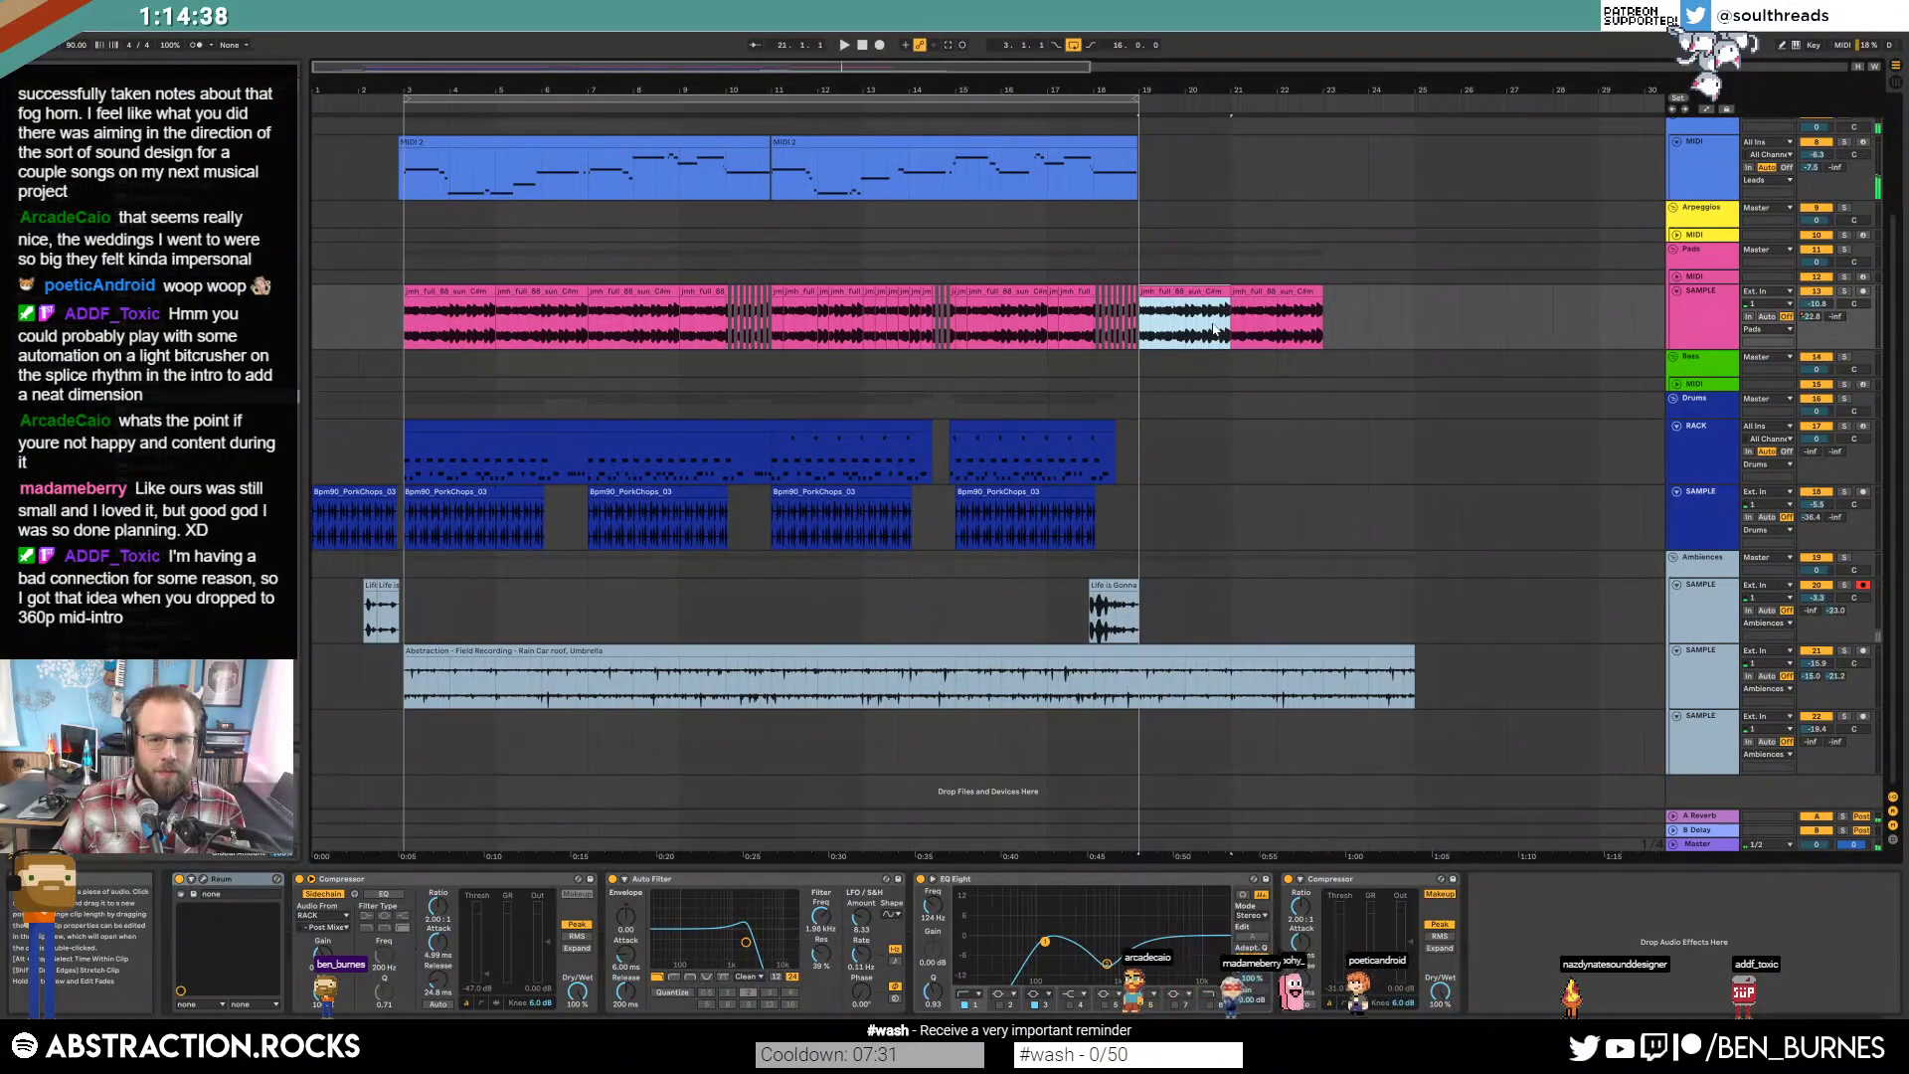
key(0)
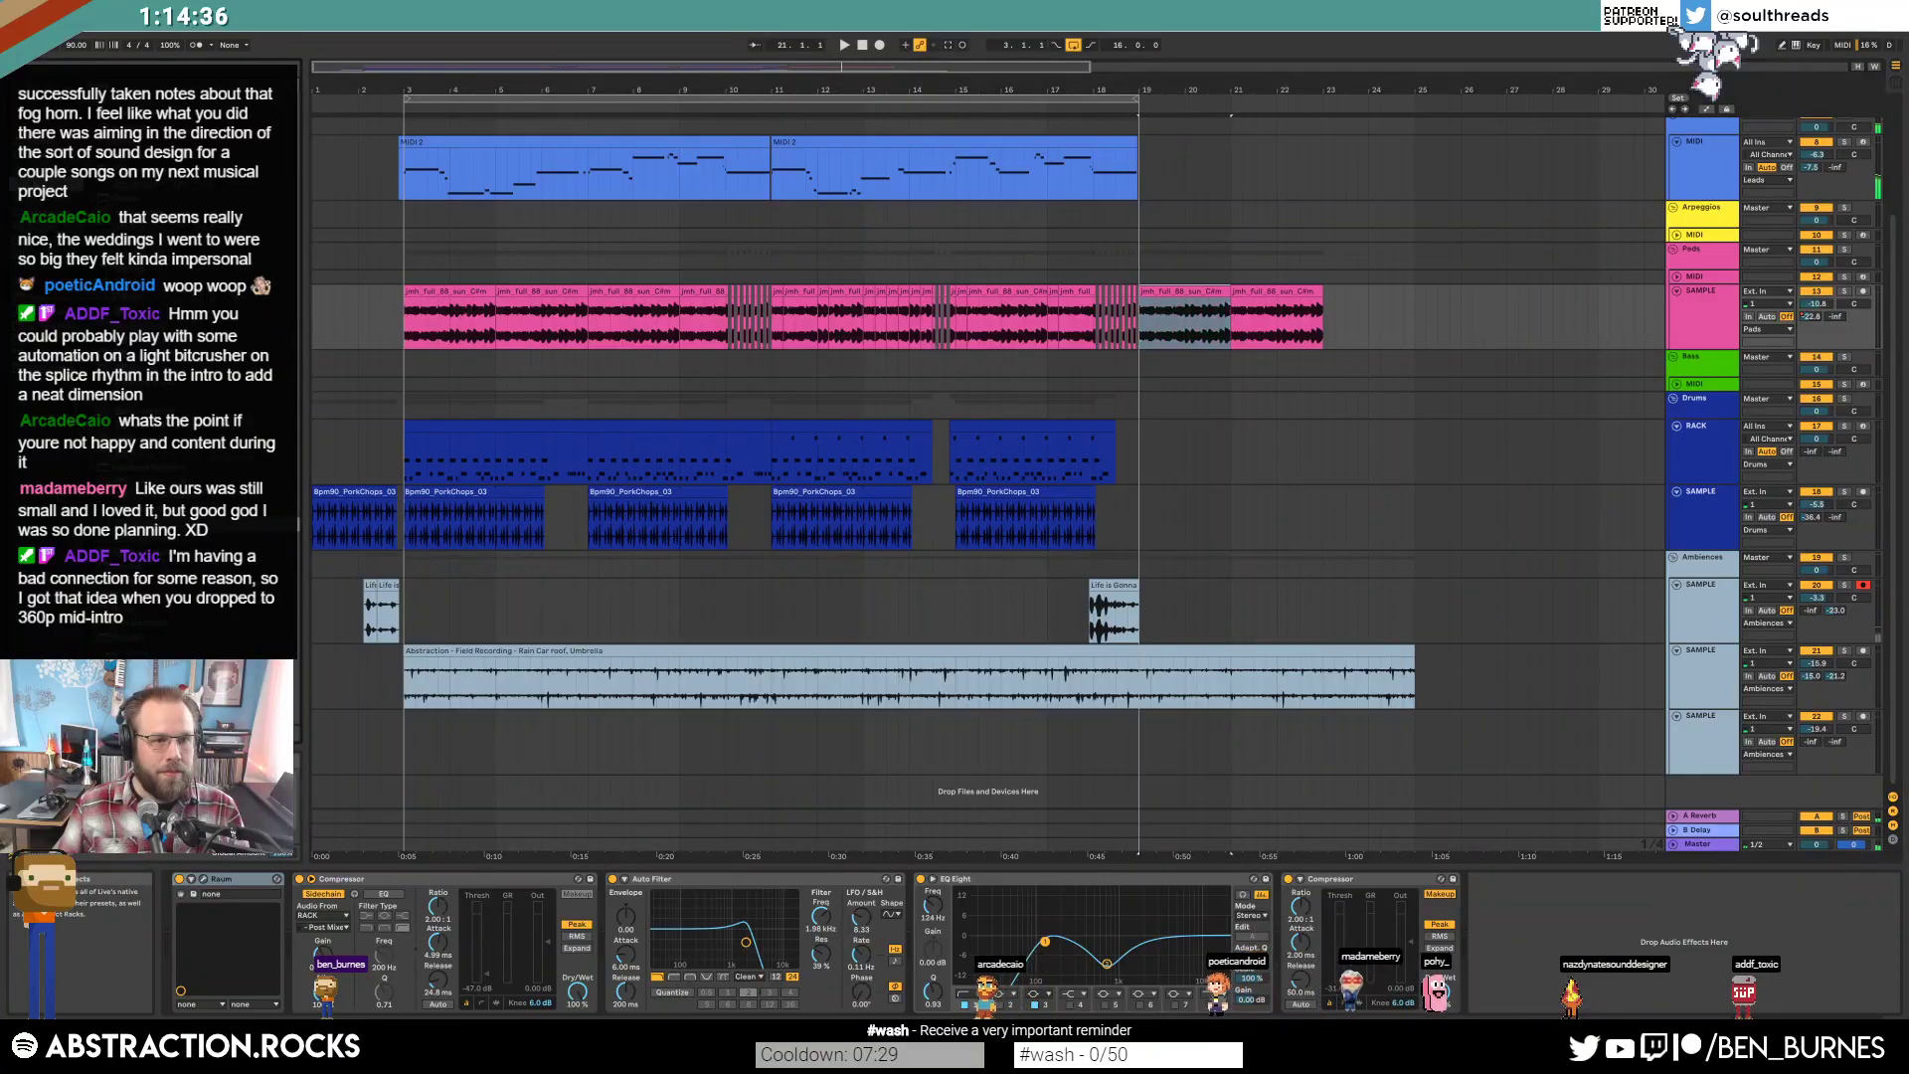
drag(139, 141, 793, 926)
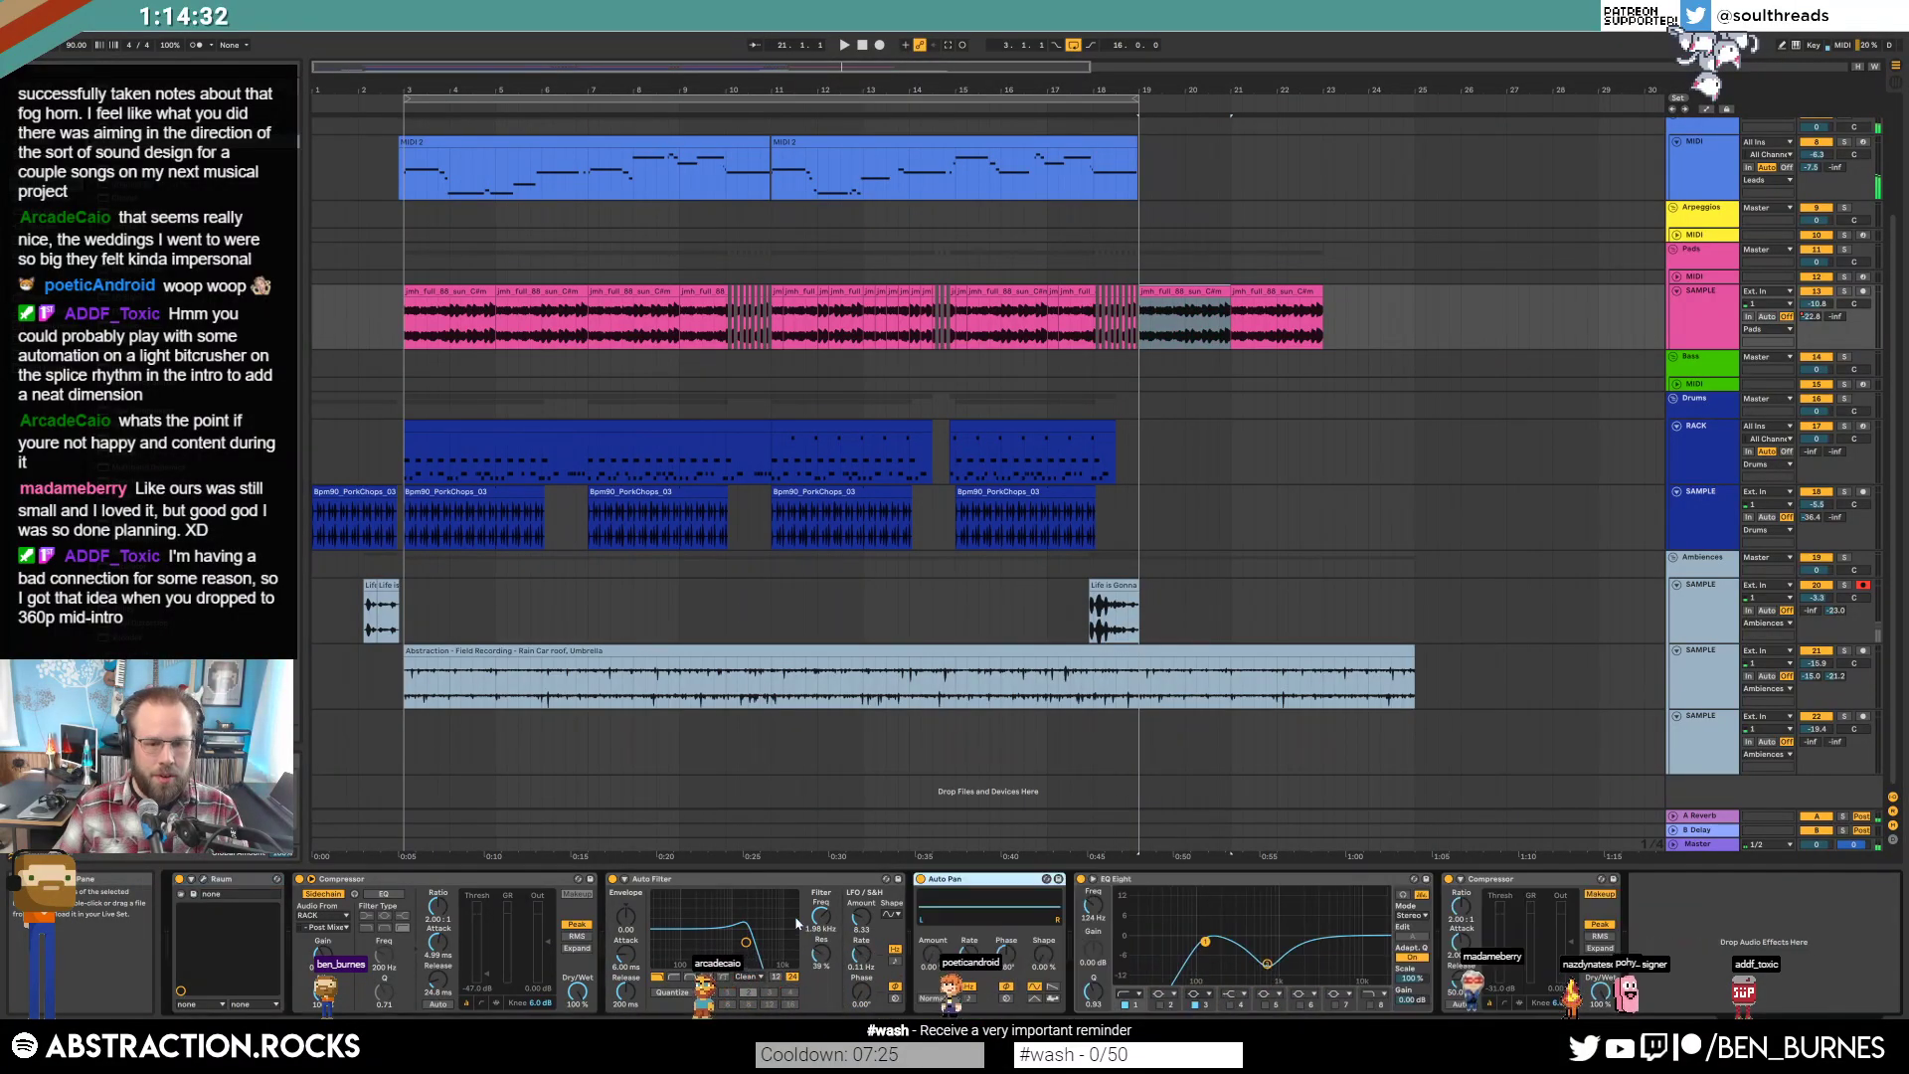
Automate the pads' Auto Filter frequency to drop to about 367 Hz from bar 19 and play that section.
key(a)
key(0)
drag(1149, 321, 1138, 333)
key(space)
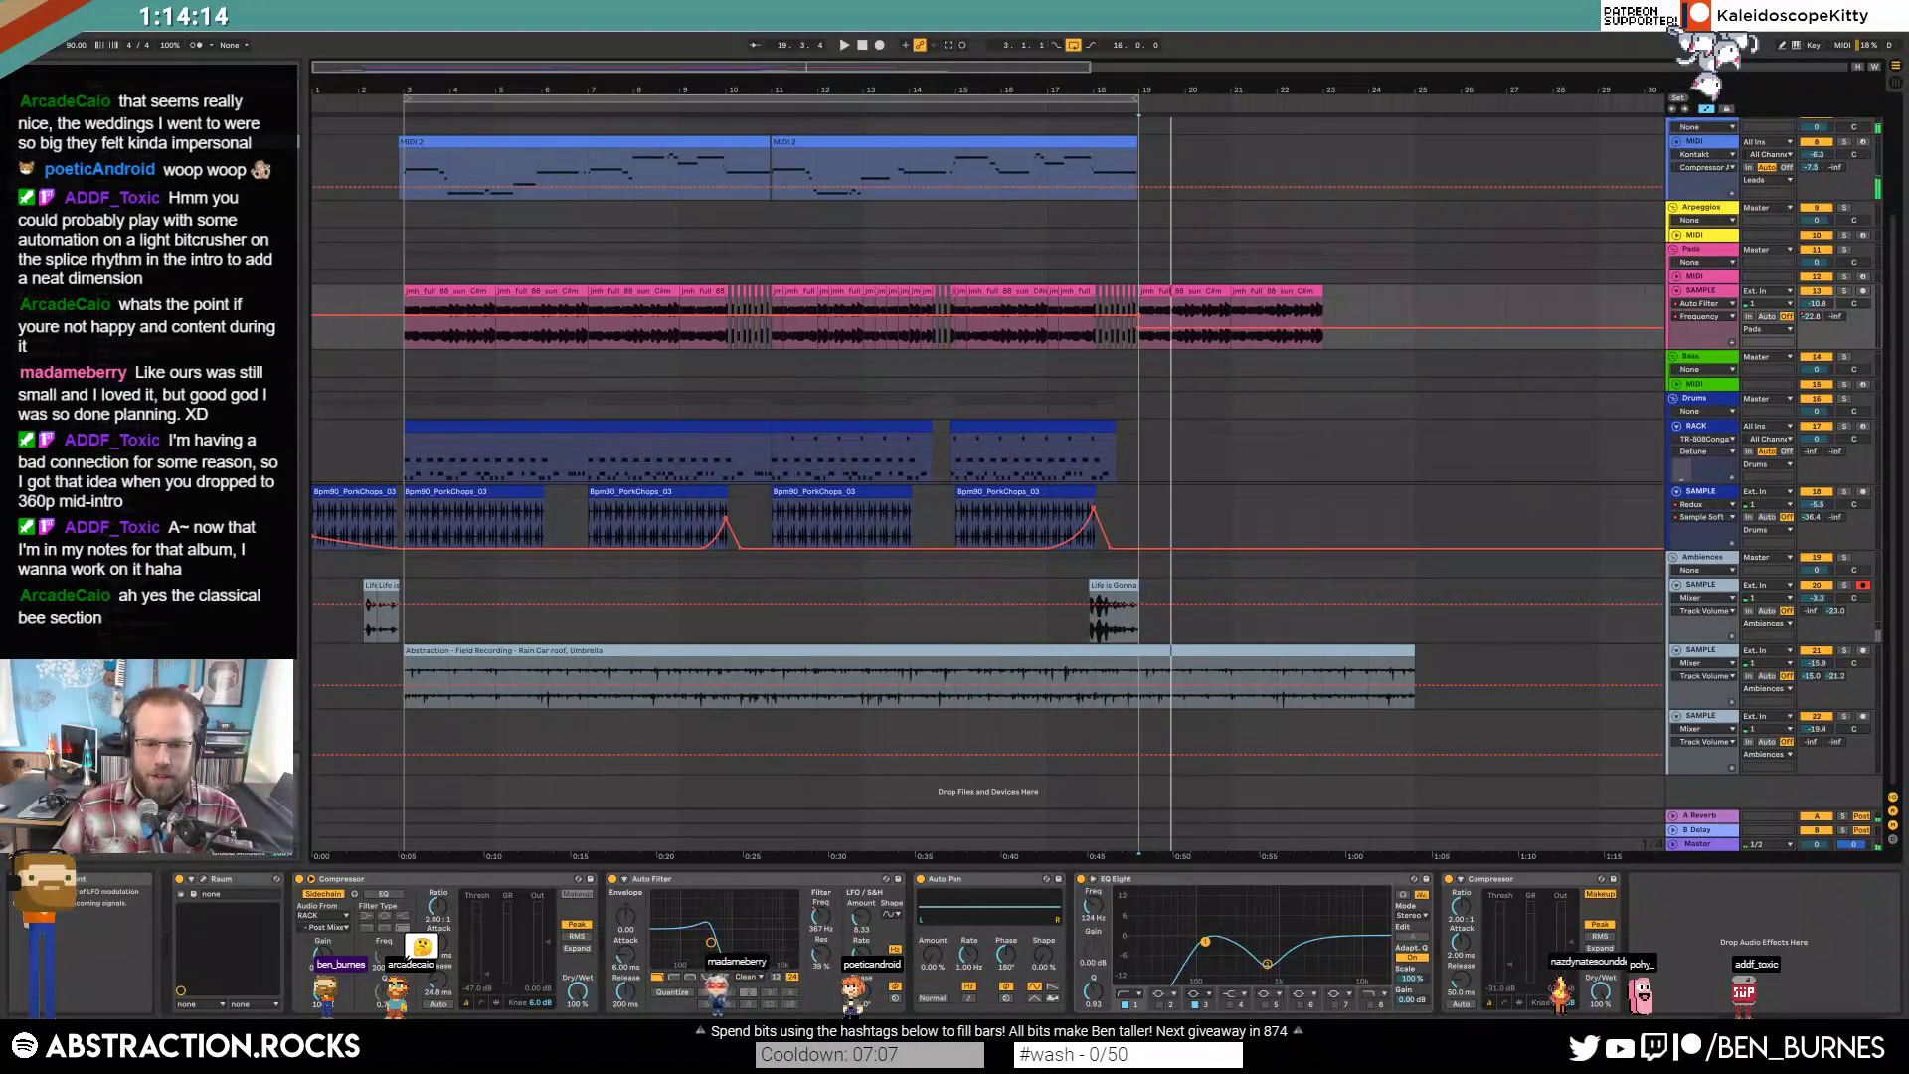
Set the Auto Pan to about 76% amount, a square-like shape, 0° phase, a tempo-synced rate and a 270° offset.
drag(931, 952, 932, 894)
drag(1030, 963, 982, 1005)
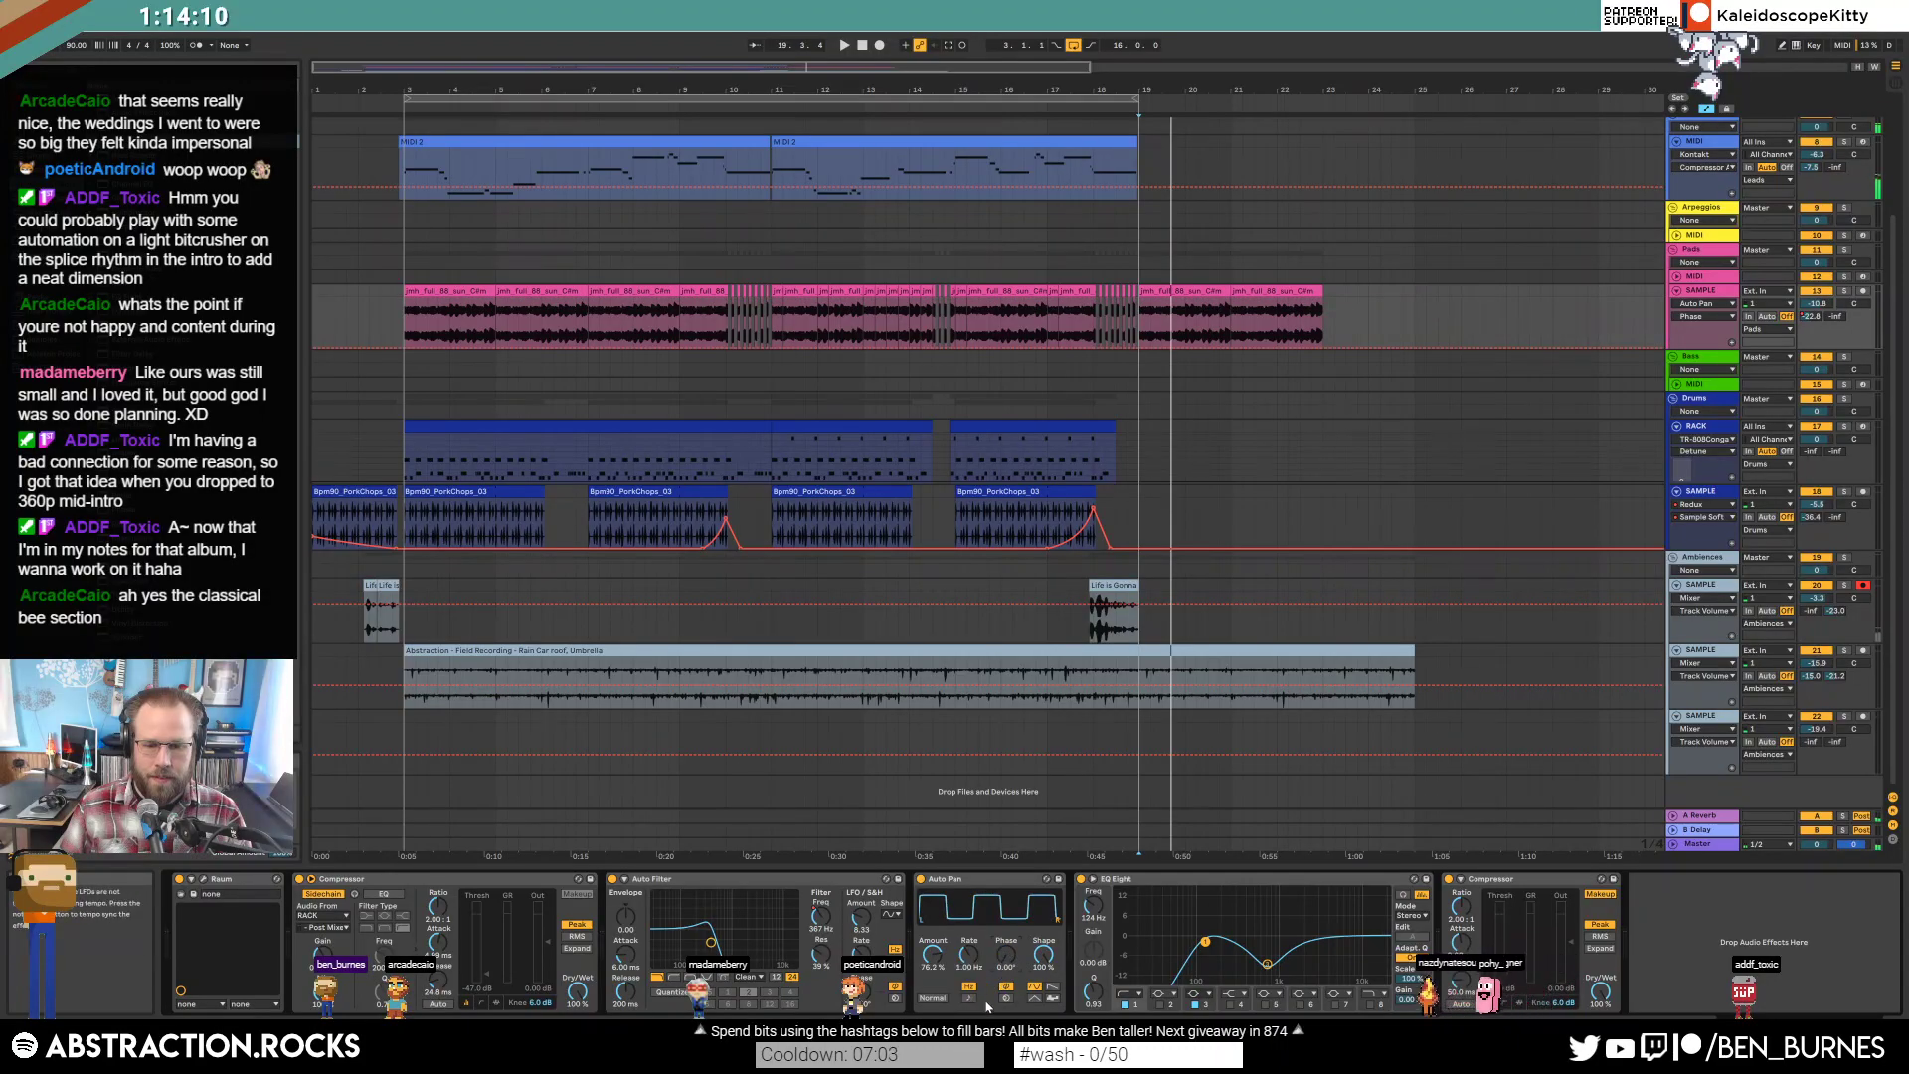
drag(1007, 962, 1013, 1006)
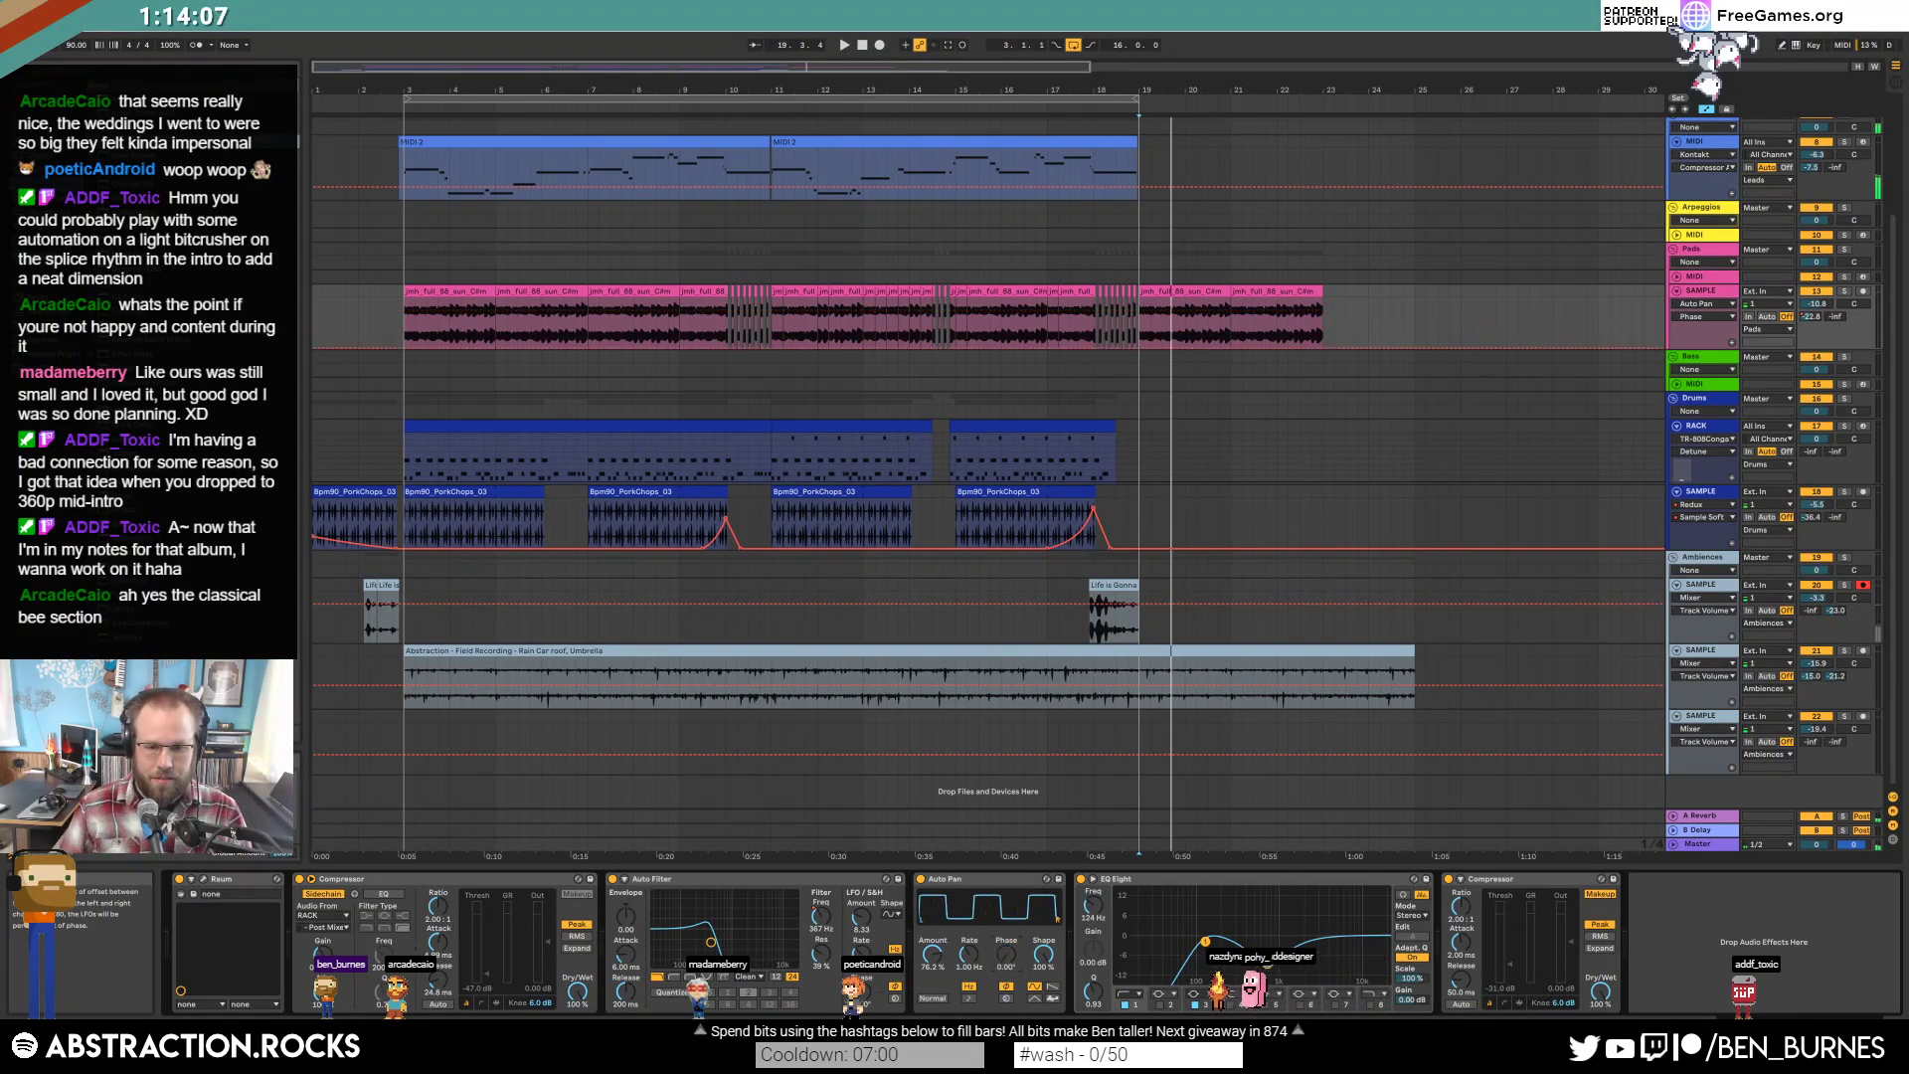
click(970, 997)
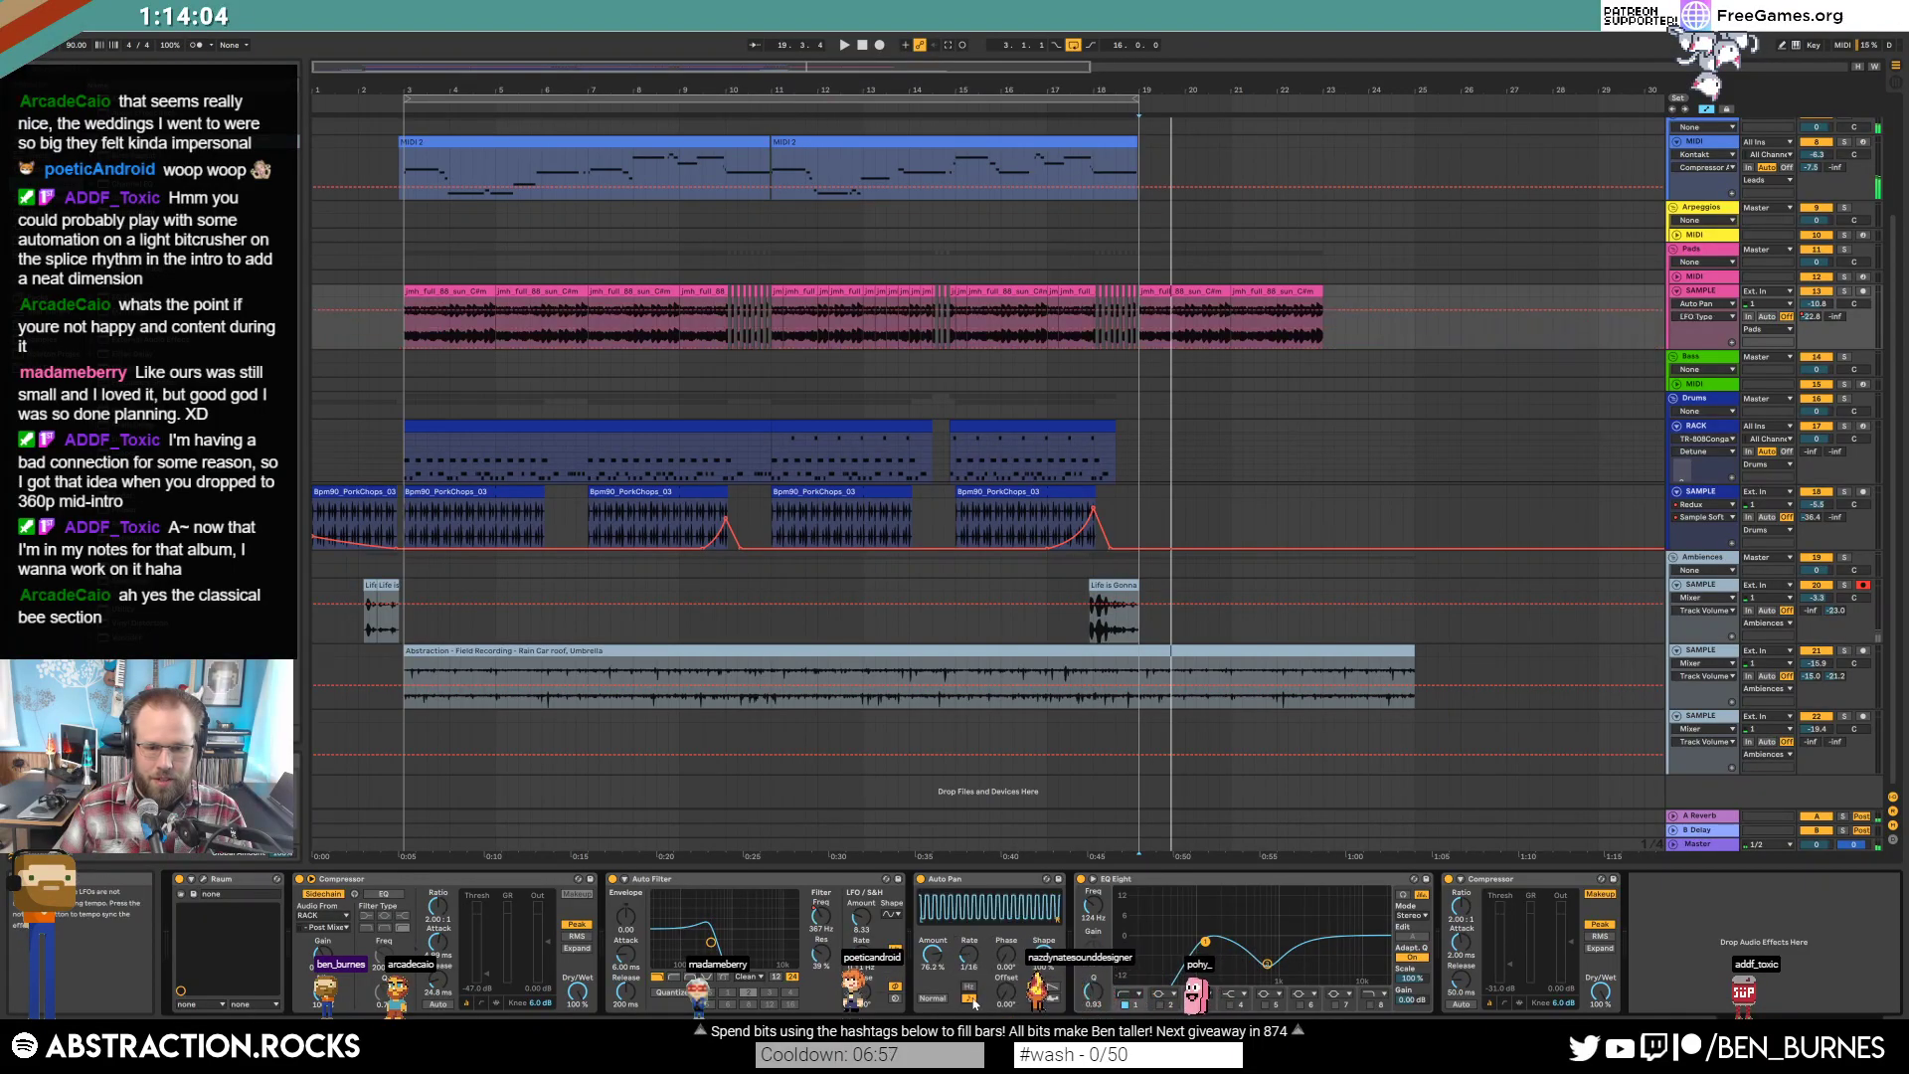
drag(1012, 995, 1012, 954)
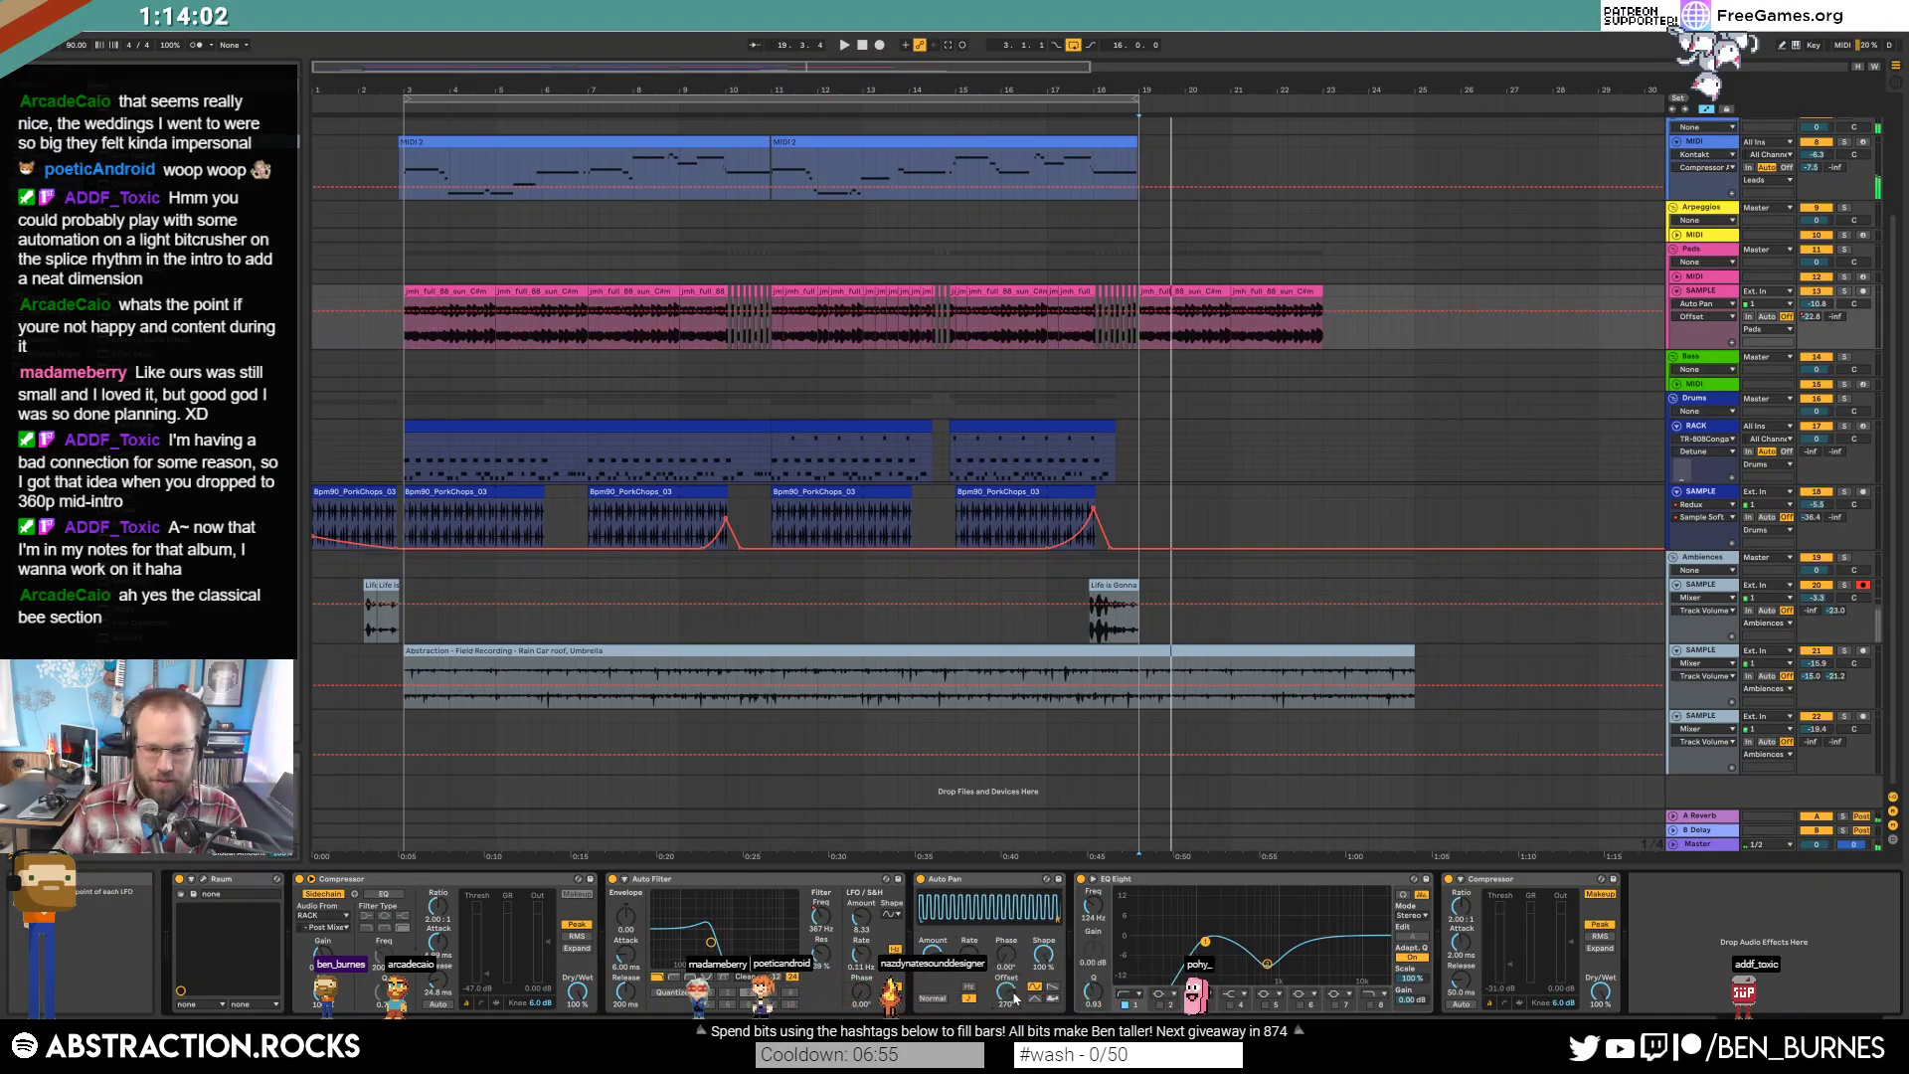
Play the pads with the Auto Pan's sync rate at 1/16, and loop the pasted clips from bar 19 to 23.
key(space)
click(969, 957)
drag(969, 956, 970, 956)
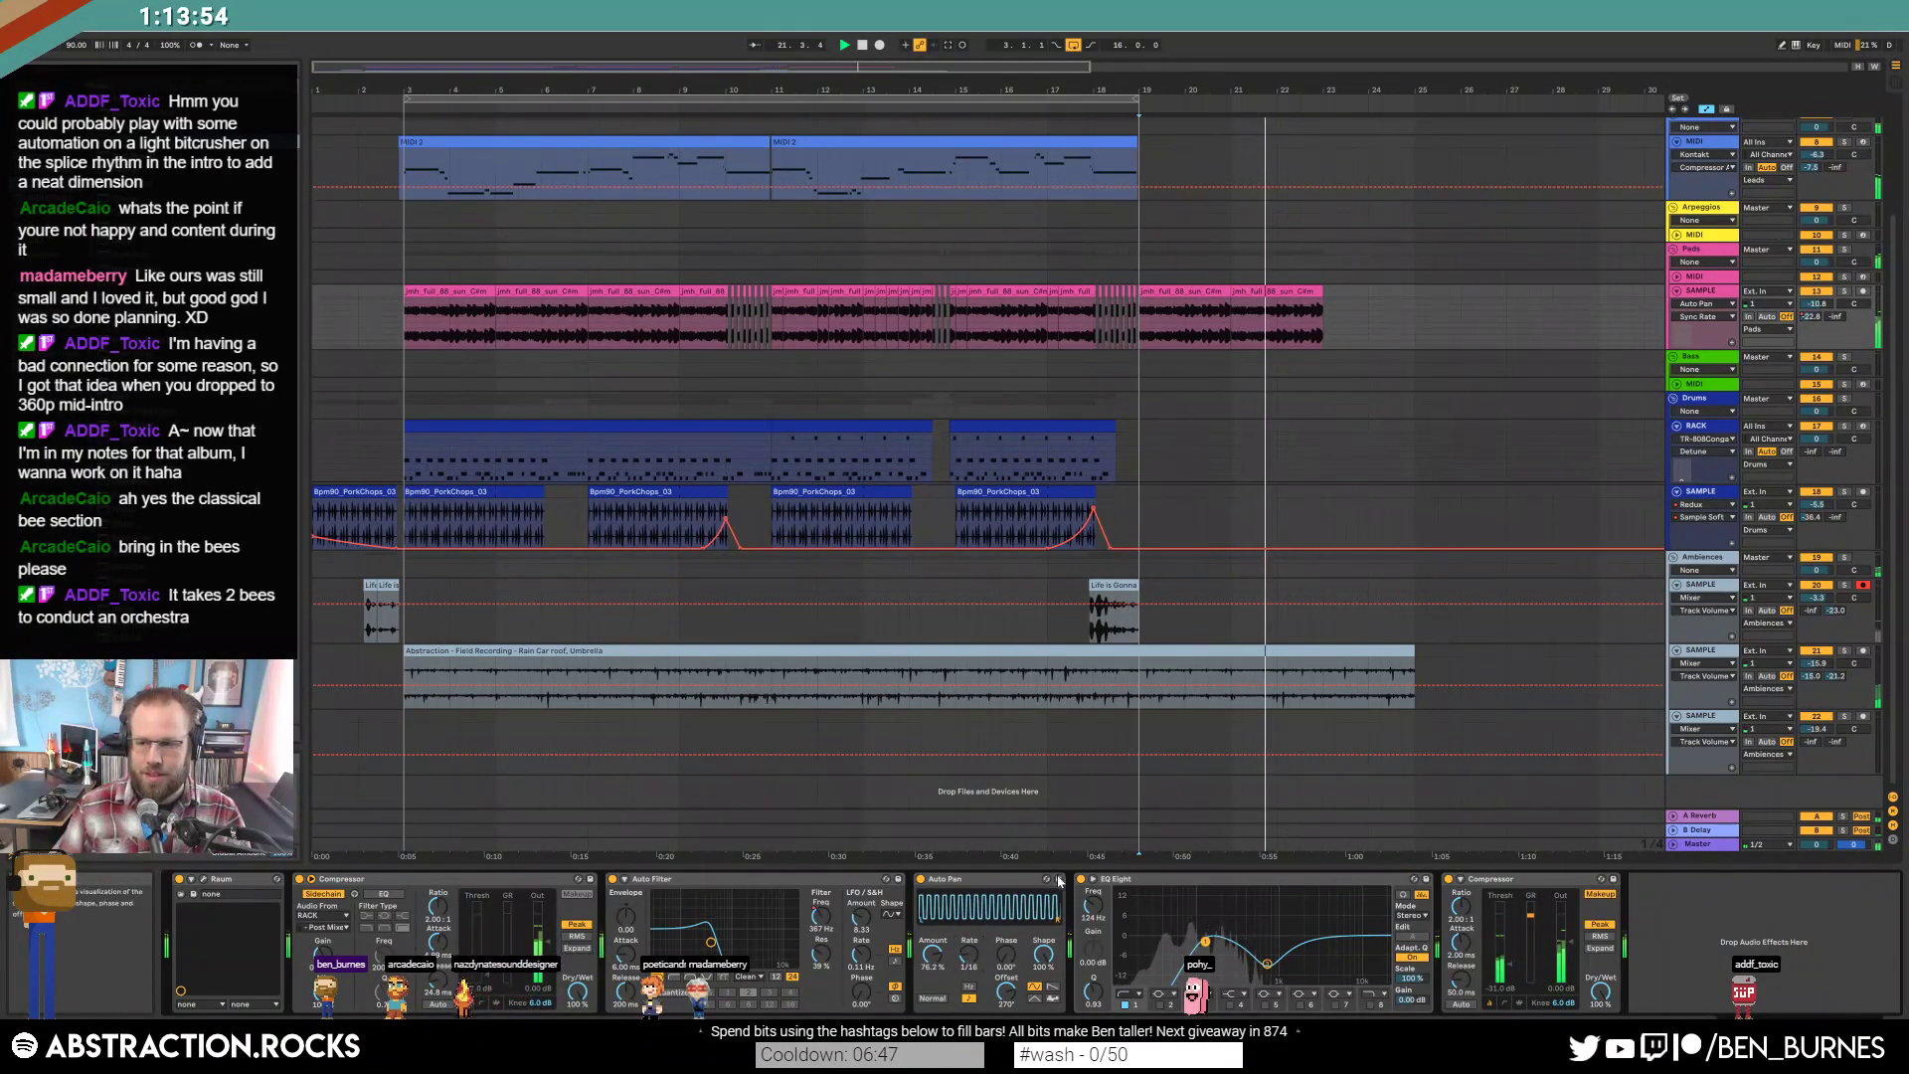
click(1233, 306)
key(ctrl+l)
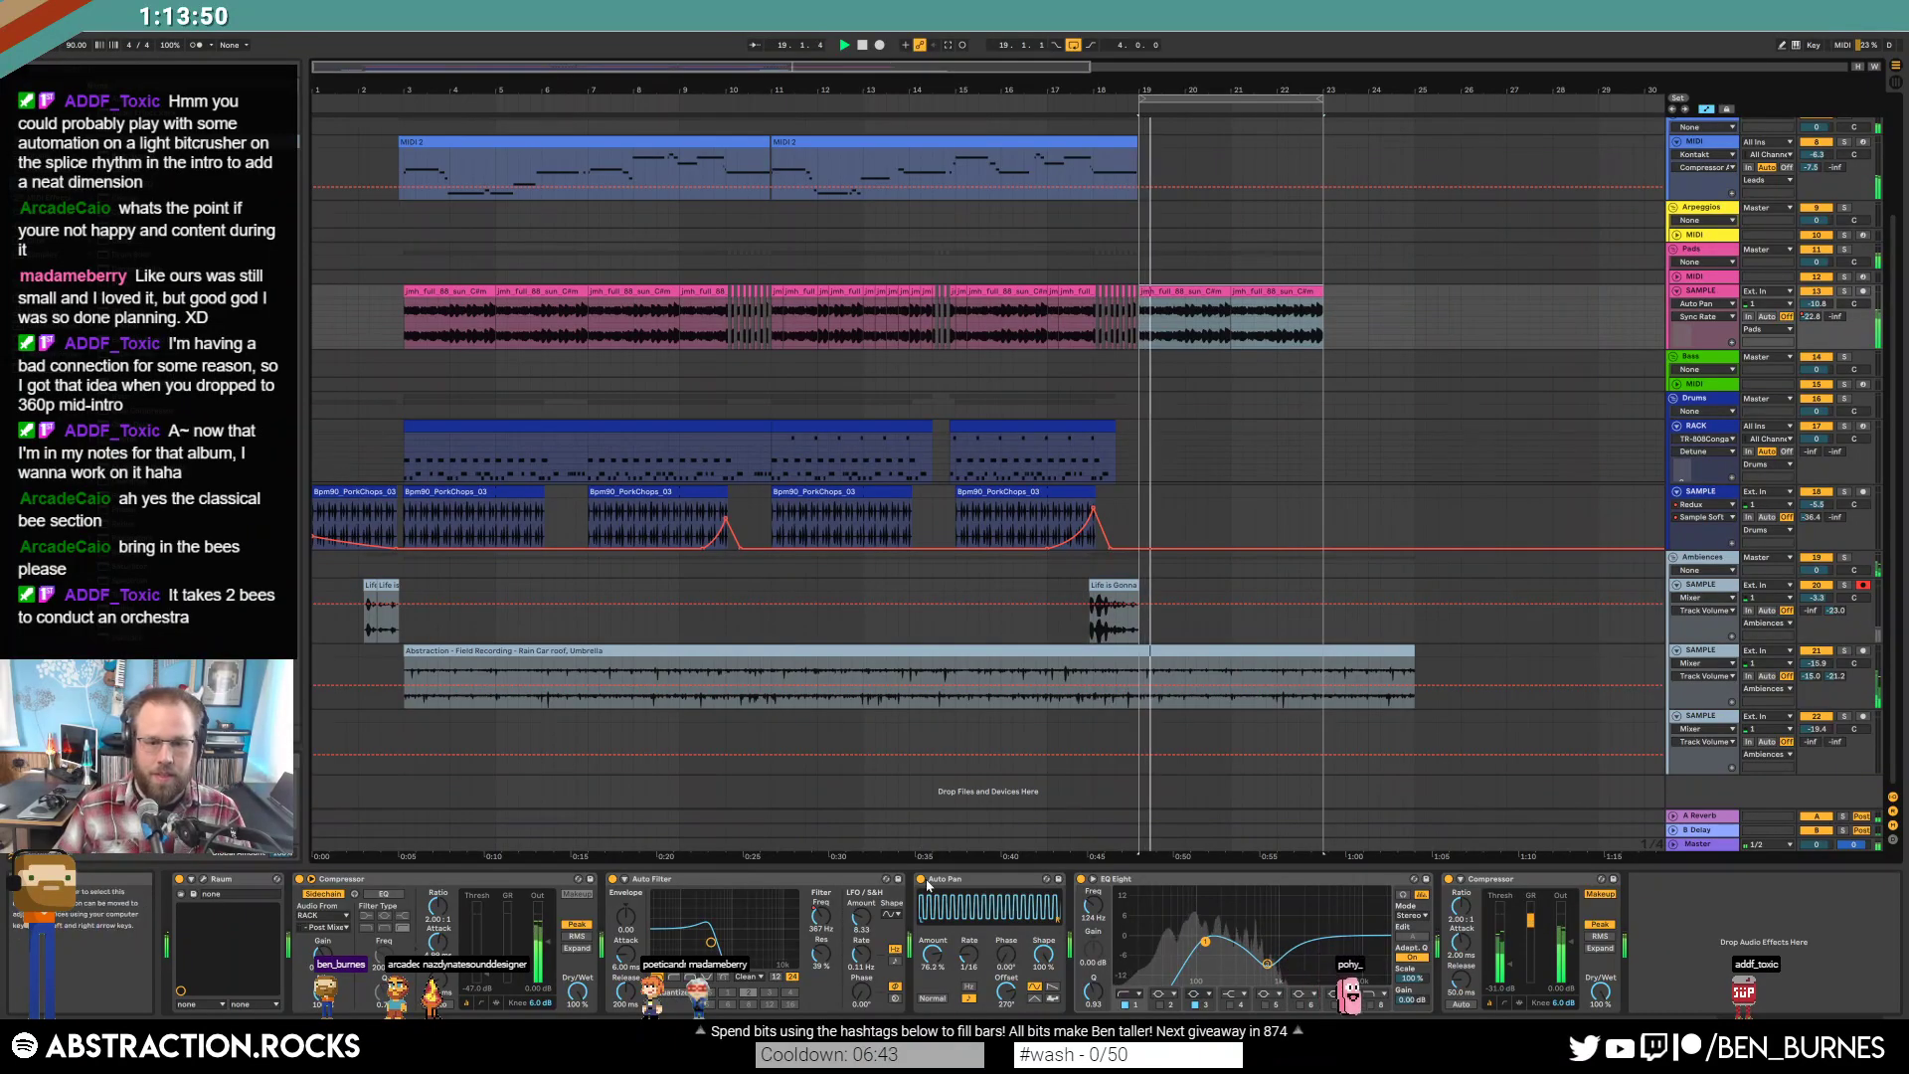
Return to the pads' Auto Filter frequency automation and raise its level after bar 19 while the section loops.
click(835, 925)
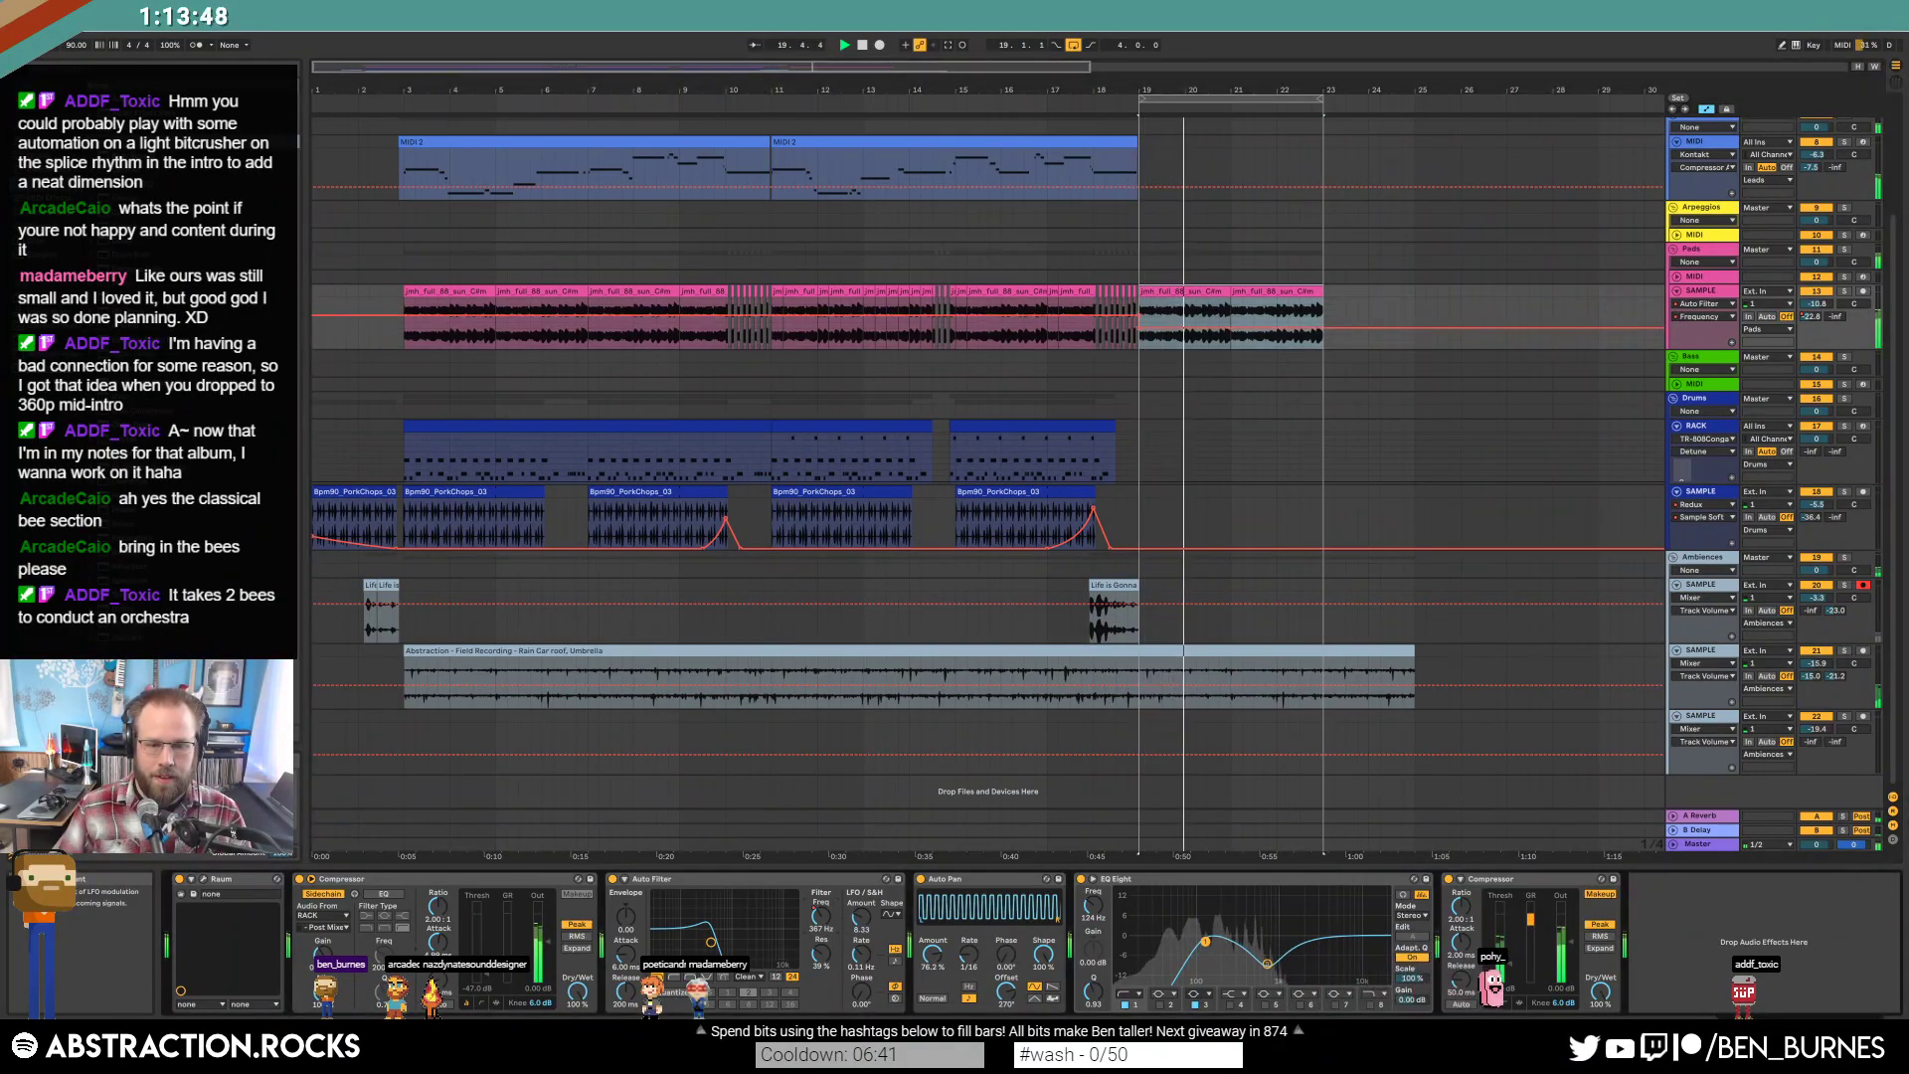
click(822, 922)
click(822, 923)
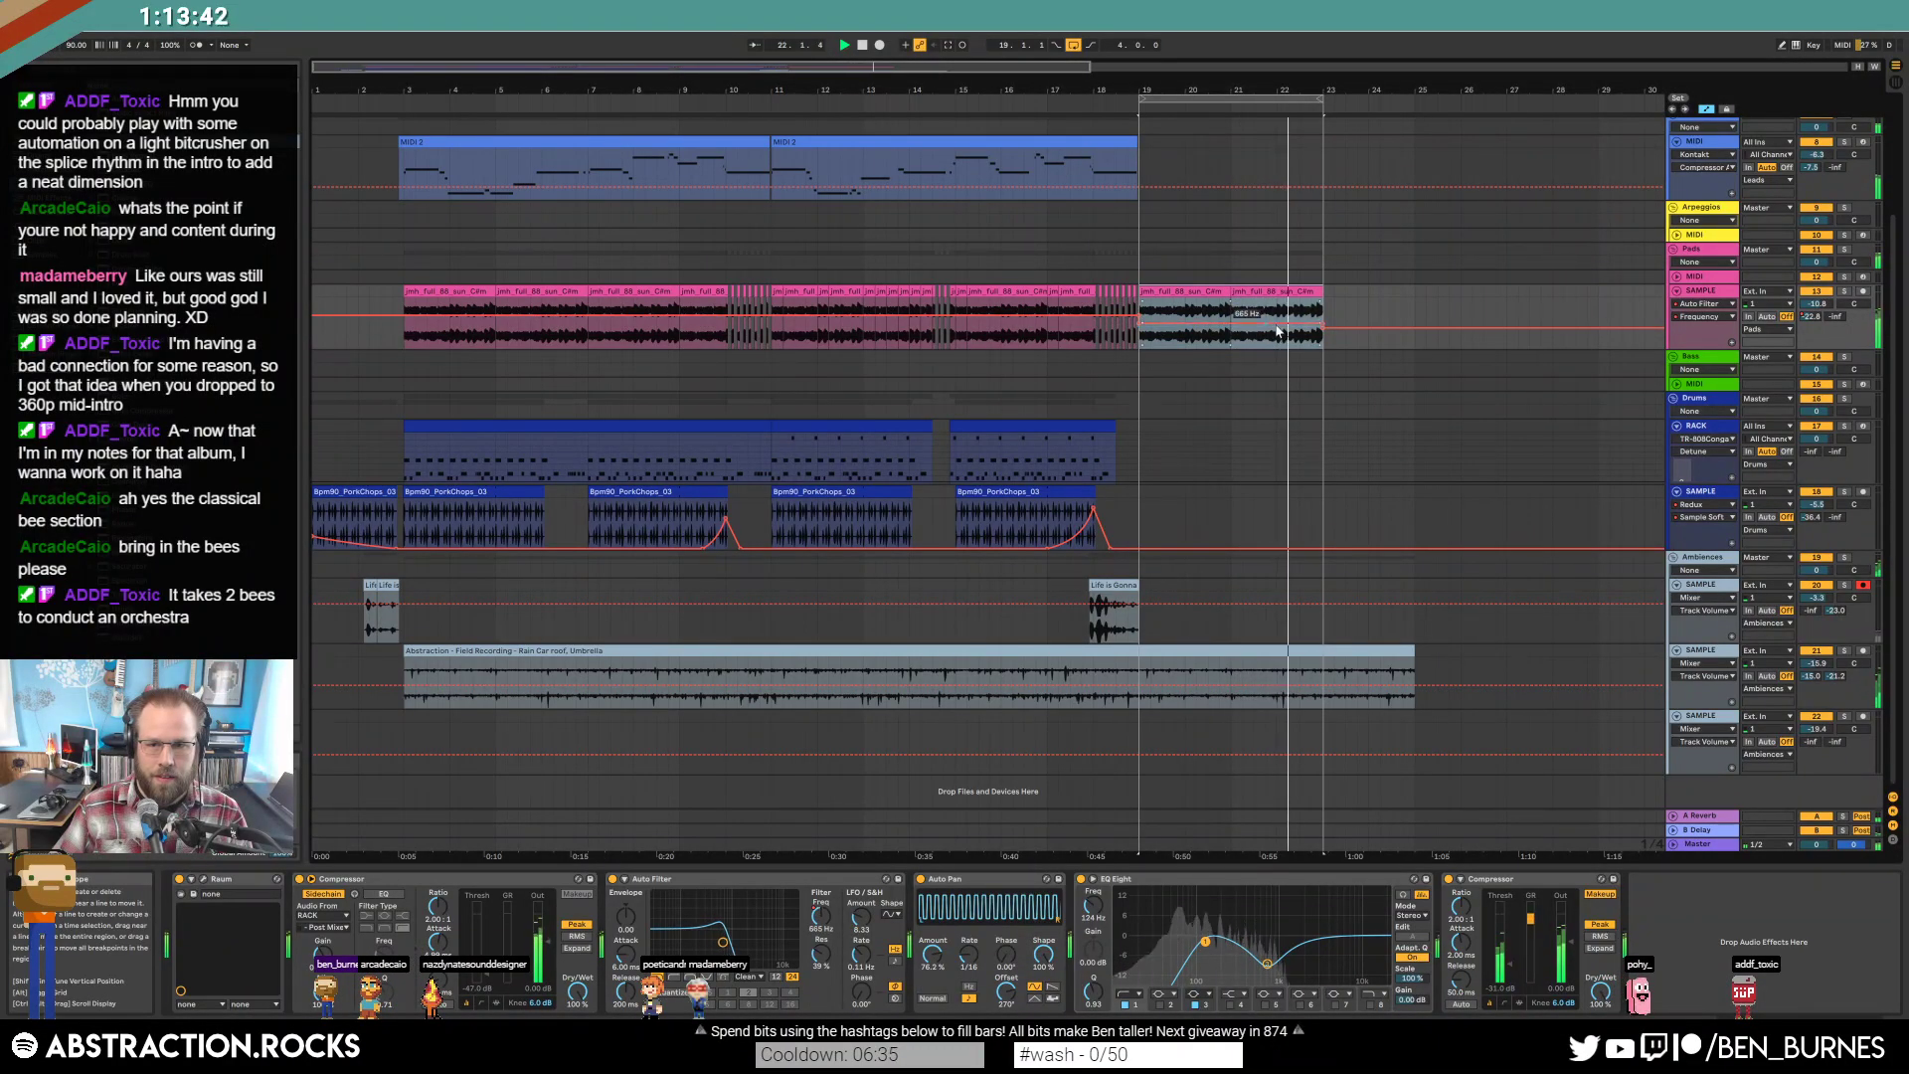
key(ctrl+z)
click(1368, 355)
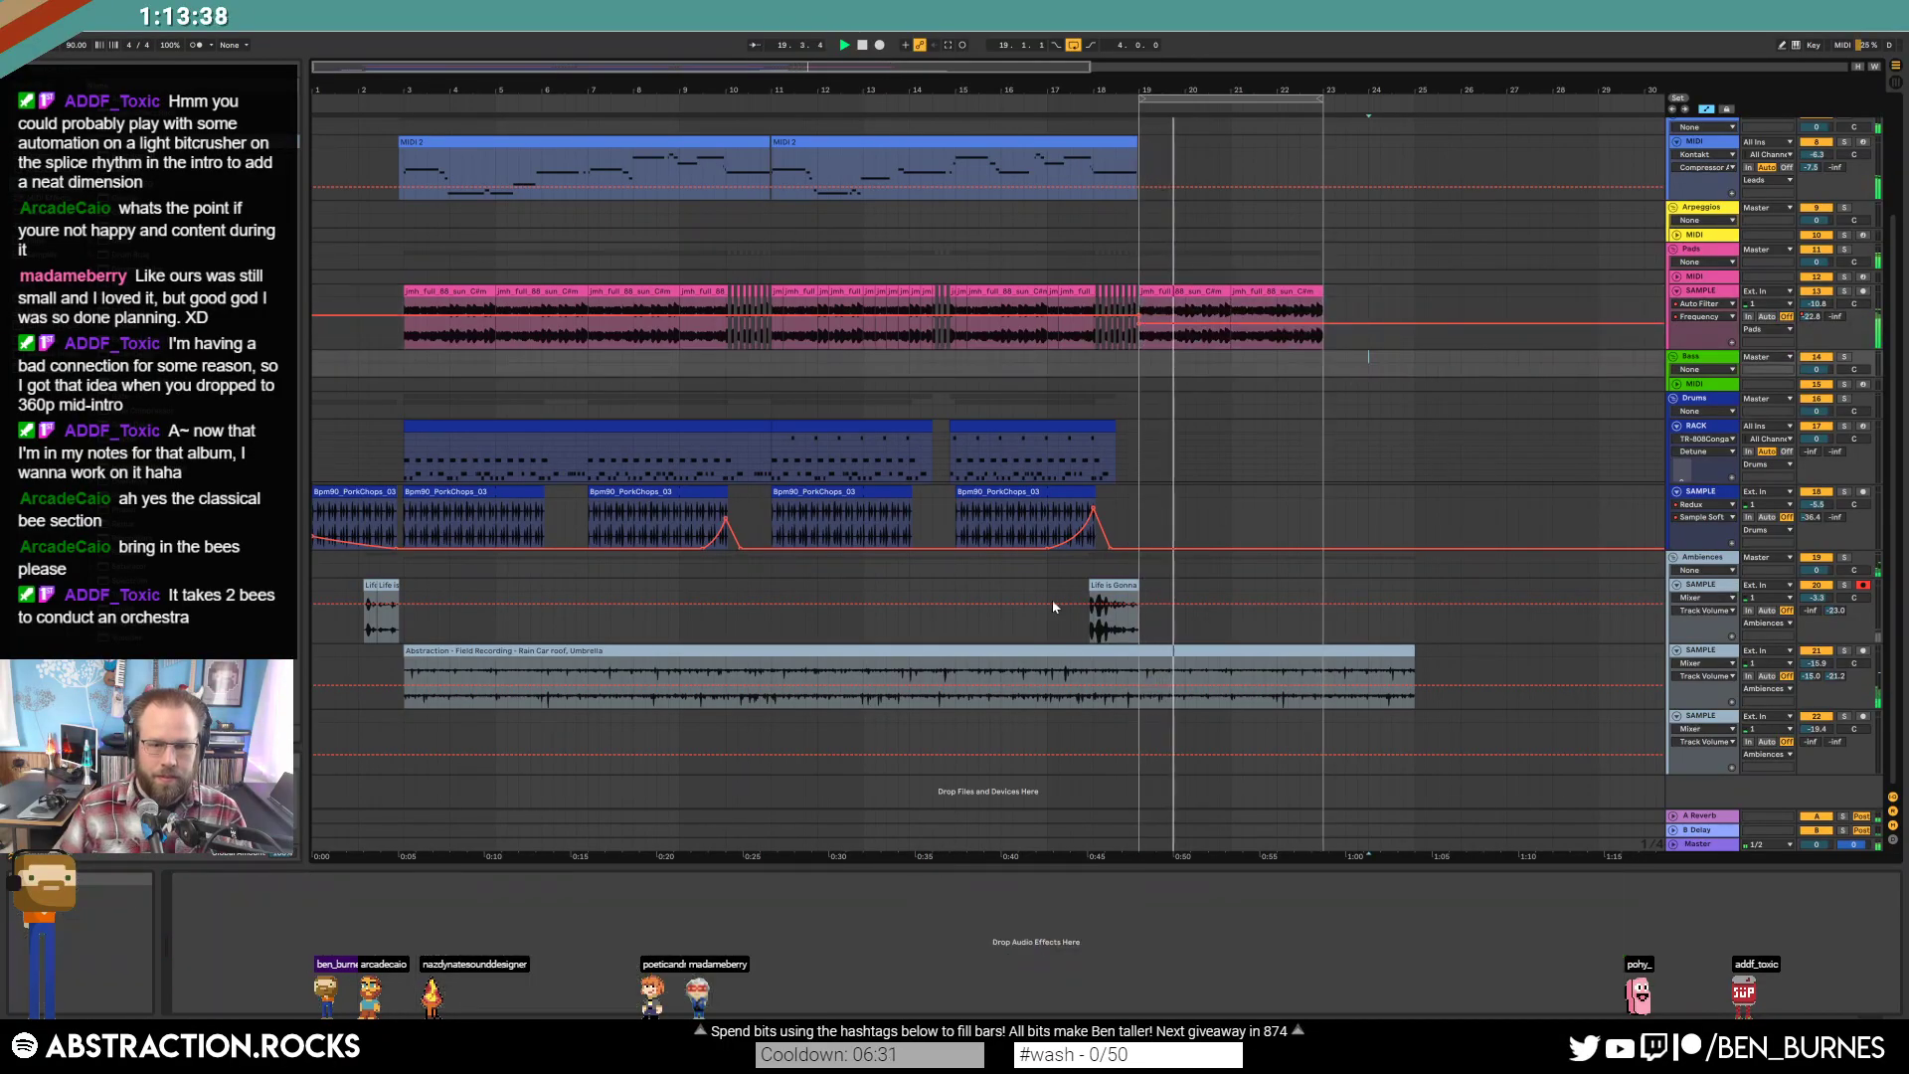
Automate the Auto Filter's LFO Amount on the pads track so it steps up from bar 19 while the section loops.
click(1220, 291)
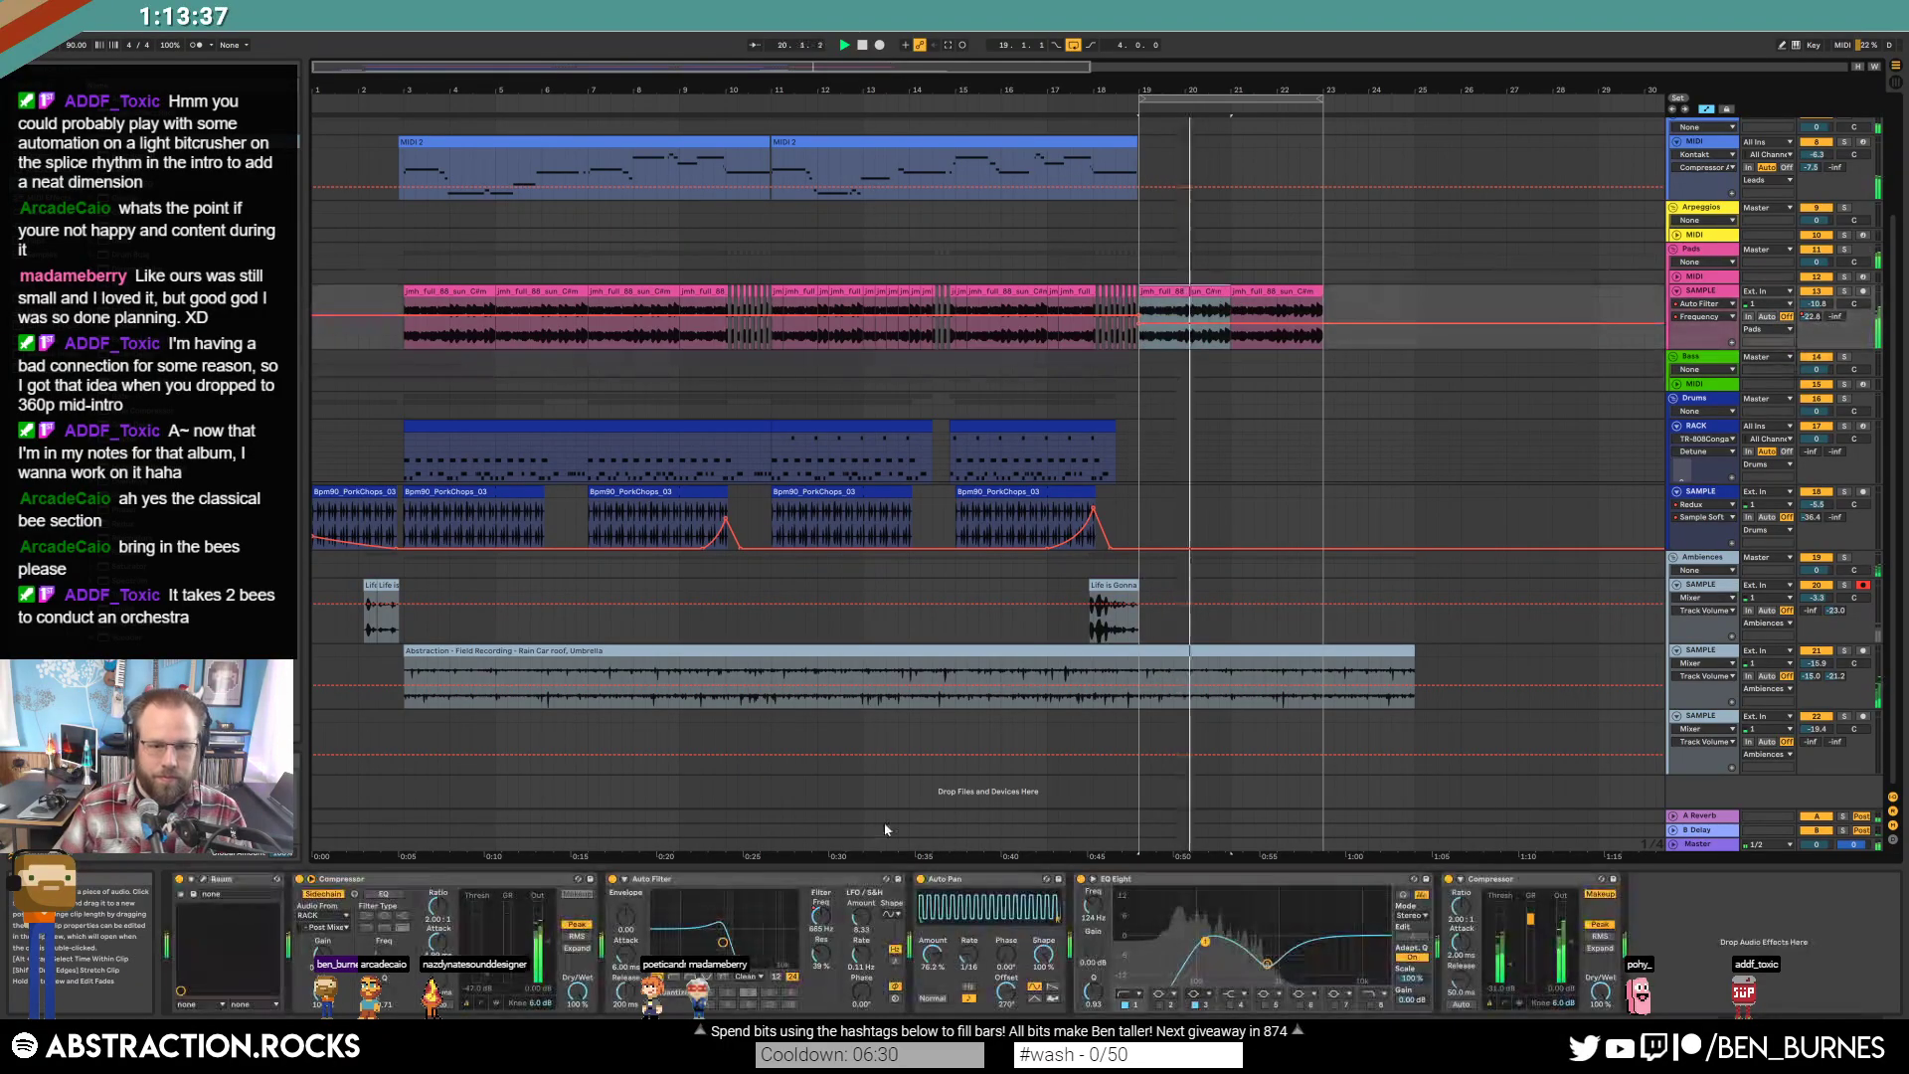
click(867, 921)
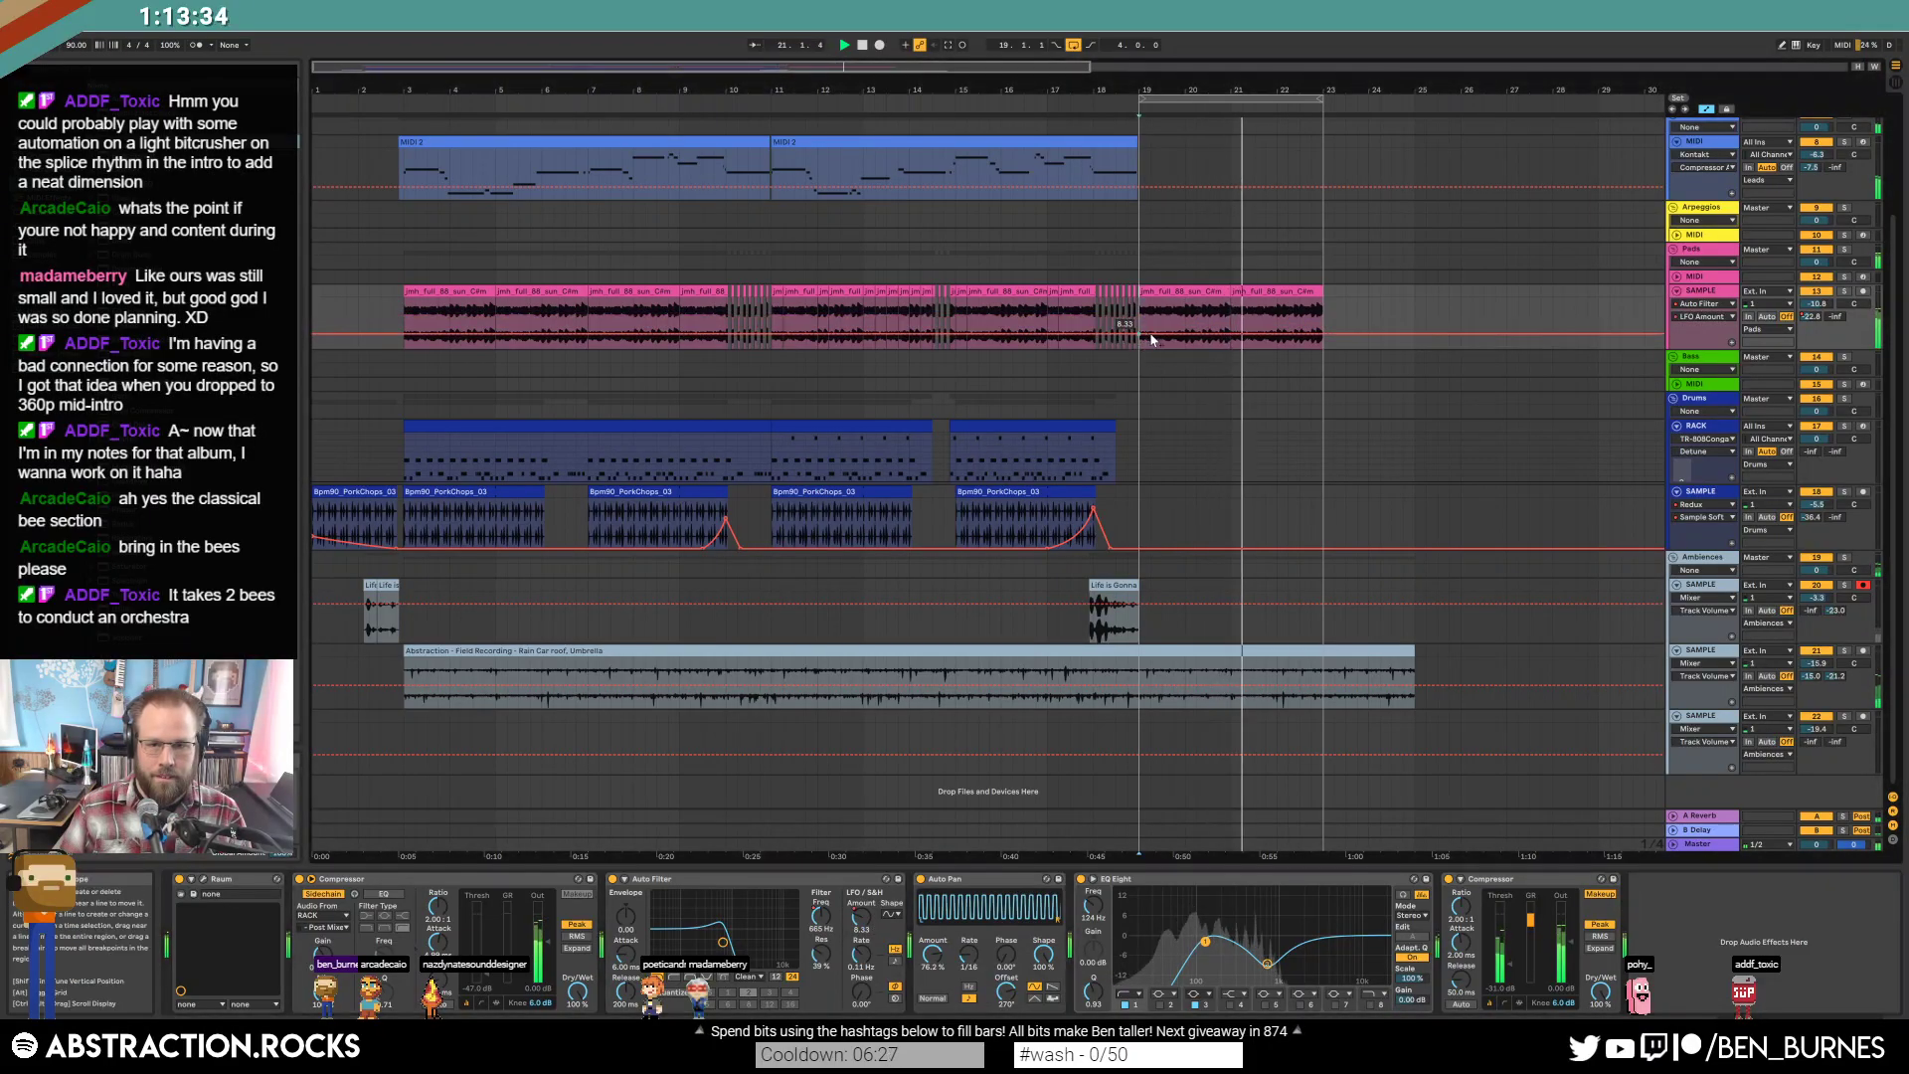
drag(867, 920, 867, 916)
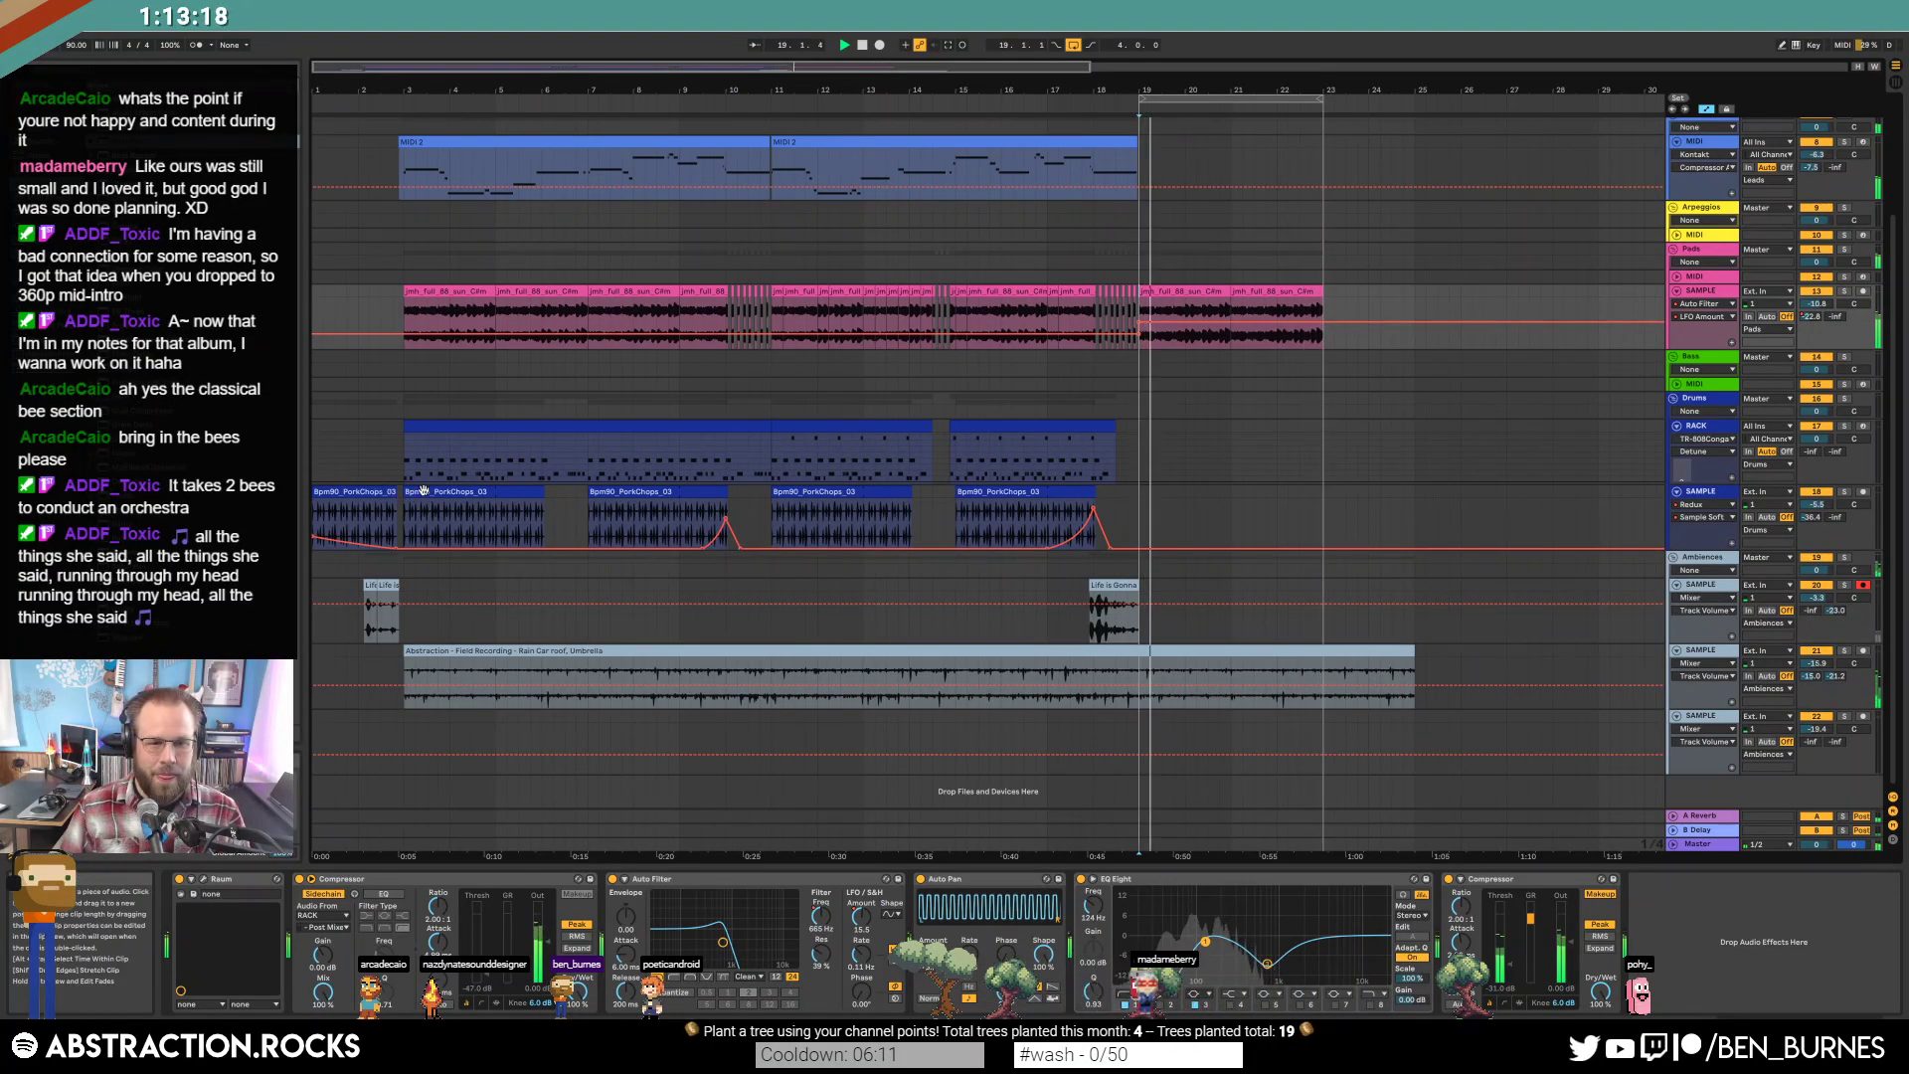
click(1140, 477)
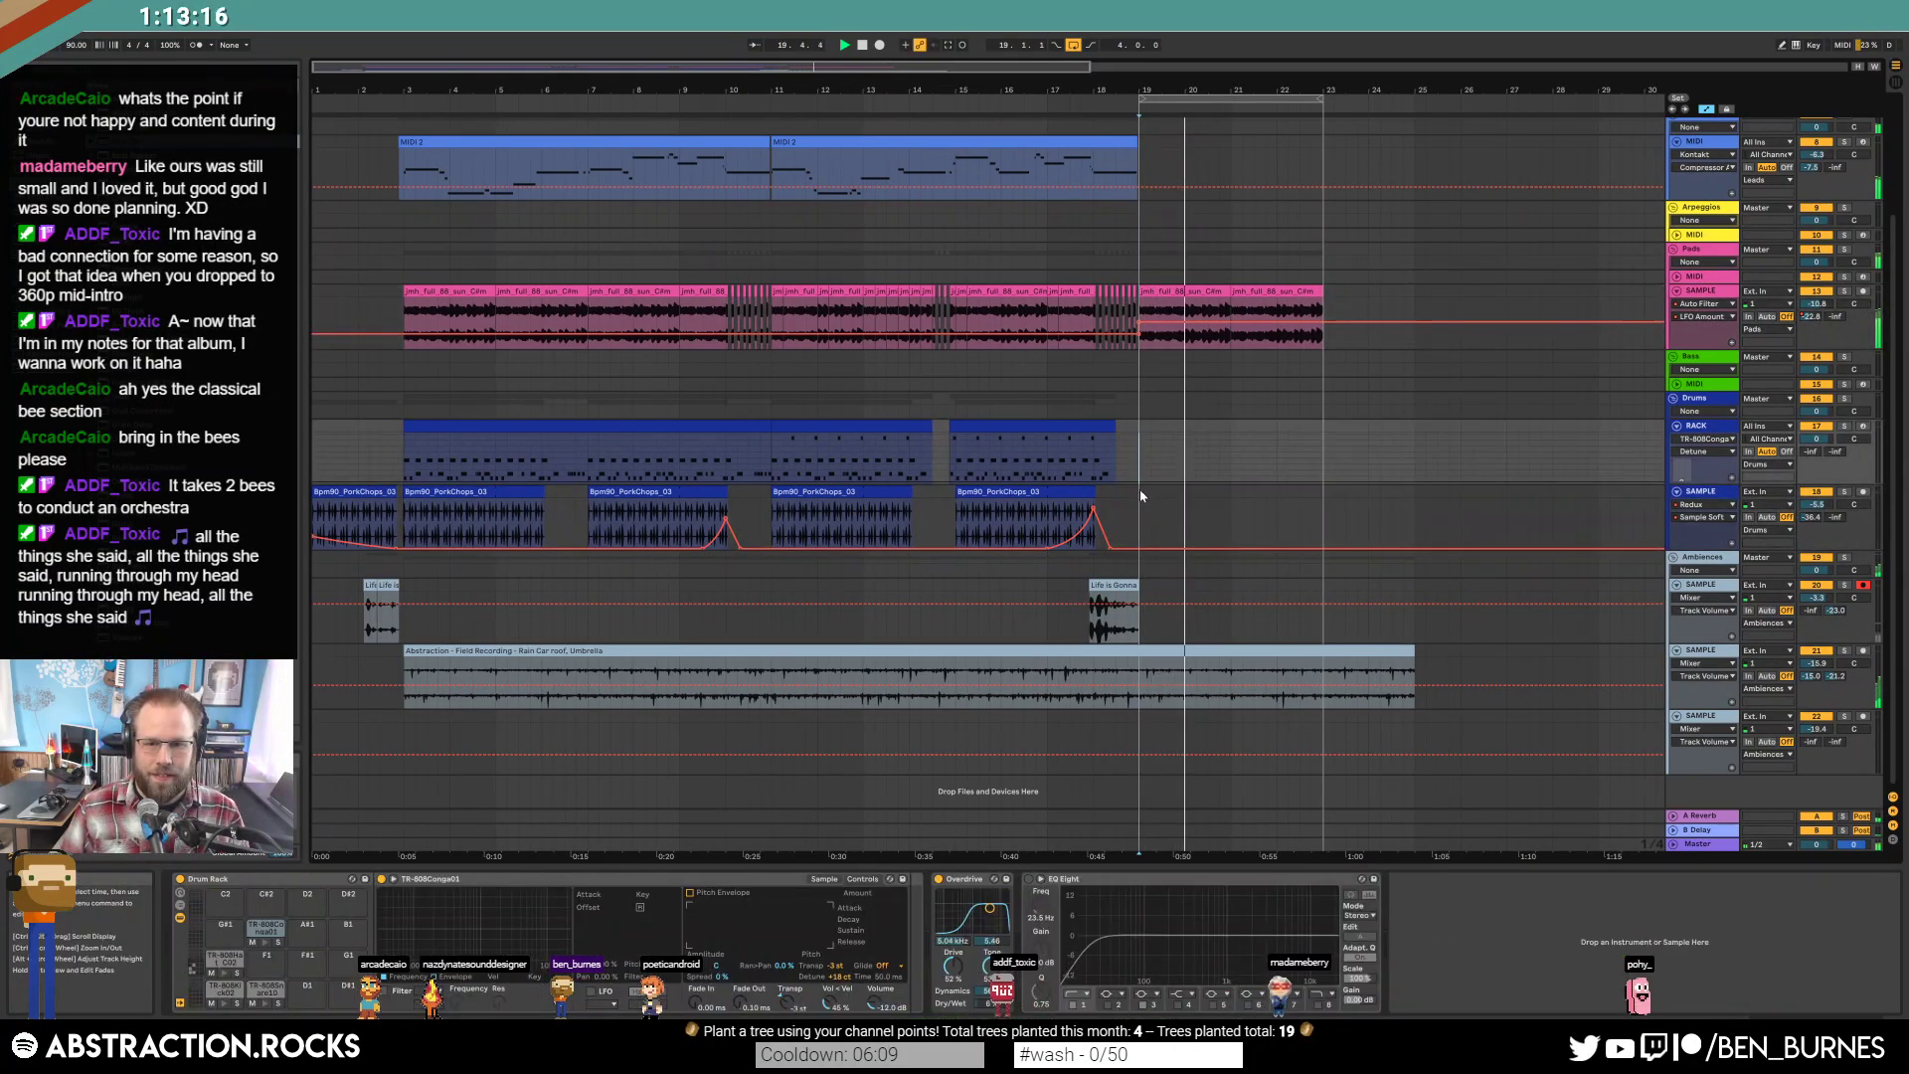
click(1137, 487)
key(ctrl+v)
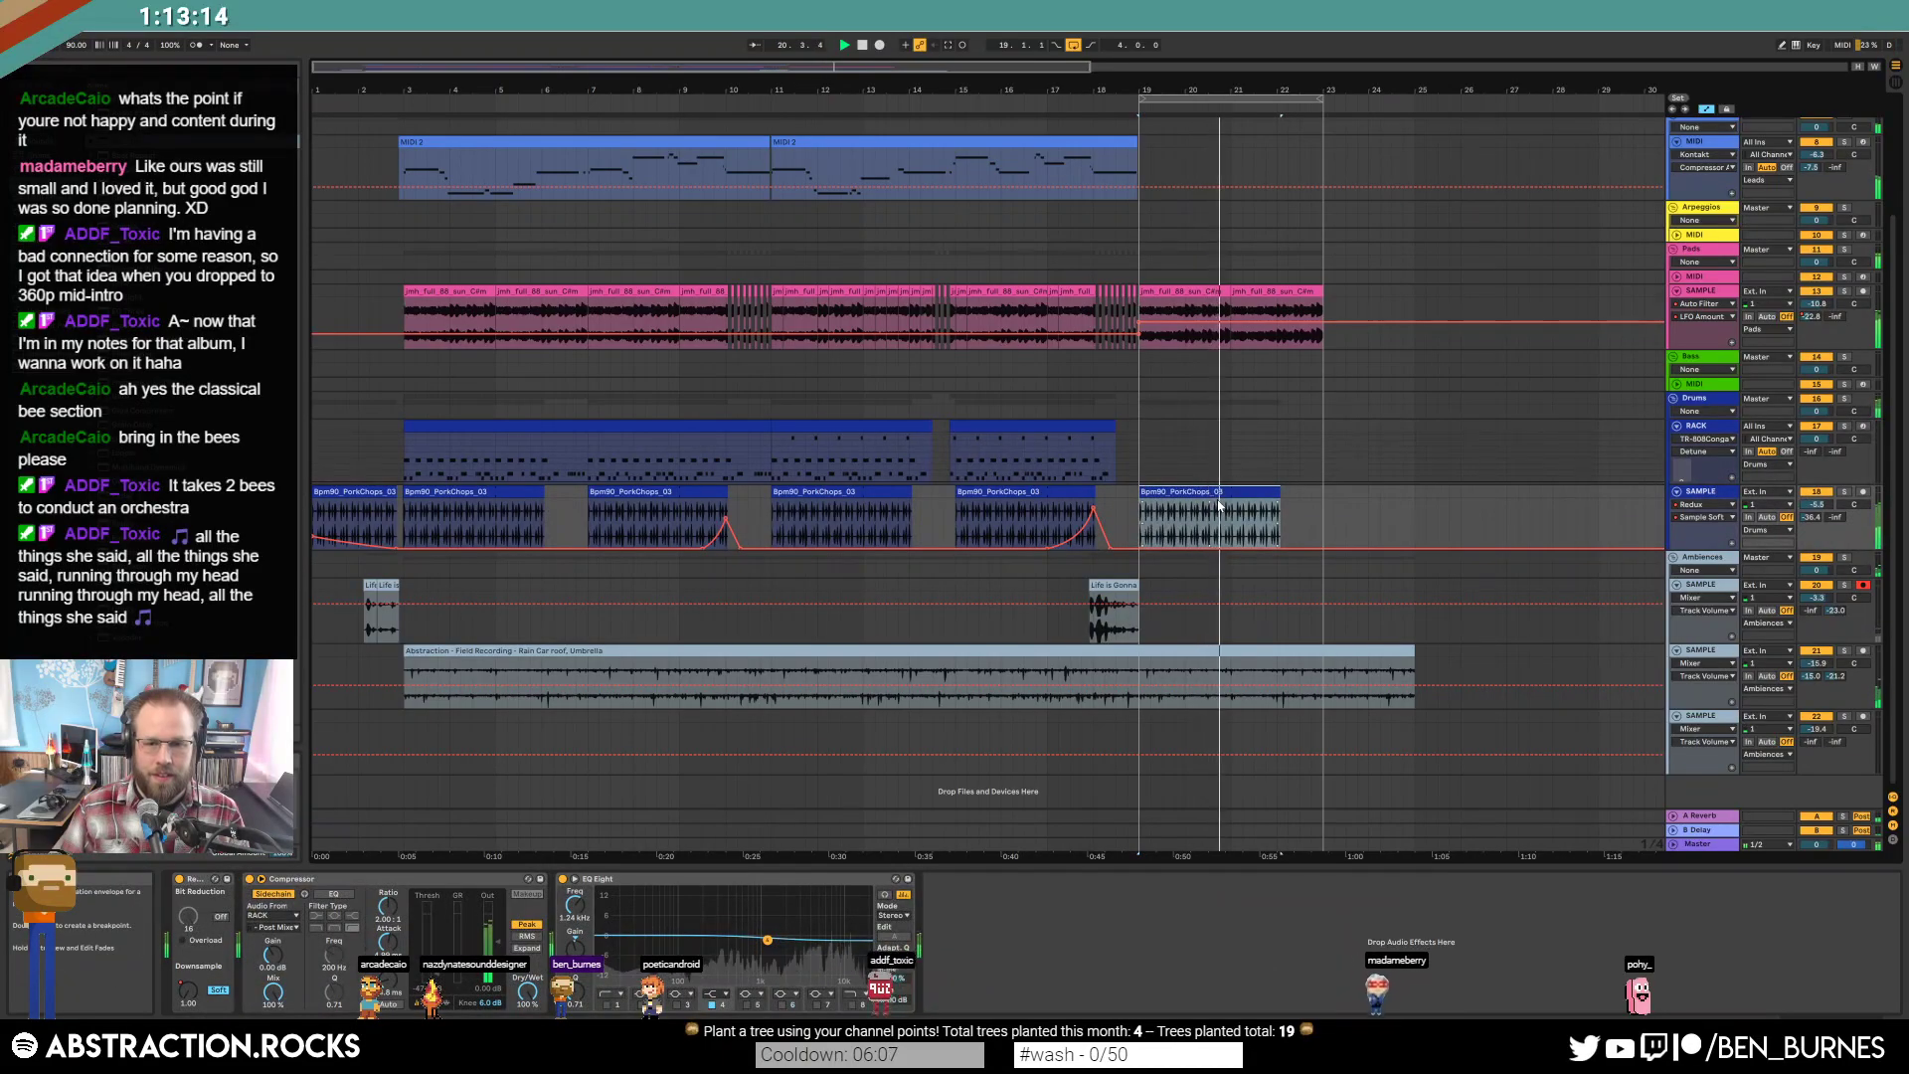
click(1273, 494)
key(Delete)
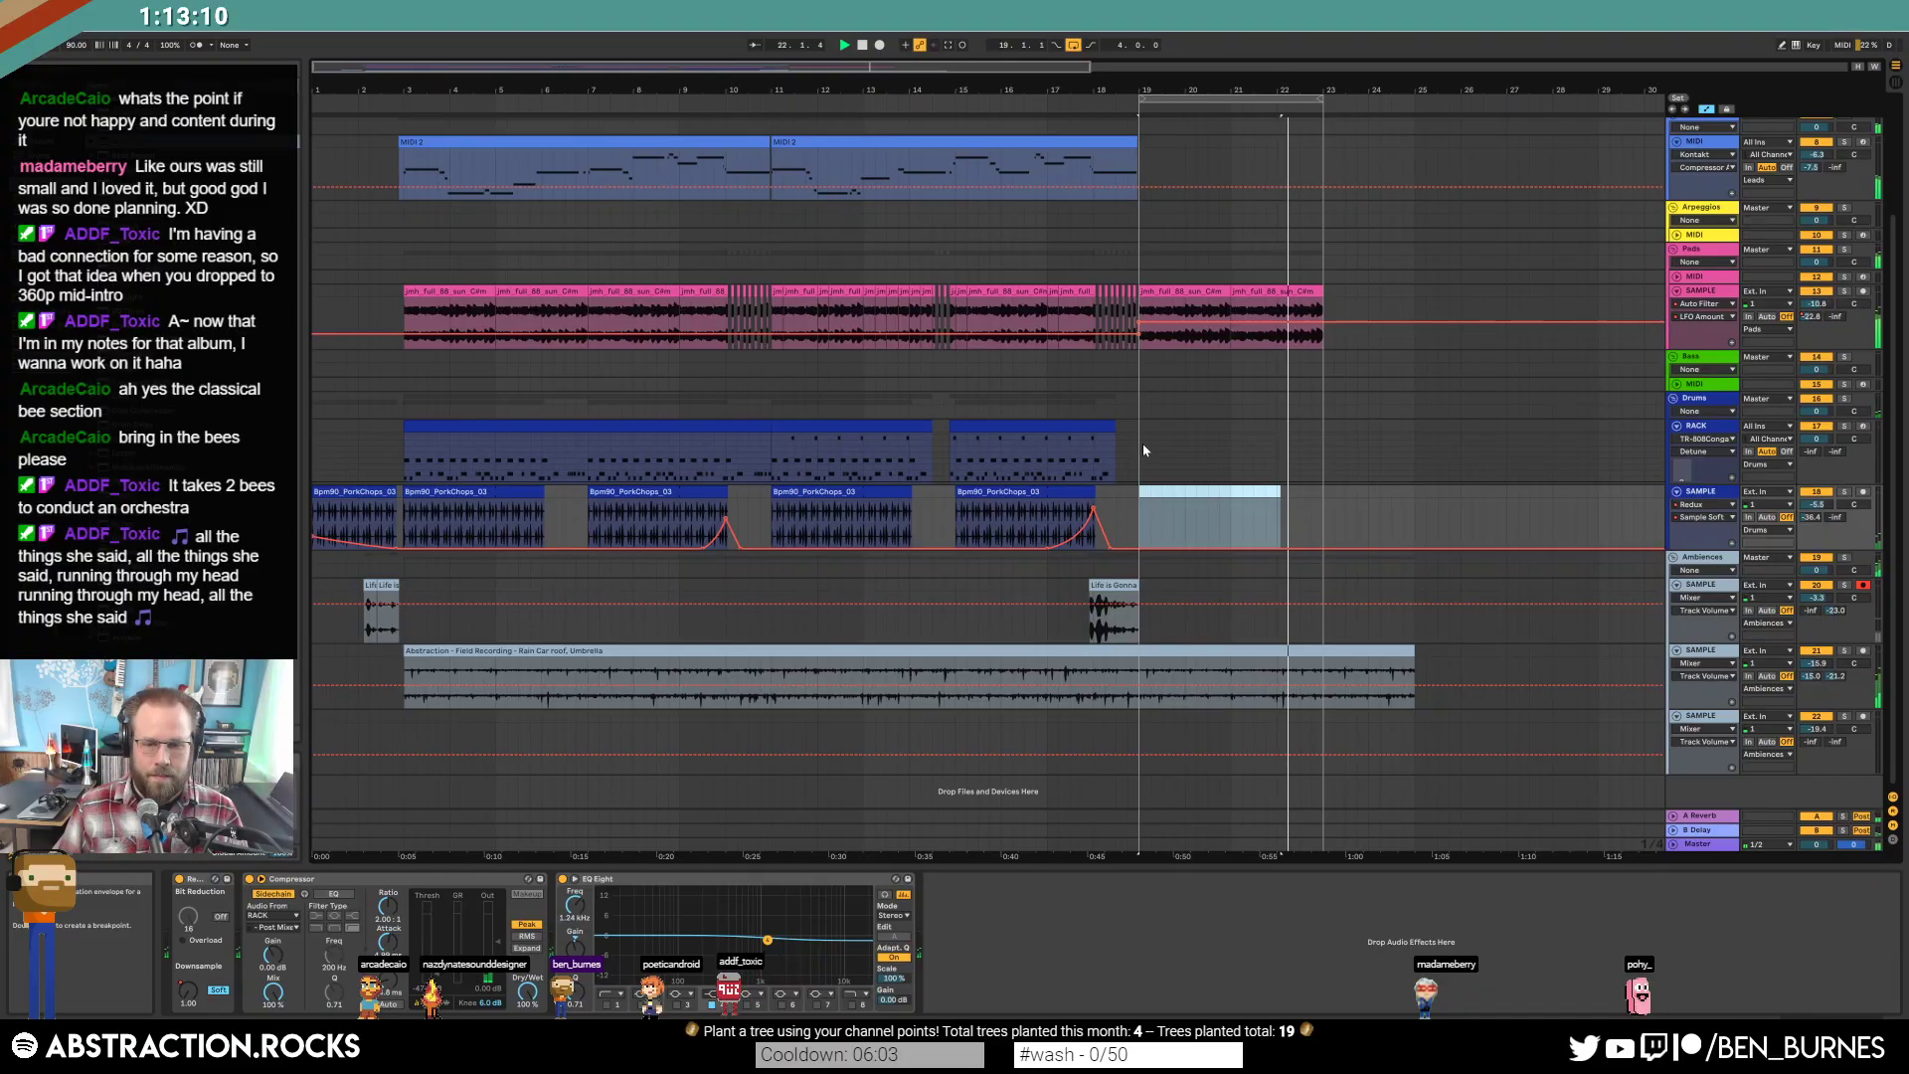
Stop playback, hide the automation, and create a looped one-bar MIDI clip on the drum RACK track from bar 19 to bar 23.
key(space)
key(a)
drag(1142, 450, 1185, 453)
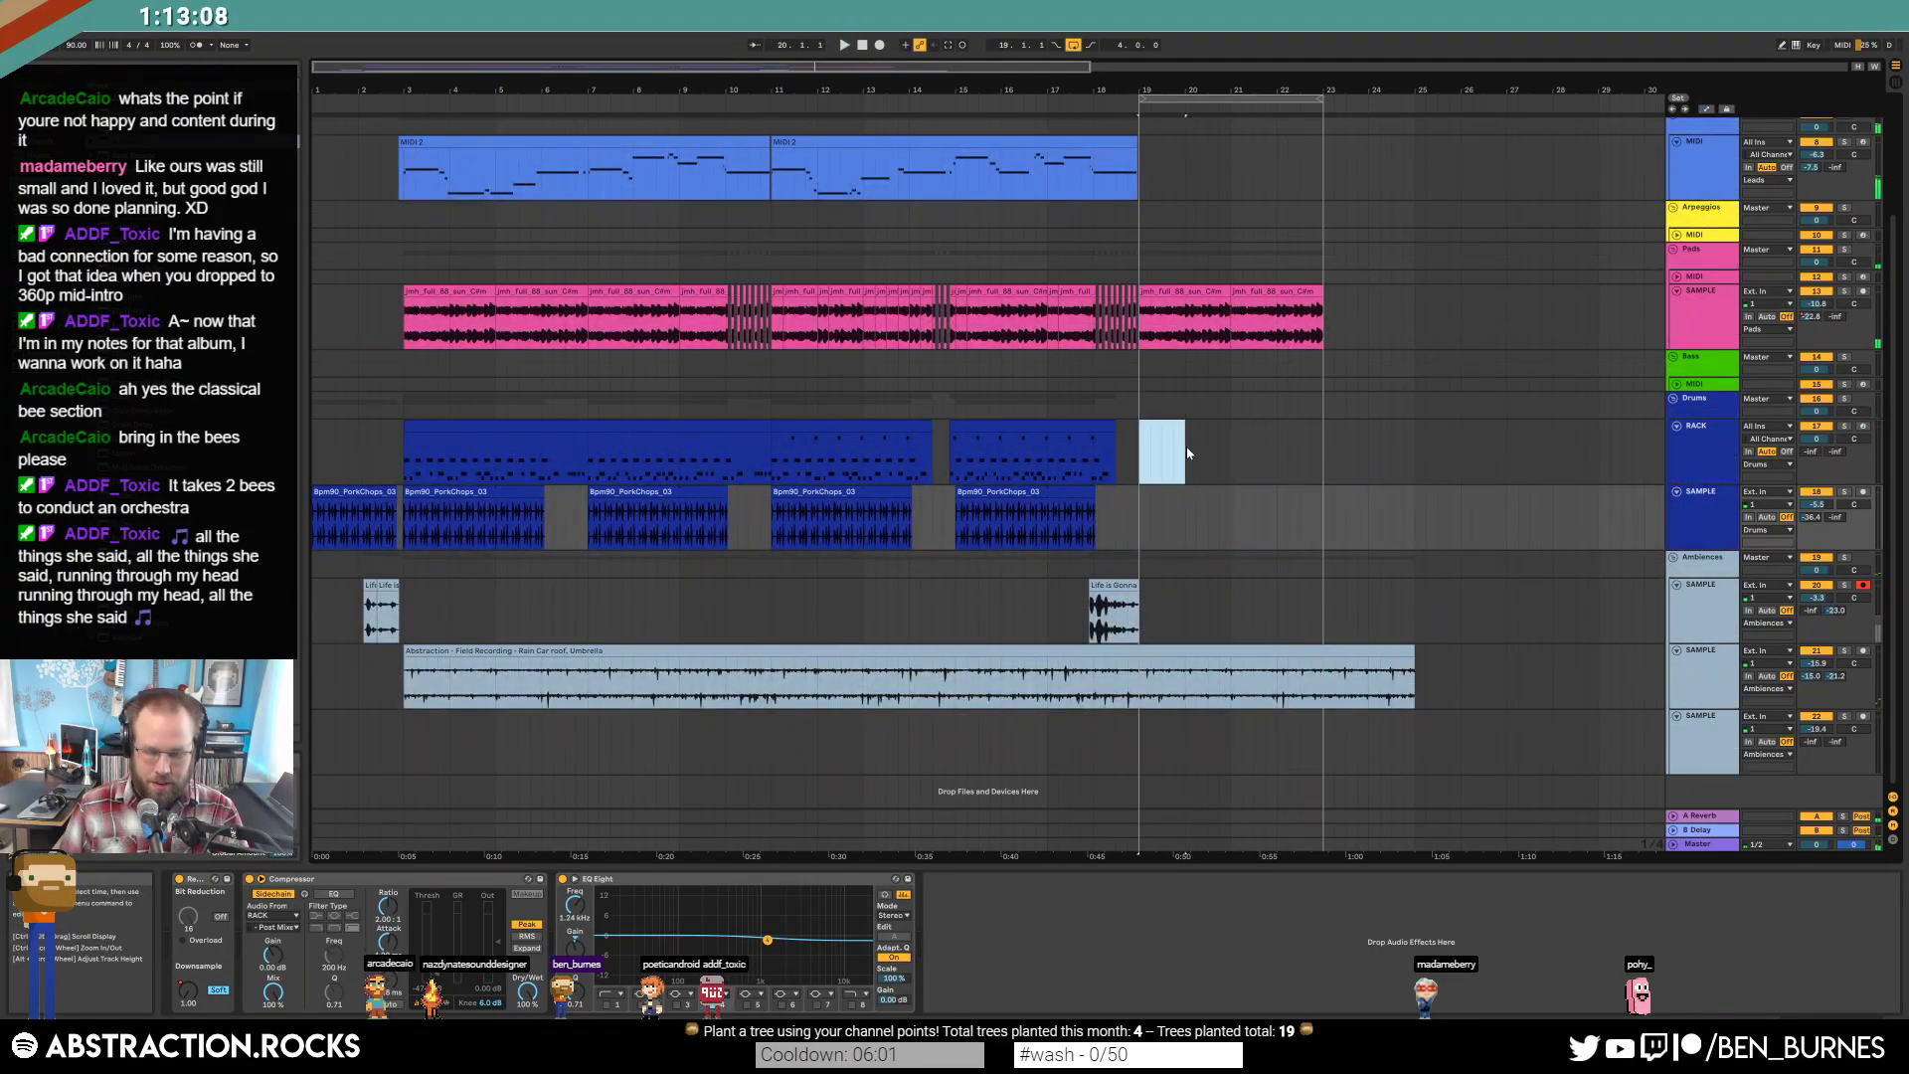
key(ctrl+shift+m)
drag(1183, 428, 1310, 436)
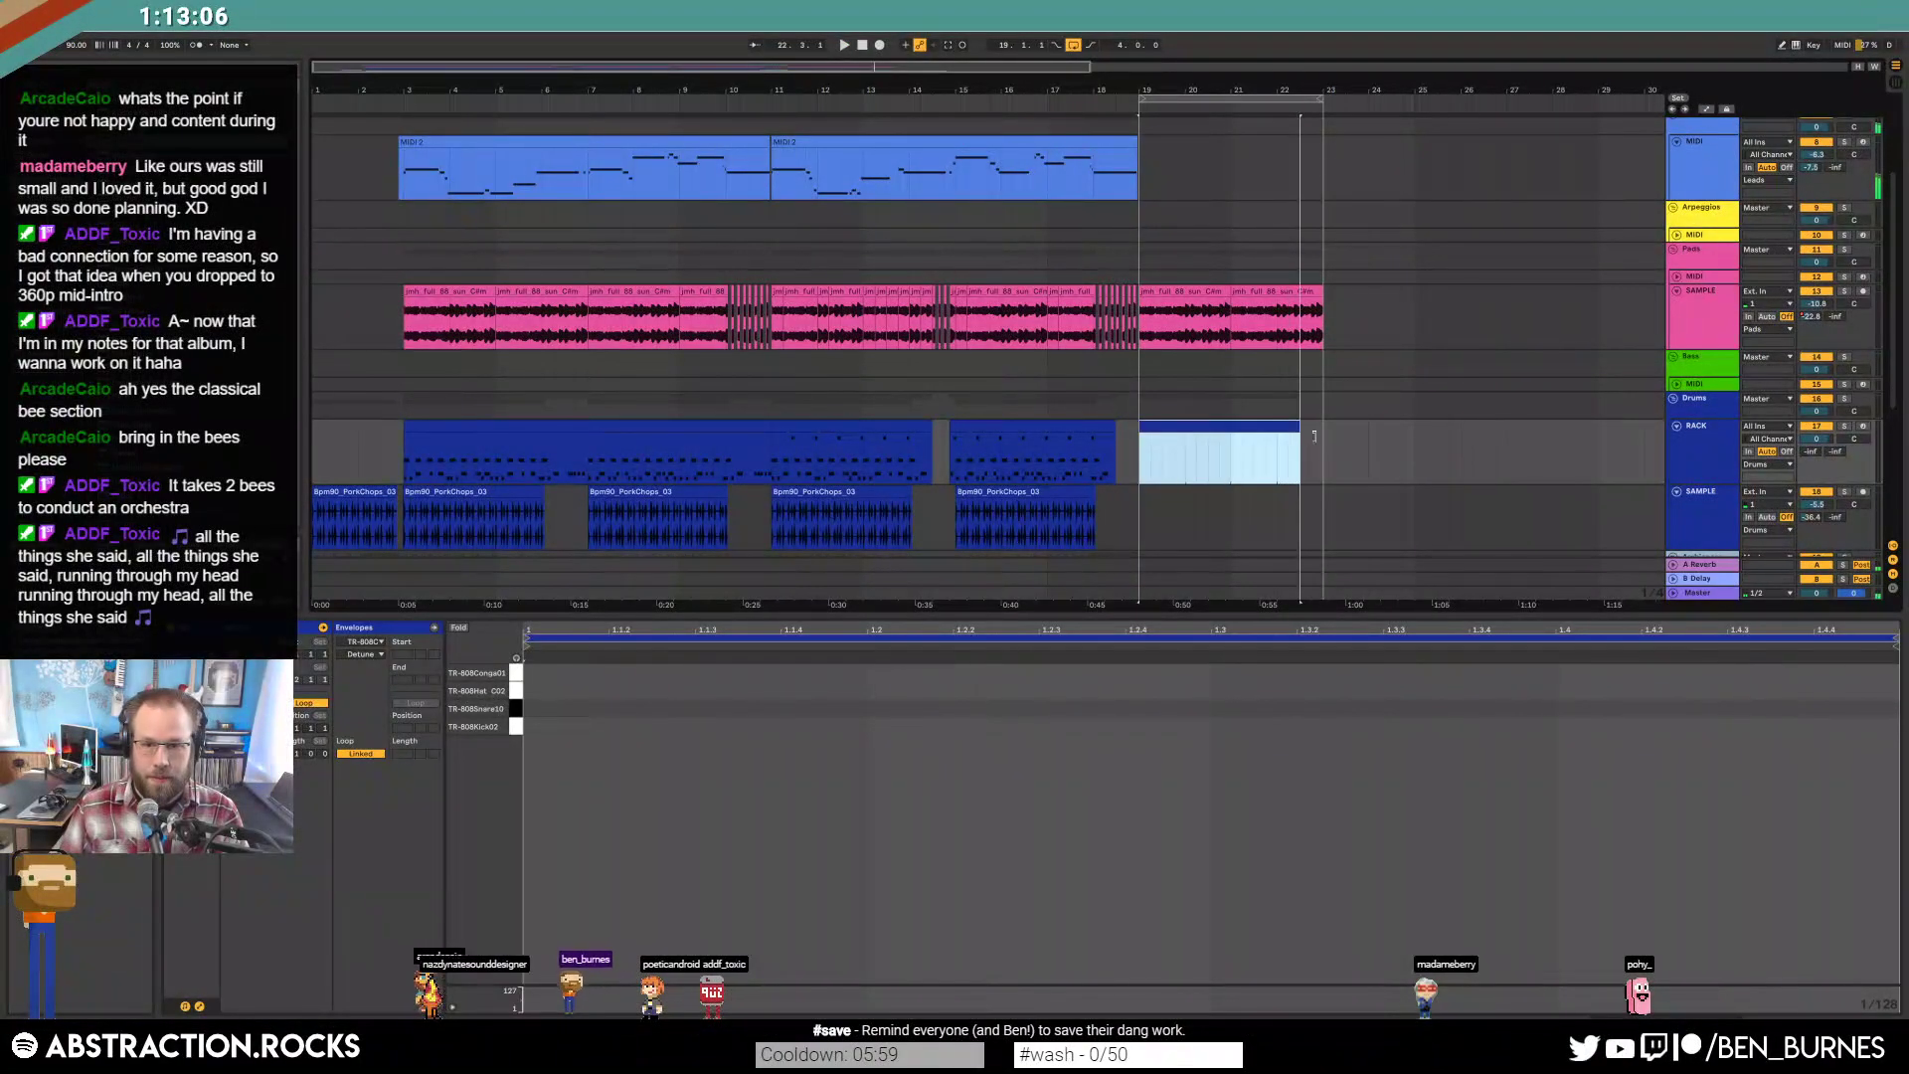
Add TR-808 kick notes on beats 1 and 3 and a snare on the bar's last sixteenth while the section plays.
drag(529, 733, 616, 709)
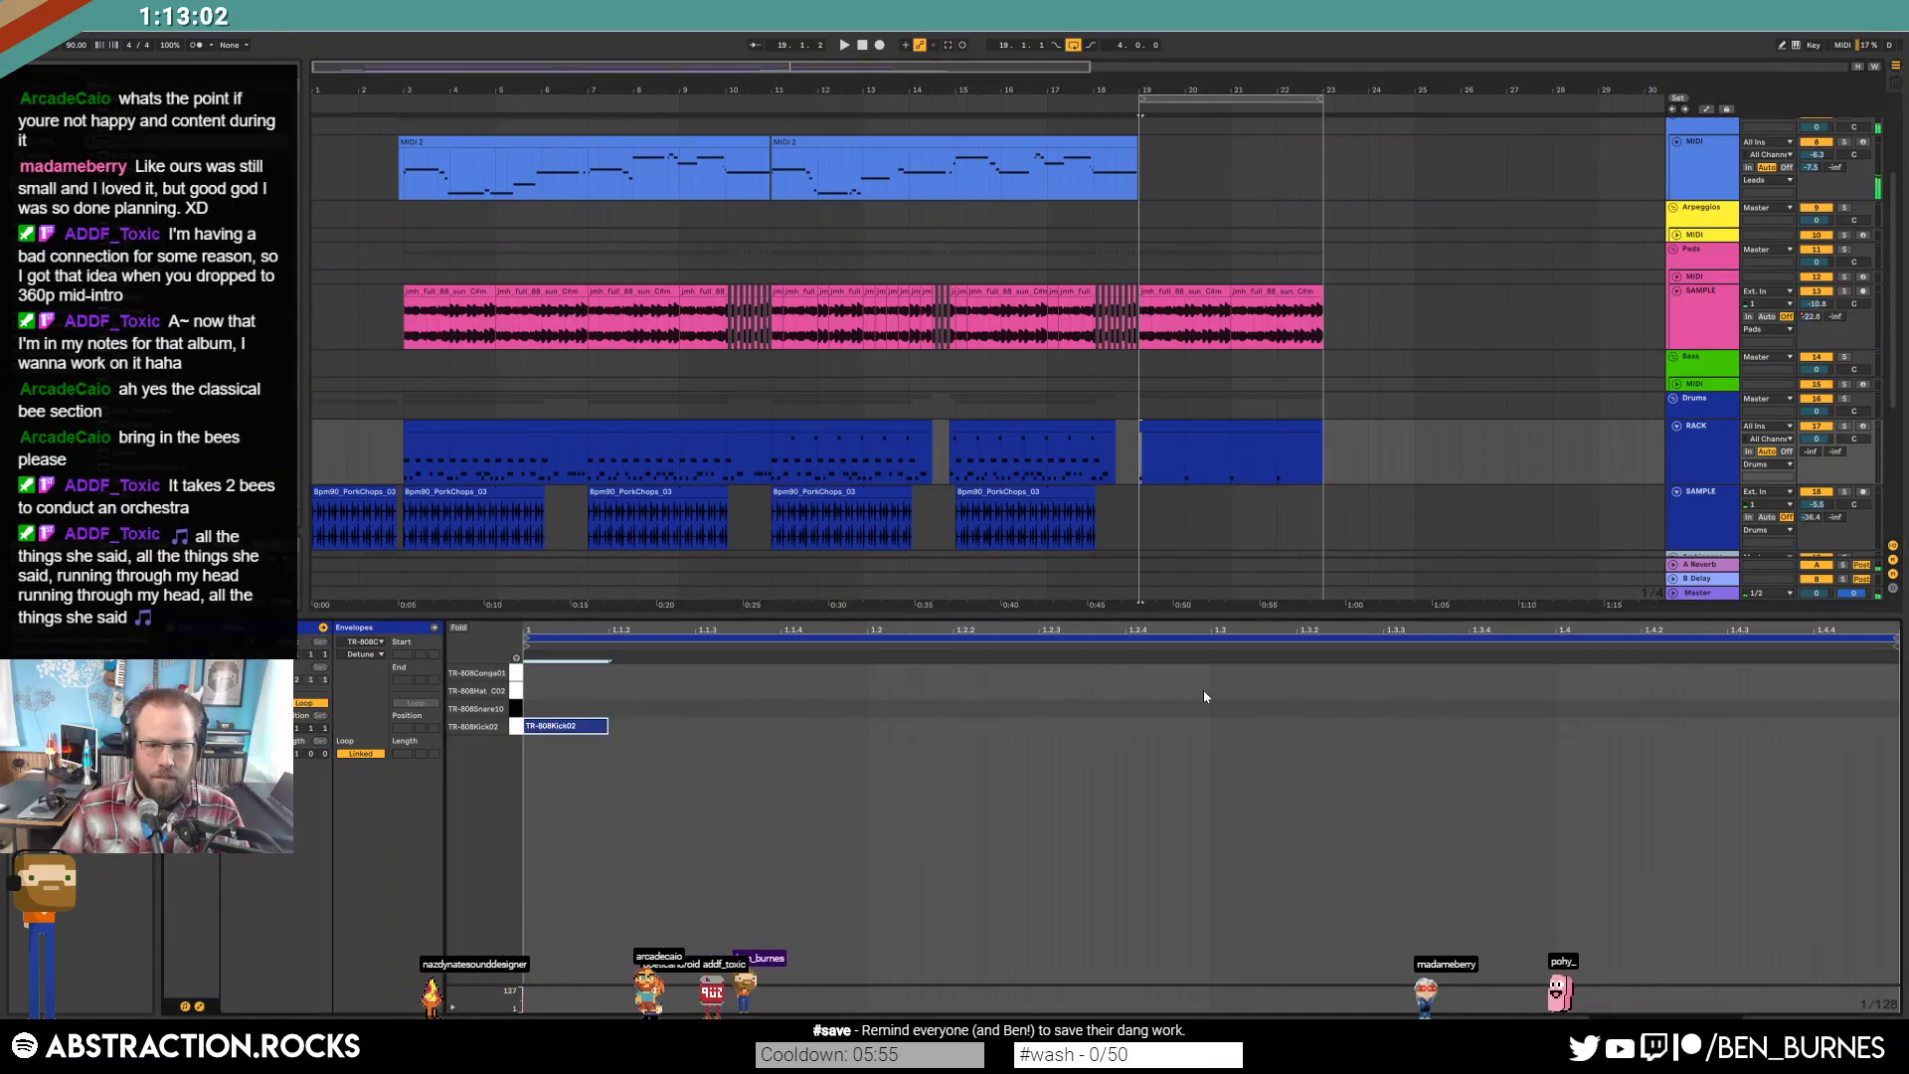
click(1218, 726)
key(space)
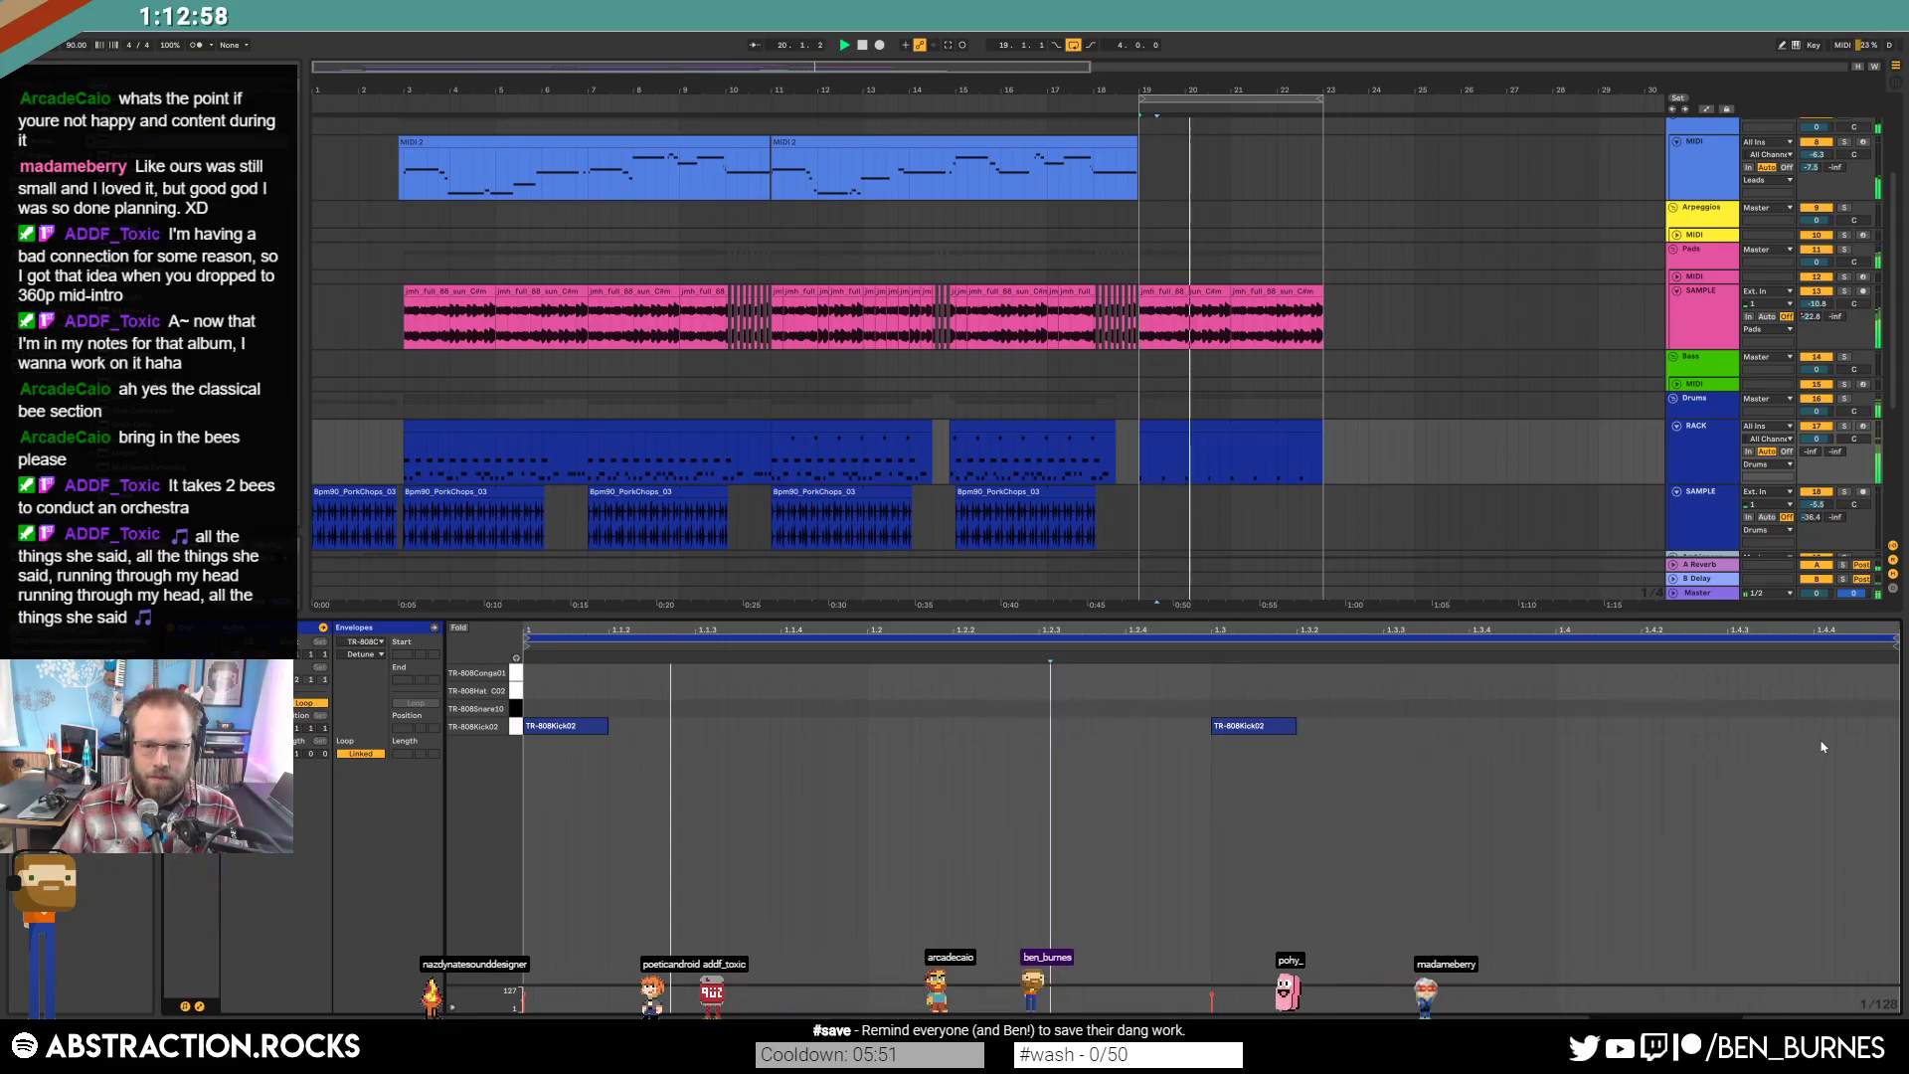
drag(1820, 708, 1904, 727)
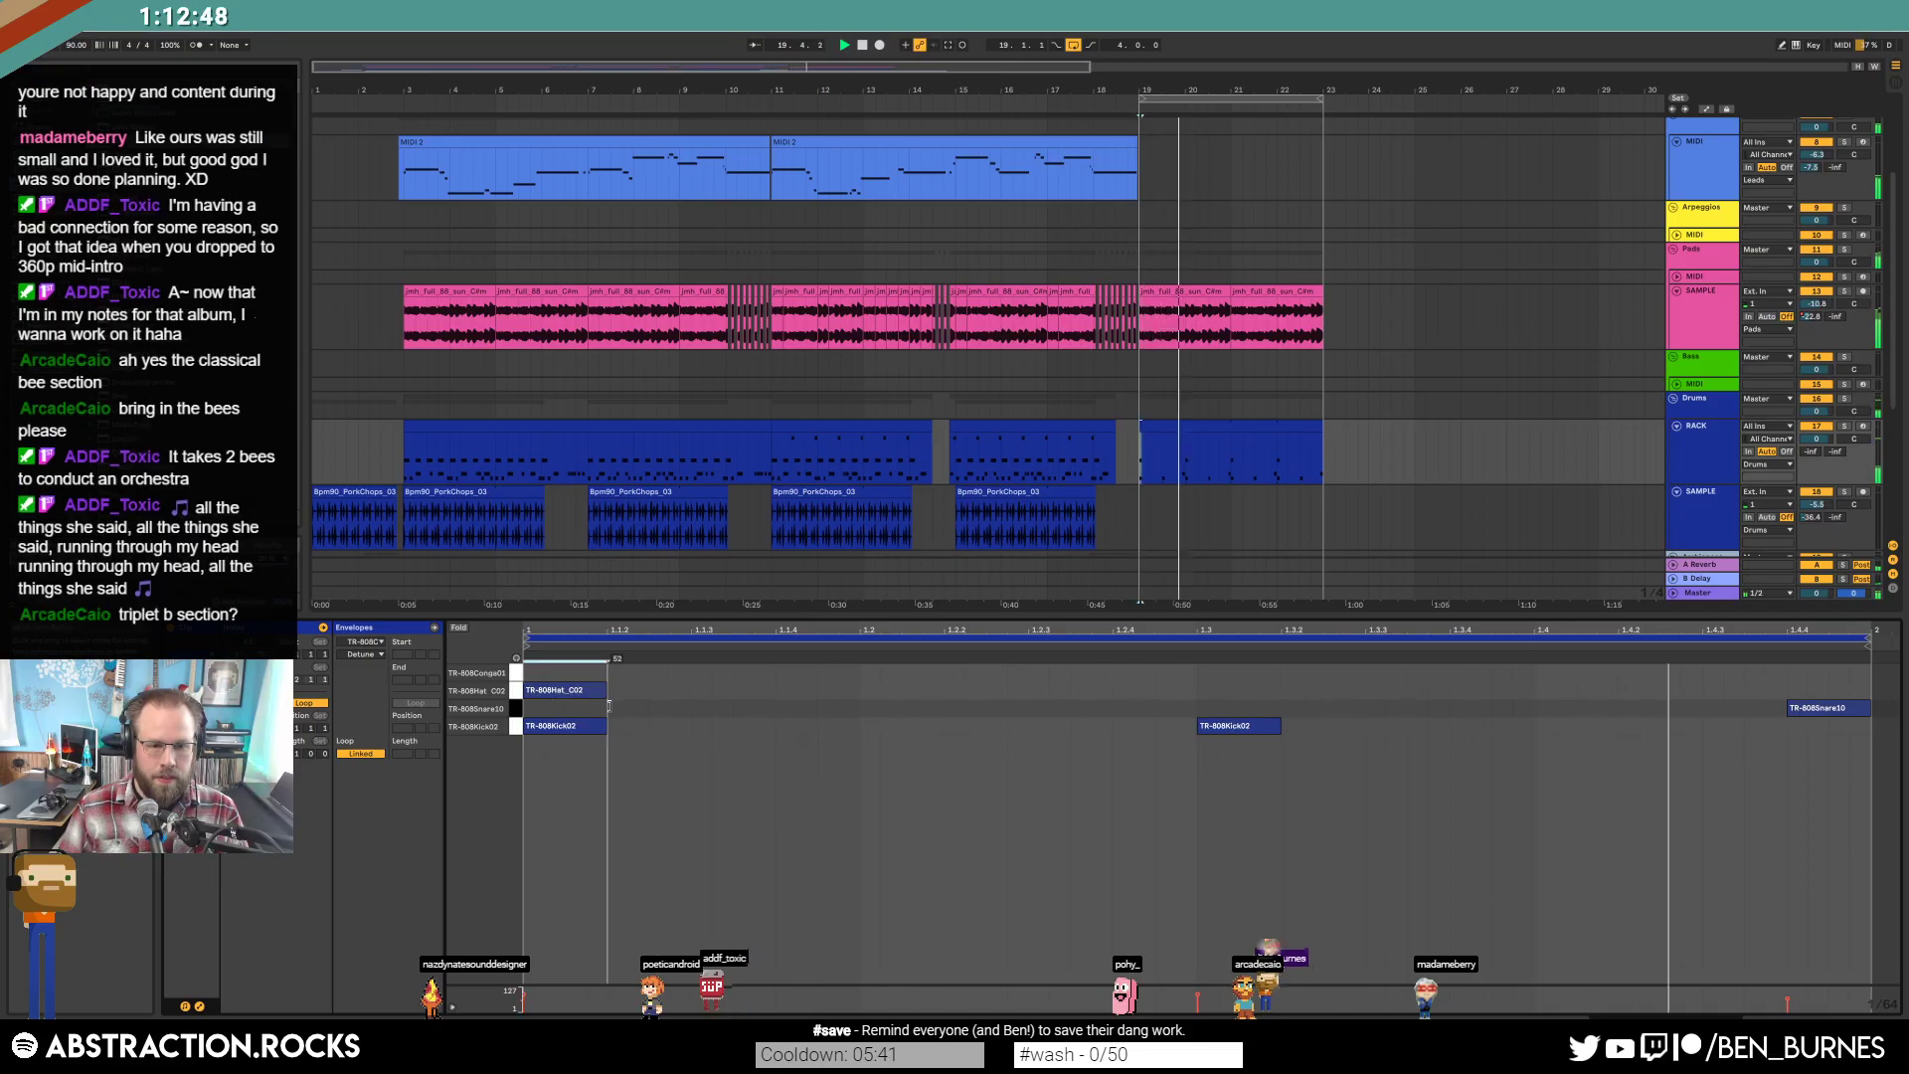
Fill the one-bar pattern with sixteenth-length TR-808 hat notes spaced every eighth.
click(603, 692)
key(ctrl+d)
key(ctrl+d)
key(ctrl+d)
key(ctrl+d)
key(ctrl+d)
key(ctrl+d)
key(ctrl+d)
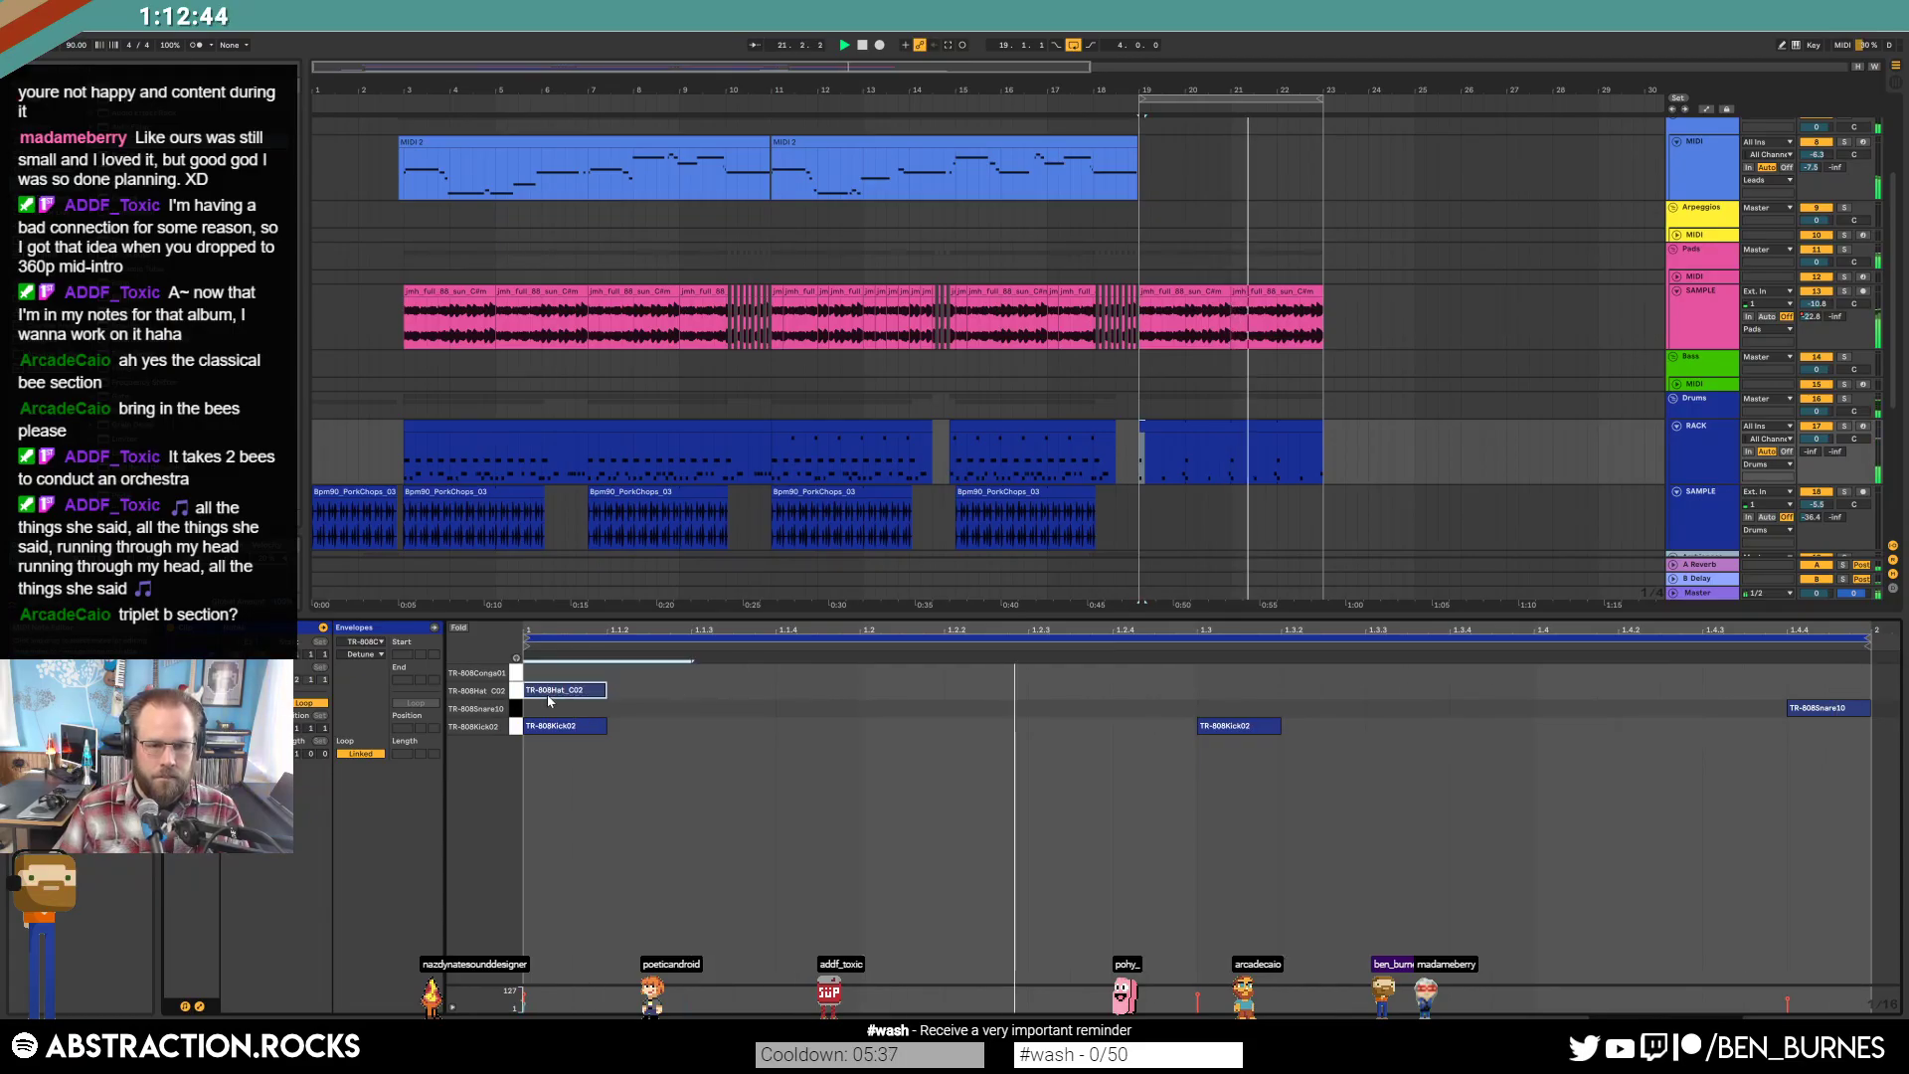
click(733, 689)
click(1052, 688)
click(1425, 690)
click(1699, 799)
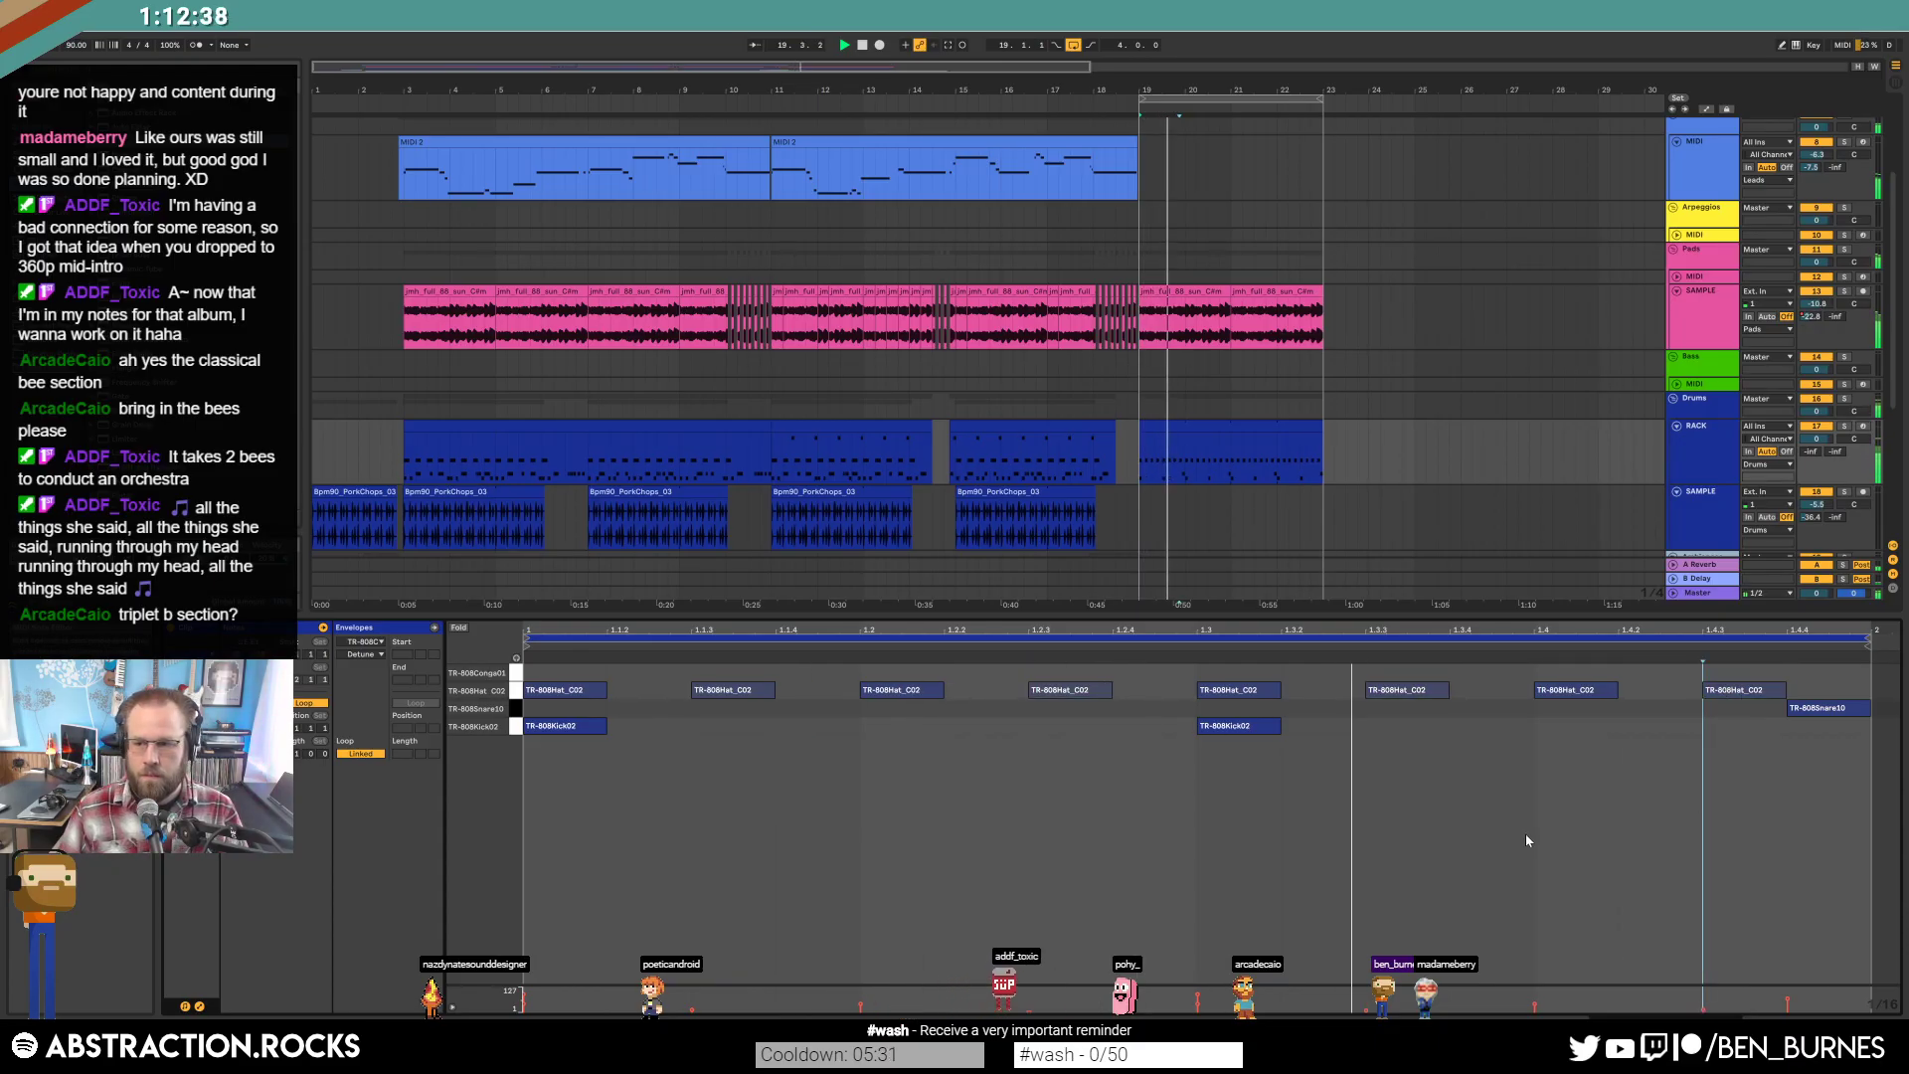
Vary the hats with two 1/32 notes at the start, sixteenths through the first beat, and groups of three 1/32 notes on beat 4.
key(shift+Tab)
click(1189, 429)
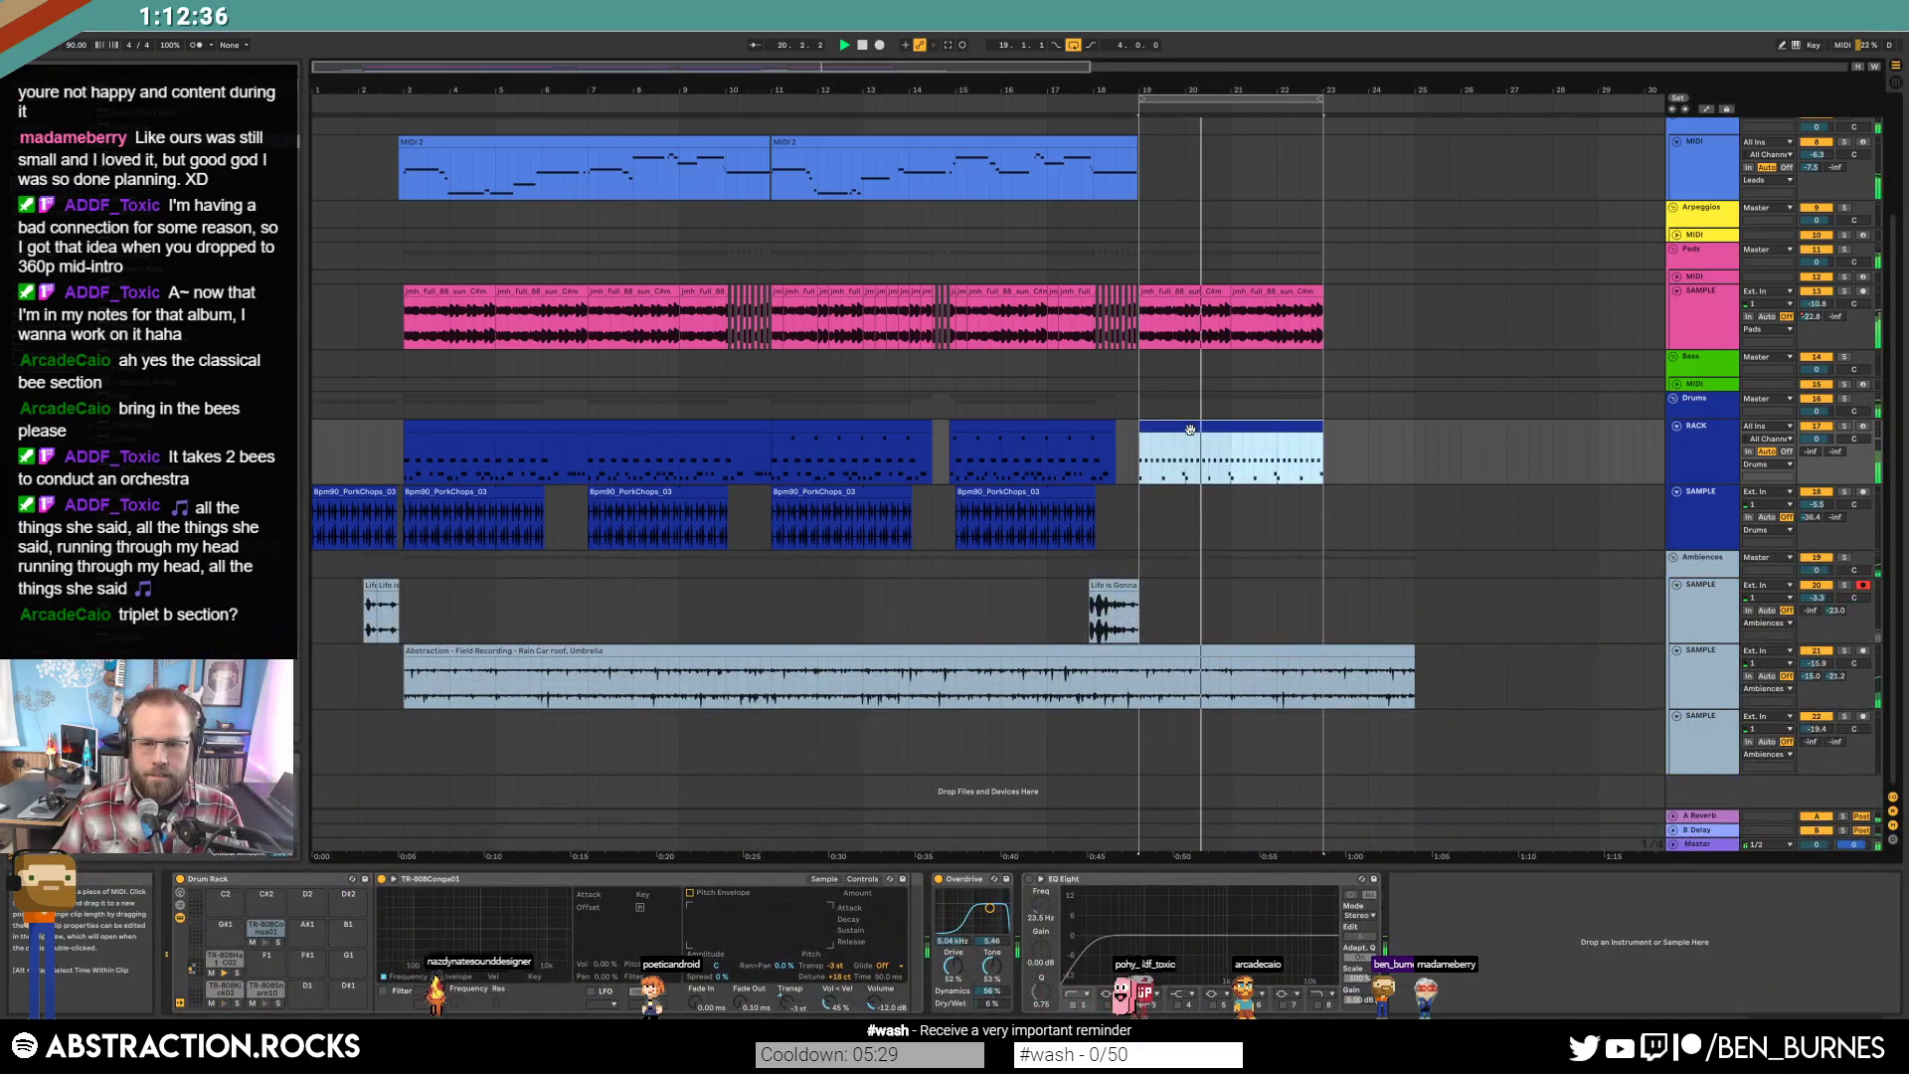
double_click(1190, 430)
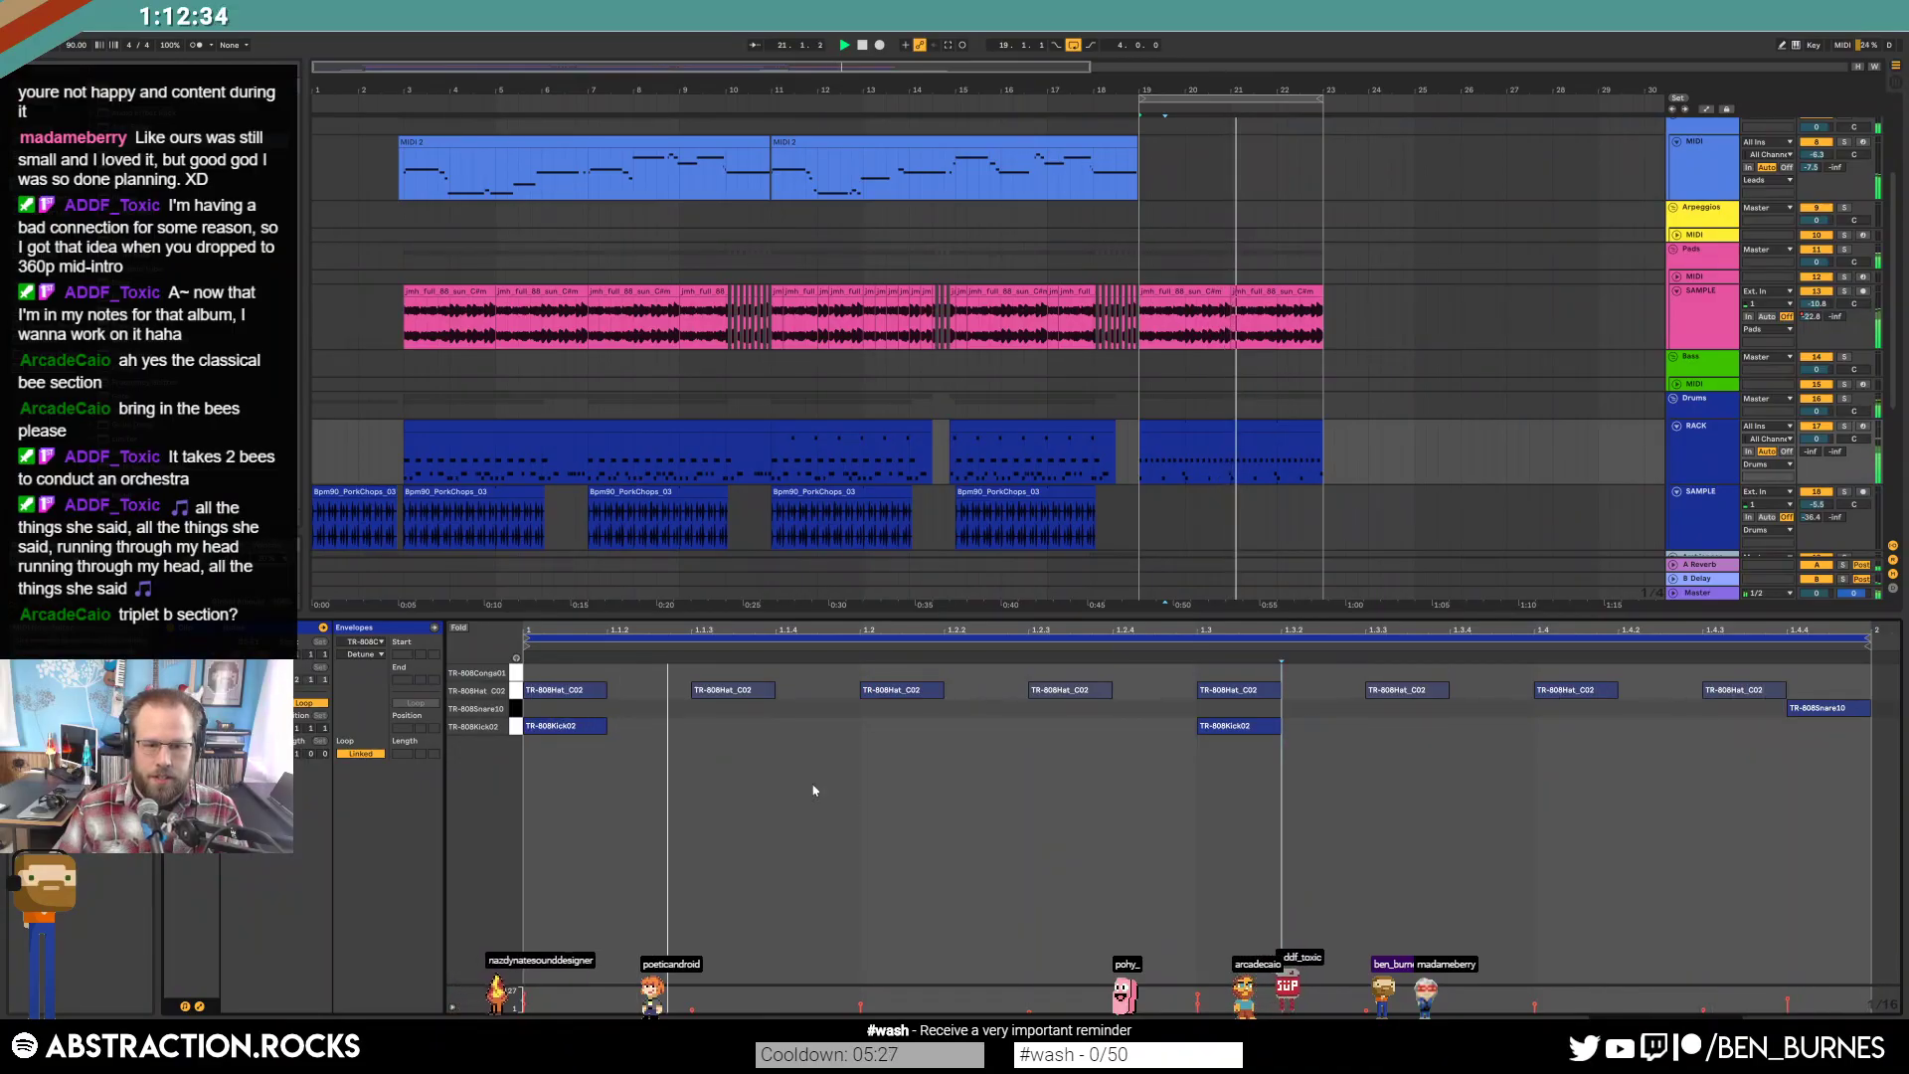
double_click(623, 694)
key(space)
drag(606, 690, 565, 690)
double_click(585, 690)
key(space)
double_click(797, 694)
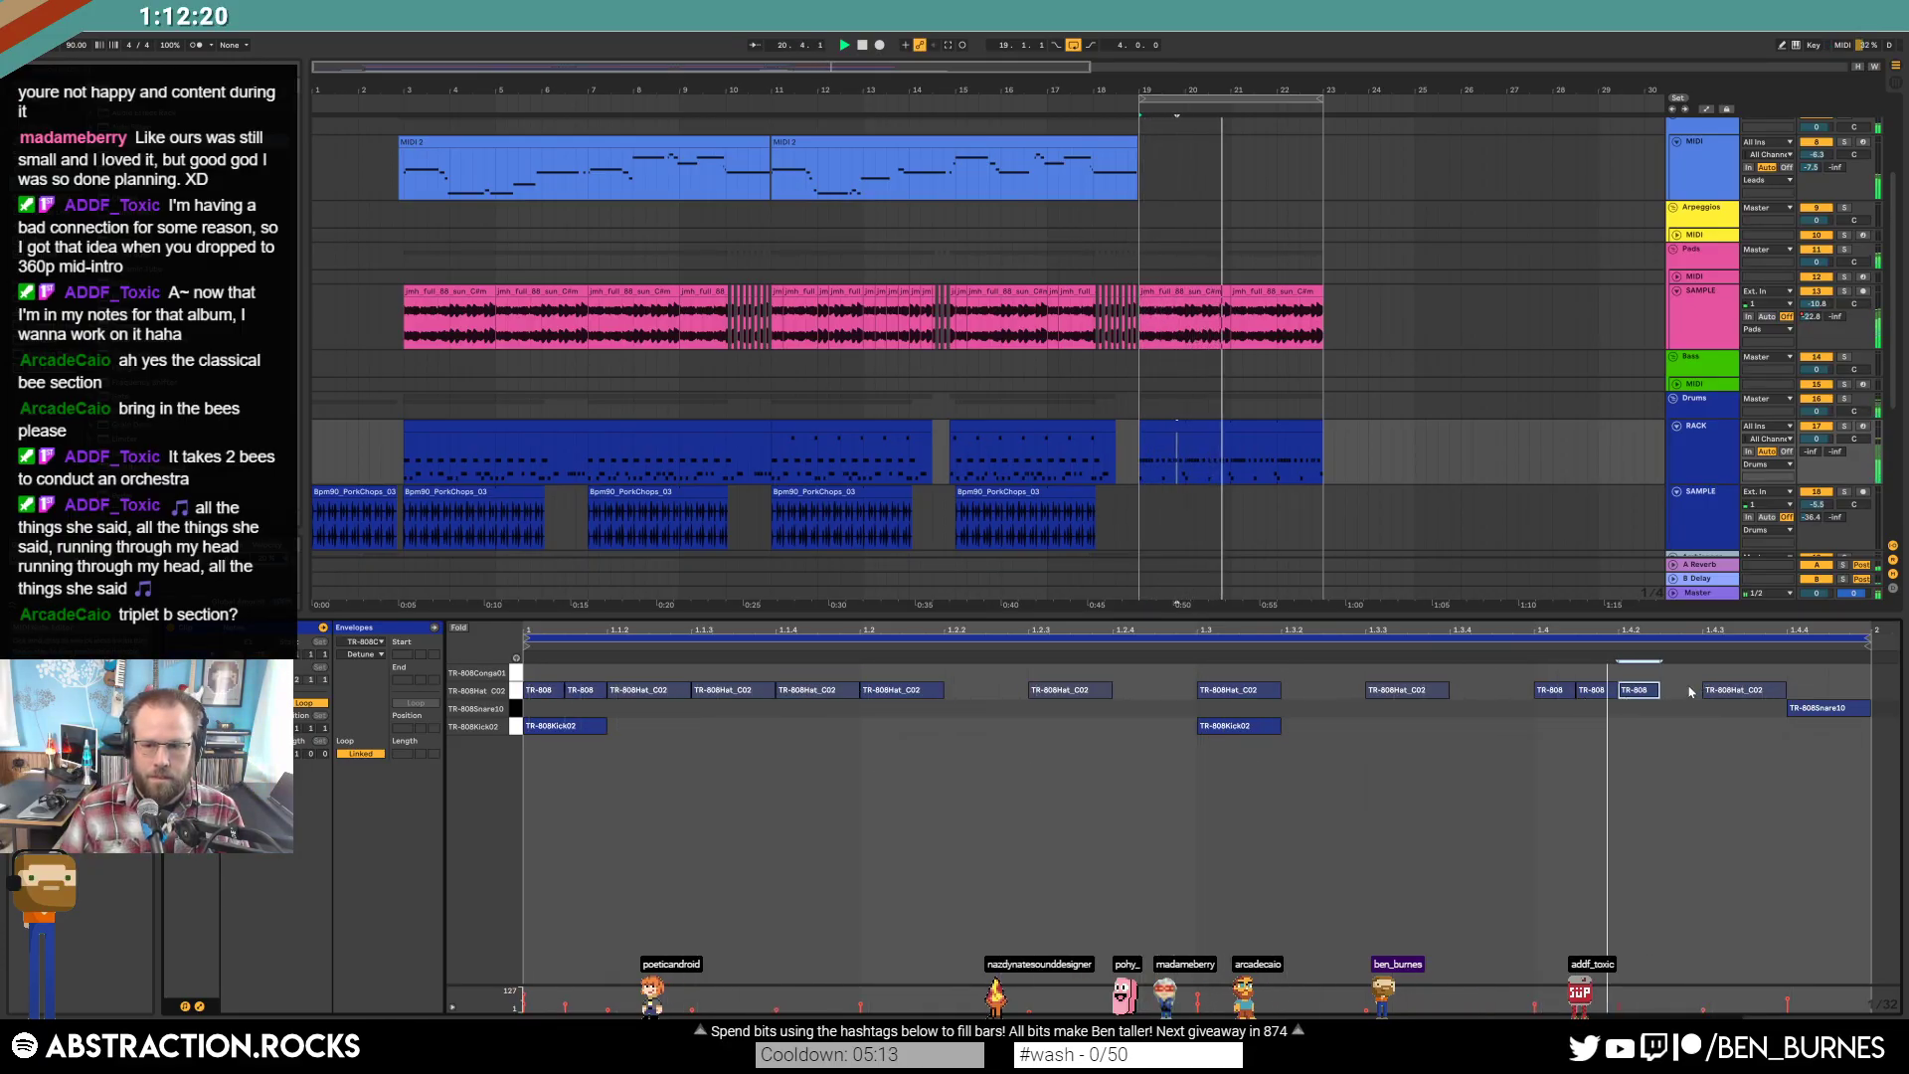
key(ctrl+d)
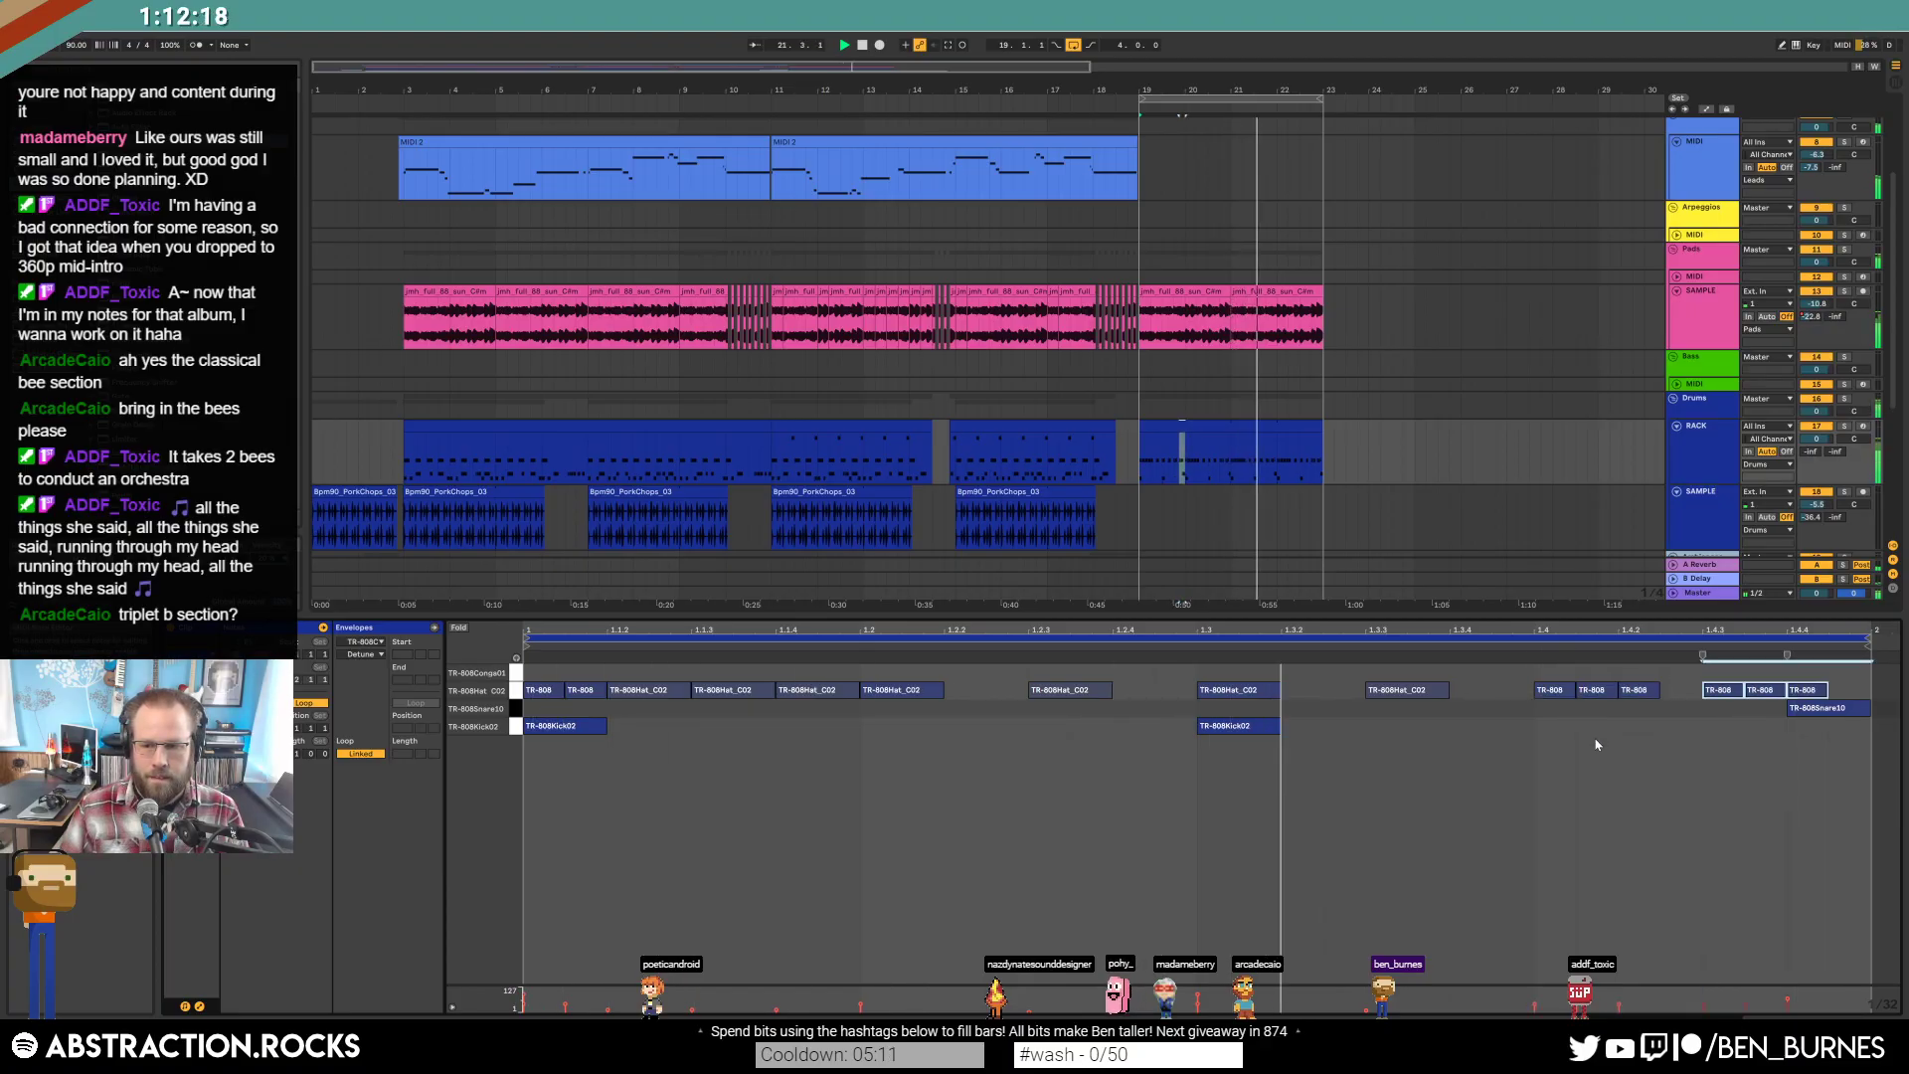
Select all the hat notes, raise the TR-808 hat sampler's velocity-to-volume amount, and play the section.
click(1596, 776)
click(1635, 689)
click(1830, 707)
shift+click(1814, 686)
click(1807, 688)
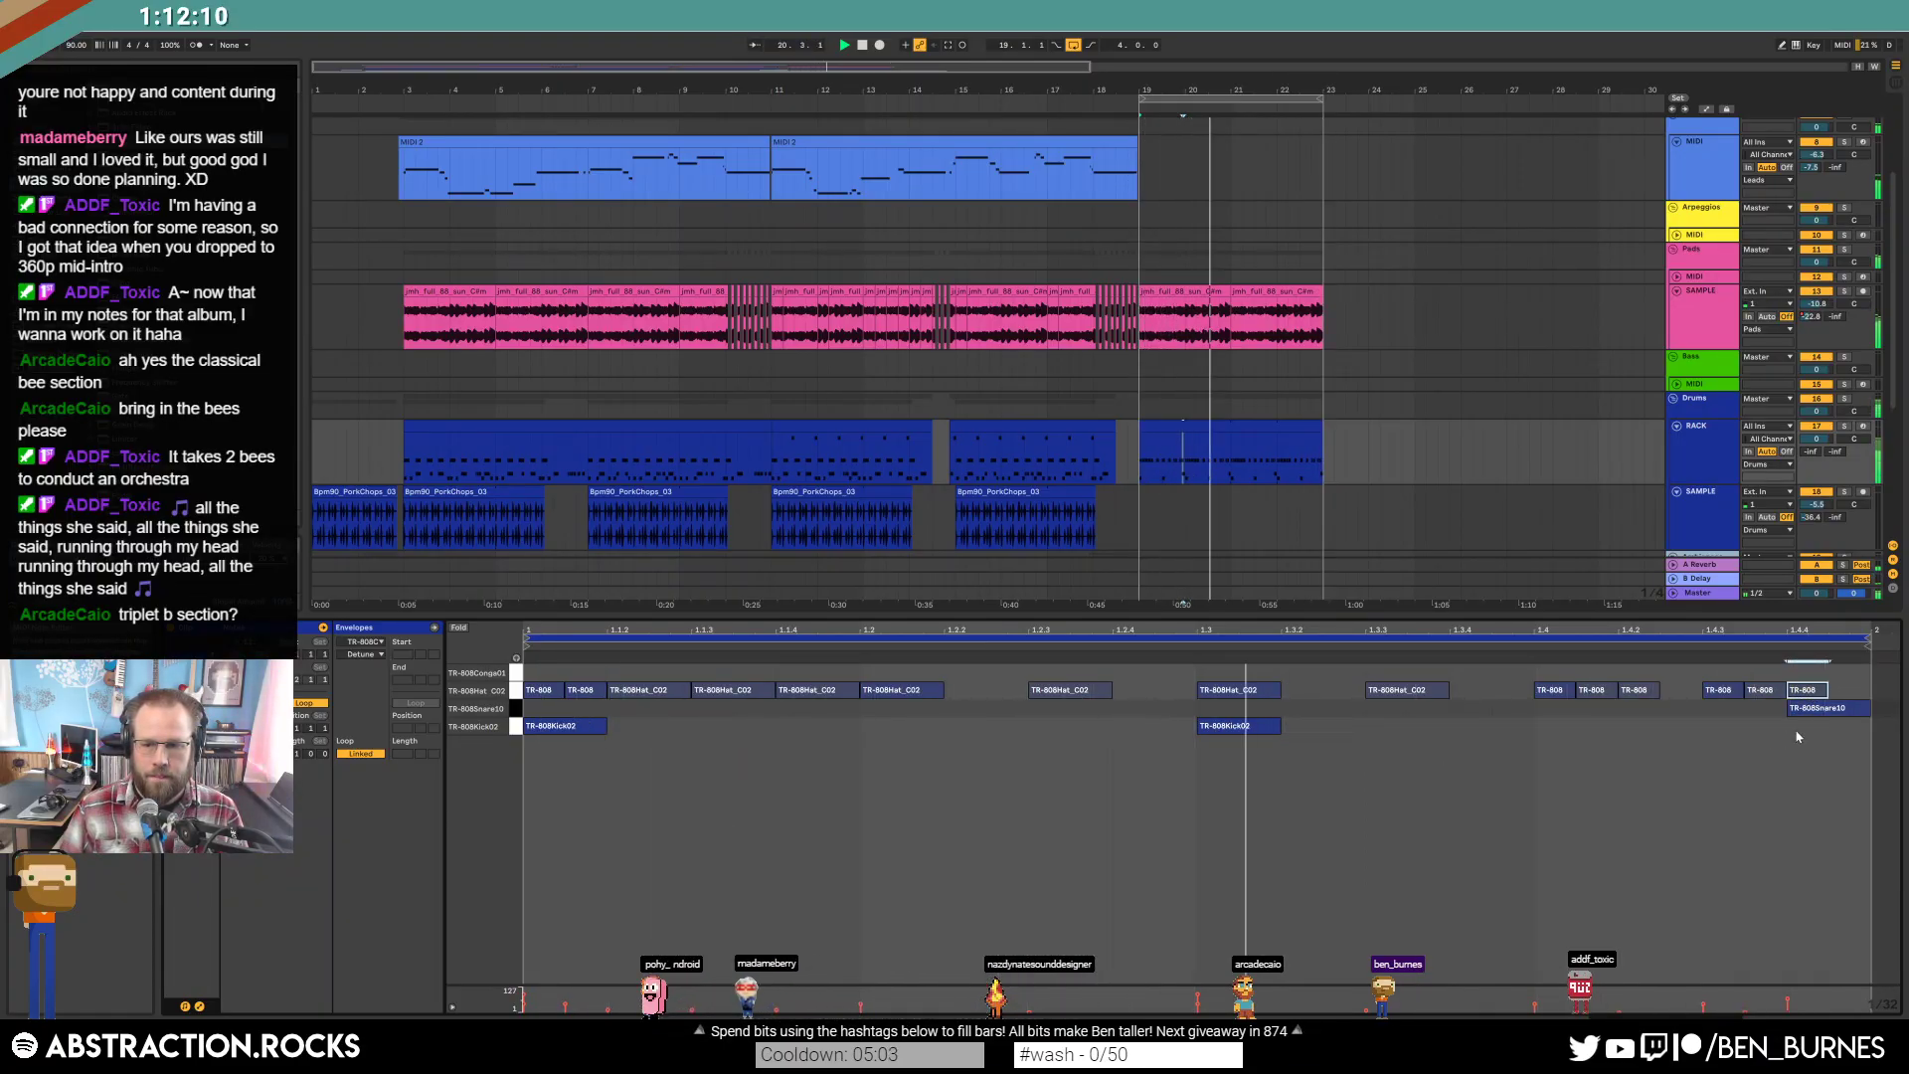
click(1829, 707)
drag(1846, 685, 526, 695)
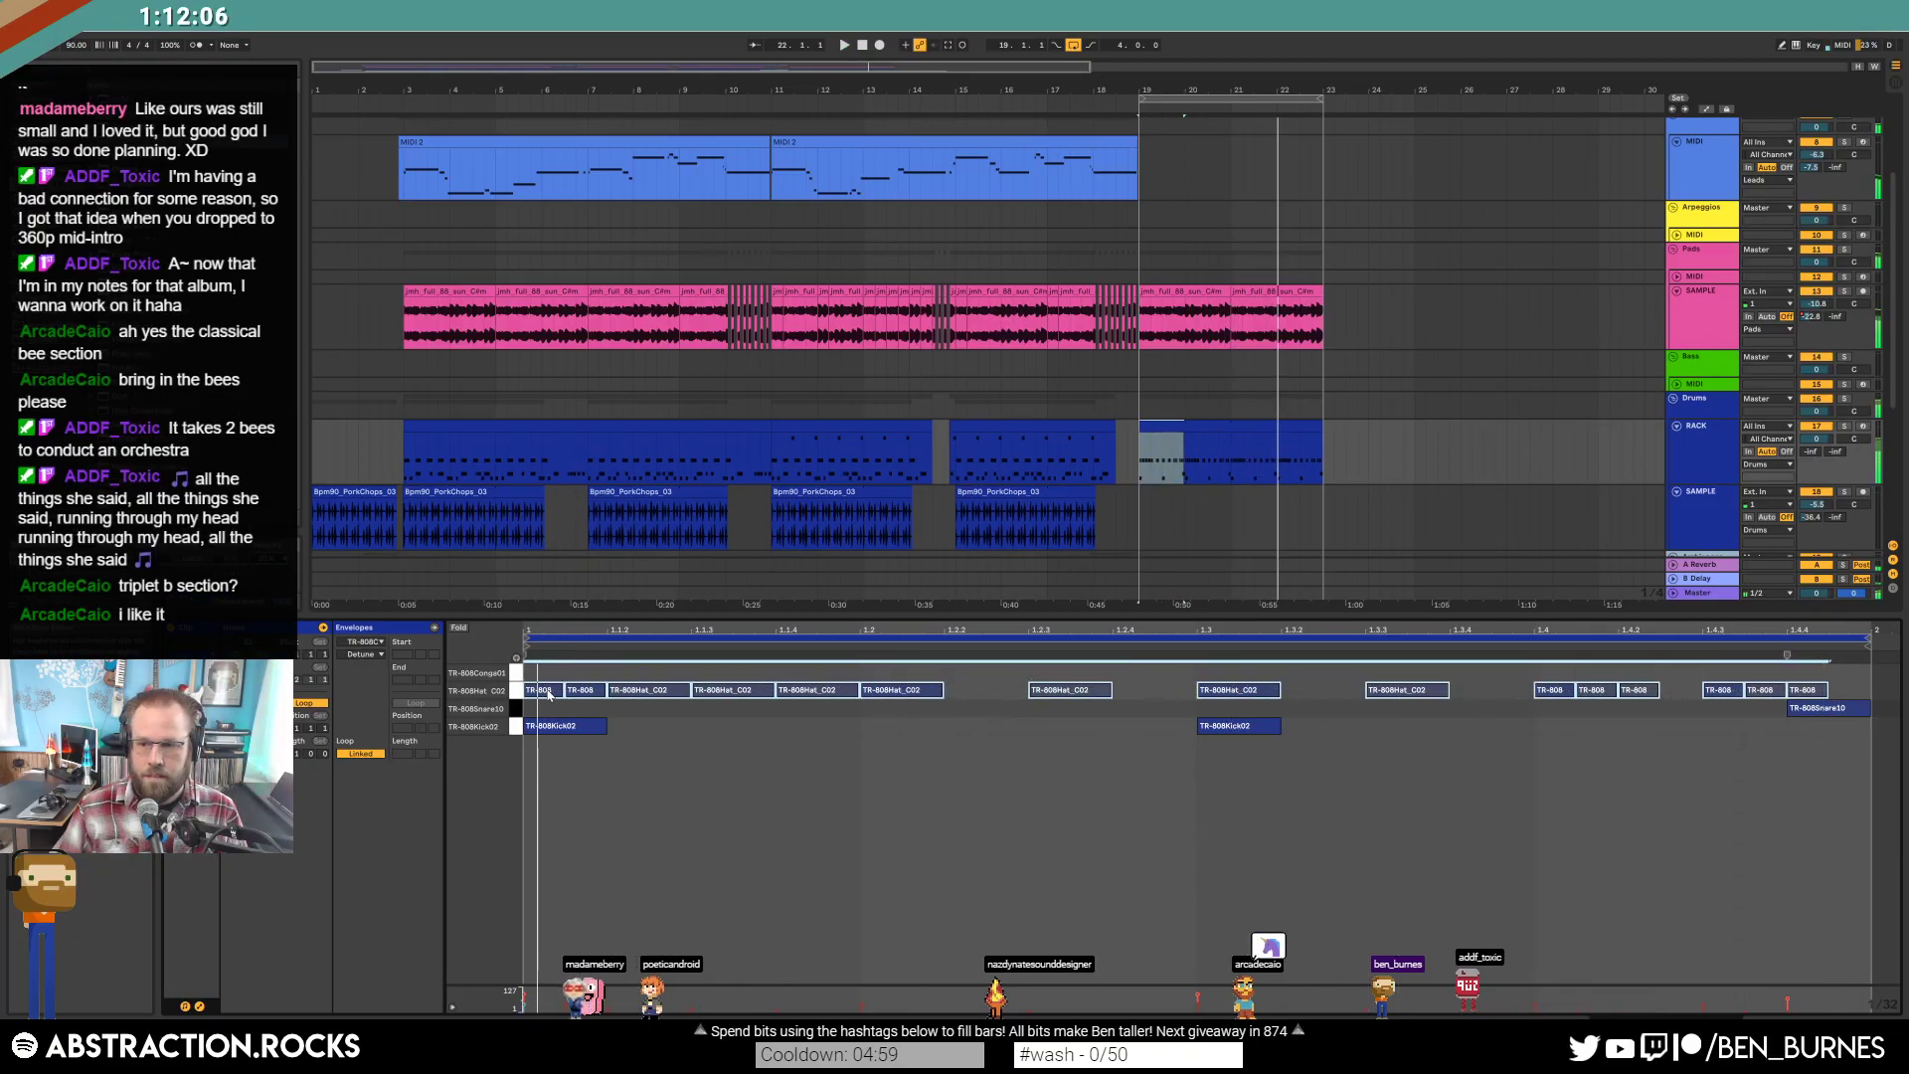
key(shift+Tab)
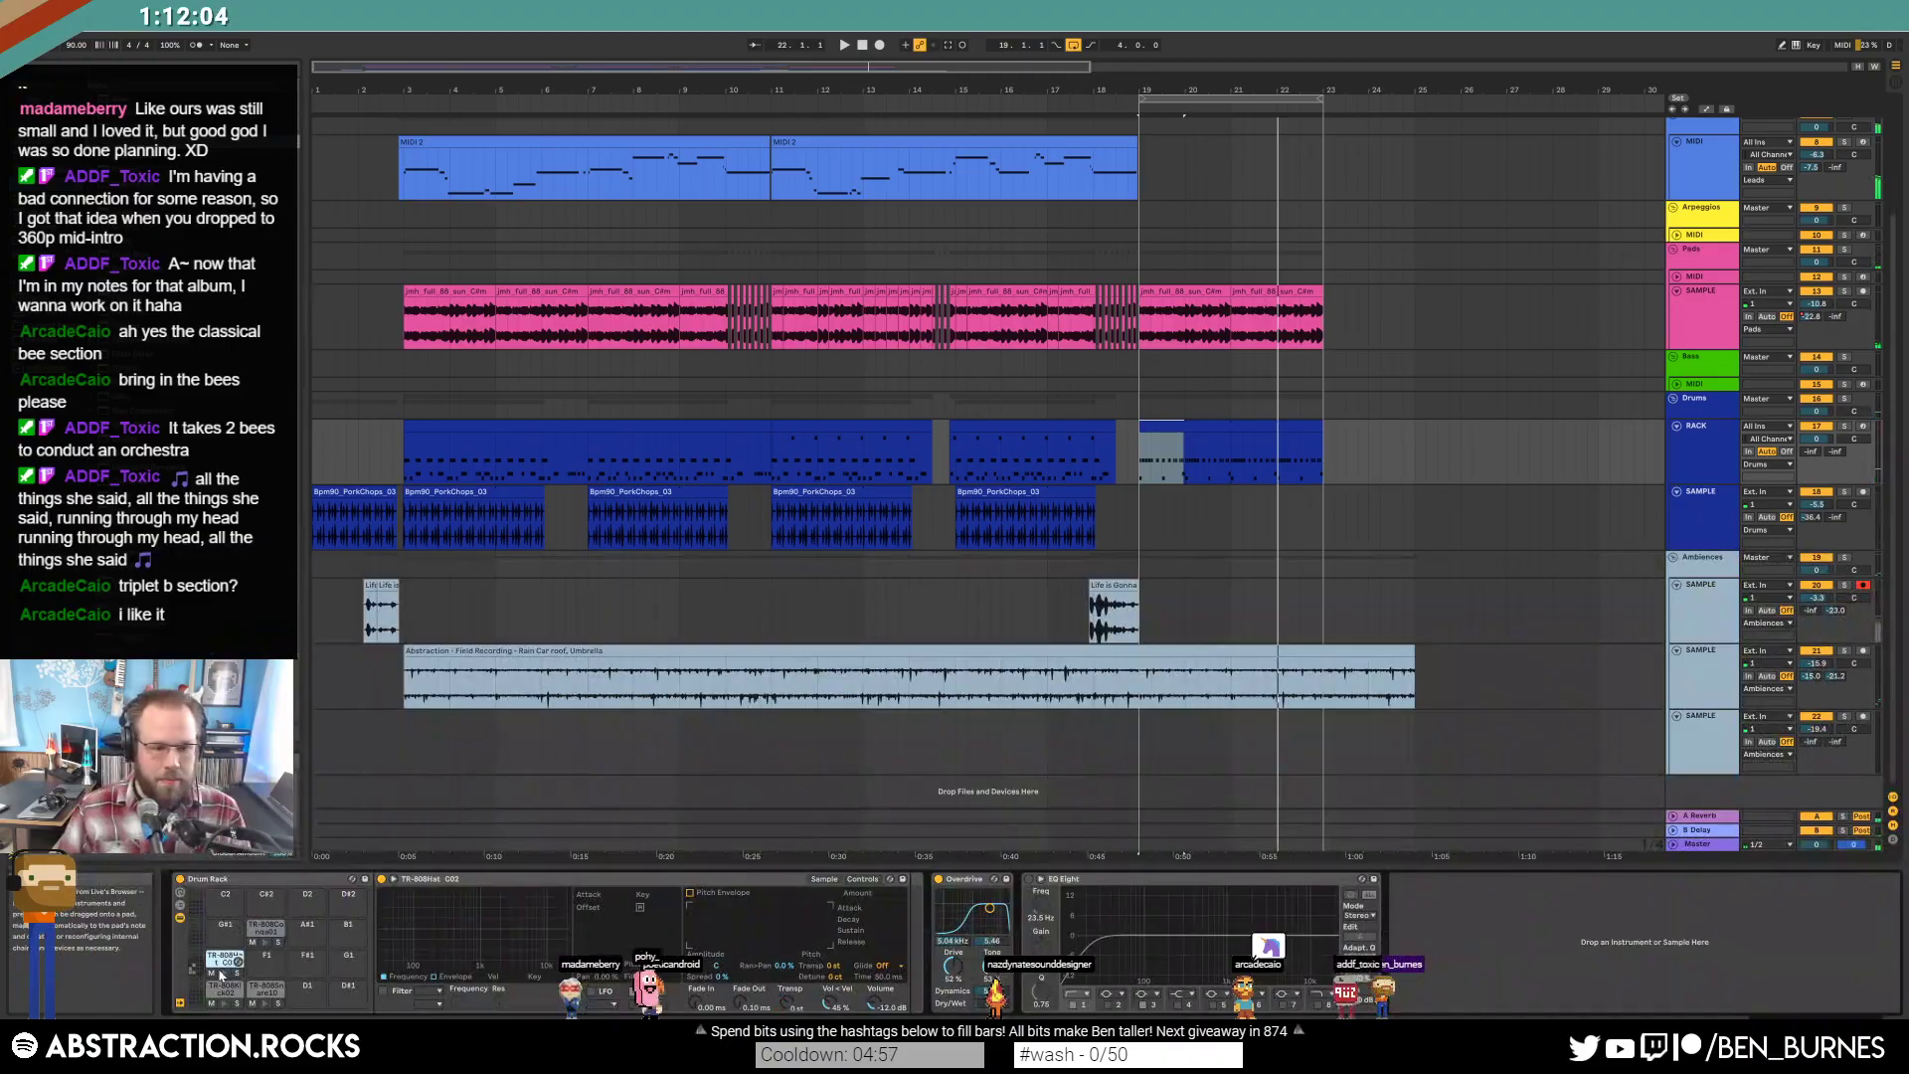
click(826, 879)
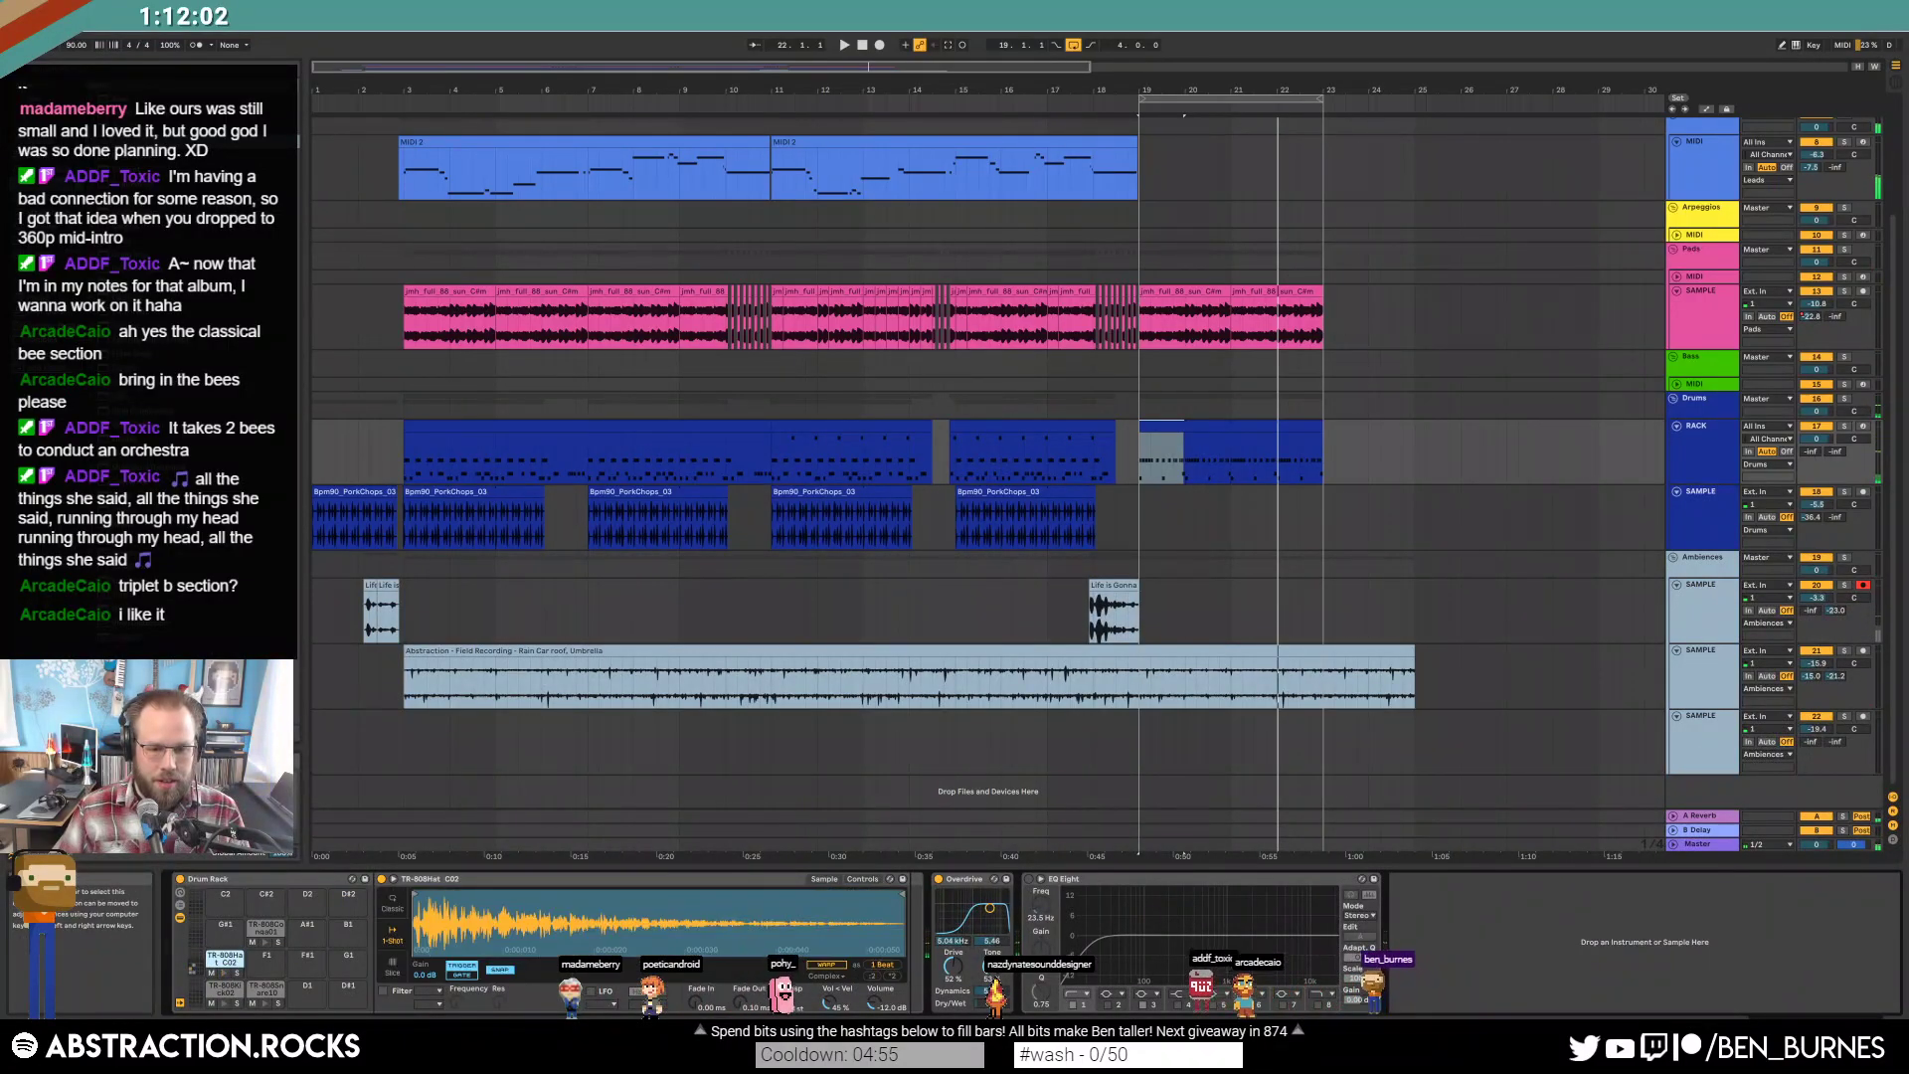
click(862, 878)
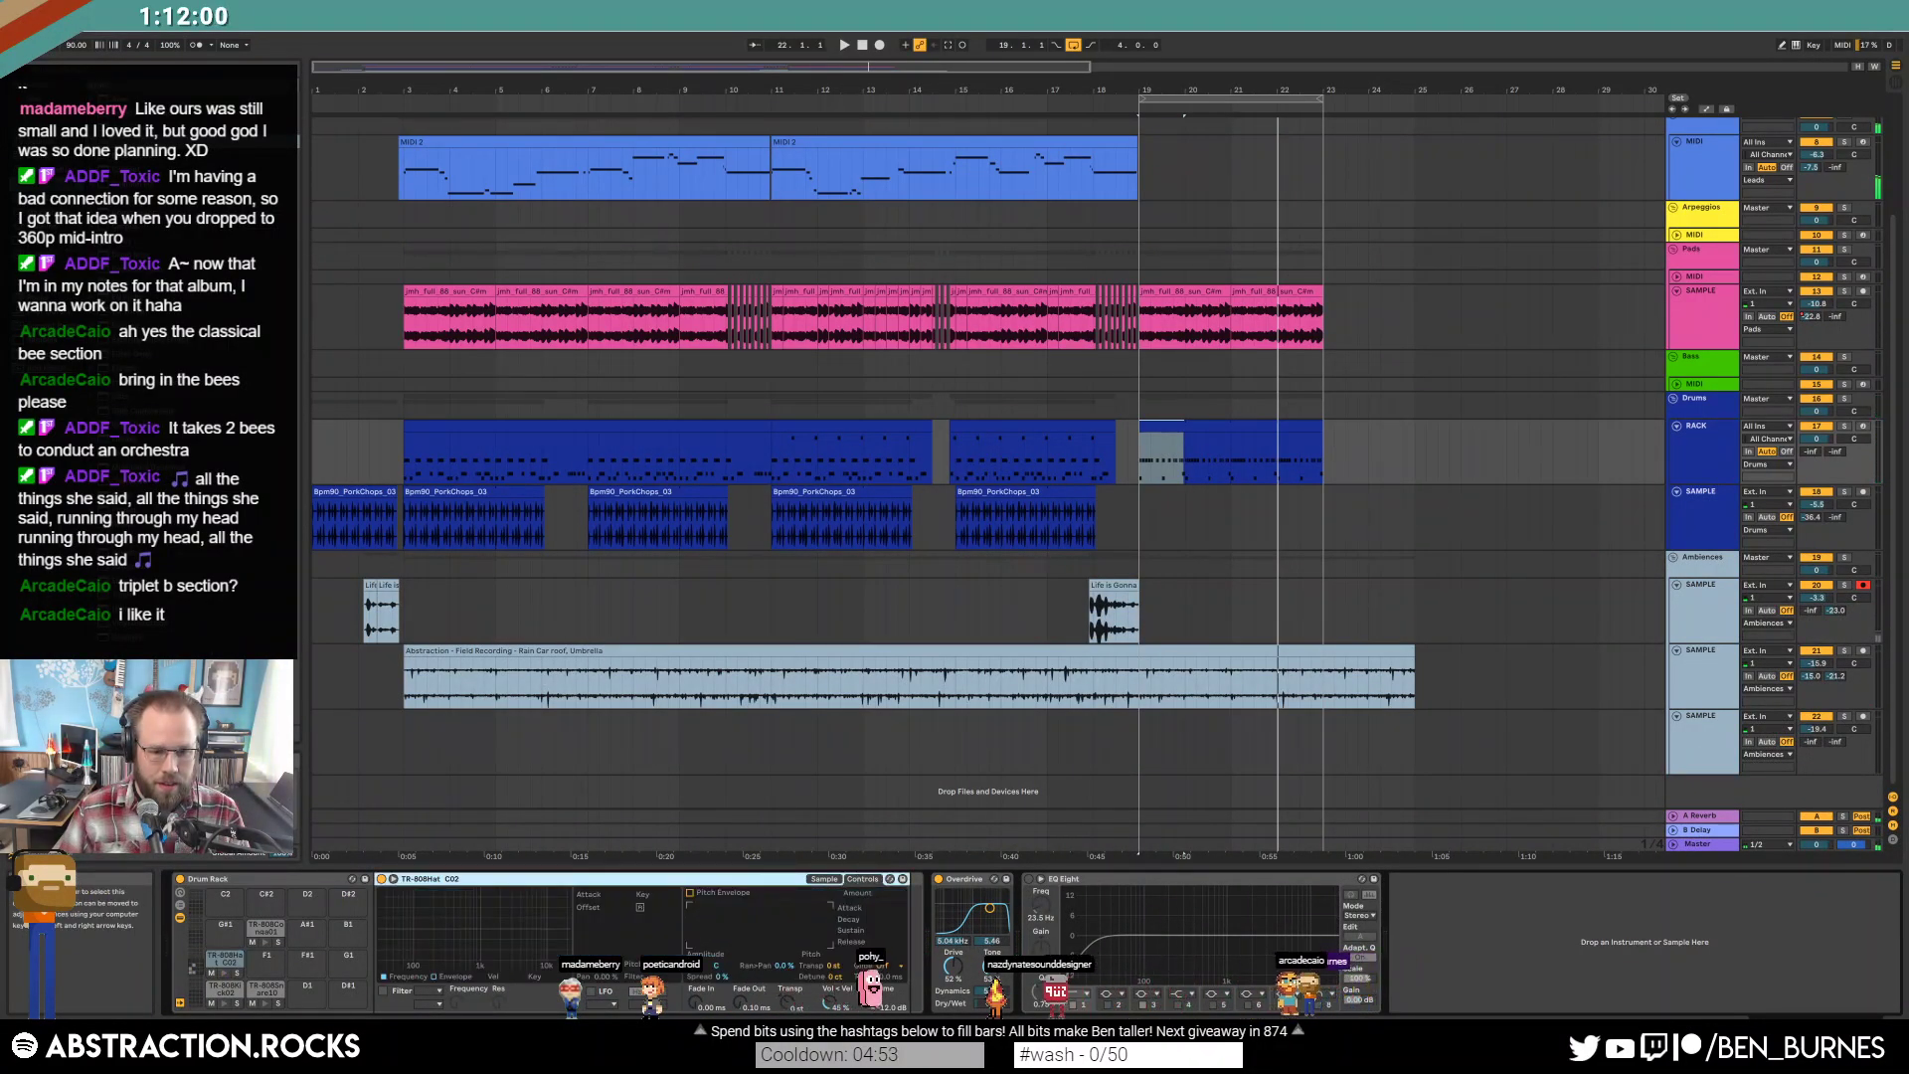
drag(829, 1002, 829, 905)
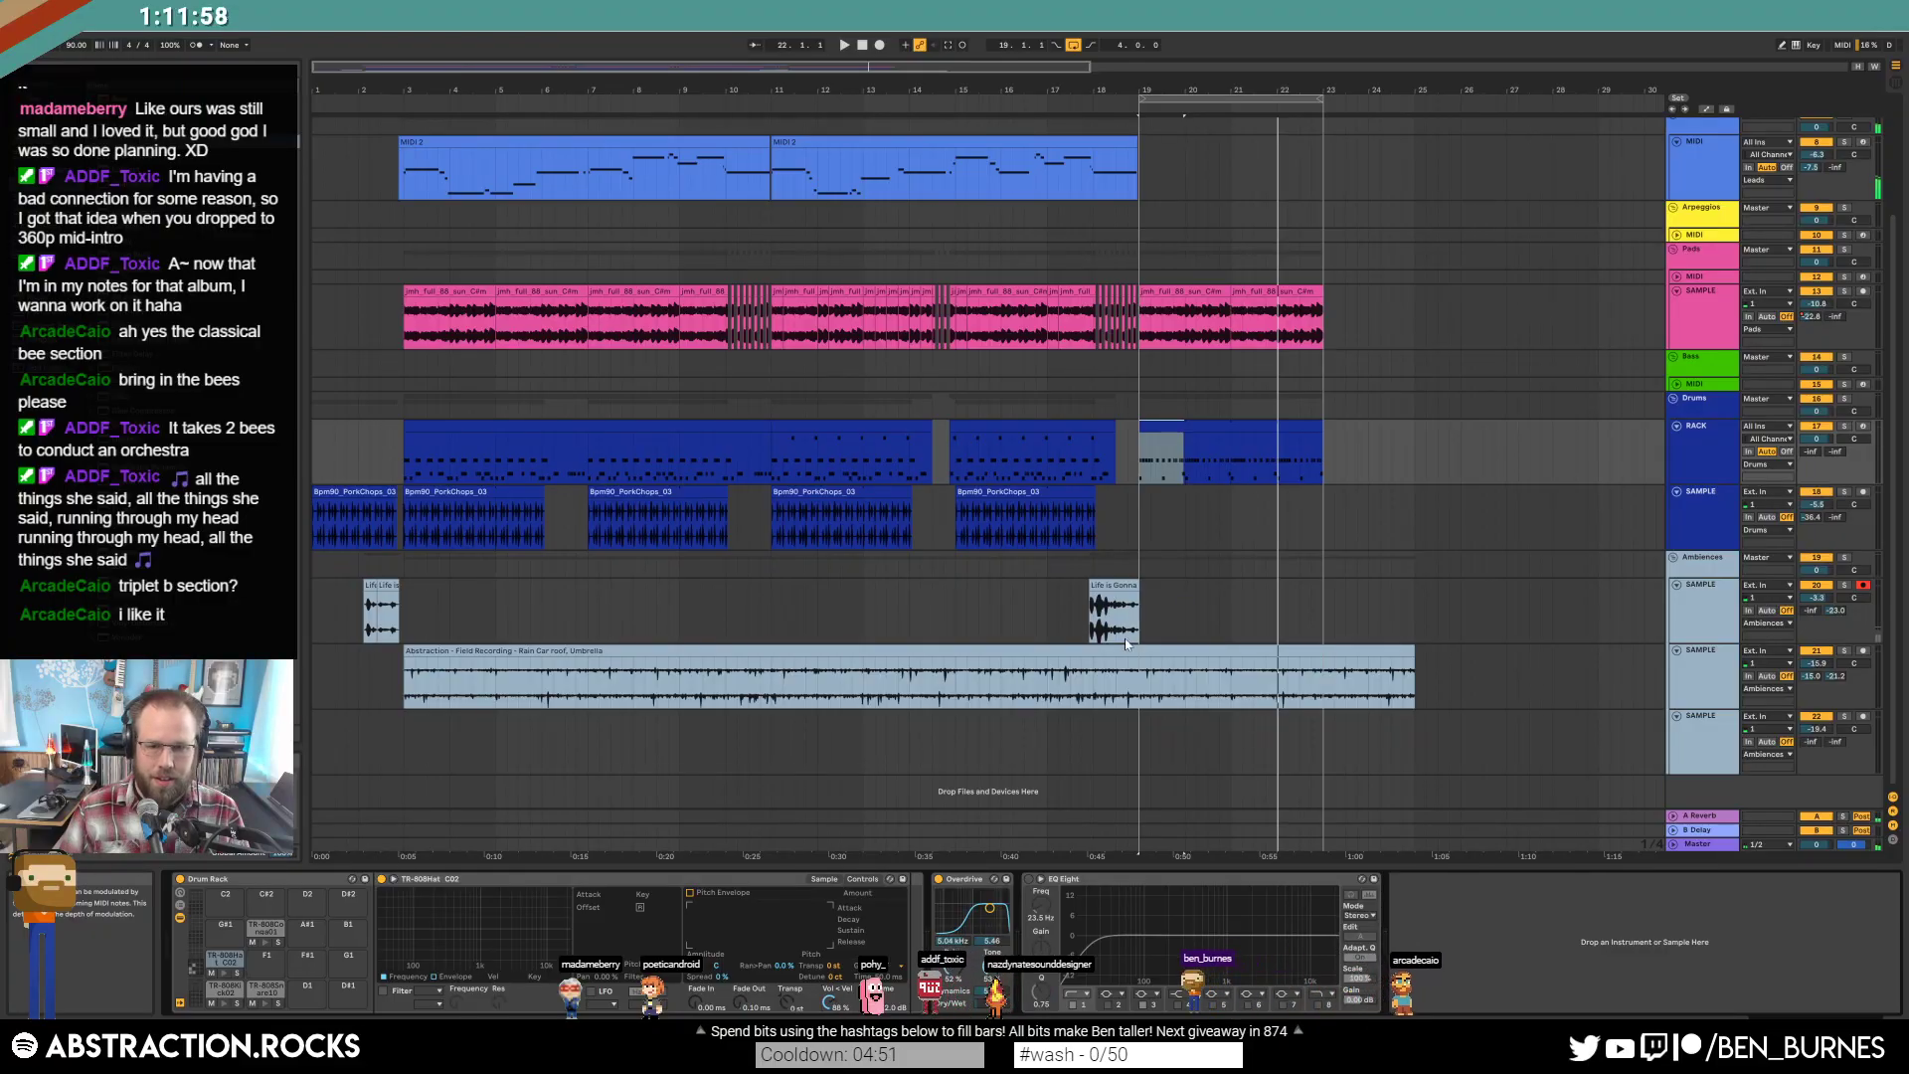
key(space)
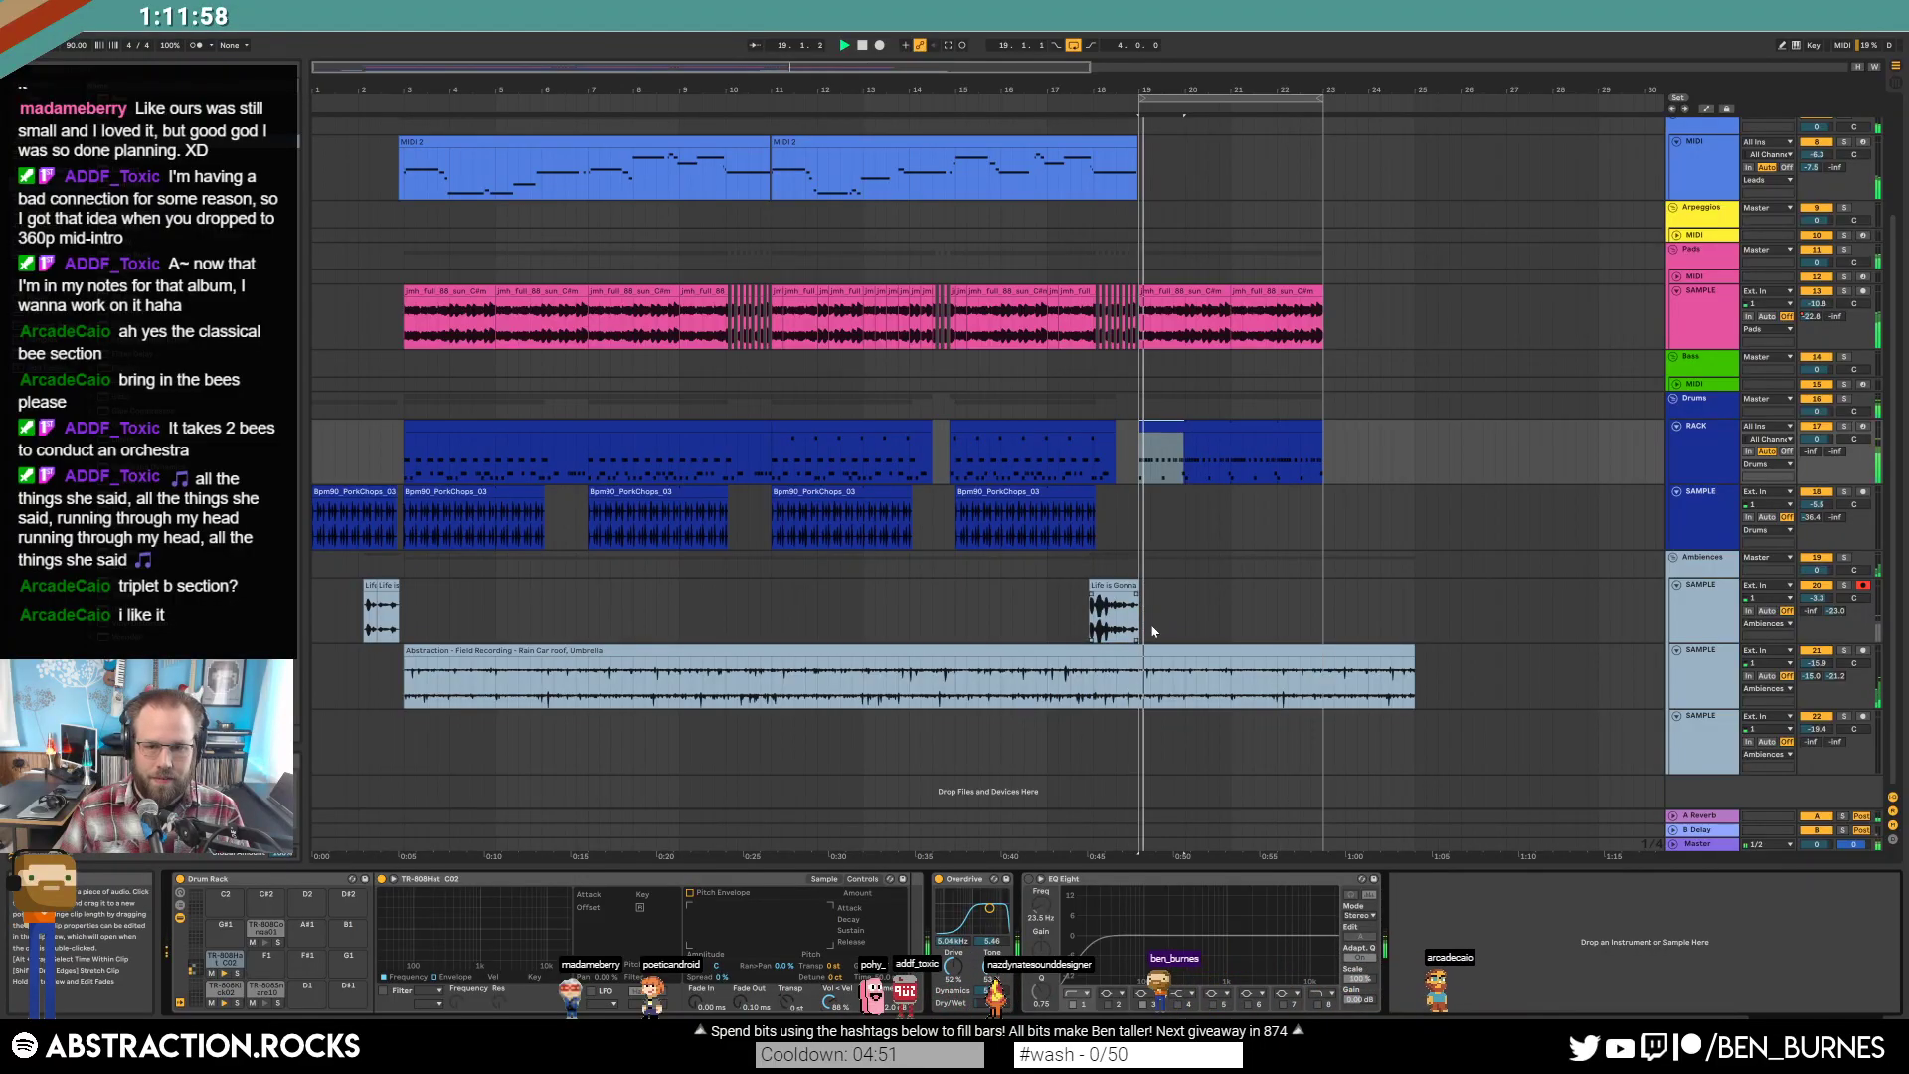
Add a sixteenth-long TR-808 conga note on each of the four beats in the drum clip and return to the devices.
double_click(1157, 428)
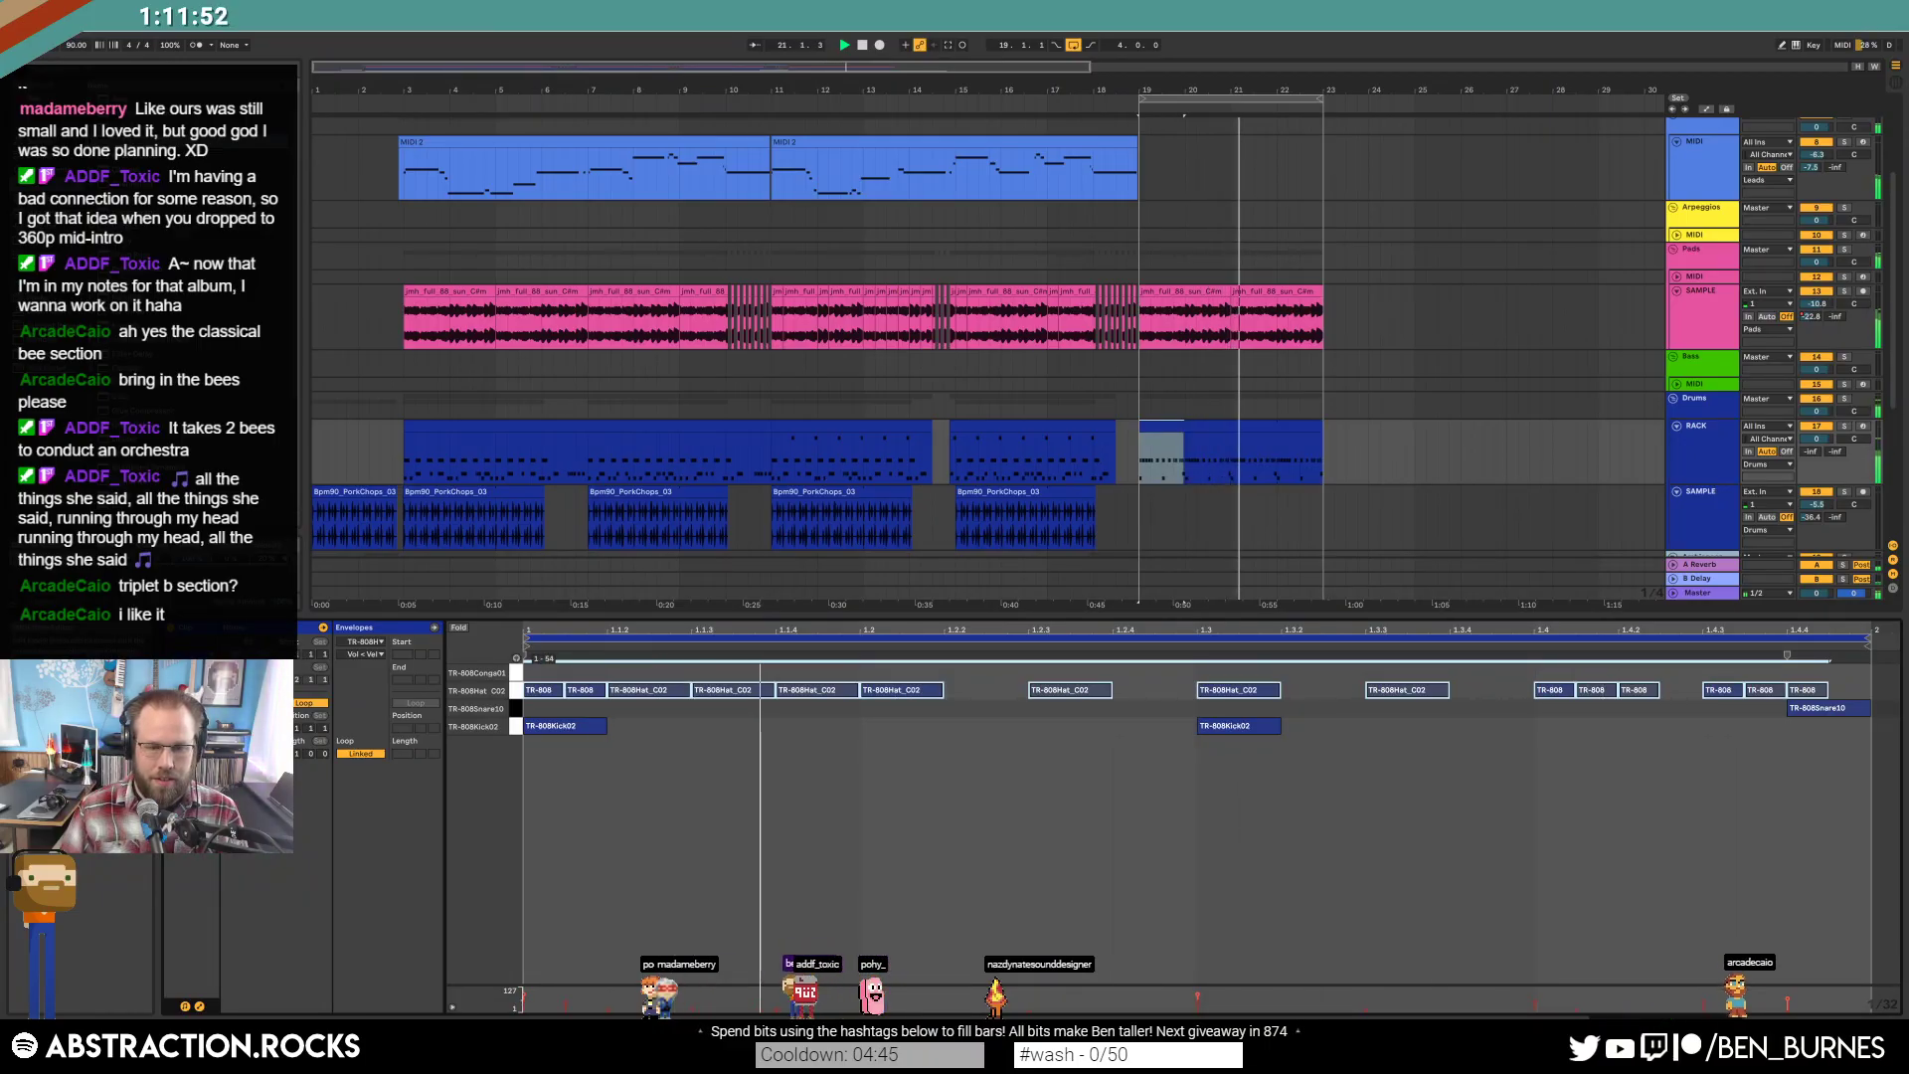
click(639, 829)
double_click(541, 673)
drag(565, 673, 608, 673)
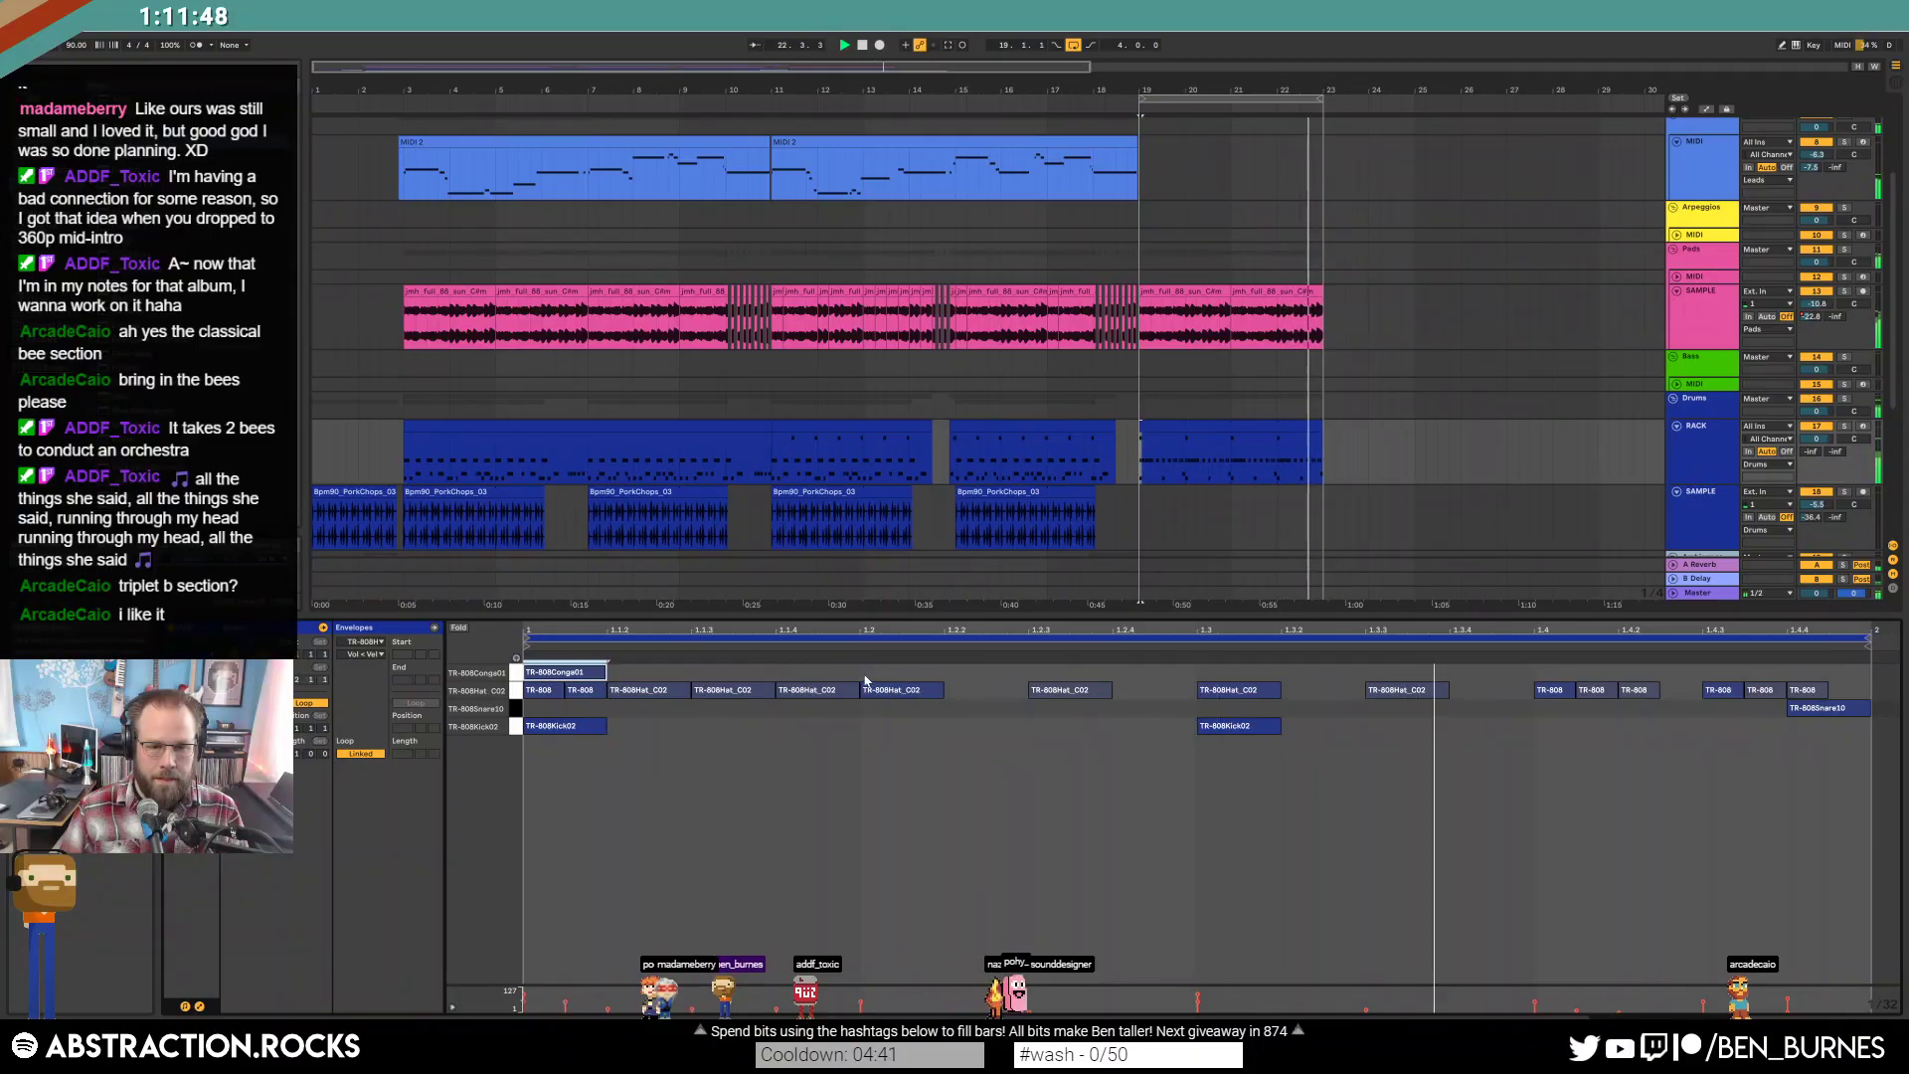
key(ctrl+d)
key(ctrl+d)
key(ctrl+d)
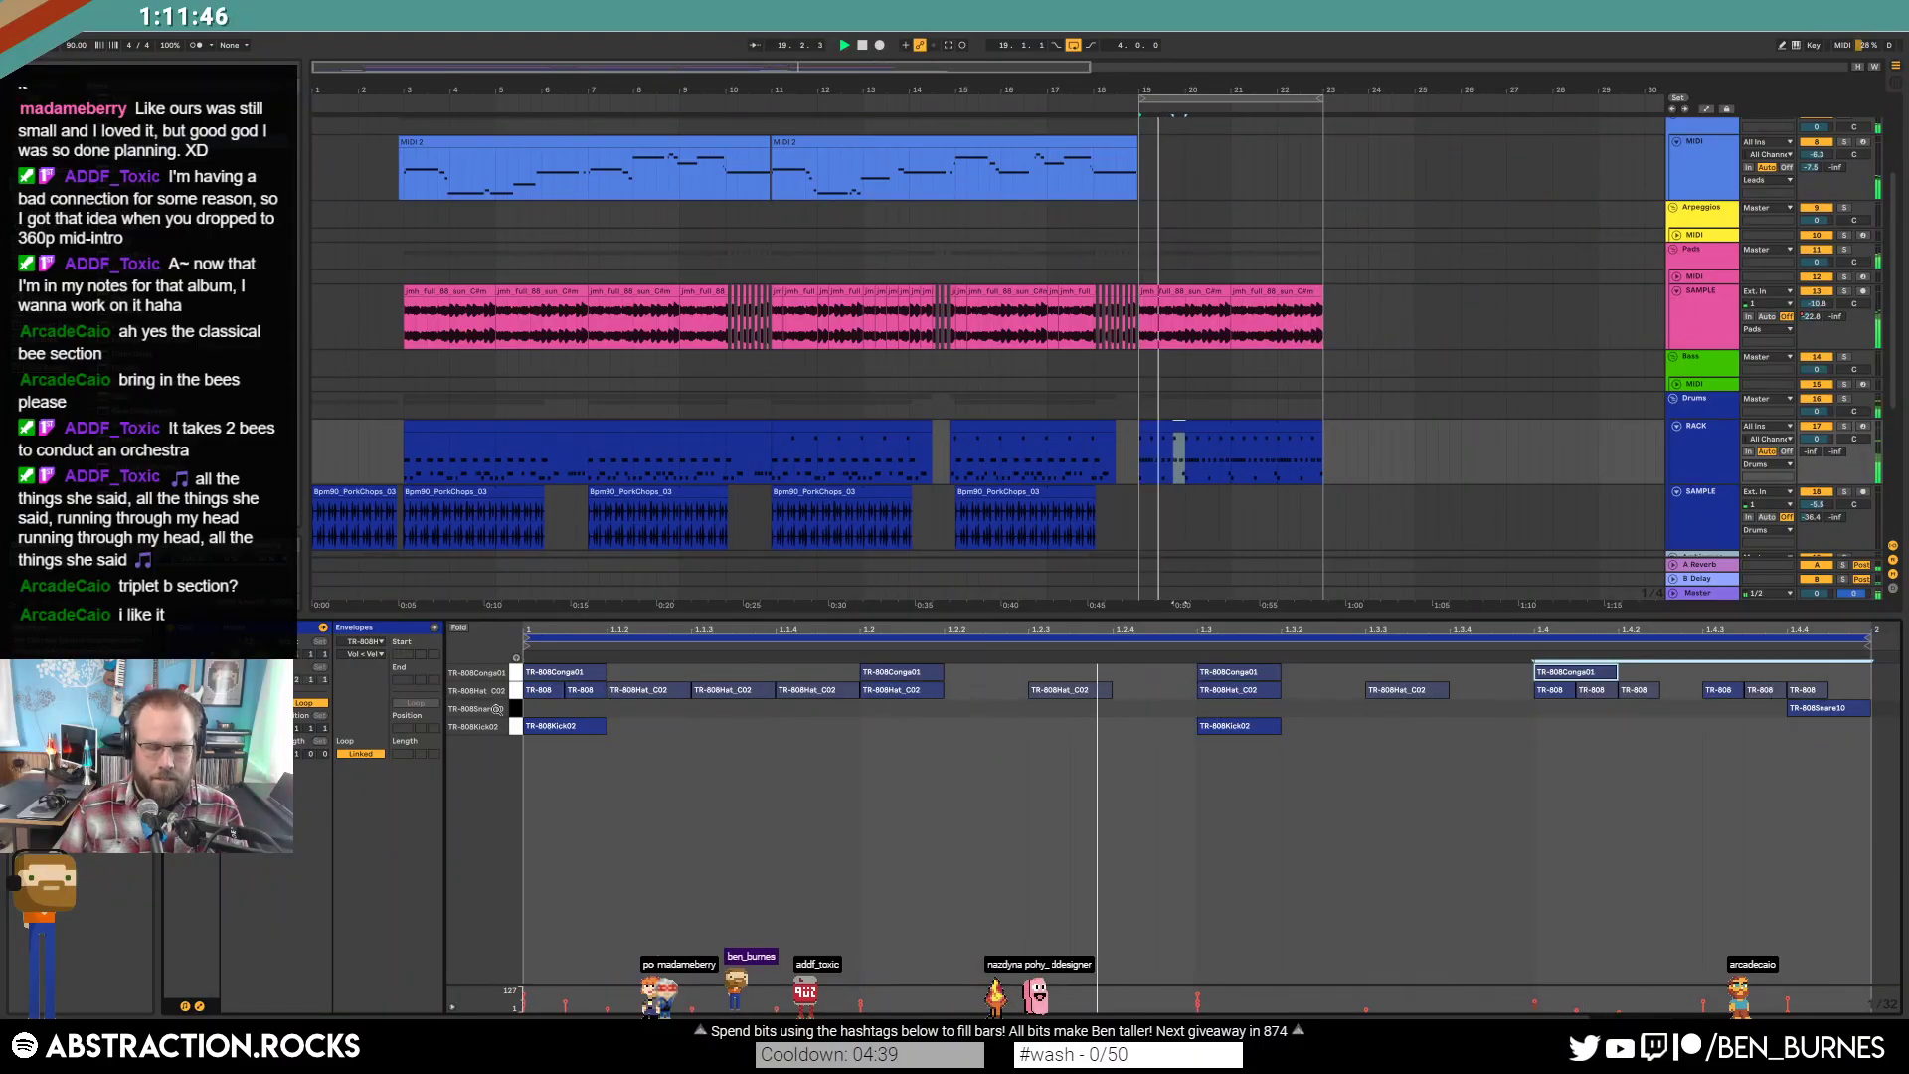
click(516, 673)
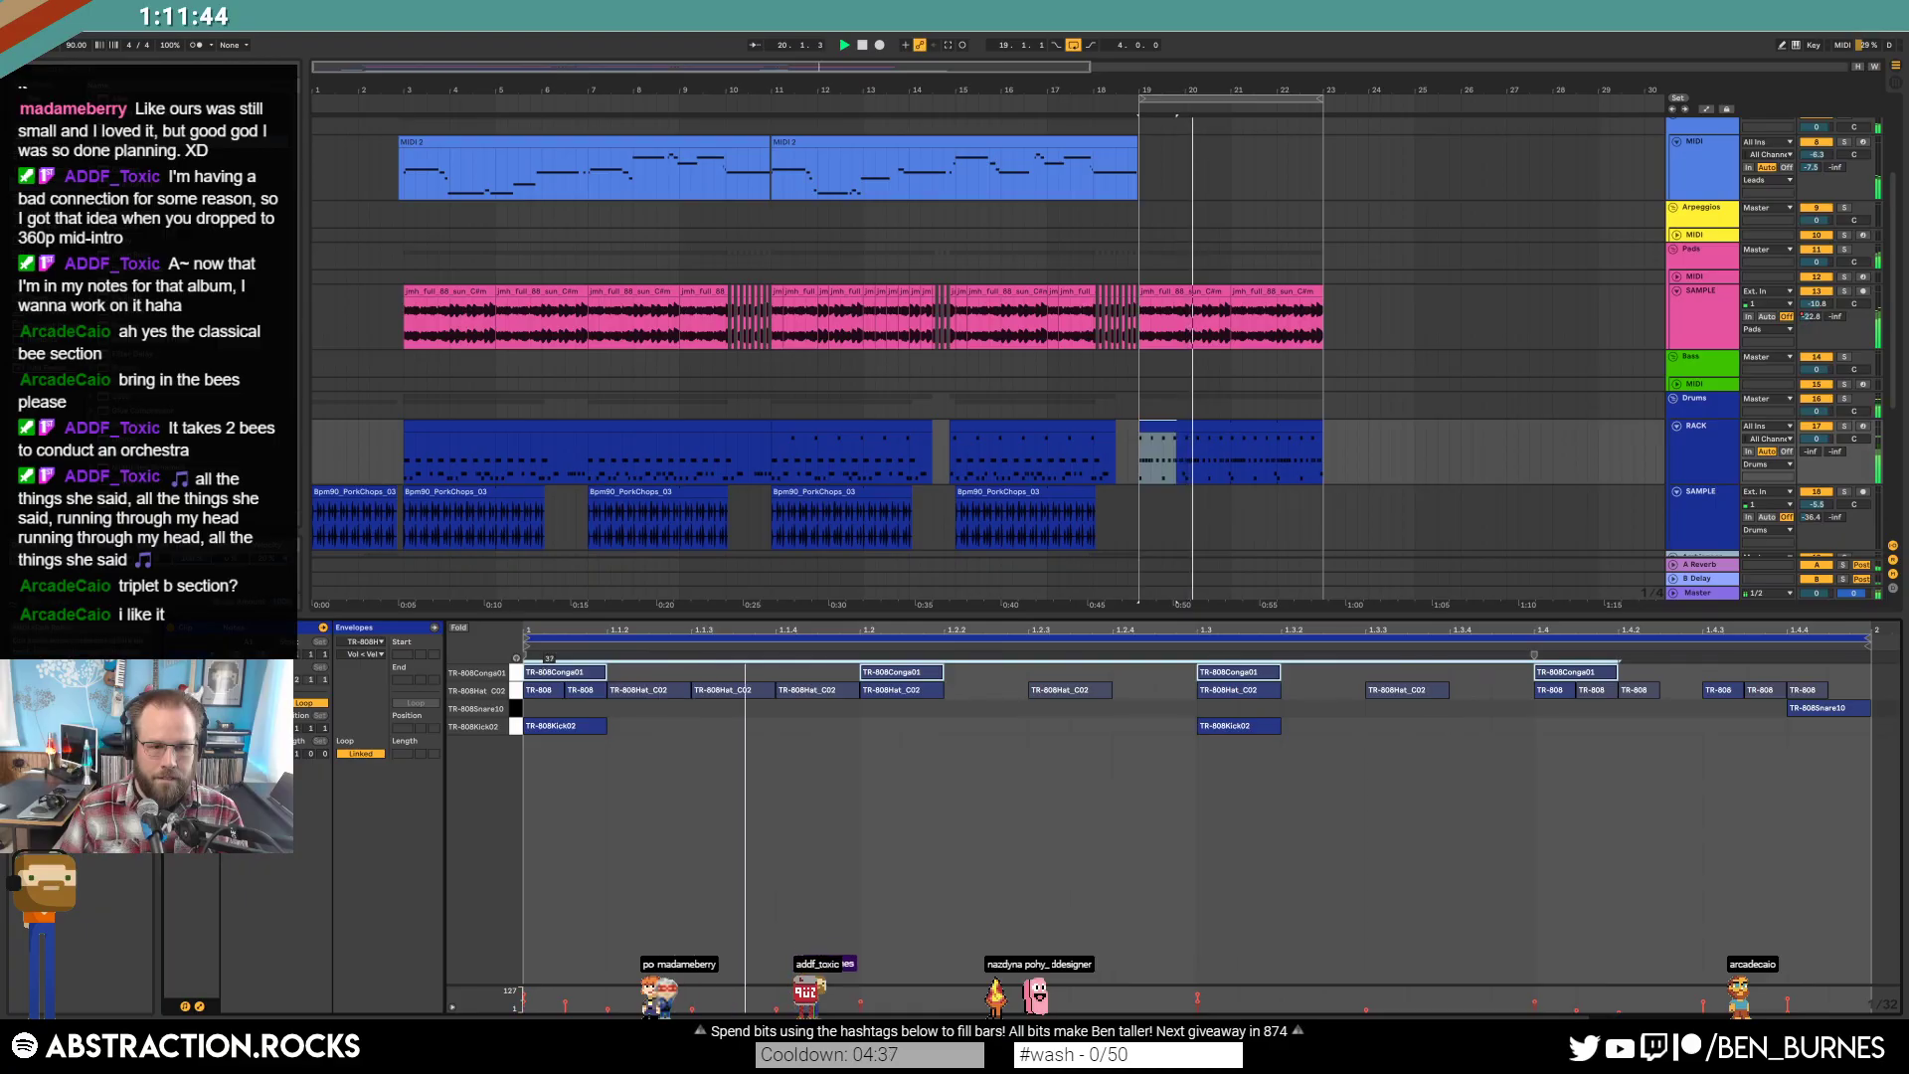
key(shift+Tab)
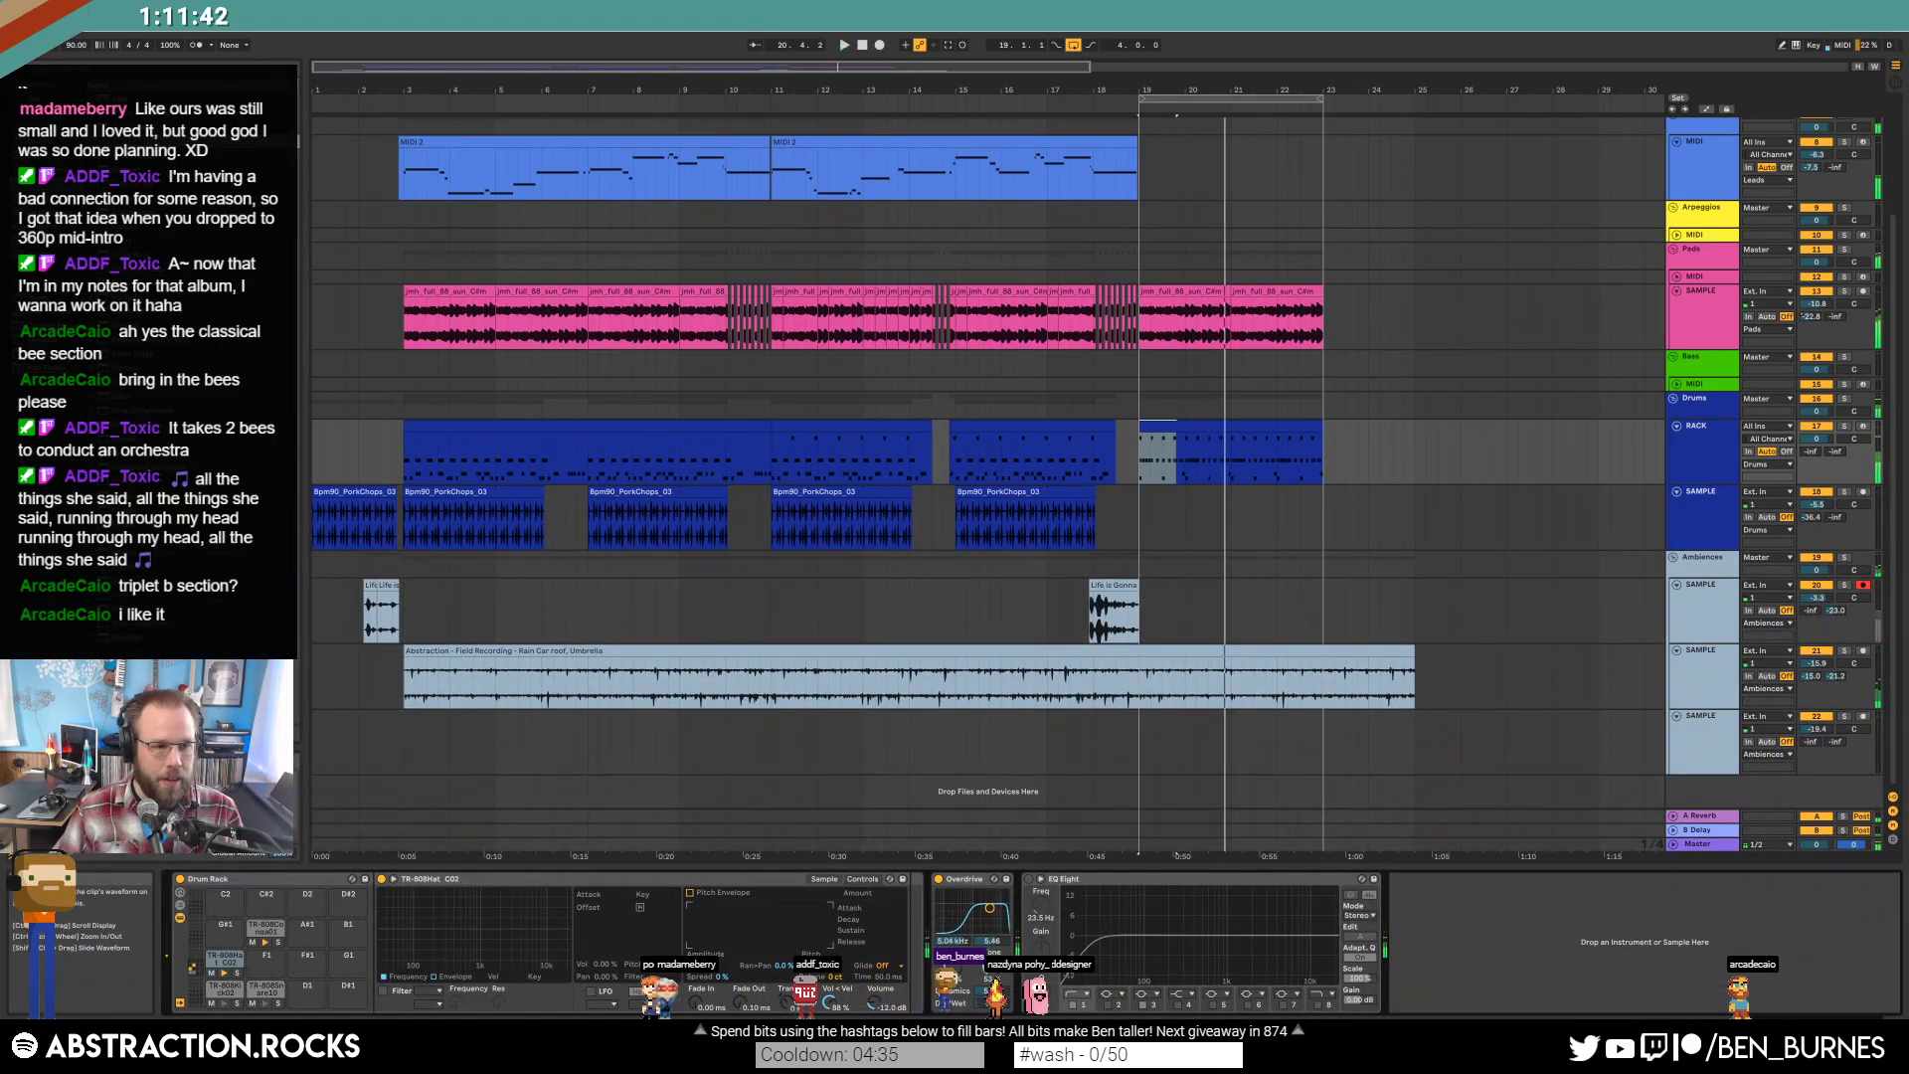
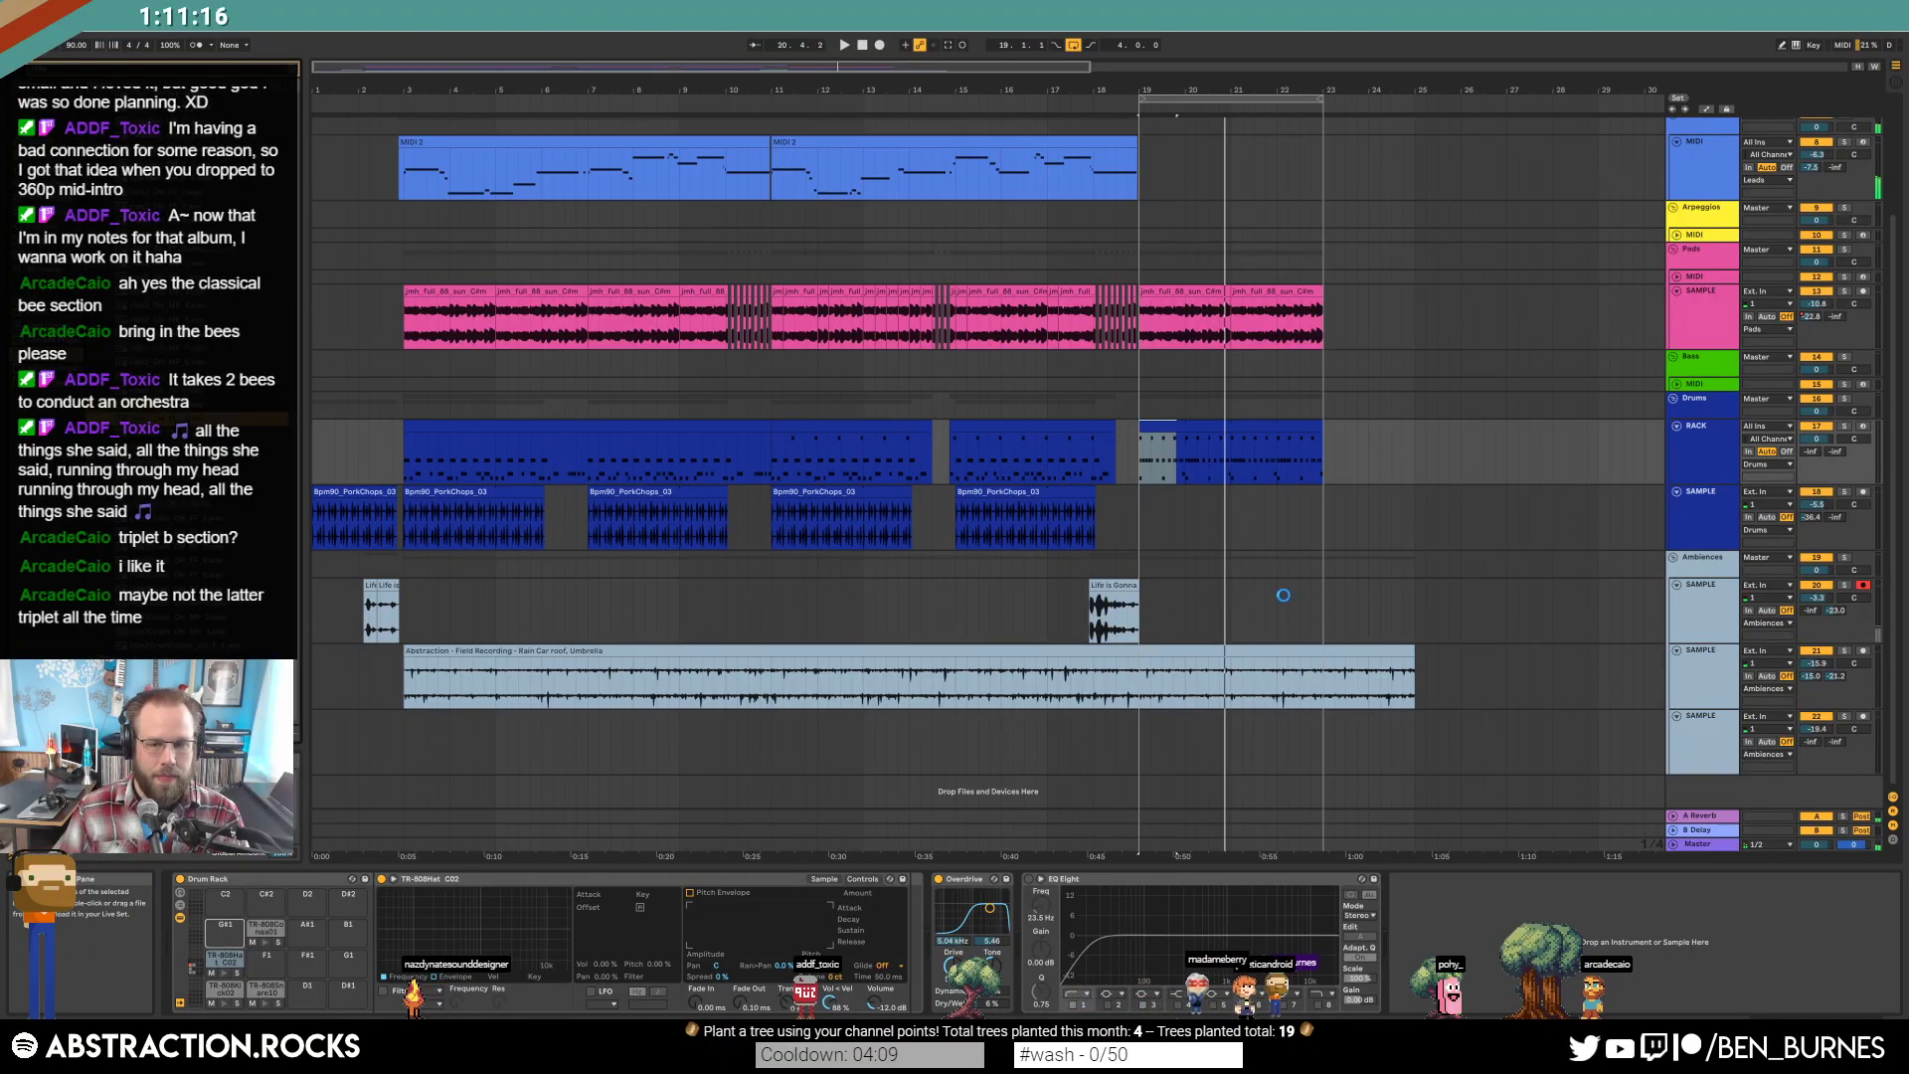
Add four one-beat ride2_OH_PP_4 notes, one on each beat of the drum clip, and play the section.
double_click(1181, 427)
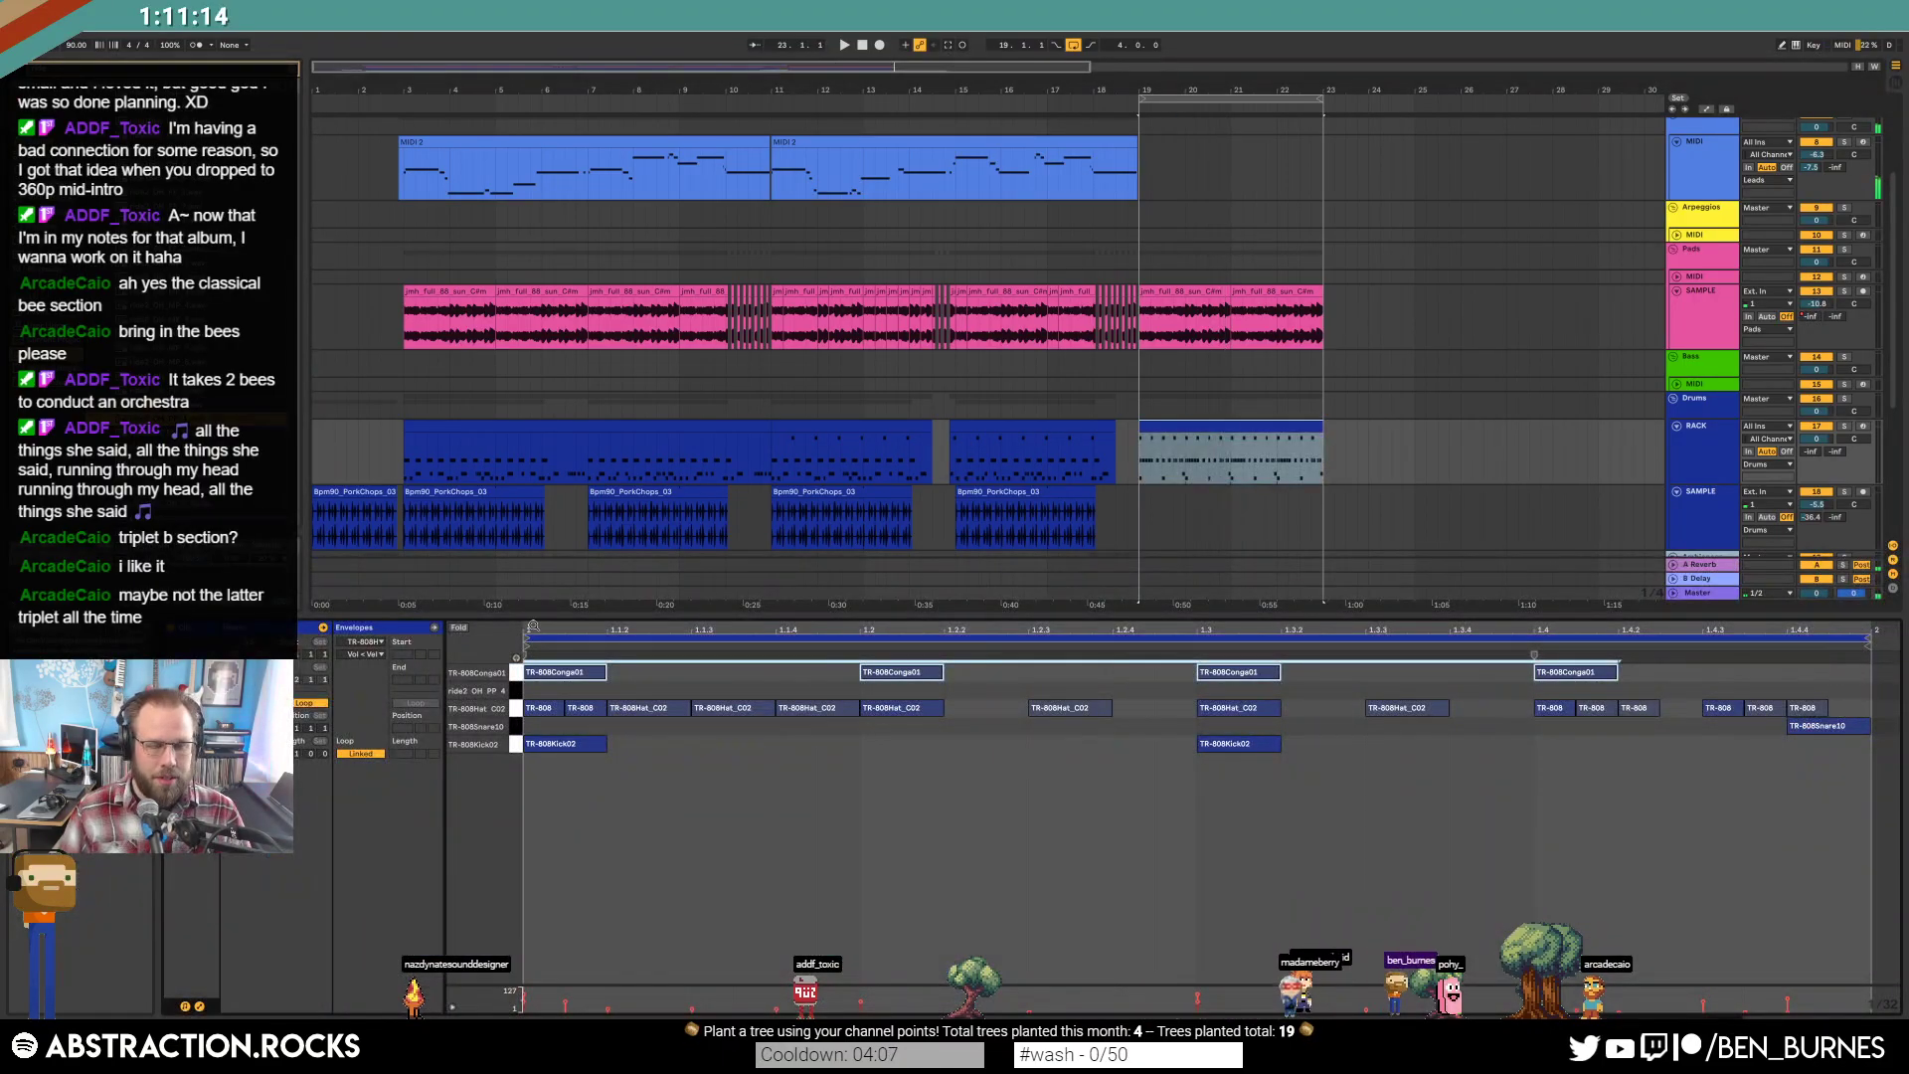
key(shift+Tab)
key(shift+Tab)
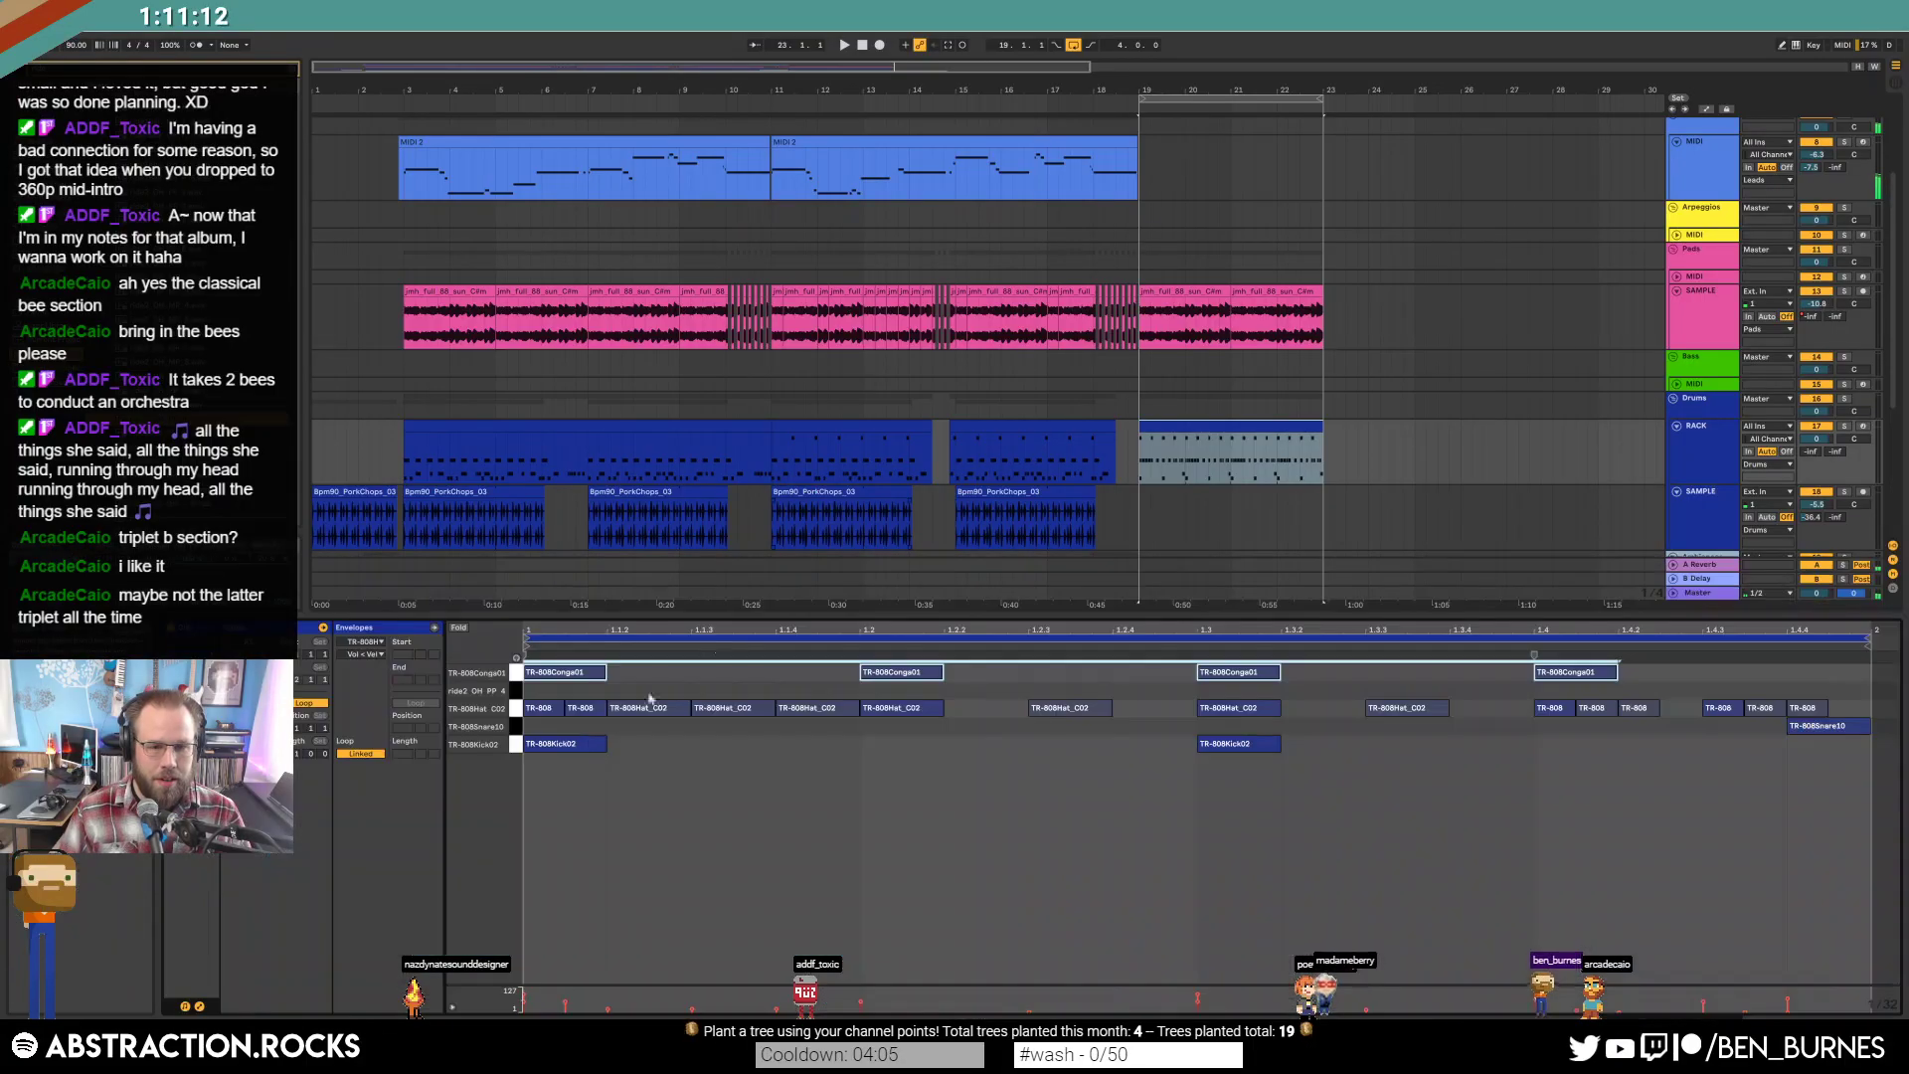
click(530, 694)
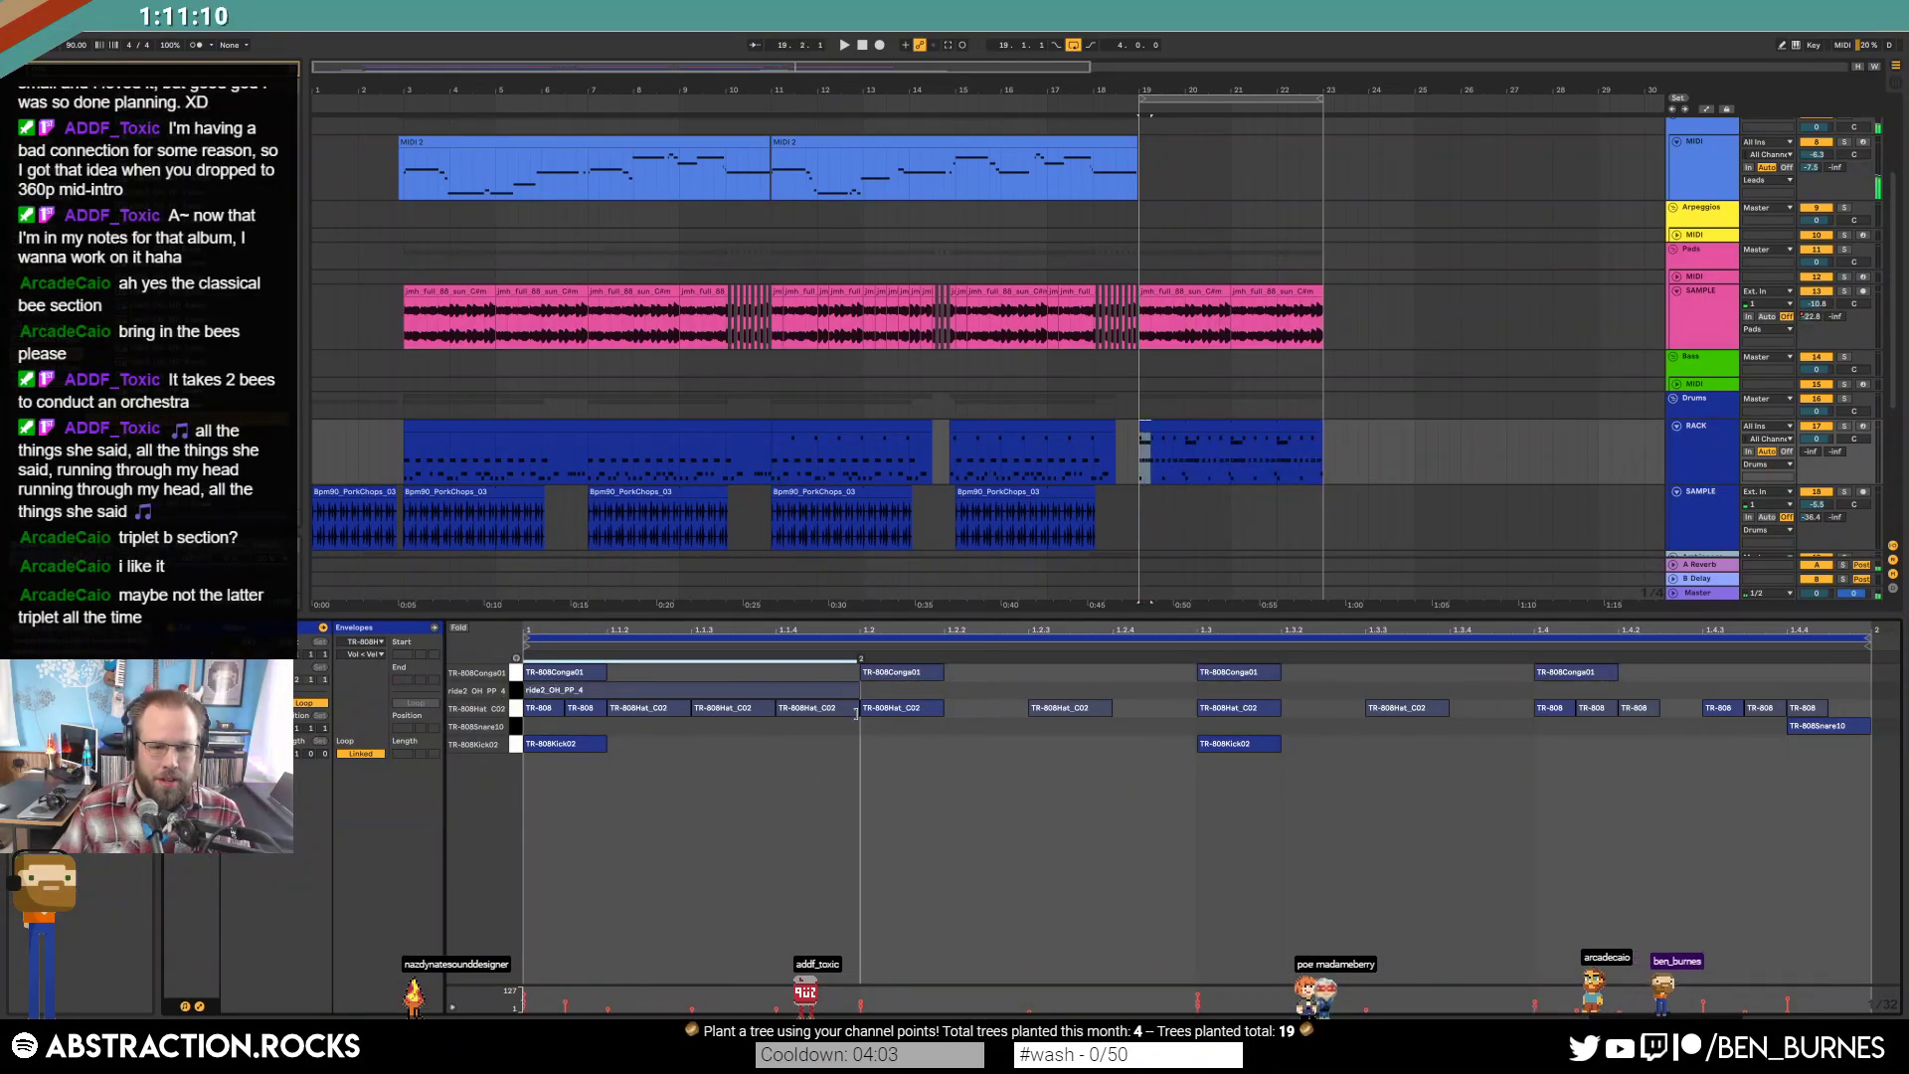
key(ctrl+d)
key(ctrl+d)
key(ctrl+d)
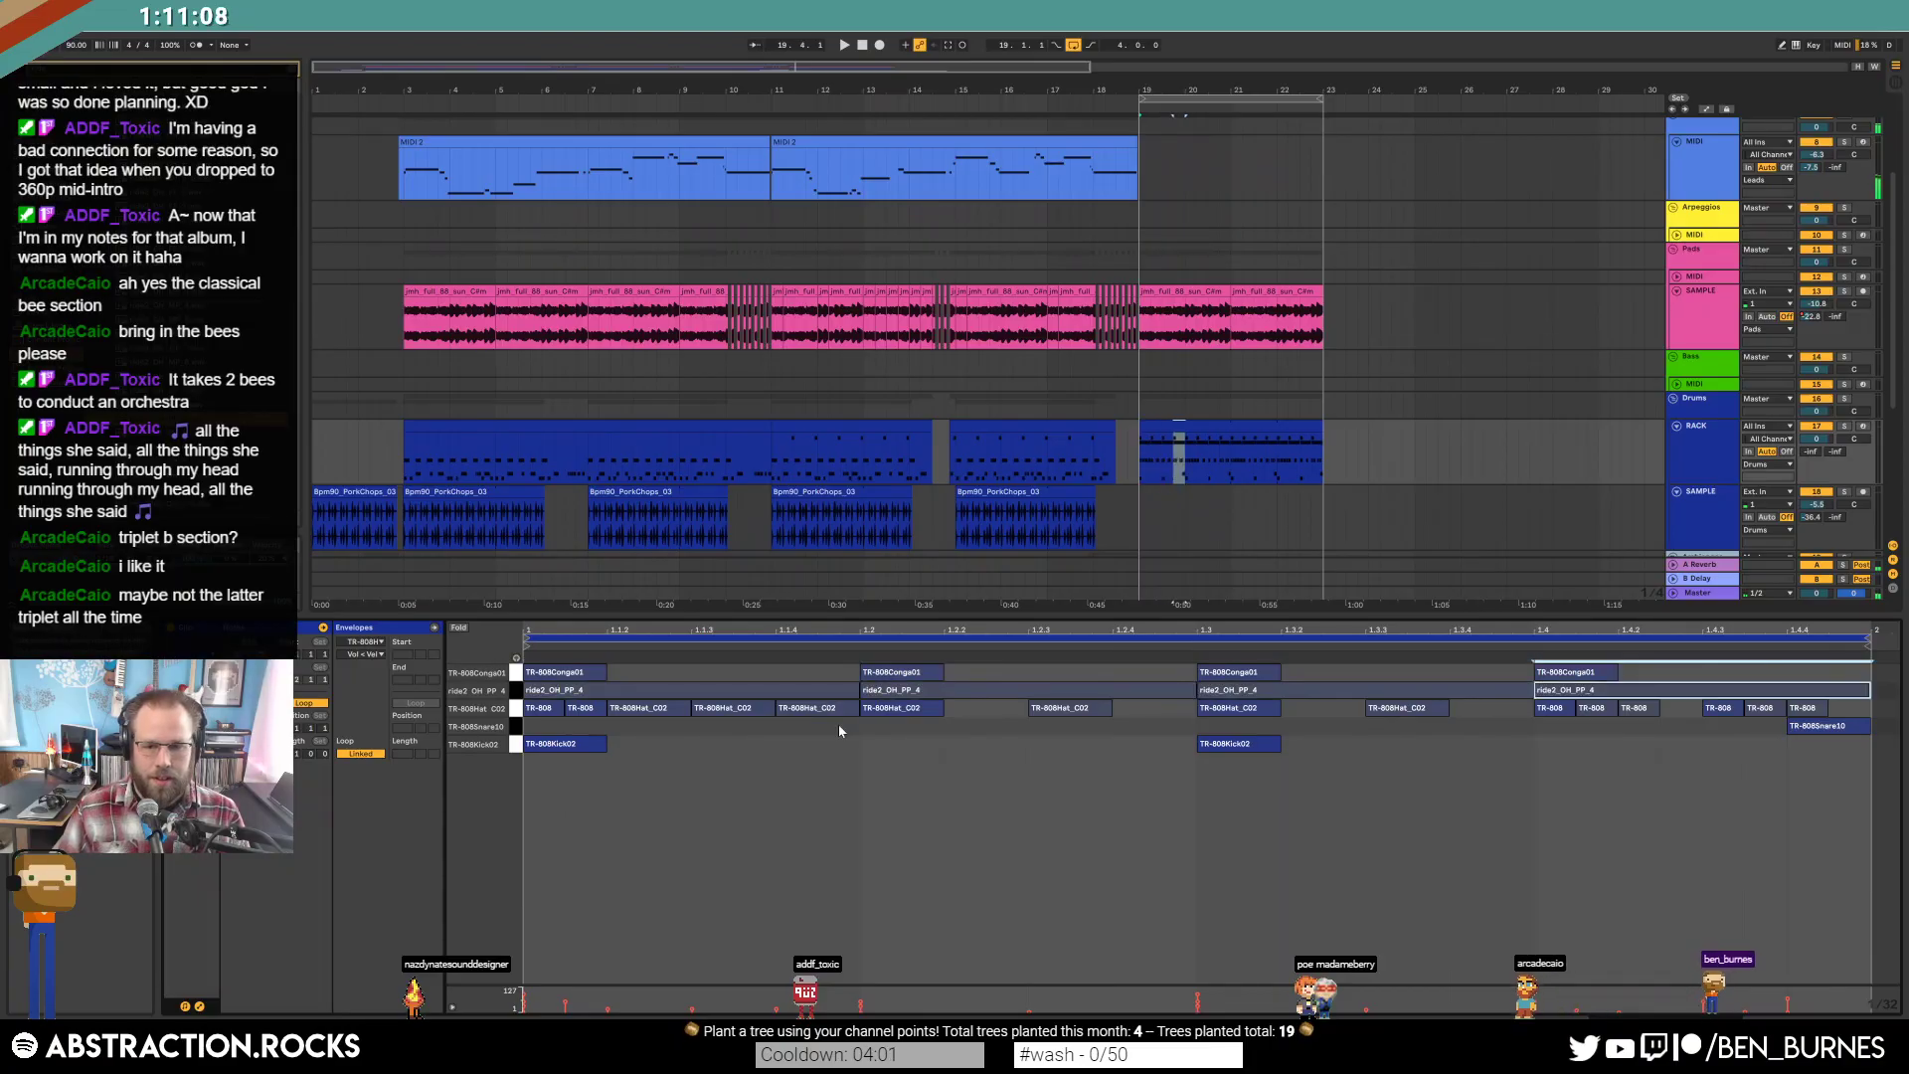
click(1195, 430)
key(space)
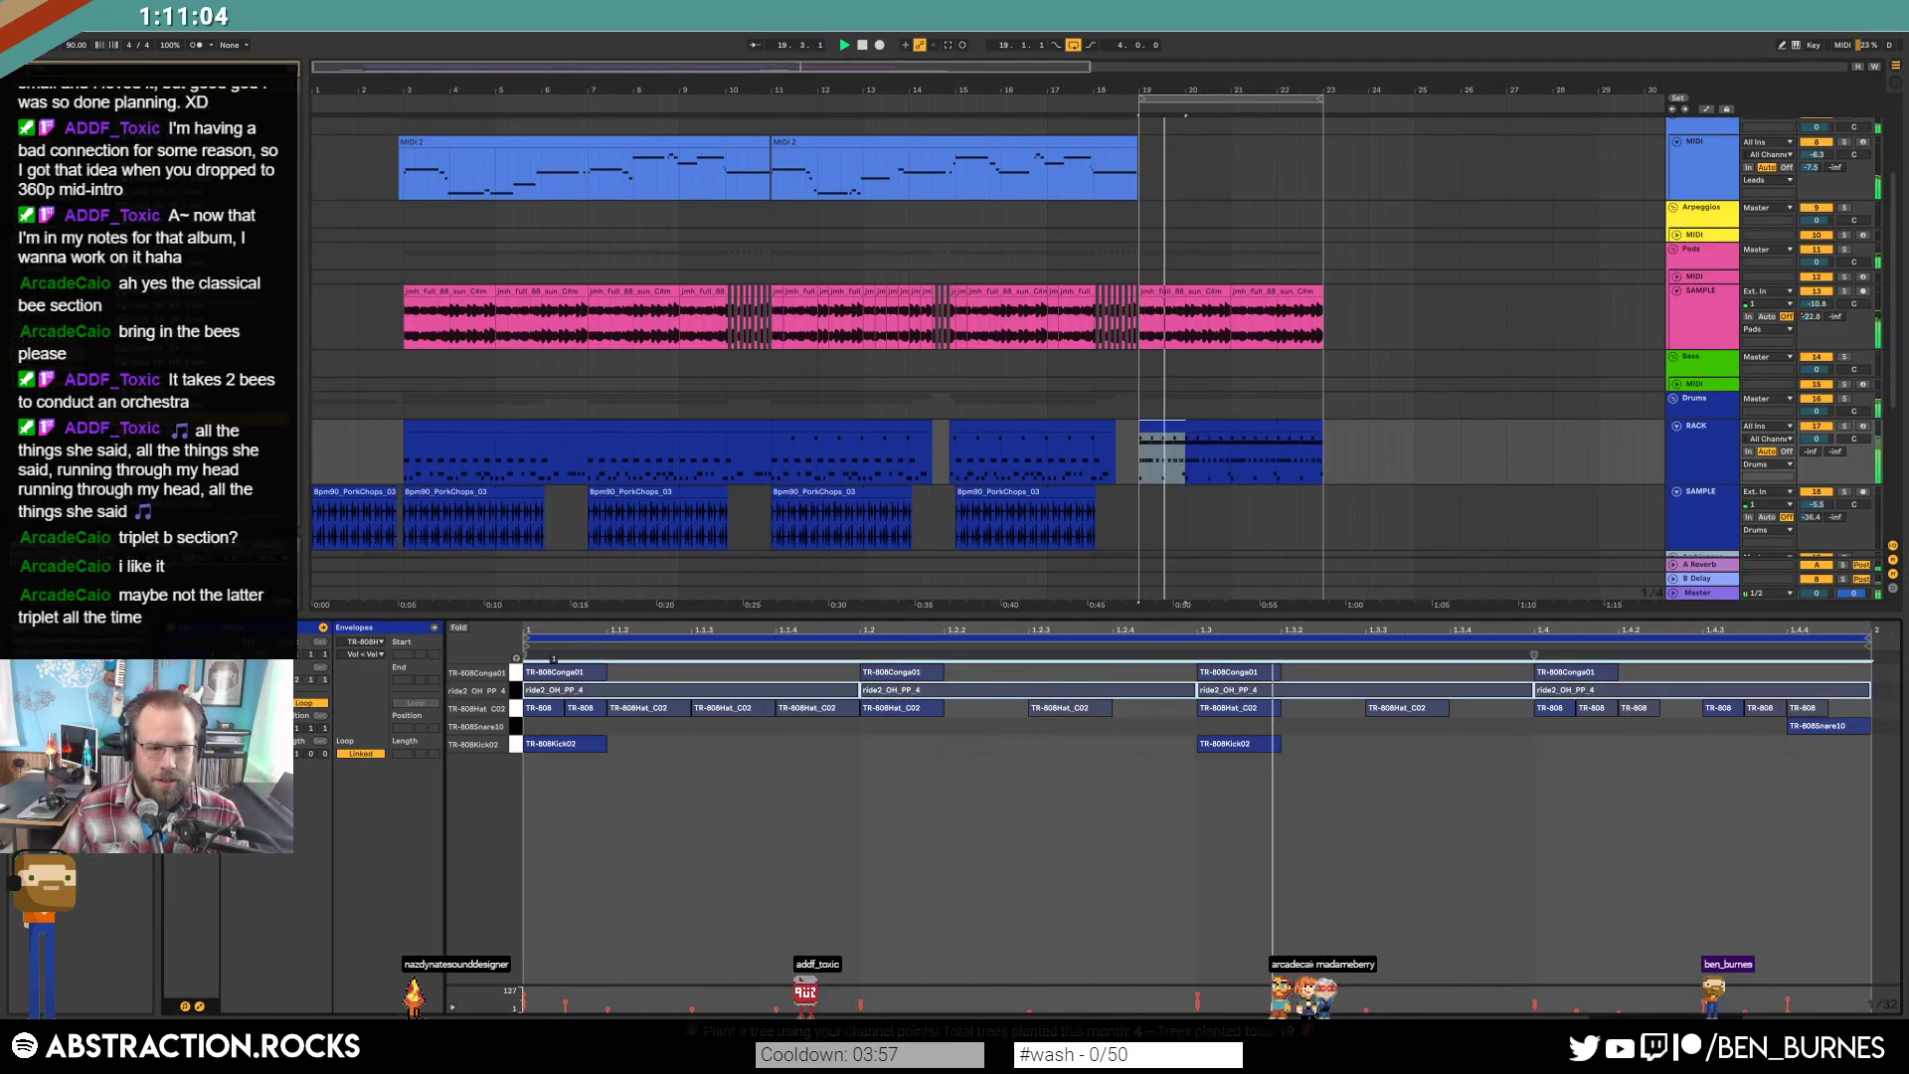
Shorten the ride2_OH_PP_4 sample to roughly its first quarter and lengthen its fade-out while playing the section.
key(shift+Tab)
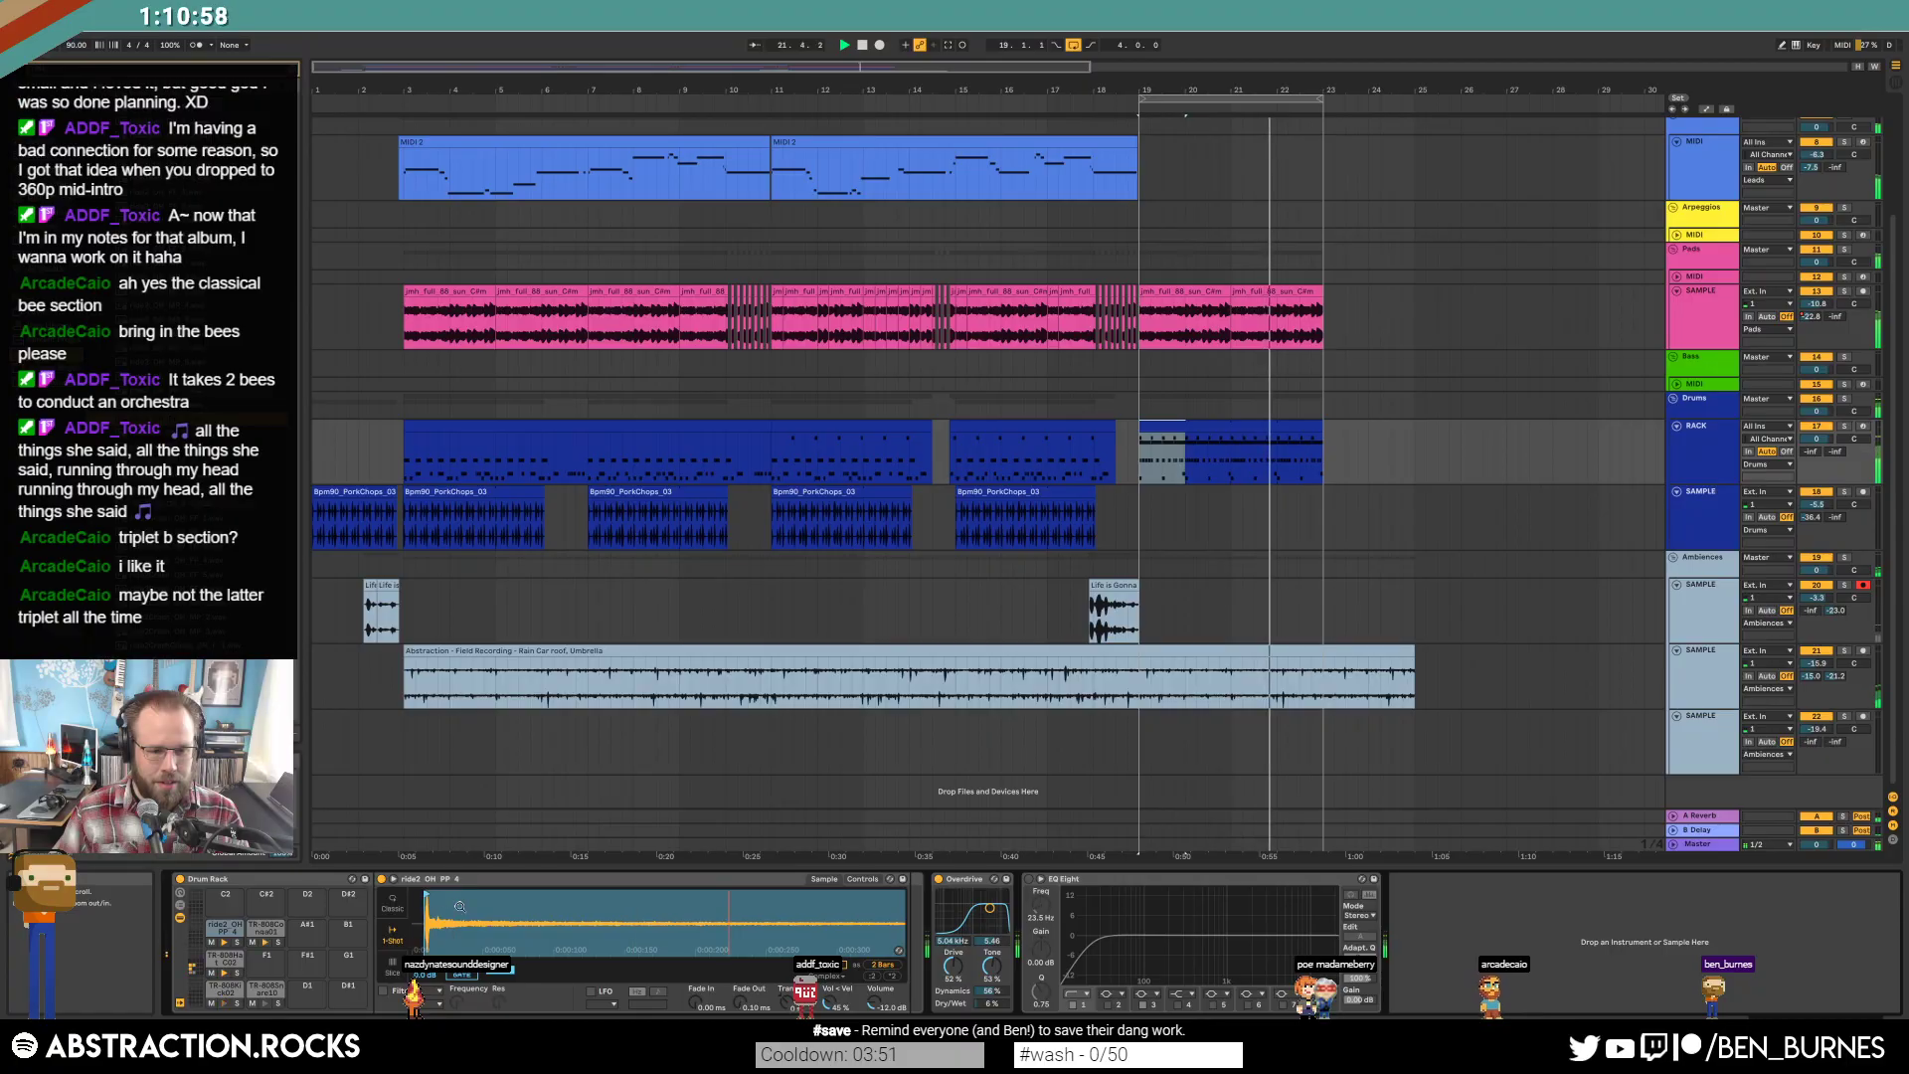
click(864, 878)
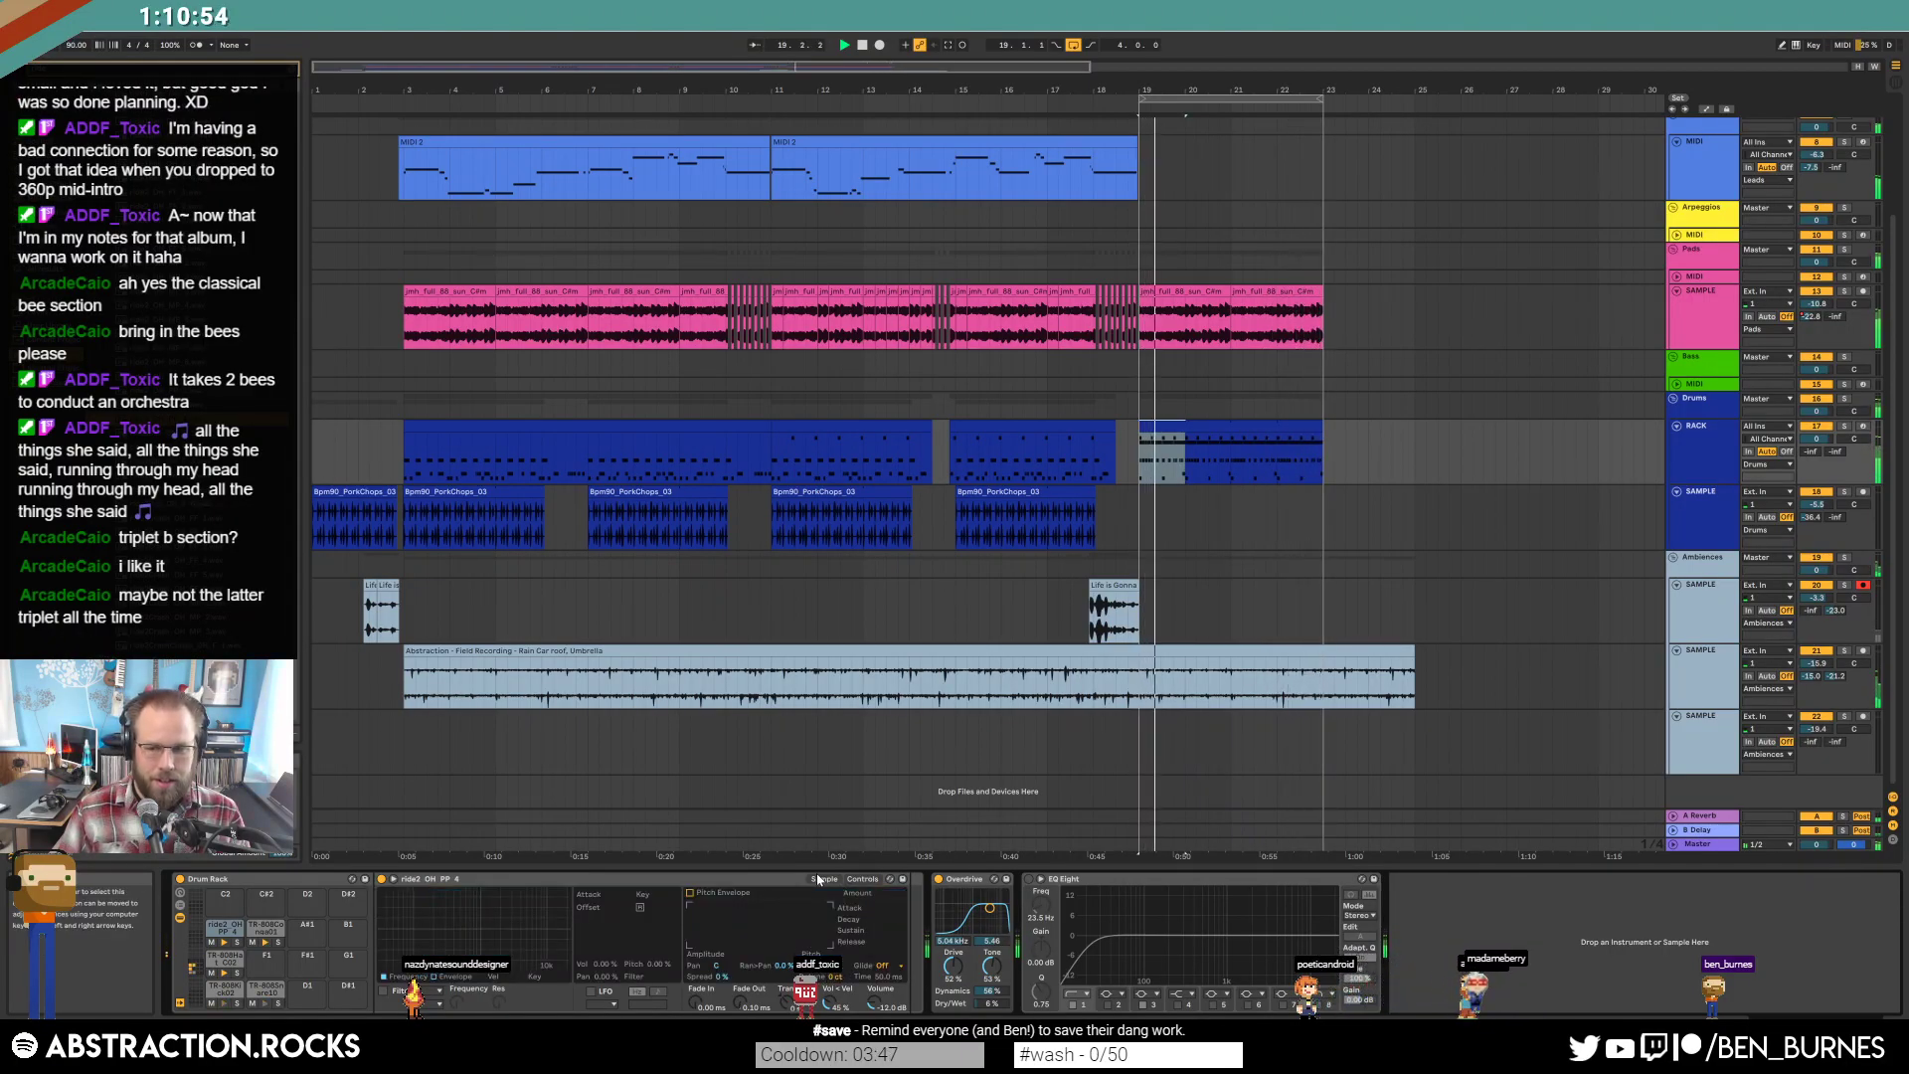
key(shift+Tab)
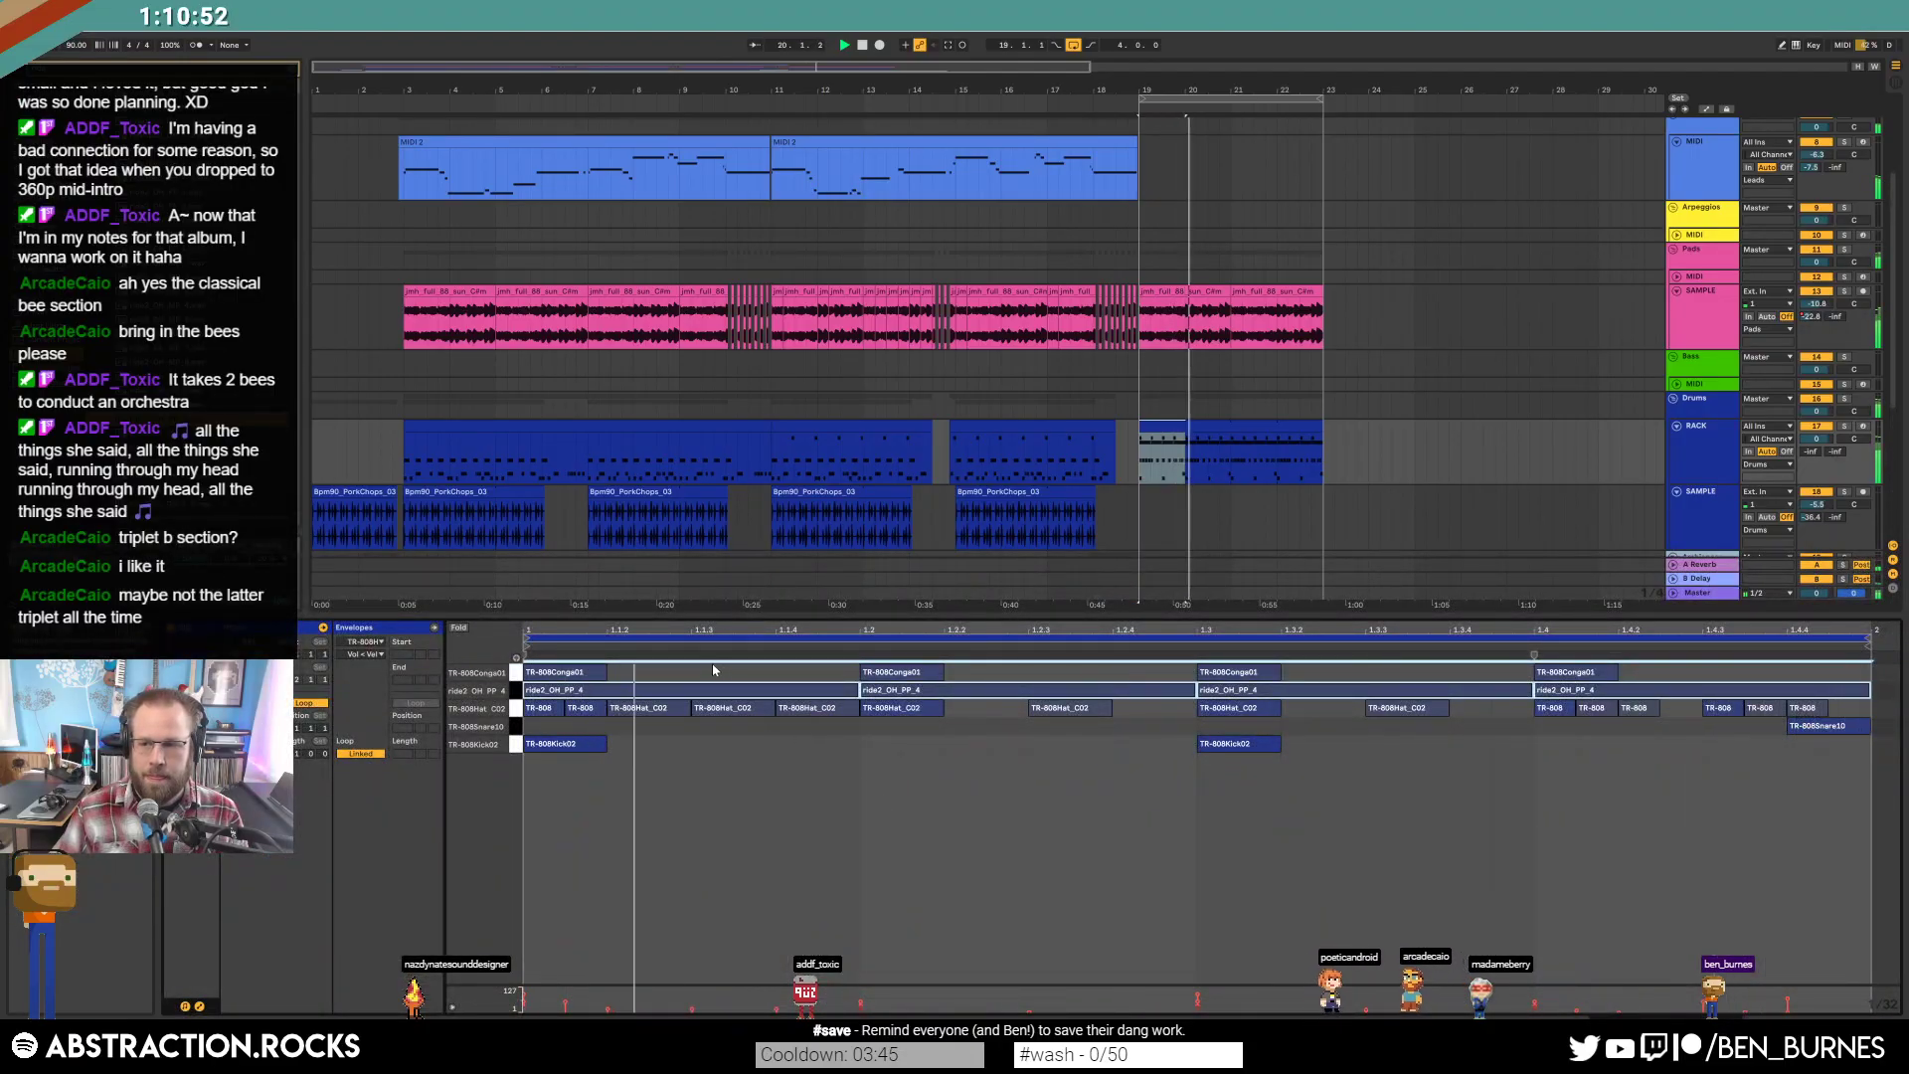
key(shift+Tab)
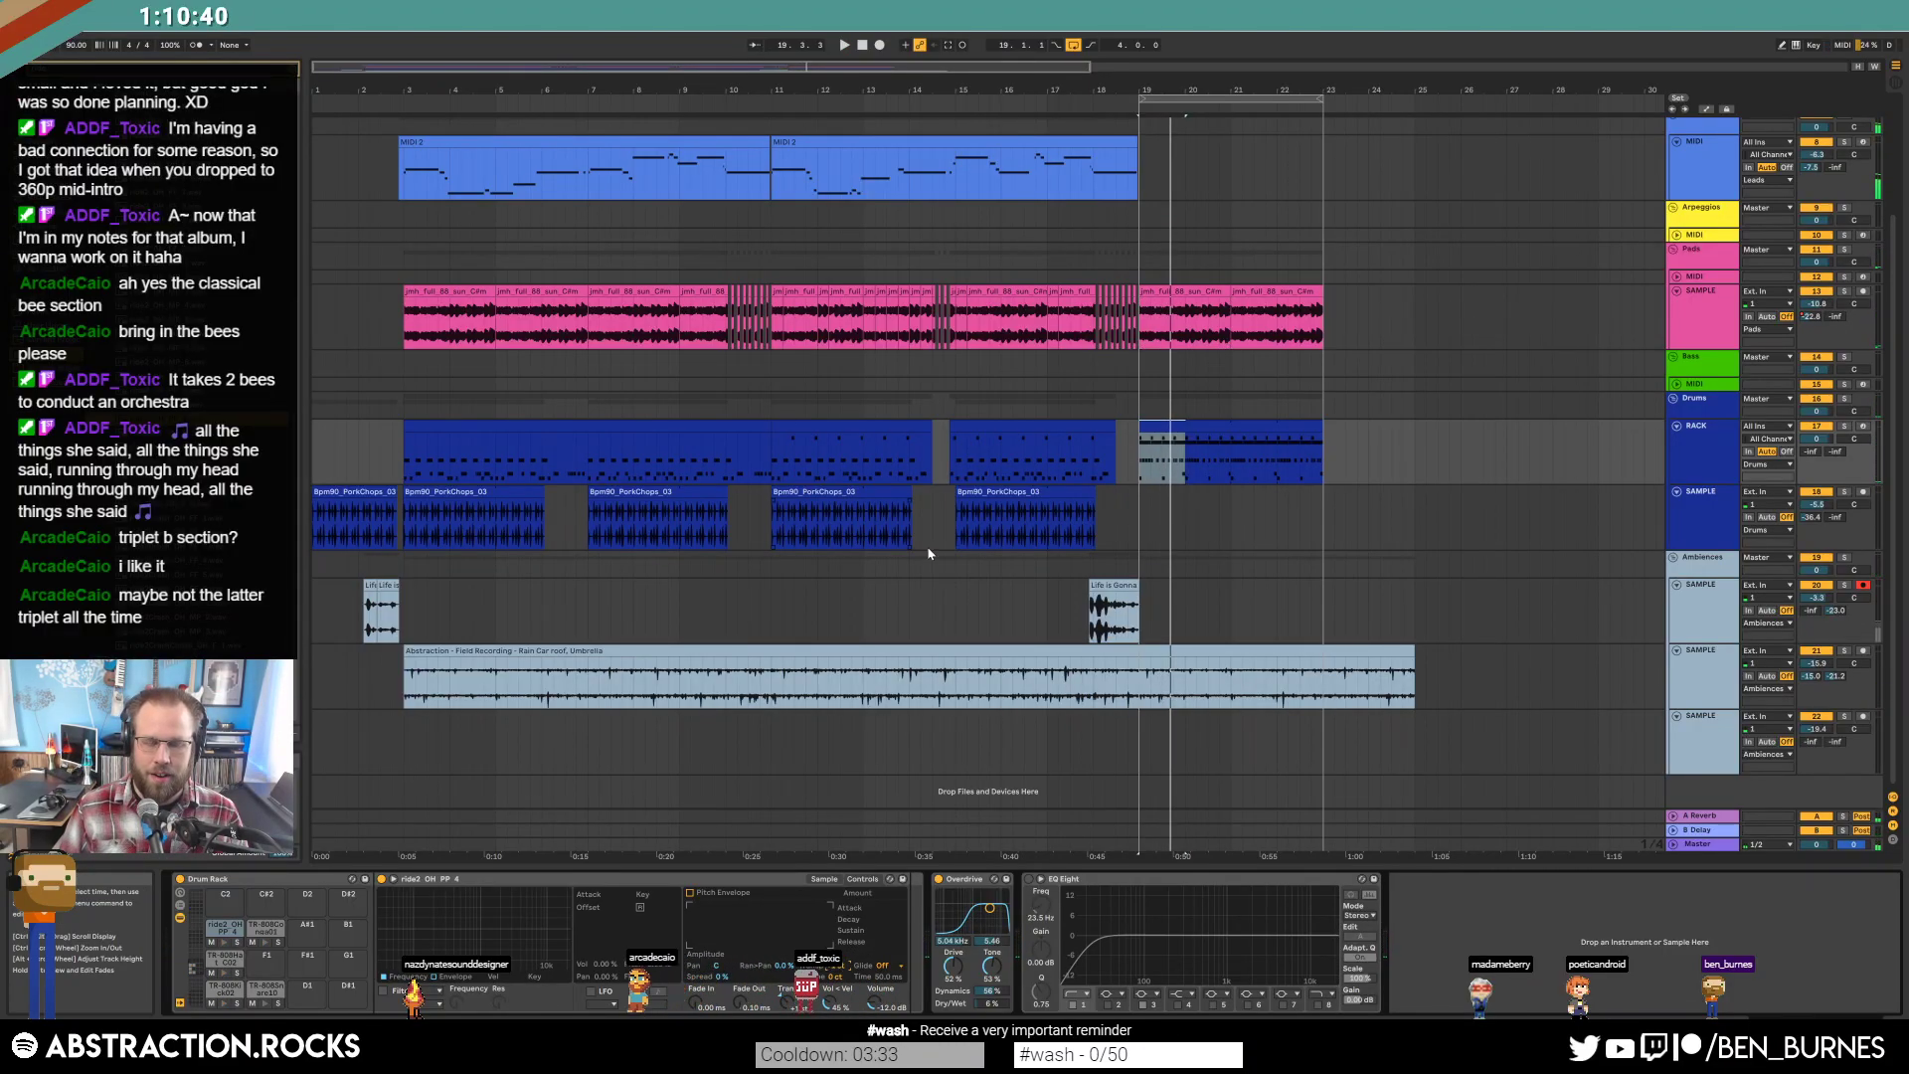
click(822, 880)
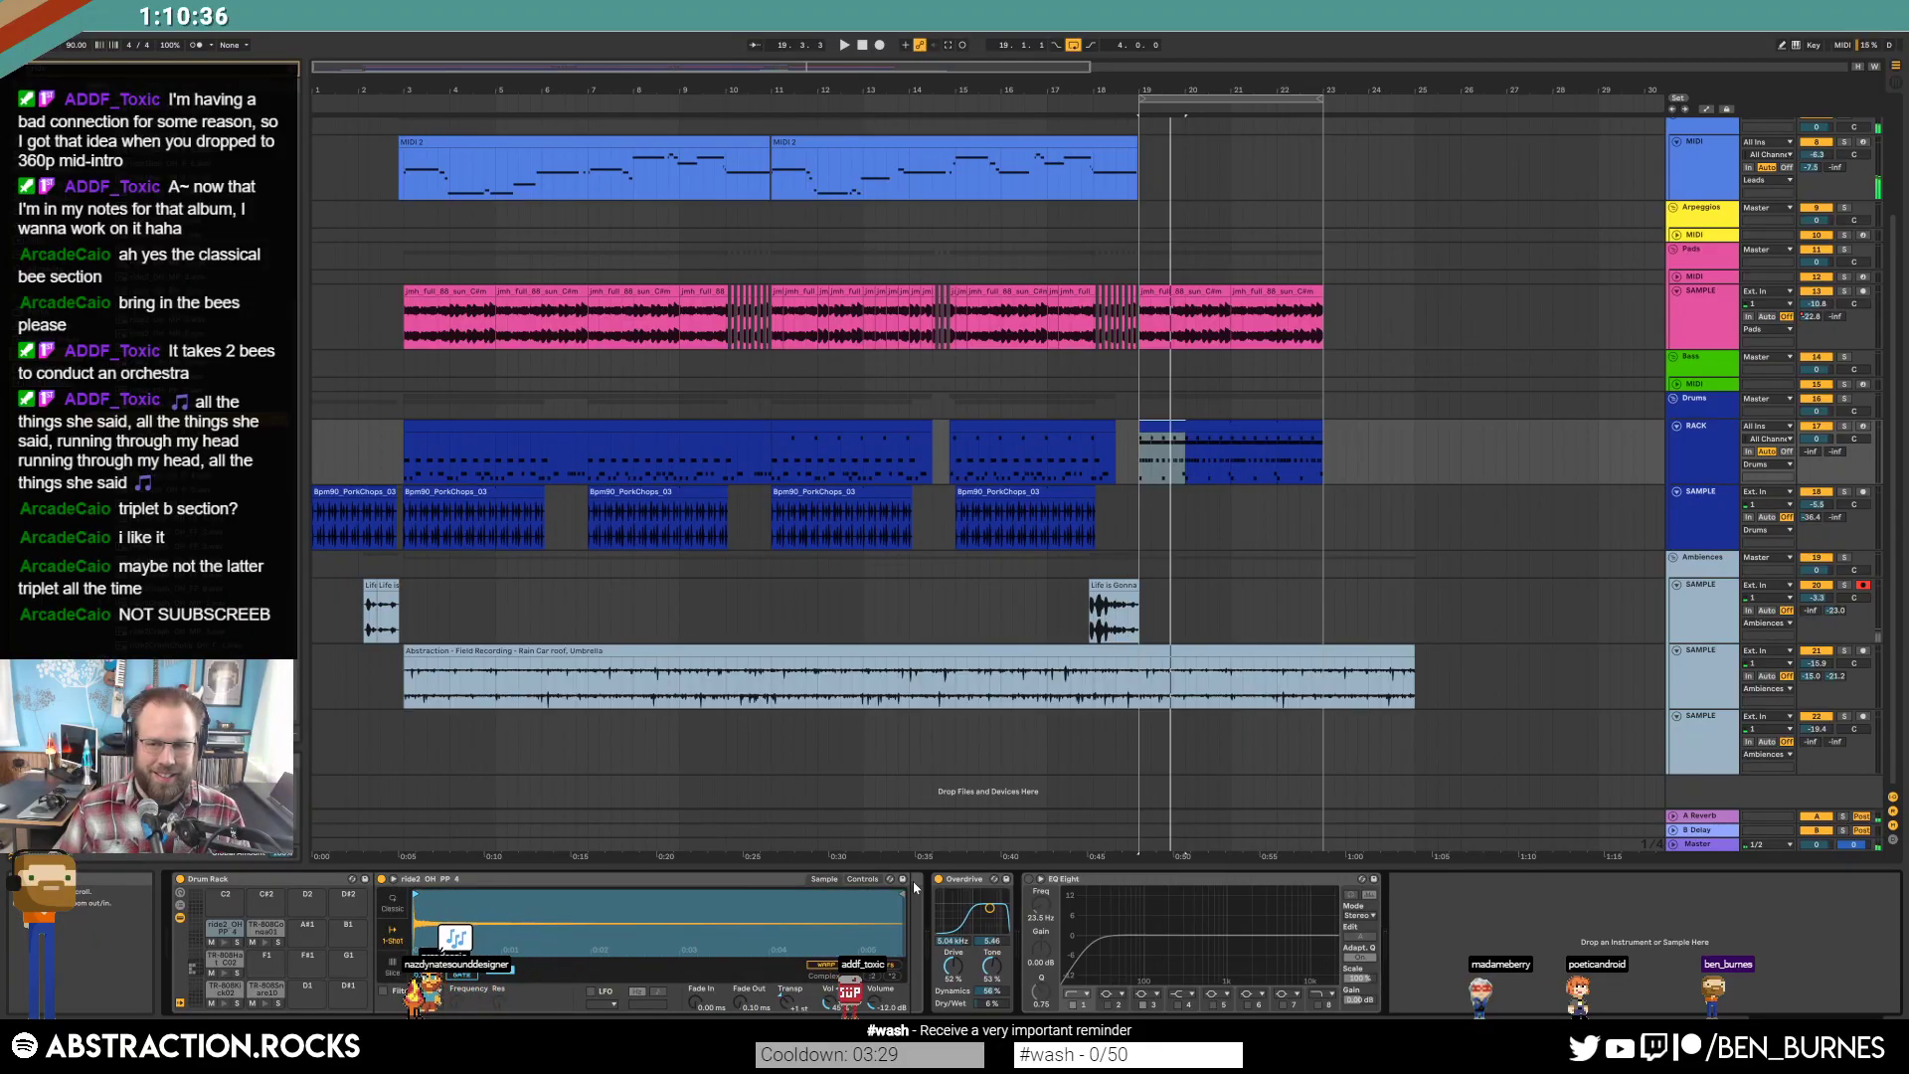
drag(830, 895, 440, 911)
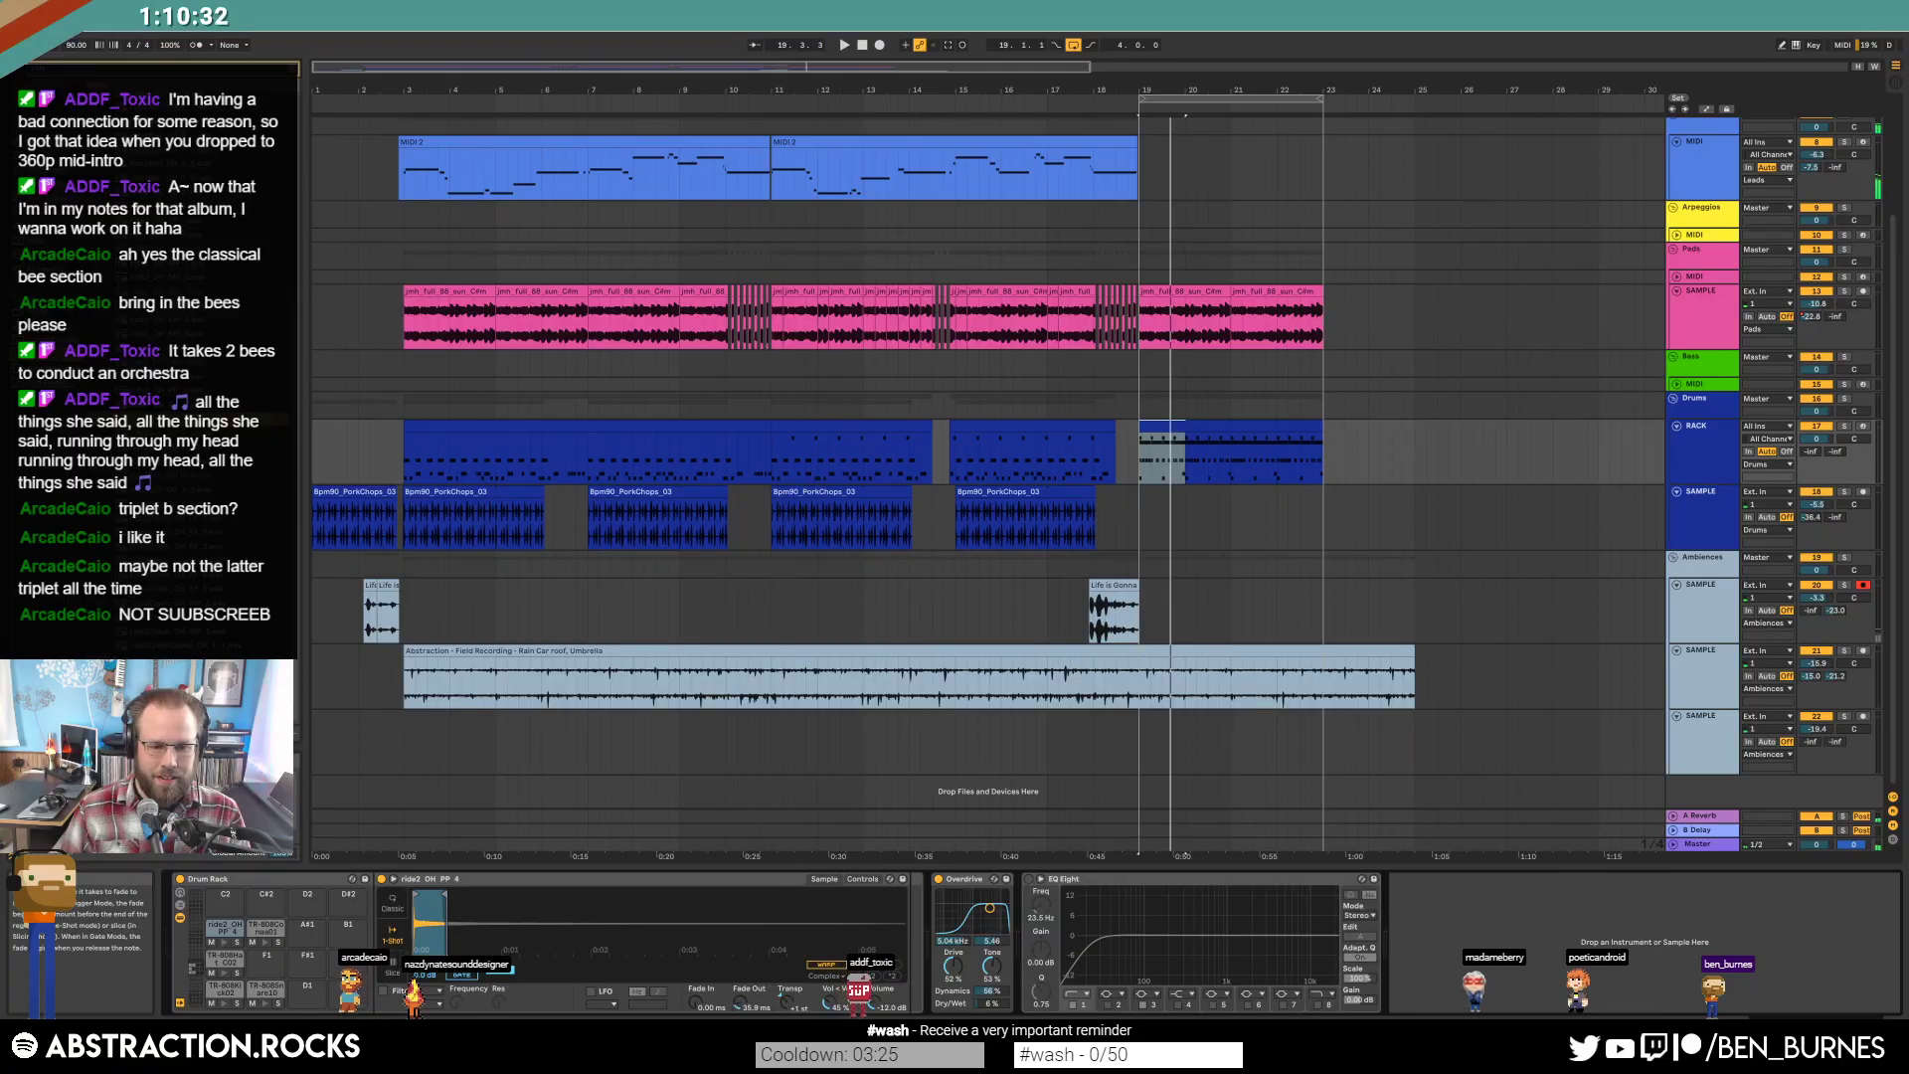
key(space)
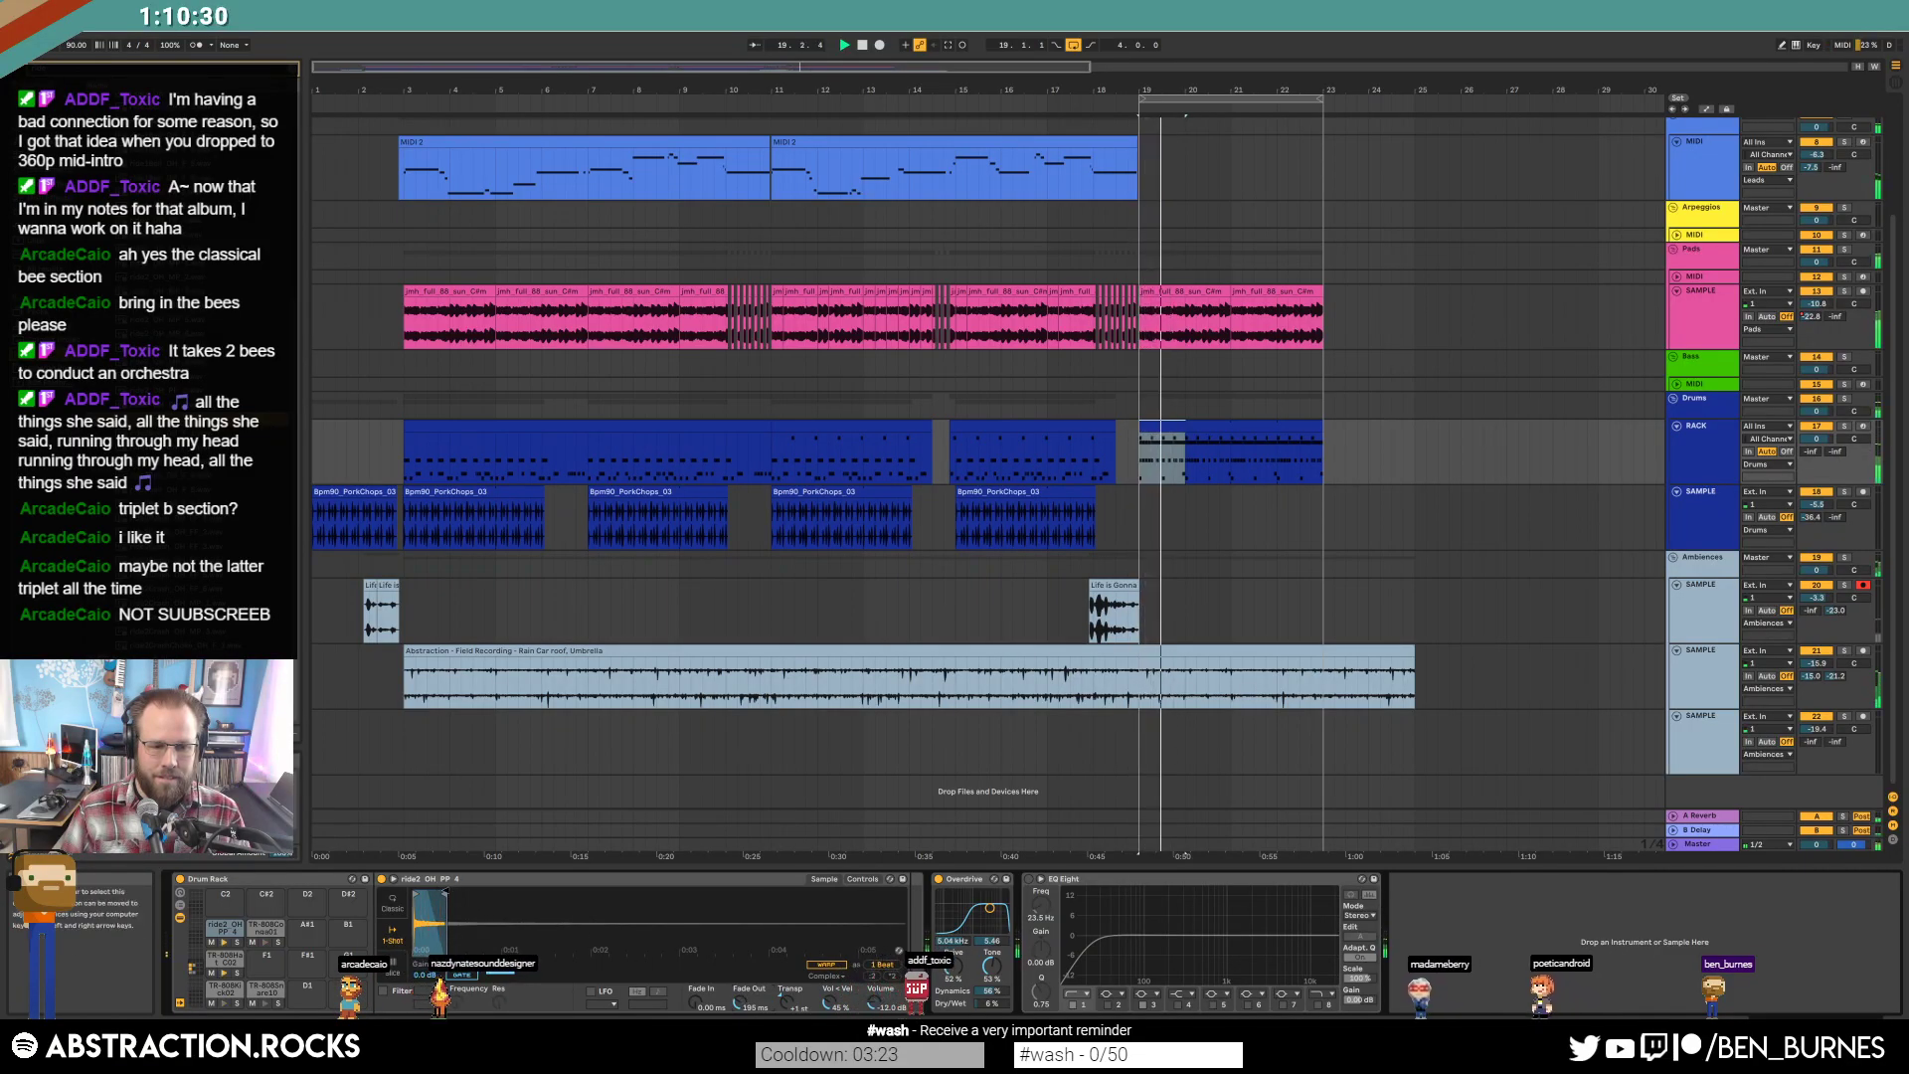
drag(444, 895, 520, 895)
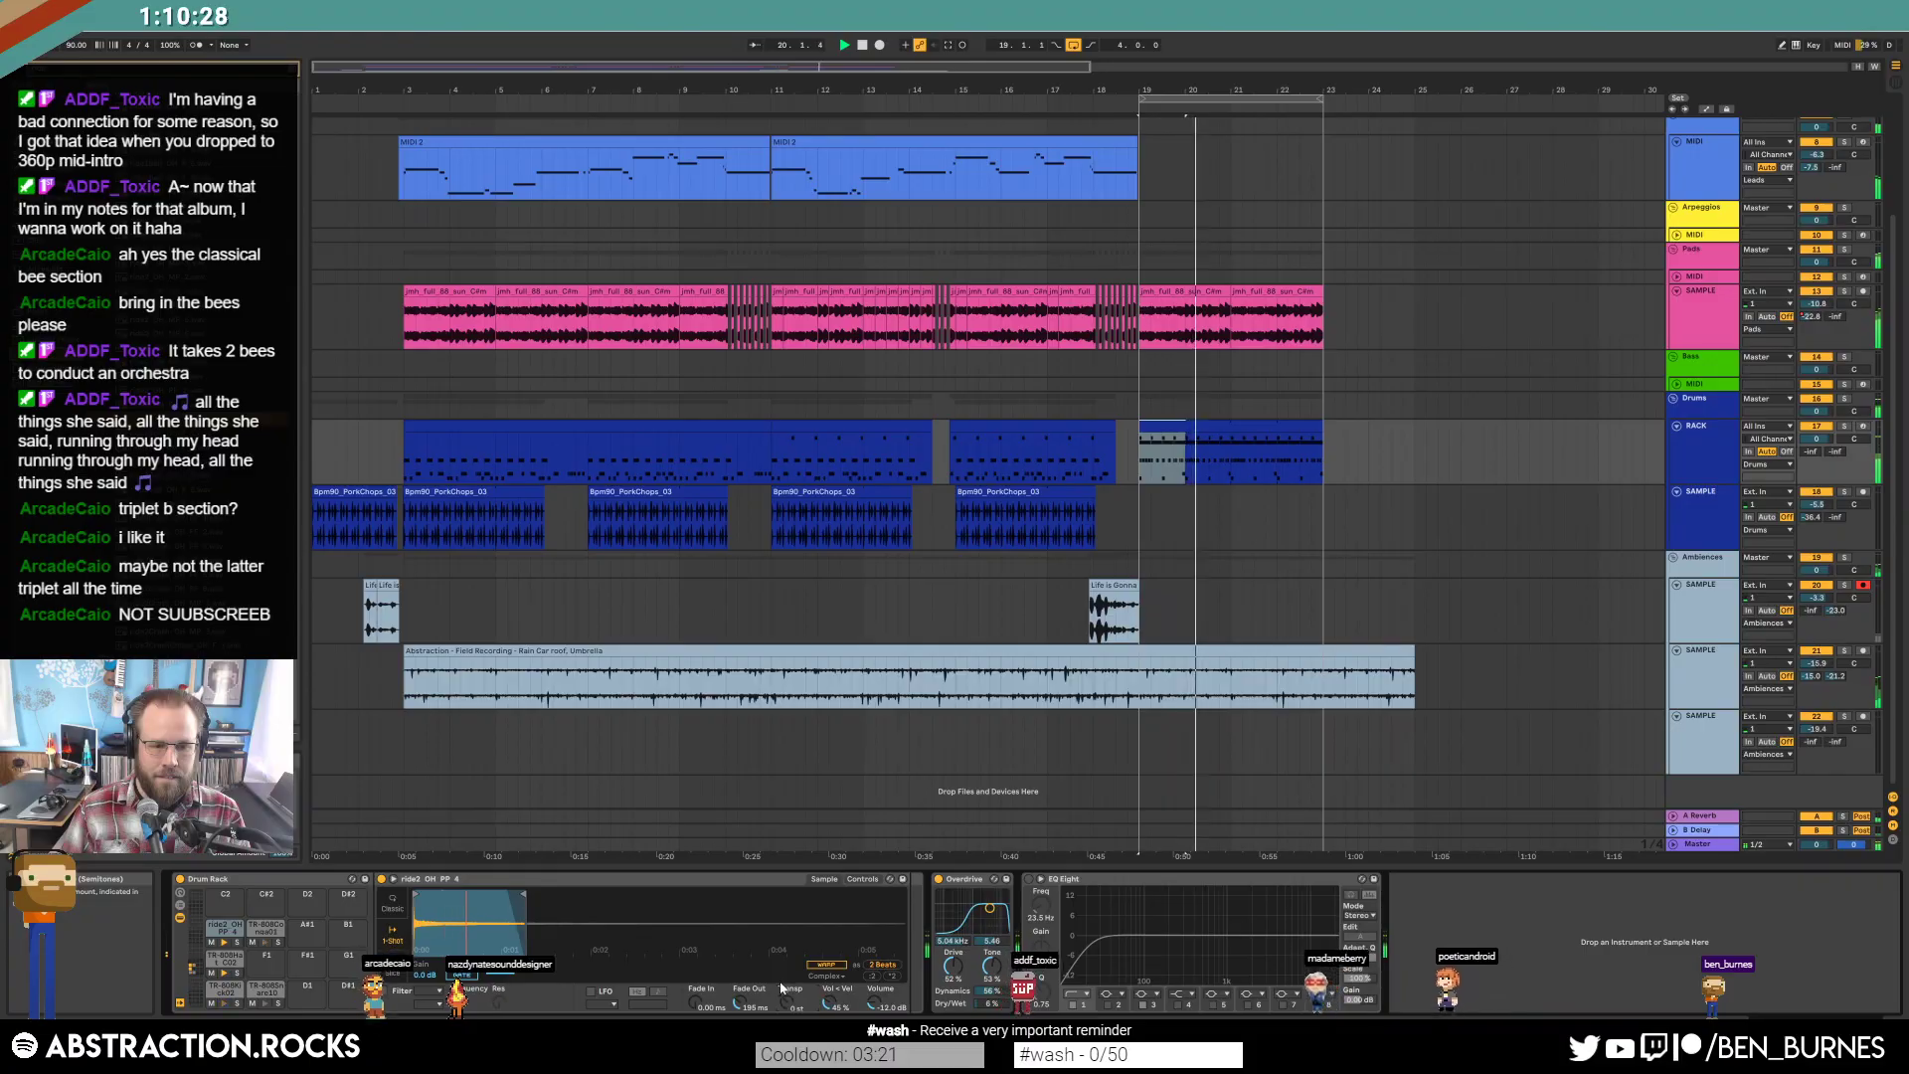
drag(738, 1004, 738, 992)
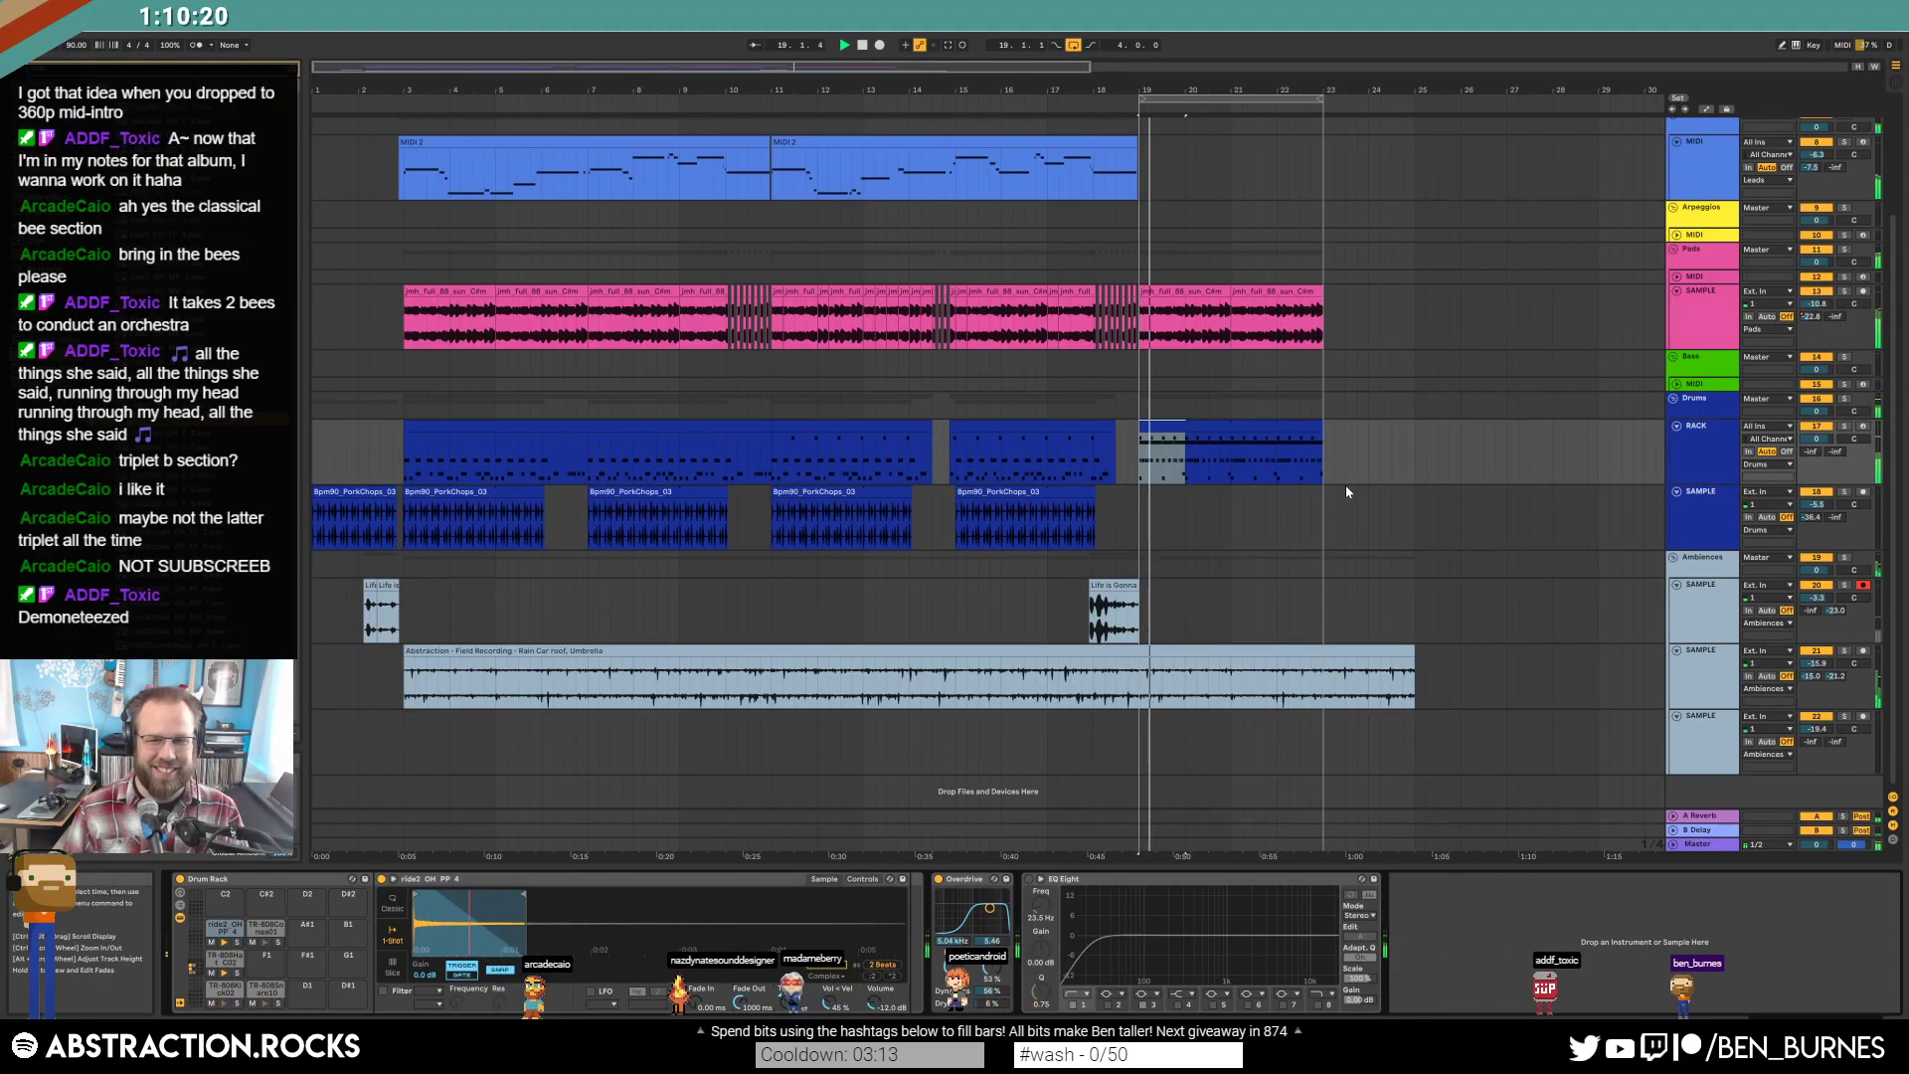
Load Massive on the Bass group's MIDI track, show its first envelope, and set Filter 1 to Lowpass 4.
key(minus)
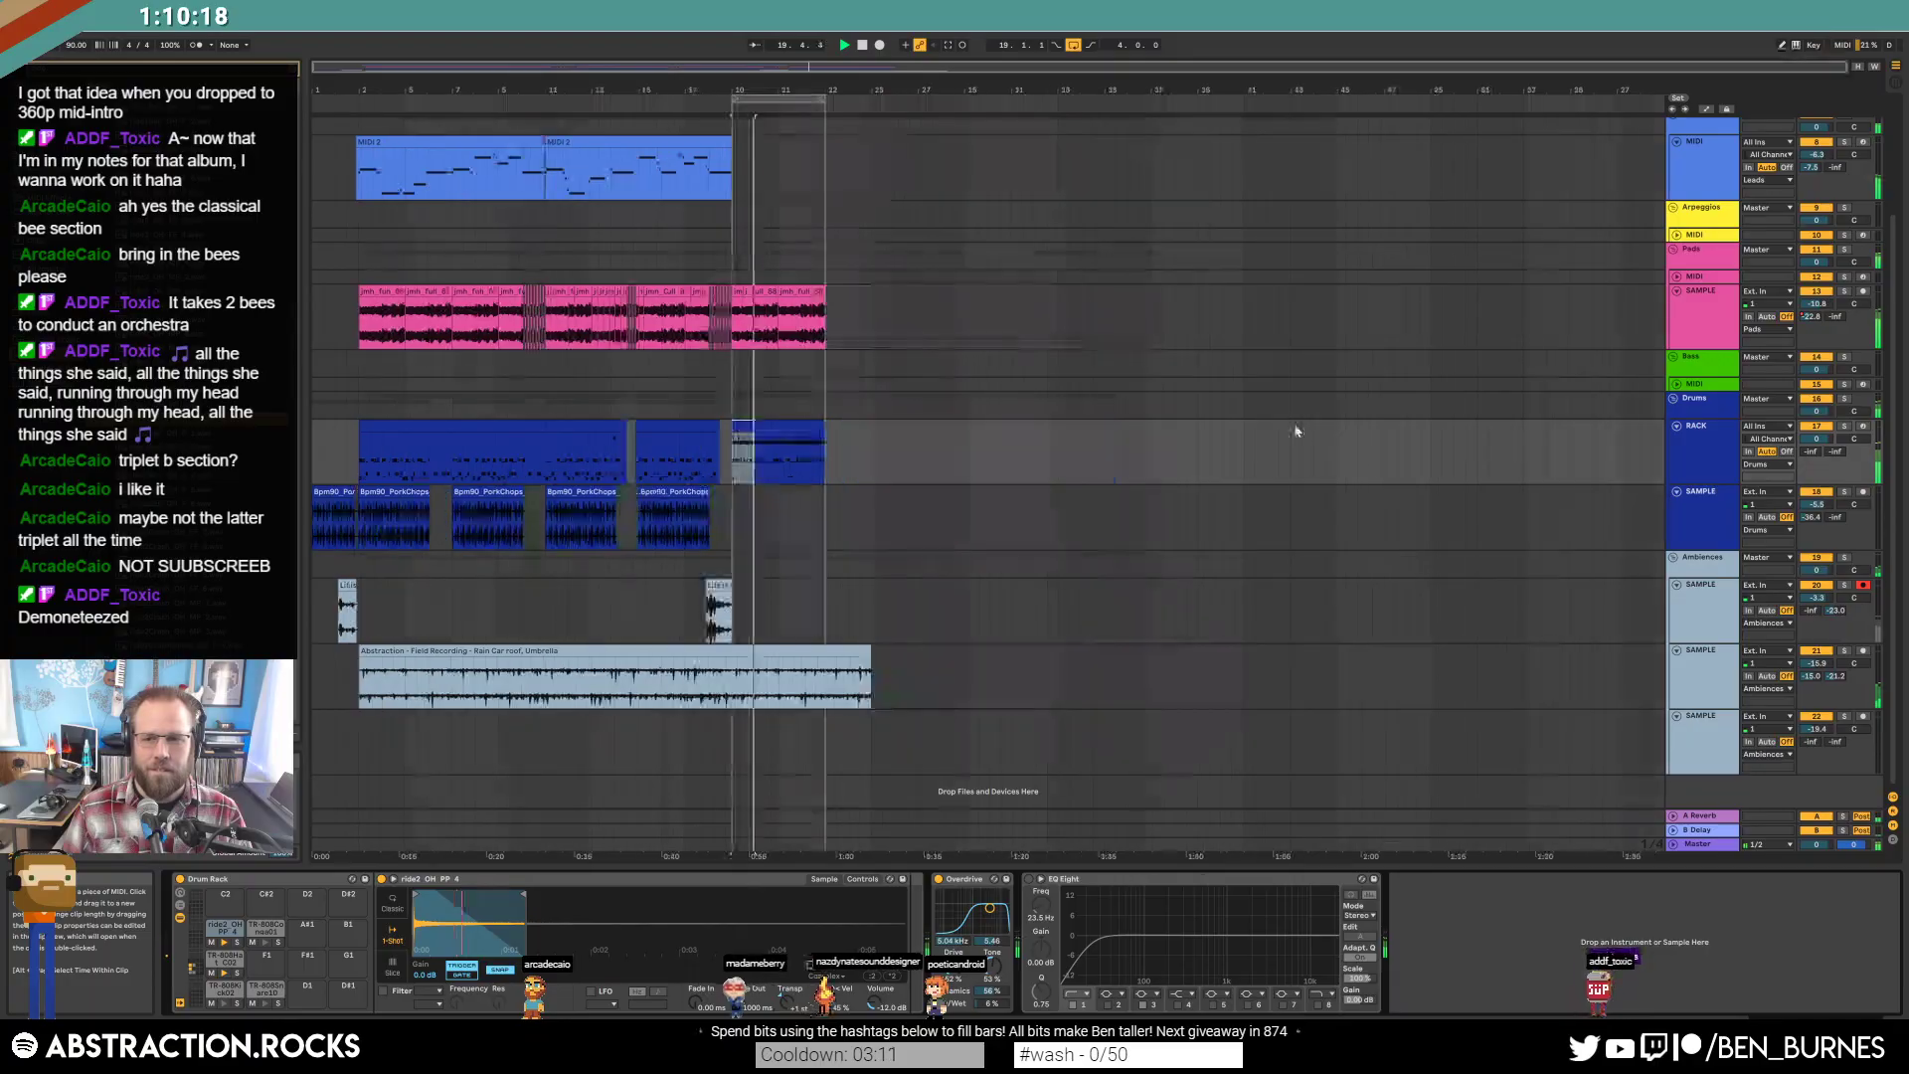
click(1695, 385)
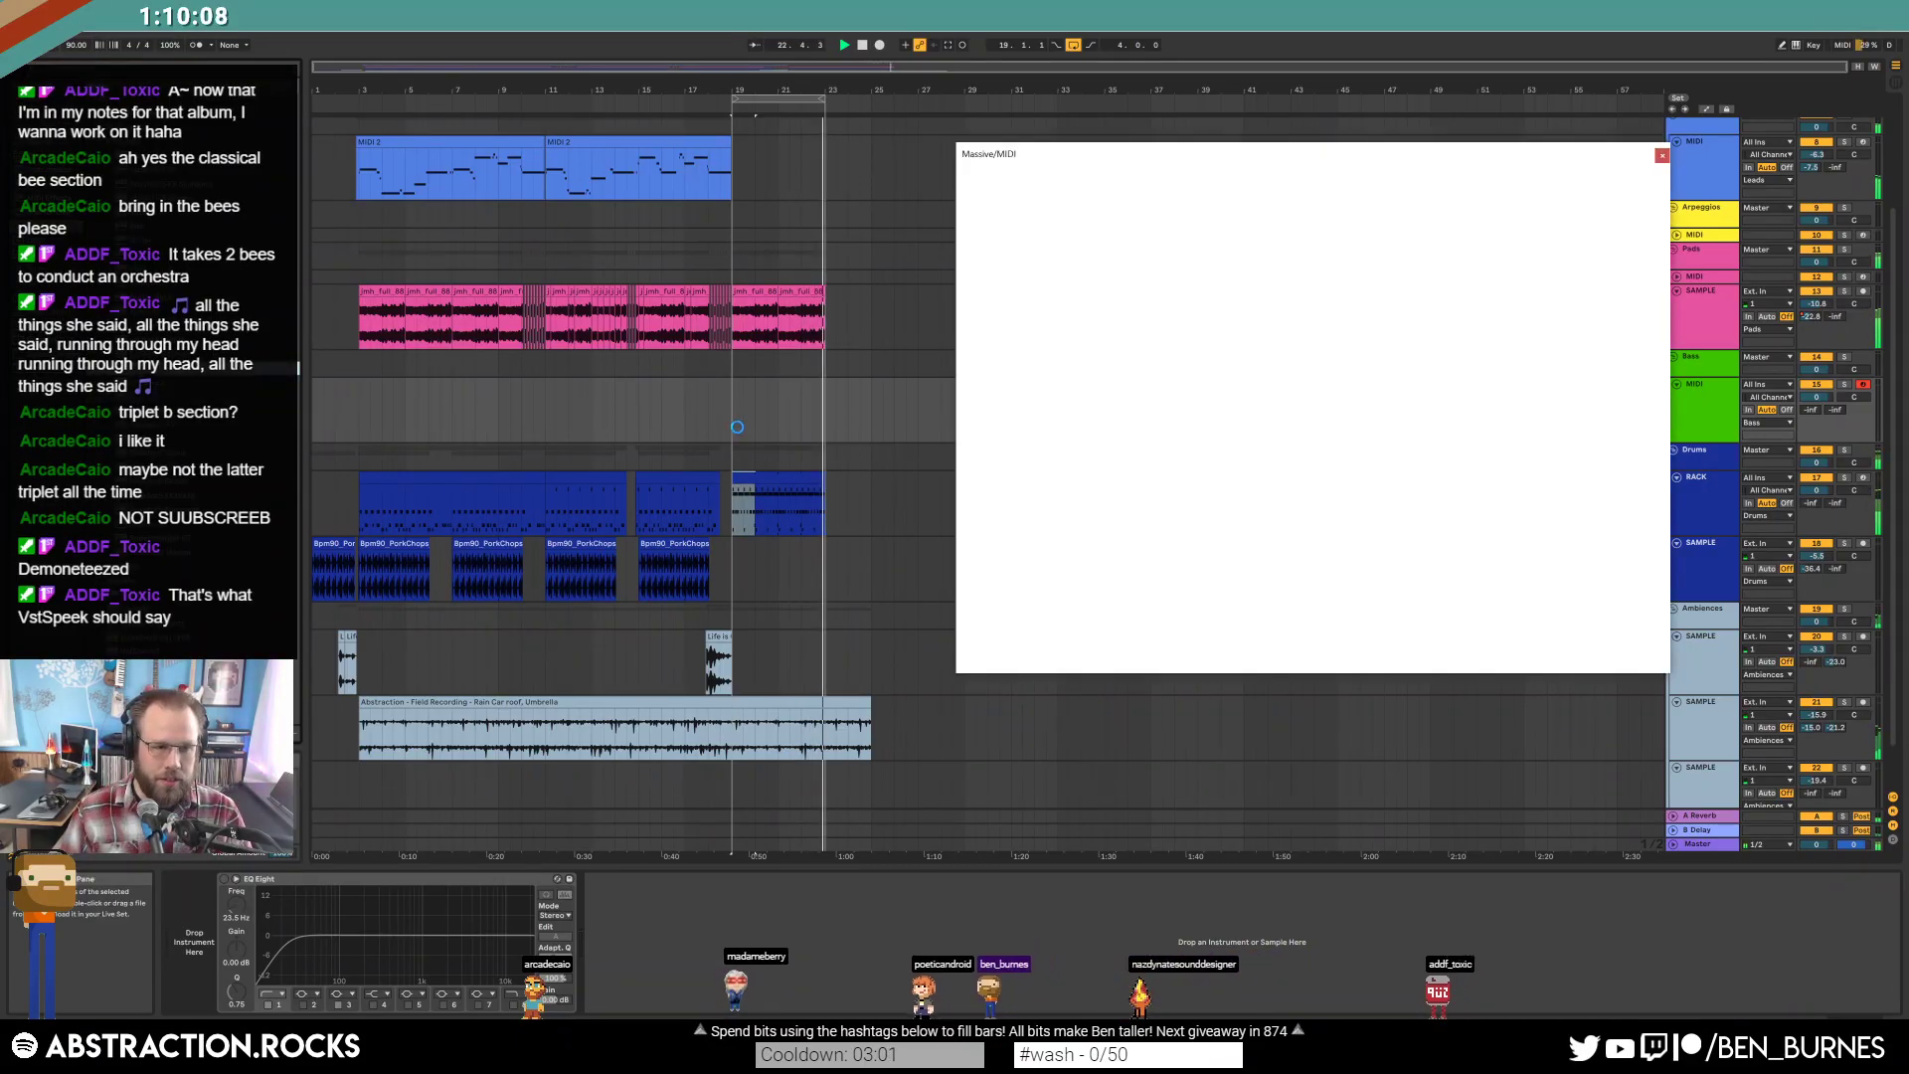
drag(1096, 161, 1007, 220)
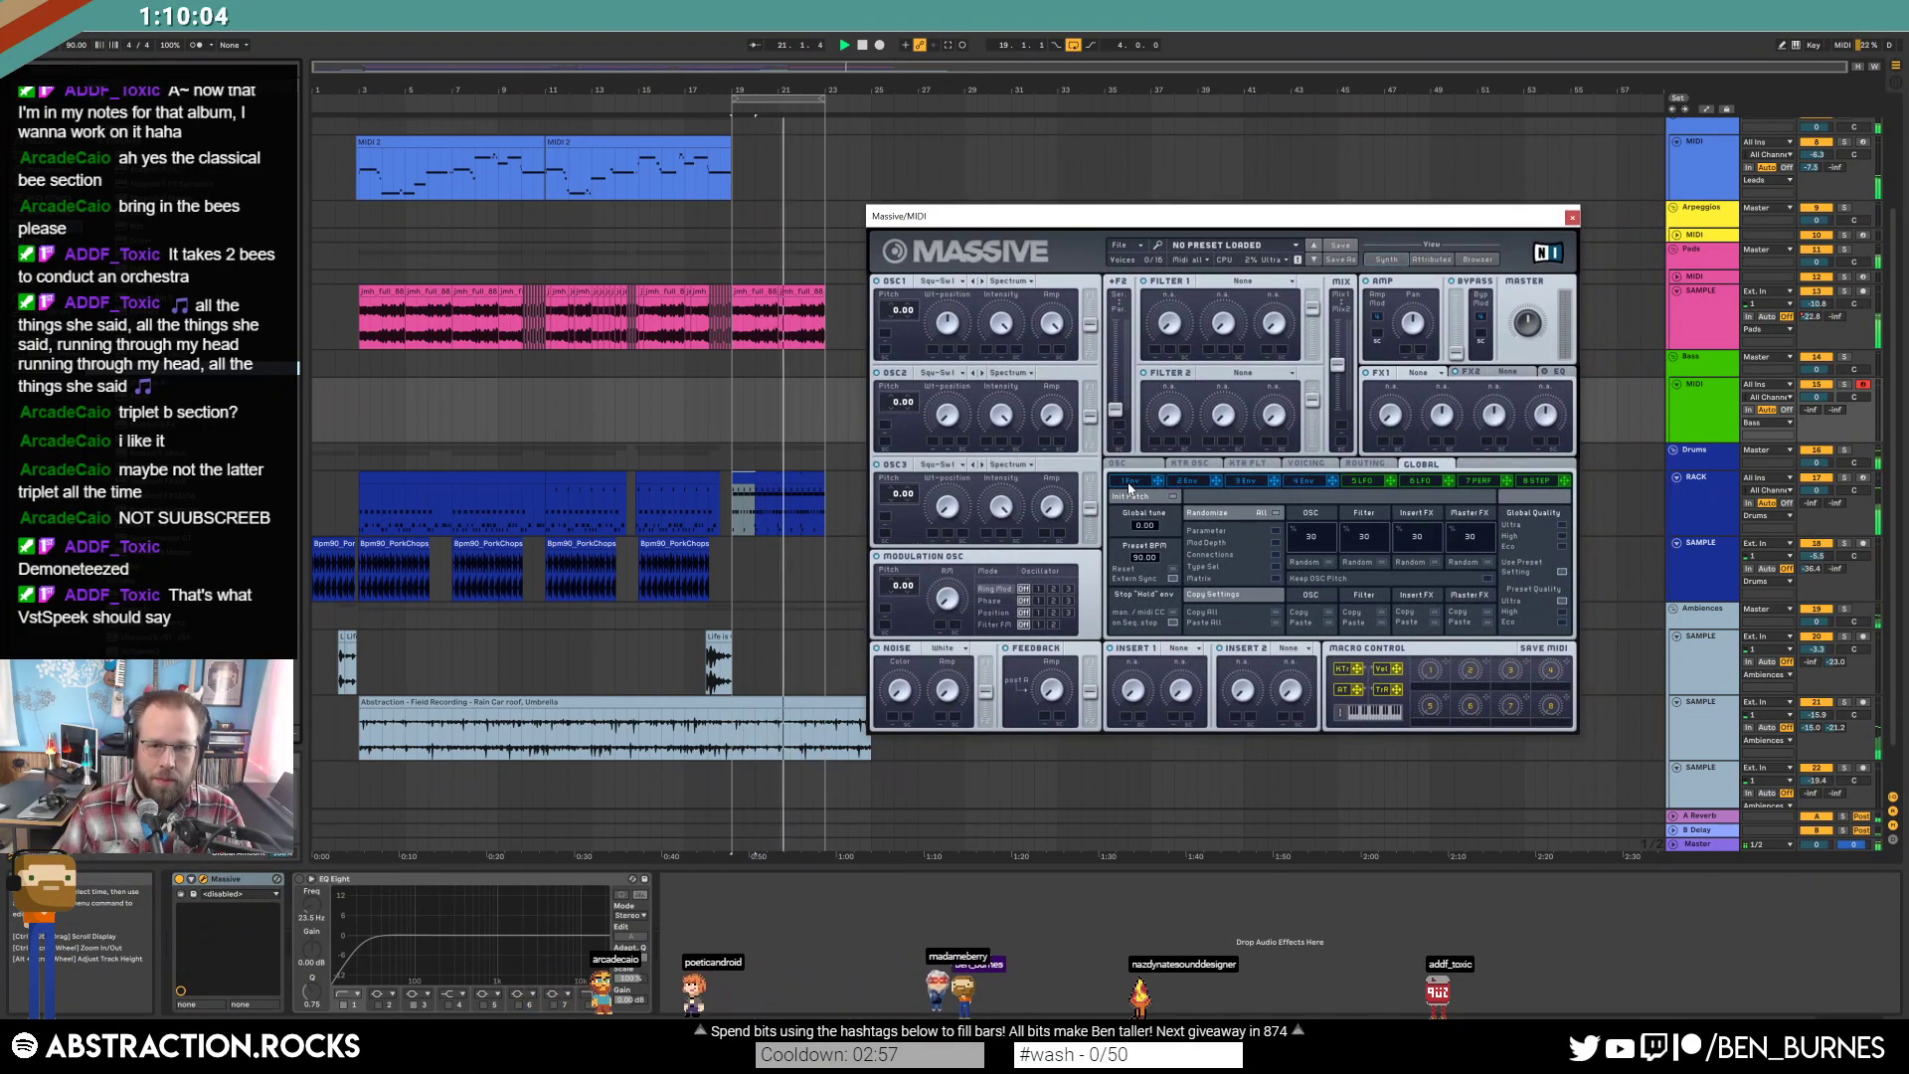
click(1131, 482)
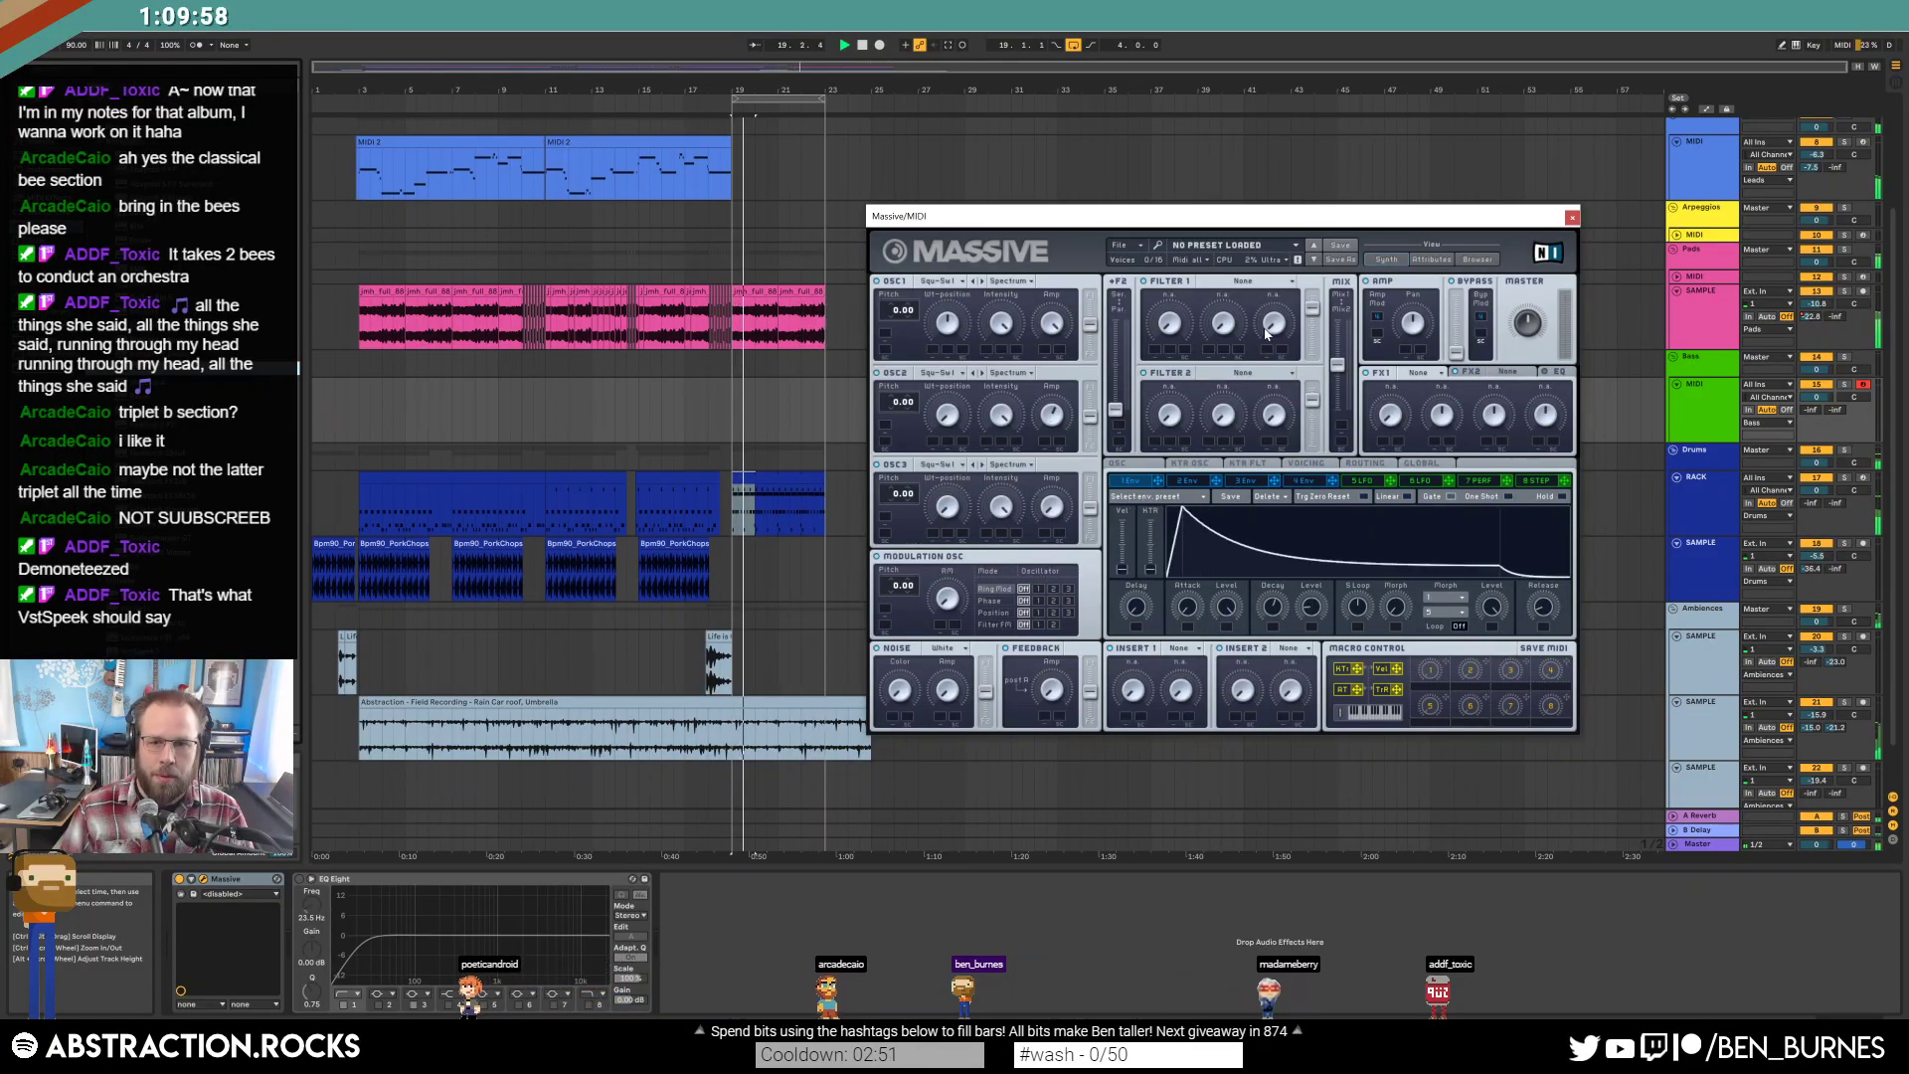
click(1225, 283)
click(1215, 303)
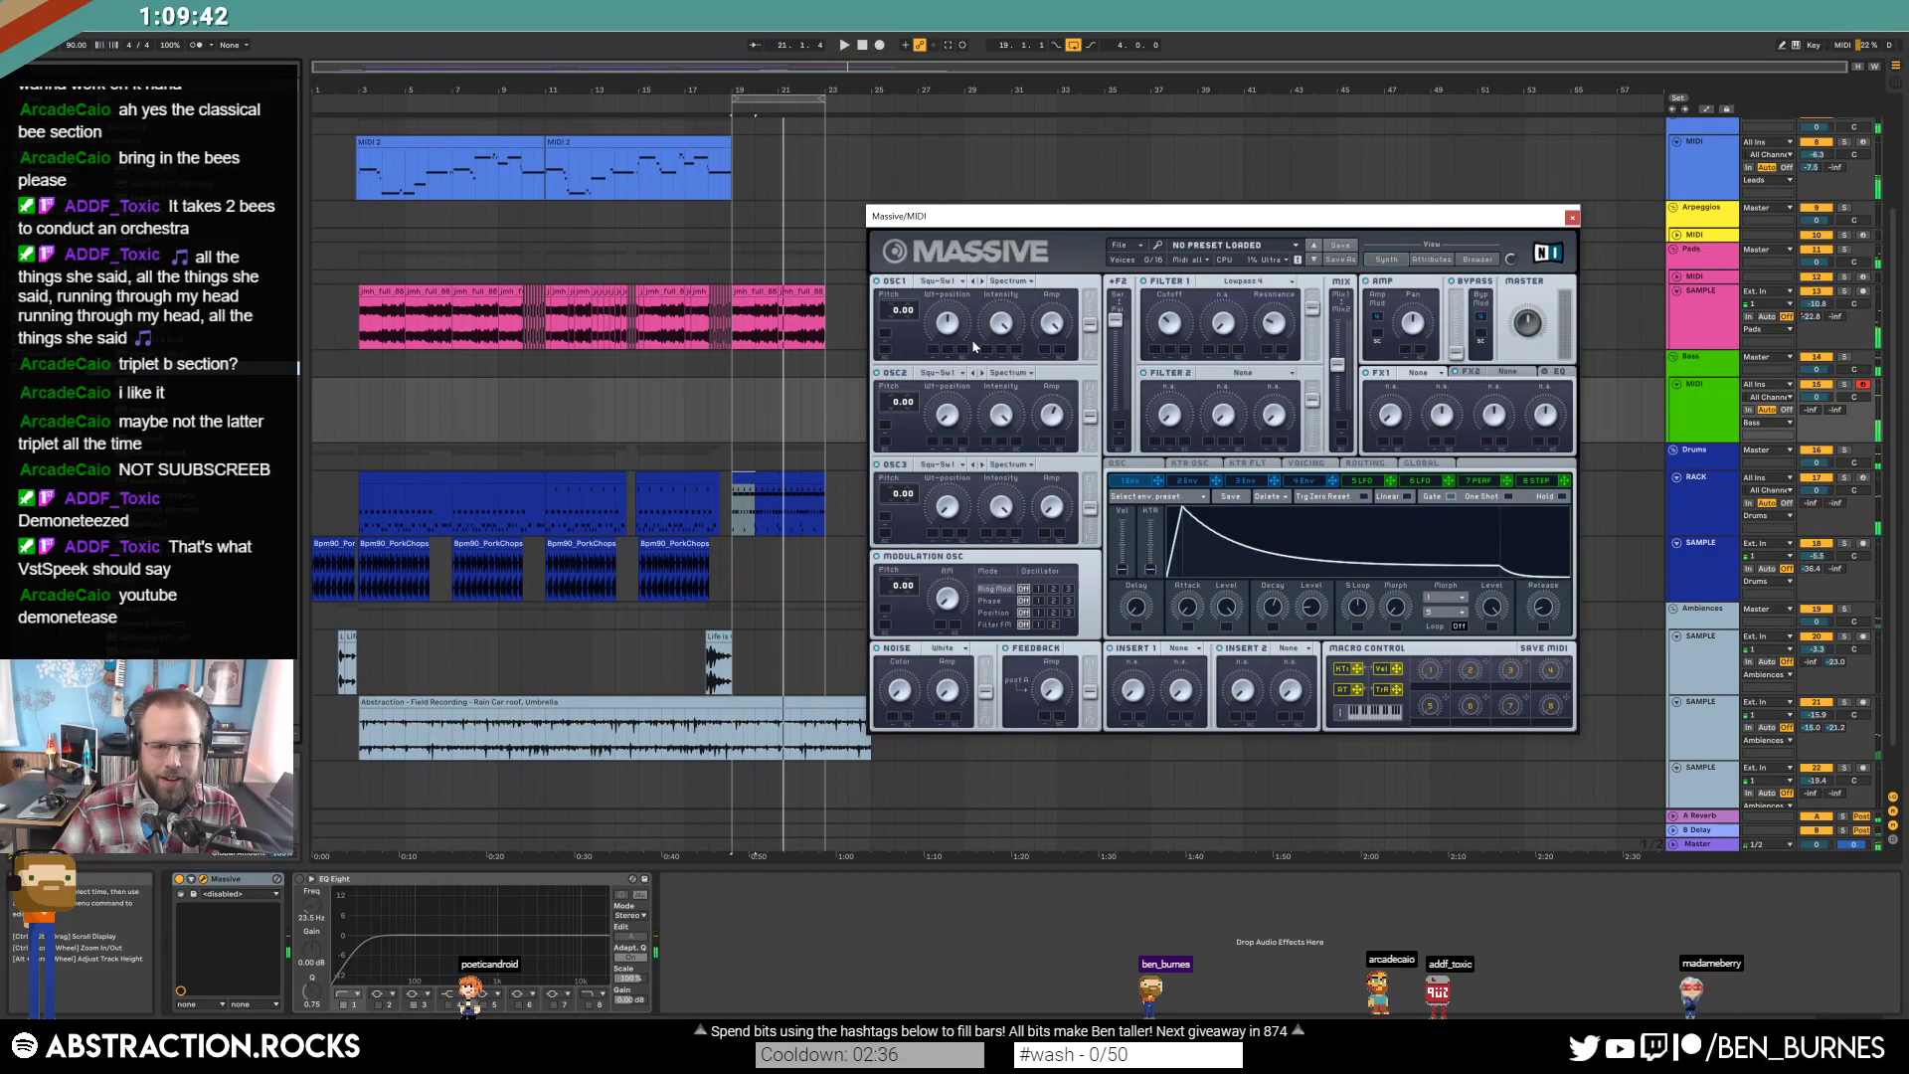
Record a bass part over the looped section on the Bass MIDI track, starting at bar 19.
click(732, 428)
key(space)
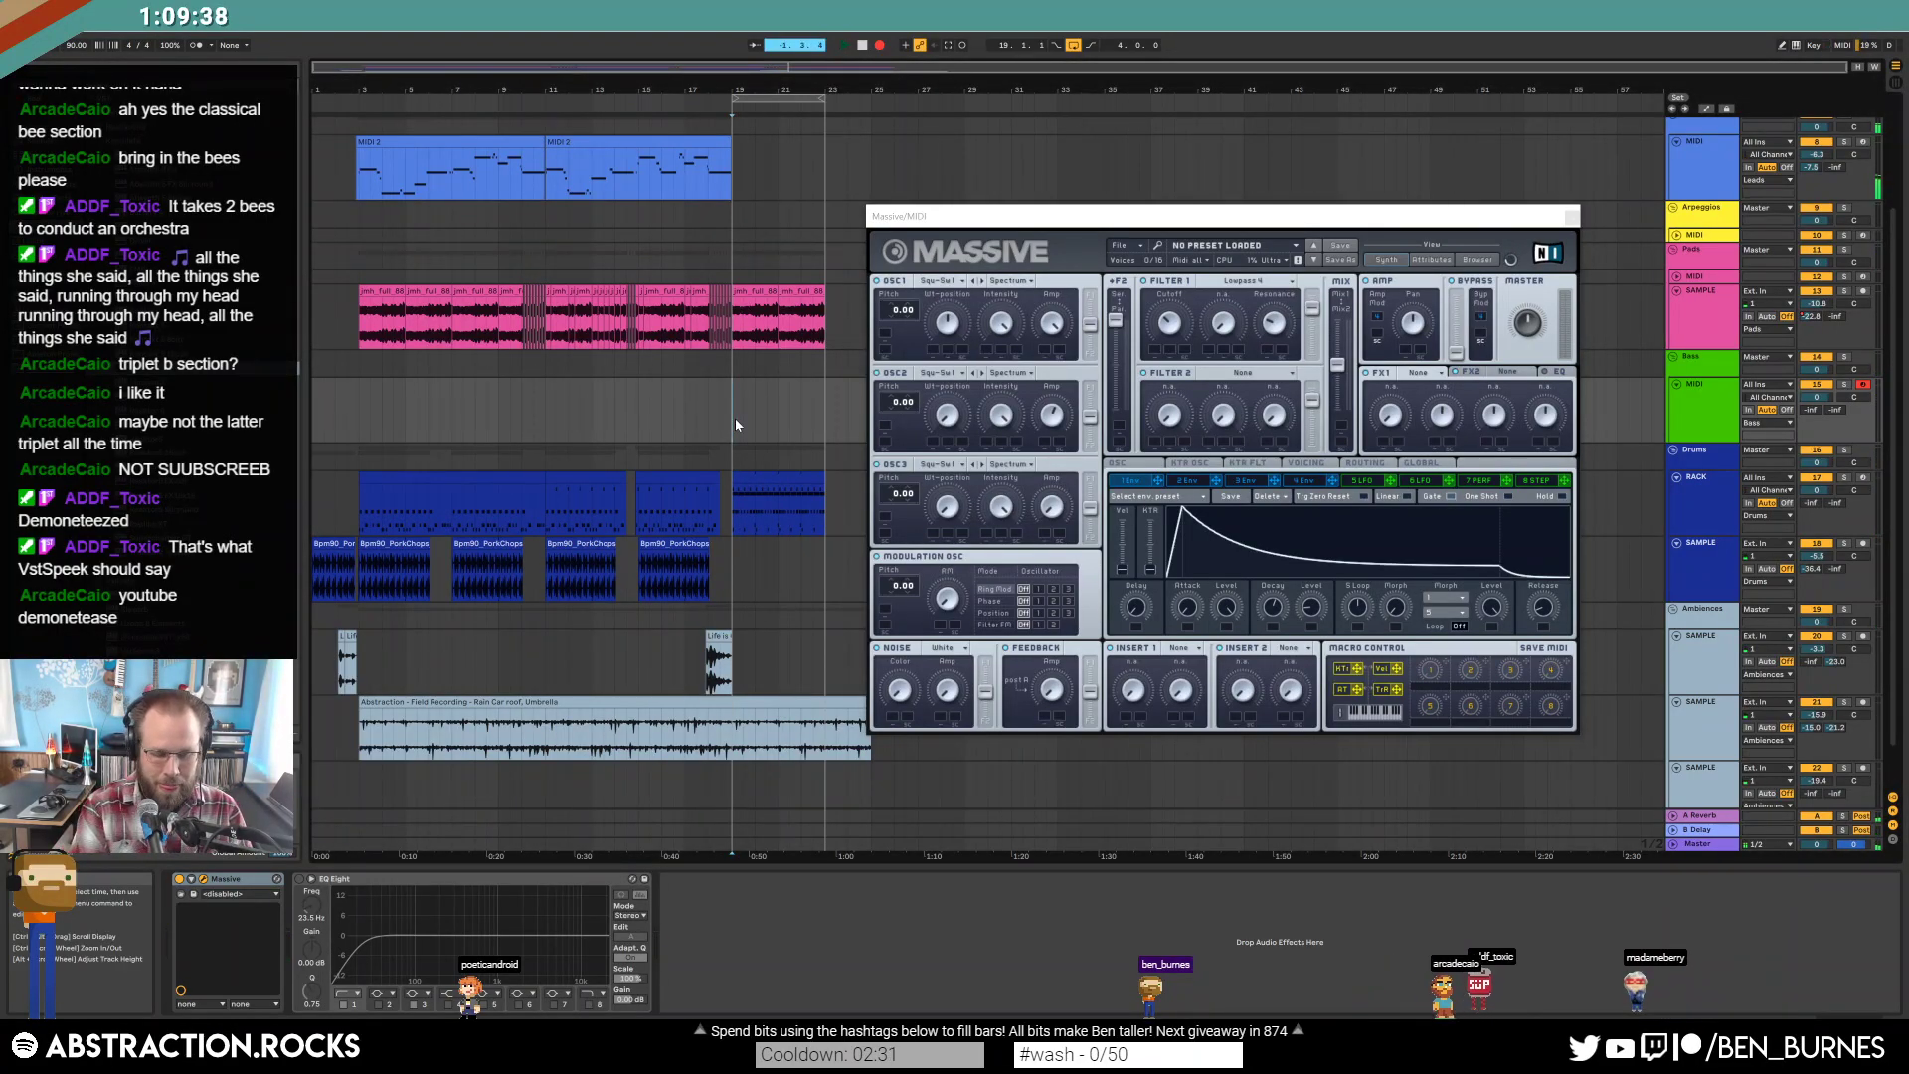
click(736, 425)
key(space)
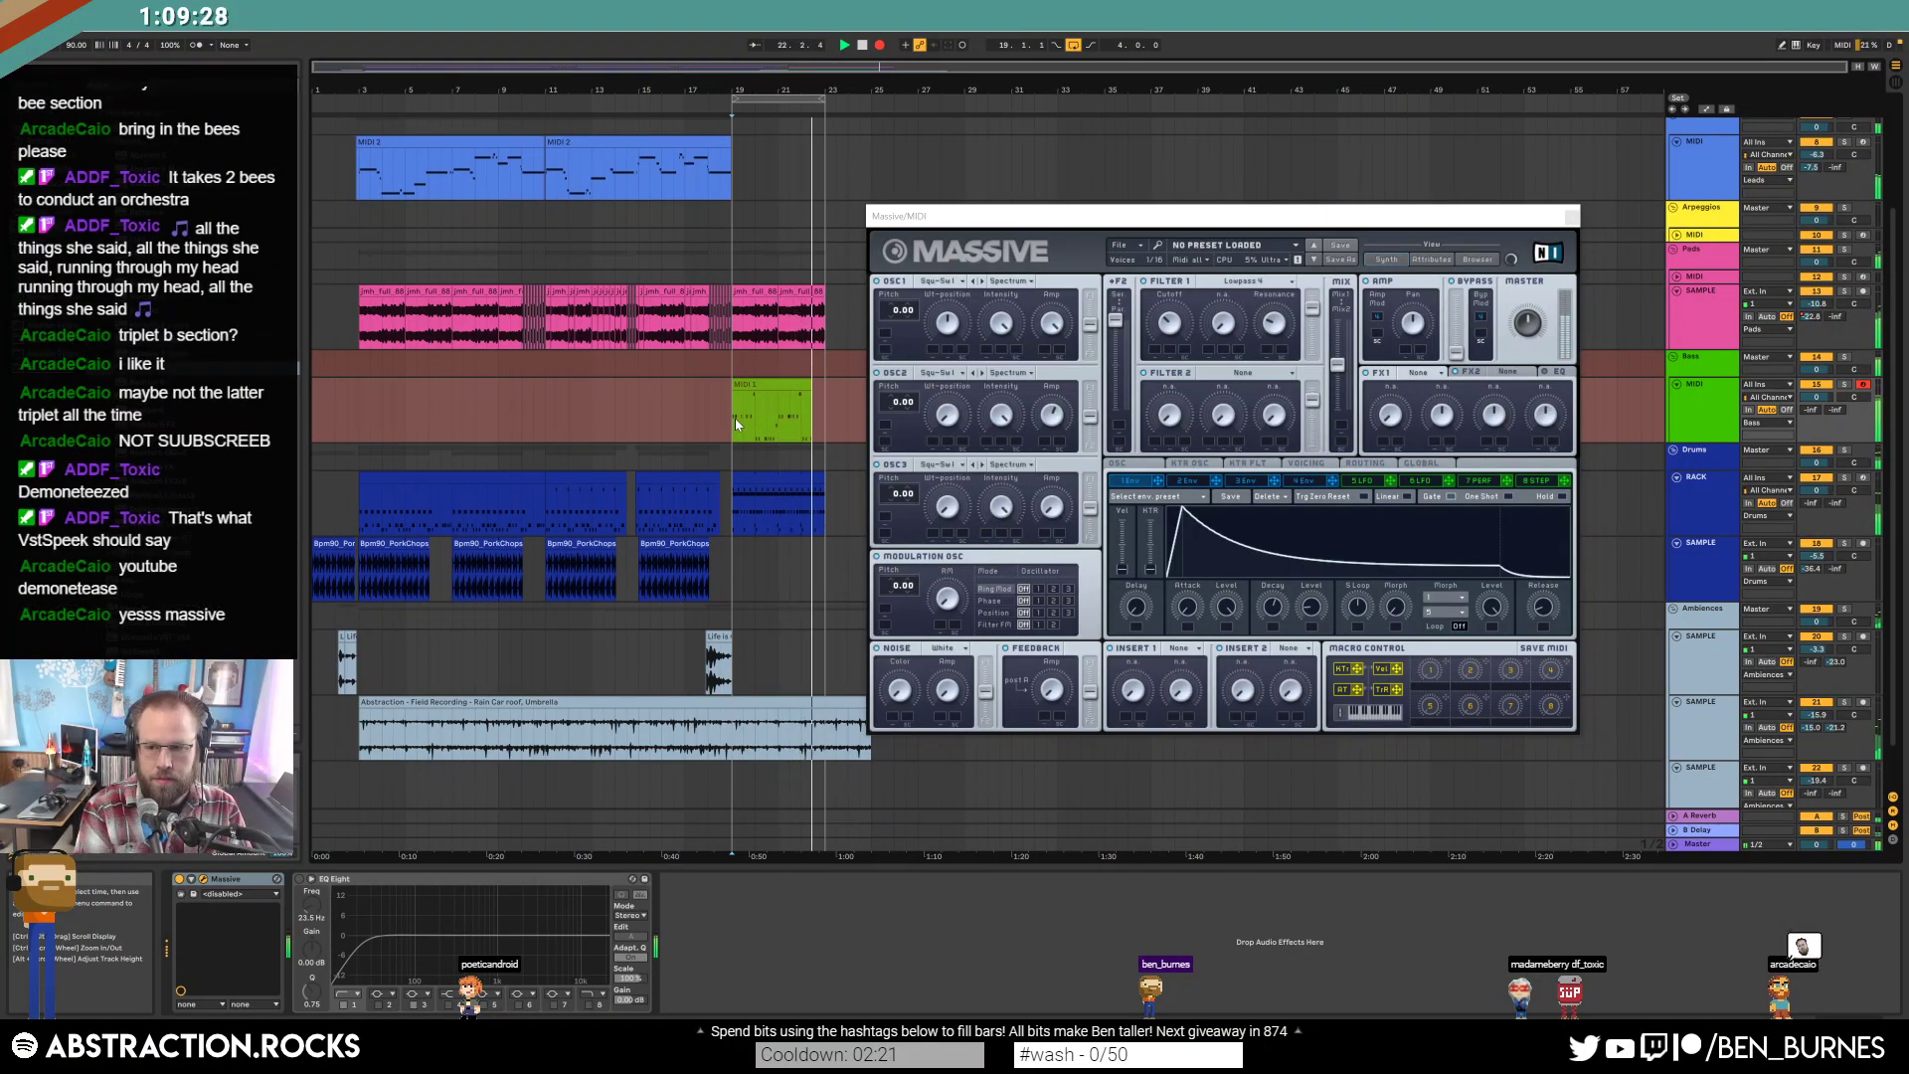
key(space)
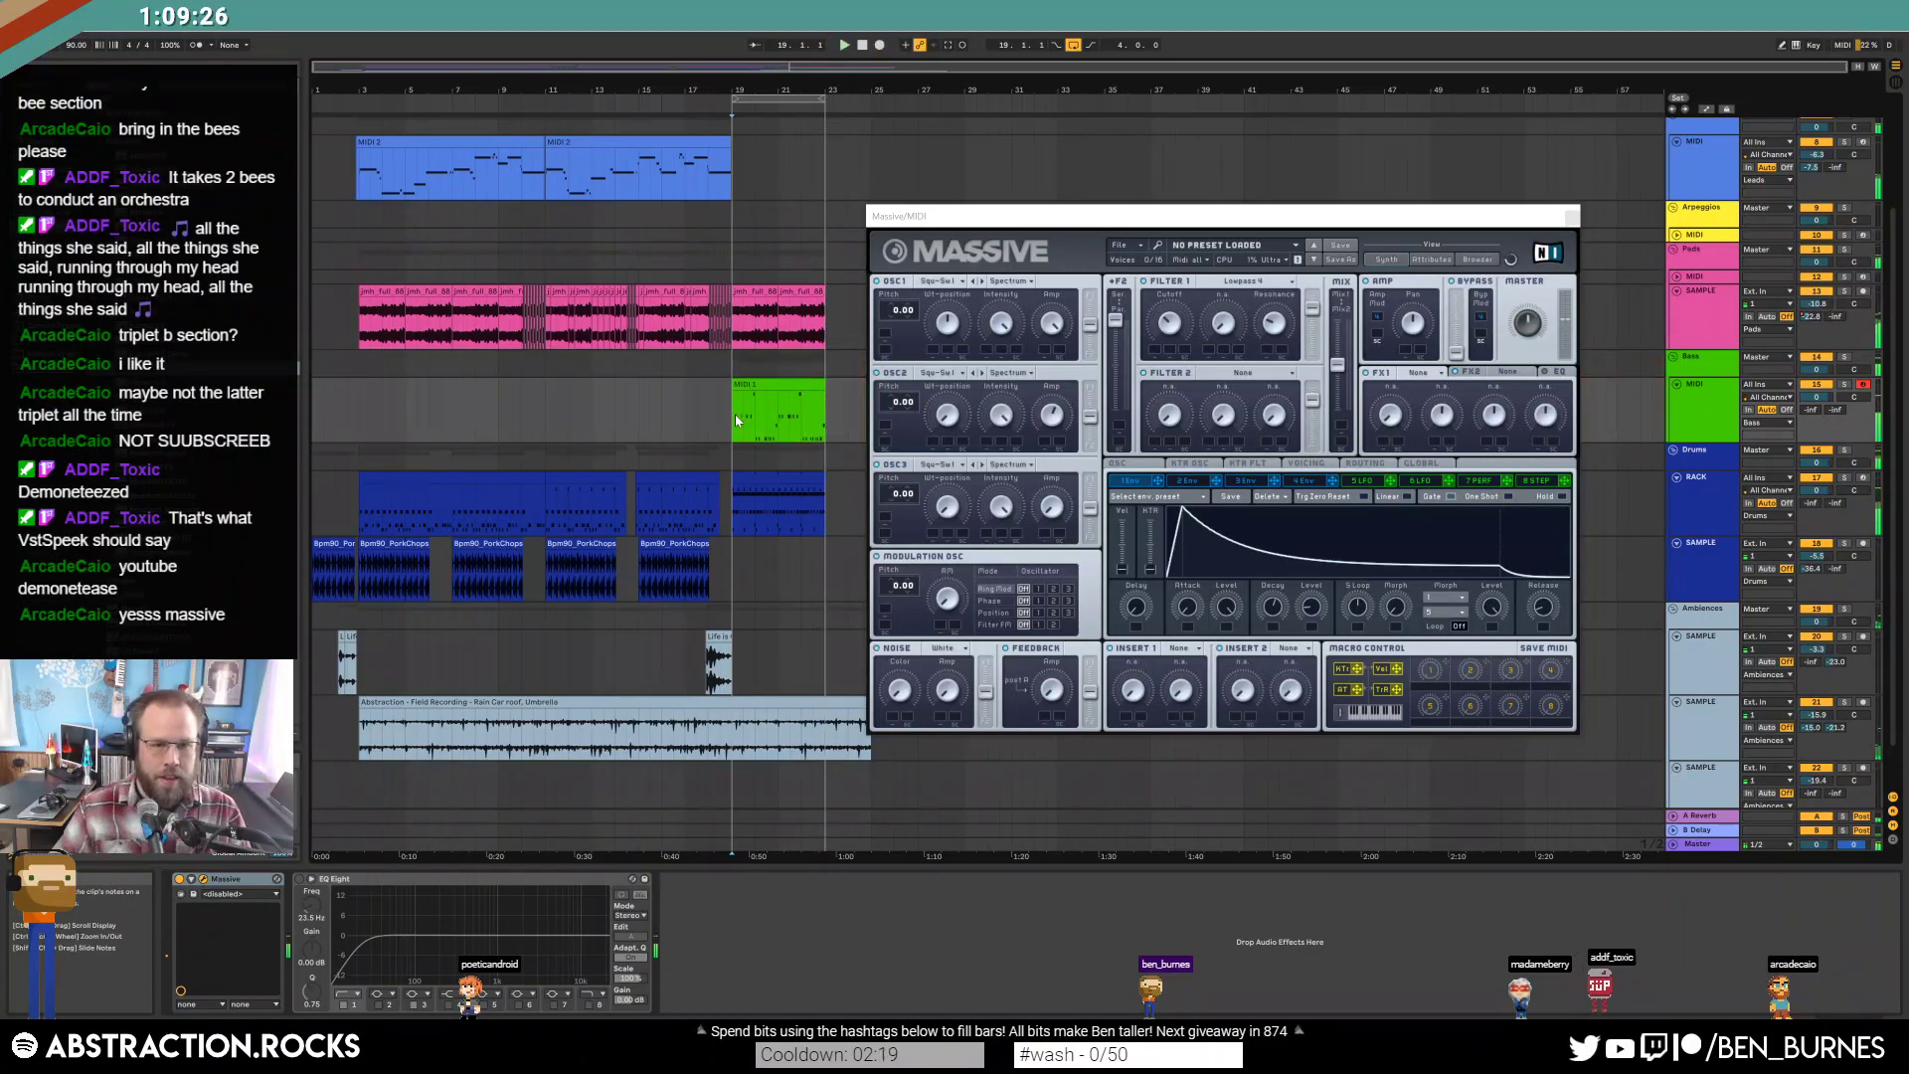
Open the recorded bass clip and lower the D2 note just before its last two notes to C2.
click(782, 384)
drag(1744, 812, 1795, 912)
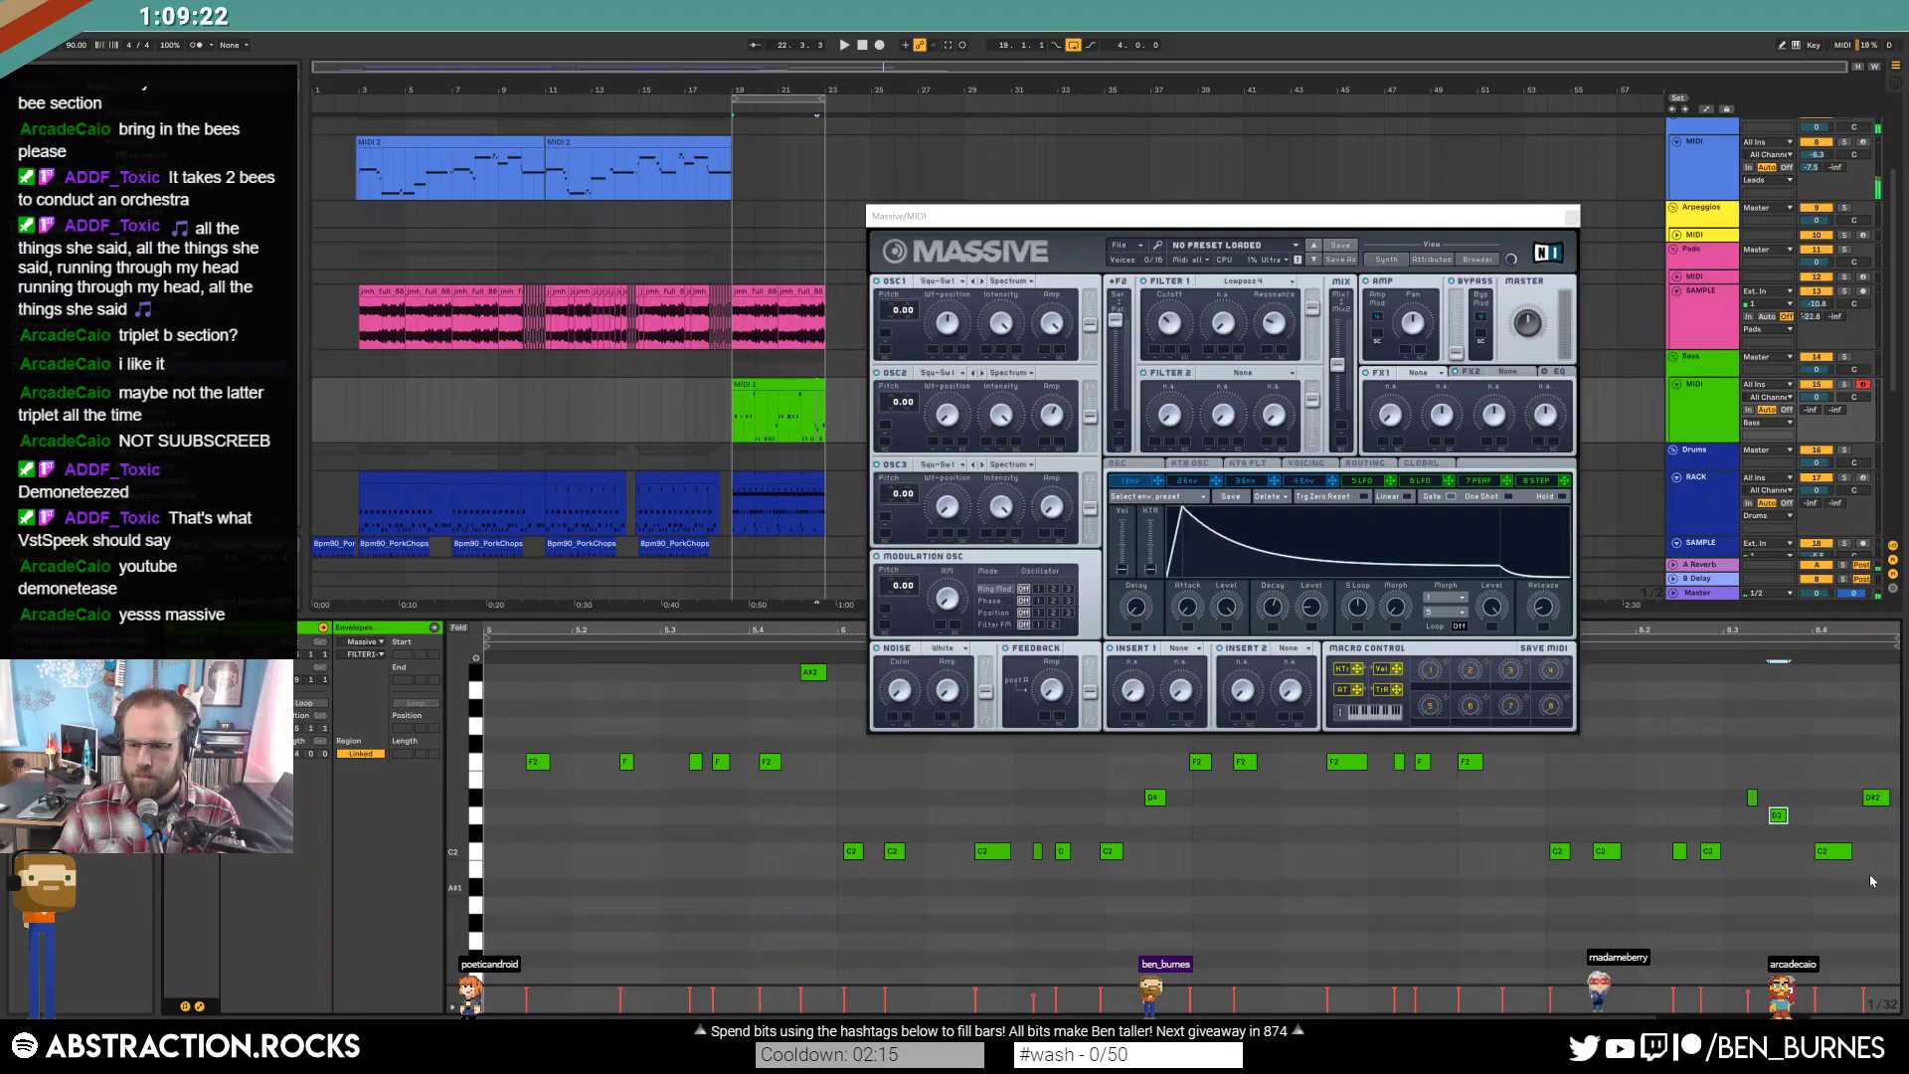
key(Down)
key(Down)
key(Down)
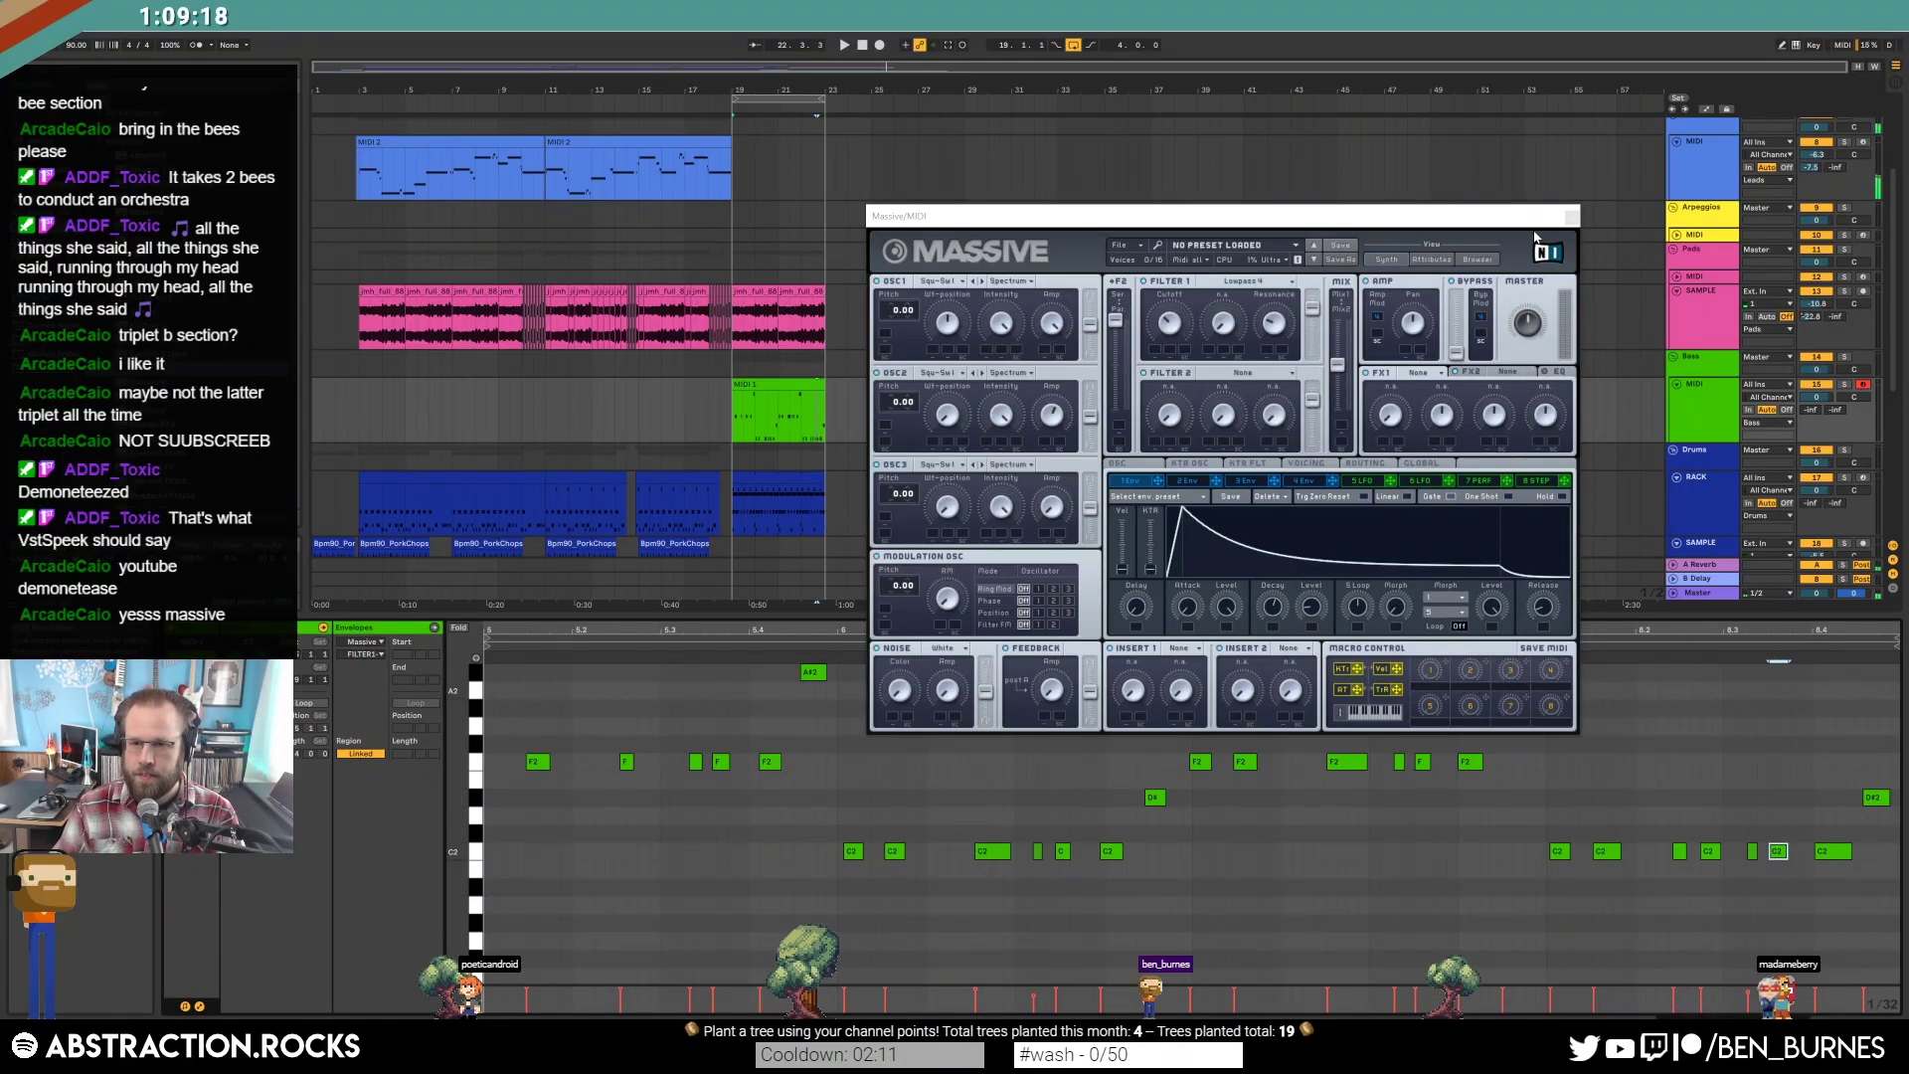
Change the bass clip's last two notes to D#2 and D2, keeping the D#2 at its full length.
drag(1546, 215, 1457, 100)
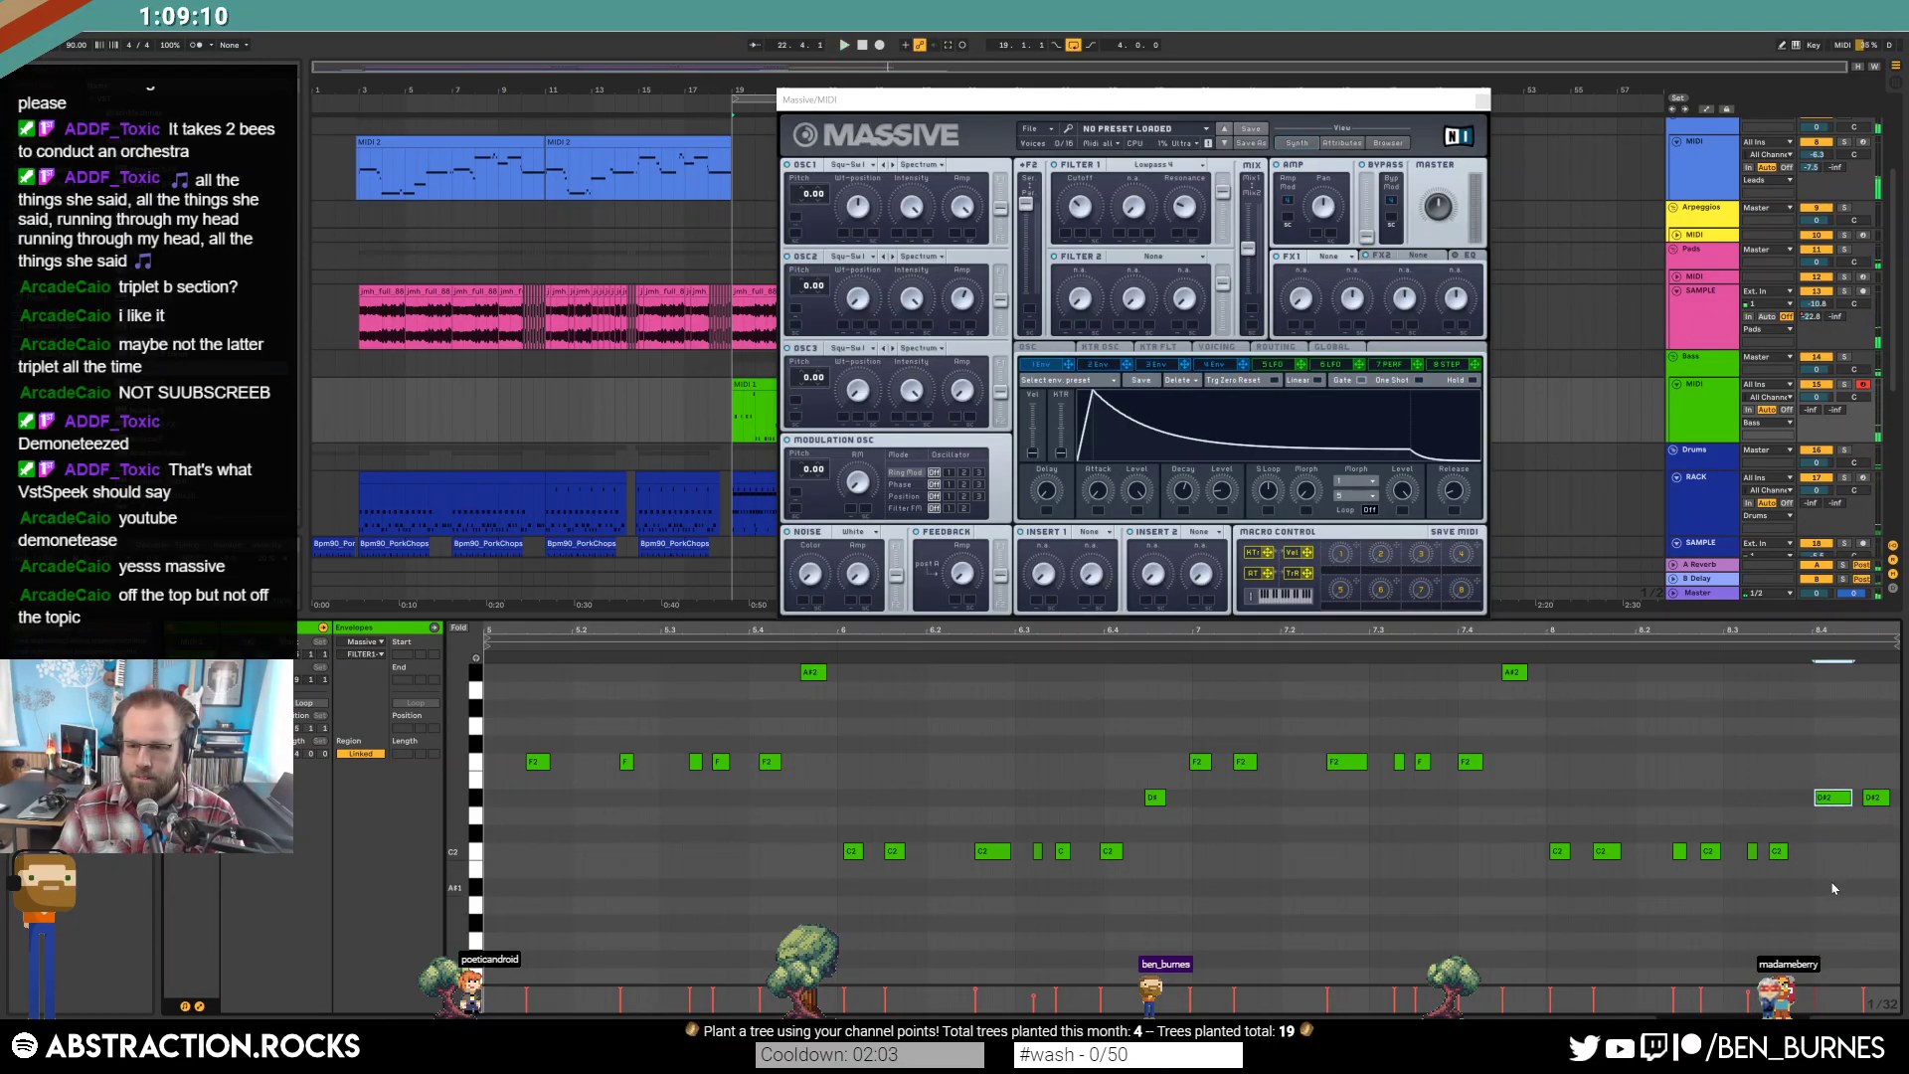
key(shift+Left)
key(shift+Left)
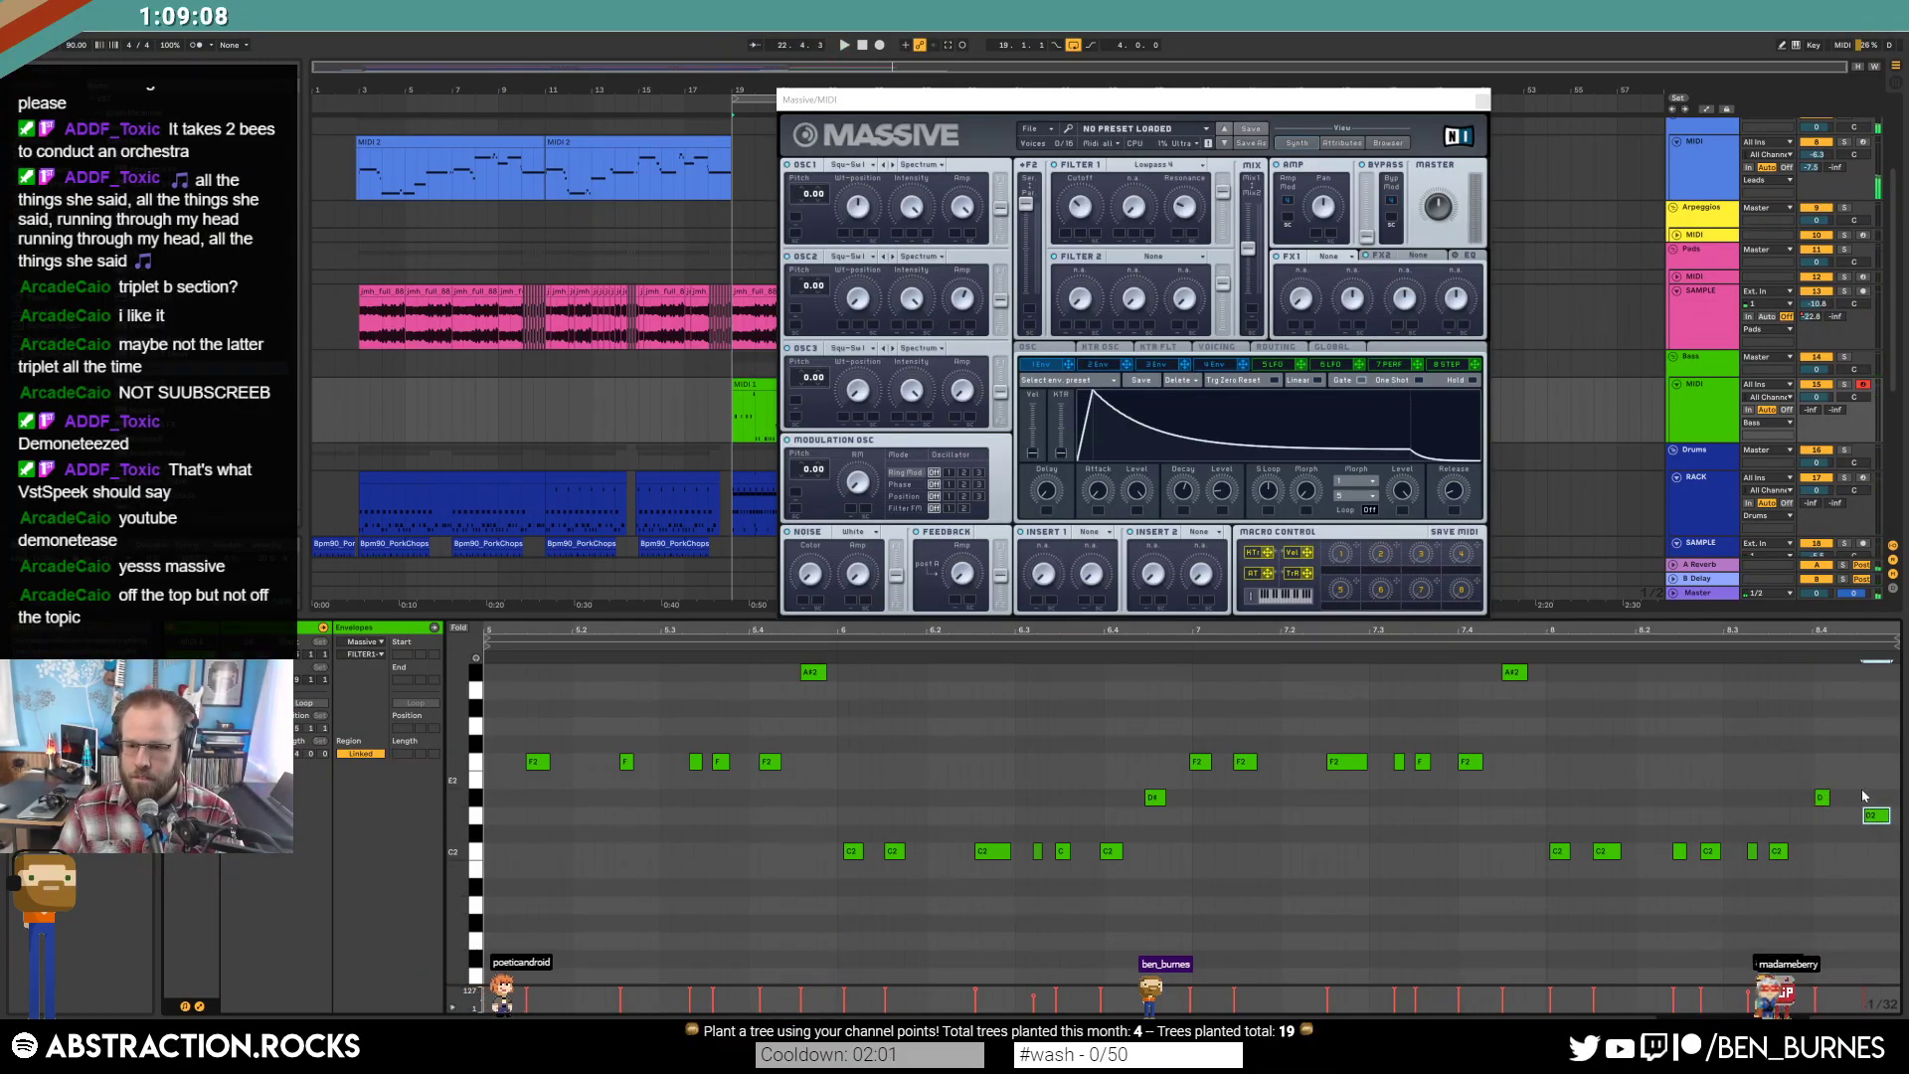
drag(1839, 801, 1851, 799)
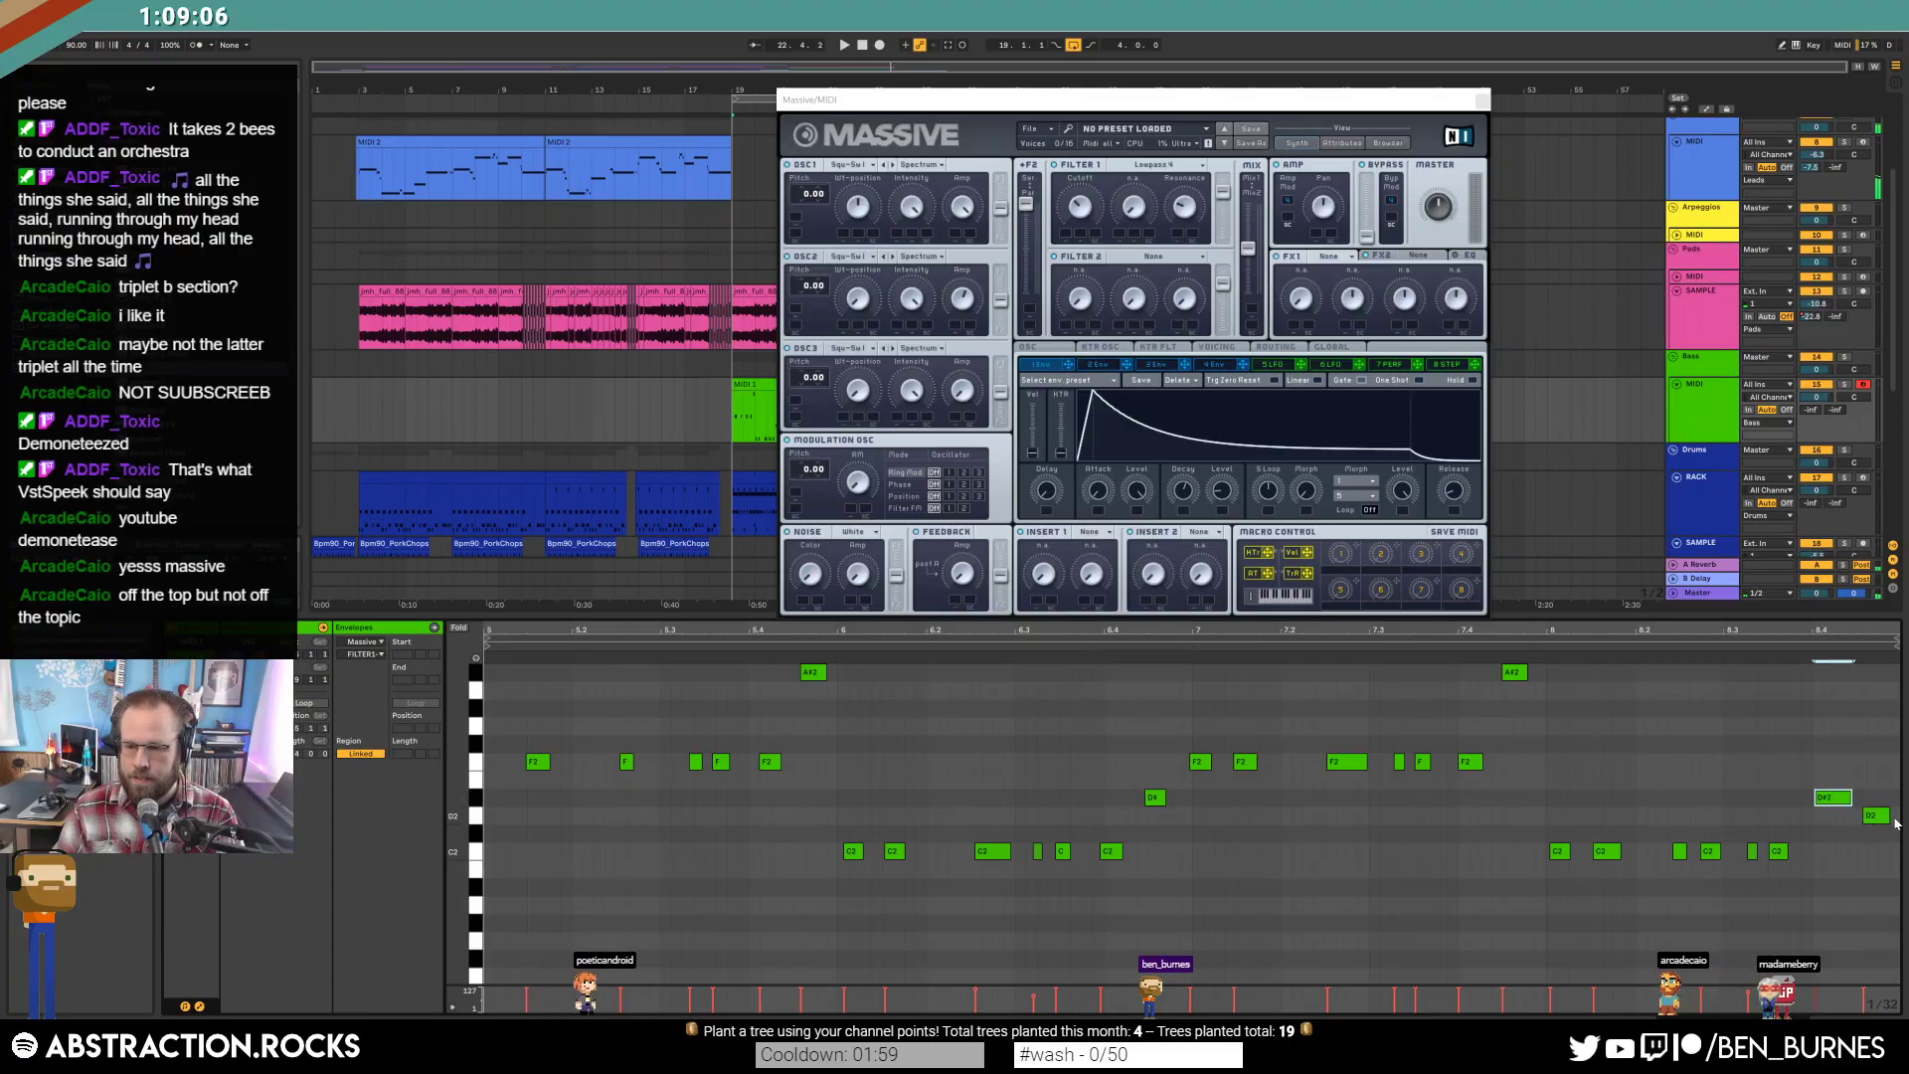
click(1859, 761)
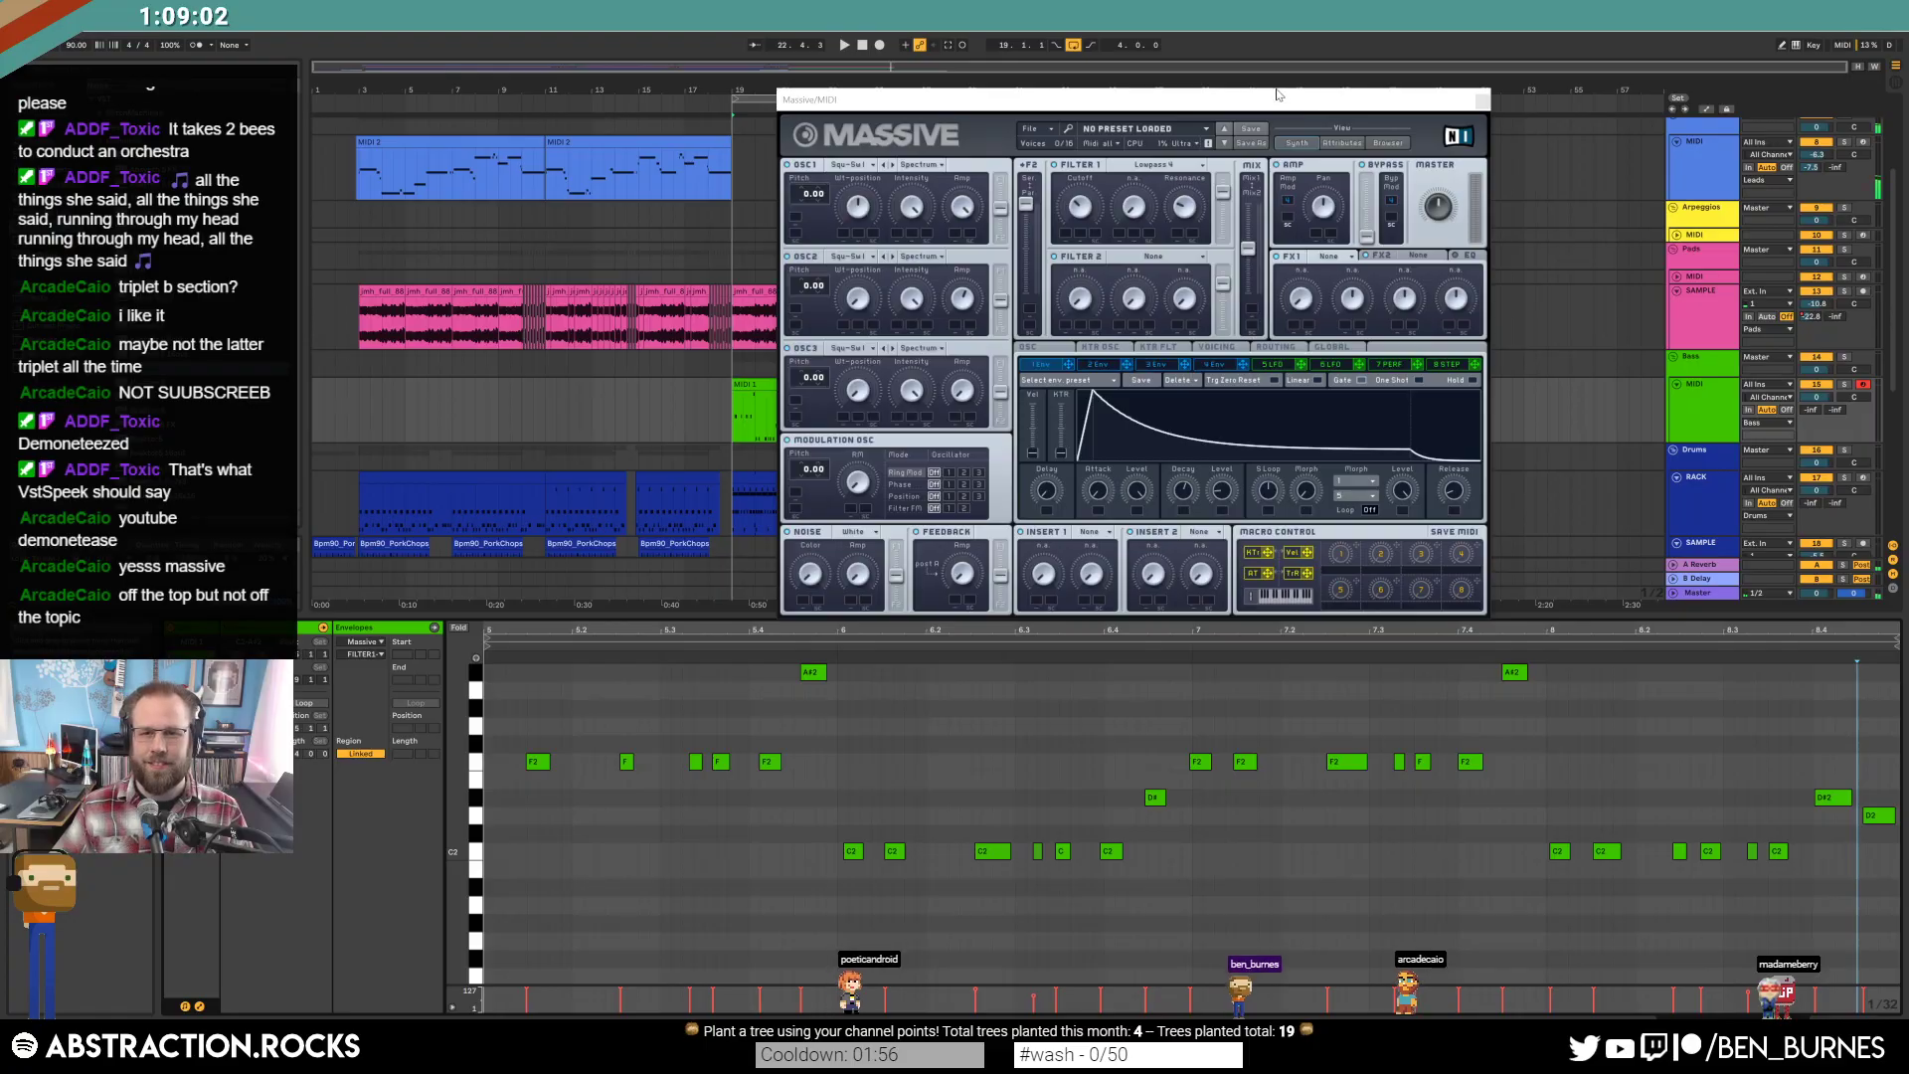
Adjust Massive's oscillator levels, route oscillators 1 and 2 into Filter 1, and play the section.
drag(1229, 99, 1314, 79)
click(1046, 275)
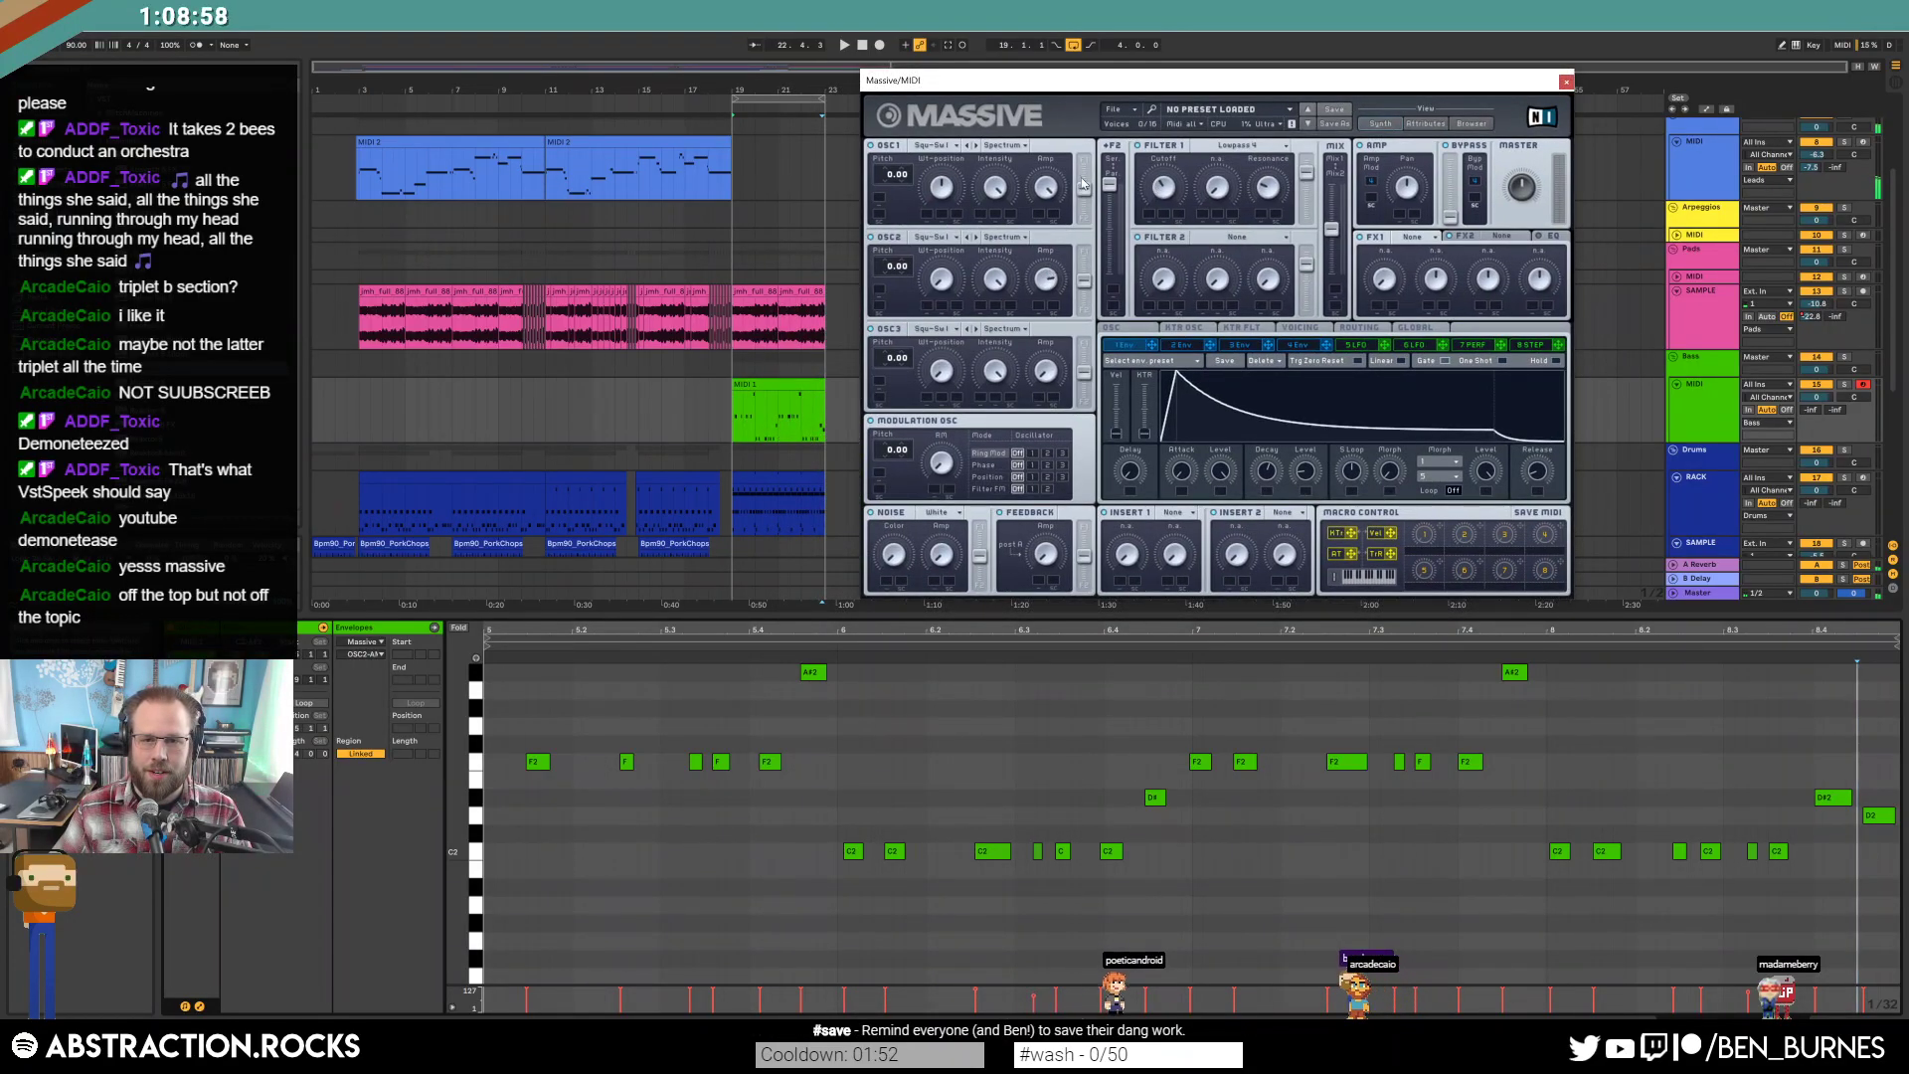
key(space)
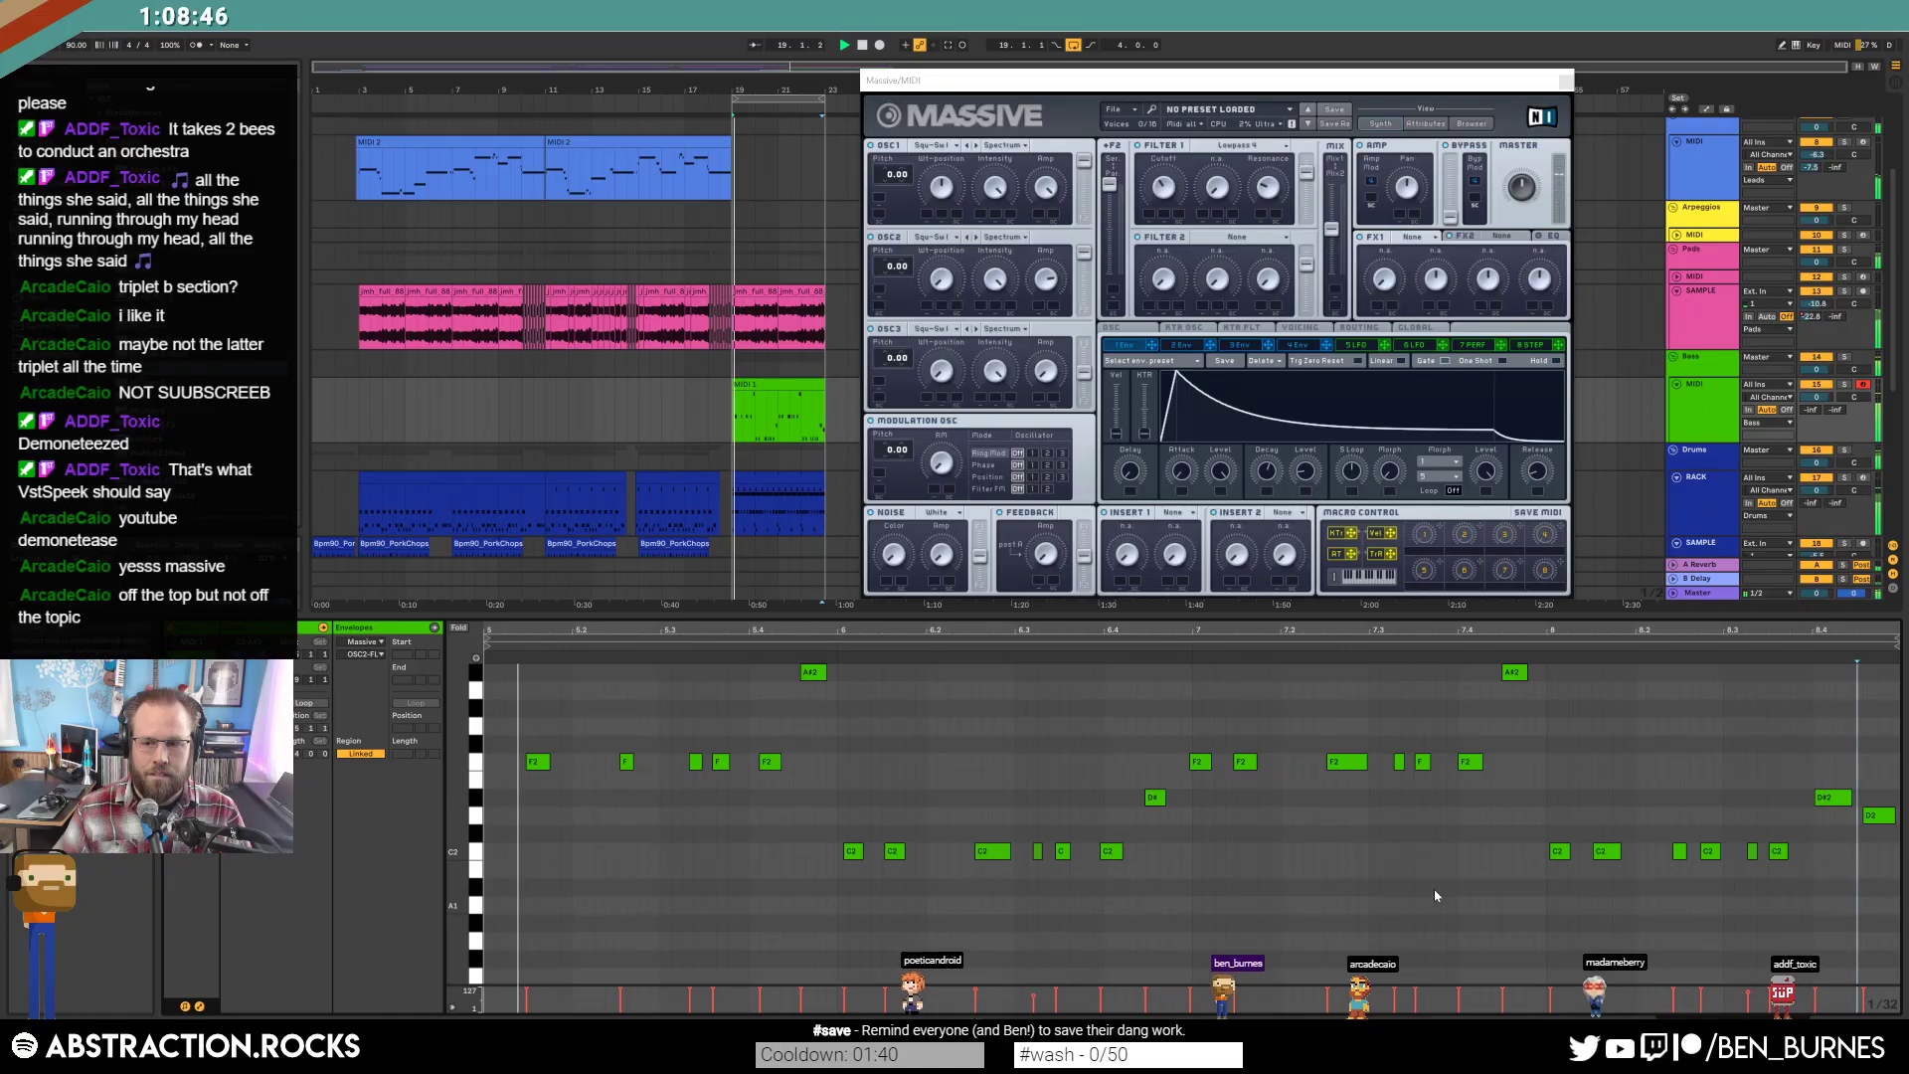
Raise the bass clip's last two notes to F2 and E2, lengthen the opening F2 note, and play the section.
drag(1807, 785, 1869, 830)
key(Up)
key(Up)
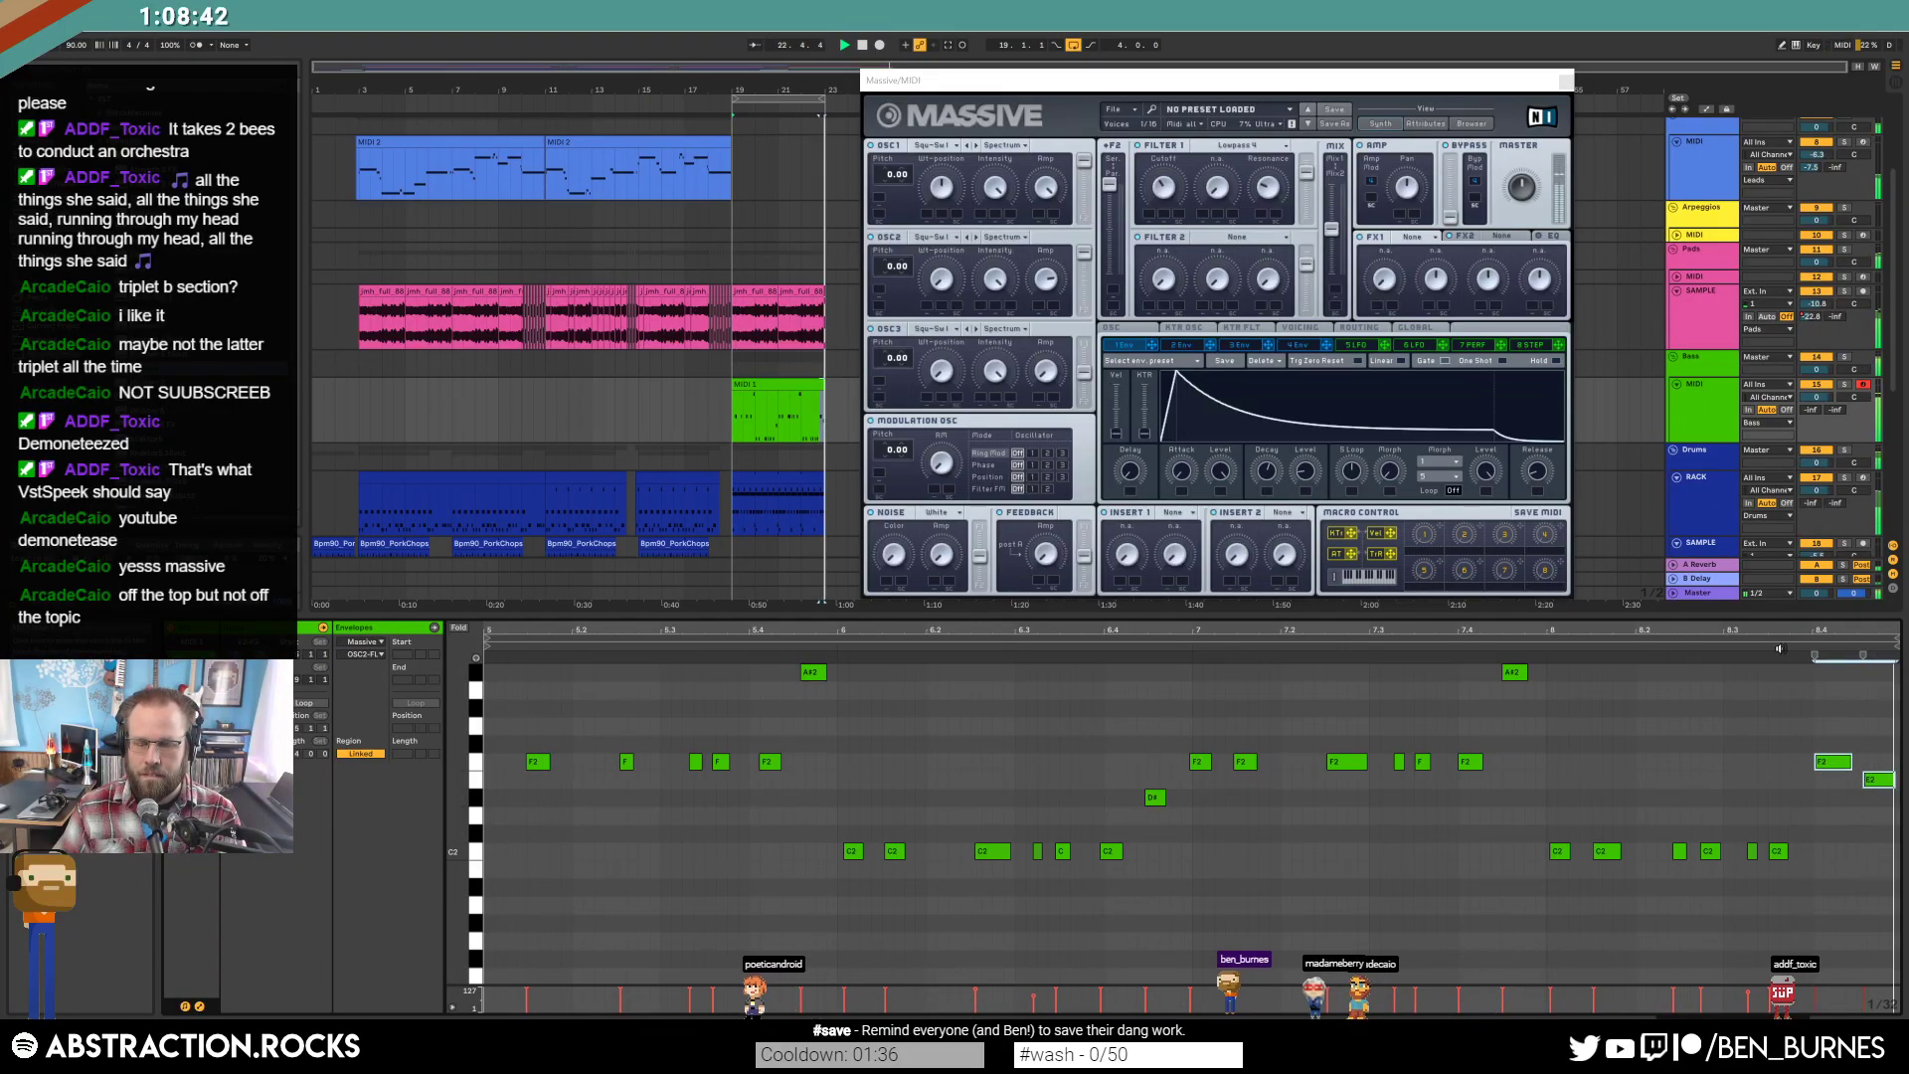
key(space)
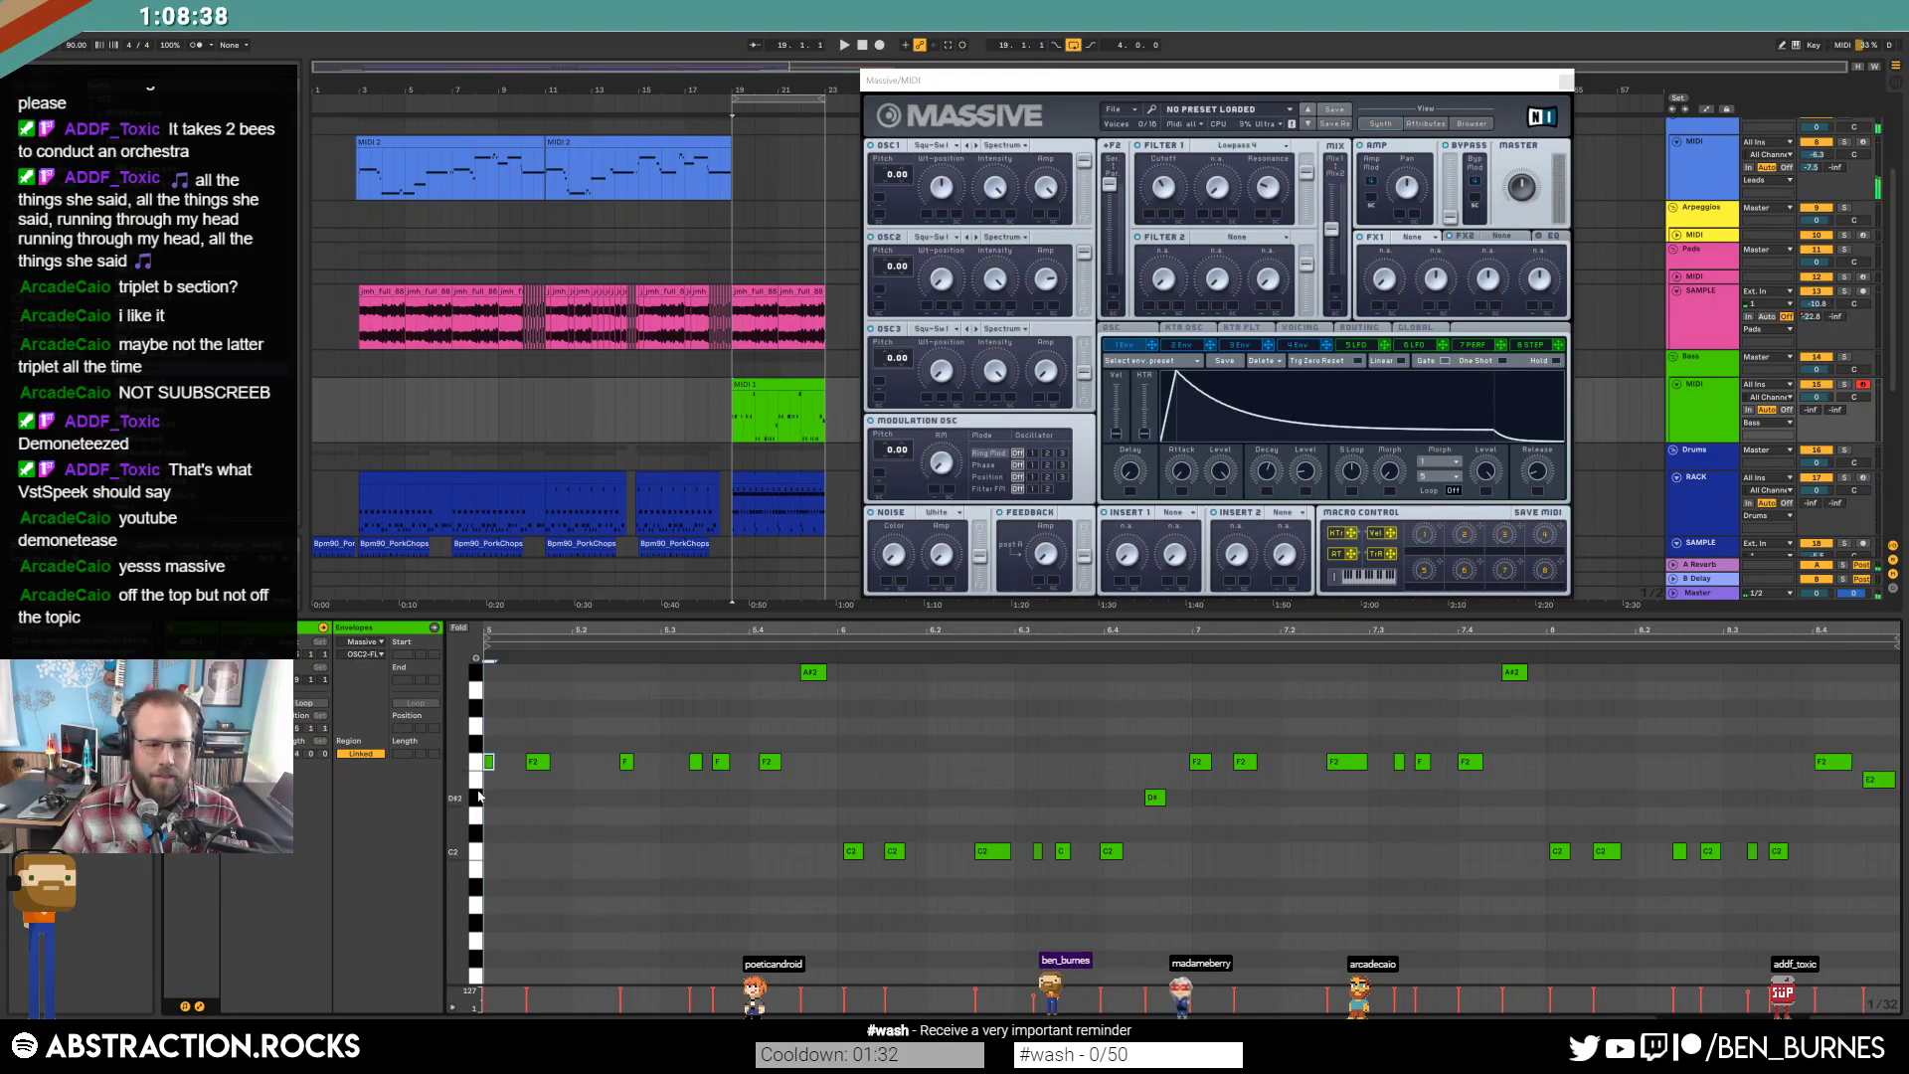
key(space)
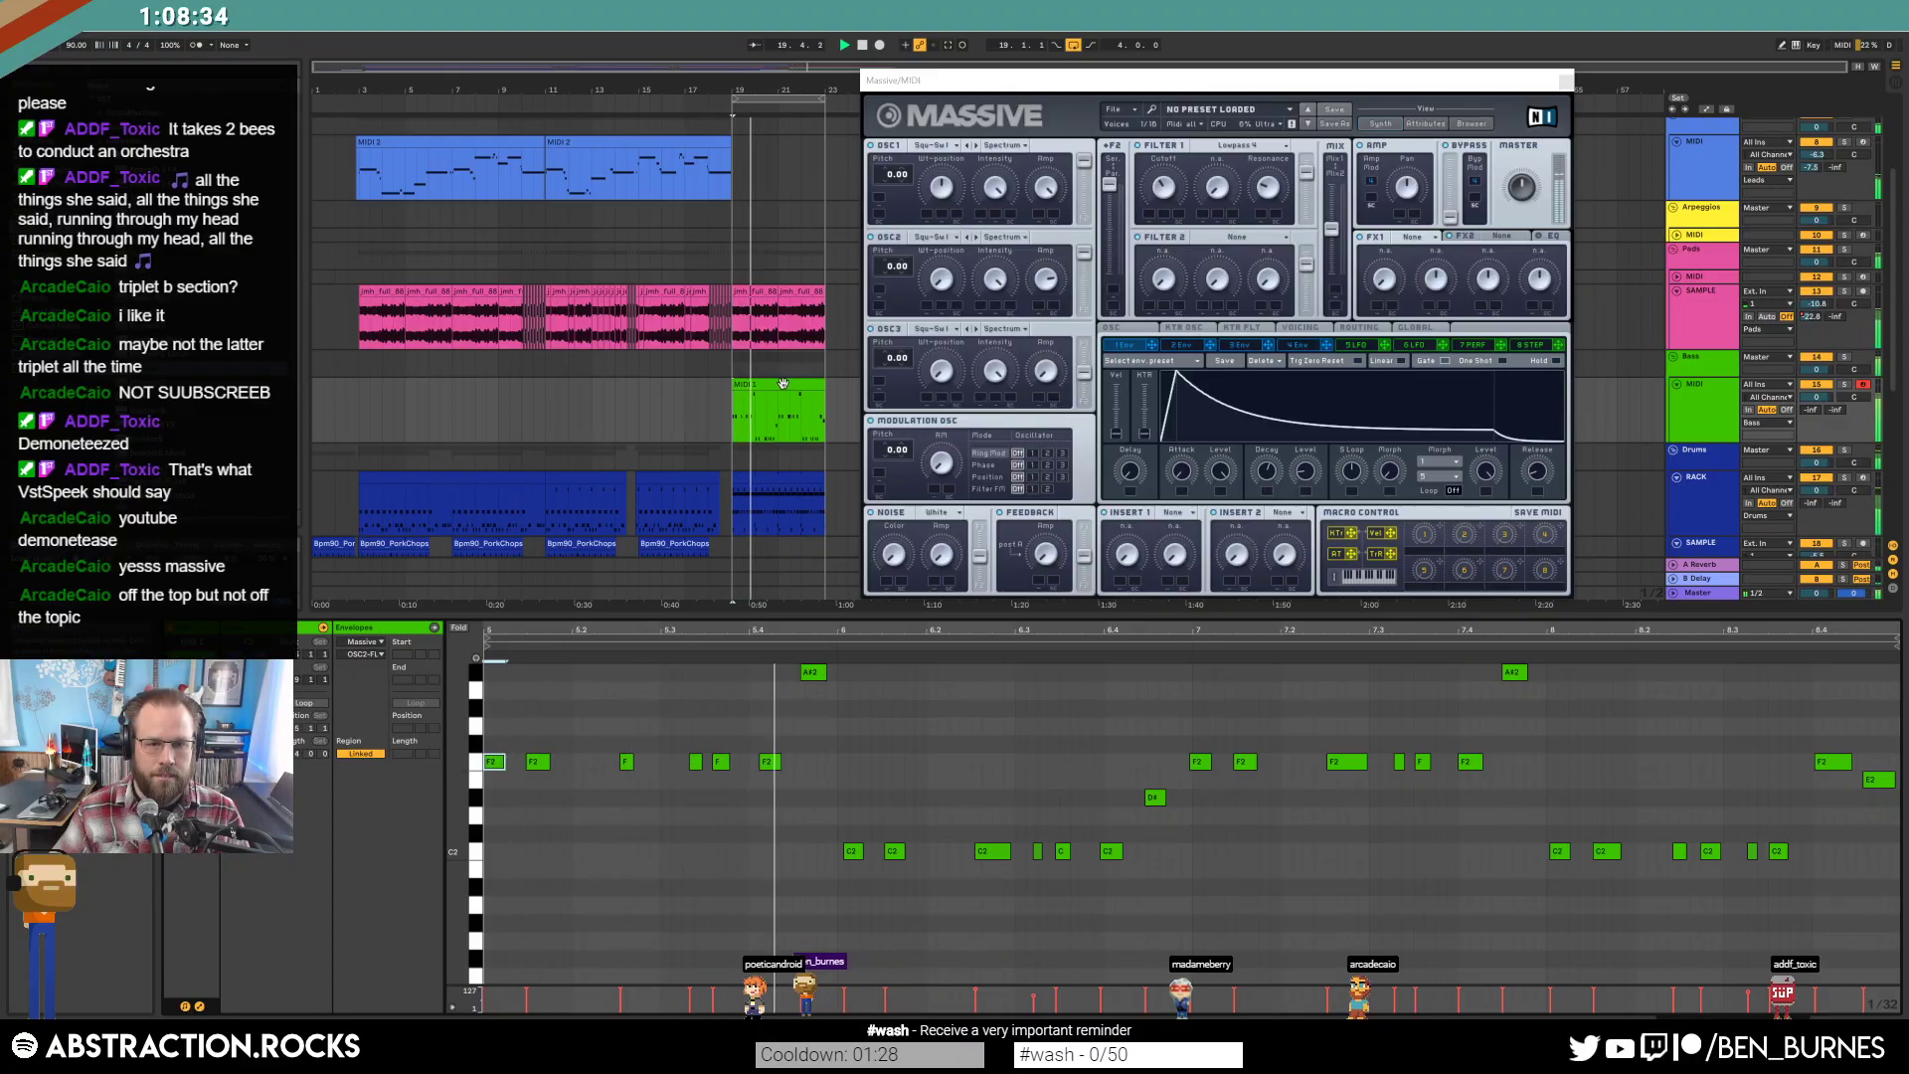
Close Massive and raise the last two notes of the clip's hidden first four bars to F2 and E2.
click(1564, 80)
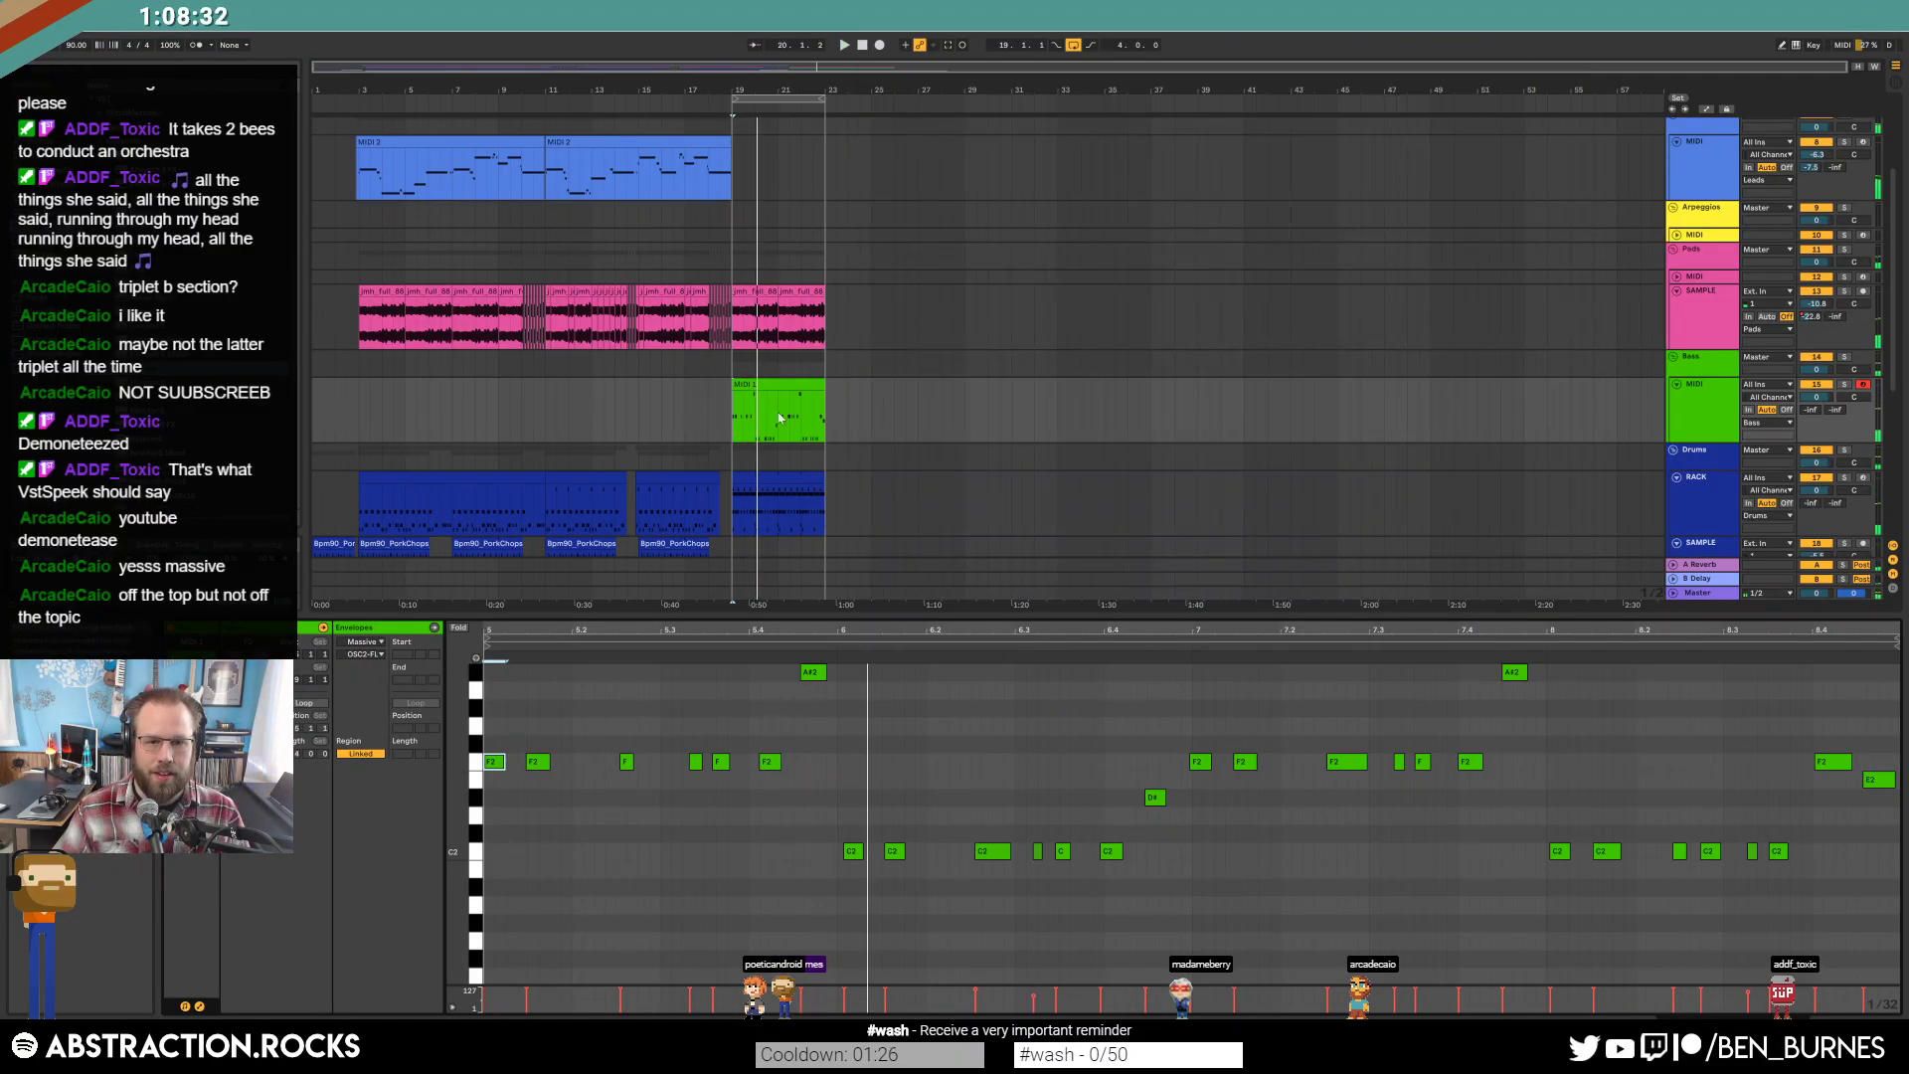
key(z)
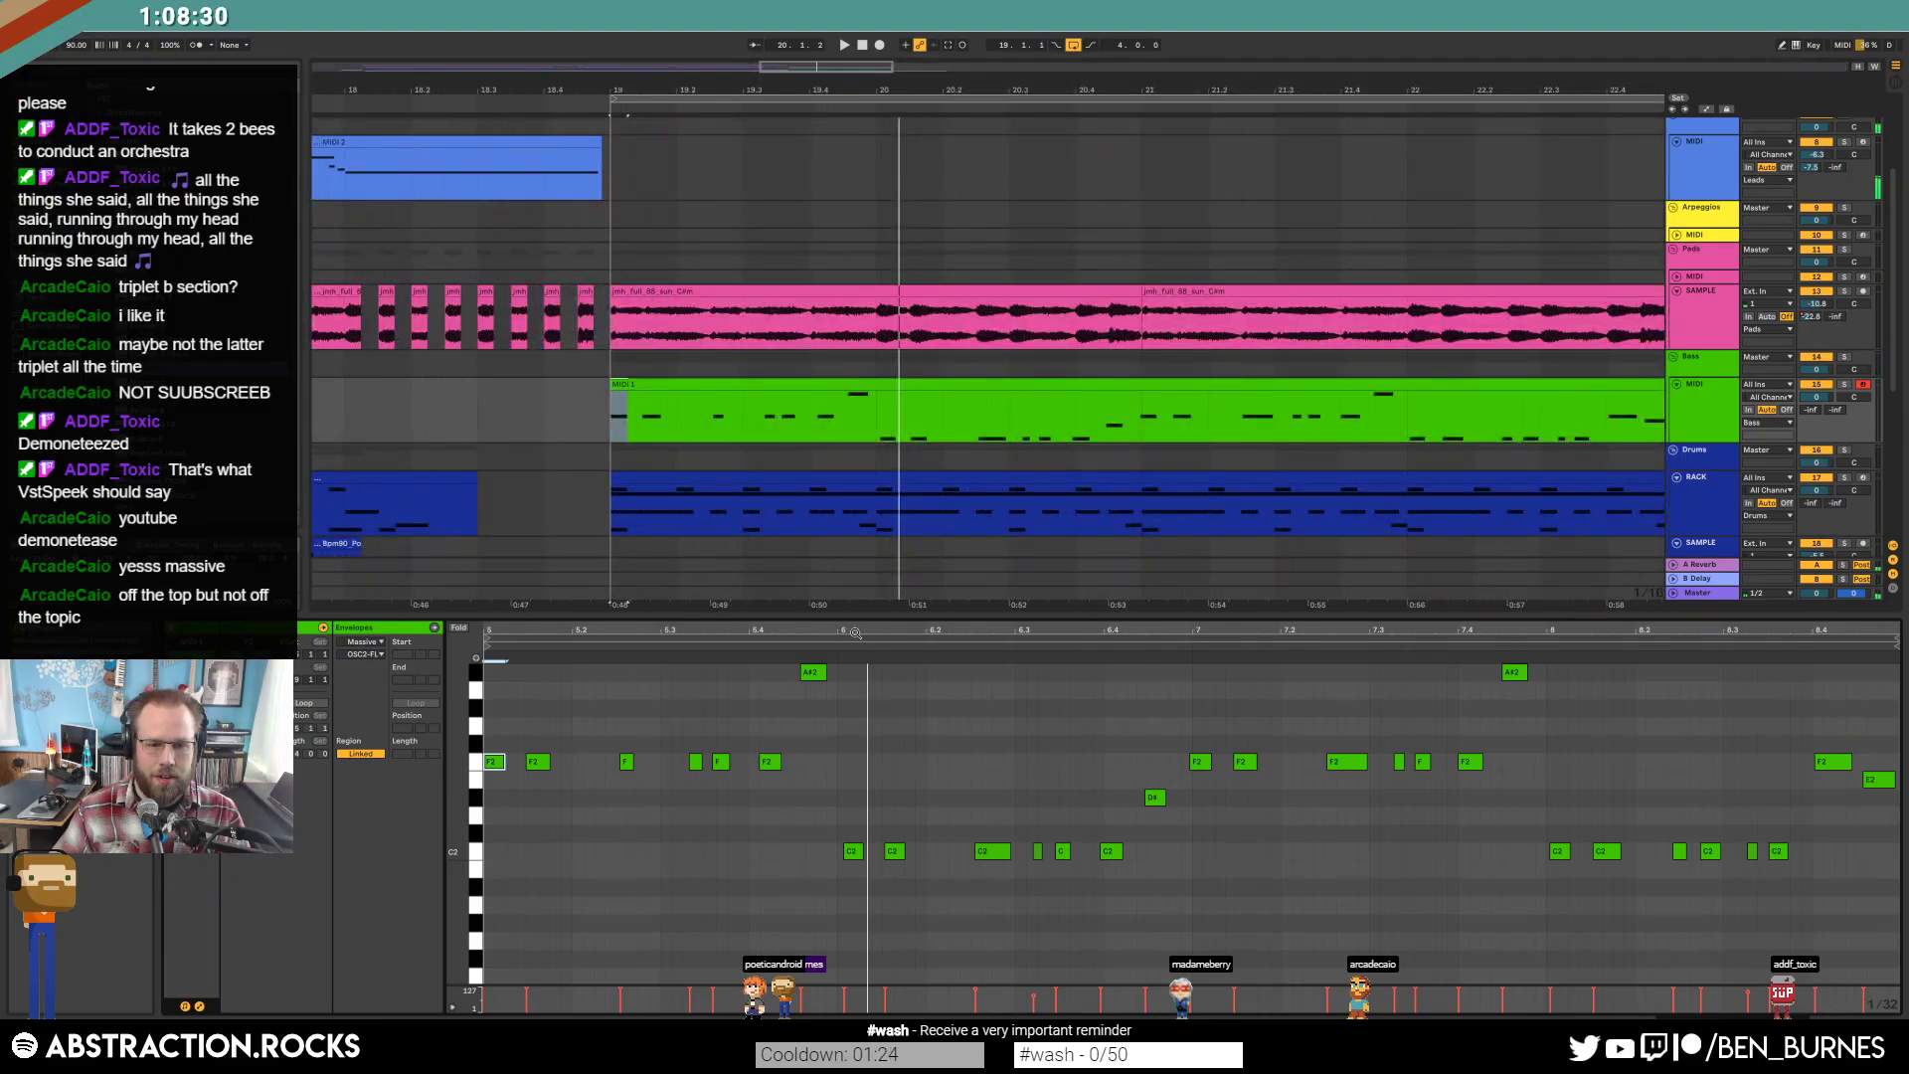
drag(855, 632, 855, 563)
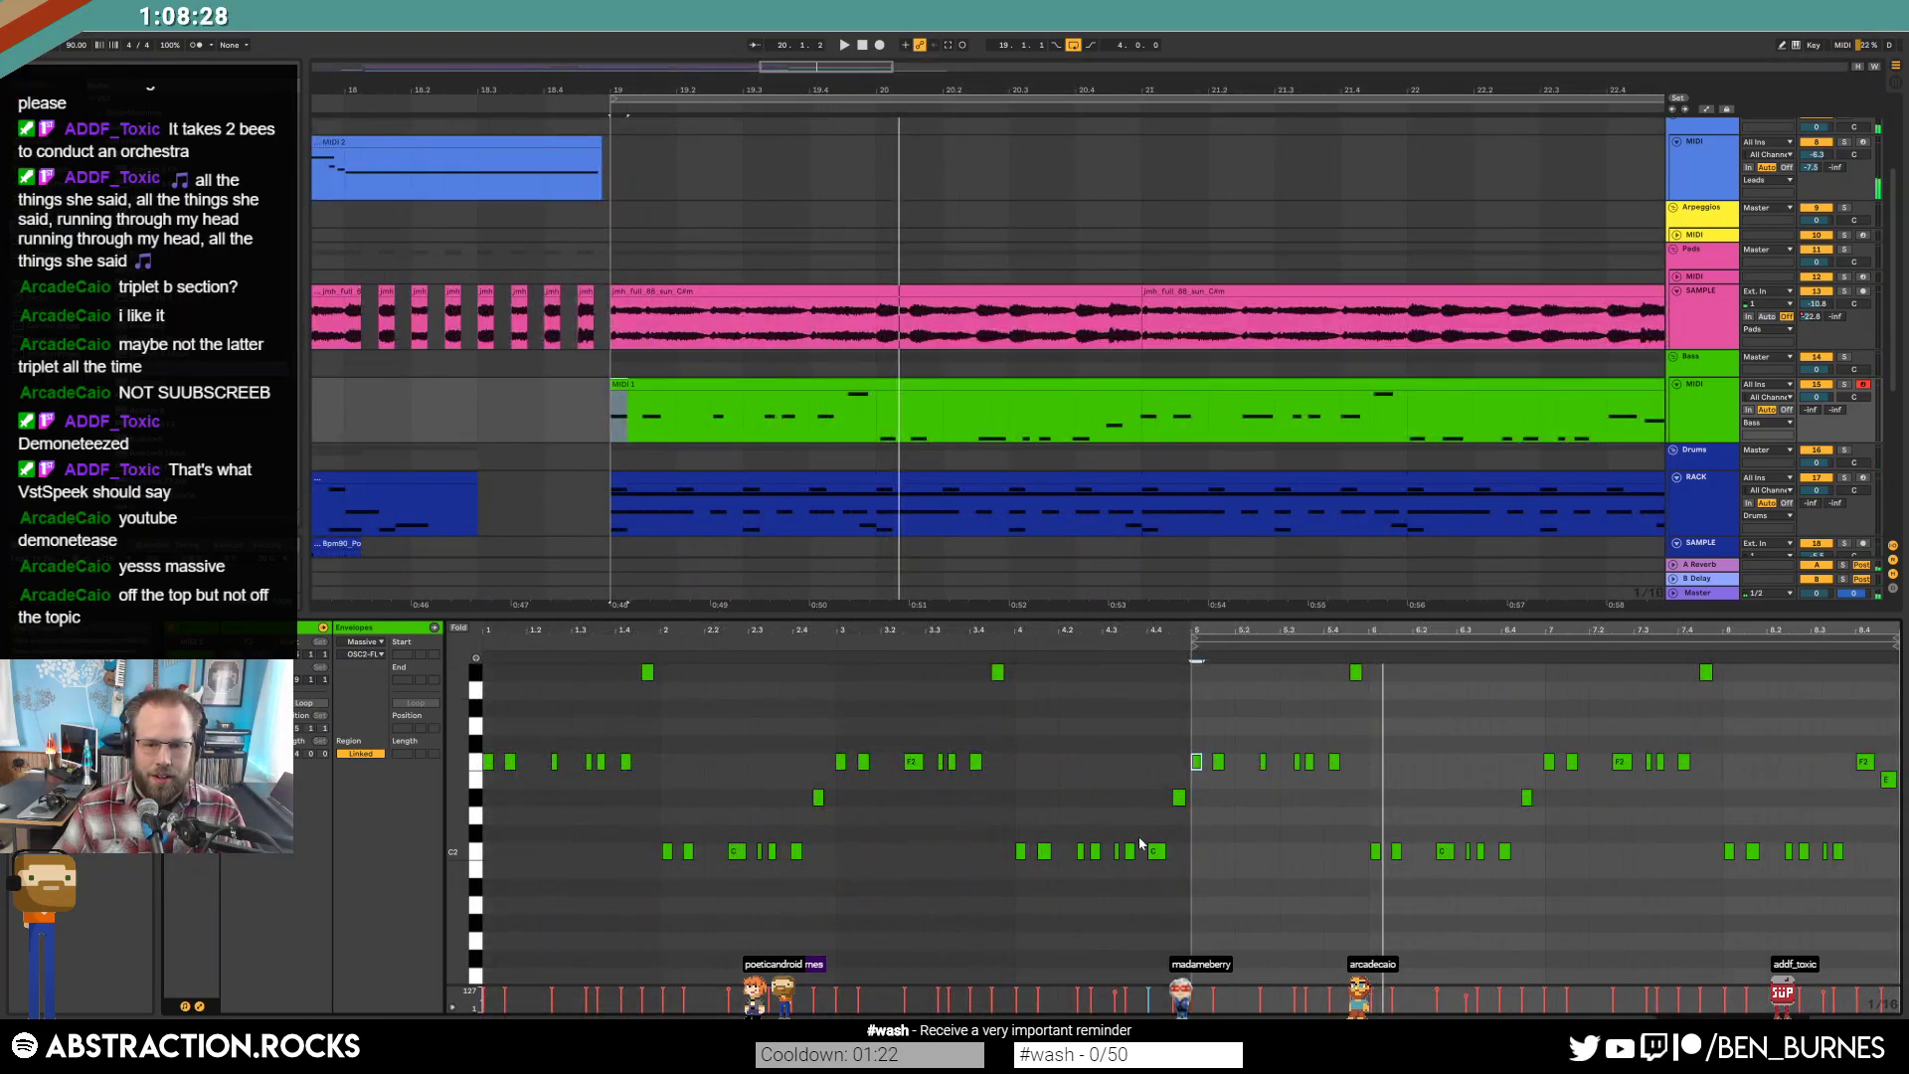
click(1154, 851)
key(space)
key(Up)
key(Up)
key(Up)
key(Up)
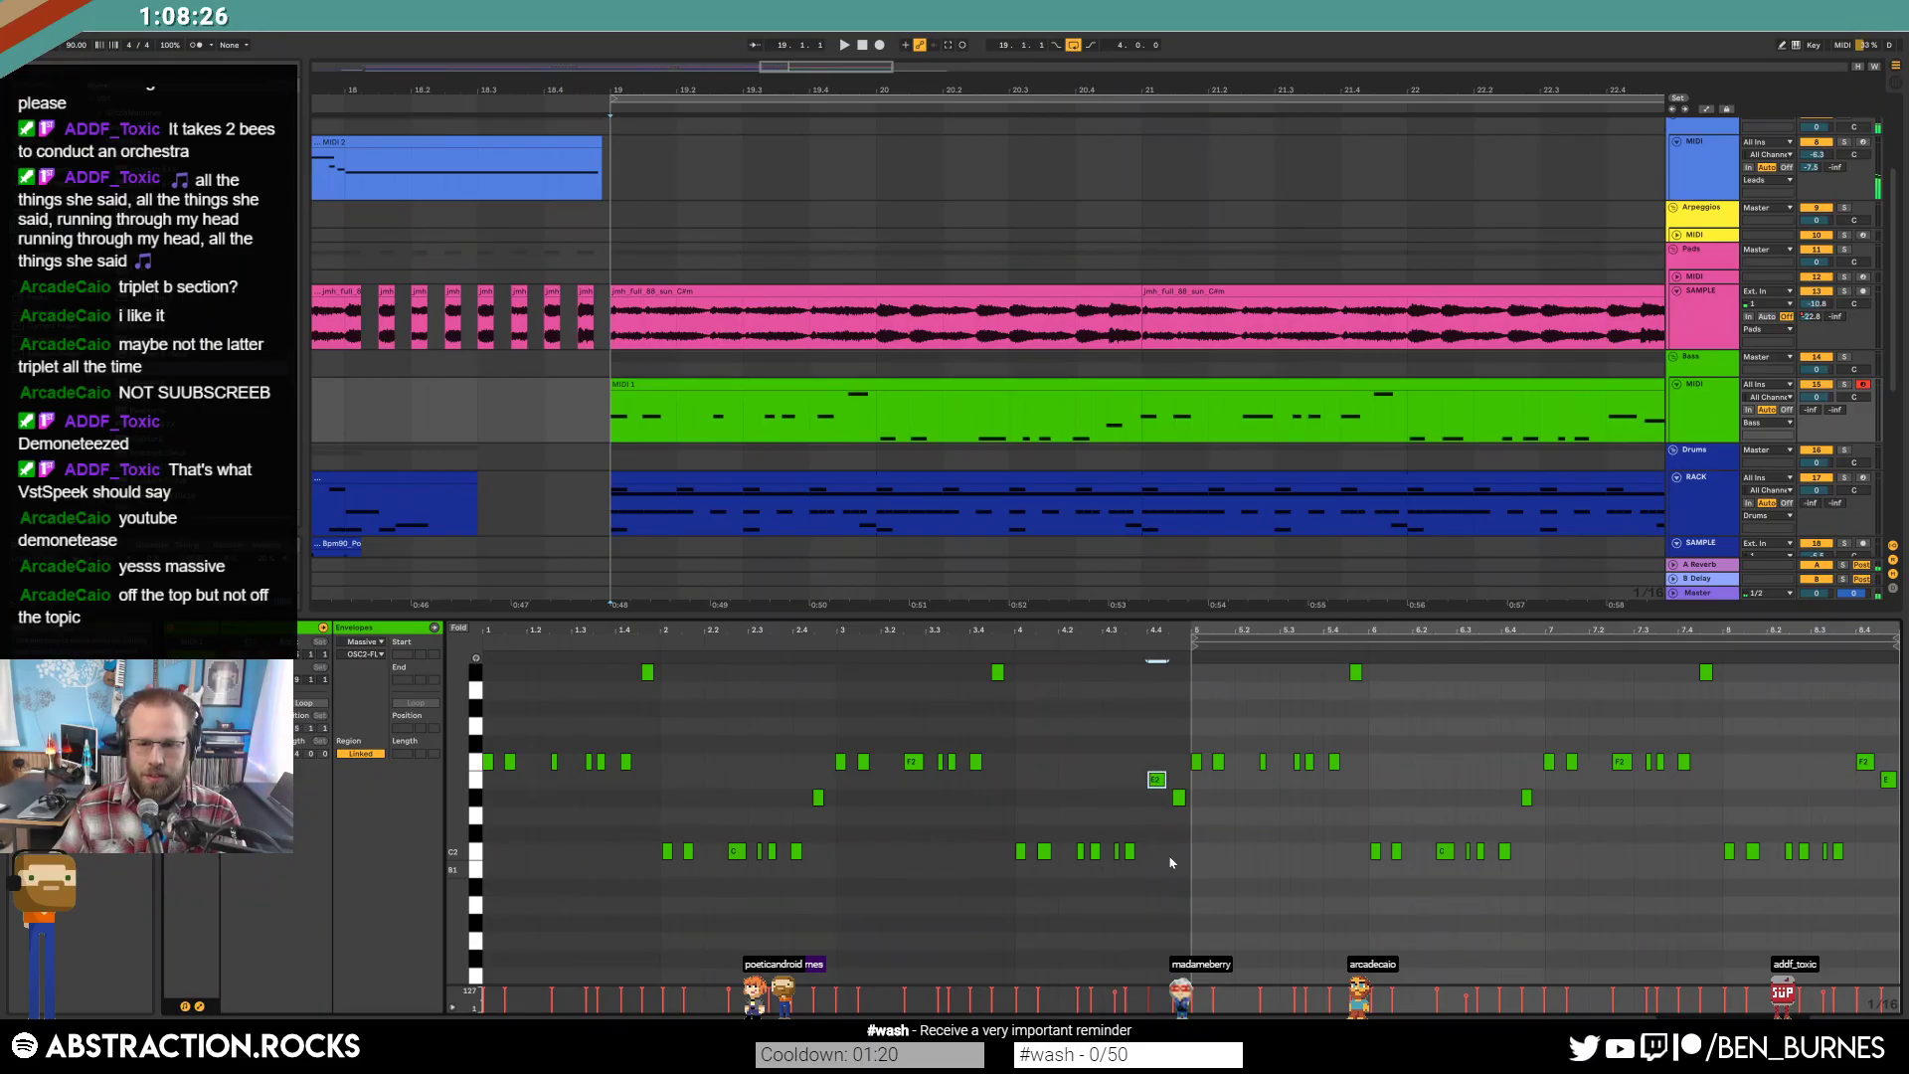
key(Up)
click(1178, 797)
key(Up)
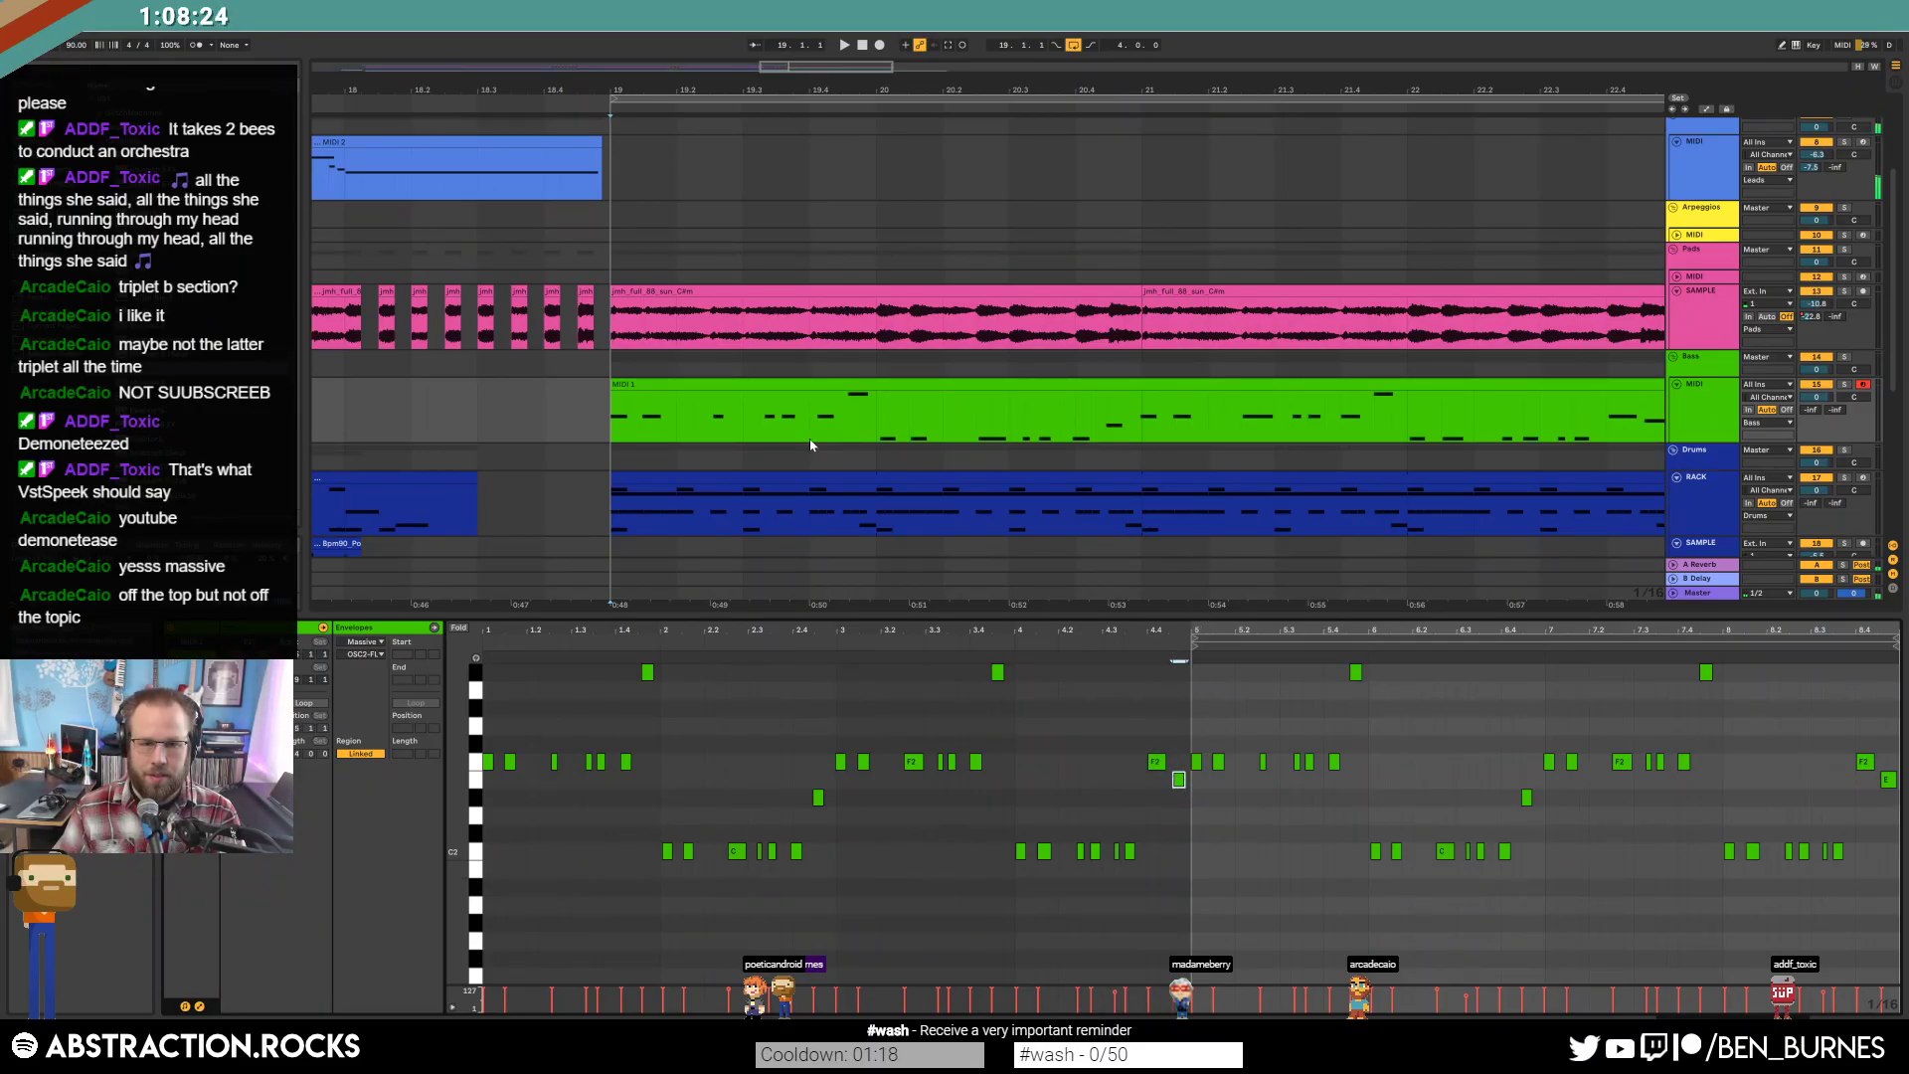
Make the bass clip use its first four recorded bars, placed at bar 19 and trimmed to end at bar 23.
drag(789, 65, 788, 30)
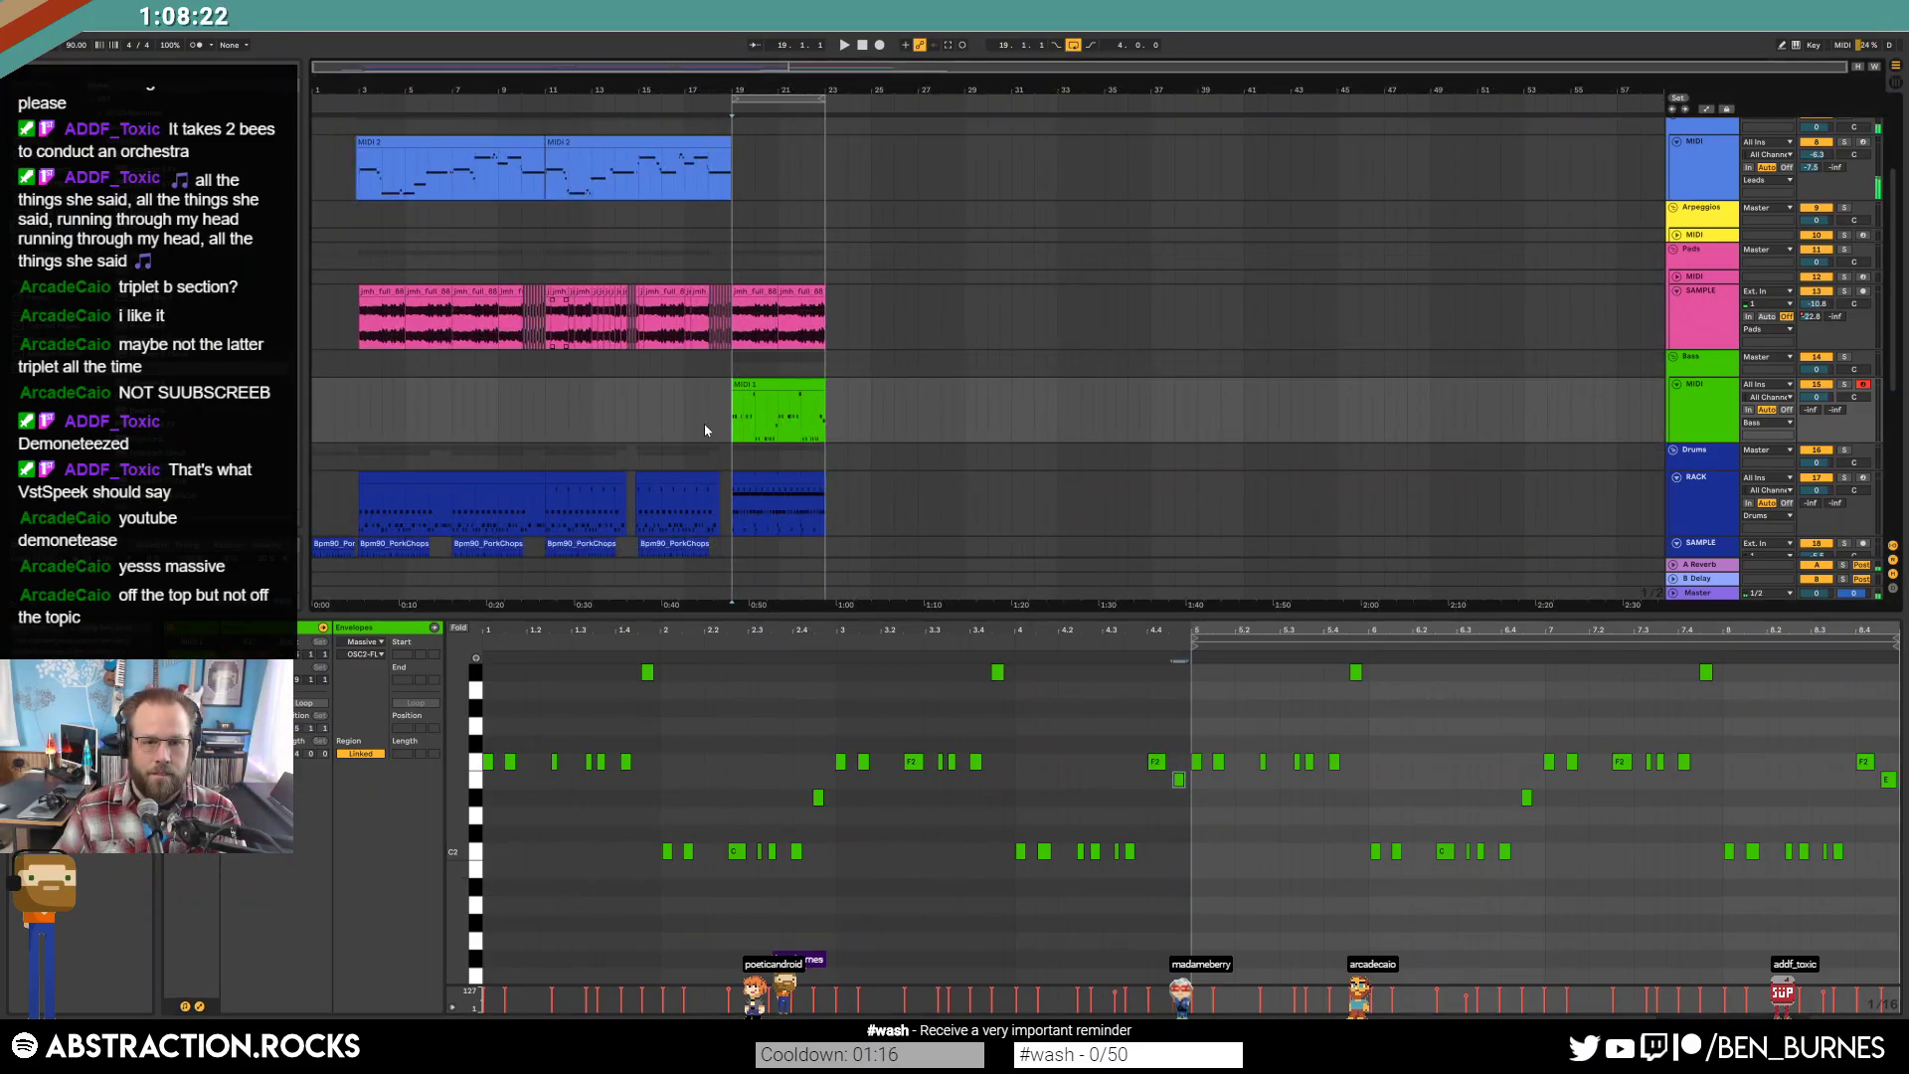
mouse_move(732, 388)
mouse_down()
mouse_move(524, 388)
mouse_move(763, 391)
mouse_up()
drag(919, 395, 827, 393)
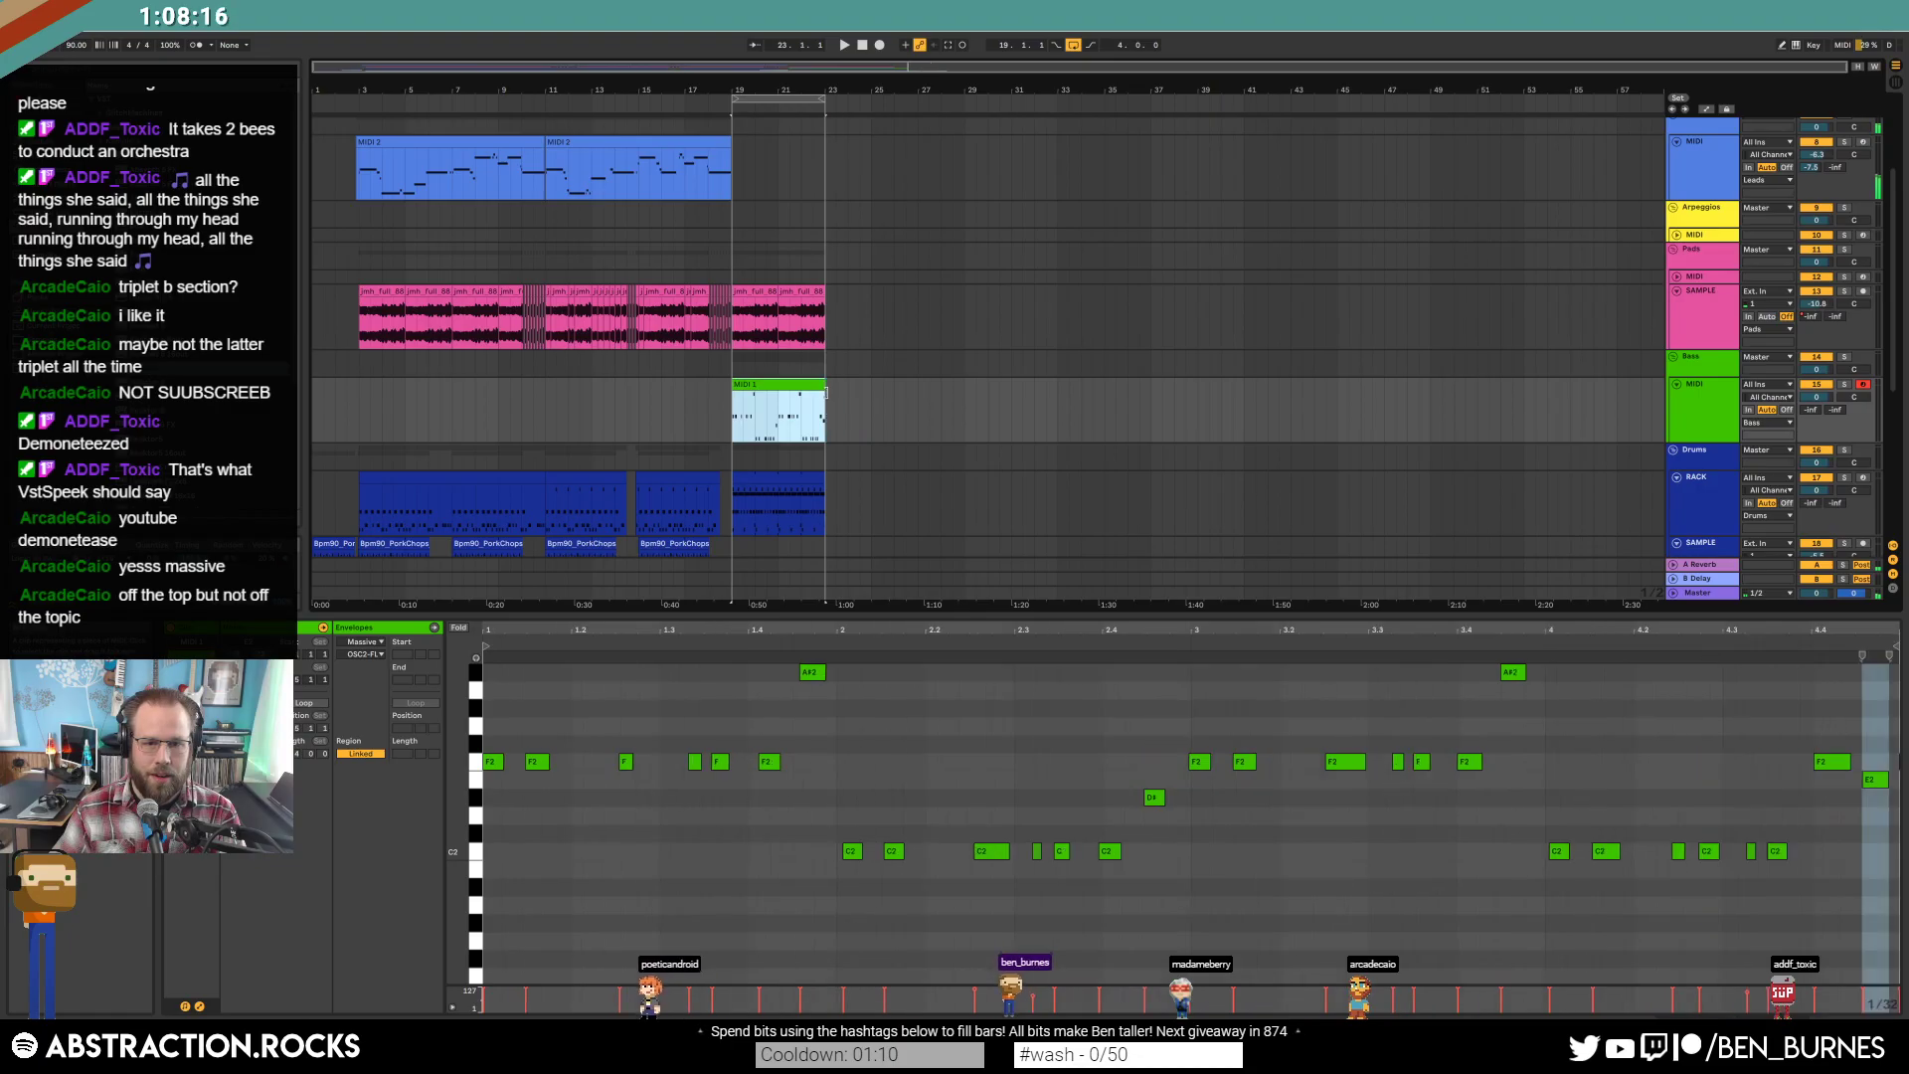
Play the section from bar 19 while checking the timing of the bass clip's notes.
click(582, 807)
key(space)
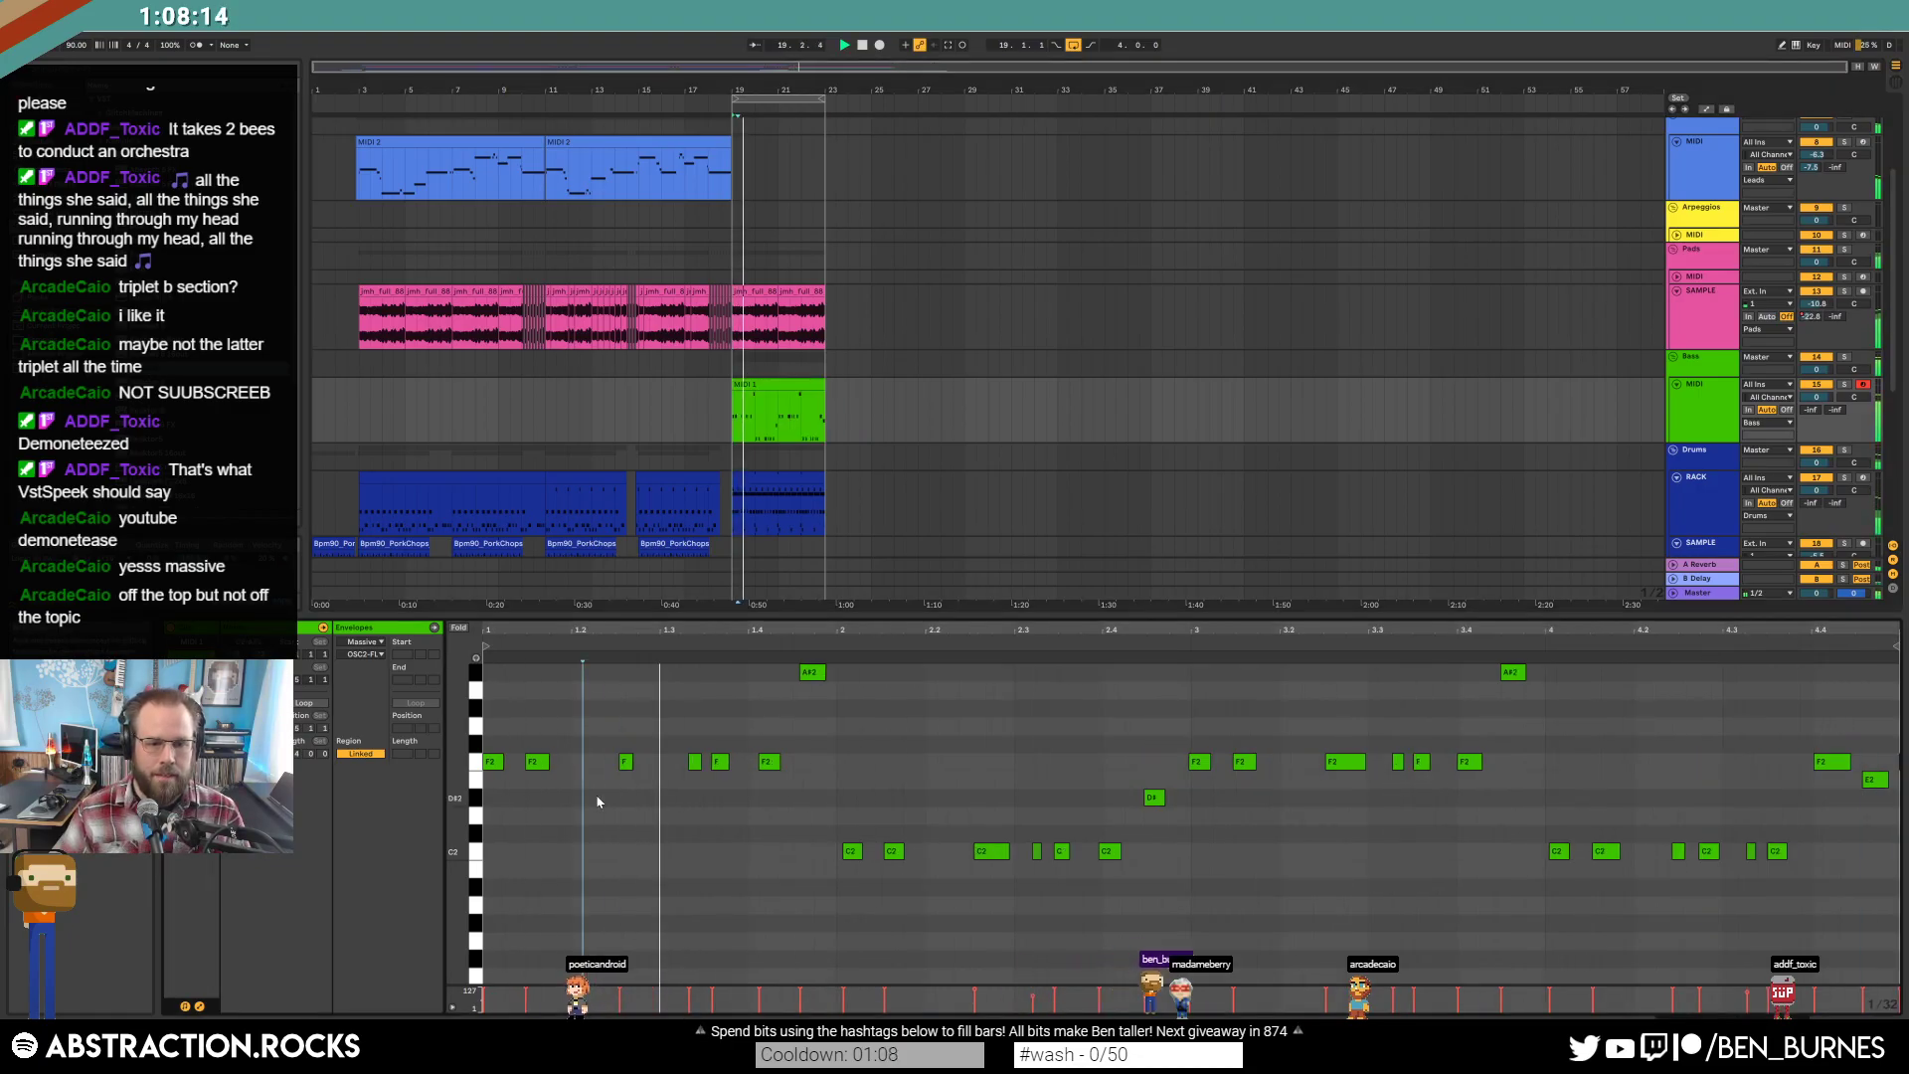
drag(648, 624, 855, 713)
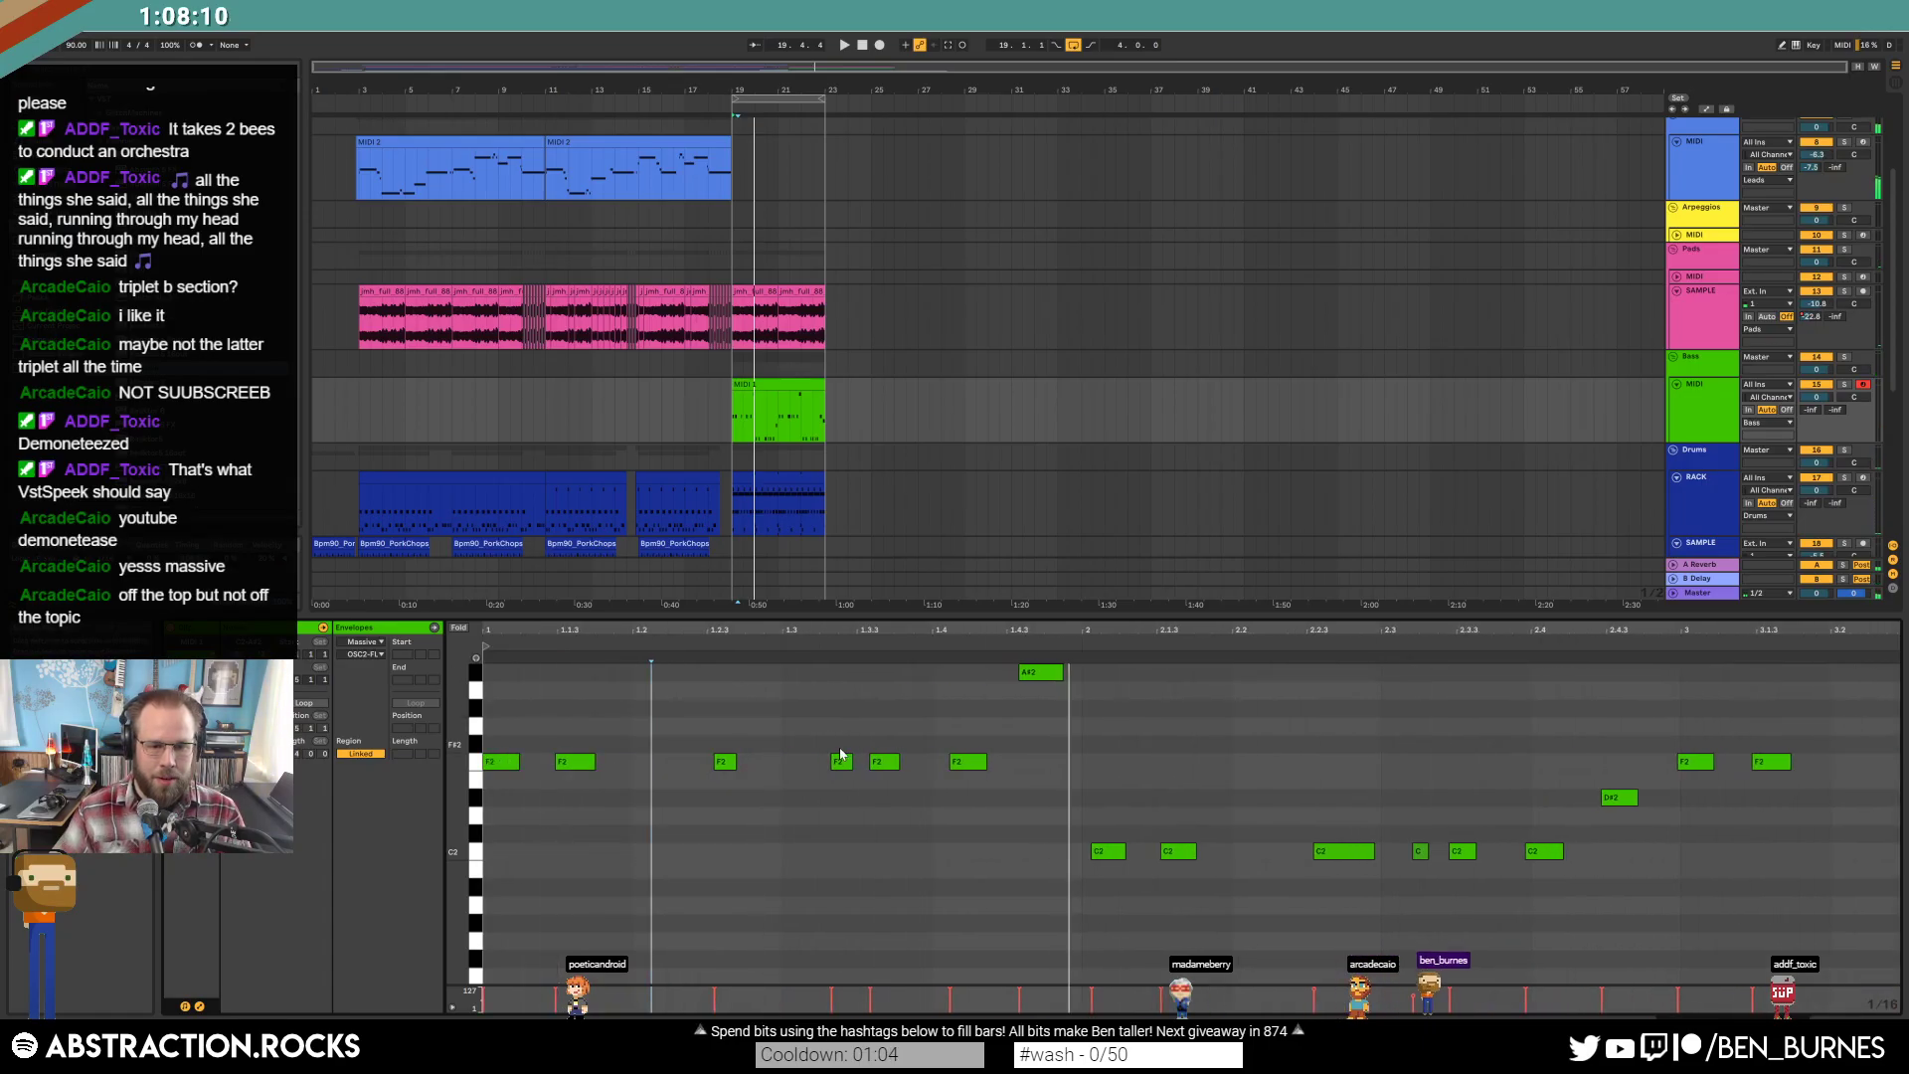
key(space)
Quantize the starts and ends of all notes in the bass clip to the current grid at 50% amount.
key(ctrl+a)
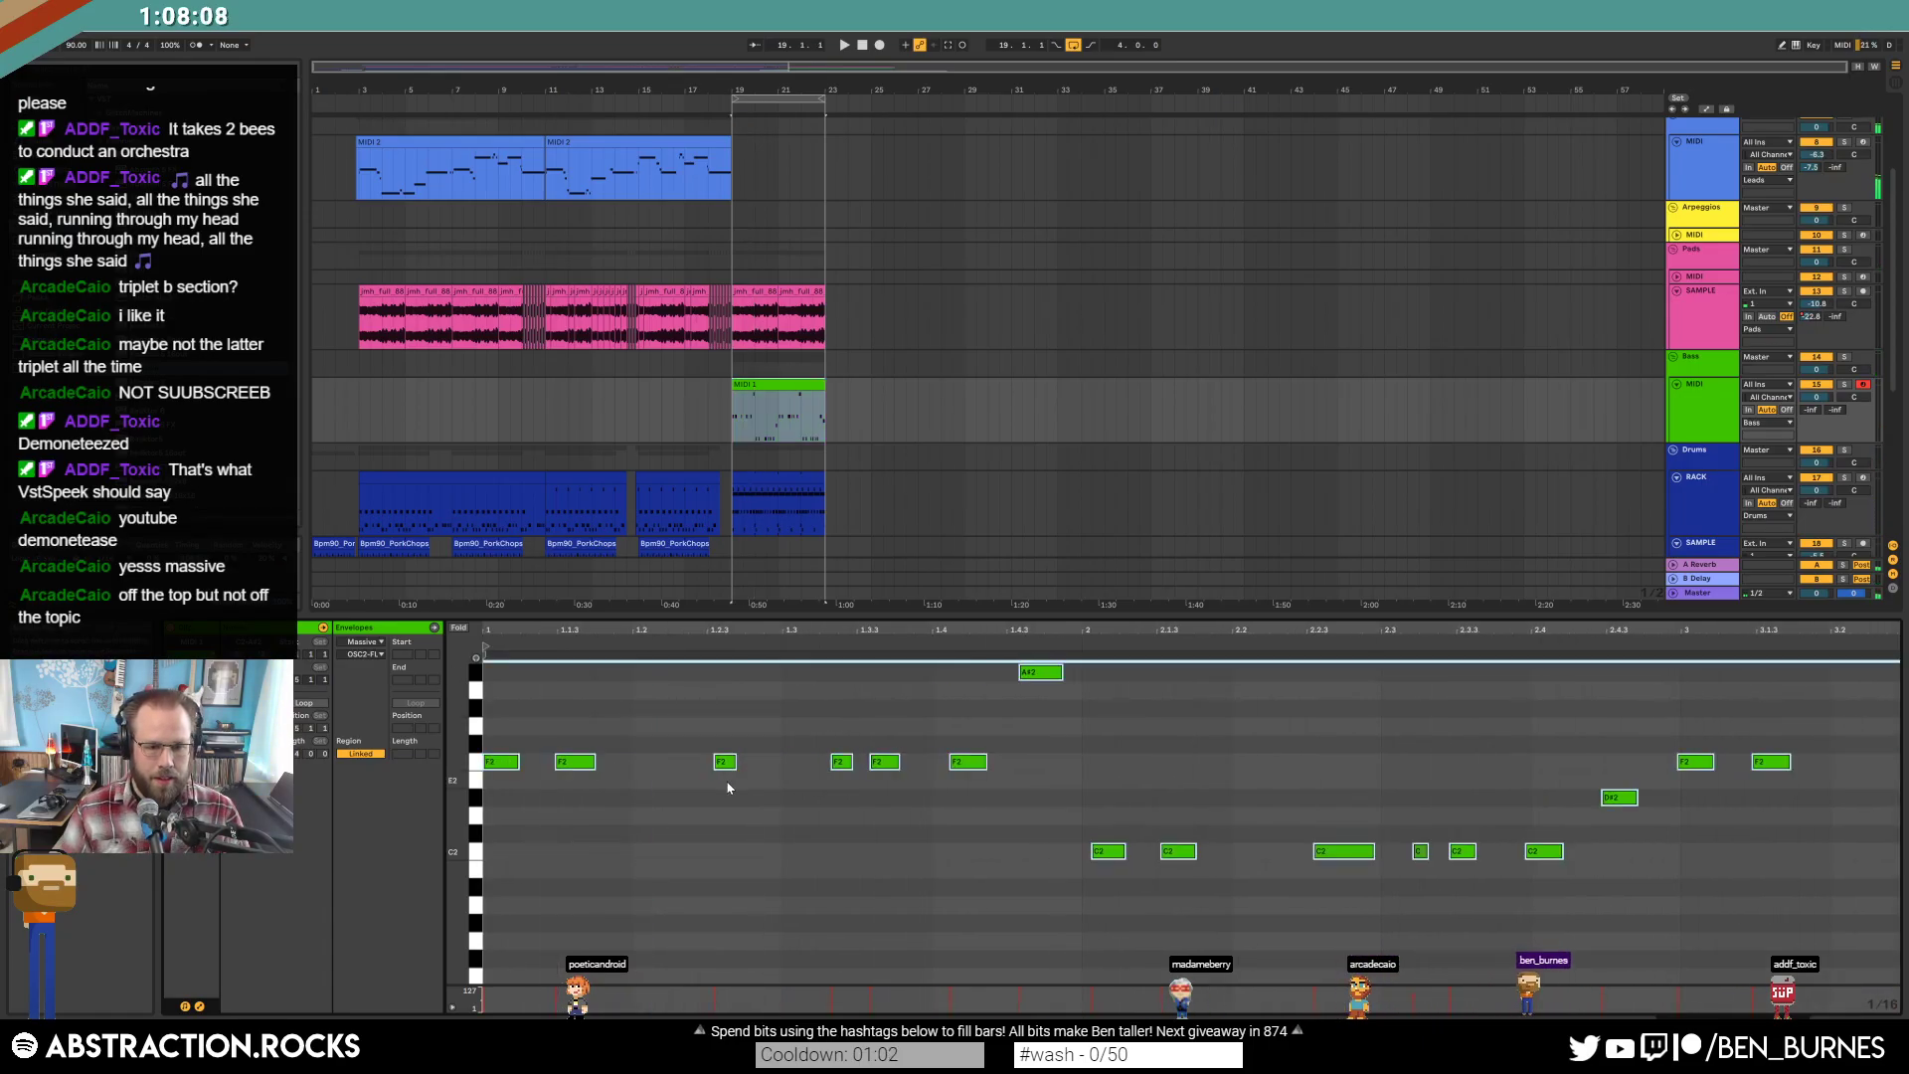
key(ctrl+u)
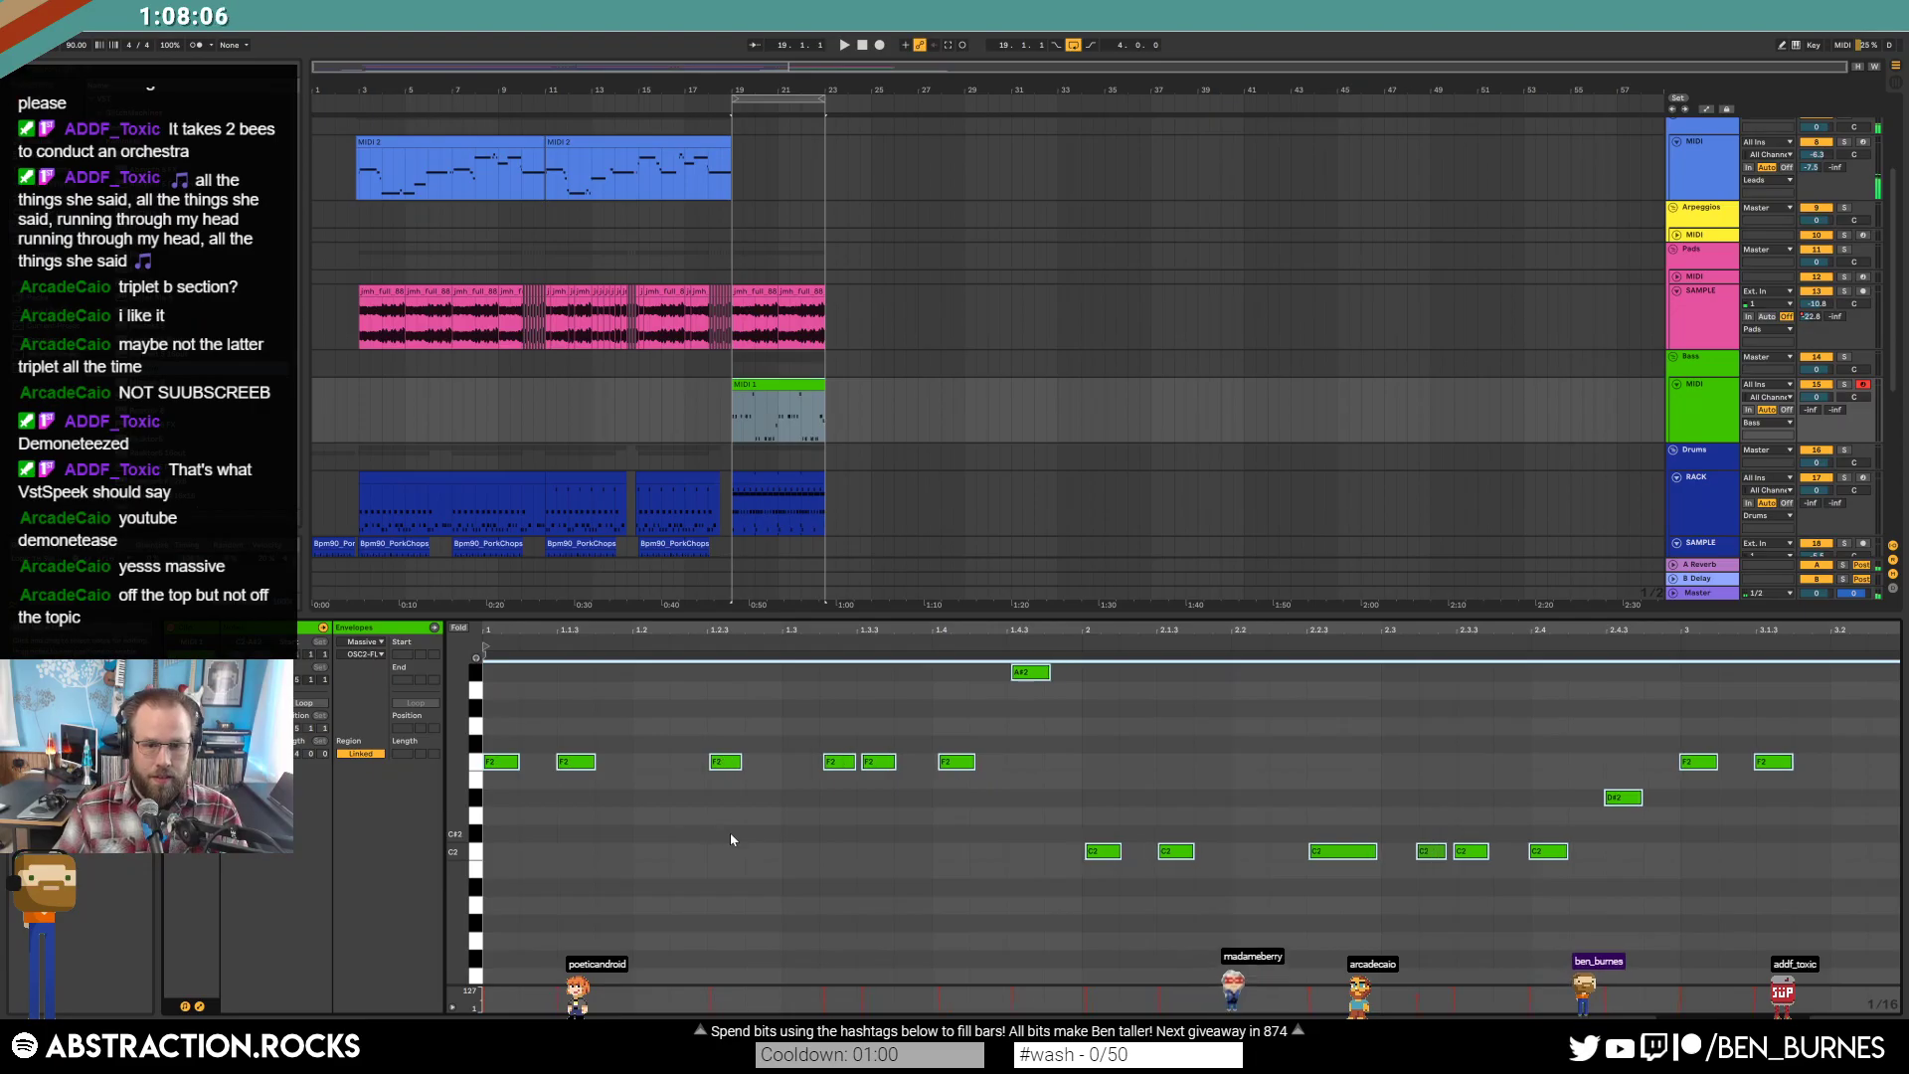
key(ctrl+z)
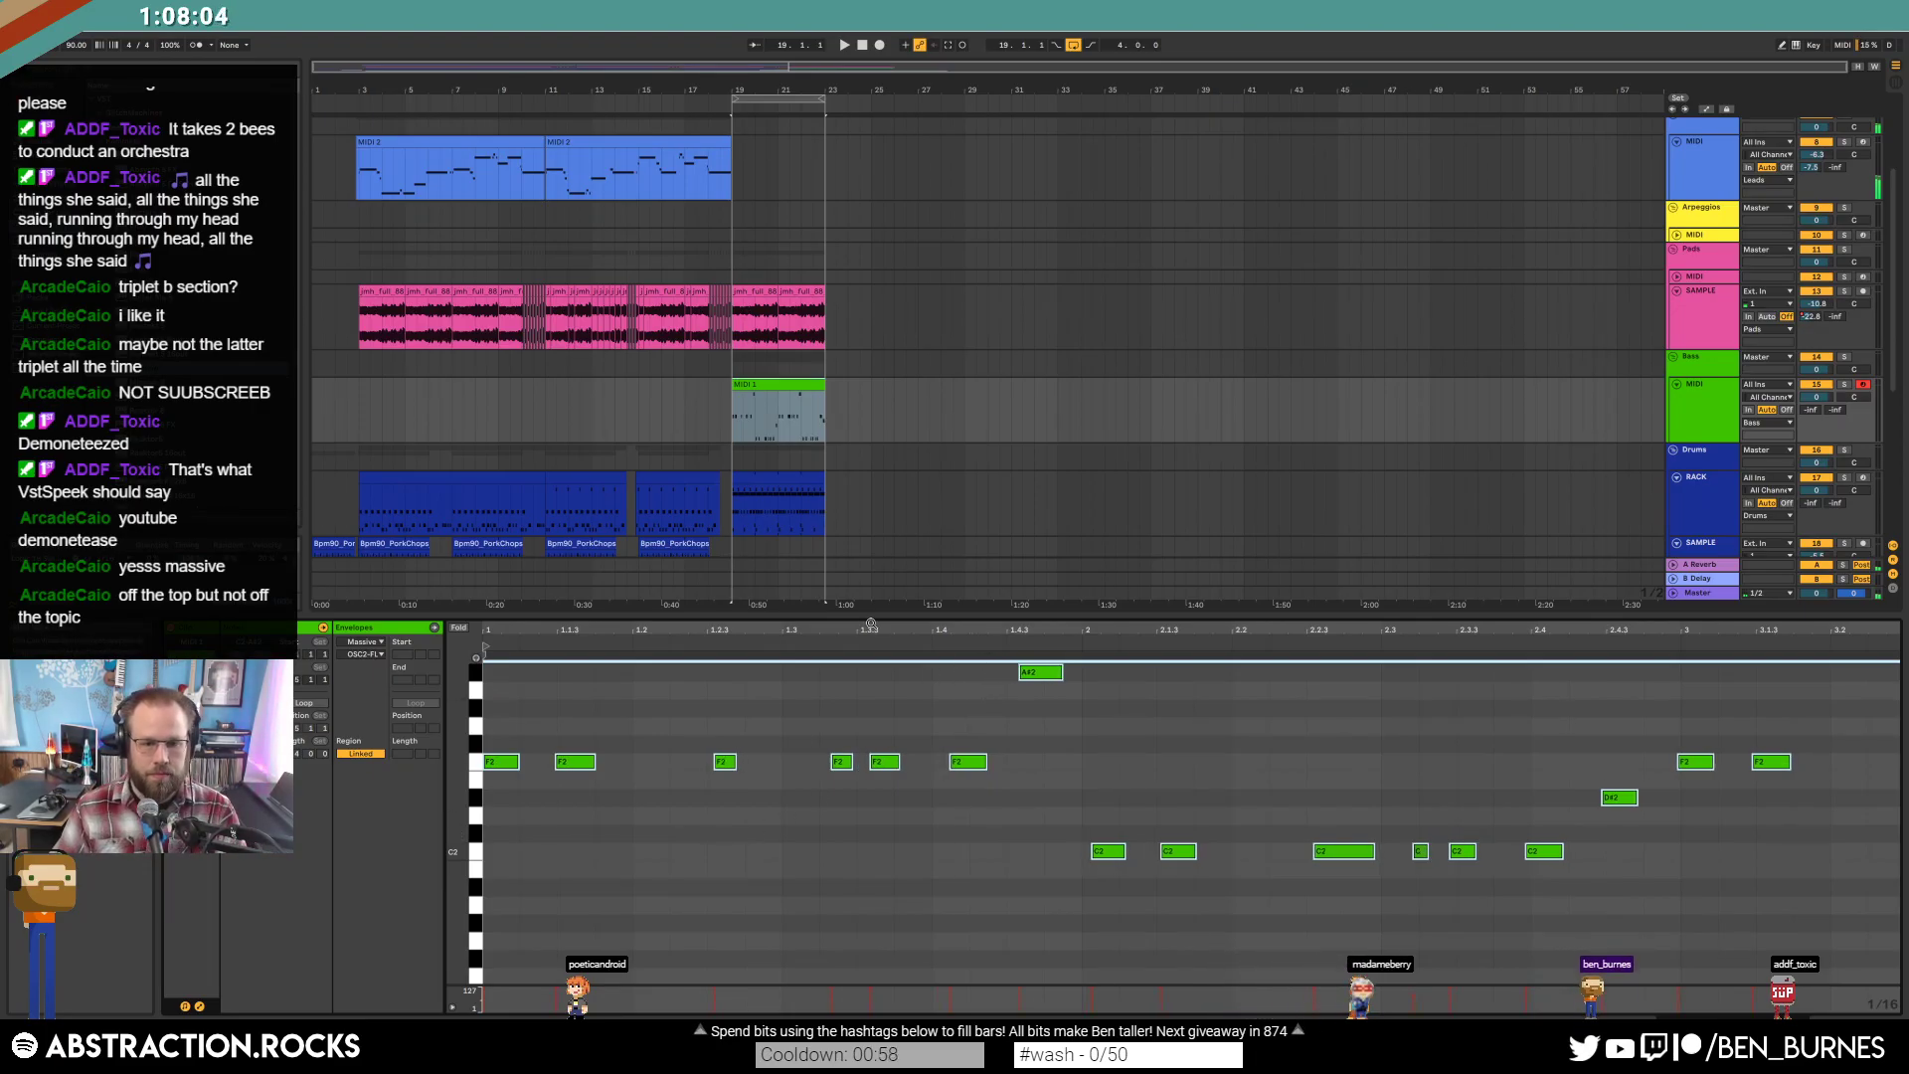
drag(870, 625, 870, 596)
right_click(675, 722)
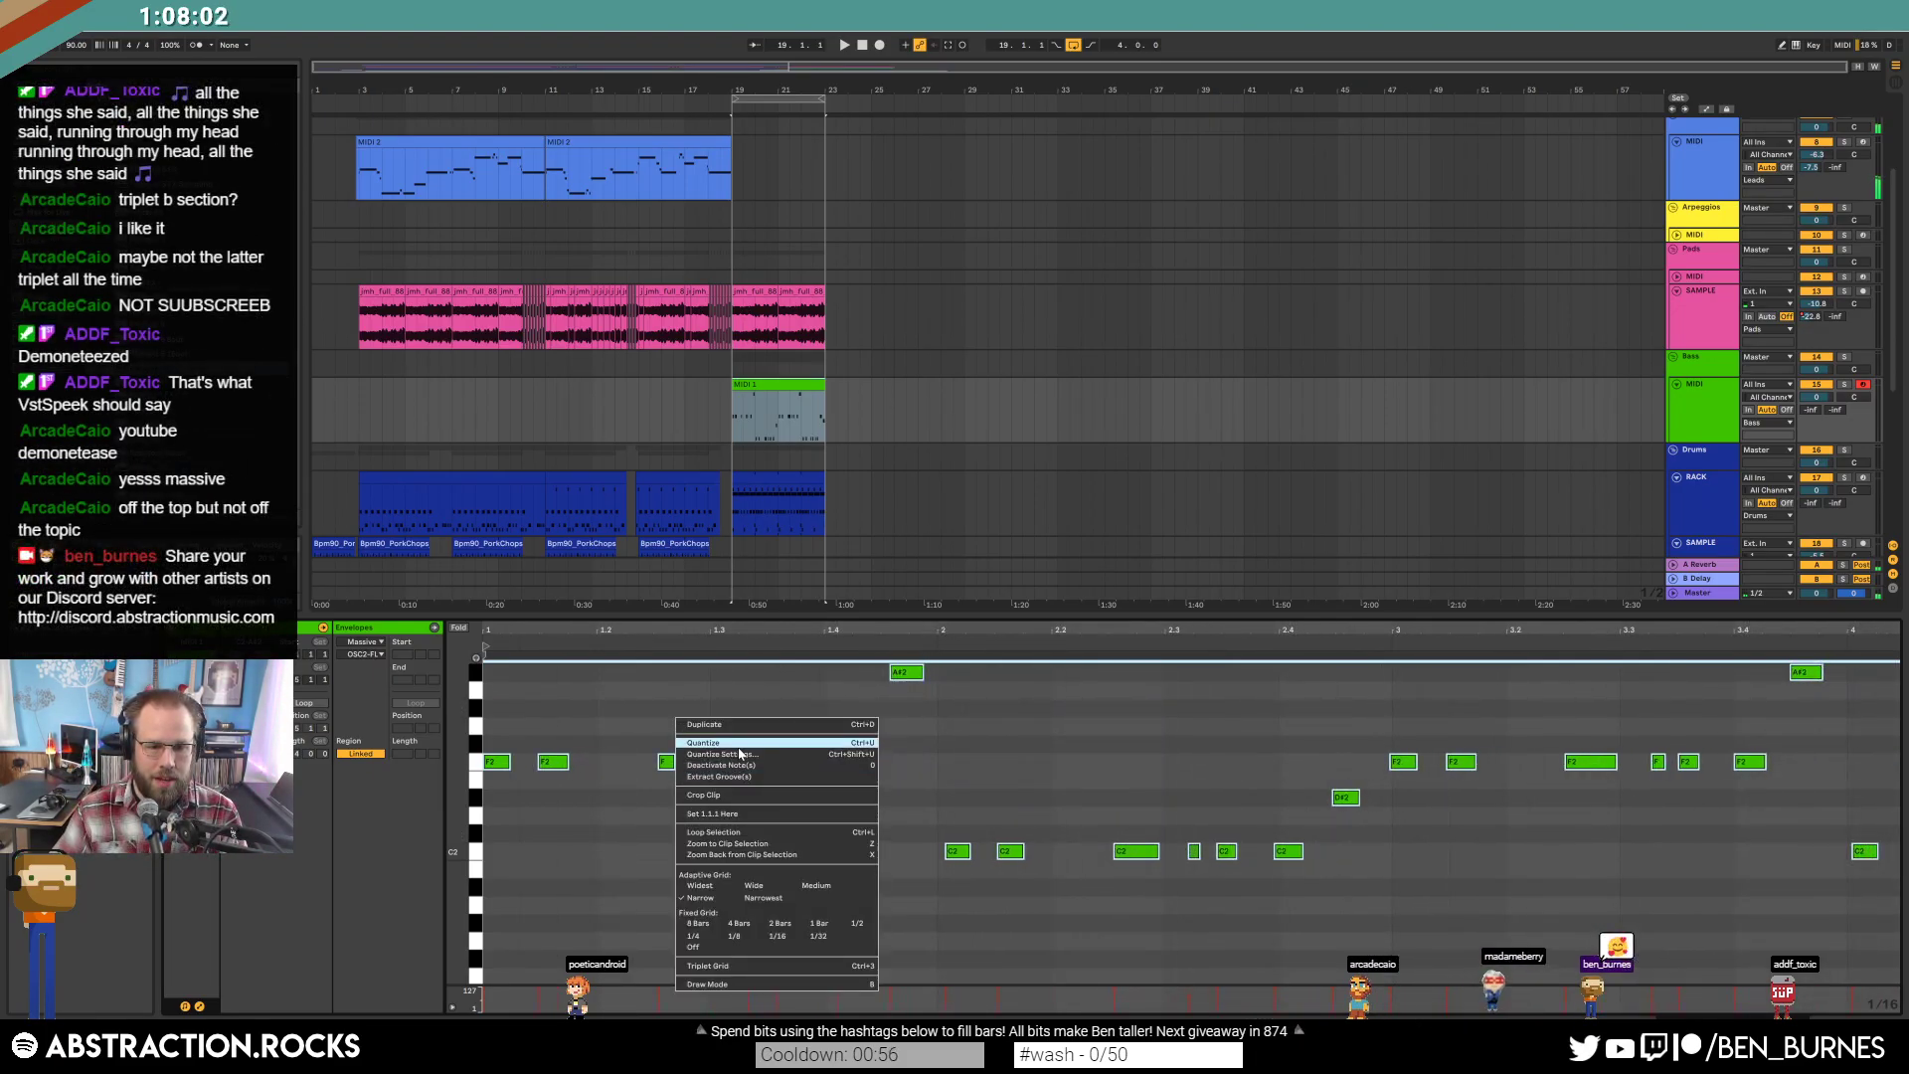
click(875, 754)
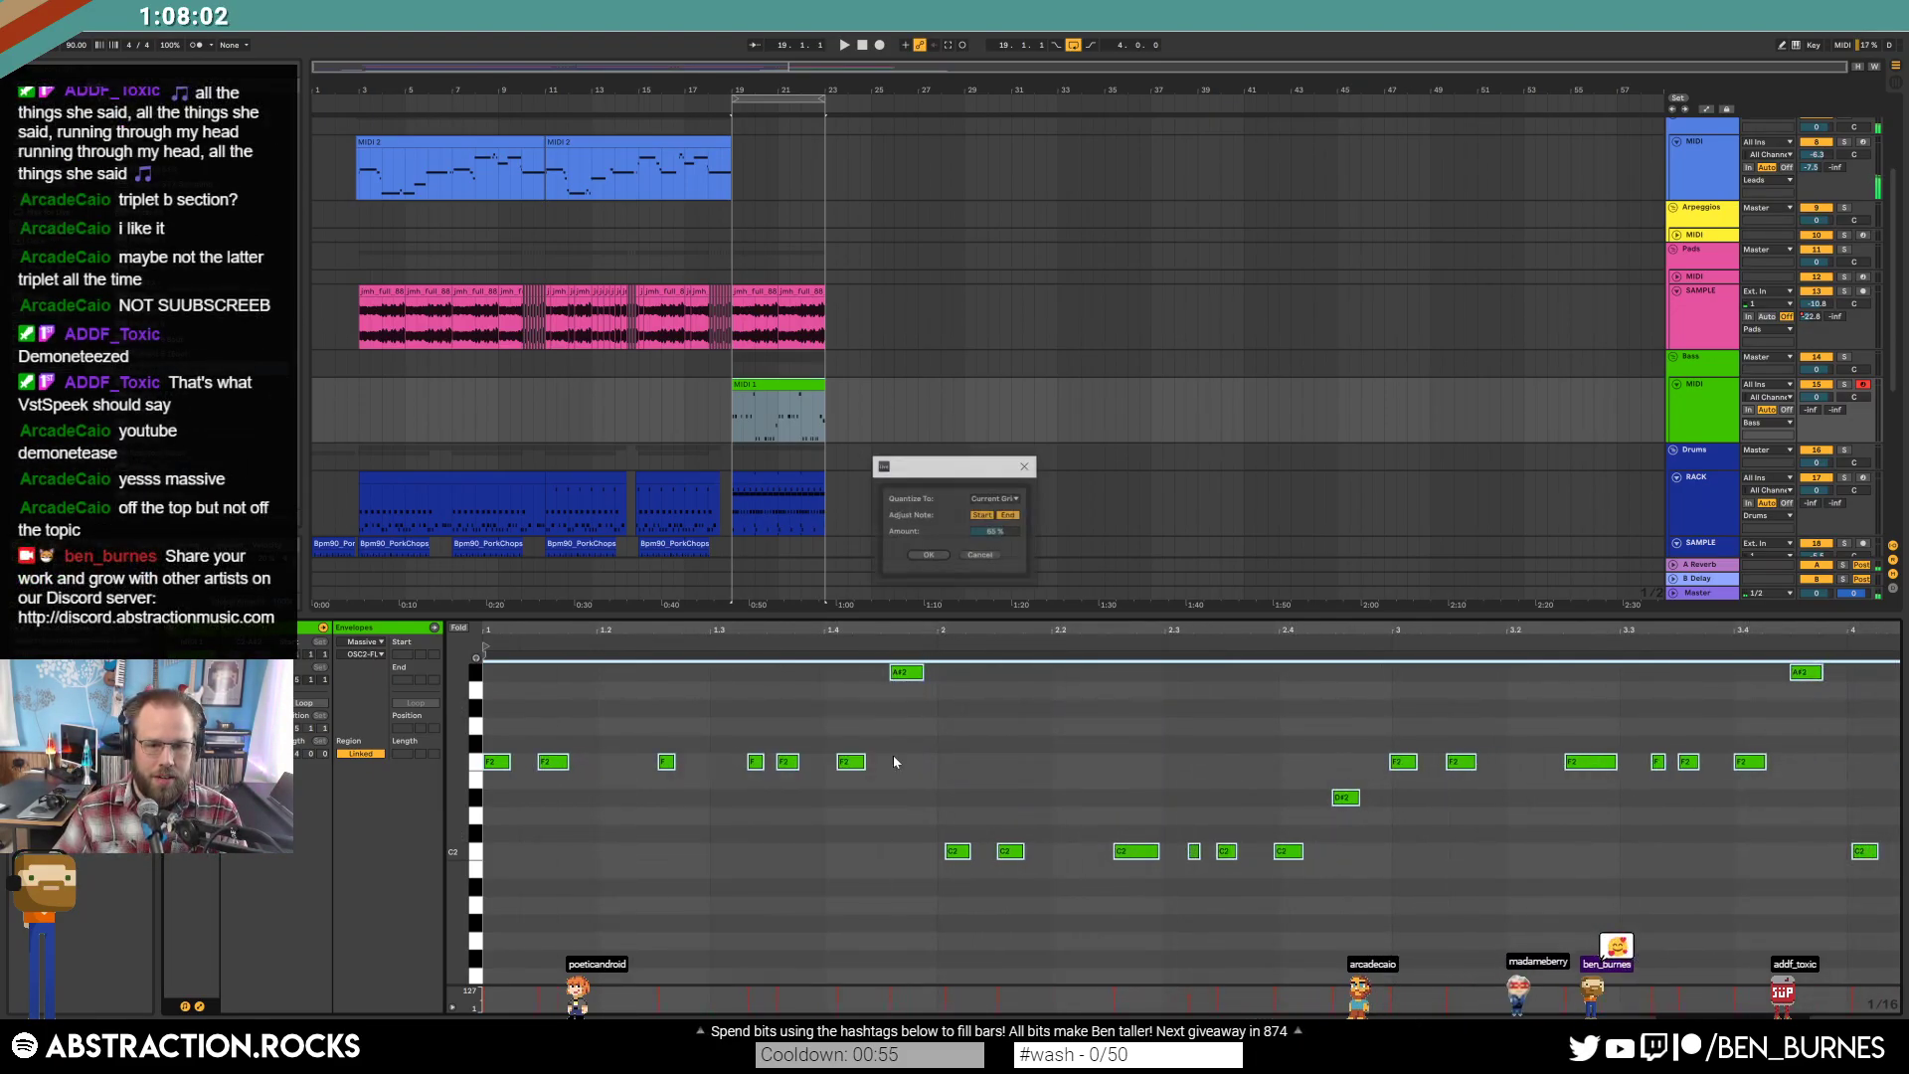
click(928, 556)
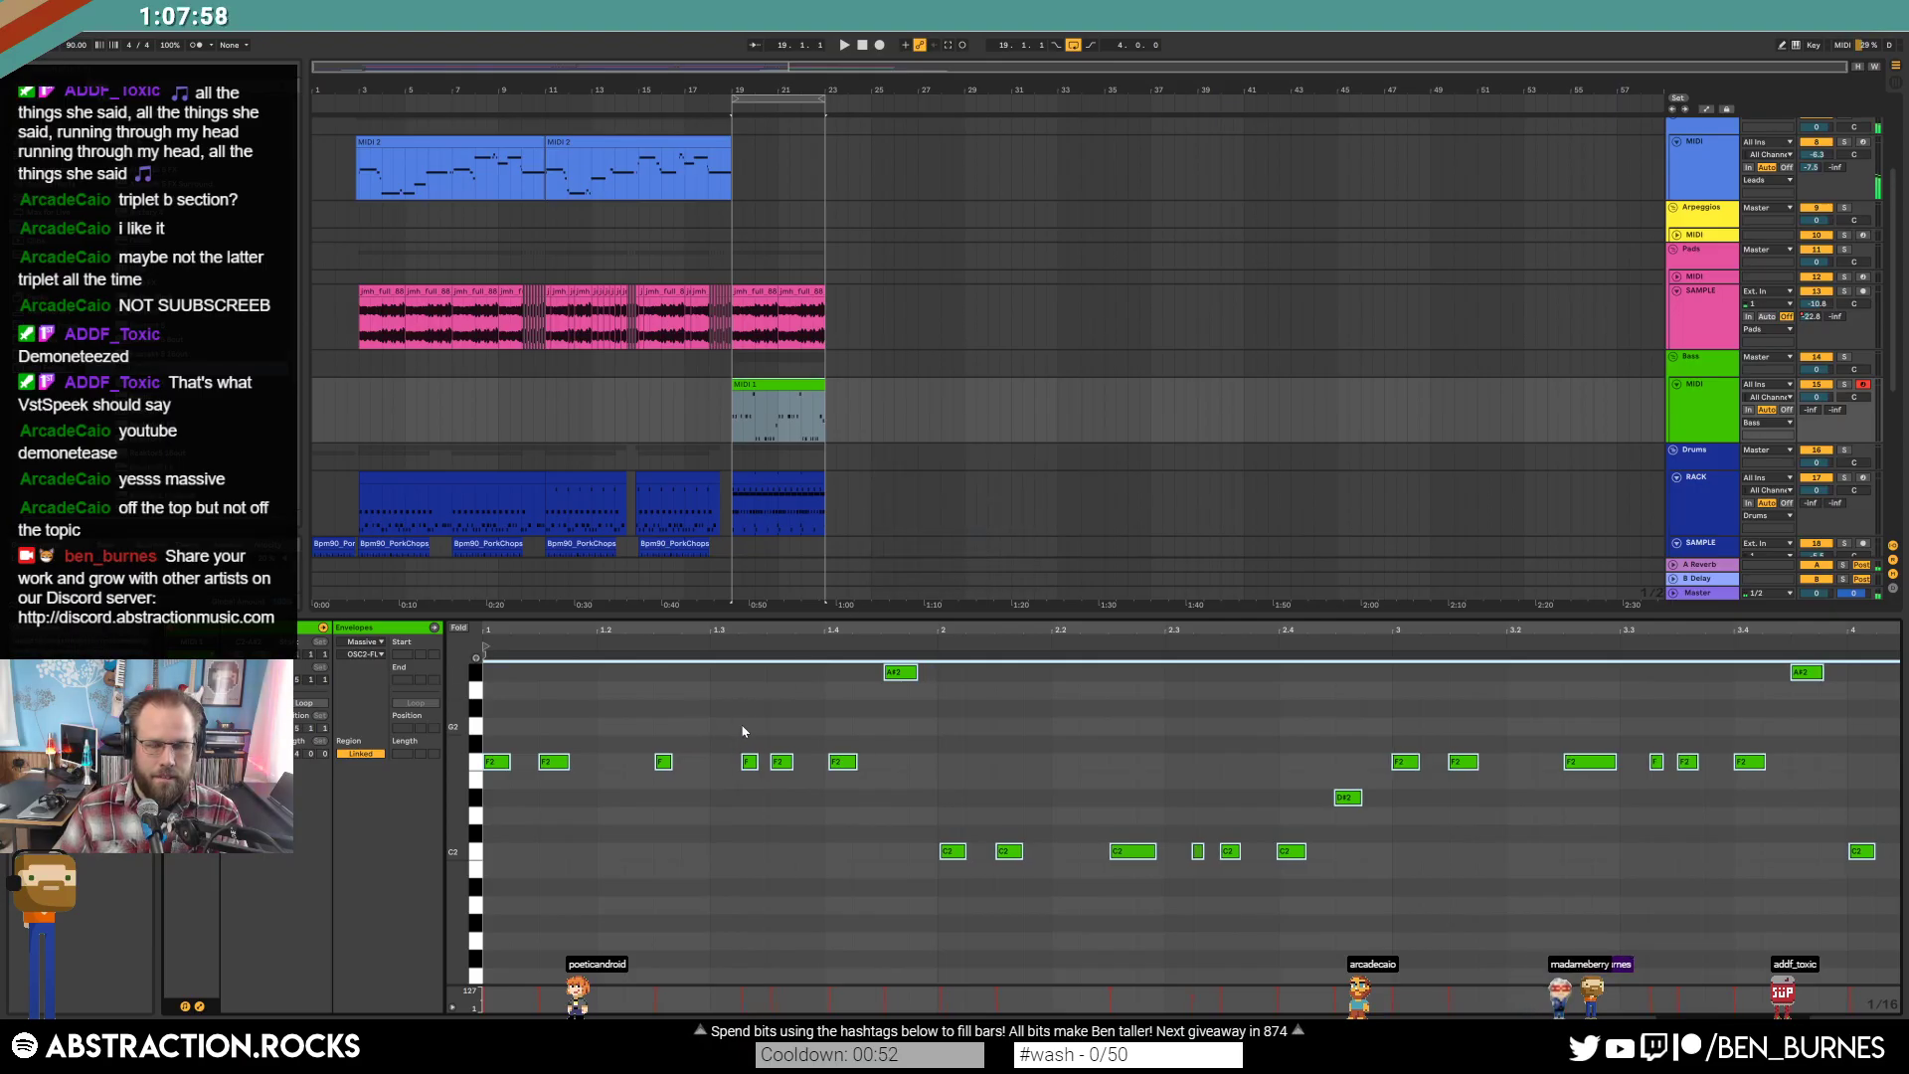
Shorten the bass clip's first two F2 notes slightly and play the section.
click(620, 726)
click(559, 761)
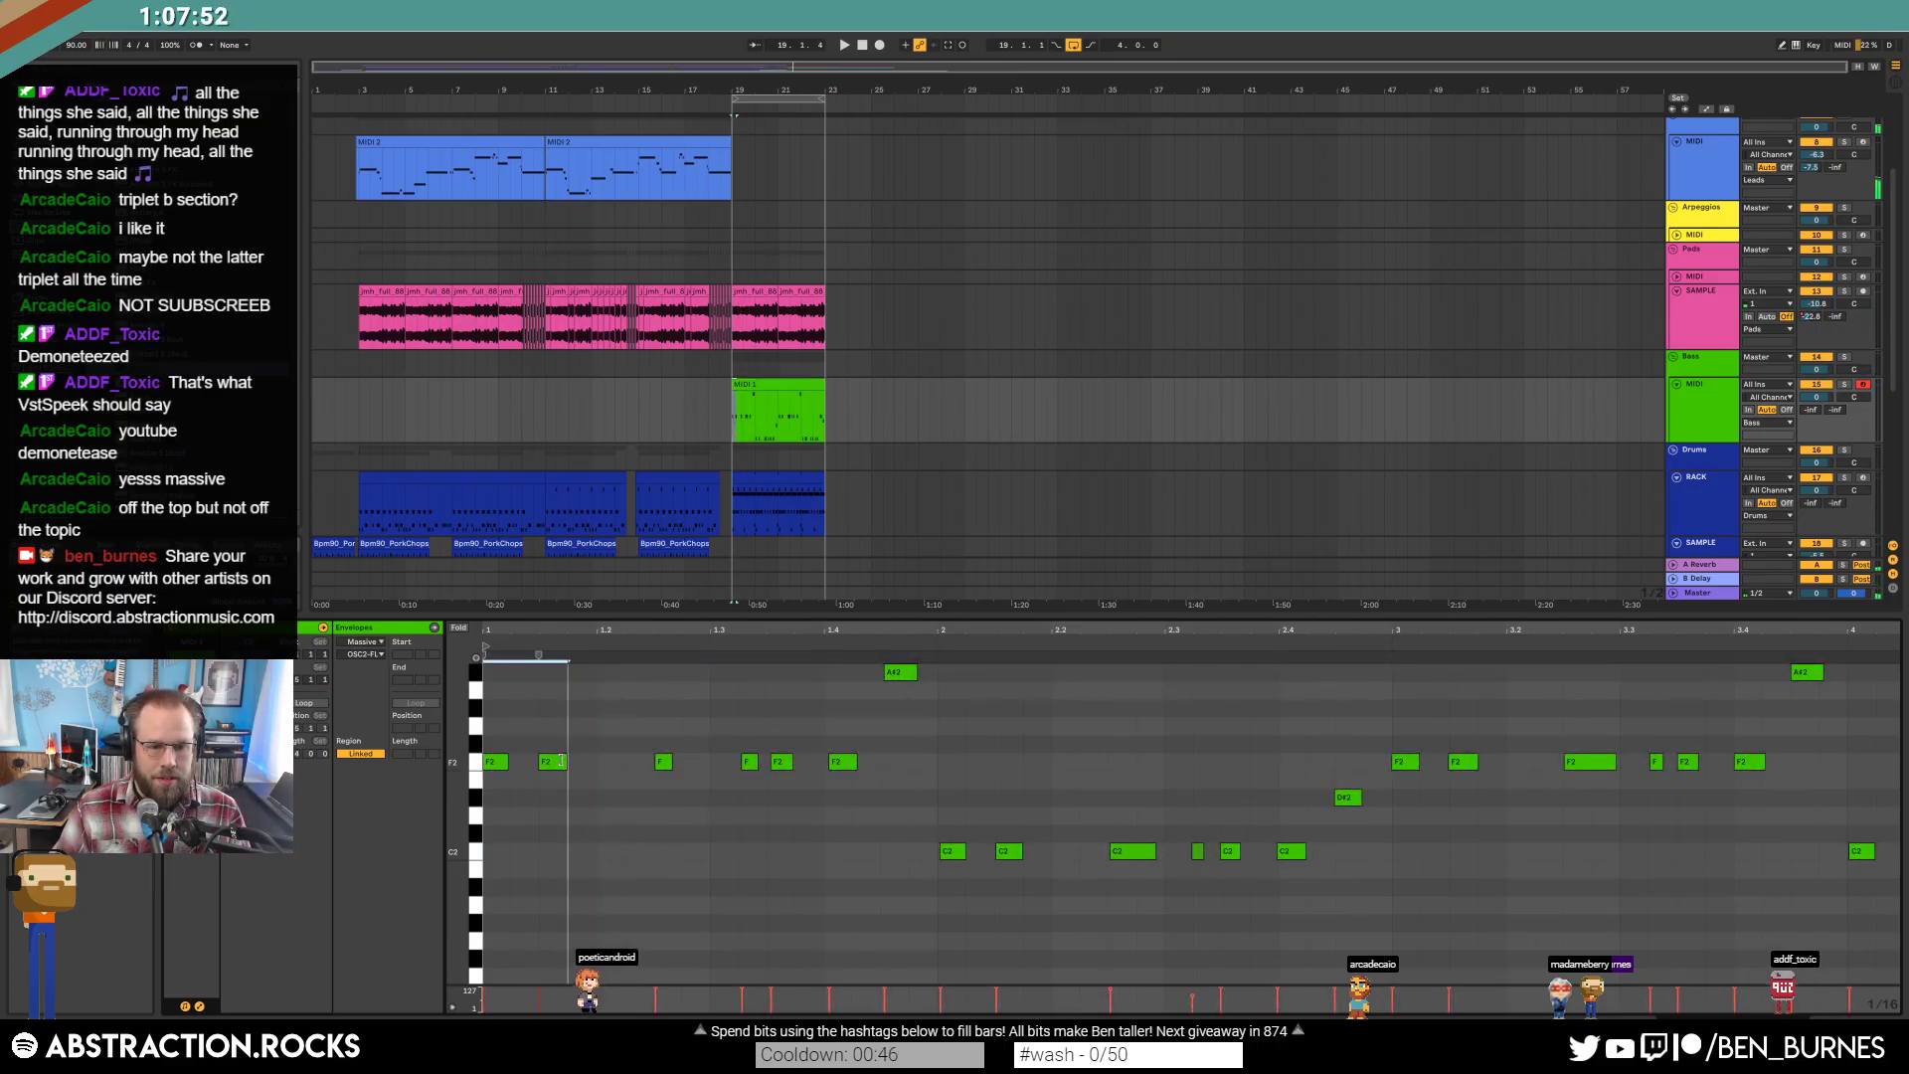
key(Escape)
key(space)
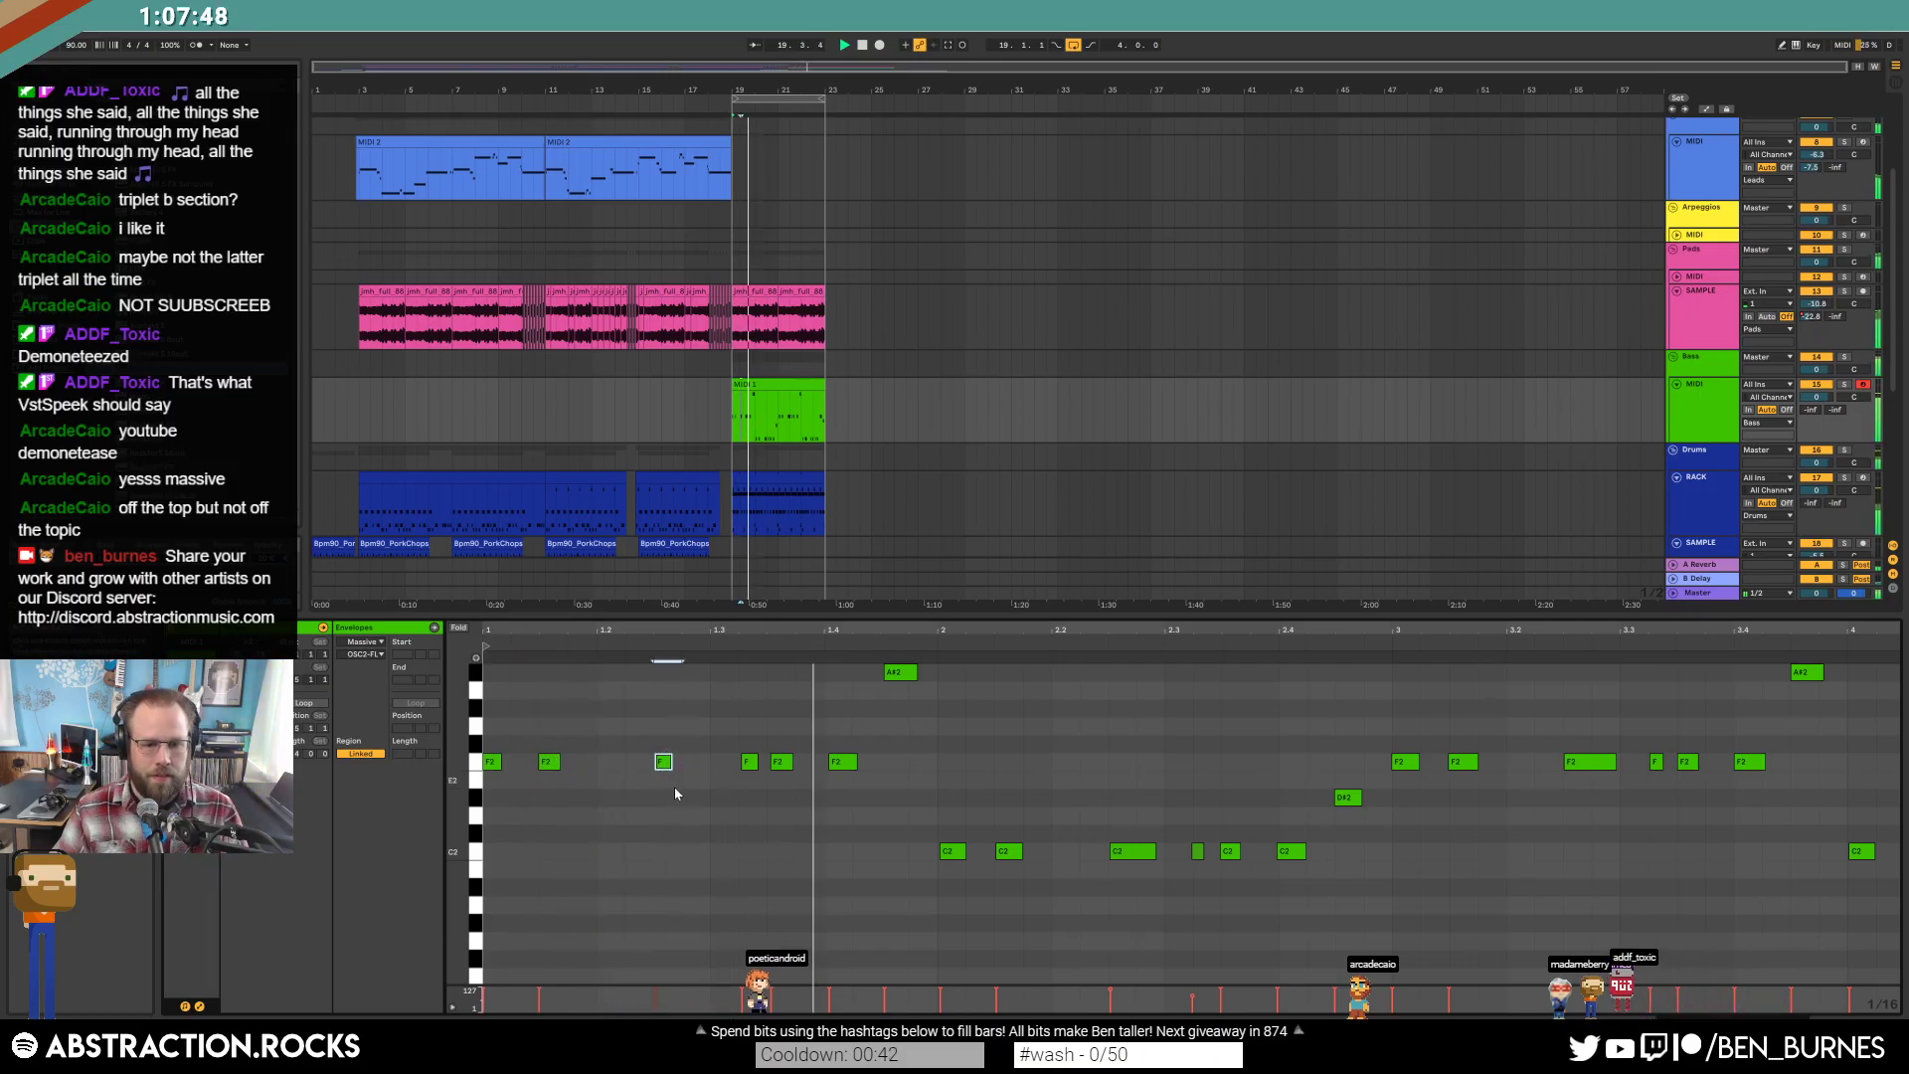
Fine-tune the timing of individual bass notes in the clip's first two bars while the section plays.
click(662, 761)
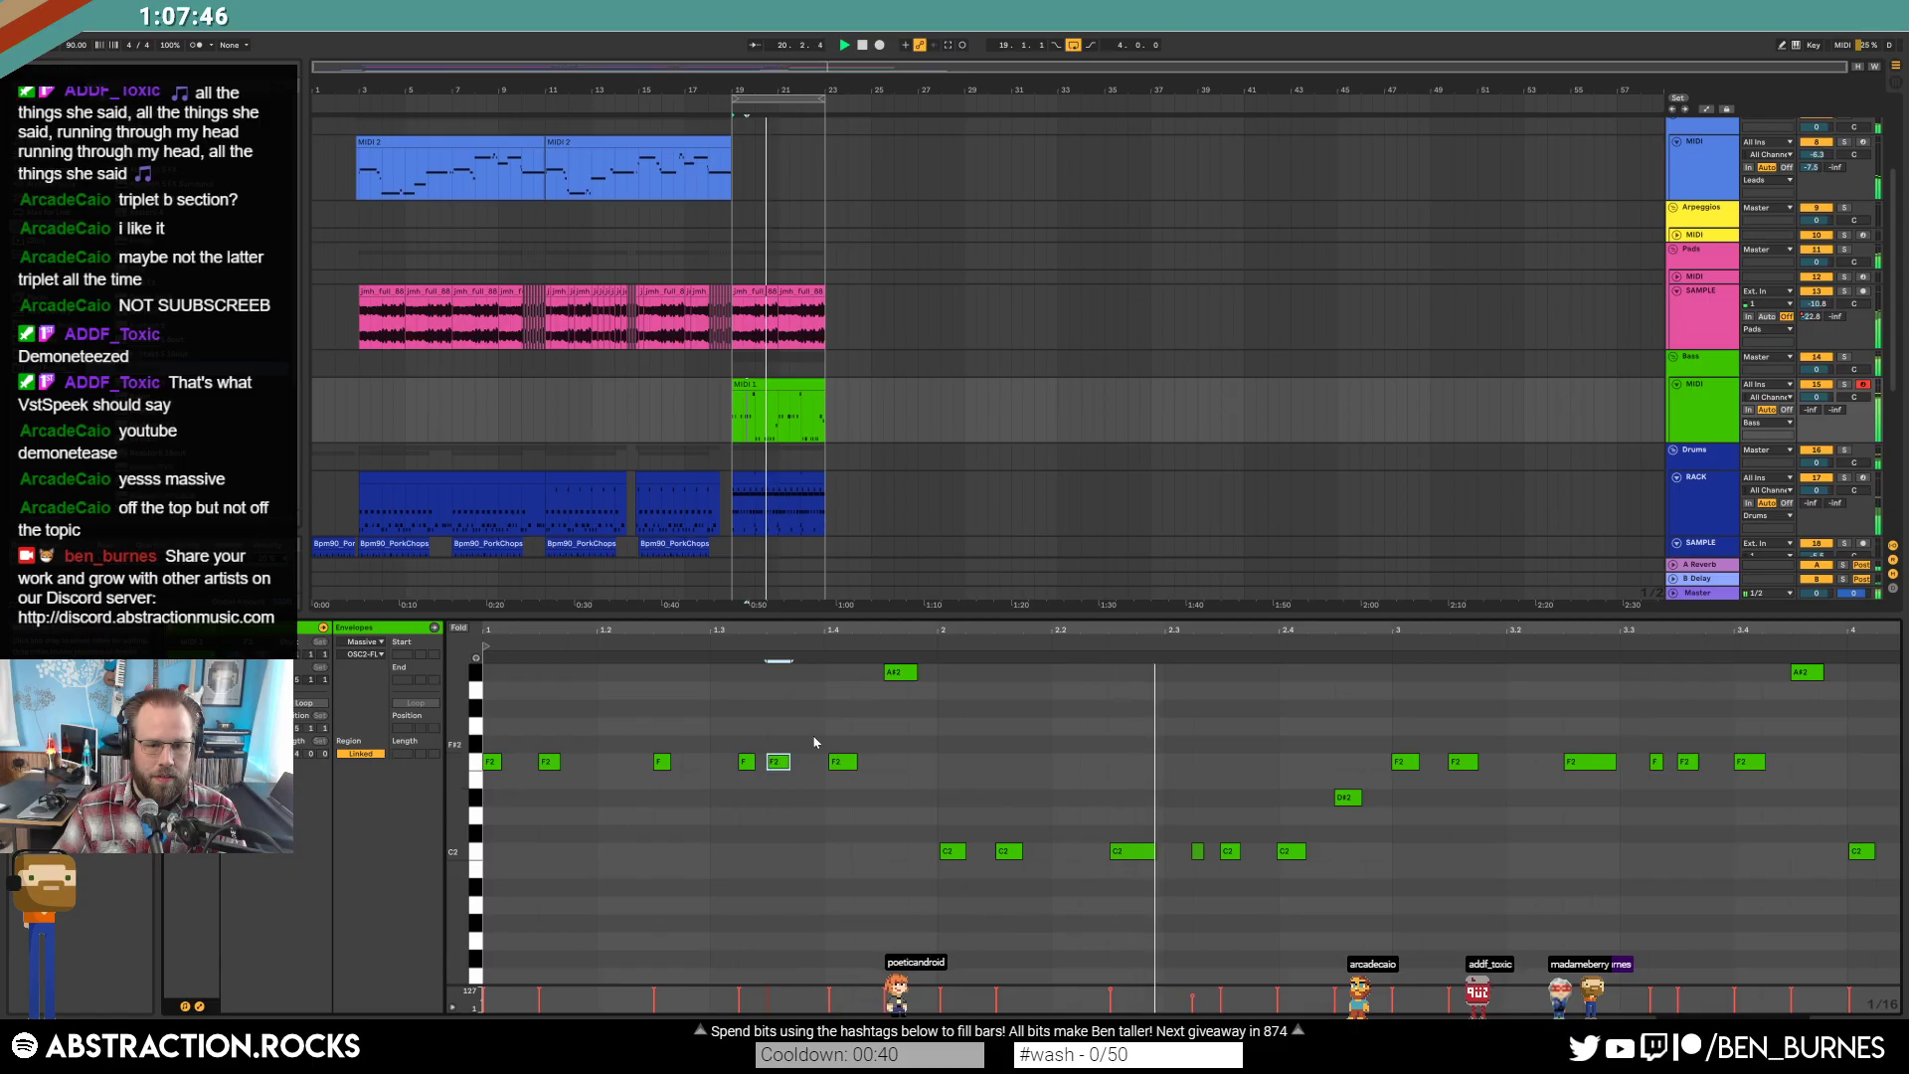
click(909, 668)
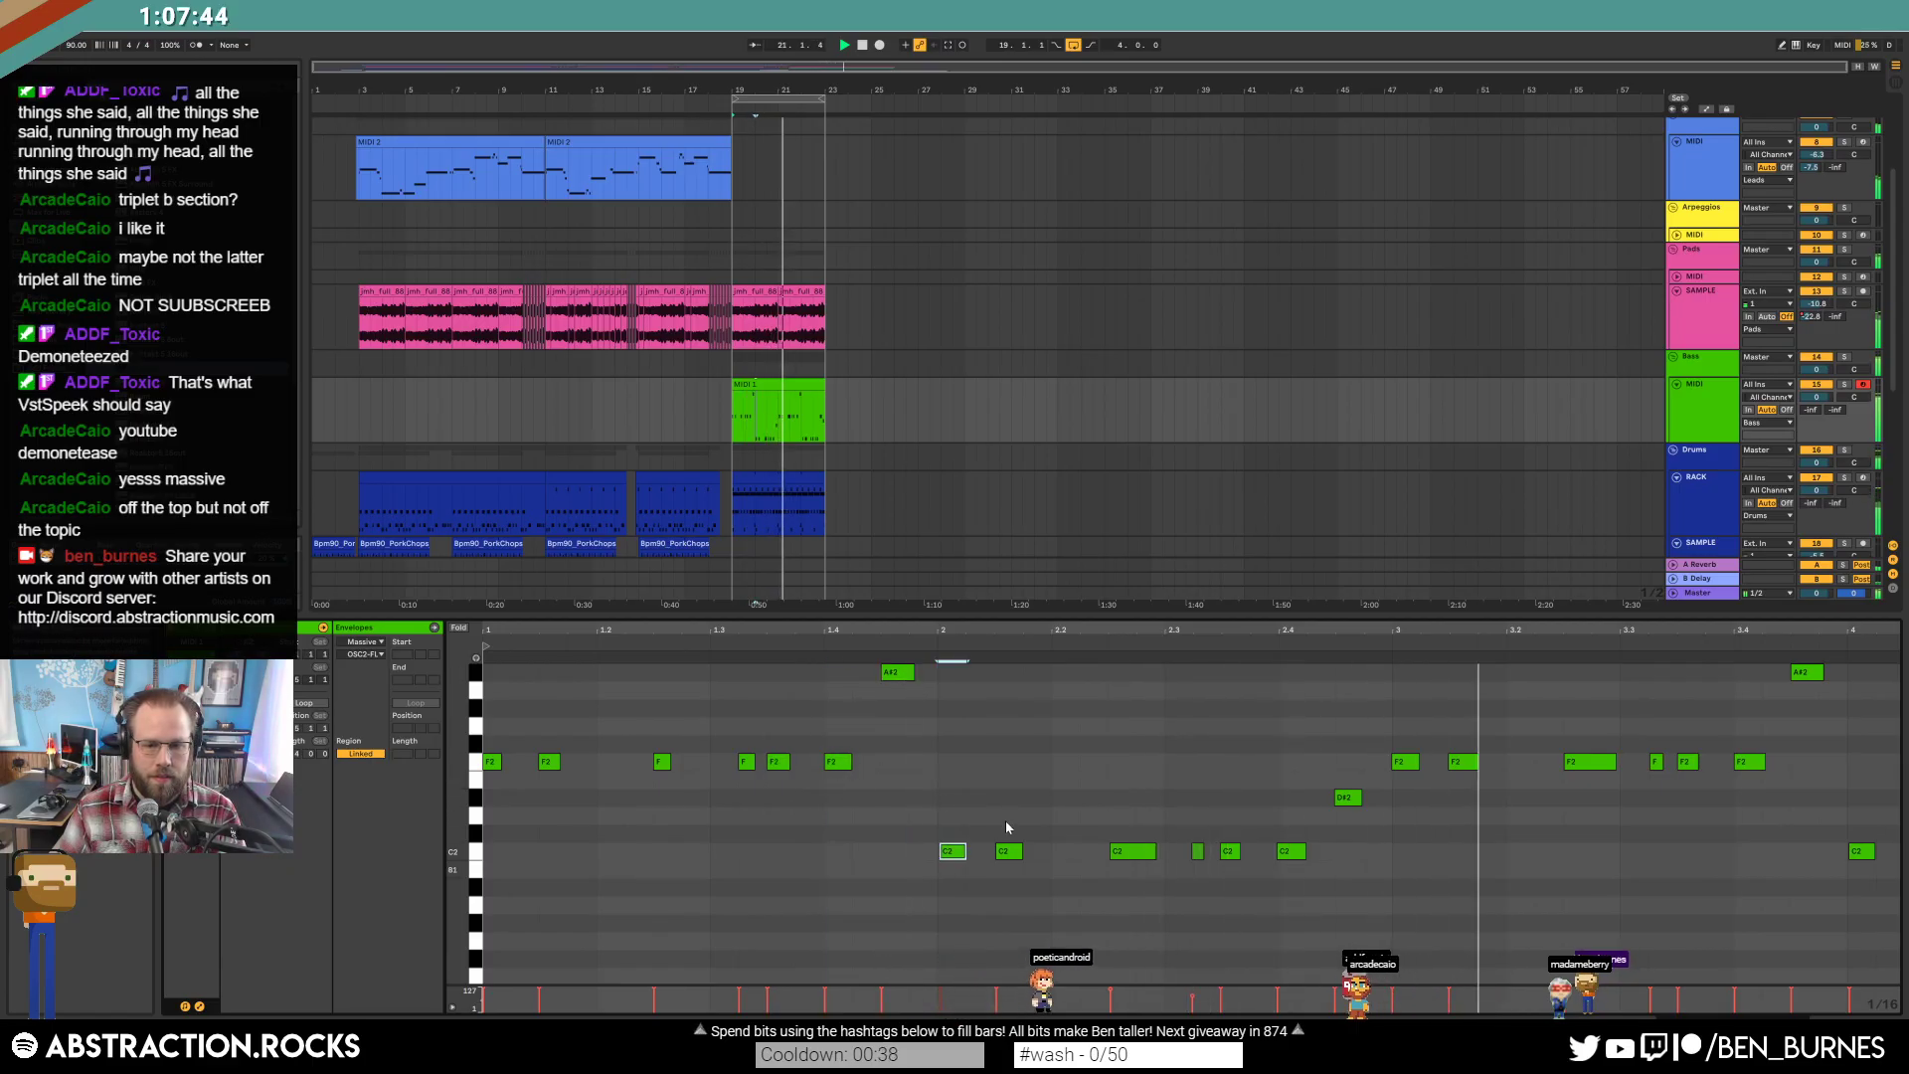
click(1136, 850)
click(1197, 849)
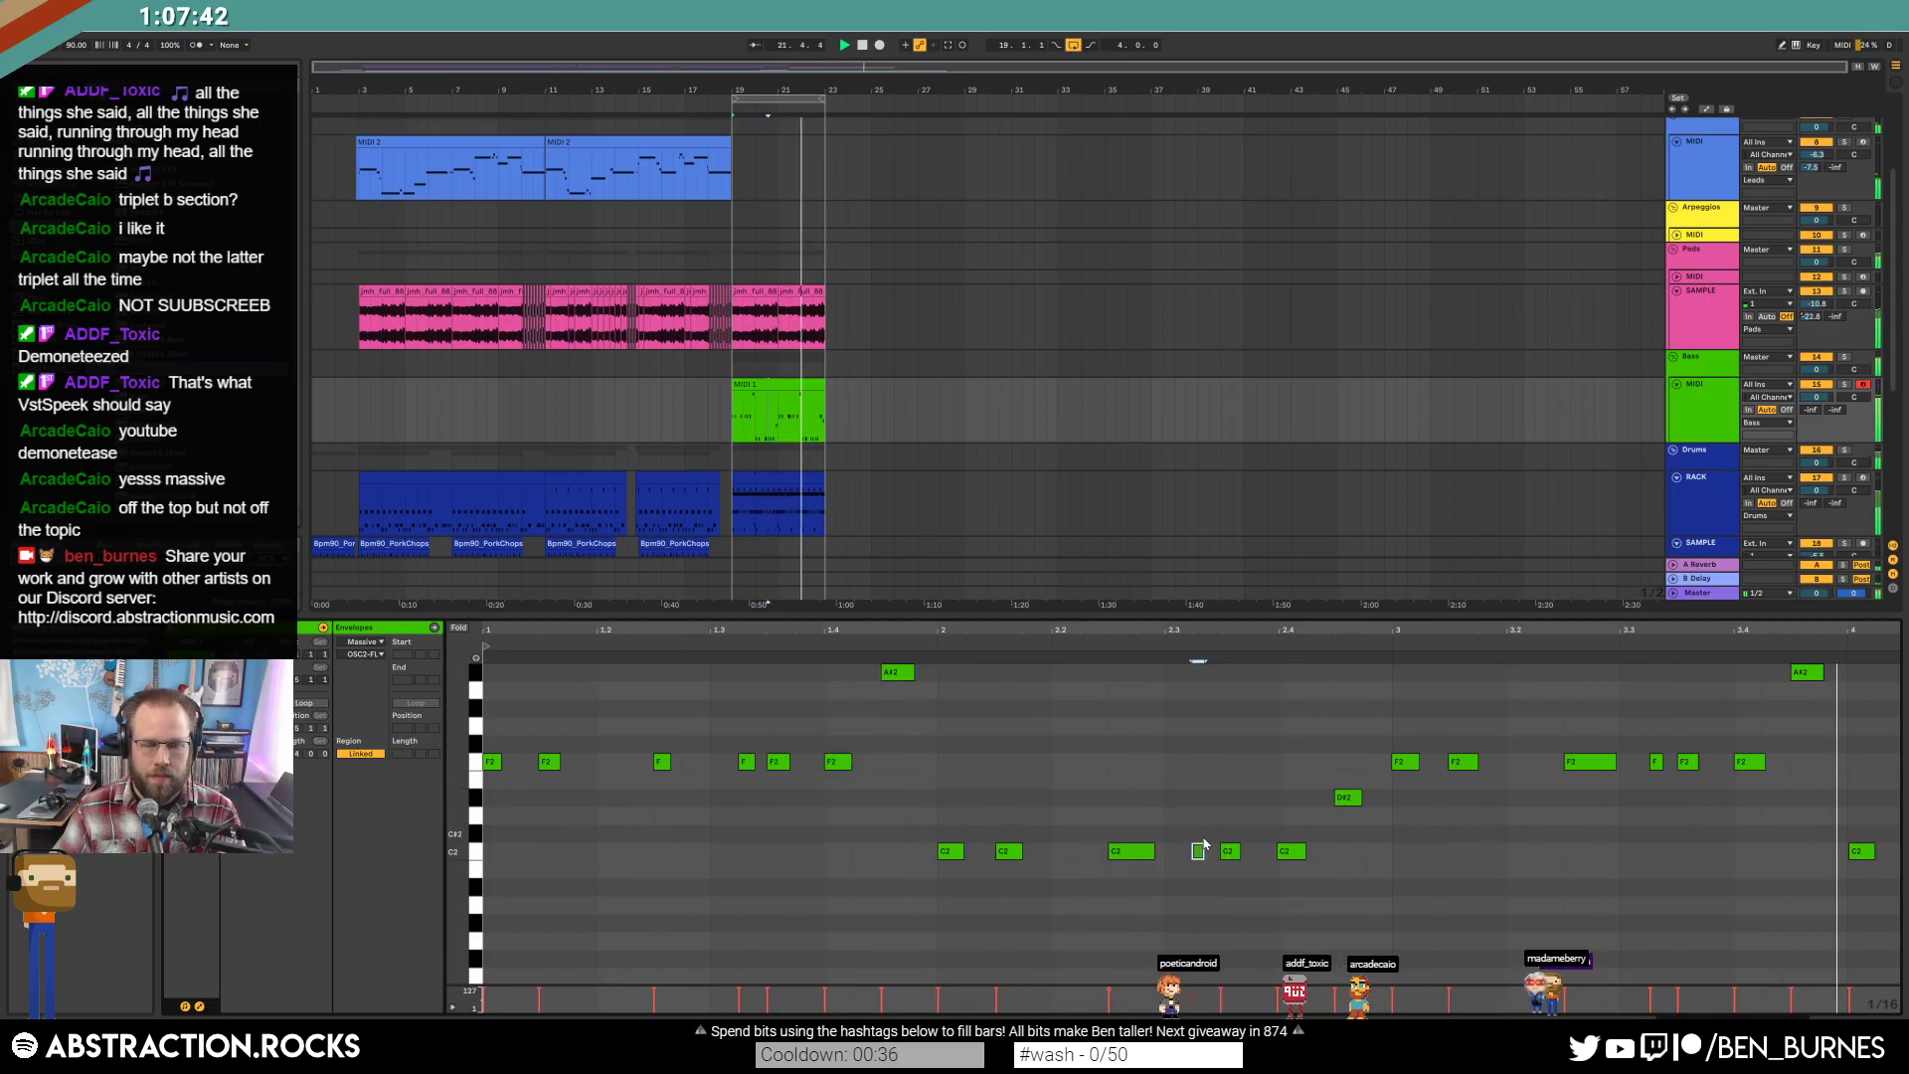
click(1230, 850)
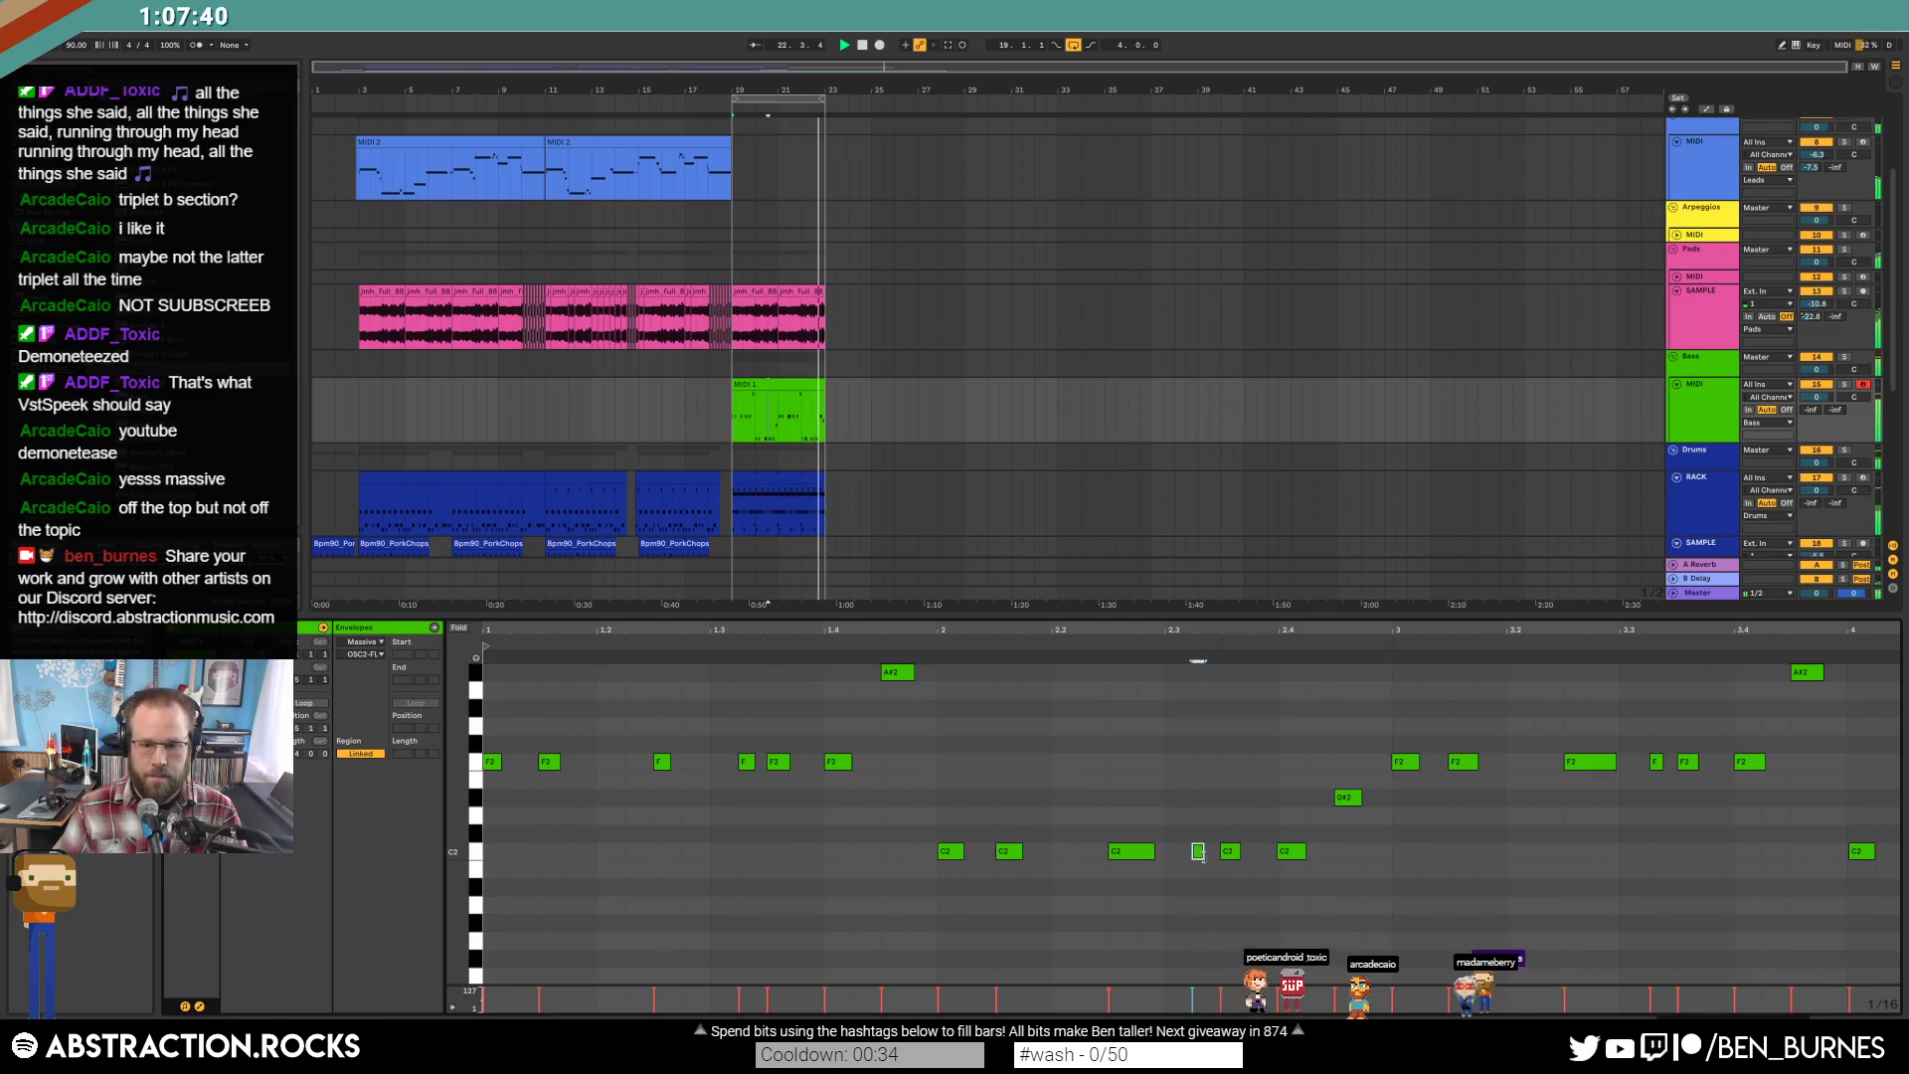
click(1404, 762)
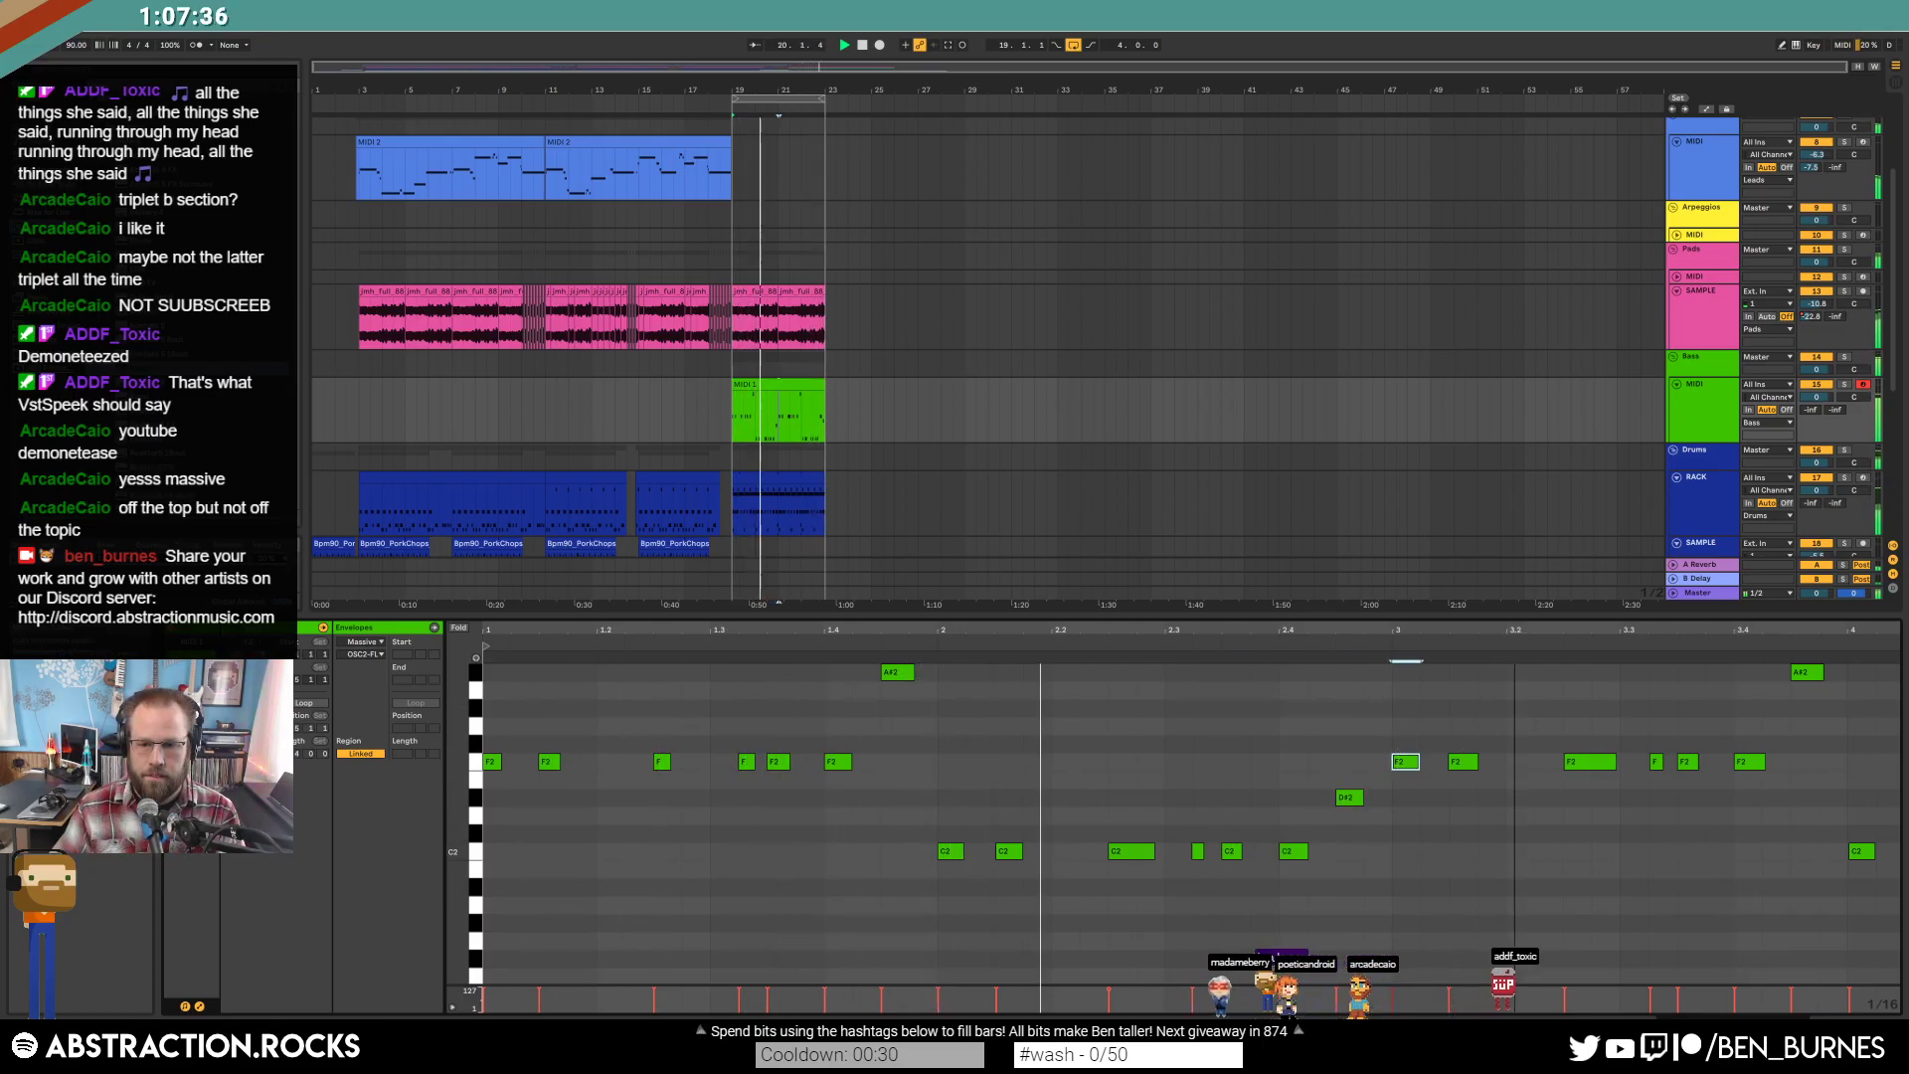
Check the bass notes in the third bar and lower the clip's last two notes to E2 and D#2.
scroll(765, 696, right, 5)
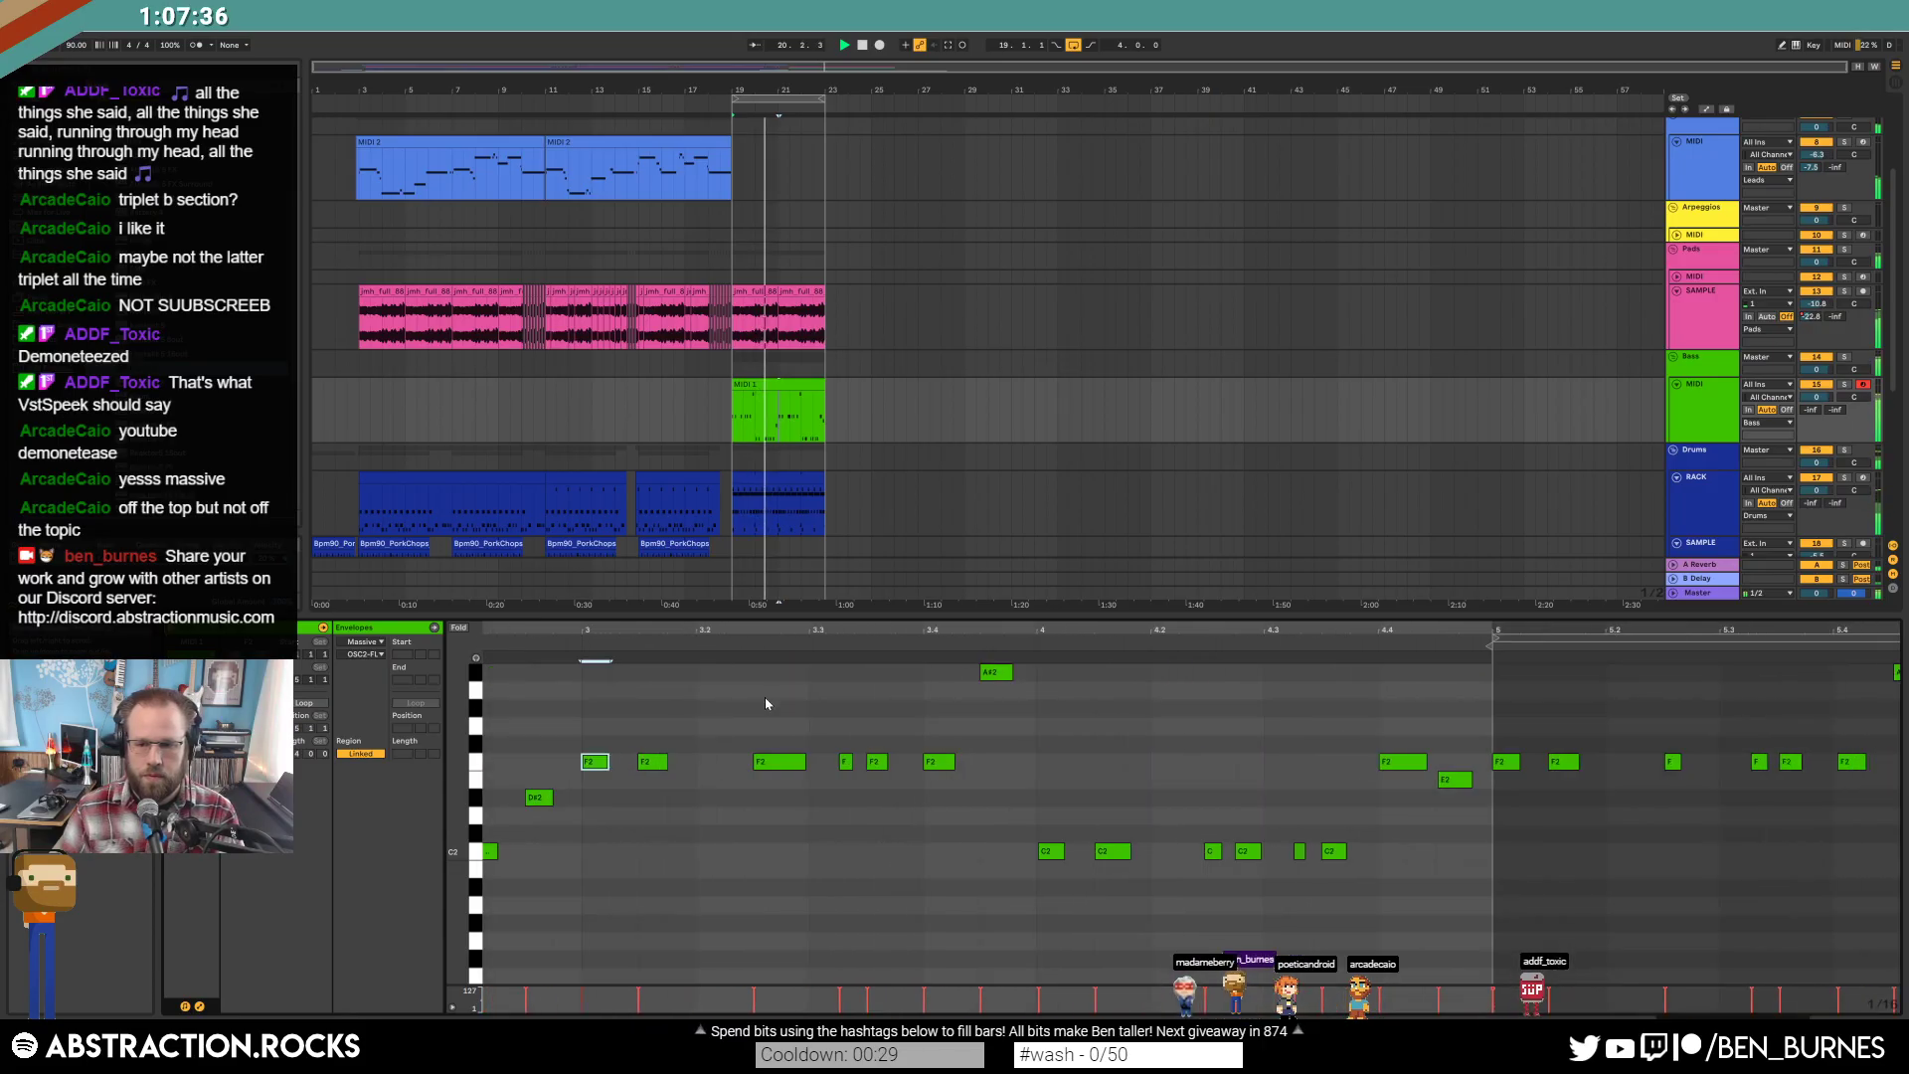
click(782, 398)
click(1396, 762)
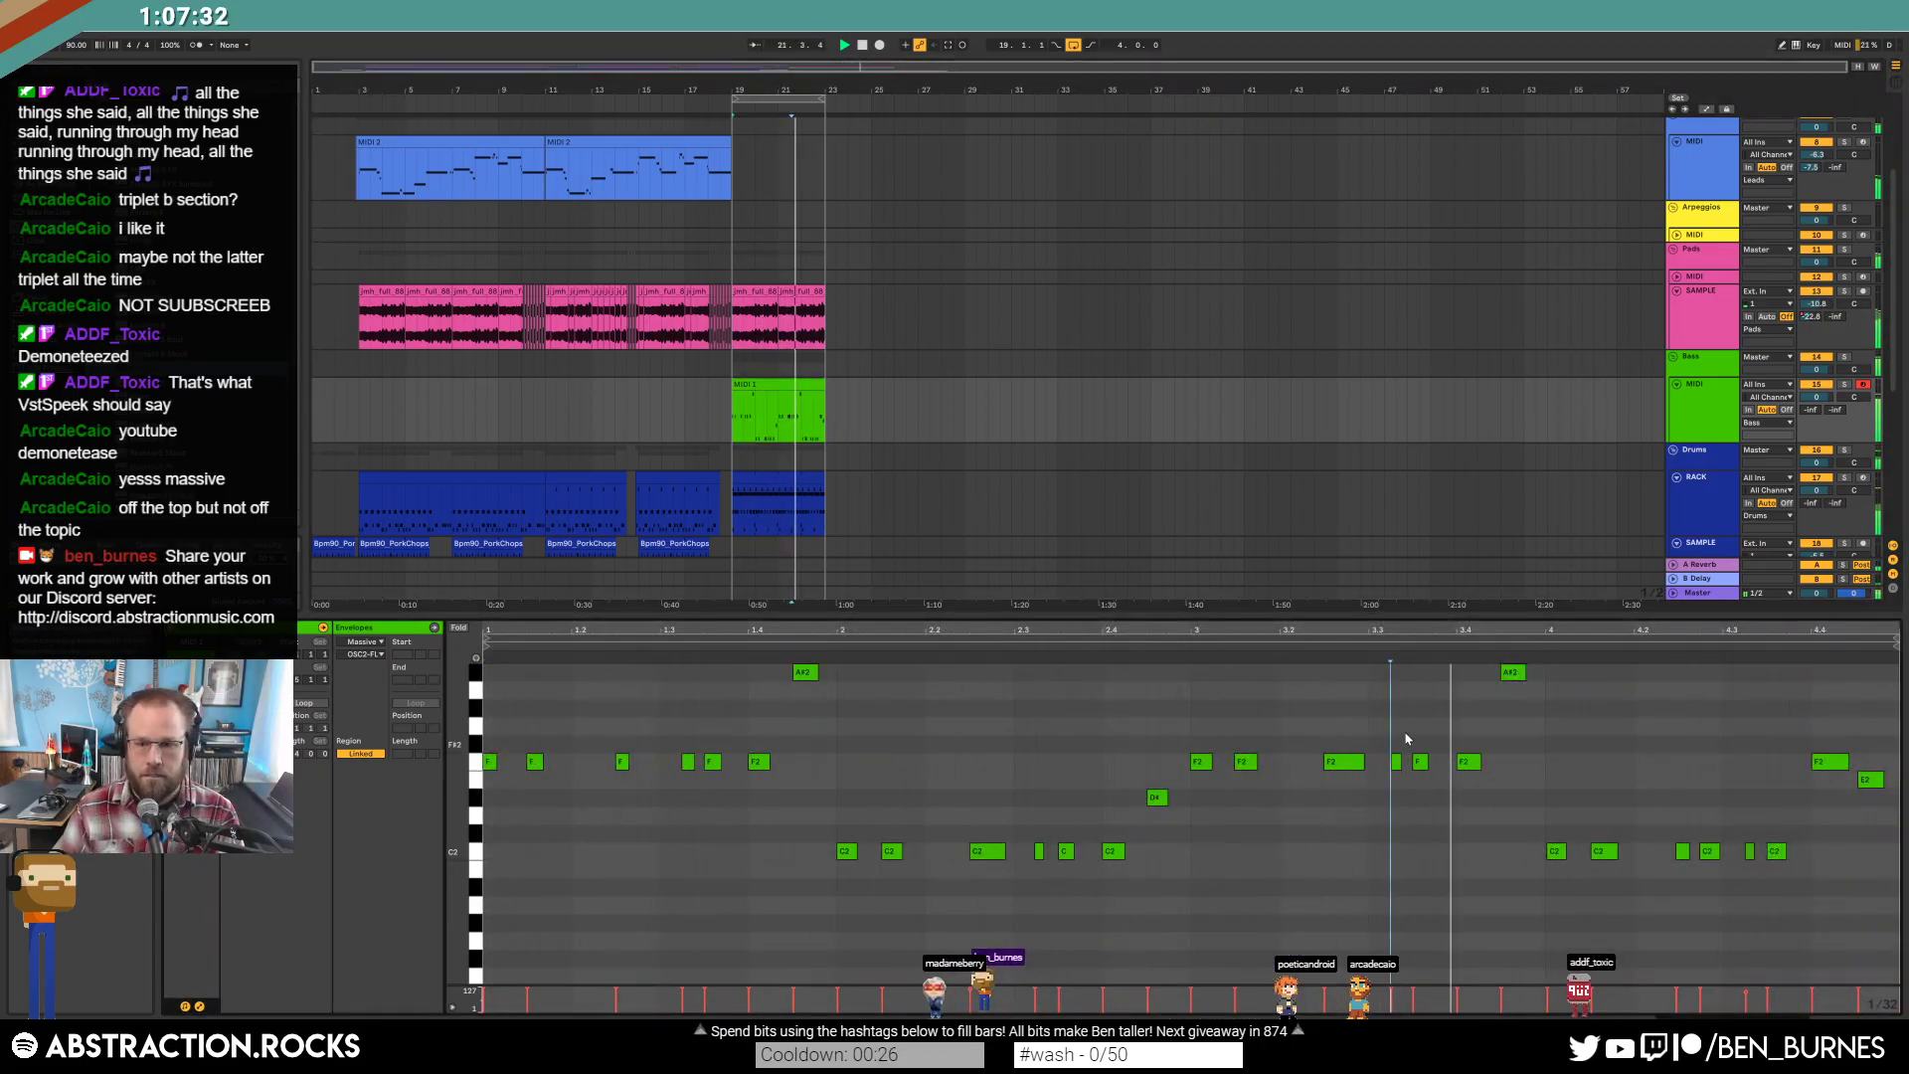
click(1468, 761)
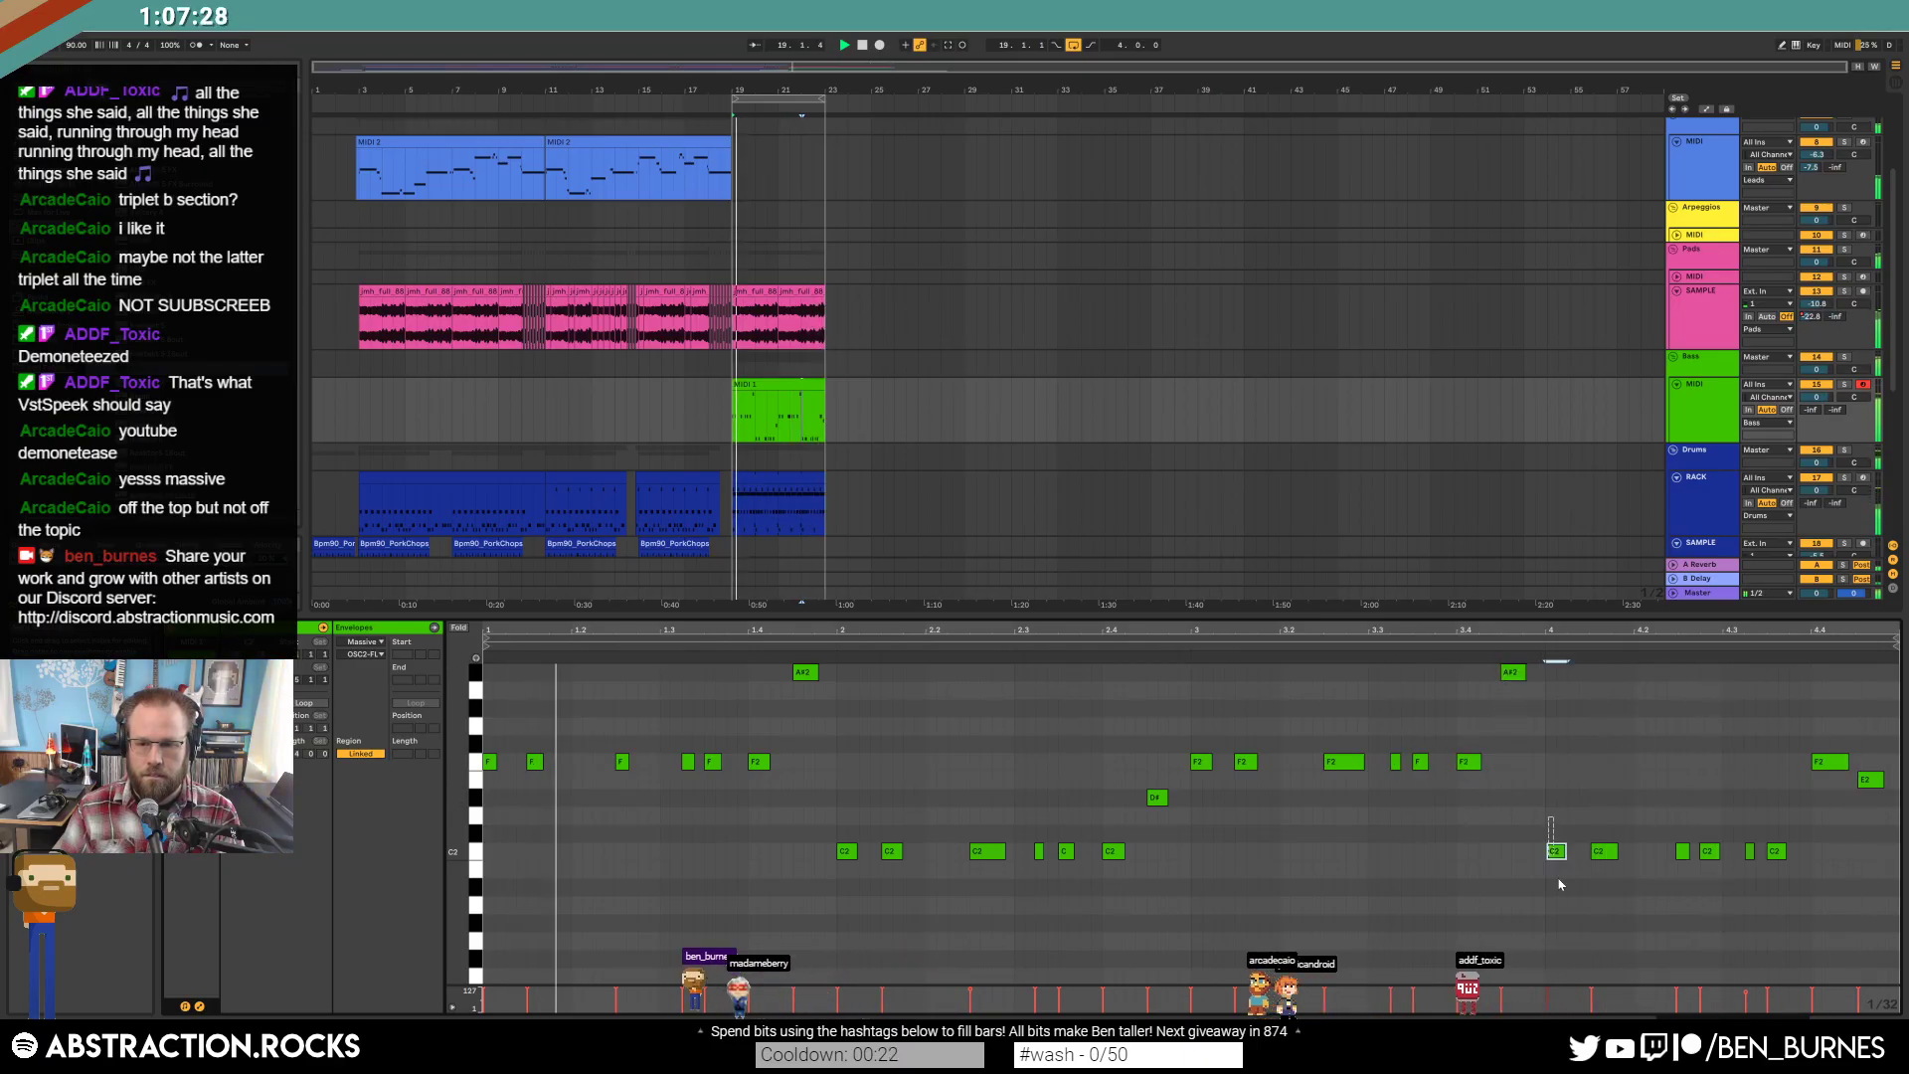
drag(1835, 742, 1884, 817)
key(Down)
Fine-tune the timing of the short C2 notes in the bass clip's fourth bar.
click(1606, 885)
click(1682, 851)
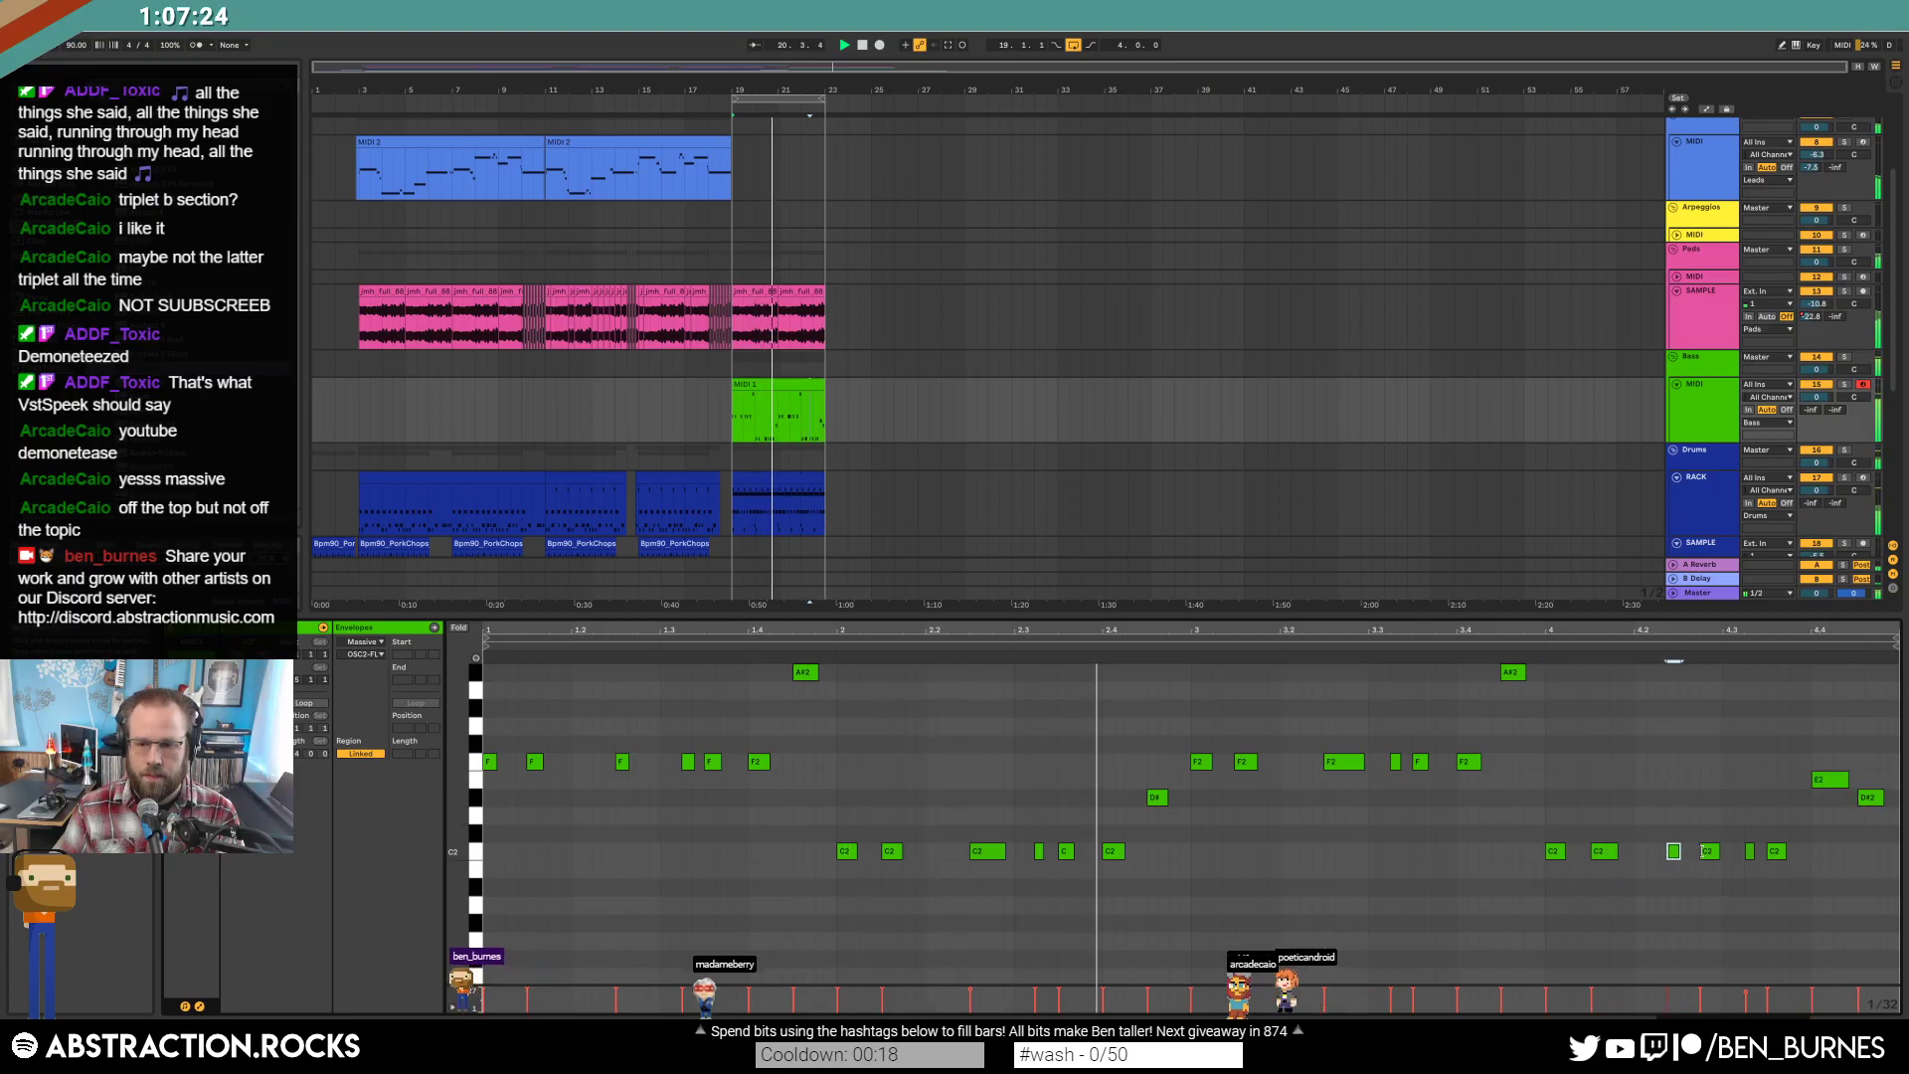
click(1709, 851)
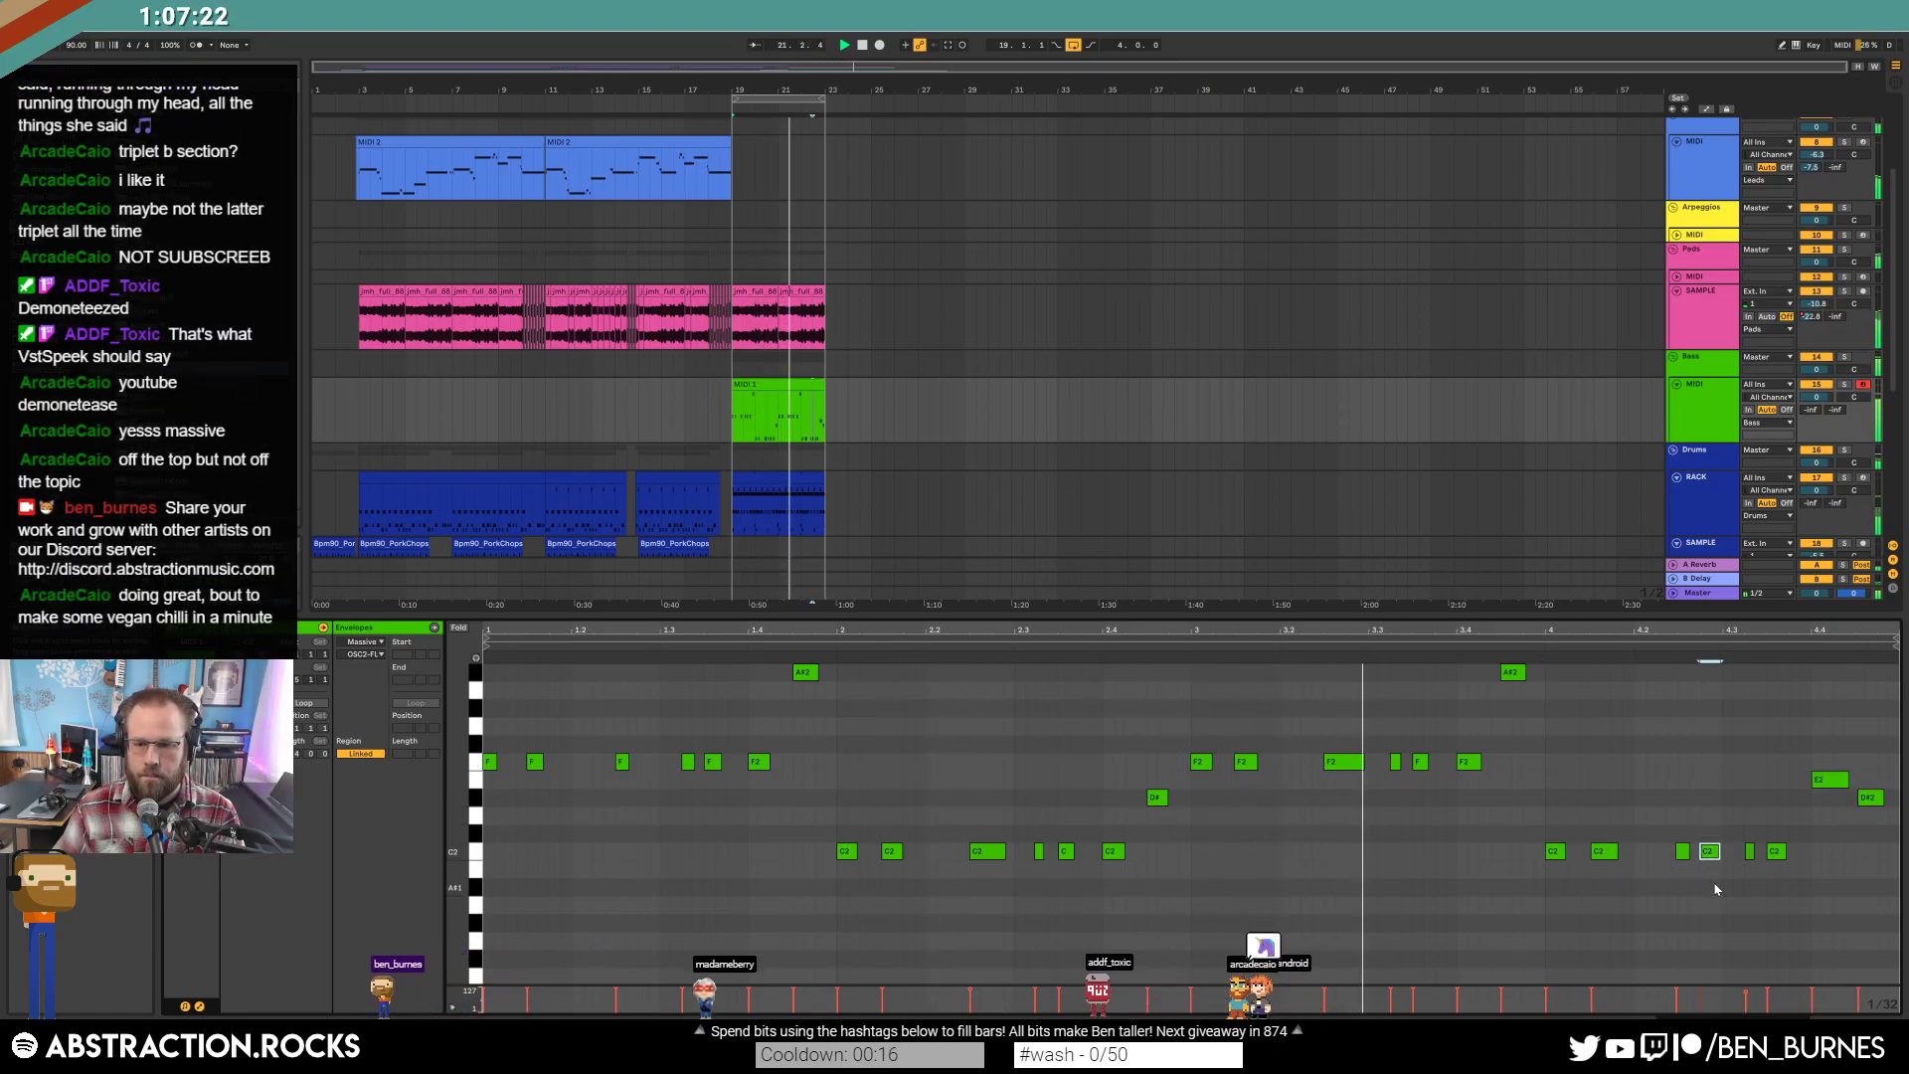
click(1776, 851)
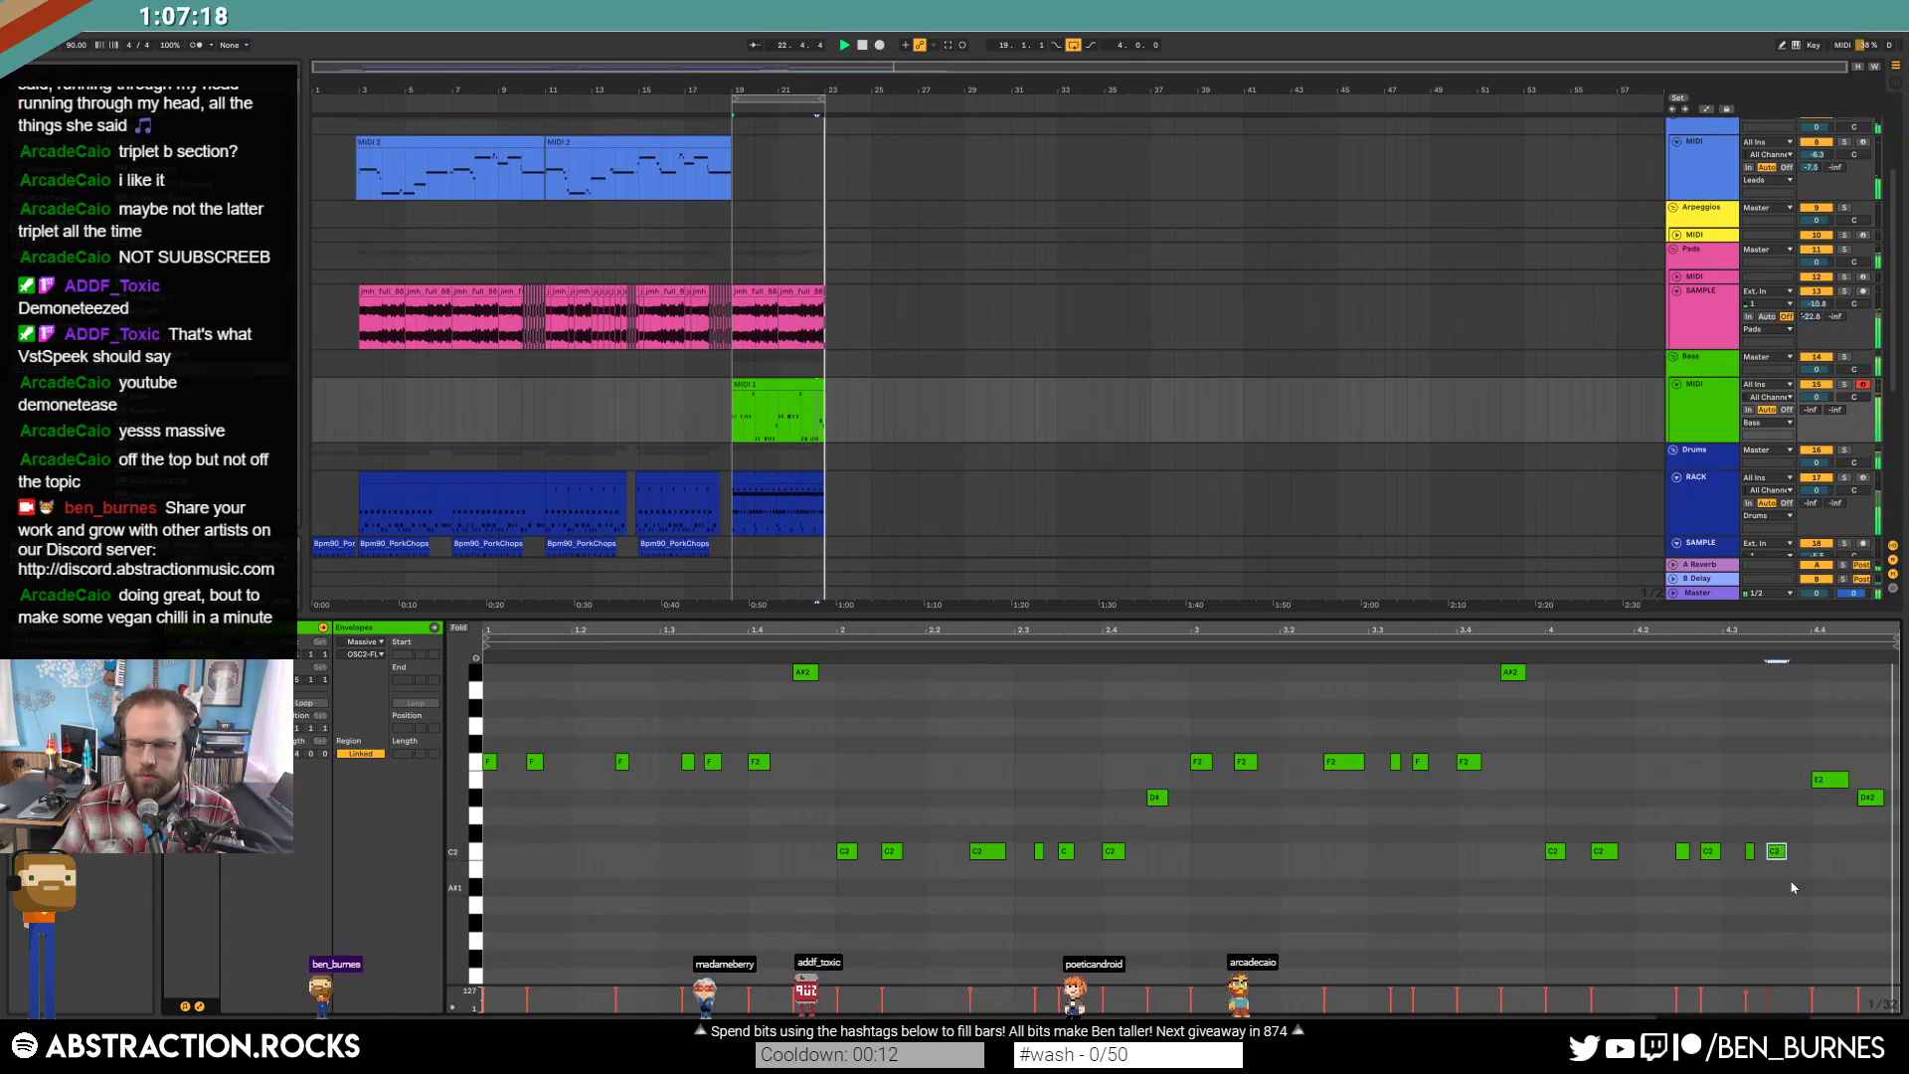
Open Massive on the Bass track, adjust Filter 1's cutoff modulation, and shape an envelope with a long decay.
key(shift+Tab)
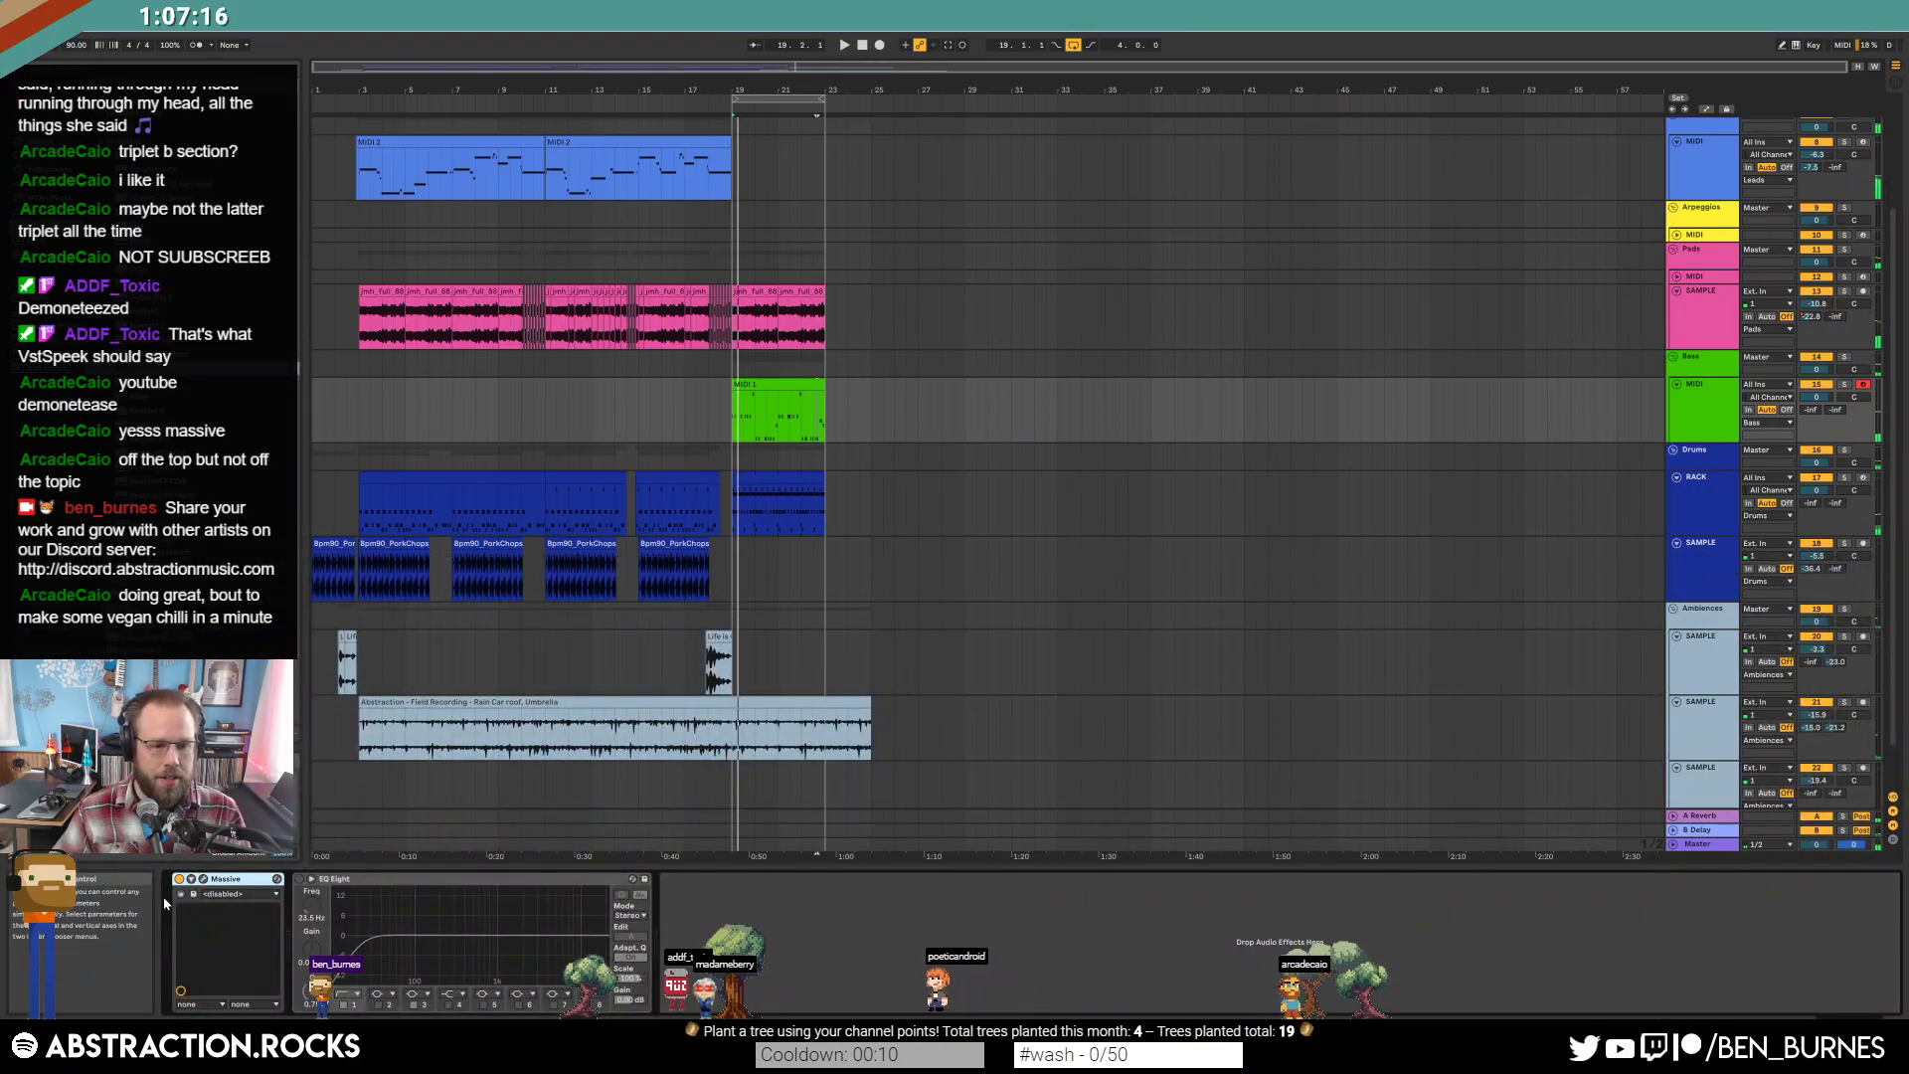
key(ctrl+alt+p)
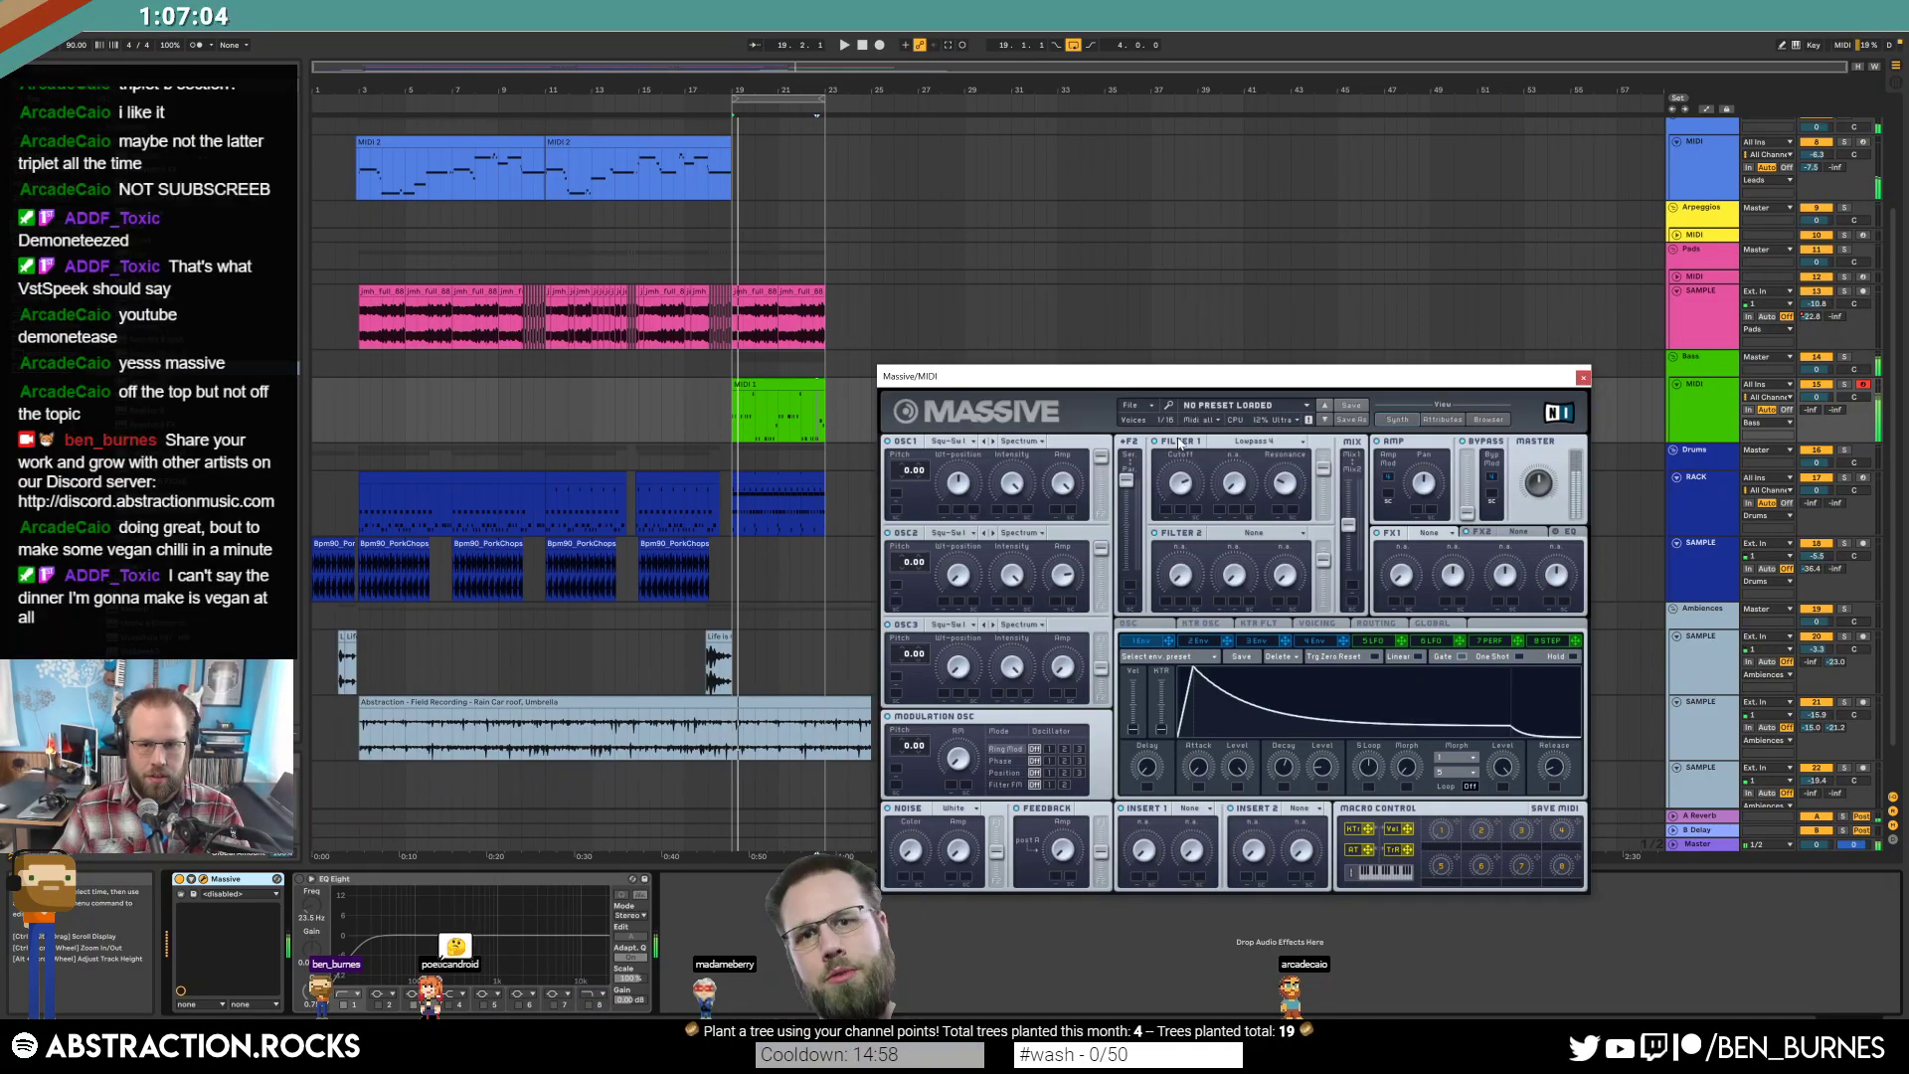
click(1300, 644)
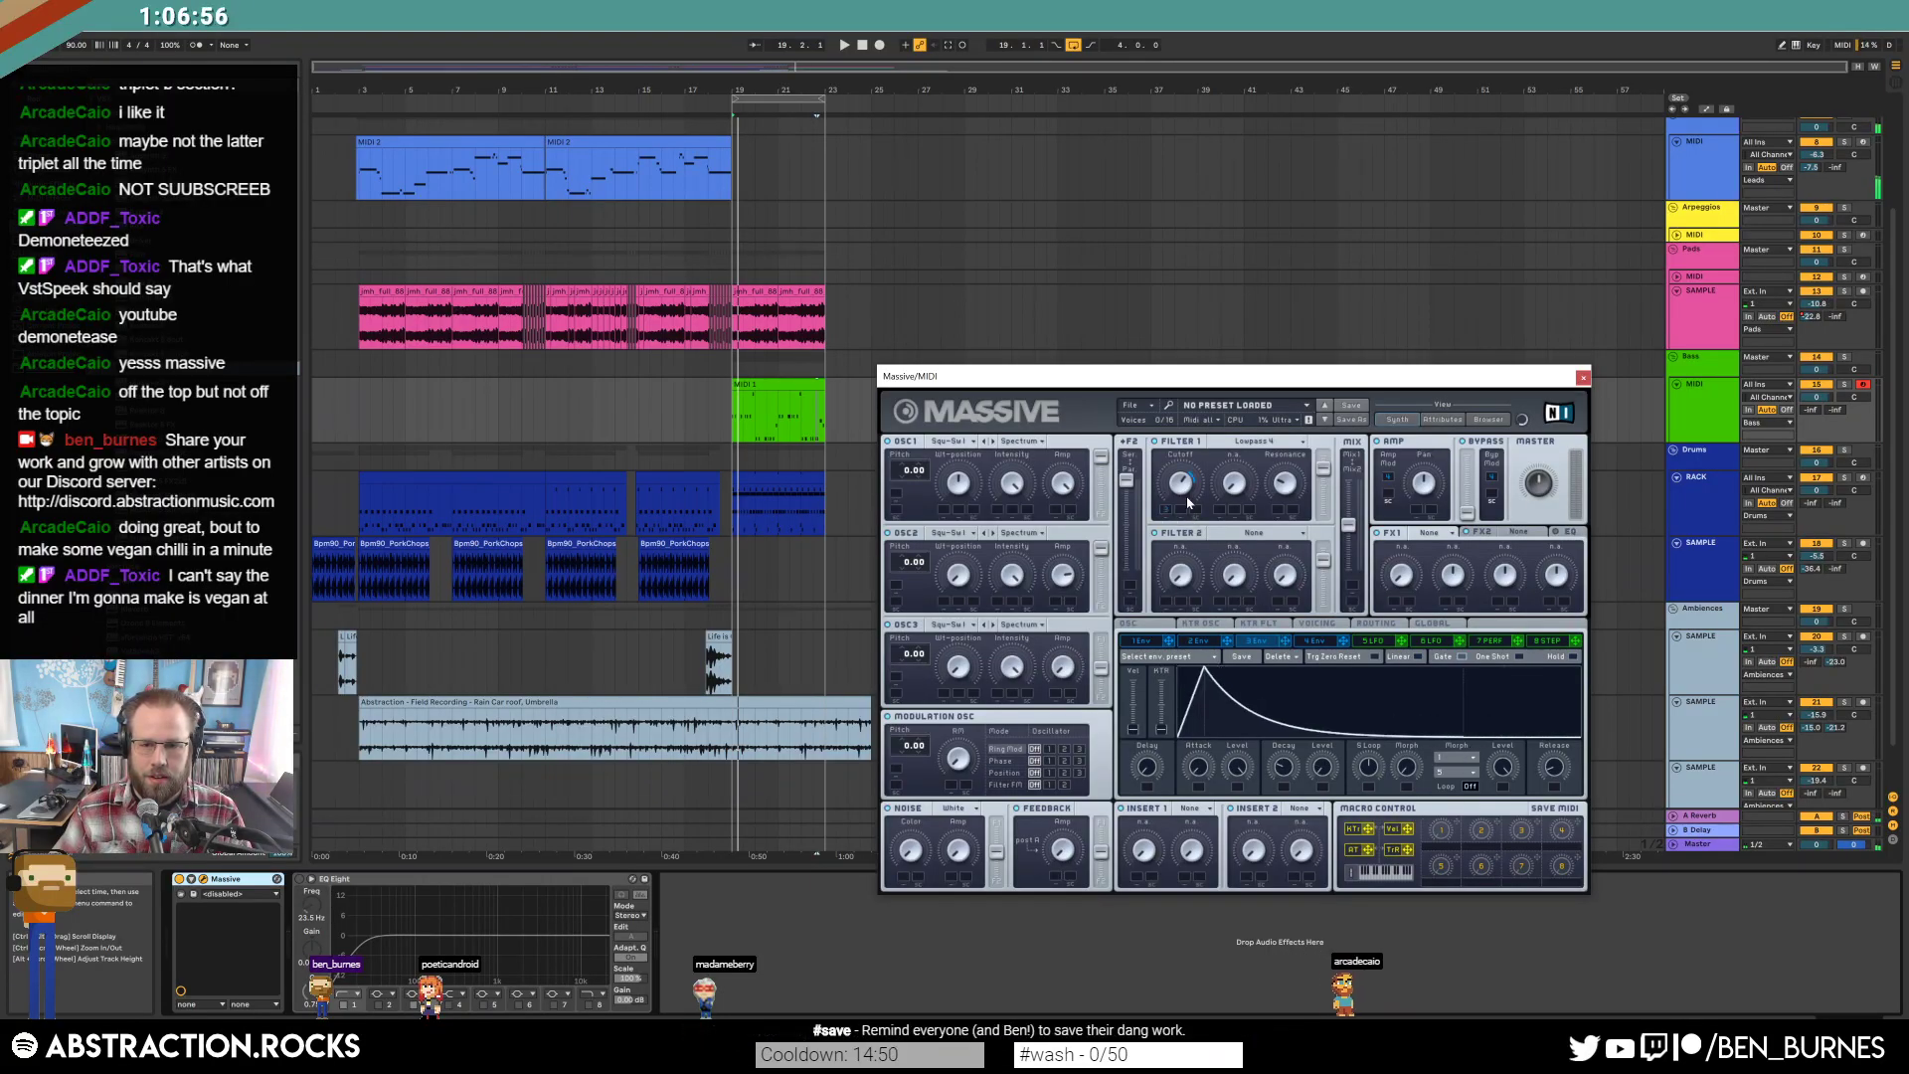
click(1306, 643)
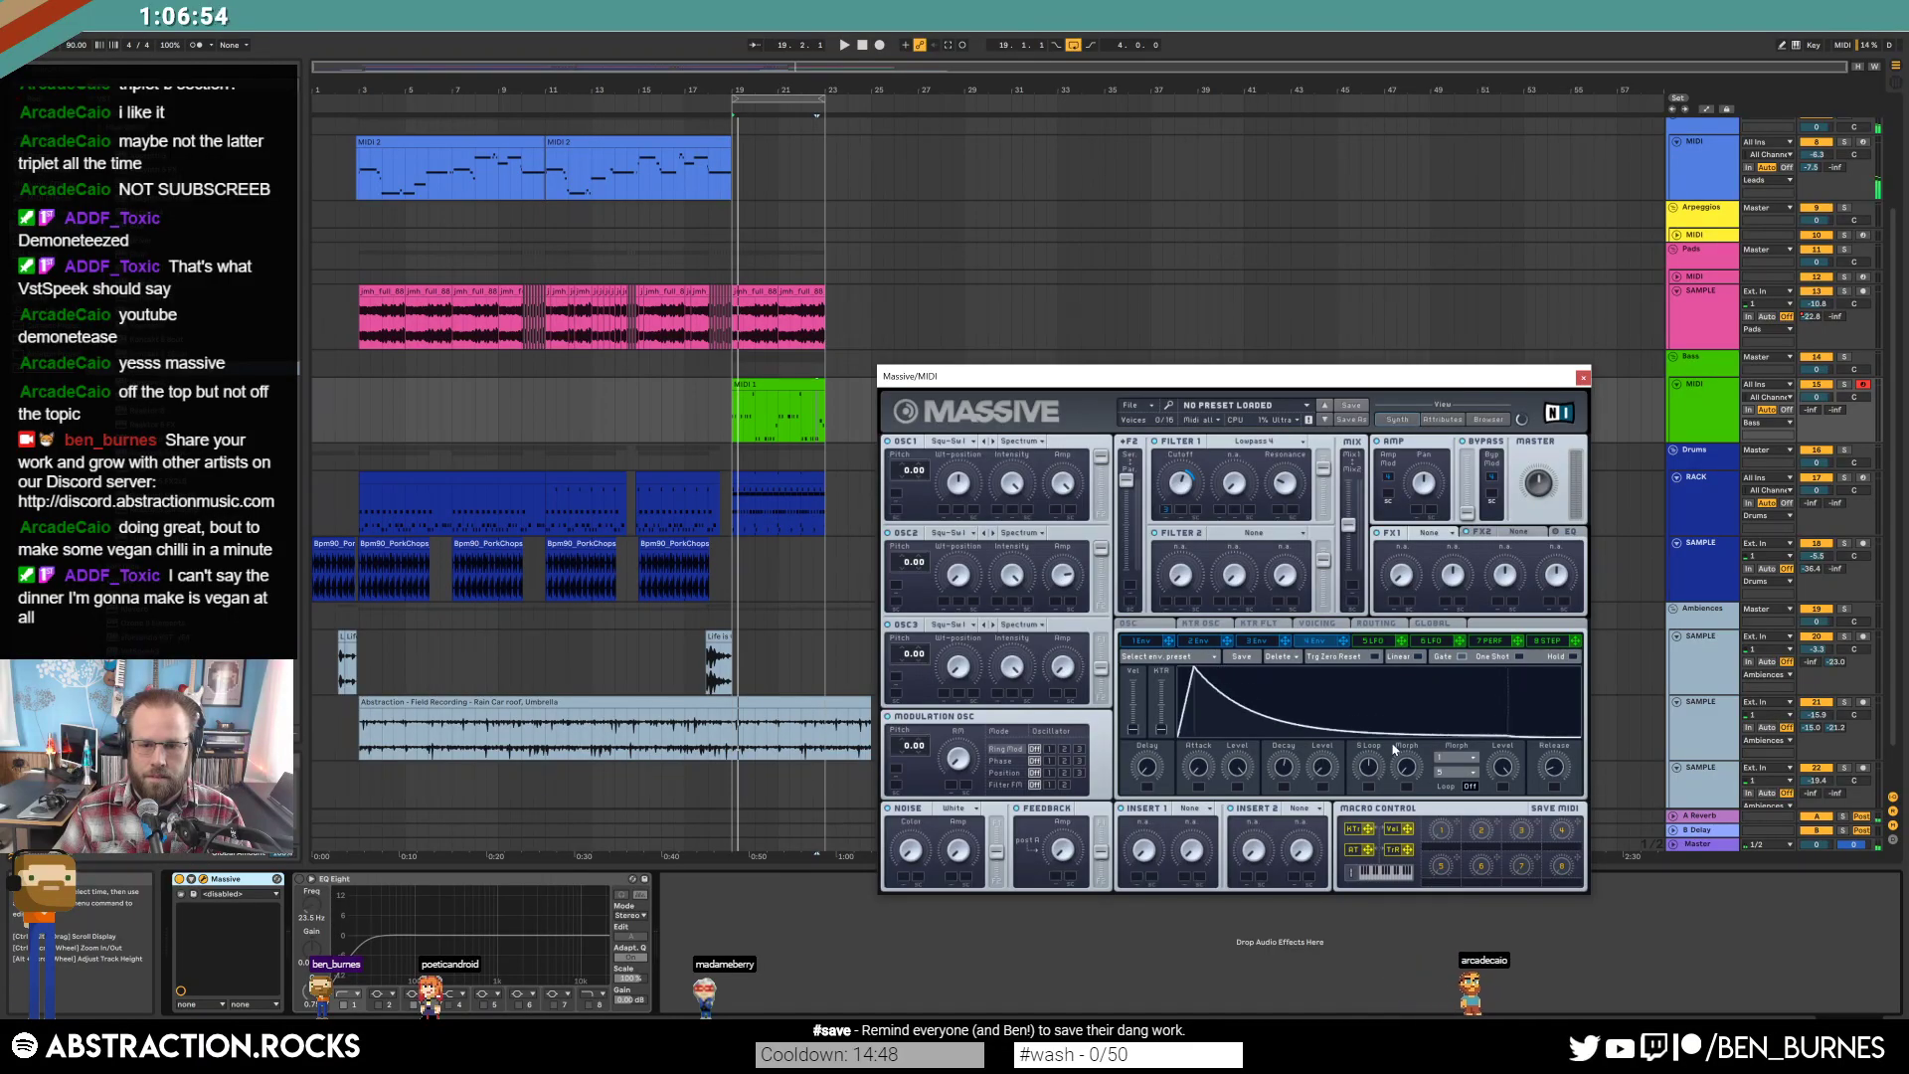
Transpose all bass clip notes down an octave, close Massive, and play the section with the clip's notes shown.
key(space)
key(shift+Down)
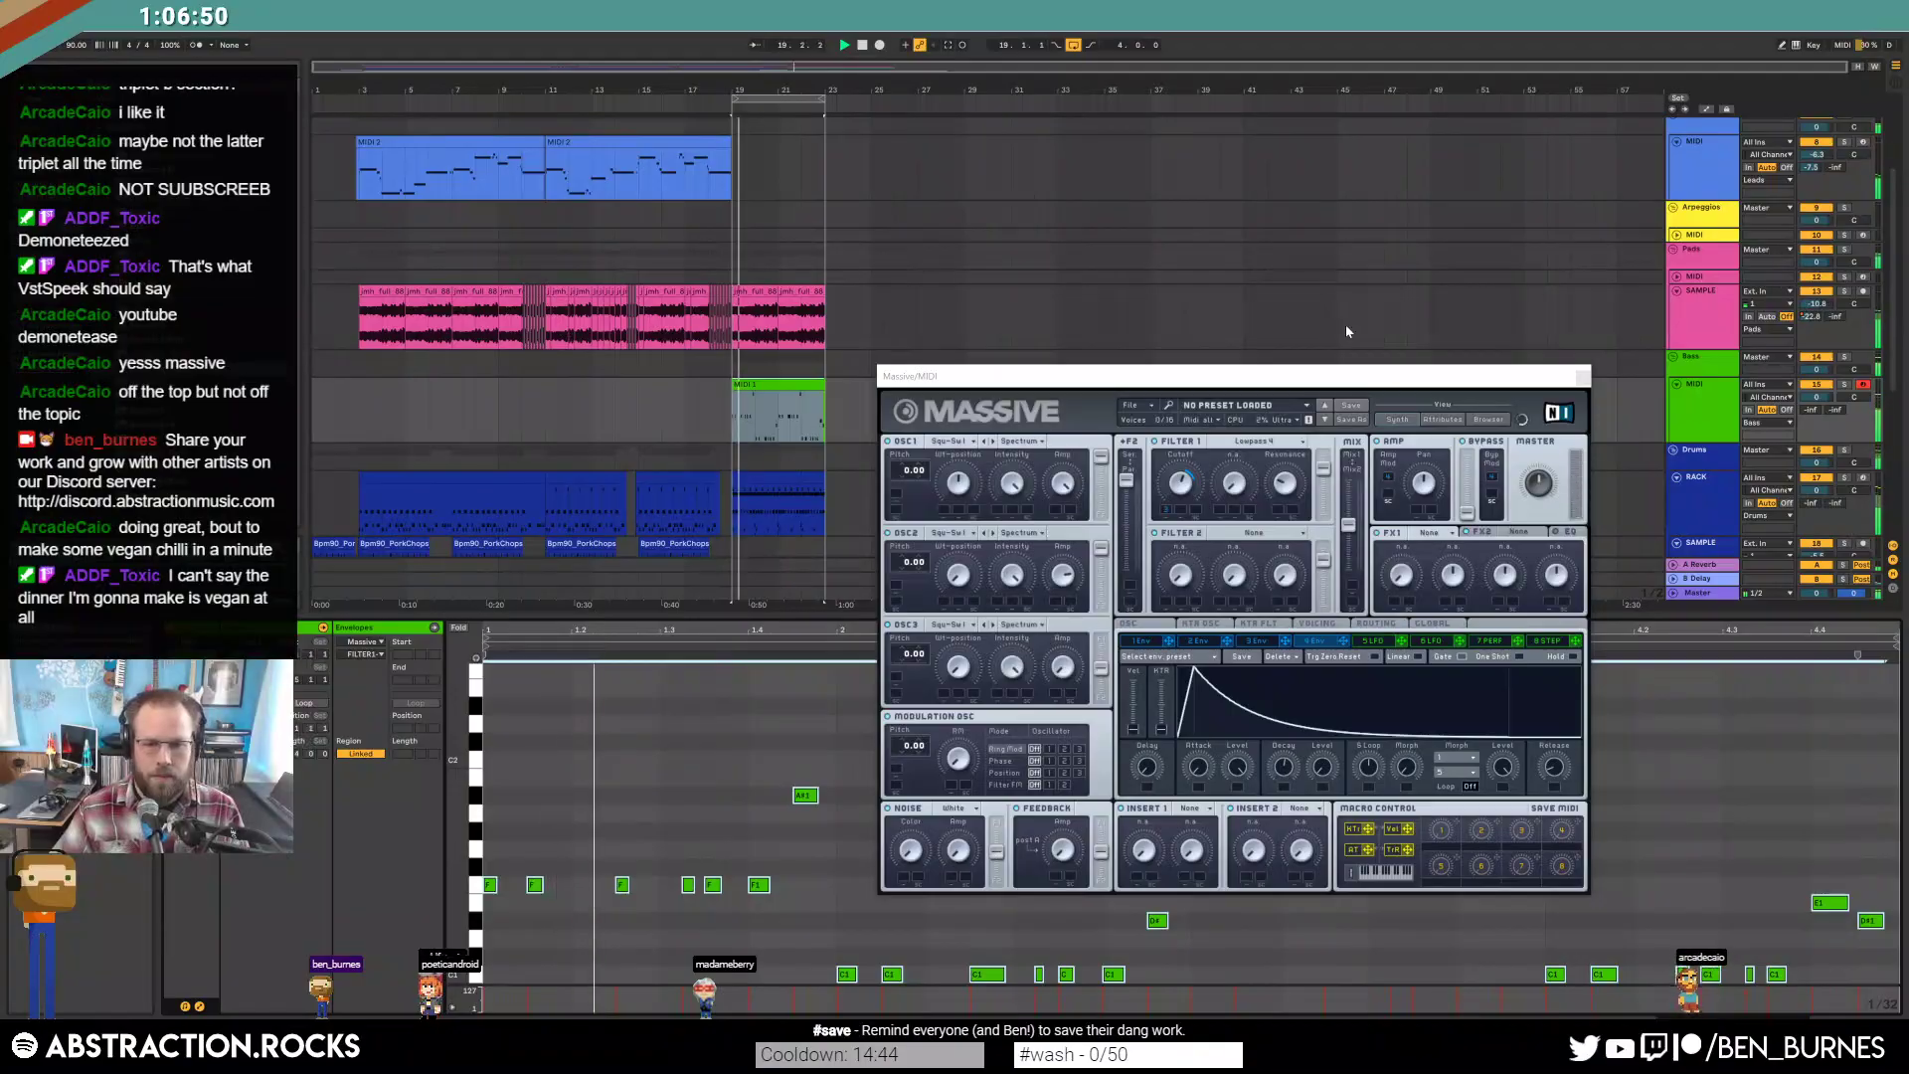
click(1583, 378)
click(726, 851)
key(shift+Tab)
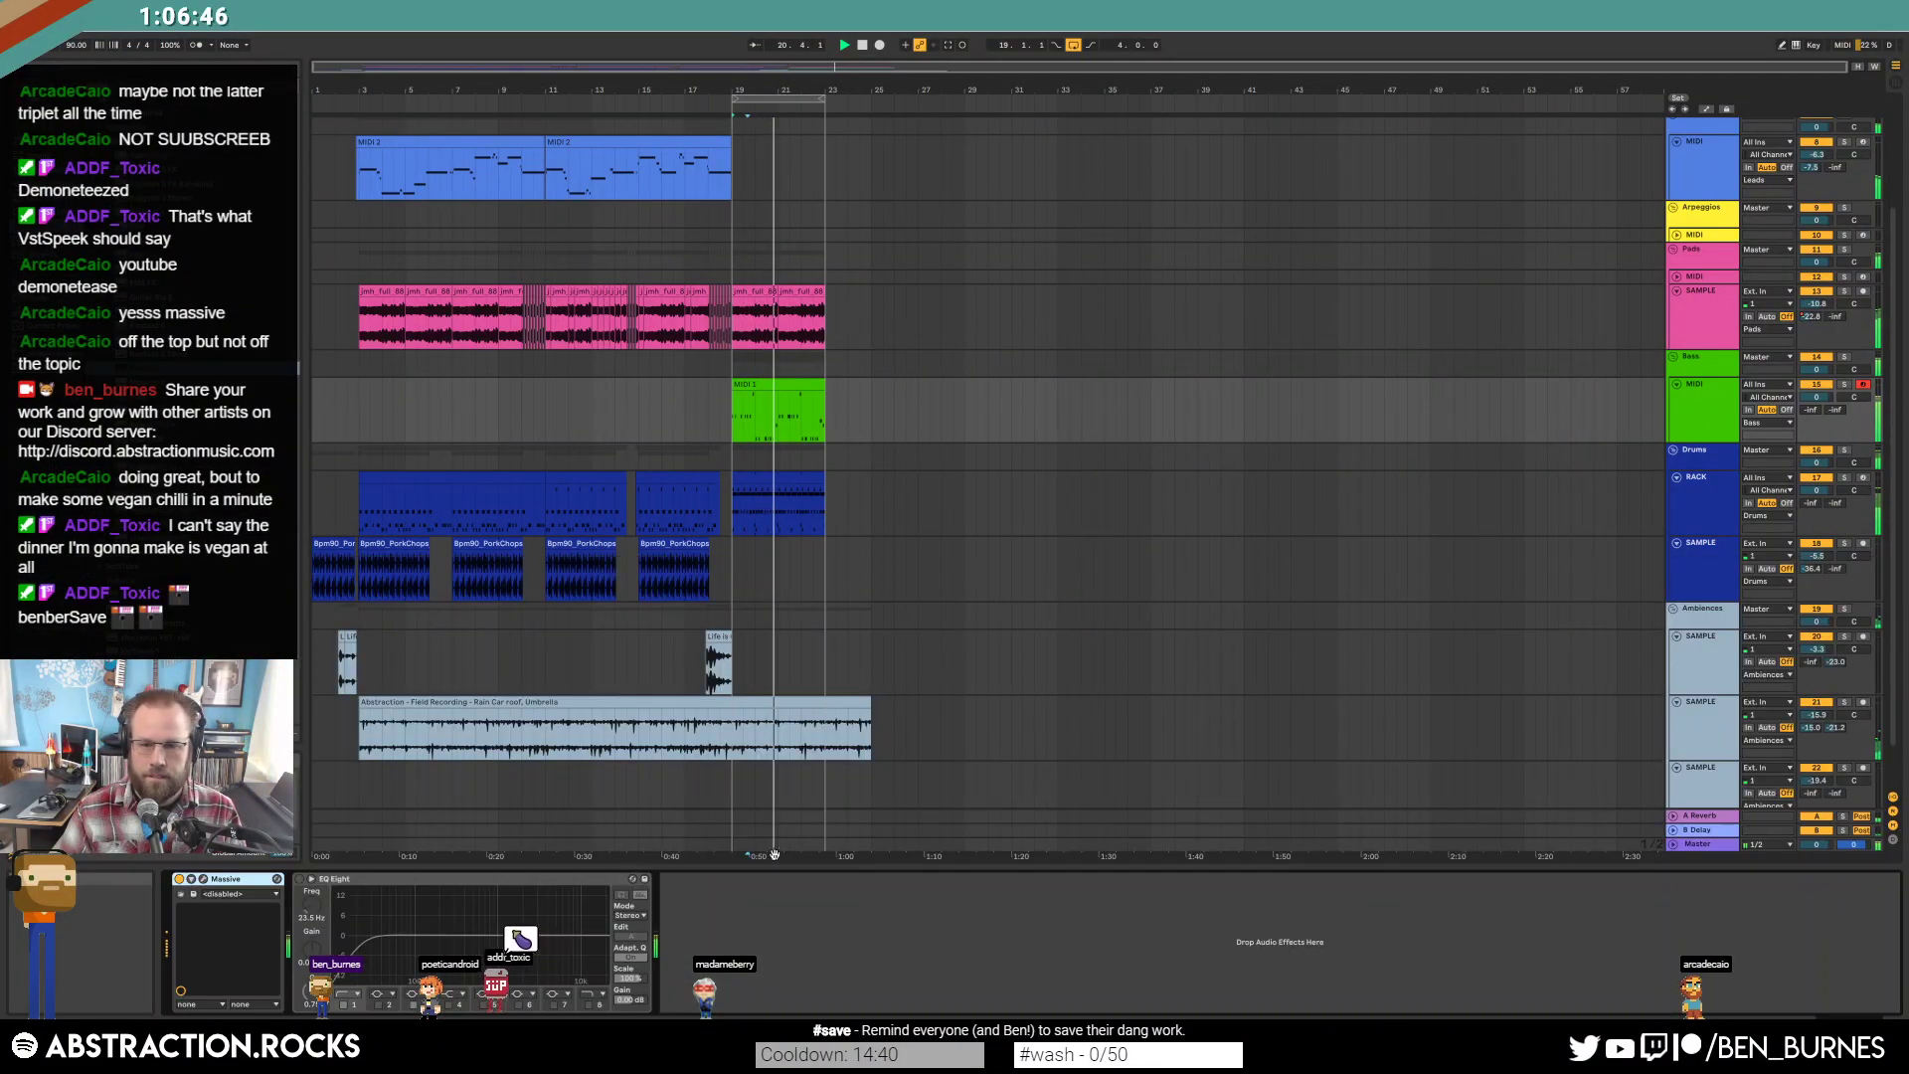
double_click(811, 382)
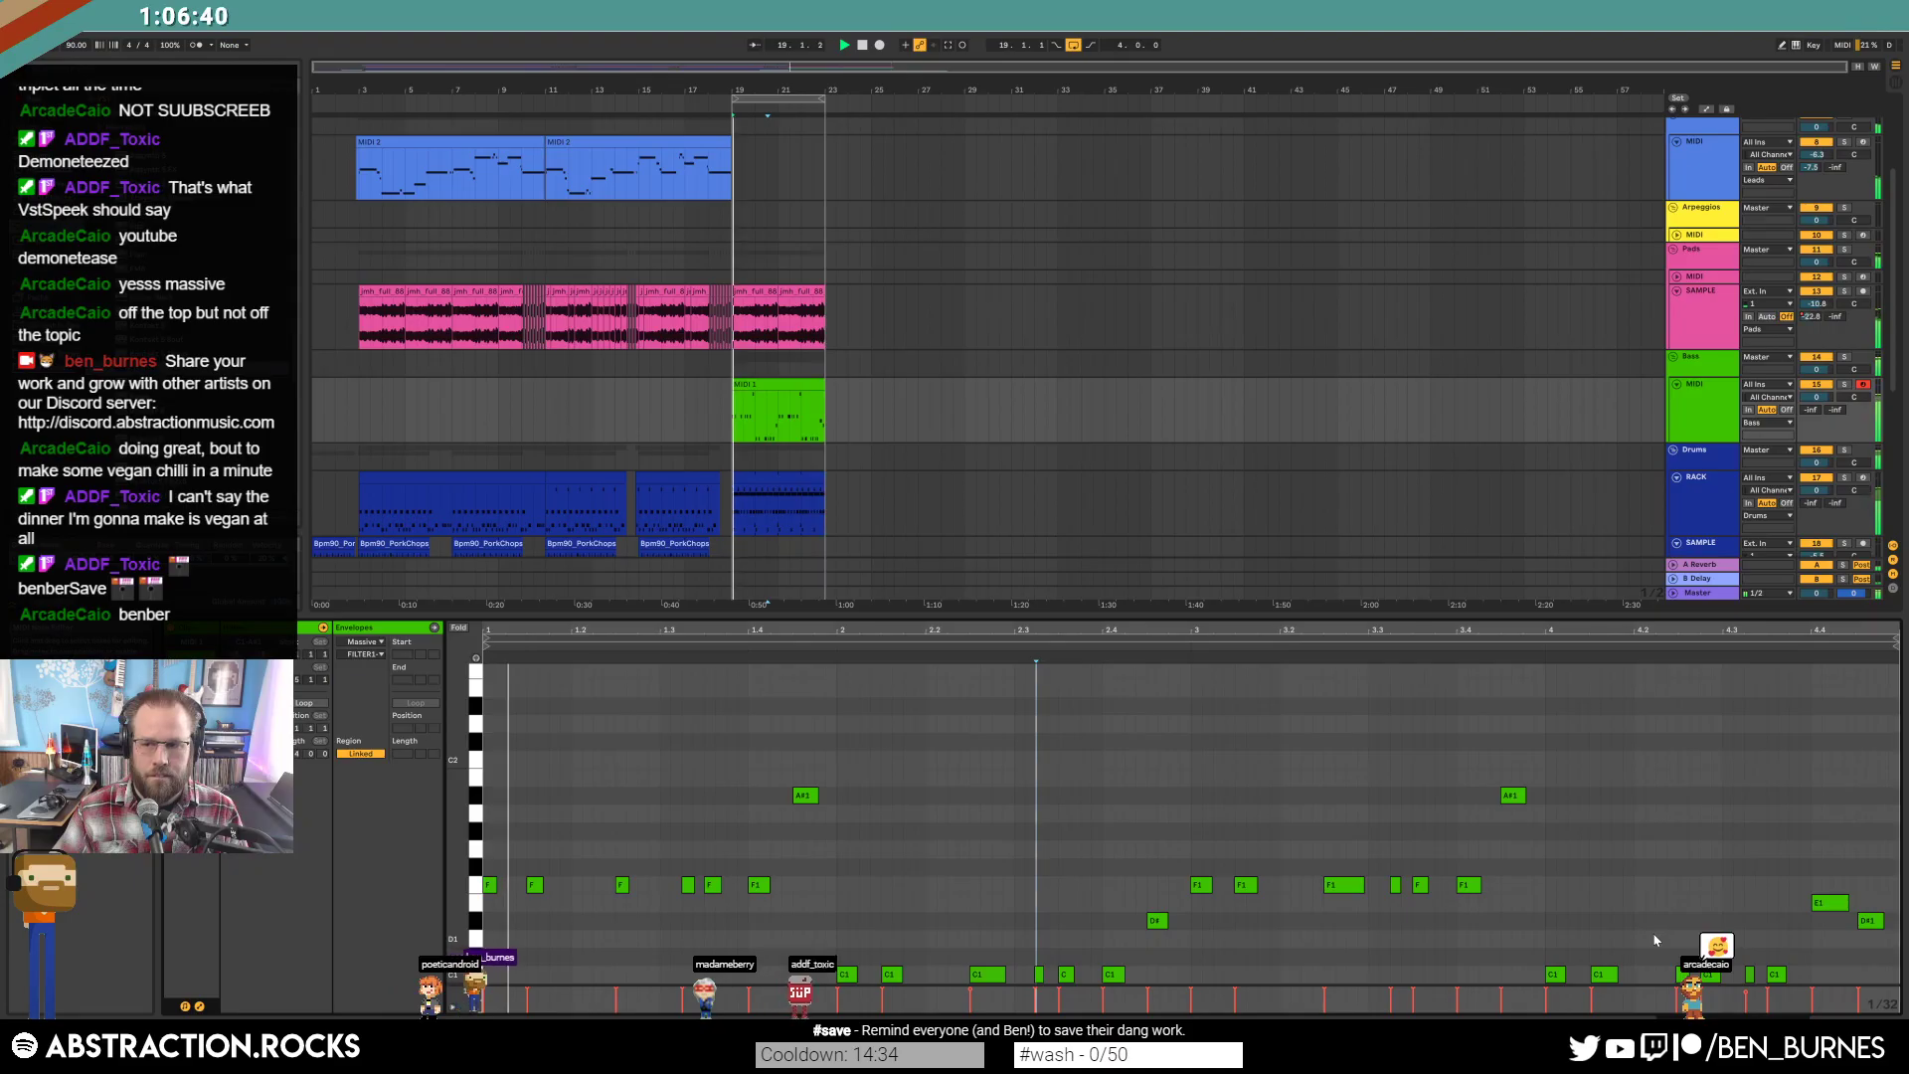
Stop playback and lower the velocity of the bass clip's short ghost notes.
key(space)
click(688, 883)
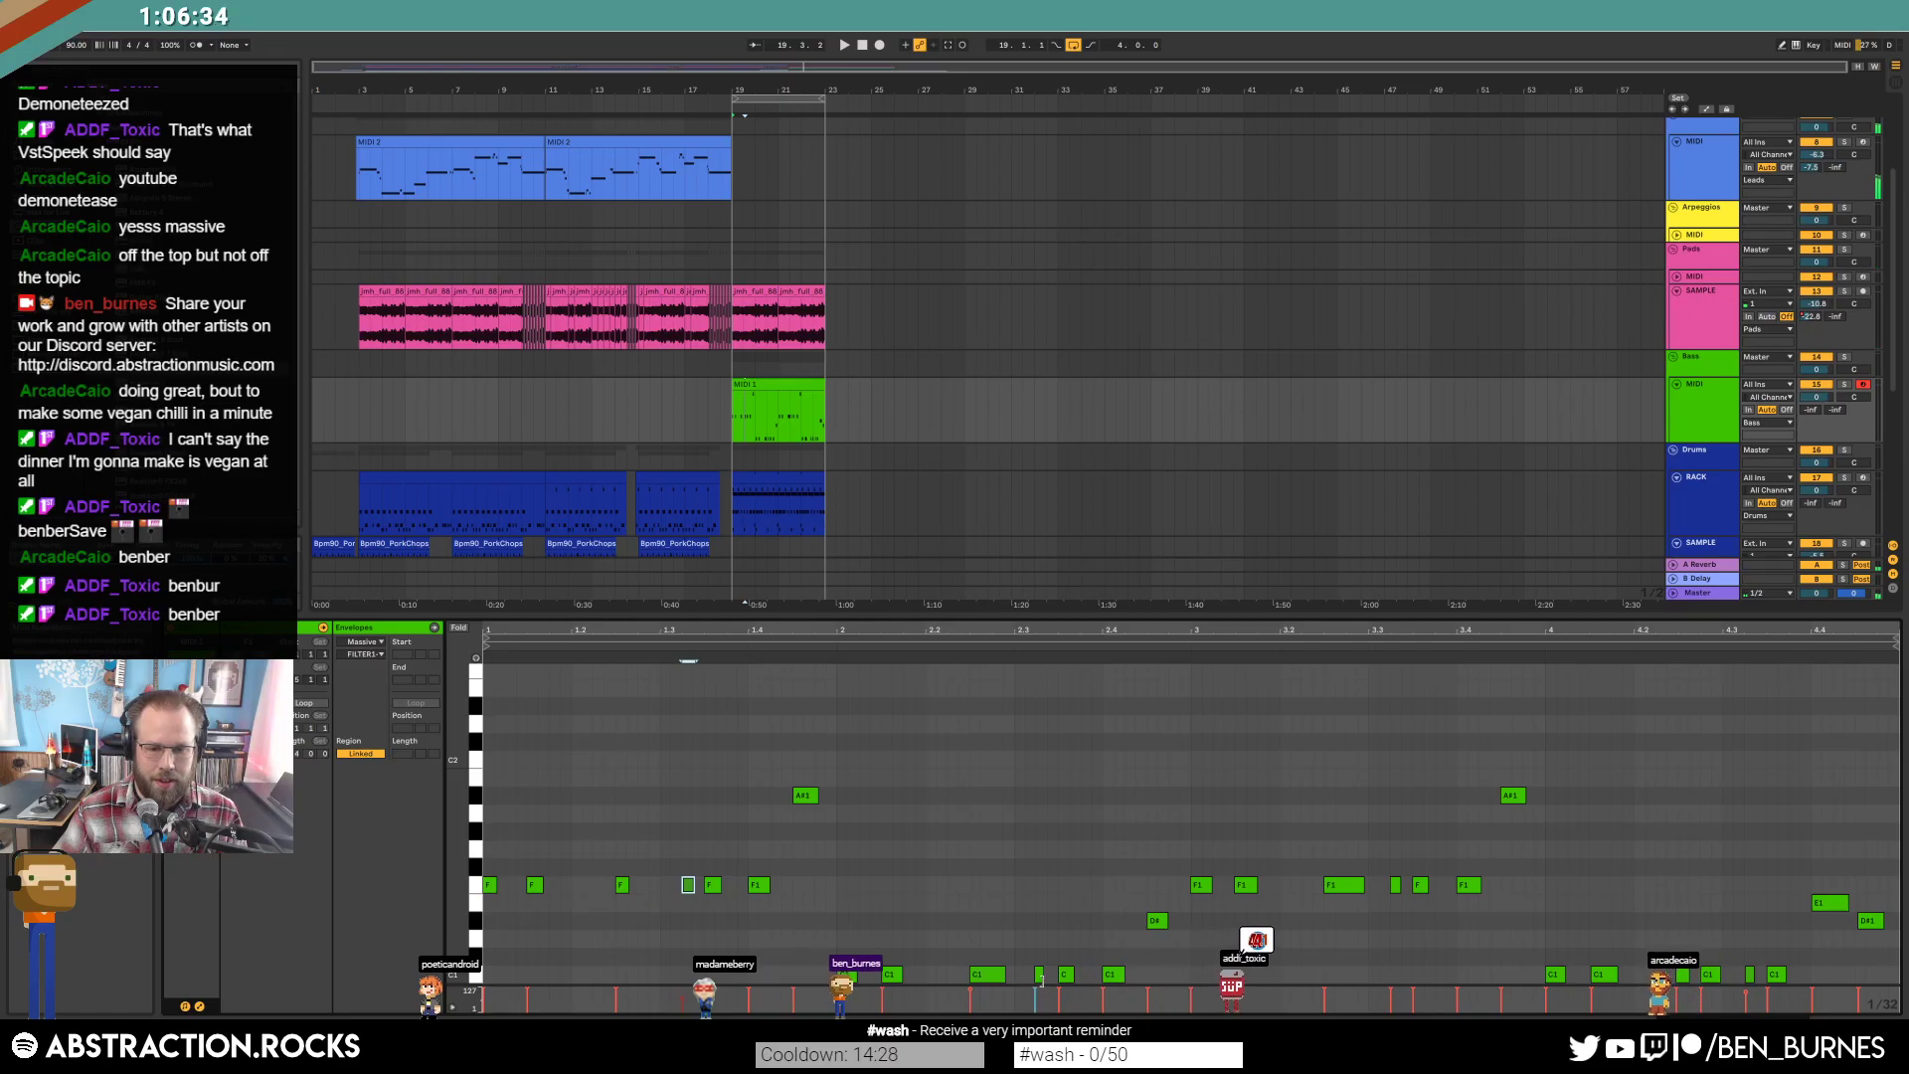
click(1034, 659)
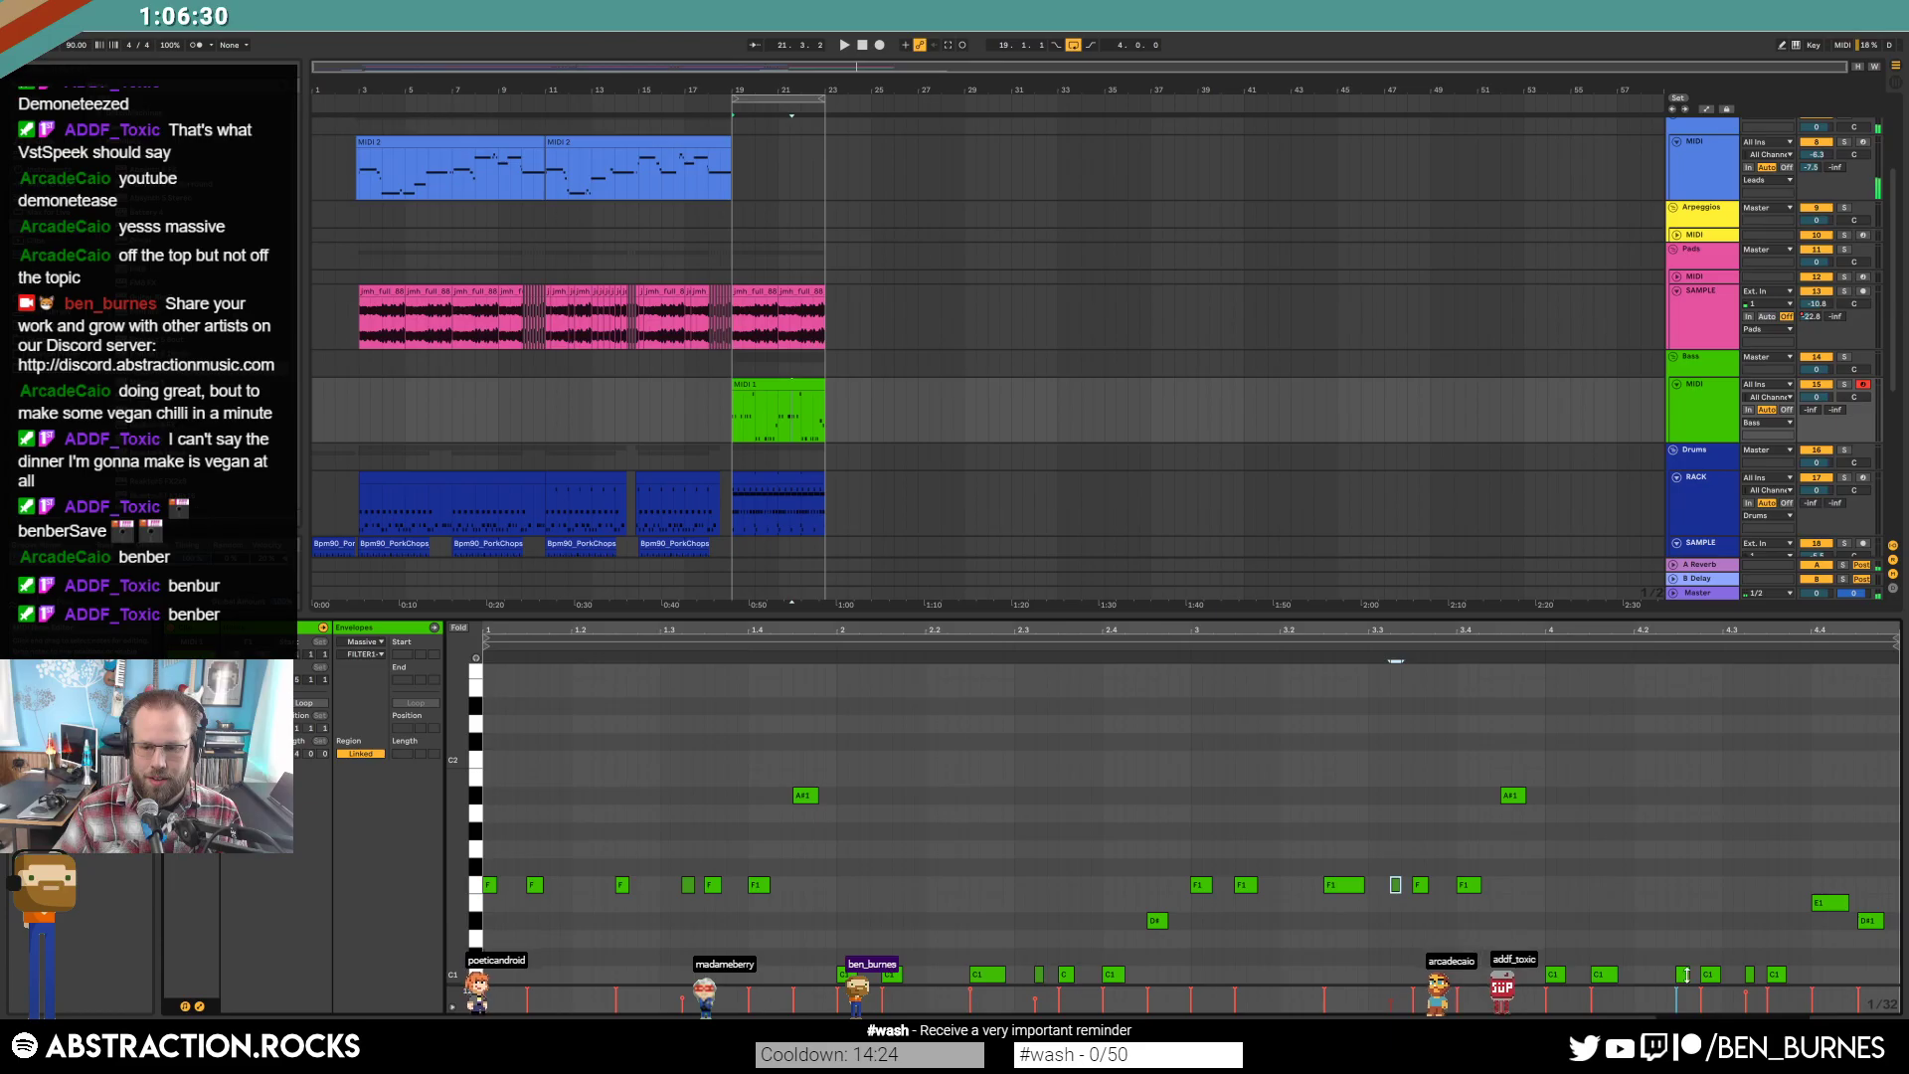
click(1750, 974)
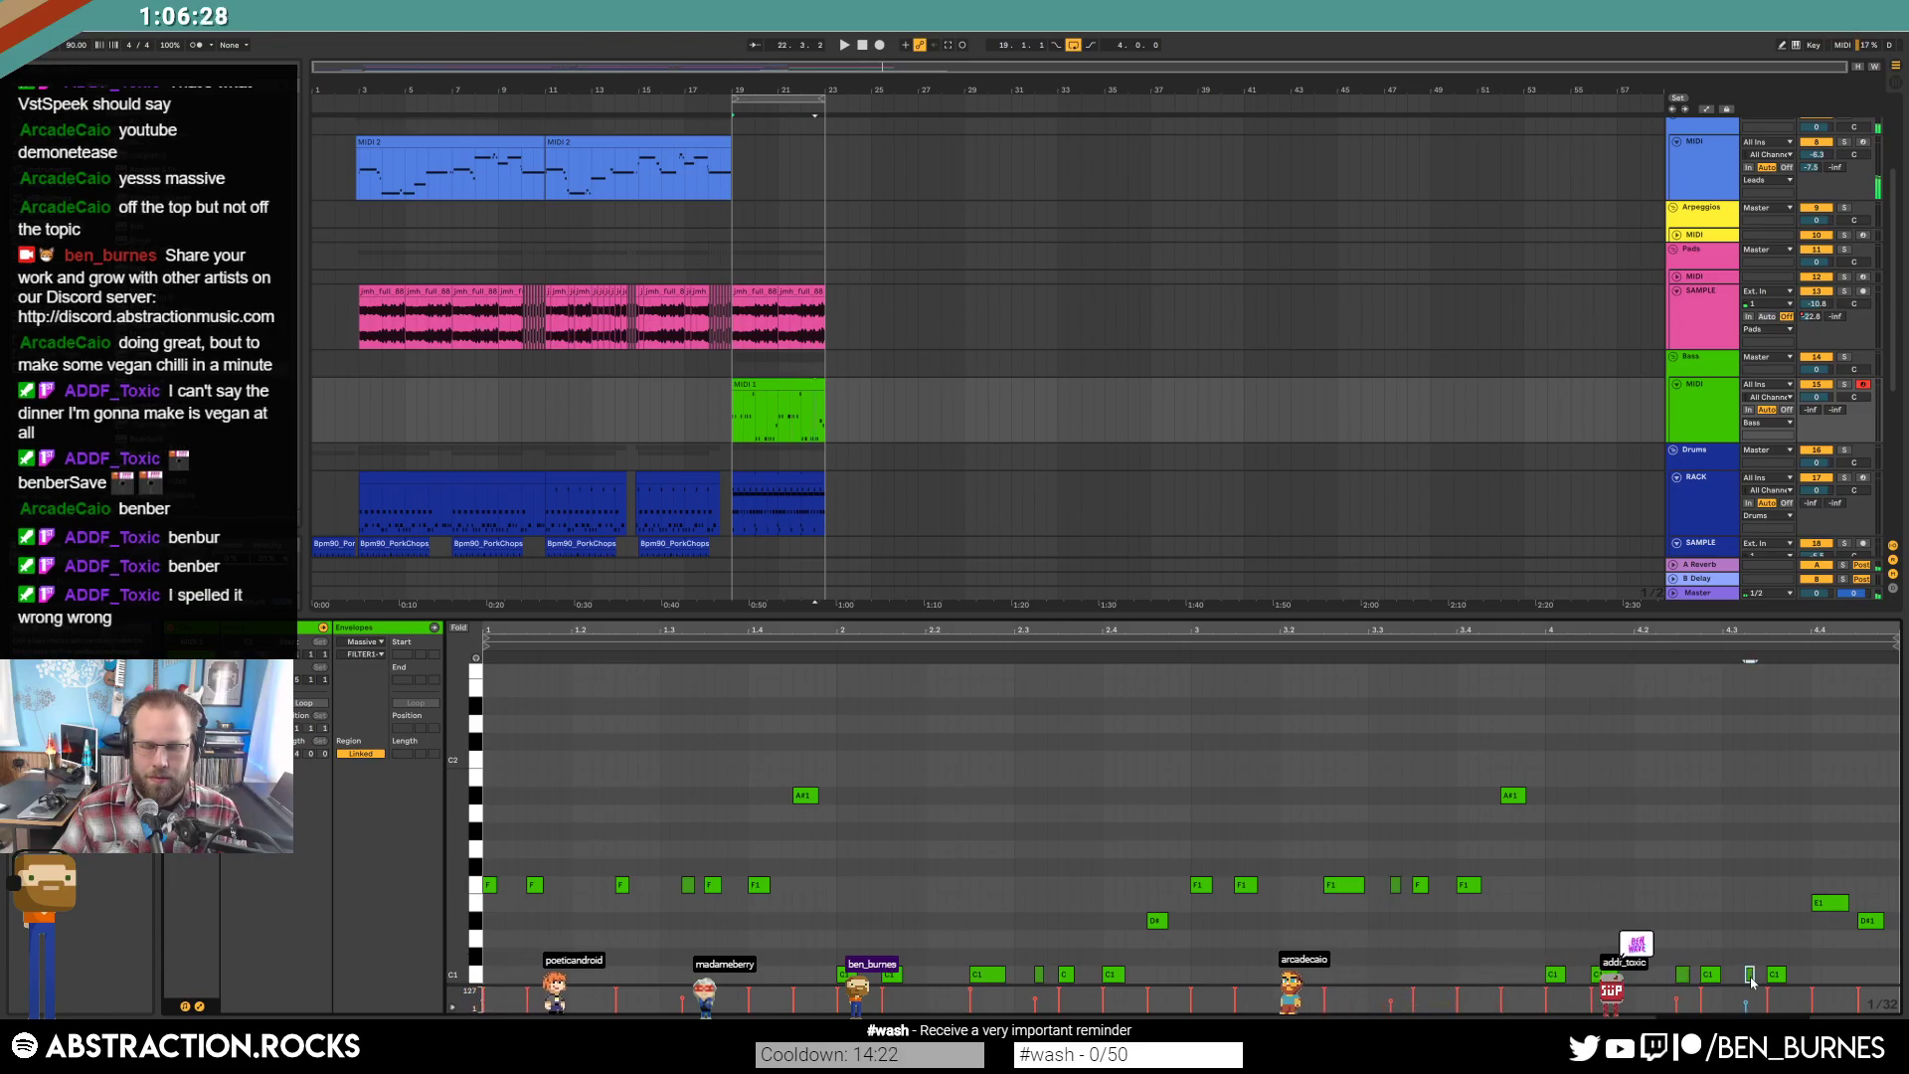
Open Massive on the Bass track and play the section with the bass clip's notes shown below the plug-in window.
key(shift+Tab)
click(203, 878)
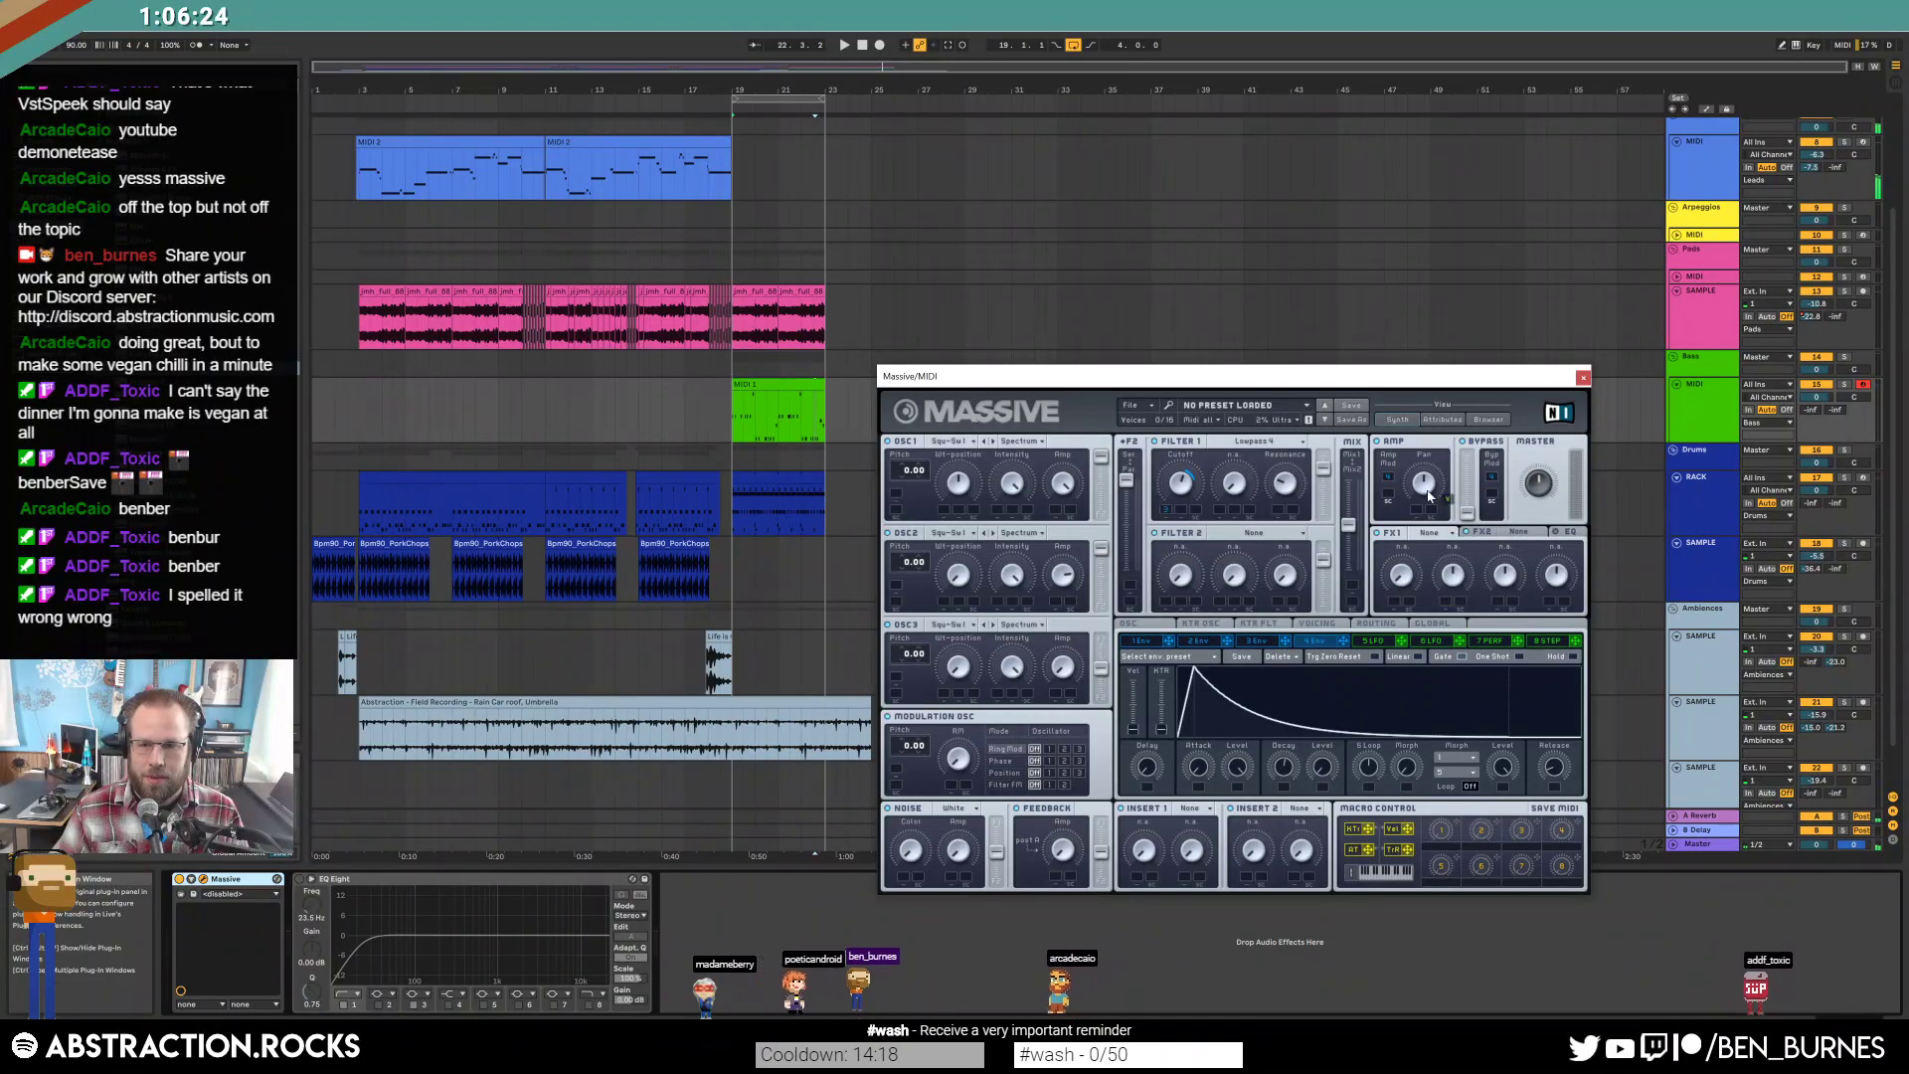
key(space)
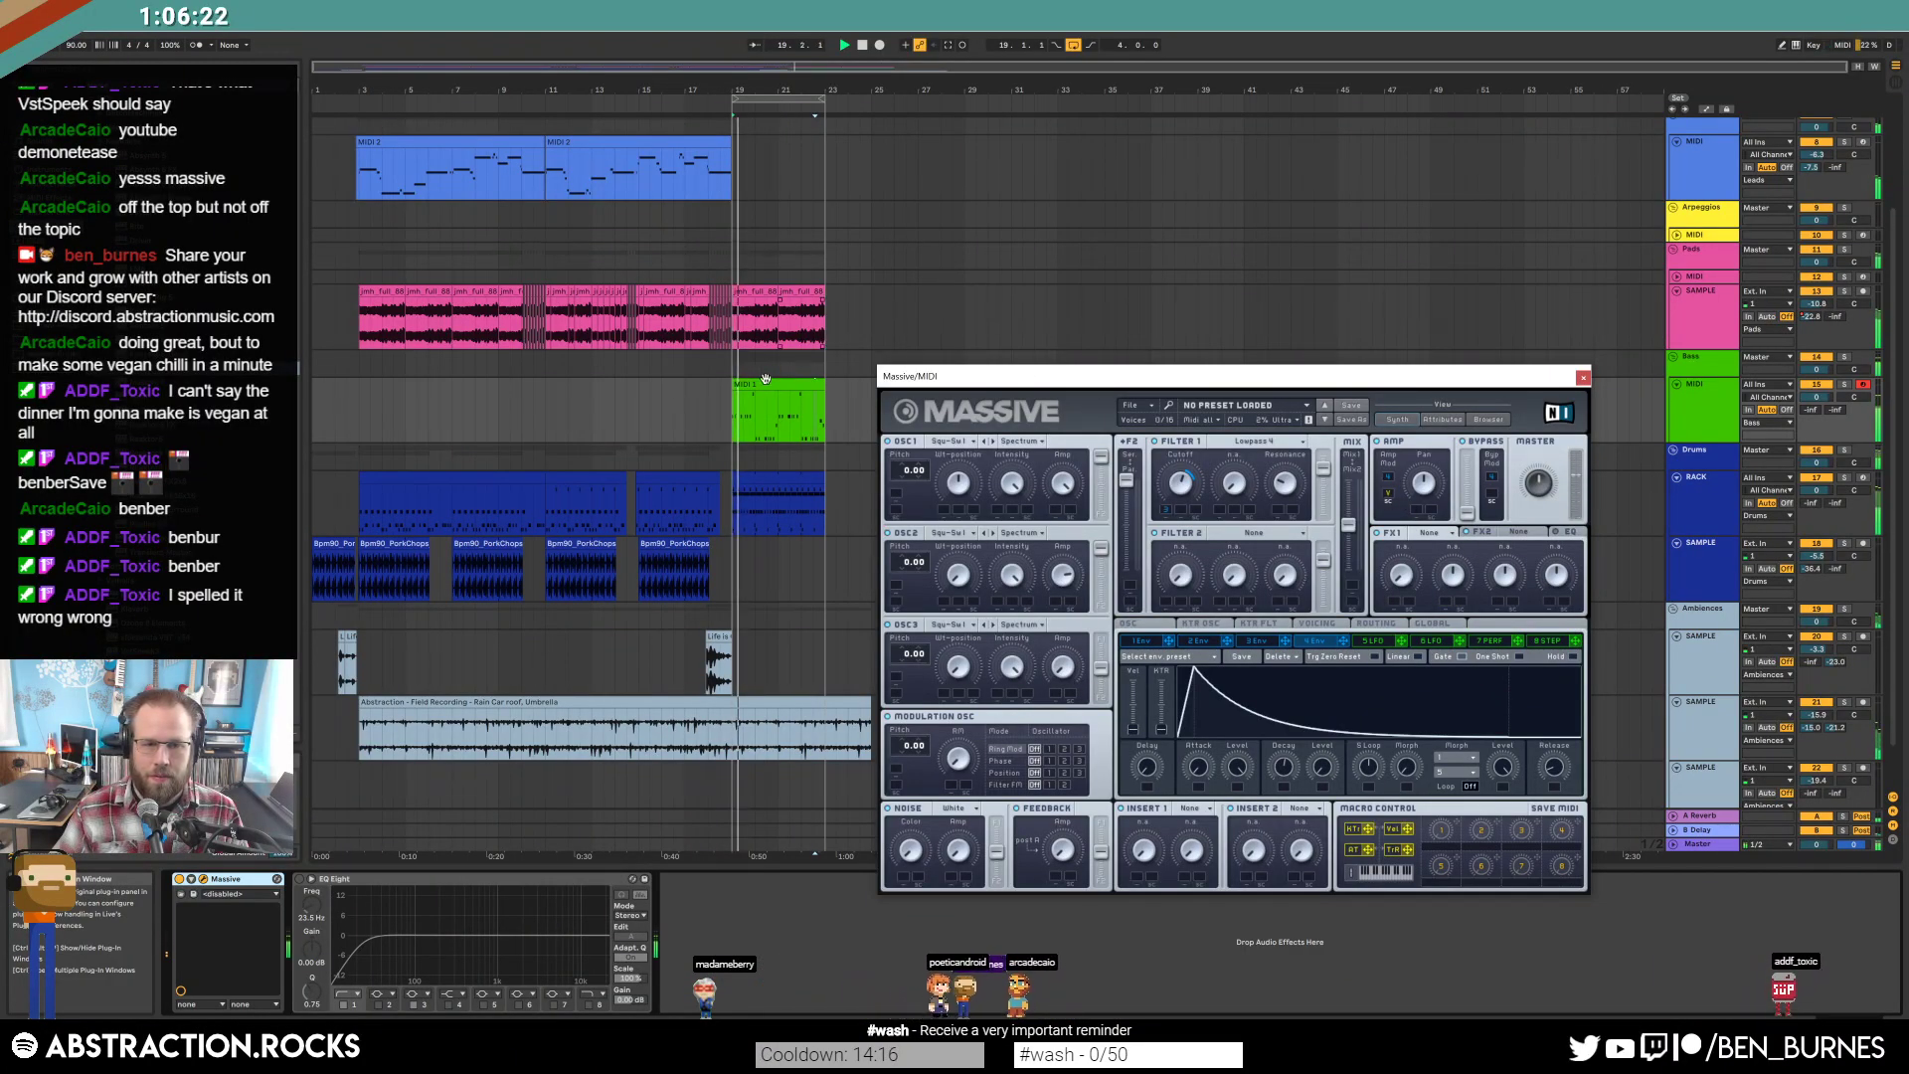
click(772, 384)
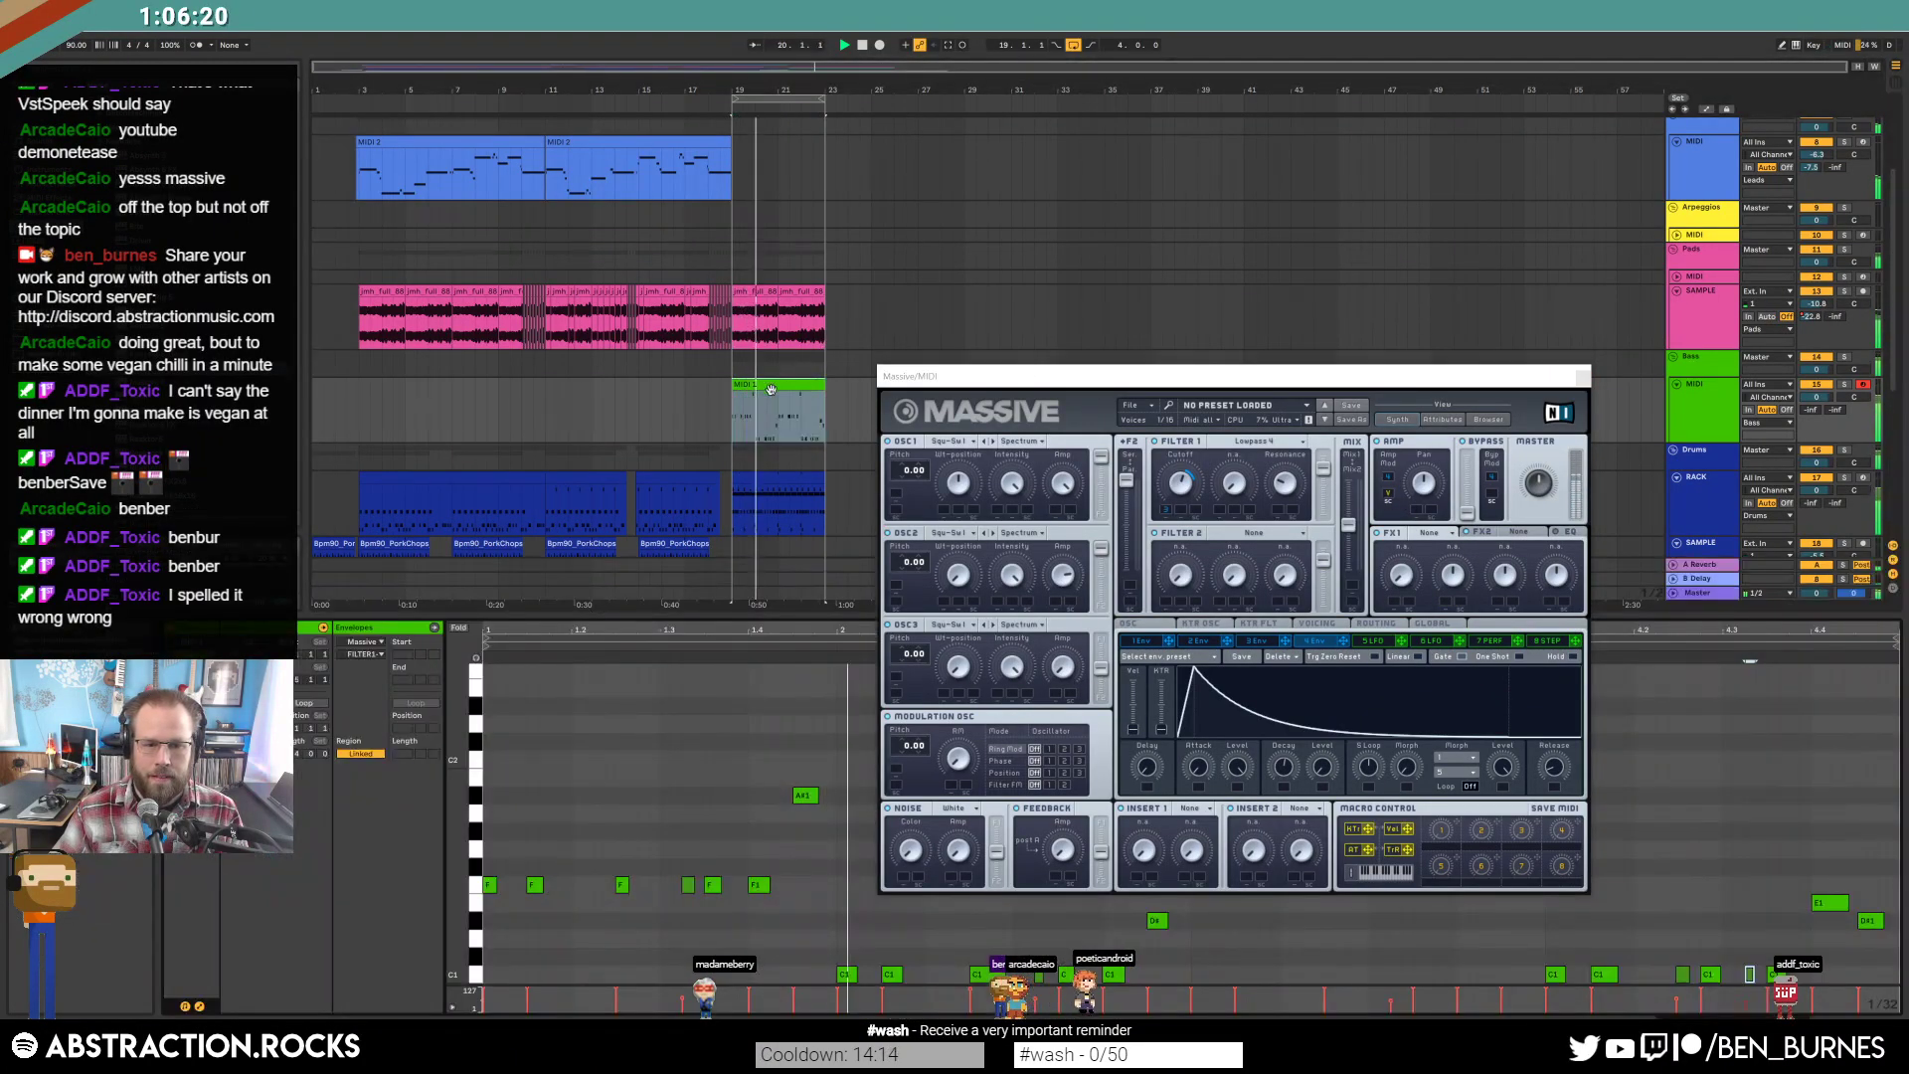
drag(1412, 394, 1458, 231)
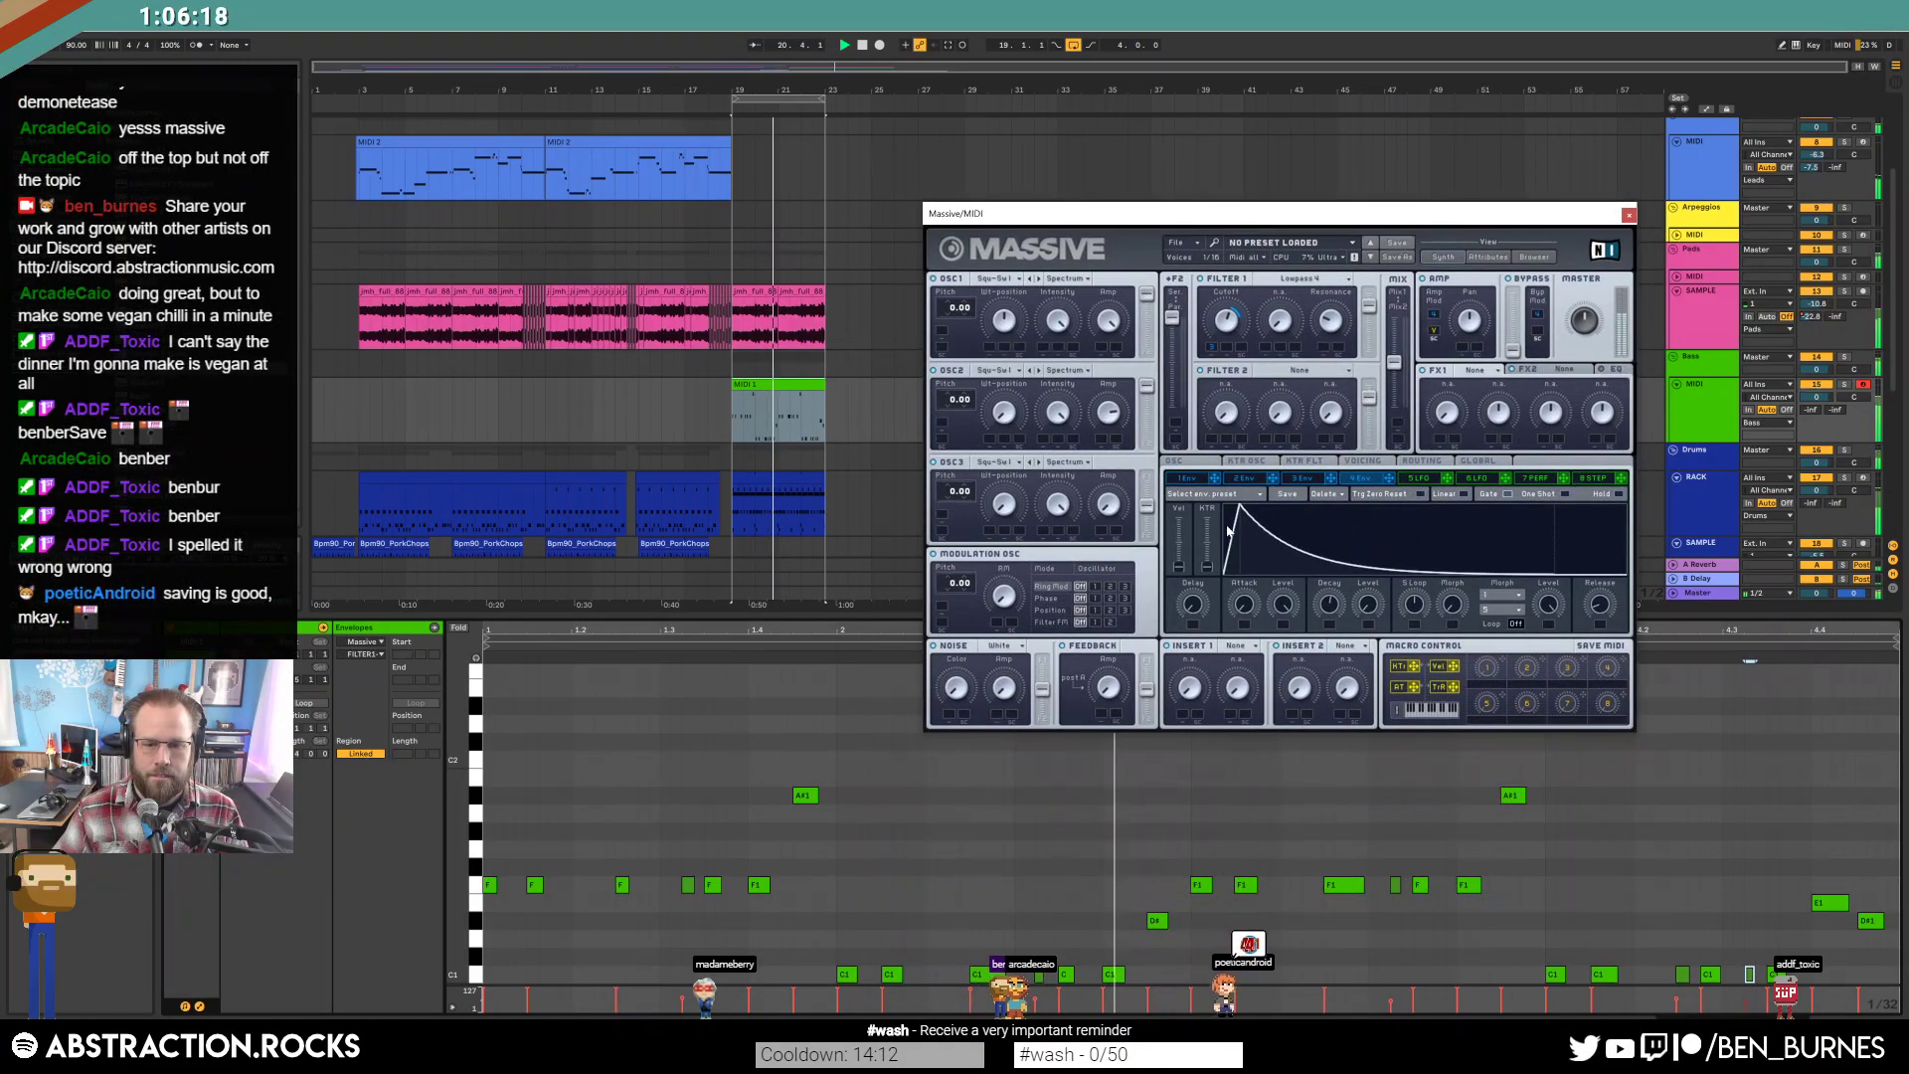
click(977, 813)
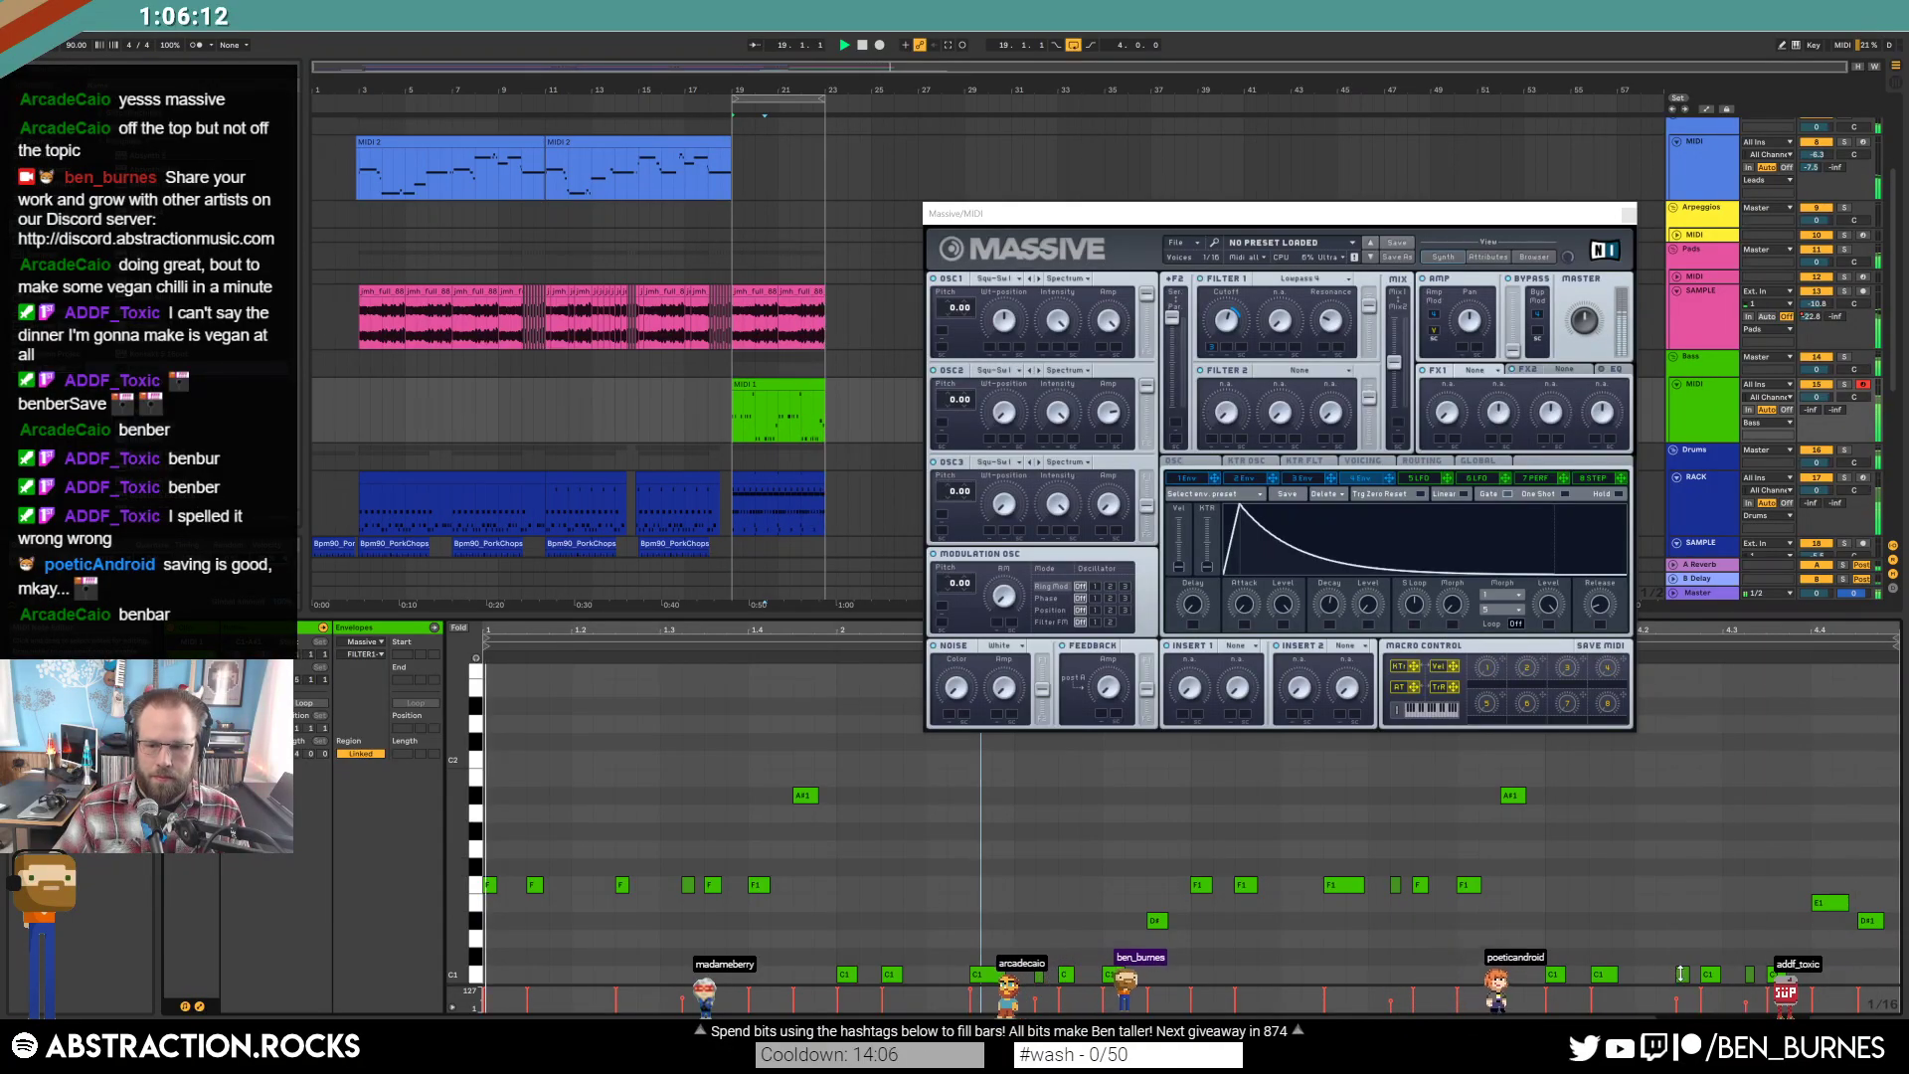
Shorten the second note at the start of the bass clip's first, second and third bars, checking them in playback.
click(1746, 969)
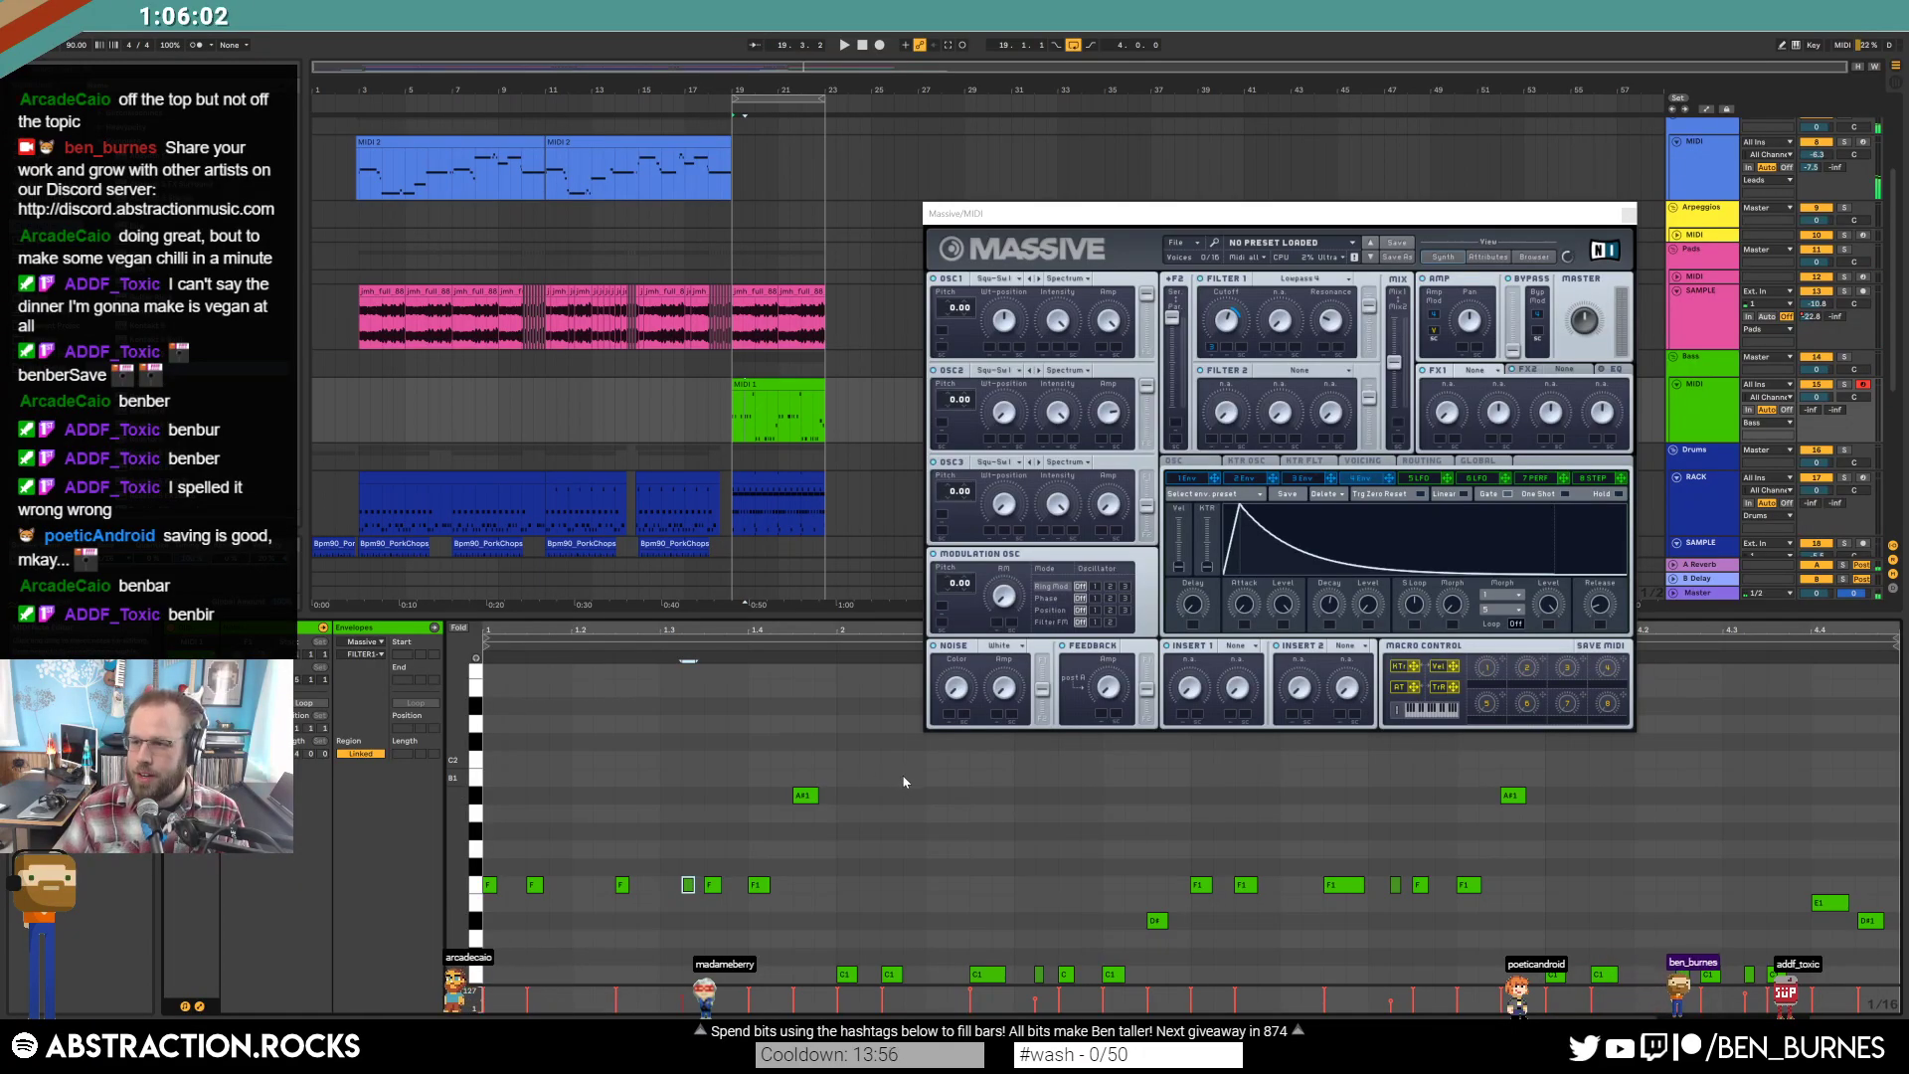
key(space)
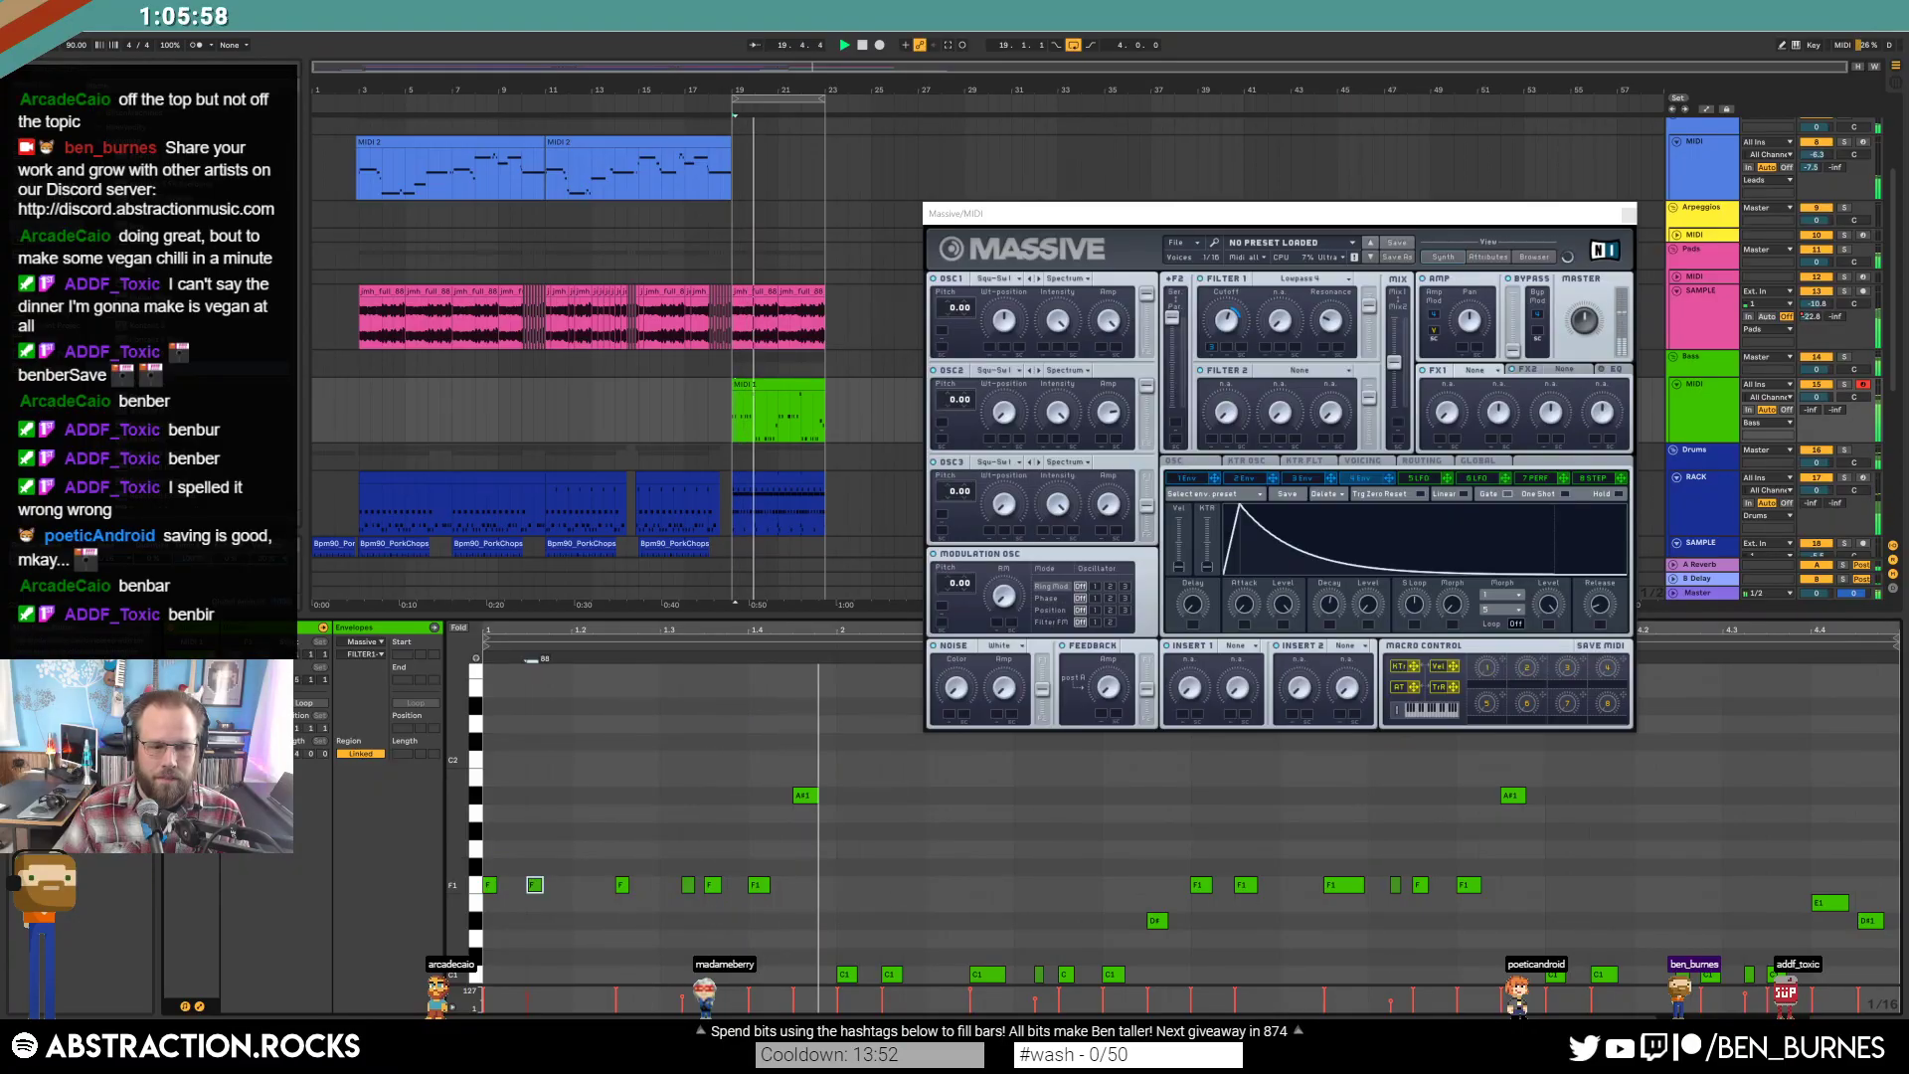
click(537, 883)
click(895, 972)
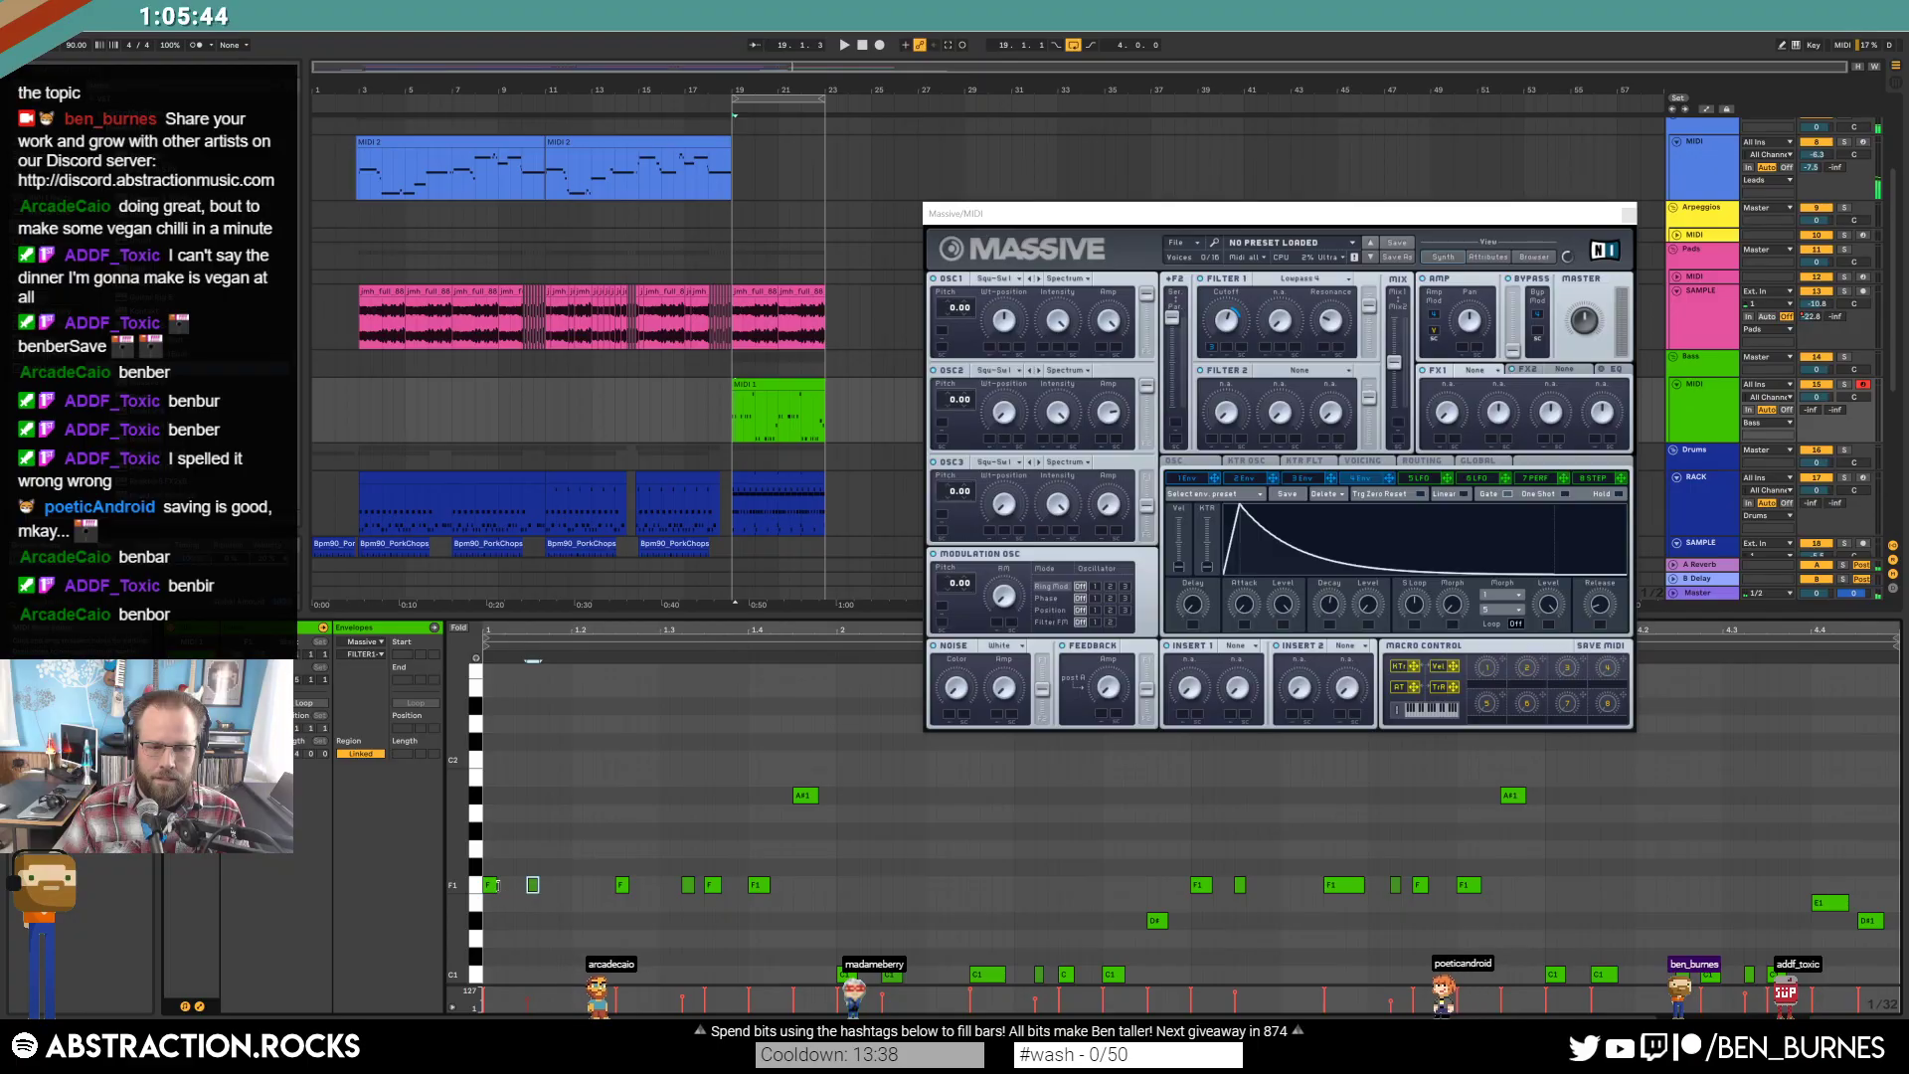
key(space)
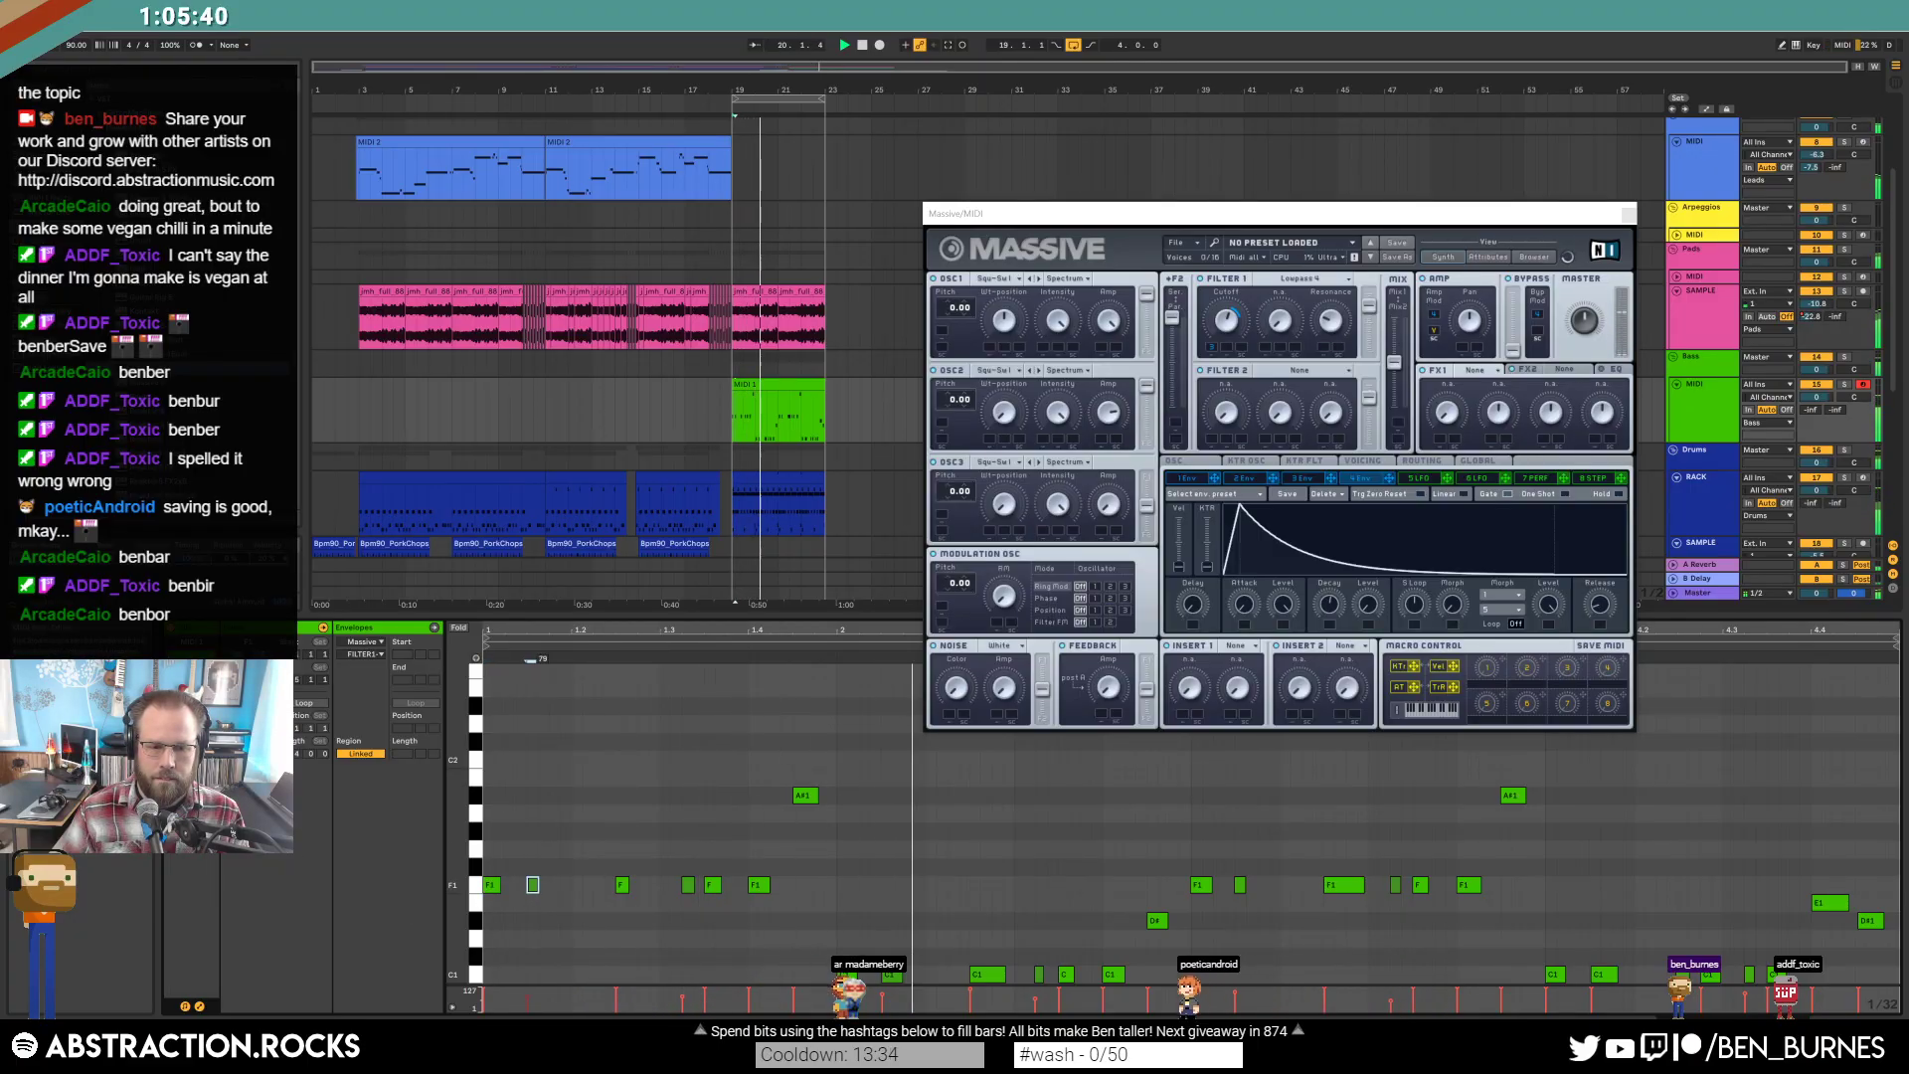
click(533, 884)
key(space)
click(893, 972)
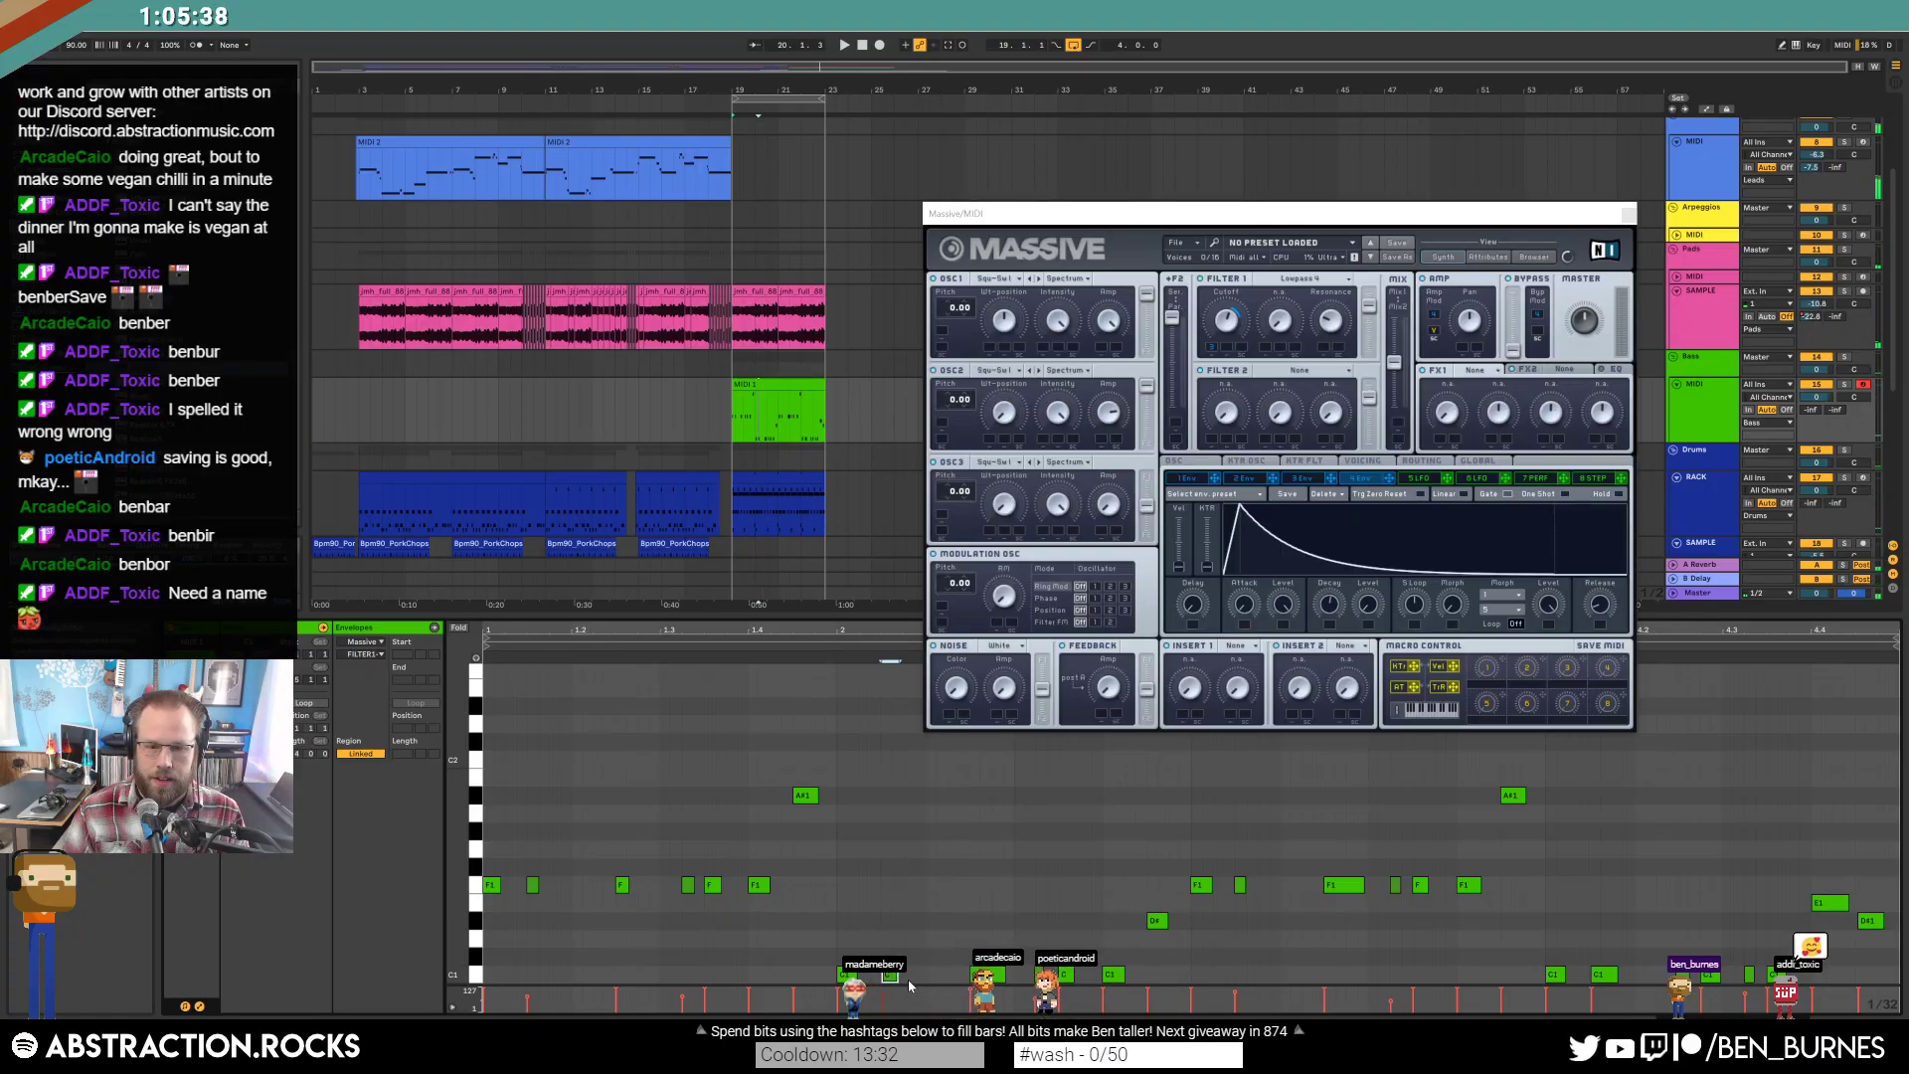
click(887, 975)
click(999, 976)
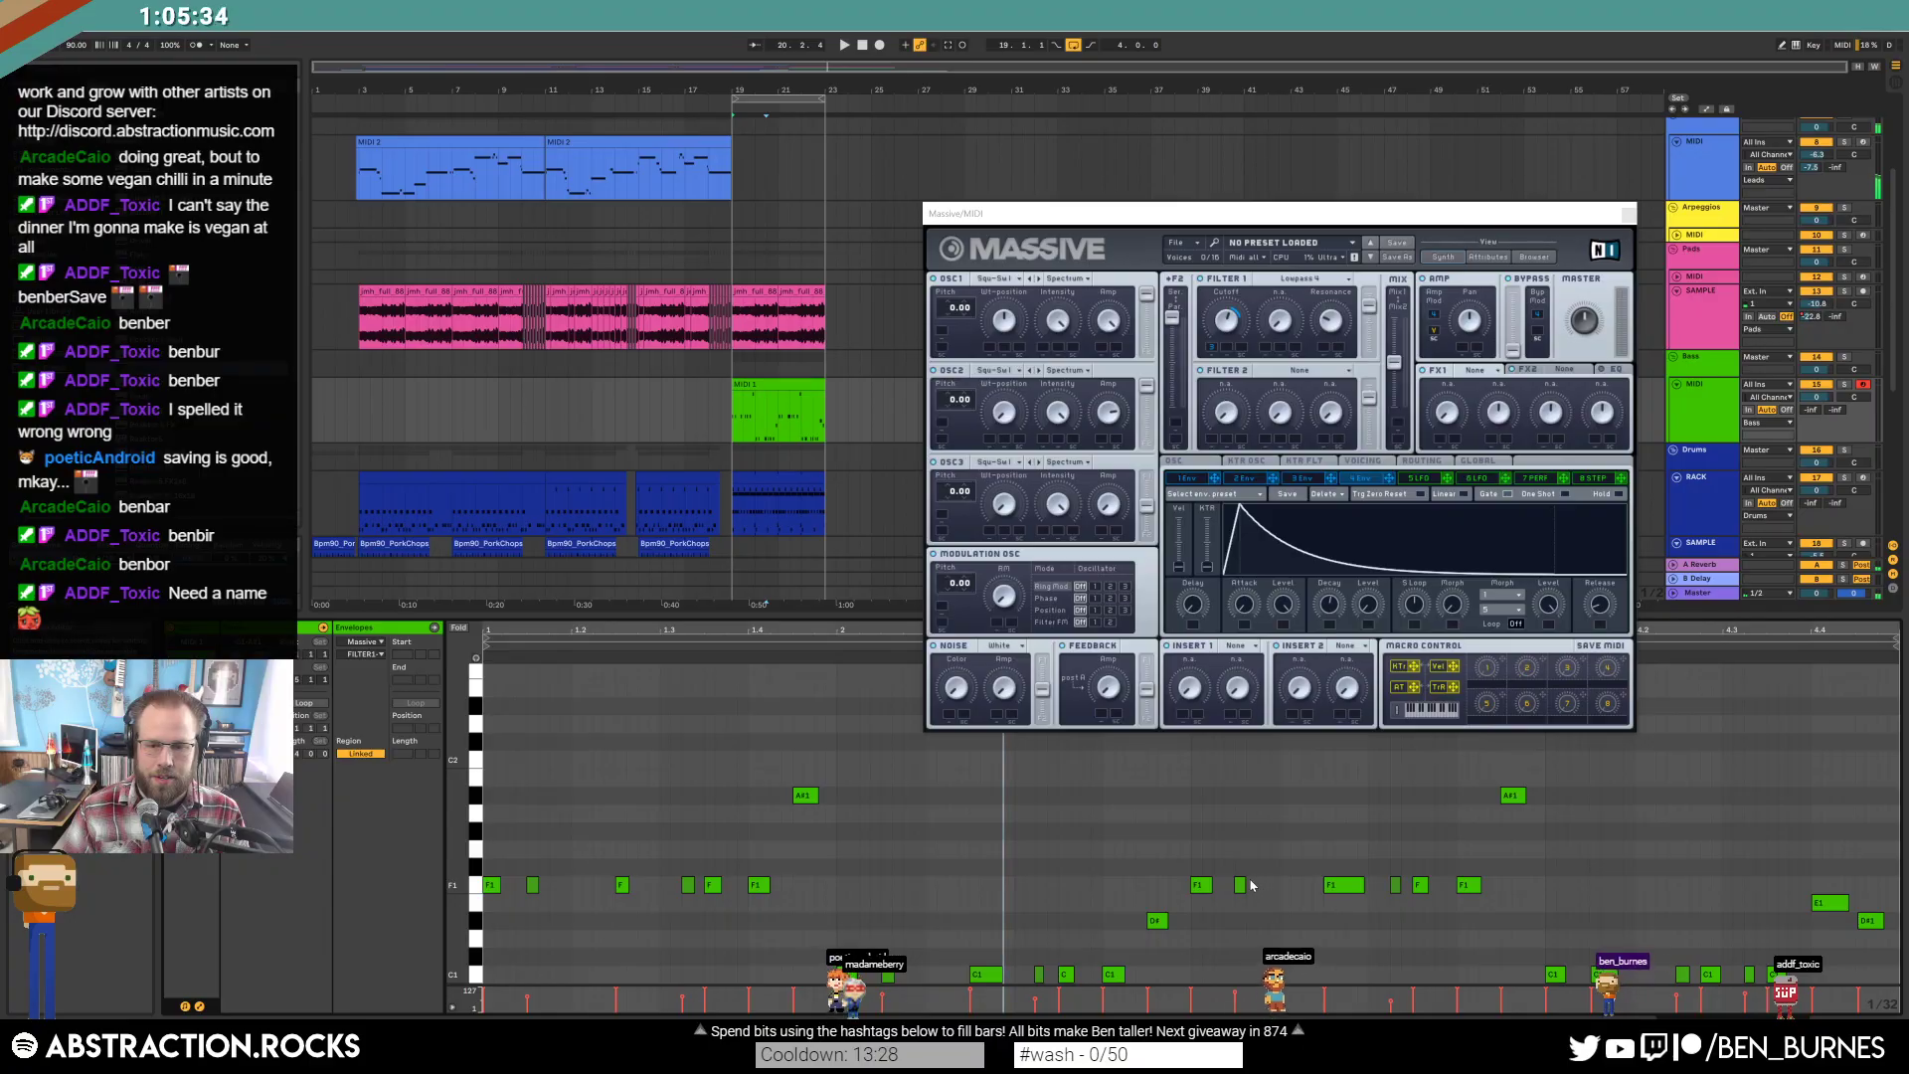
click(623, 899)
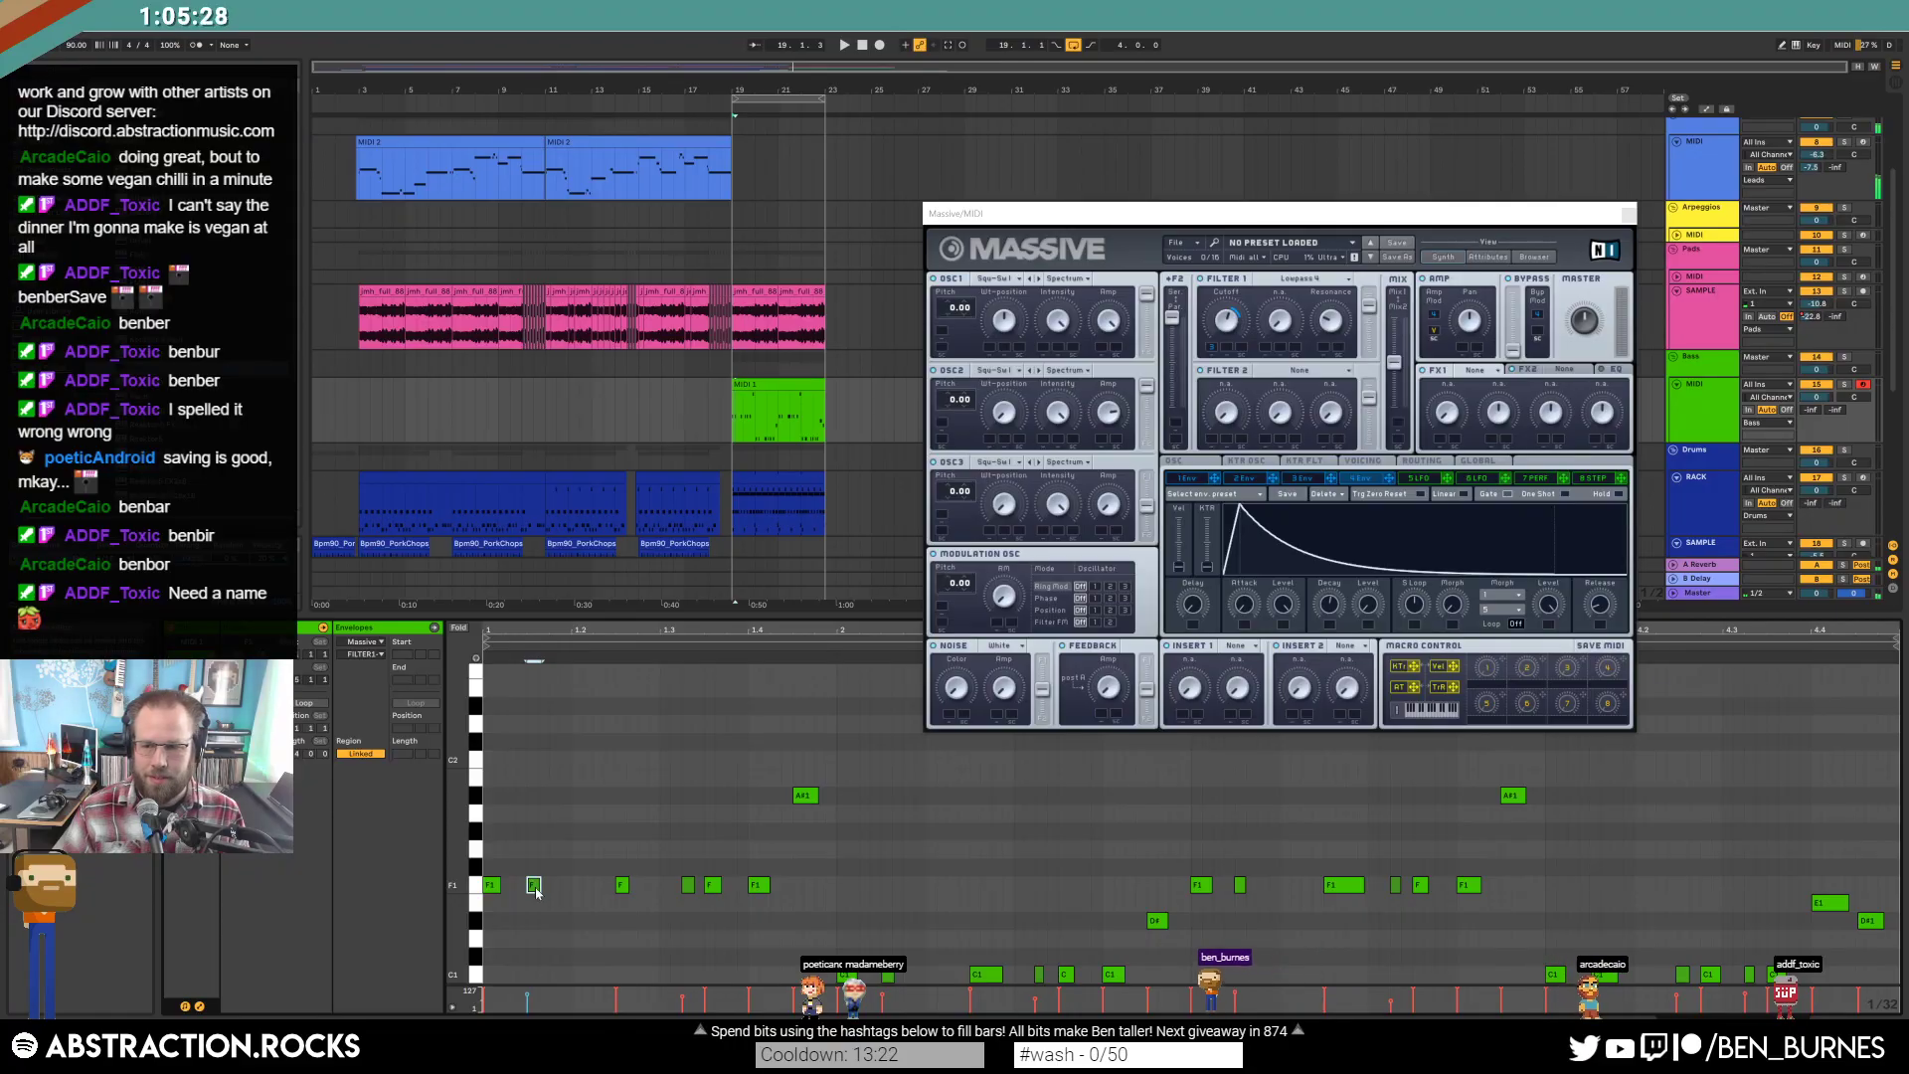
Play the section, slightly adjust the cutoff of Massive's Filter 1, and stop playback.
key(space)
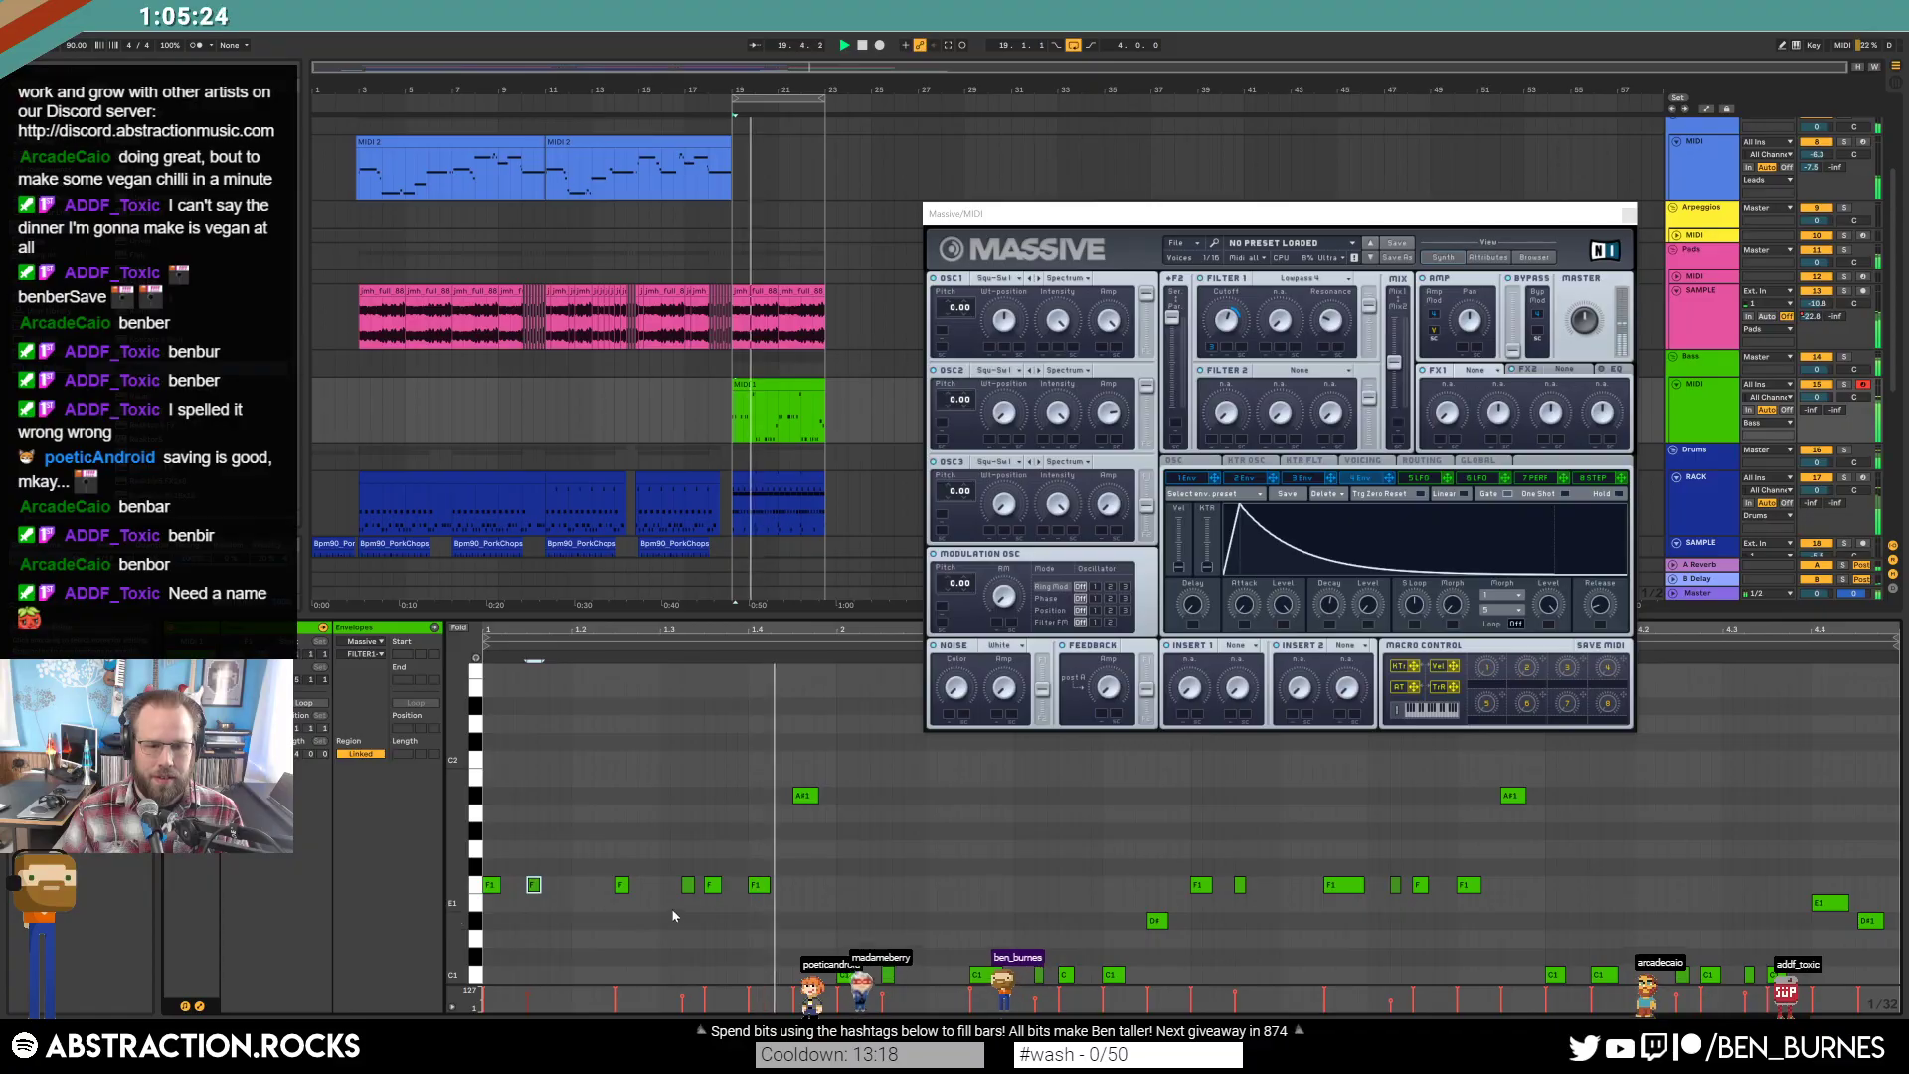
drag(1225, 325, 1225, 333)
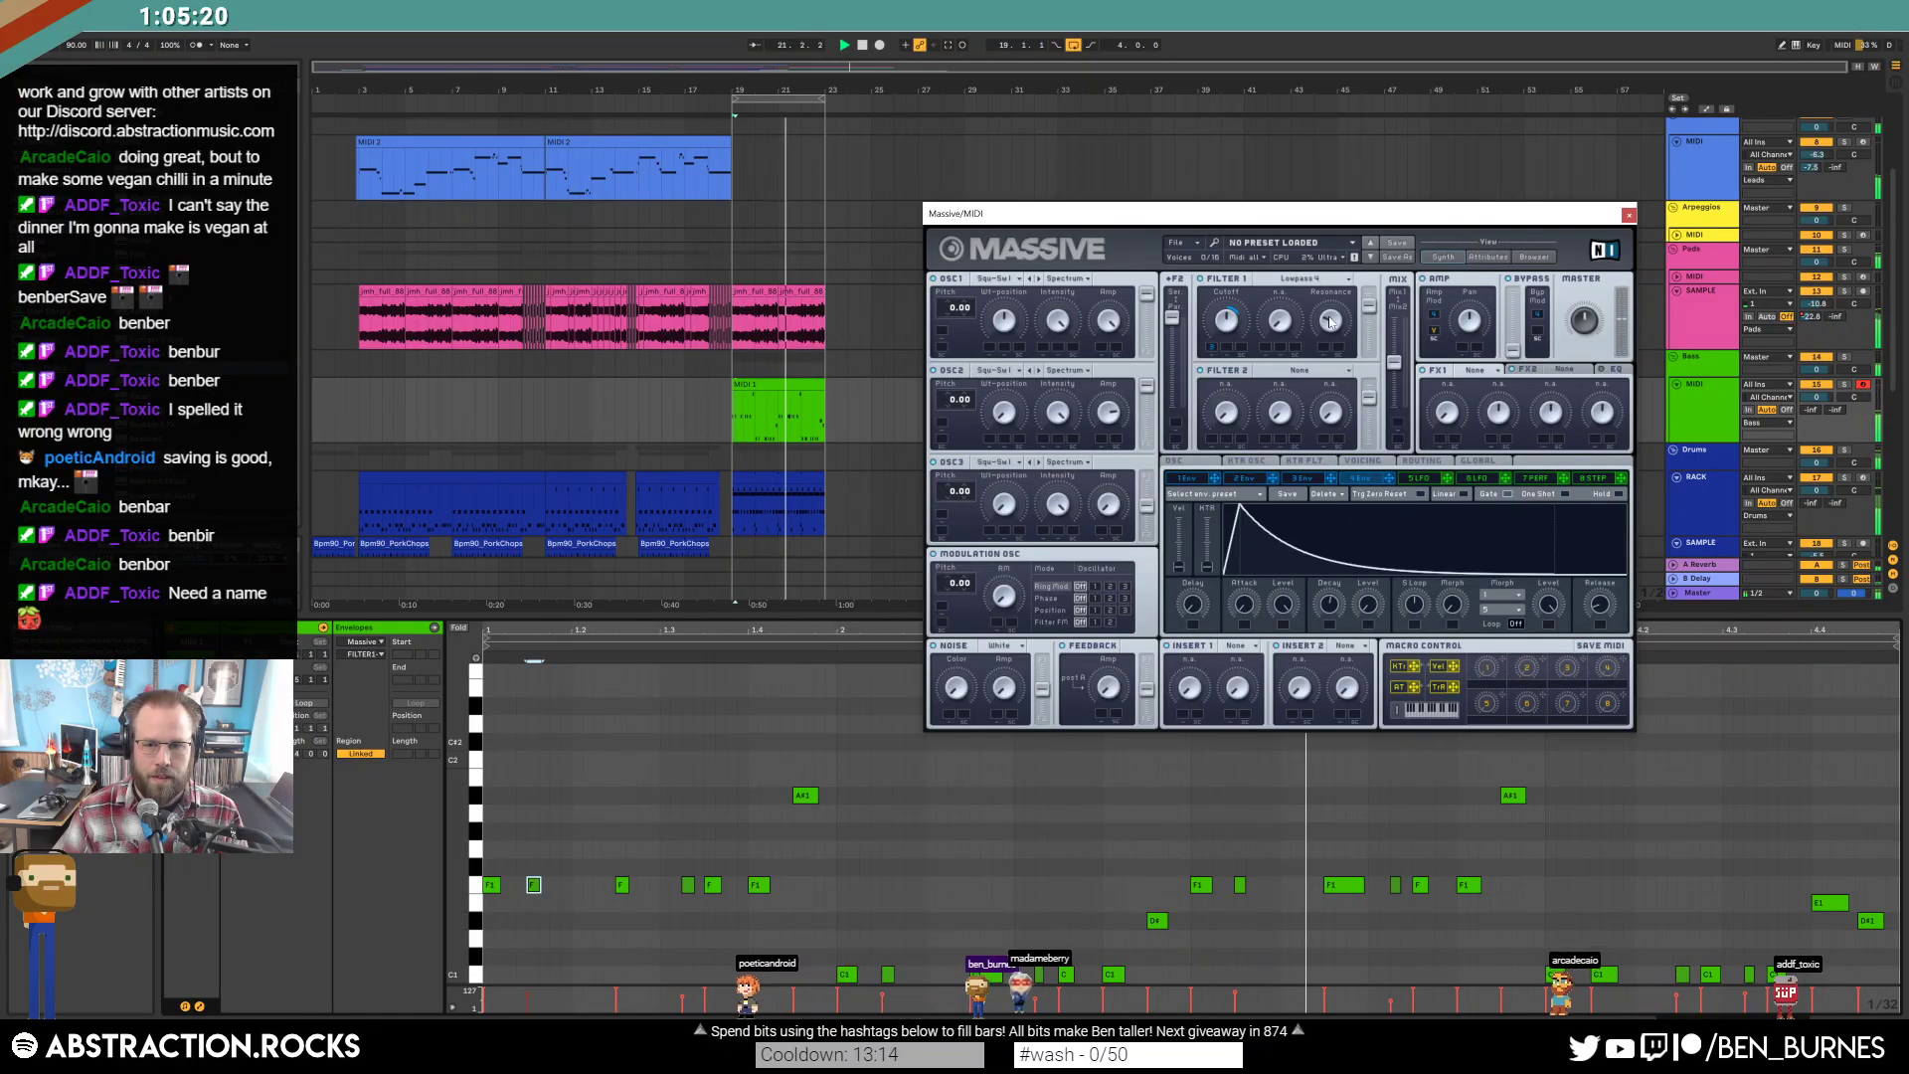
click(1402, 870)
key(space)
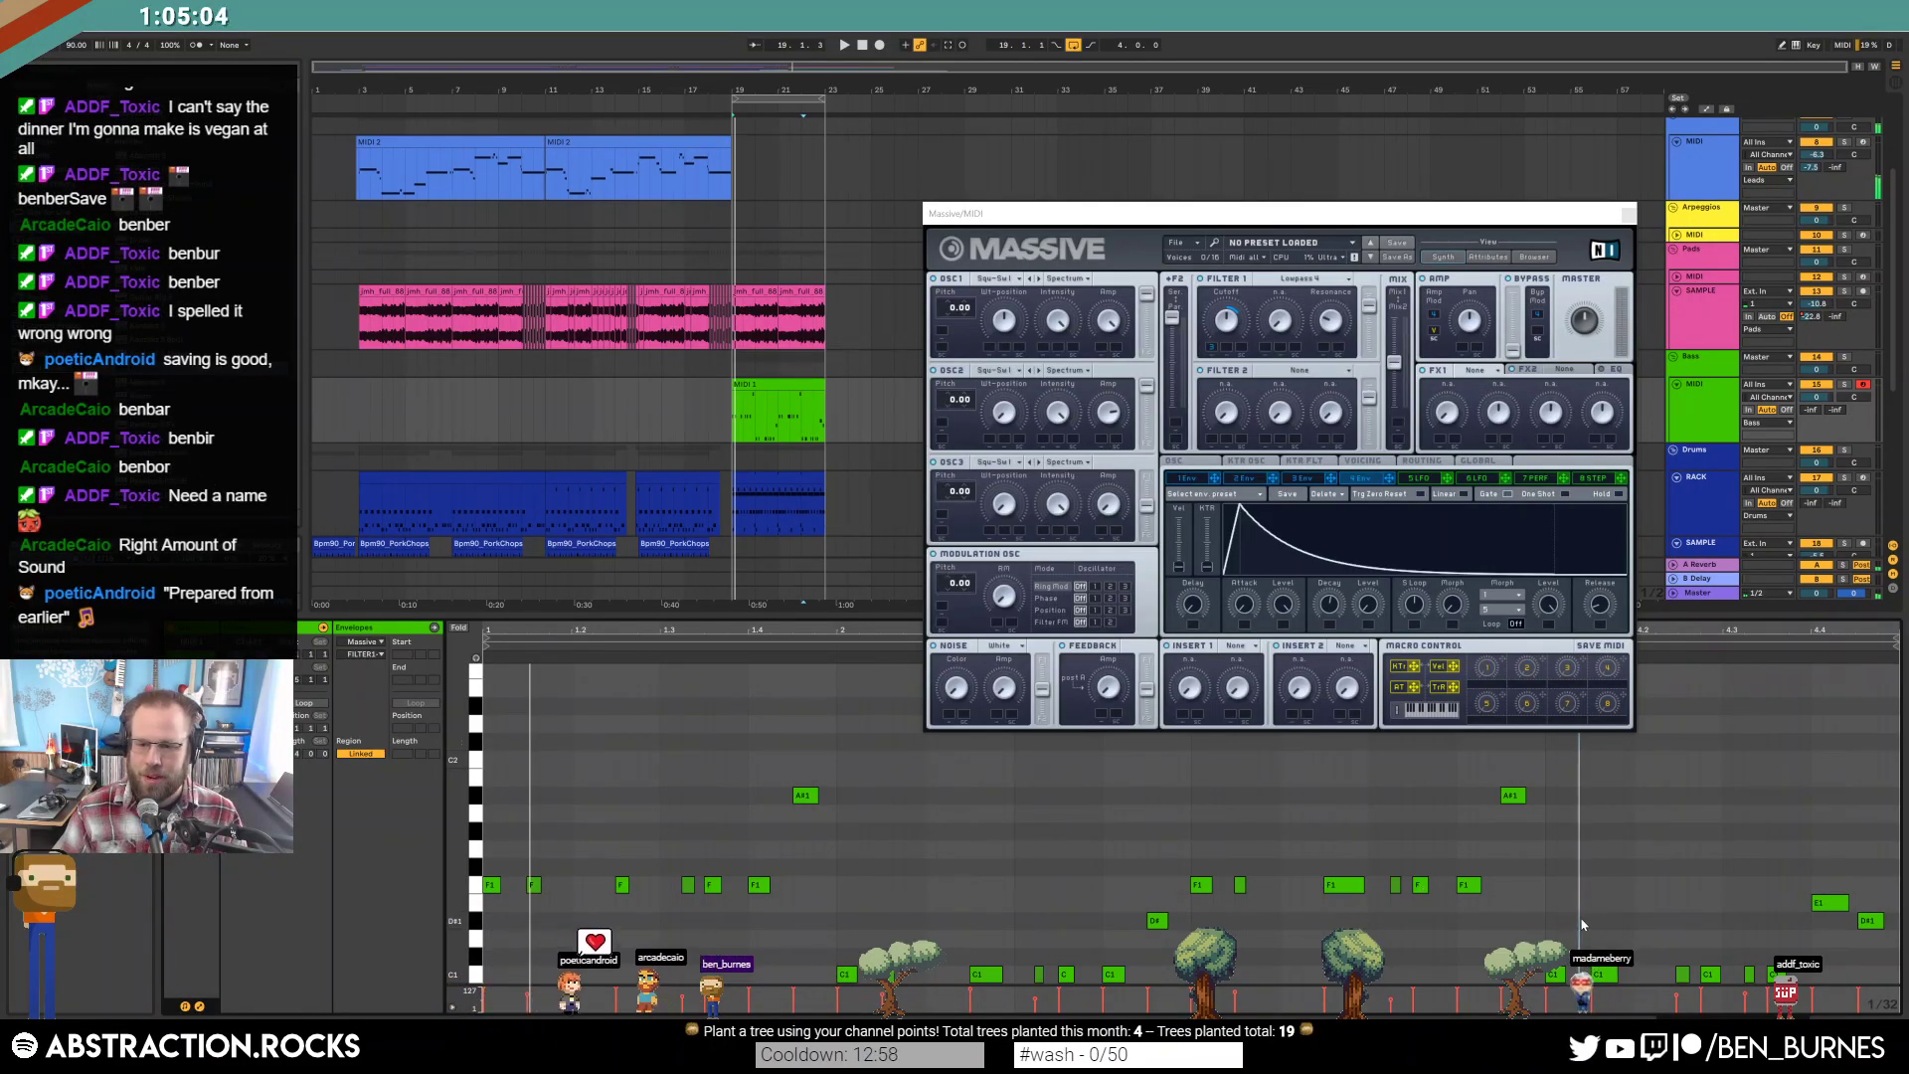
Shorten the fourth bar's second C1 note, move its next ghost note earlier, and shift a late F1 note in bar one slightly later.
click(1610, 974)
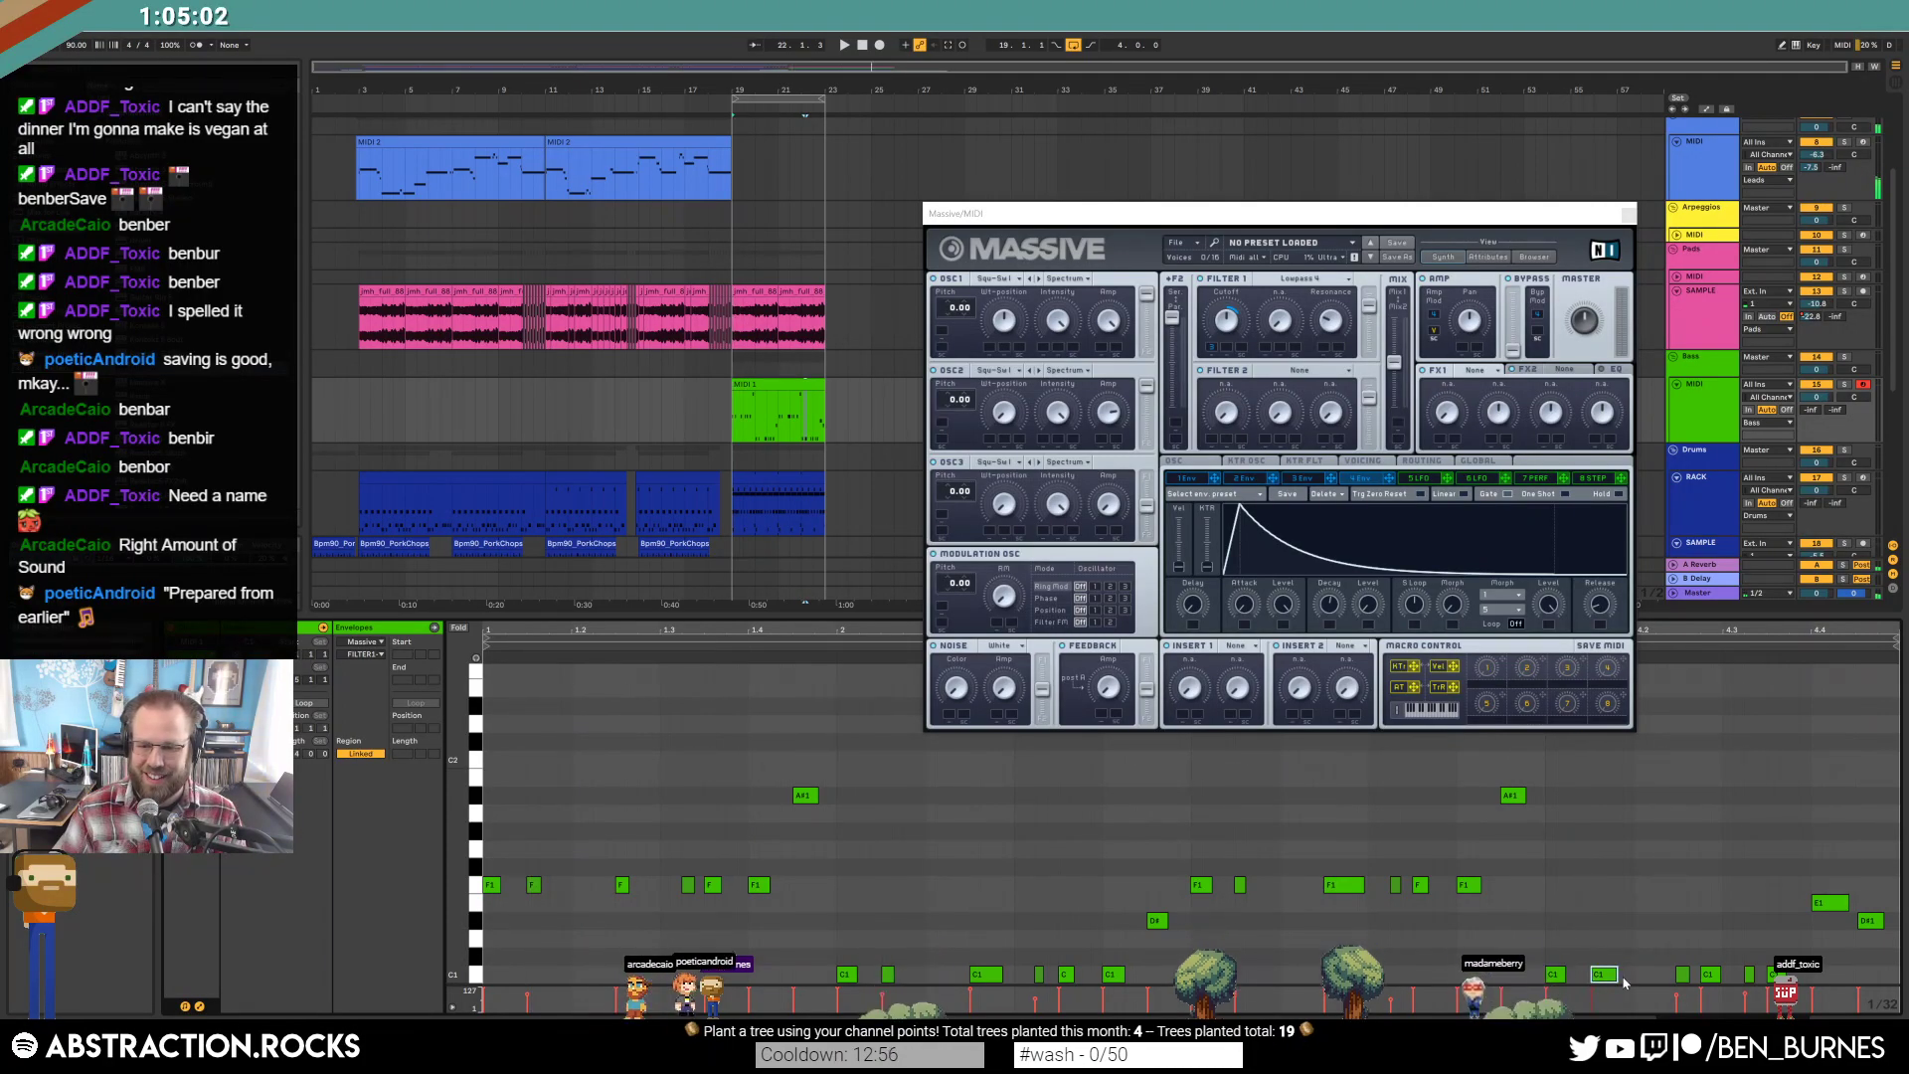
drag(1602, 963, 1662, 981)
double_click(1662, 975)
key(space)
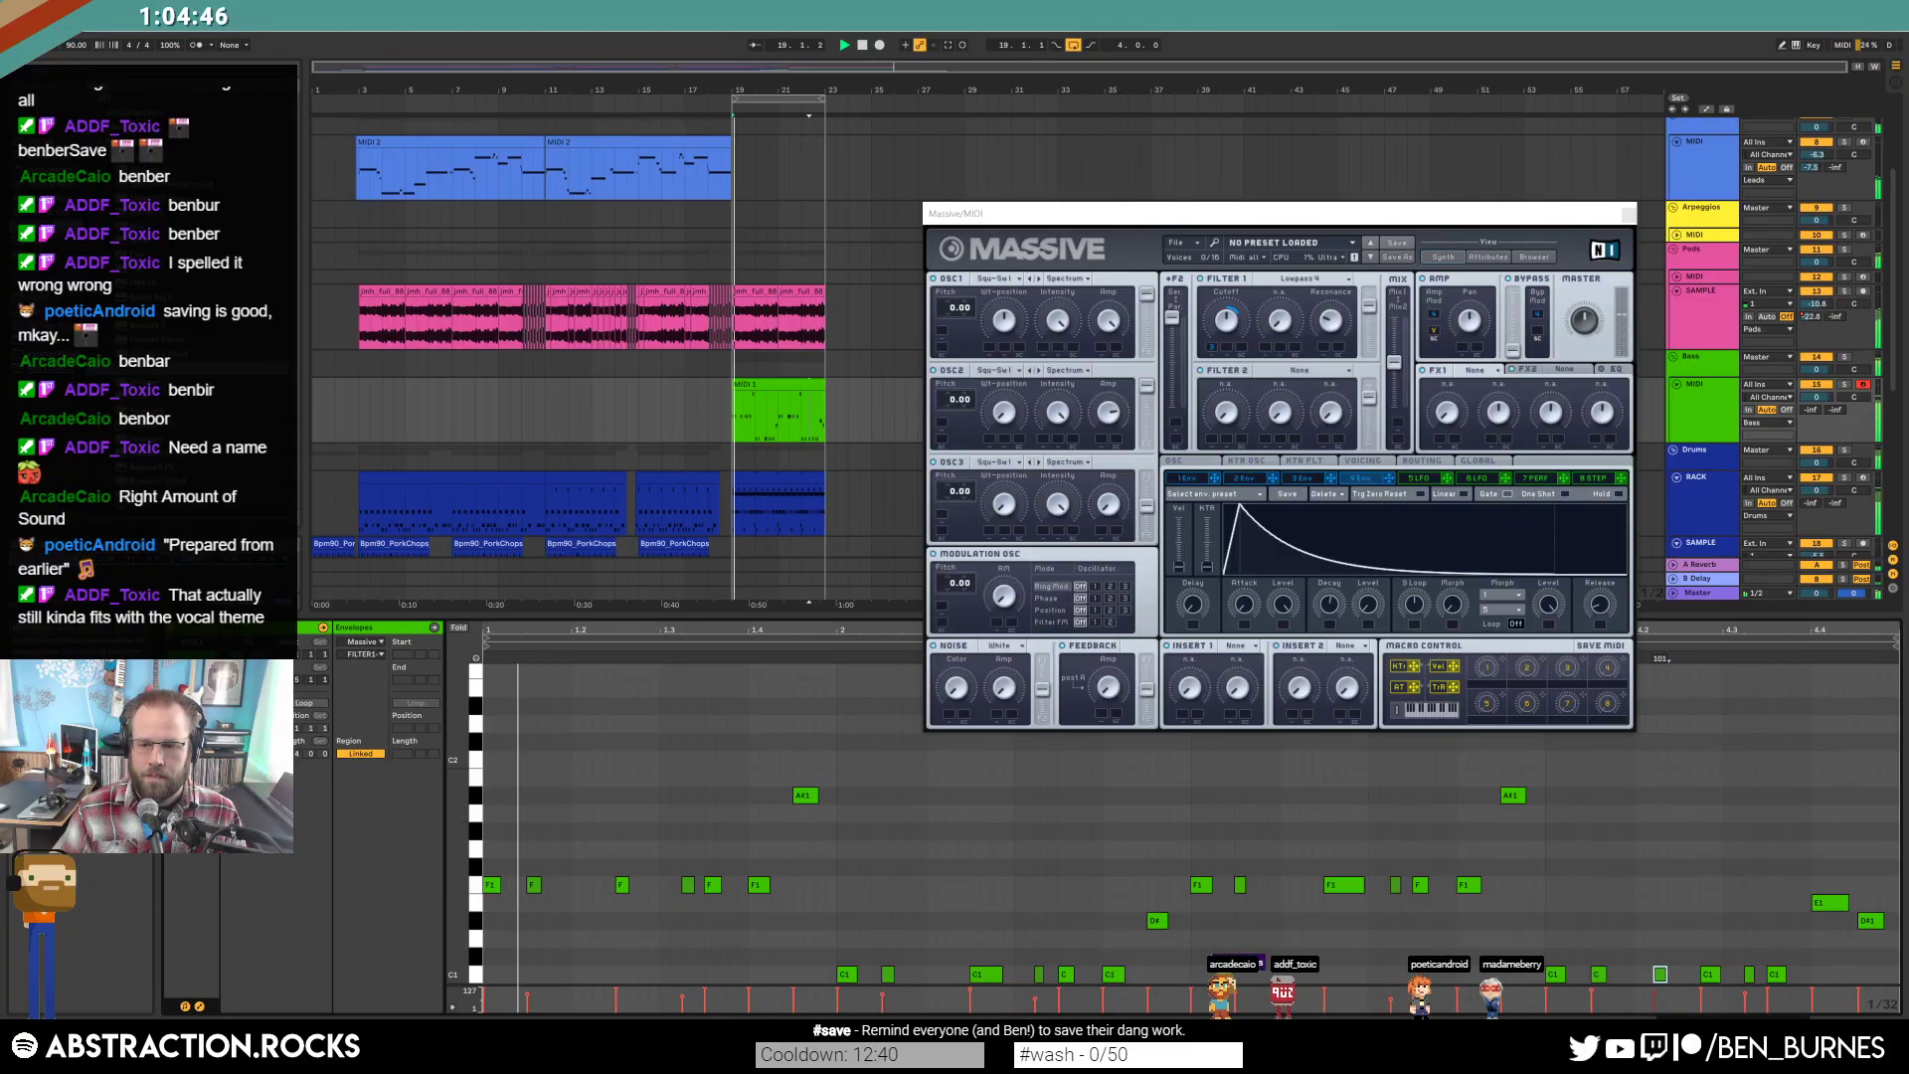
click(1811, 943)
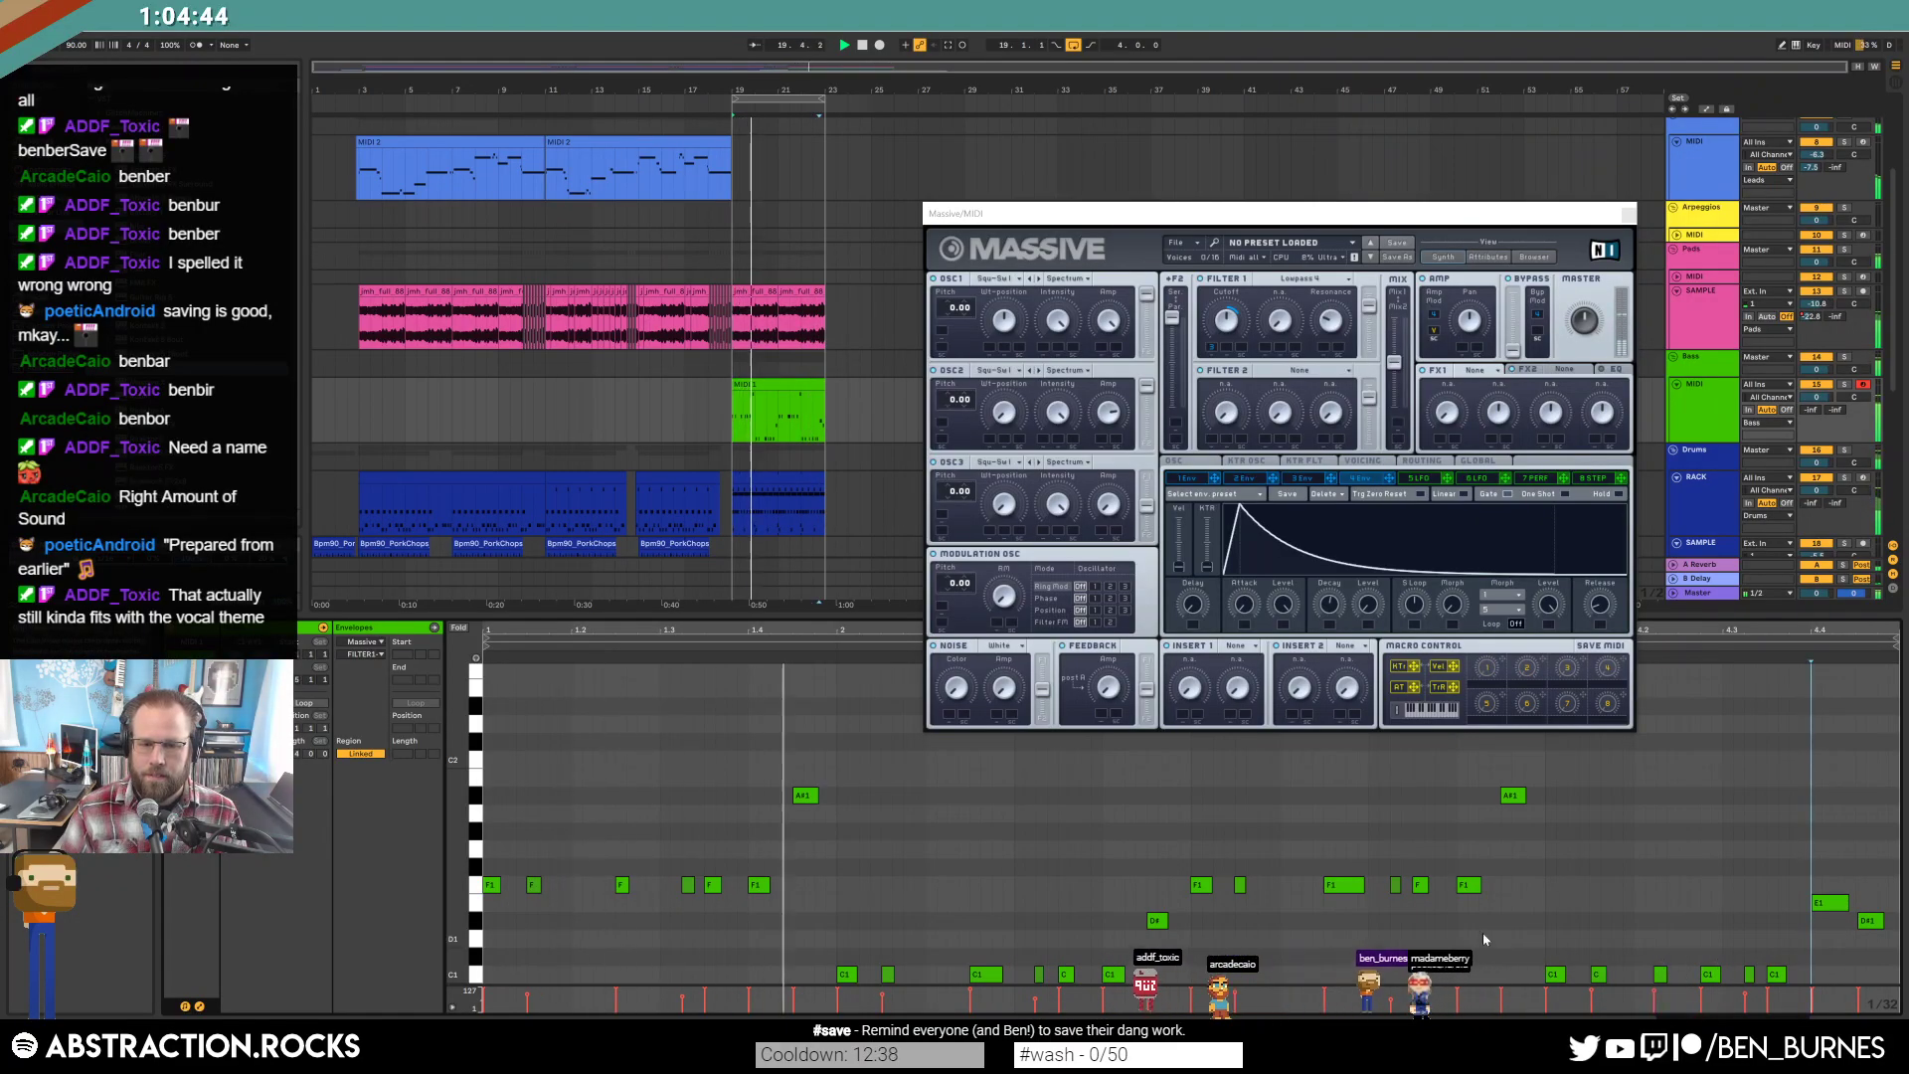
drag(712, 885, 734, 886)
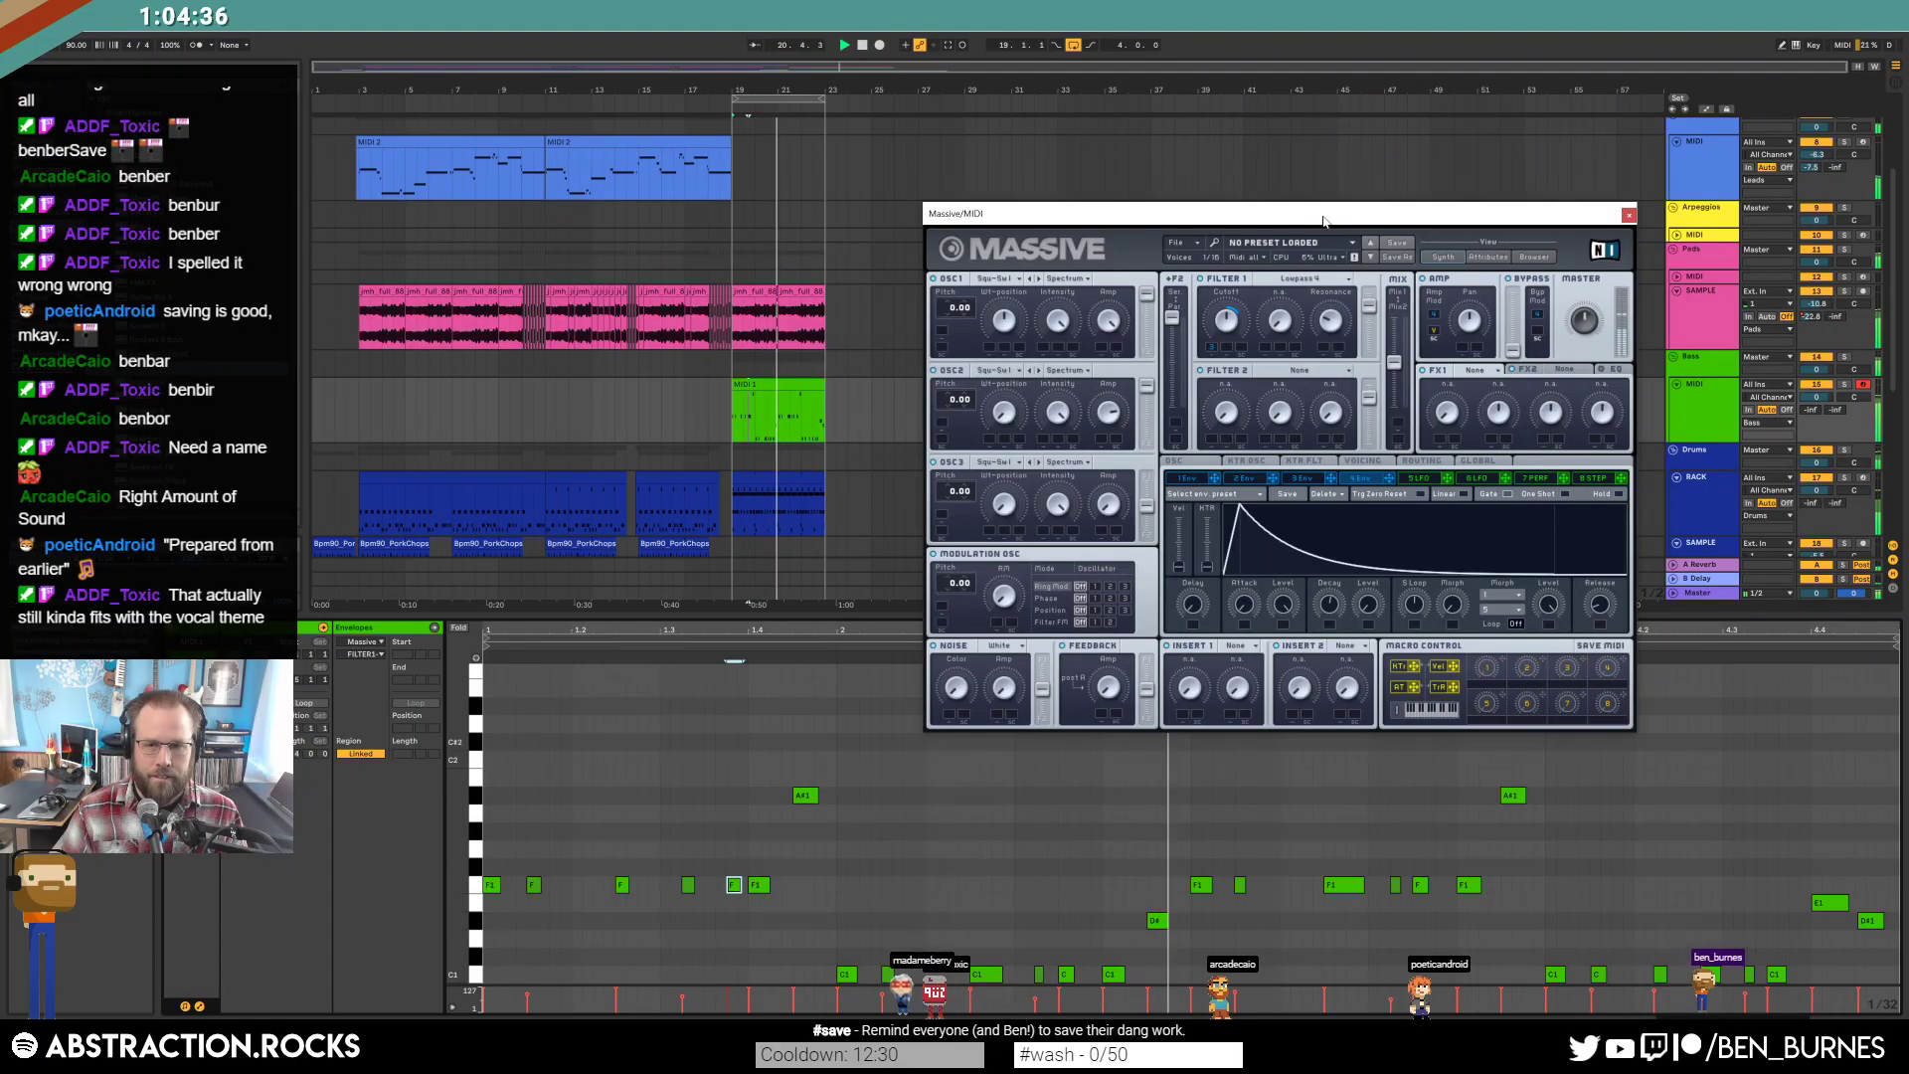
Change Massive's Filter 1 type to Daft, audition the bass line, and close the plug-in window.
drag(1283, 215, 1222, 154)
click(1237, 216)
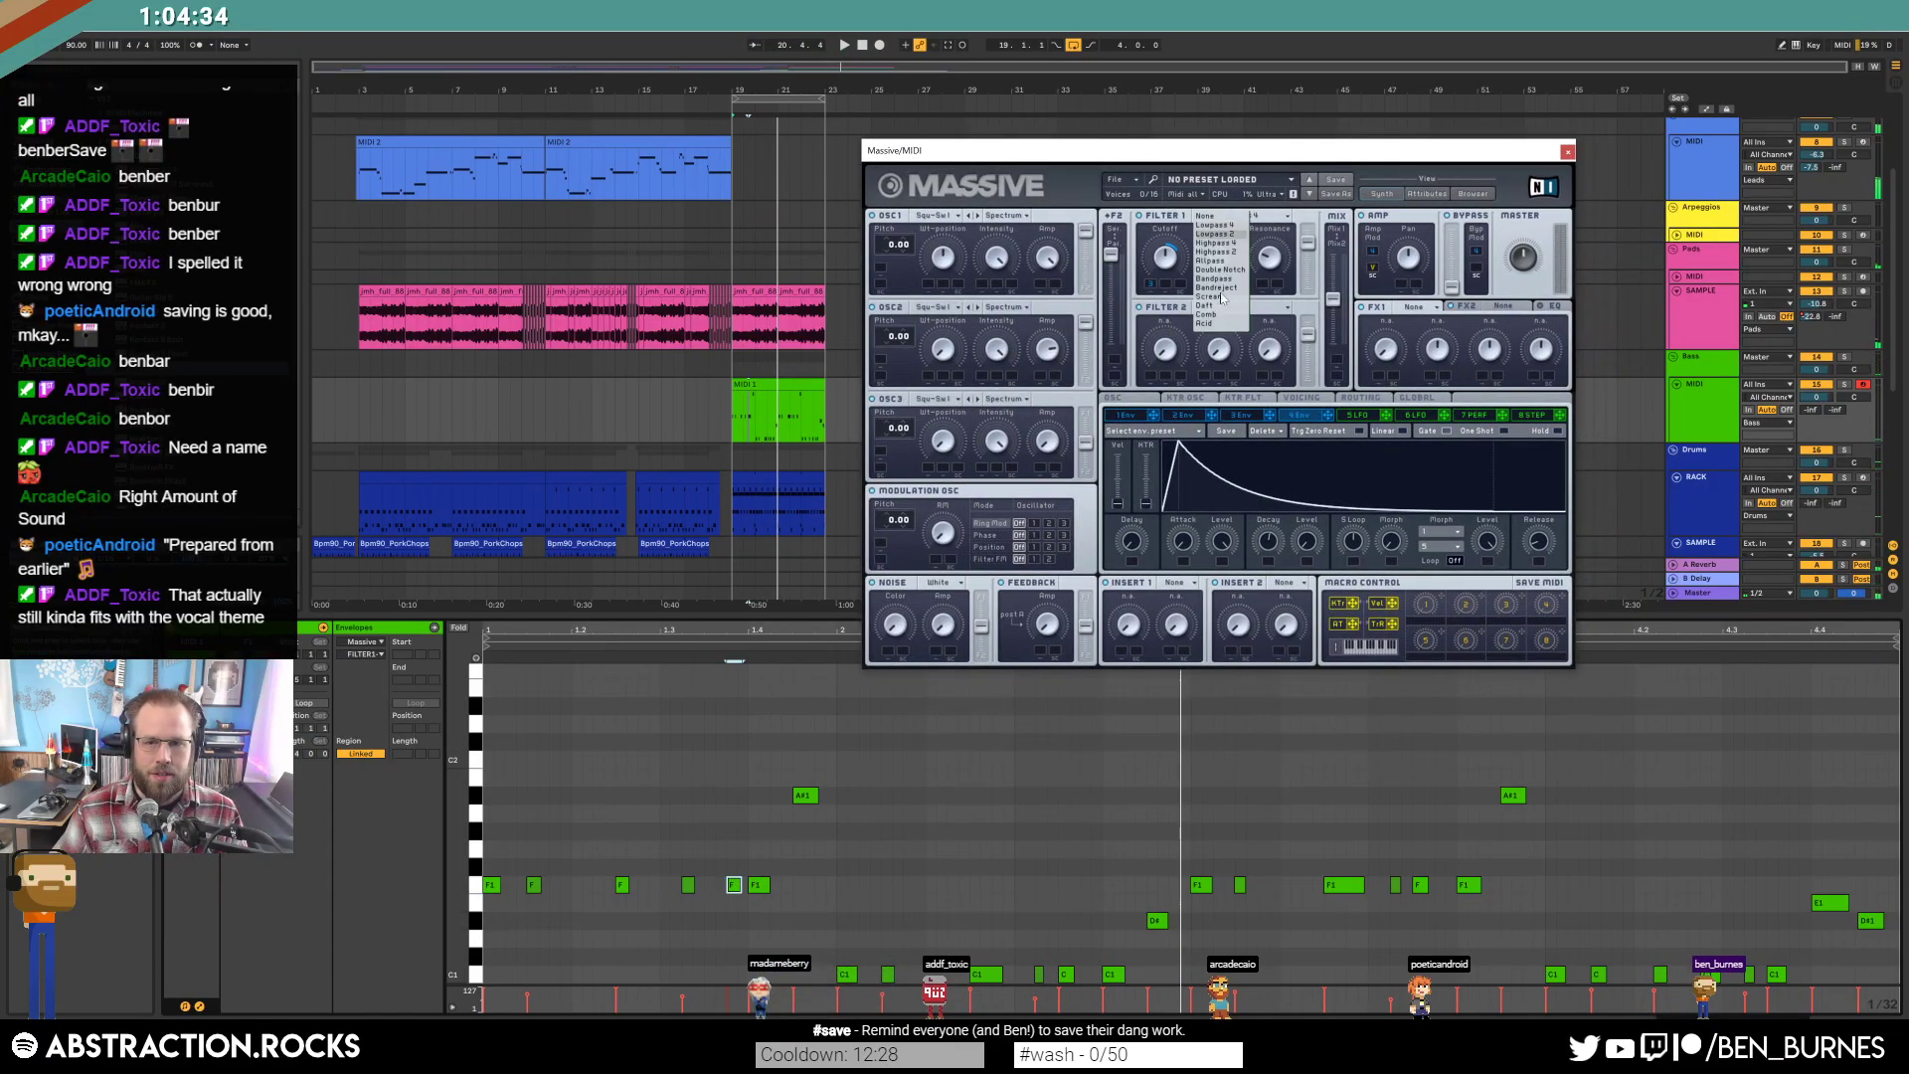
click(1225, 304)
key(space)
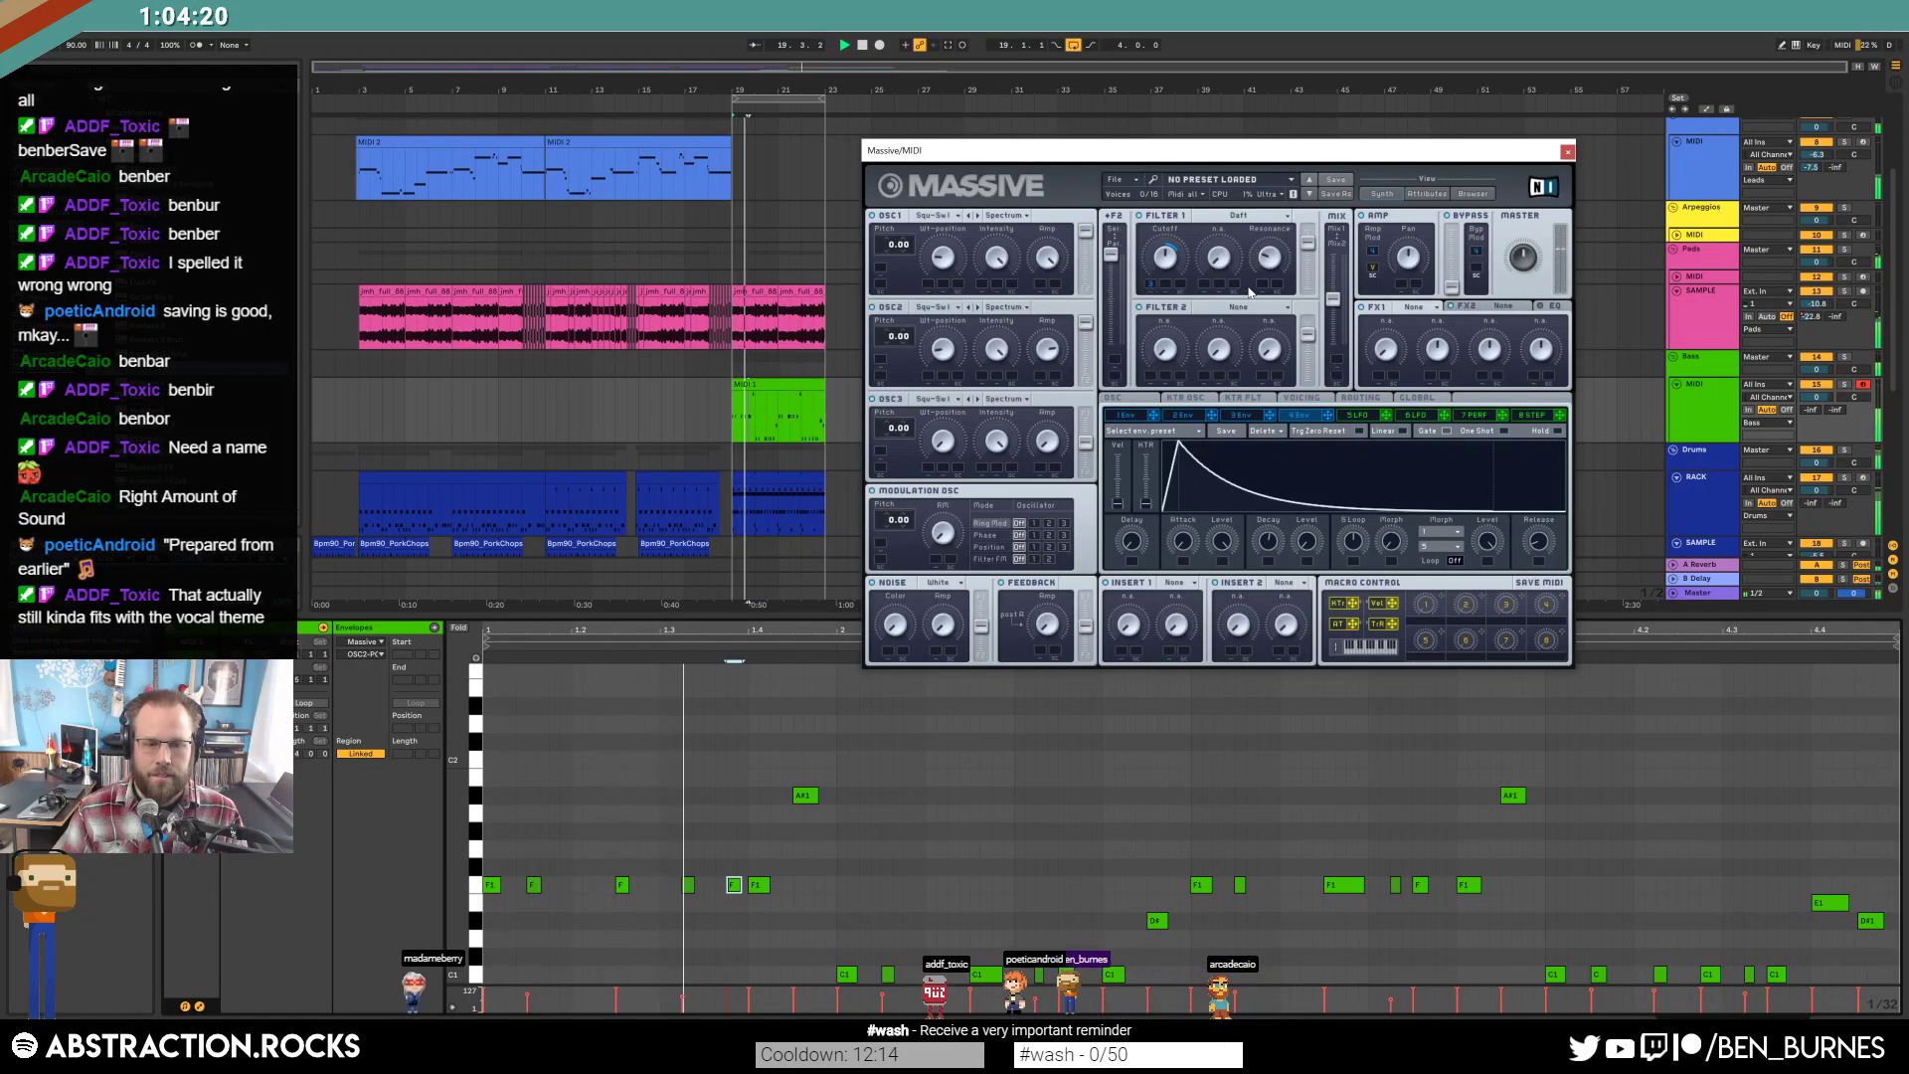
click(1567, 151)
Insert a Saturator between Massive and EQ Eight on the Bass track, with 4.57 dB Drive and the Soft Sine curve.
key(shift+Tab)
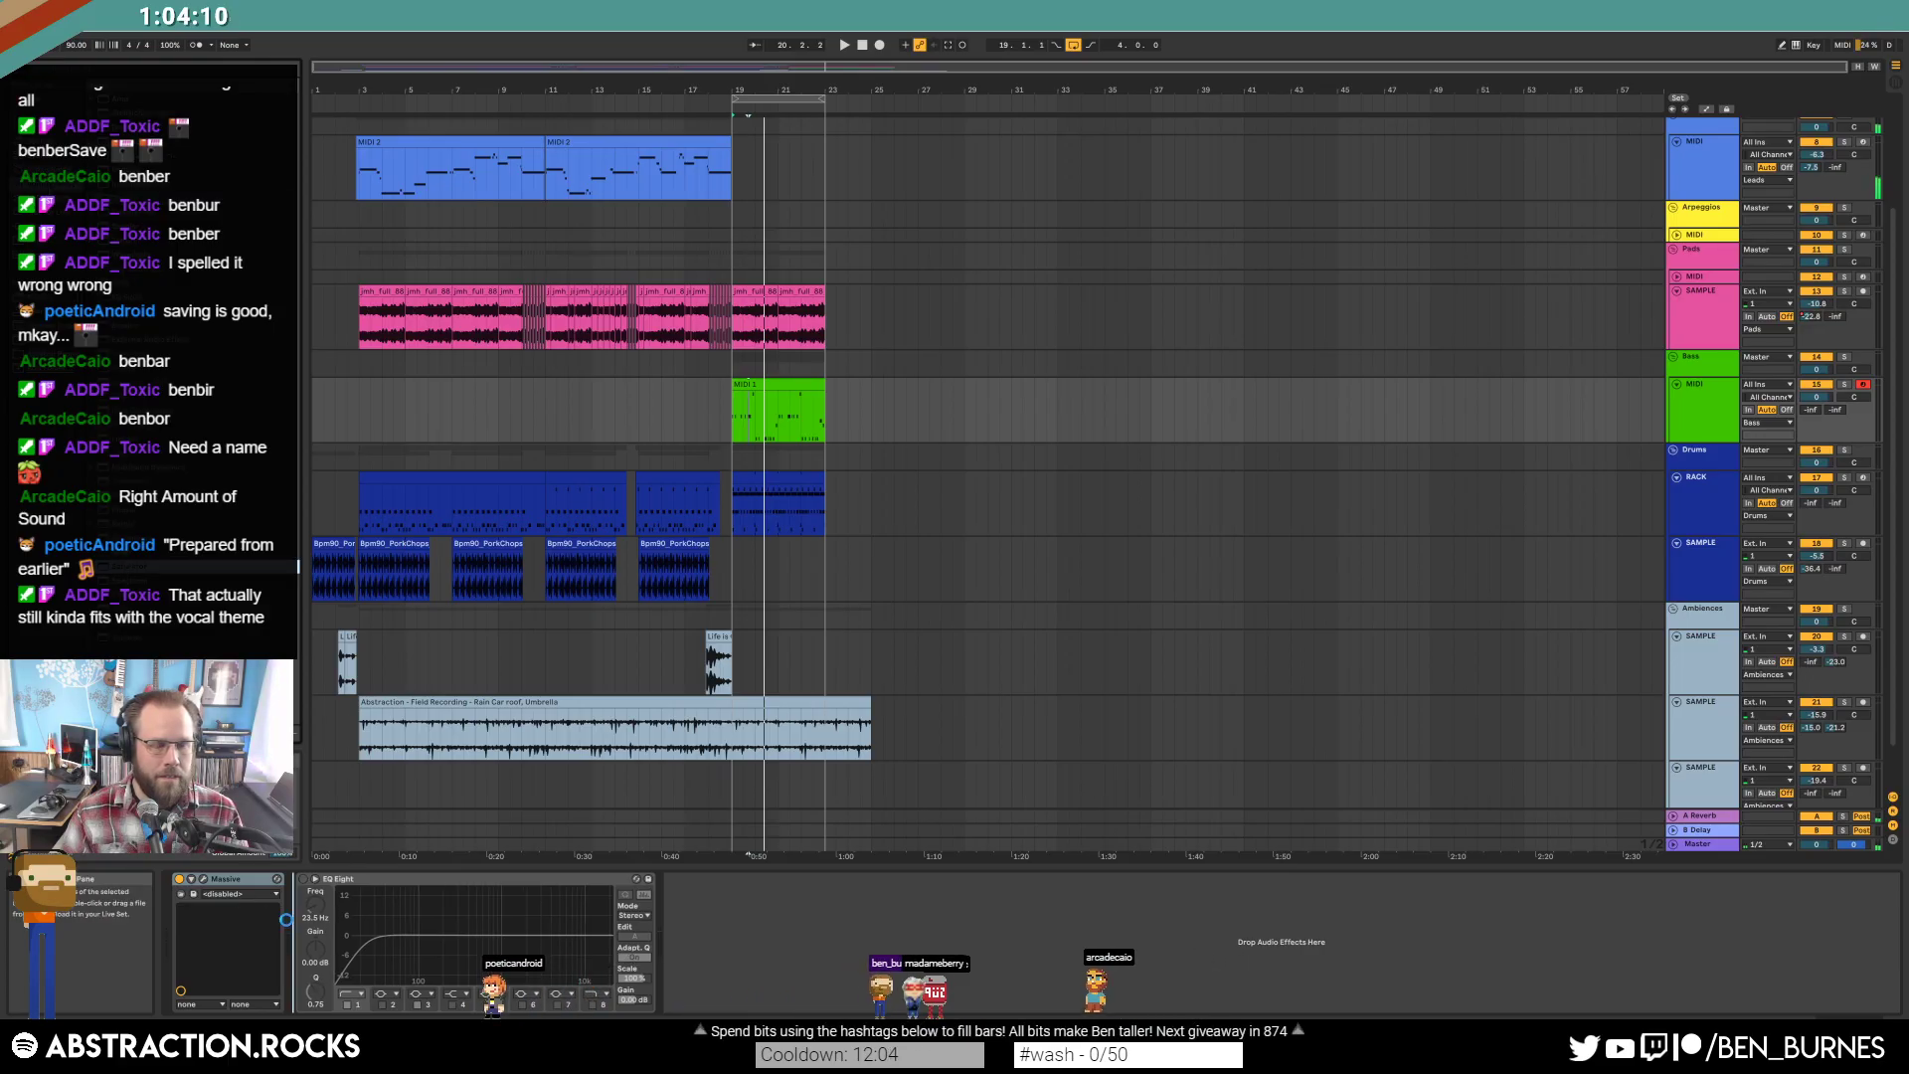
key(ctrl+v)
drag(312, 919, 312, 891)
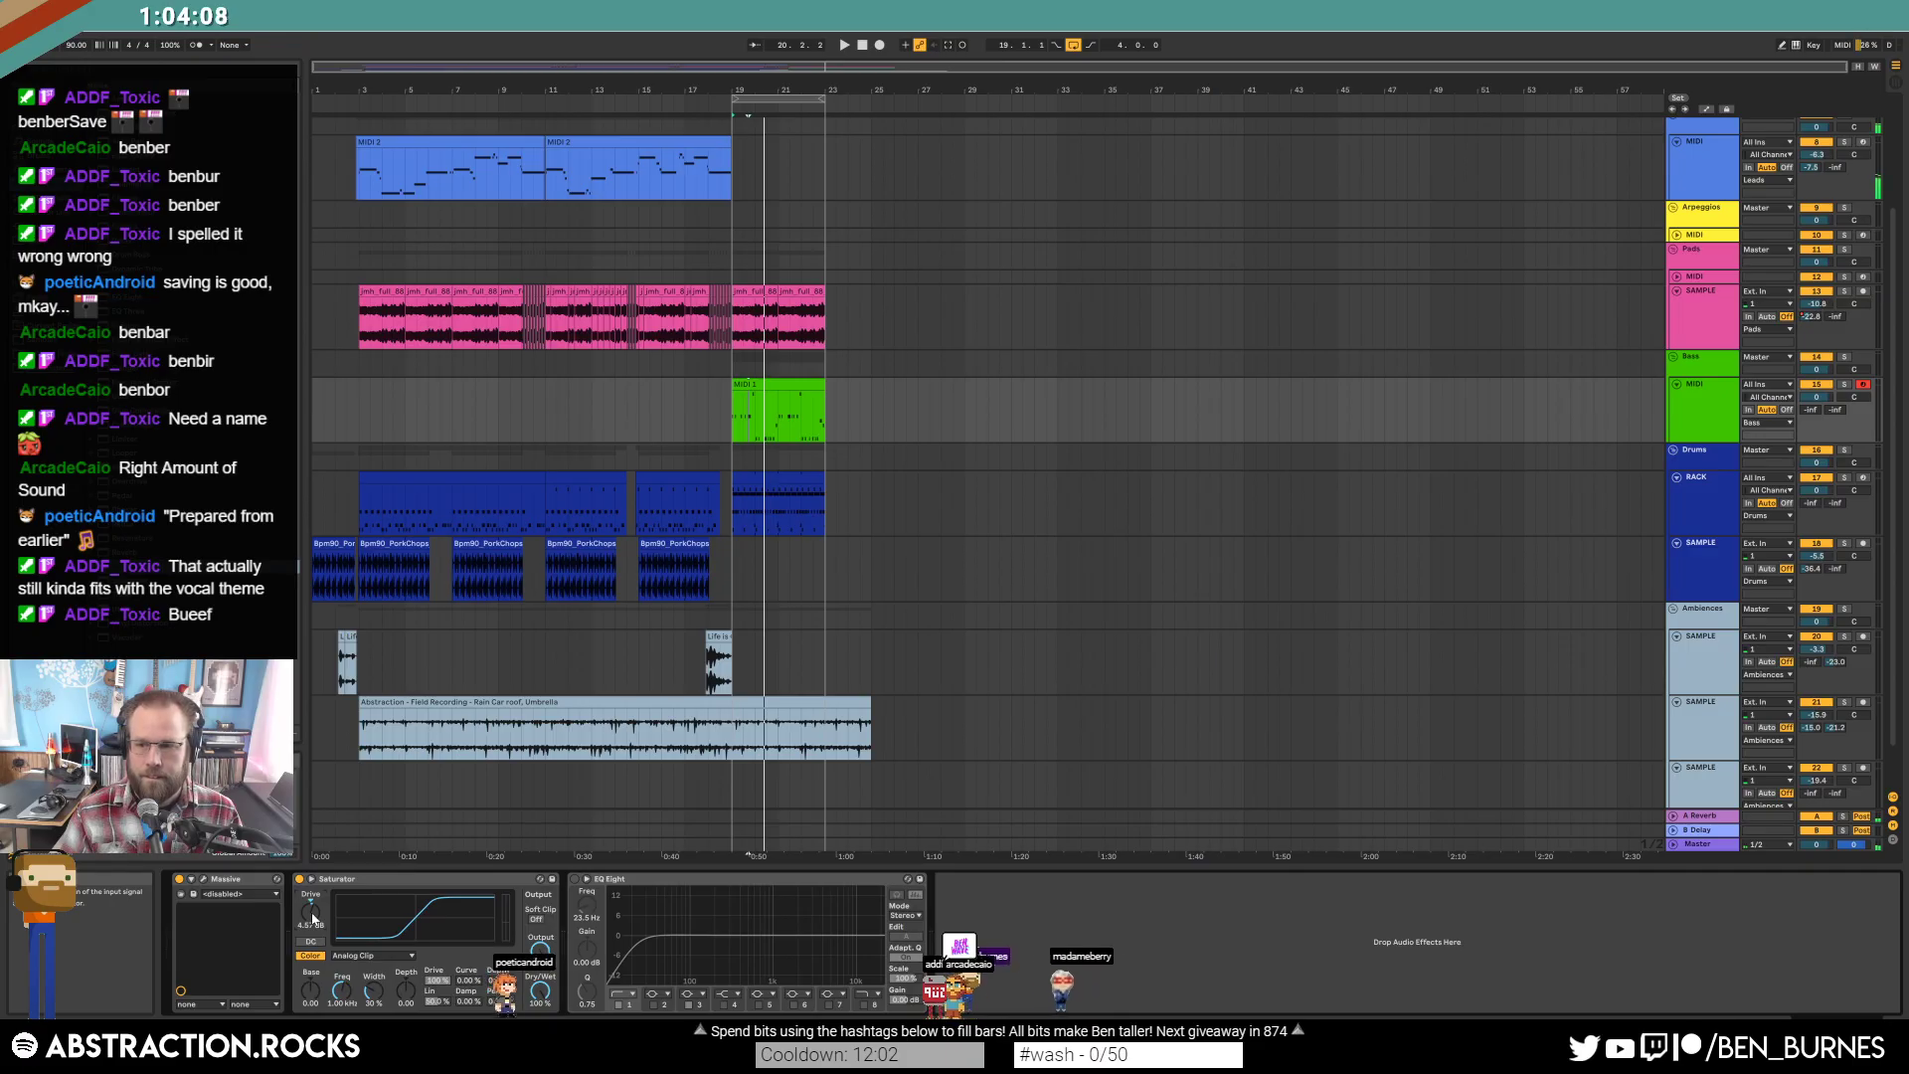
click(370, 955)
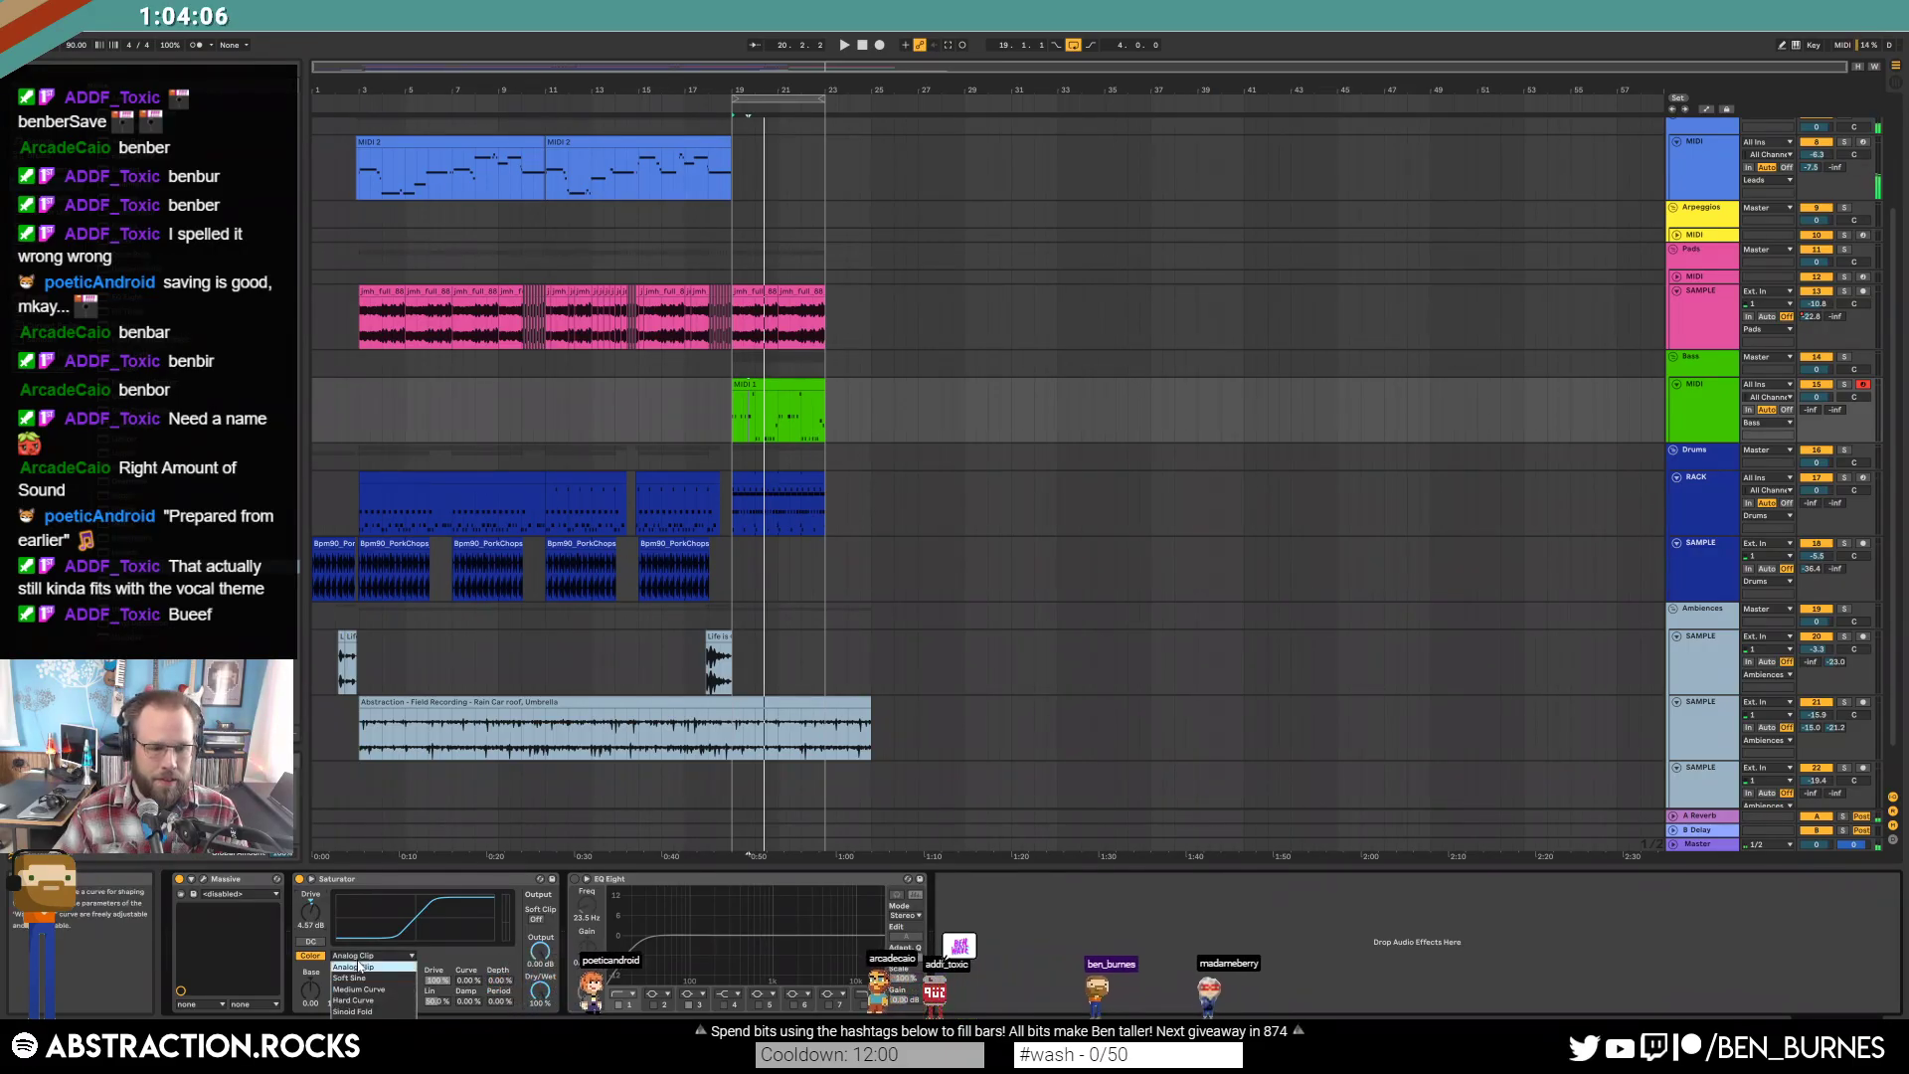
click(365, 960)
click(366, 956)
click(366, 969)
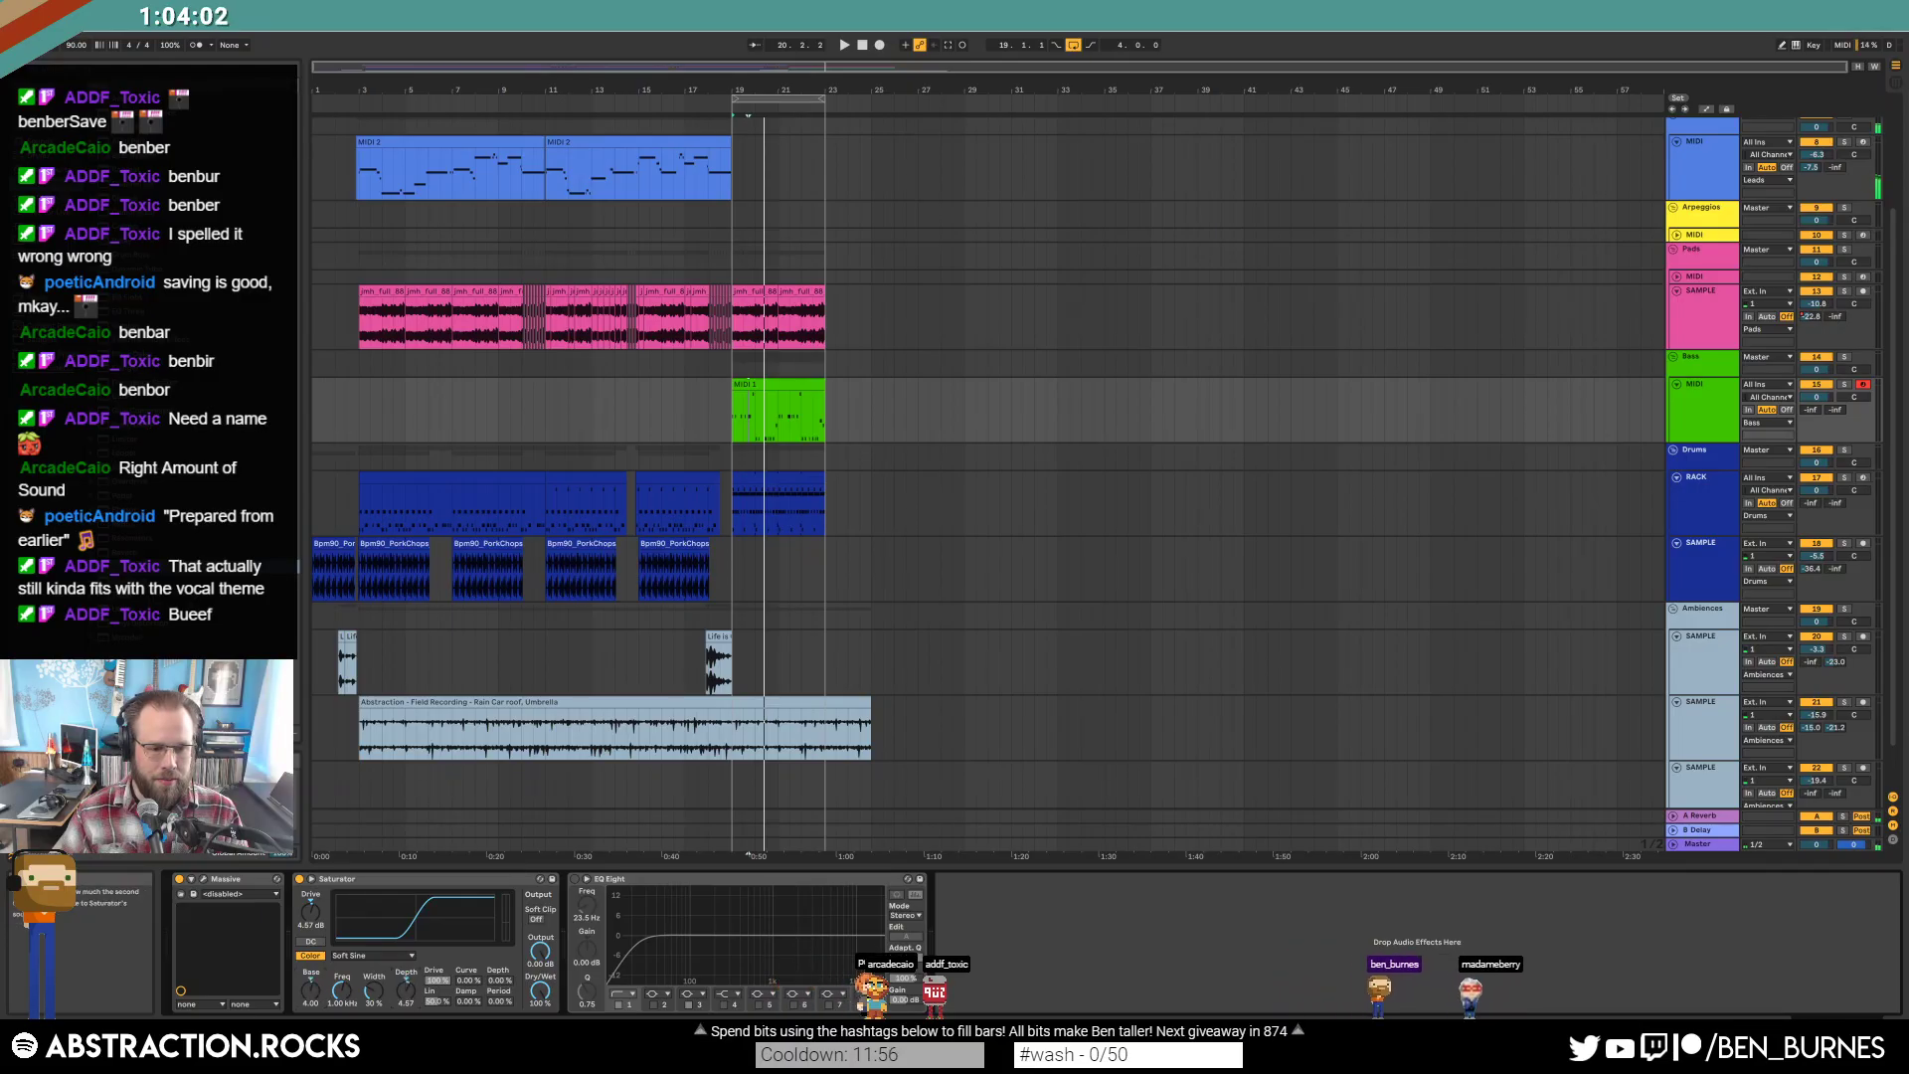
Lower the Saturator's output to -9.43 dB and adjust its Color base, frequency, width and depth during playback.
key(space)
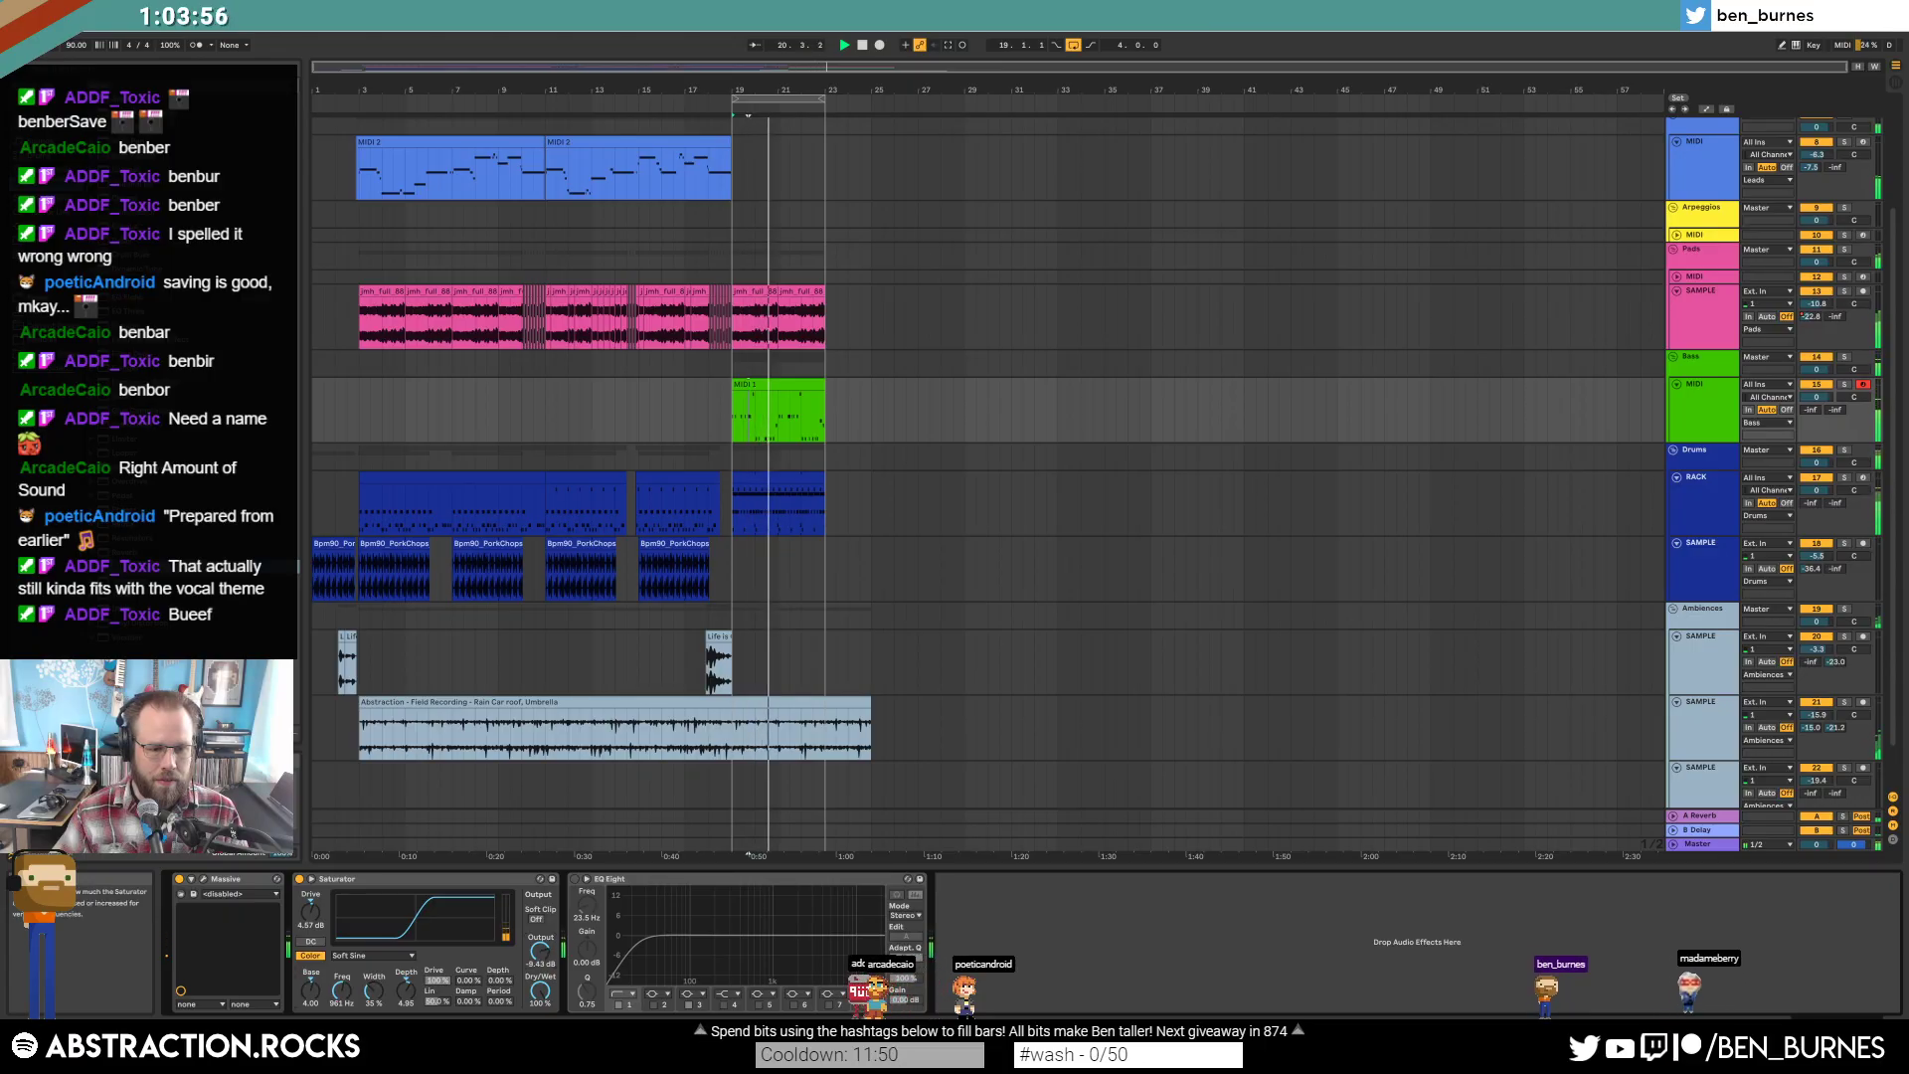
mouse_move(311, 990)
mouse_down()
mouse_move(310, 1024)
mouse_move(341, 1004)
mouse_move(341, 1024)
mouse_move(310, 954)
mouse_move(336, 980)
mouse_move(336, 964)
mouse_up()
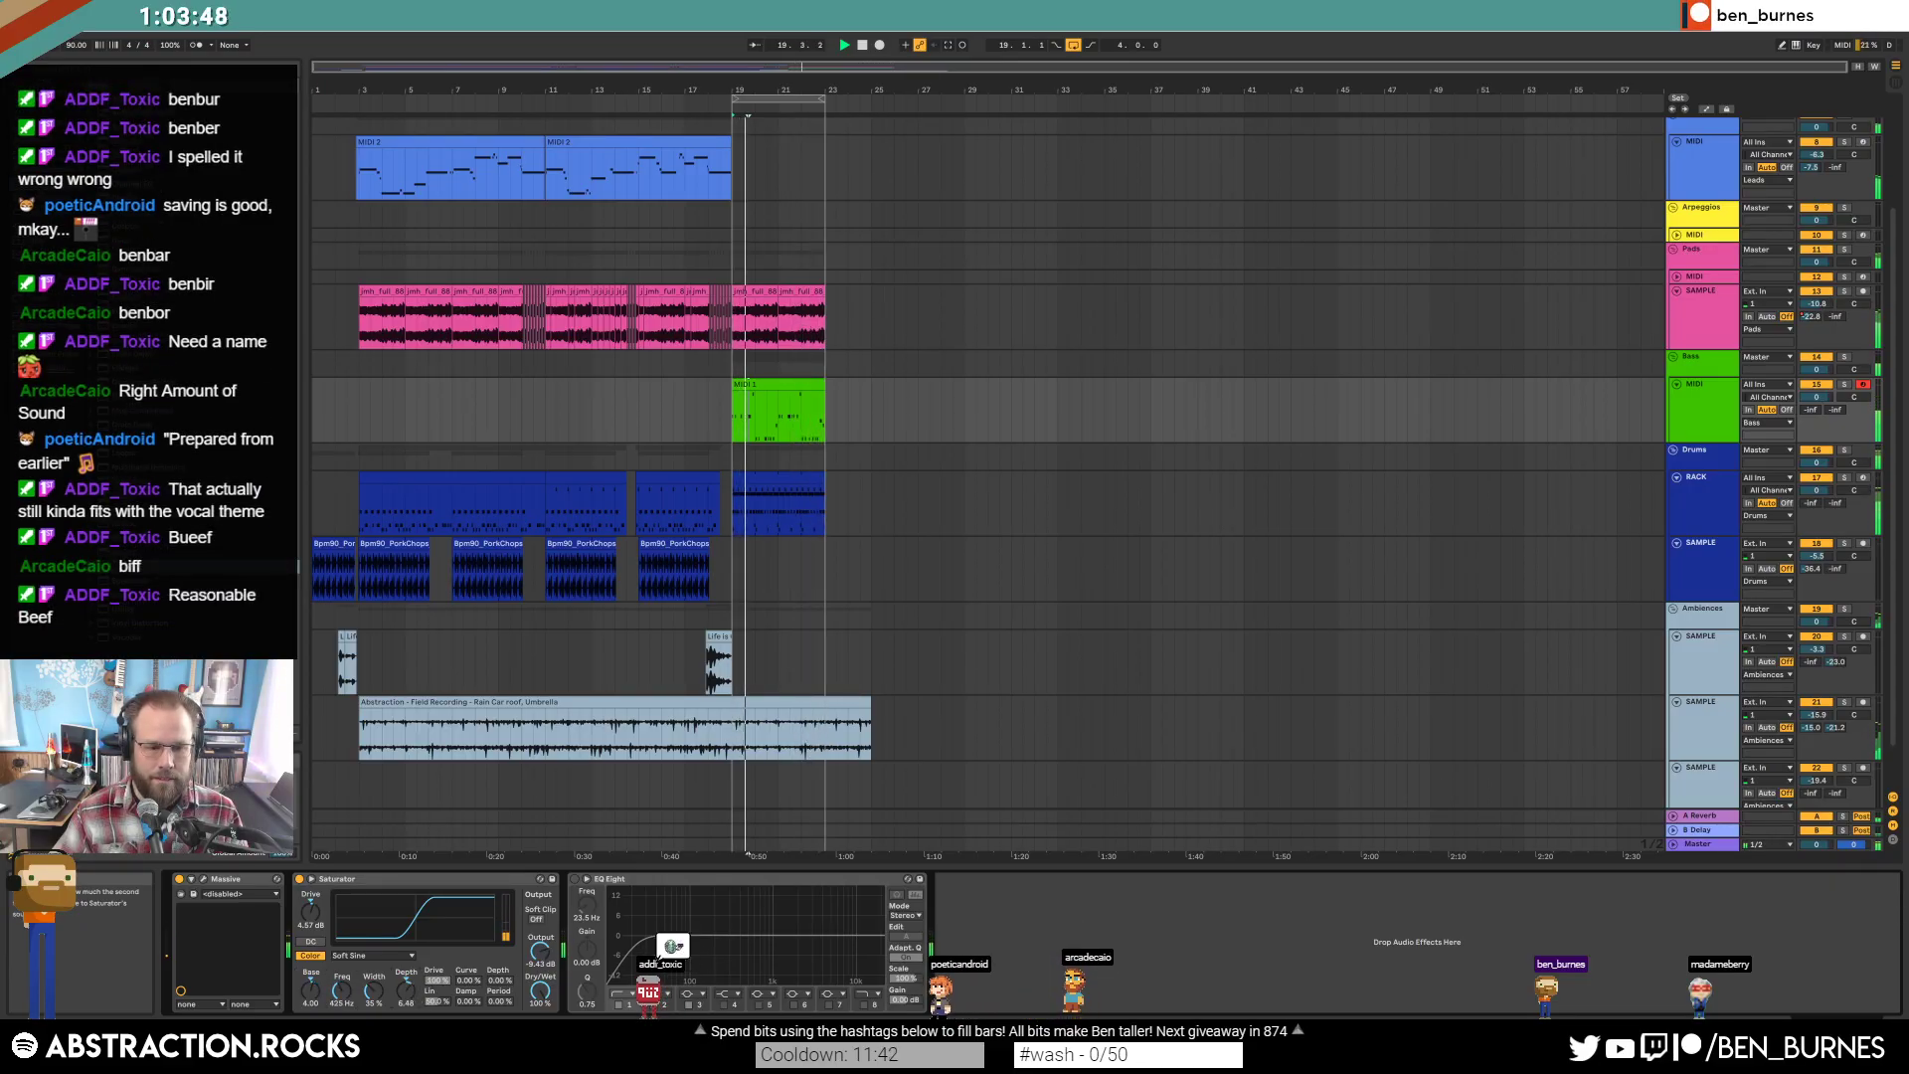
mouse_move(405, 991)
mouse_down()
mouse_move(406, 975)
mouse_move(379, 995)
mouse_up()
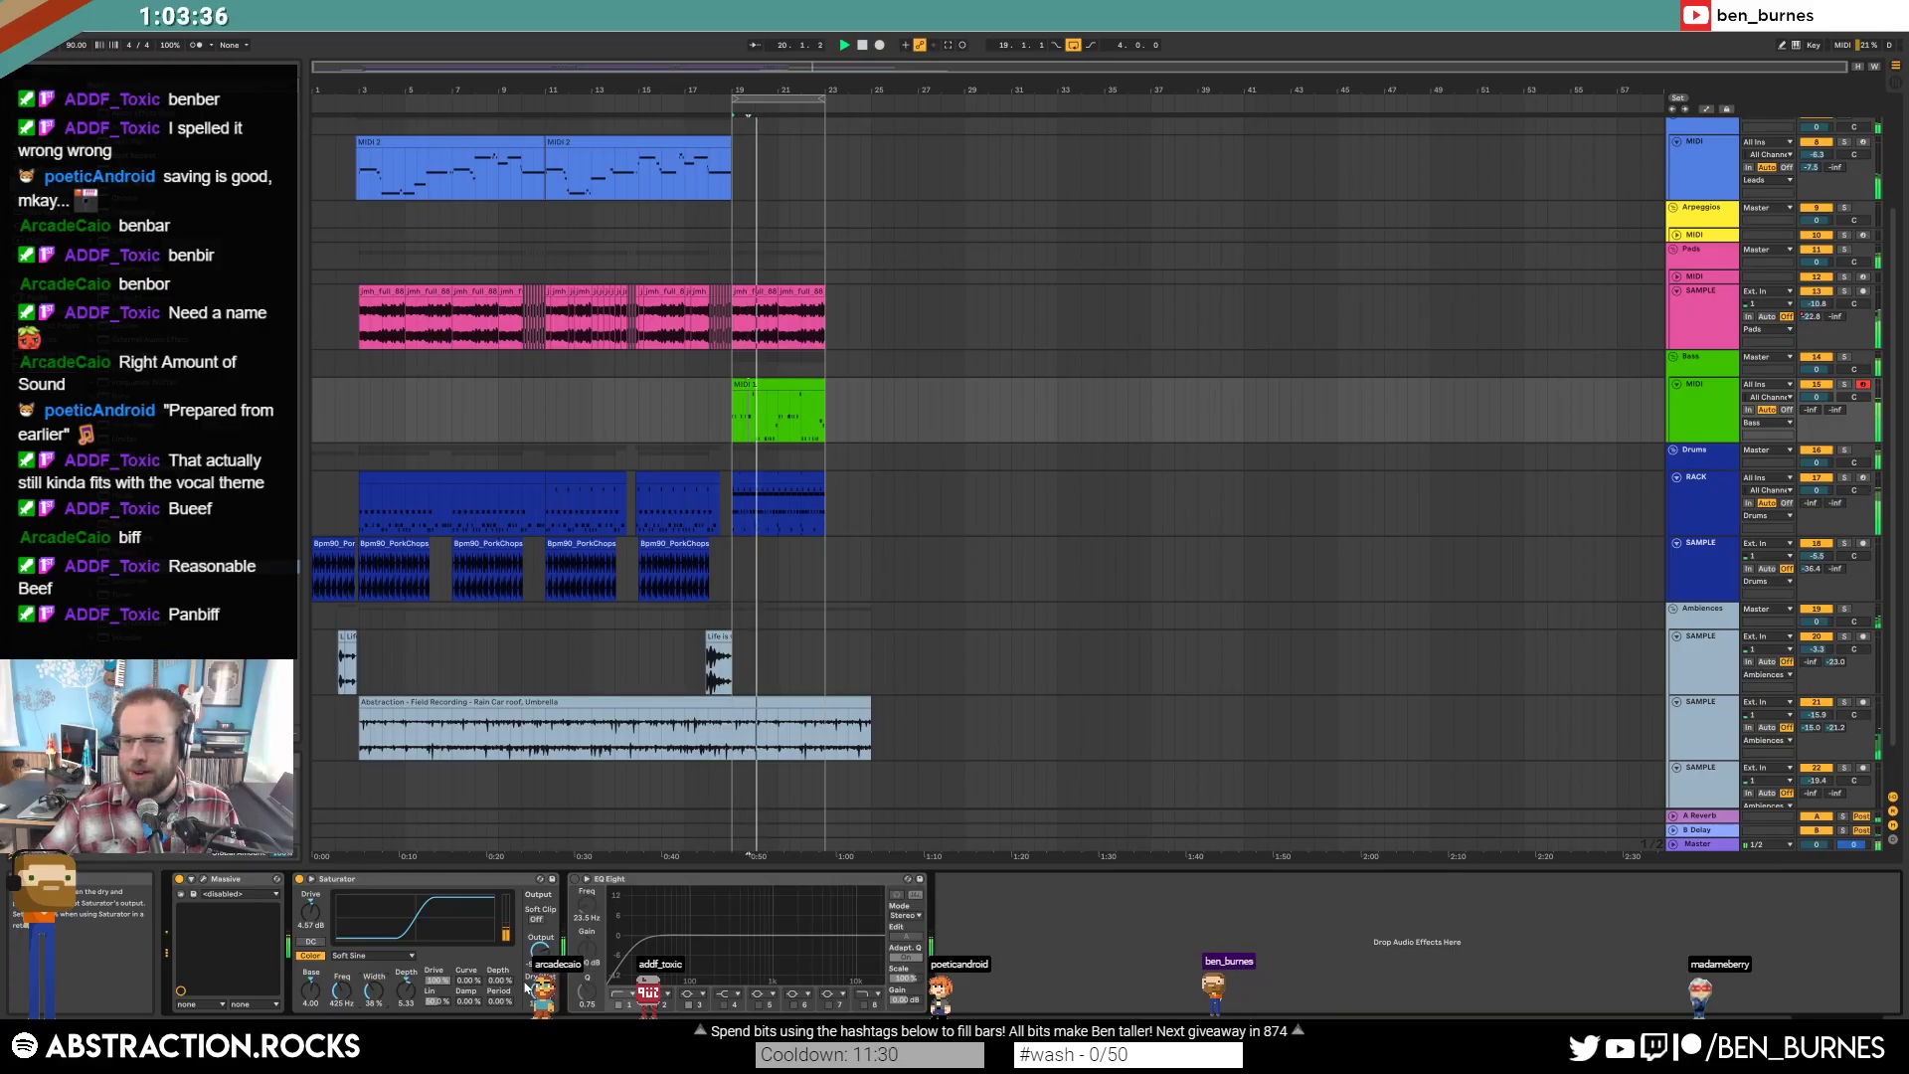
Stop the loop and play the arrangement from the beginning.
click(718, 426)
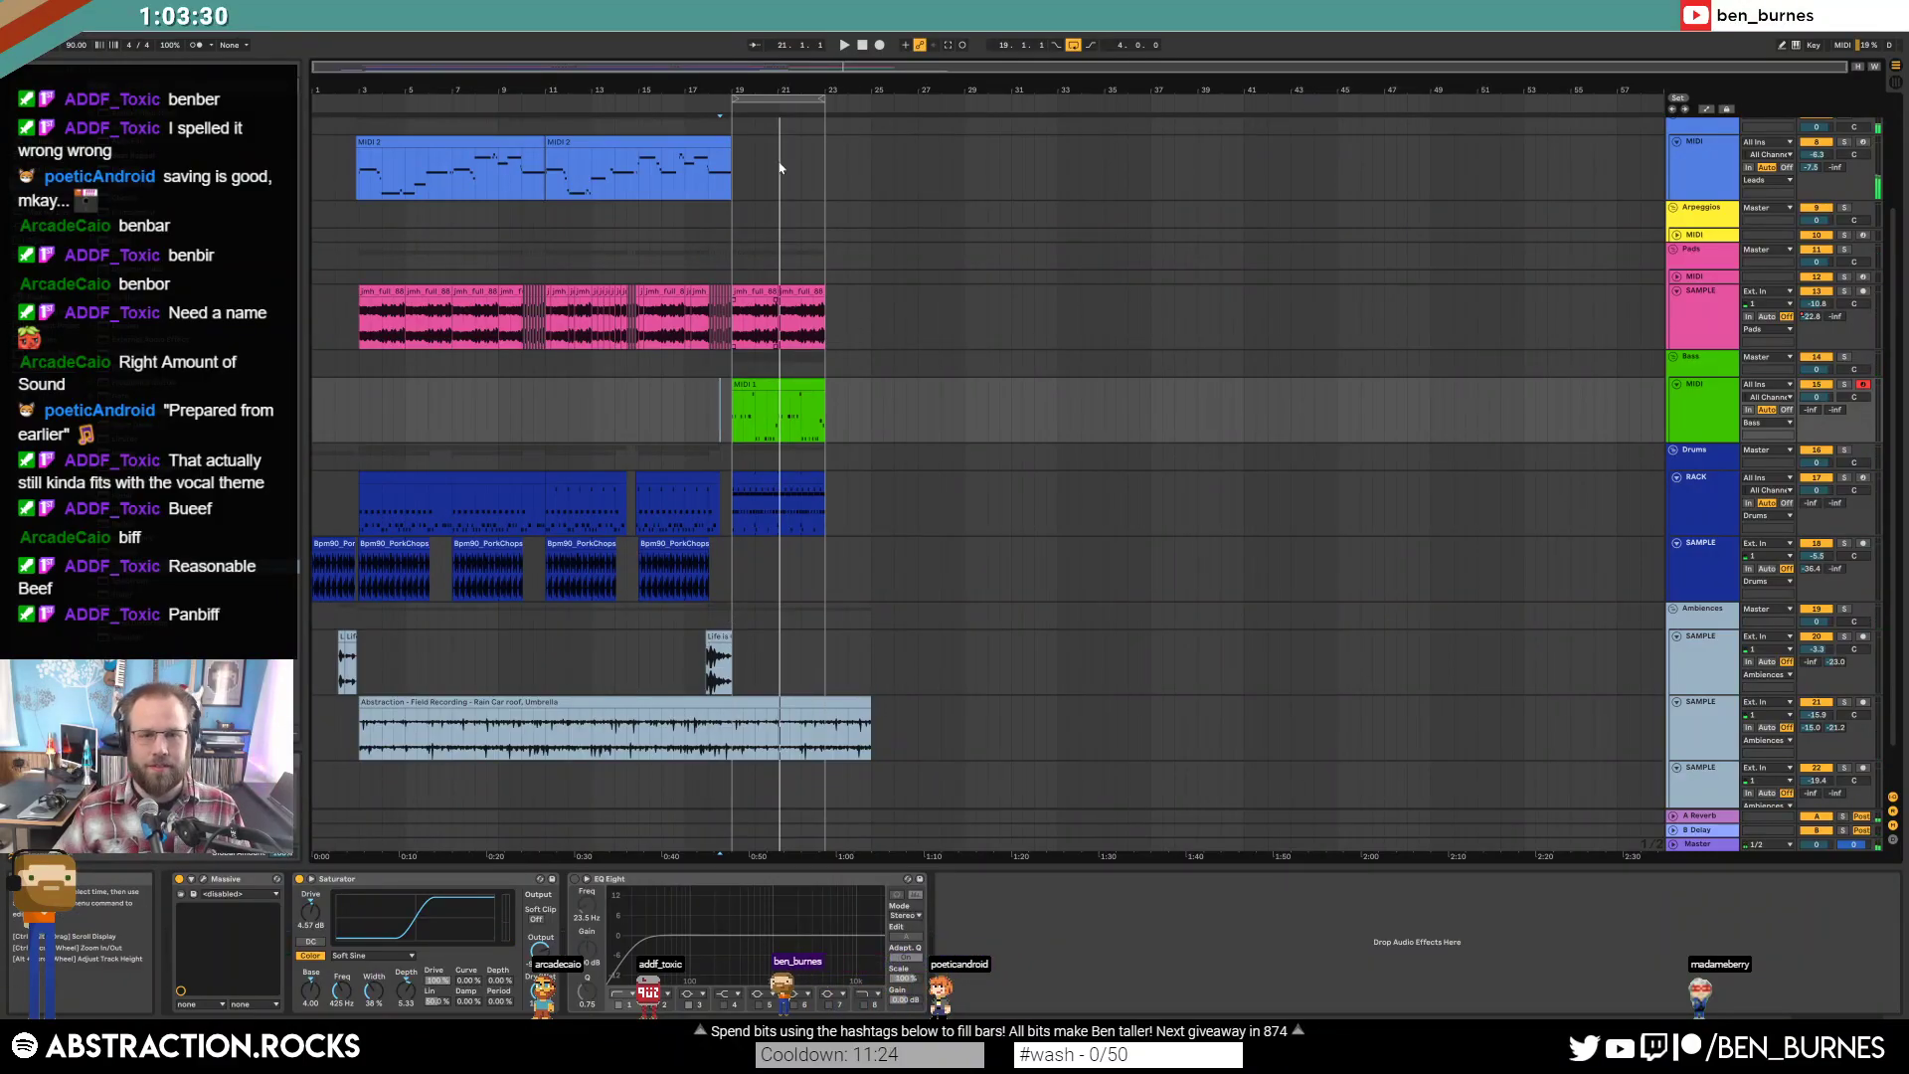
click(857, 46)
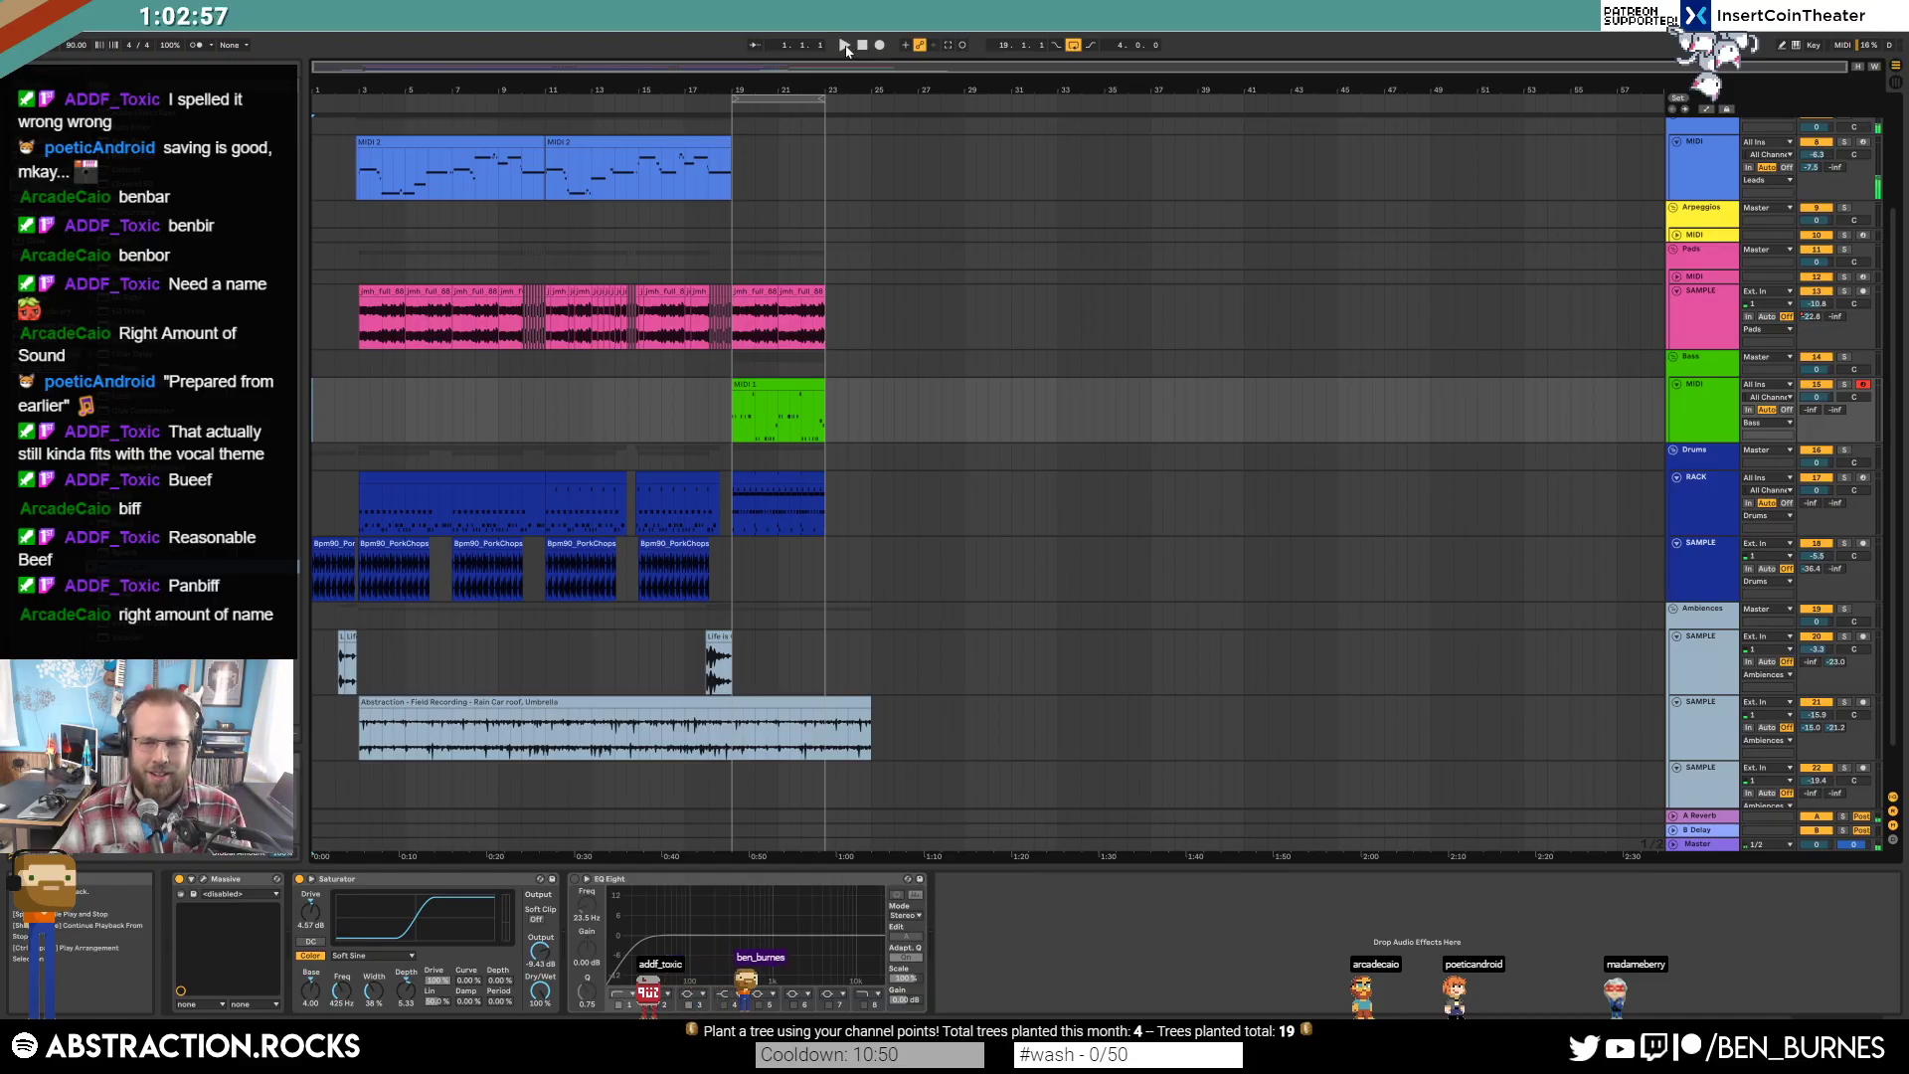
click(844, 46)
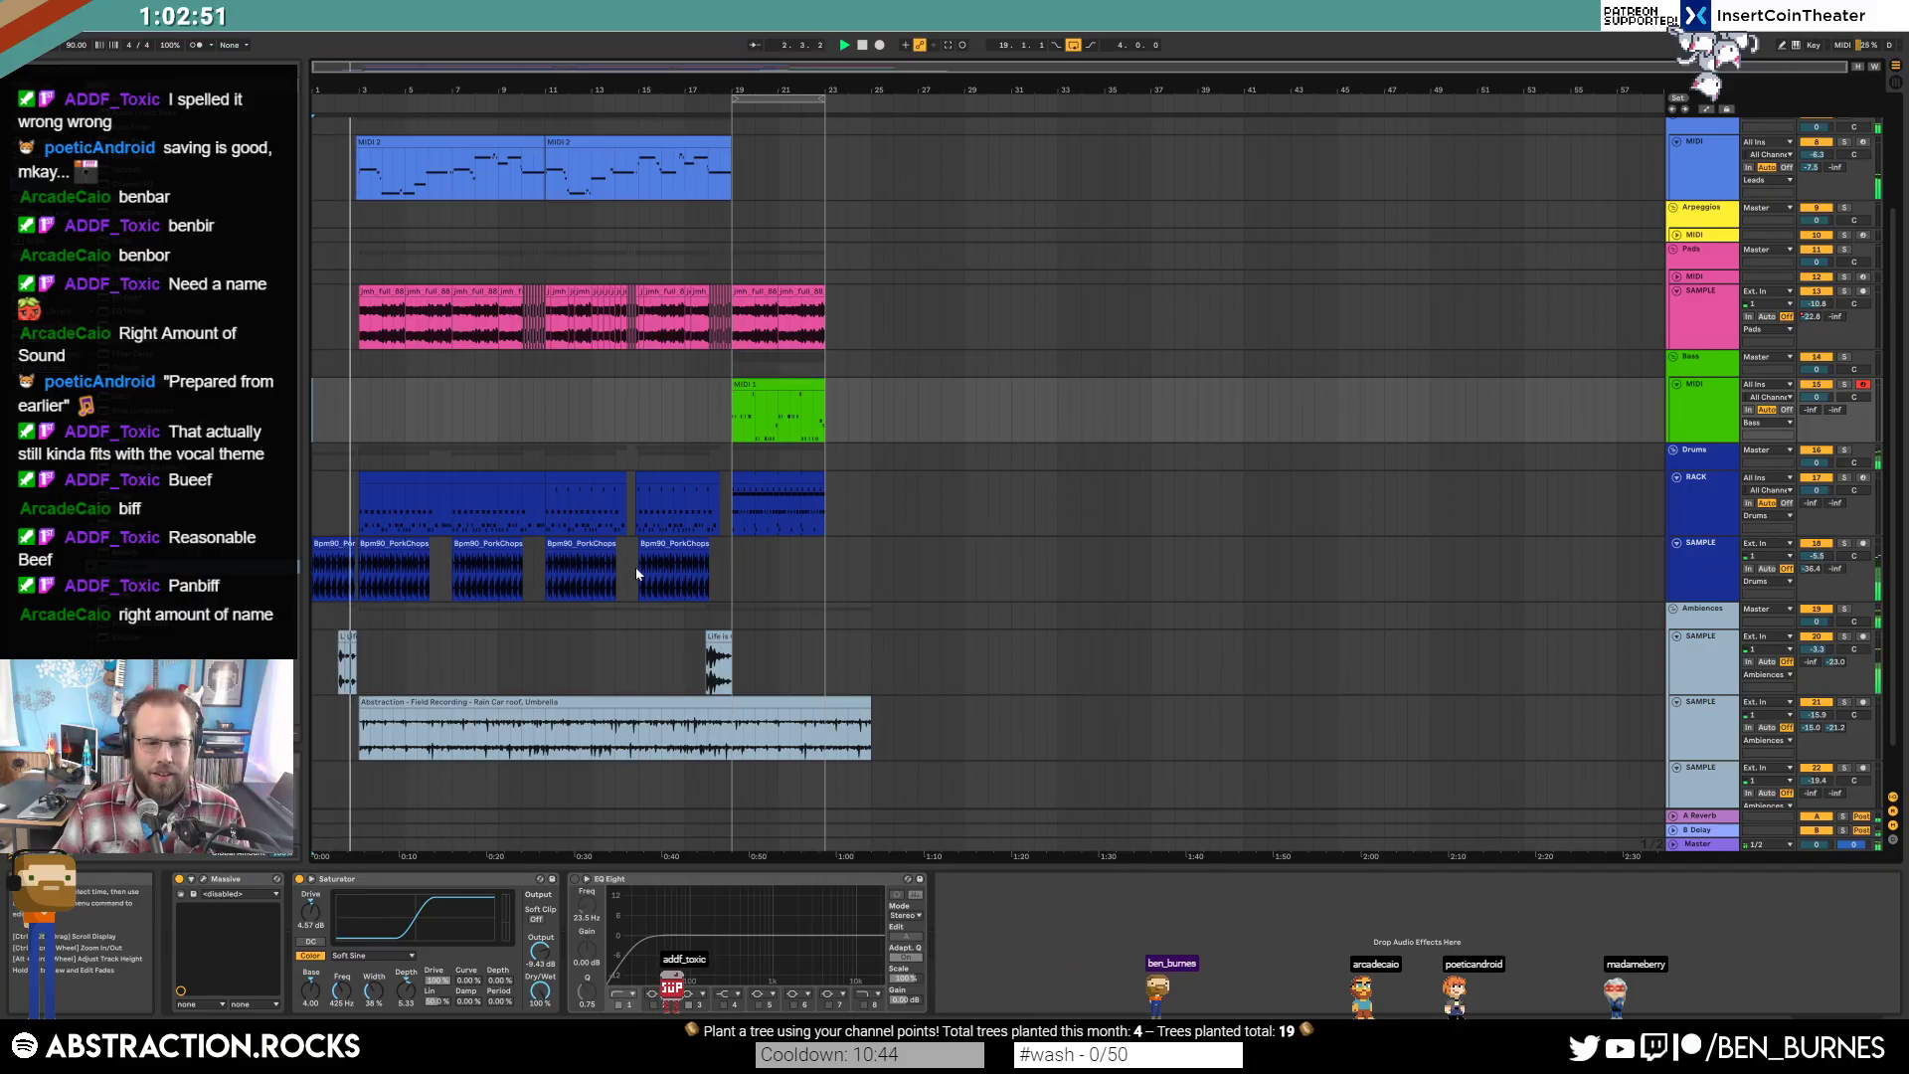
Copy the first eighth-note slice of the bar 15 Bpm90_PorkChops_03 clip to bar 19 on the Drums sample track.
scroll(635, 567, up, 10)
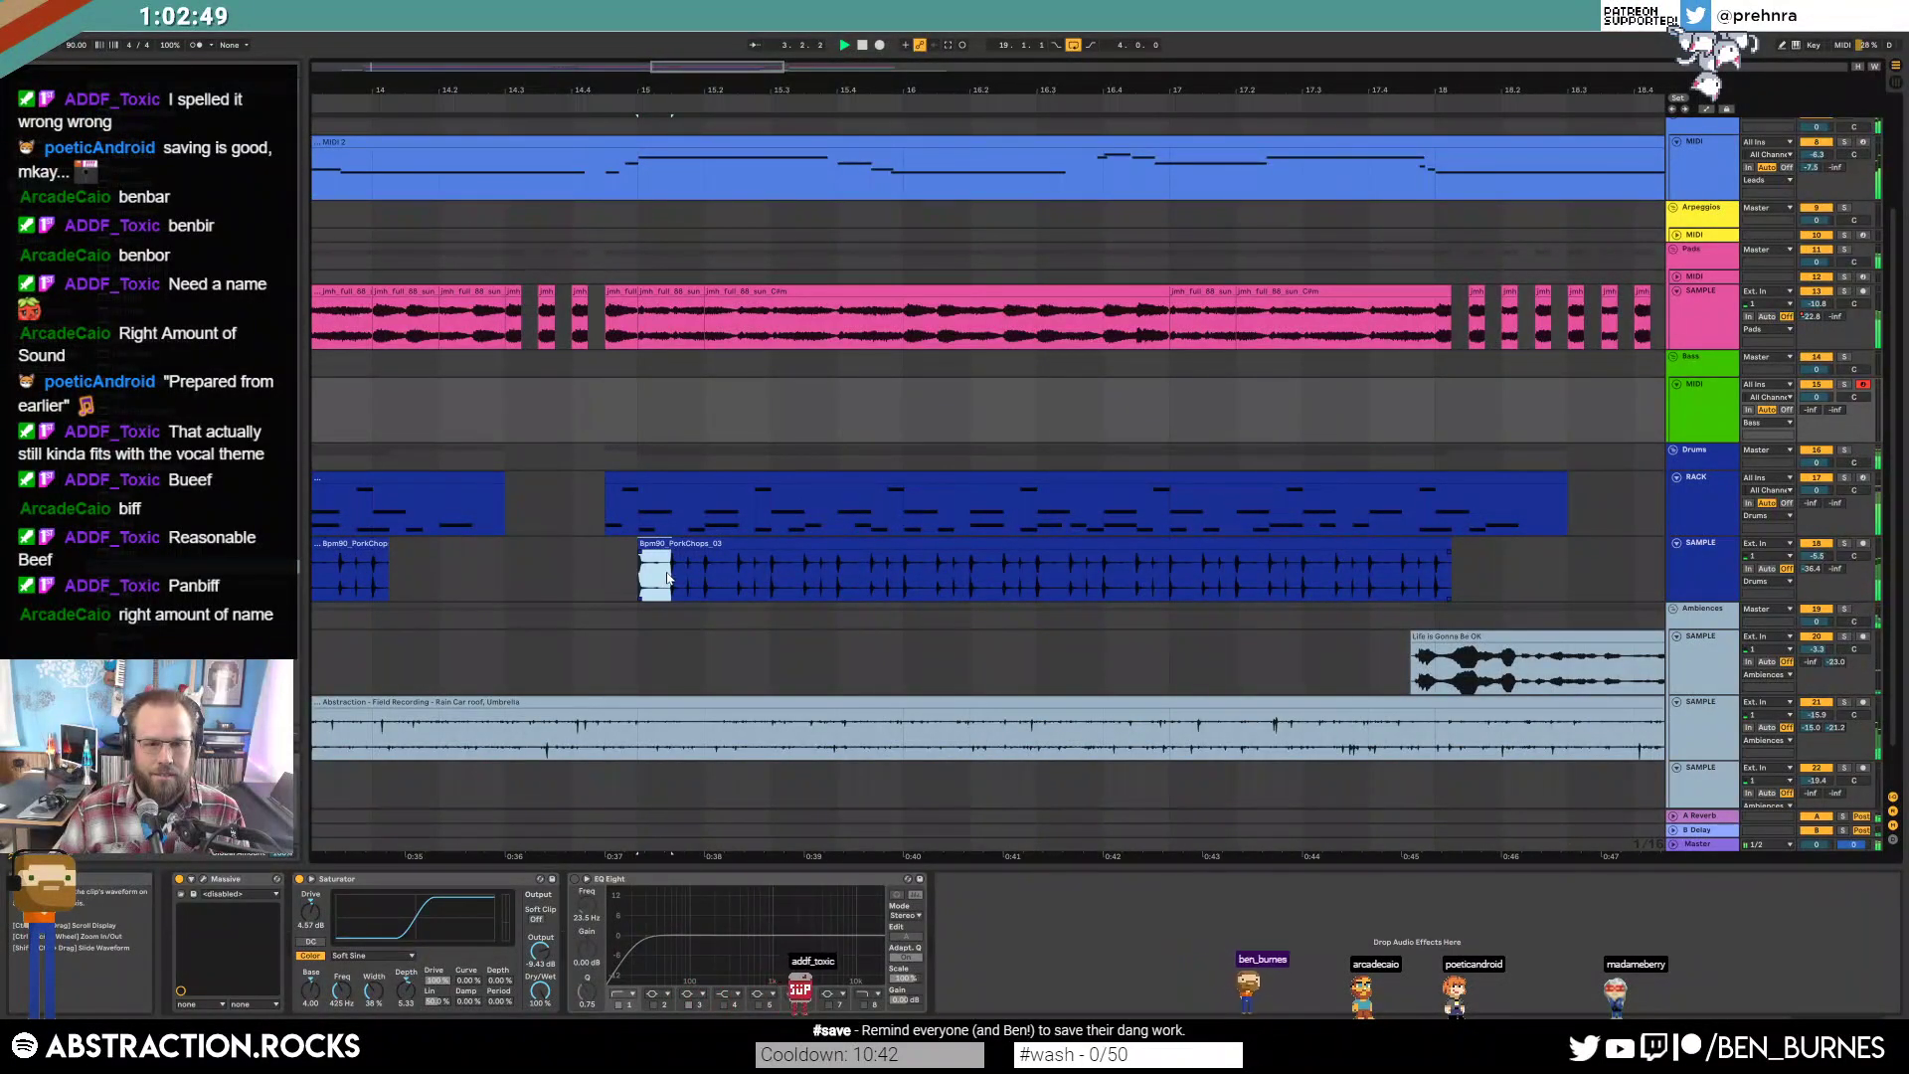
click(664, 569)
scroll(664, 570, right, 5)
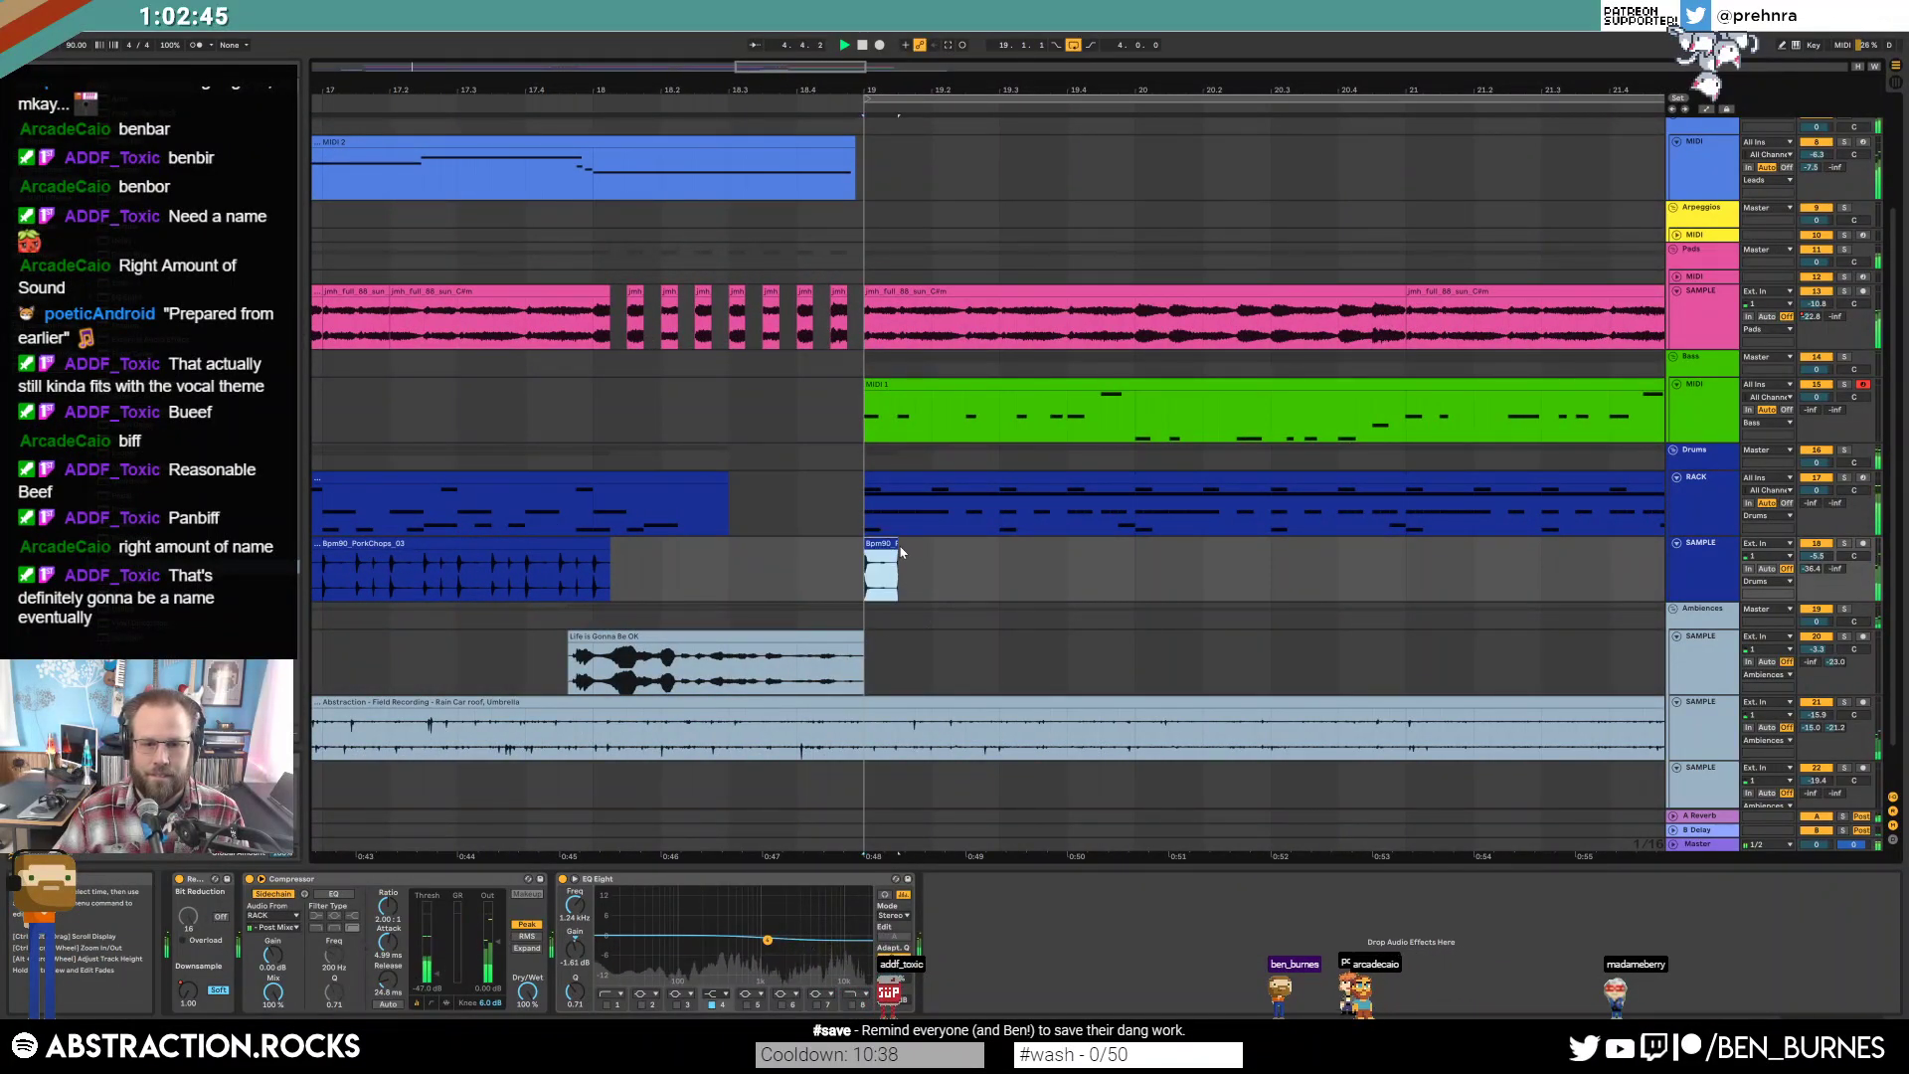
Try repeating the shortened PorkChops slice on every beat from bar 19 into bar 20 on the Drums sample track.
drag(898, 569, 929, 562)
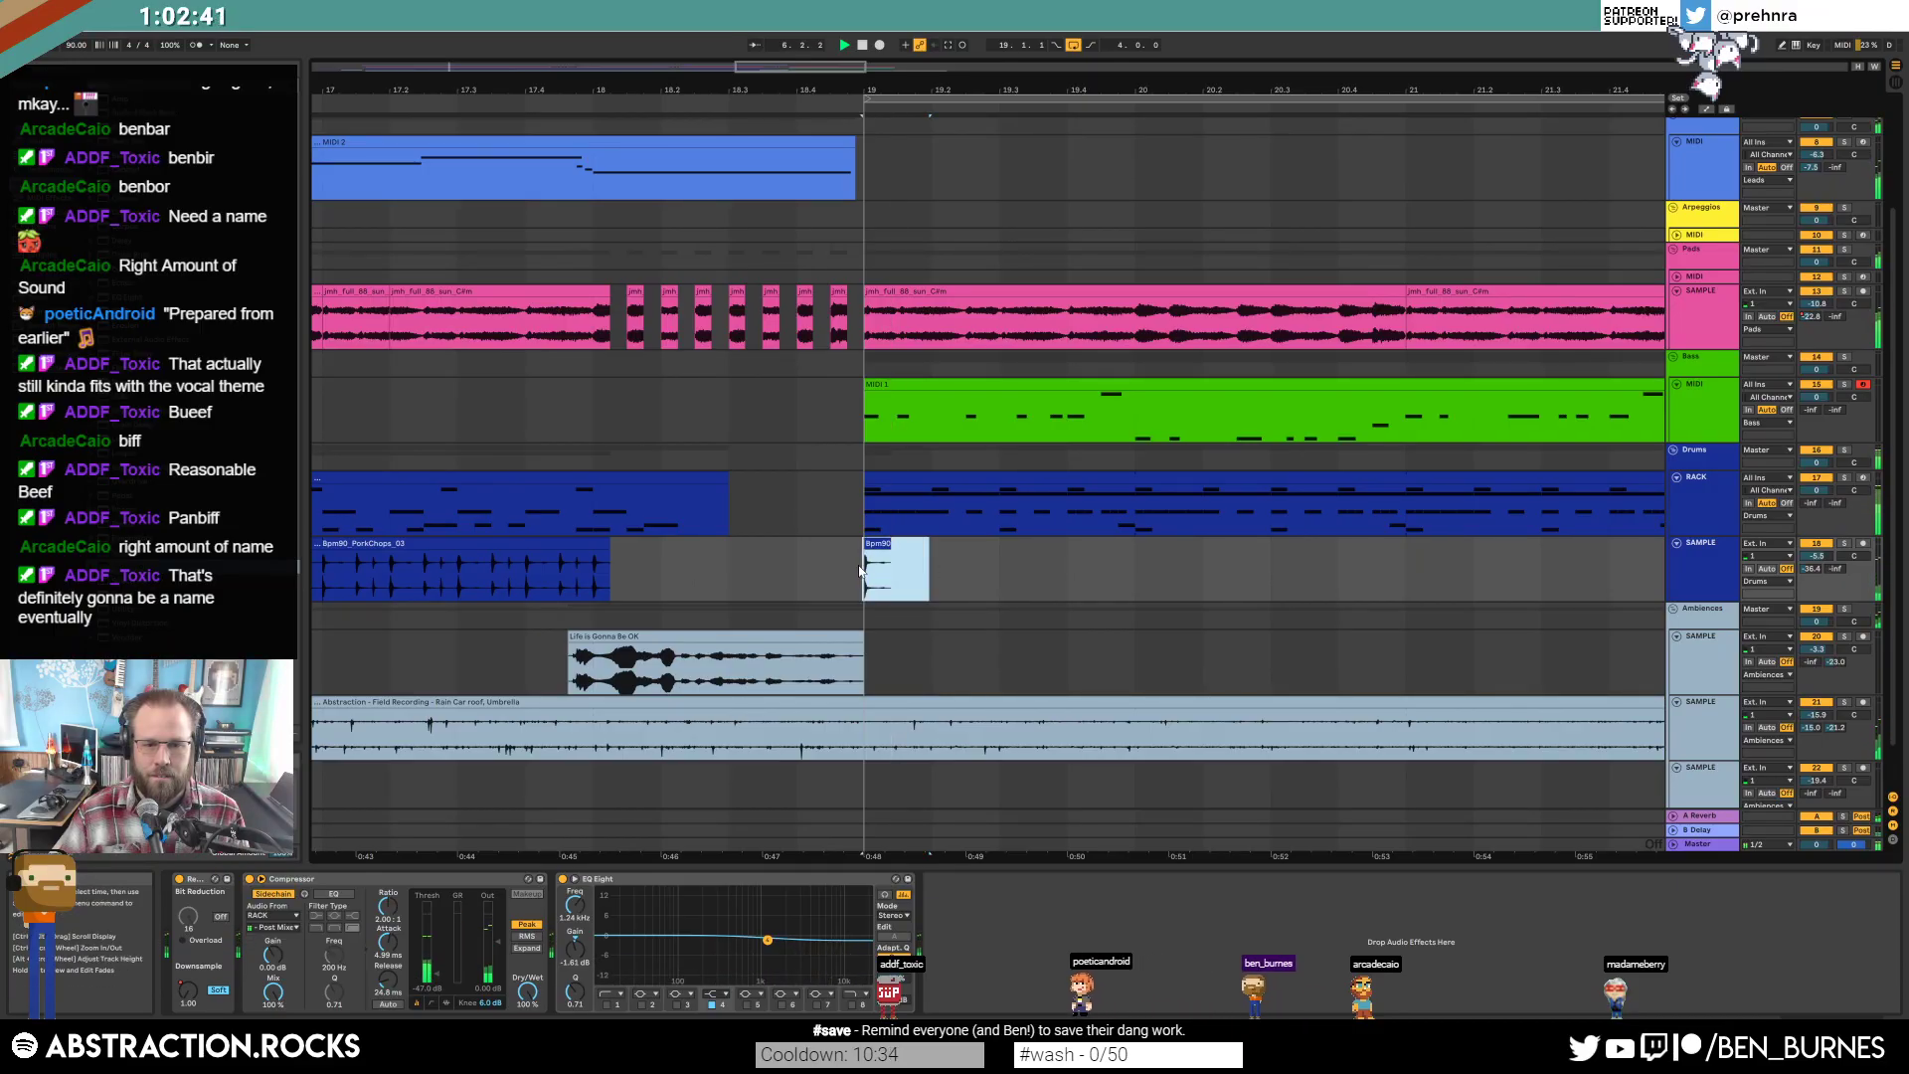
click(915, 572)
click(890, 579)
key(ctrl+d)
key(ctrl+d)
key(ctrl+d)
key(ctrl+d)
key(ctrl+d)
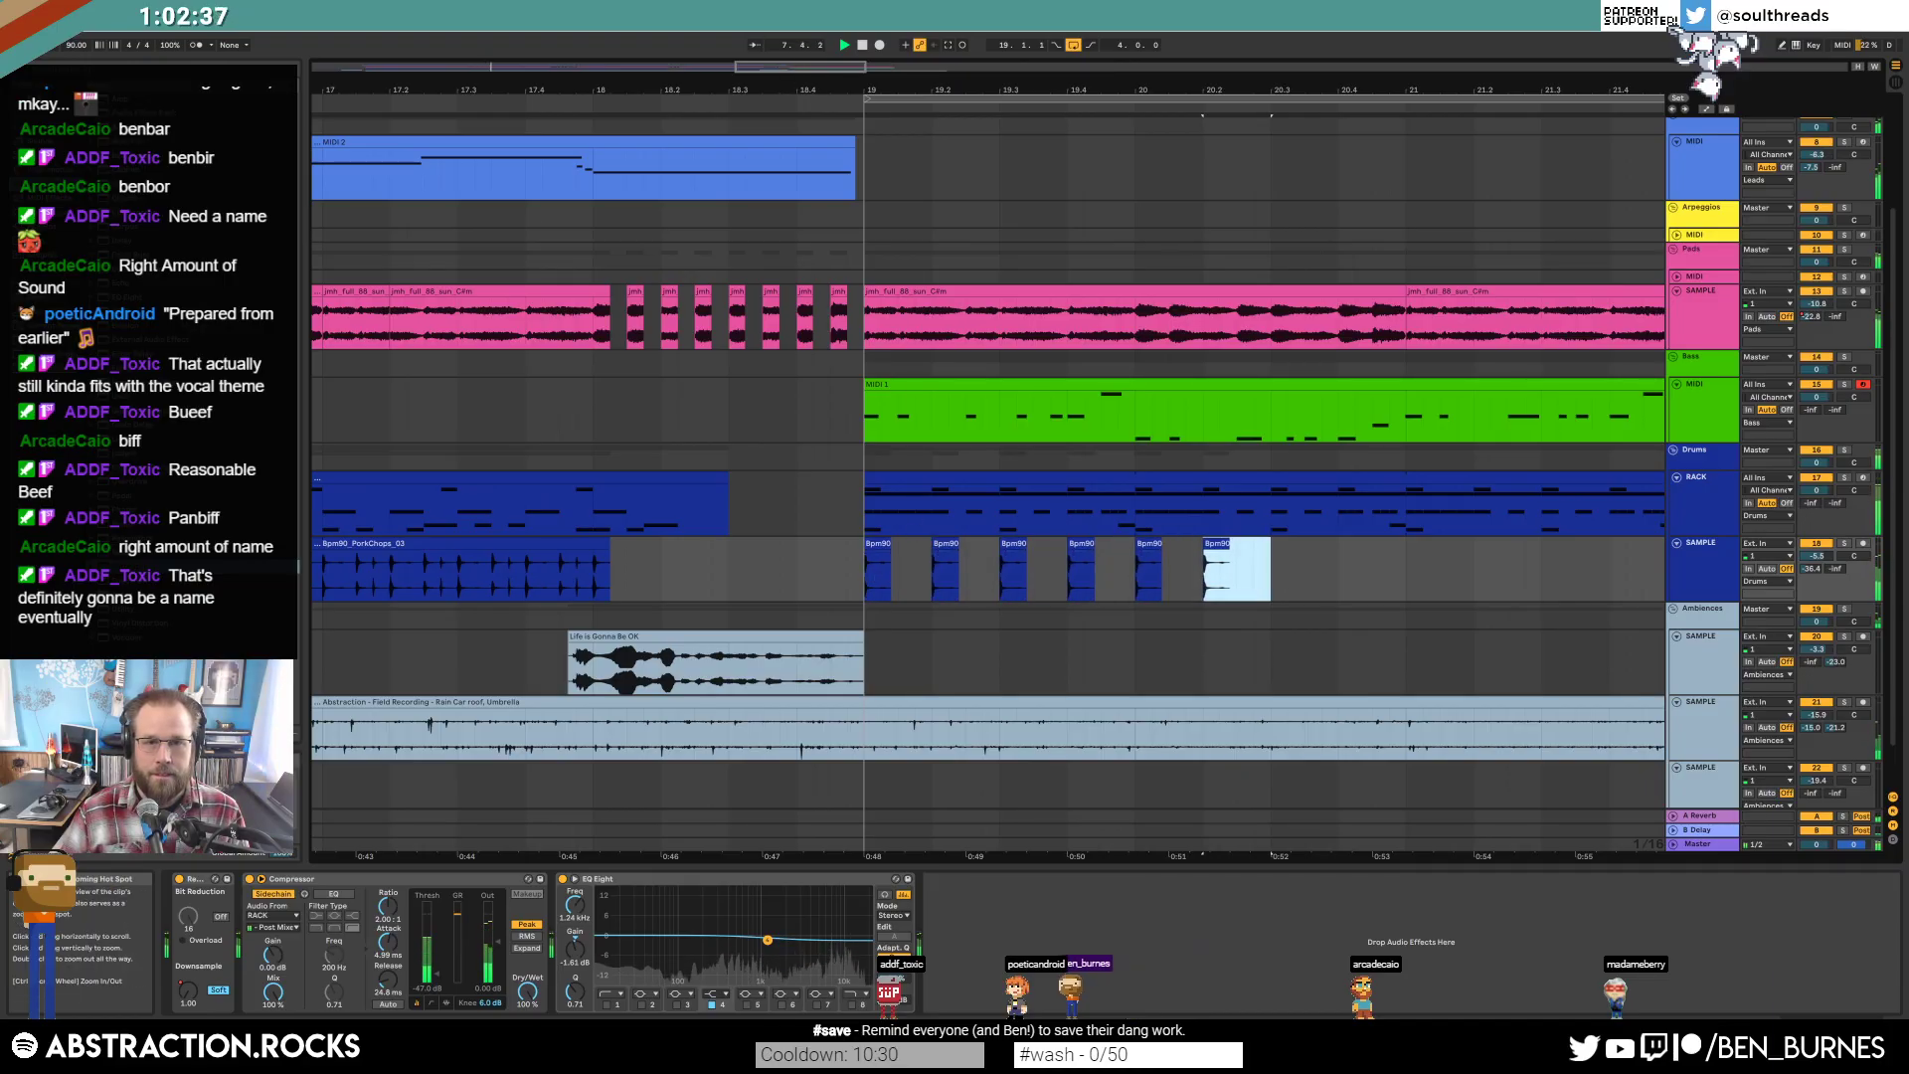
Repeat the PorkChops slice once per bar at the start of bars 19 to 22 on the Drums sample track.
key(minus)
mouse_move(430, 563)
mouse_down()
mouse_move(474, 563)
mouse_move(399, 564)
mouse_up()
key(ctrl+d)
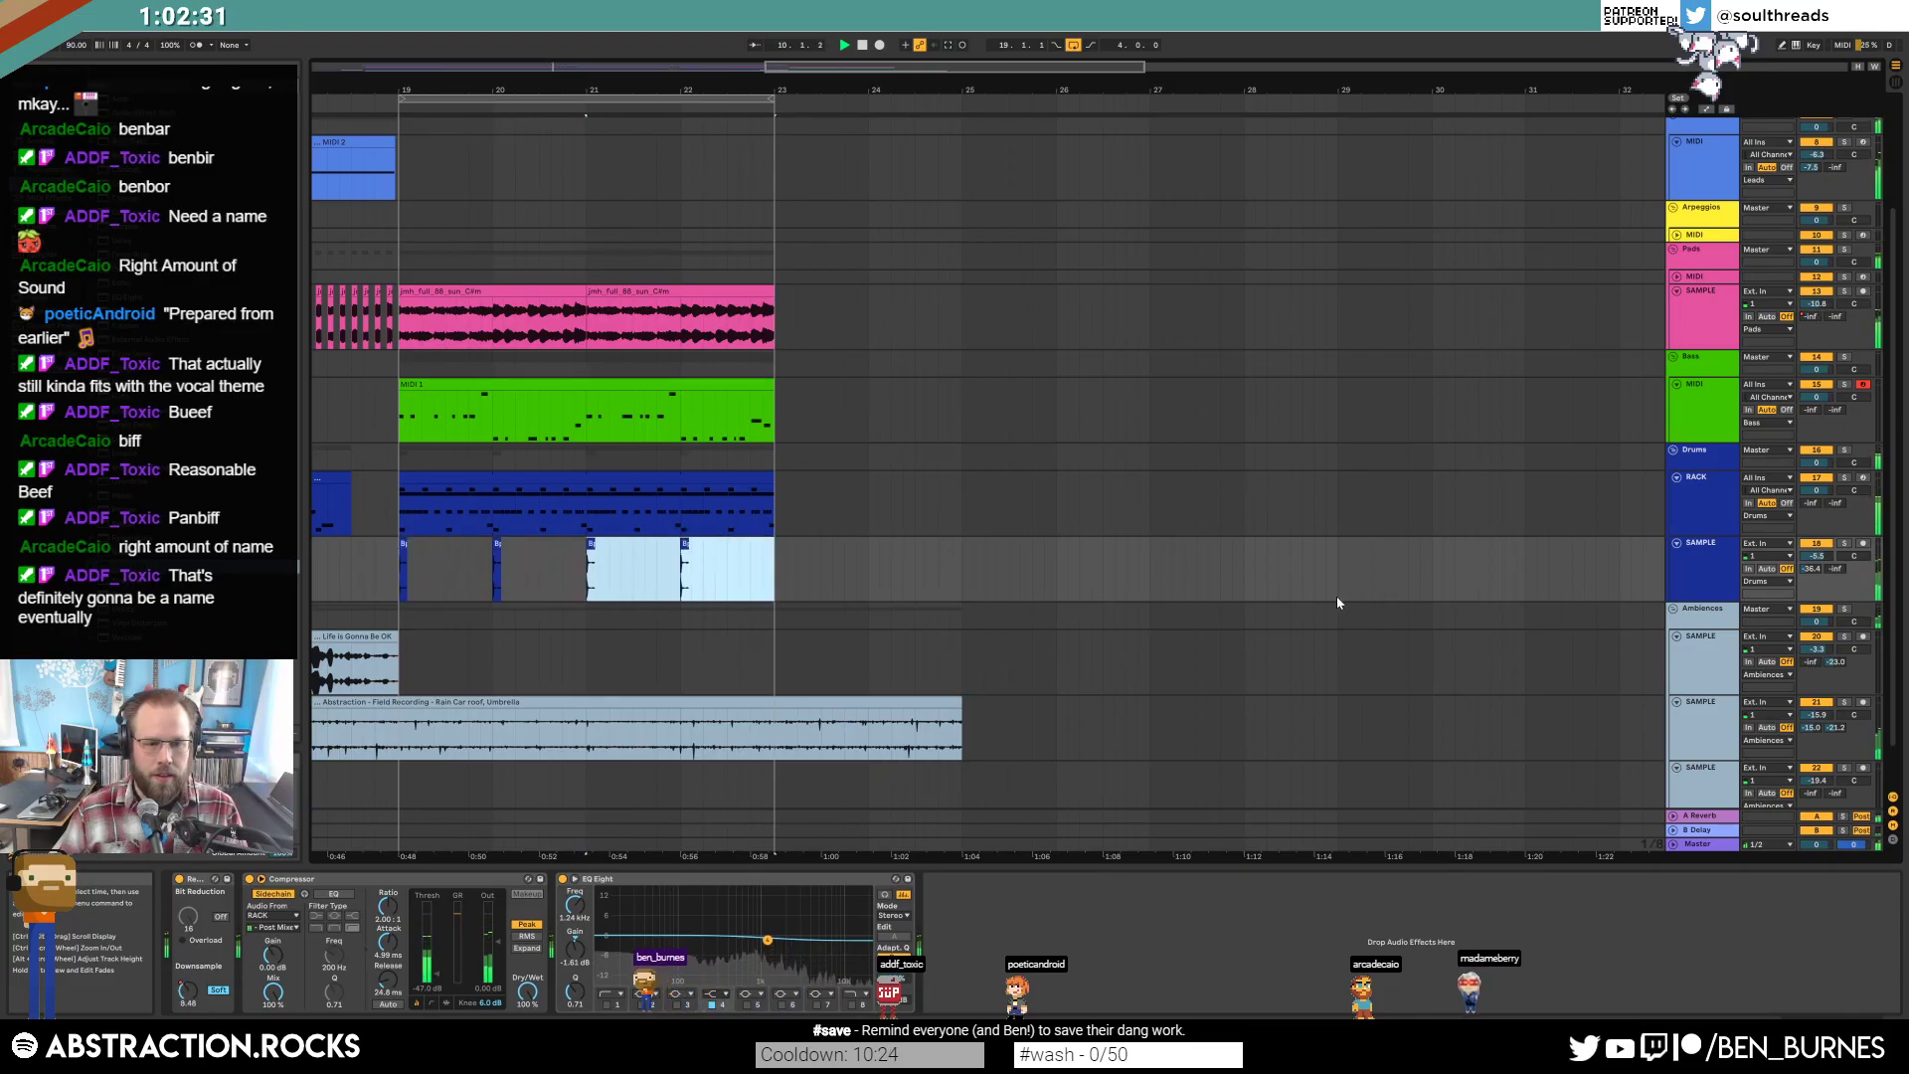
Raise the B-Delay send automation on the Drums sample track from bar 19 onward.
key(a)
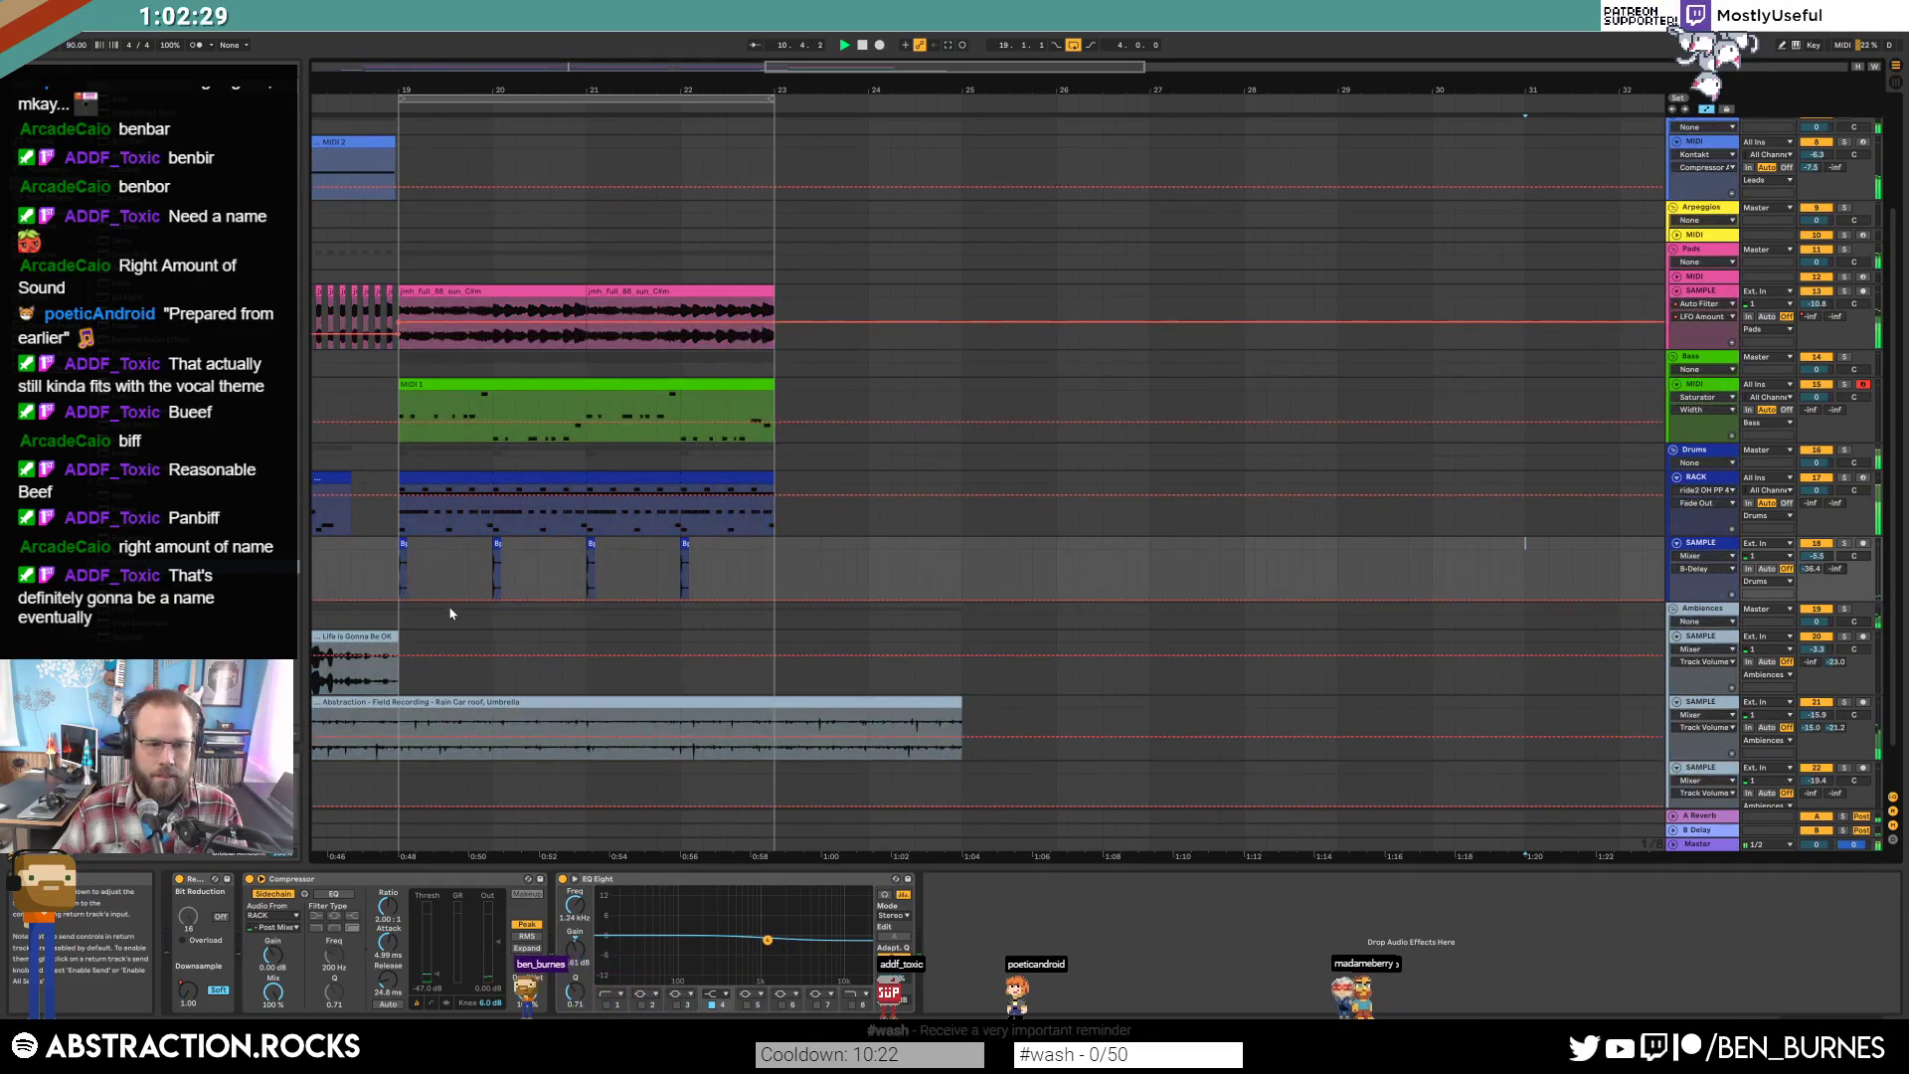
drag(408, 599, 408, 564)
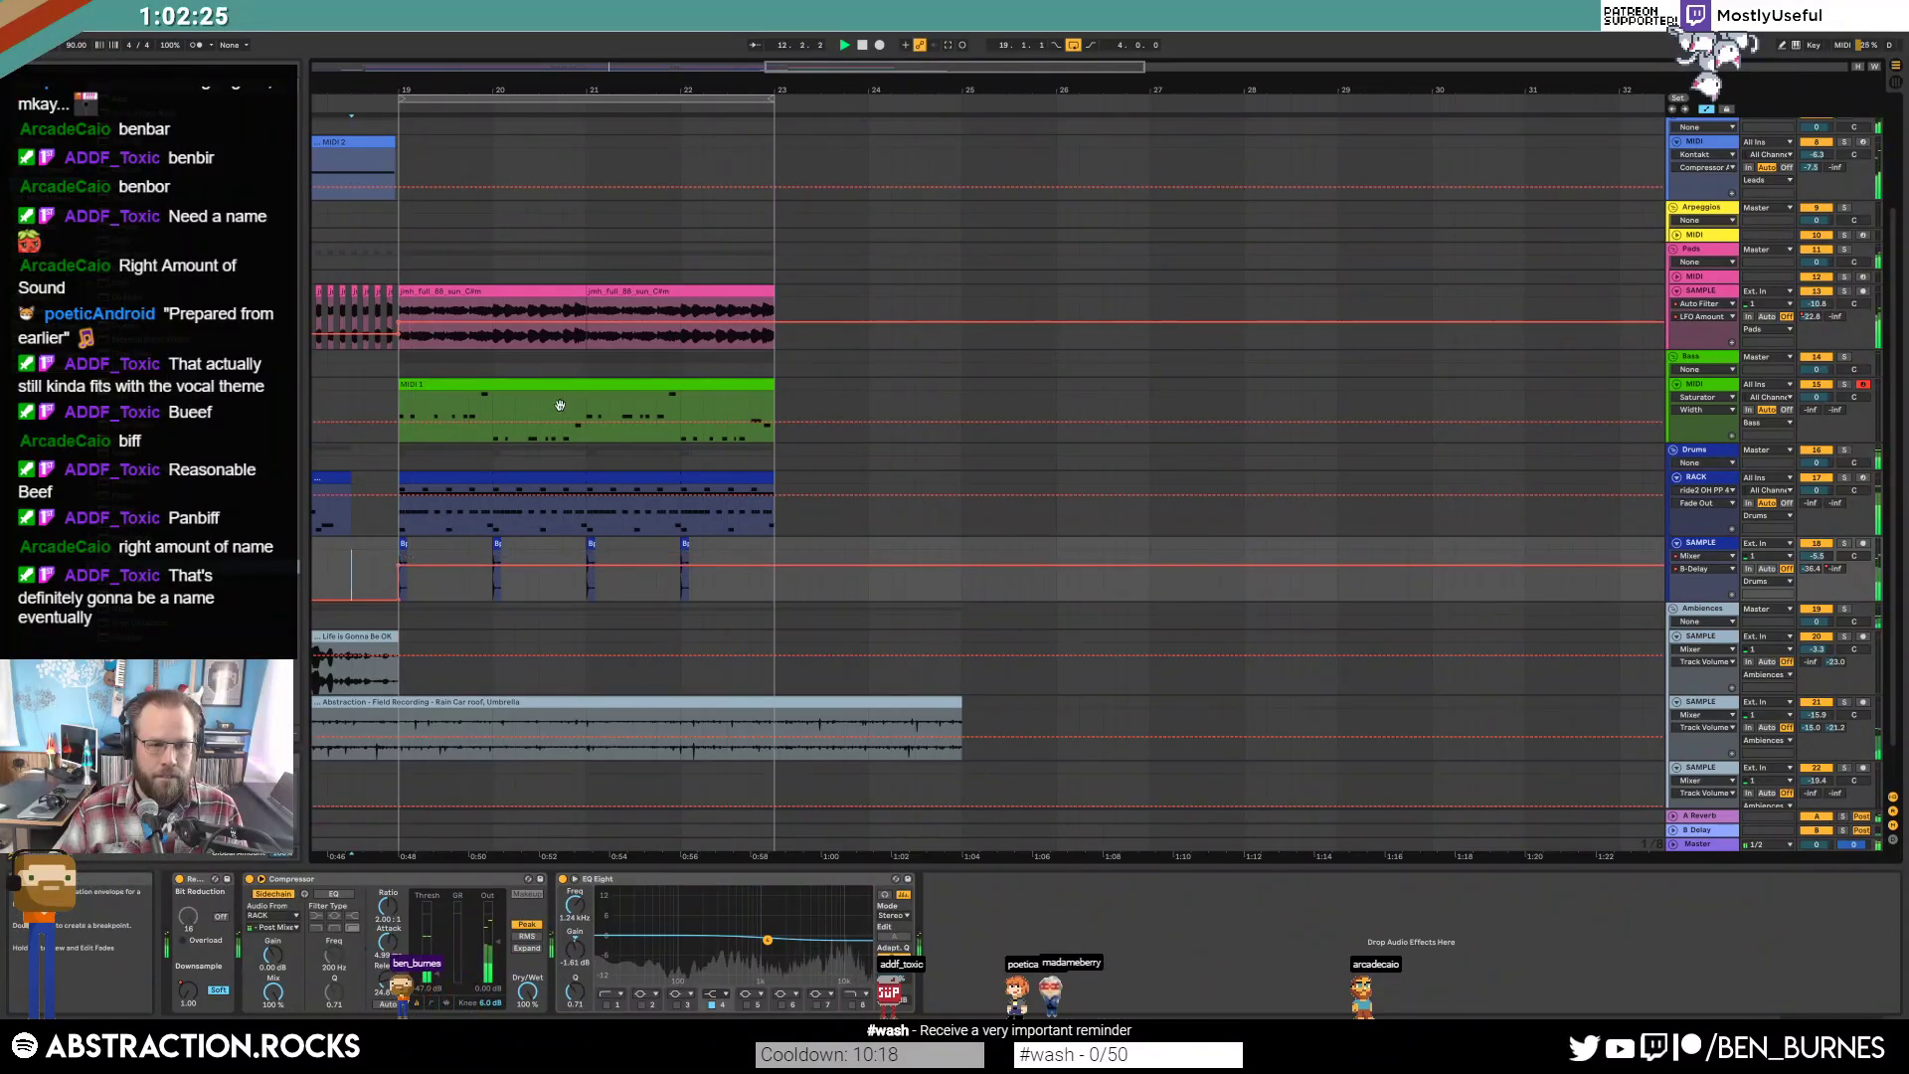
drag(843, 85, 843, 54)
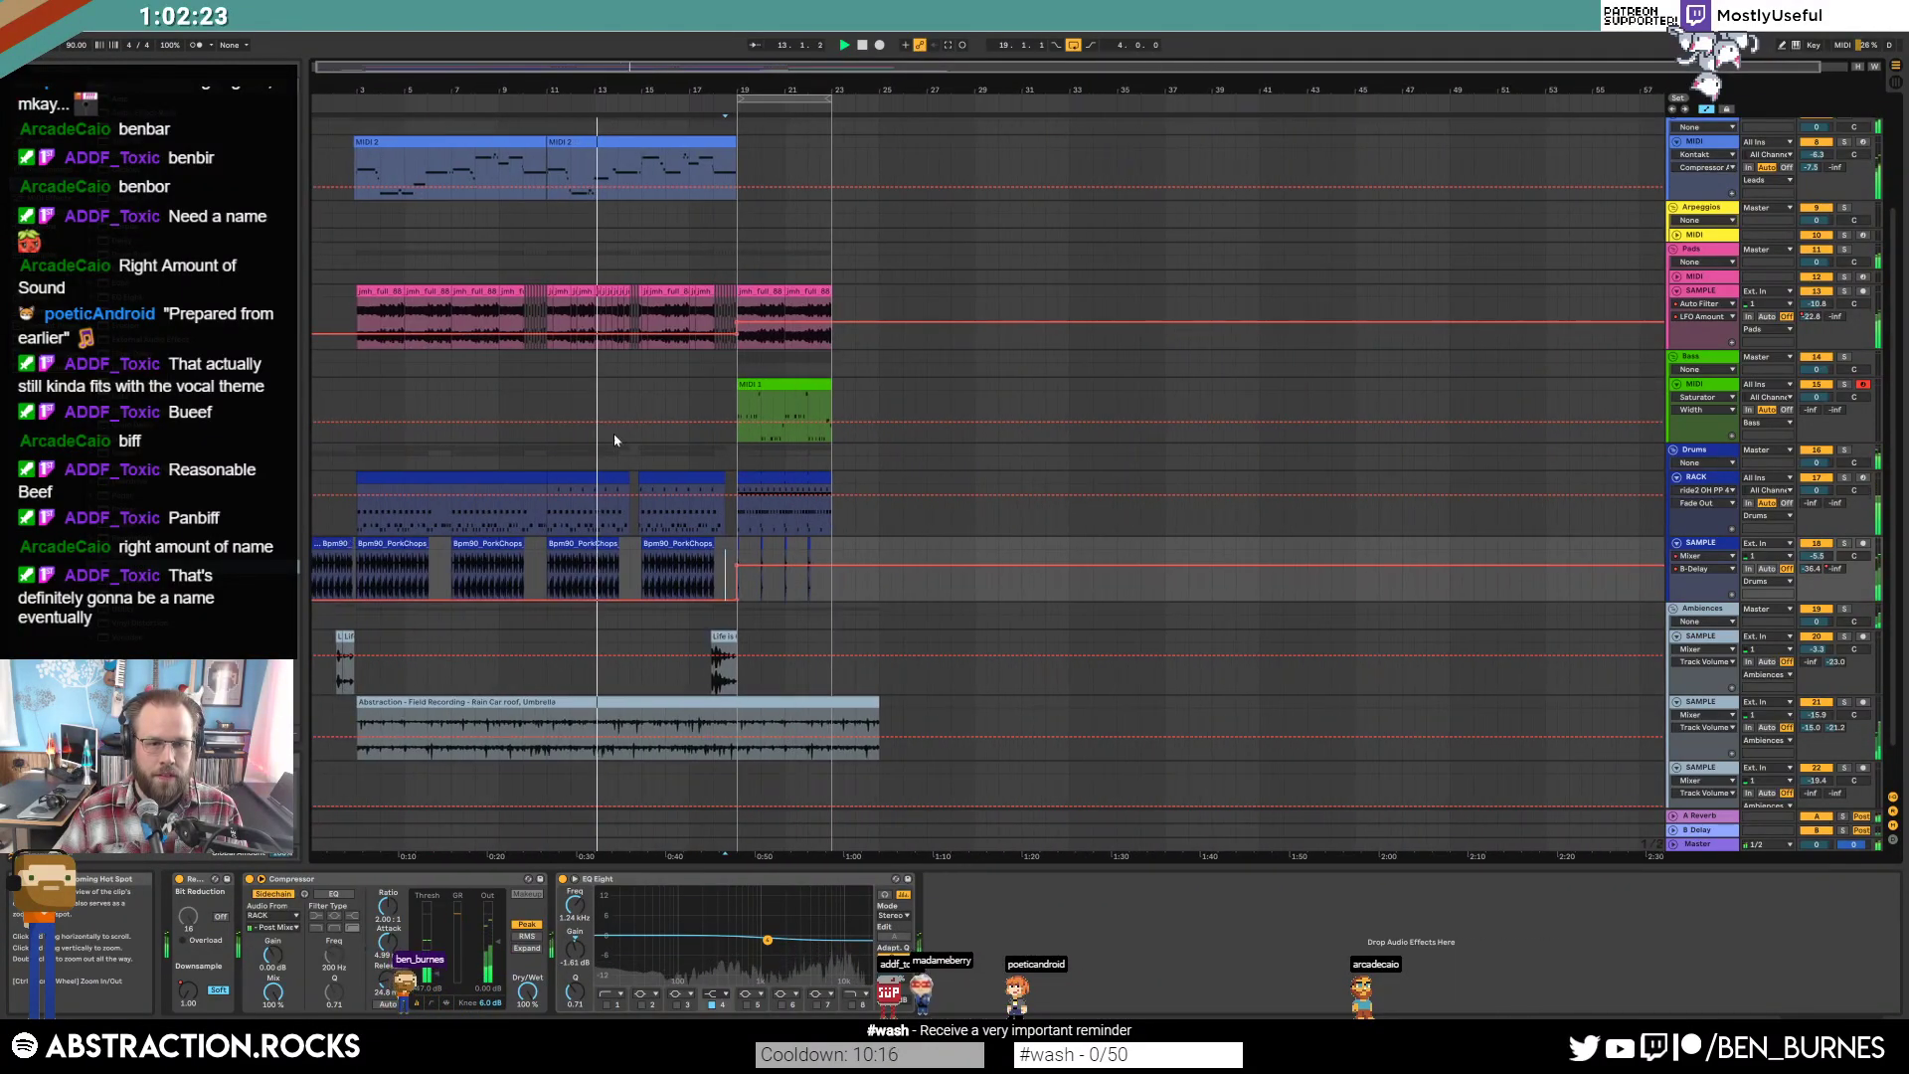
key(a)
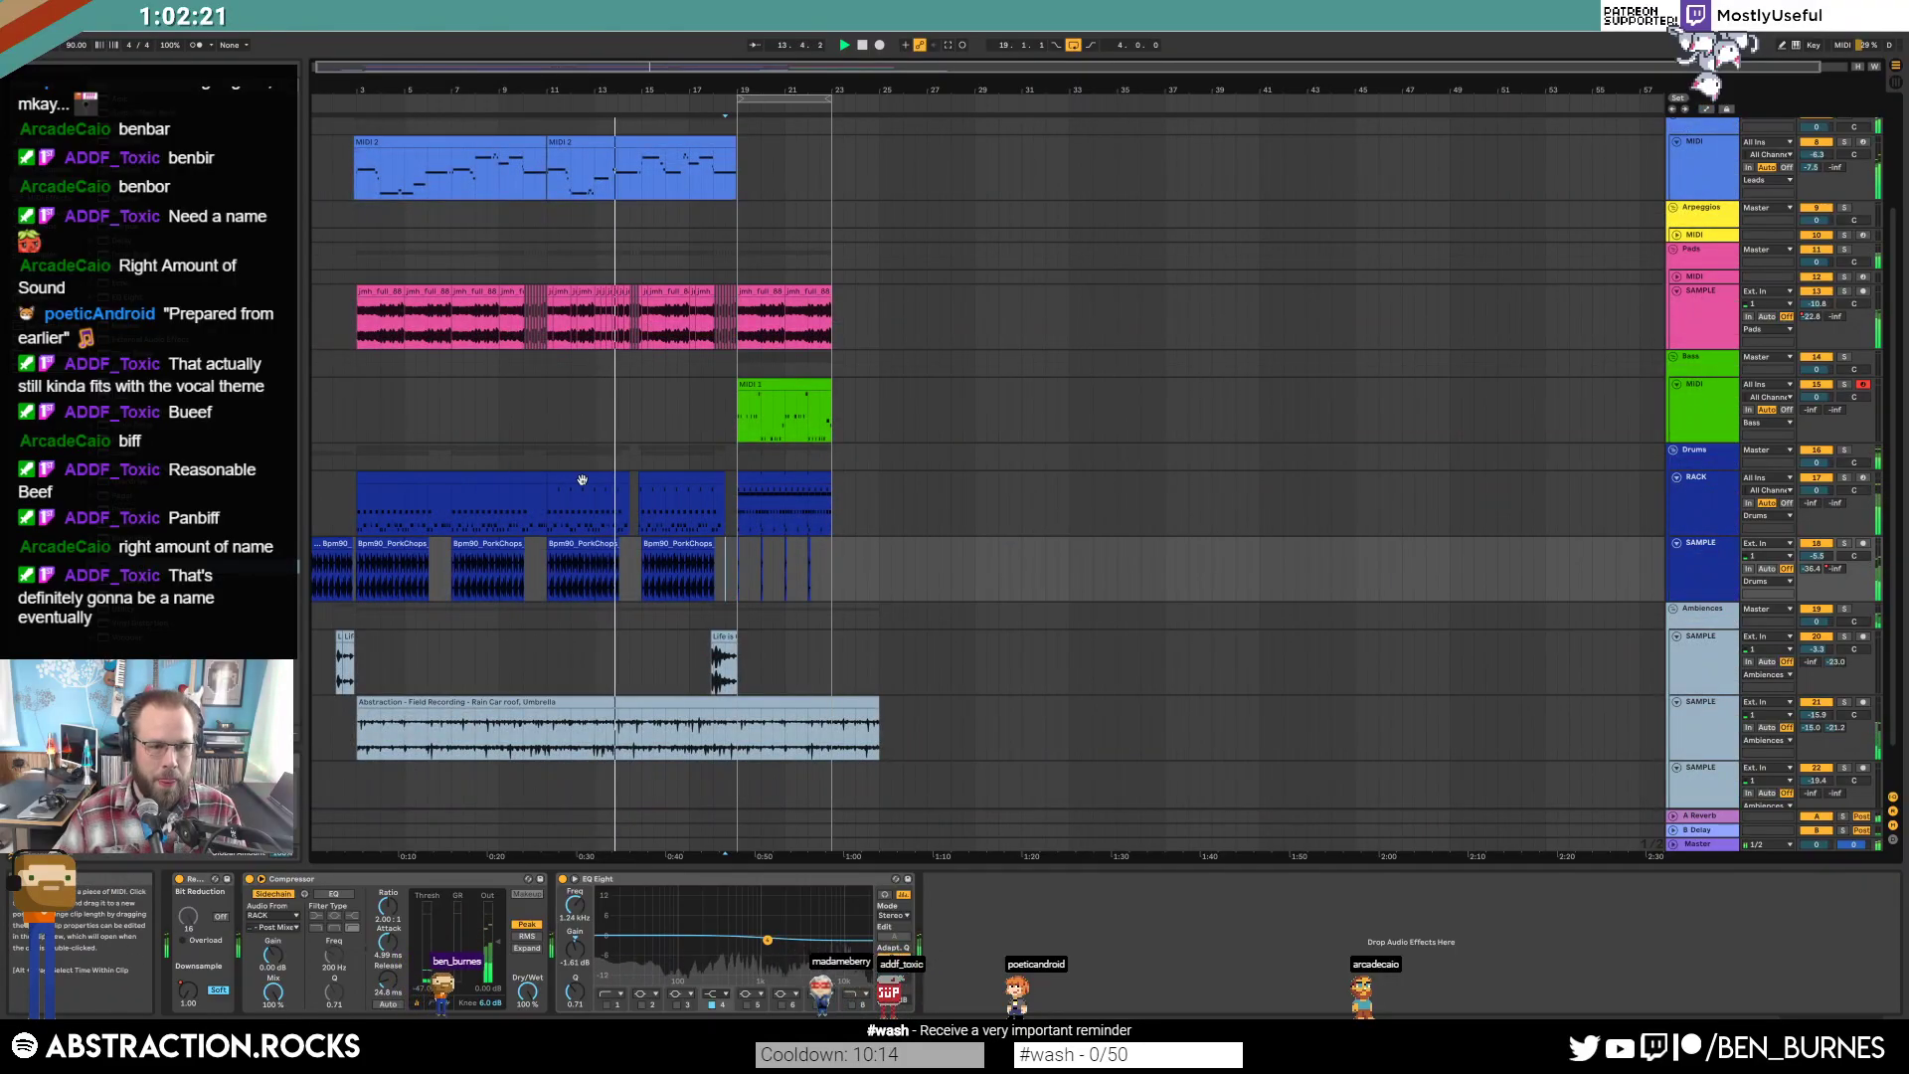
Inspect the earlier Drums rack clips between bars 3 and 18 and select their TR-808 snare notes.
click(596, 506)
double_click(500, 478)
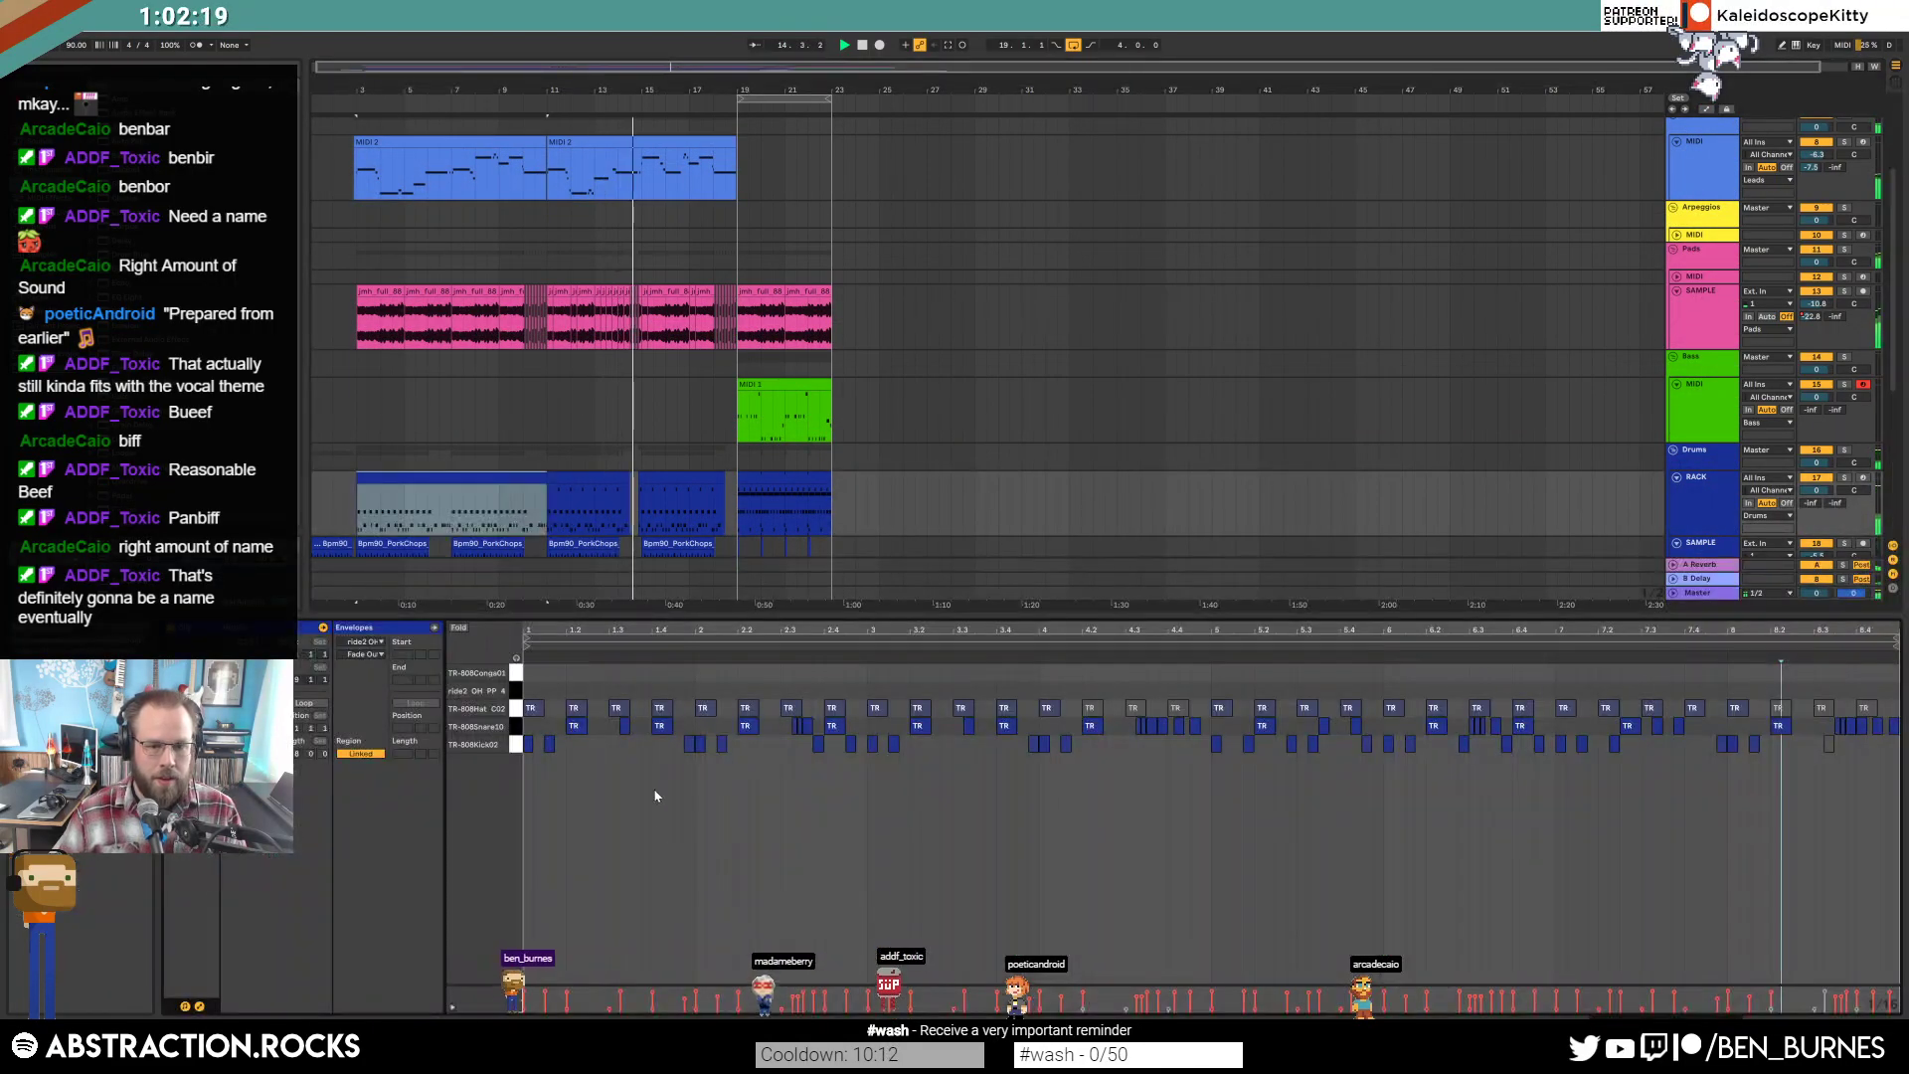
key(ctrl+a)
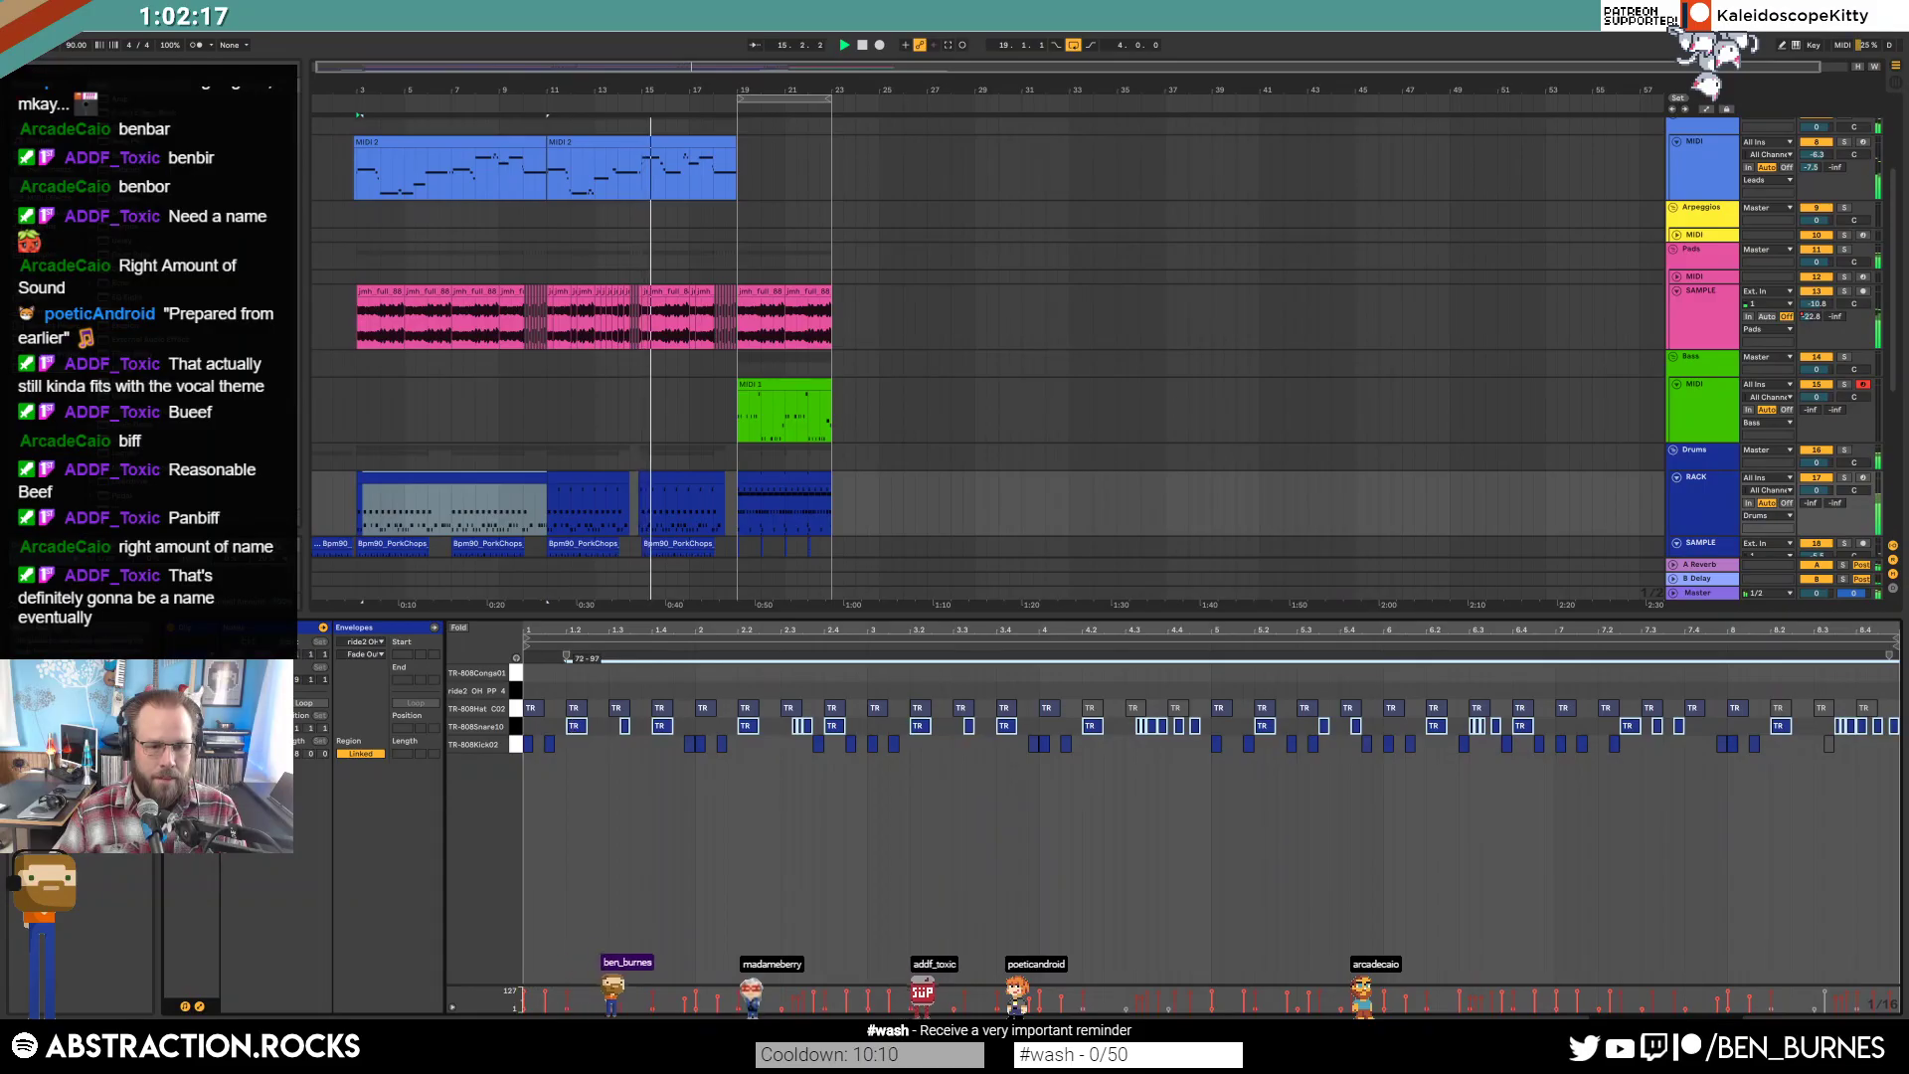
click(591, 502)
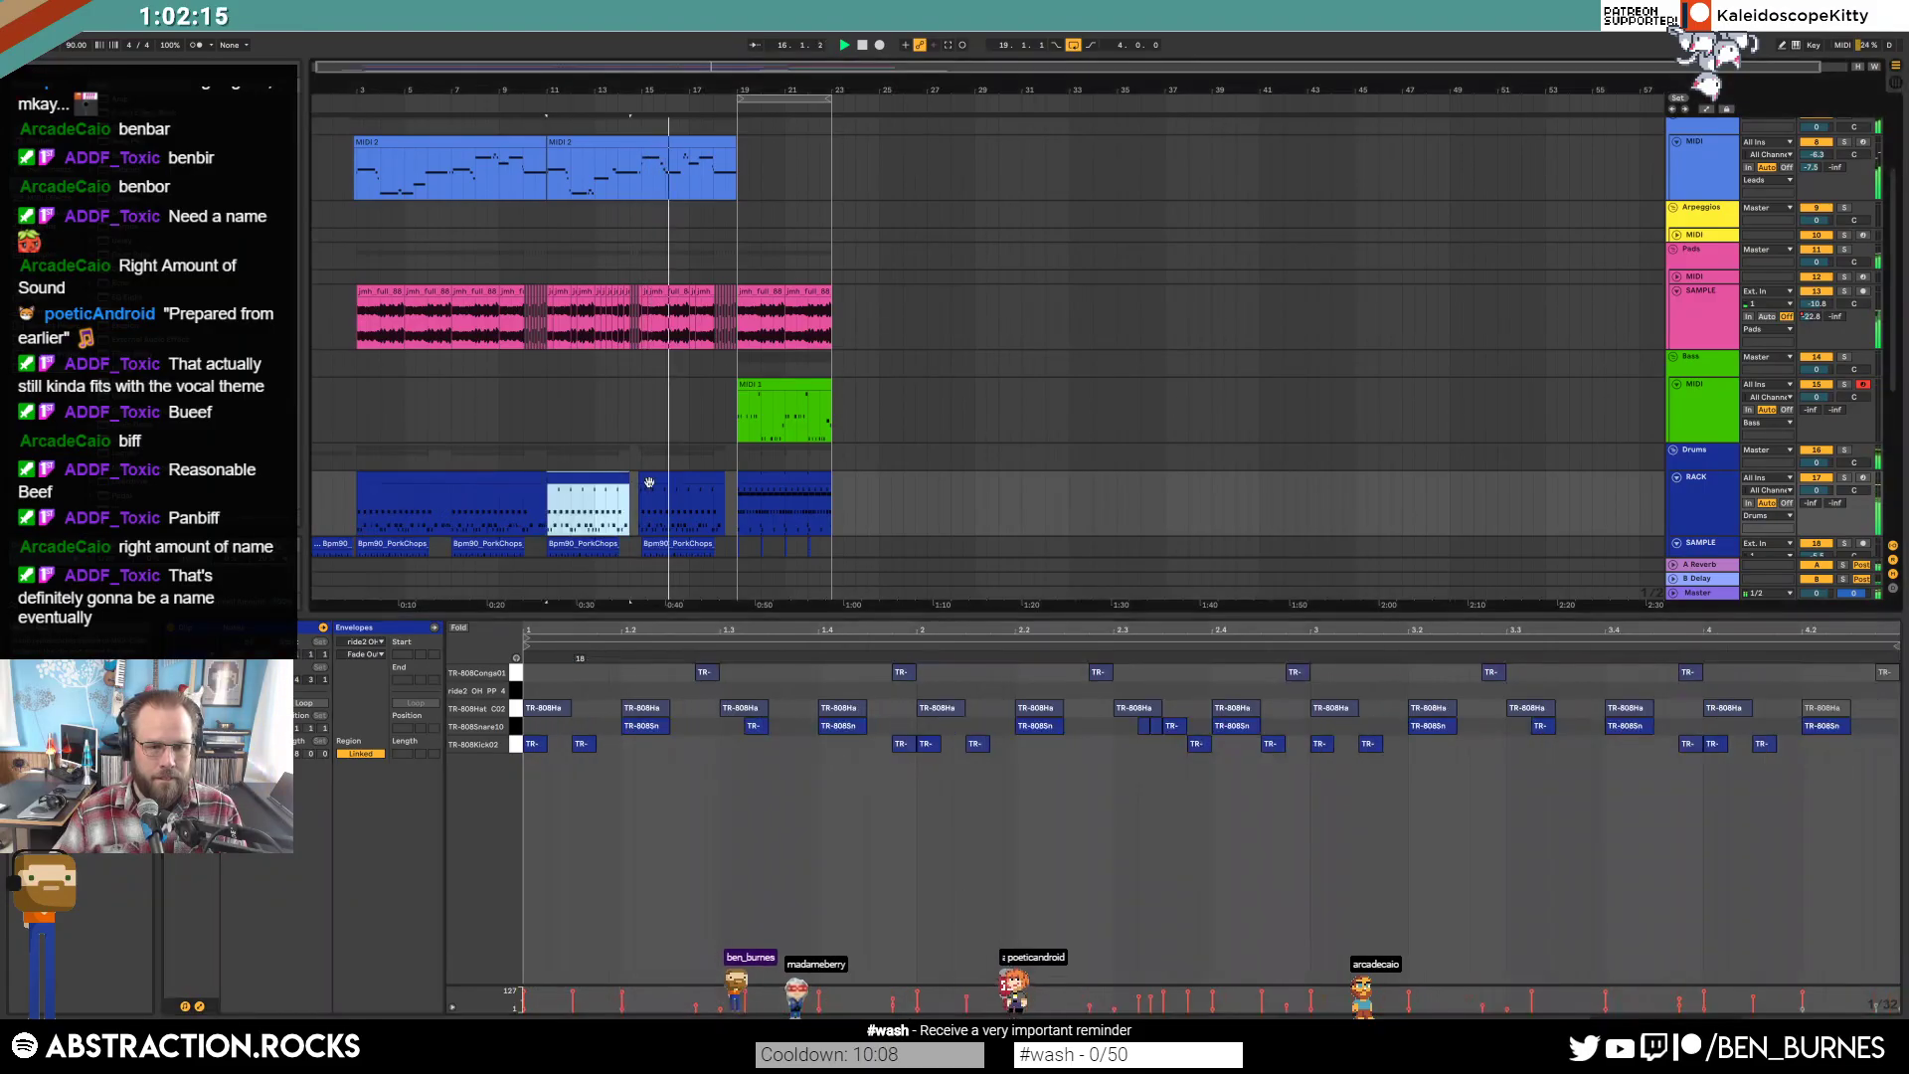
shift+click(729, 493)
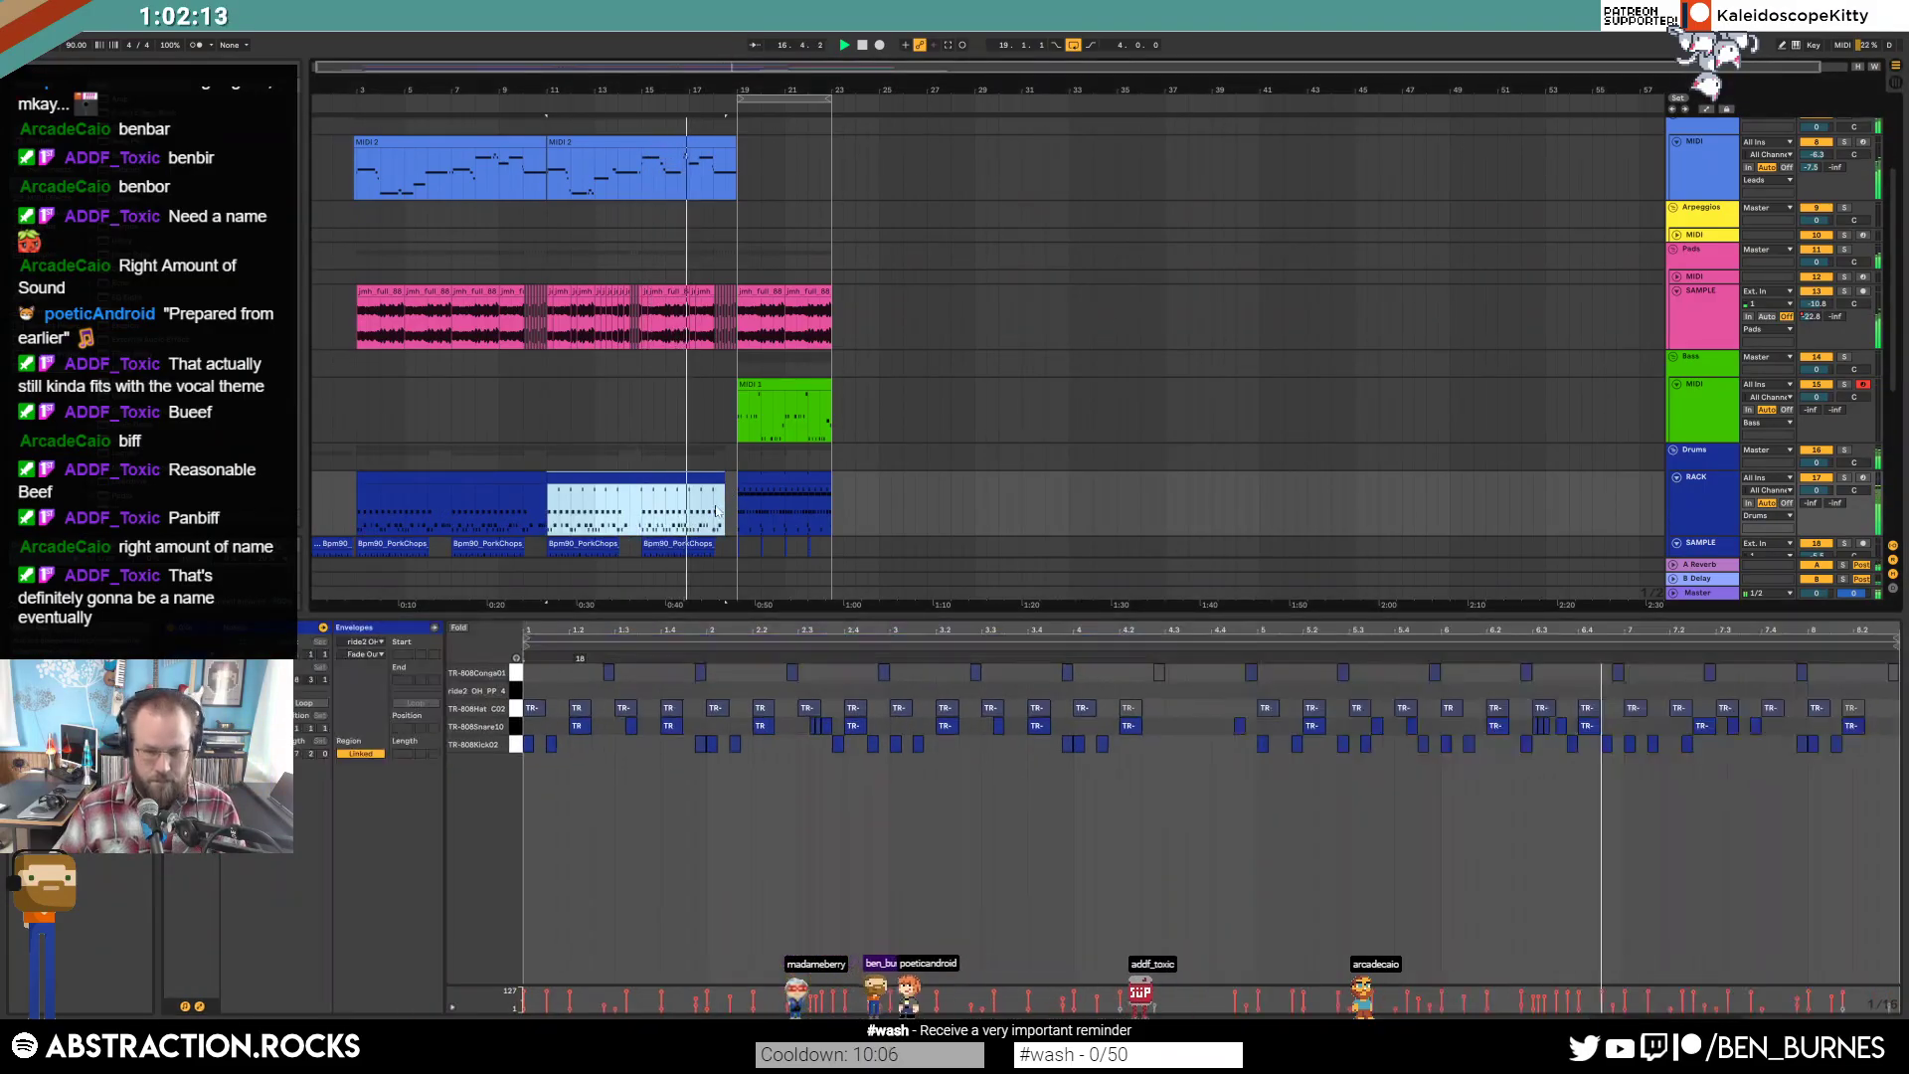
key(ctrl+a)
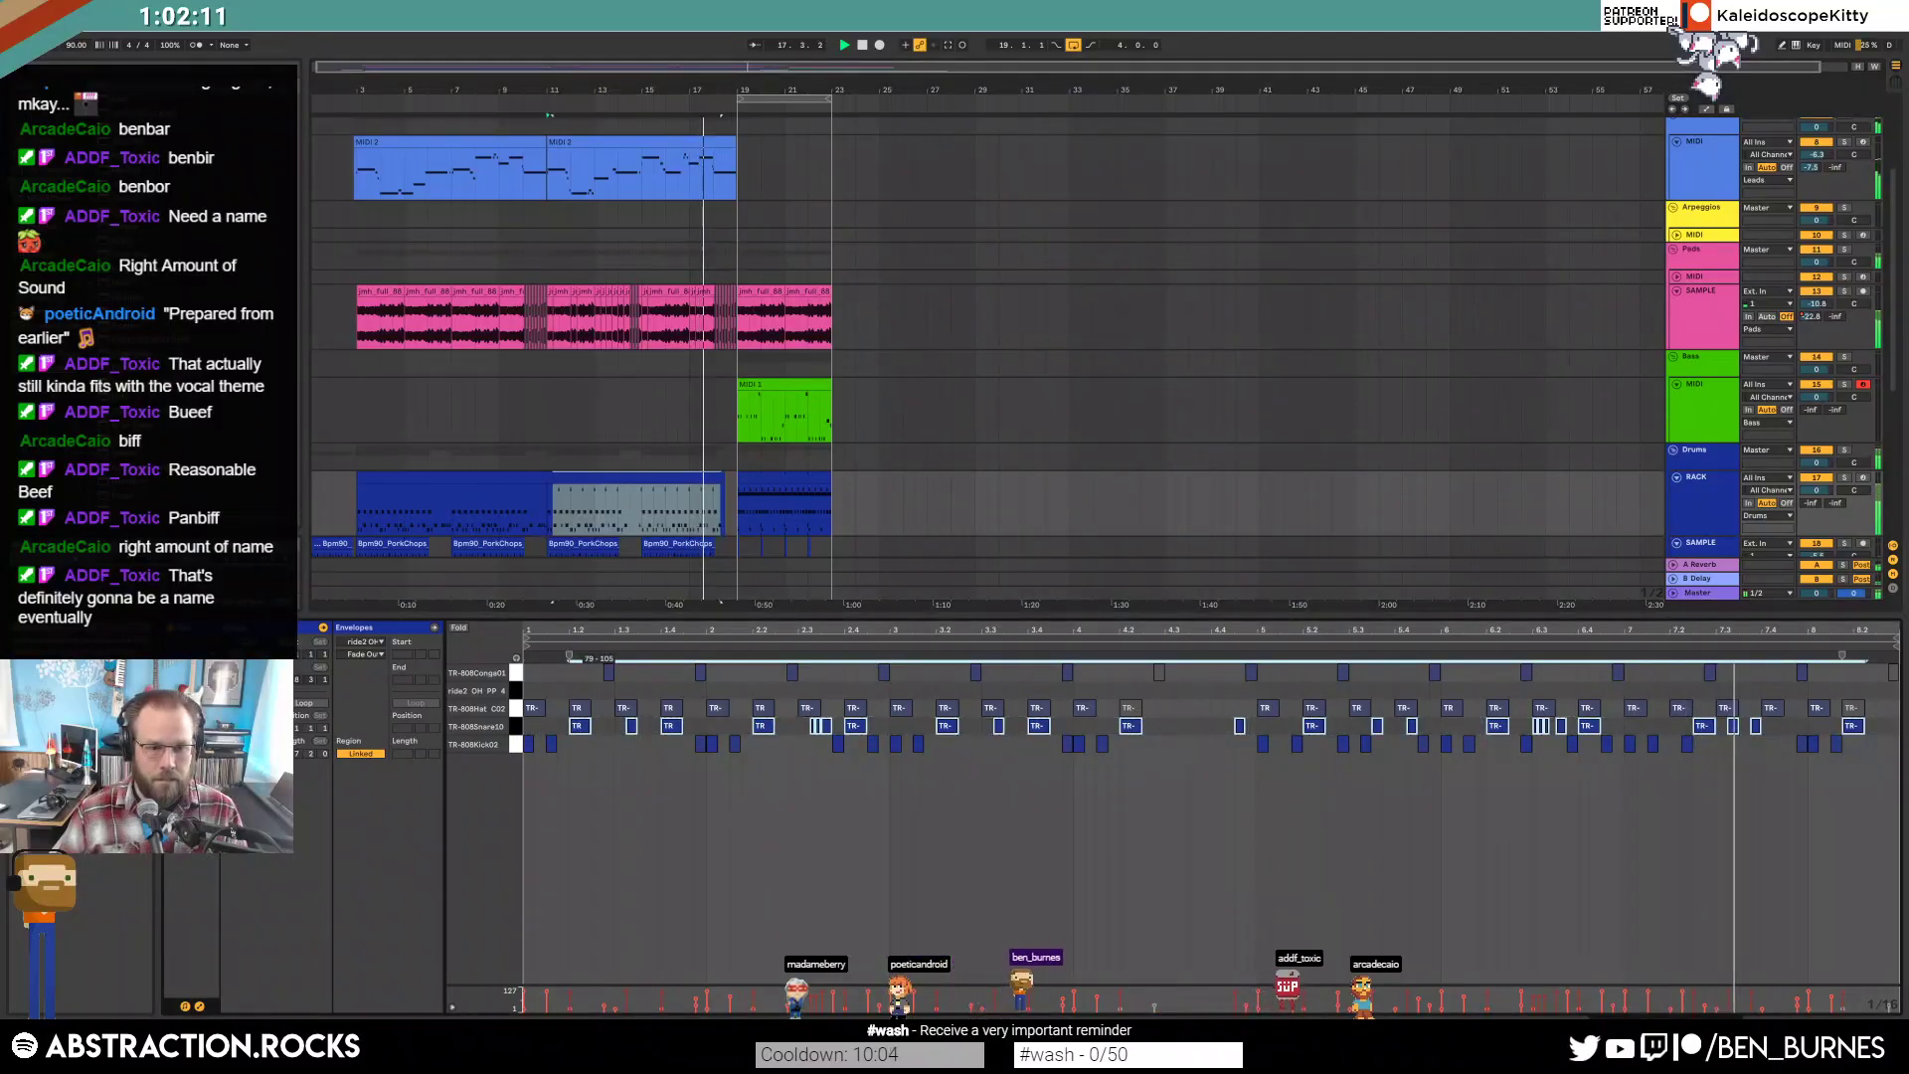
key(shift+Tab)
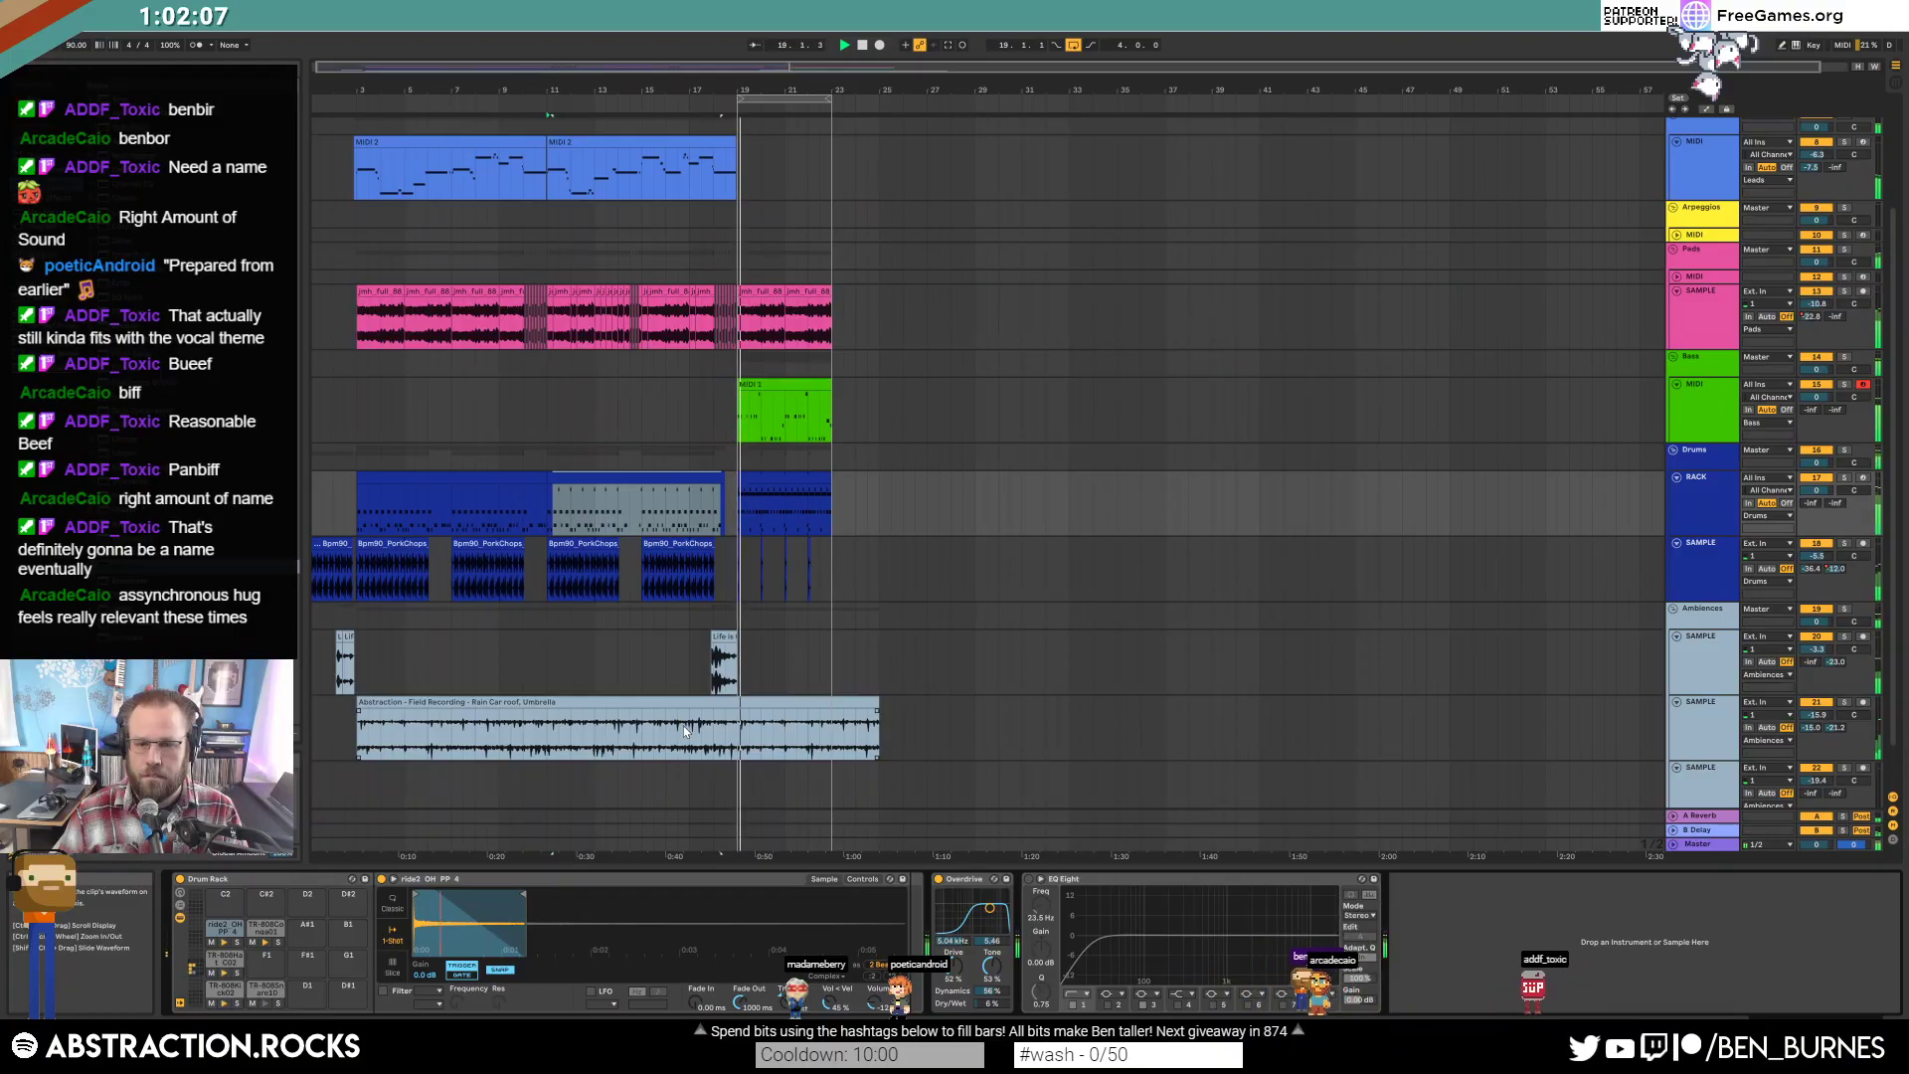
Lower the Auto Filter frequency automation on the Pads sample track to 367 Hz from bar 19.
click(1162, 572)
key(a)
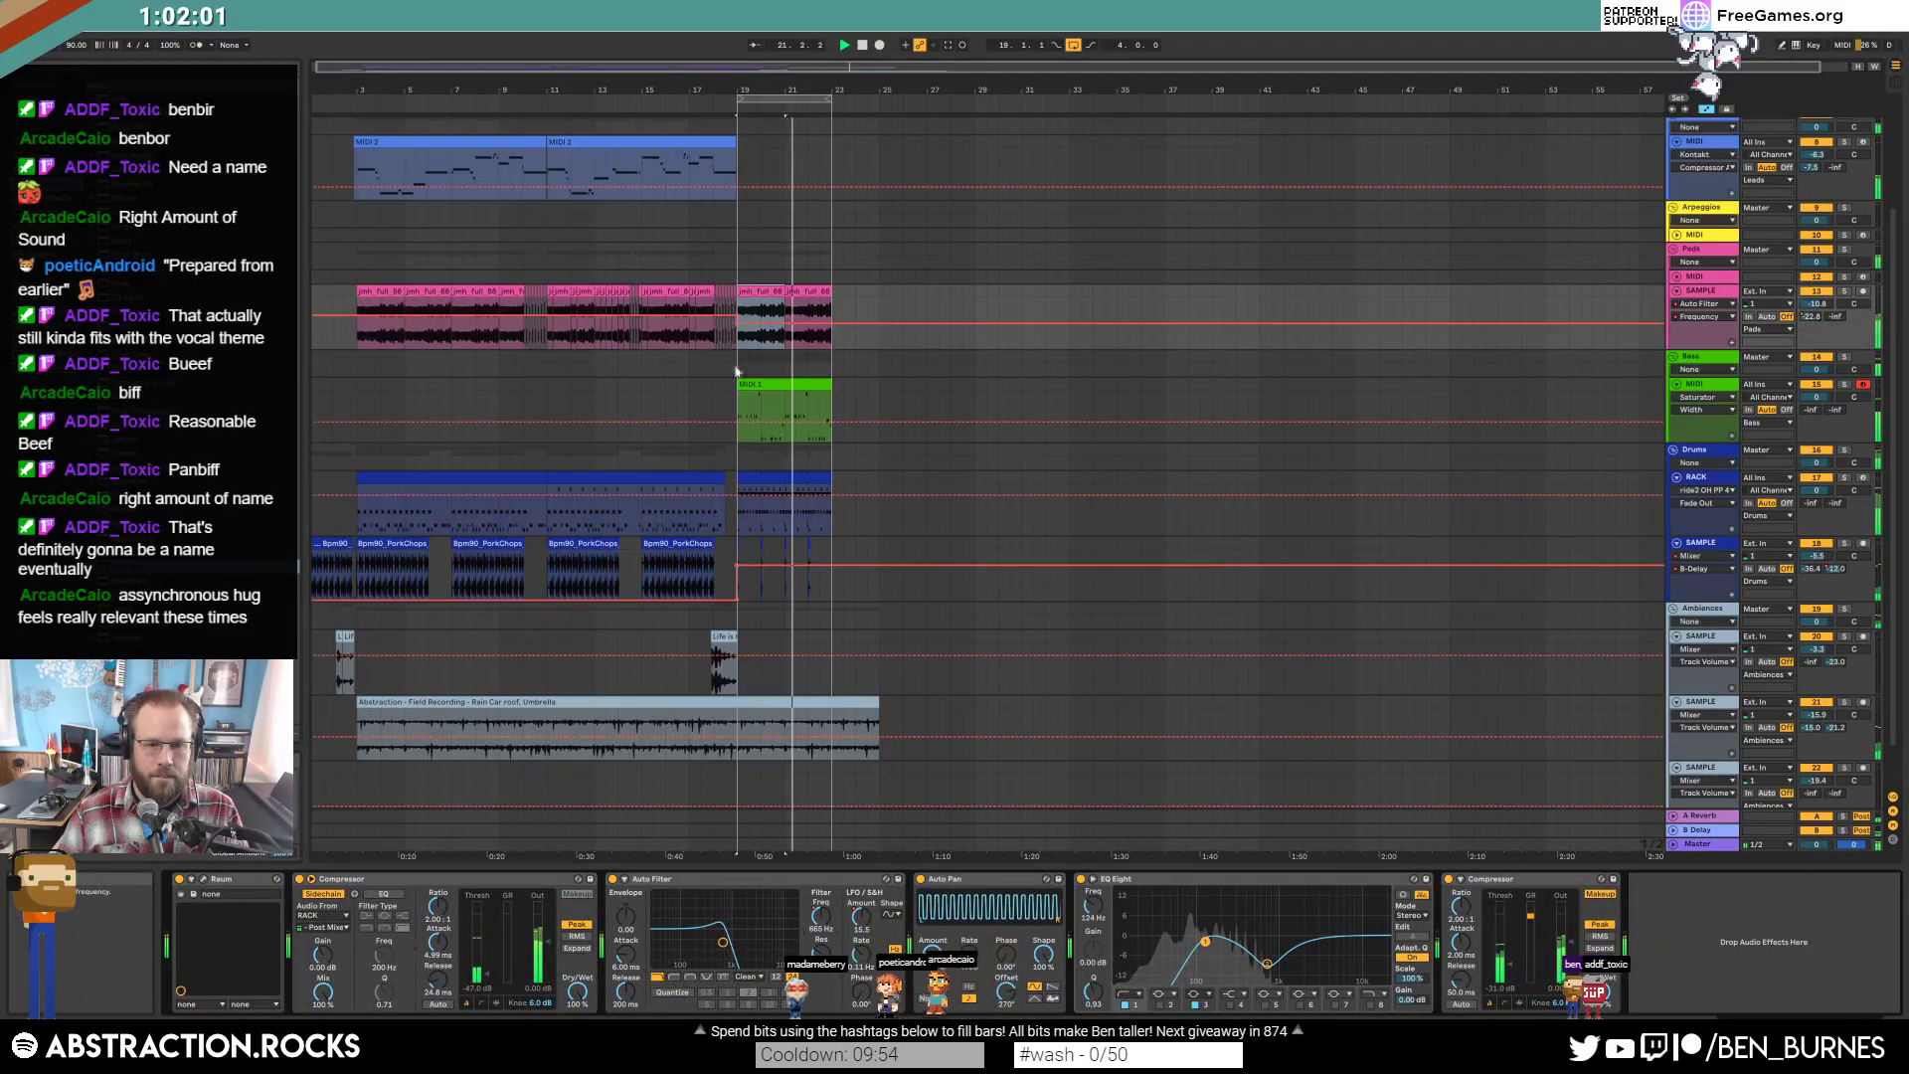
click(867, 320)
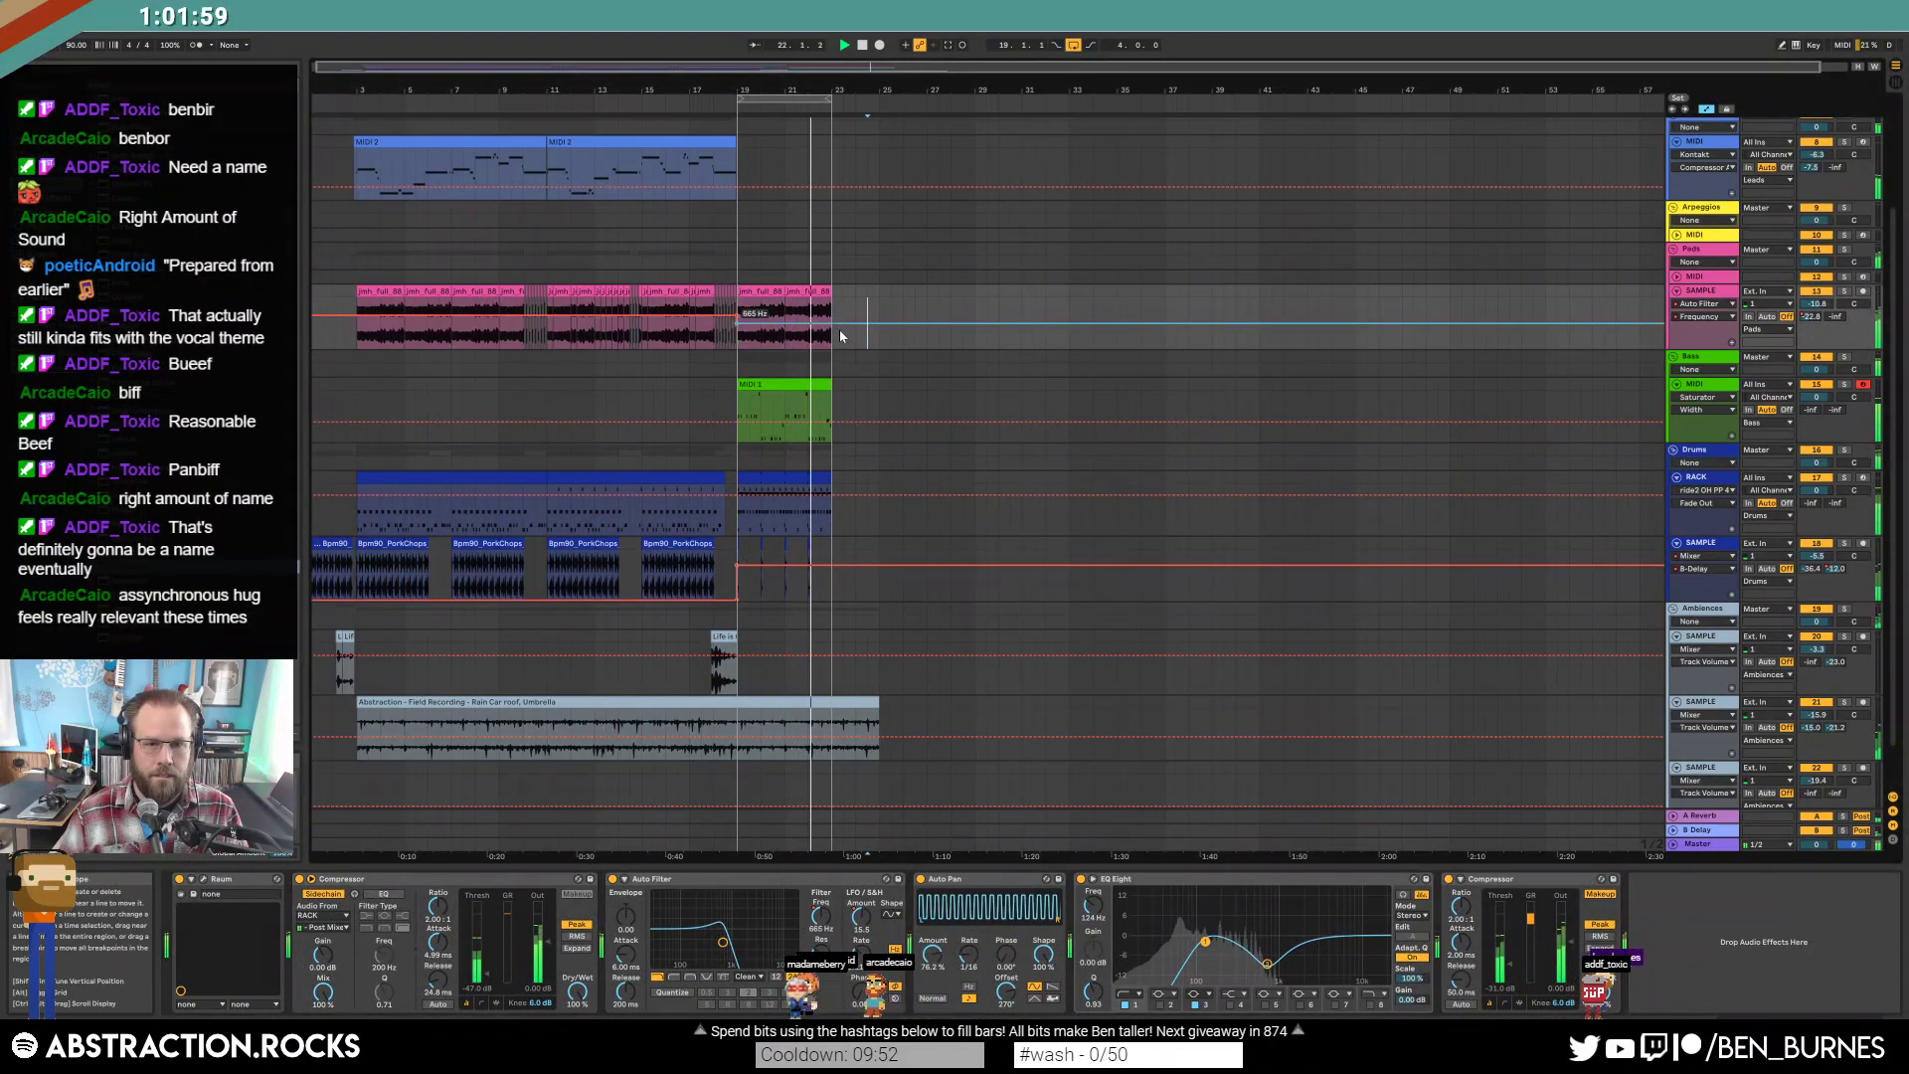
drag(840, 336, 840, 343)
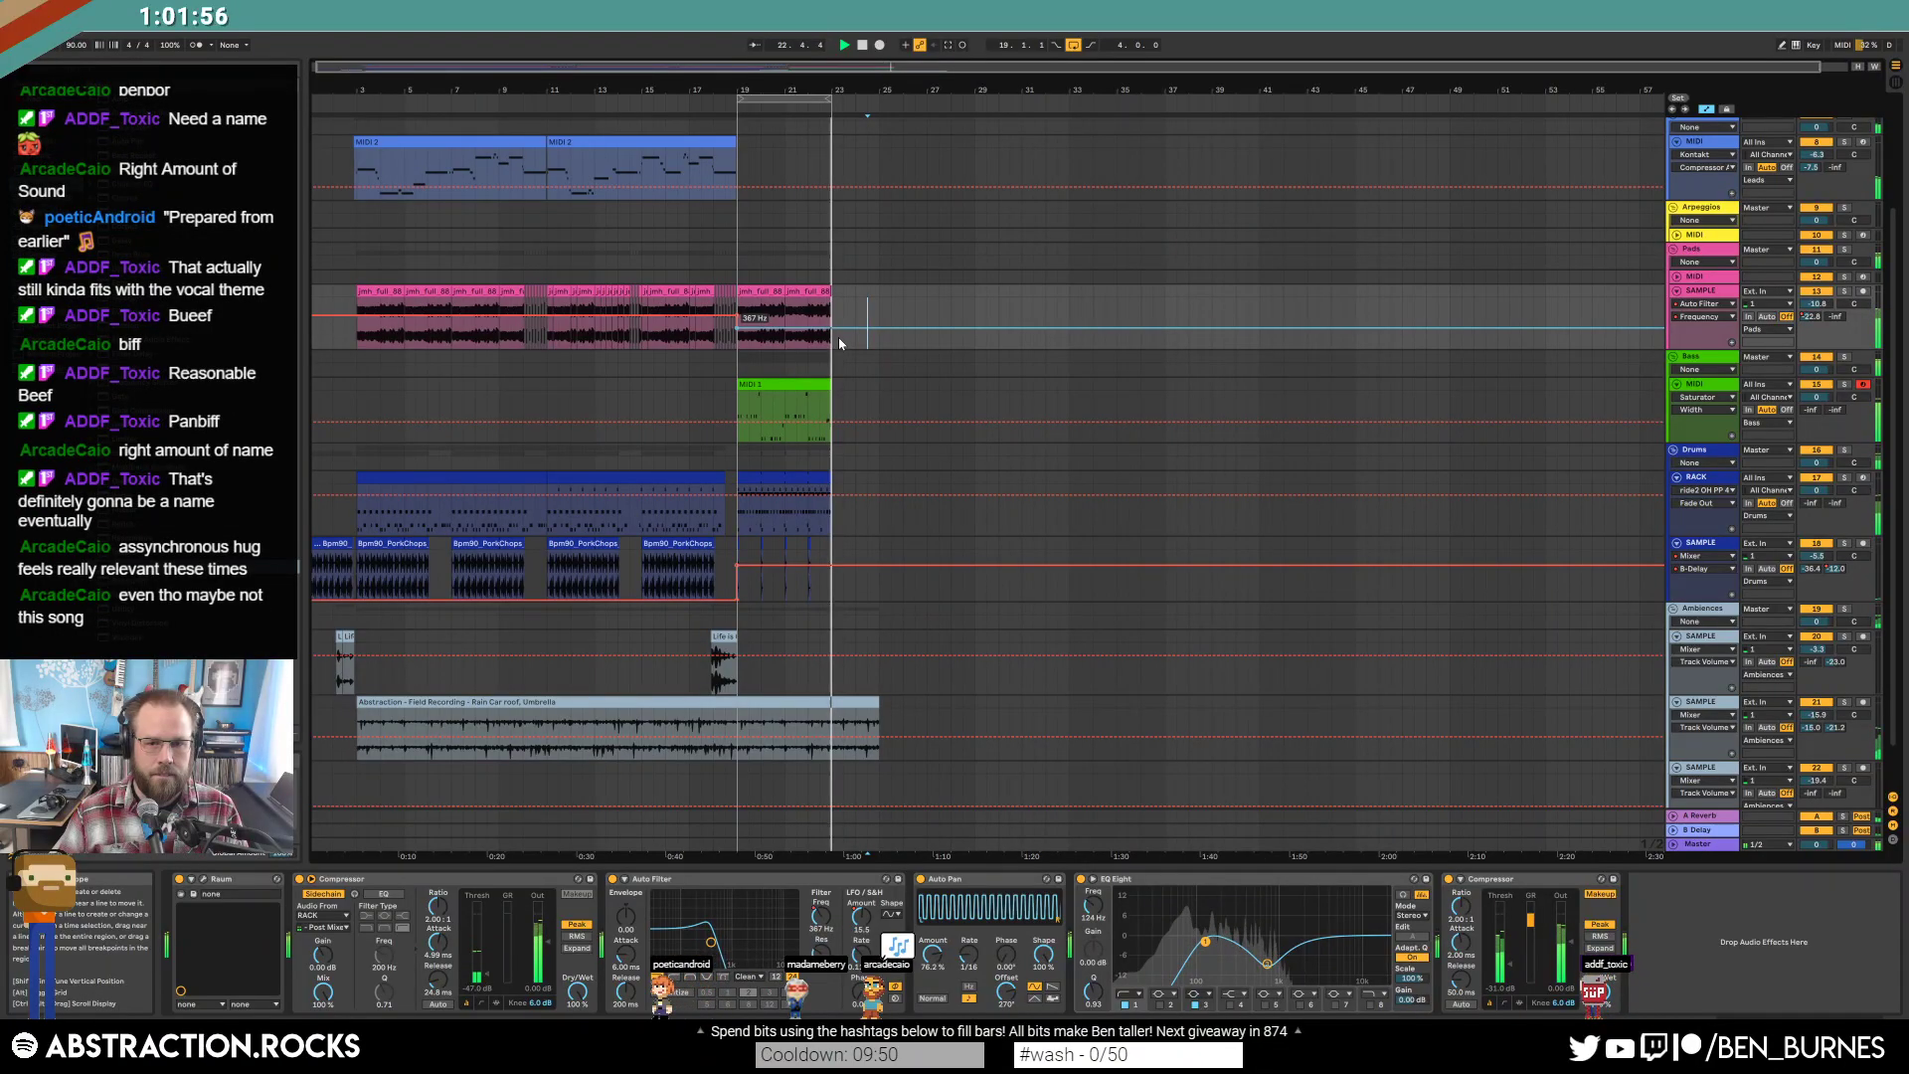
Check the pads' Auto Filter LFO Amount automation around bar 19 and replay the transition from just before it.
key(space)
click(760, 311)
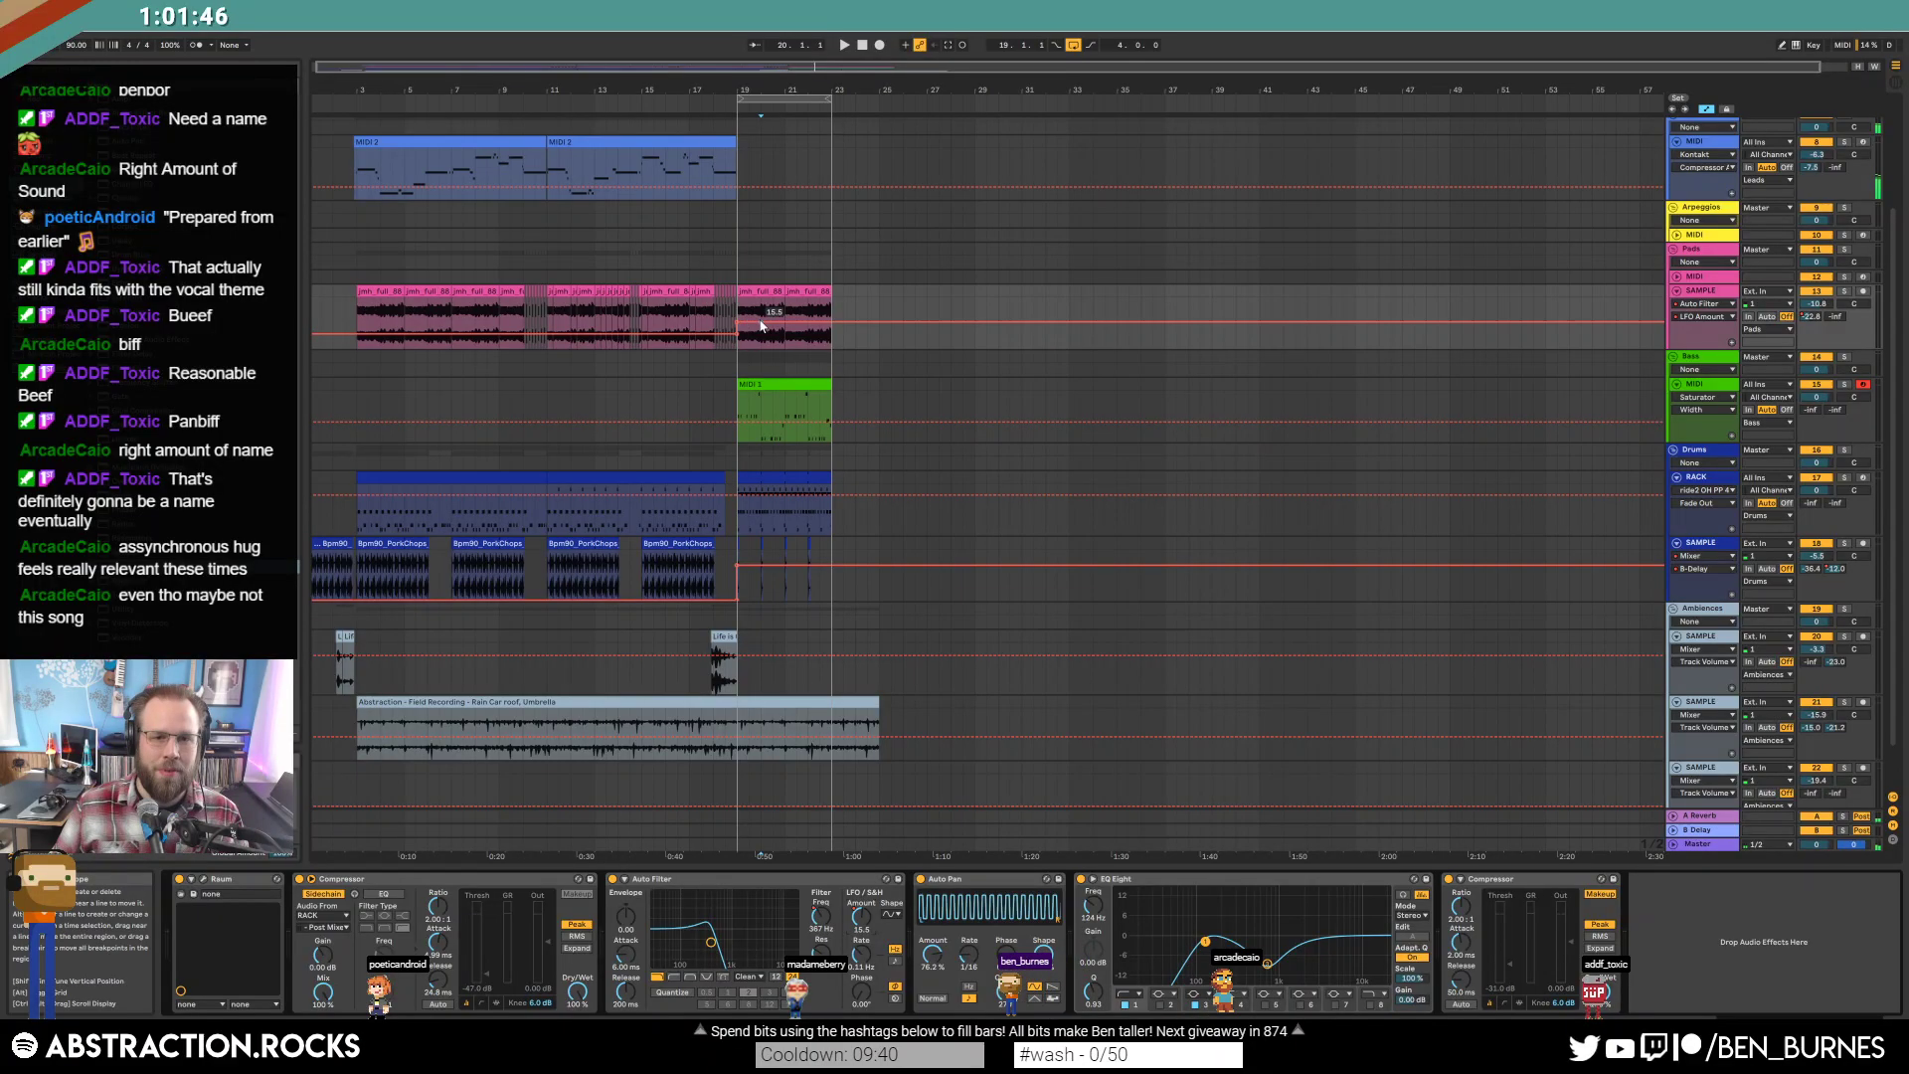
click(853, 316)
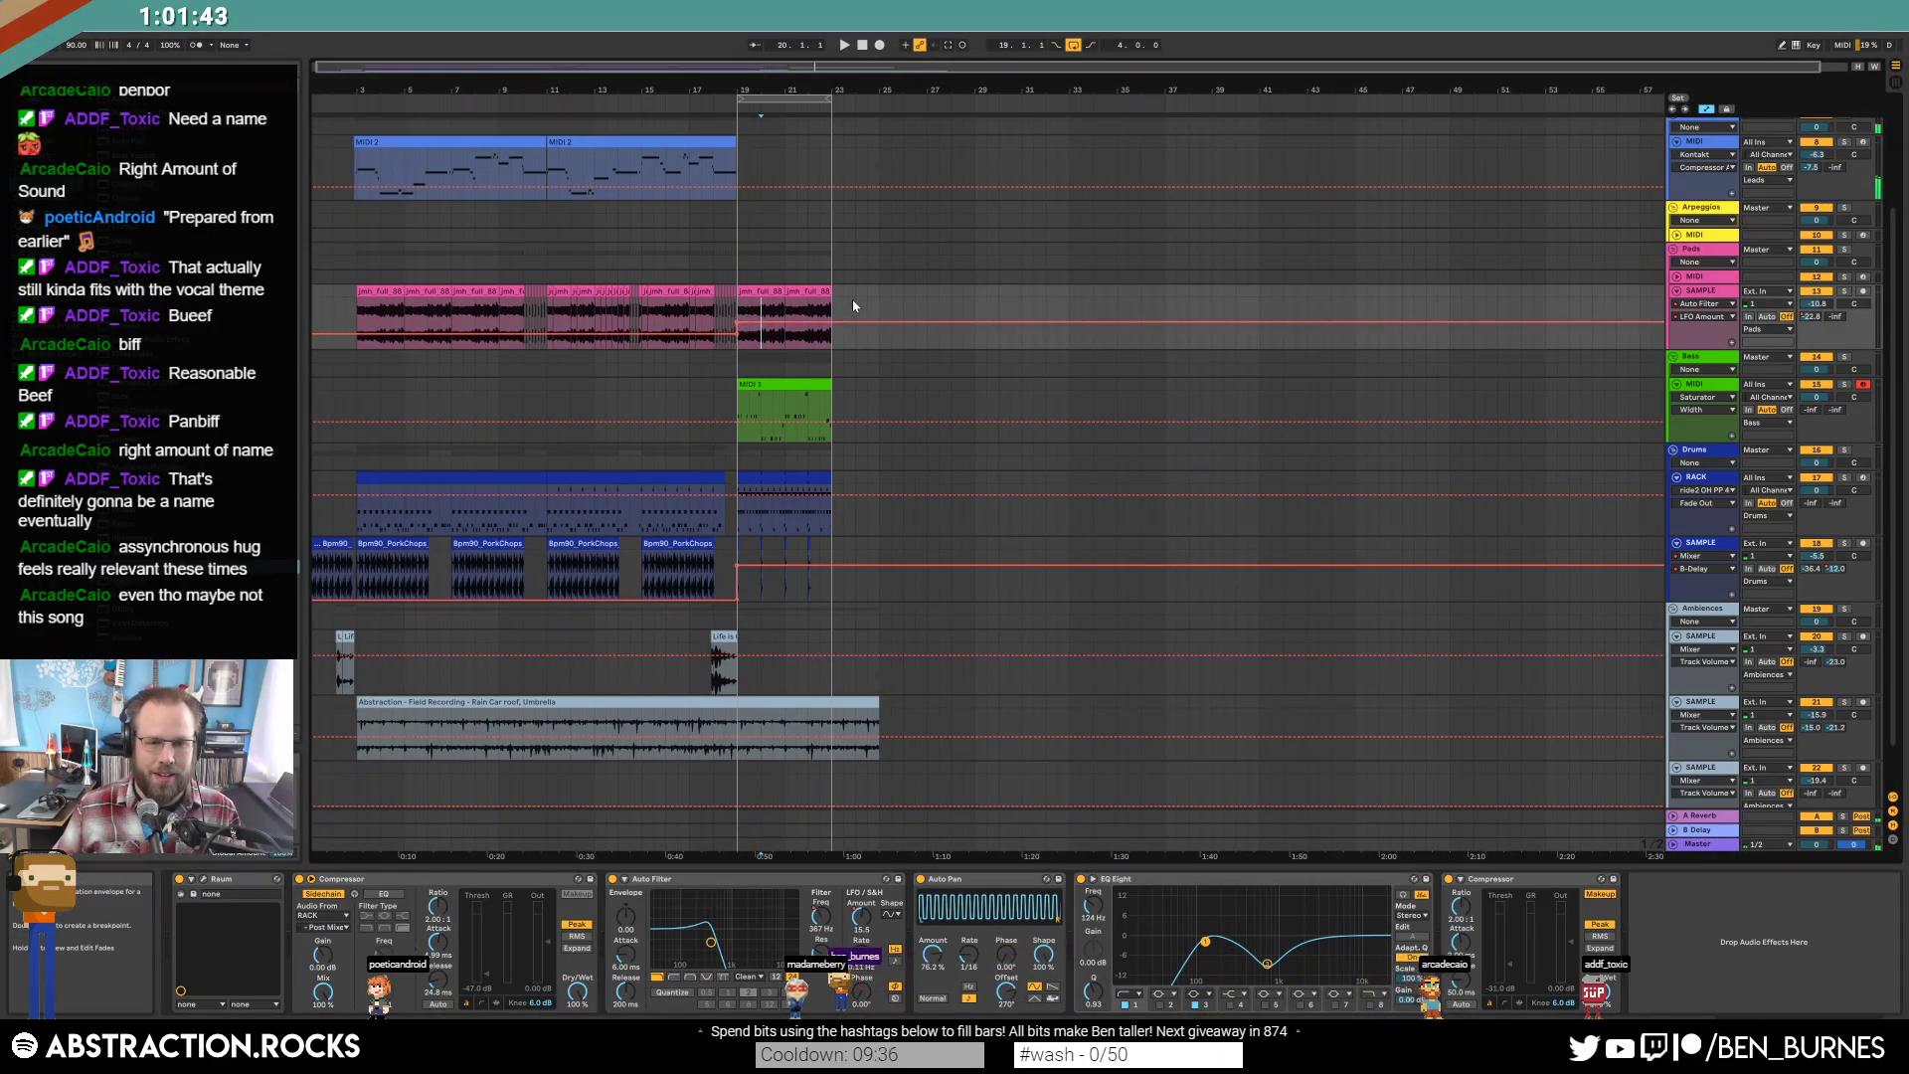
click(728, 311)
key(a)
key(space)
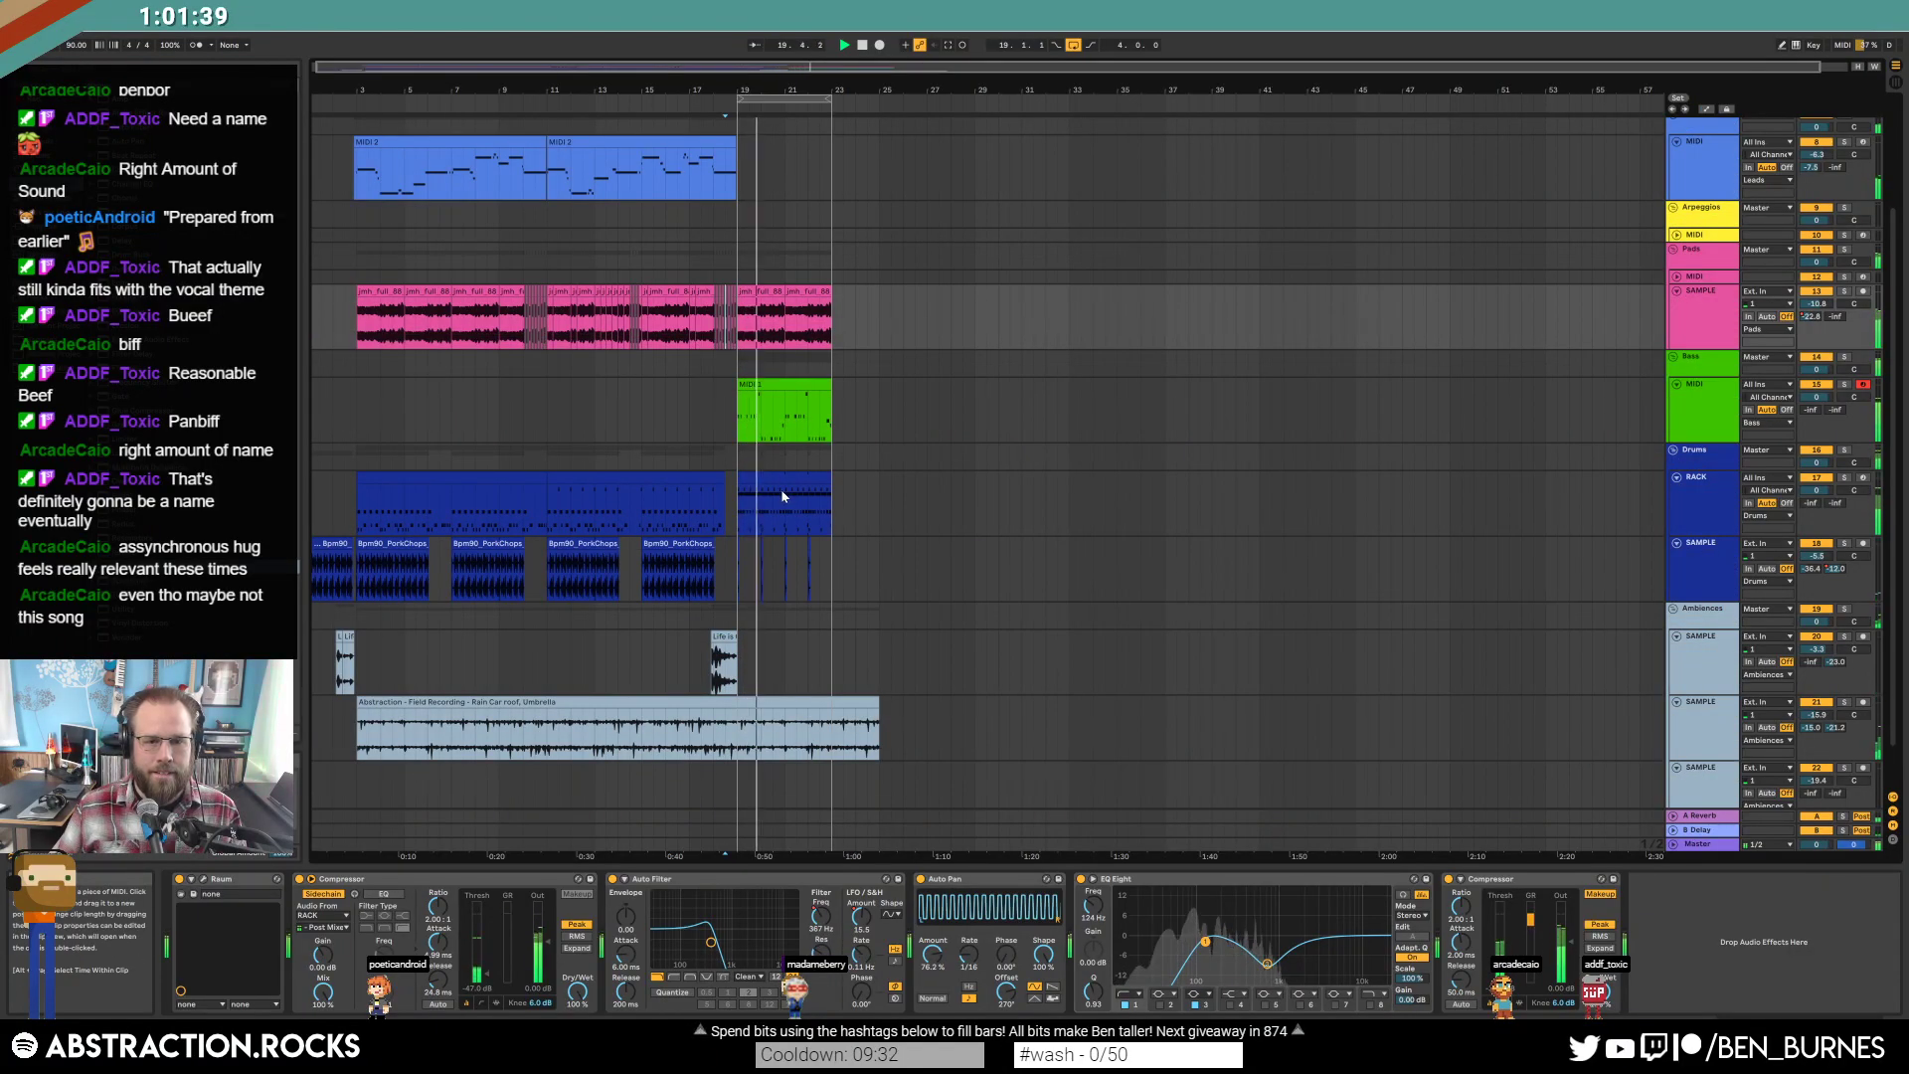
Review the bass clip's notes and open the Massive synth from the Bass track's device chain.
click(763, 383)
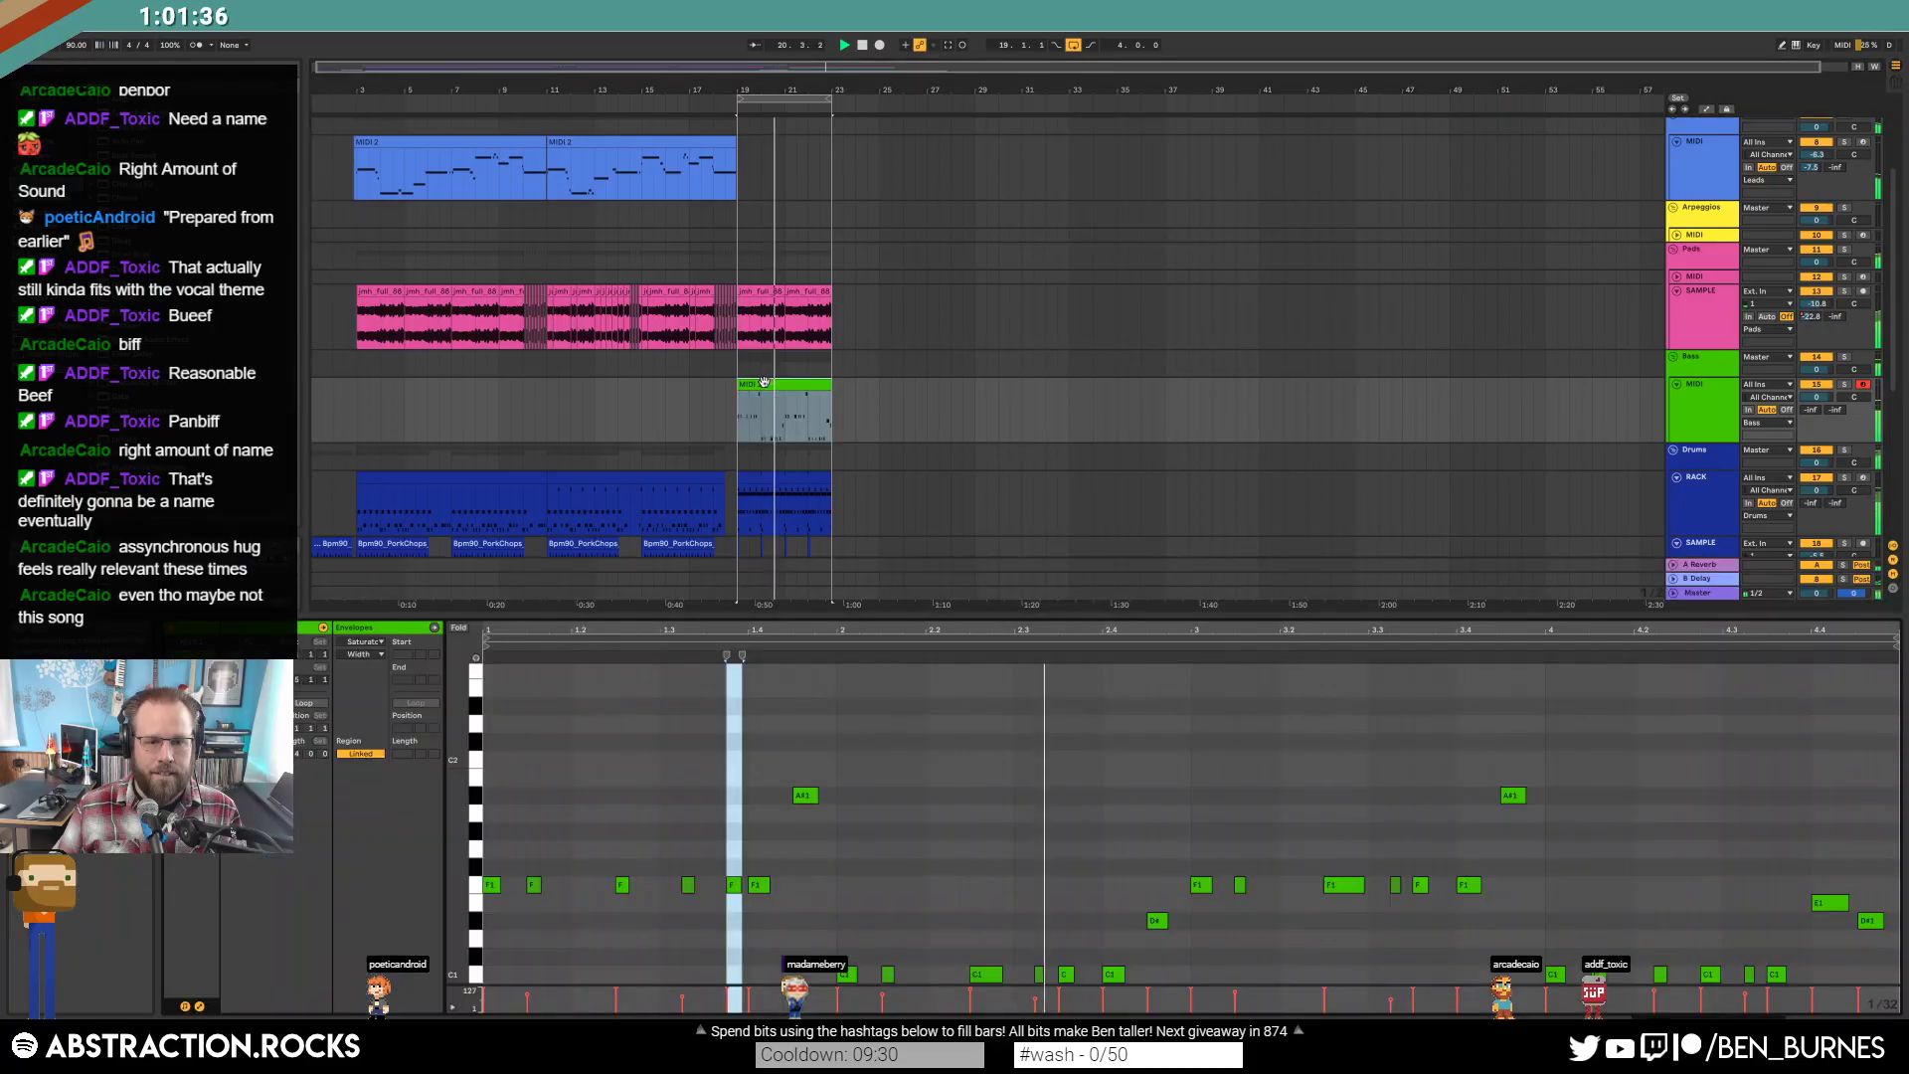
key(shift+Tab)
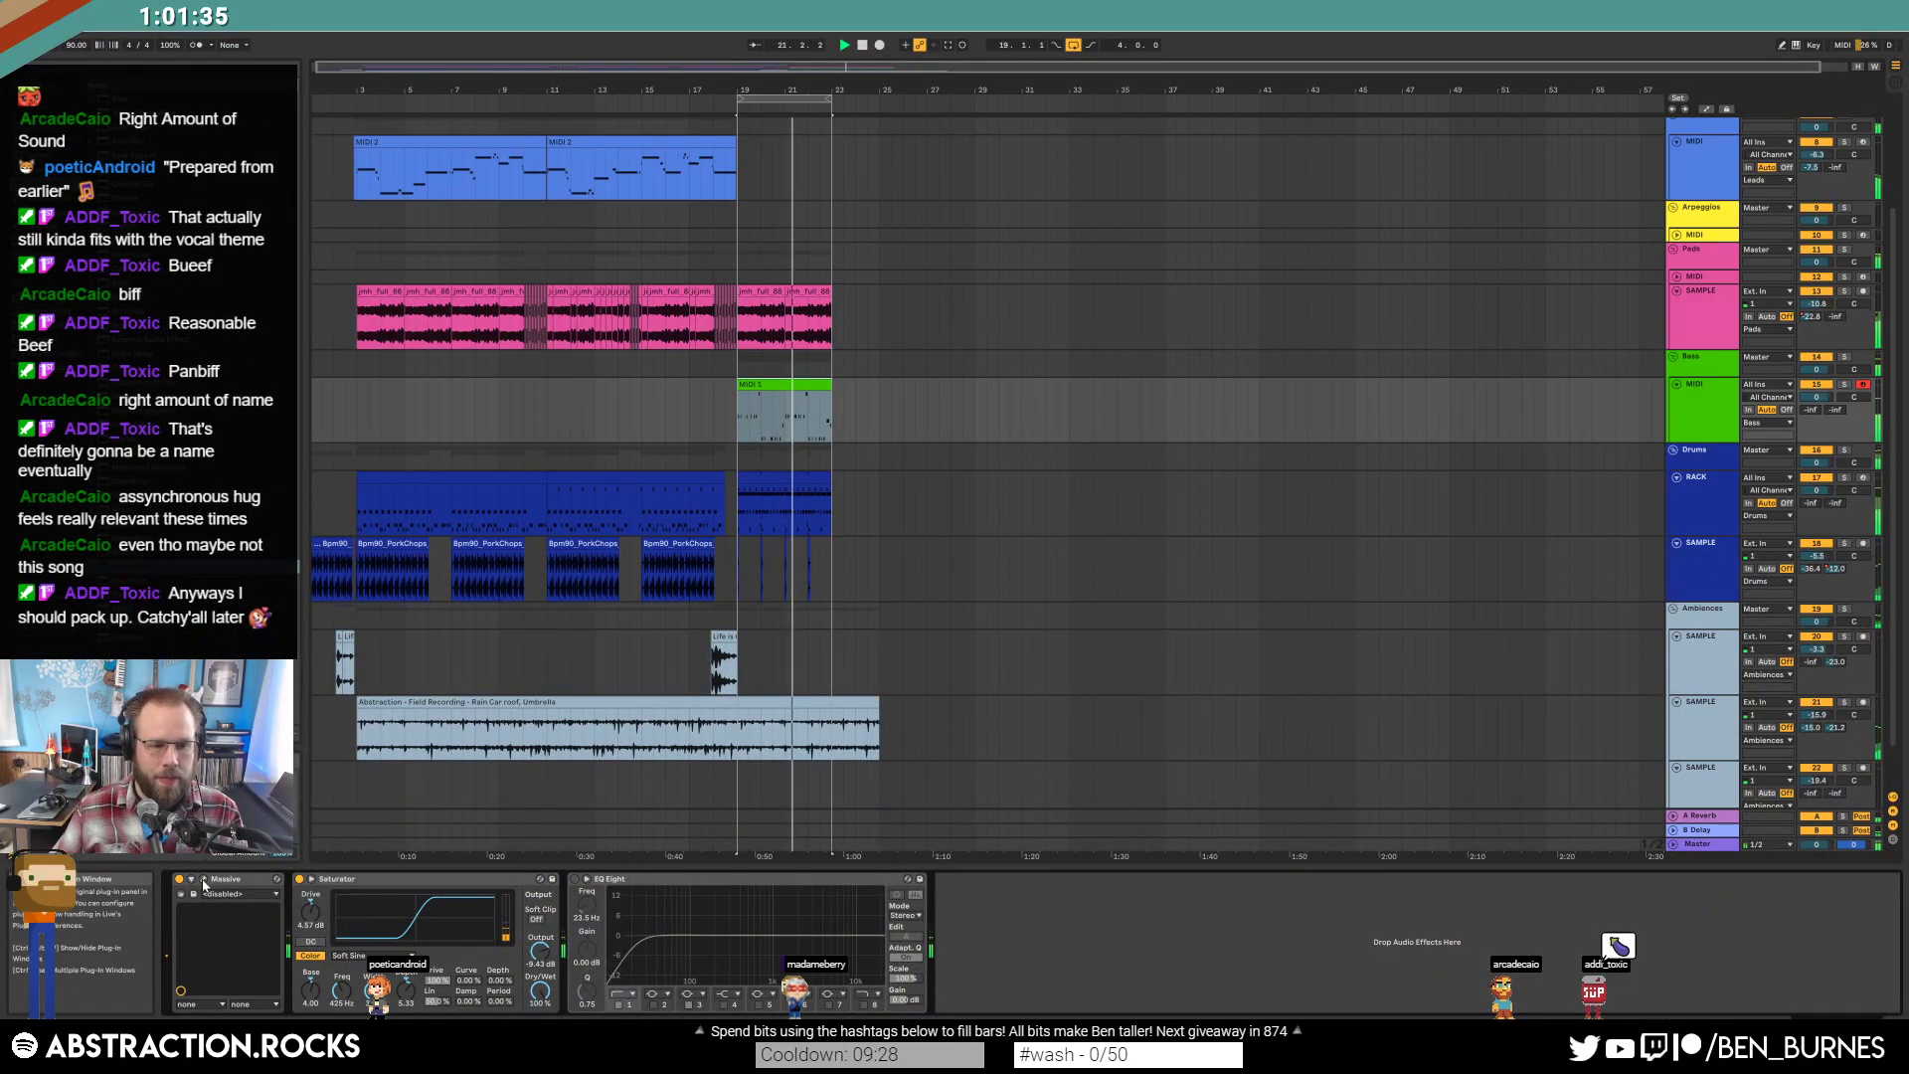
click(203, 879)
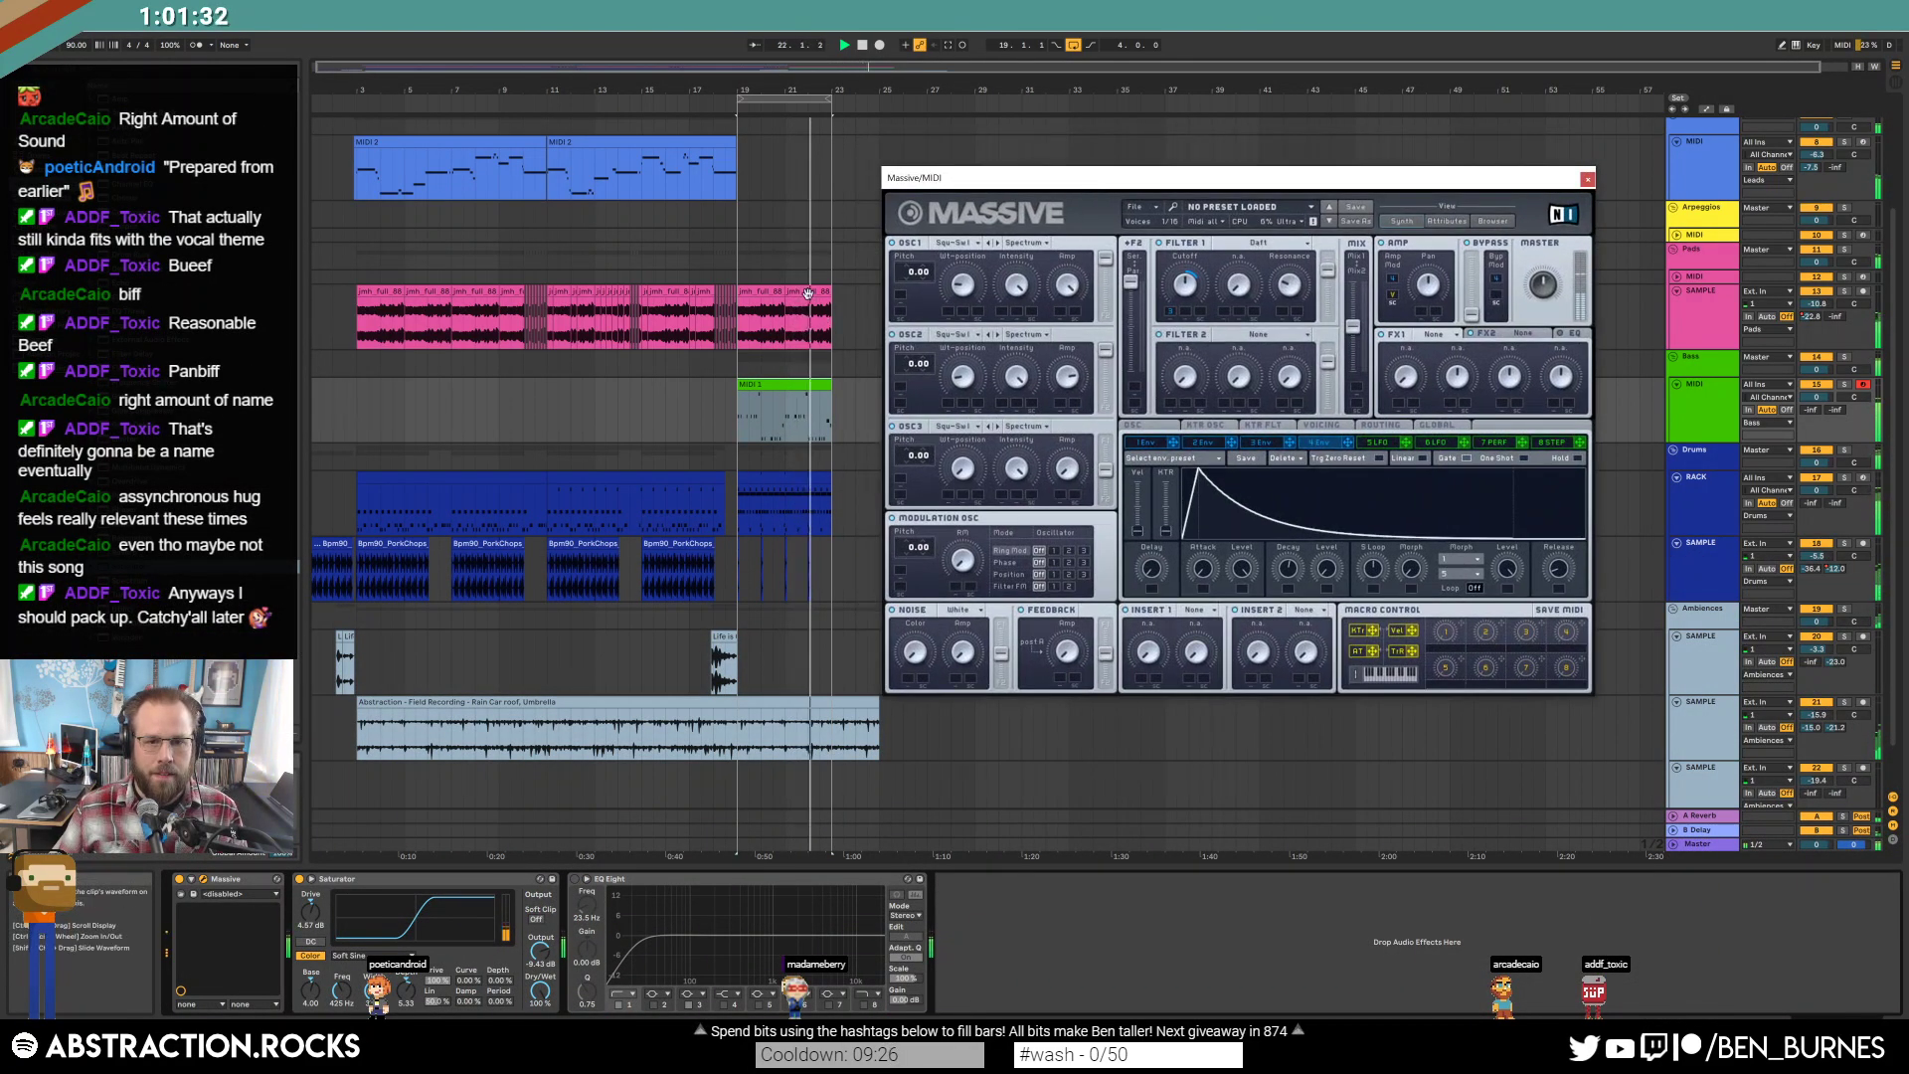
Raise the Auto Filter frequency automation on the Pads sample track from bar 19 onward.
click(785, 318)
key(a)
click(822, 915)
click(892, 306)
drag(865, 328, 865, 319)
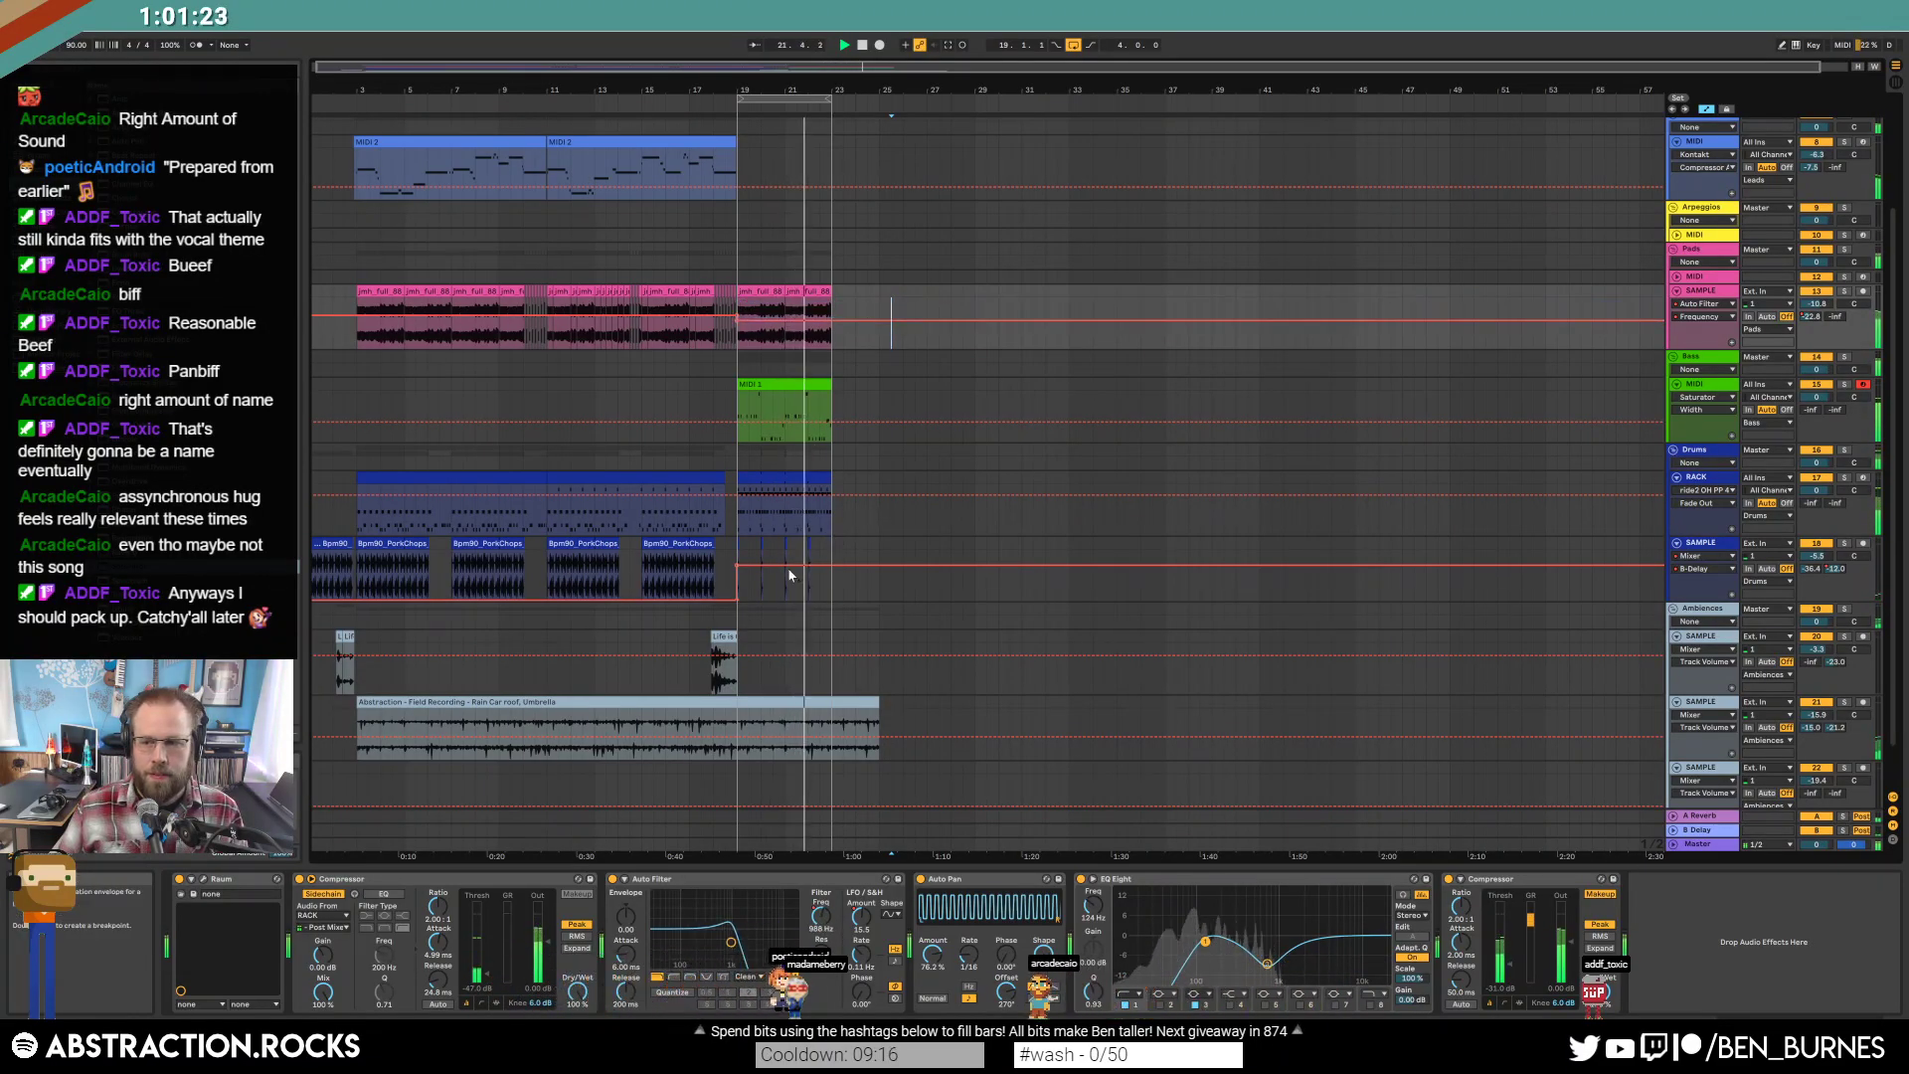
Return to the Massive settings for the bass clip and replay the looped section from bar 19.
click(798, 399)
key(space)
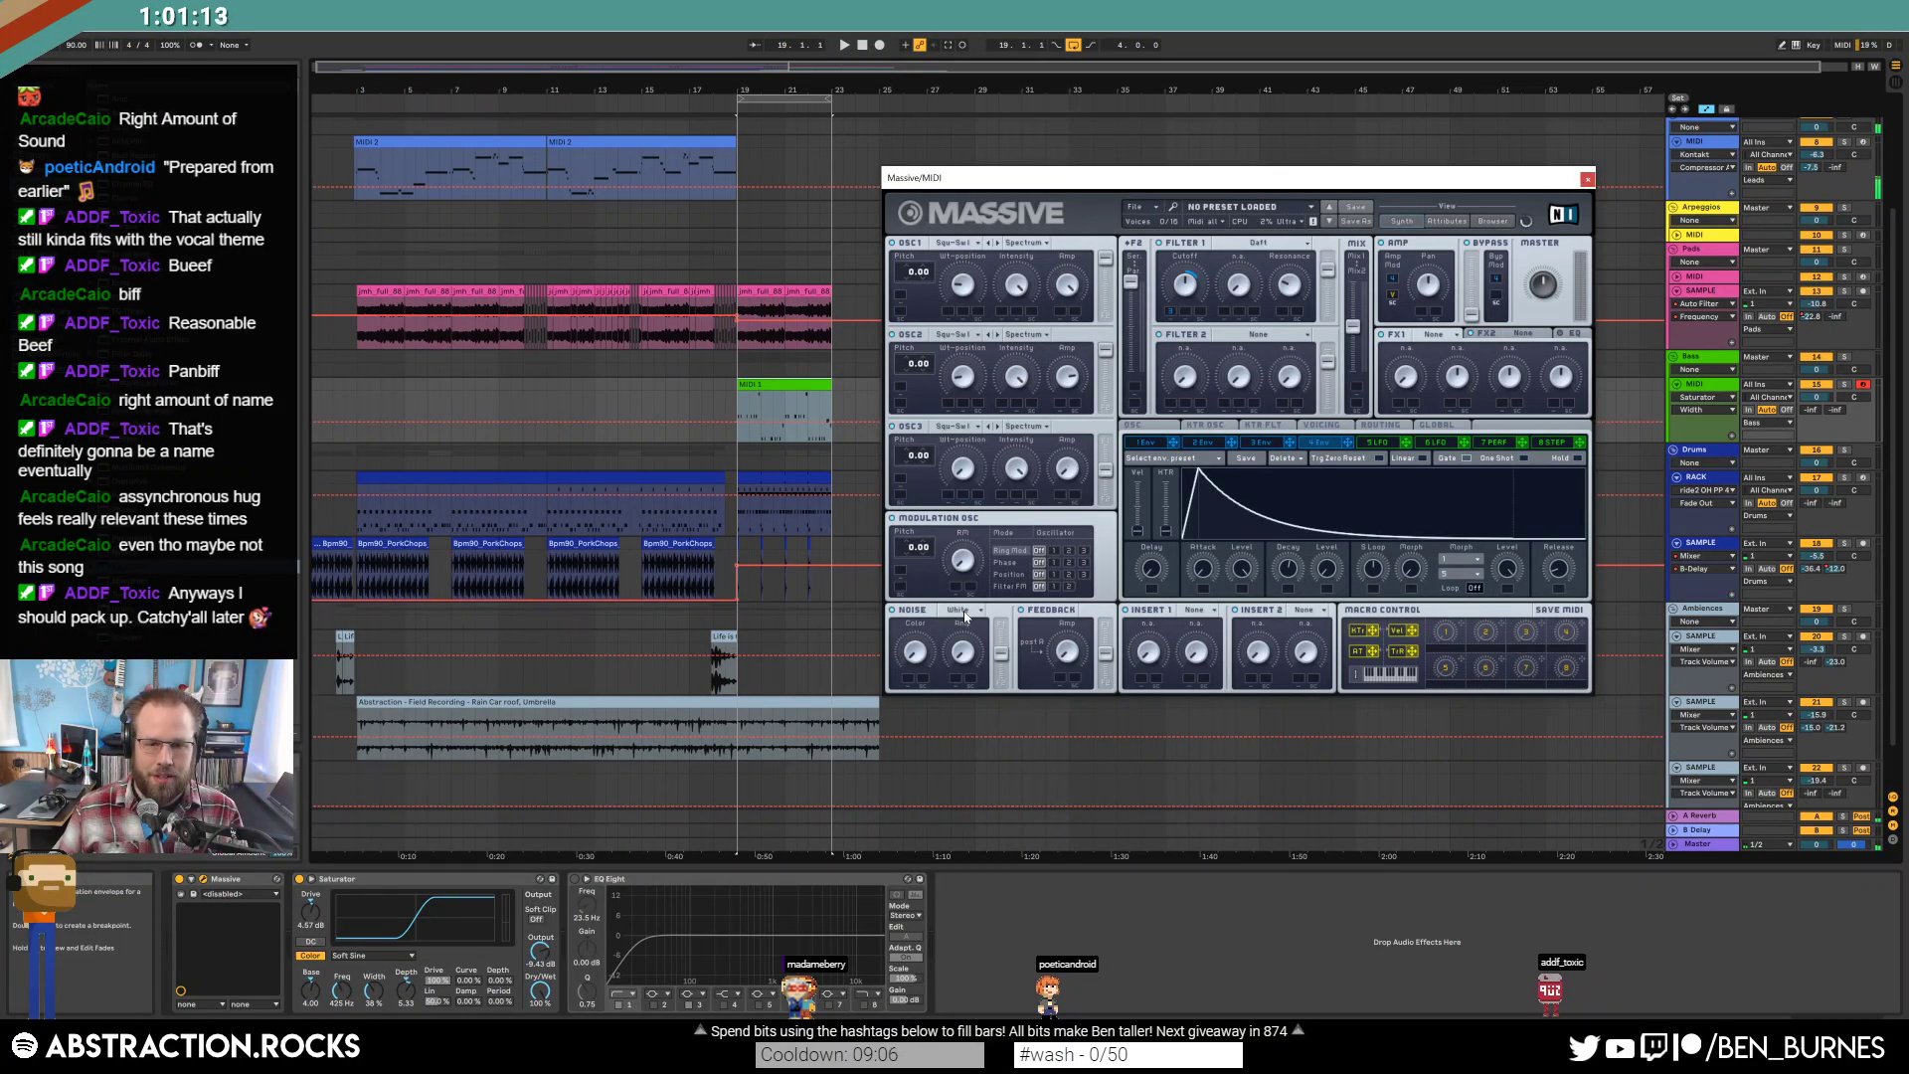
key(space)
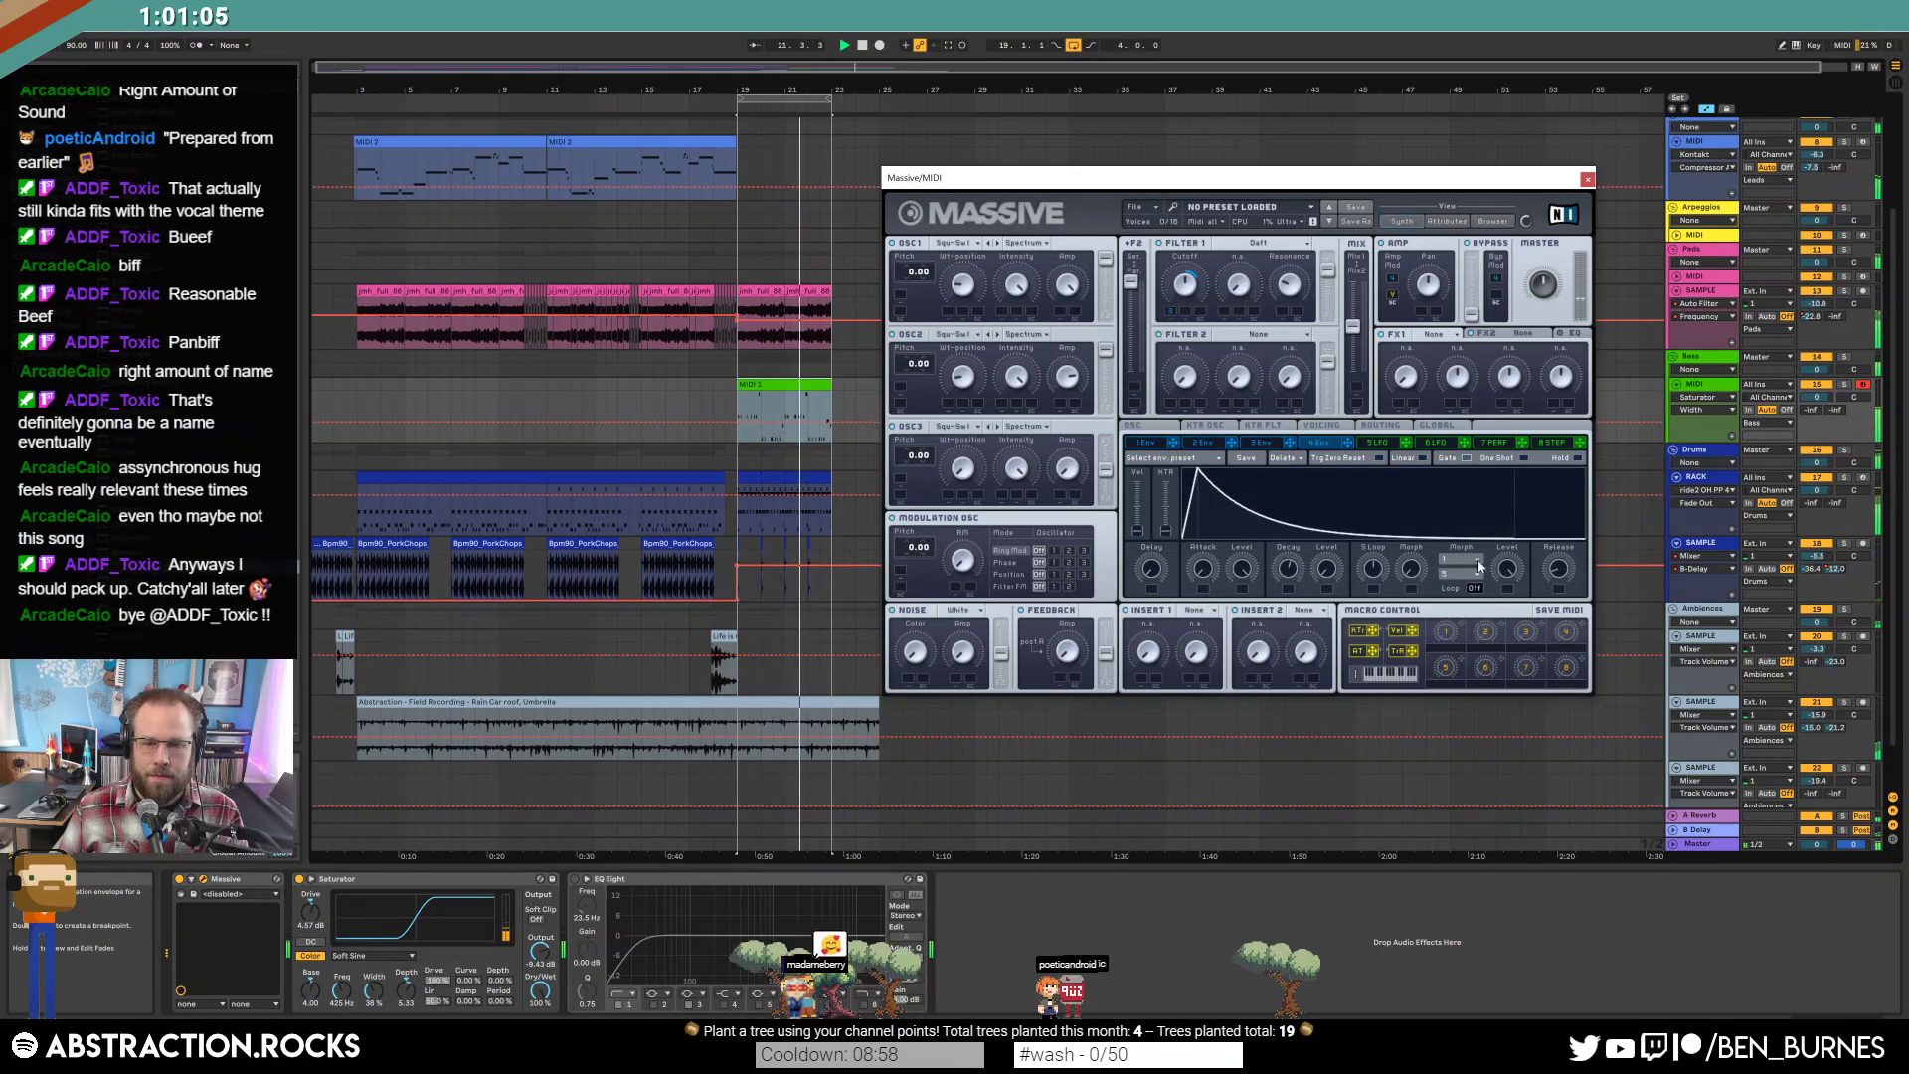
Move the second-to-last note of the bass clip down to A#0 and put the final note on D#1.
double_click(793, 384)
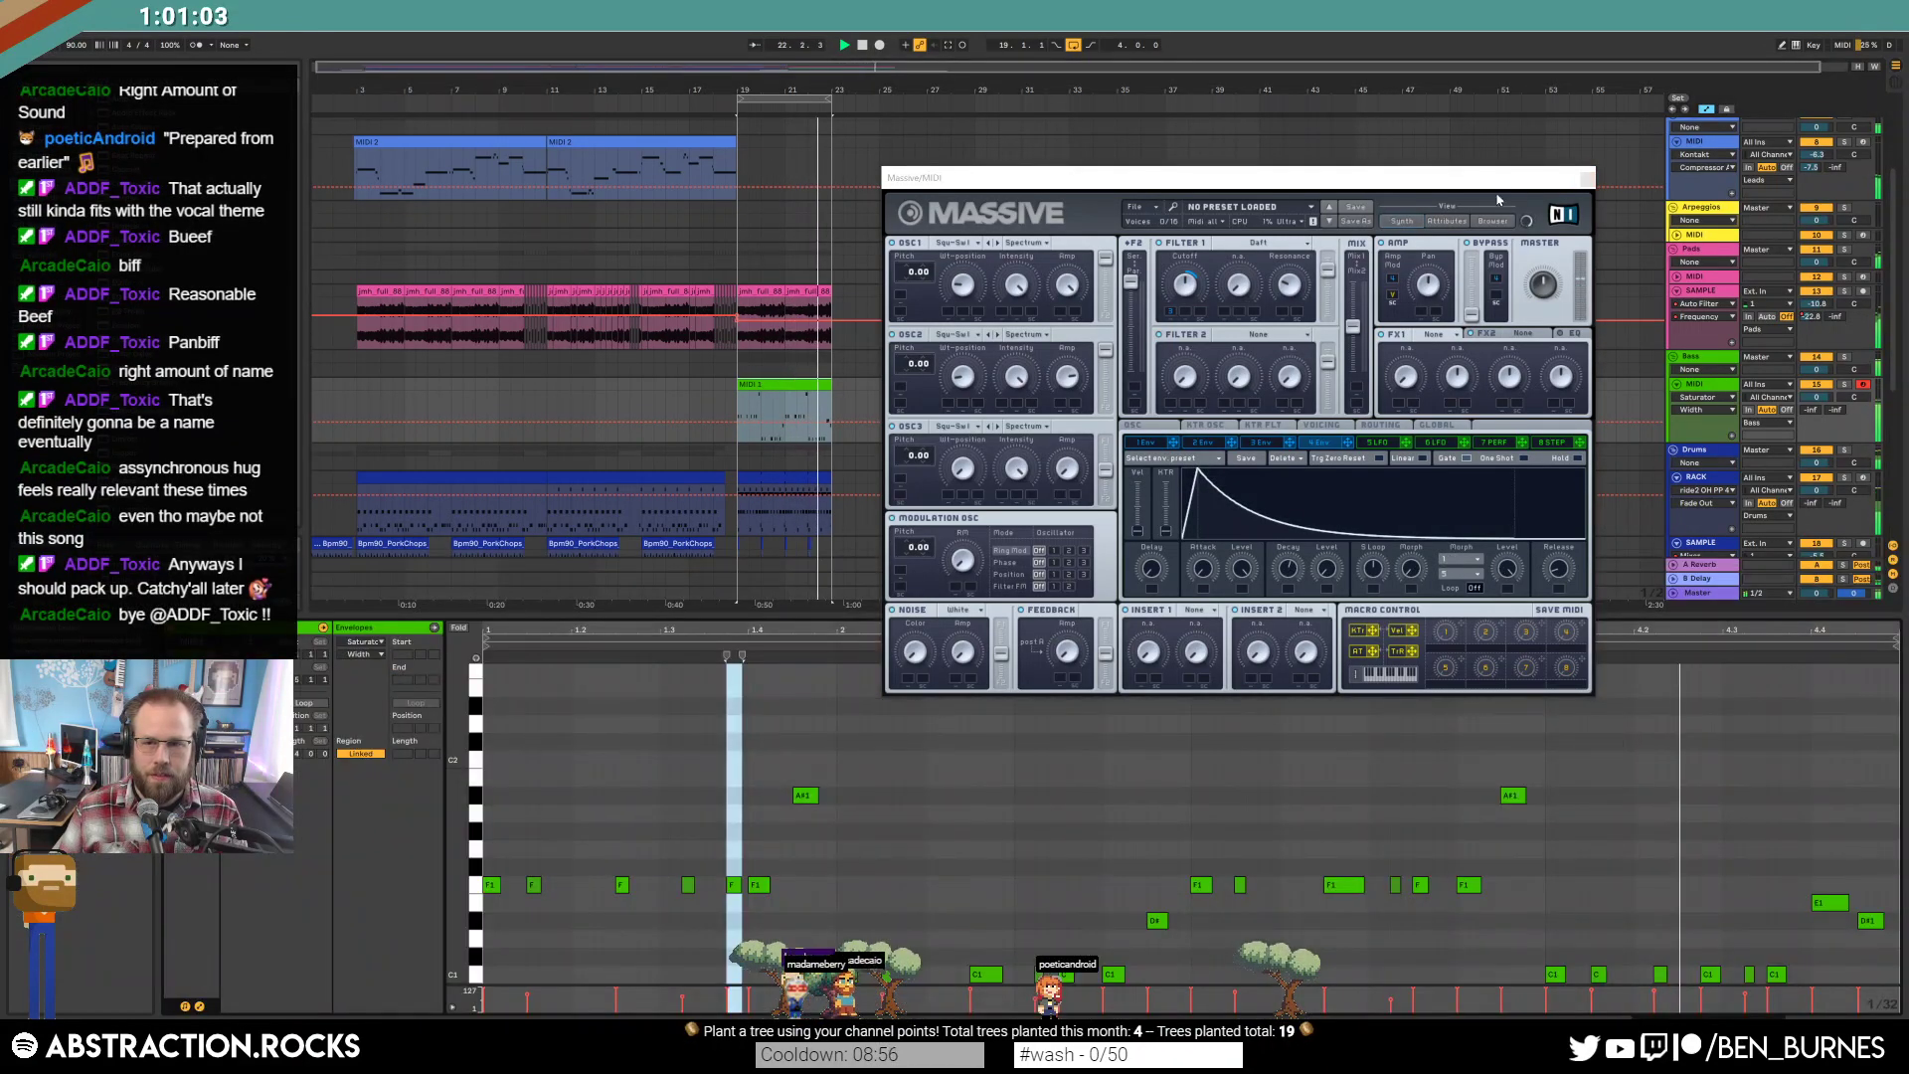
key(ctrl+alt+p)
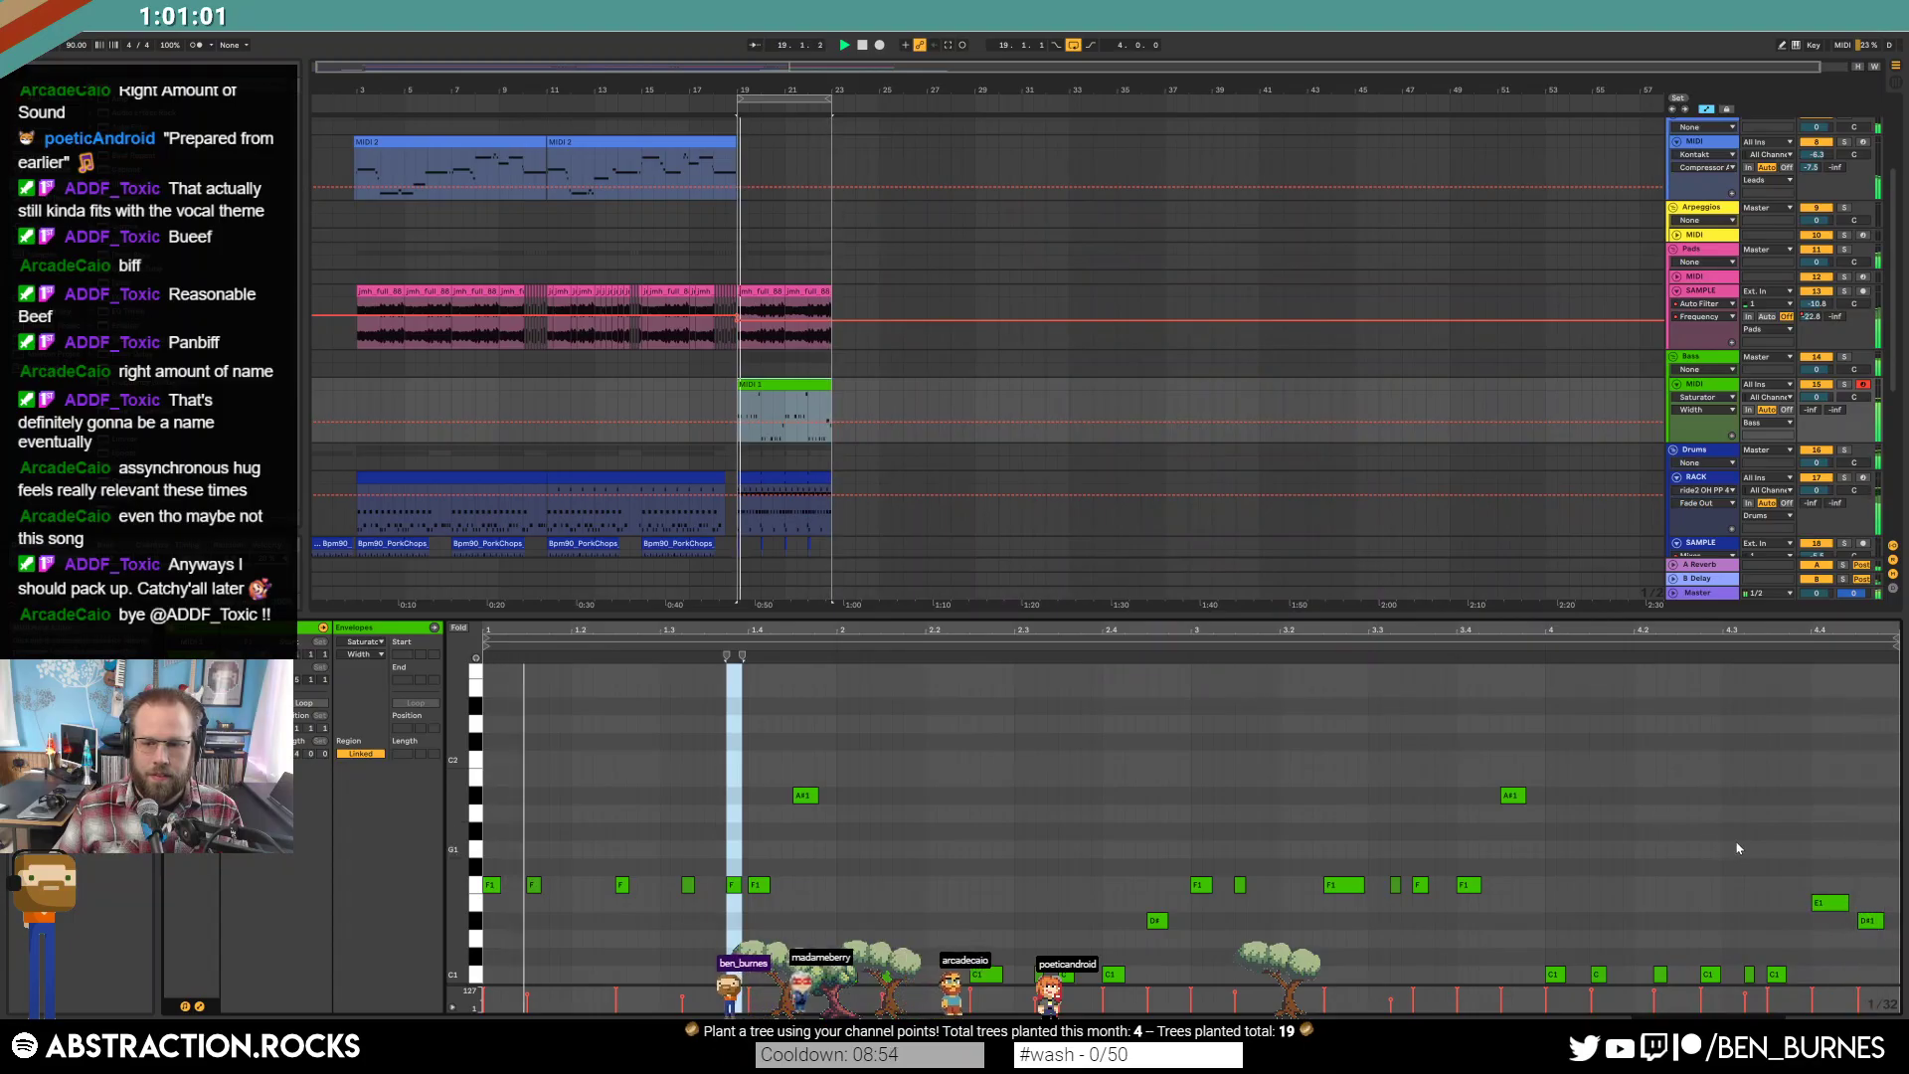
click(1732, 807)
scroll(1826, 795, down, 2)
drag(1826, 796, 1865, 912)
key(space)
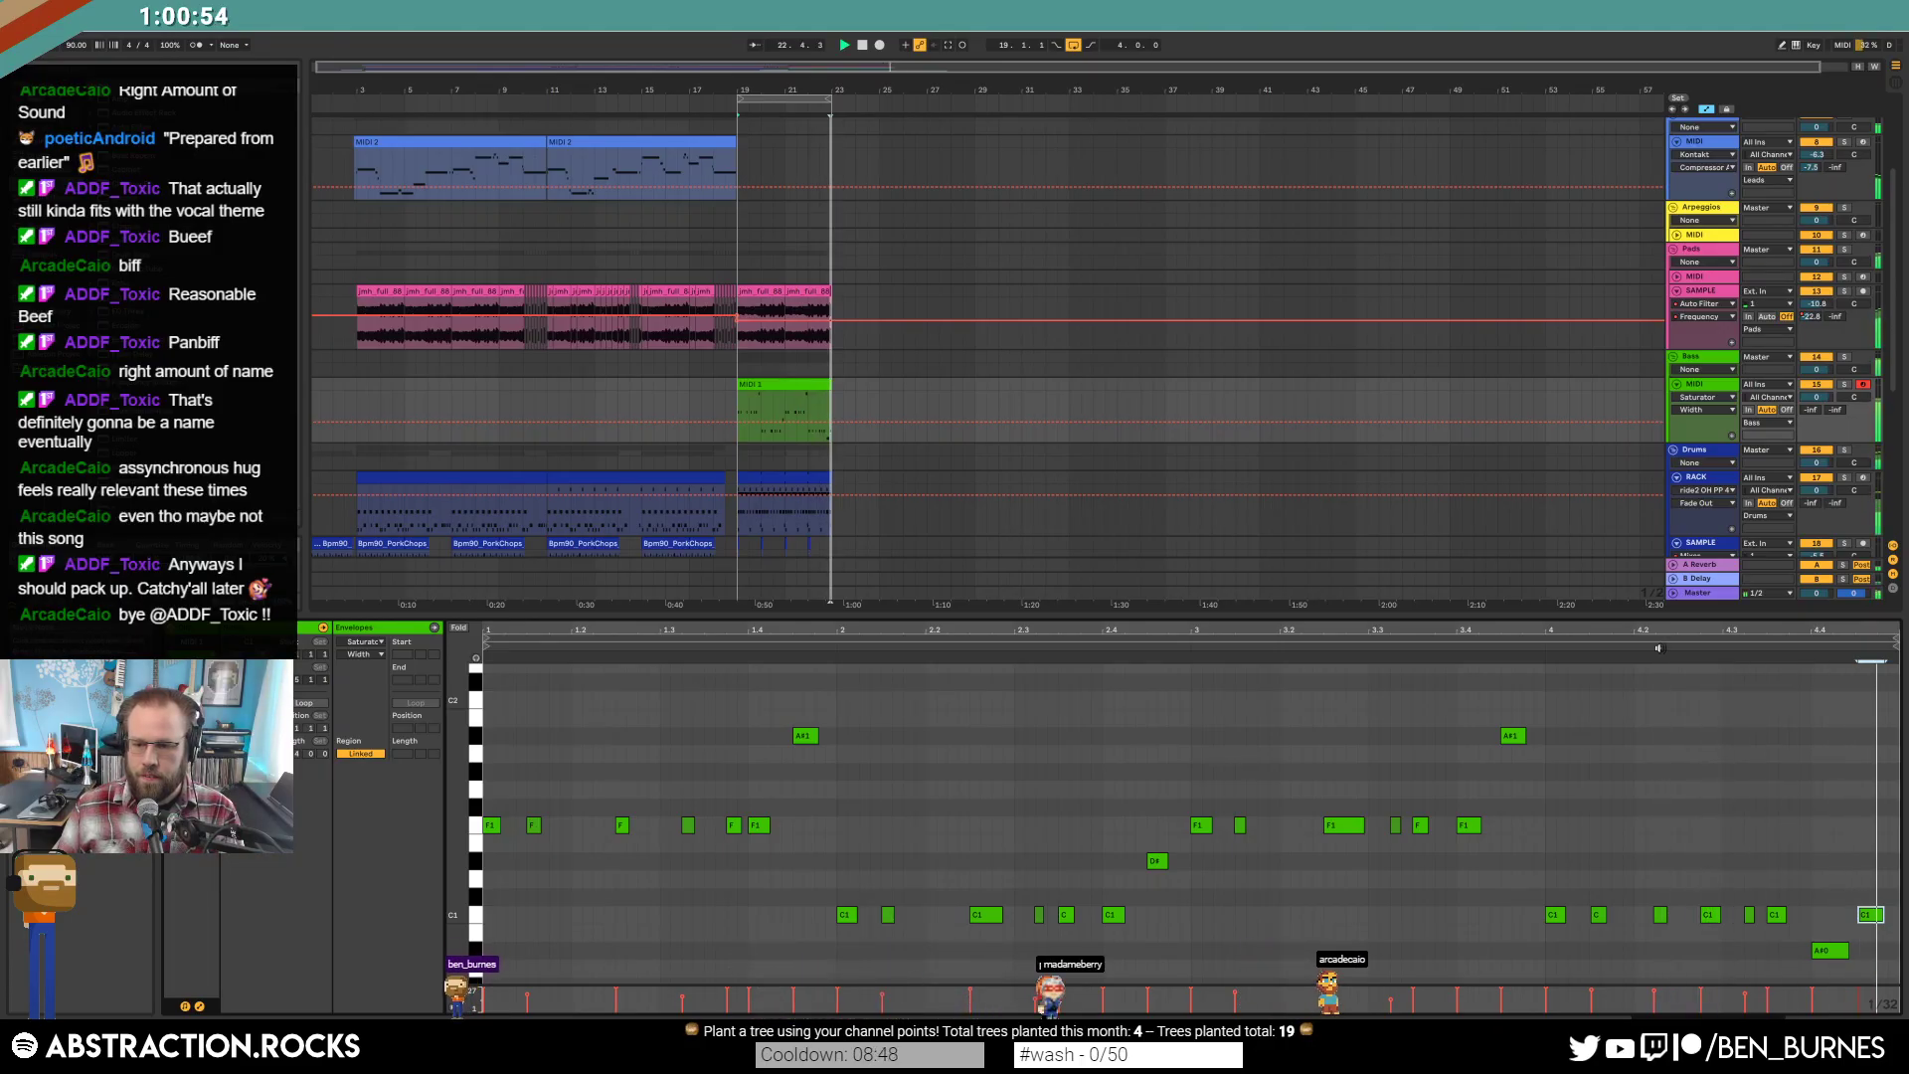
key(Up)
key(Up)
key(Up)
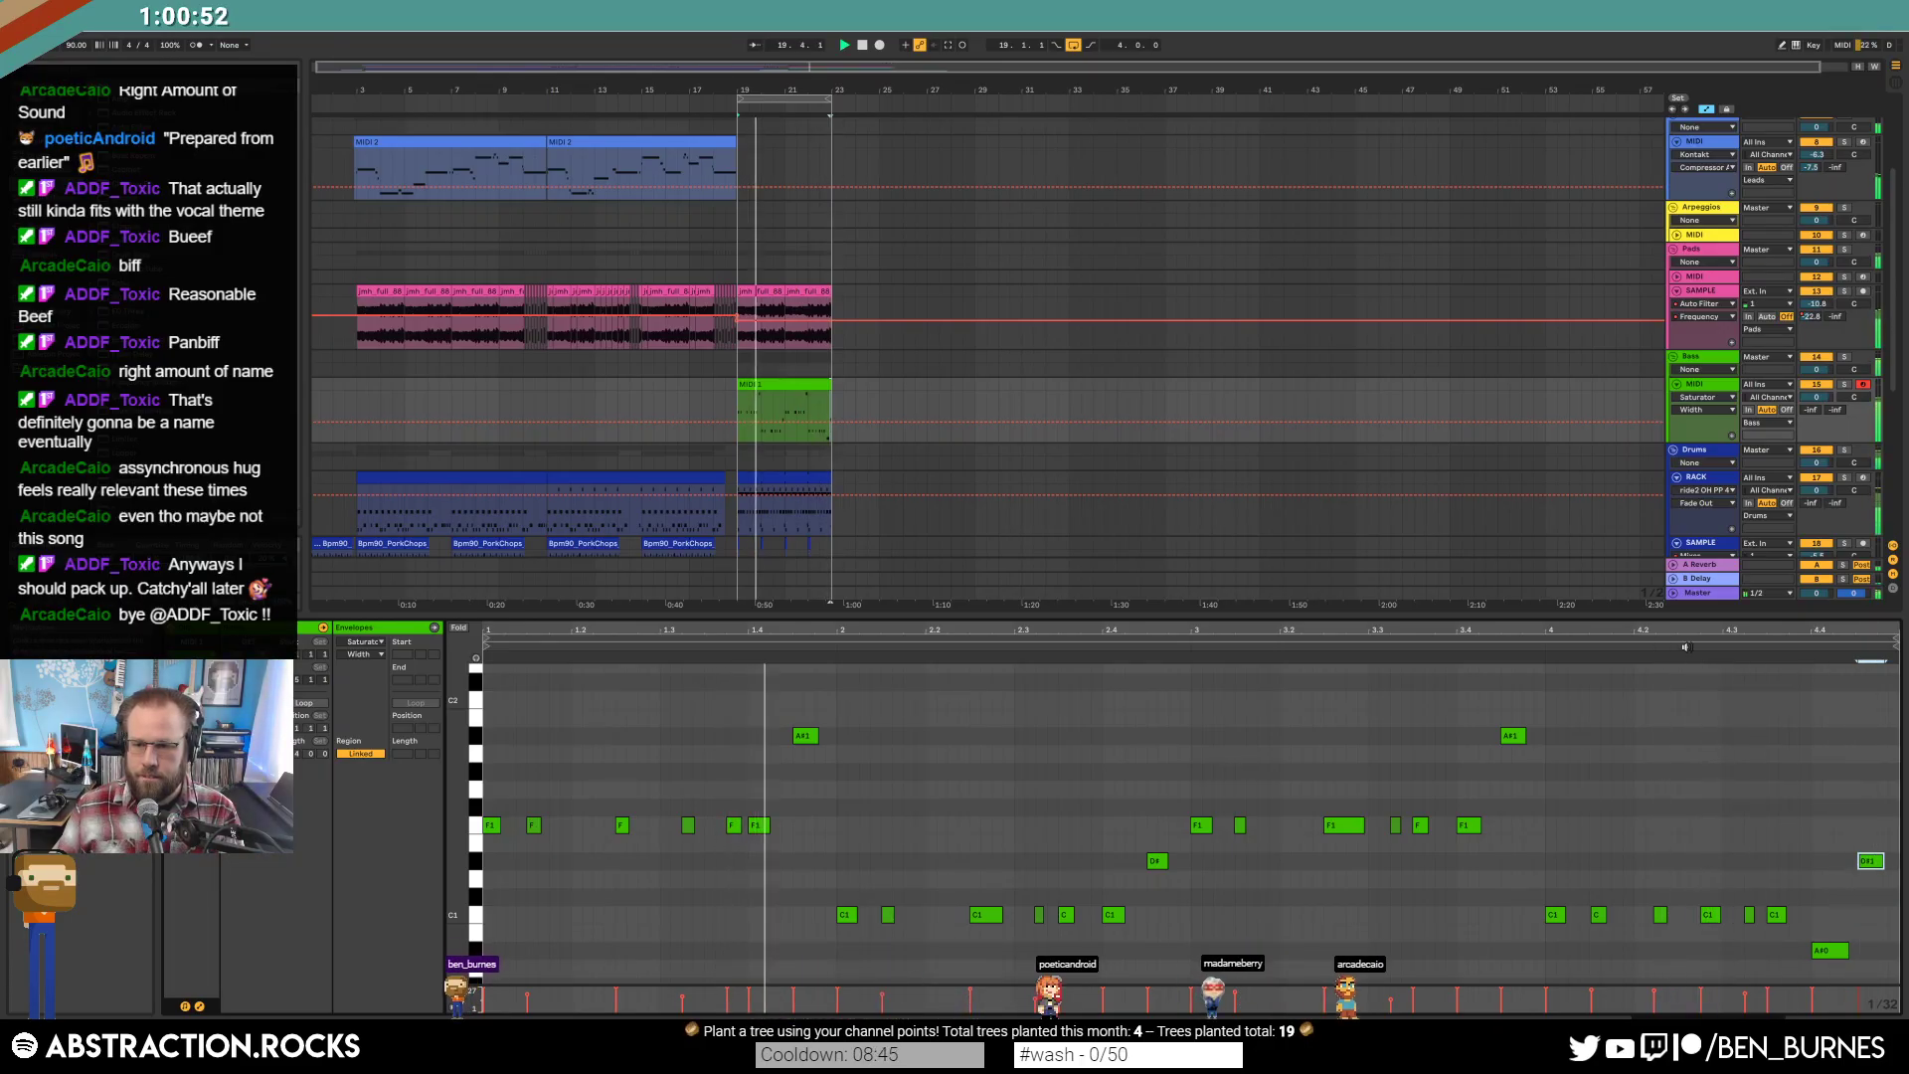
click(1686, 647)
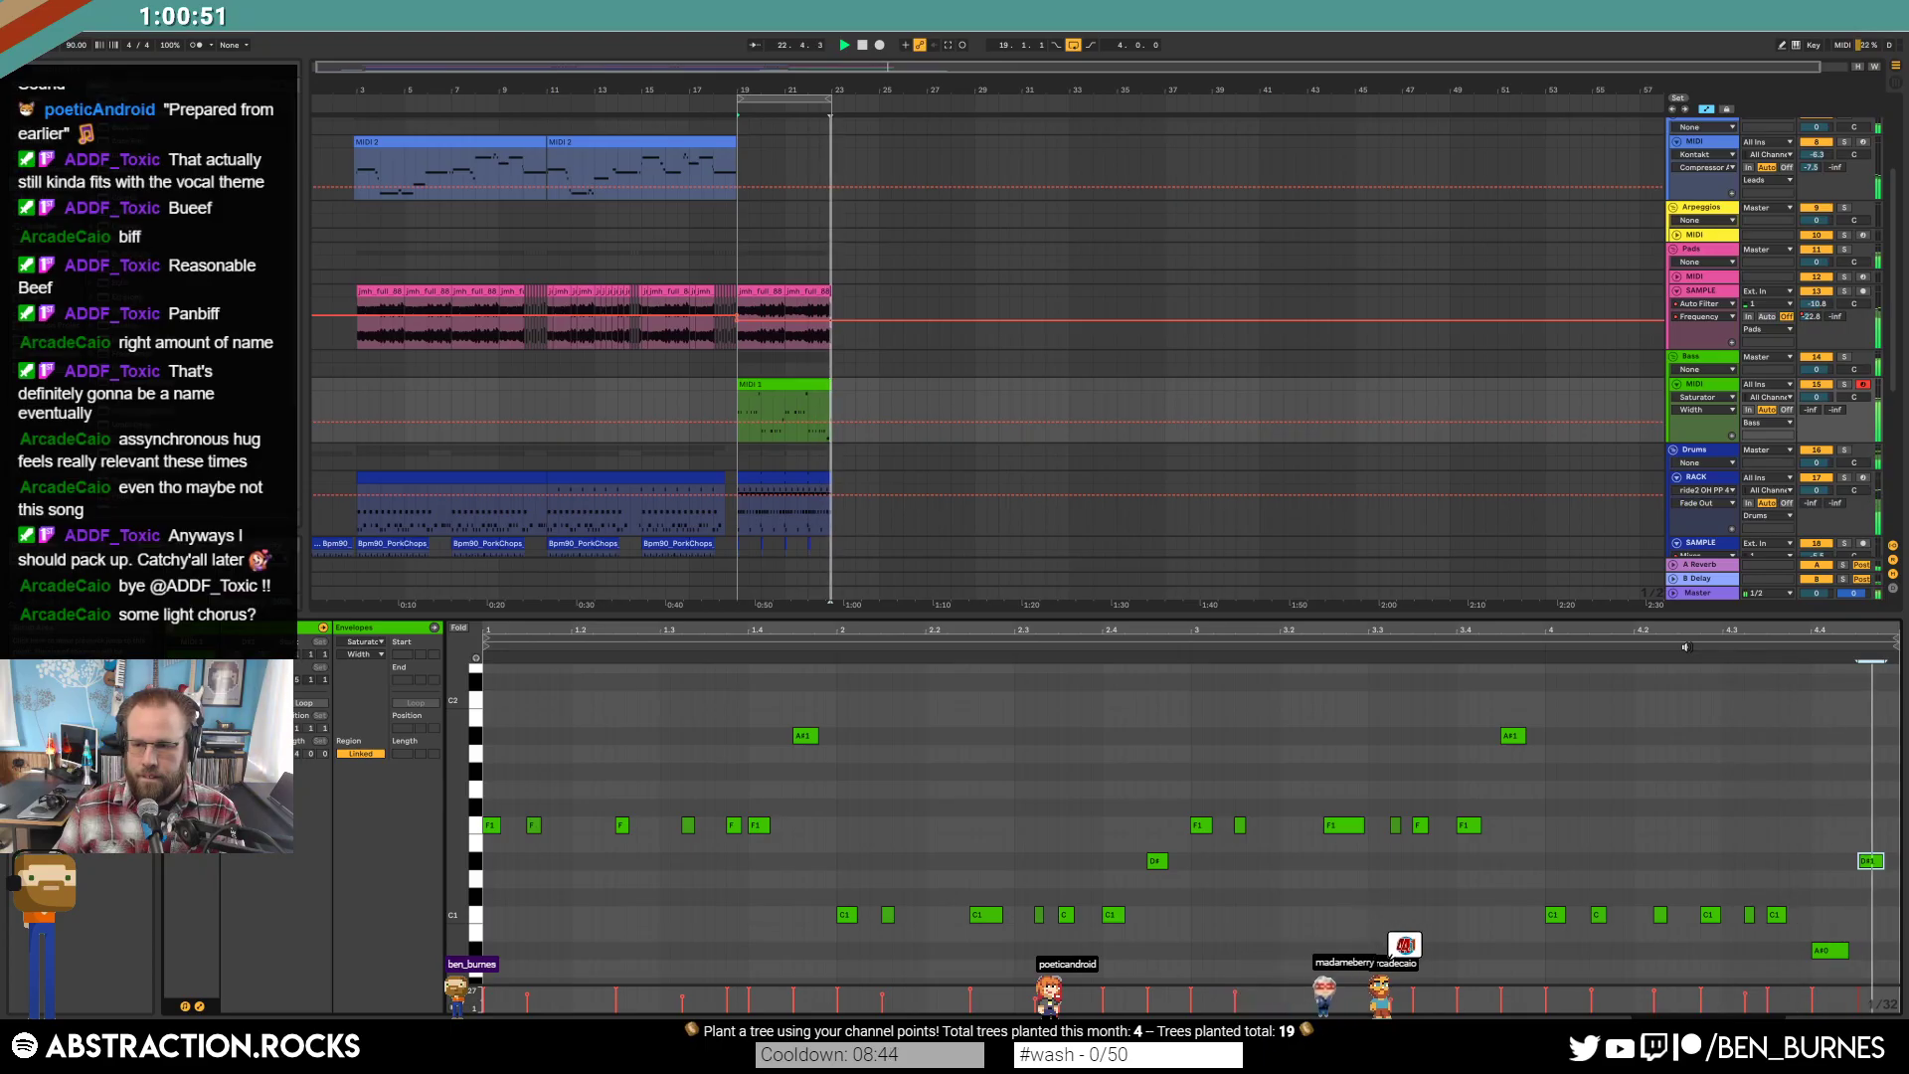
Stop playback and set Massive's FX1 effect to Chorus on the Bass track.
key(space)
key(shift+Tab)
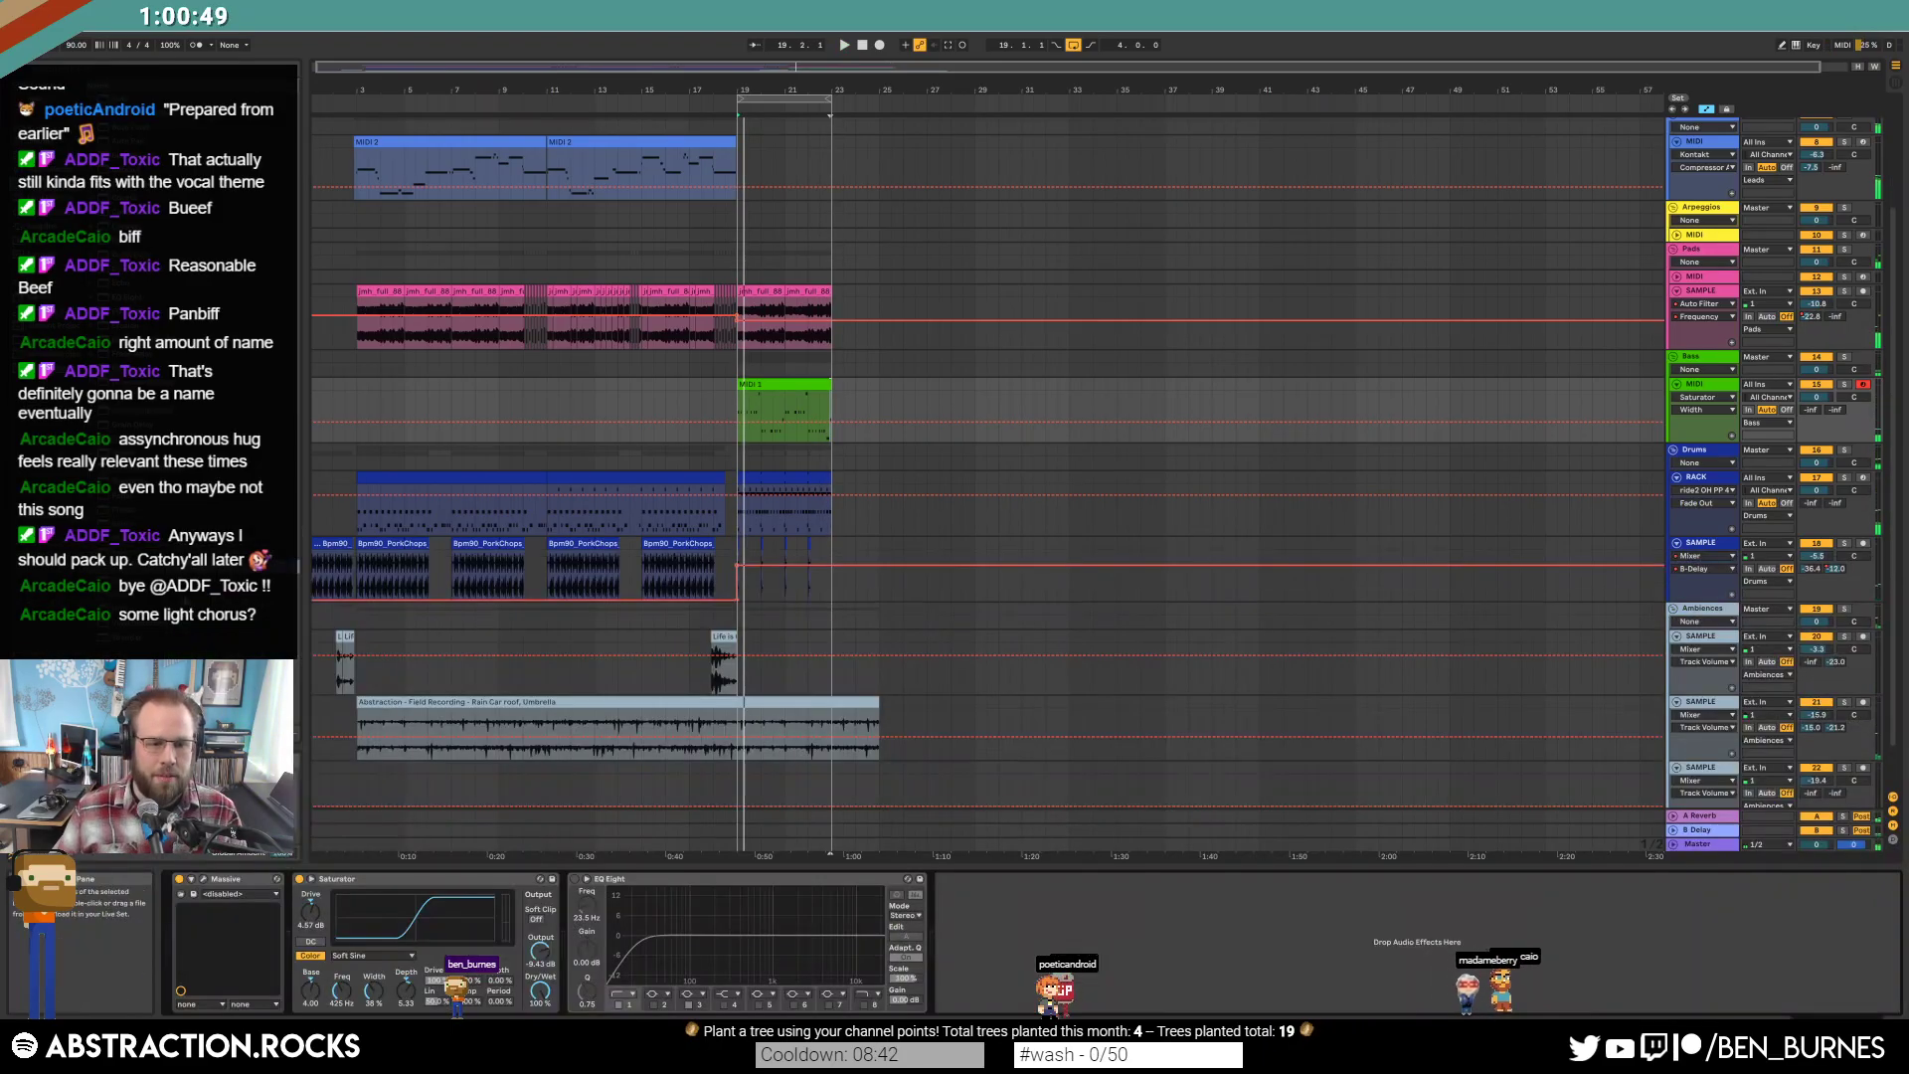
click(201, 879)
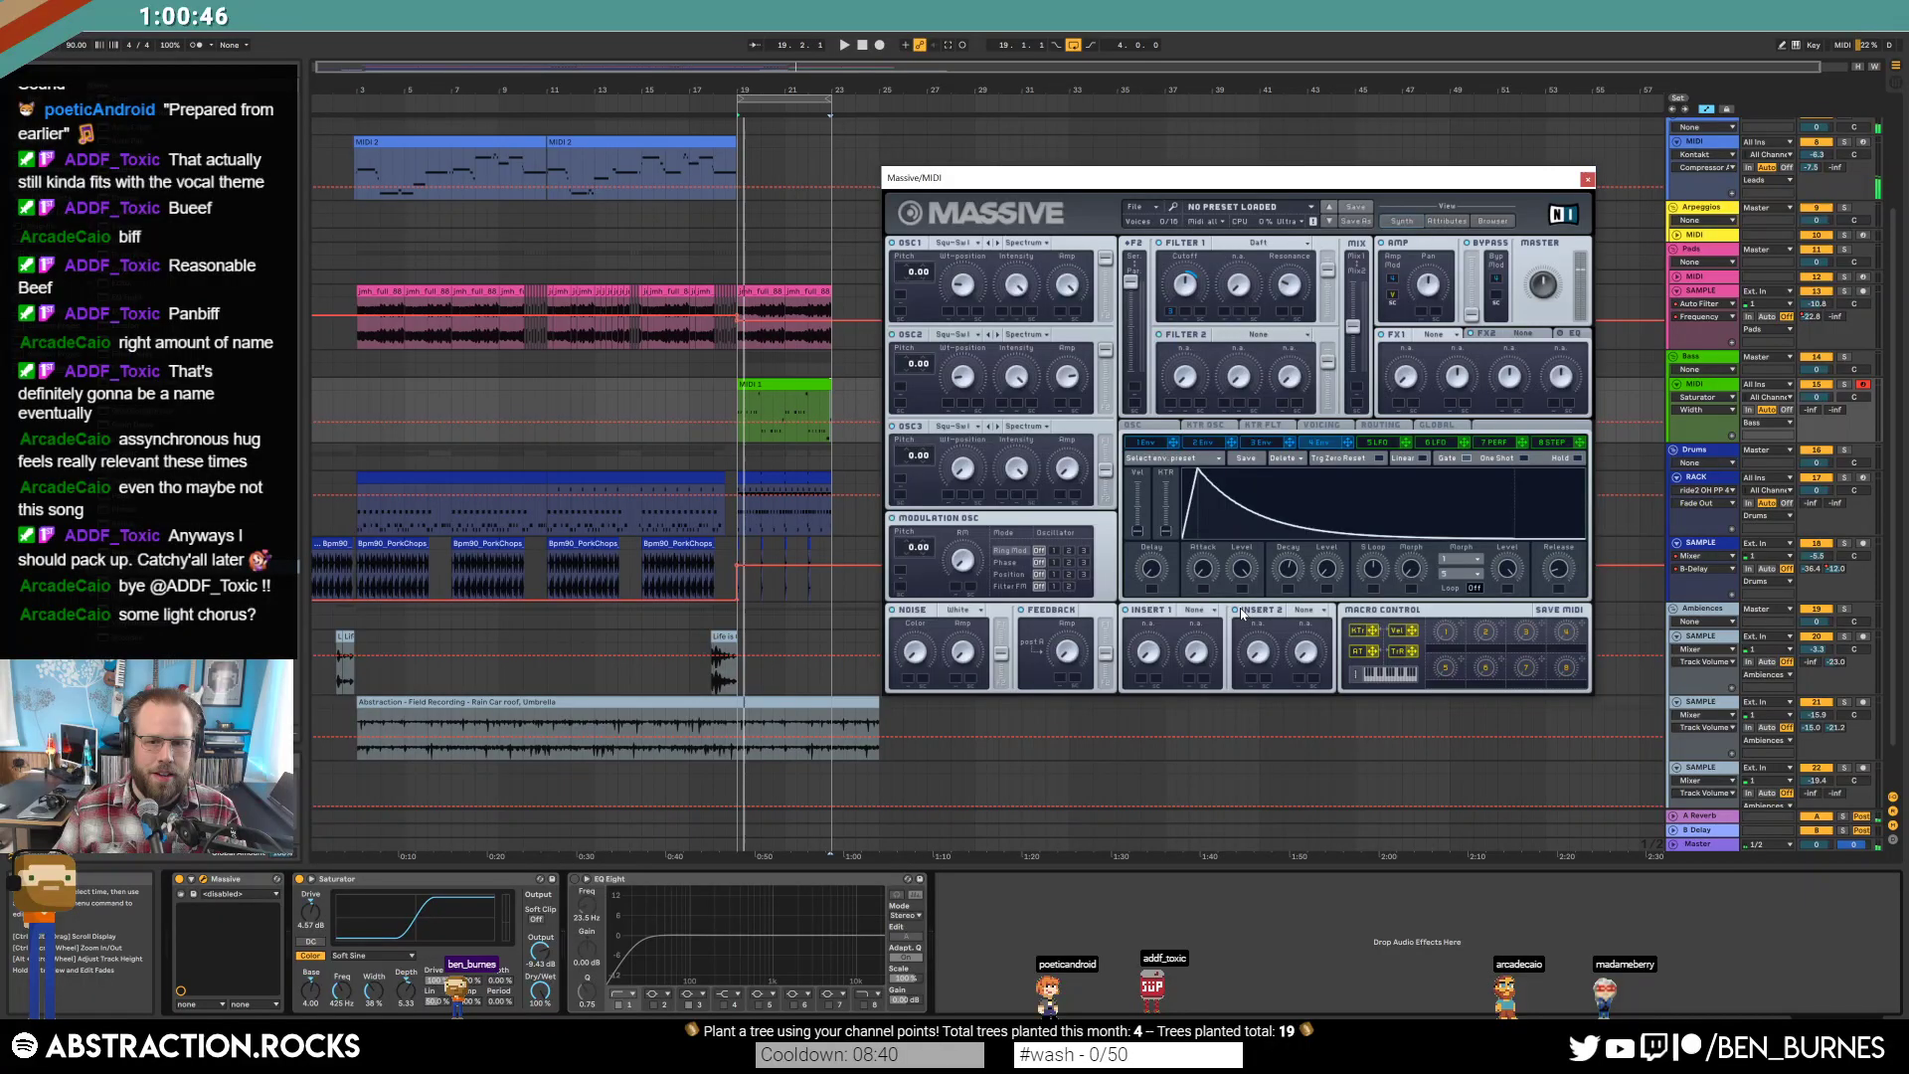
click(1434, 335)
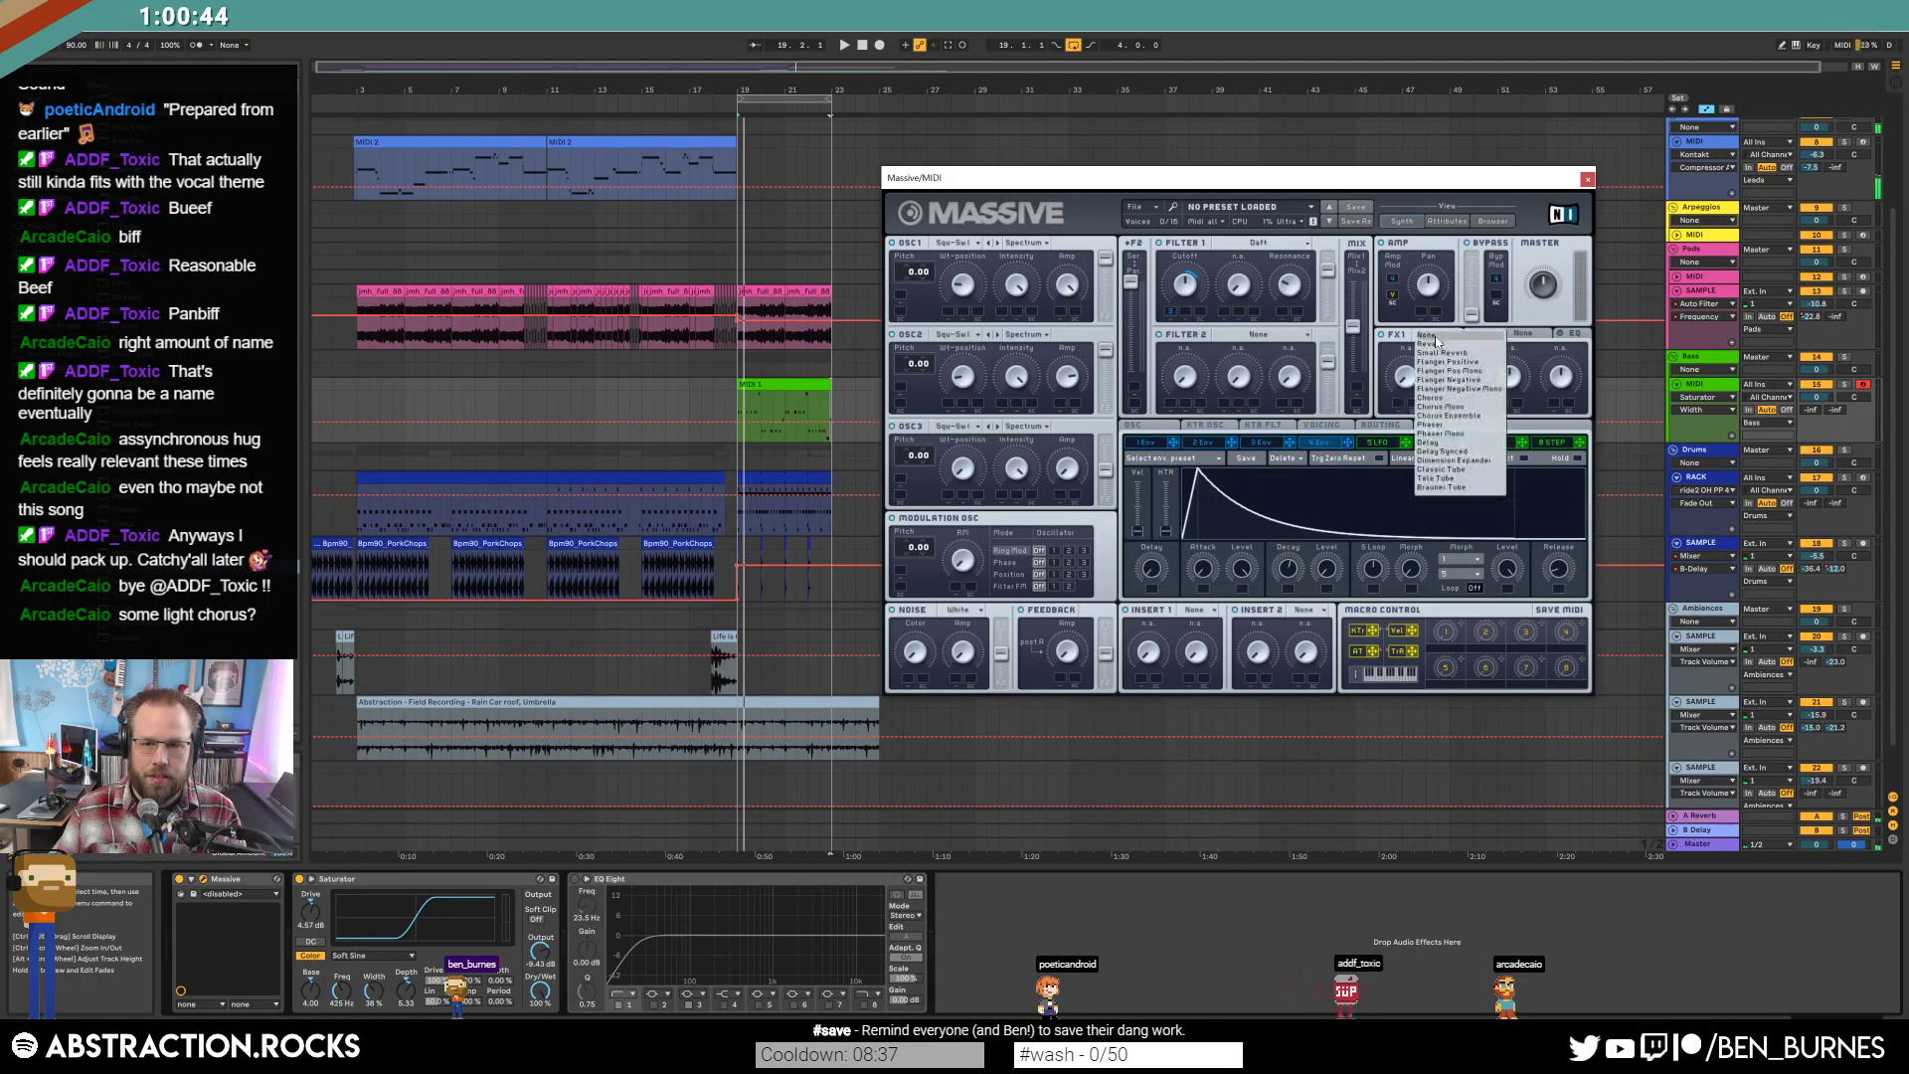
click(1464, 396)
Play the looped section and adjust the Filter 1 cutoff in Massive.
key(space)
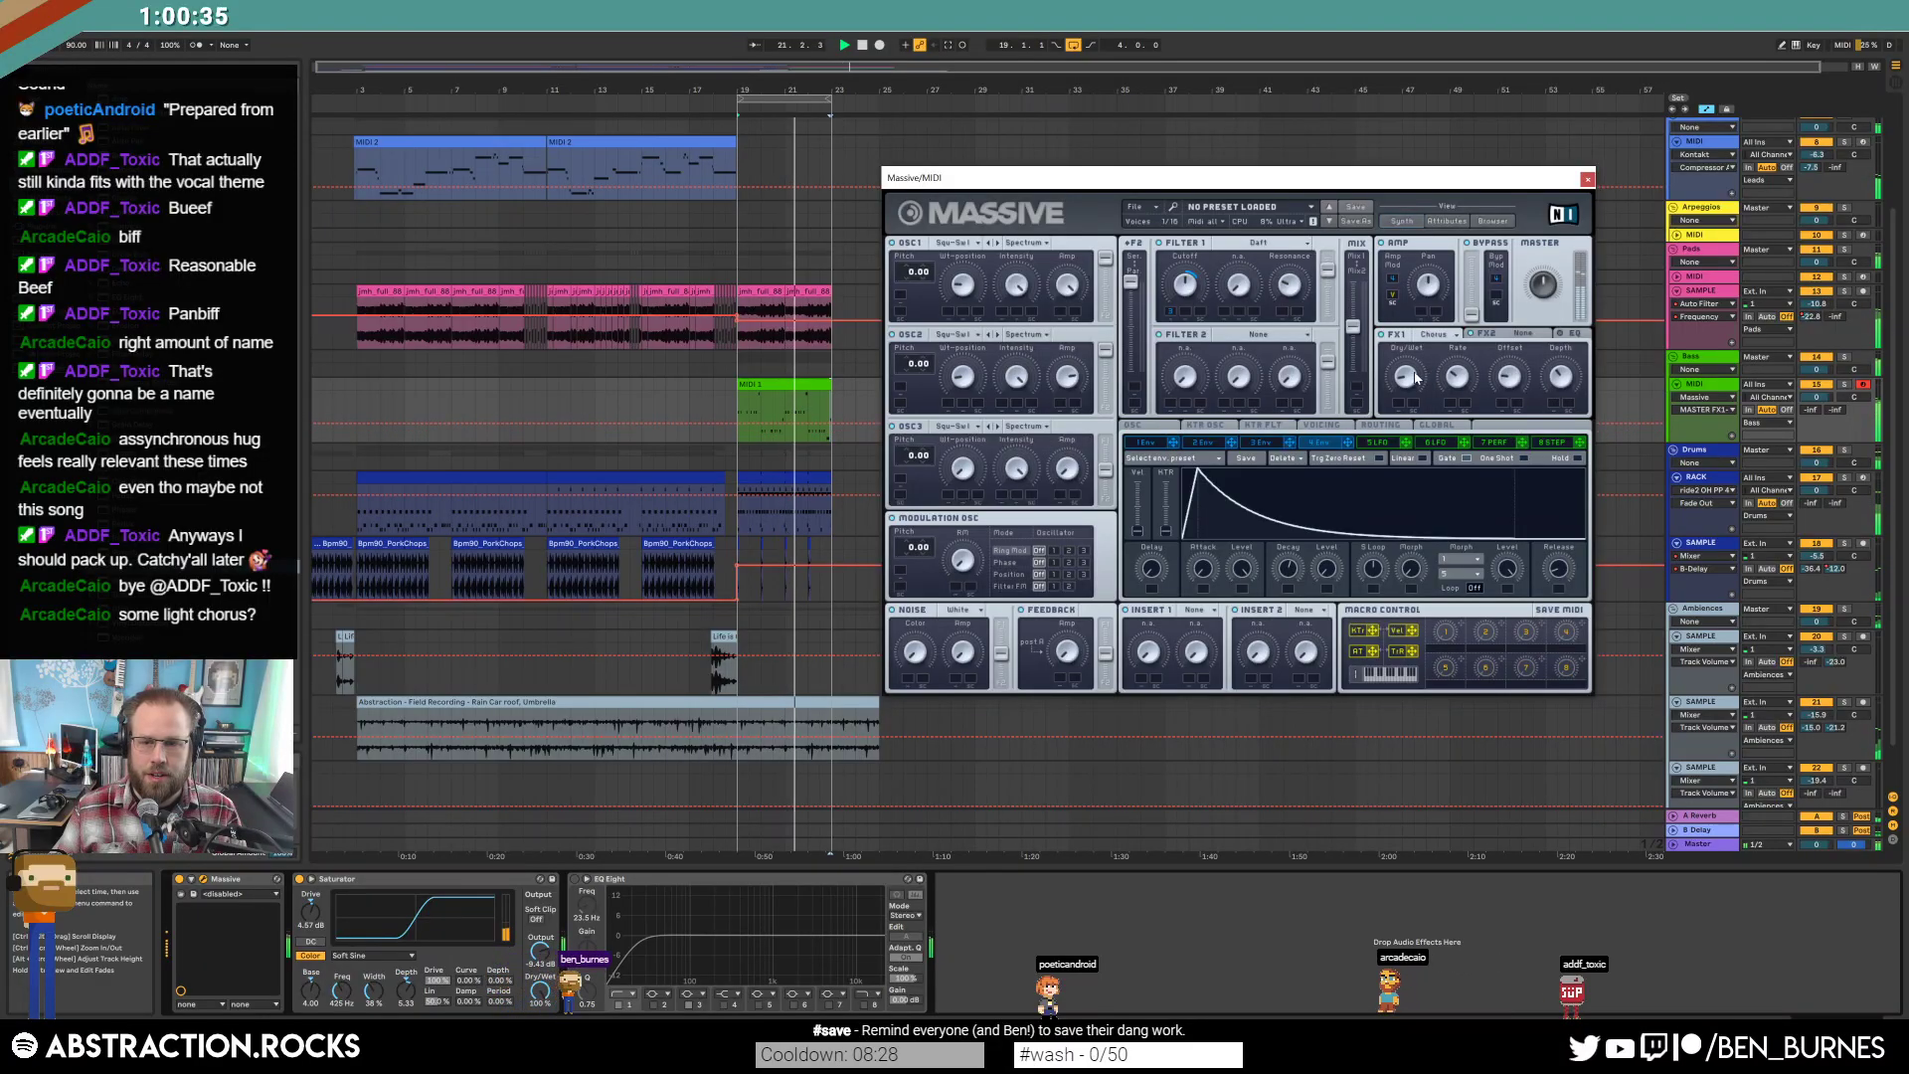
click(1185, 284)
drag(1182, 275, 1184, 295)
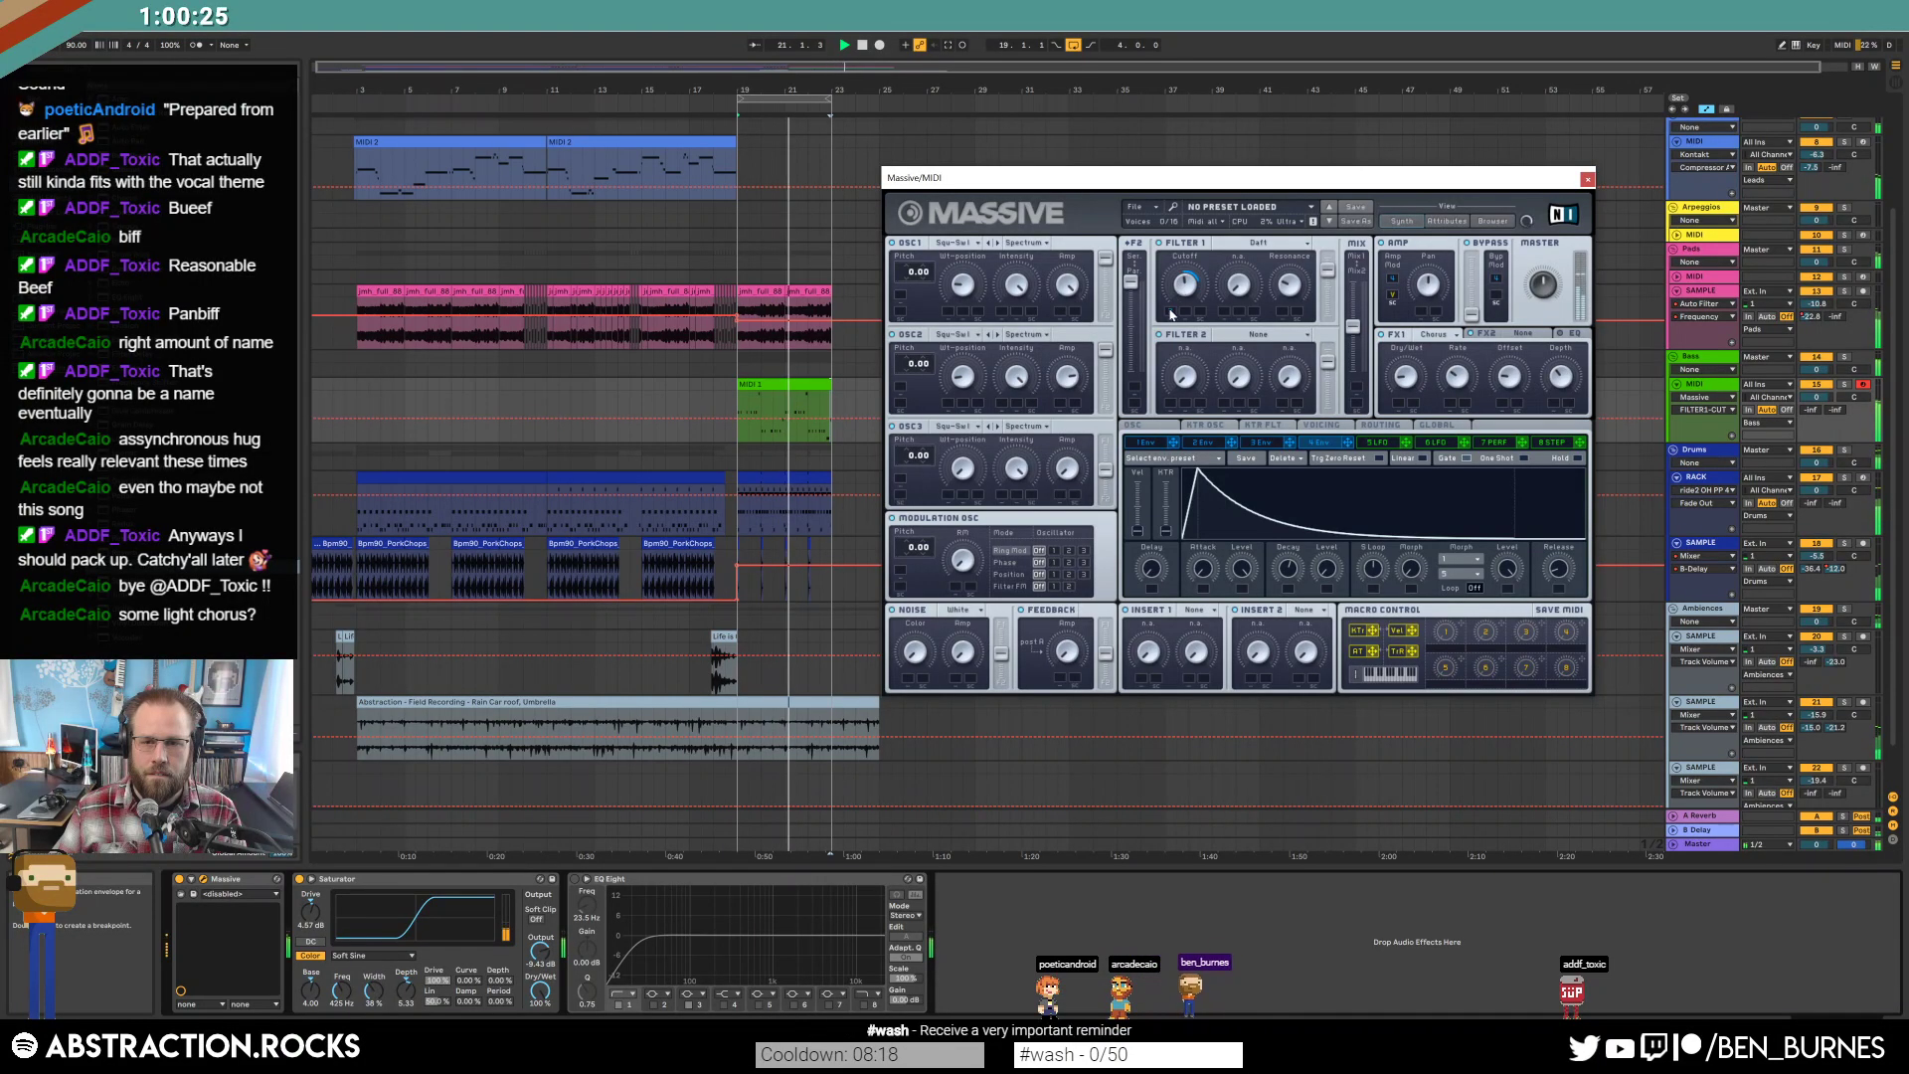
Modulate the Filter 1 cutoff in Massive with LFO 5 and close the synth window.
click(1392, 442)
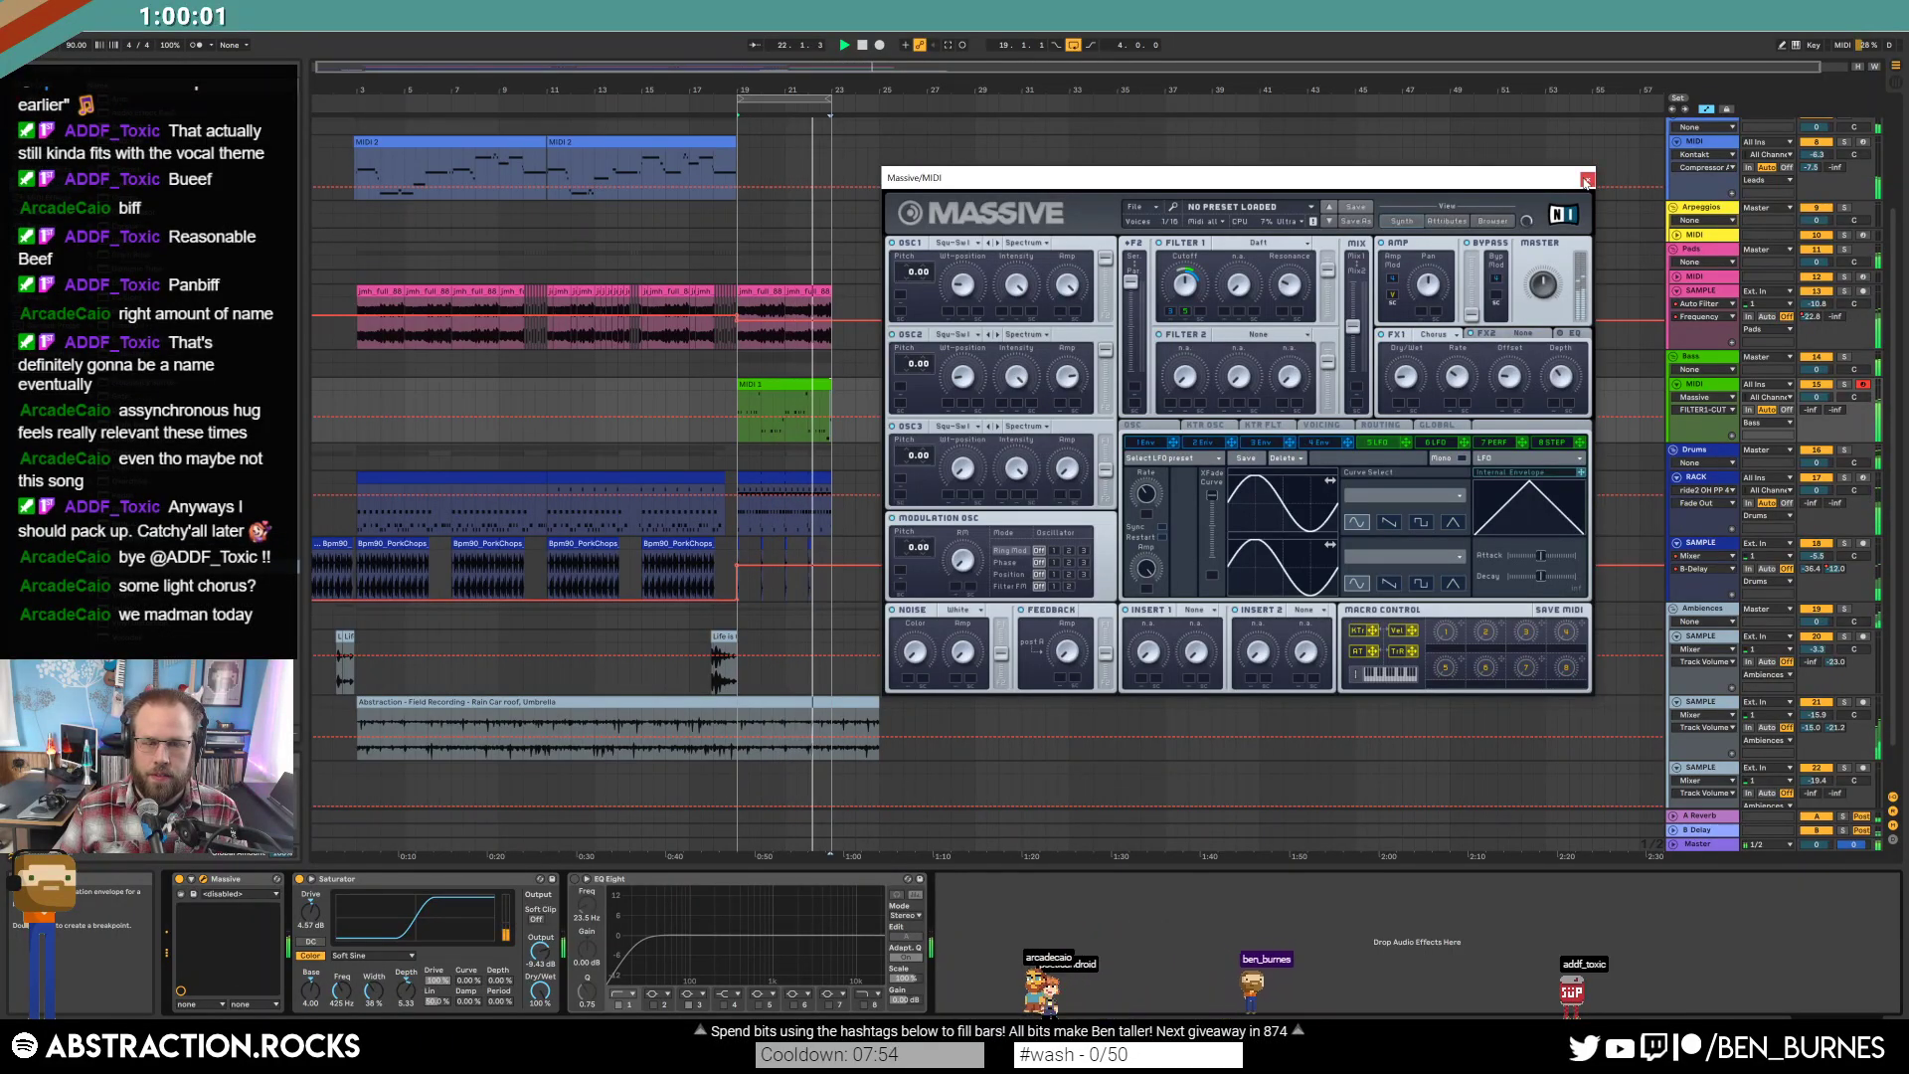
click(1586, 182)
Thin out the C1 notes near the end of the bass clip's bar 4, leaving one just before the final A#0, and stop playback.
double_click(783, 410)
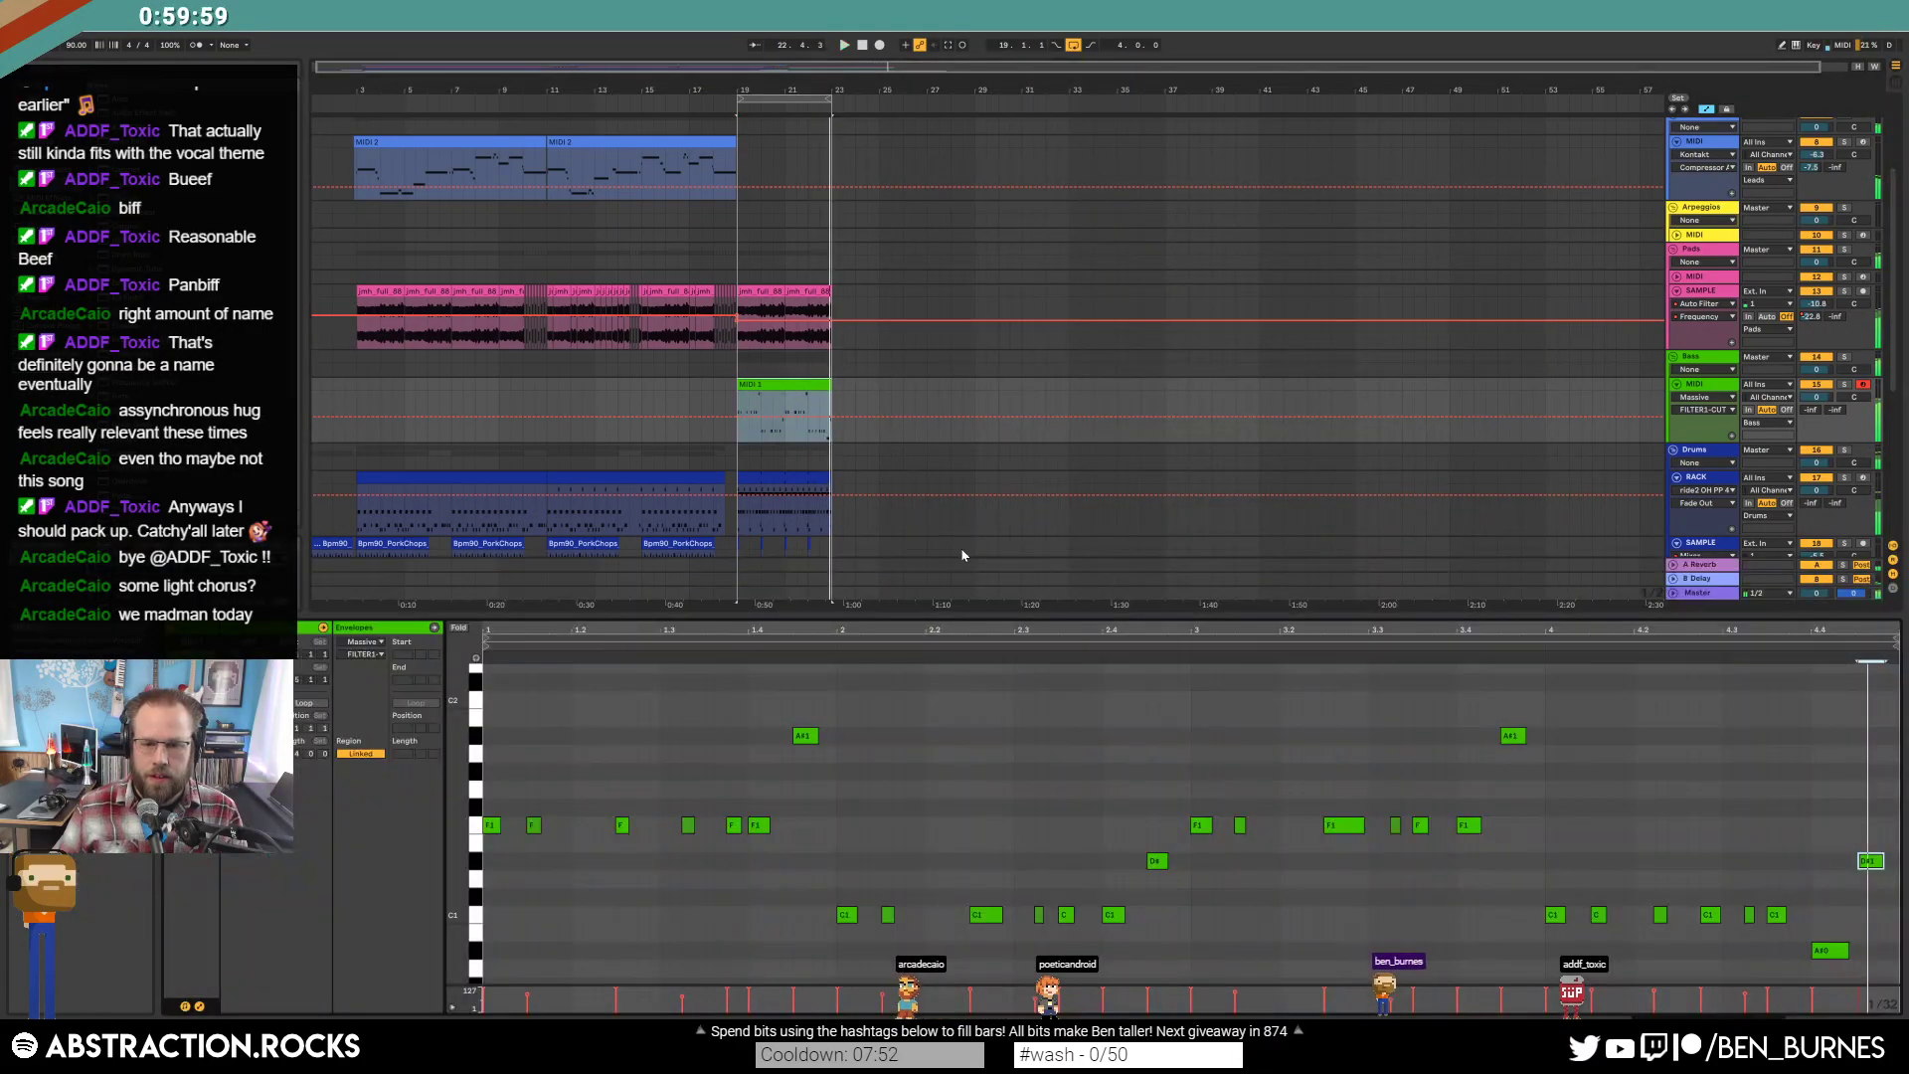
click(1659, 914)
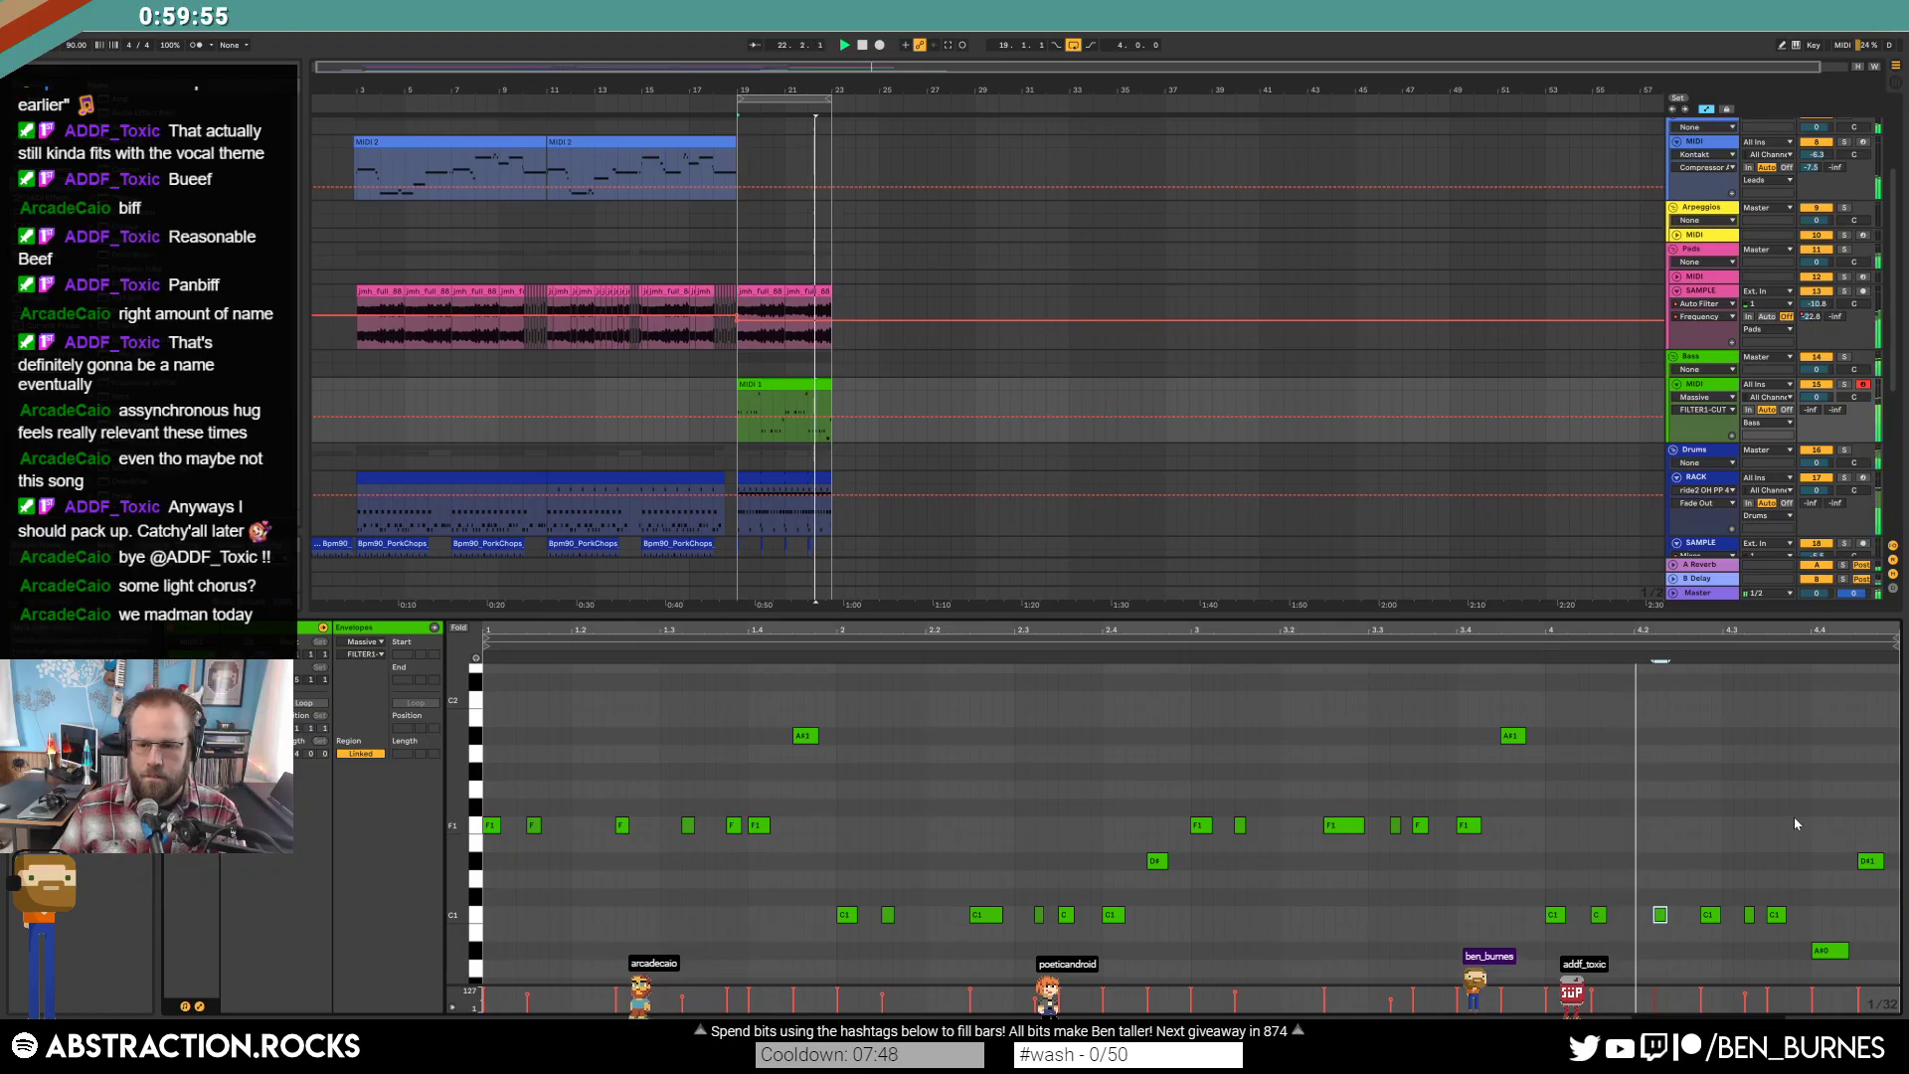
drag(1750, 913, 1790, 915)
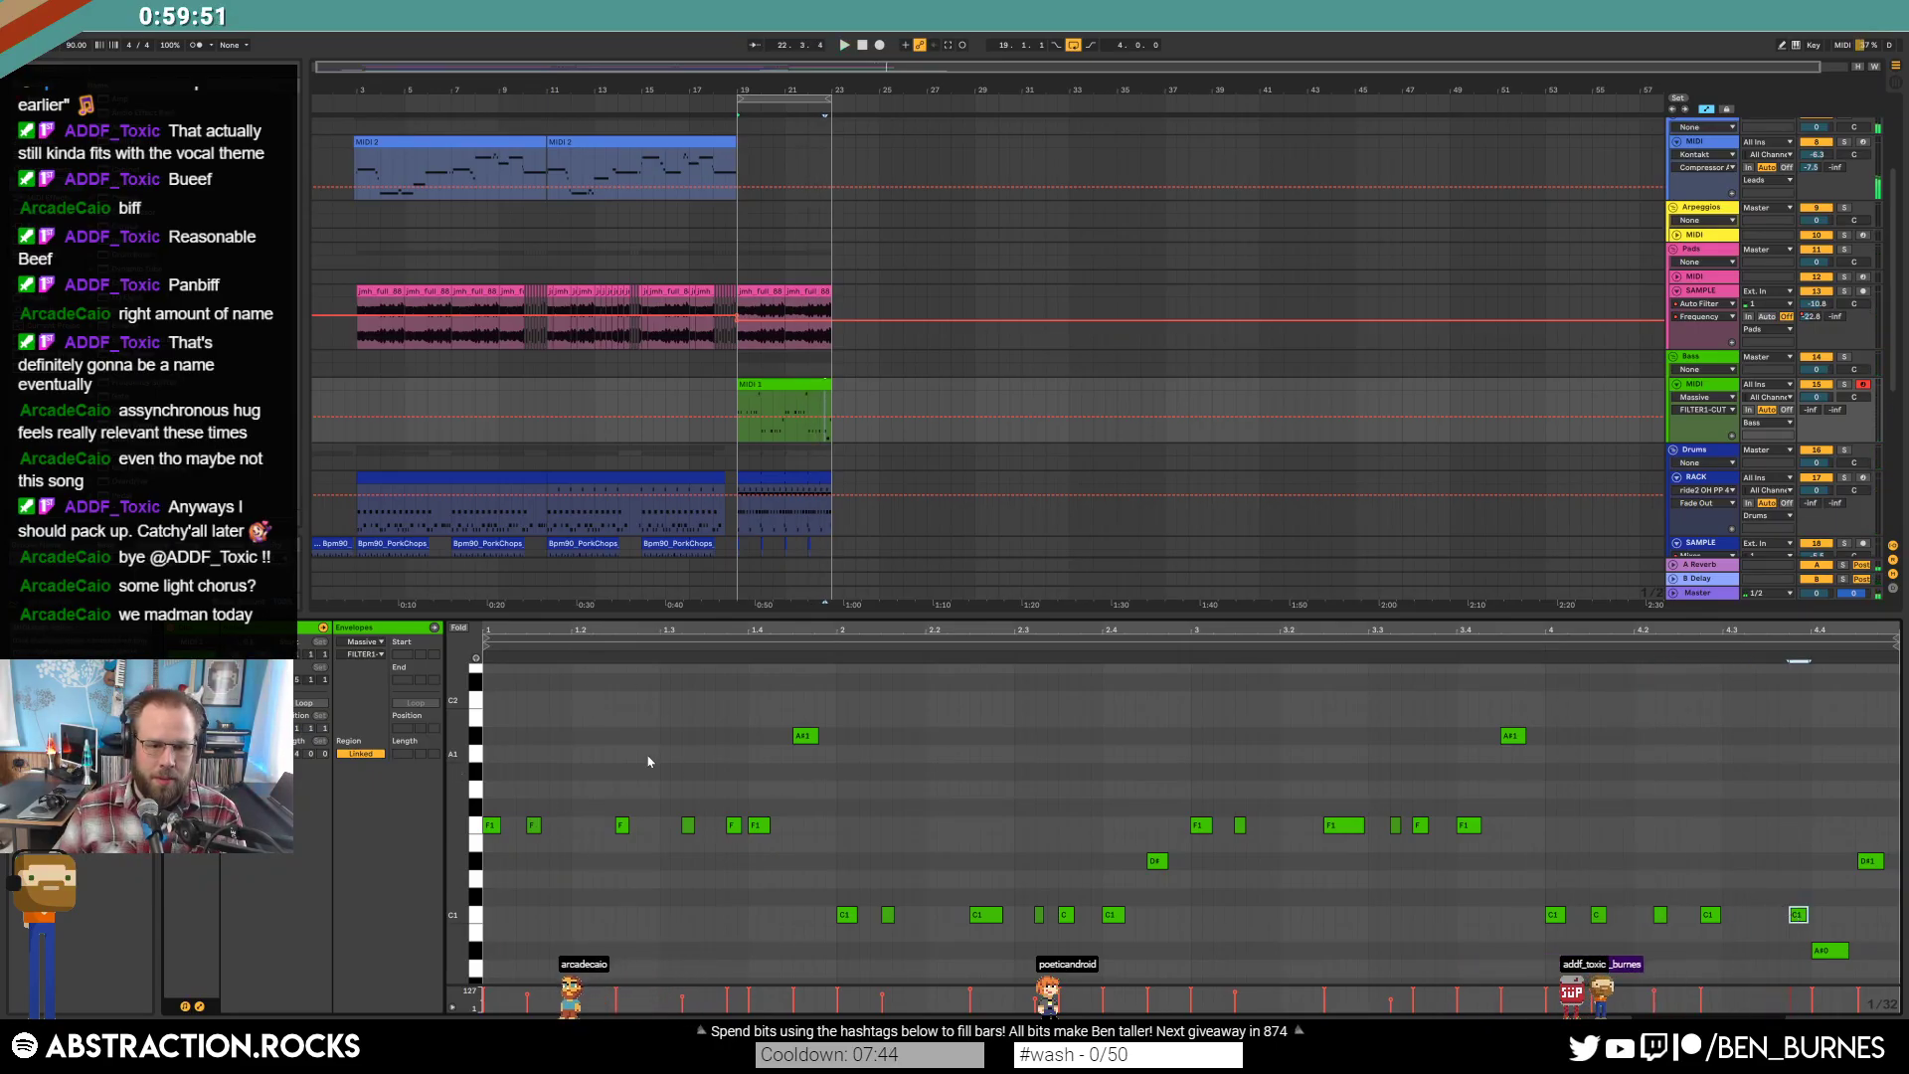
drag(856, 898, 1175, 983)
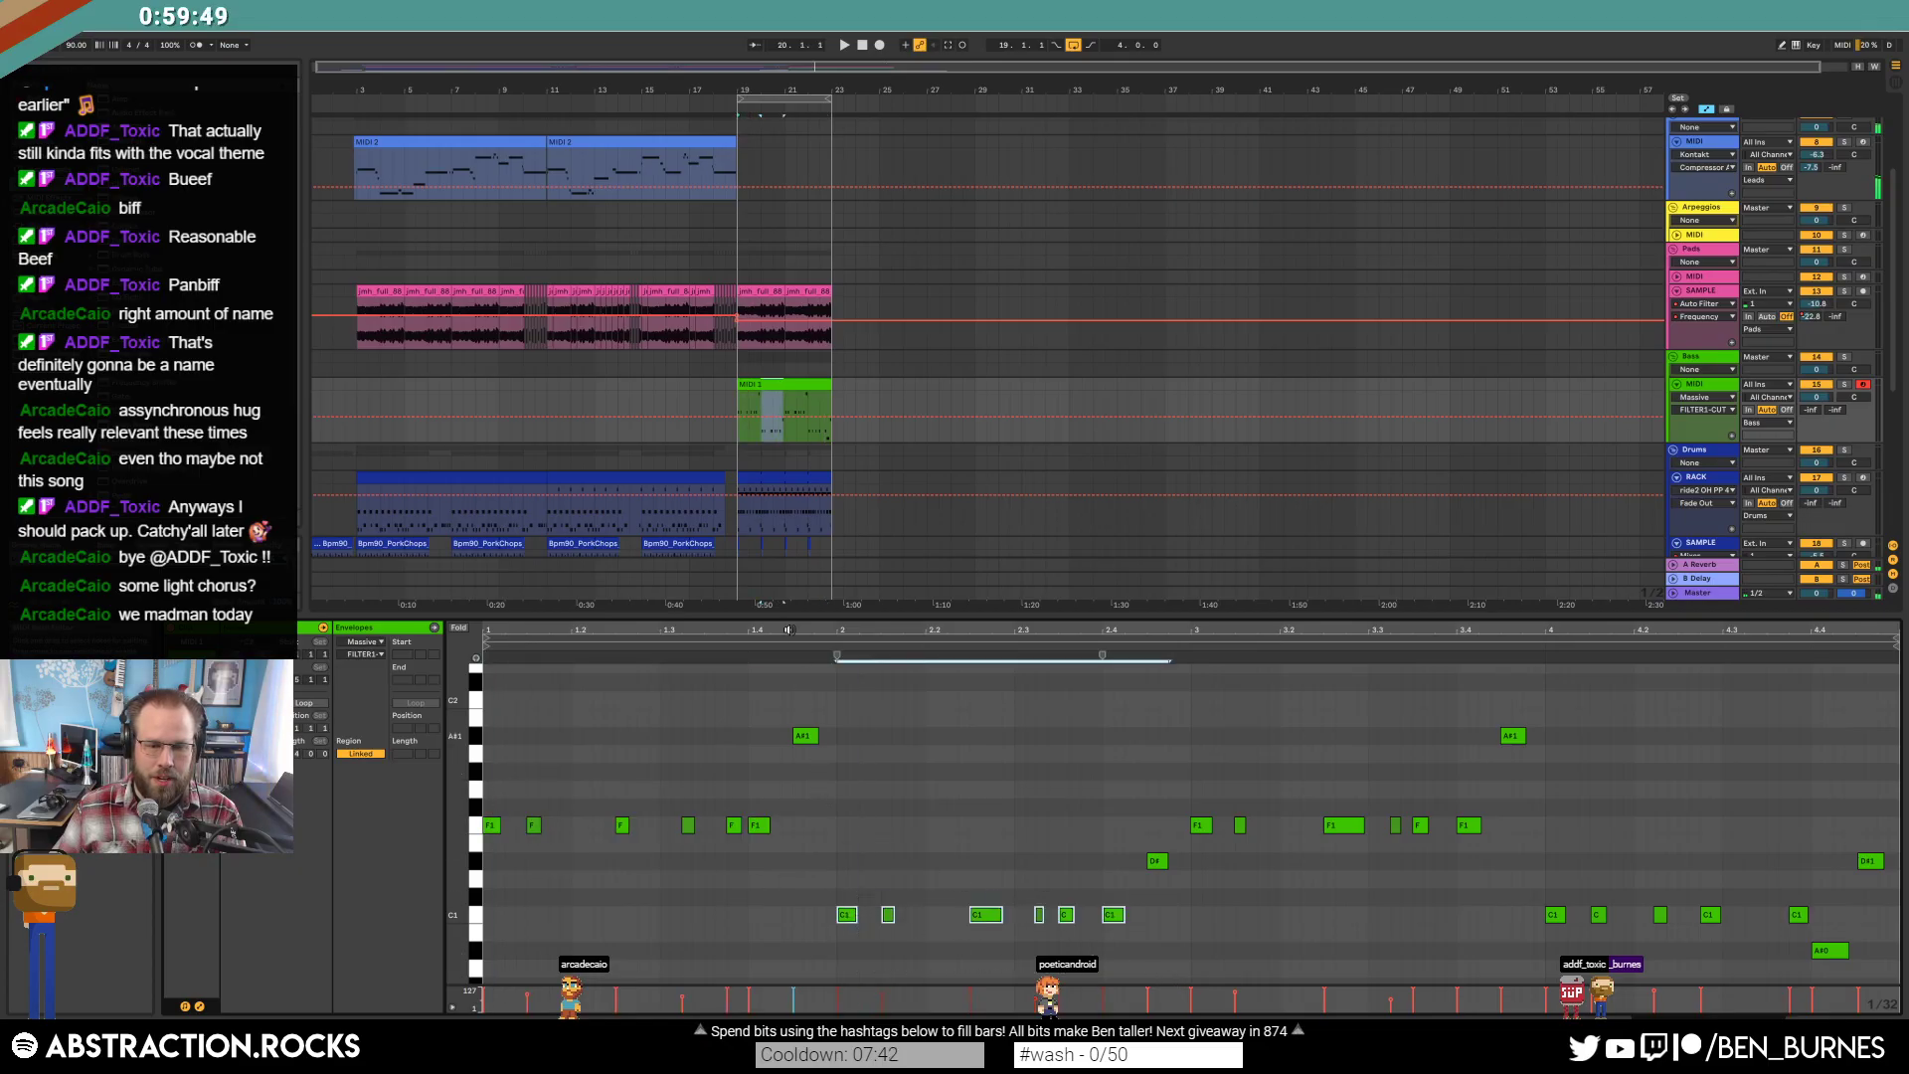
click(863, 45)
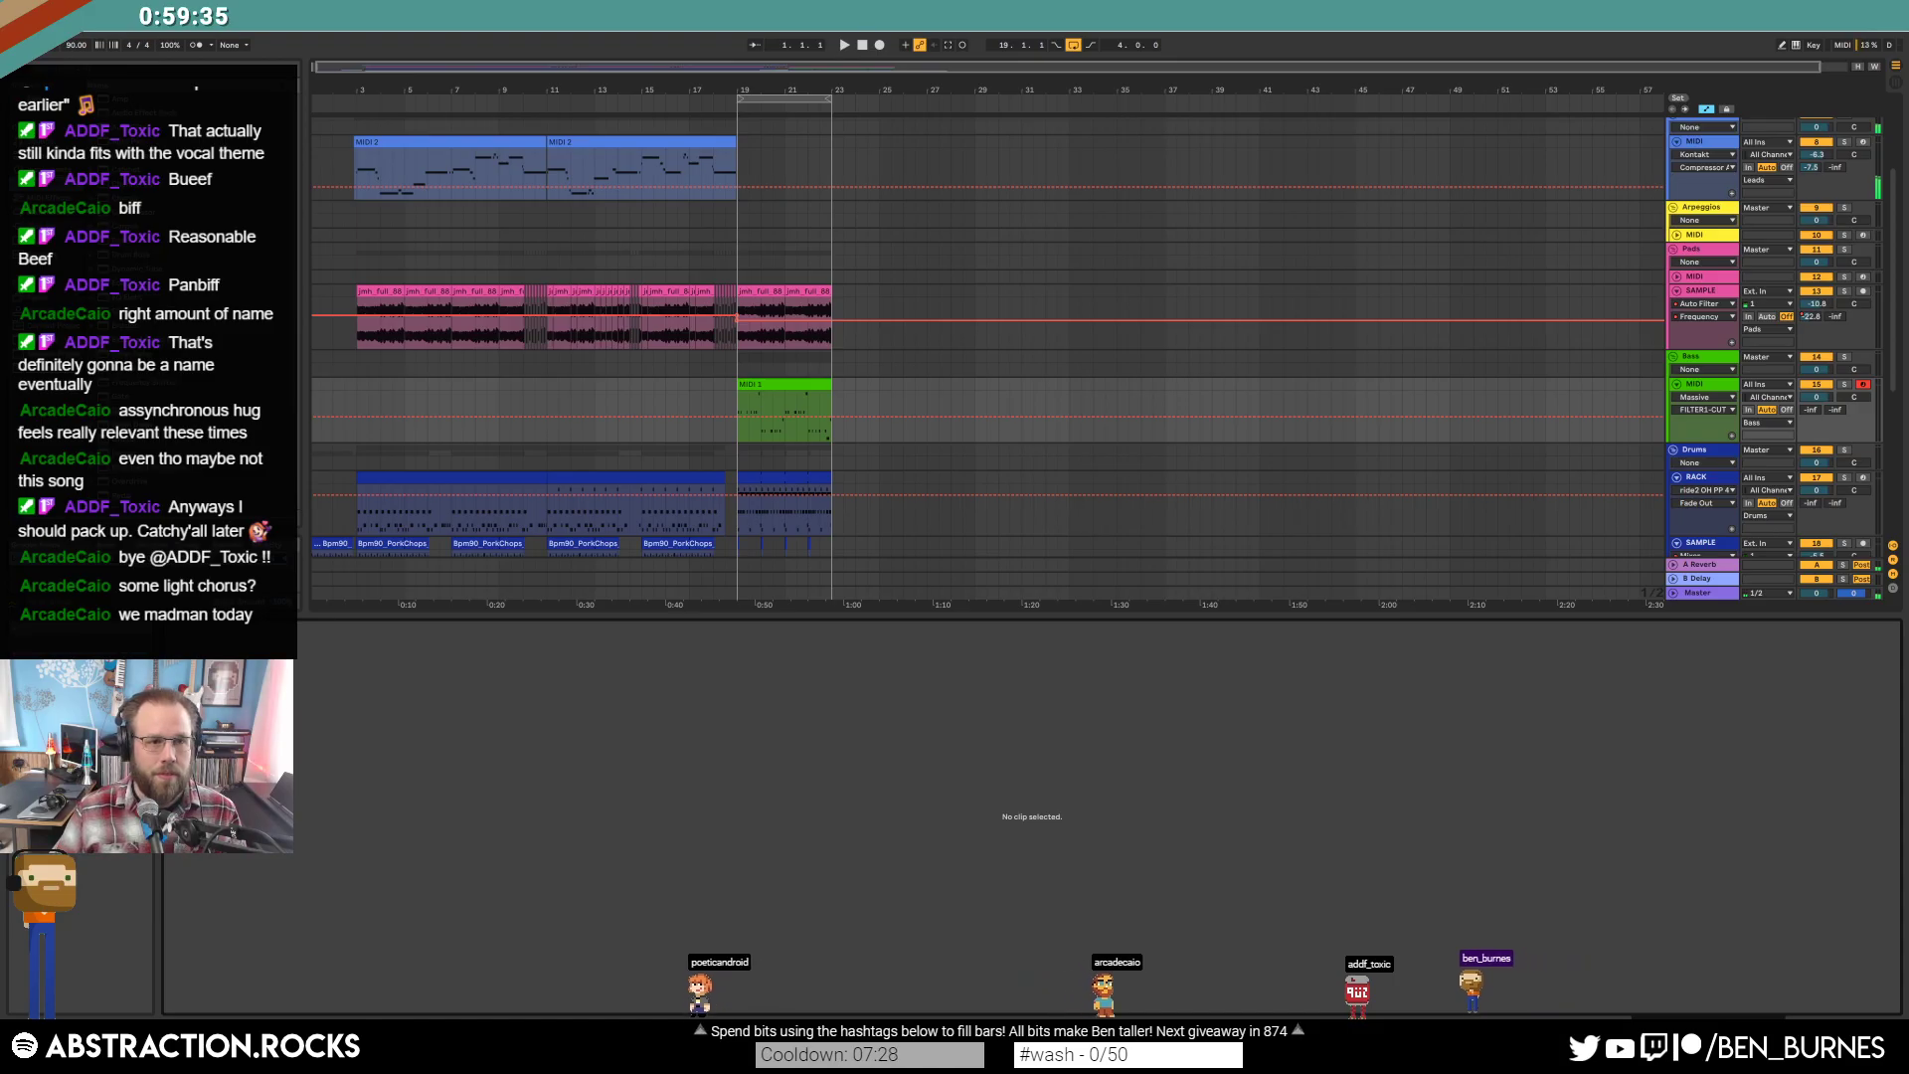
Save the Live Set as "2020-04-15 The Right Amount of Sound" in the 2 Hour Tracks 2020 folder under Ableton Projects.
key(ctrl+shift+s)
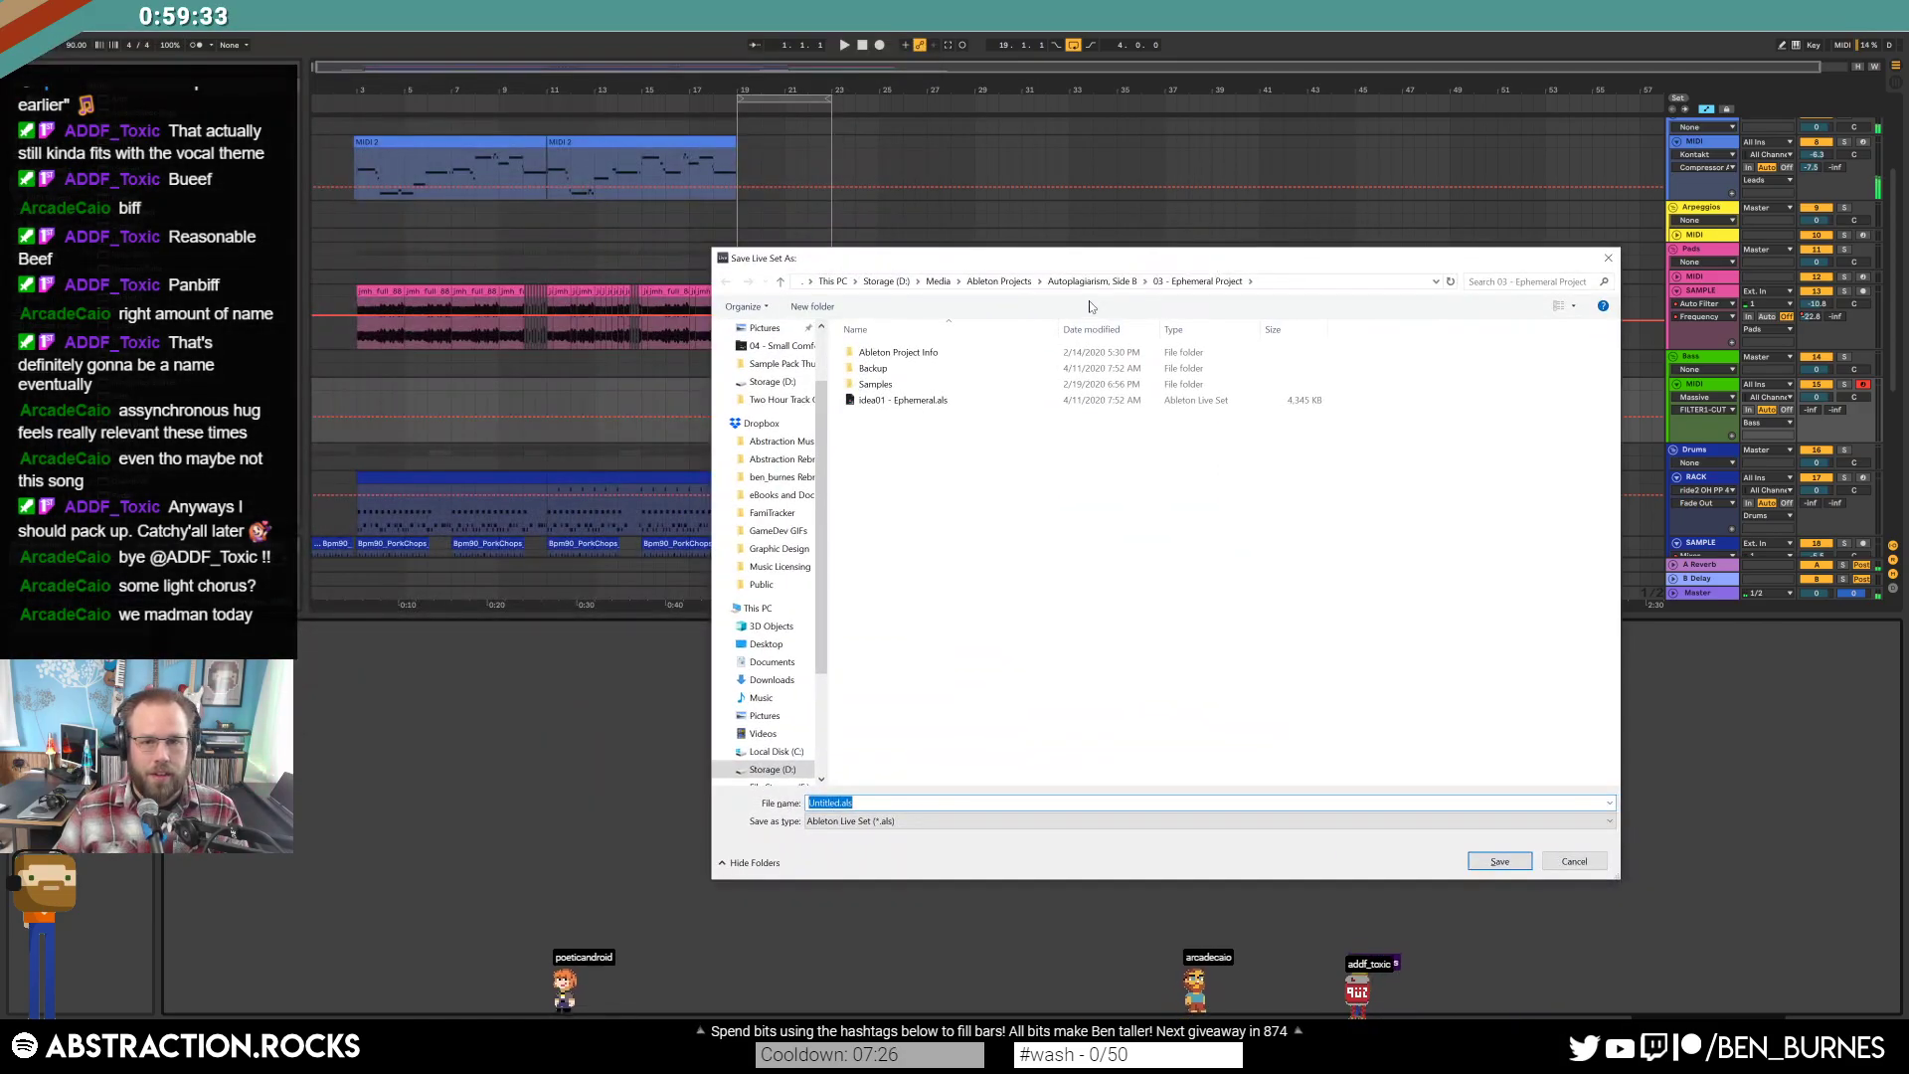
click(999, 281)
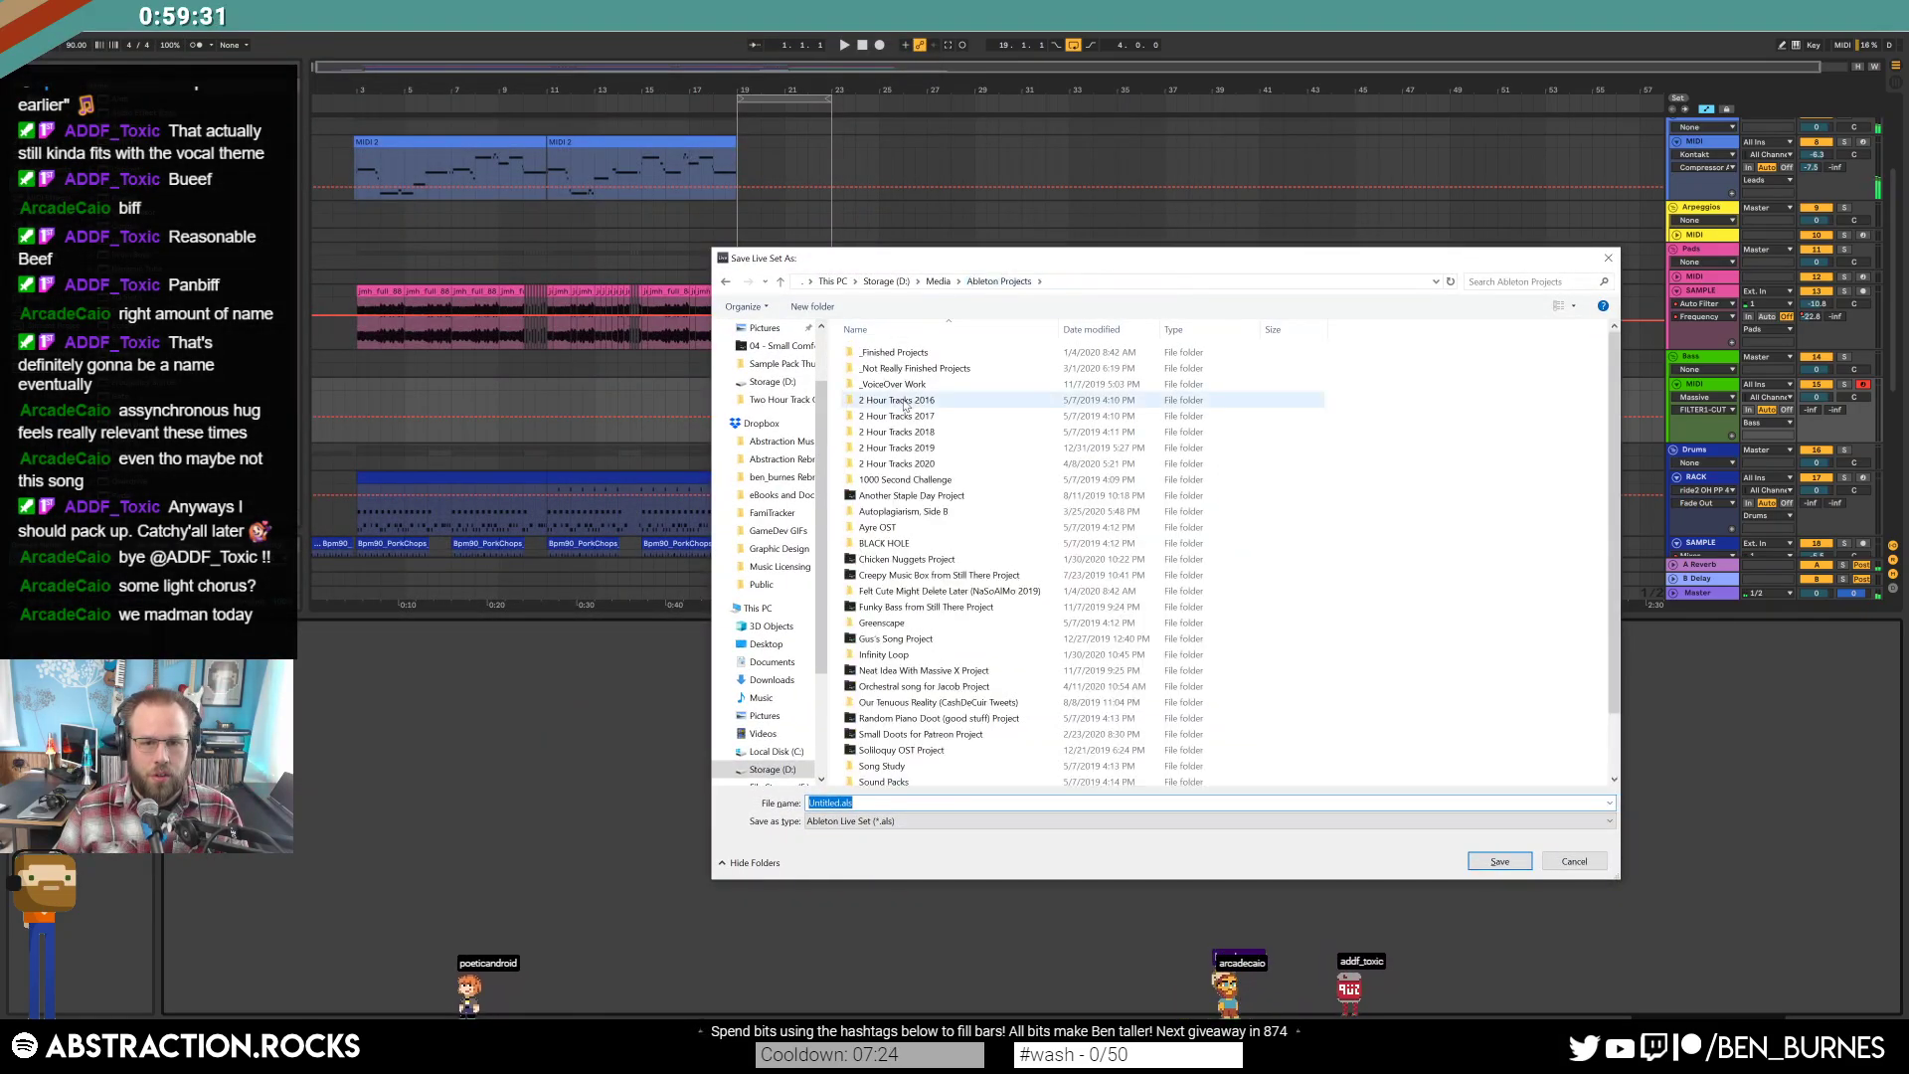
double_click(923, 465)
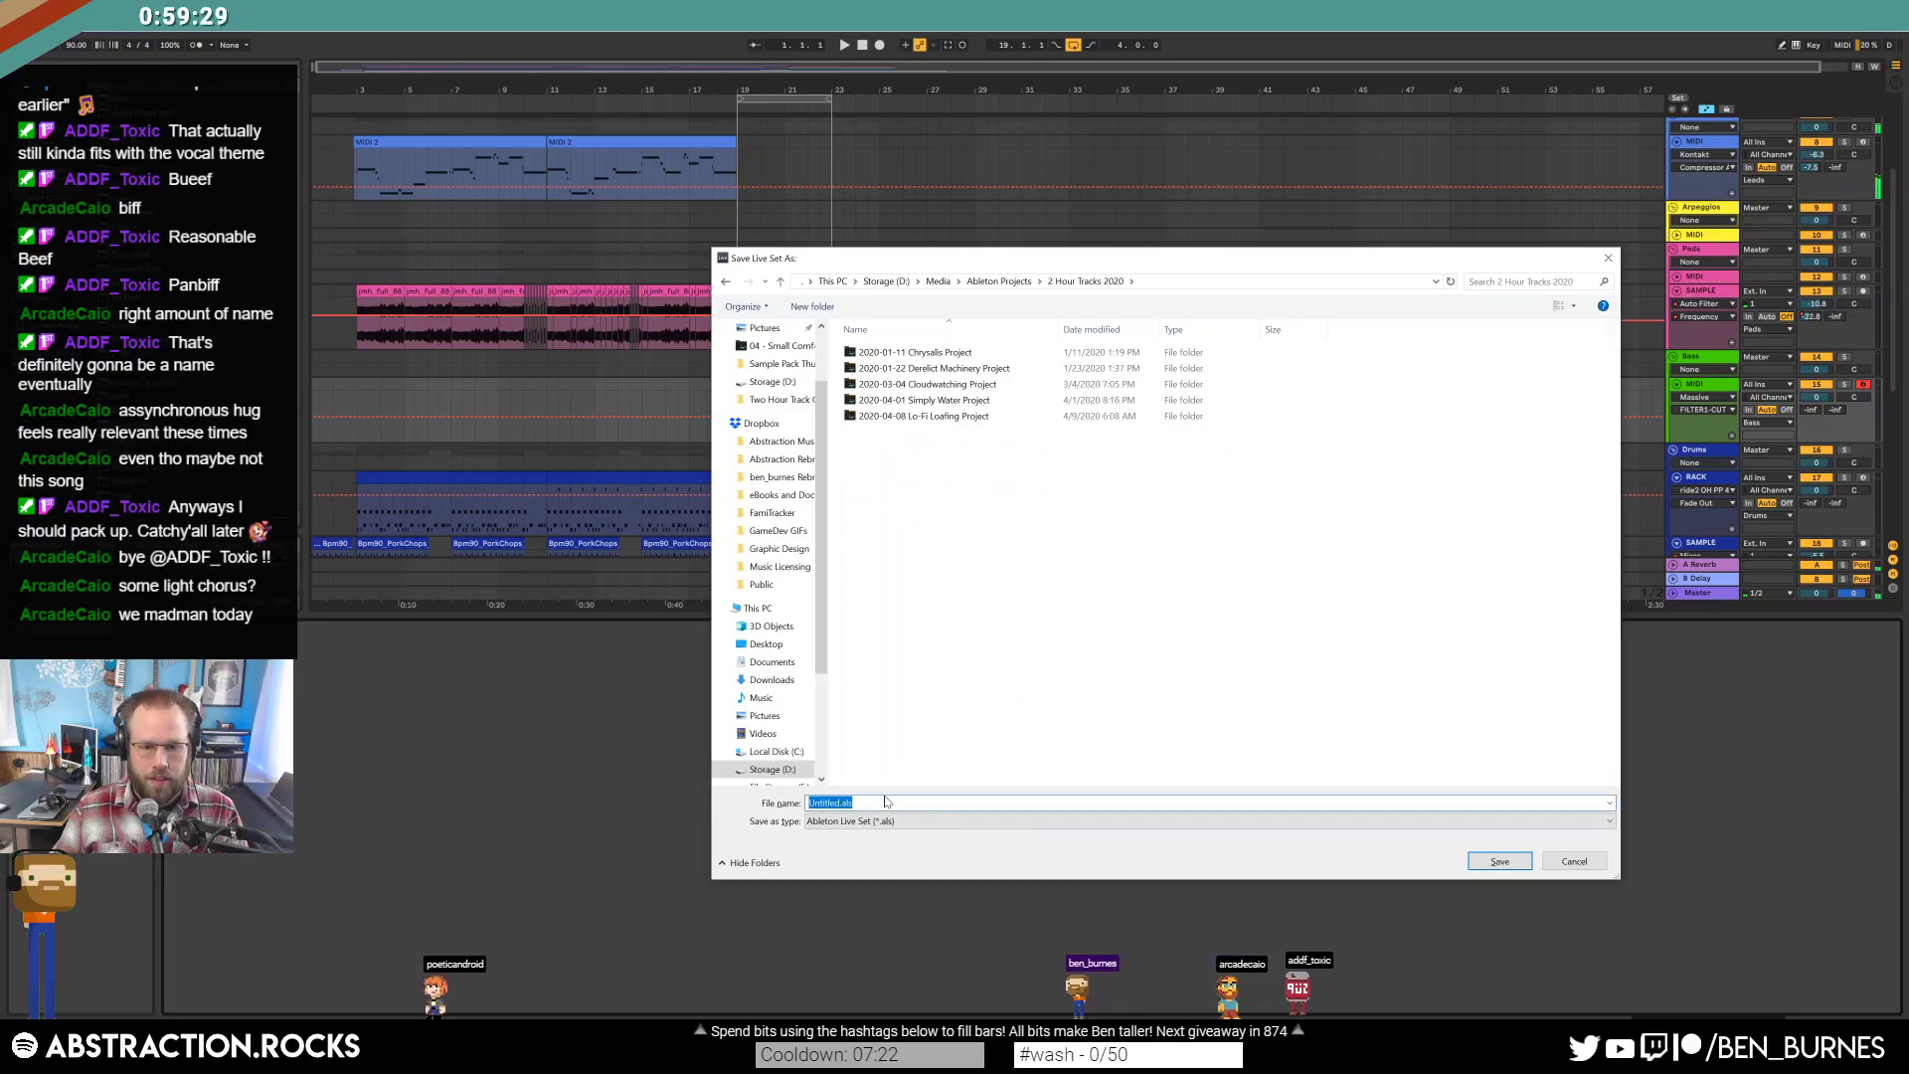
text(2020-0)
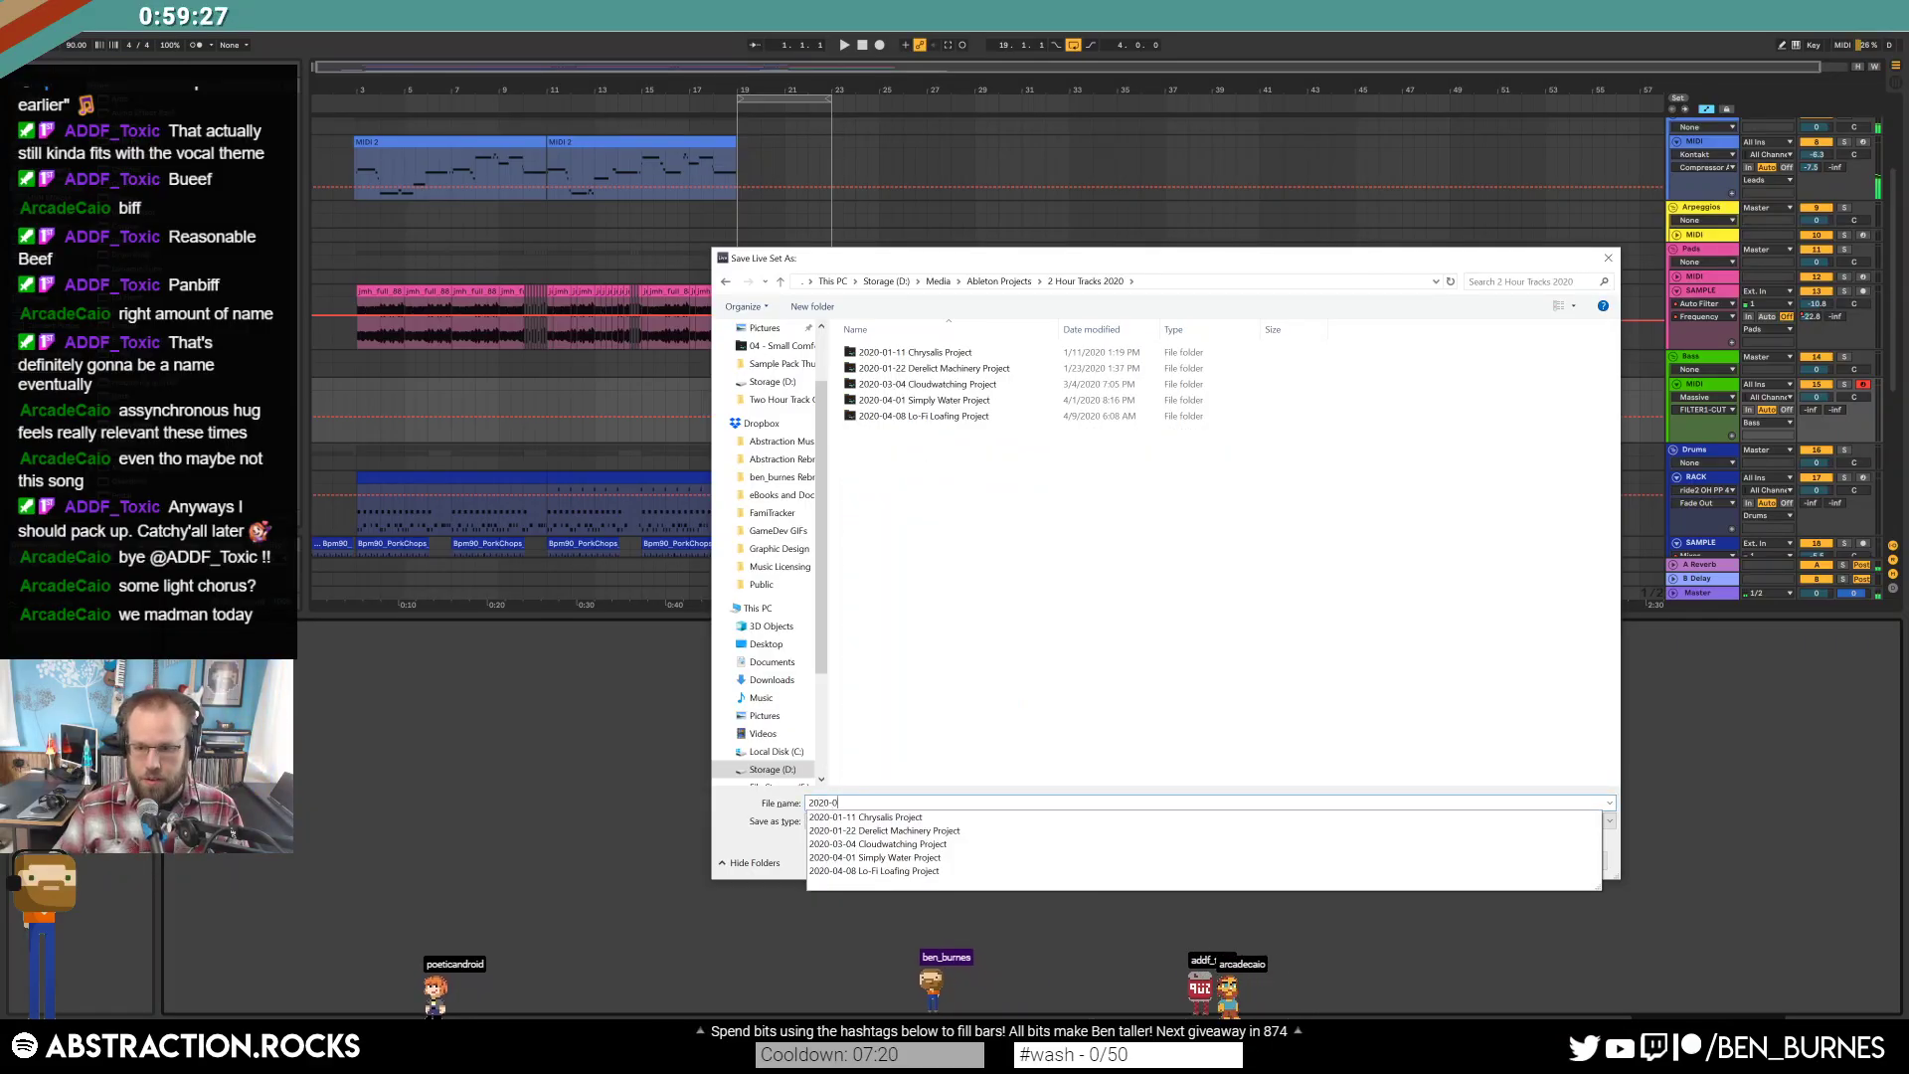
text(4-15 The Righ)
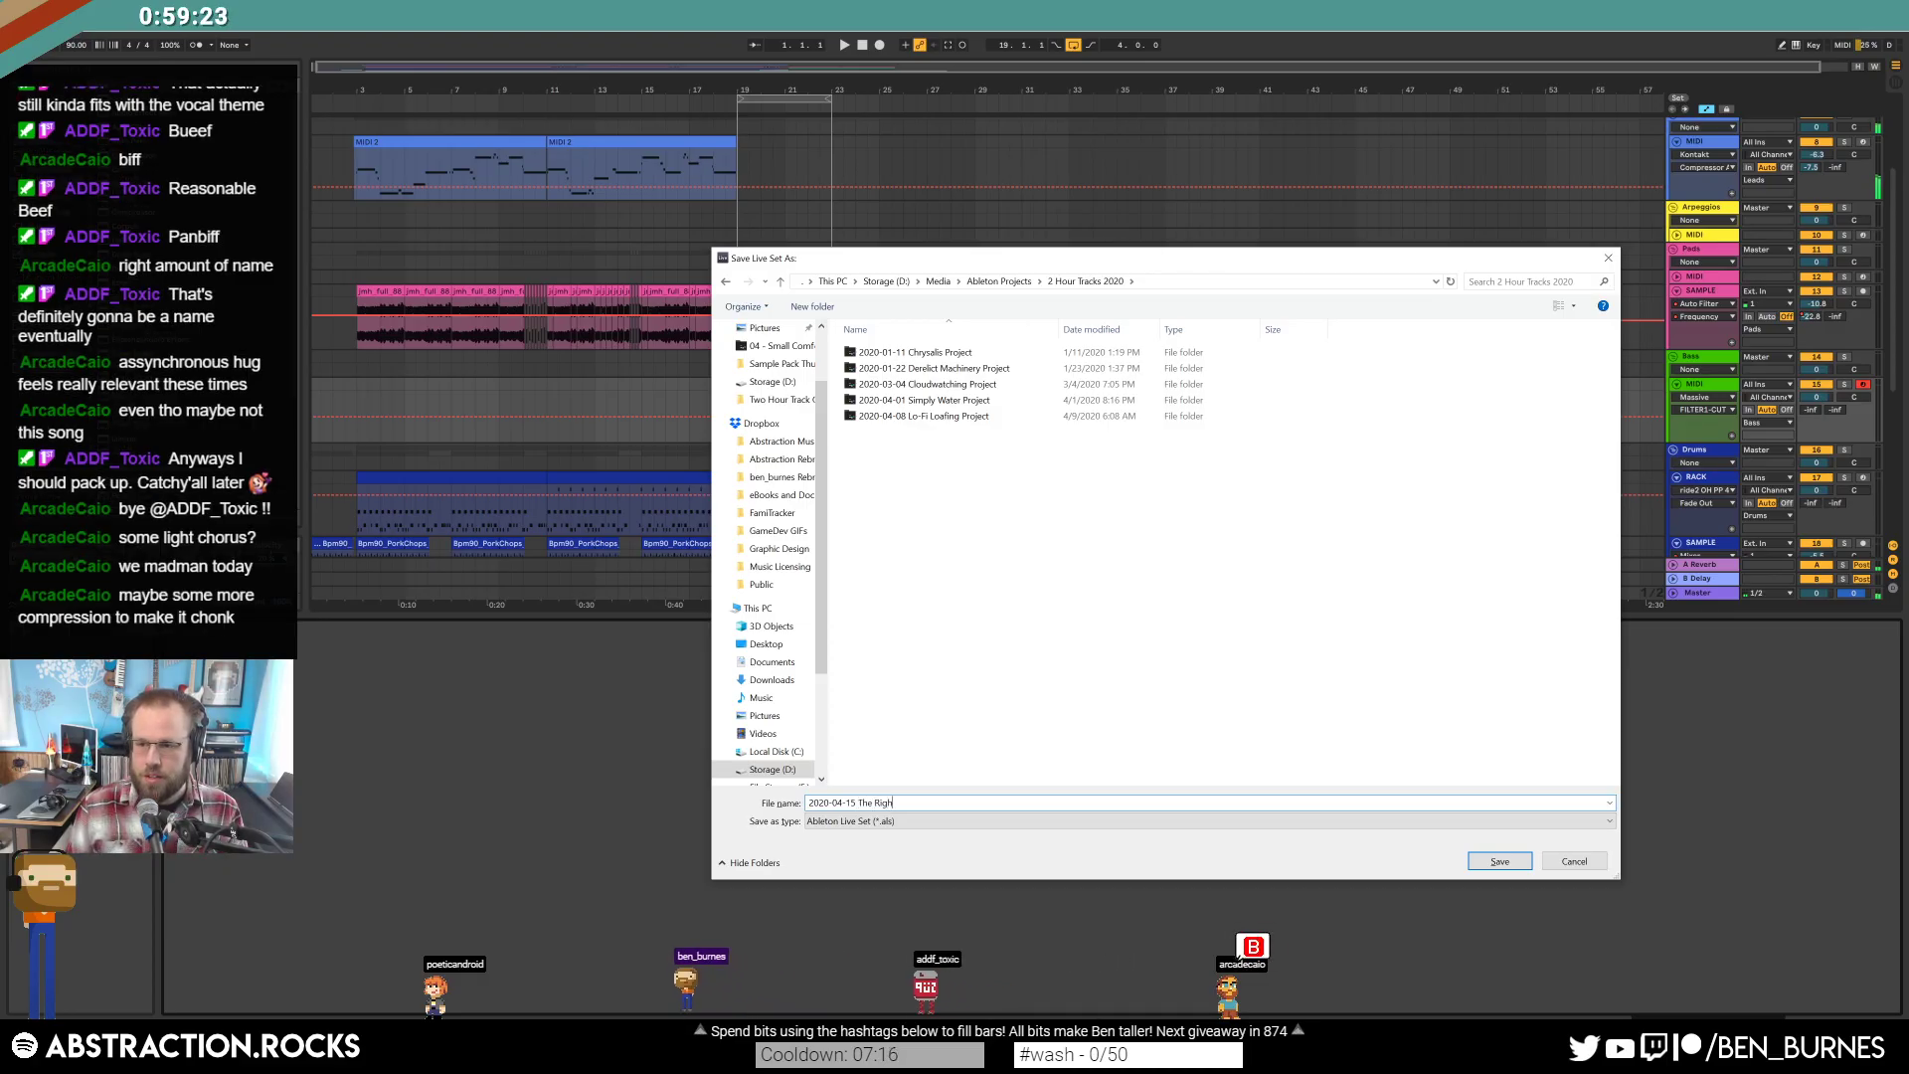
text(t Amount of Sound)
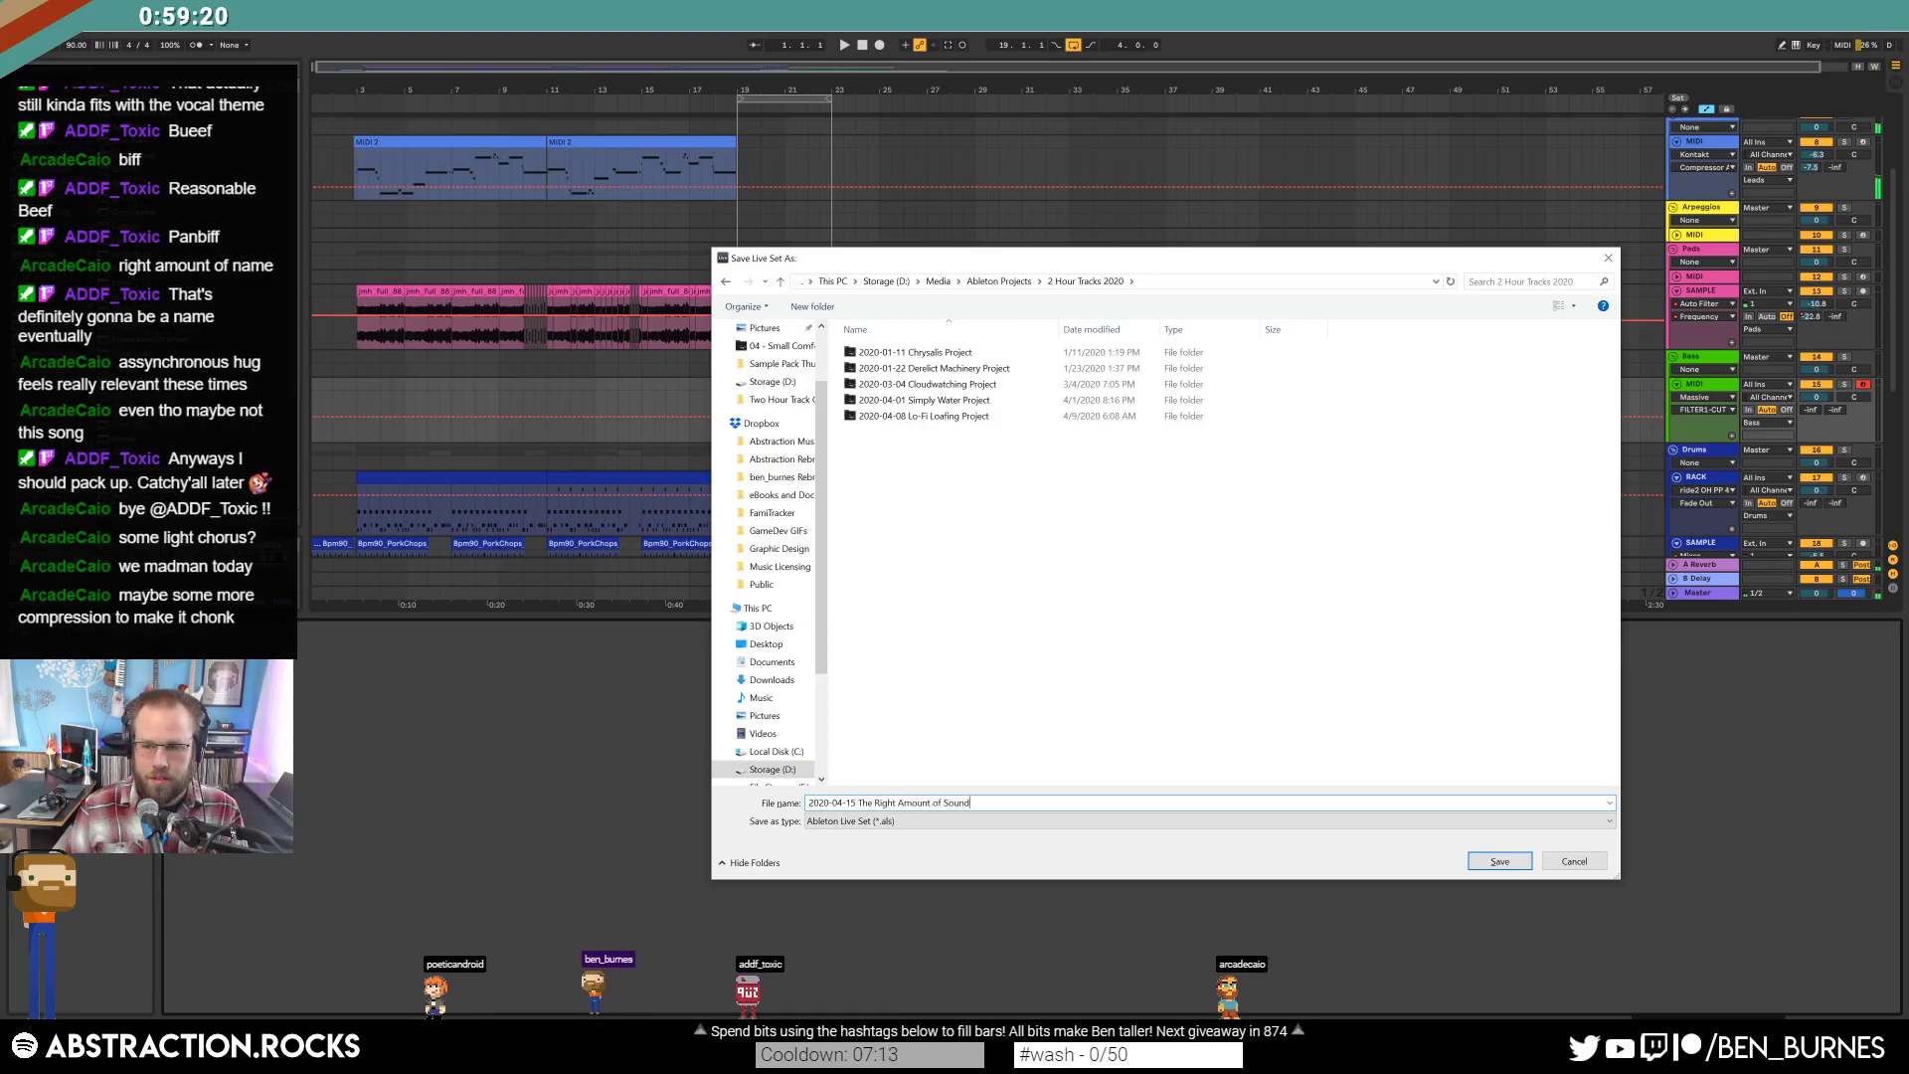
key(Return)
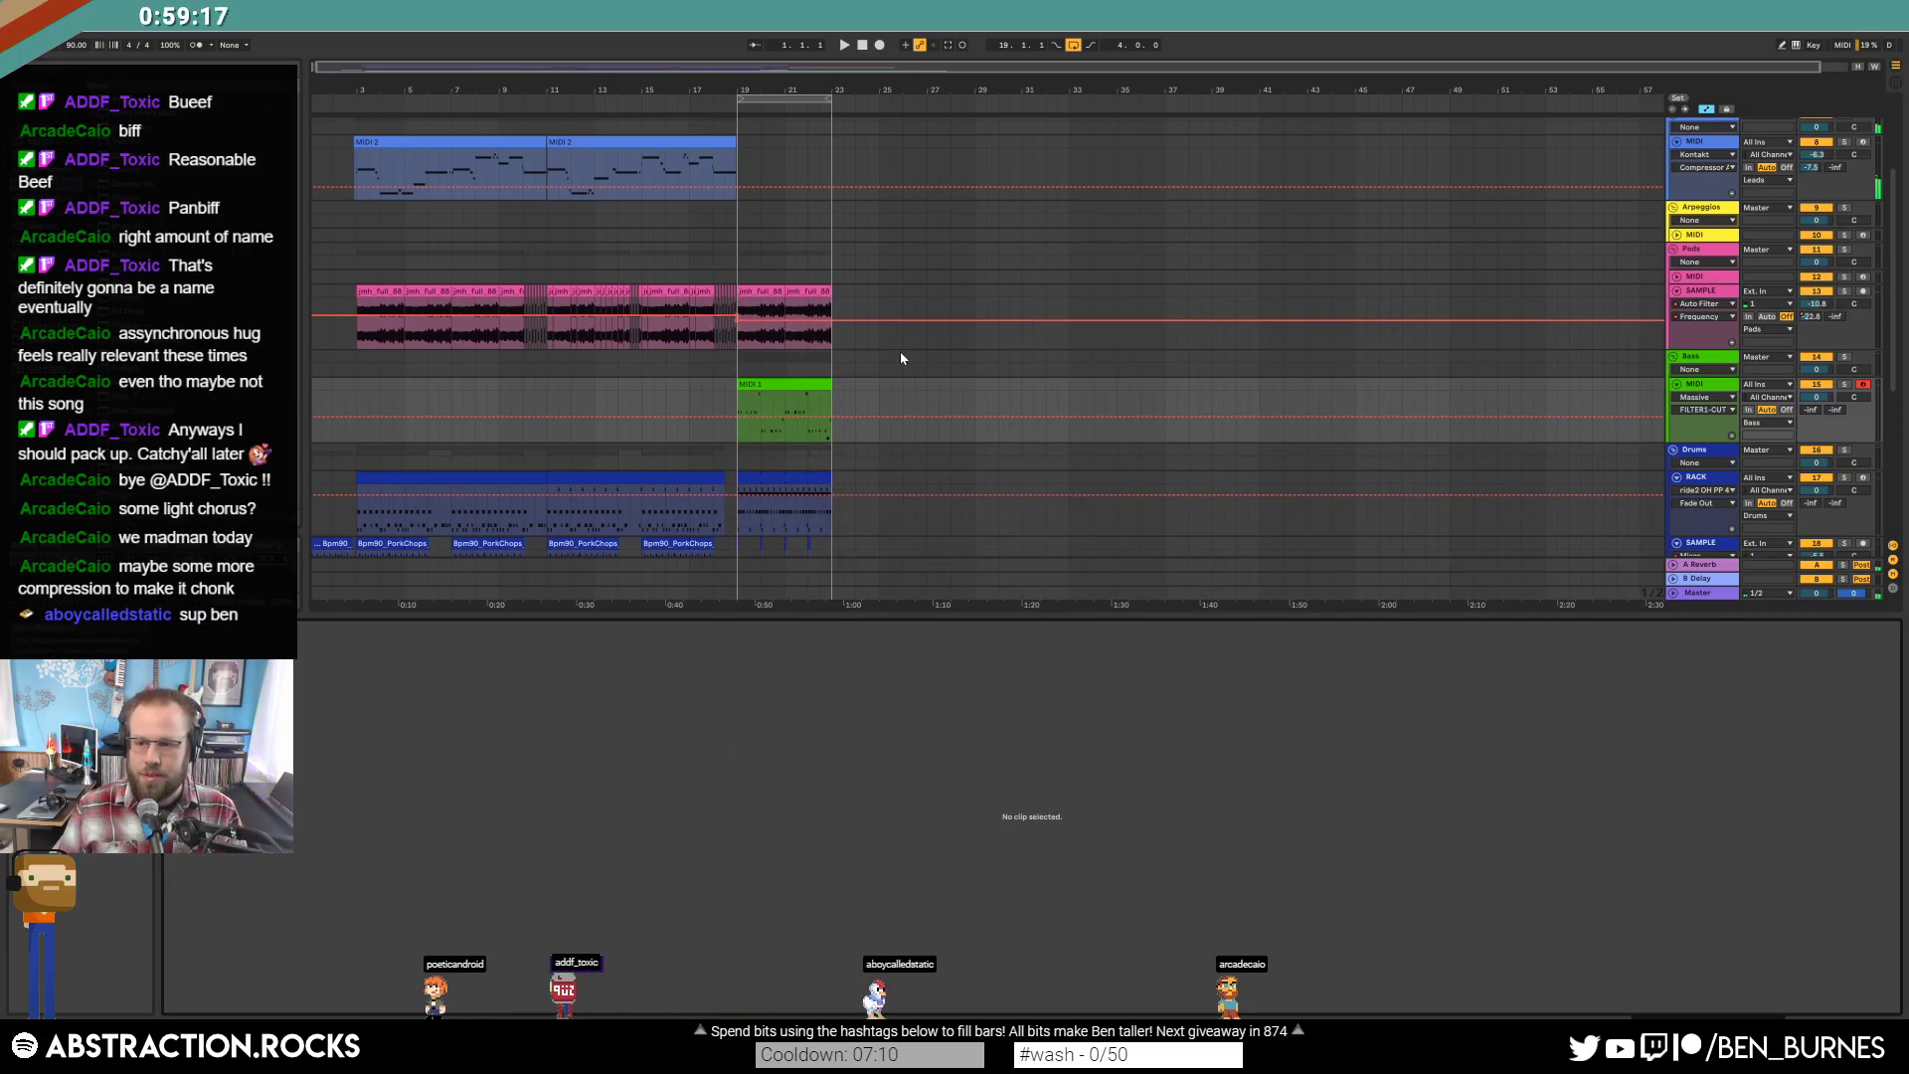
Show the Bass track's device chain and check Massive's settings.
click(765, 384)
click(1067, 598)
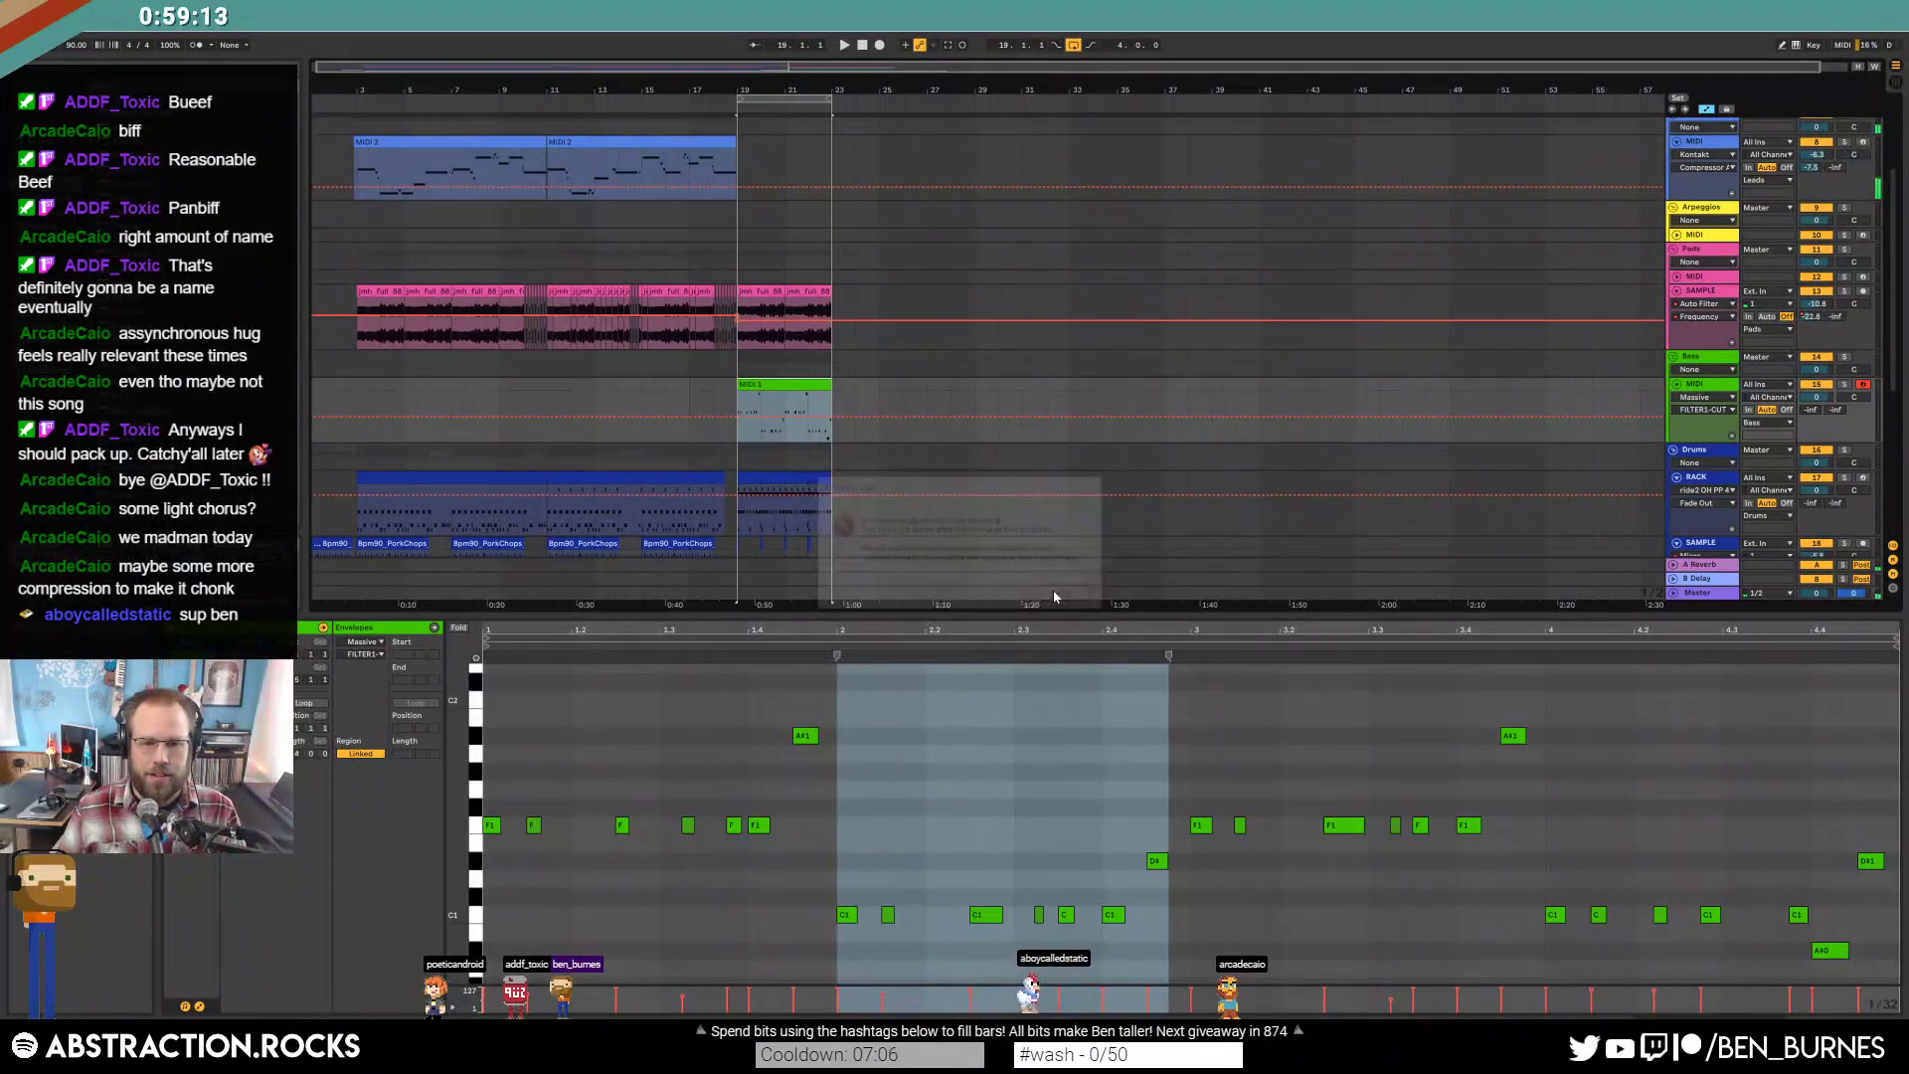
key(shift+Tab)
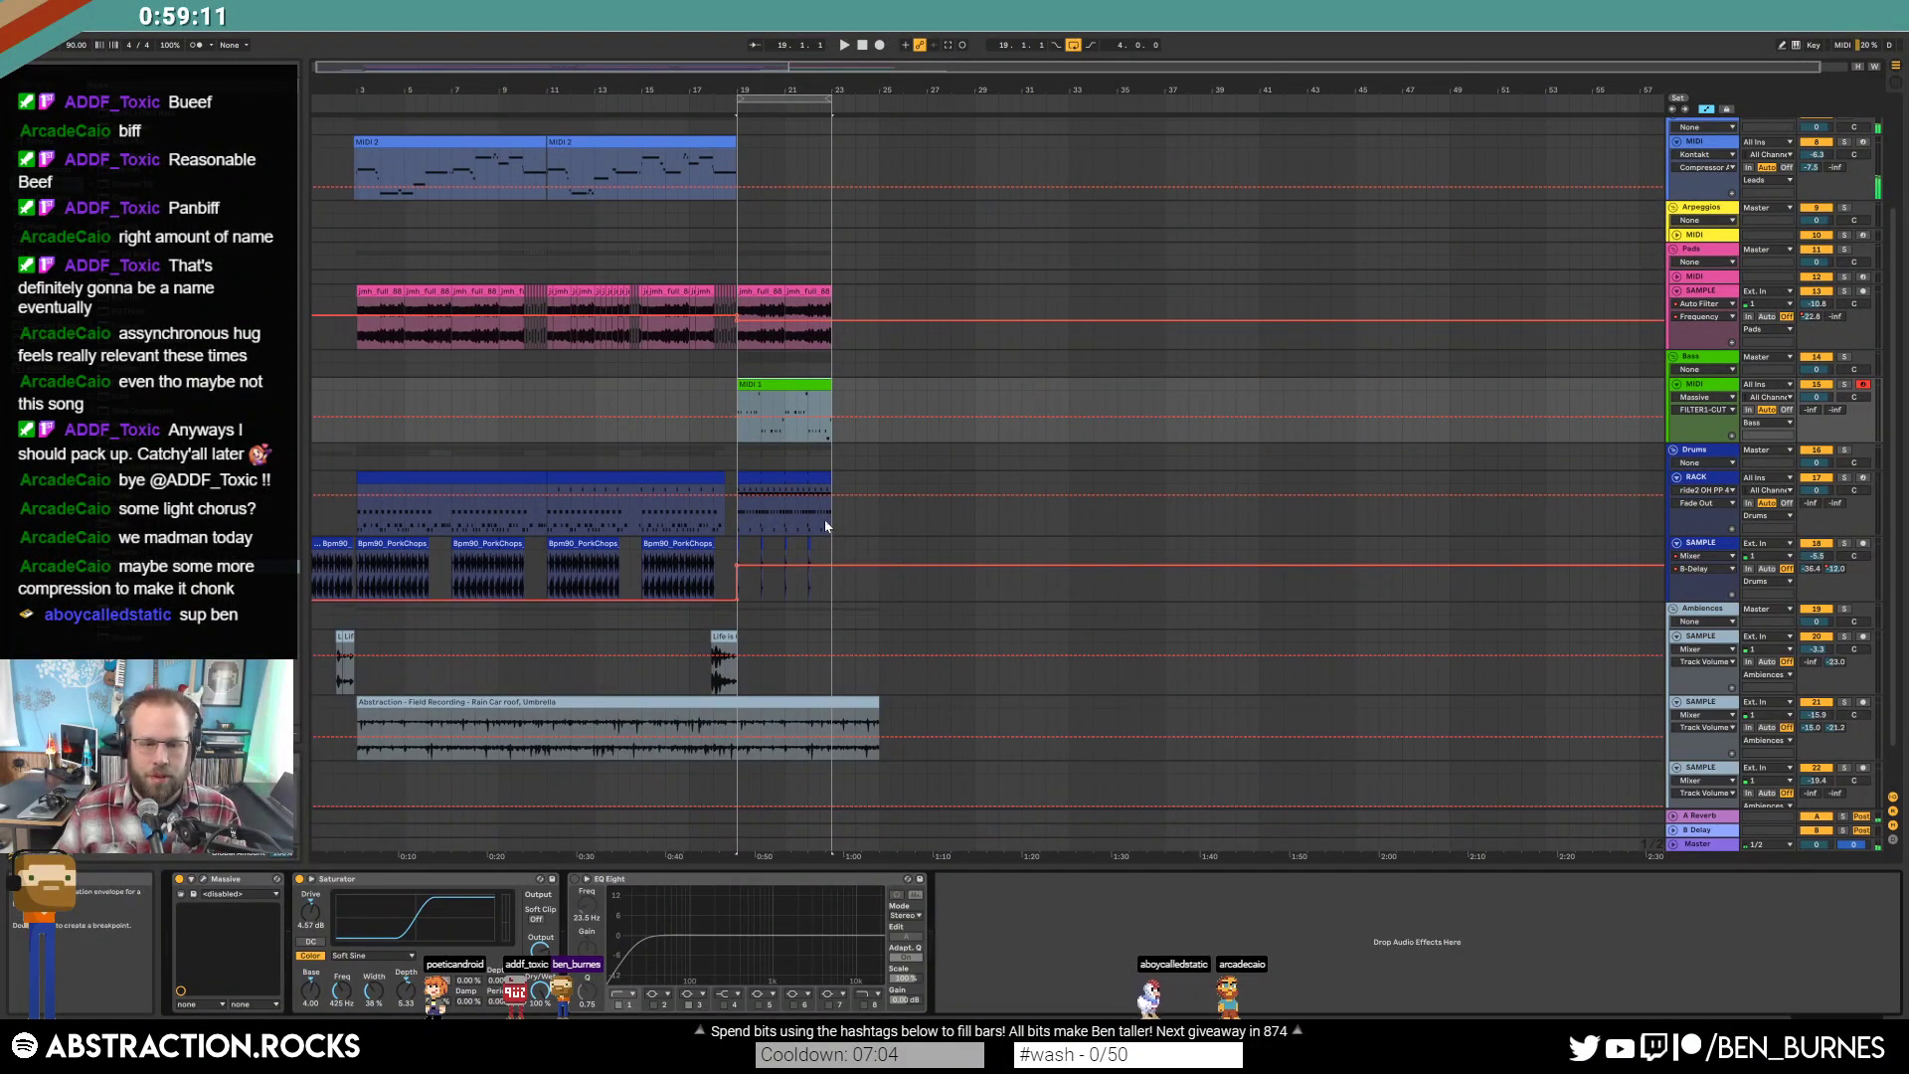
click(204, 879)
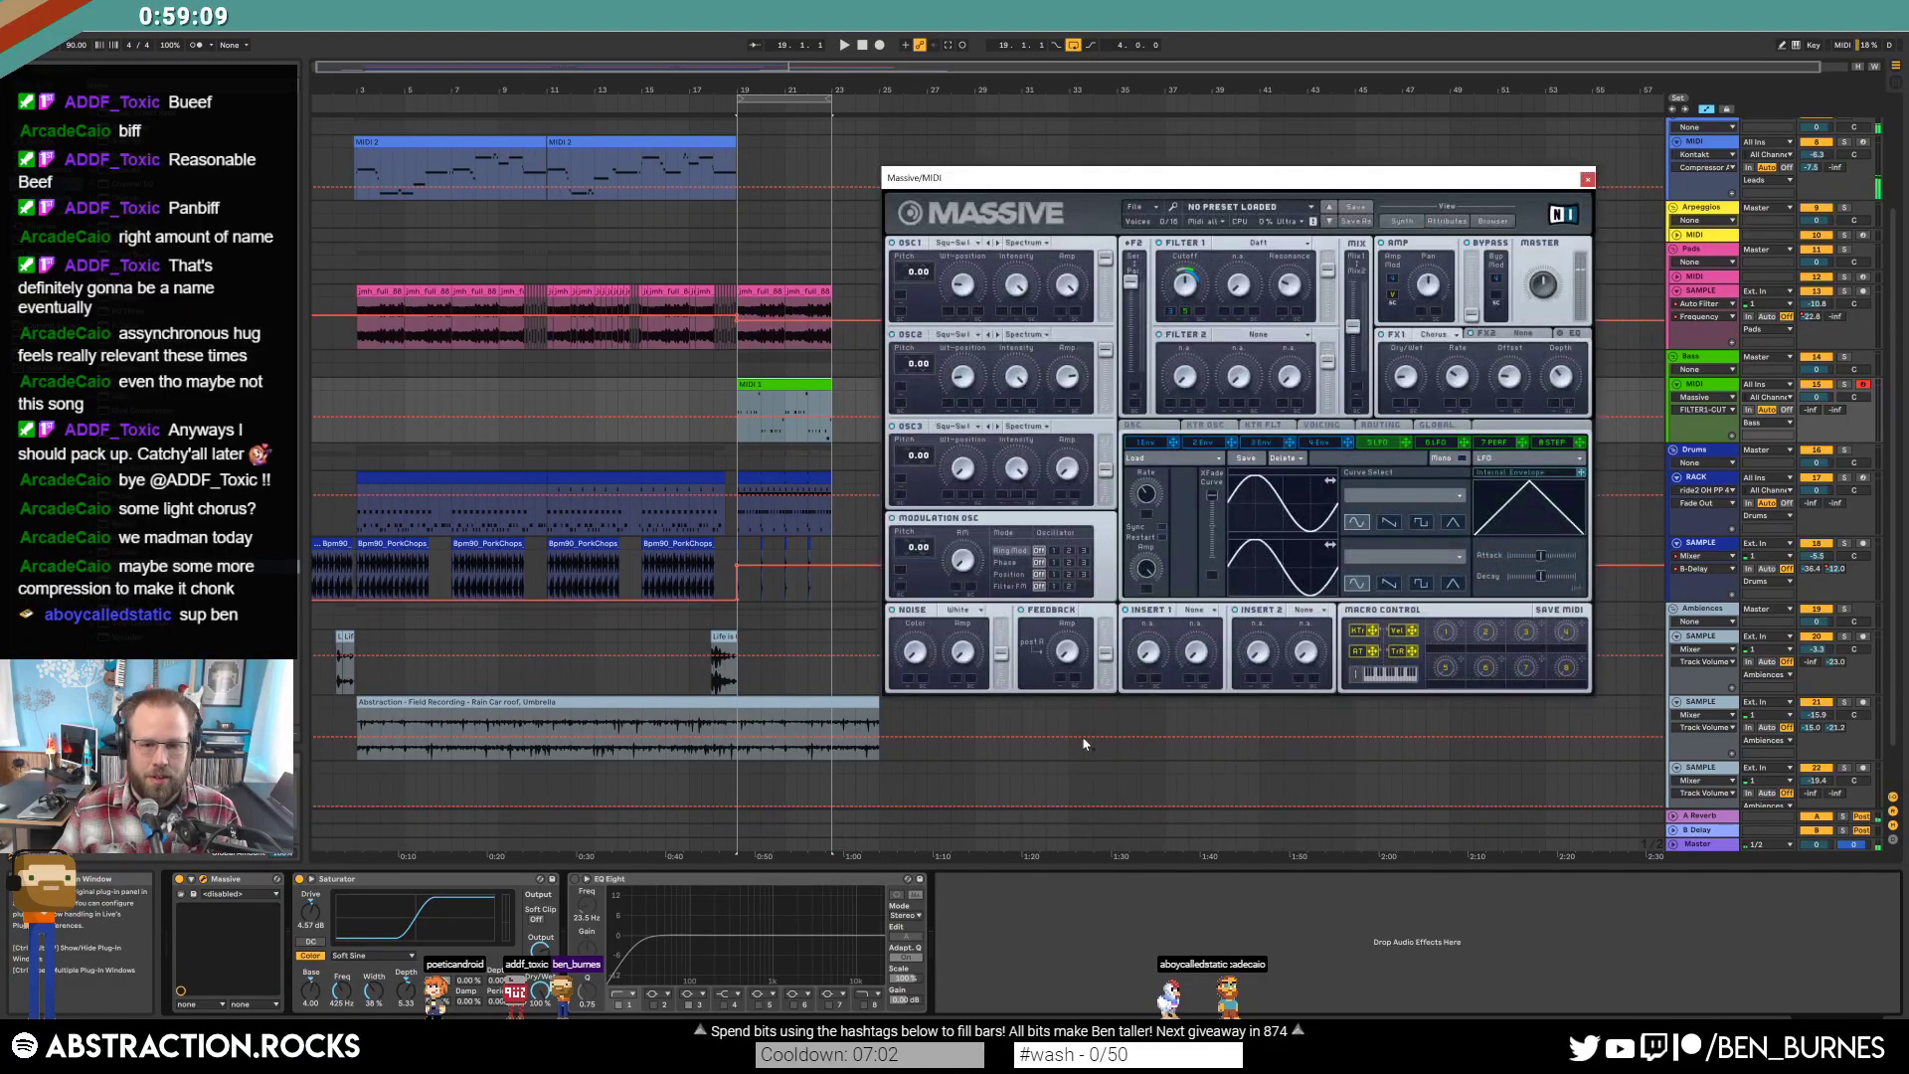
click(1586, 180)
drag(119, 212, 641, 927)
click(634, 945)
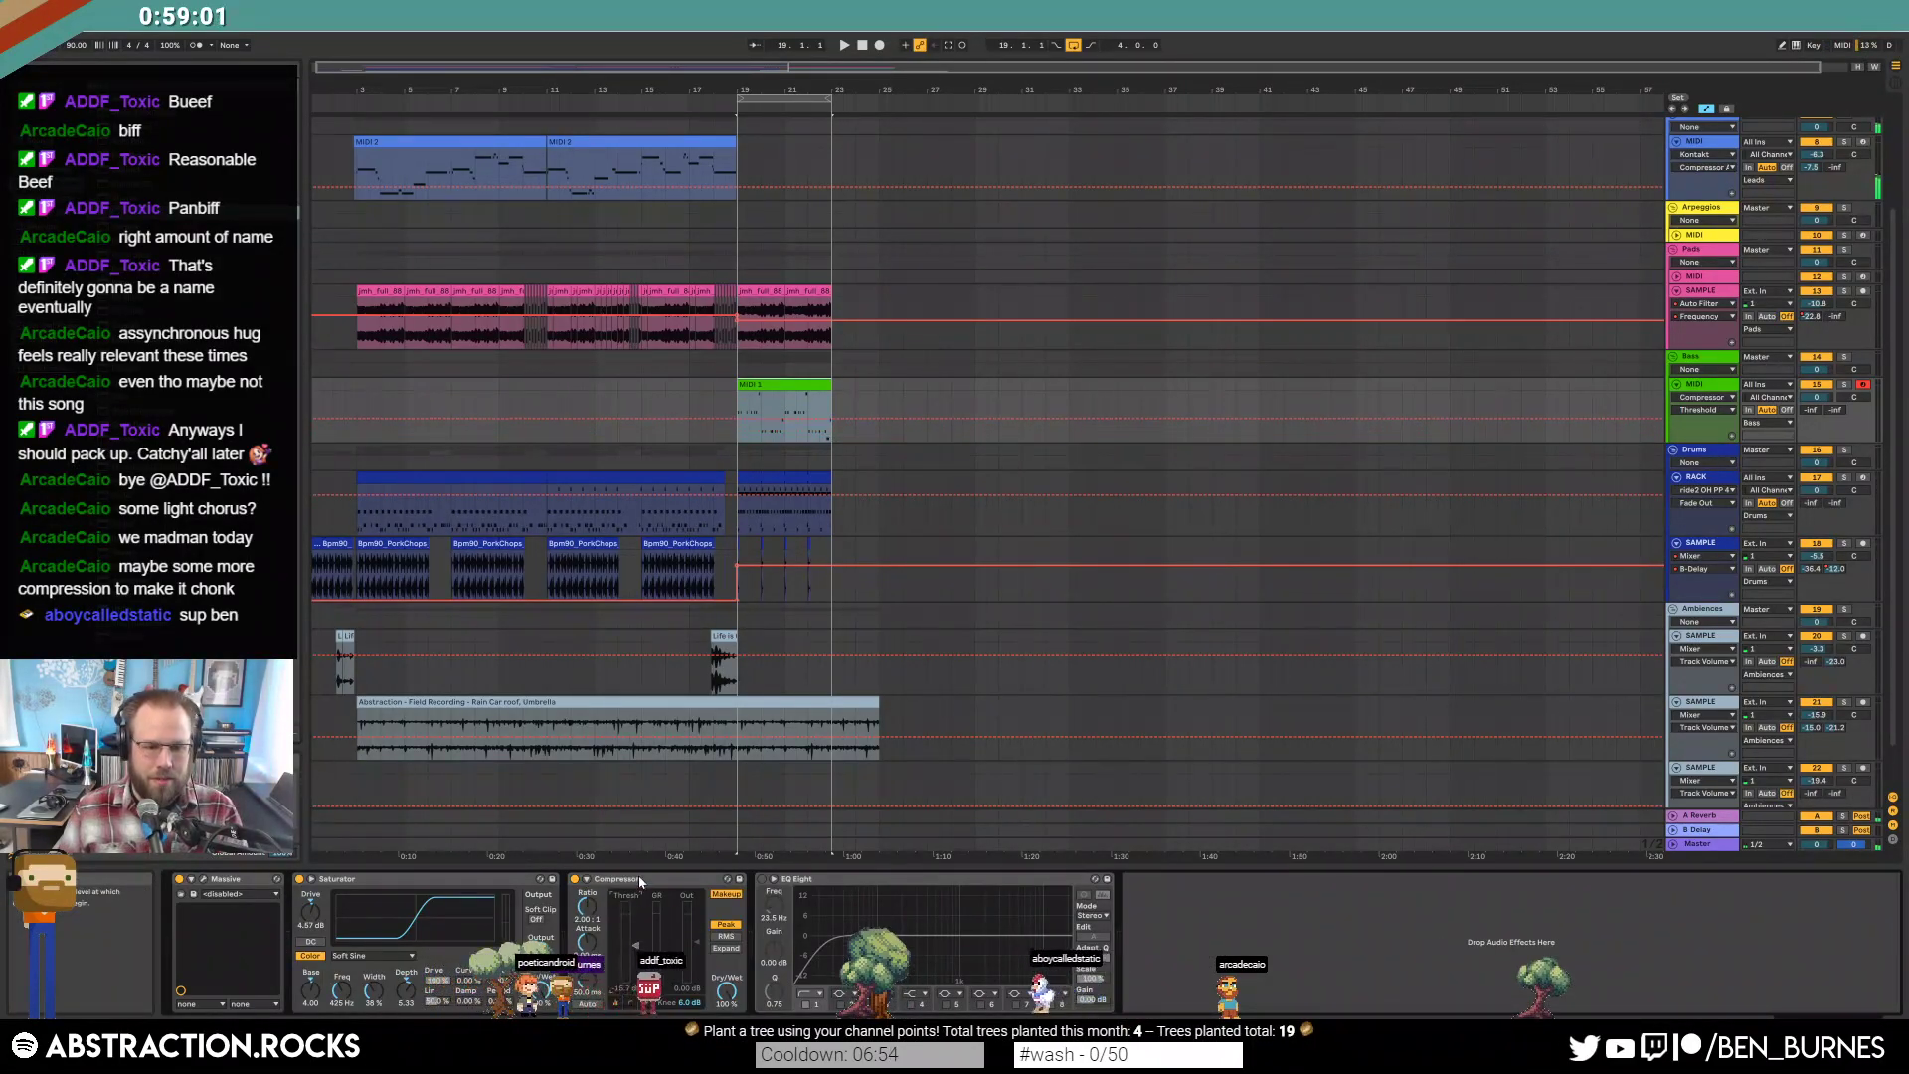
key(Delete)
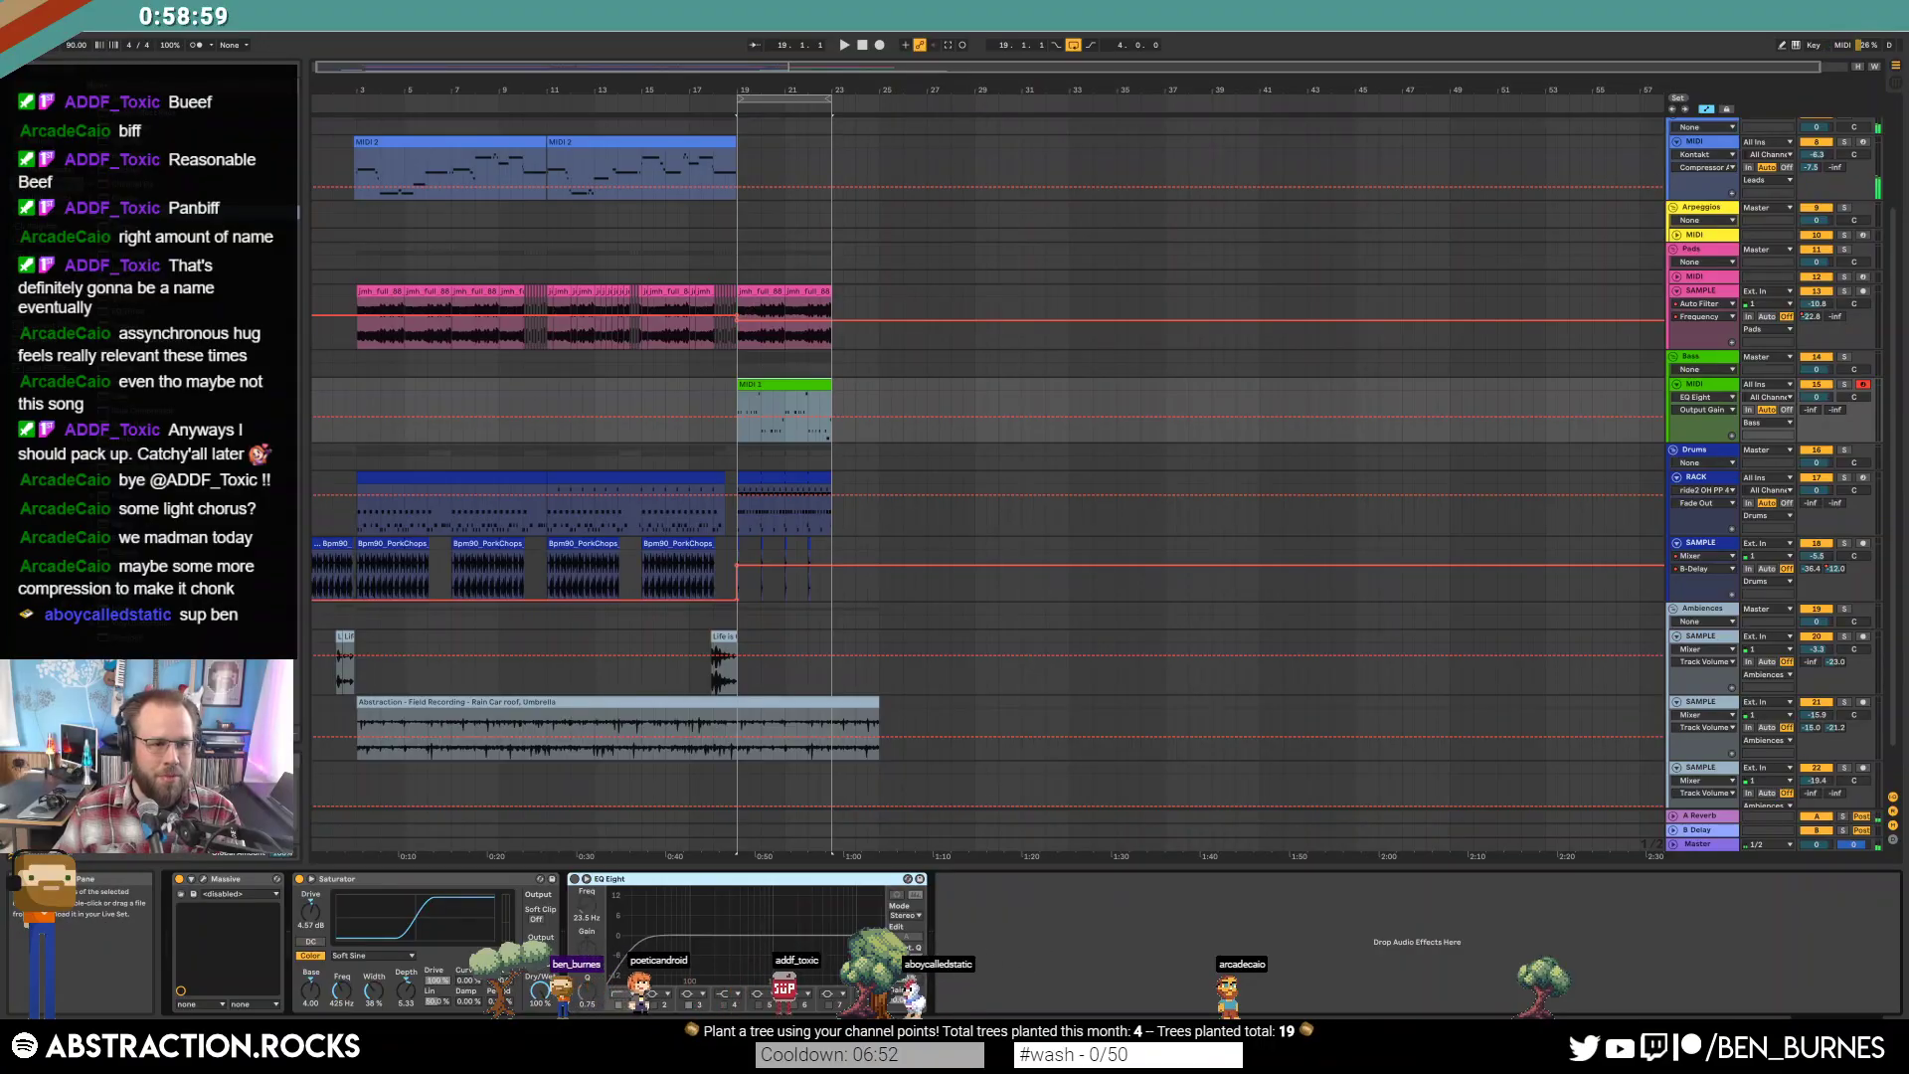
Insert a Glue Compressor between Saturator and EQ Eight on the Bass track and adjust its threshold, release and ratio during looped playback.
key(ctrl+z)
key(space)
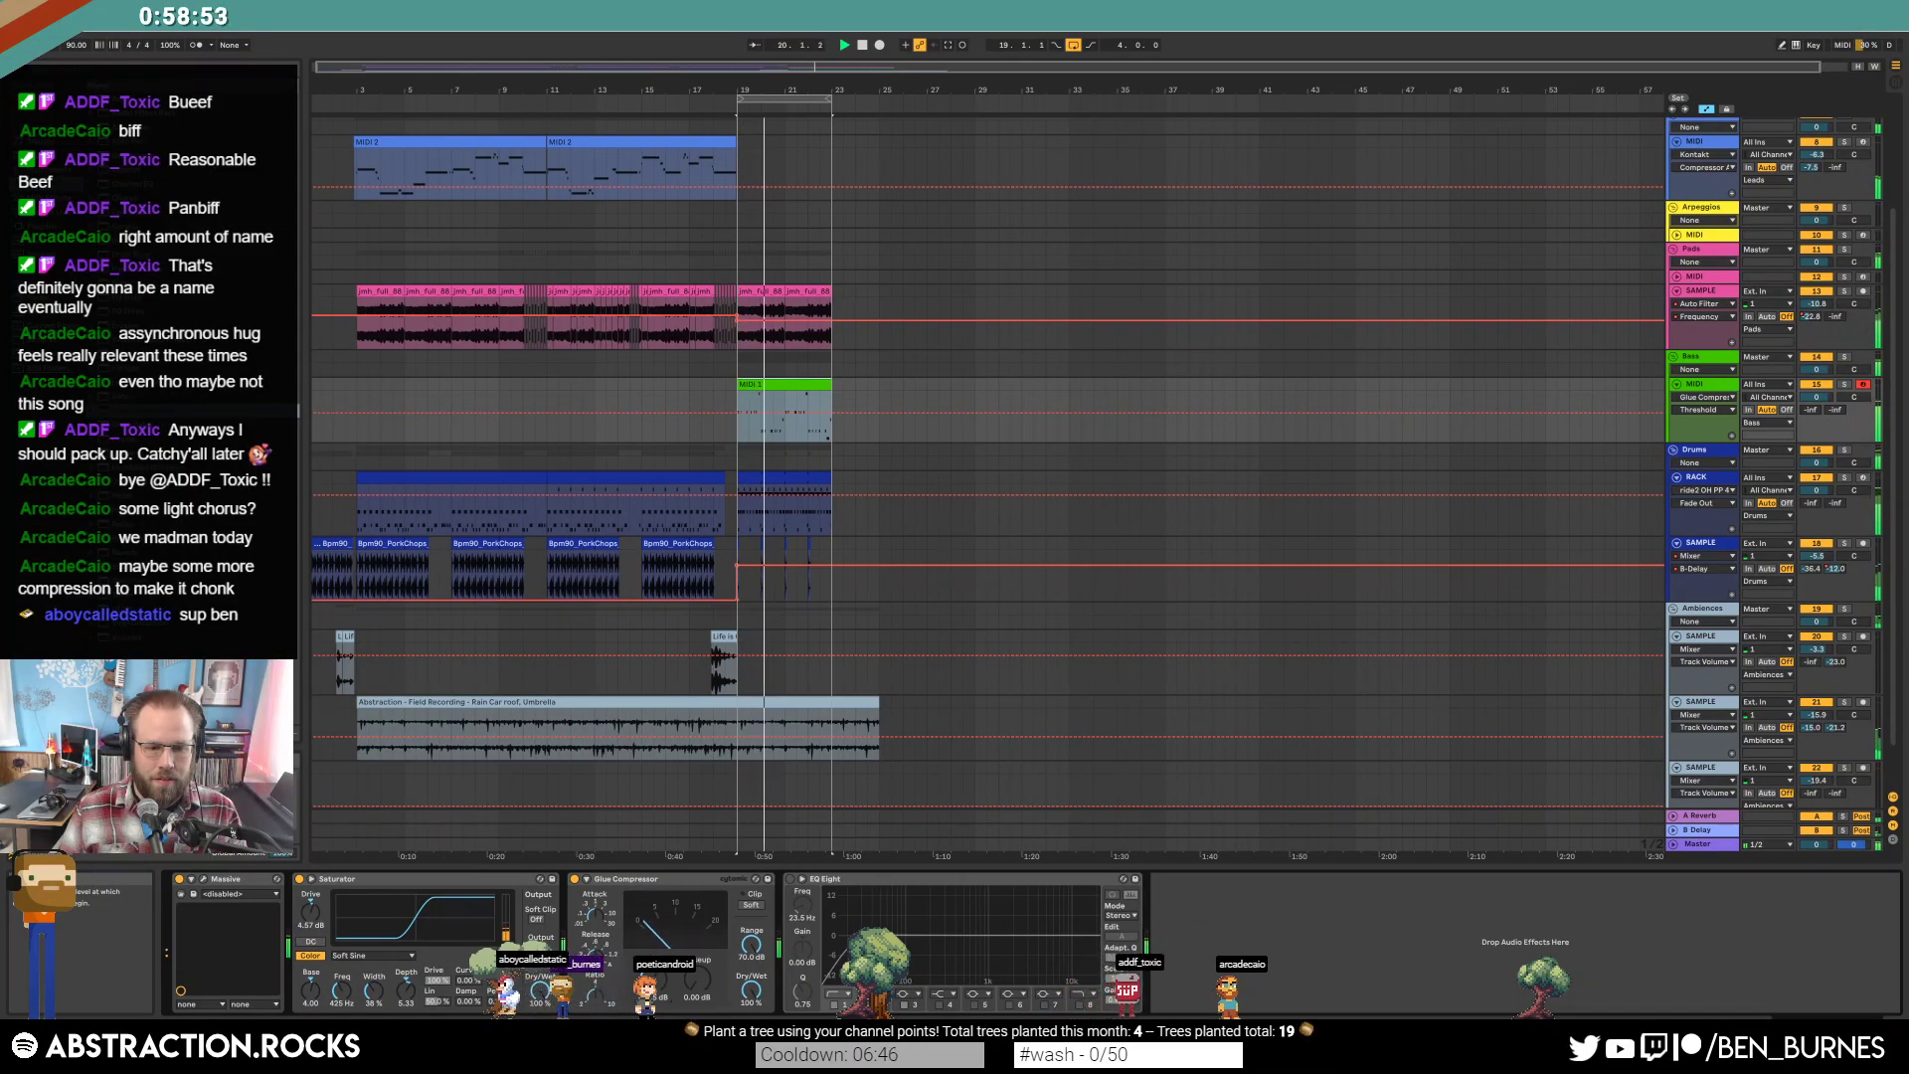
click(594, 915)
click(654, 935)
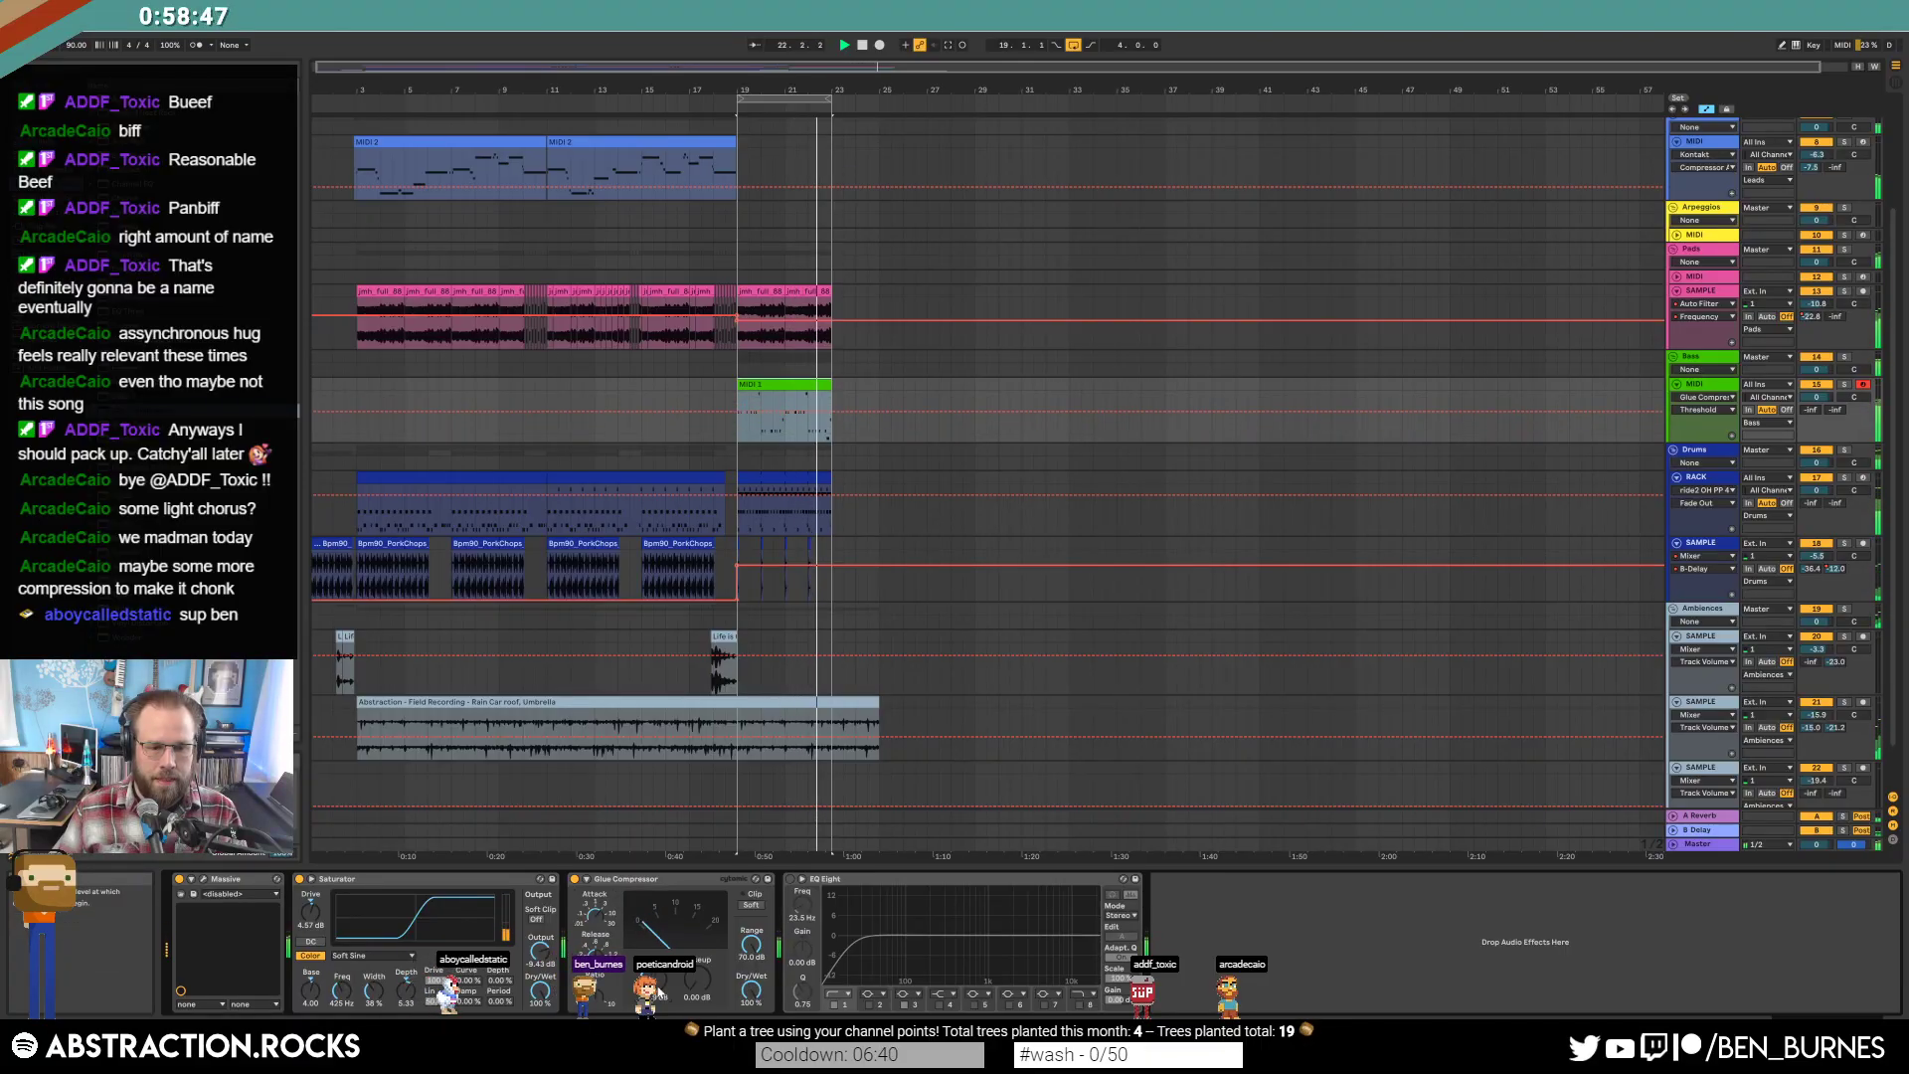
click(594, 947)
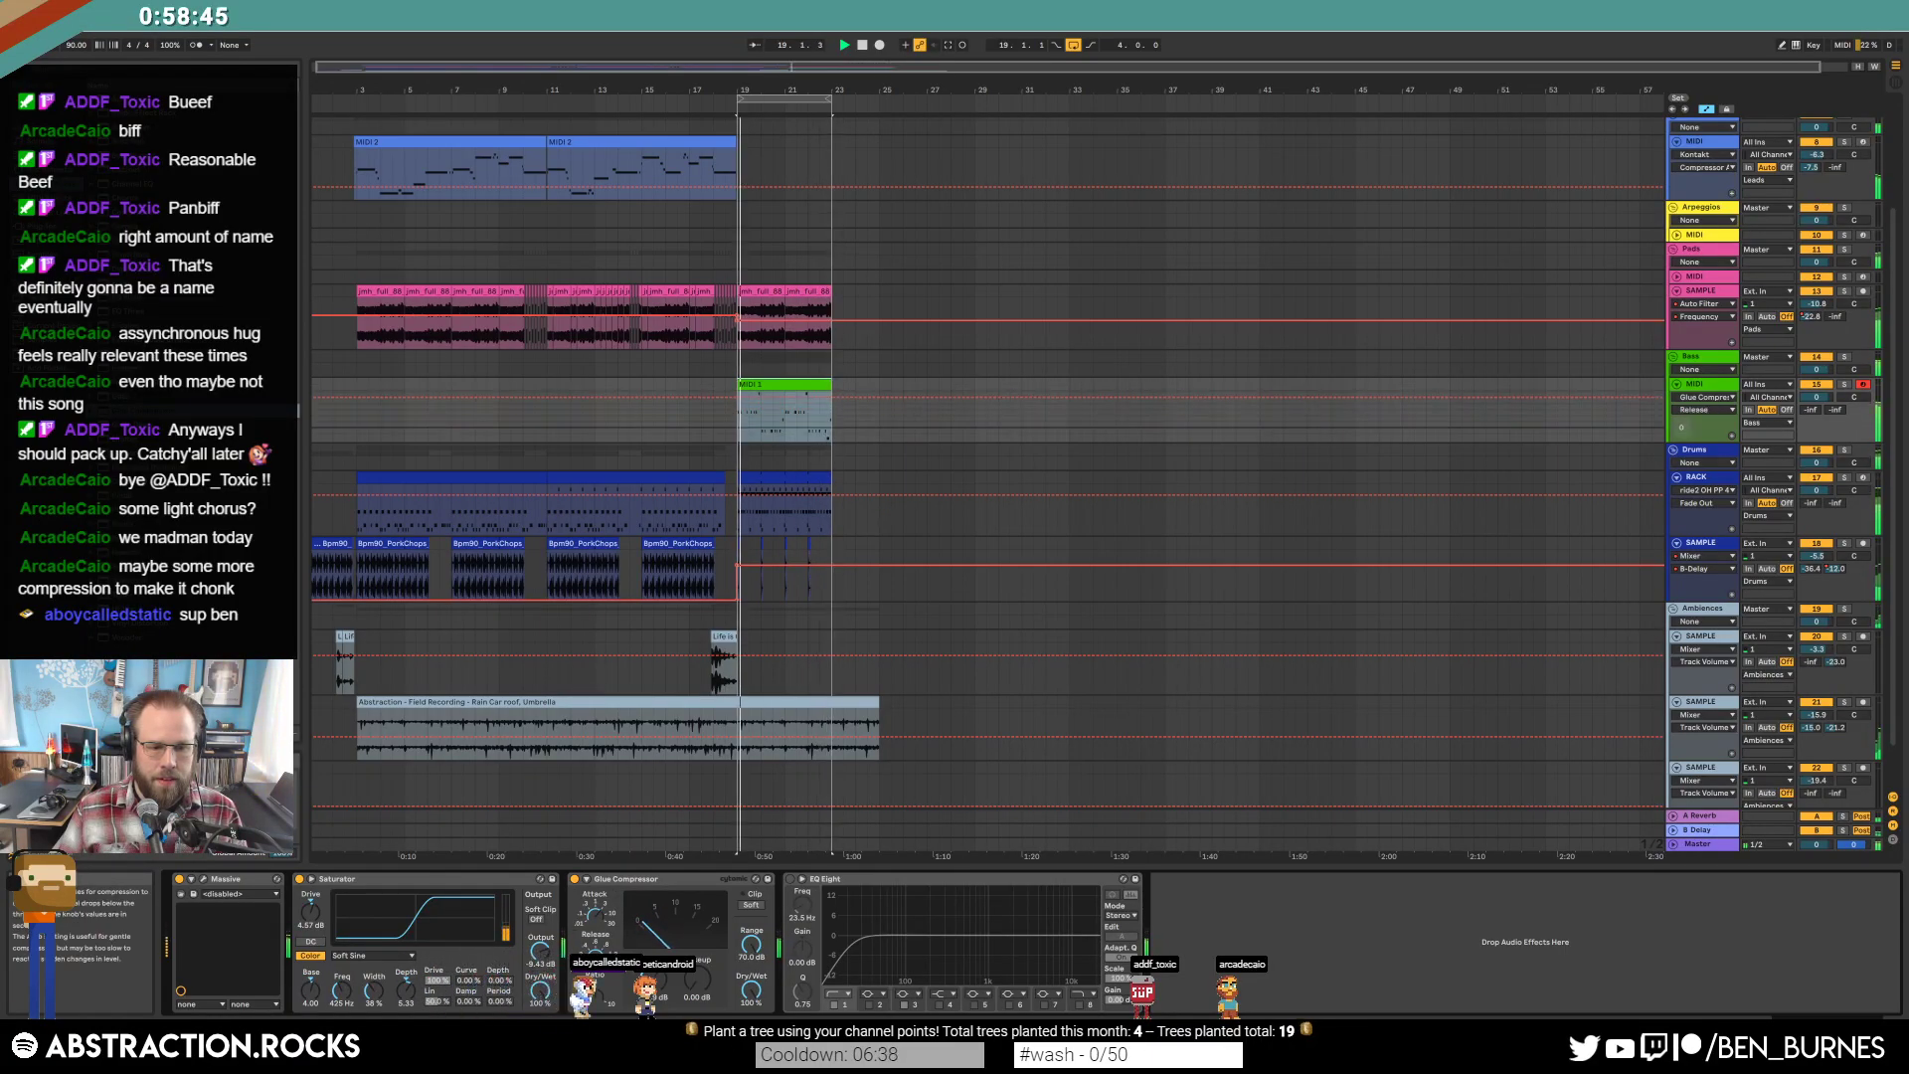
click(605, 999)
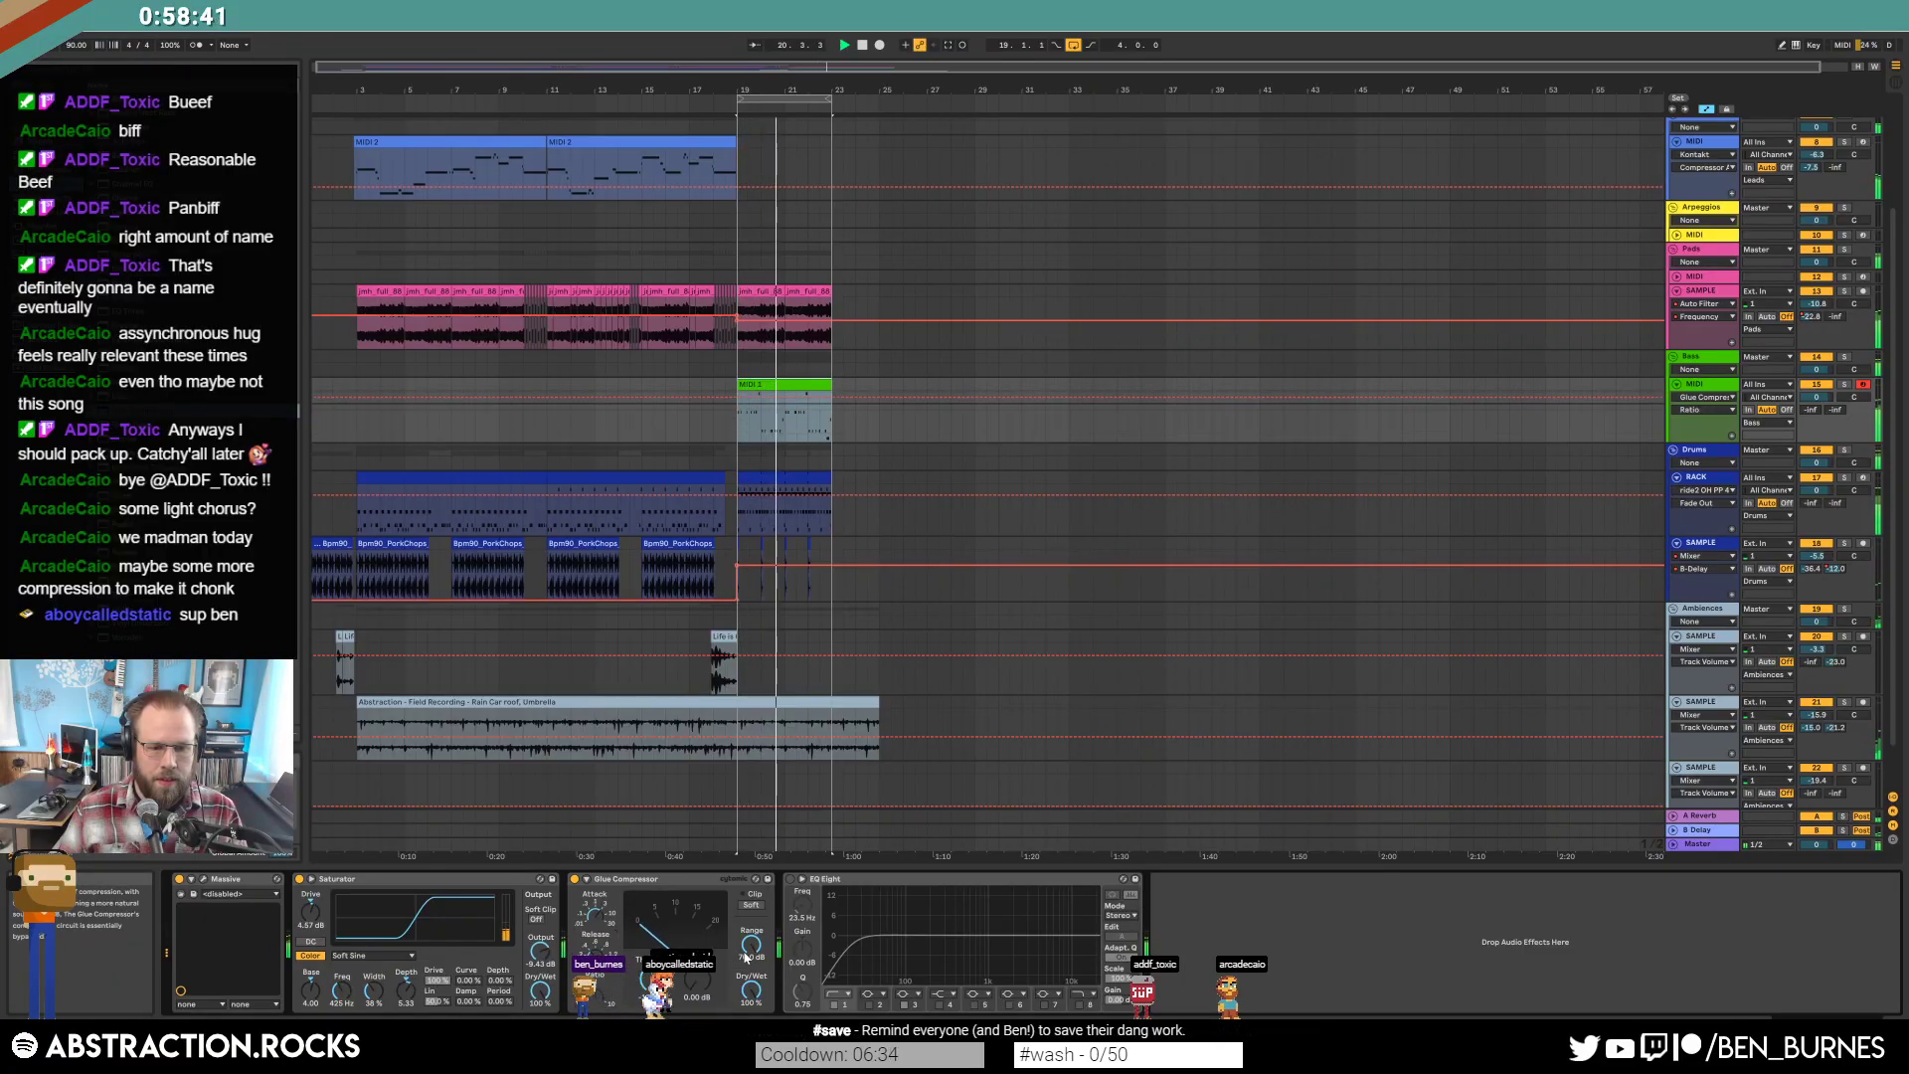
click(674, 924)
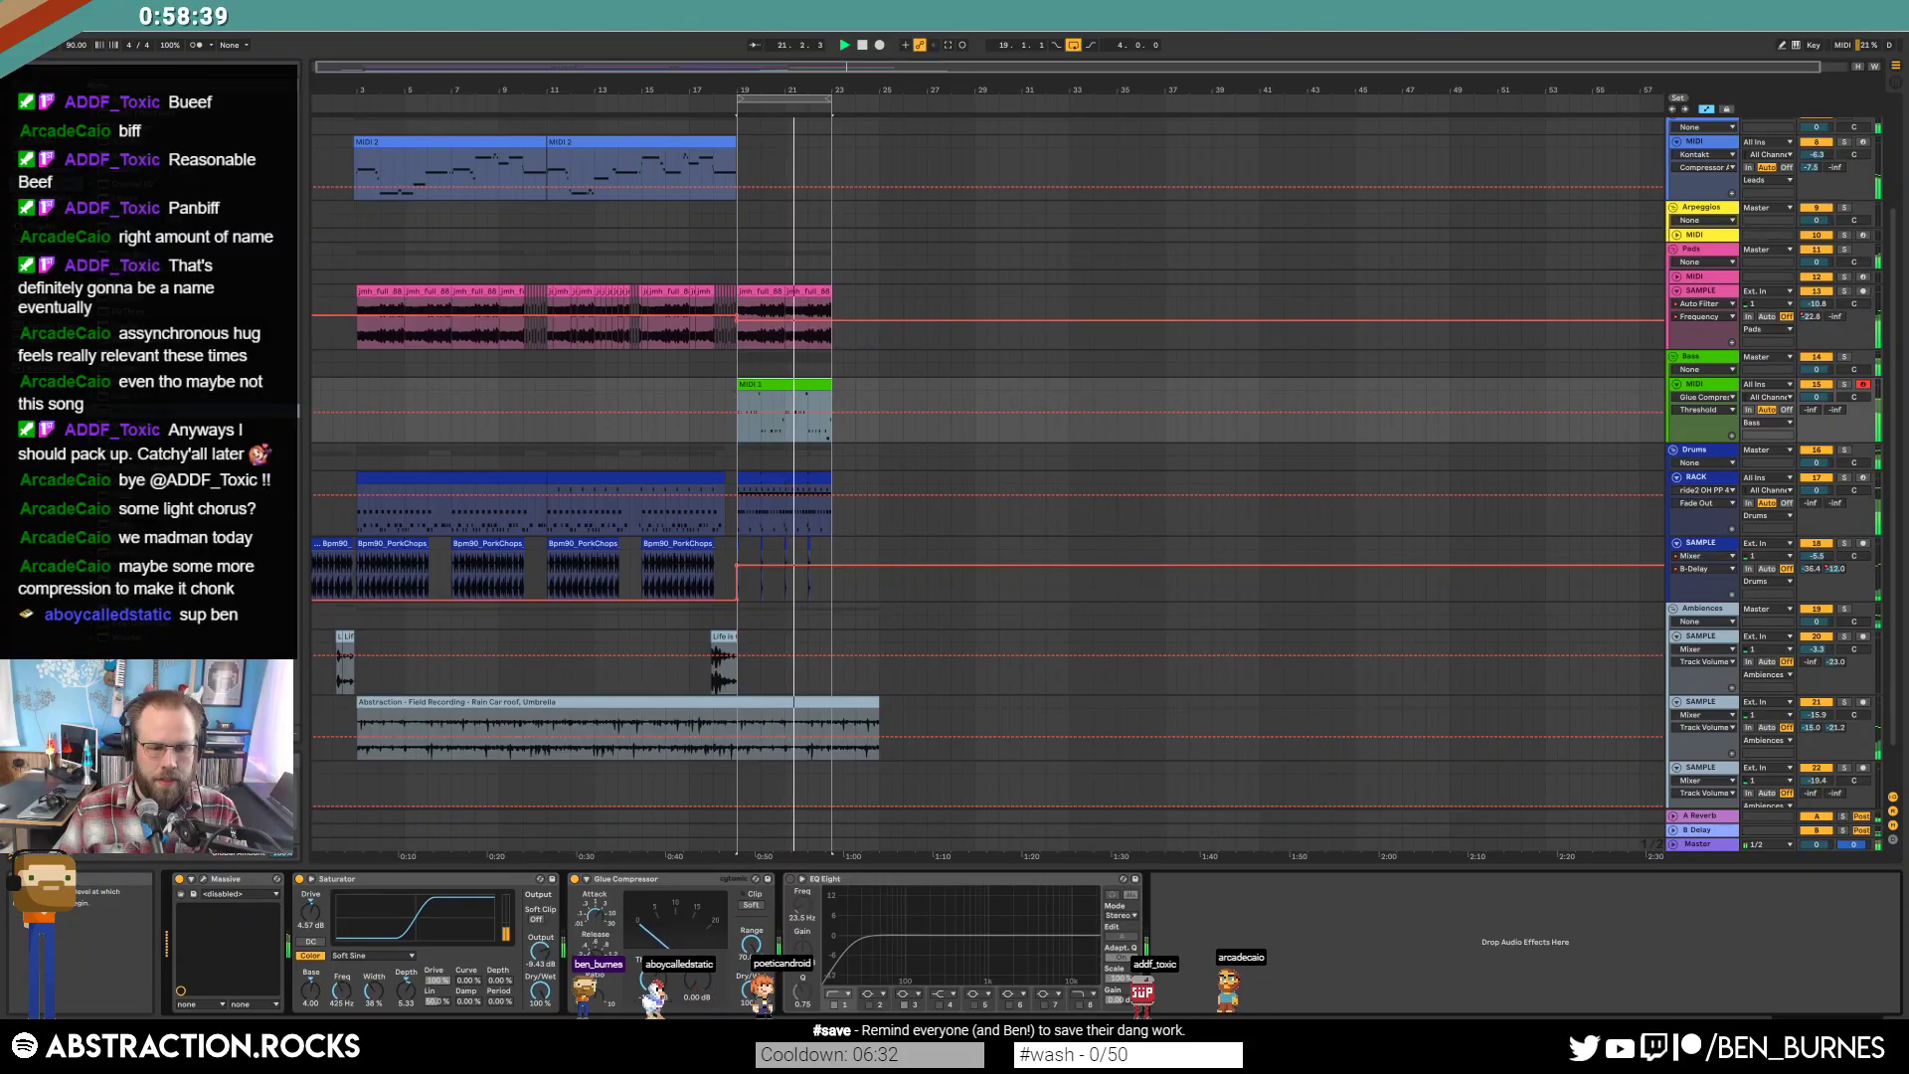
Open the bass clip, move the long C1 note in bar 2 slightly earlier and shorten it, and replay the loop.
double_click(788, 386)
key(space)
click(947, 754)
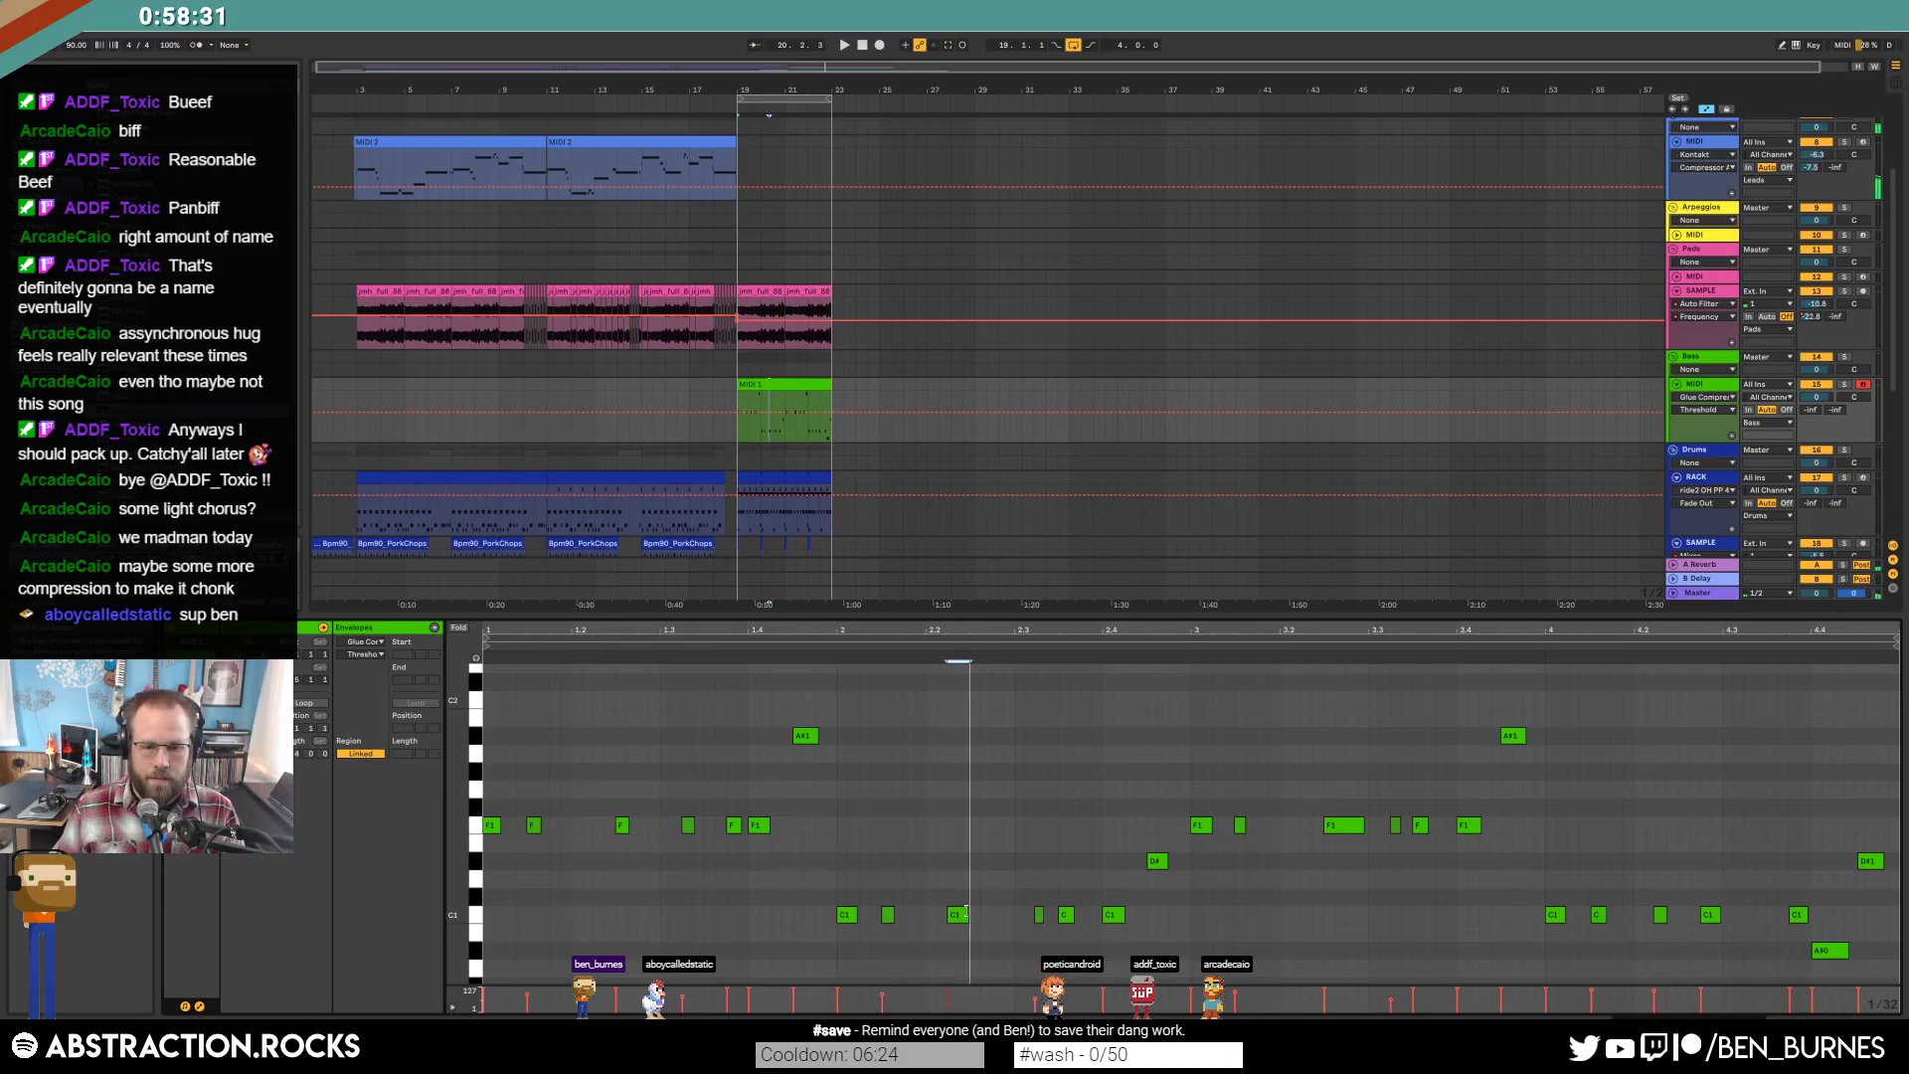
key(space)
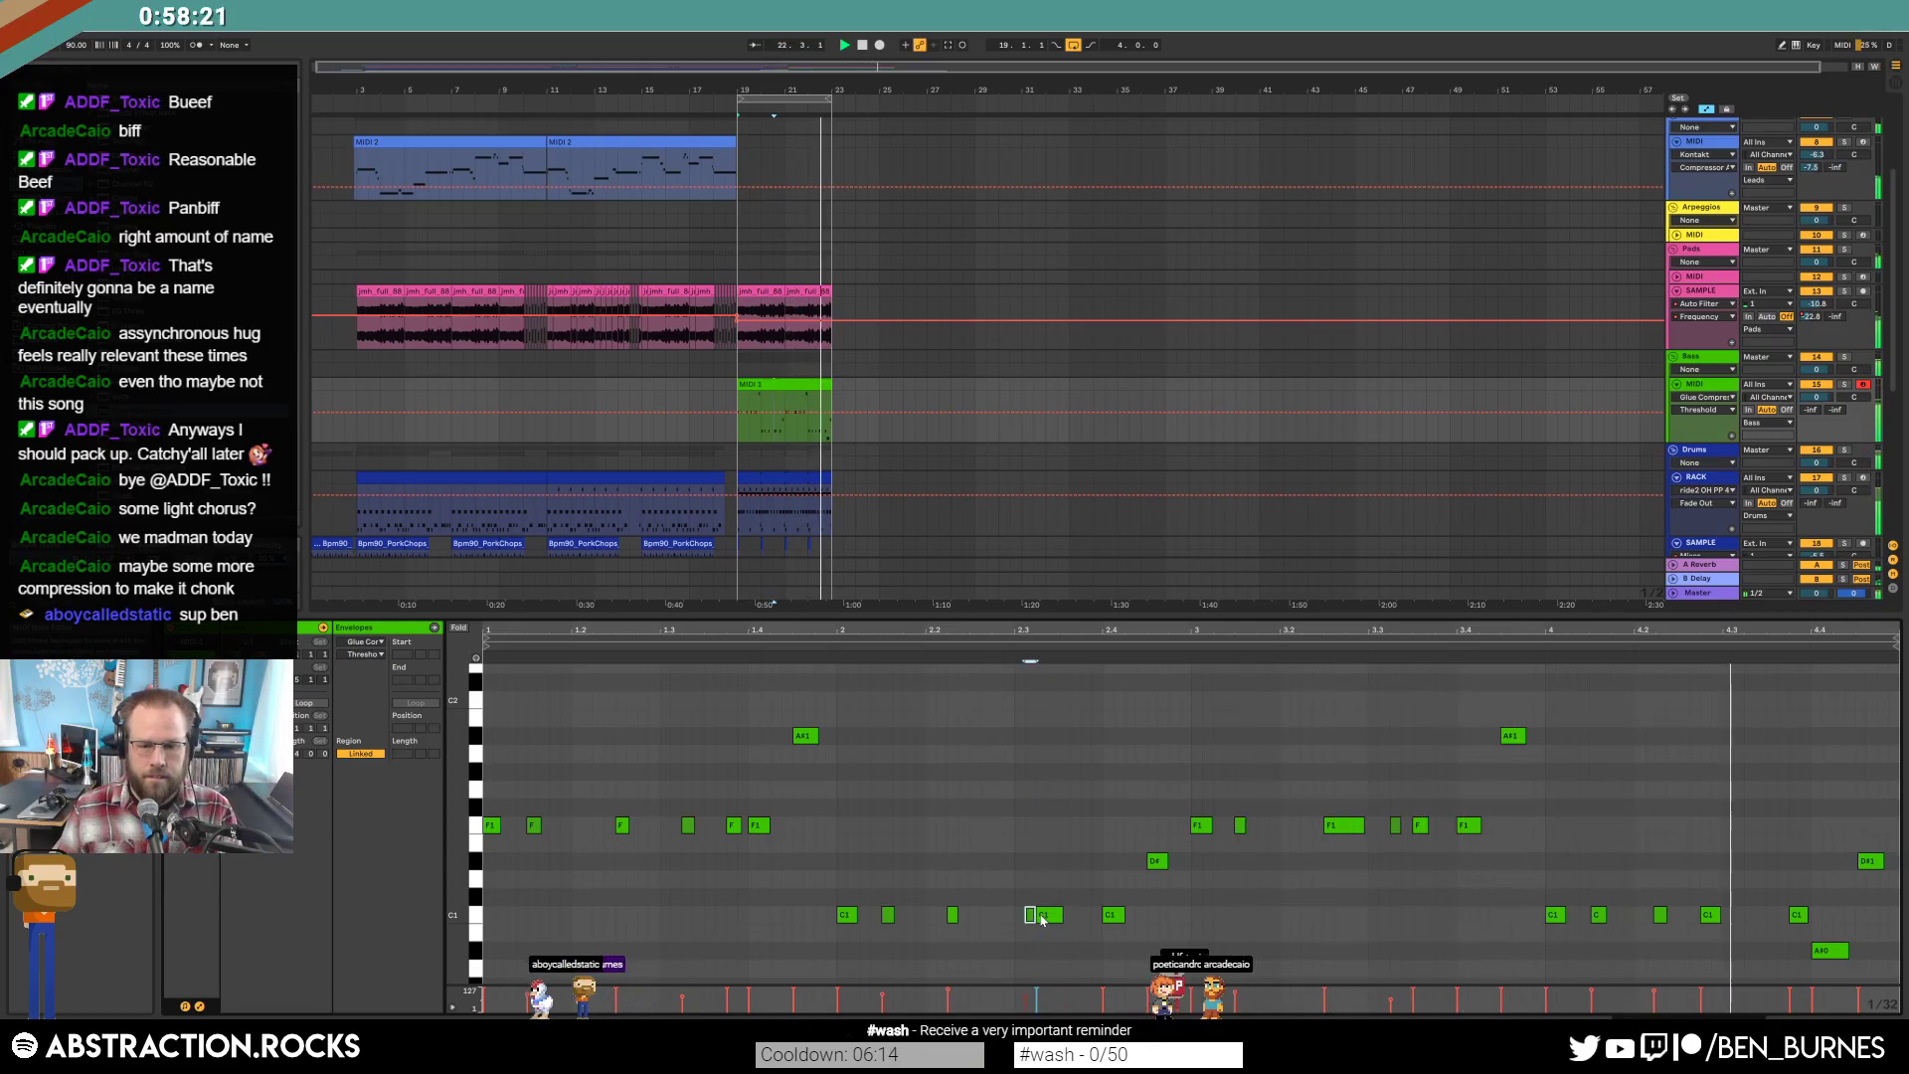
Replace the two short C1 notes late in bar 2 with a short A#0 note placed just before the bar's last C1.
click(1046, 914)
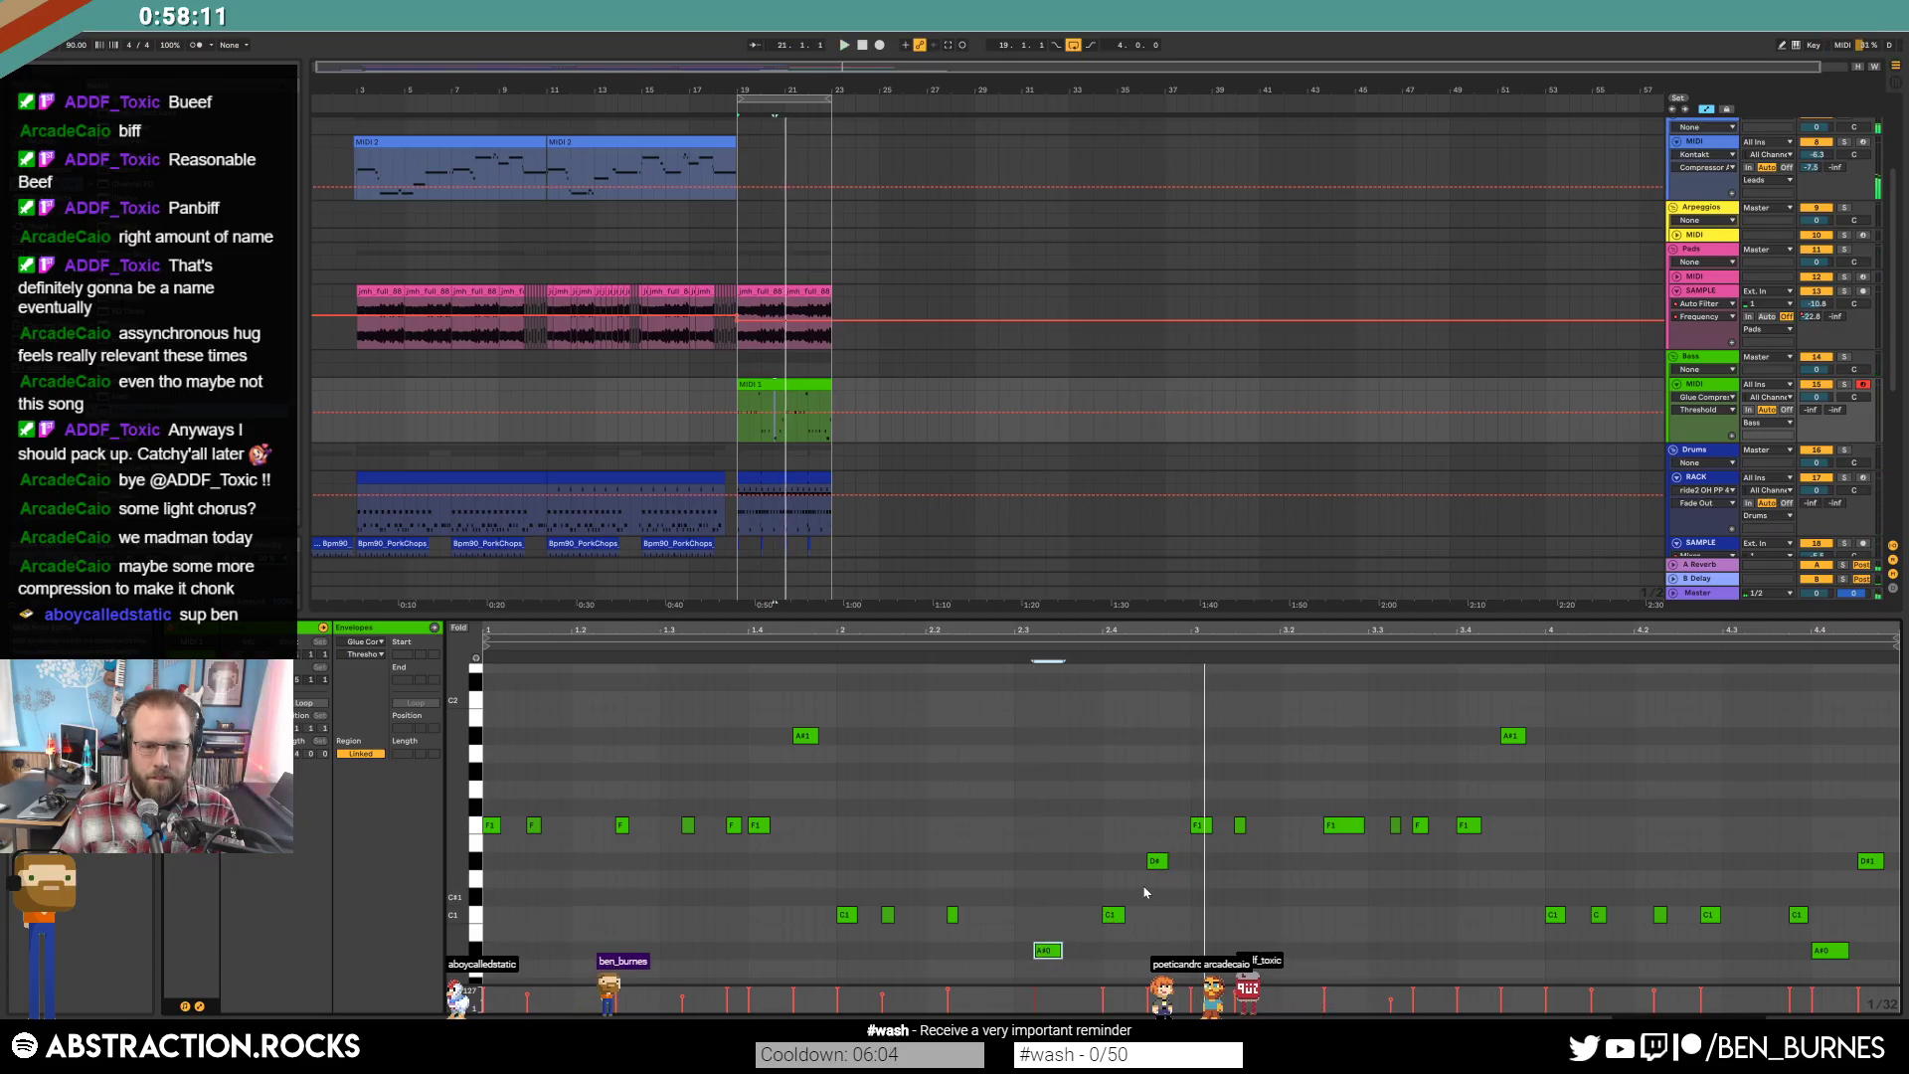
drag(1047, 951, 1092, 957)
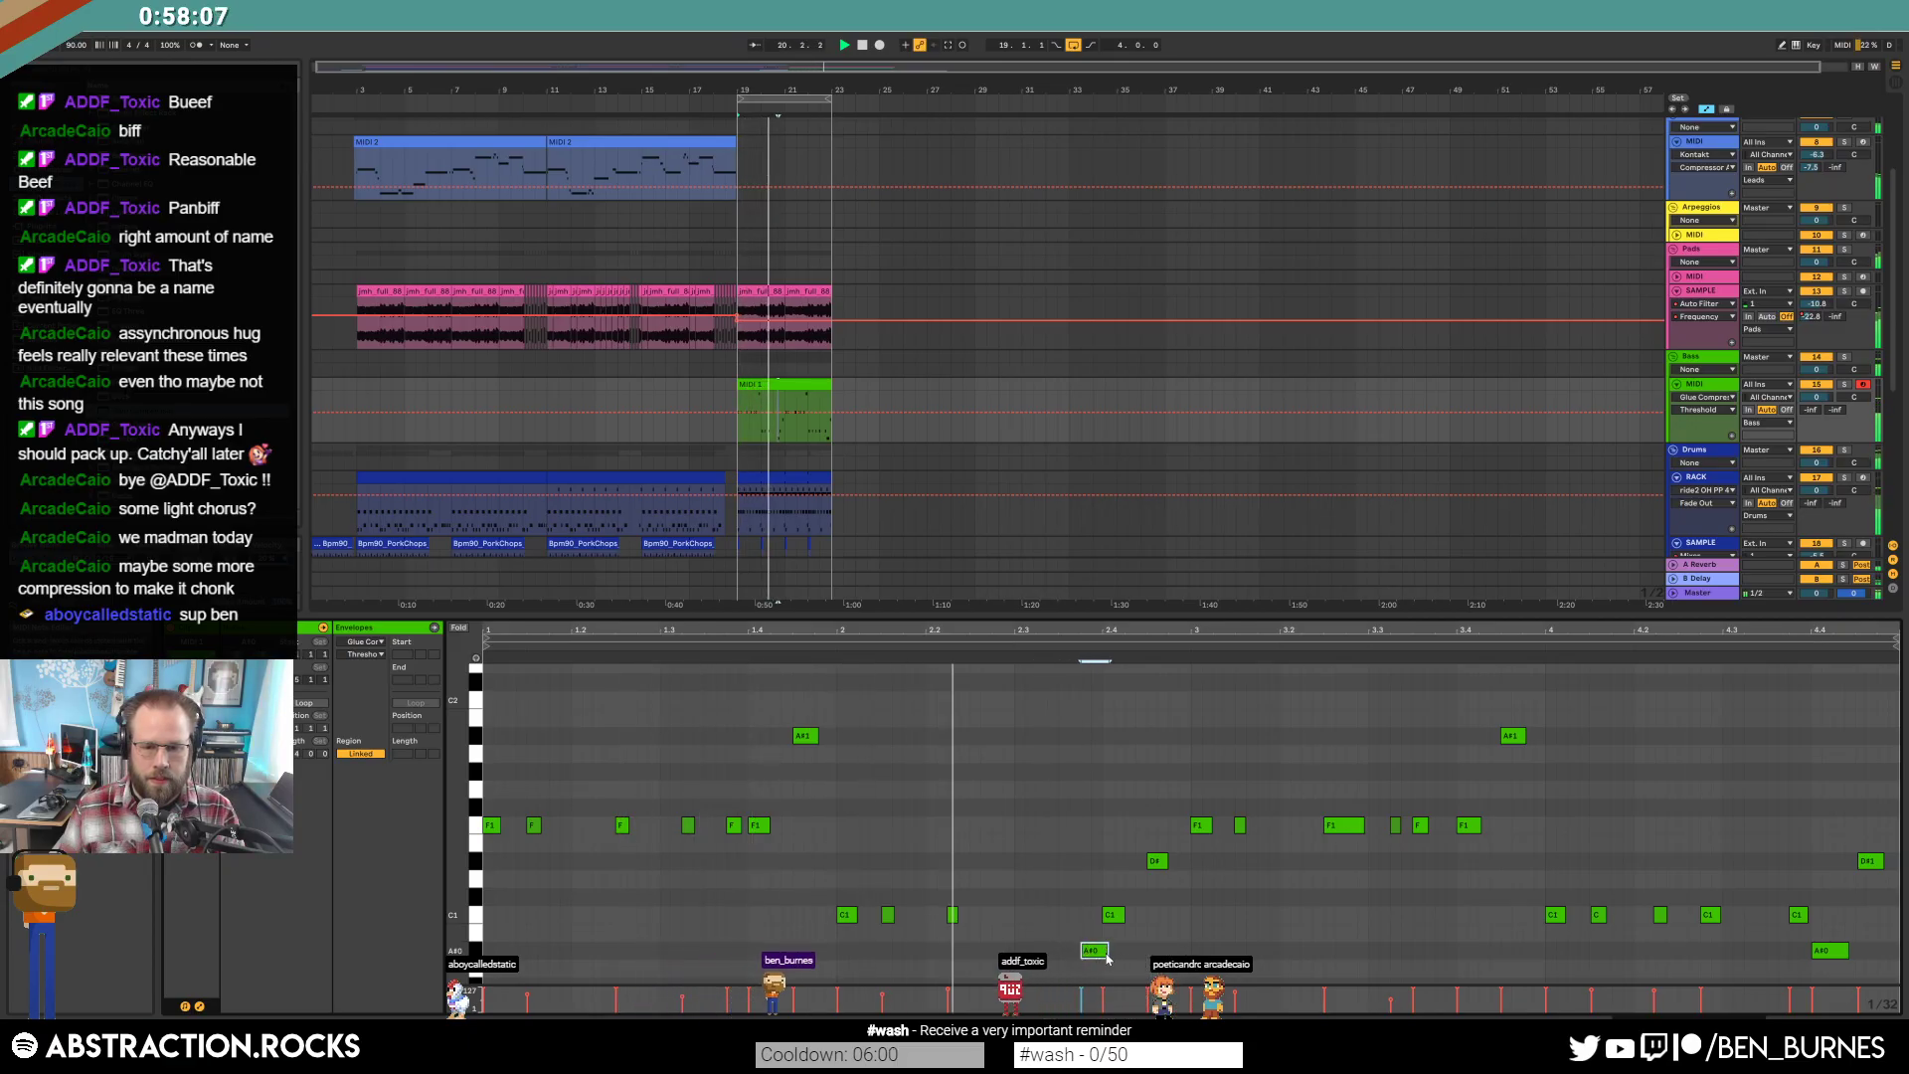
drag(1104, 952, 1097, 951)
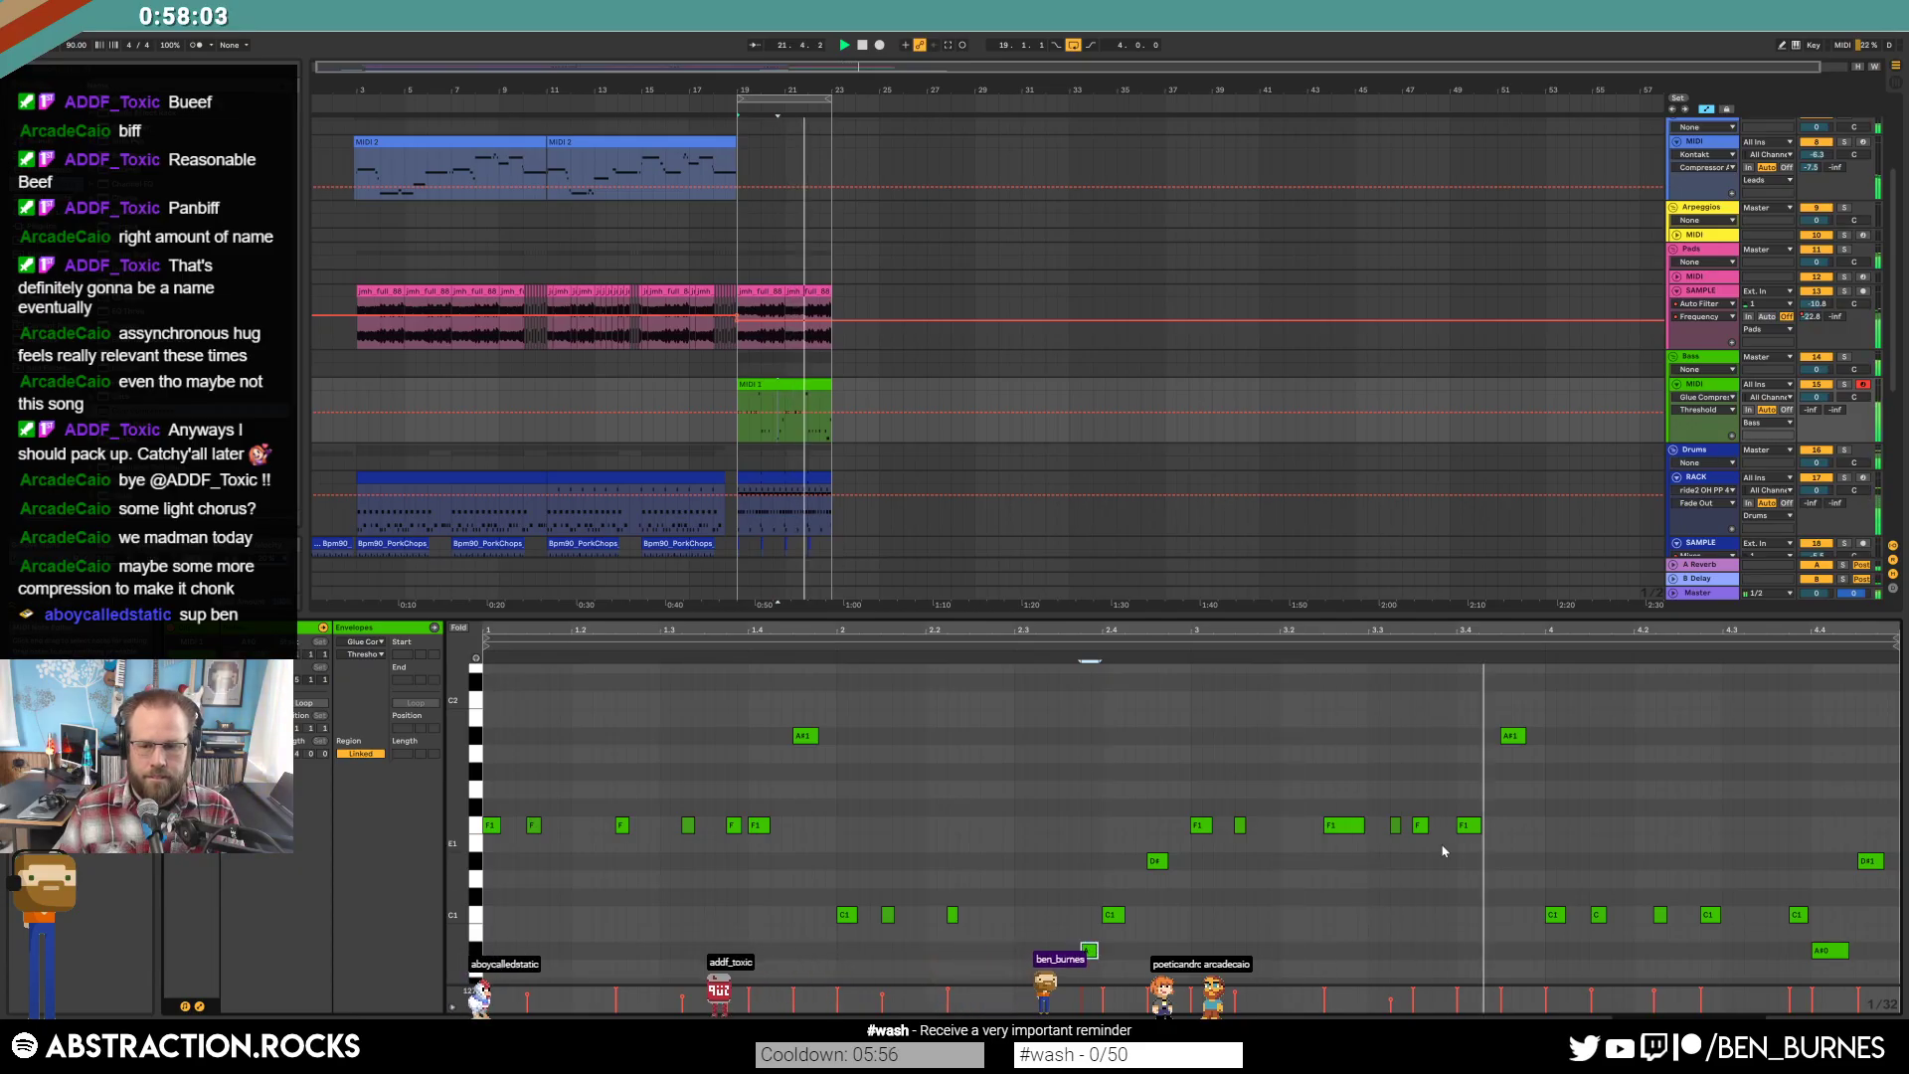
Add a short G#1 note between the last F1 and the A#1 at the end of bar 3, and shorten that F1.
key(space)
mouse_move(1468, 824)
mouse_down()
mouse_move(1470, 771)
mouse_move(1489, 772)
mouse_up()
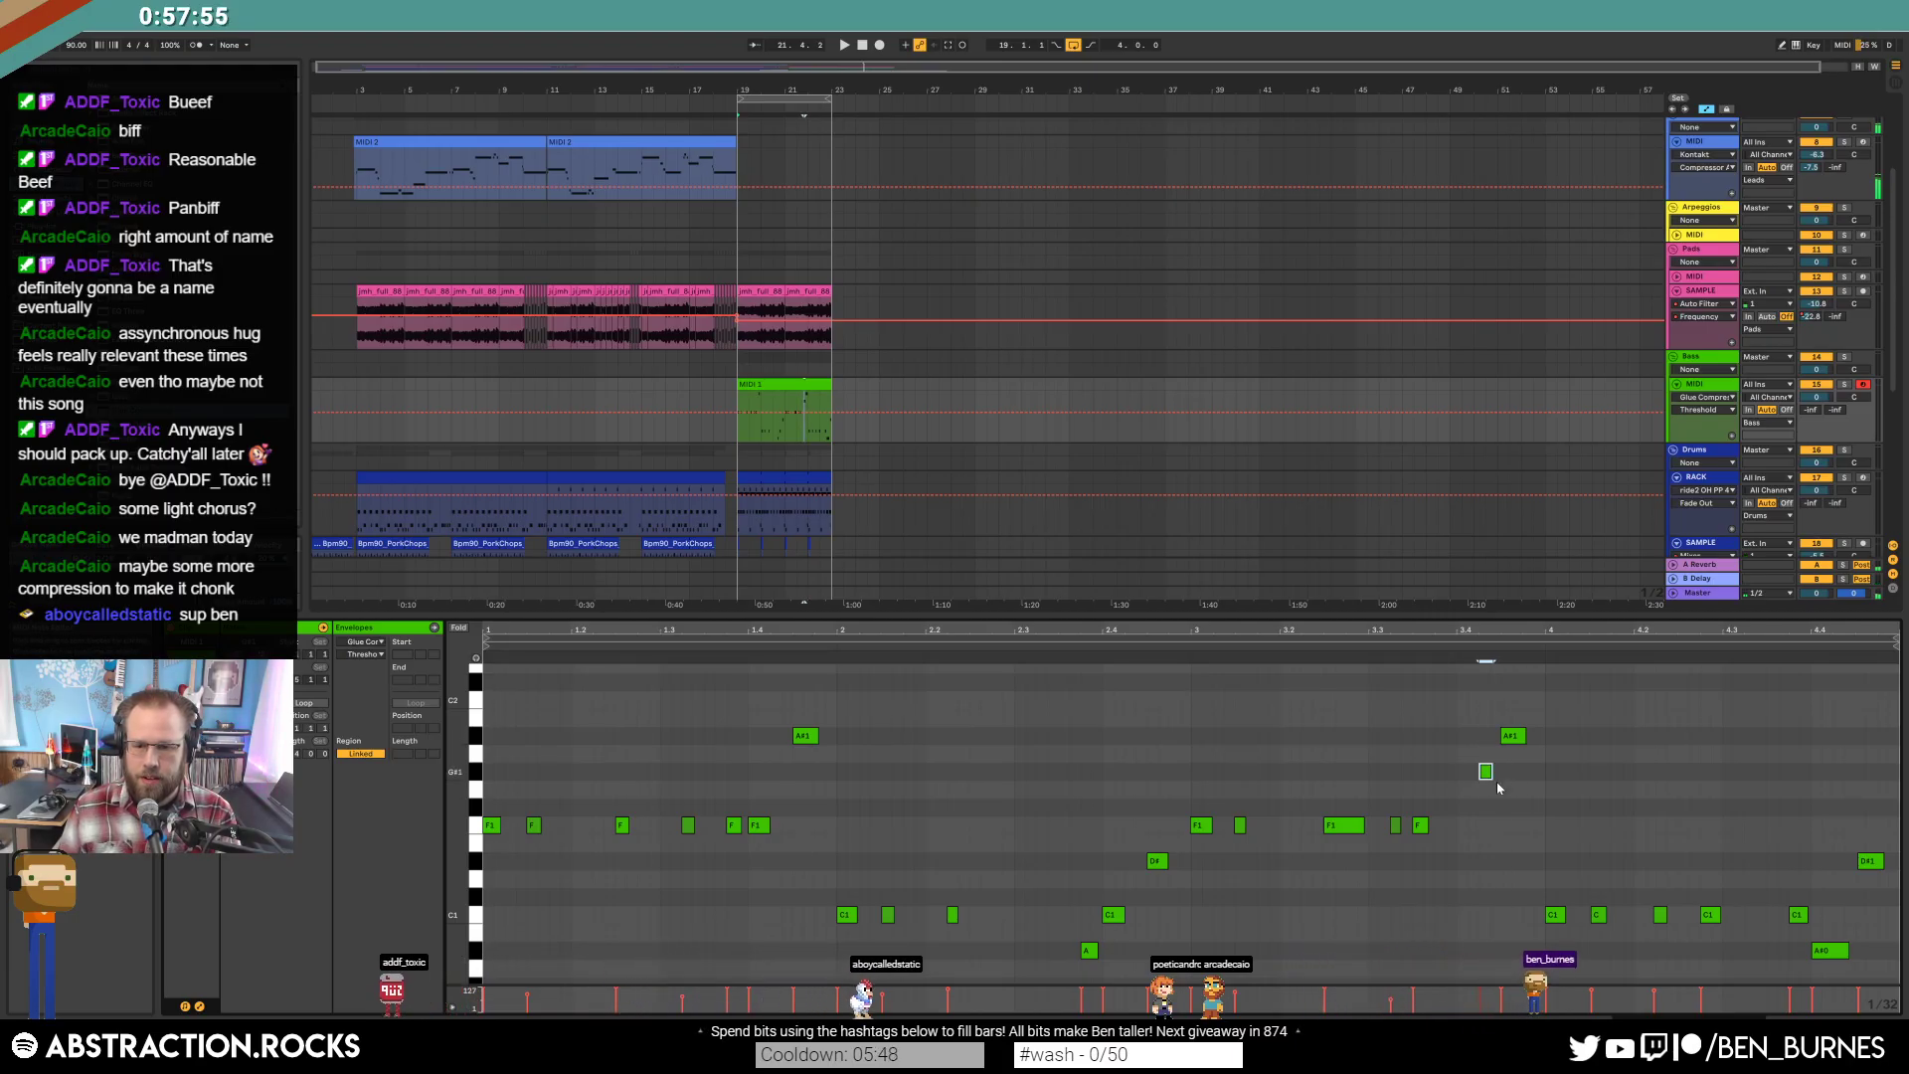
click(1457, 830)
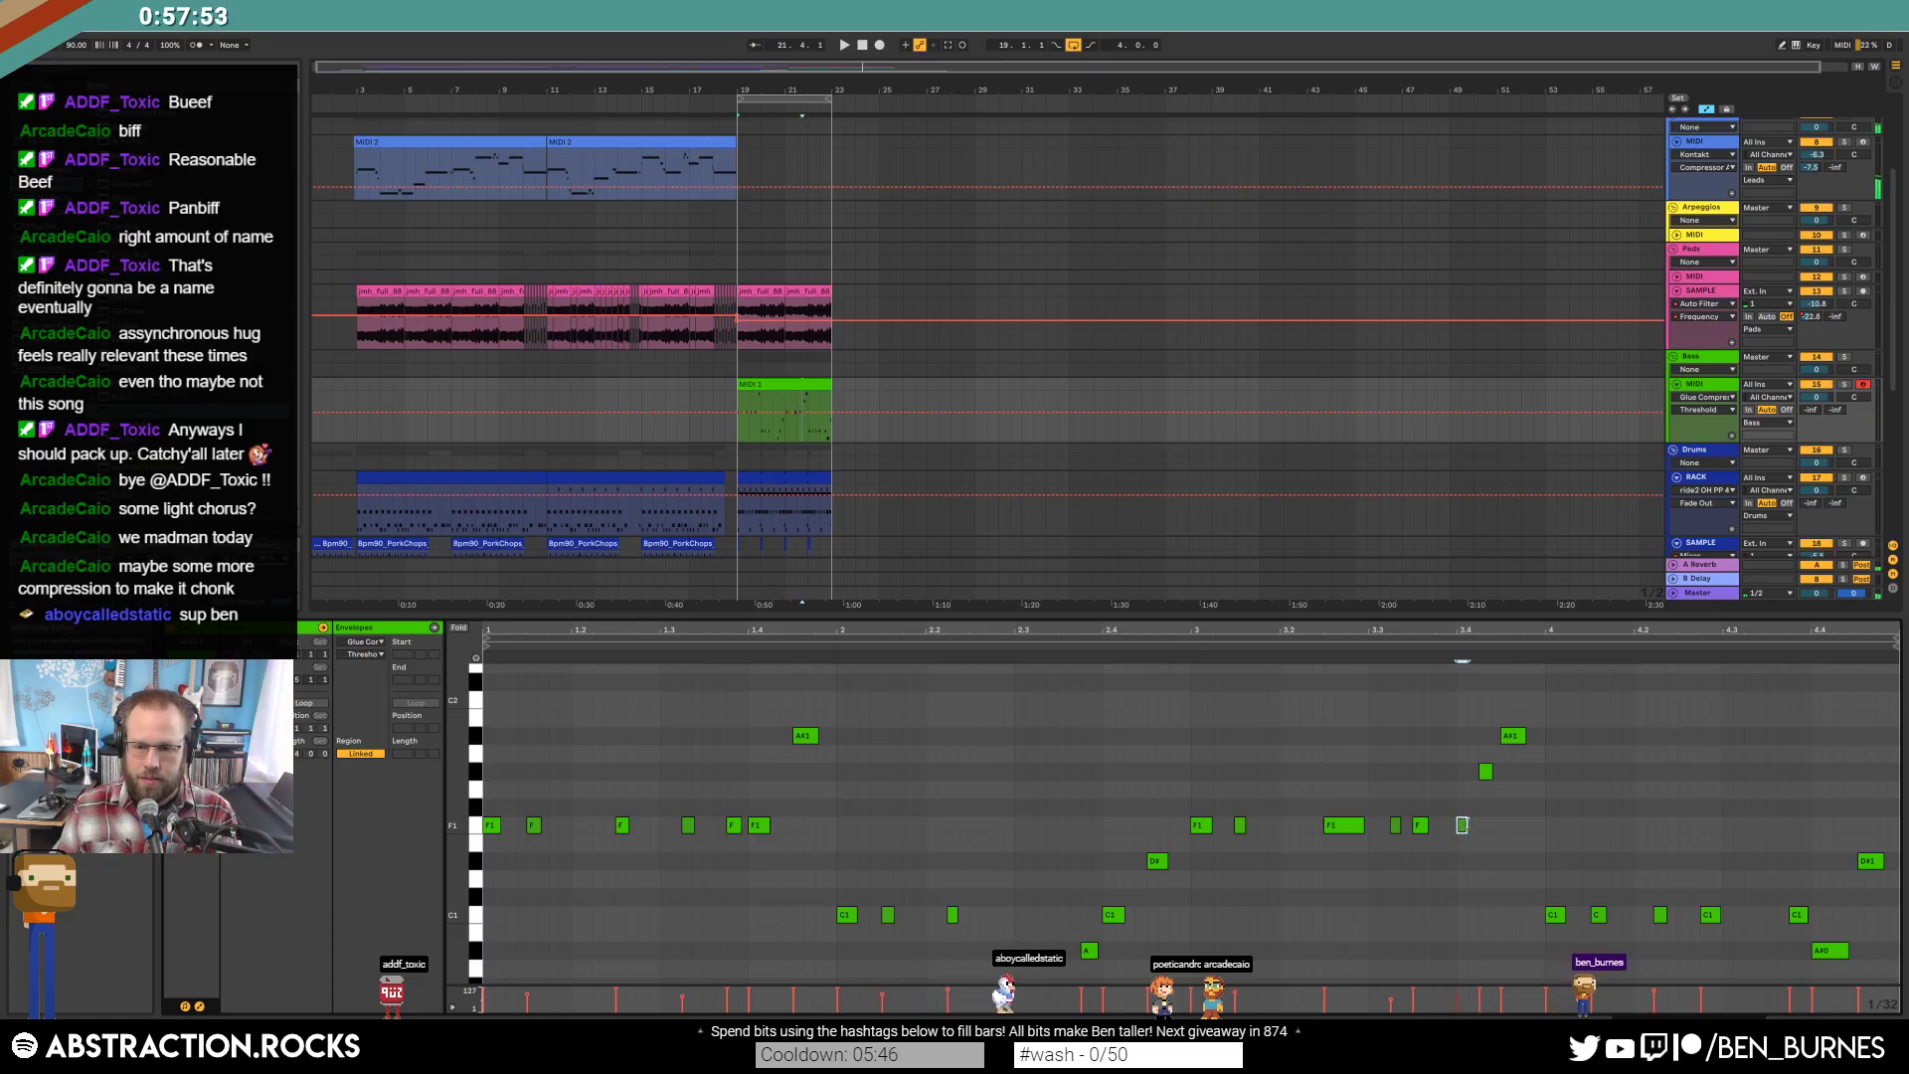
click(1468, 825)
Add a C1 note in the middle of bar 2 and adjust its length together with the preceding C1 while the loop plays.
key(space)
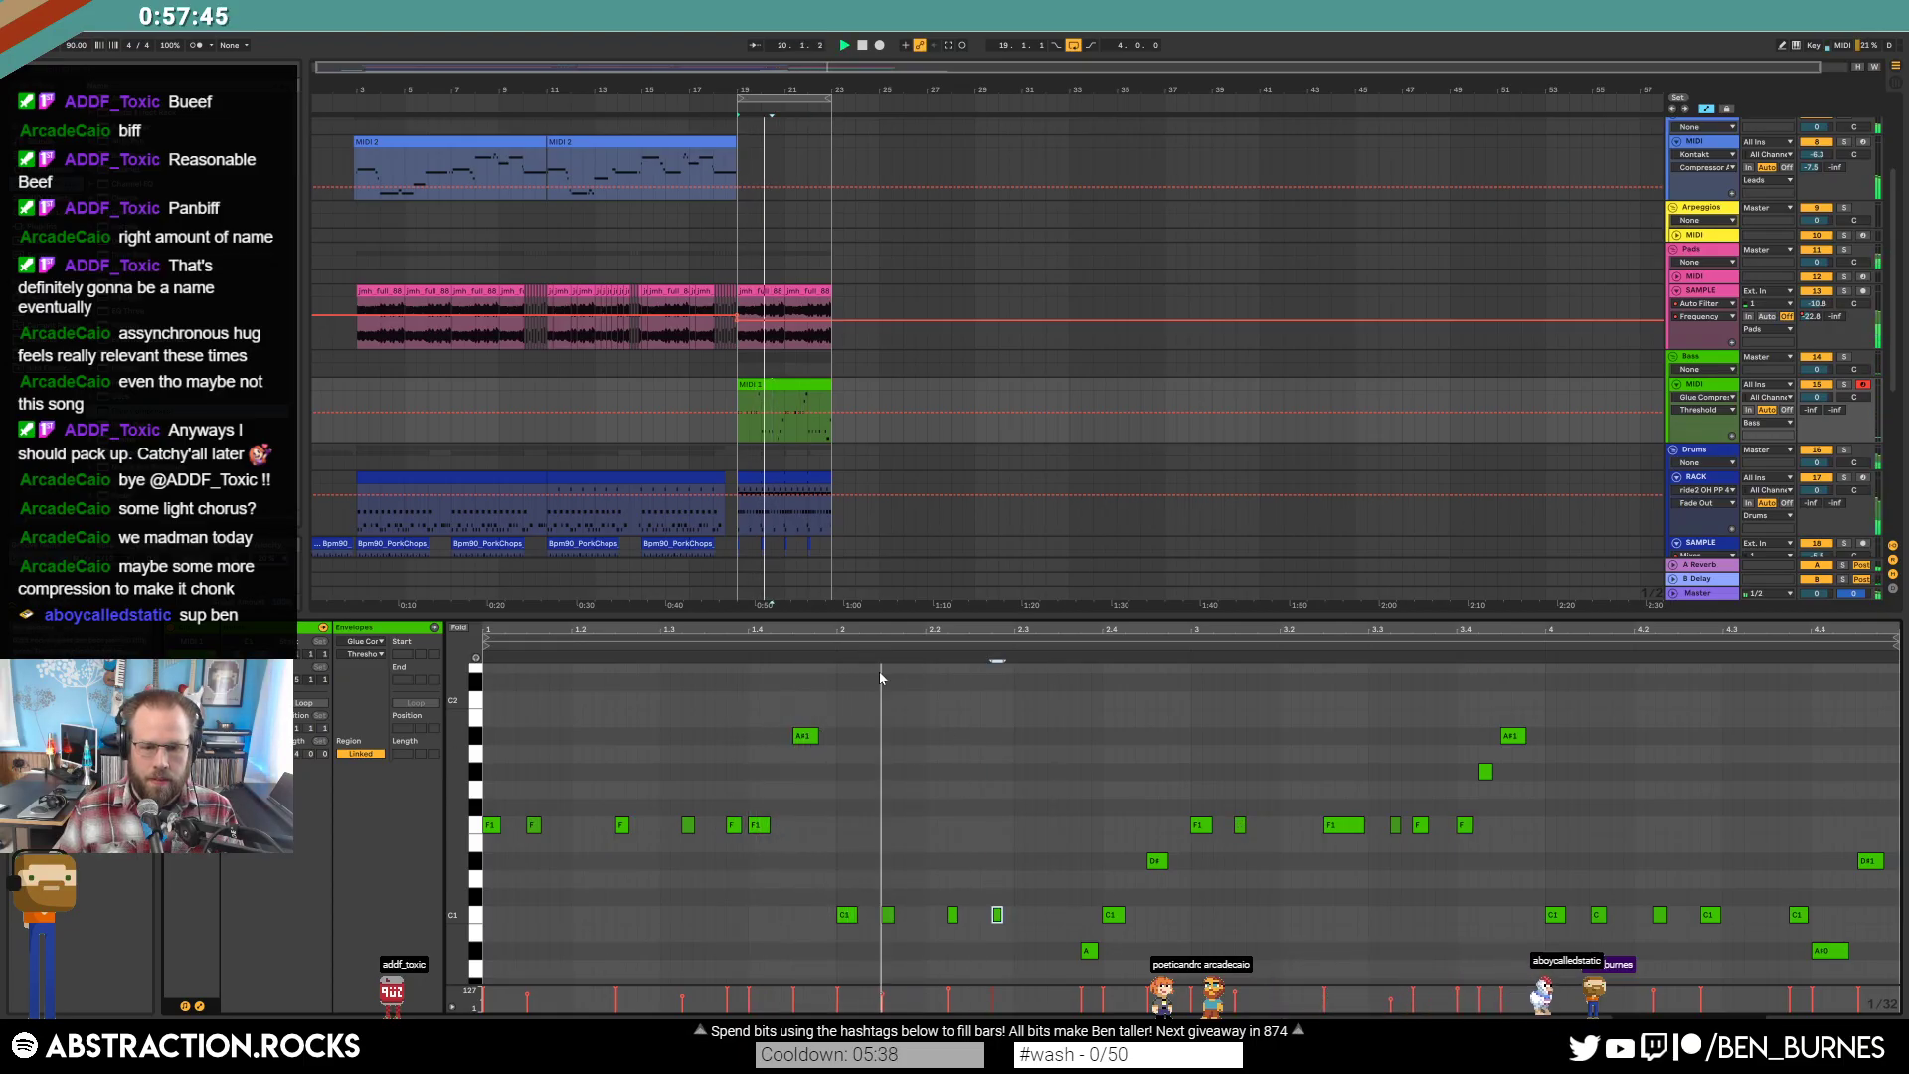
shift+click(953, 915)
drag(1002, 915, 1012, 915)
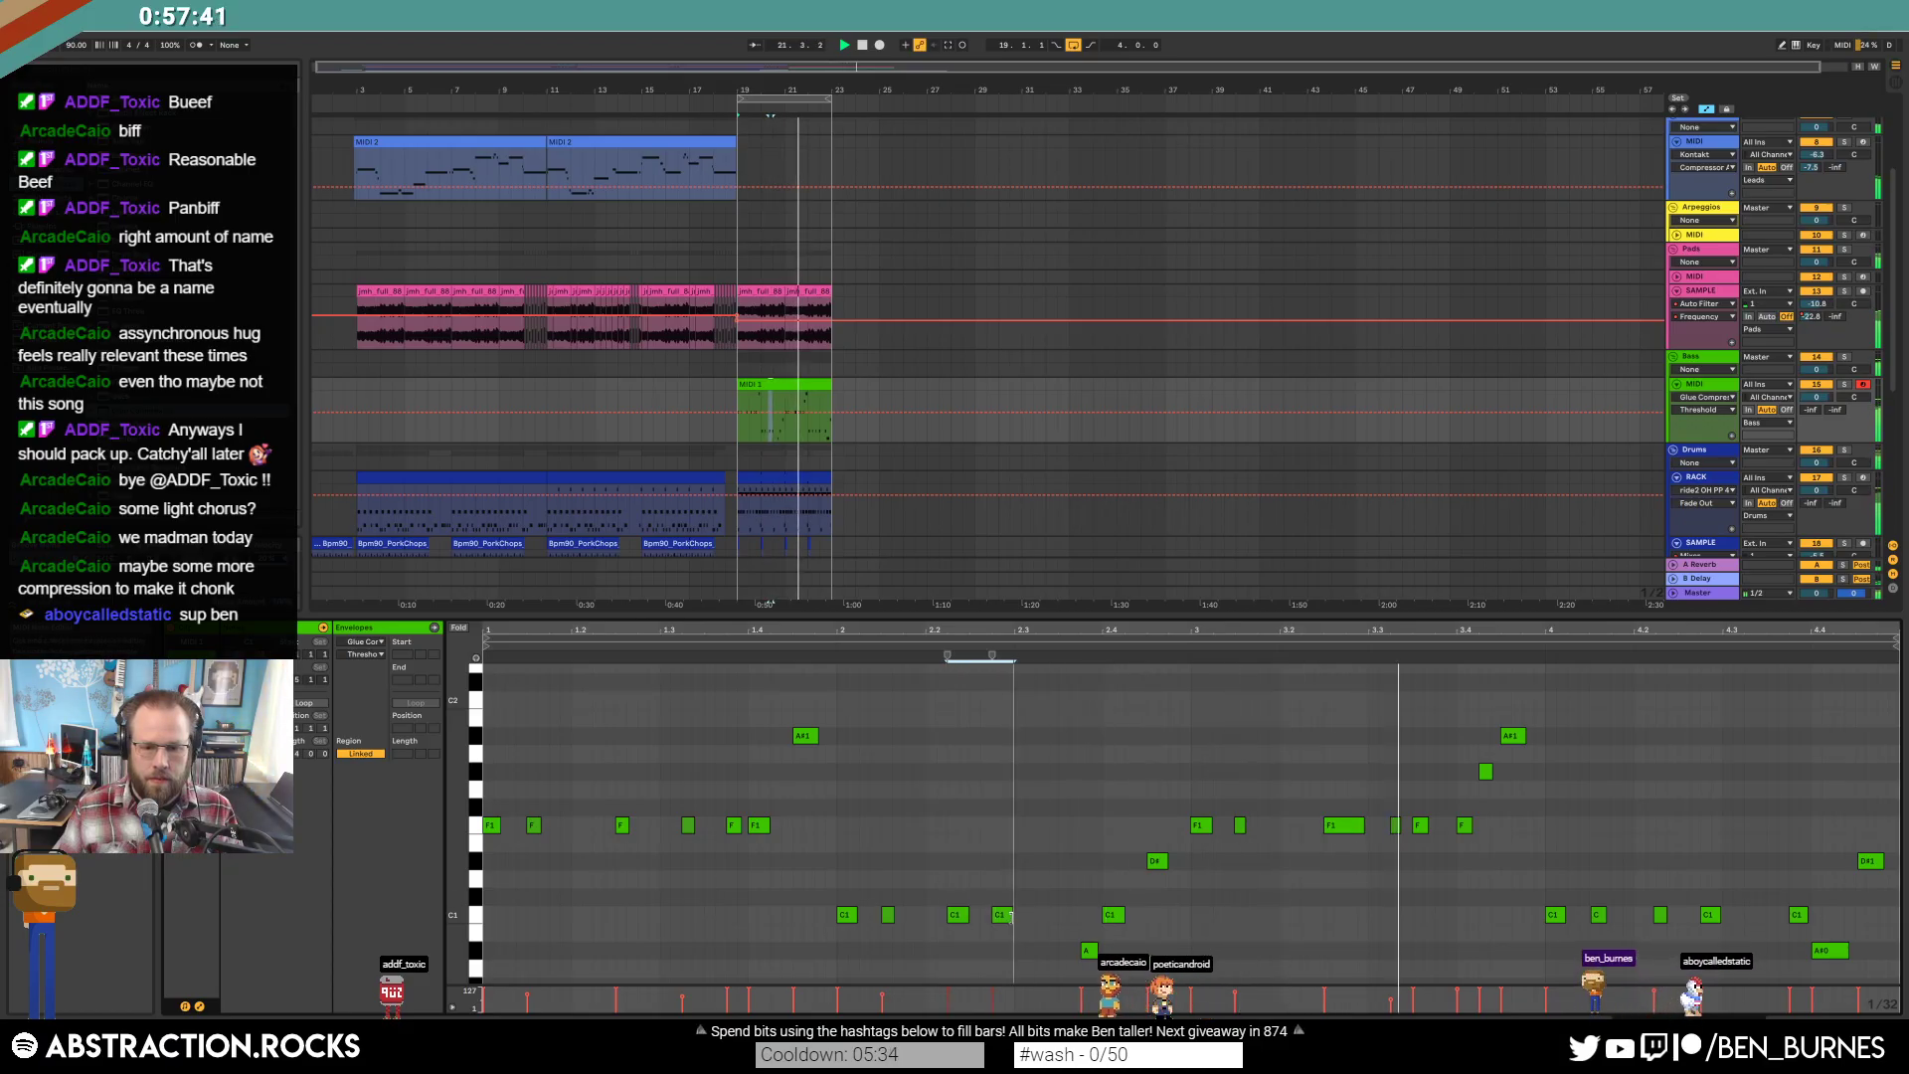
click(1025, 875)
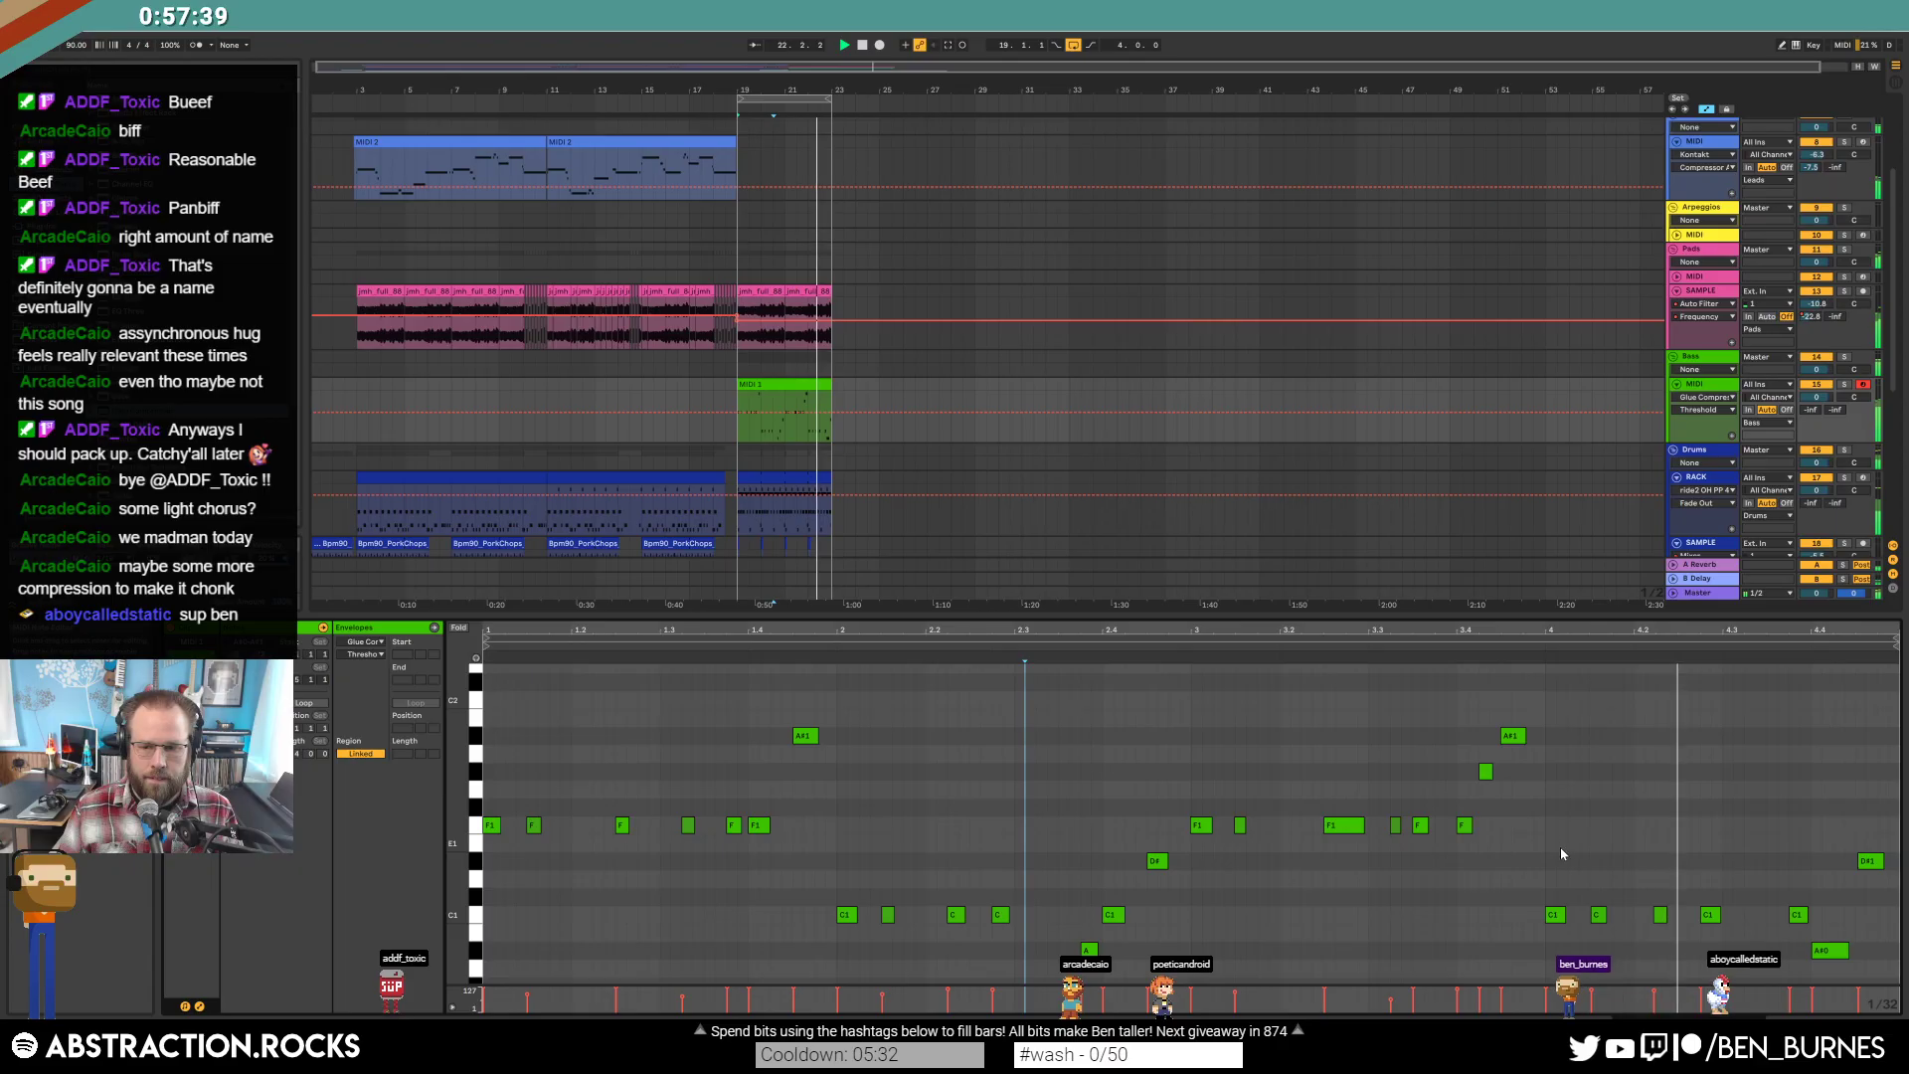
Shorten the first C1 note of bar 4, move the second closer to it, and show the Bass track's devices.
click(1598, 915)
drag(1599, 919, 1585, 920)
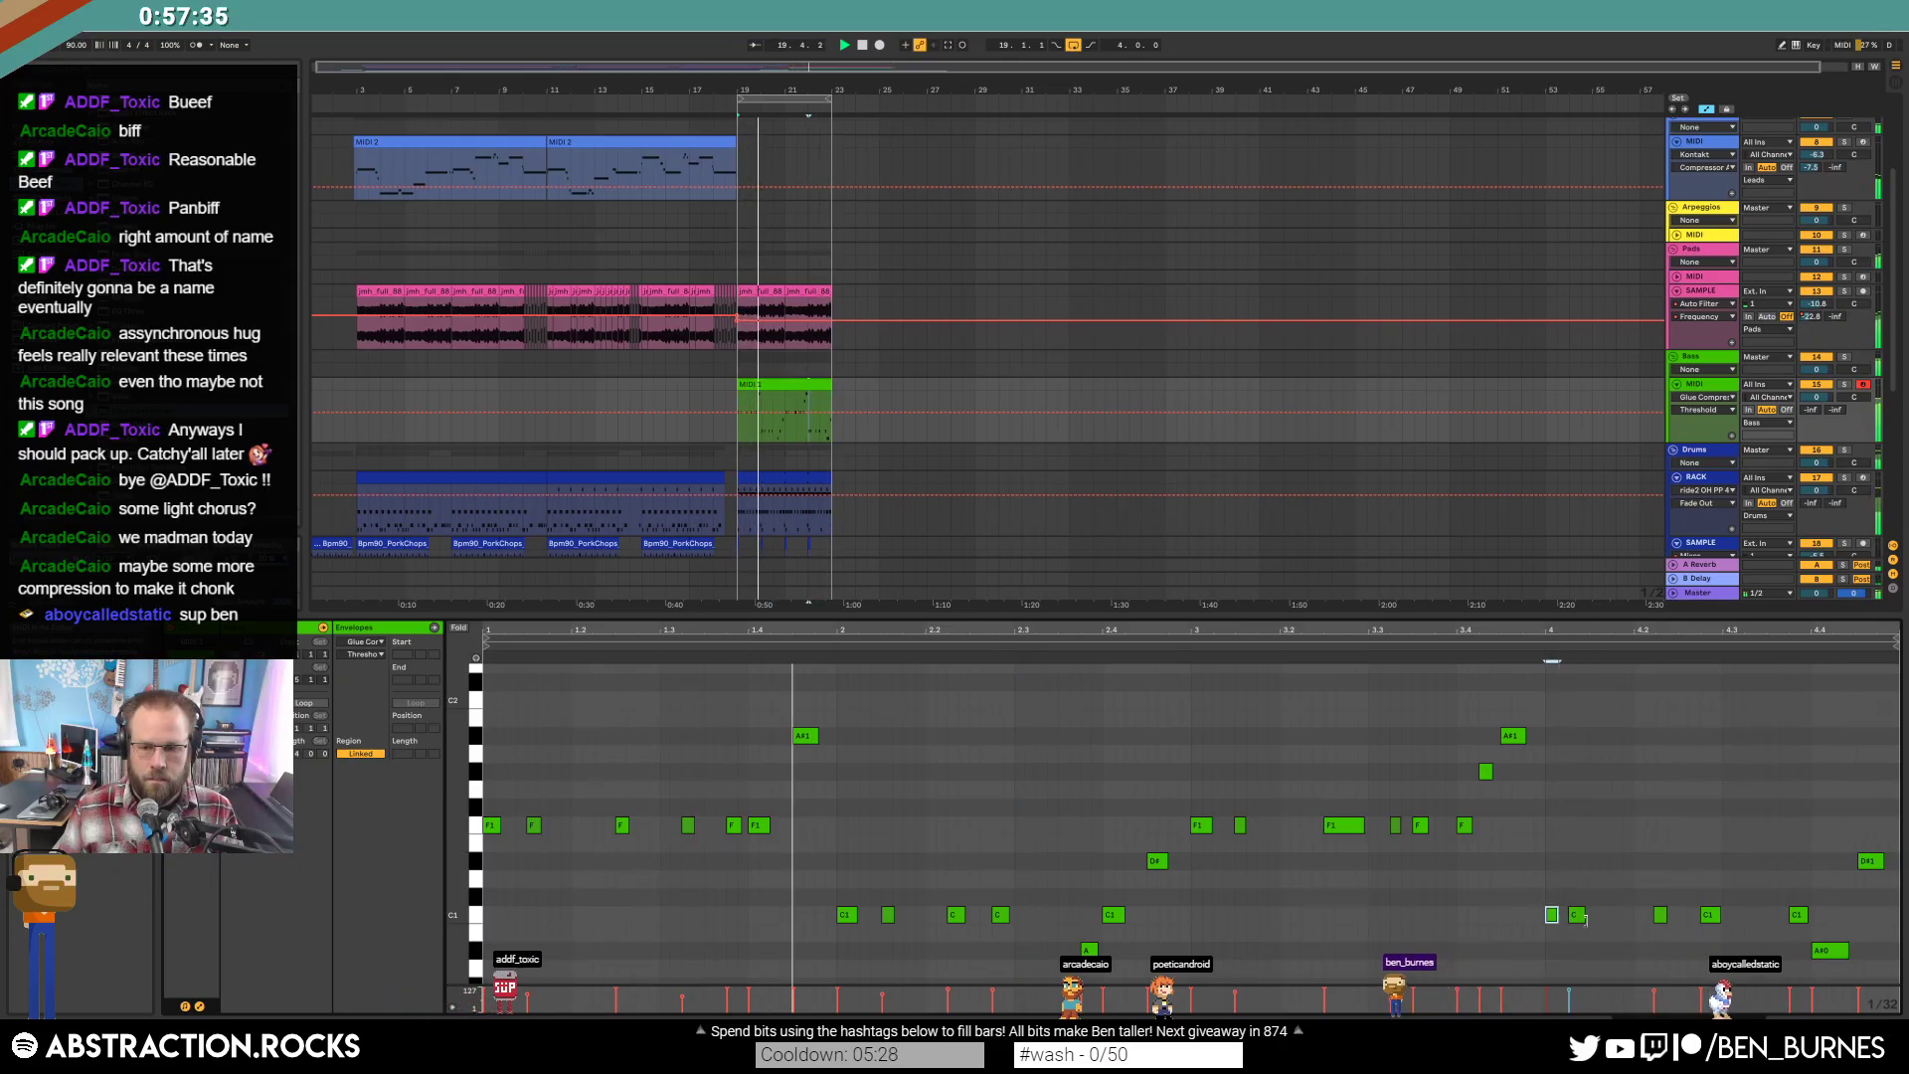
key(shift+Tab)
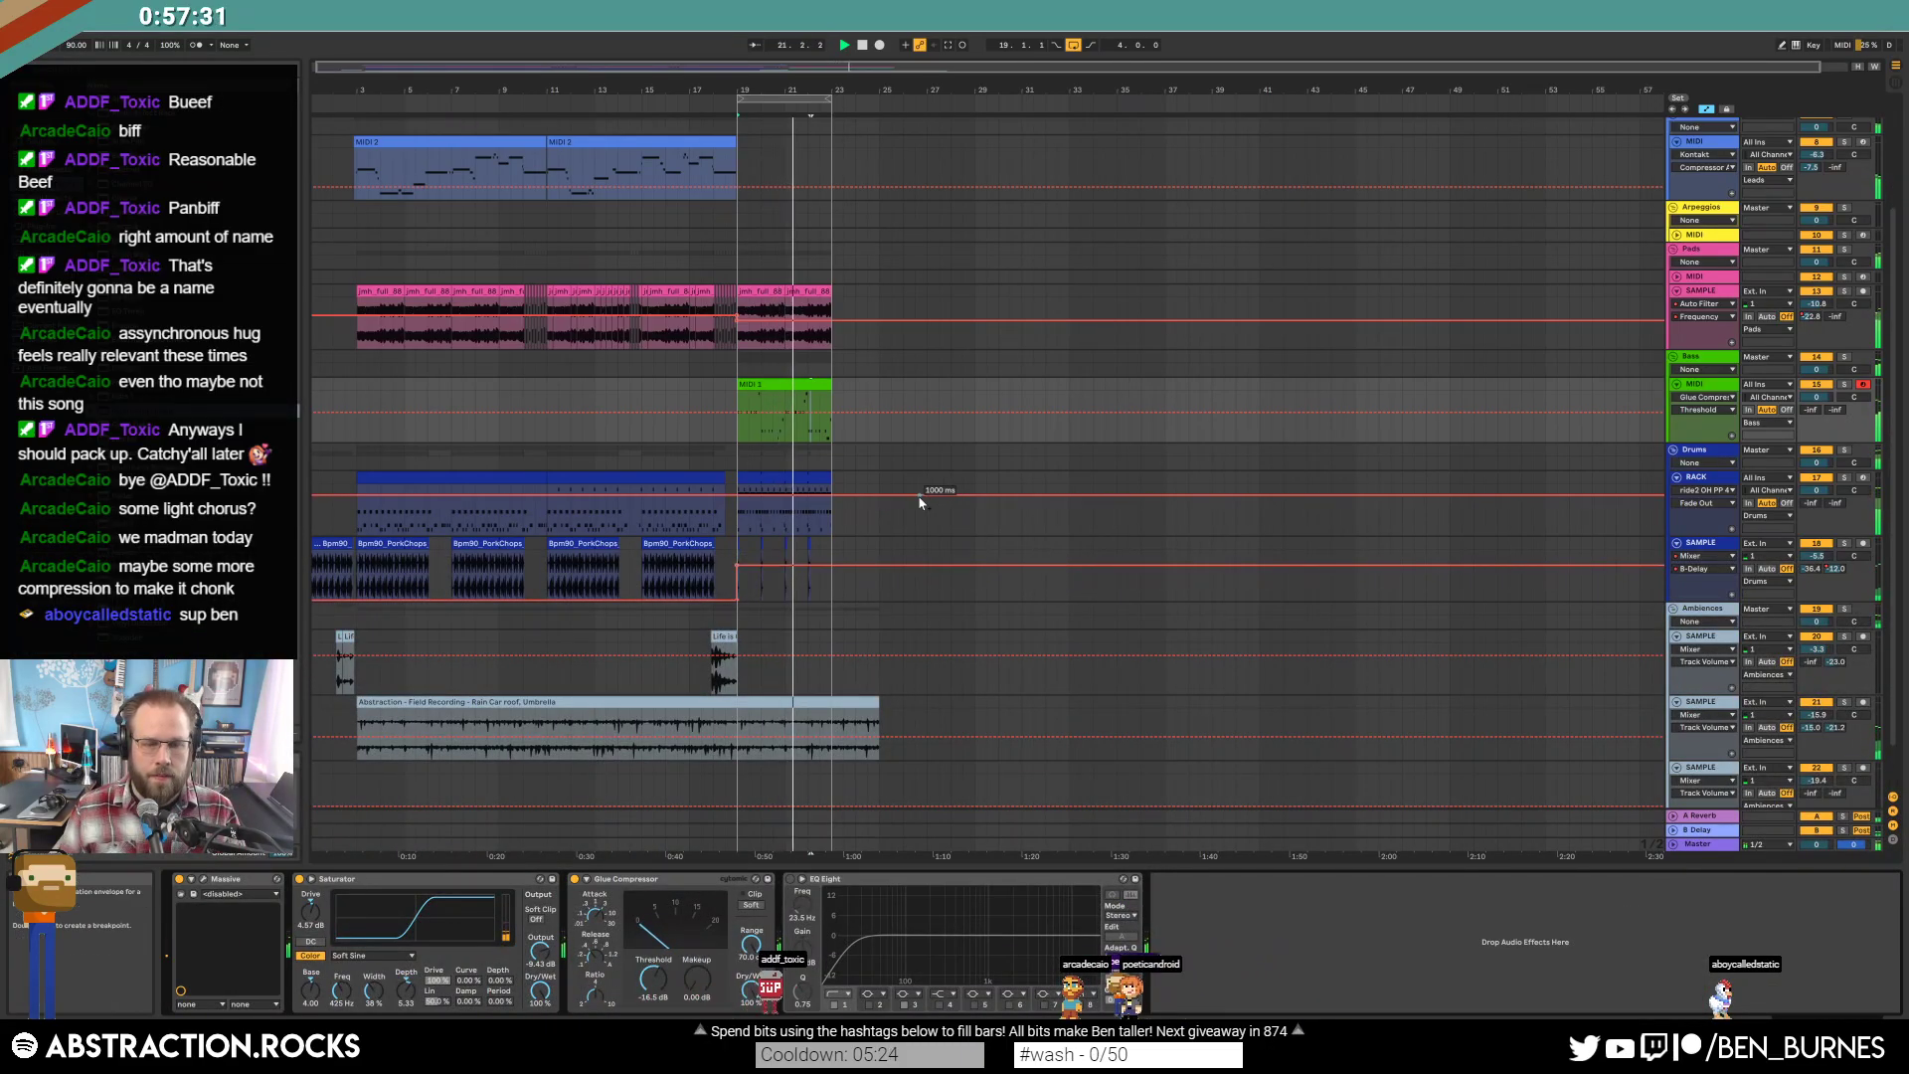
Check the notes of the bass clip at bar 19 and play the song from its opening.
double_click(768, 381)
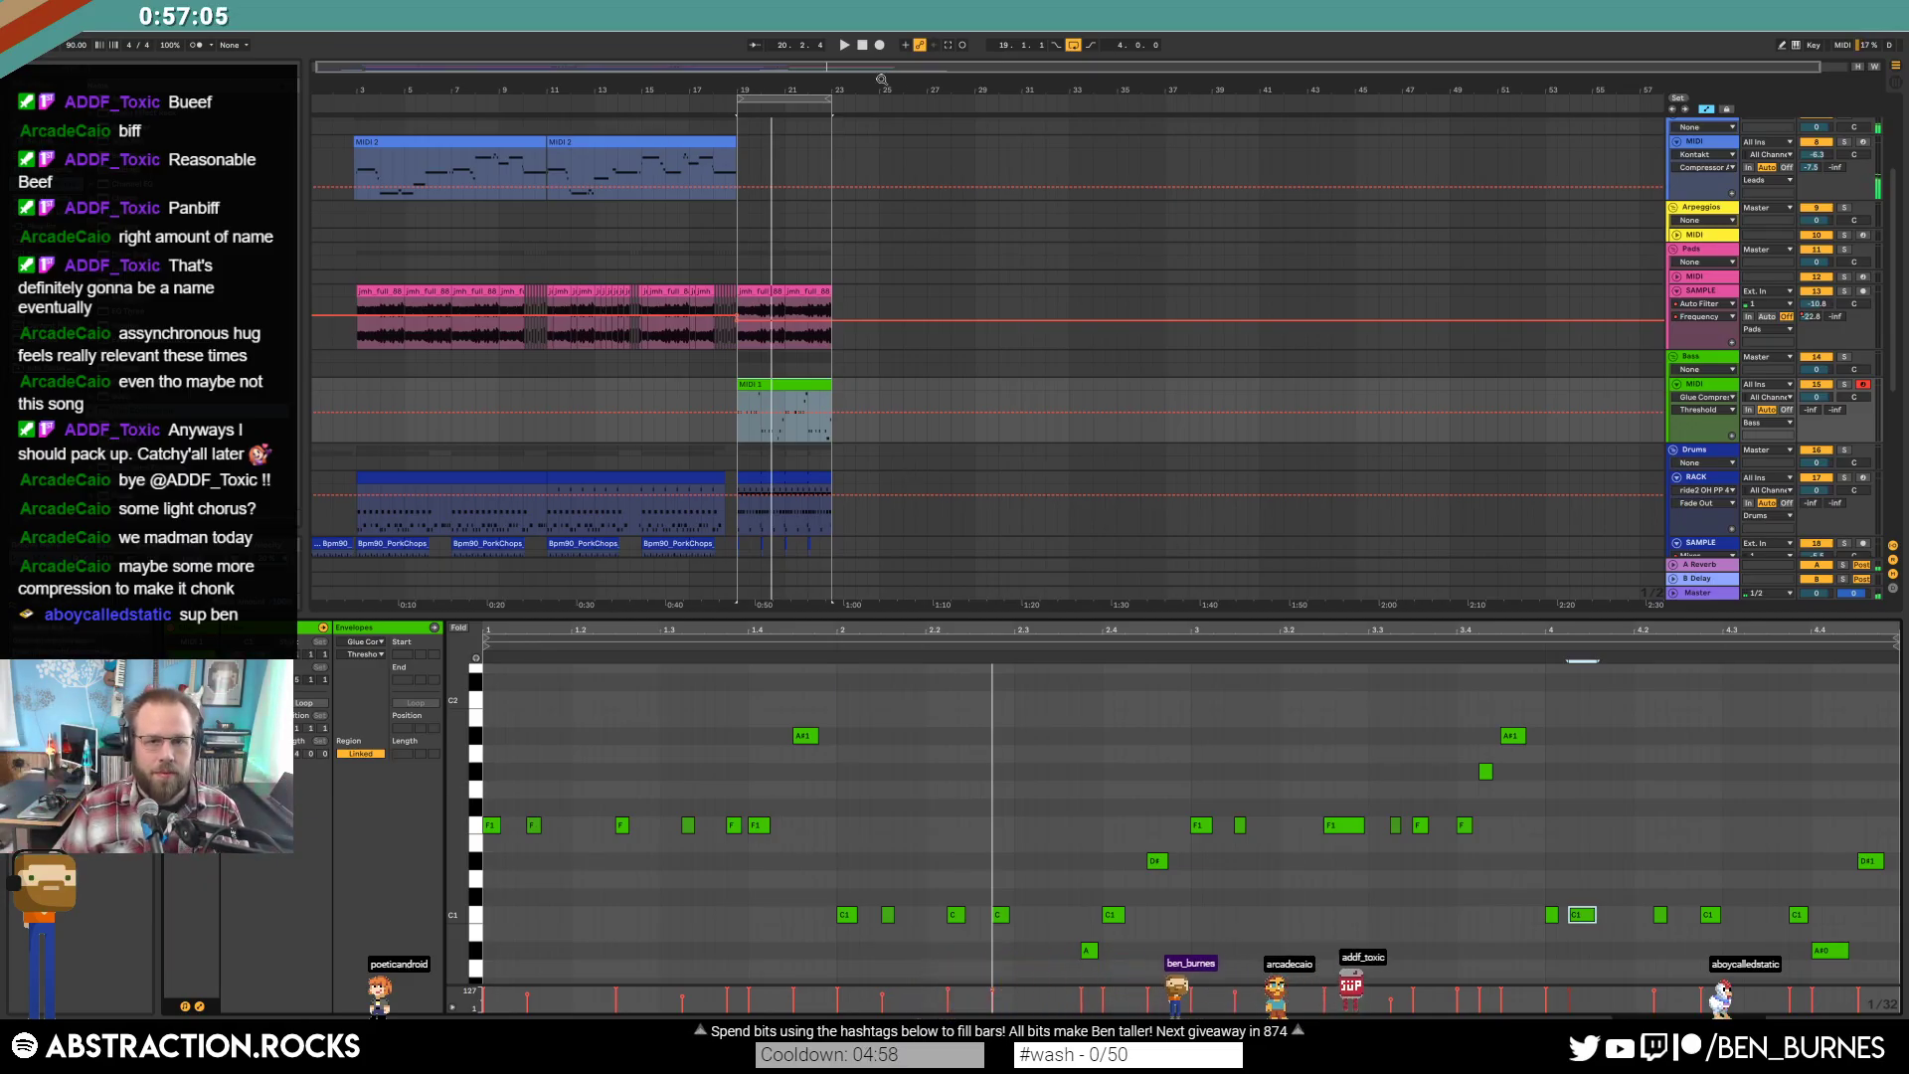
key(space)
click(909, 260)
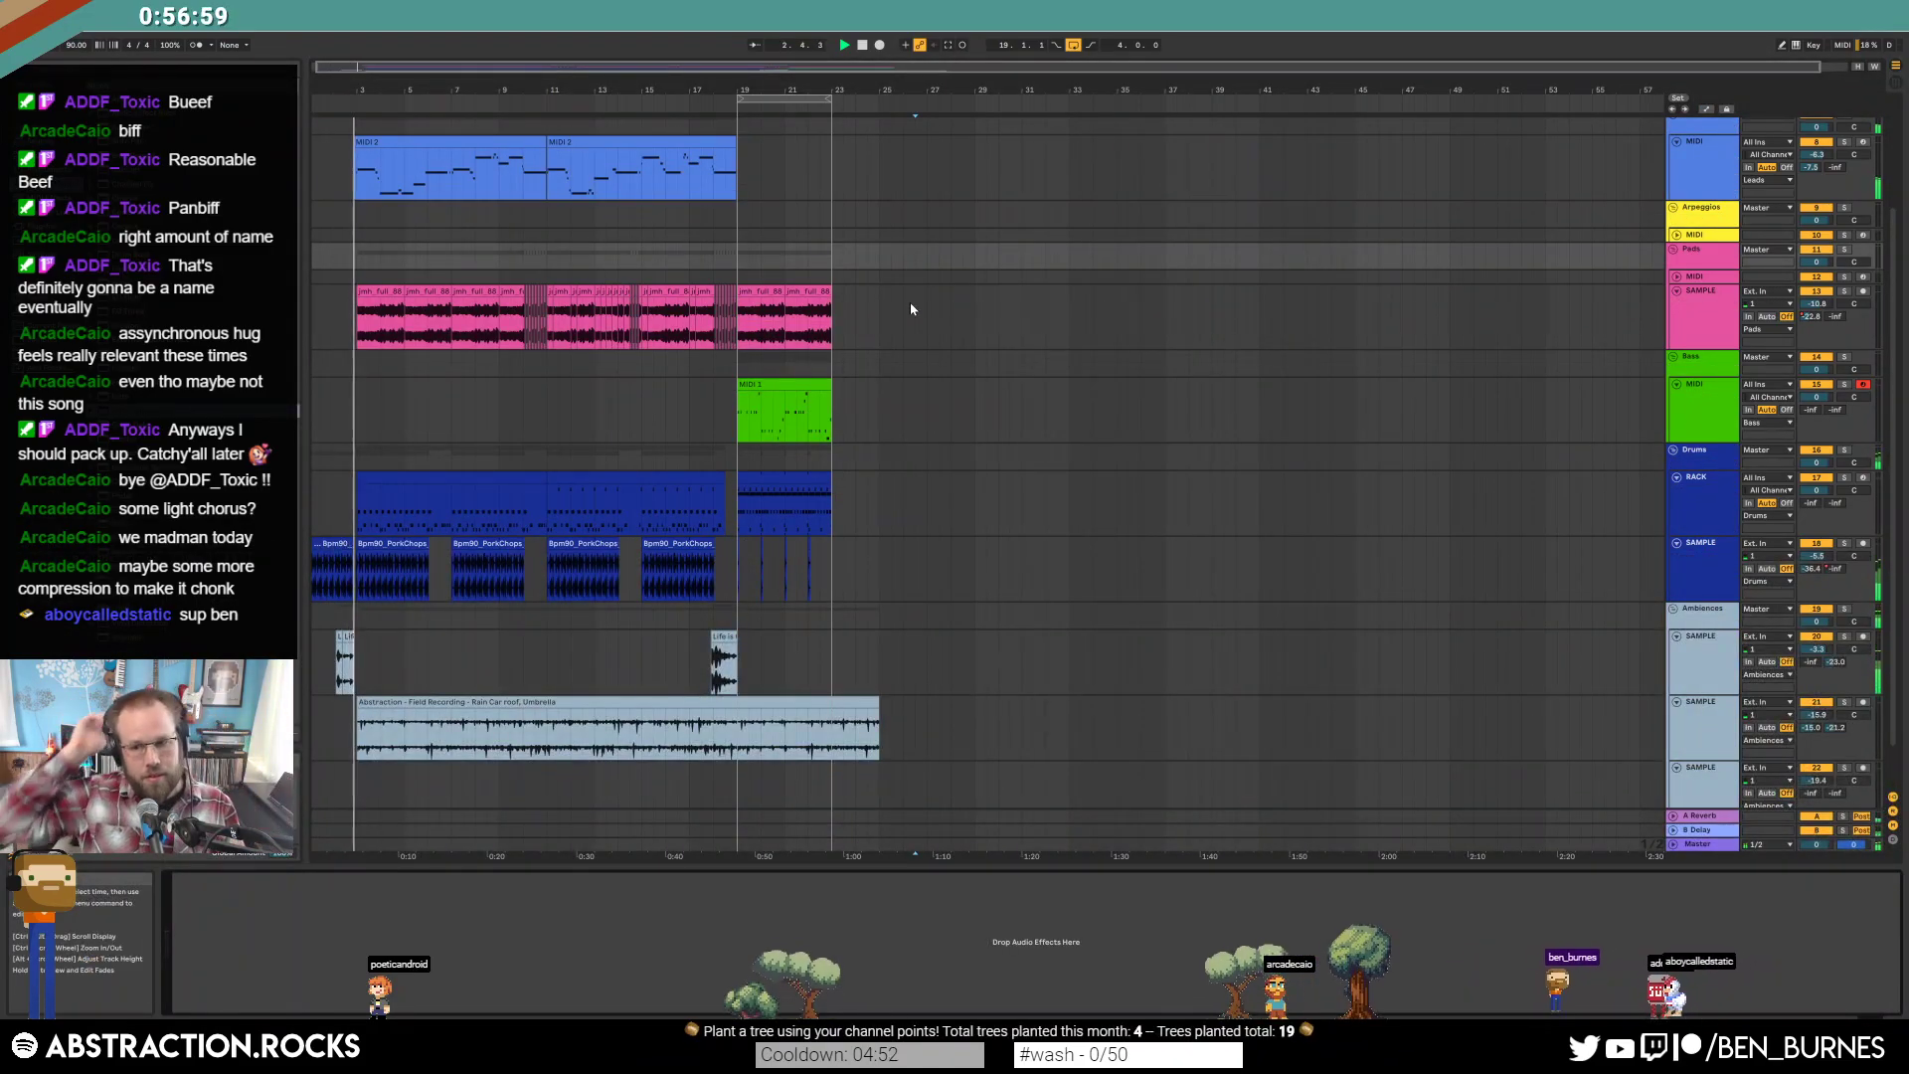
Shift the mechanical noise balance toward Note OFF on the Workbench page of the lead track's Una Corda Cotton instrument in Kontakt.
click(447, 167)
click(204, 881)
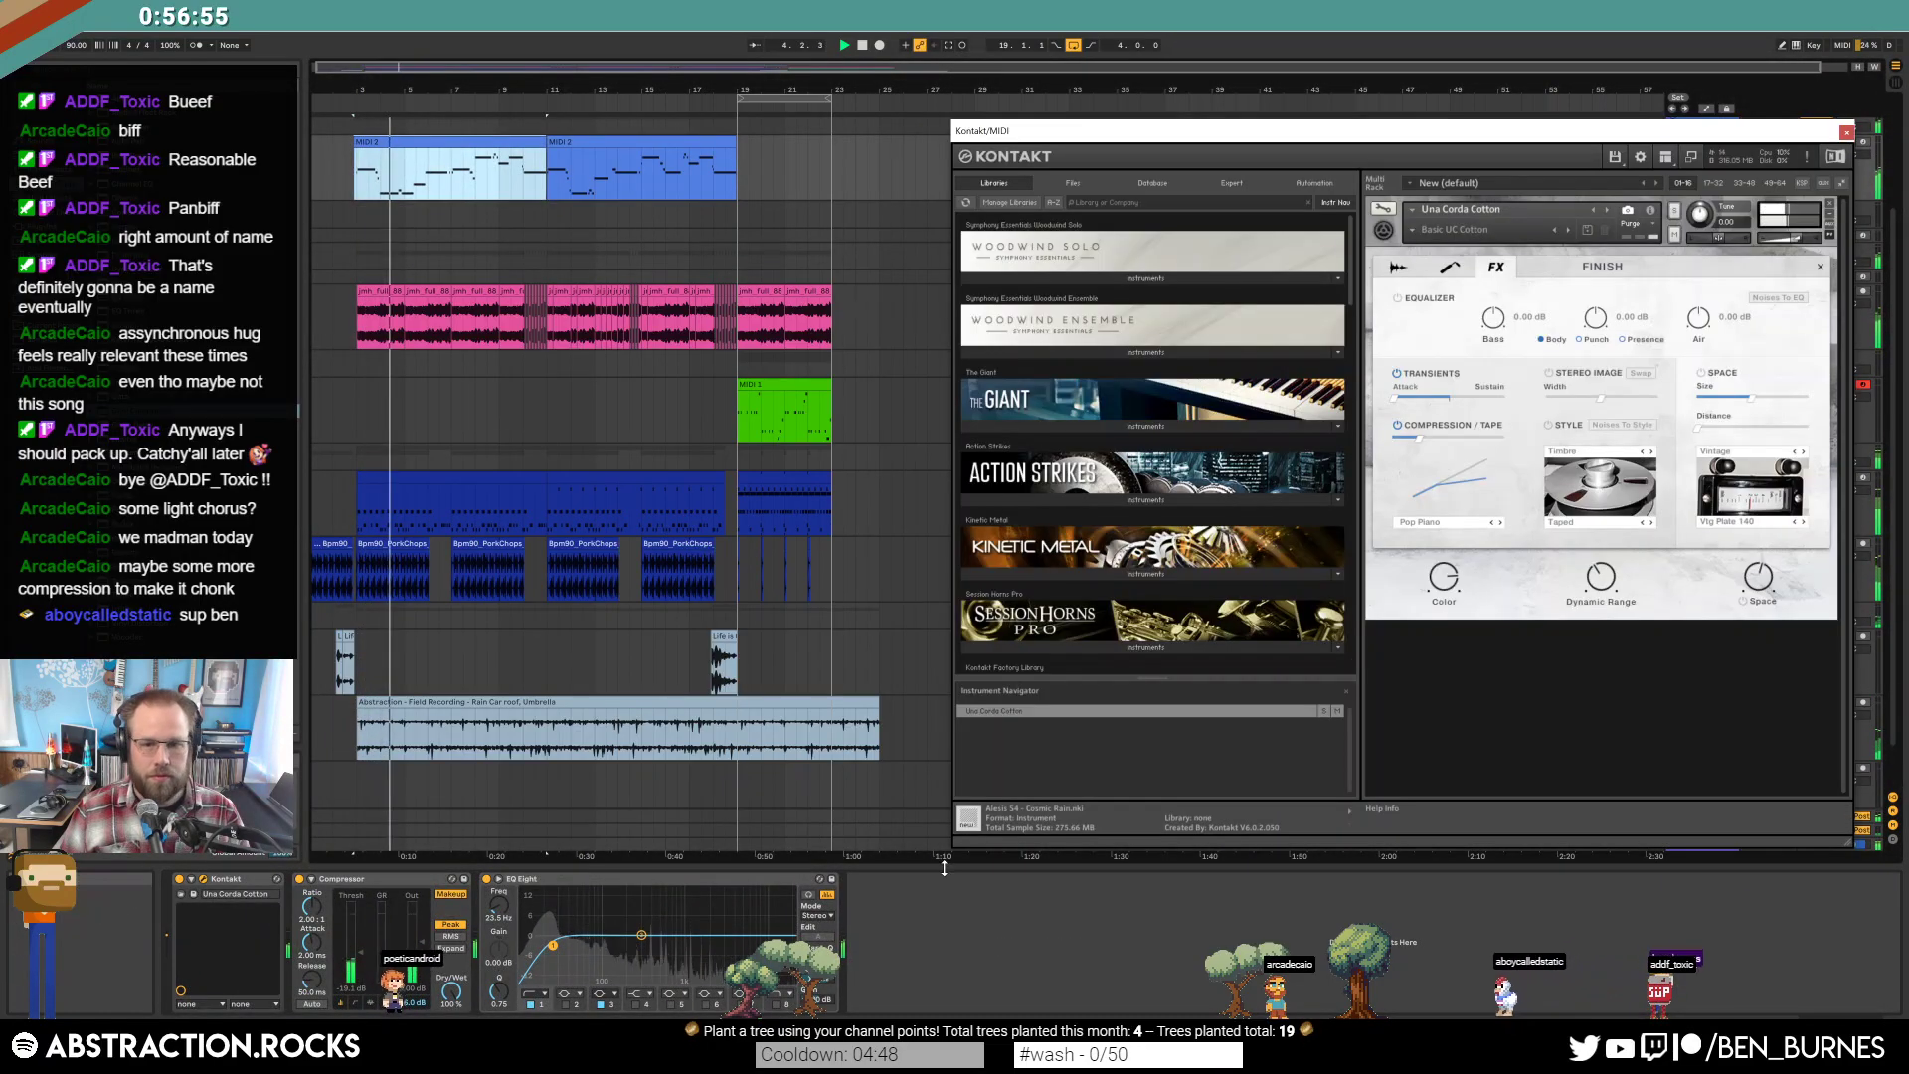
click(1444, 270)
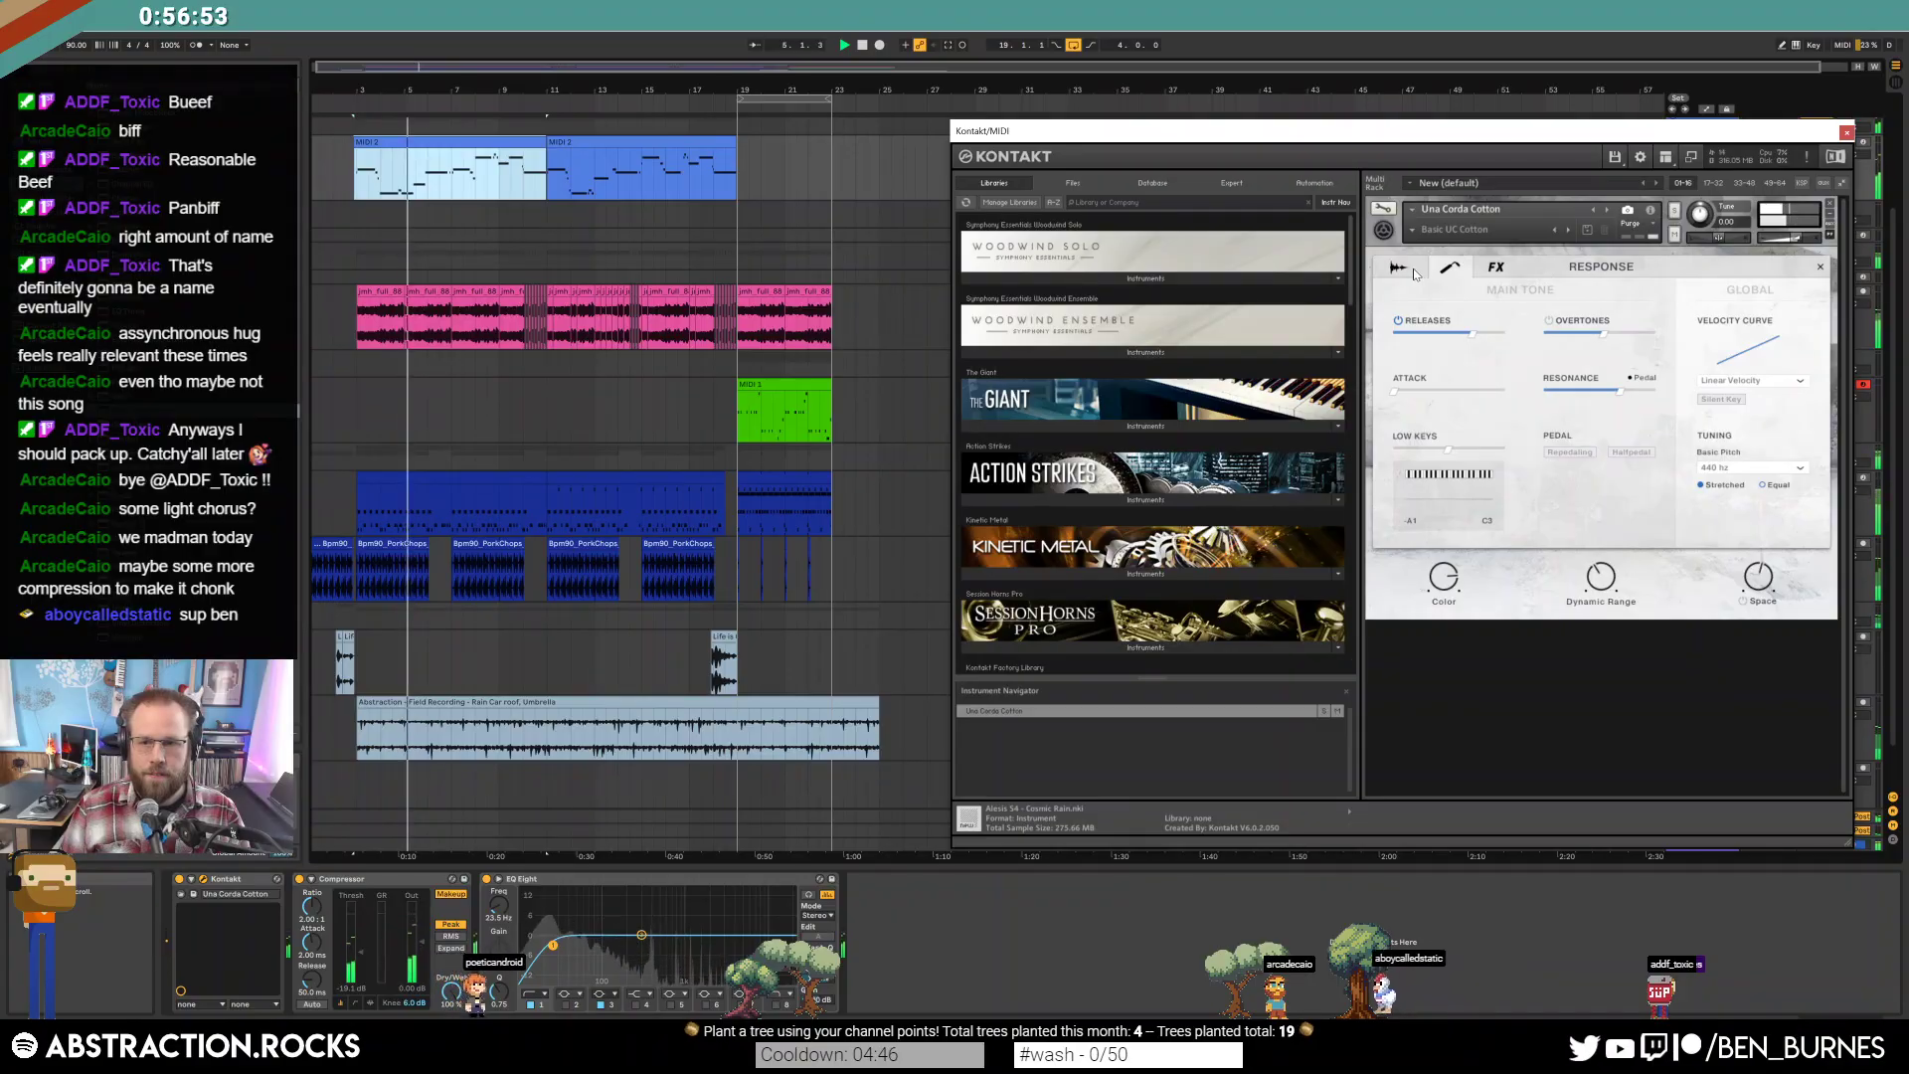
click(1404, 271)
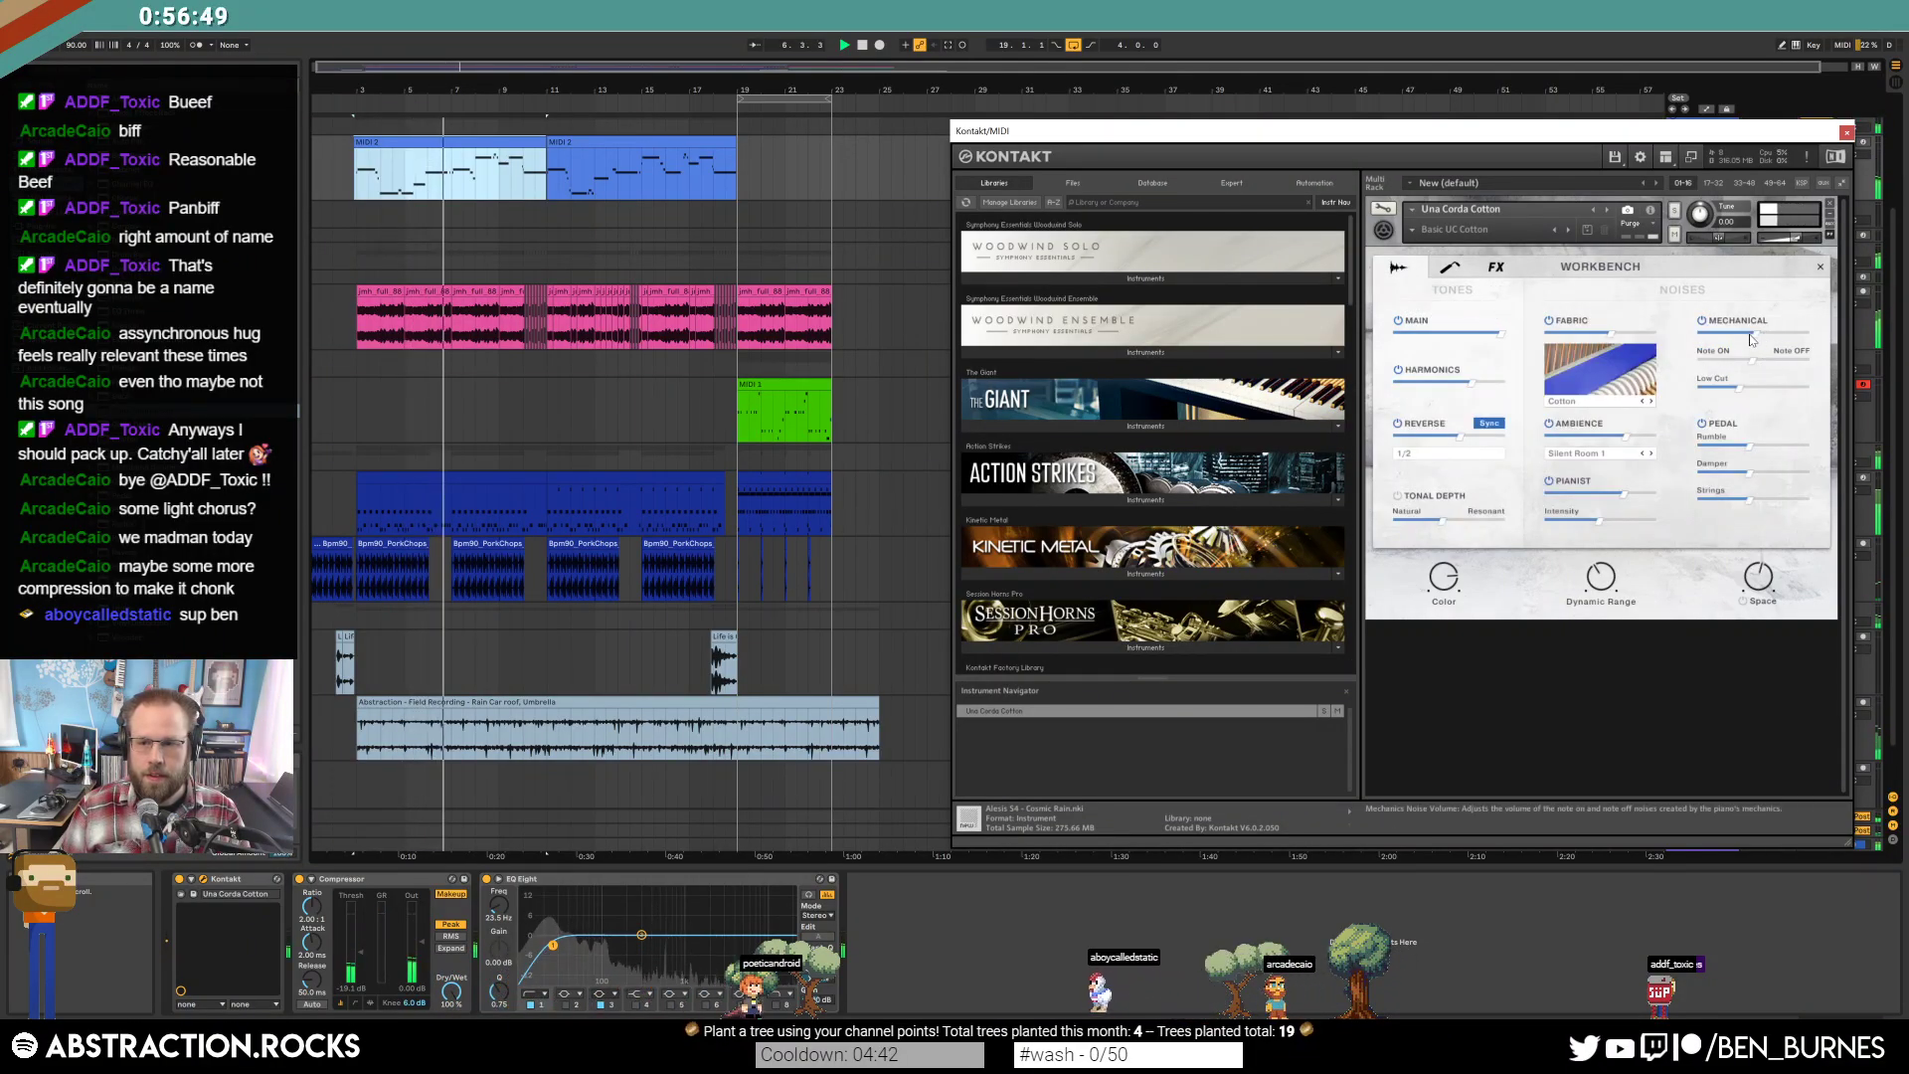
drag(1752, 360, 1782, 364)
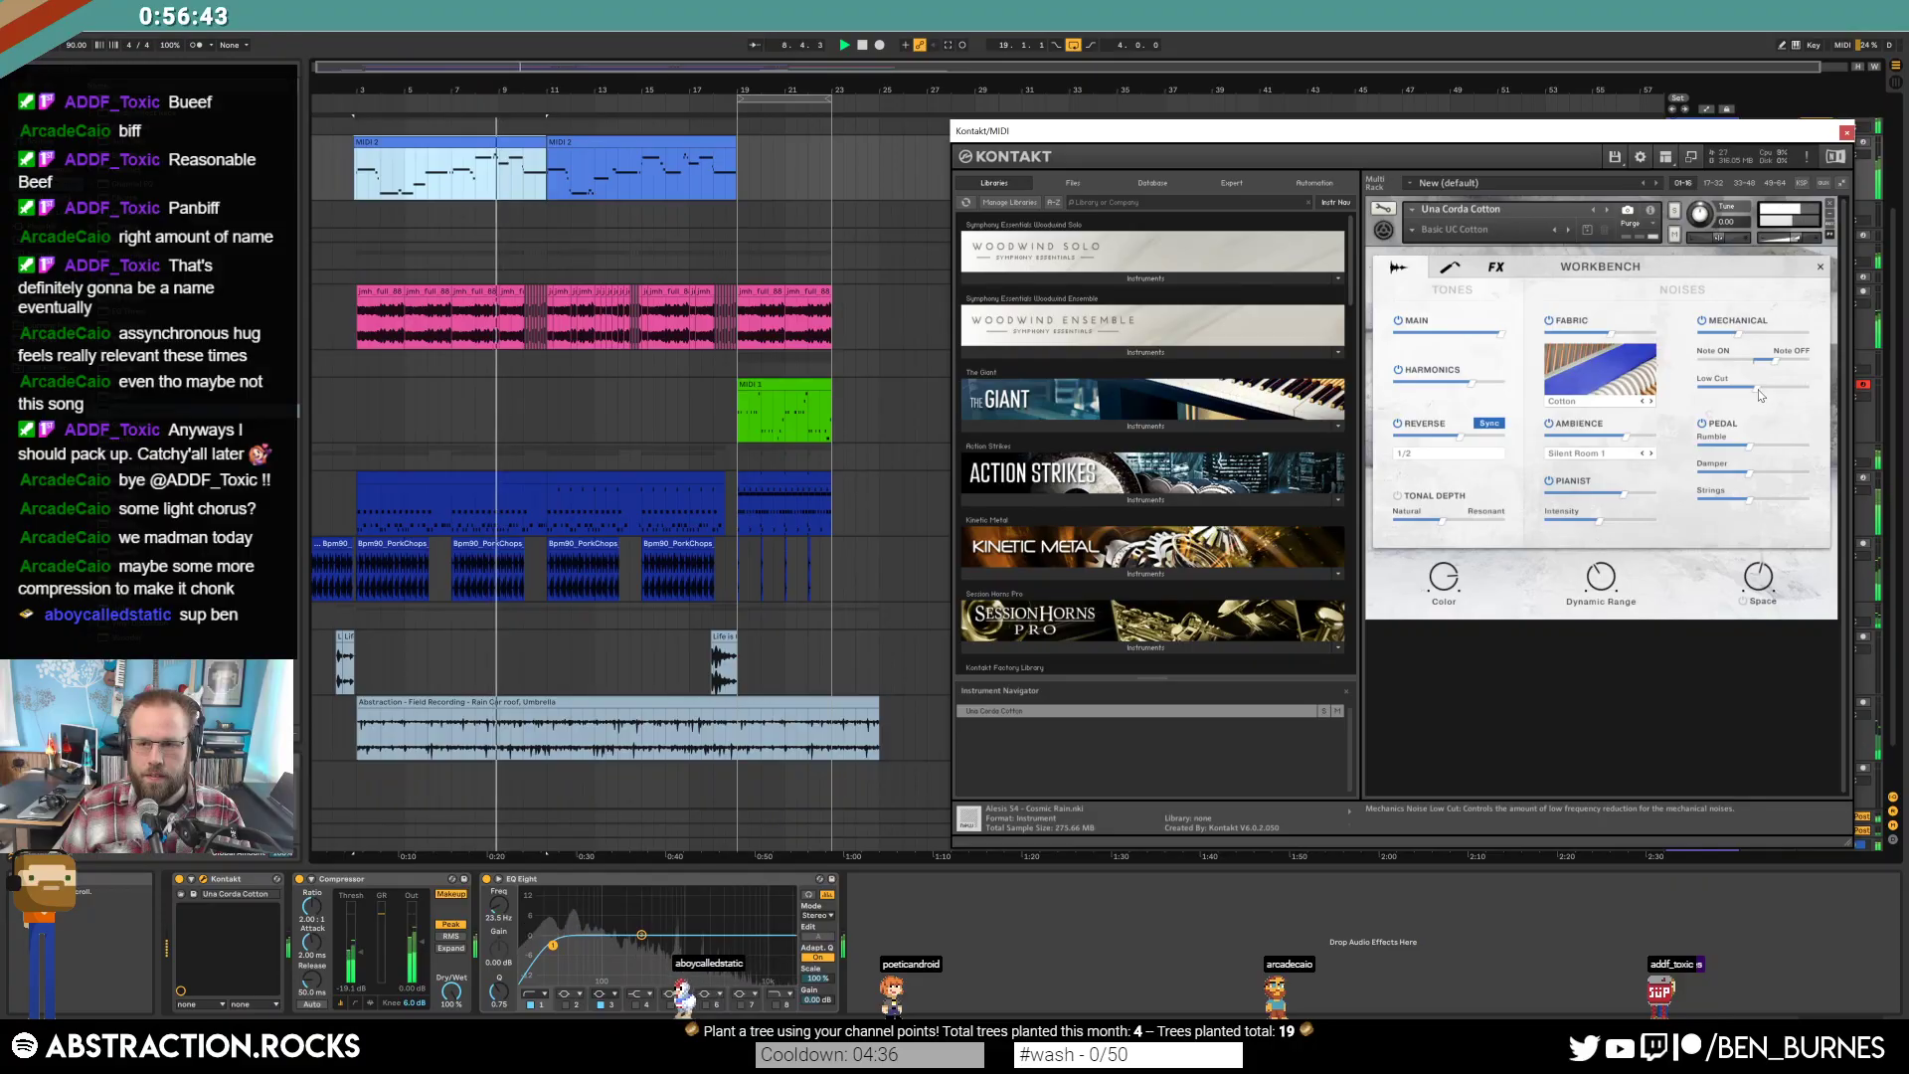
click(1845, 132)
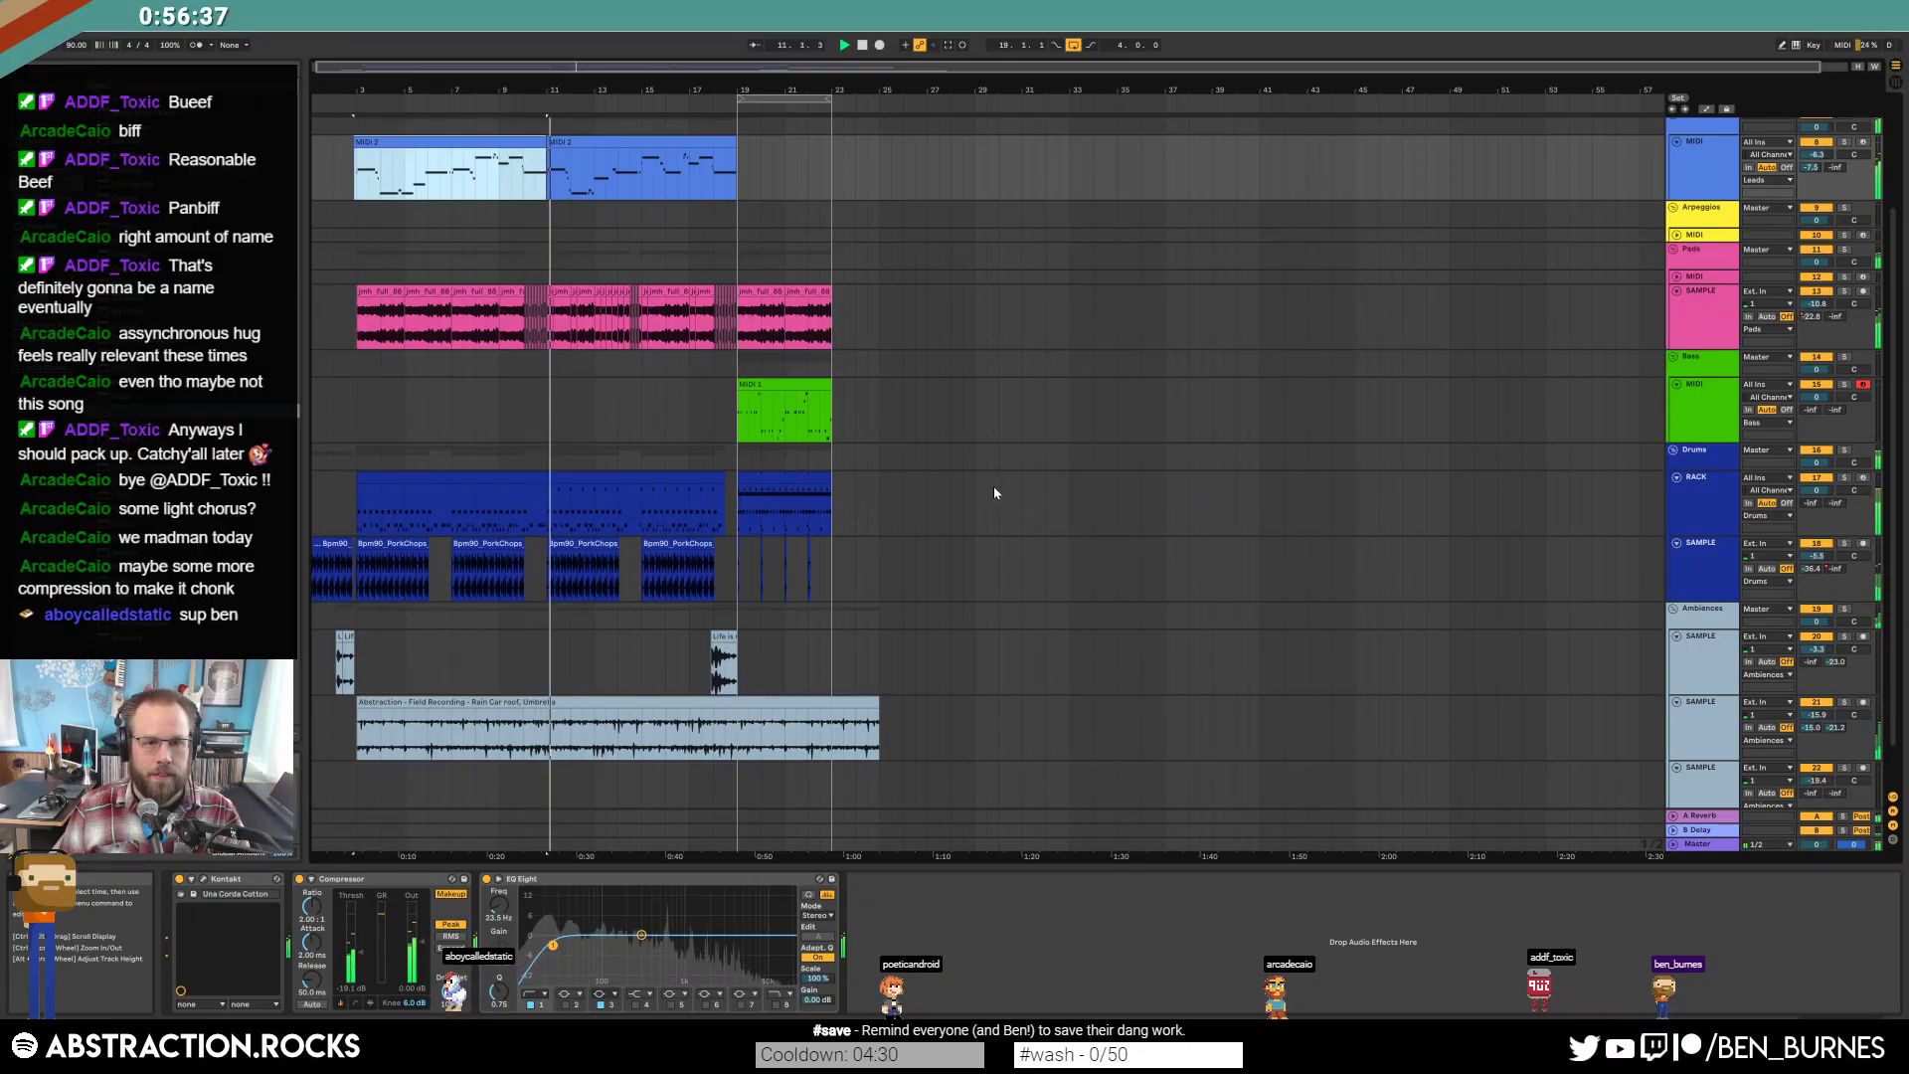
Adjust the Fade Out of the TR-808 snare in the drum track's Drum Rack slightly while the song plays.
click(737, 169)
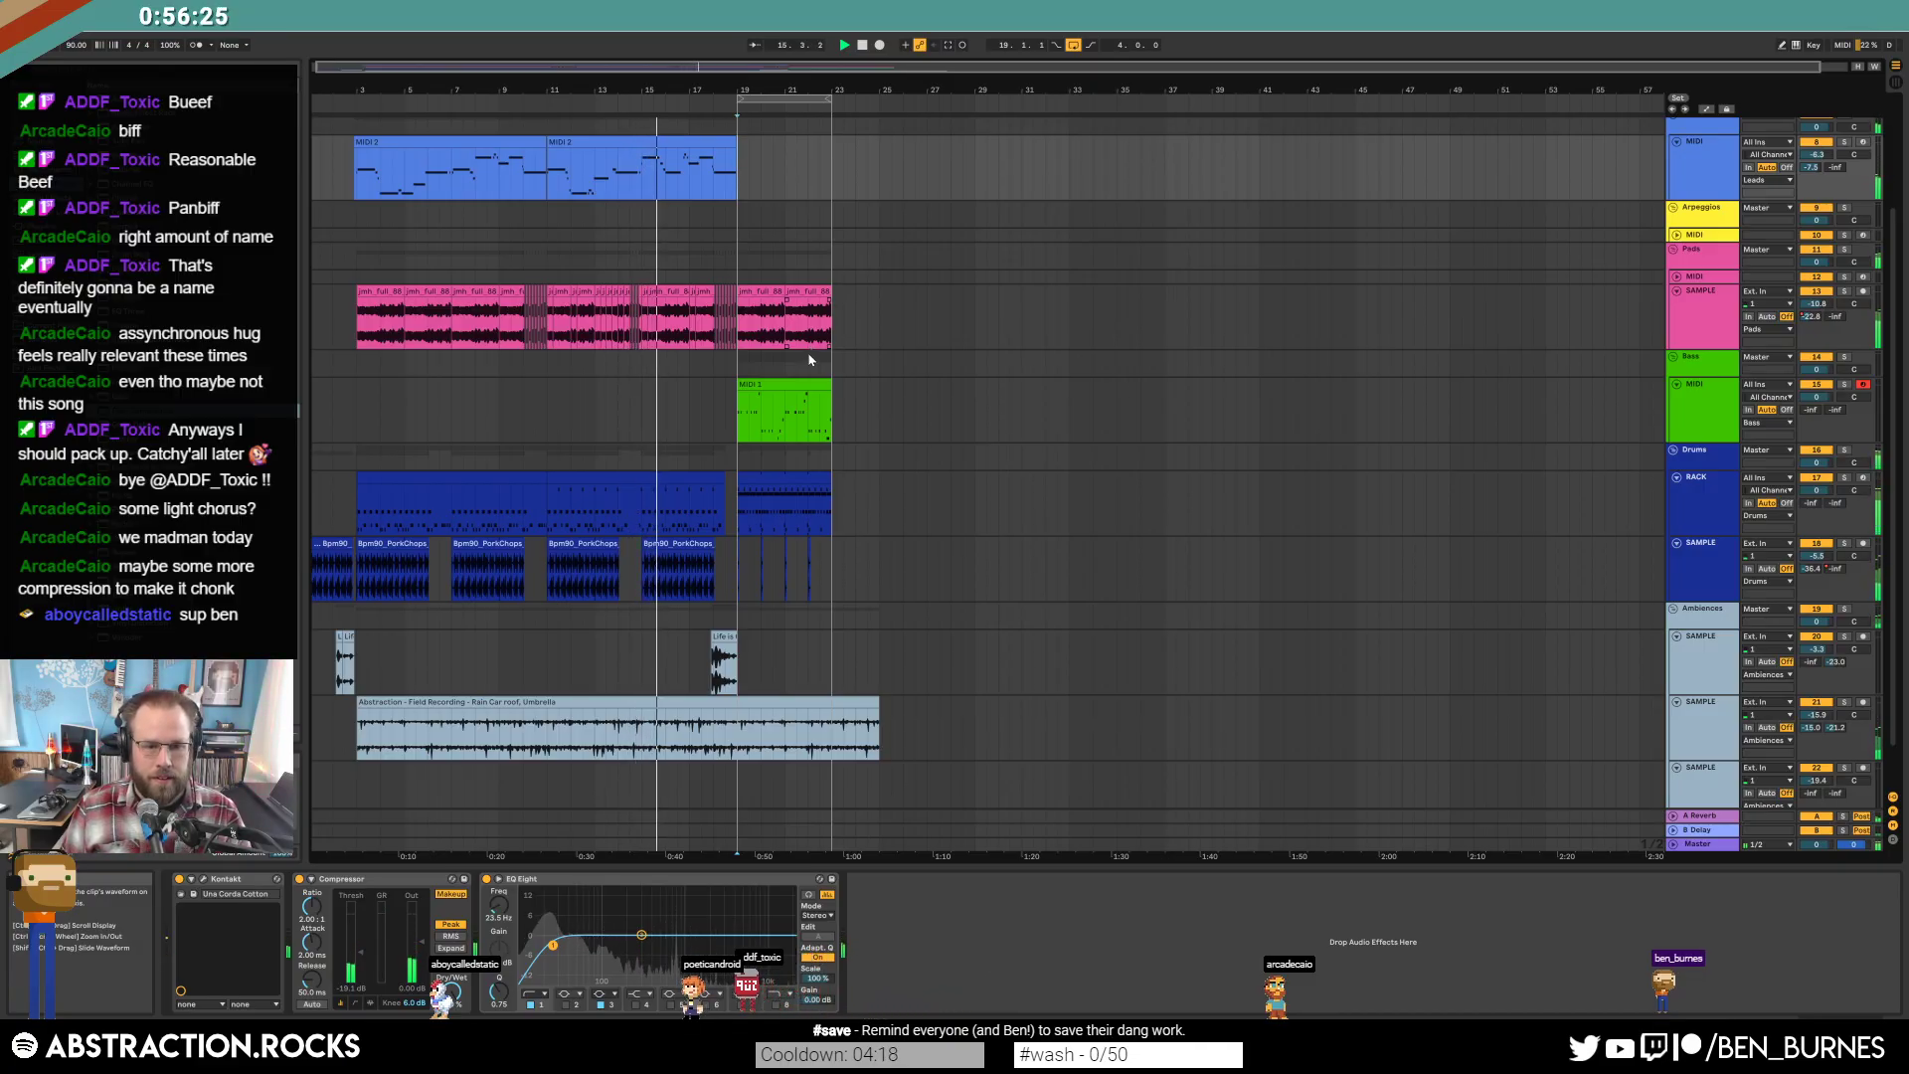
click(686, 502)
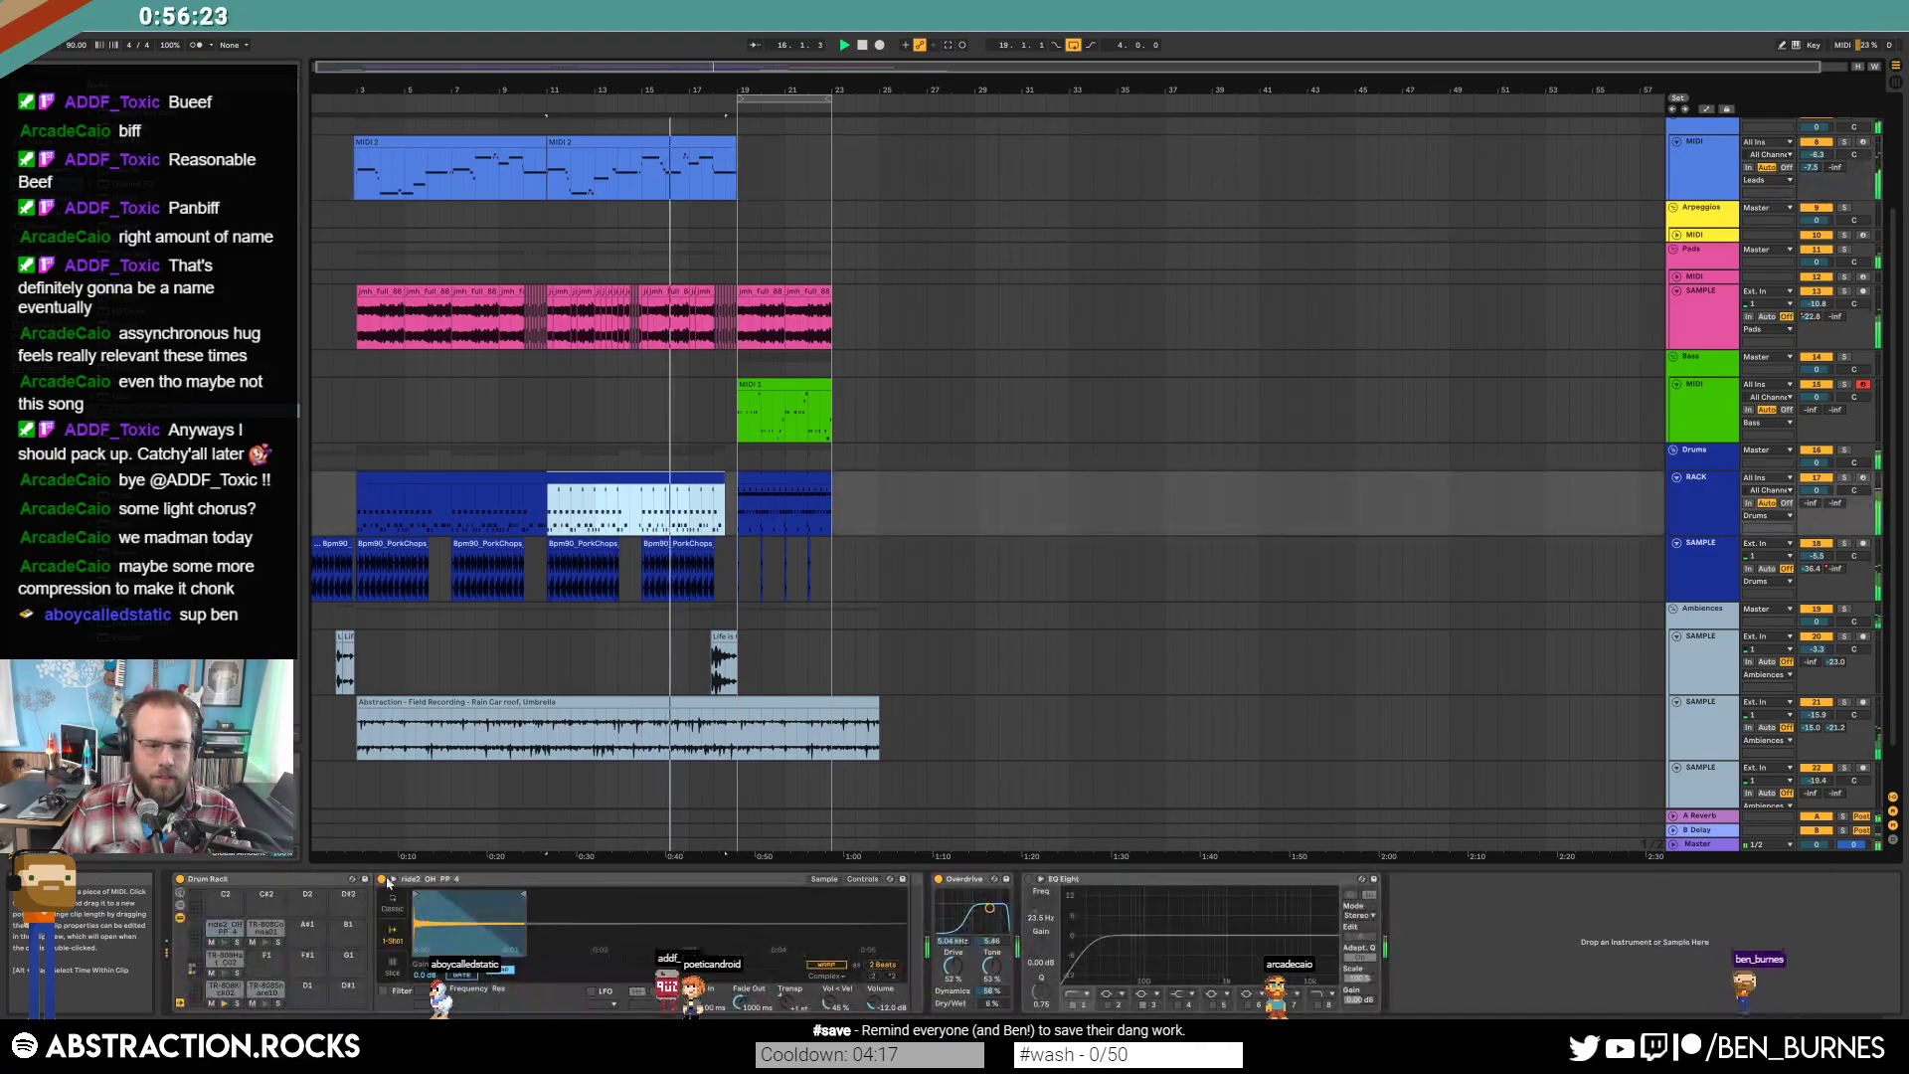
click(265, 987)
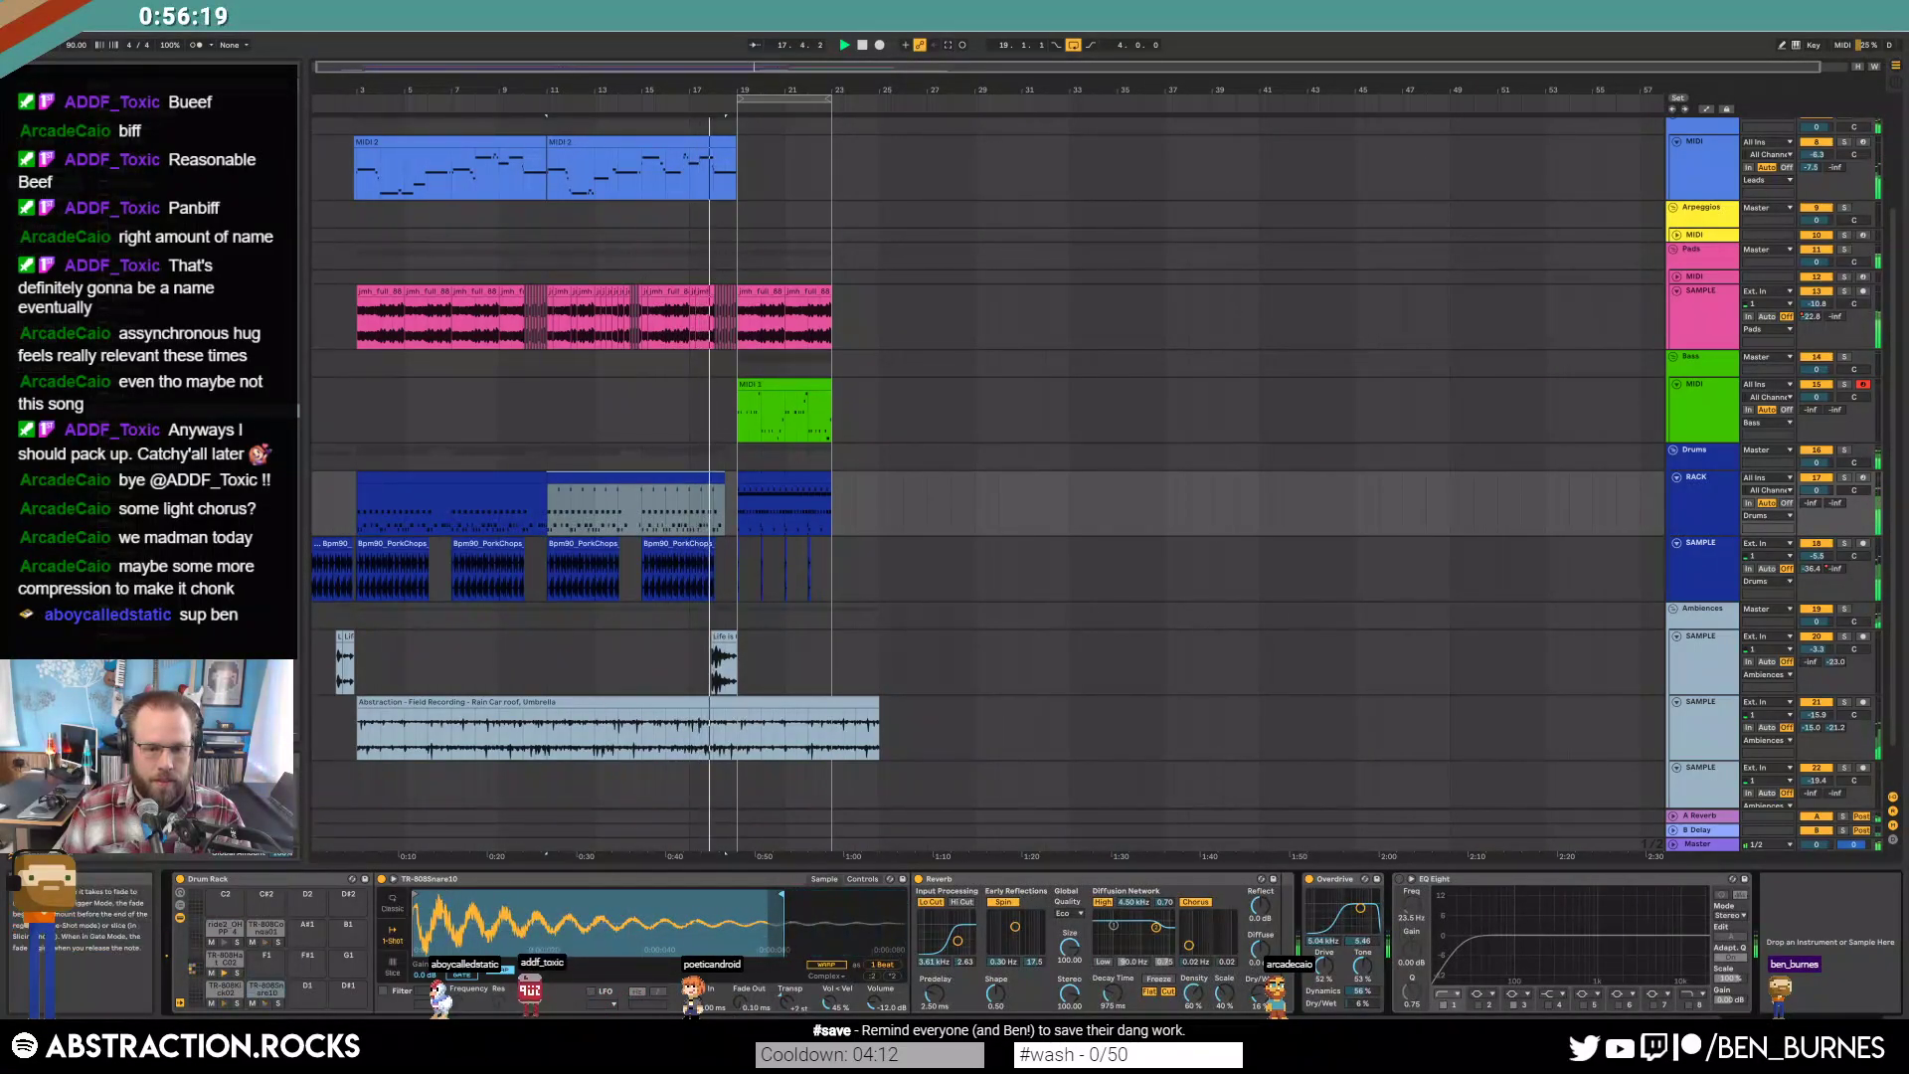
drag(732, 1012, 740, 1008)
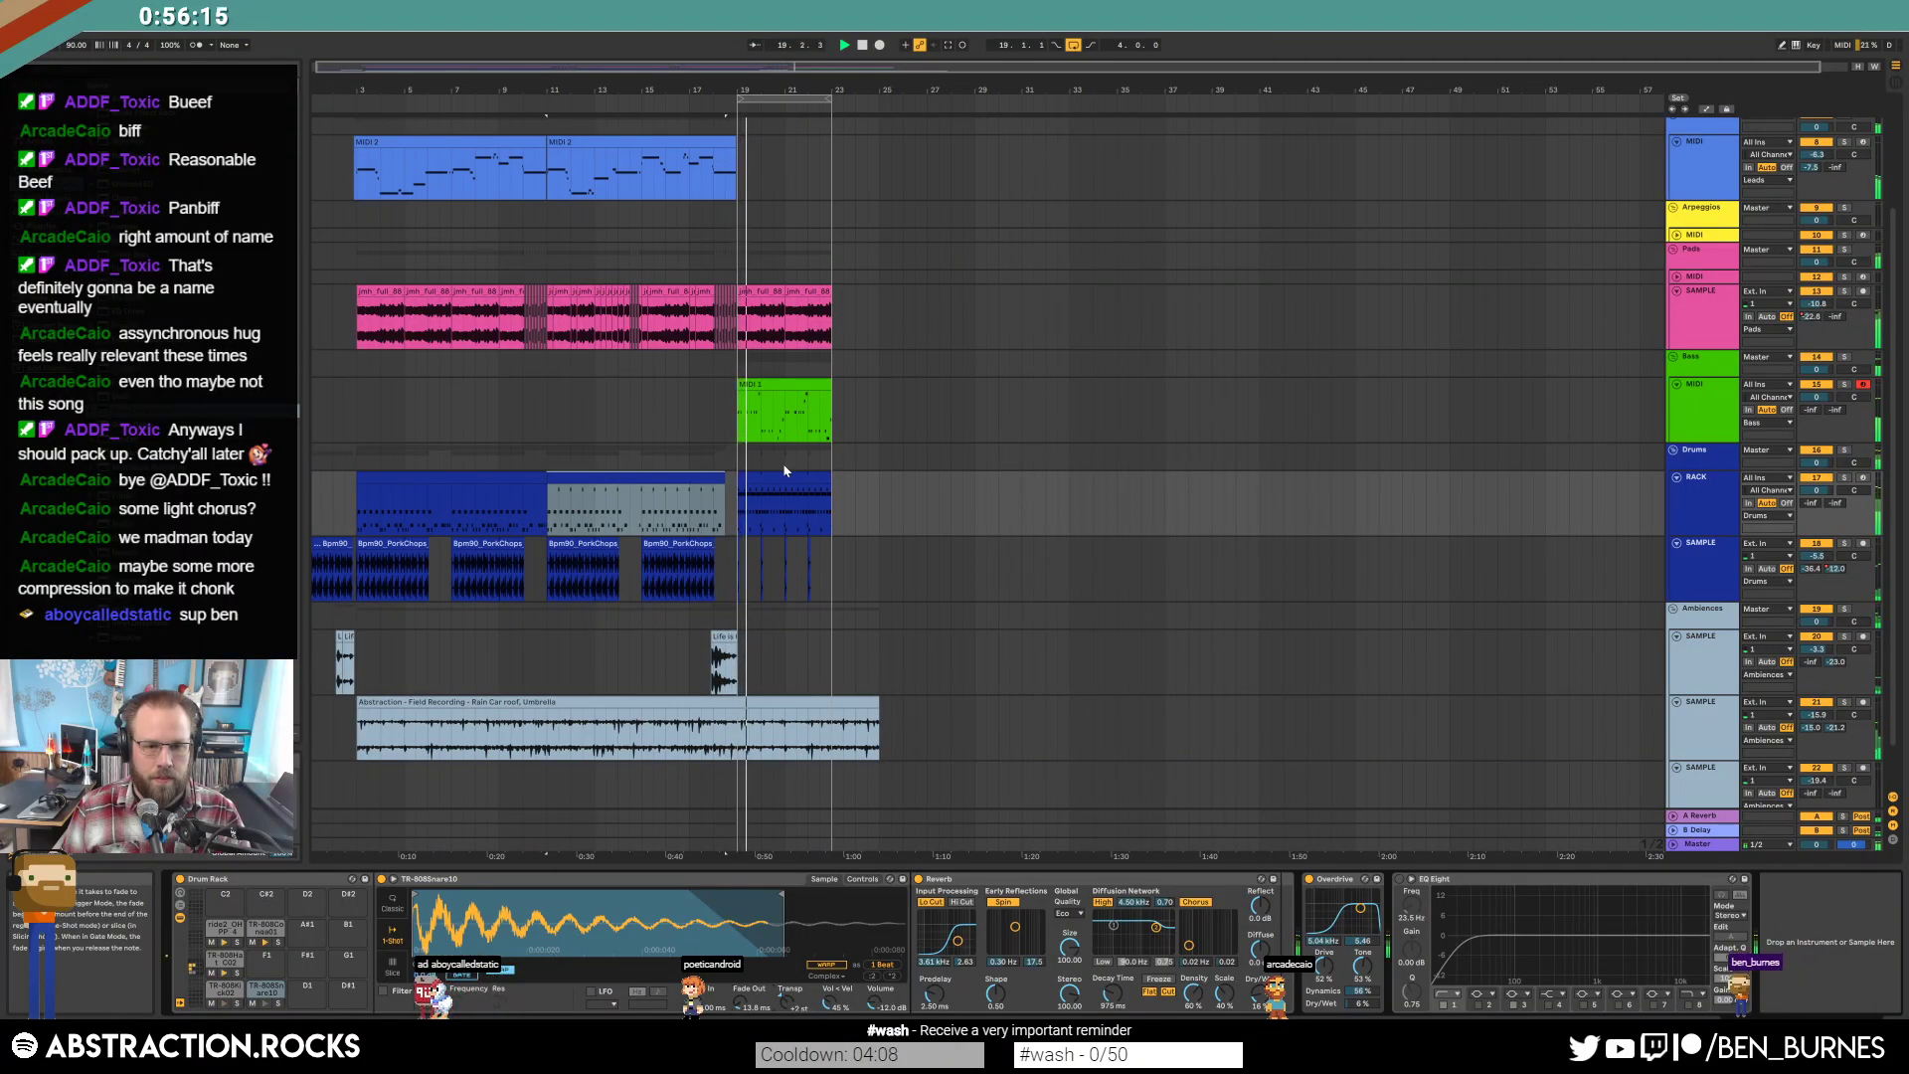
Add a MIDI track to the Leads group, bring in the Scarbee Mark I Kontakt track with its clips, unfold it, and preview the first clip.
click(1686, 174)
key(ctrl+shift+t)
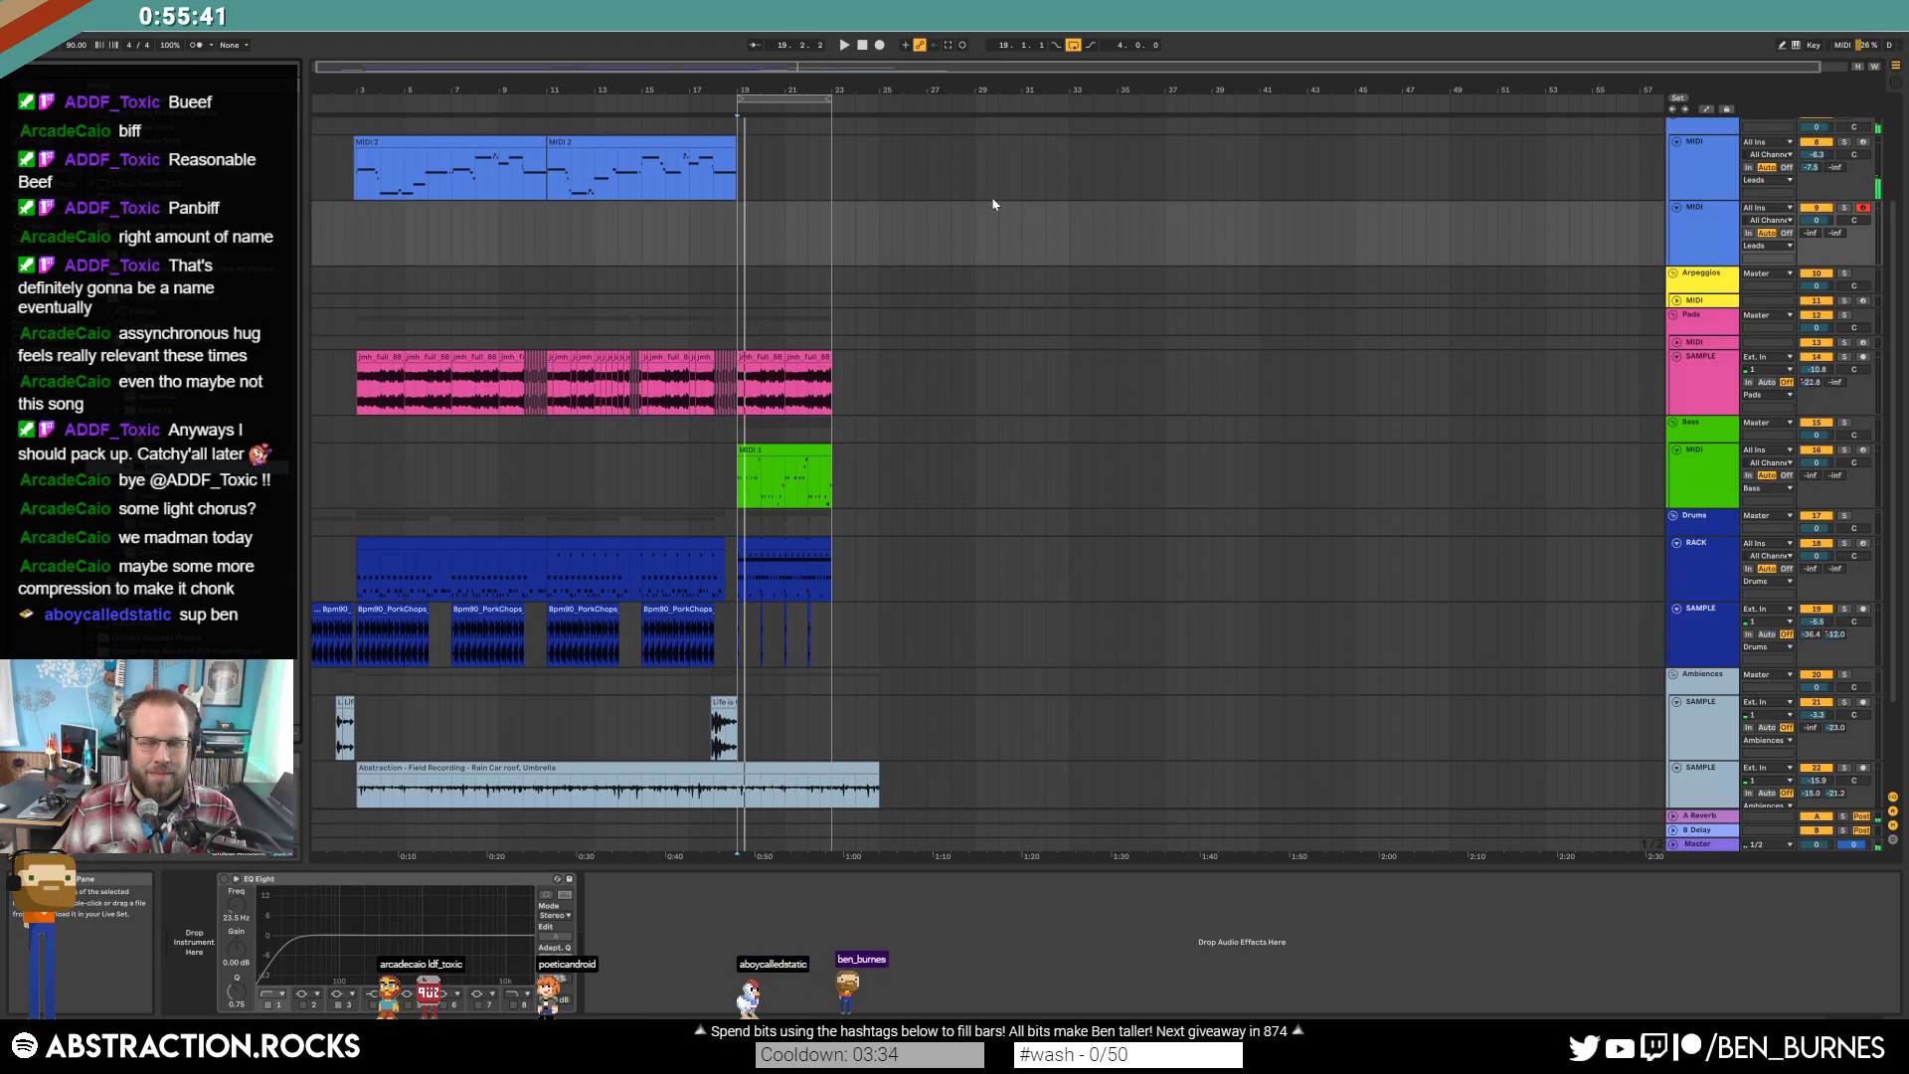
drag(954, 205, 957, 212)
drag(1109, 76, 1110, 69)
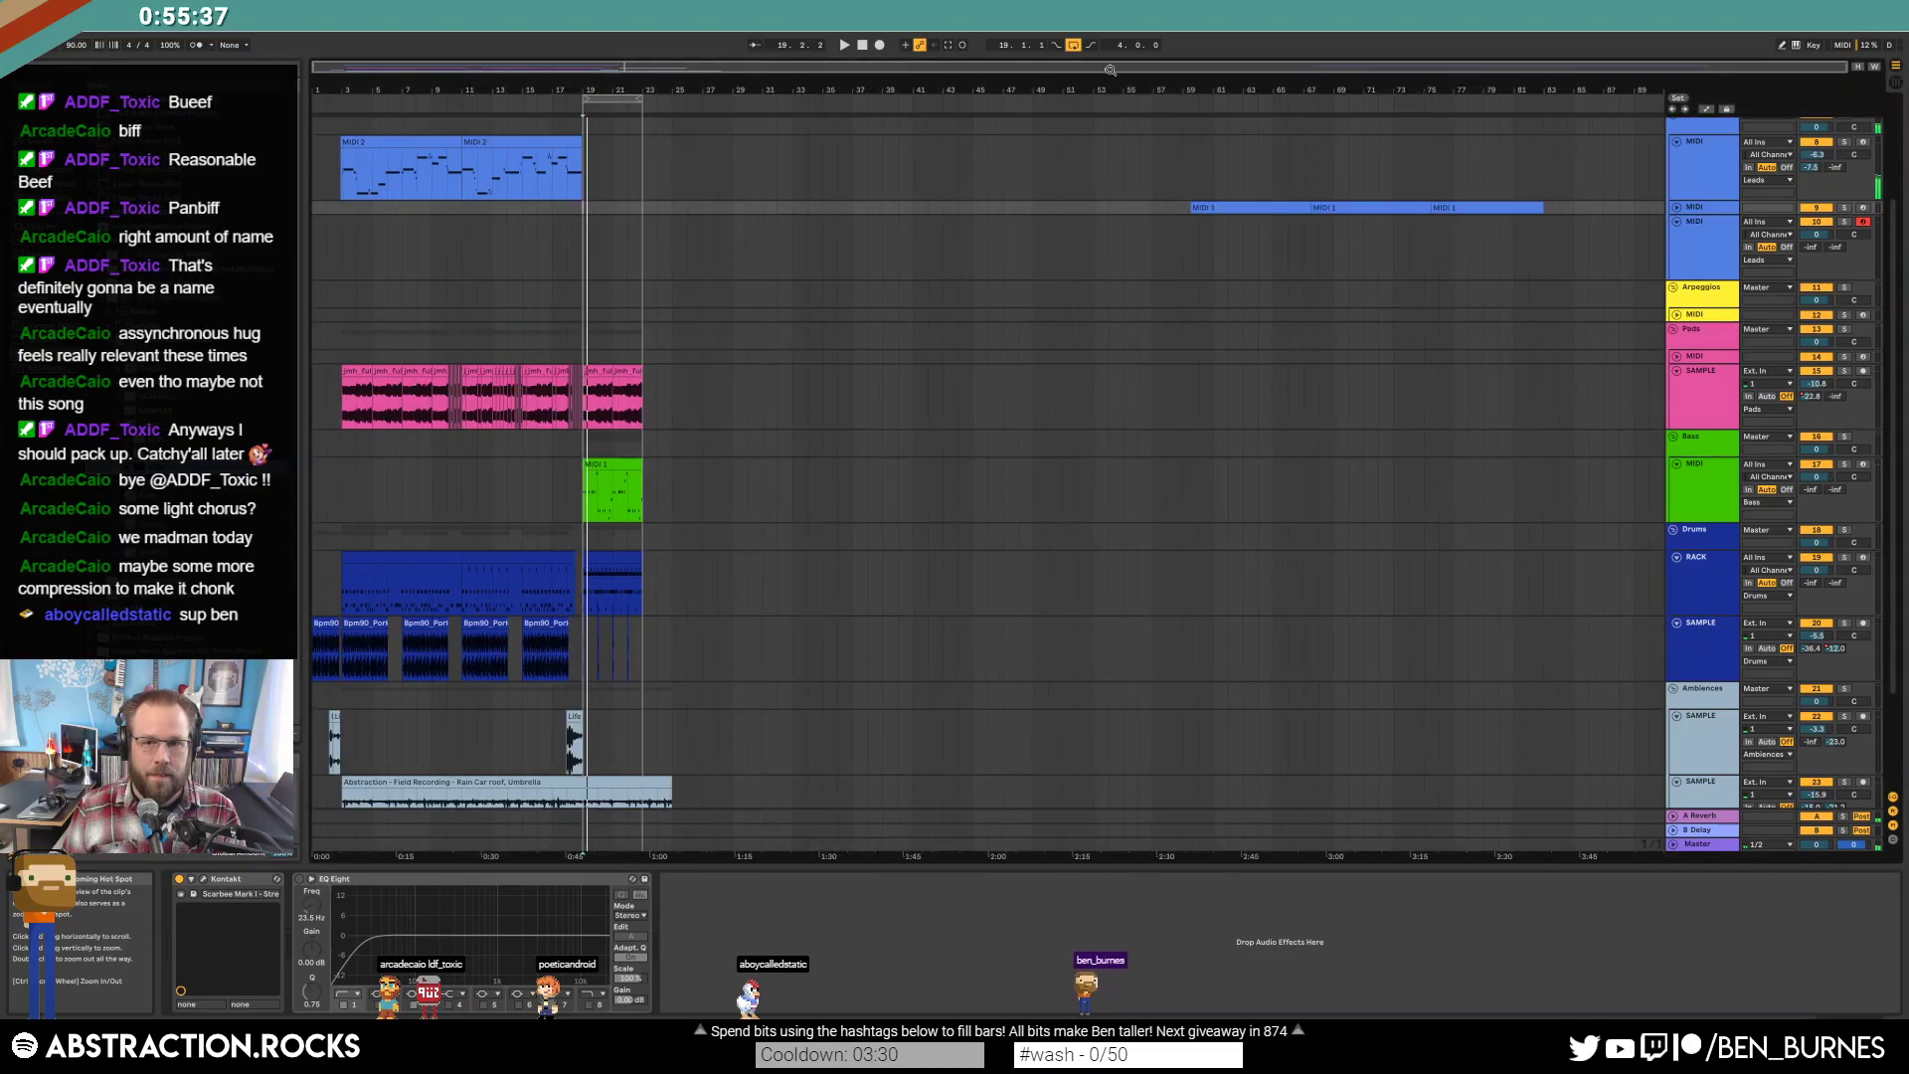
click(1676, 206)
click(1255, 221)
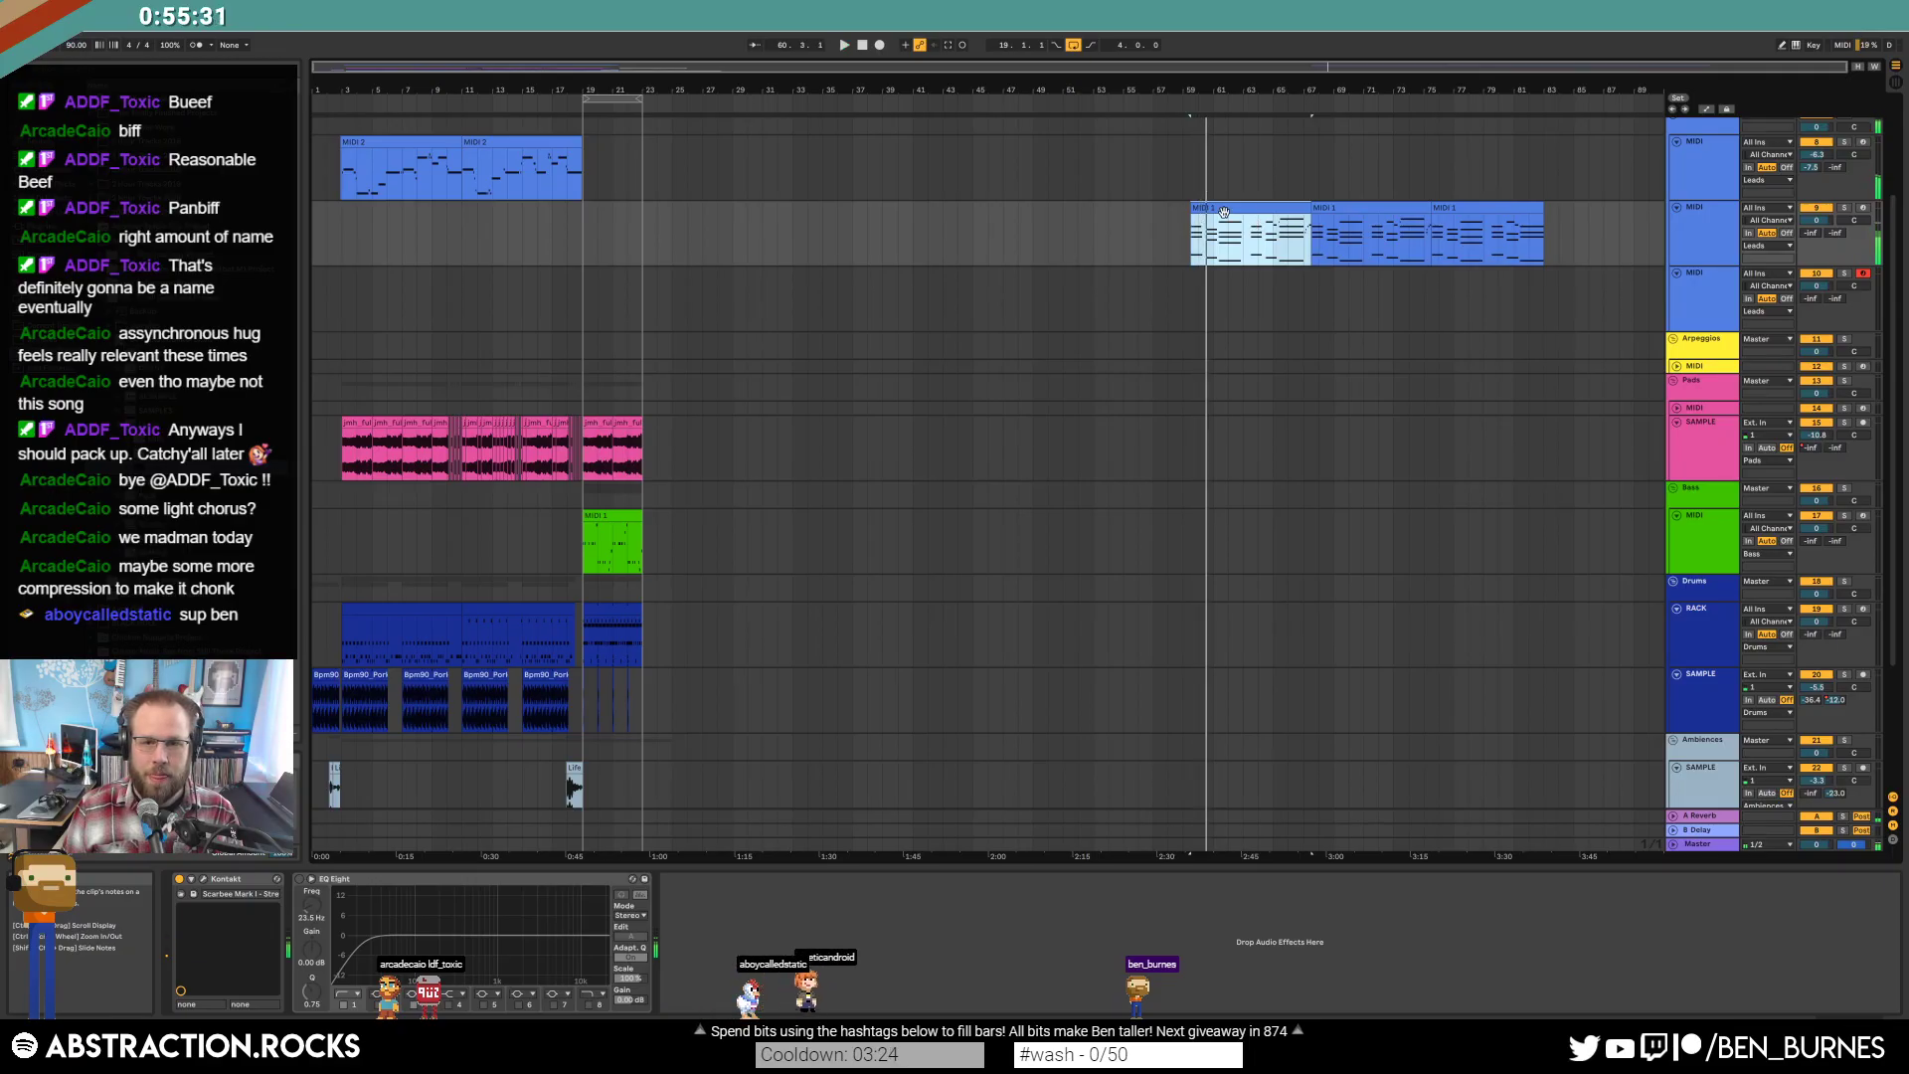
Delete the second and third clips on the Scarbee Mark I track and move the first clip to bar 19.
click(1351, 211)
key(Delete)
key(Delete)
click(1246, 209)
drag(1245, 209, 642, 211)
key(space)
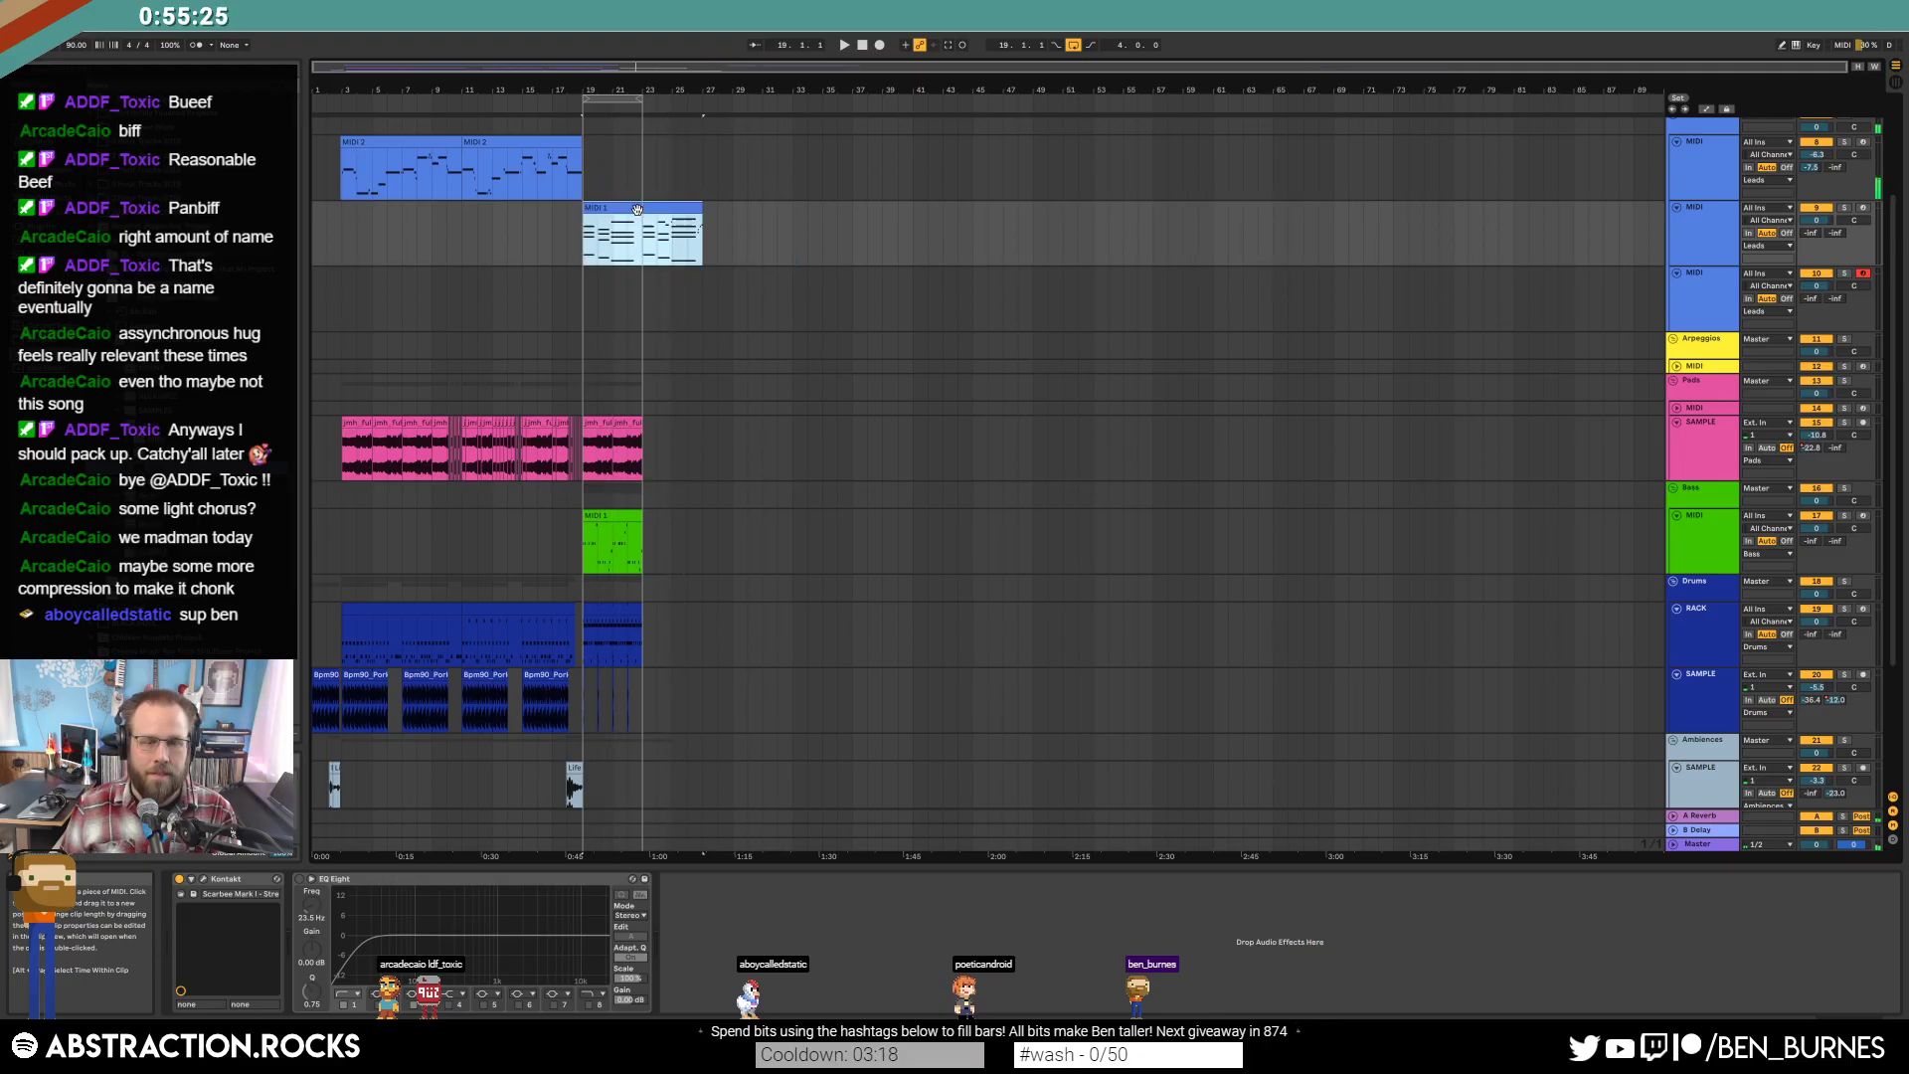
Try transposing all notes of the Scarbee Mark I clip upward to fit the loop, and delete the clip.
double_click(641, 211)
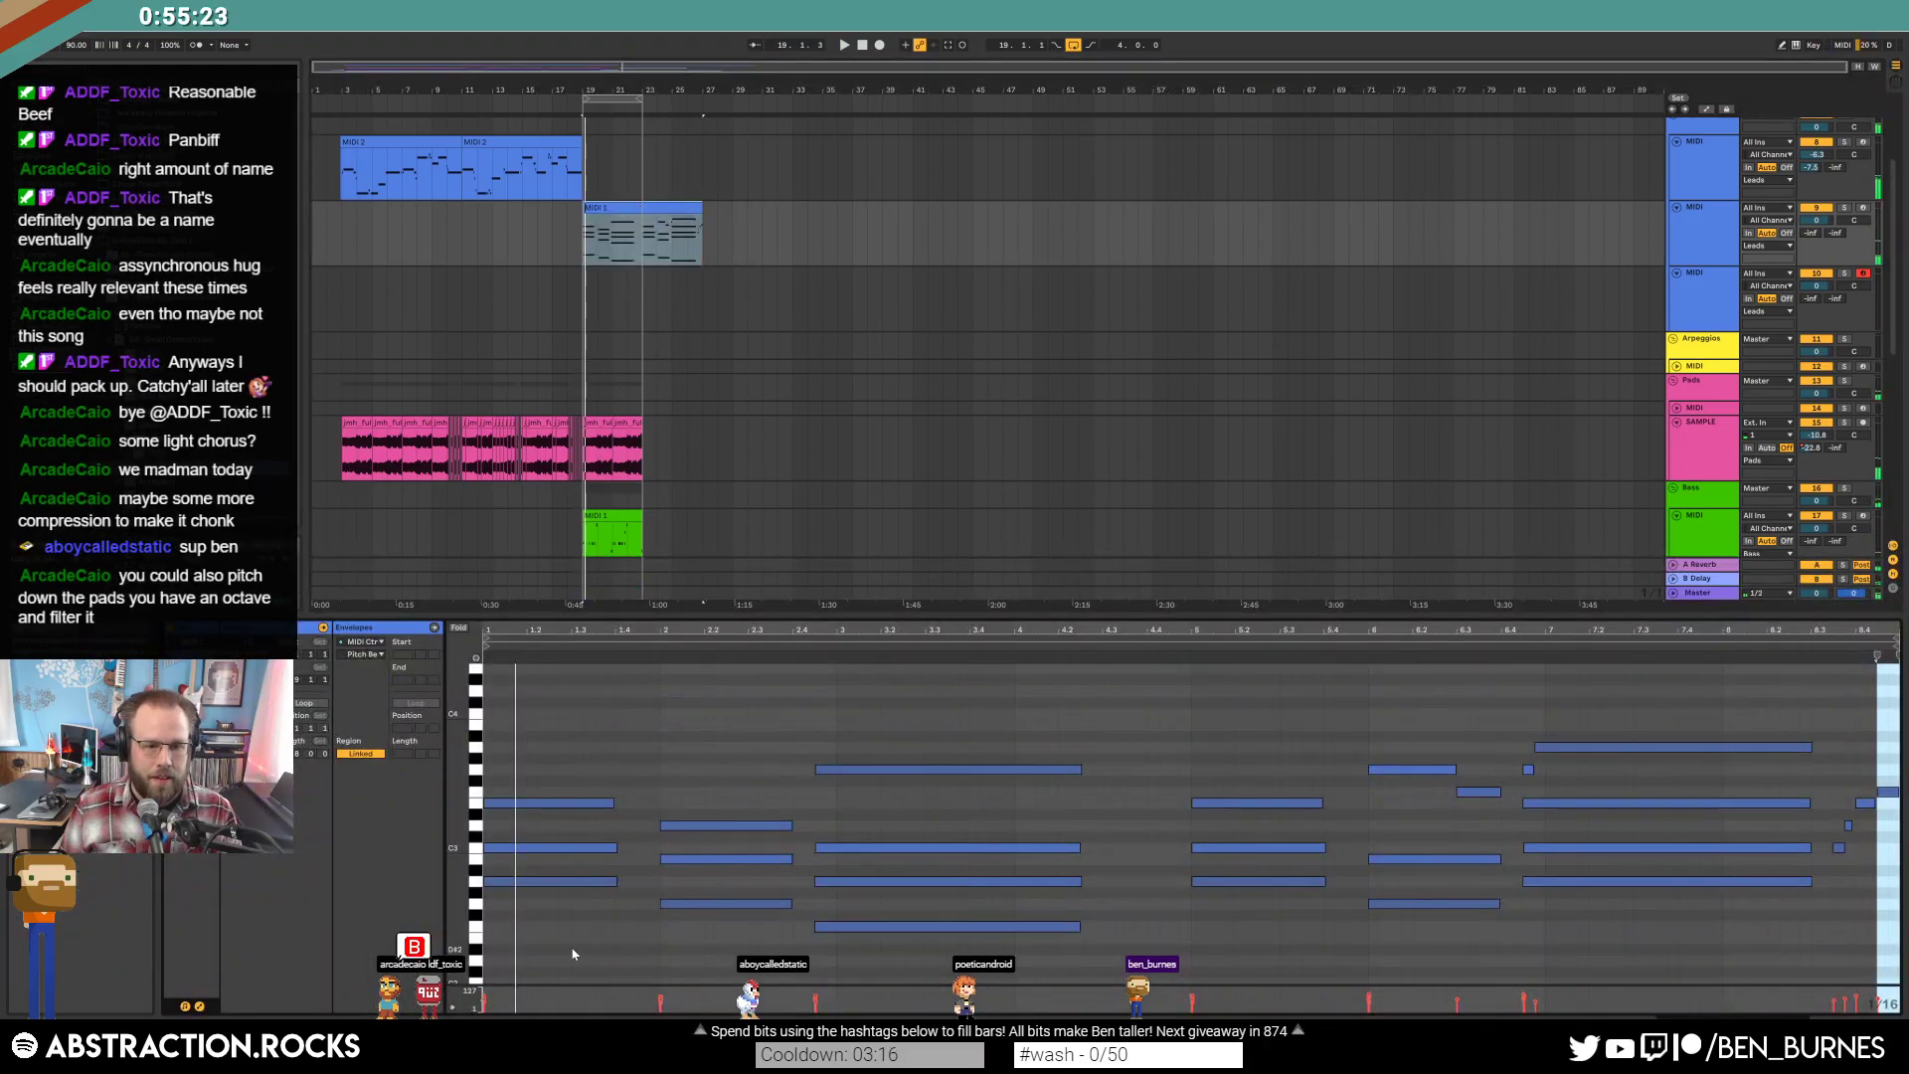
scroll(565, 941, down, 2)
key(space)
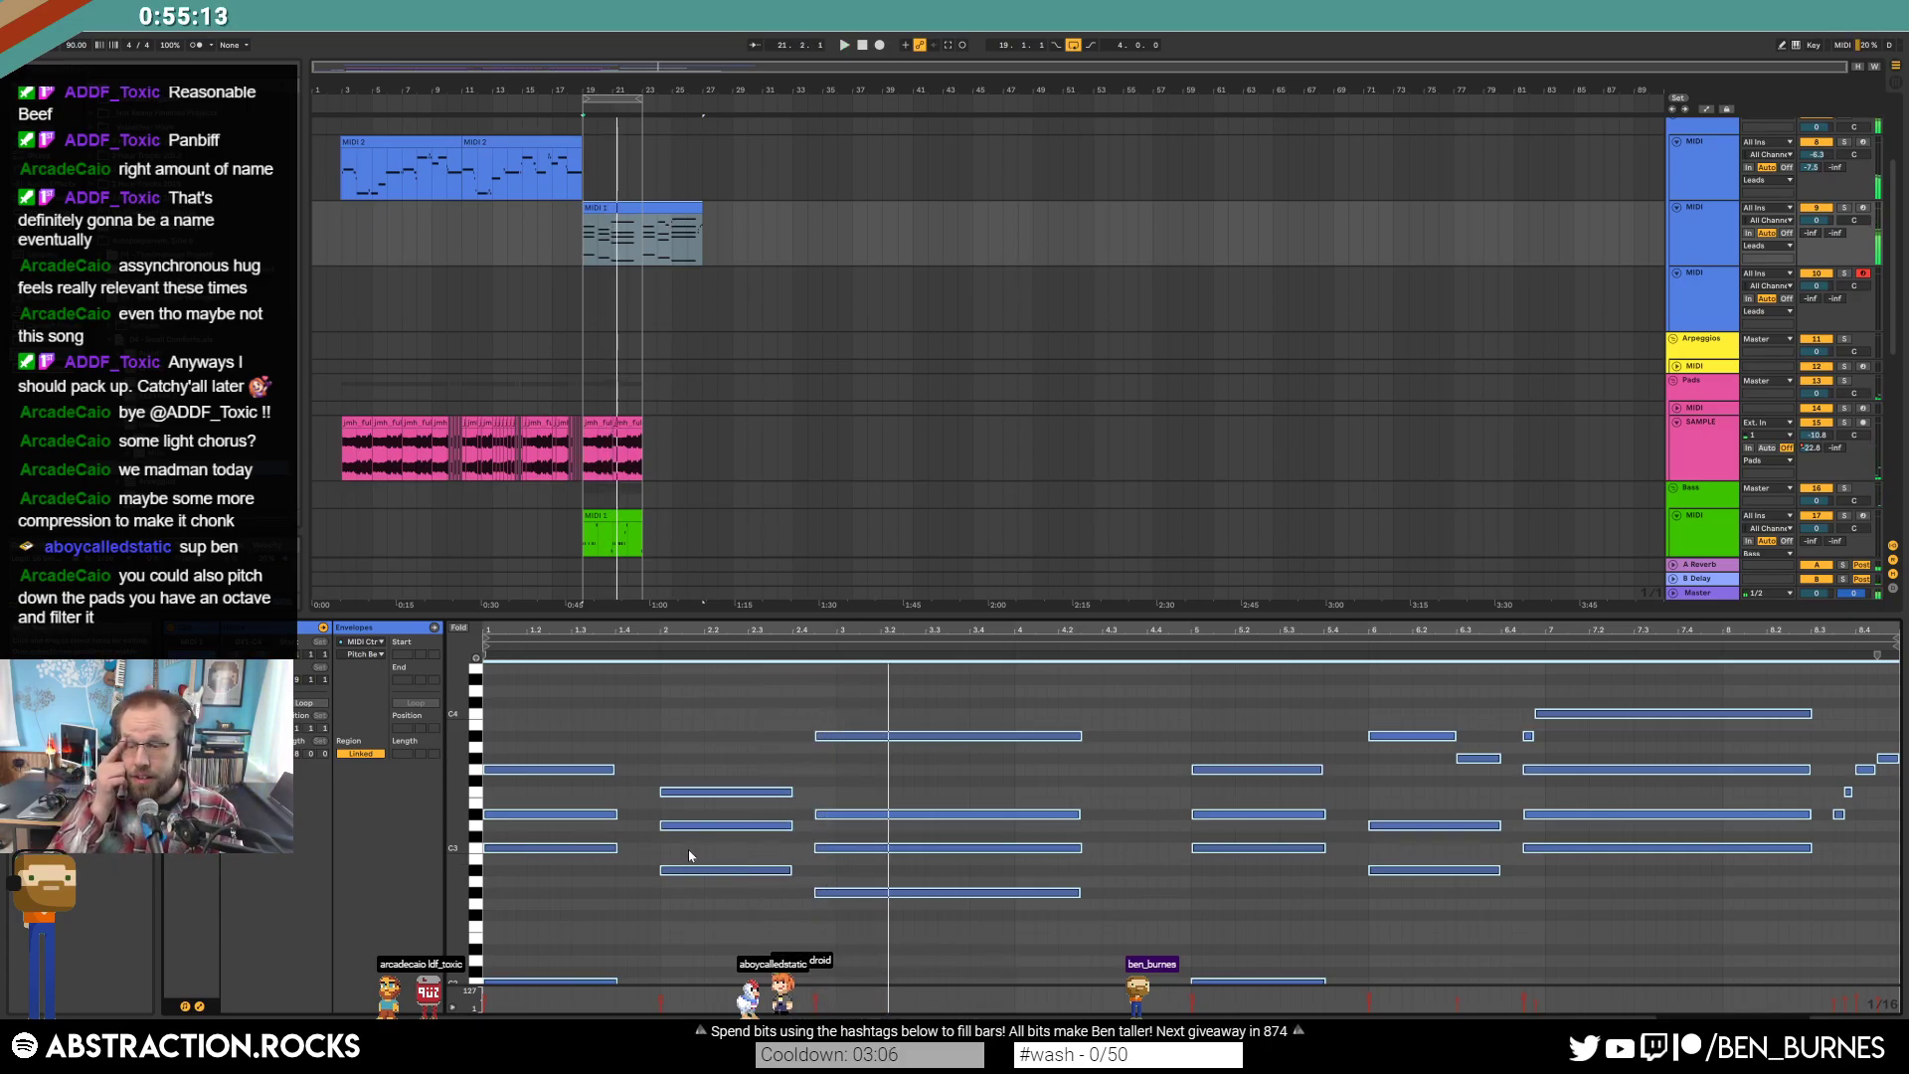
scroll(689, 854, down, 3)
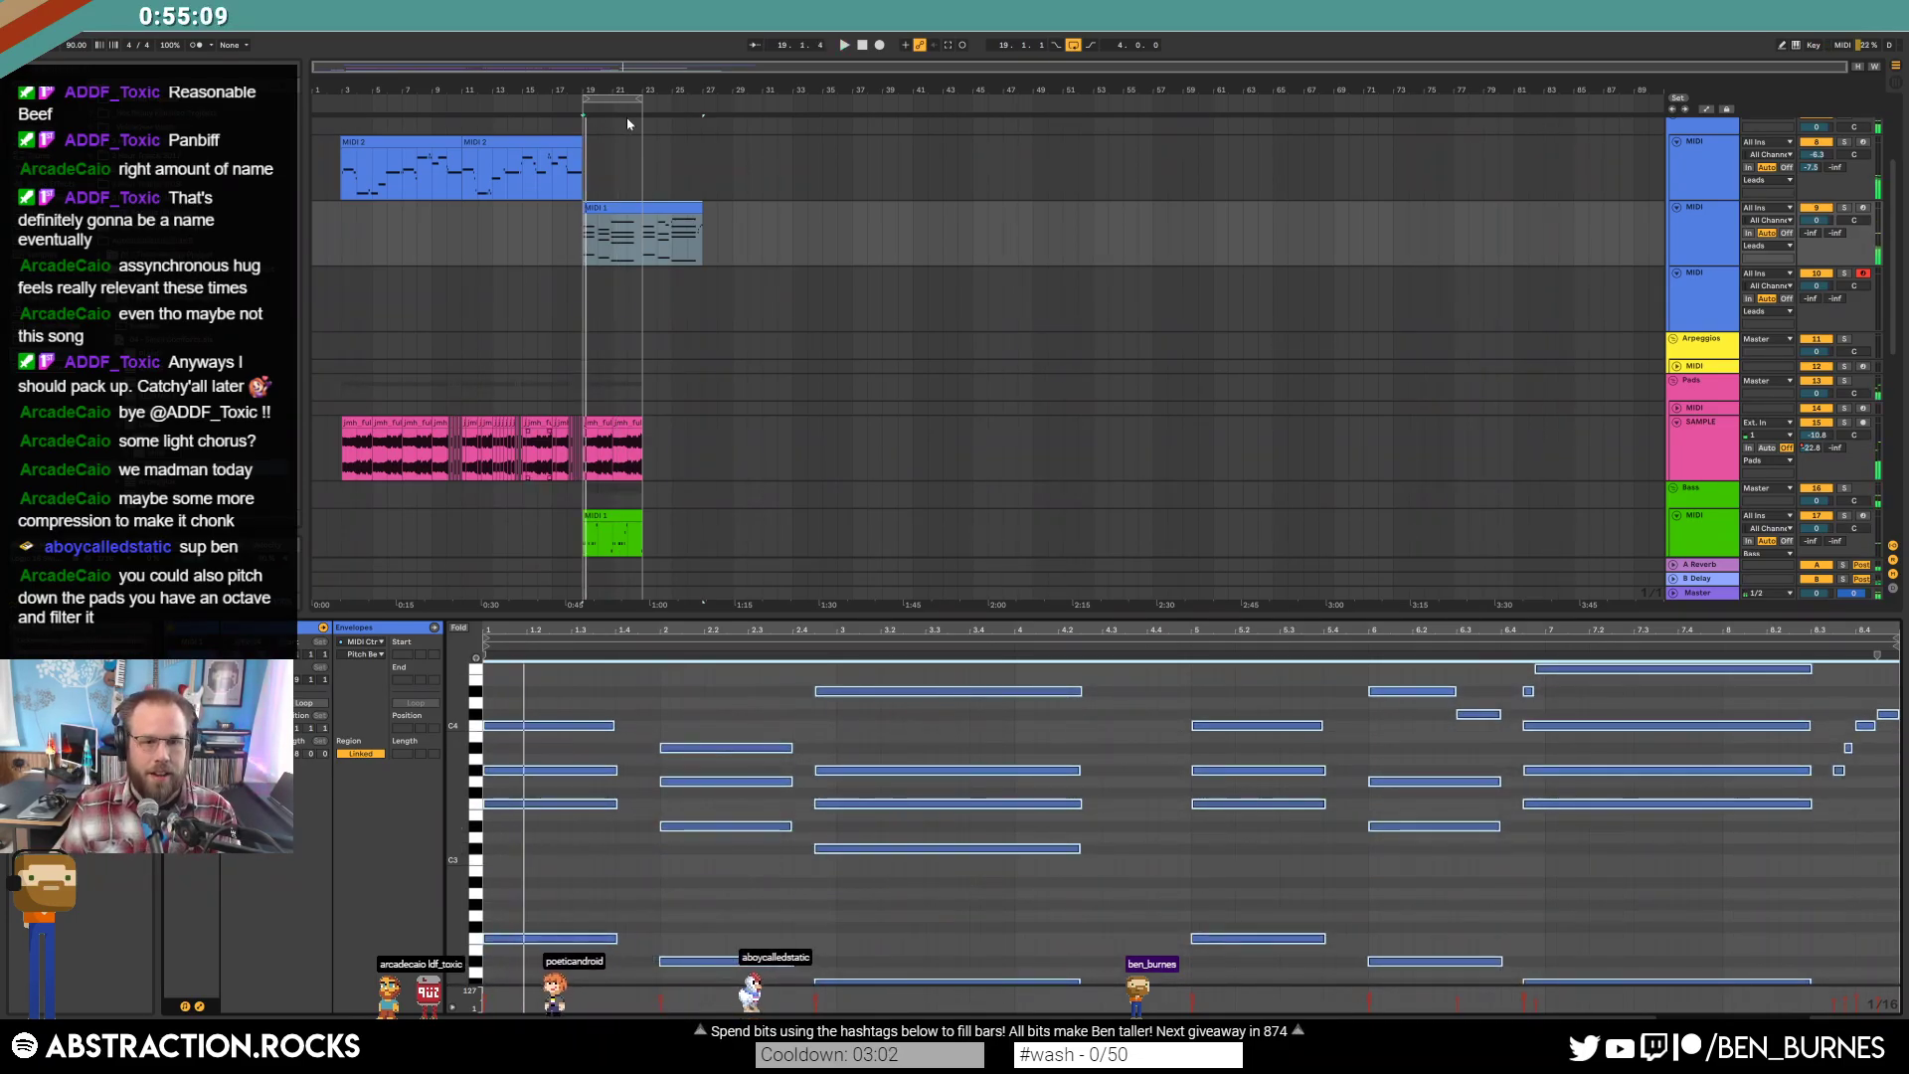
key(Delete)
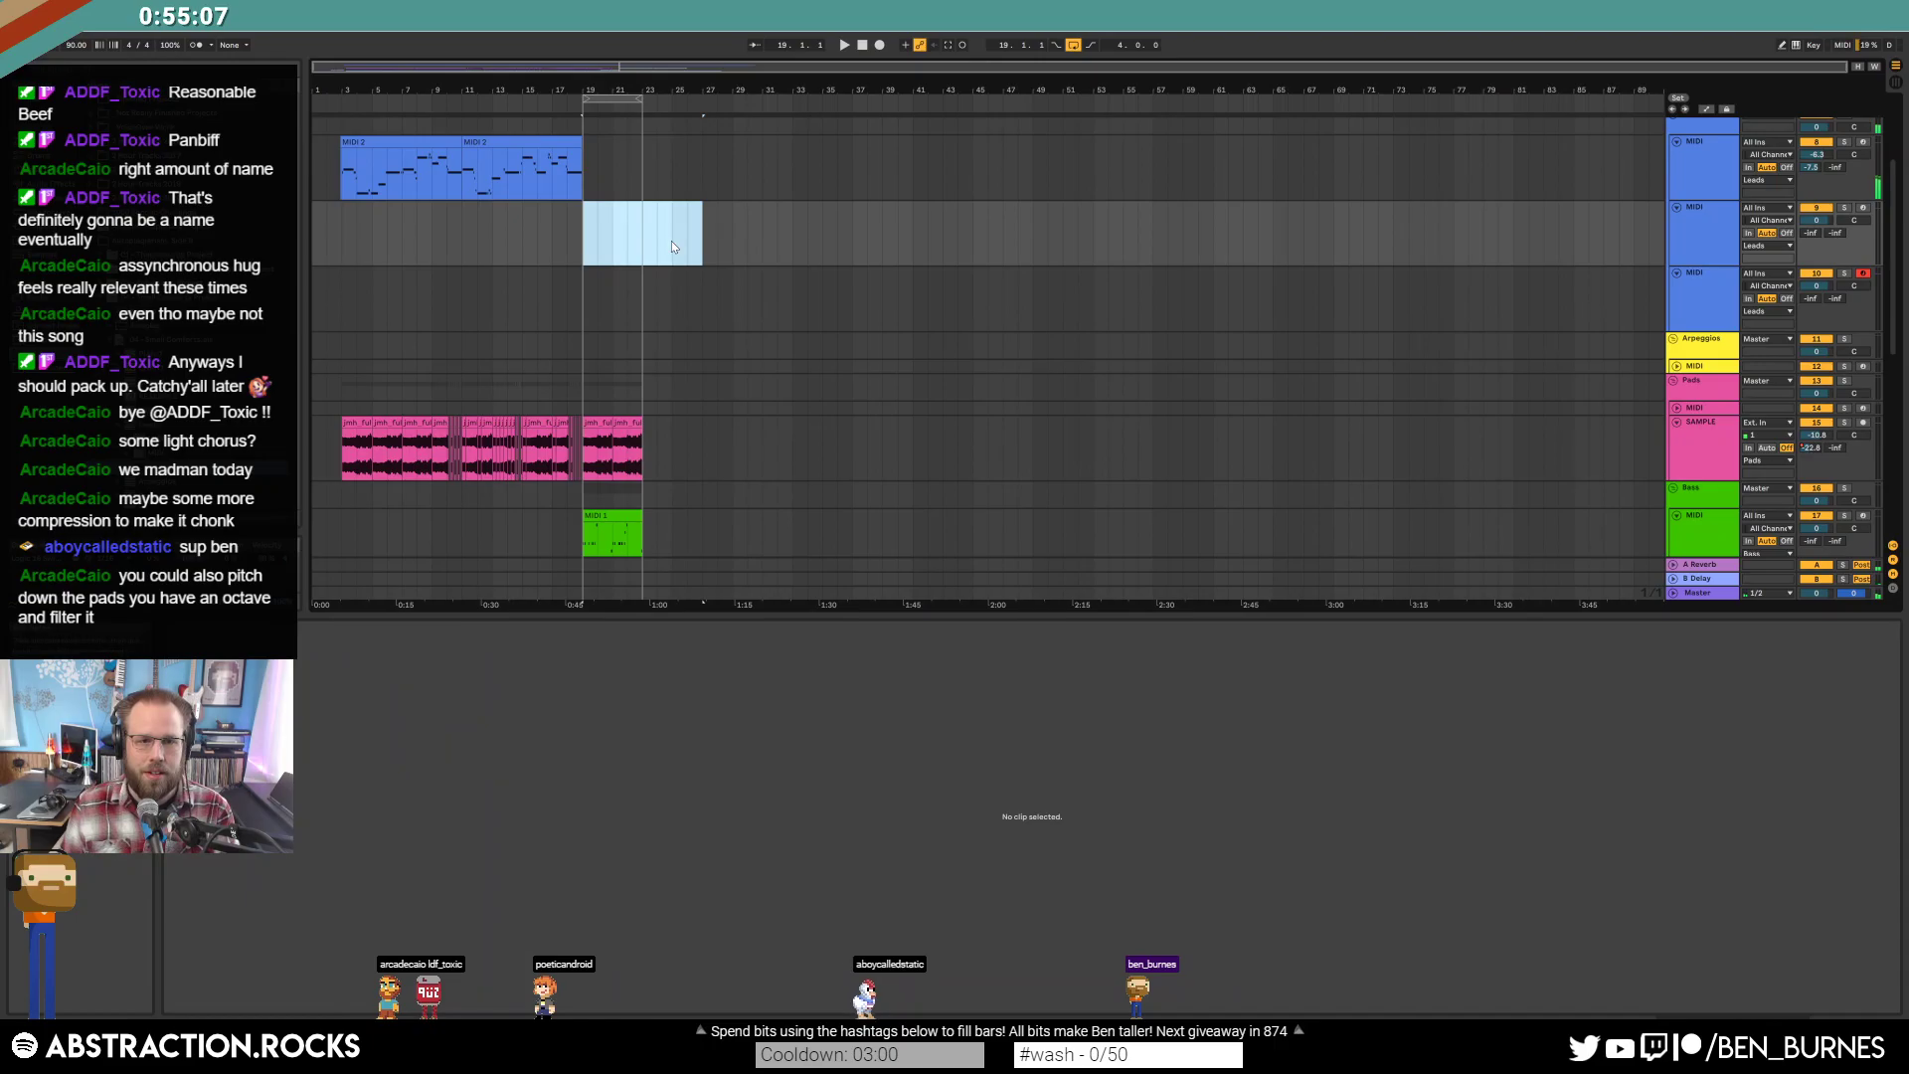
Arm the Scarbee Mark I track for recording and play the loop from bar 19 to rehearse a part.
key(shift+Tab)
click(586, 239)
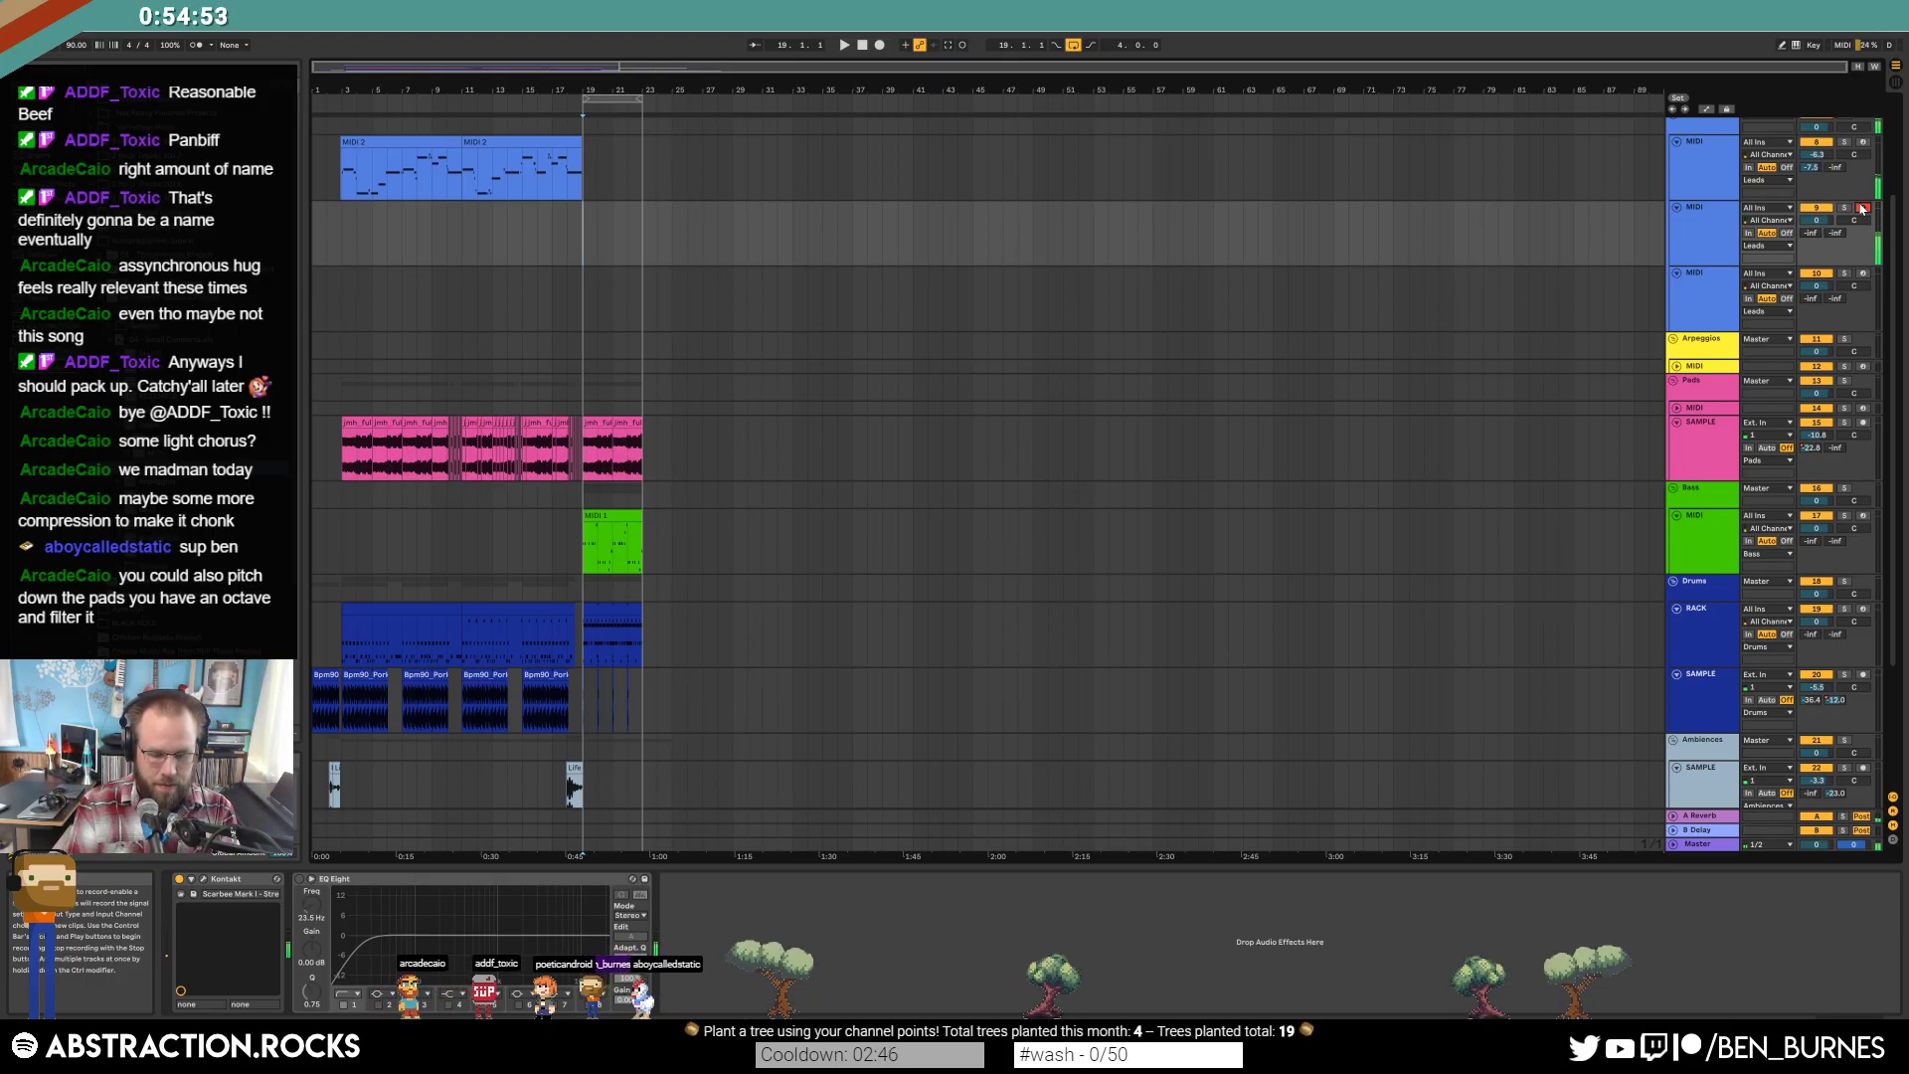
key(space)
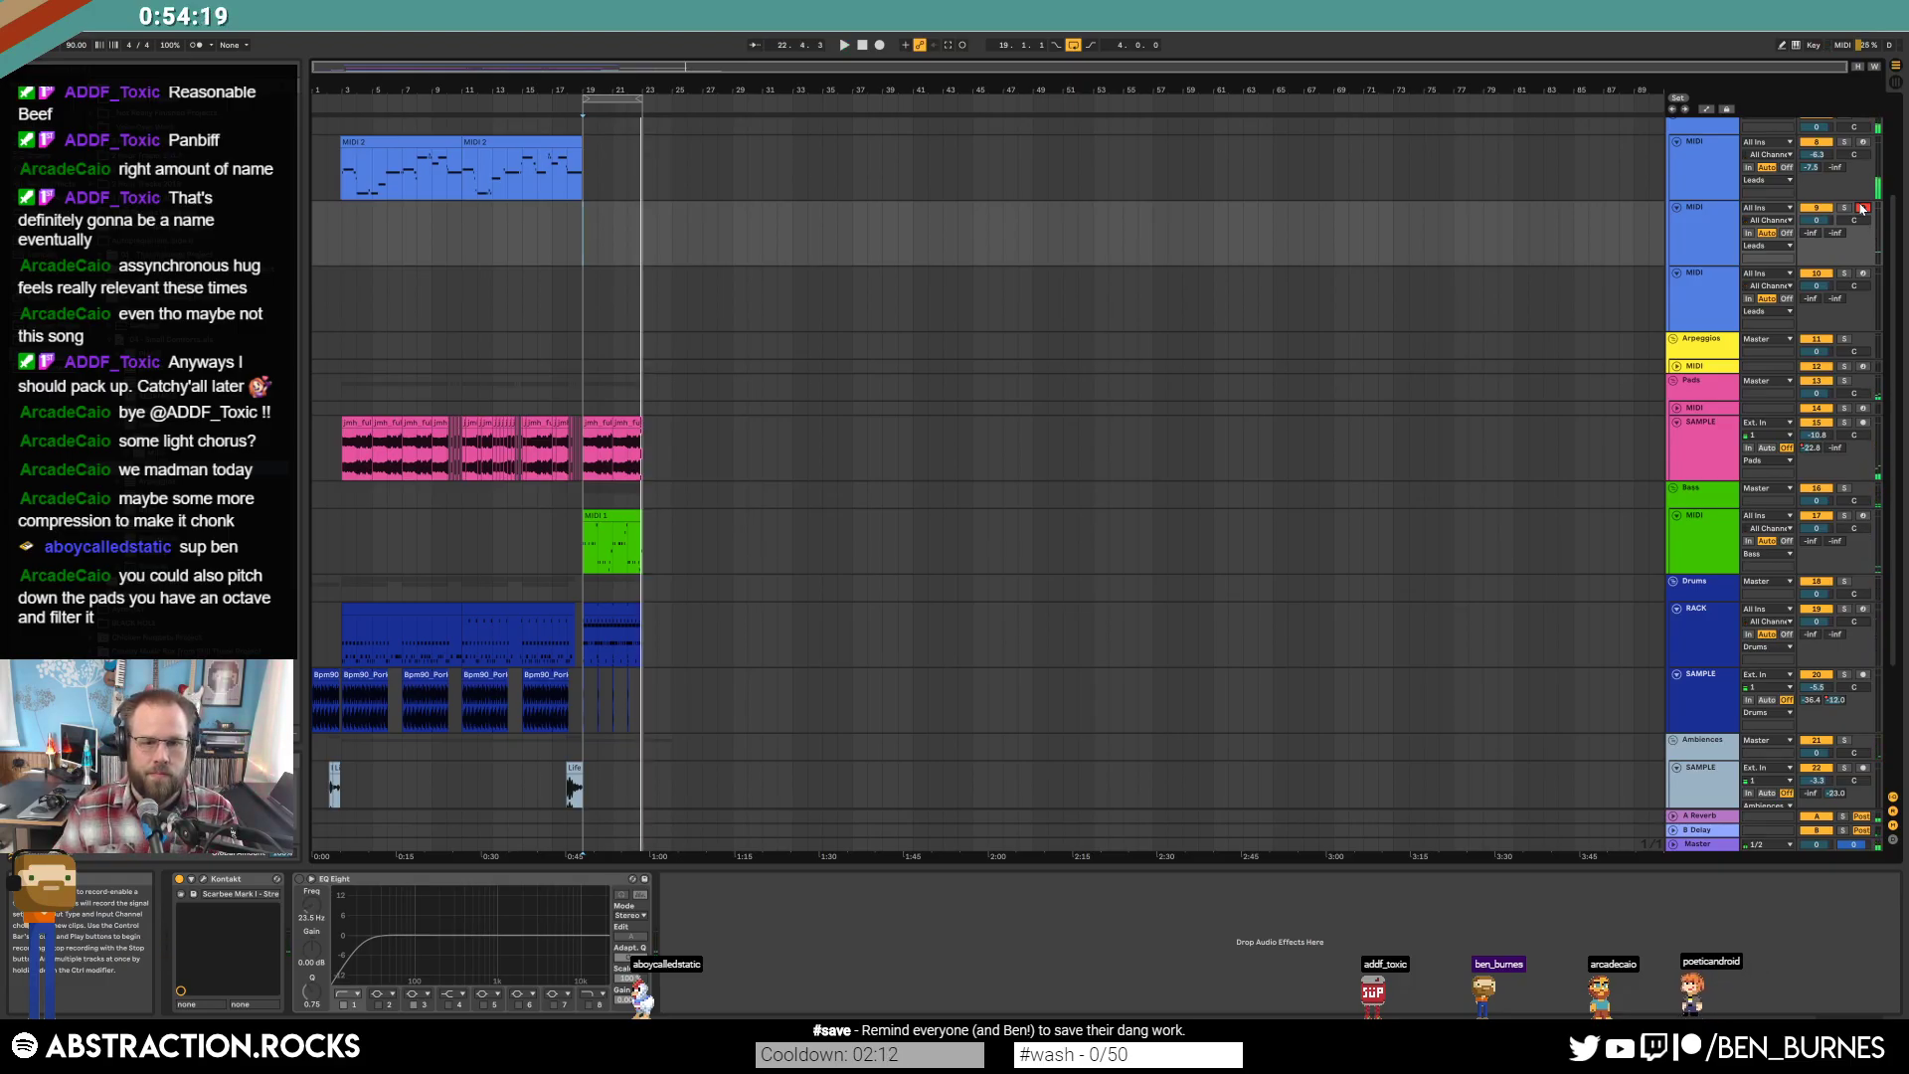
Delete the empty MIDI track below the Scarbee Mark I track and select the Scarbee Mark I track.
click(1725, 307)
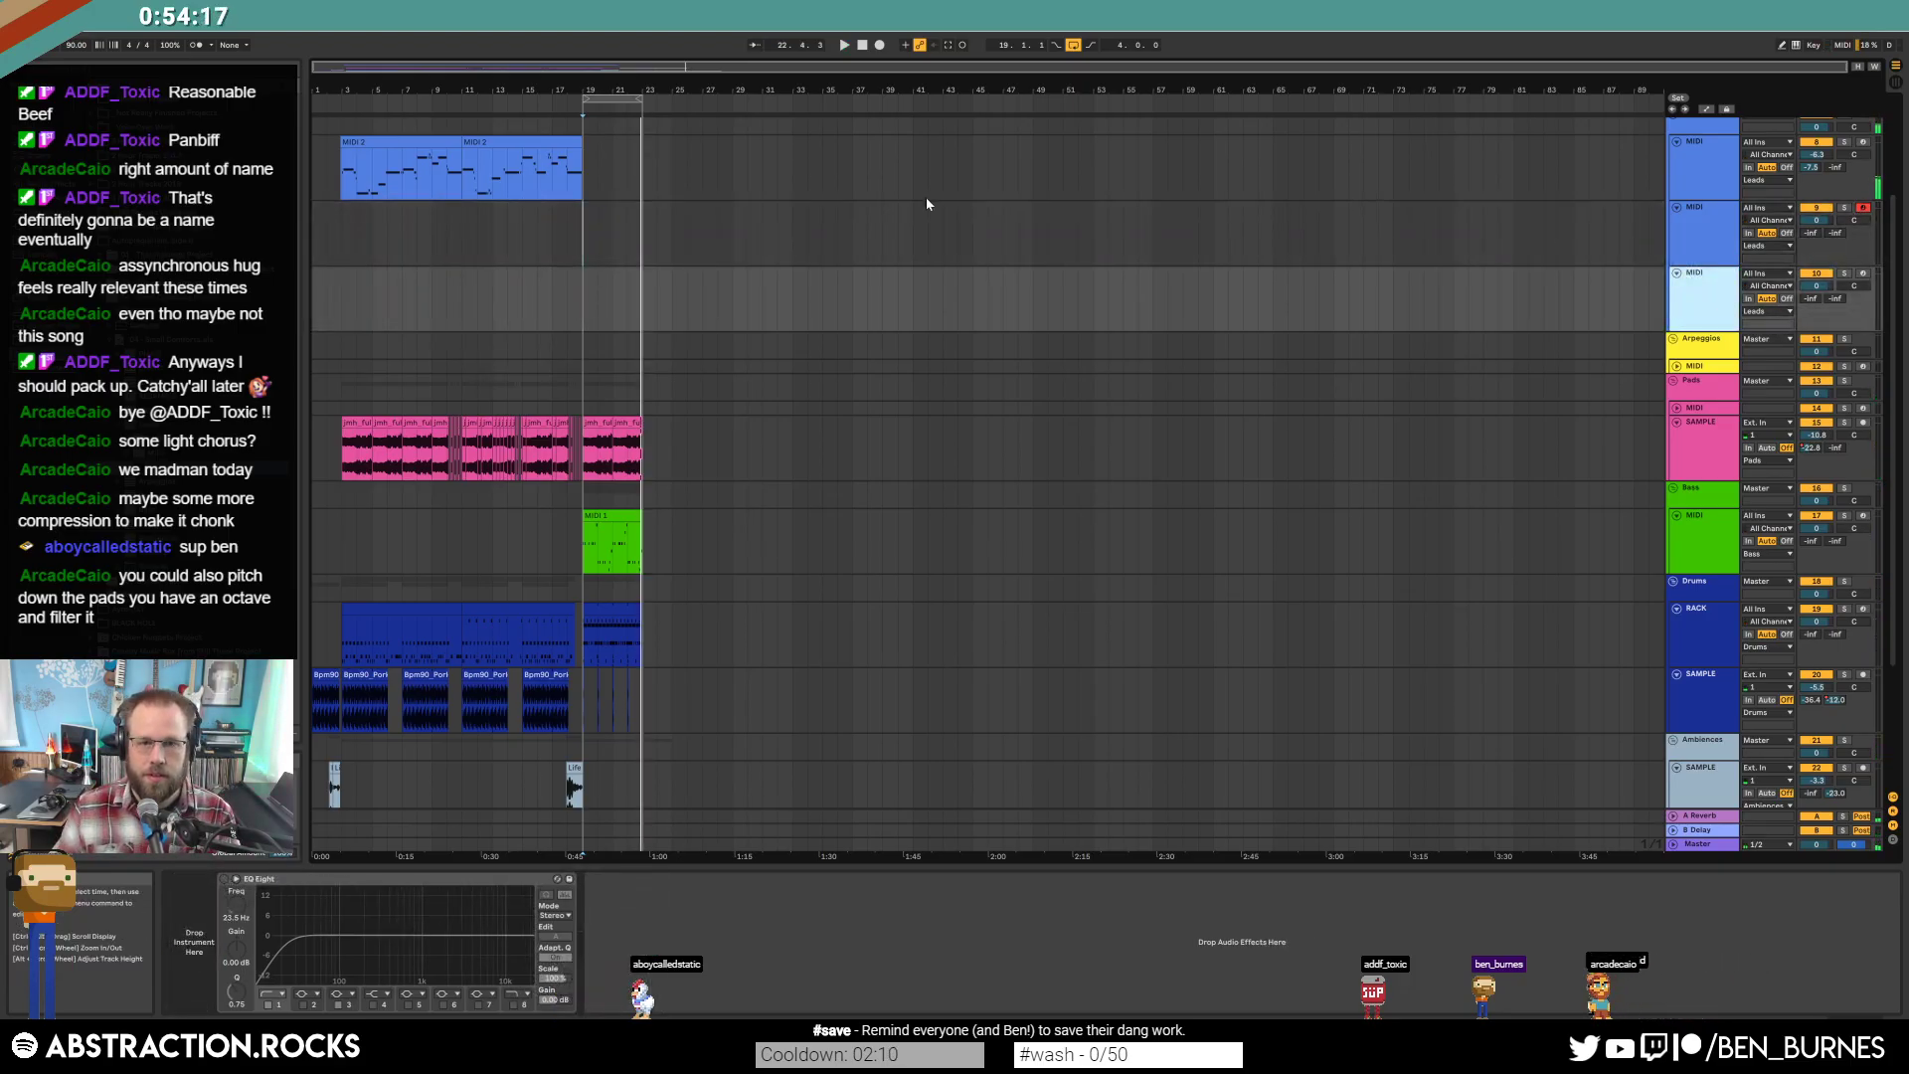
key(Delete)
click(1696, 246)
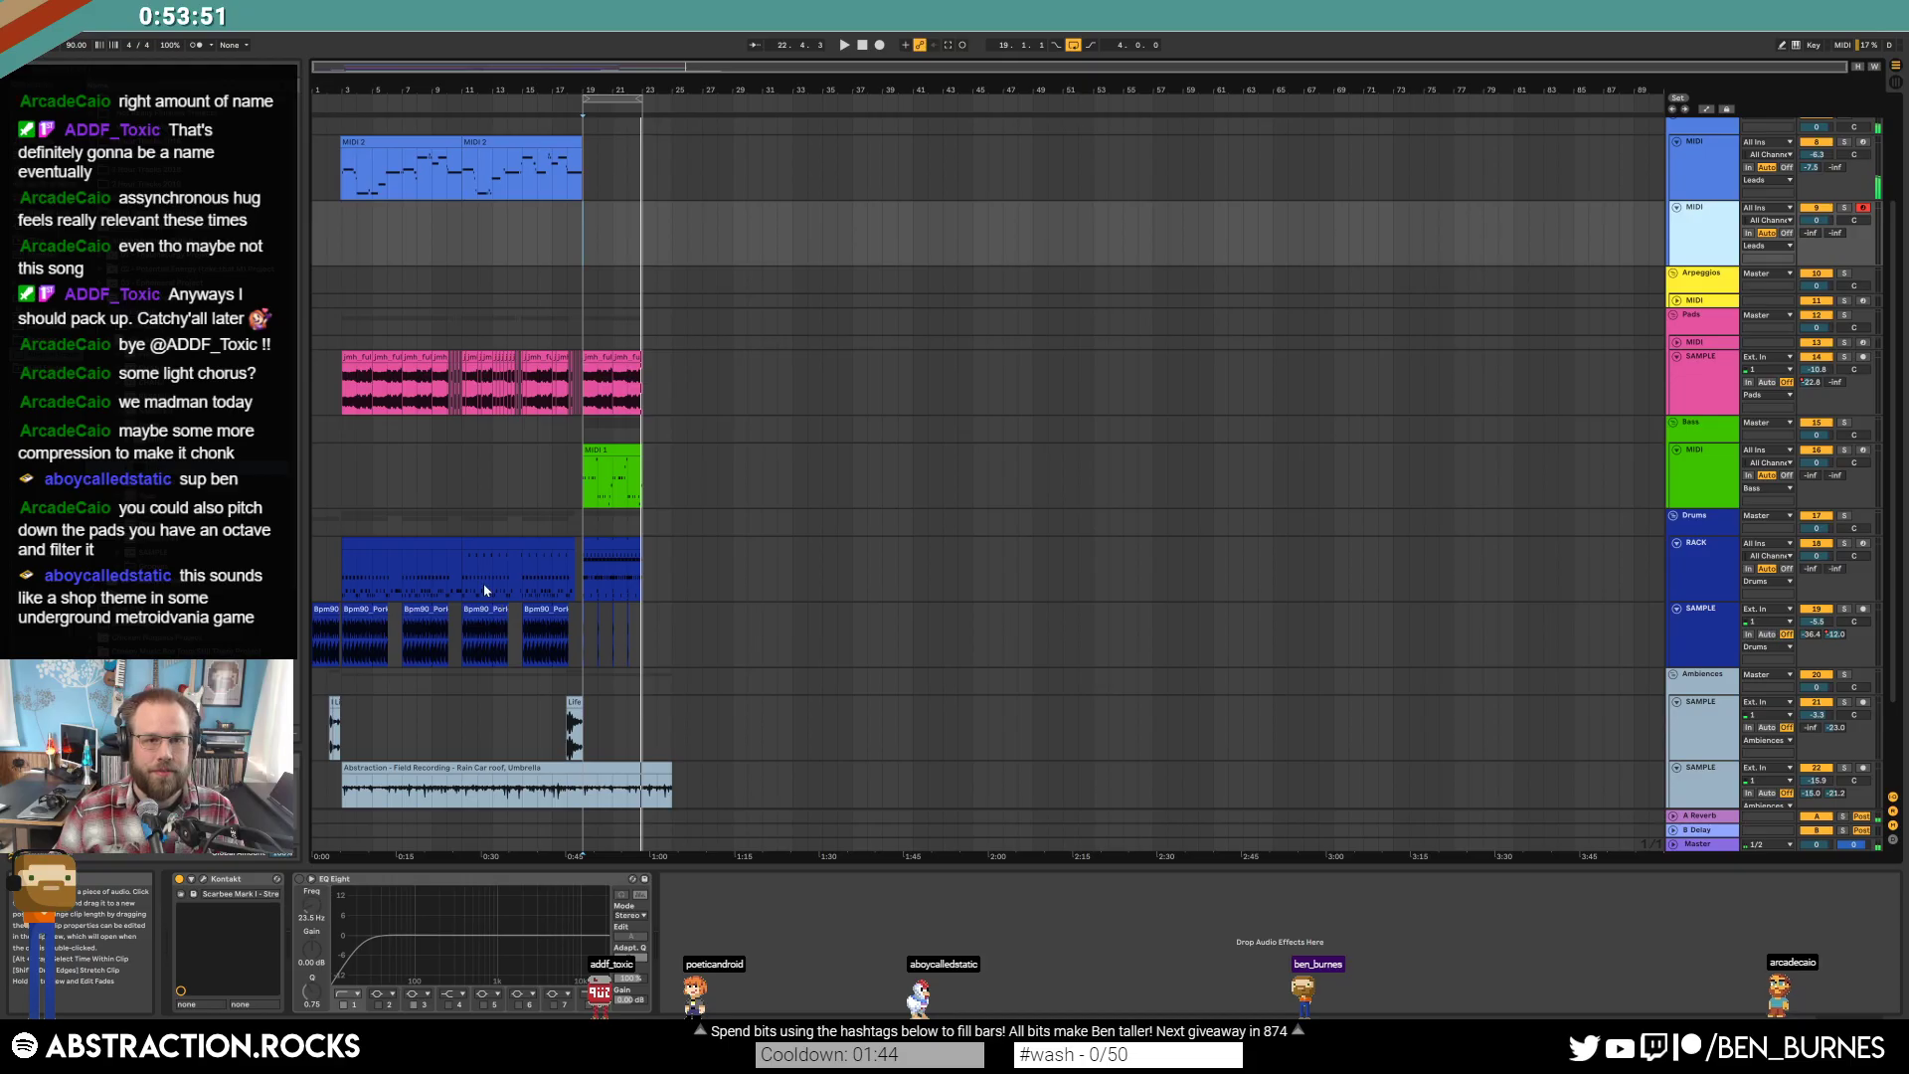
Record a two-bar MIDI take on the Scarbee Mark I track starting at bar 19.
click(525, 103)
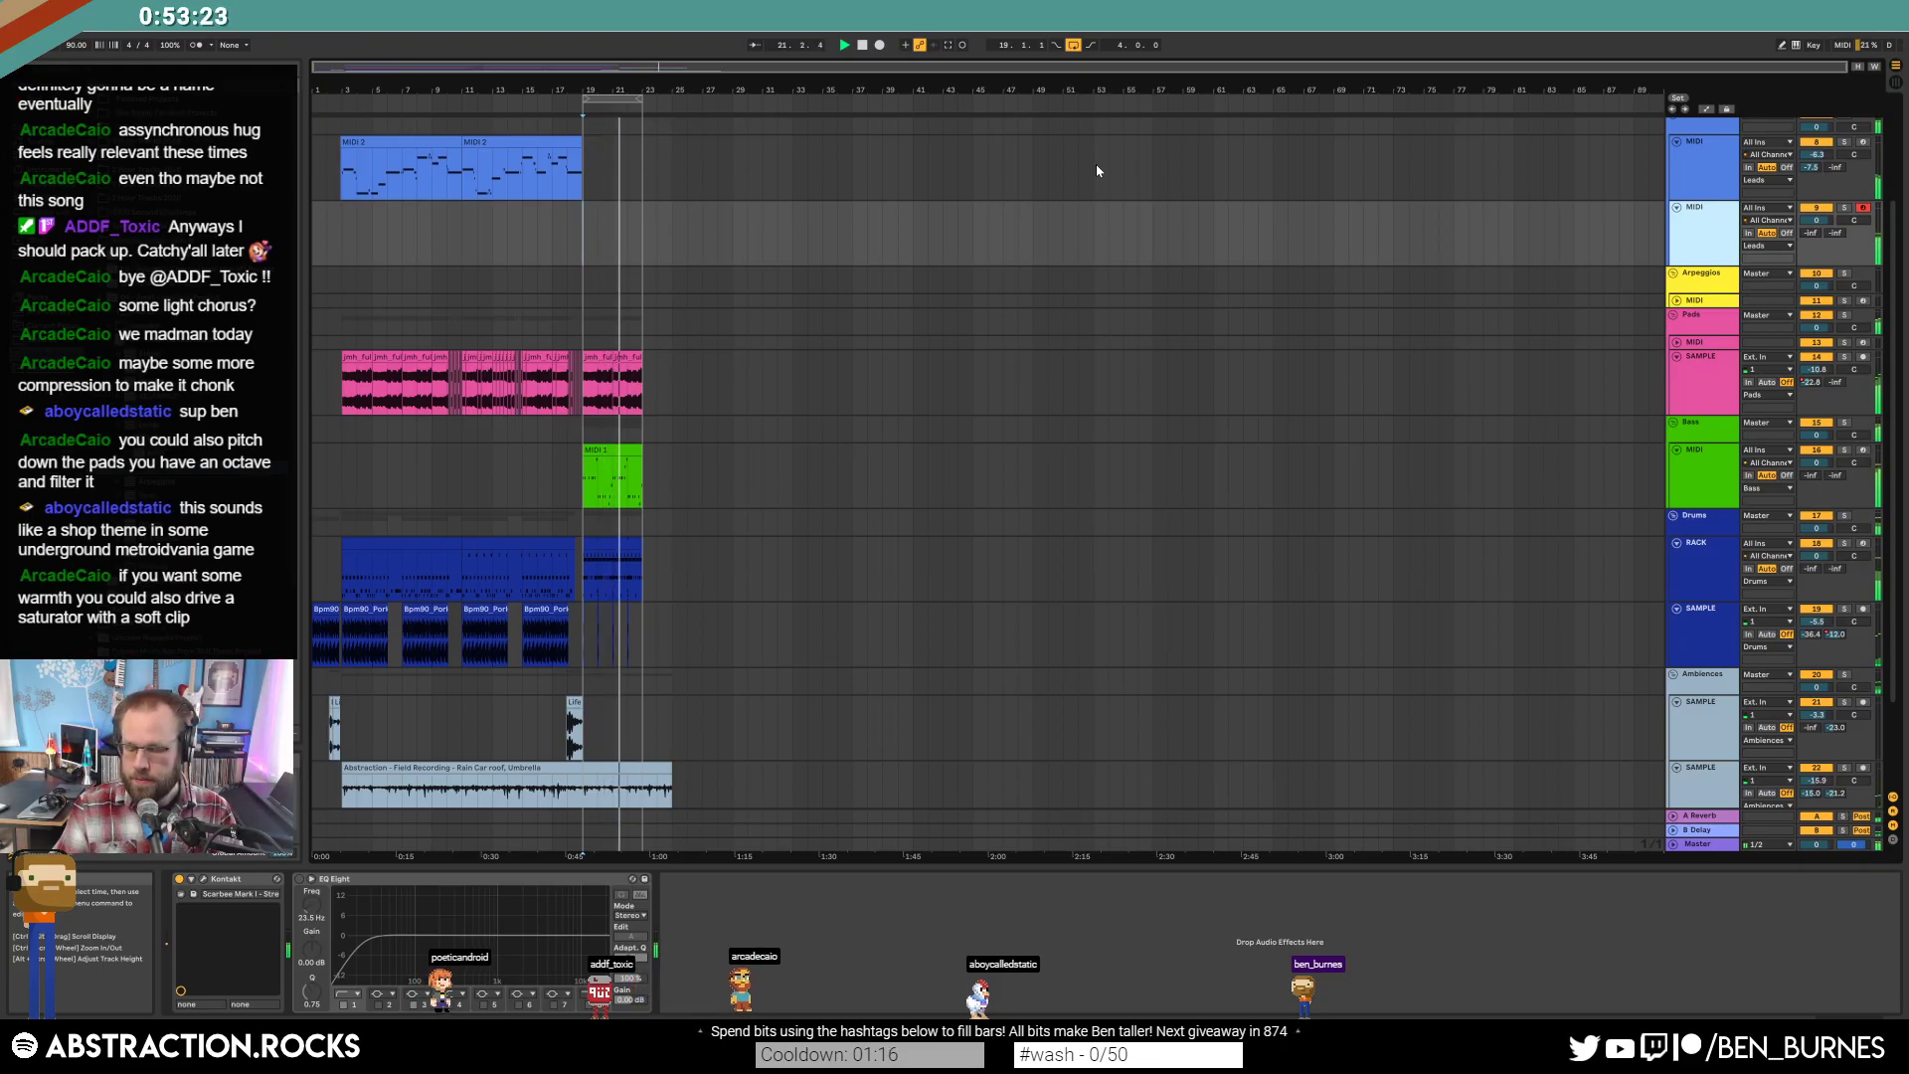
click(591, 233)
key(space)
click(879, 45)
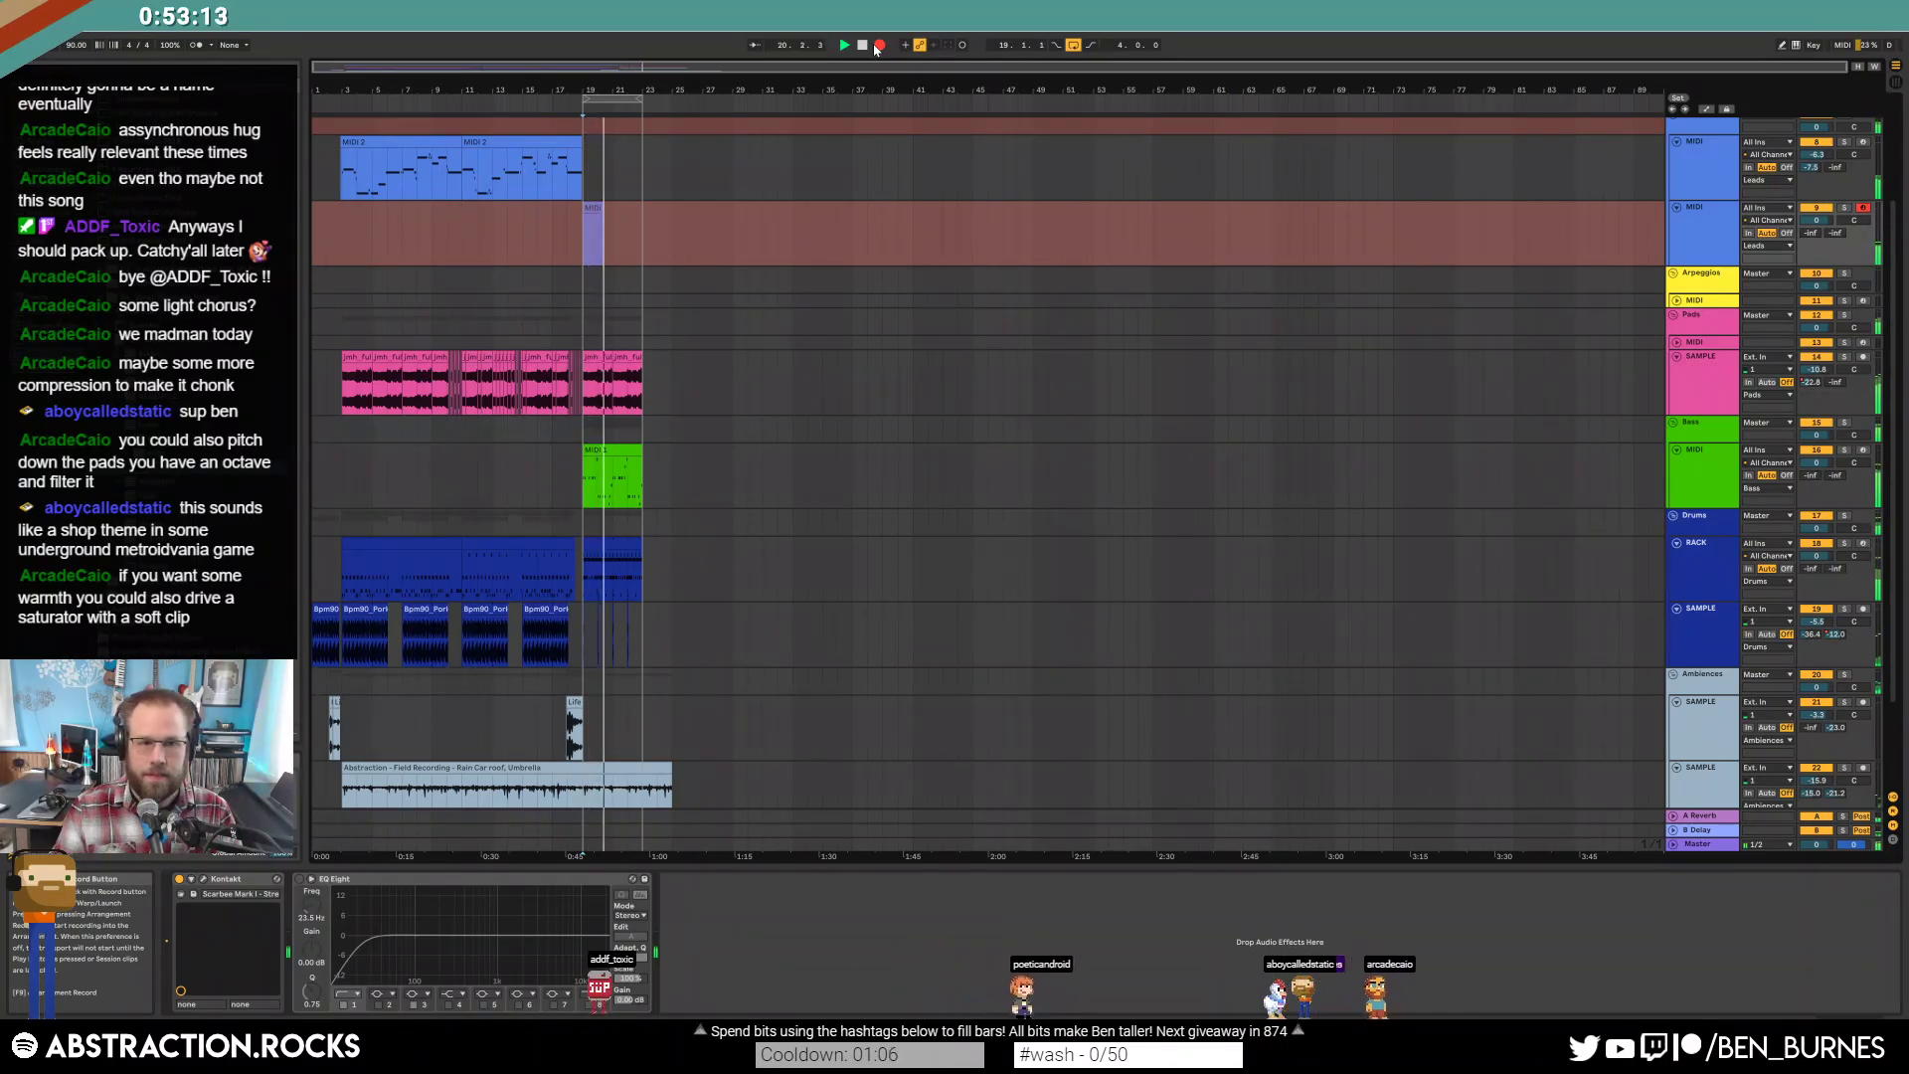
key(space)
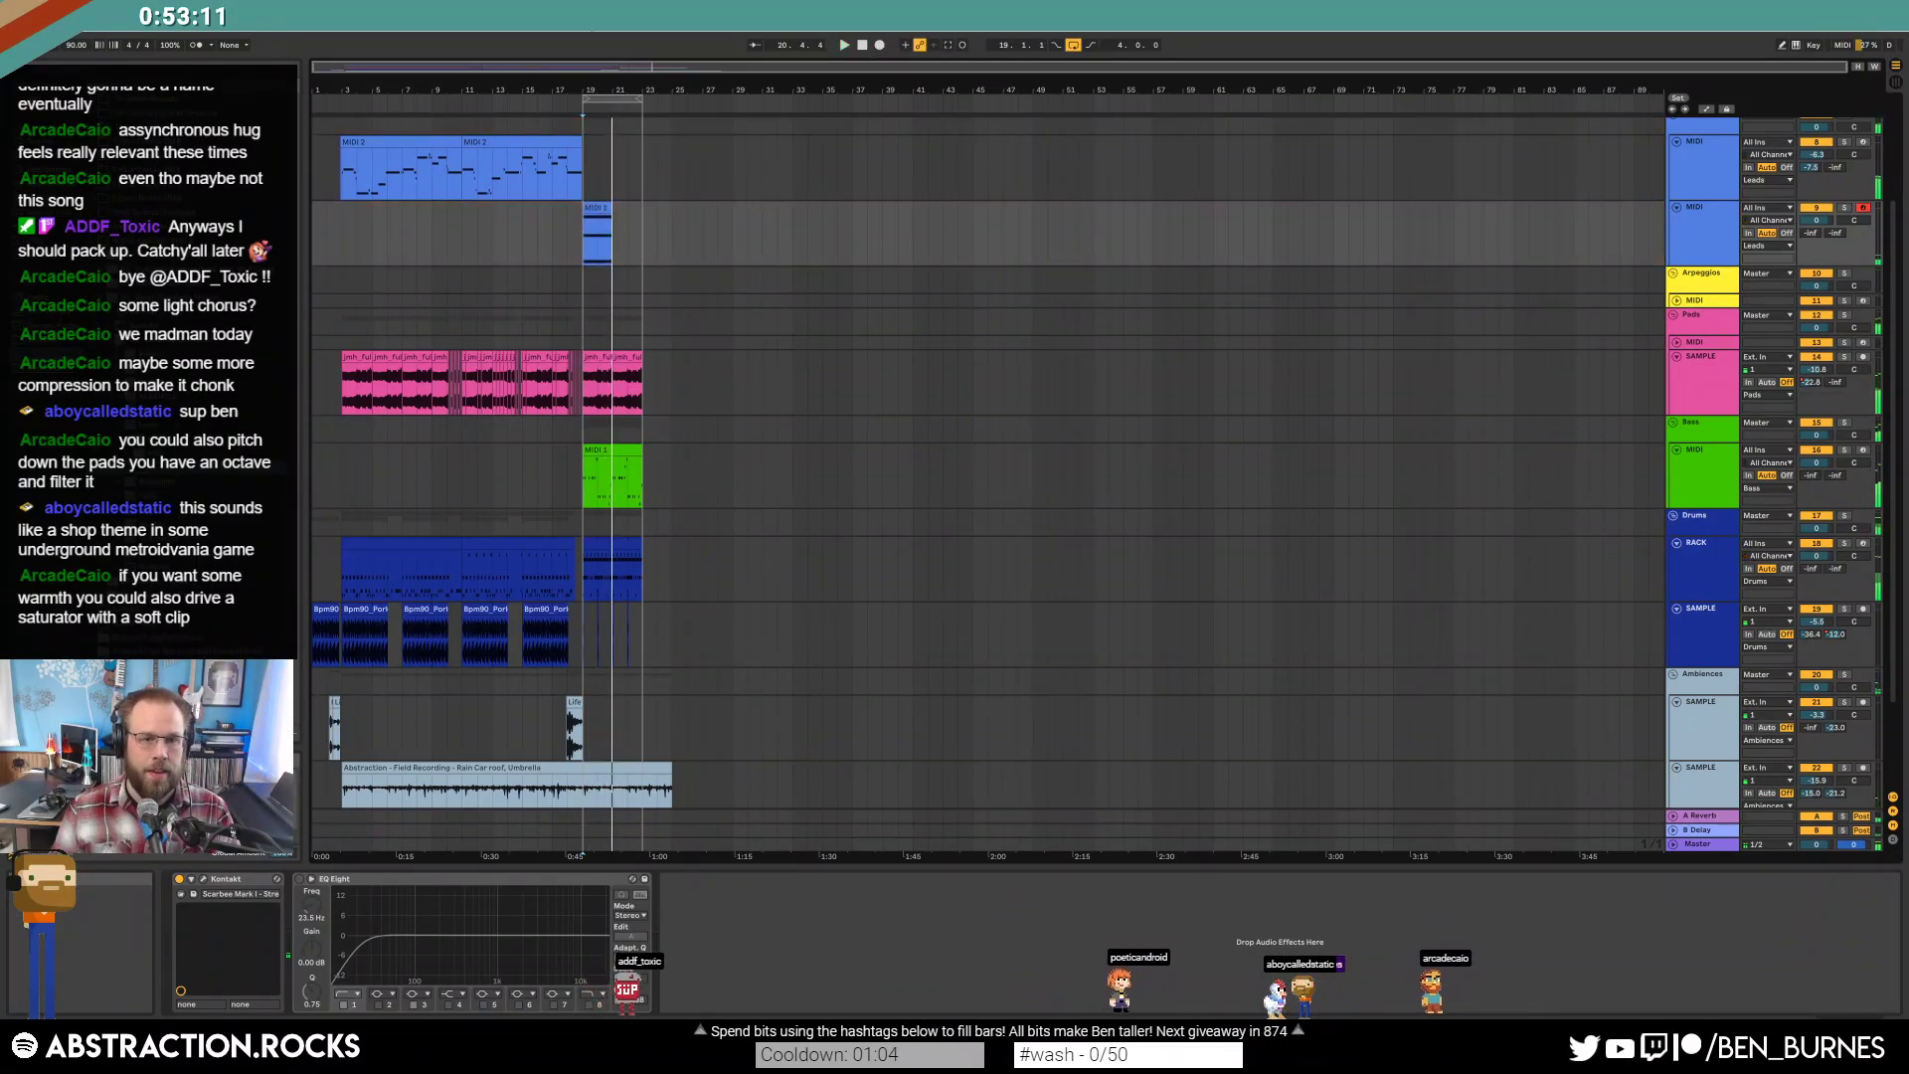
Move the Scarbee Mark I track into the Pads group below the SAMPLE track and give it the group's pink colour.
drag(764, 66, 762, 68)
drag(1685, 231, 1708, 390)
click(1705, 332)
right_click(1705, 332)
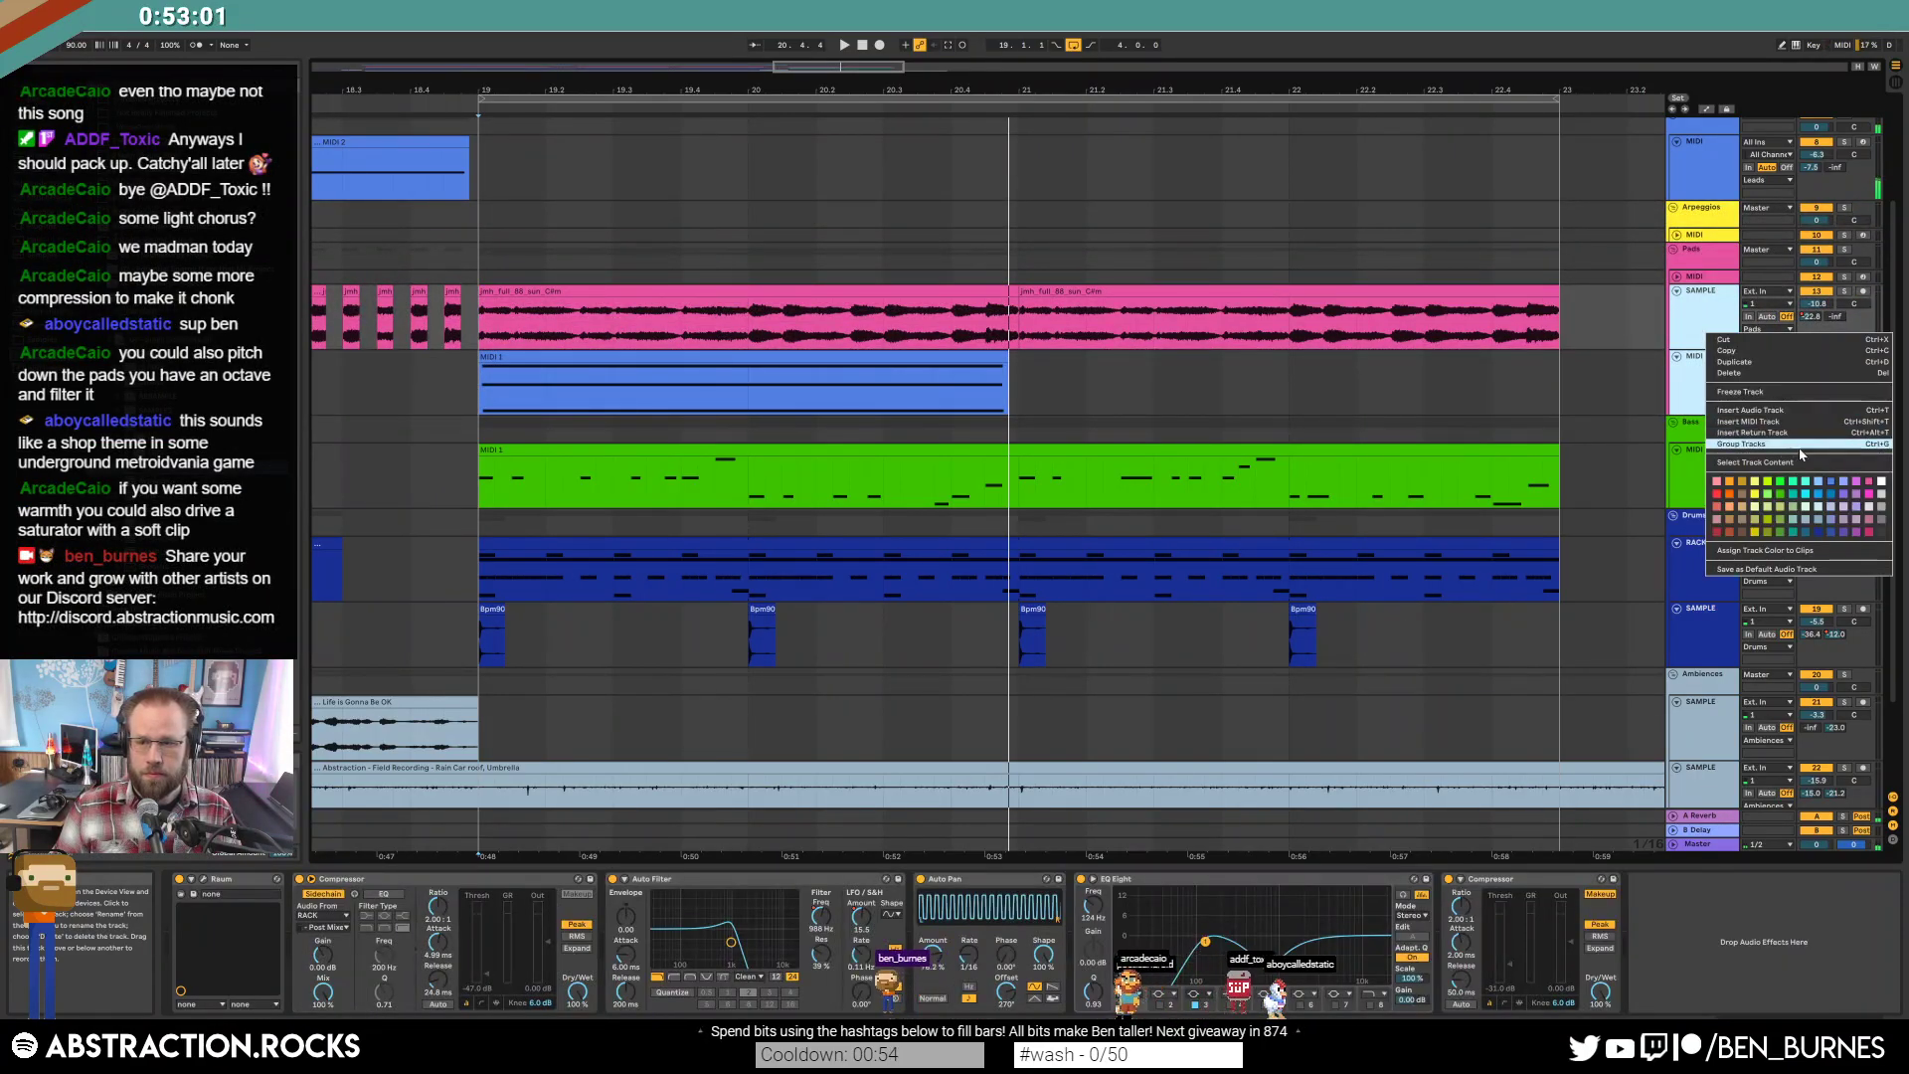
click(1869, 487)
Assign the Scarbee Mark I track's colour to its clips.
right_click(1706, 388)
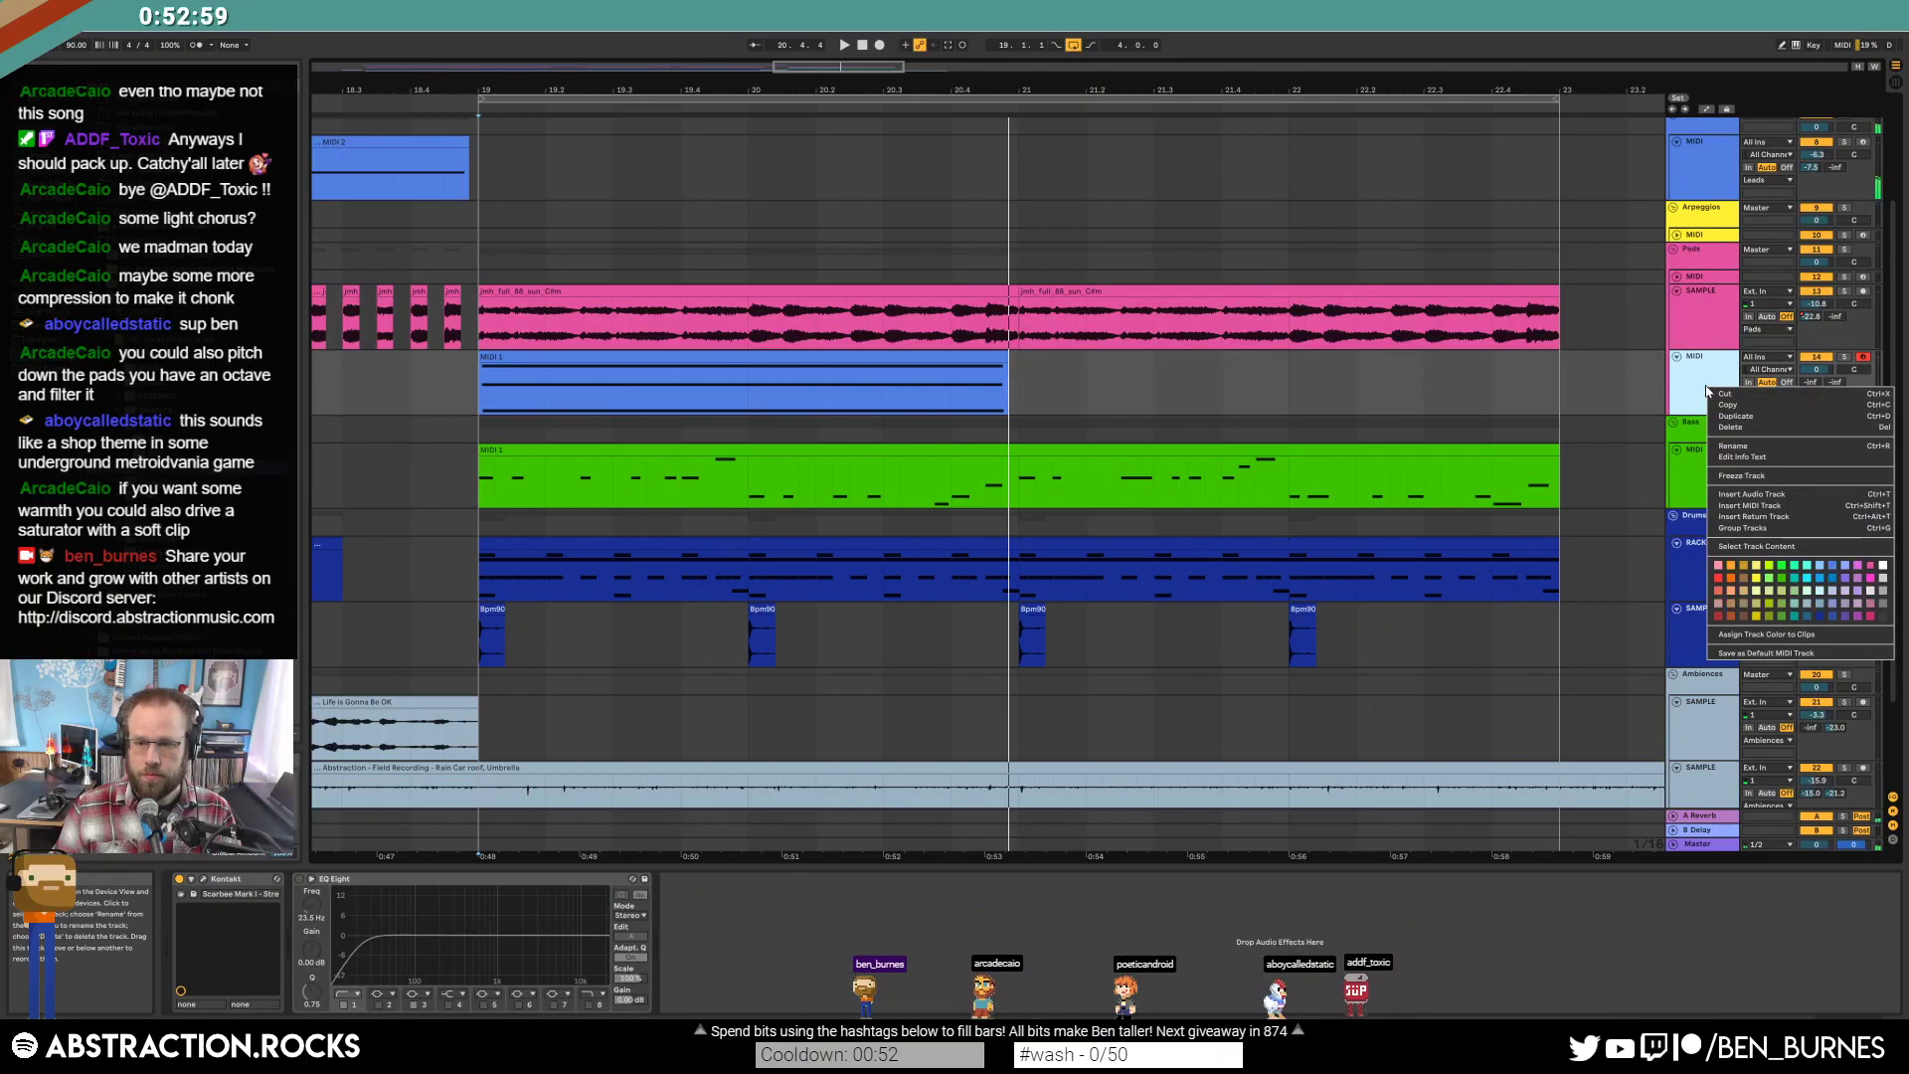
click(1766, 628)
right_click(1695, 391)
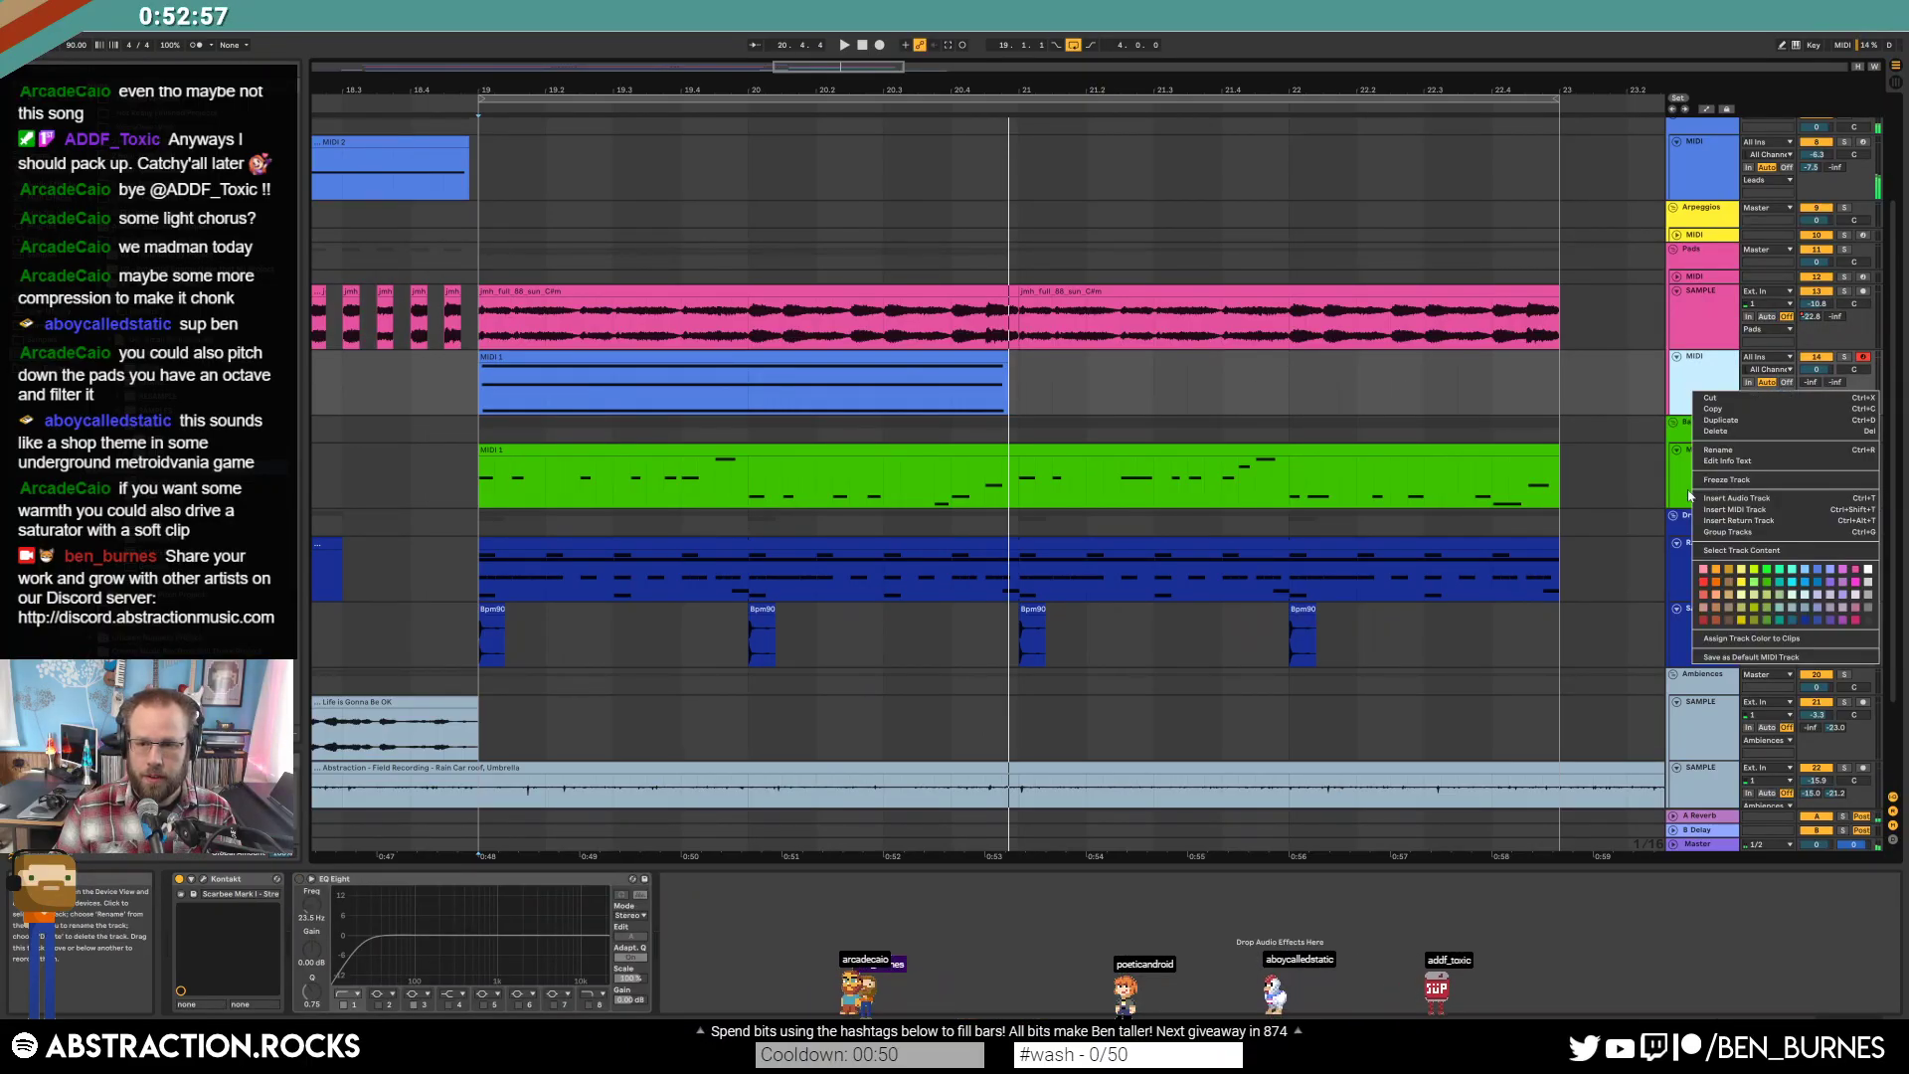
click(1774, 638)
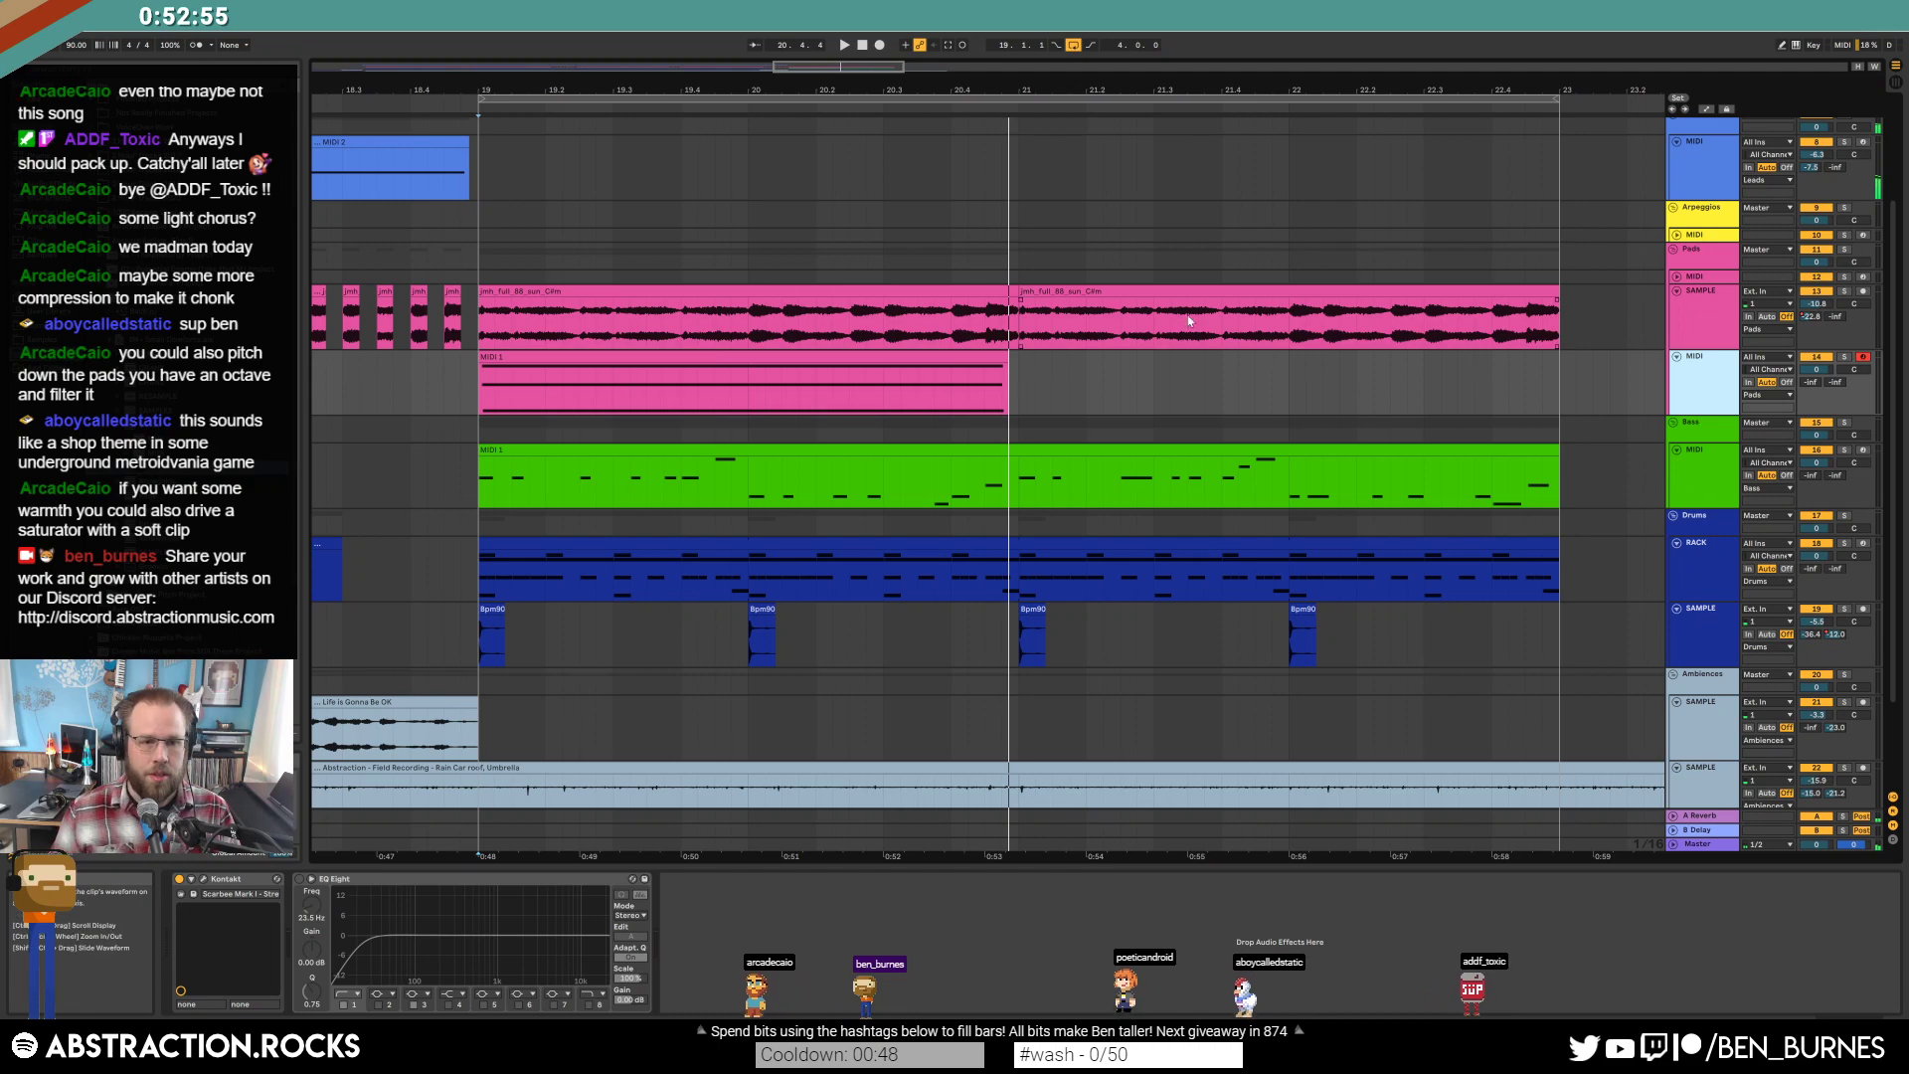
Move the three chord notes in the pads MIDI clip to the clip start and shorten their ends.
click(991, 355)
double_click(992, 355)
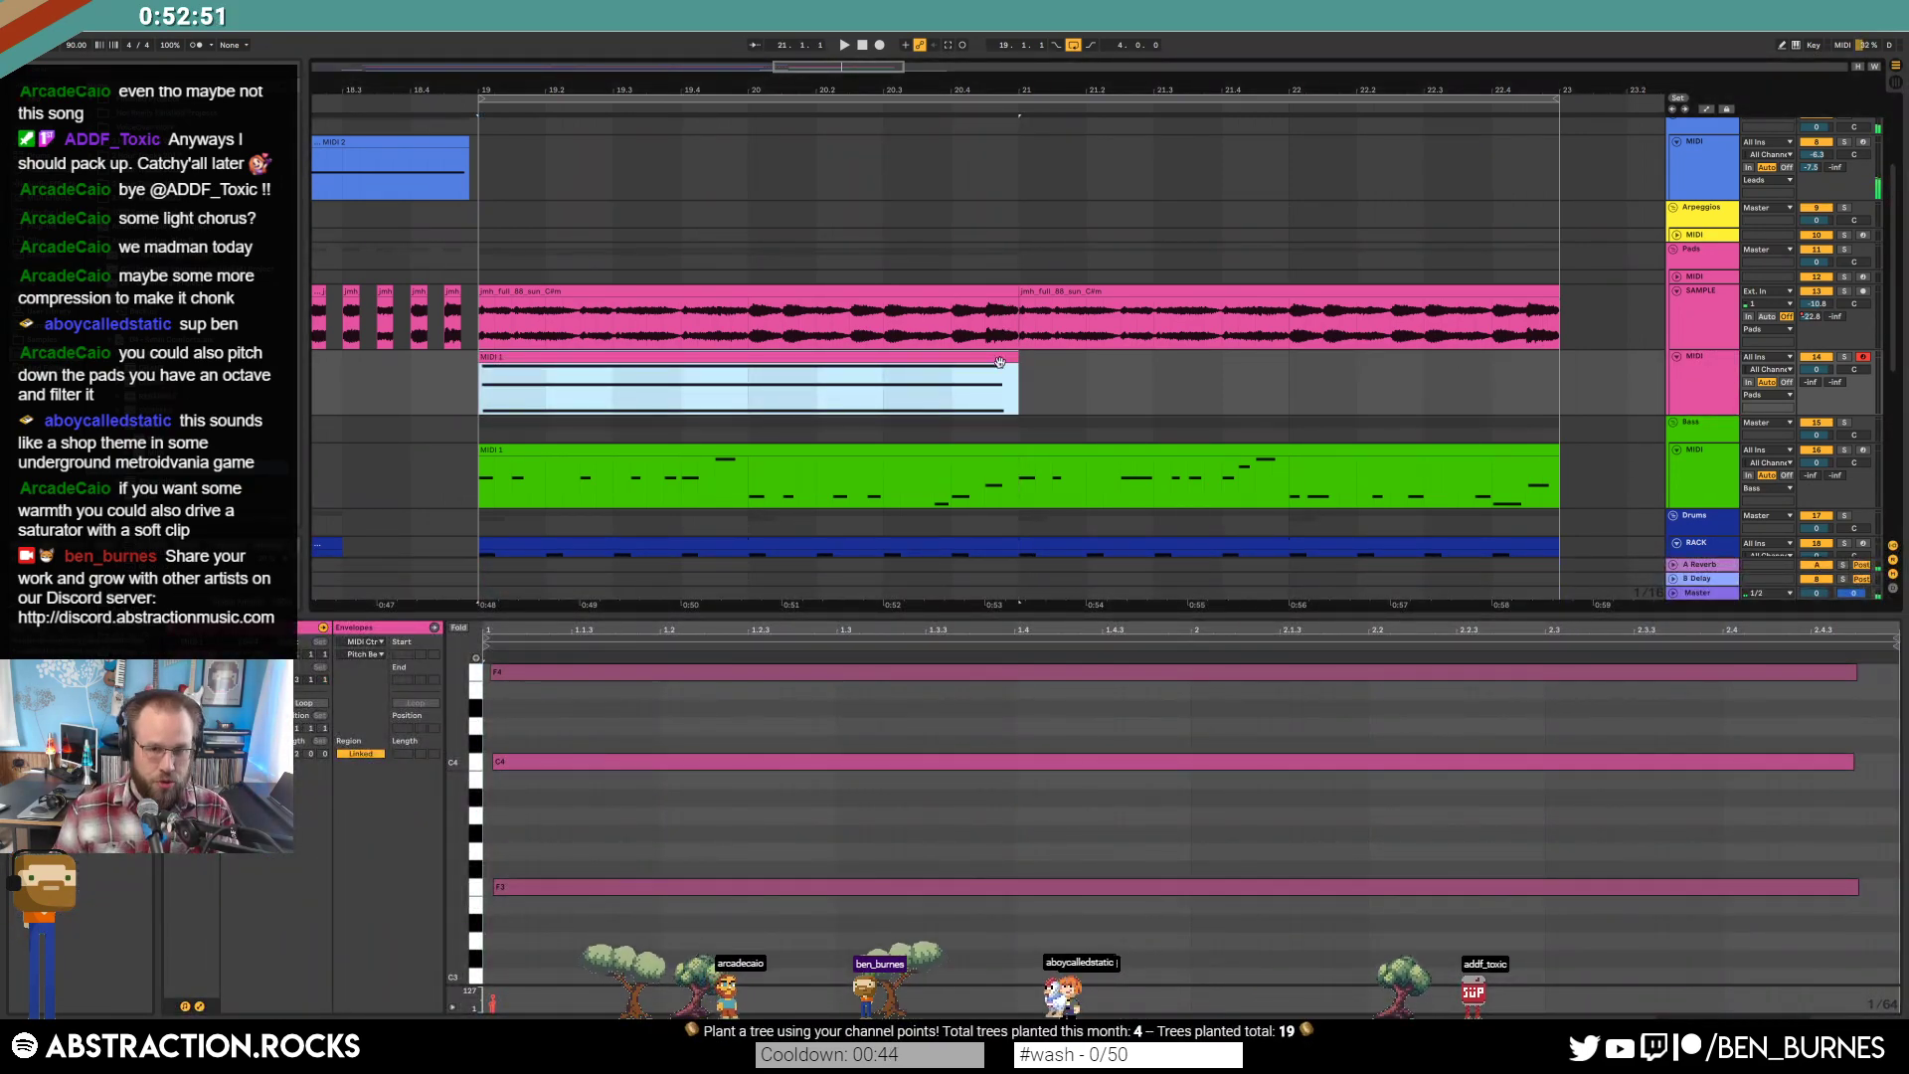
drag(680, 924, 722, 569)
key(Left)
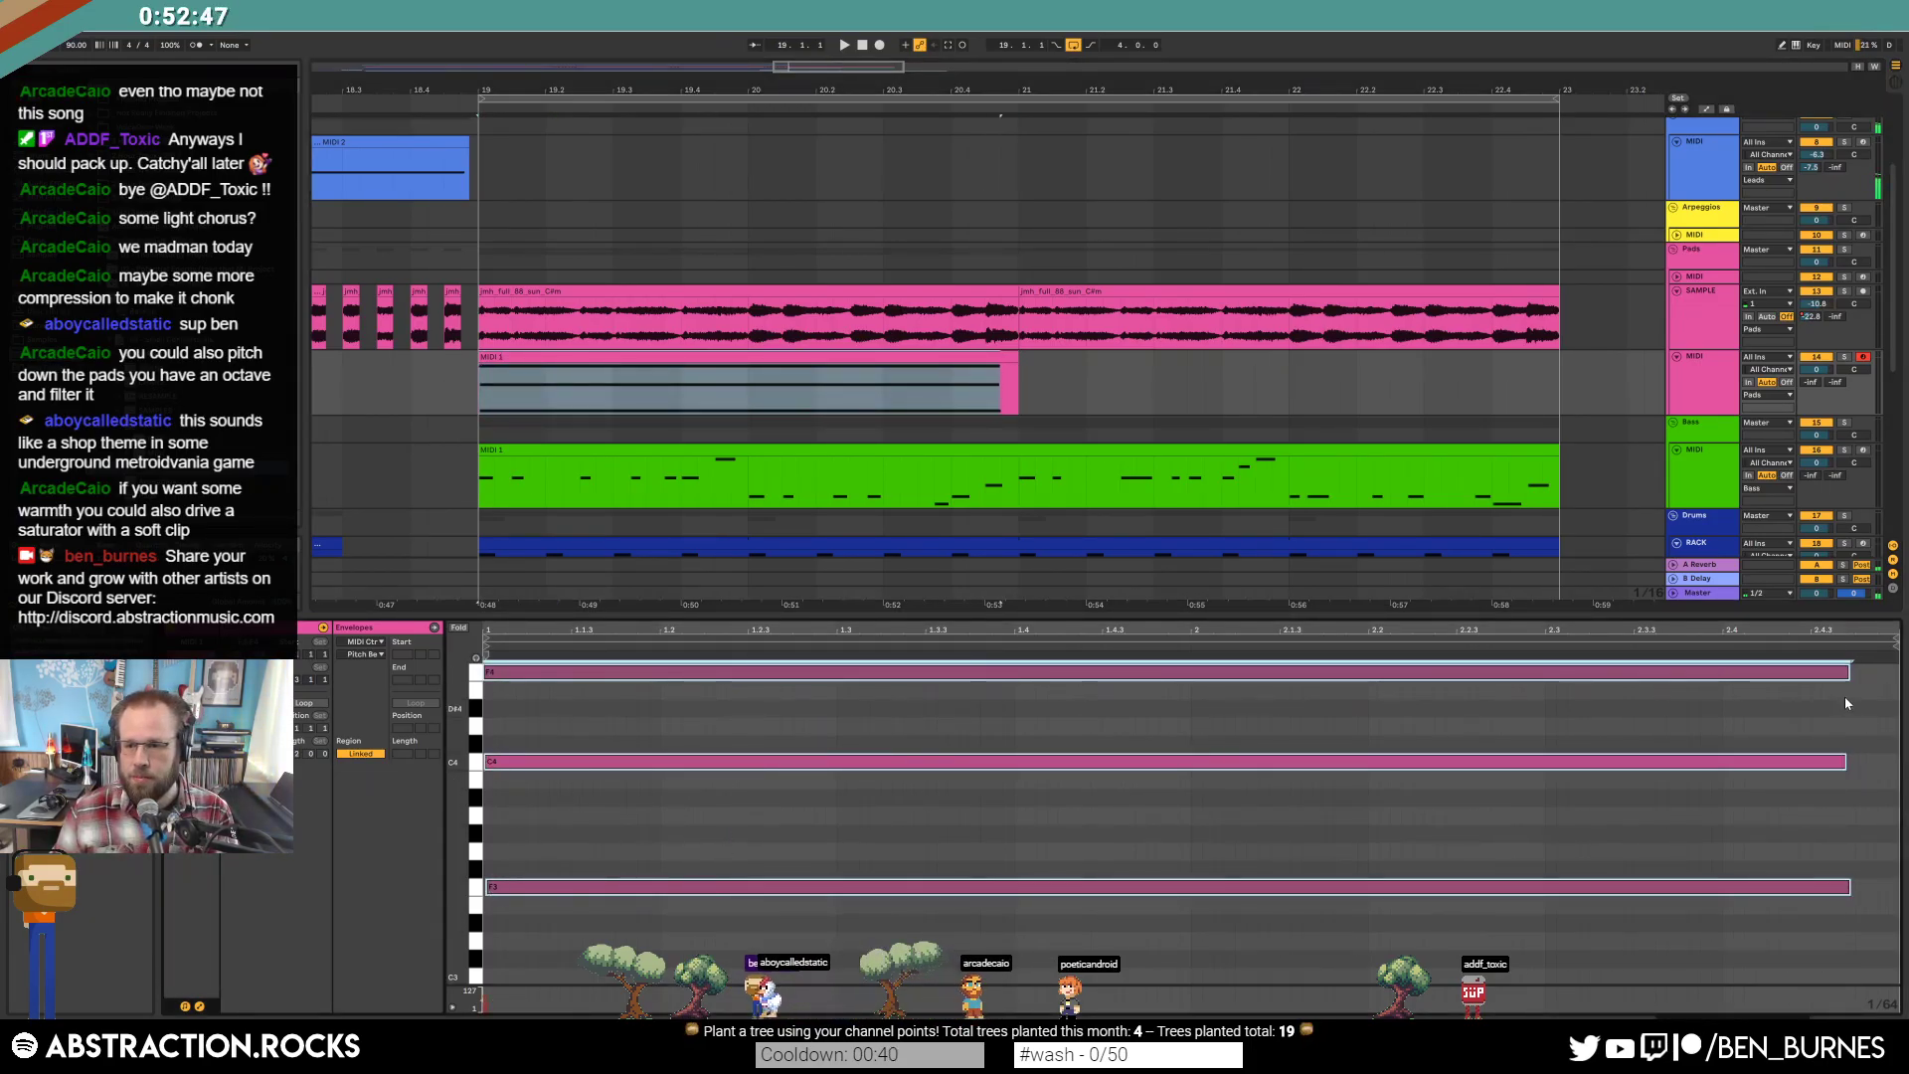
drag(1847, 672, 1810, 672)
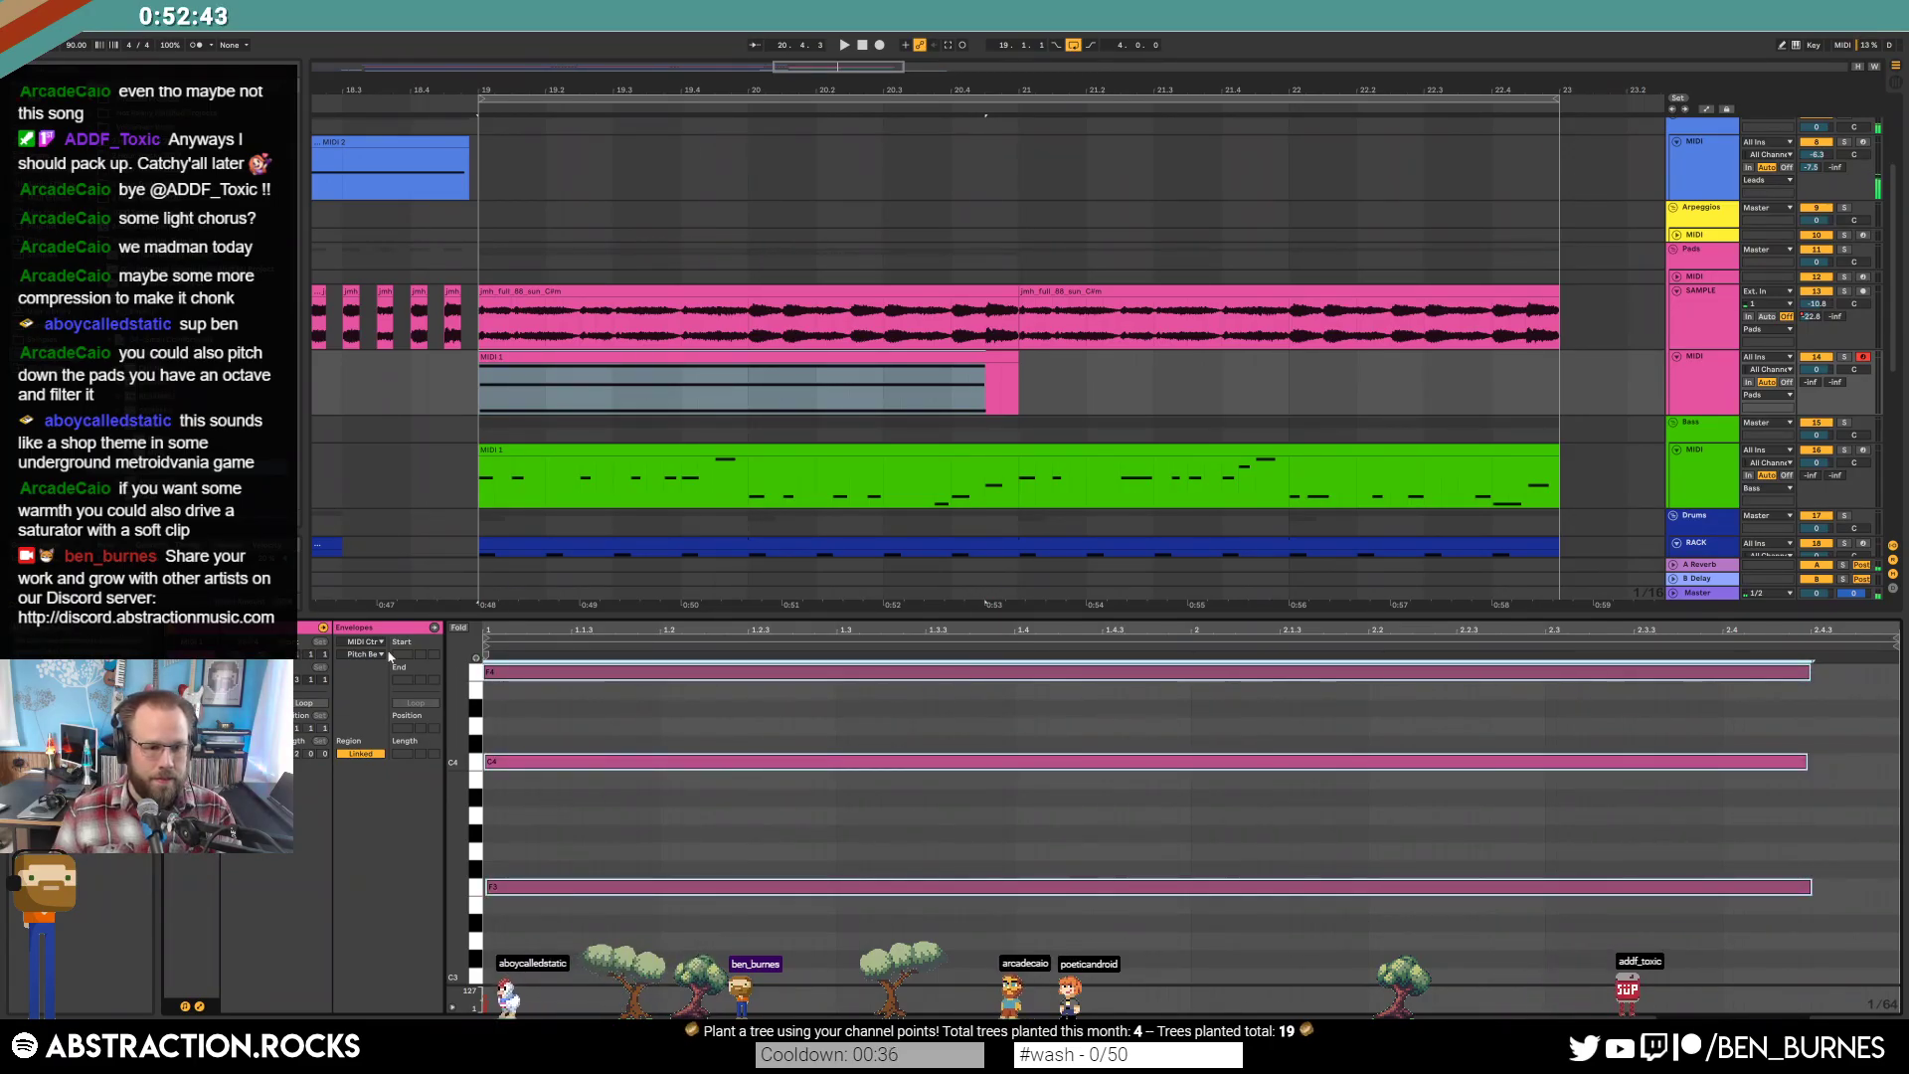
Loop the pads MIDI clip, extend it to bar 23 so the chord repeats, and play it back.
key(ctrl+l)
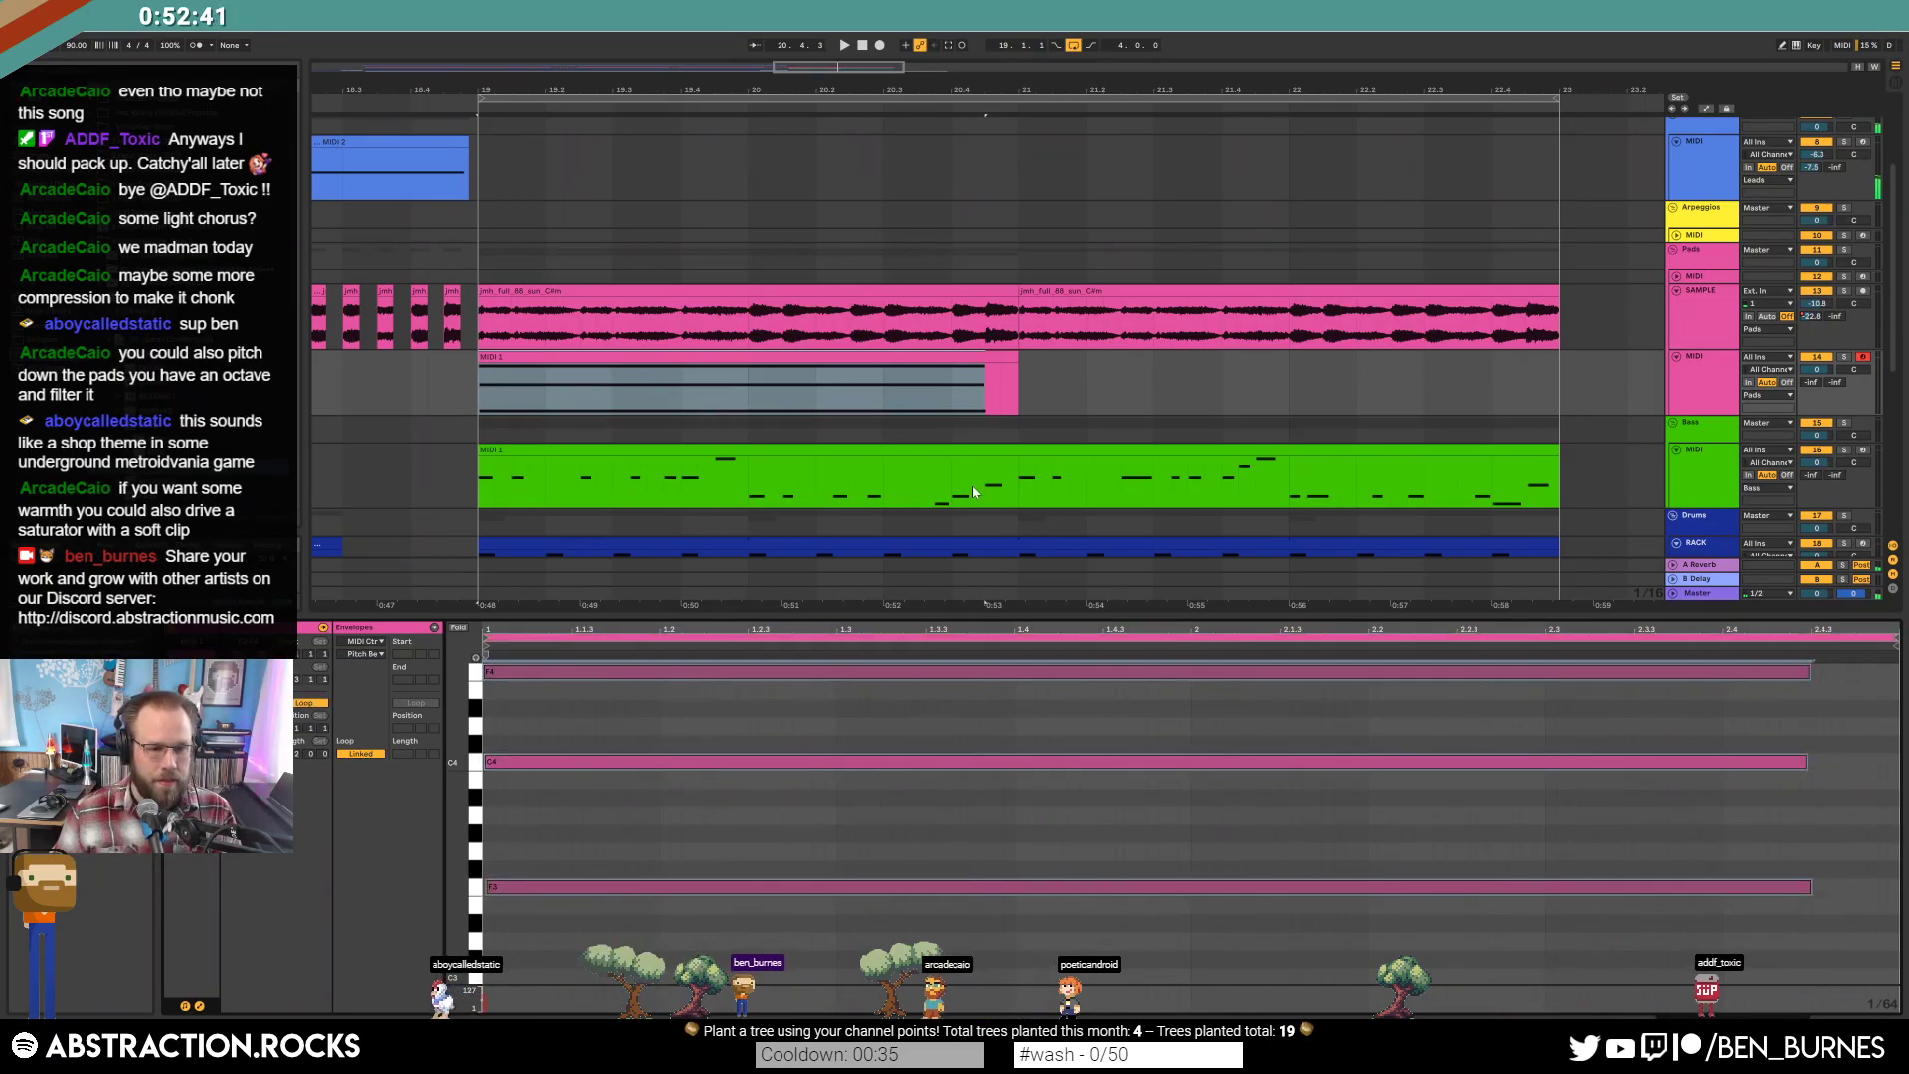
click(1020, 358)
drag(1355, 361, 1562, 373)
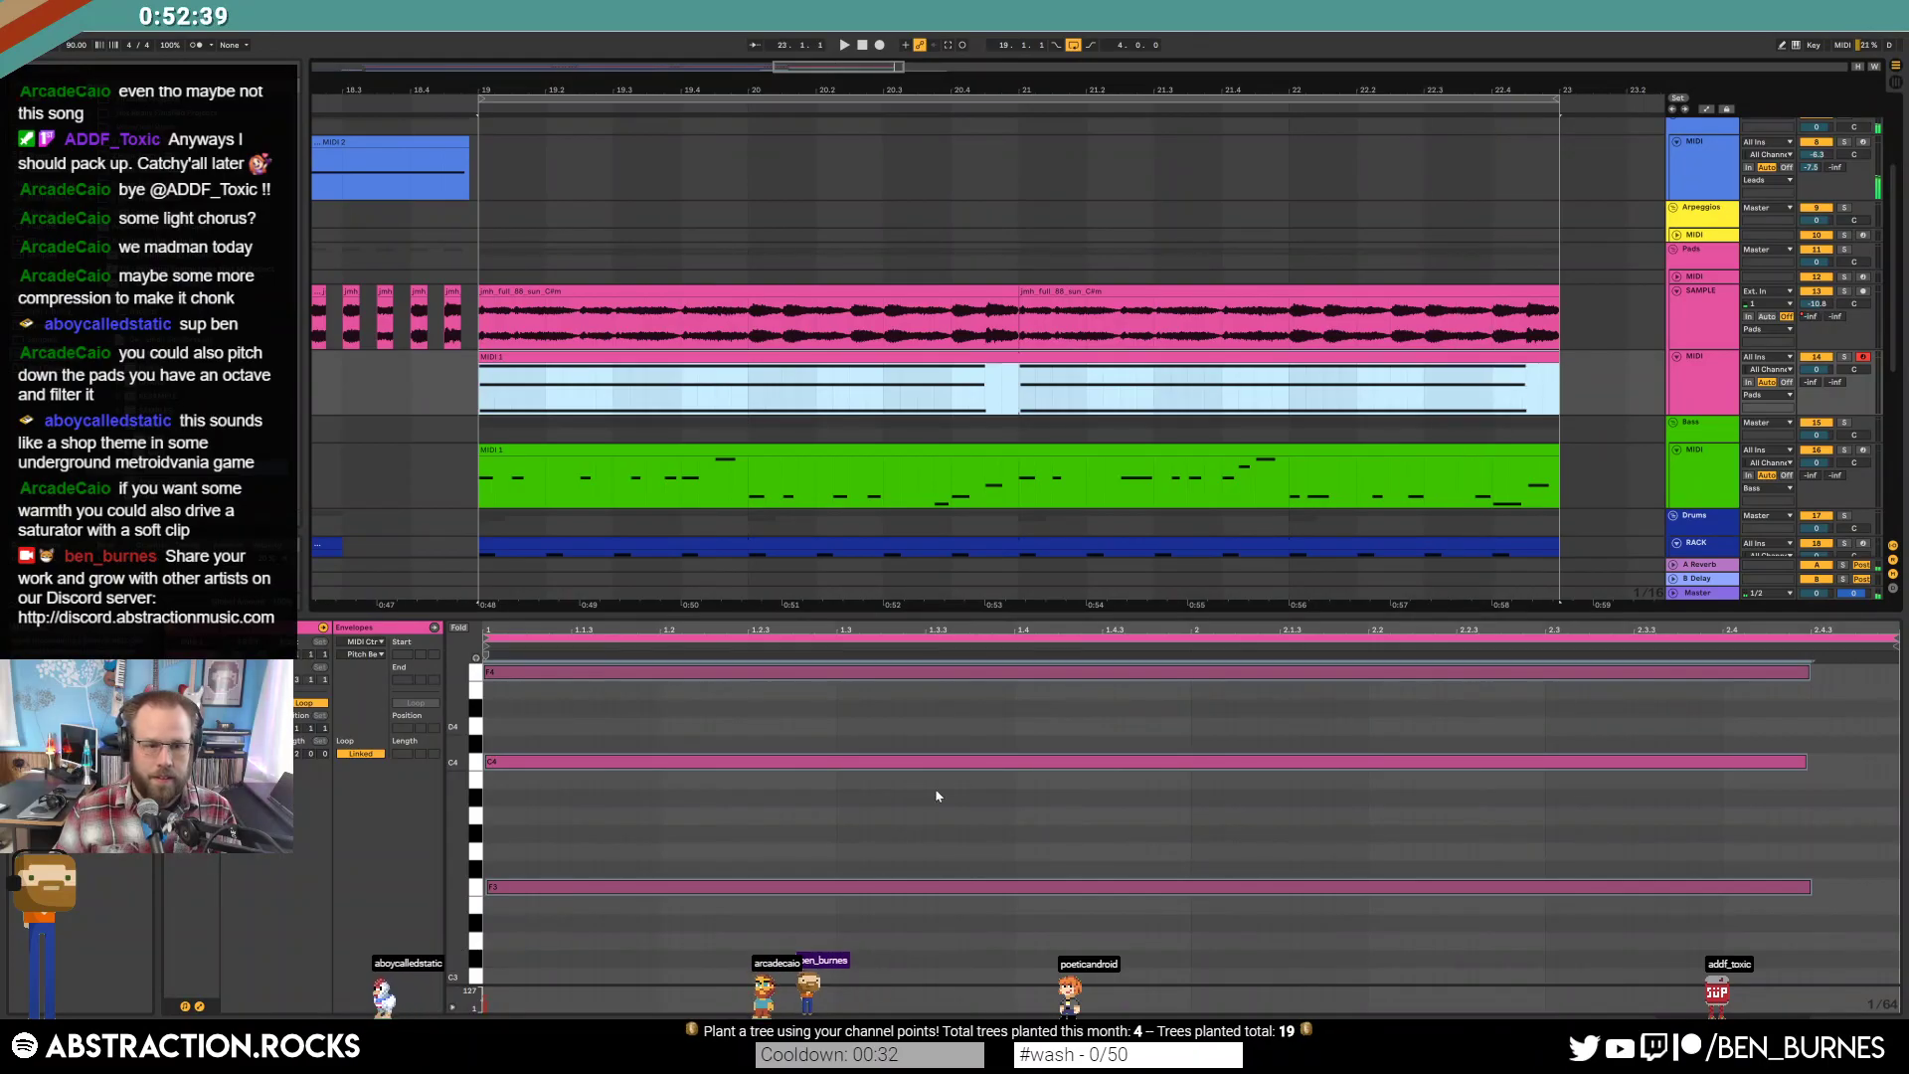
click(920, 623)
key(space)
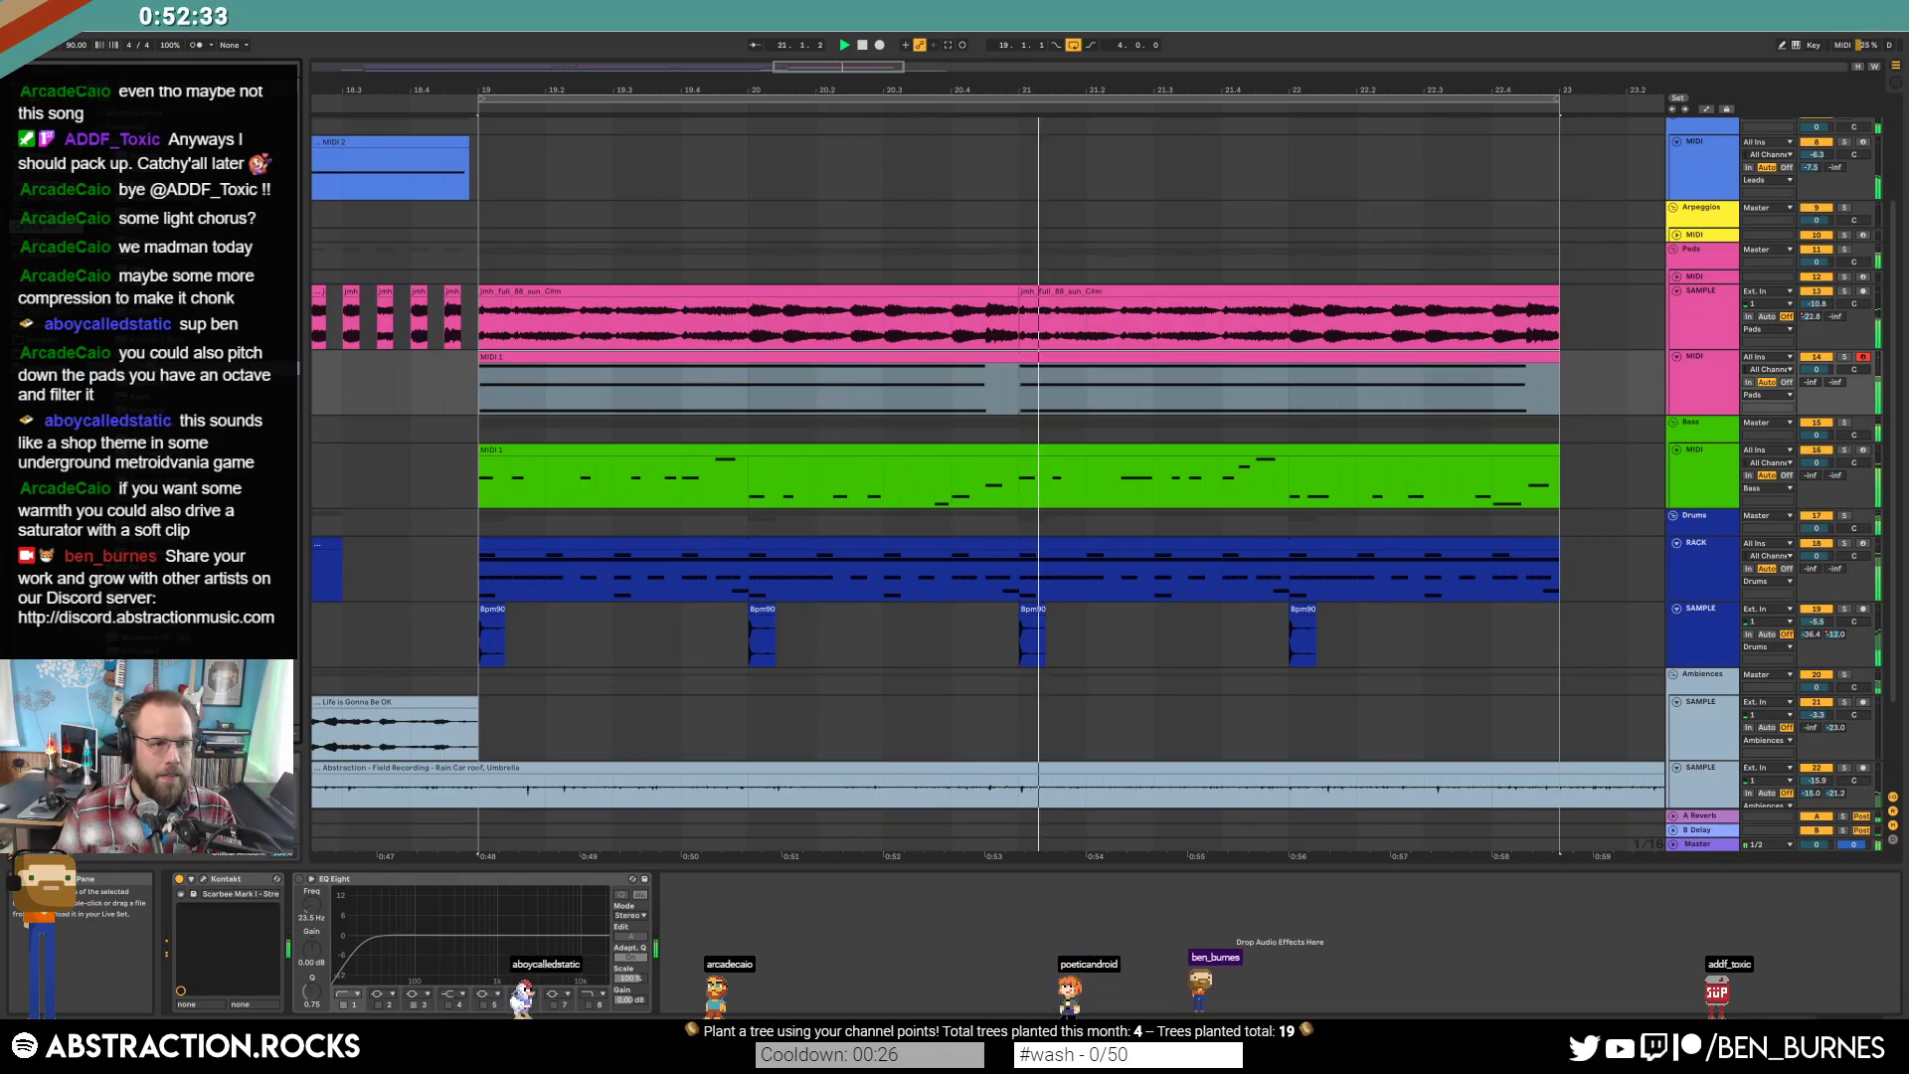
Stop playback, add the Raum reverb before EQ Eight on the pads MIDI track, and adjust its predelay.
key(space)
key(ctrl+v)
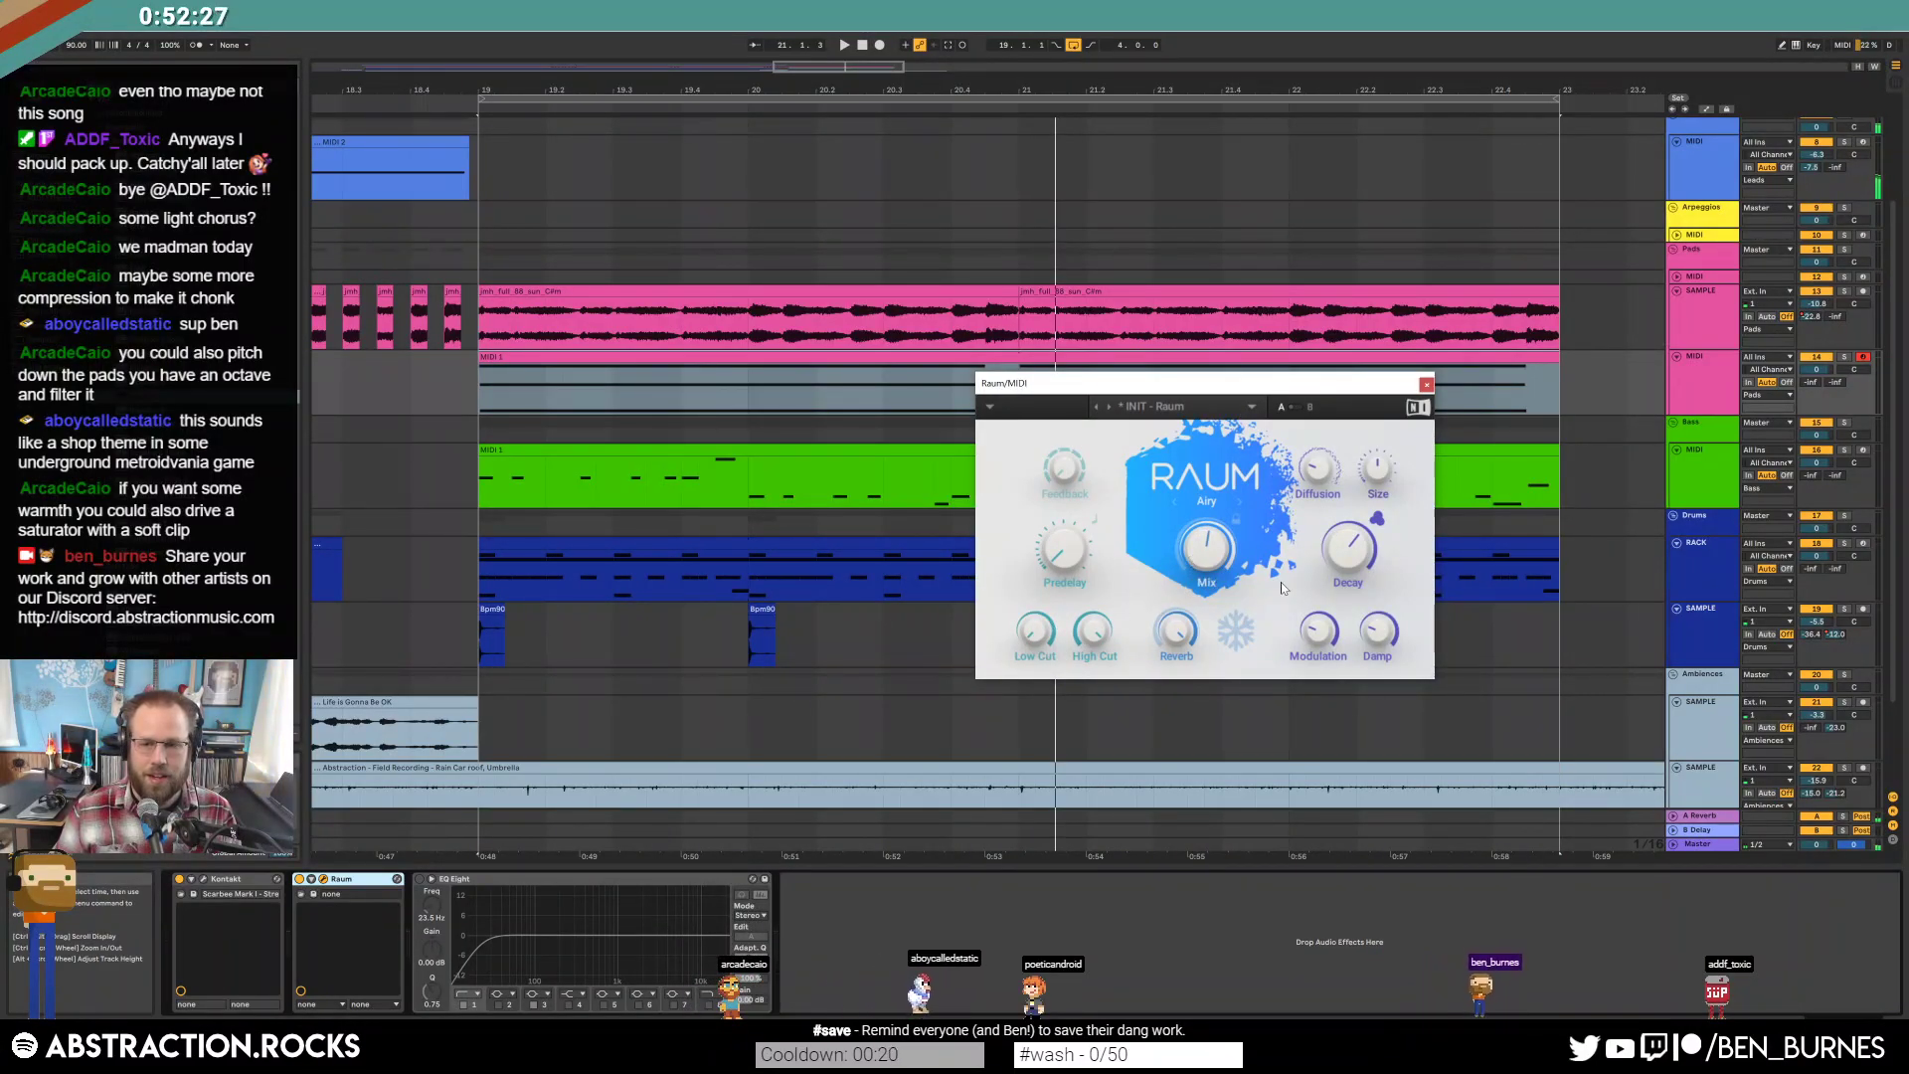
click(1062, 468)
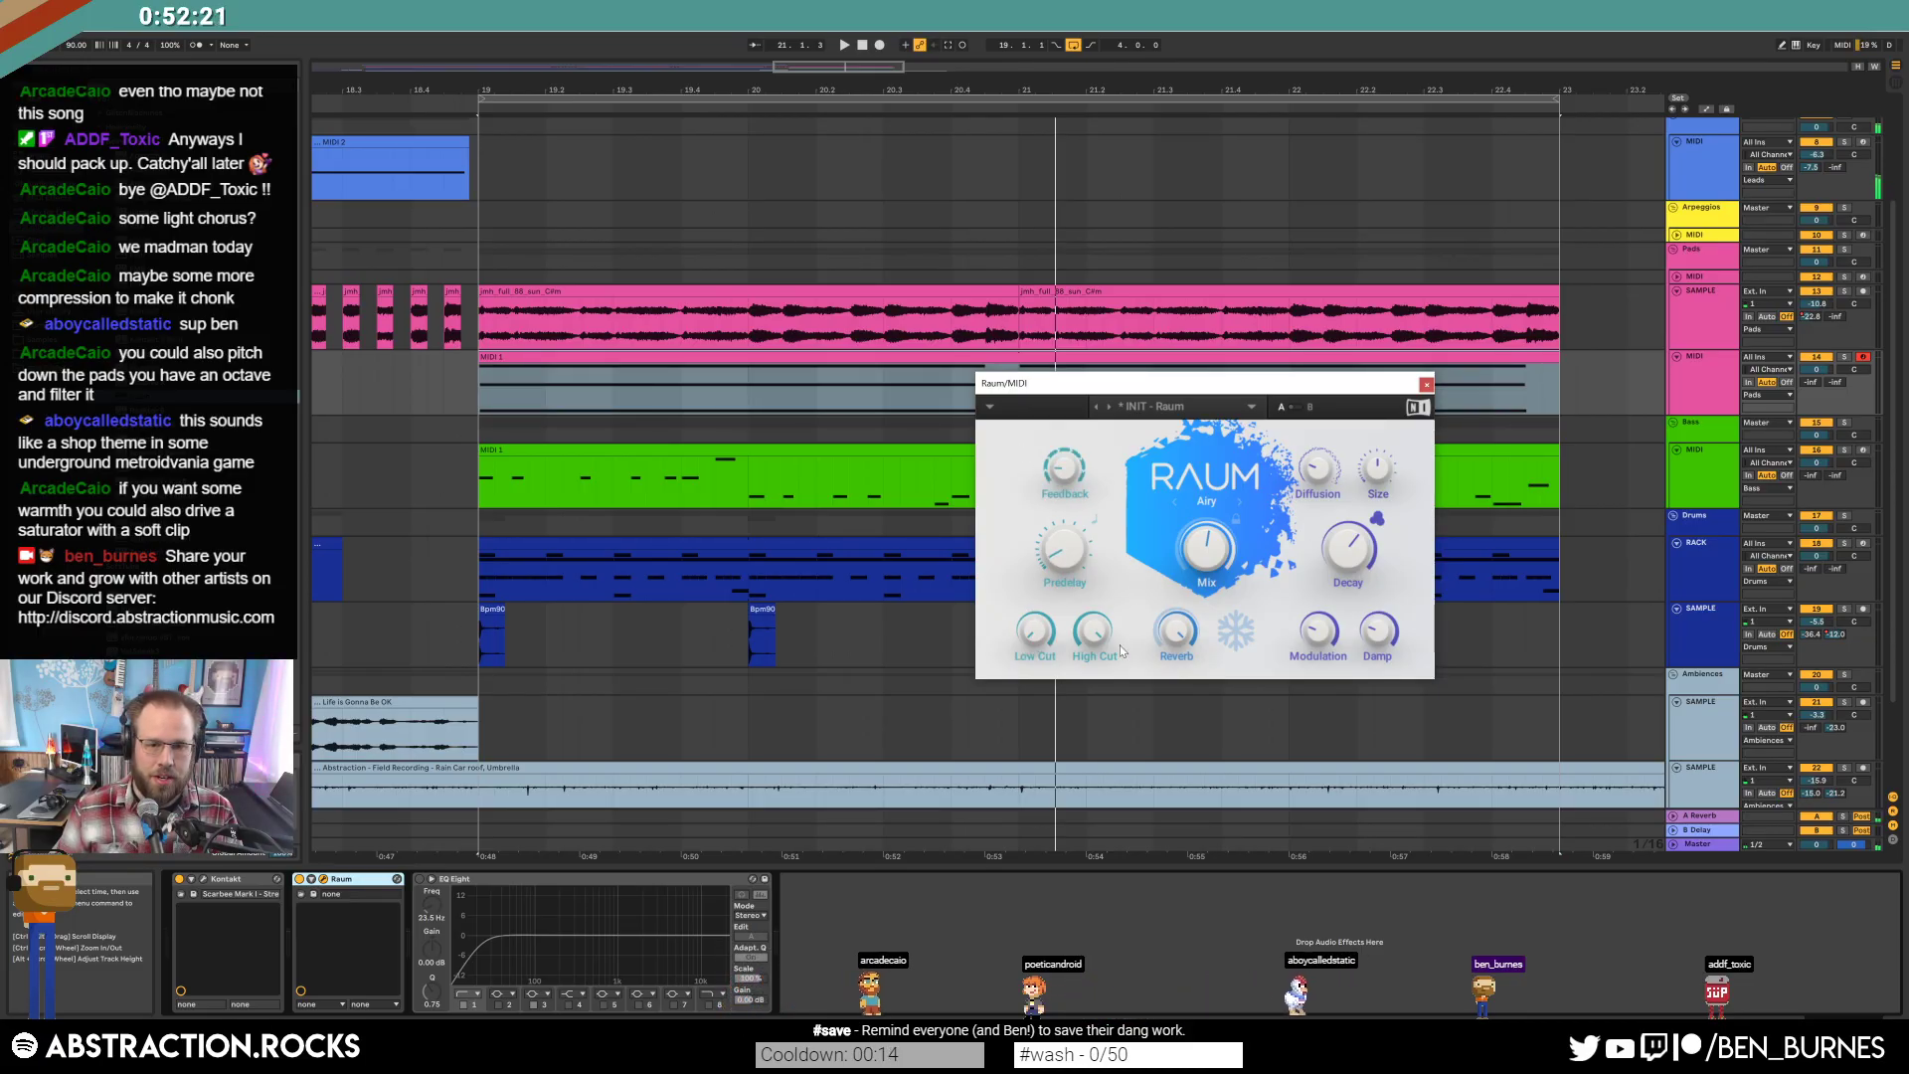
Play from just before bar 19 and raise the pads MIDI track's A Reverb send to about -29 dB.
click(428, 388)
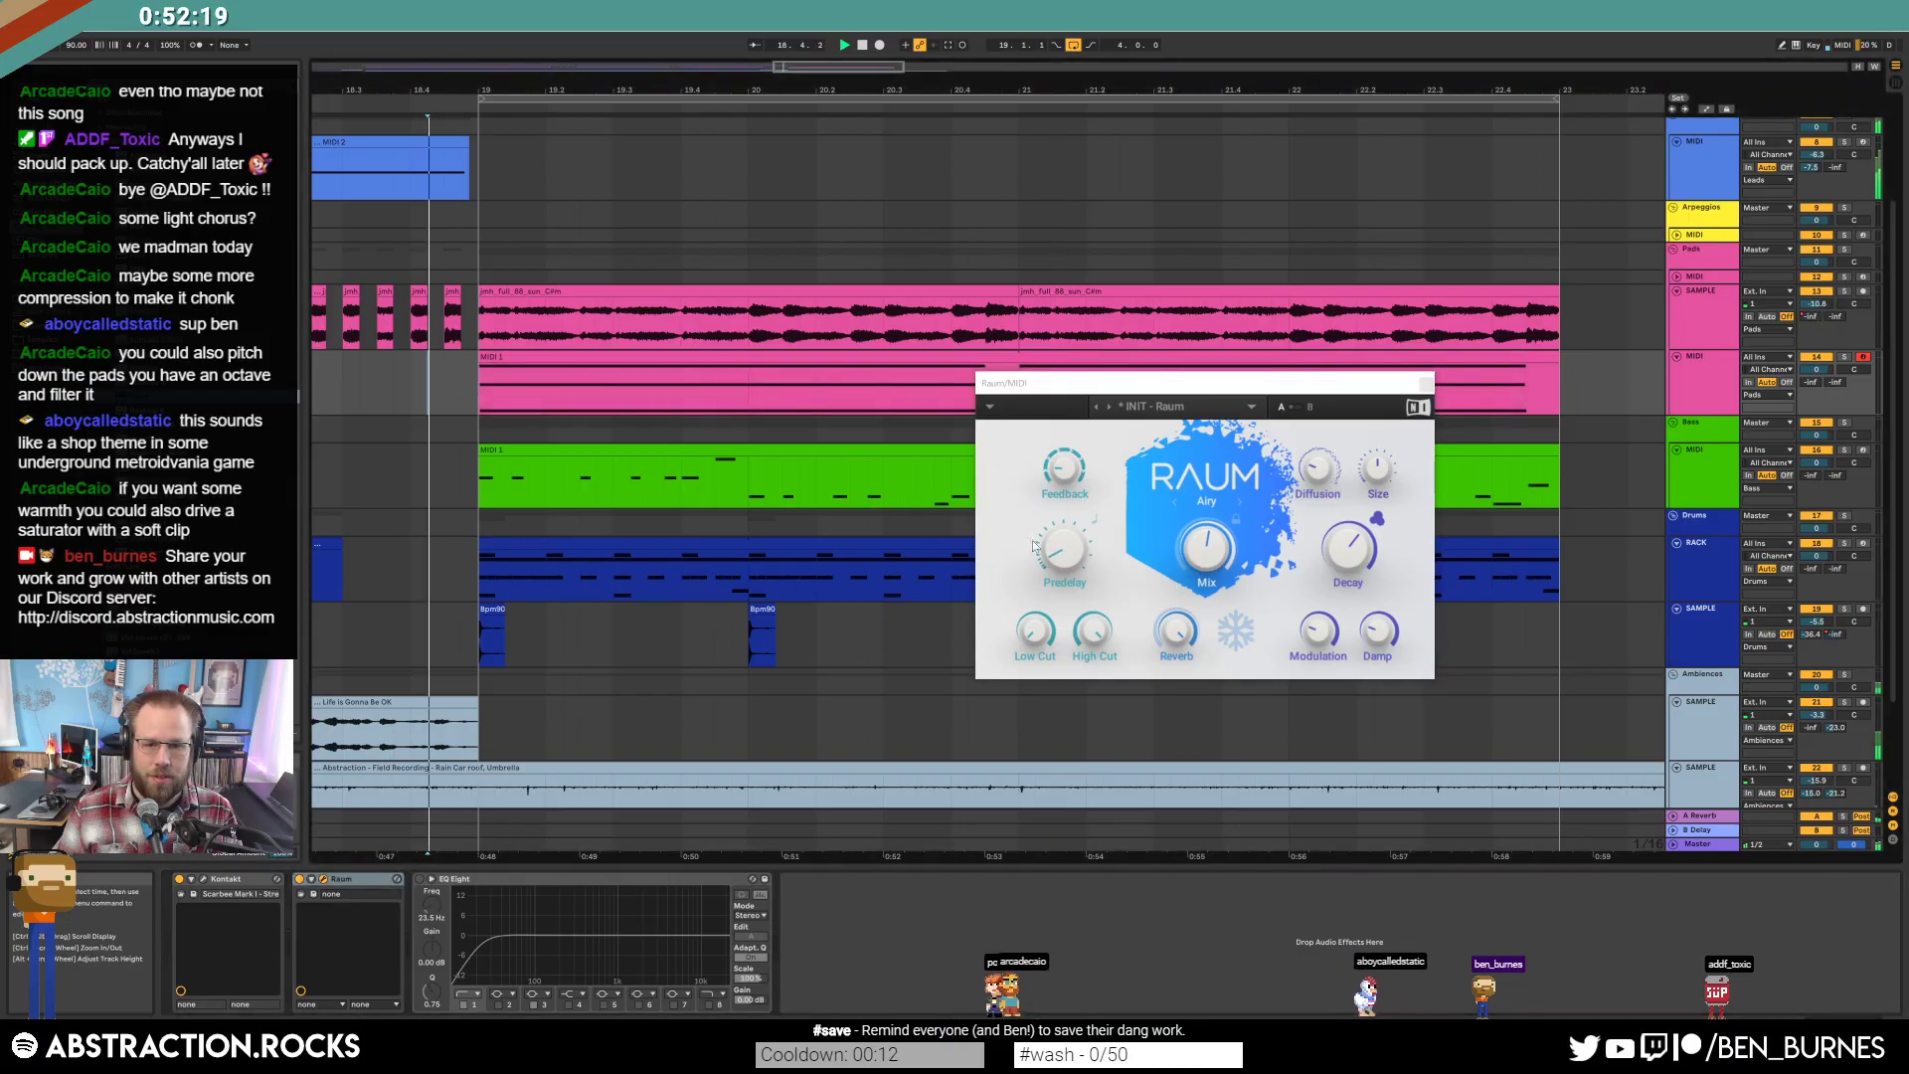
key(space)
click(1802, 394)
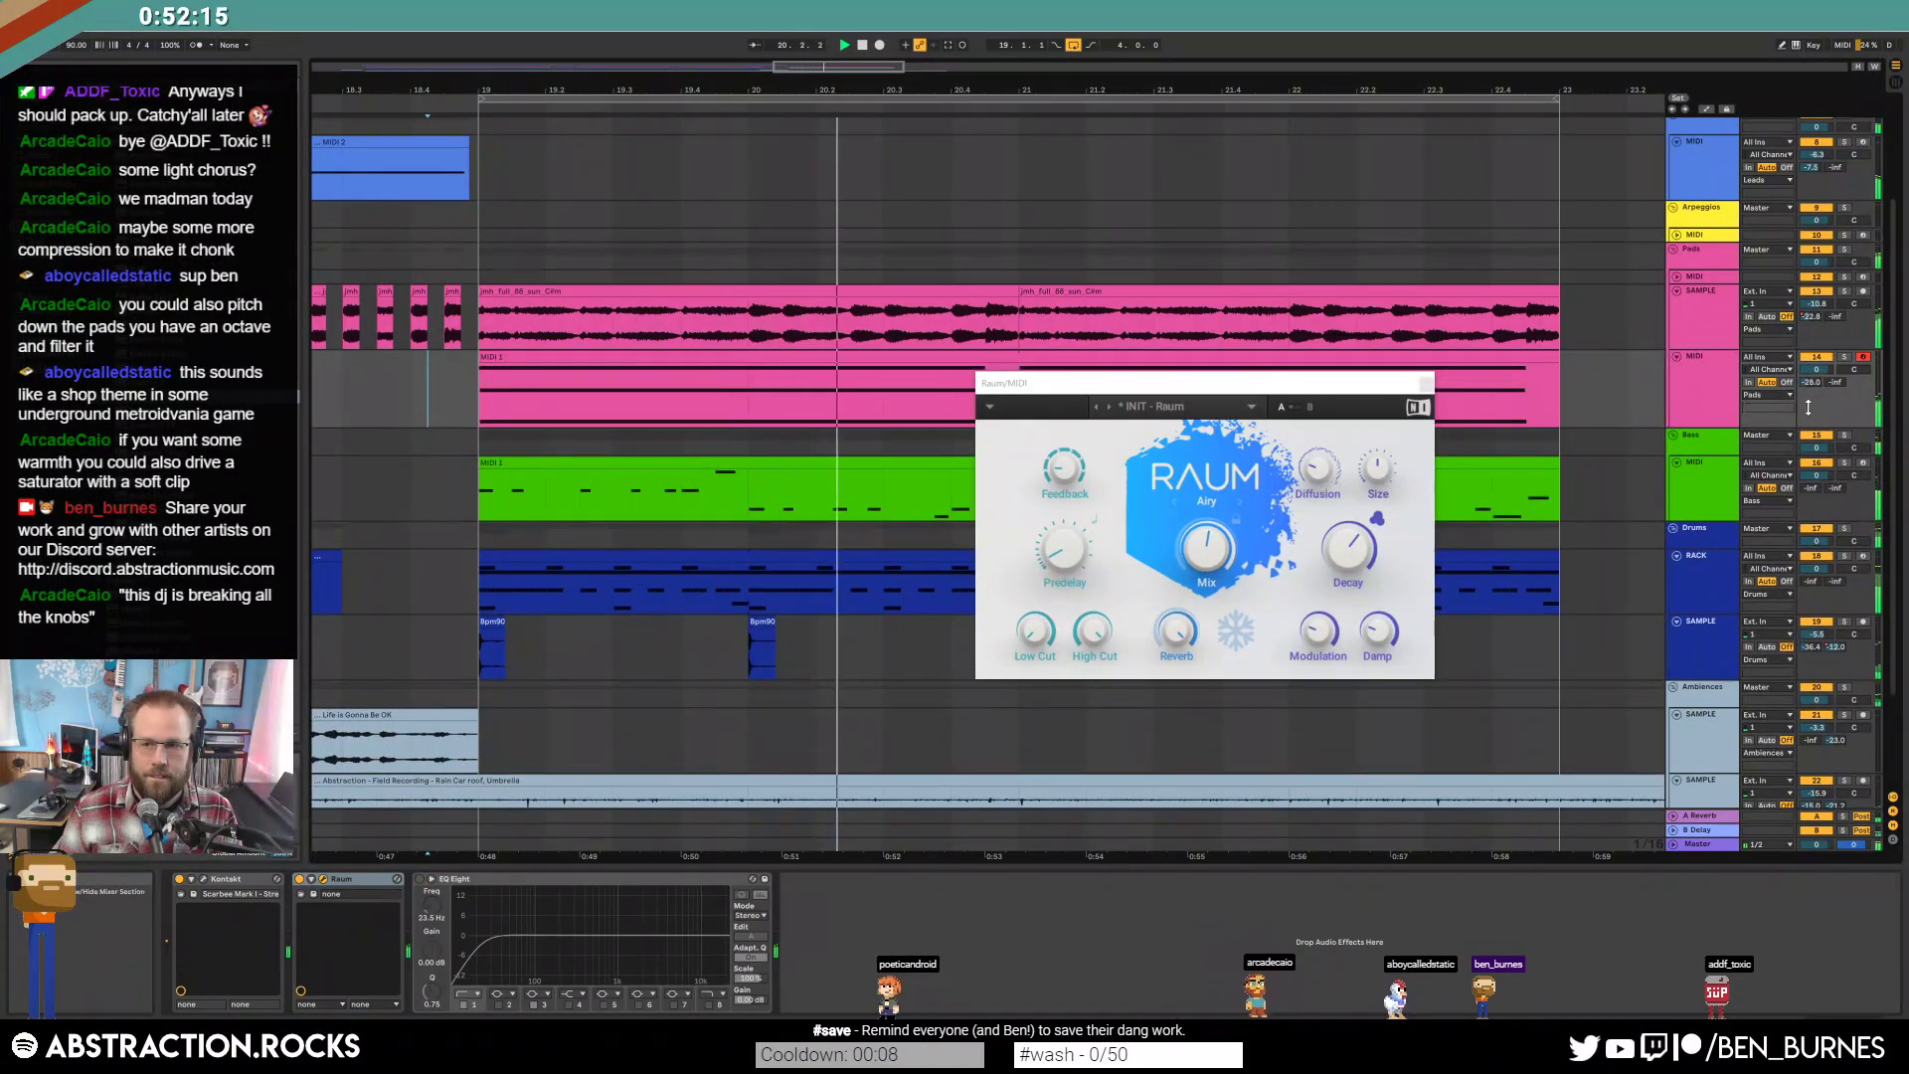
drag(1806, 408, 1808, 396)
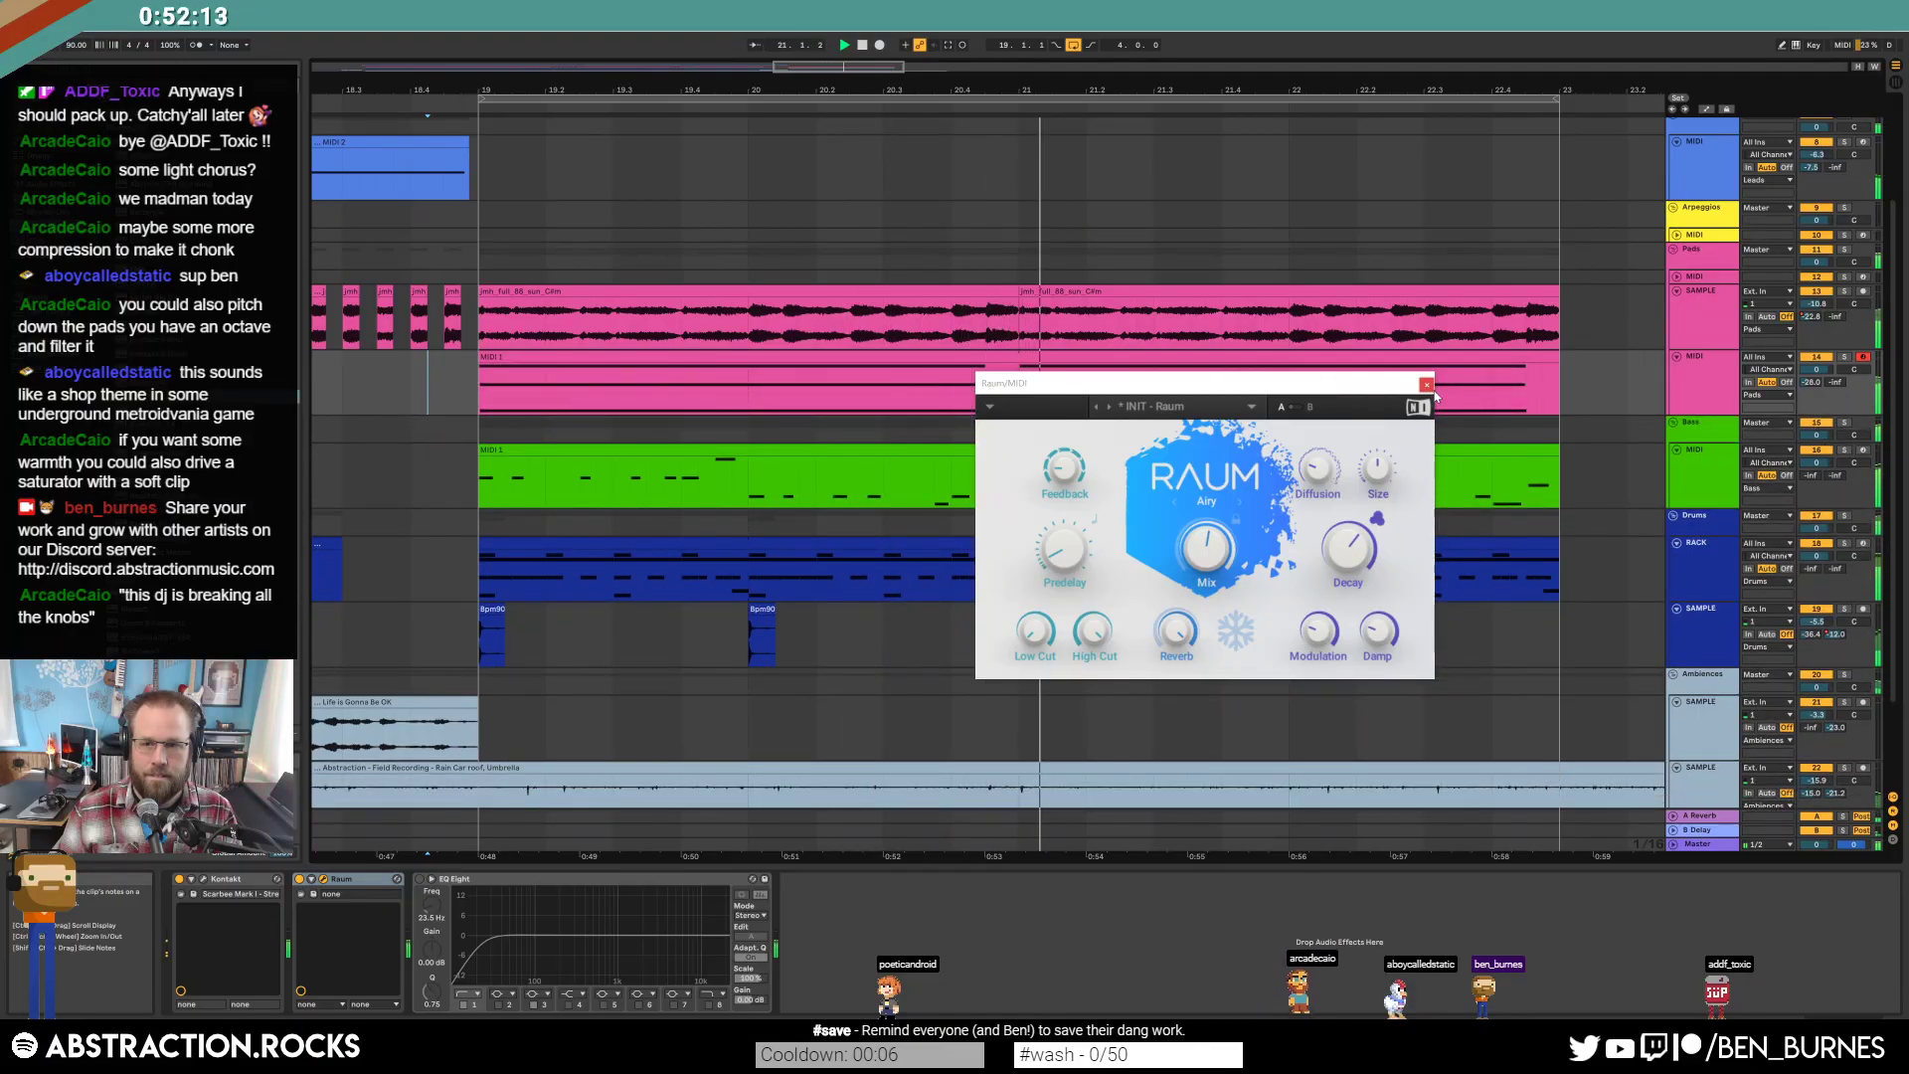
click(1426, 385)
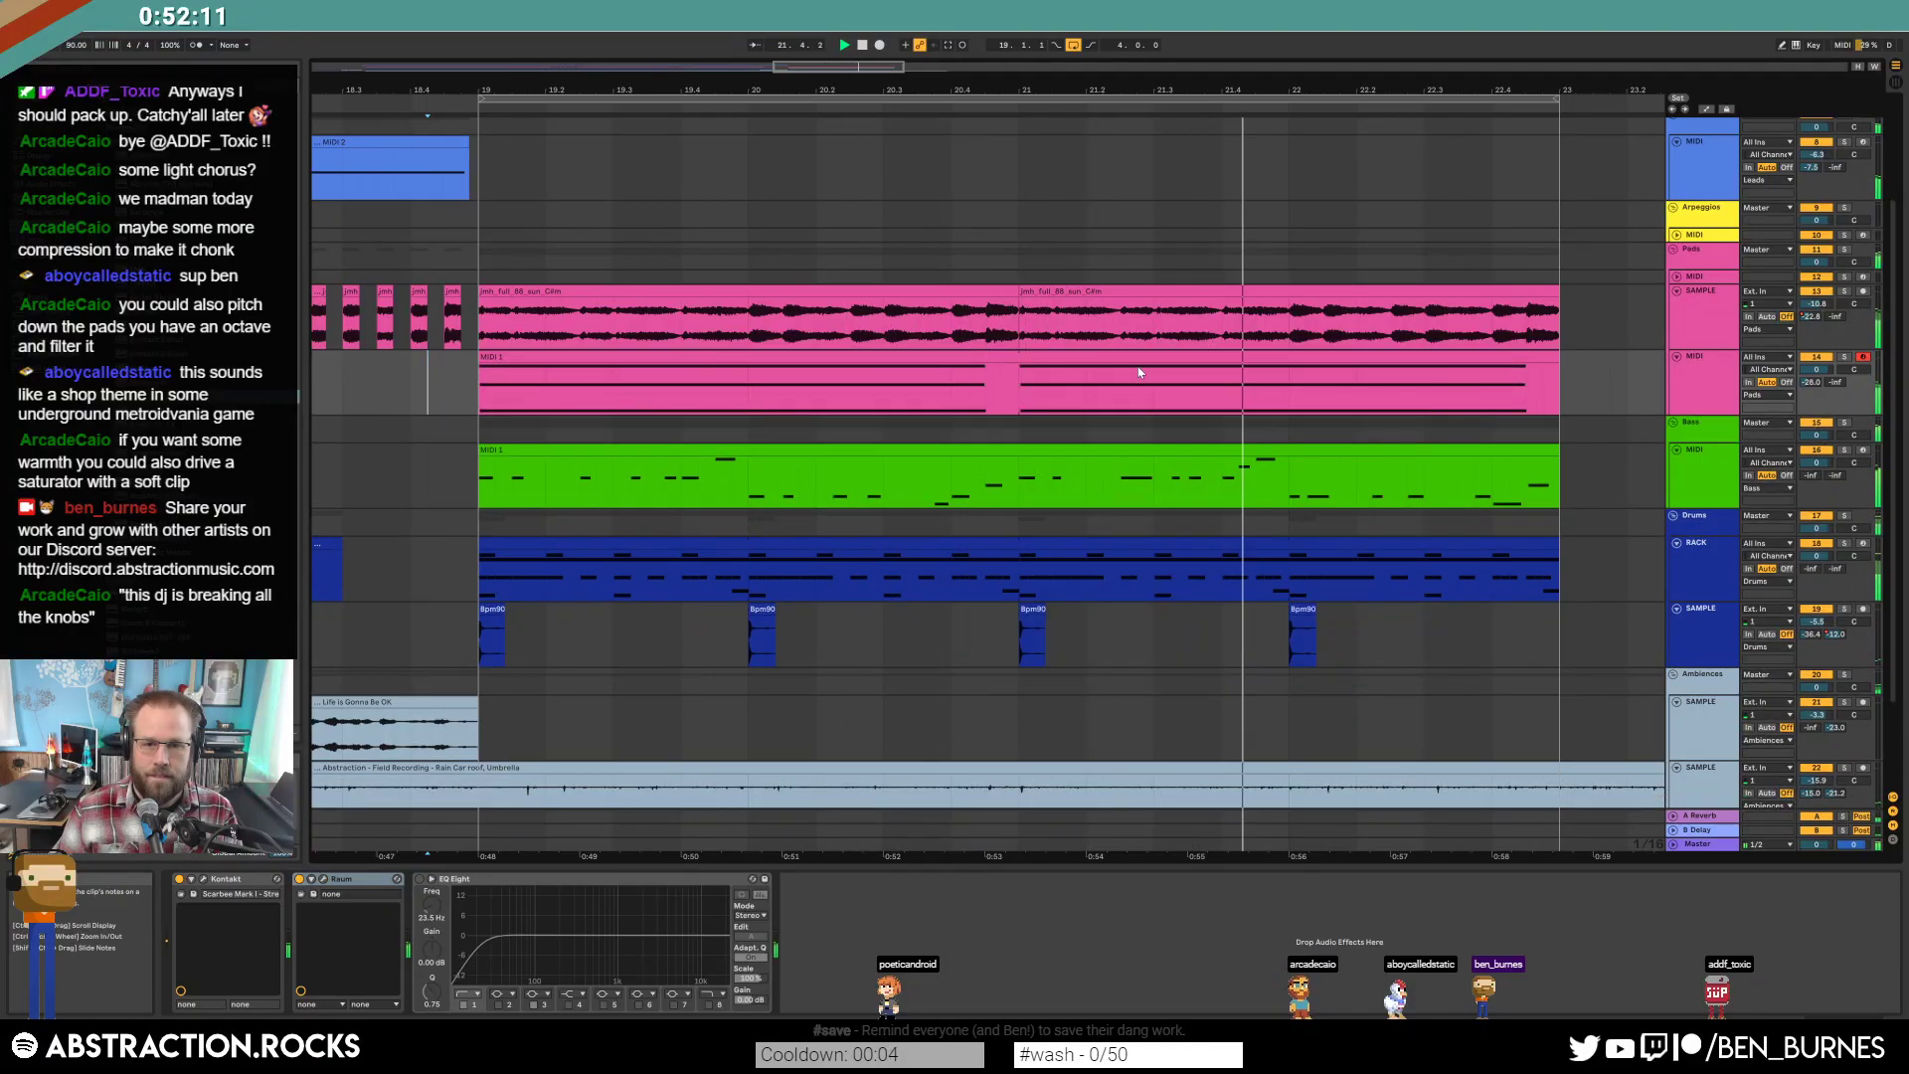
Open the Scarbee Mark I instrument in Kontakt and inspect its insert effects.
click(205, 880)
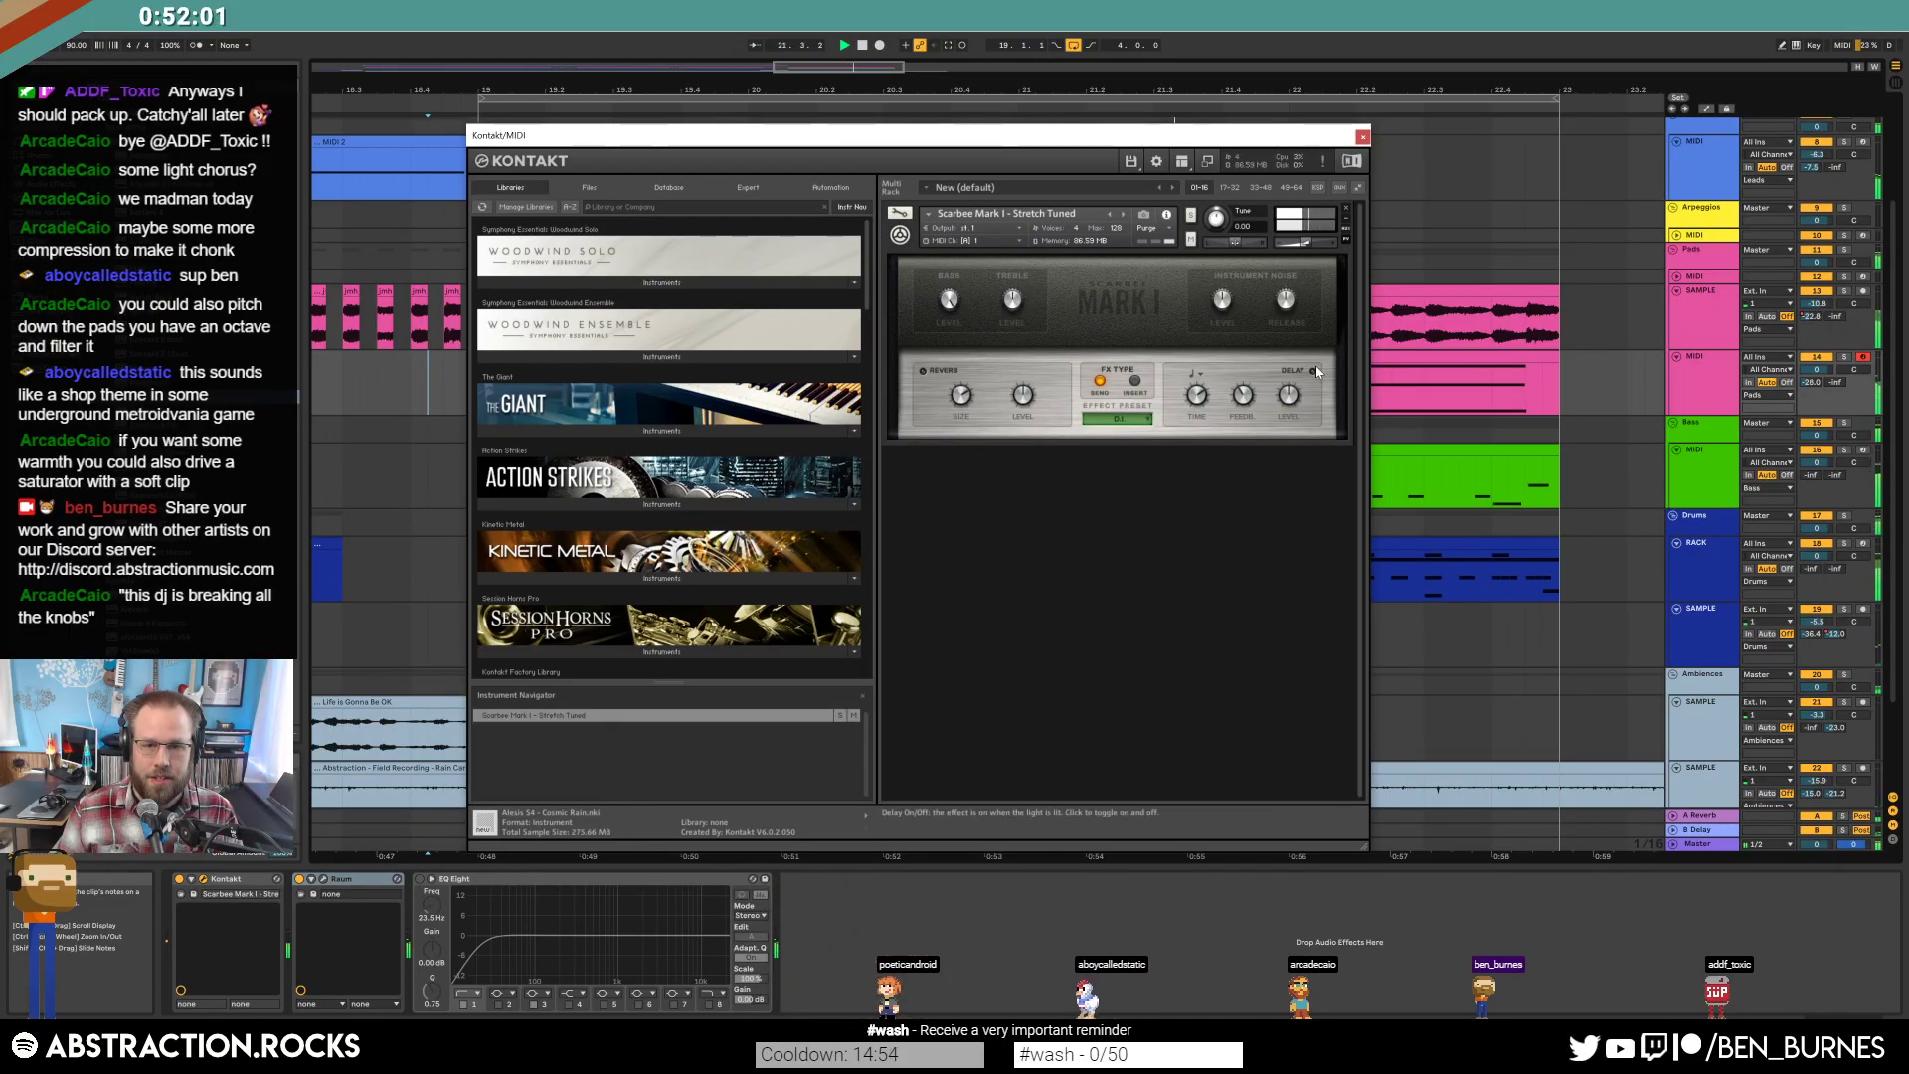
click(1134, 381)
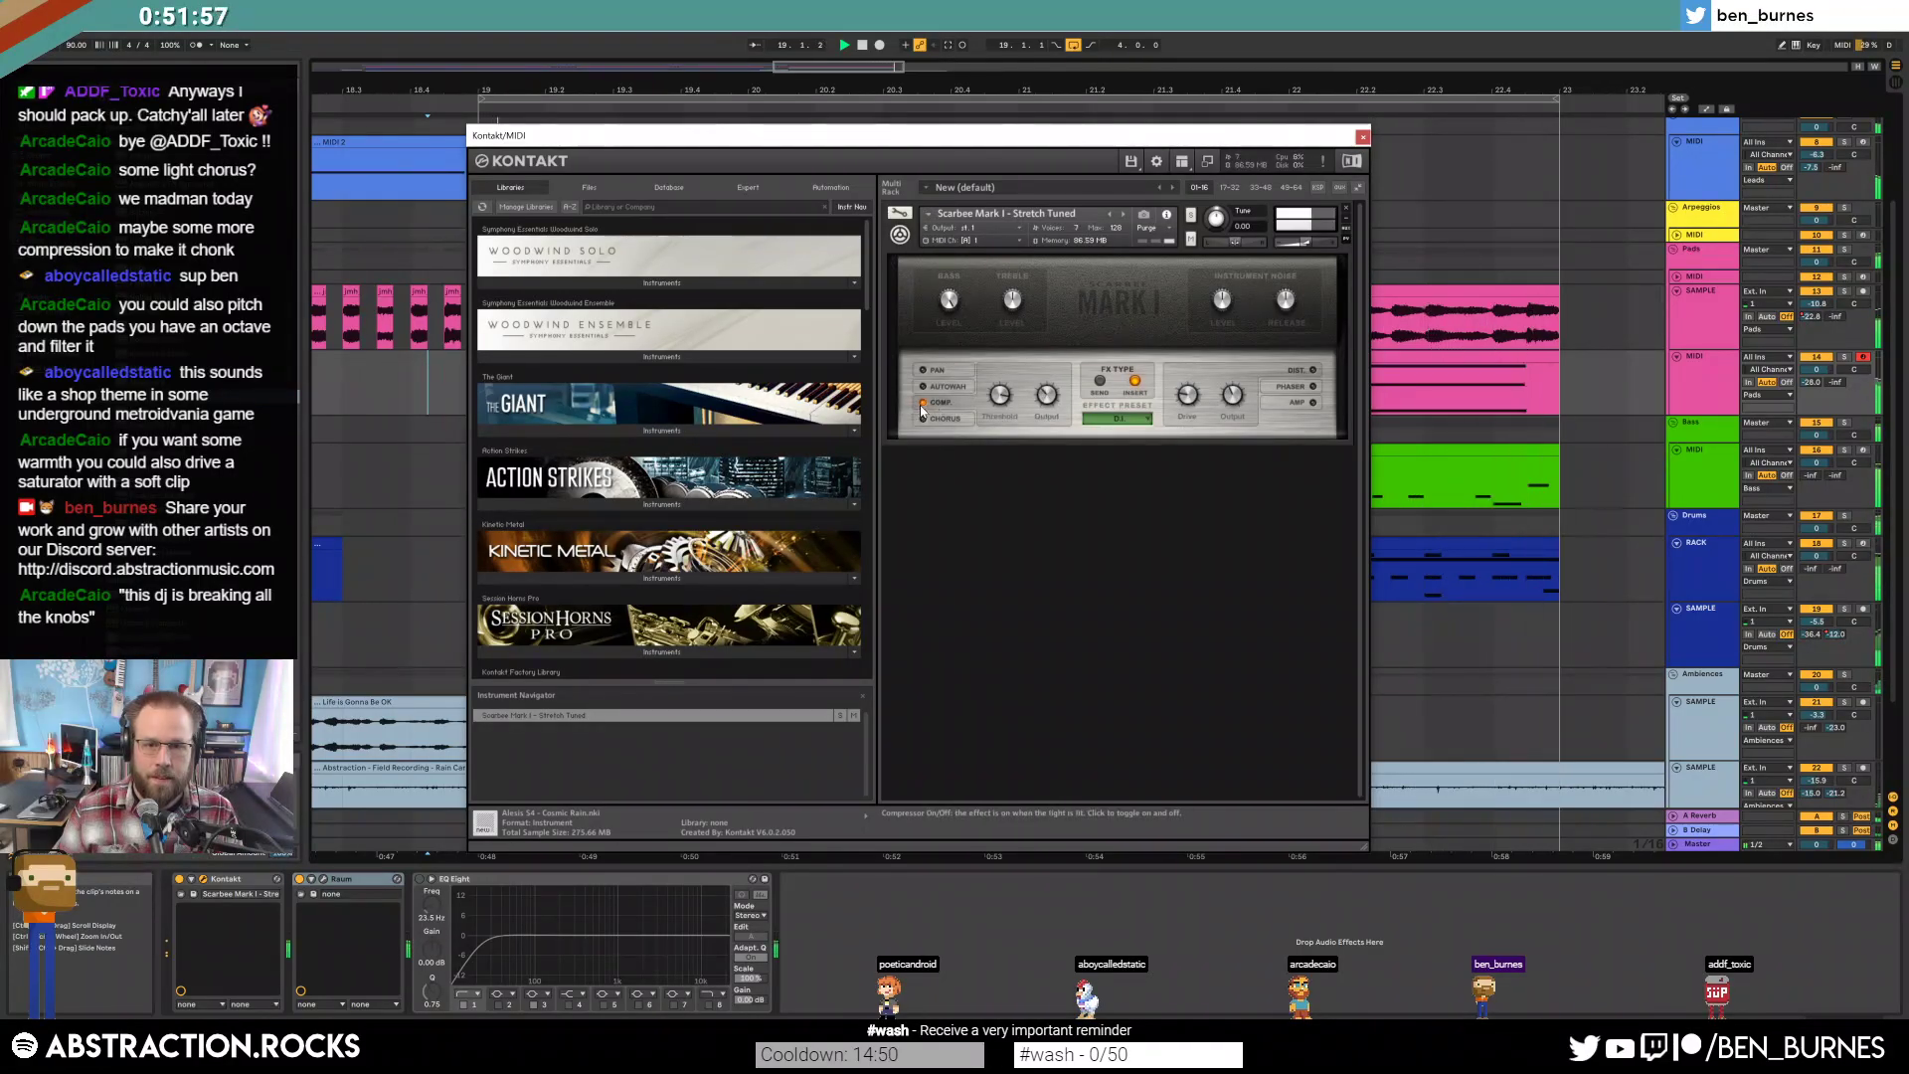
click(1361, 137)
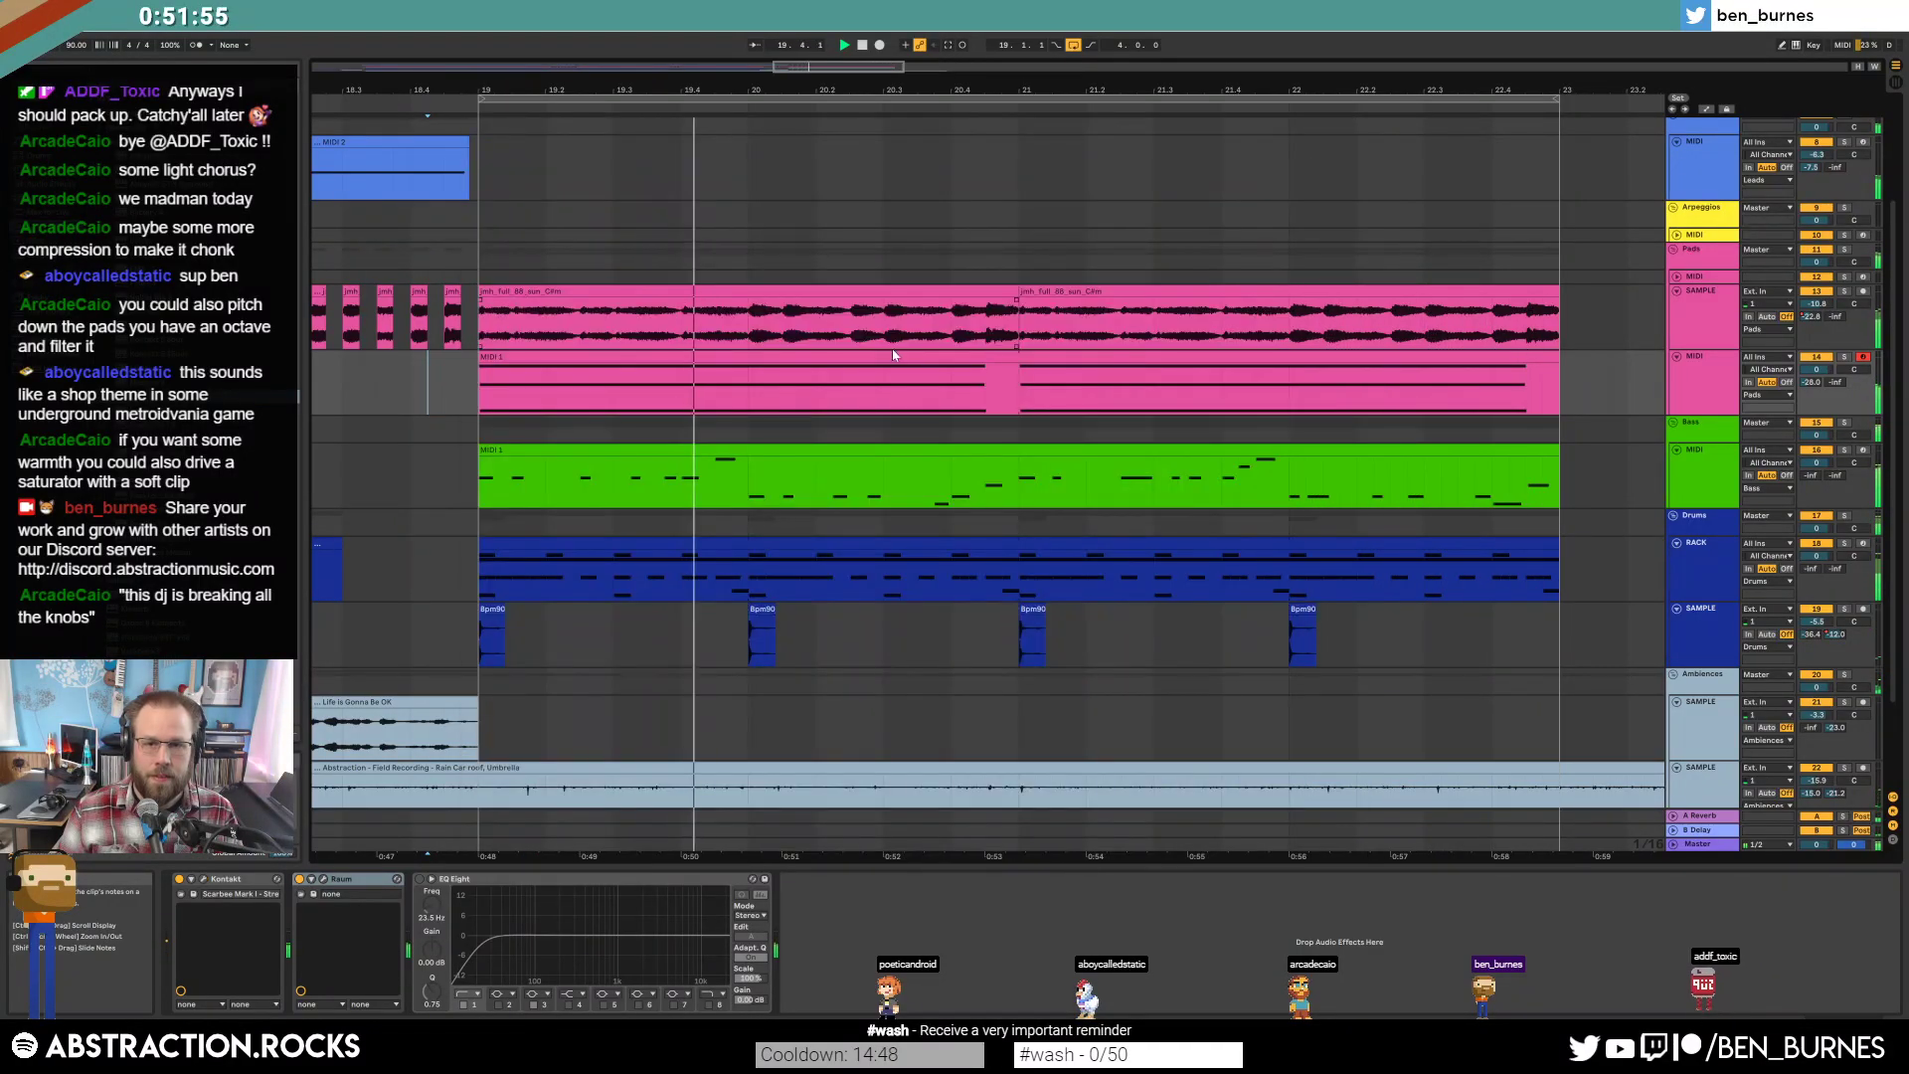
Enable EQ Eight with a low cut around 255 Hz on the pads MIDI track and add ValhallaShimmer after Raum.
key(space)
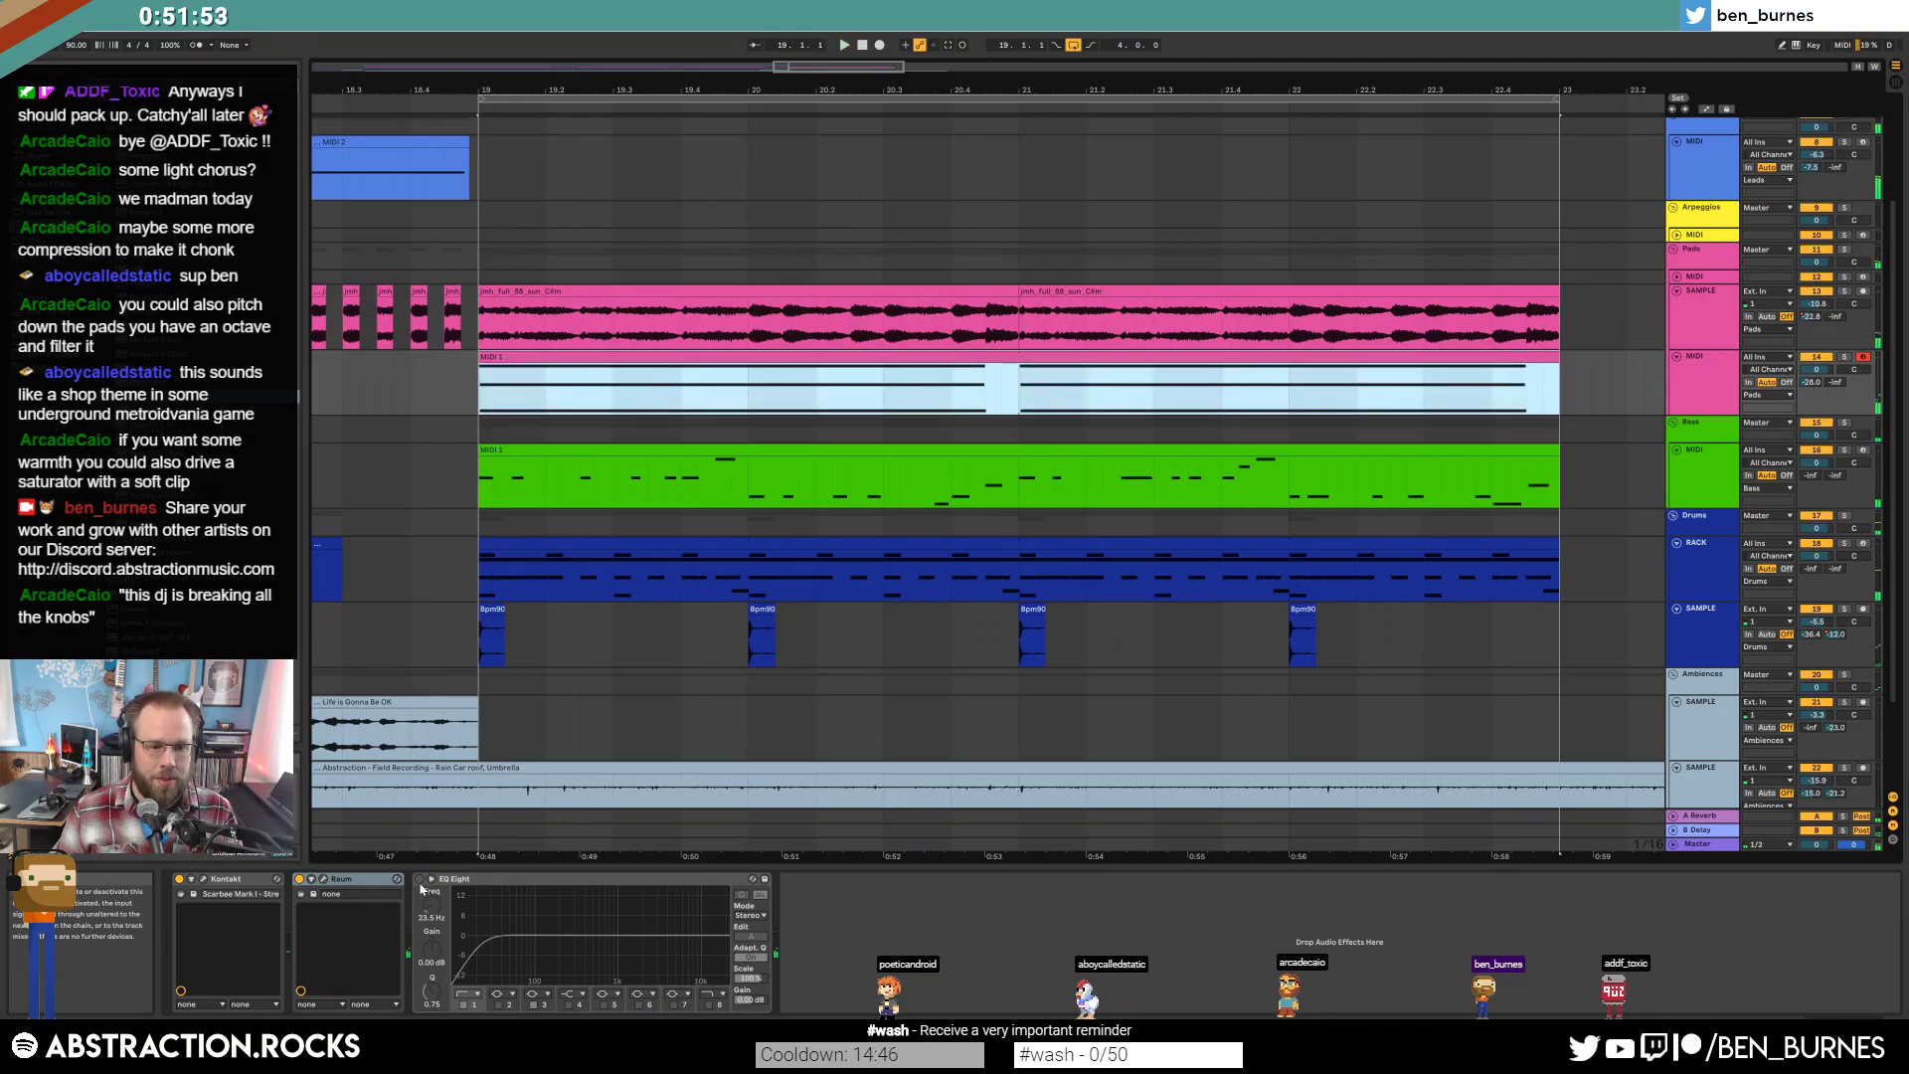
click(420, 881)
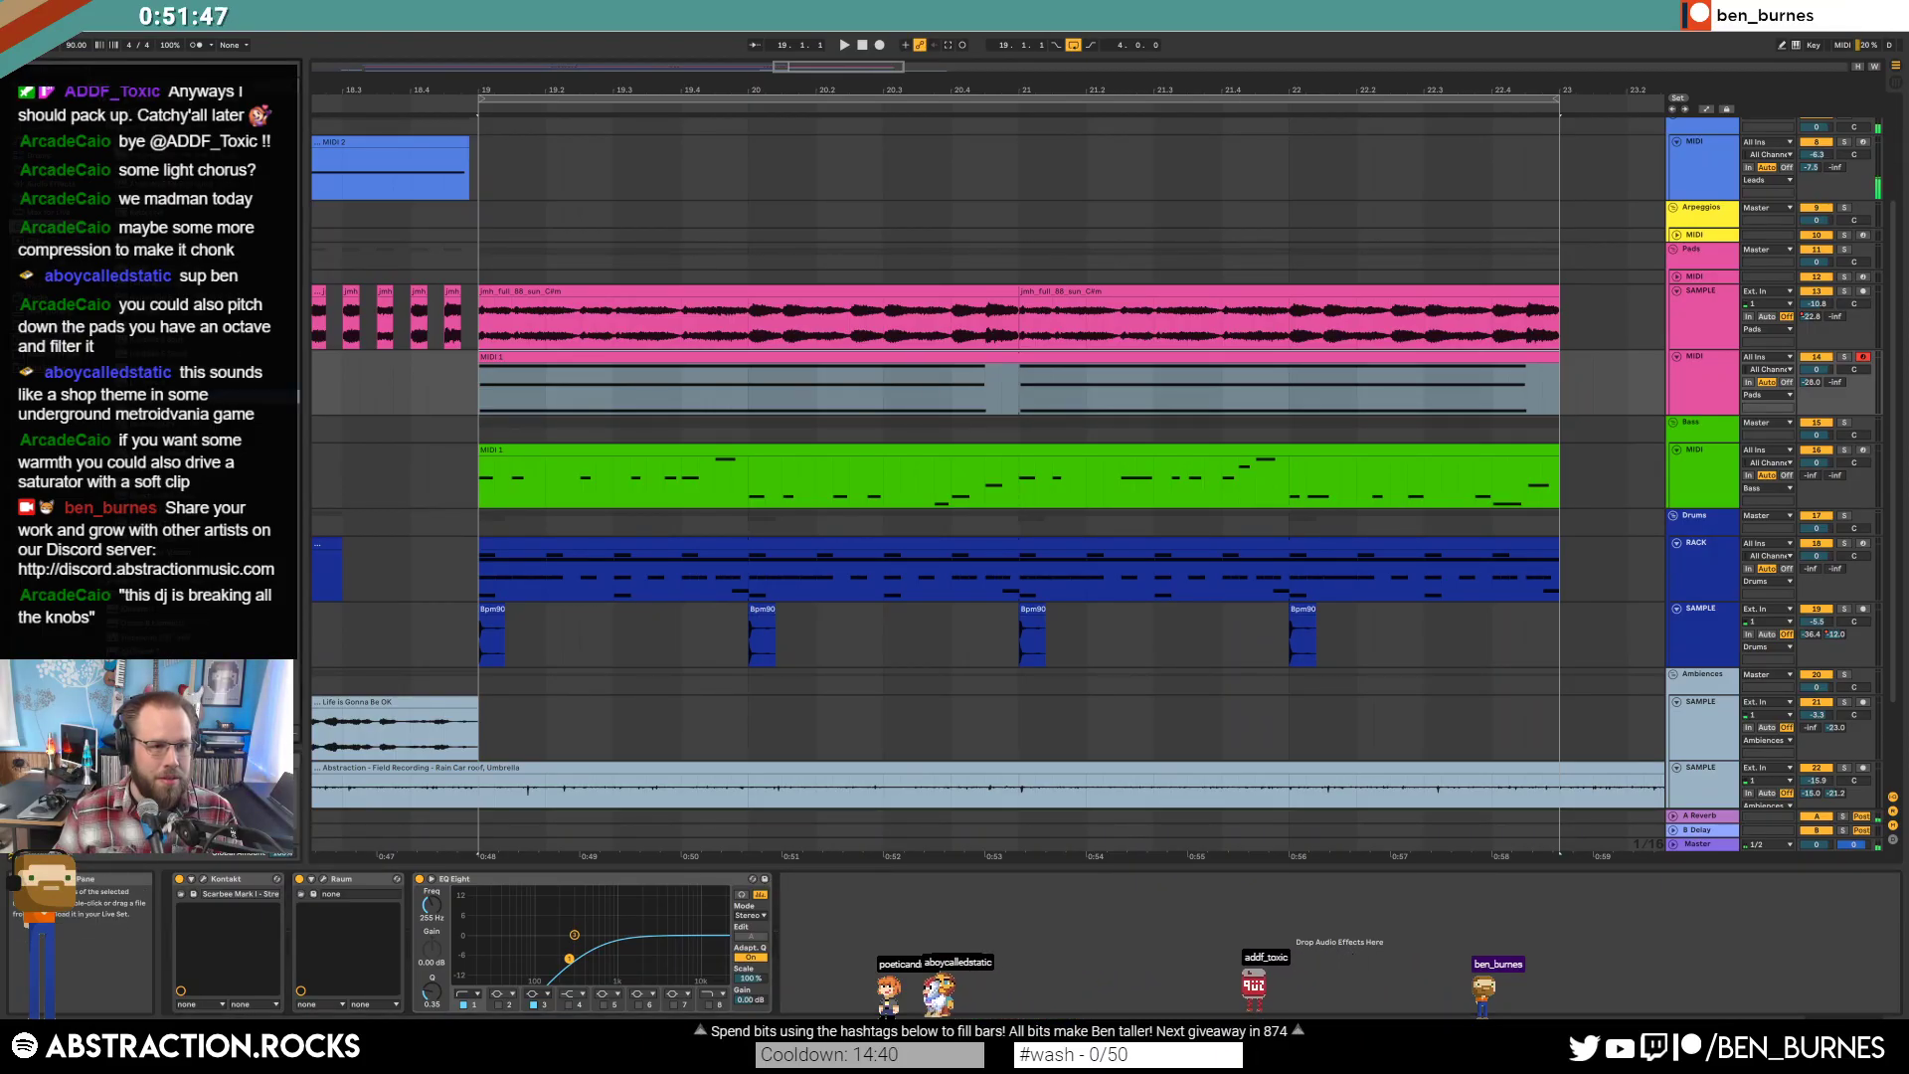
drag(169, 211, 388, 931)
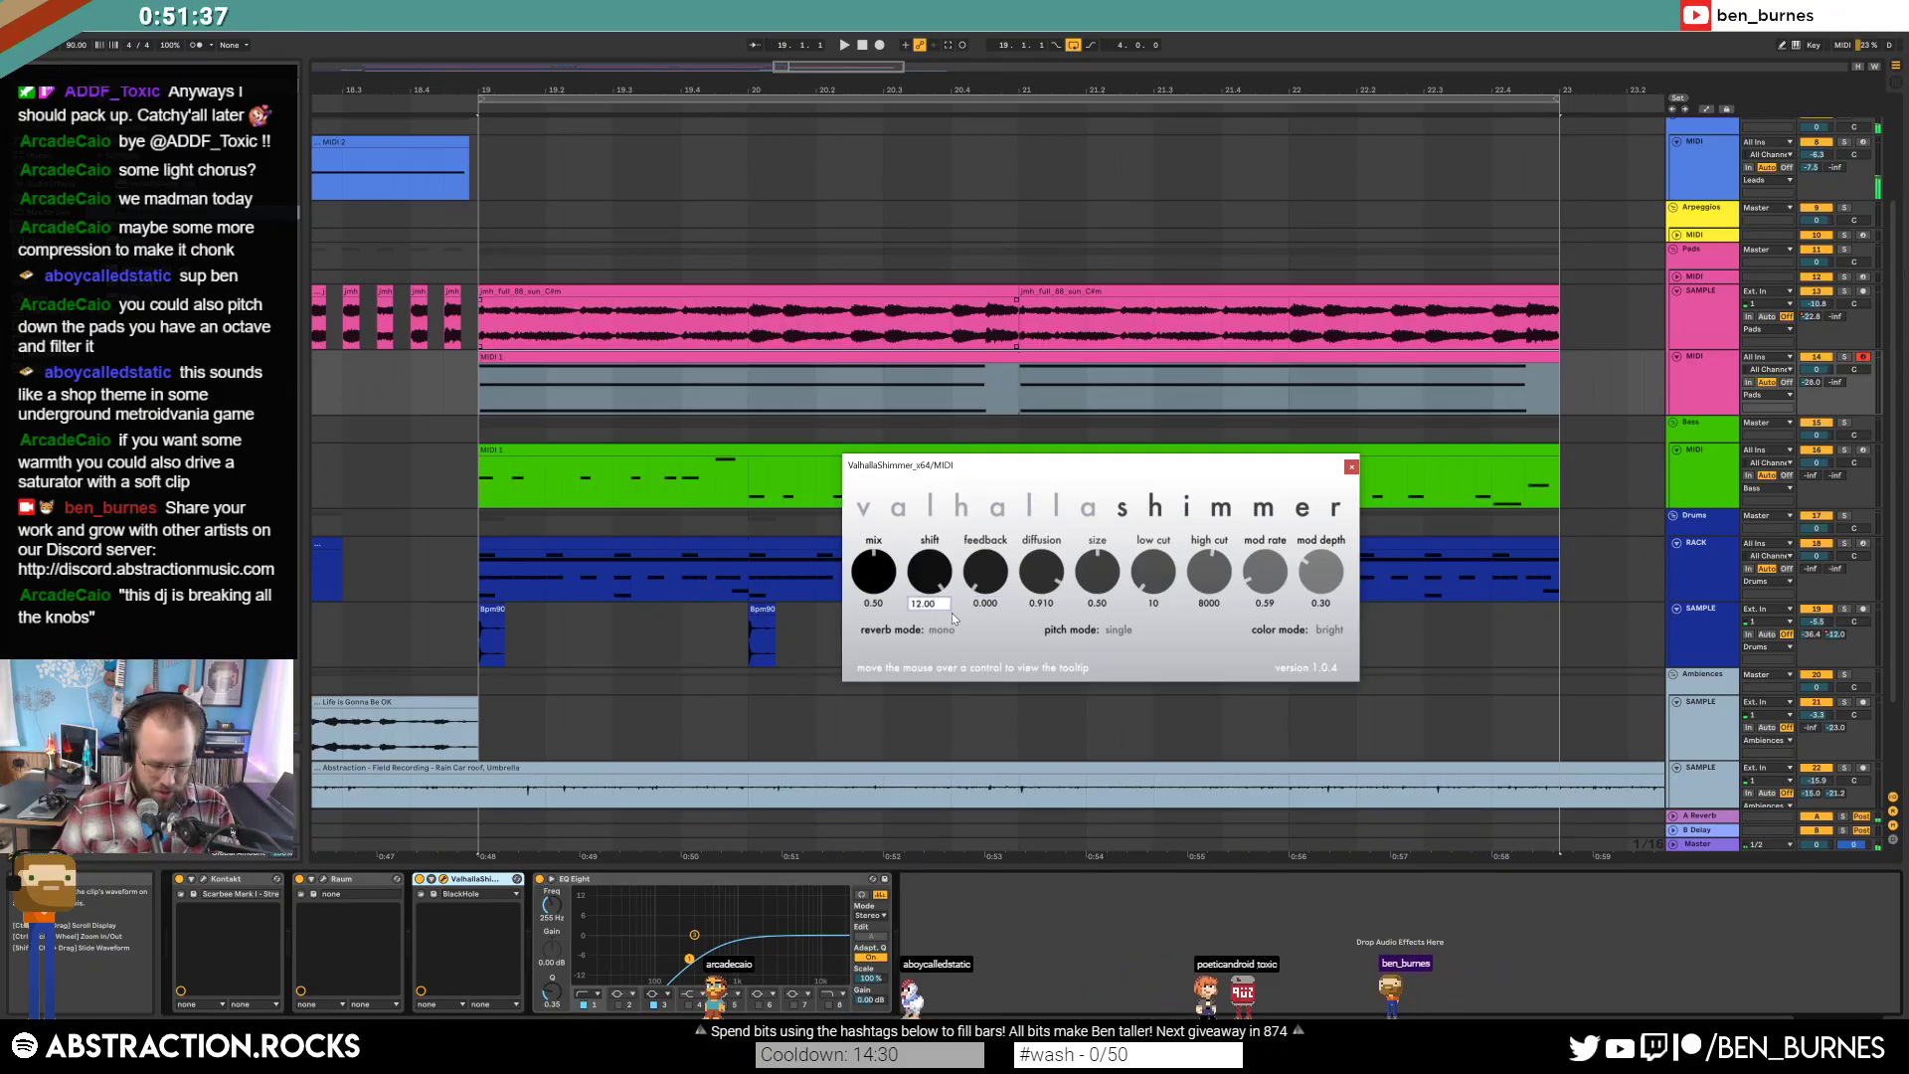
Set ValhallaShimmer's mix to 0.47, shift 7.00, feedback 0.292, diffusion 0.641 and size 0.43, and adjust the mod rate during playback.
key(Return)
scroll(875, 566, up, 1)
scroll(989, 576, up, 6)
key(space)
drag(980, 573, 981, 574)
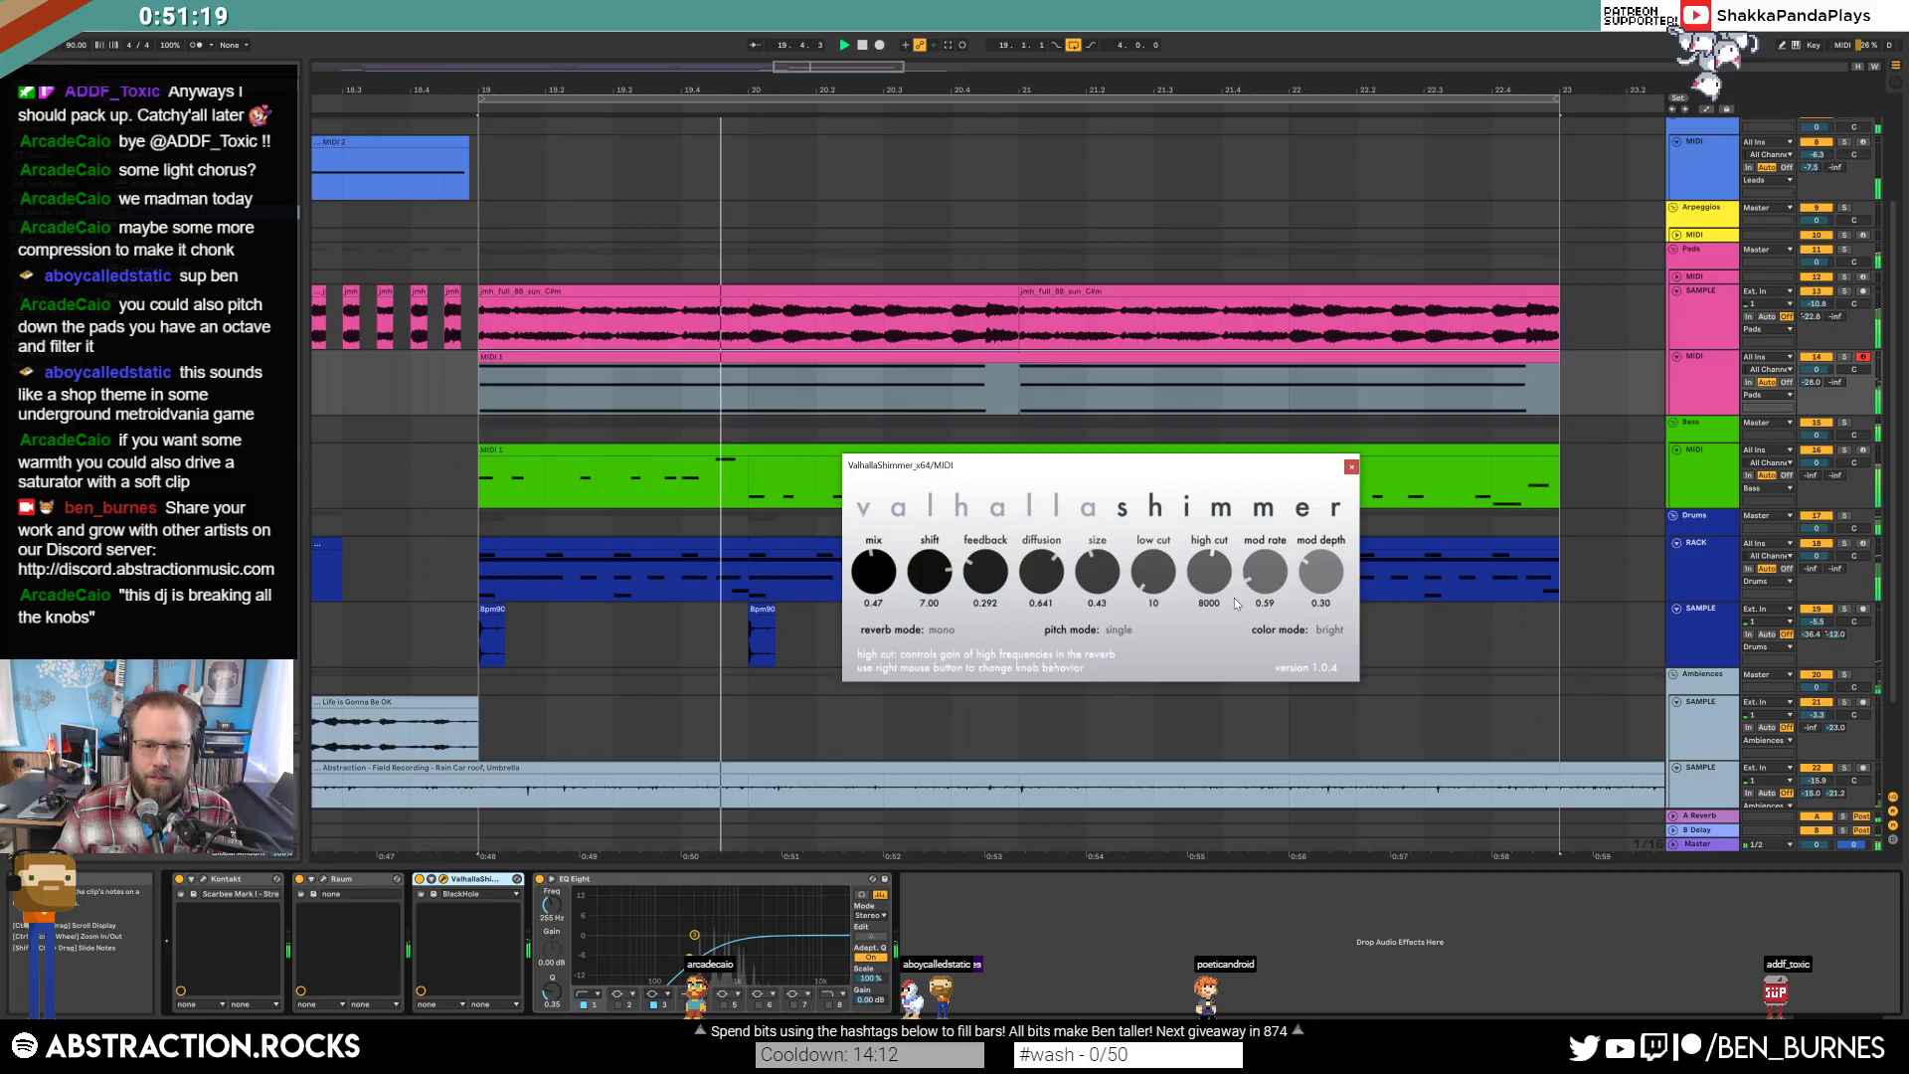
drag(1259, 564, 1261, 549)
click(1350, 467)
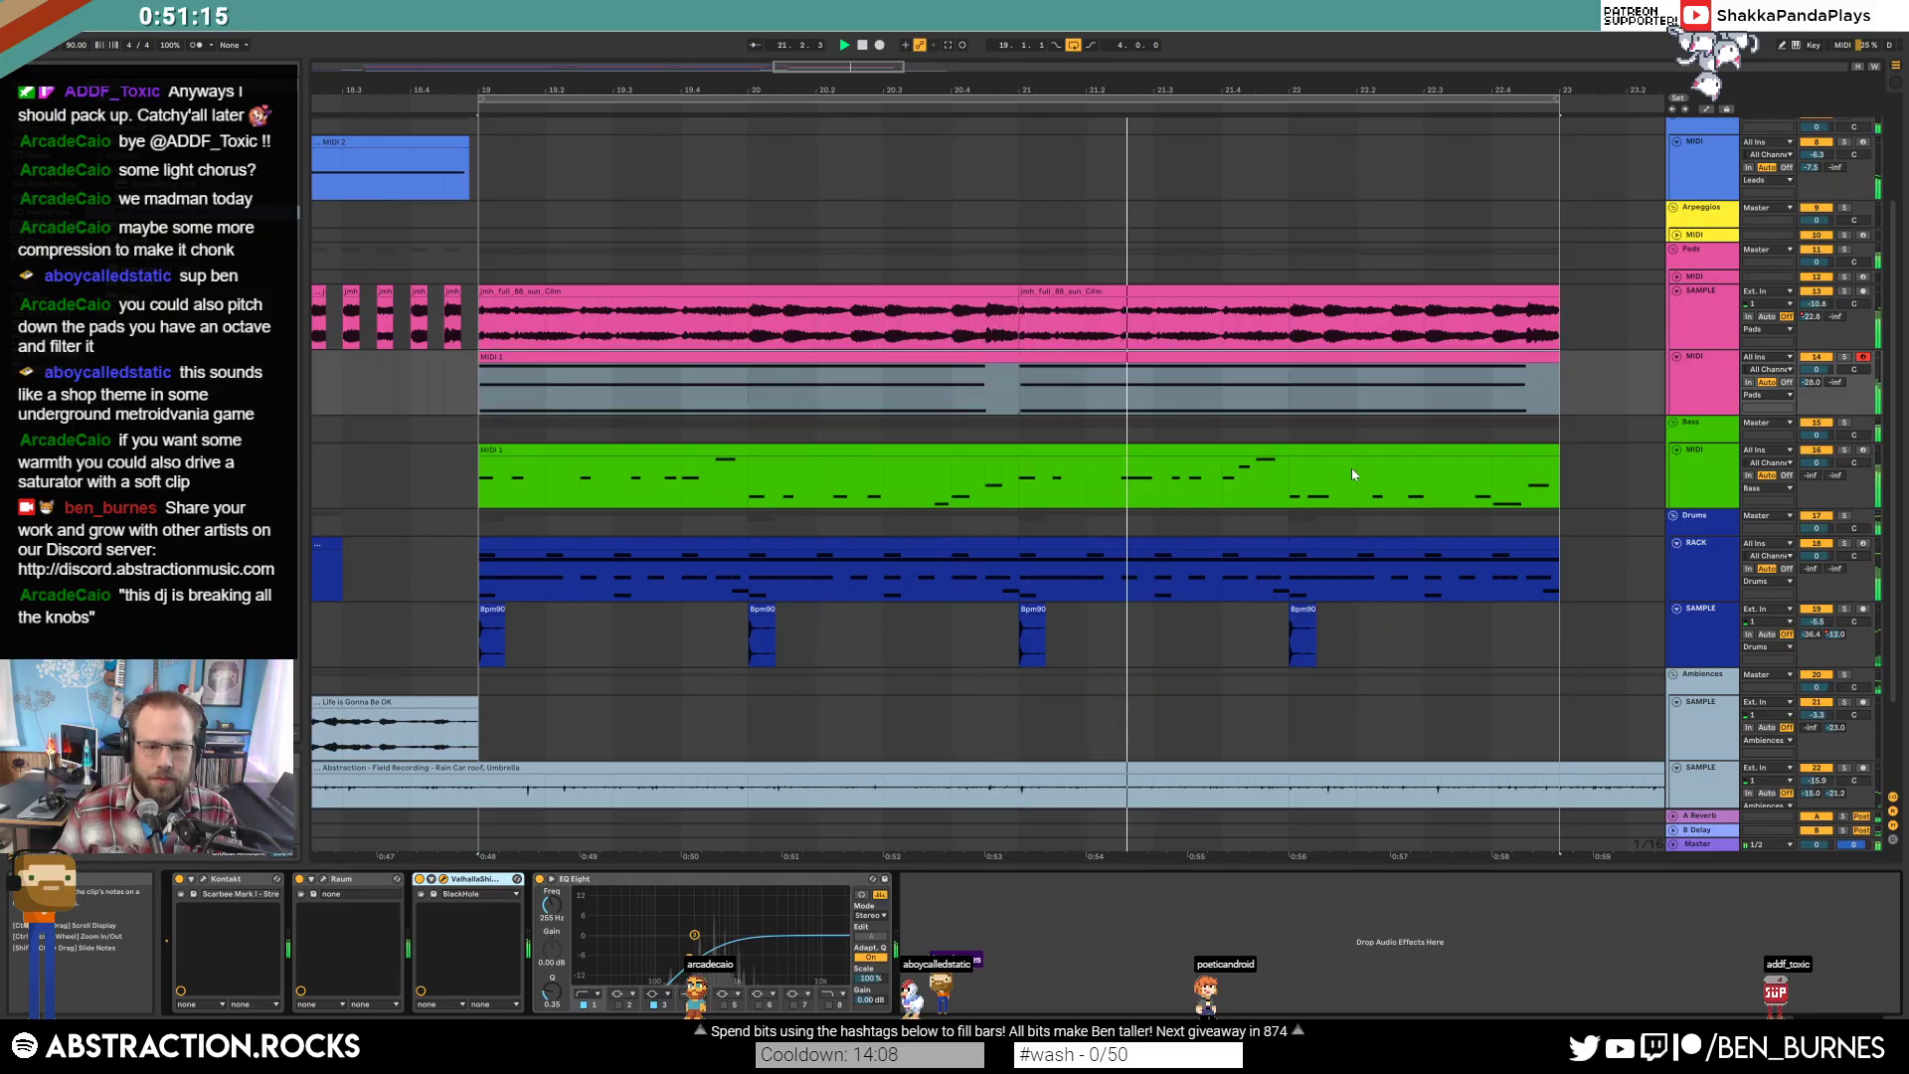
Move EQ Eight directly after Kontakt in the pads MIDI chain and raise its low cut to about 445 Hz.
drag(704, 879, 316, 898)
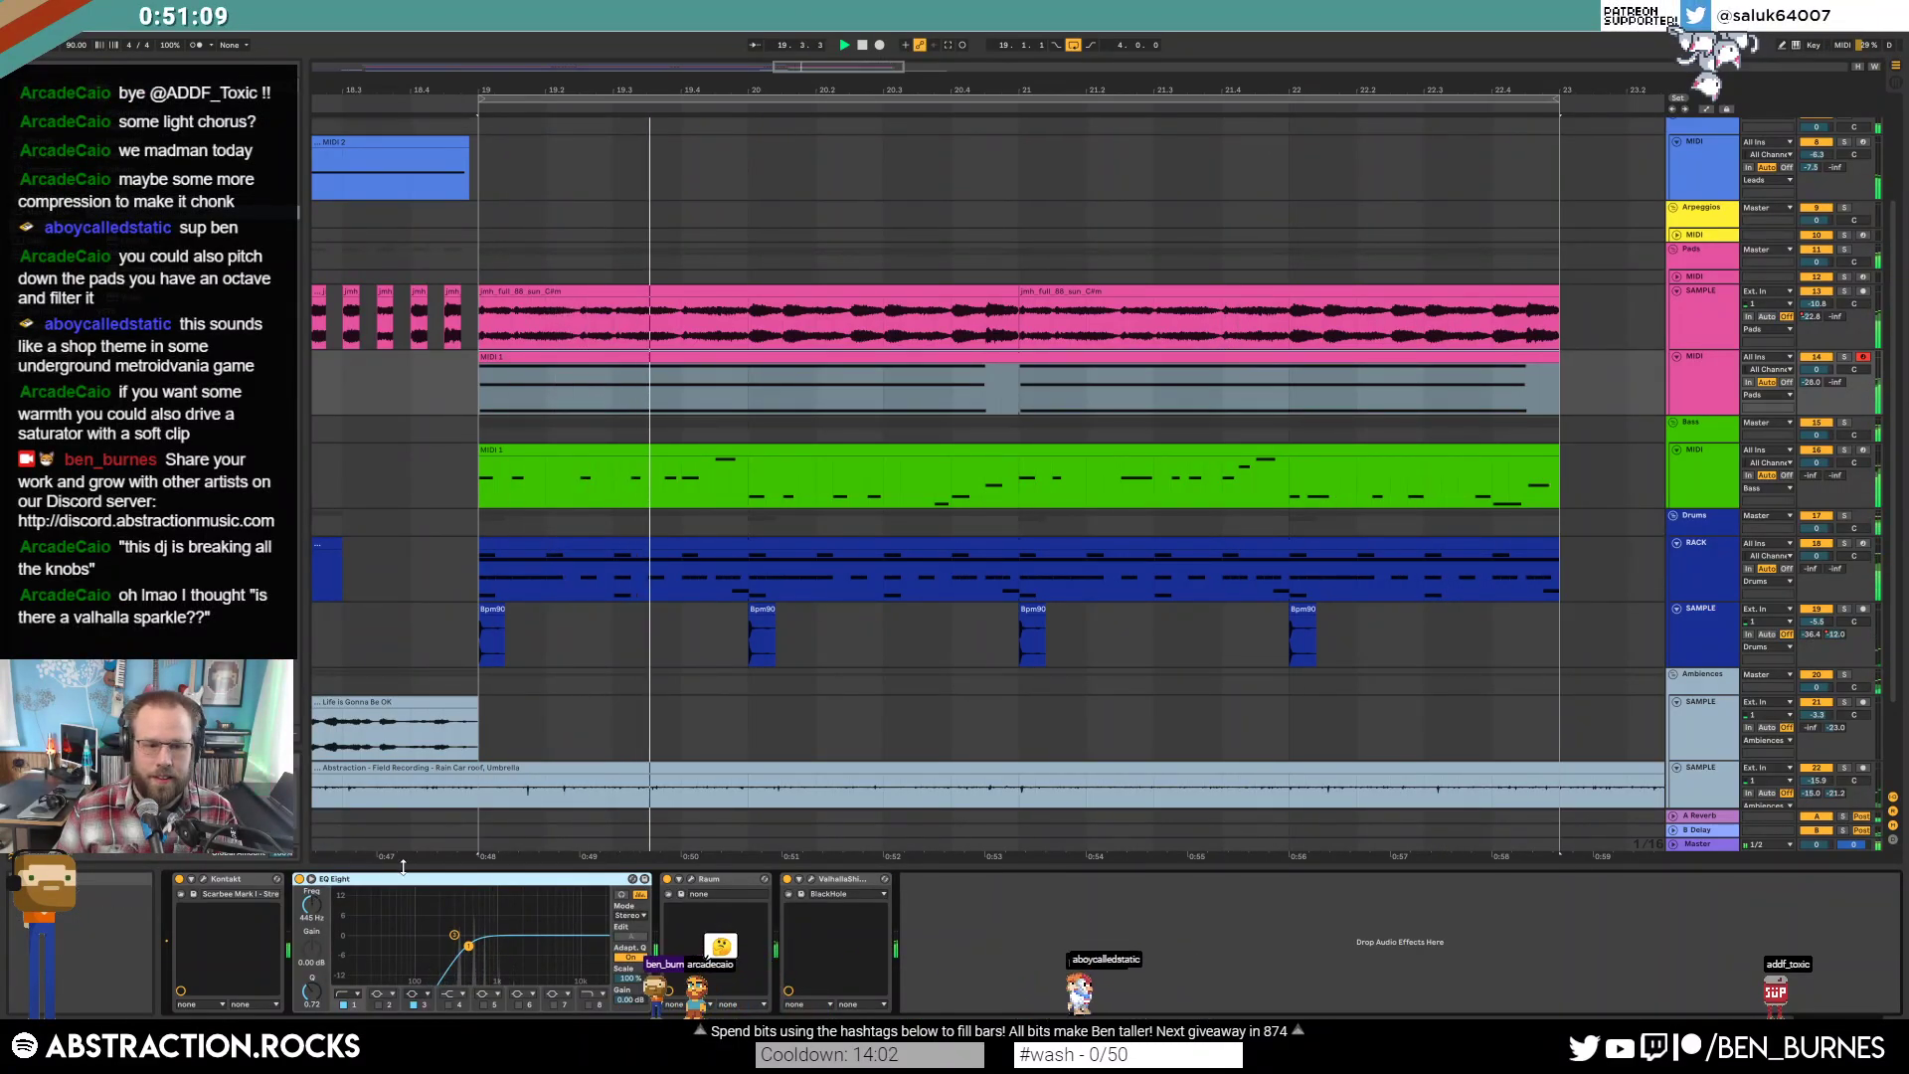
click(1188, 336)
Trim the end of the rain field recording clip back to about bar 18.4.
scroll(1188, 336, down, 5)
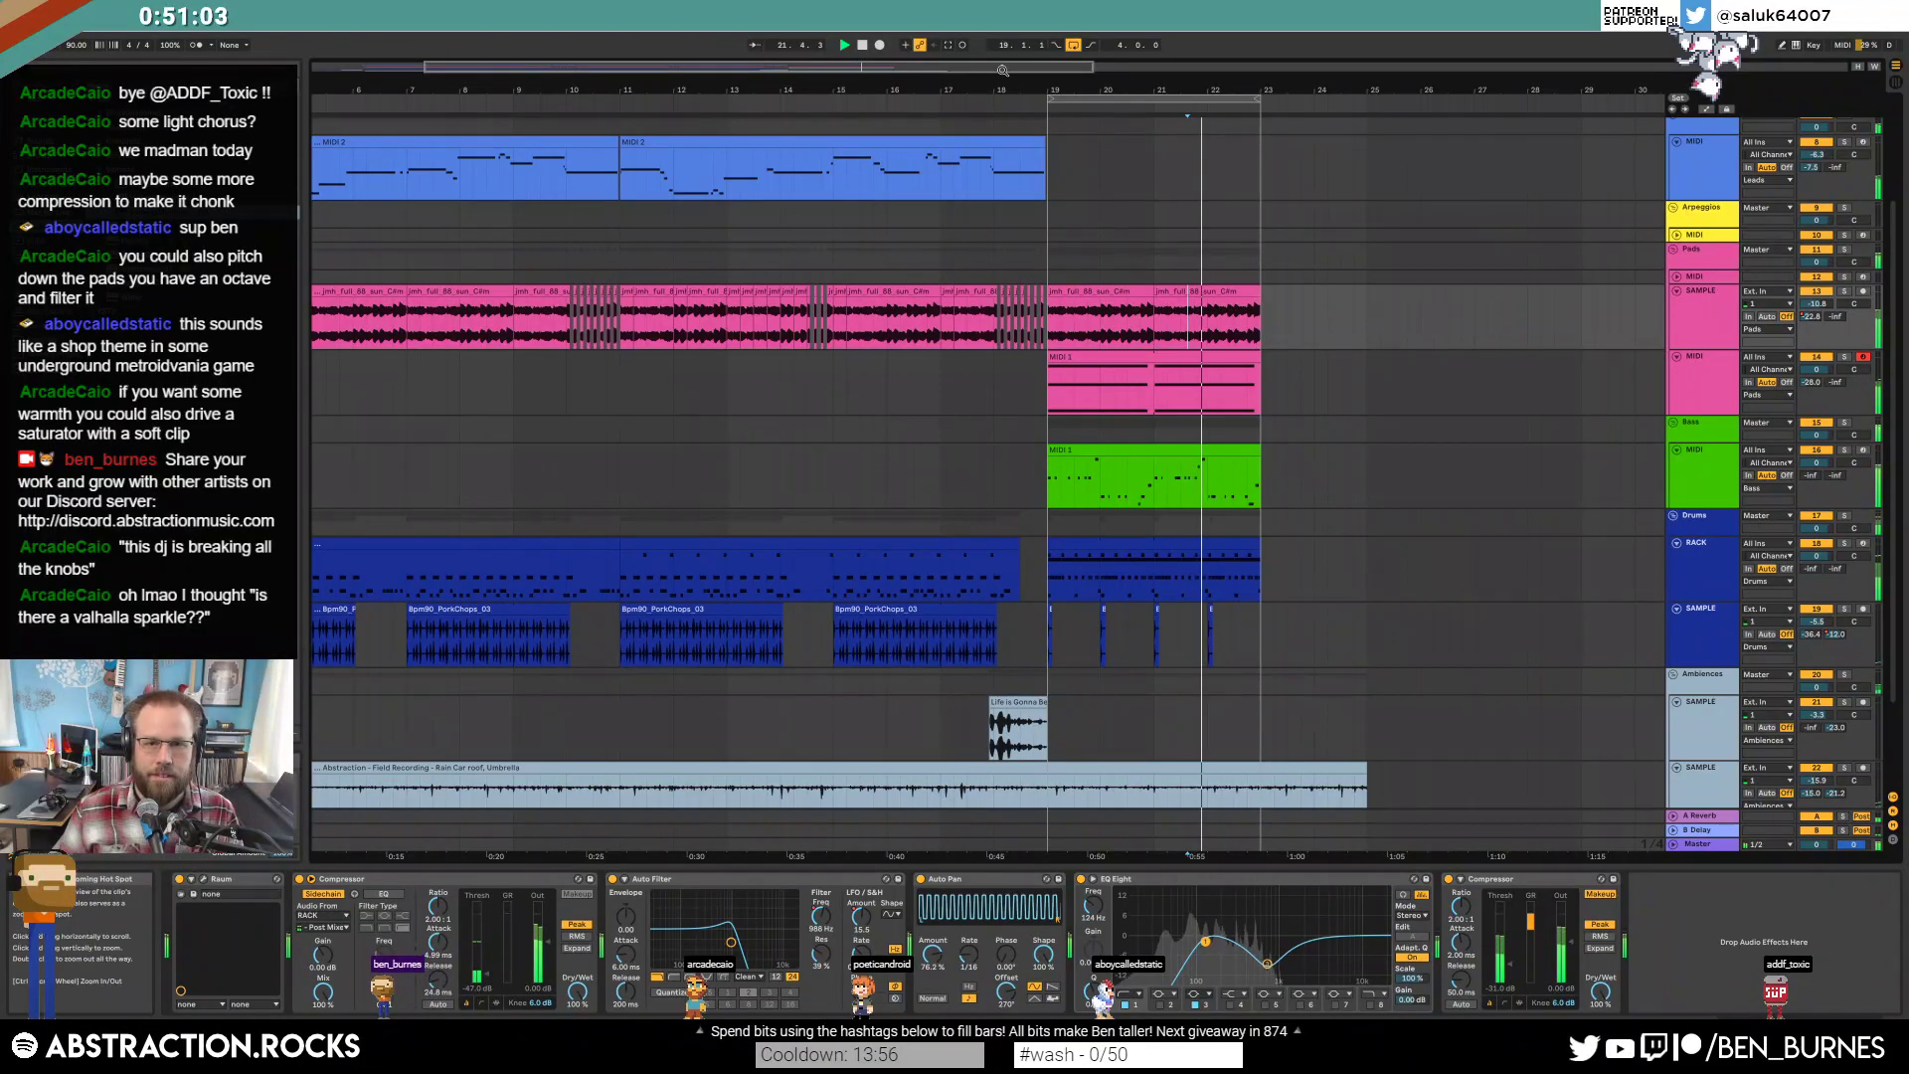
drag(1002, 69, 1102, 69)
drag(1159, 785, 834, 788)
Shorten the final held note of the lead MIDI clip before bar 19.
key(plus)
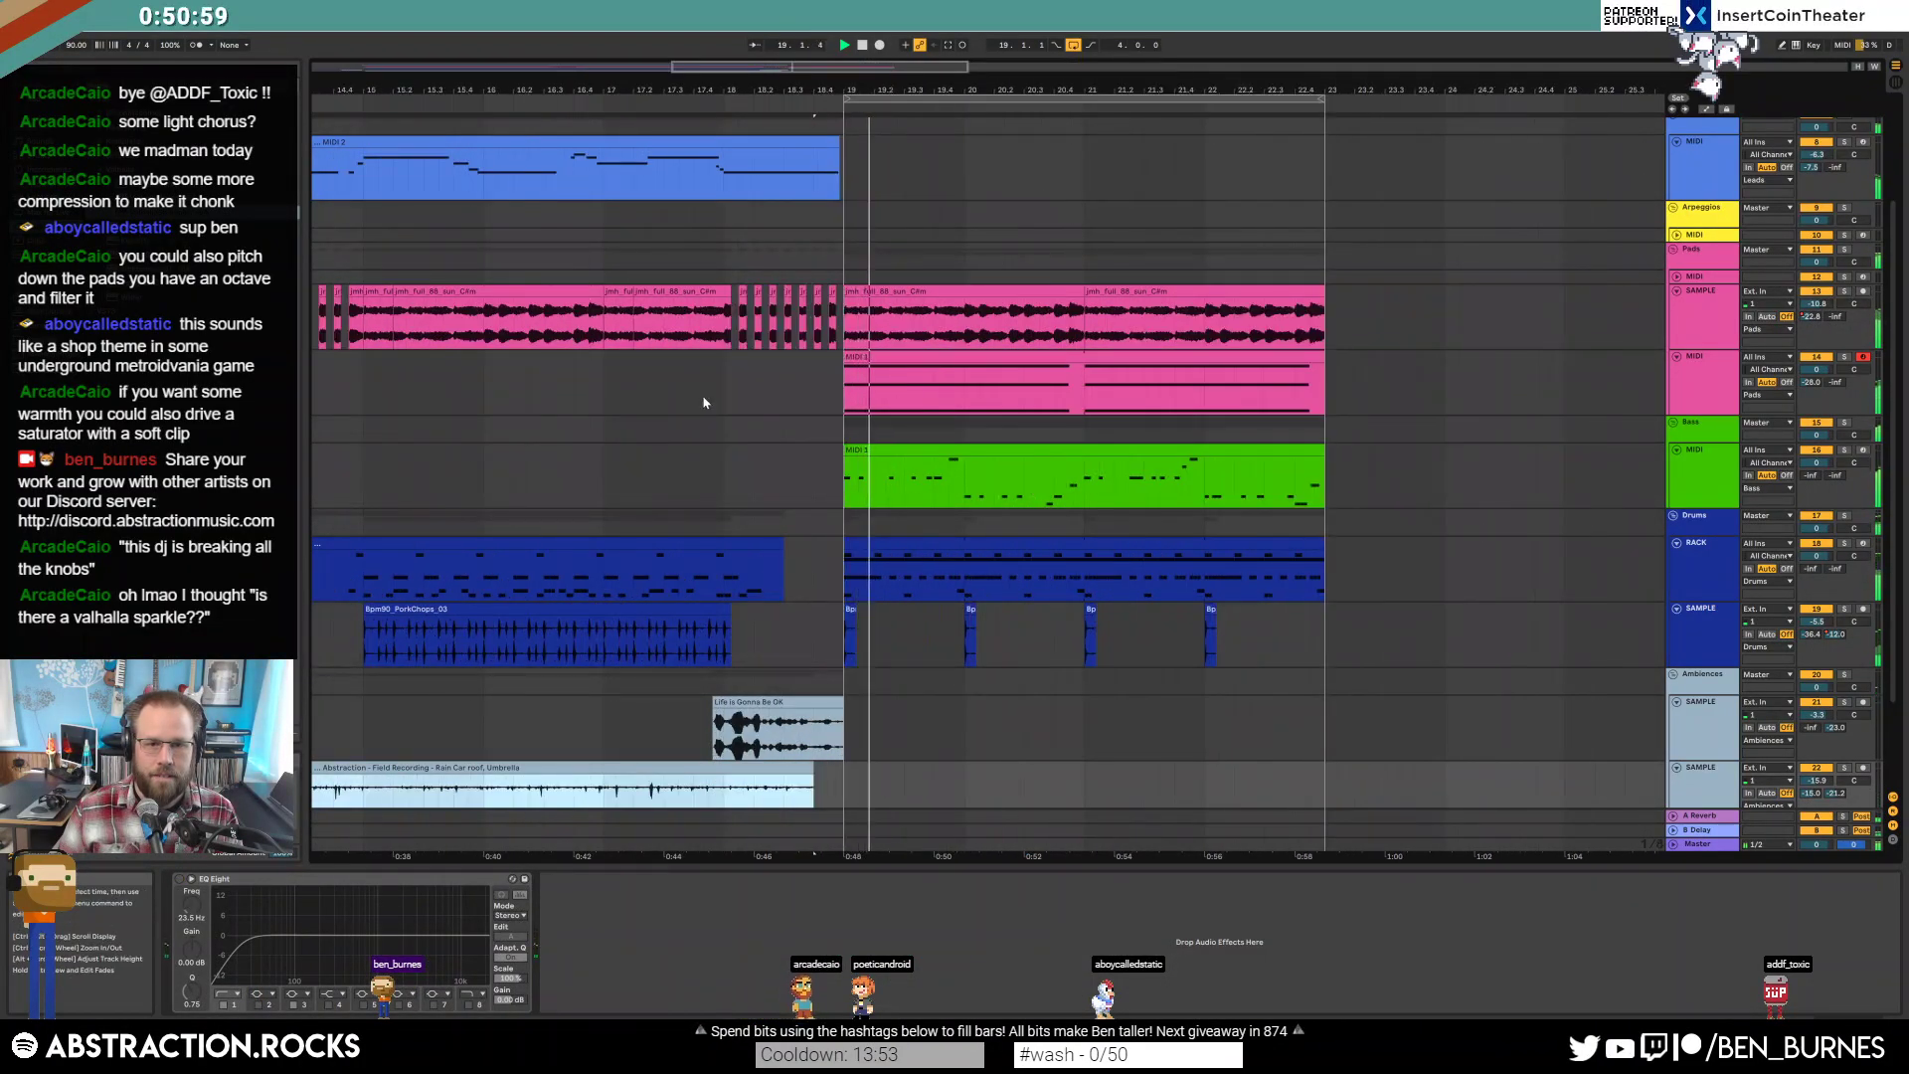
double_click(833, 159)
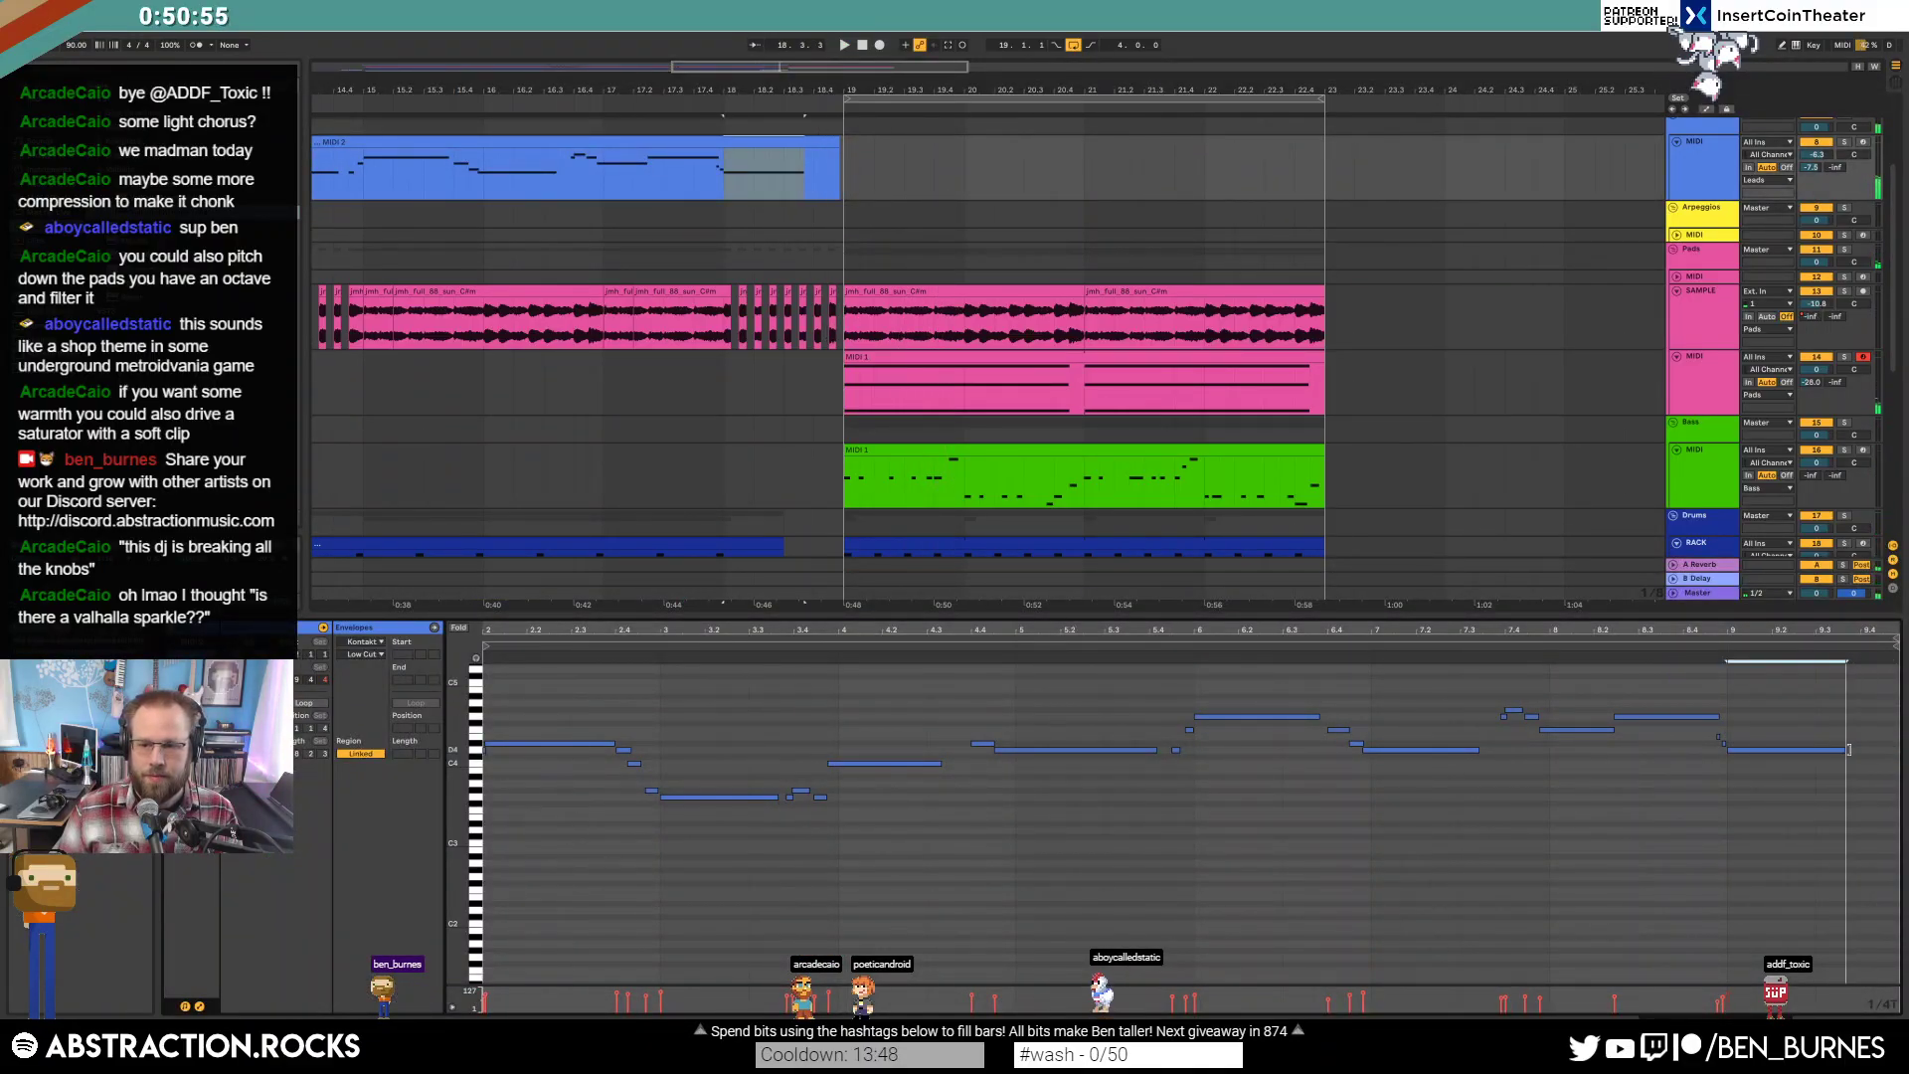
Delete the last three chopped pad samples before bar 19 and play the transition from about bar 18.
click(830, 309)
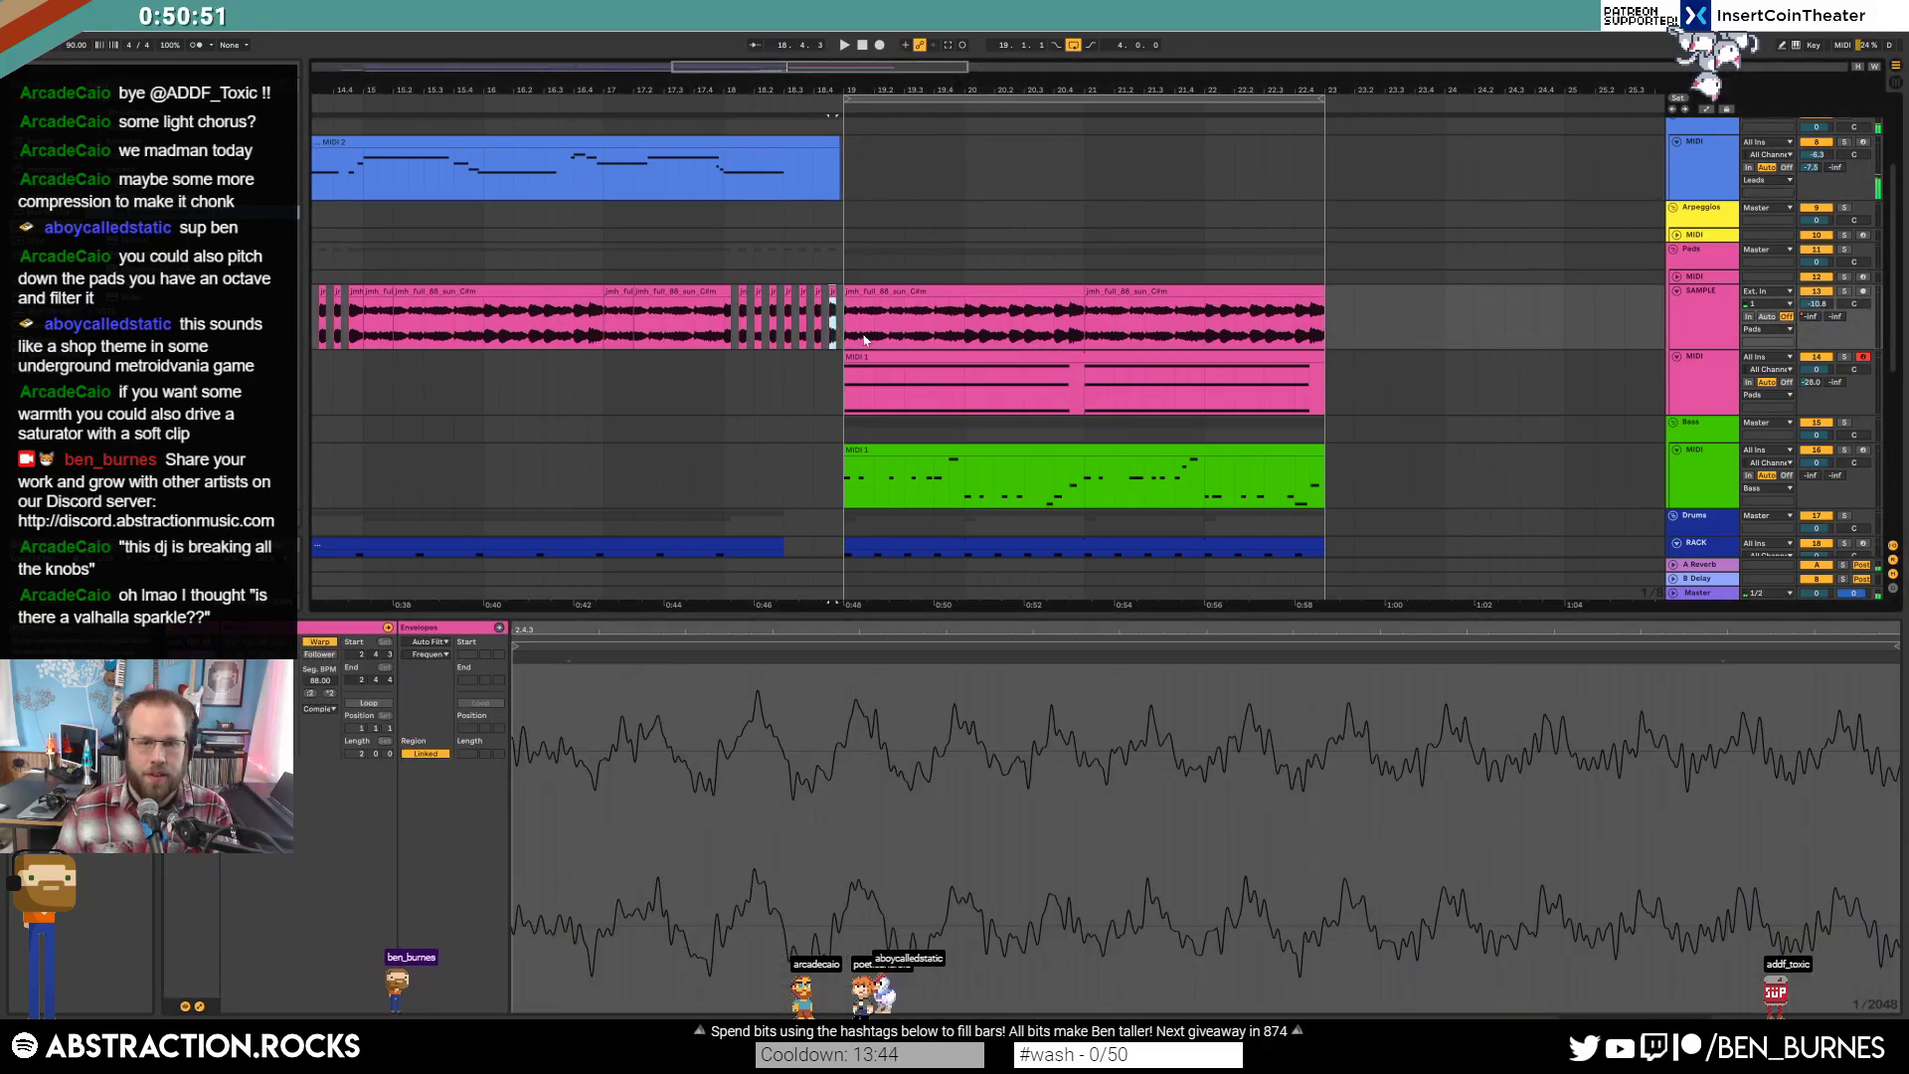
click(833, 319)
scroll(861, 412, down, 3)
click(861, 411)
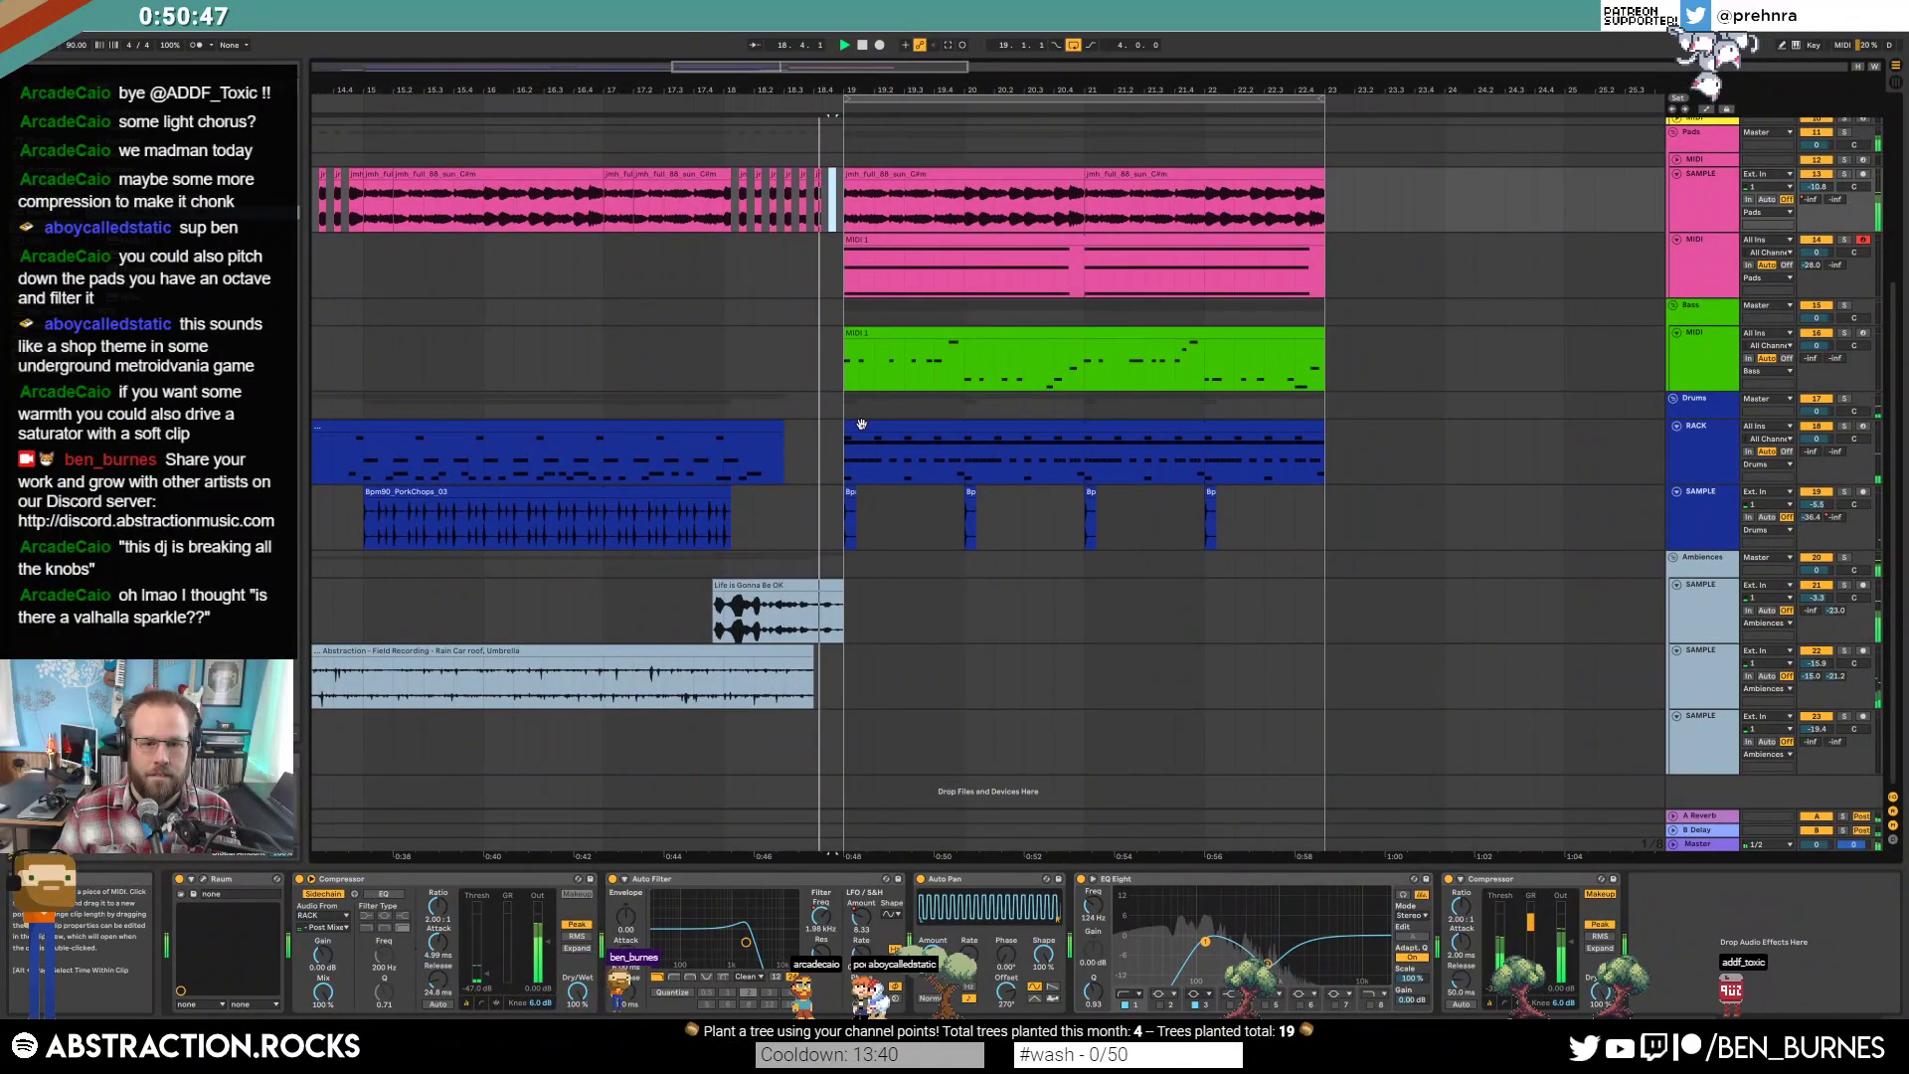
drag(832, 175, 816, 175)
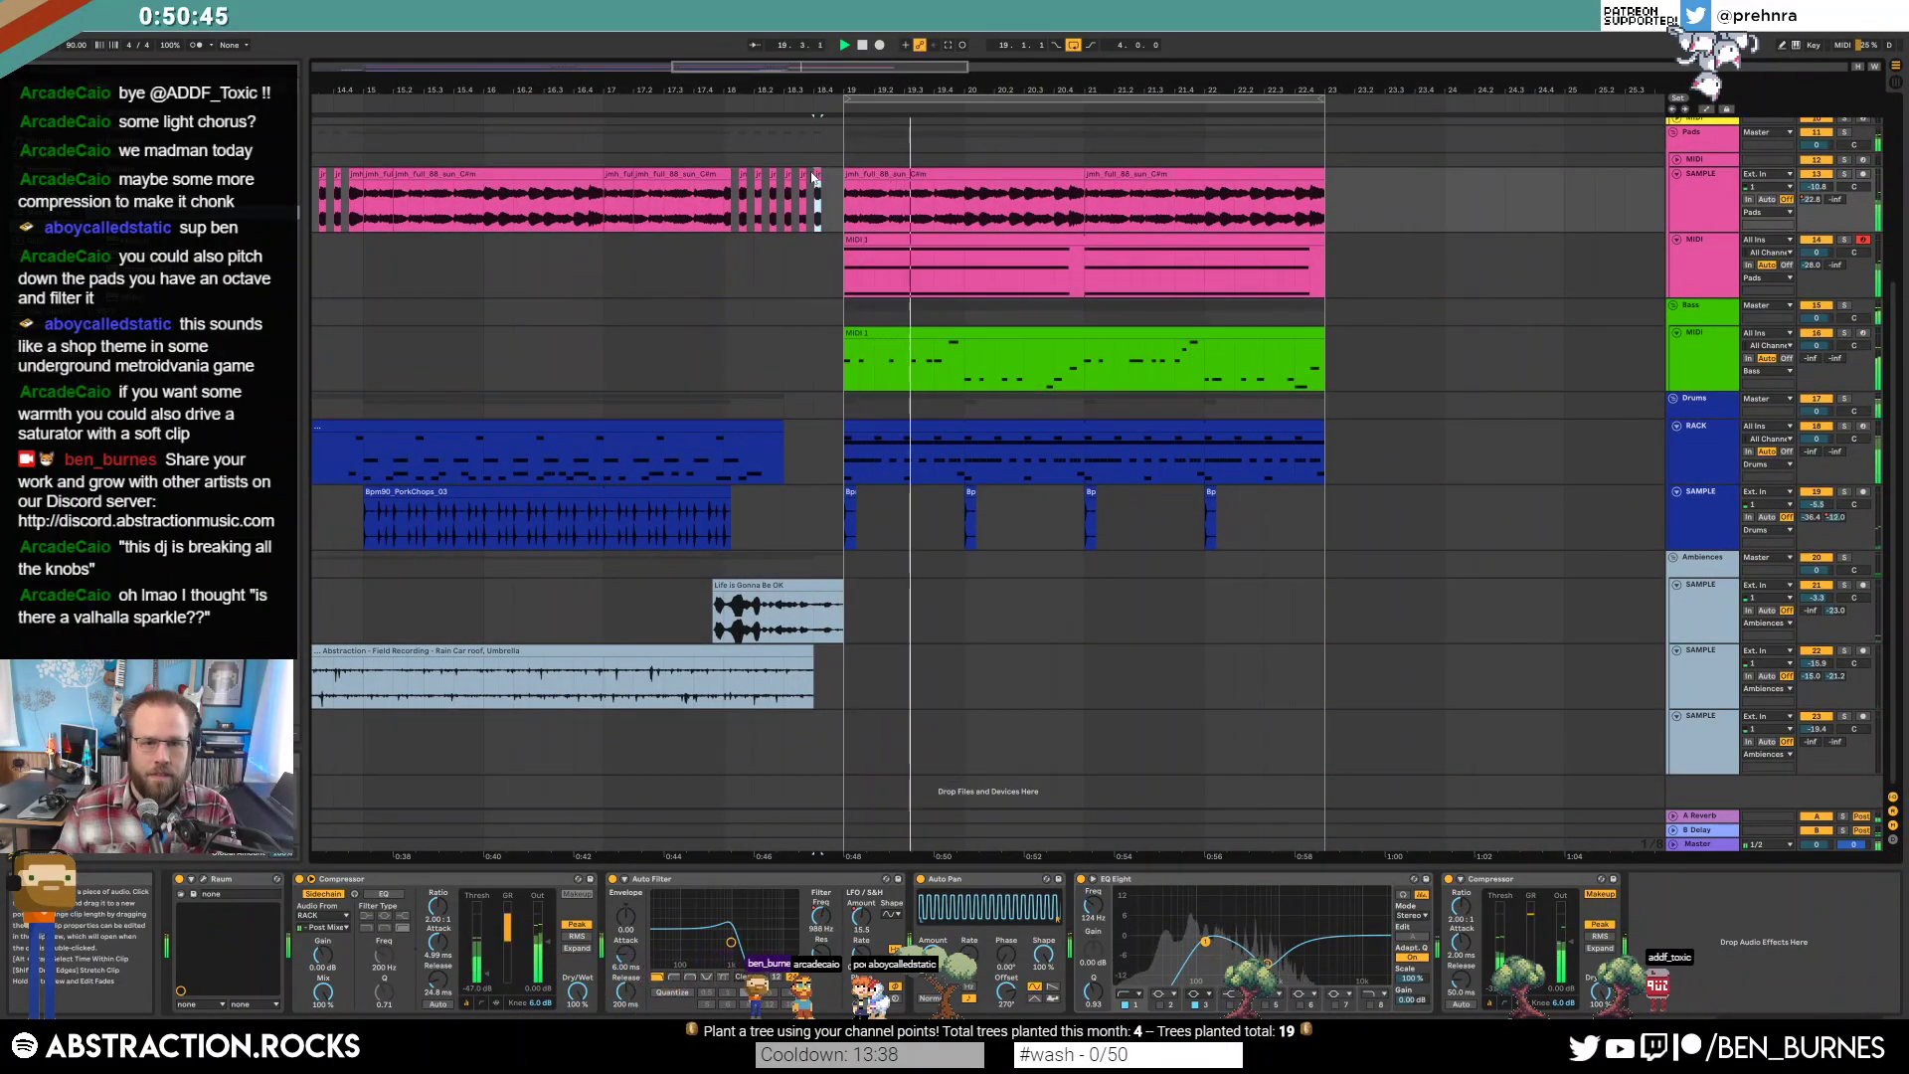
key(Delete)
click(811, 427)
scroll(713, 142, up, 3)
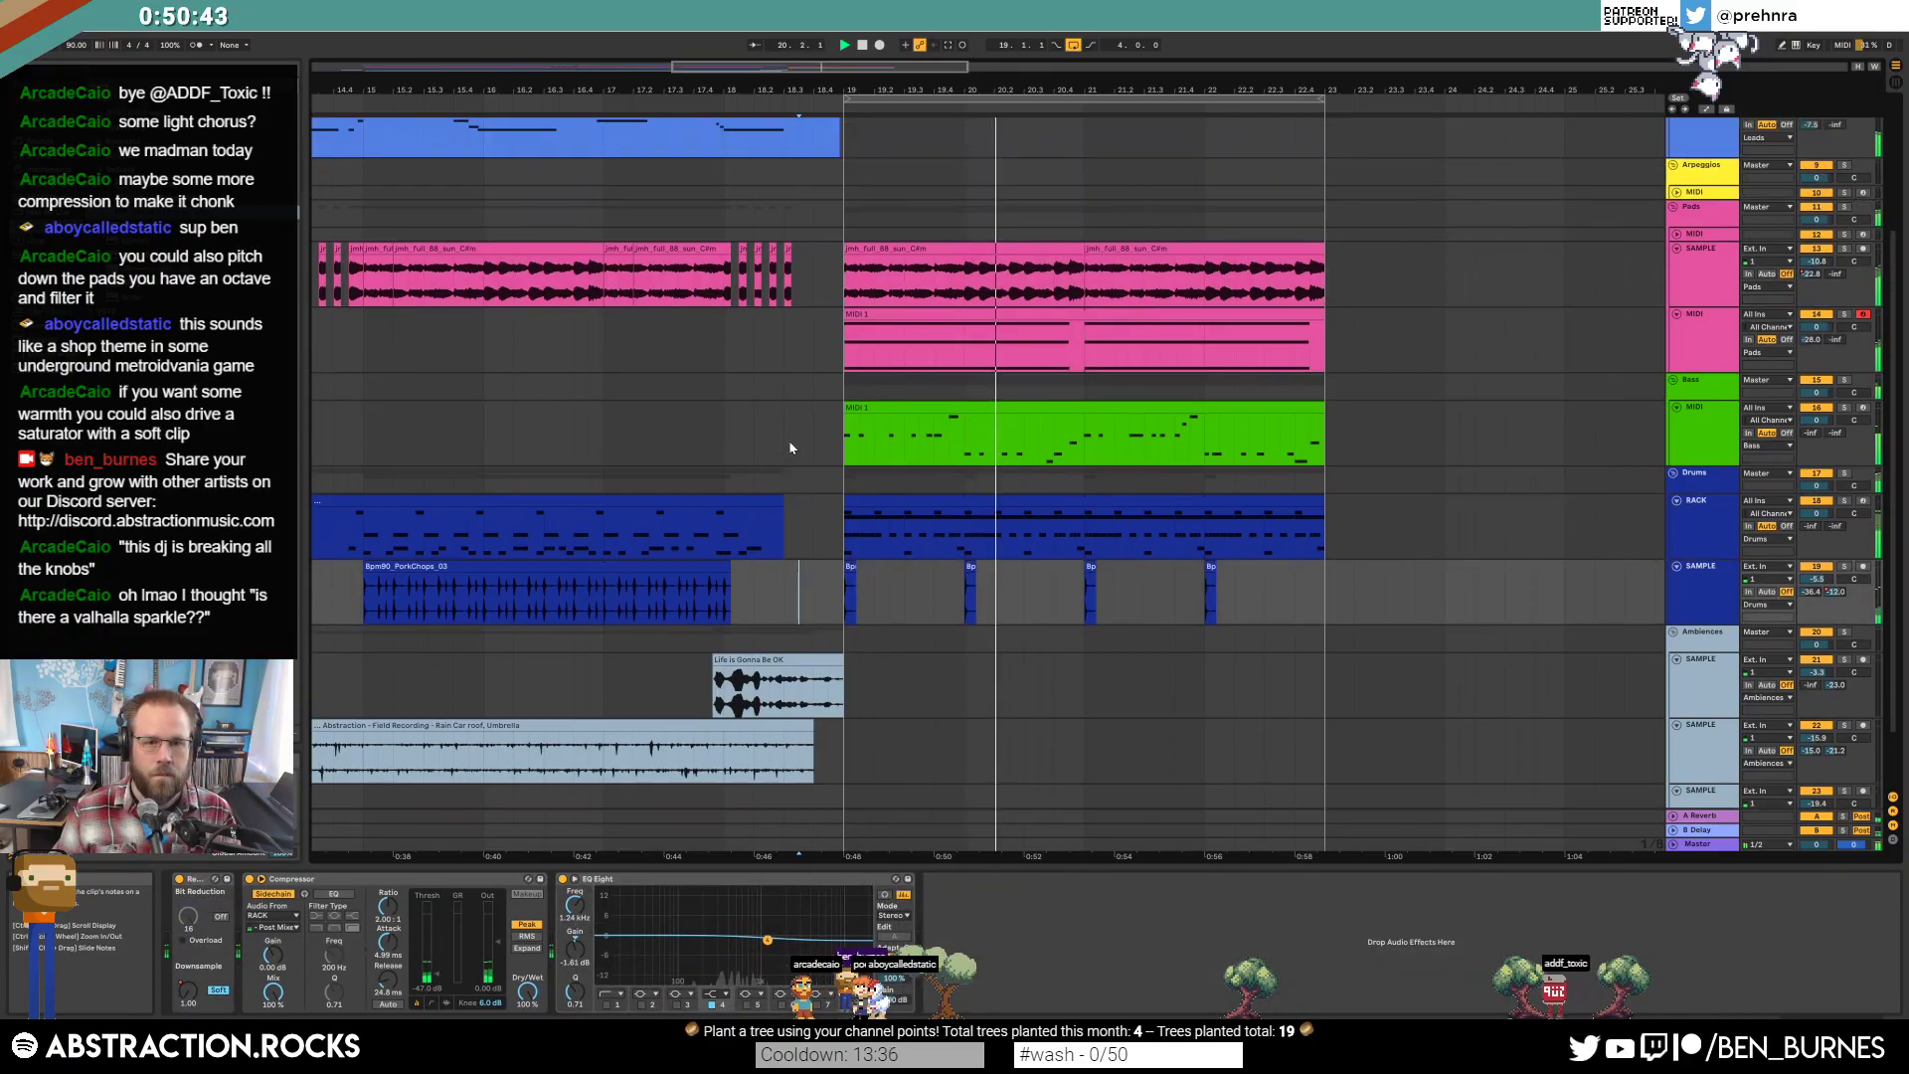
click(712, 94)
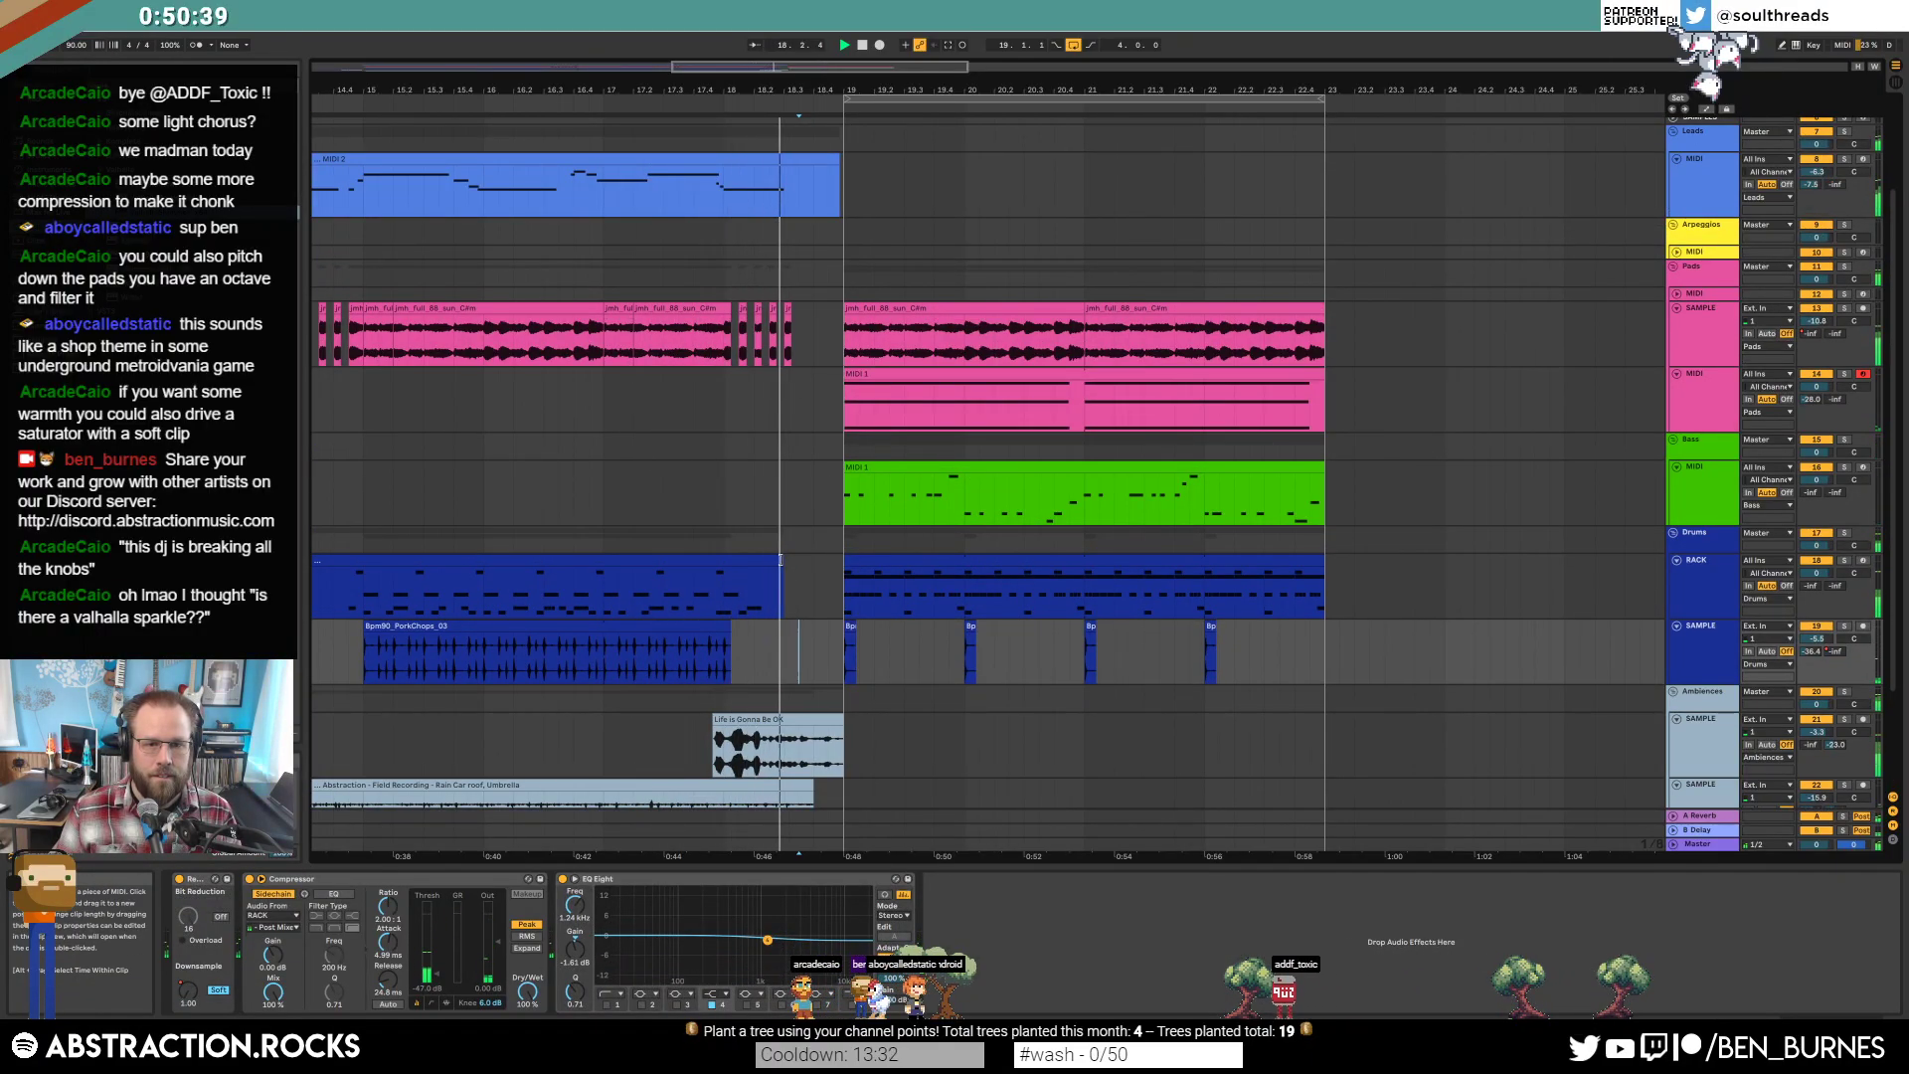
Extend the drum rack clip to 18.3.3 and move its last snare hit to the clip's end.
drag(781, 560, 805, 571)
key(space)
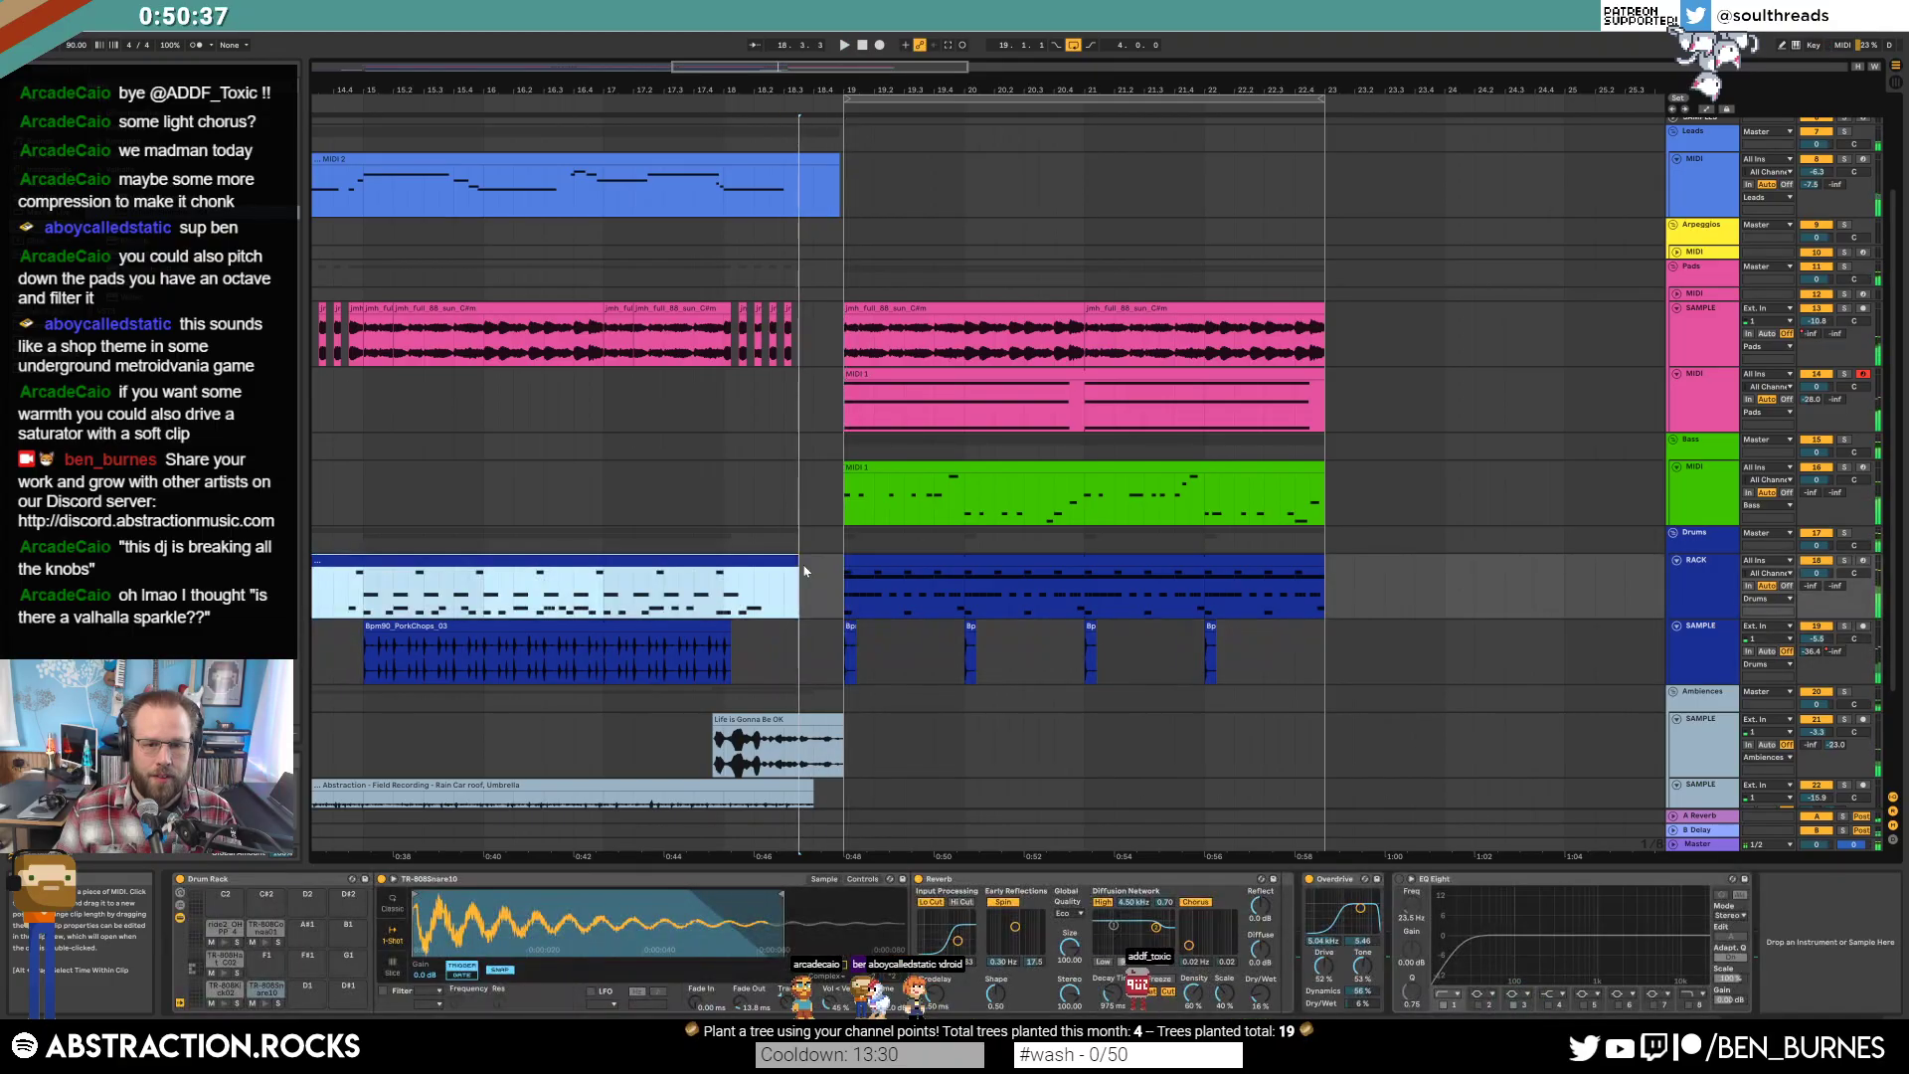
double_click(785, 567)
click(1828, 726)
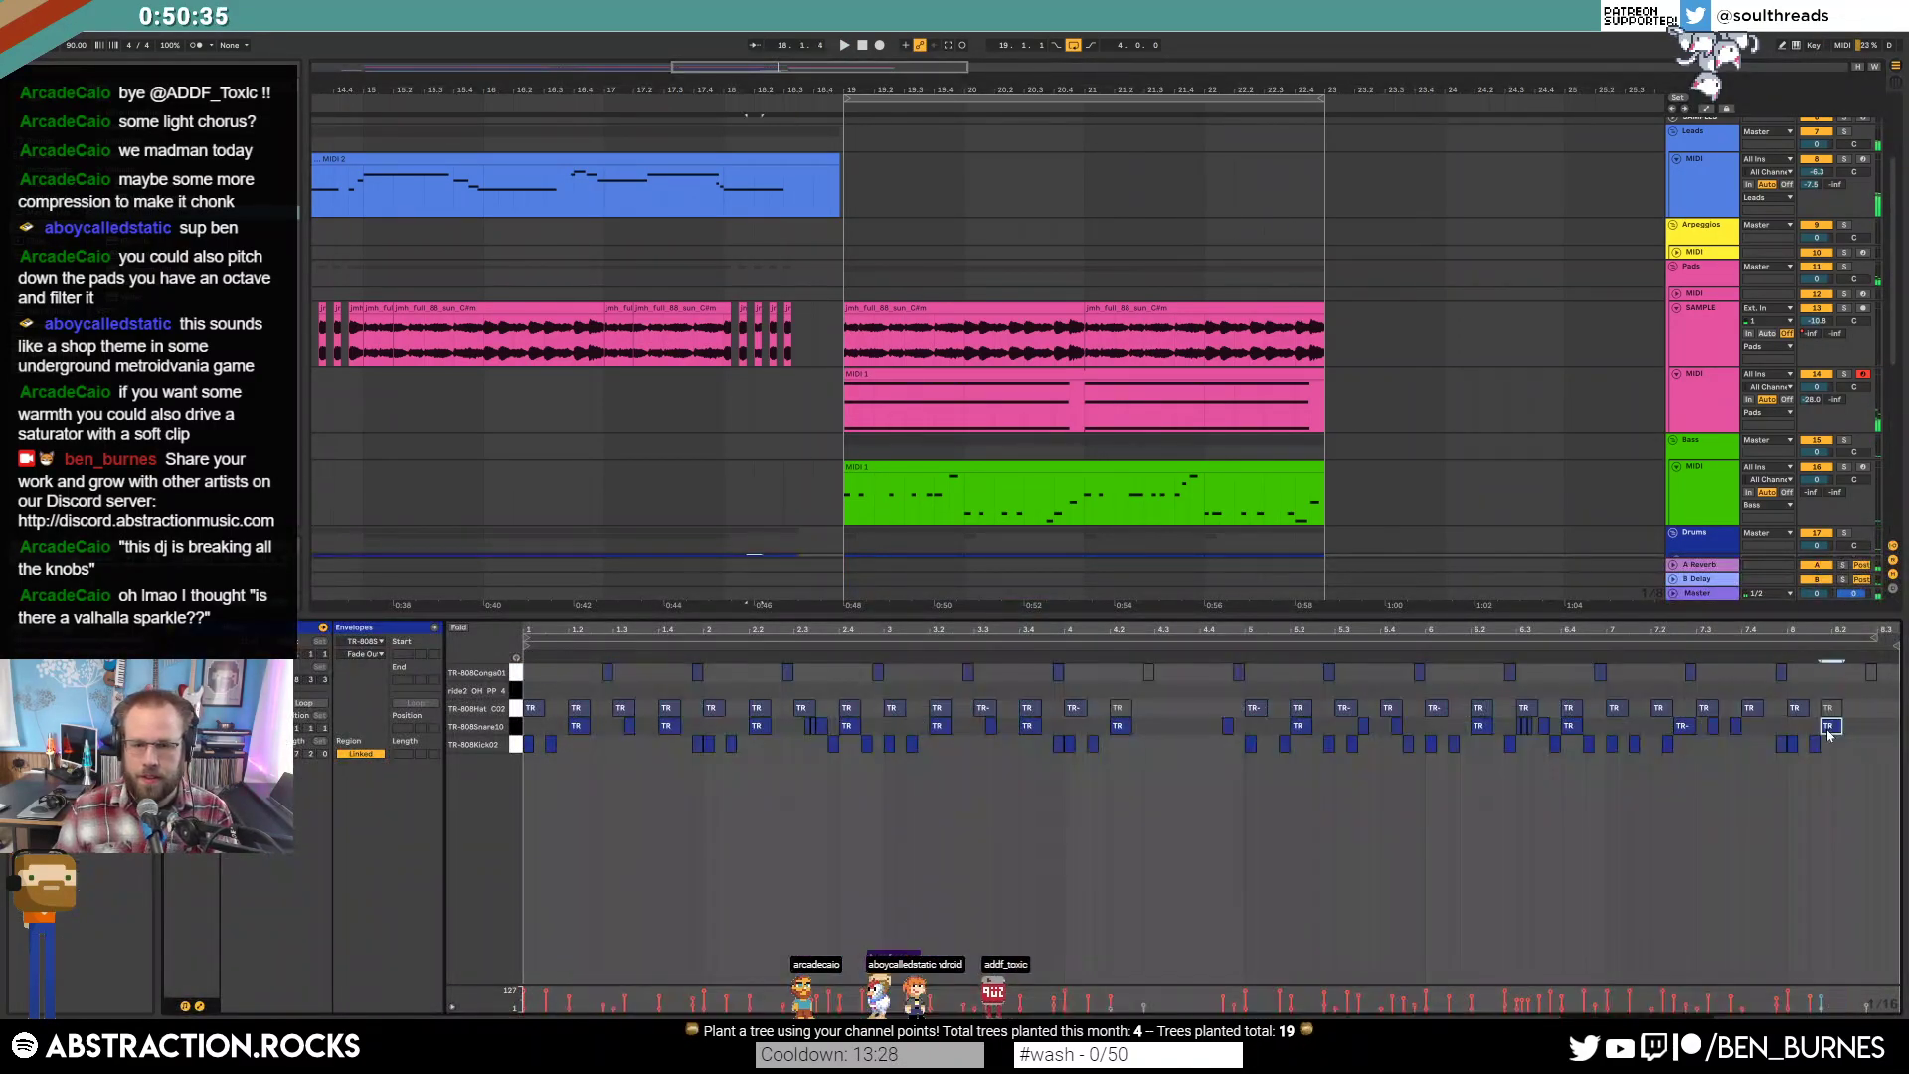
key(Right)
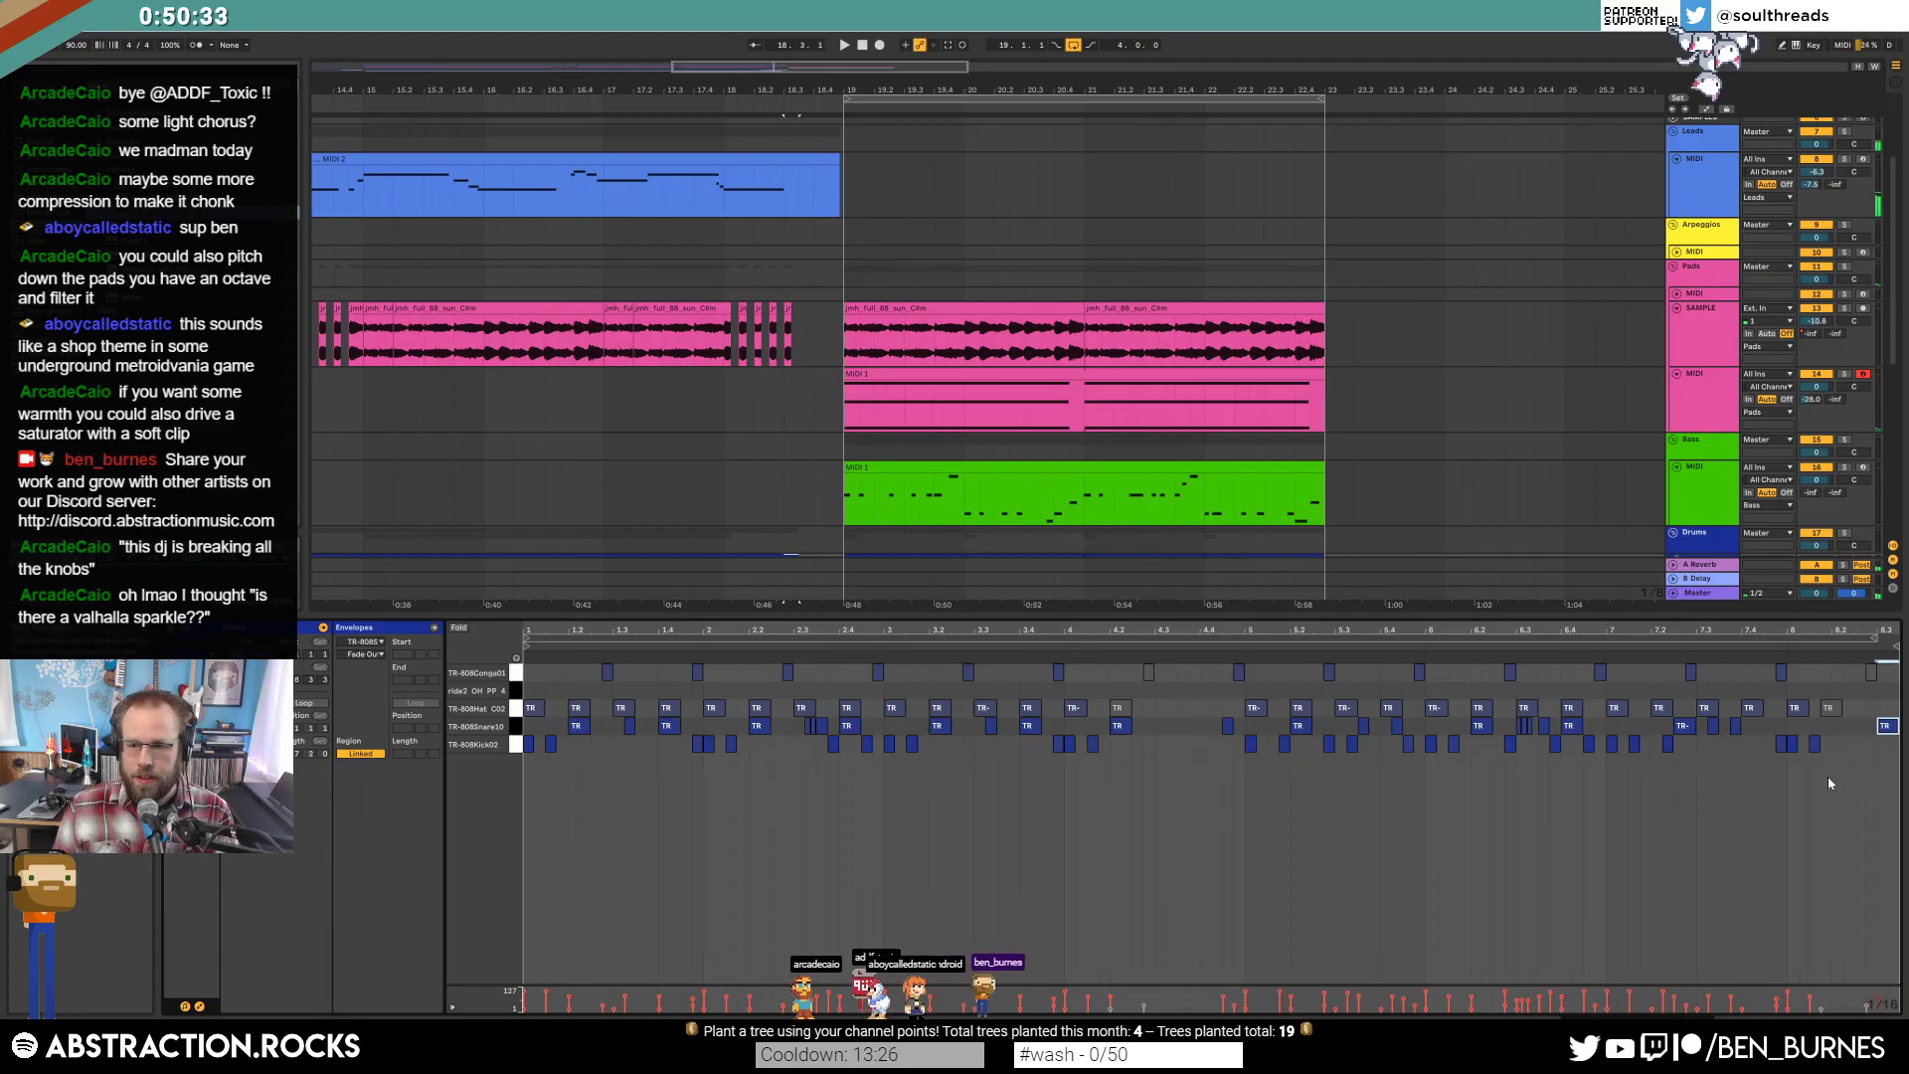
Duplicate the last kick hits in the drum rack clip and play back the transition into bar 19.
drag(1794, 738, 1827, 756)
key(ctrl+d)
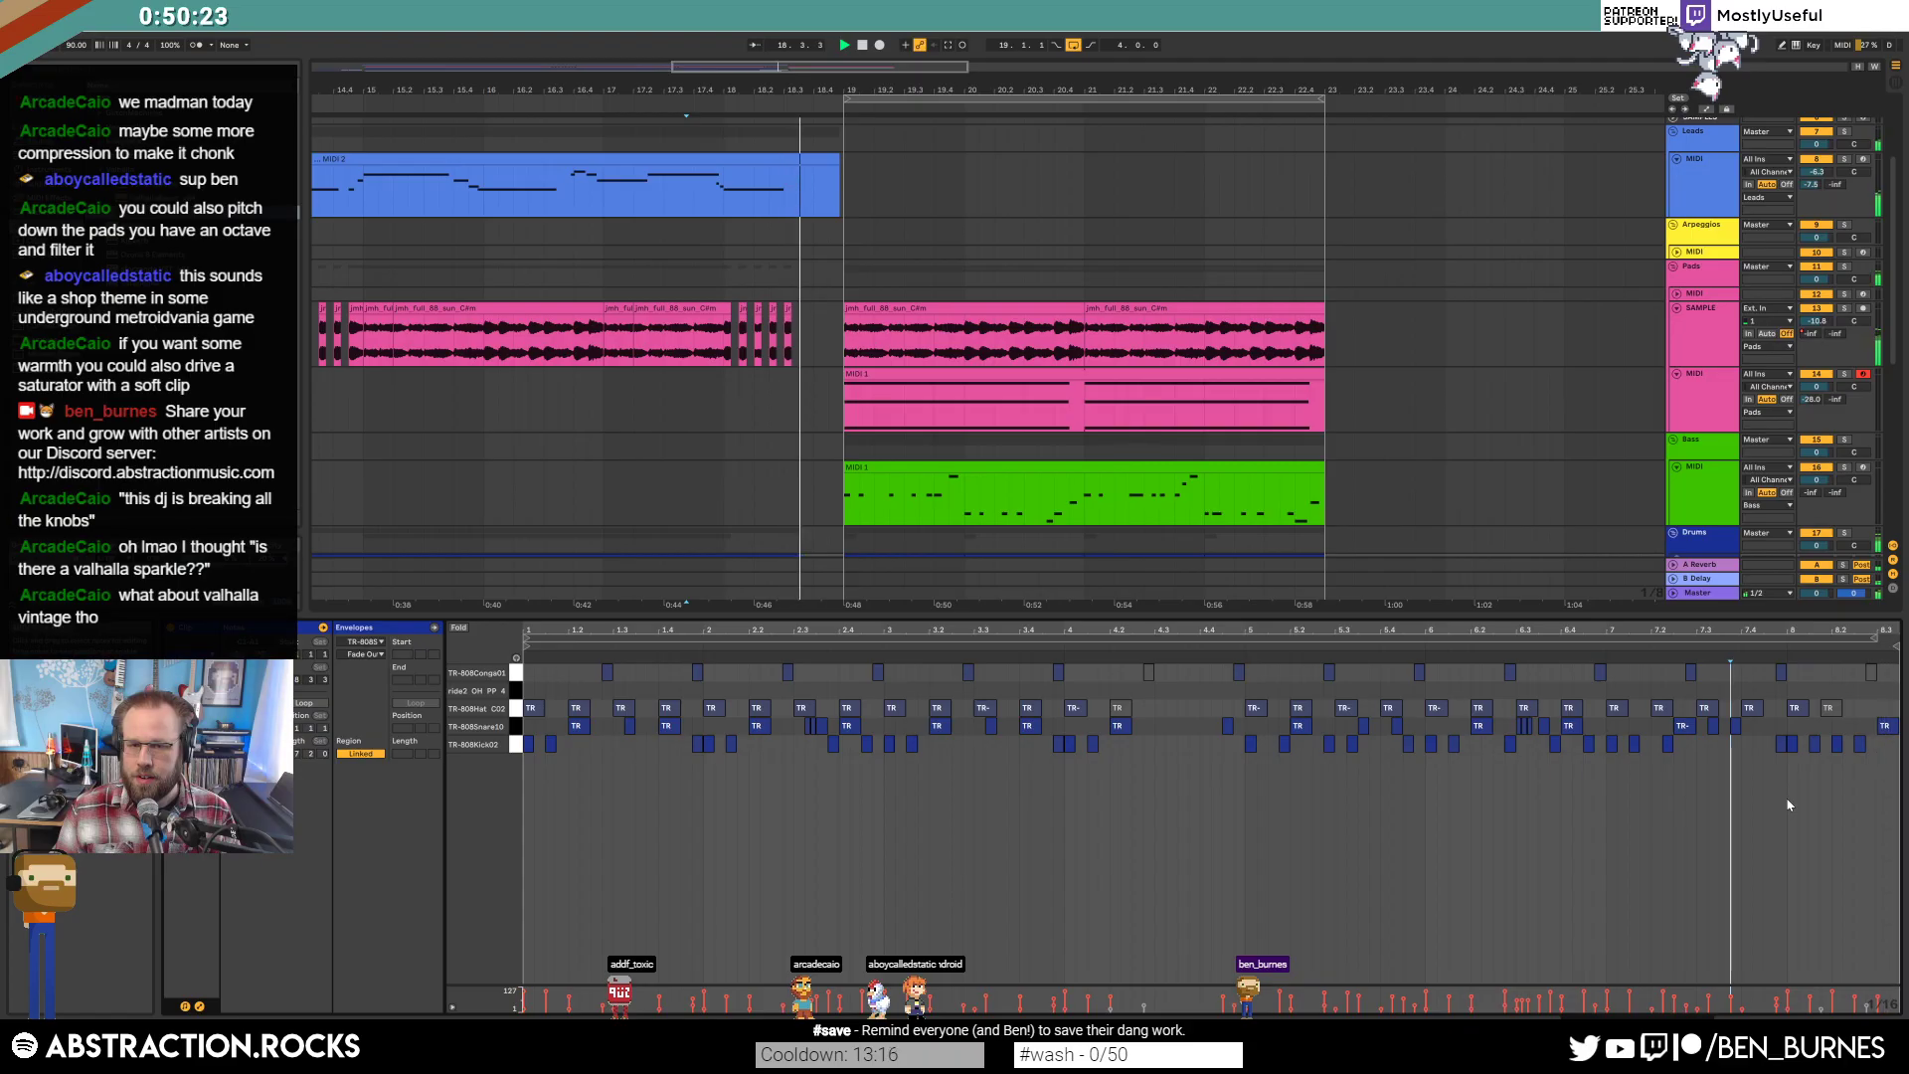
key(shift+Tab)
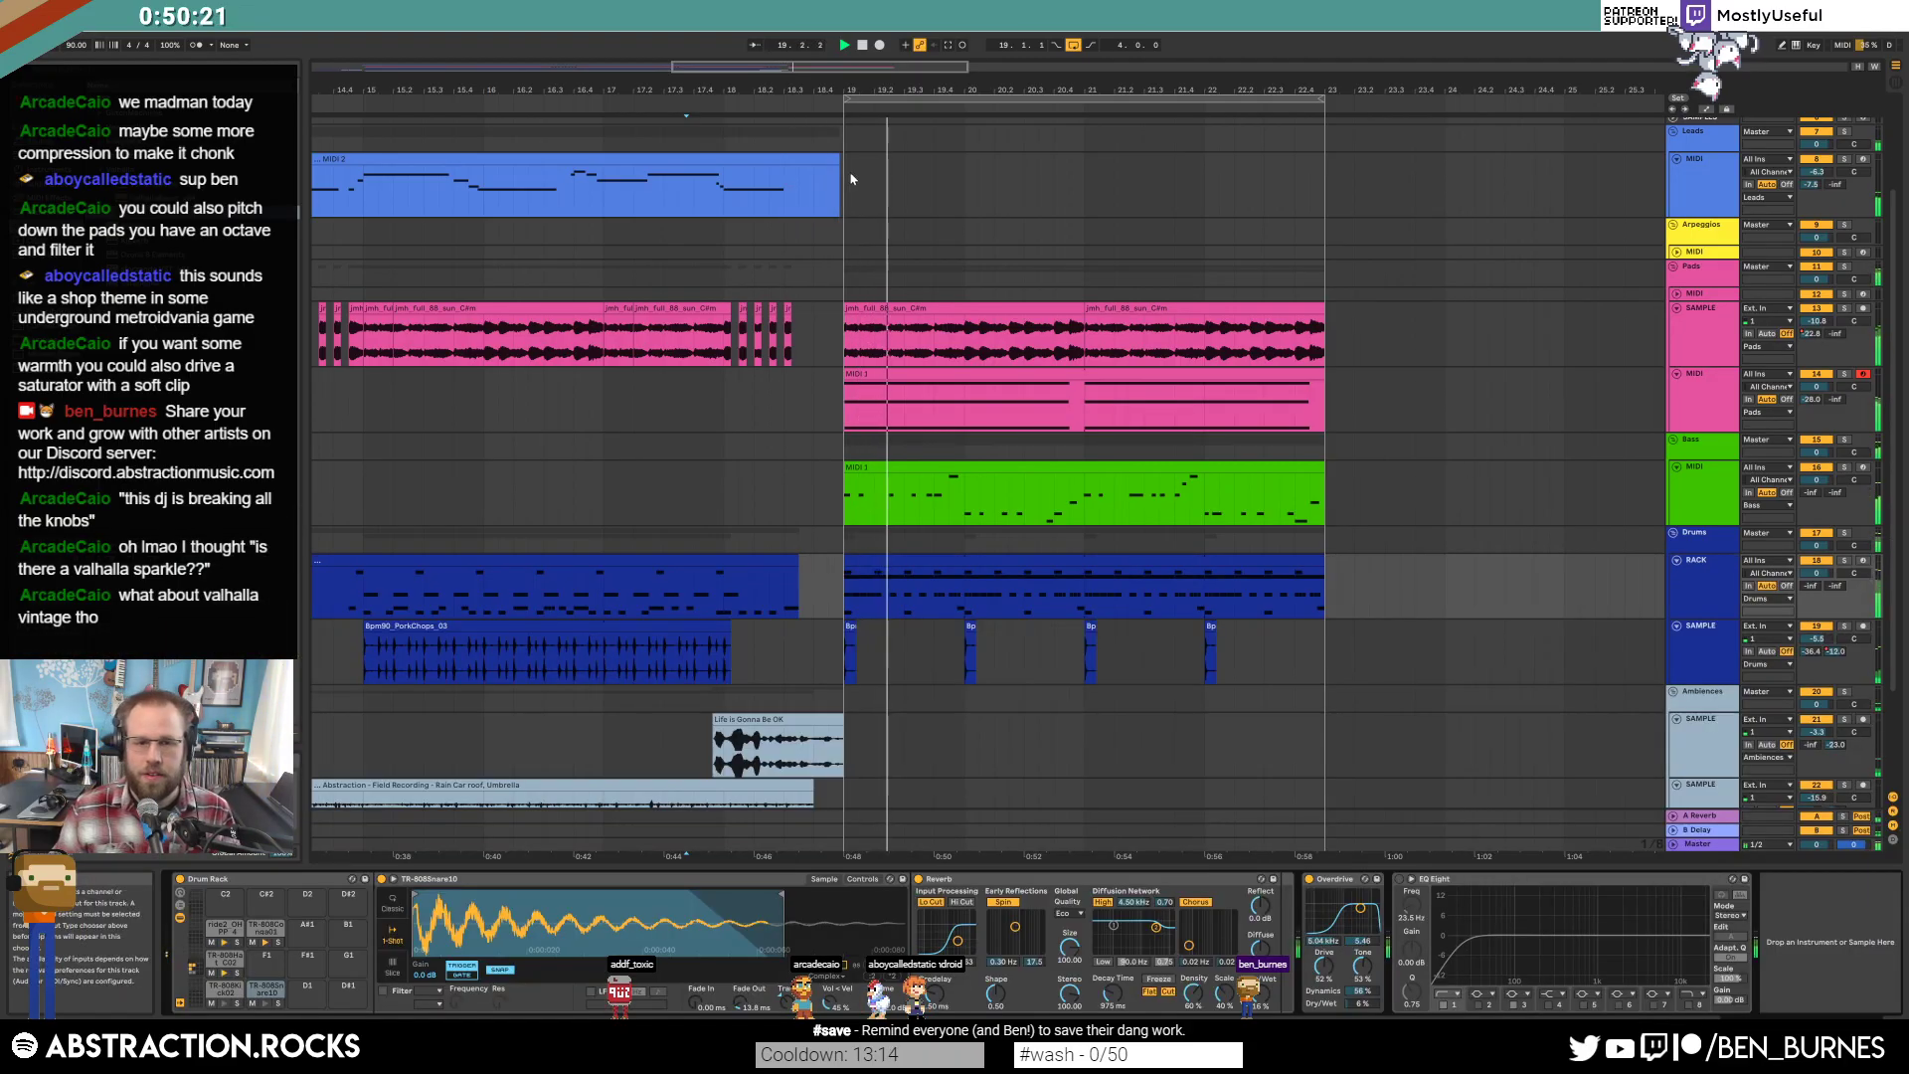
drag(503, 92, 503, 65)
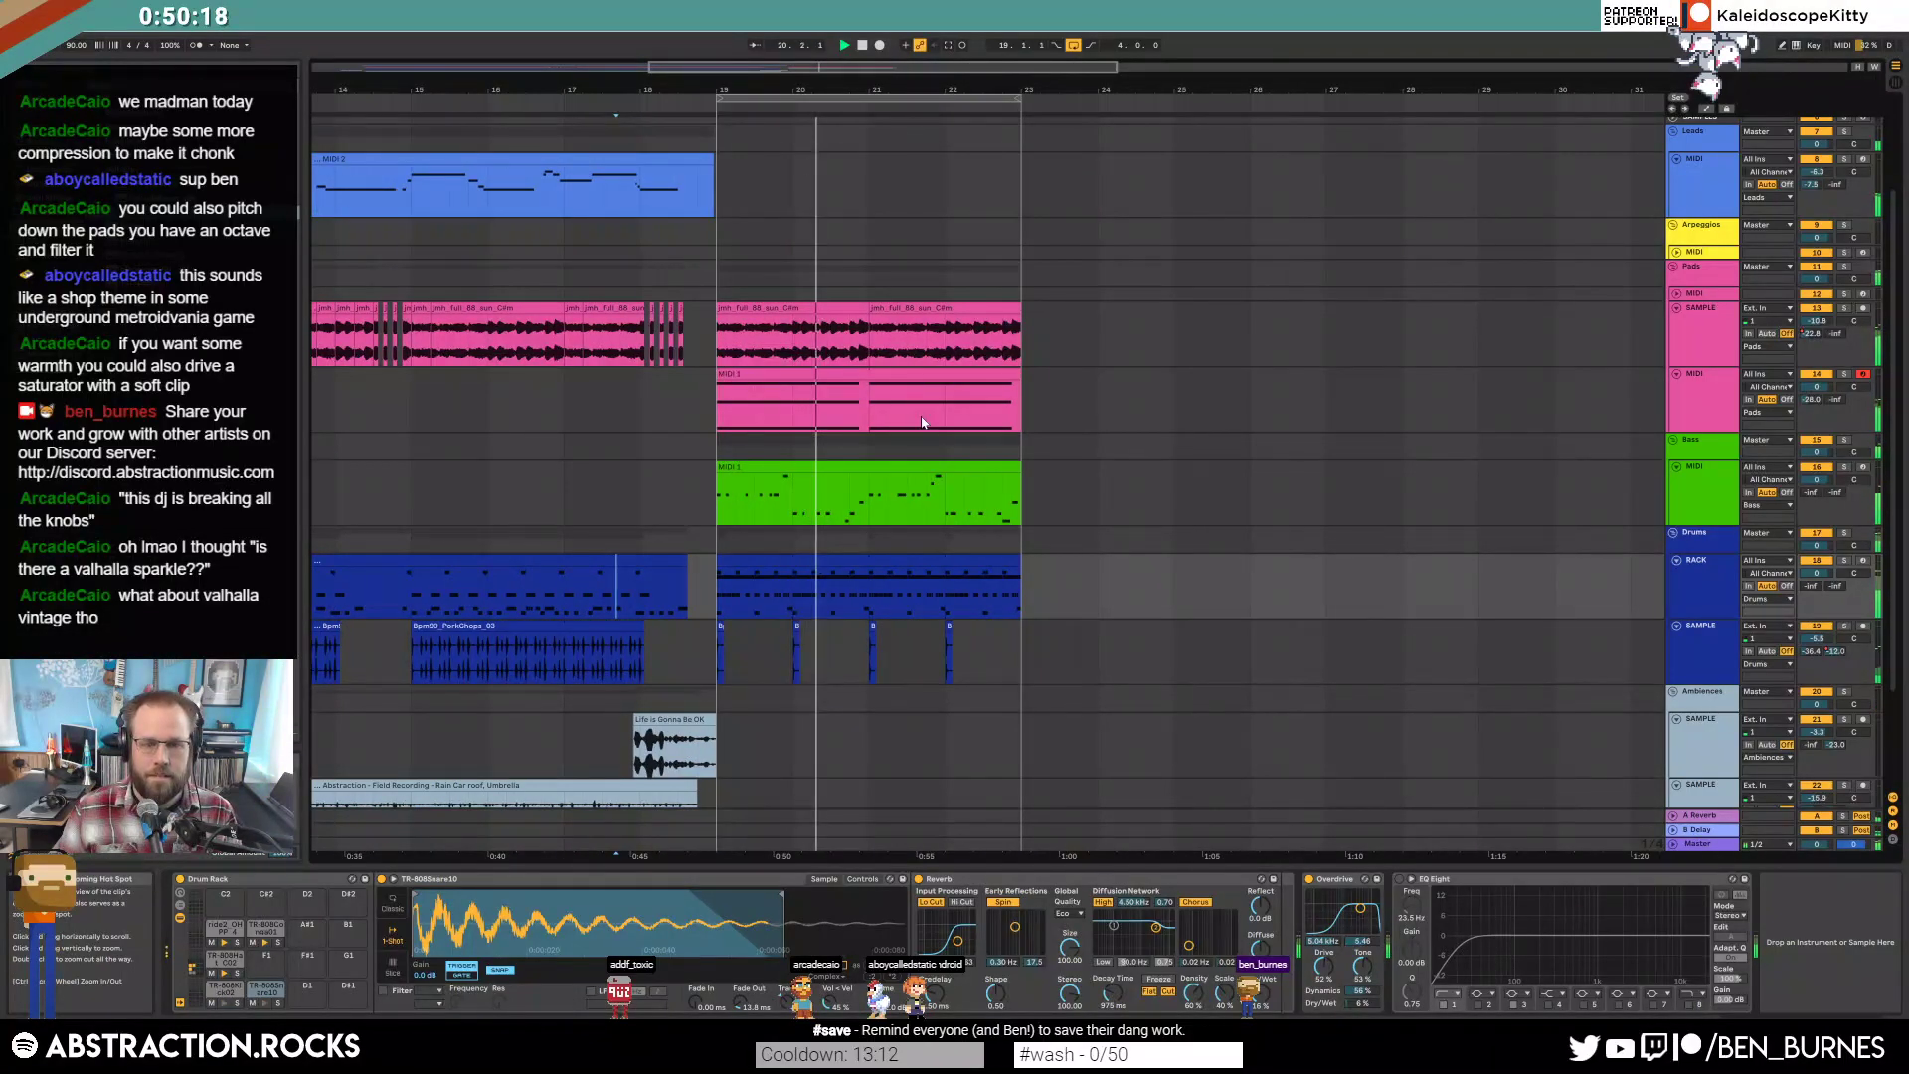
Lower the Saturator output on the bass MIDI track to about -10 dB.
click(892, 466)
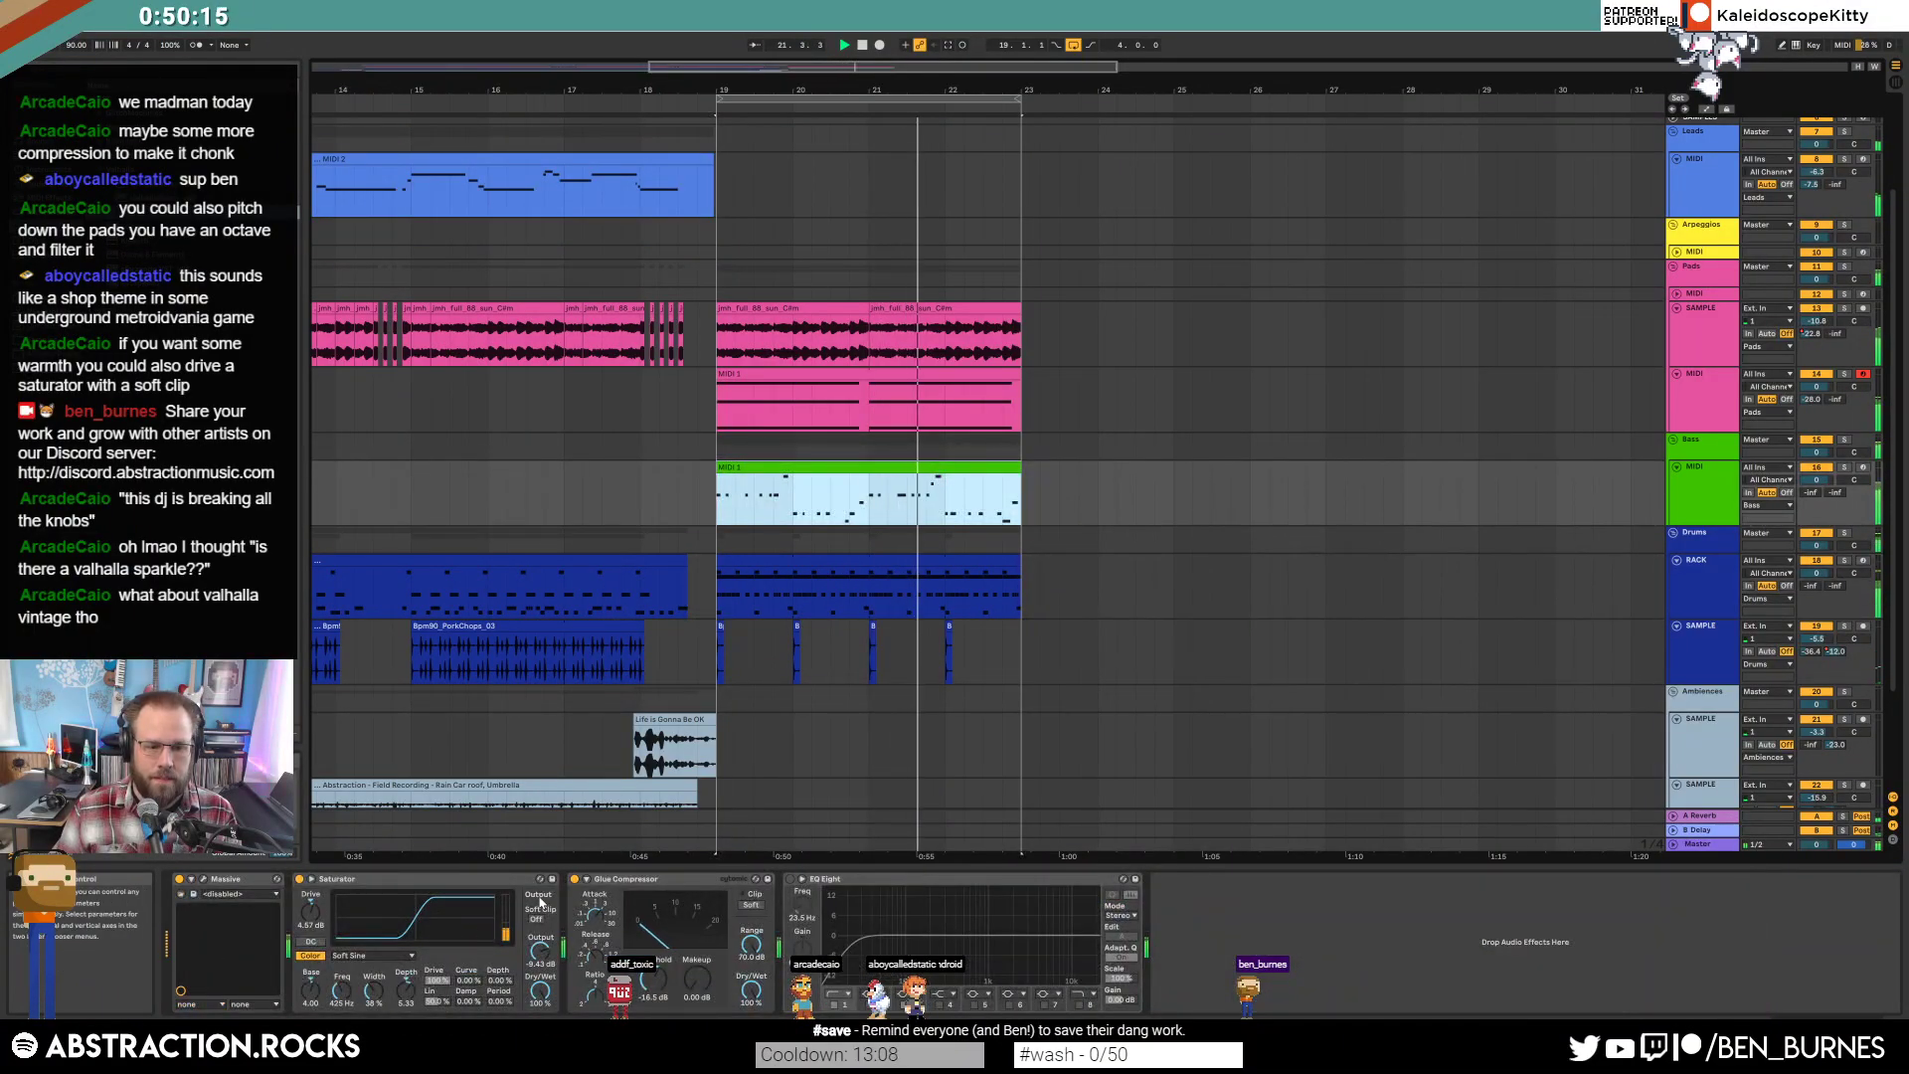
drag(528, 956, 528, 994)
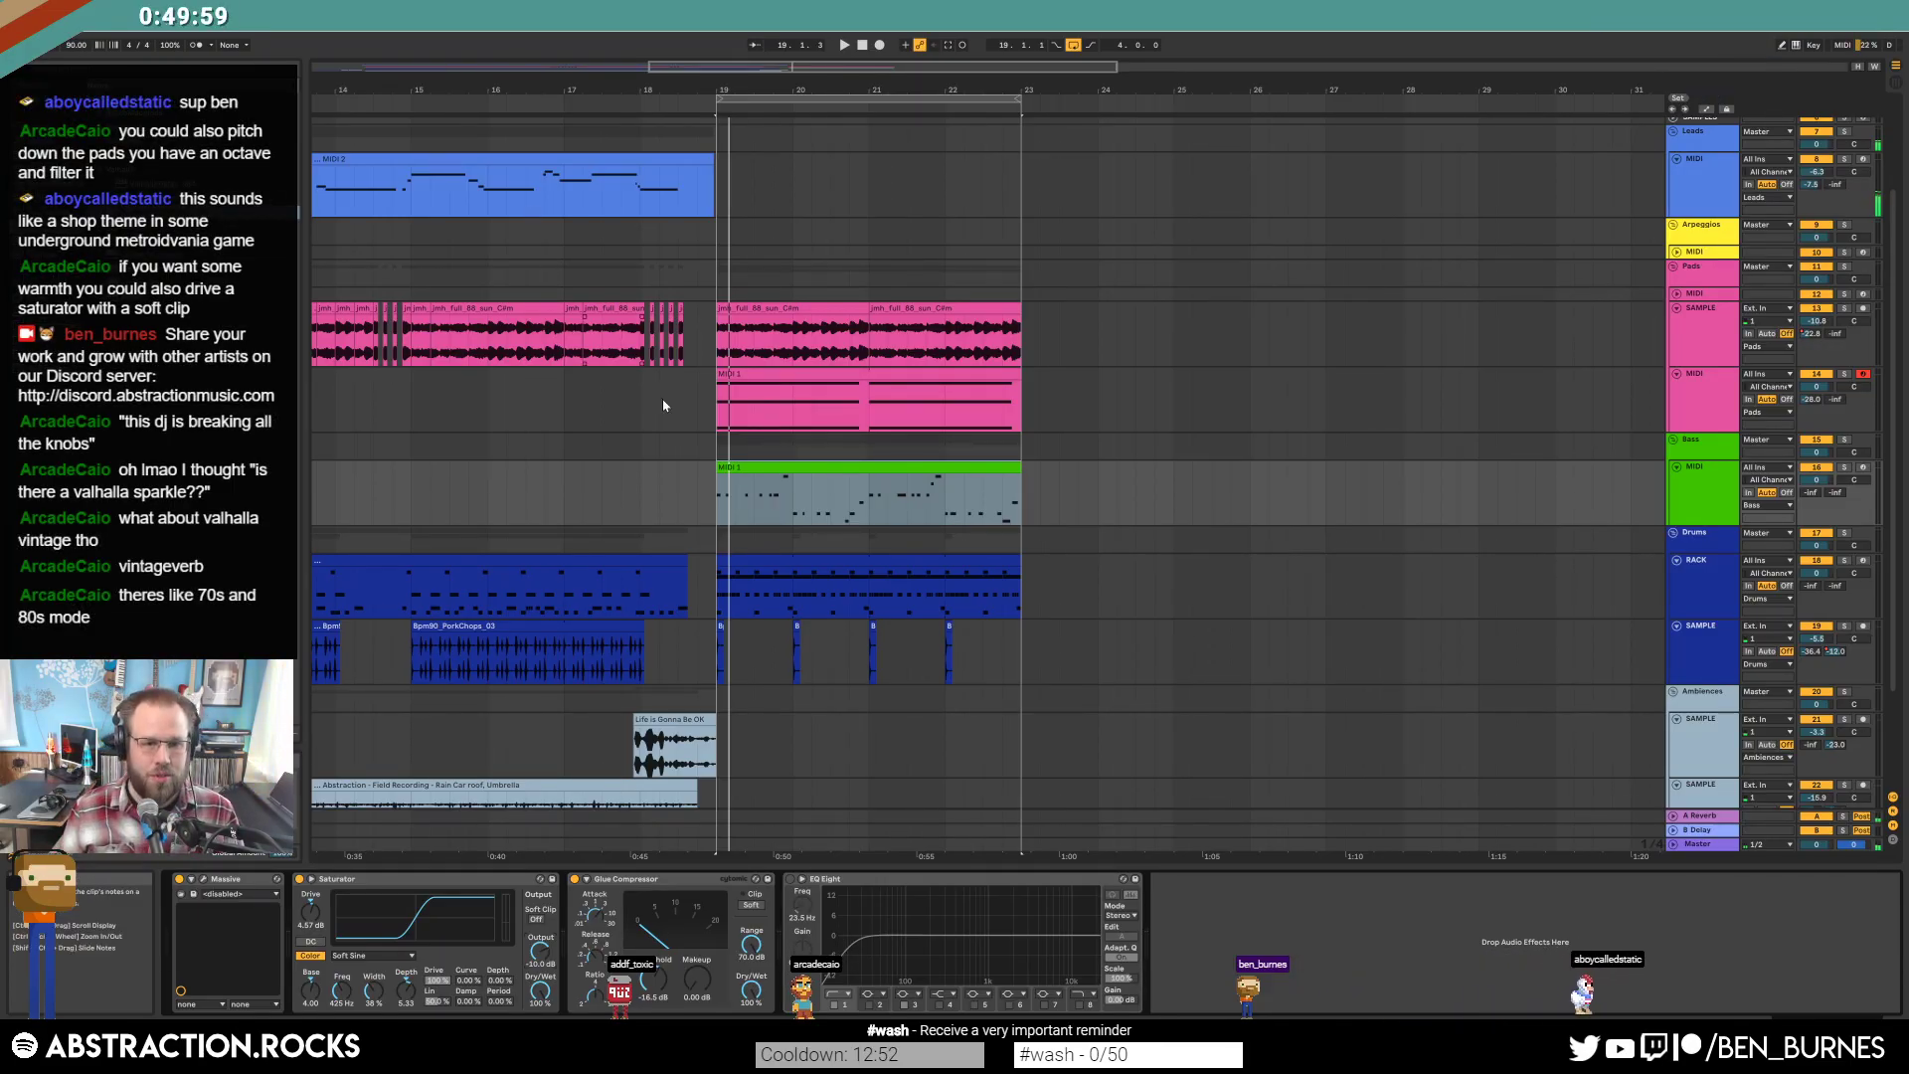
Inspect the bass track's Massive synth settings while playing the section from bar 19.
click(773, 464)
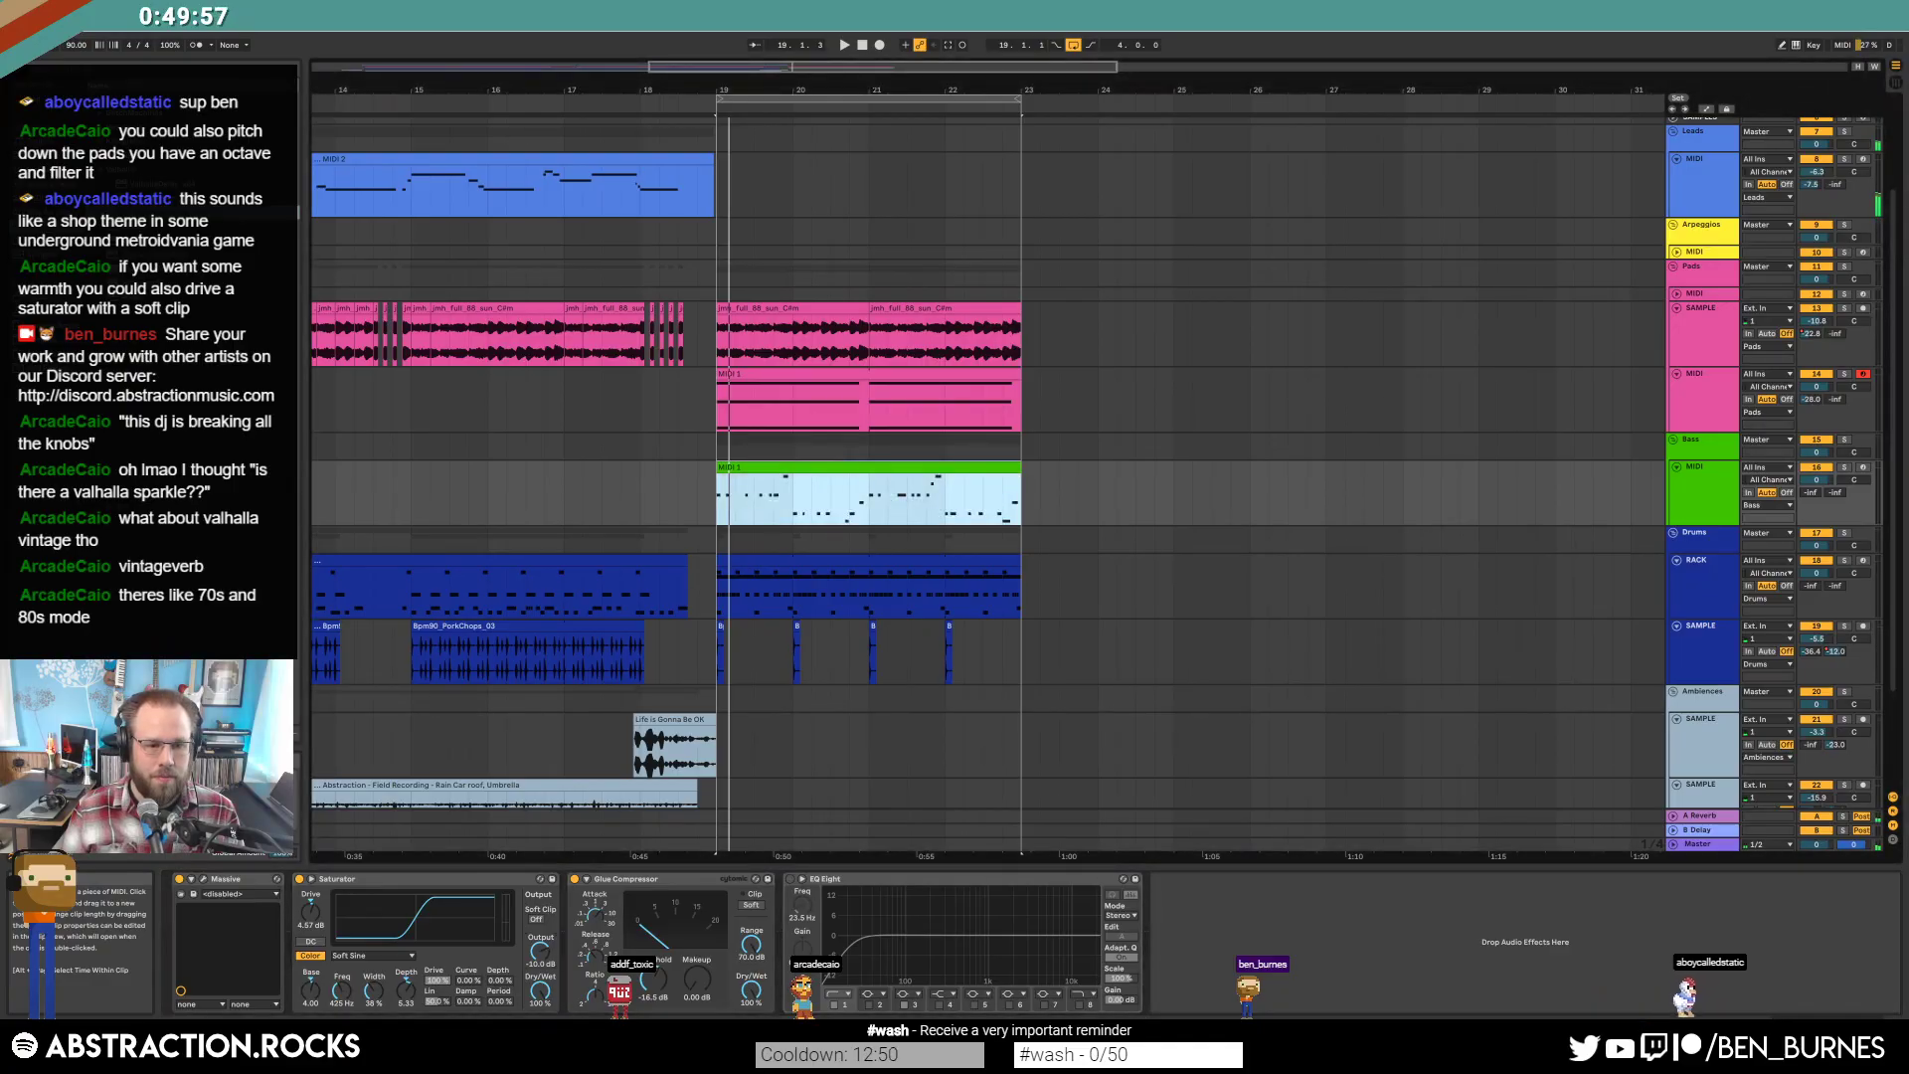
click(205, 879)
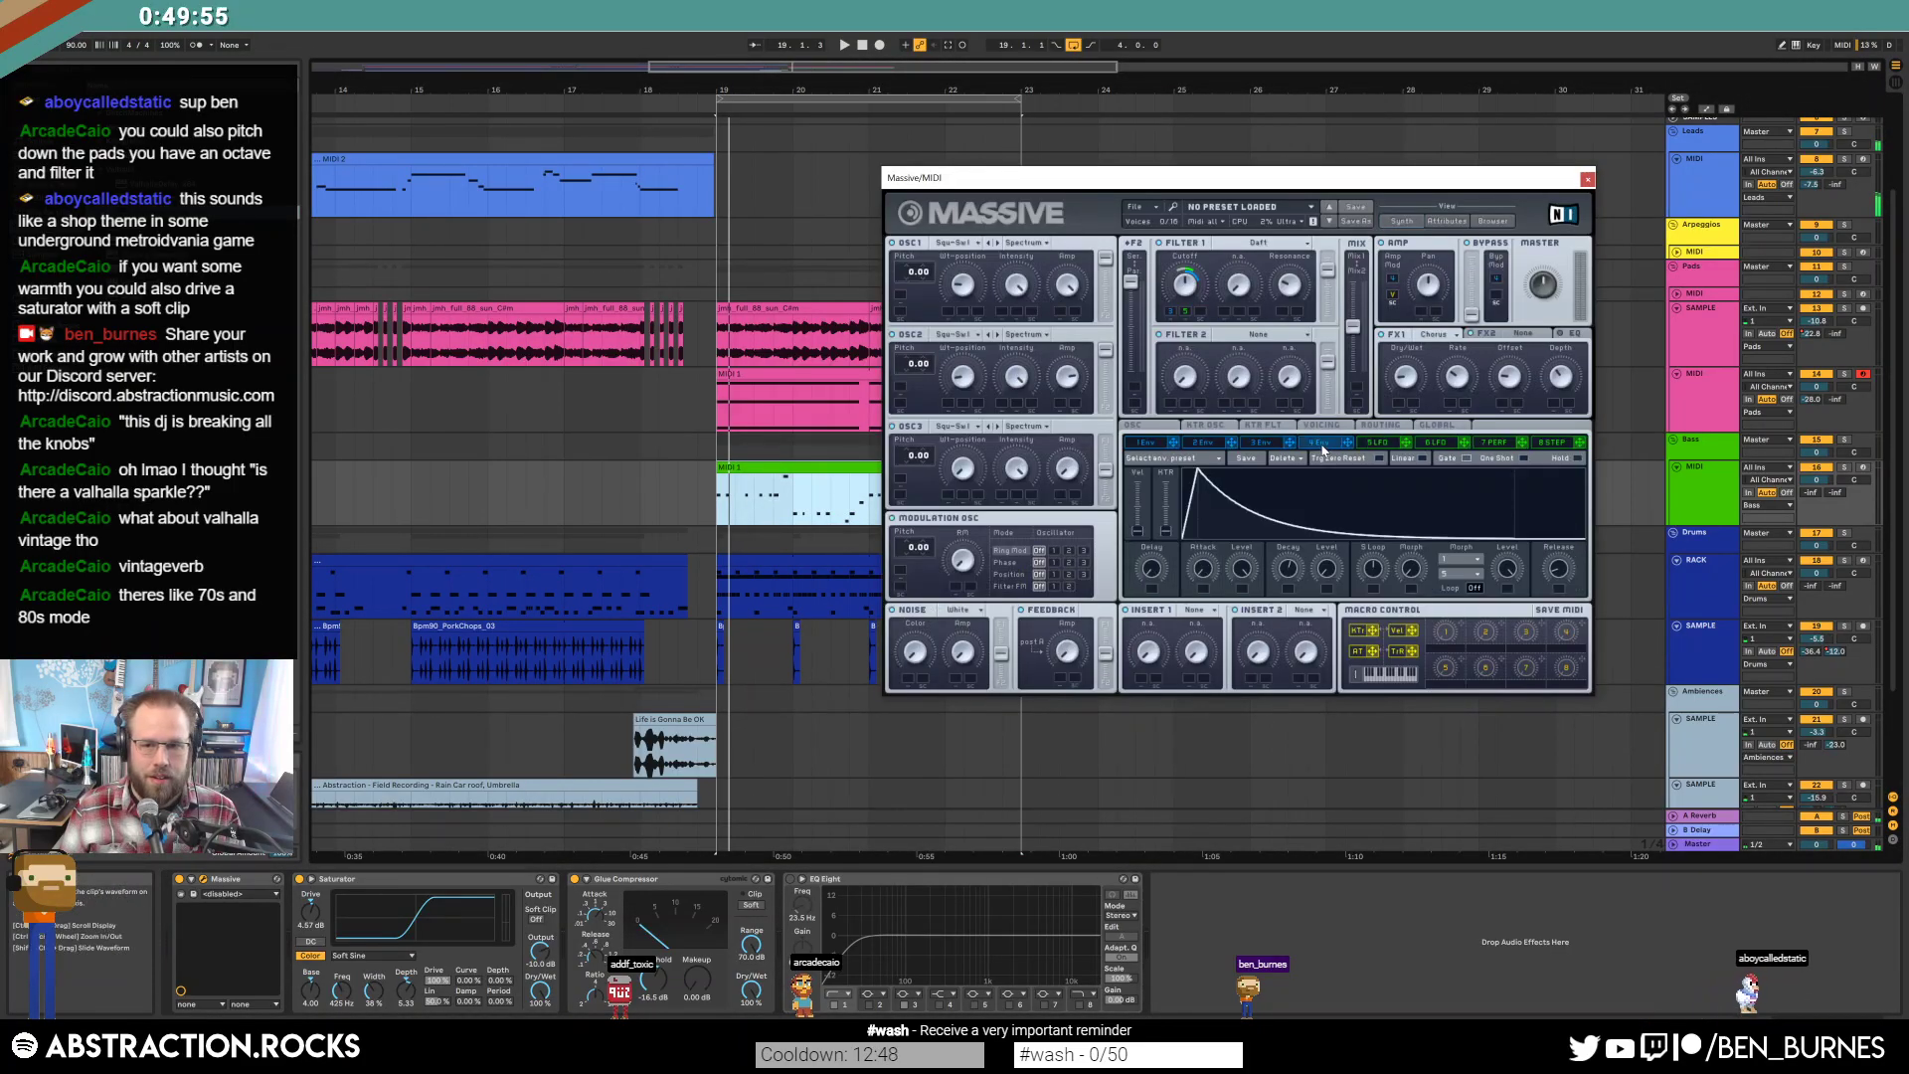
key(space)
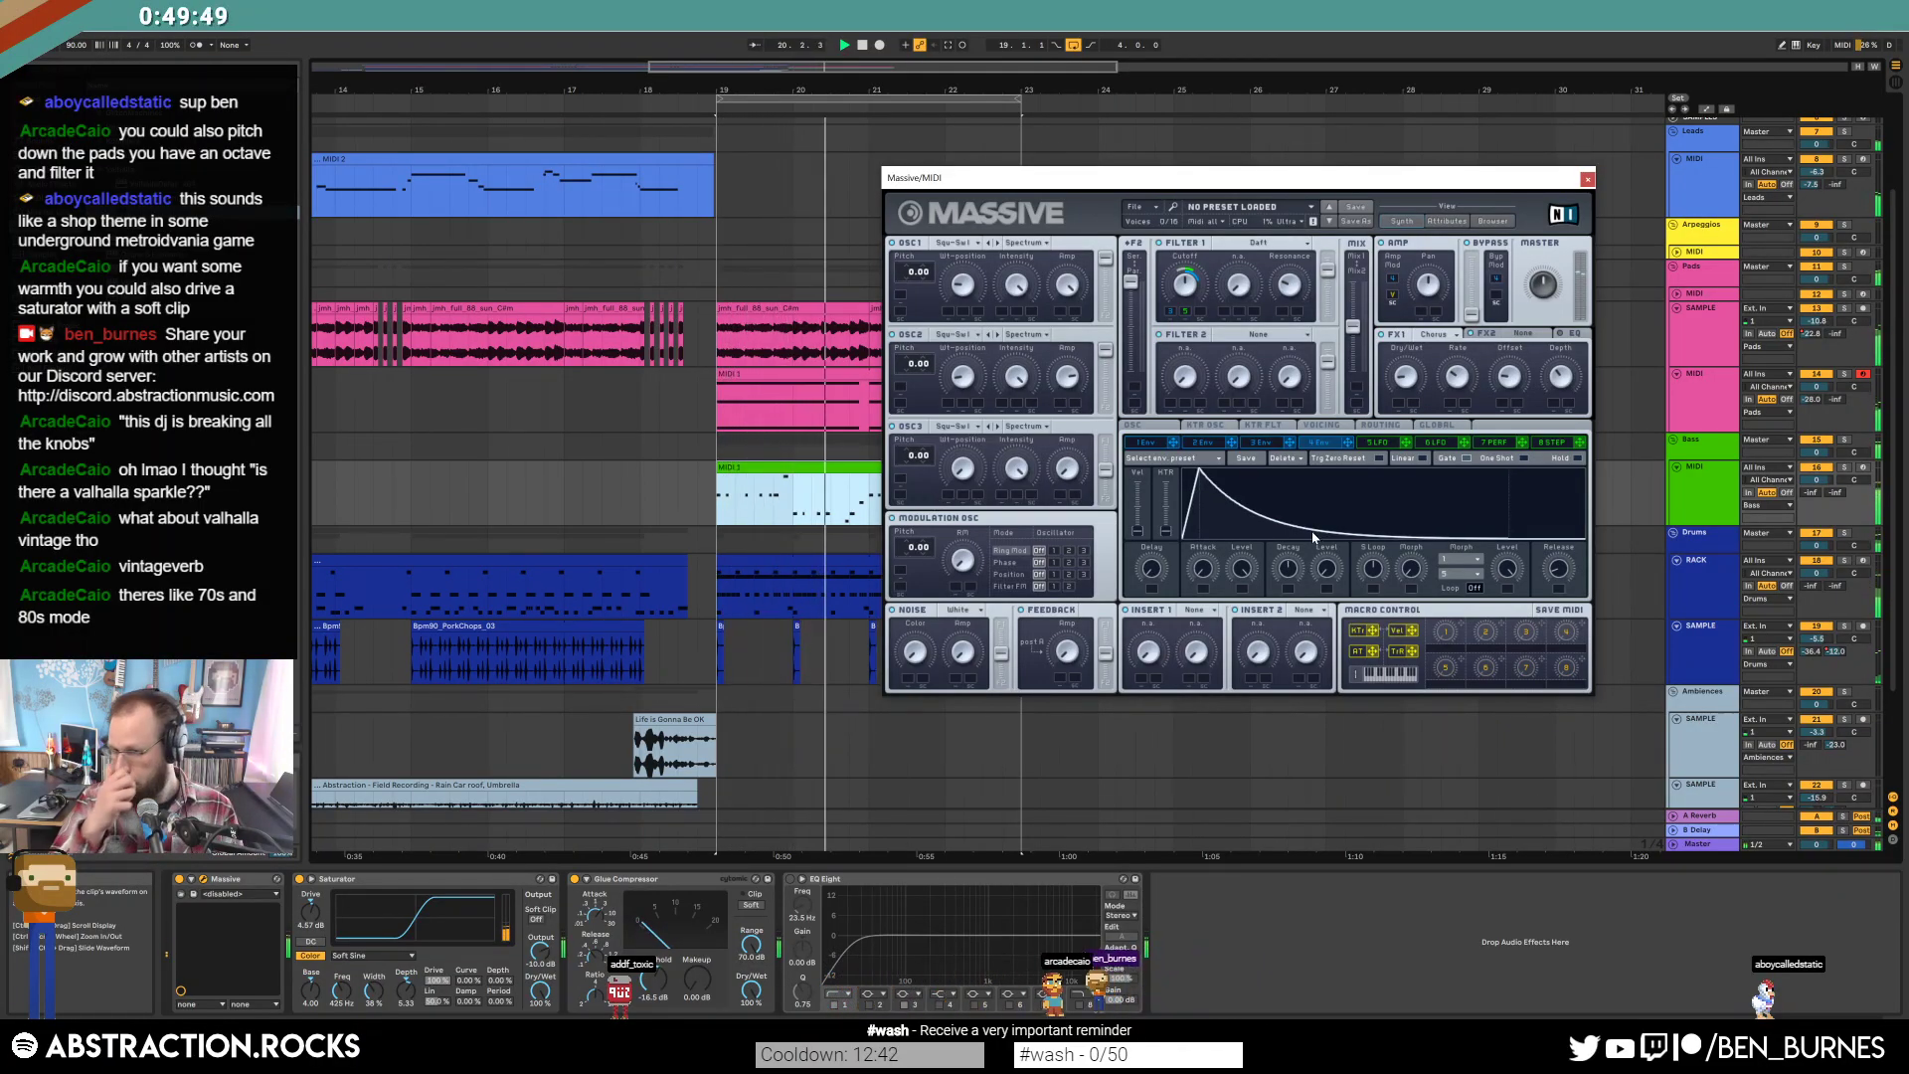
click(1588, 180)
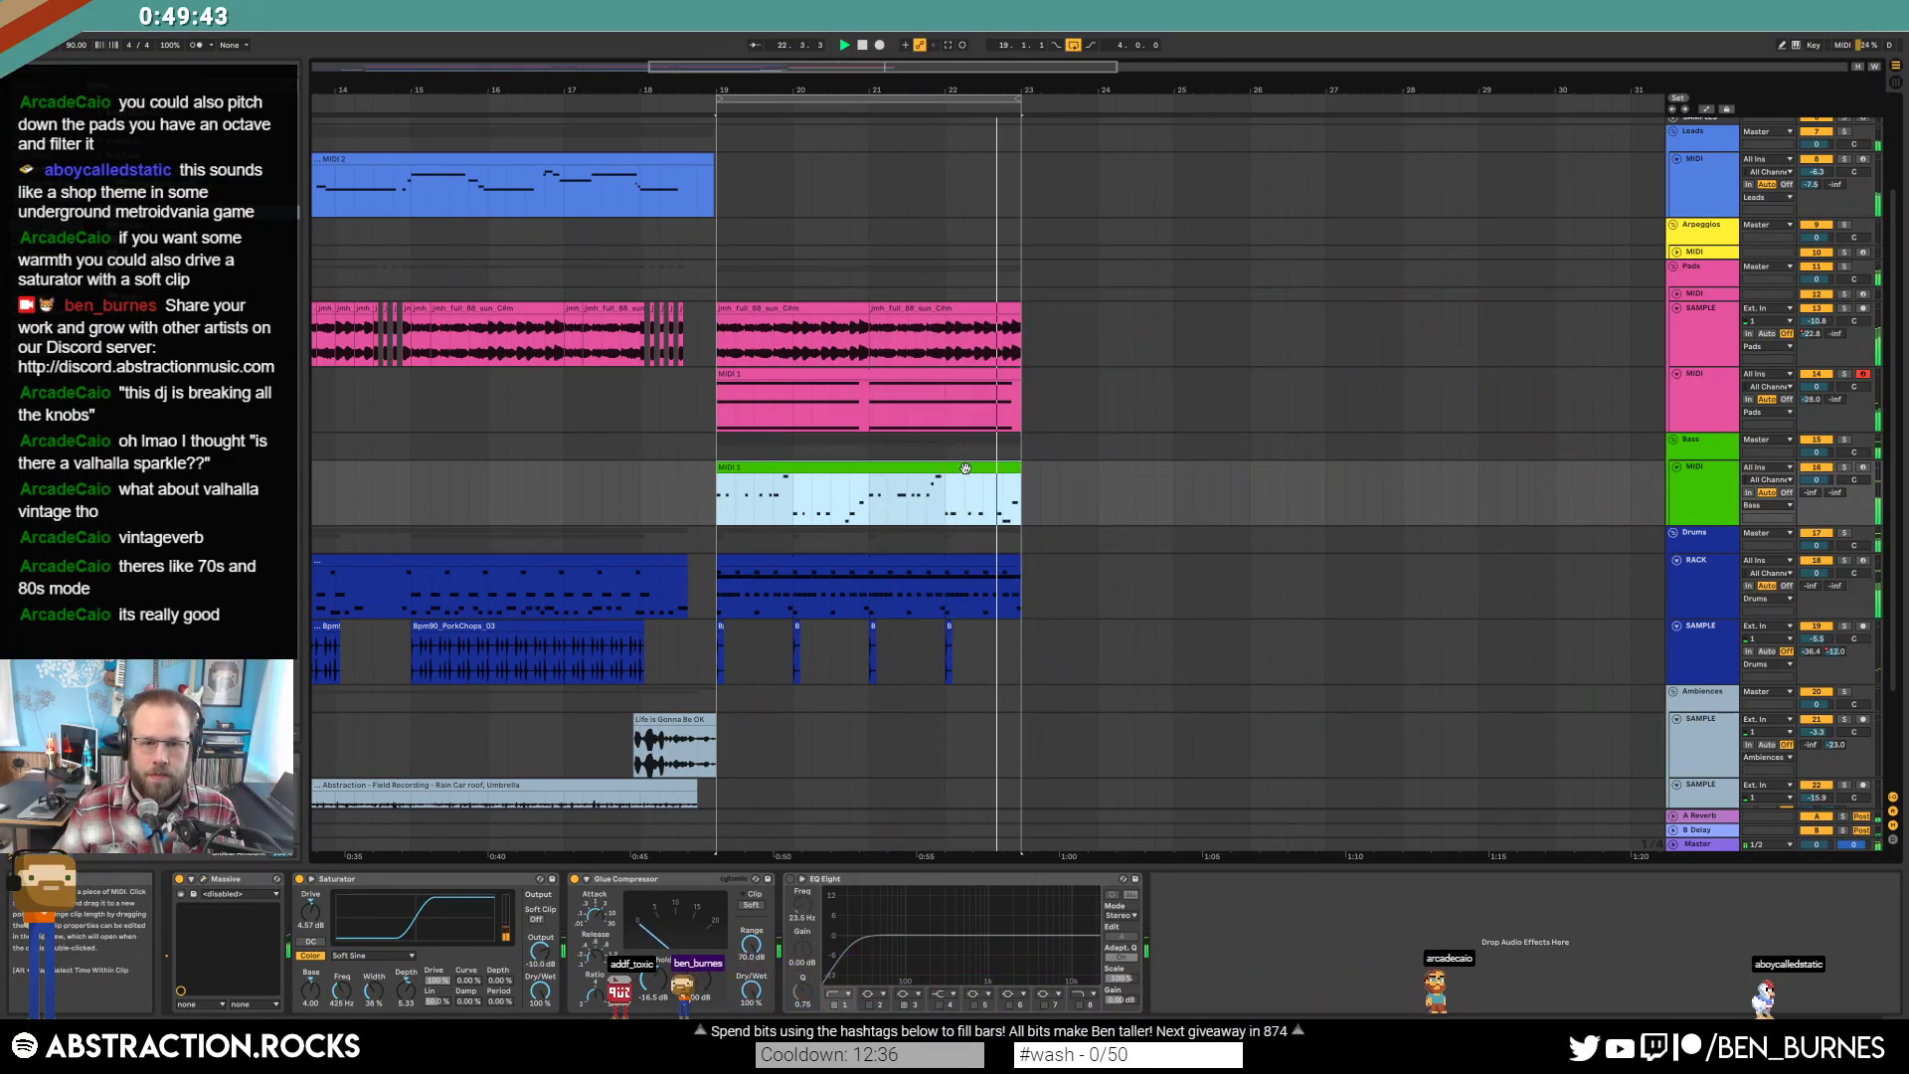
Duplicate the Auto Pan on the pad sample track, give the copy a sawtooth waveform and adjust it during playback.
click(795, 330)
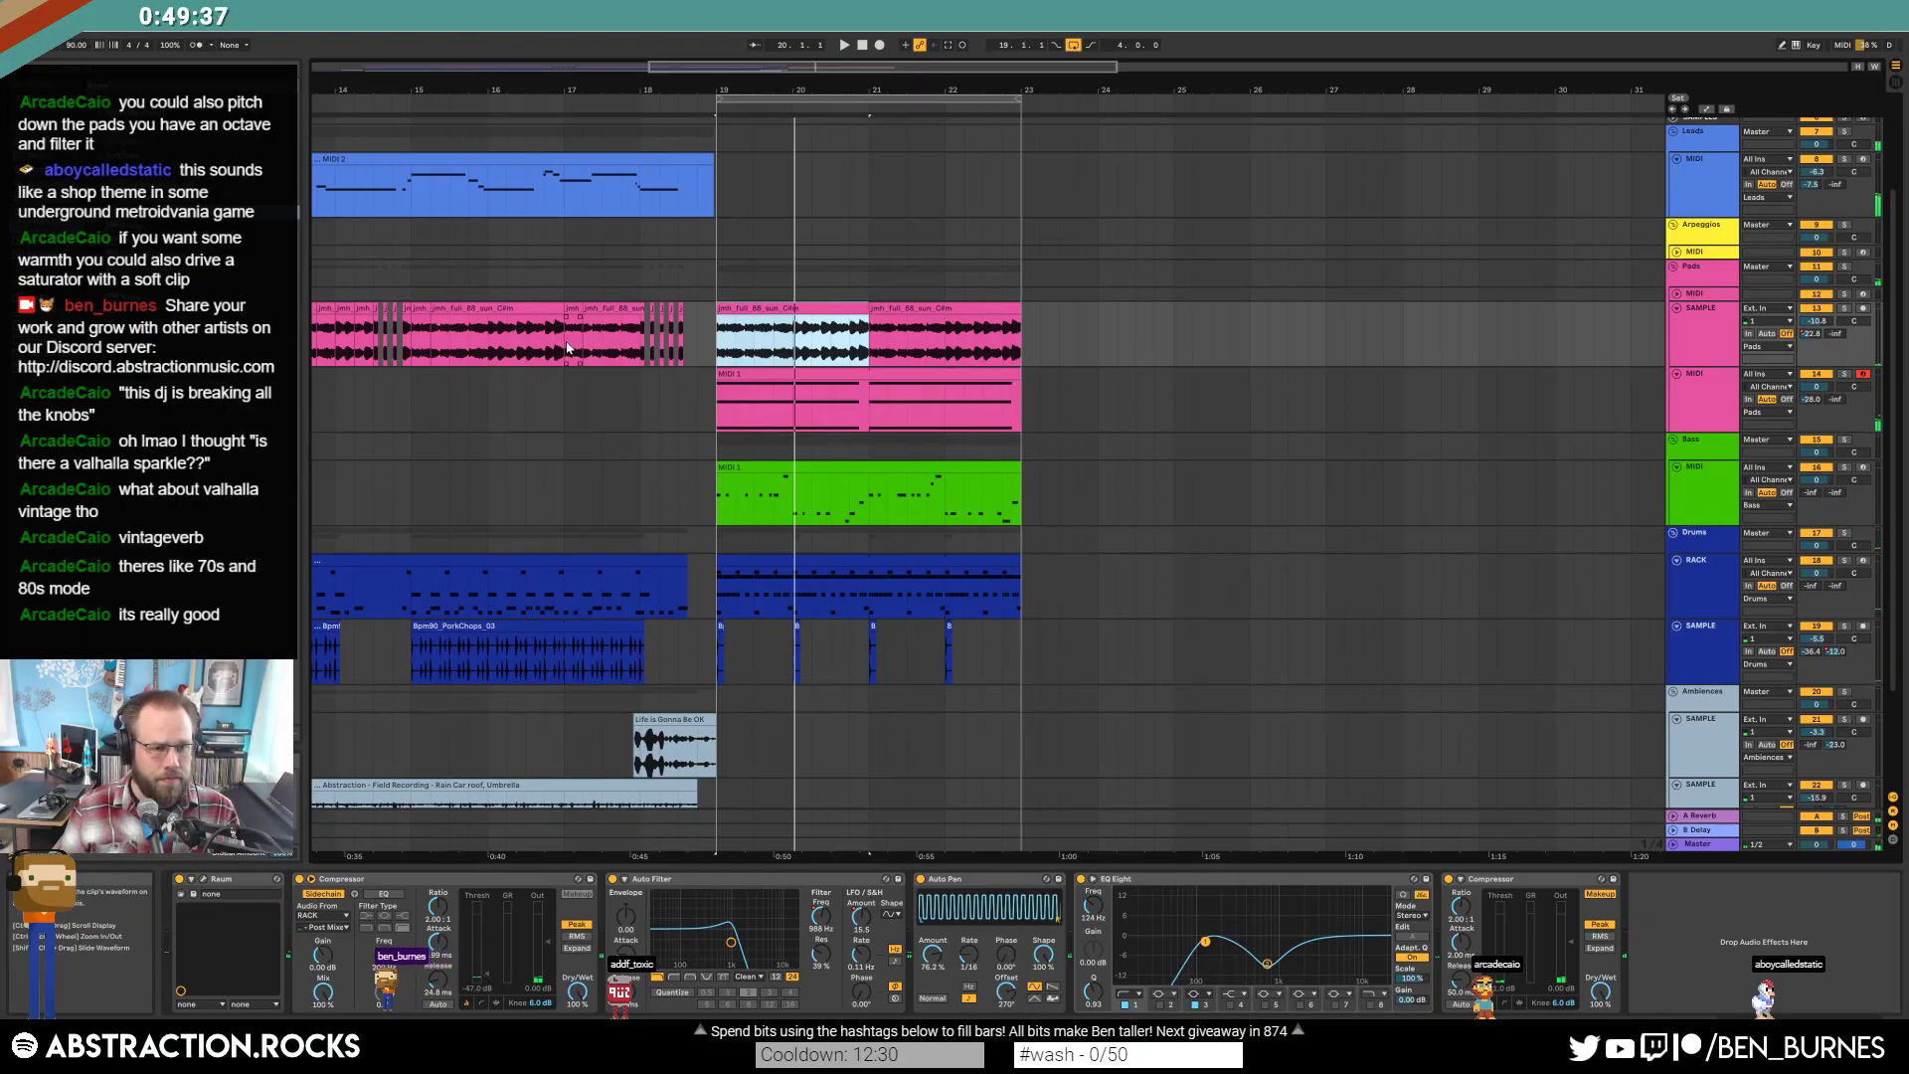
click(986, 892)
key(ctrl+d)
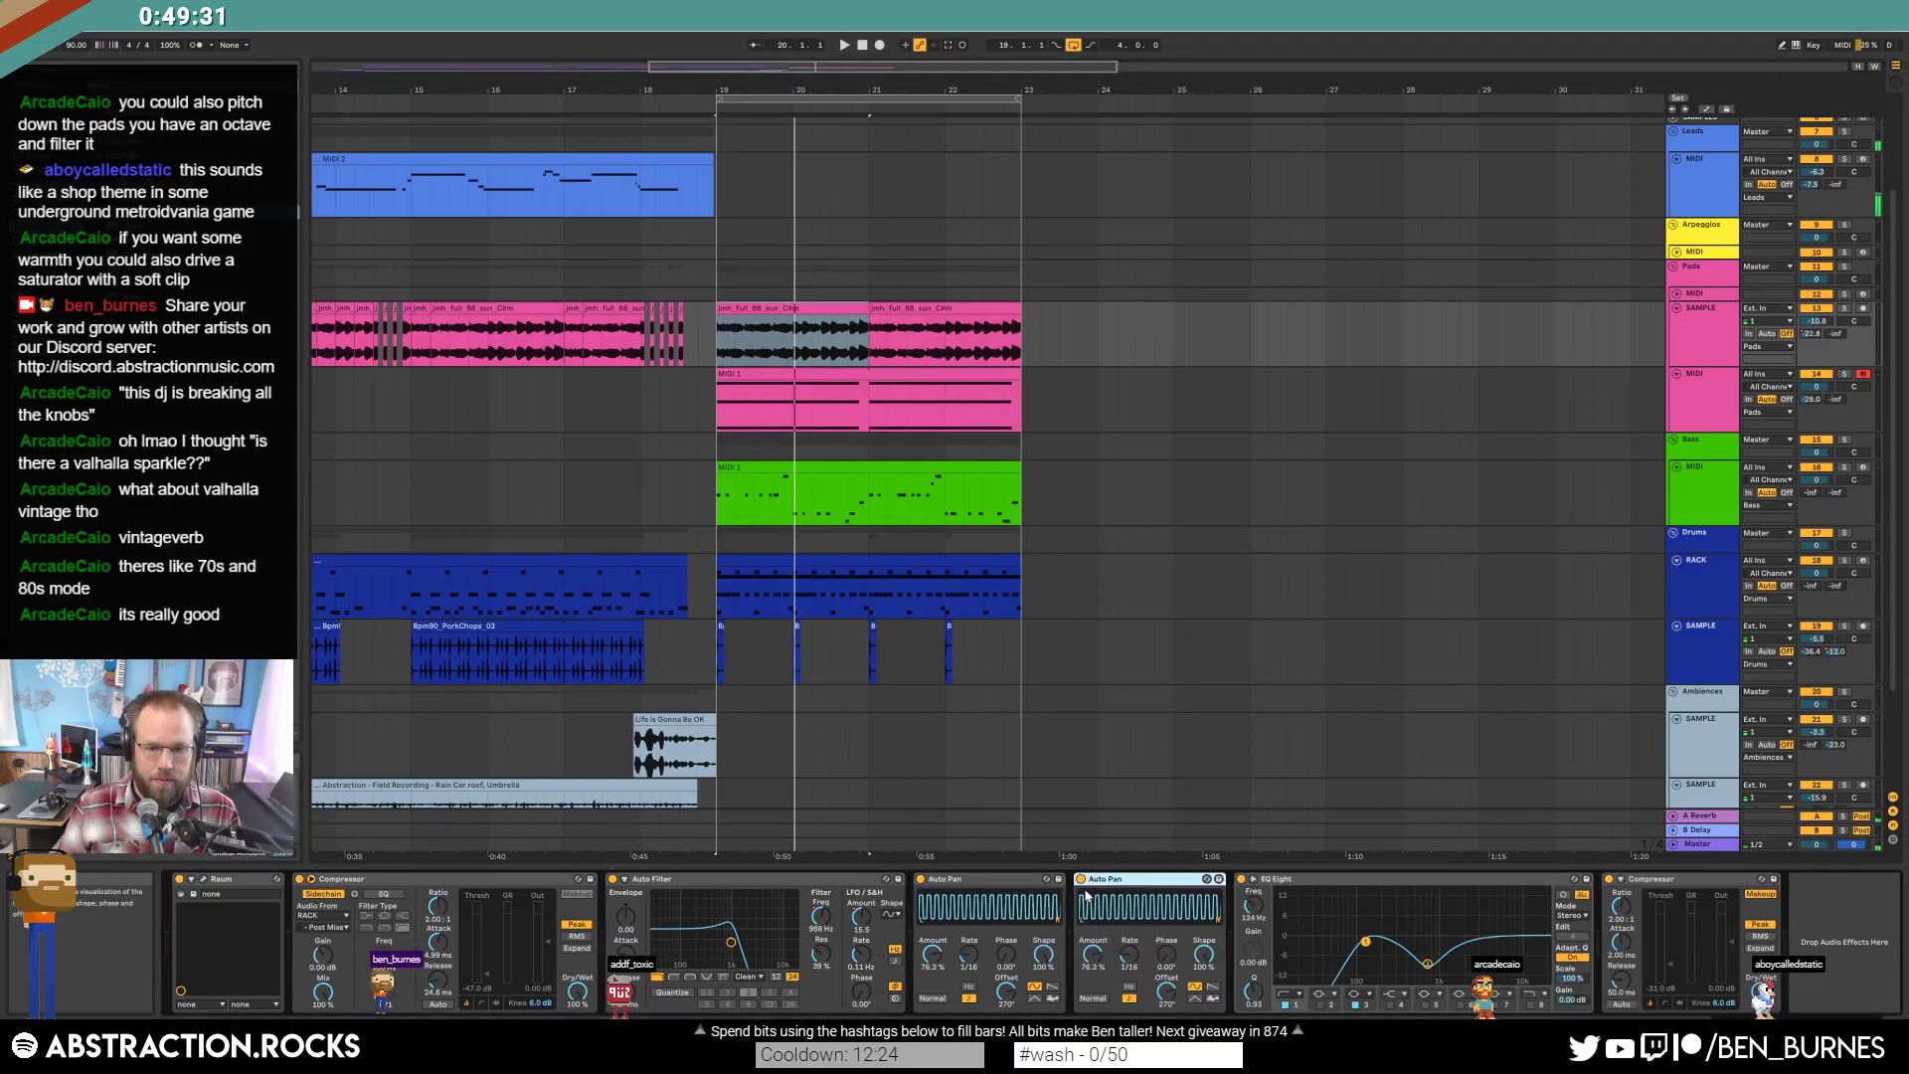
click(1212, 988)
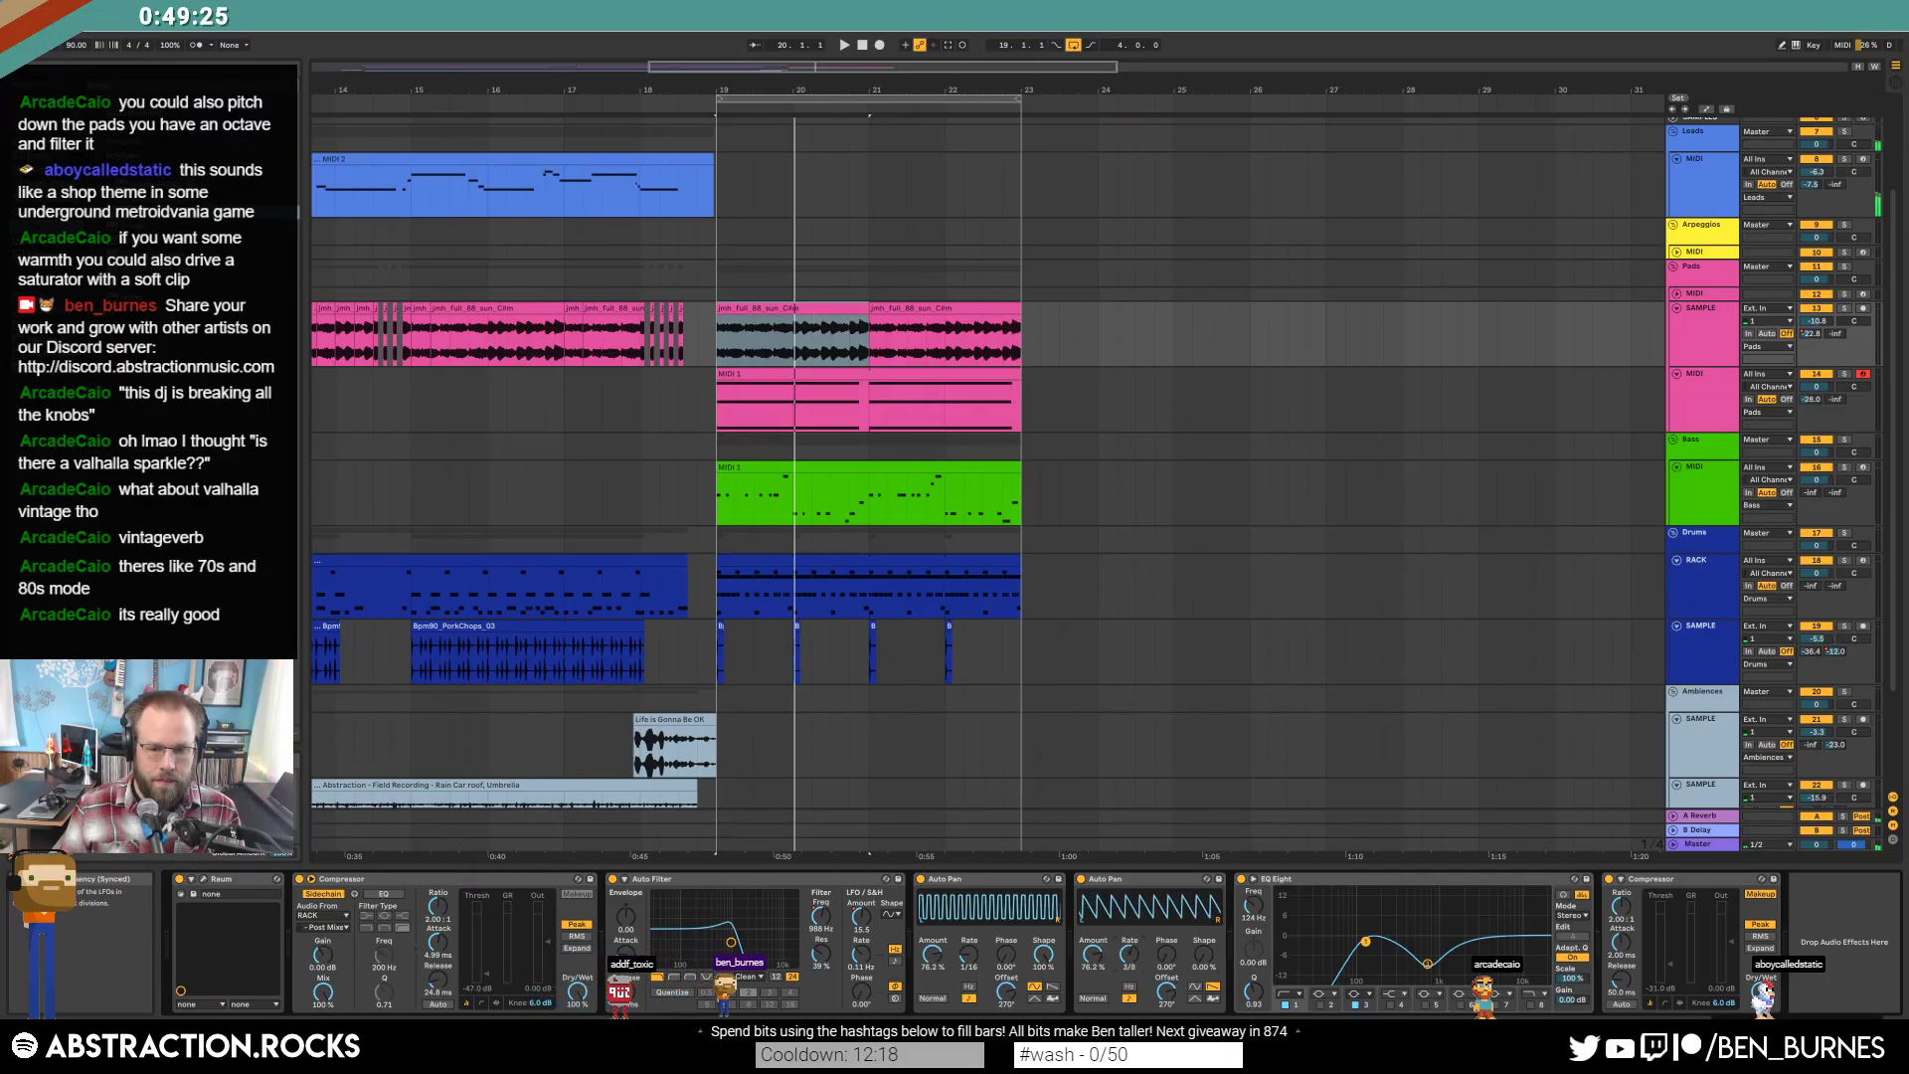
key(space)
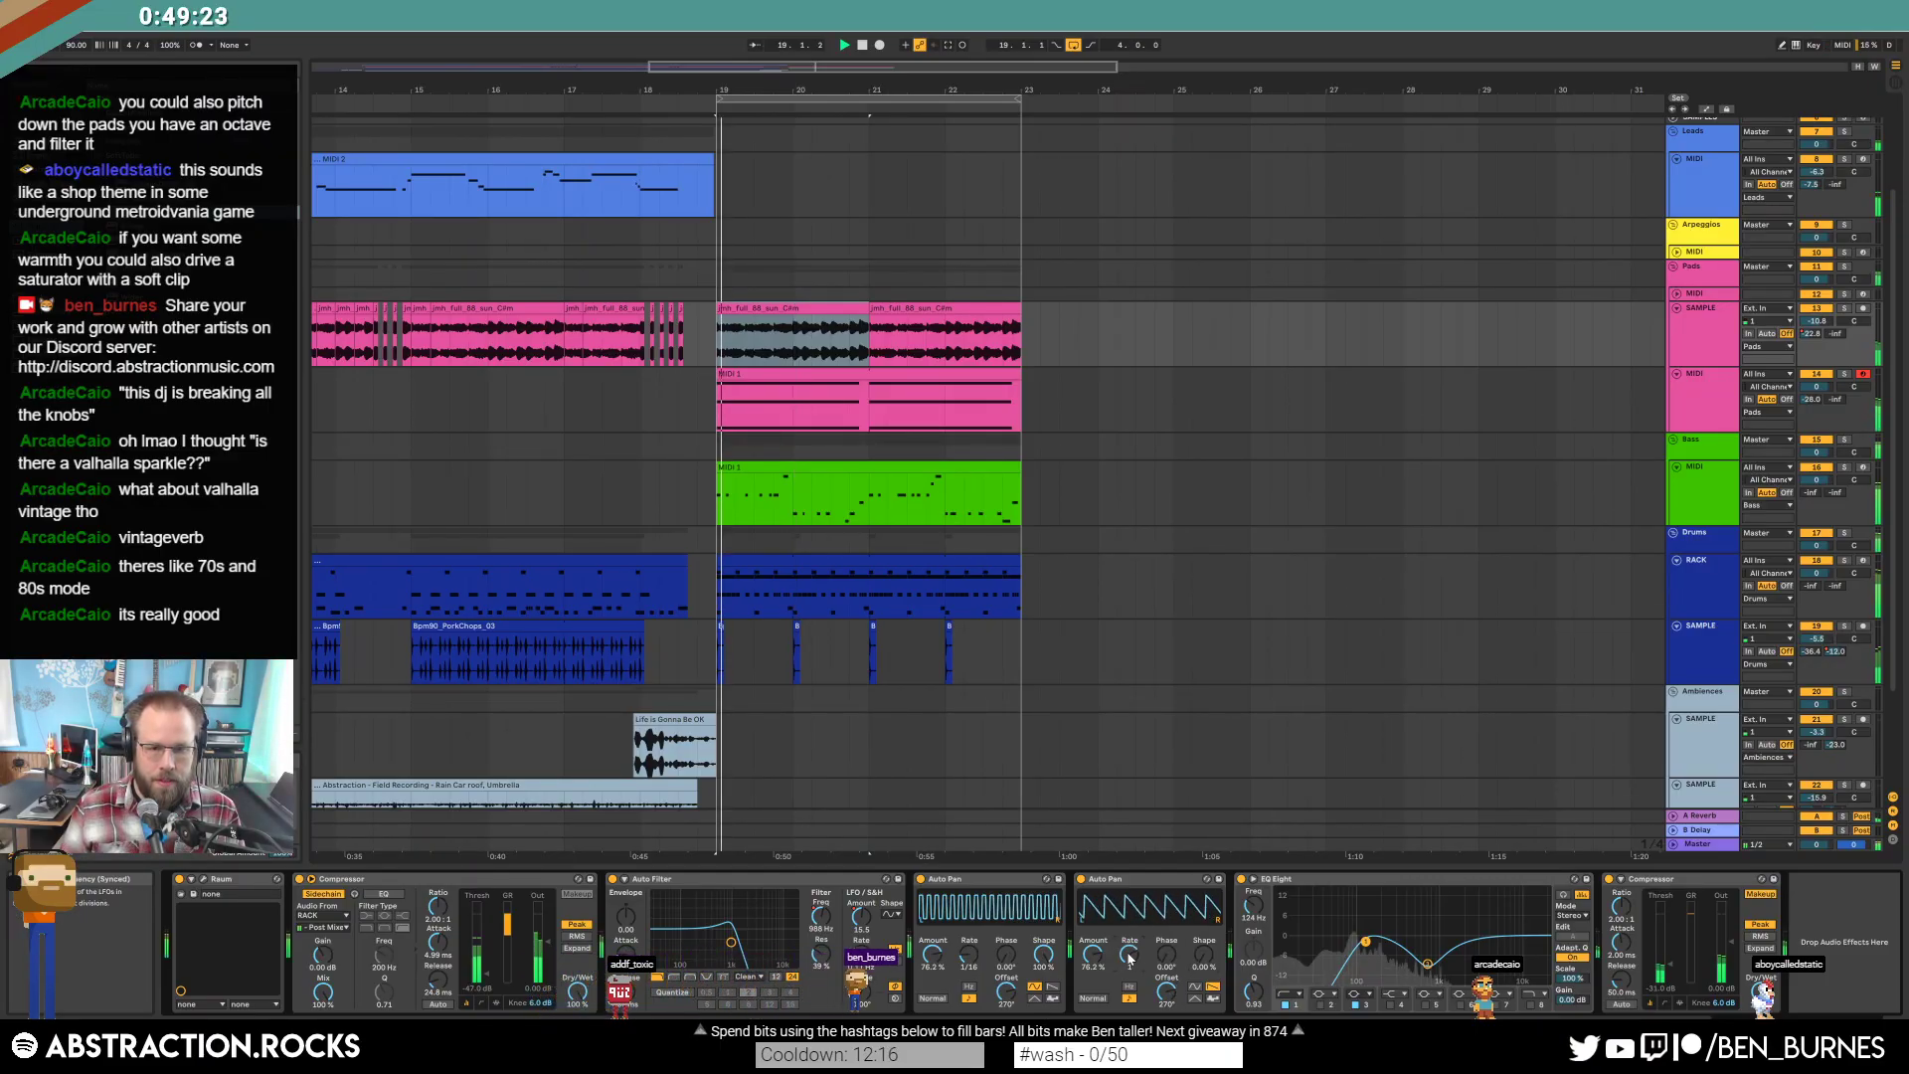
drag(1175, 1006, 1175, 1034)
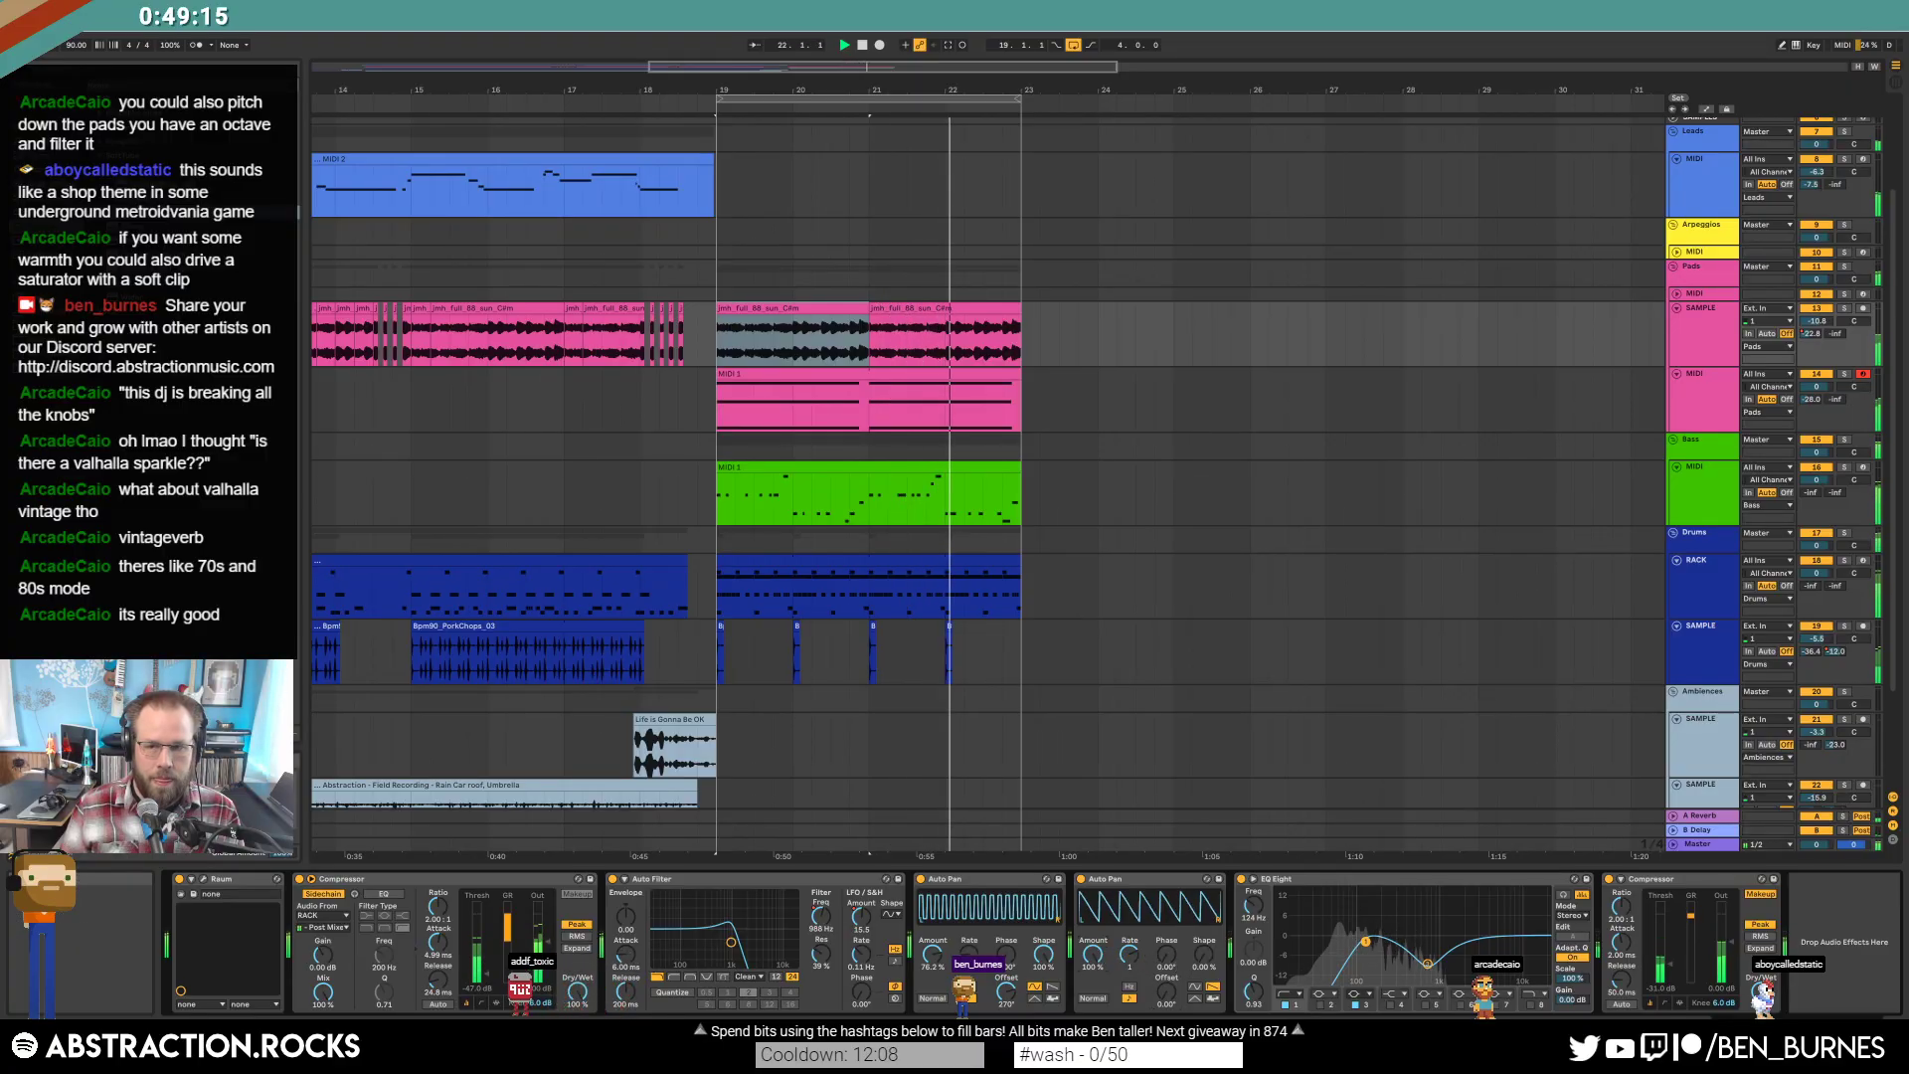
Solo the pad sample track and automate the second Auto Pan to switch on at bar 19.
click(1843, 310)
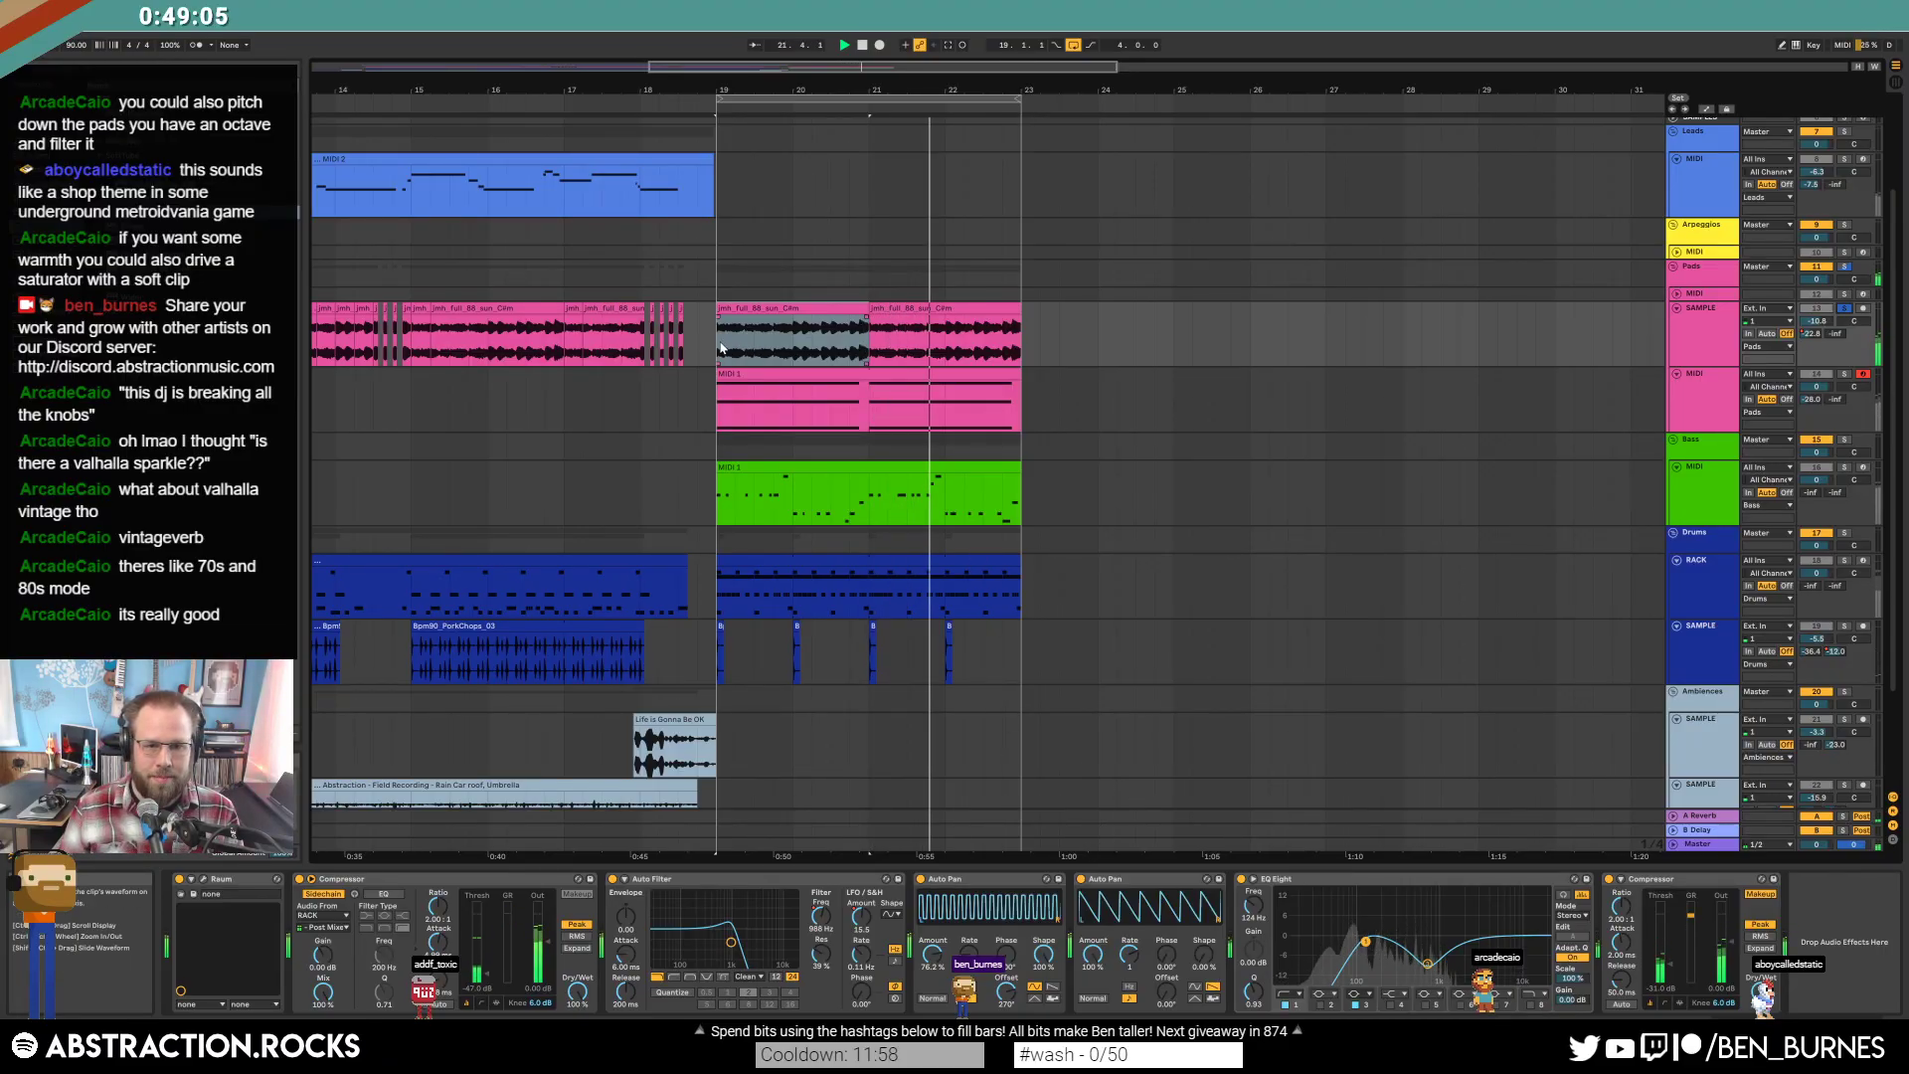
key(a)
right_click(1081, 880)
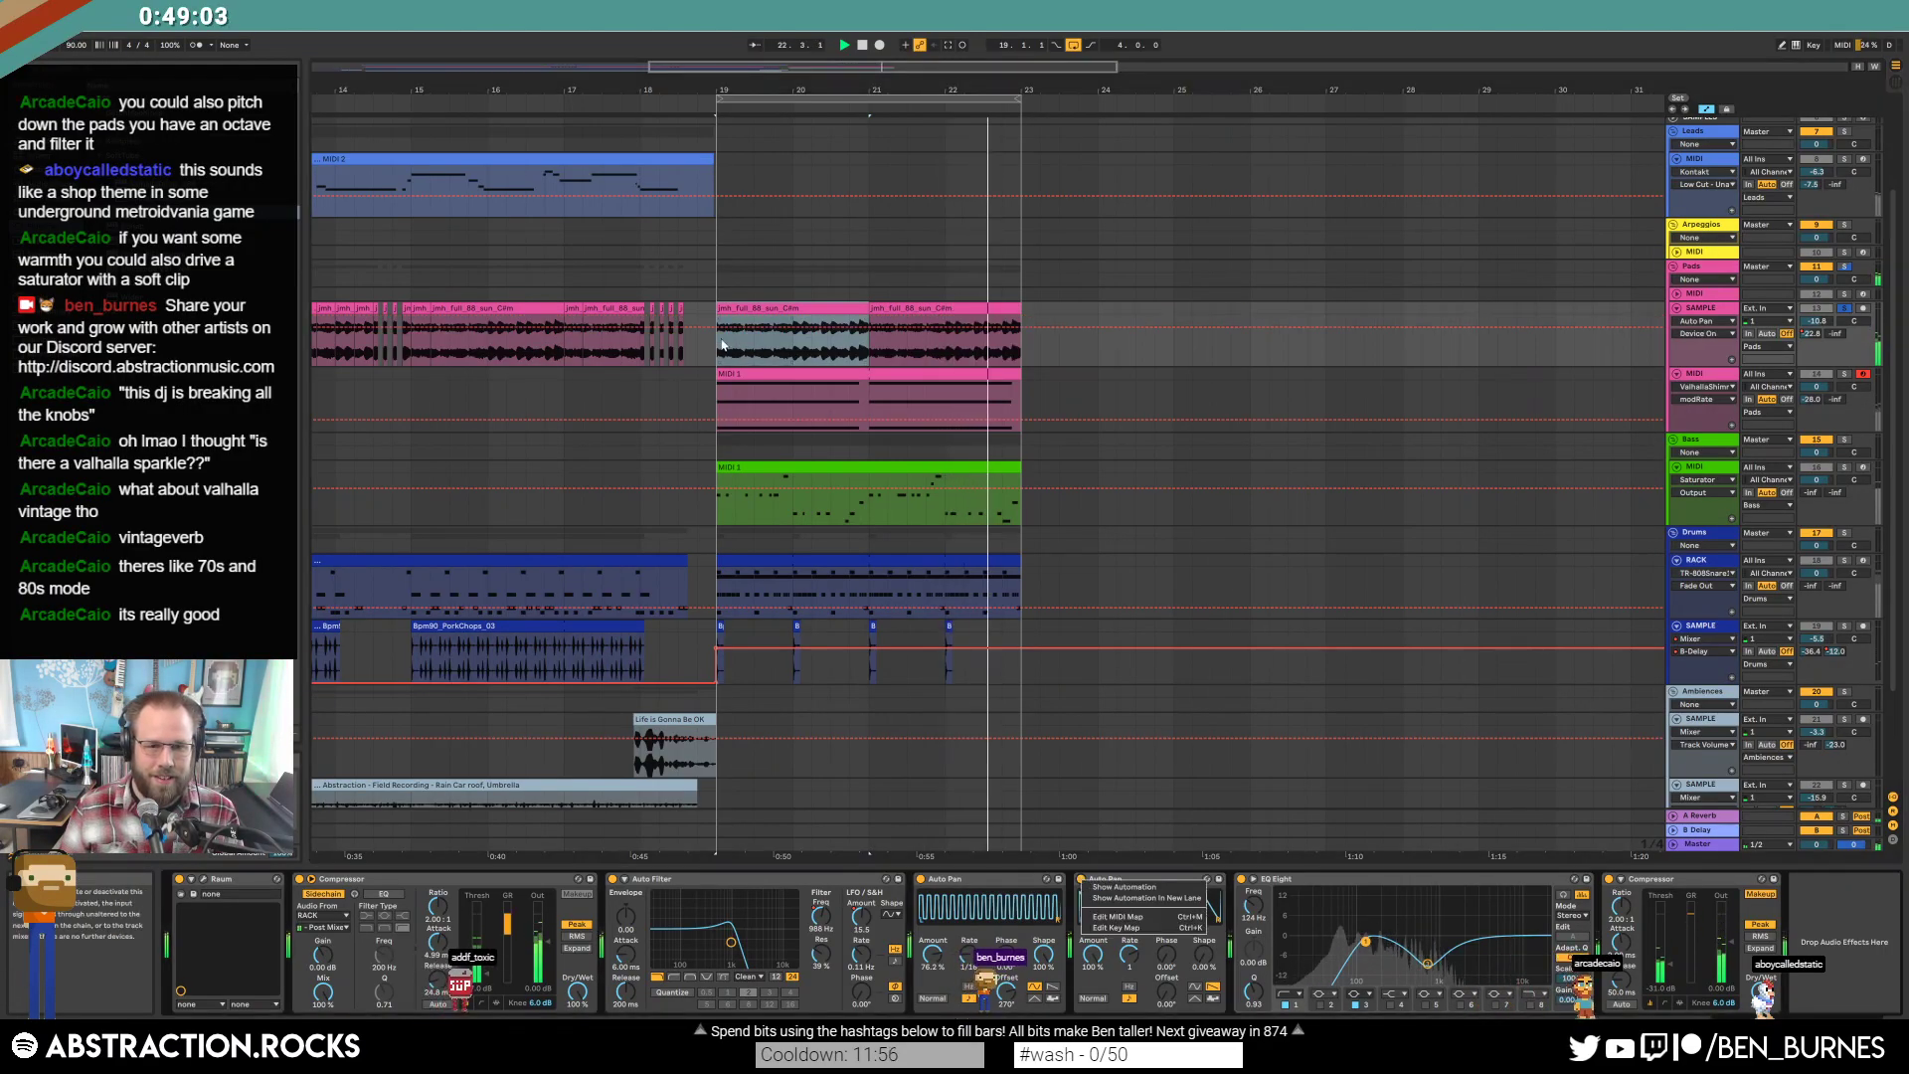
click(717, 338)
click(714, 328)
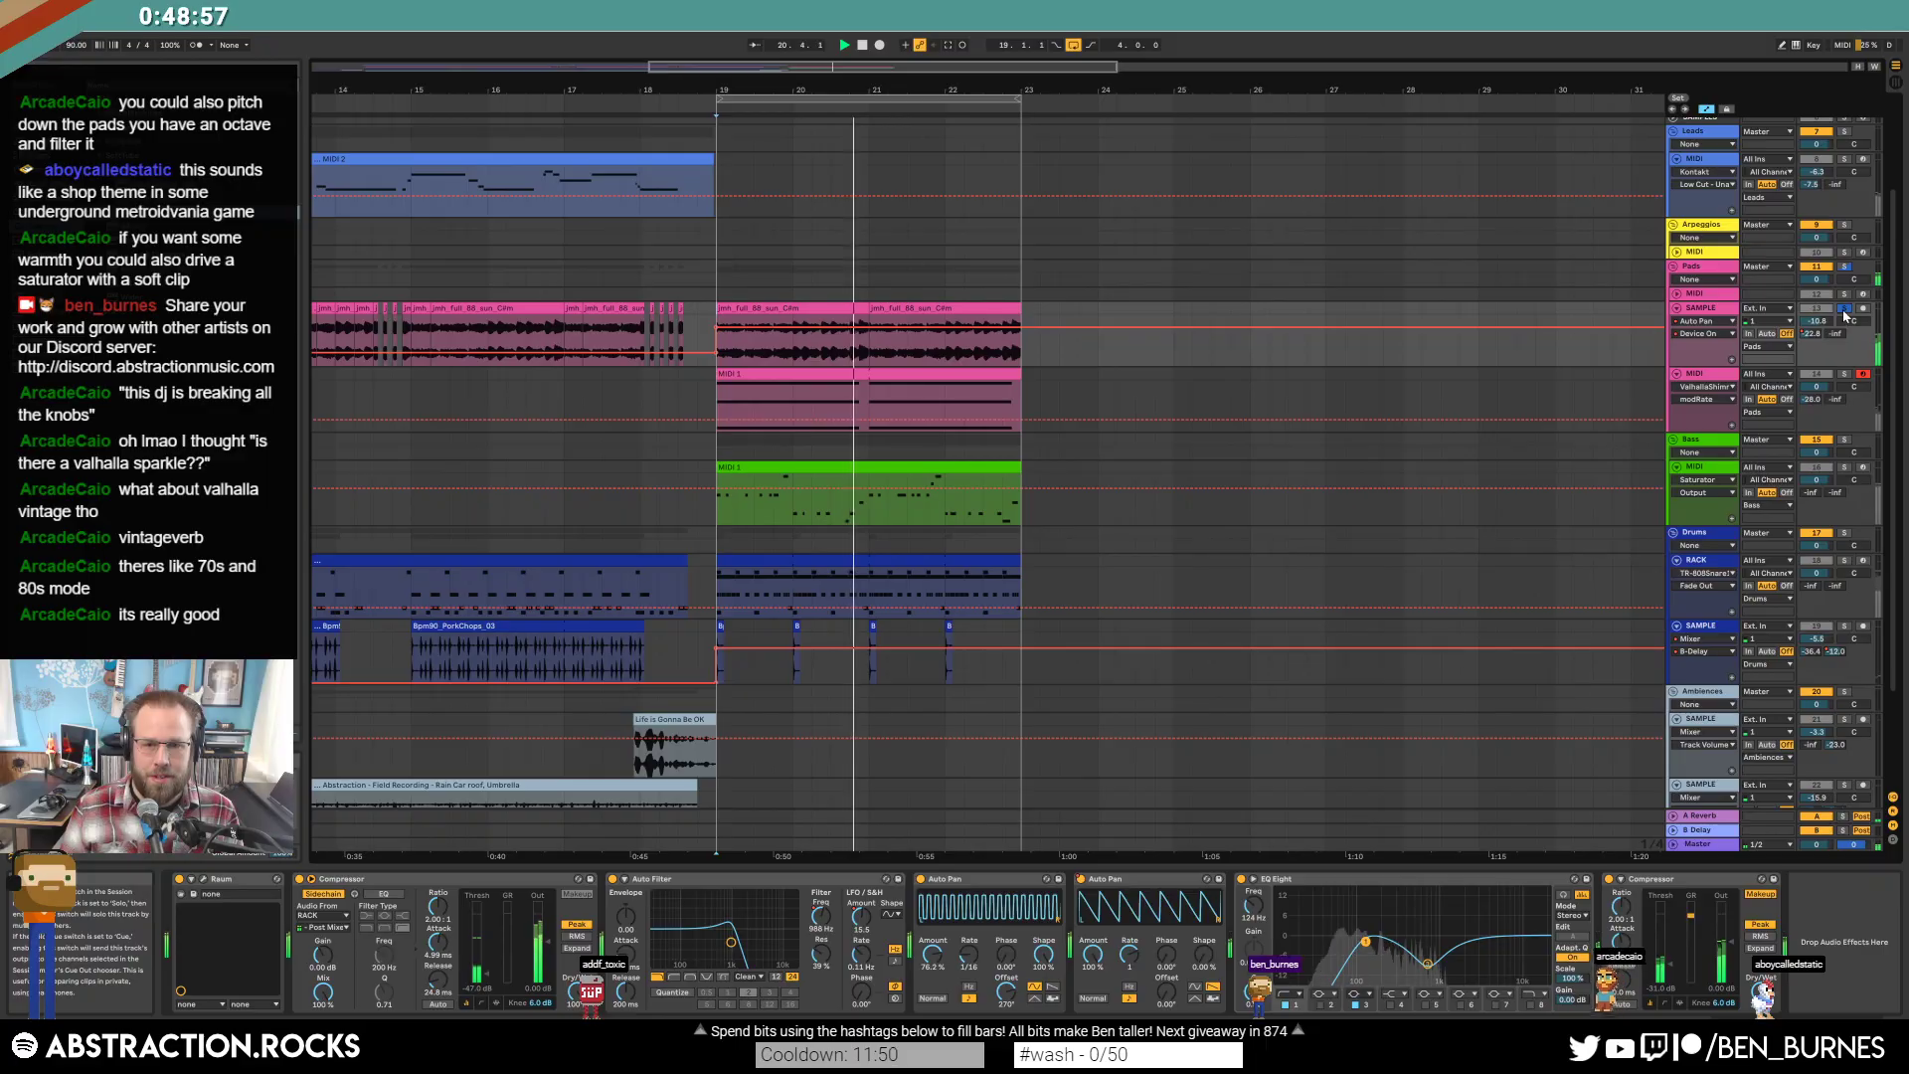
key(a)
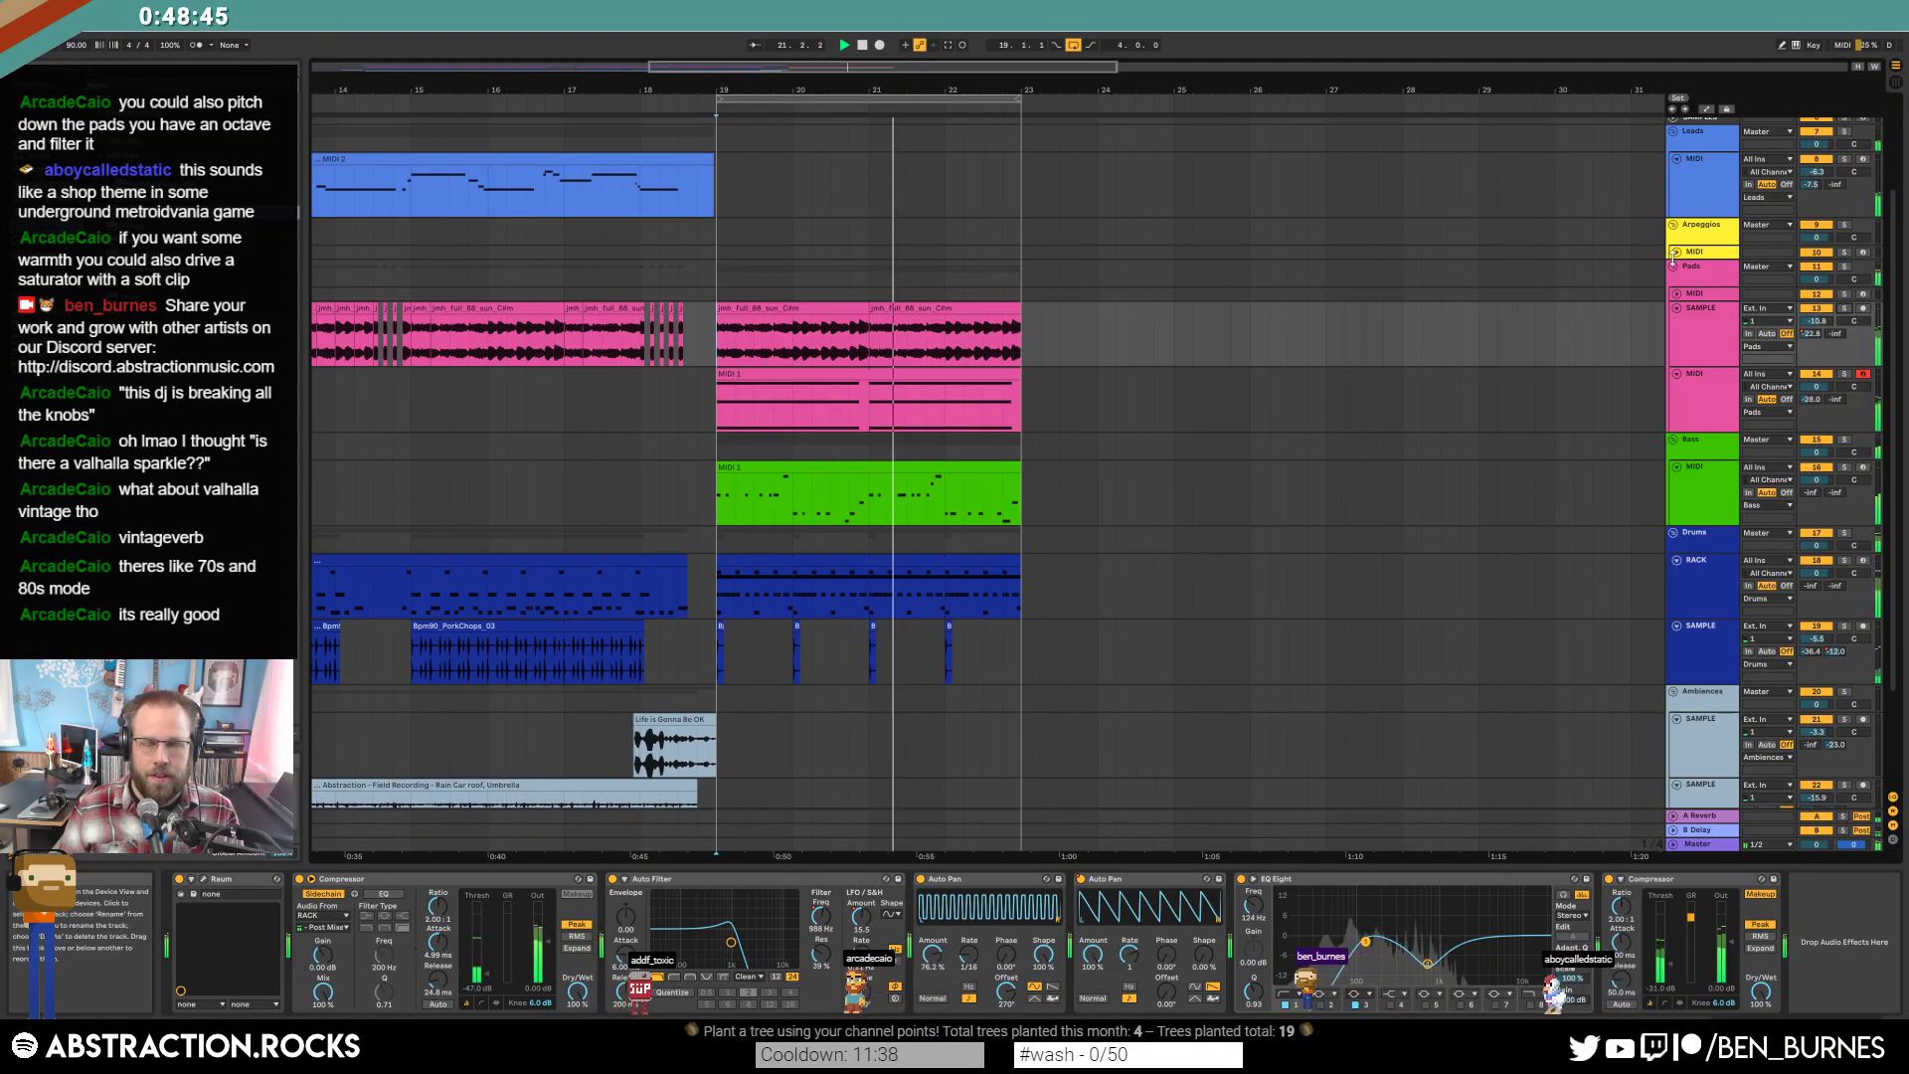
Arm the lead MIDI track for playing along with the new section.
click(1720, 199)
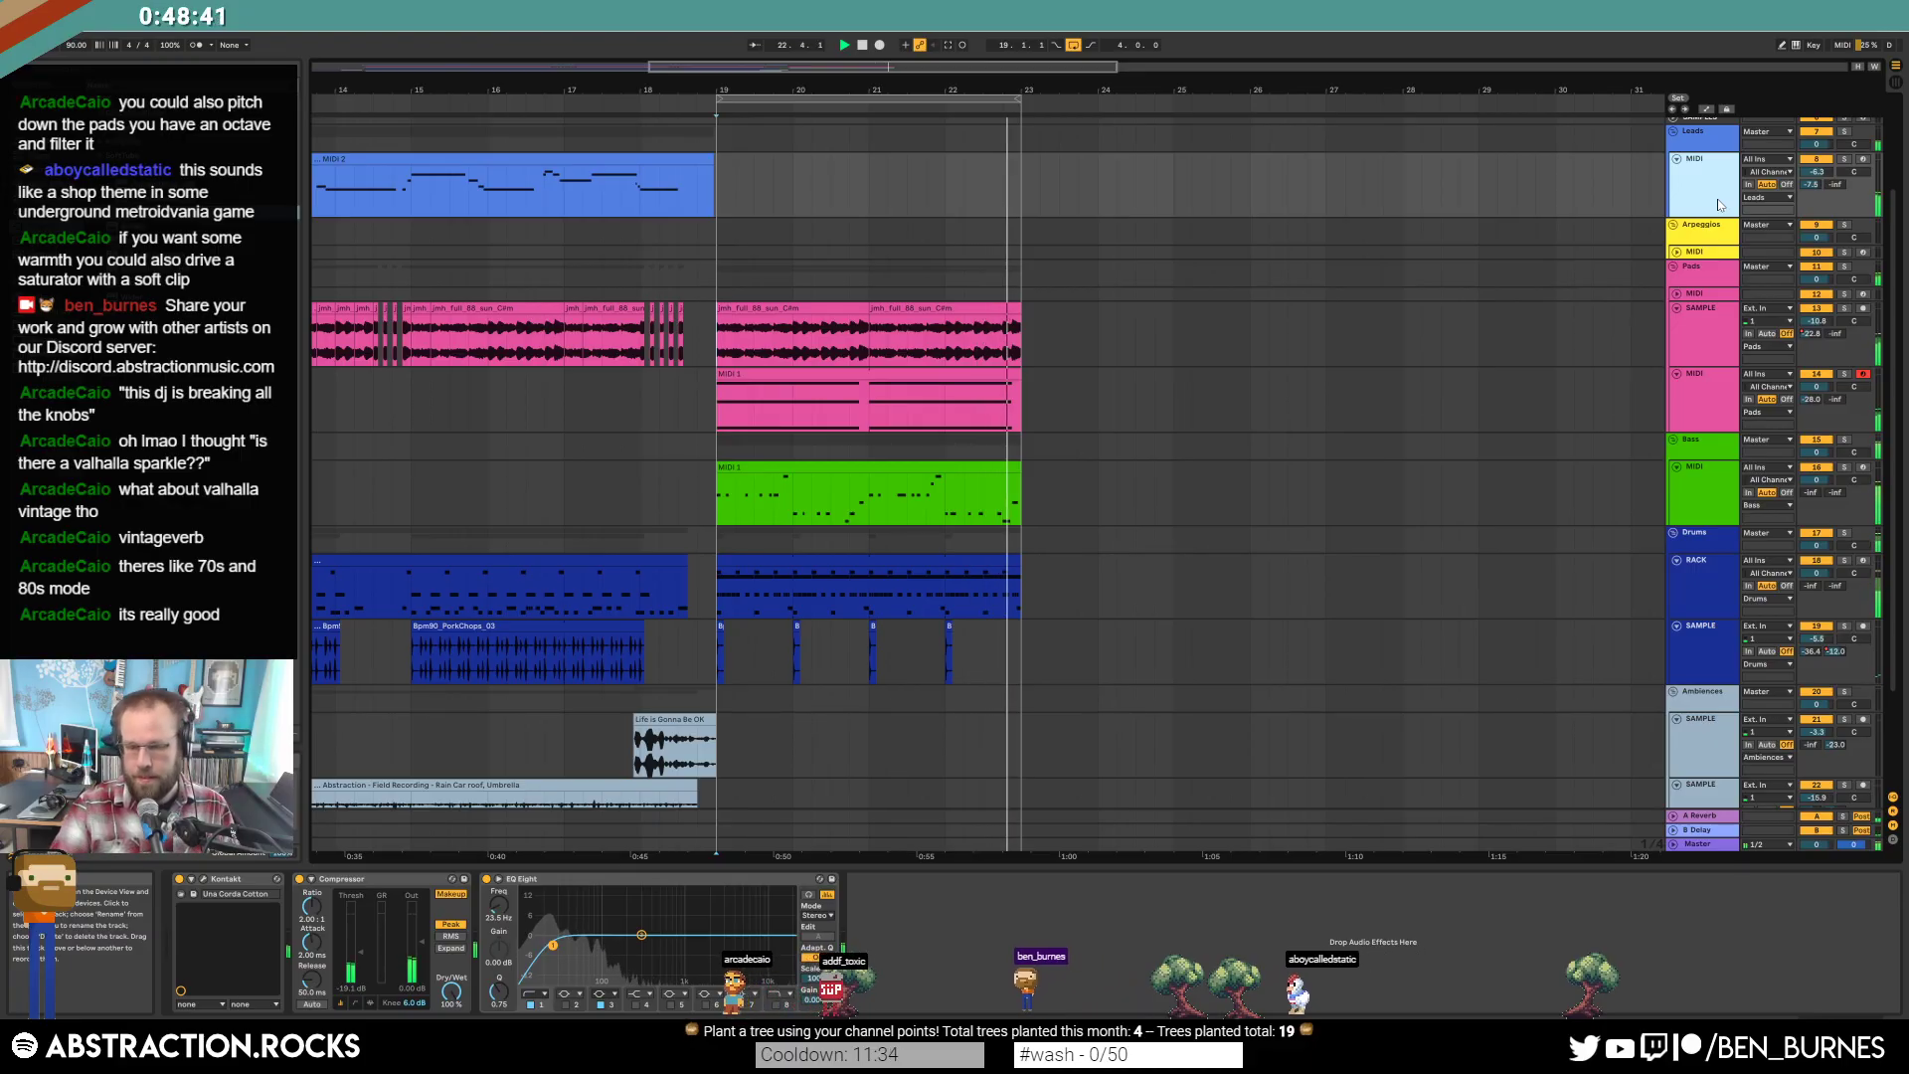
click(1862, 159)
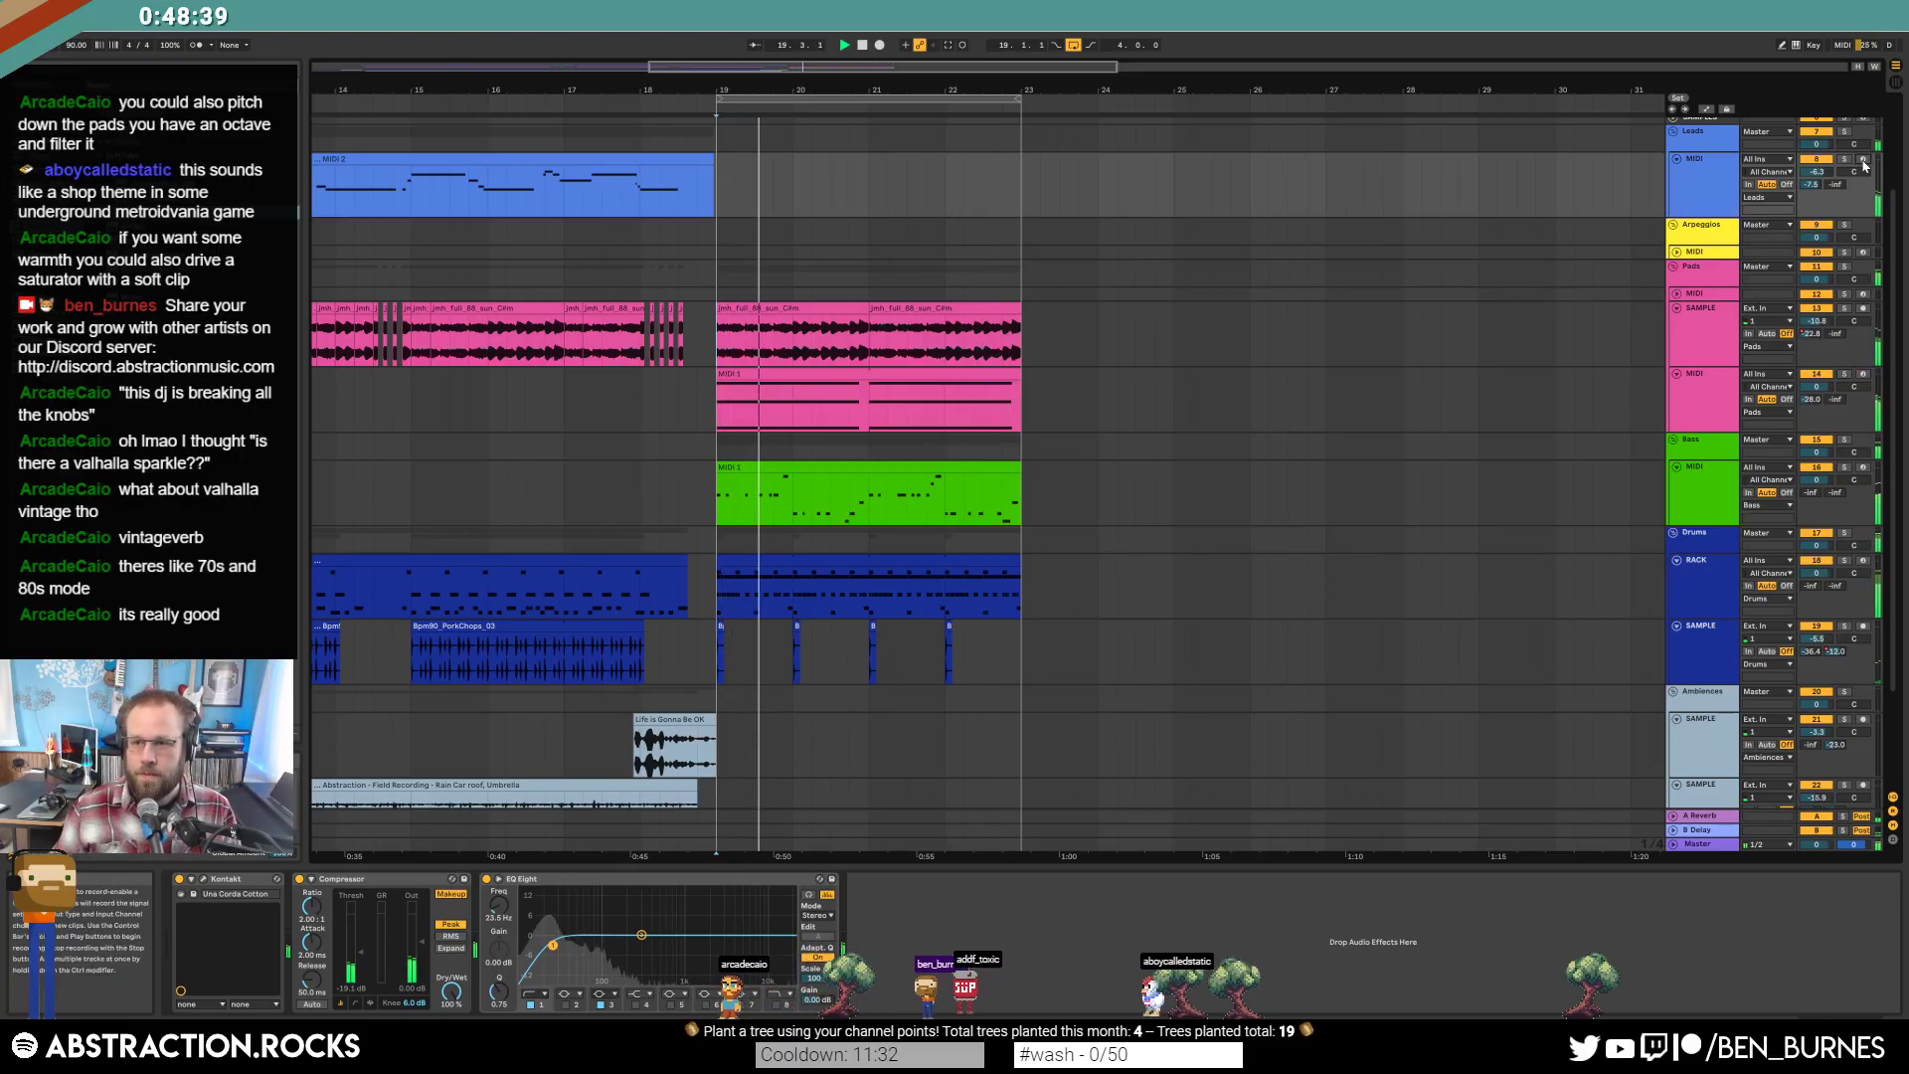
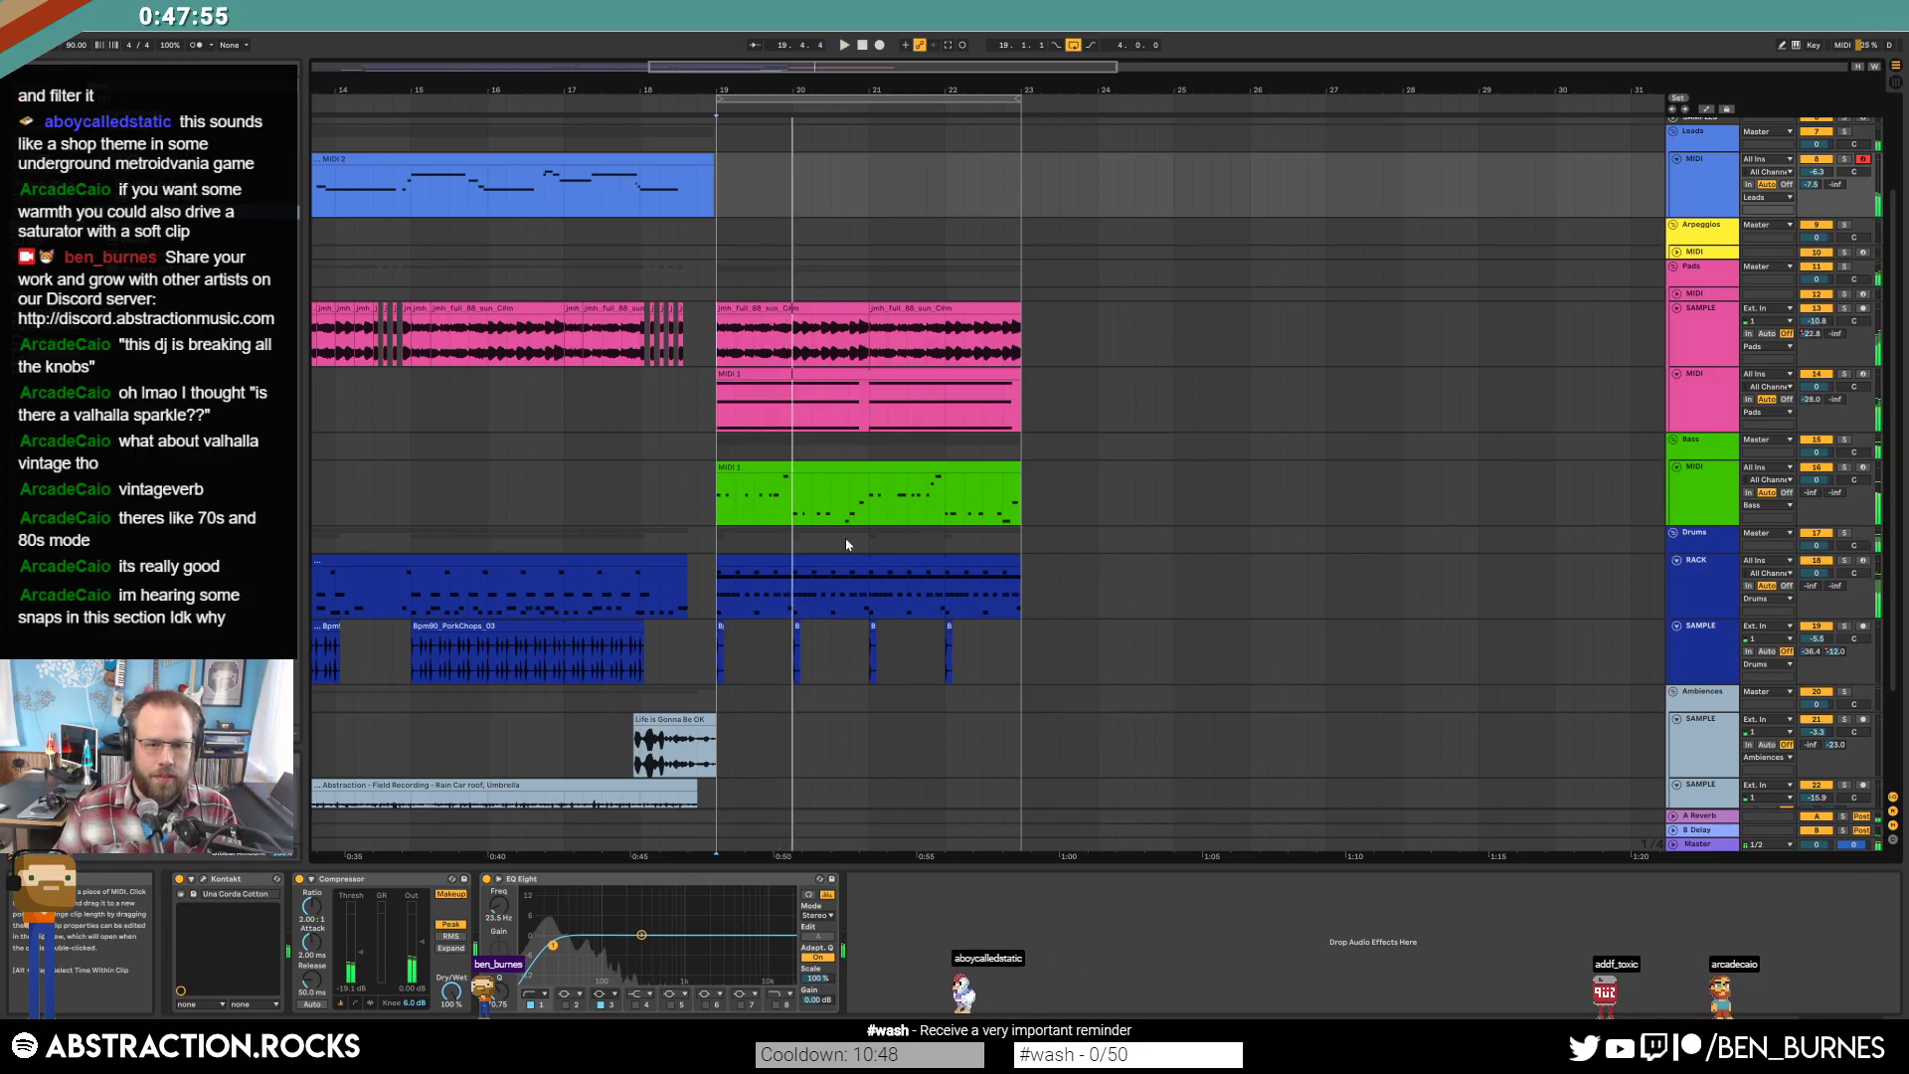
drag(715, 277, 1022, 674)
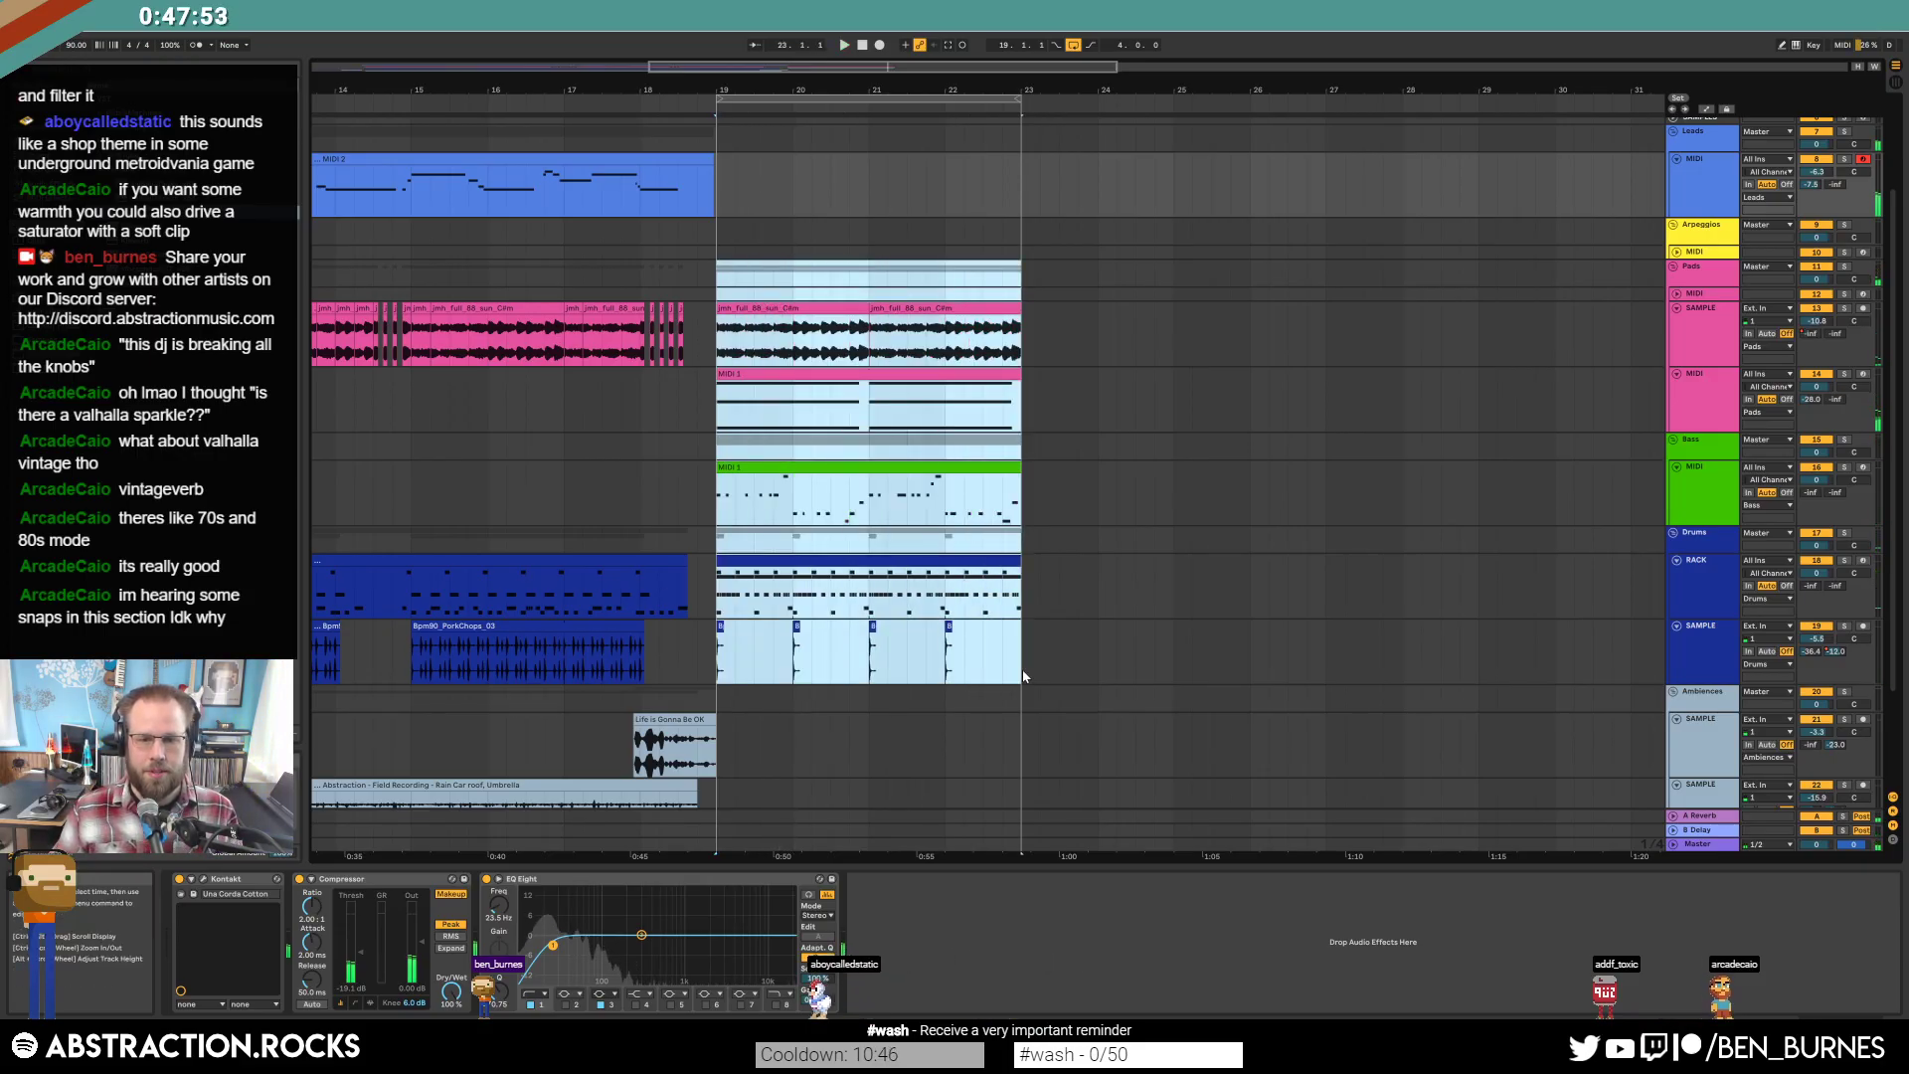
drag(729, 283, 1019, 676)
click(1031, 708)
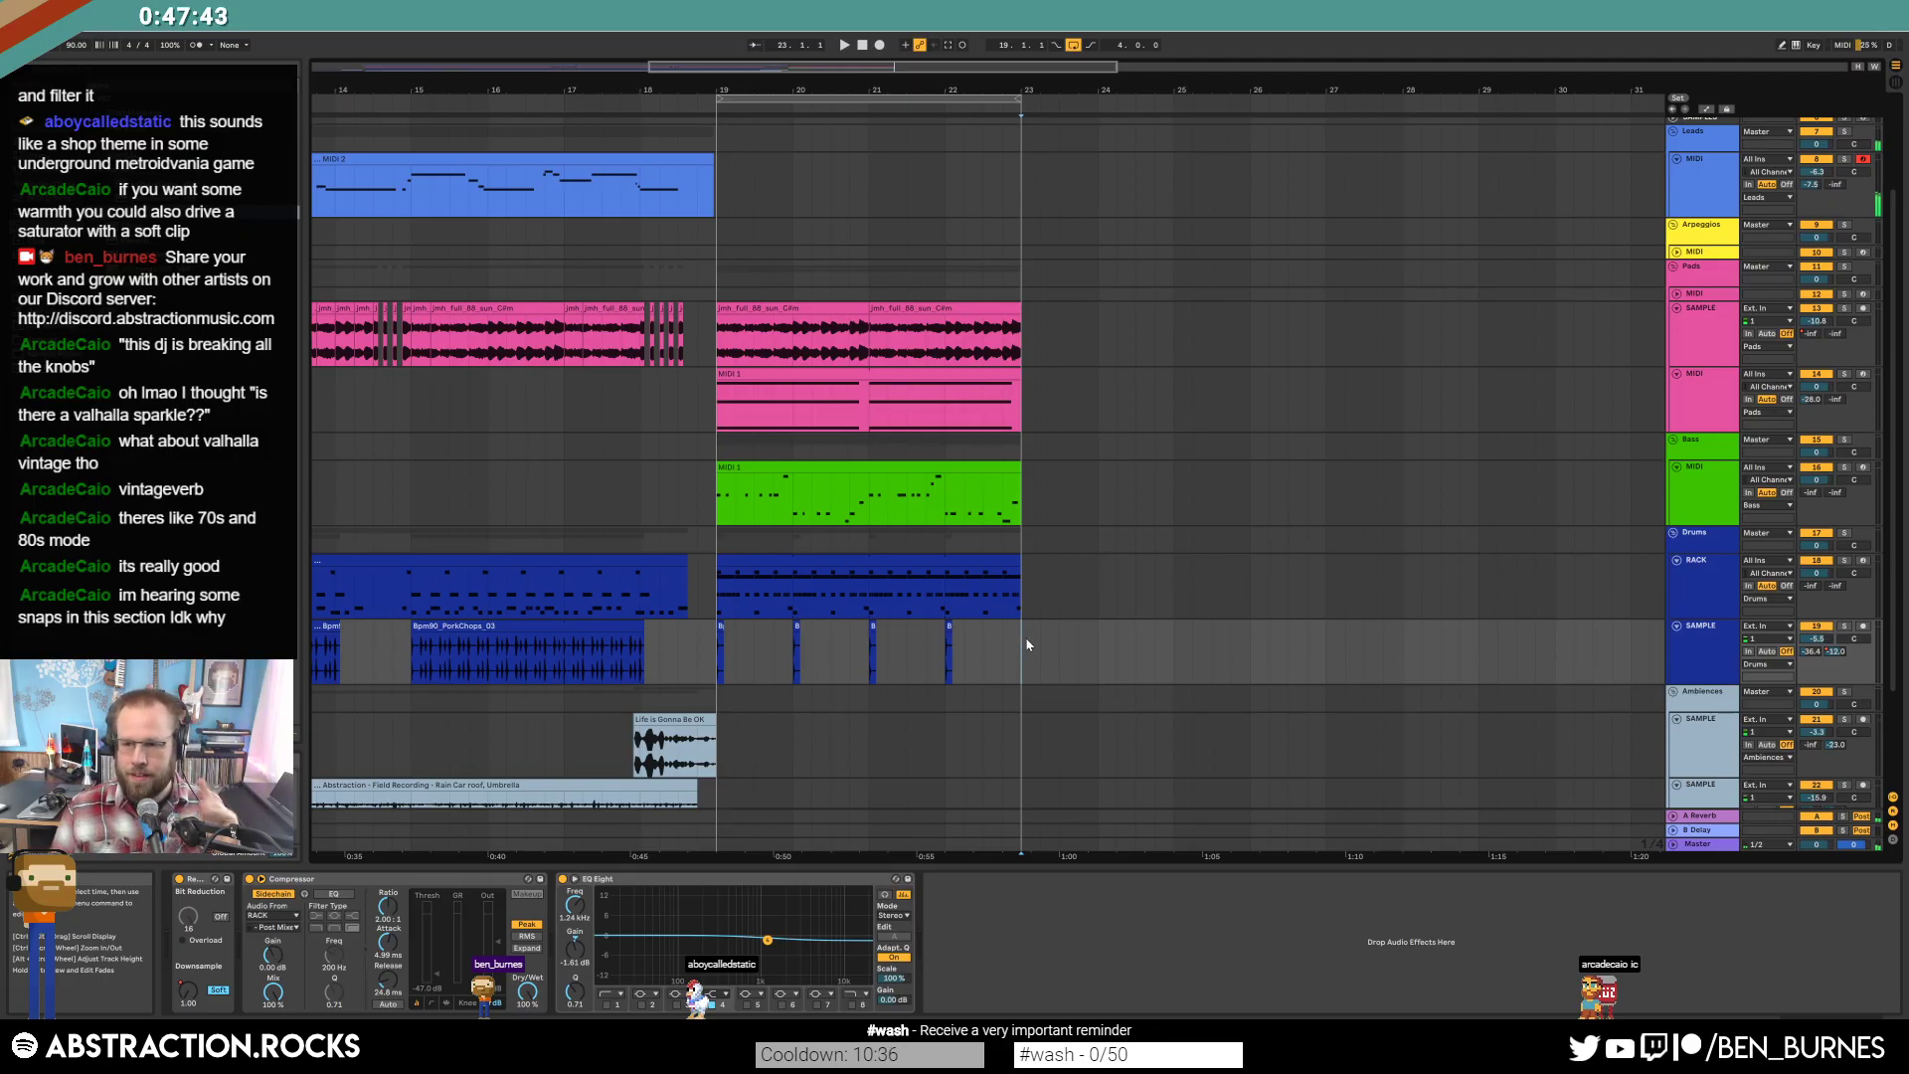
Record an audio clip on the CHAN1 track, trim its start to bar 25 and play it back.
scroll(1223, 517, up, 3)
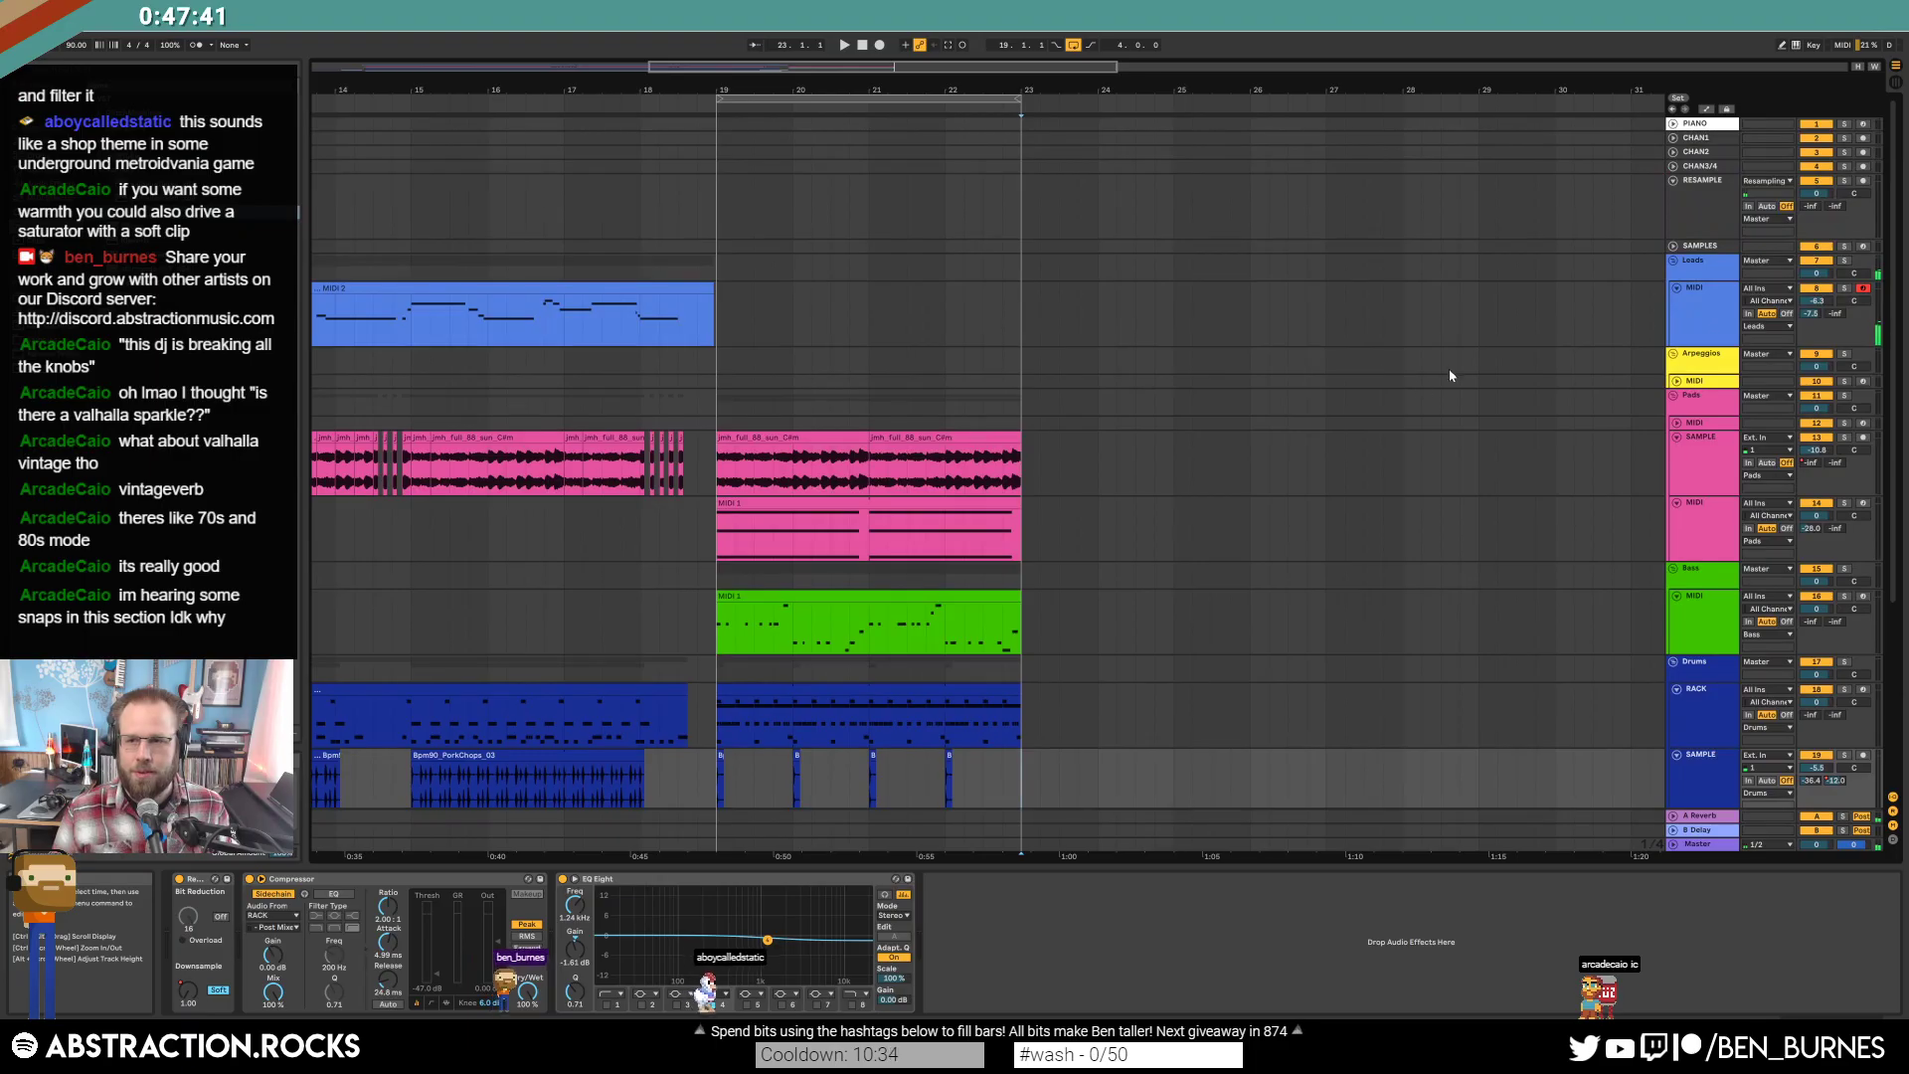
click(1675, 139)
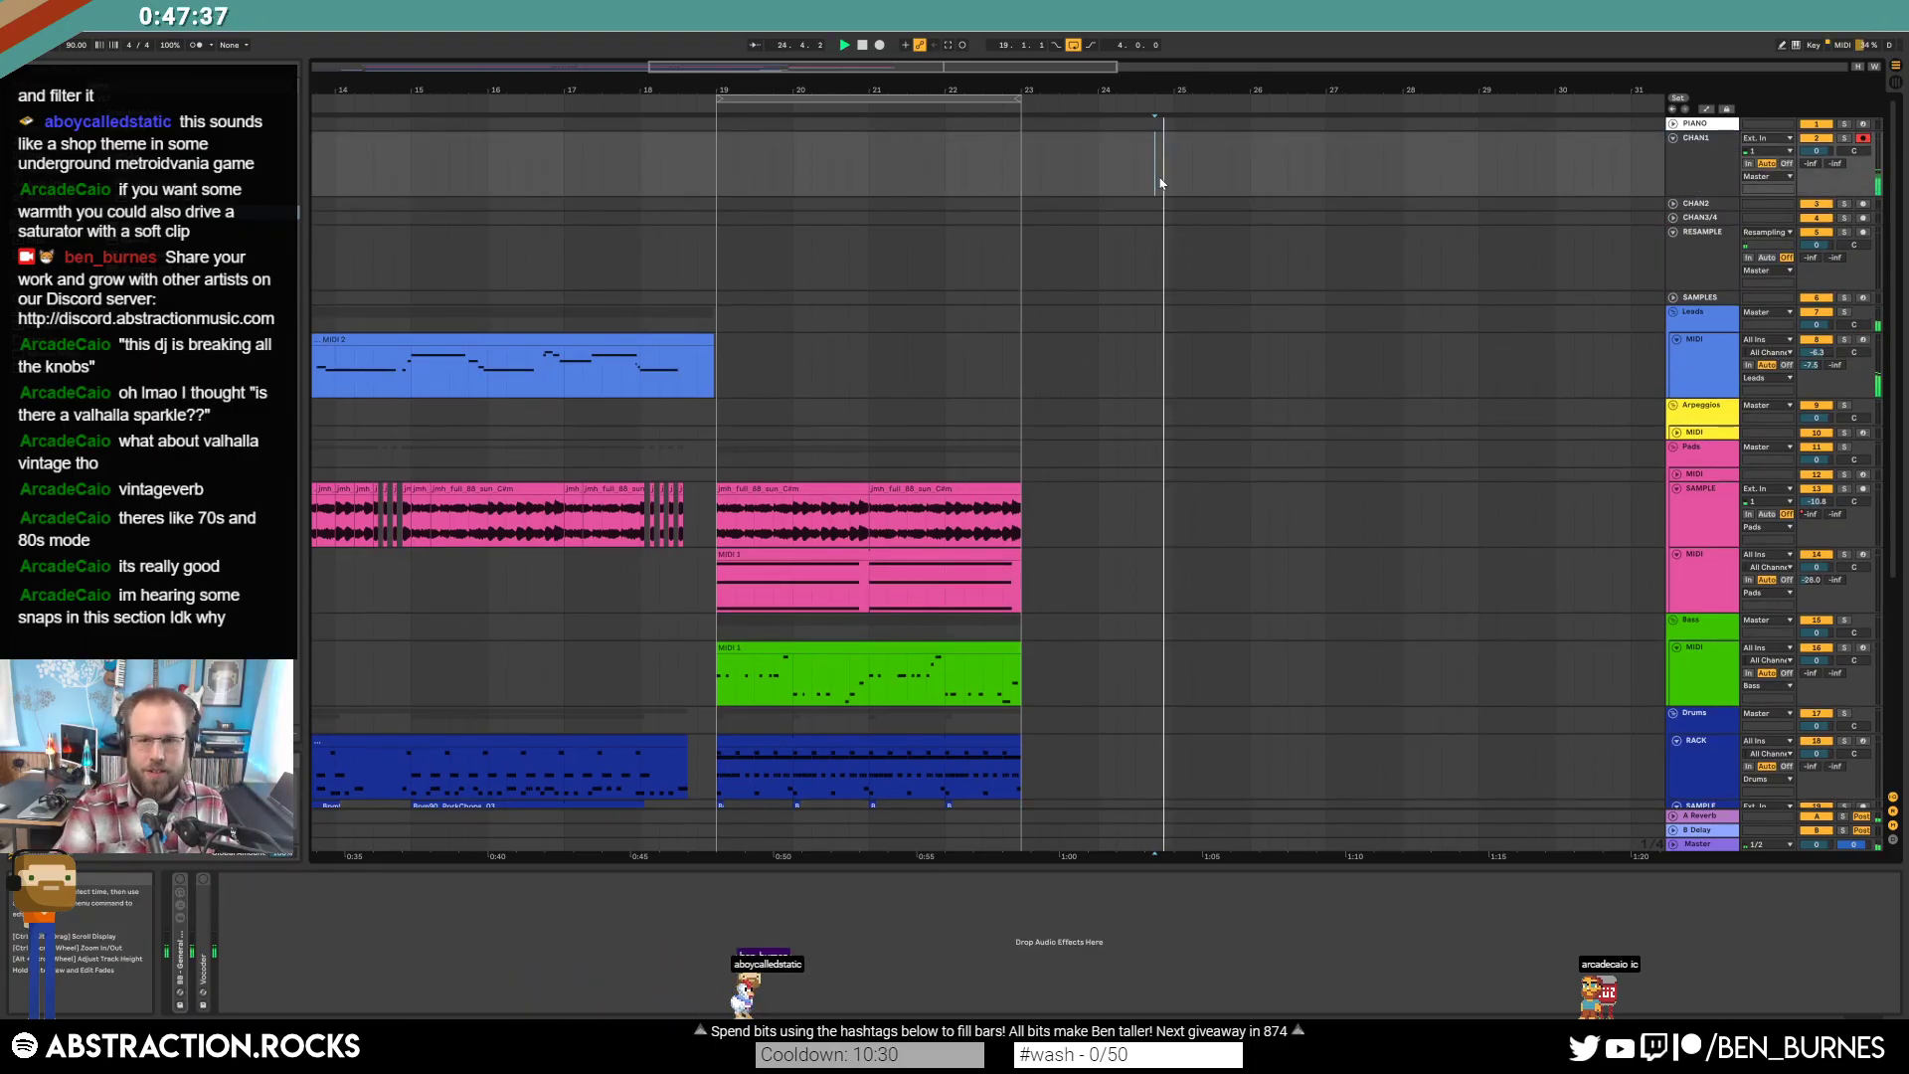
key(F9)
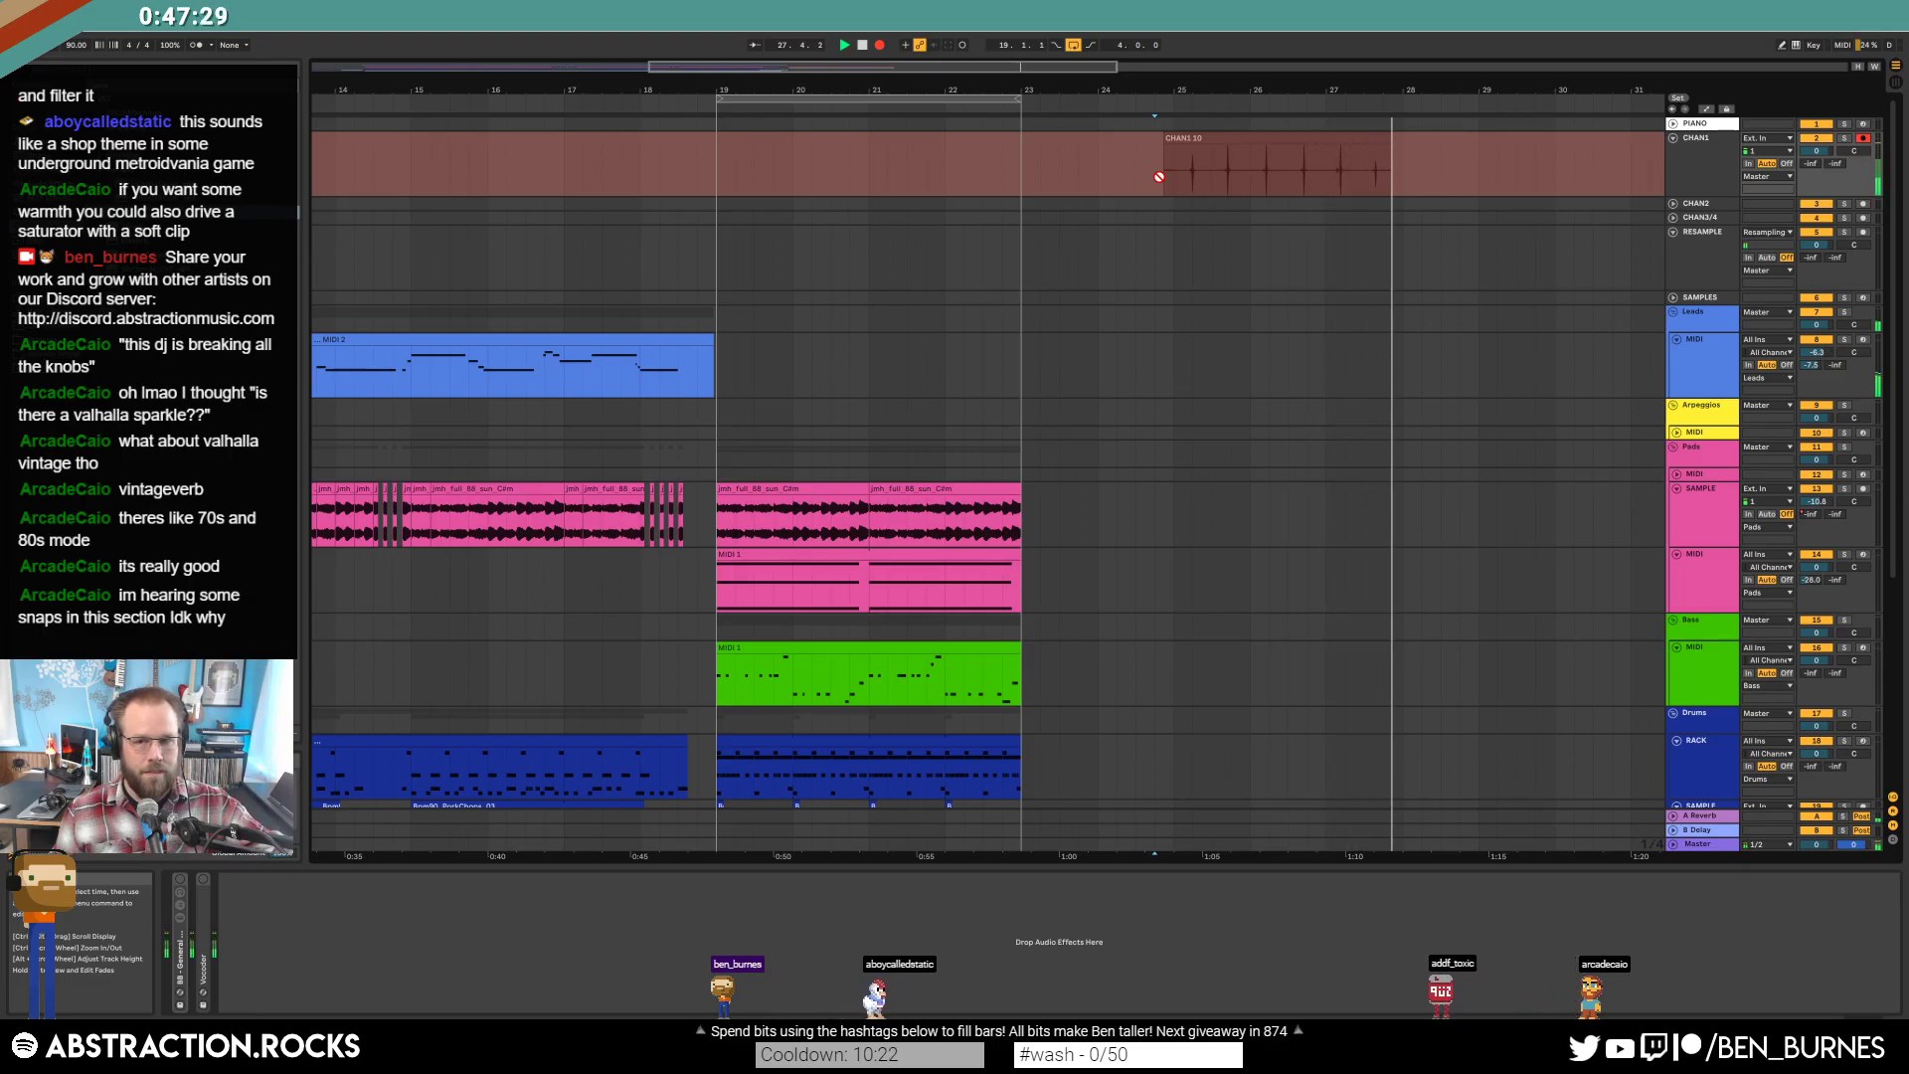
key(space)
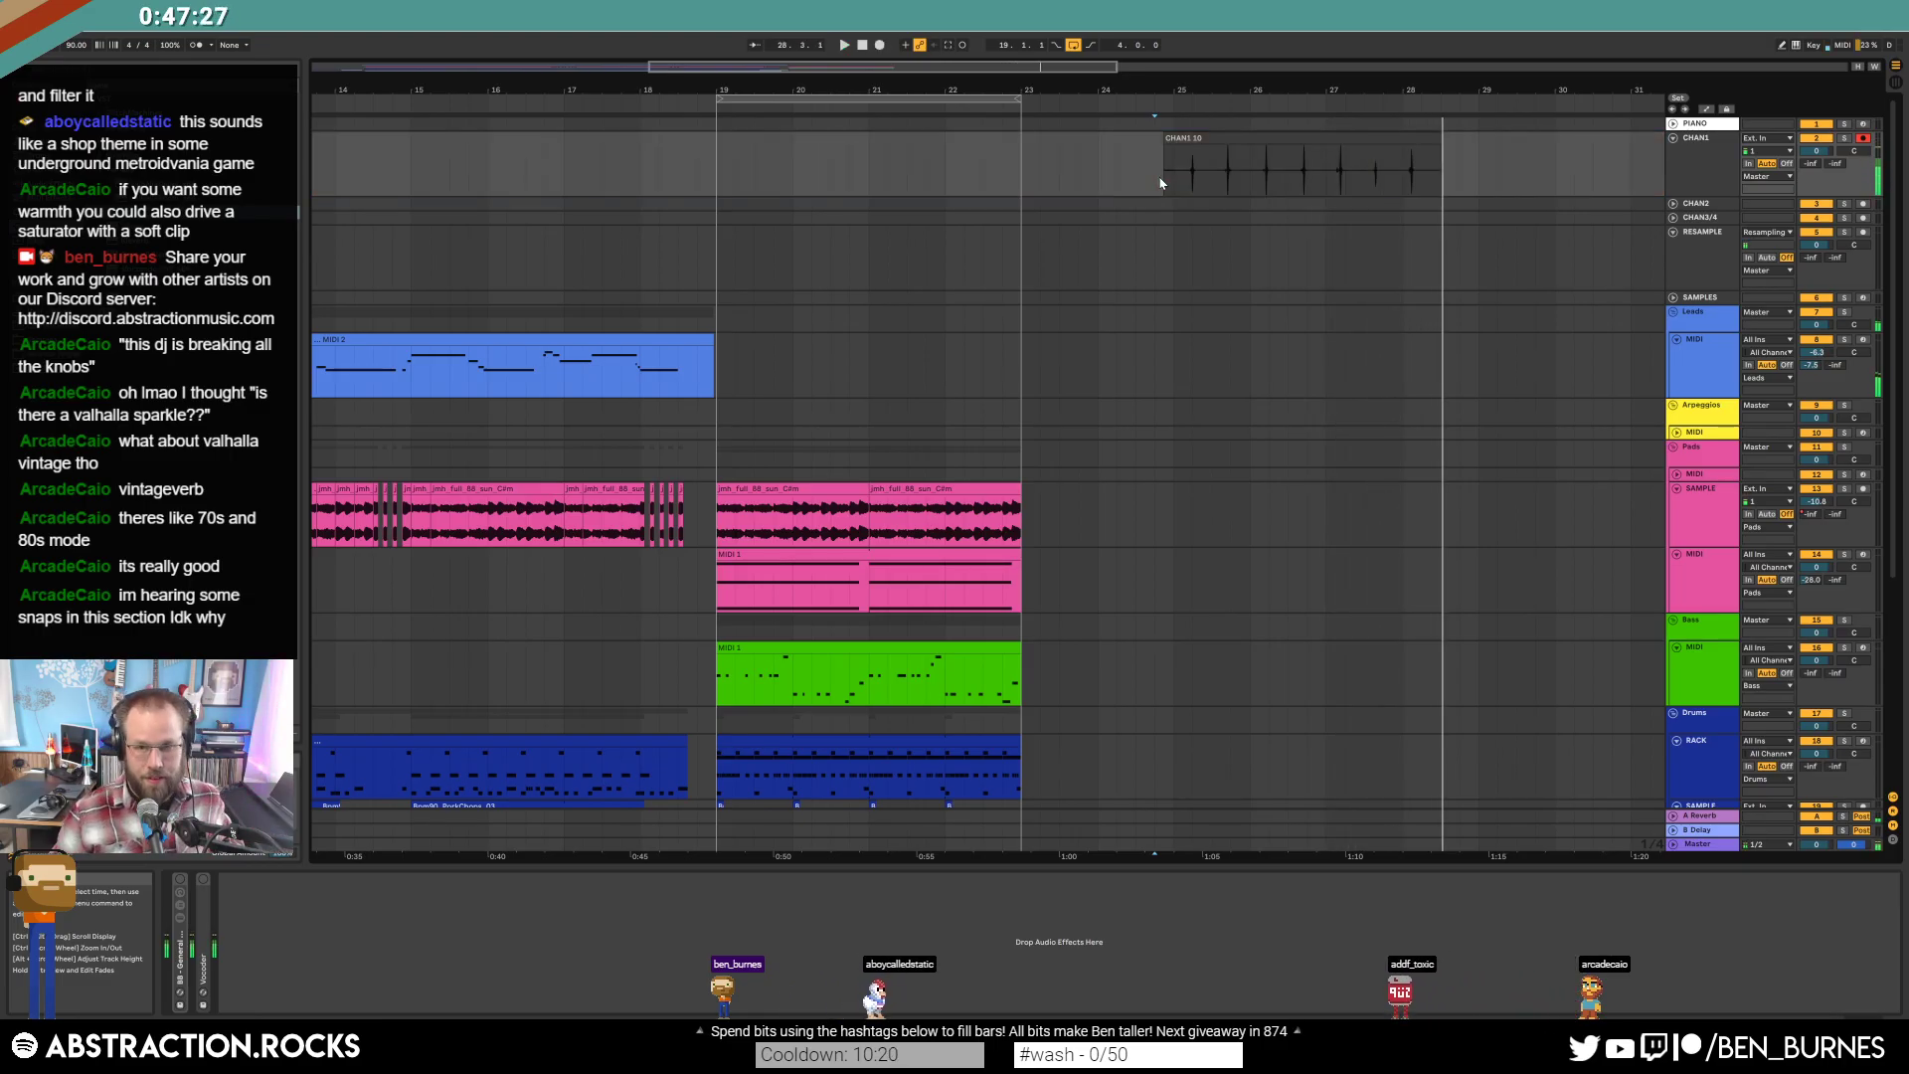
drag(1170, 140, 1183, 140)
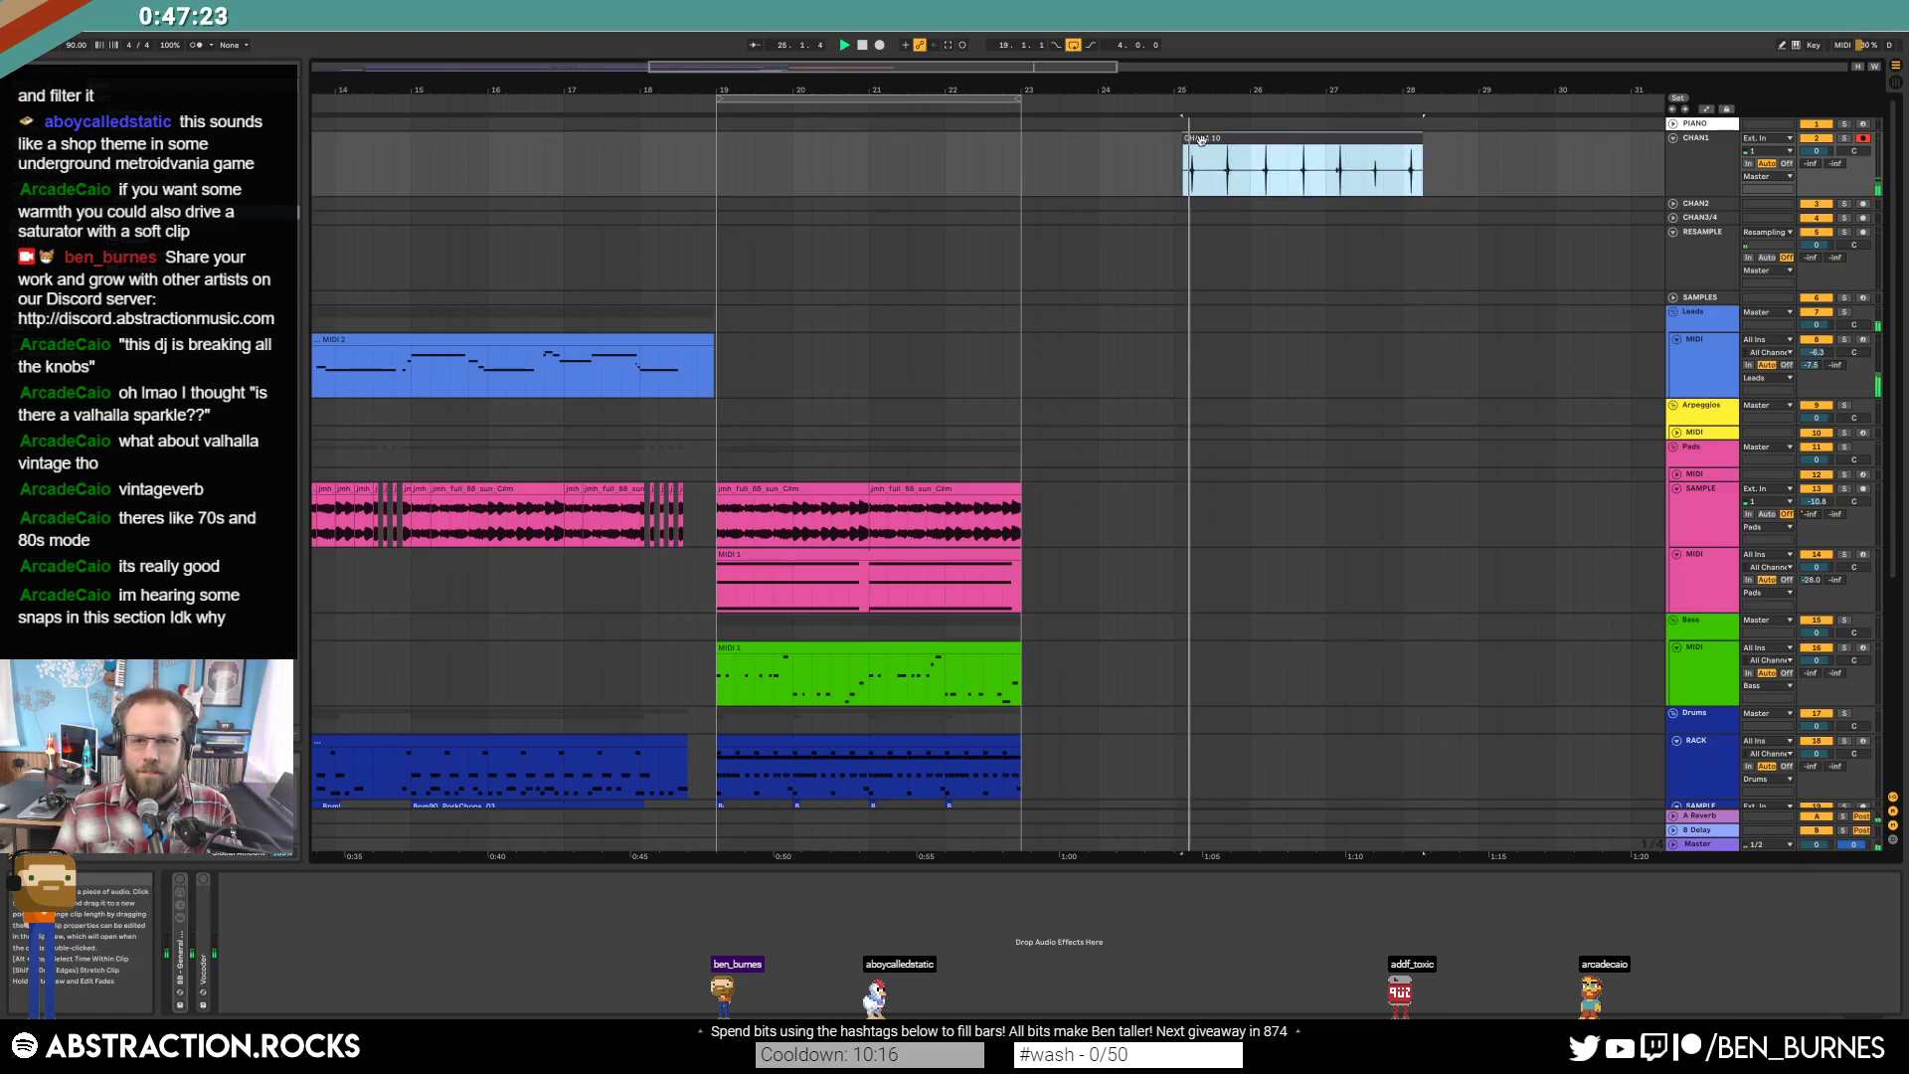
click(1233, 179)
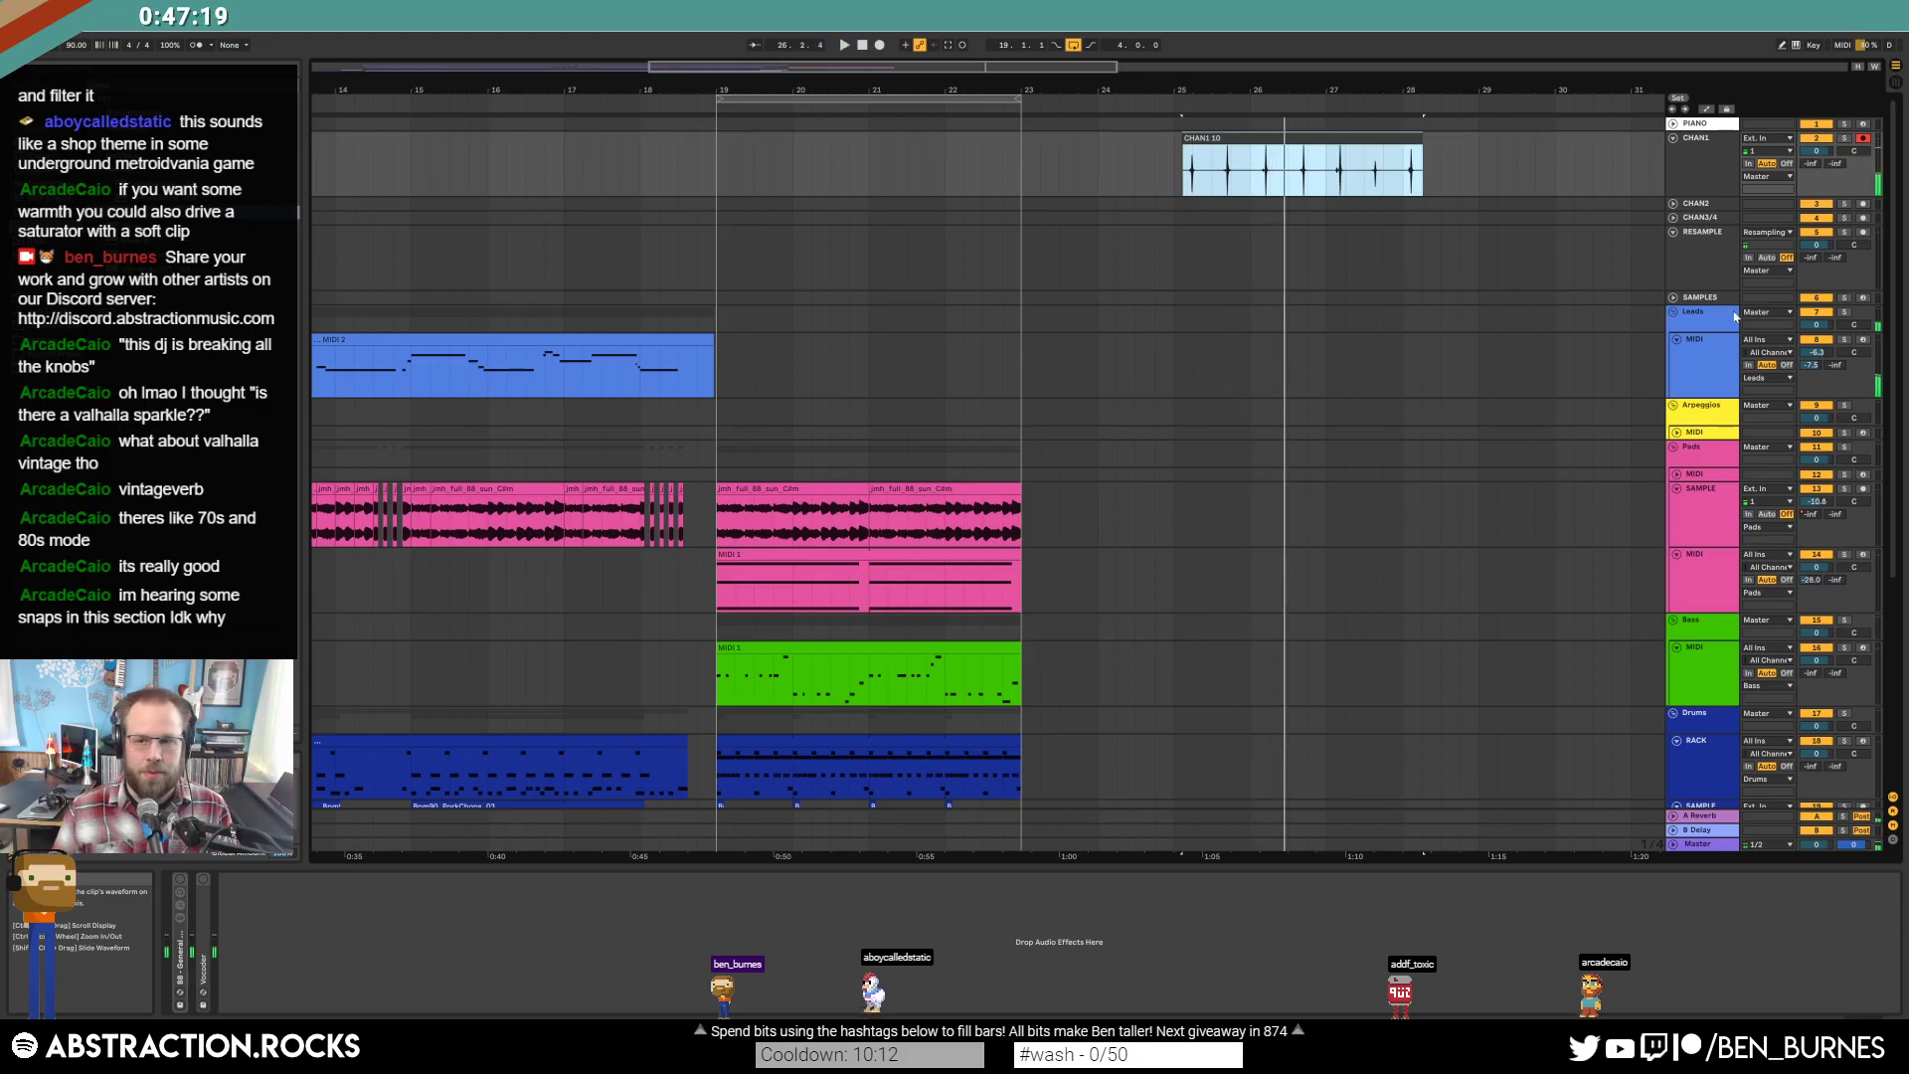
Duplicate the pad, bass and drum clips of bars 19 to 23 directly after the section.
scroll(1387, 559, down, 3)
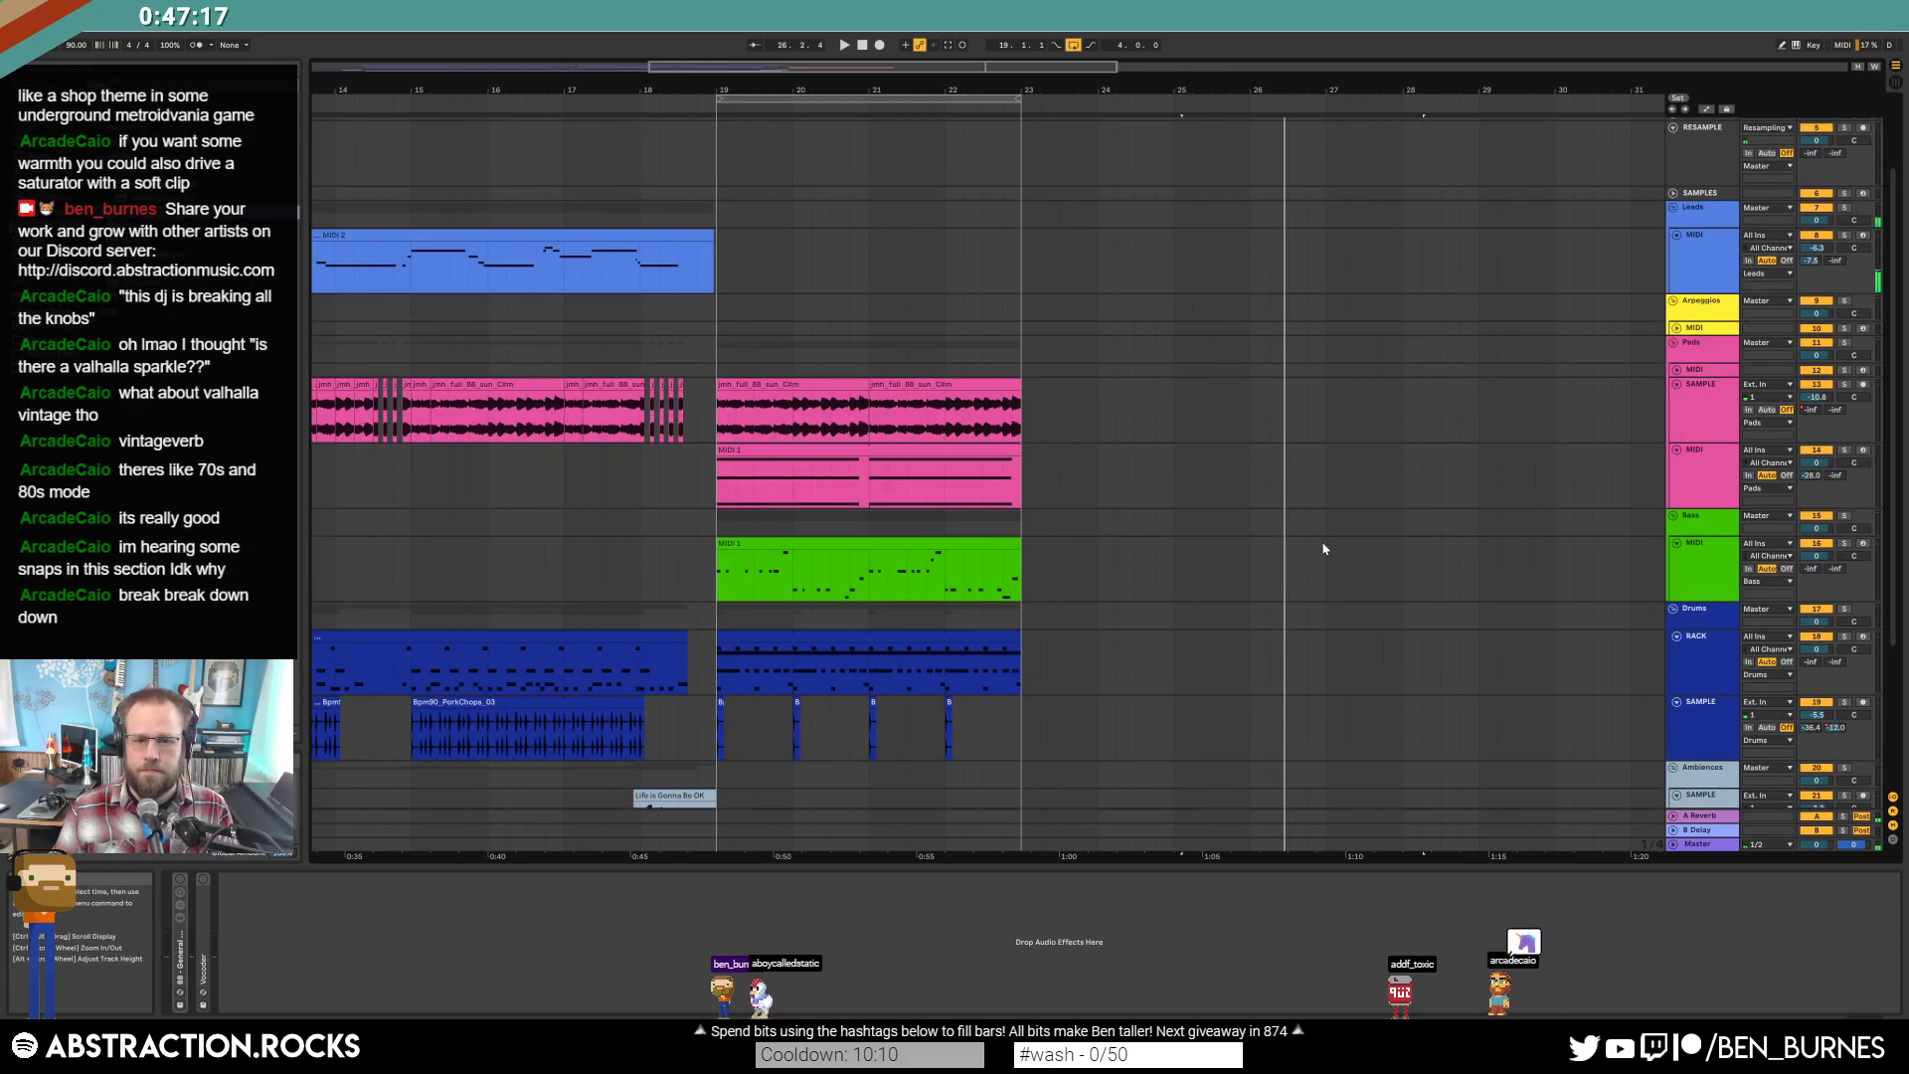
scroll(1321, 548, down, 1)
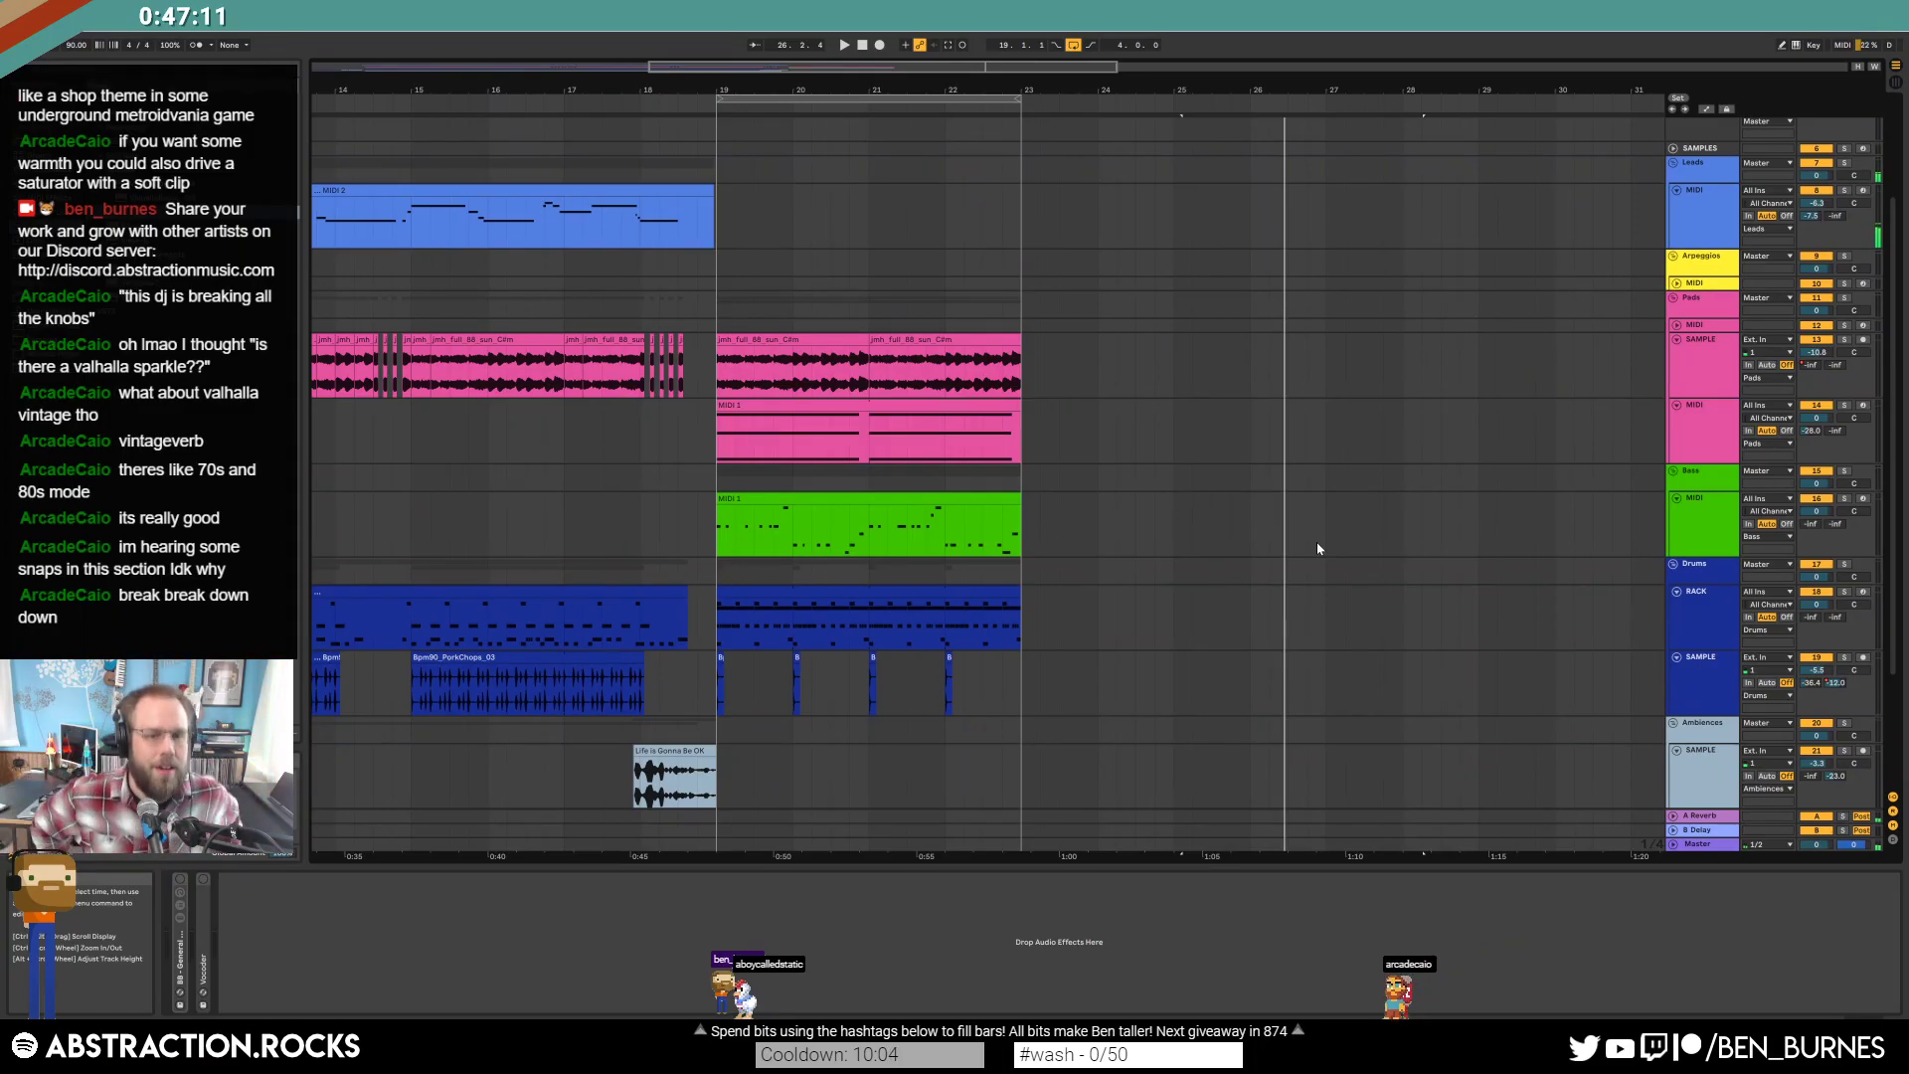
drag(926, 66, 920, 39)
click(884, 368)
drag(1055, 676, 831, 338)
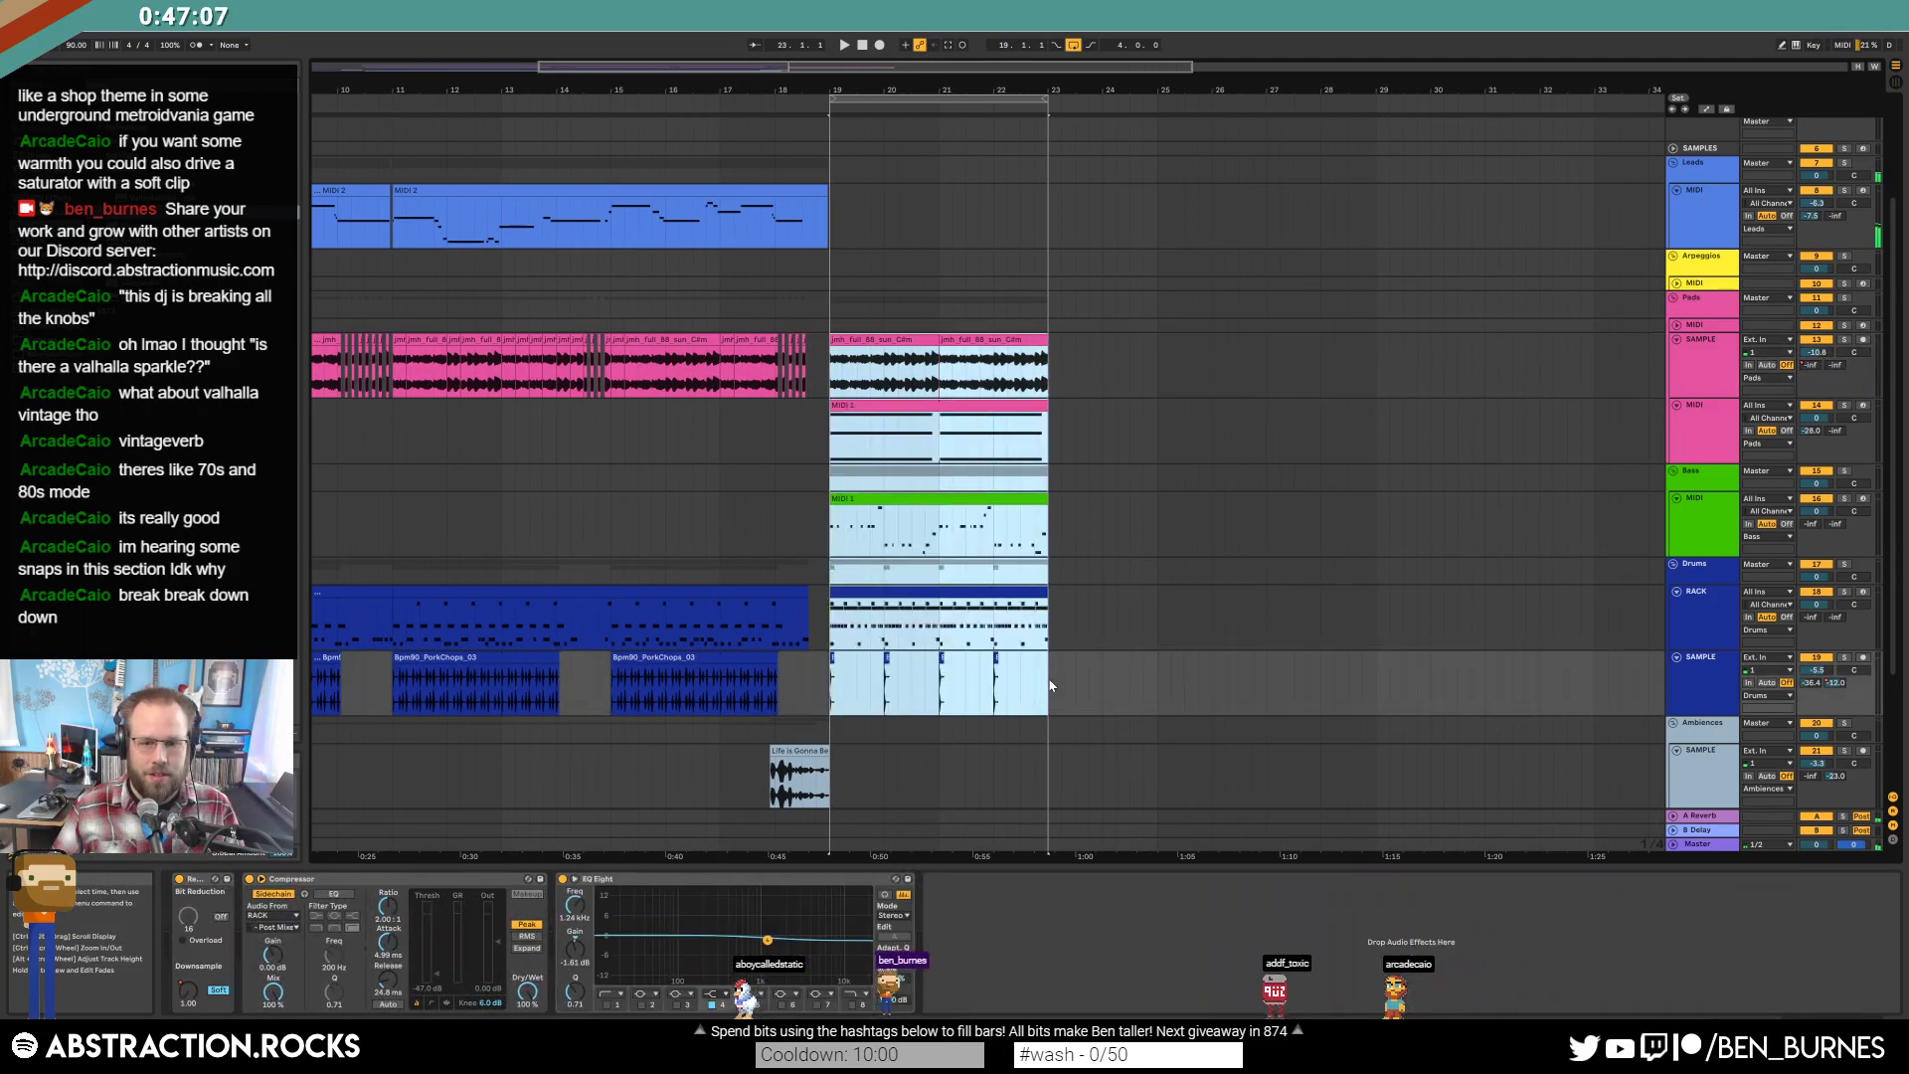
key(ctrl+d)
Move the recorded CHAN1 clip past the duplicated section to about bar 30.
scroll(1357, 564, up, 3)
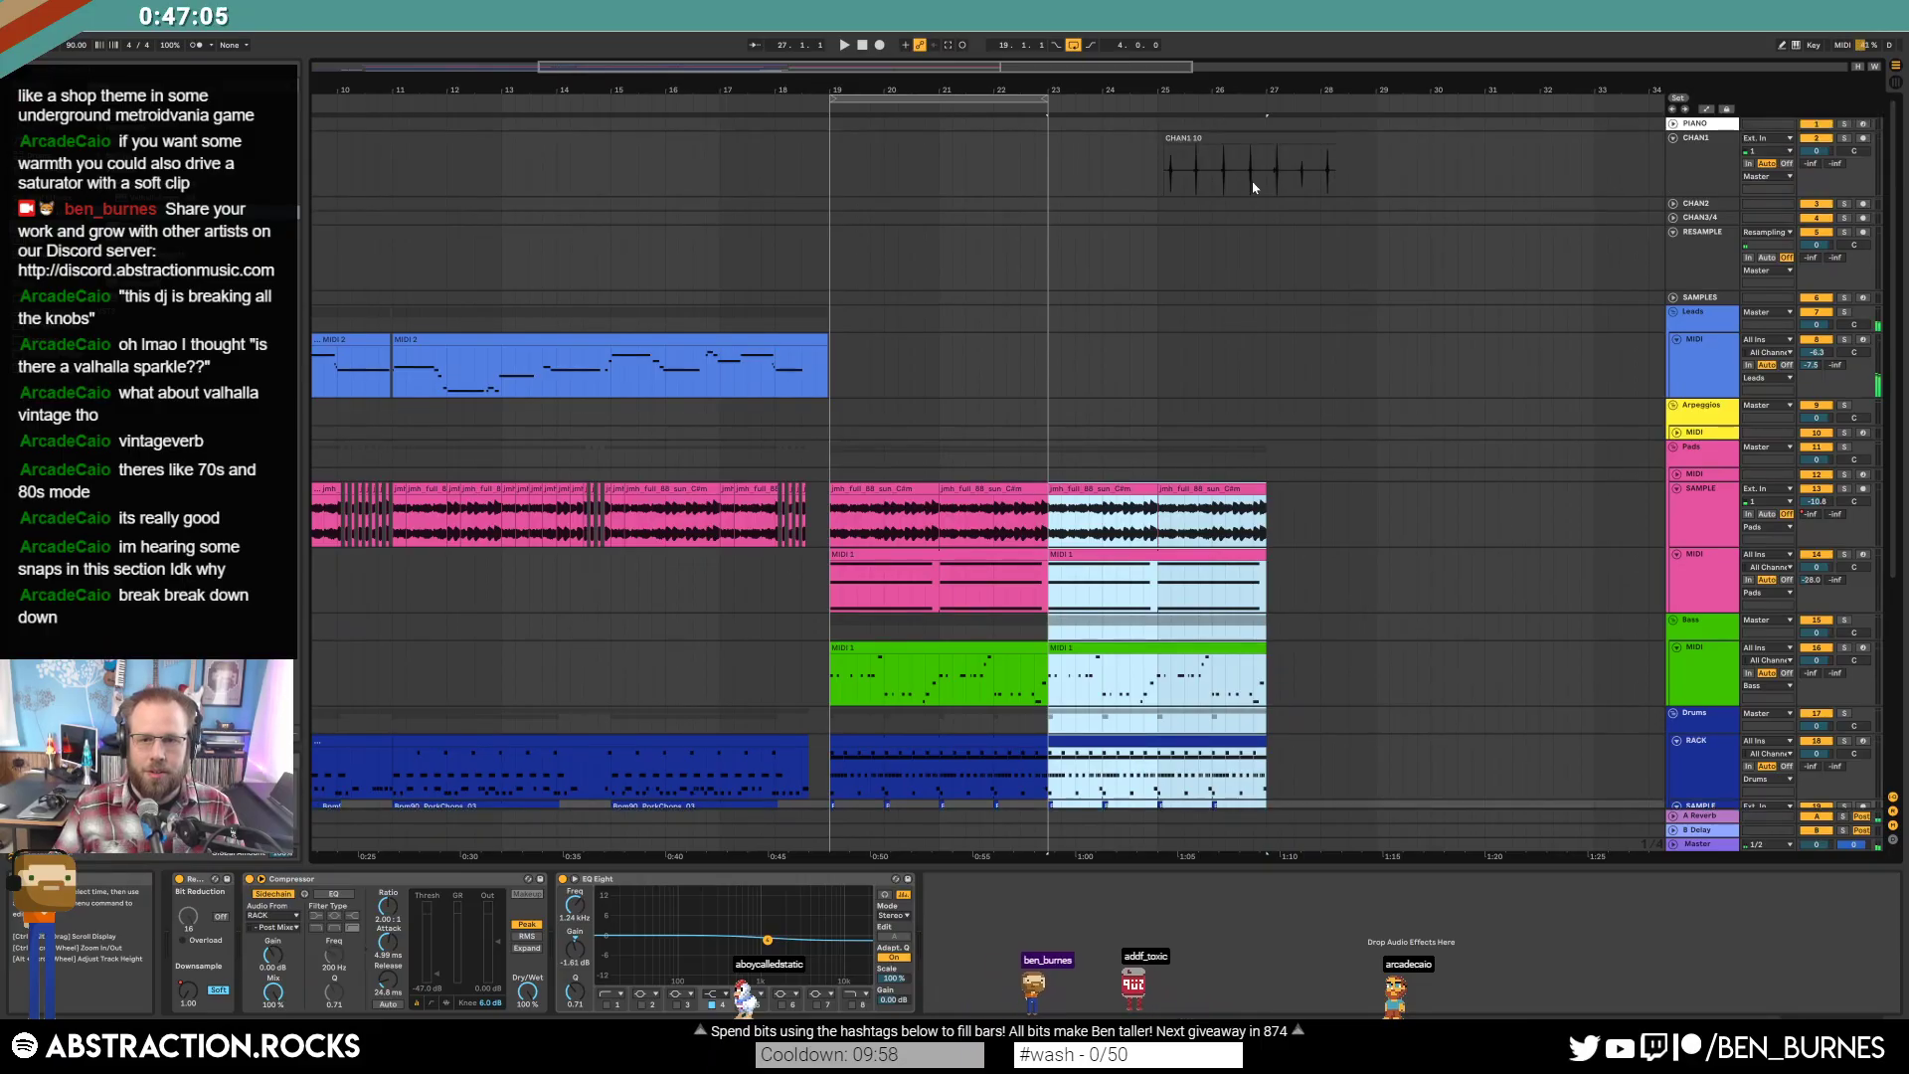
click(1253, 189)
drag(1252, 189, 1519, 146)
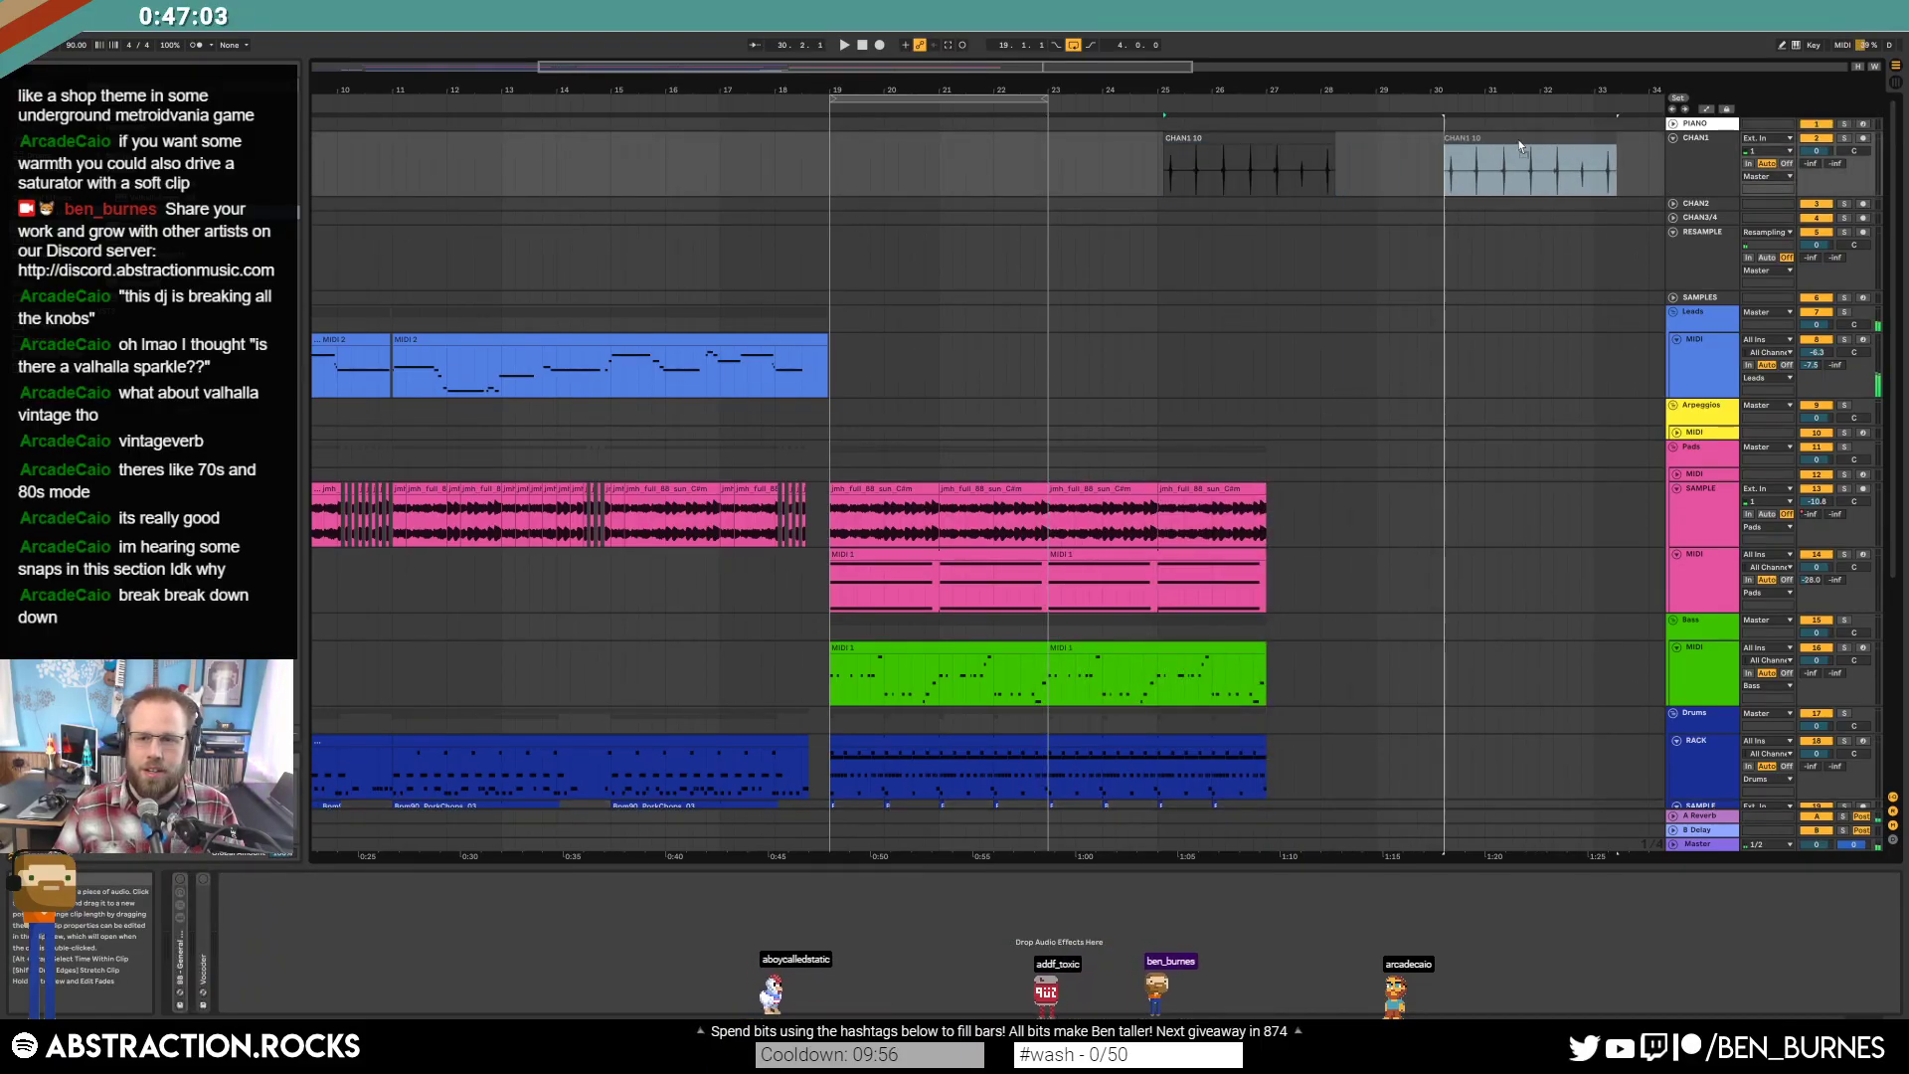
Extend the loop range to bar 27 and play the transition from just before bar 19.
scroll(1293, 517, down, 4)
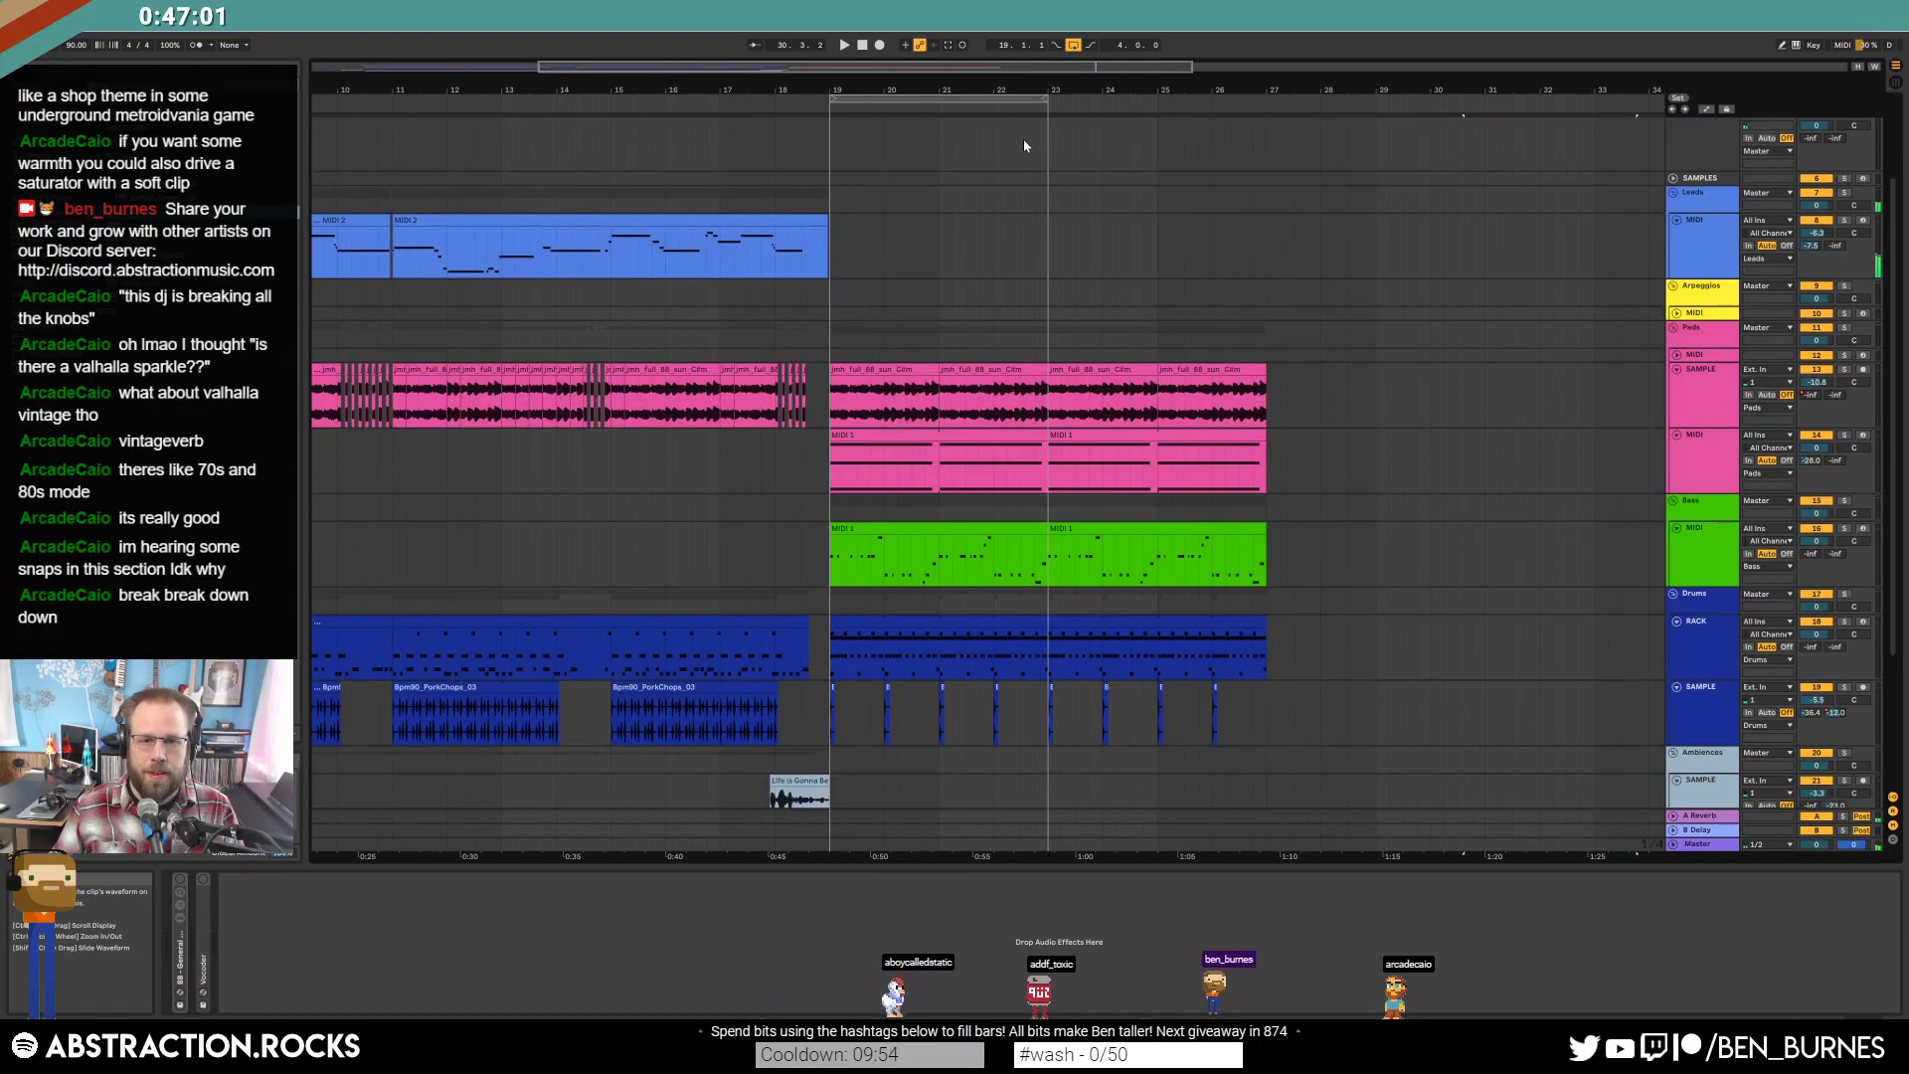
drag(1048, 98, 1265, 118)
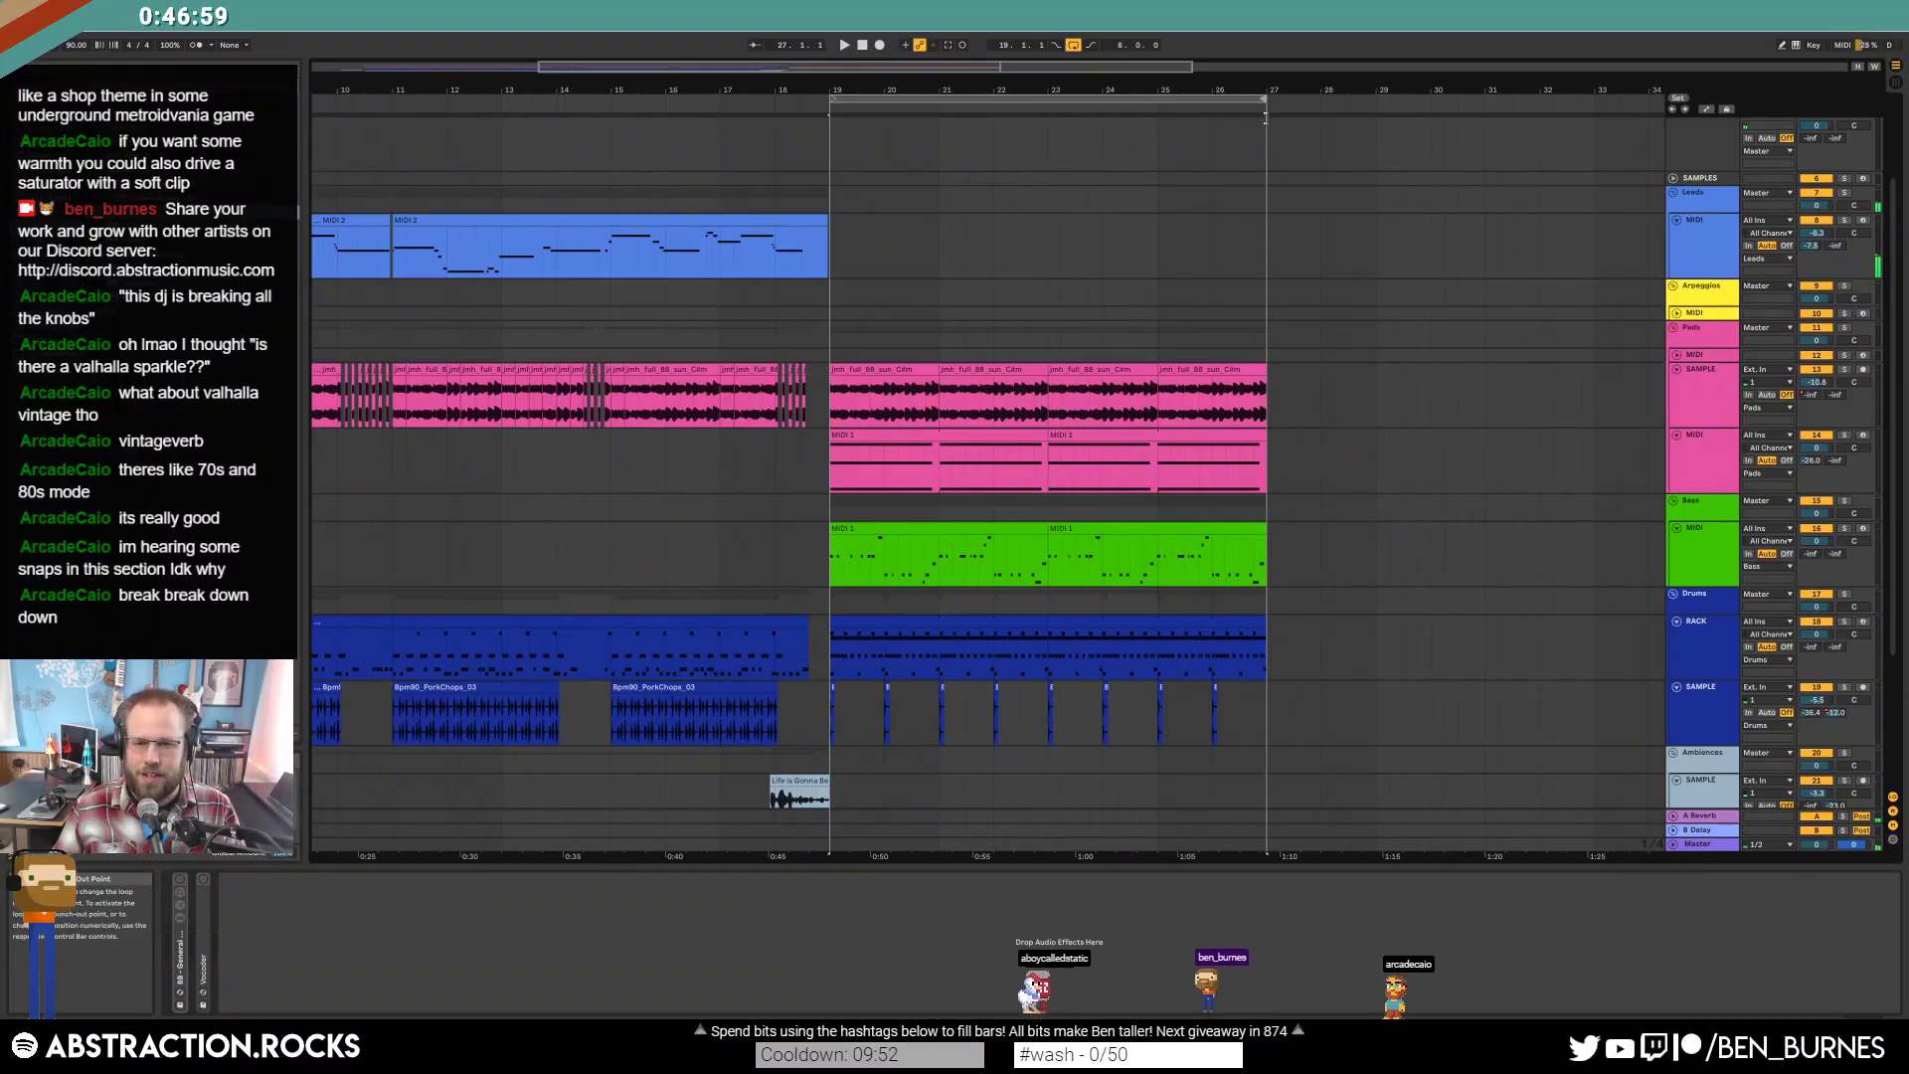
click(765, 100)
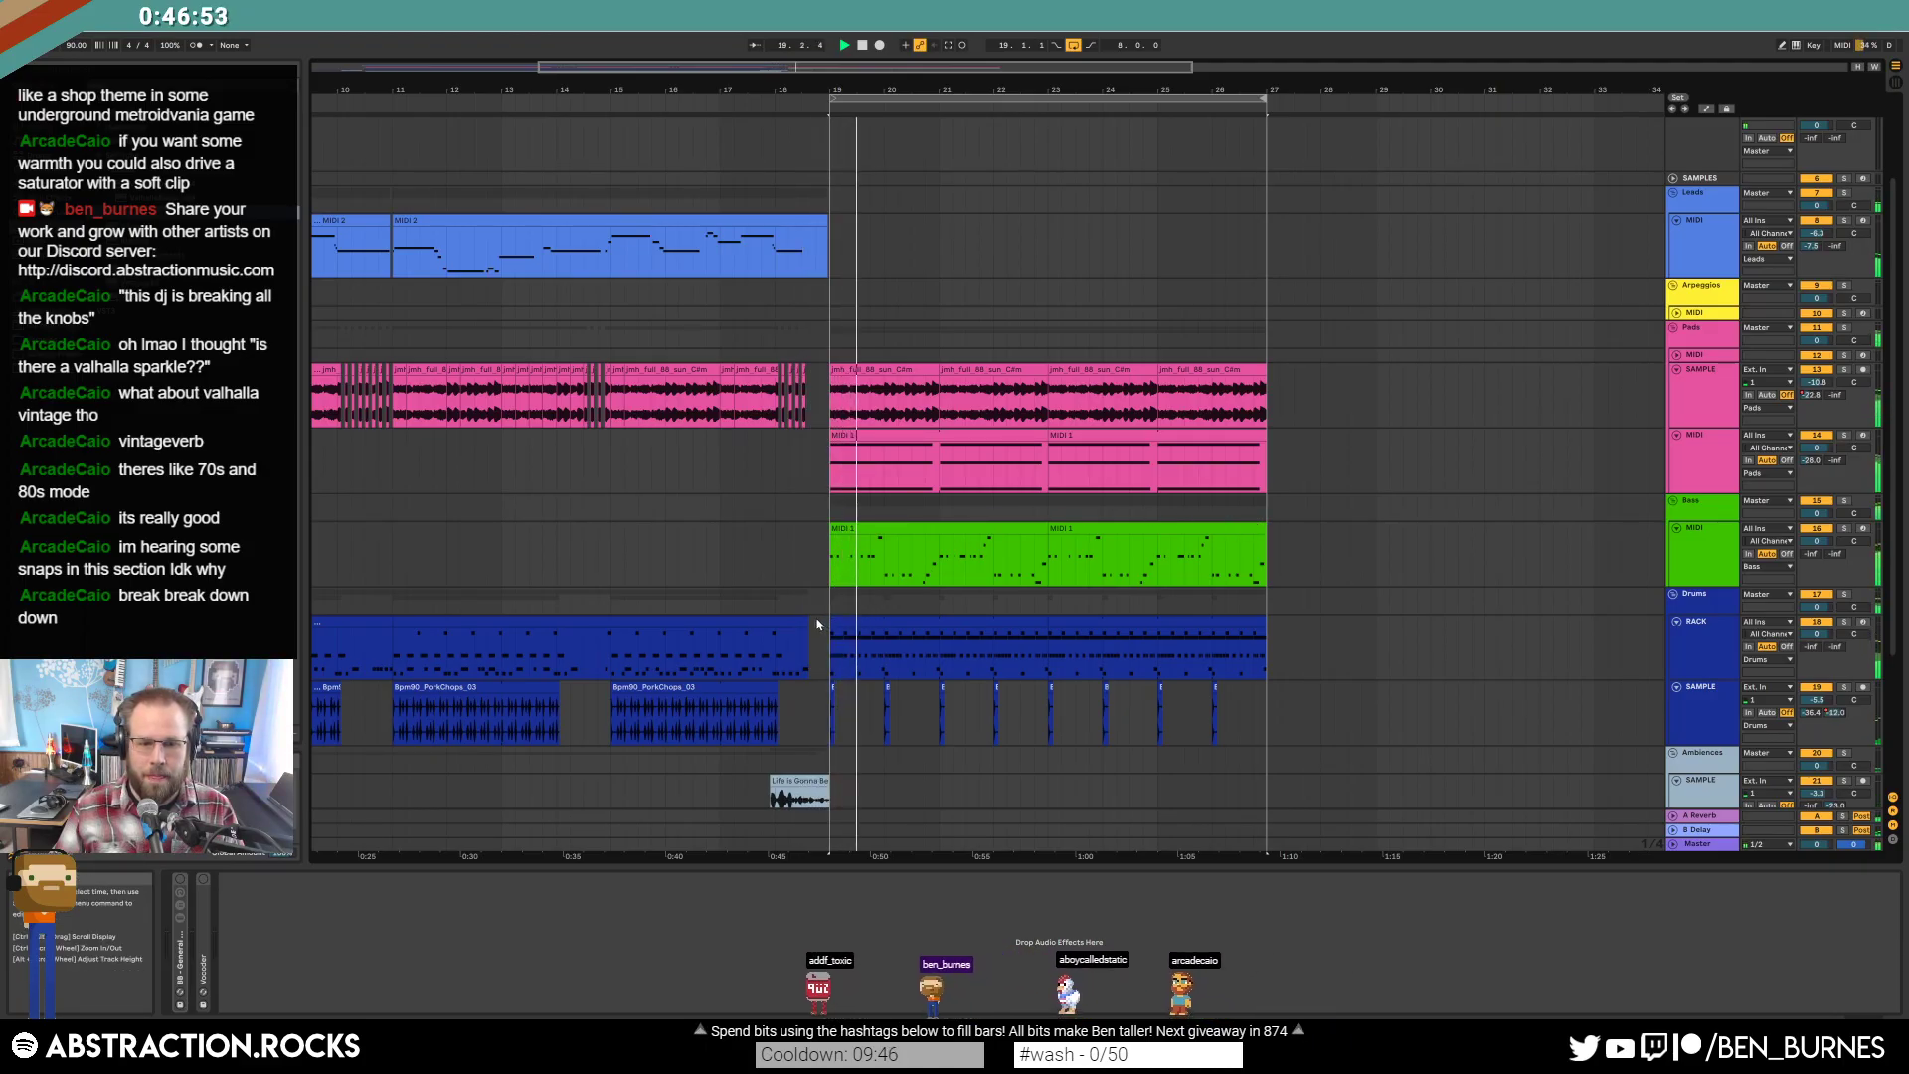
Edit the final kick notes in the drum rack clip that leads into bar 19.
double_click(796, 647)
click(1859, 744)
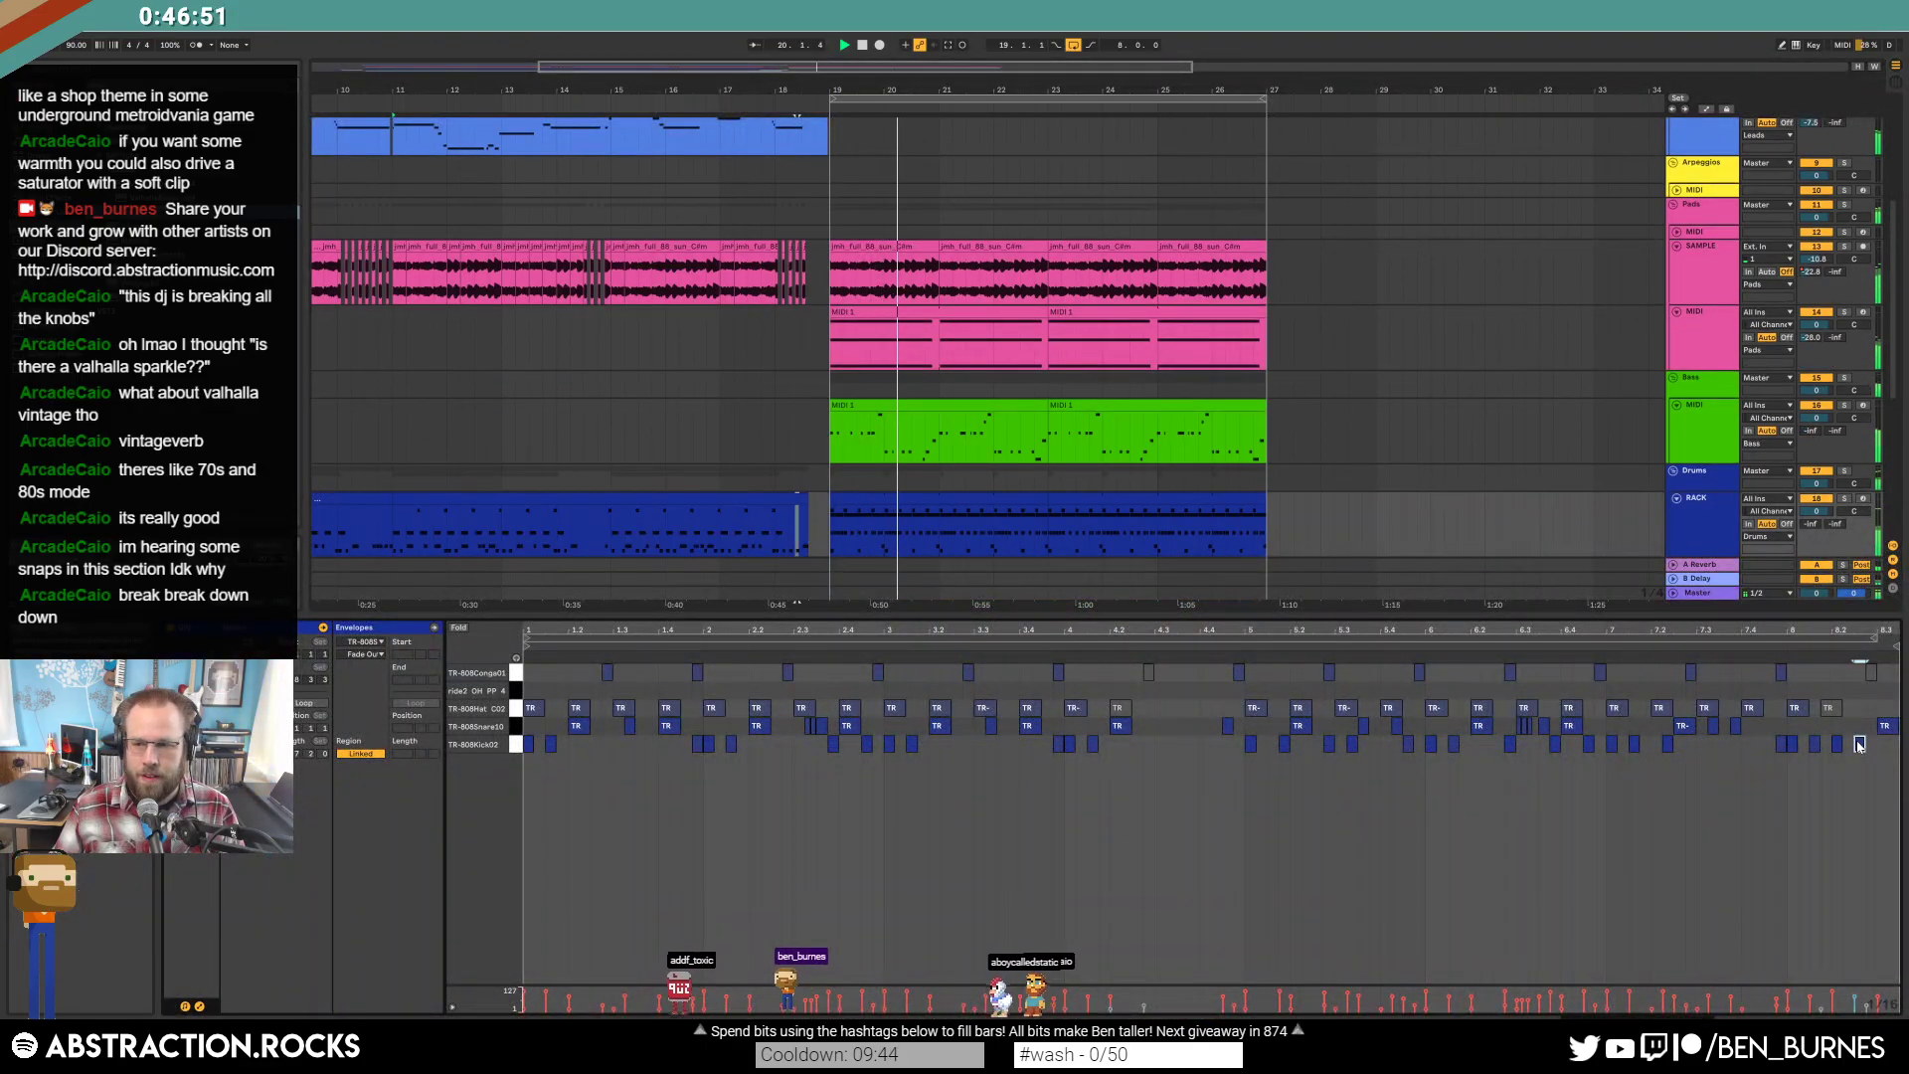
click(1814, 744)
key(shift+Tab)
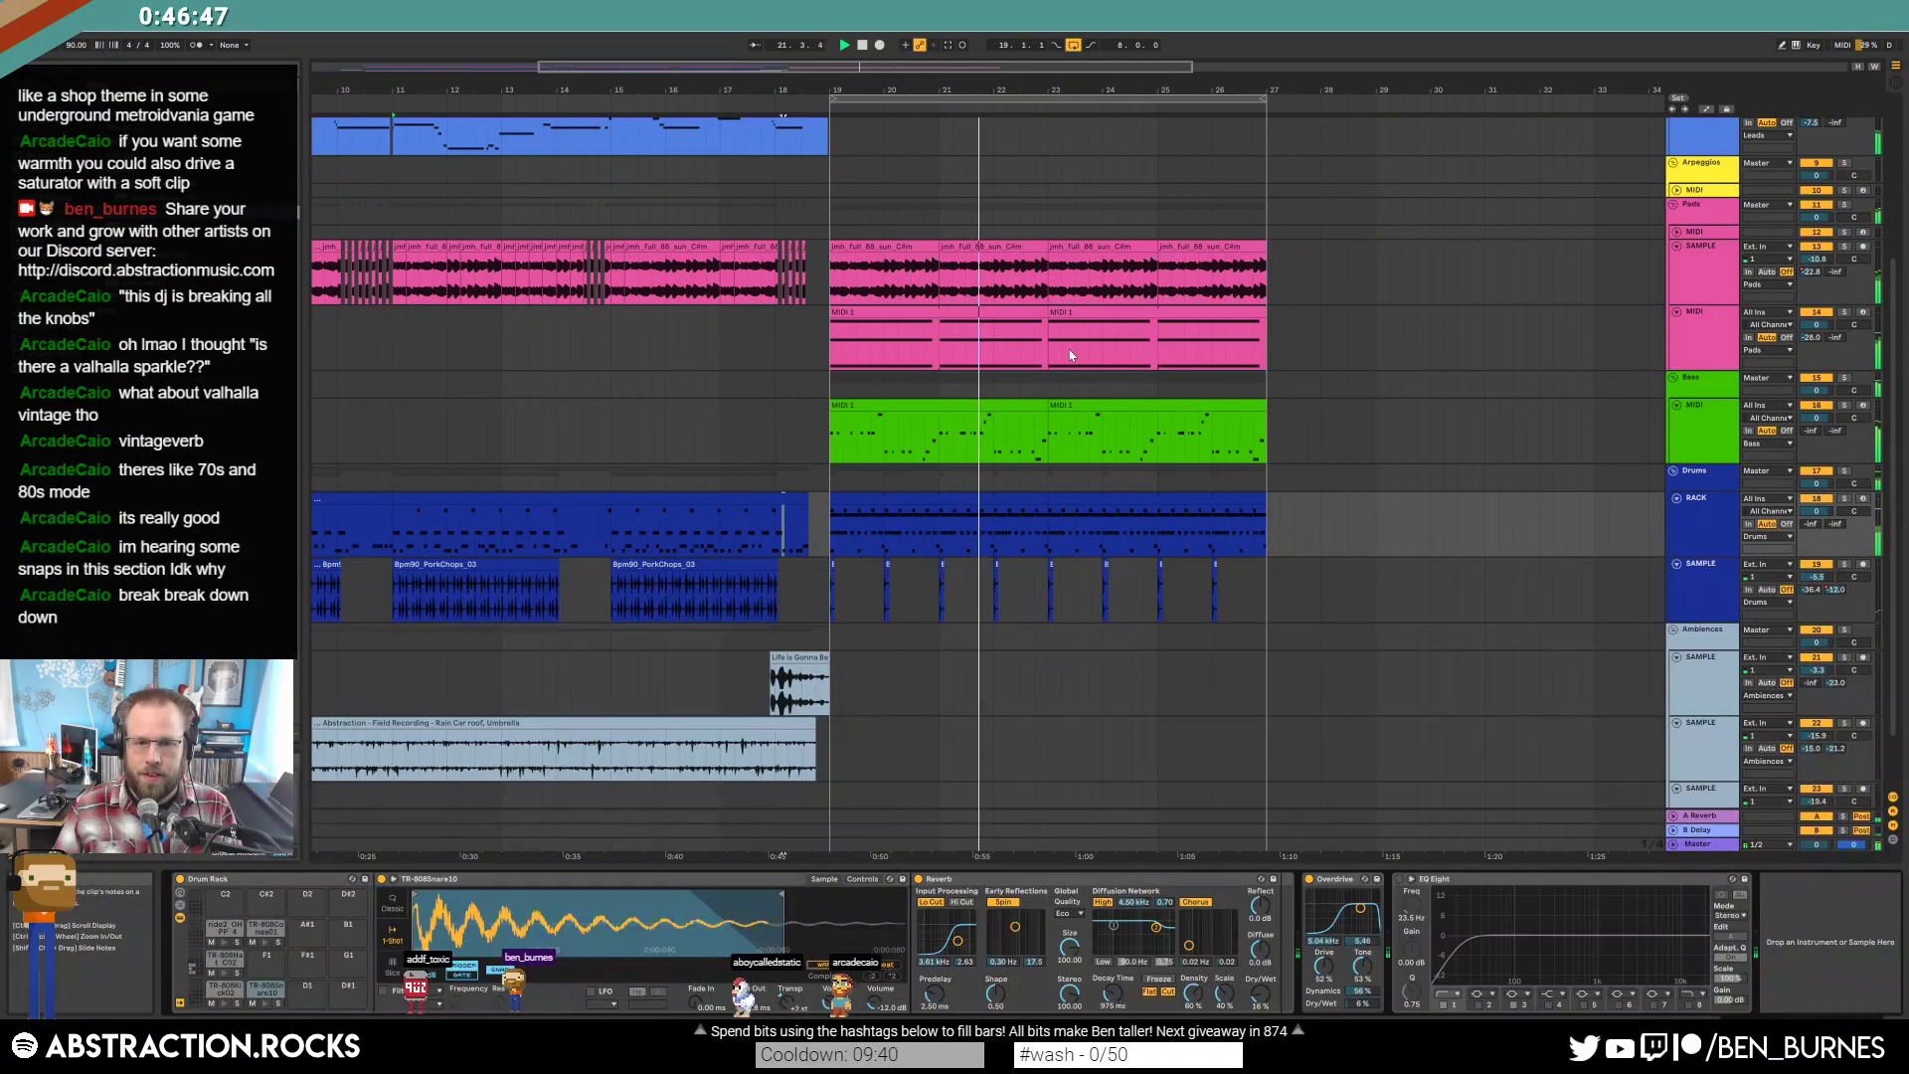
Trim the pad sample clip before bar 23 to end at 22.4 and the drum rack clip to end at about 22.3.3.
scroll(998, 259, up, 5)
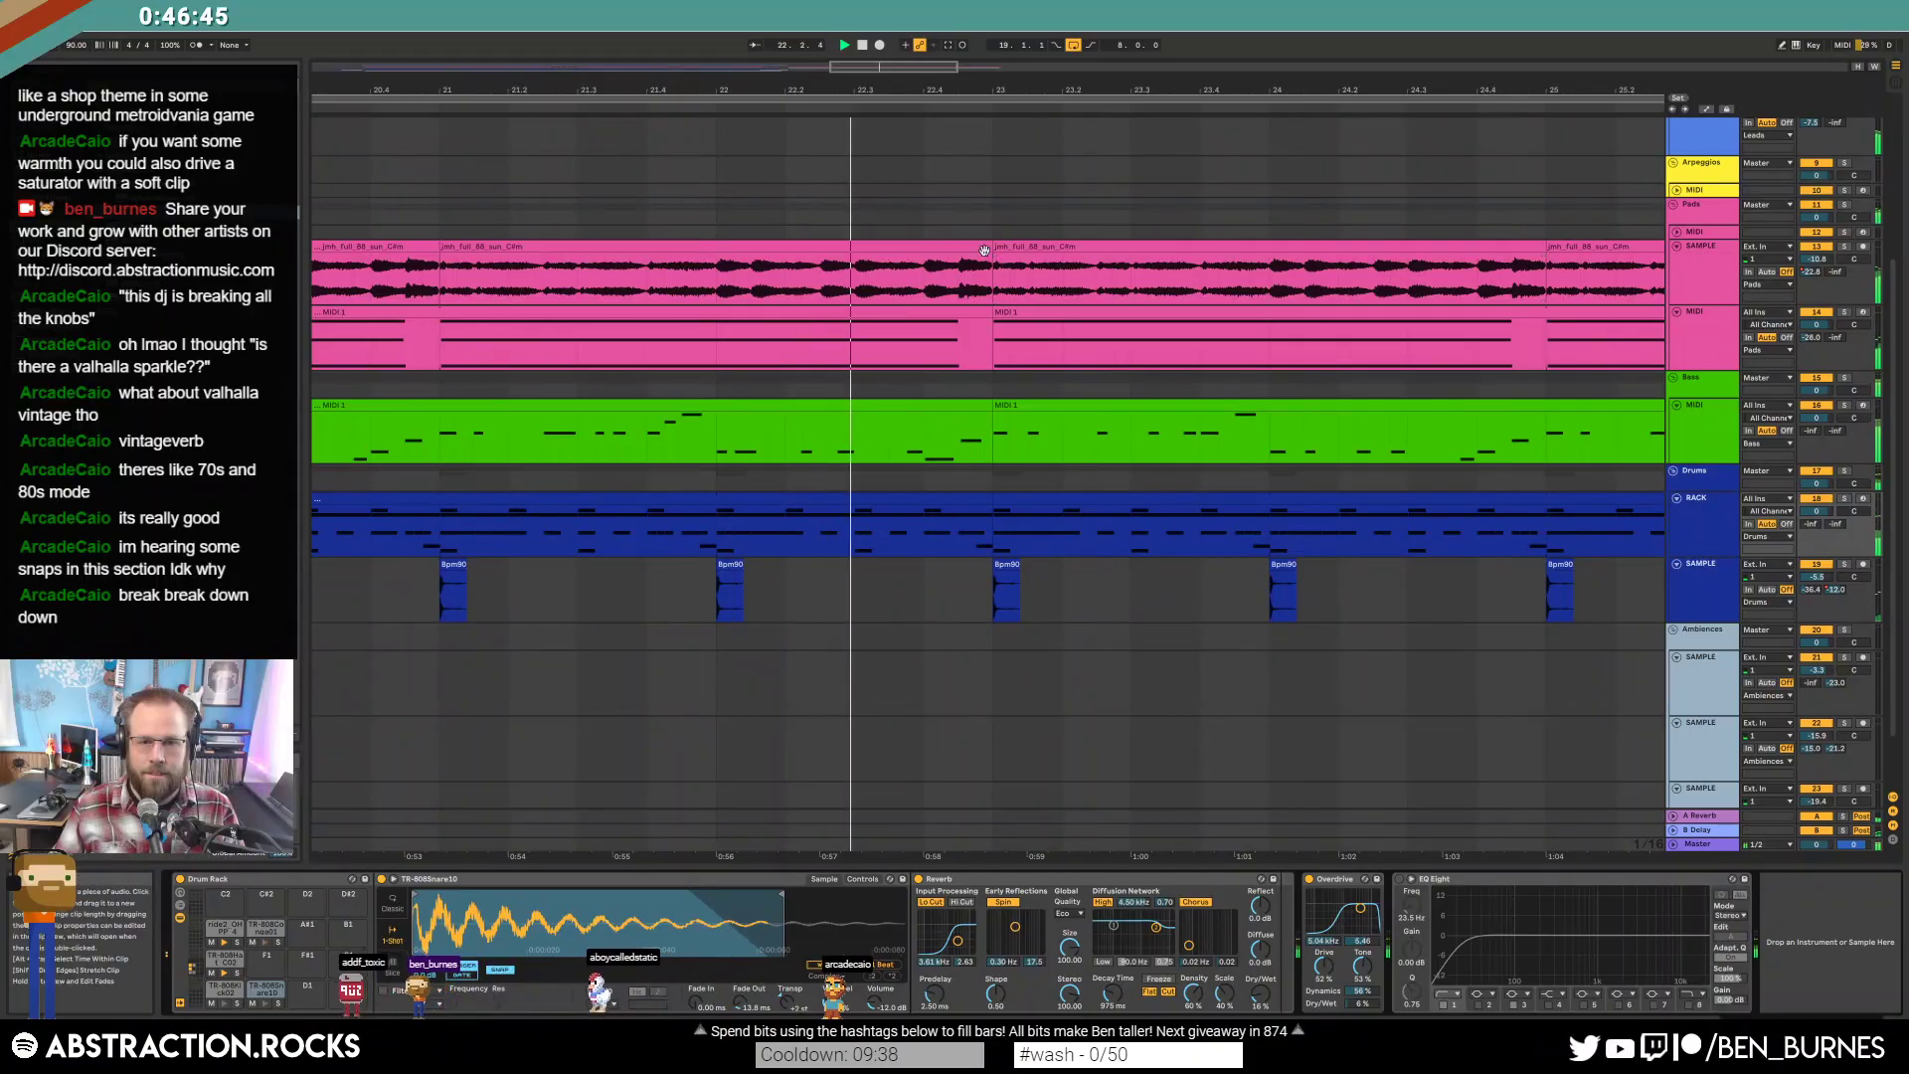
drag(992, 259, 923, 252)
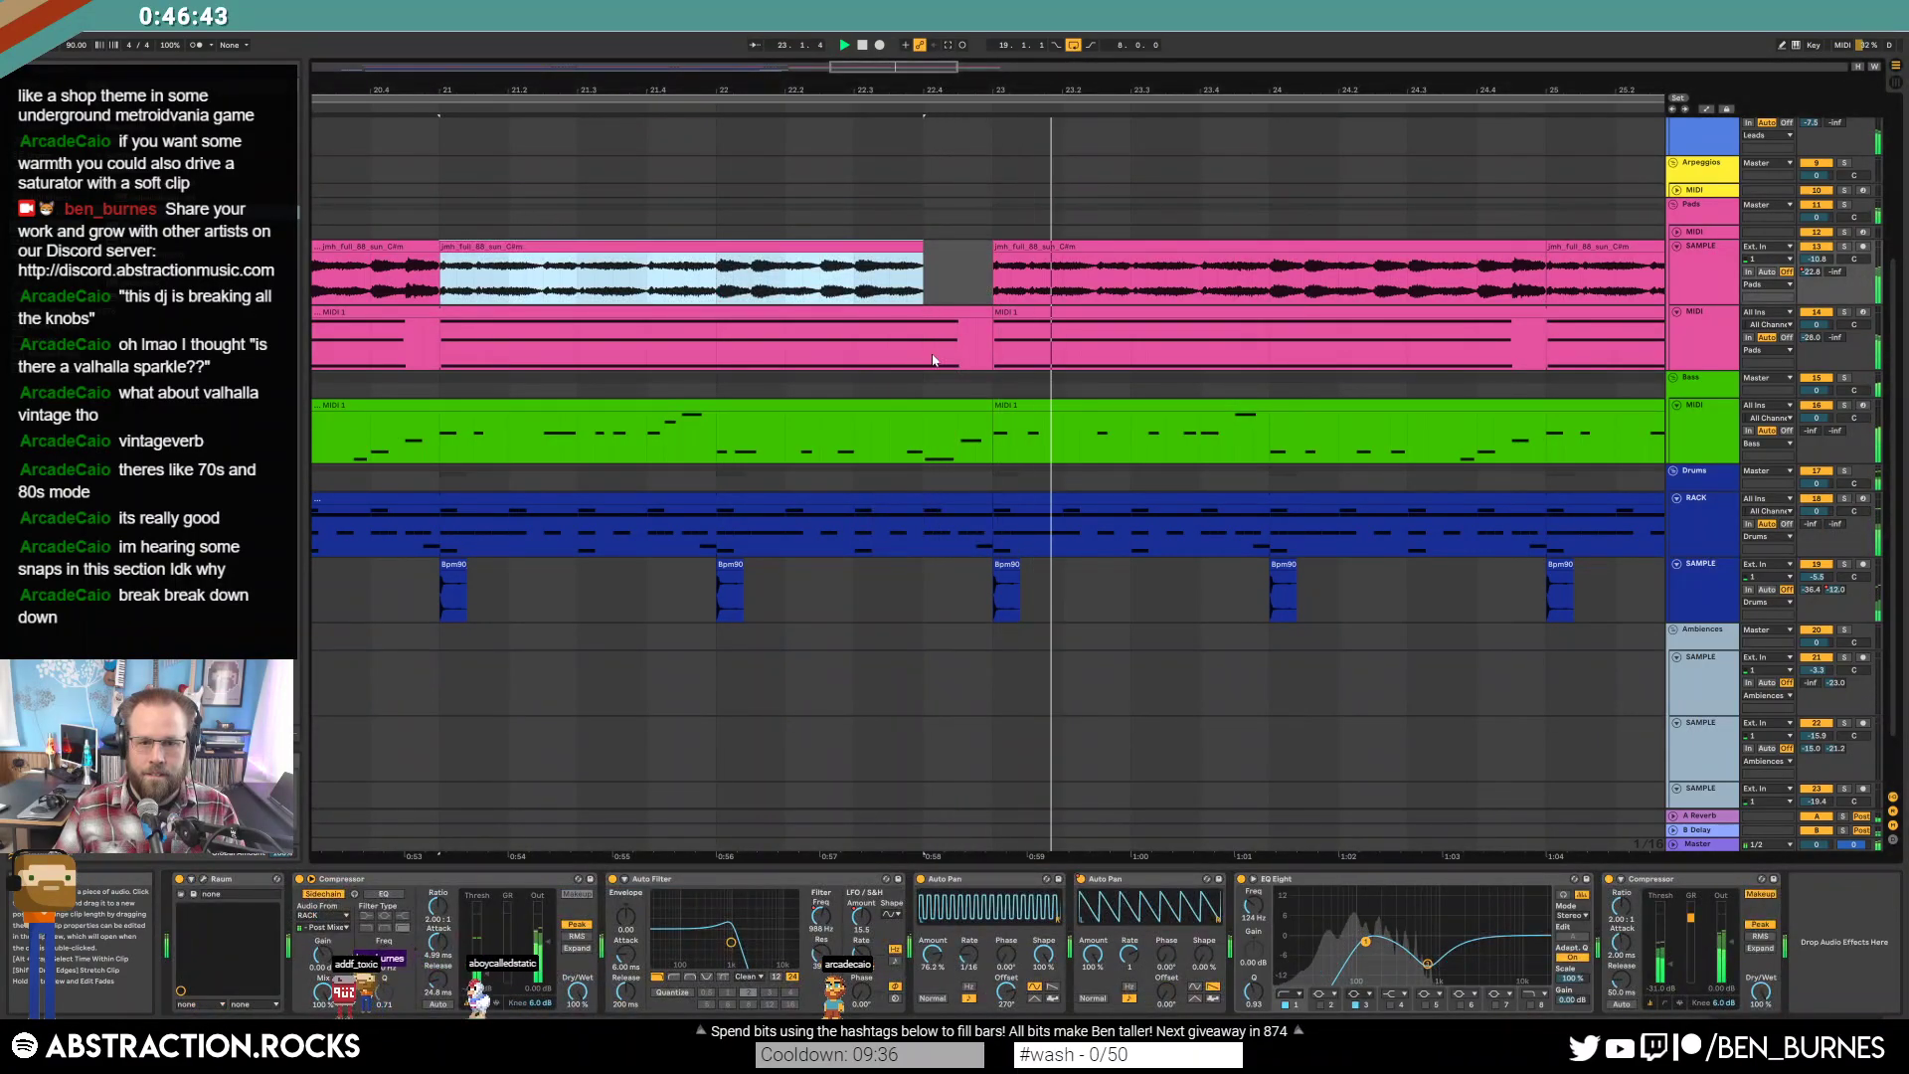
drag(992, 494, 928, 492)
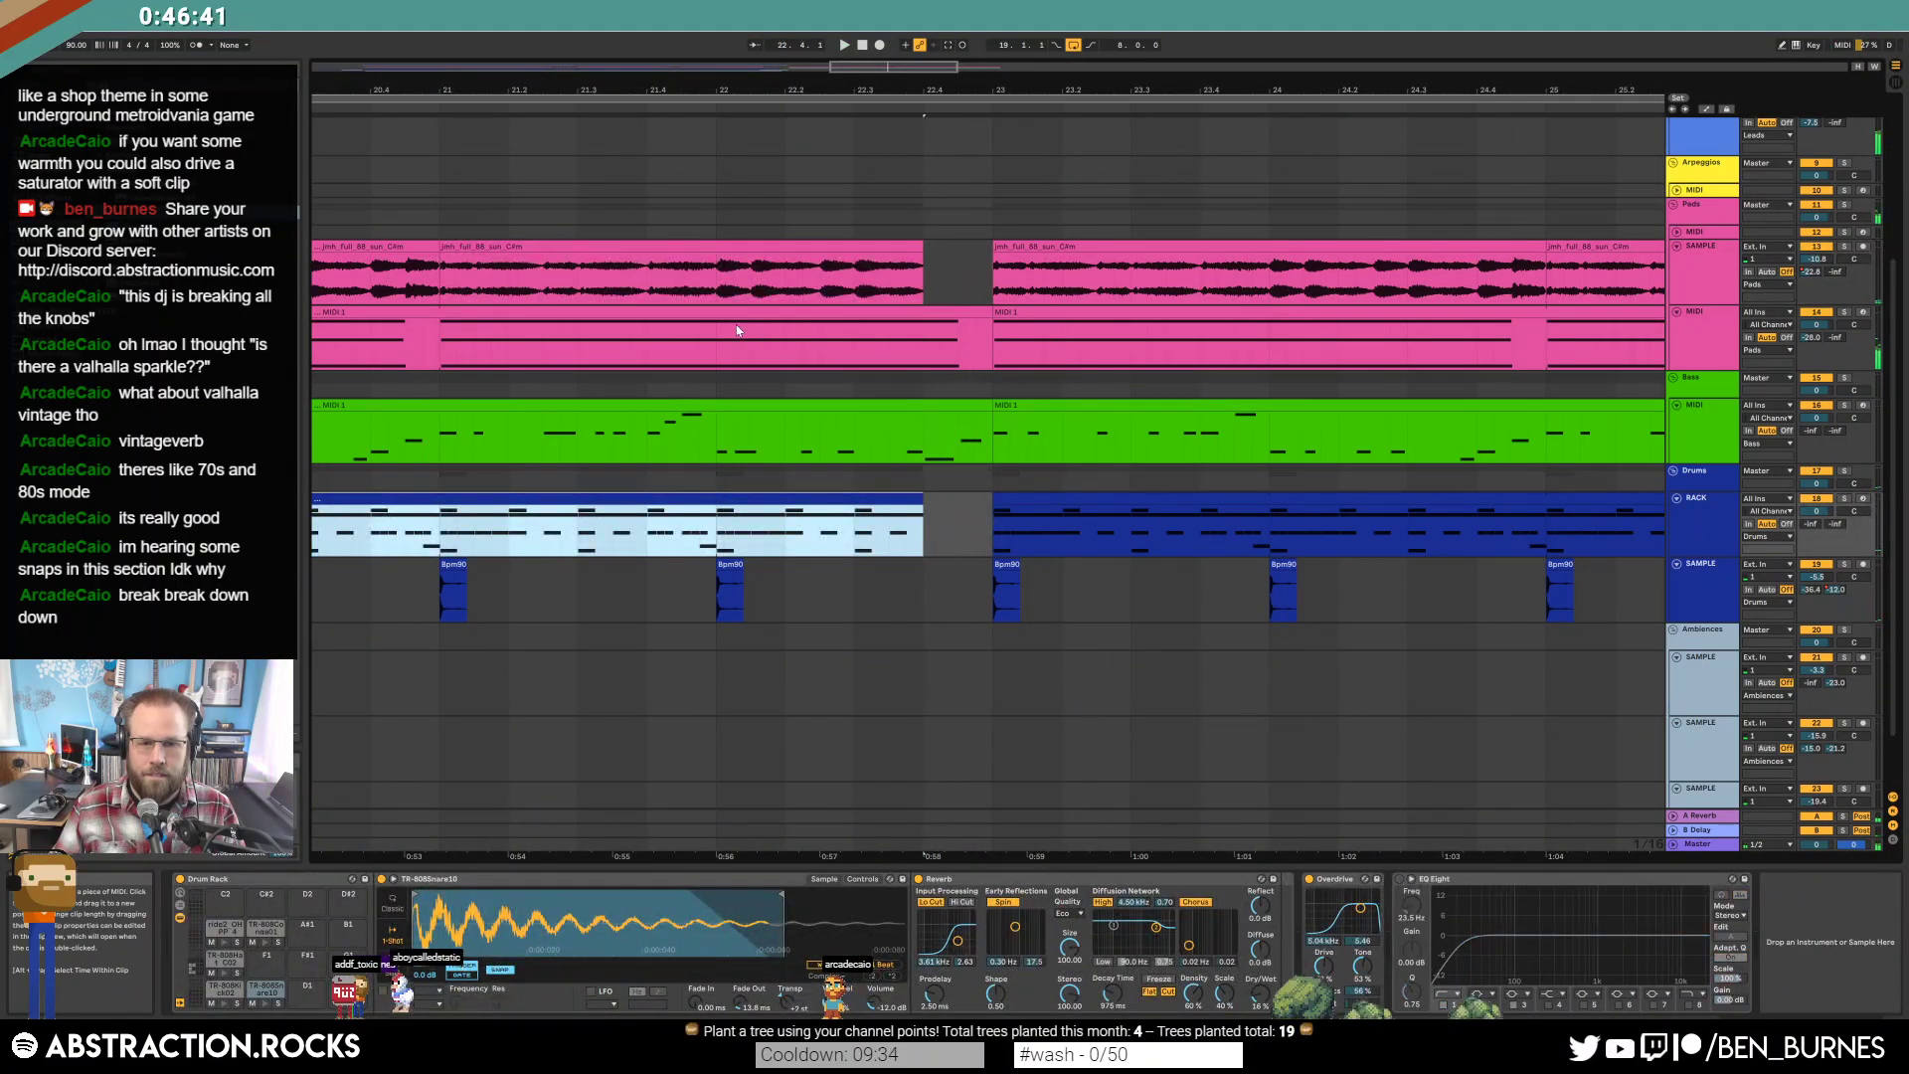
click(732, 356)
key(space)
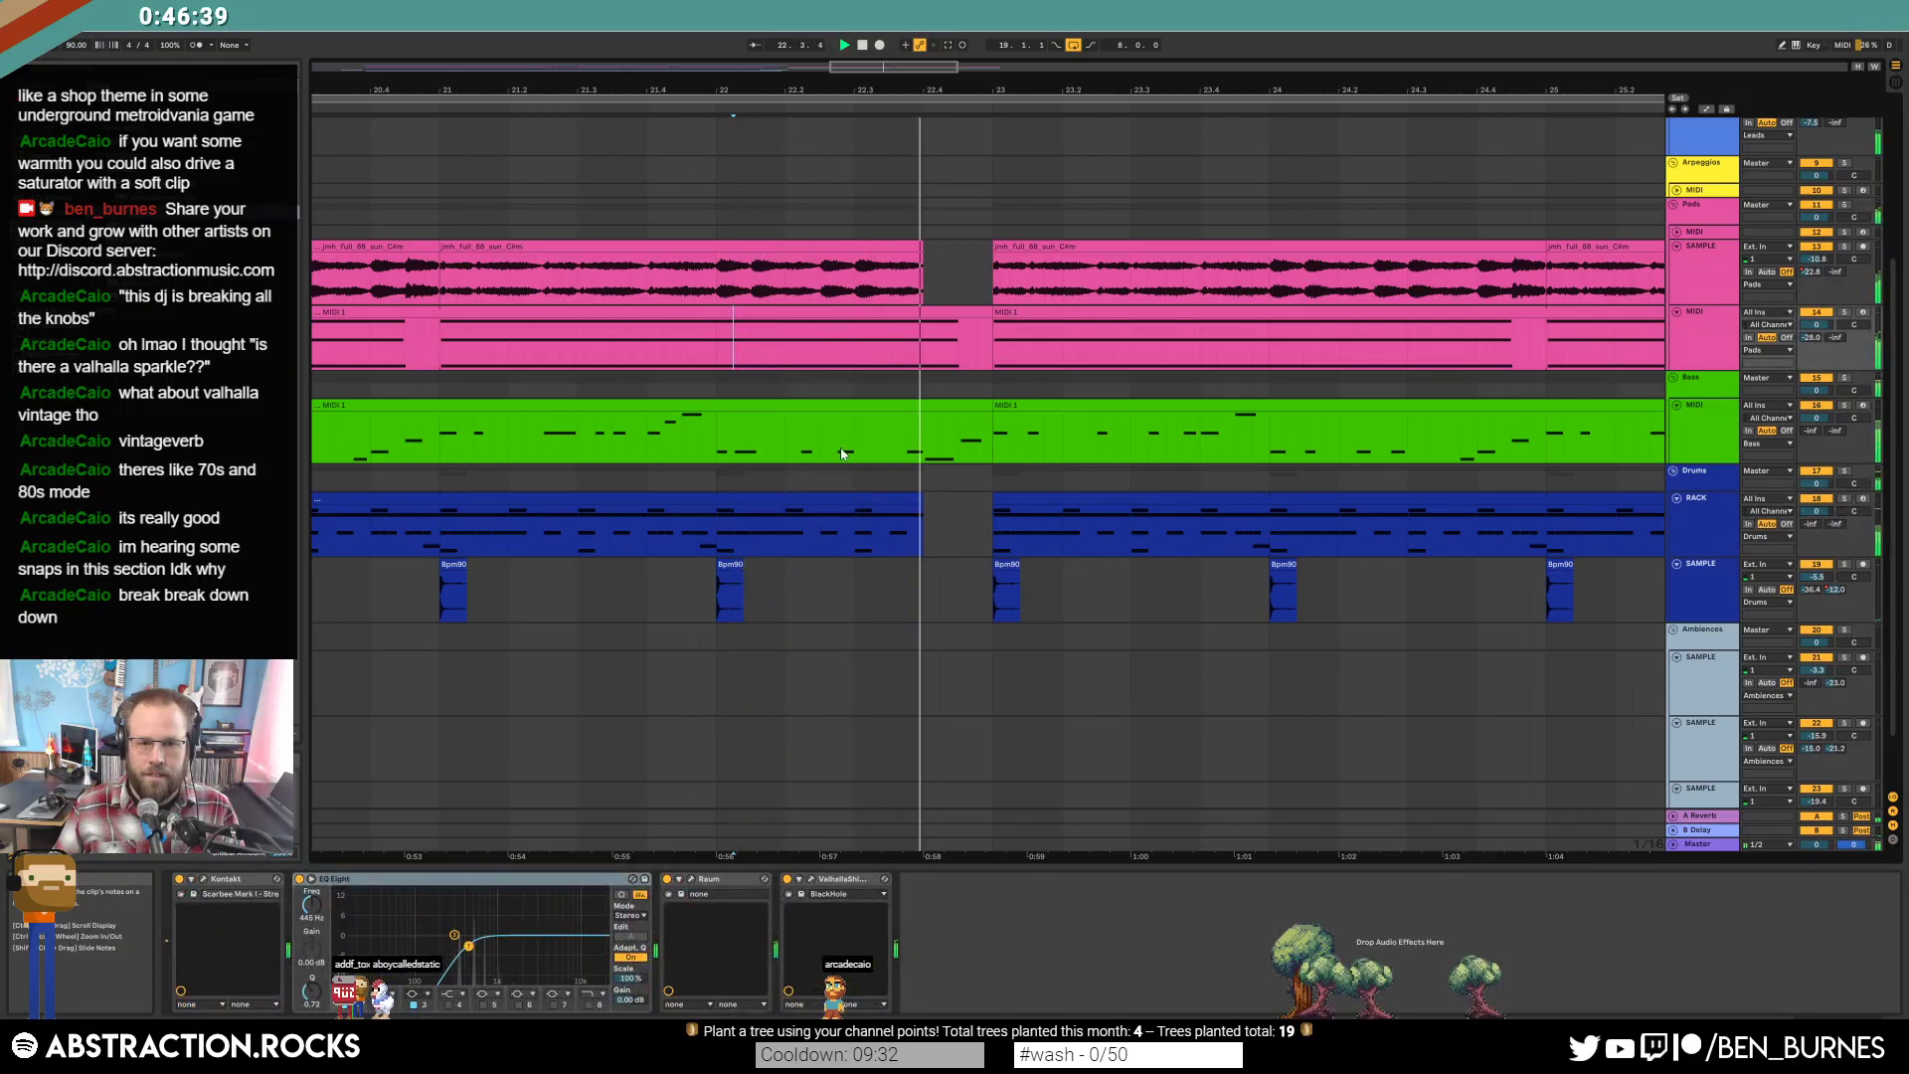
drag(916, 495, 889, 495)
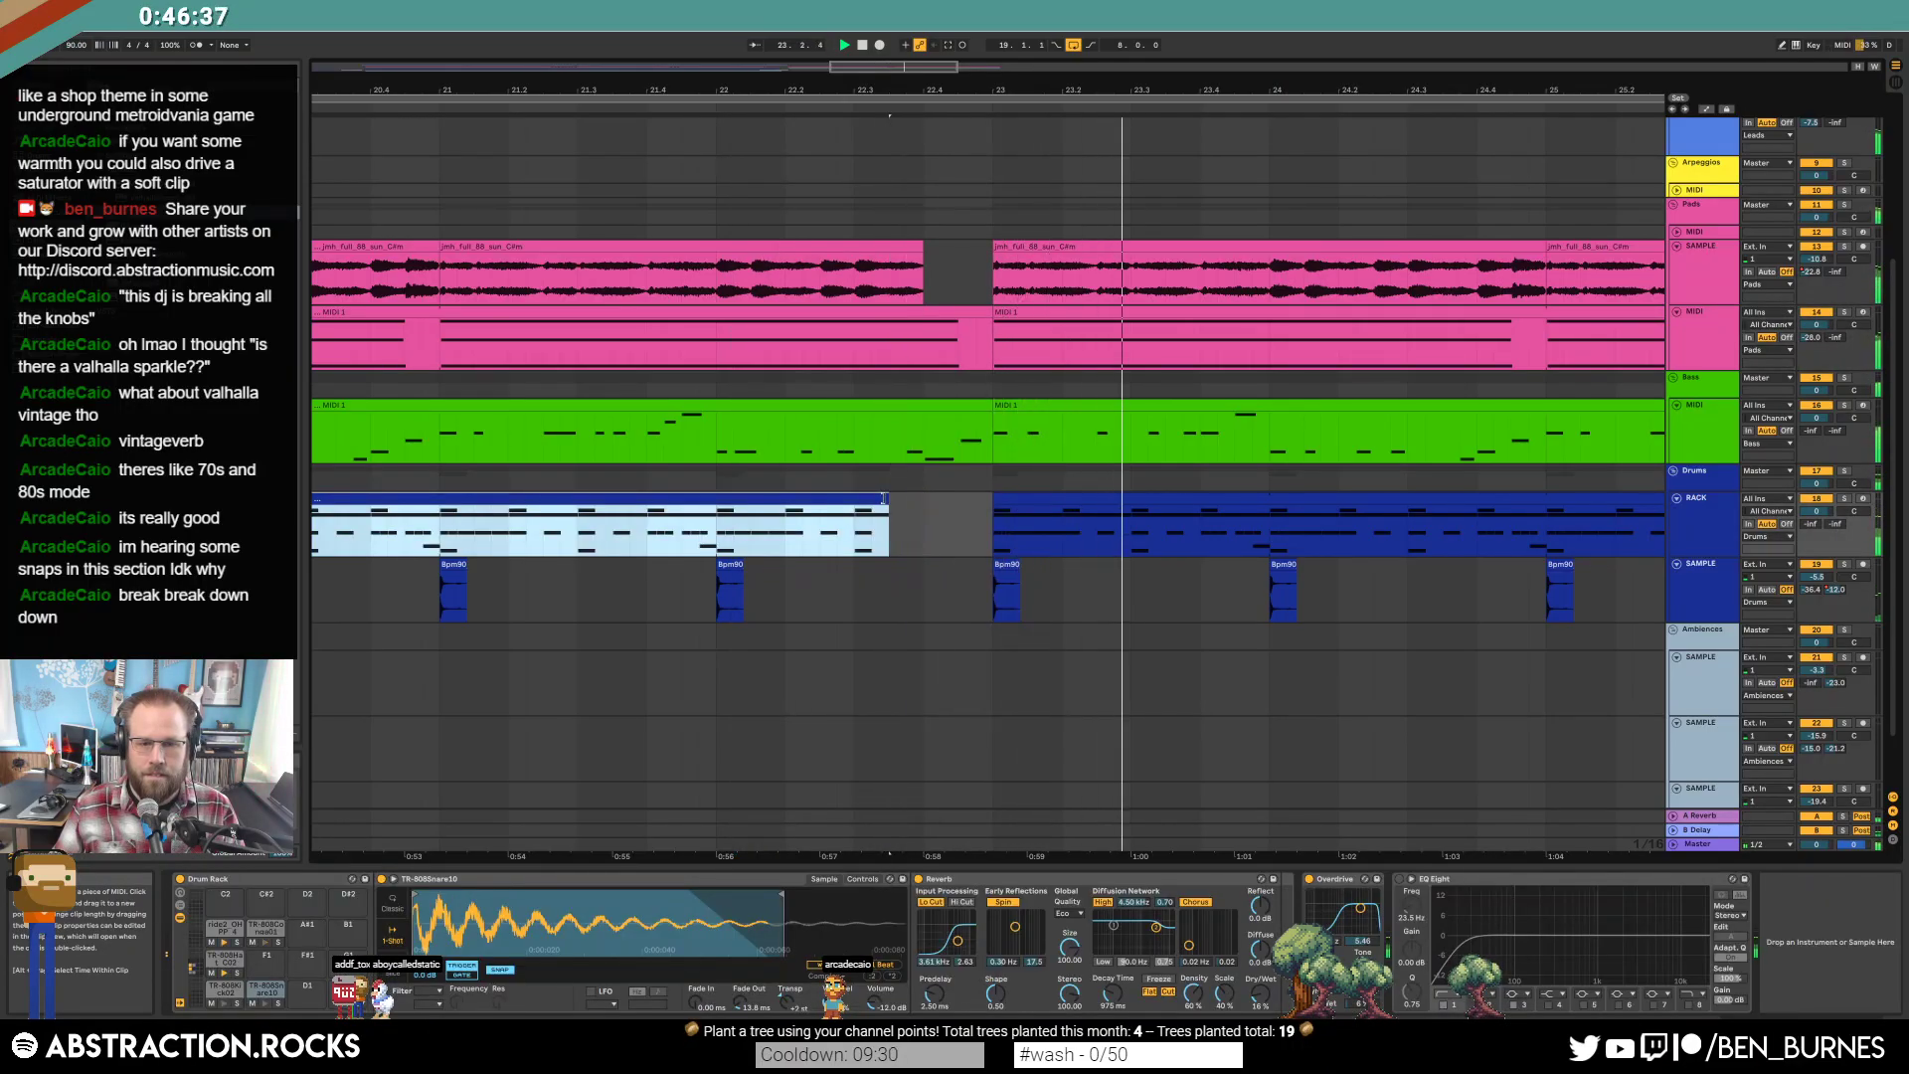
scroll(1145, 528, down, 5)
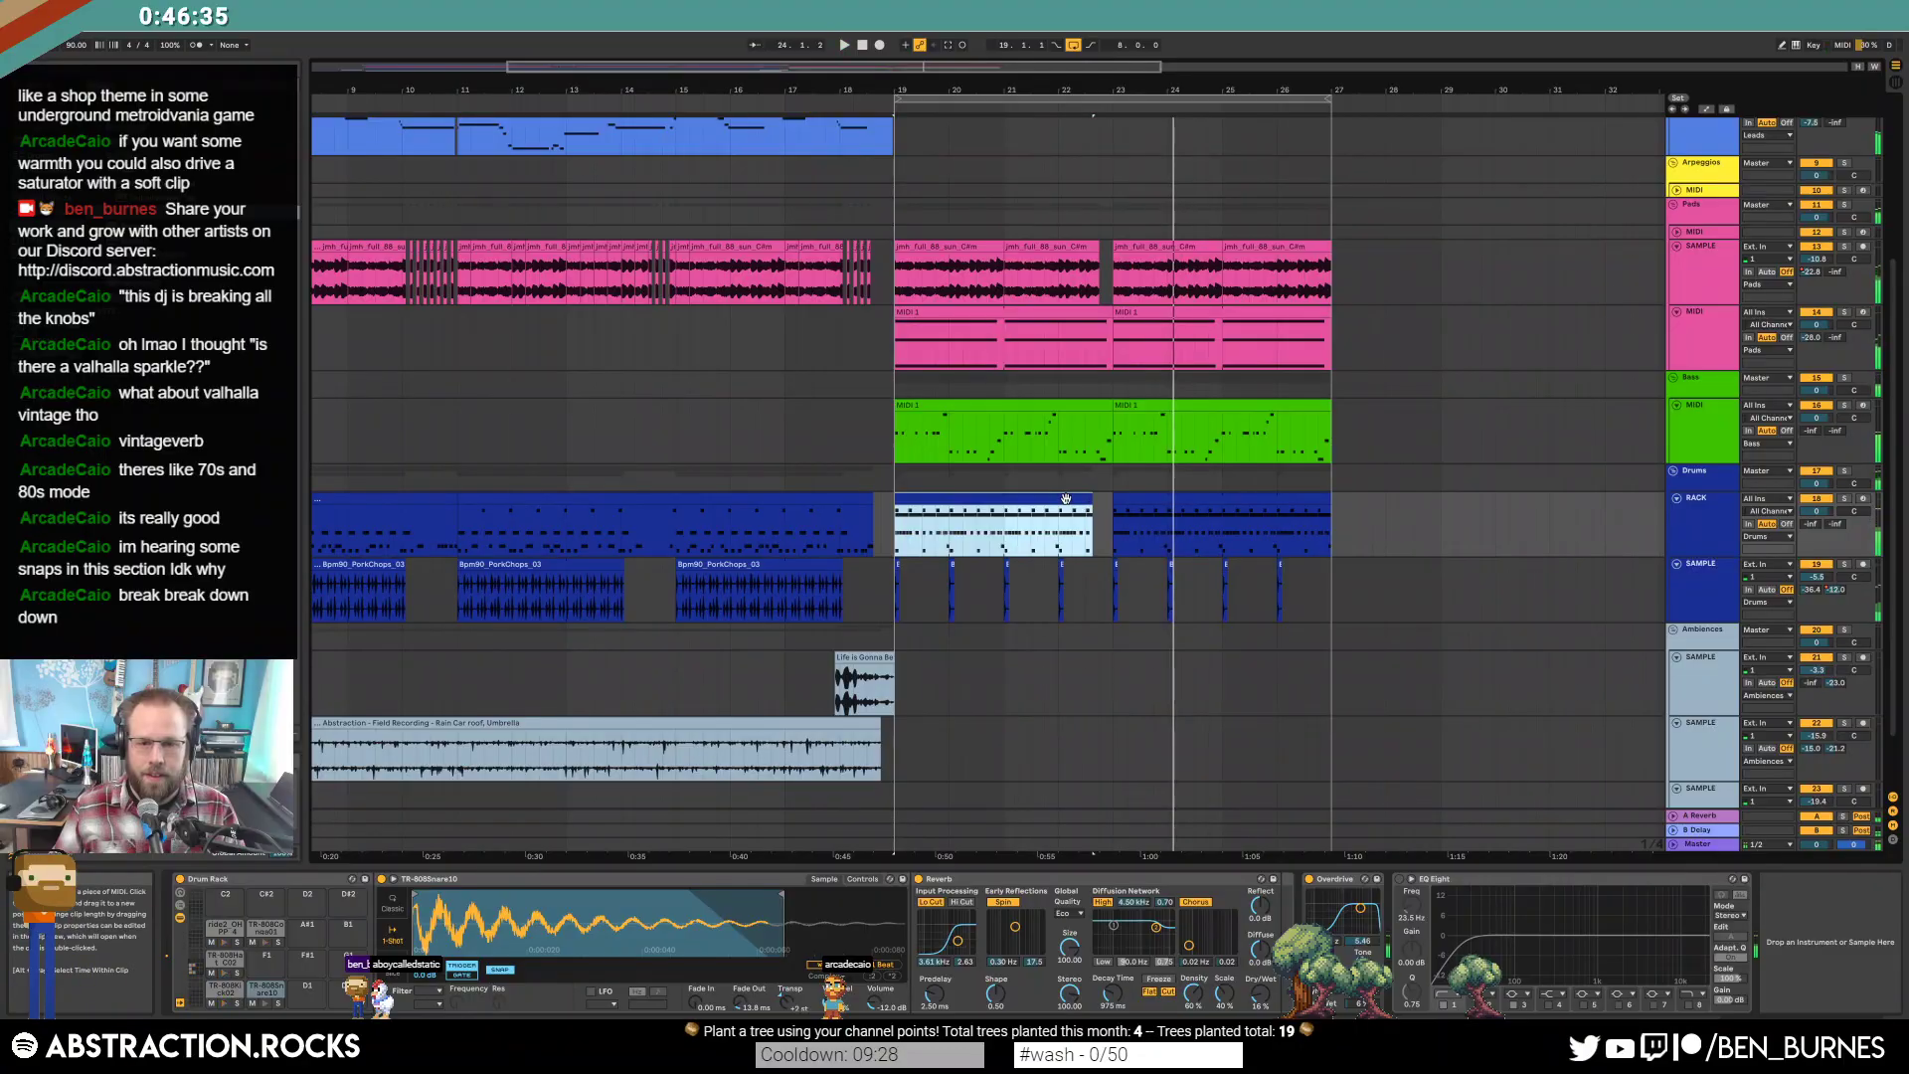
Delete the ride hits on beats 2 and 4 in both drum rack clips between bars 19 and 27.
double_click(1062, 509)
click(919, 694)
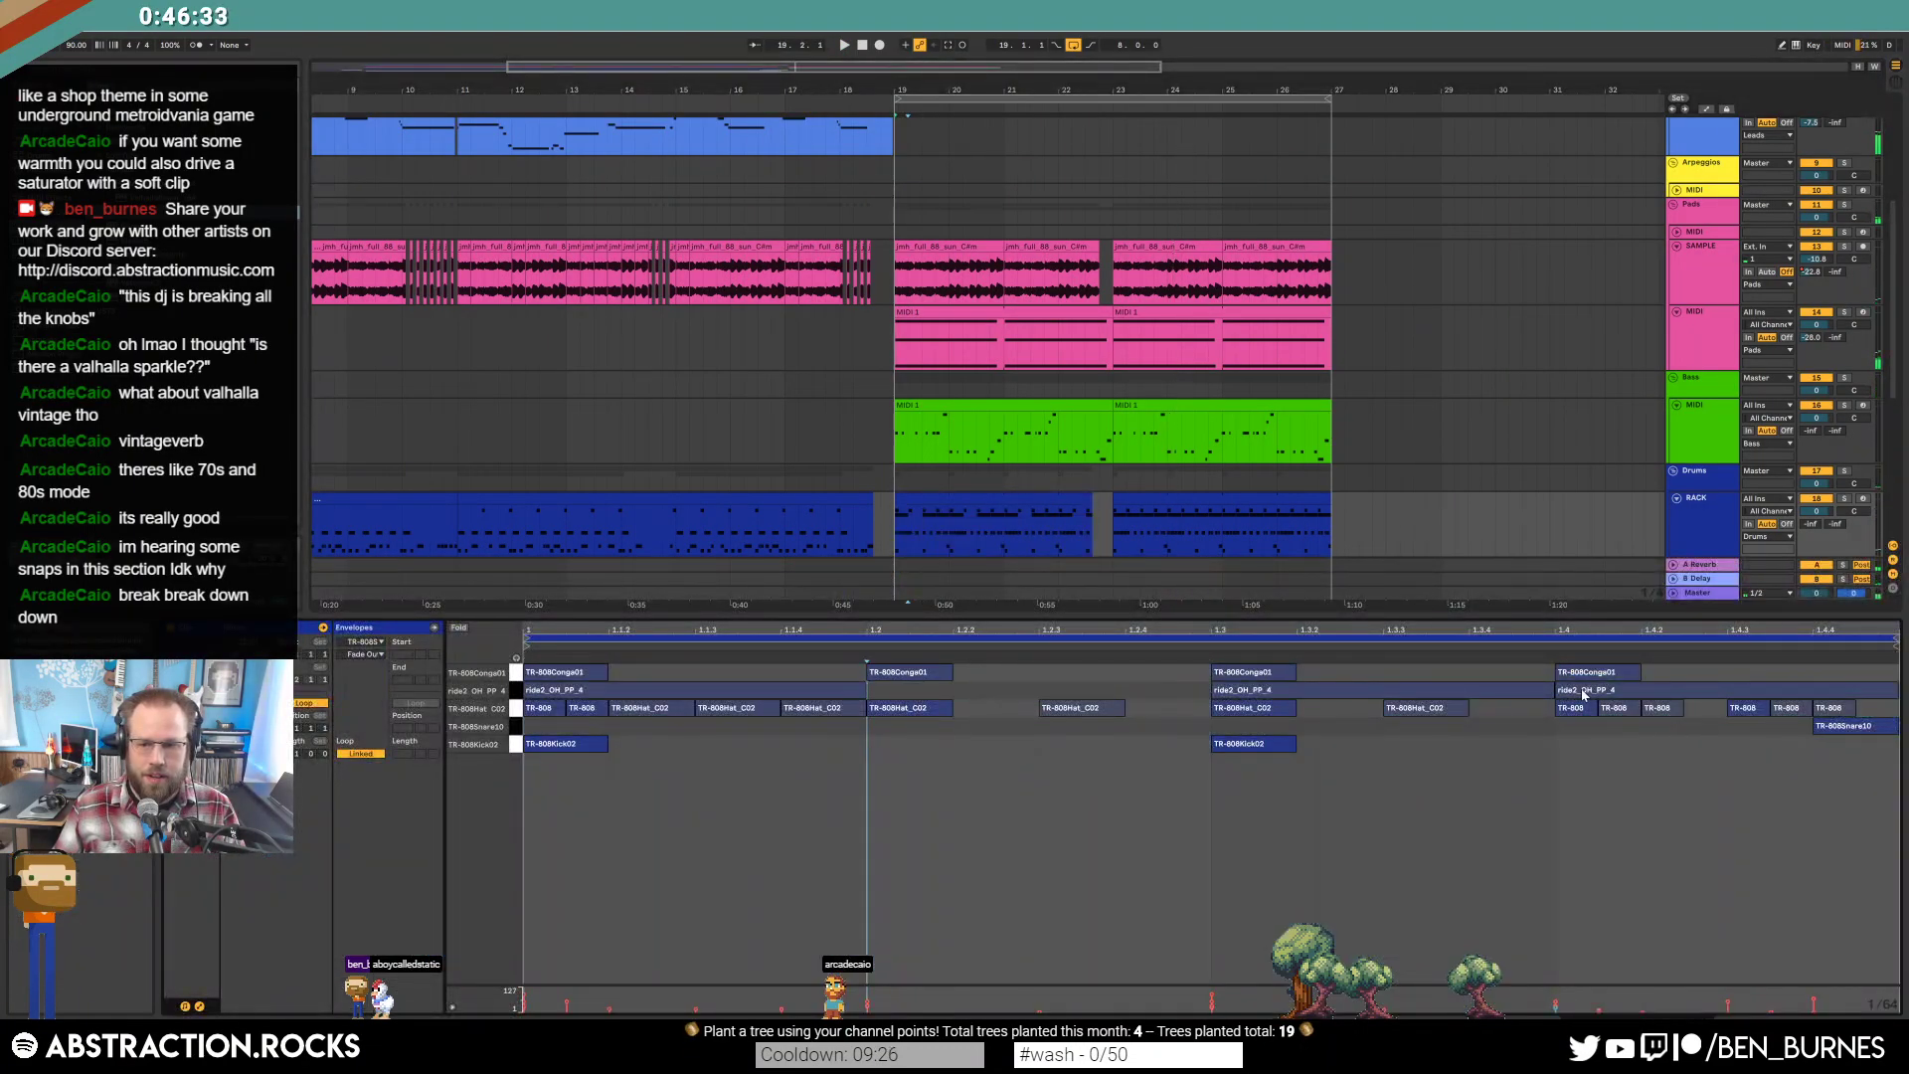
click(1183, 550)
click(884, 698)
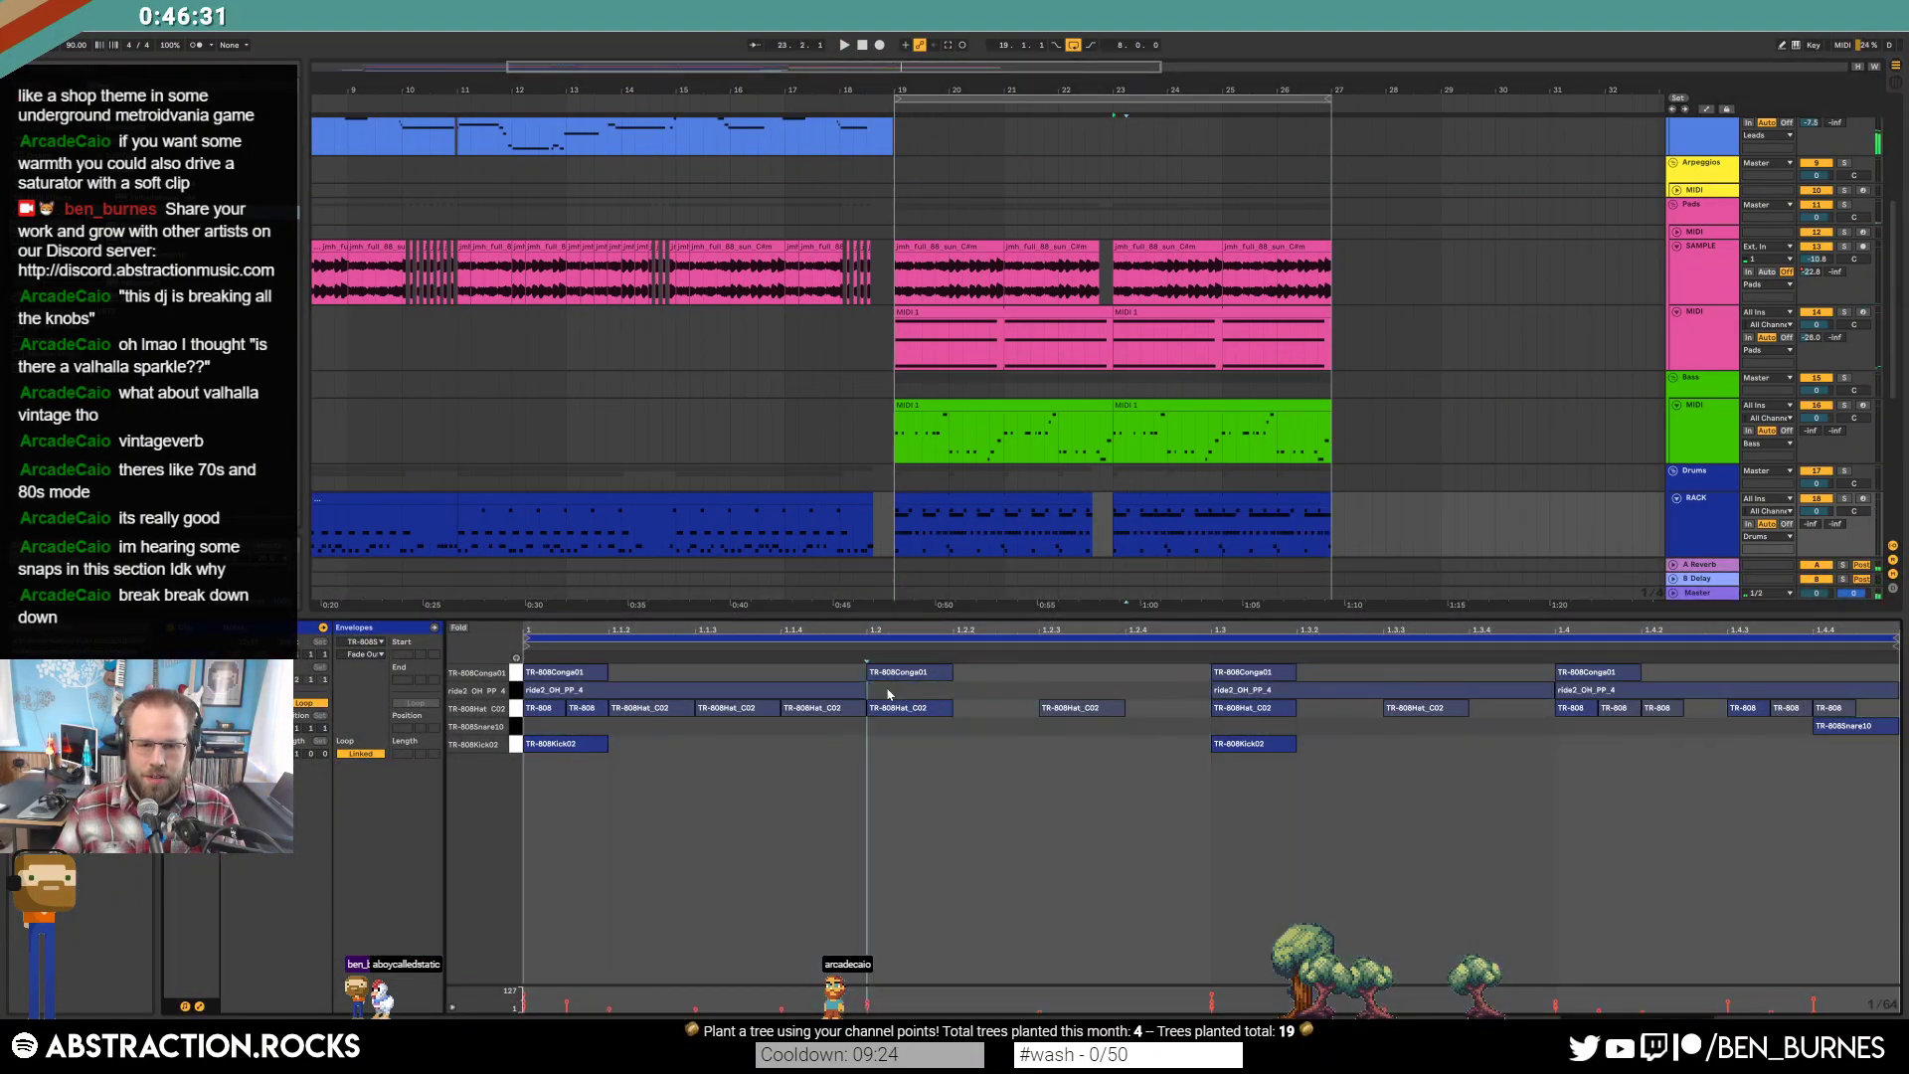
click(1568, 674)
click(960, 501)
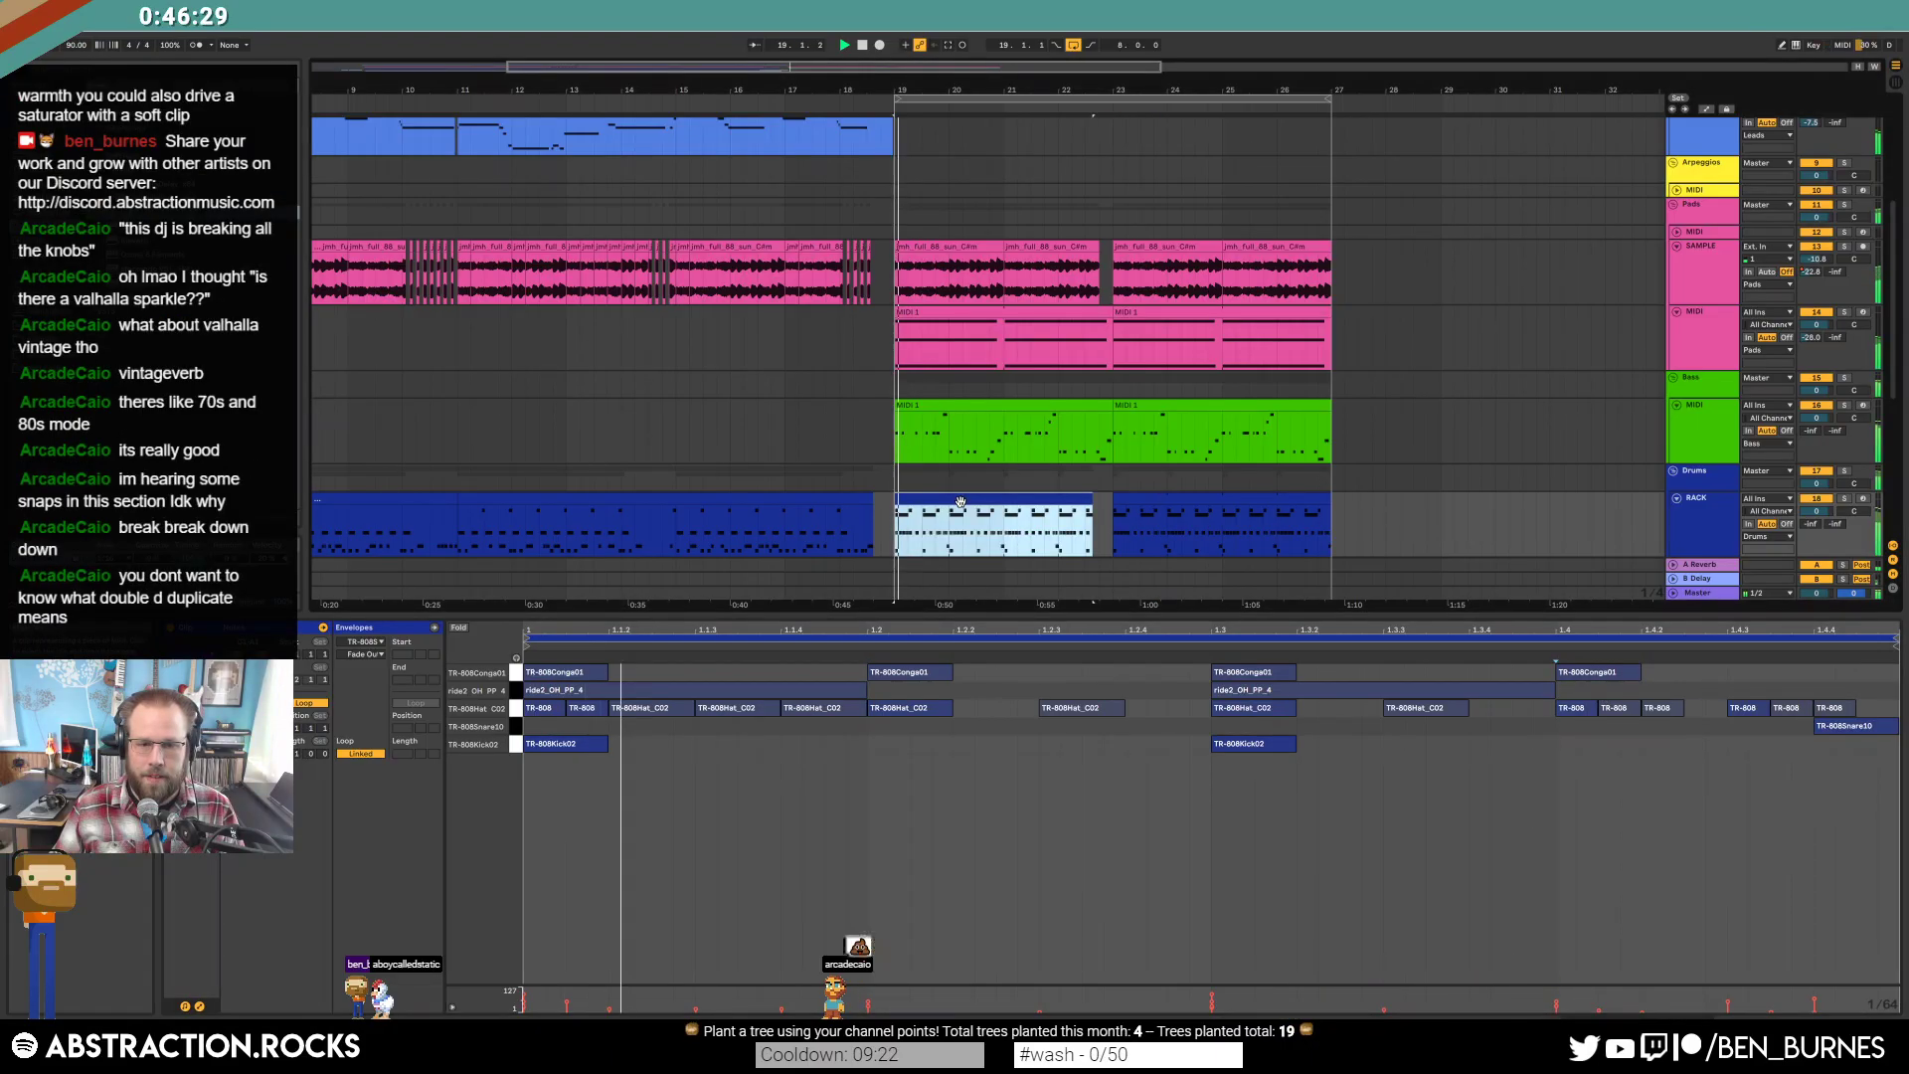
Lengthen the ride2_OH_PP_4 sample in the drum rack and play the section from bar 19.
key(space)
key(shift+Tab)
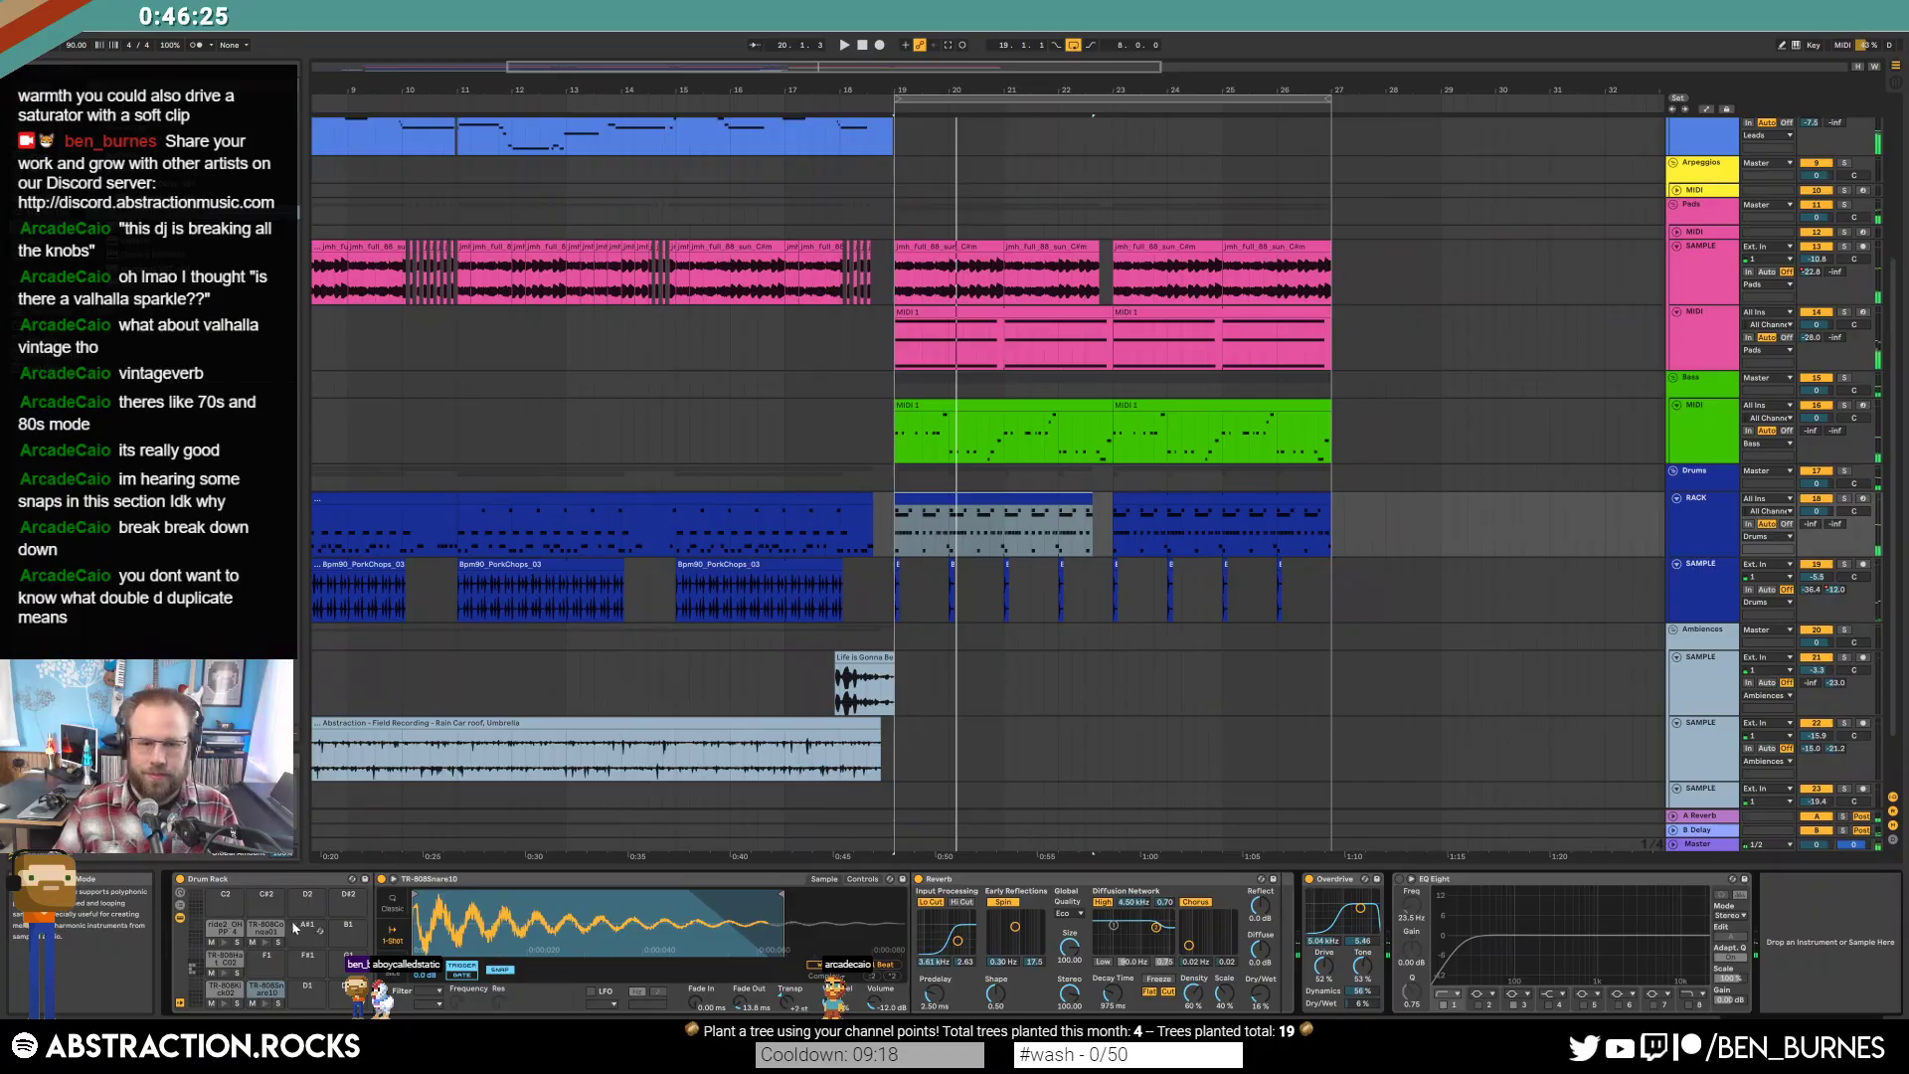
click(232, 932)
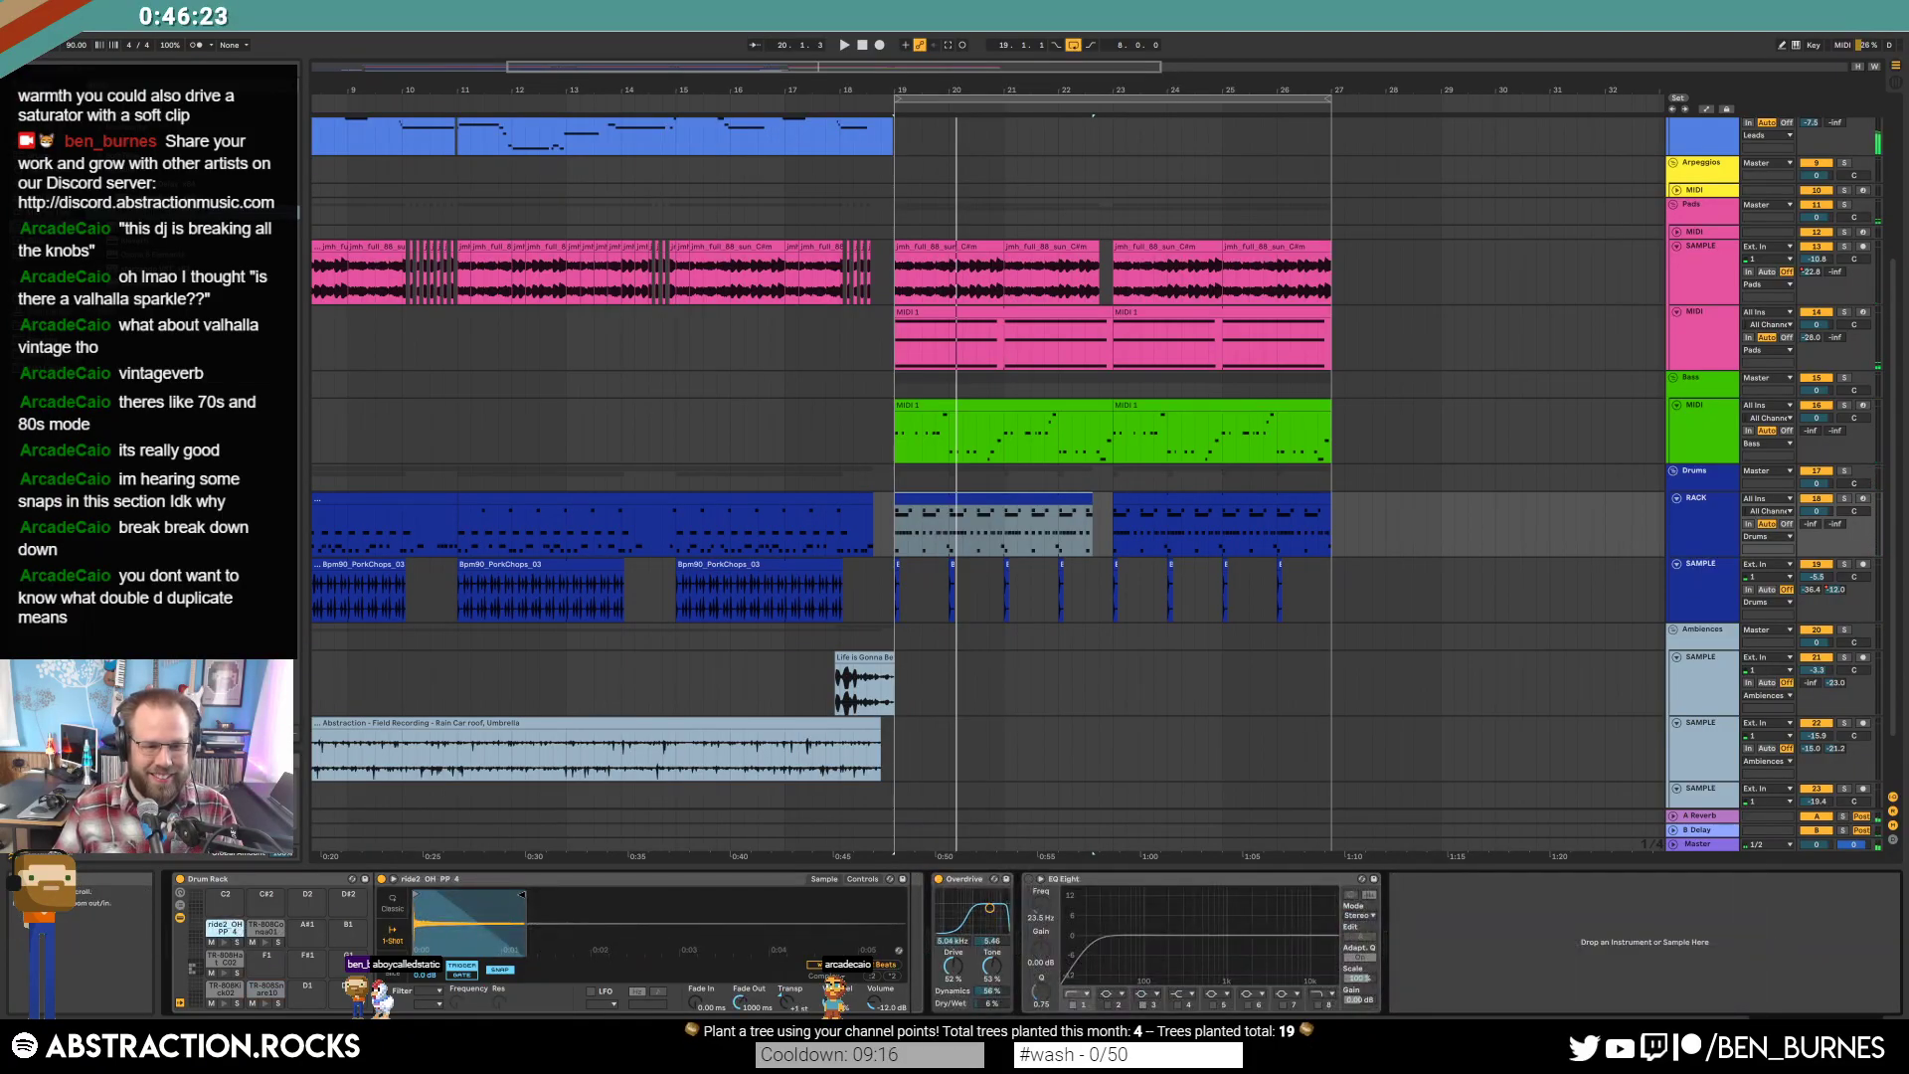
key(space)
click(898, 542)
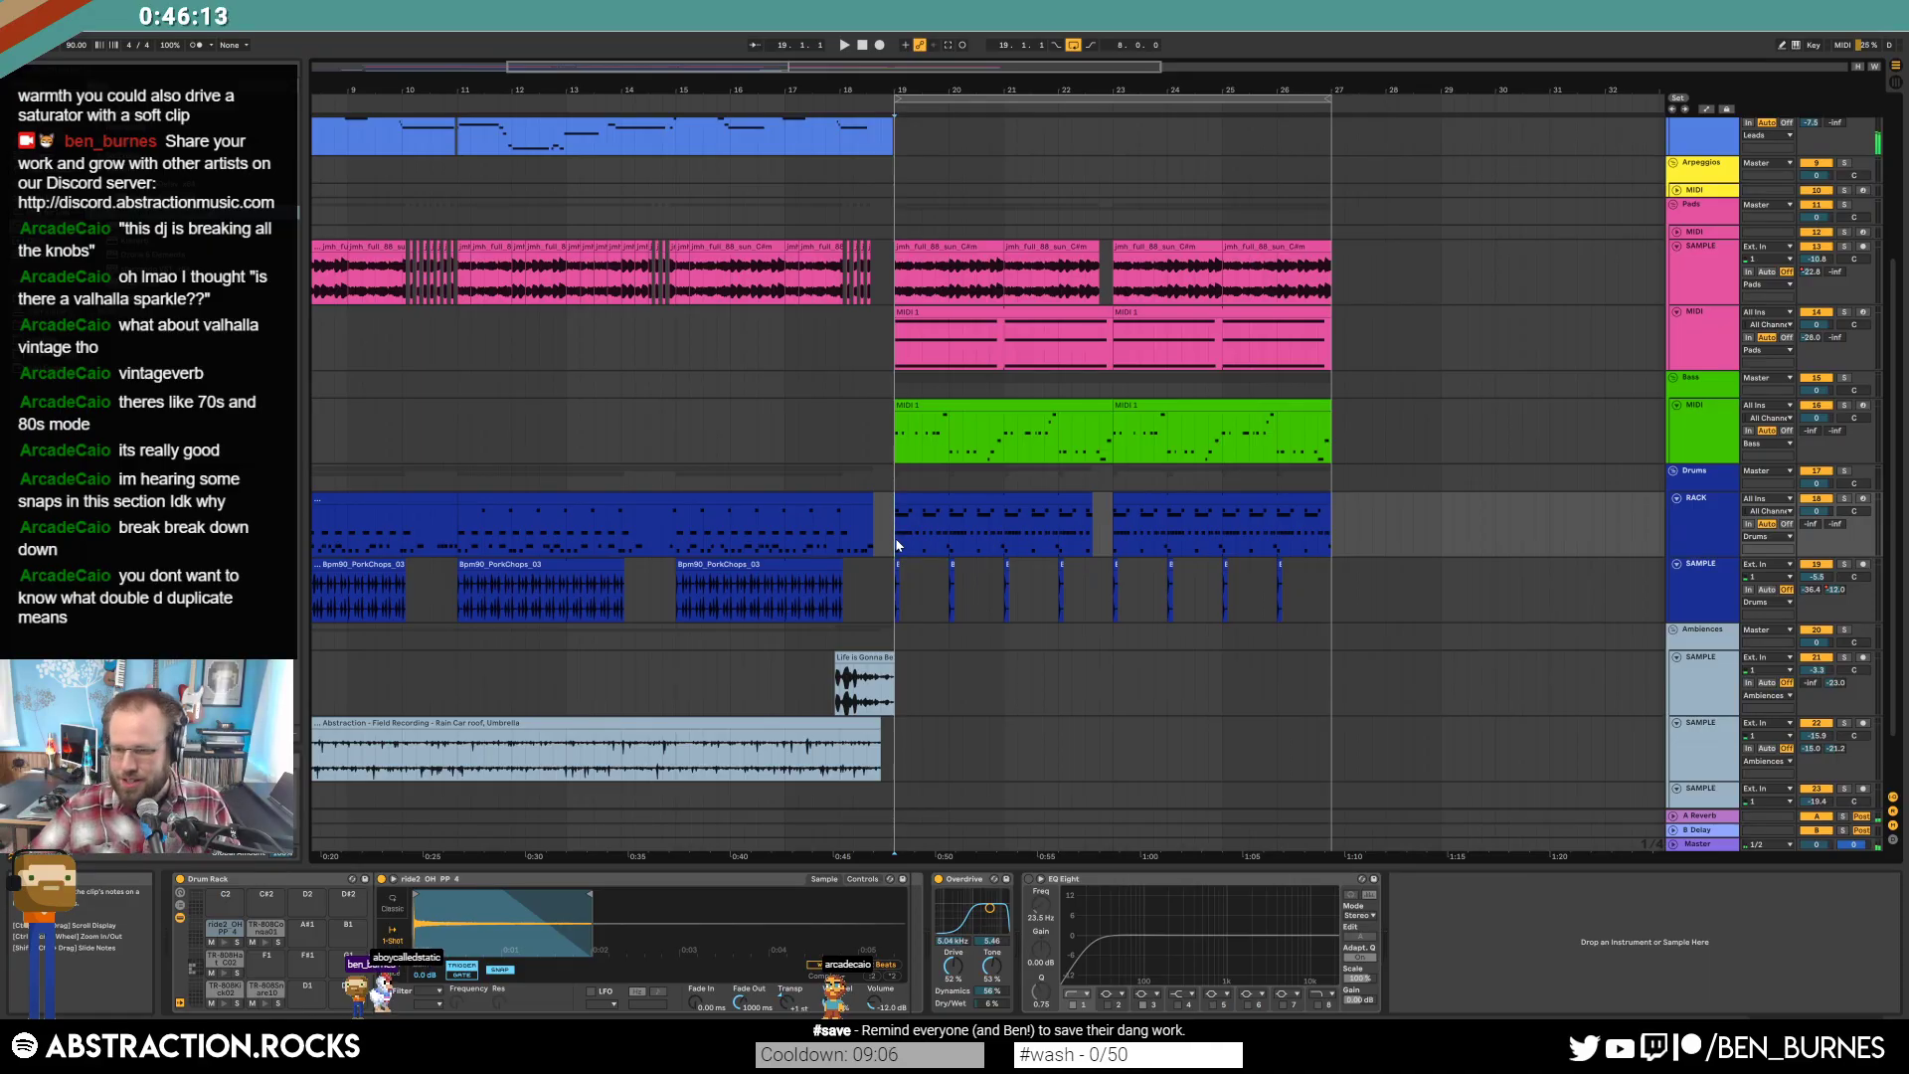
click(932, 494)
key(space)
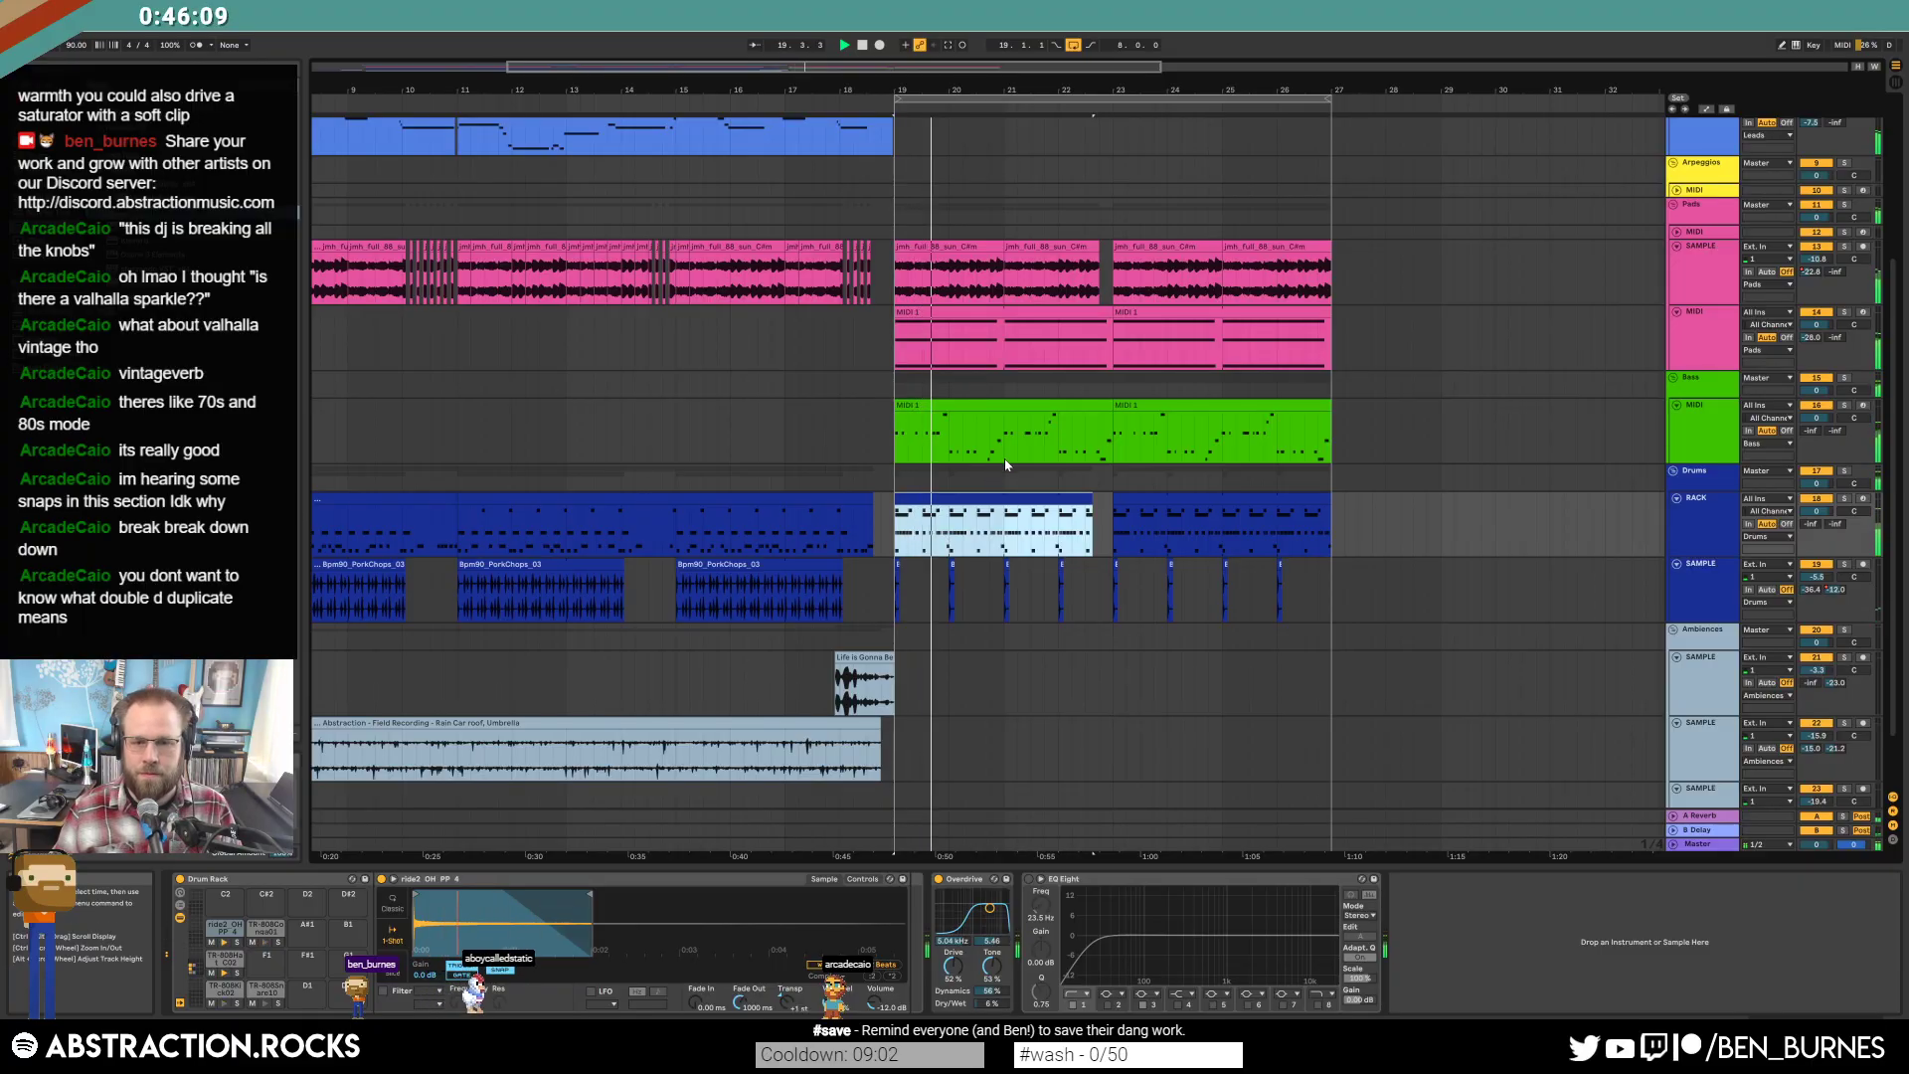
In the bass clip starting at bar 23, move the short C1 note early in its second bar earlier and add another short C1 after it.
click(1104, 410)
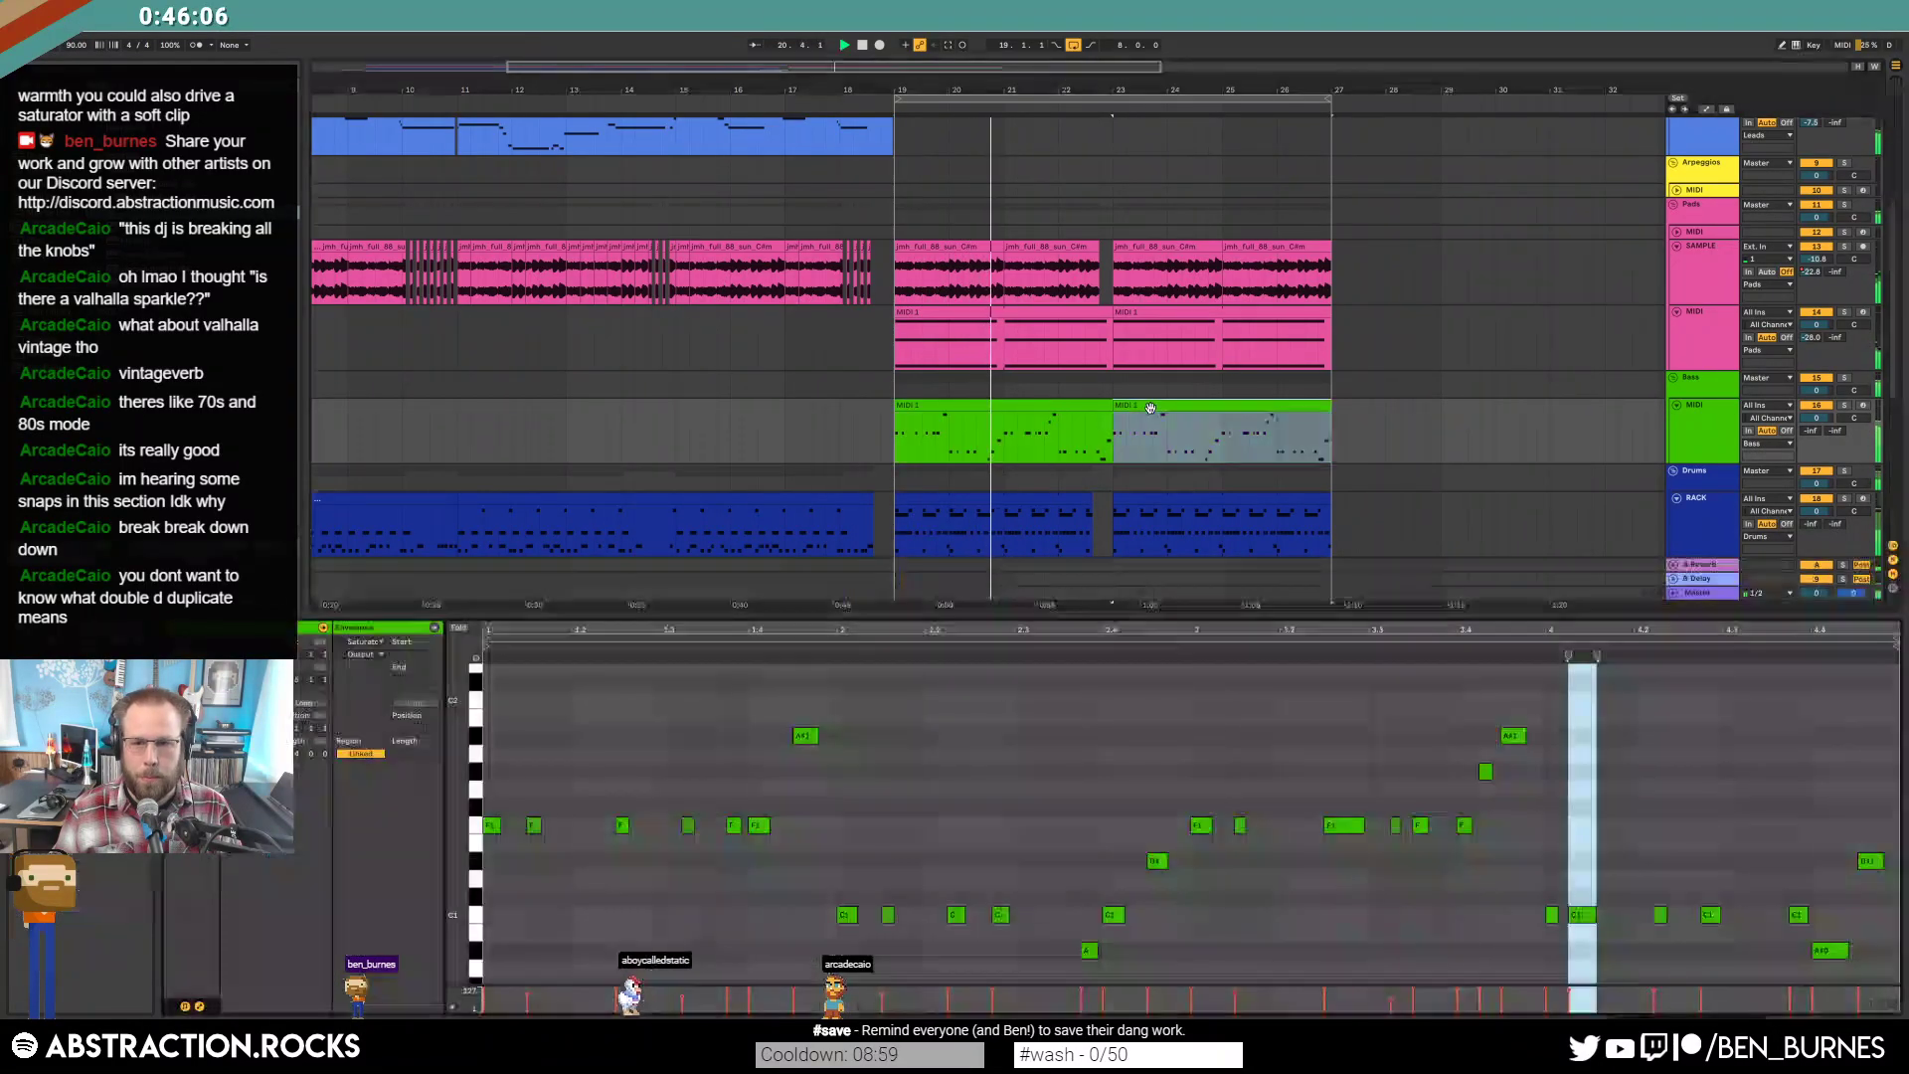
double_click(1143, 437)
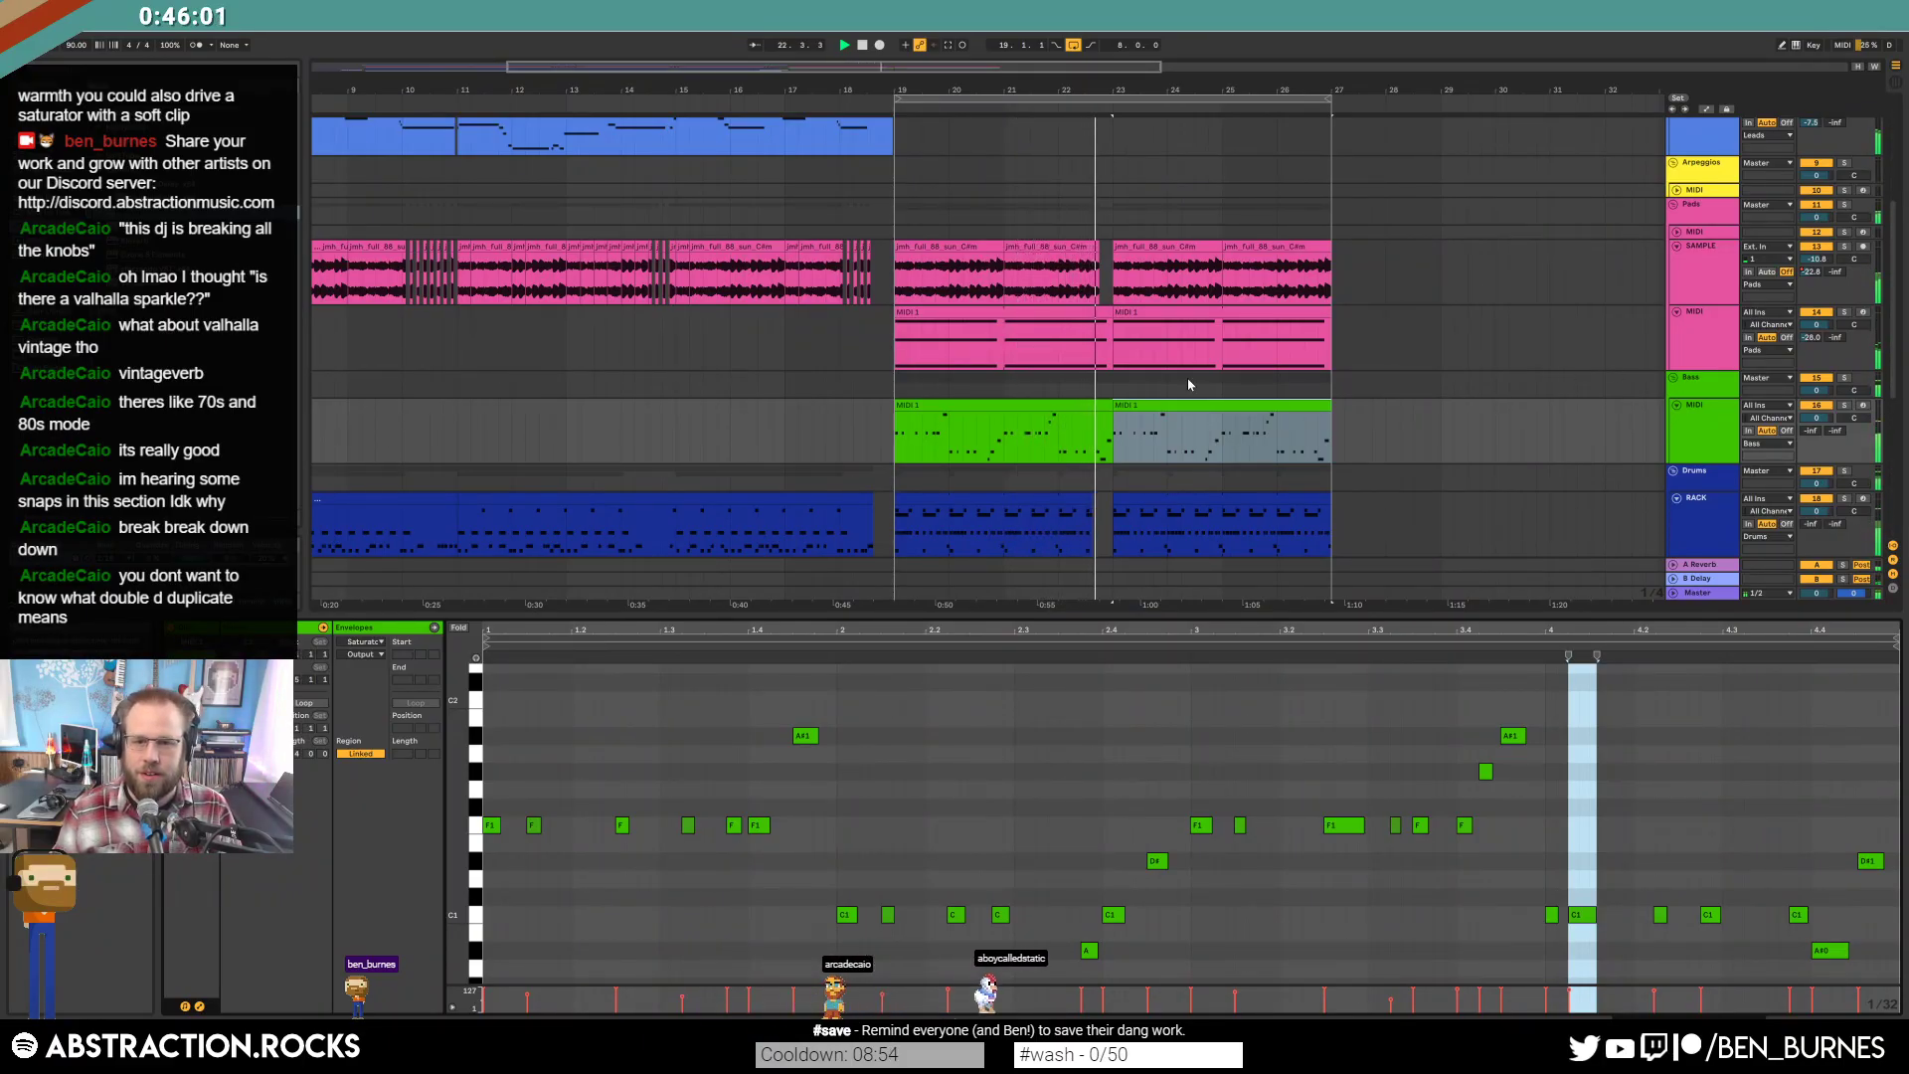
click(1173, 406)
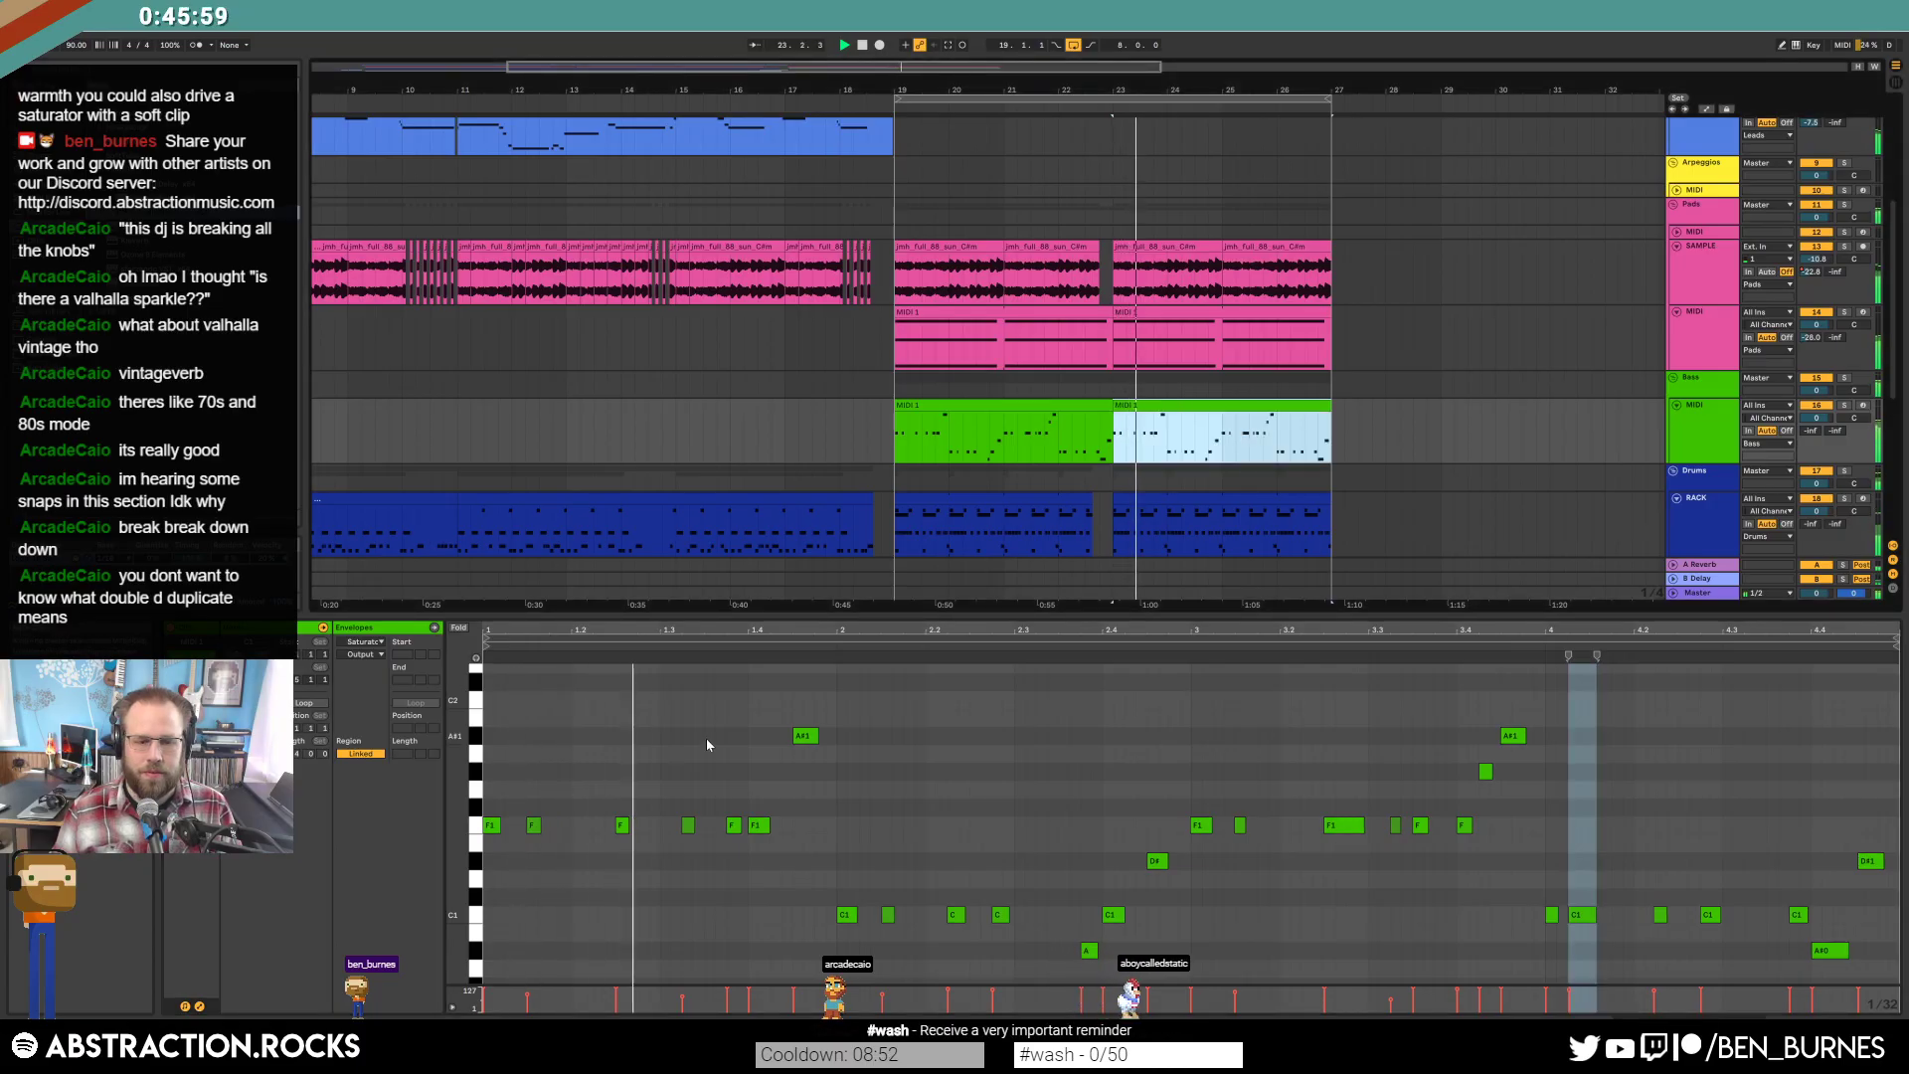
drag(888, 922, 867, 920)
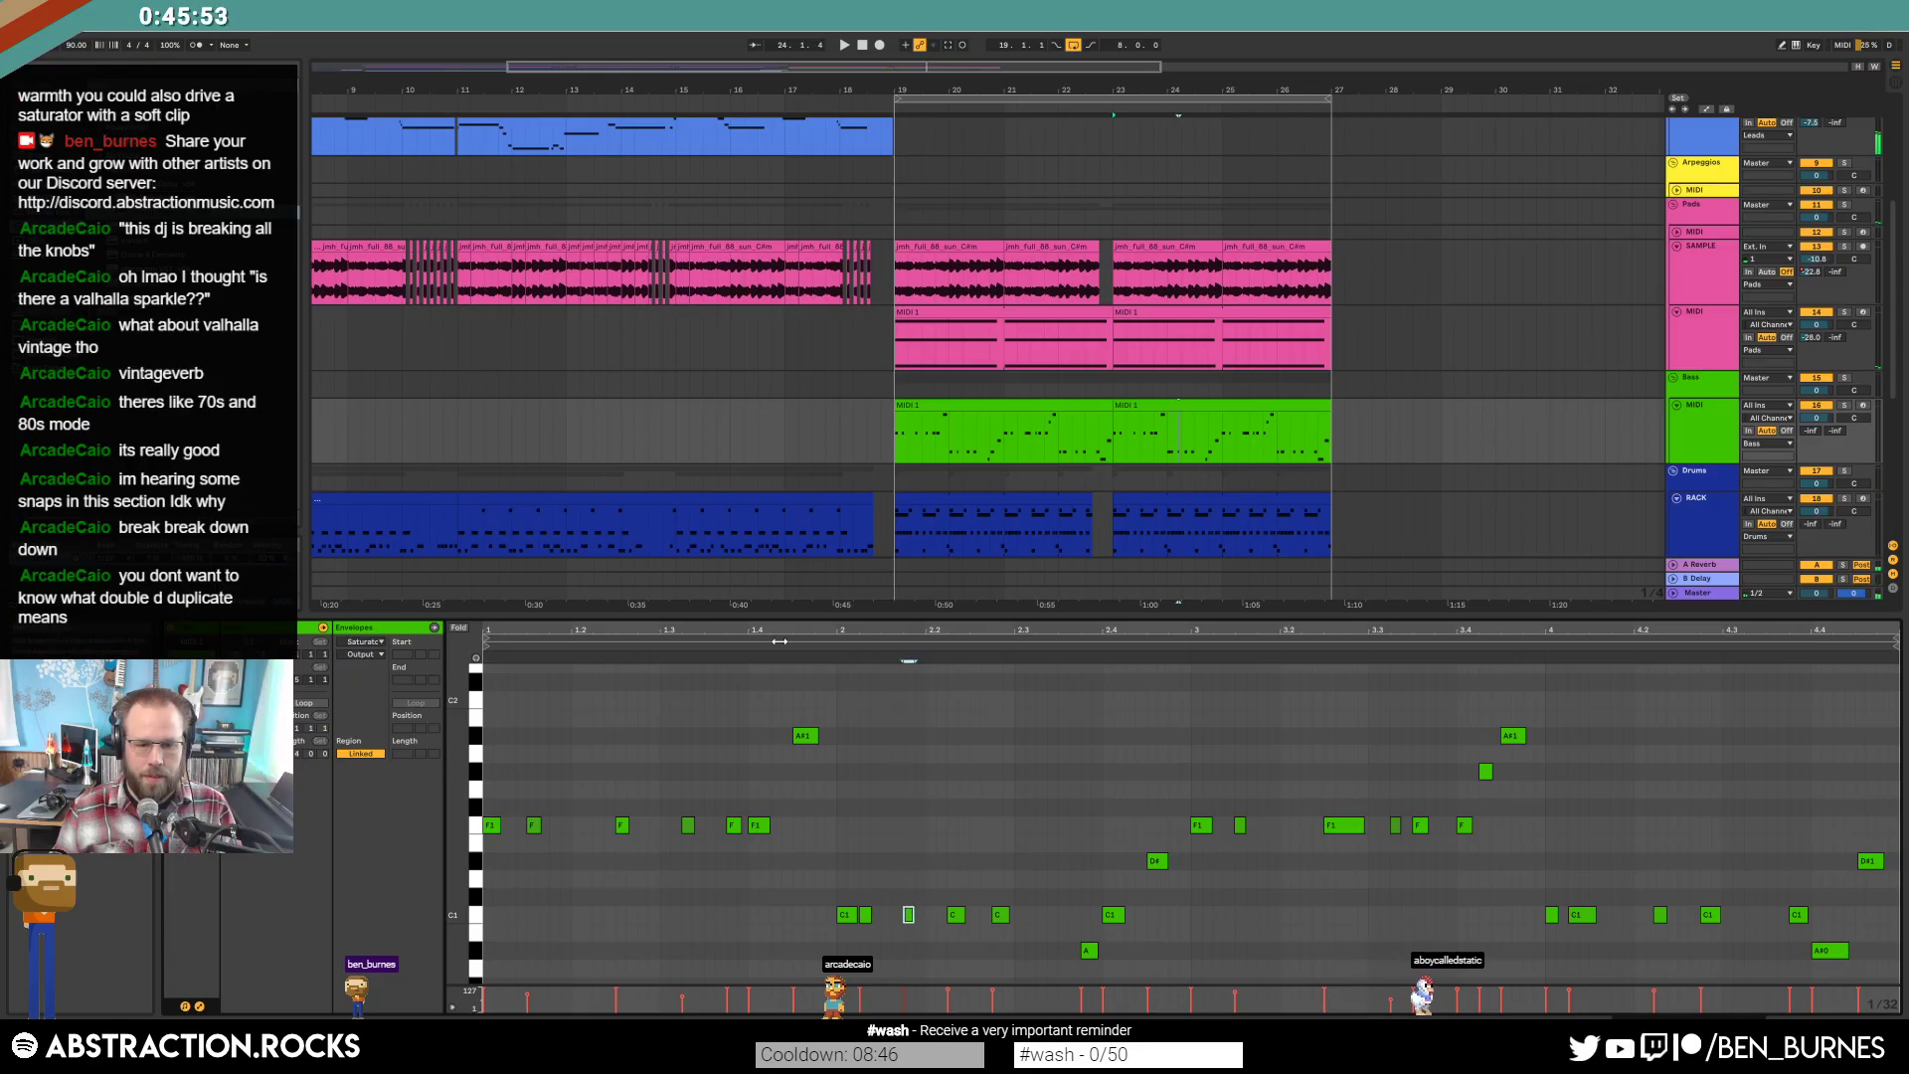
click(725, 646)
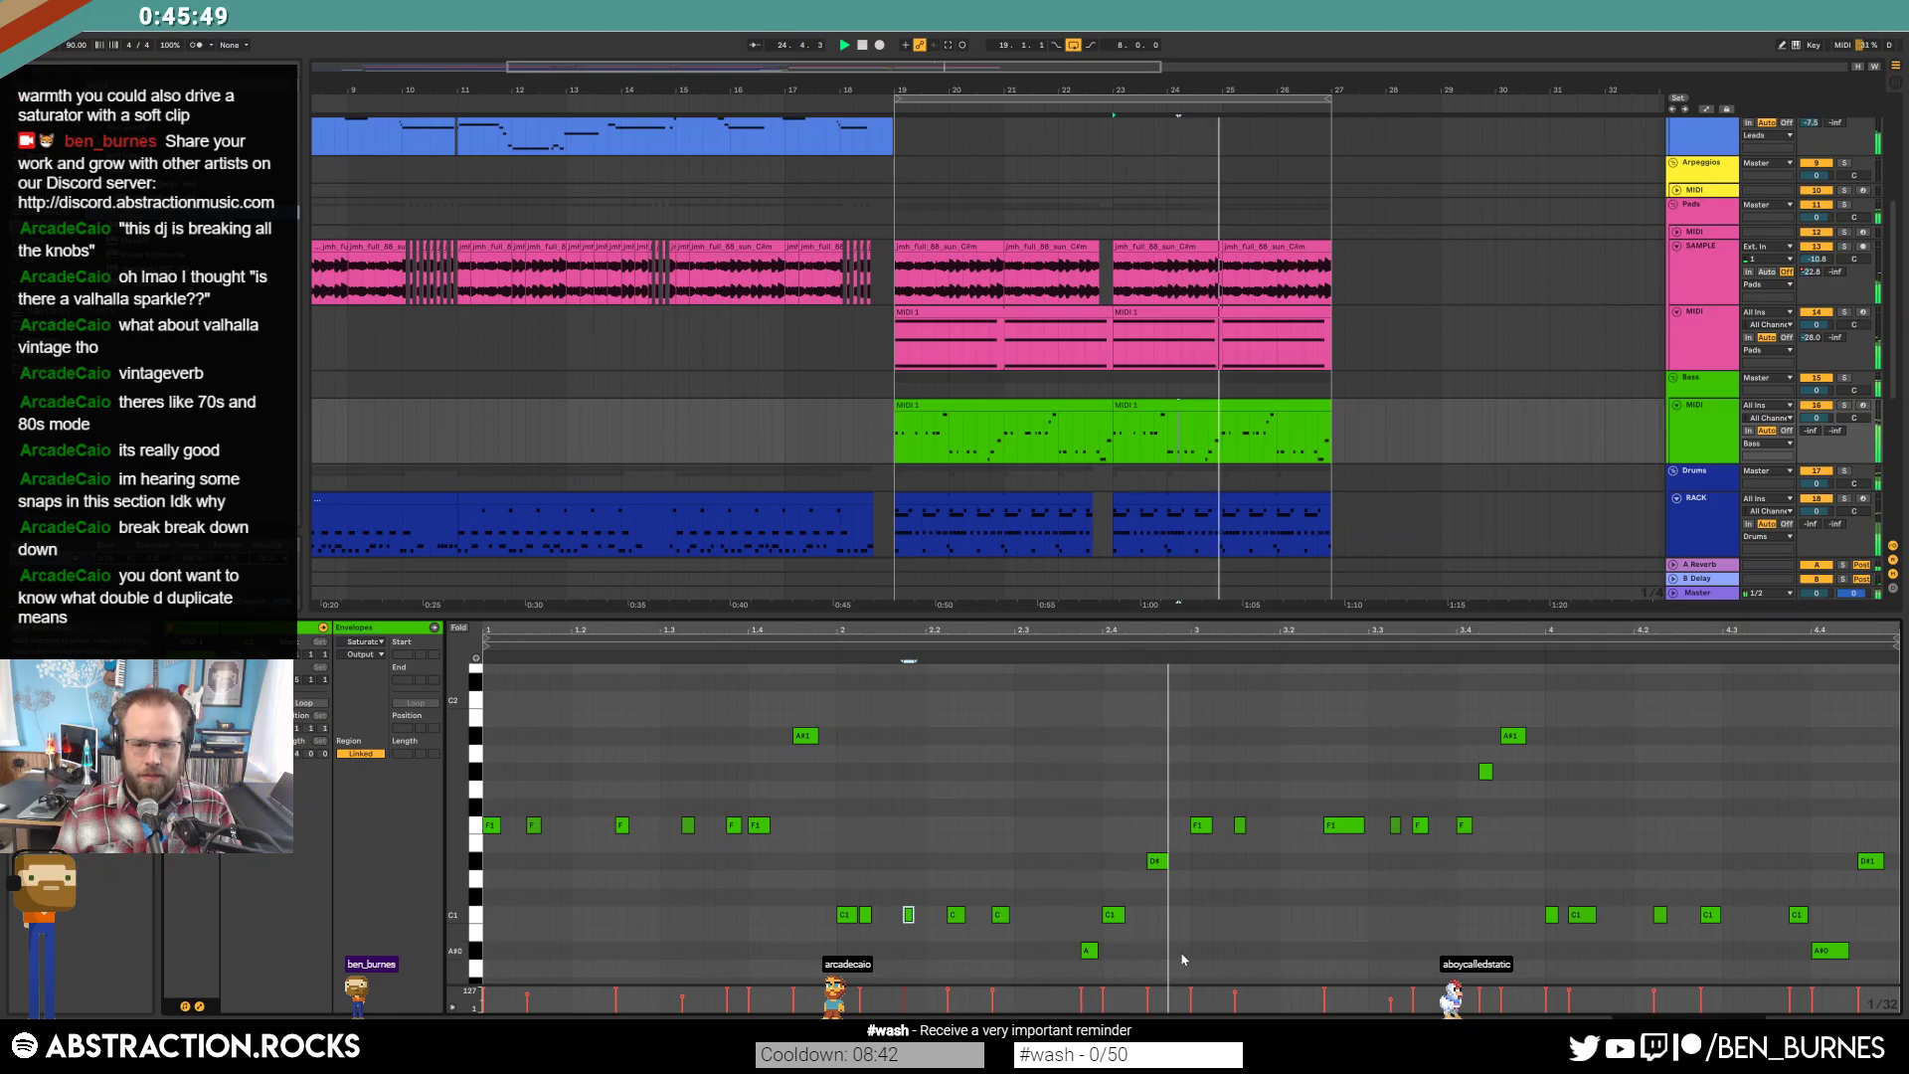
Add a short F1 note in the bass clip's third bar, rework the lengths of the F1 notes after it, and play the clip.
click(1303, 835)
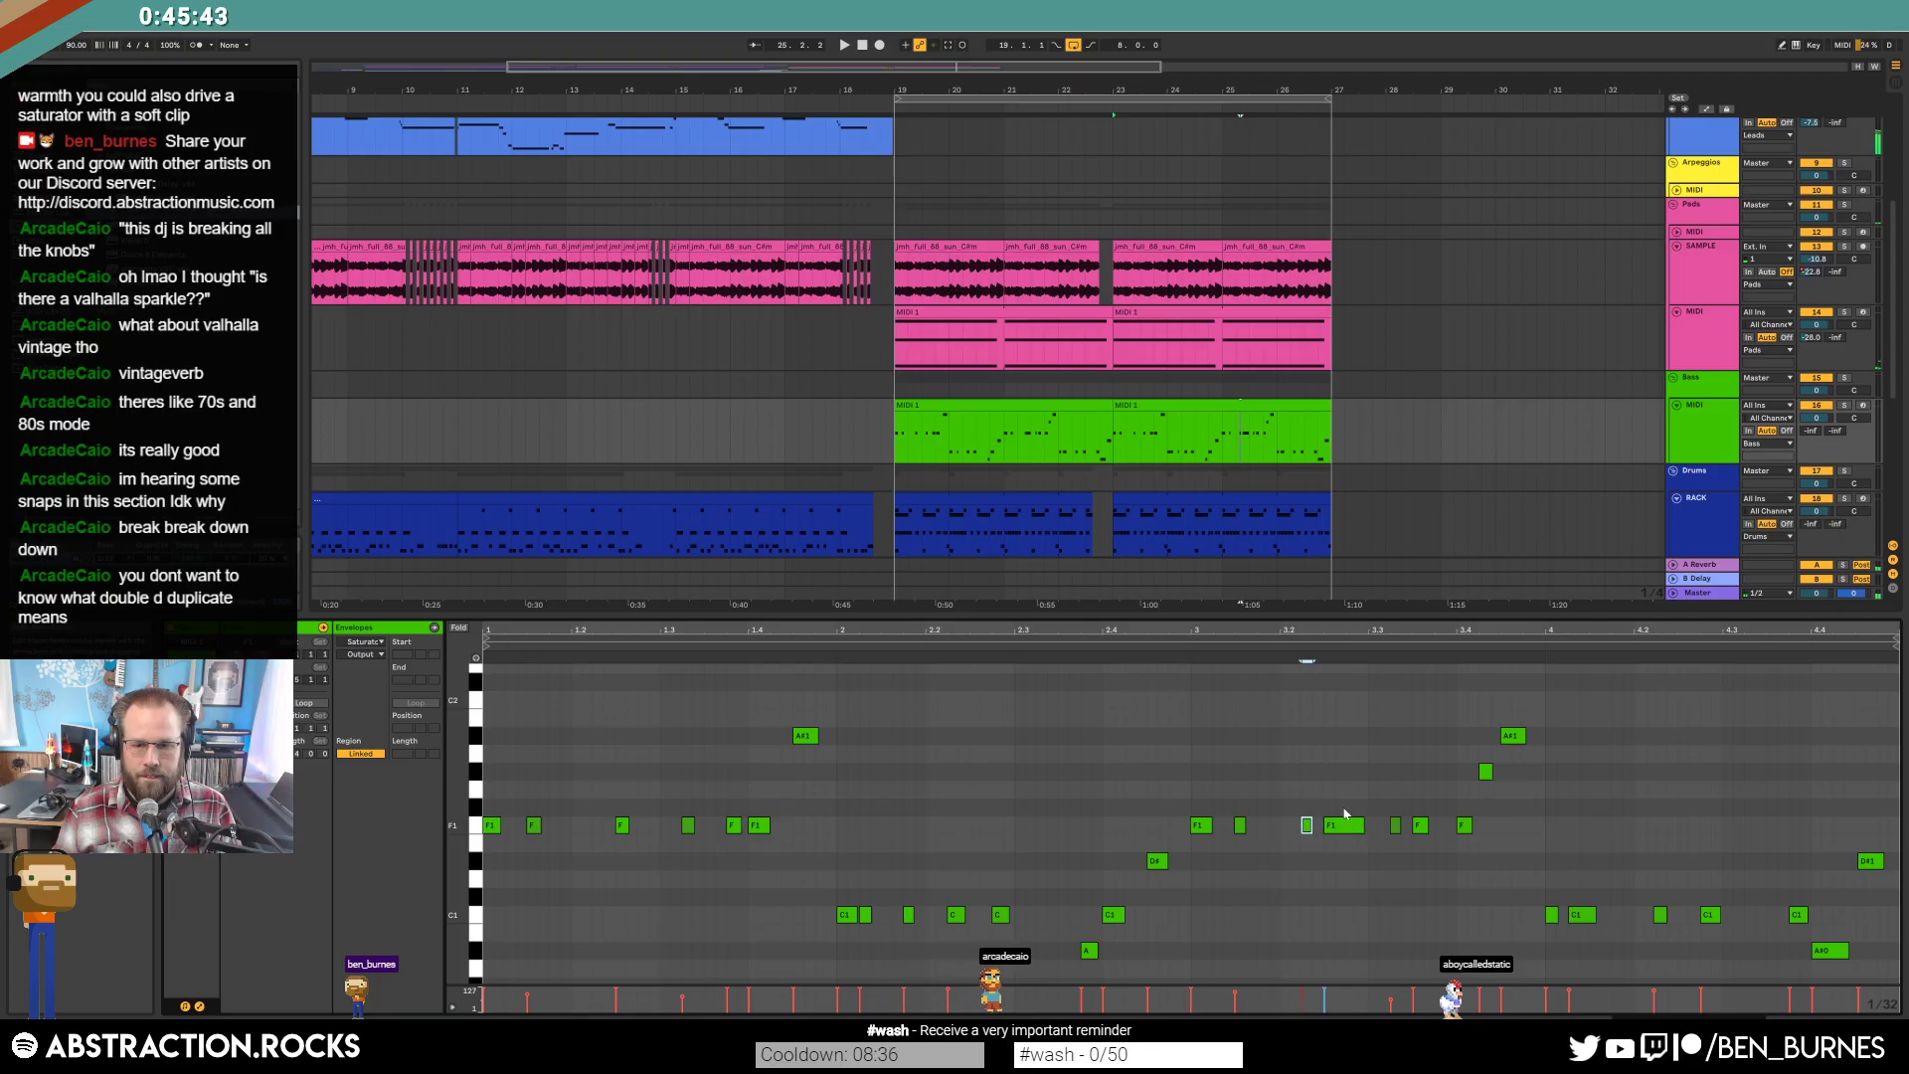
drag(1362, 824, 1344, 825)
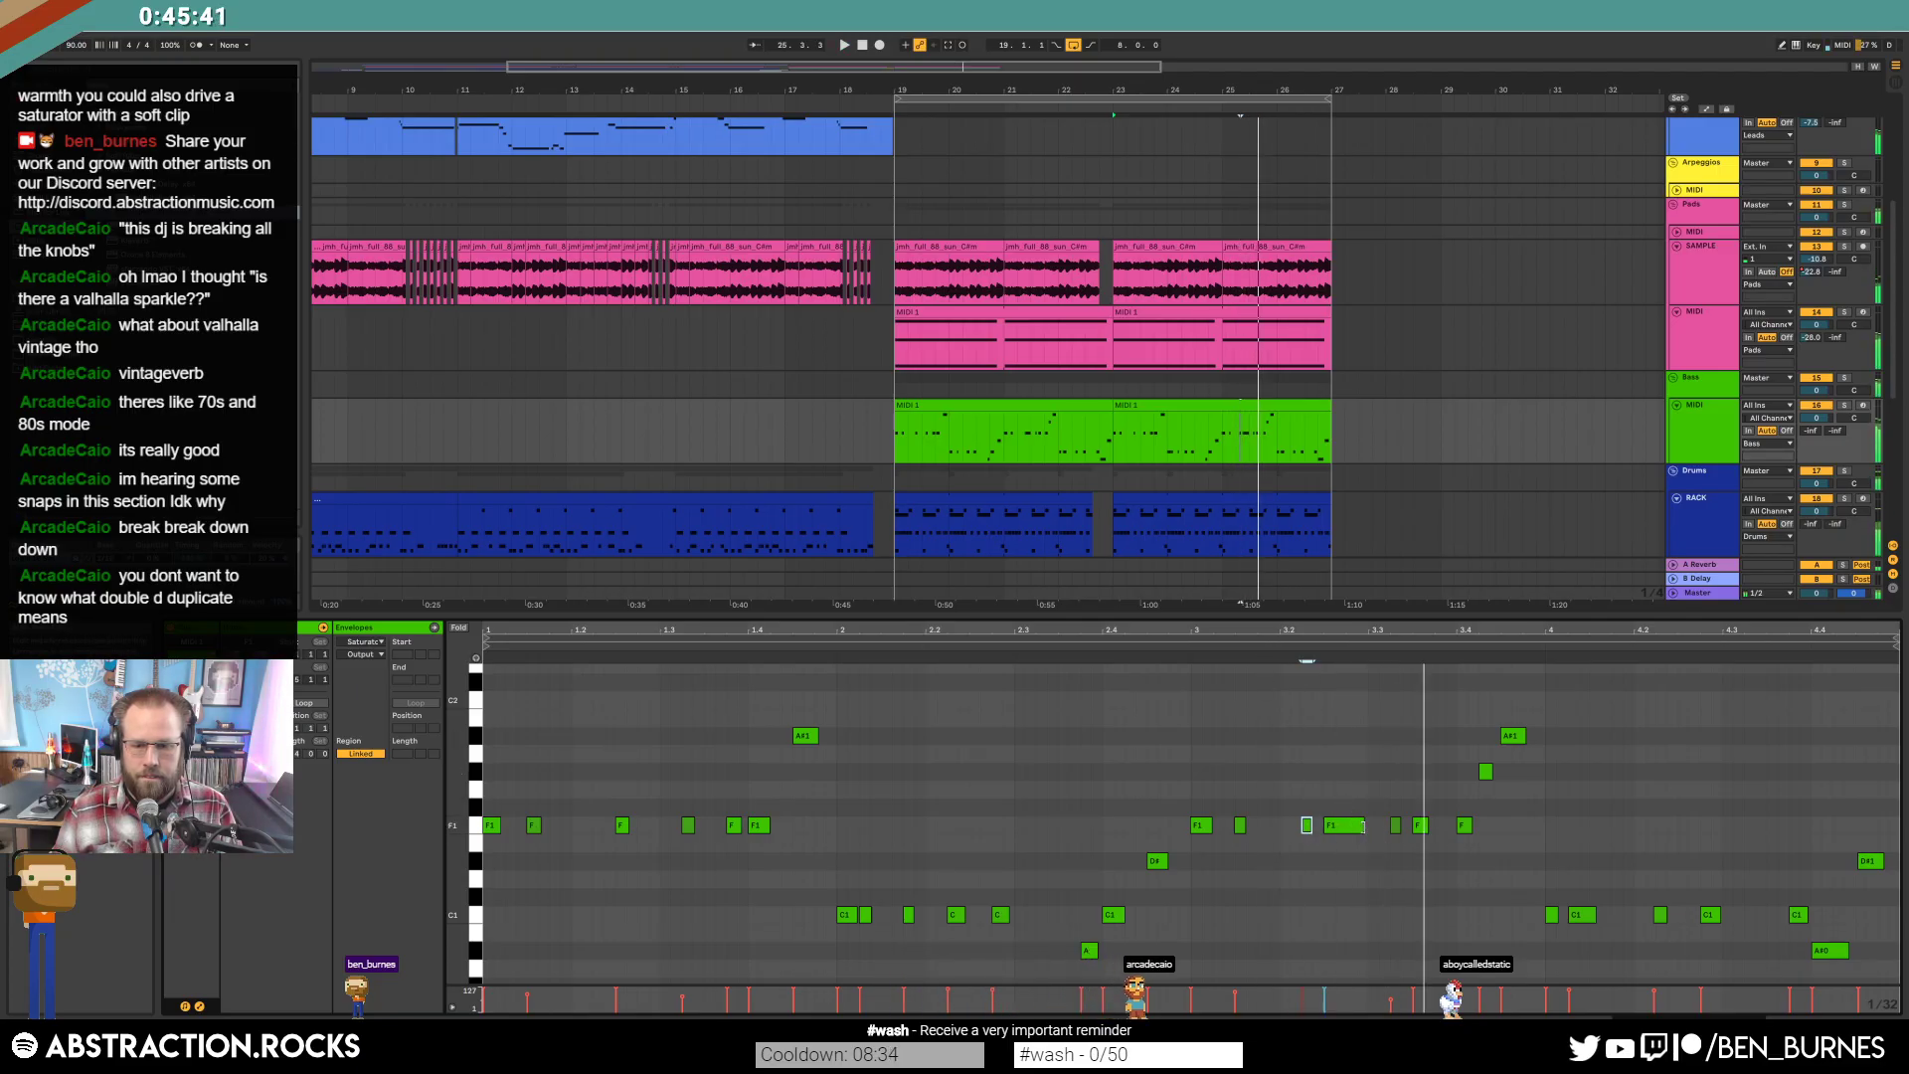
click(1395, 825)
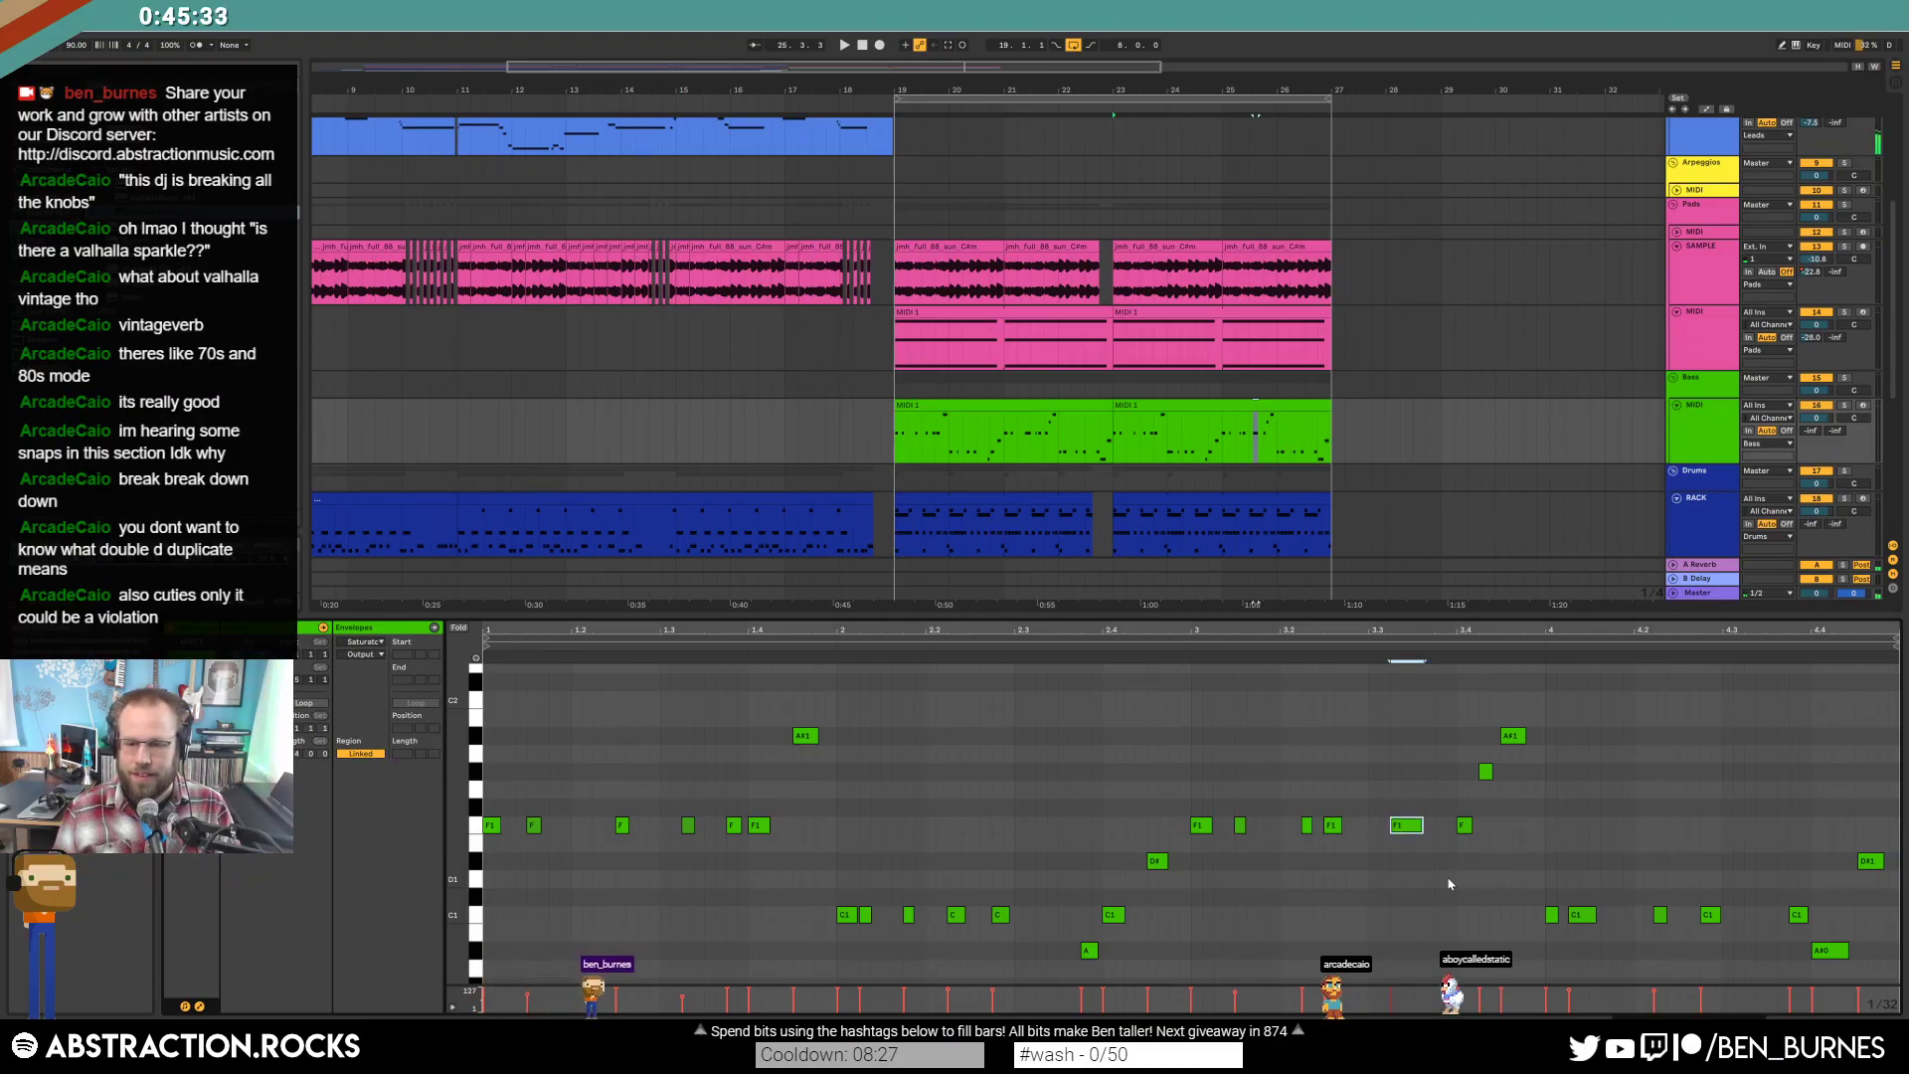
drag(1422, 825, 1419, 829)
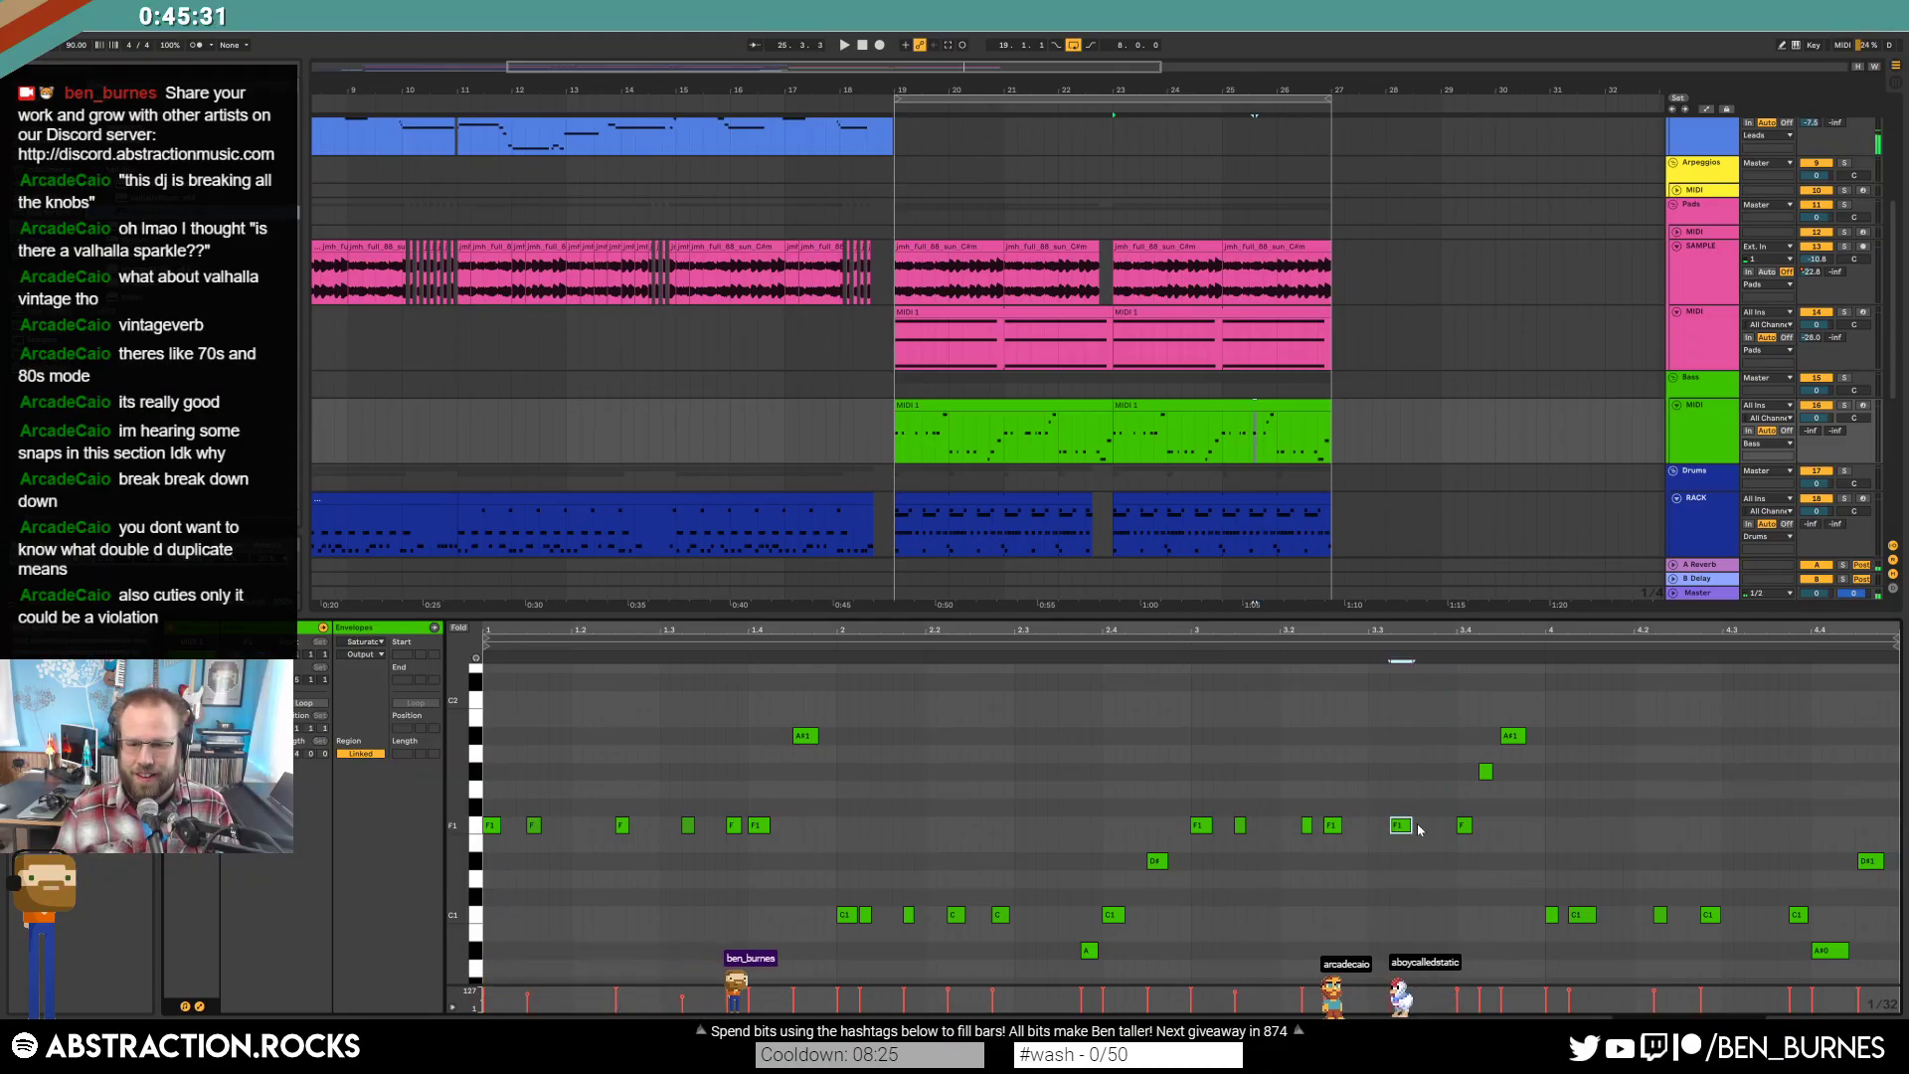
key(space)
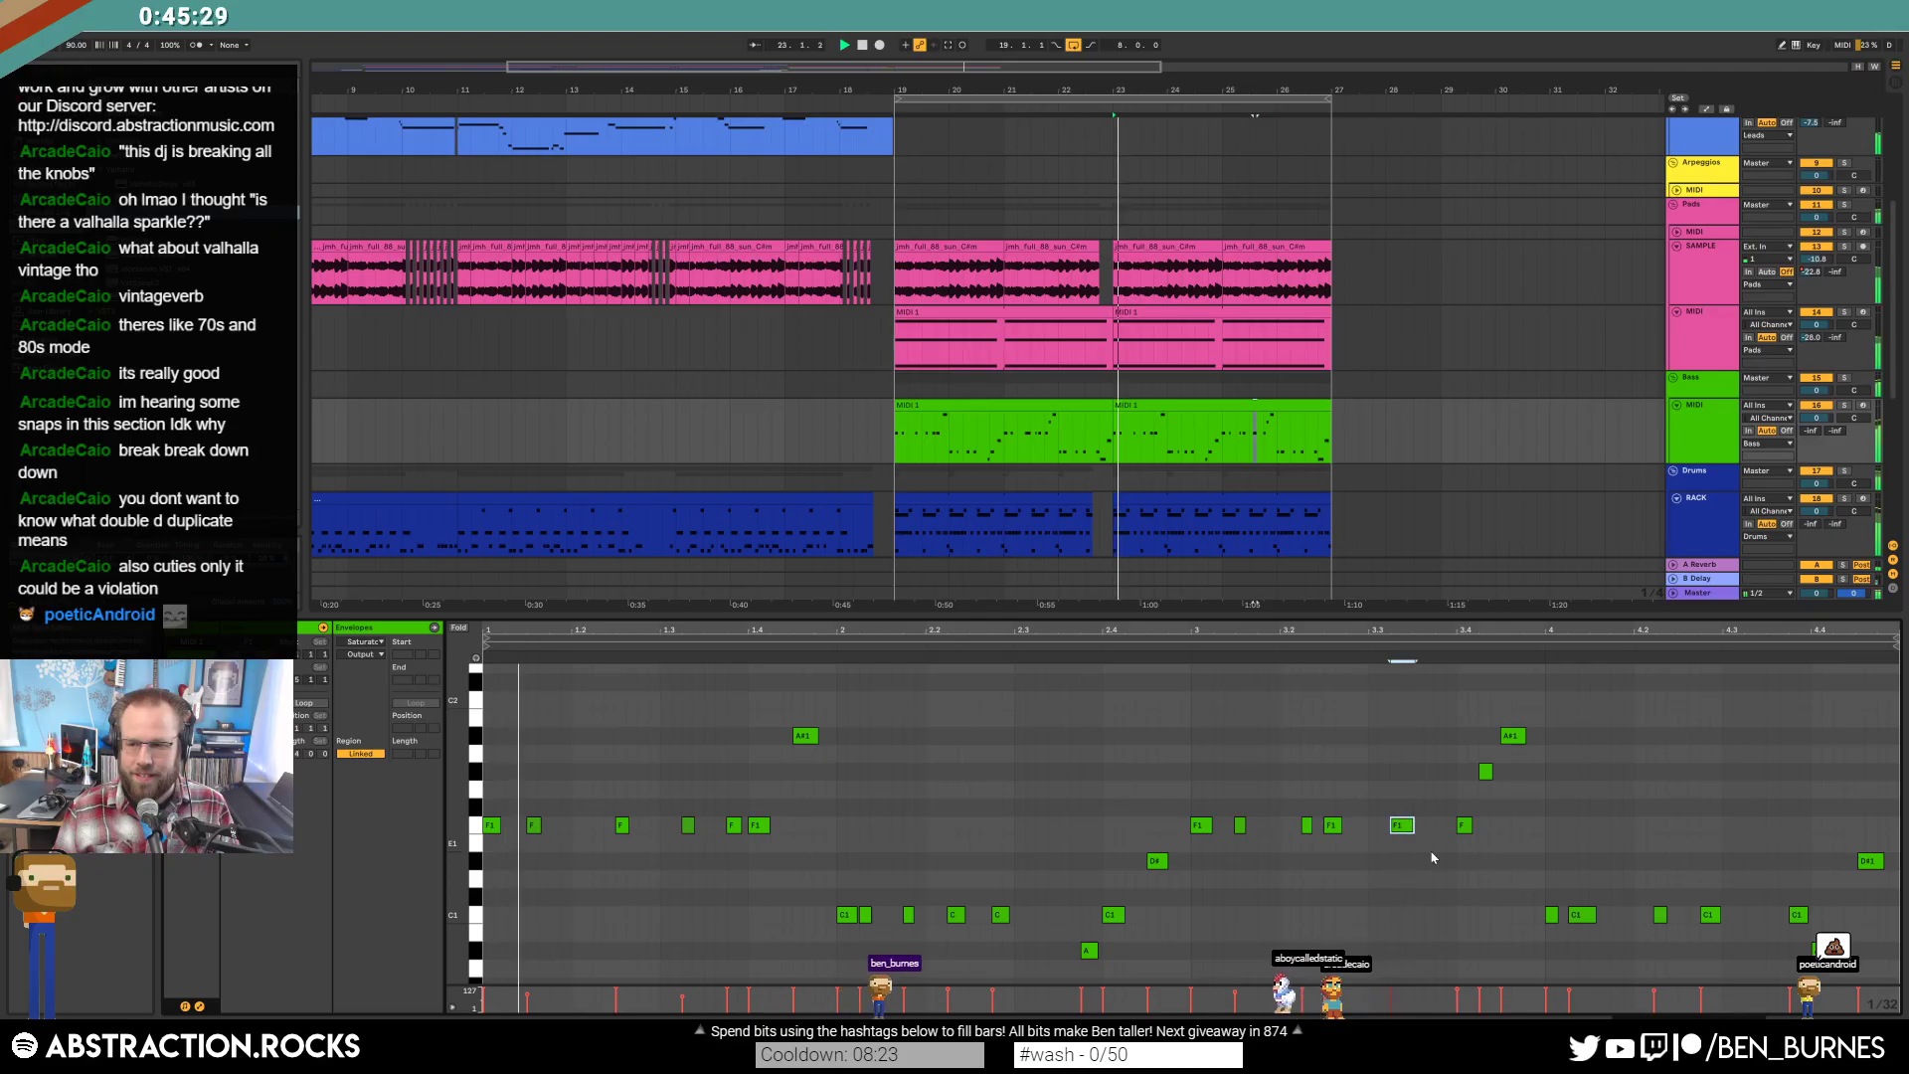
Raise the first two C1 notes of the bass clip's fourth bar an octave to C2 and delete the clip's last three notes.
click(1501, 870)
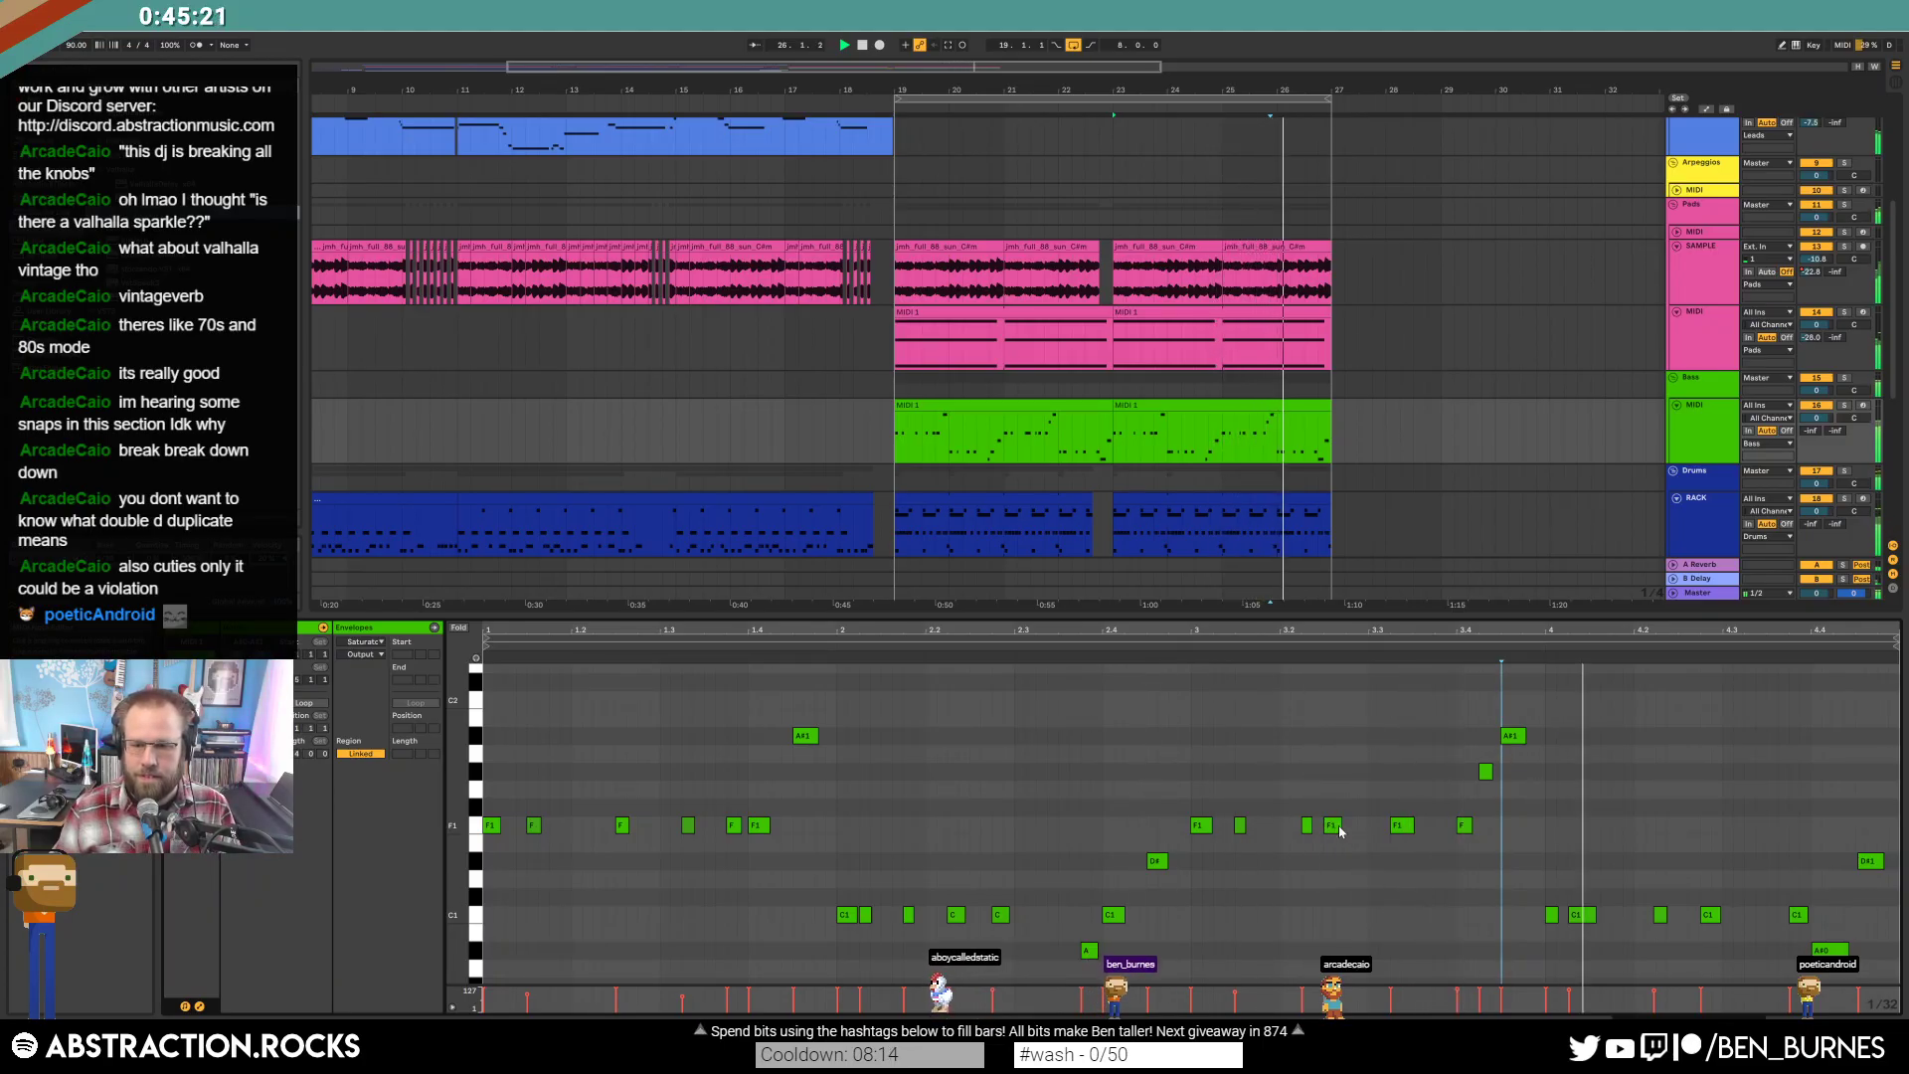
key(space)
drag(1583, 895, 1541, 926)
key(shift+Up)
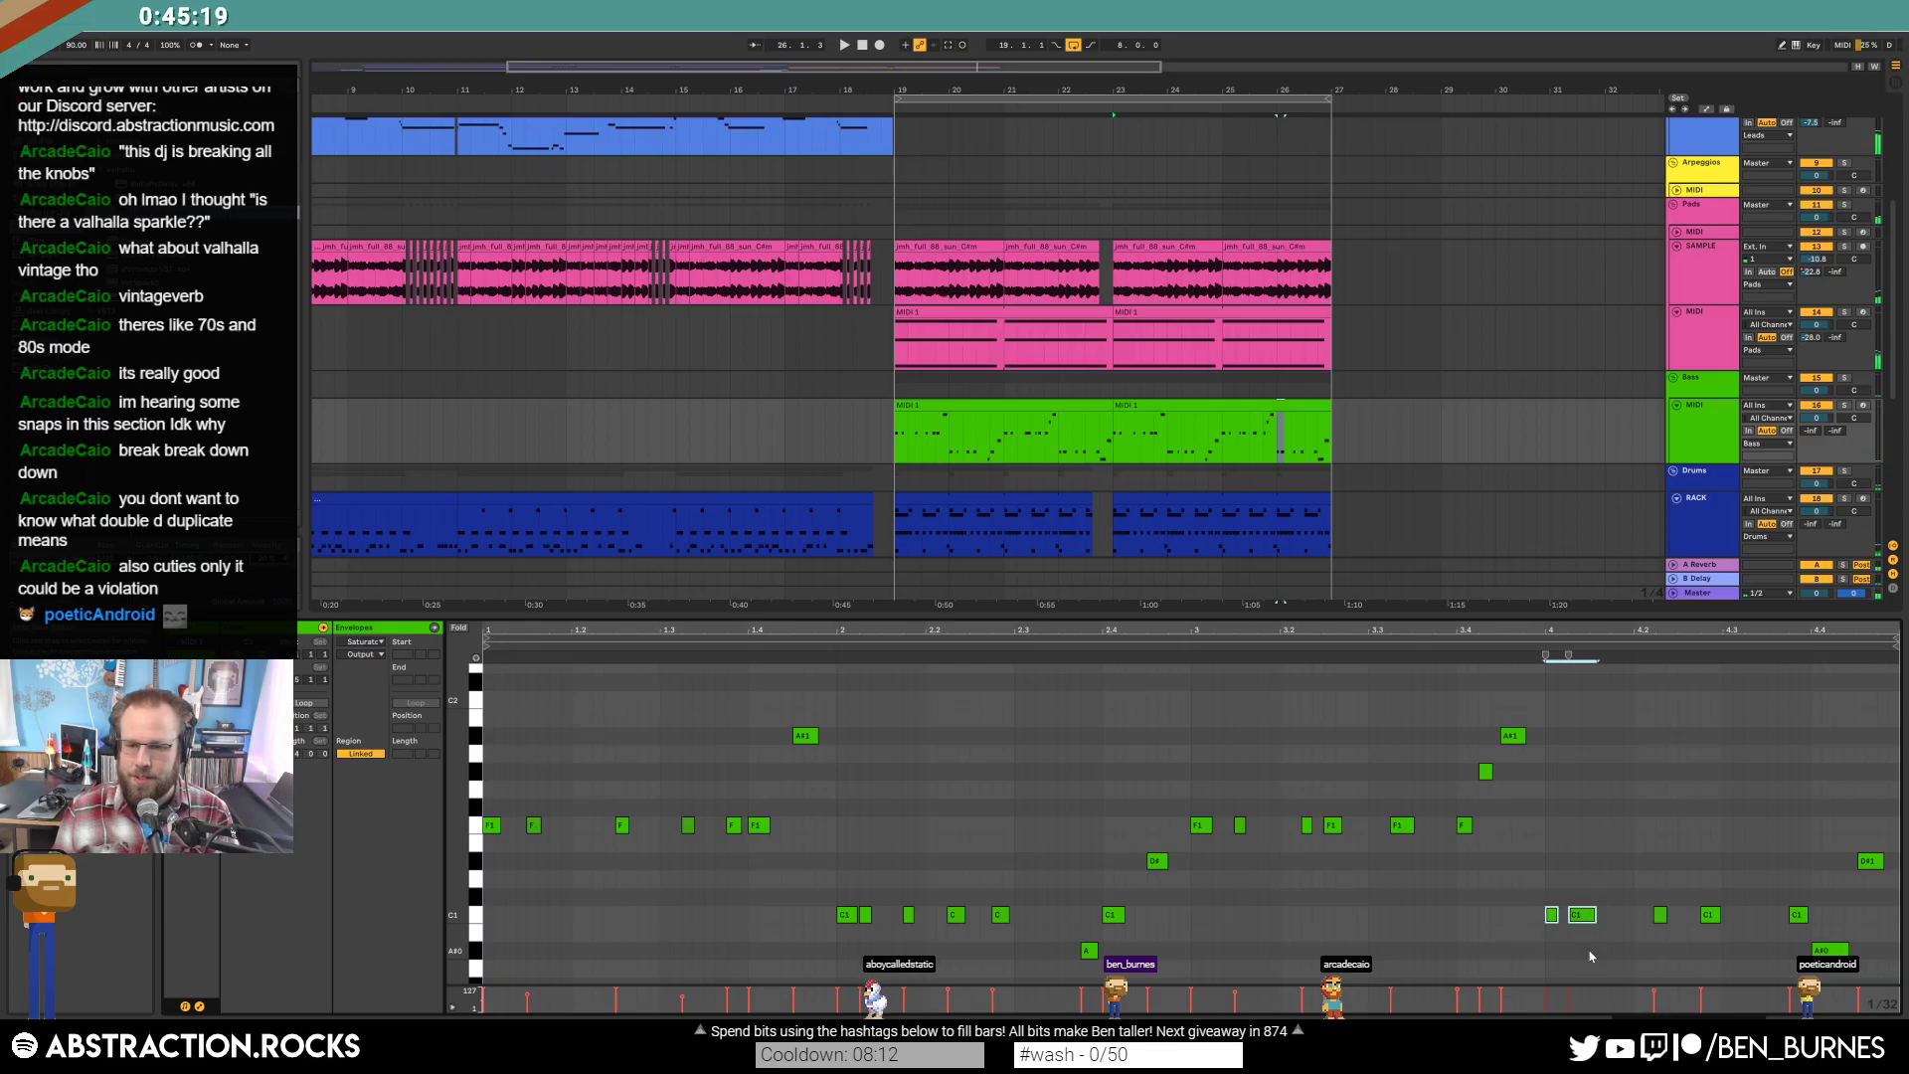
click(1425, 651)
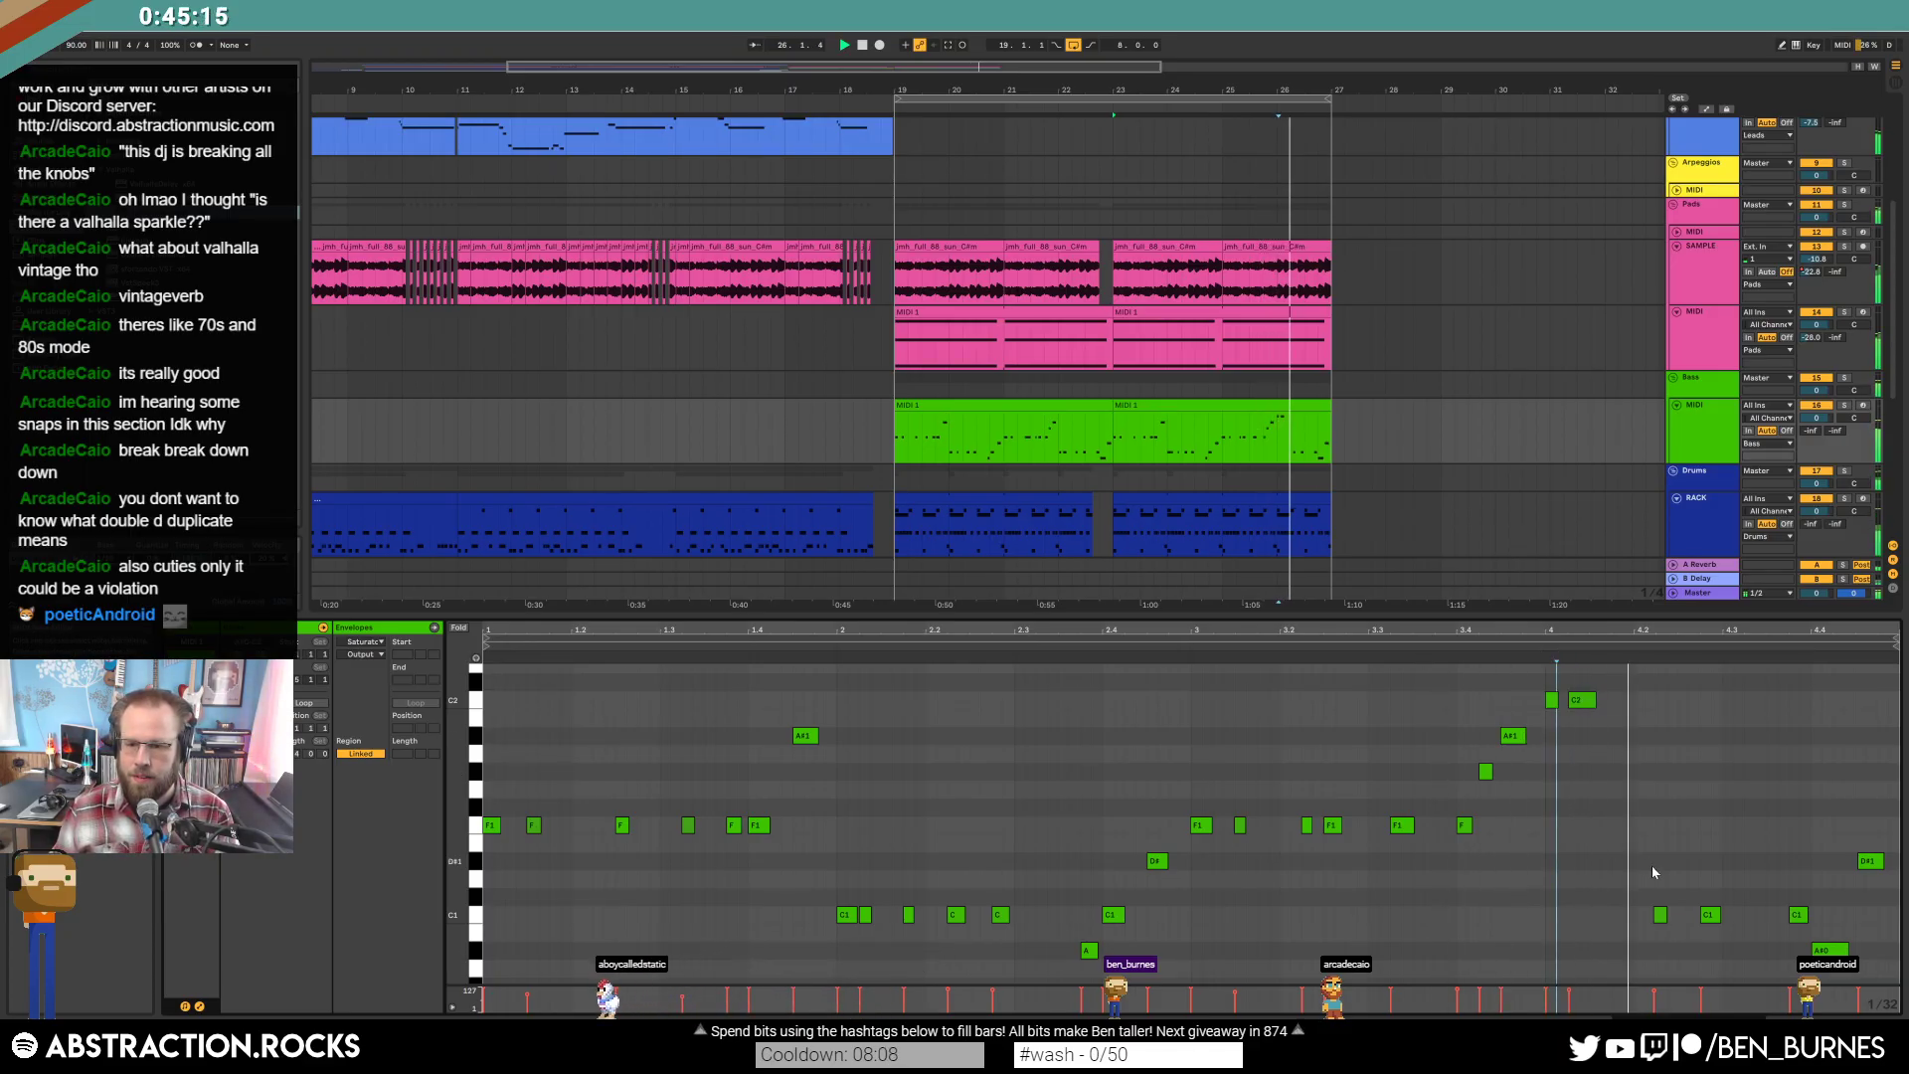
drag(1774, 830, 1886, 976)
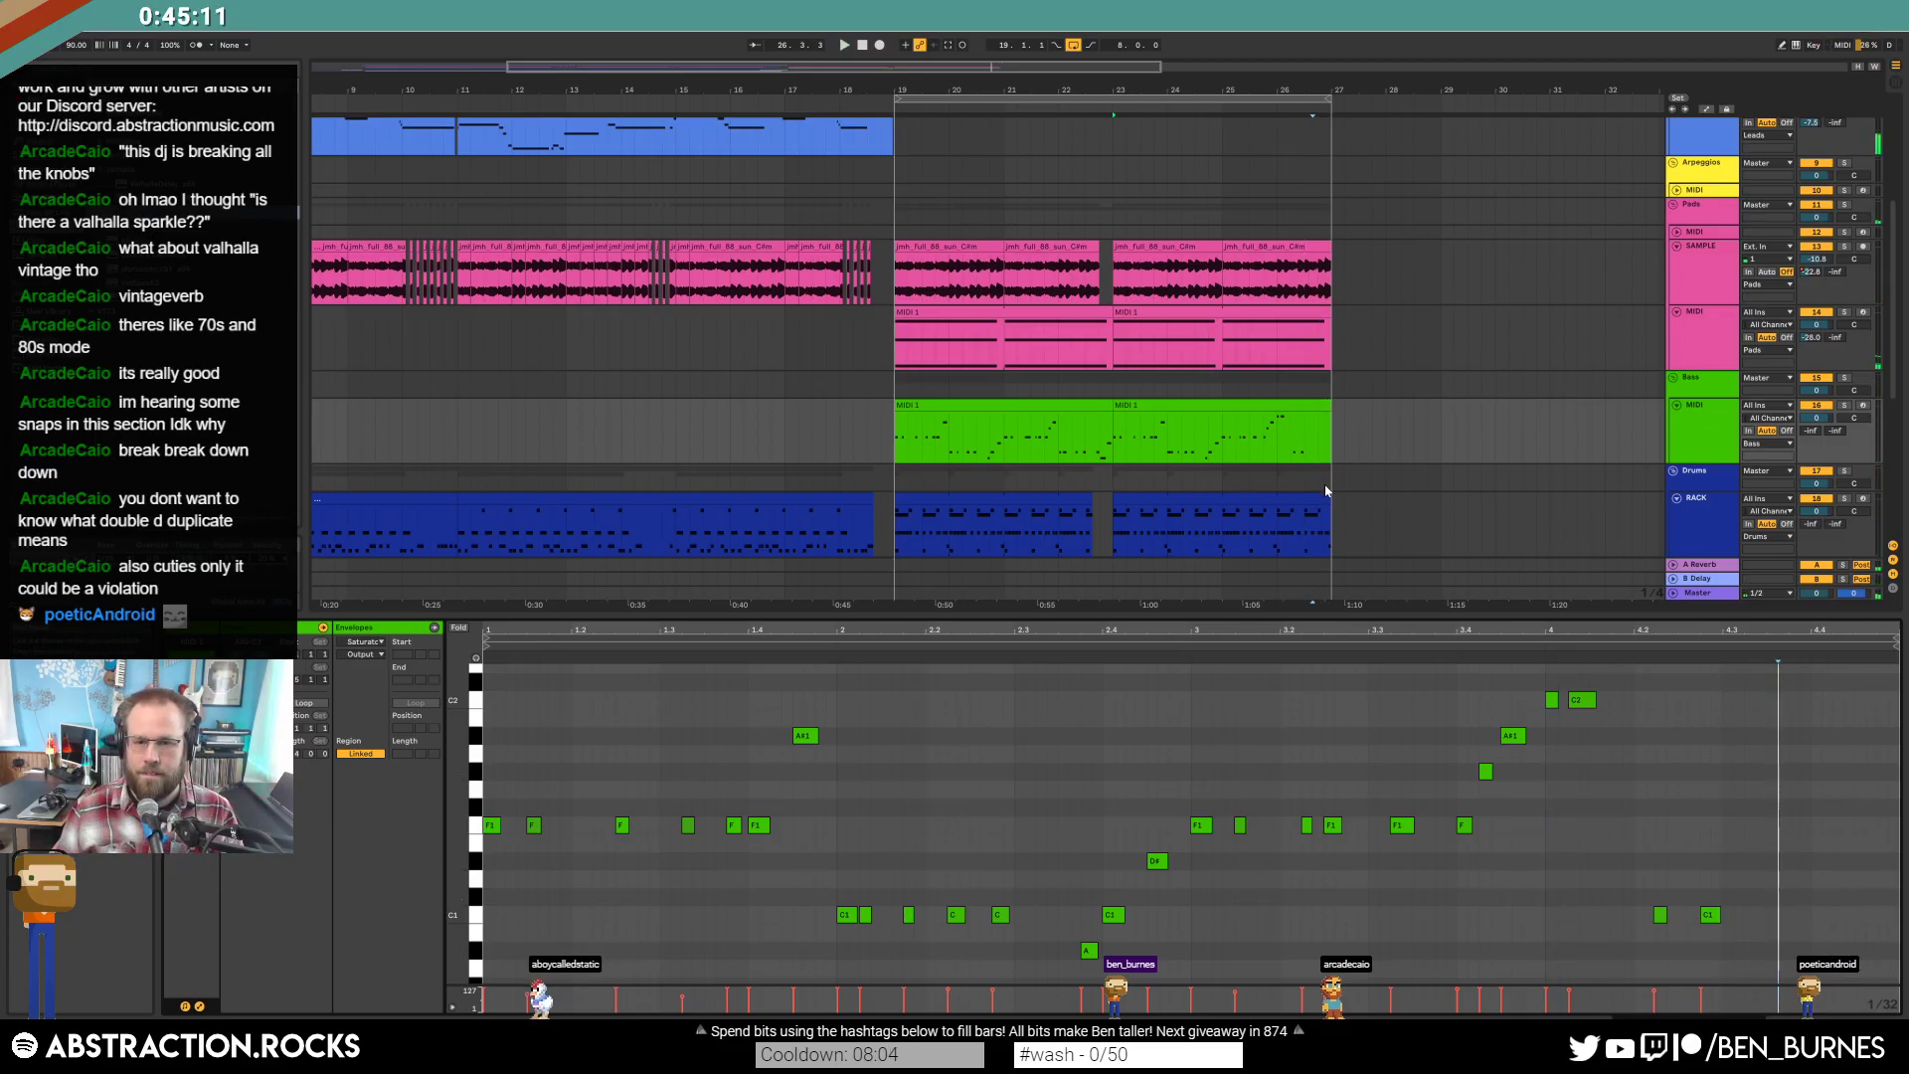
Trim the second drum rack clip and the last pad sample clip to end at about 26.3.3, before bar 27.
scroll(1322, 480, up, 5)
drag(1329, 496, 1267, 494)
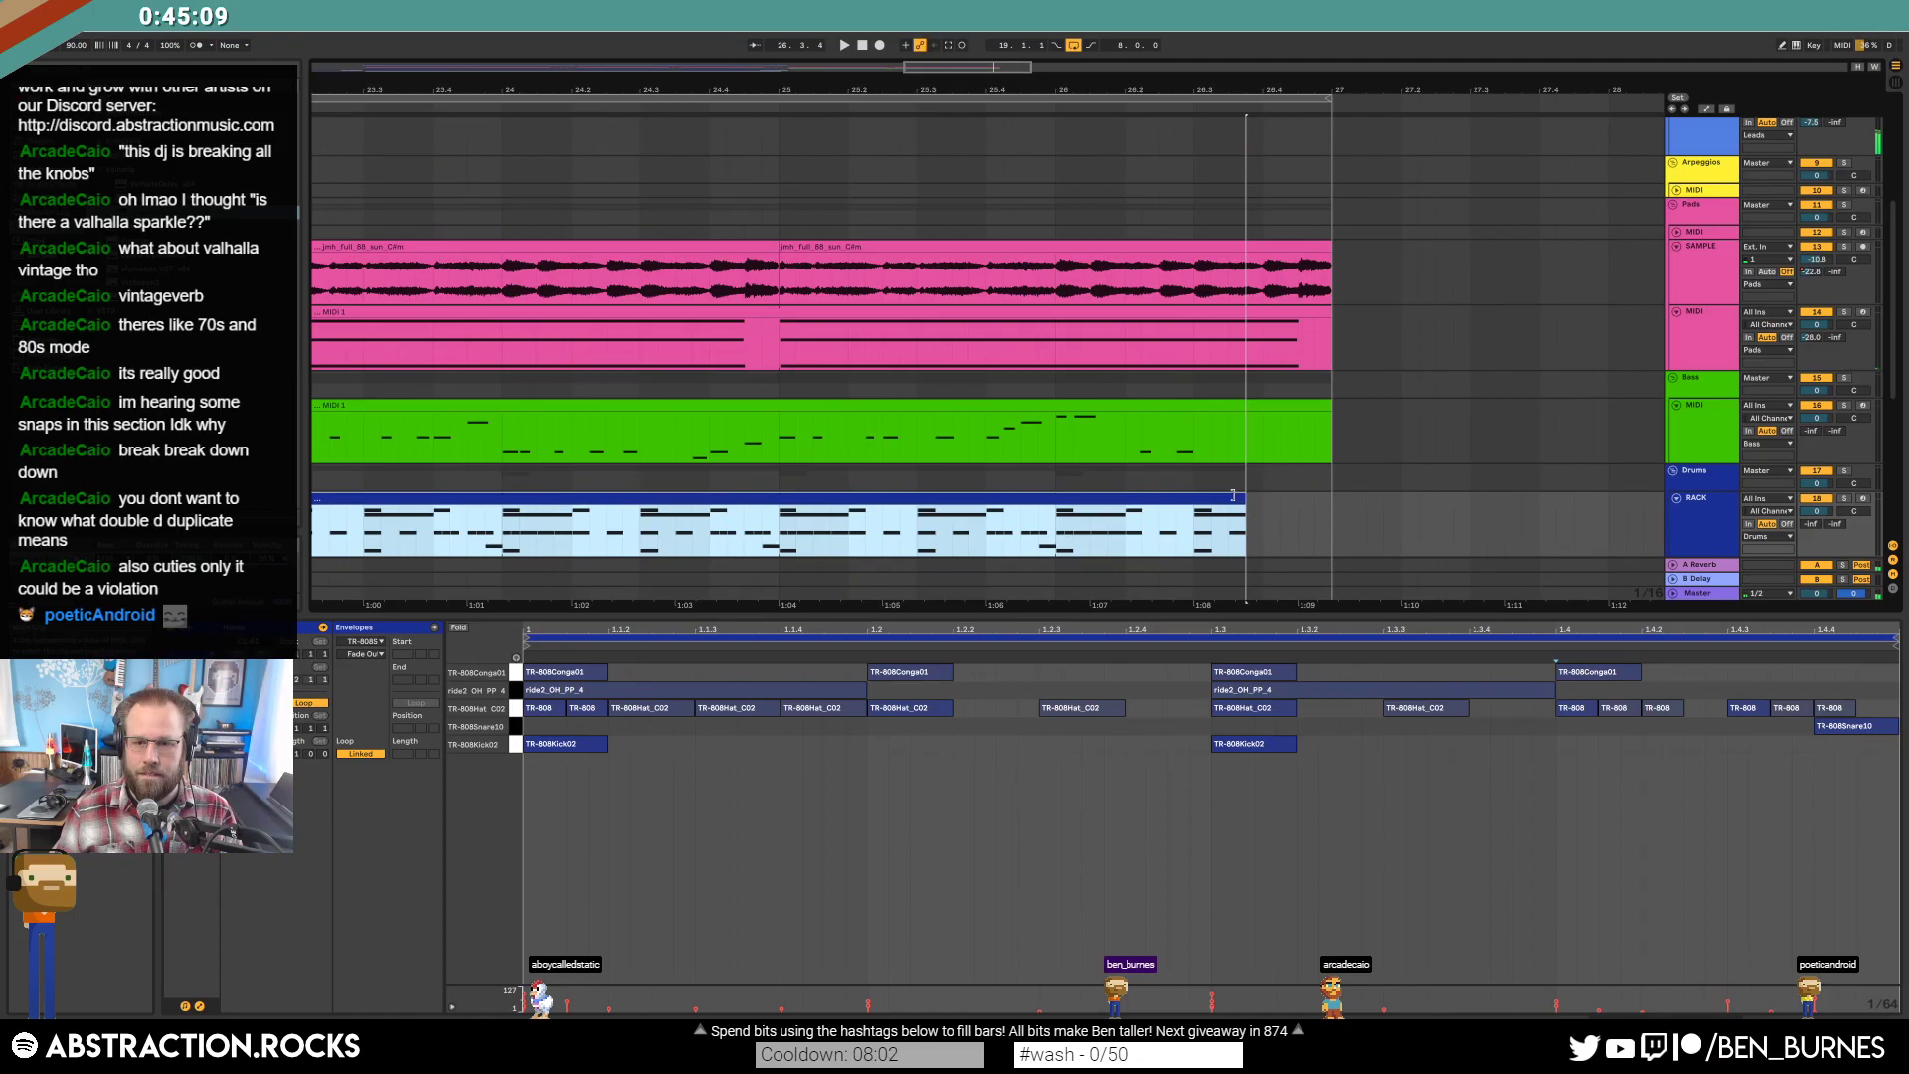
drag(1329, 246, 1241, 275)
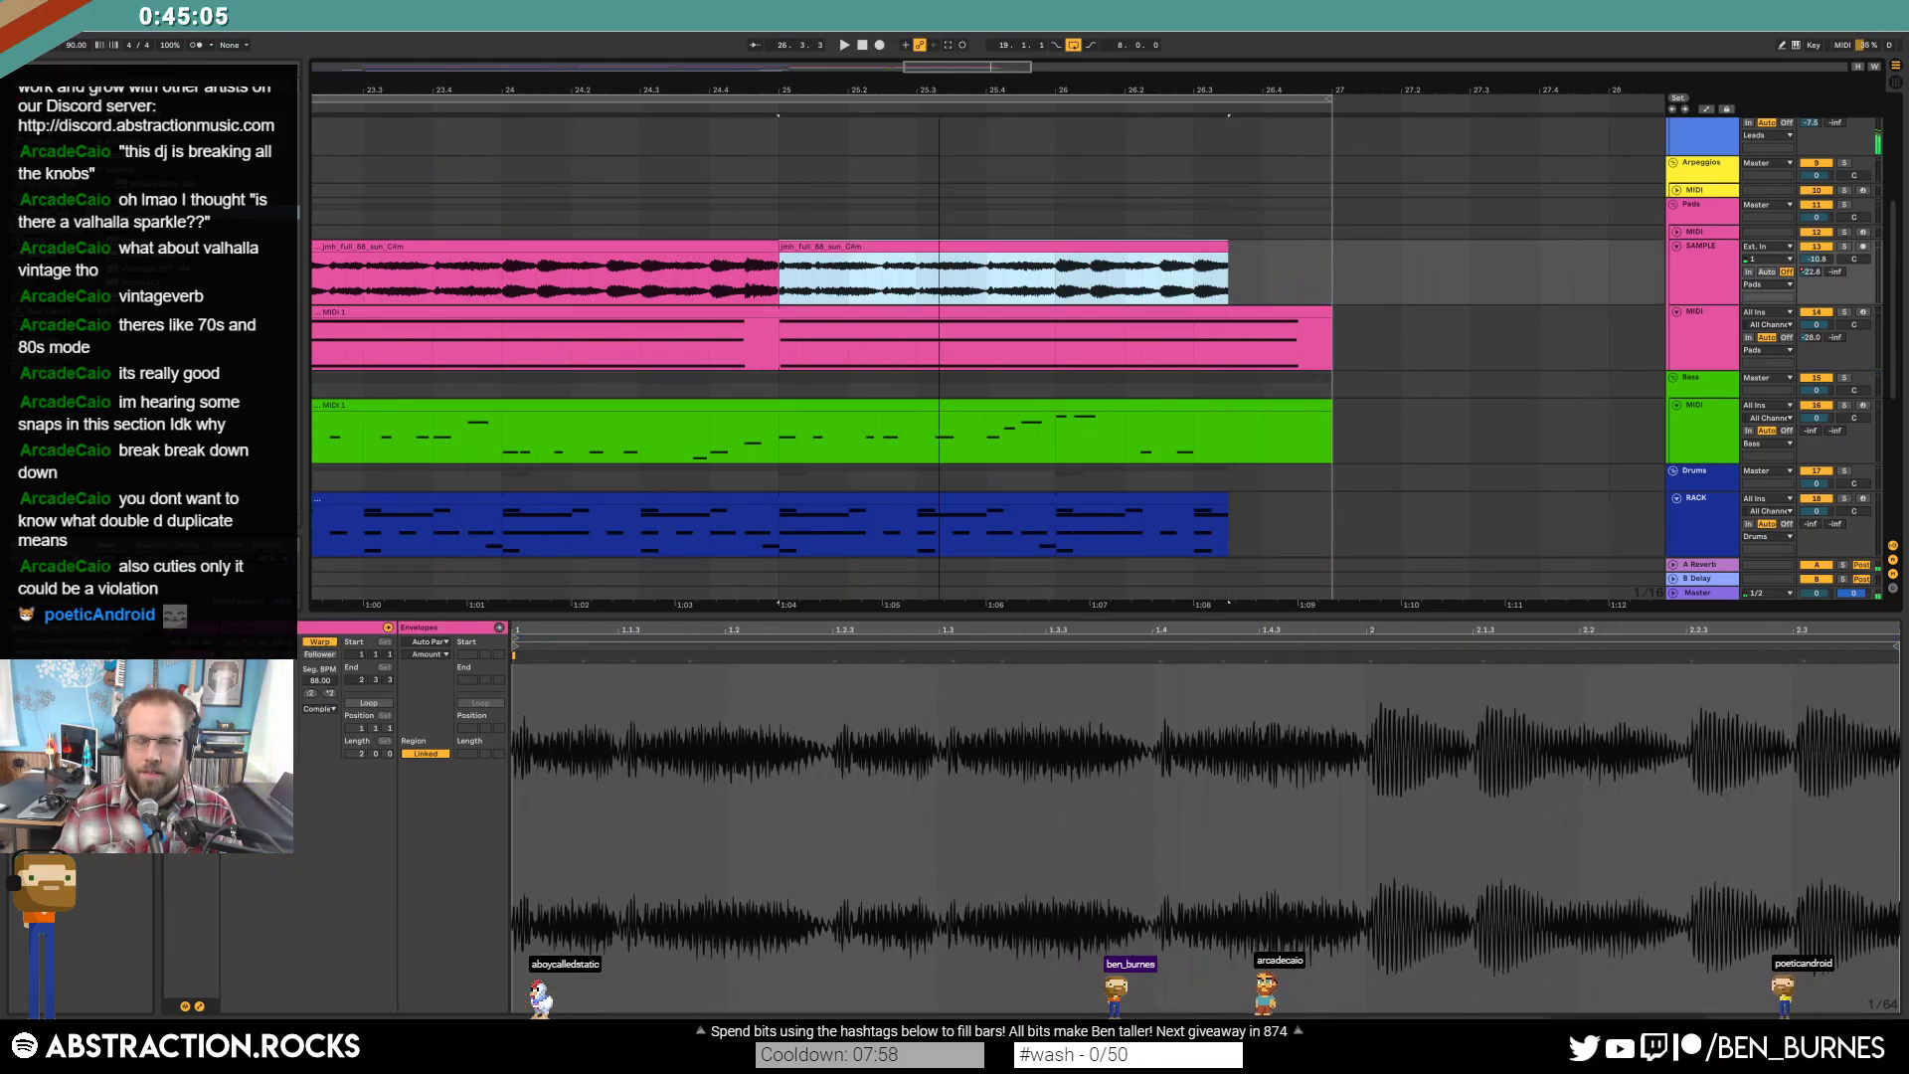
key(minus)
key(minus)
key(minus)
scroll(547, 210, up, 4)
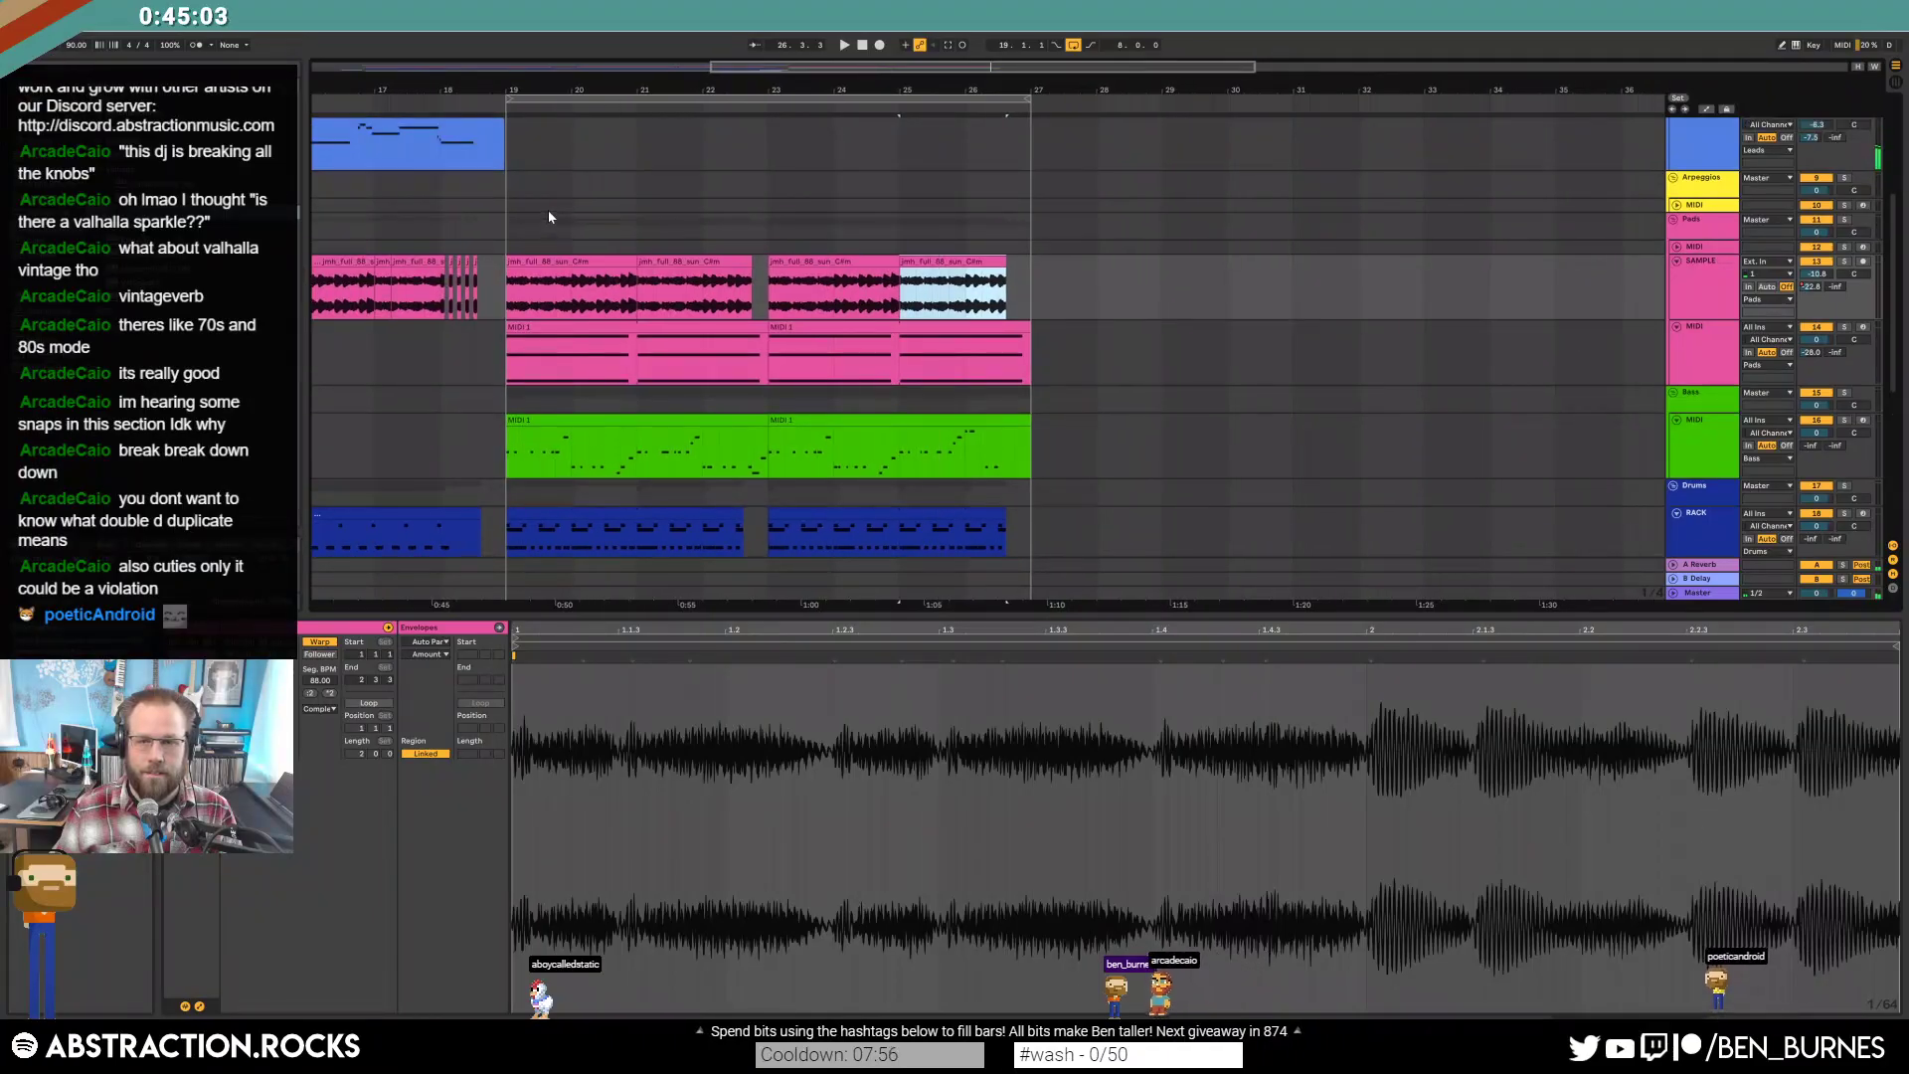
Arm the lead MIDI track for recording and play the arrangement from bar 18 into the new section.
click(1864, 218)
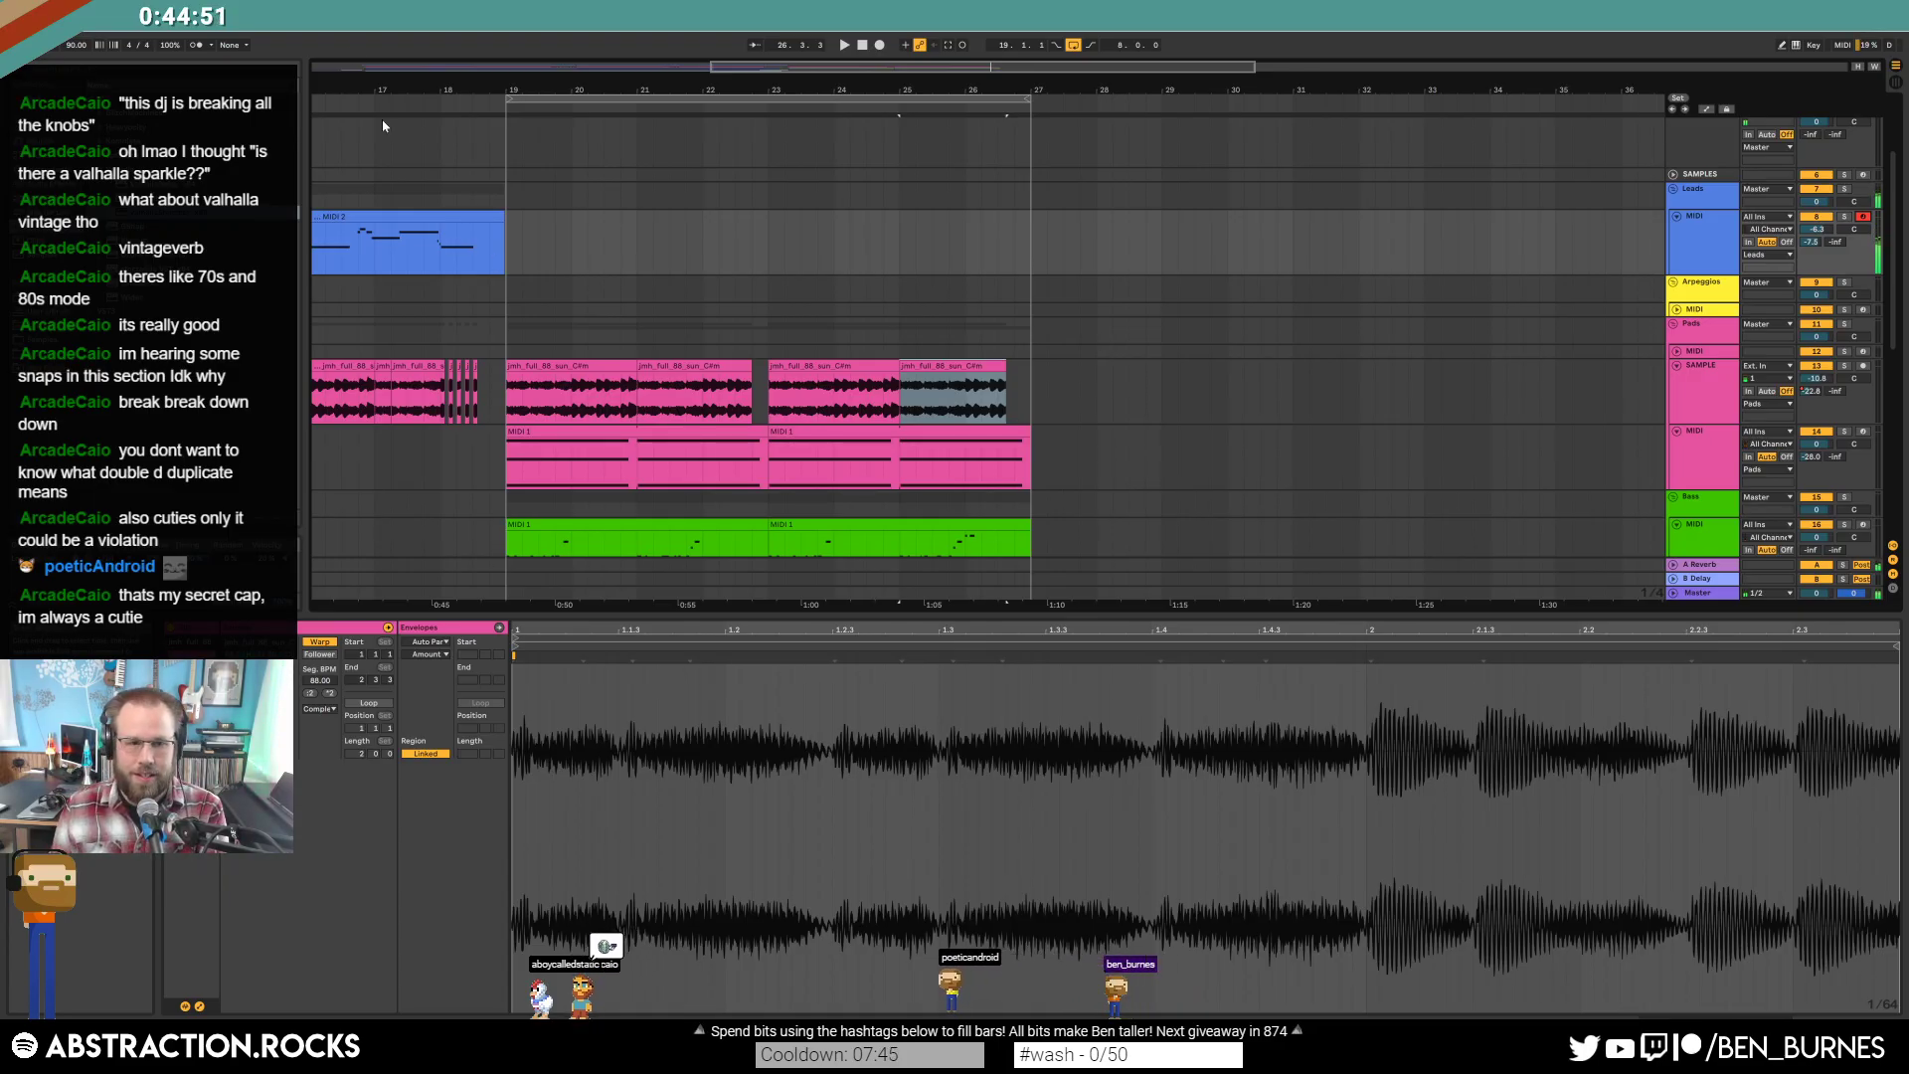
click(435, 255)
key(space)
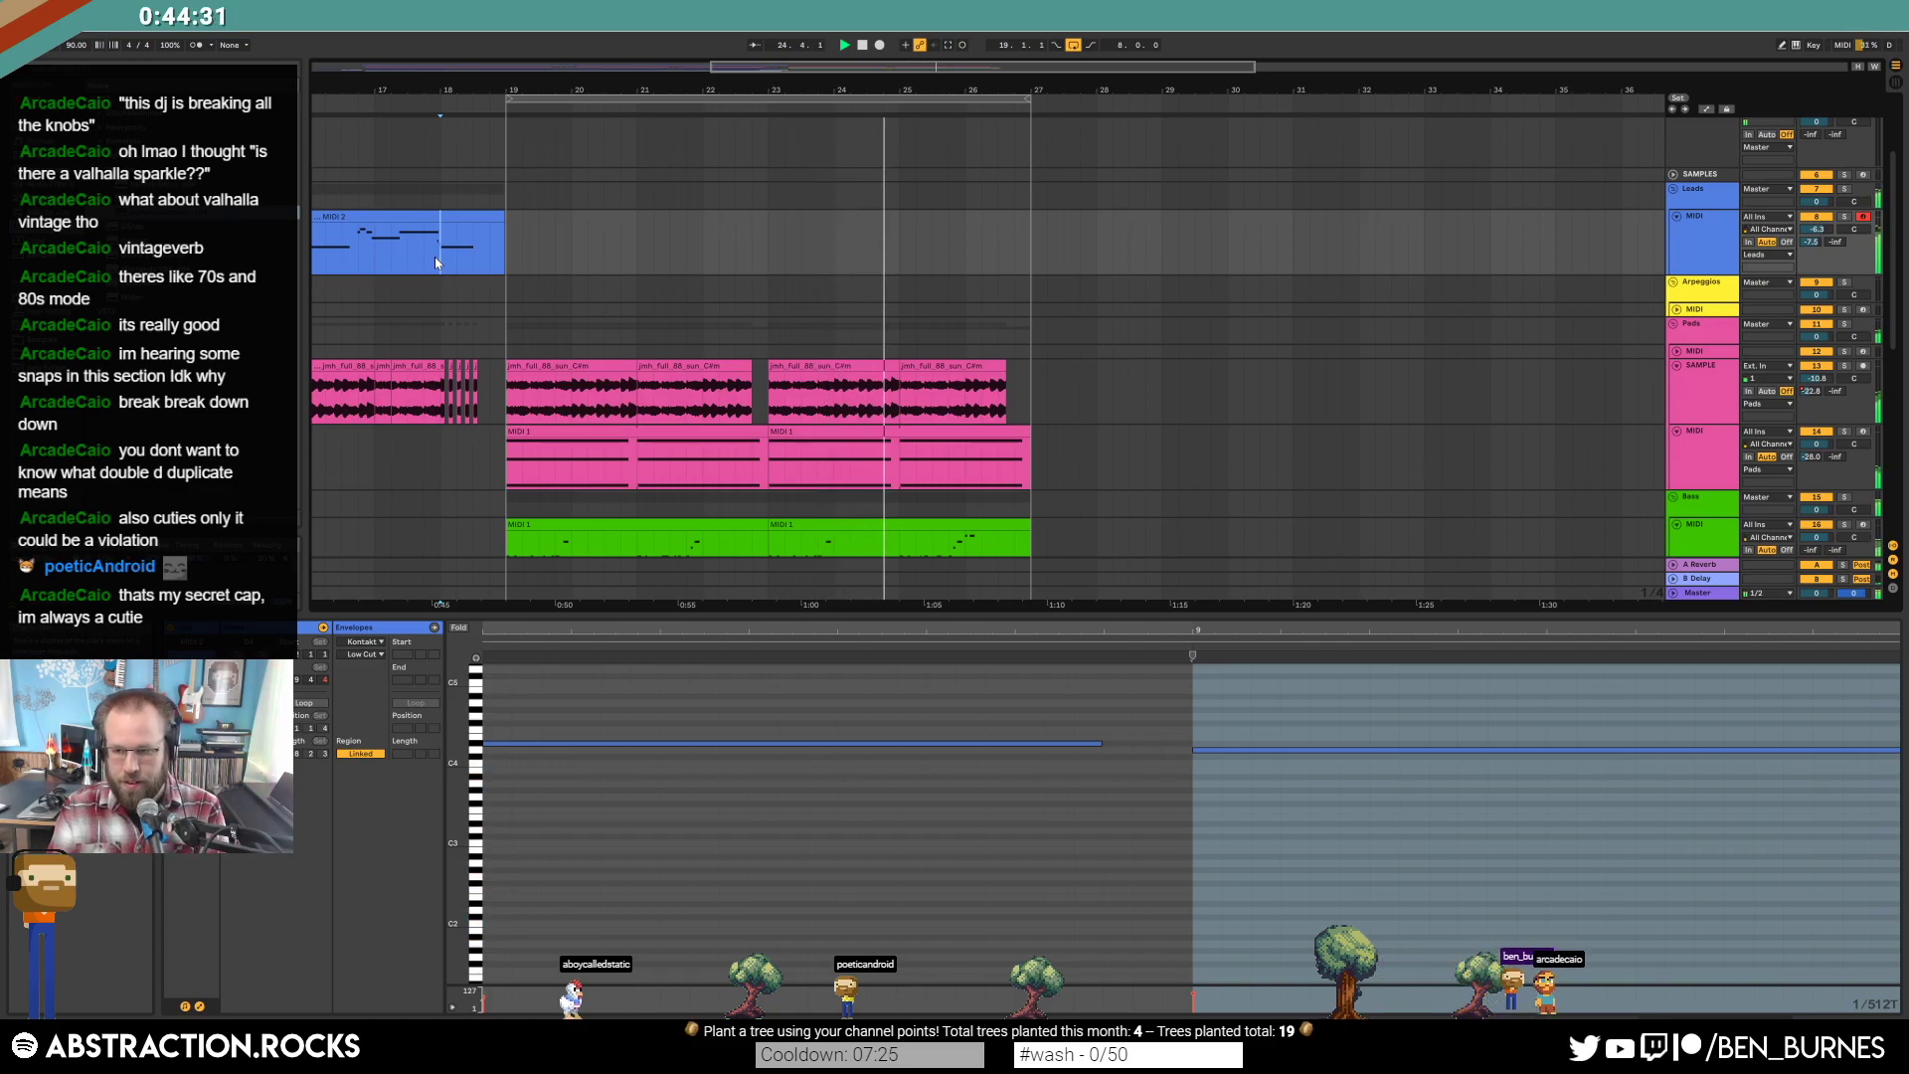
key(space)
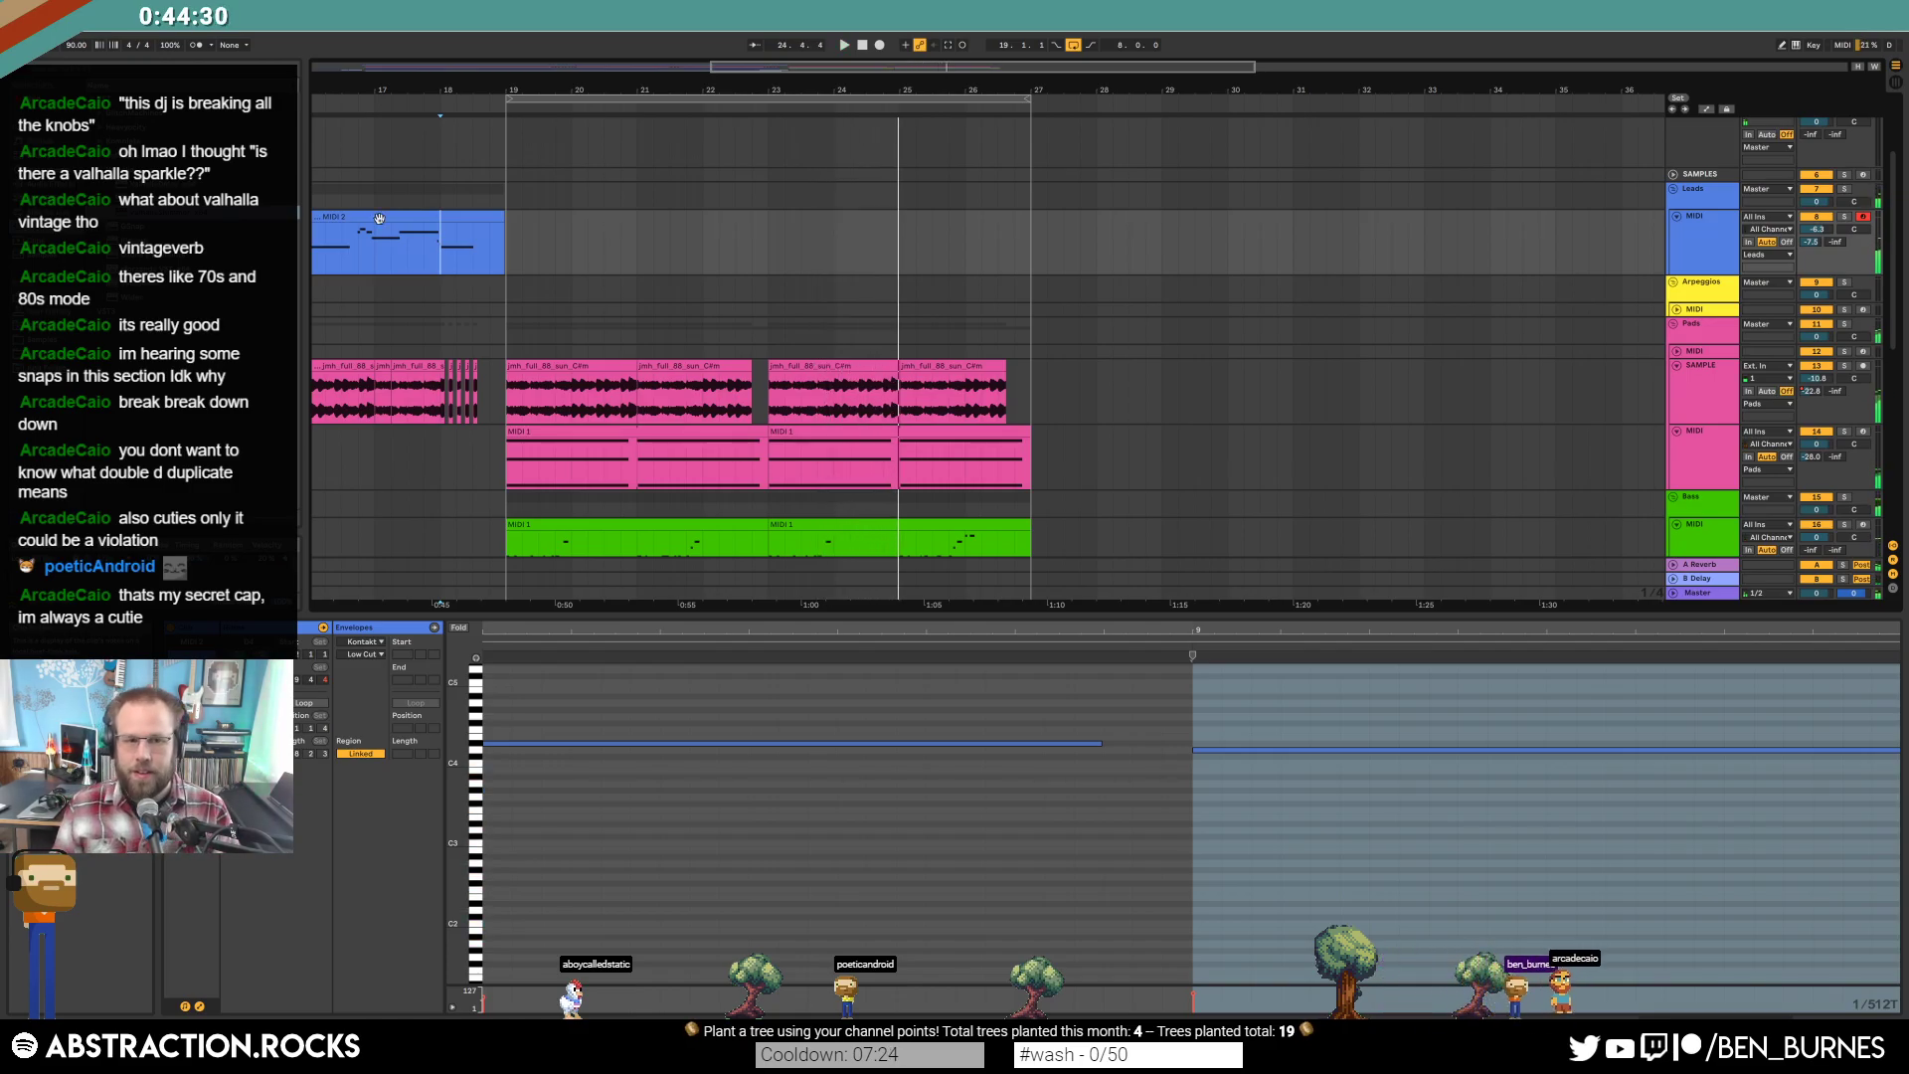
Zoom out to the whole arrangement, switch to Splice and filter the Daily Picks samples by "arp".
double_click(853, 65)
key(shift+Tab)
click(945, 1053)
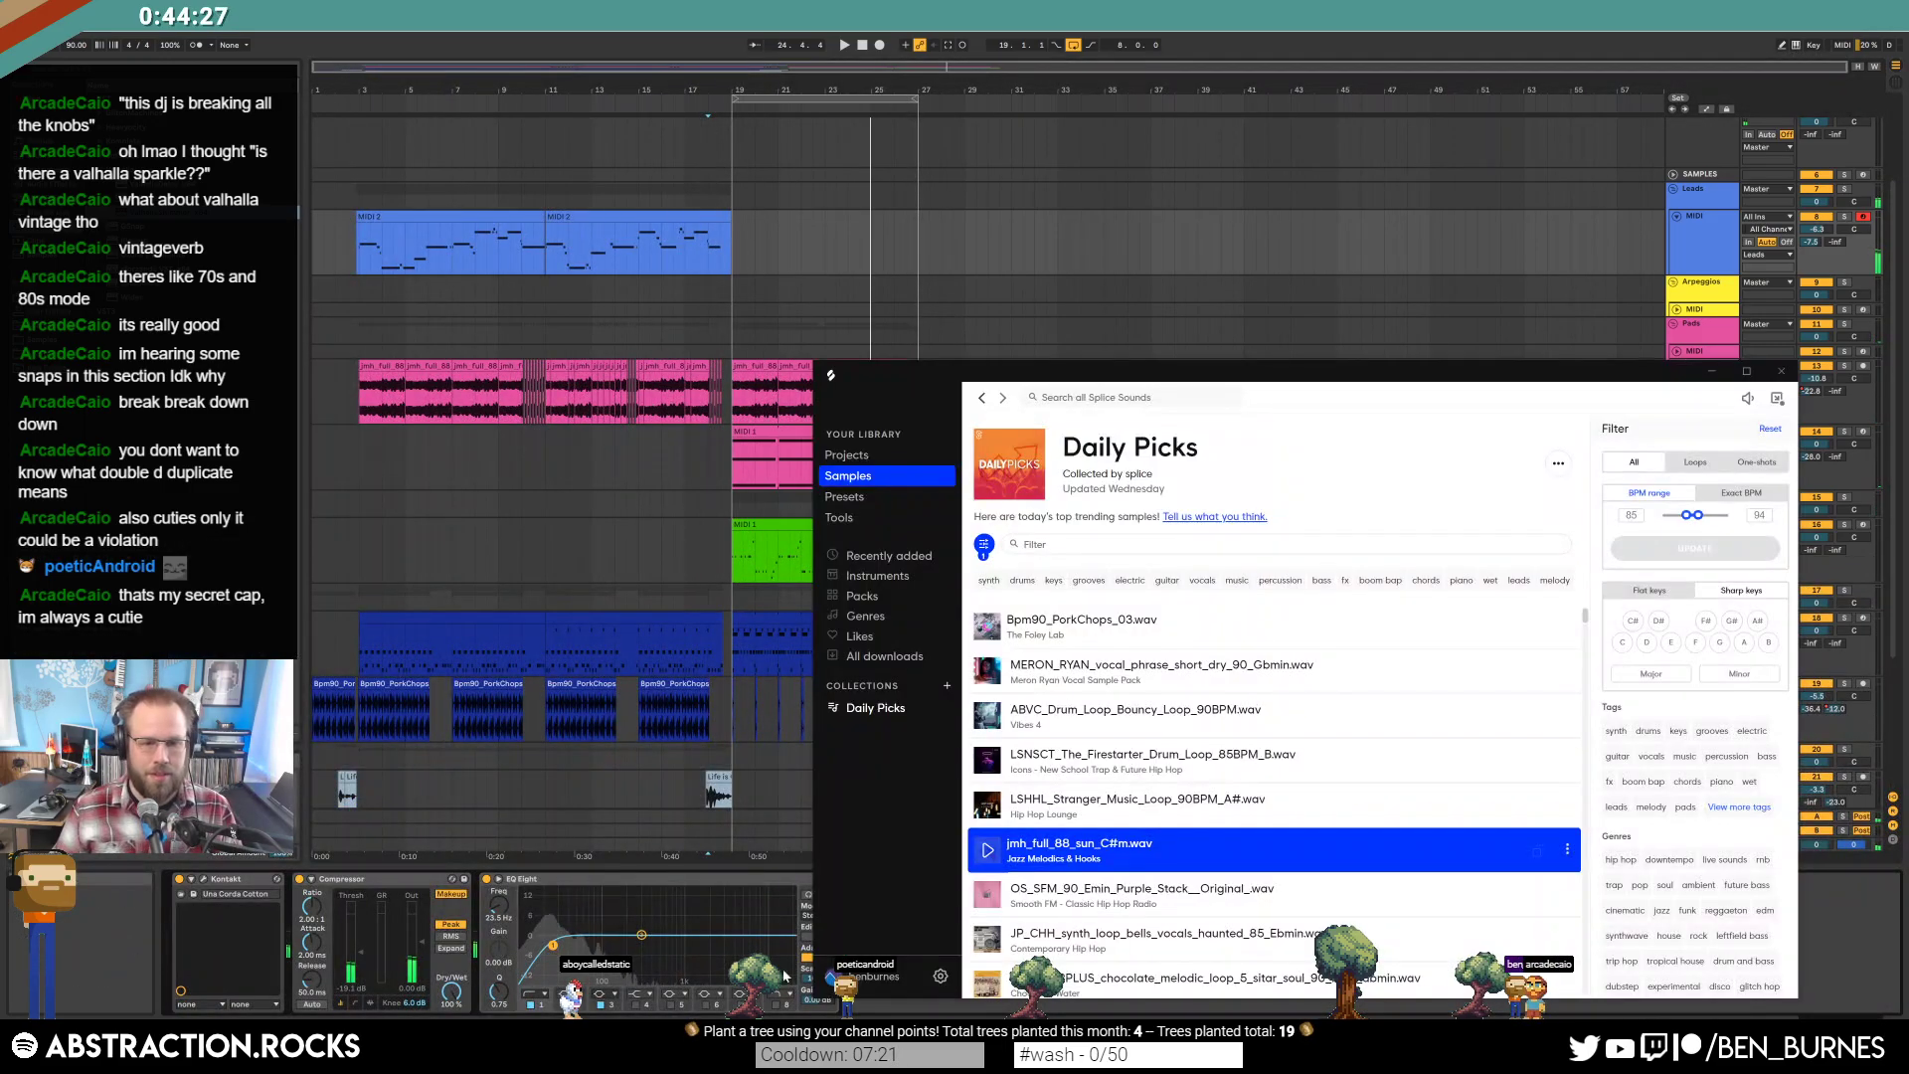
drag(1176, 378, 1212, 194)
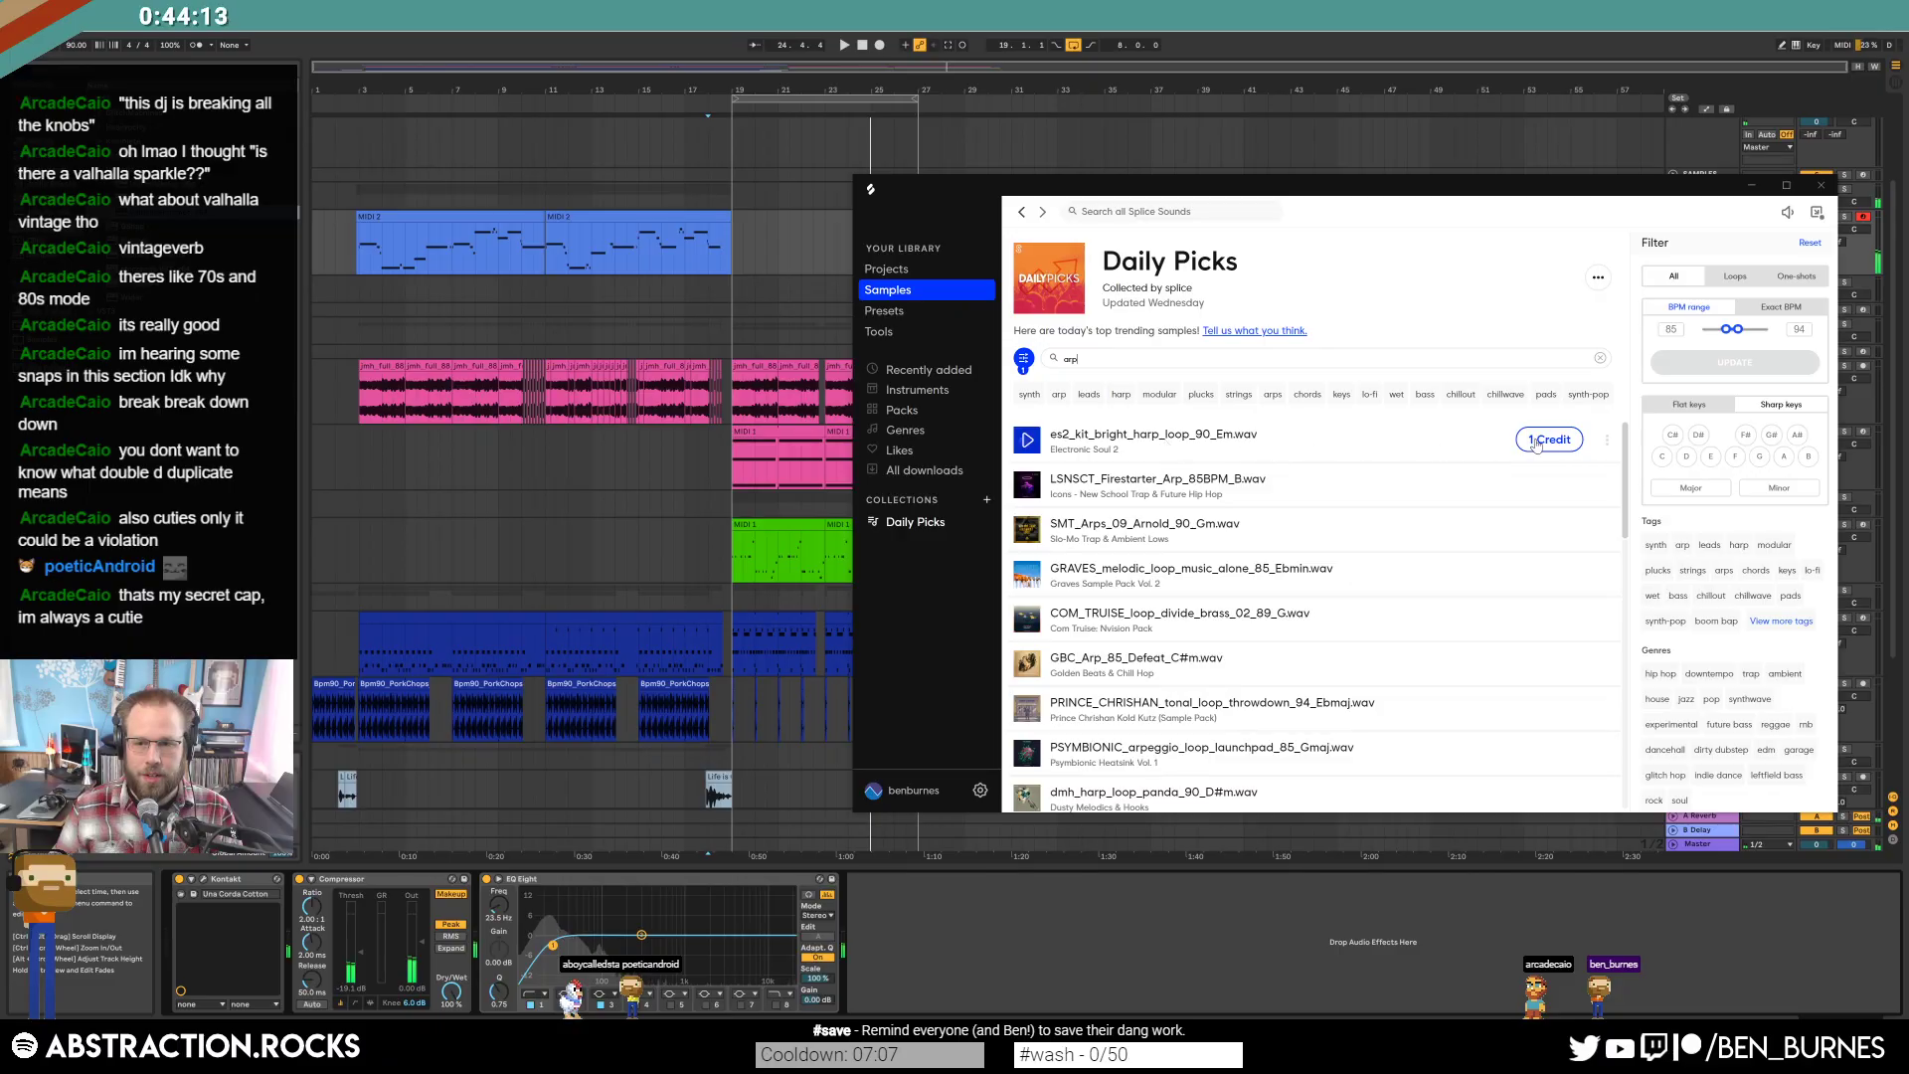
Add a sample track to the Arpeggios group in Ableton Live and place Splice's es2_kit_bright_harp_loop_90_Em.wav on it at bar 19.
key(alt+Tab)
click(1685, 314)
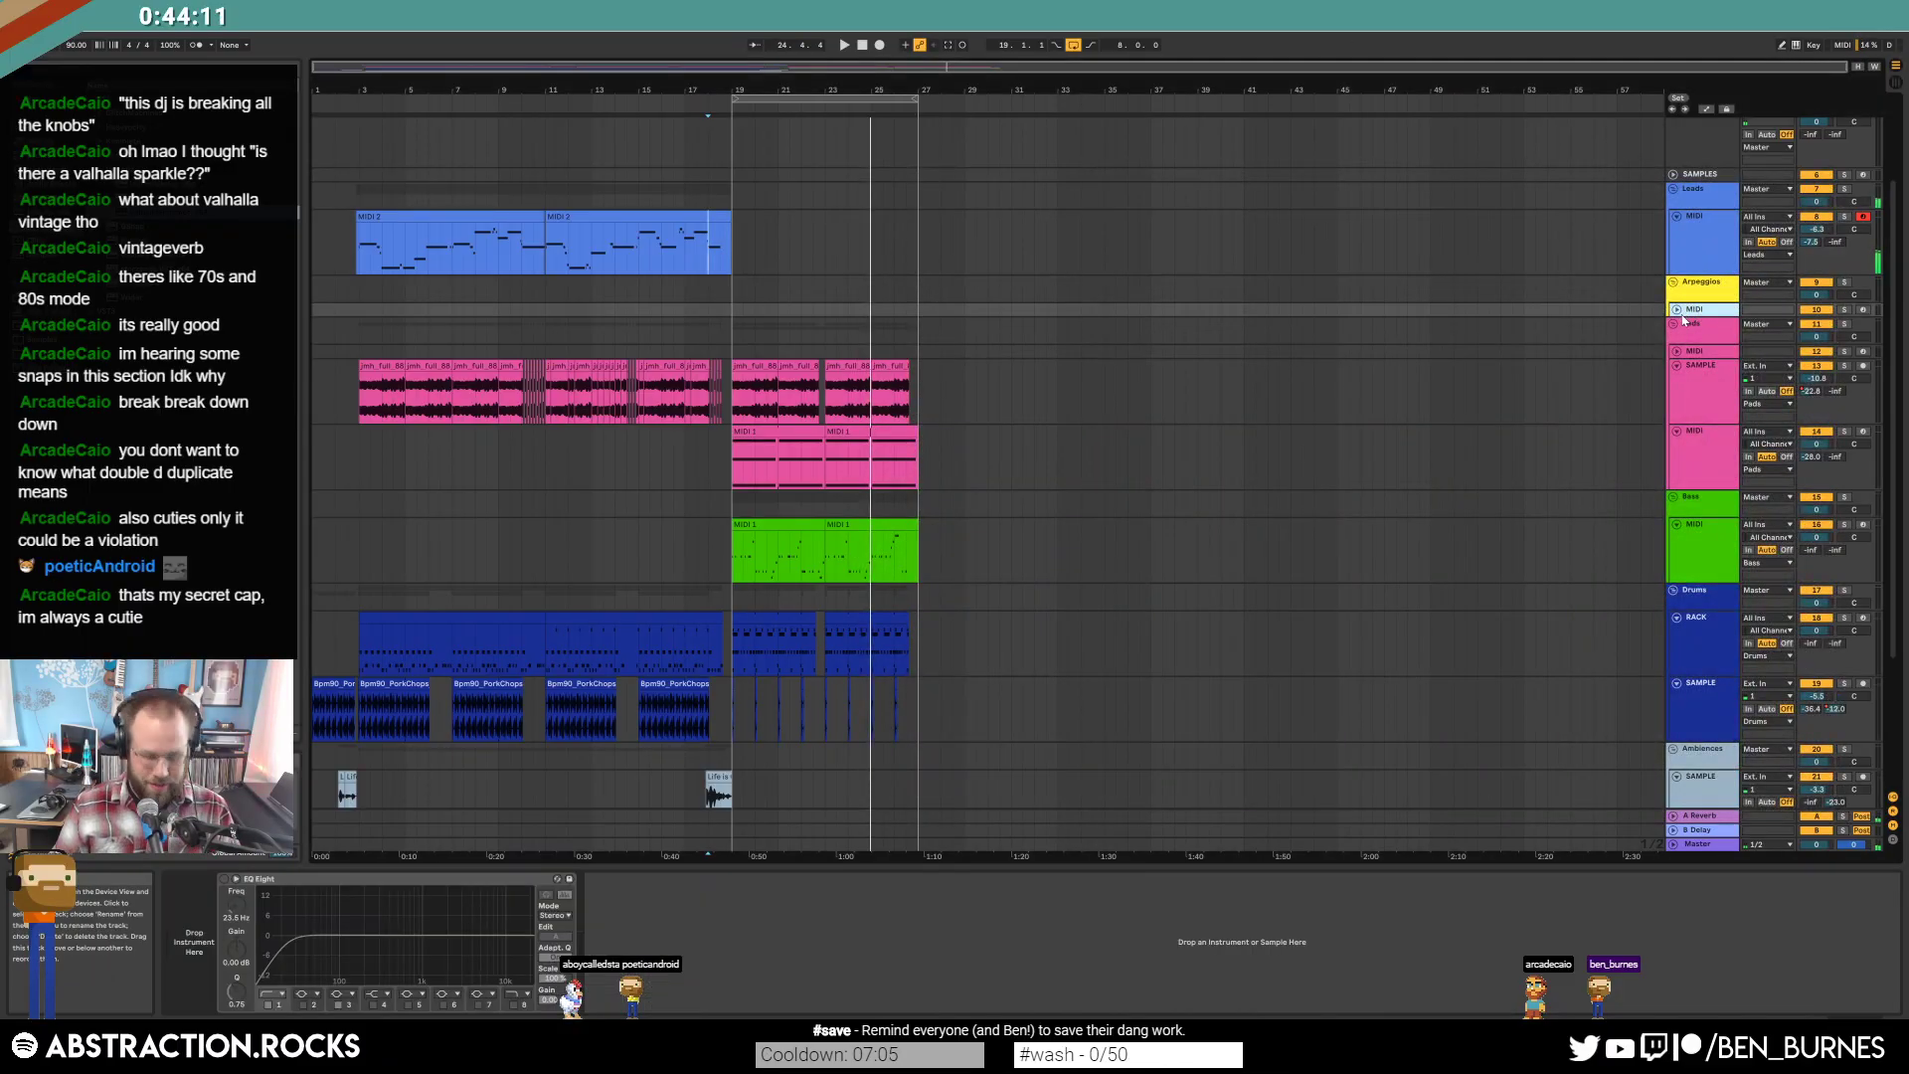
click(1676, 318)
key(alt+Tab)
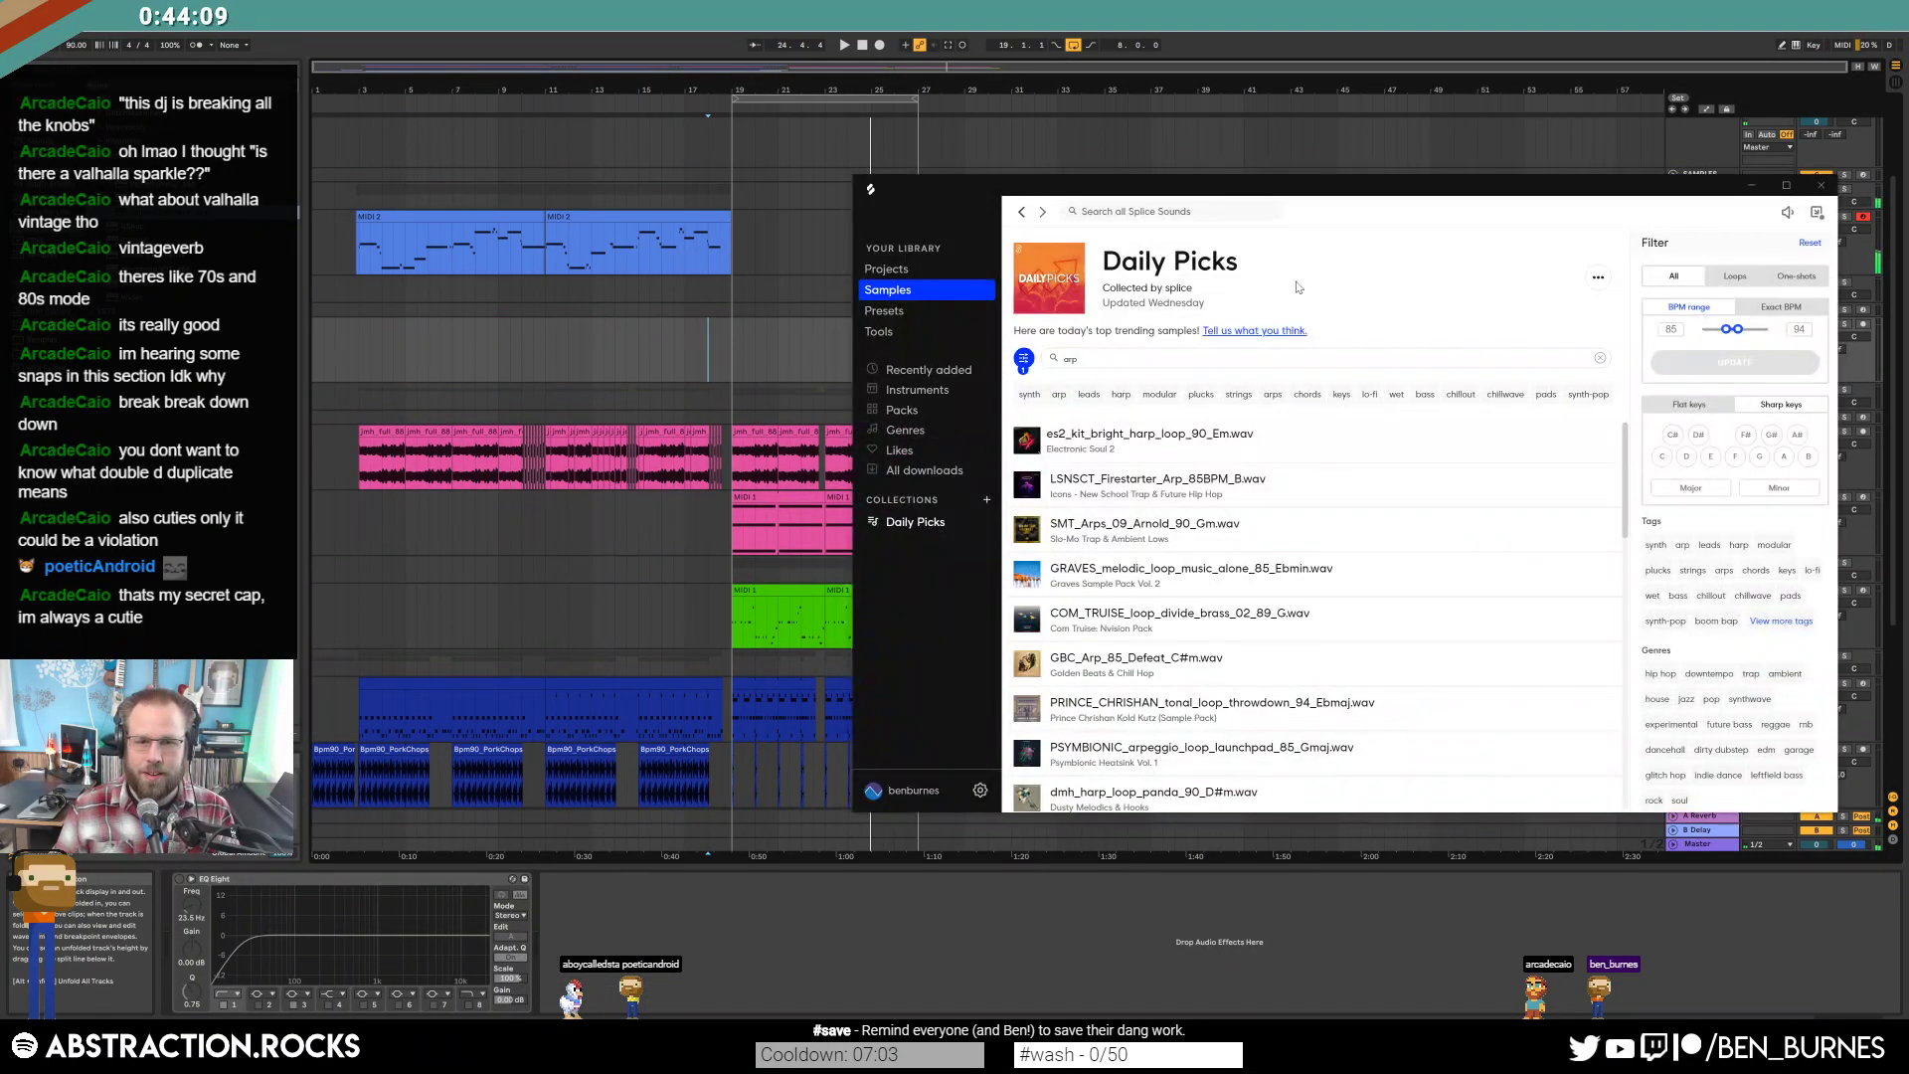
drag(1138, 443, 789, 336)
click(800, 329)
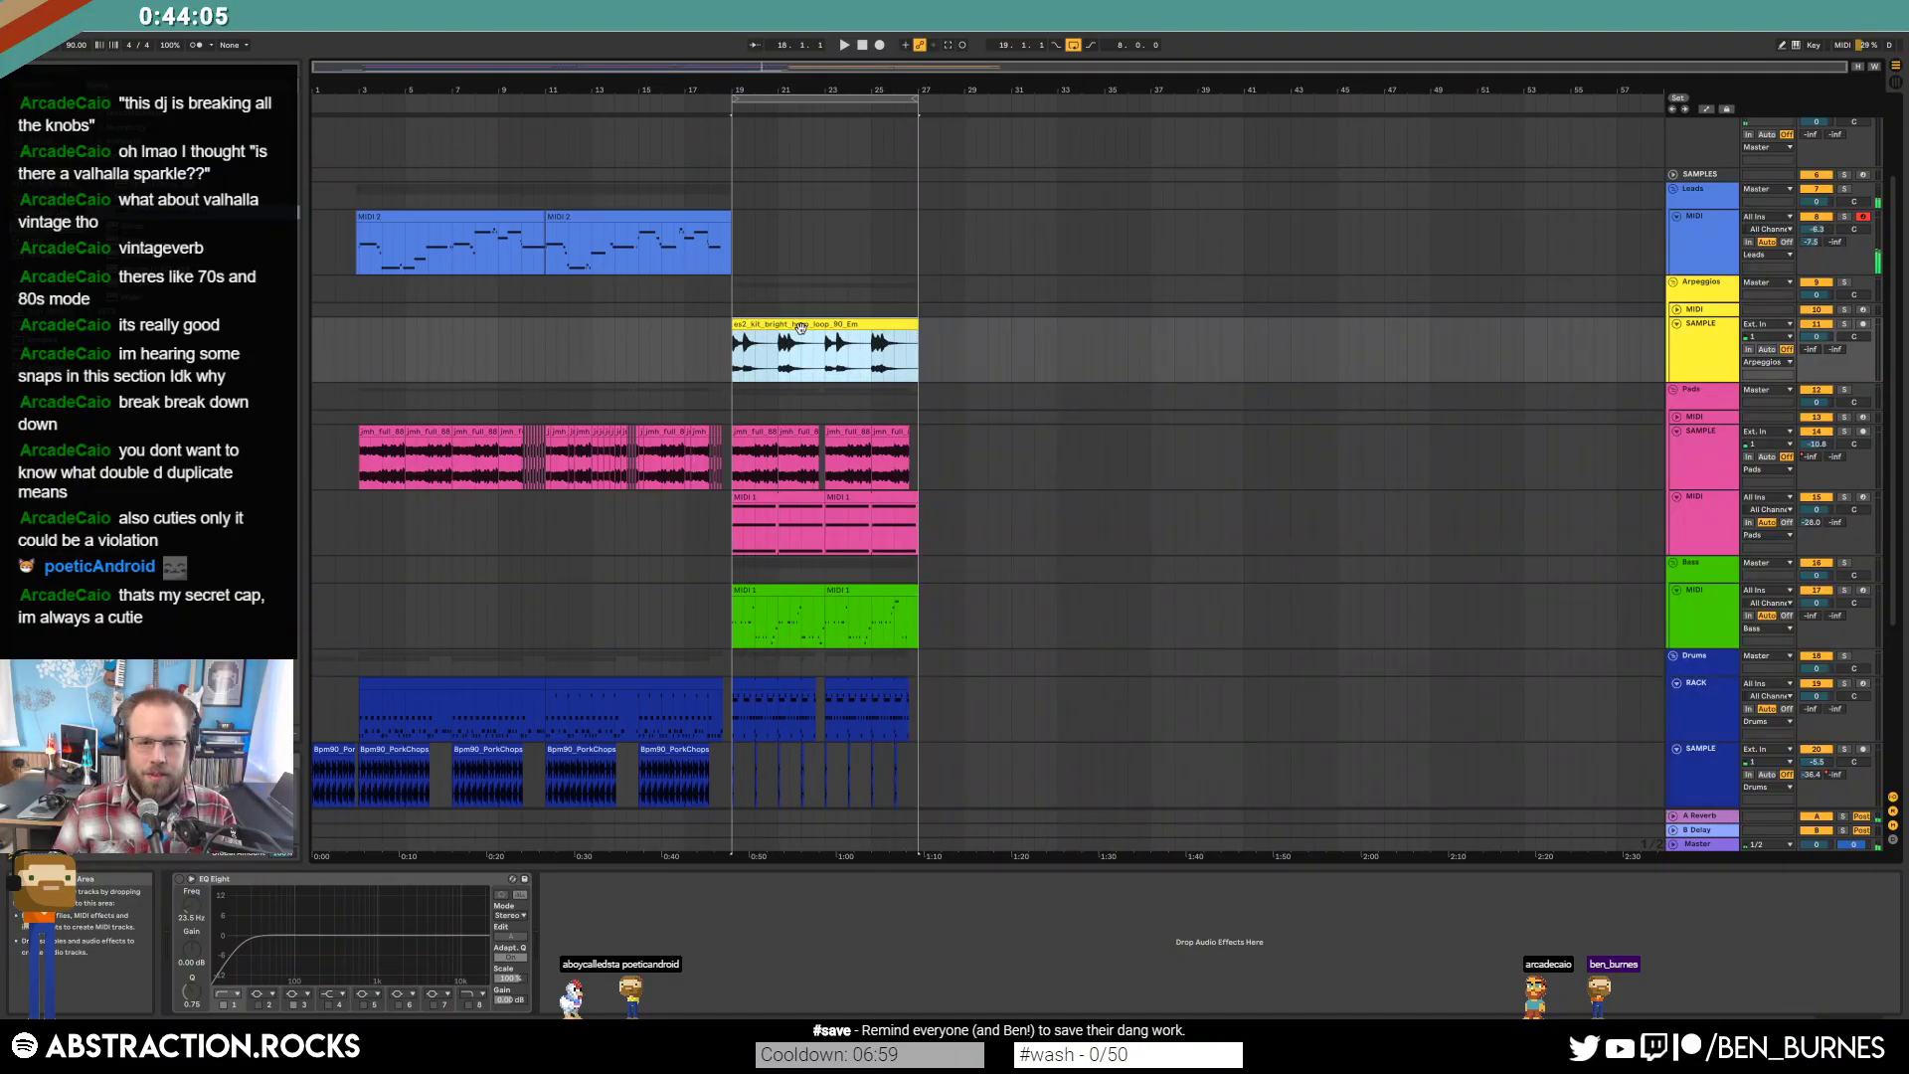
Turn on warping for the harp loop clip and lower the harp track's volume.
double_click(801, 328)
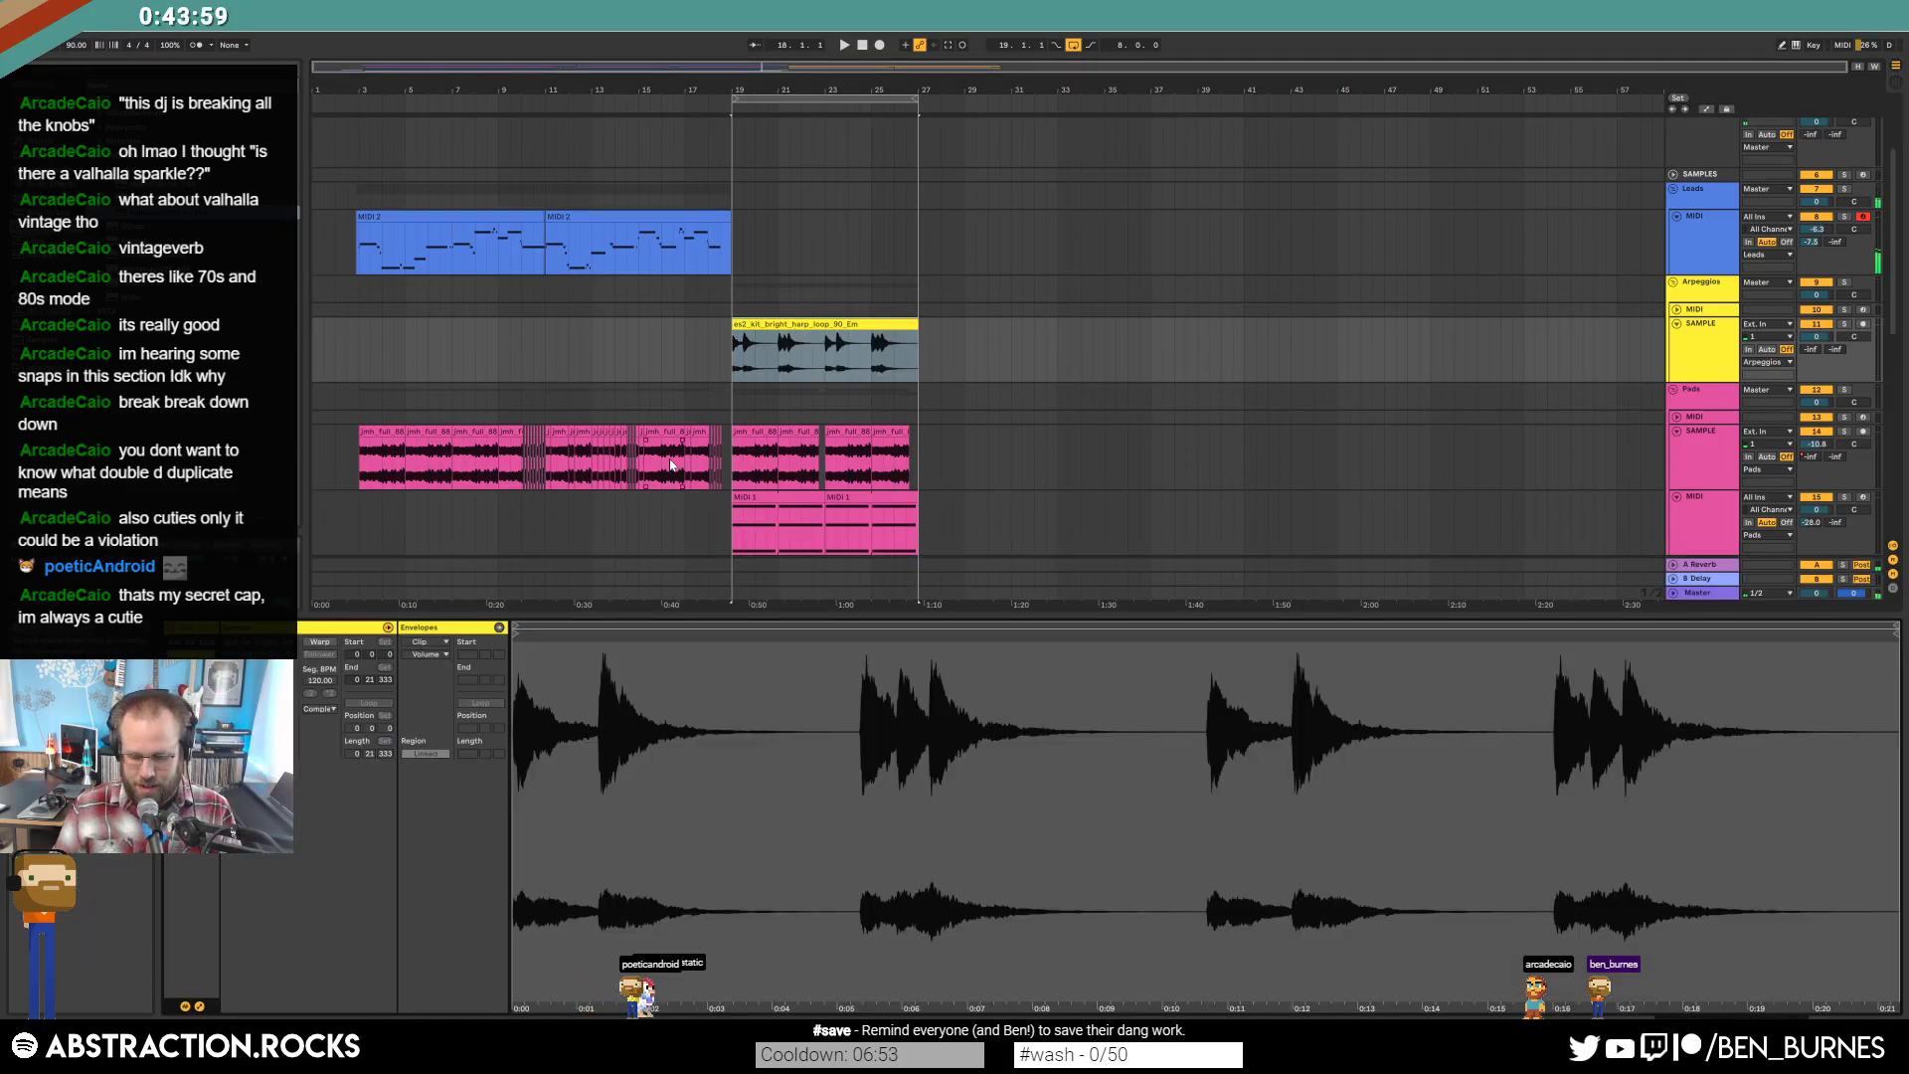
scroll(430, 654, down, 1)
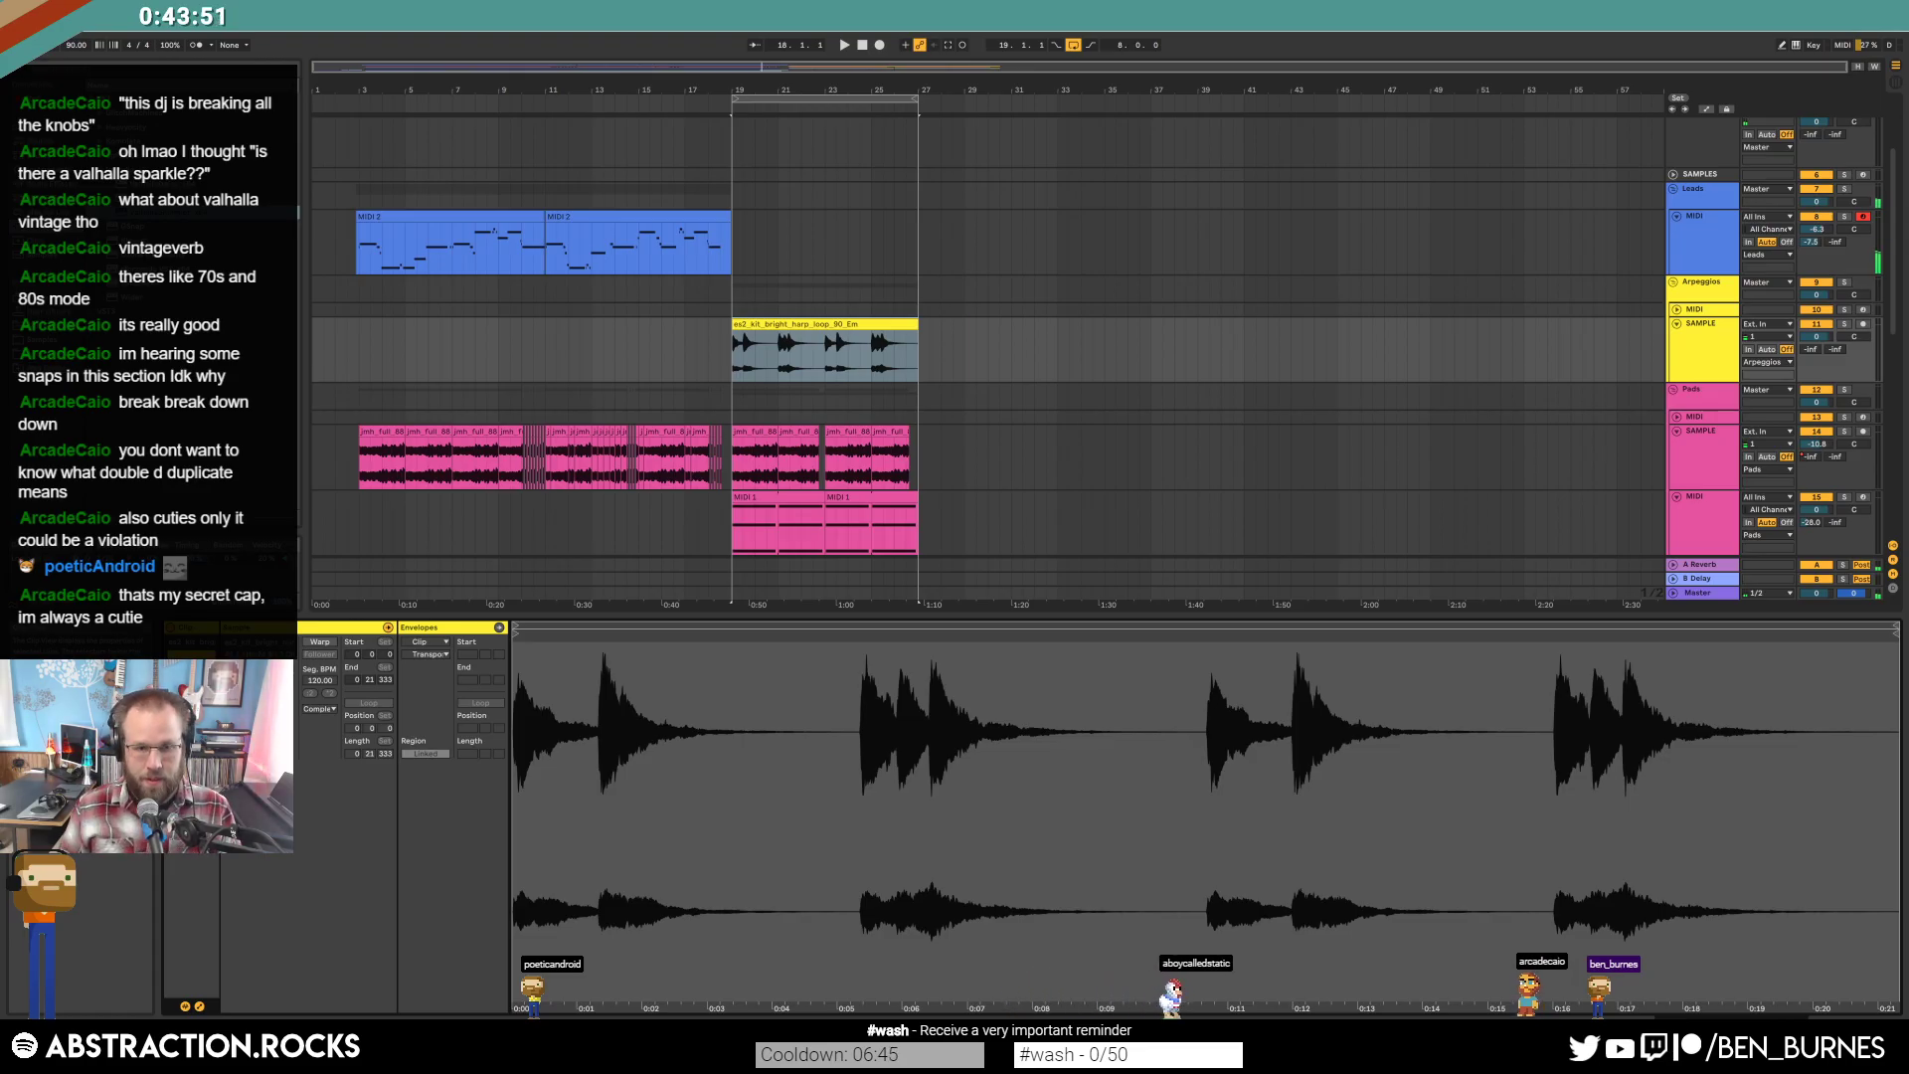
click(320, 642)
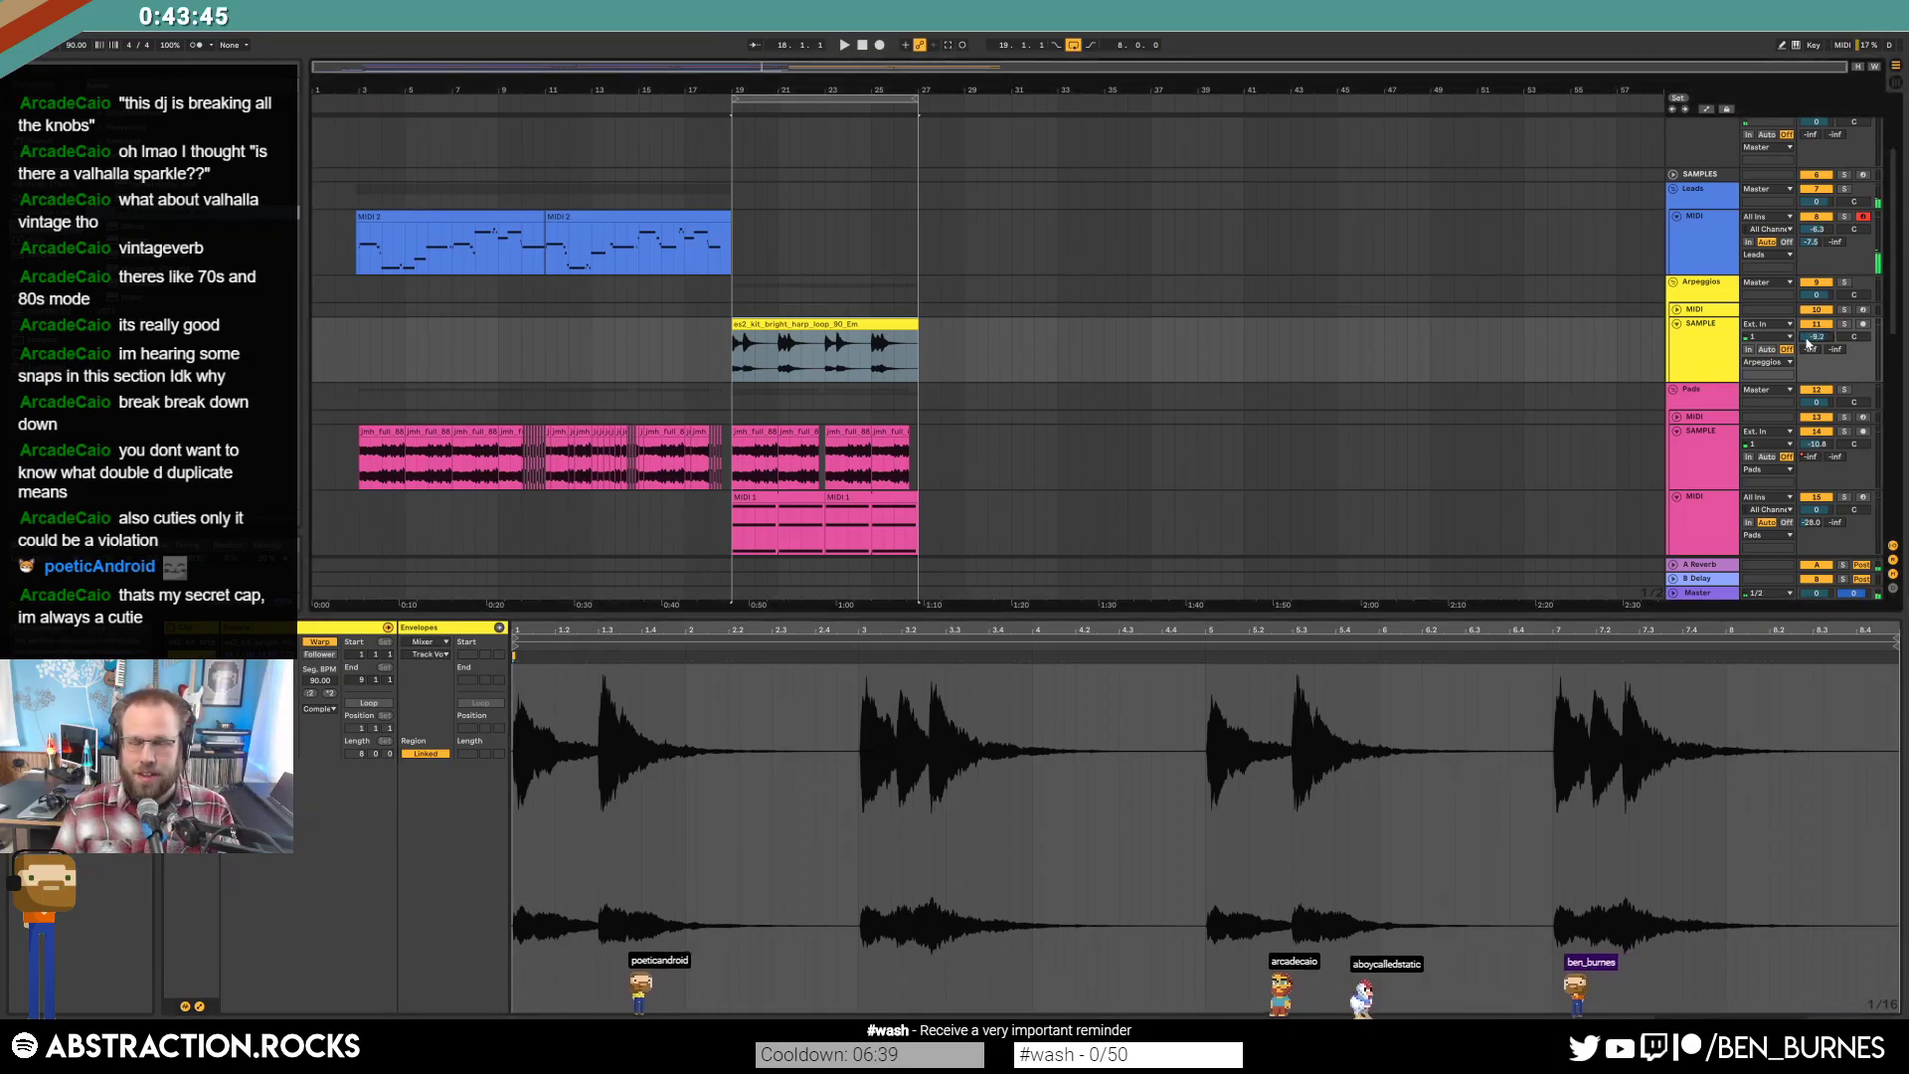
Add ValhallaDelay to the harp track with 400 ms delay, 1.0 ms spread, 50% mix and 96.4% feedback, and play from before bar 19.
click(316, 338)
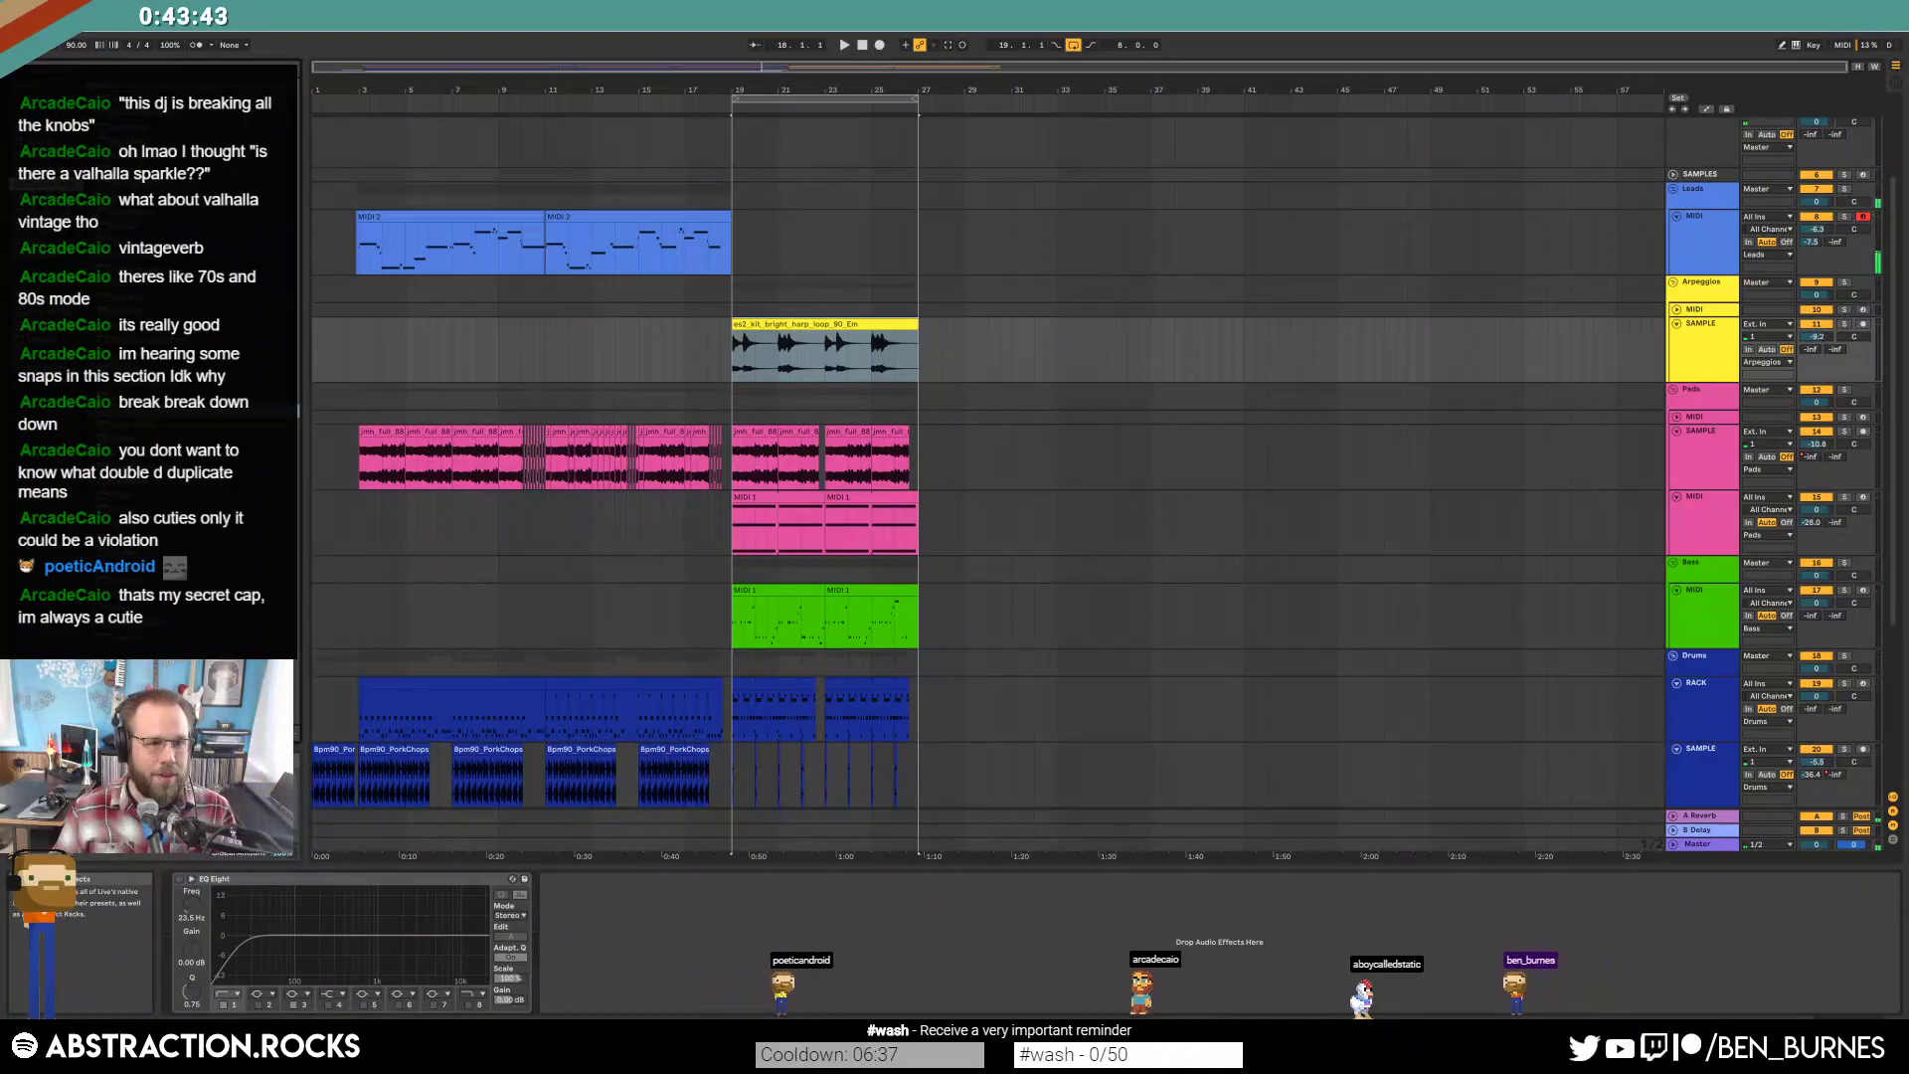
key(Return)
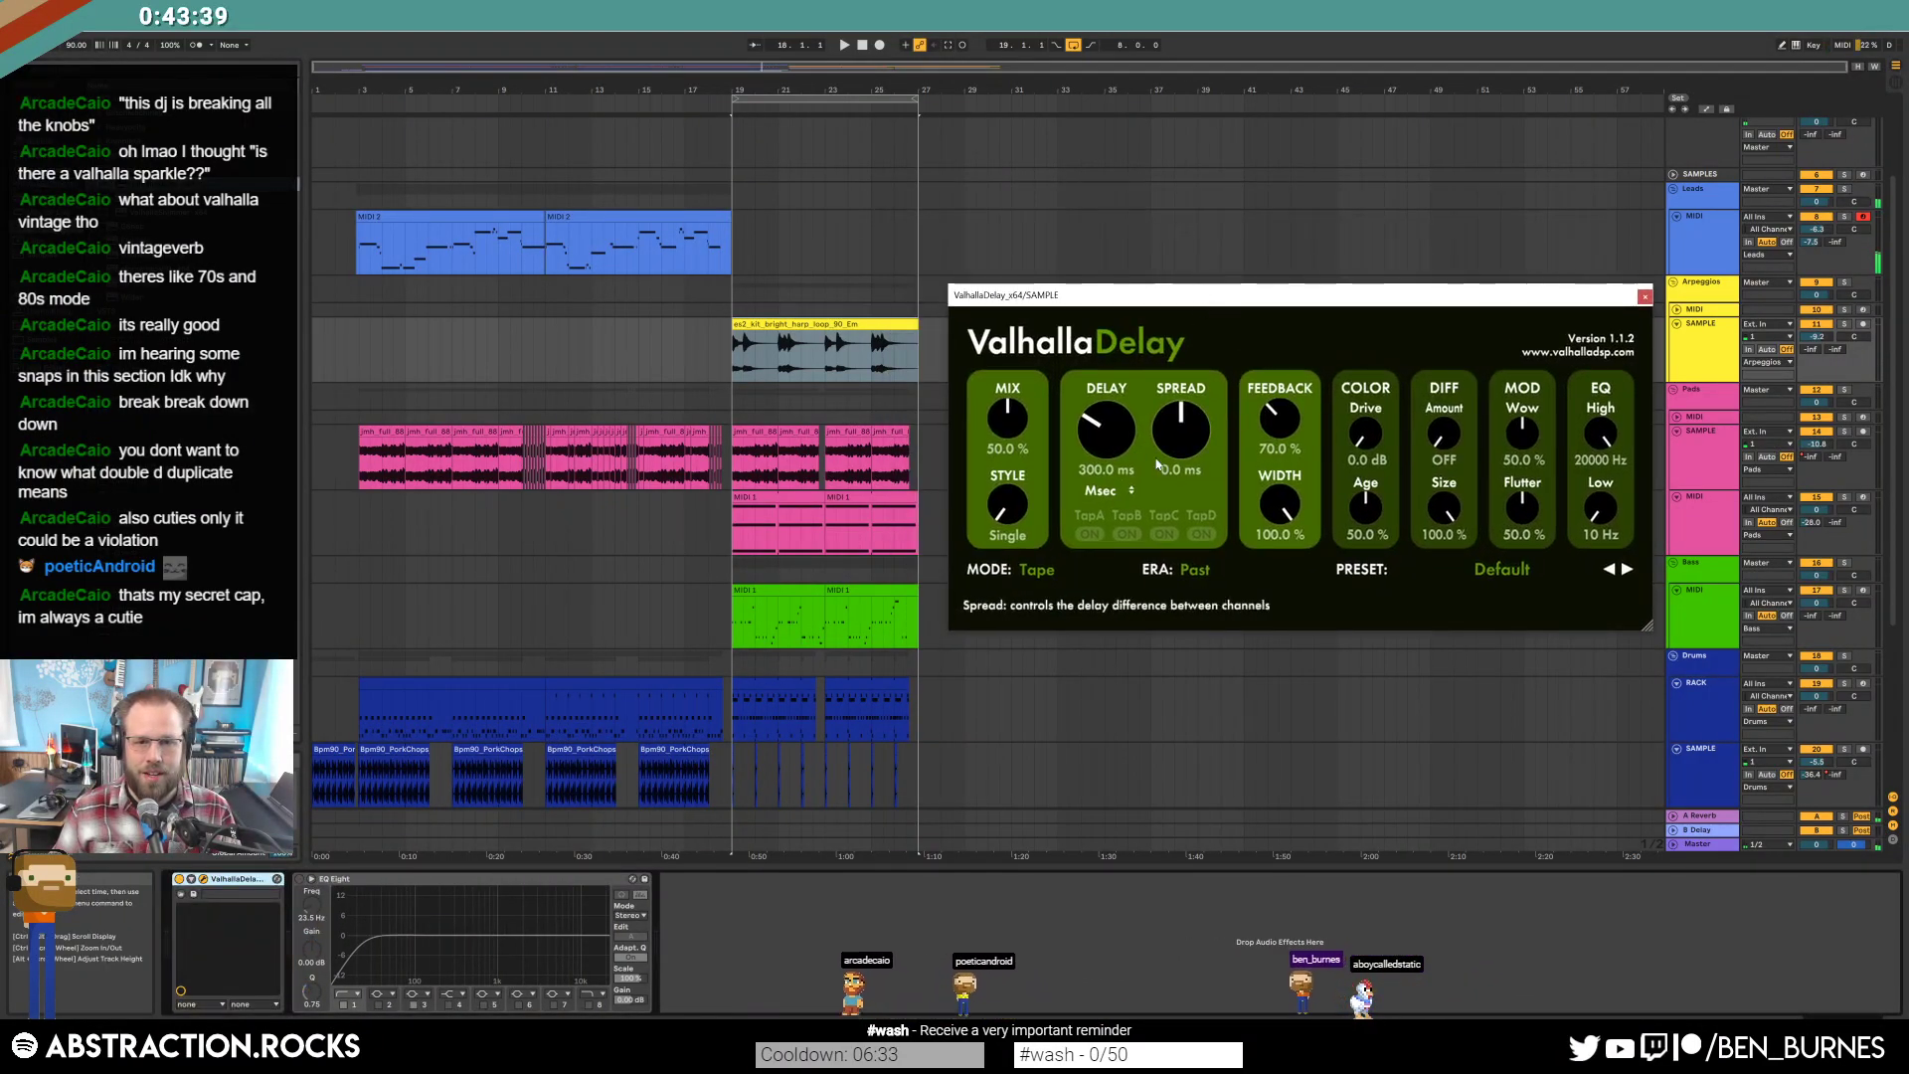
scroll(1180, 430, up, 1)
scroll(1266, 431, down, 2)
scroll(1007, 420, up, 1)
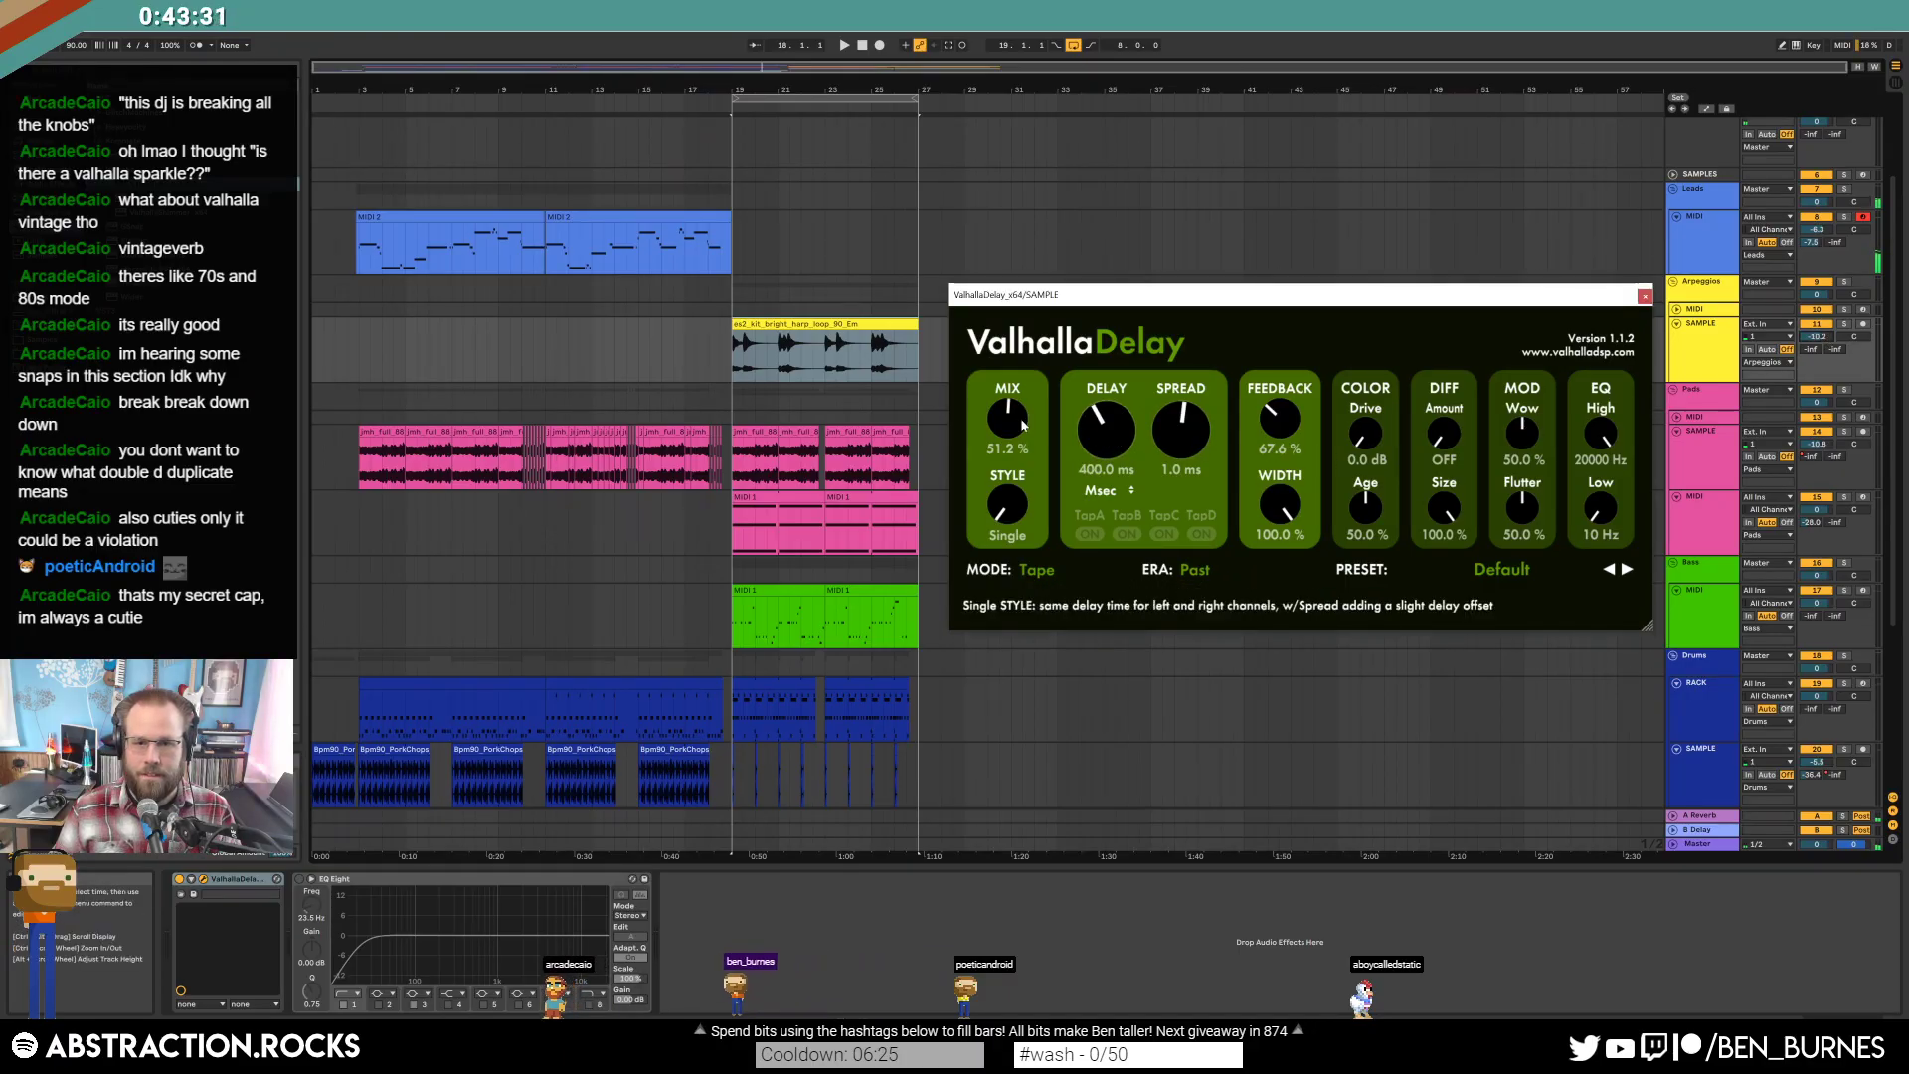
drag(1009, 423, 1009, 425)
drag(1268, 430, 1265, 401)
click(719, 346)
key(space)
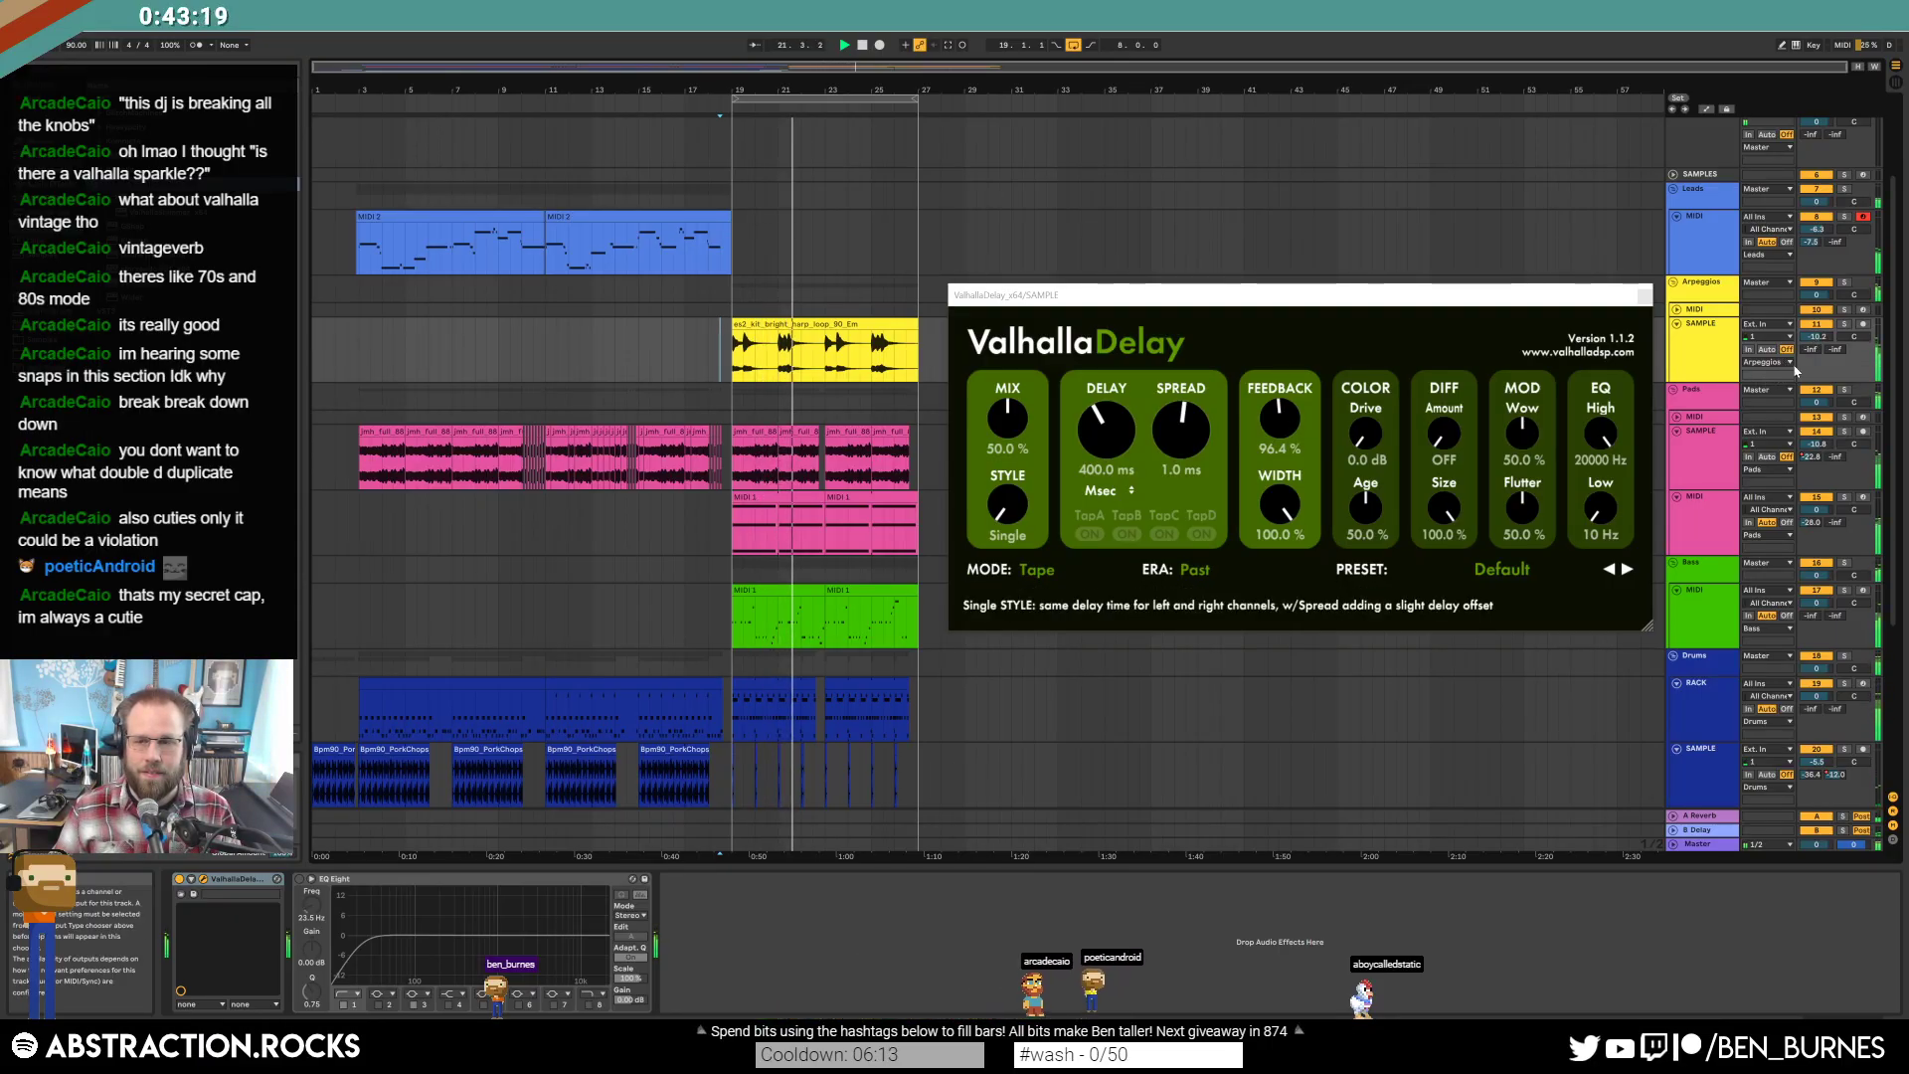
Cut the harp loop's middle from about 20.3 to bar 23, raise the harp track's volume slightly and hide the delay window.
drag(767, 348, 814, 344)
key(Delete)
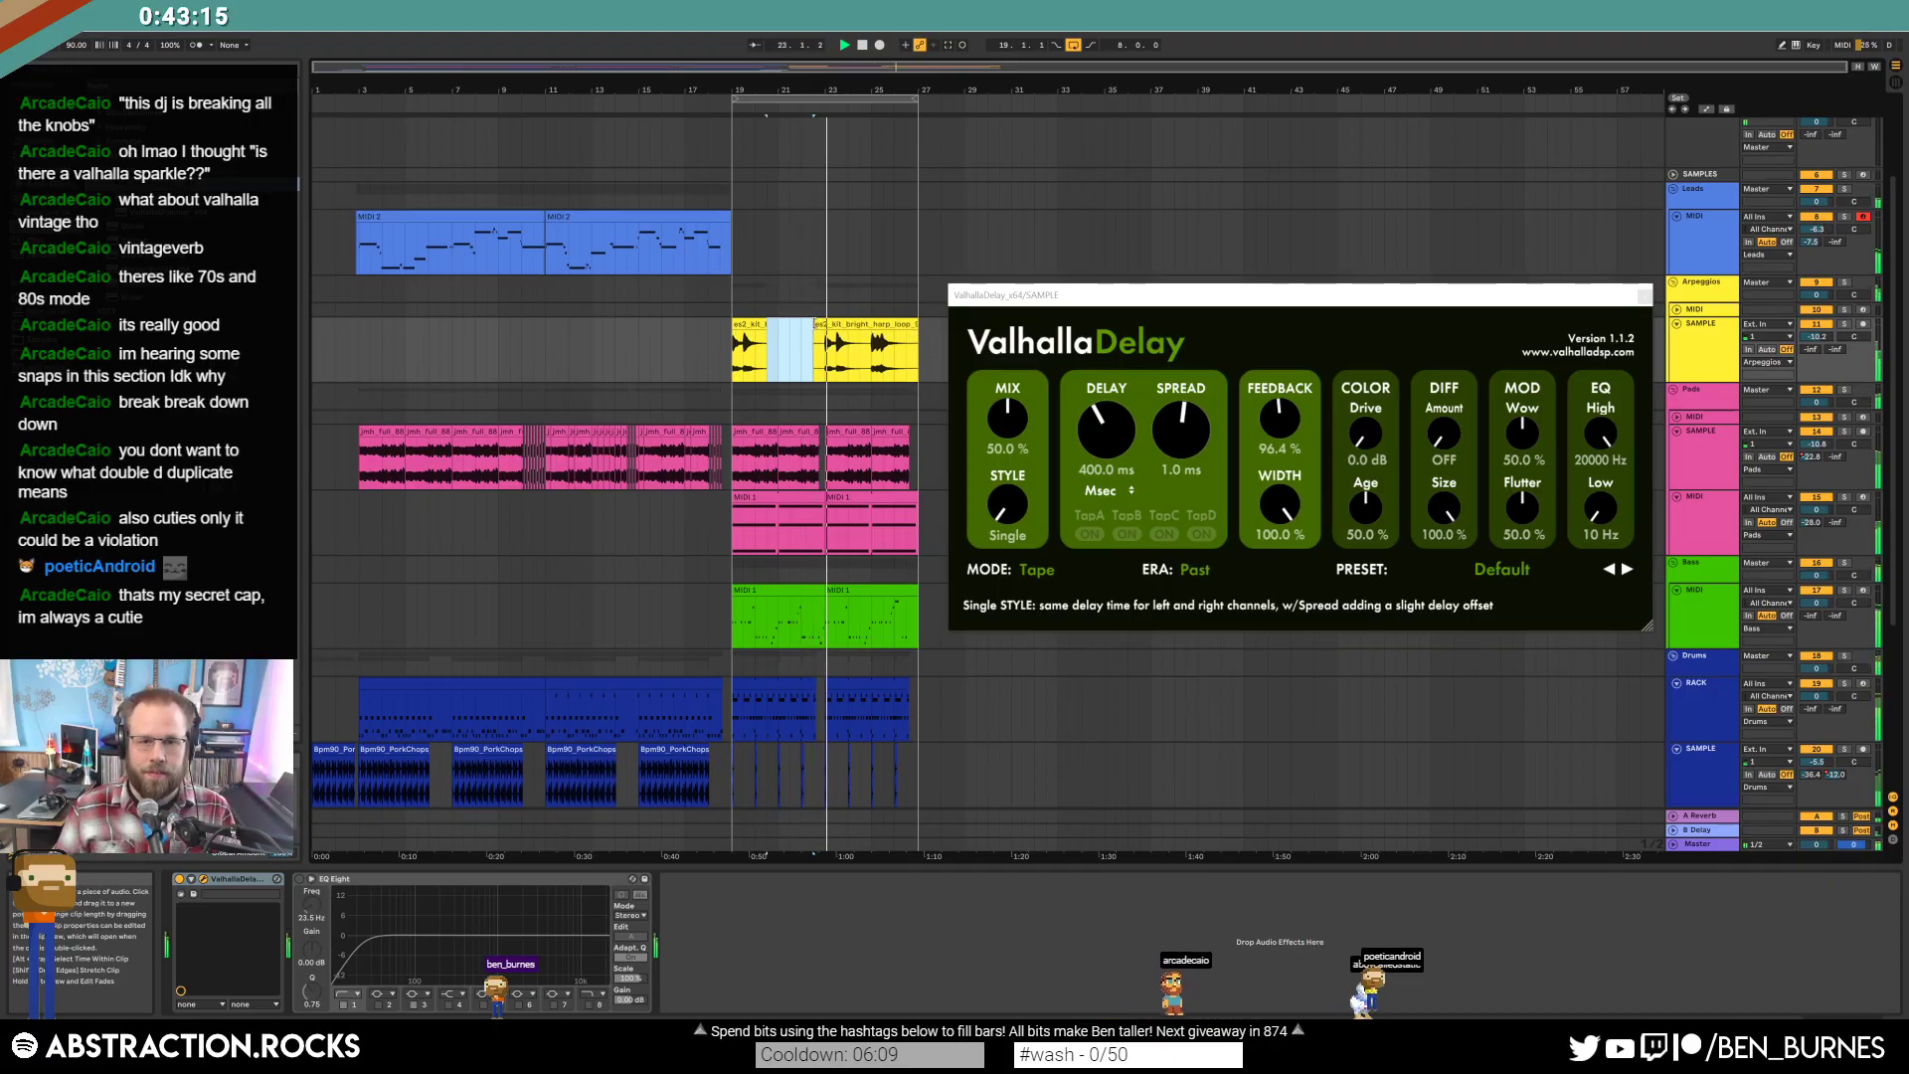
click(822, 328)
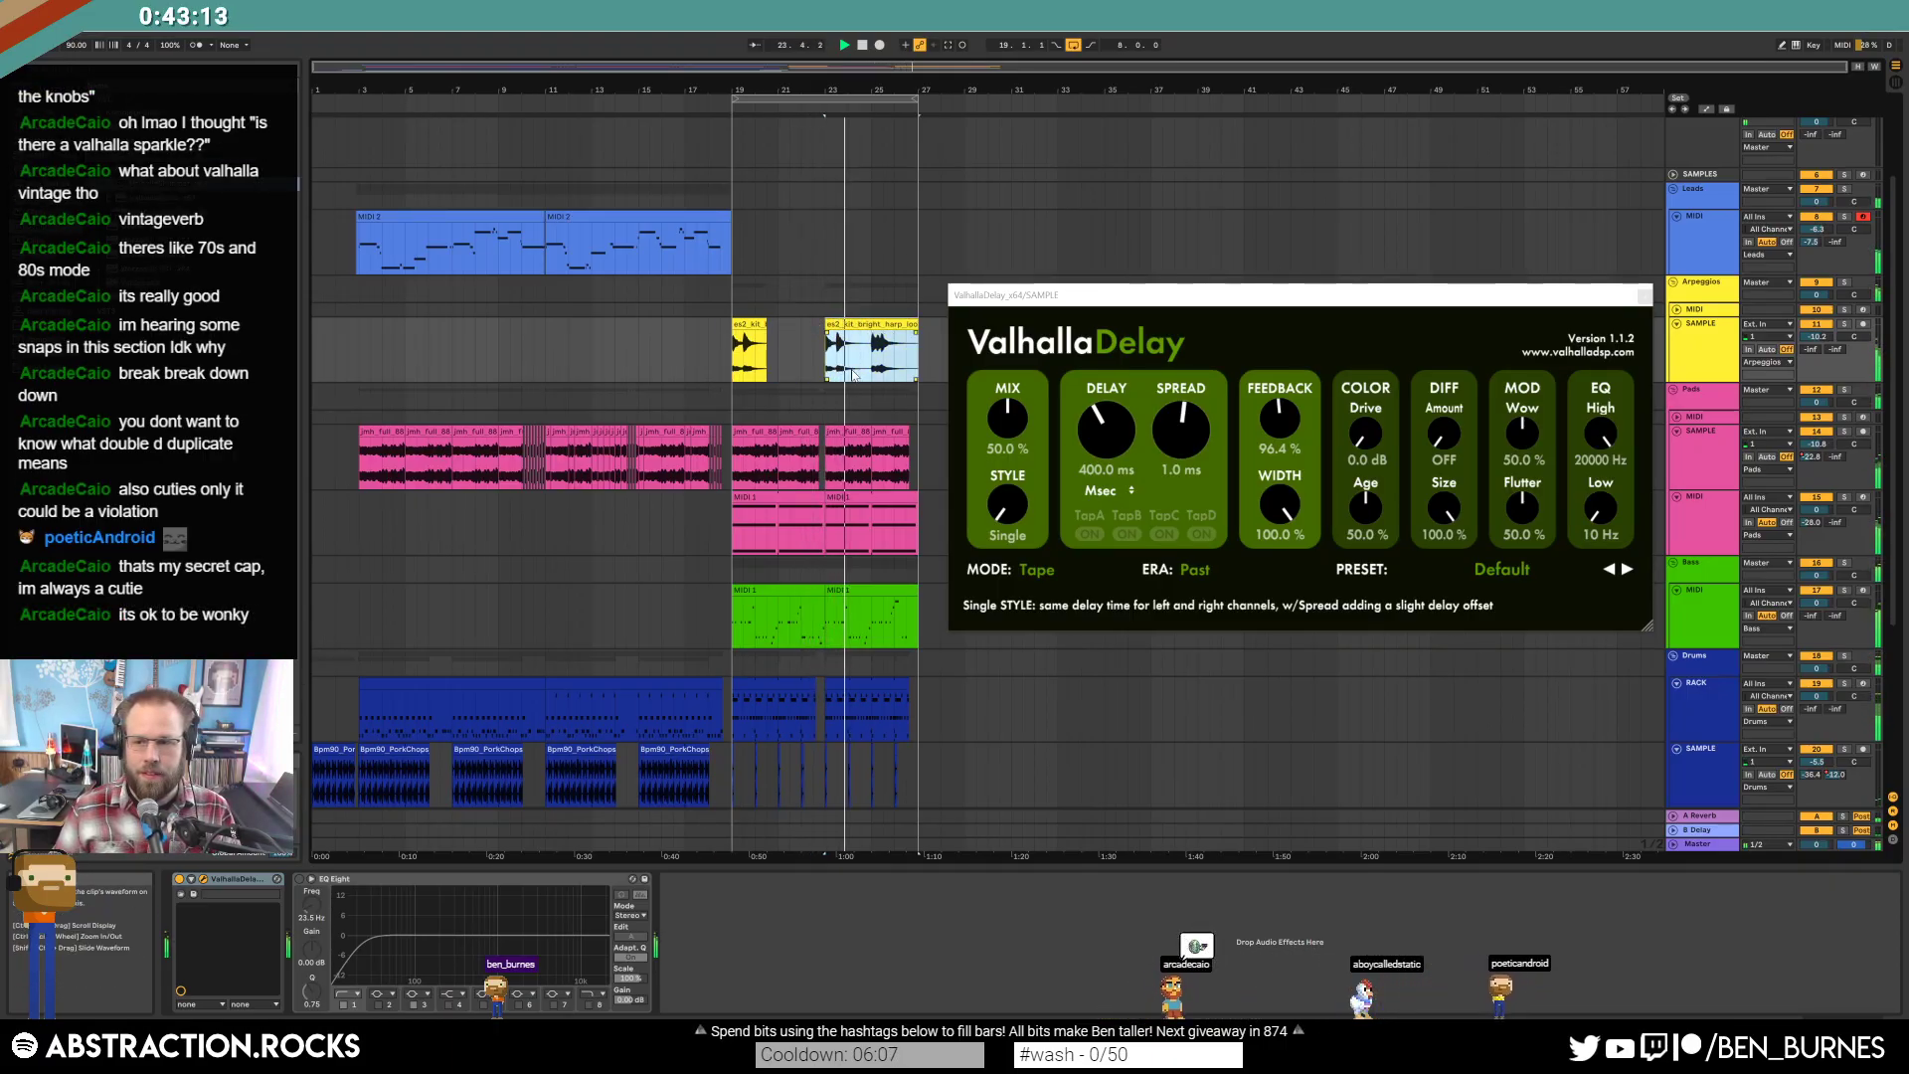
drag(1817, 337, 1826, 341)
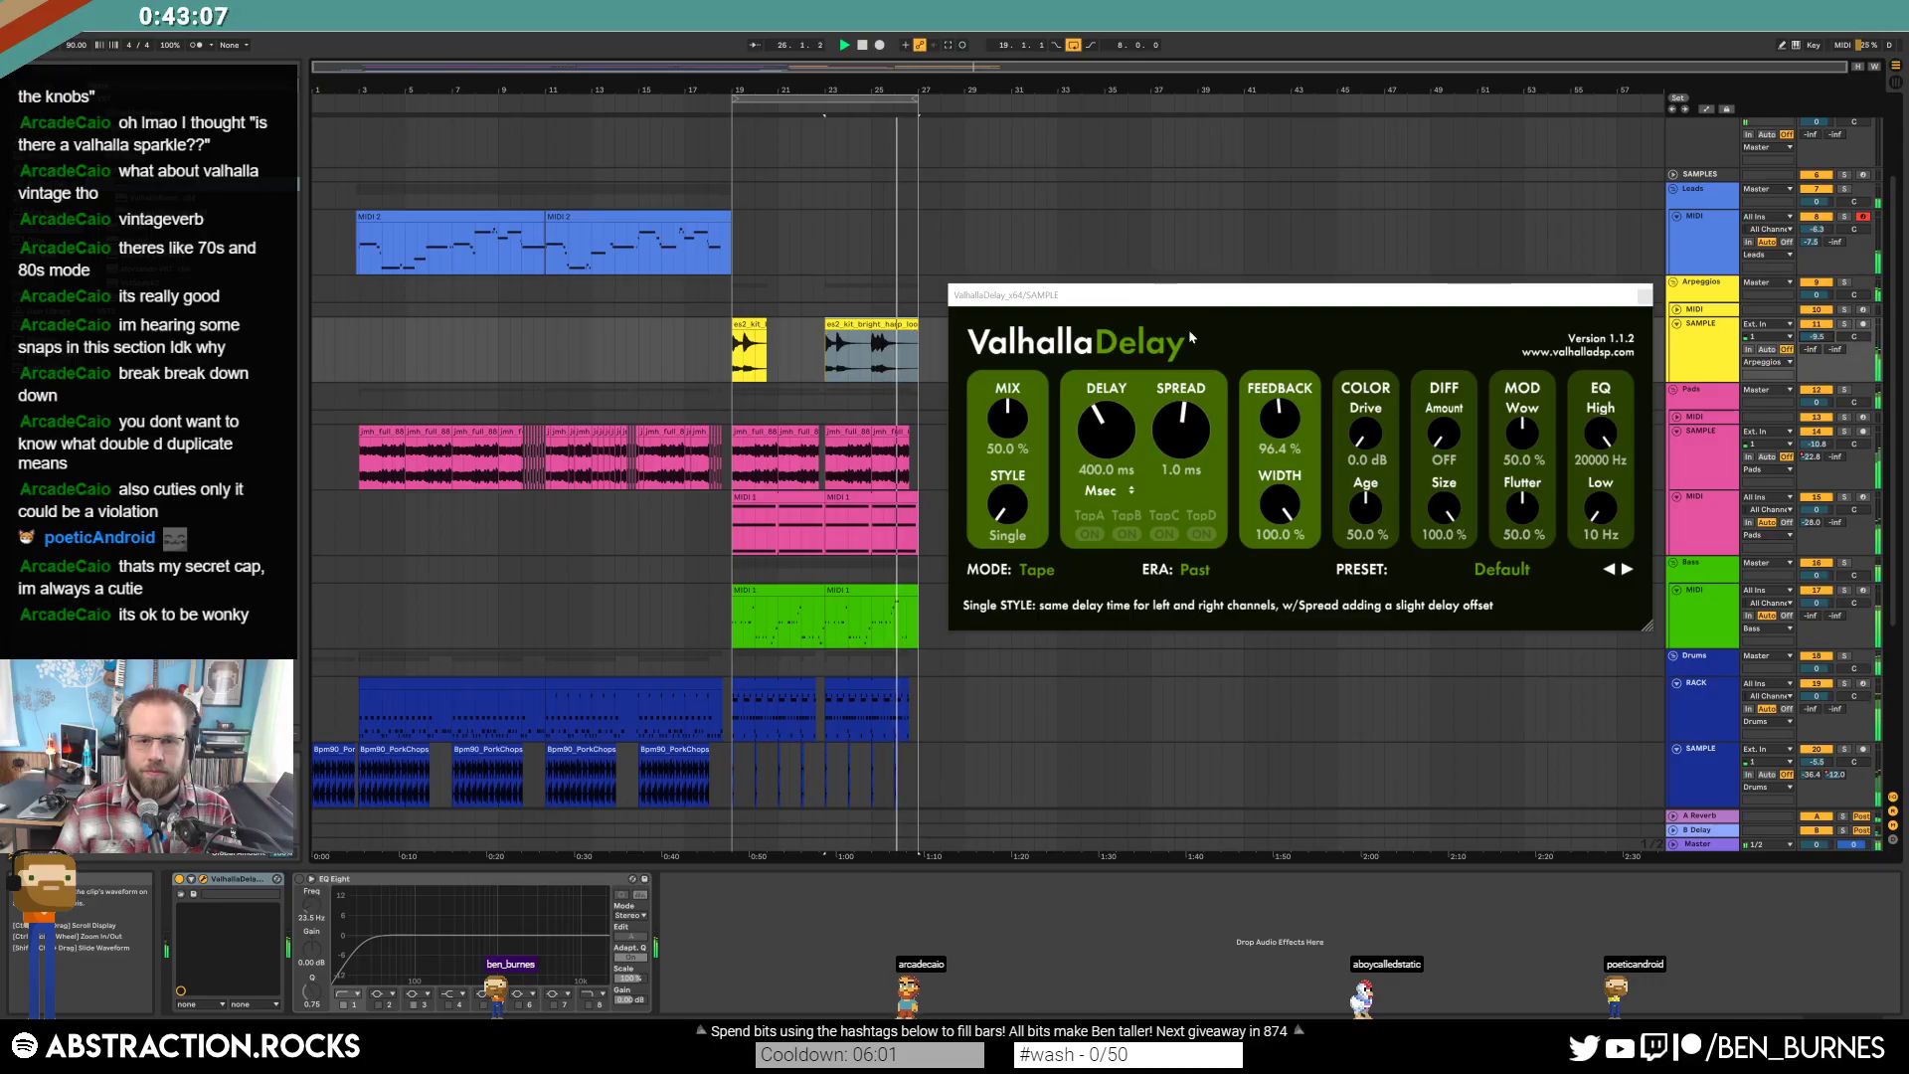
key(ctrl+alt+p)
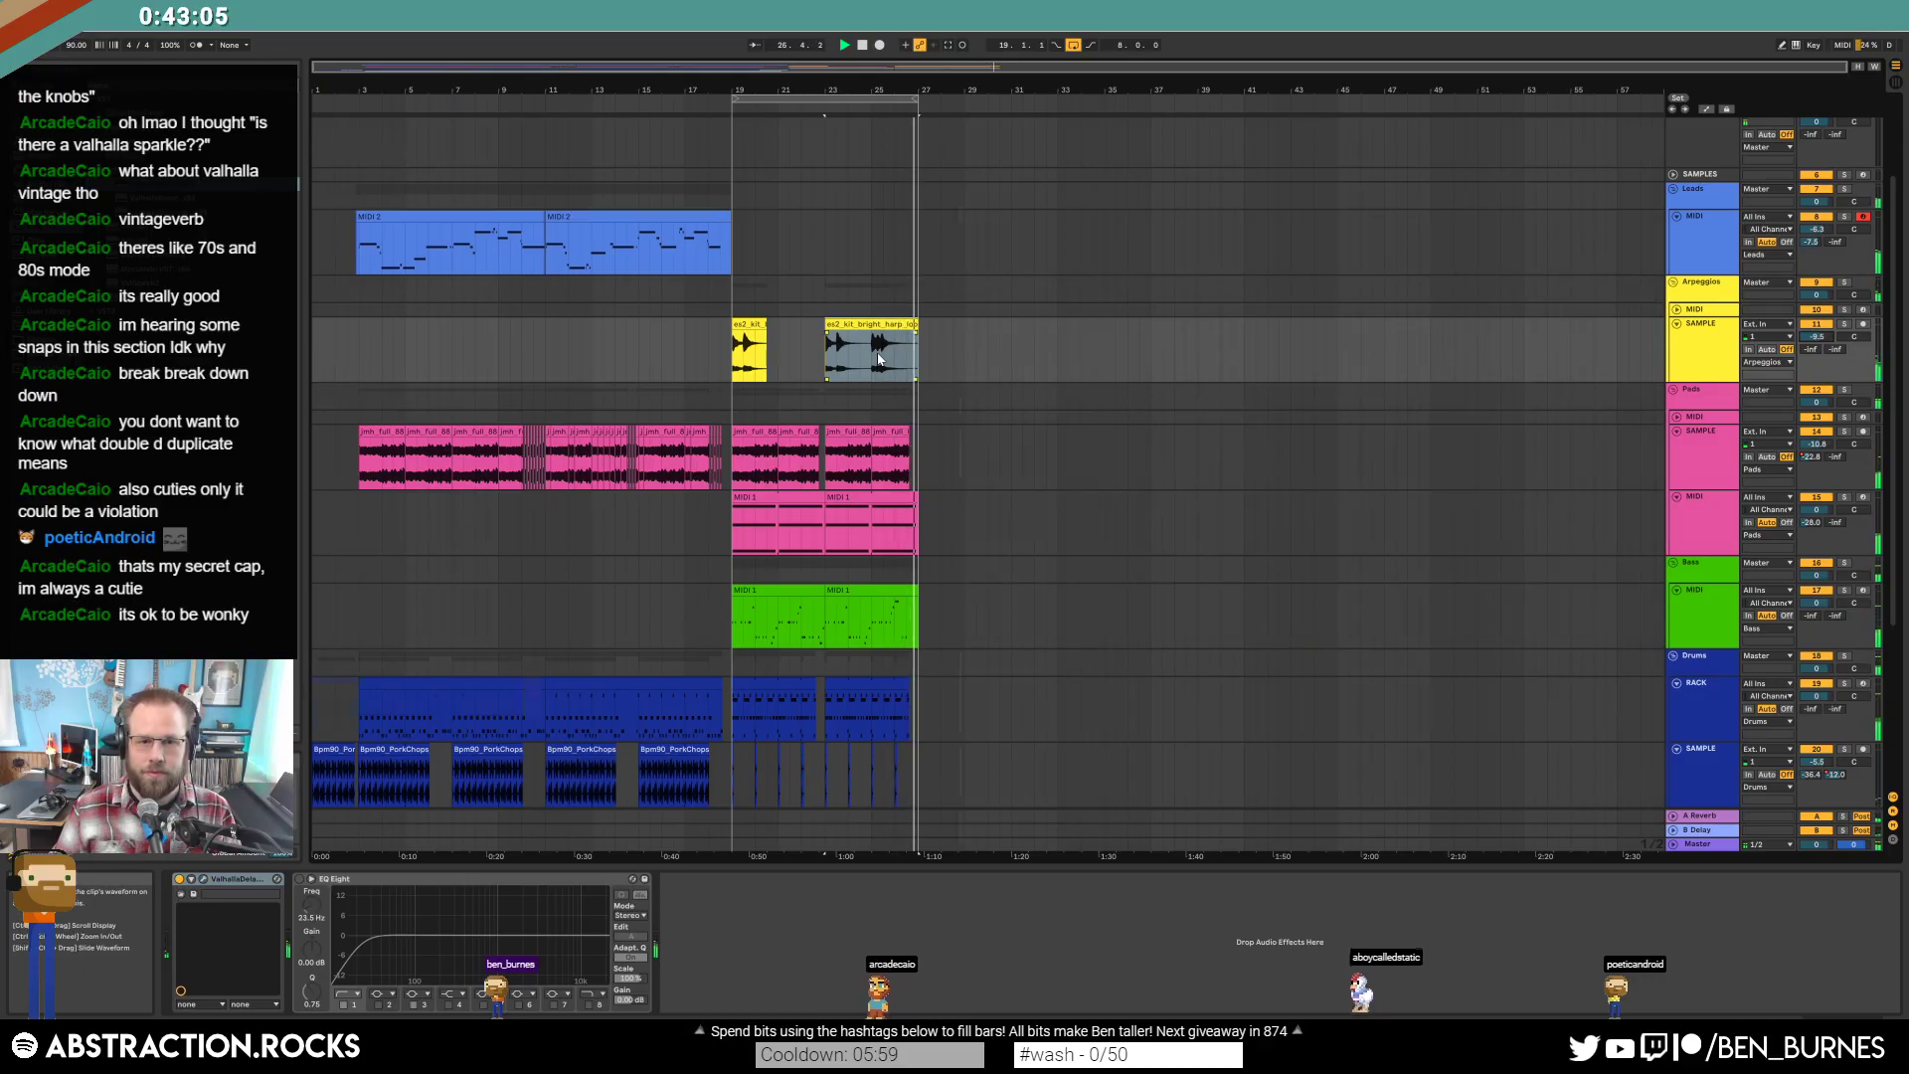
Set the harp track's ValhallaDelay to 26% mix and 86% feedback, and play the section with it.
scroll(885, 363, up, 5)
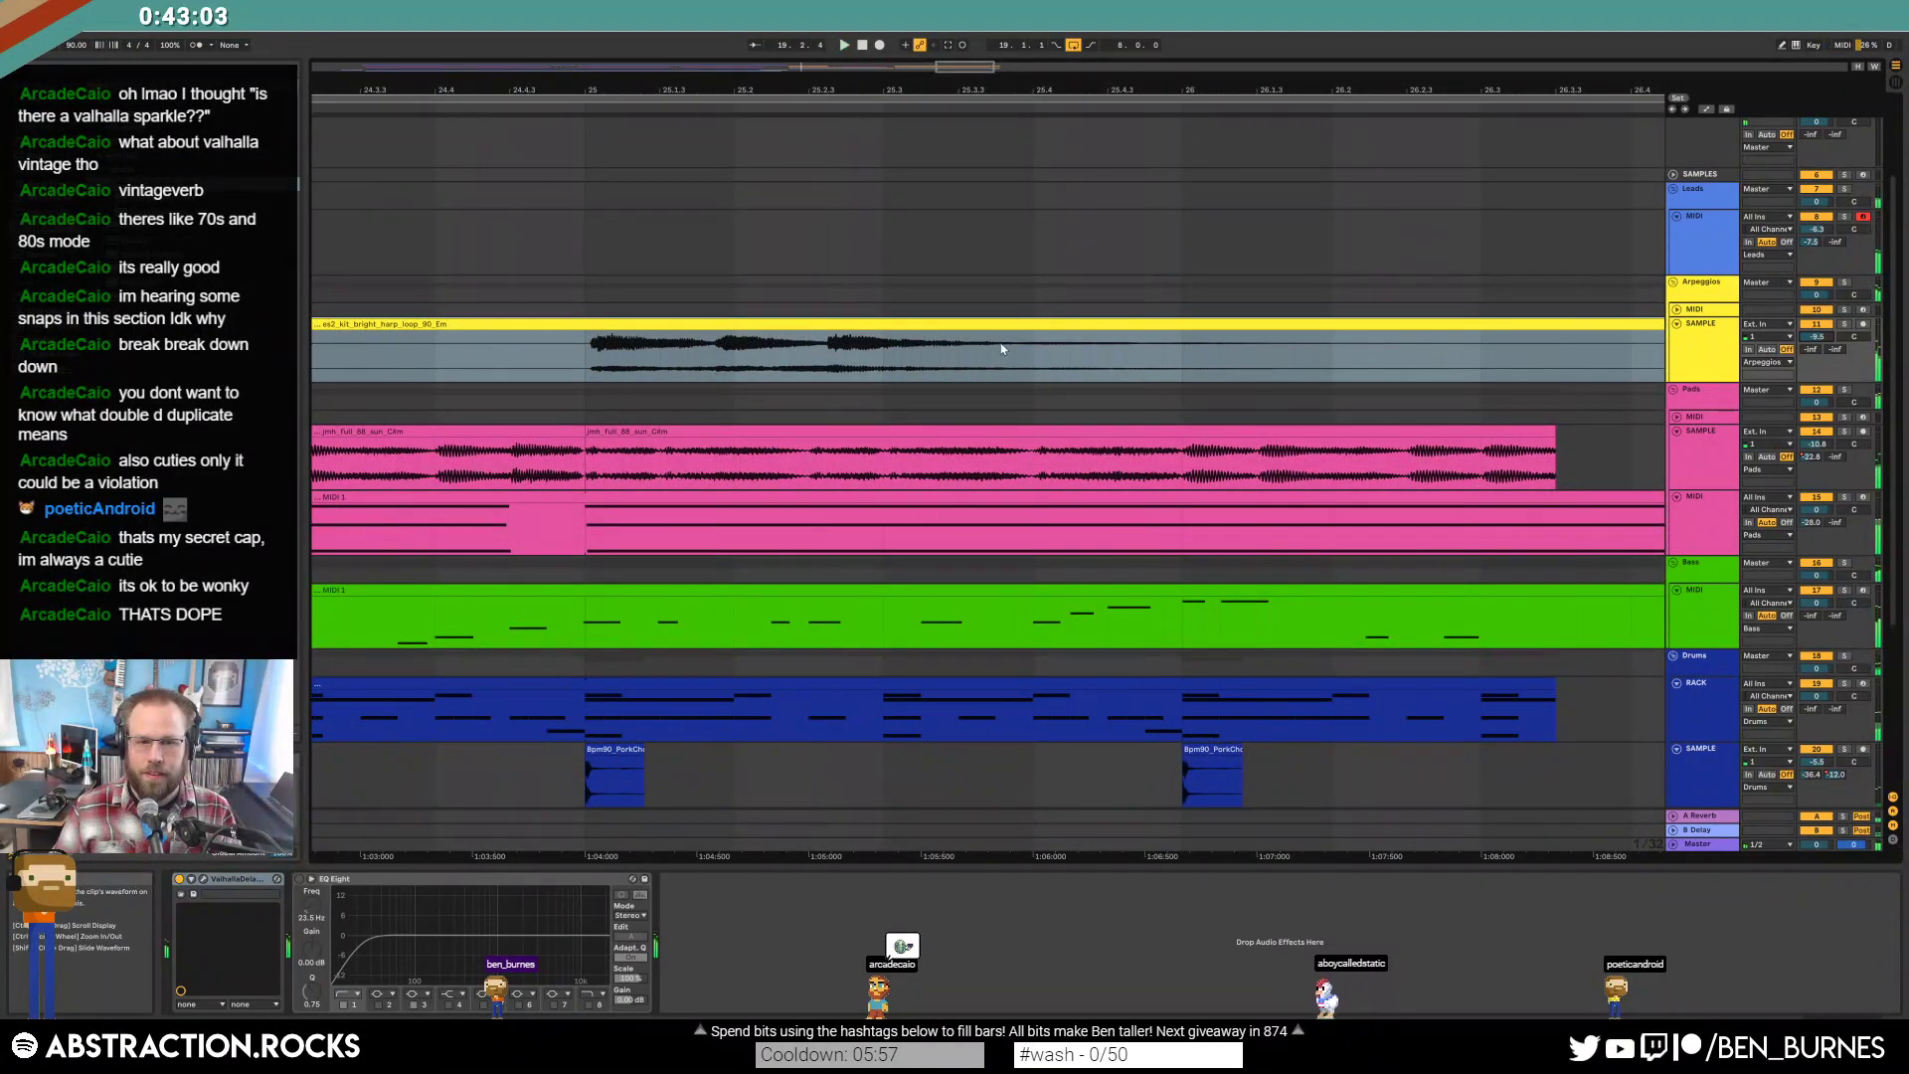
scroll(993, 350, down, 2)
click(850, 354)
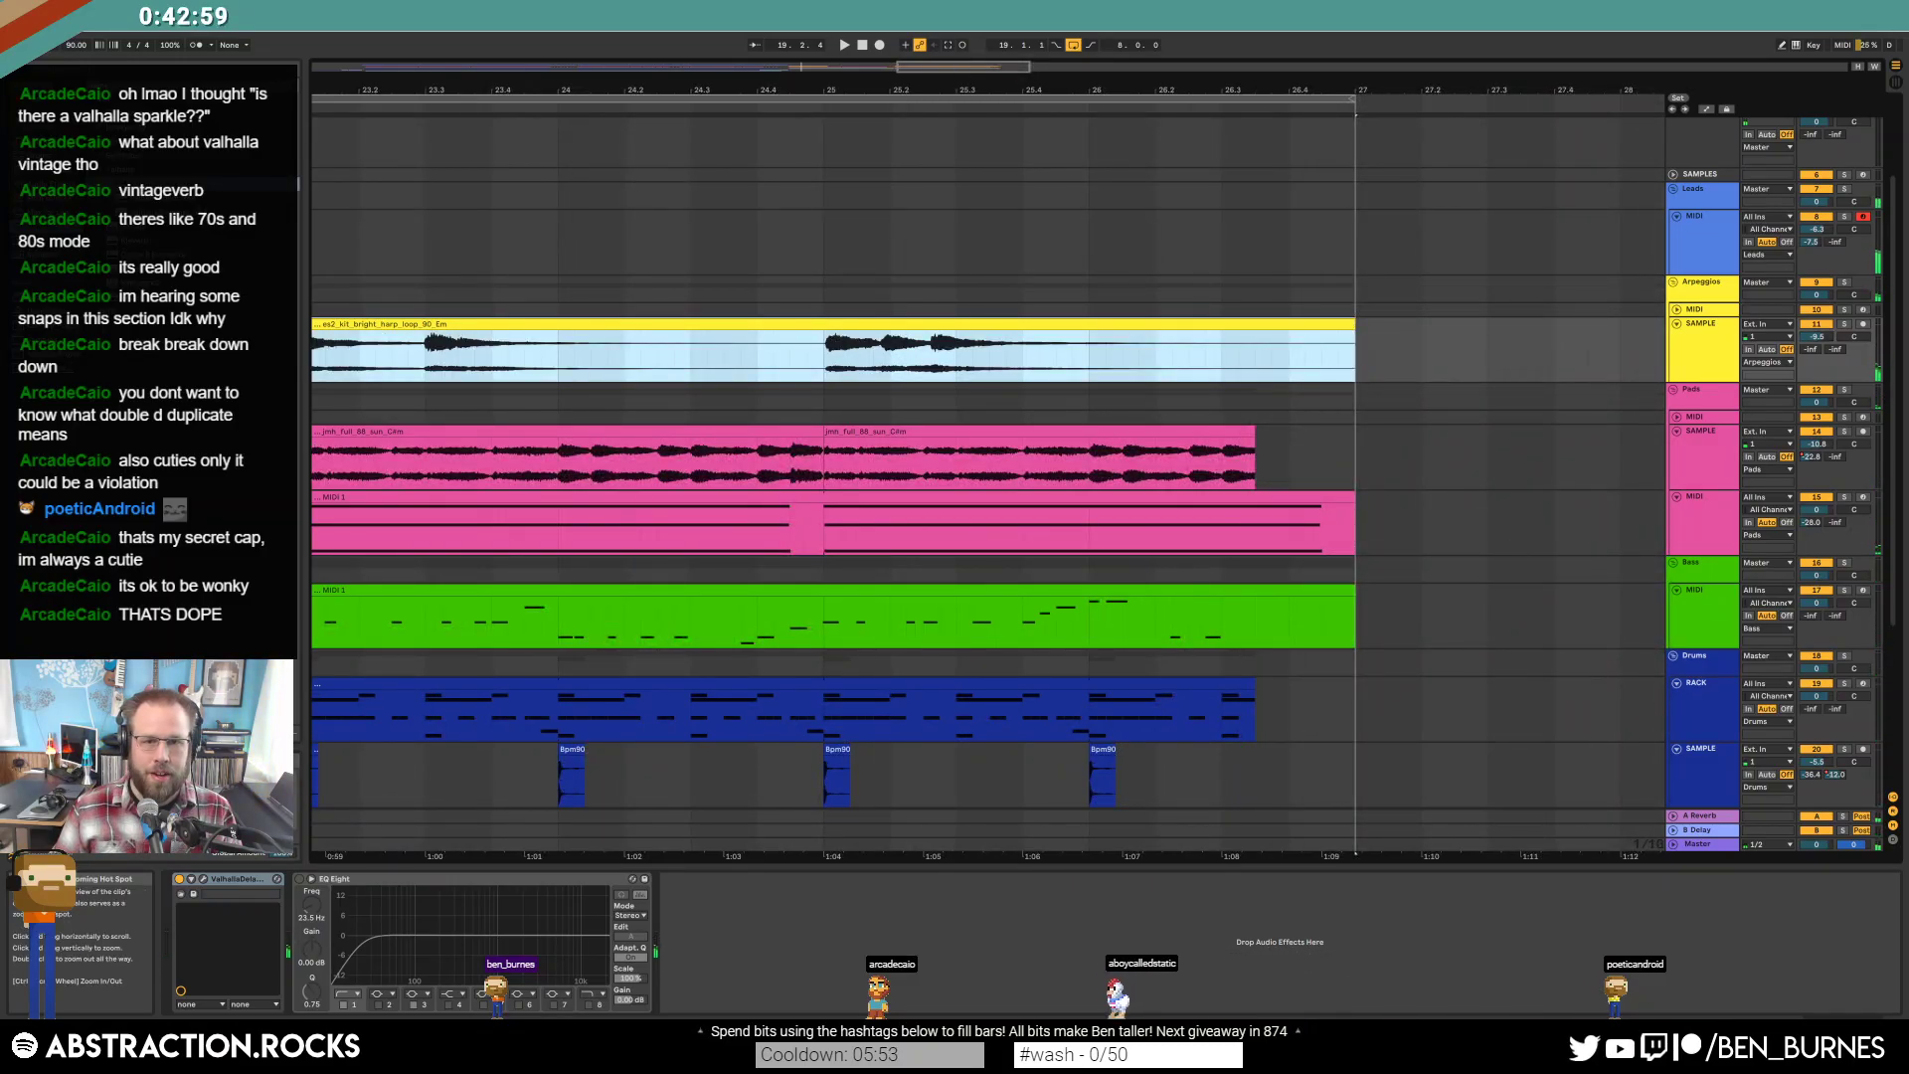
scroll(962, 70, down, 3)
click(203, 881)
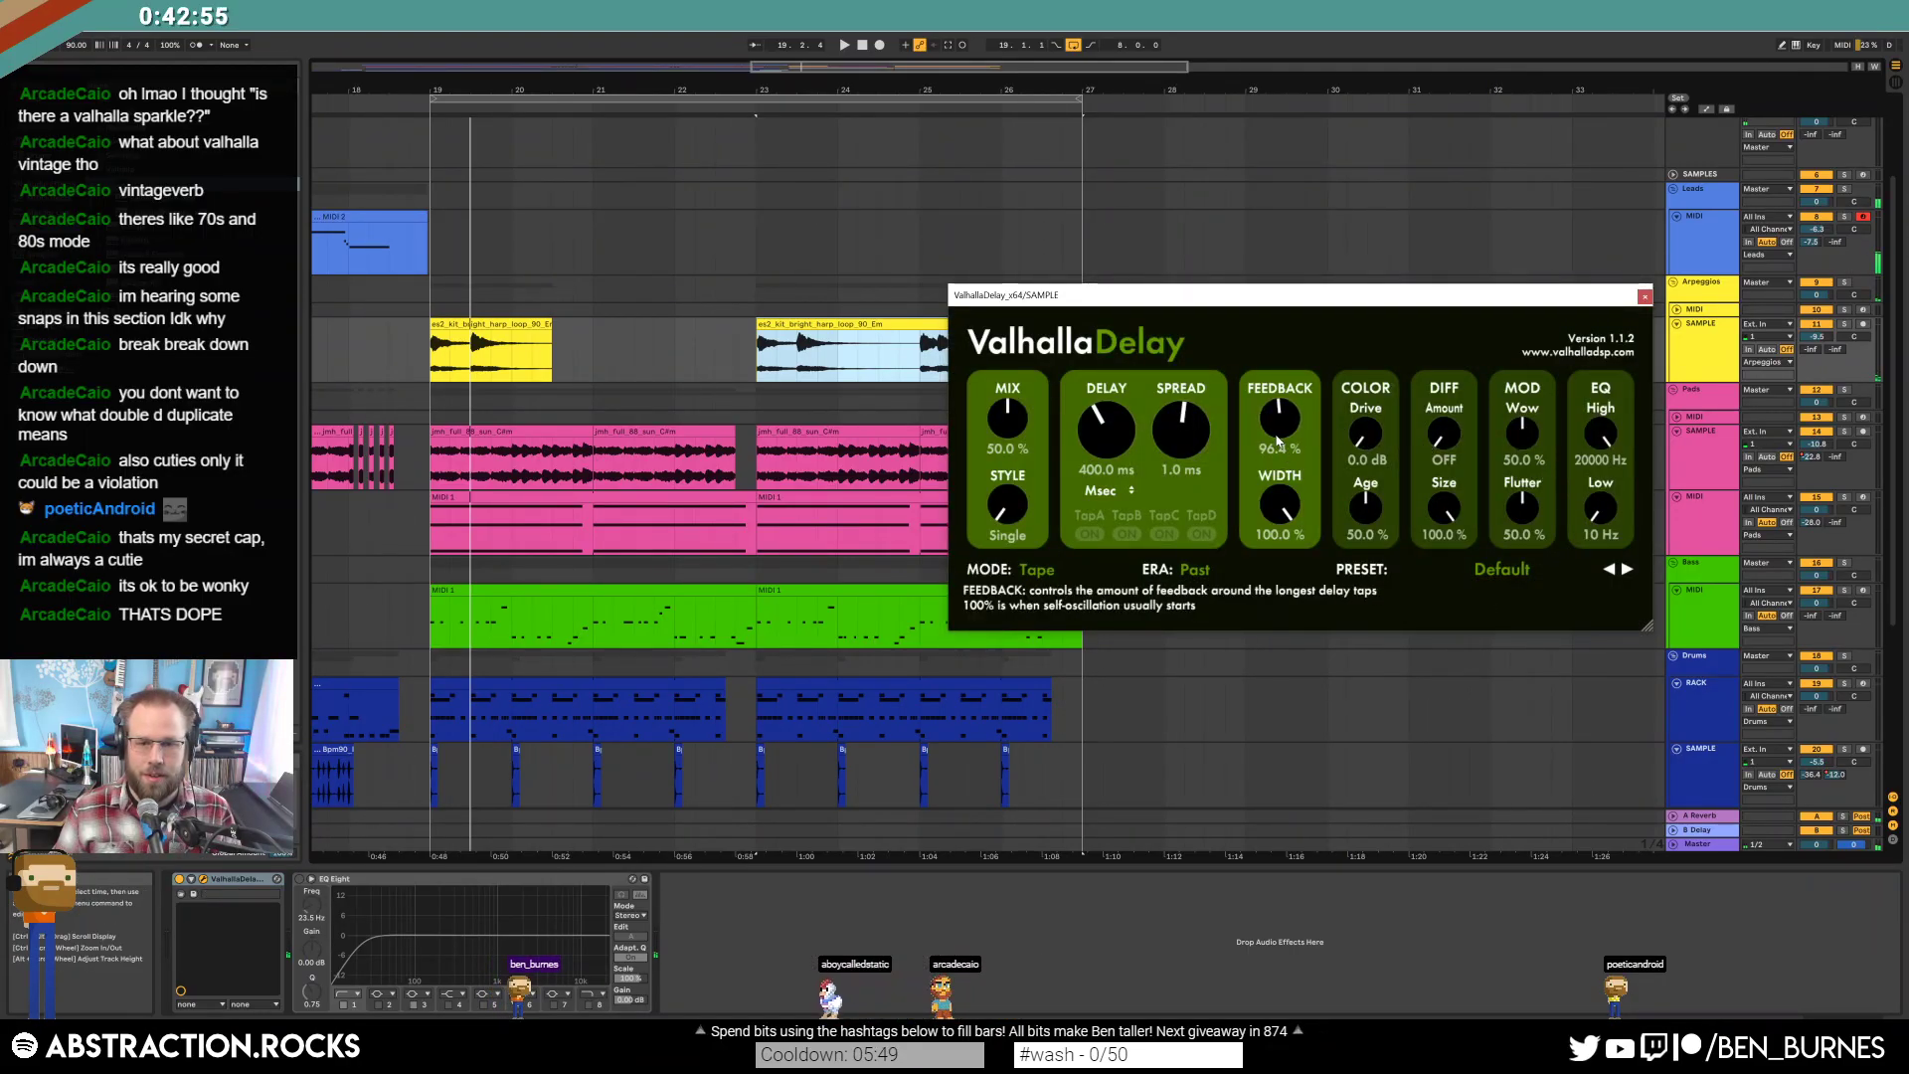
drag(1275, 415, 1277, 449)
drag(1007, 418, 1014, 438)
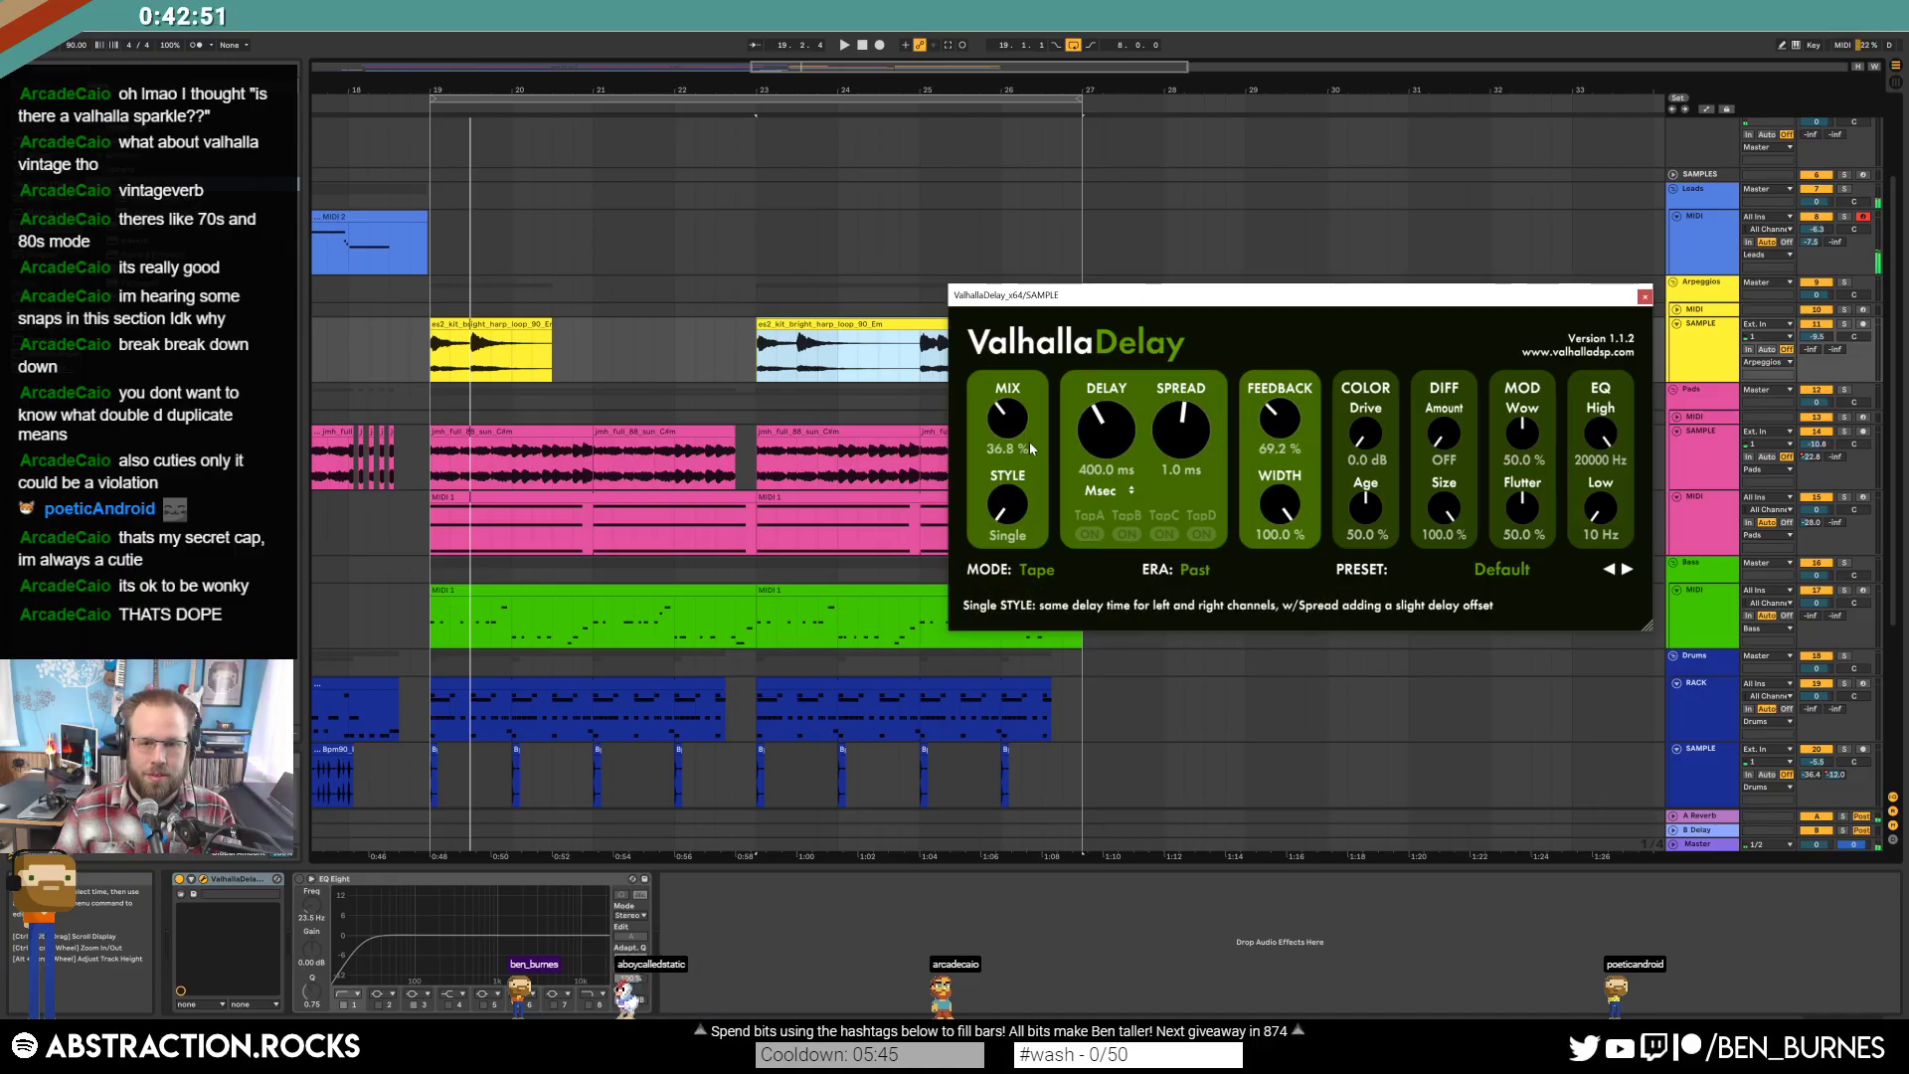
drag(1278, 427, 1277, 407)
drag(1023, 423, 1024, 428)
key(space)
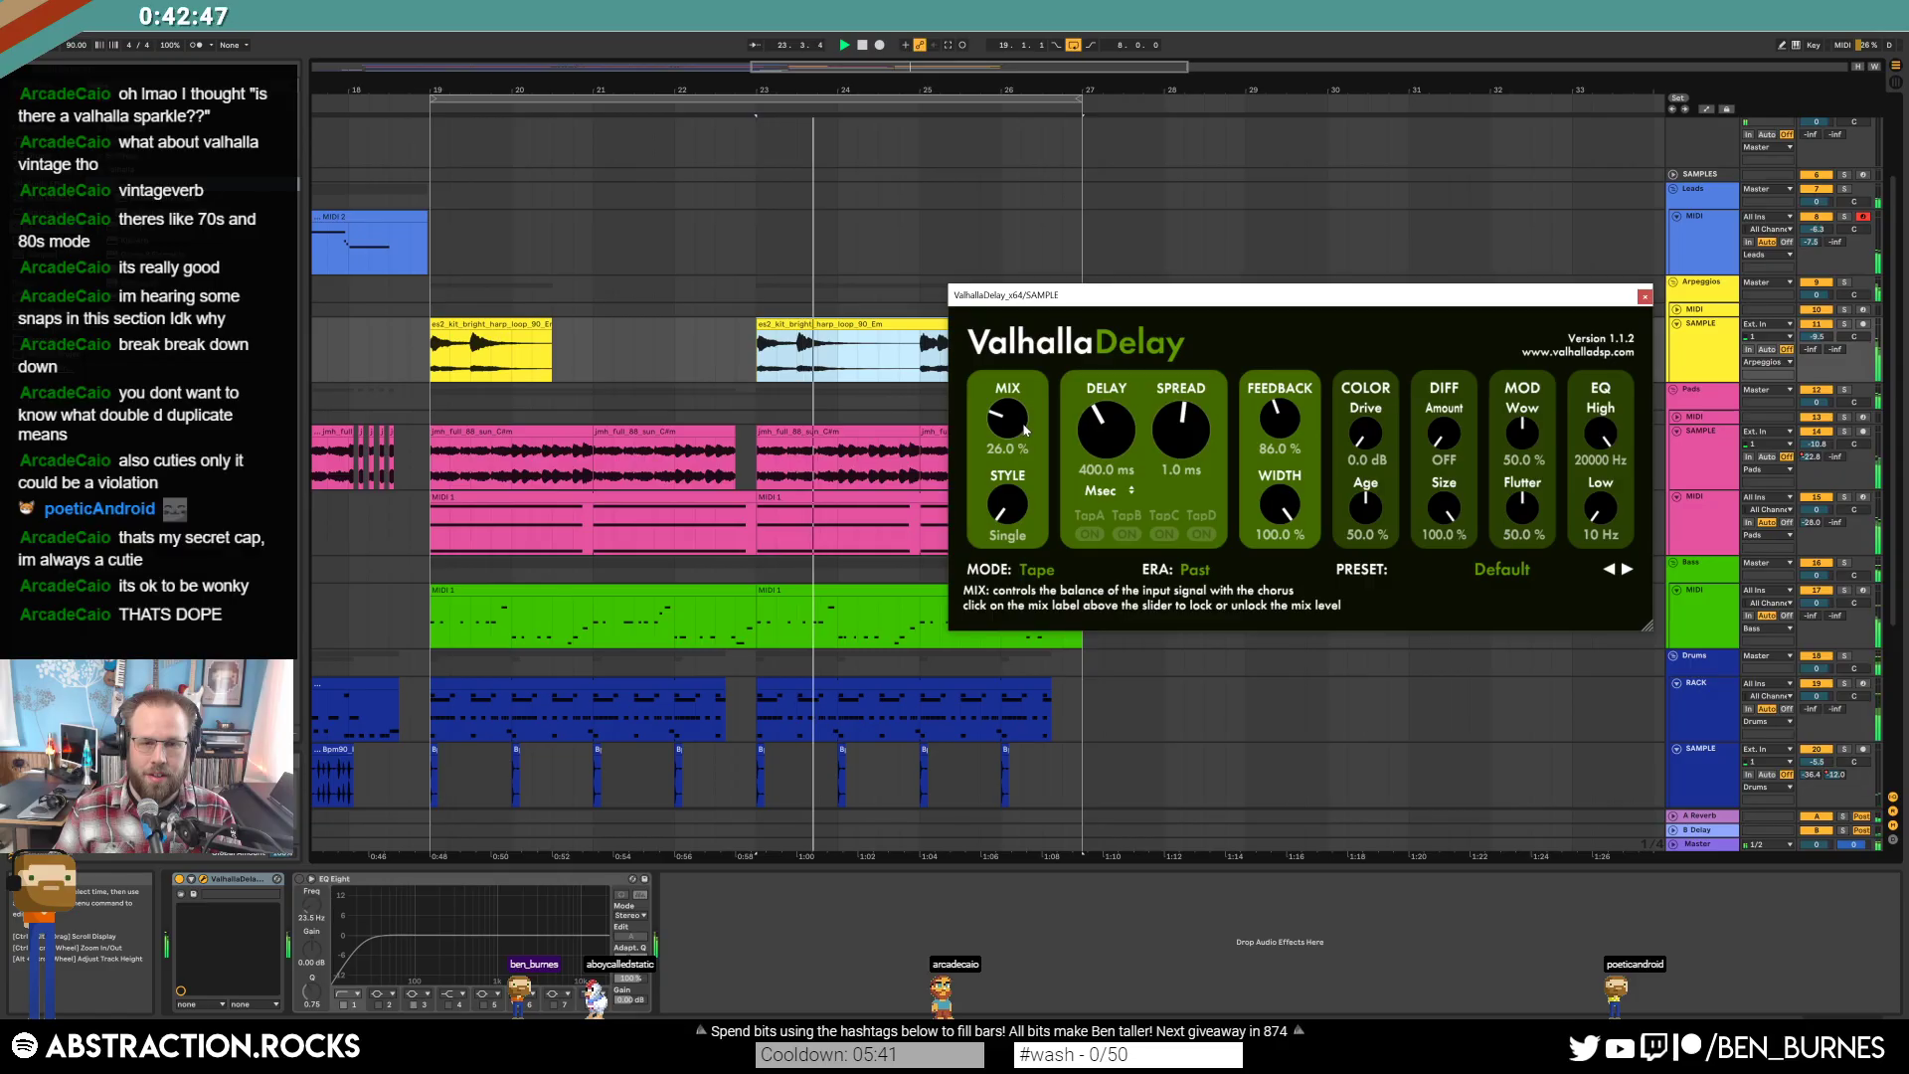
key(ctrl+alt+p)
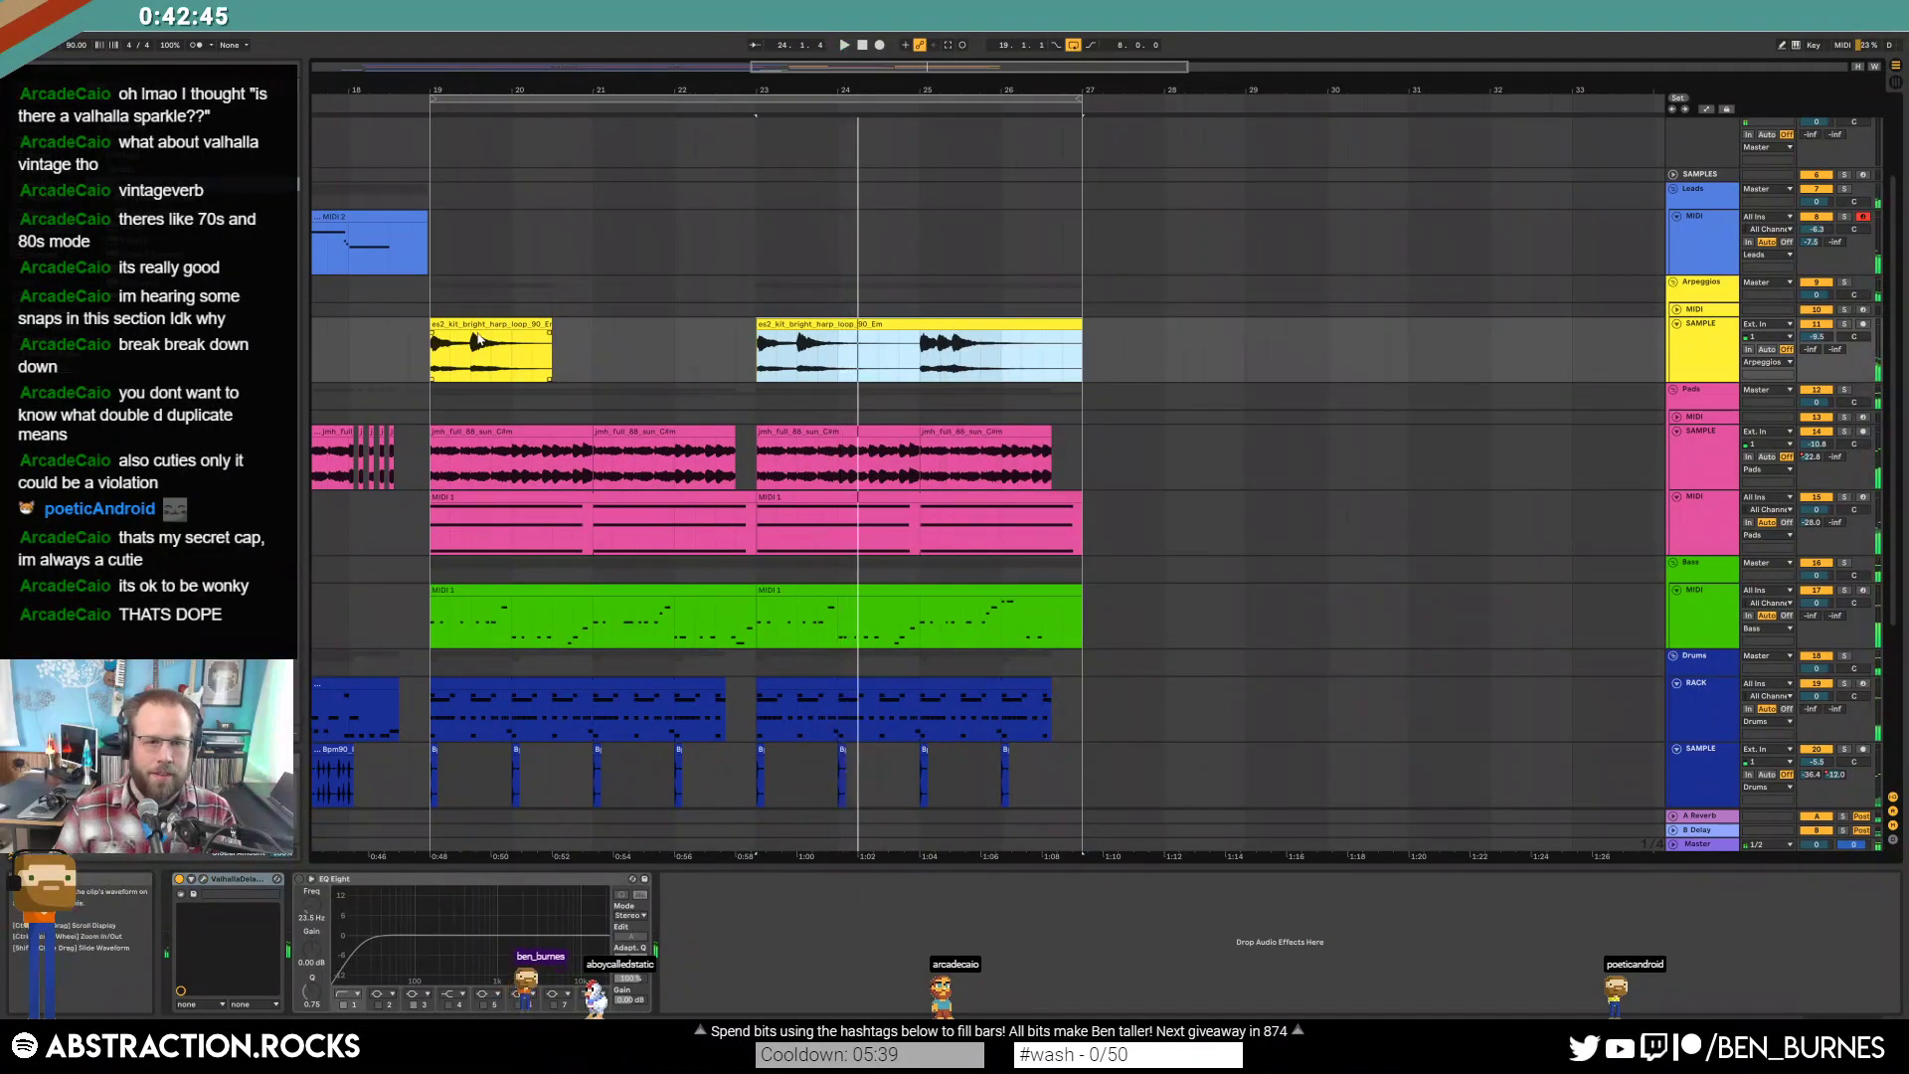
Duplicate the harp, pad, bass and drum clips of bars 19 to 27 into bars 27 to 35.
shift+click(484, 323)
key(ctrl+d)
drag(917, 68, 788, 48)
drag(472, 470, 960, 790)
key(ctrl+d)
Copy the first section's tracks from the lead down to the drum rack, bars 2 to 19, and paste them at bar 39.
scroll(974, 736, down, 5)
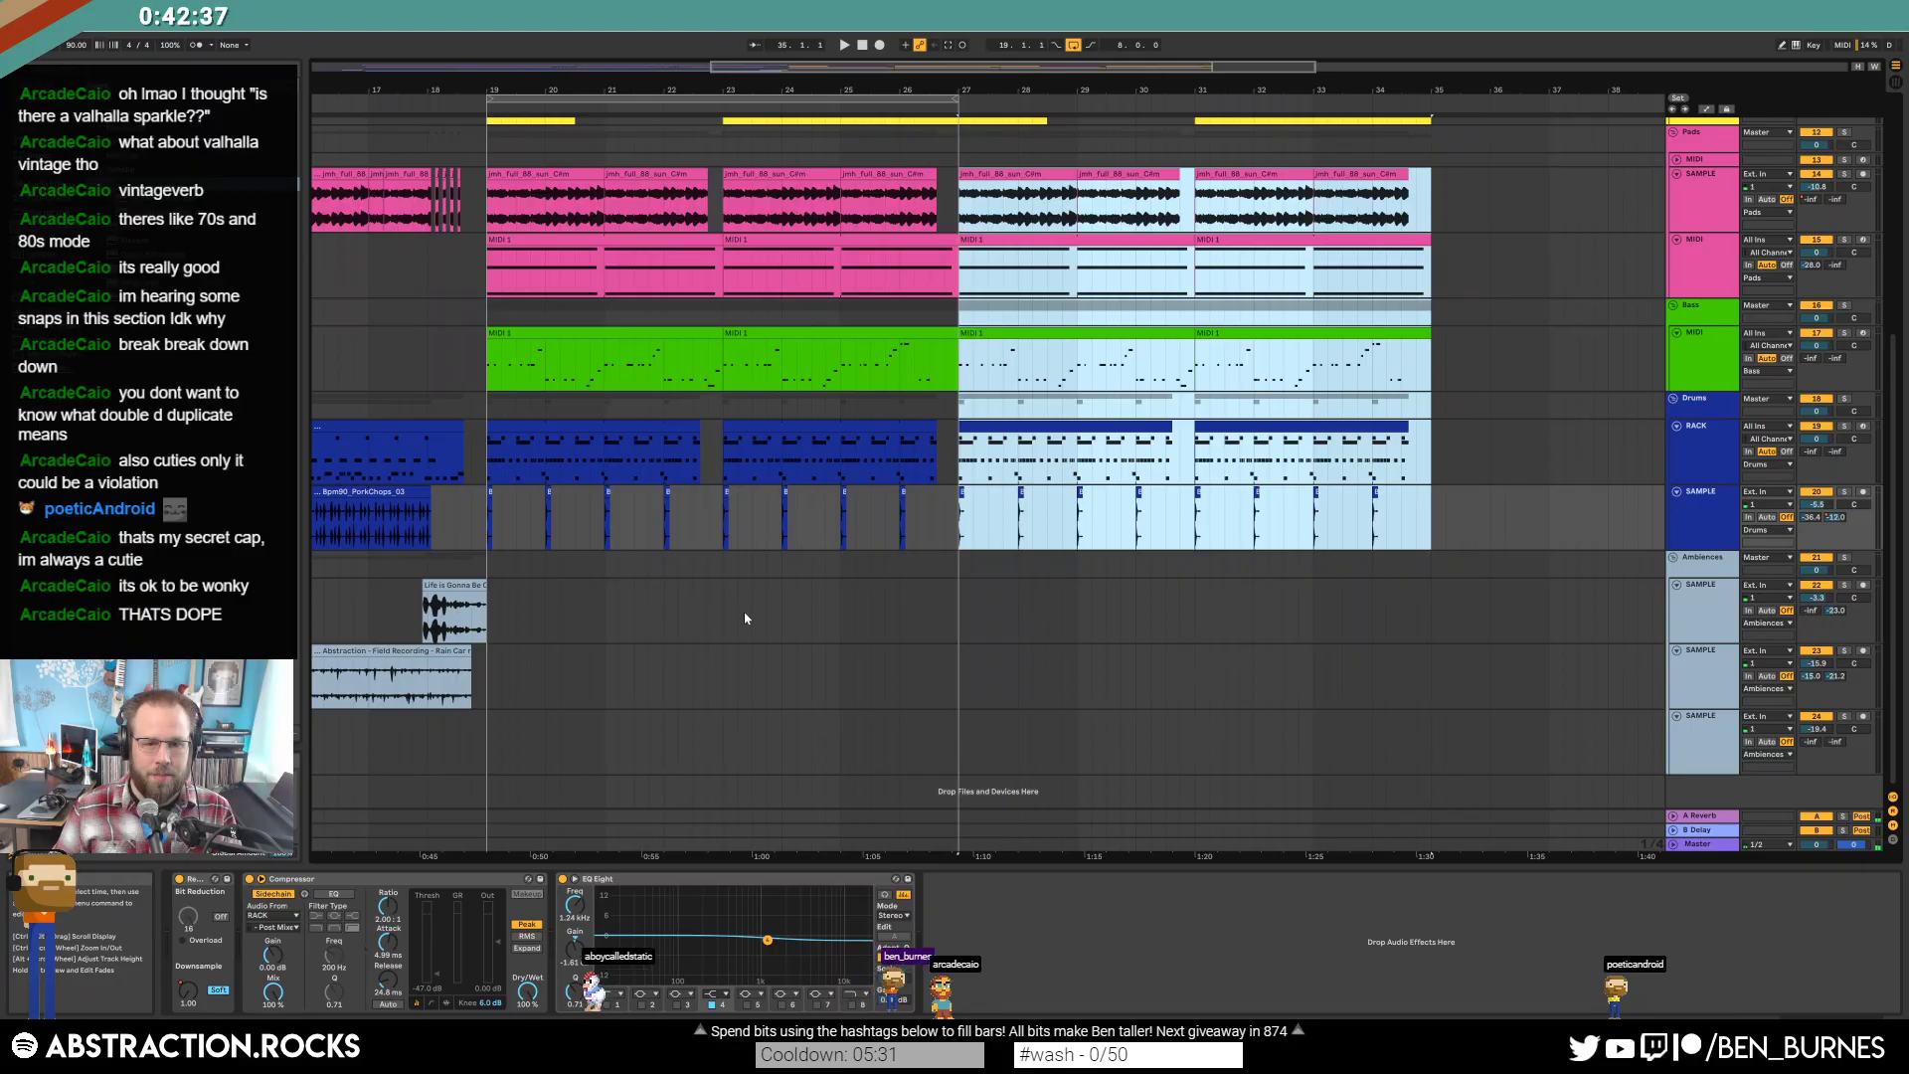
ctrl+scroll(982, 479, down, 3)
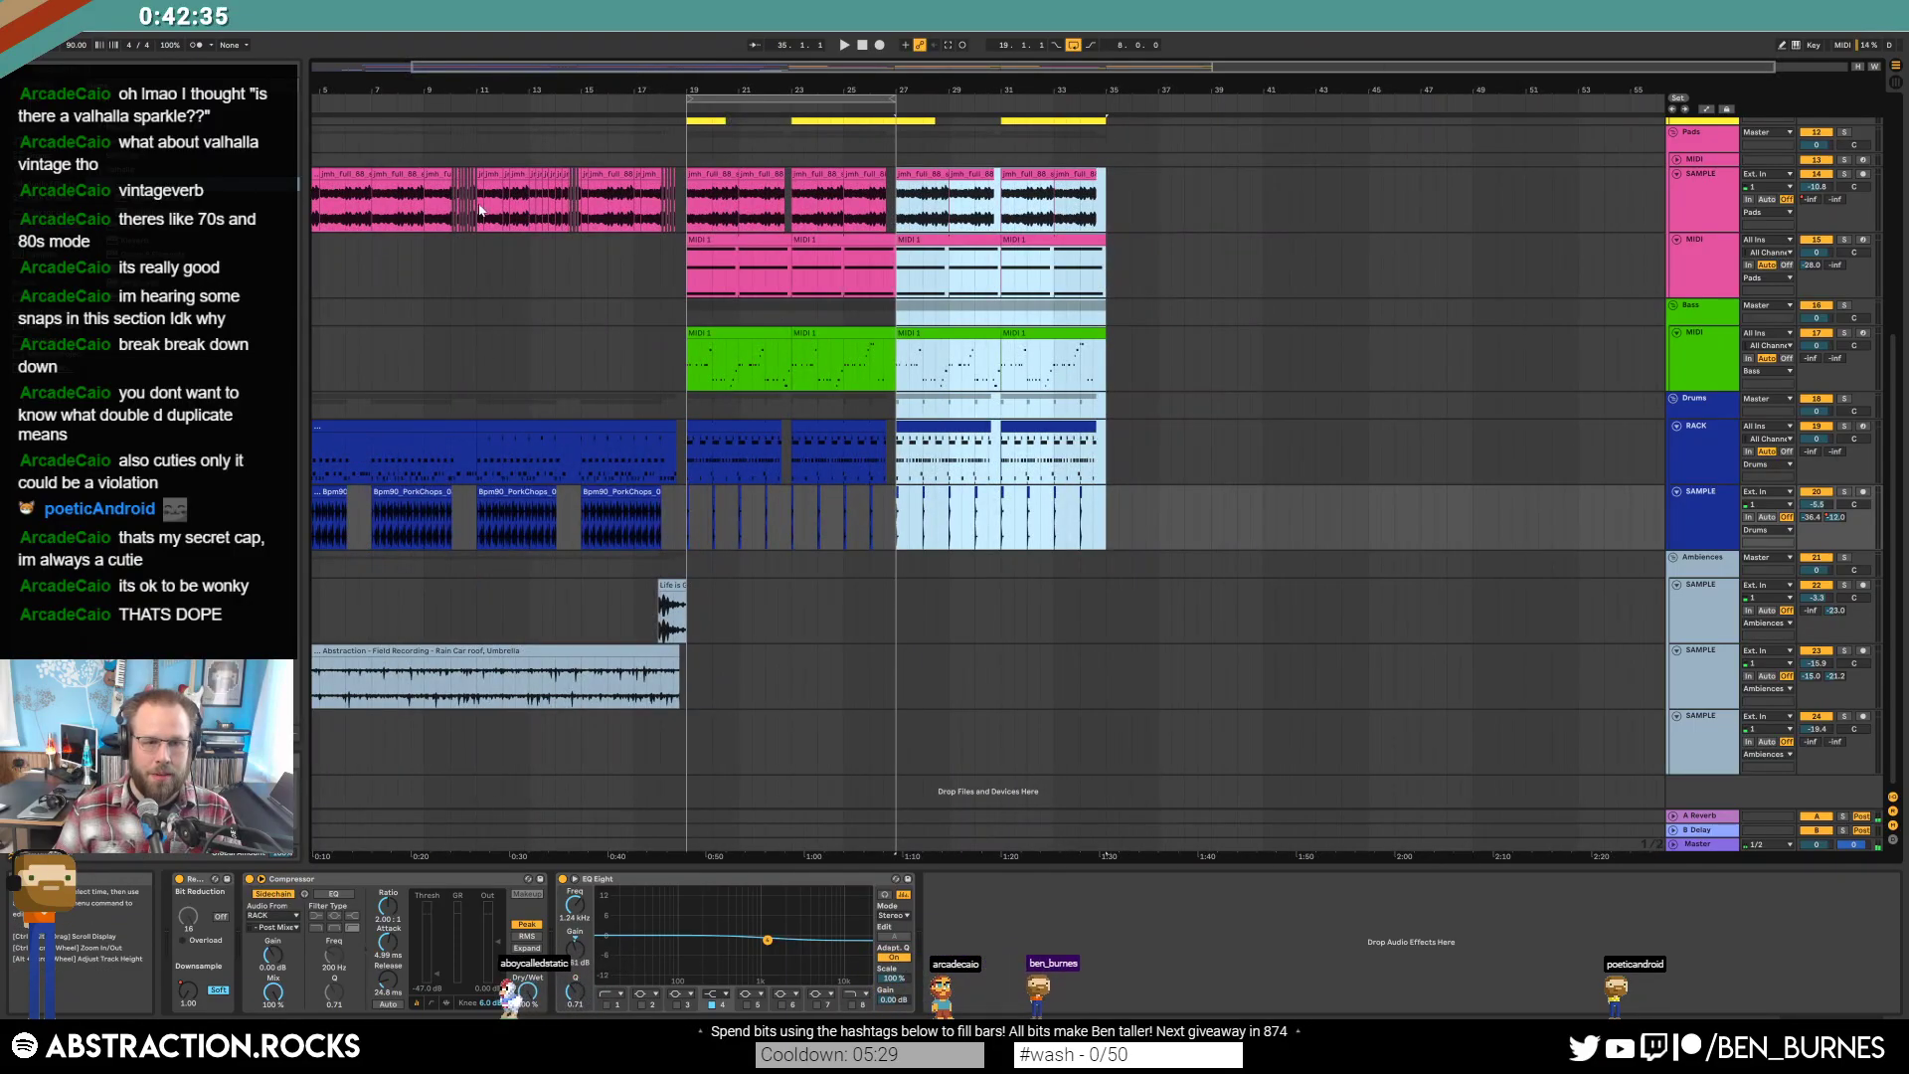
scroll(463, 179, up, 6)
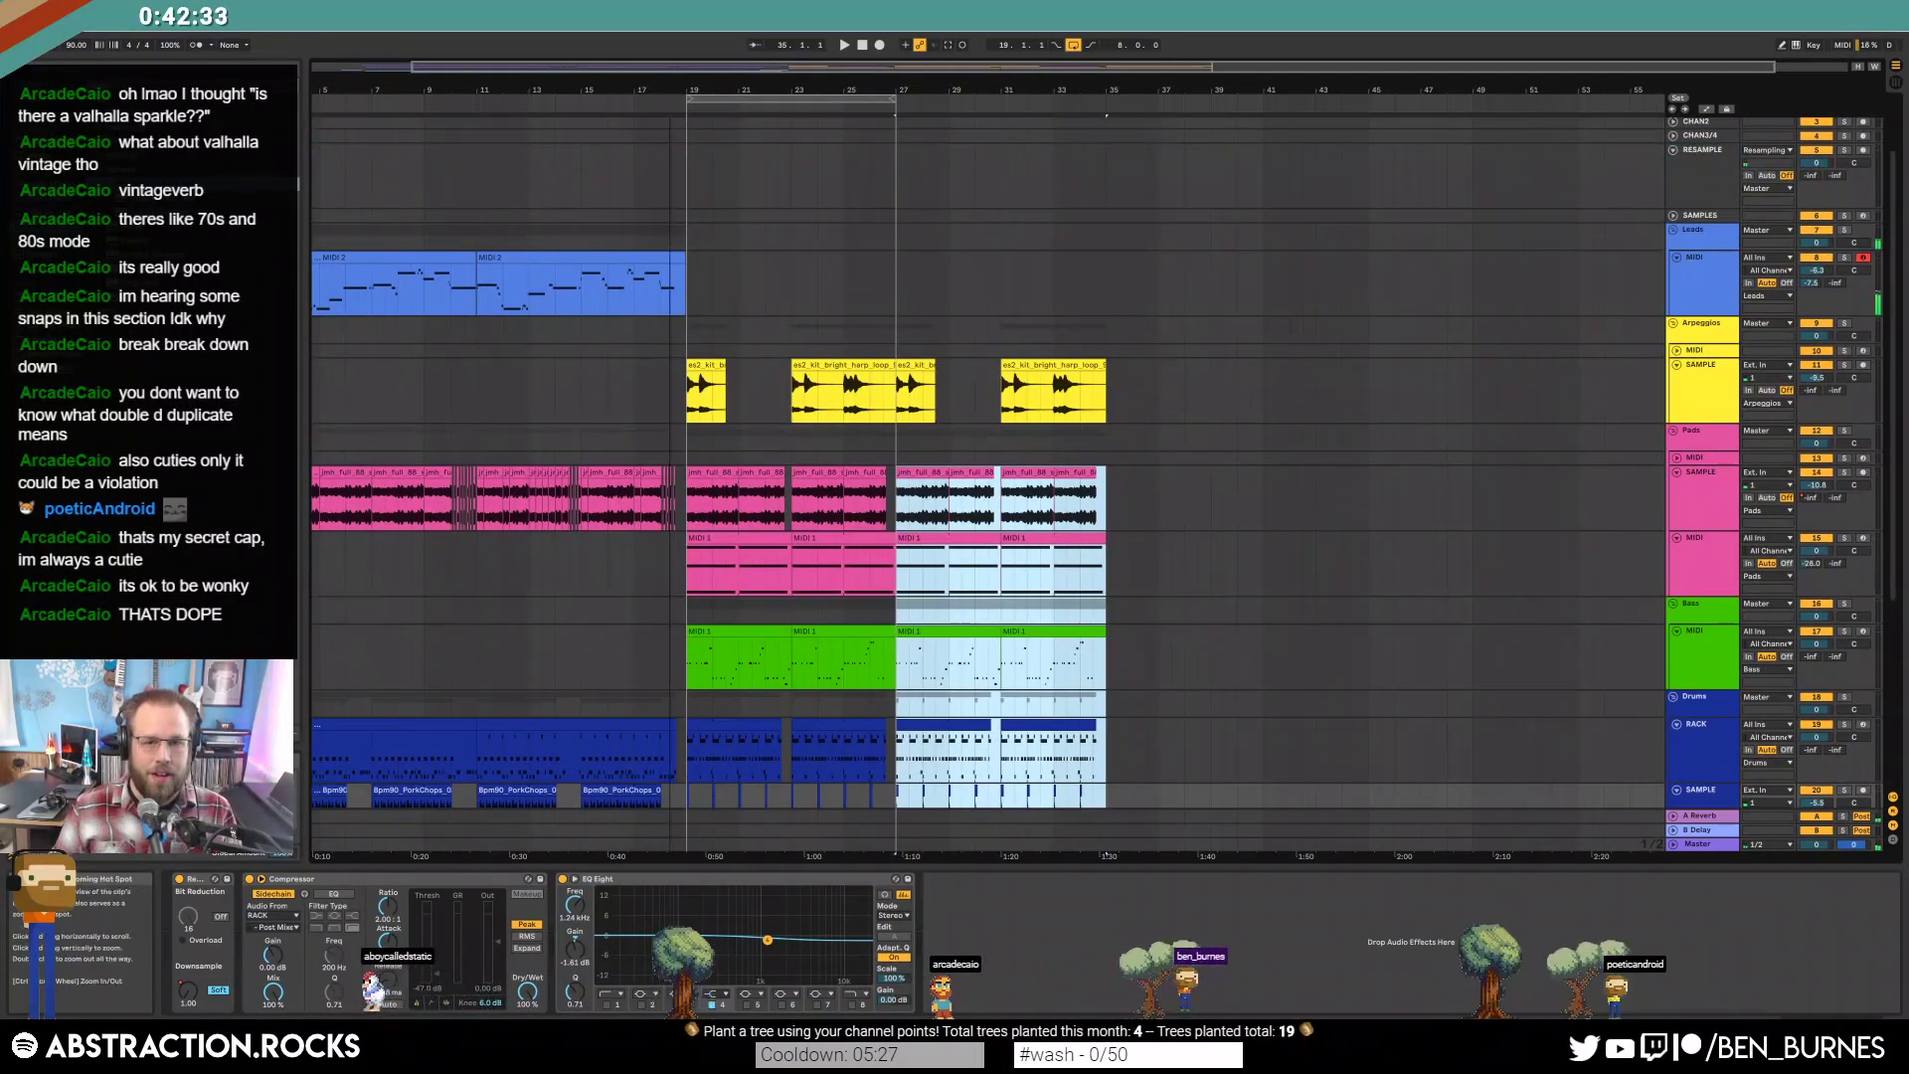
ctrl+scroll(780, 304, down, 1)
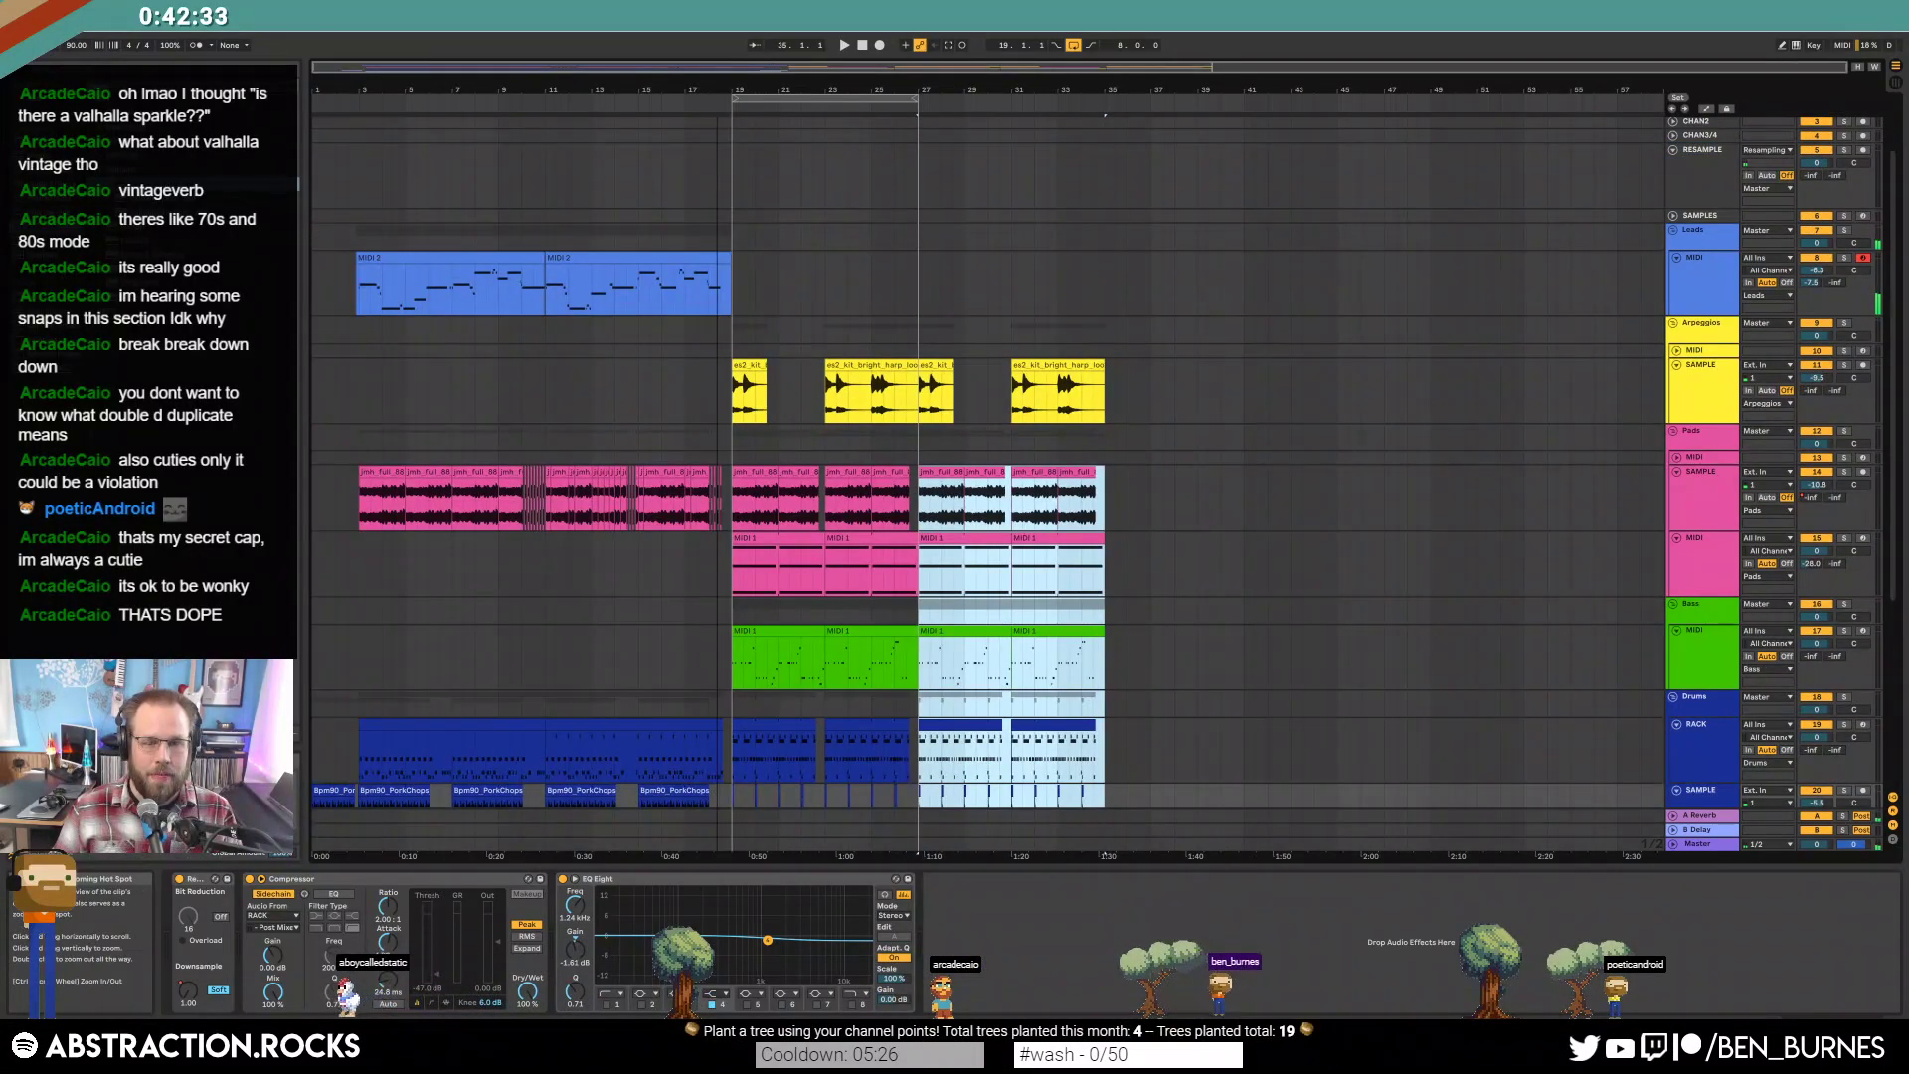
click(389, 256)
drag(338, 282, 732, 743)
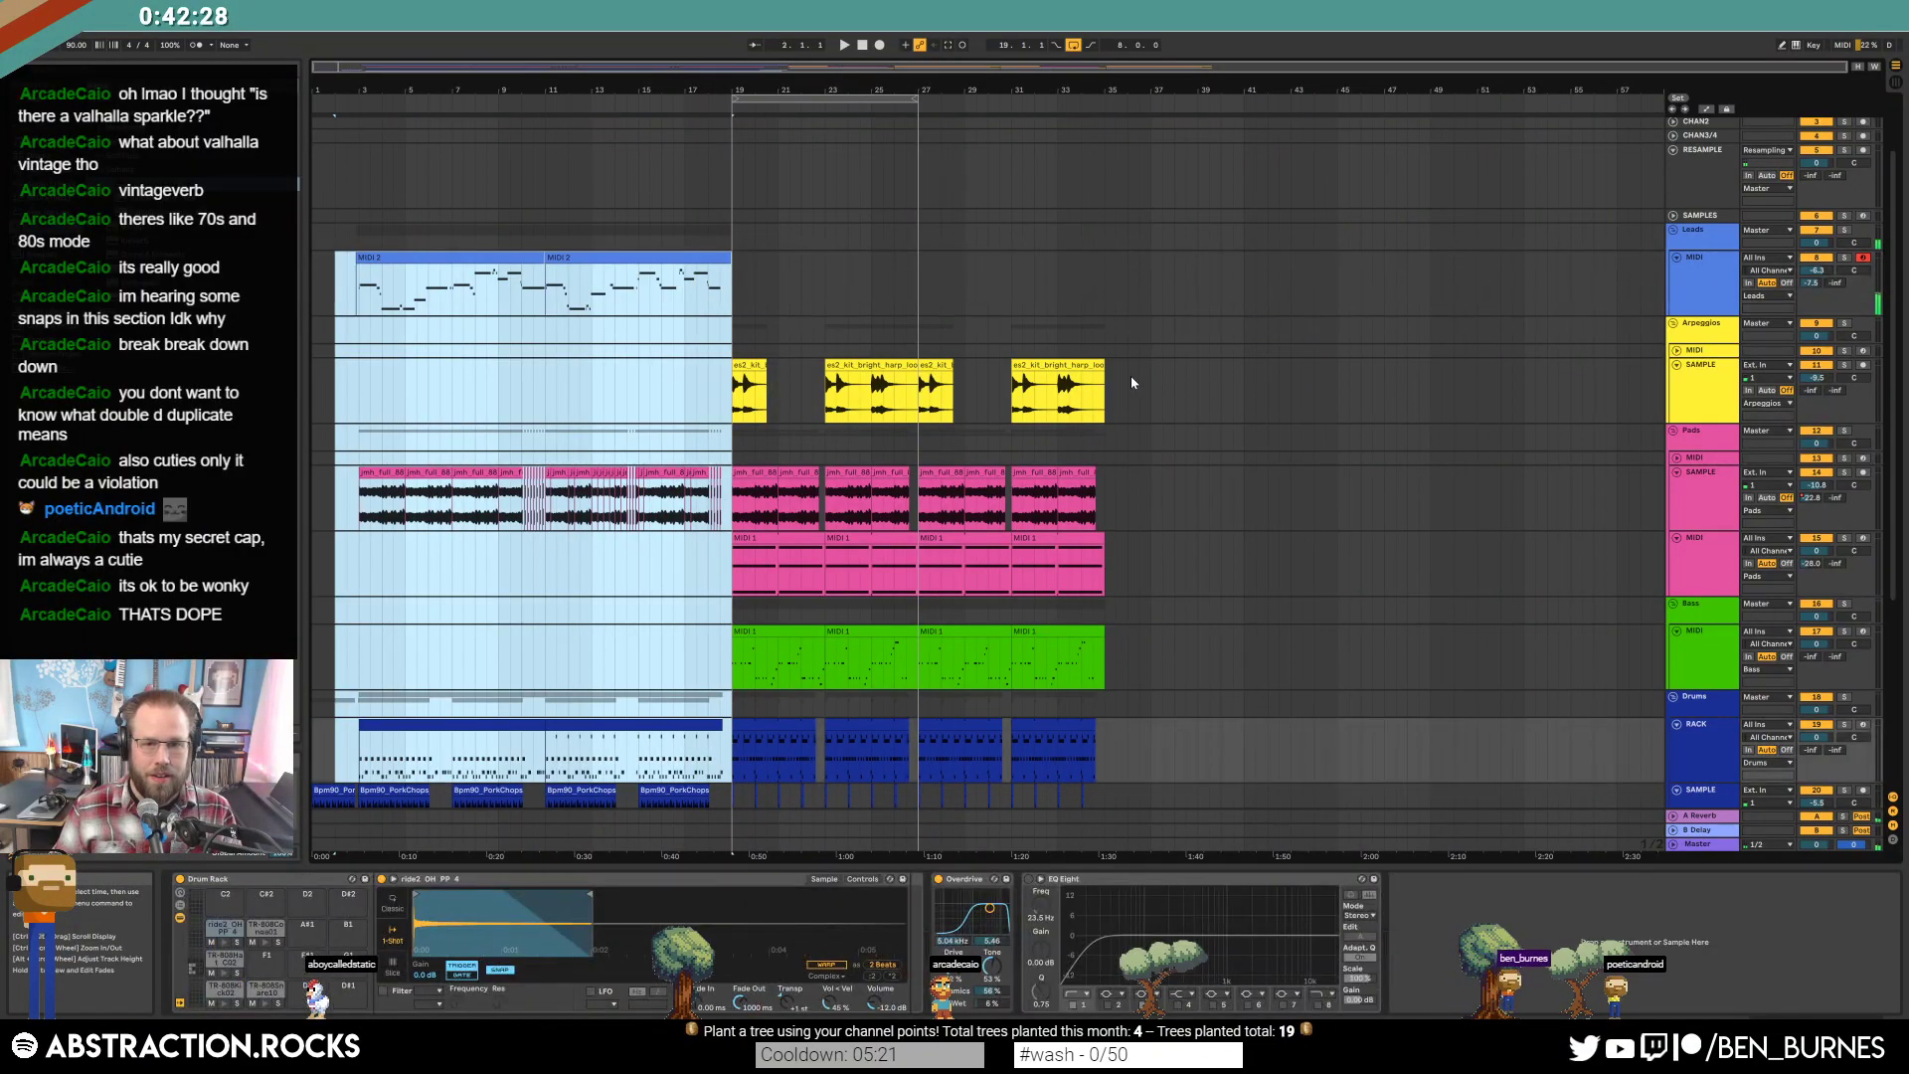
click(1110, 299)
click(1195, 295)
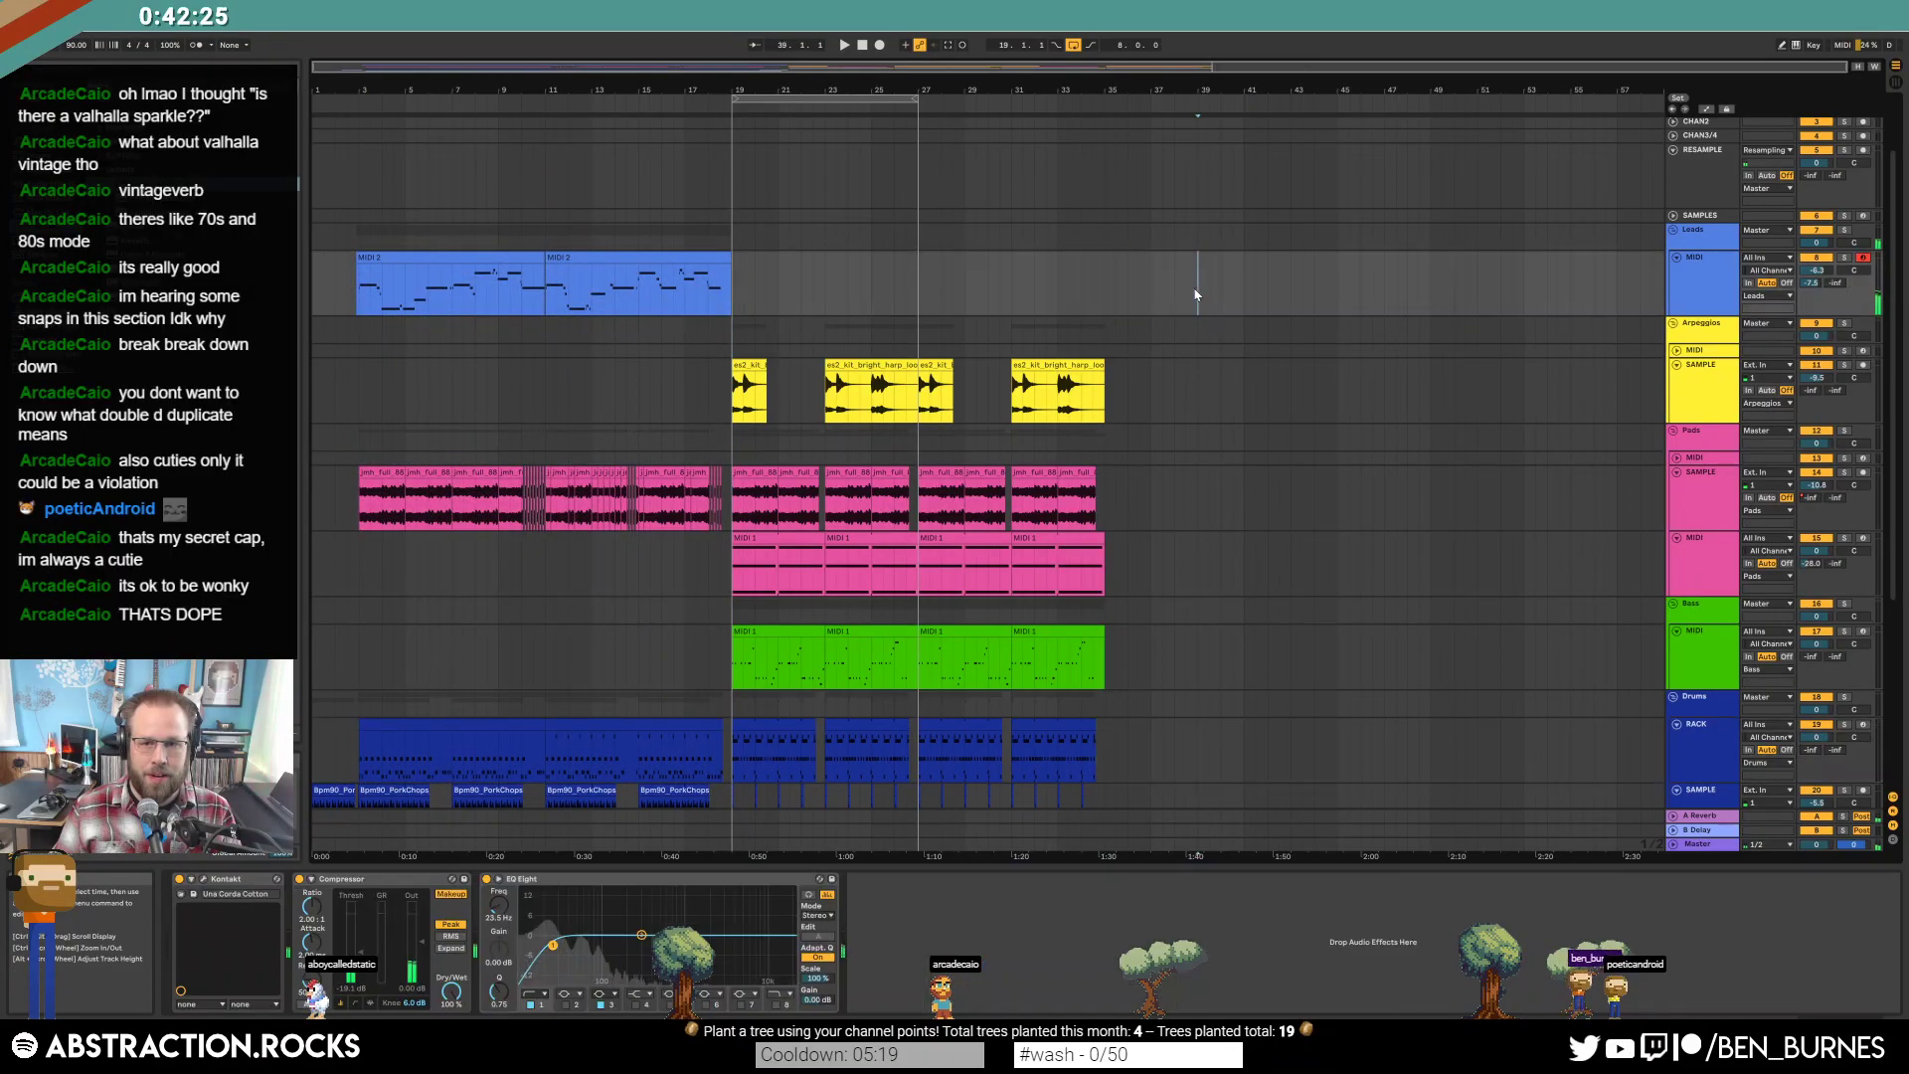
key(ctrl+v)
Copy the rain field recording to bar 40 and the short ambience clip from bar 2 to bar 39.
scroll(1157, 479, down, 5)
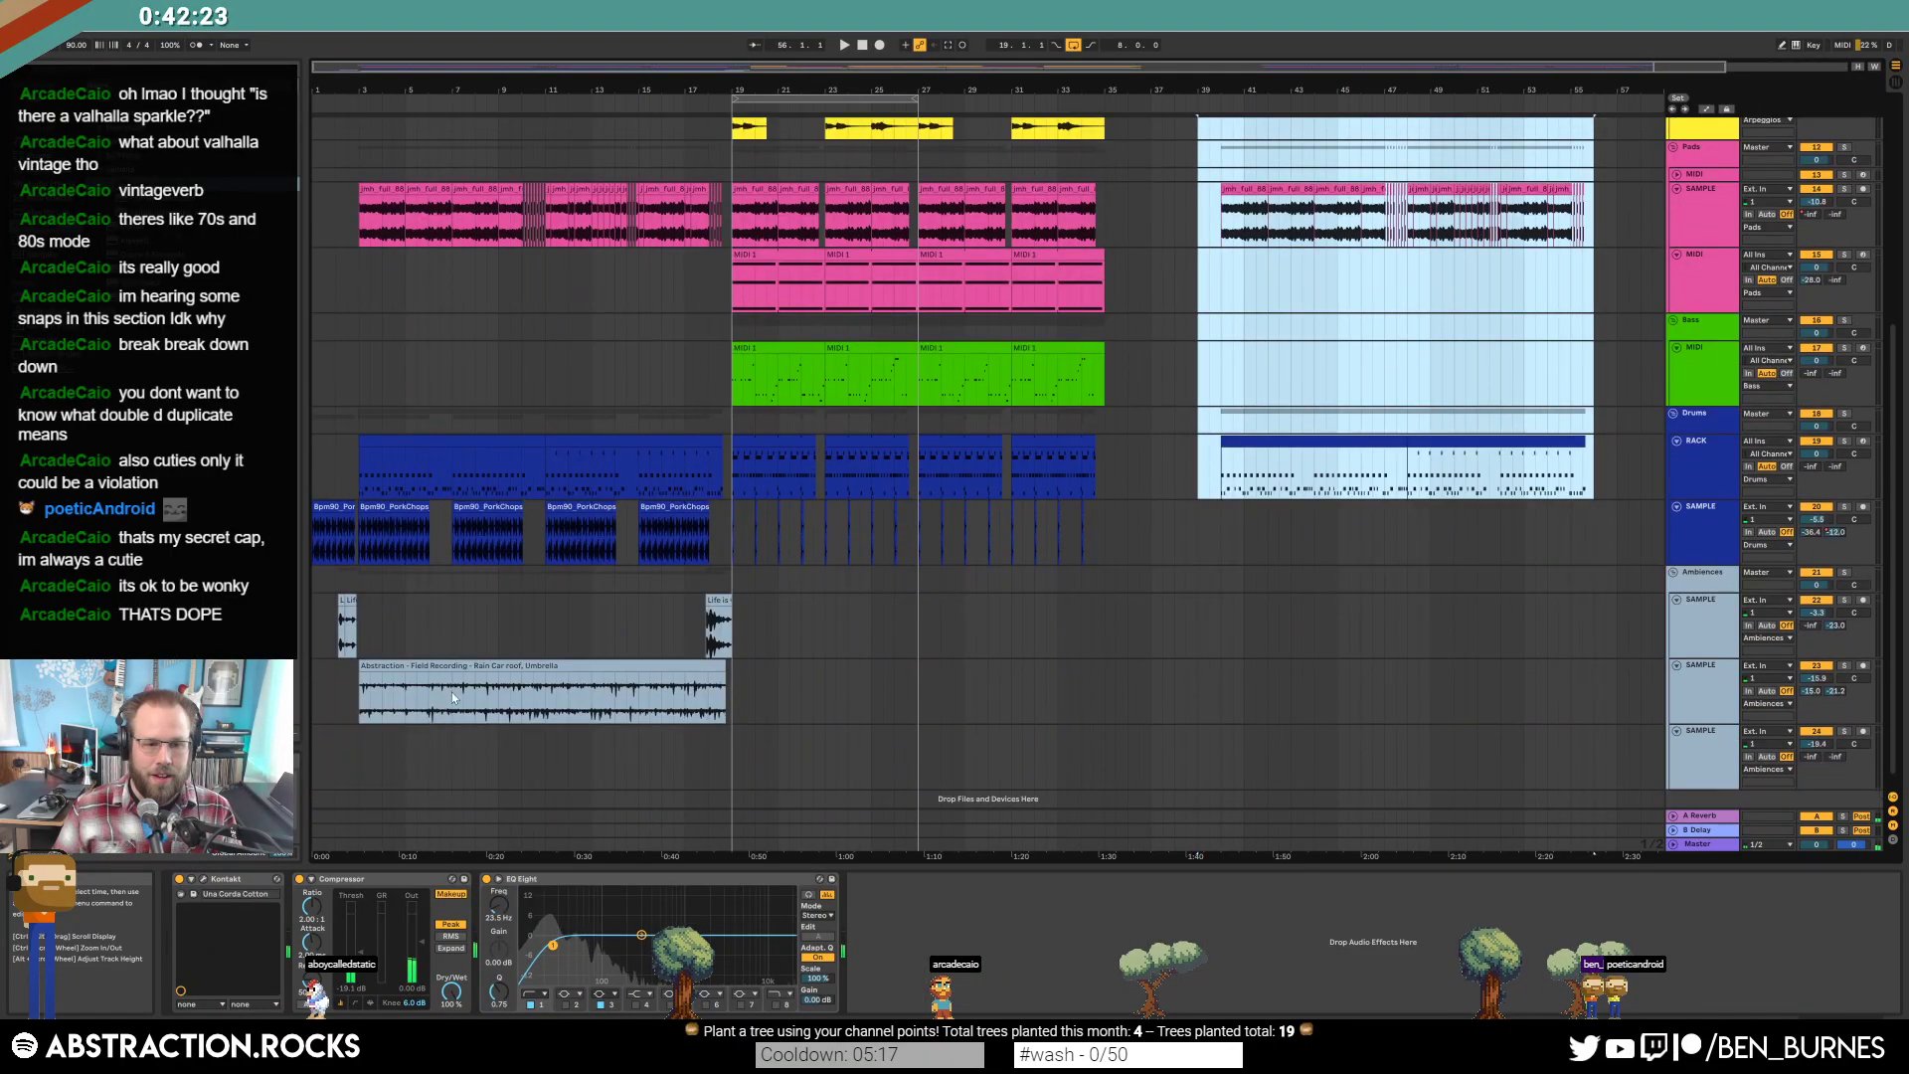
click(1123, 683)
click(1224, 682)
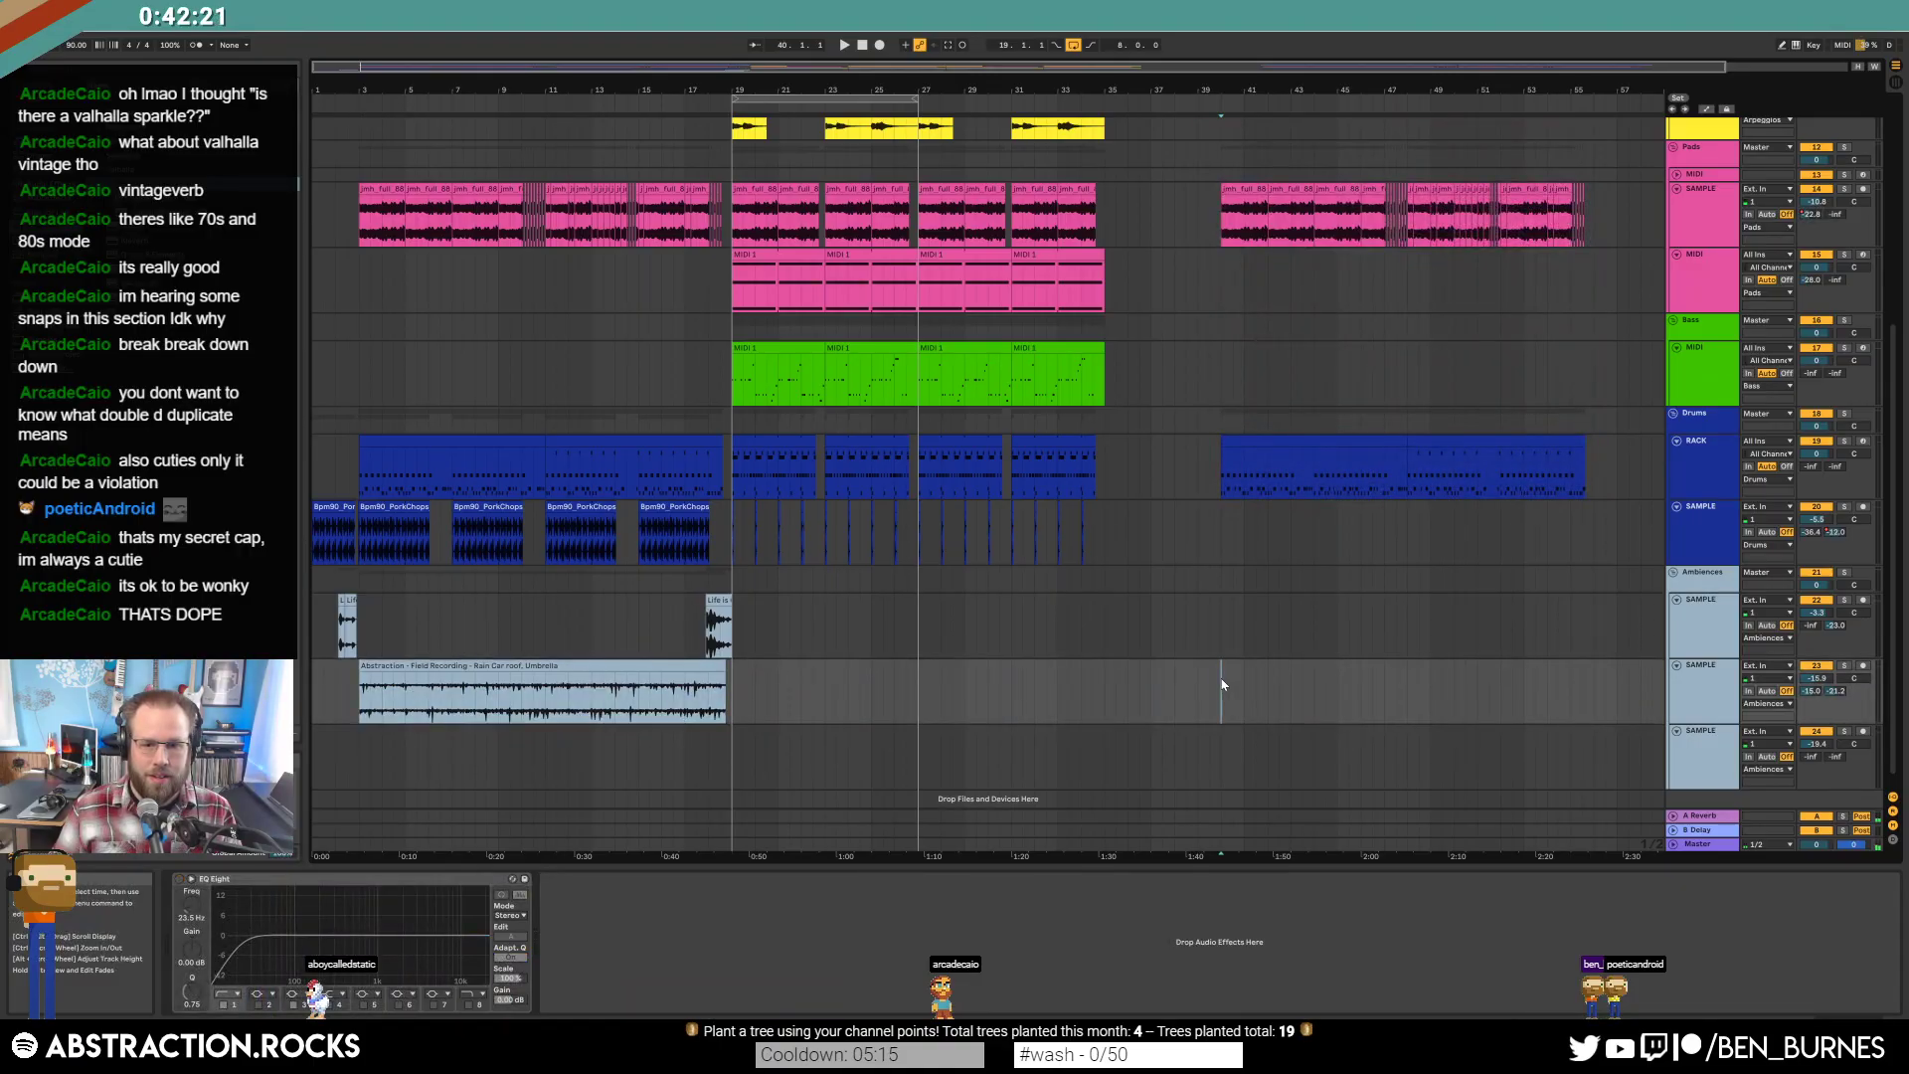
key(ctrl+v)
click(338, 621)
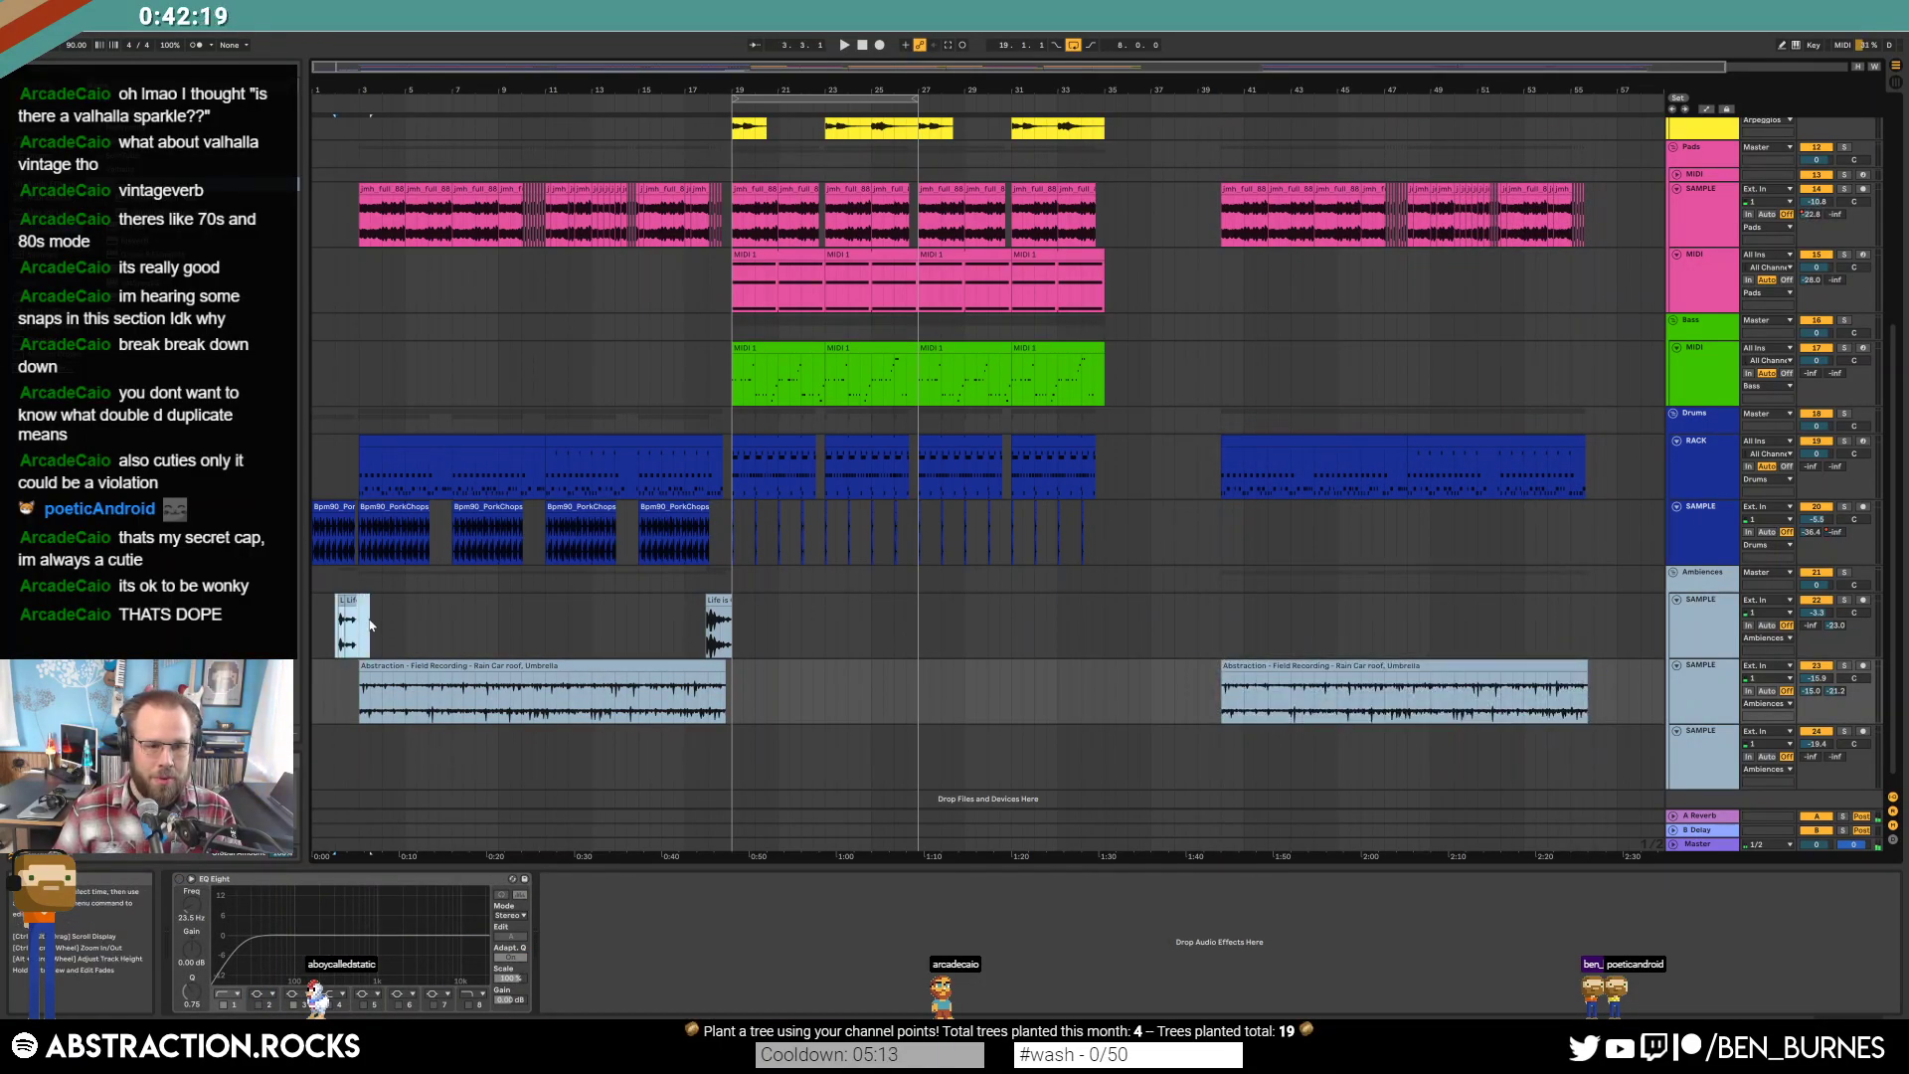
click(1193, 618)
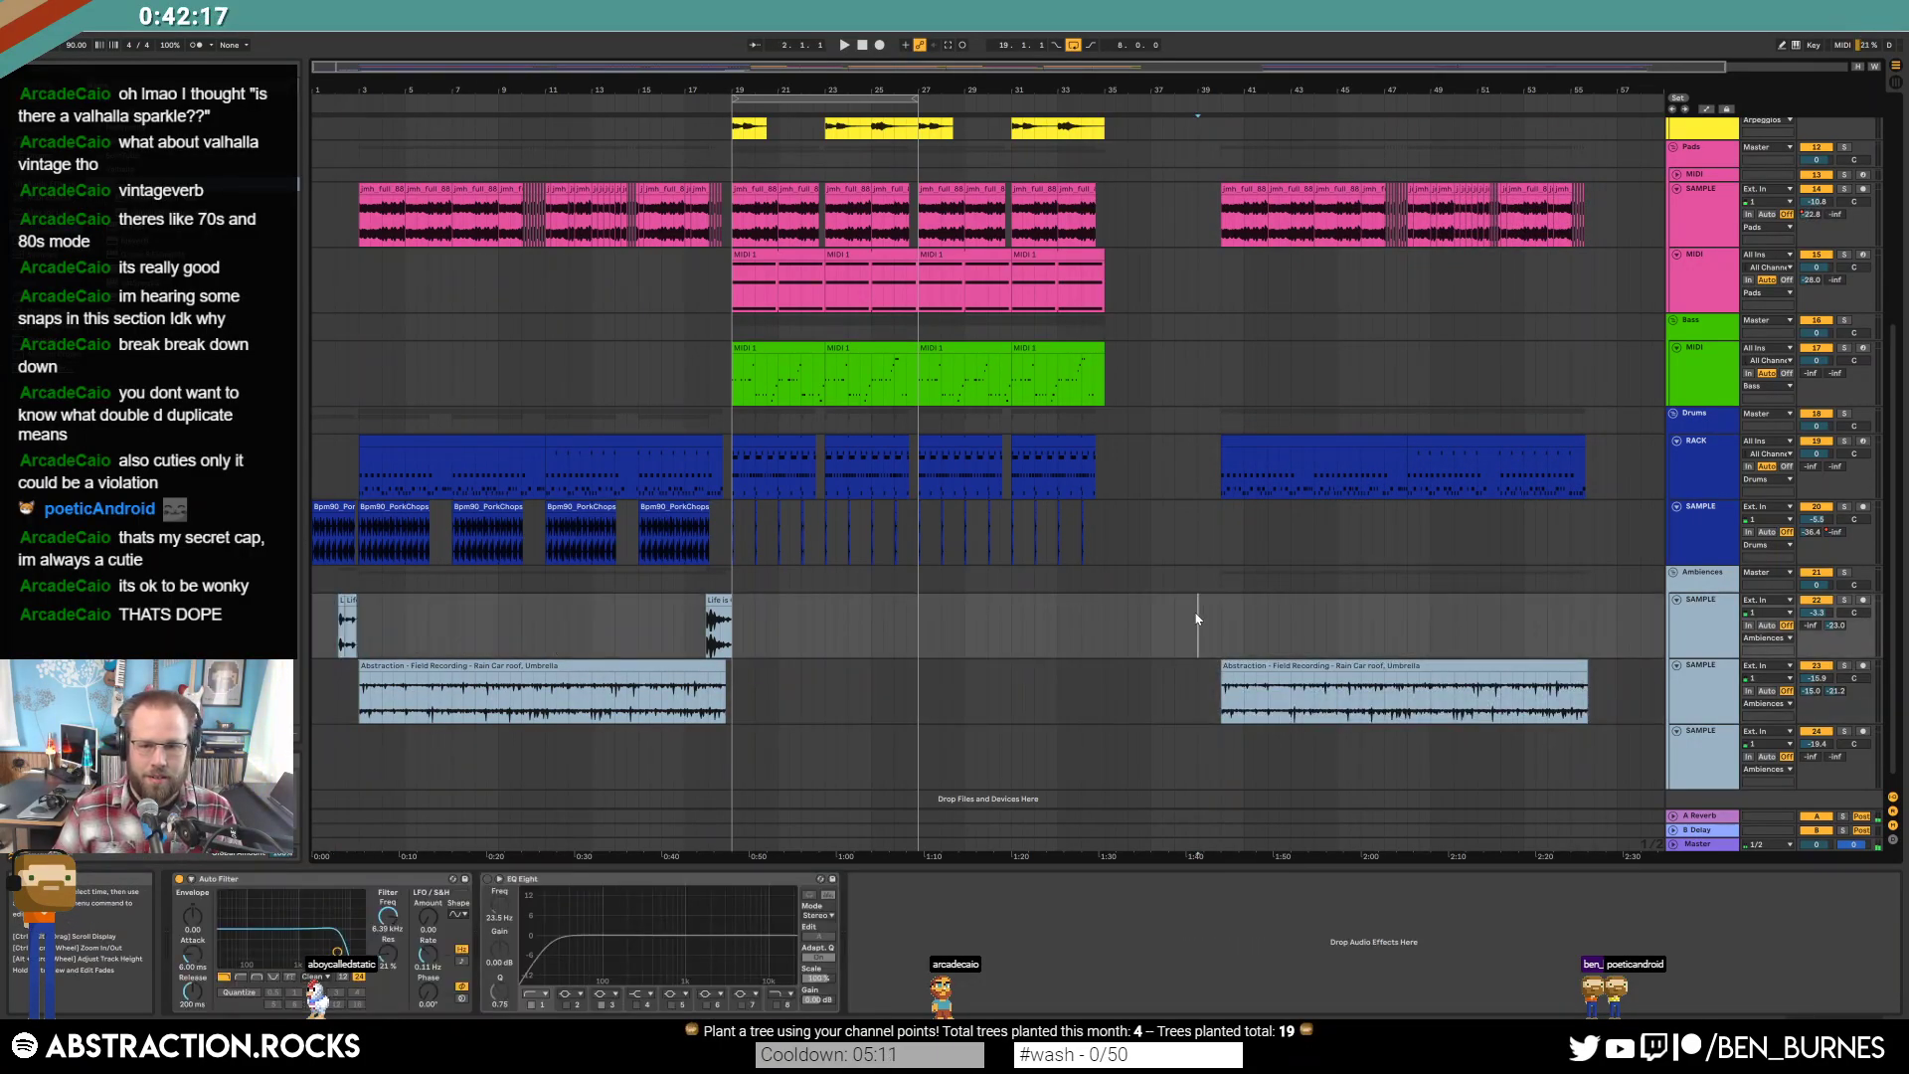
Copy the four PorkChops drum loops of bars 3 to 19 and paste them at bar 40.
click(370, 510)
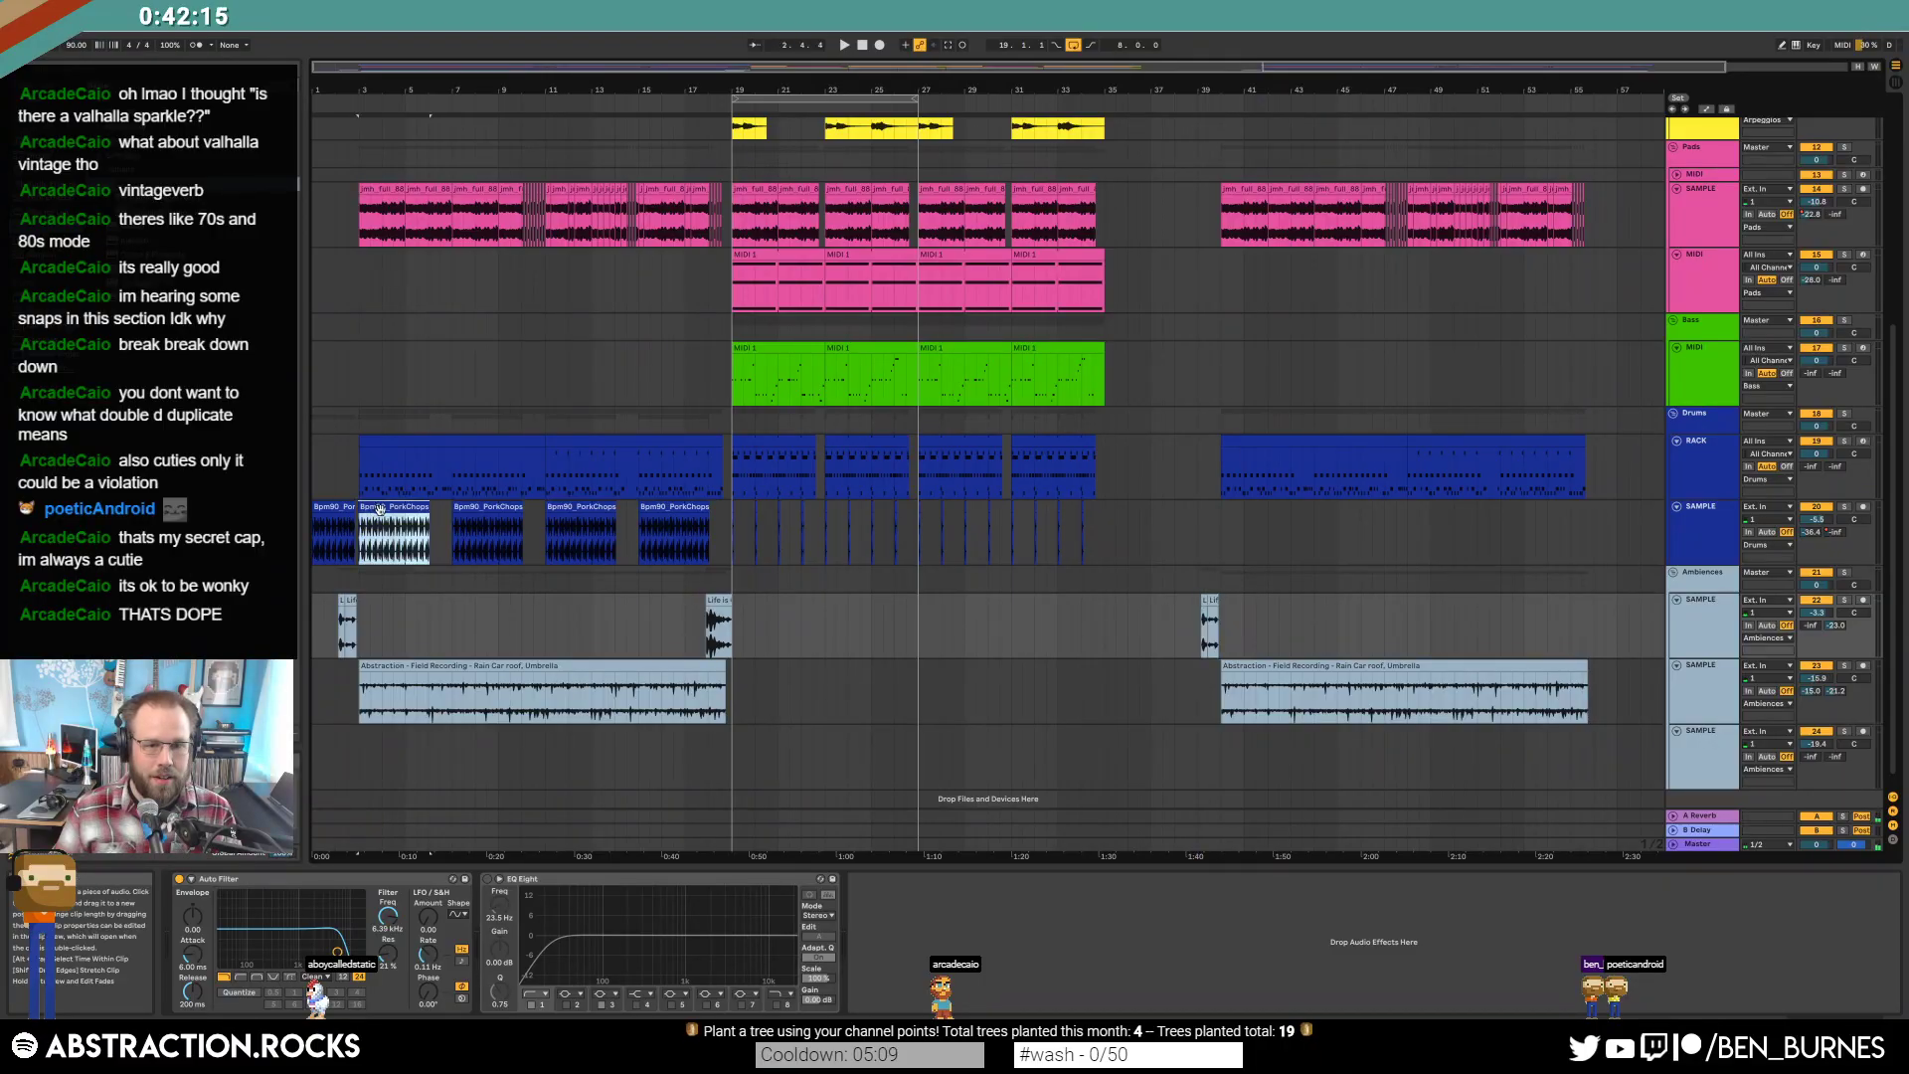
shift+click(729, 522)
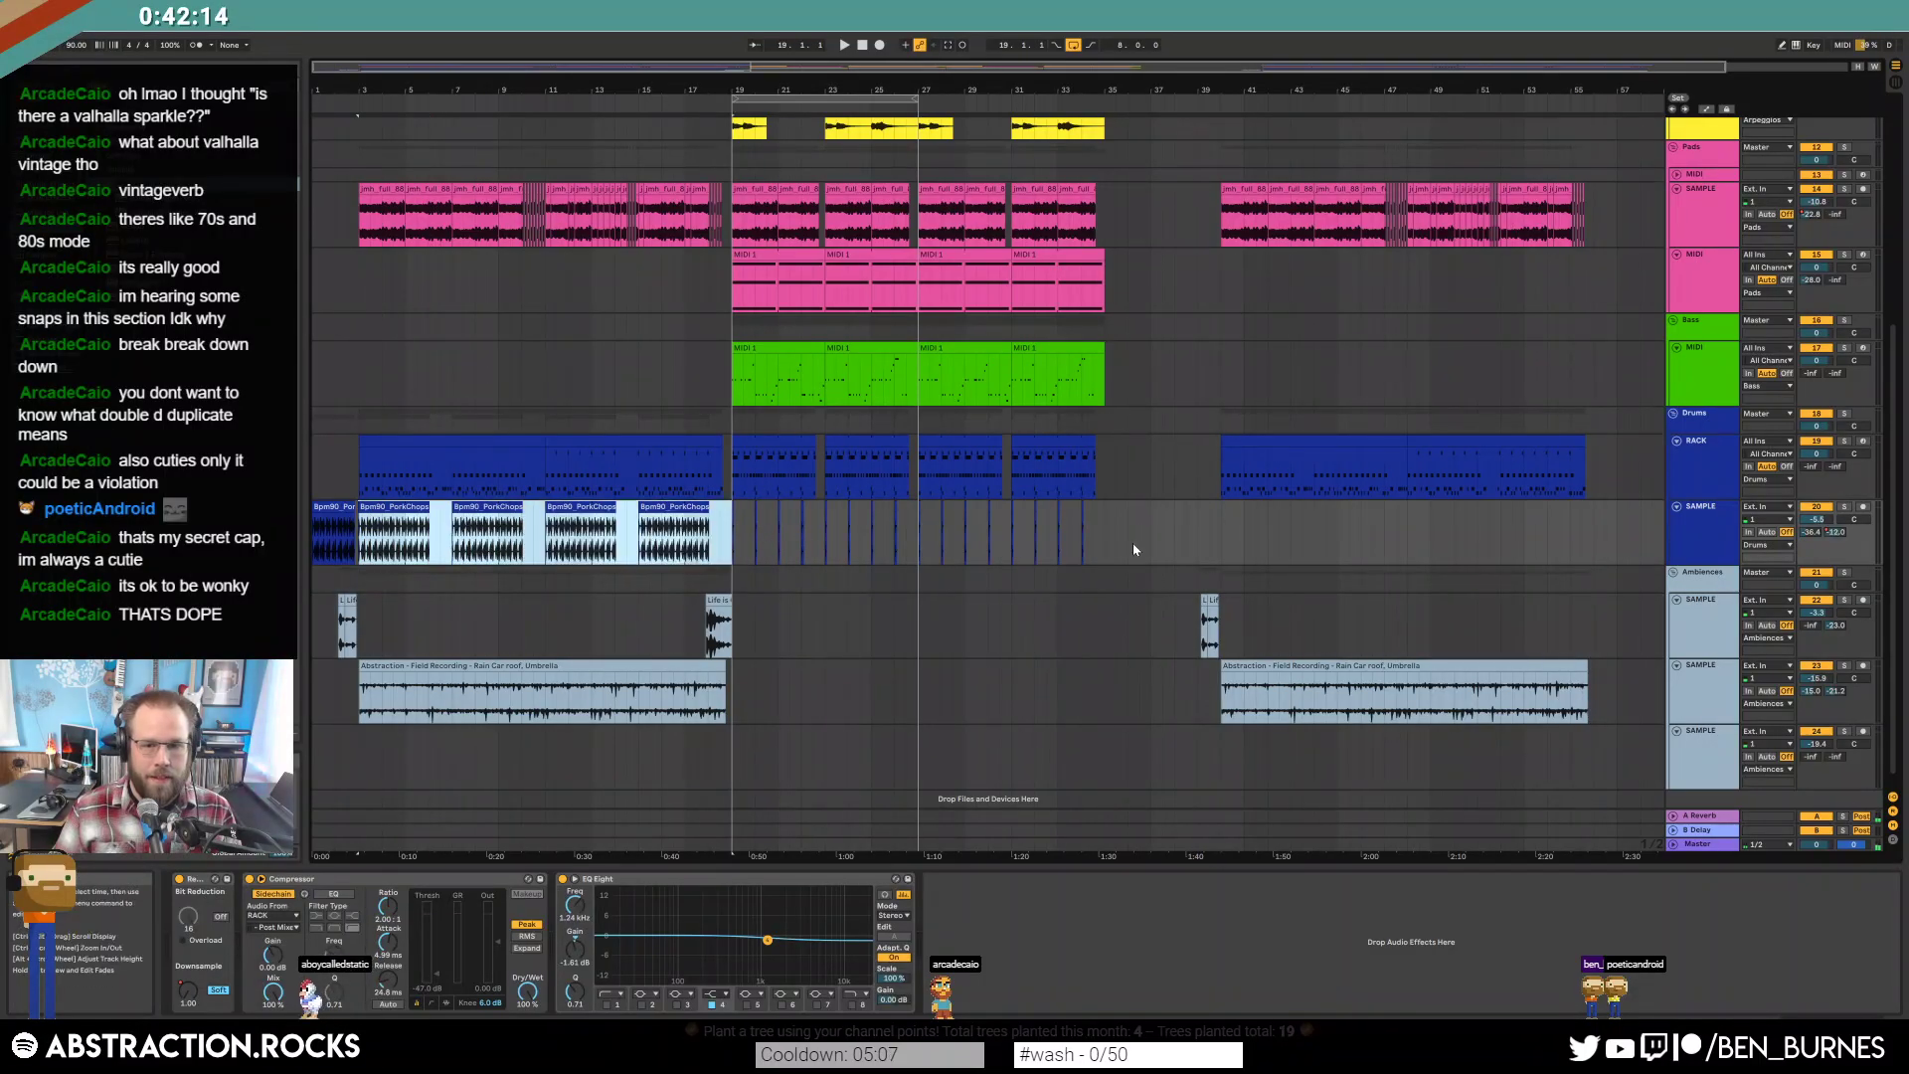
key(ctrl+c)
click(1220, 531)
key(ctrl+v)
Copy the opening PorkChops drum loop of bar 1 to bar 37 and lengthen it up to the next loop.
click(321, 510)
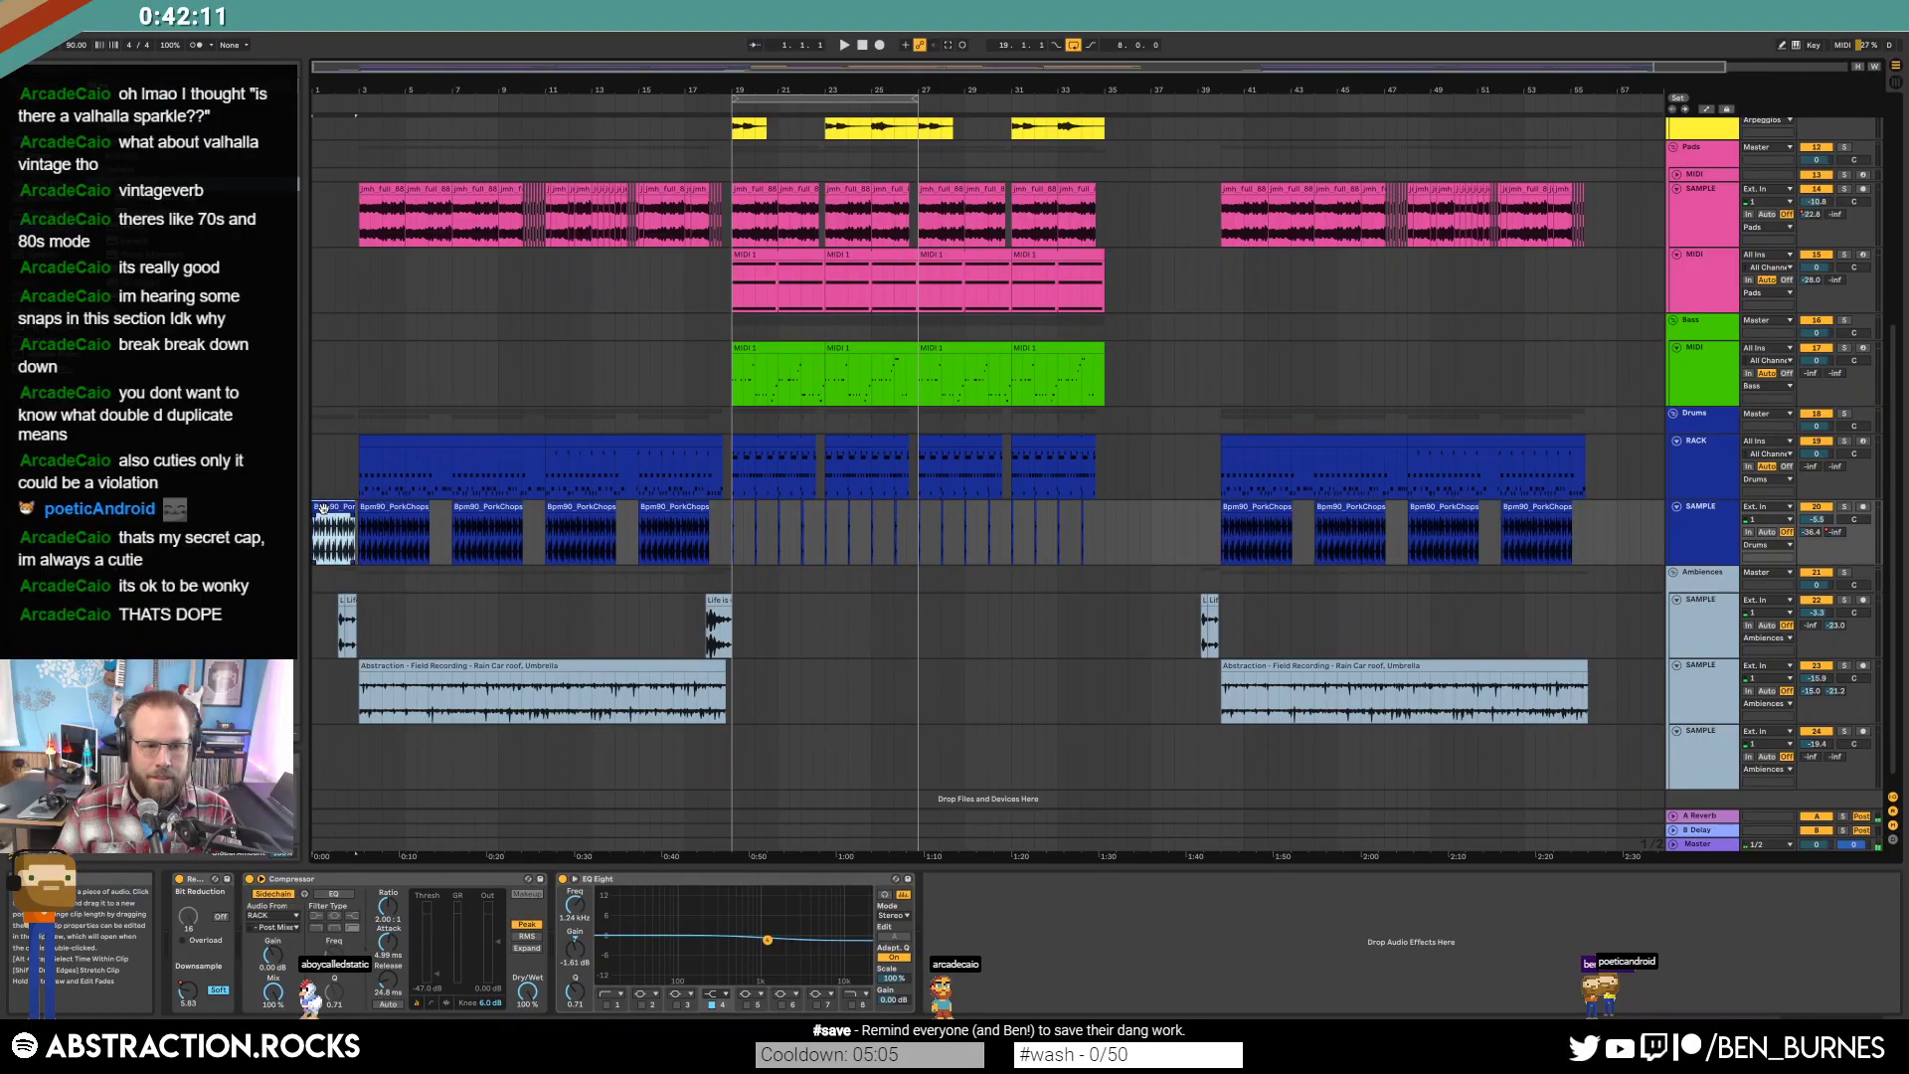
click(1153, 527)
key(ctrl+v)
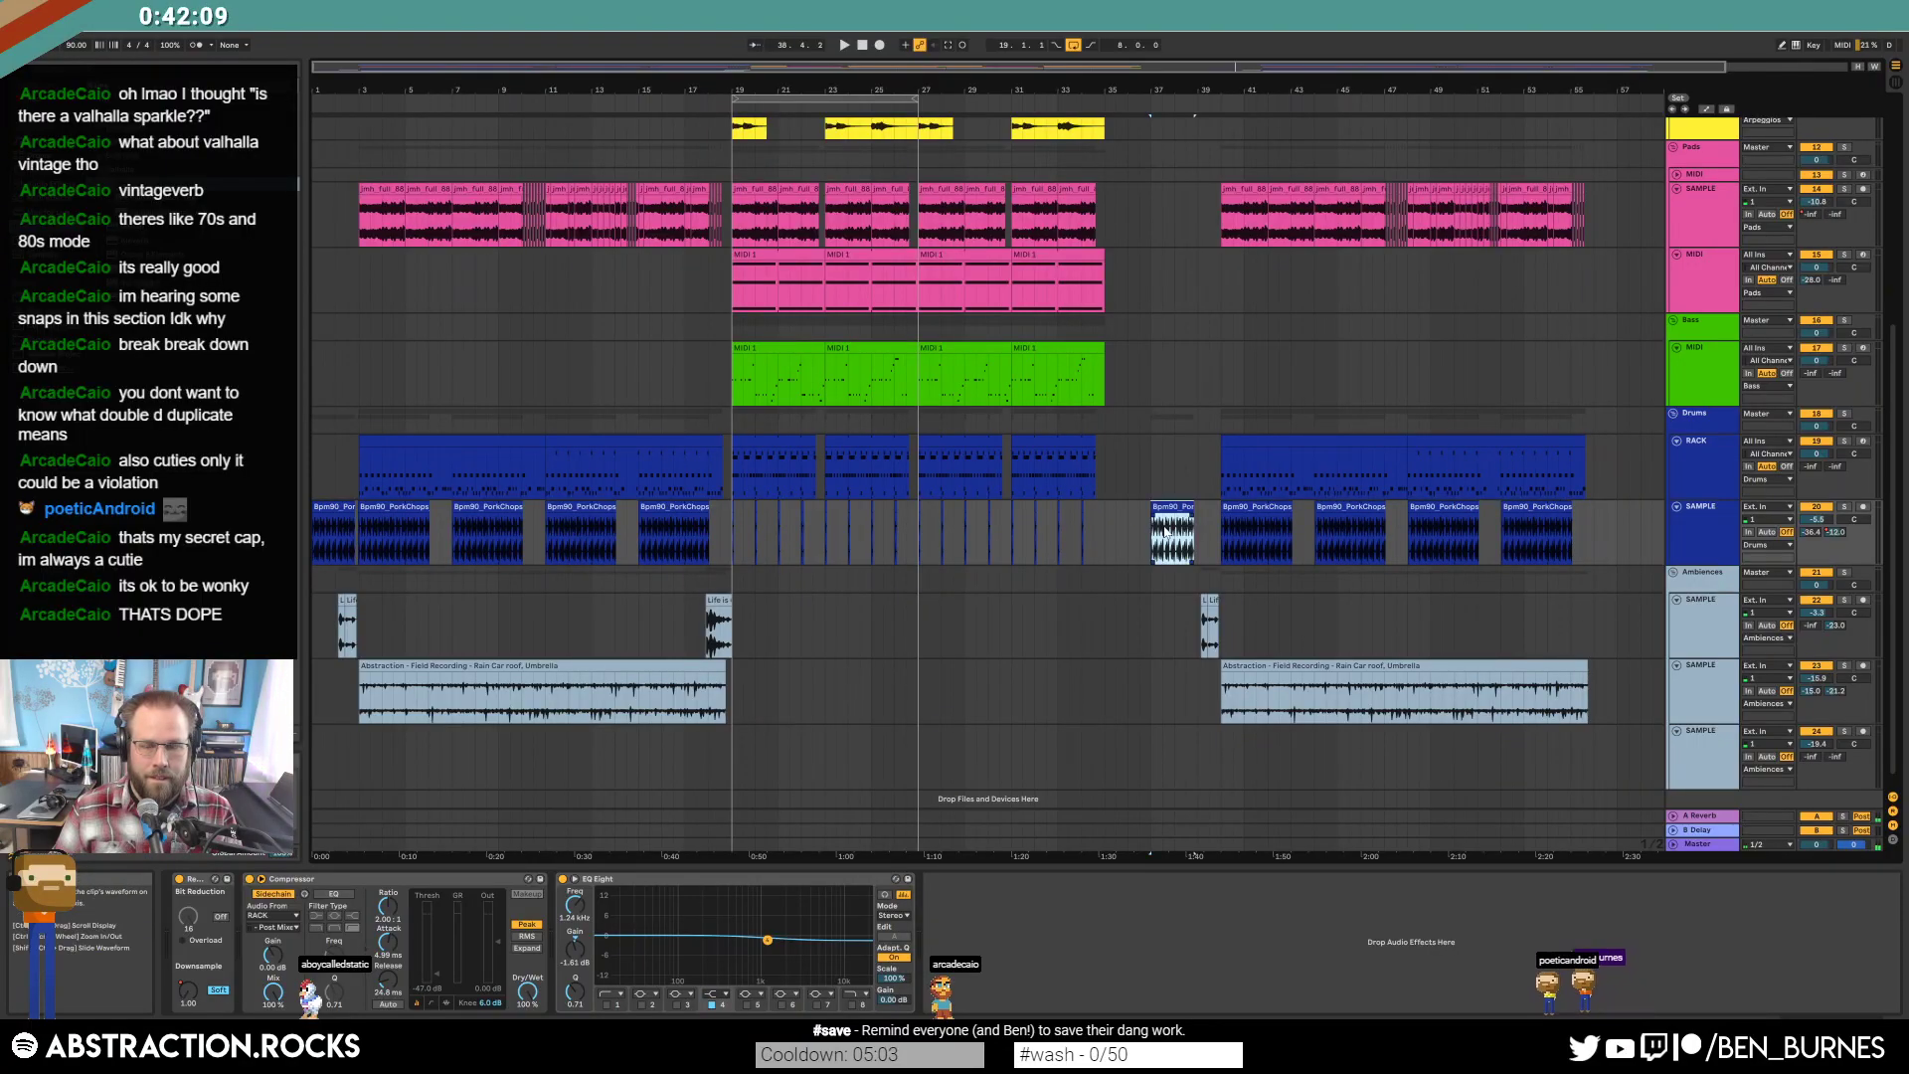
scroll(1165, 530, up, 3)
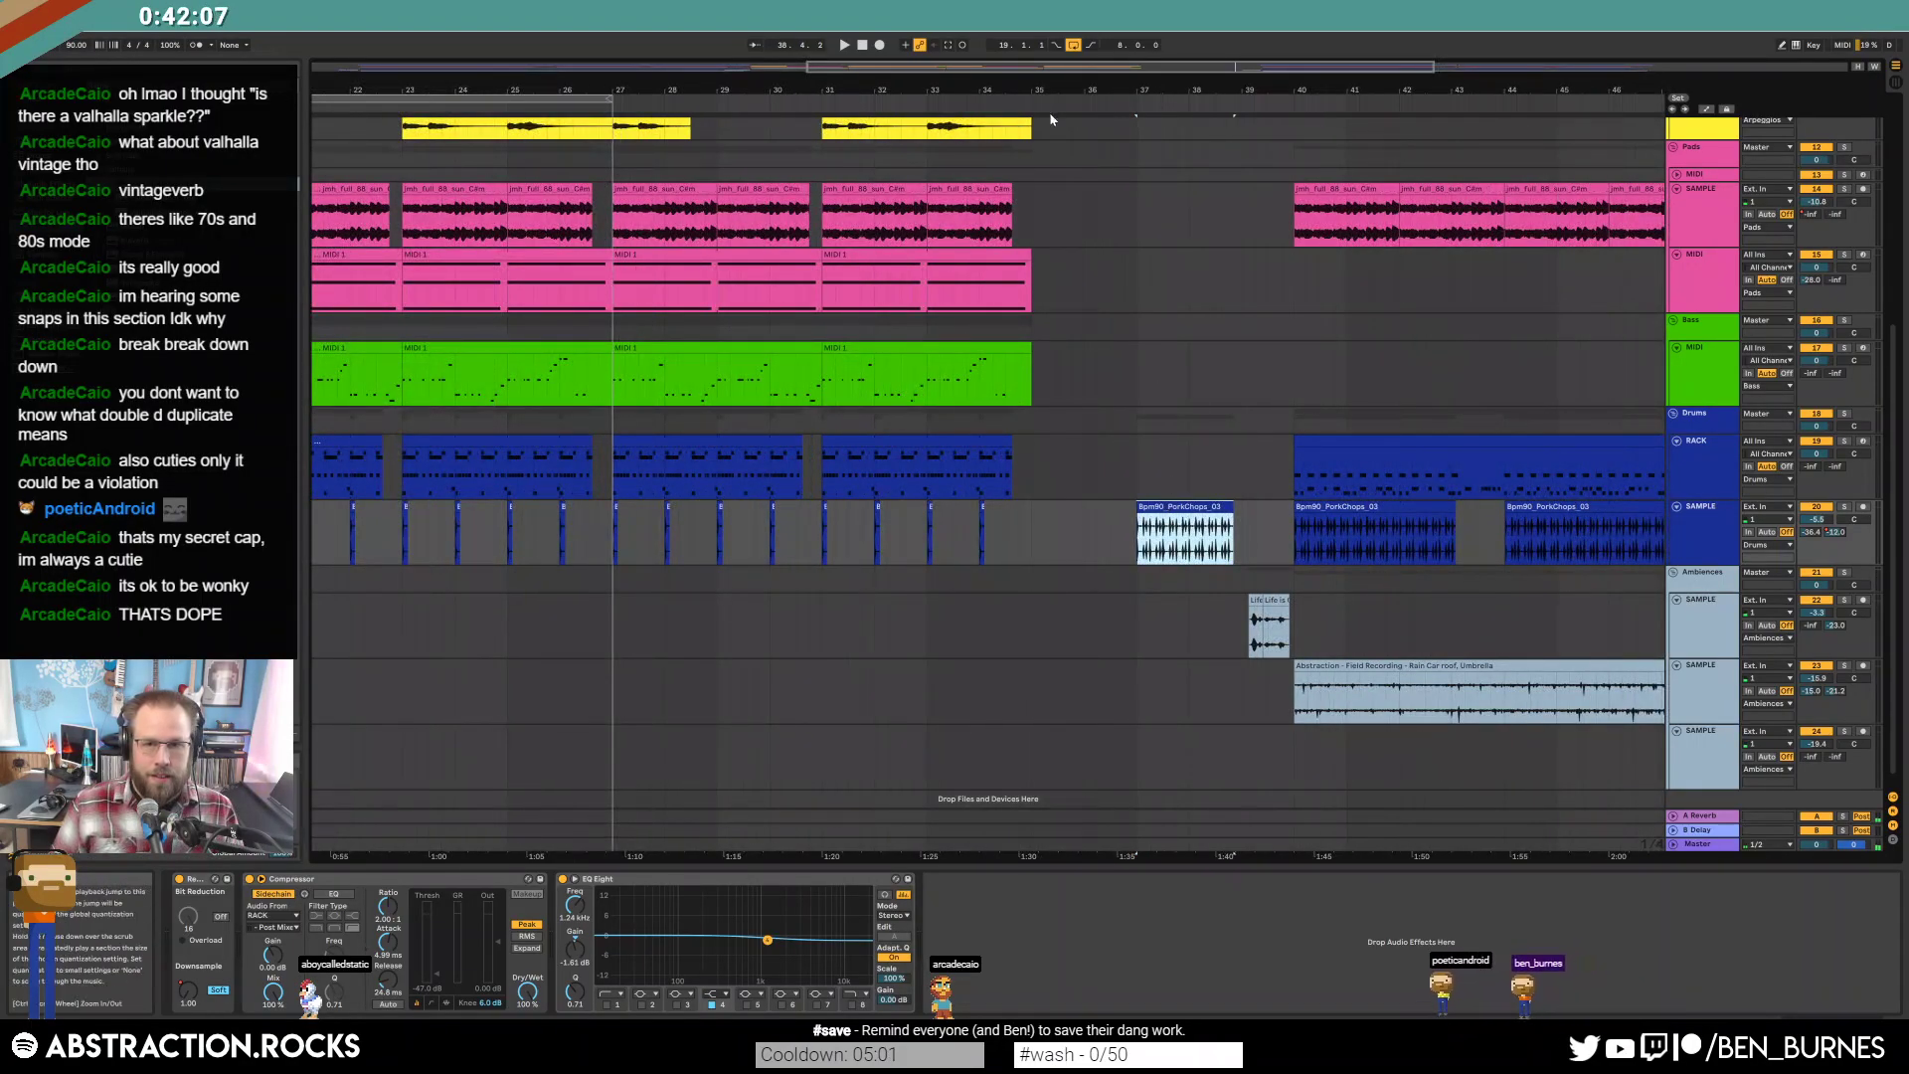
scroll(1051, 118, down, 4)
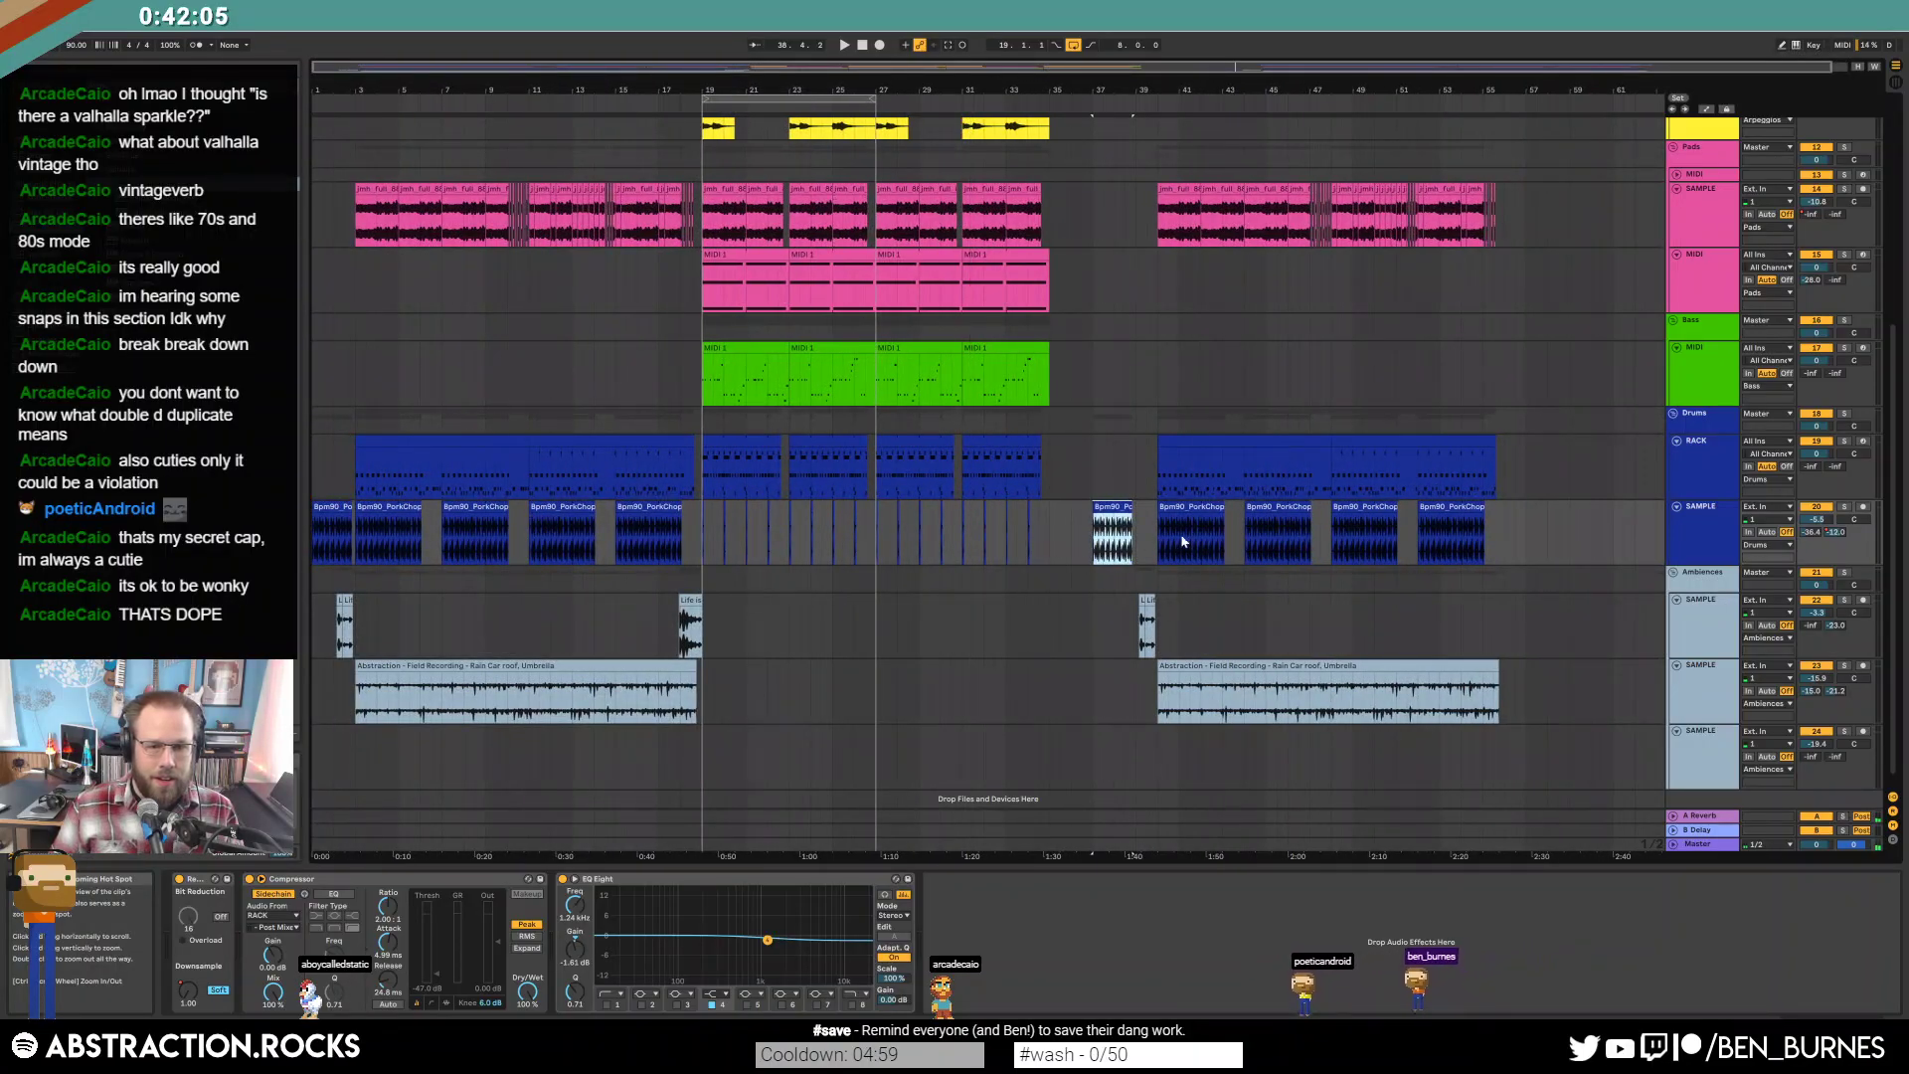
mouse_move(1105, 507)
mouse_down()
mouse_move(1126, 507)
mouse_move(1045, 514)
mouse_move(1092, 513)
mouse_up()
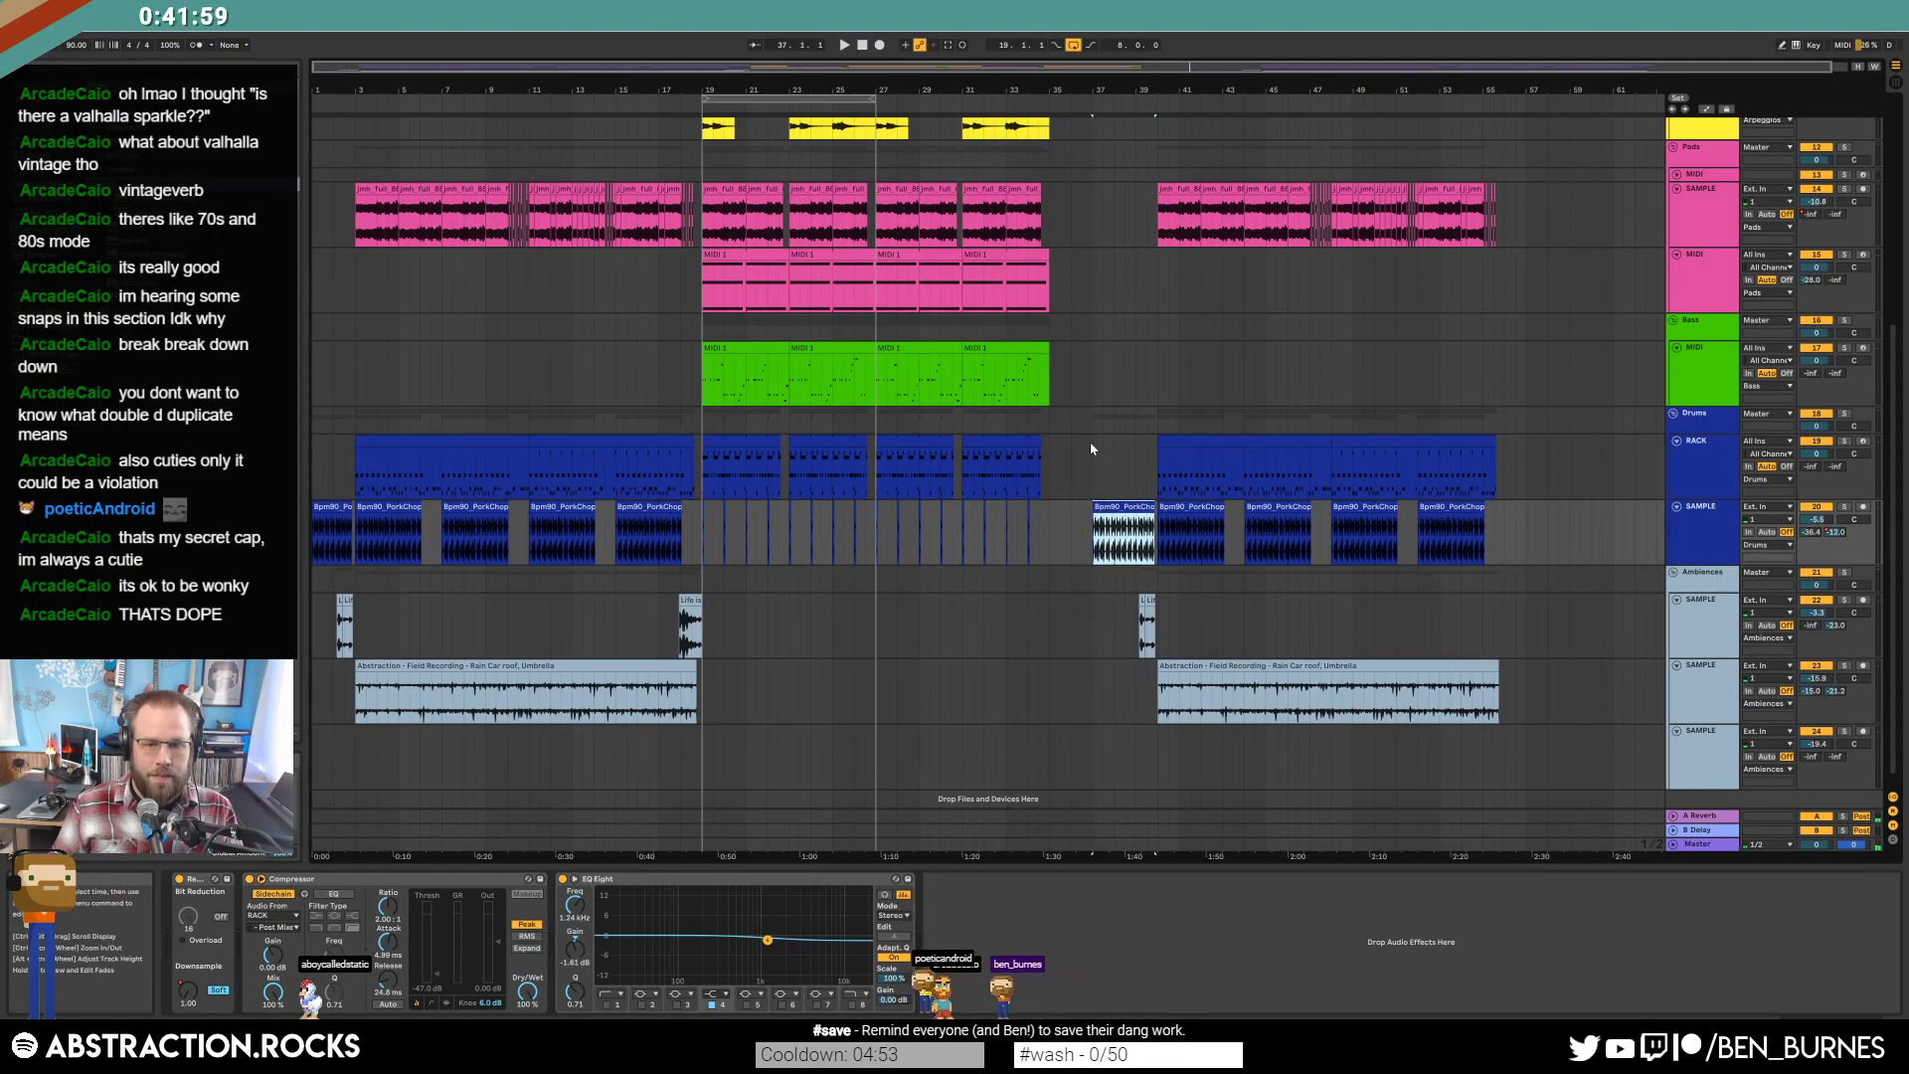
Delete the time of bar 36 across all tracks so the returning section moves one bar earlier.
drag(1092, 361, 1070, 364)
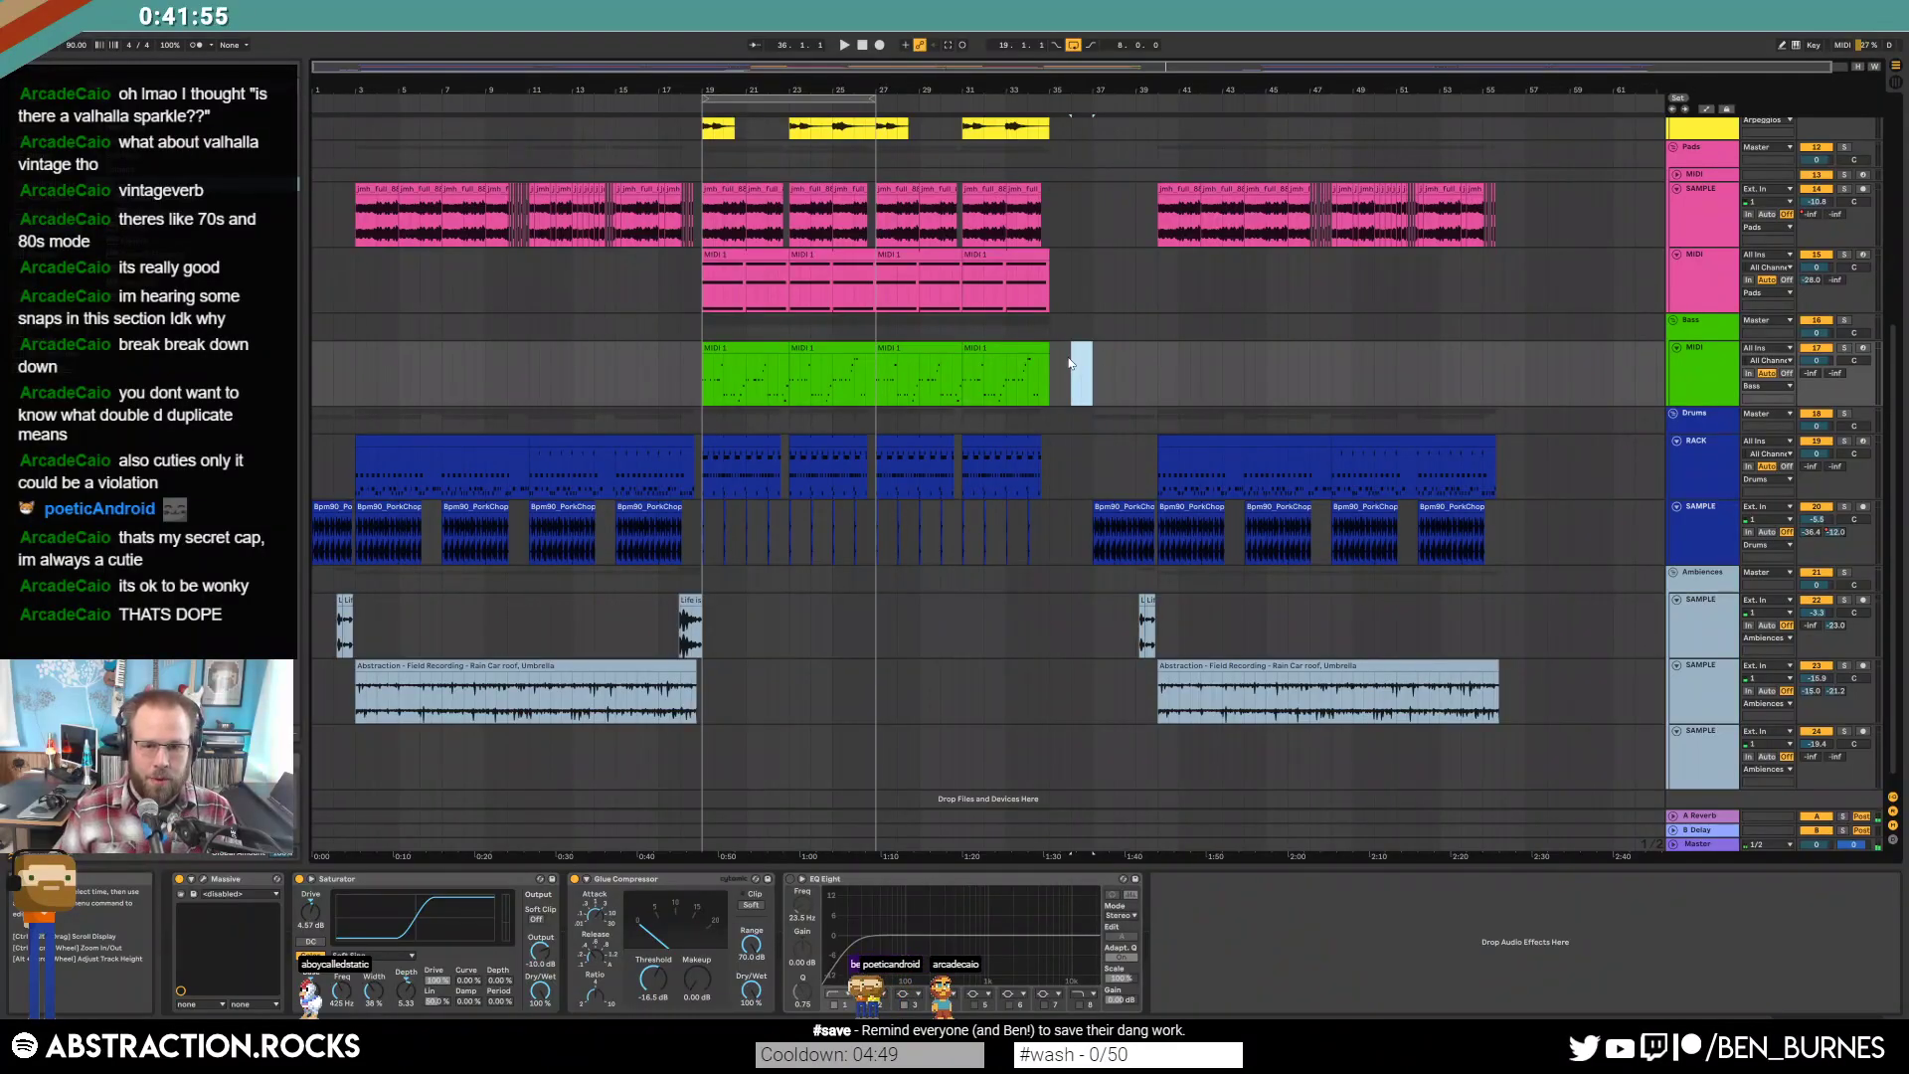
key(ctrl+shift+Delete)
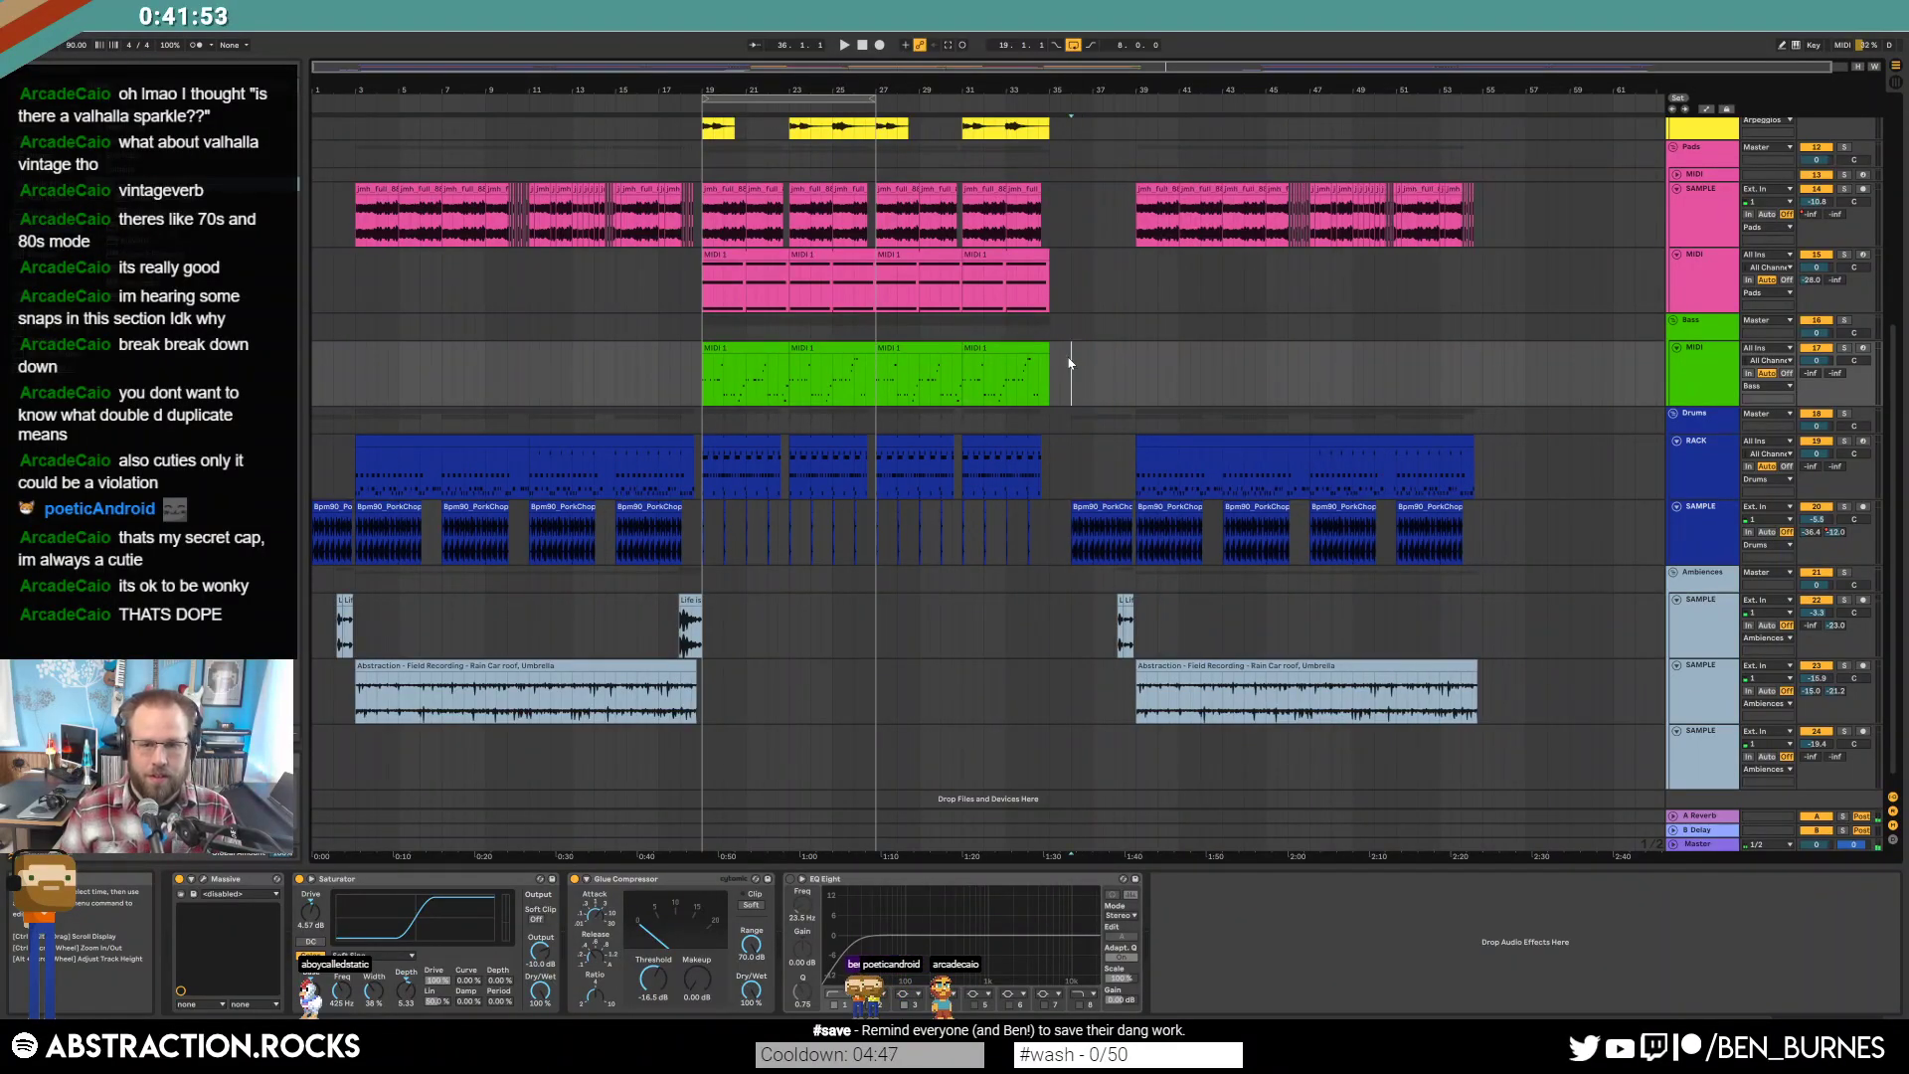
Copy a short piece of the harp sample to bar 35, right after the harp clip of bars 31 to 35.
scroll(1092, 380, up, 5)
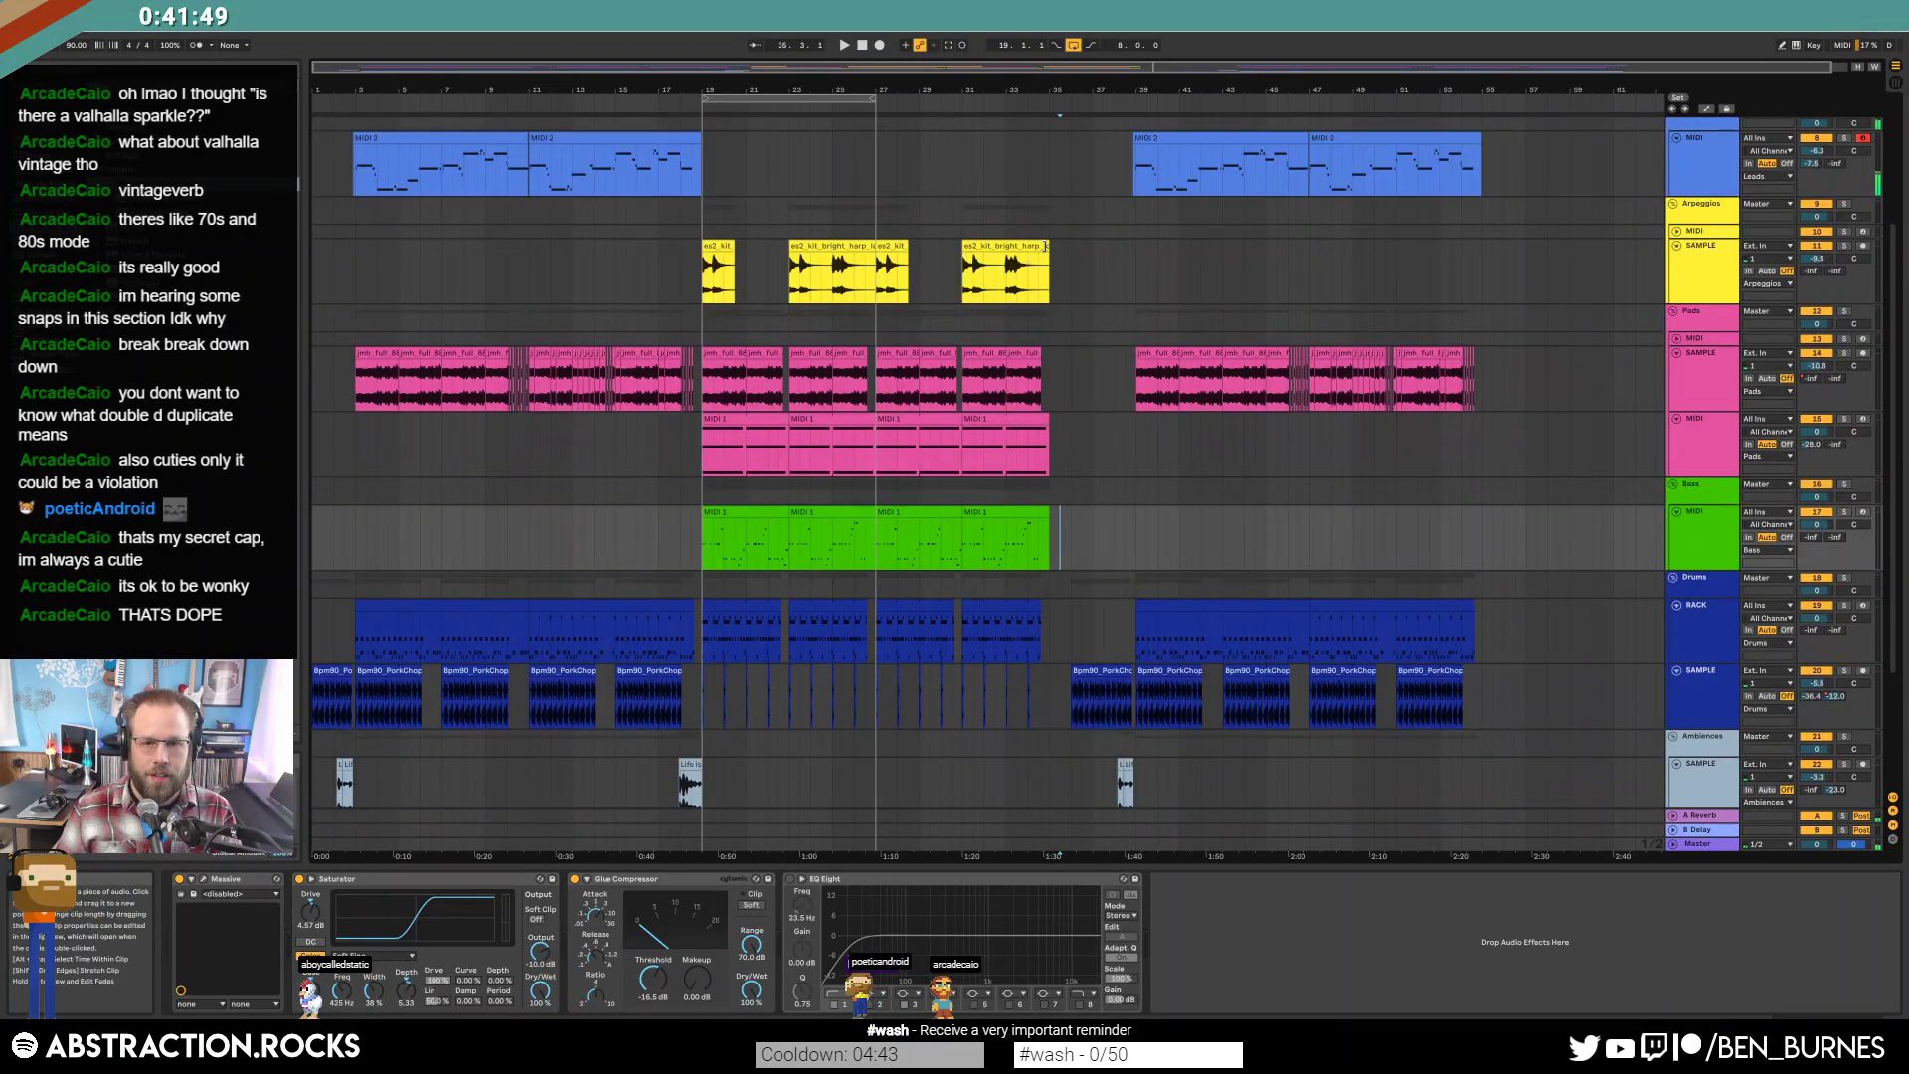
click(1002, 272)
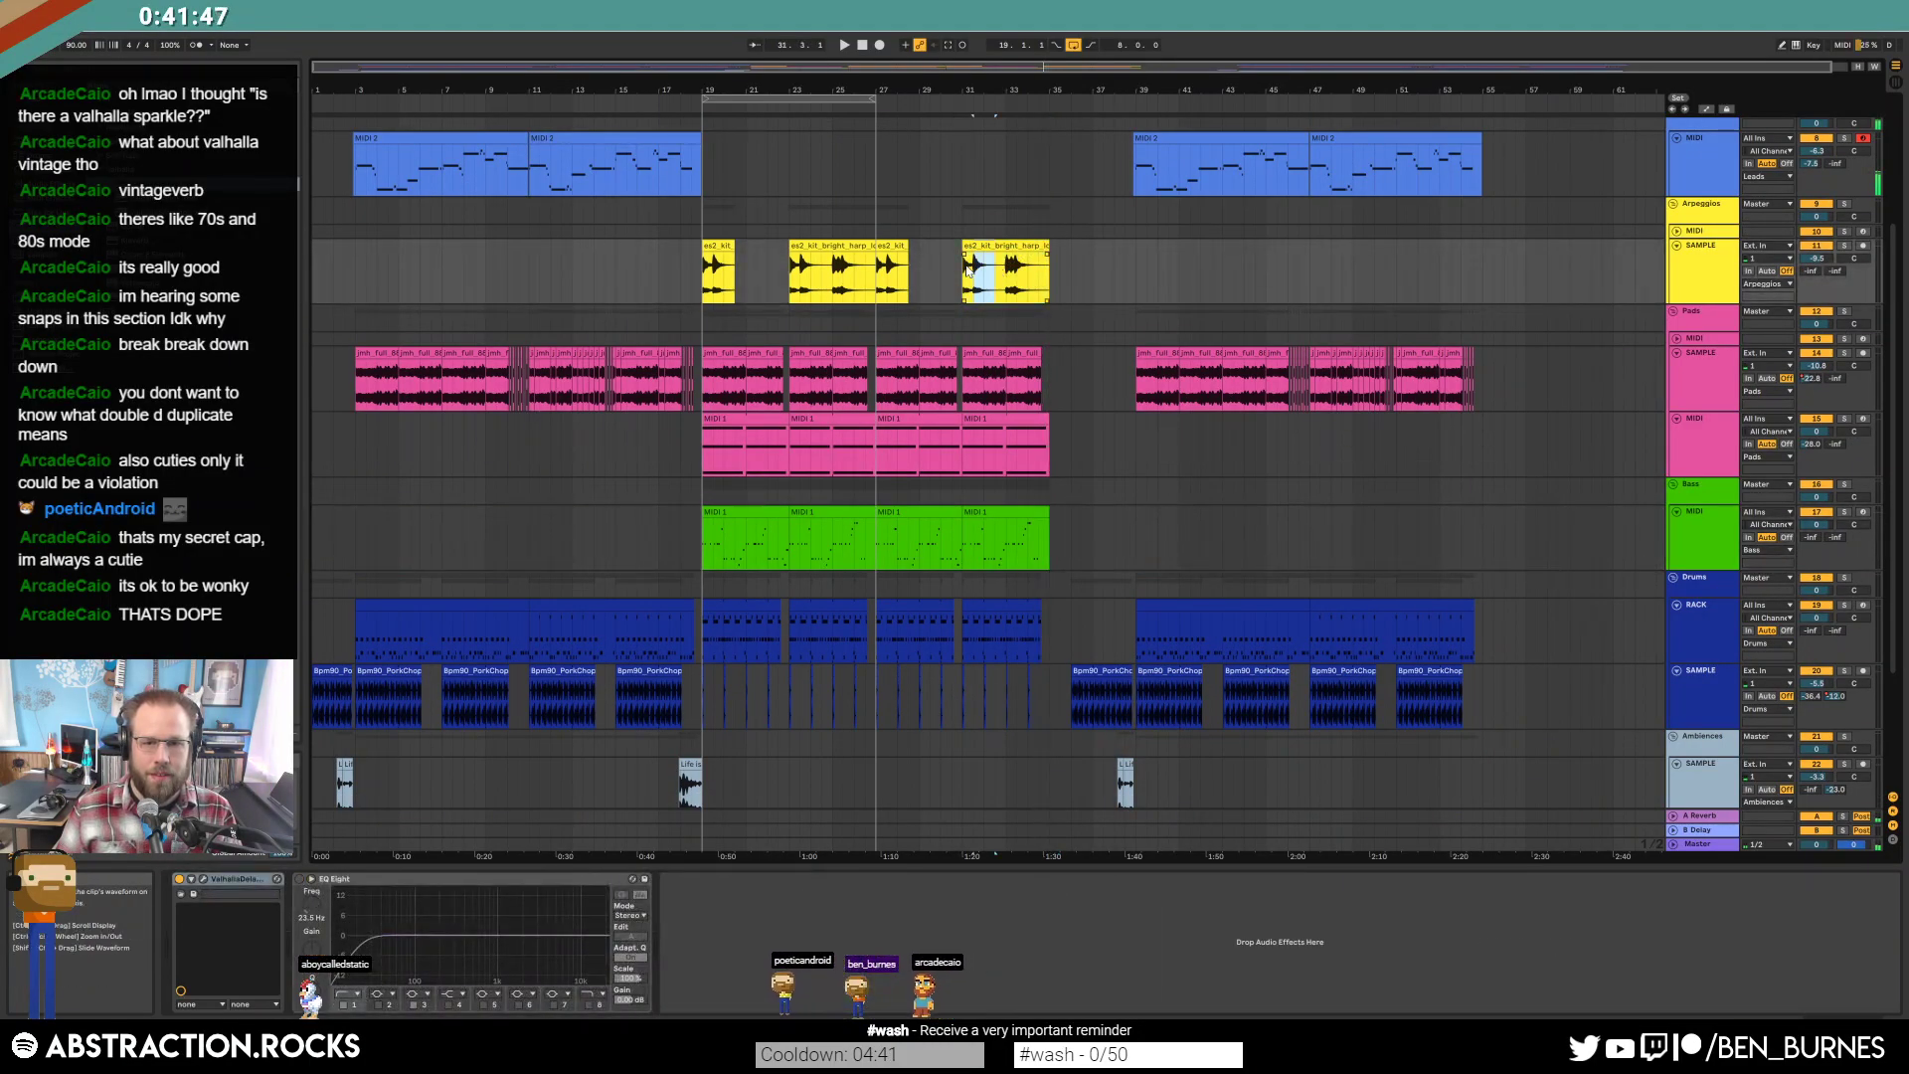
key(ctrl+c)
click(1052, 276)
key(ctrl+v)
Trim the ends of the harp clips at bars 23 and 31 slightly and set the loop to bars 27 to 35.
drag(1046, 249, 1038, 249)
drag(872, 248, 863, 248)
click(934, 276)
drag(859, 98, 1034, 97)
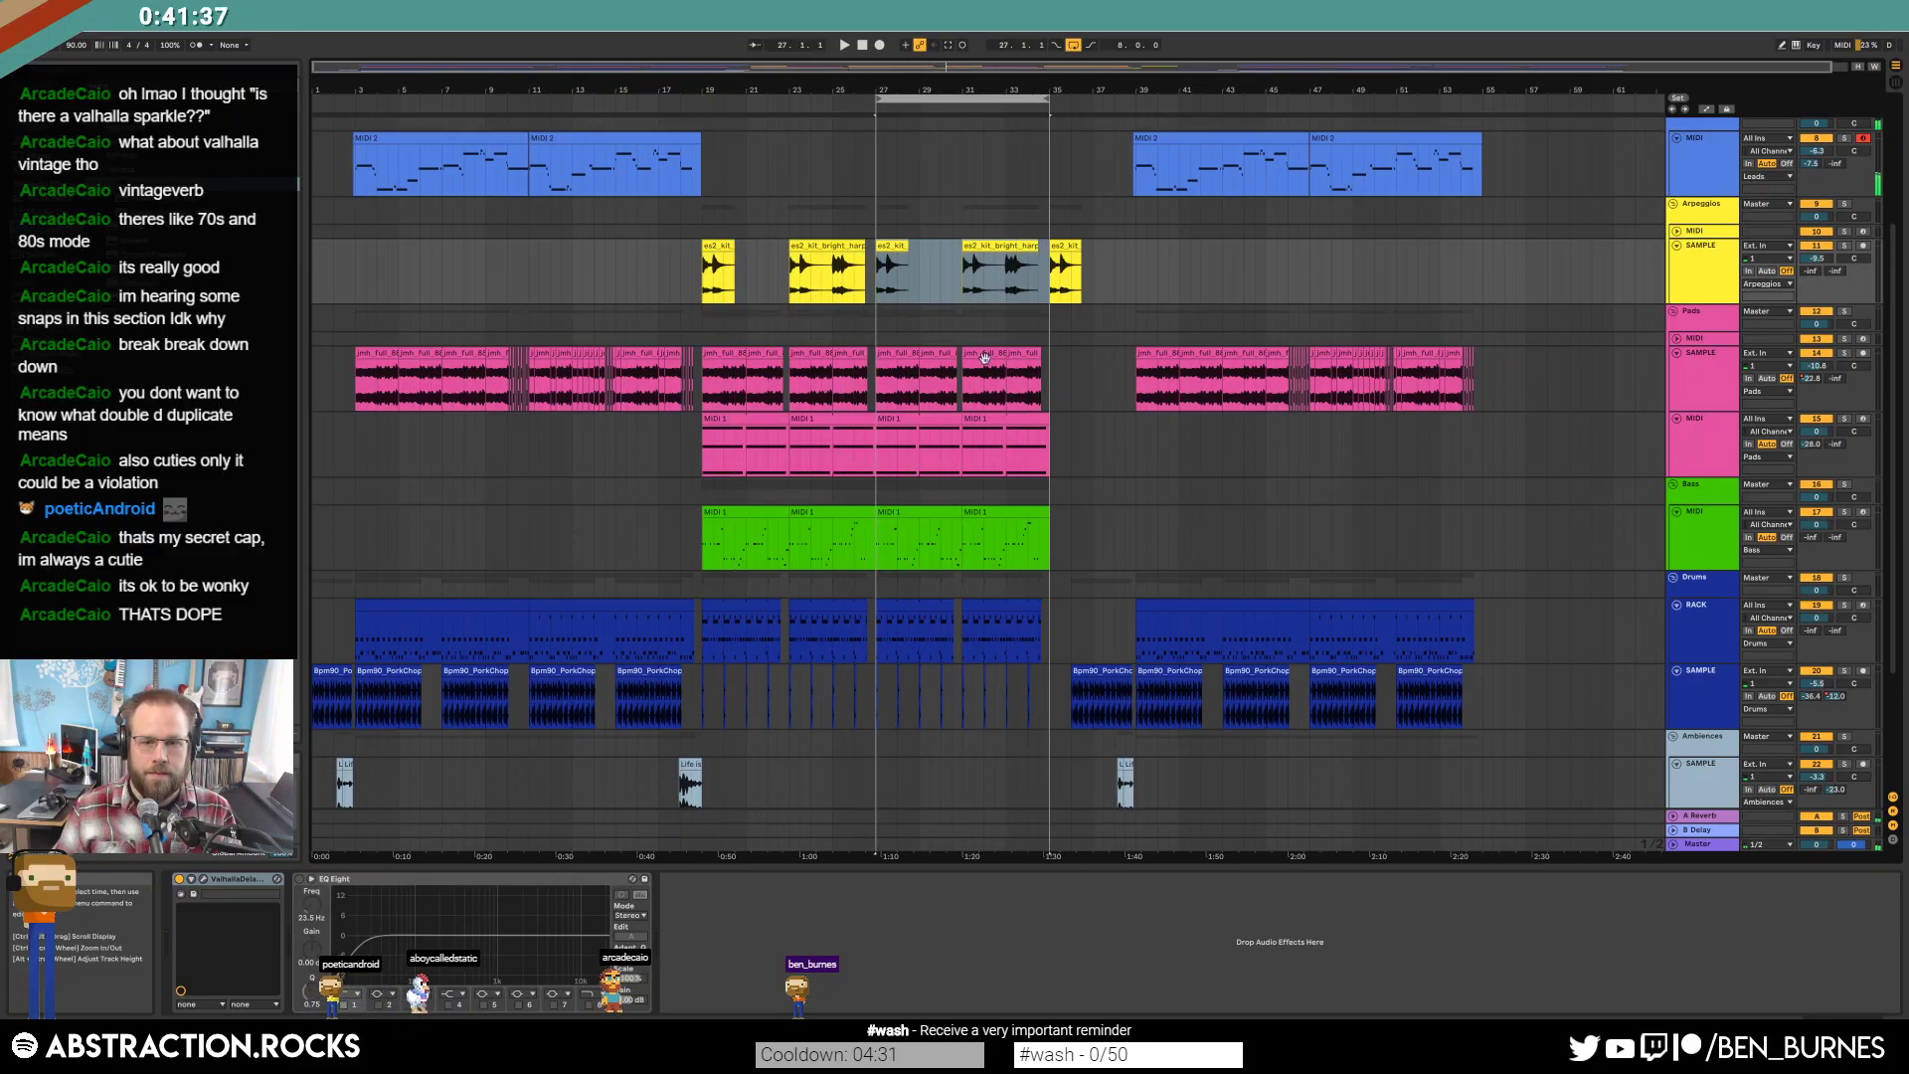
Duplicate the drum rack clip of bars 31 to 35 into bars 35 to 39.
click(1004, 636)
key(ctrl+d)
Add a second audio track to the Drums group and move the deactivated CHAN1 recording onto it, shortly after bar 35.
scroll(1352, 603, up, 5)
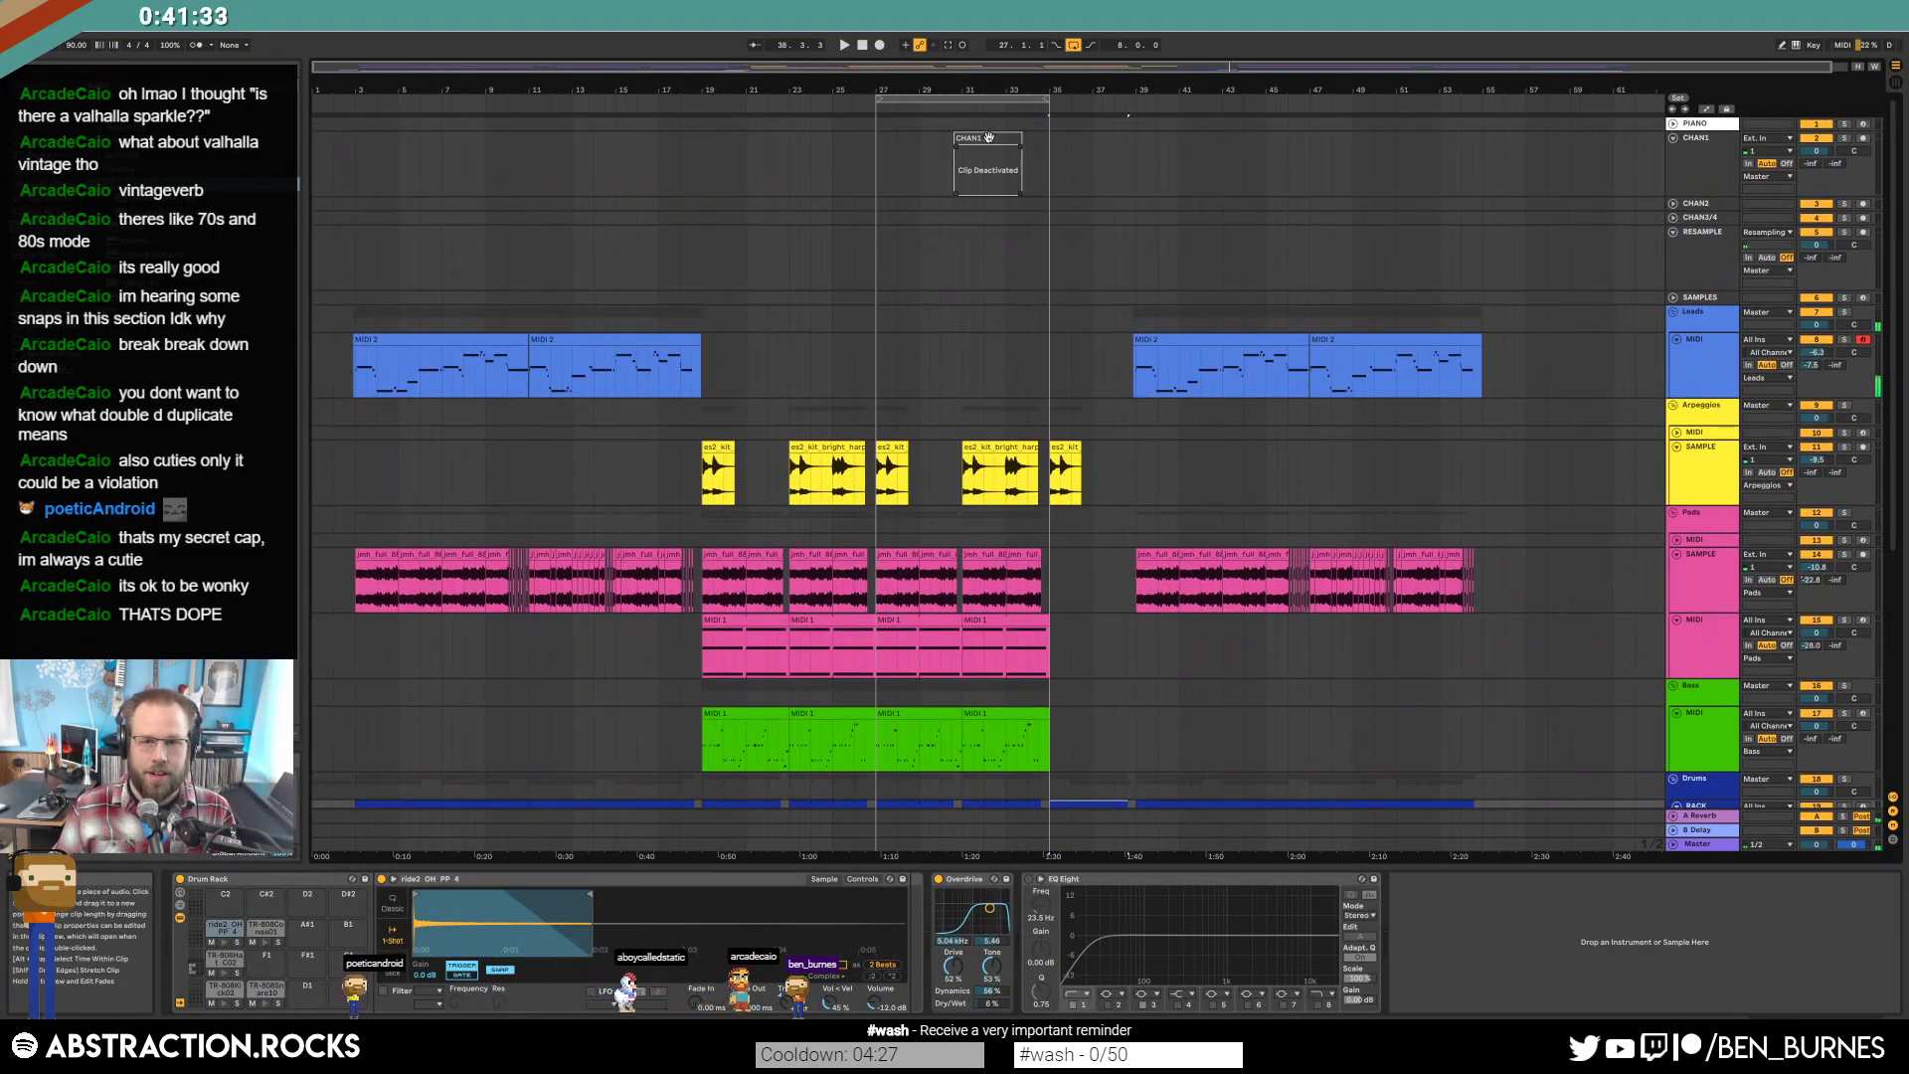
click(988, 140)
drag(987, 137, 1138, 138)
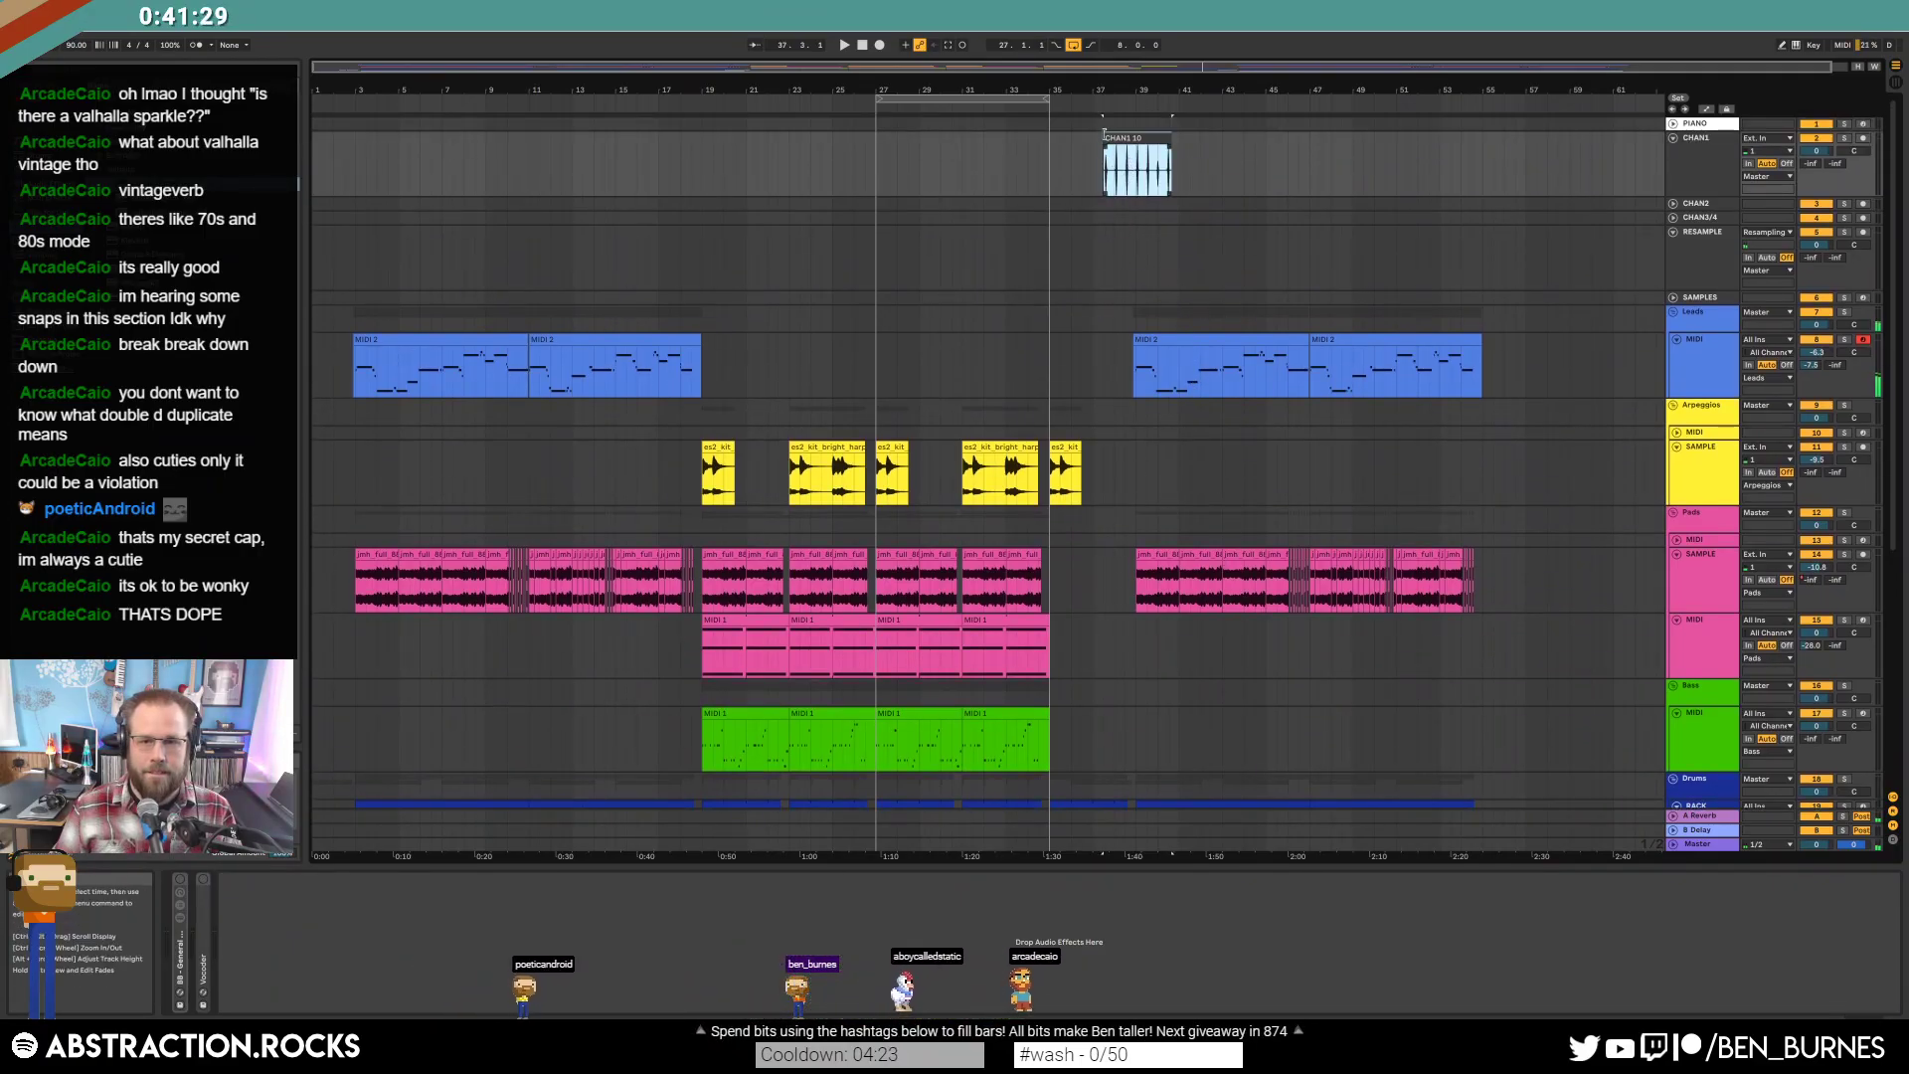
scroll(1382, 630, down, 5)
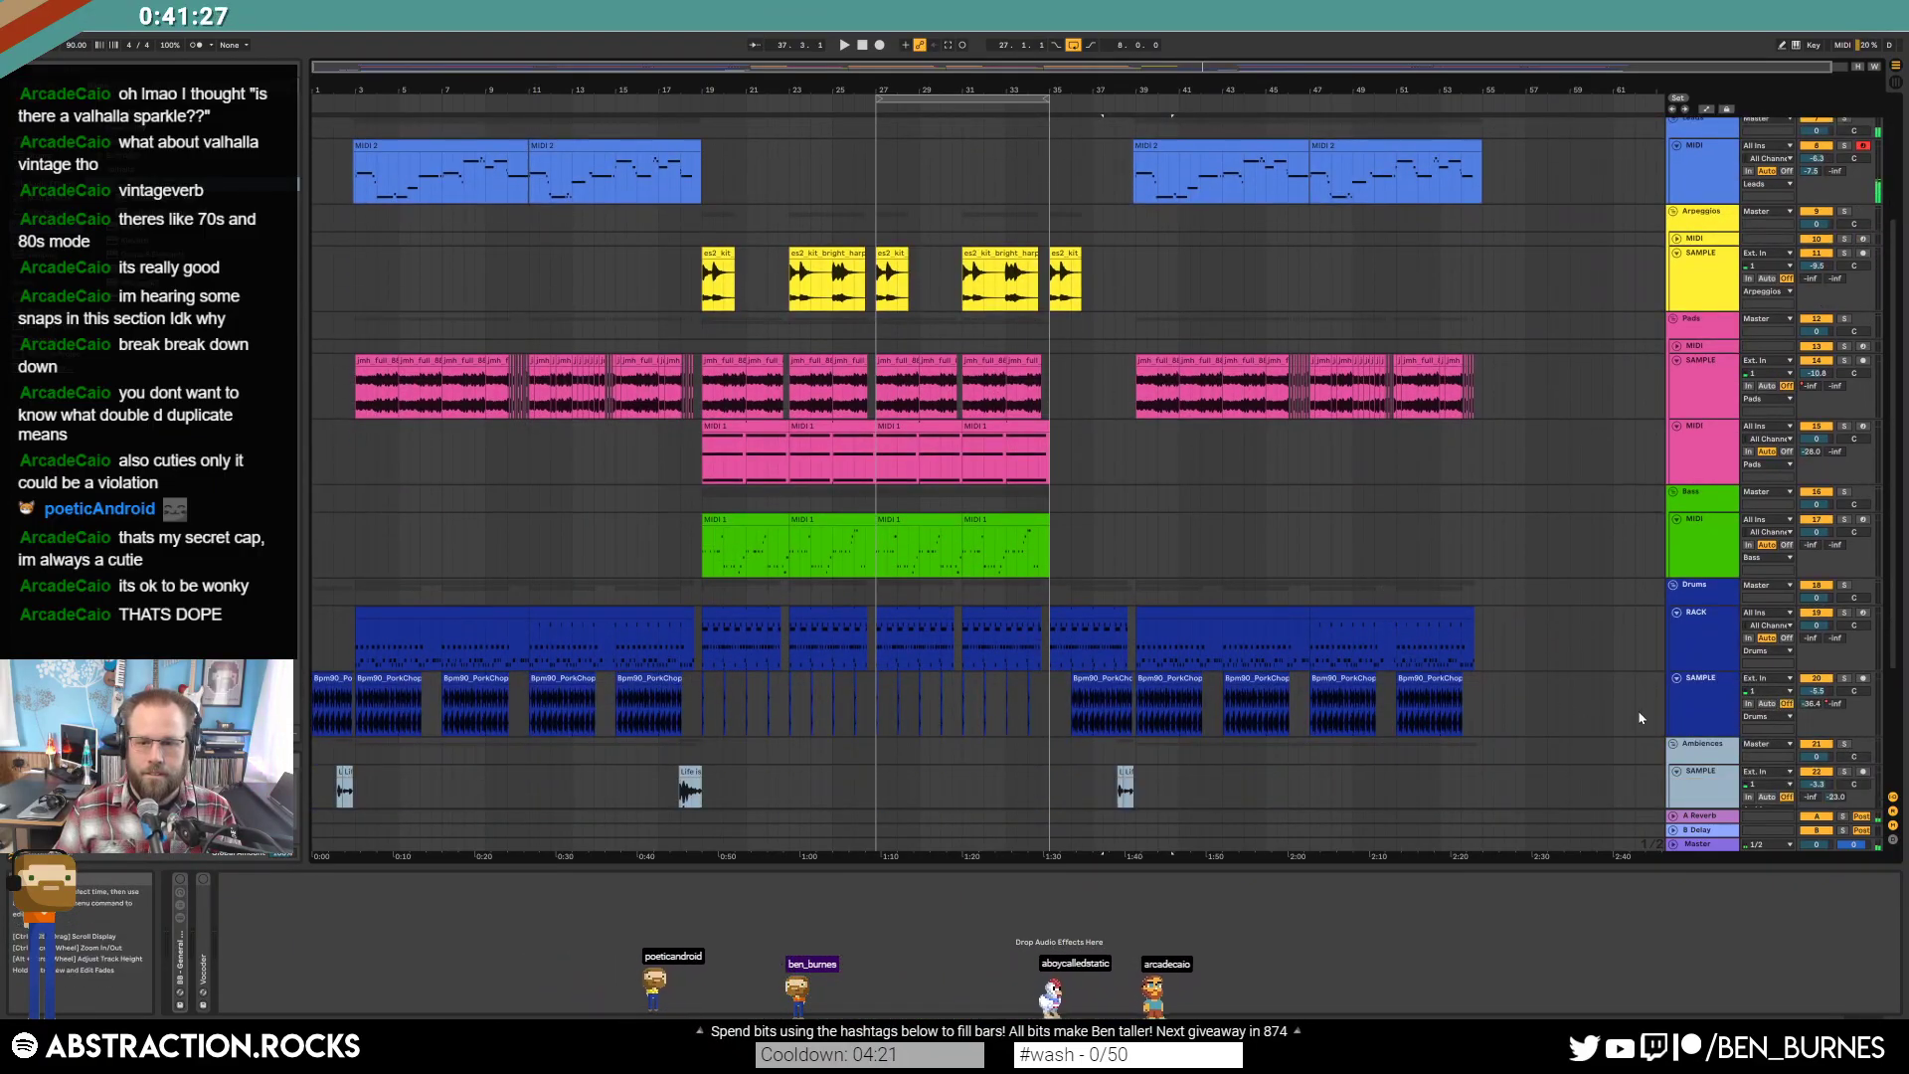
click(1700, 705)
scroll(1392, 457, up, 5)
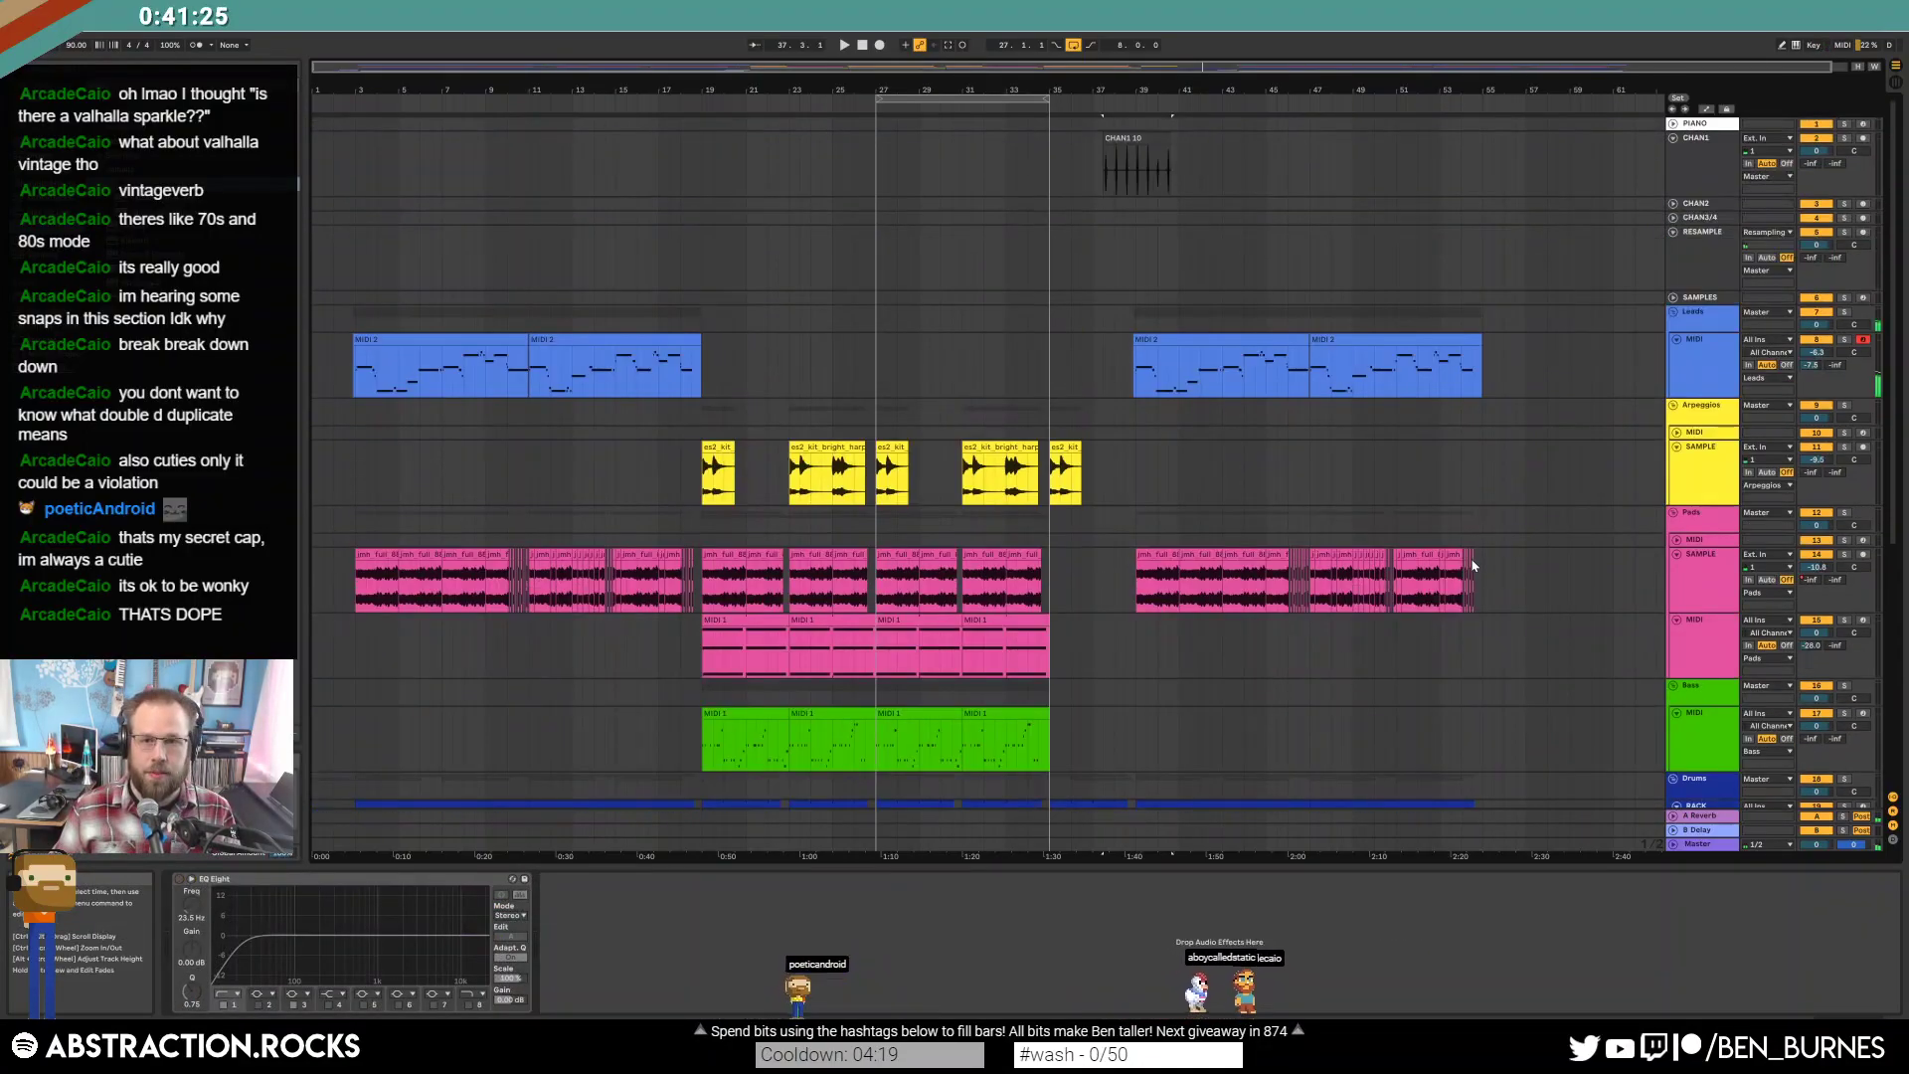
click(1121, 183)
scroll(1258, 593, down, 7)
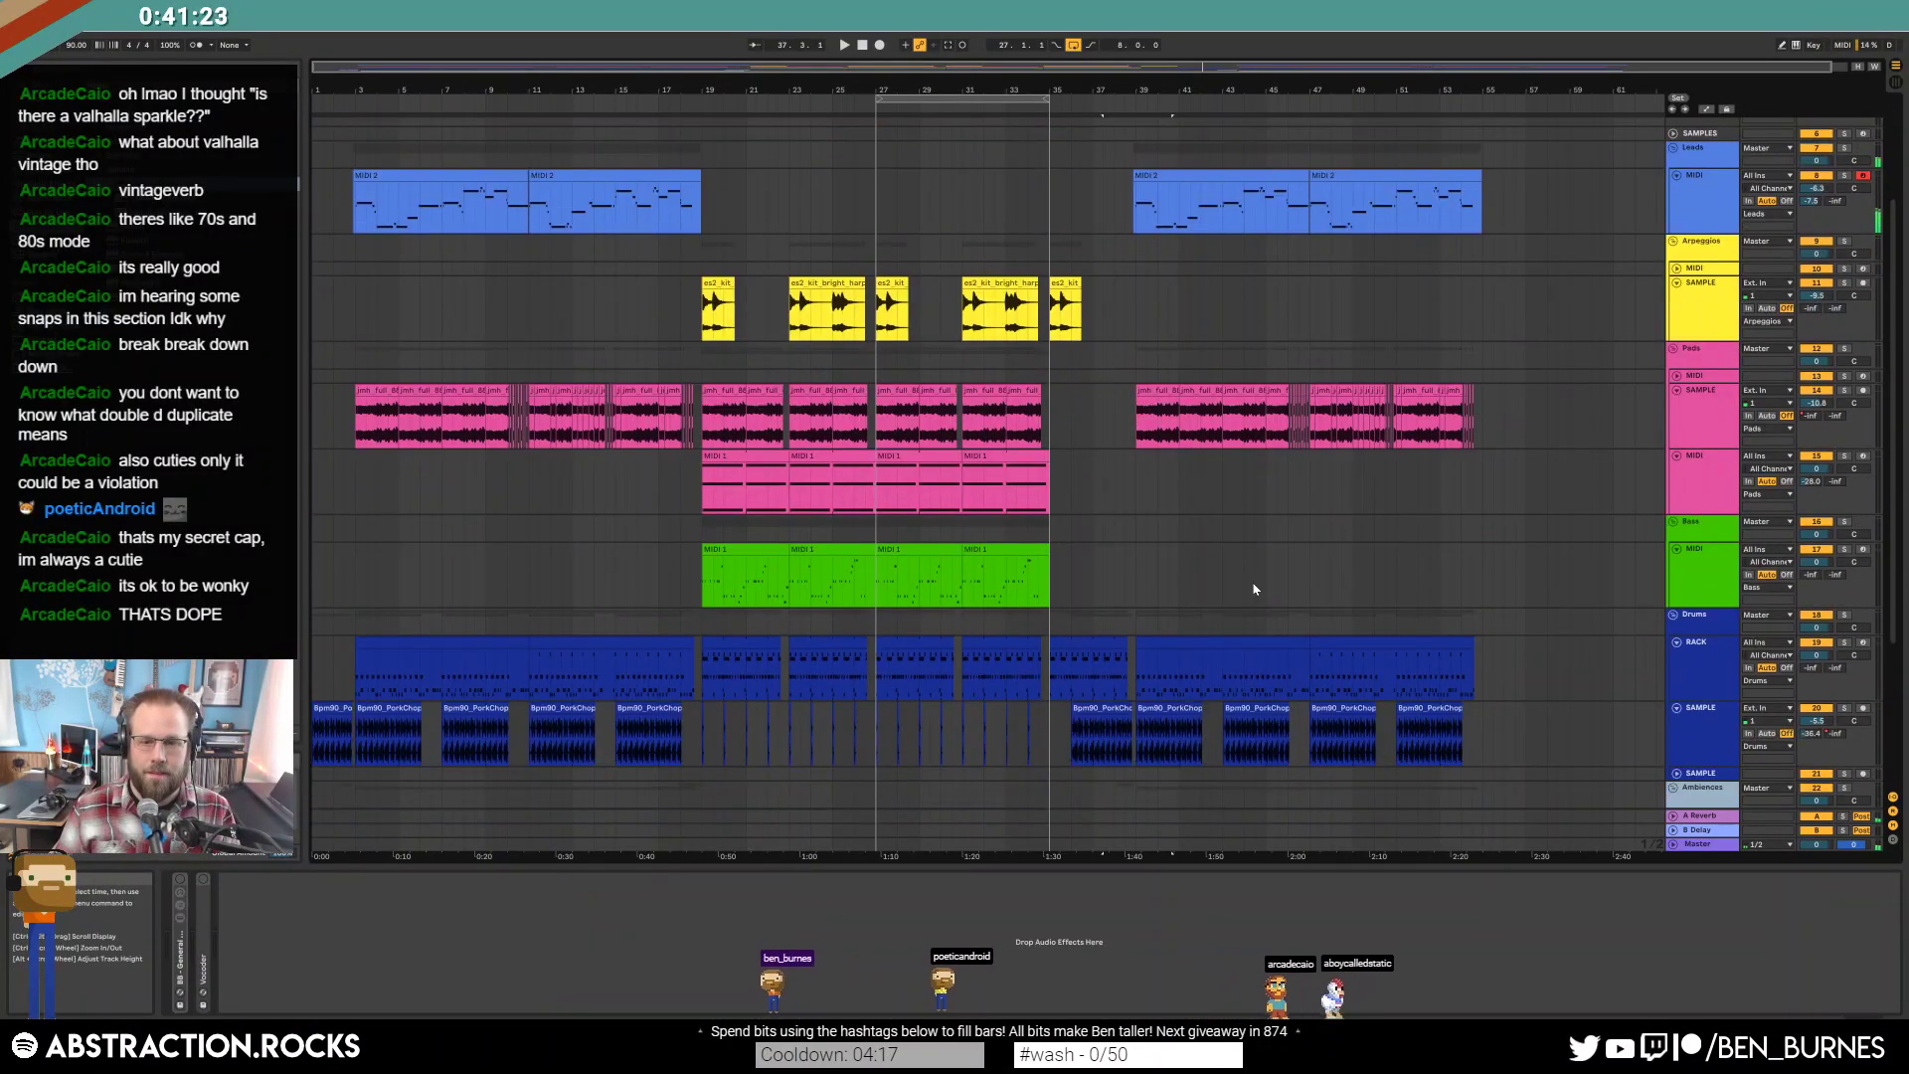
scroll(1258, 593, down, 2)
click(1058, 599)
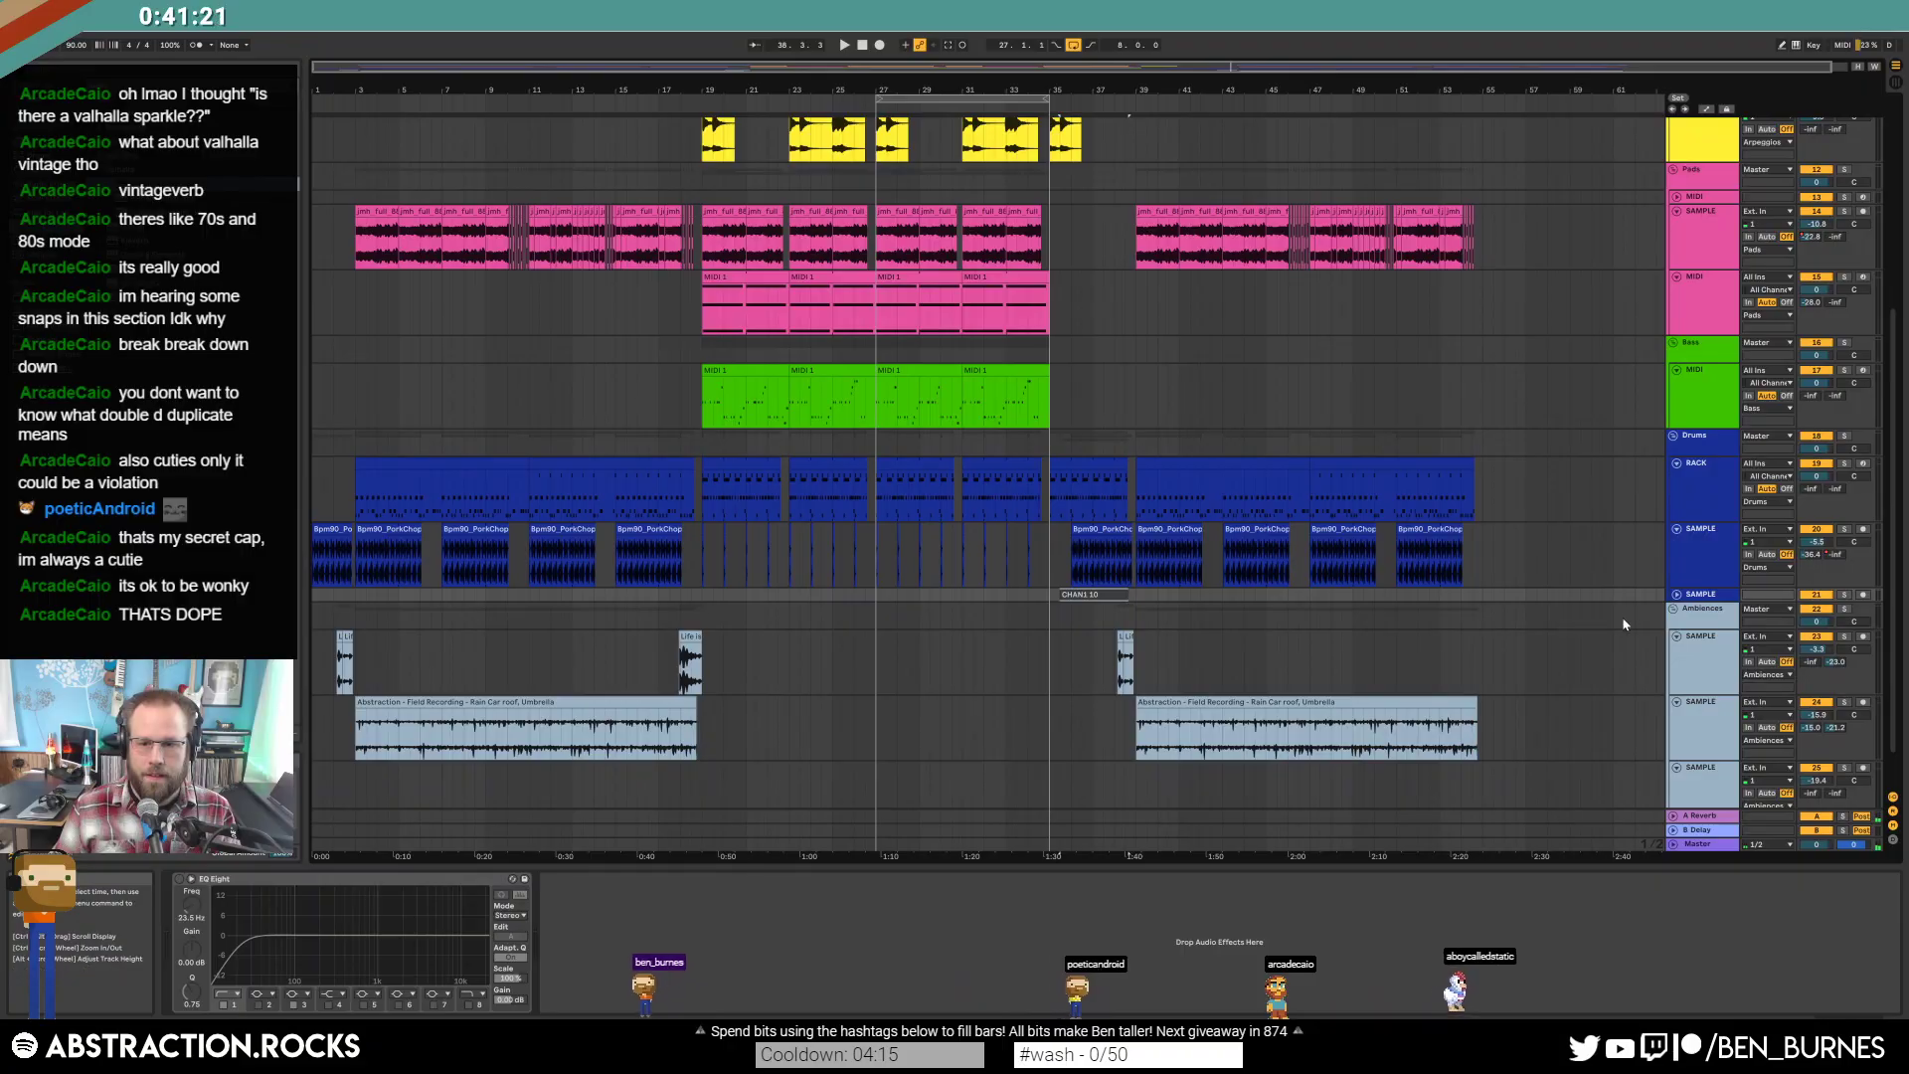
Trim the start of the PorkChops transition loop to bar 37.
scroll(1280, 521, up, 8)
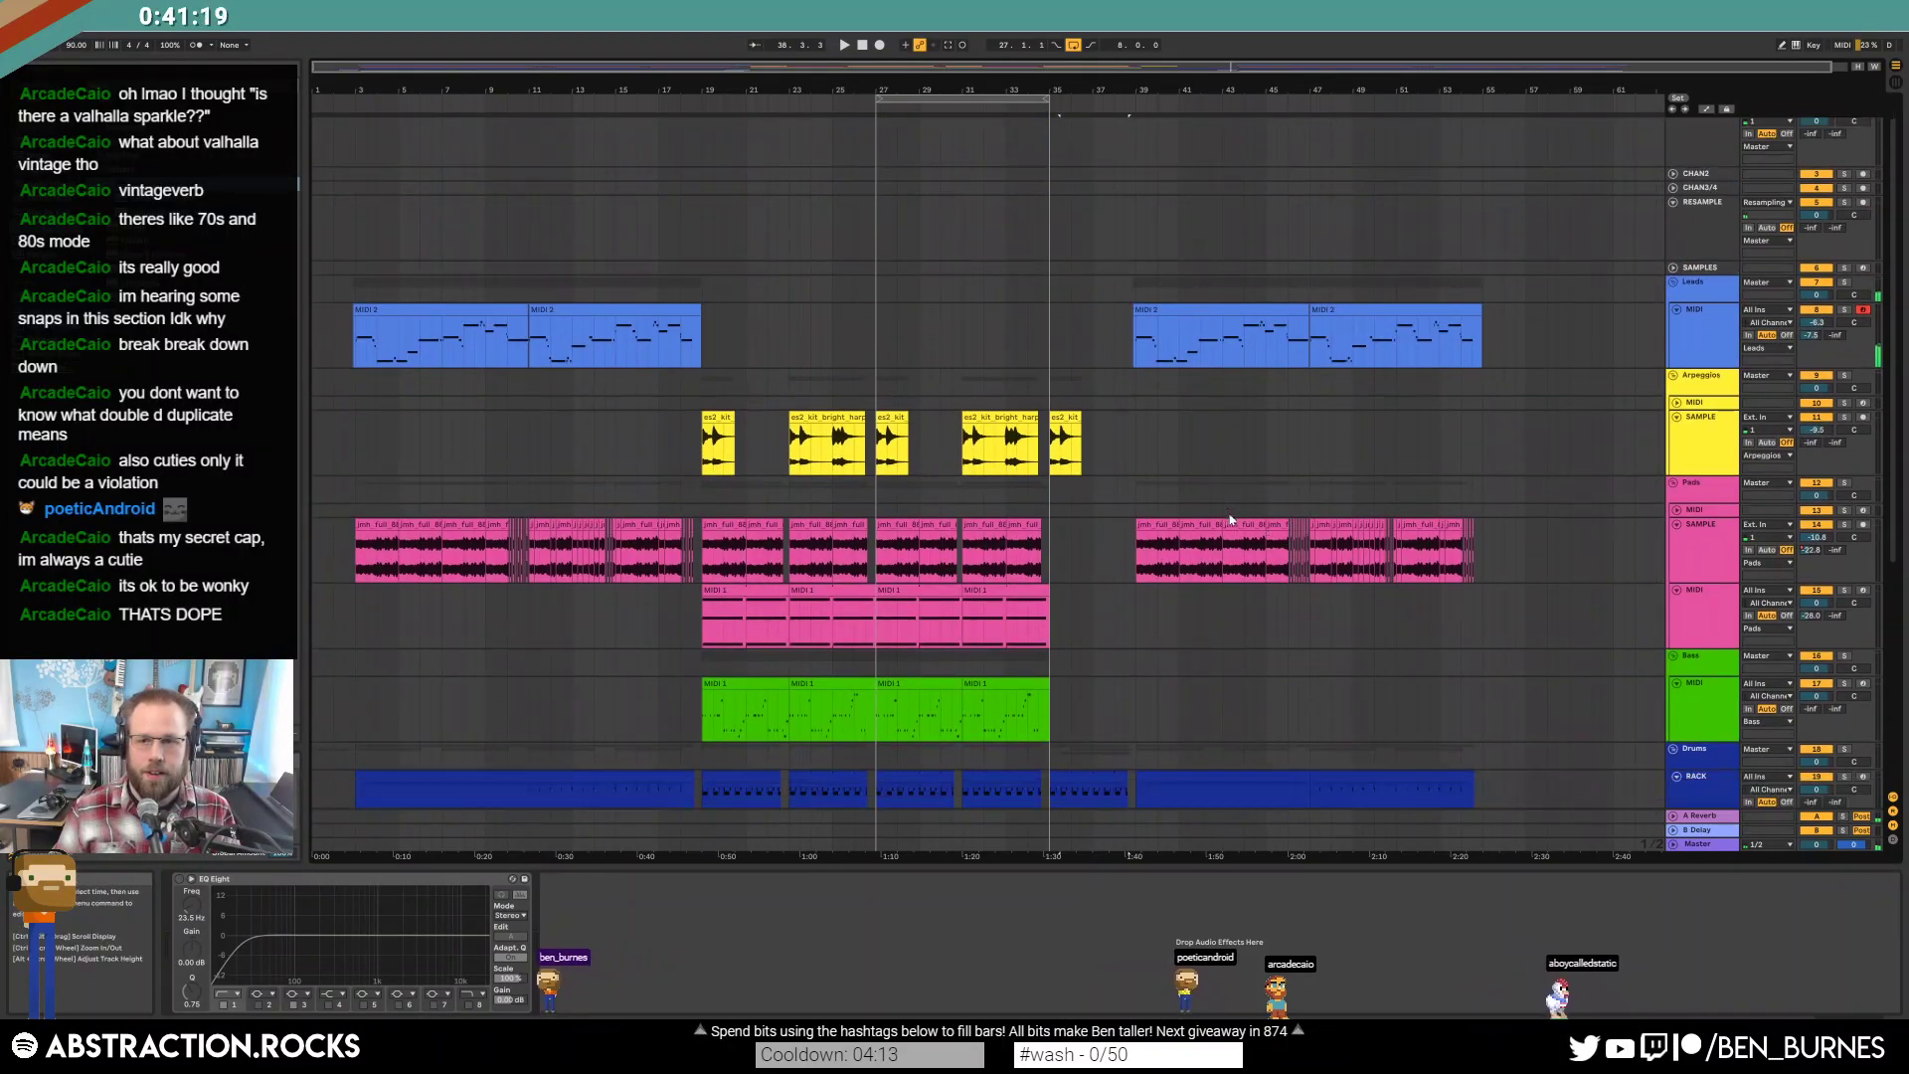
scroll(1306, 566, down, 4)
scroll(1104, 637, down, 5)
ctrl+scroll(1071, 599, up, 6)
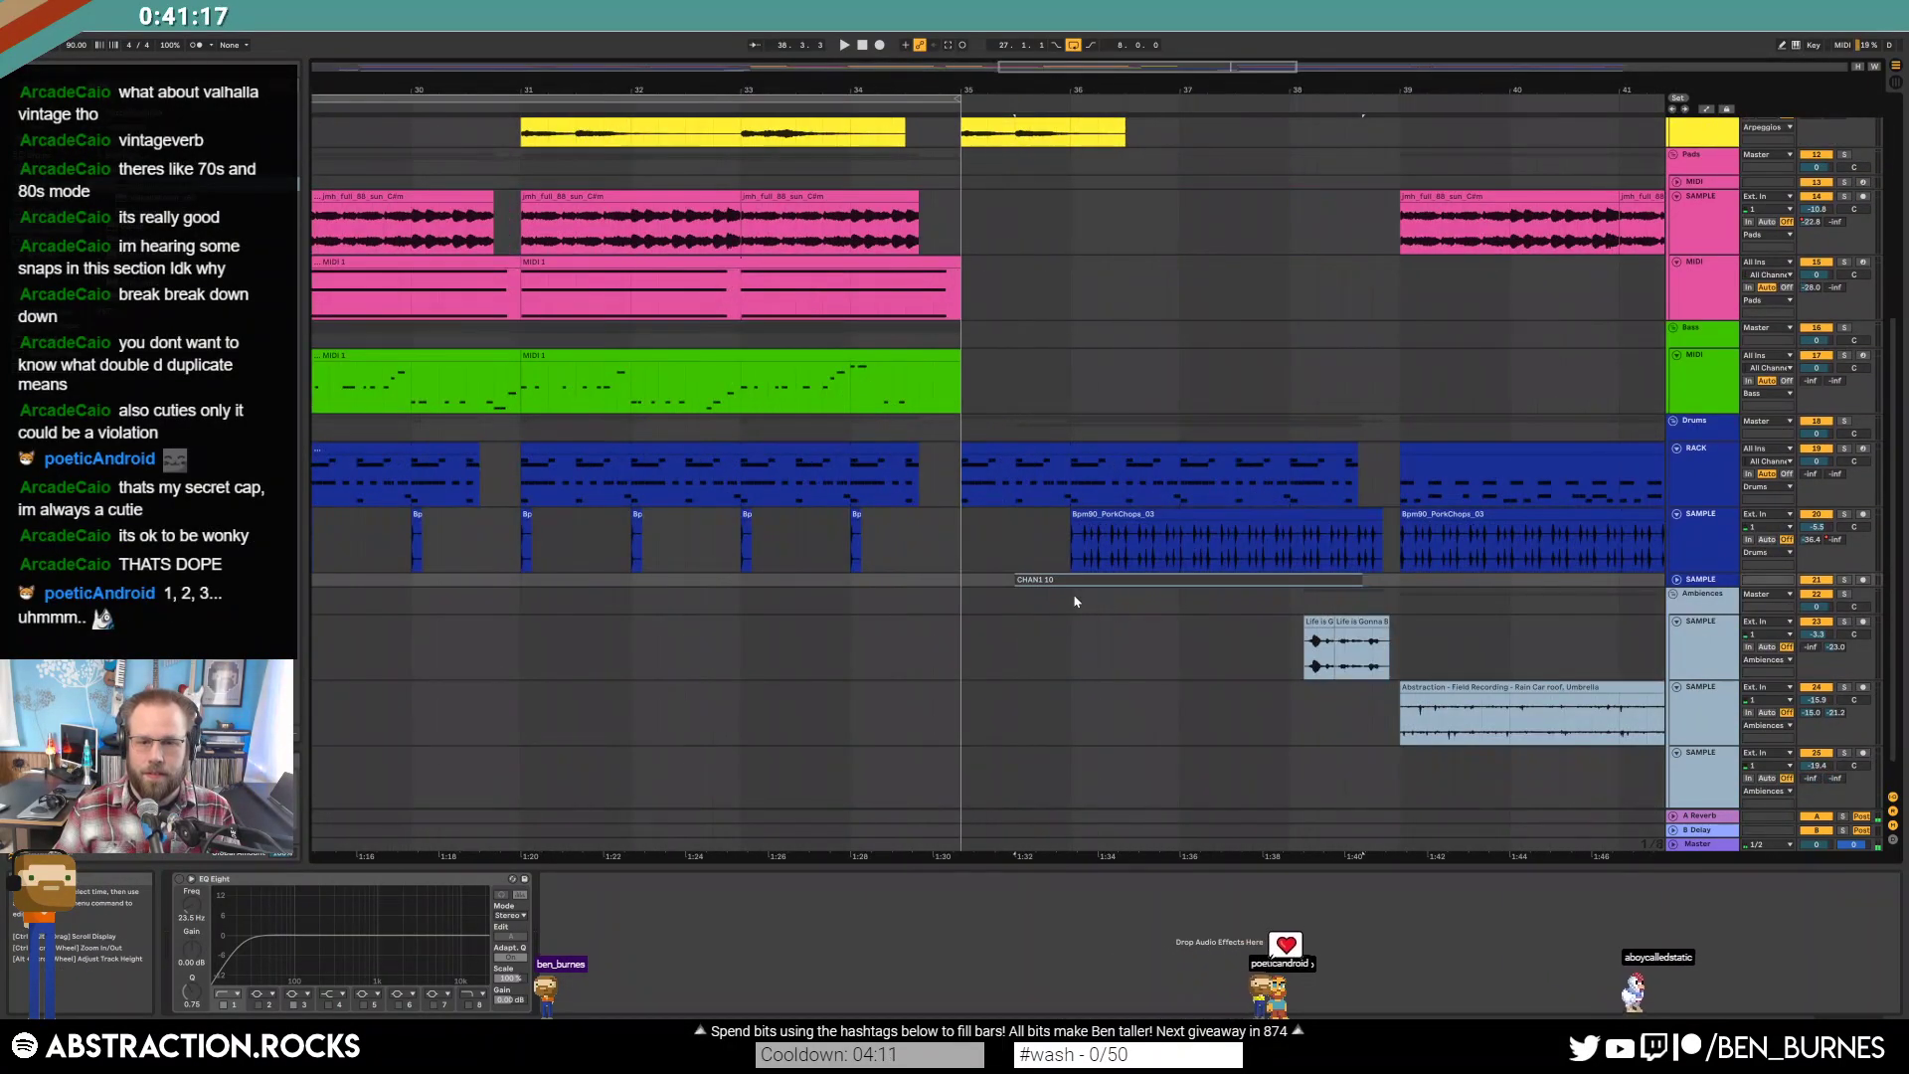
click(1239, 514)
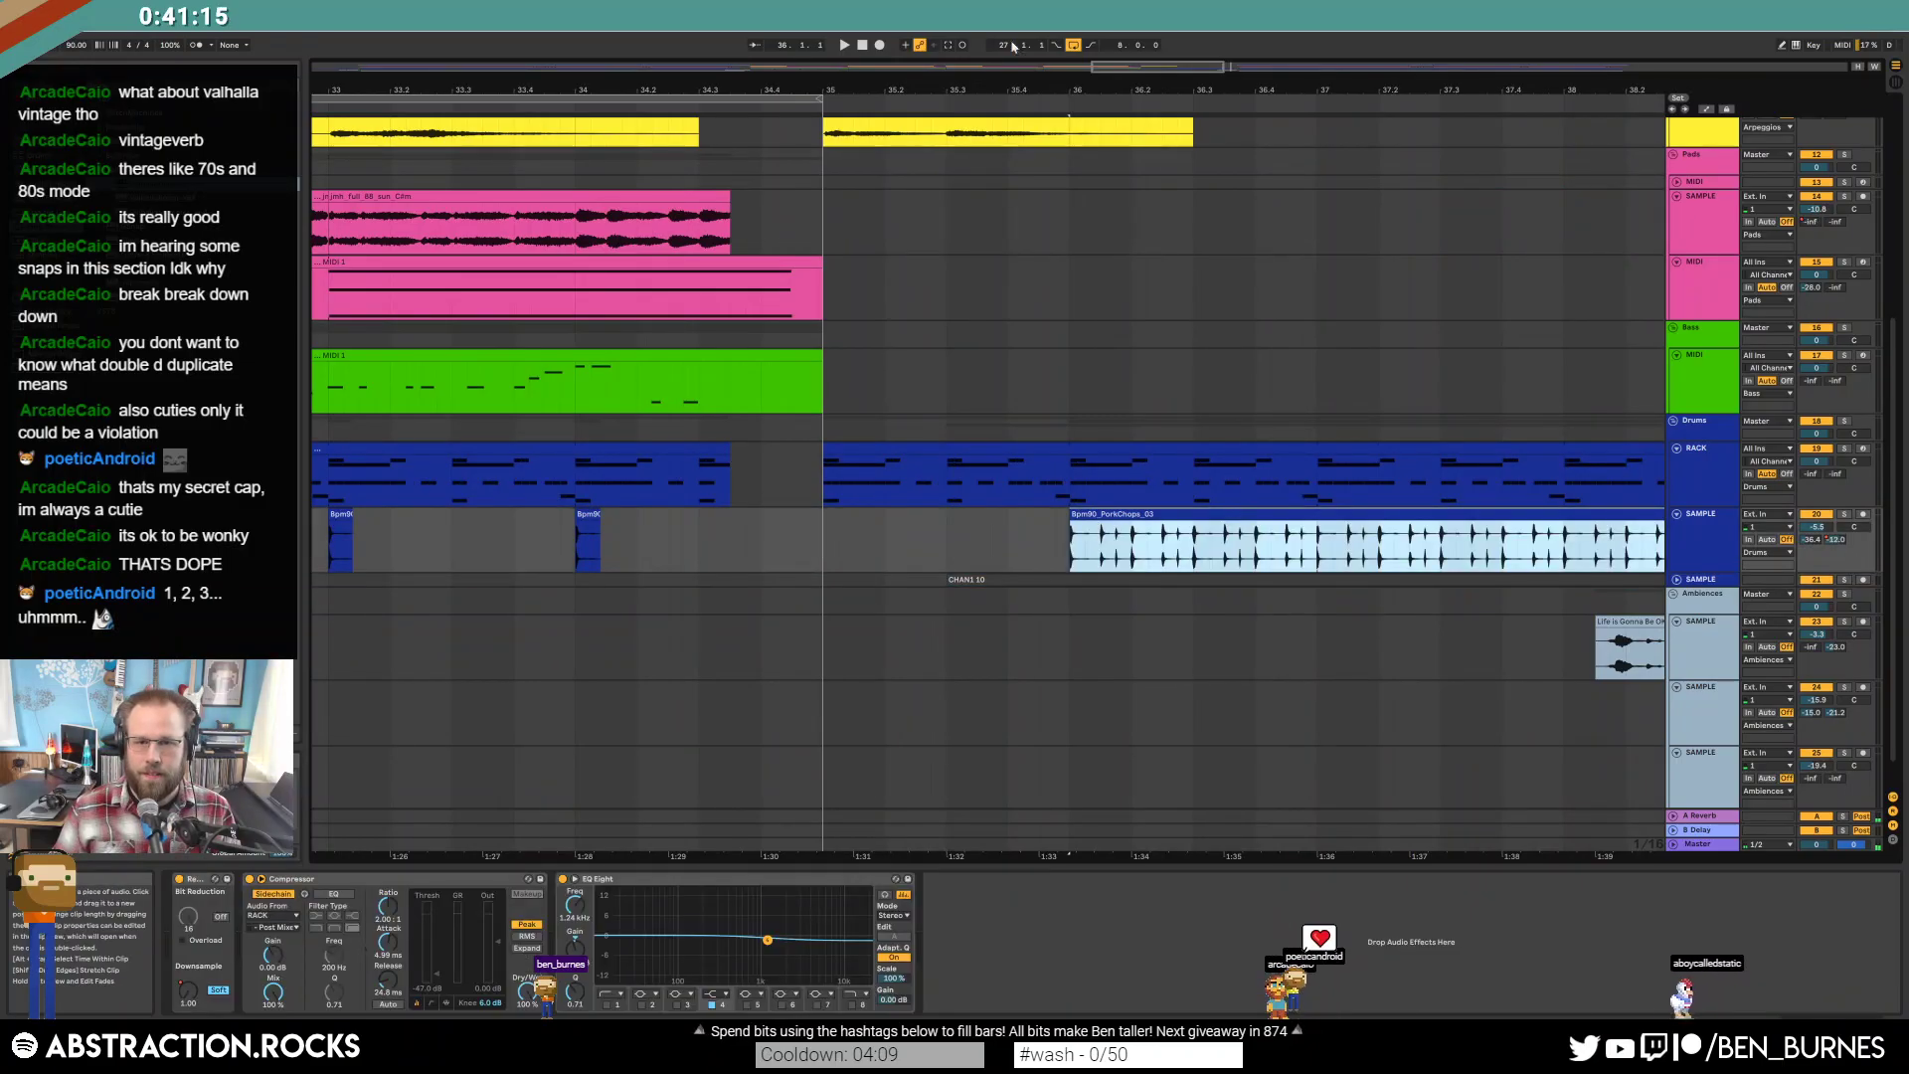
scroll(888, 430, right, 3)
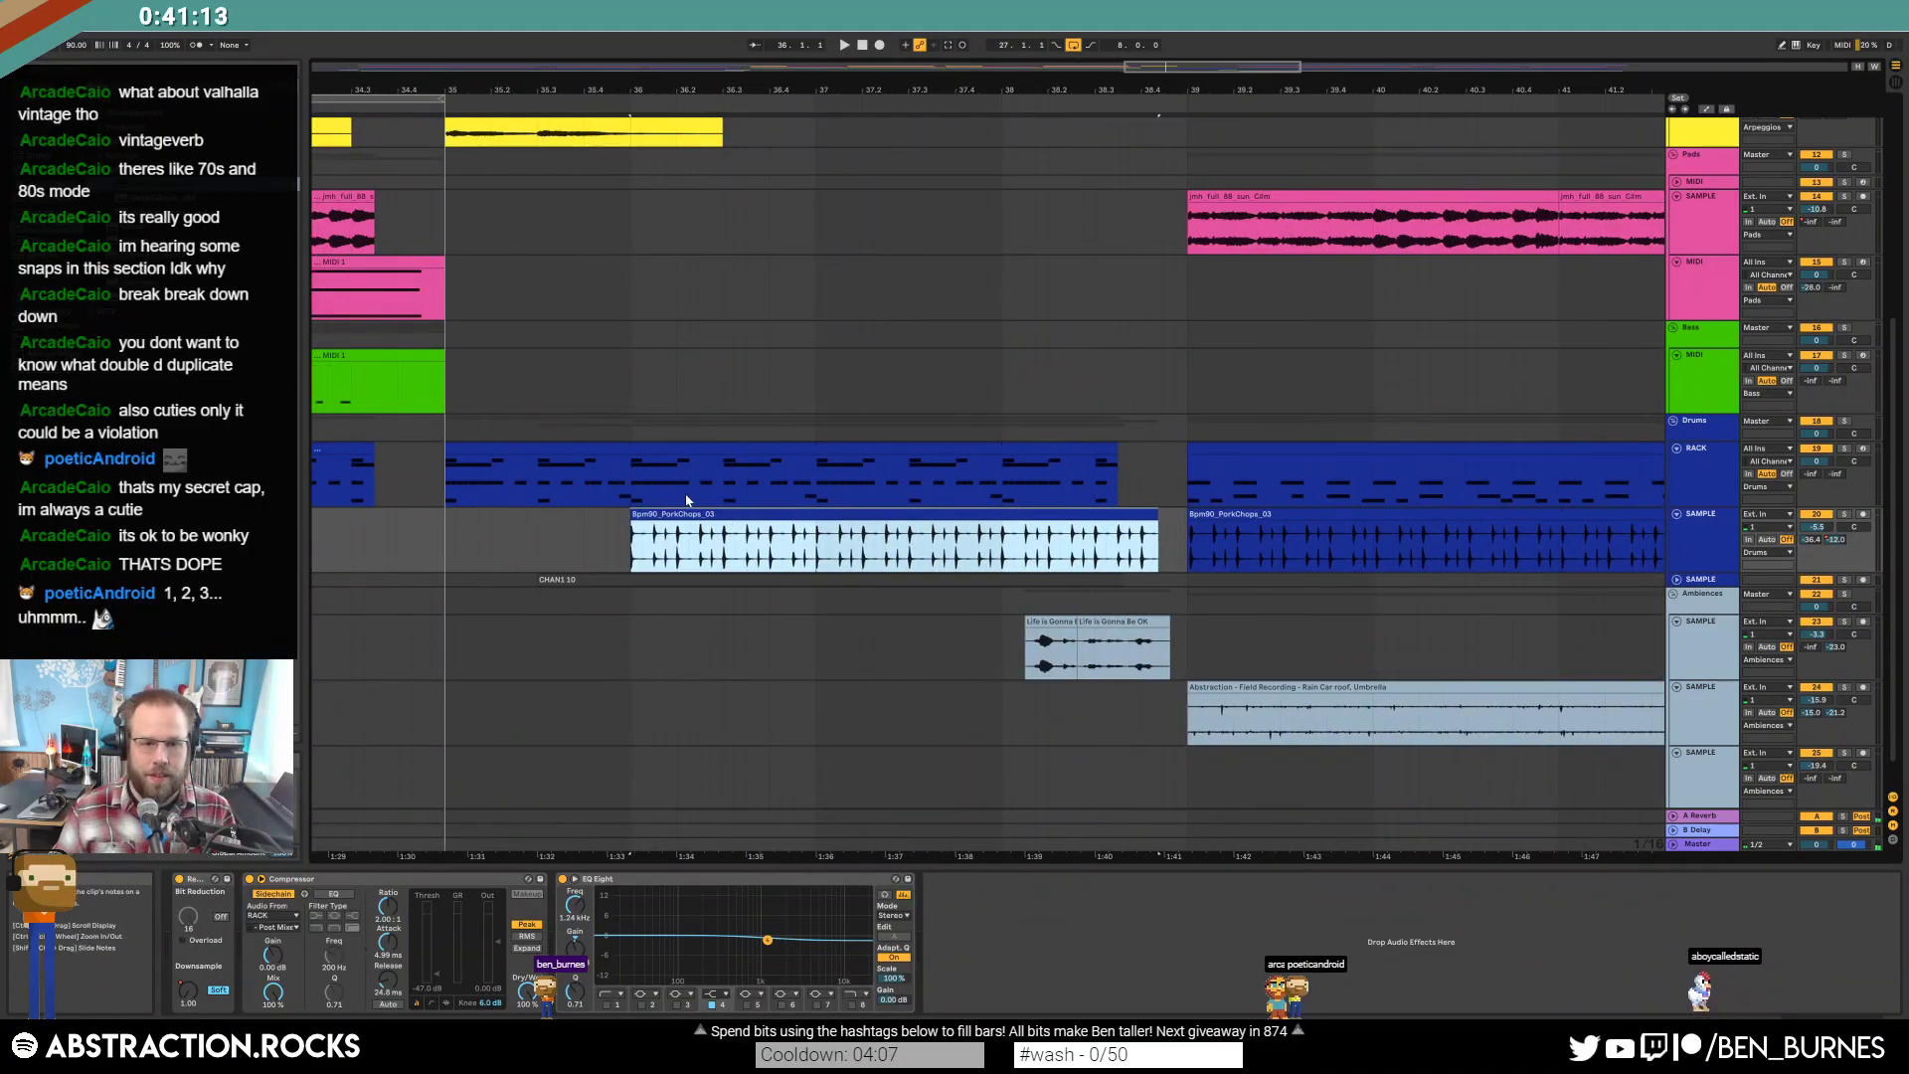
drag(486, 494, 1173, 470)
click(699, 539)
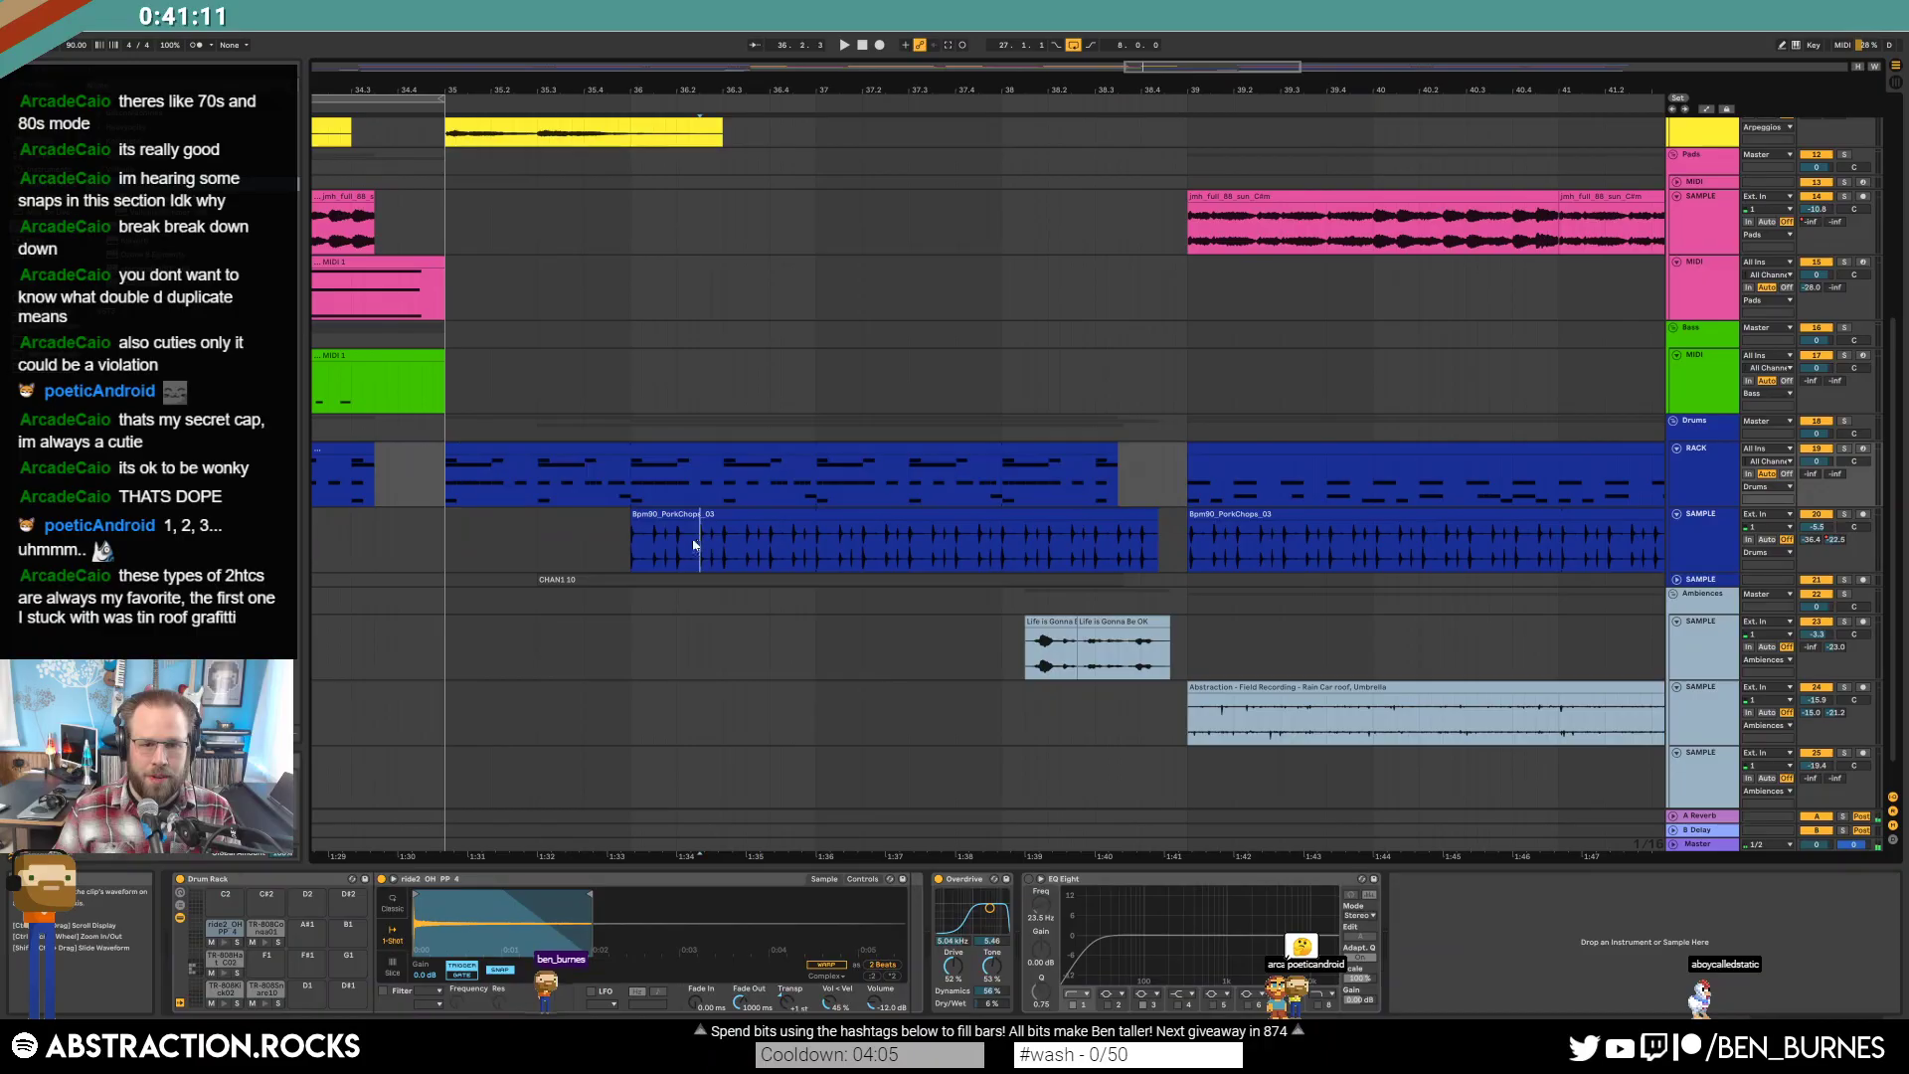
drag(634, 515, 817, 515)
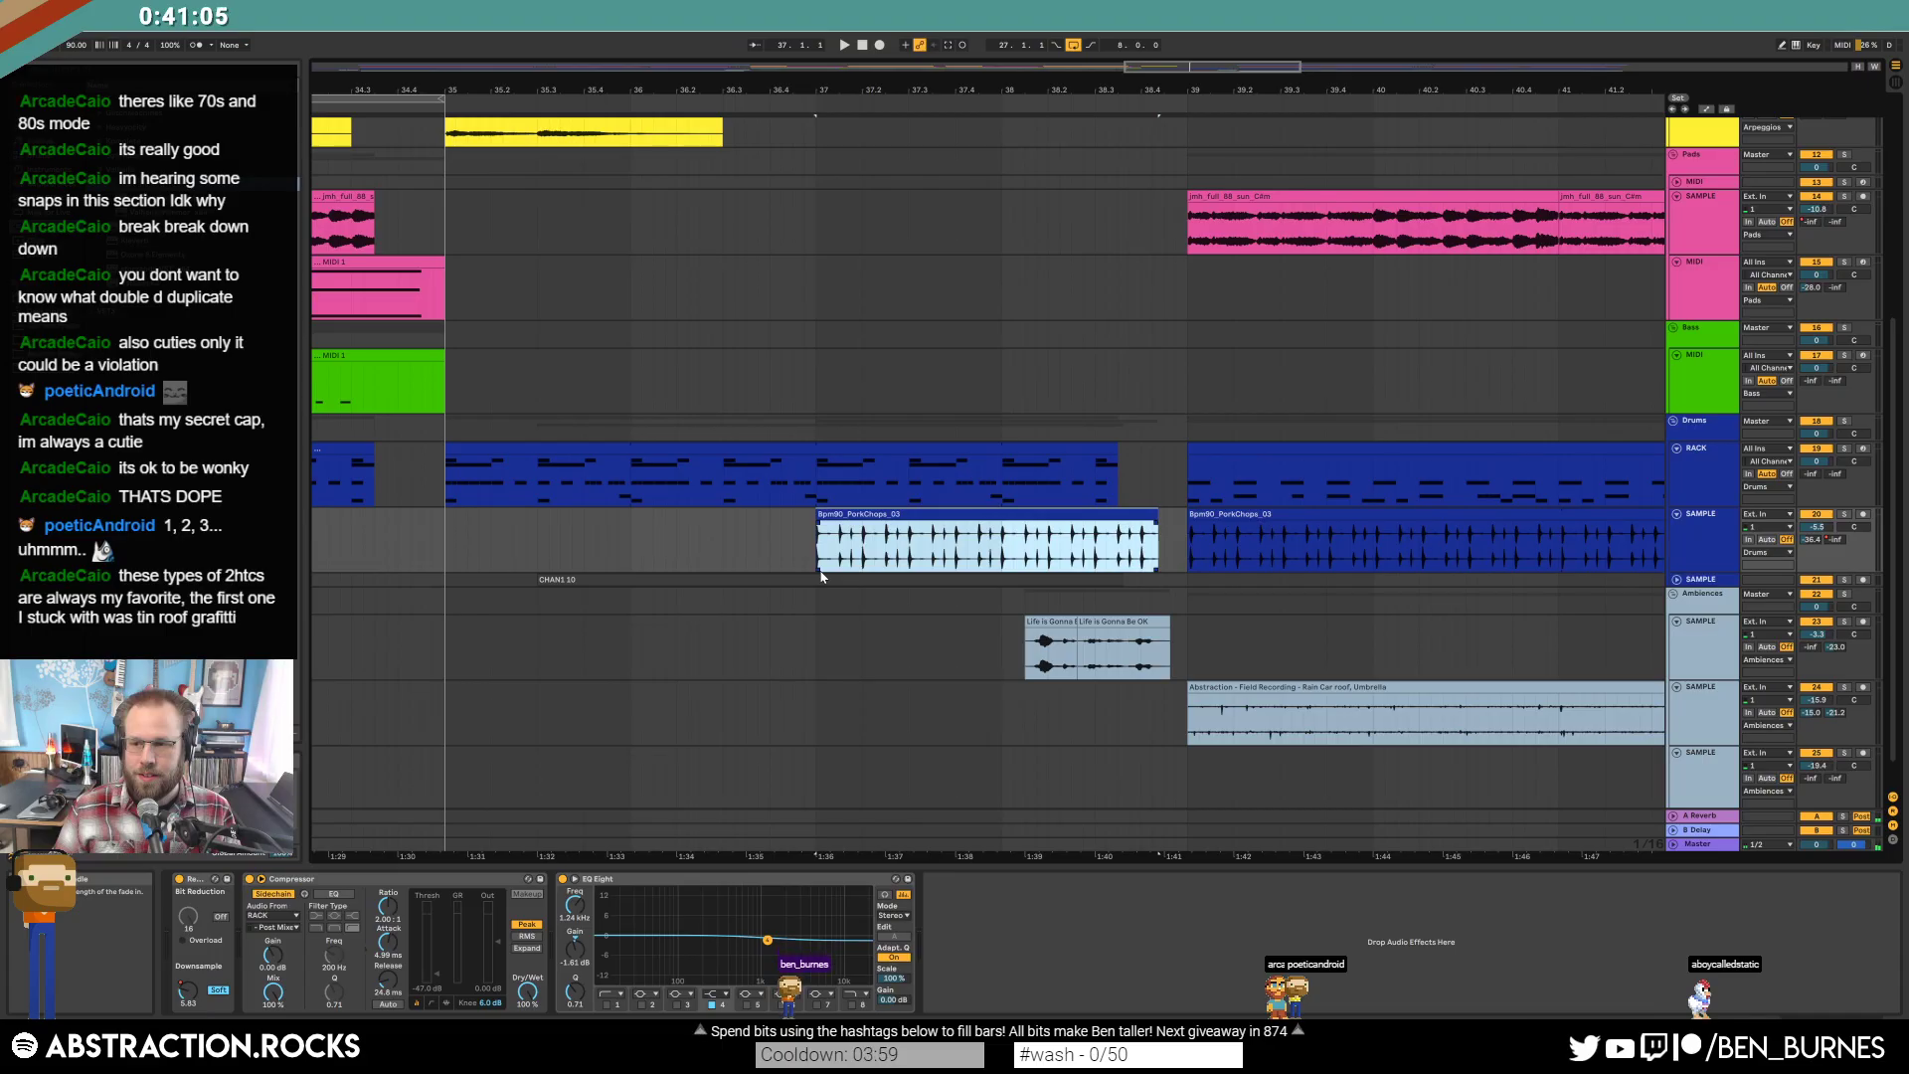
Flatten the PorkChops track's B-Delay send automation across the gap just before bar 39.
key(a)
click(874, 542)
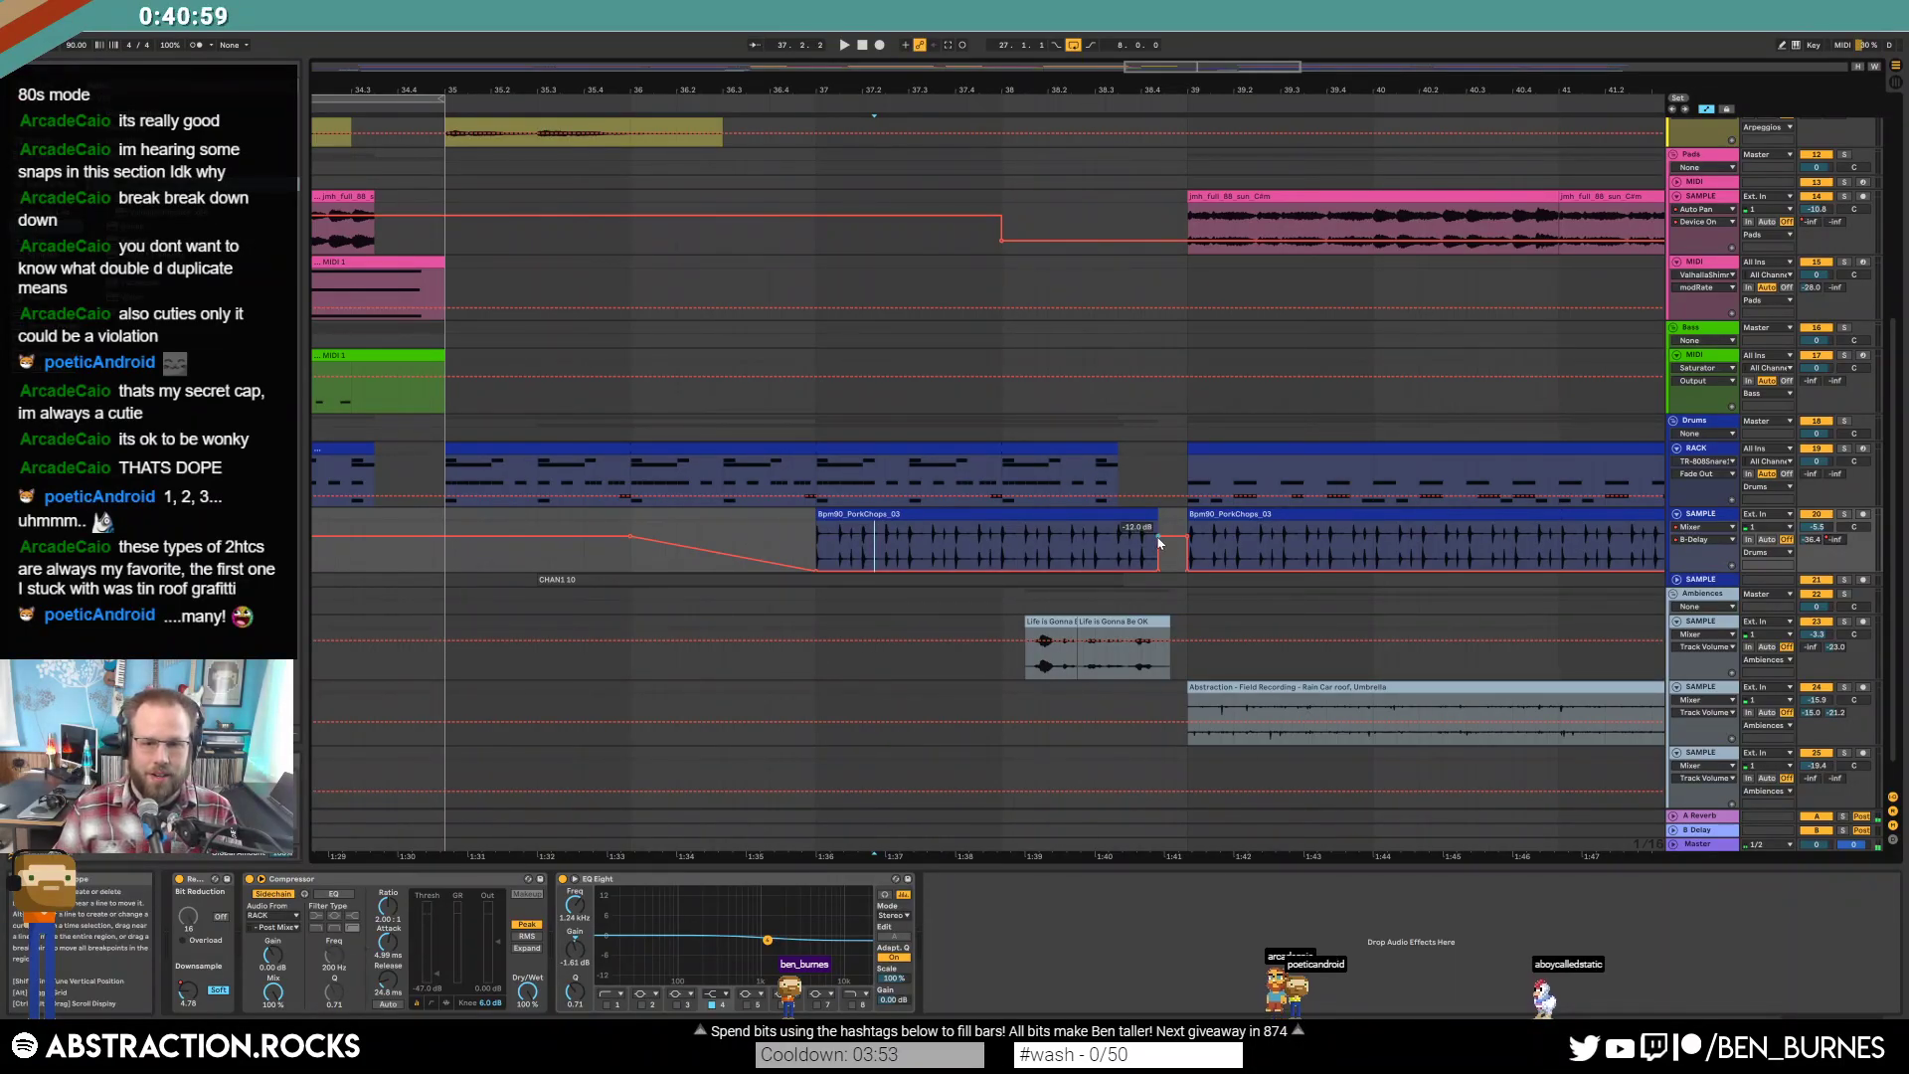
drag(1189, 541, 1168, 568)
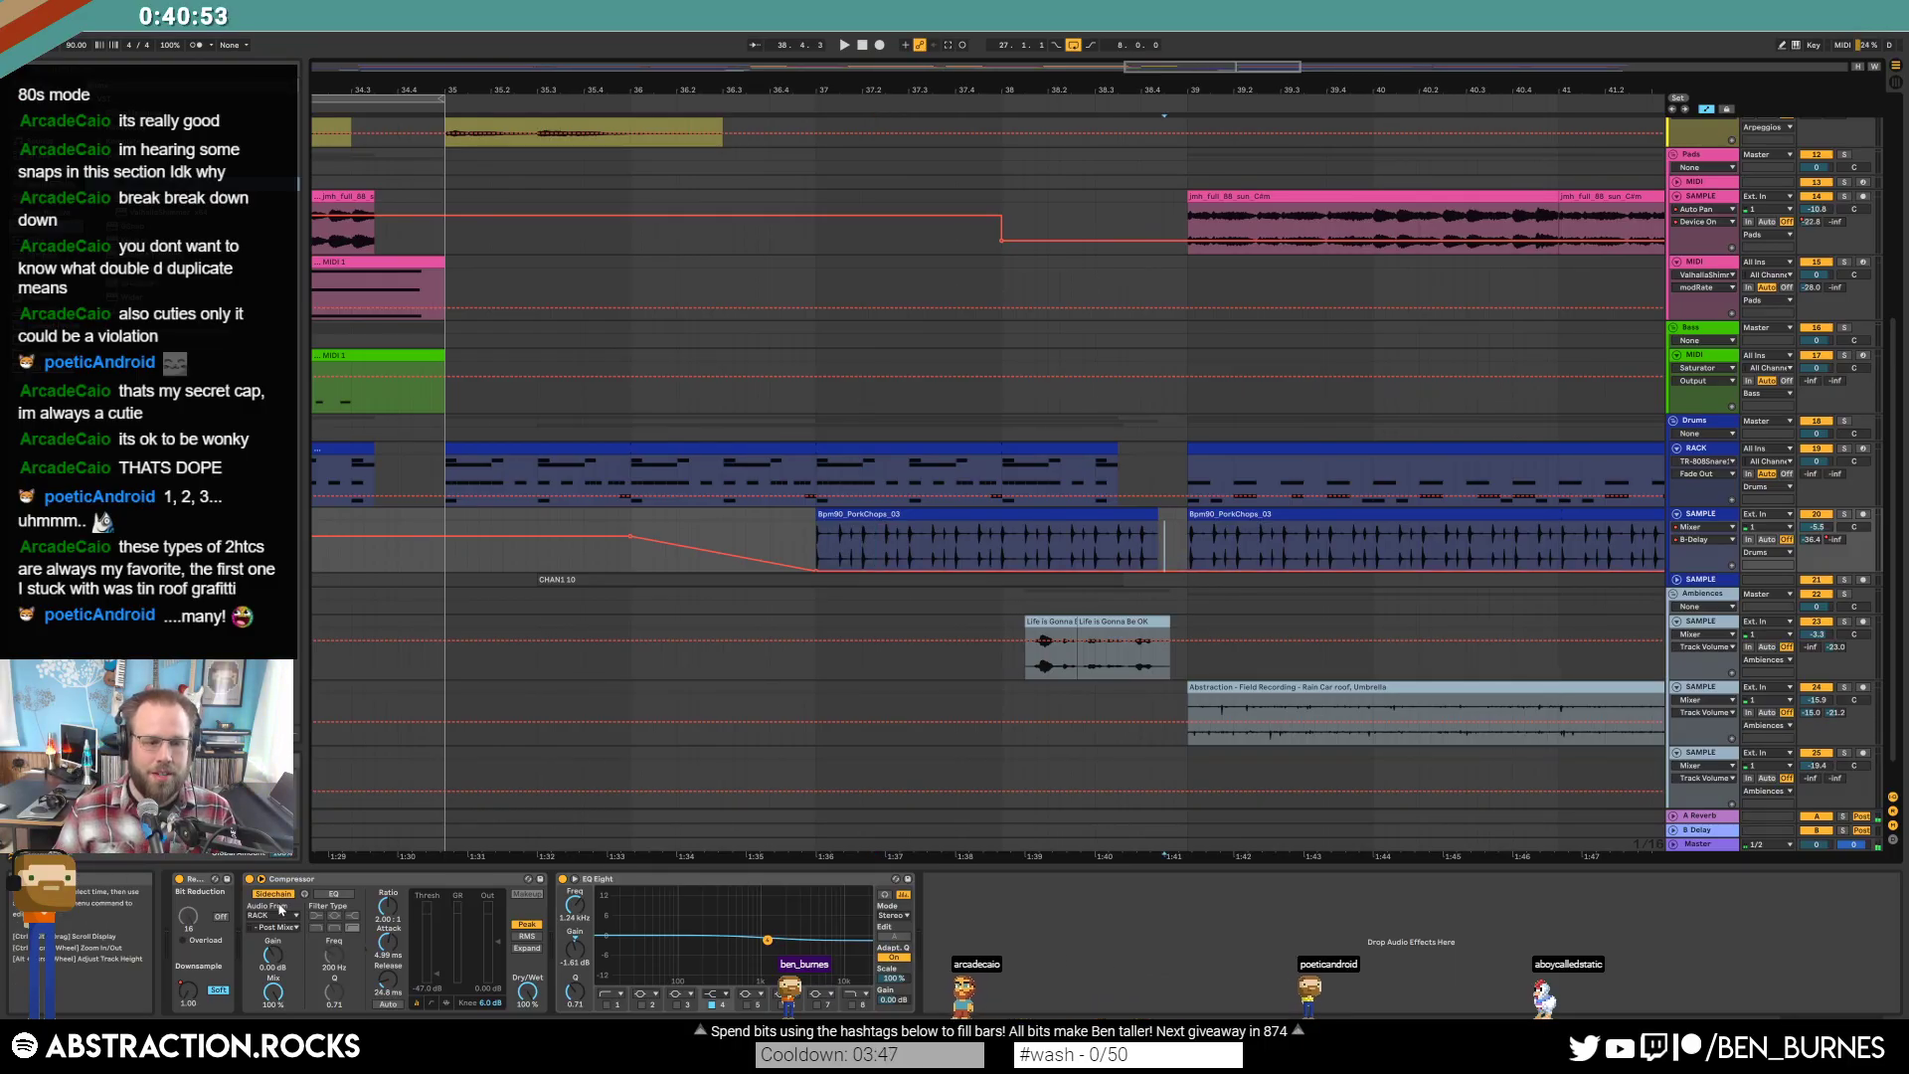
Raise the PorkChops track's Redux Sample Soft automation breakpoint at bar 37 to 11.2.
click(193, 993)
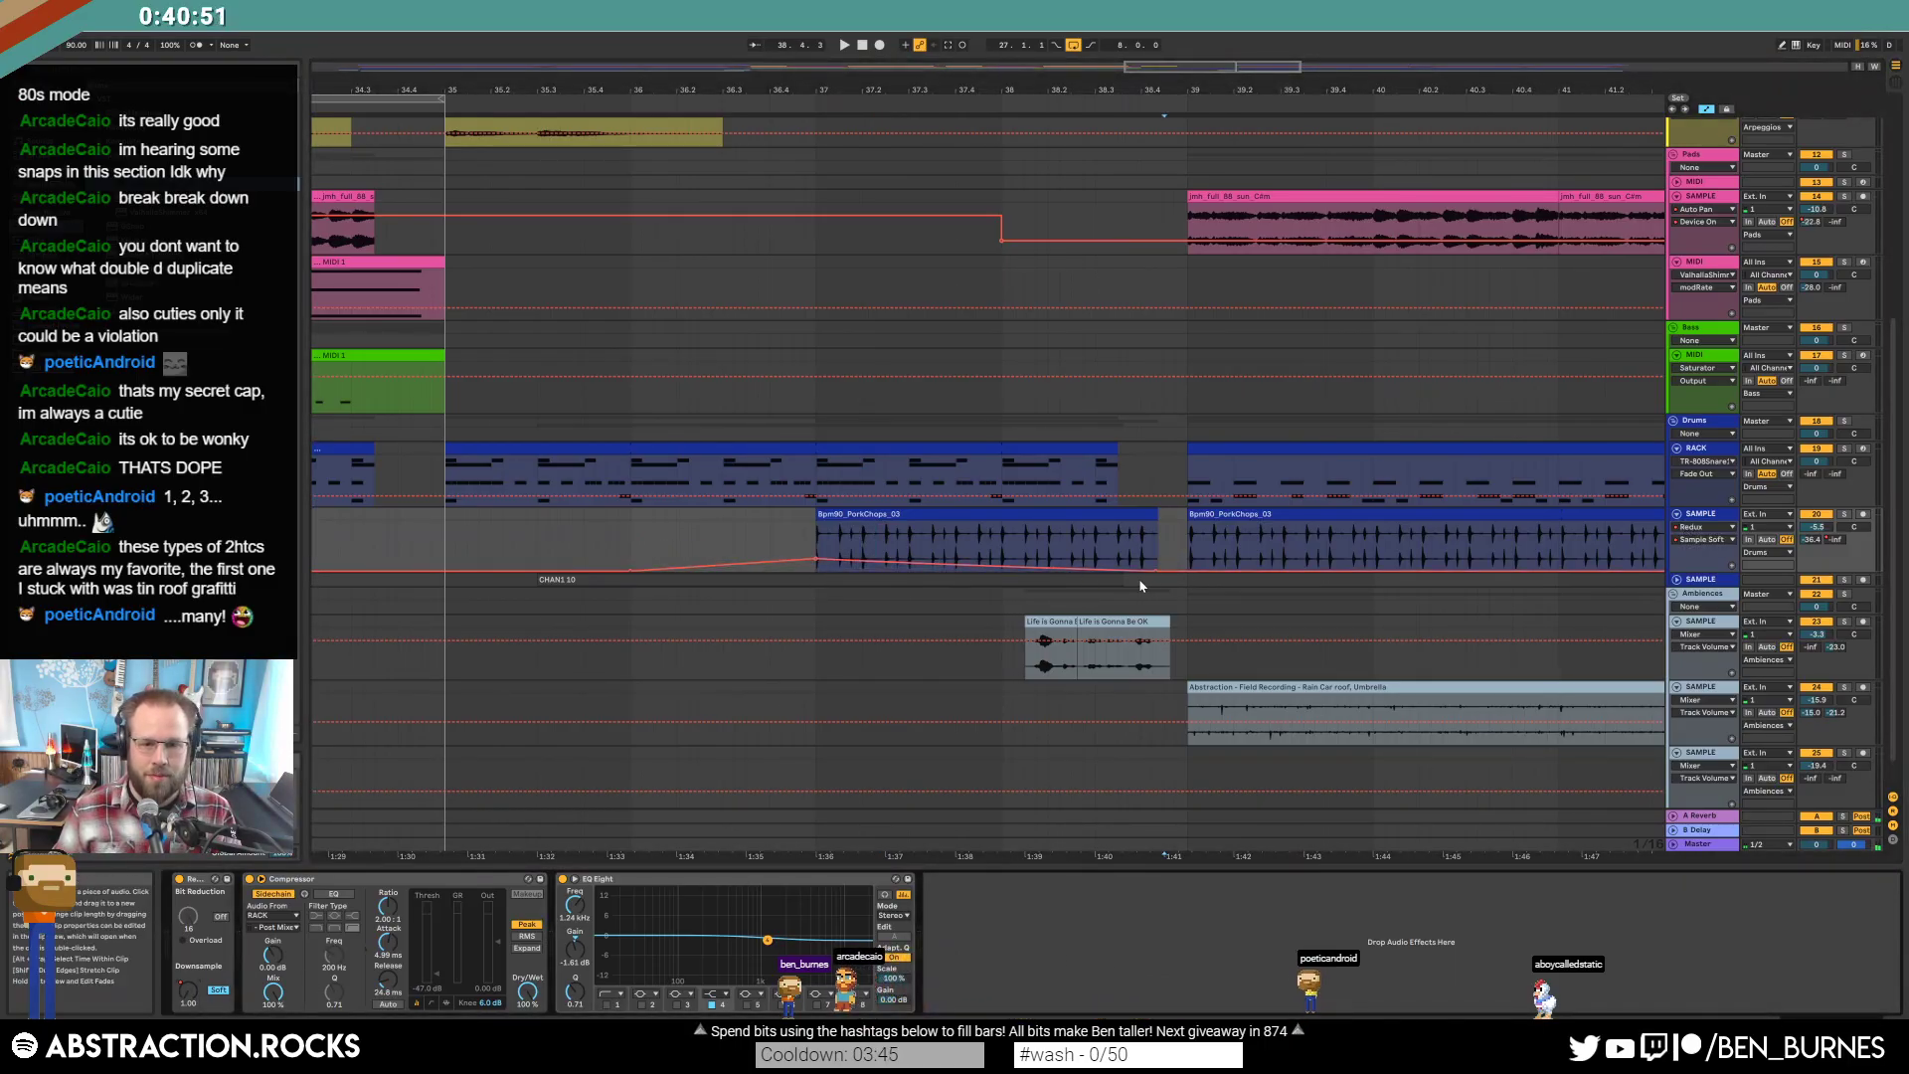
drag(801, 551, 801, 538)
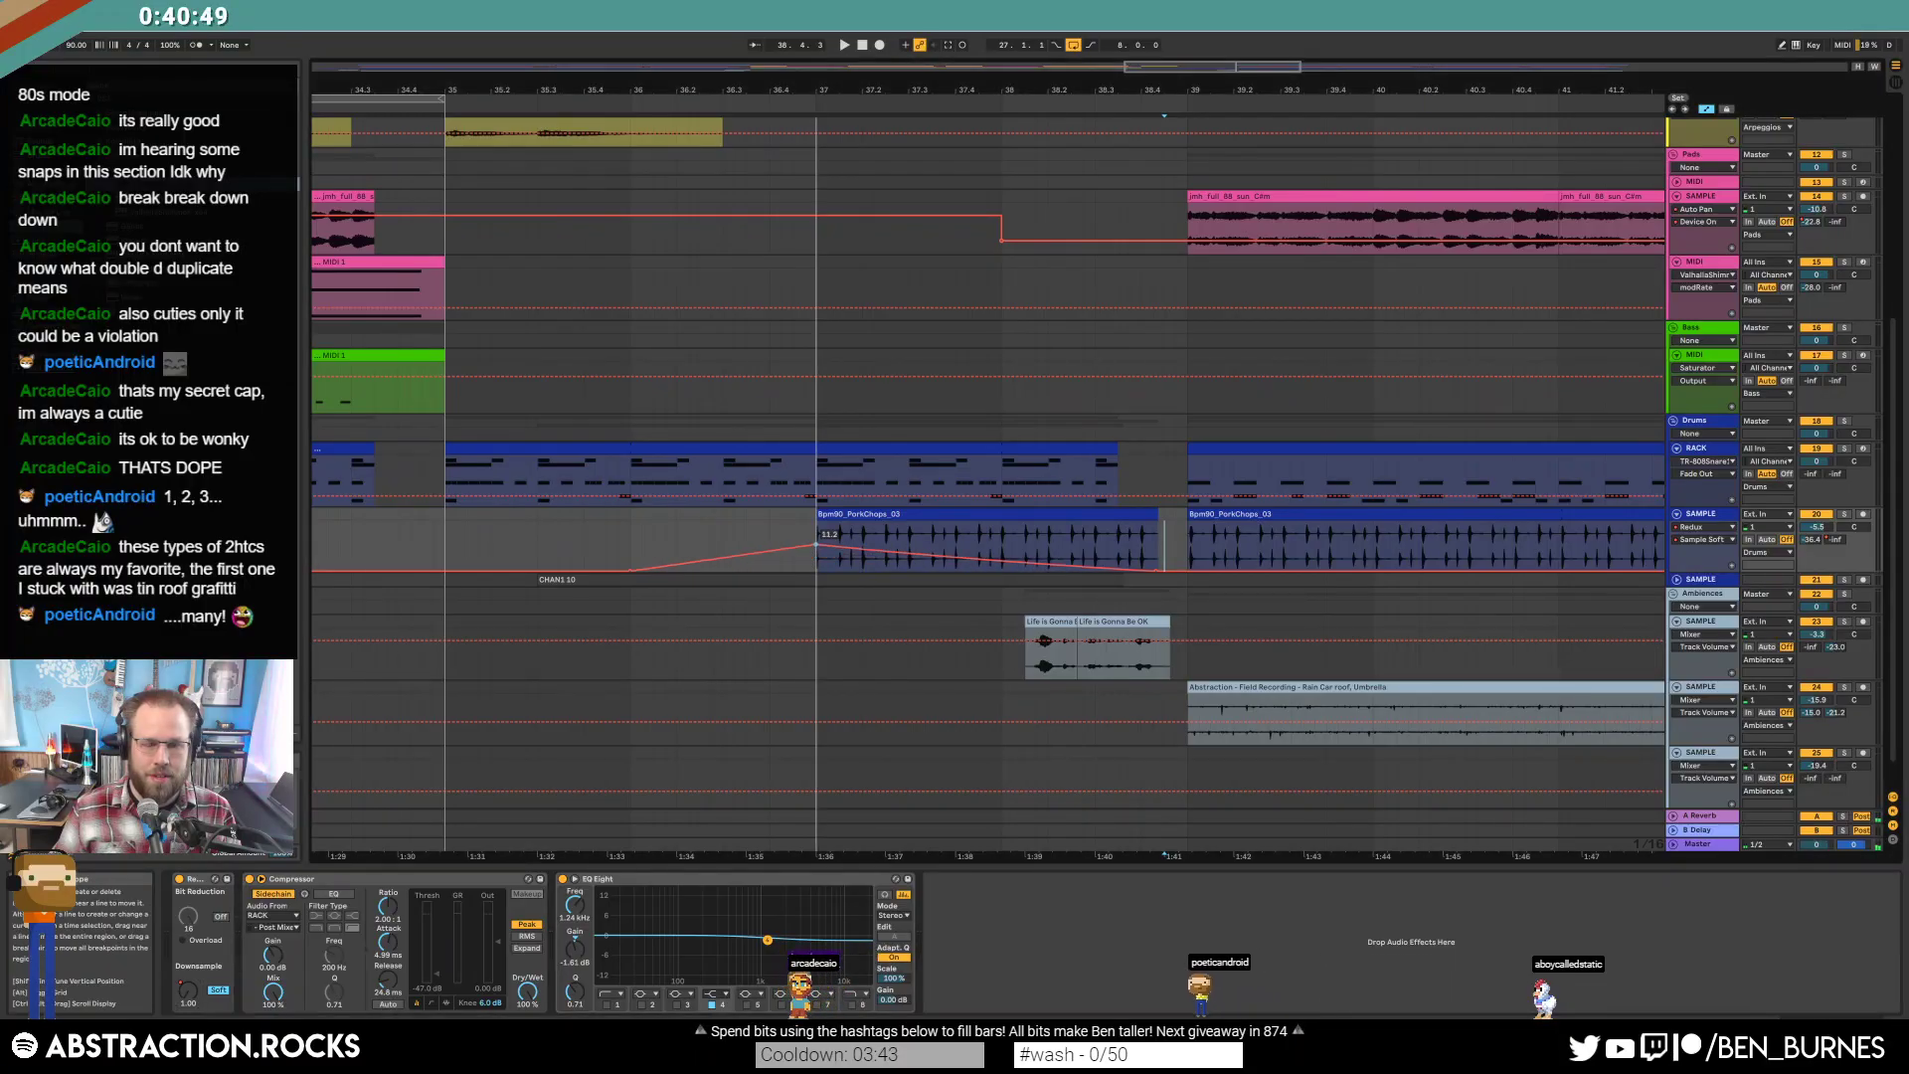
click(629, 542)
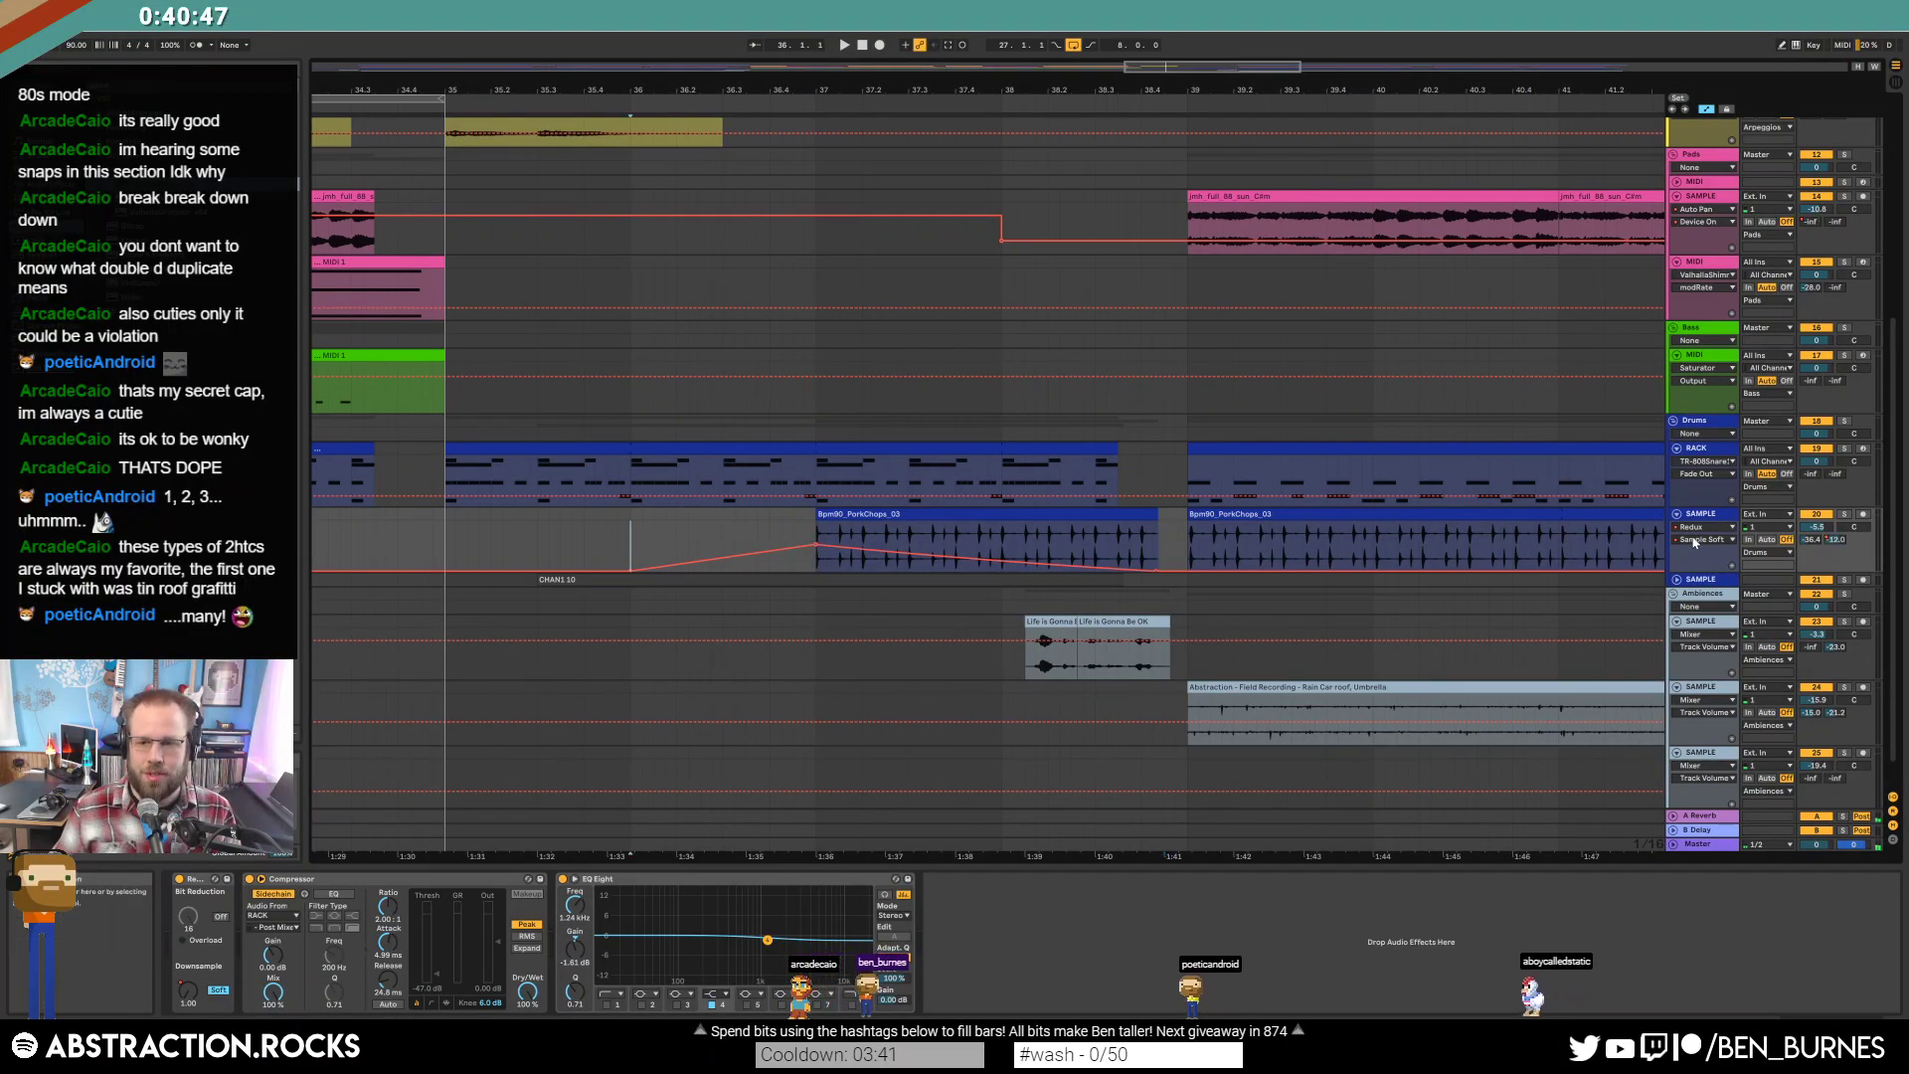
key(a)
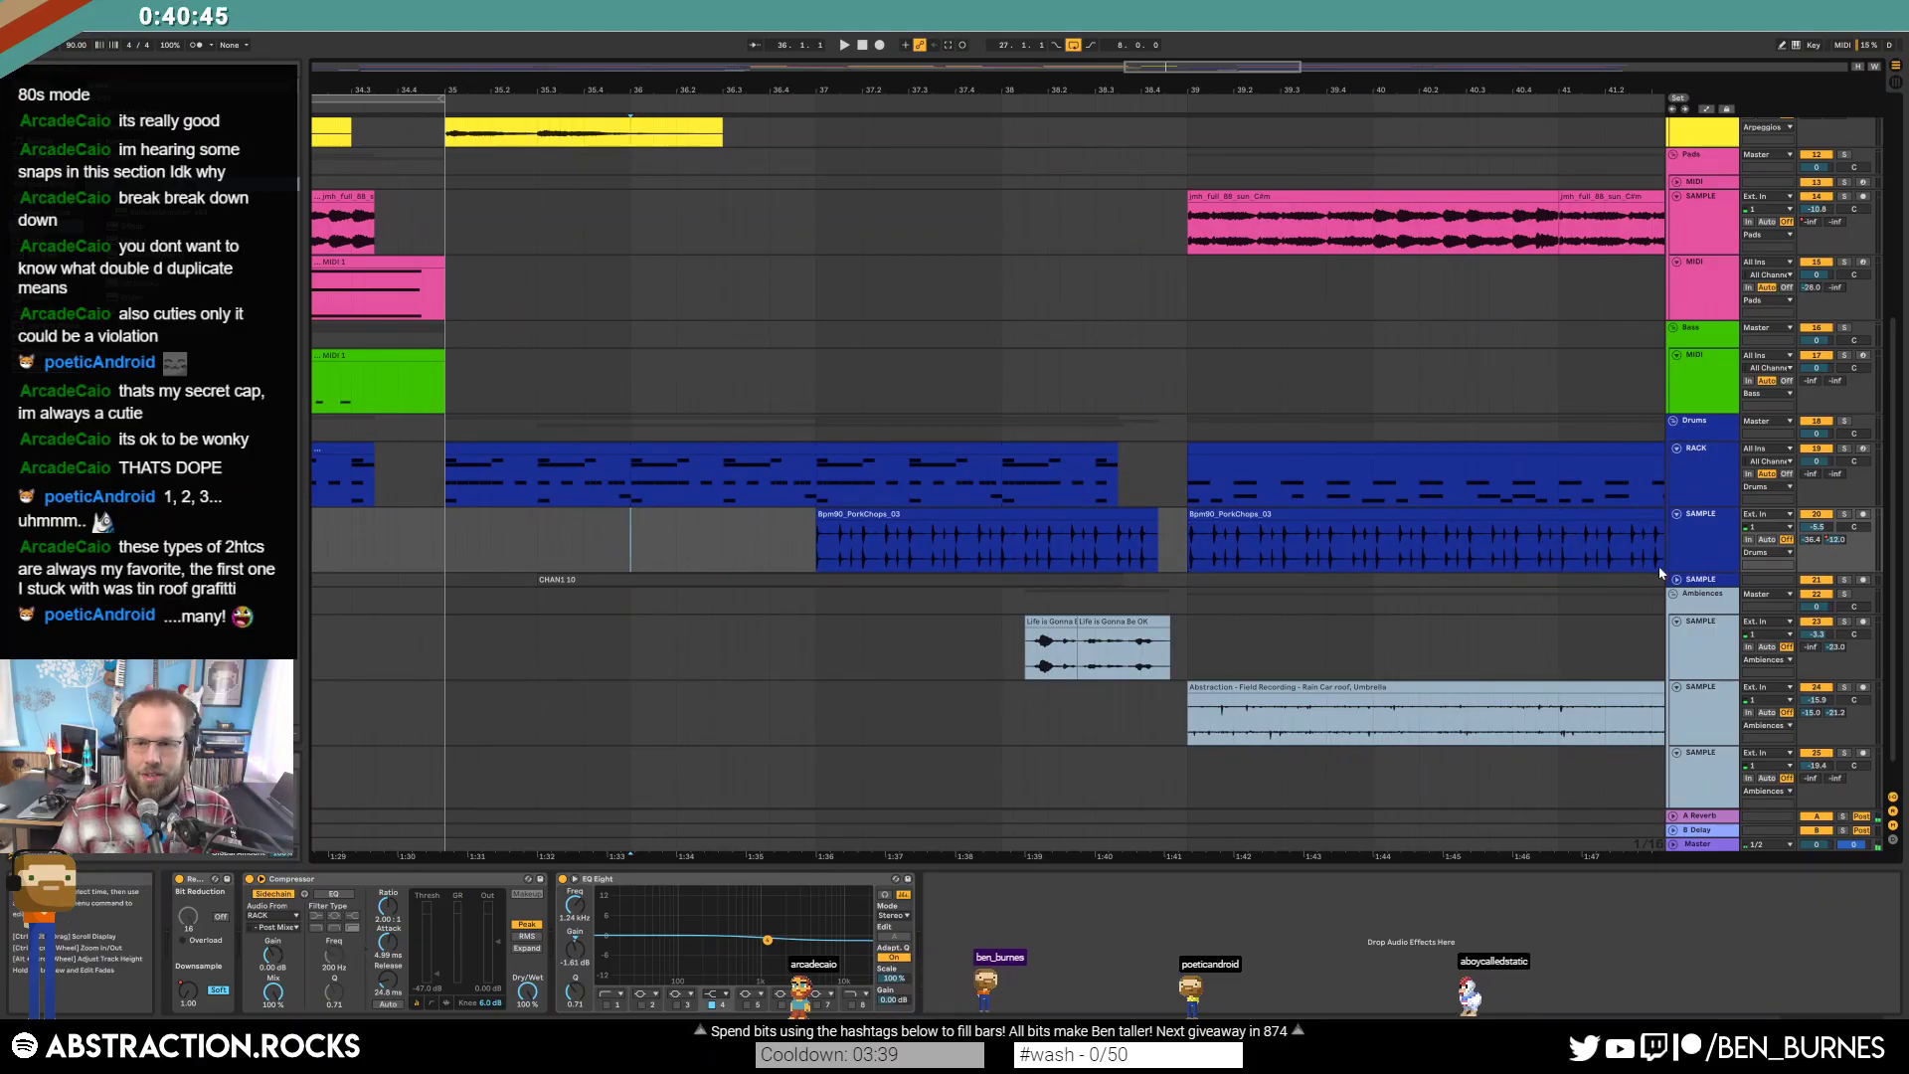
Move the CHAN1 recording earlier on its drum track and extend its start back to bar 35.
click(1676, 581)
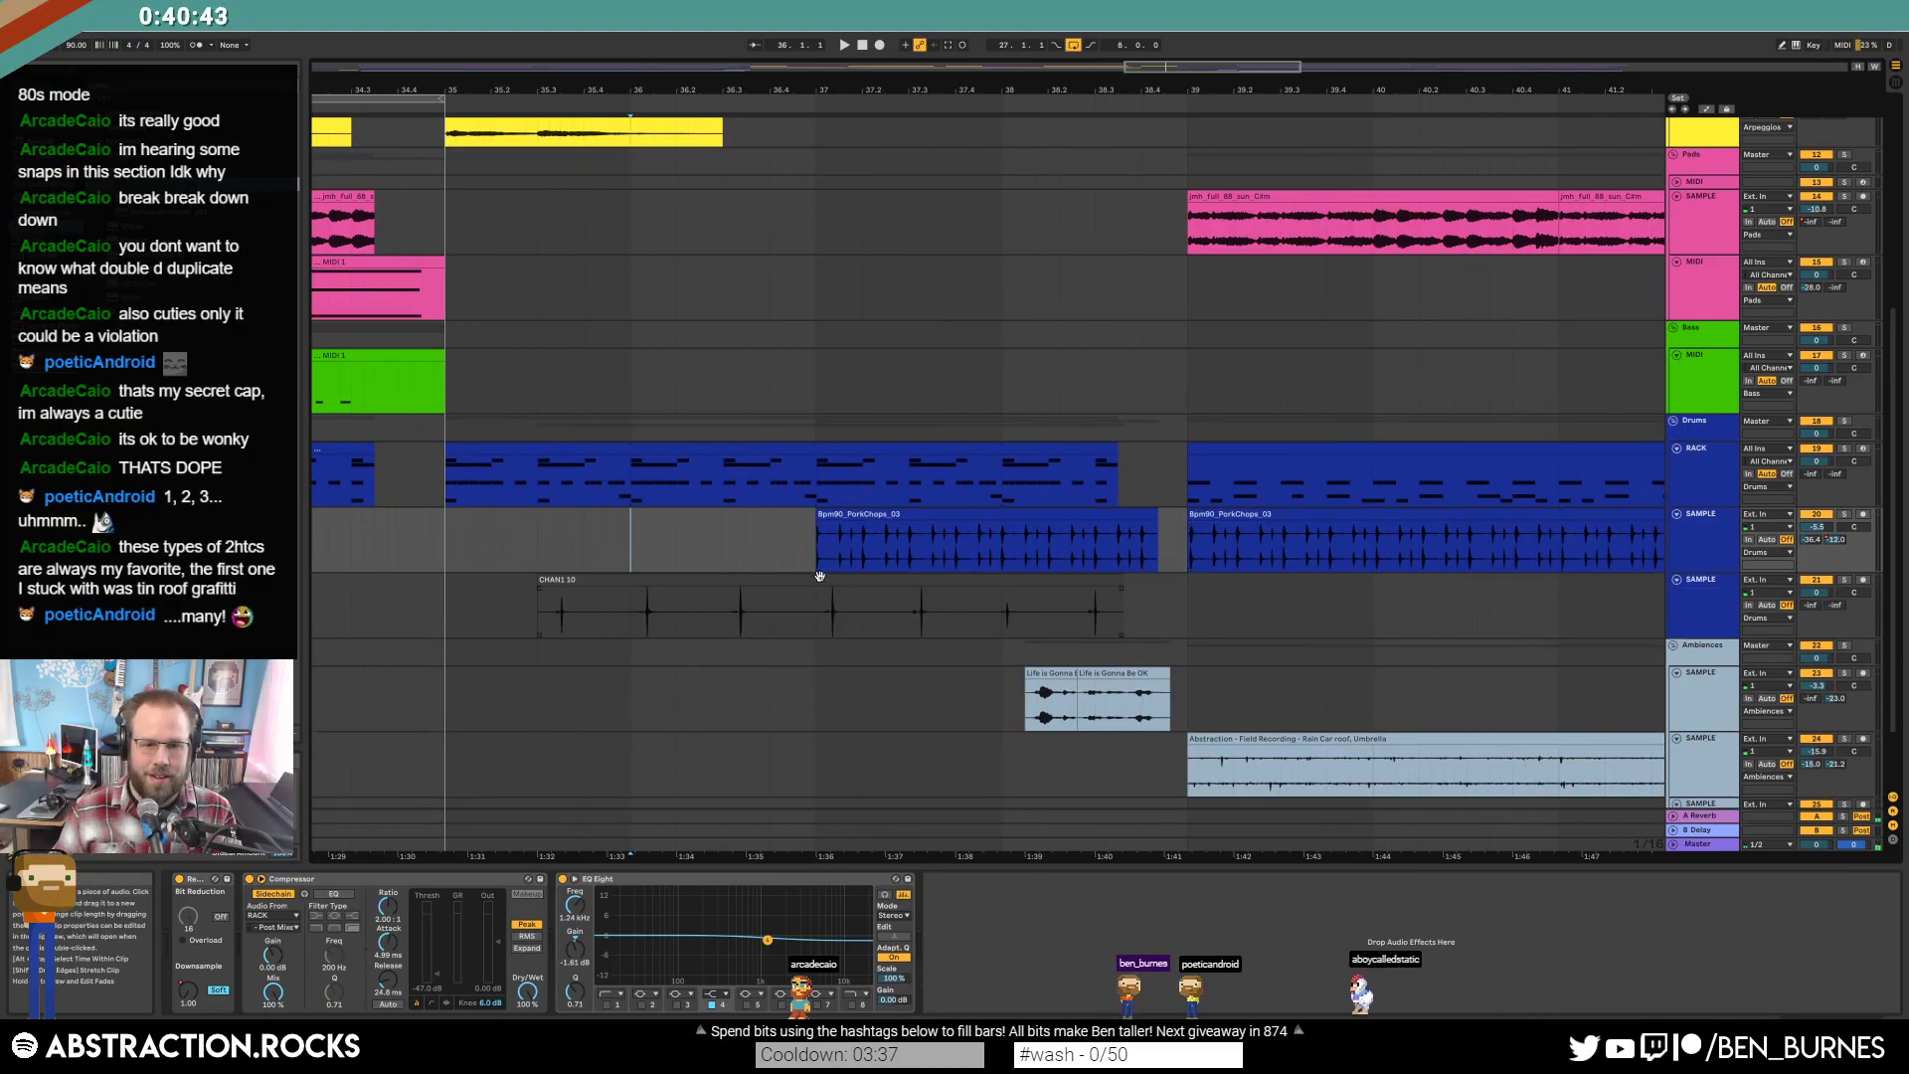
click(600, 580)
drag(599, 580, 537, 584)
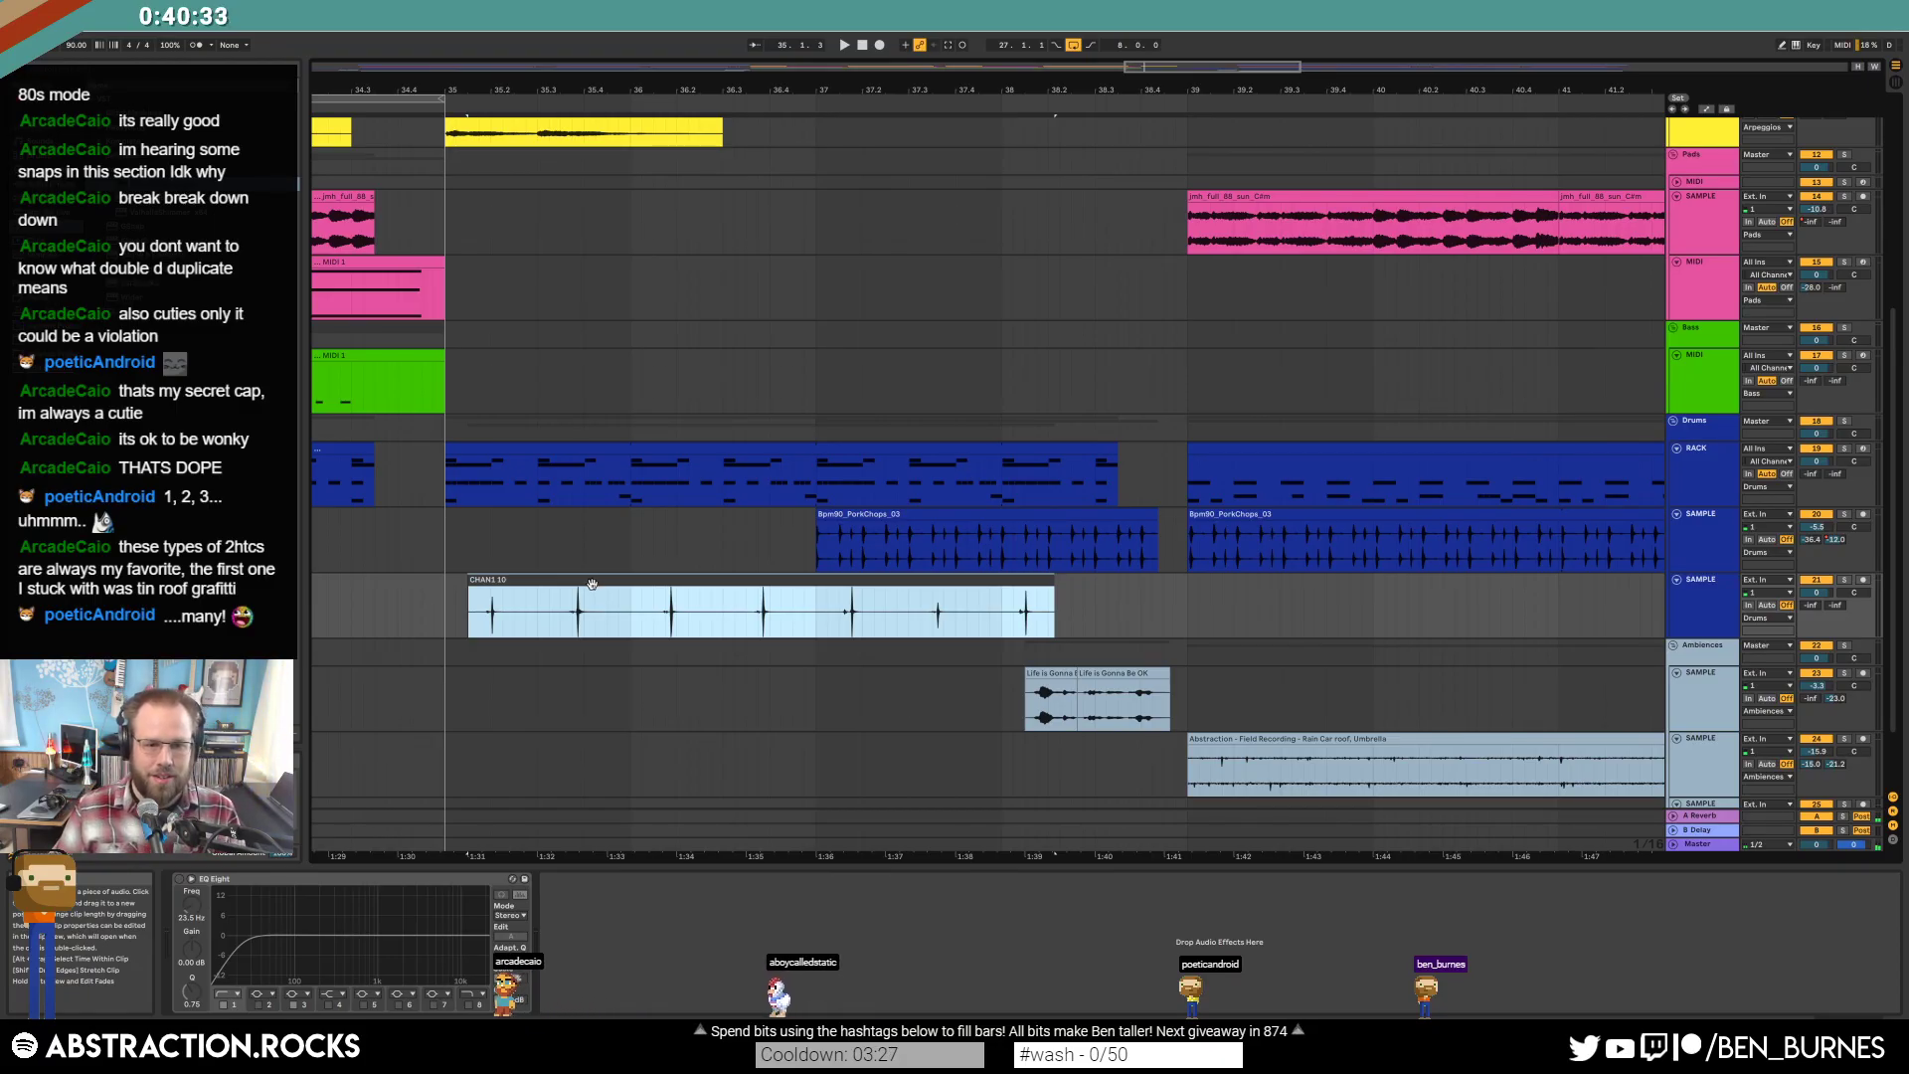
double_click(592, 582)
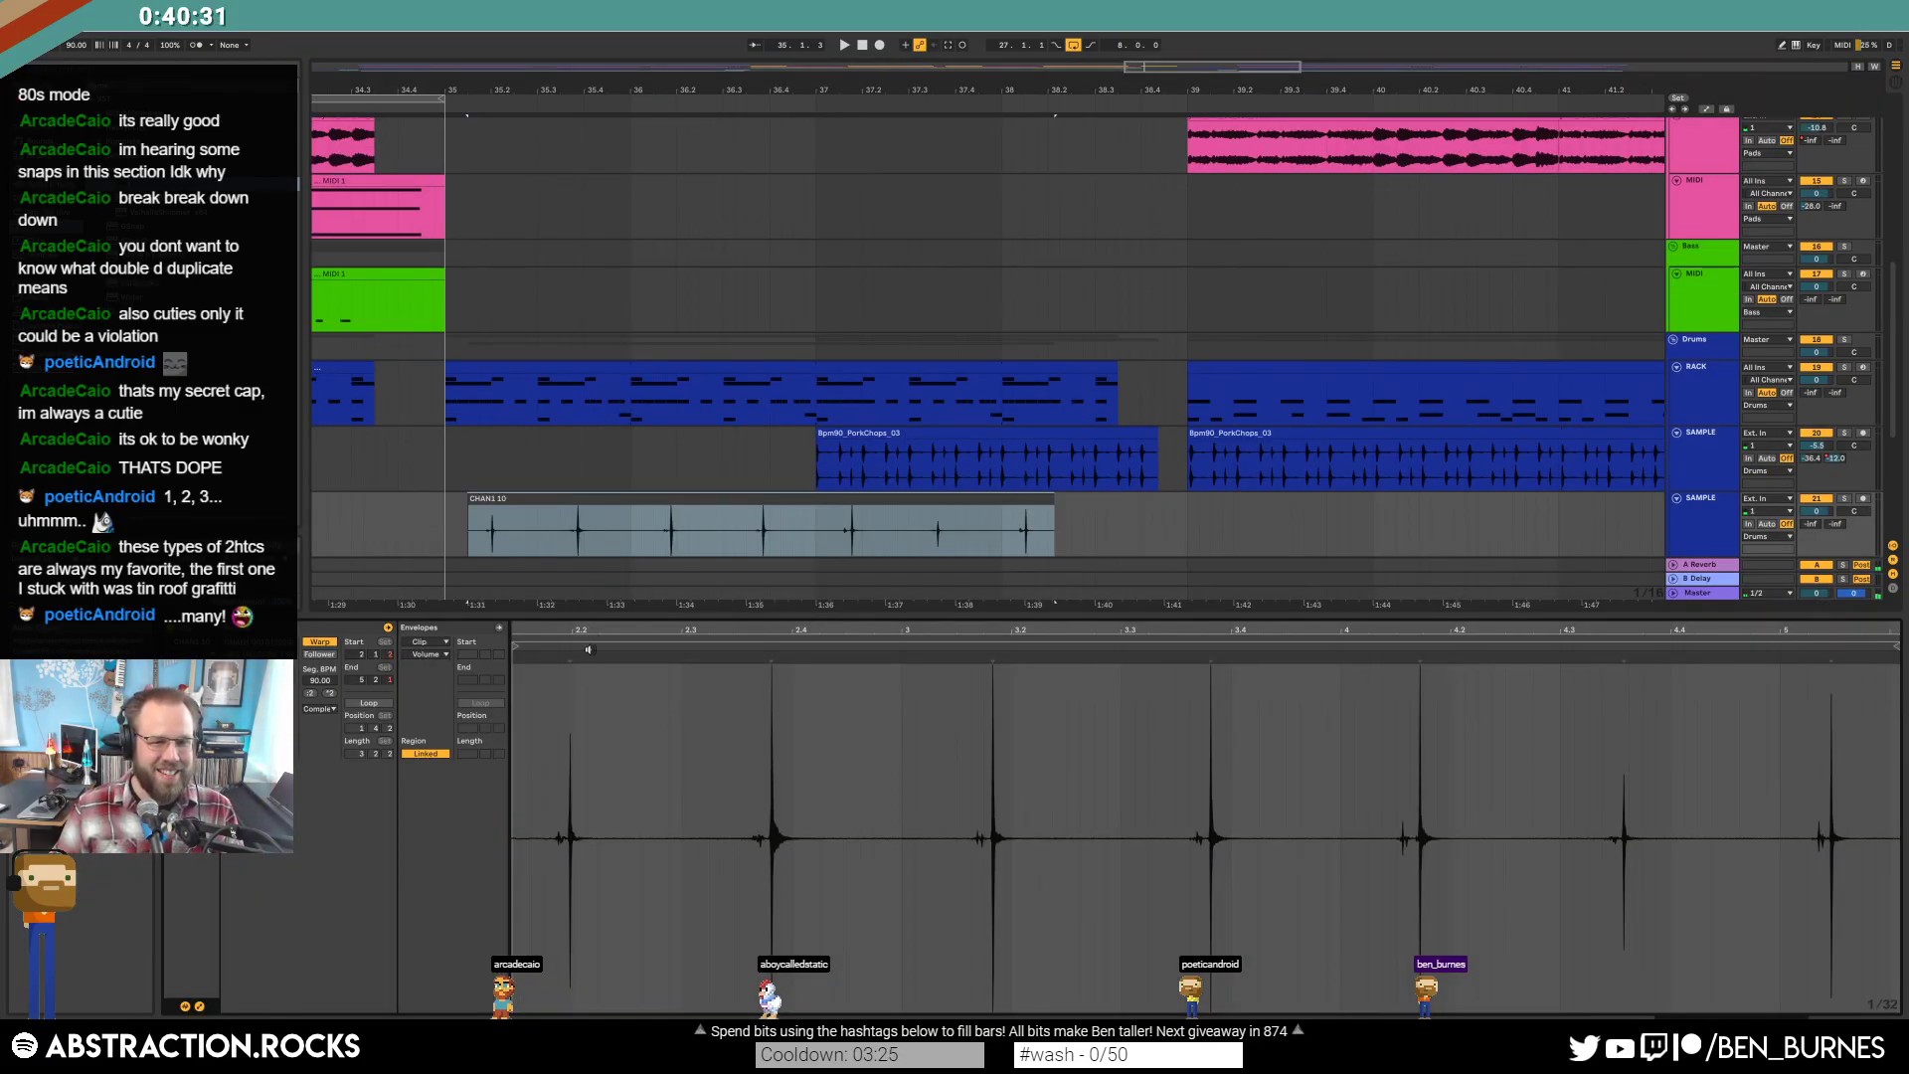
mouse_move(469, 512)
mouse_down()
mouse_move(429, 512)
mouse_move(447, 504)
mouse_up()
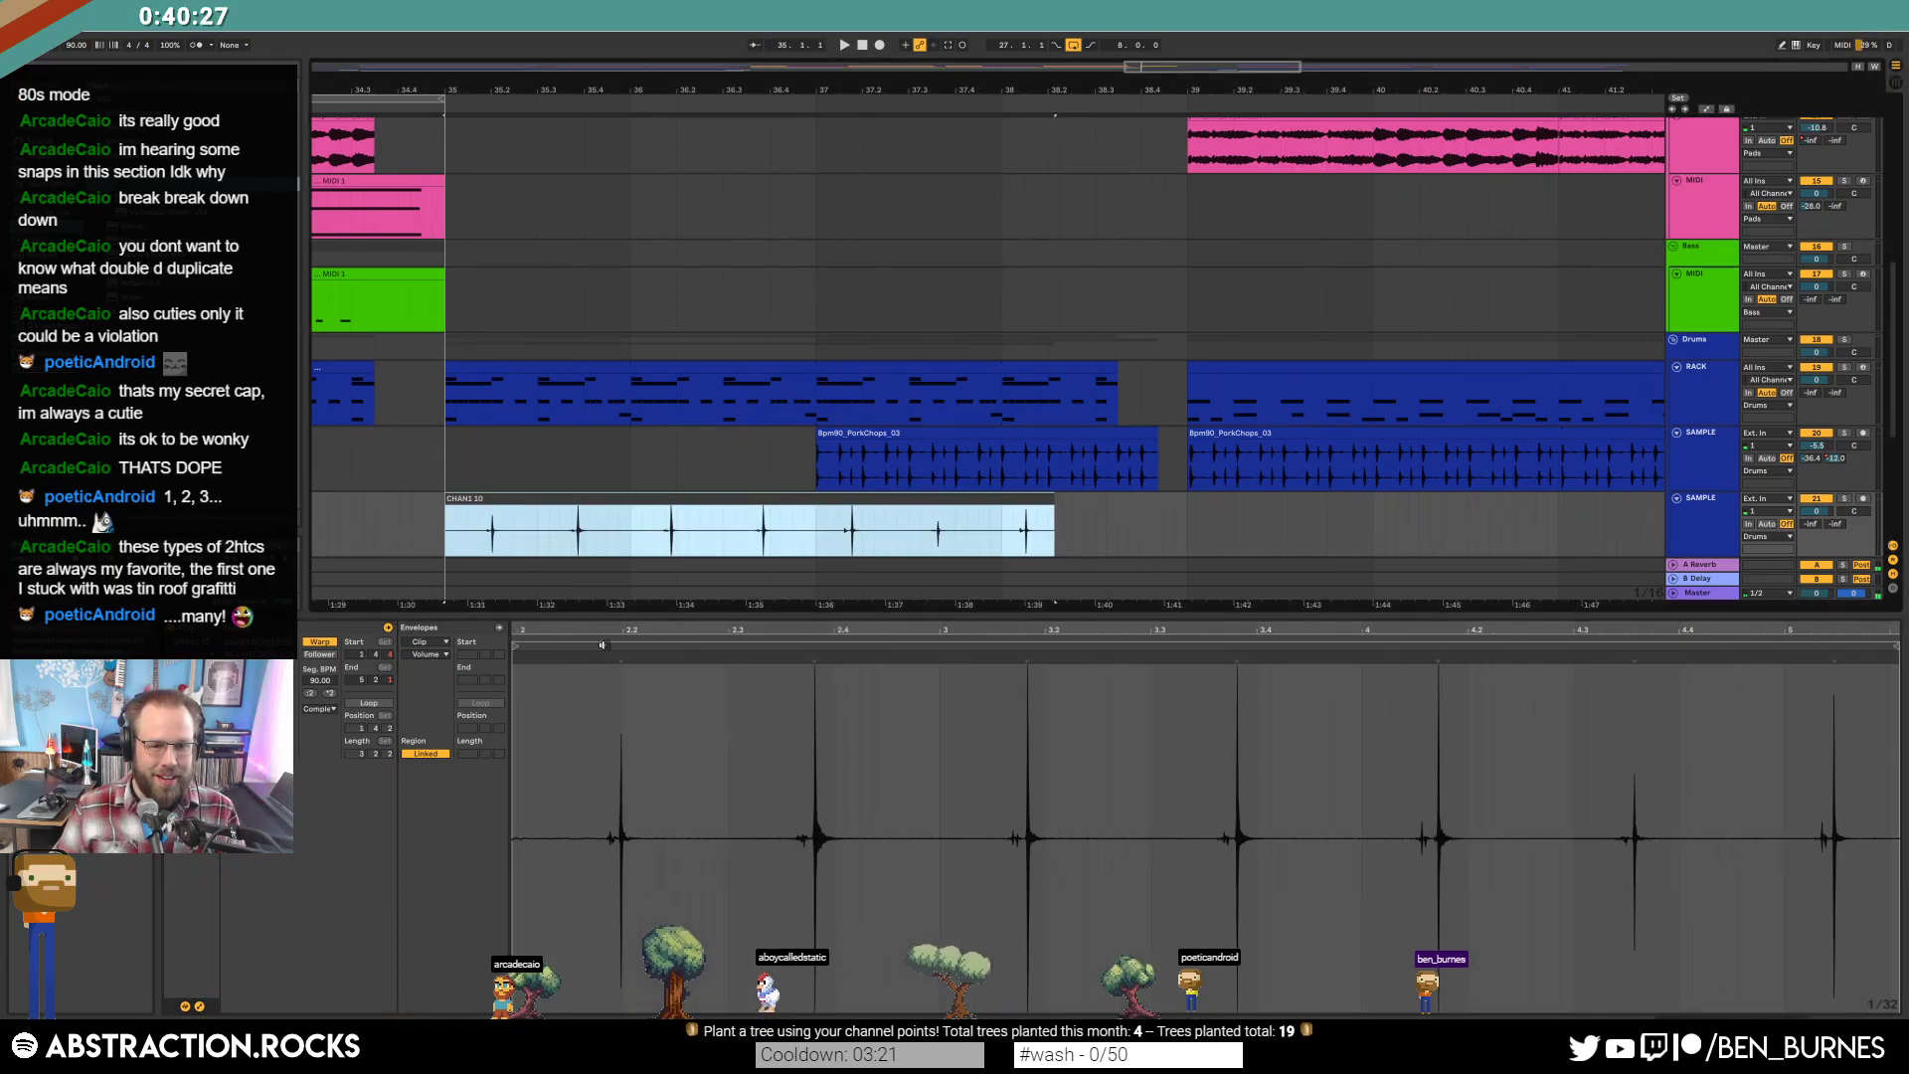
Set 1.1.1 at the start of the CHAN1 clip and add a warp marker on its first hit at beat 1.2.
click(515, 641)
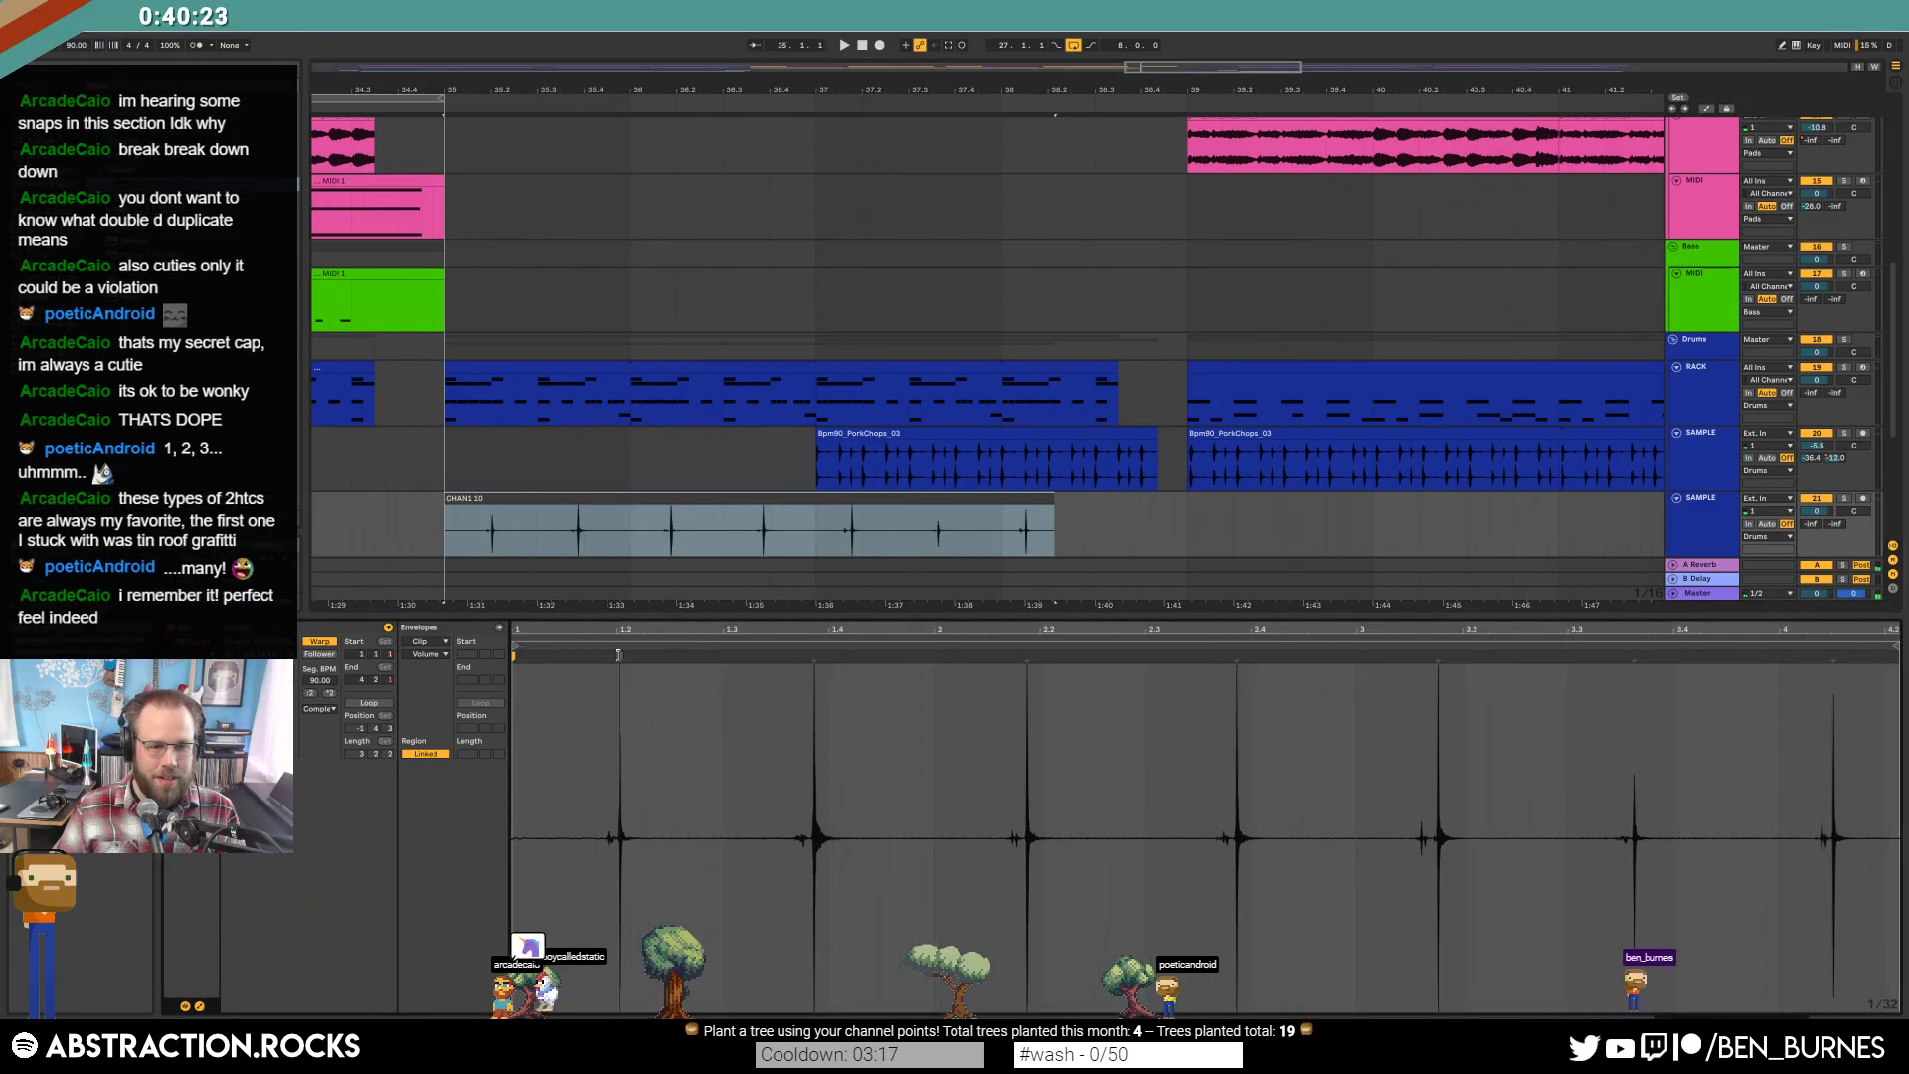
click(777, 730)
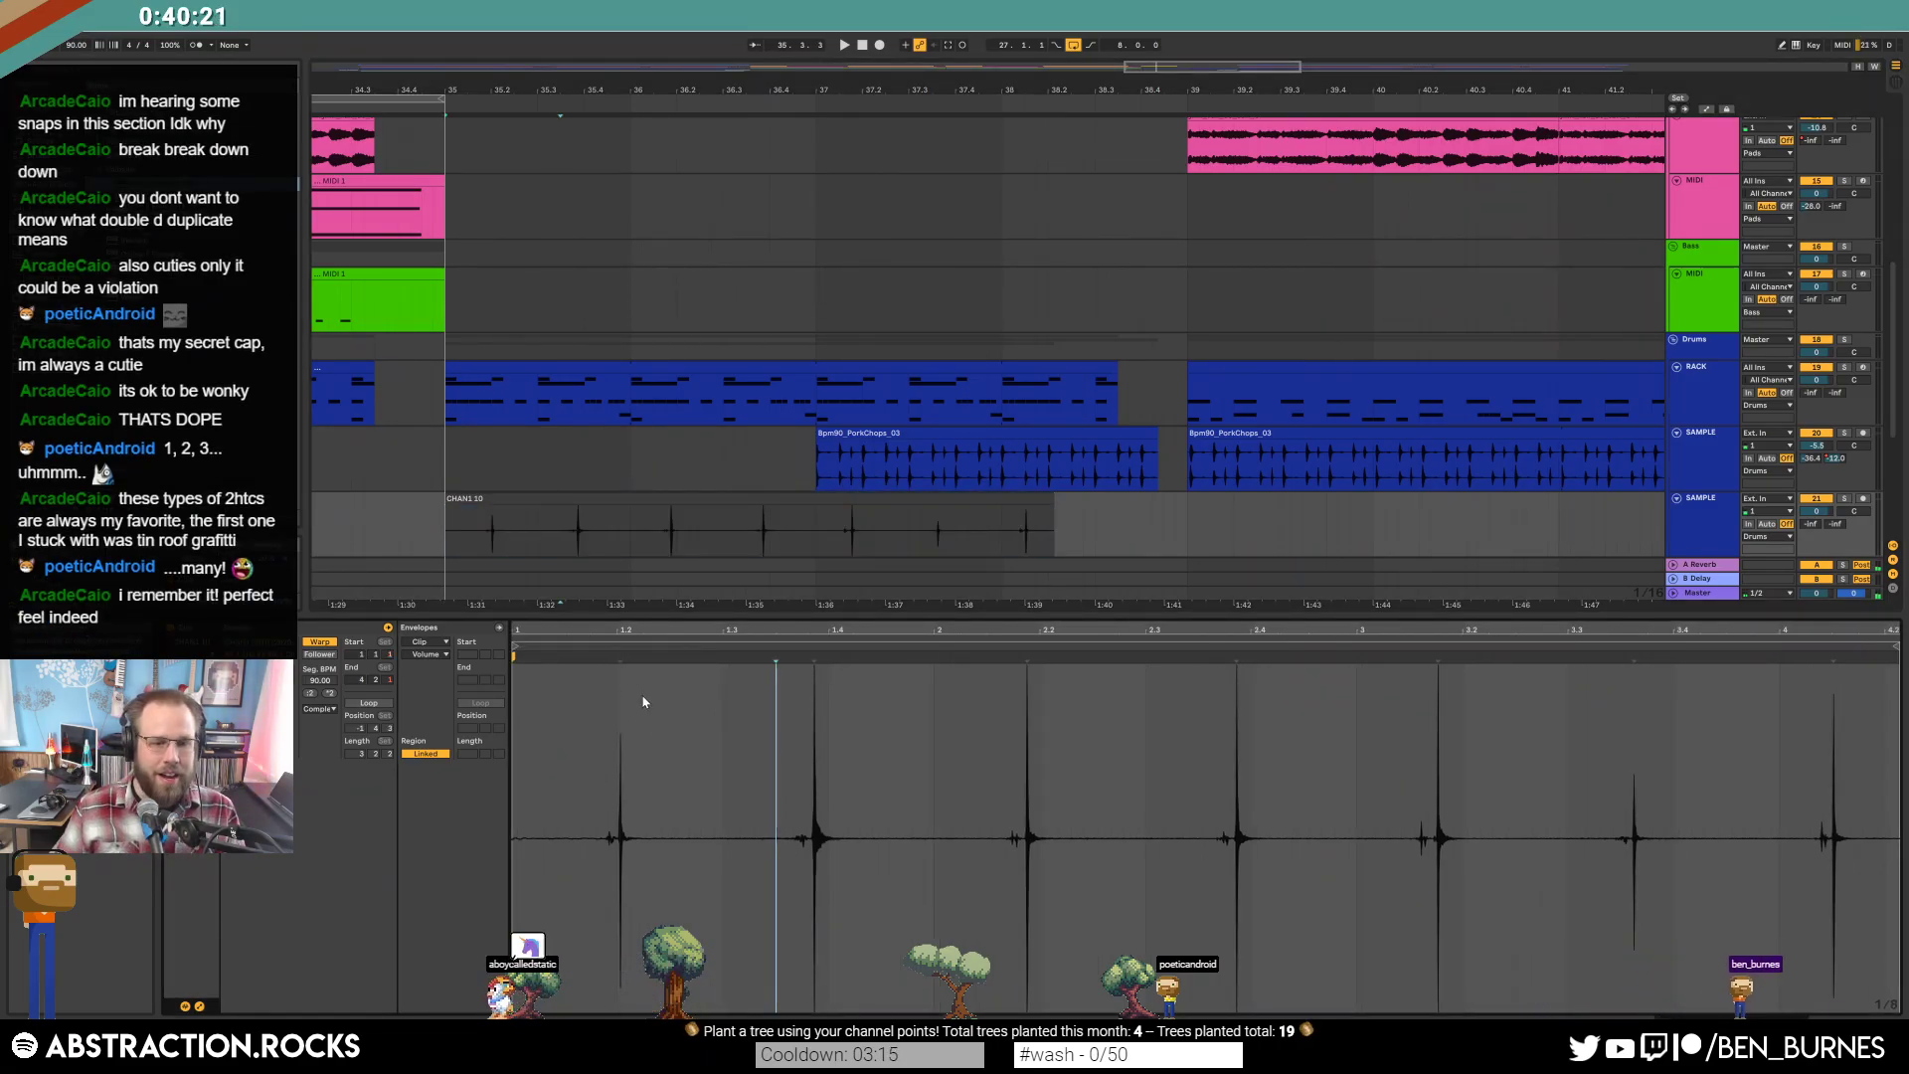
double_click(618, 657)
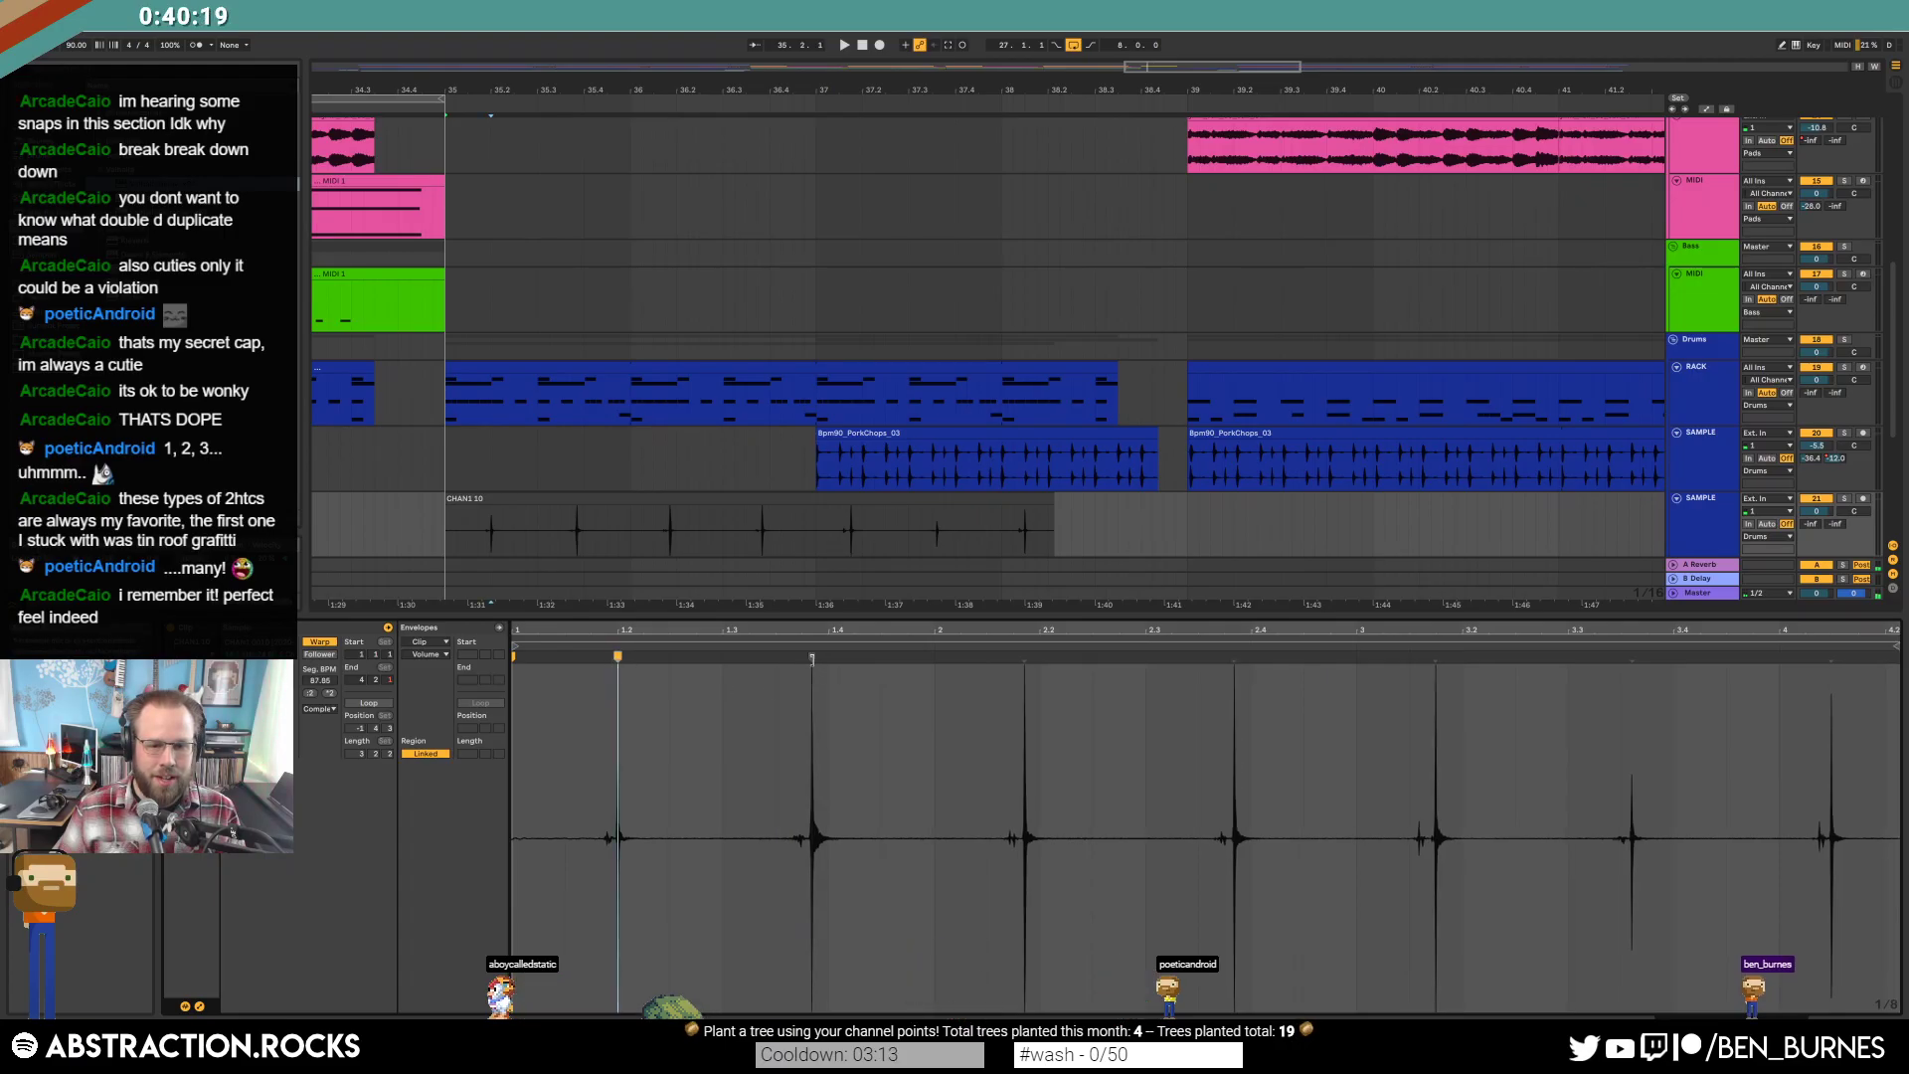
Warp the remaining CHAN1 hits onto beats 1.4 through 4.2 and extend the clip to the end of the drum rack clip above.
drag(812, 659, 823, 660)
double_click(1041, 656)
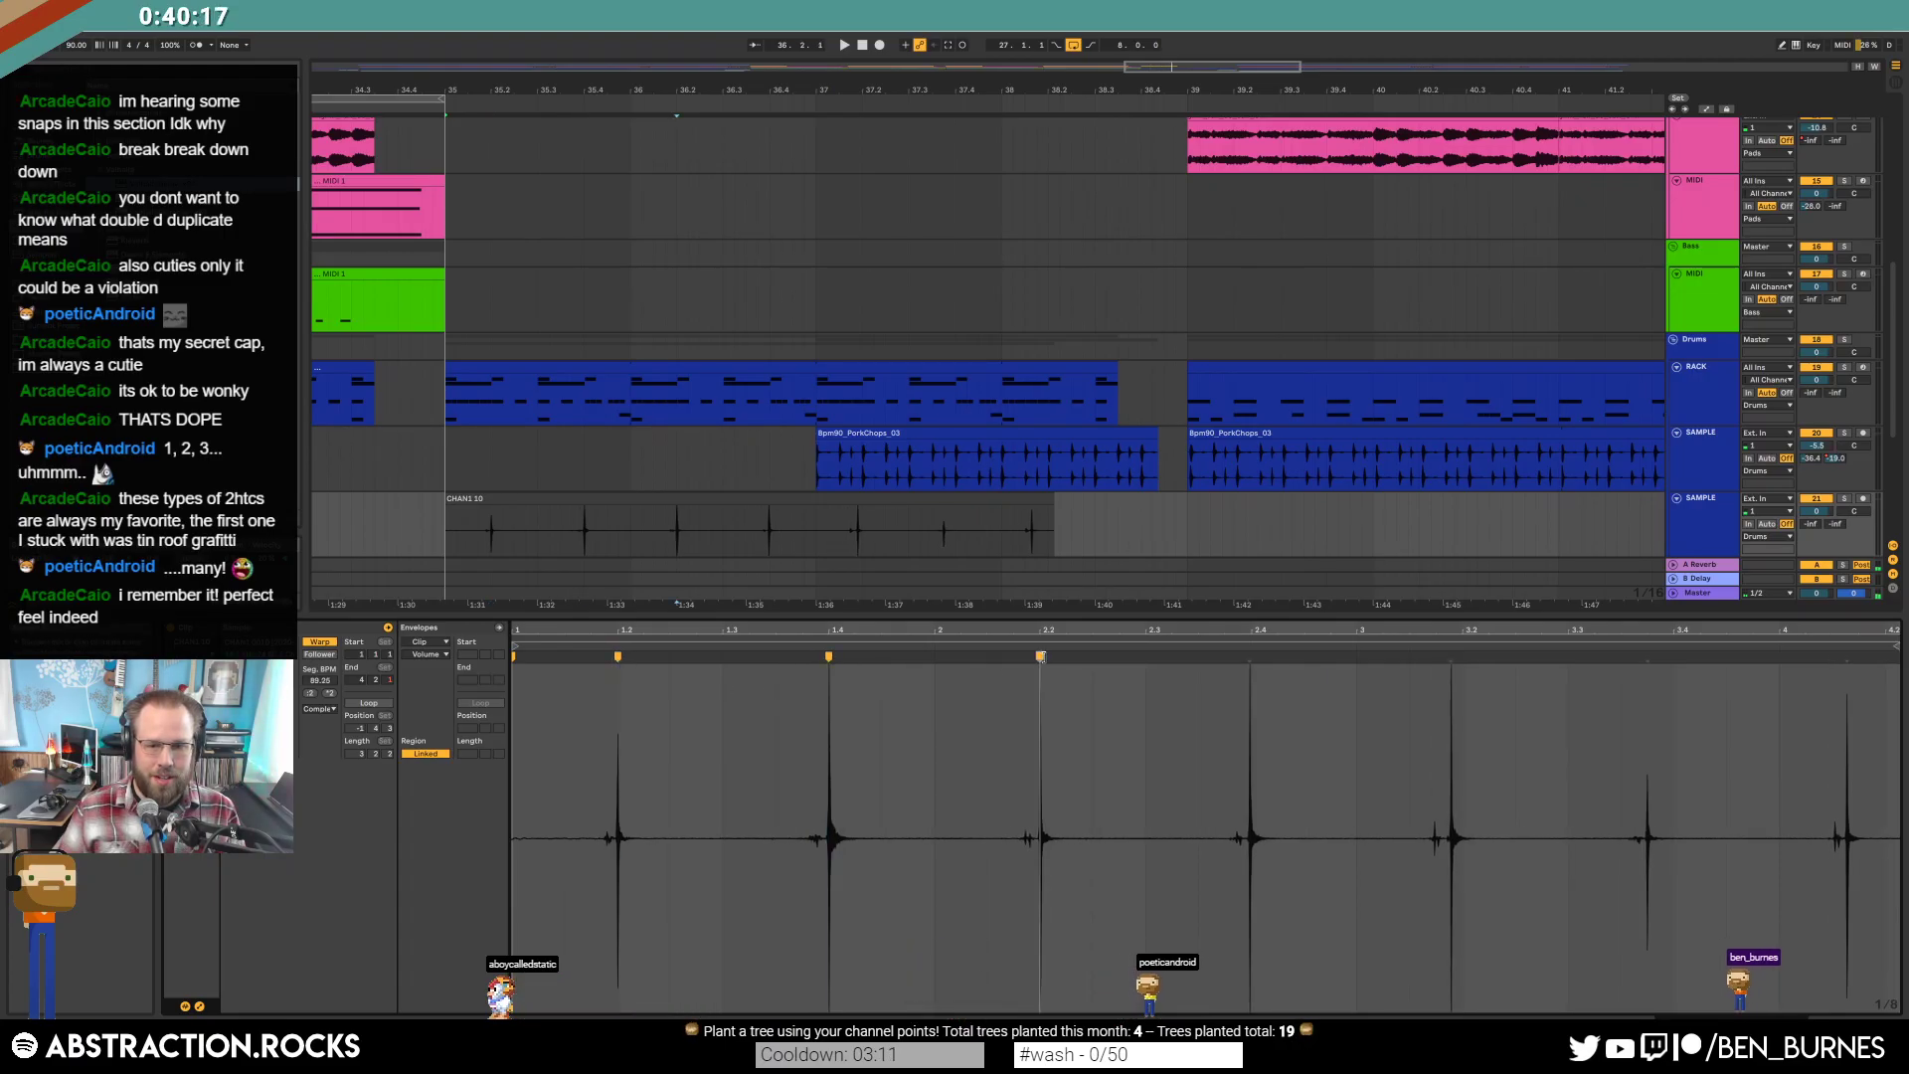
double_click(1249, 657)
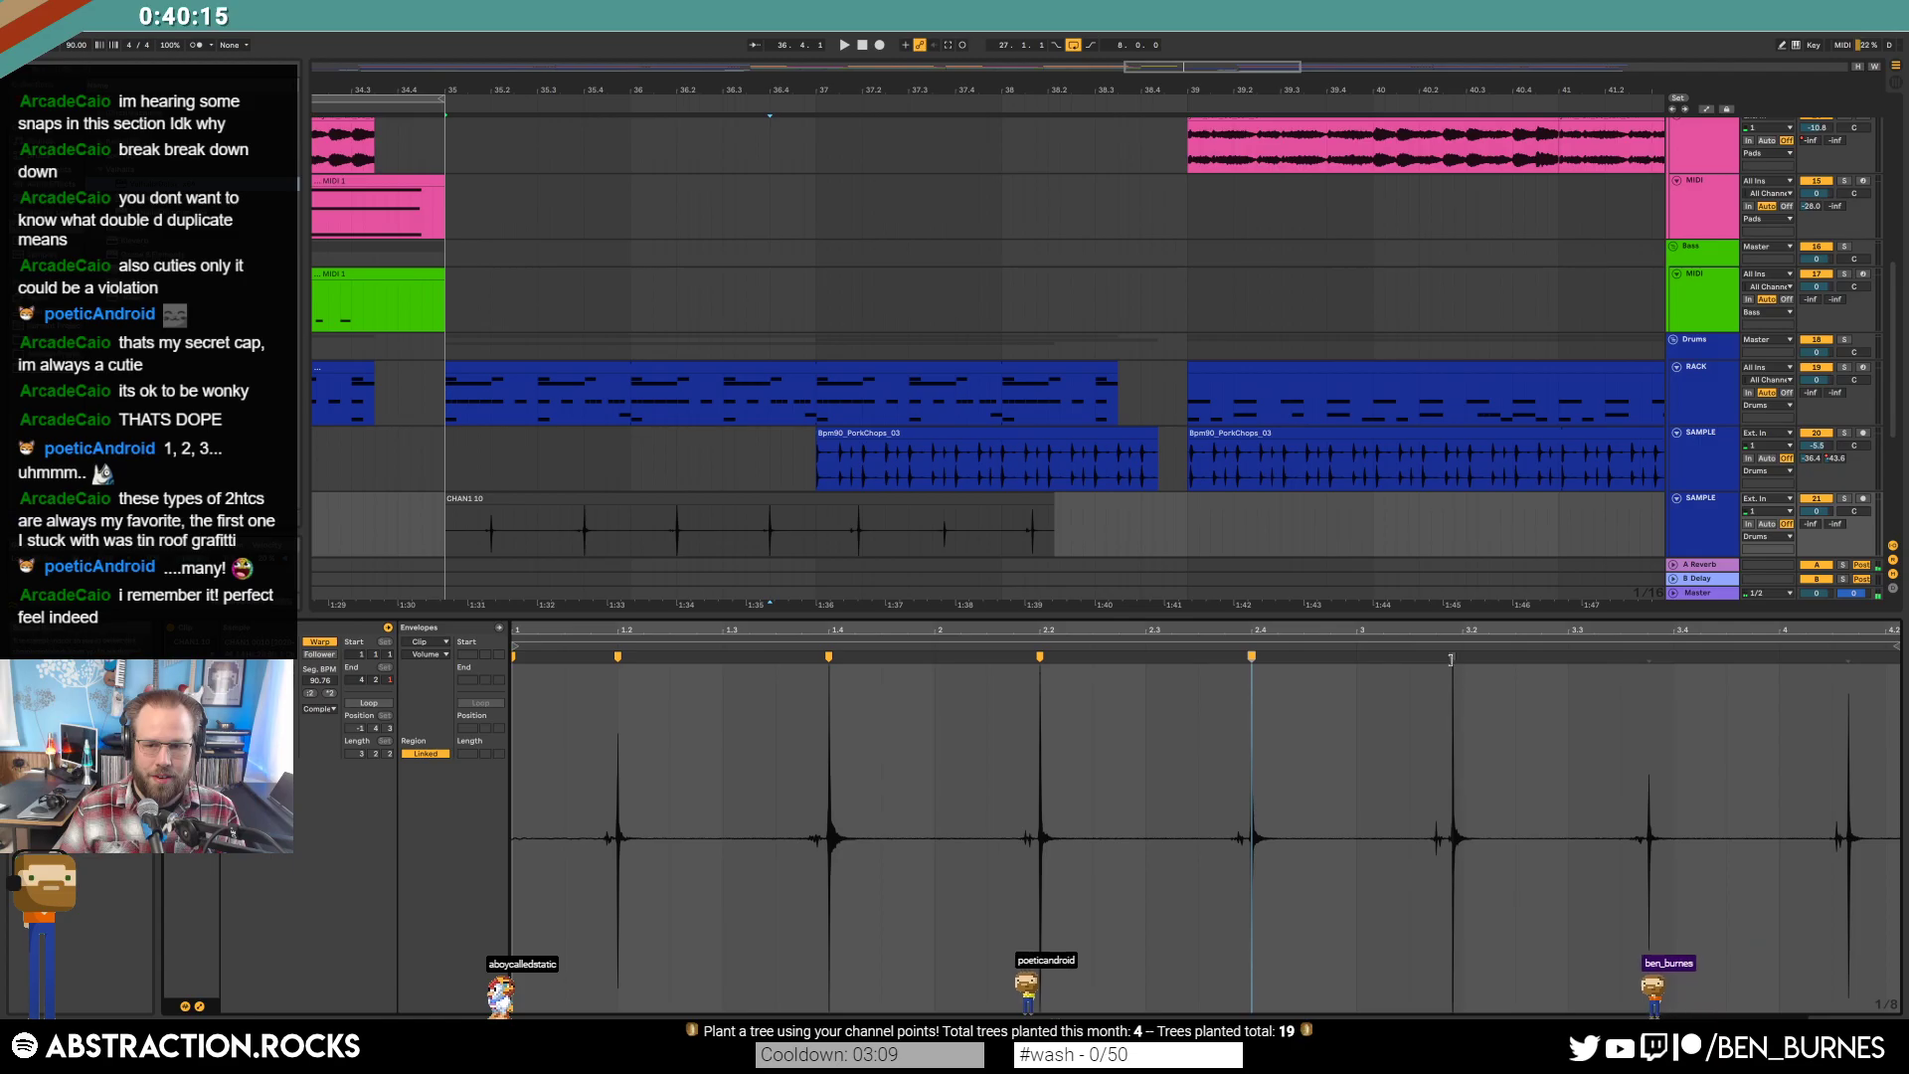
double_click(1451, 658)
drag(1660, 656, 1673, 656)
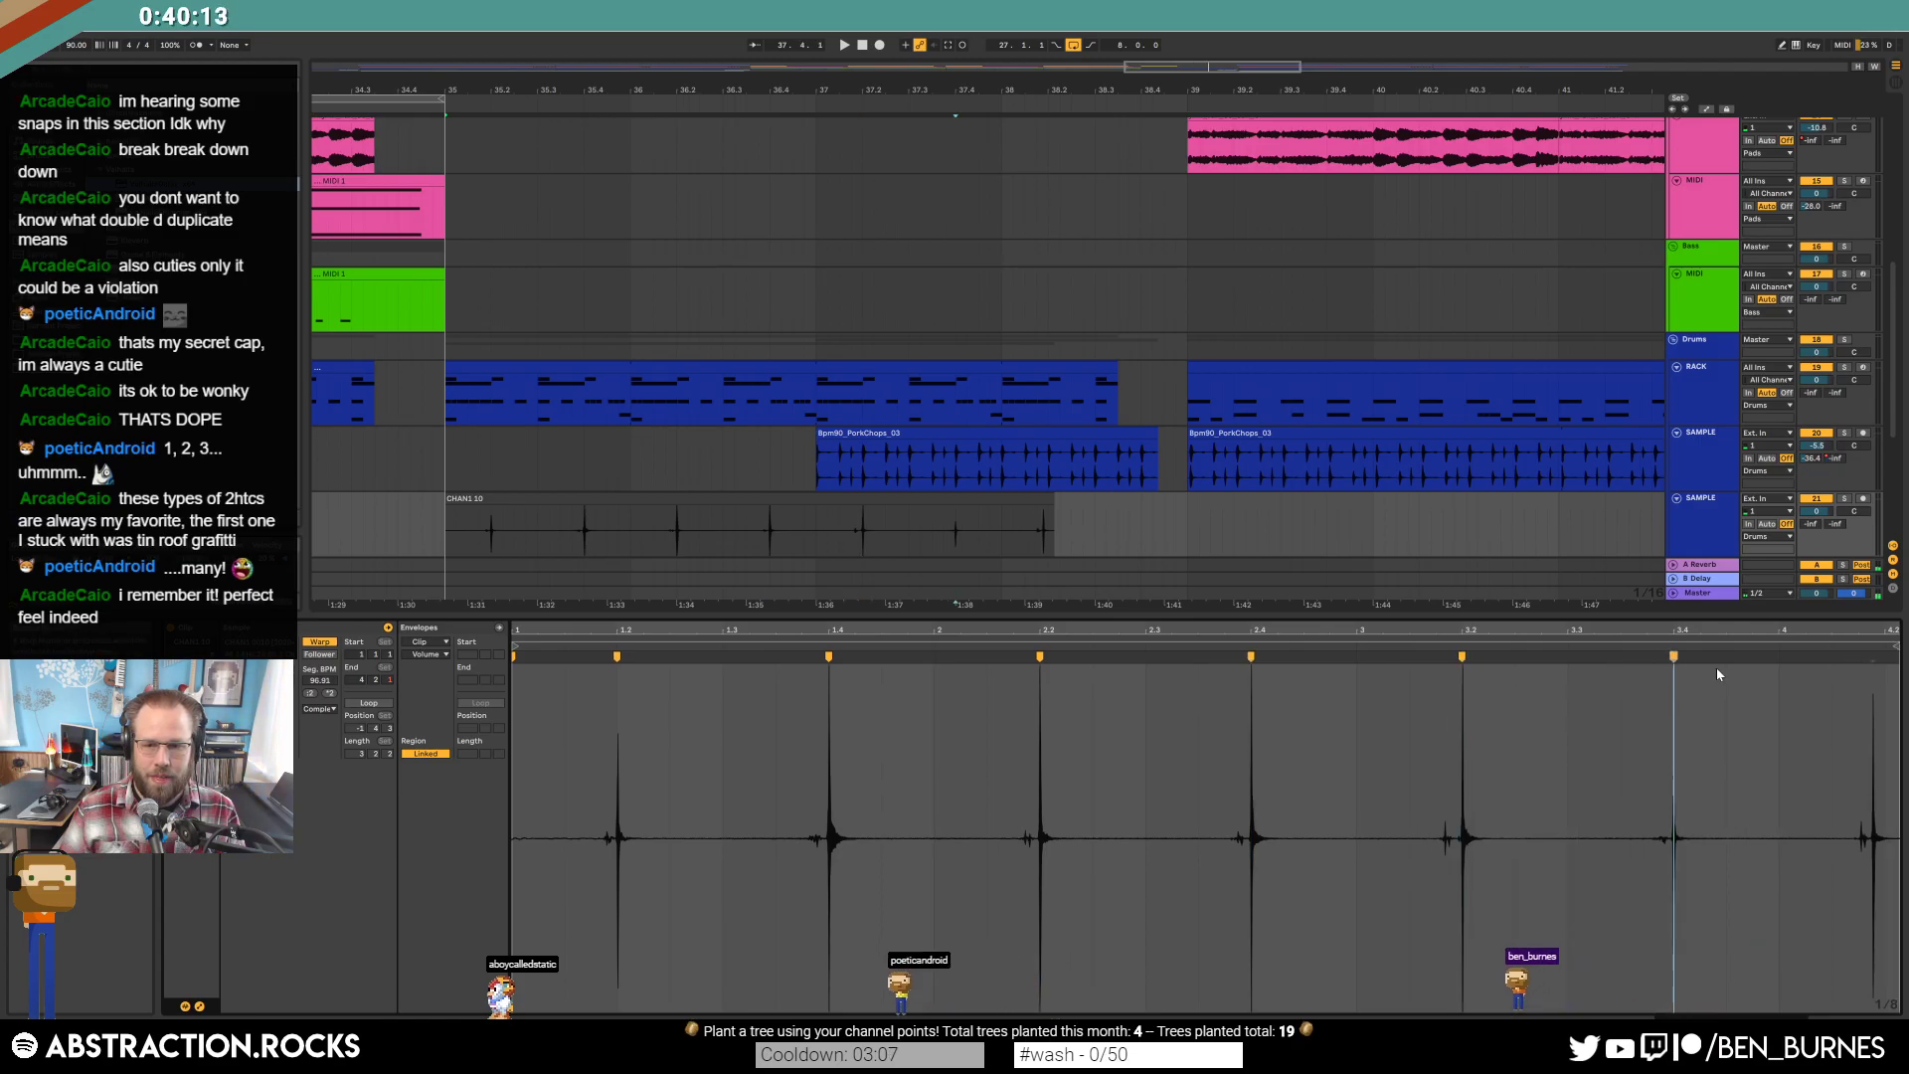
drag(1049, 494, 1210, 517)
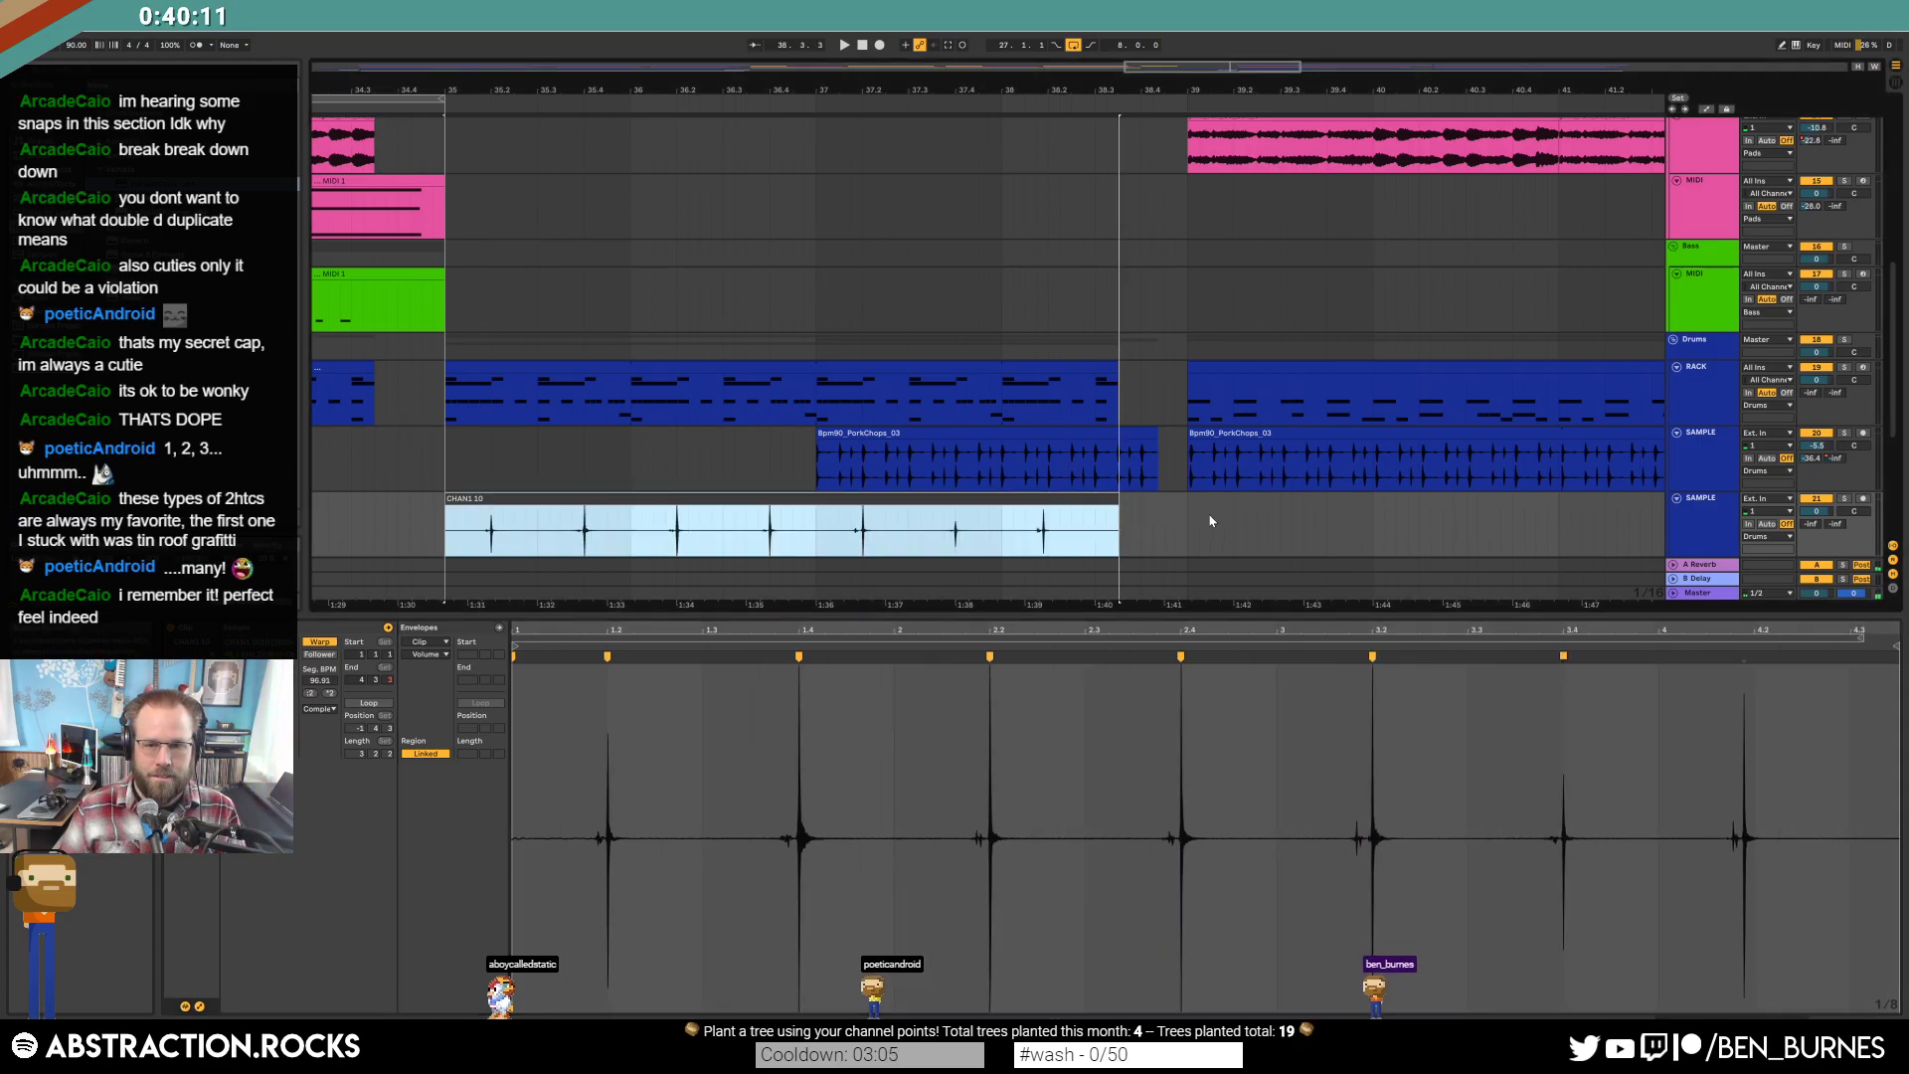
drag(1768, 650, 1753, 655)
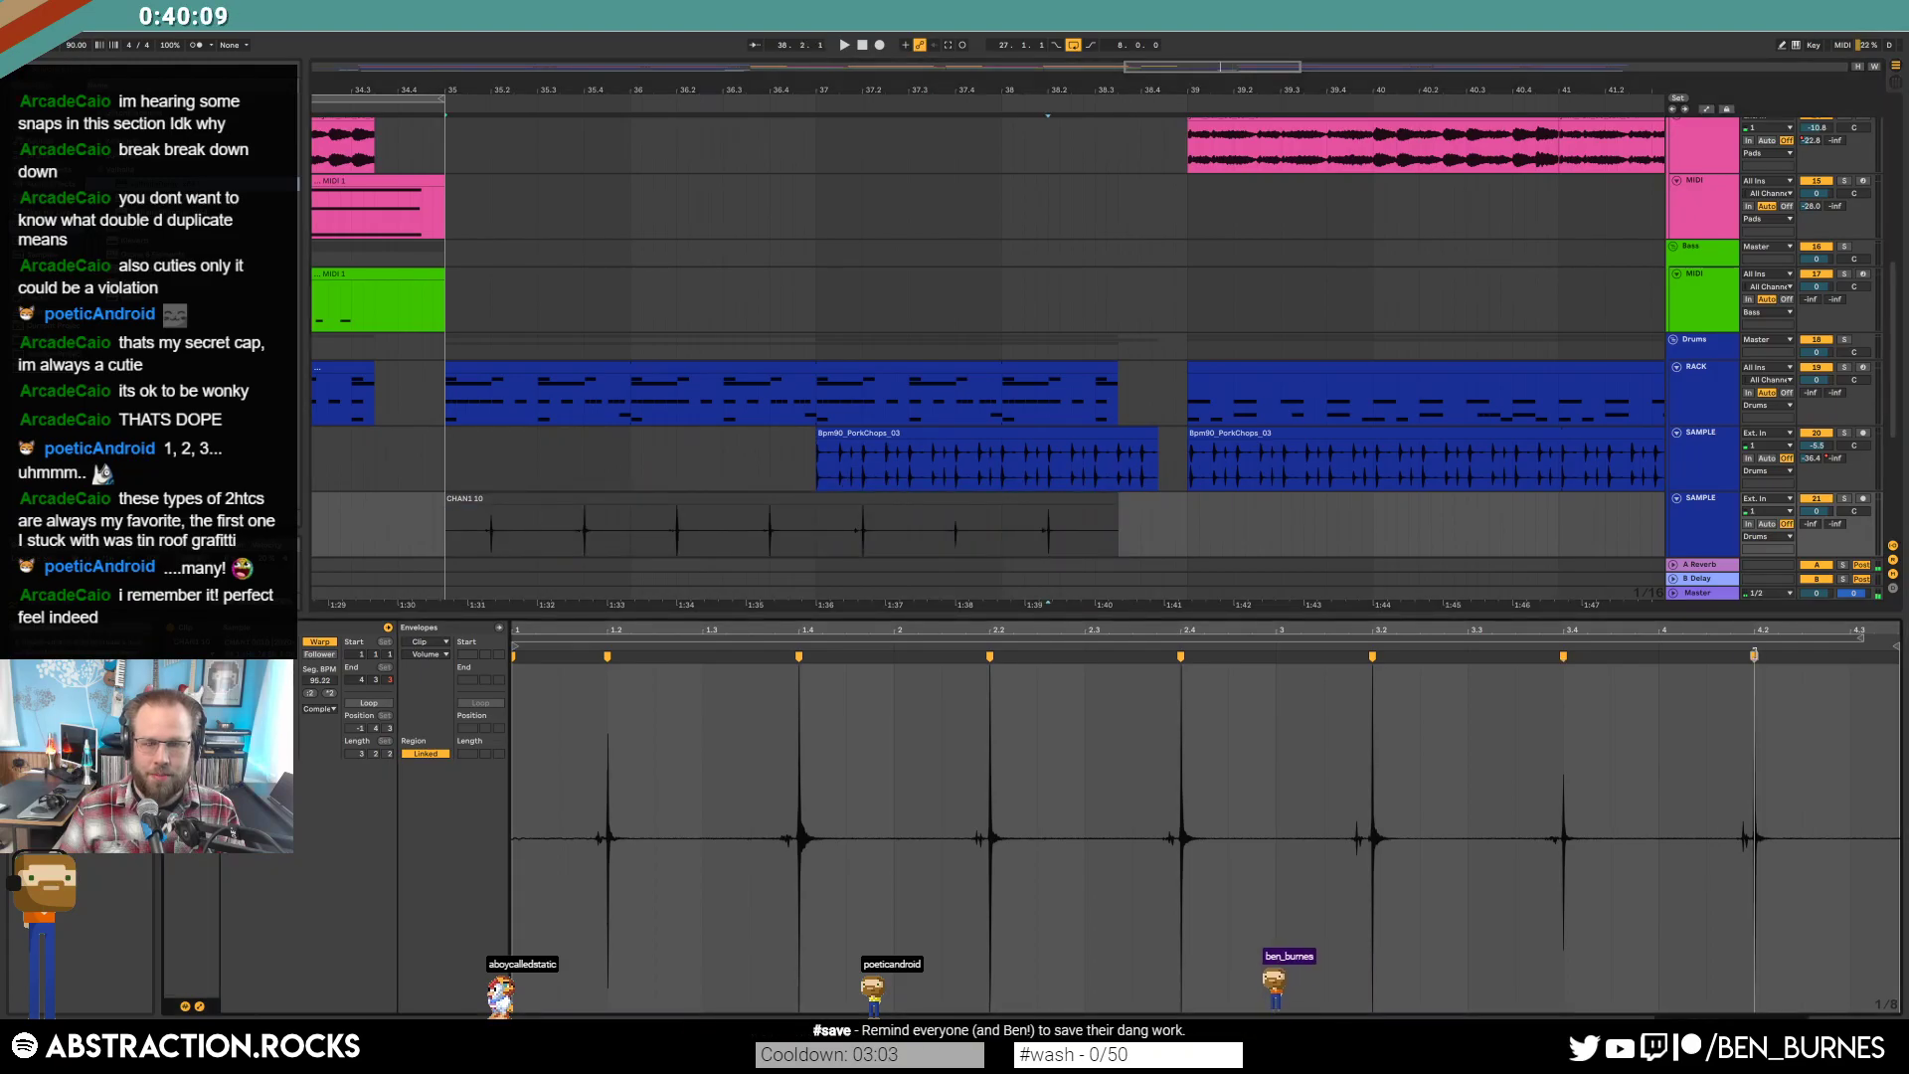
Copy the Raum reverb from the pink audio track in the Pads group to the CHAN1 track, placing it before EQ Eight.
key(shift+Tab)
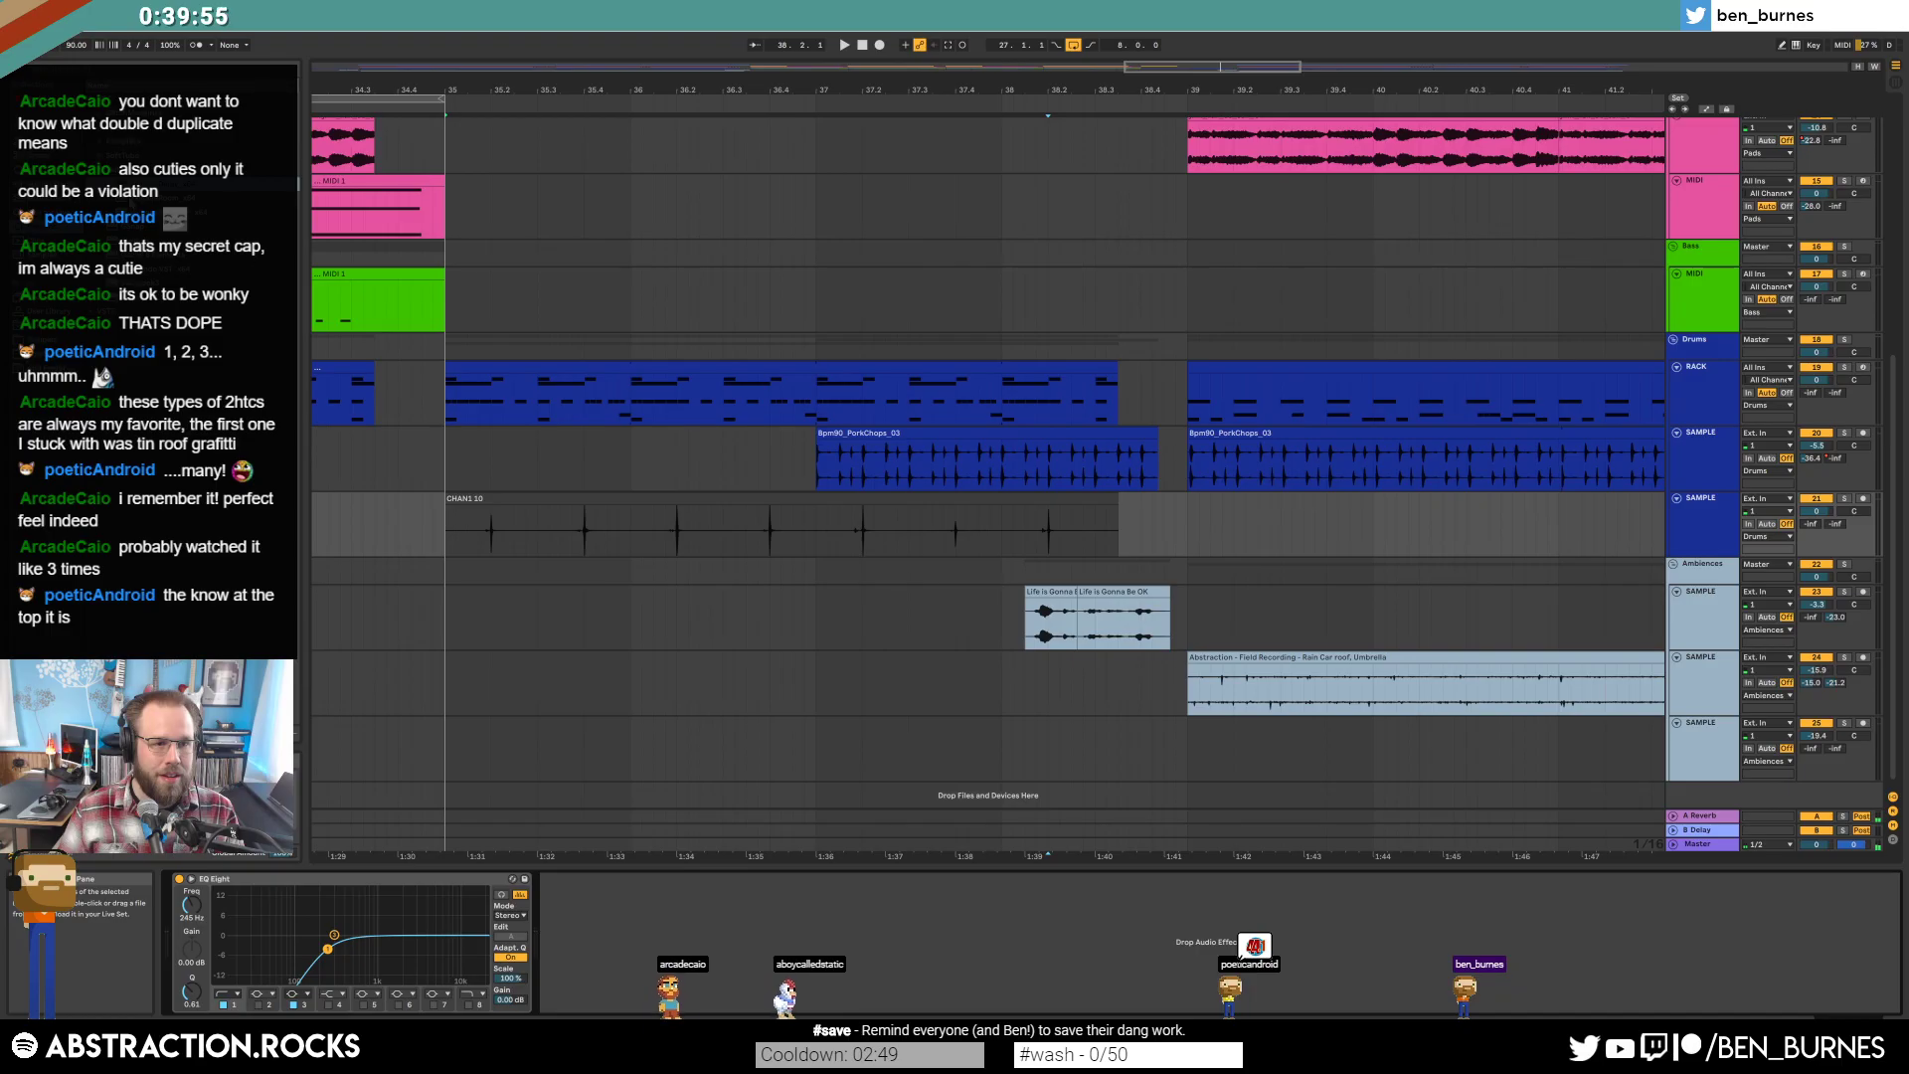
click(989, 457)
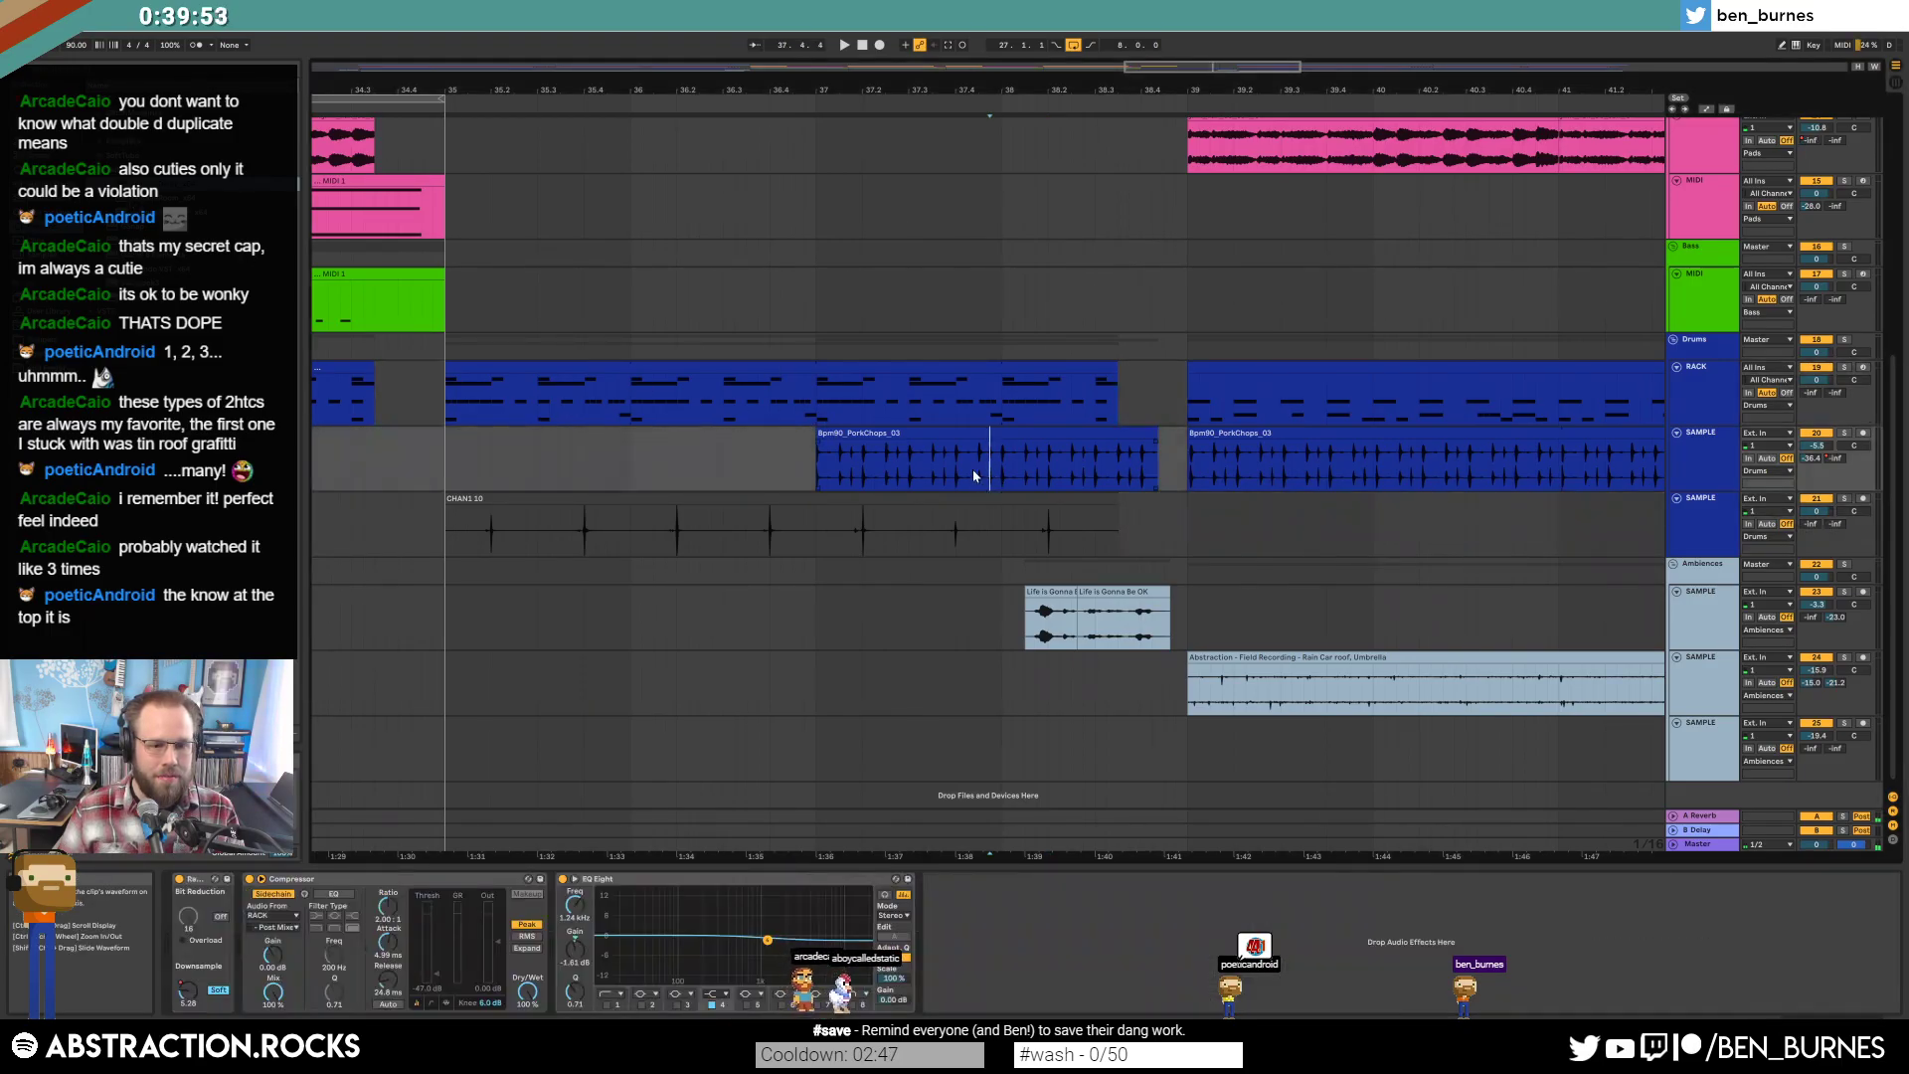
click(1107, 634)
click(1314, 698)
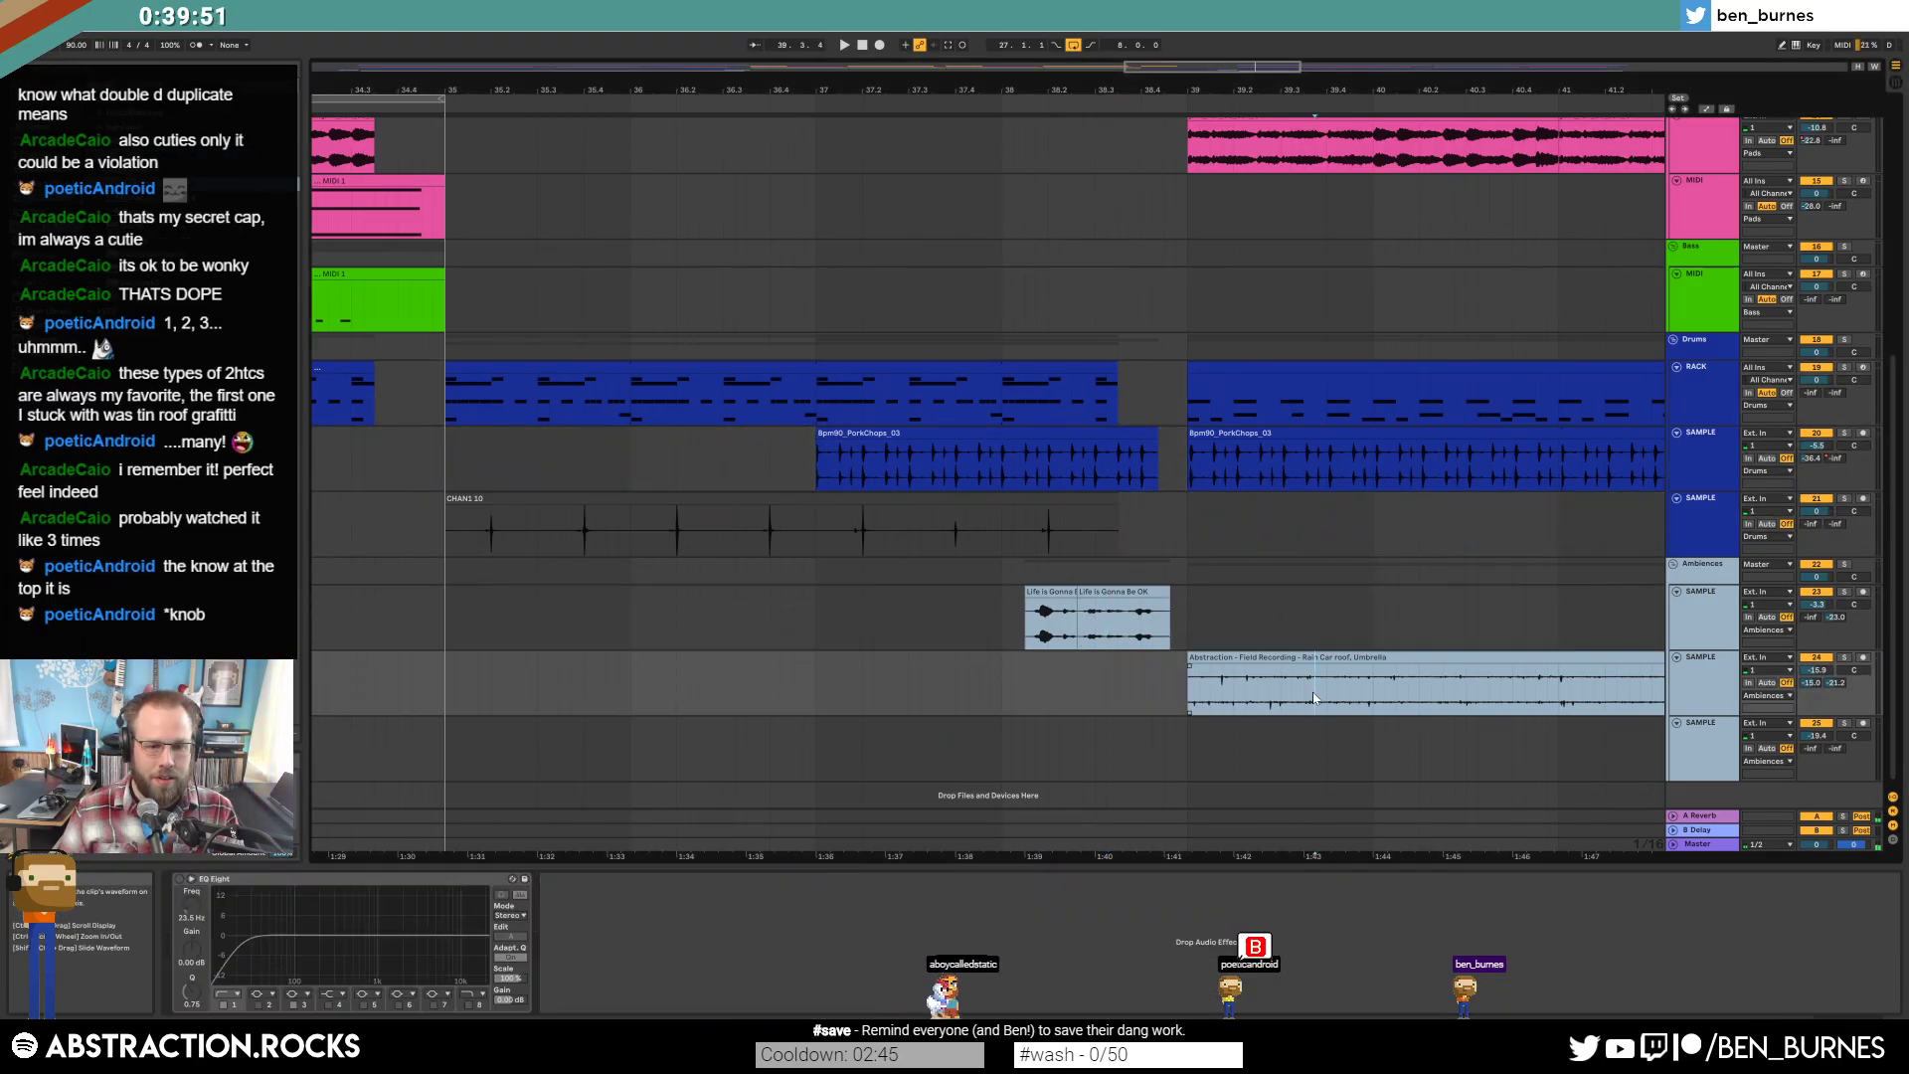
click(1314, 149)
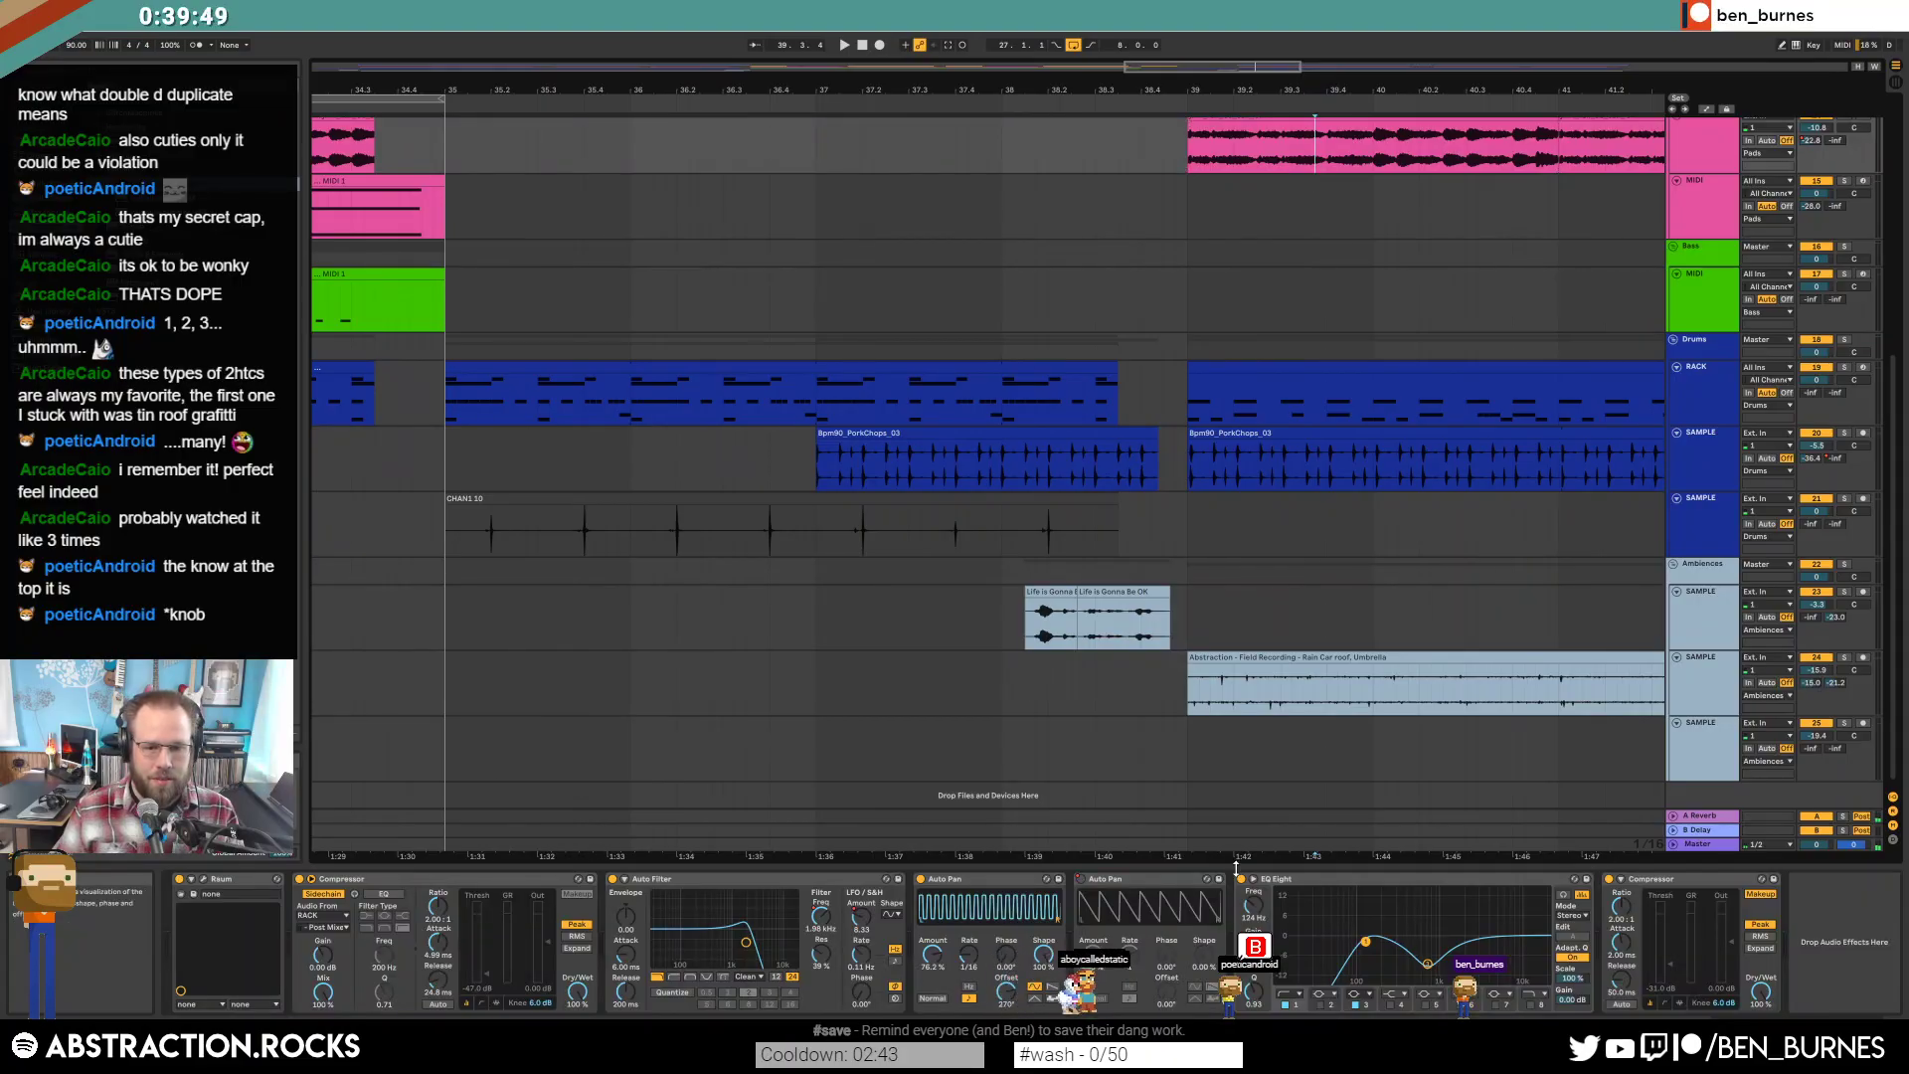
drag(236, 878, 767, 525)
drag(617, 893, 189, 910)
Play the transition from bar 35 and, in the CHAN1 track's Raum, lower the mix and set the decay to 0.88 s.
click(446, 535)
key(space)
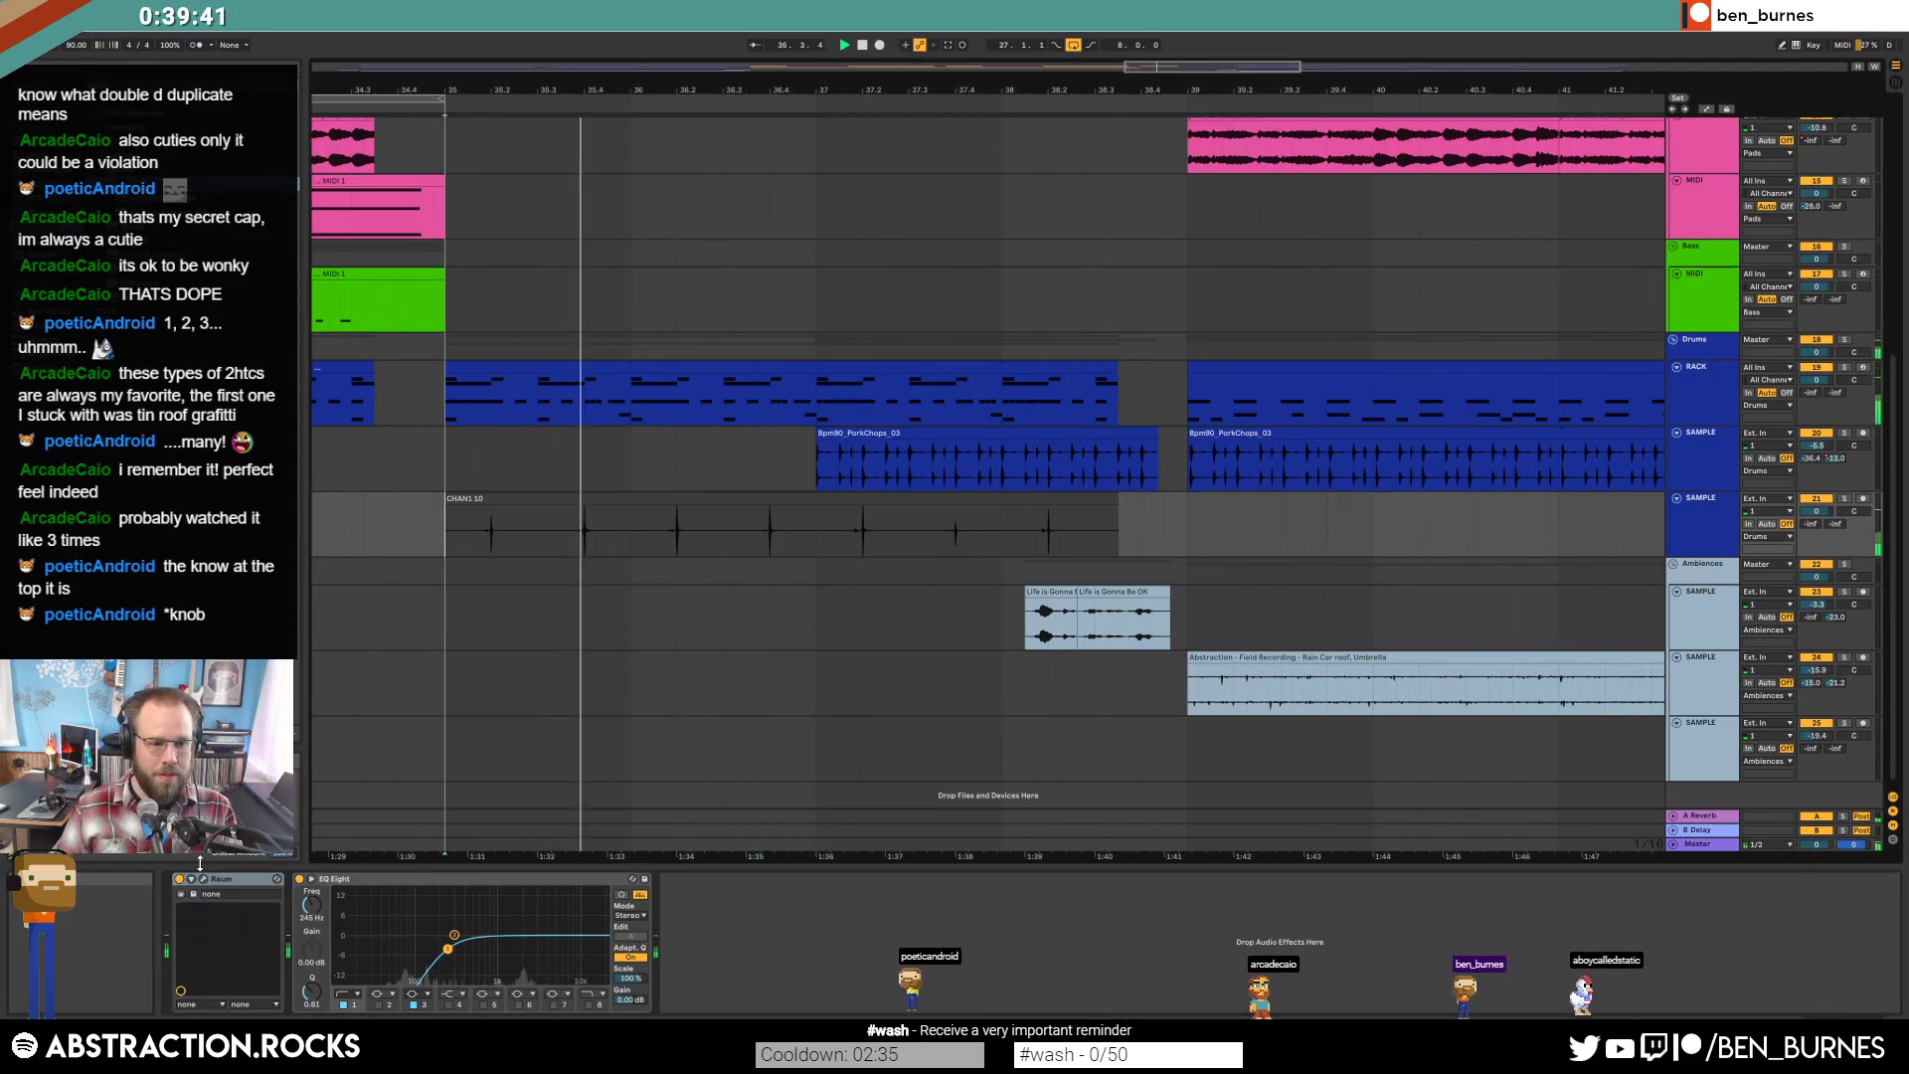
click(204, 879)
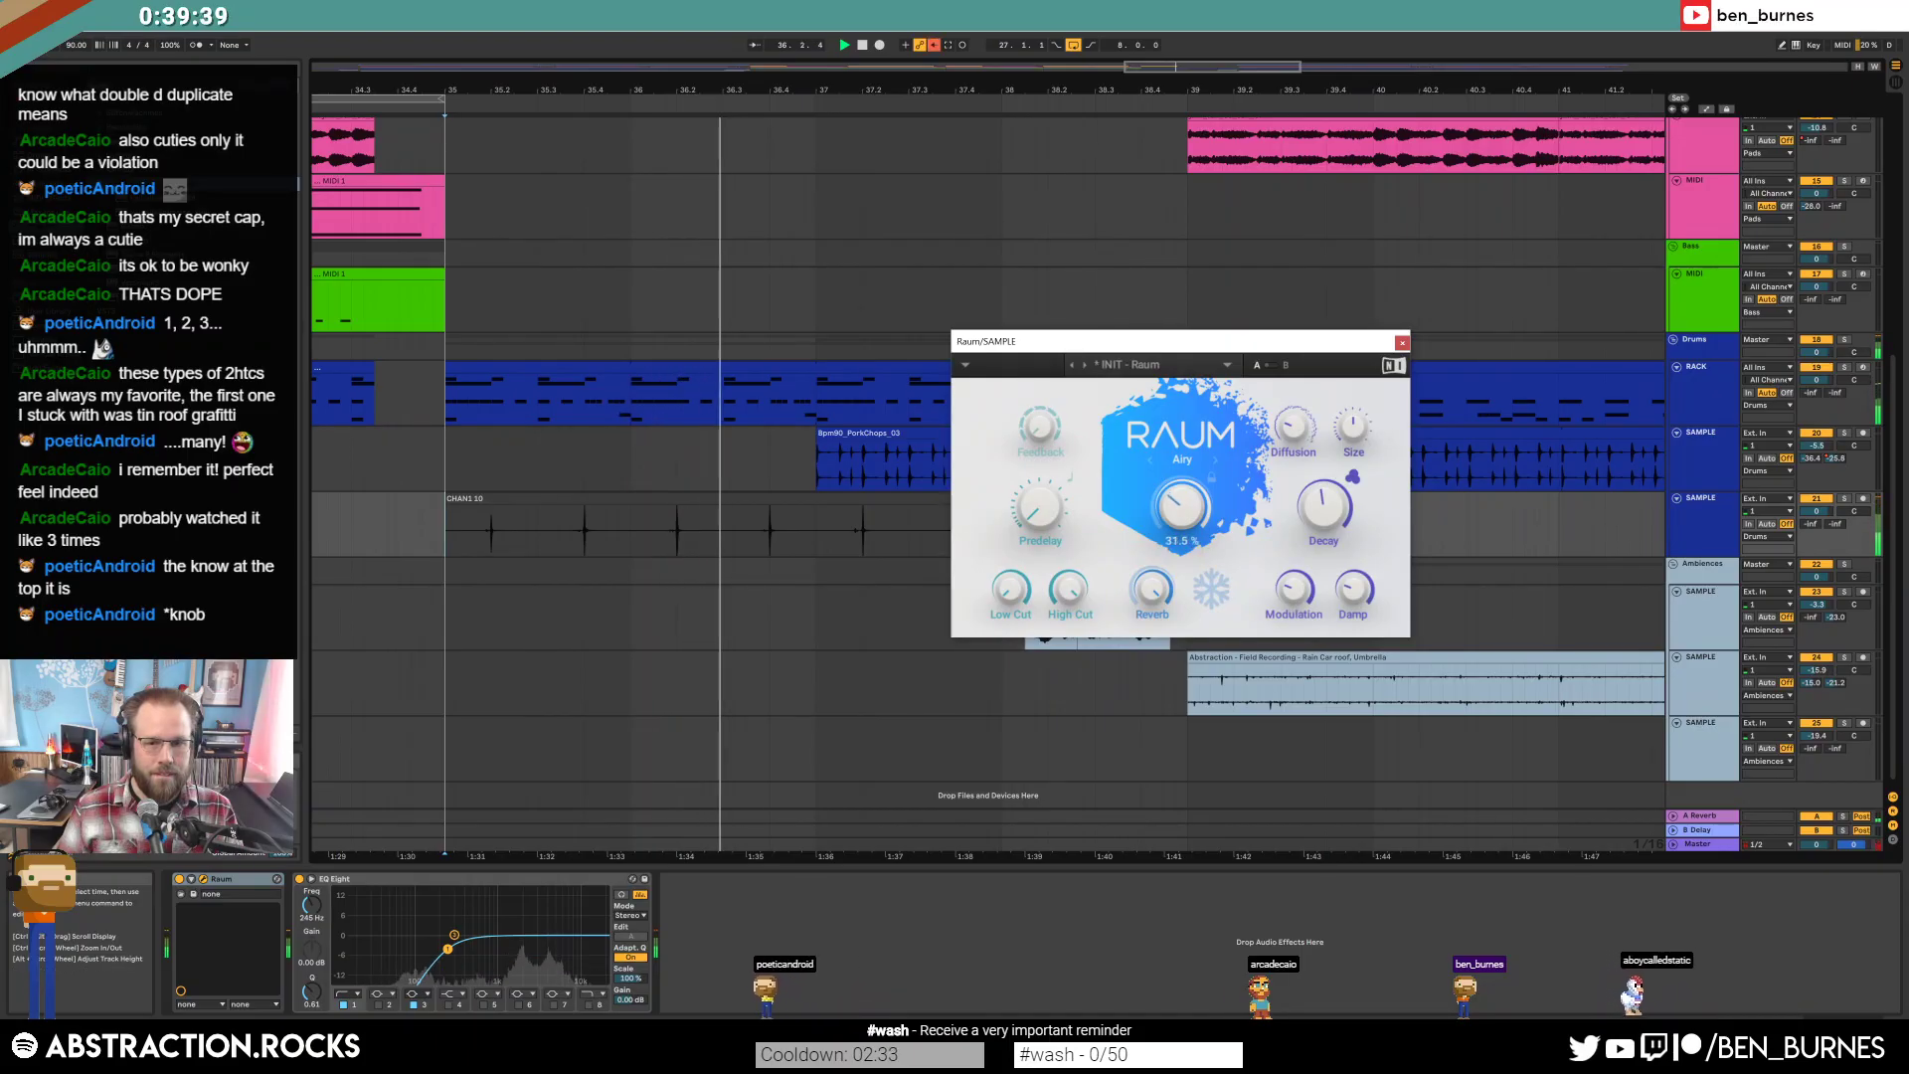
drag(1326, 492, 1327, 513)
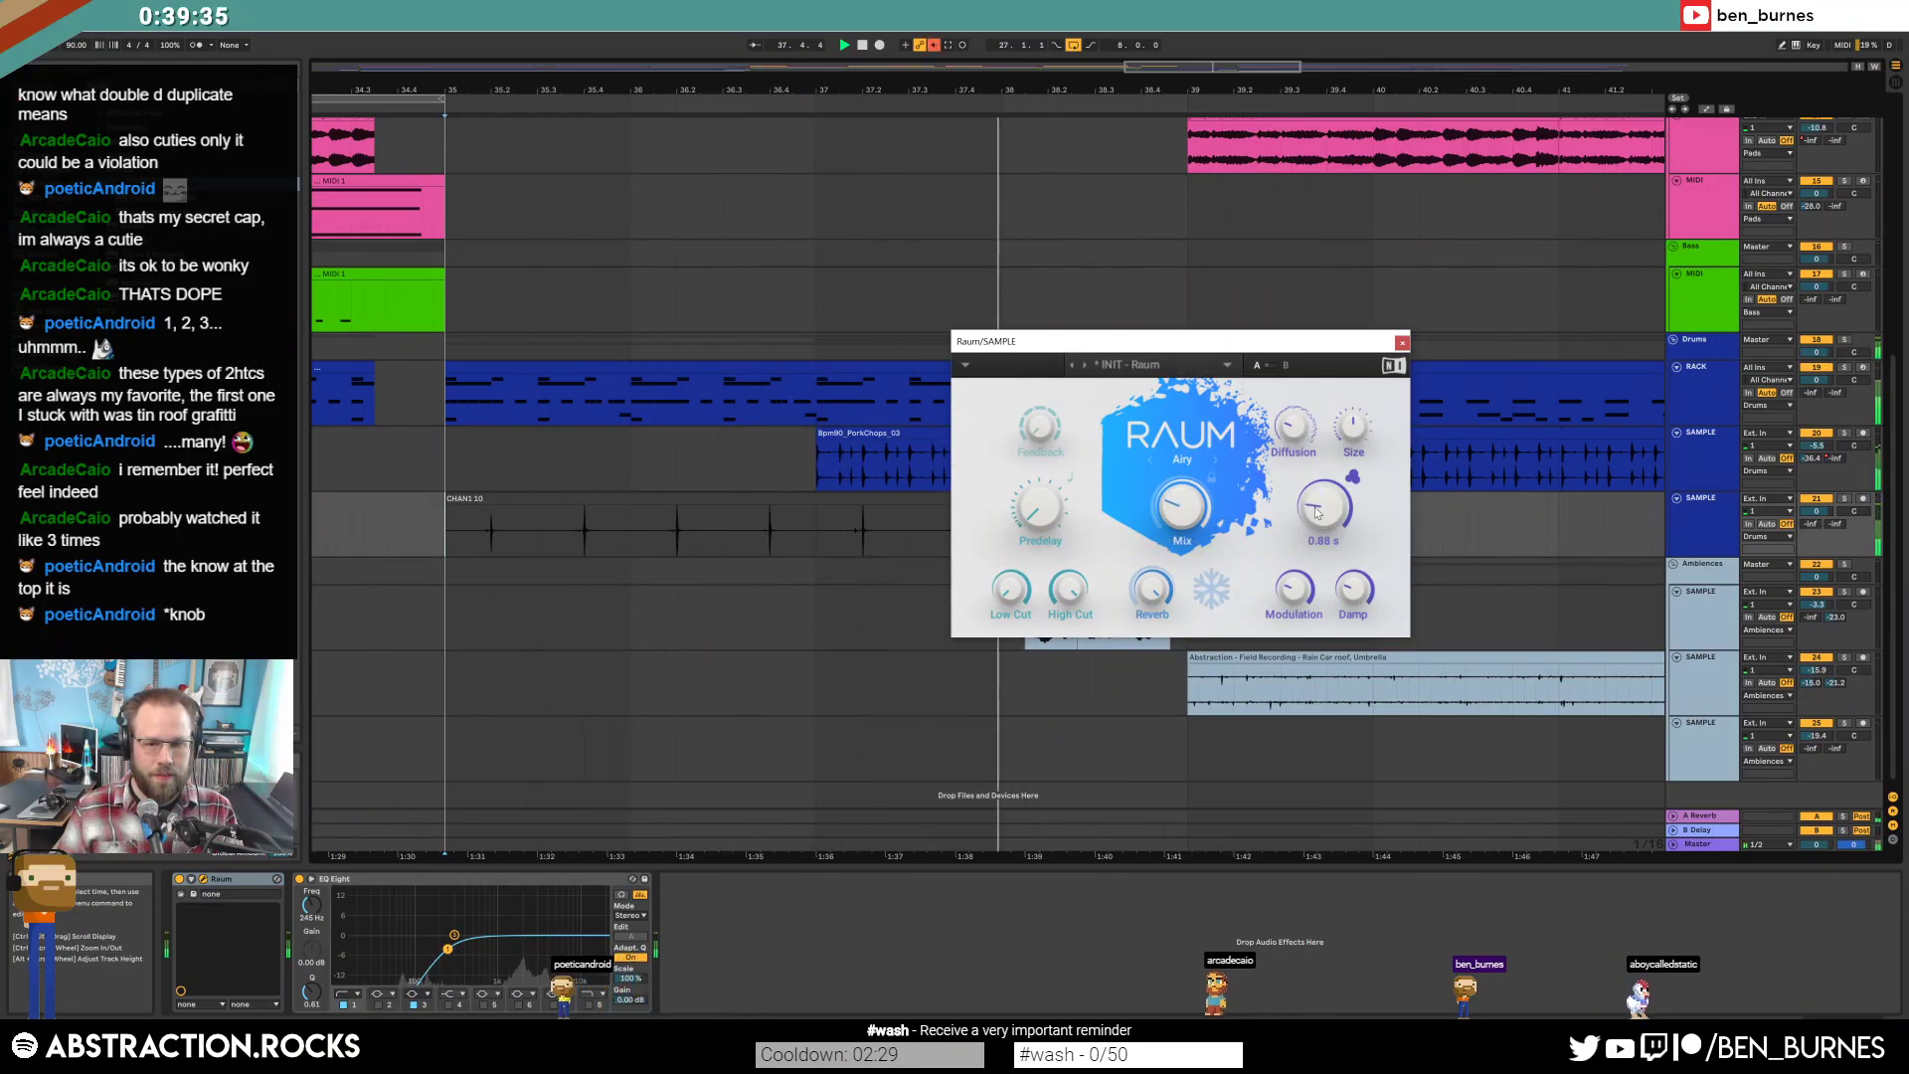
click(1401, 342)
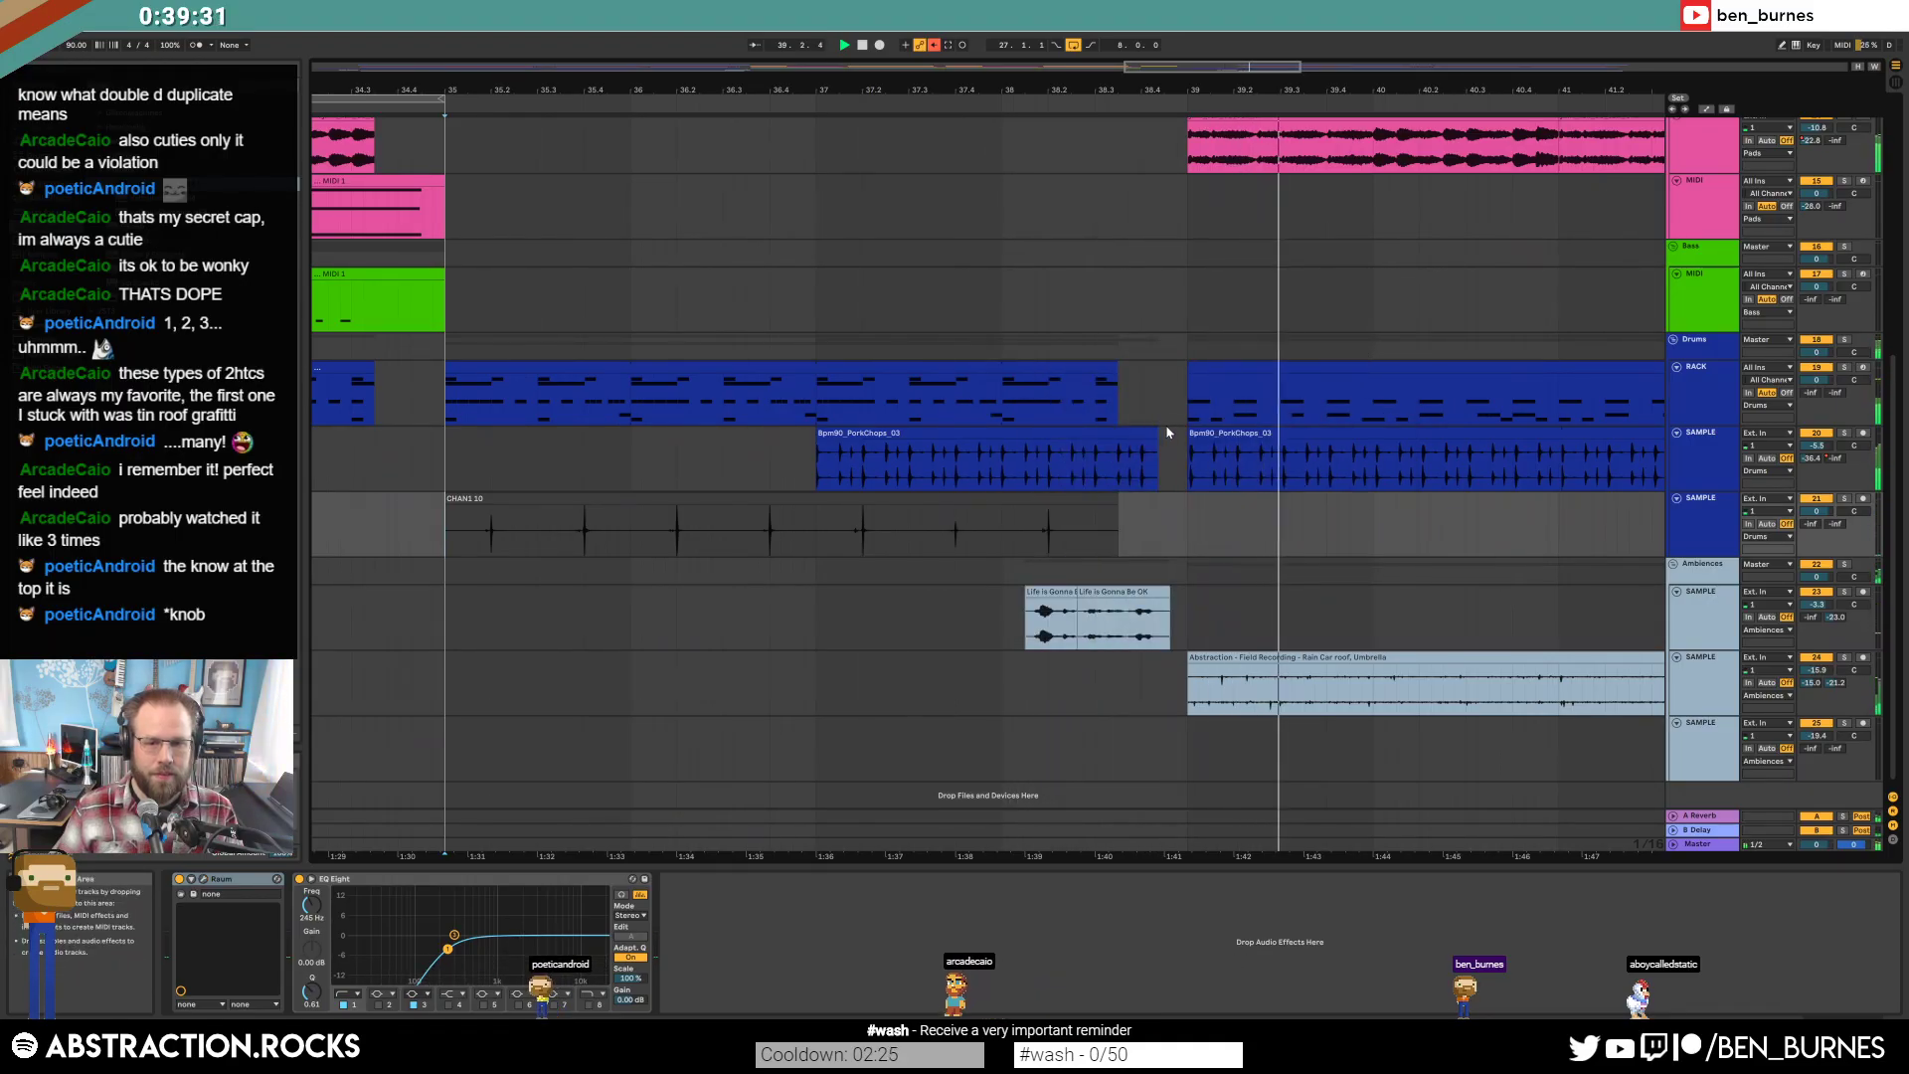
Replay the transition from bar 35, lowering the CHAN1 track's volume and setting its Raum mix to 23.0%.
key(space)
click(587, 498)
key(space)
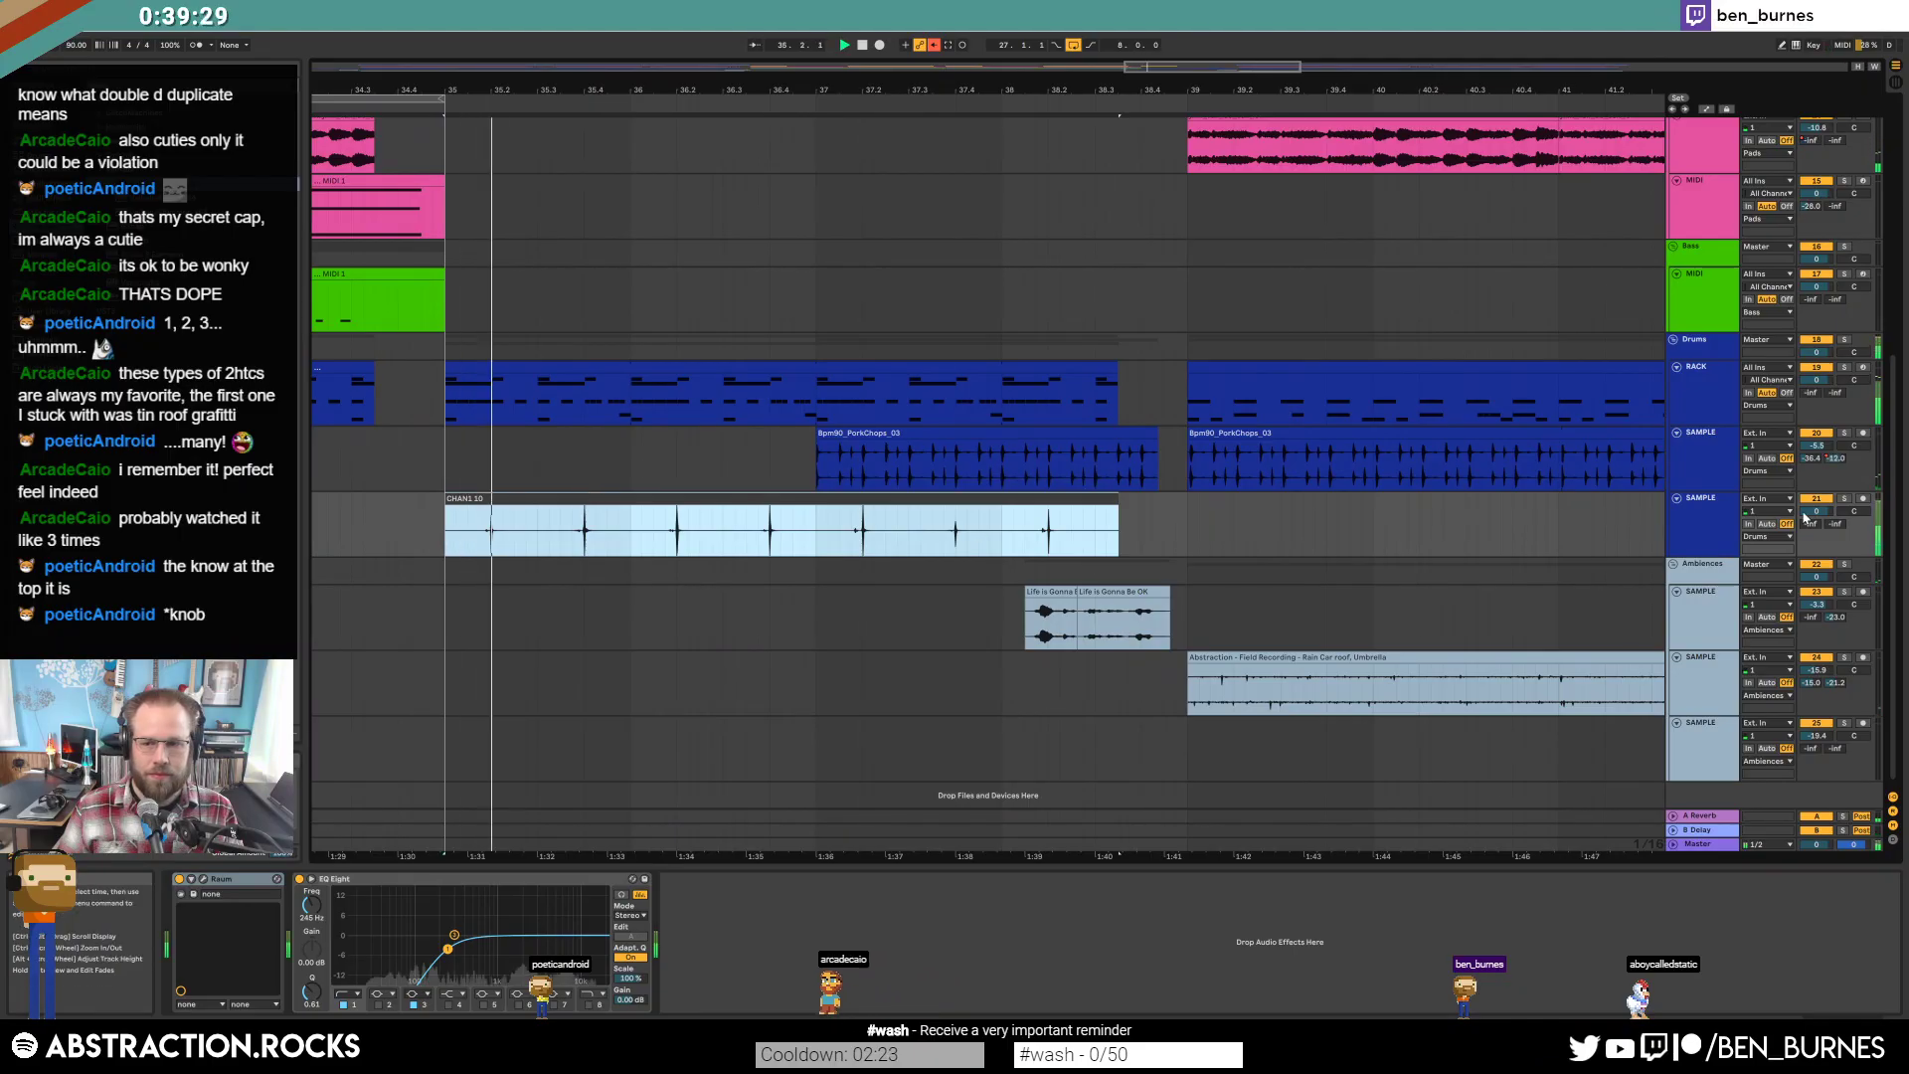
click(1597, 516)
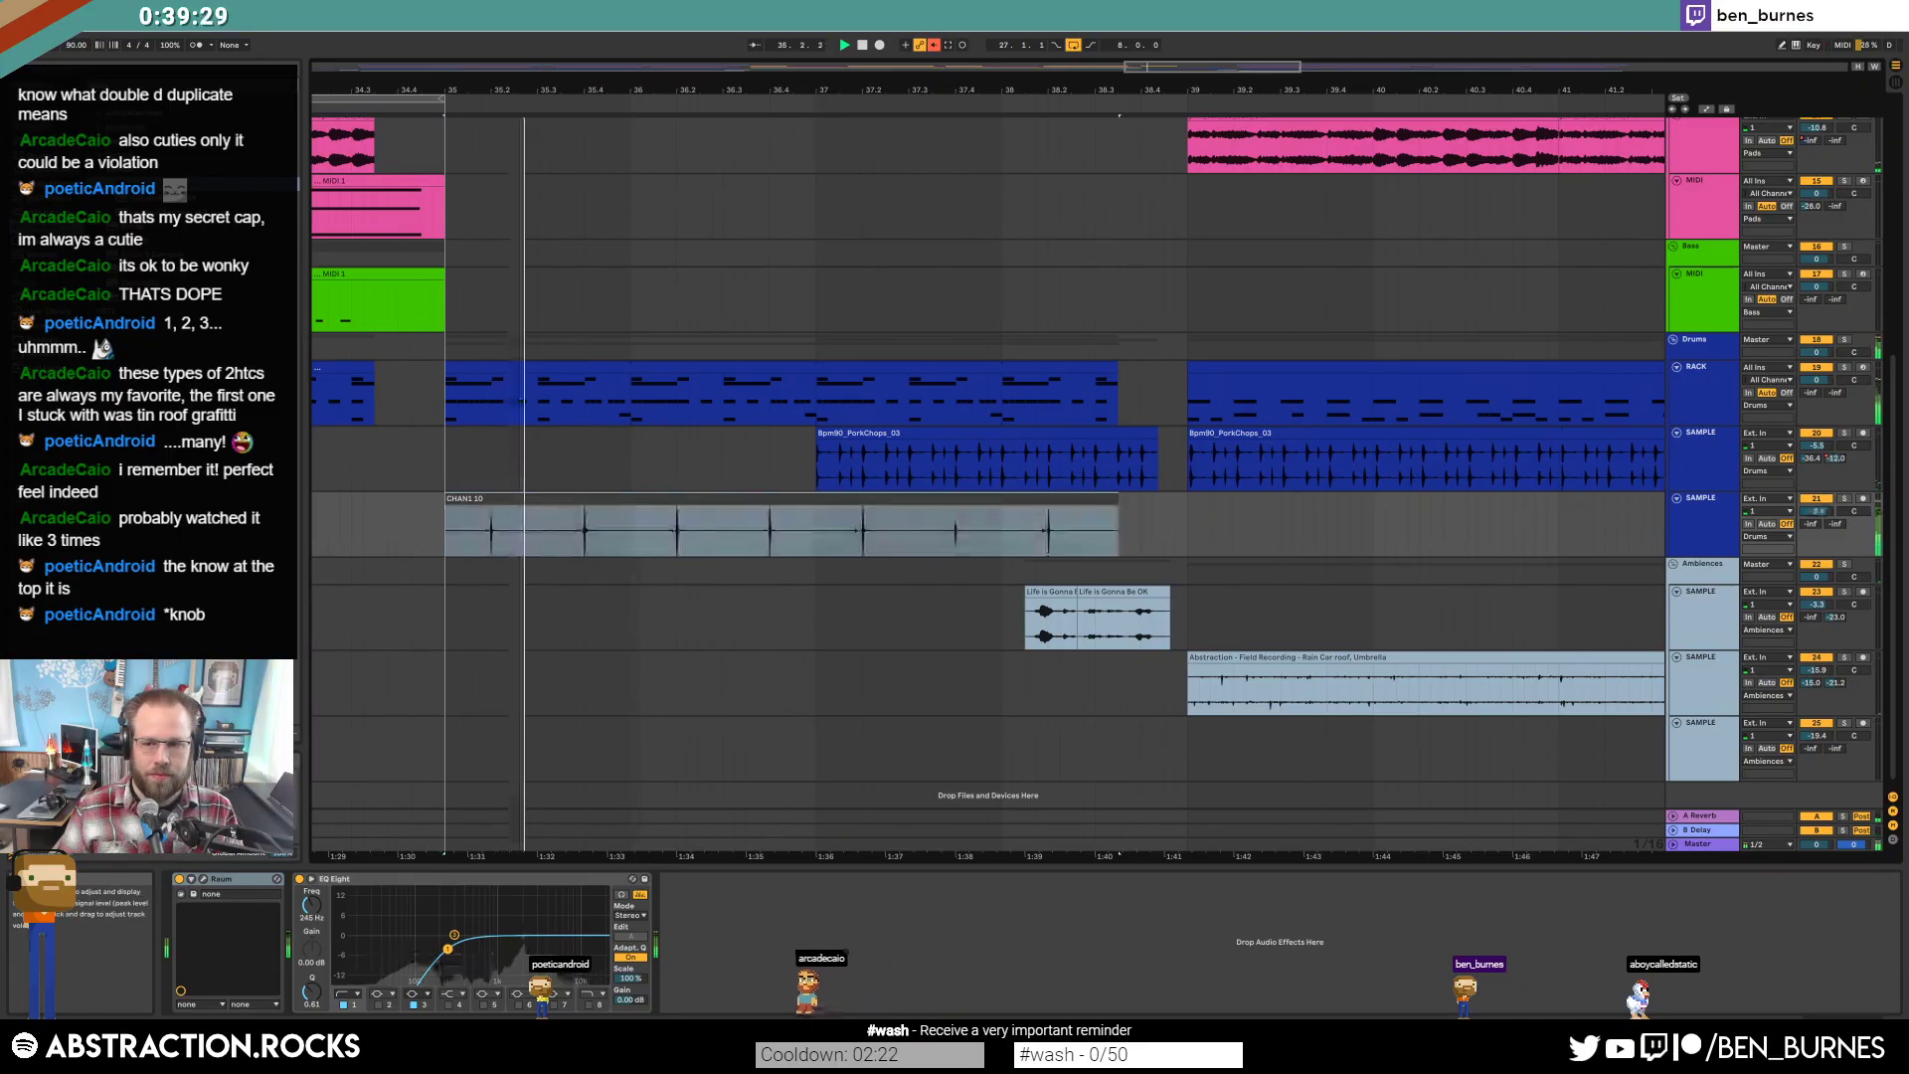
click(205, 883)
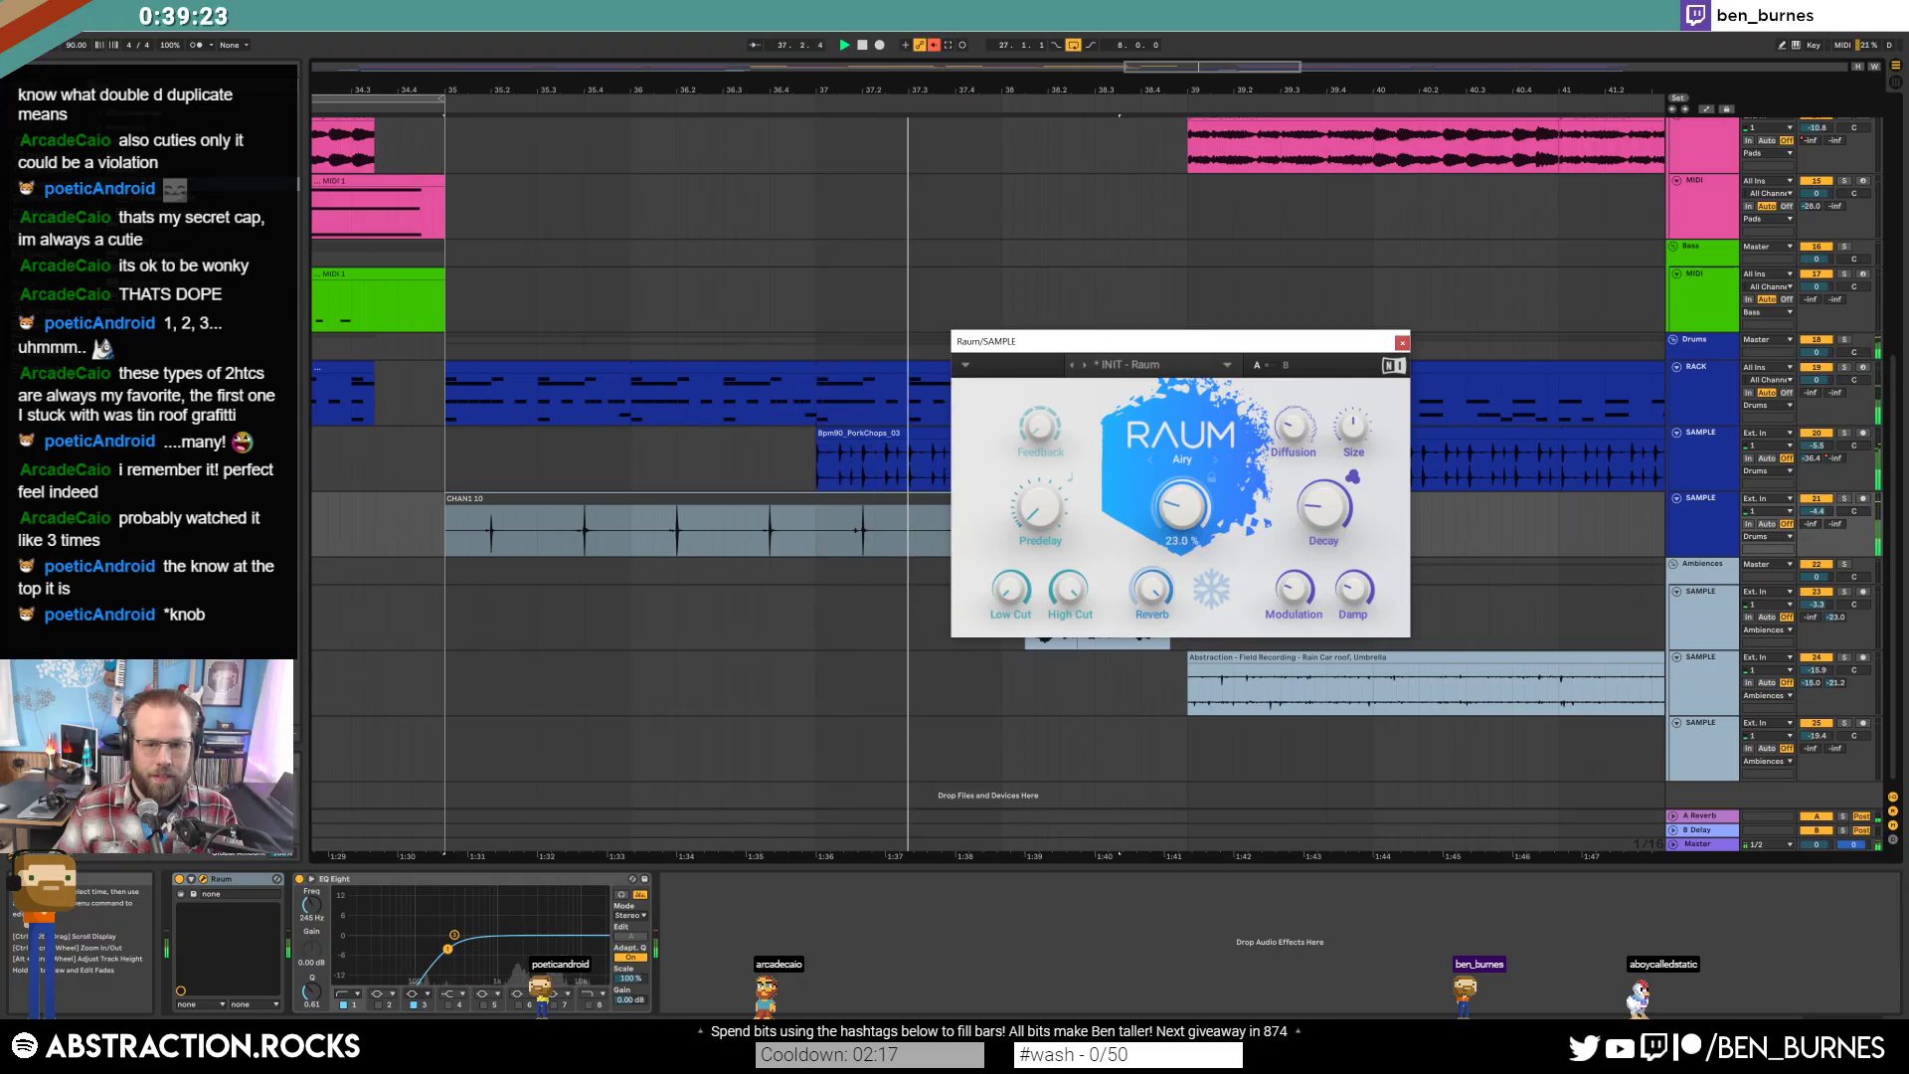
click(1402, 342)
Deactivate all TR-808 hat and conga notes in the drum rack clip starting at bar 35, and audition the thinned beat.
double_click(759, 418)
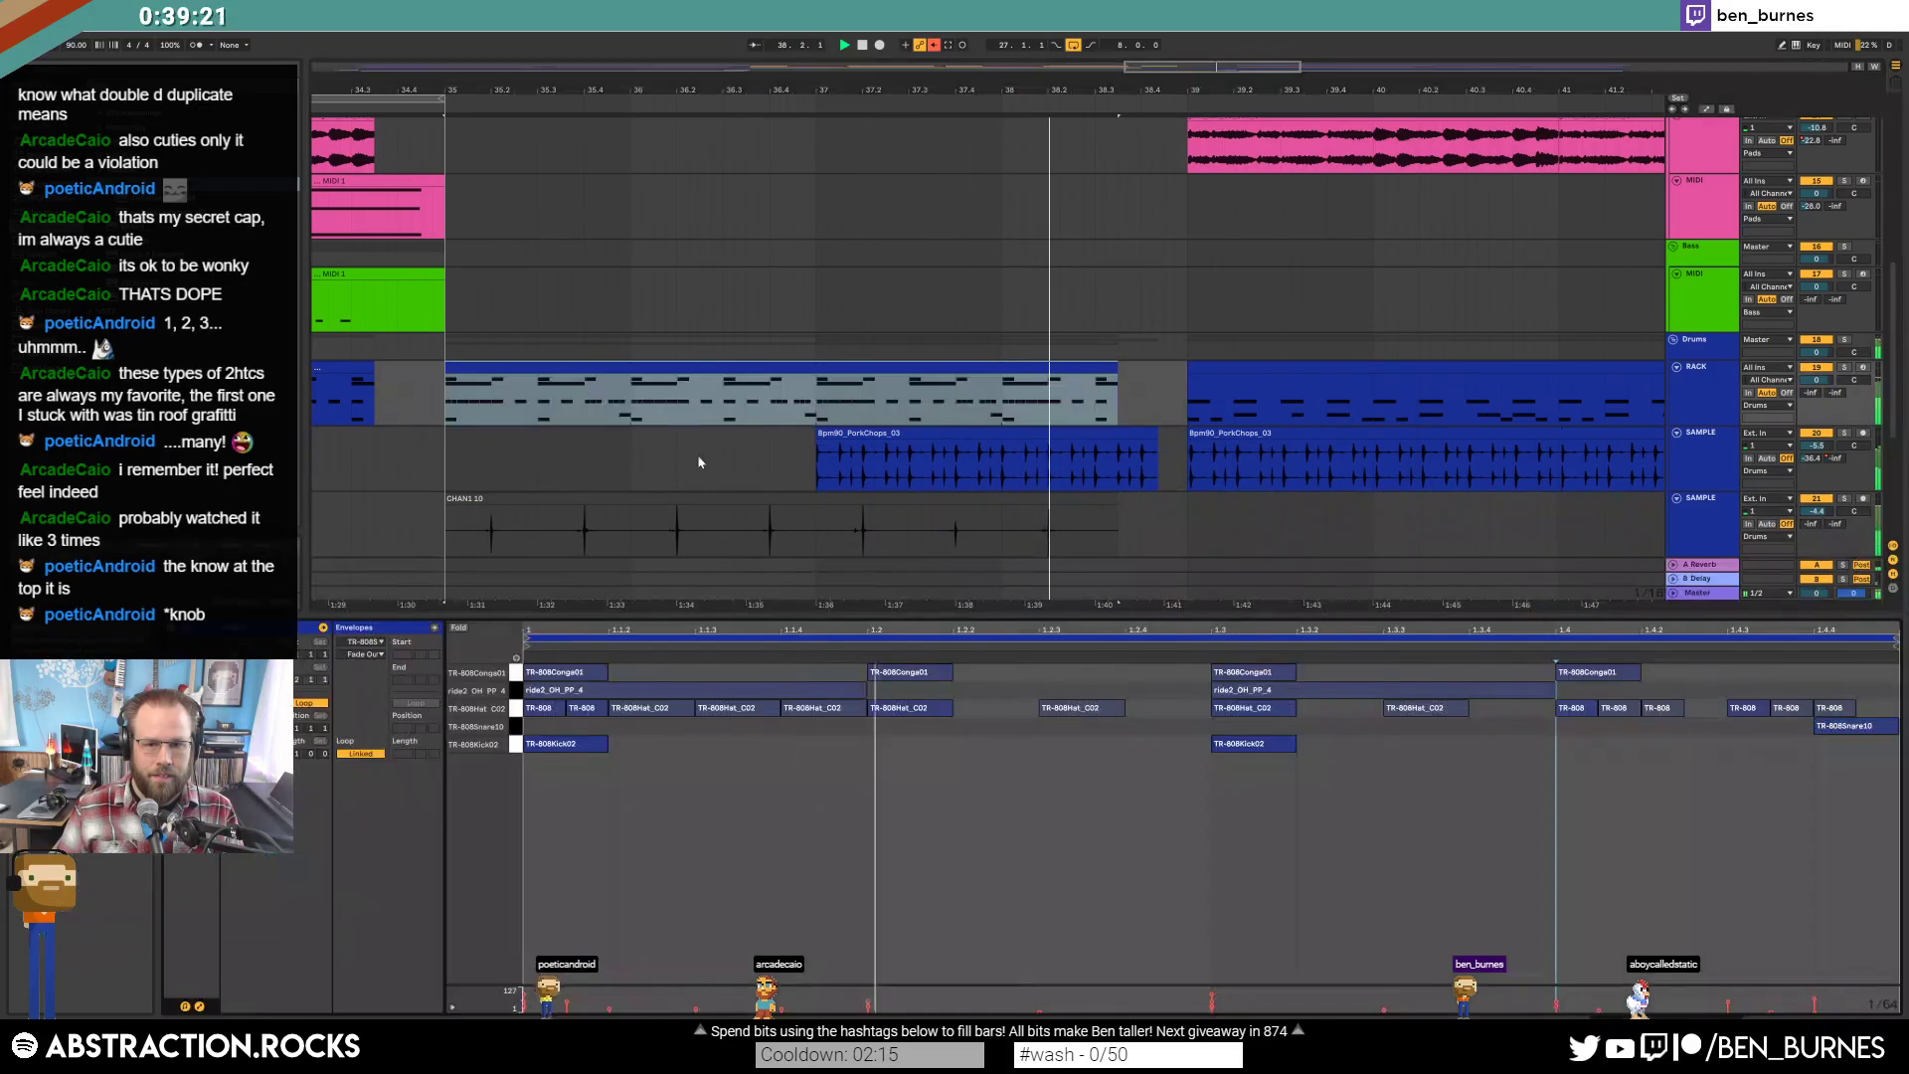
click(581, 756)
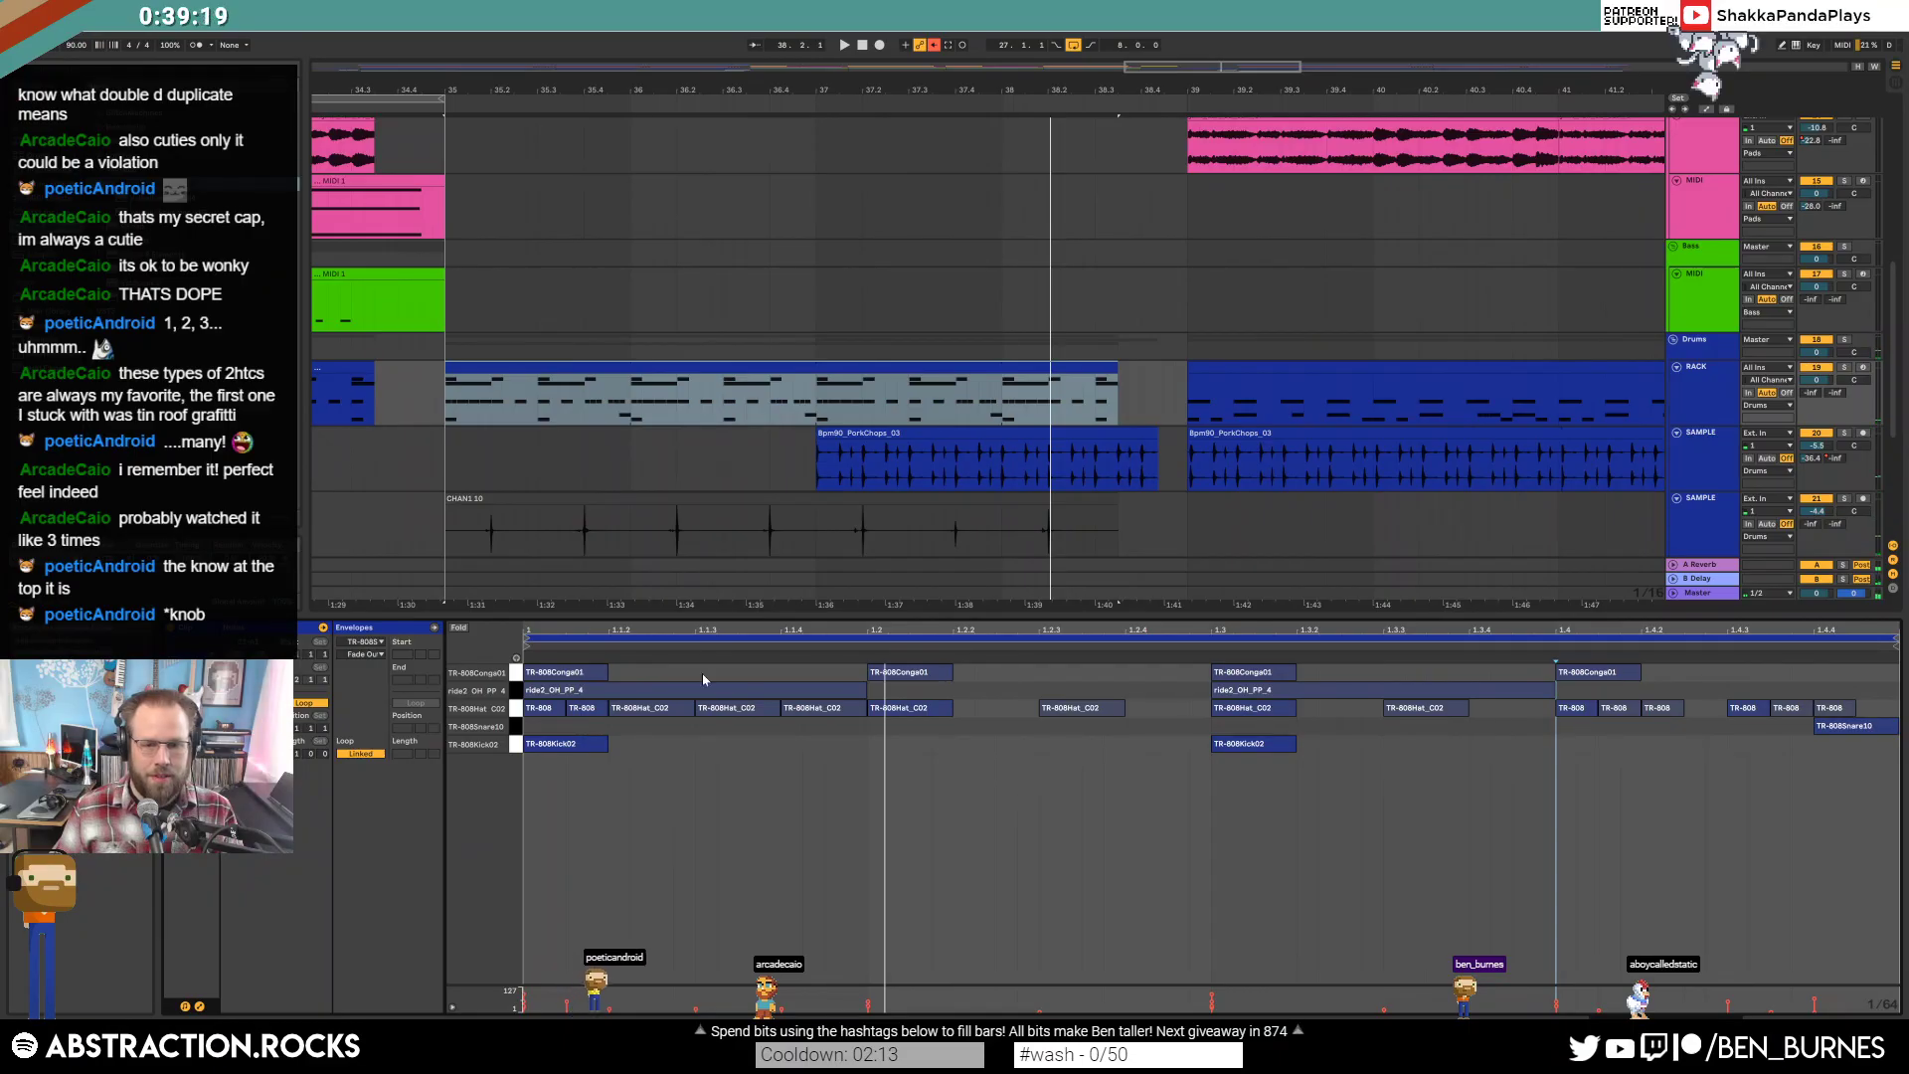
click(519, 709)
click(517, 673)
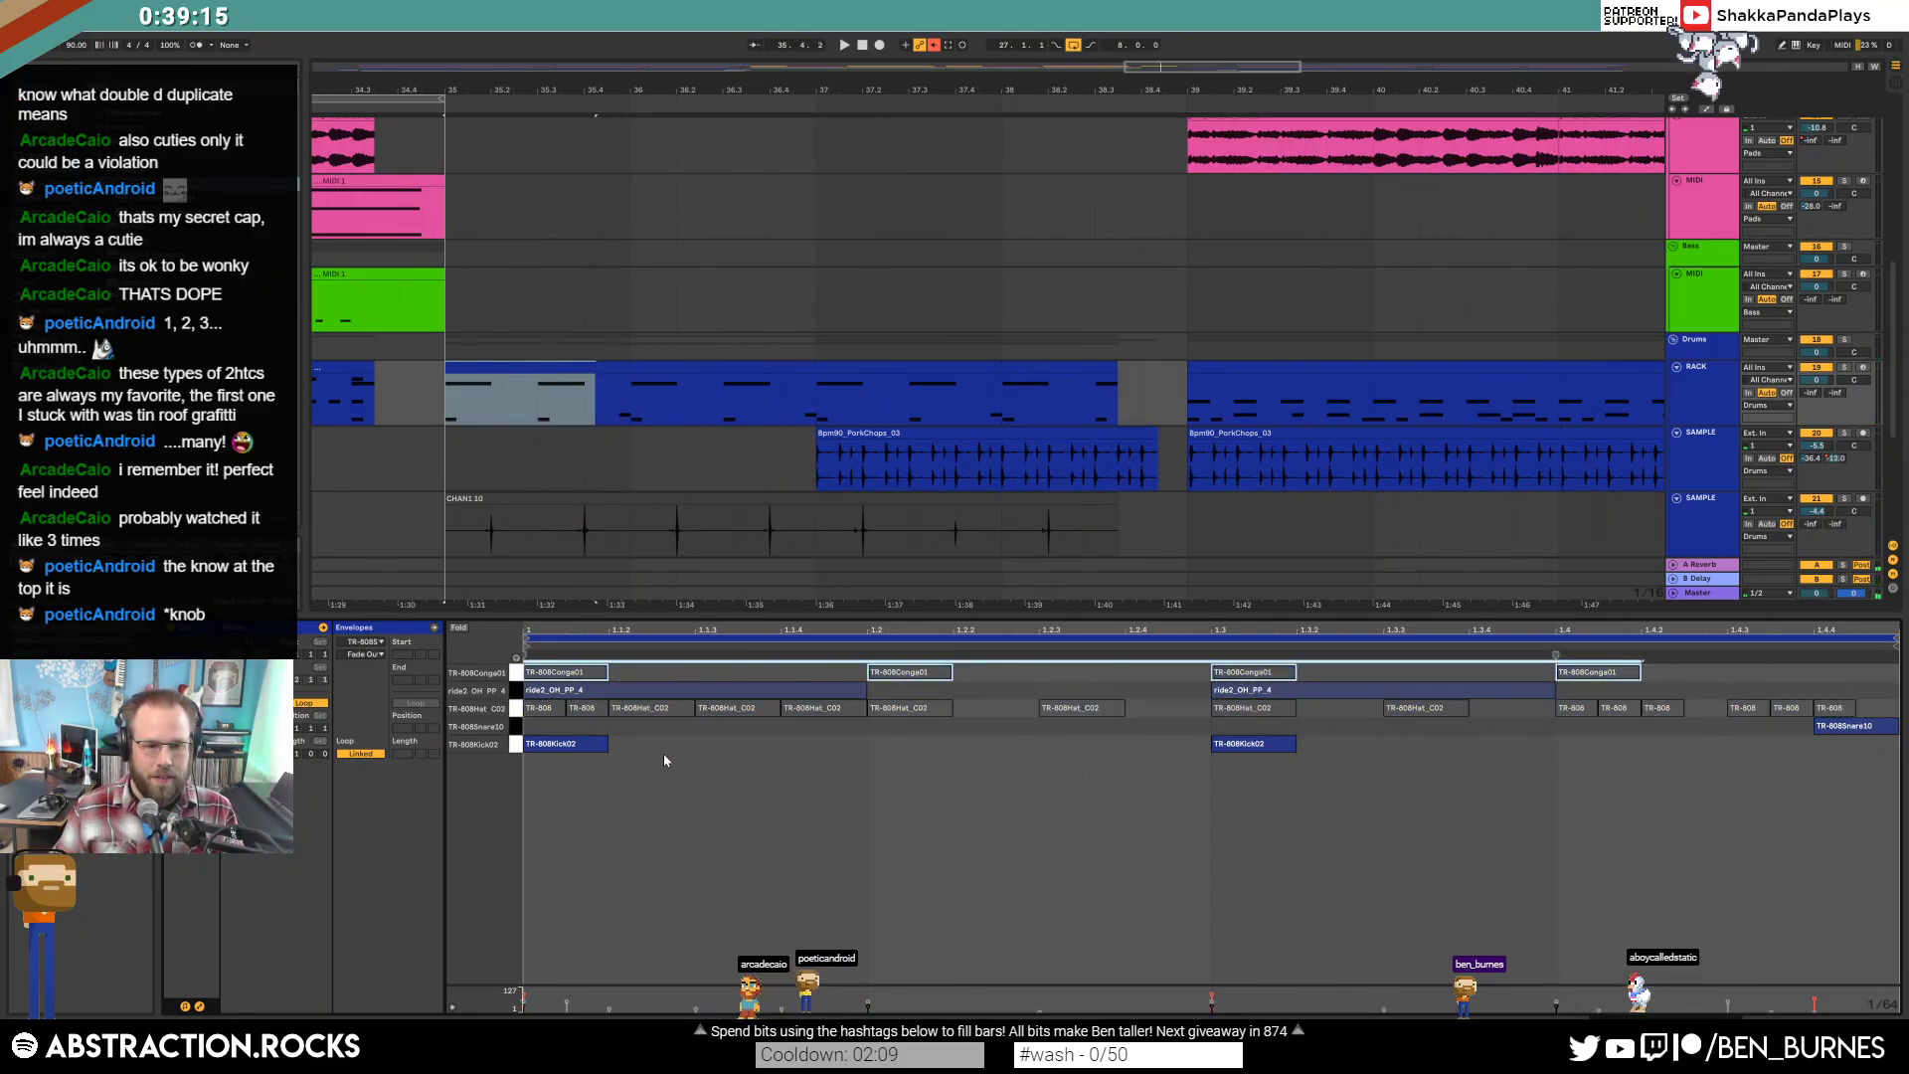
key(space)
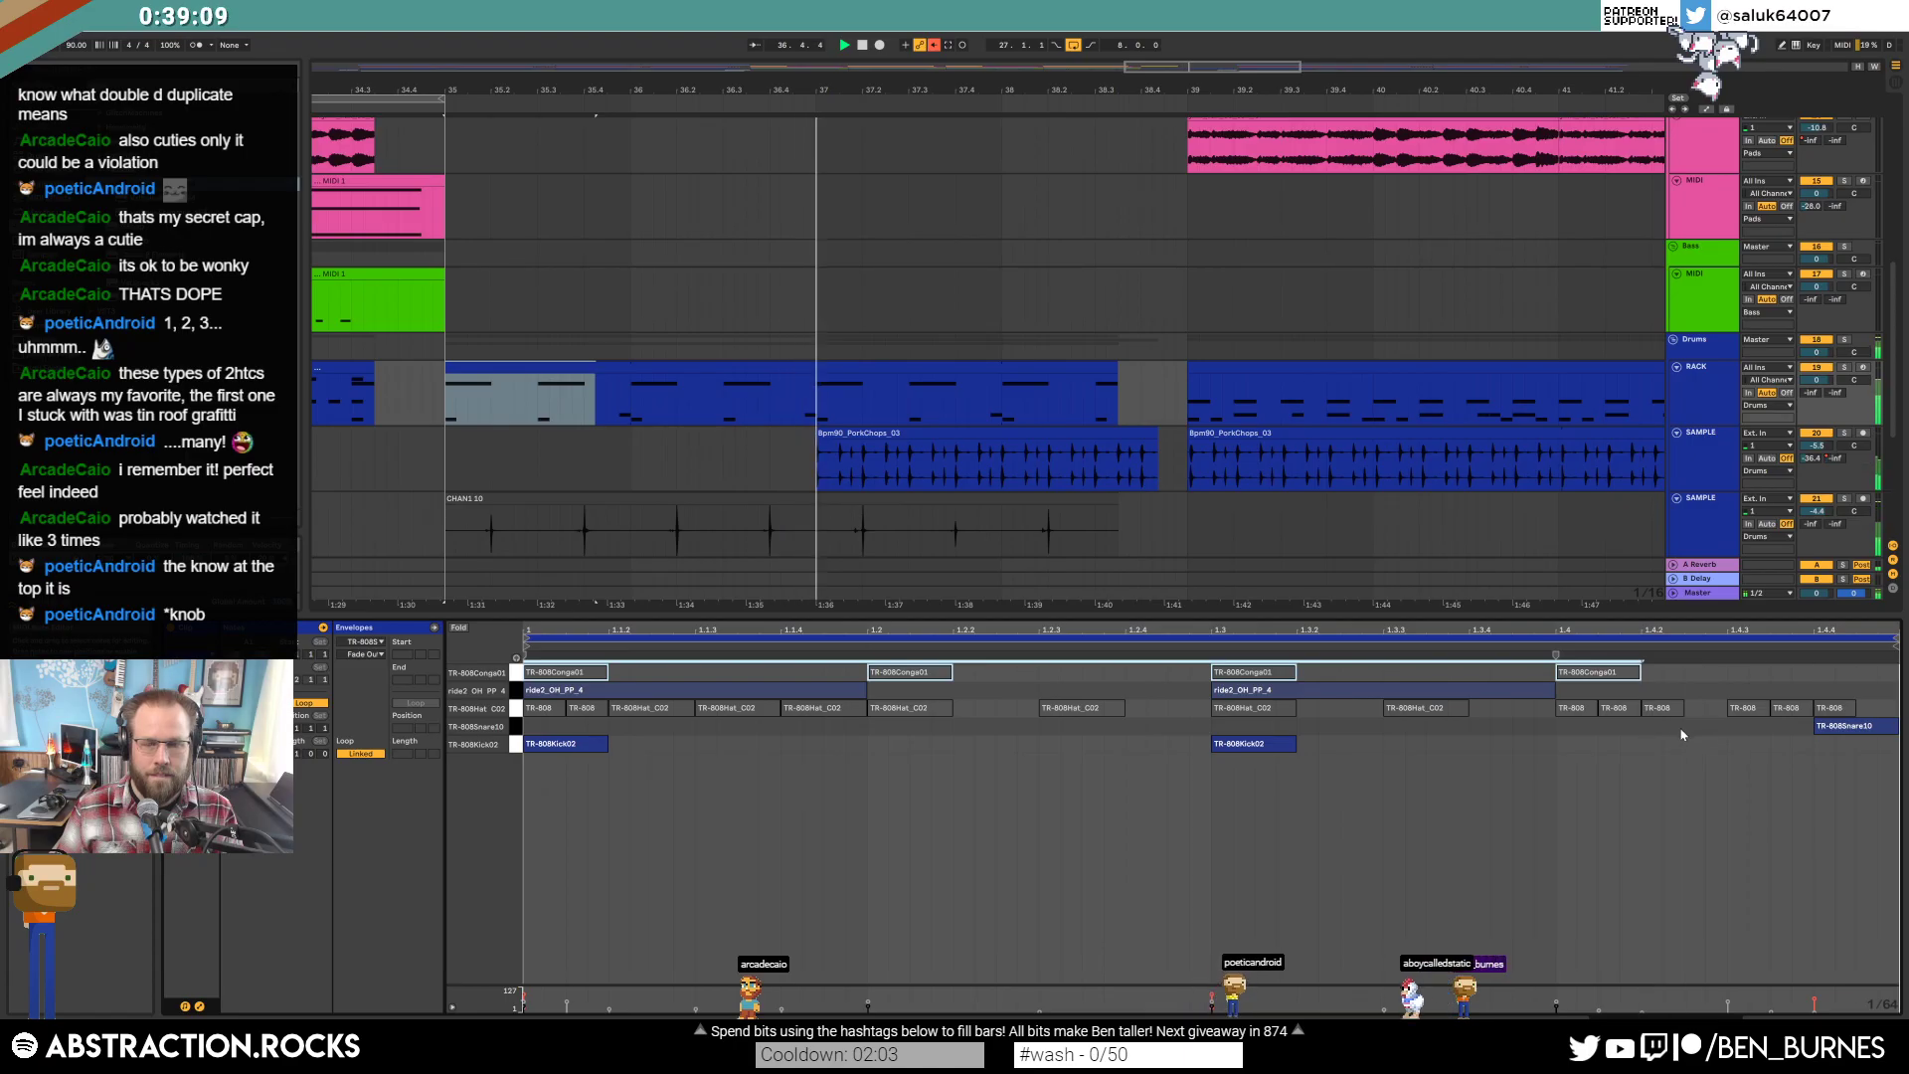
Consolidate bars 35 and 36 of the drum rack part and add an extra snare note in beat 4 of bar 36.
drag(807, 393, 458, 416)
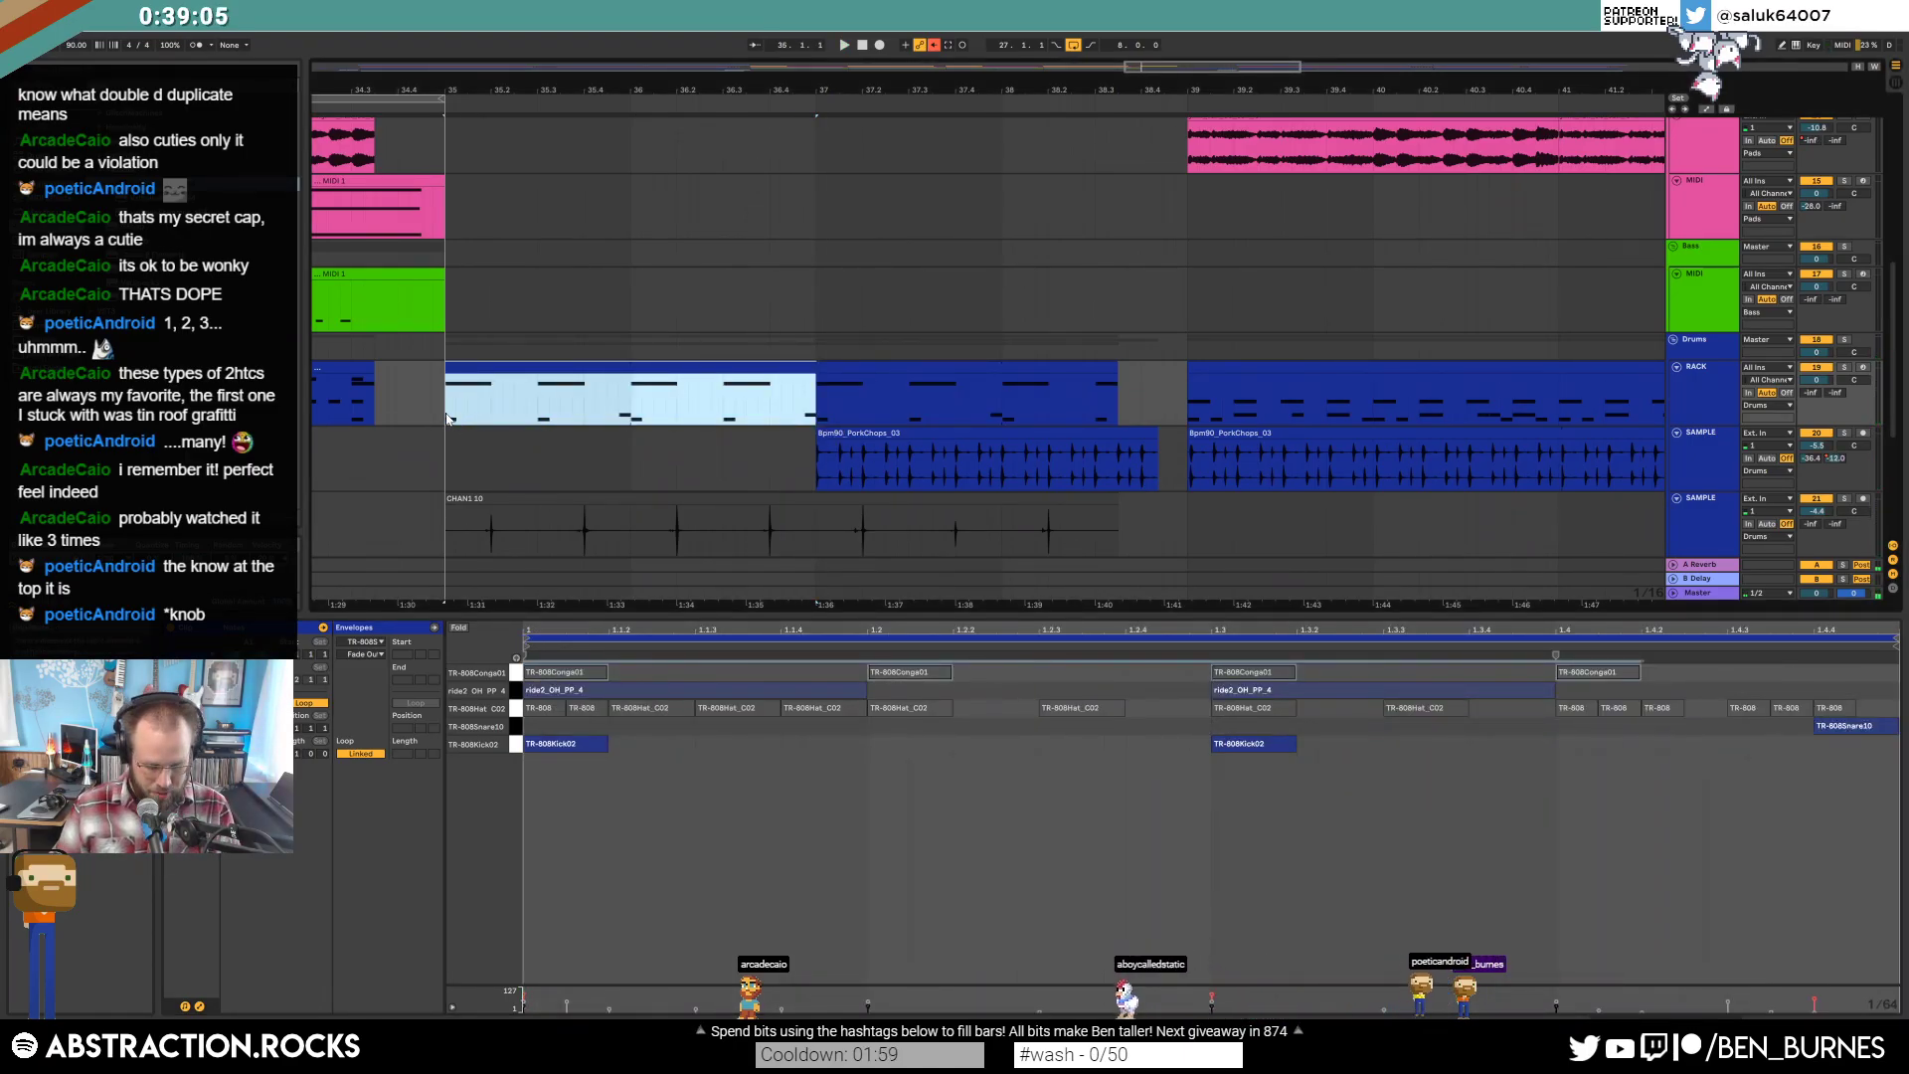
key(ctrl+j)
click(1362, 794)
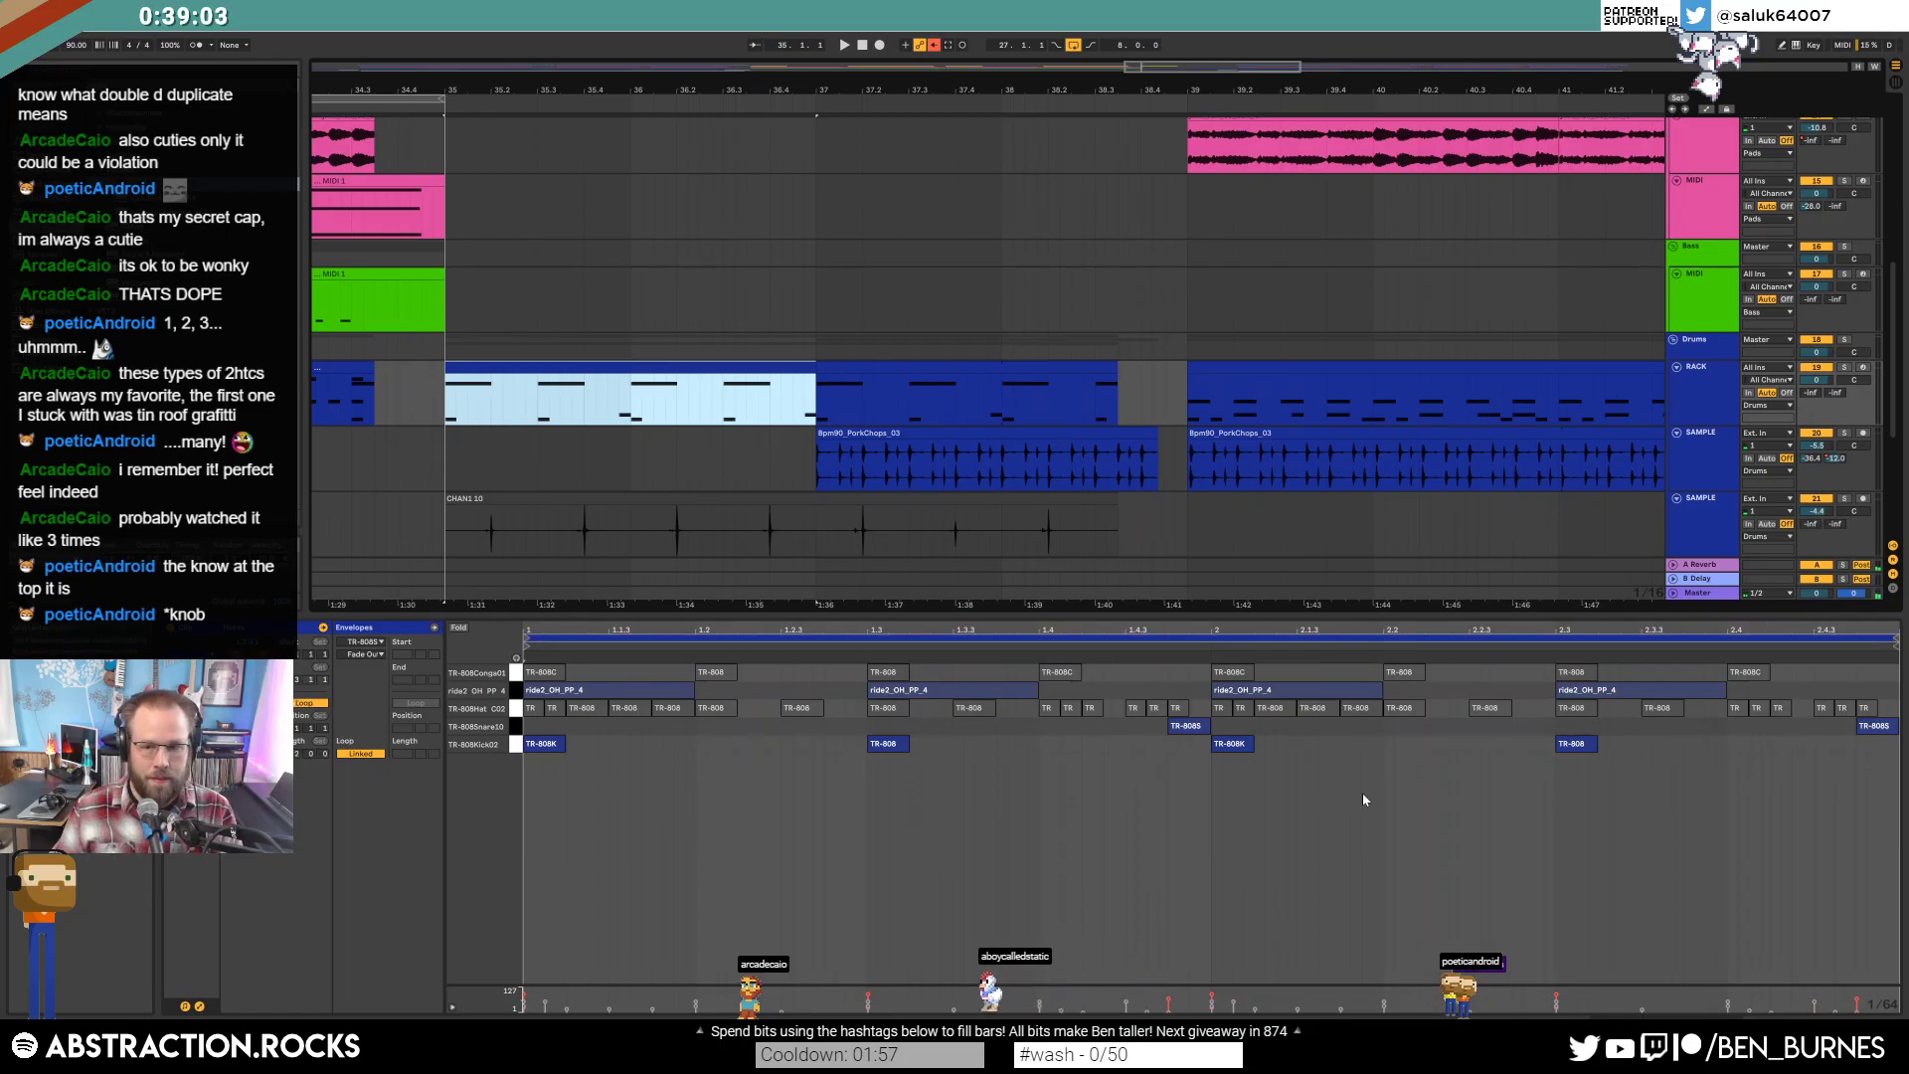
double_click(1780, 731)
key(space)
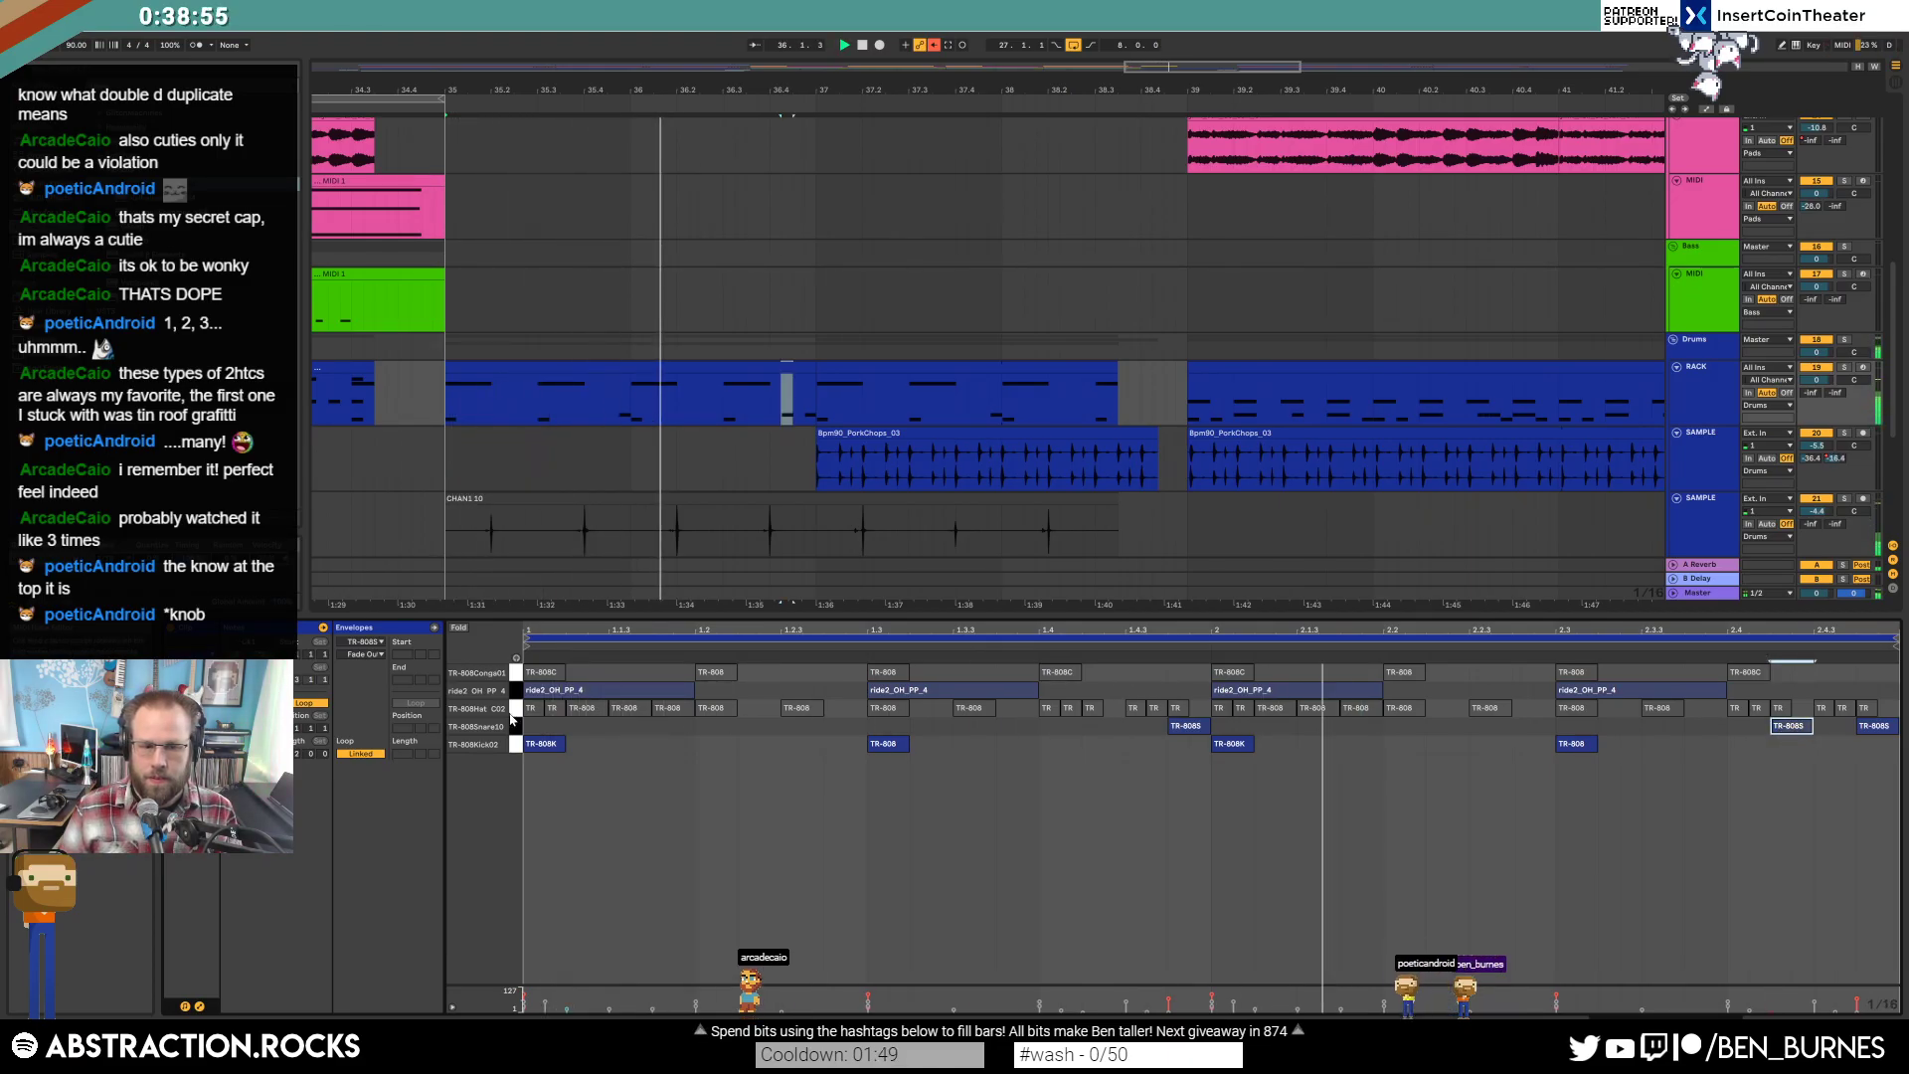
click(516, 726)
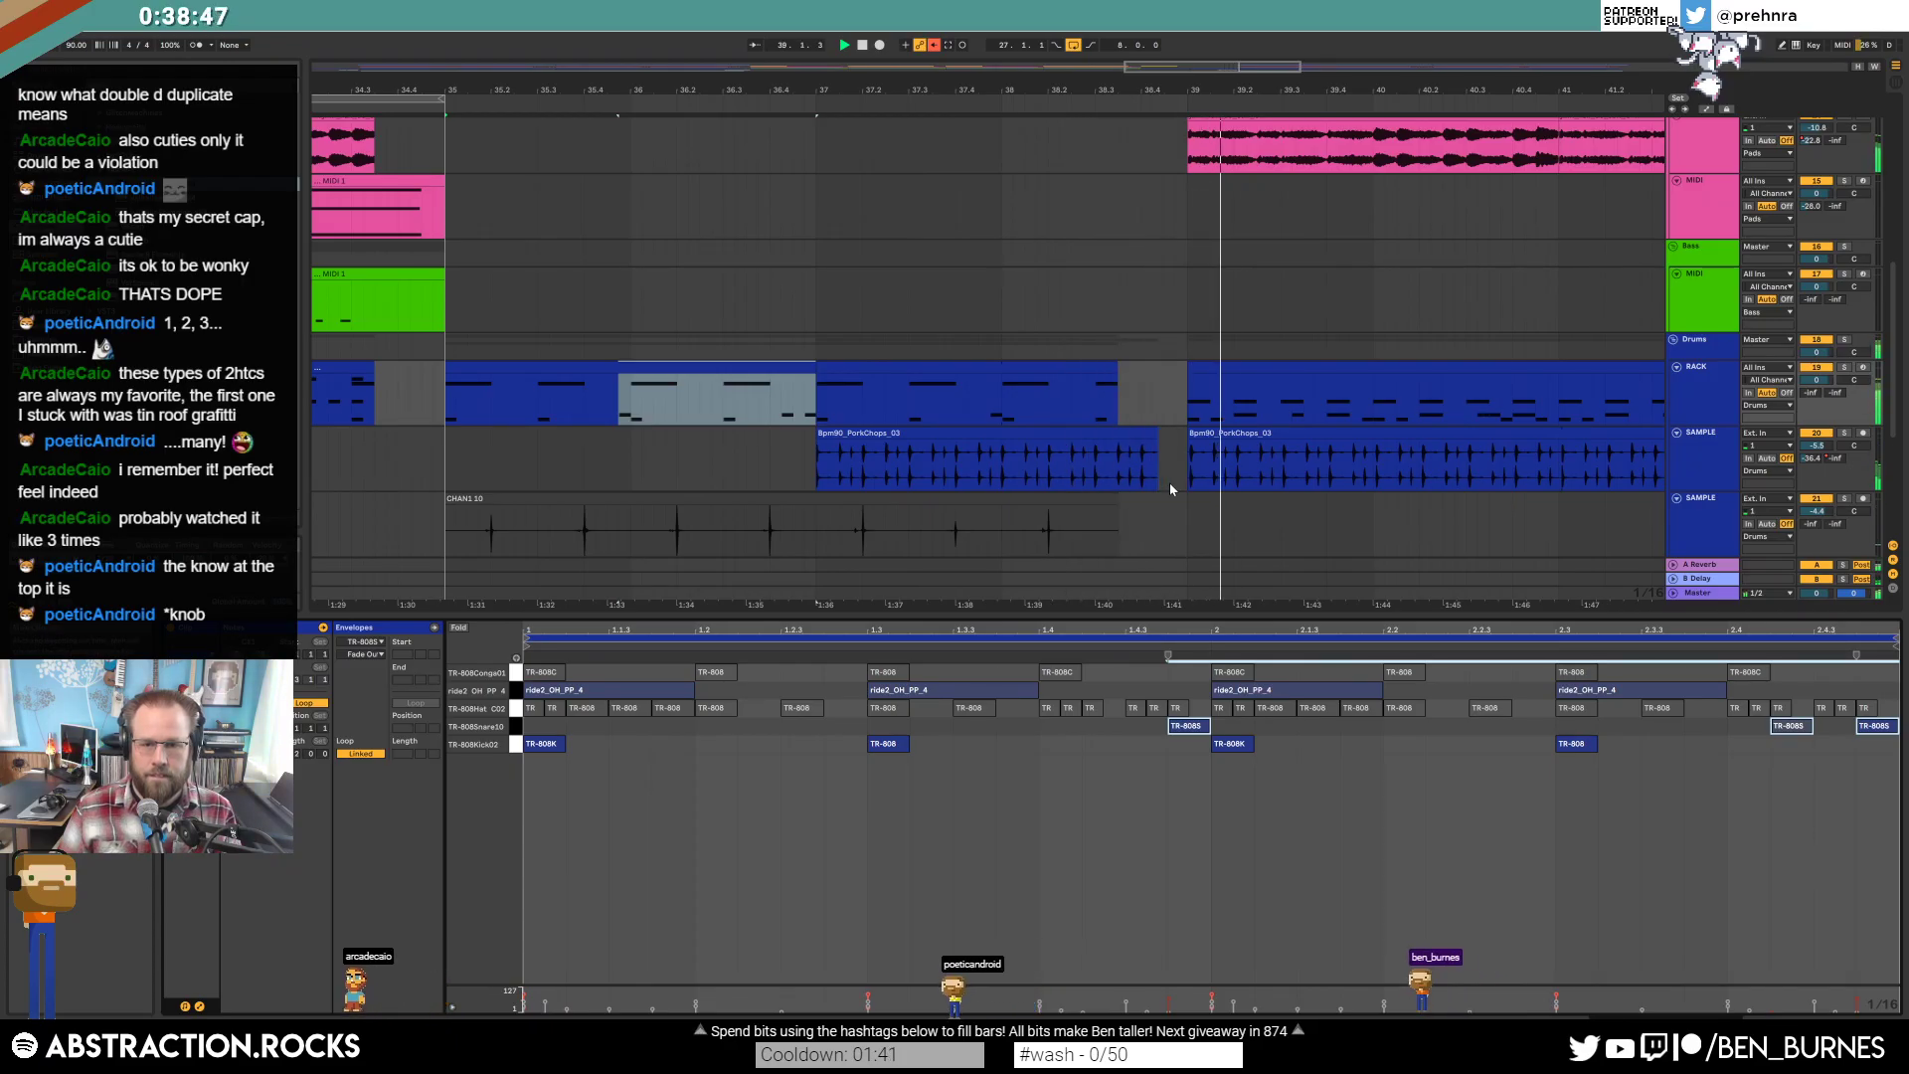
Insert an expanded audio track below the CHAN1 track and assign the drum track color to the CHAN1 clip.
key(shift+Tab)
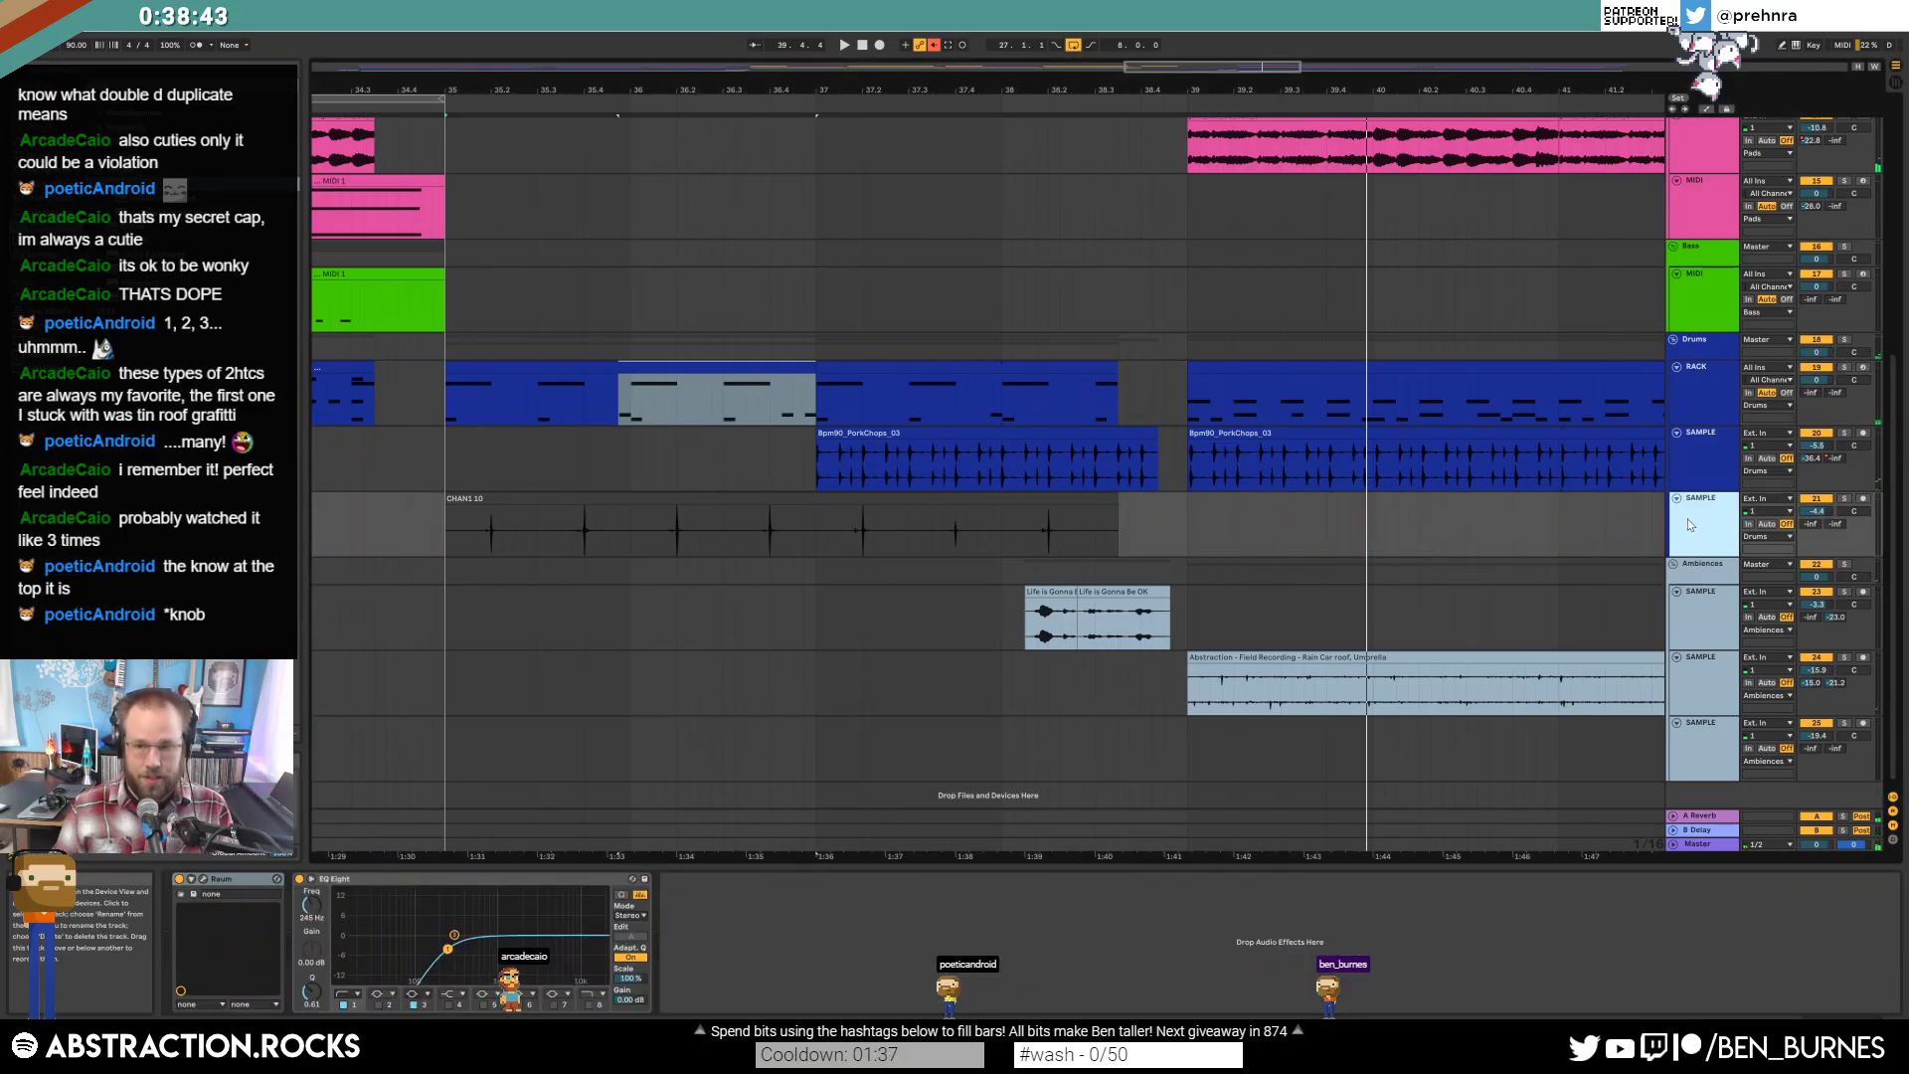
click(1693, 519)
right_click(1696, 519)
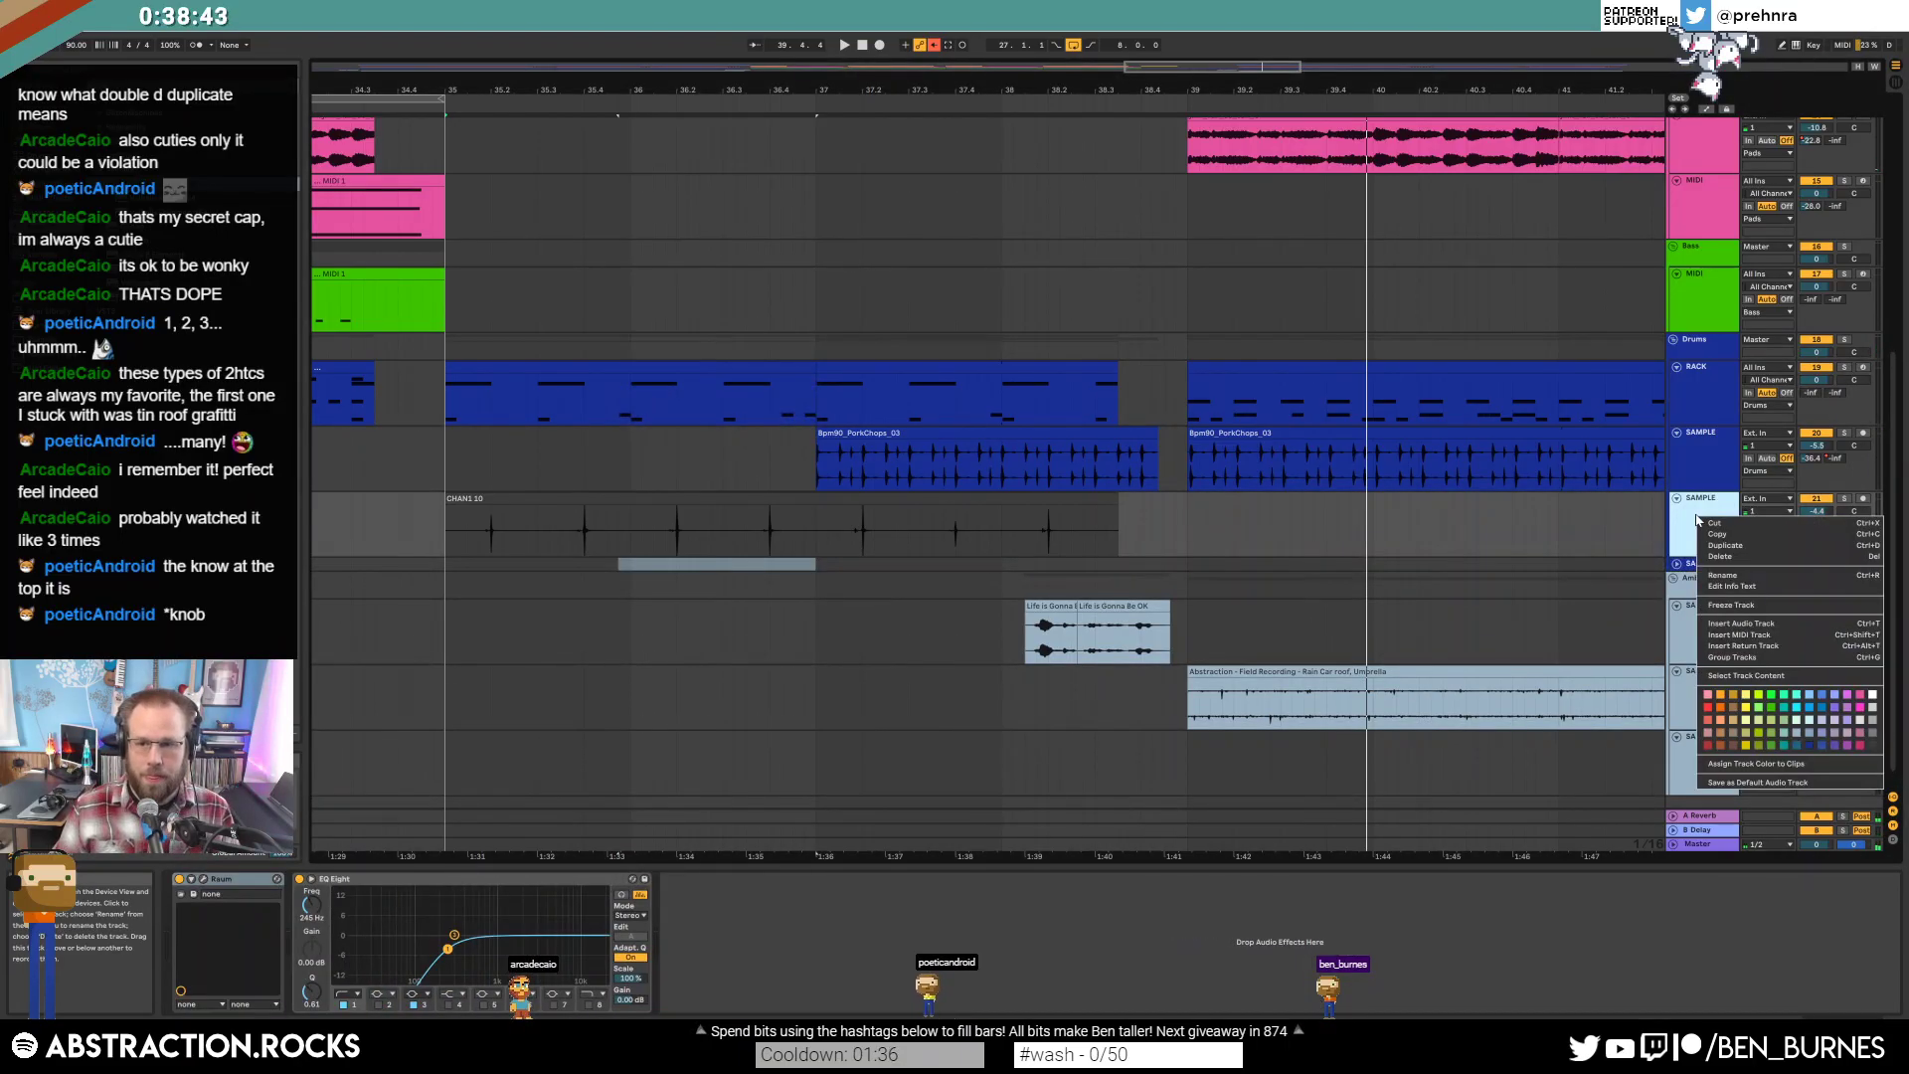
click(1788, 763)
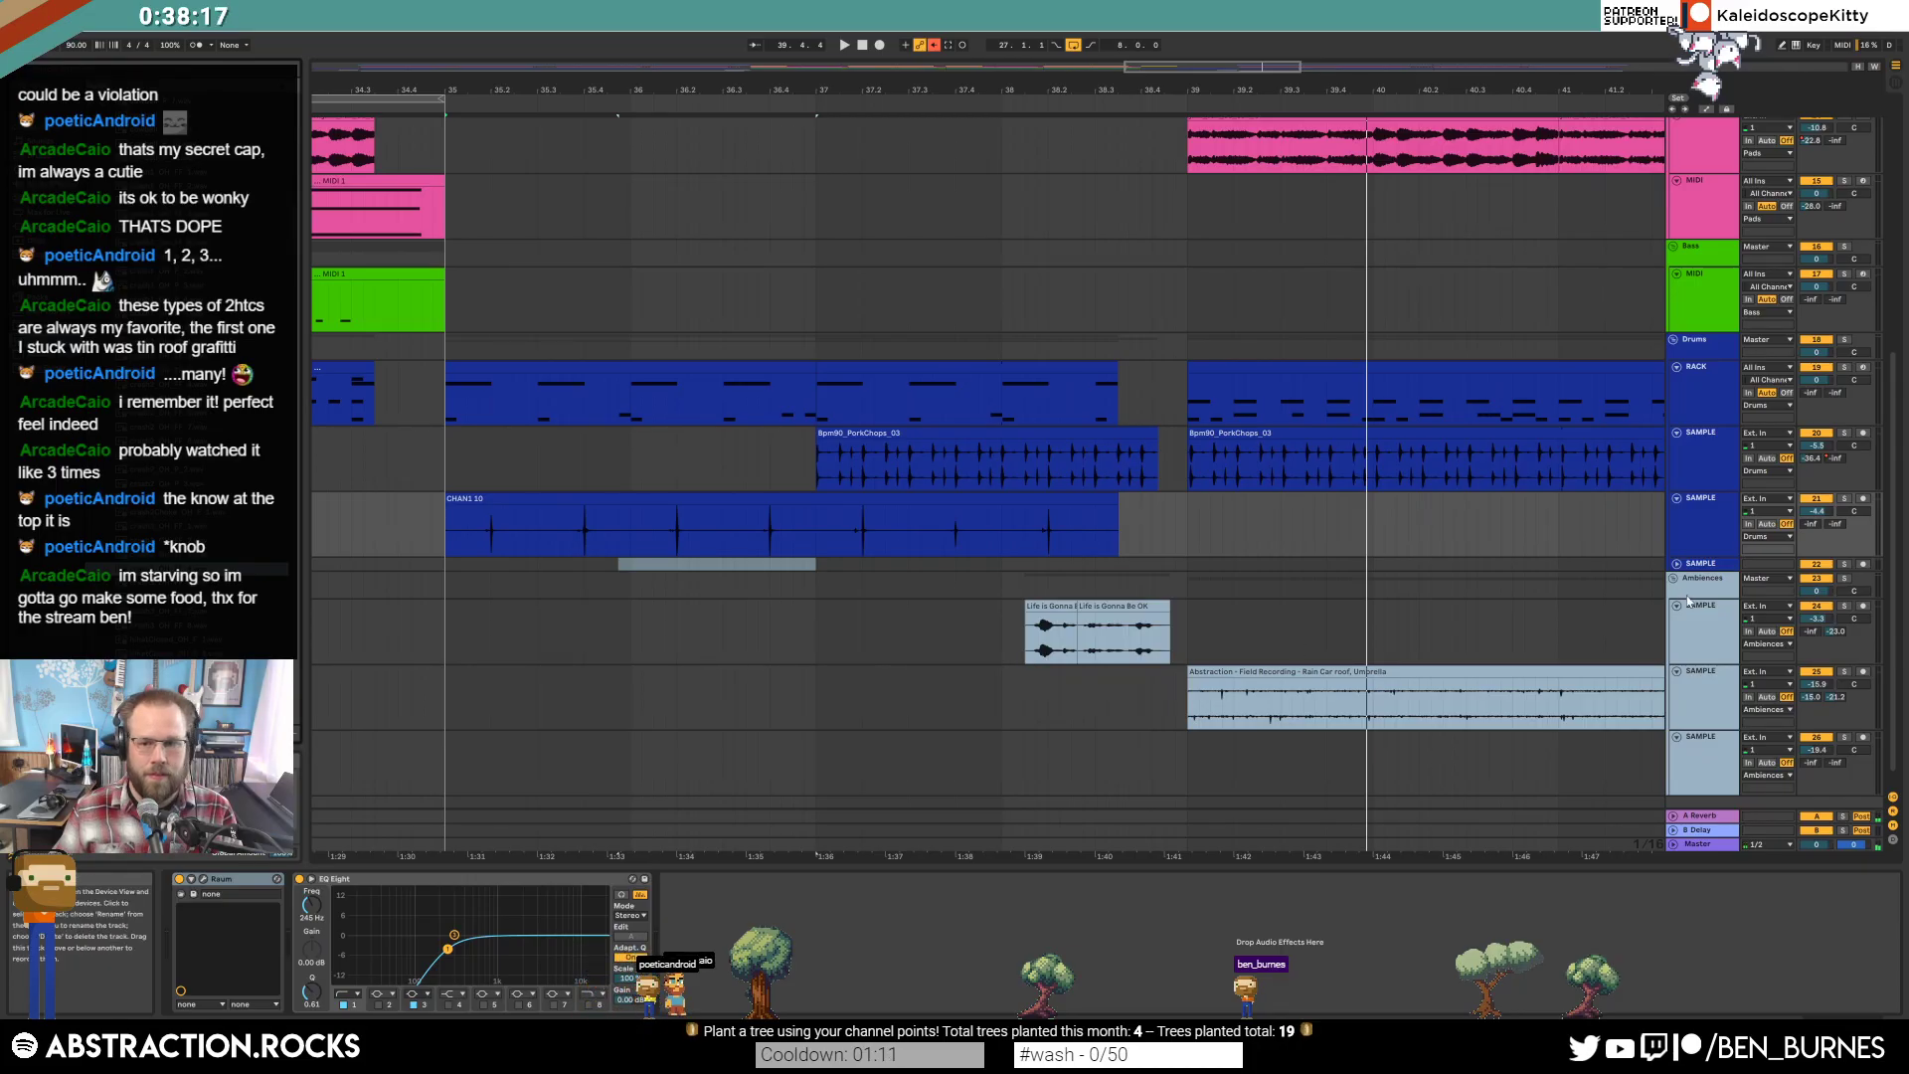
click(1677, 565)
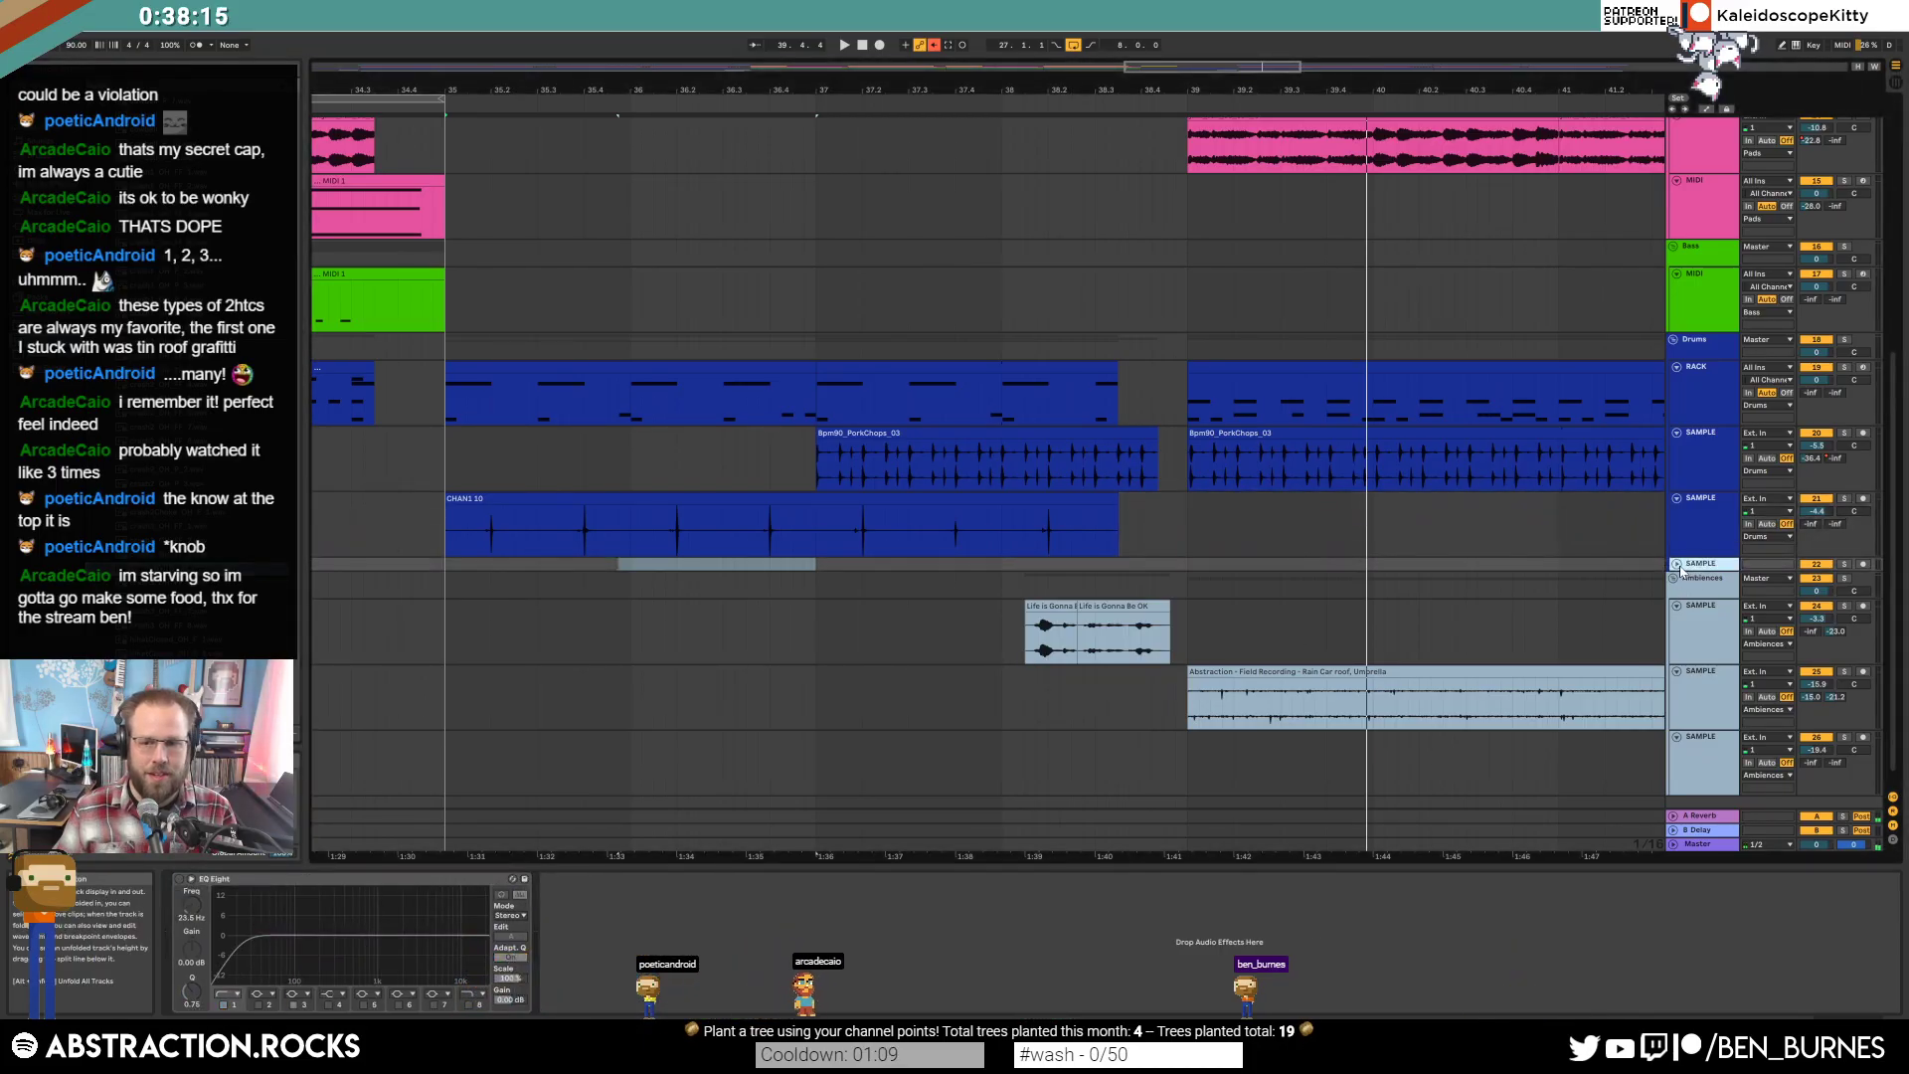
click(1677, 565)
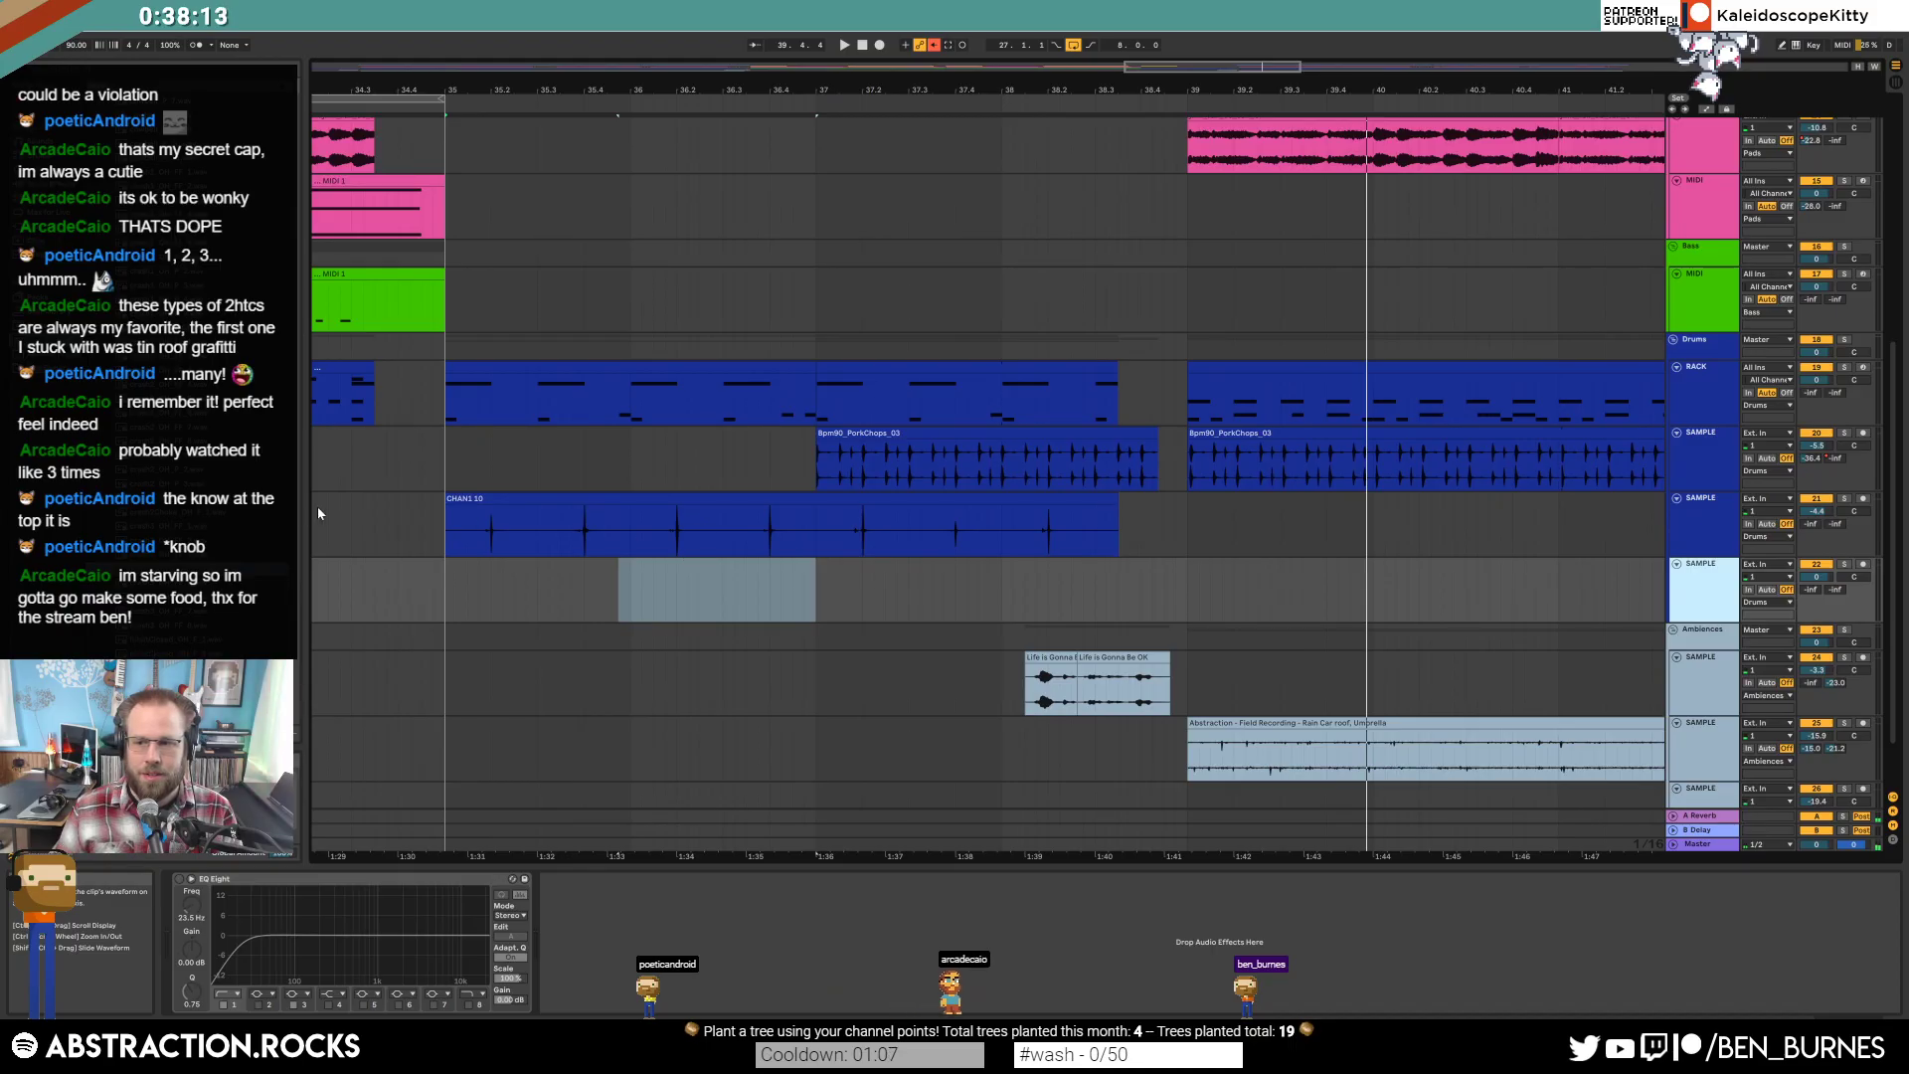
Add the crash3_OH_FF_4 sample to the new track, reverse it, position its end near 38.4, and trim its start to just before bar 38.
drag(164, 569, 1024, 592)
key(r)
mouse_move(1273, 564)
mouse_down()
mouse_move(944, 584)
mouse_move(995, 577)
mouse_up()
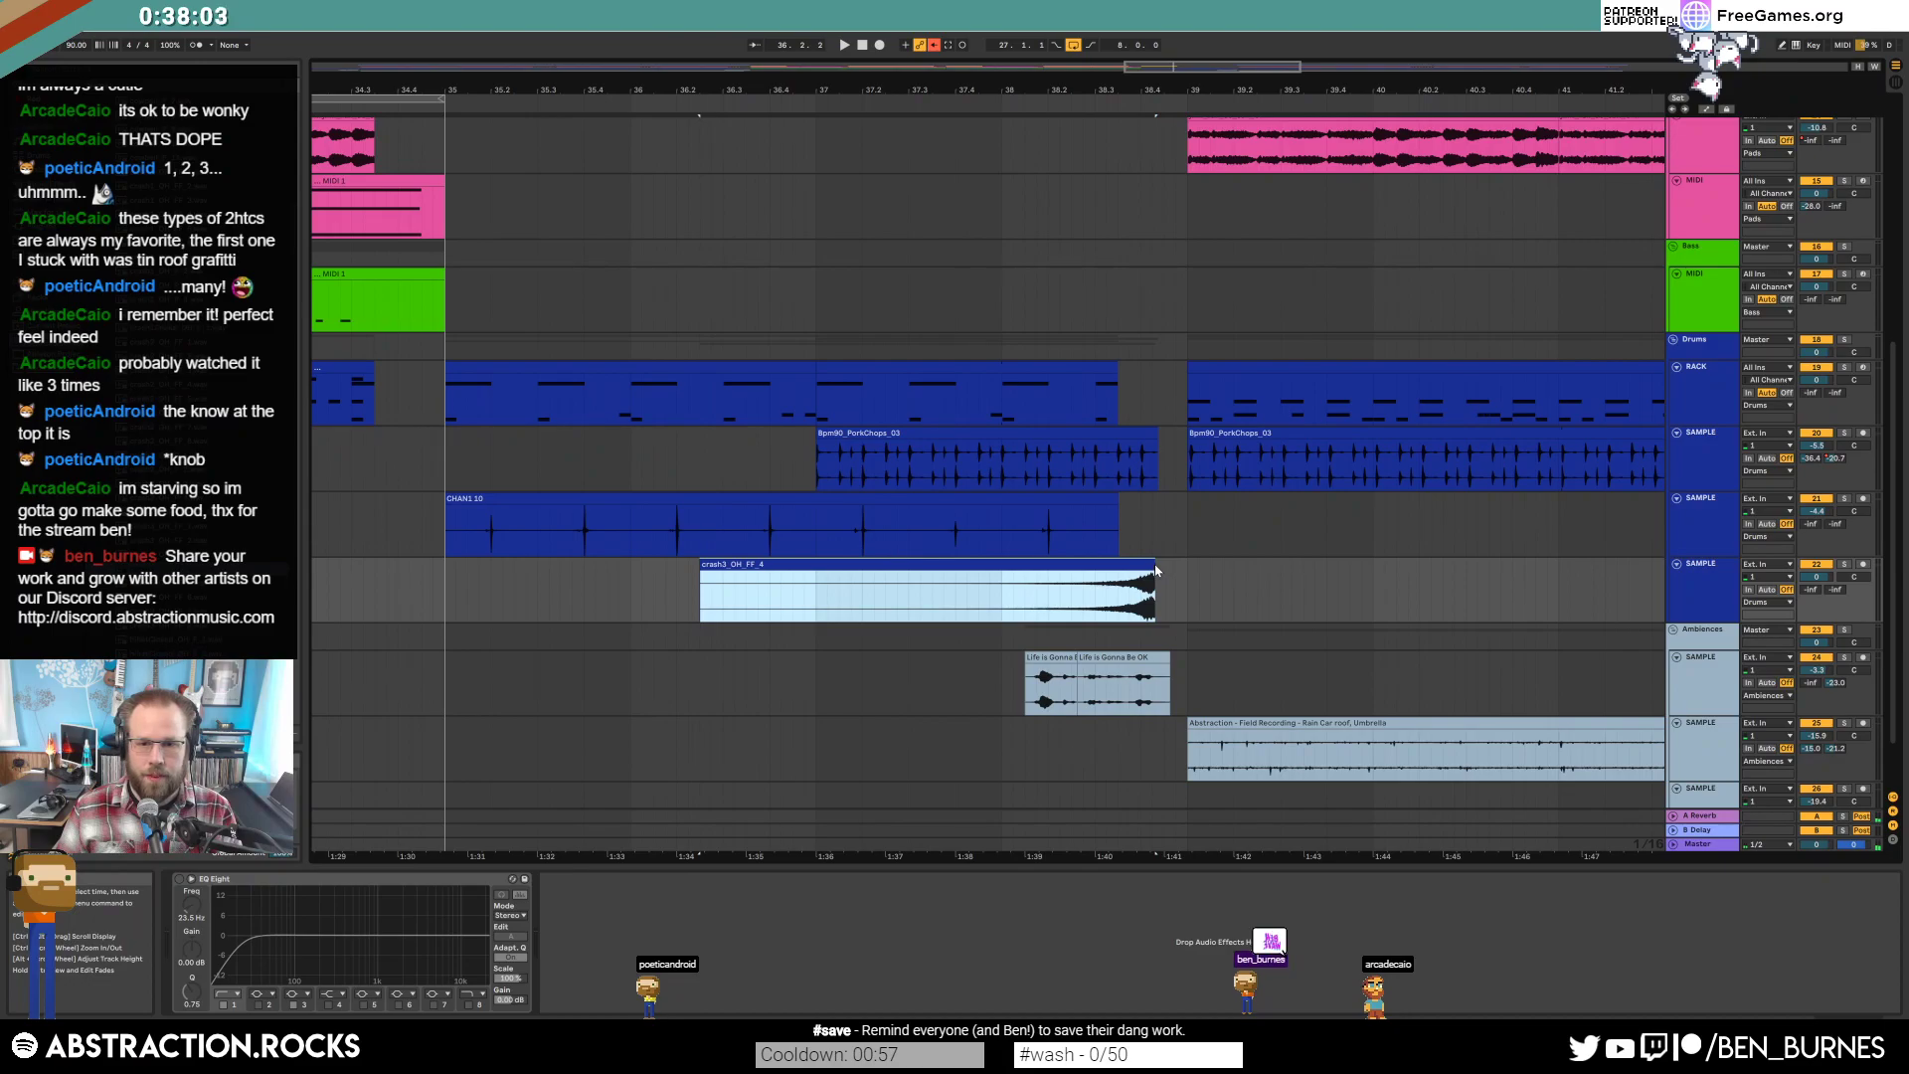
mouse_move(702, 569)
mouse_down()
mouse_move(1020, 572)
mouse_move(976, 567)
mouse_up()
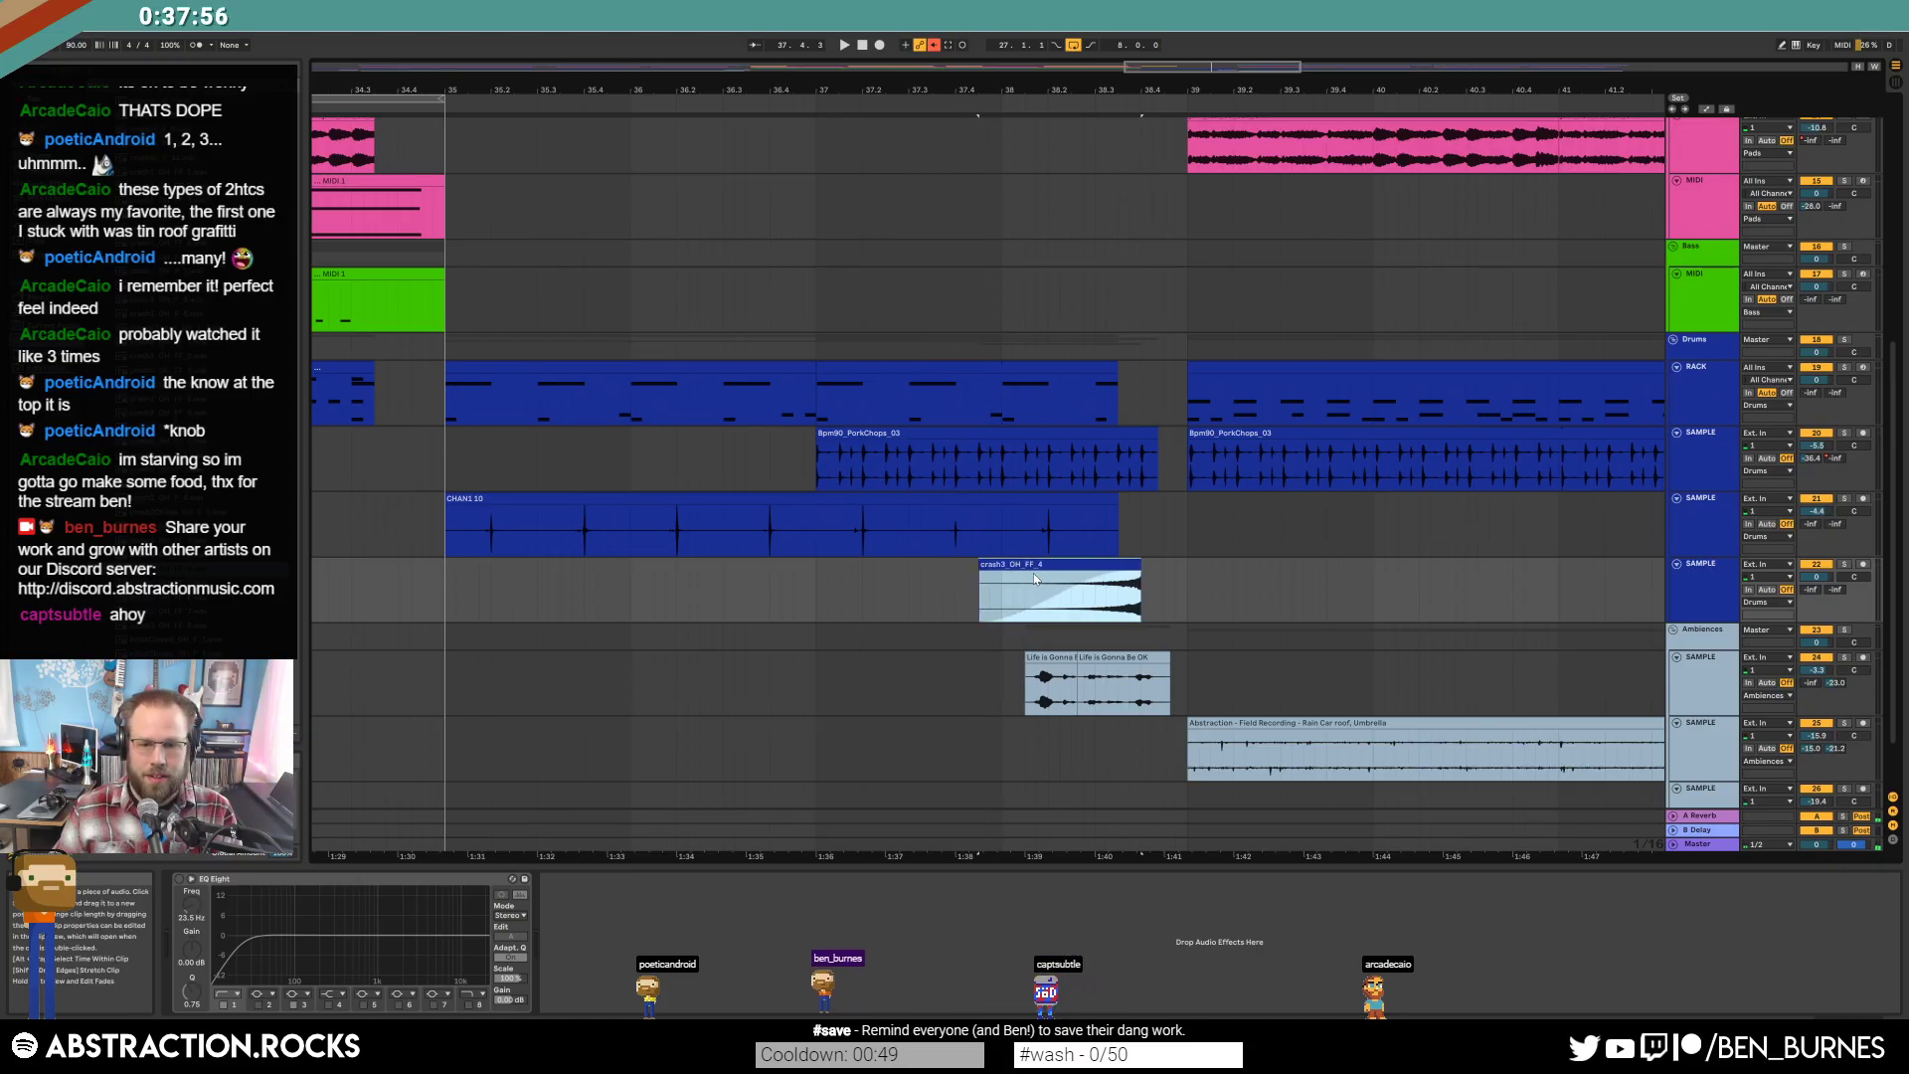
Give the reversed crash a long fade-in starting at bar 38 and lower its track's volume.
drag(1131, 575, 1100, 577)
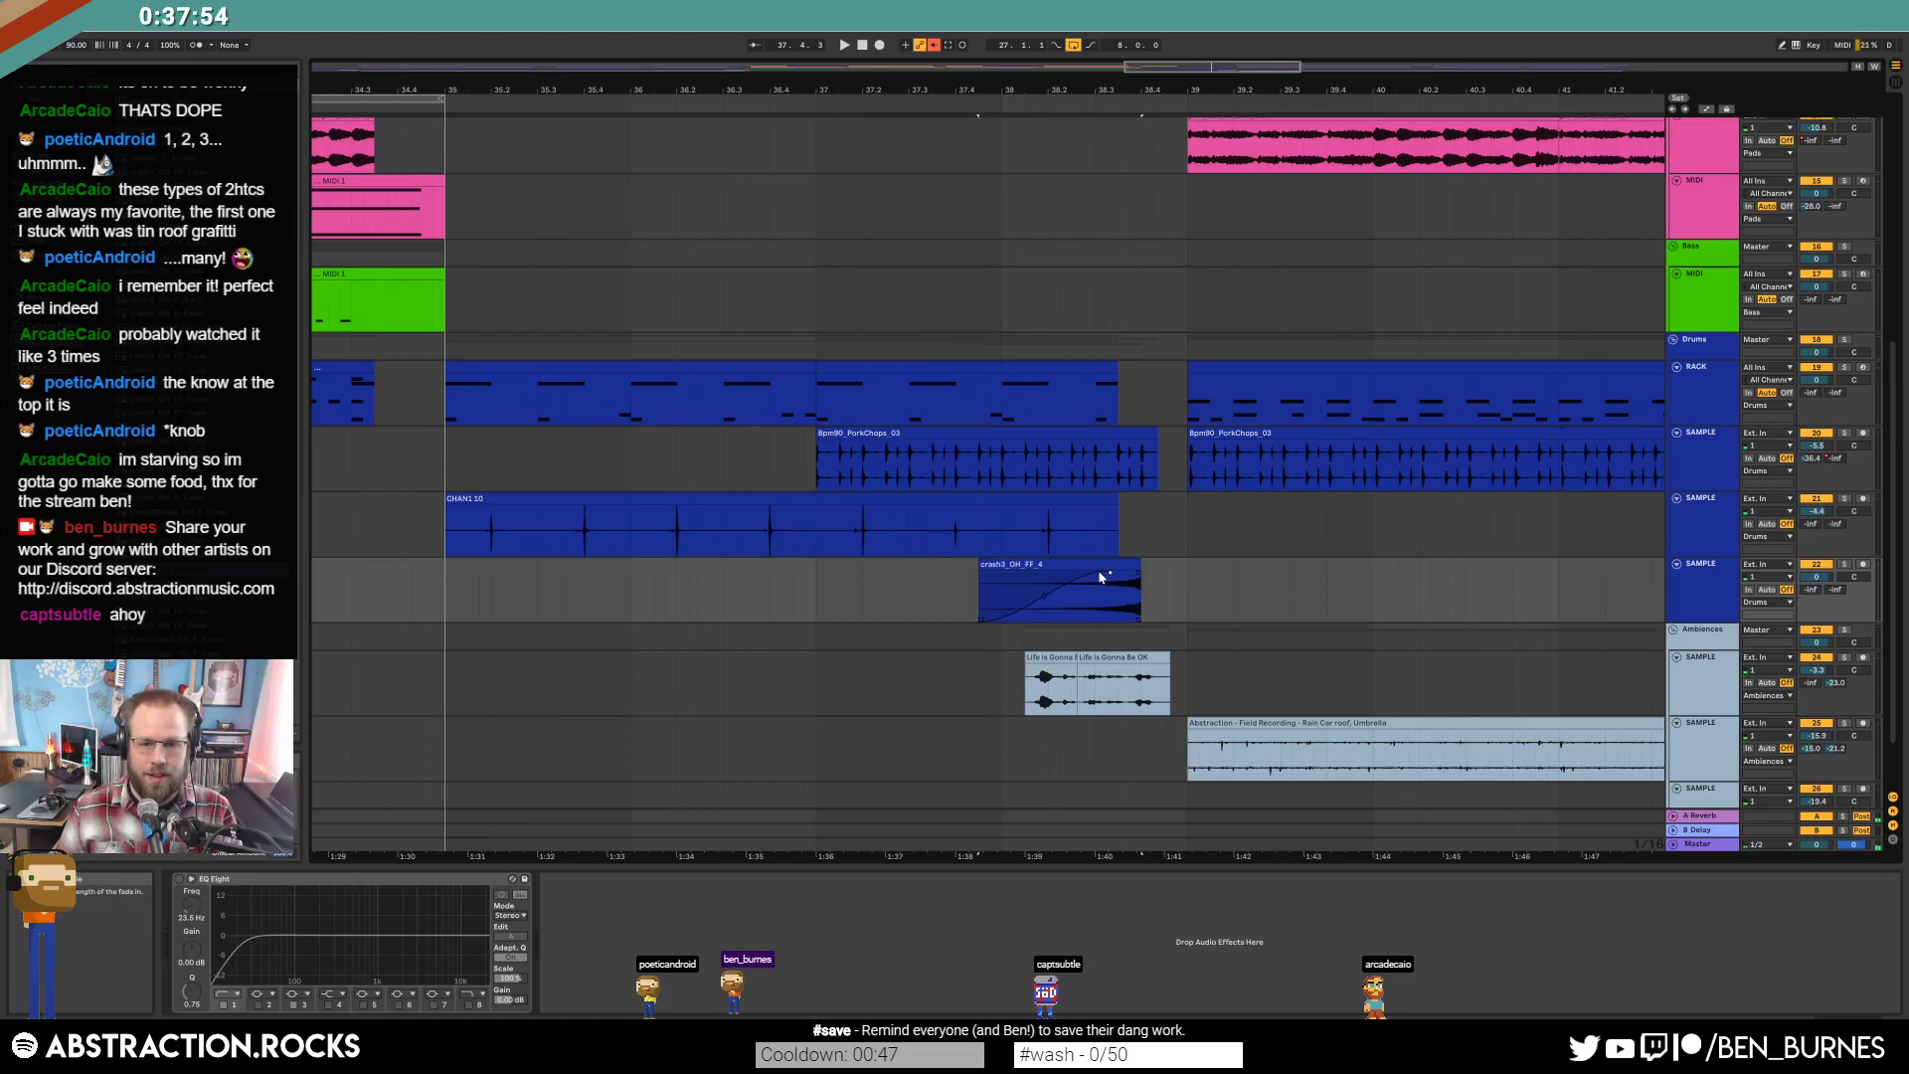
click(983, 565)
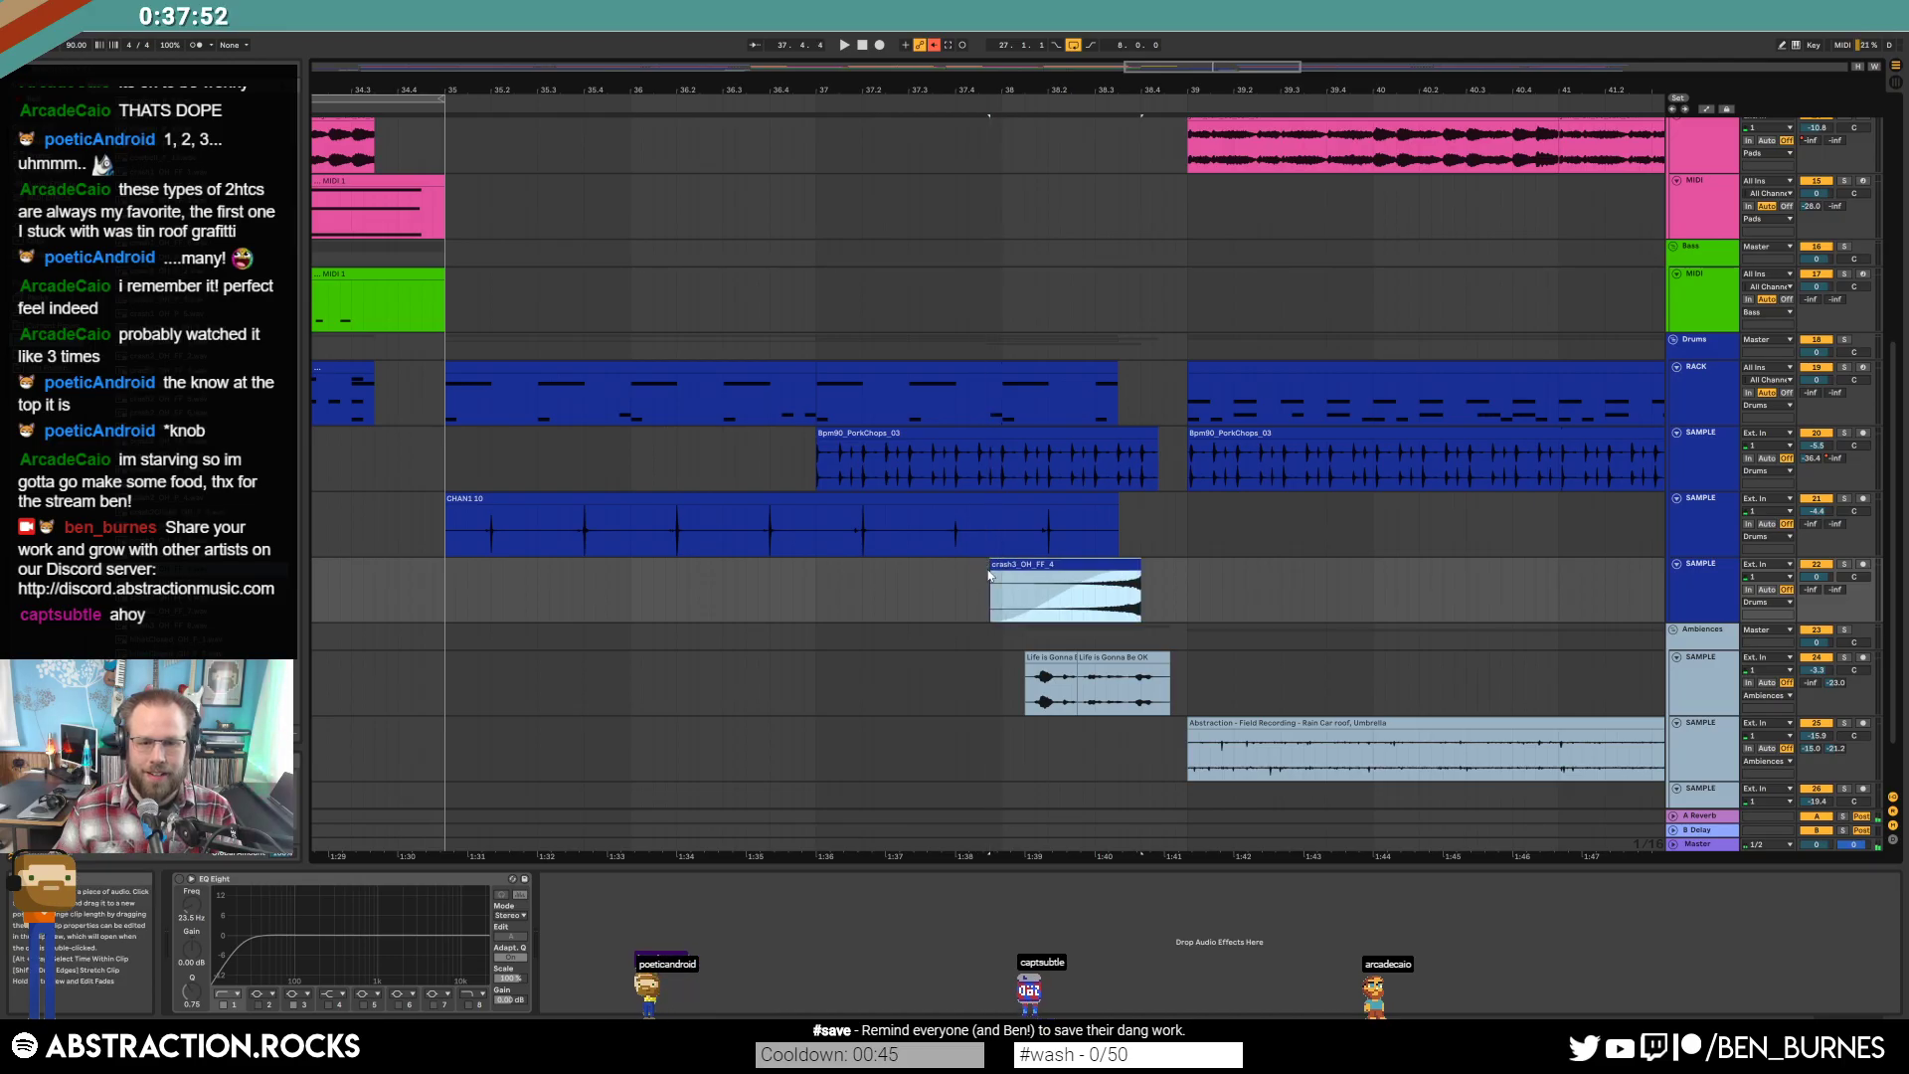
drag(994, 567, 999, 568)
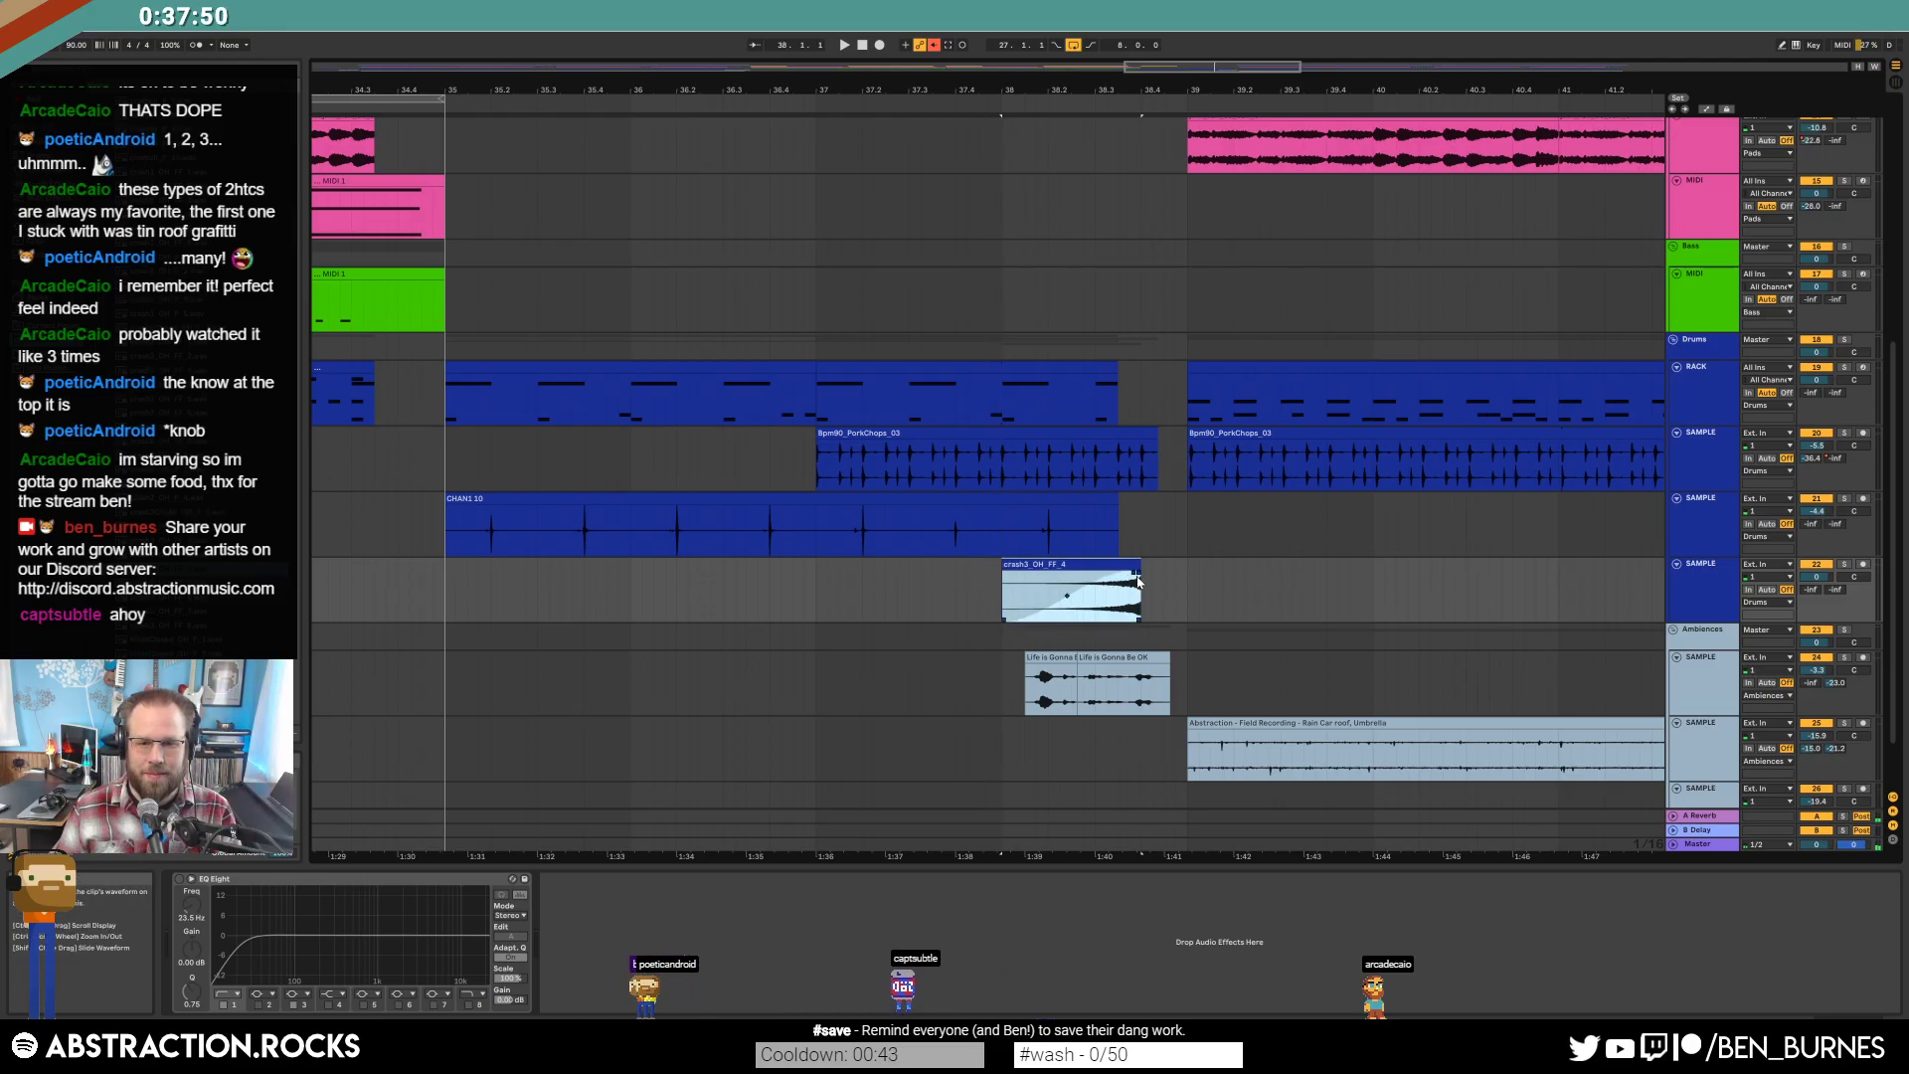
drag(1812, 585, 1811, 621)
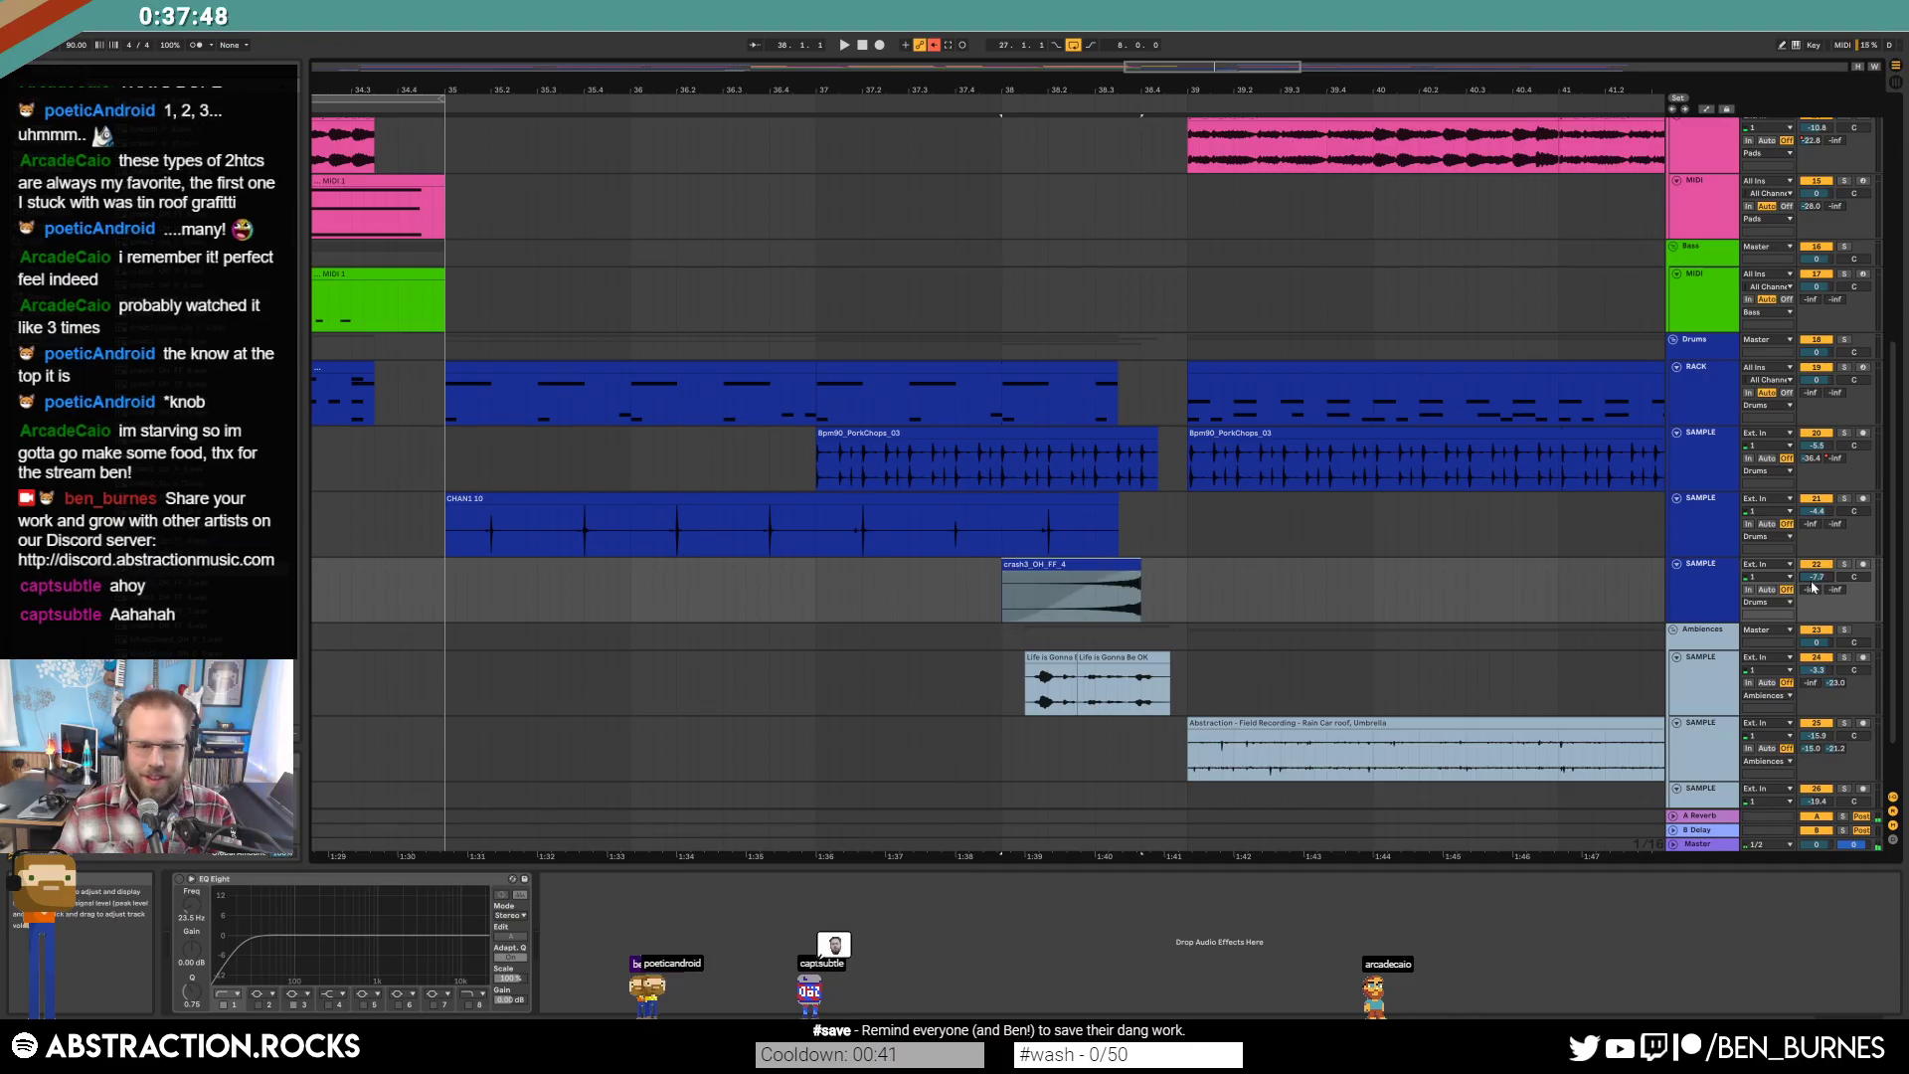
Raise the EQ Eight low cut on the reversed crash's track to 400 Hz and lower the track volume to -8.0 dB.
click(248, 949)
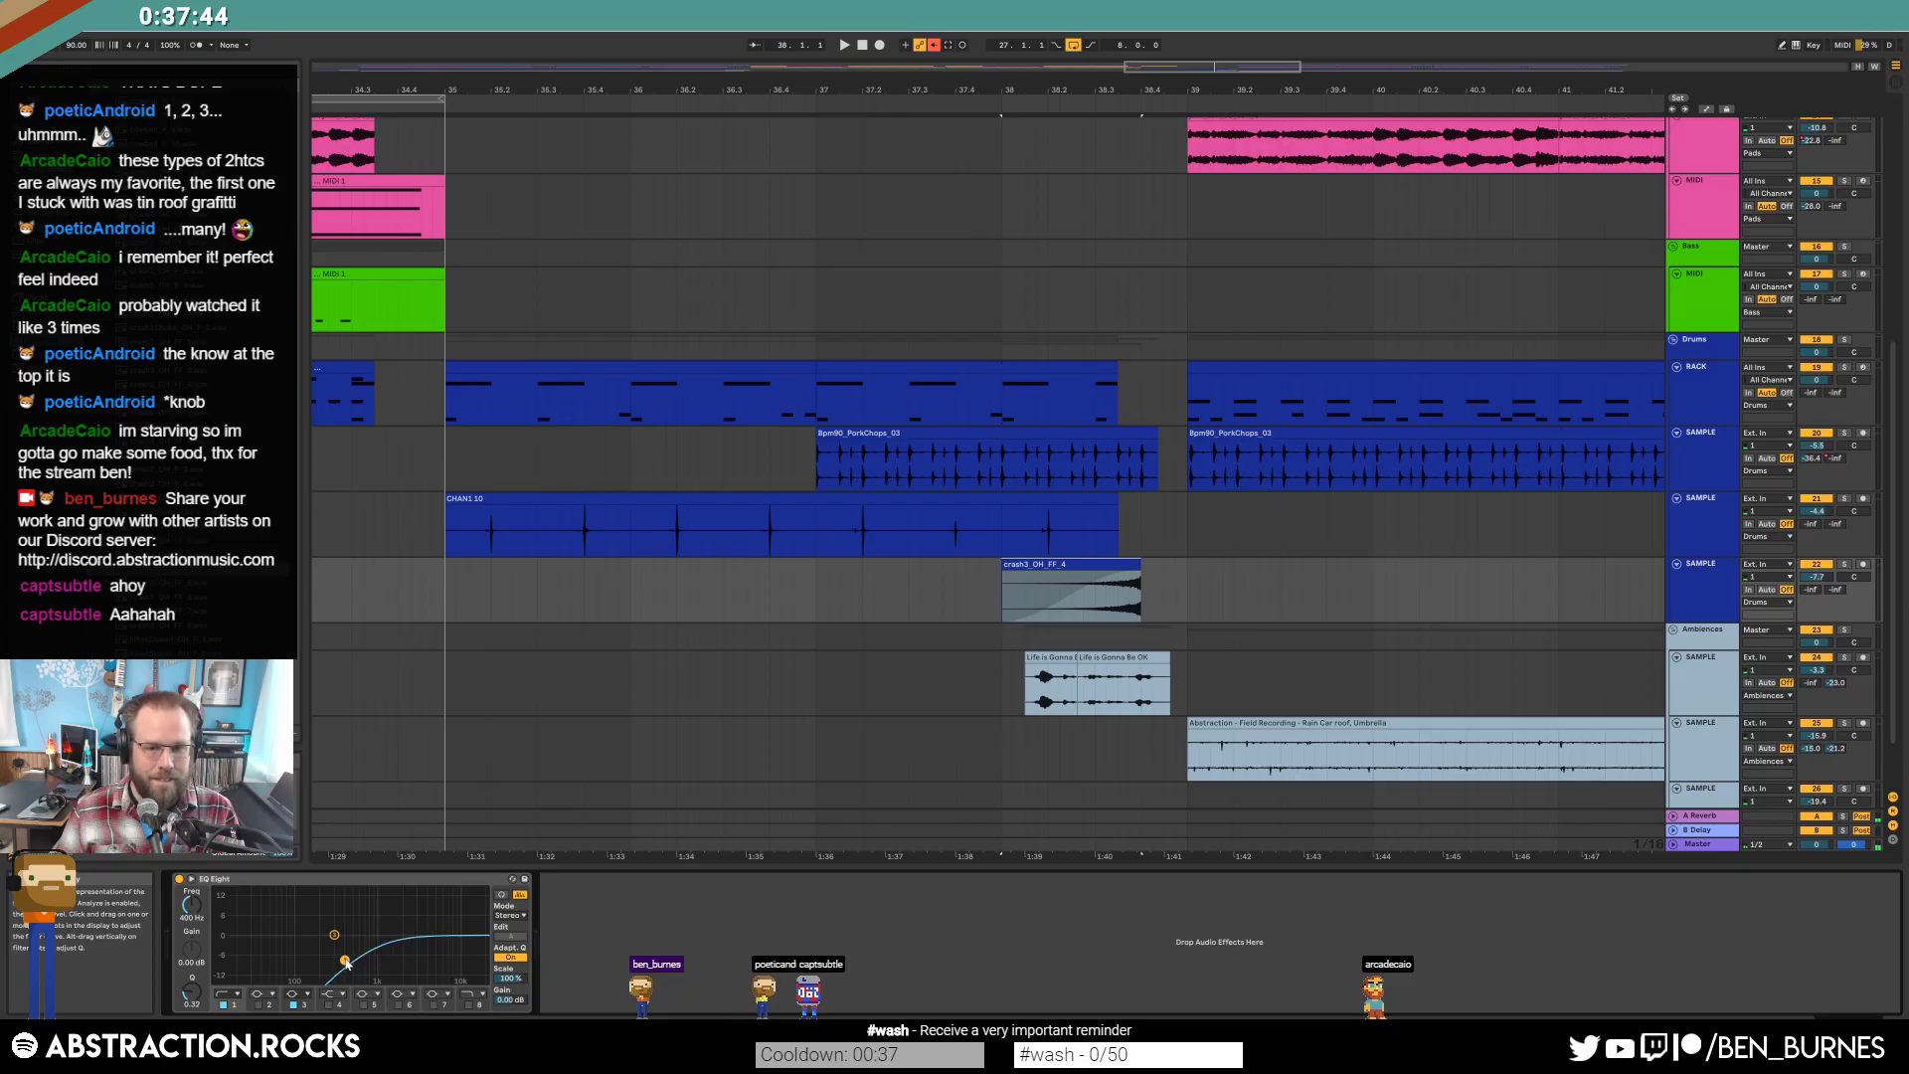
drag(1817, 577, 1816, 583)
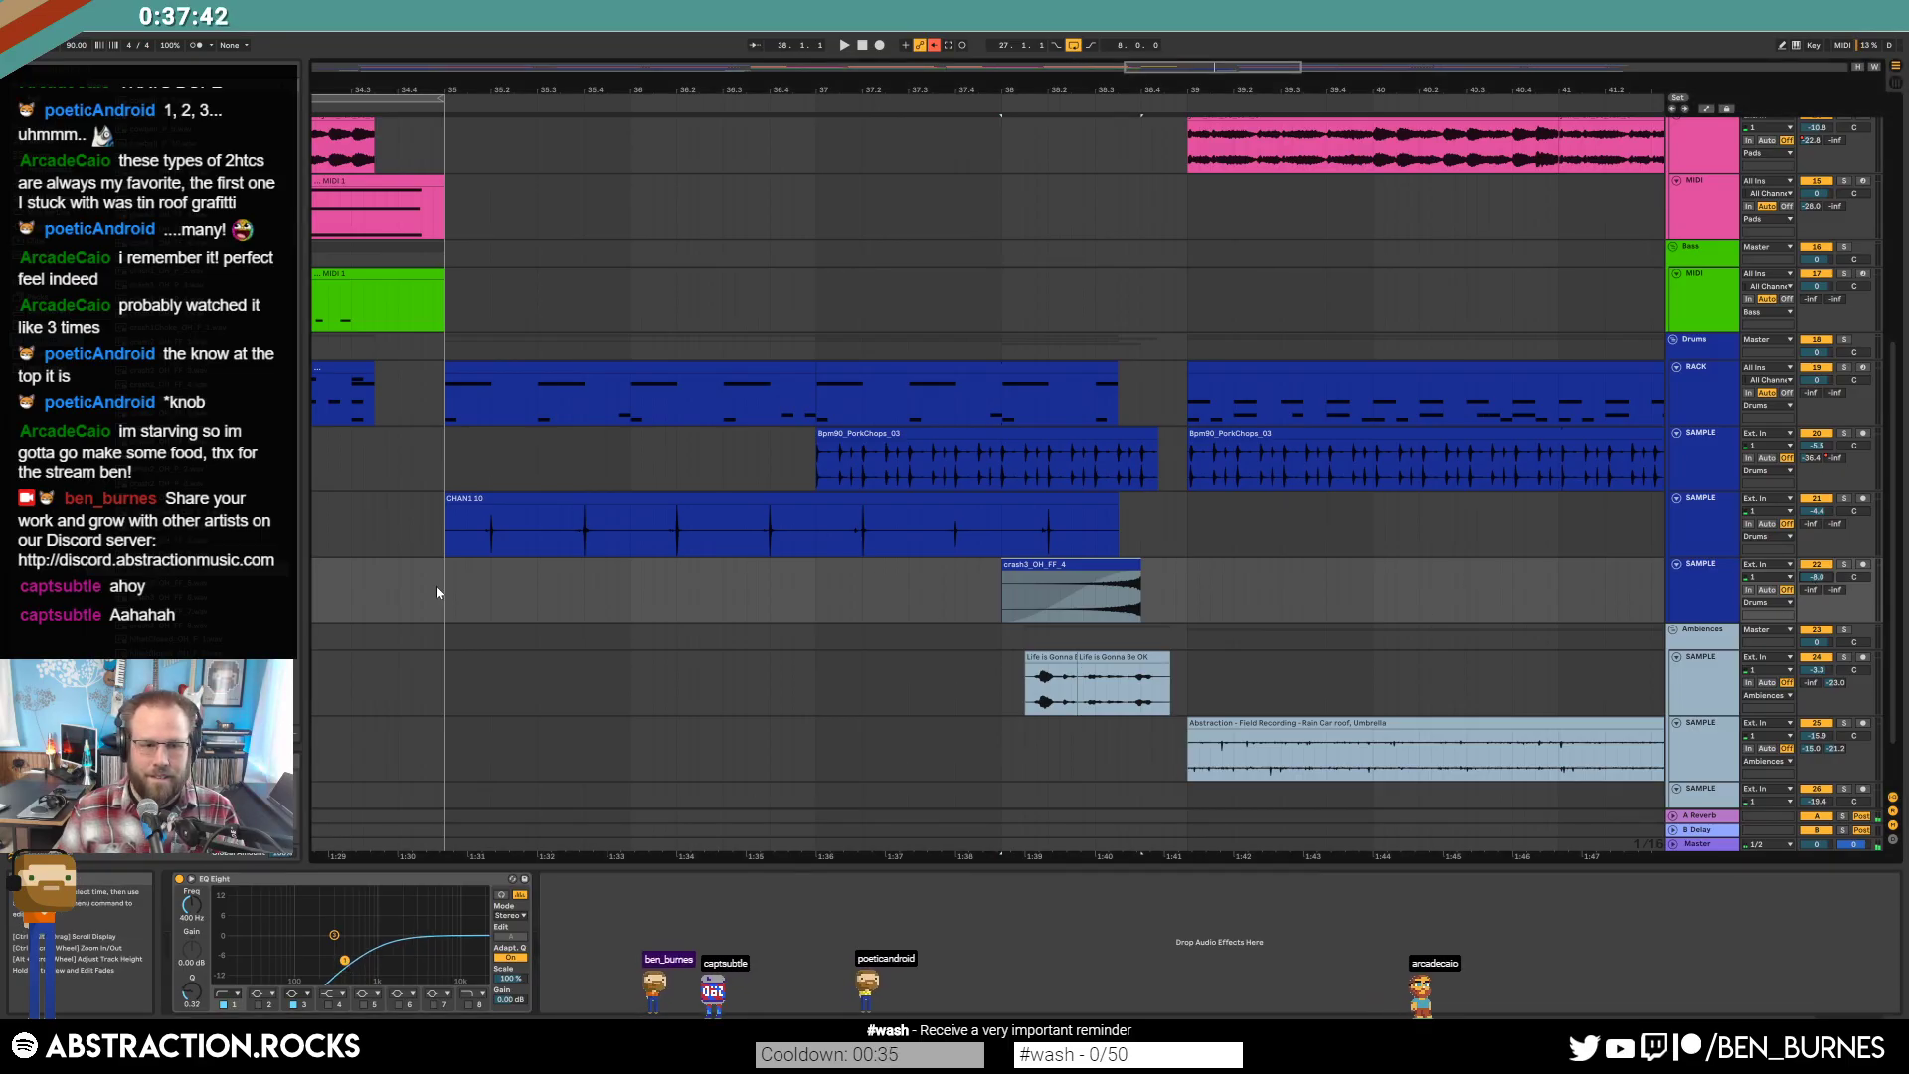
Play from just before bar 35, re-enable the overridden automation, and review the automation lanes across the arrangement.
click(397, 595)
key(space)
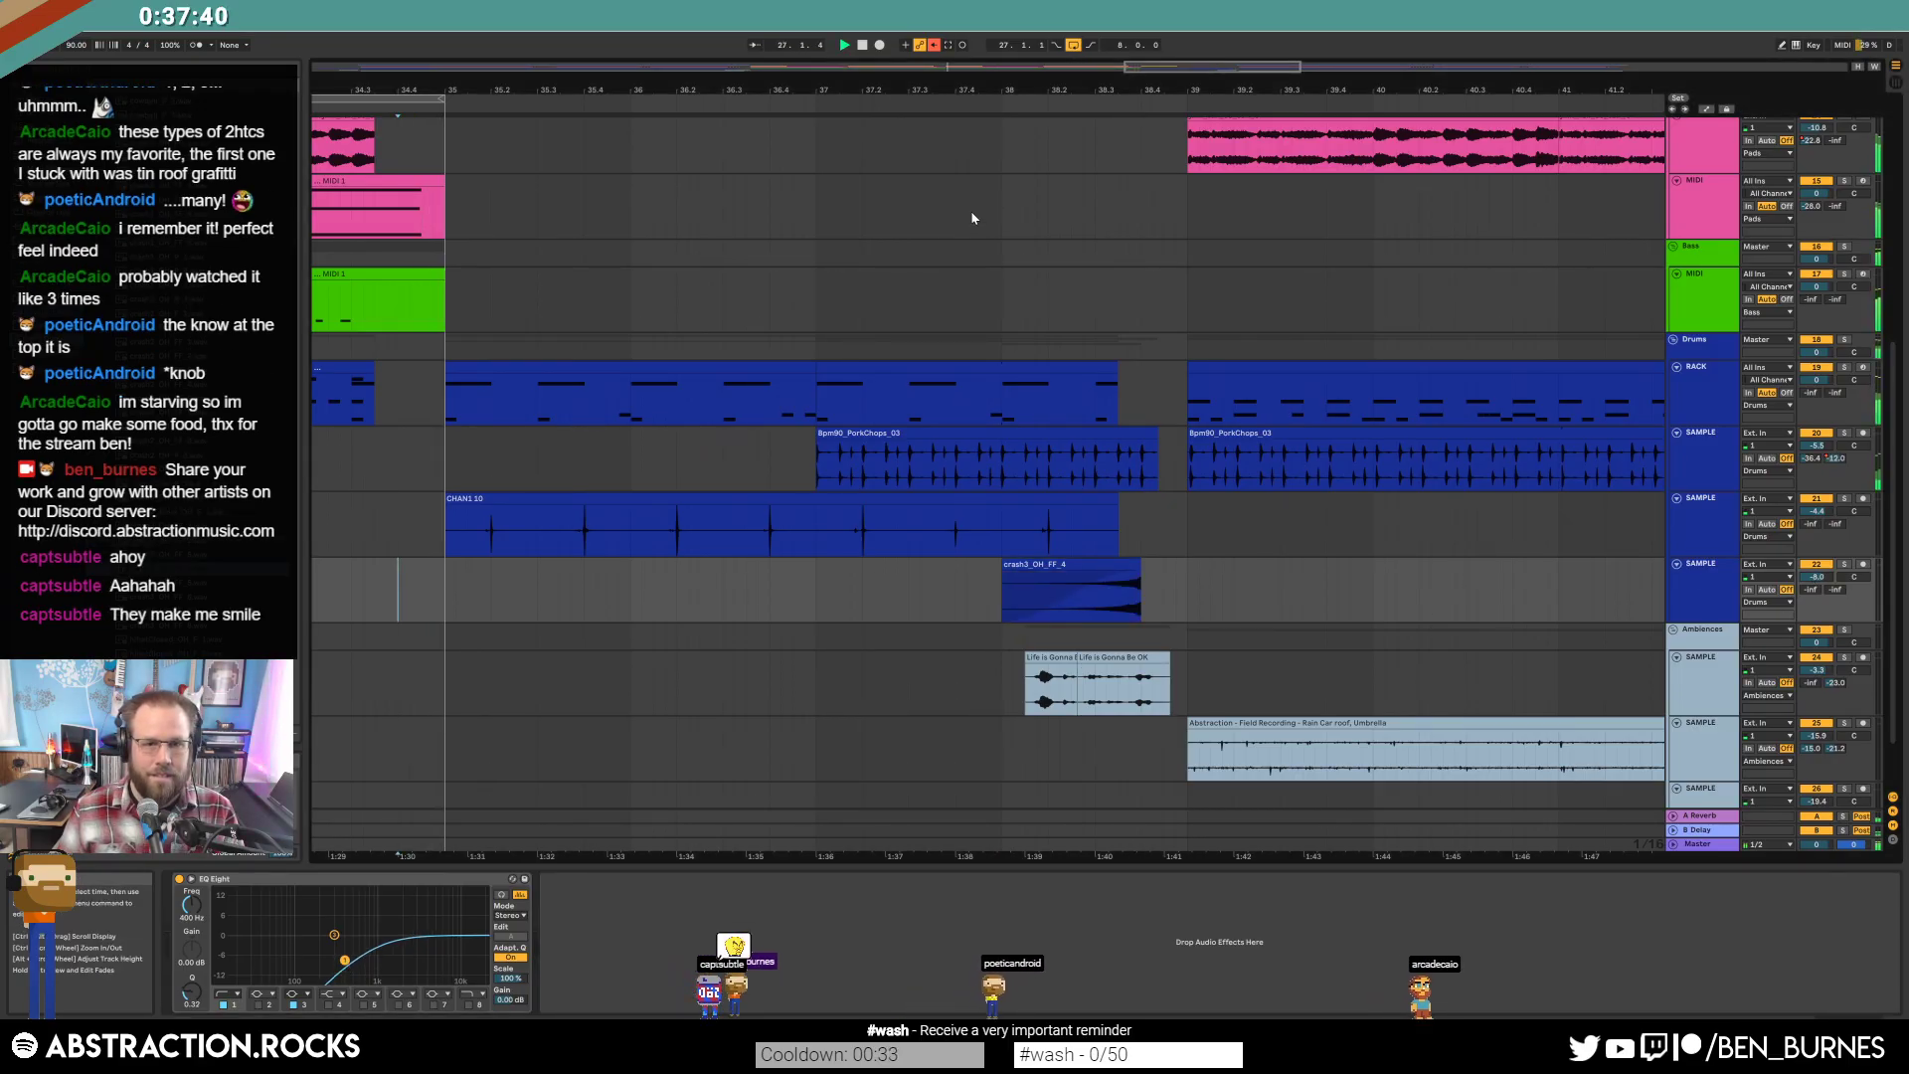
drag(875, 65, 875, 100)
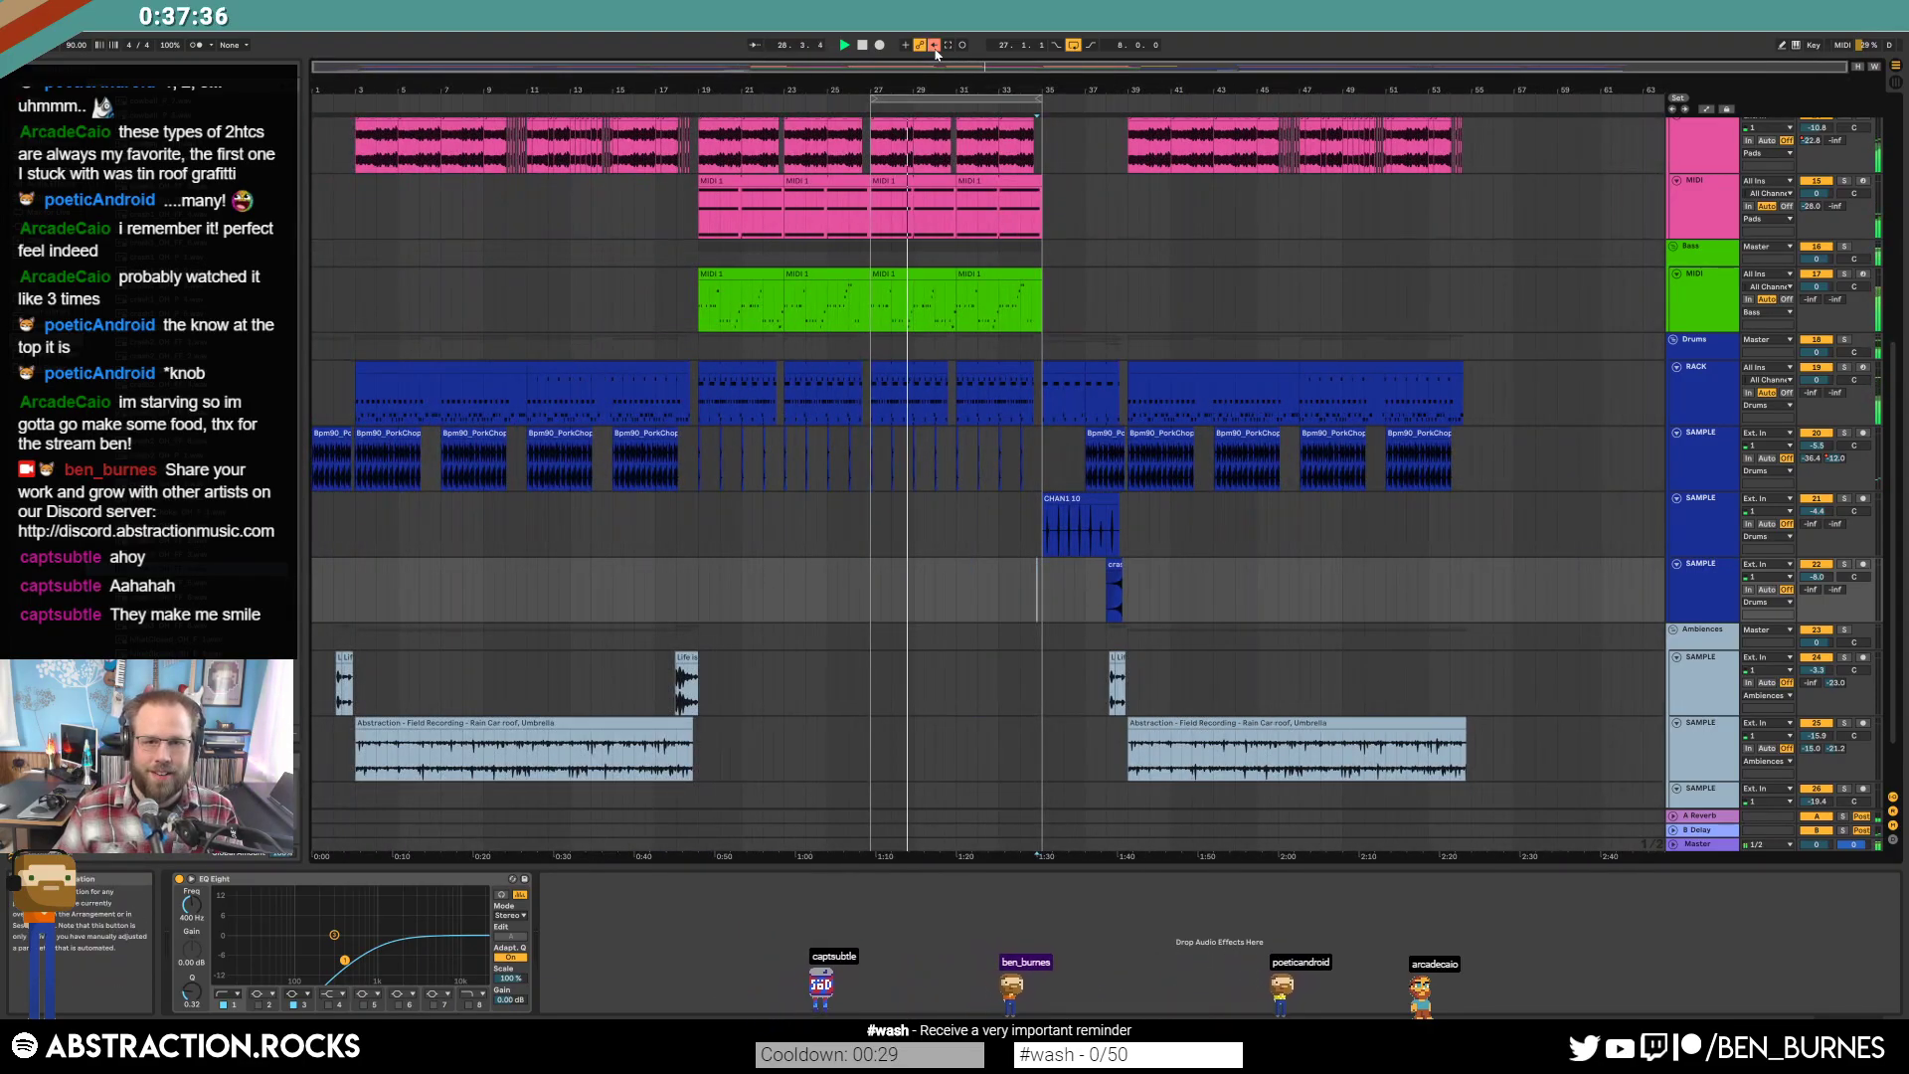
key(a)
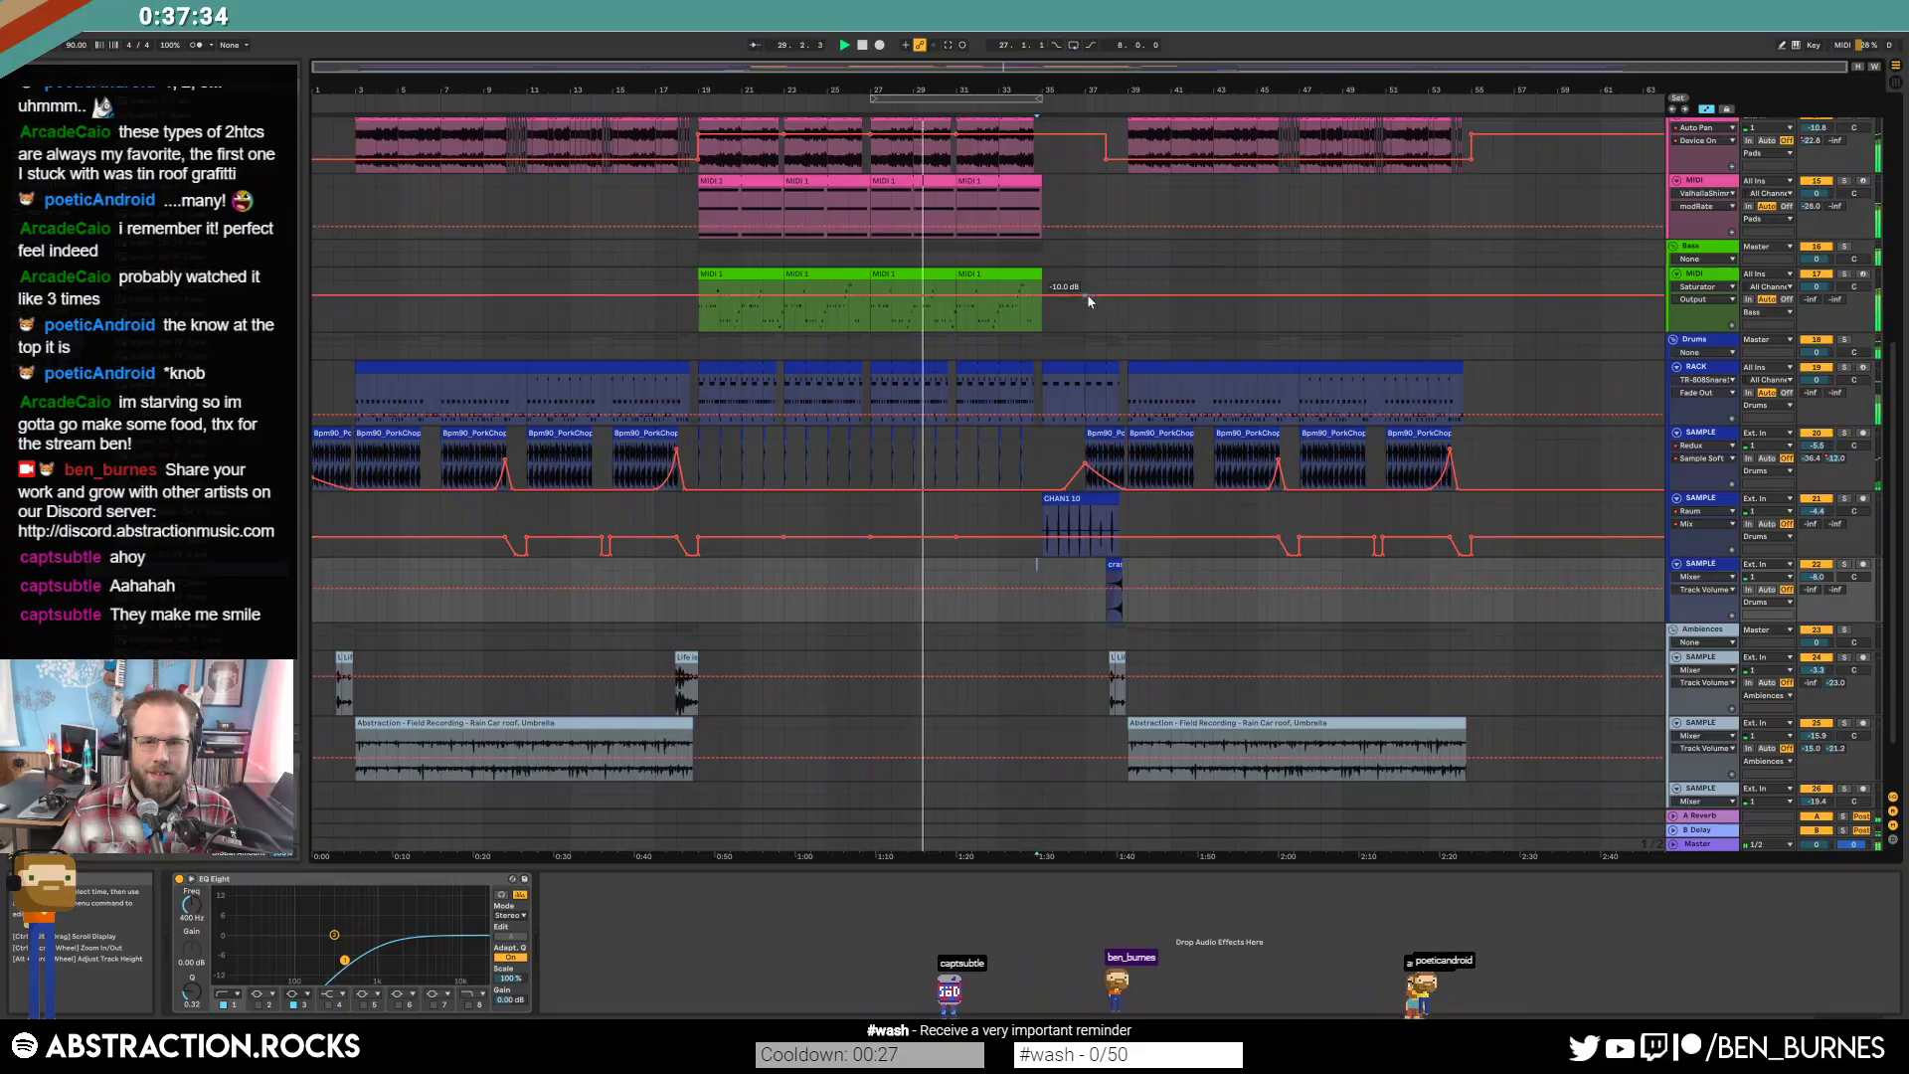
scroll(1128, 459, up, 2)
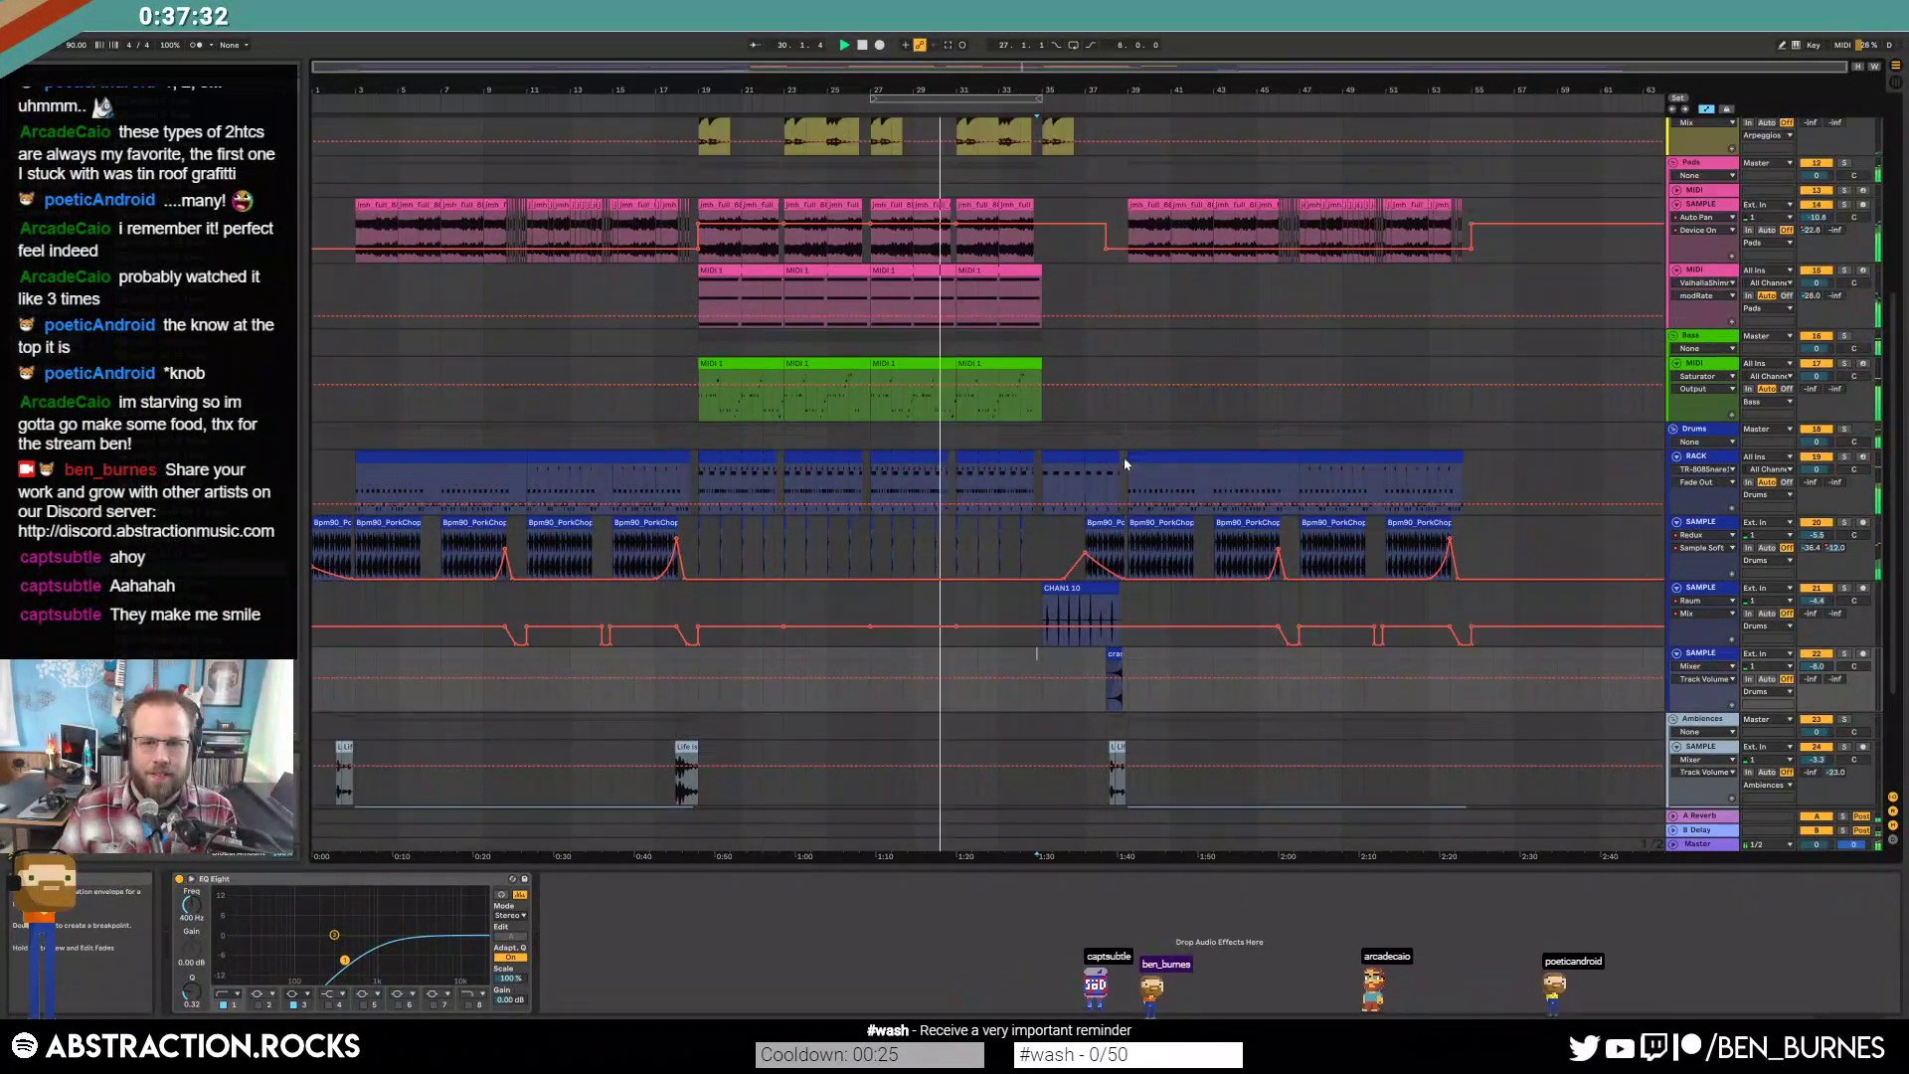
key(a)
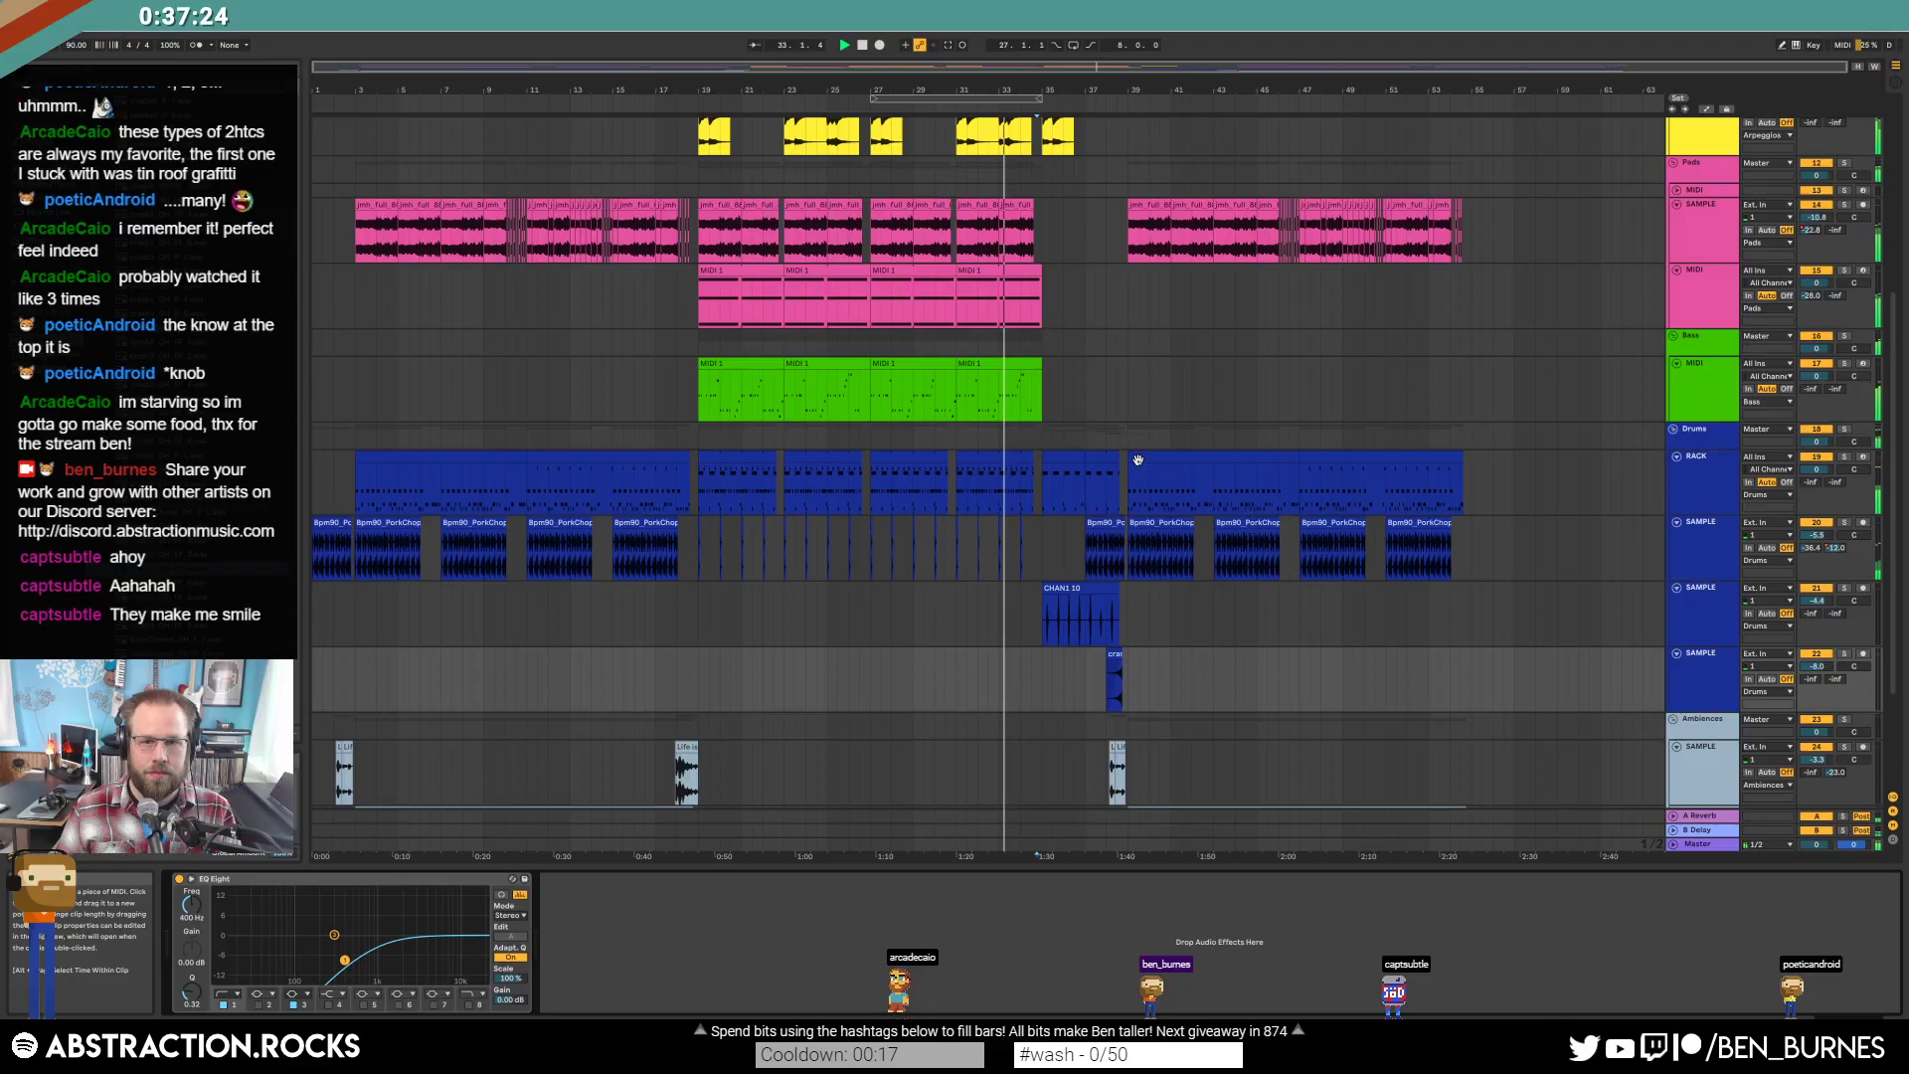
Shorten the arpeggio sample clips starting at bars 23 and 31 to about 1.5 and 1.8 bars.
scroll(1139, 459, up, 3)
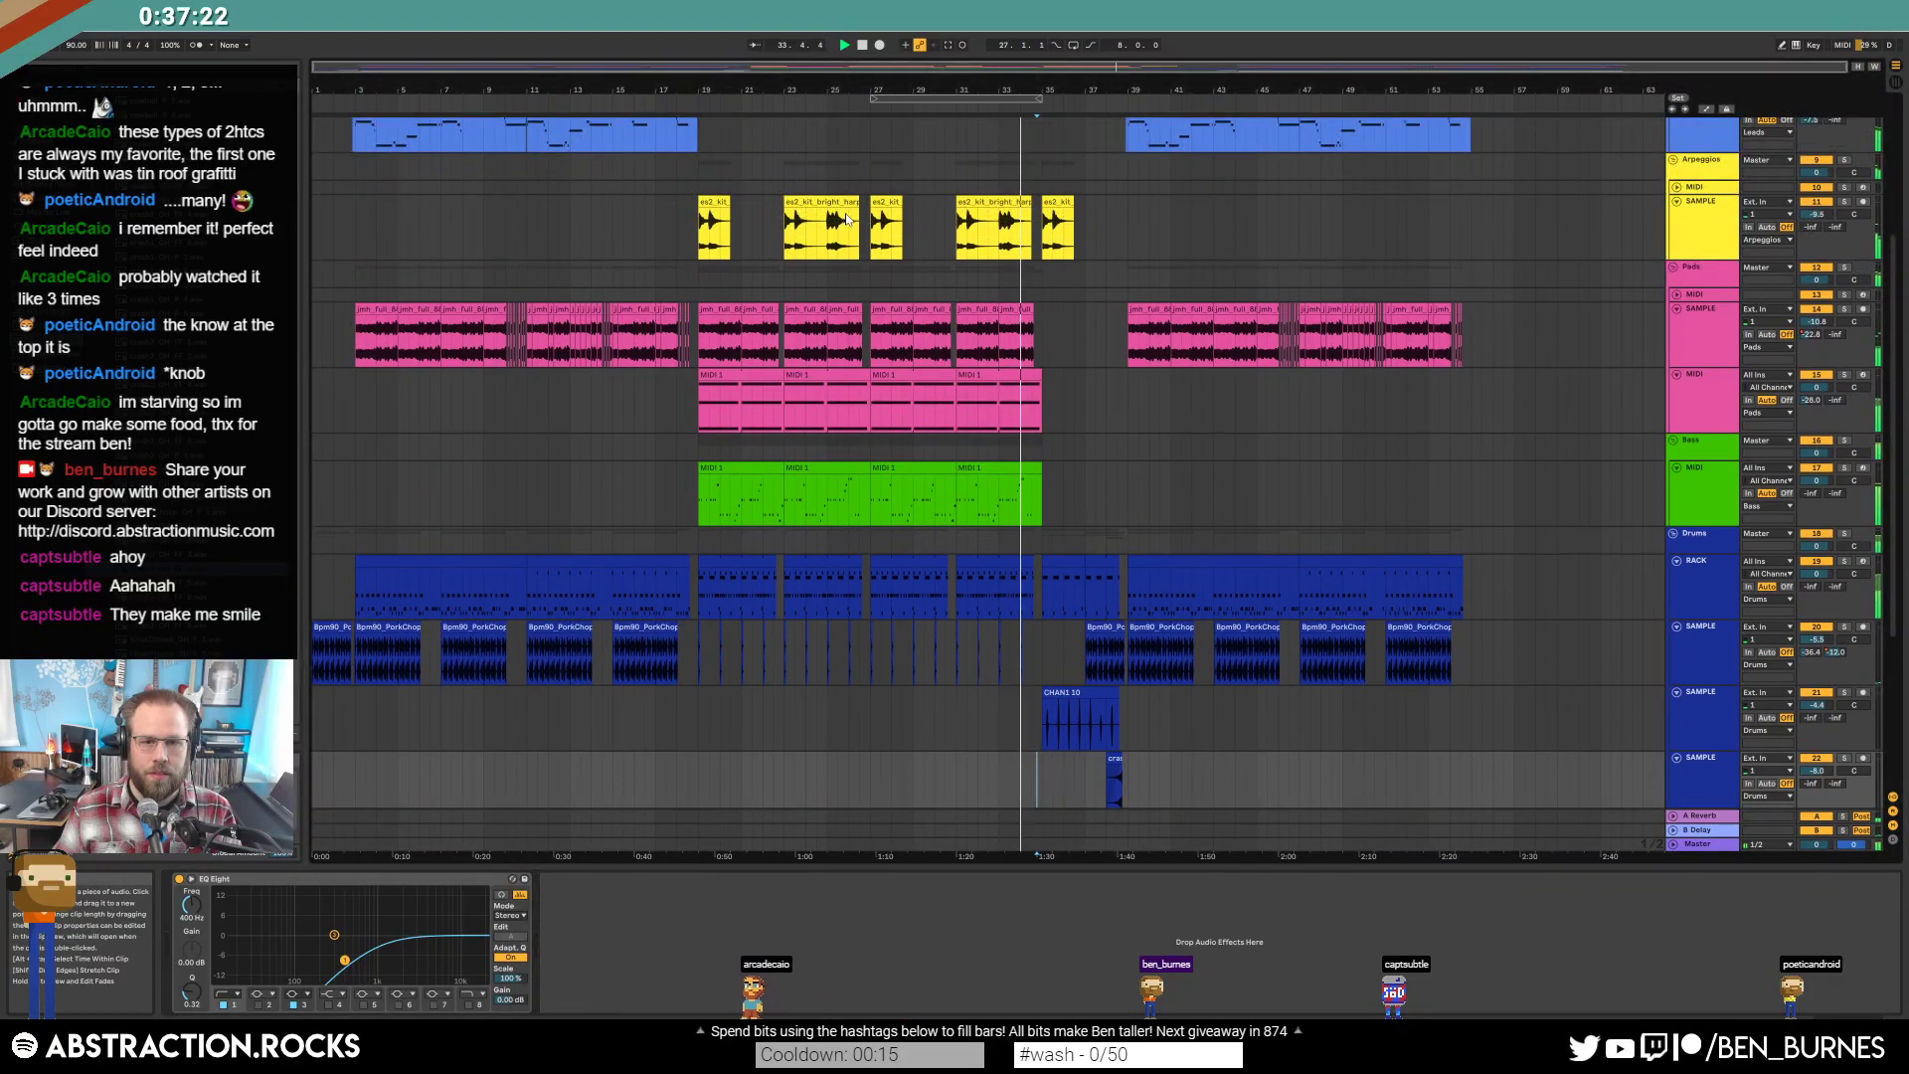
drag(858, 218, 818, 204)
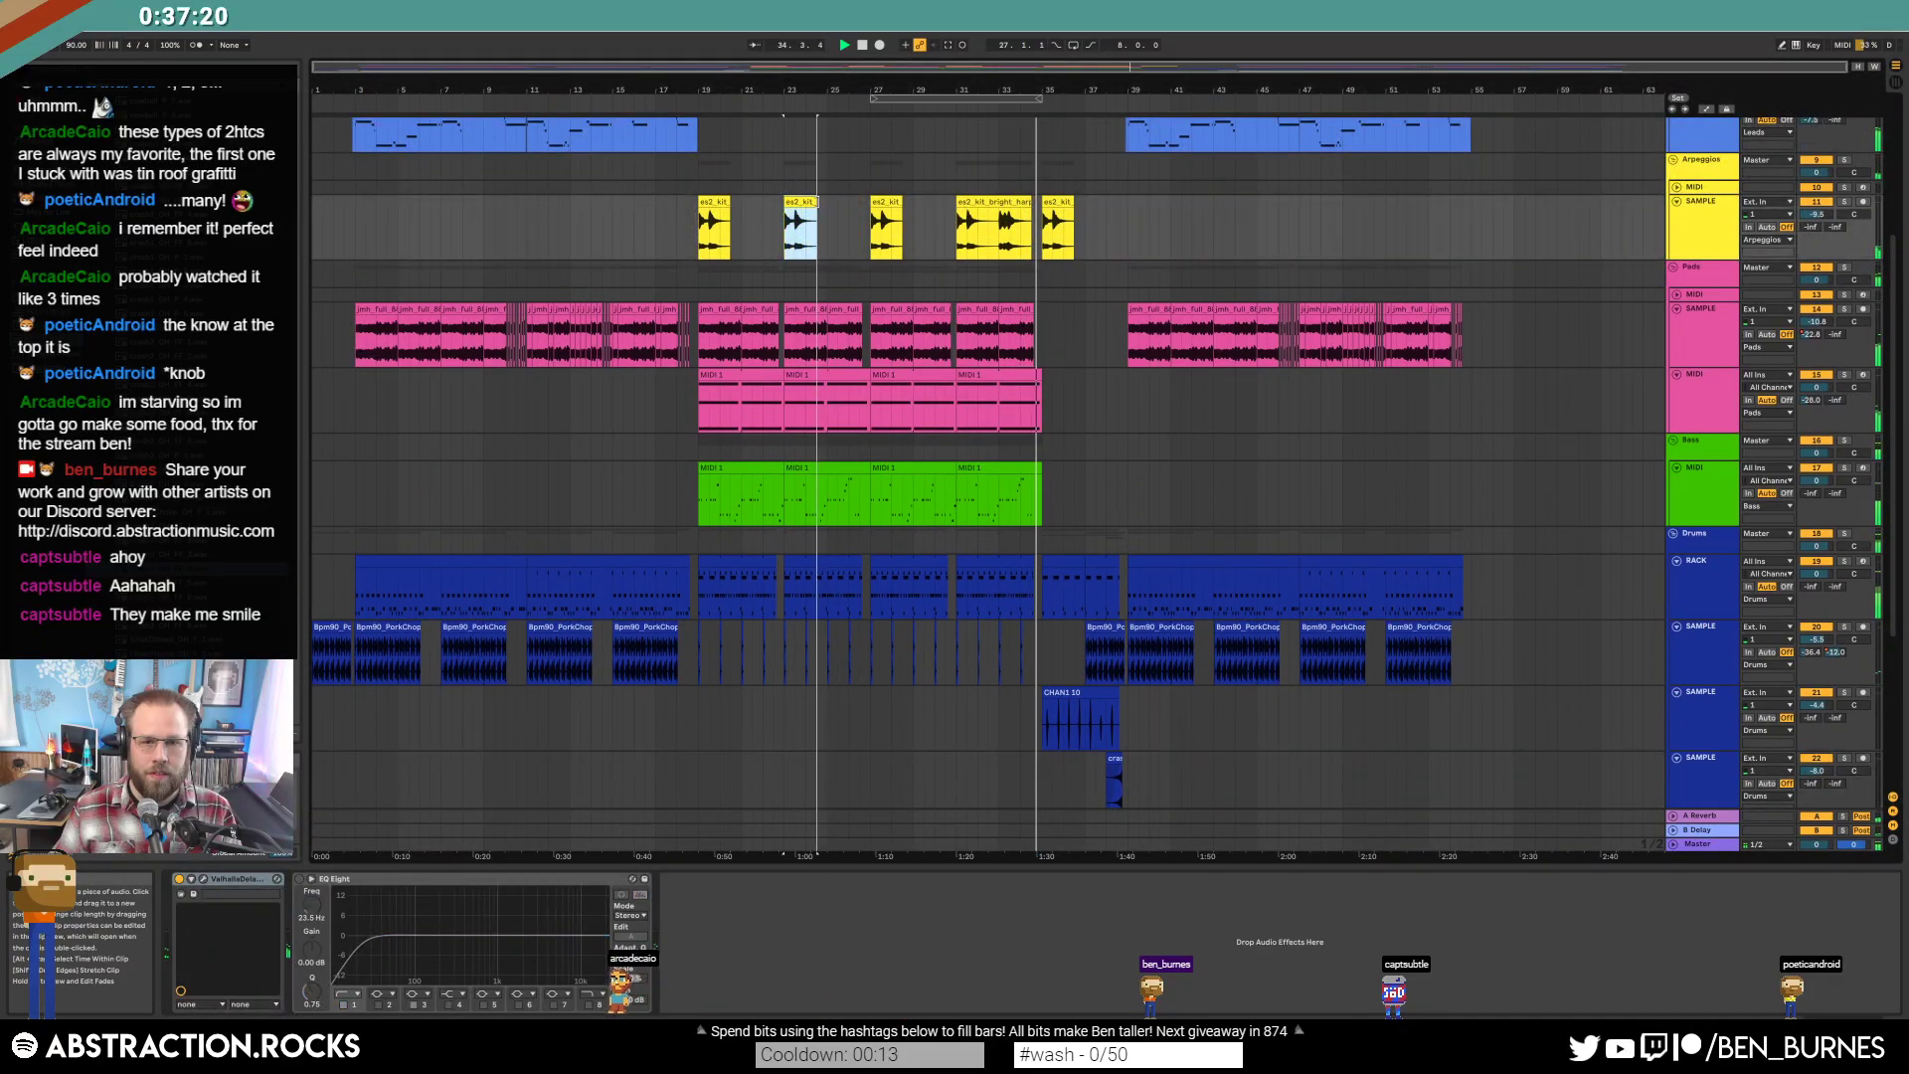
drag(1034, 214, 1001, 213)
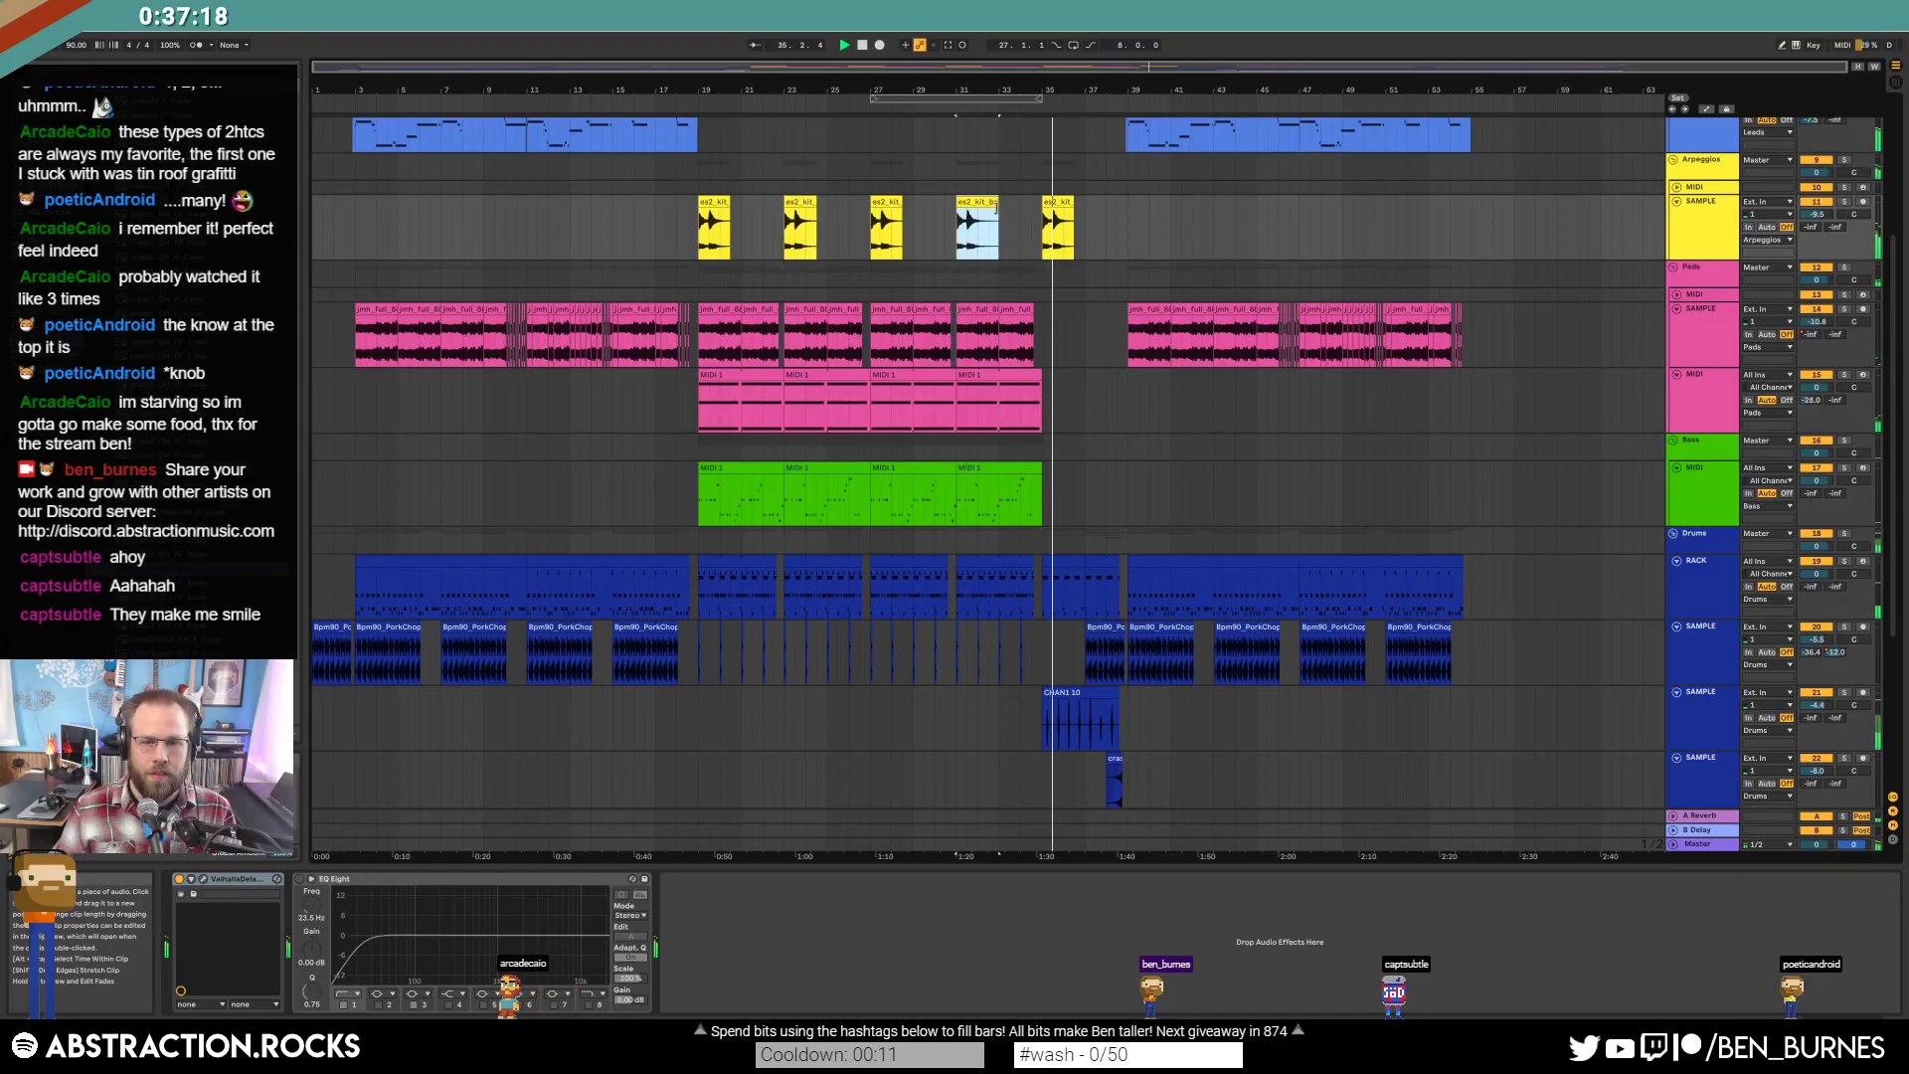
Examine the ride2_OH_PP_4 notes in the drum rack clips that start at bars 35 and 37.
ctrl+scroll(999, 212, up, 3)
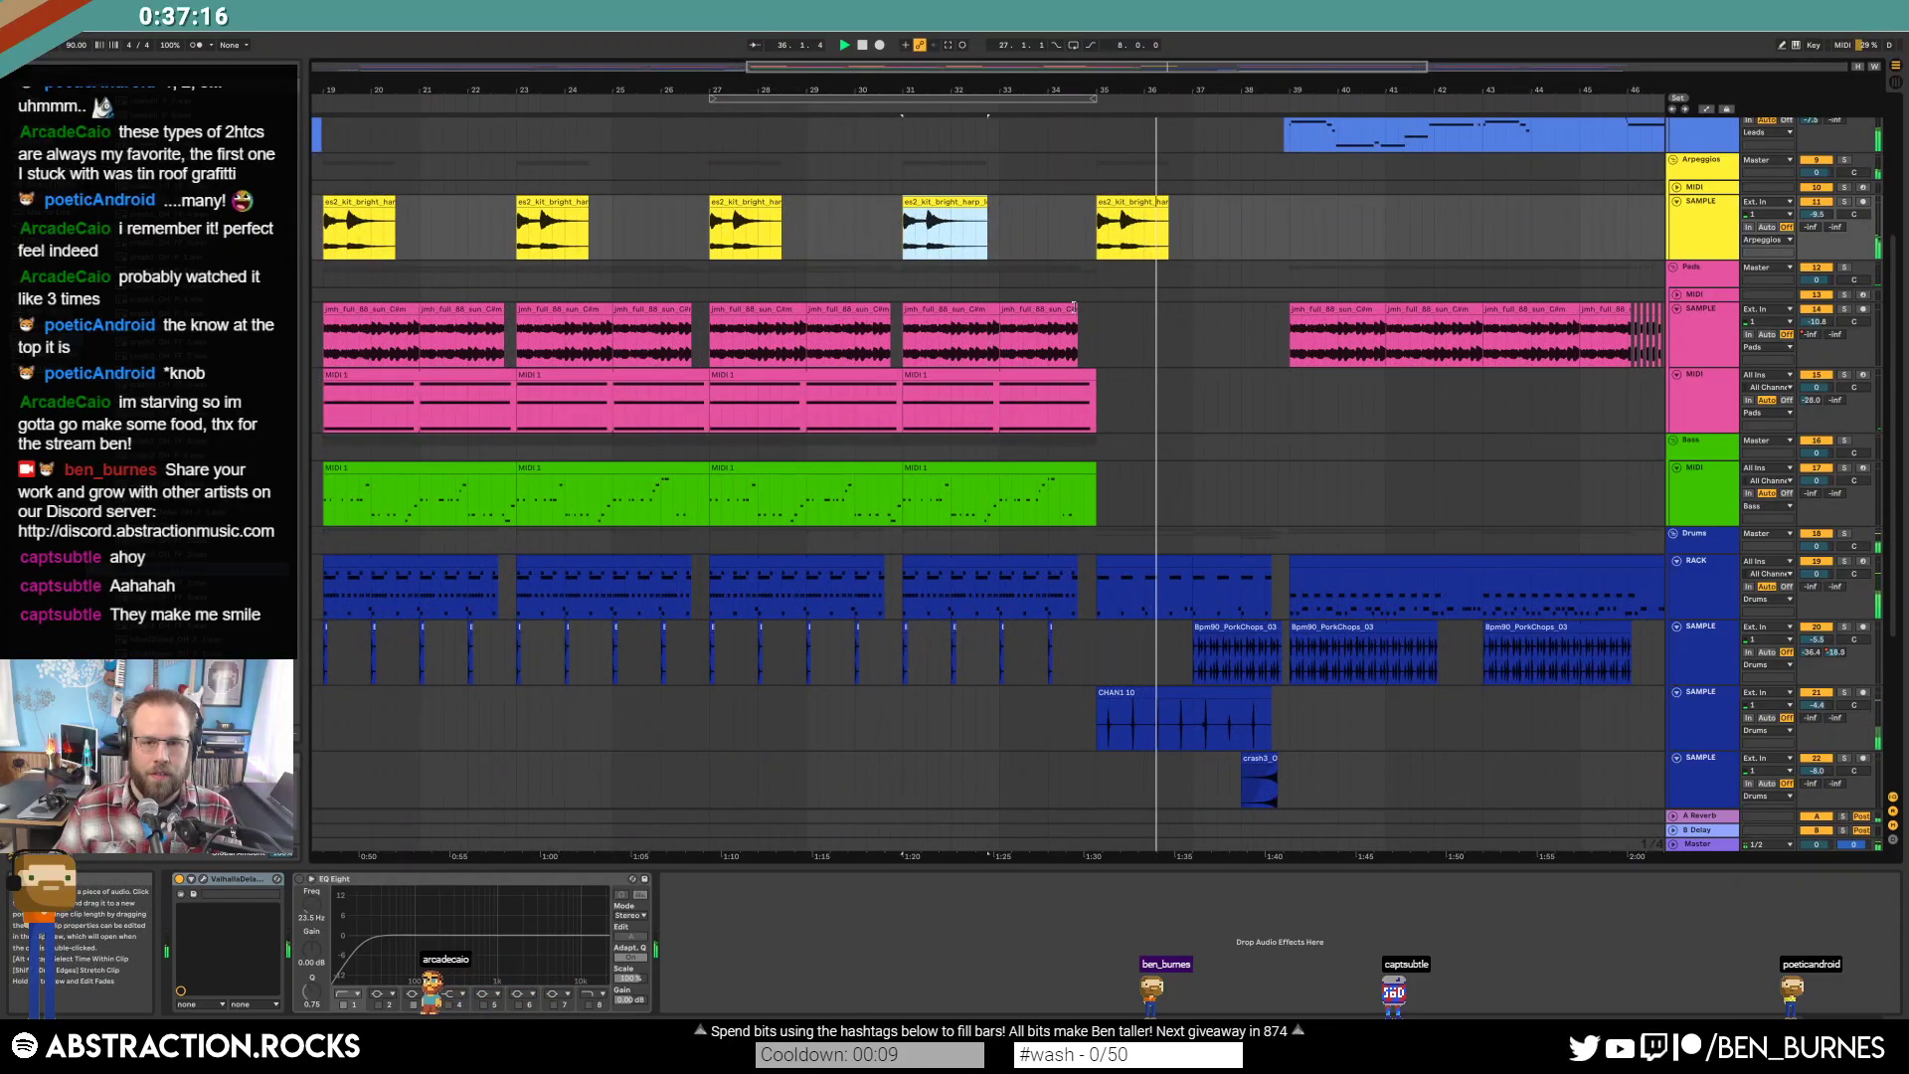
scroll(1181, 582, down, 3)
click(1155, 603)
double_click(1159, 473)
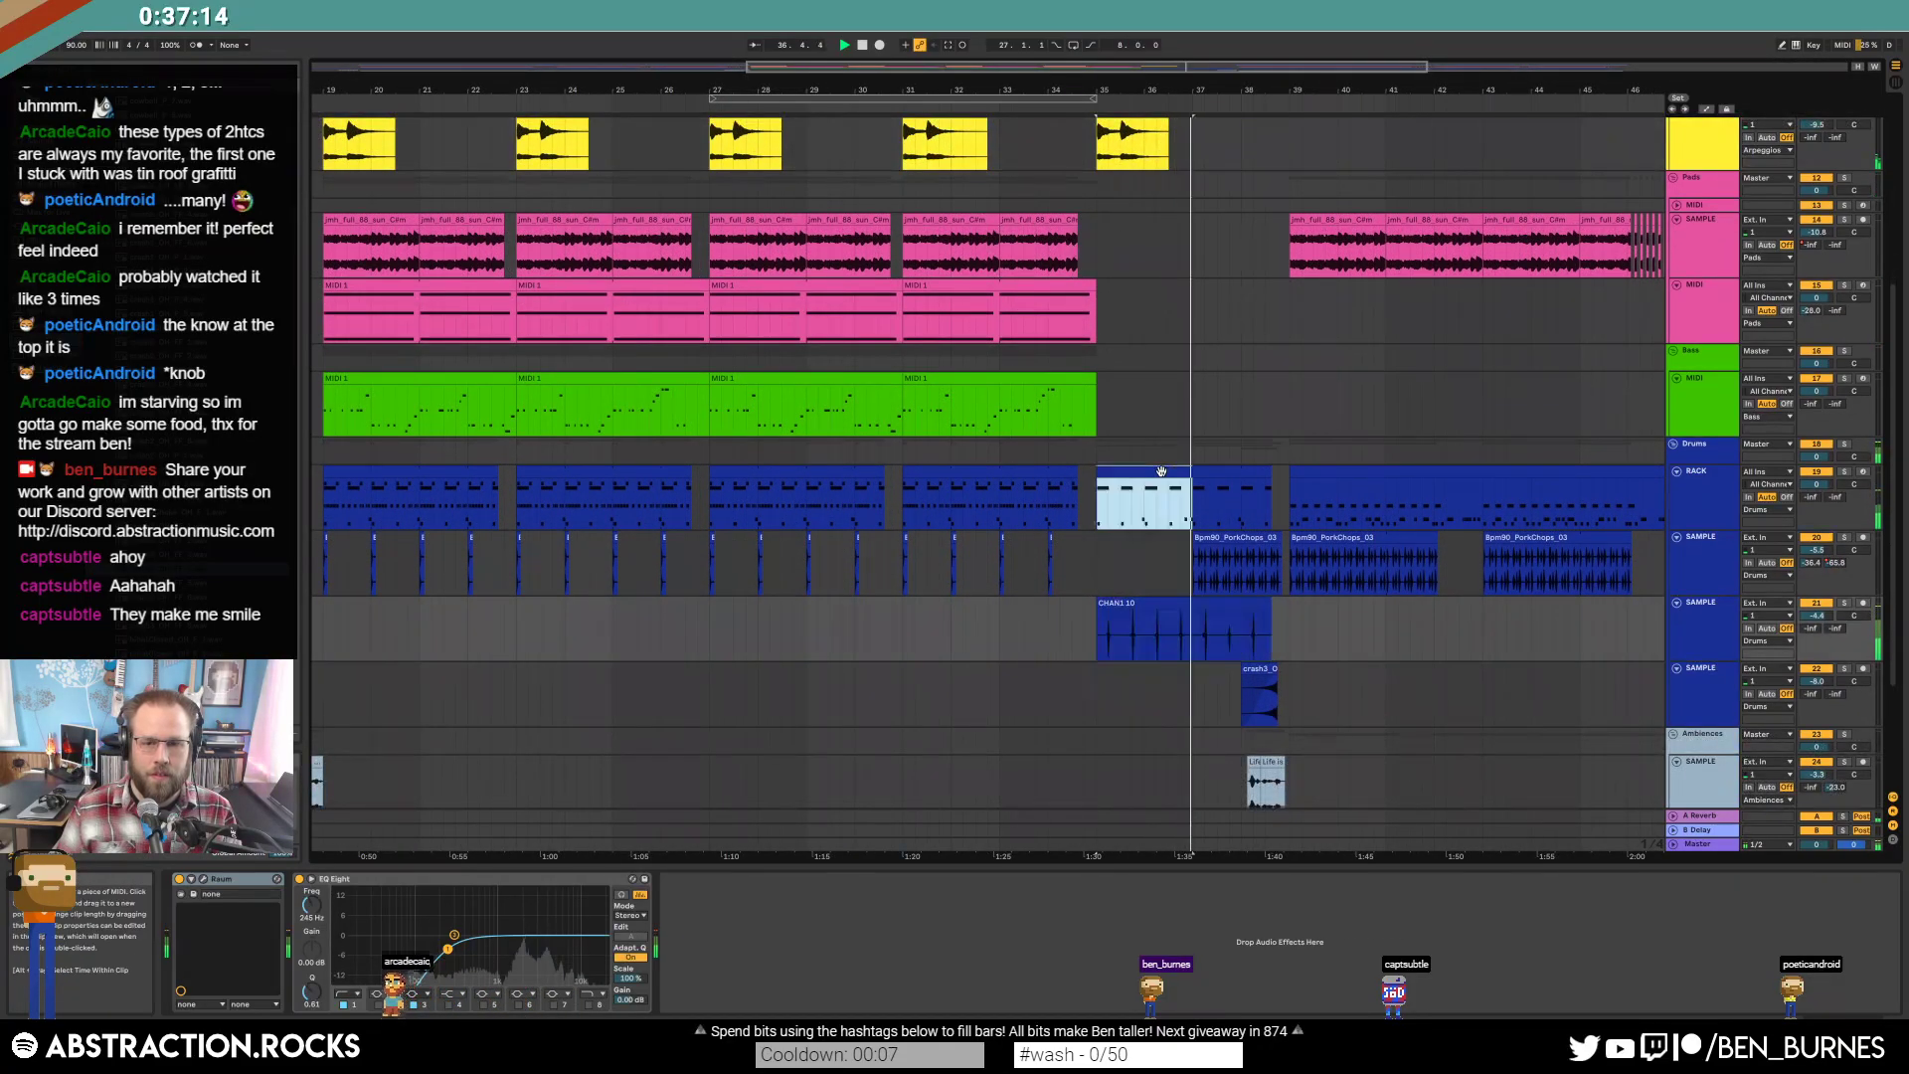
click(521, 691)
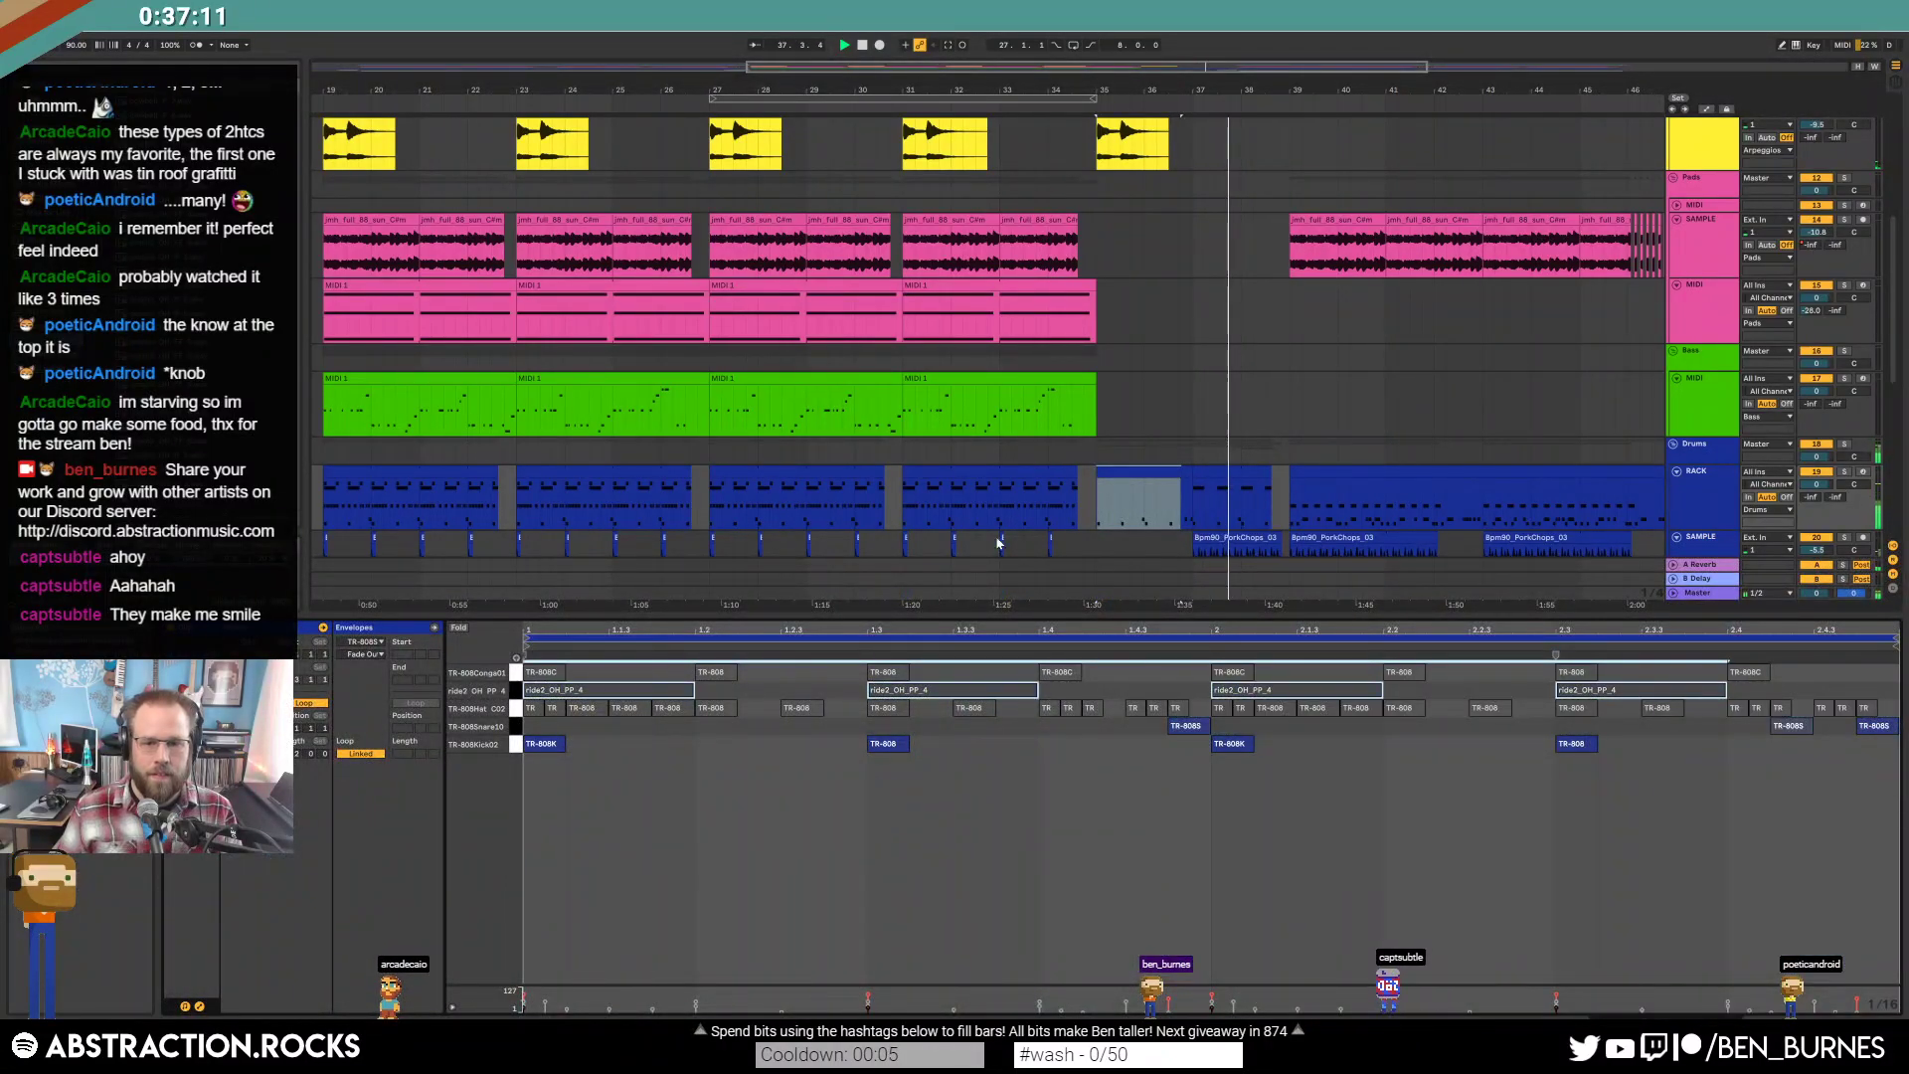
click(1235, 474)
click(548, 709)
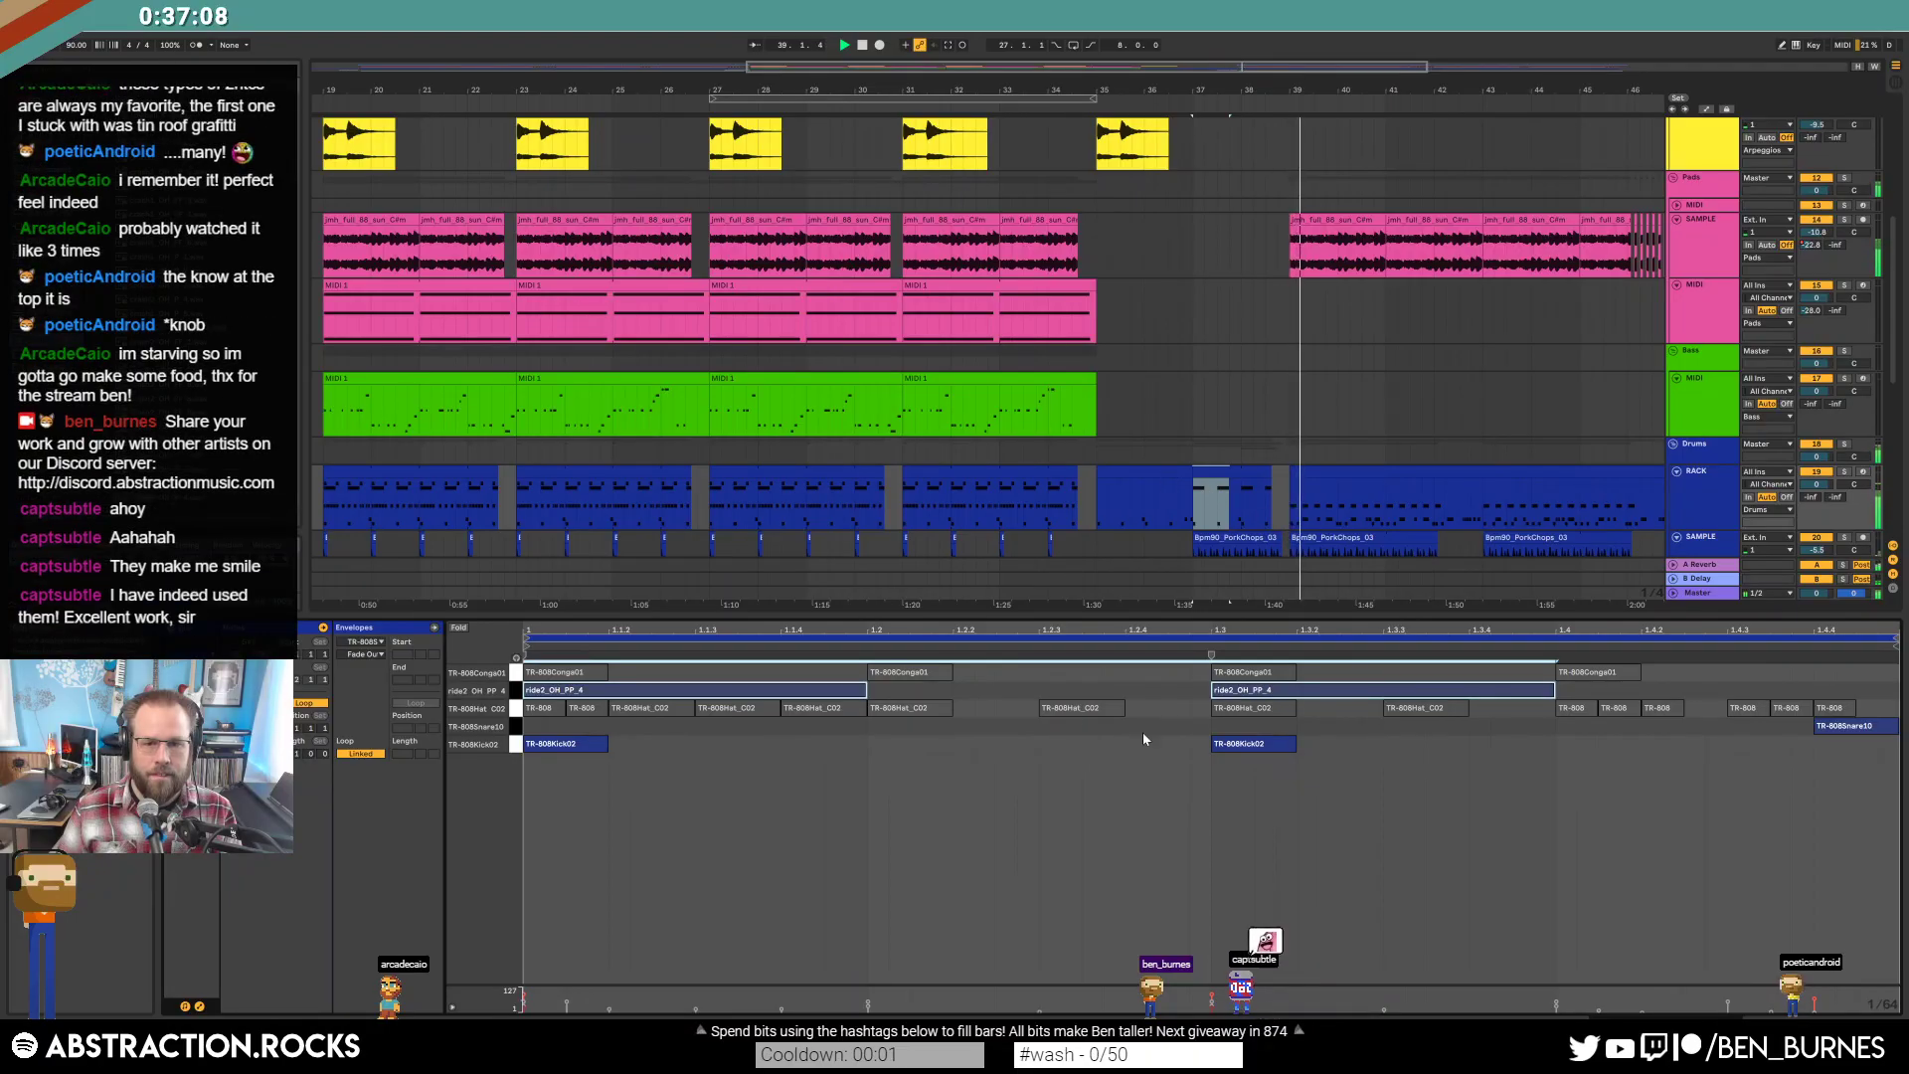
click(1173, 551)
click(1175, 465)
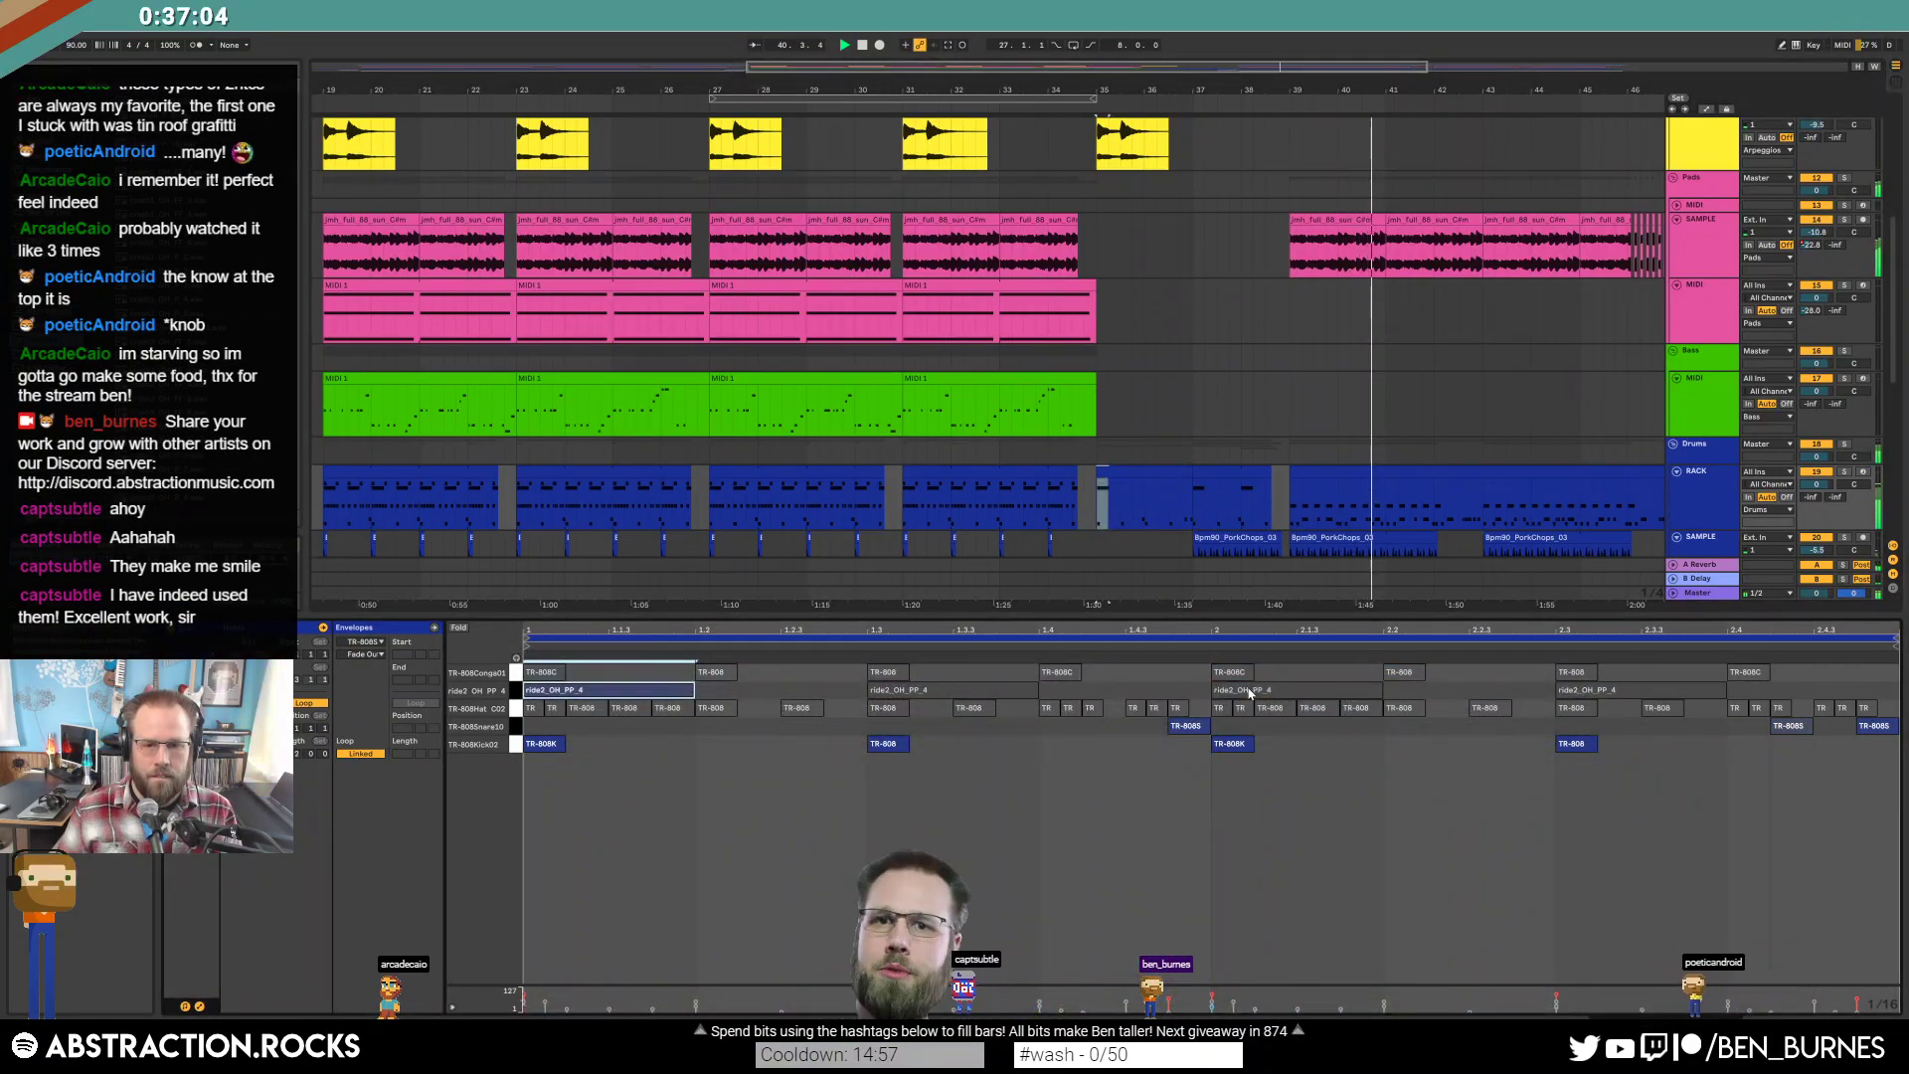
click(1255, 403)
scroll(1273, 427, down, 2)
scroll(1274, 427, down, 2)
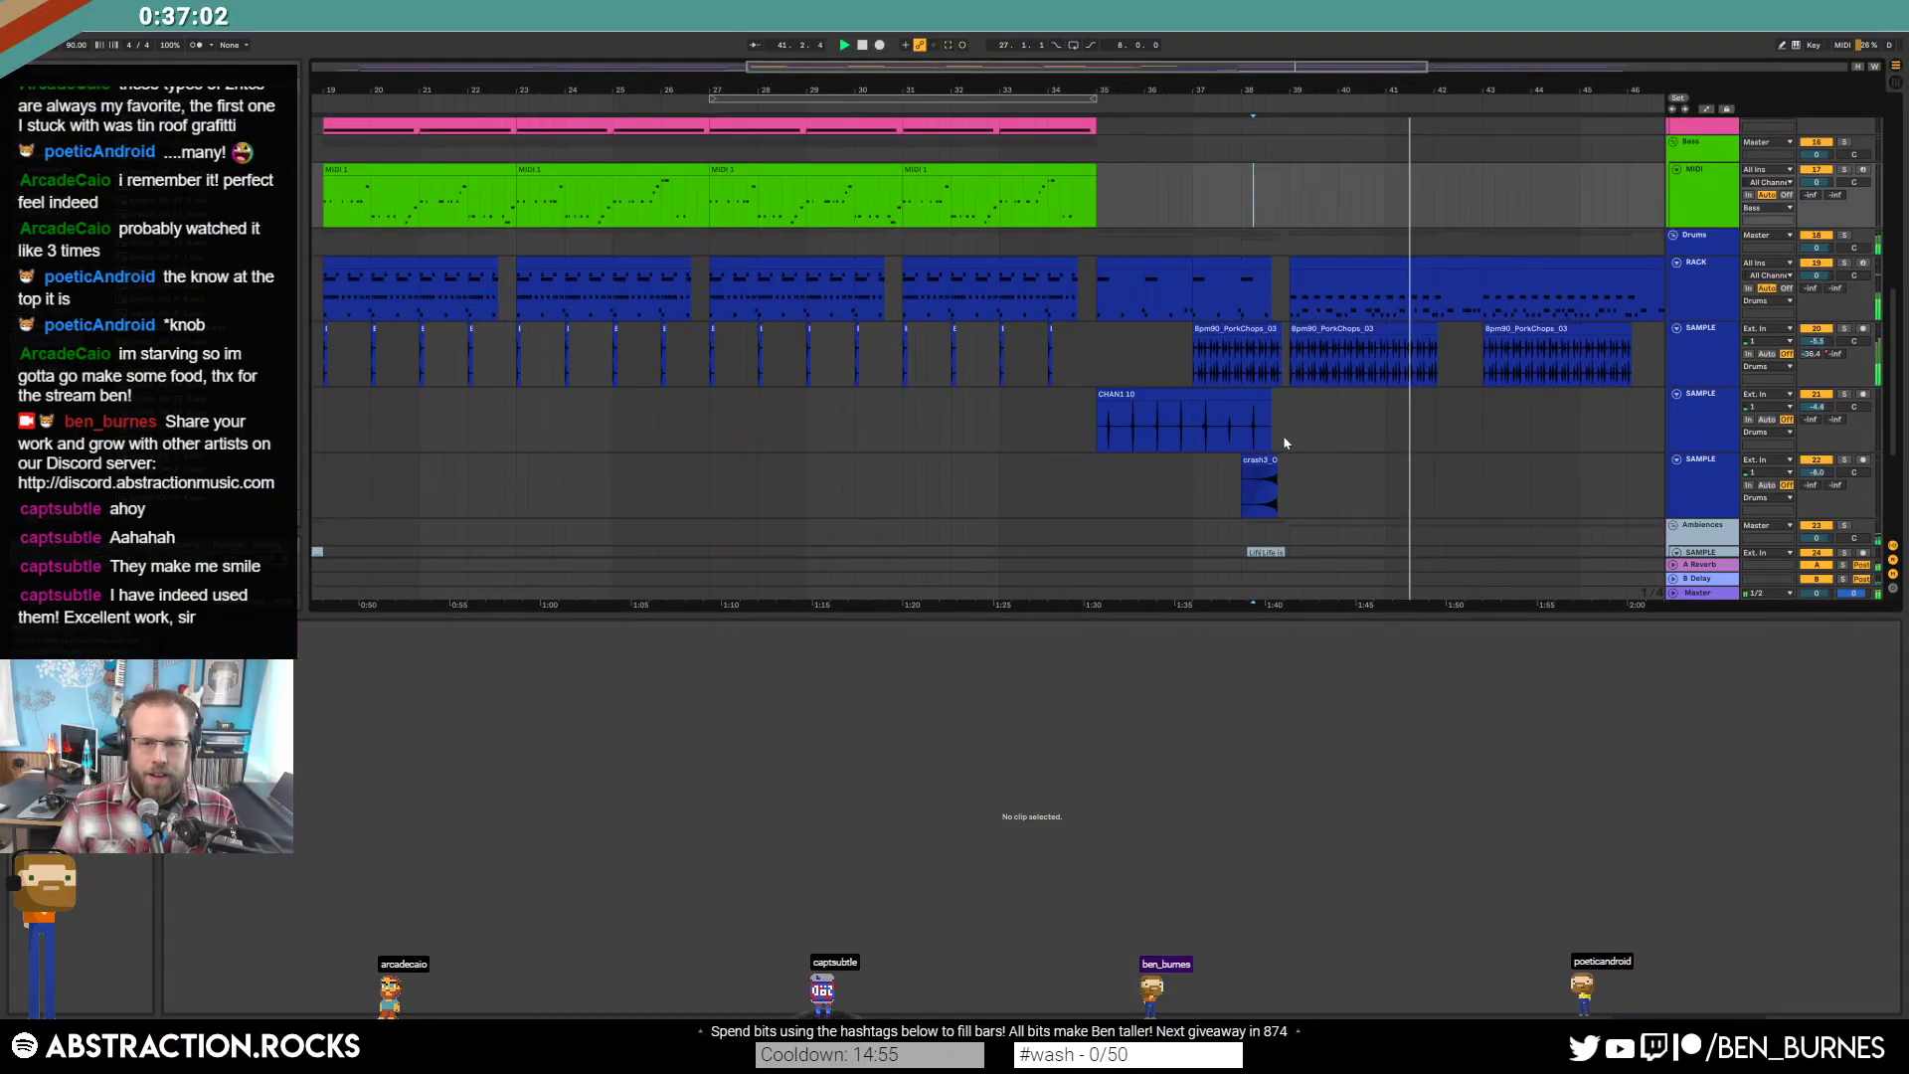
Add a Compressor at the start of the CHAN1 track's device chain, ahead of Raum and EQ Eight.
click(1273, 427)
click(1218, 425)
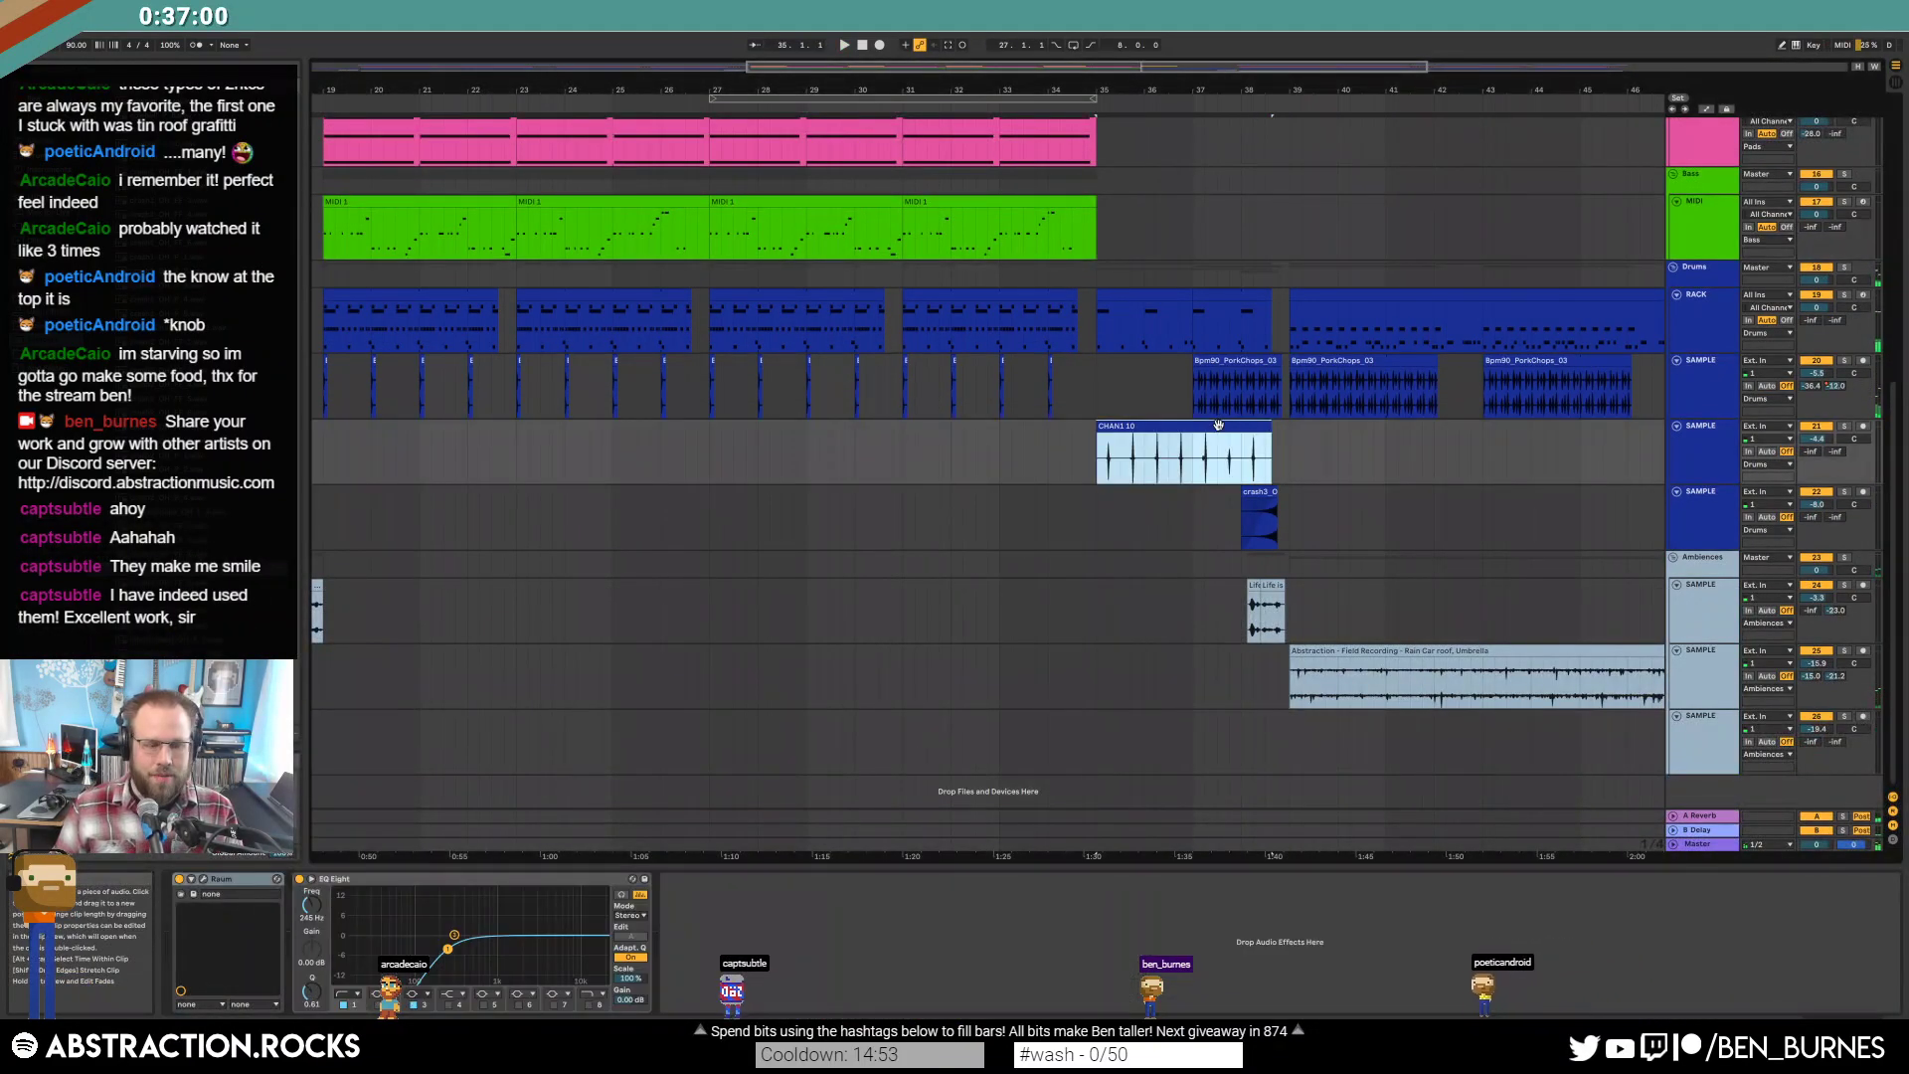
double_click(1138, 465)
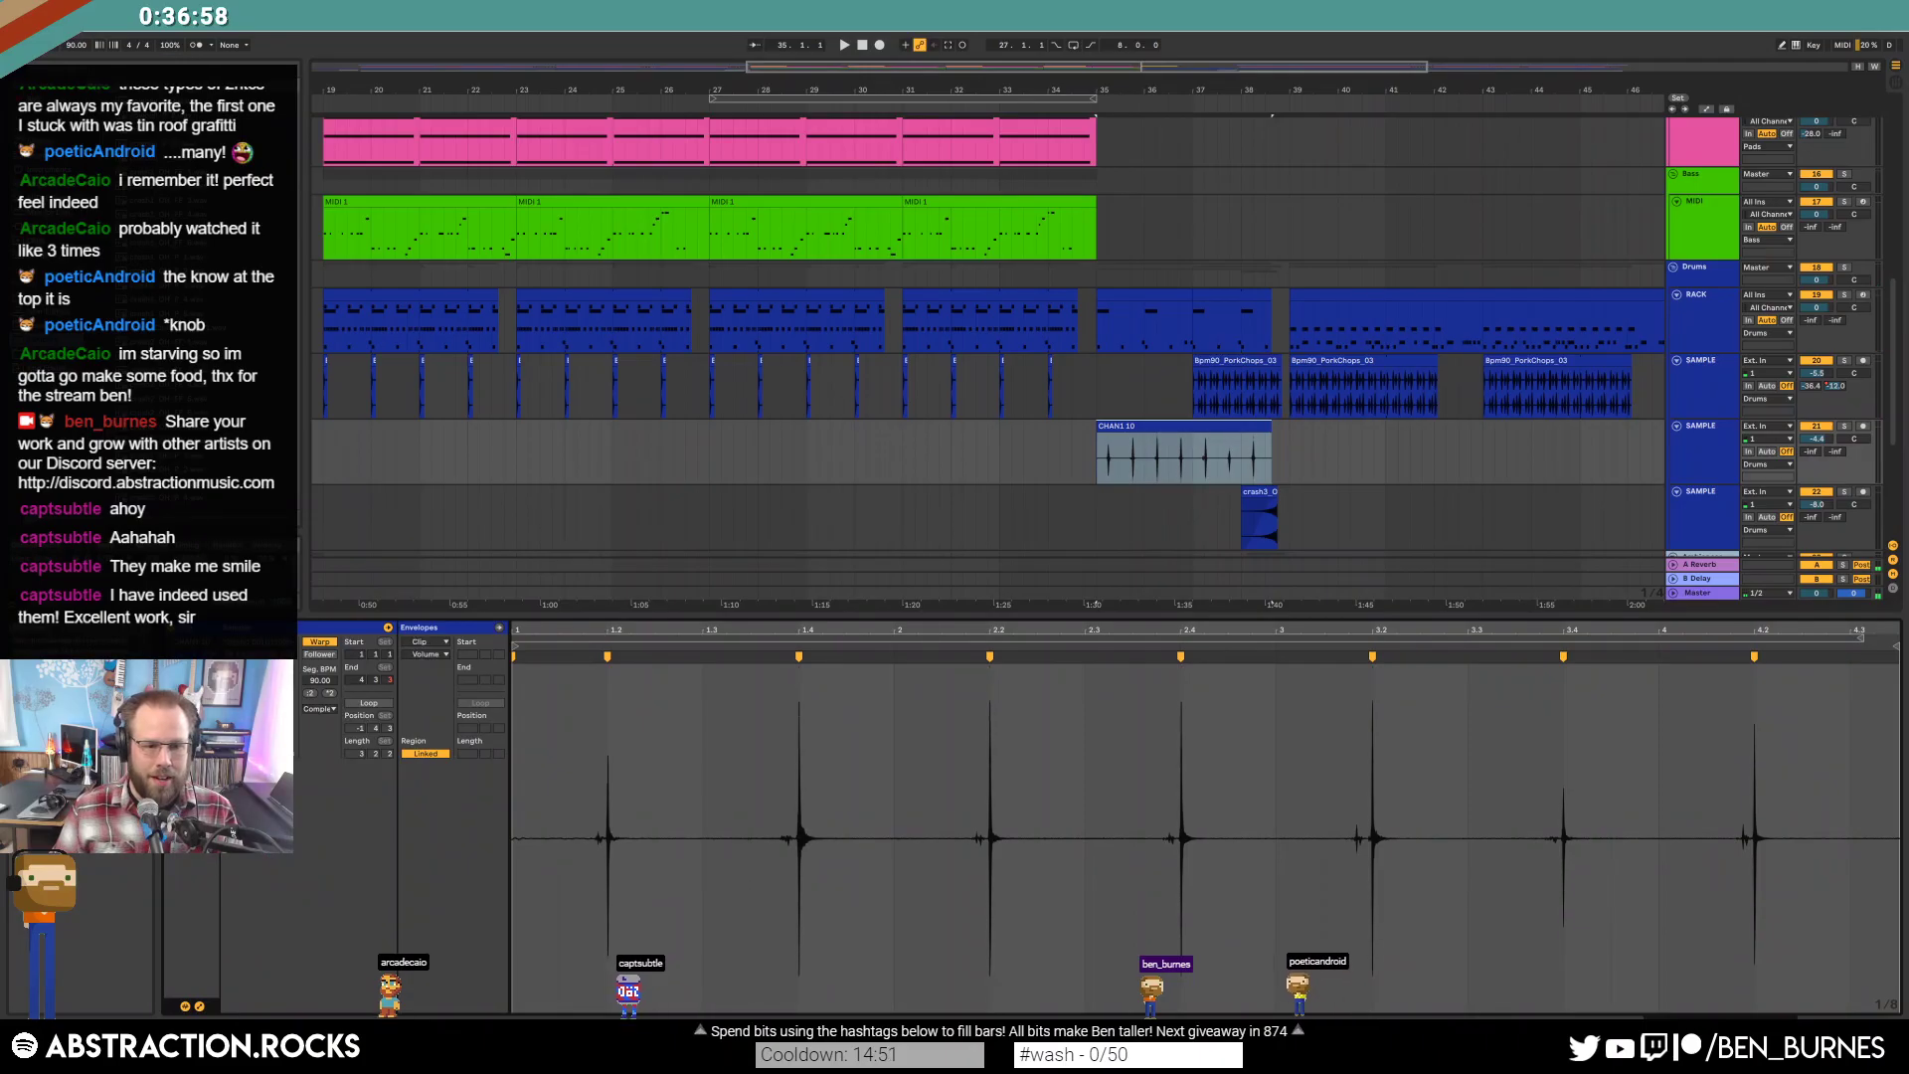
key(shift+Tab)
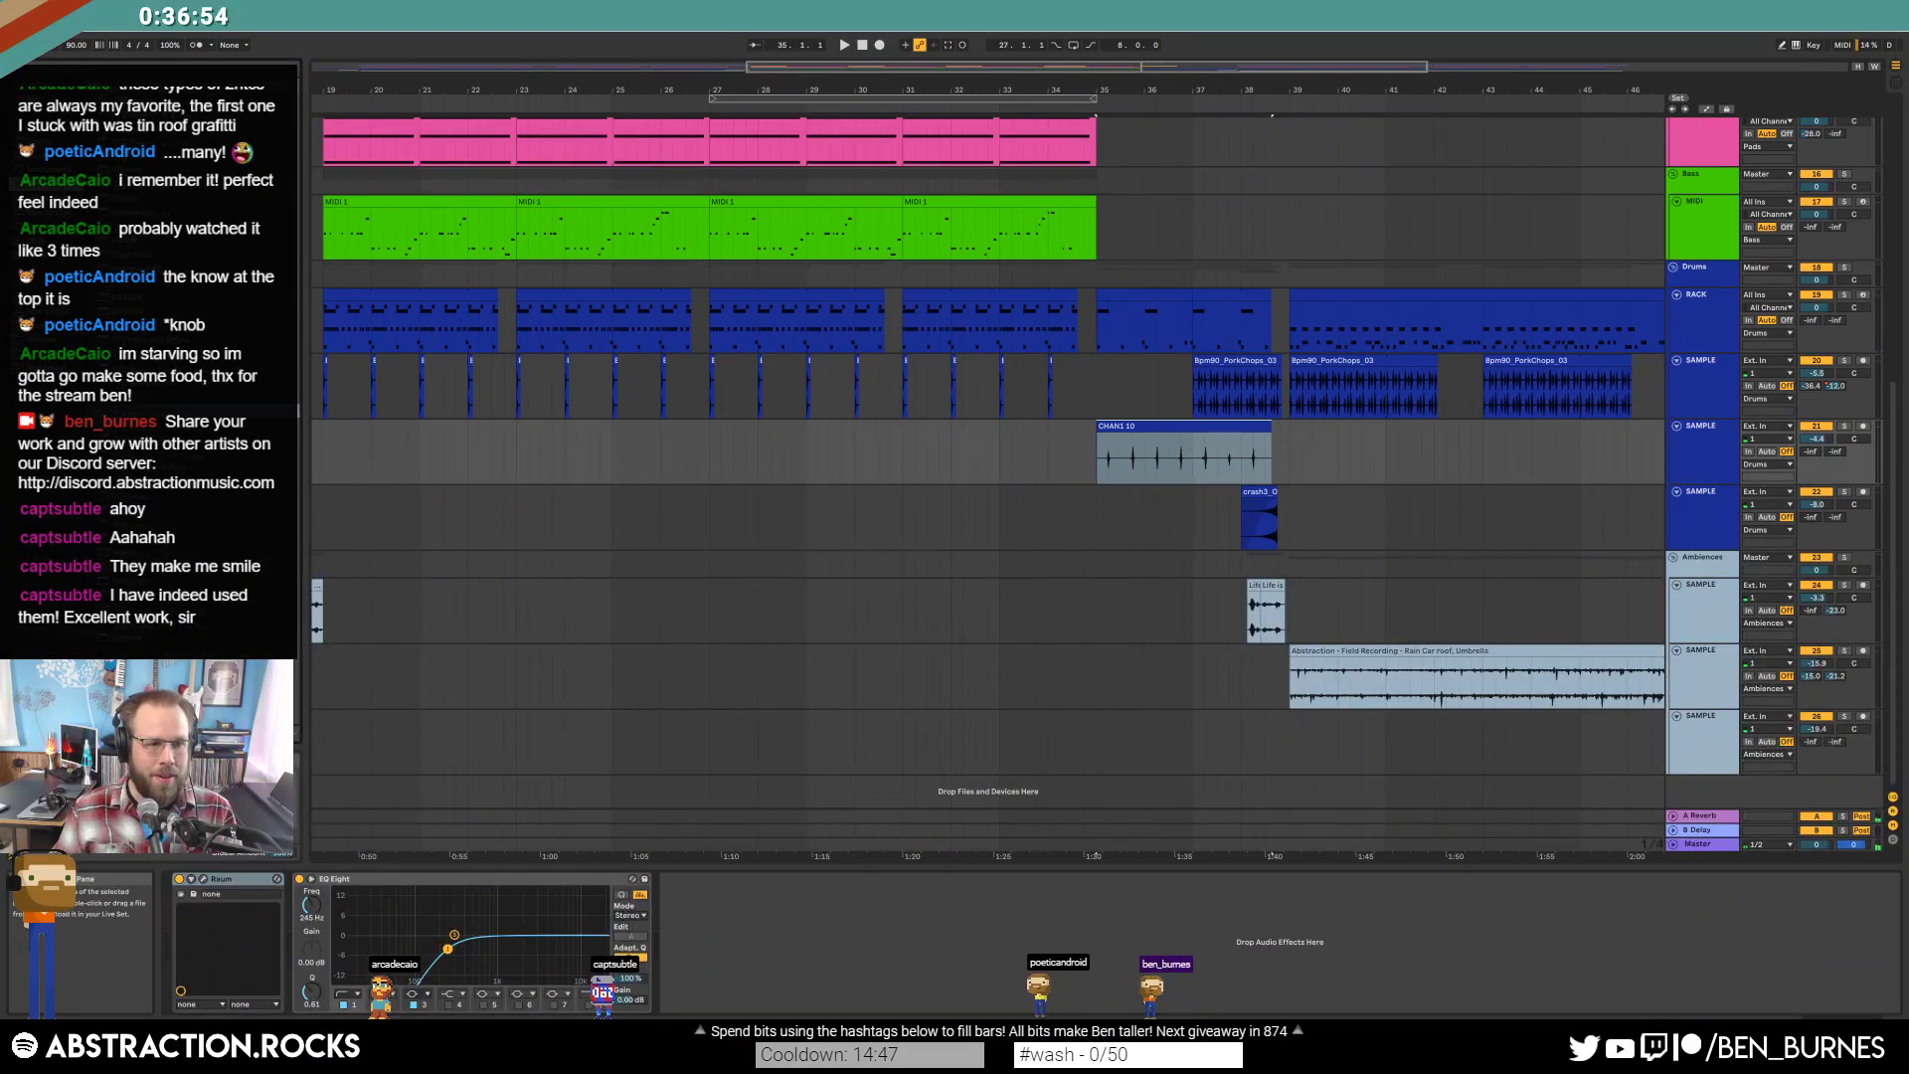
drag(134, 211, 245, 923)
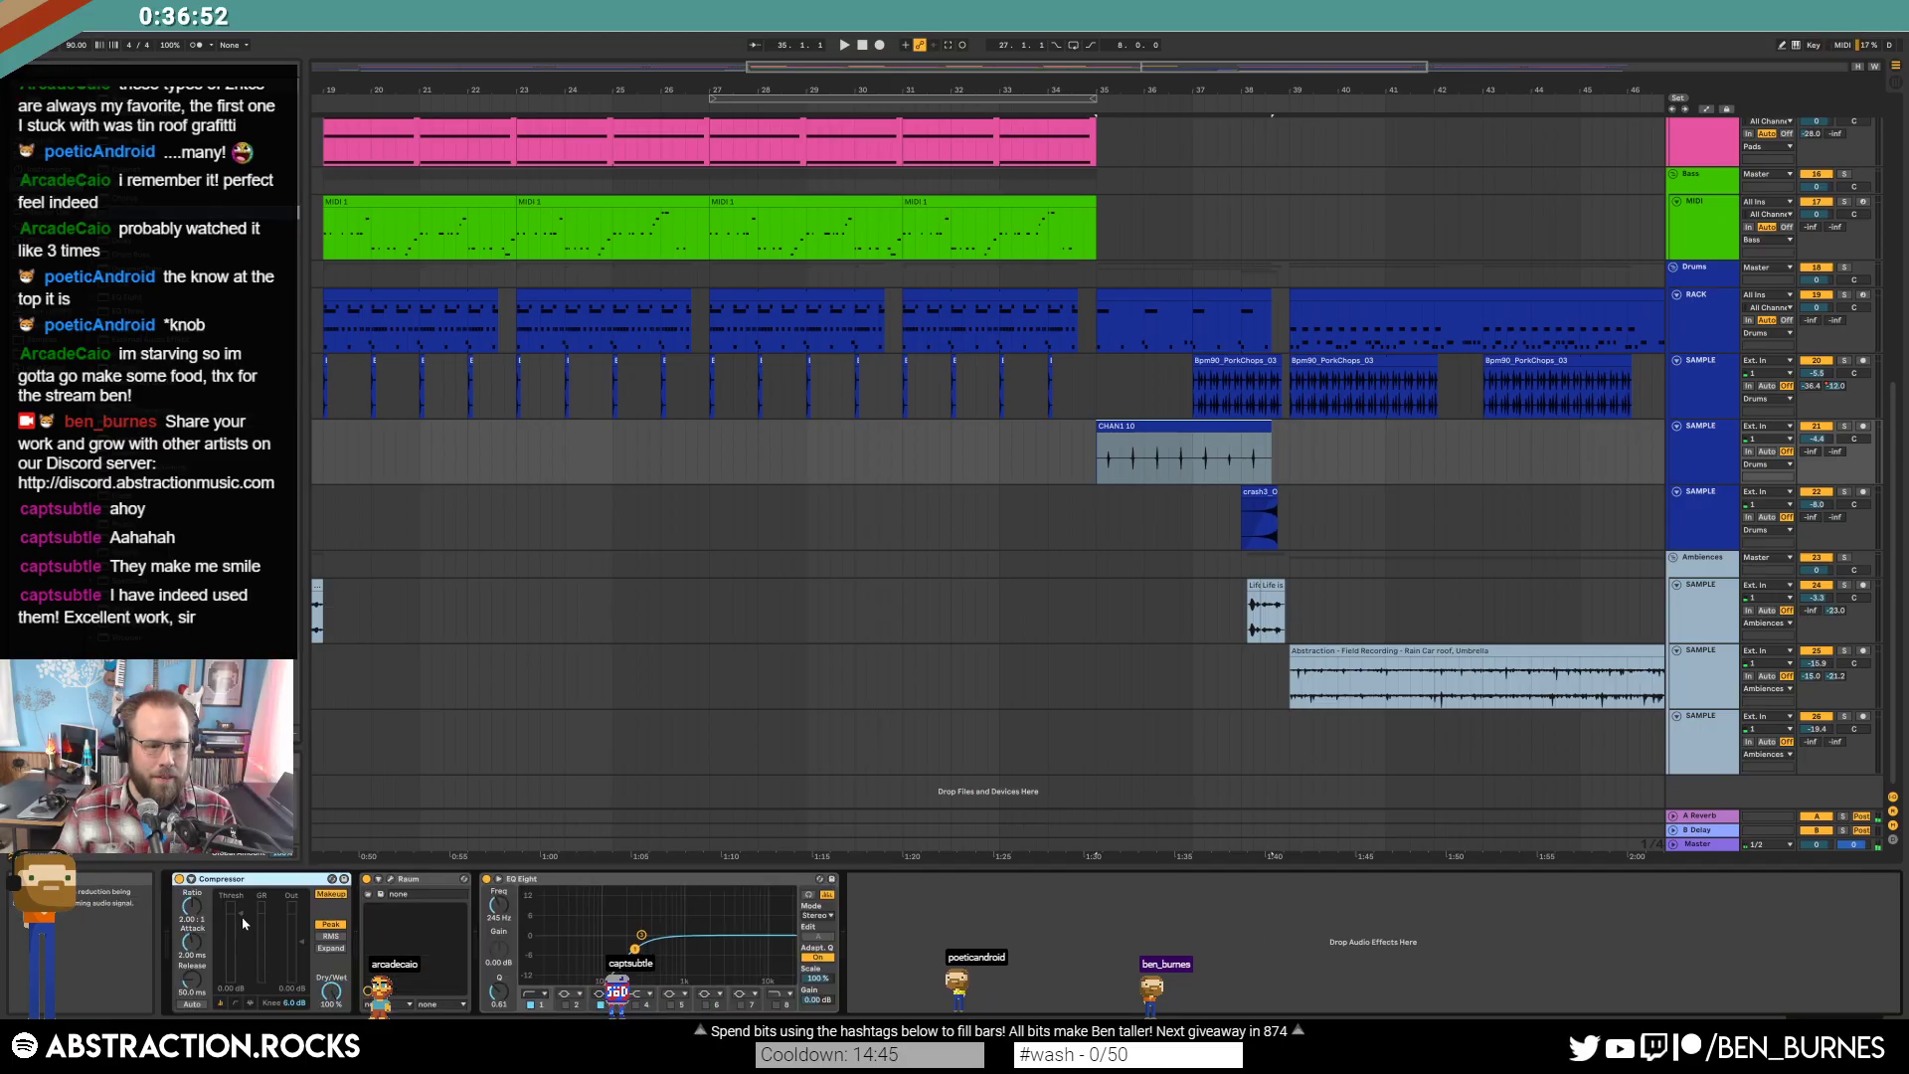
During playback, lower the CHAN1 track's Compressor threshold strongly and raise its EQ Eight low cut to 1000 Hz.
key(space)
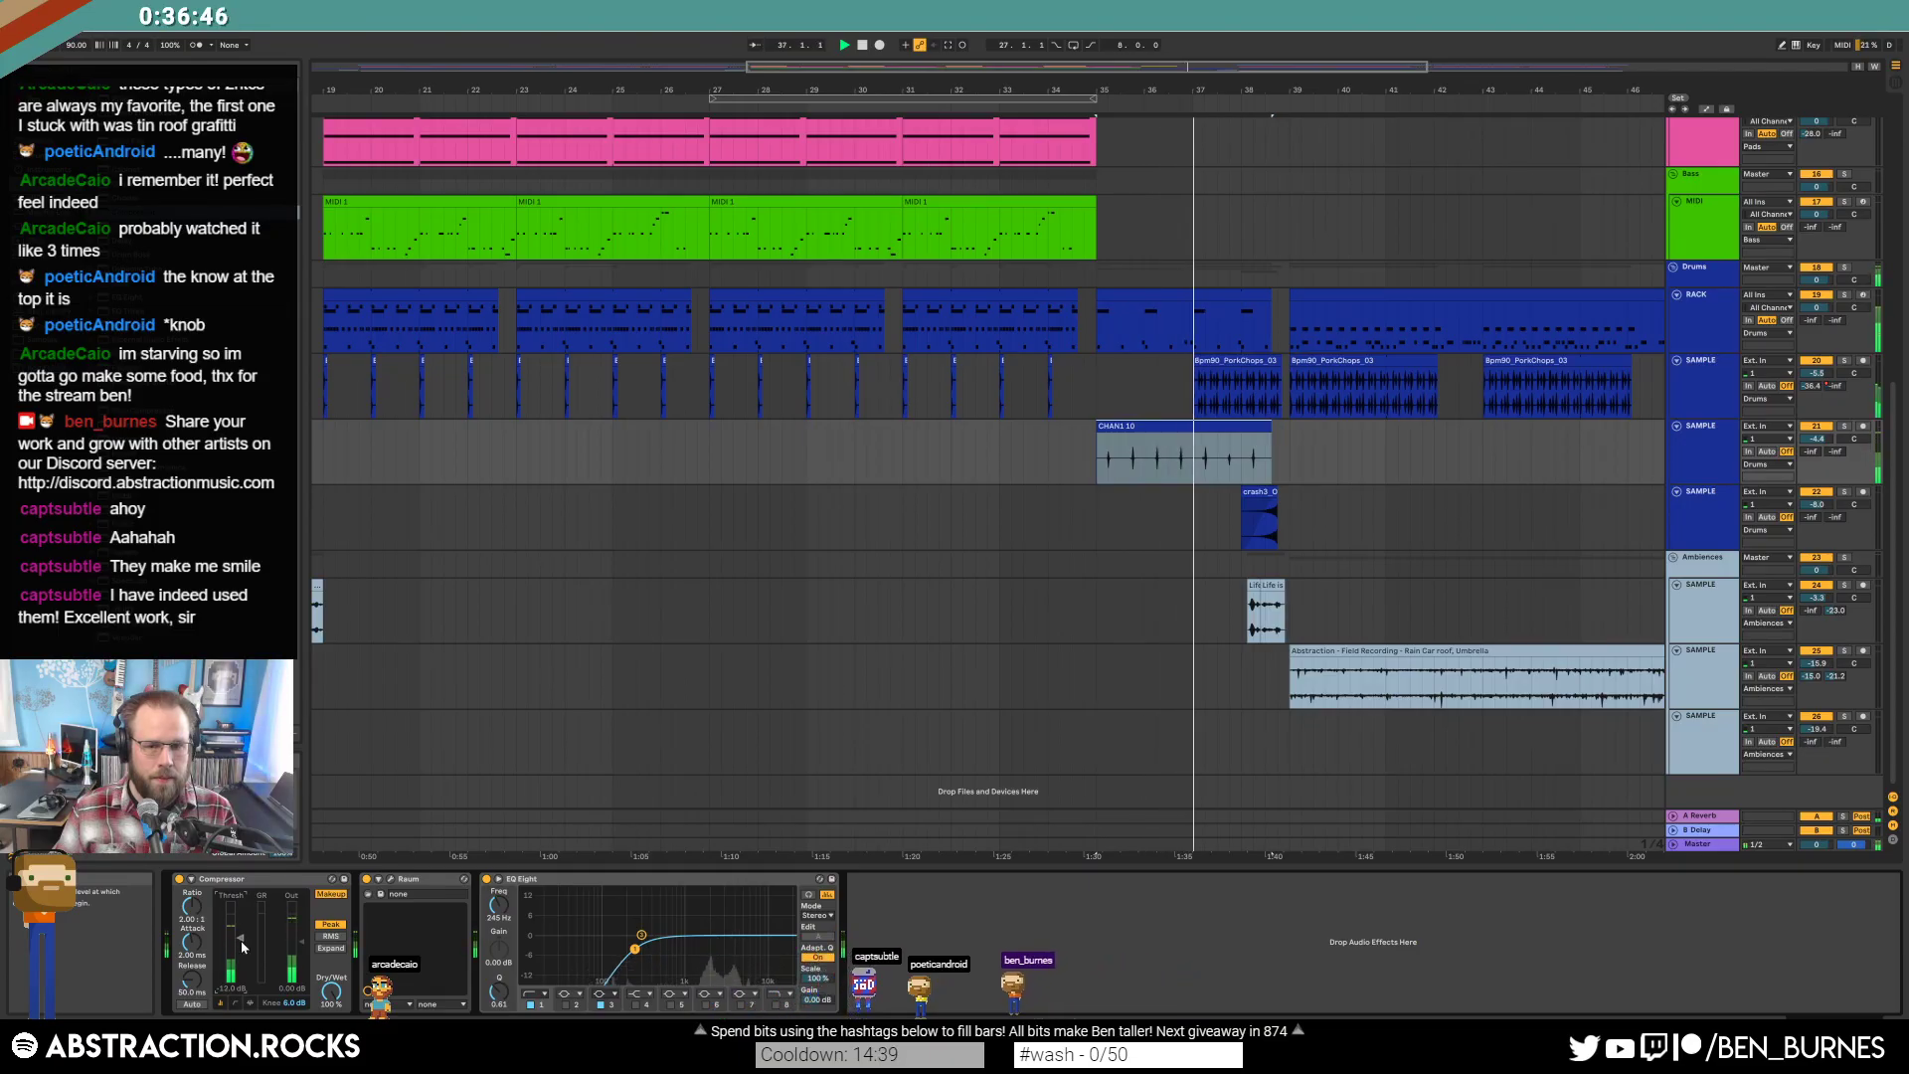
drag(635, 948, 606, 950)
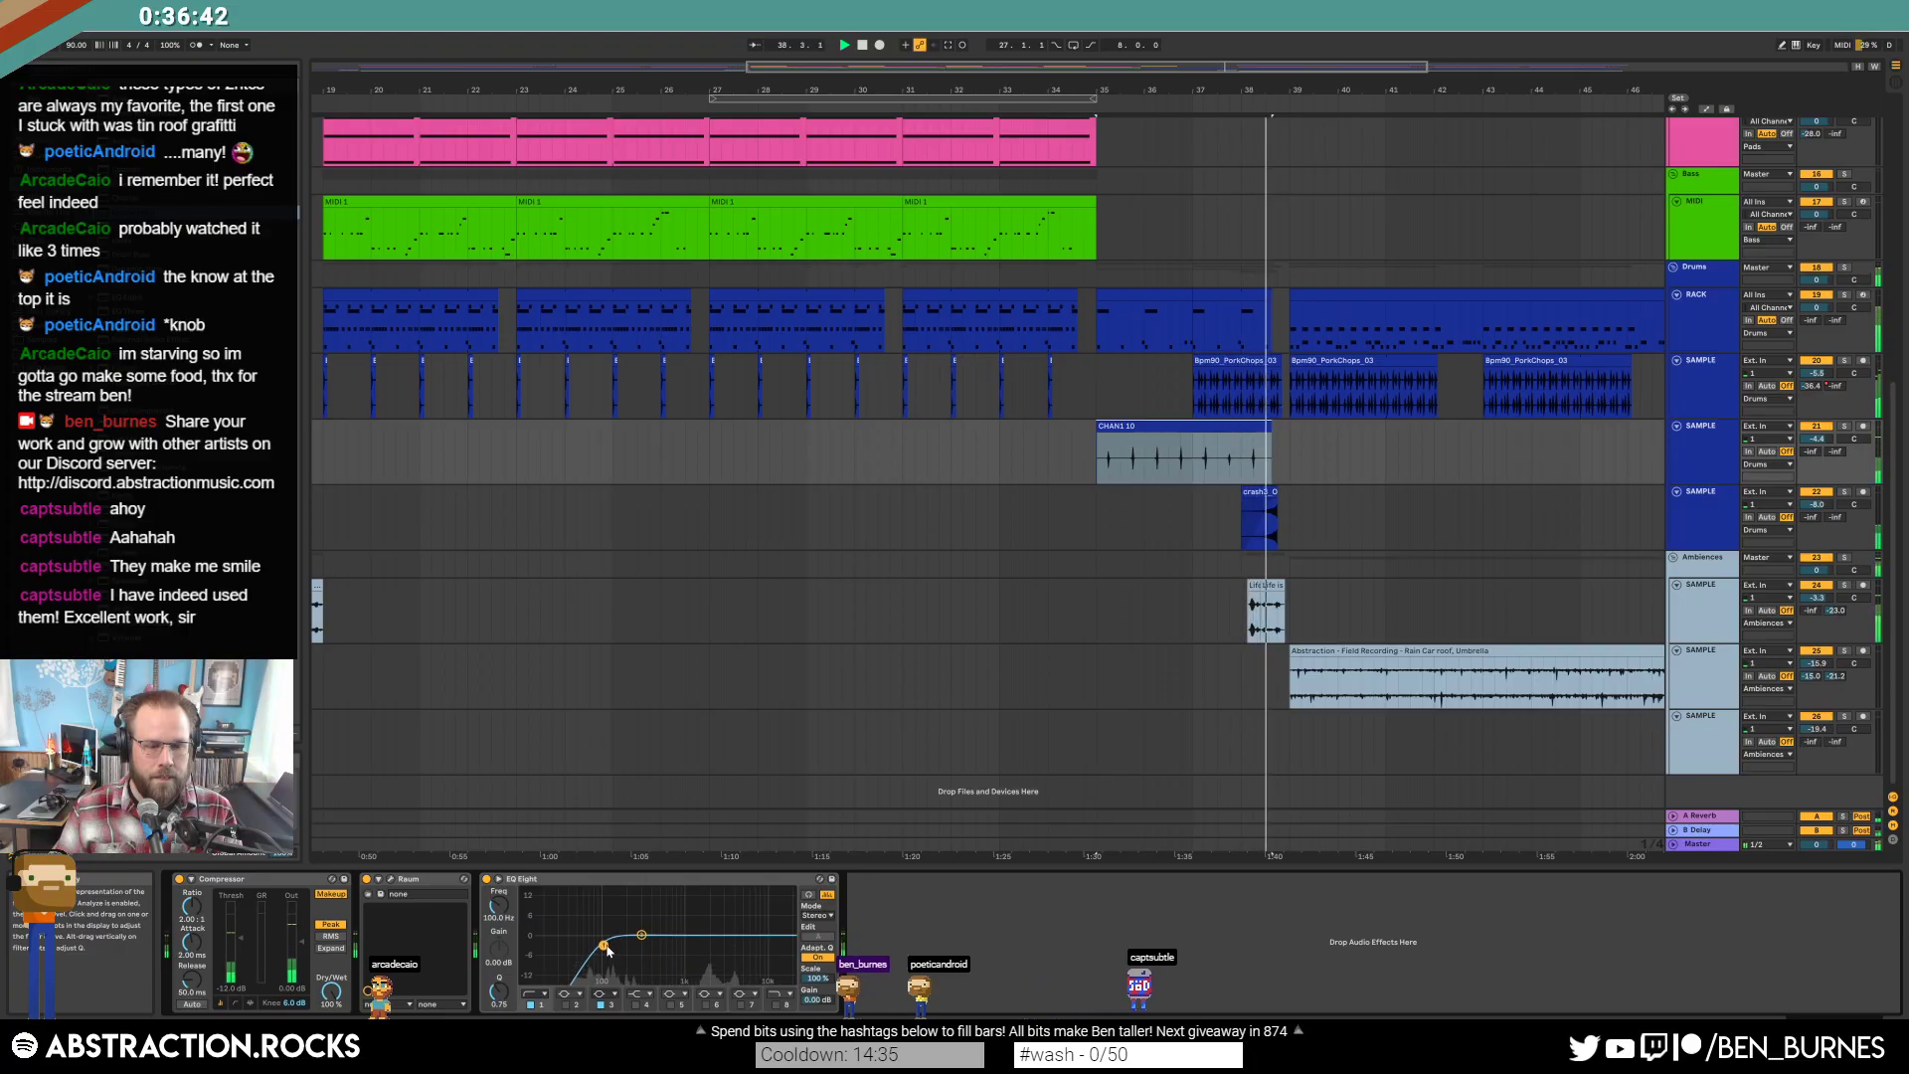
drag(237, 937, 236, 979)
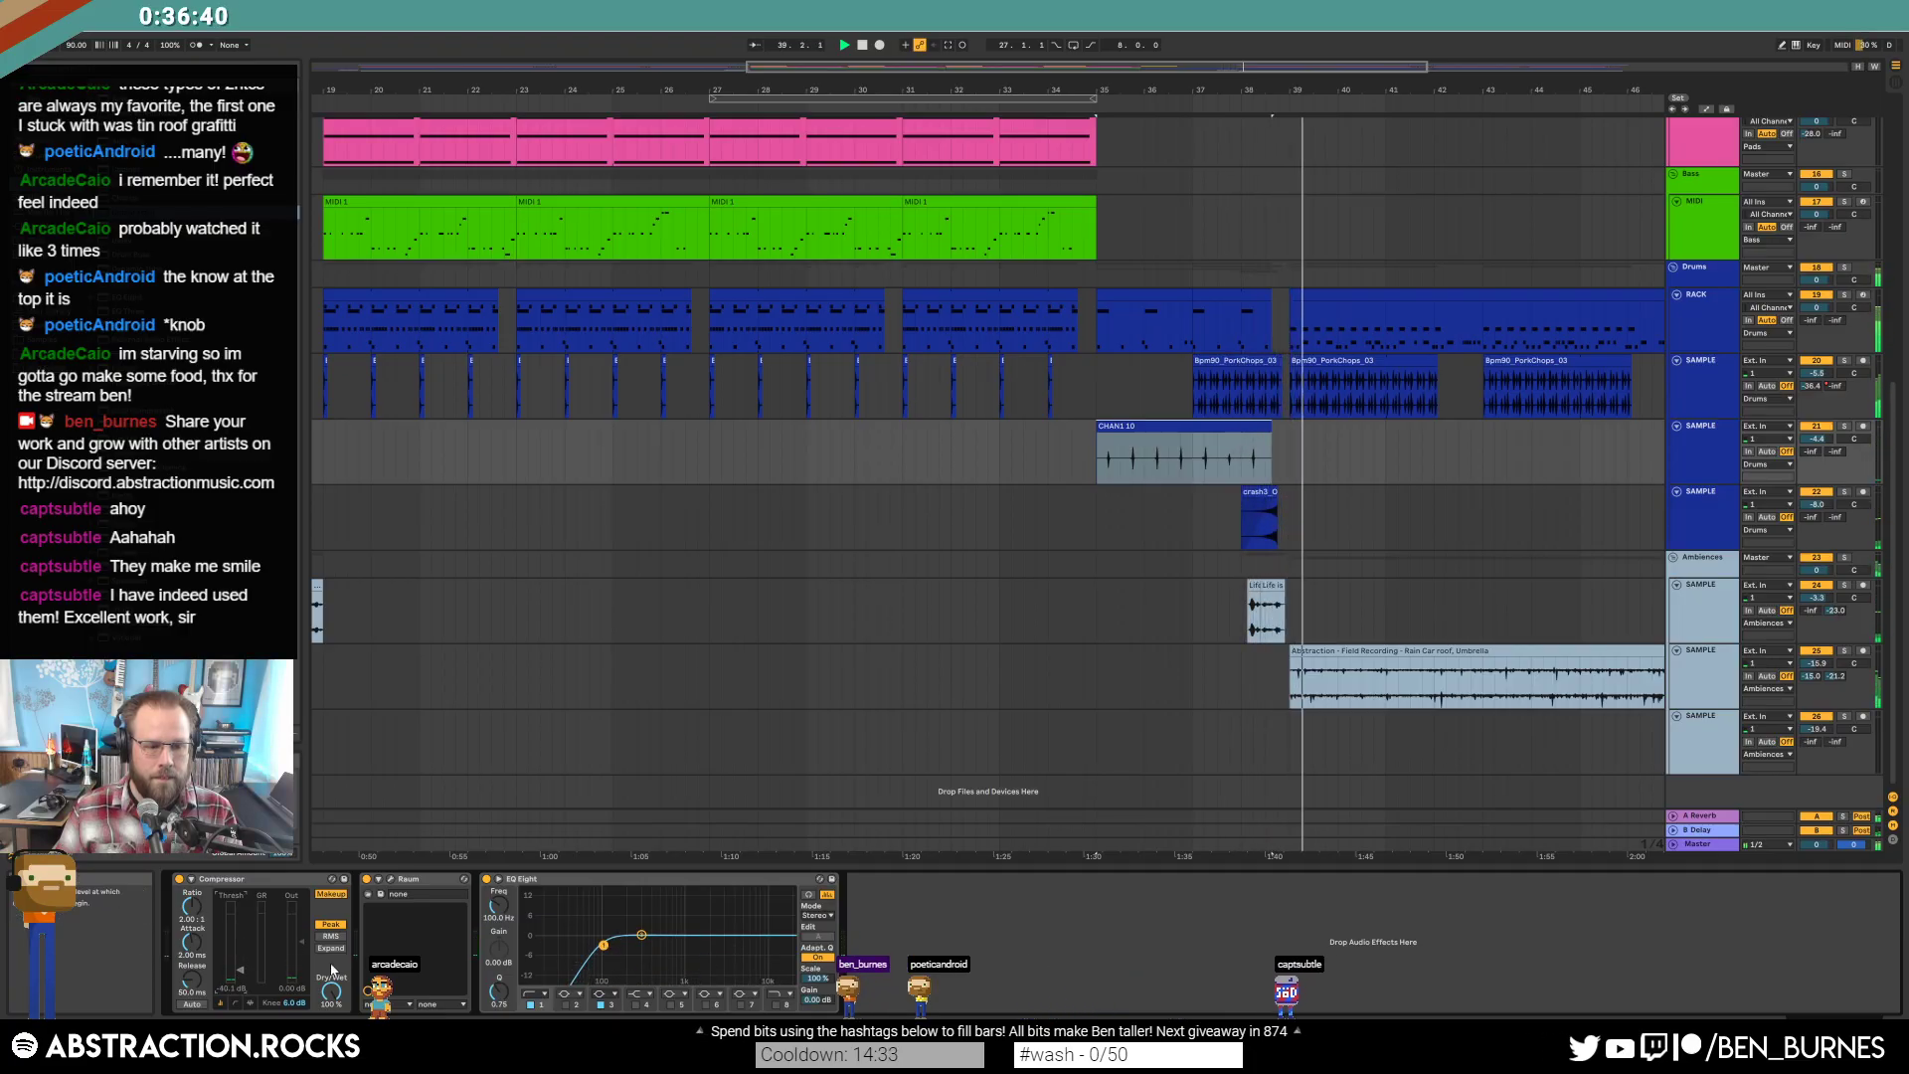
drag(603, 945, 684, 945)
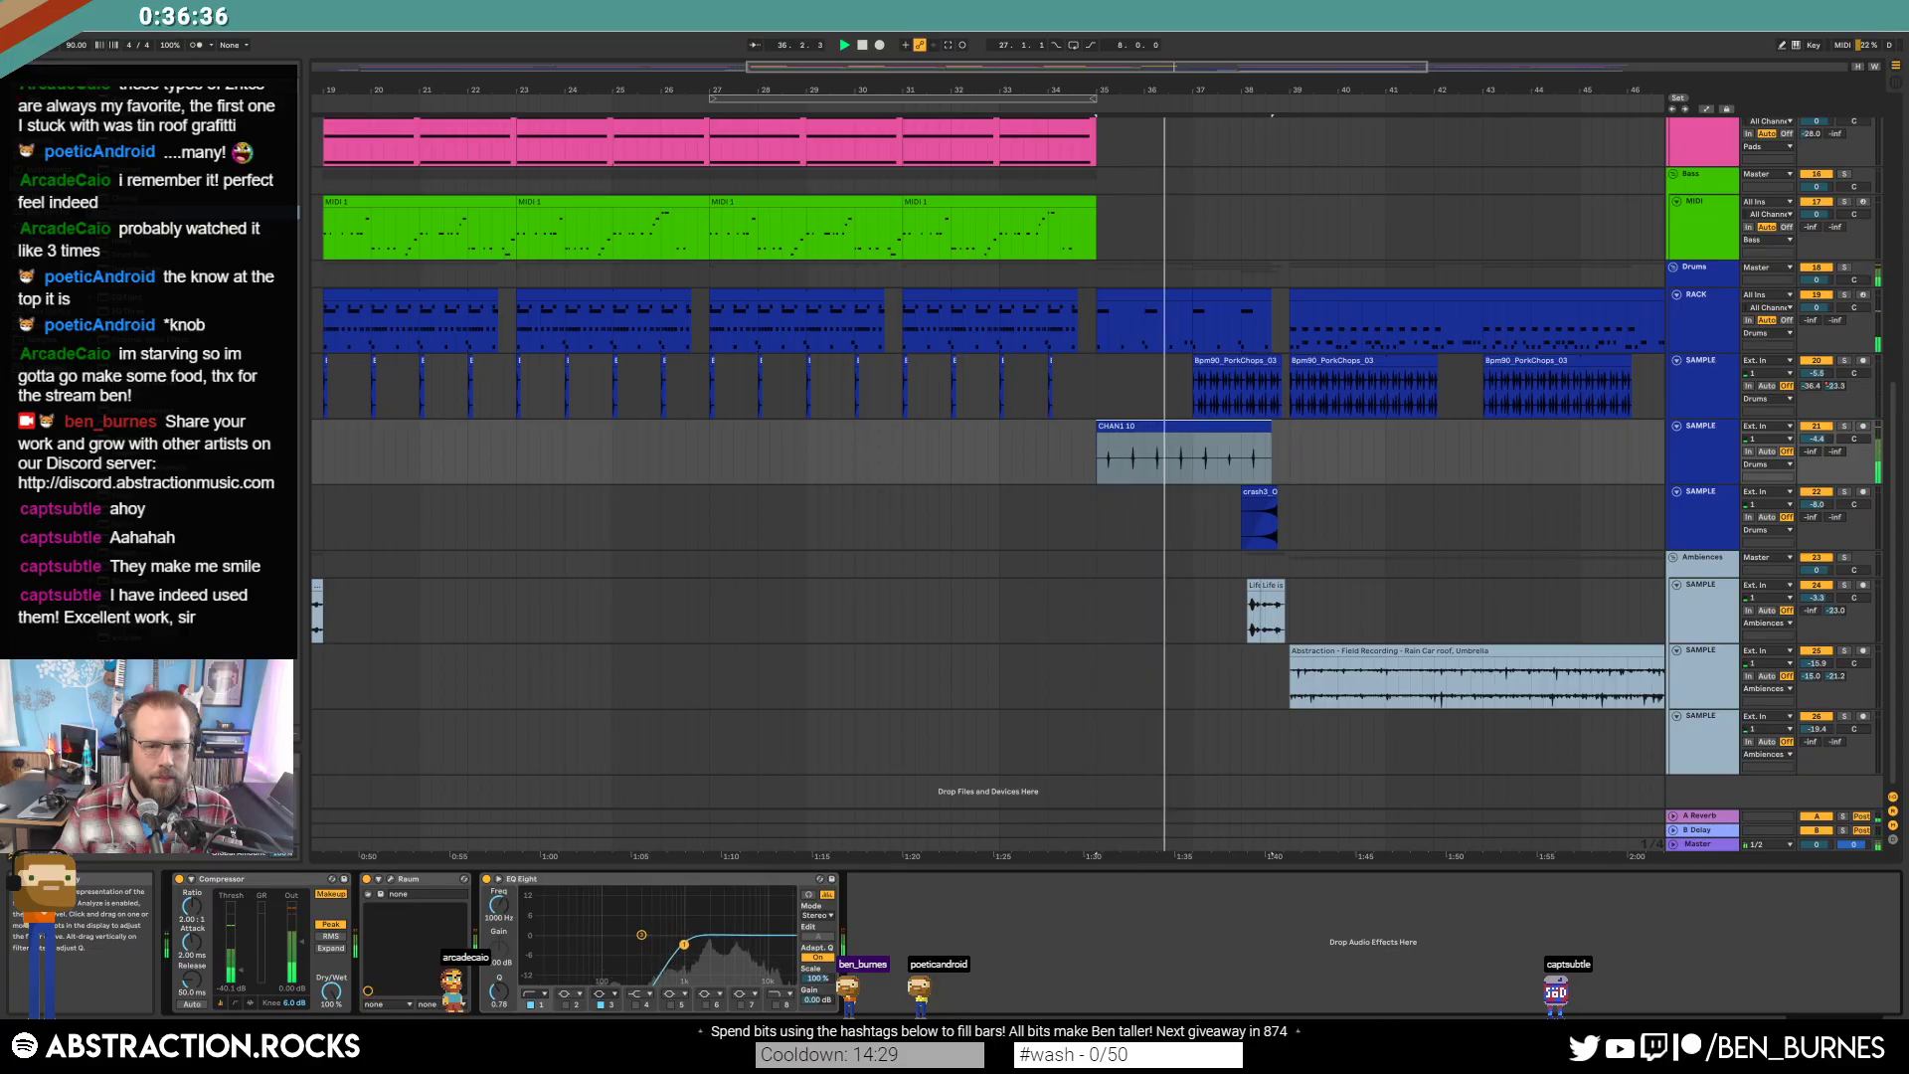
Lower the CHAN1 track's volume to about -11 dB and reduce the reversed crash track's volume further while listening.
drag(1828, 441, 1828, 470)
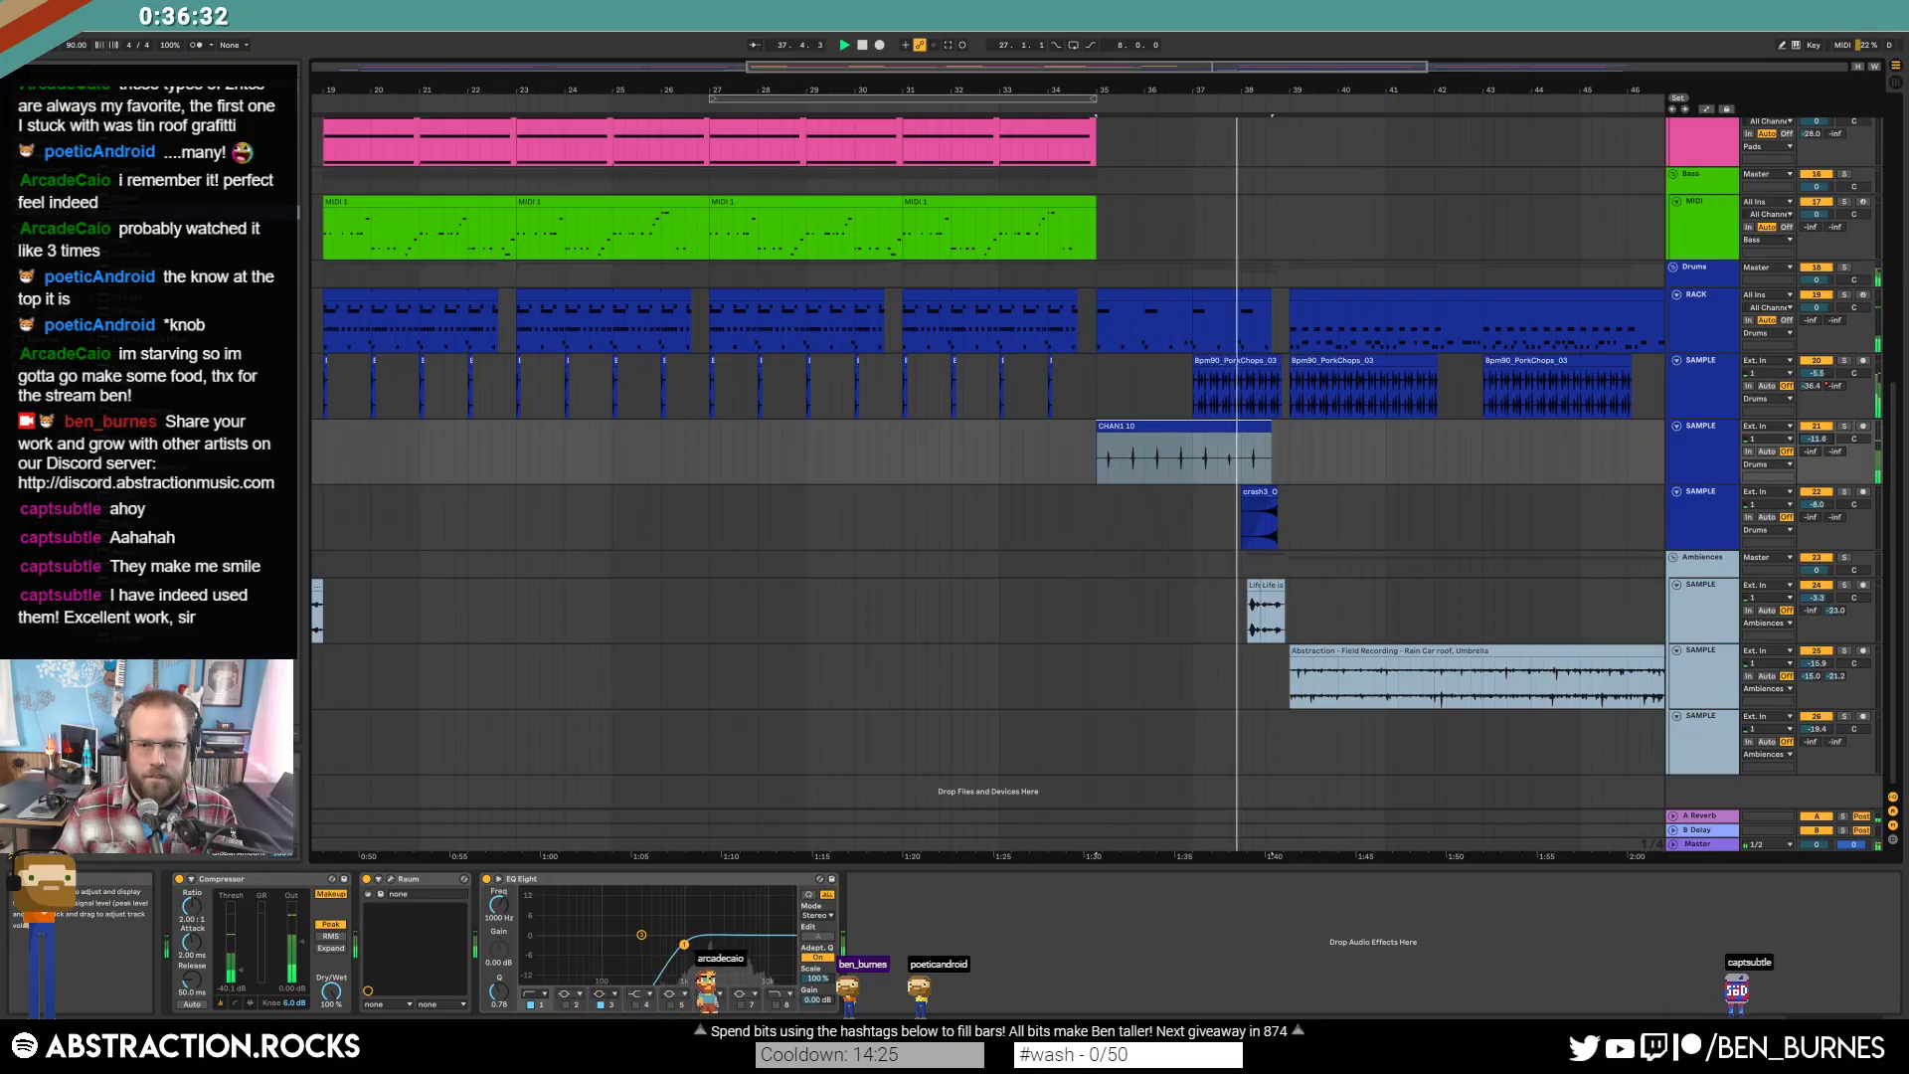
click(1259, 519)
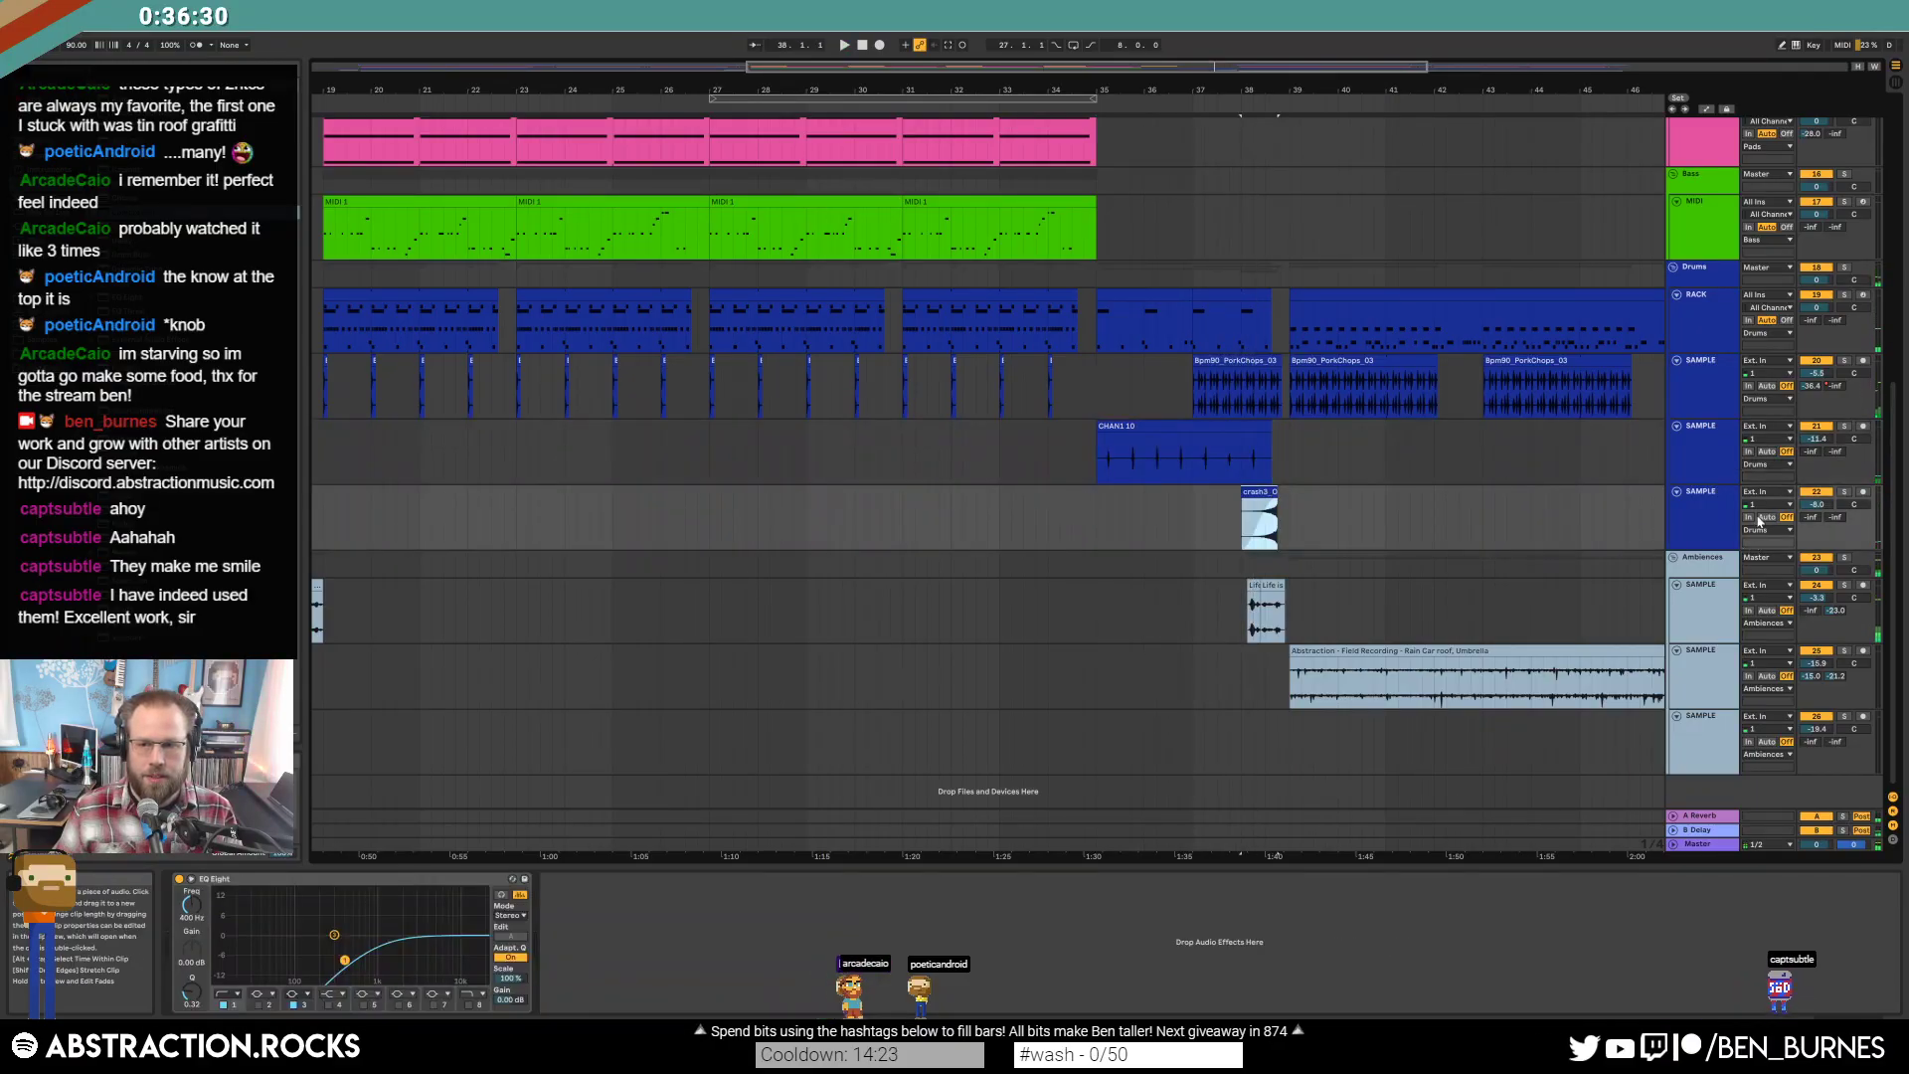
key(space)
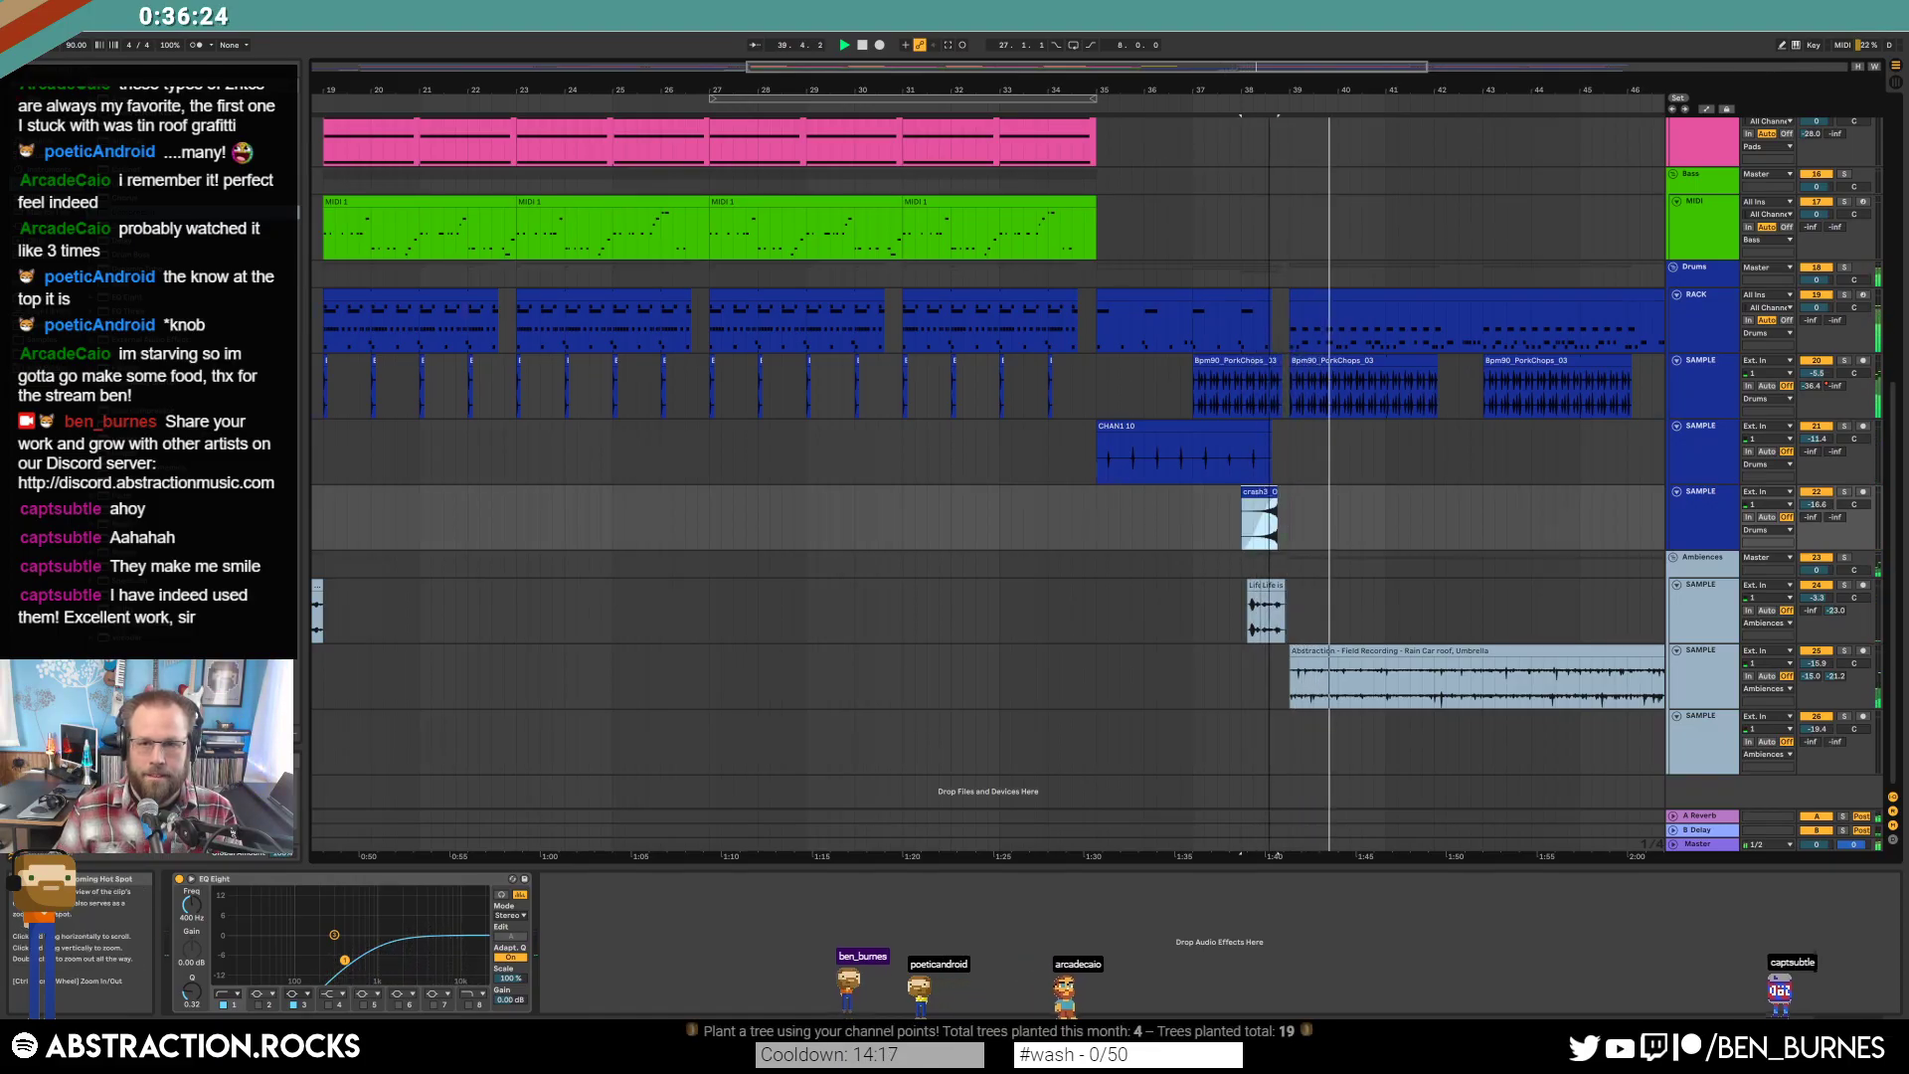
Start playback at bar 24 and record a new MIDI lead part on the Leads track from bar 25 to bar 39.
key(minus)
scroll(1418, 397, up, 3)
scroll(1418, 398, up, 5)
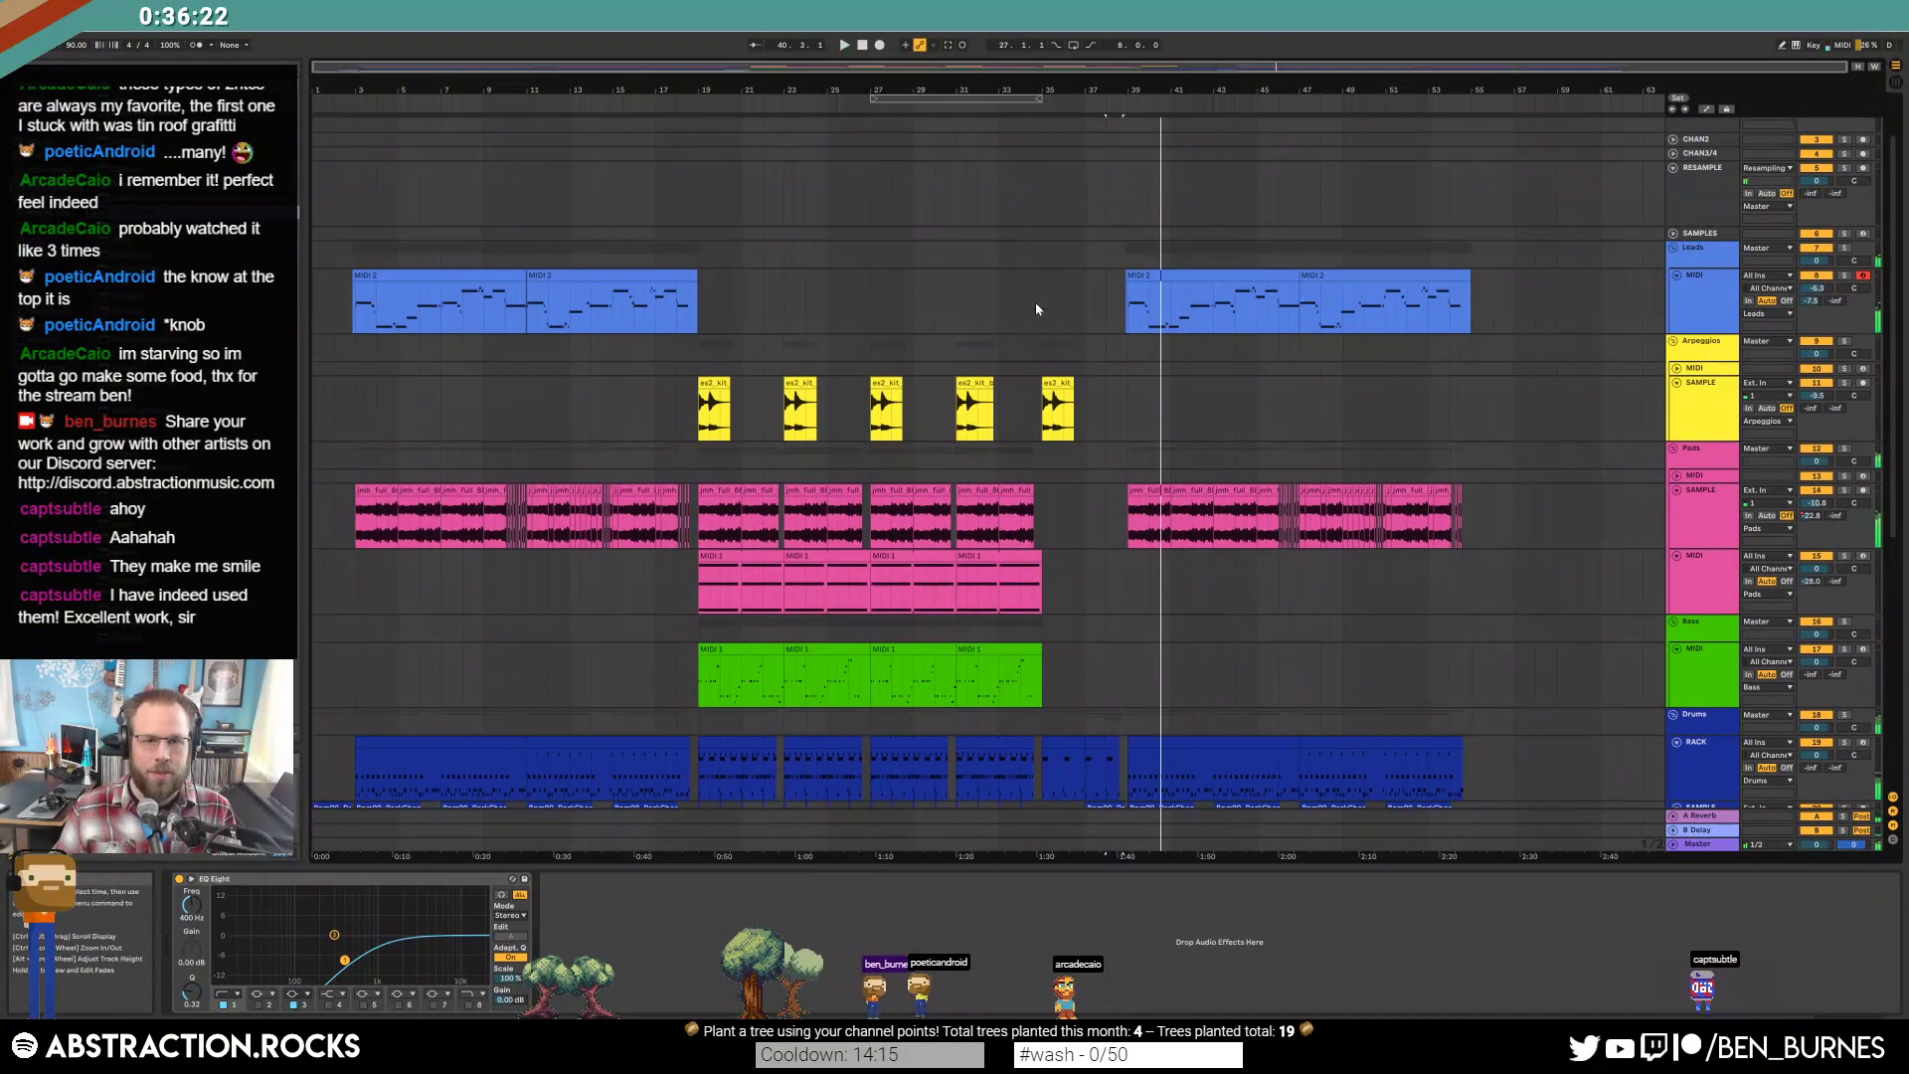
click(705, 304)
click(821, 312)
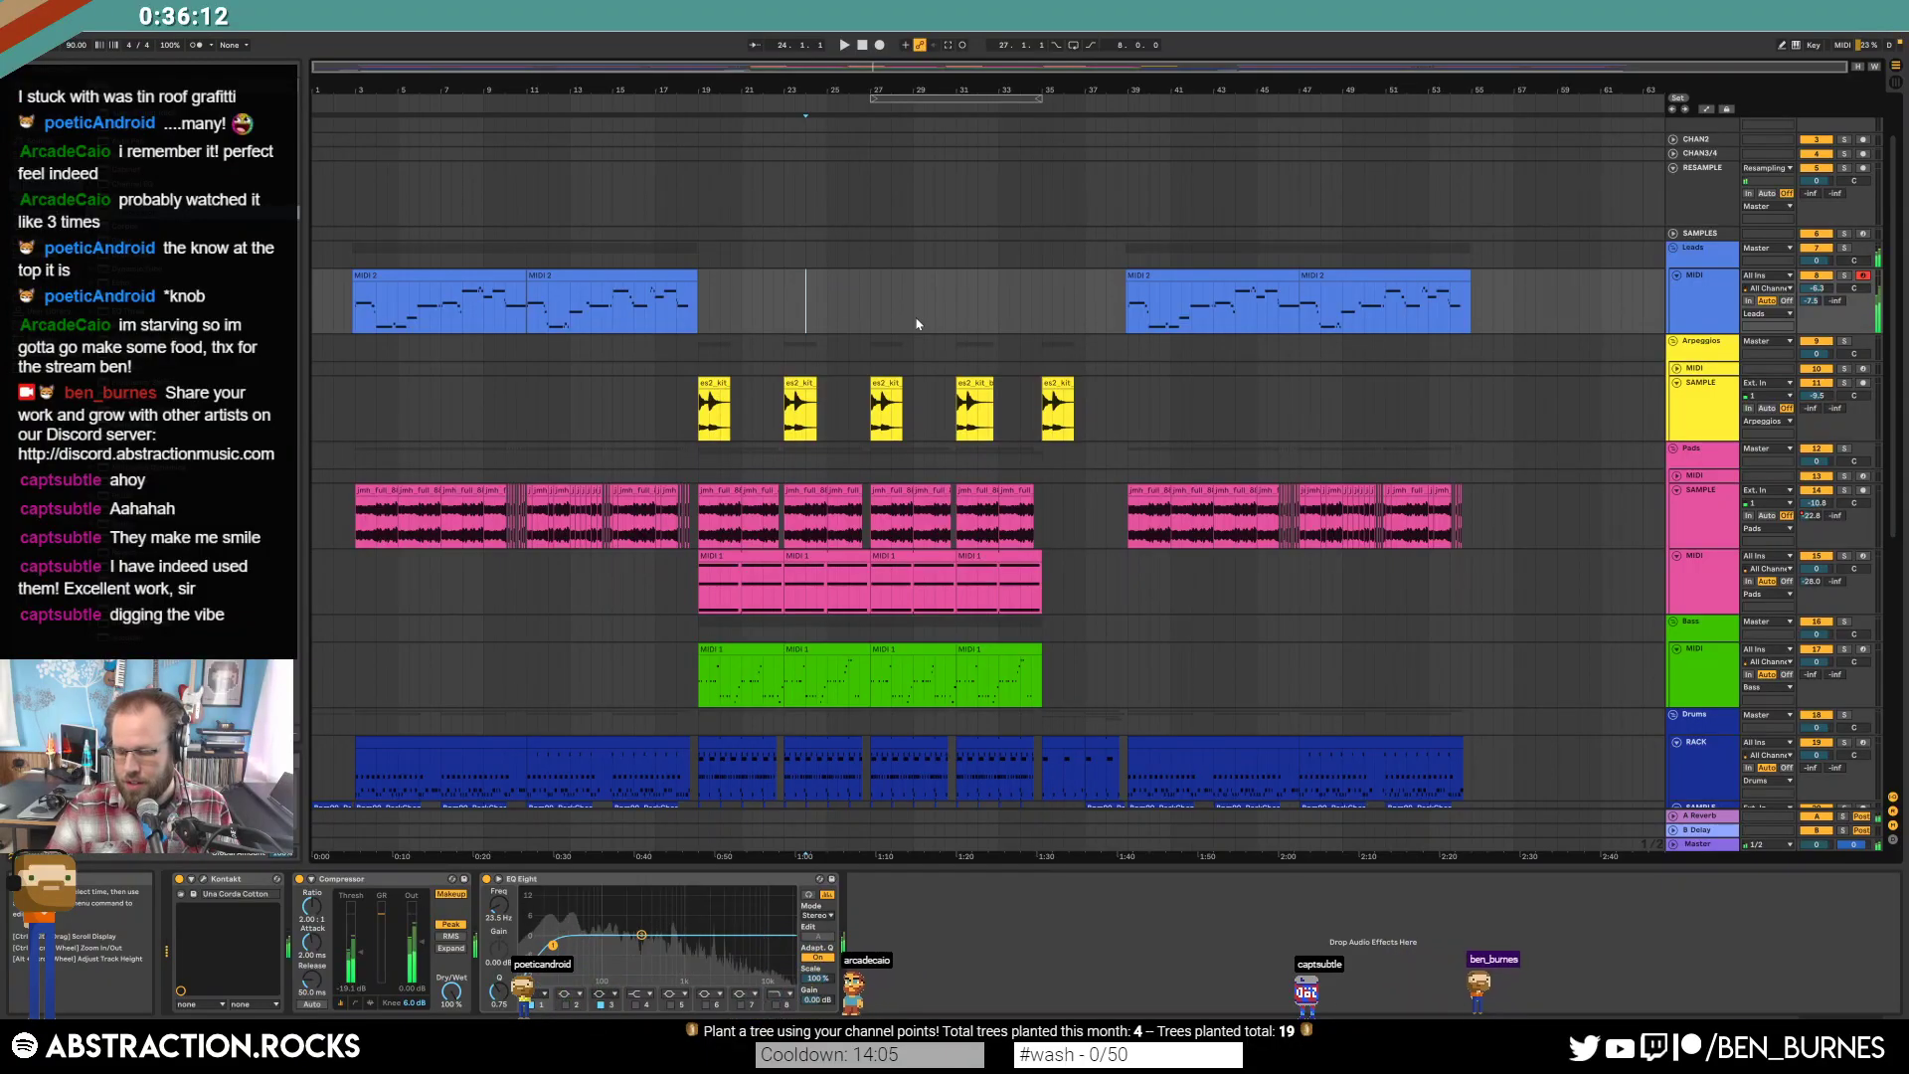
key(space)
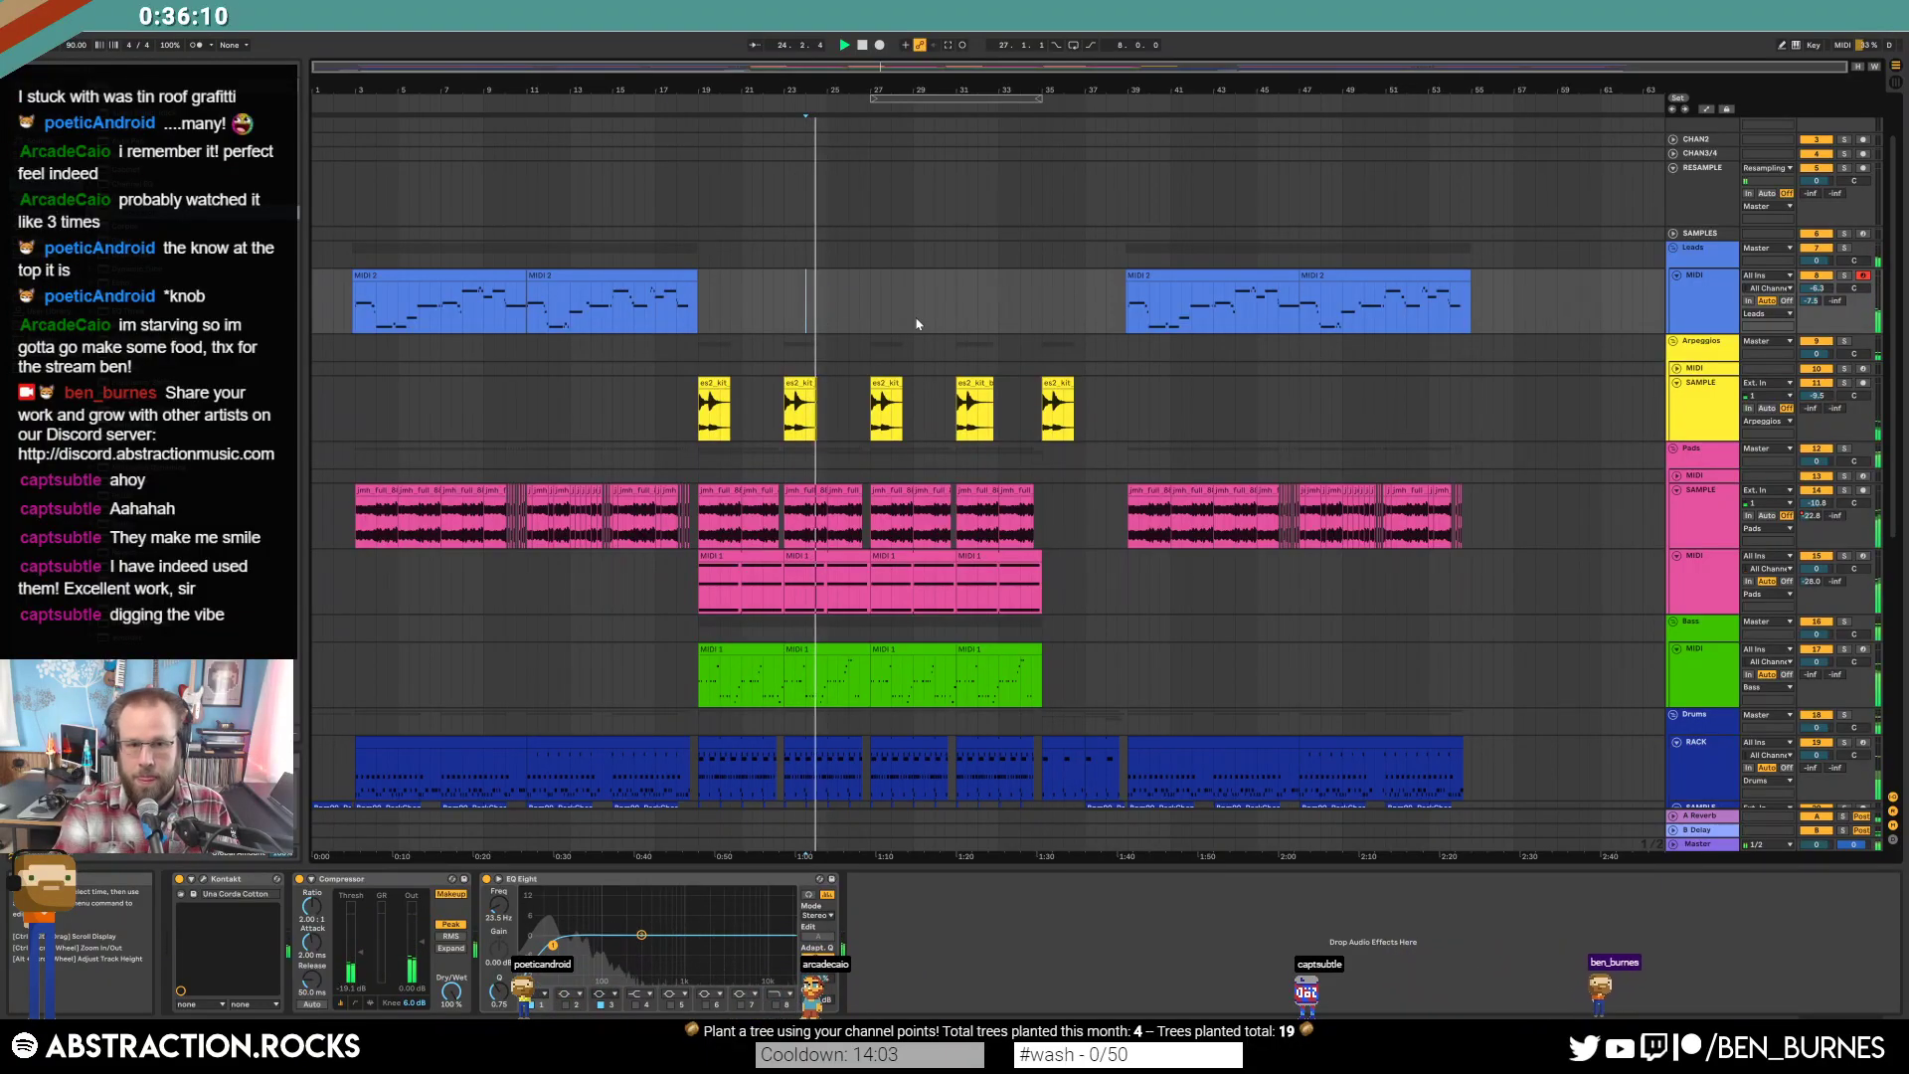
key(F9)
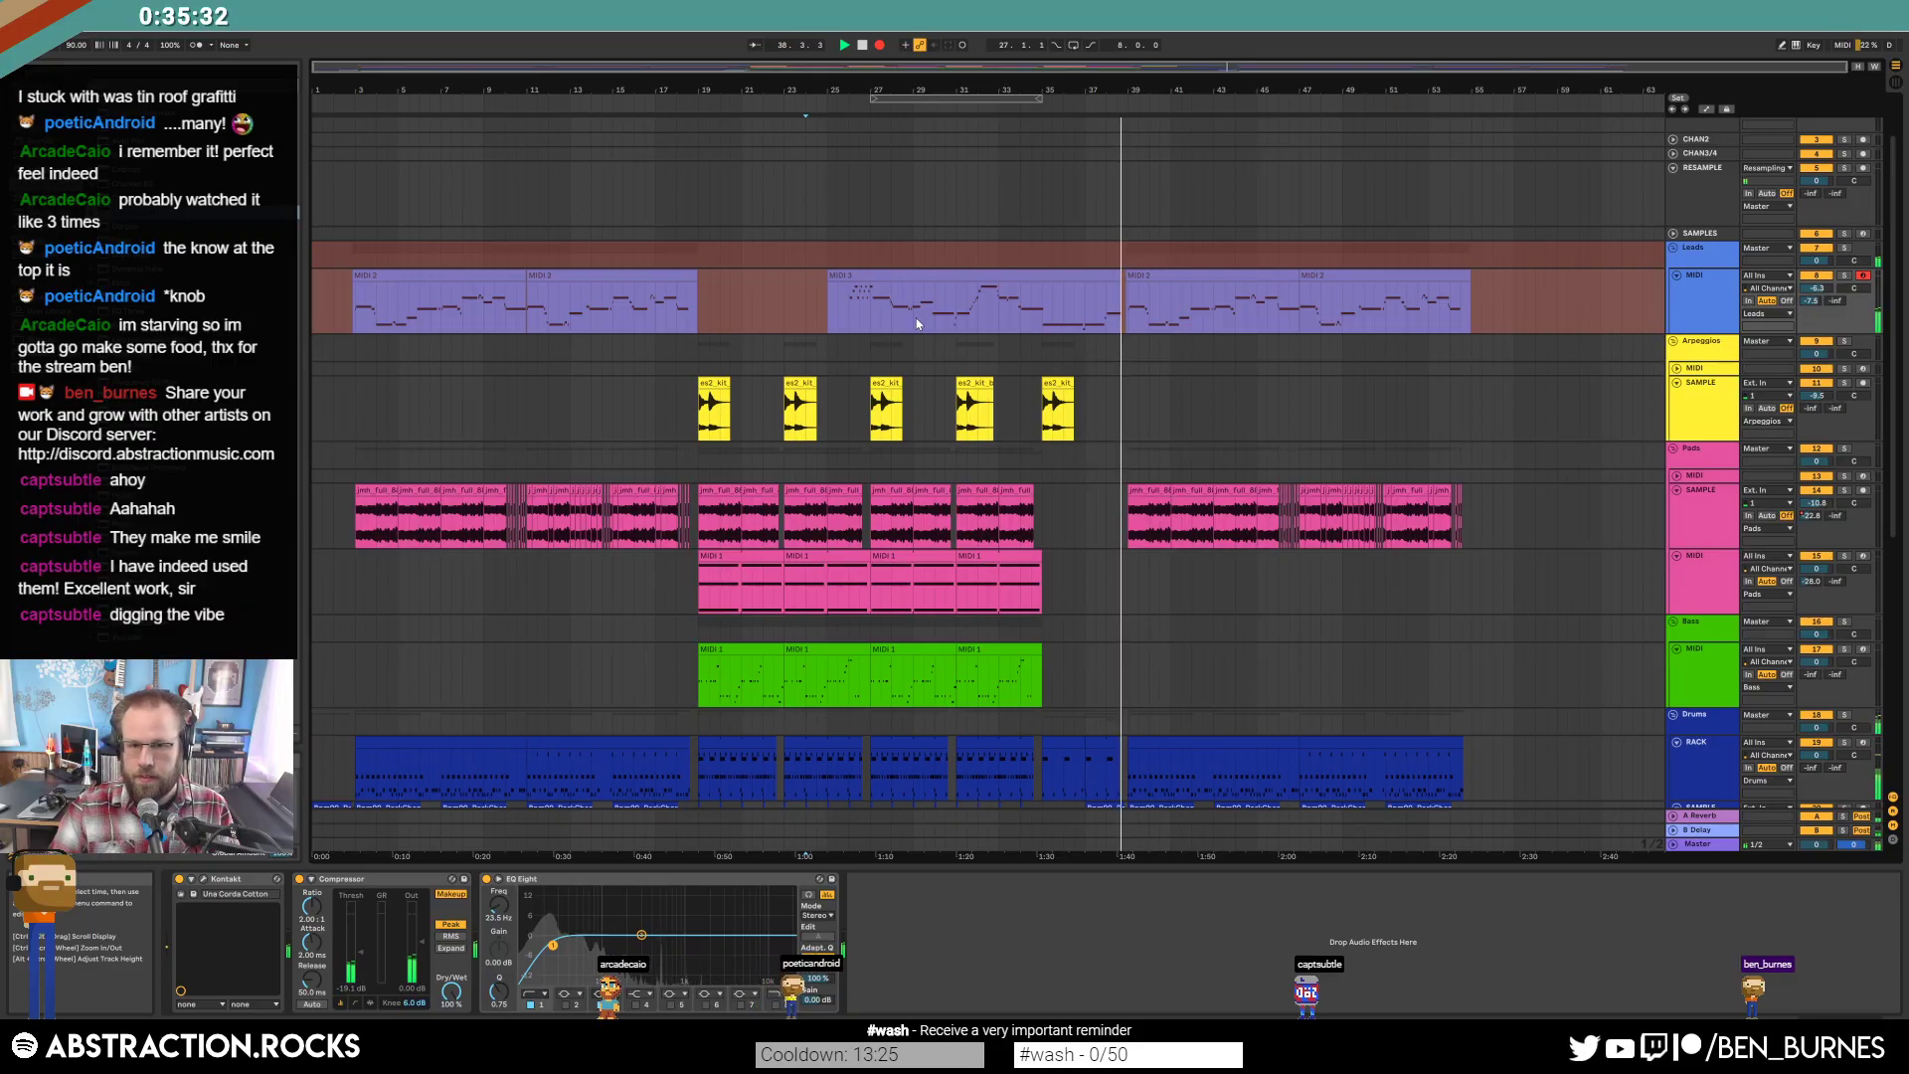
click(917, 323)
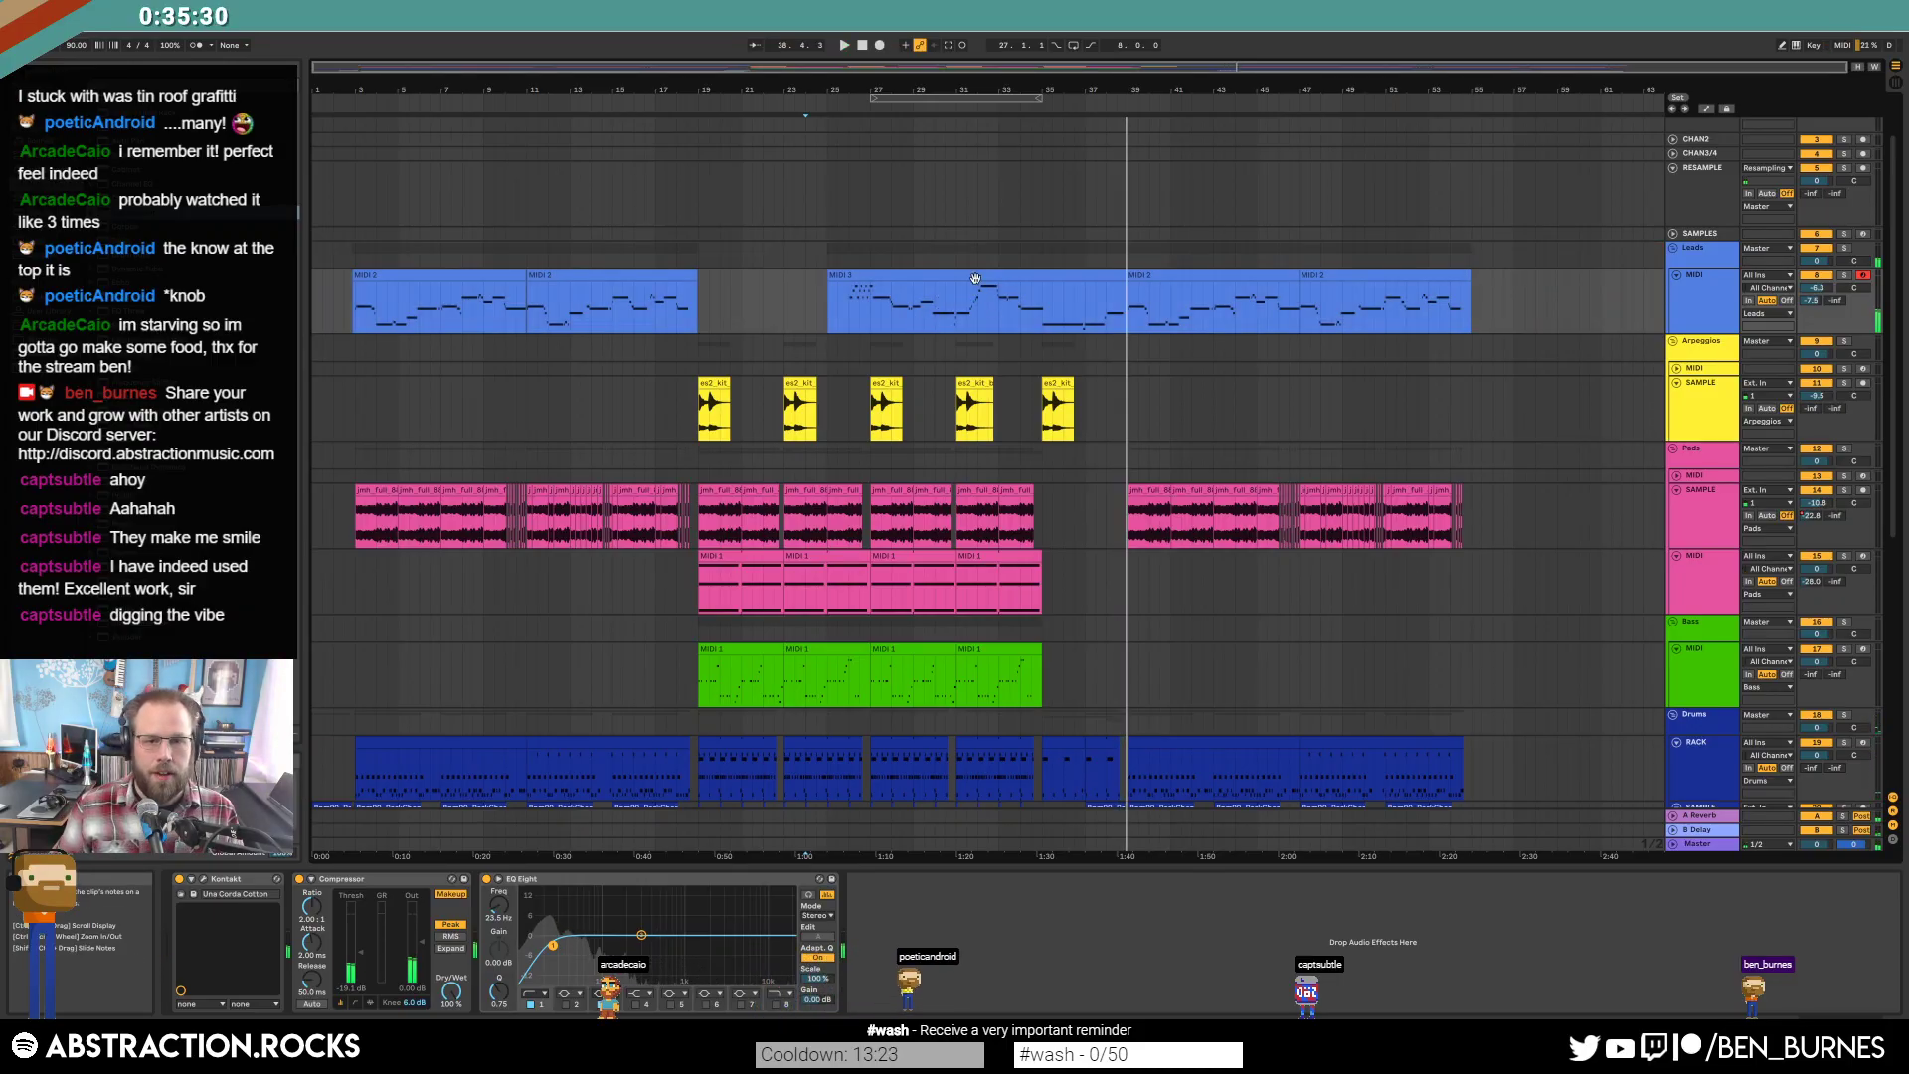
Look over the recorded lead clip's notes and play the arrangement from the beginning.
double_click(975, 279)
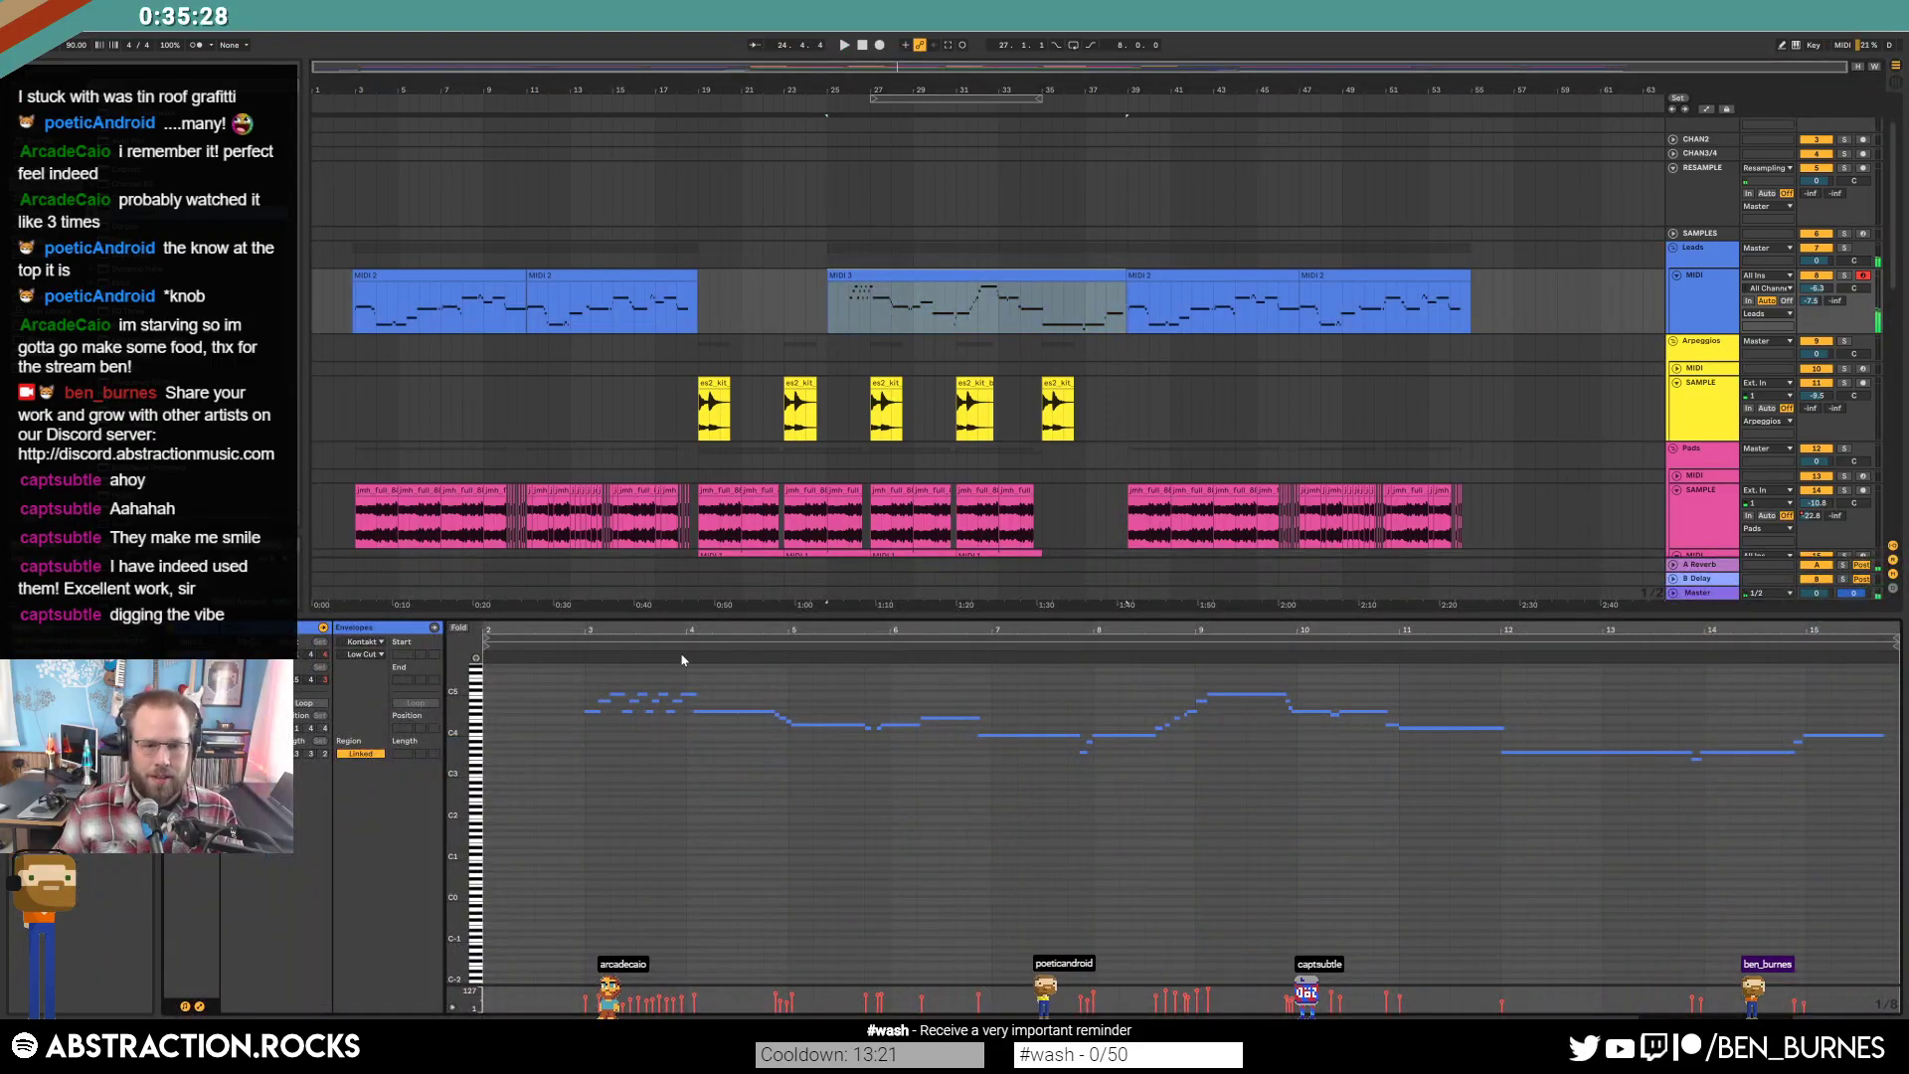
click(861, 46)
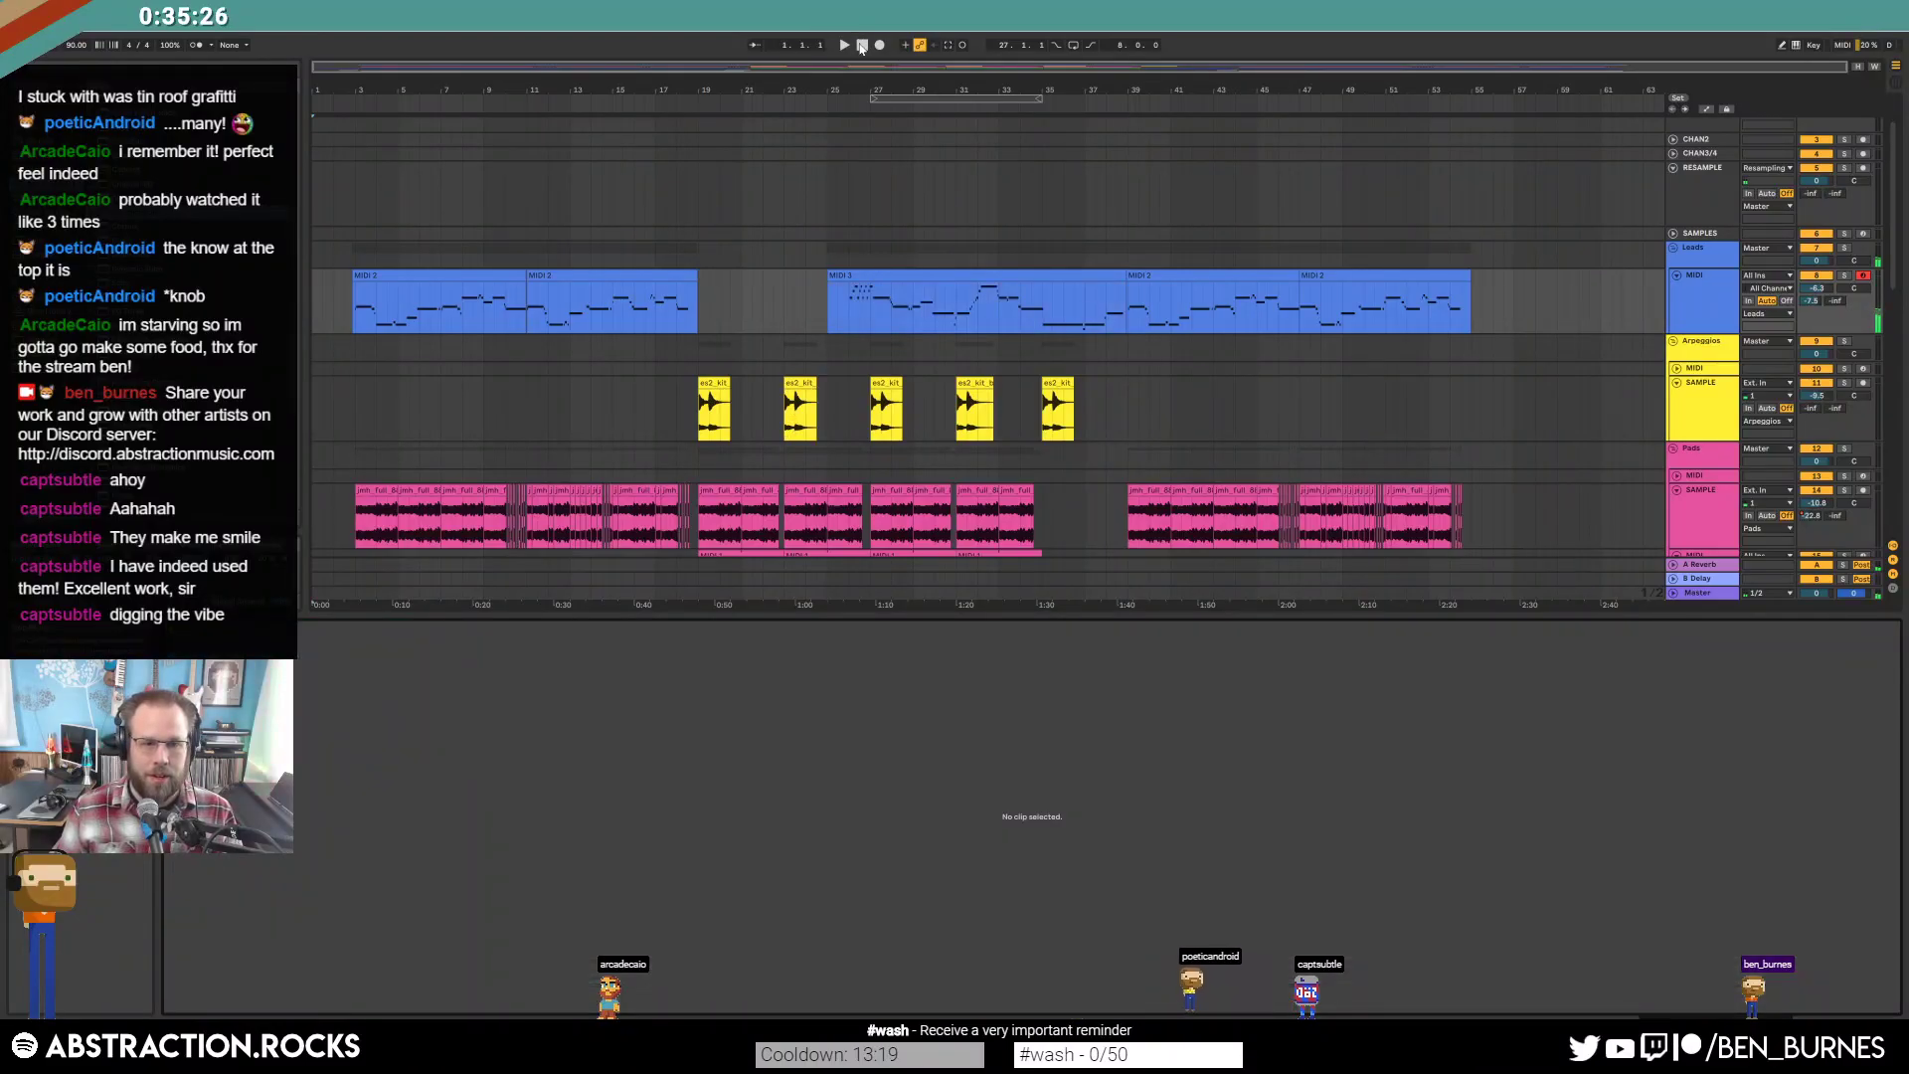
key(shift+Tab)
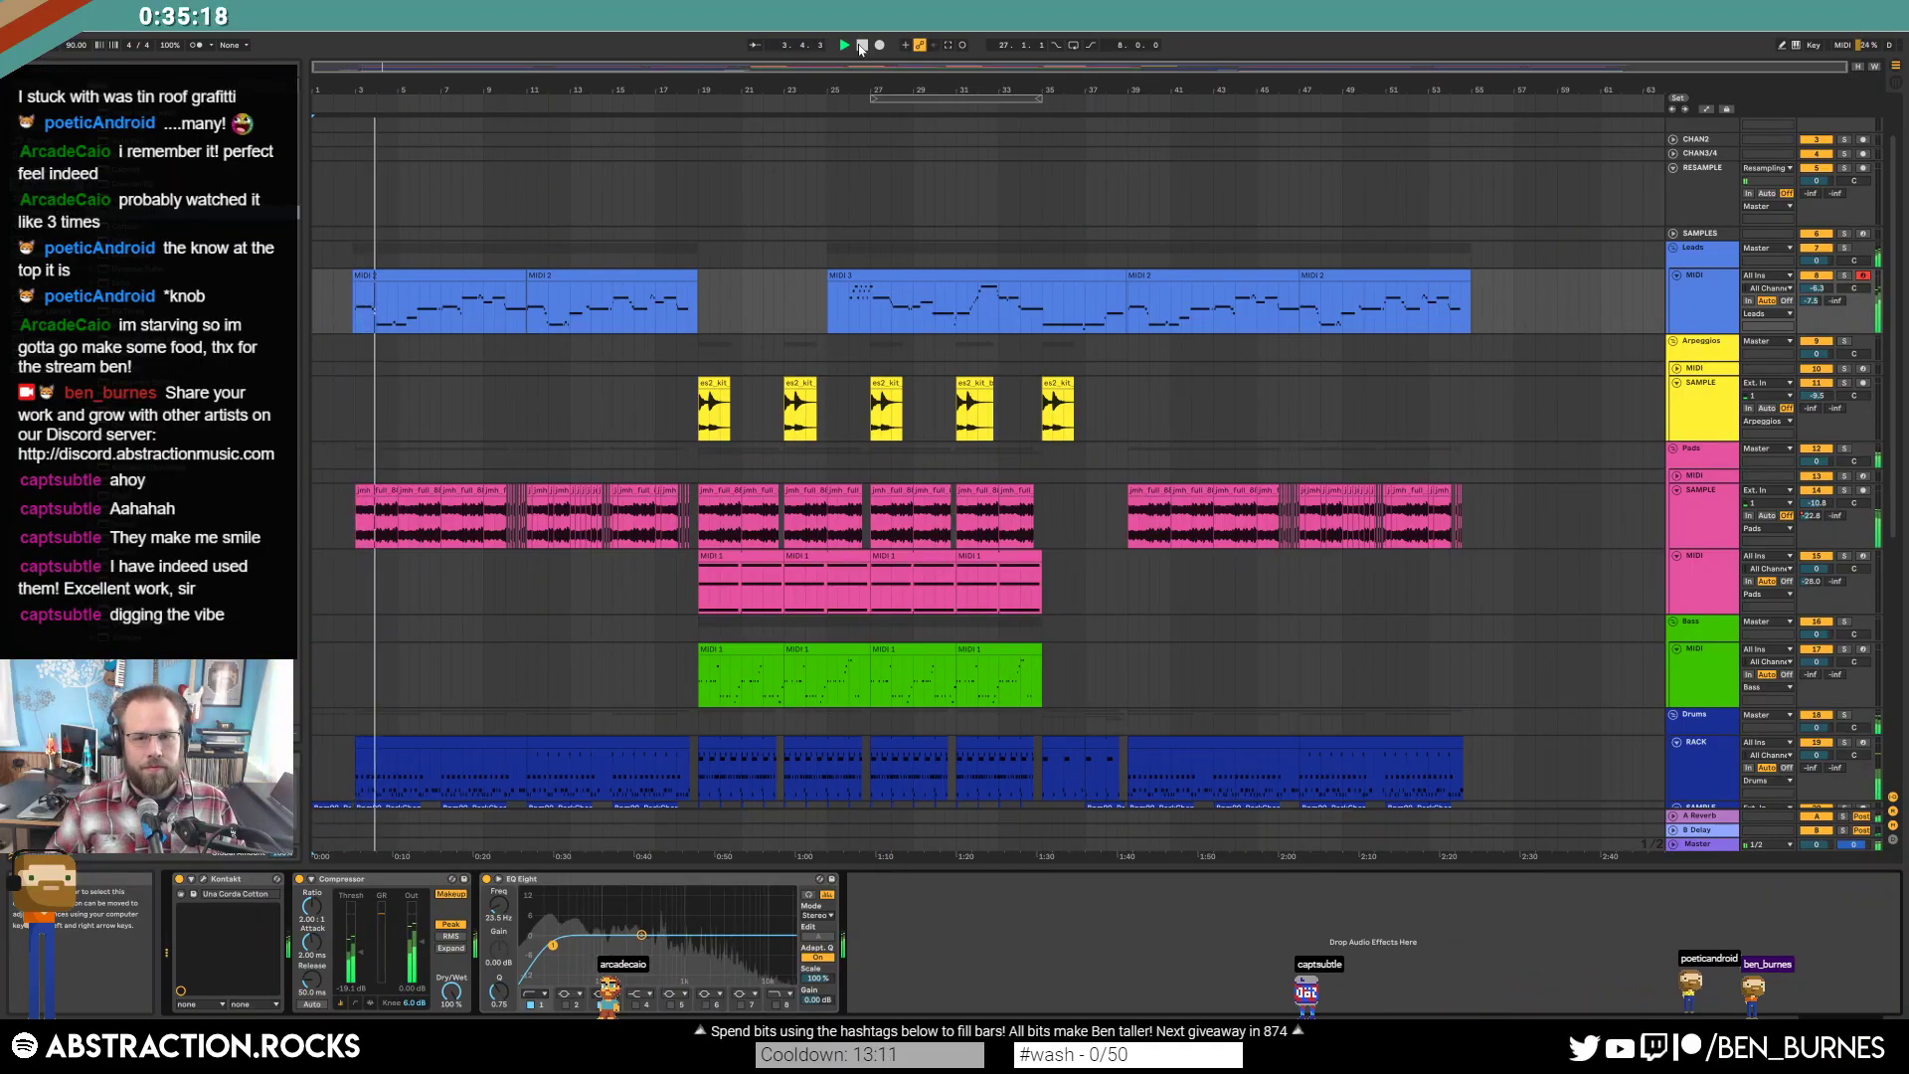
Insert a new MIDI track below the lead track, move the two lead clips from bar 39 onto it and unfold it.
click(1223, 298)
shift+click(1339, 280)
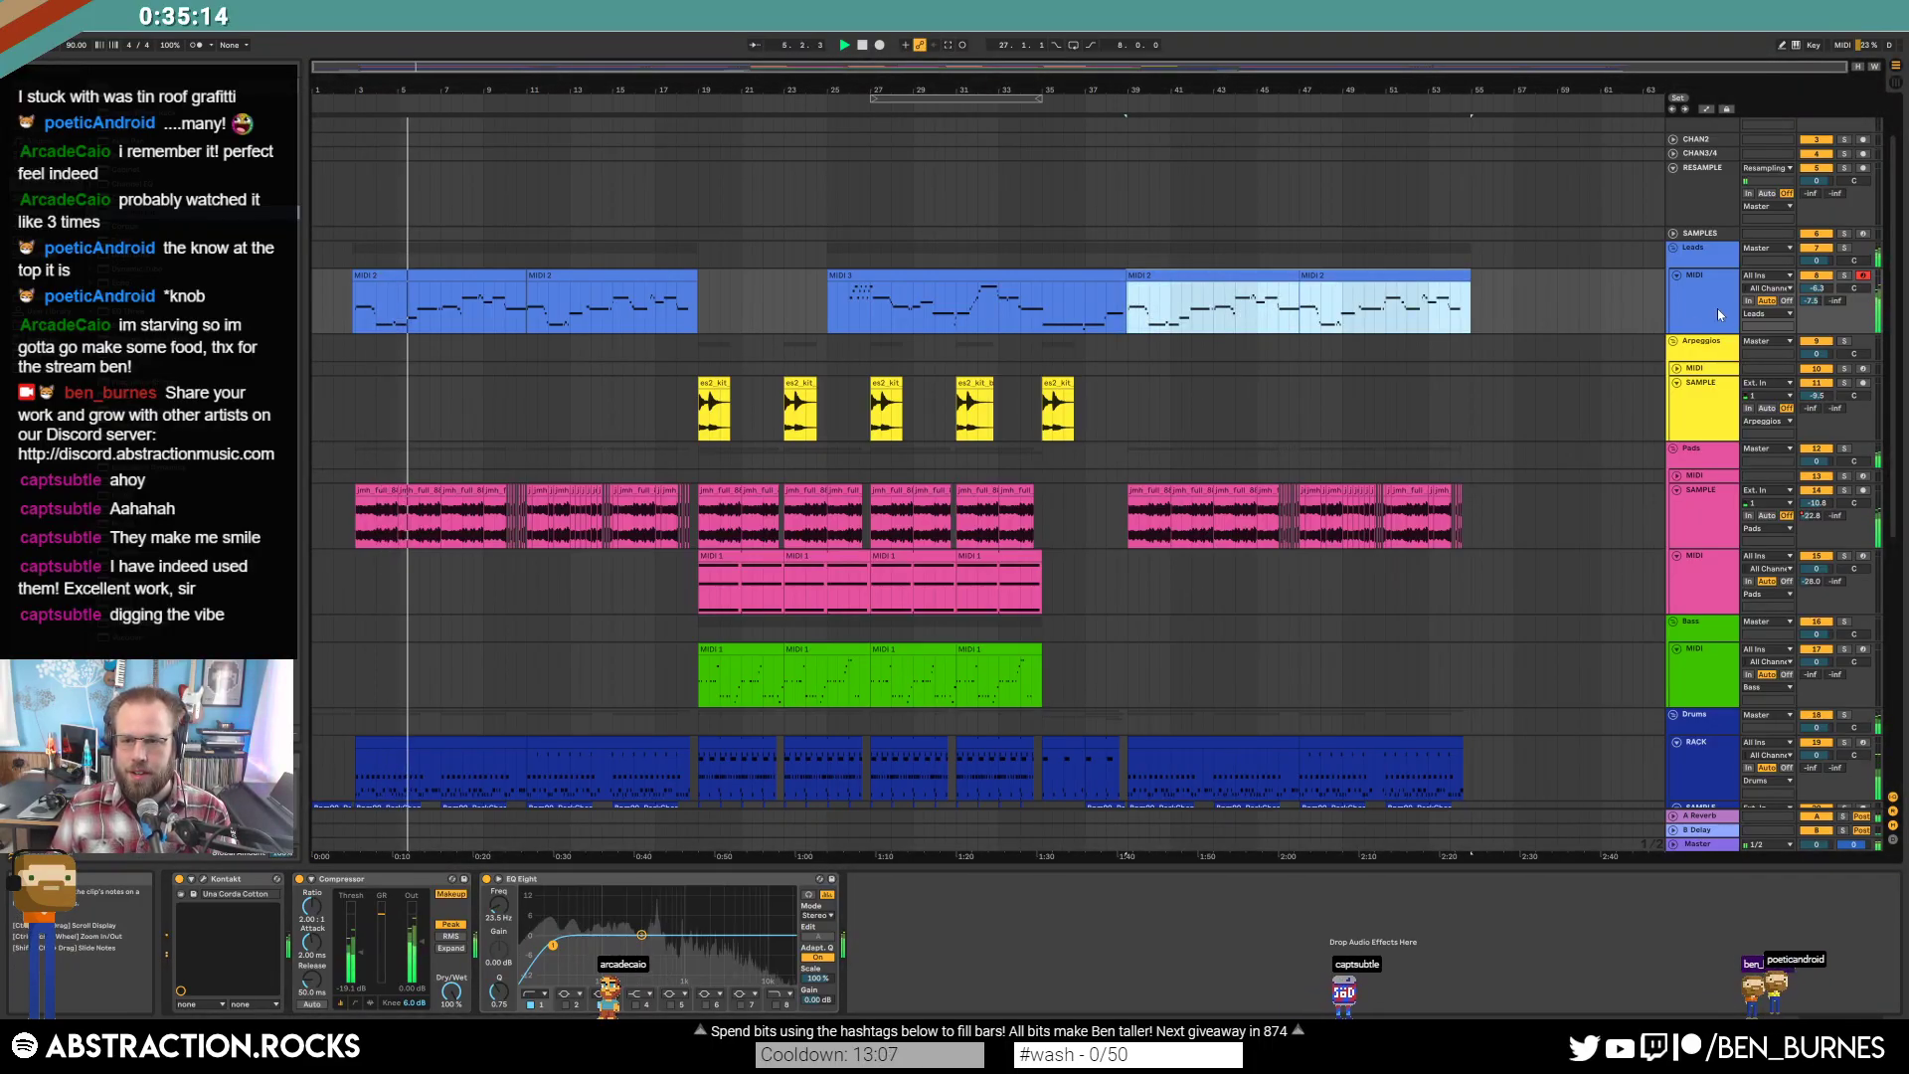
click(1684, 301)
key(ctrl+shift+t)
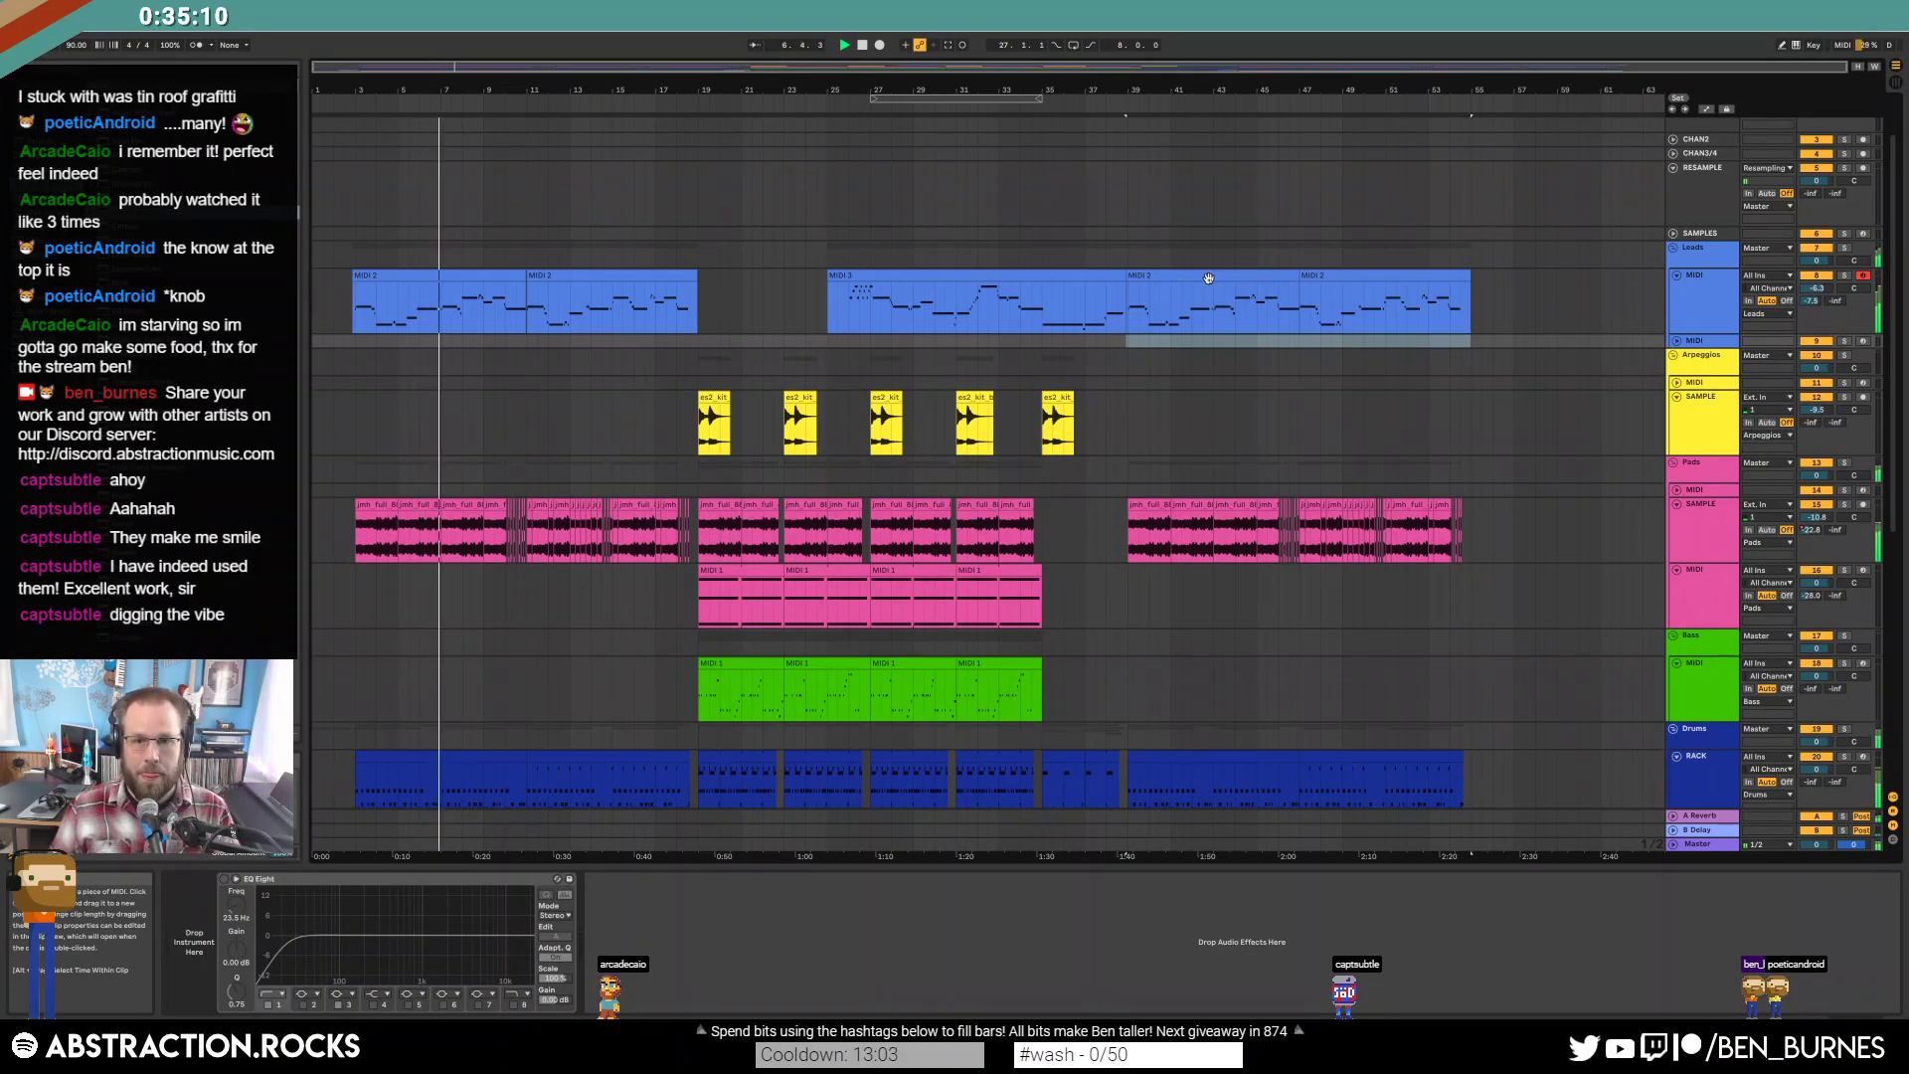
click(1209, 293)
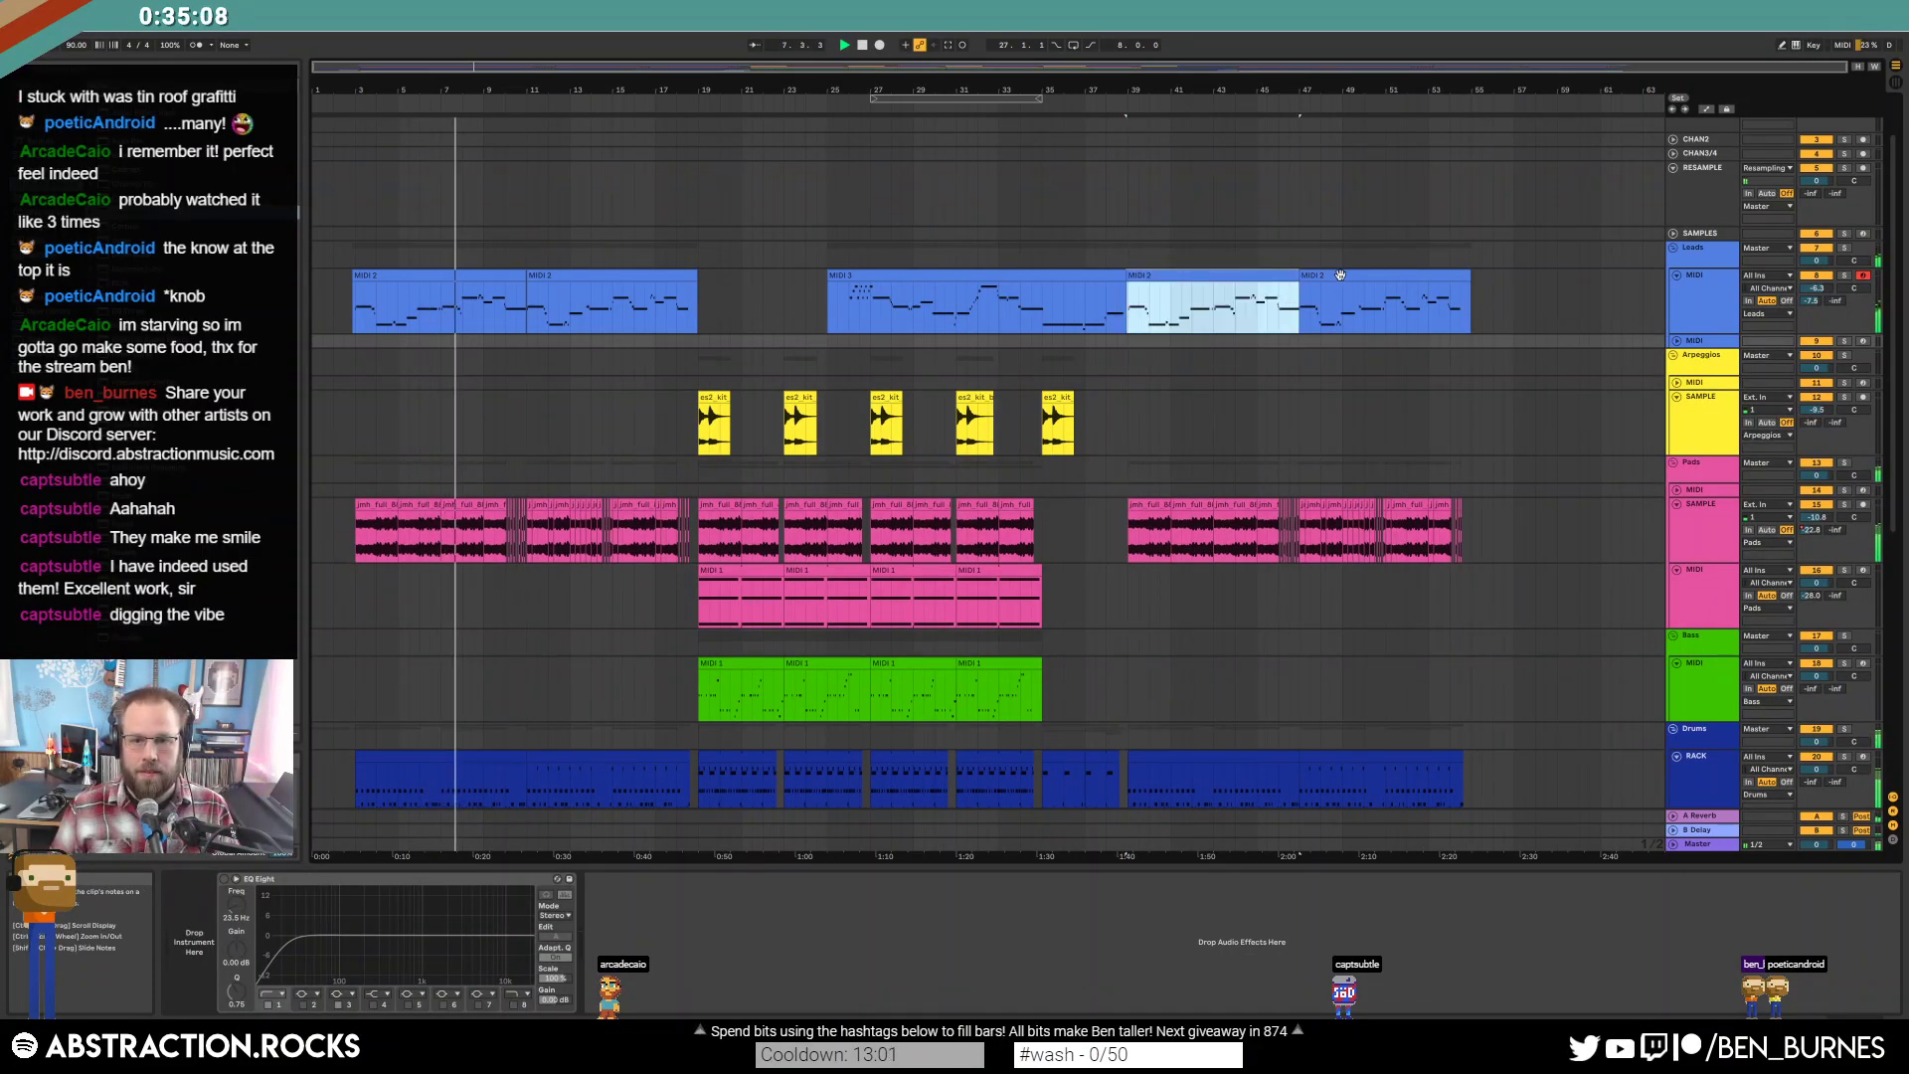
shift+click(1339, 274)
drag(1256, 320, 1285, 352)
click(1676, 340)
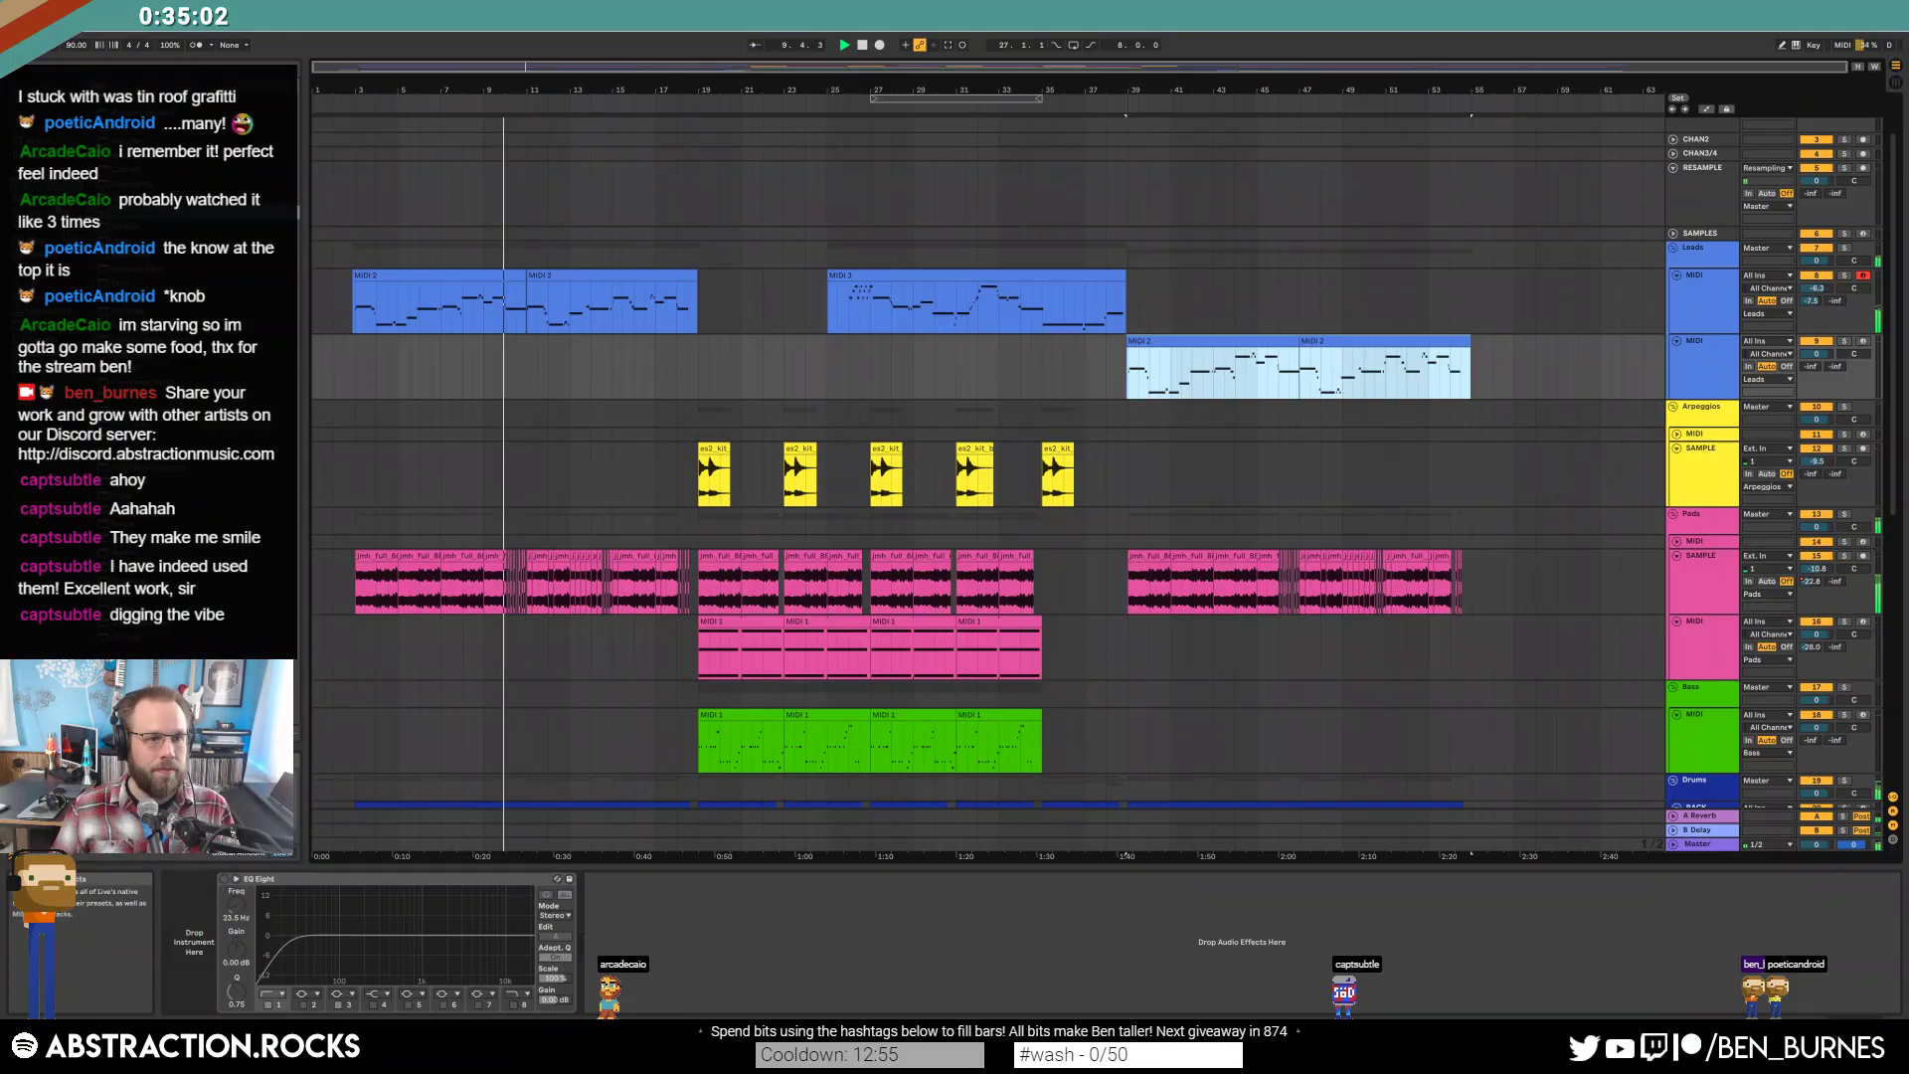
Load Operator with a Sine 4 Bit wave on the new lead track and raise the track's reverb and delay sends.
click(45, 199)
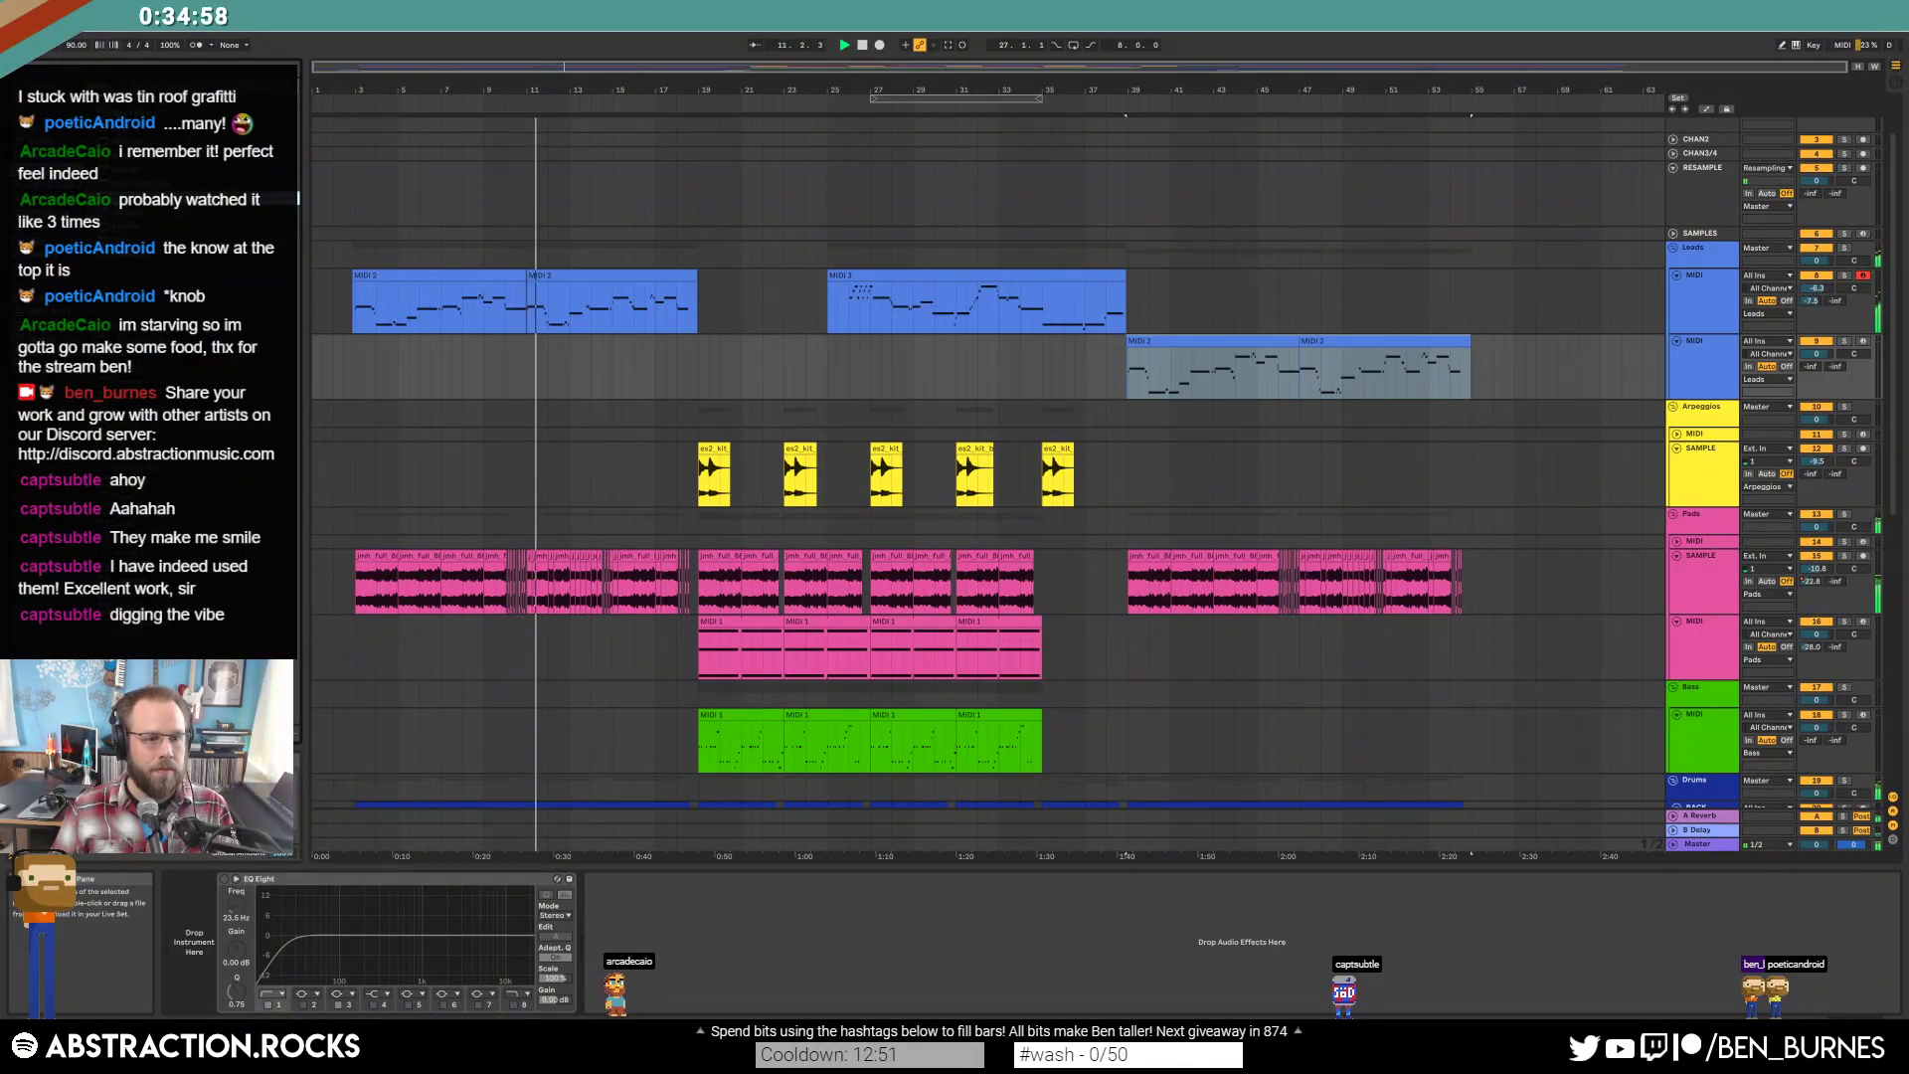
drag(45, 199, 196, 950)
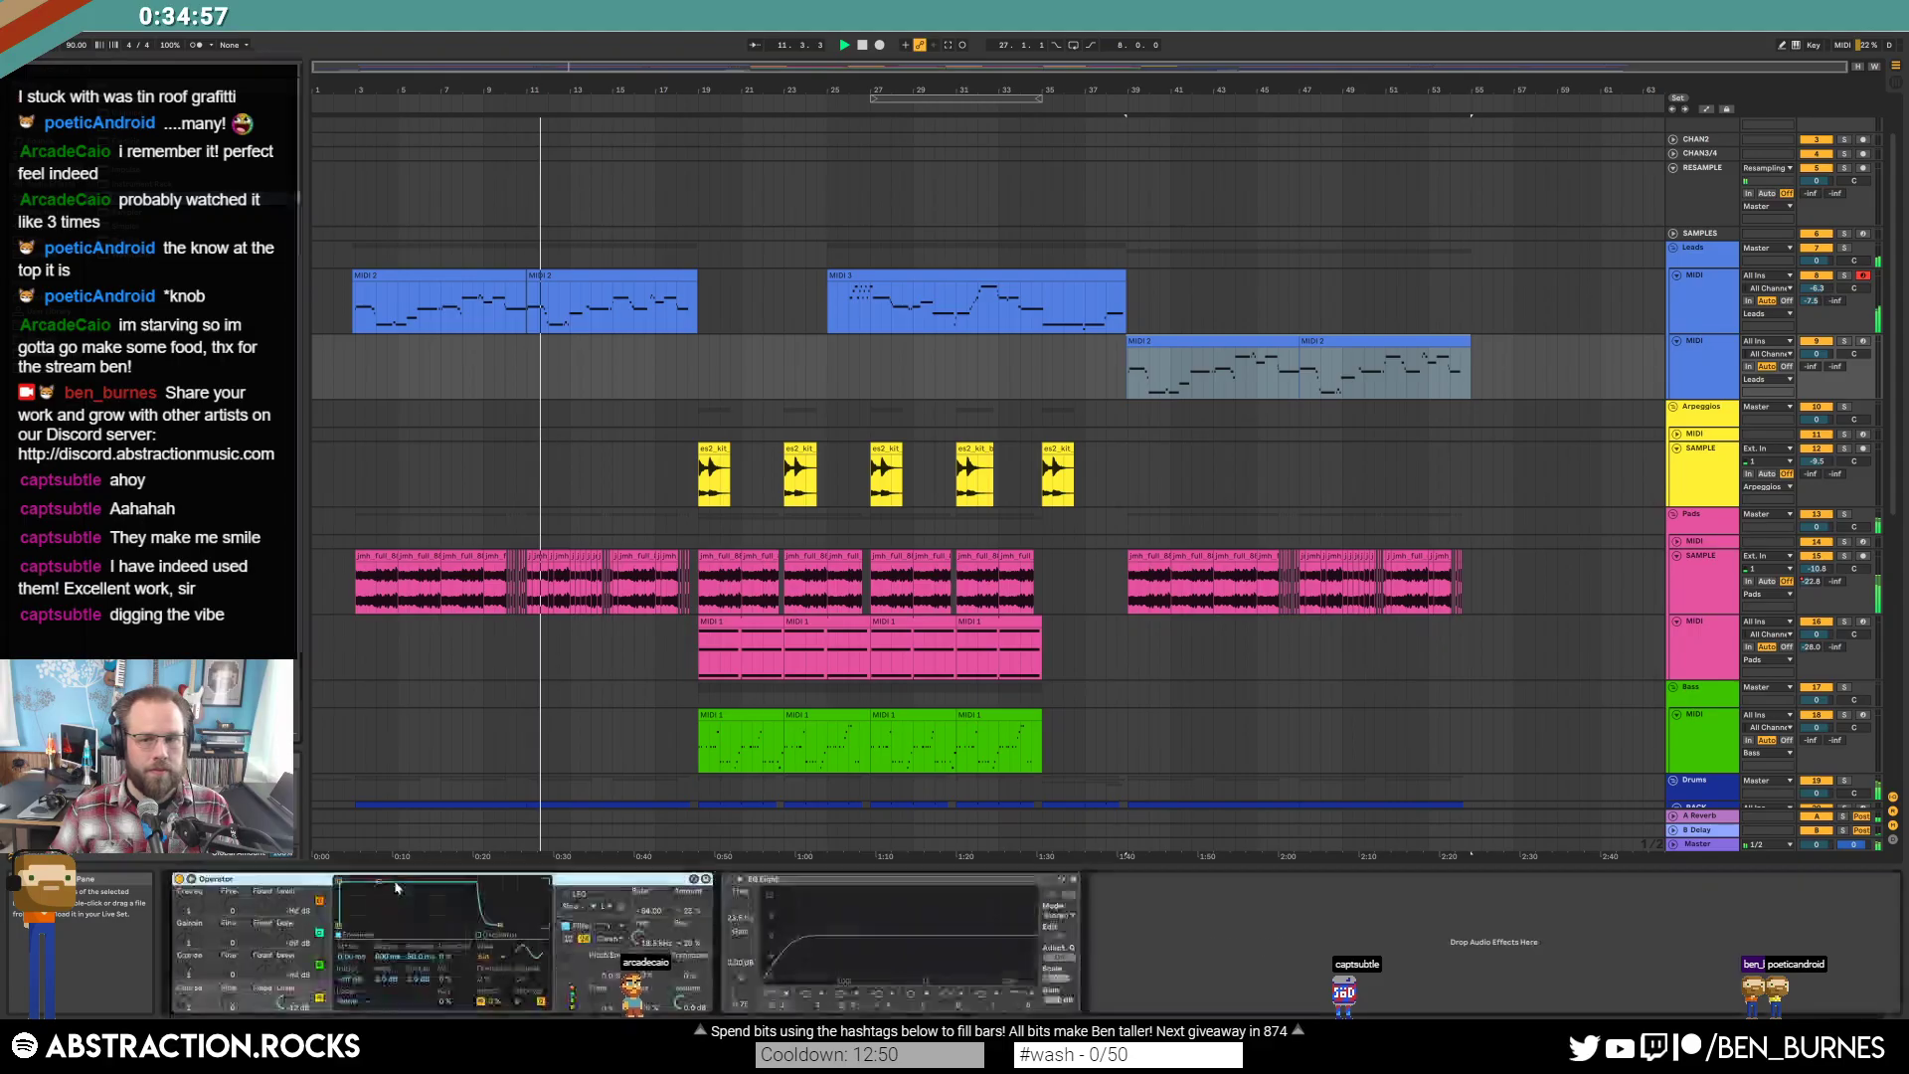
click(267, 946)
click(484, 956)
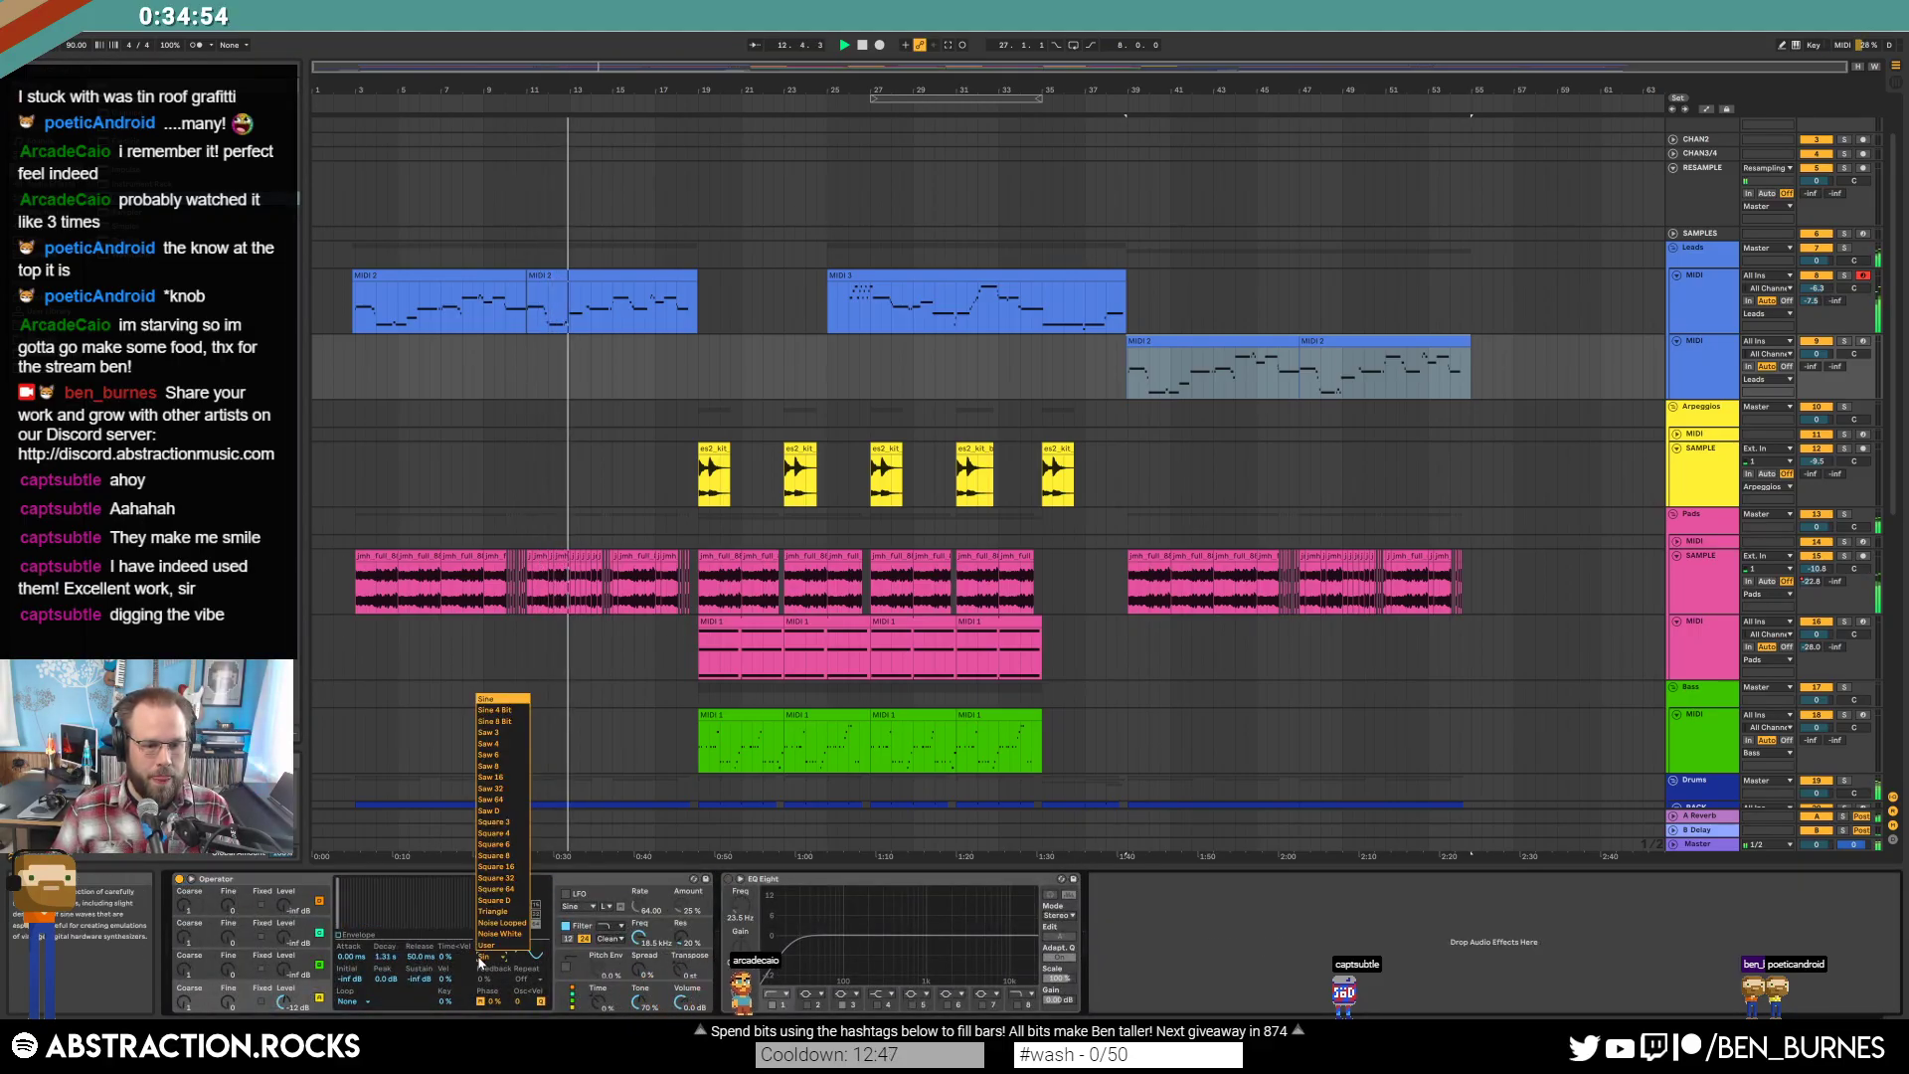
click(494, 710)
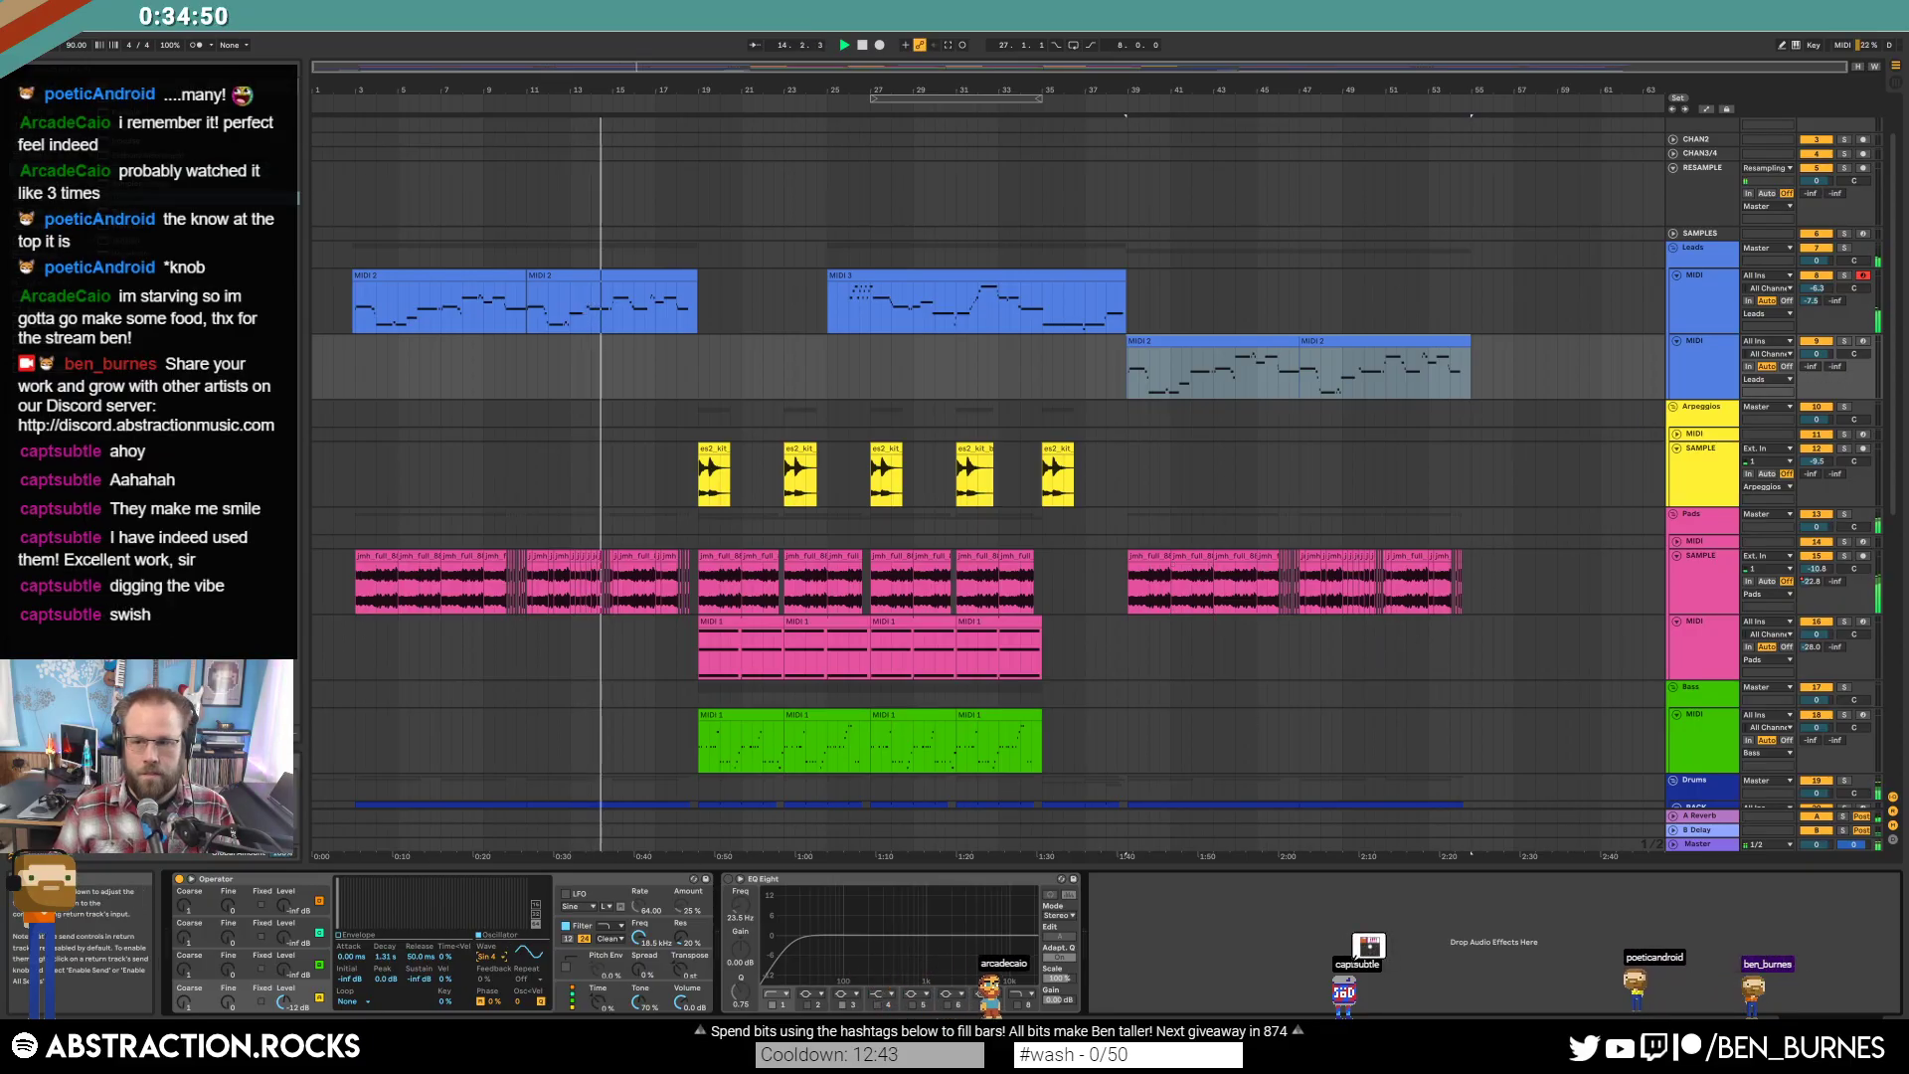
drag(1835, 367, 1809, 338)
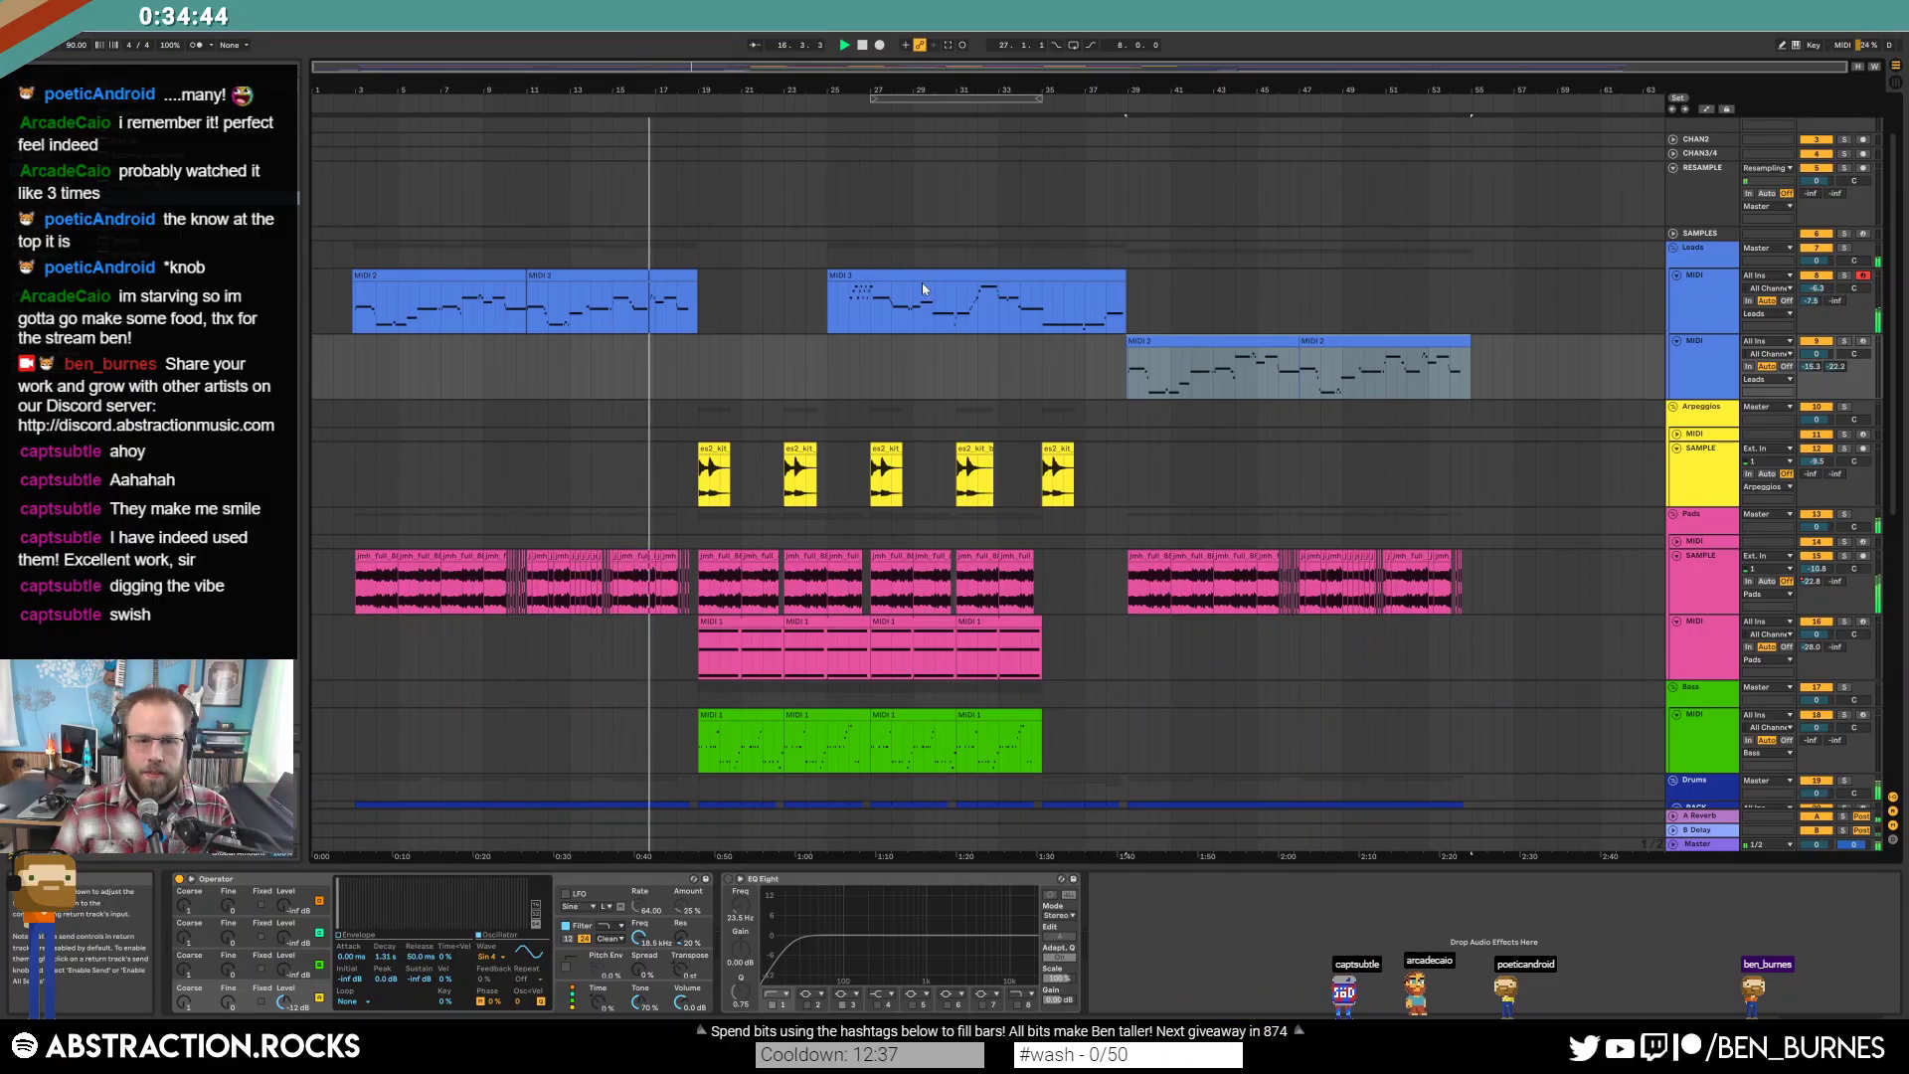
Transpose the long note around 7.2 in the original lead track's second clip up about five semitones.
double_click(611, 298)
click(1413, 750)
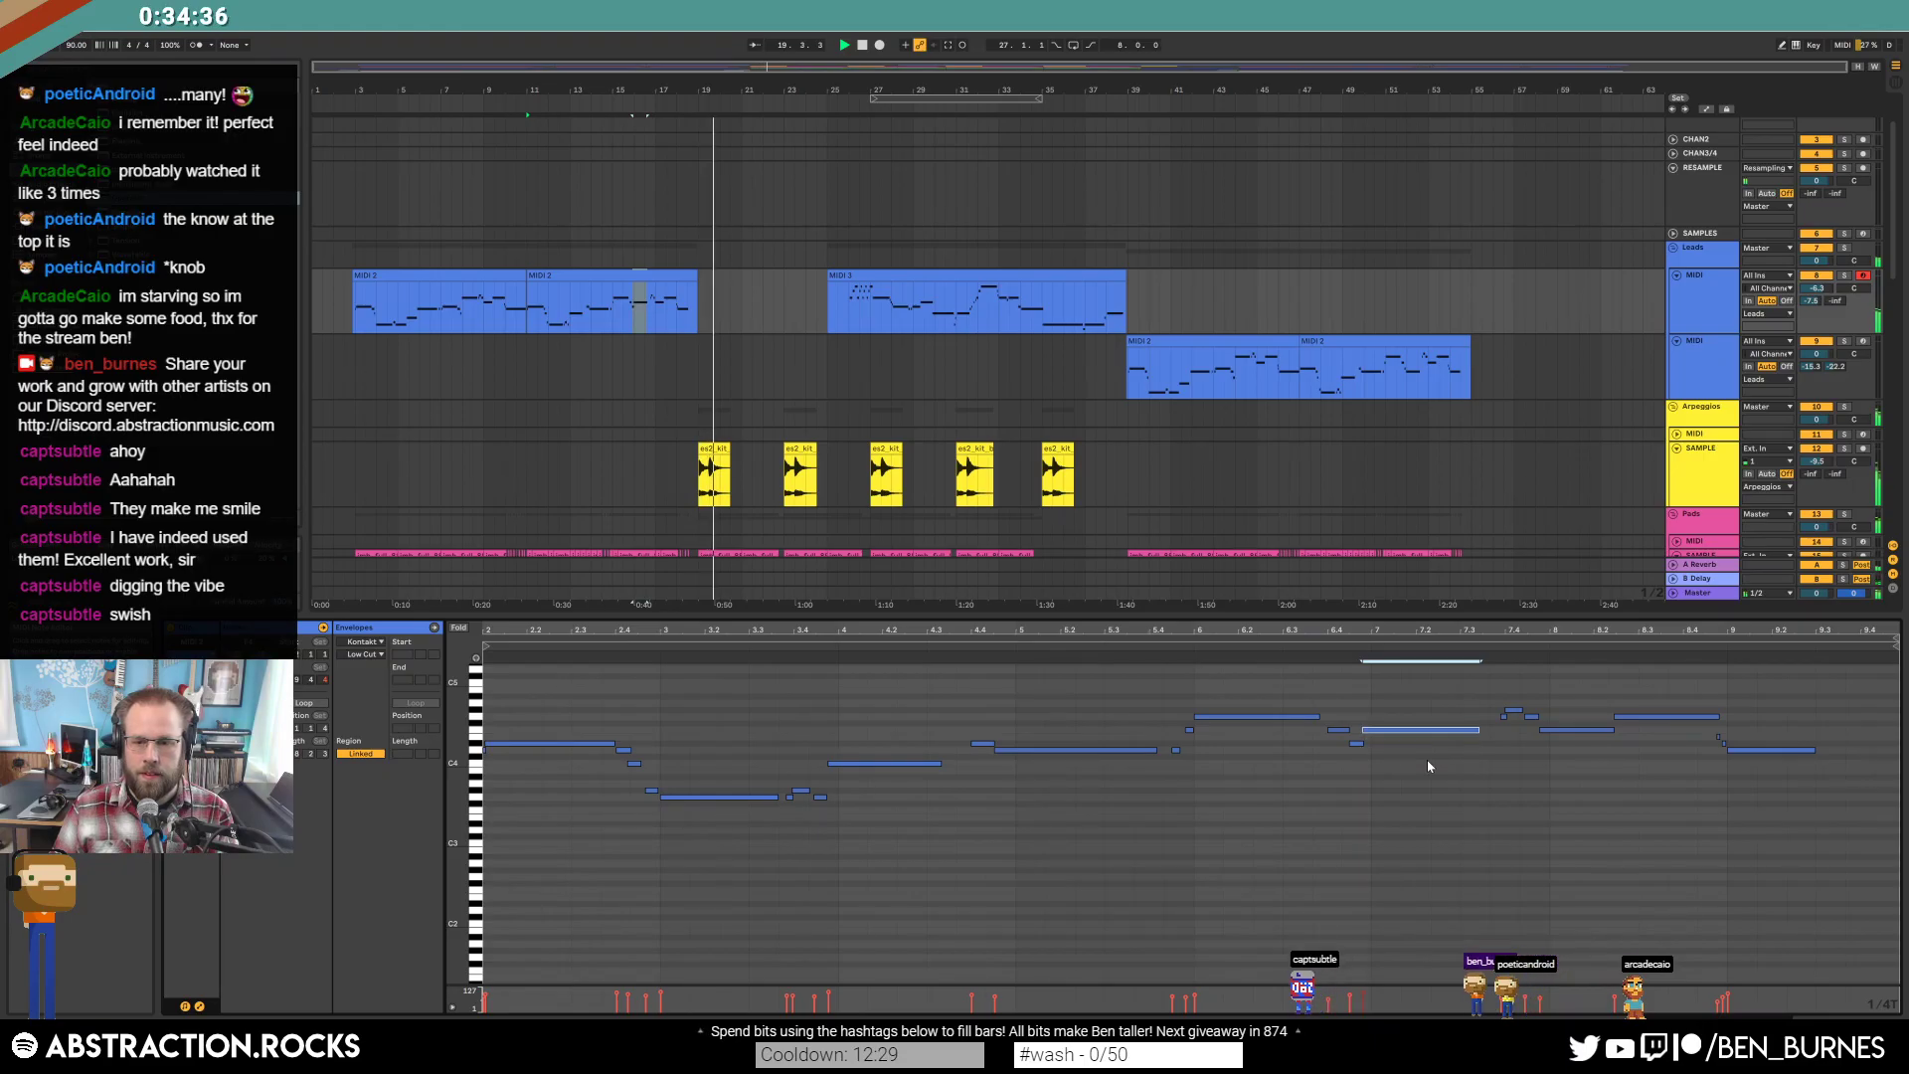
key(Up)
key(Up)
key(Up)
key(Up)
key(Up)
key(Up)
key(Up)
key(Up)
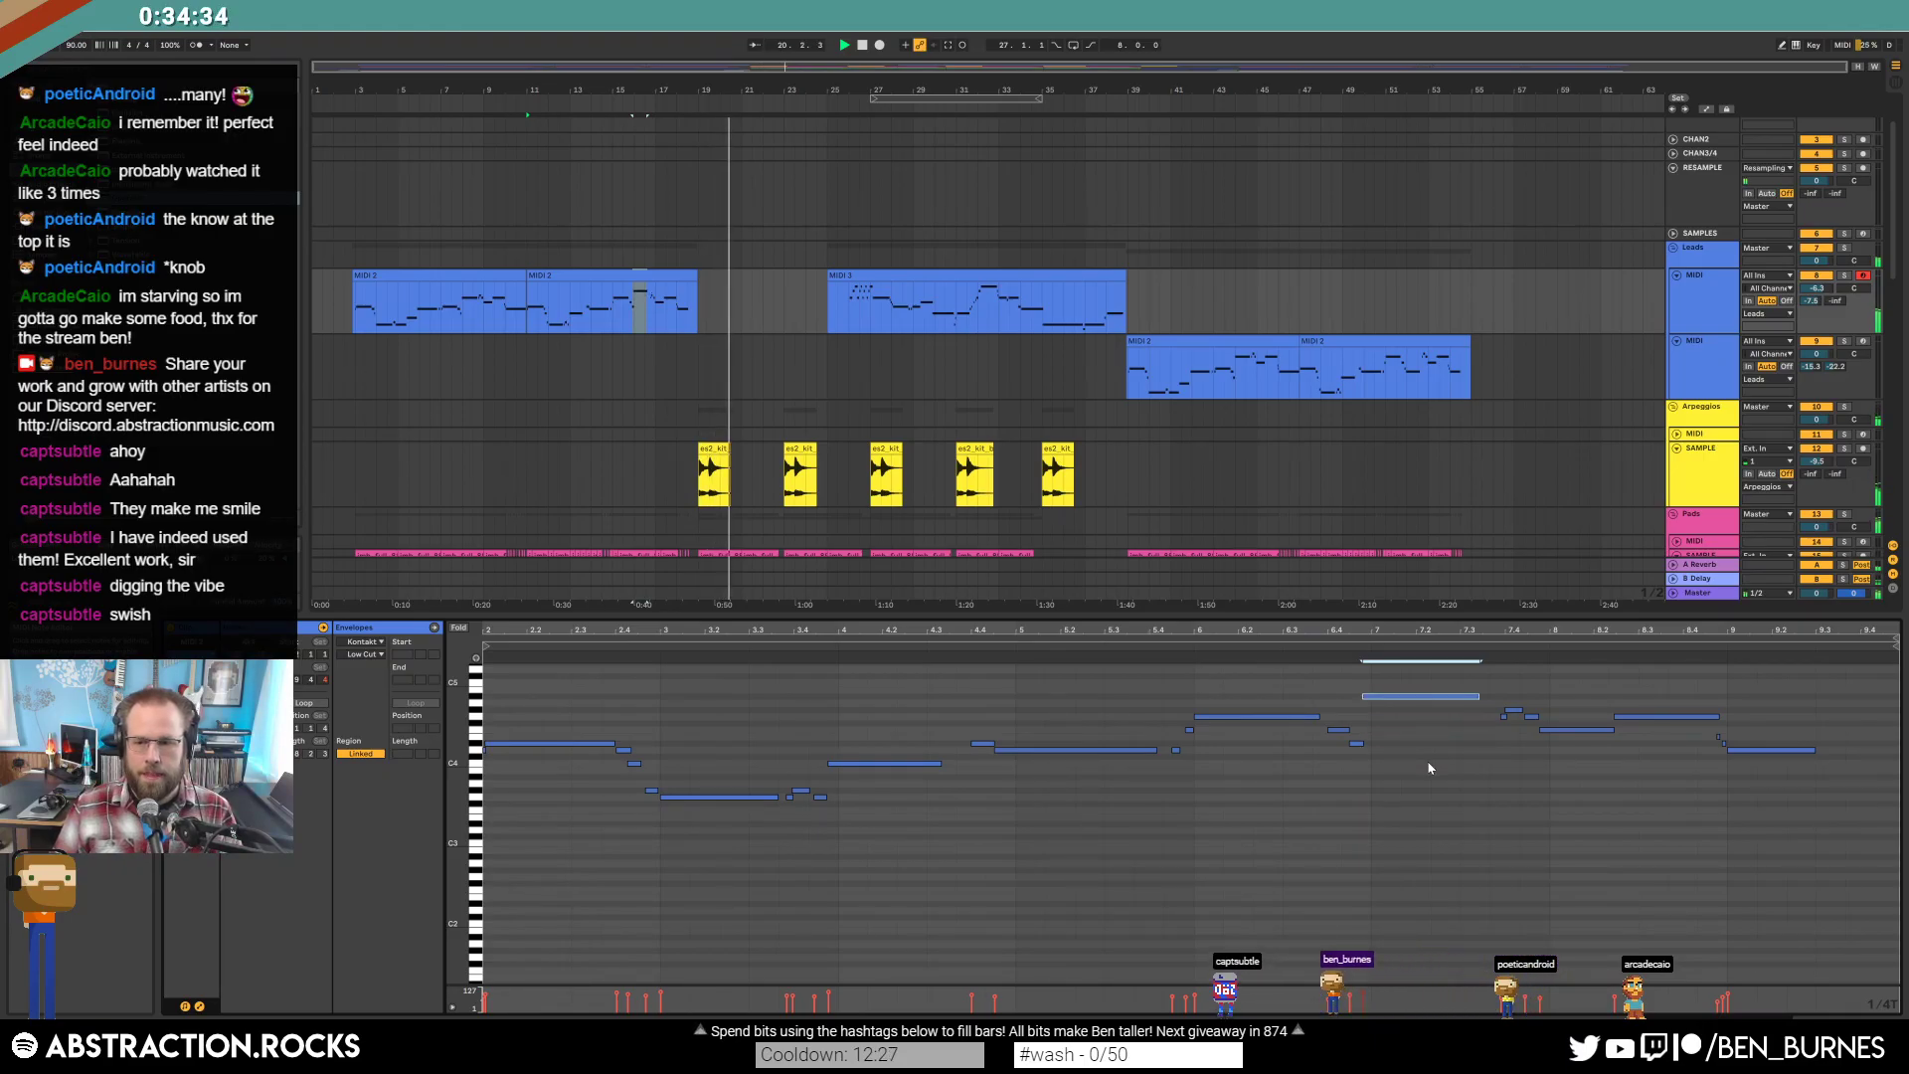
key(shift+Tab)
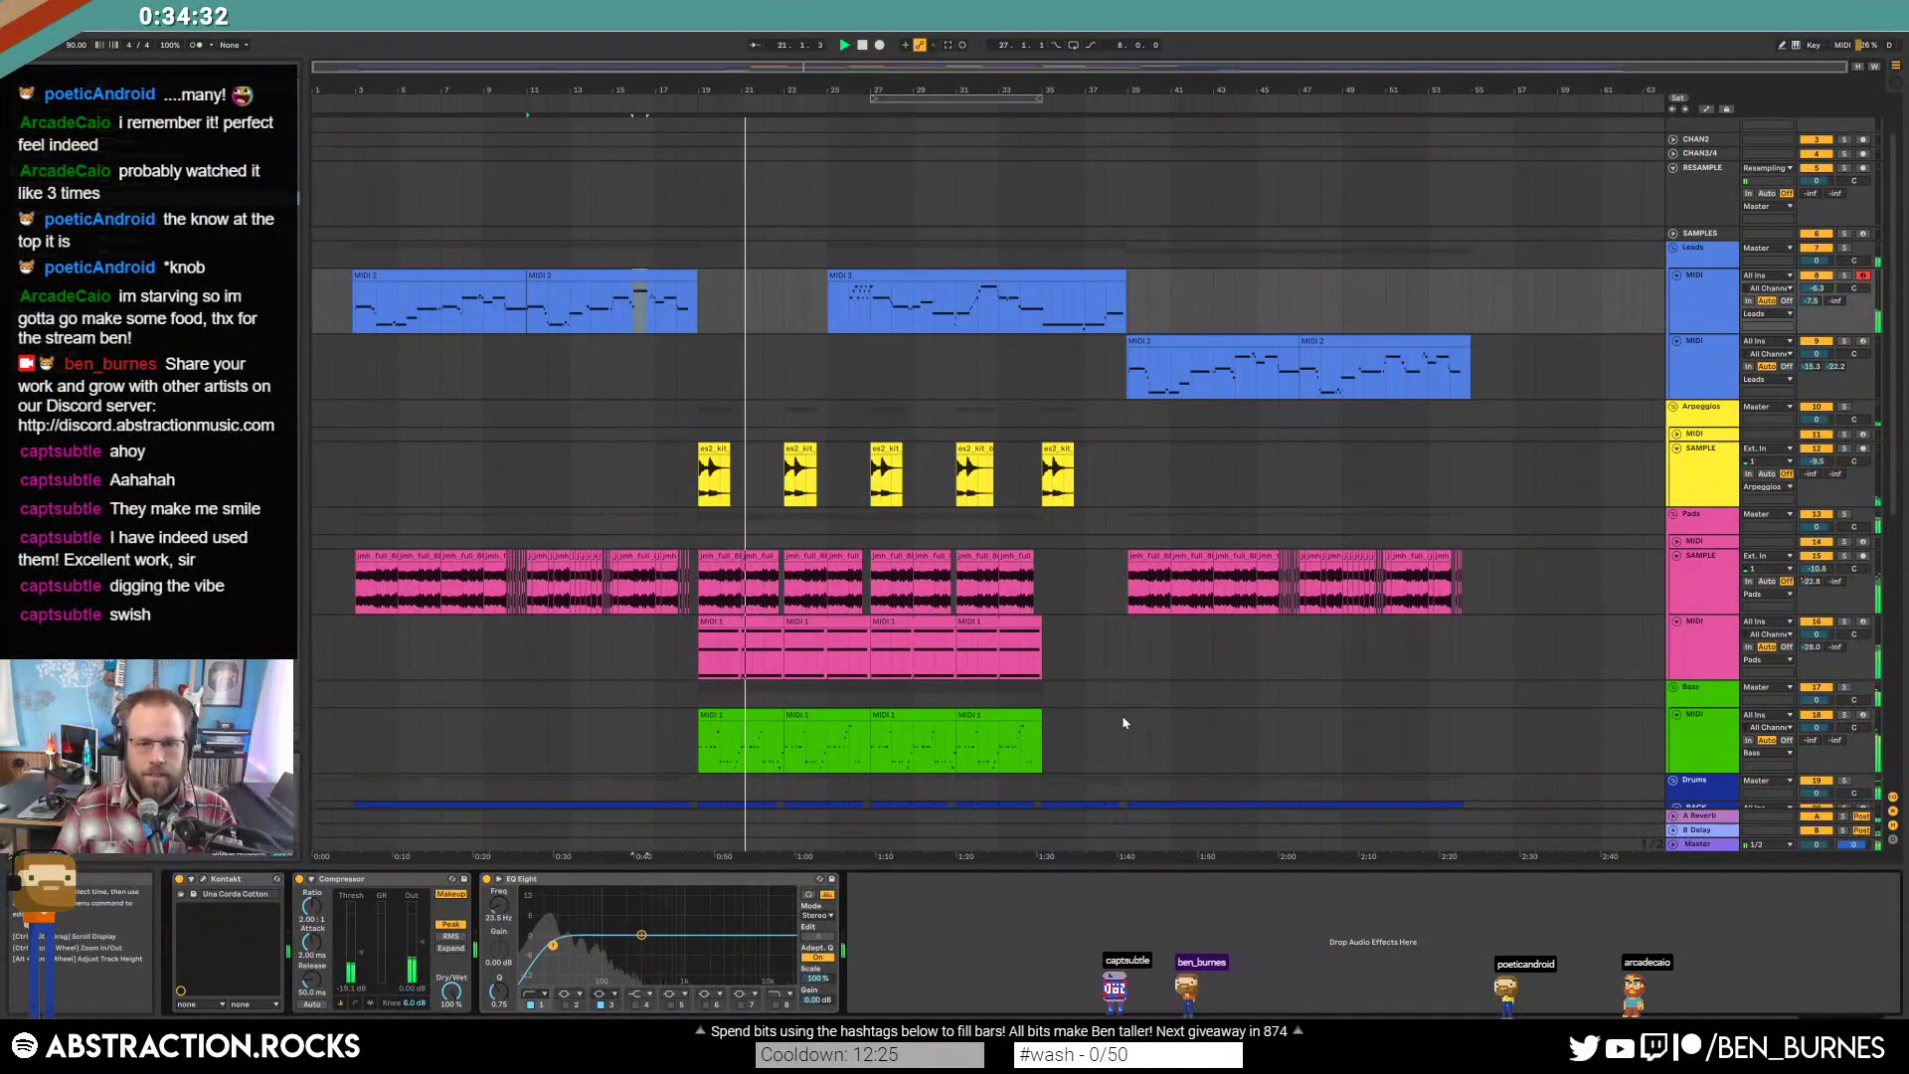
Extend the first clip on the pads MIDI track over its following copies to bar 35.
scroll(1118, 714, down, 3)
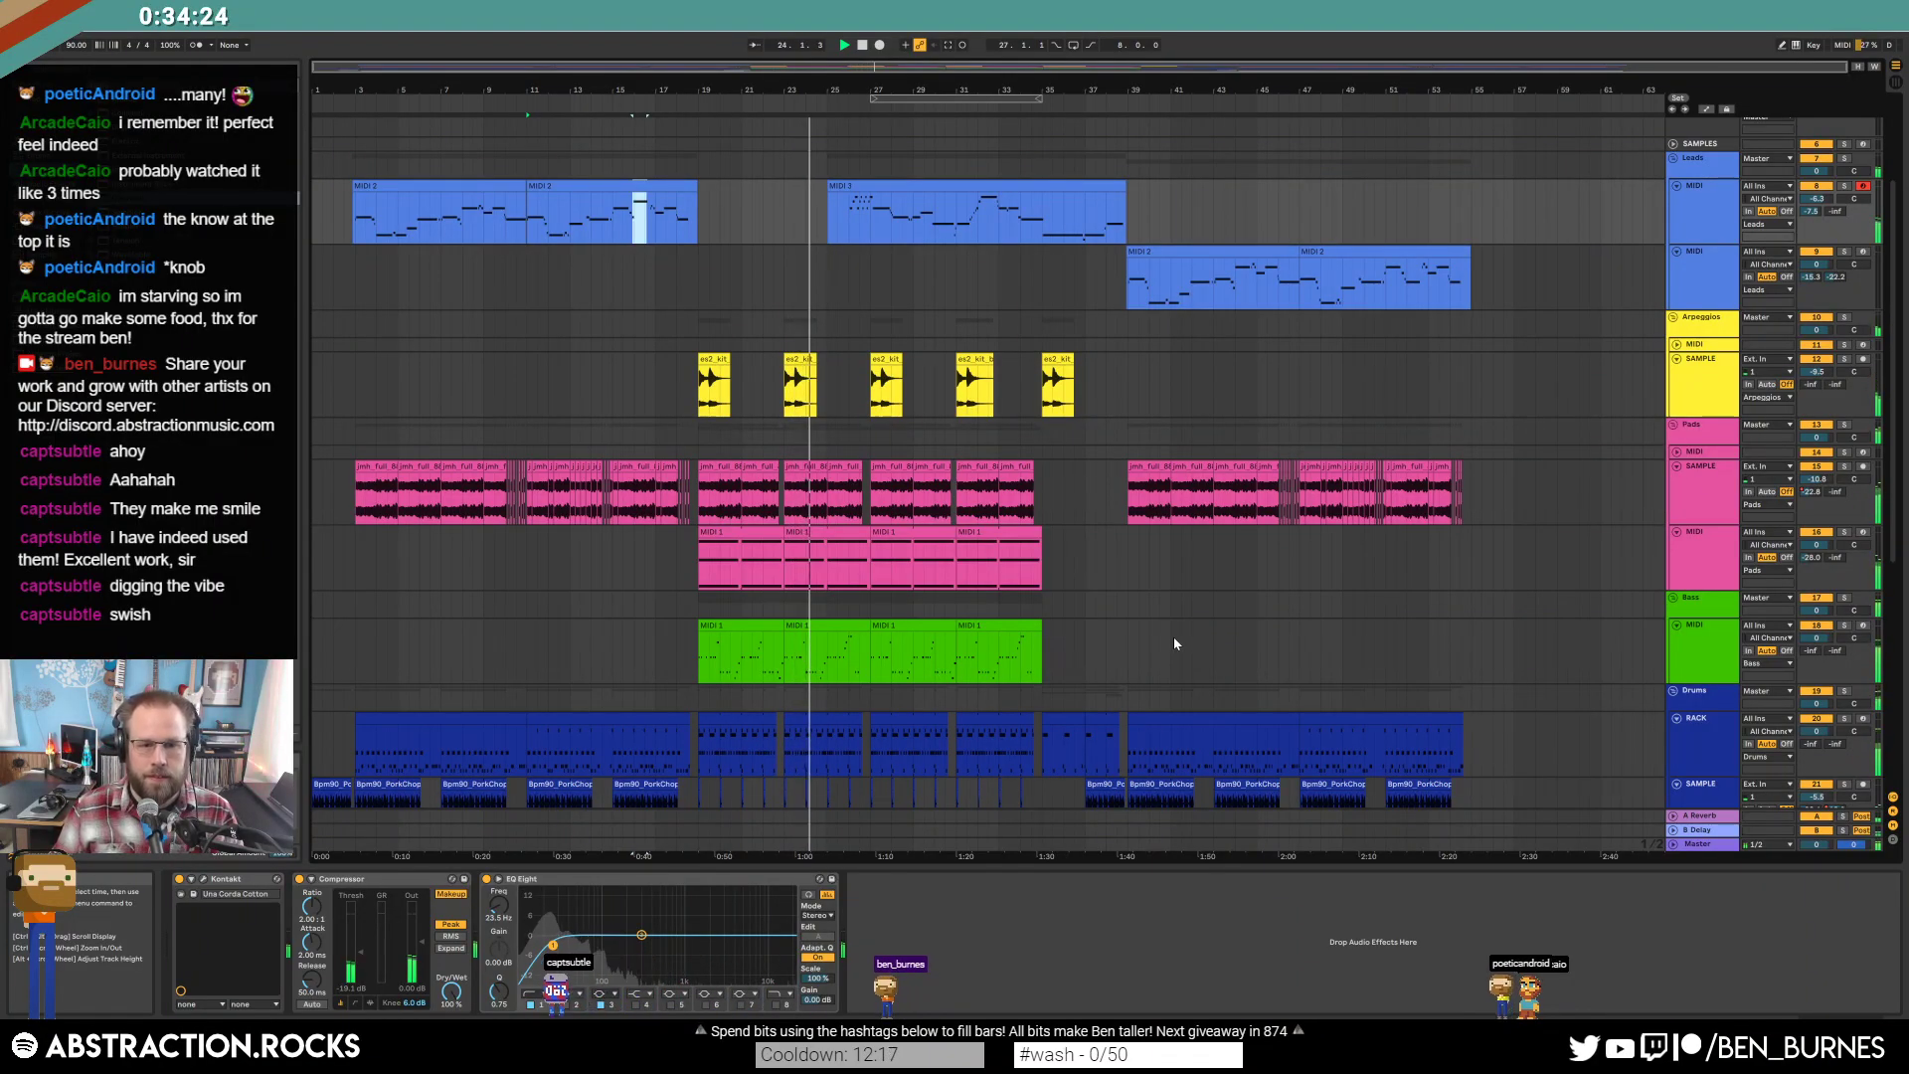
click(994, 548)
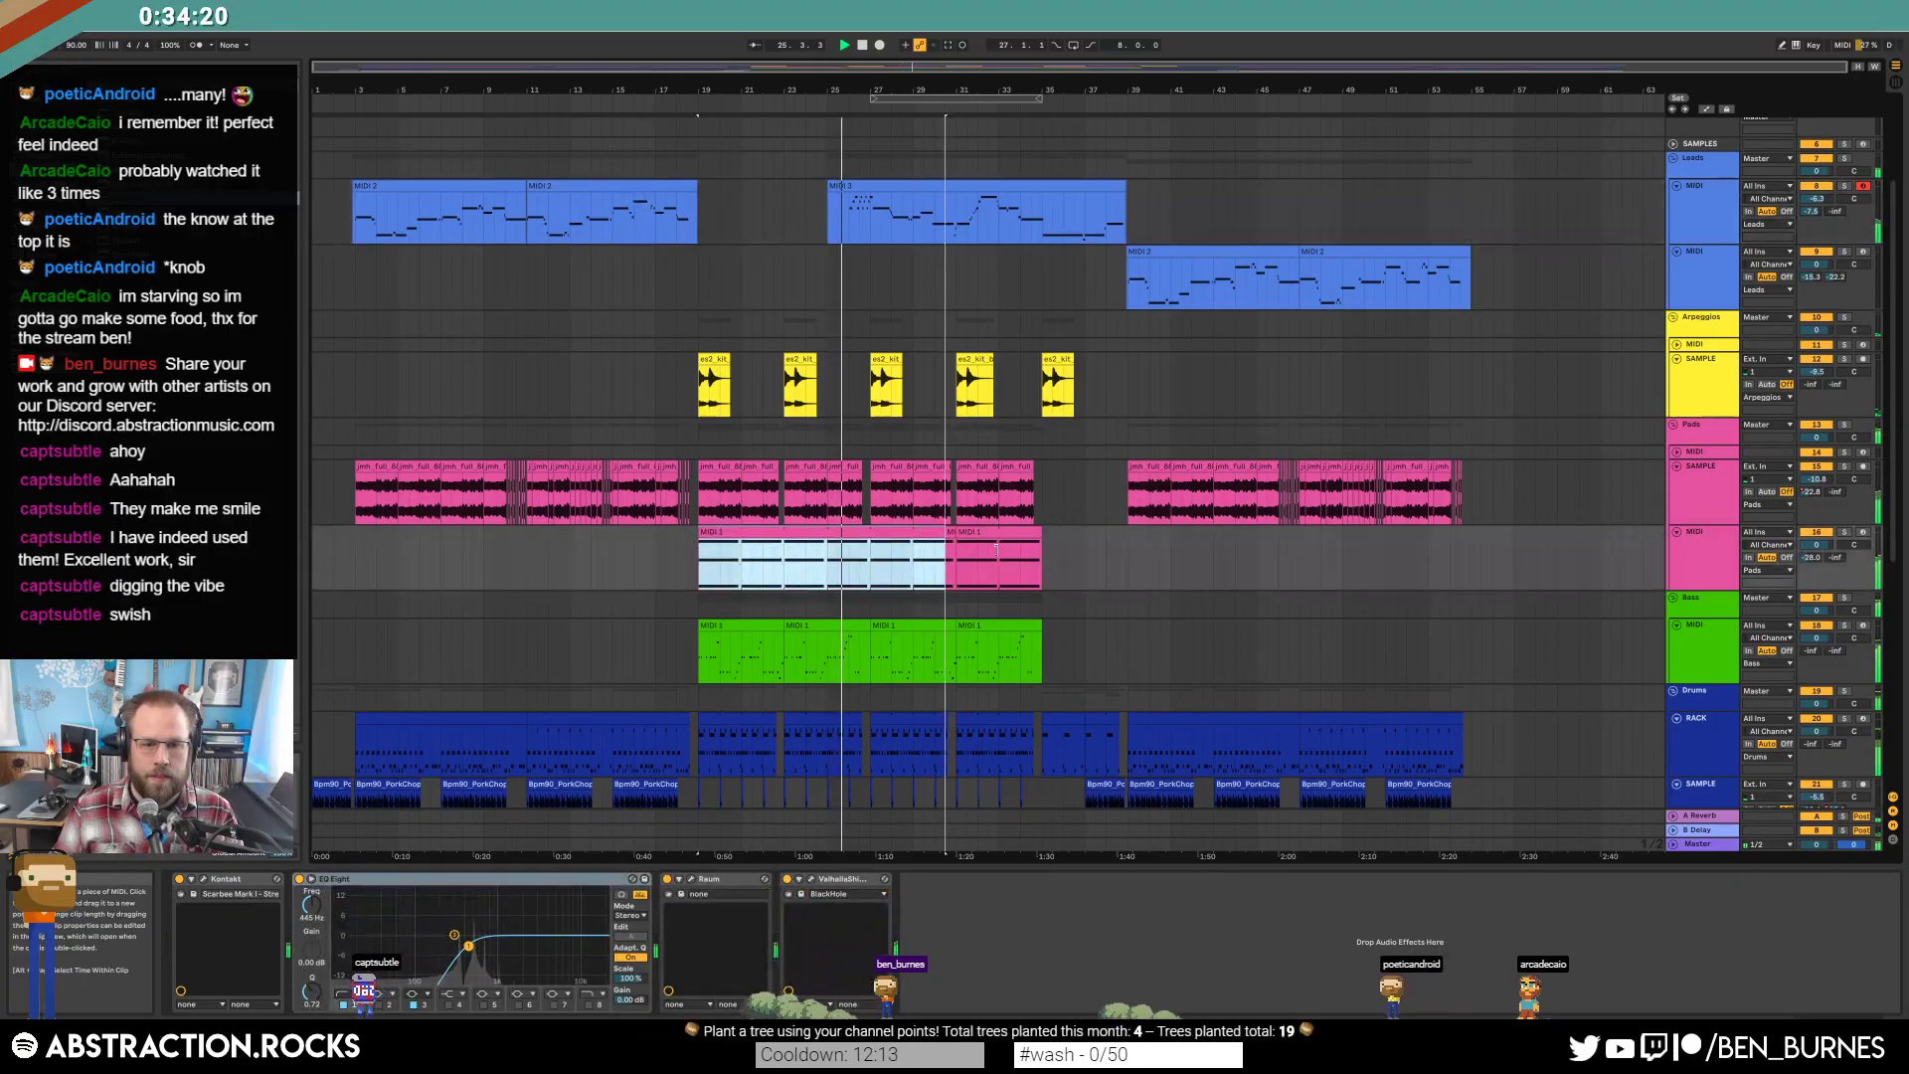
drag(994, 548, 1041, 594)
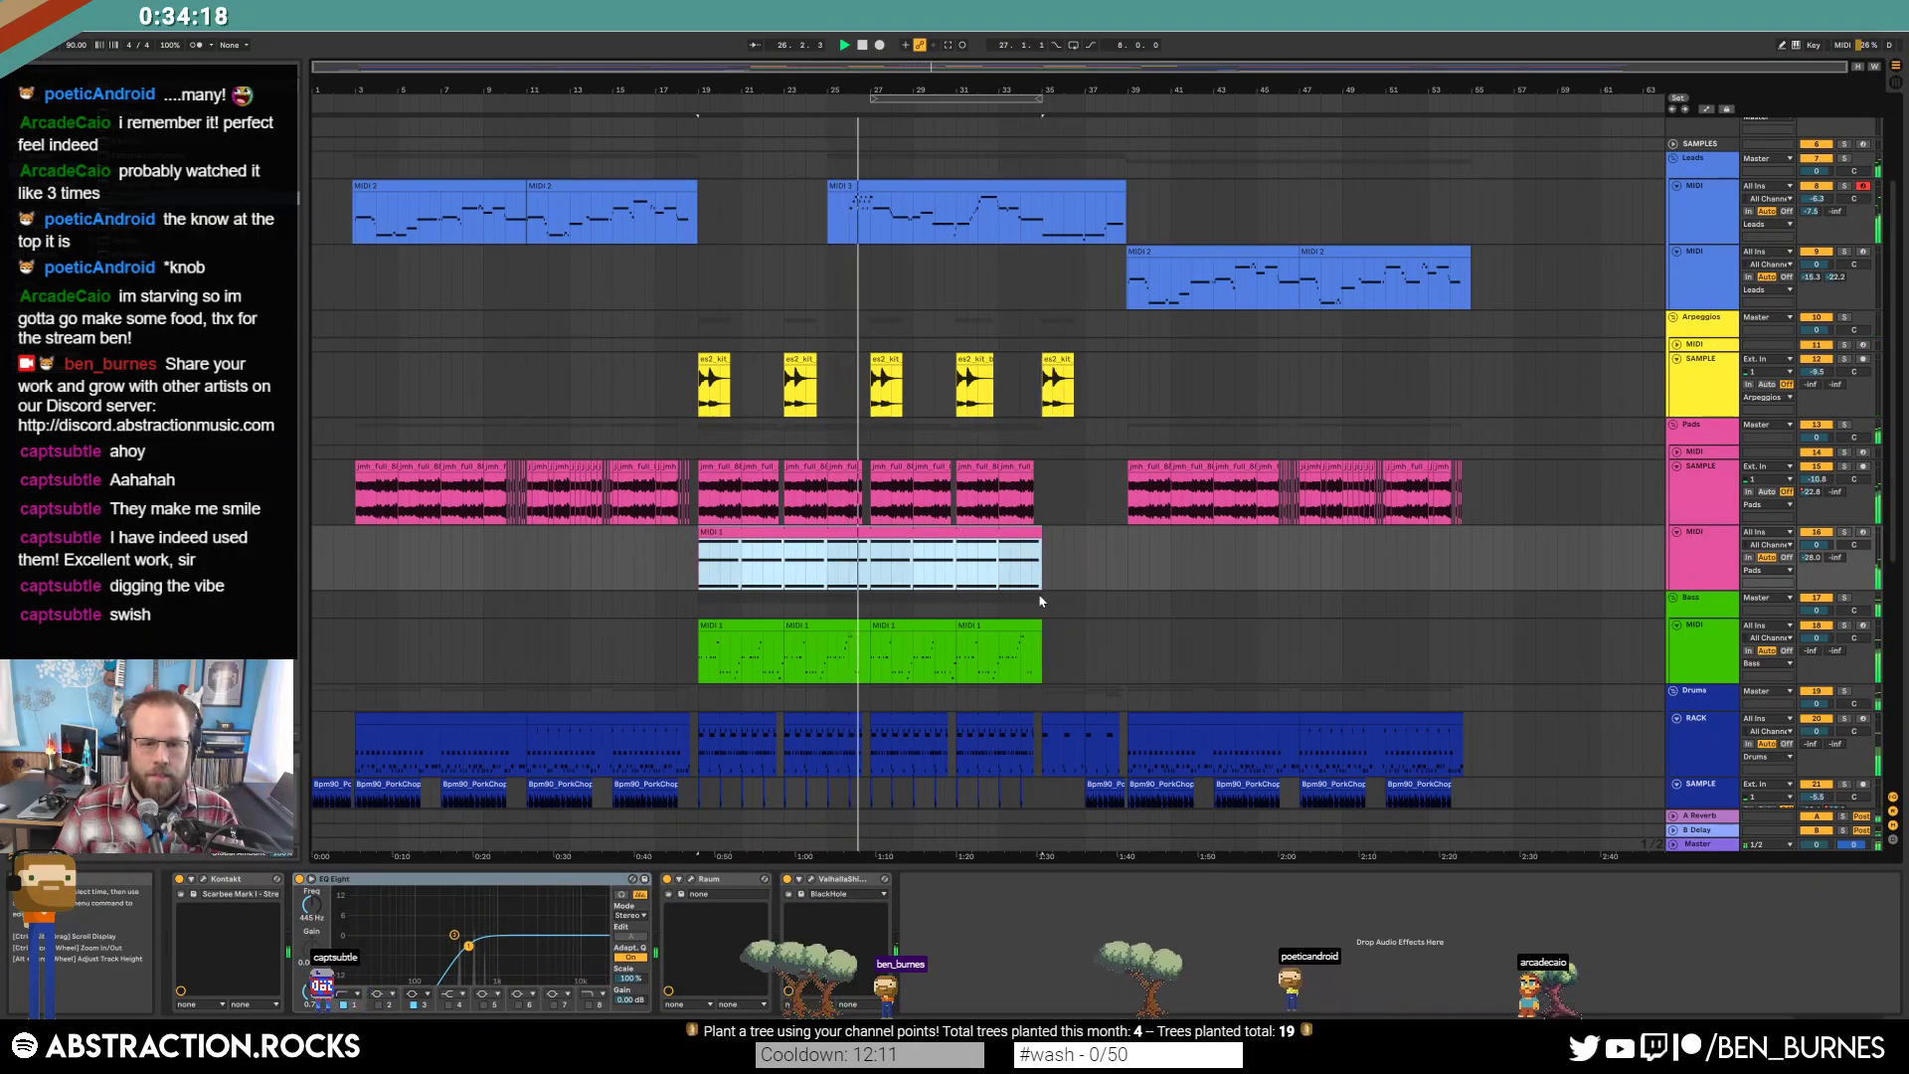
Adjust the timing of the fast alternating notes leading into 4 in the lead clip that starts at bar 25.
double_click(935, 187)
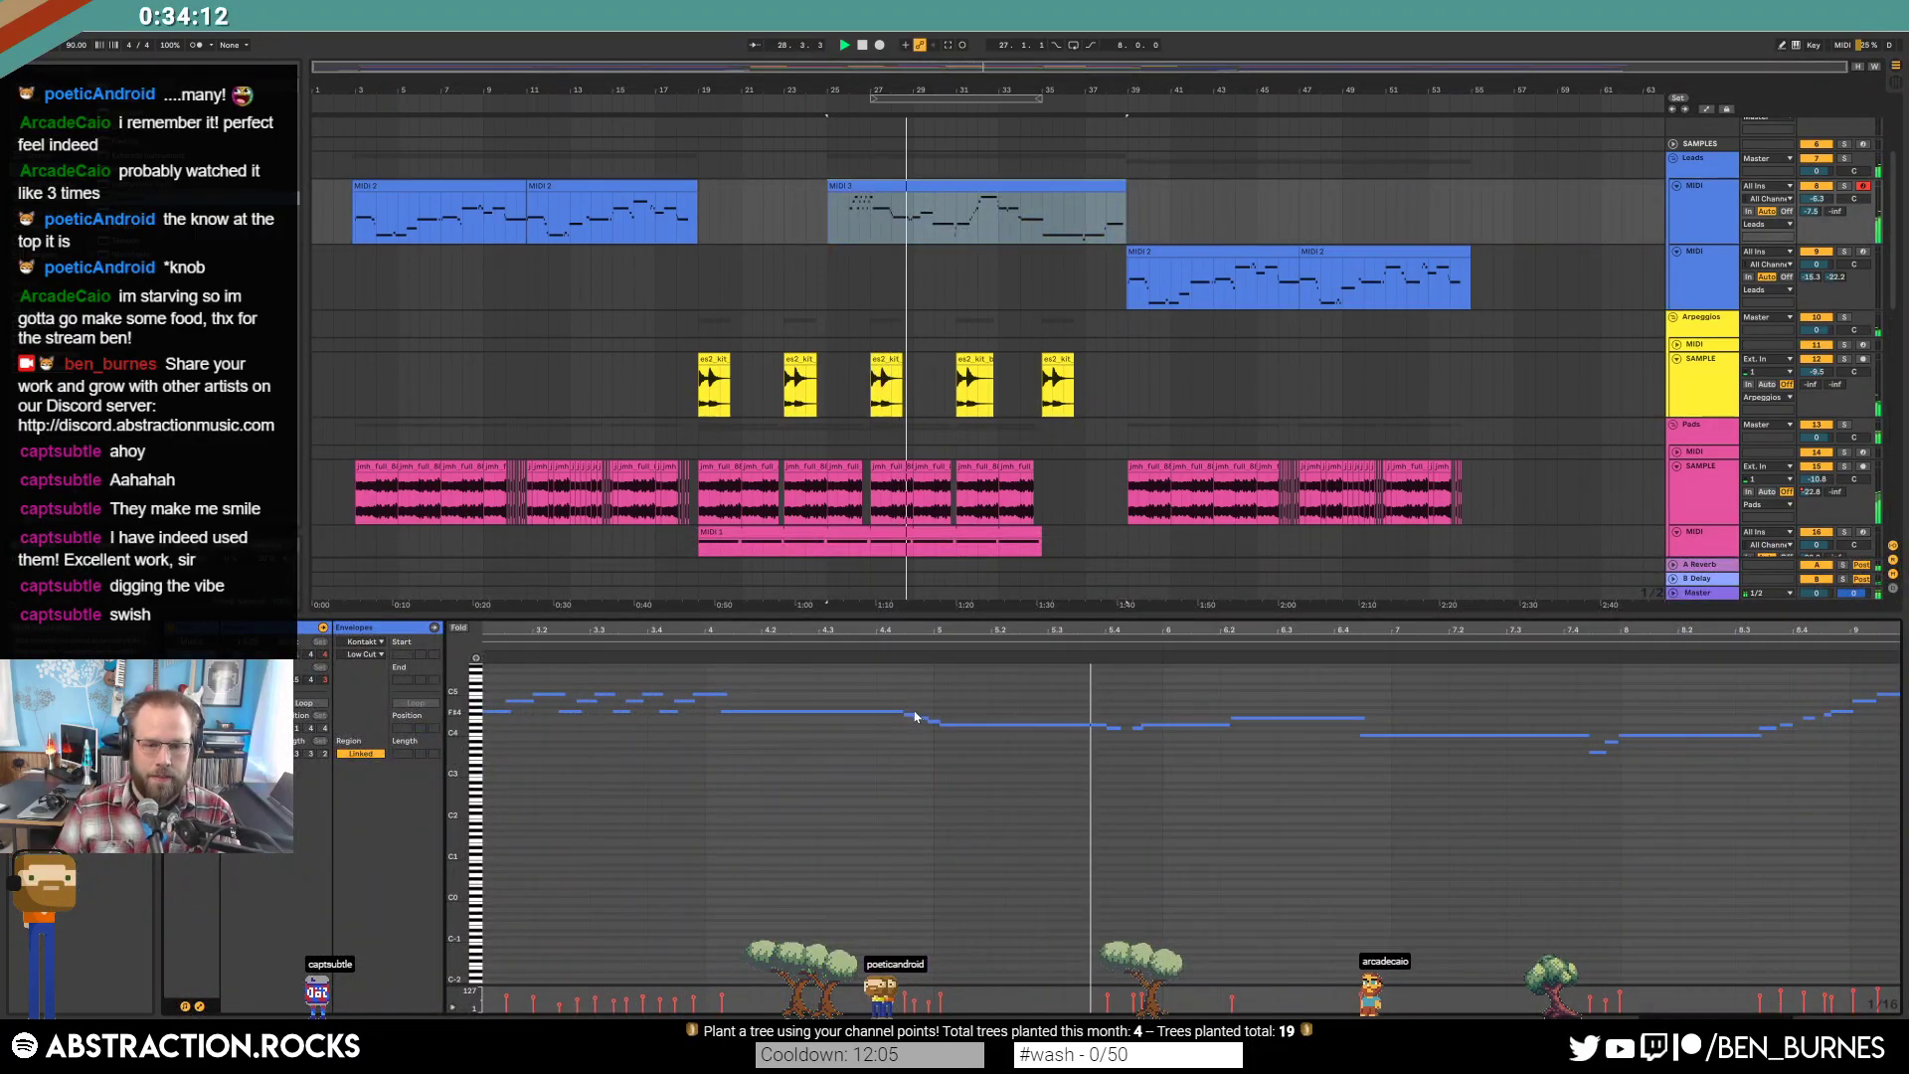
click(860, 718)
drag(860, 718, 846, 713)
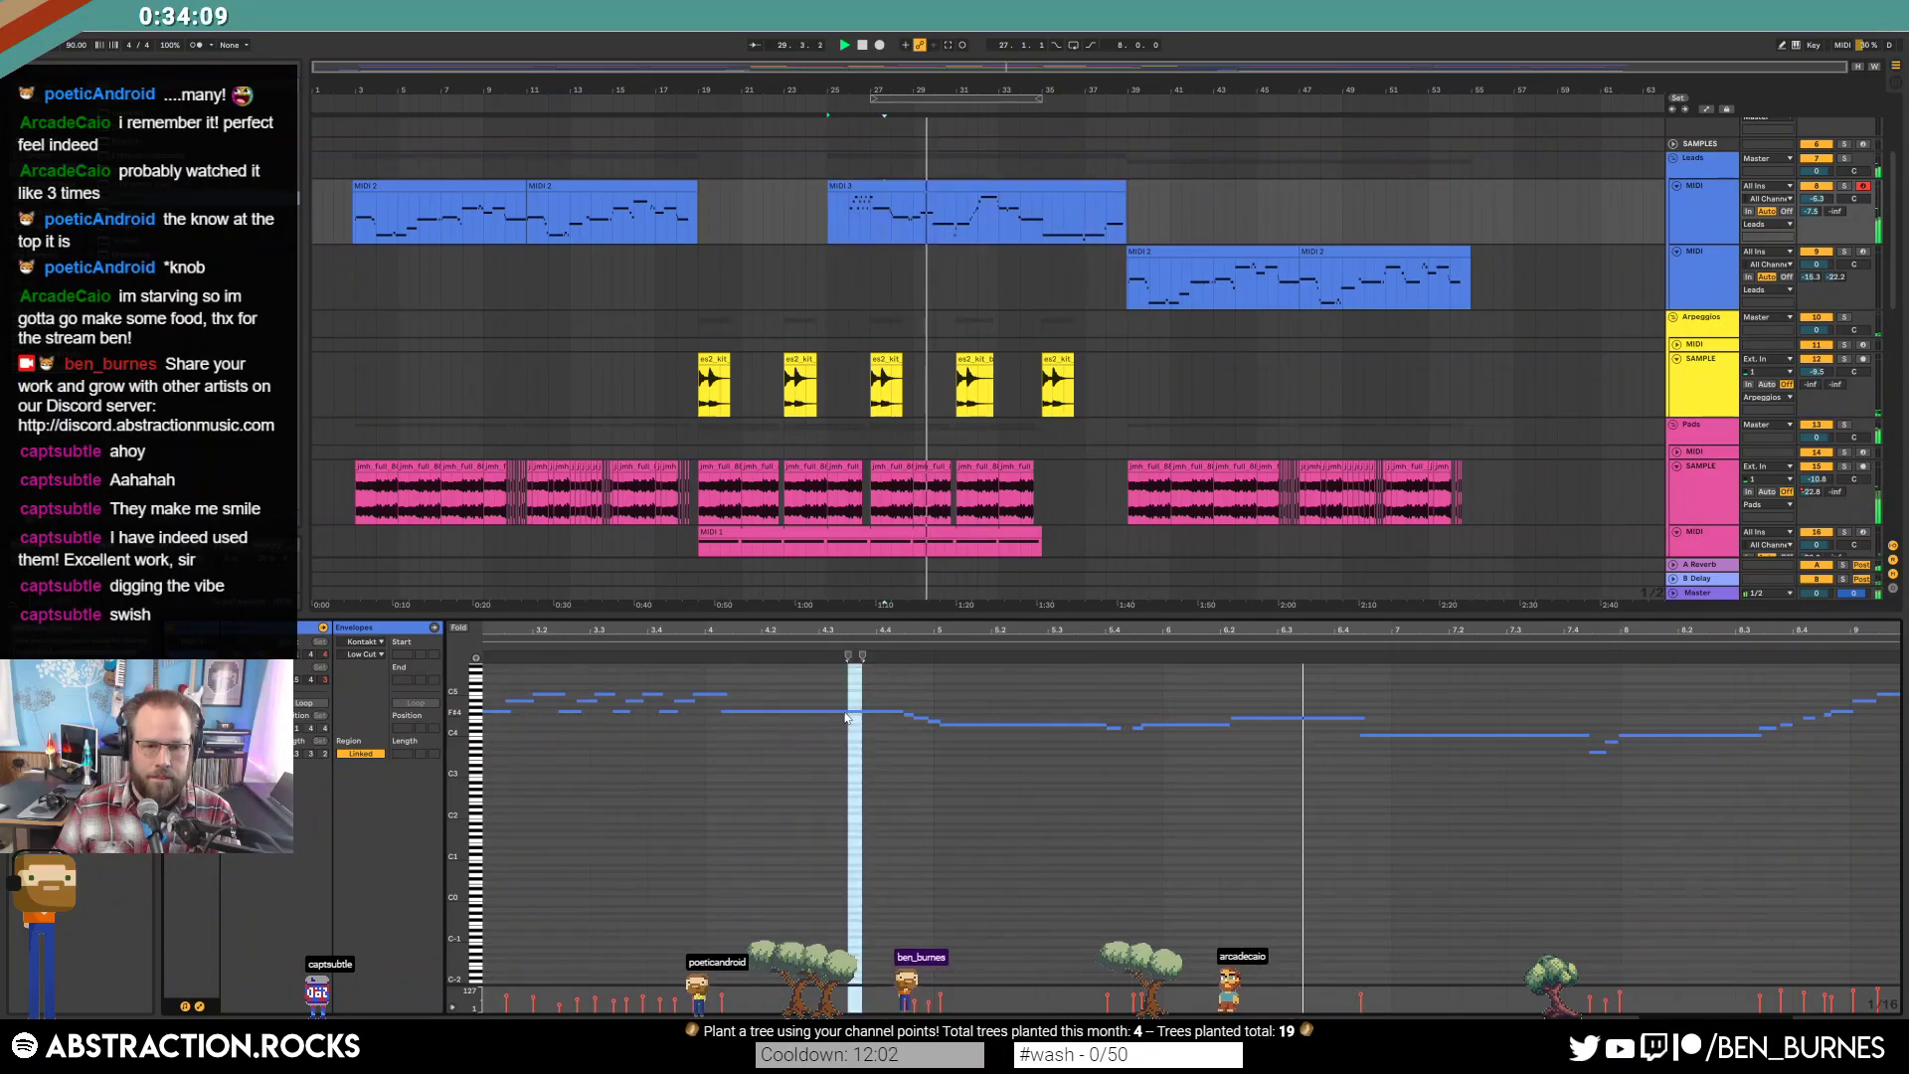
click(706, 694)
click(693, 709)
drag(572, 684, 696, 735)
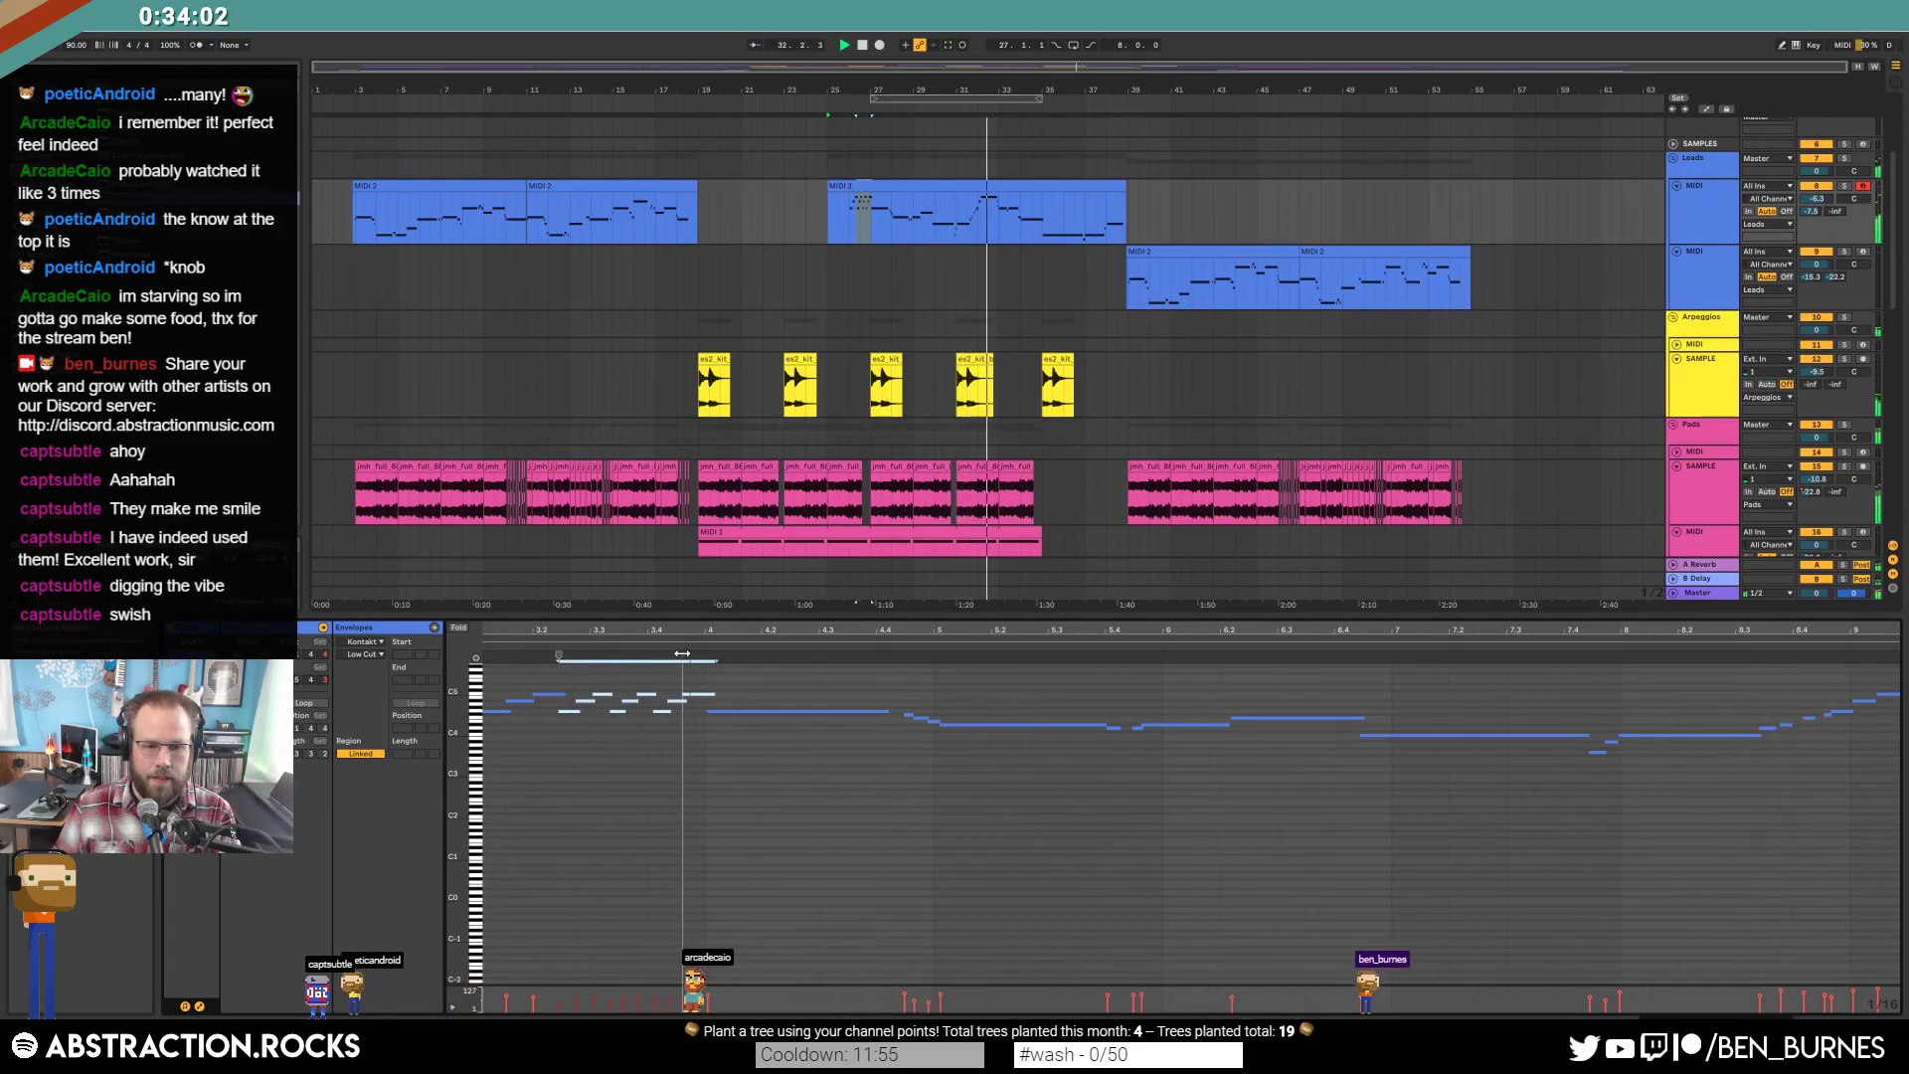
click(748, 676)
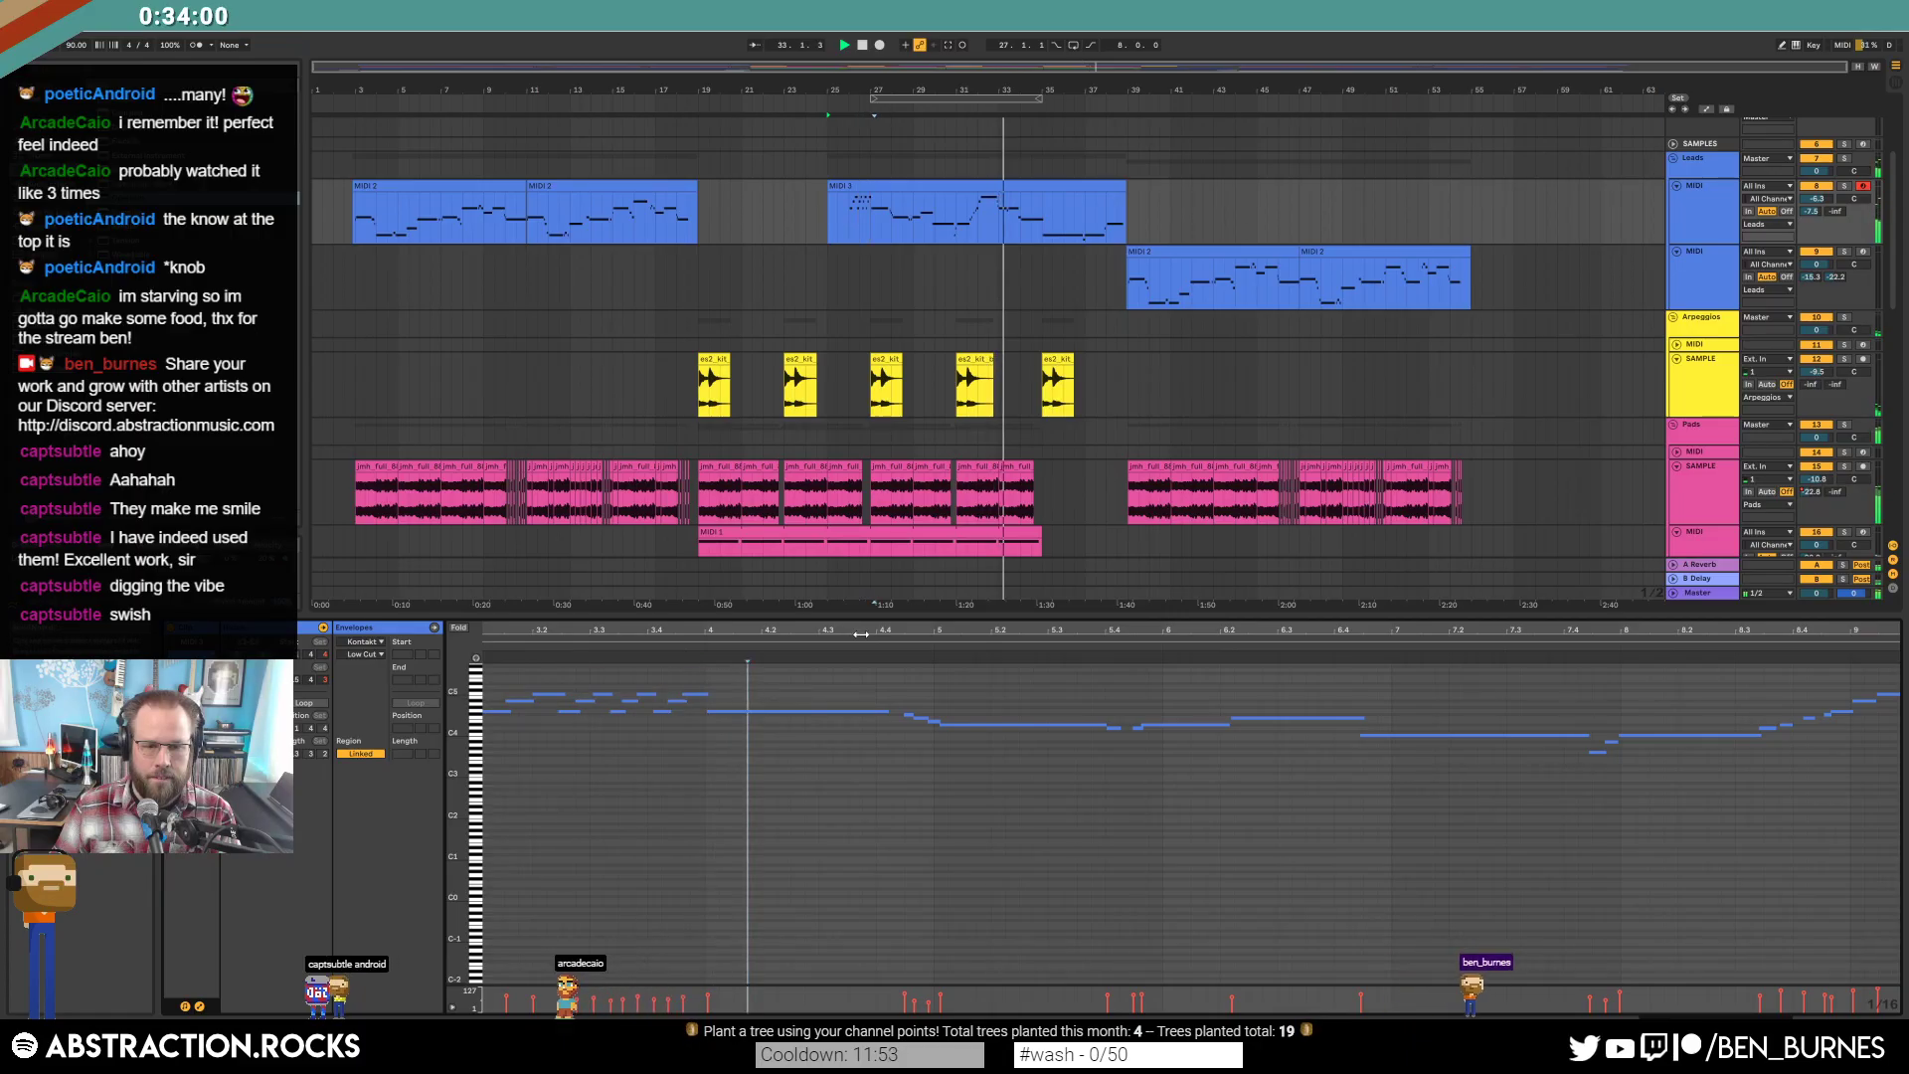
Move the start of the long note at 11 in the same lead clip slightly earlier.
drag(860, 633, 860, 619)
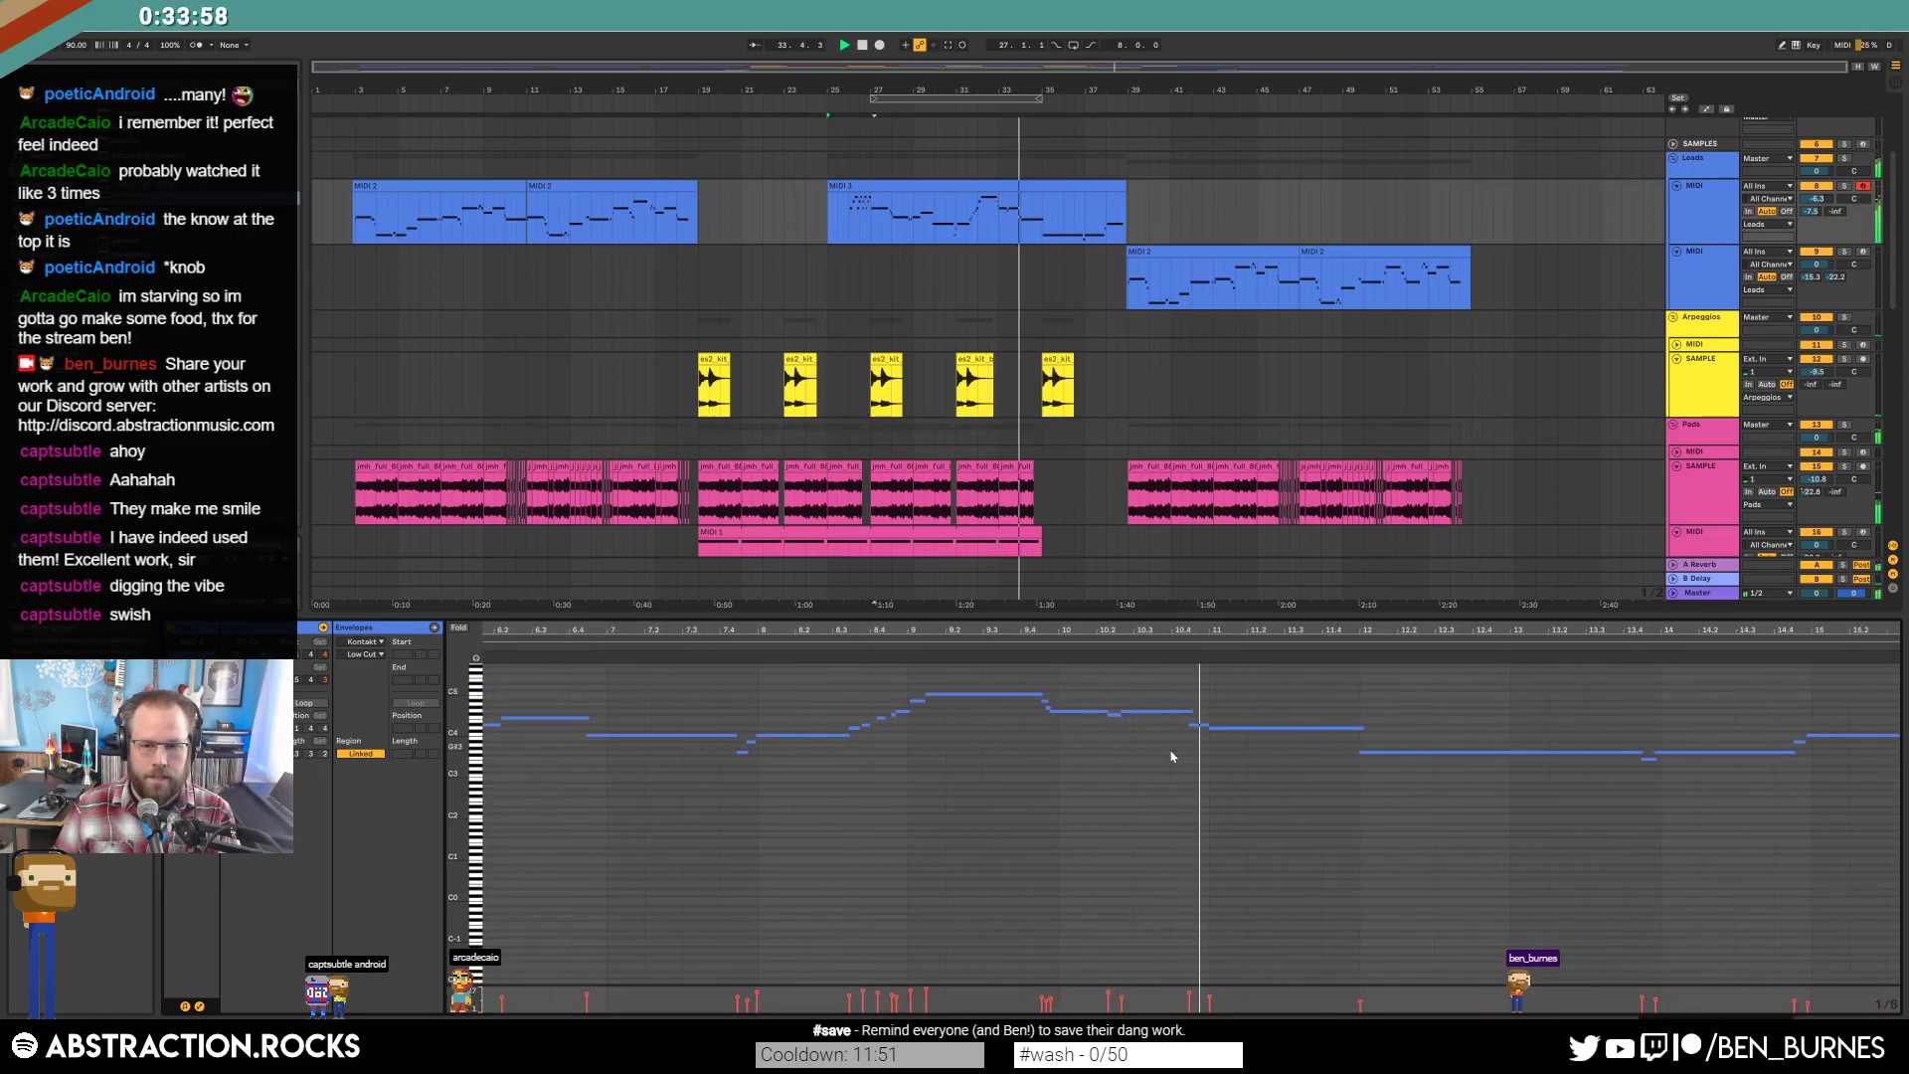
scroll(1221, 738, up, 3)
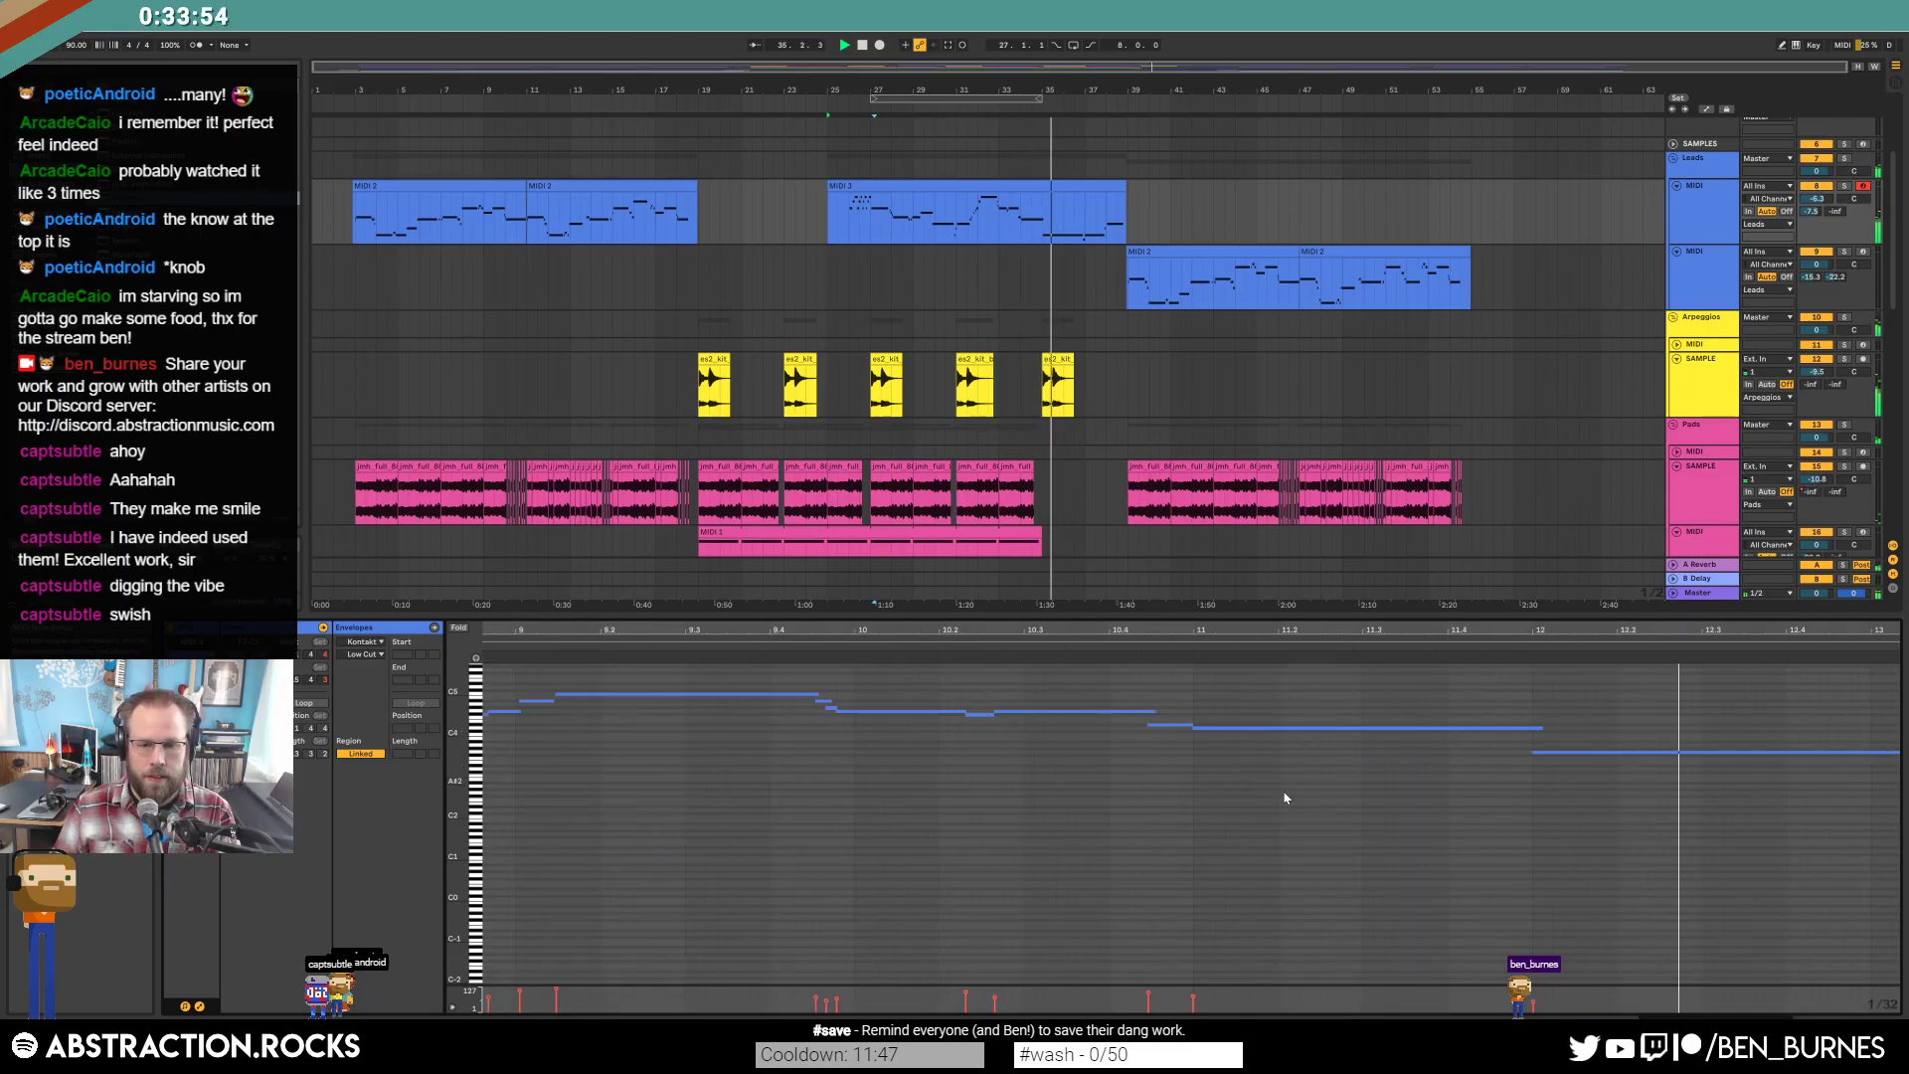
click(1222, 730)
key(ctrl+l)
click(1193, 727)
drag(1193, 724, 1175, 724)
click(1257, 710)
drag(1375, 630, 771, 618)
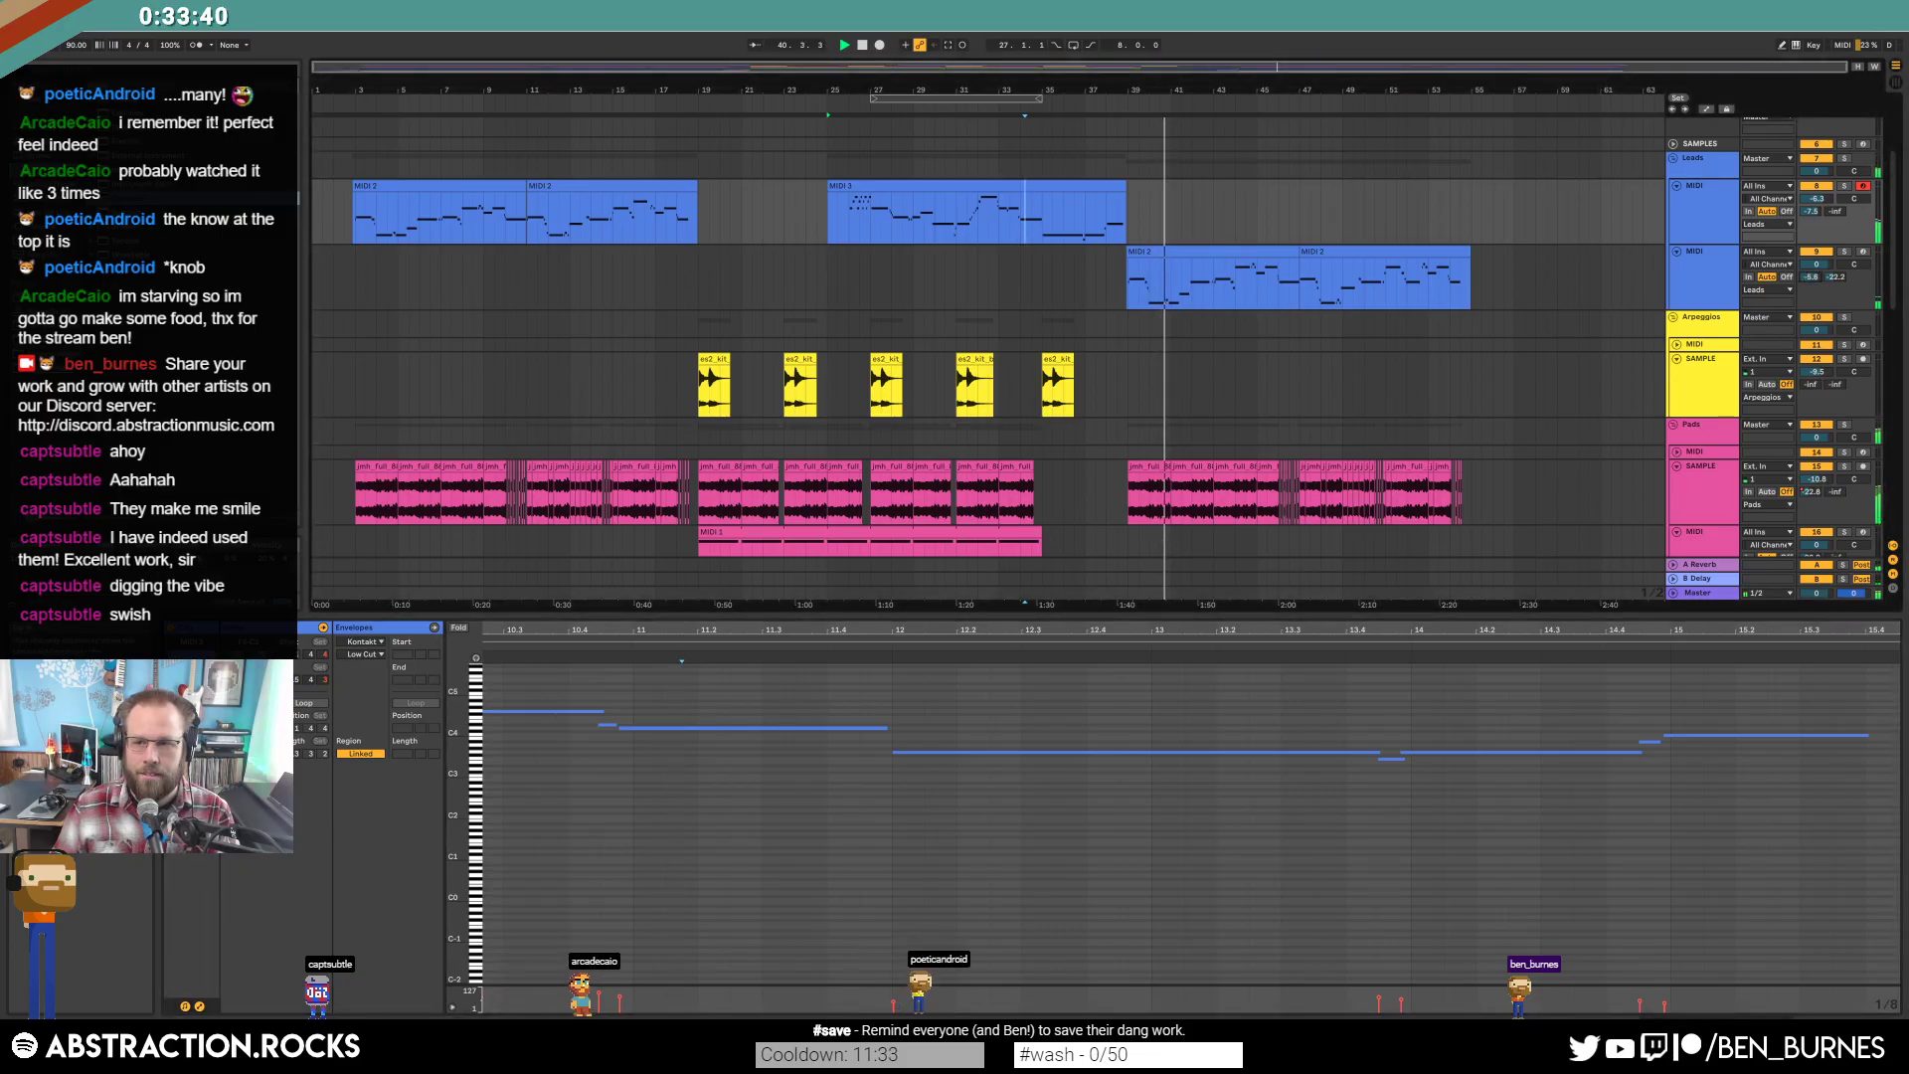
Rebalance the second lead track's reverb and delay sends during playback and close the clip's note editor.
mouse_move(1813, 277)
mouse_down()
mouse_move(1829, 328)
mouse_move(1830, 303)
mouse_up()
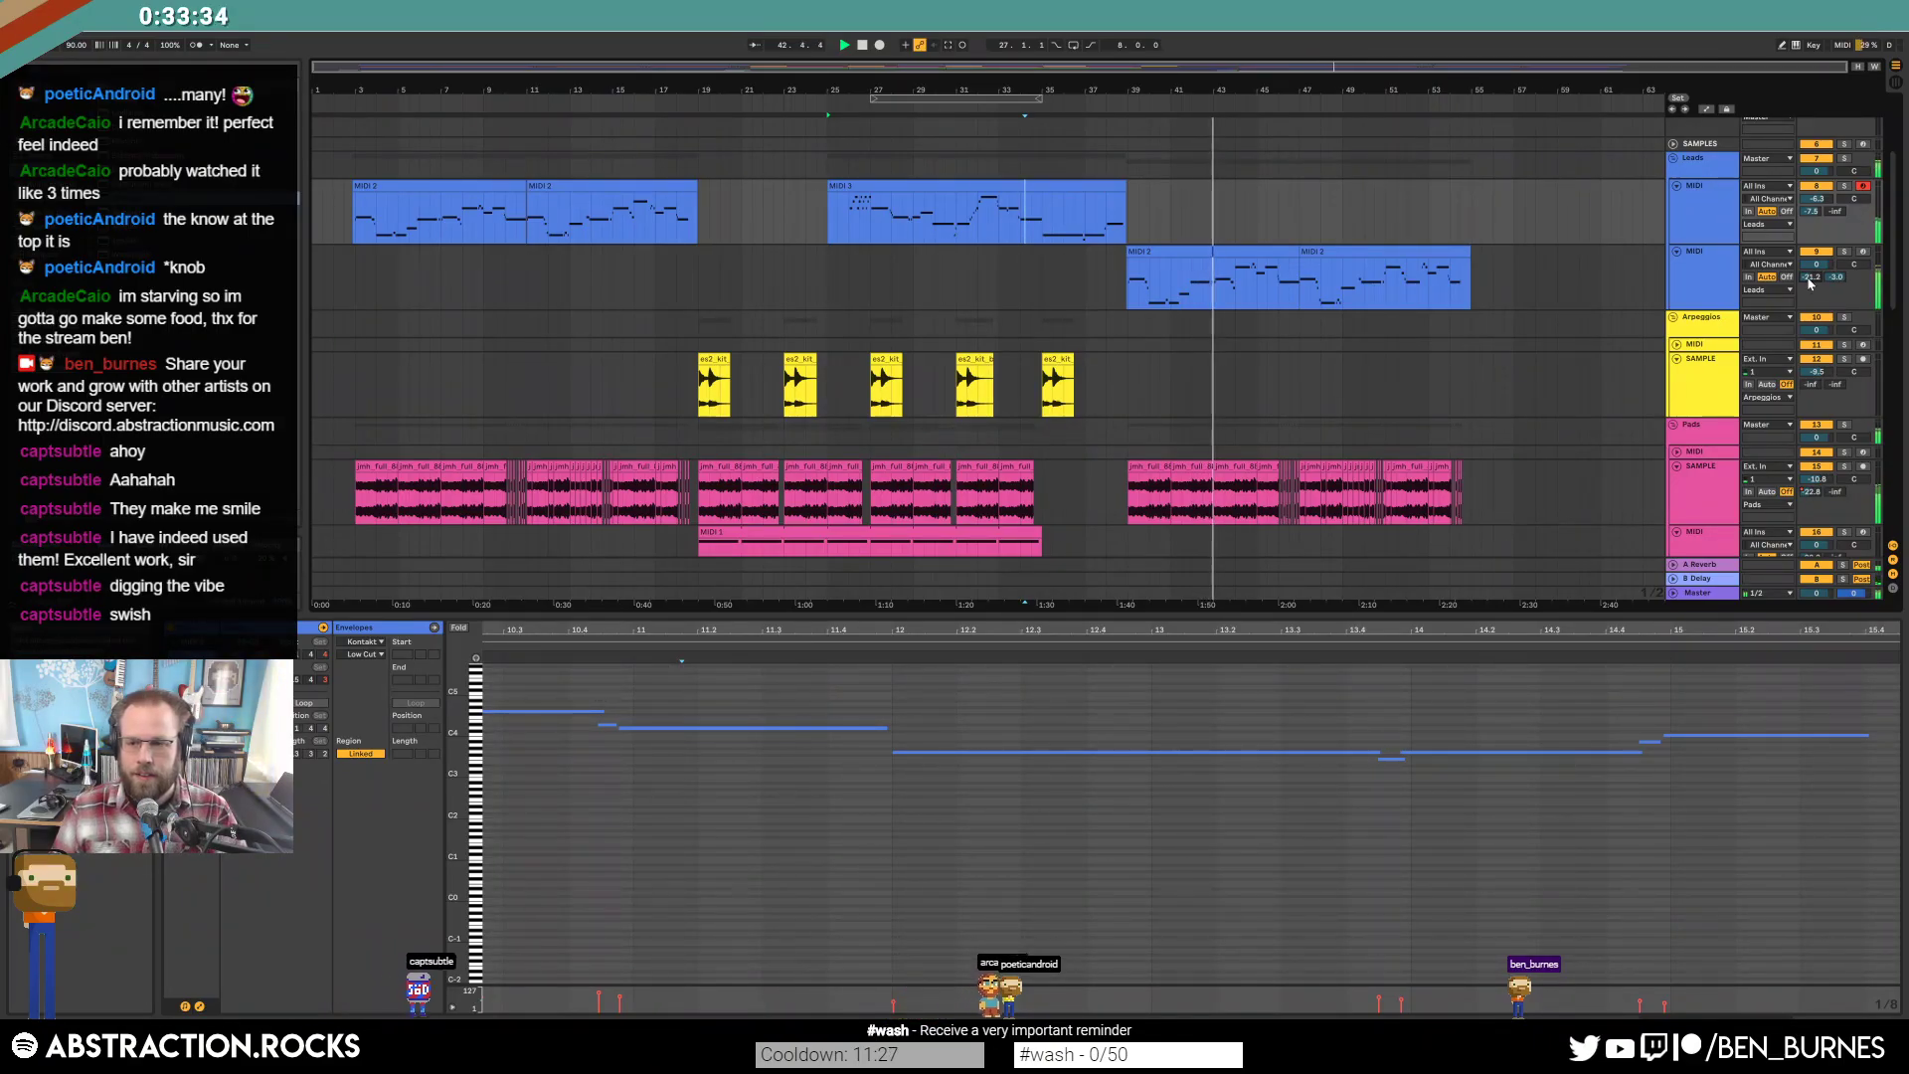
mouse_move(1835, 278)
mouse_down()
mouse_move(1835, 303)
mouse_move(1811, 263)
mouse_up()
key(shift+Tab)
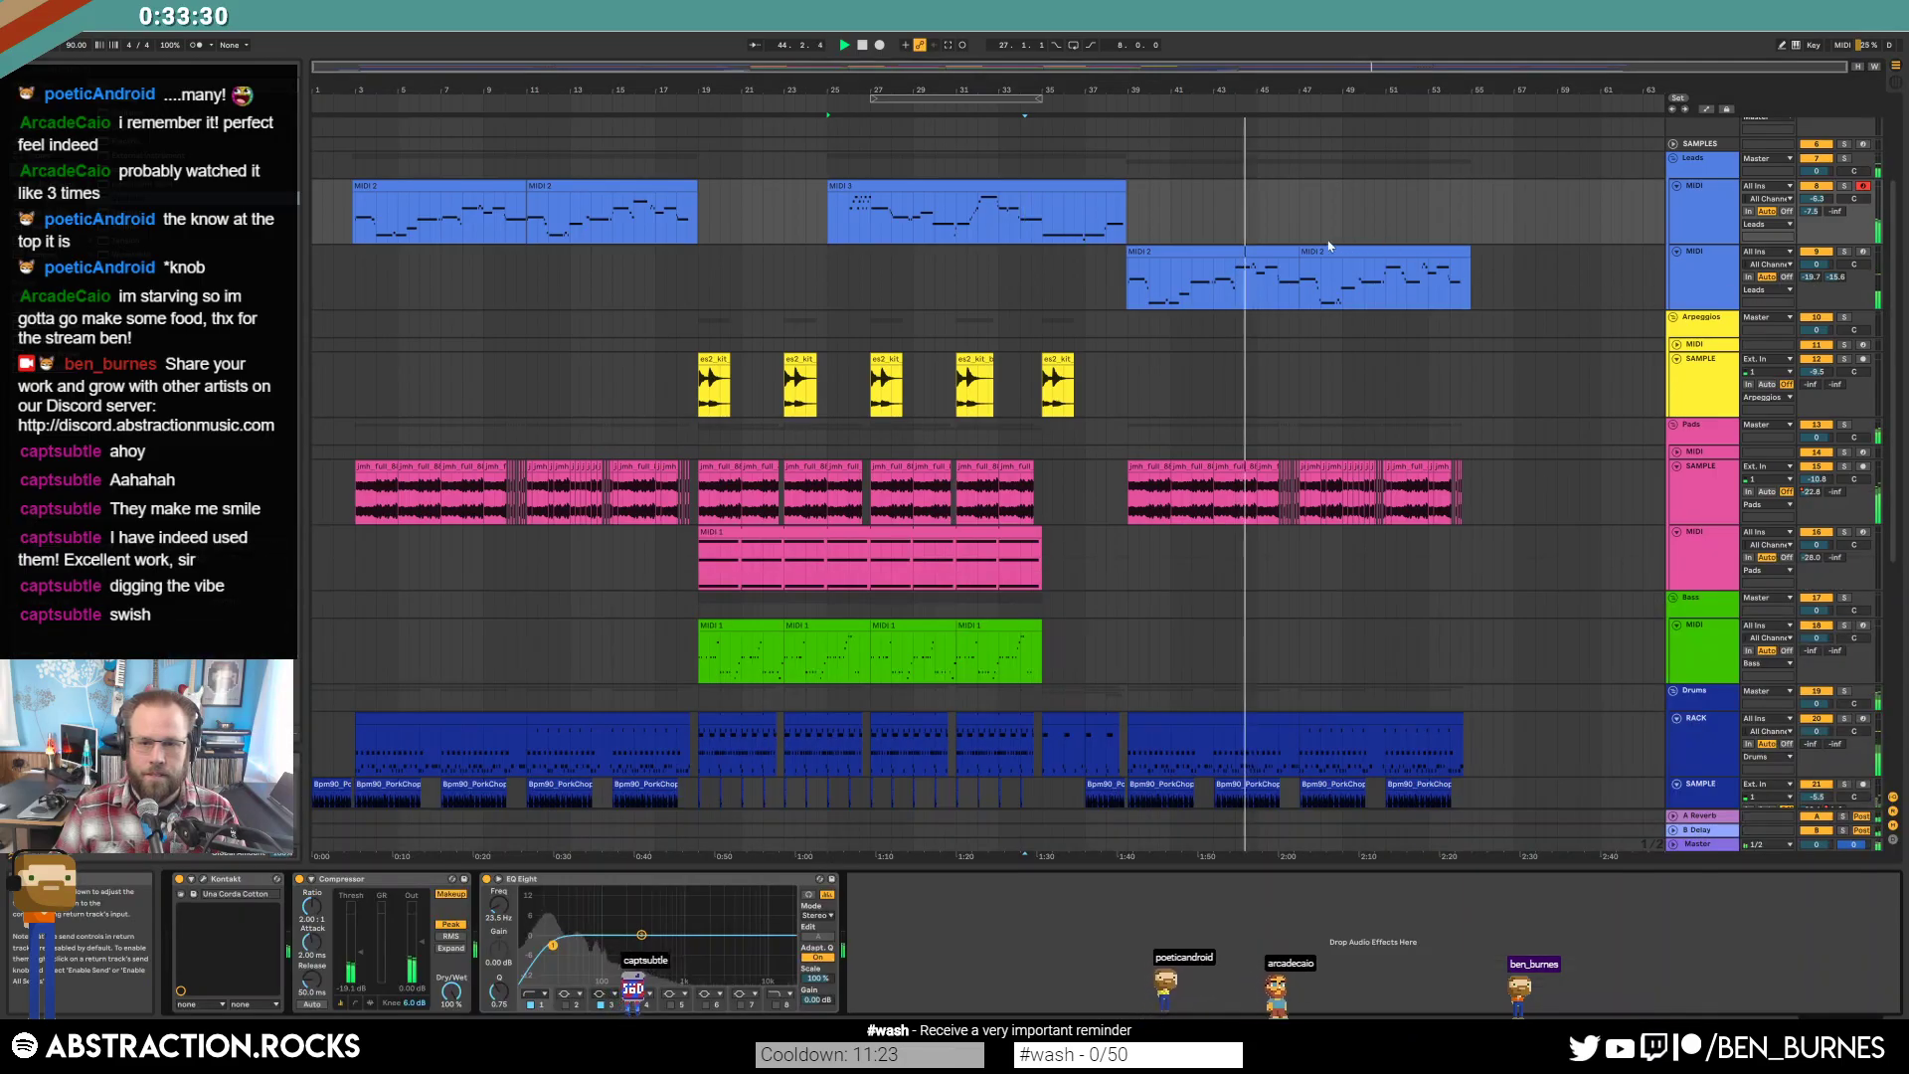
Reshape the second lead track's Operator envelope to a decay of about 2.3 s with sustain at -inf dB.
click(1272, 250)
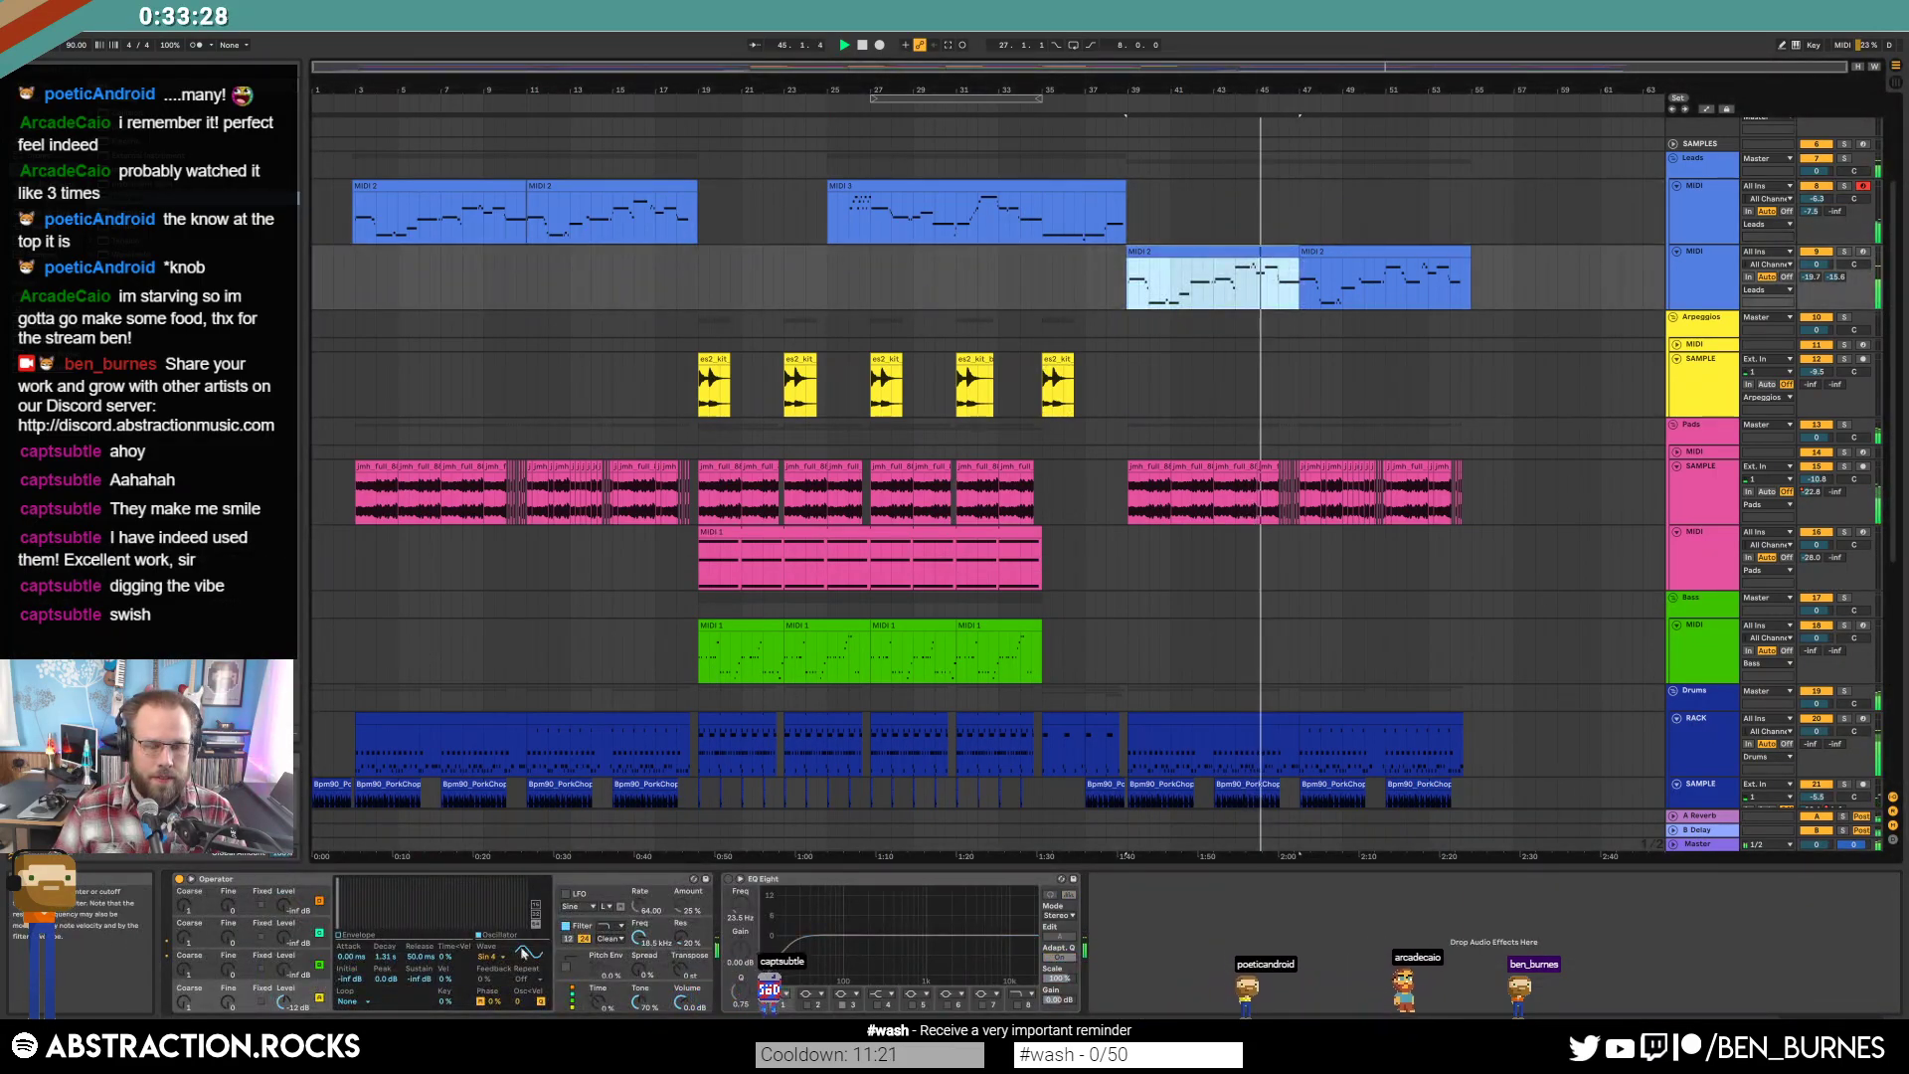
click(438, 904)
mouse_move(402, 924)
mouse_down()
mouse_move(385, 925)
mouse_move(401, 923)
mouse_up()
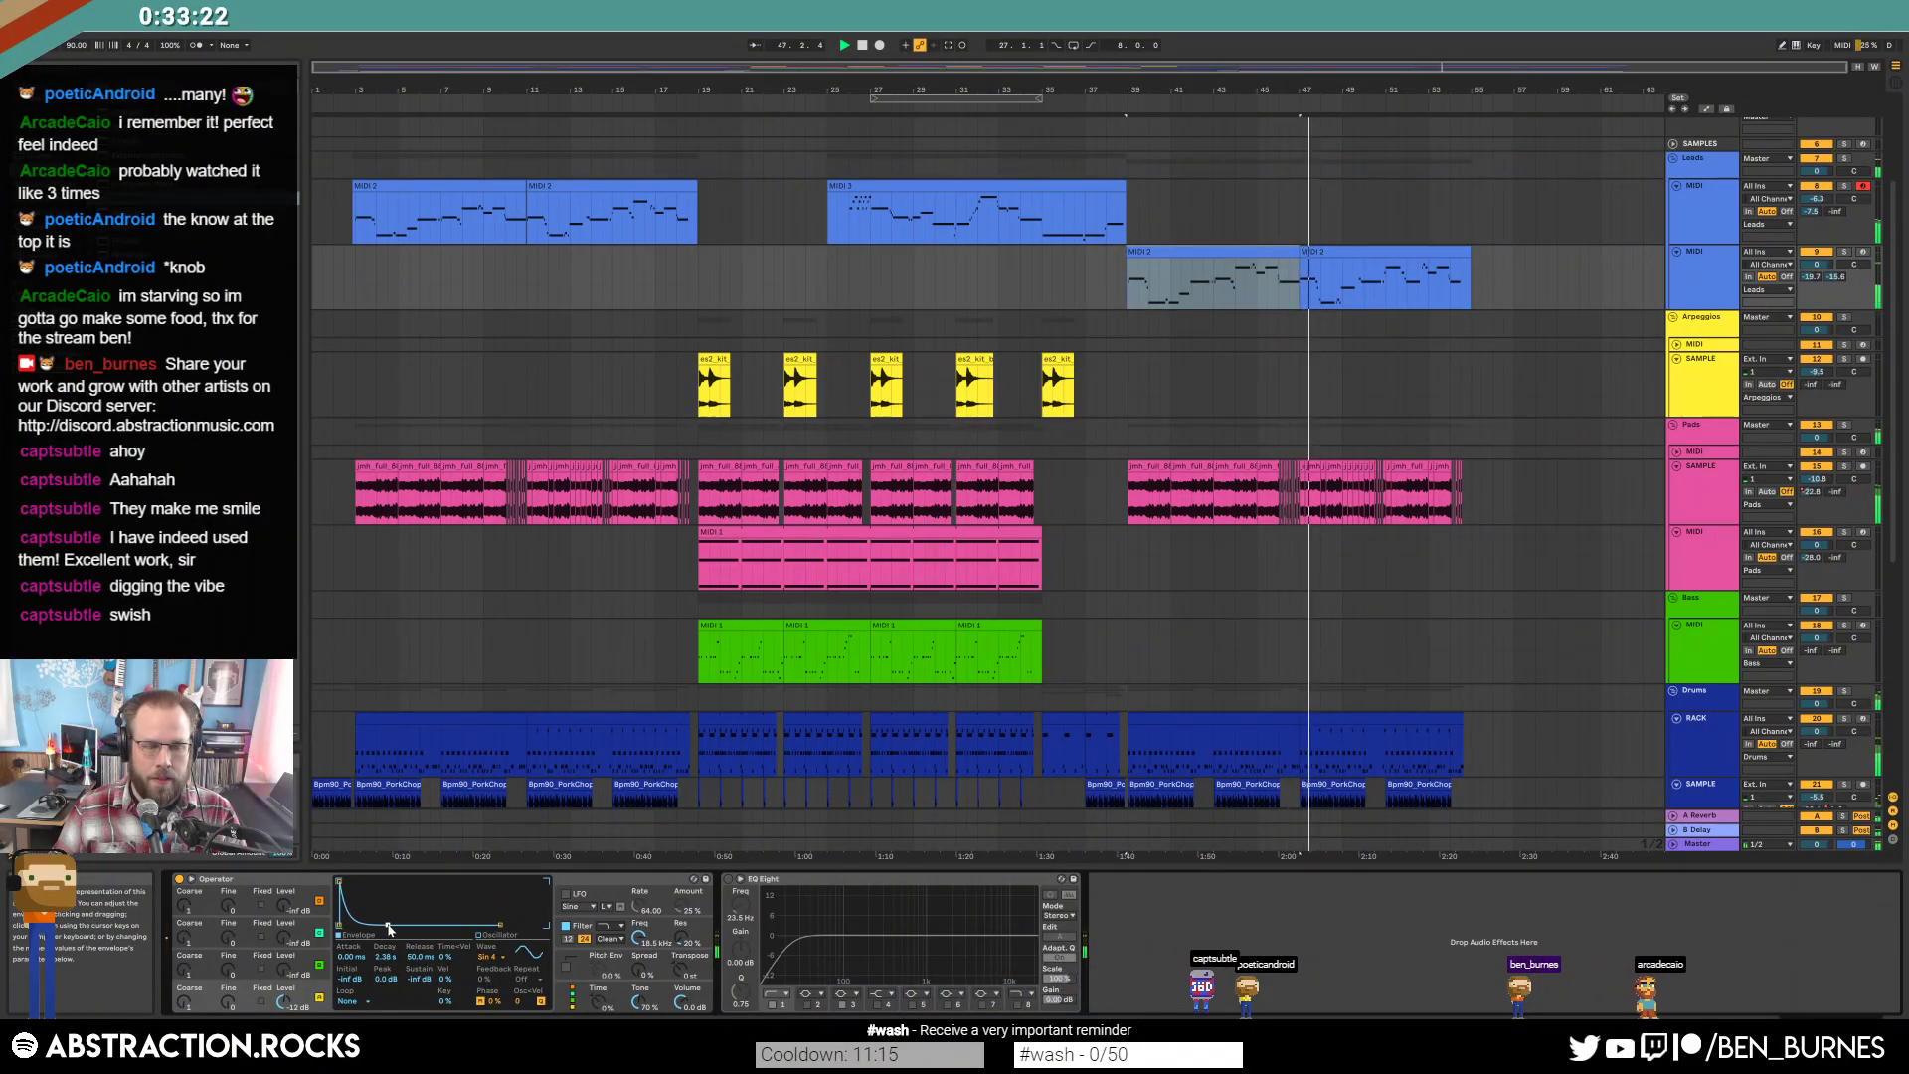
Set the second lead track's reverb send to -inf and add a Reverb device after Operator with decay time 1.53 s.
click(1812, 278)
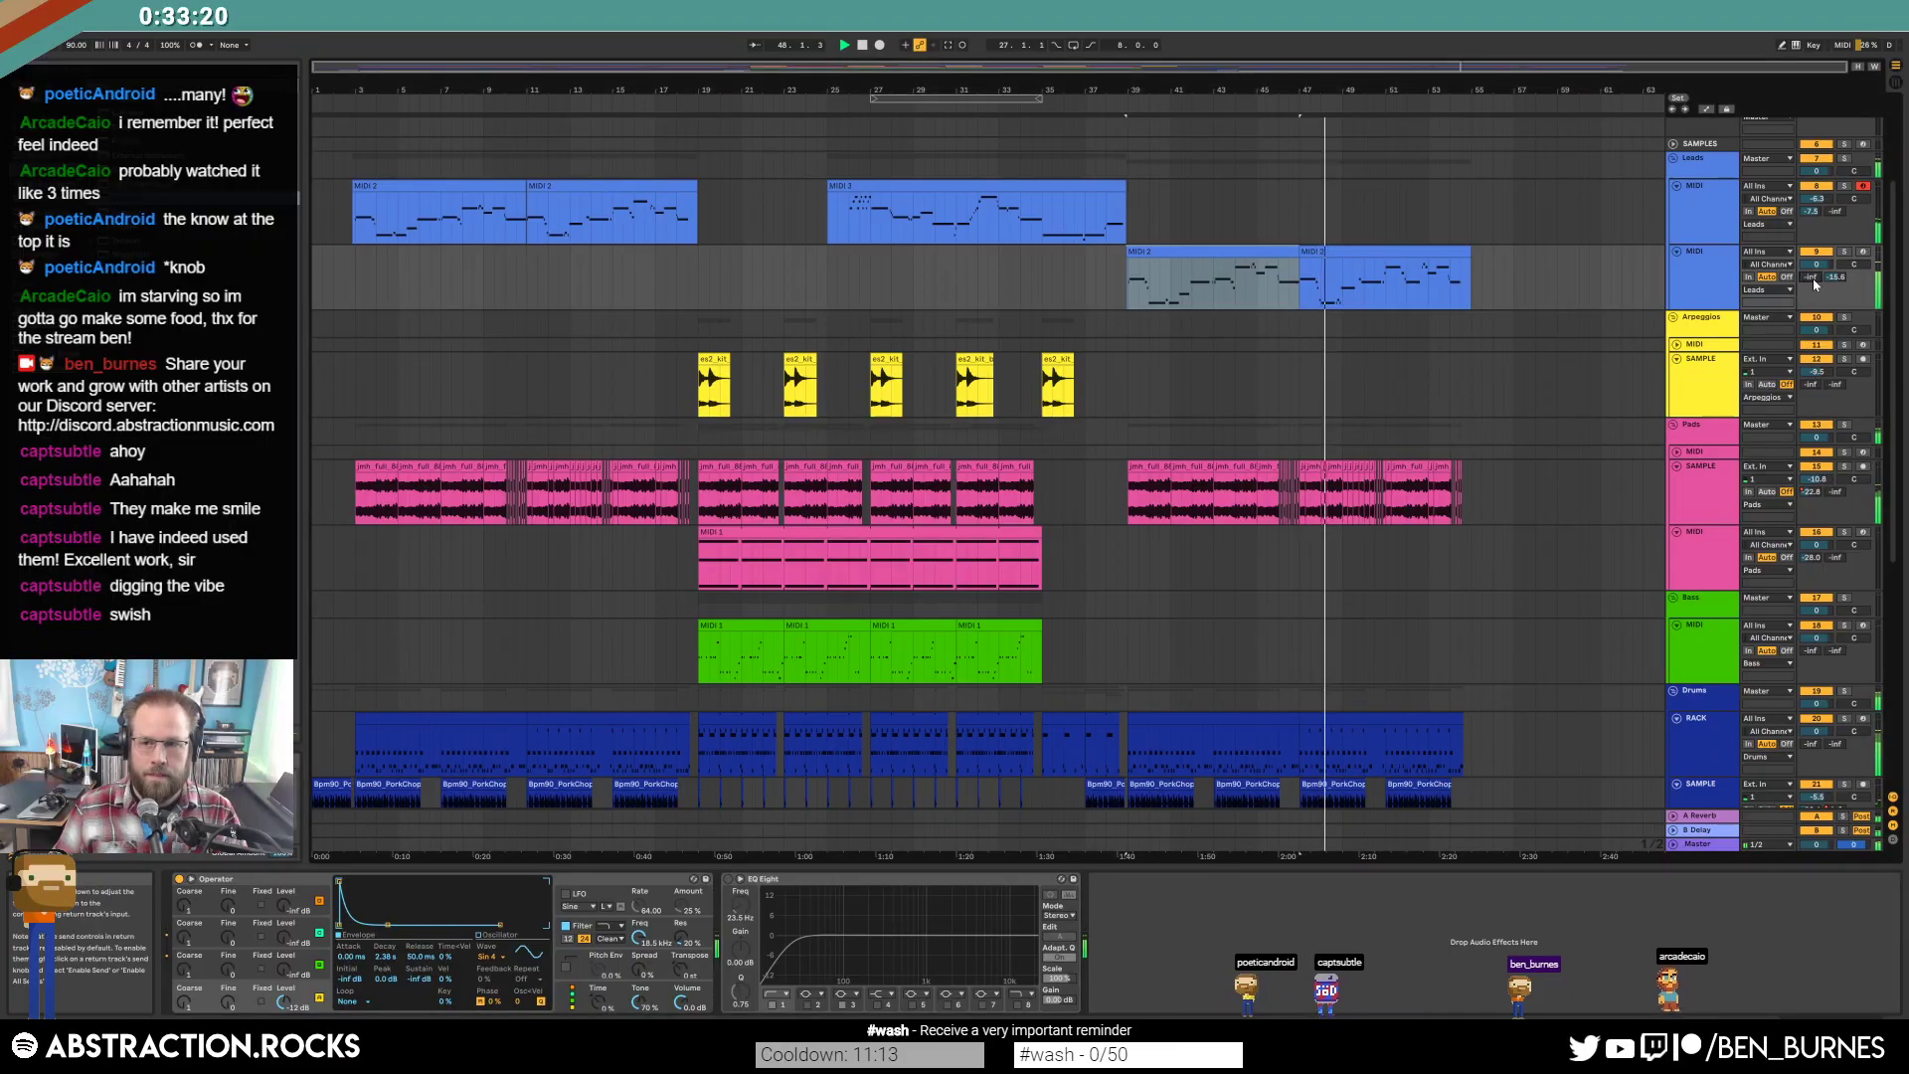
drag(149, 552, 769, 982)
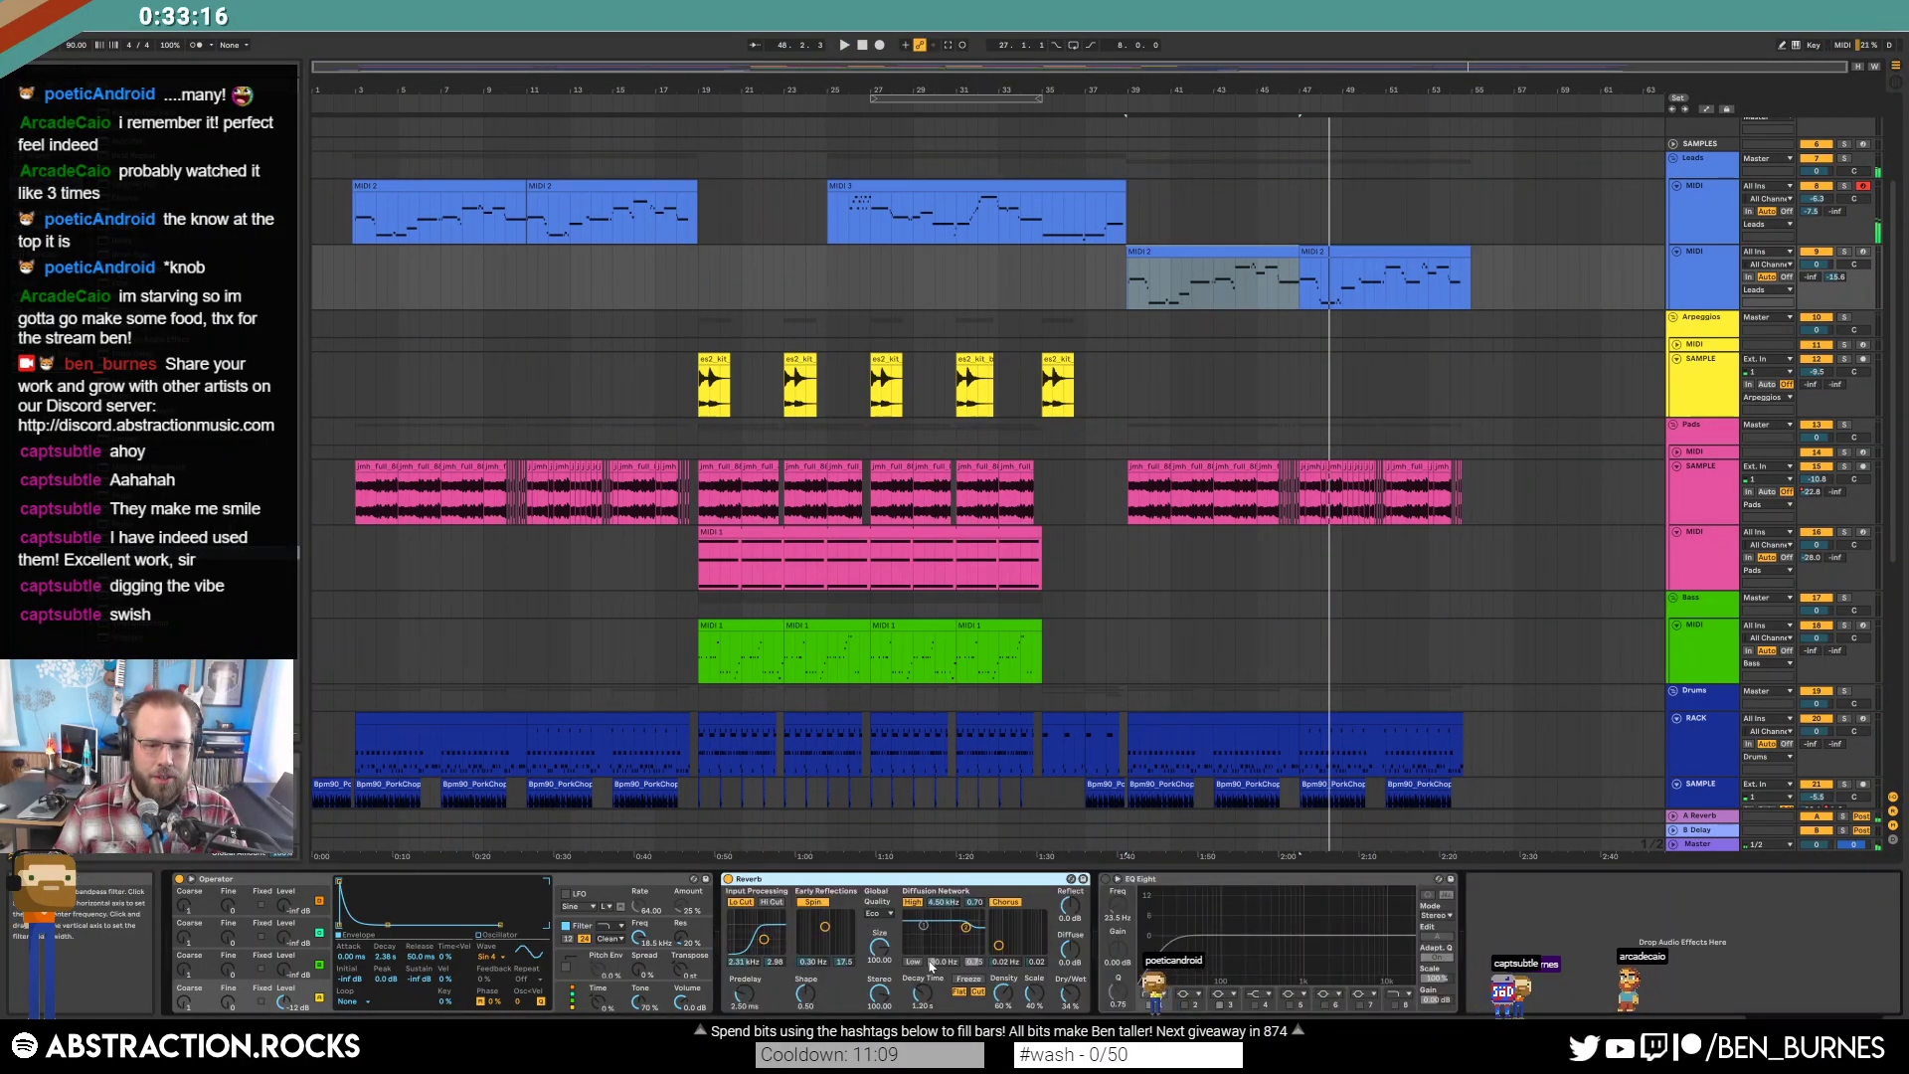
drag(922, 995, 922, 974)
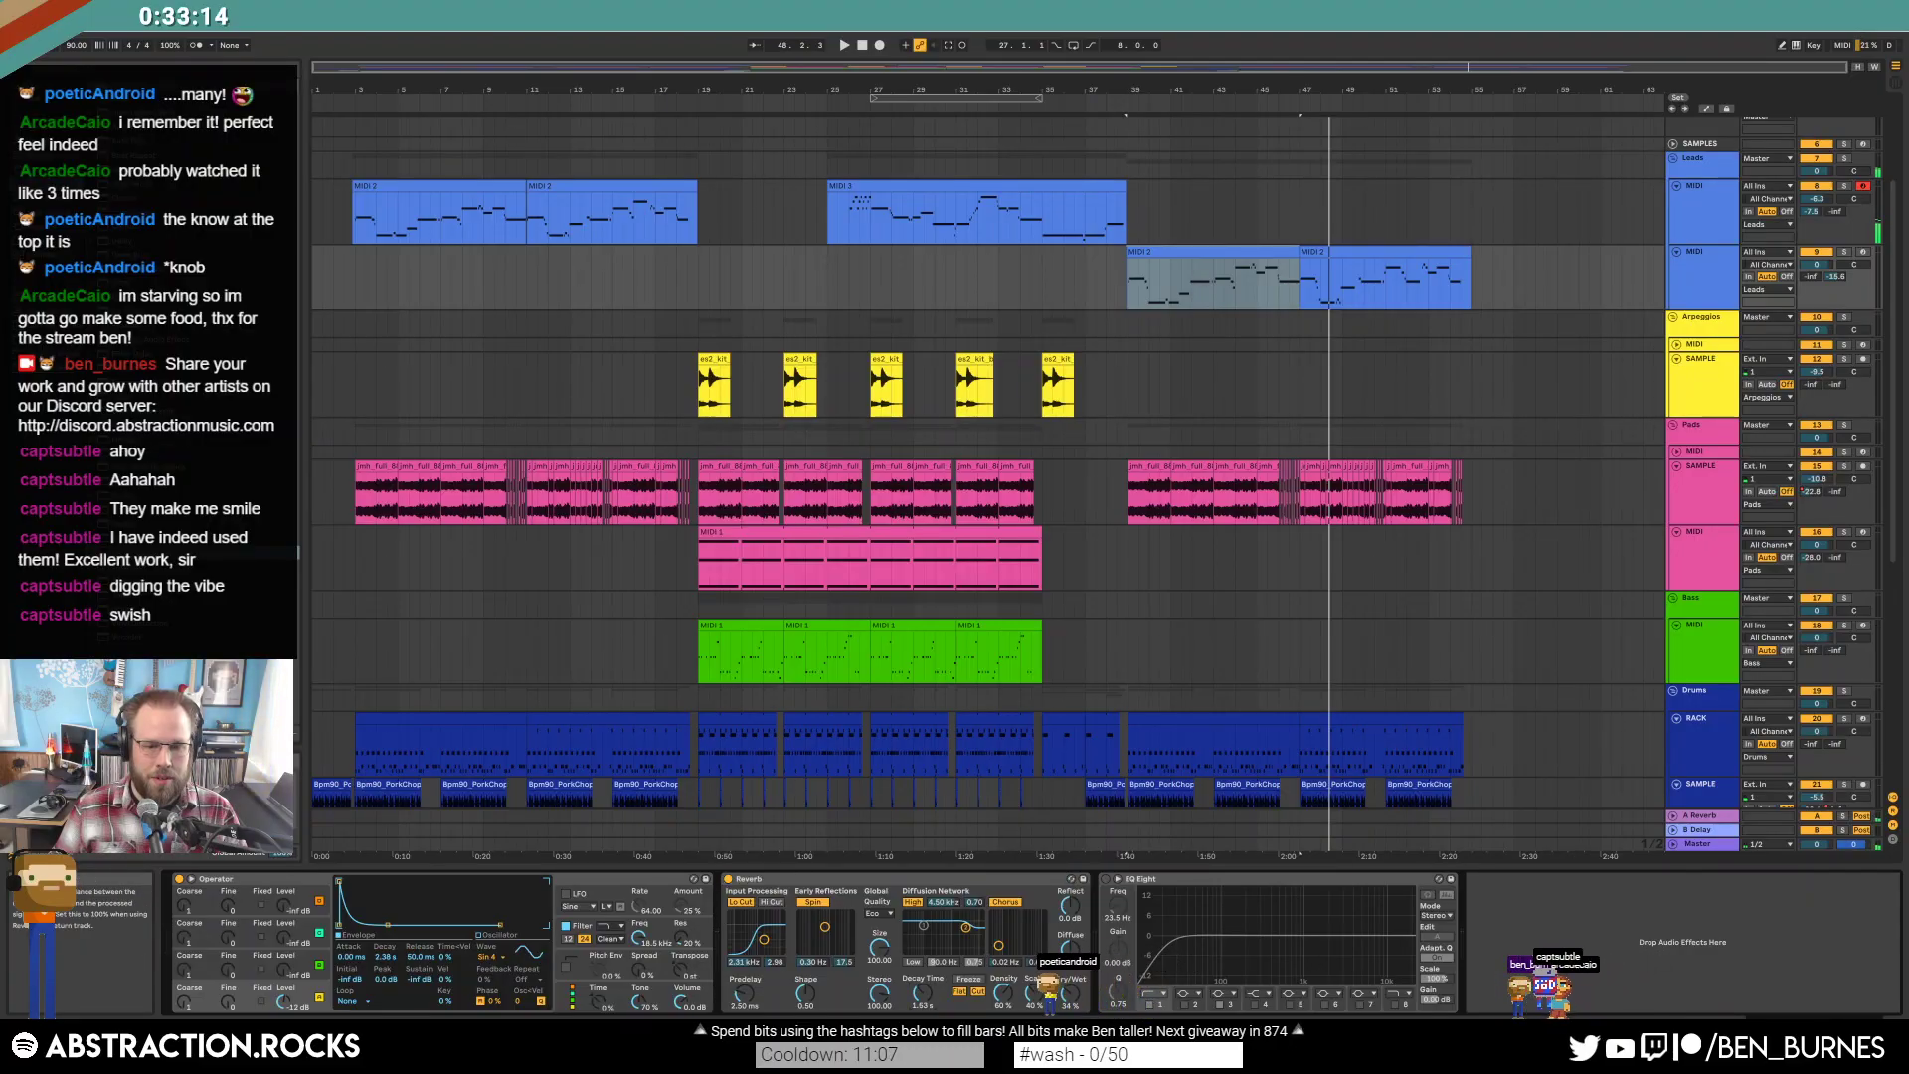
Play the second lead part from bar 39 and lower the Reverb's dry/wet mix while listening.
click(1197, 260)
key(space)
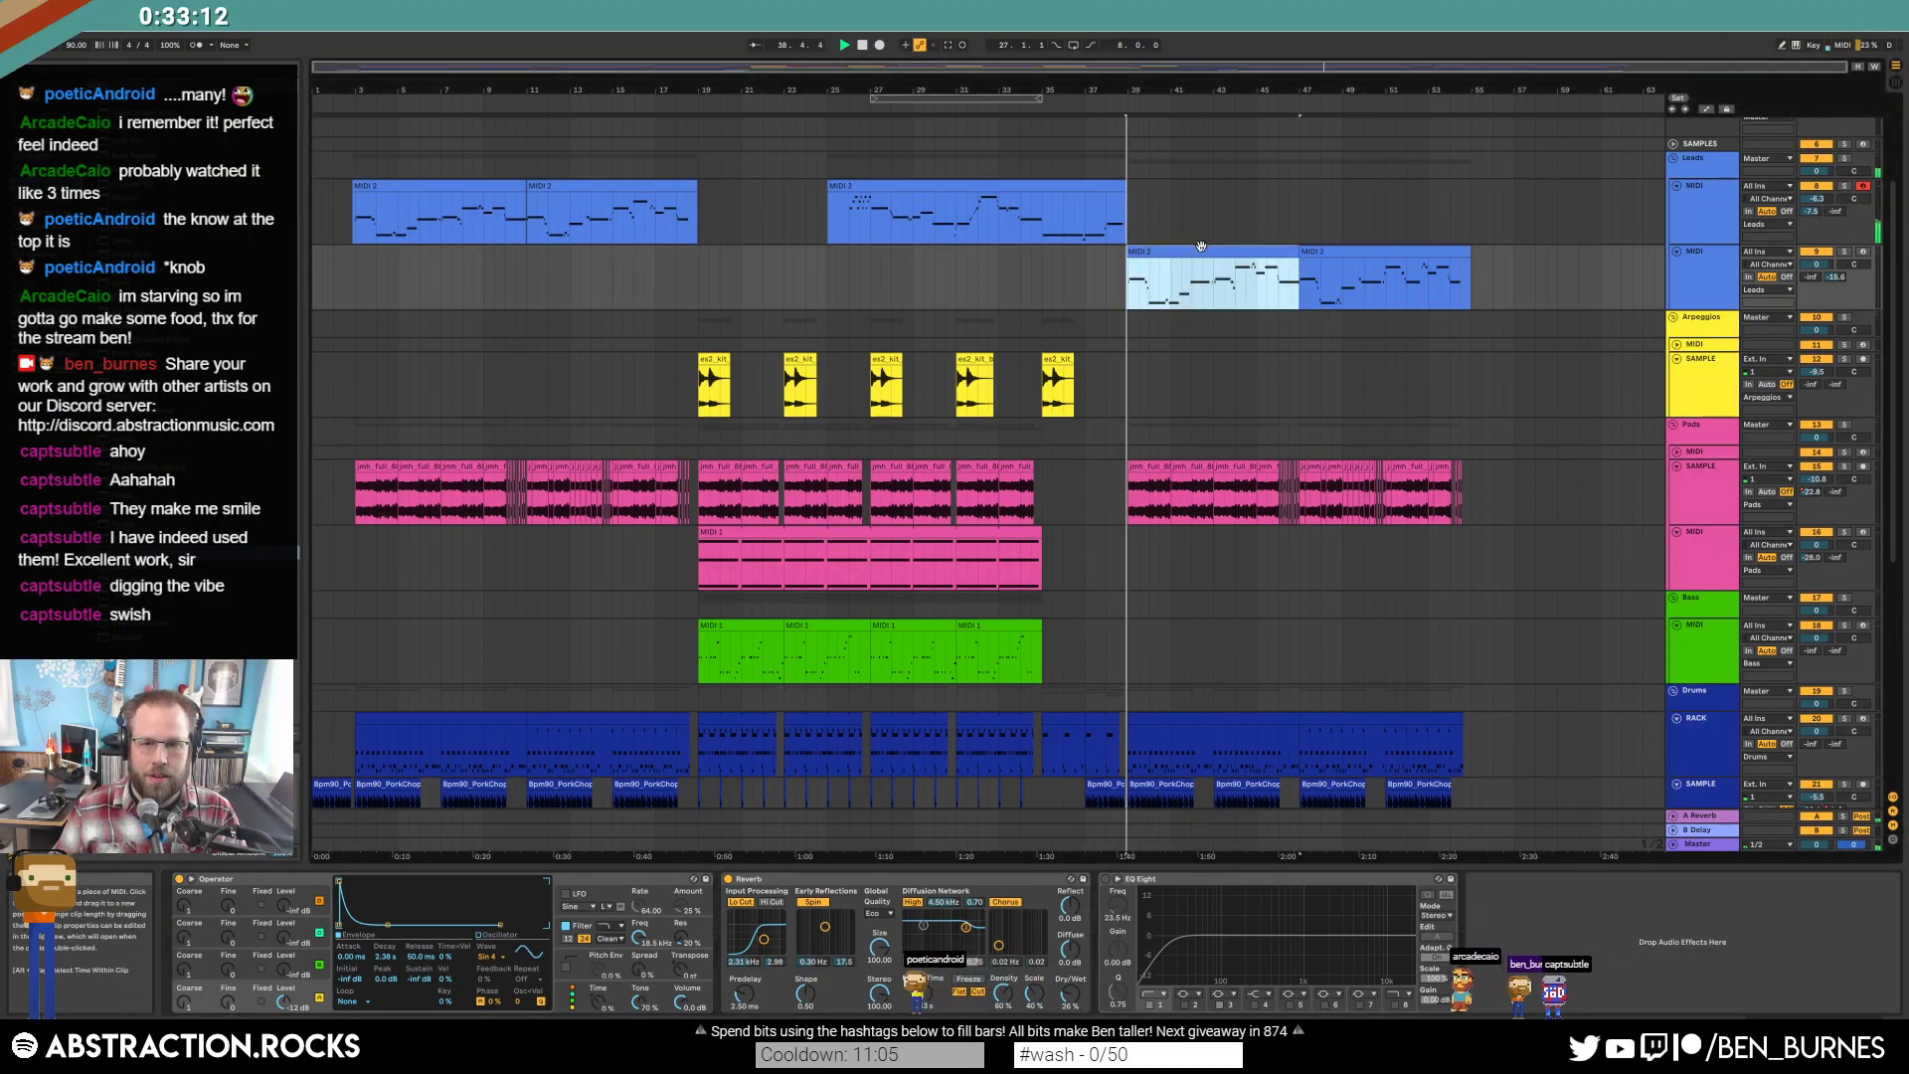
click(920, 994)
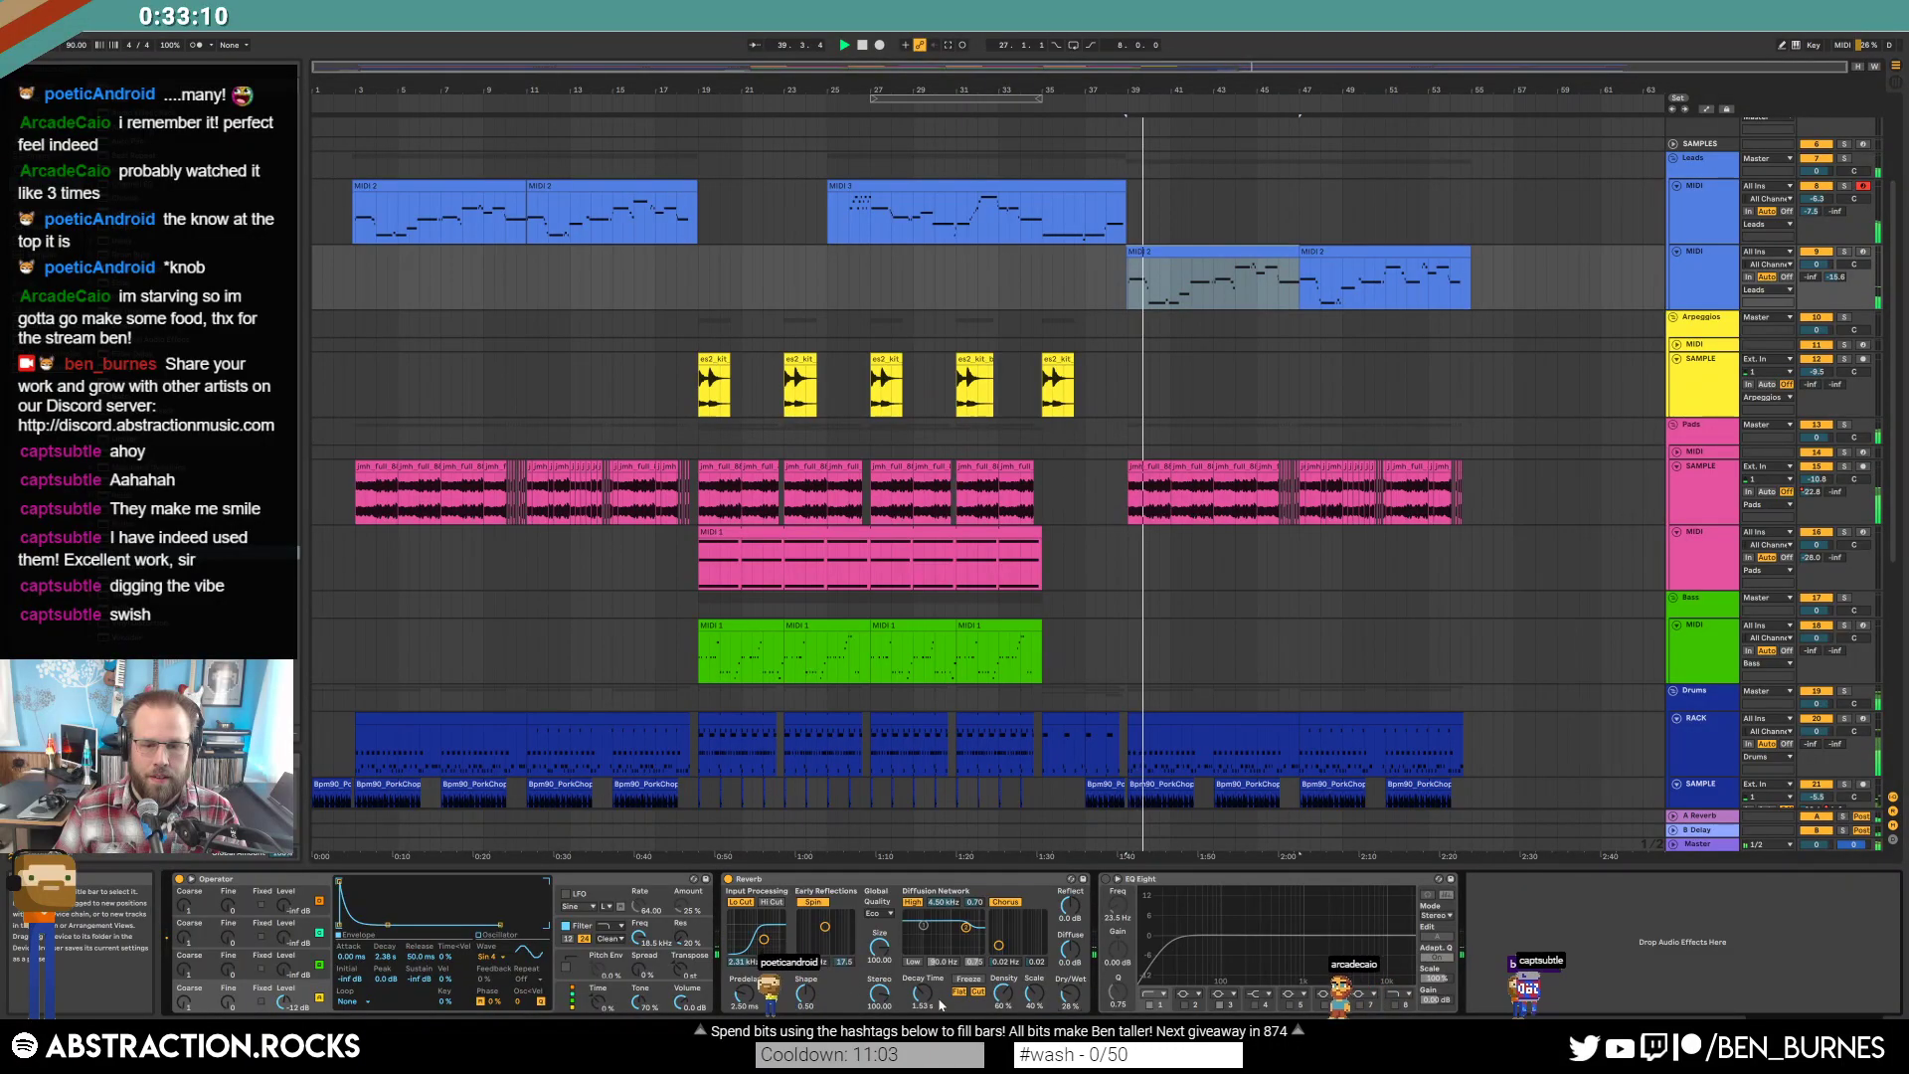
drag(1070, 993, 1070, 1006)
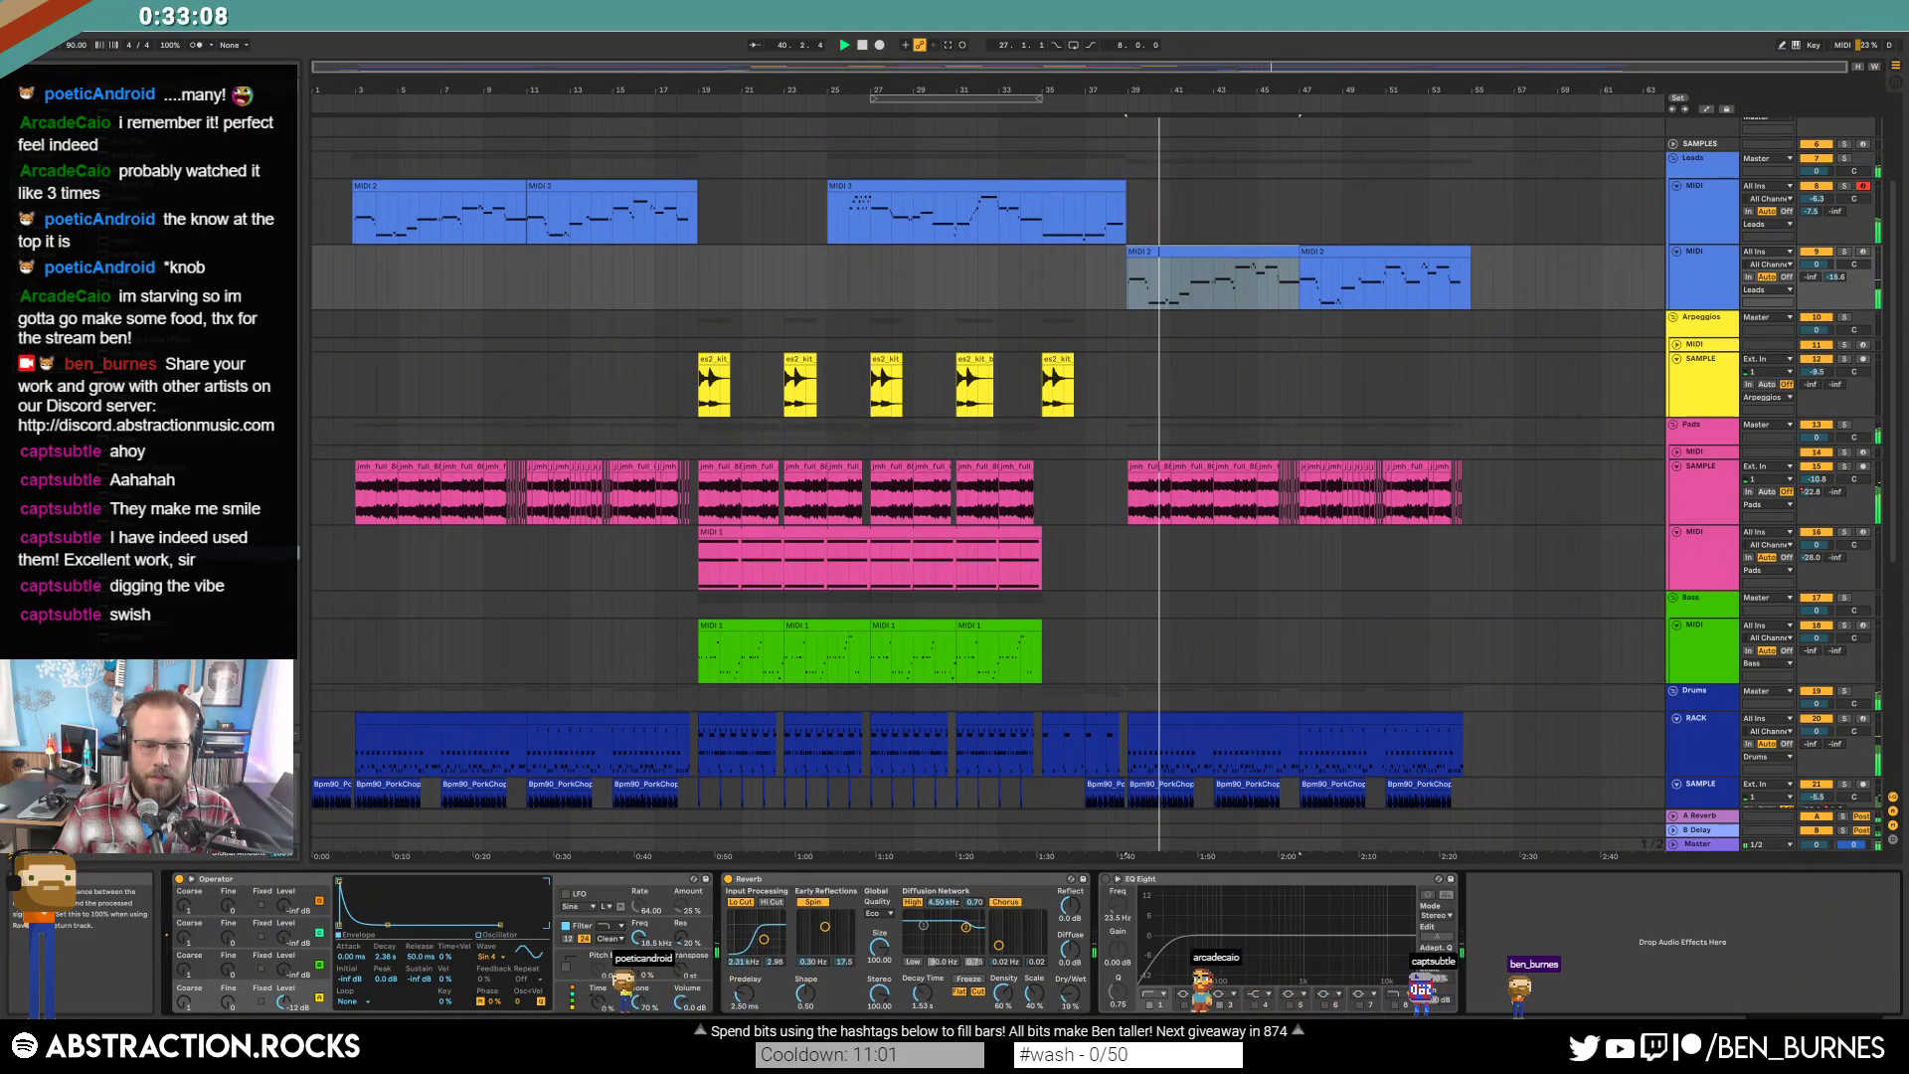
Change the number of voices in Operator's global settings and adjust its Spread while listening.
click(518, 967)
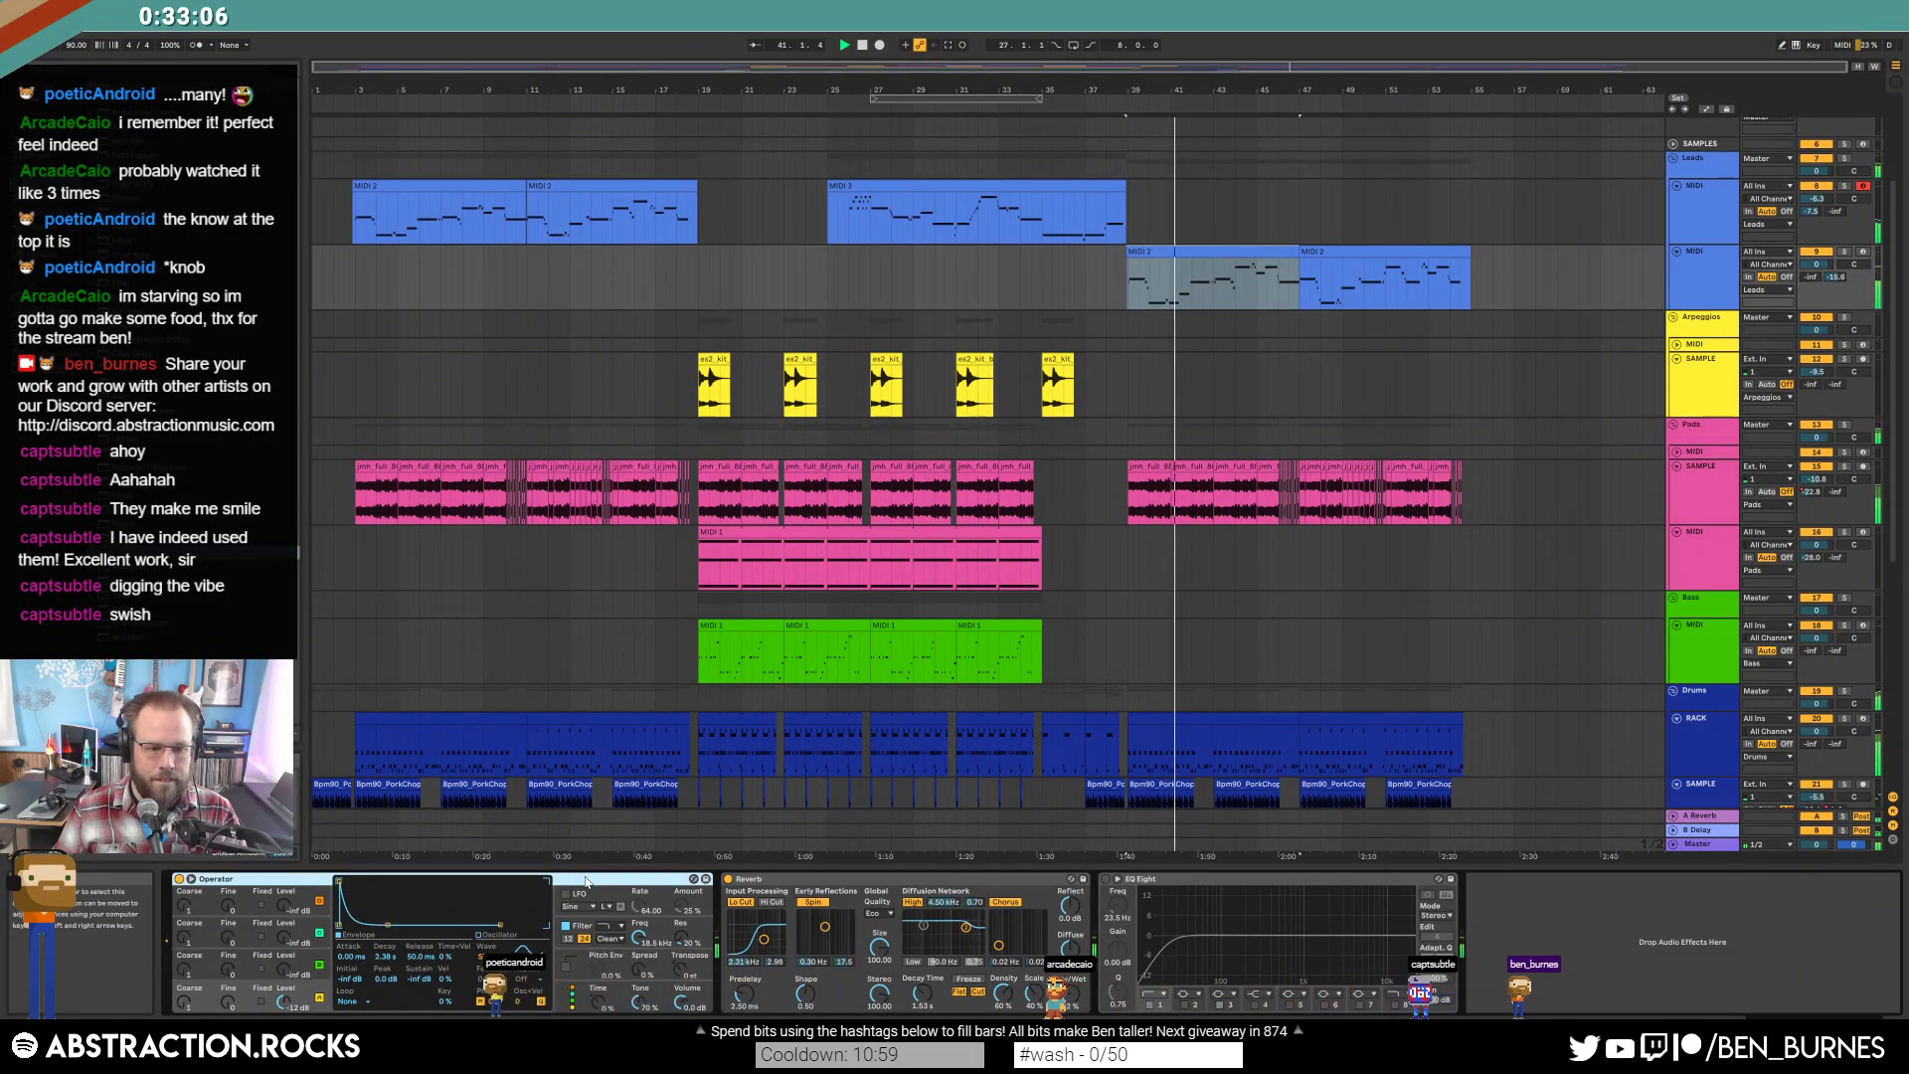
click(562, 995)
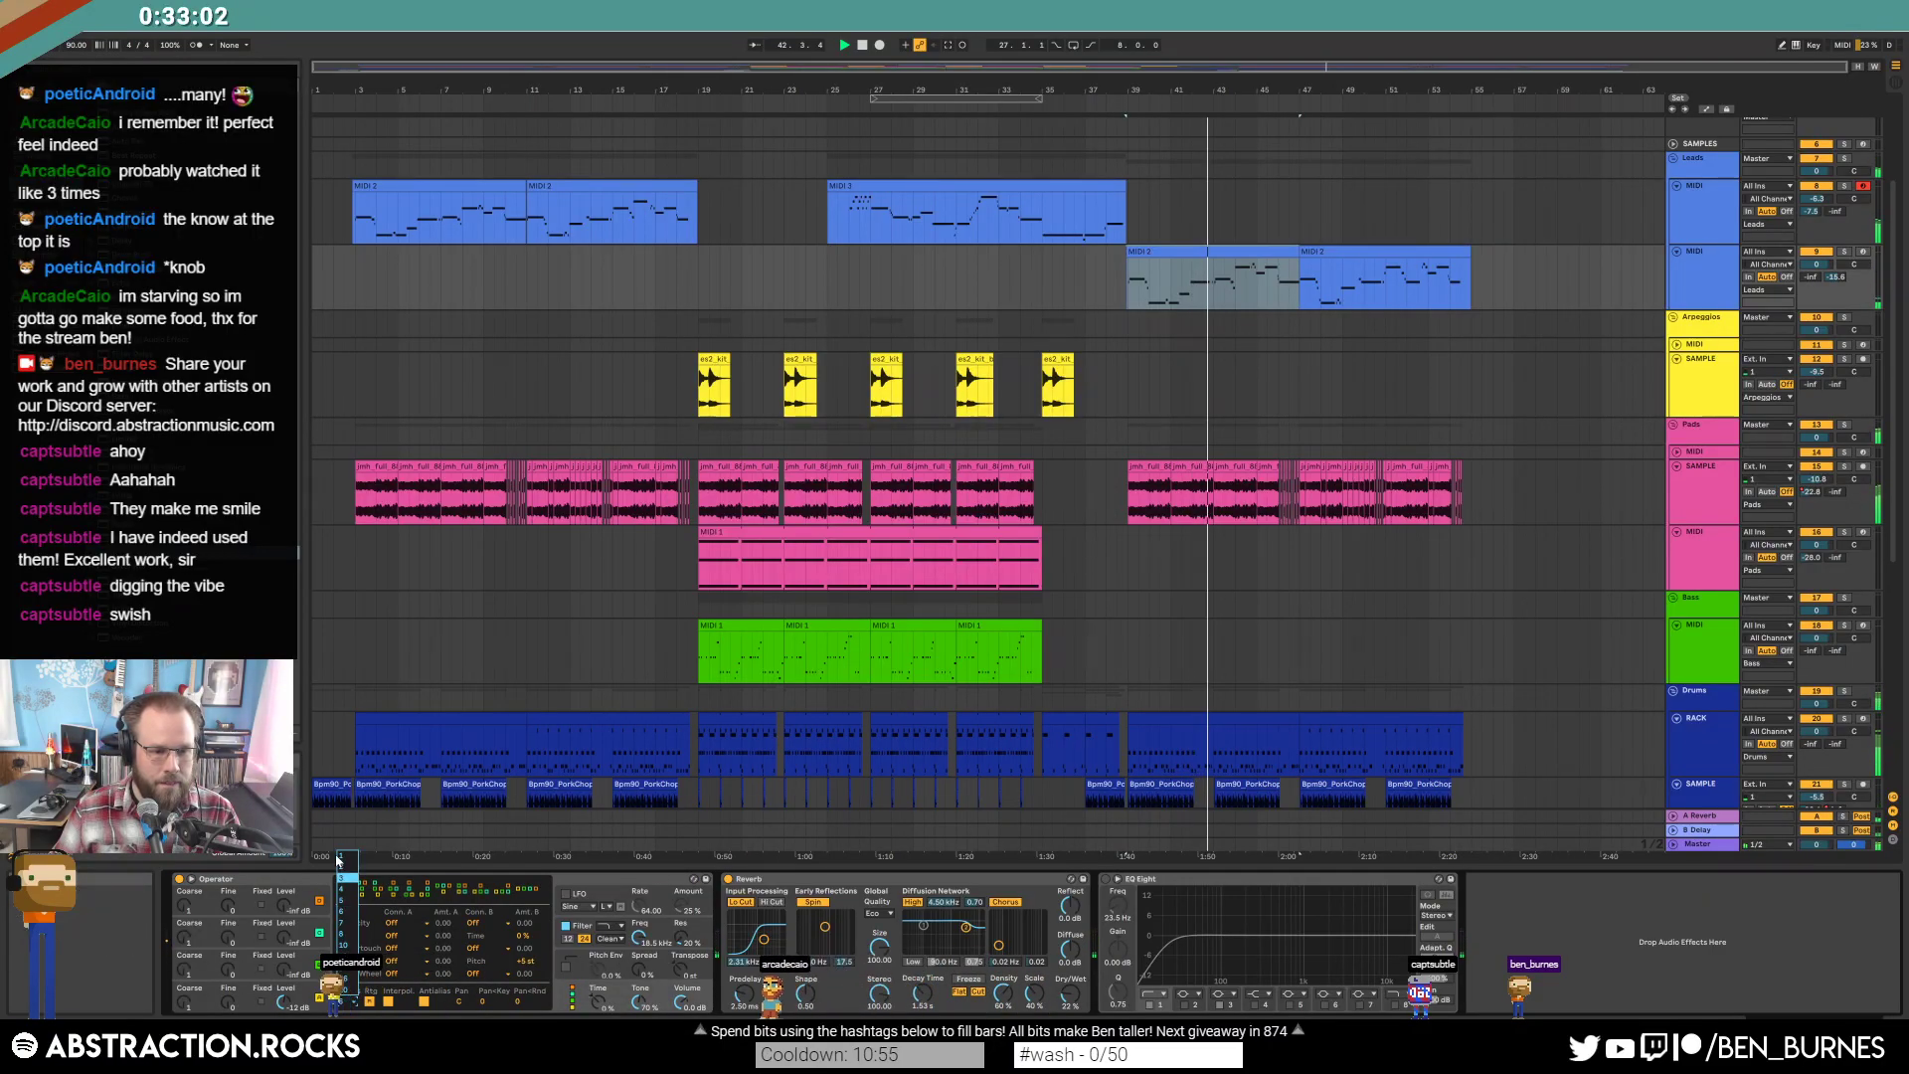
click(636, 972)
drag(637, 973, 637, 966)
click(642, 971)
click(211, 993)
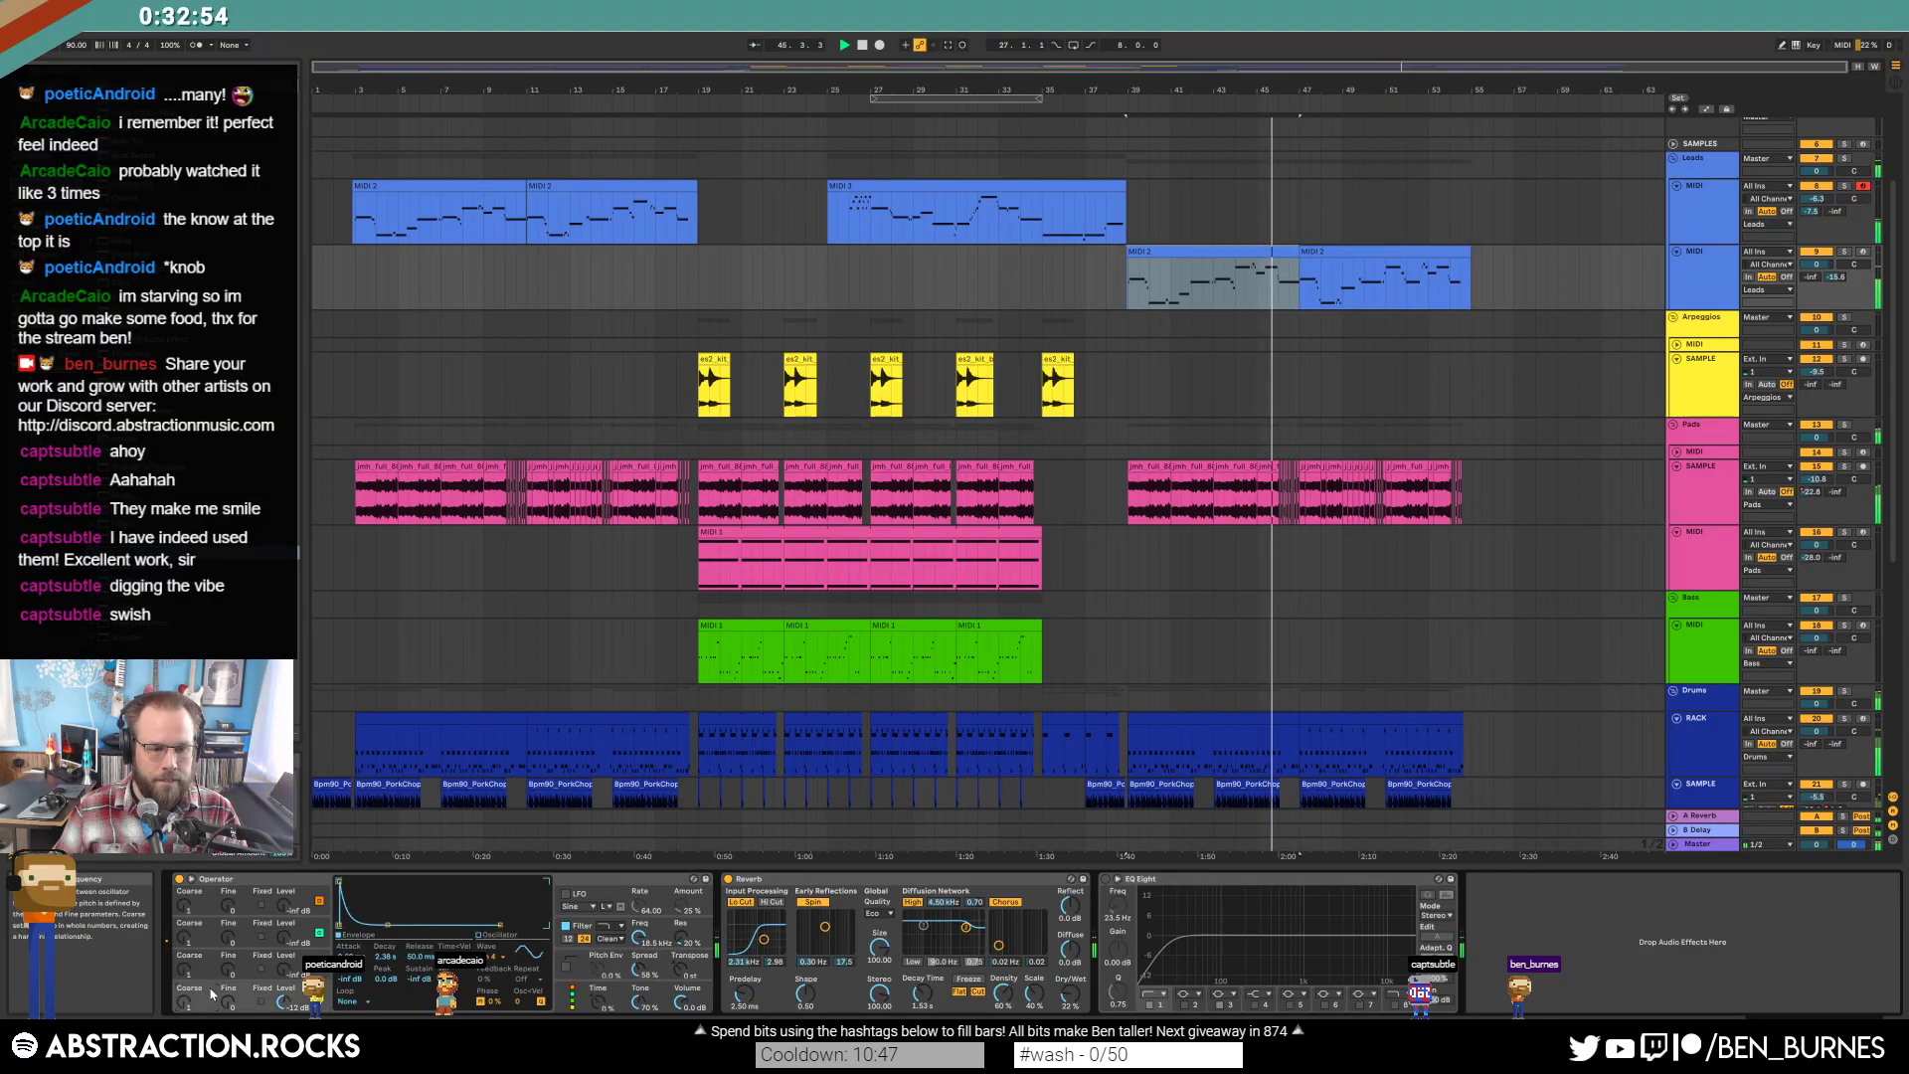
Lower the second lead track's volume to -4.8 dB.
drag(1828, 267, 1827, 285)
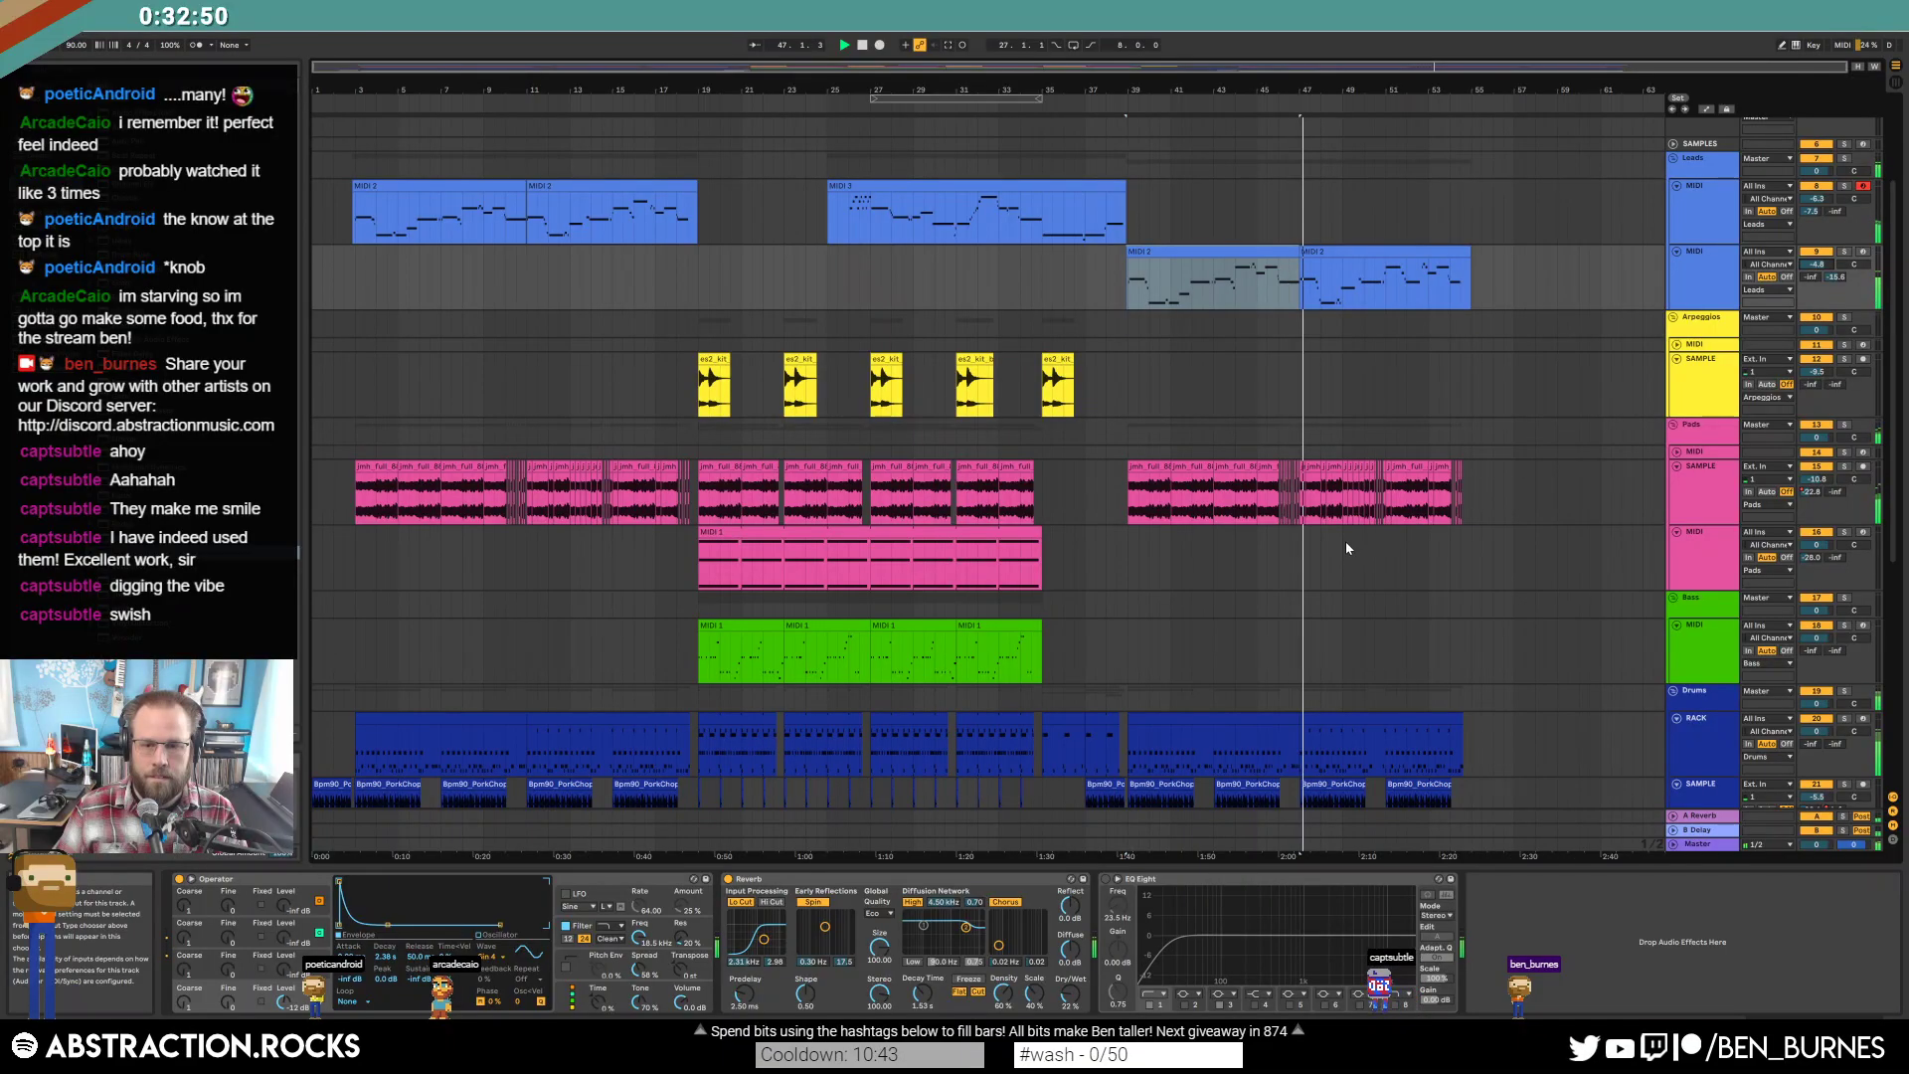
Try repeating the arpeggio sample clip every four bars from bar 39 to bar 55, and delete the copies.
scroll(1346, 546, down, 4)
click(719, 255)
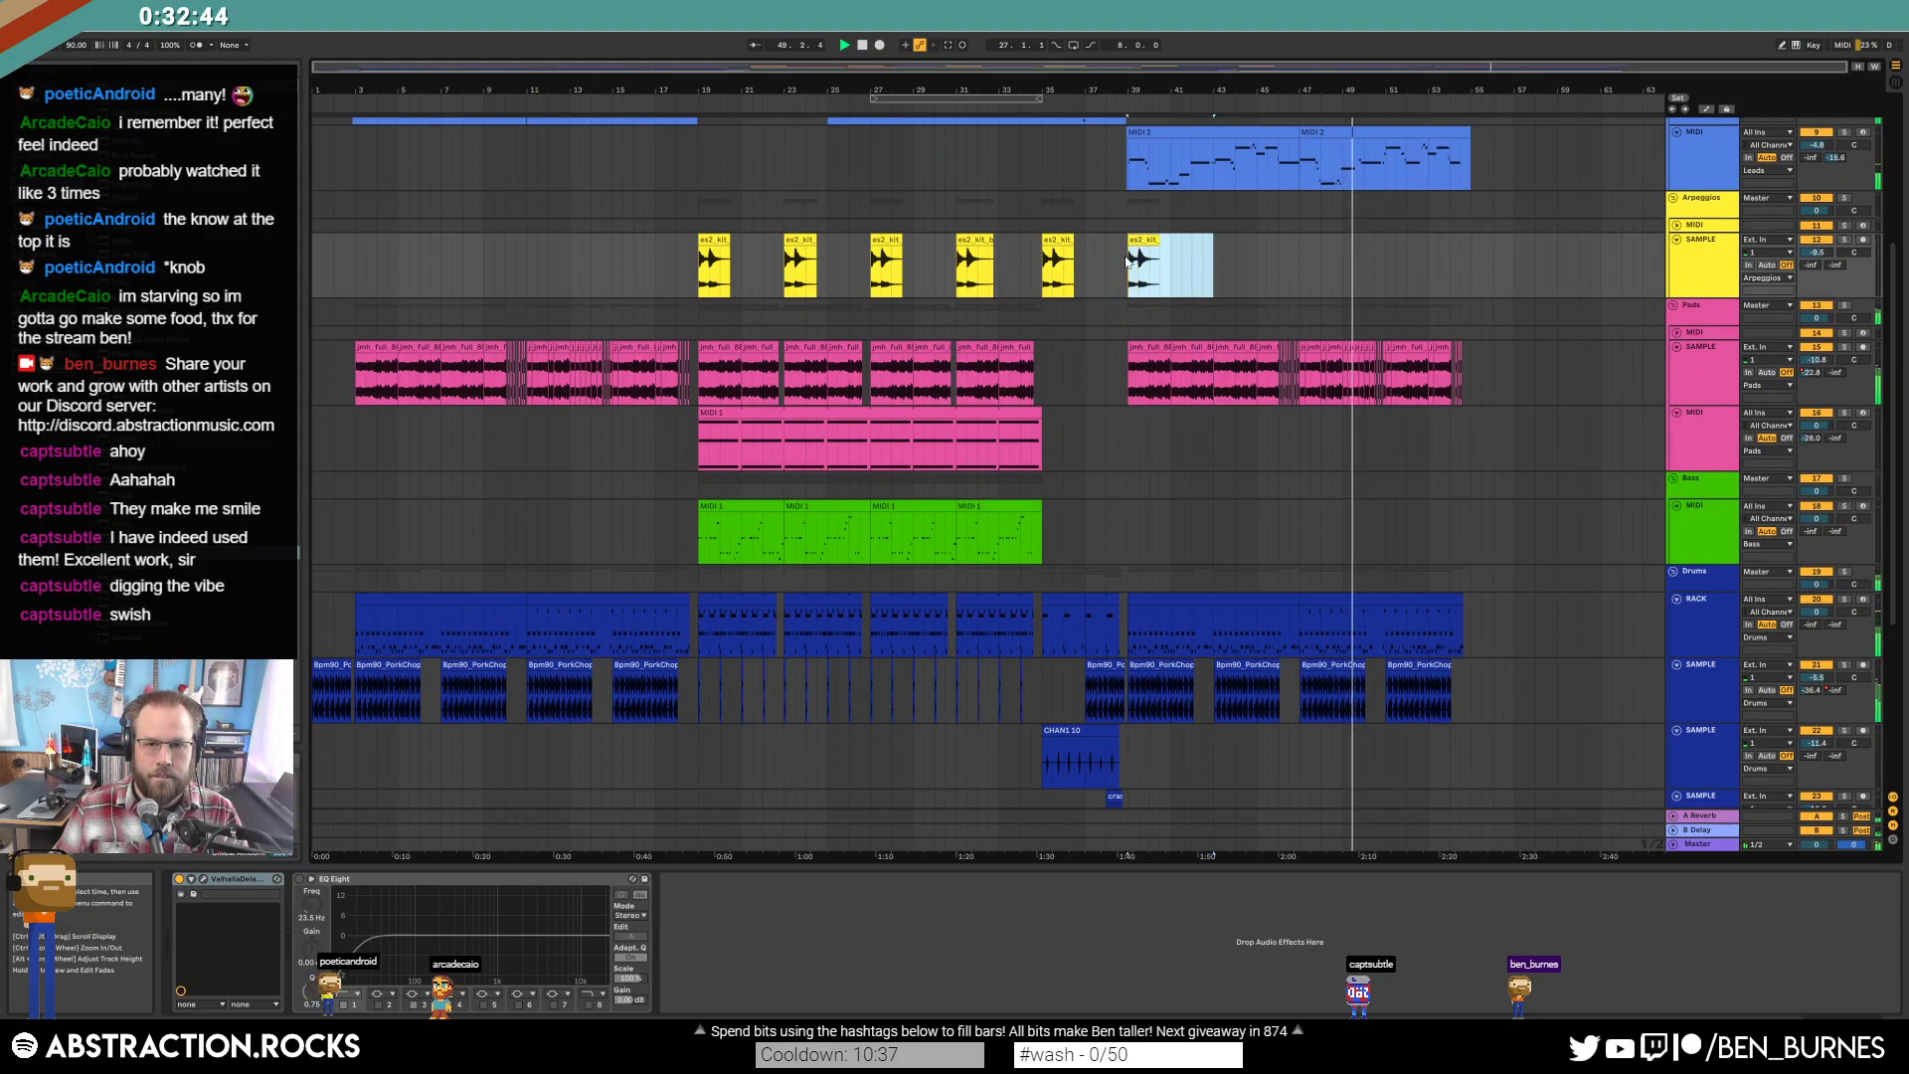
key(ctrl+d)
key(ctrl+d)
key(ctrl+d)
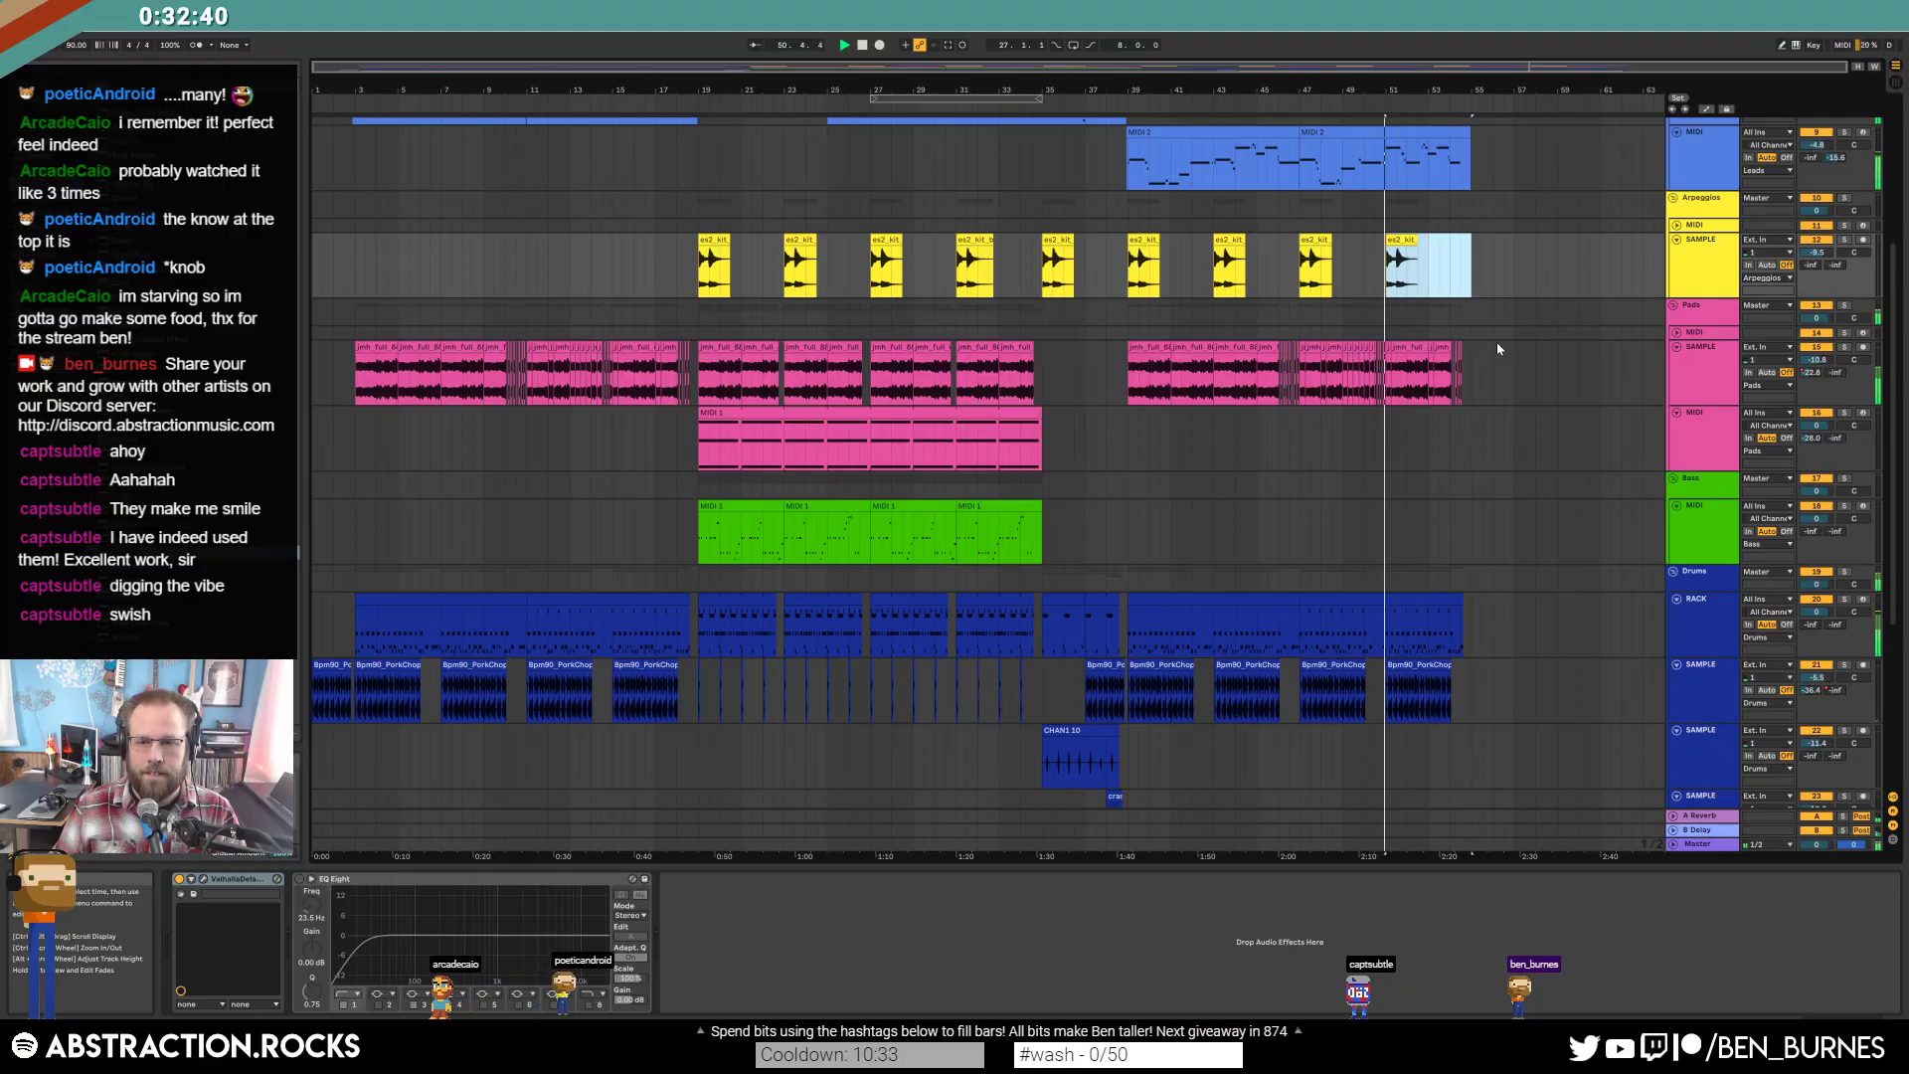
drag(1473, 262, 1127, 264)
key(Delete)
Copy the pad MIDI clip spanning bars 19 to 35 and paste it on the same track at bar 39.
click(1025, 410)
key(ctrl+c)
click(1128, 438)
key(ctrl+v)
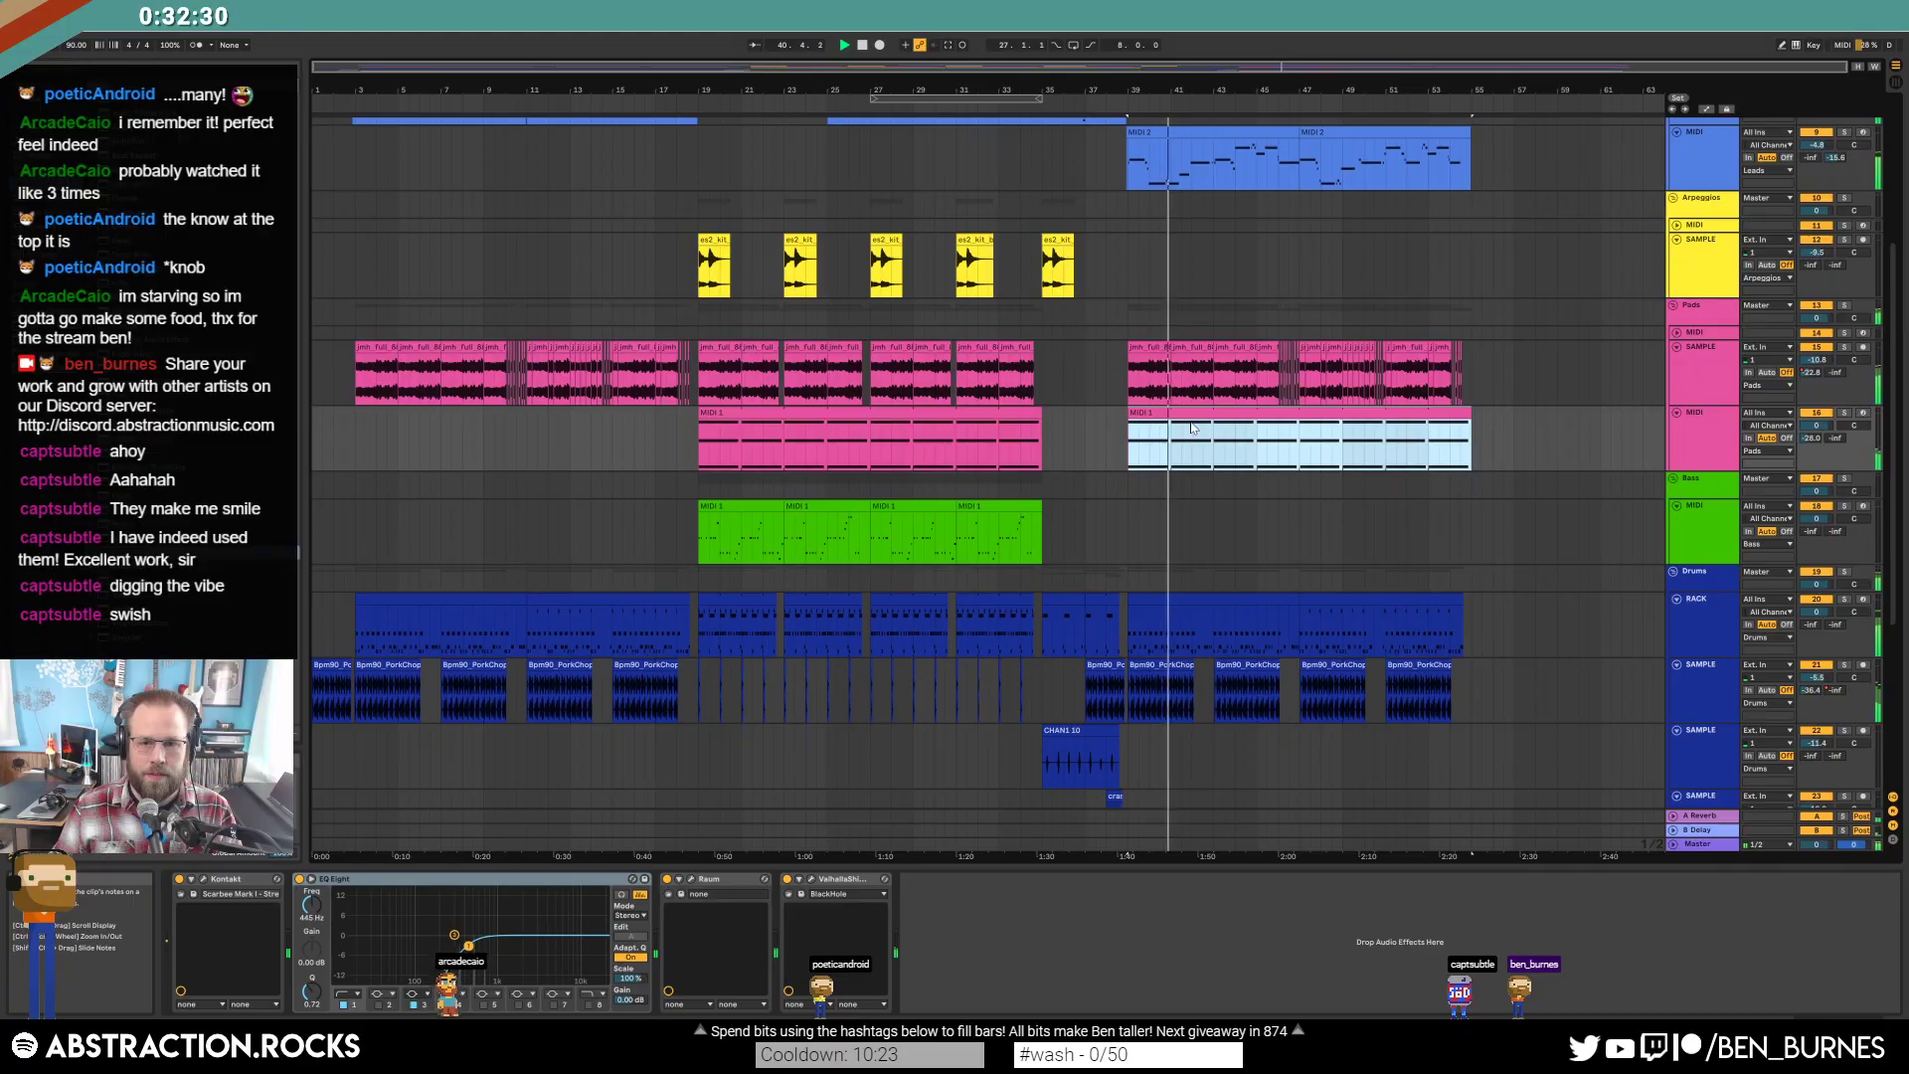
Show the automation and raise the pad sample track's Auto Filter frequency between bars 38 and 55 to about 4.37 kHz.
click(1156, 348)
key(a)
key(space)
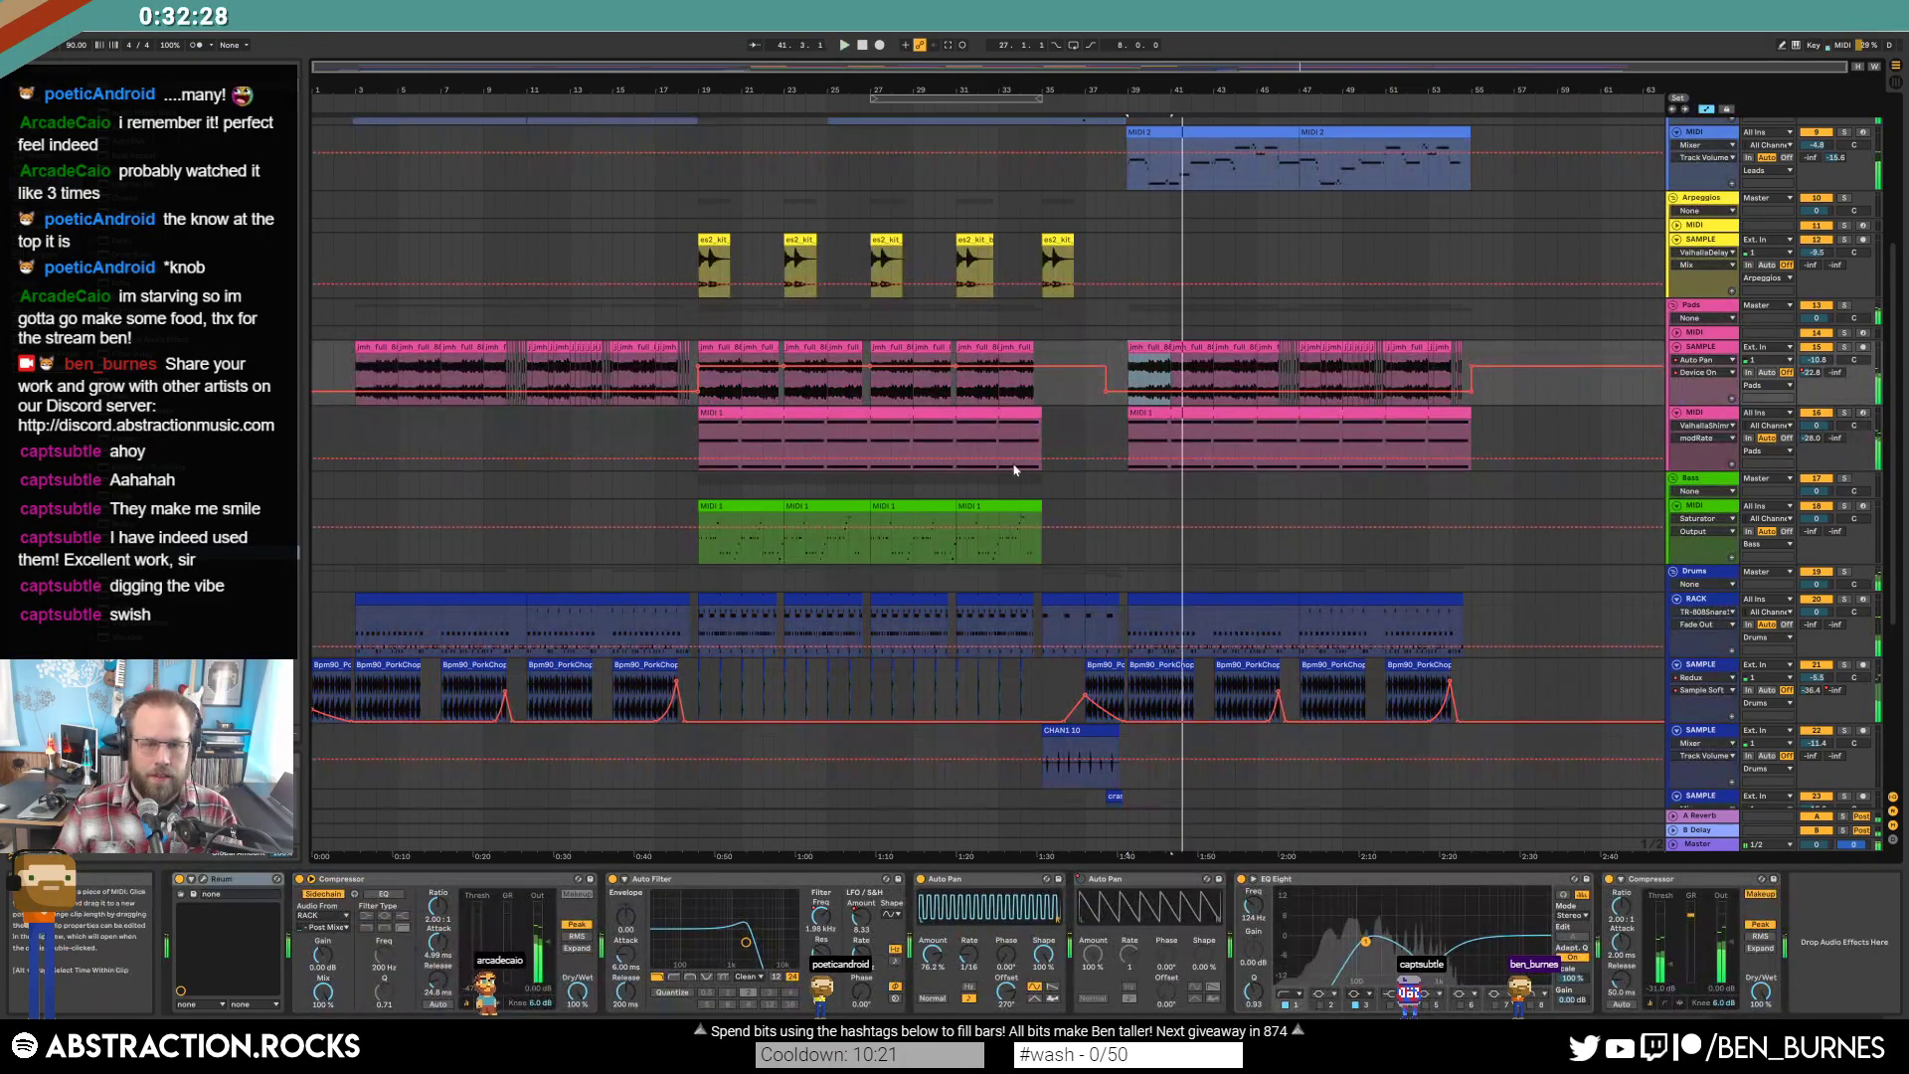
click(1138, 388)
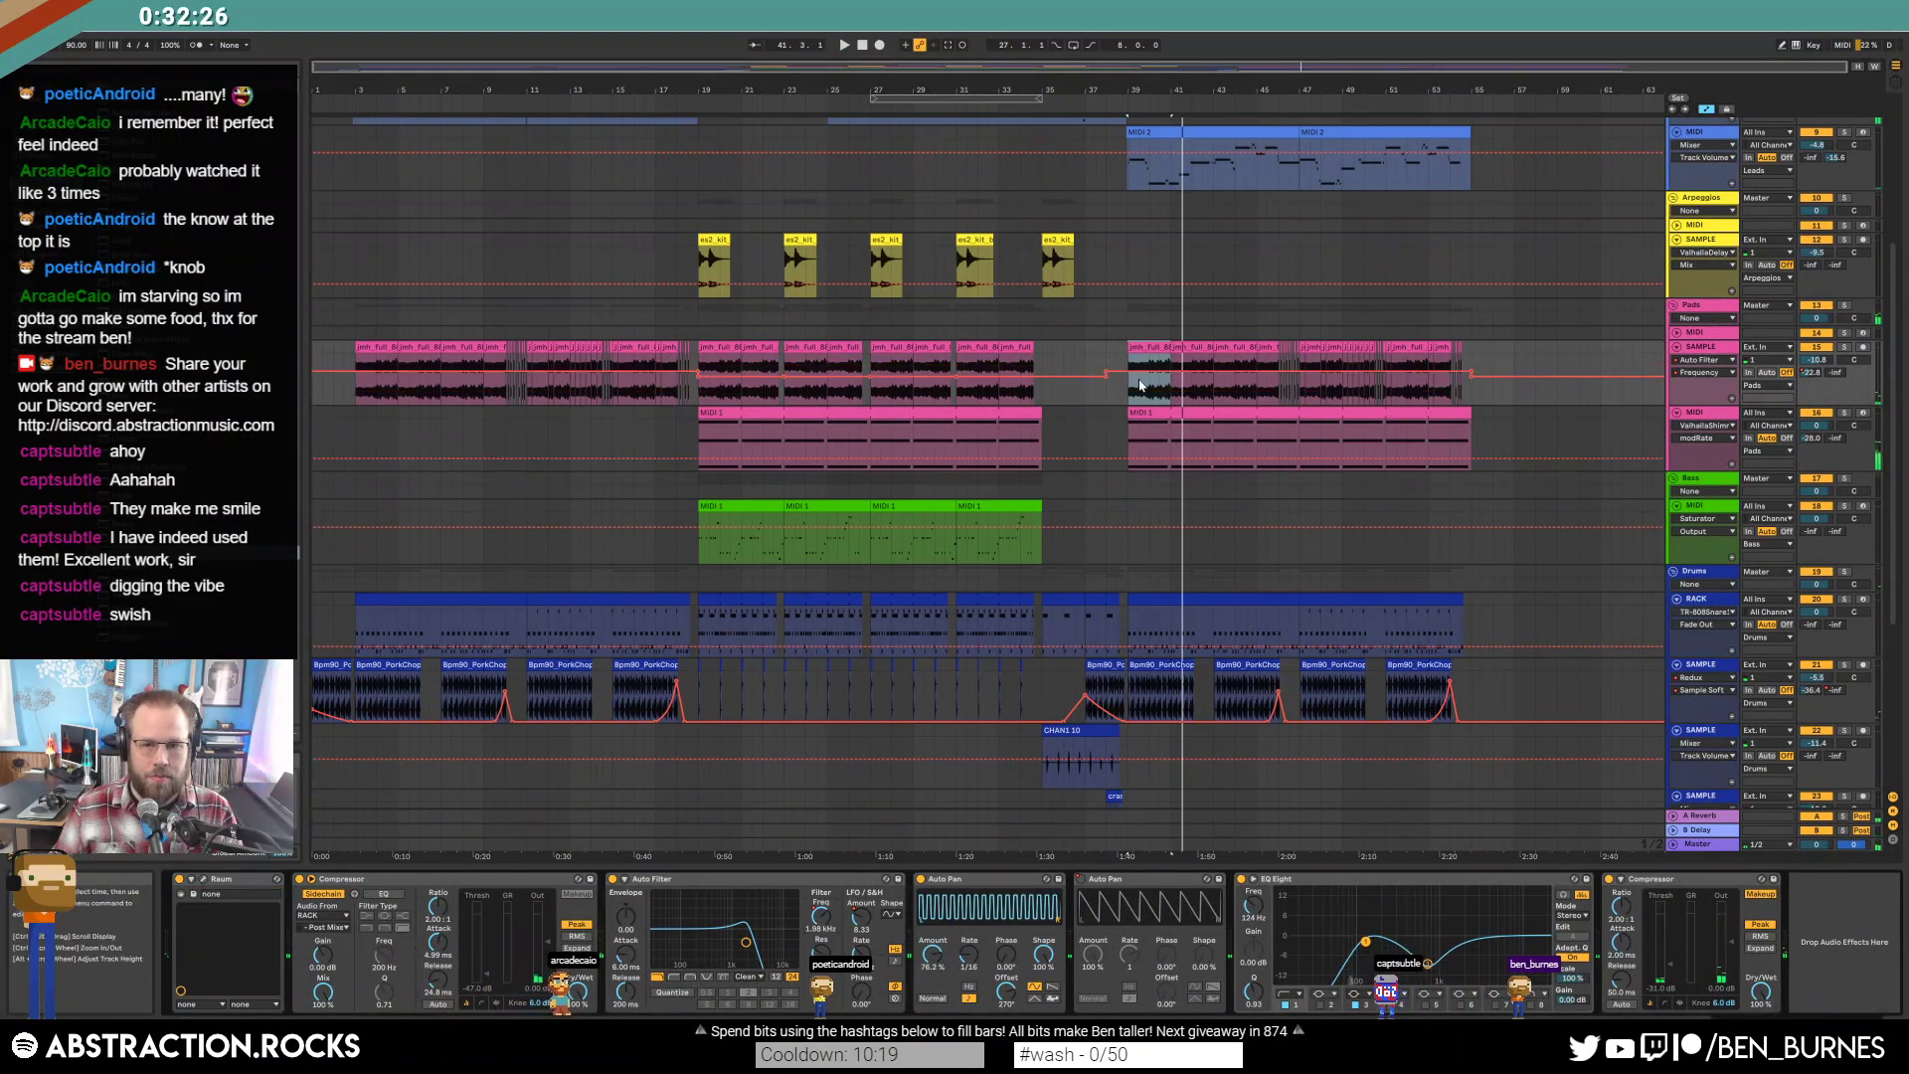
click(1106, 369)
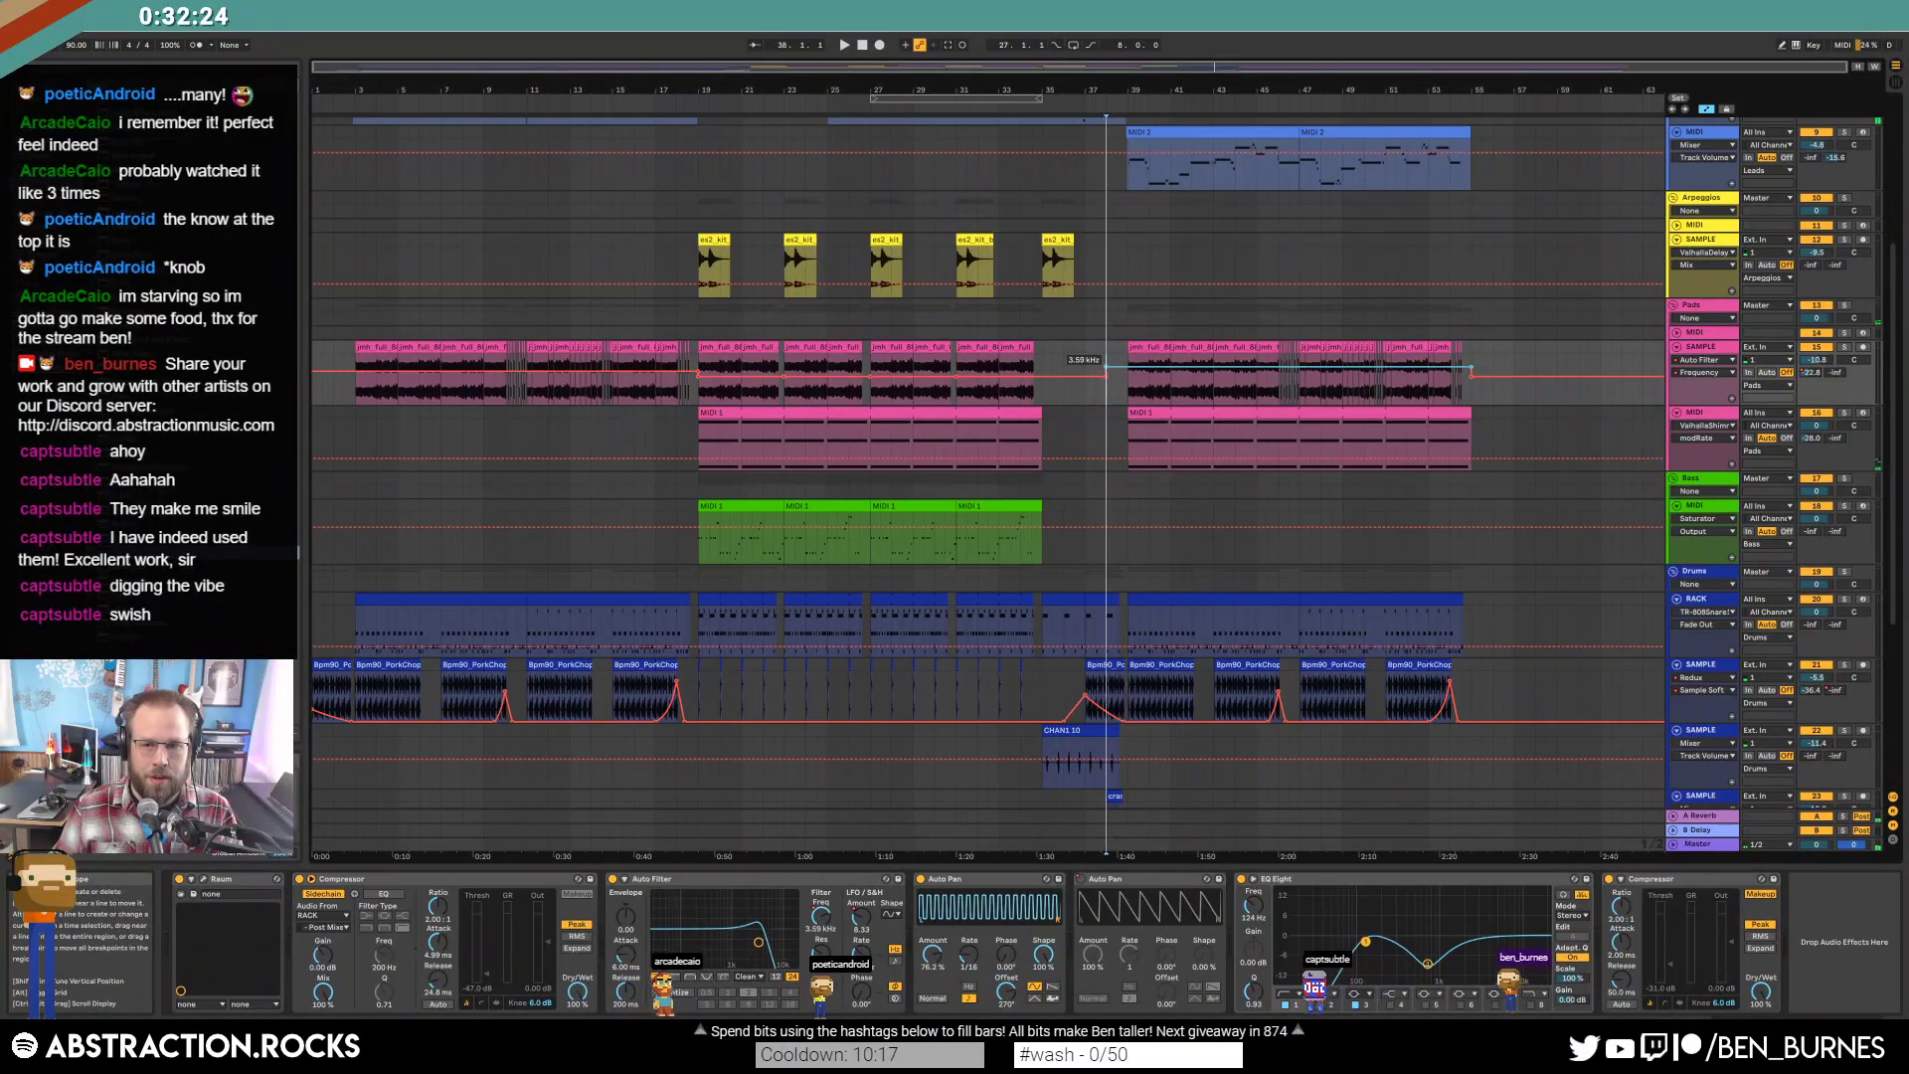
key(space)
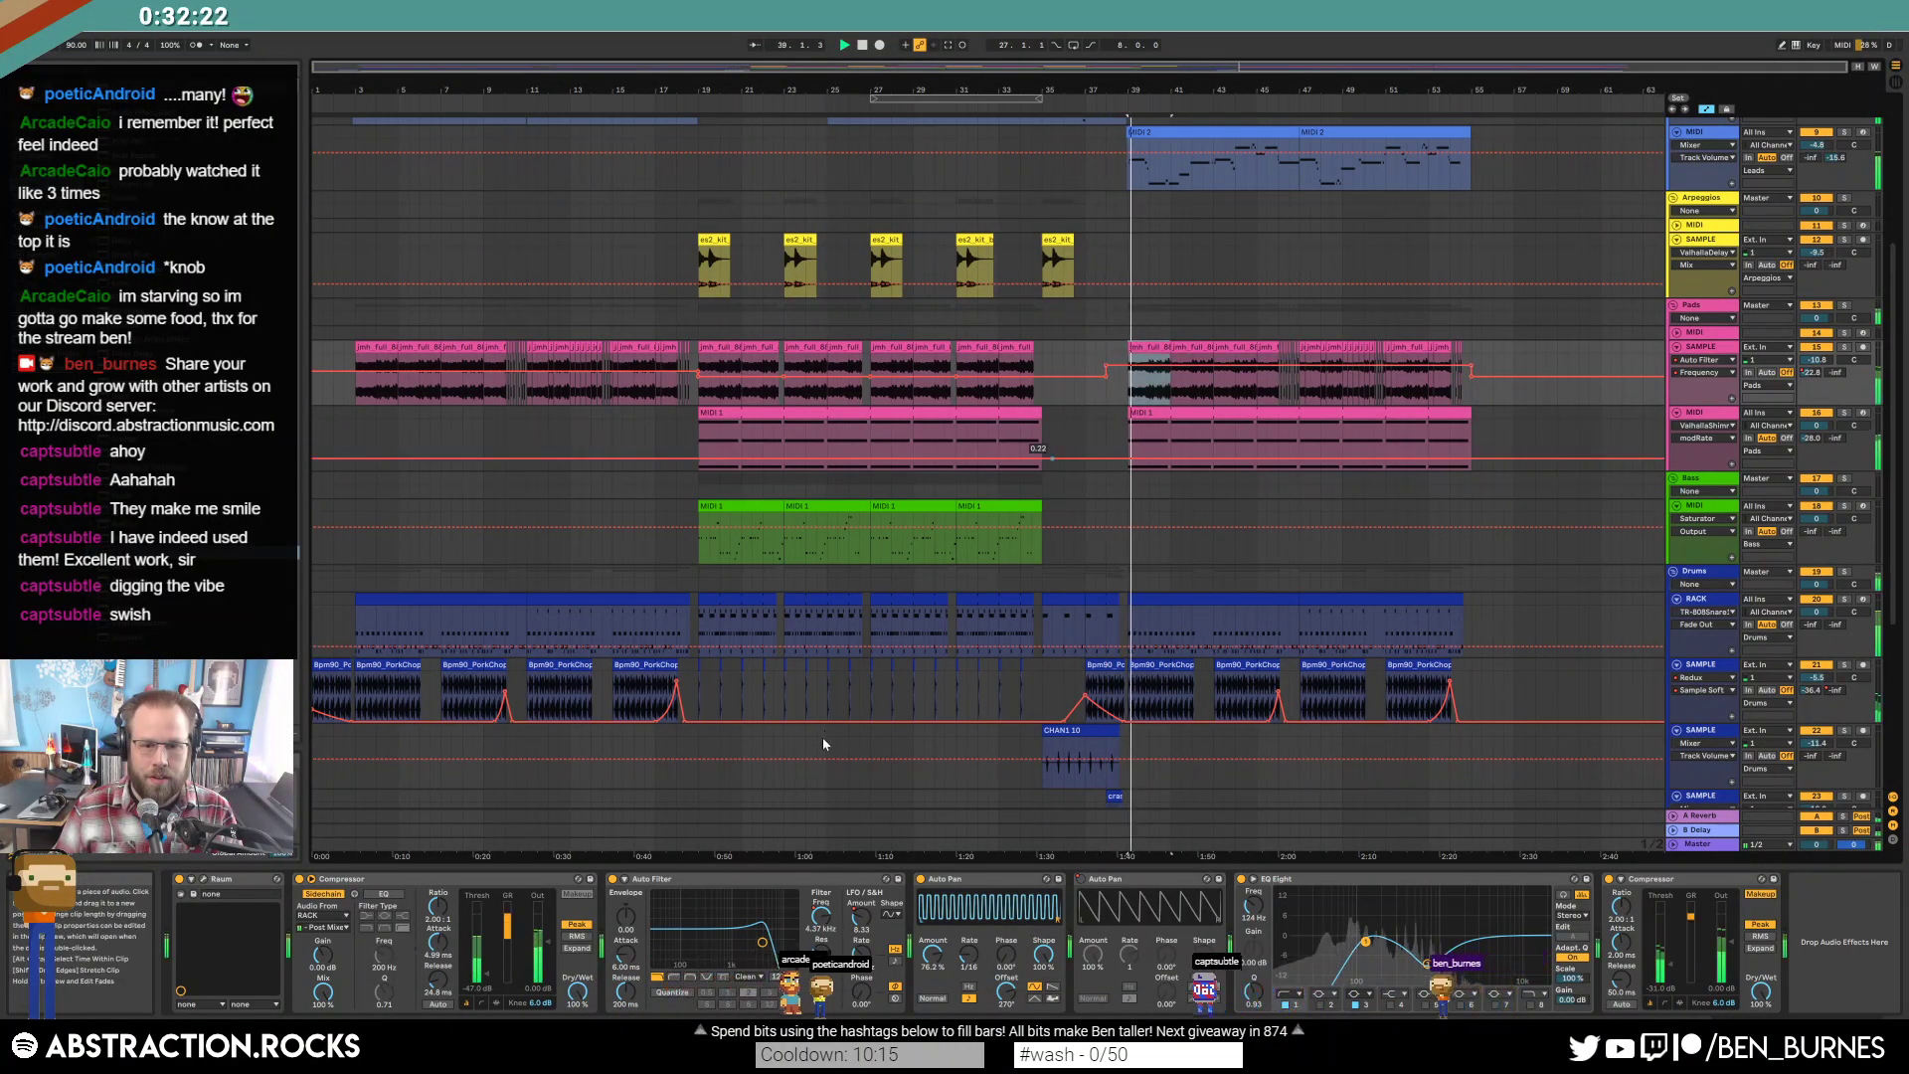
key(space)
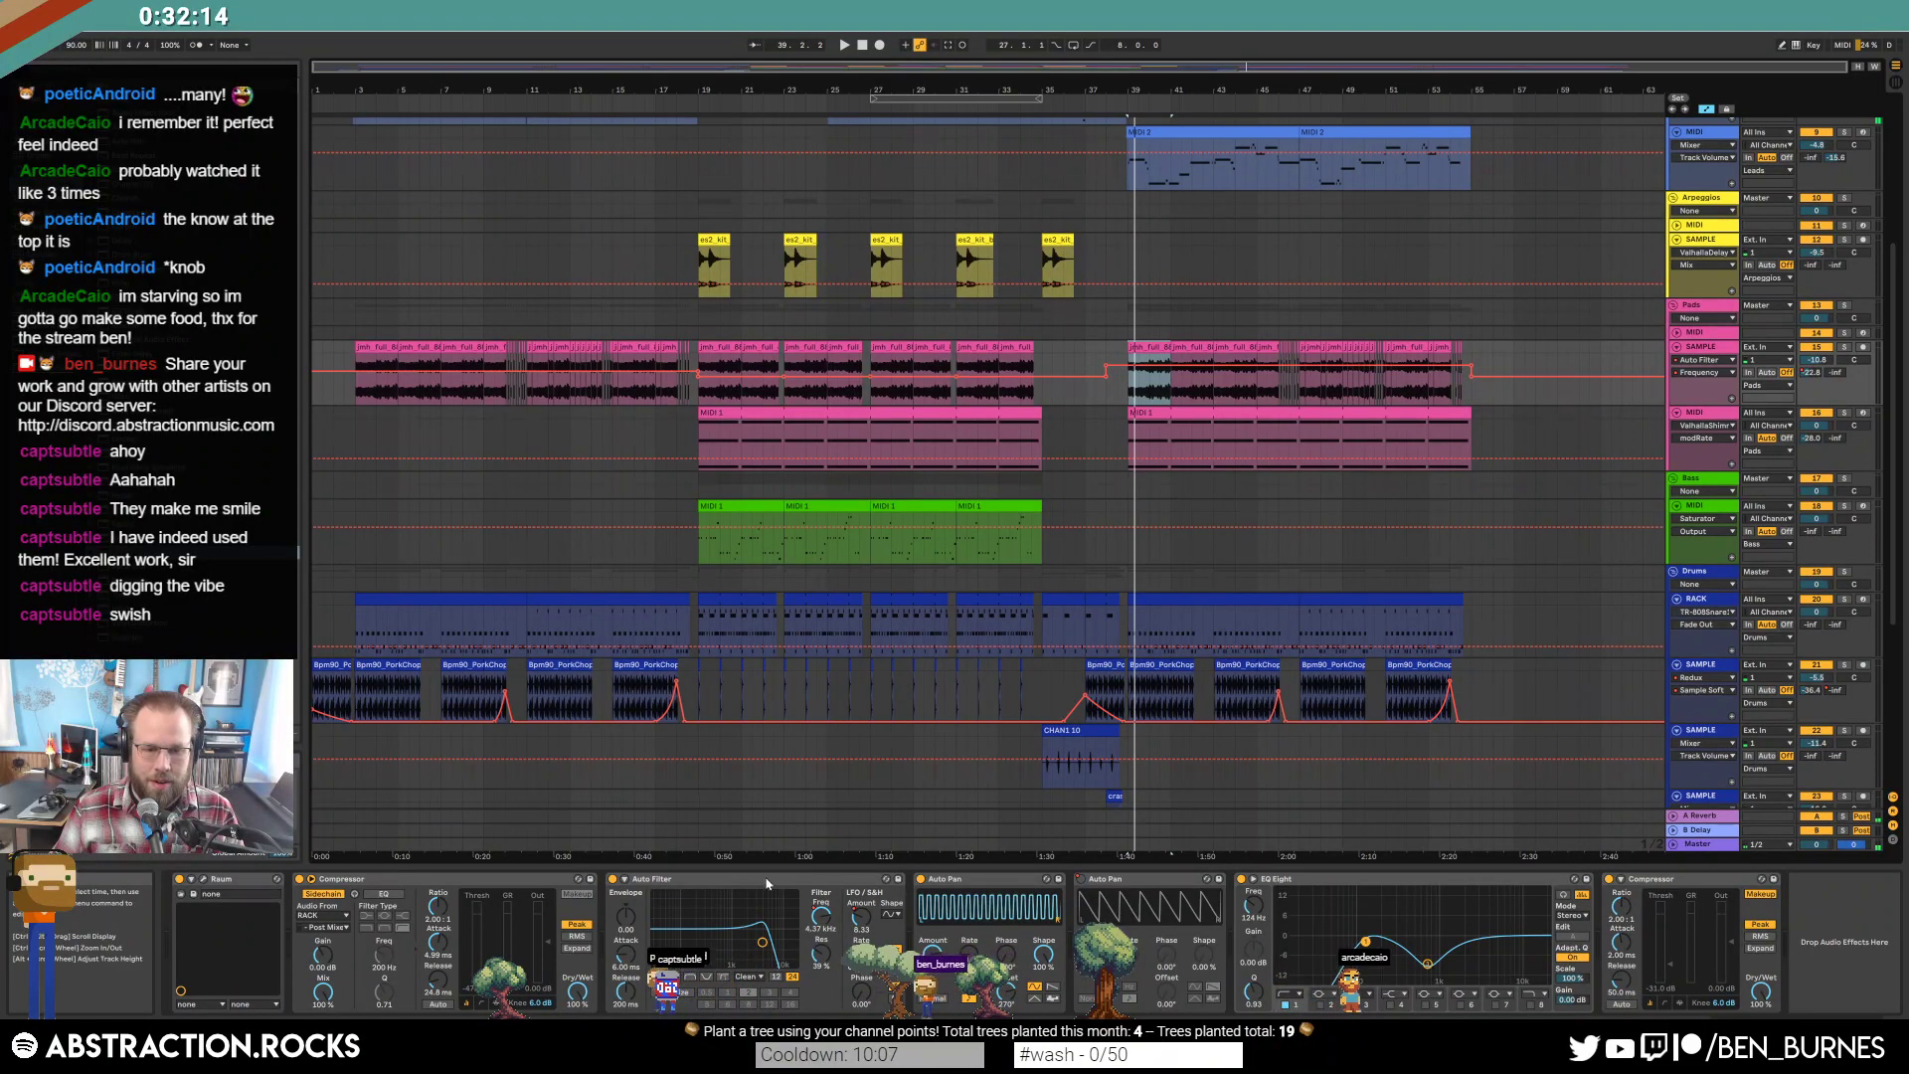
Lower the Auto Filter's LFO Amount automation on the pad sample track between bars 38 and 55, and play from bar 39.
click(861, 919)
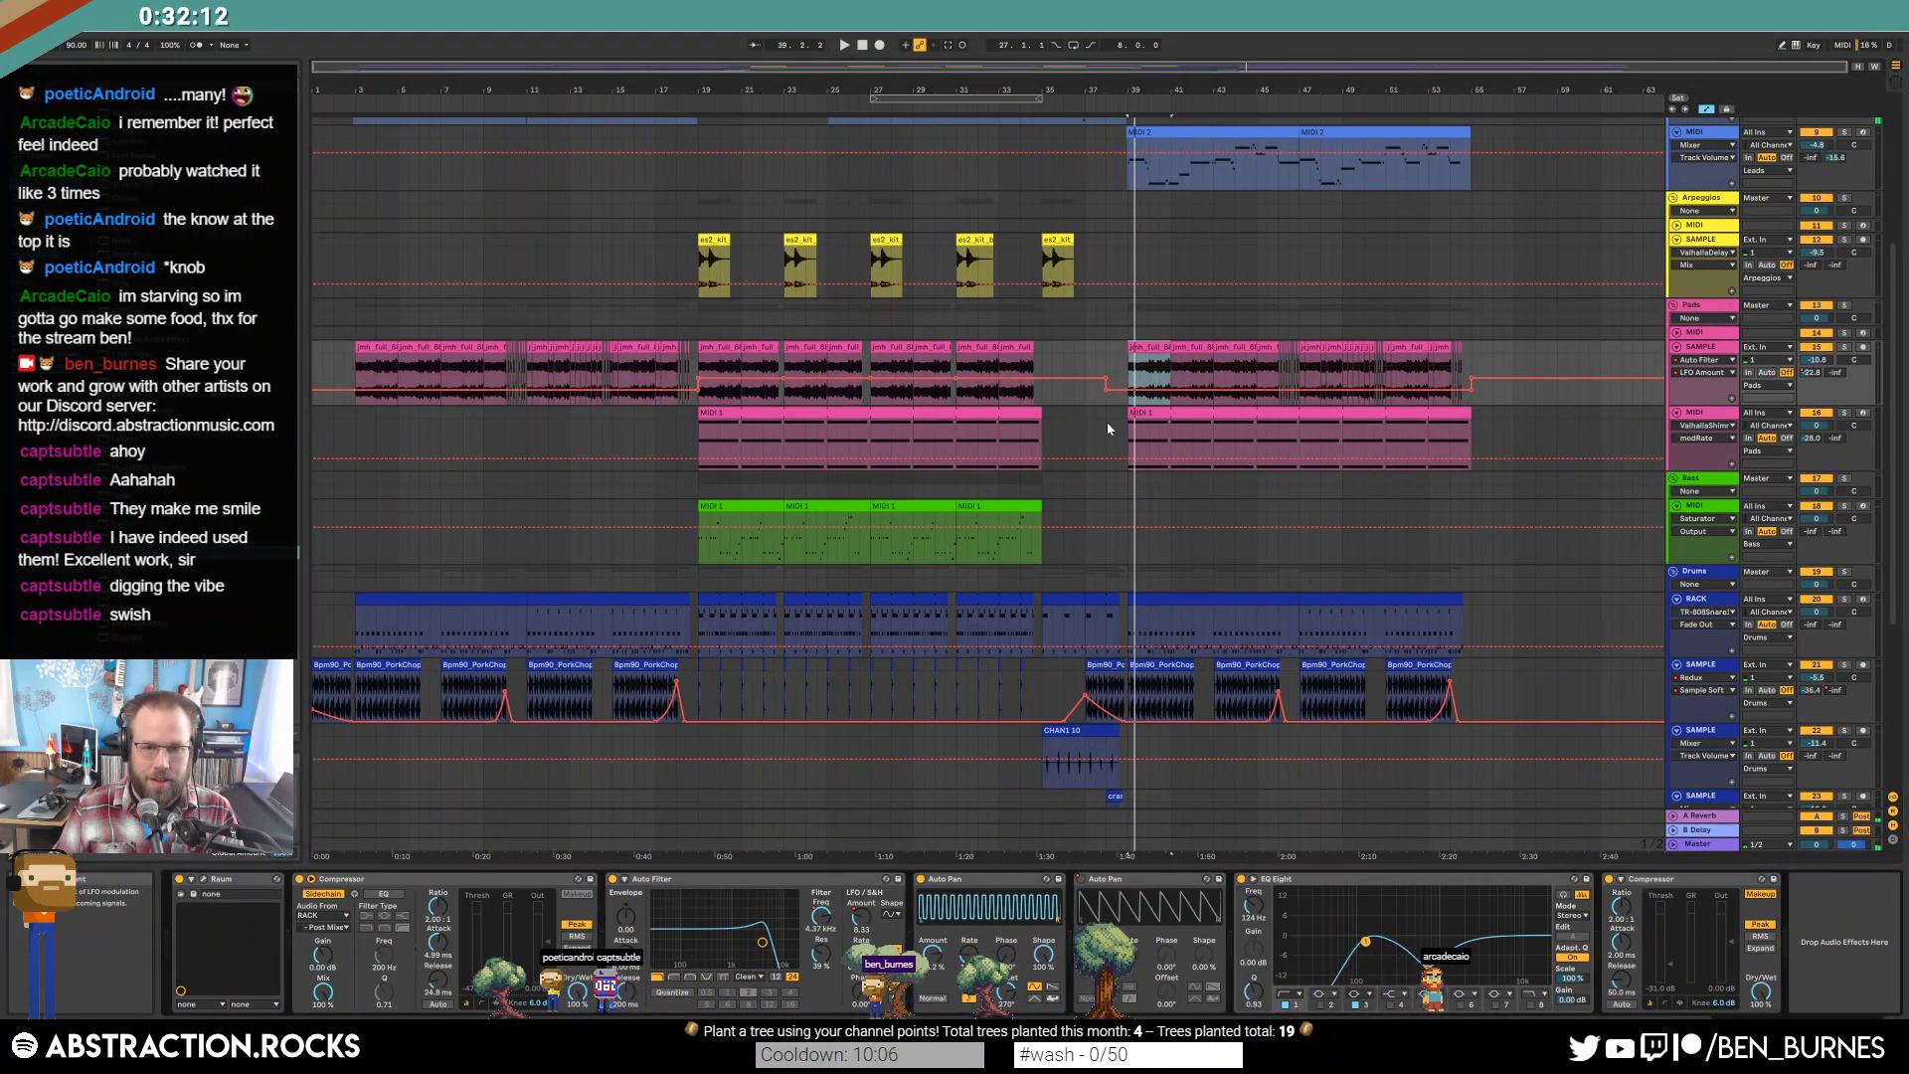
click(1121, 373)
drag(1157, 400, 1157, 407)
click(1137, 347)
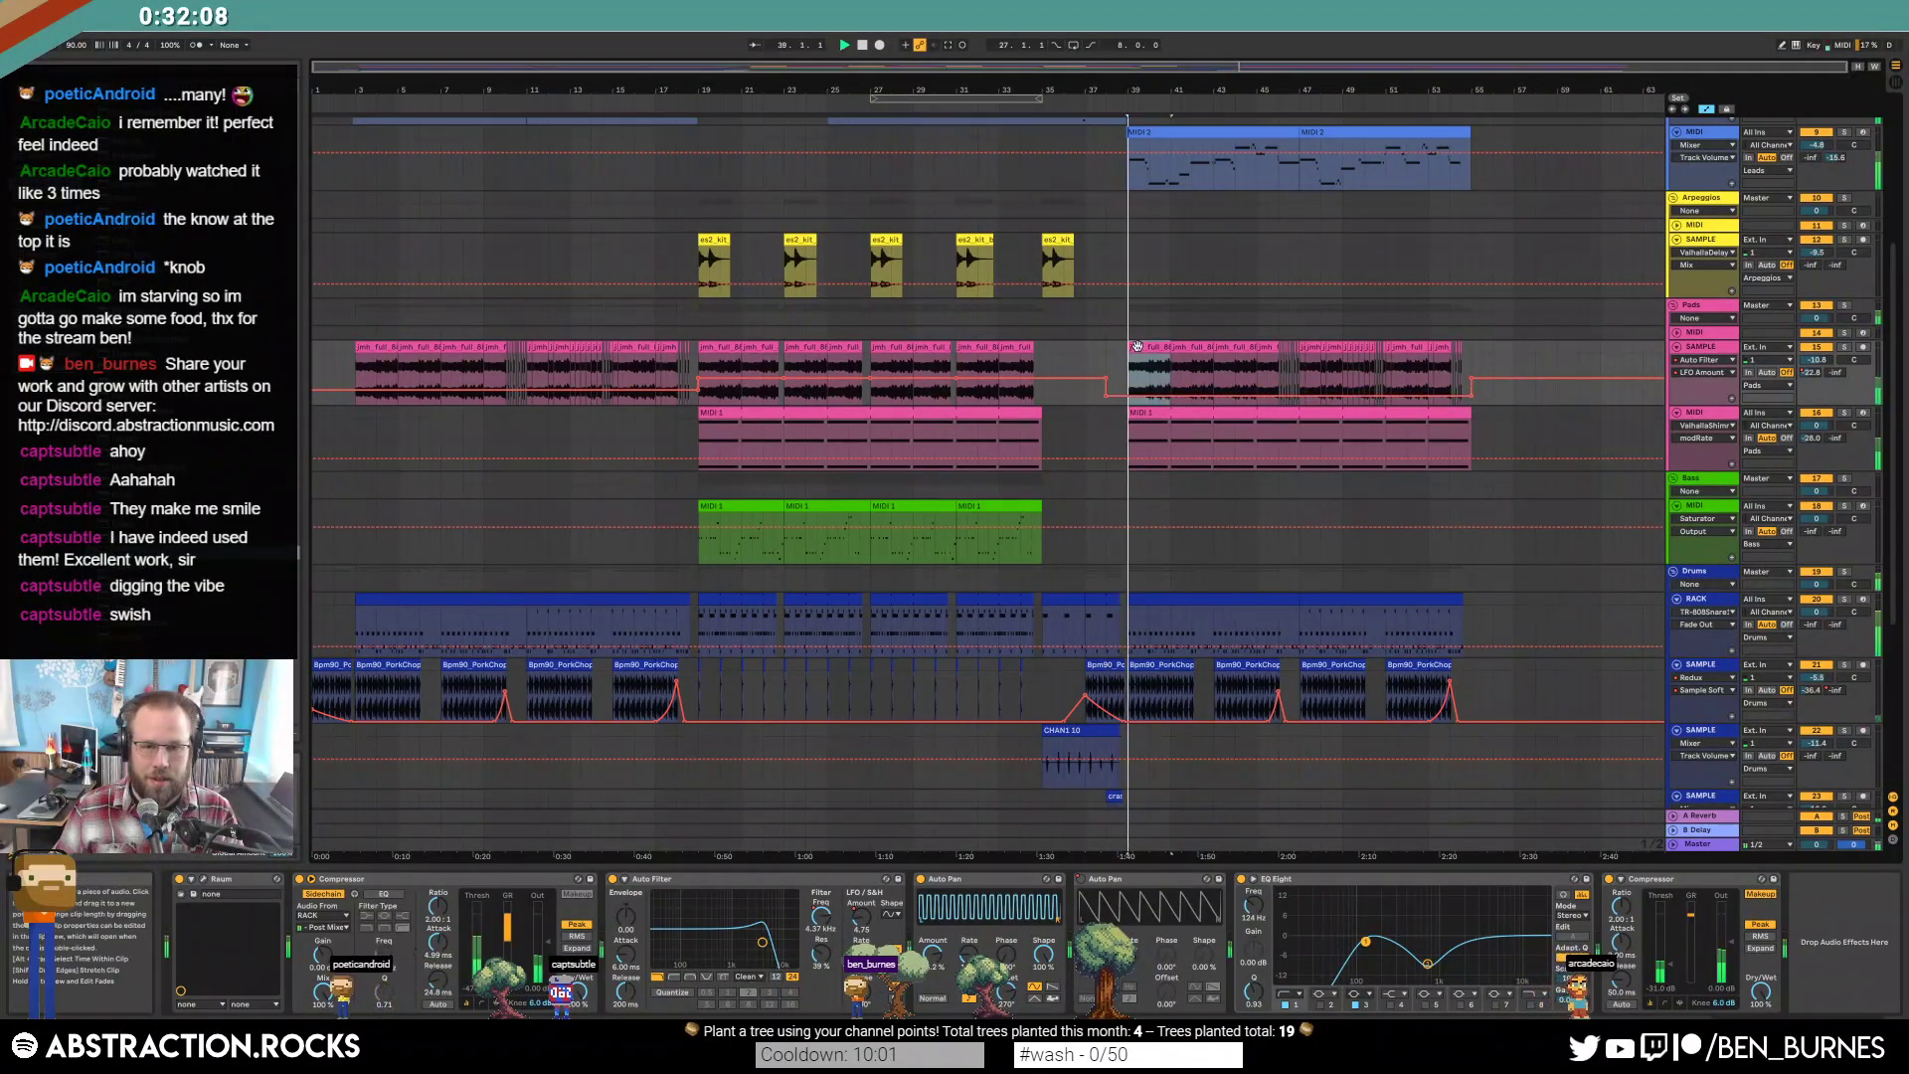
key(space)
Solo the pad sample track and try a lower Auto Filter frequency of about 1.08 kHz, then restore the automation and unsolo the track.
click(1844, 348)
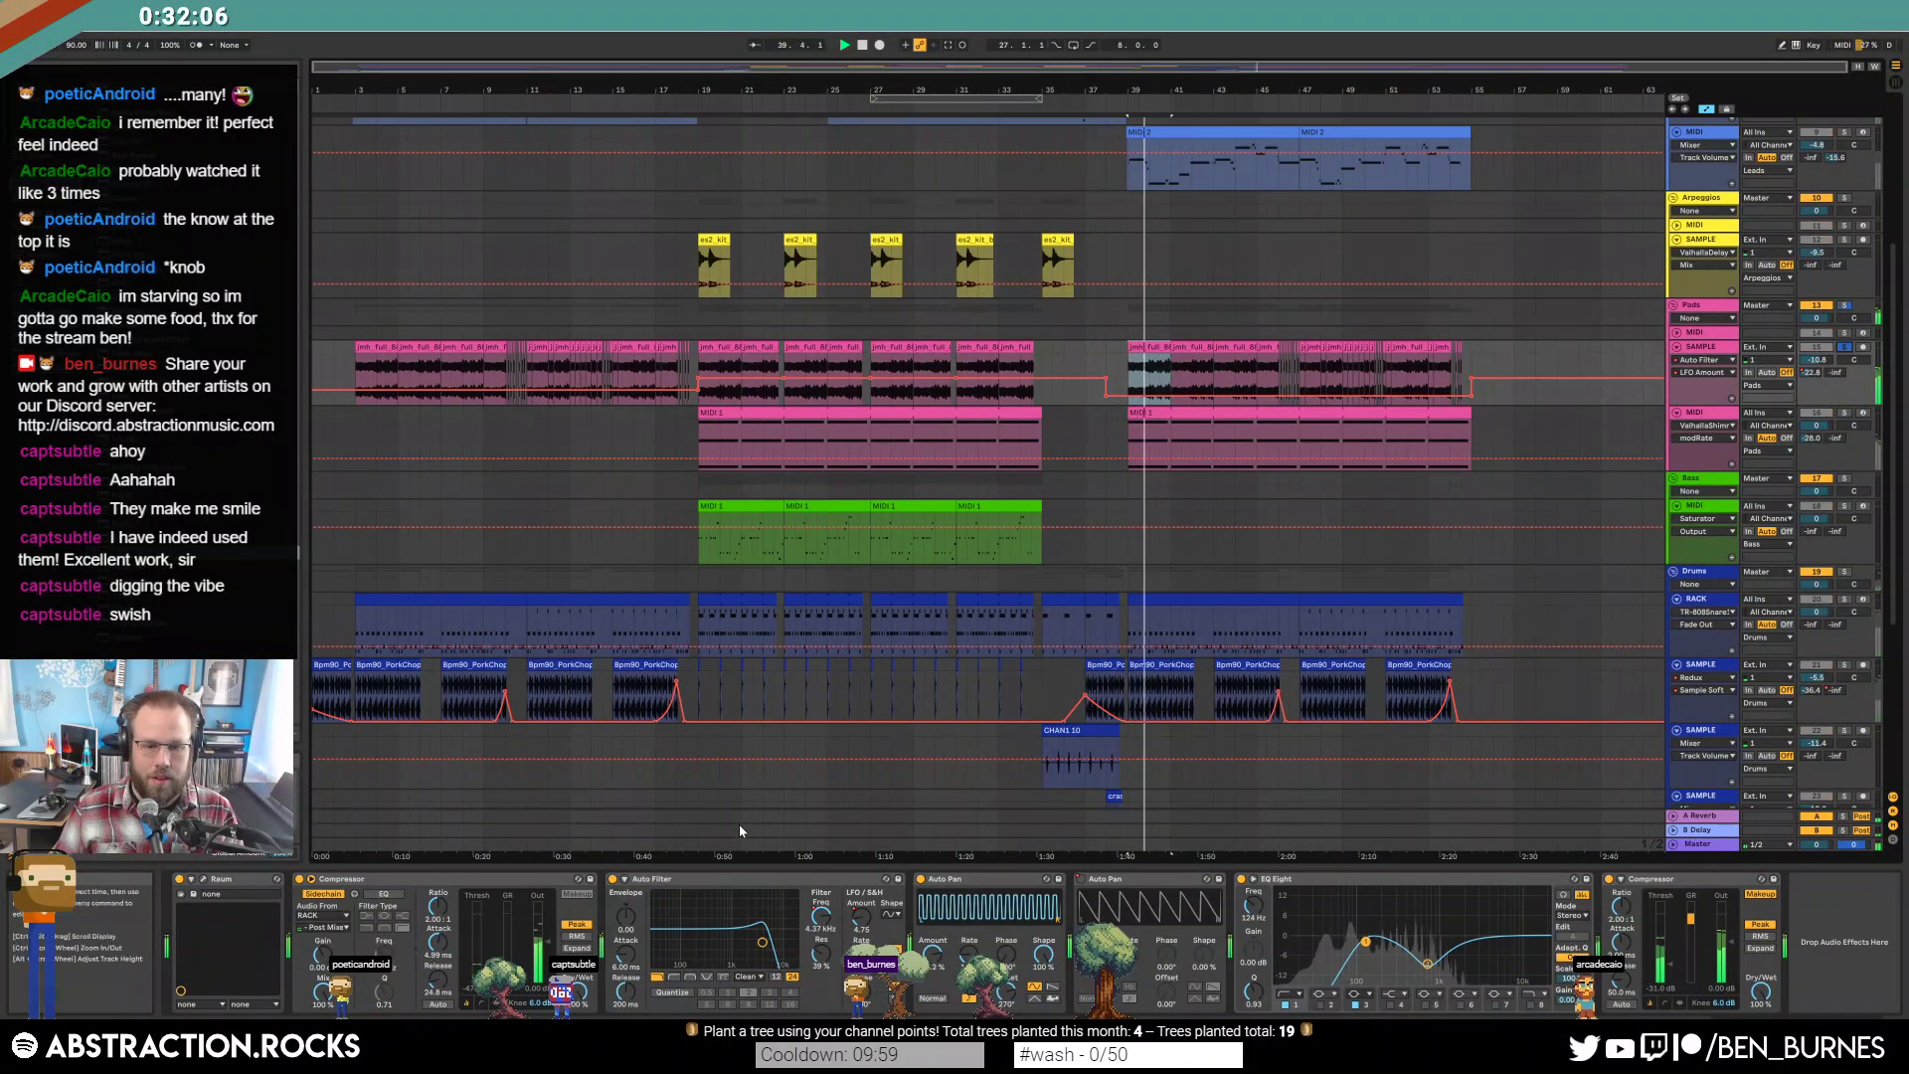
drag(822, 915, 821, 955)
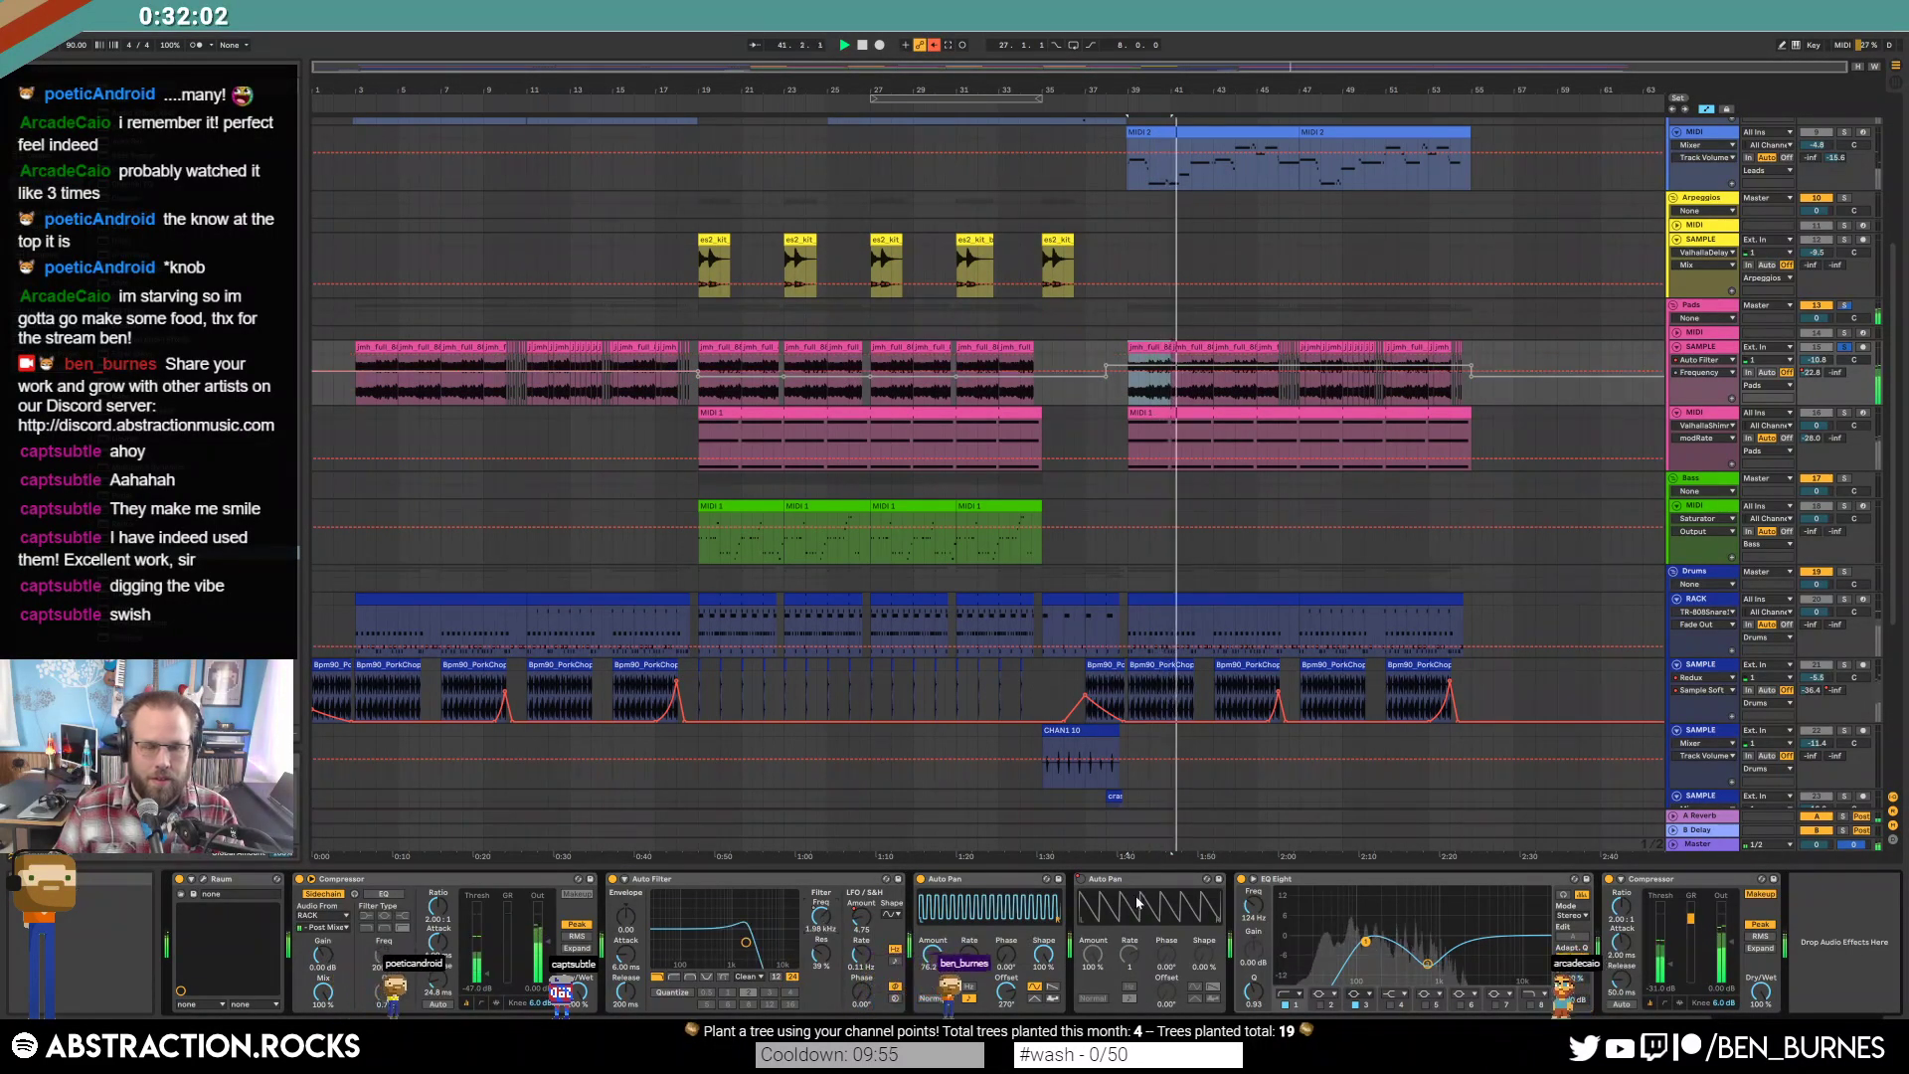
click(934, 46)
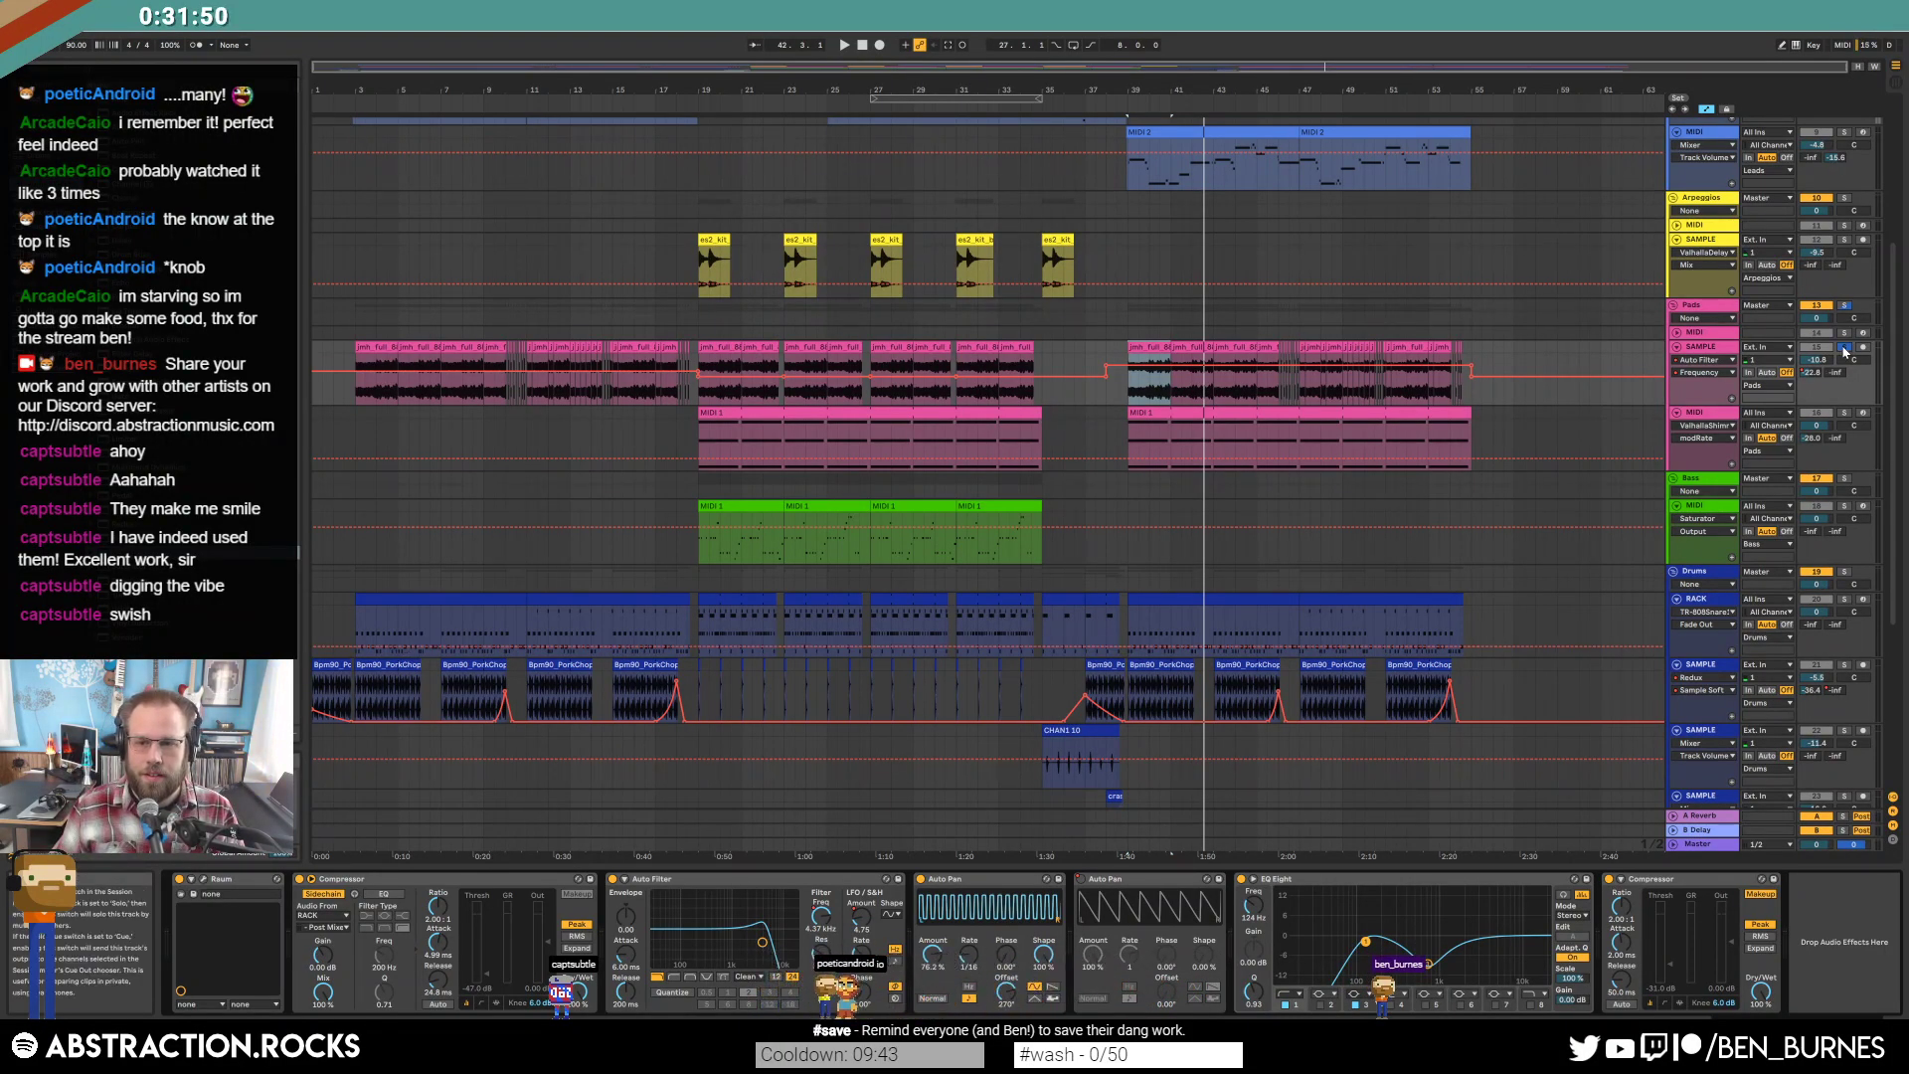
click(1844, 350)
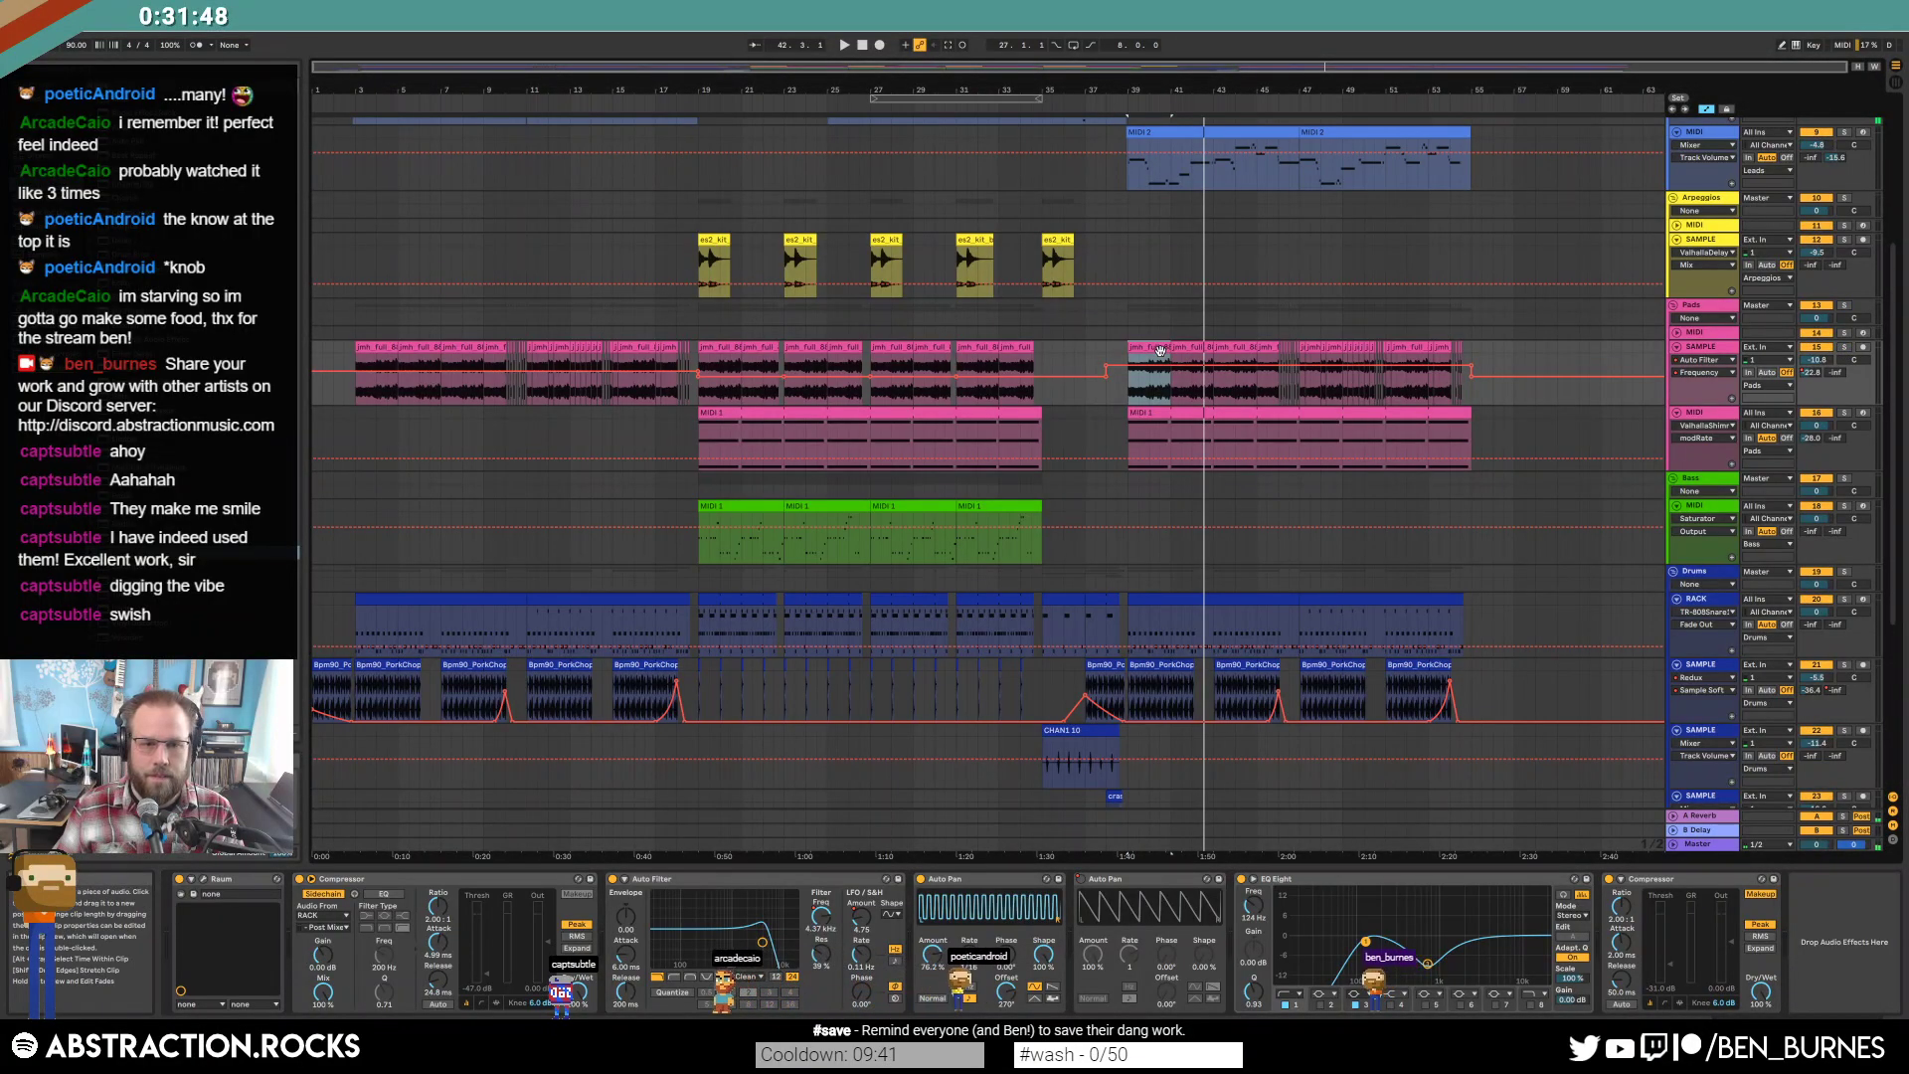
Delete the on/off automation of the first Auto Pan on the pad sample track.
right_click(920, 884)
click(924, 882)
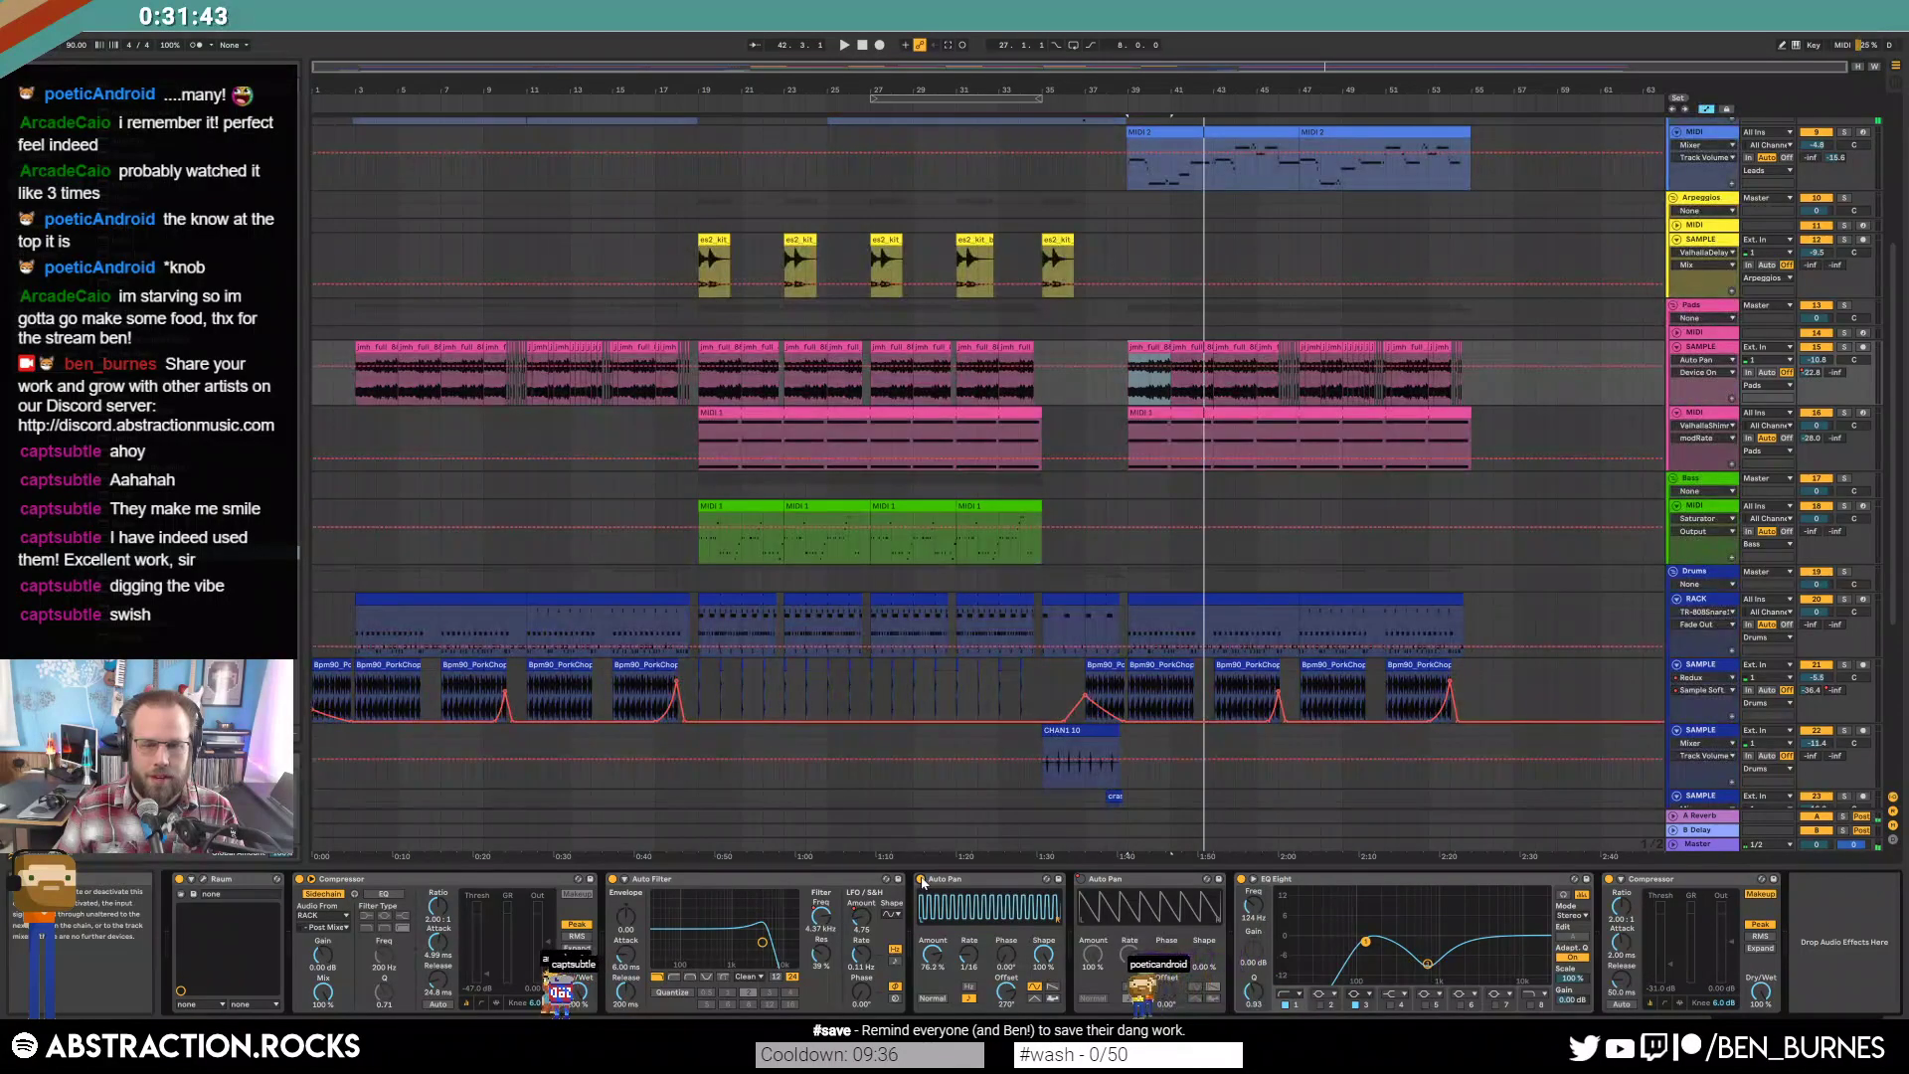
Try automating the first Auto Pan to switch off just before bar 39, listen to it, and undo the change.
click(1120, 364)
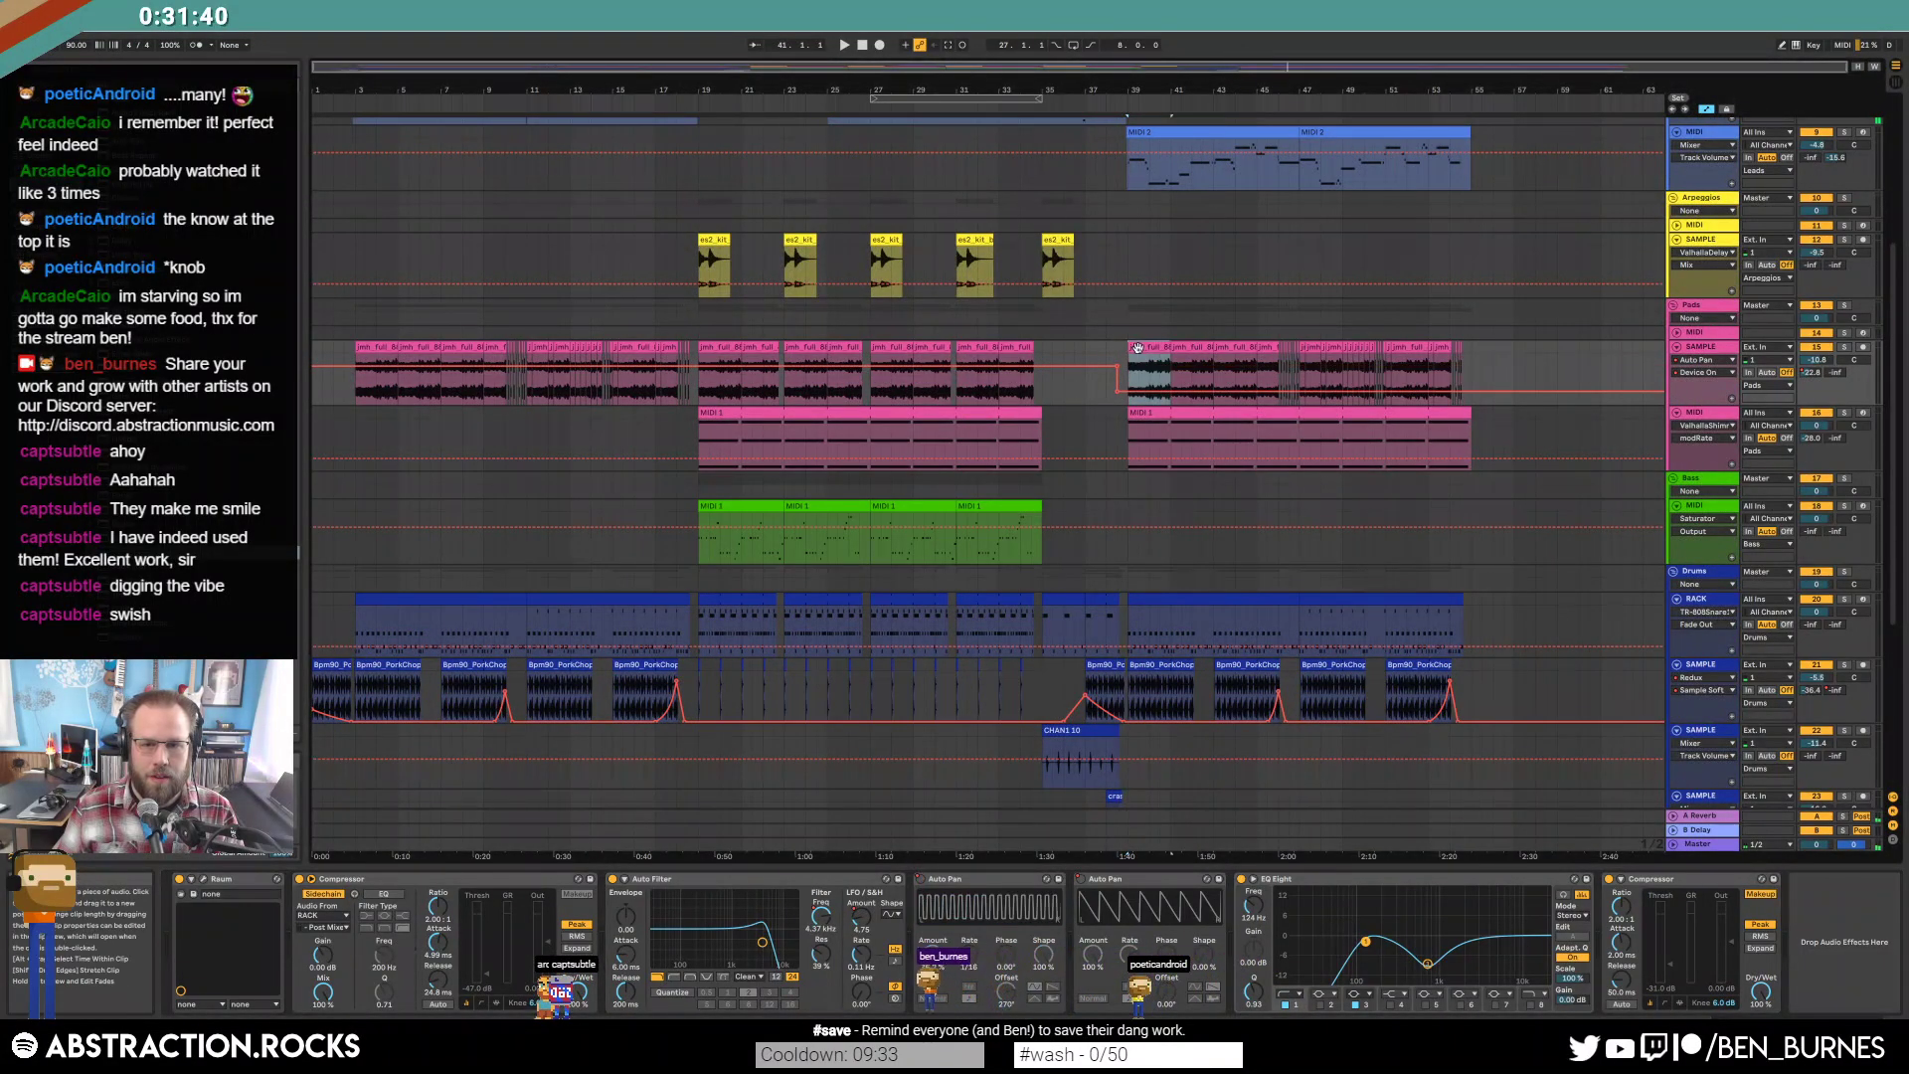
key(space)
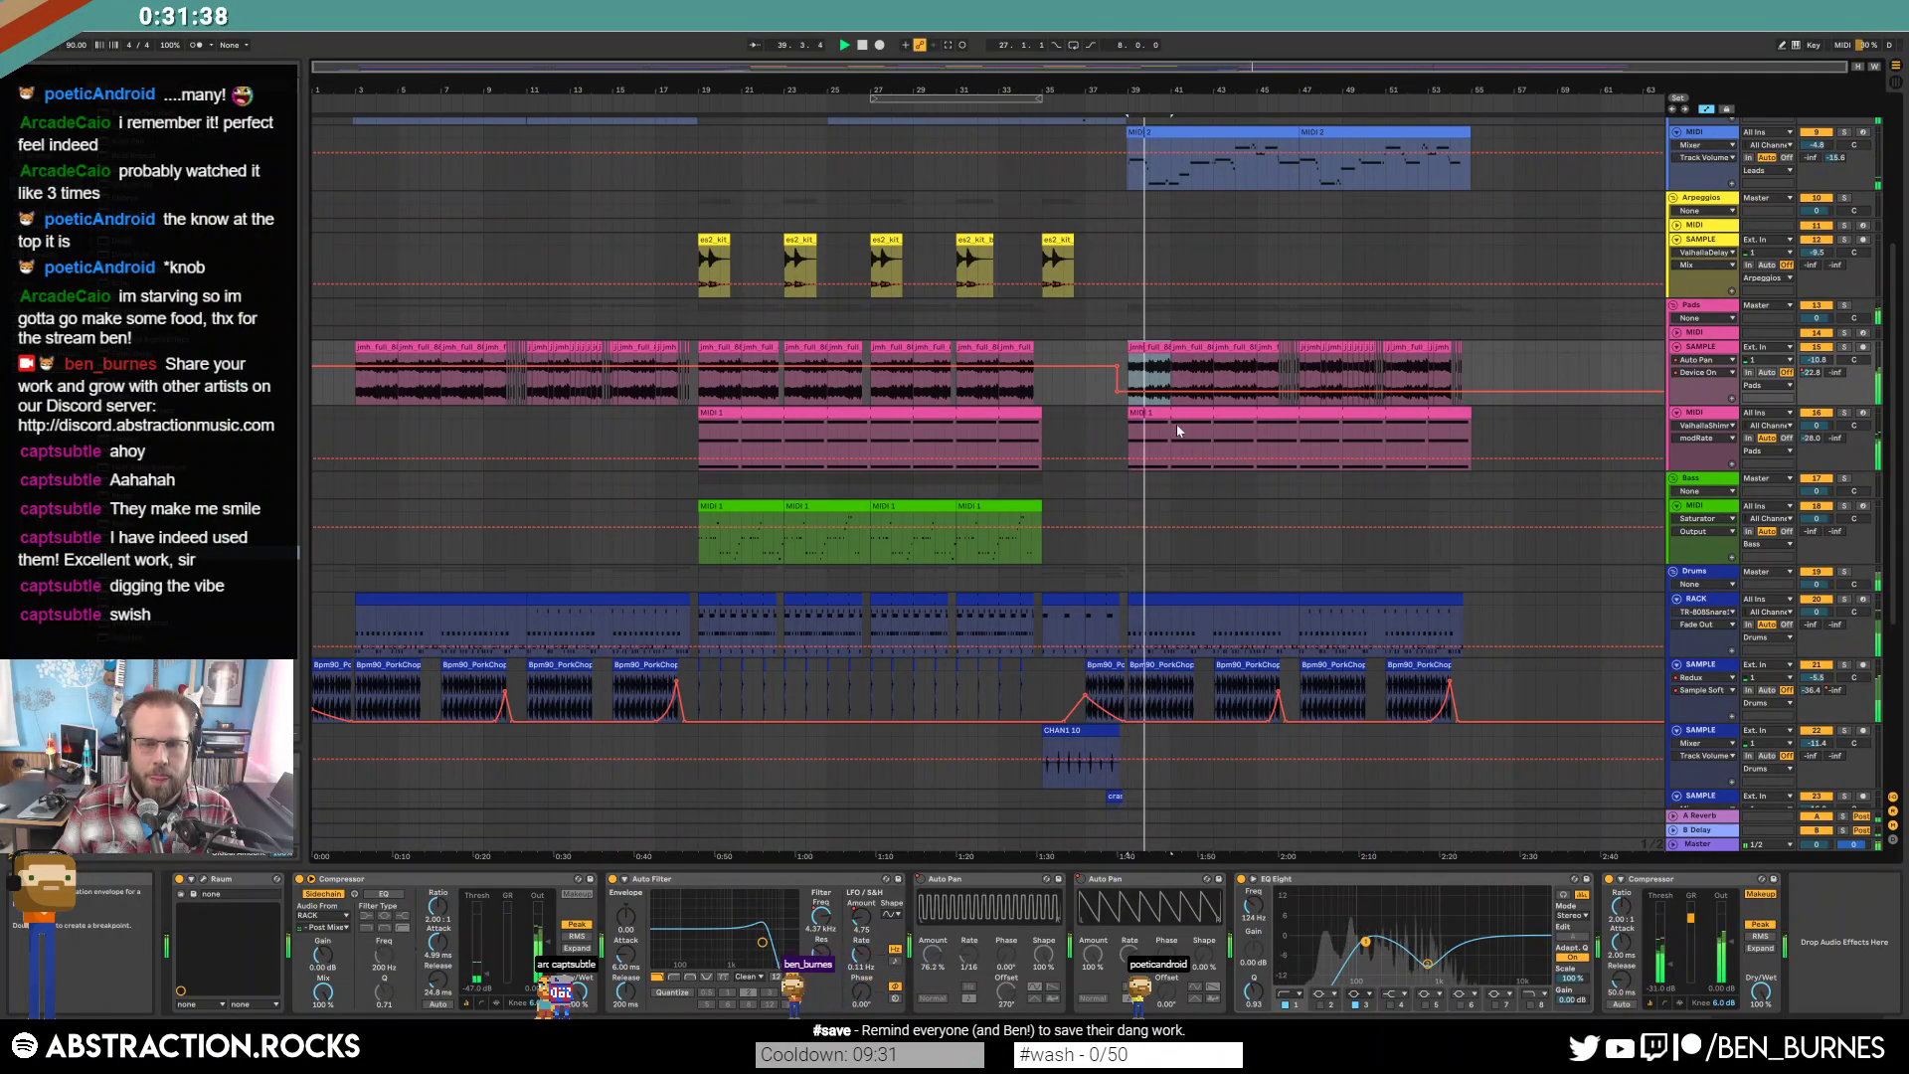
key(ctrl+z)
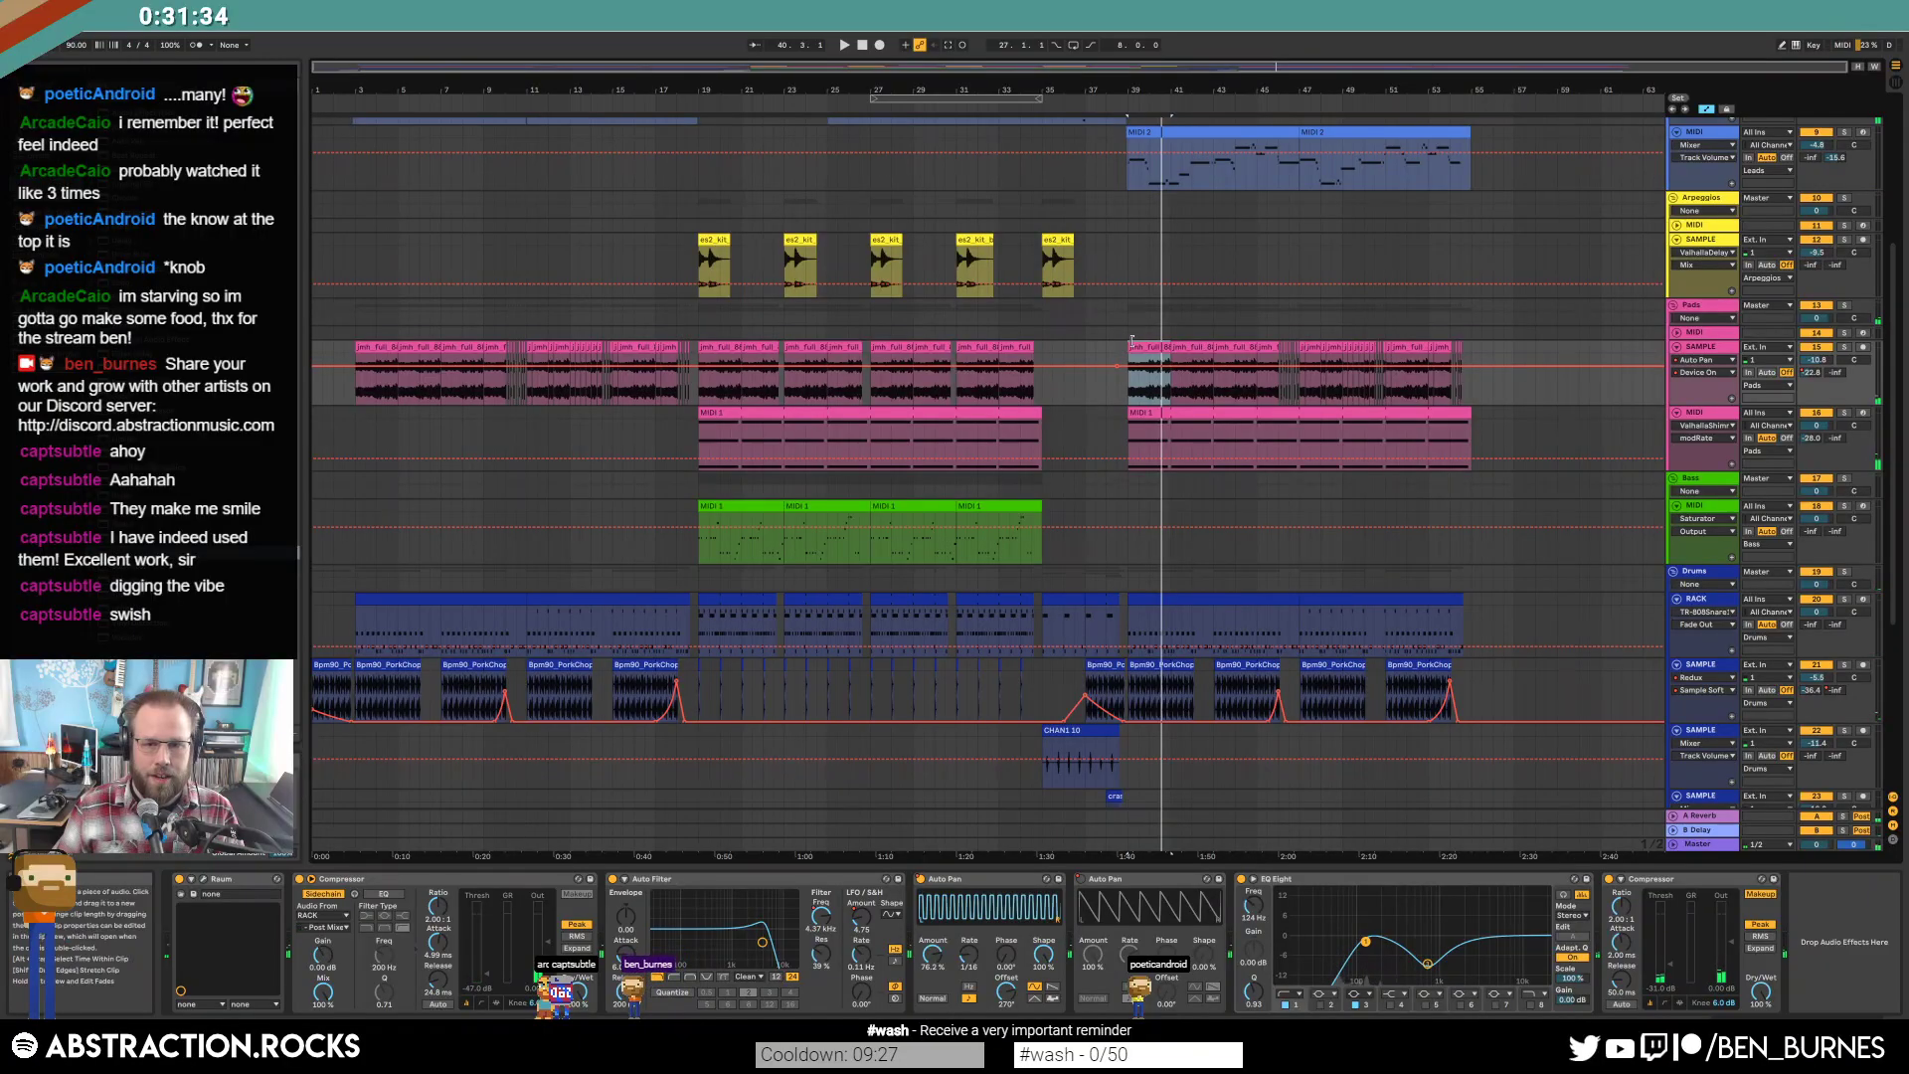
Open the pad sample clip at bar 39 and play it to examine its waveform, then return to the device chain.
double_click(1132, 341)
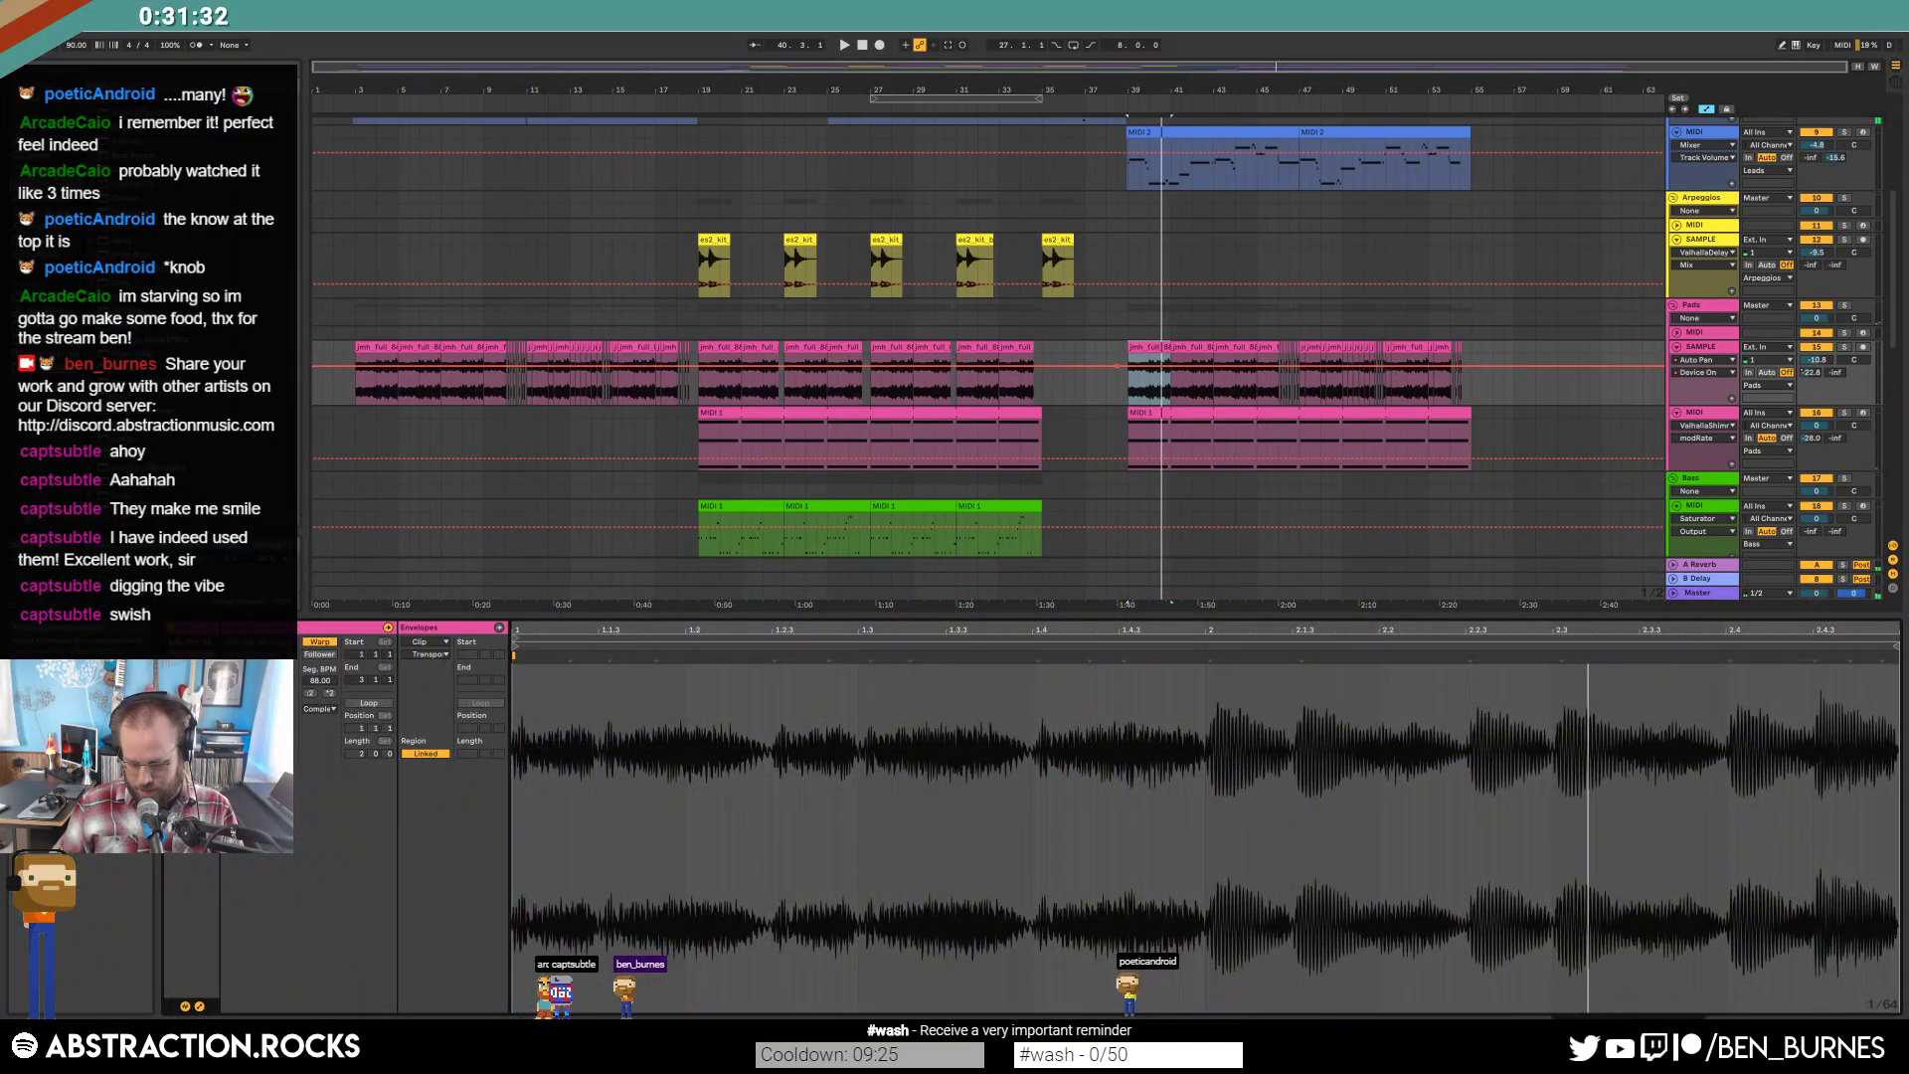
key(space)
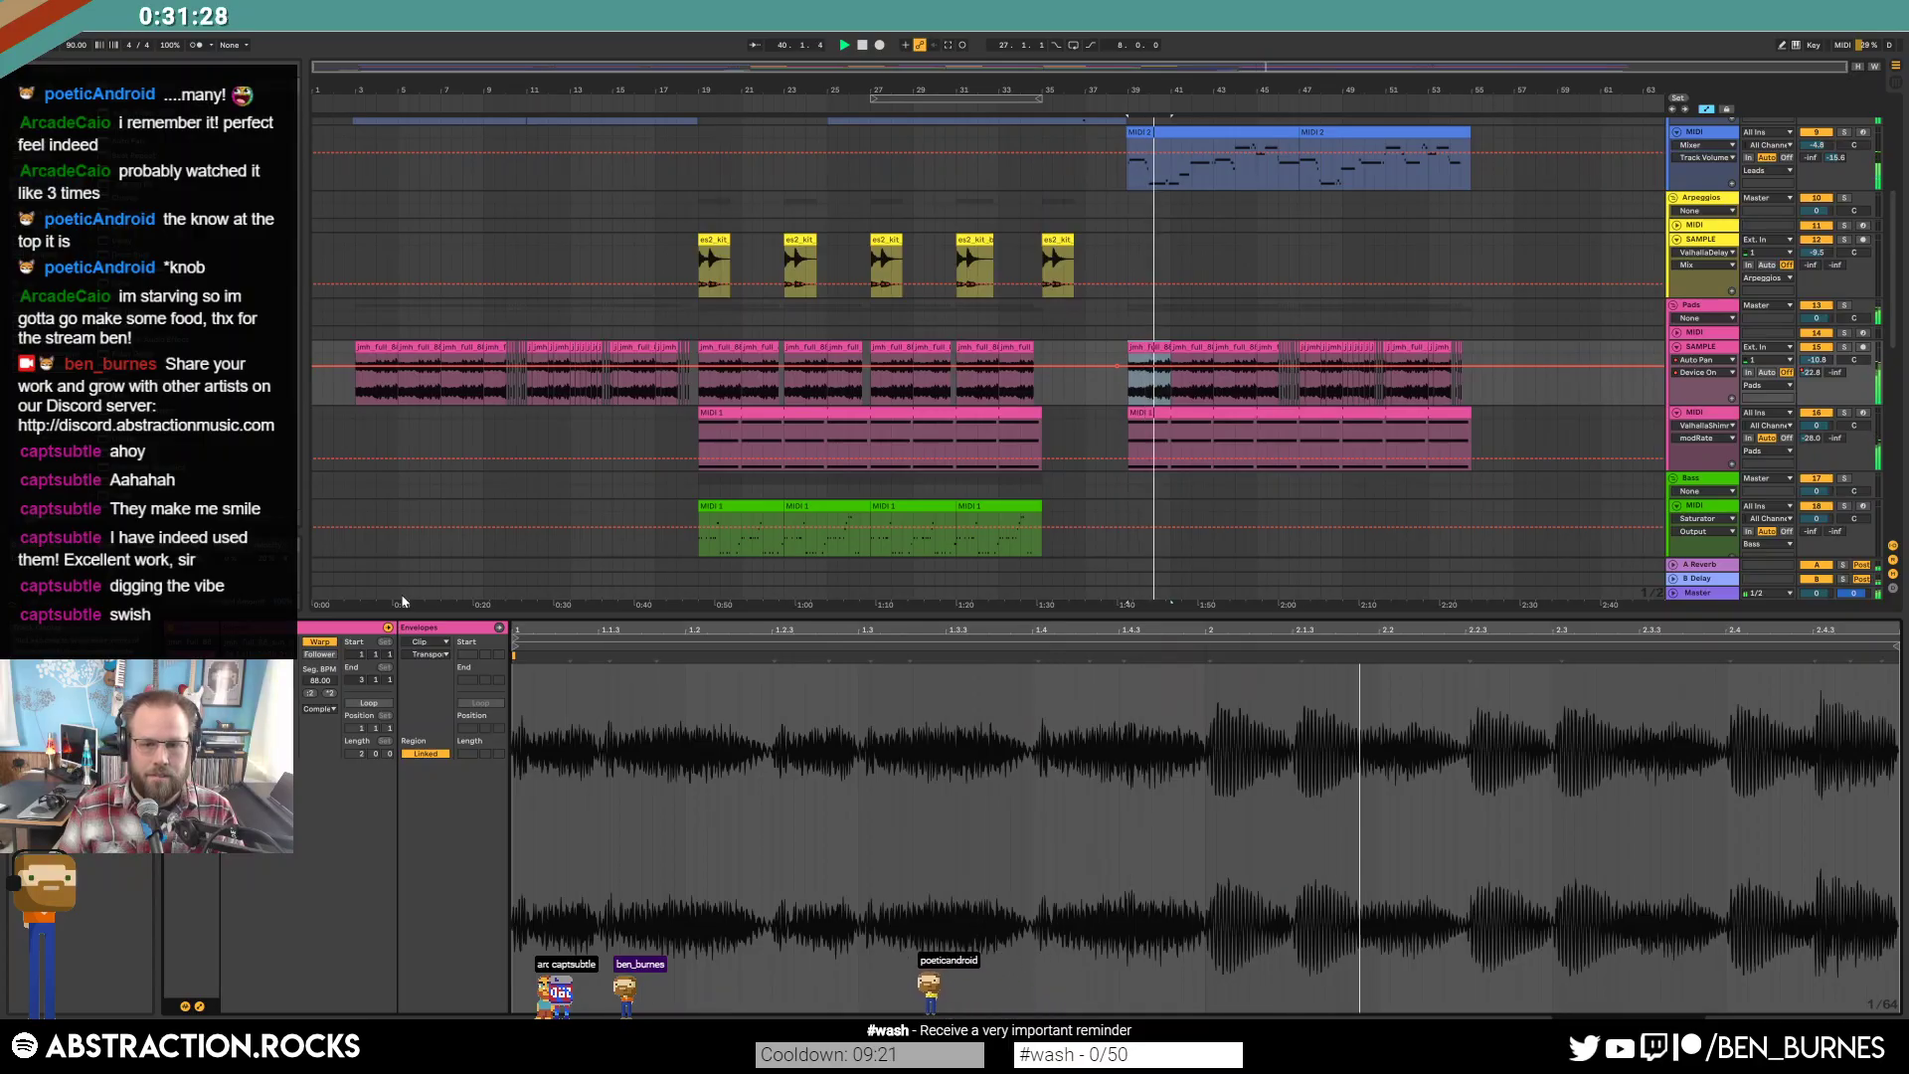
key(space)
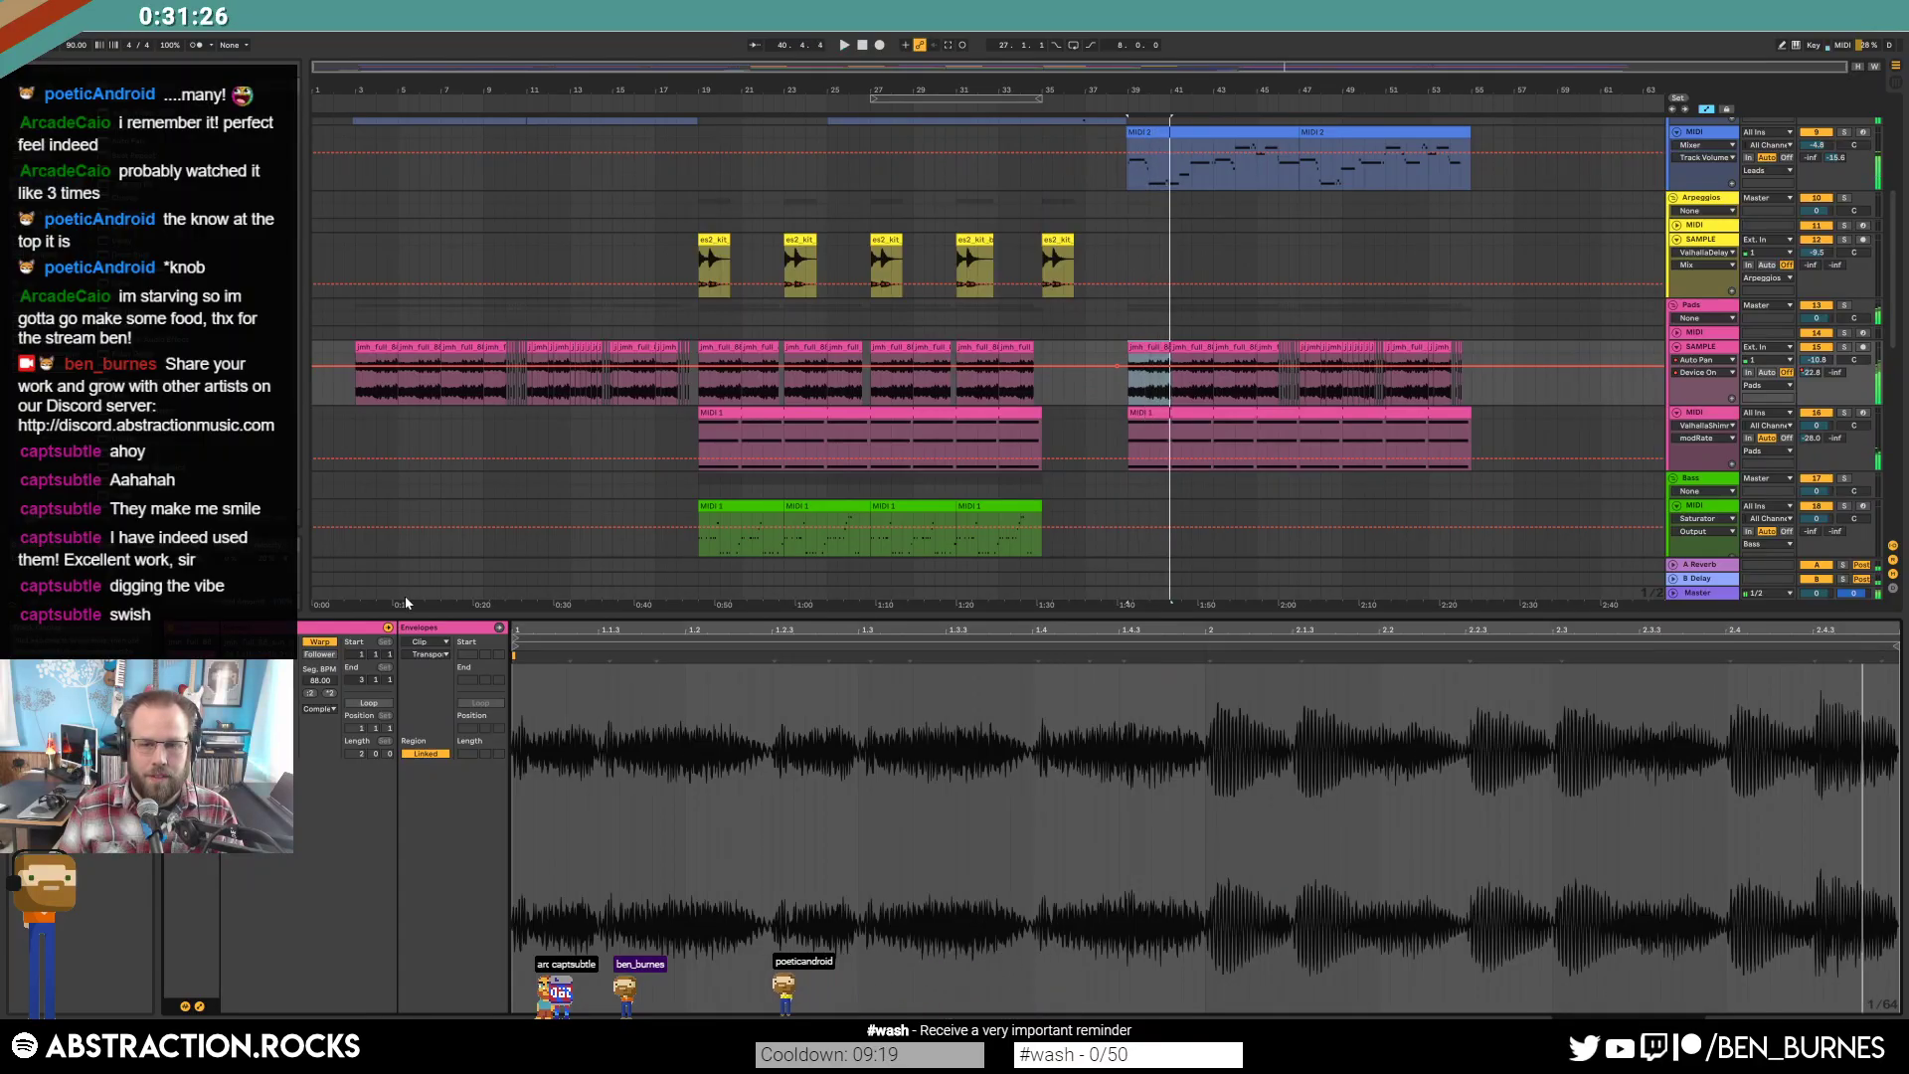
key(shift+Tab)
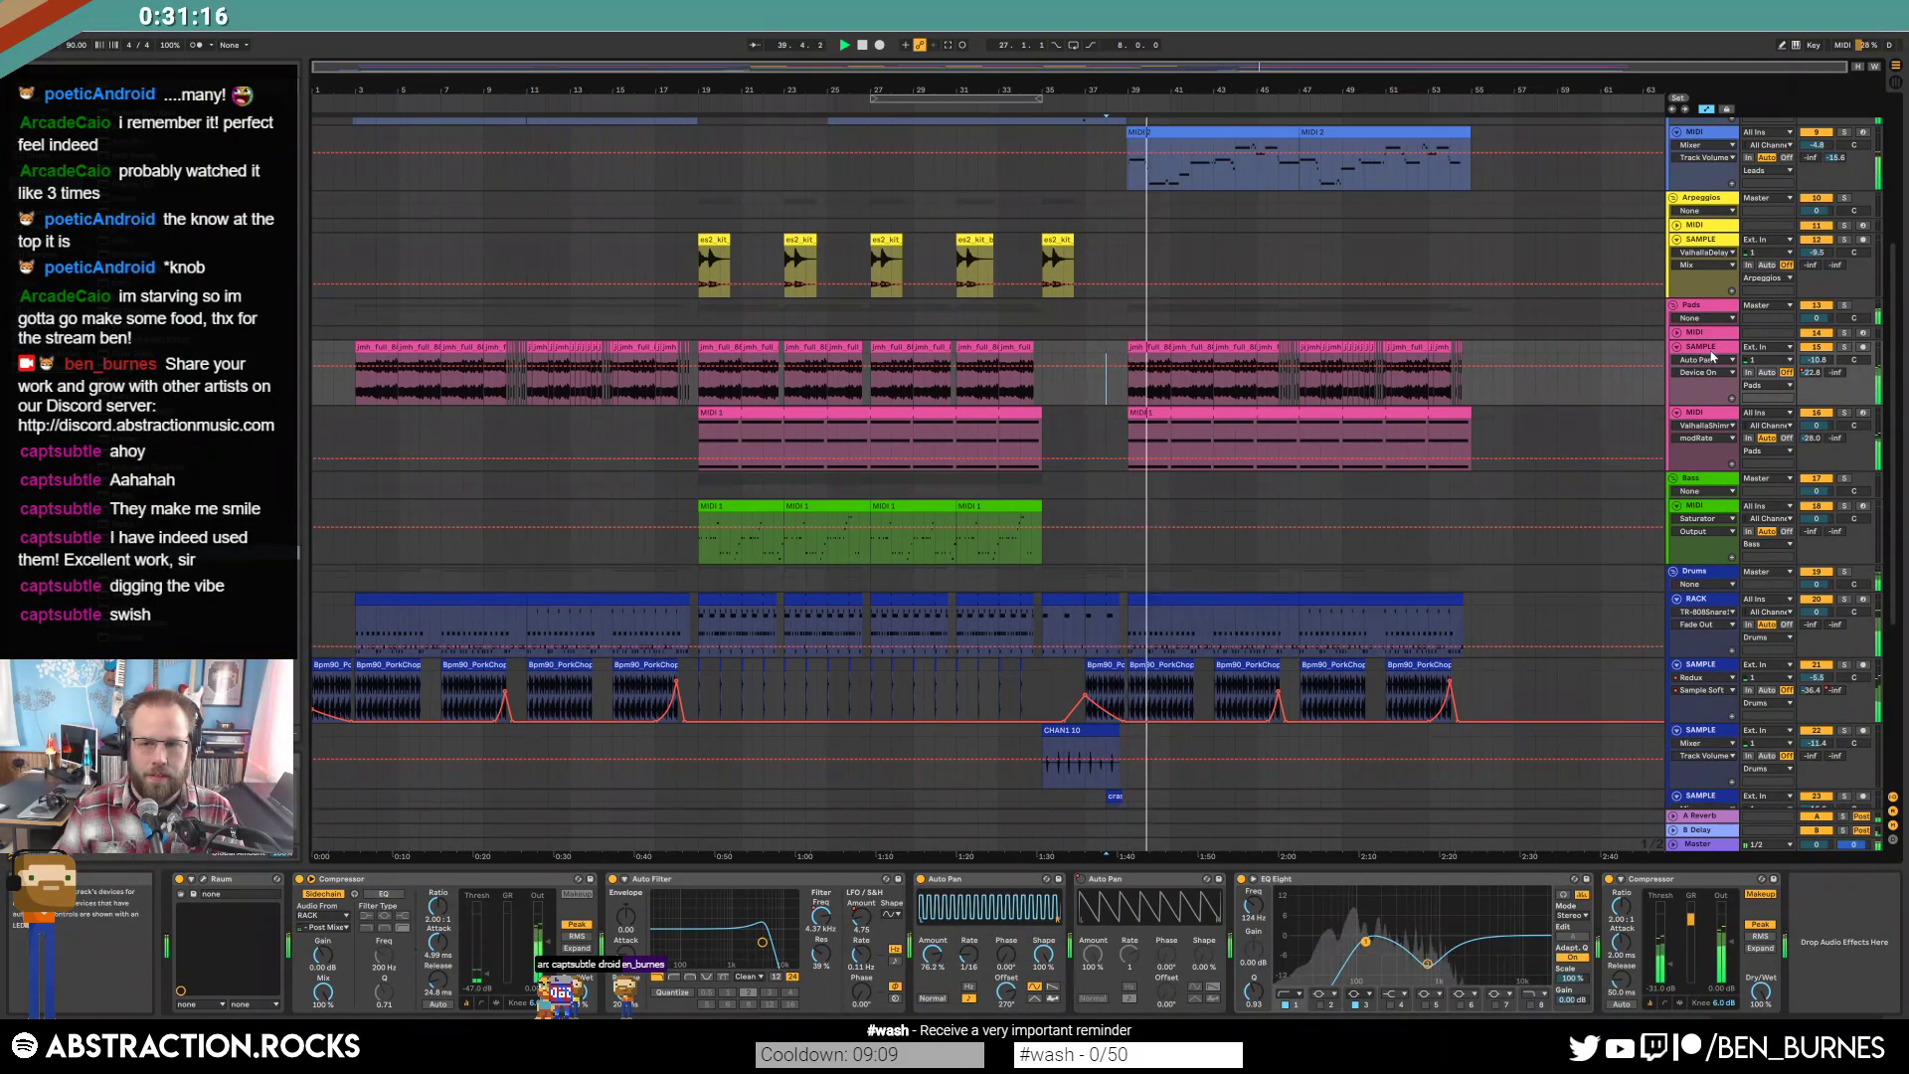
Lower the Q of EQ Eight's third band on the pad sample track and set the track's volume to -7.2 dB.
scroll(1444, 457, up, 2)
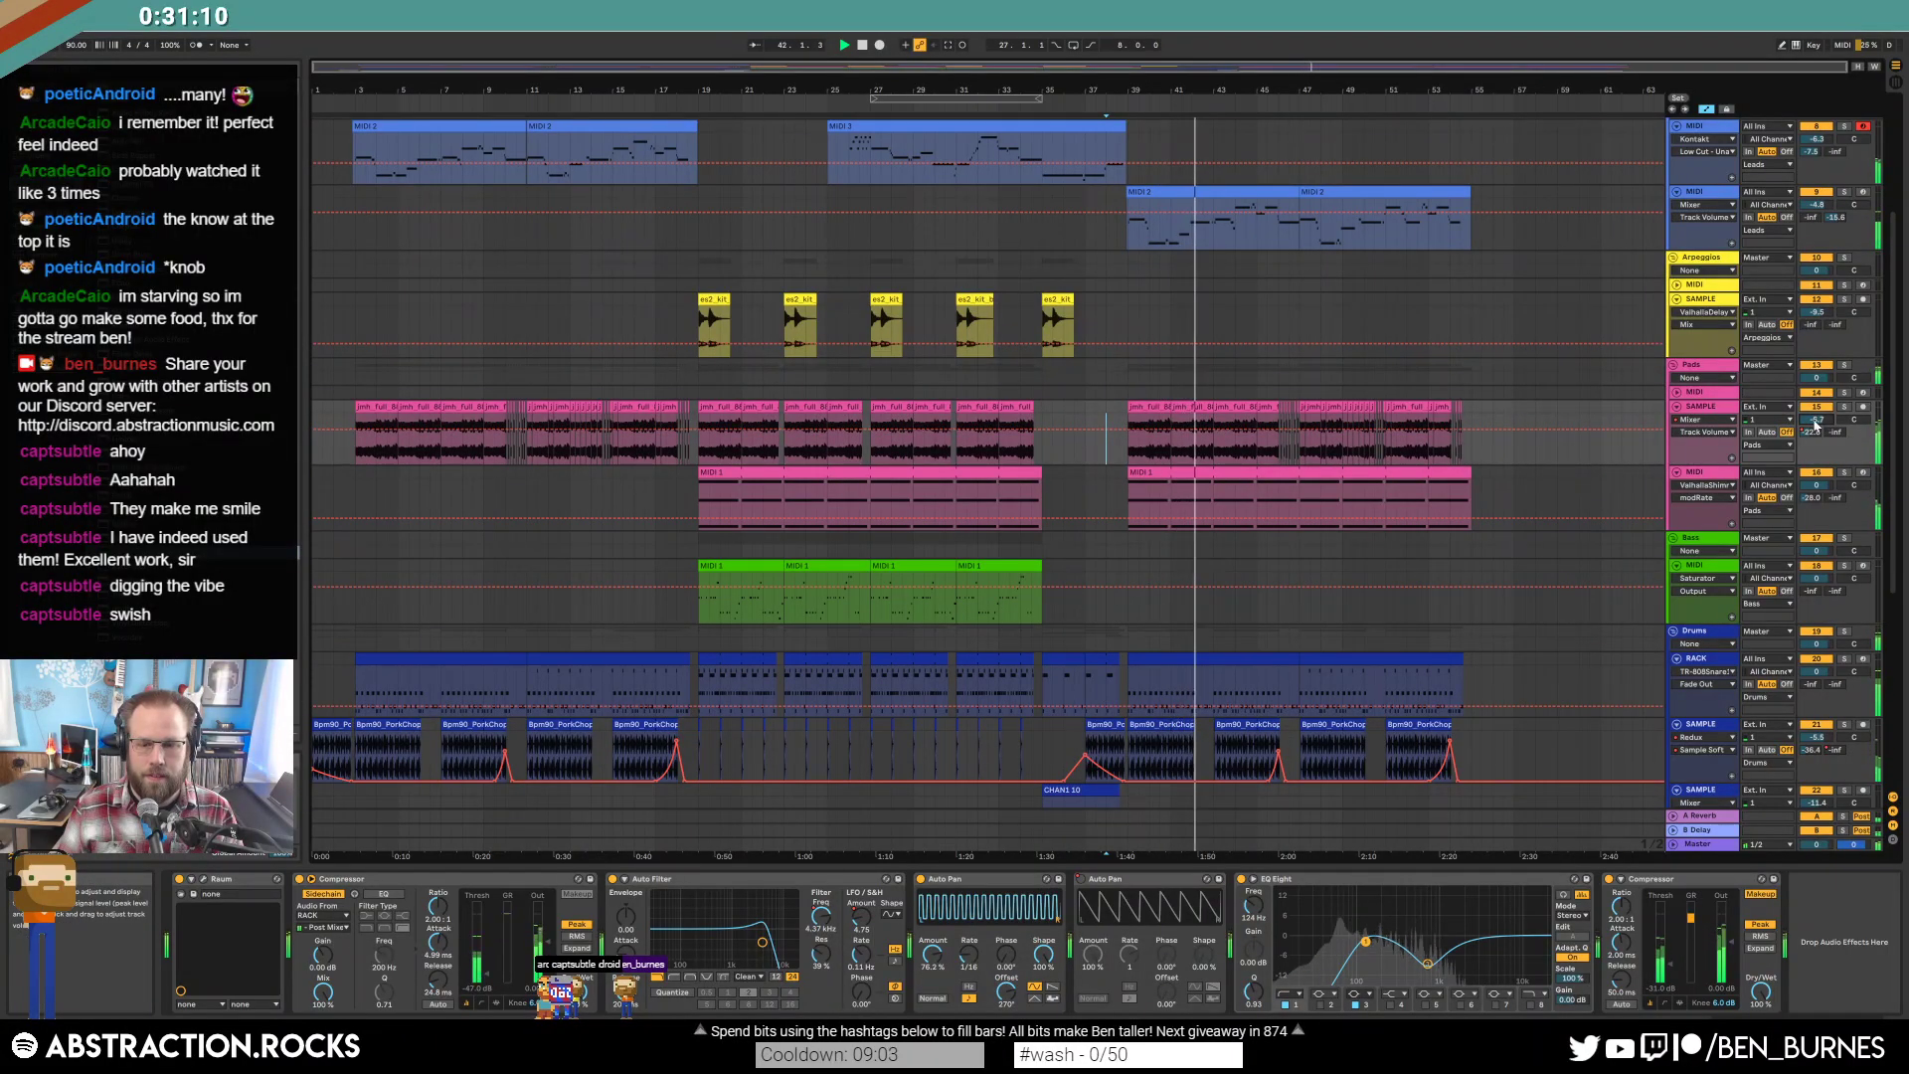
click(1428, 966)
drag(1242, 1001, 1241, 1024)
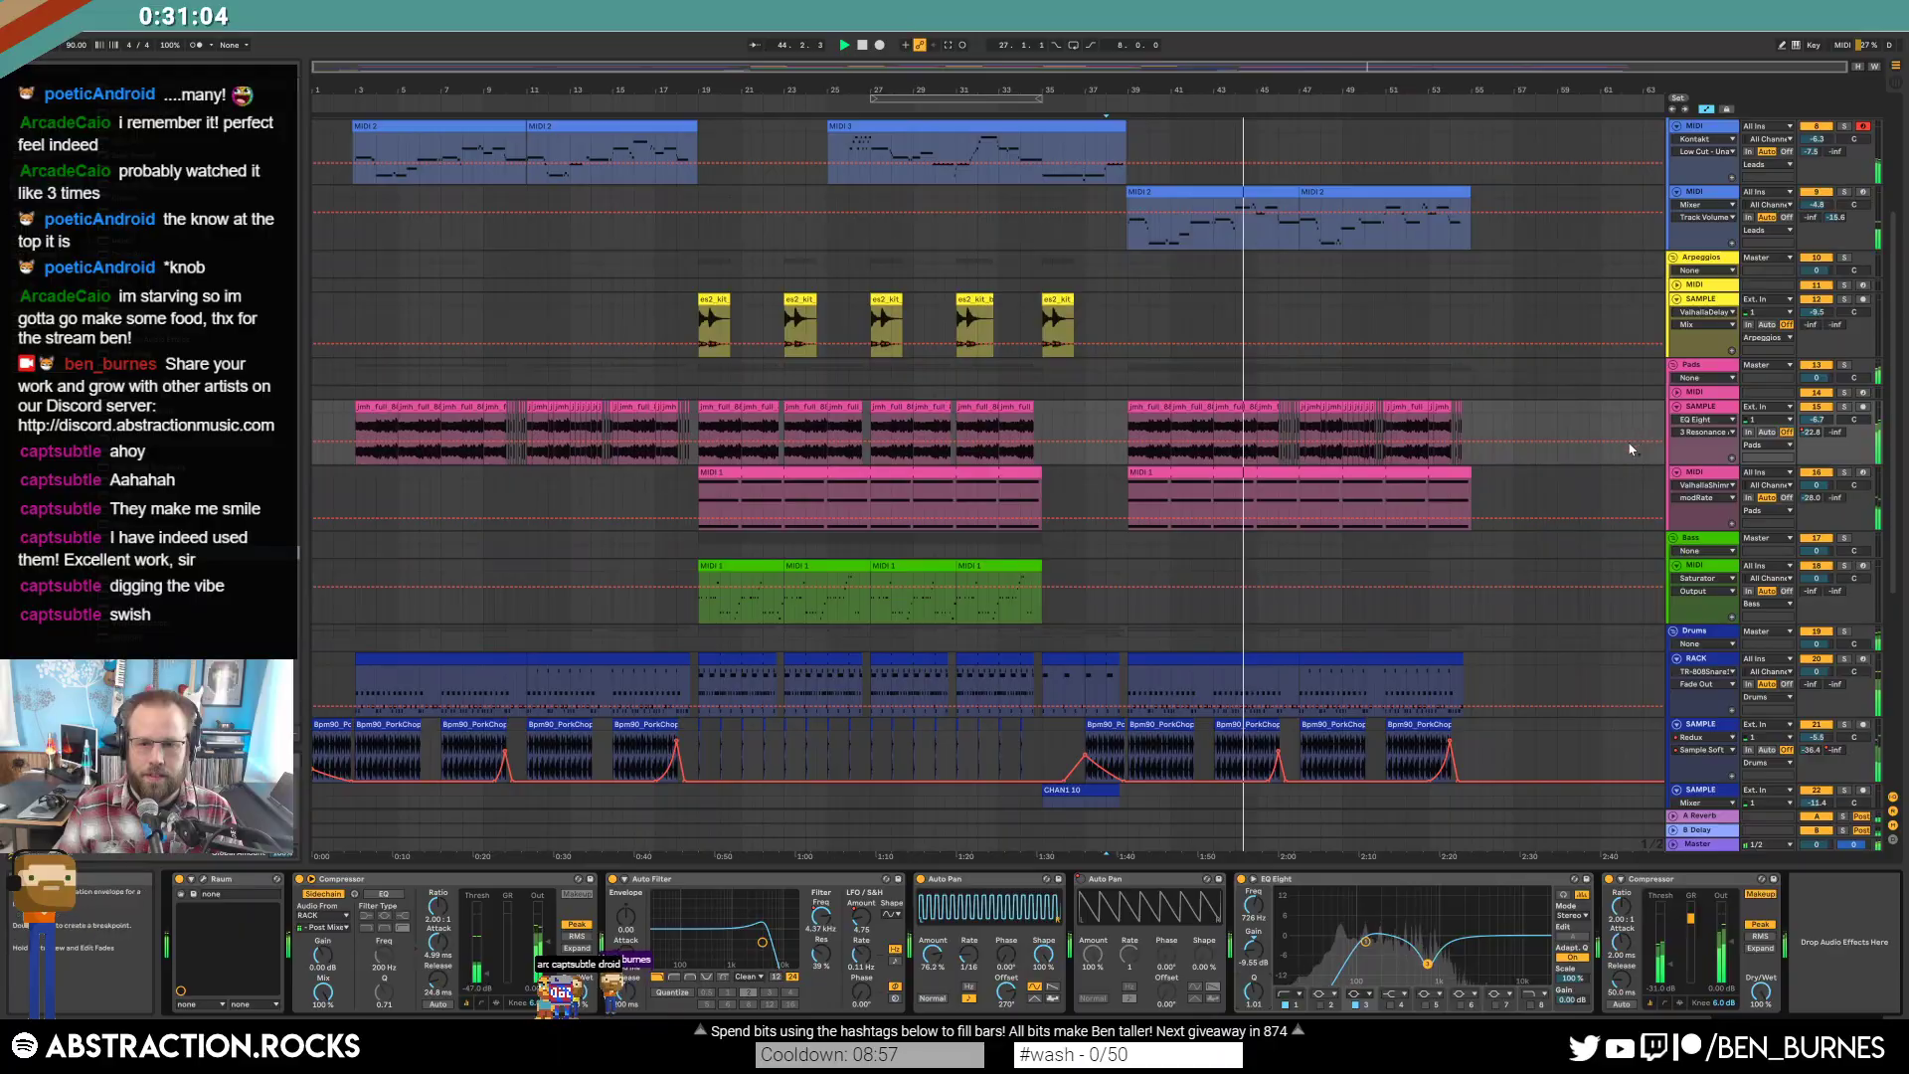
drag(1815, 430, 1816, 435)
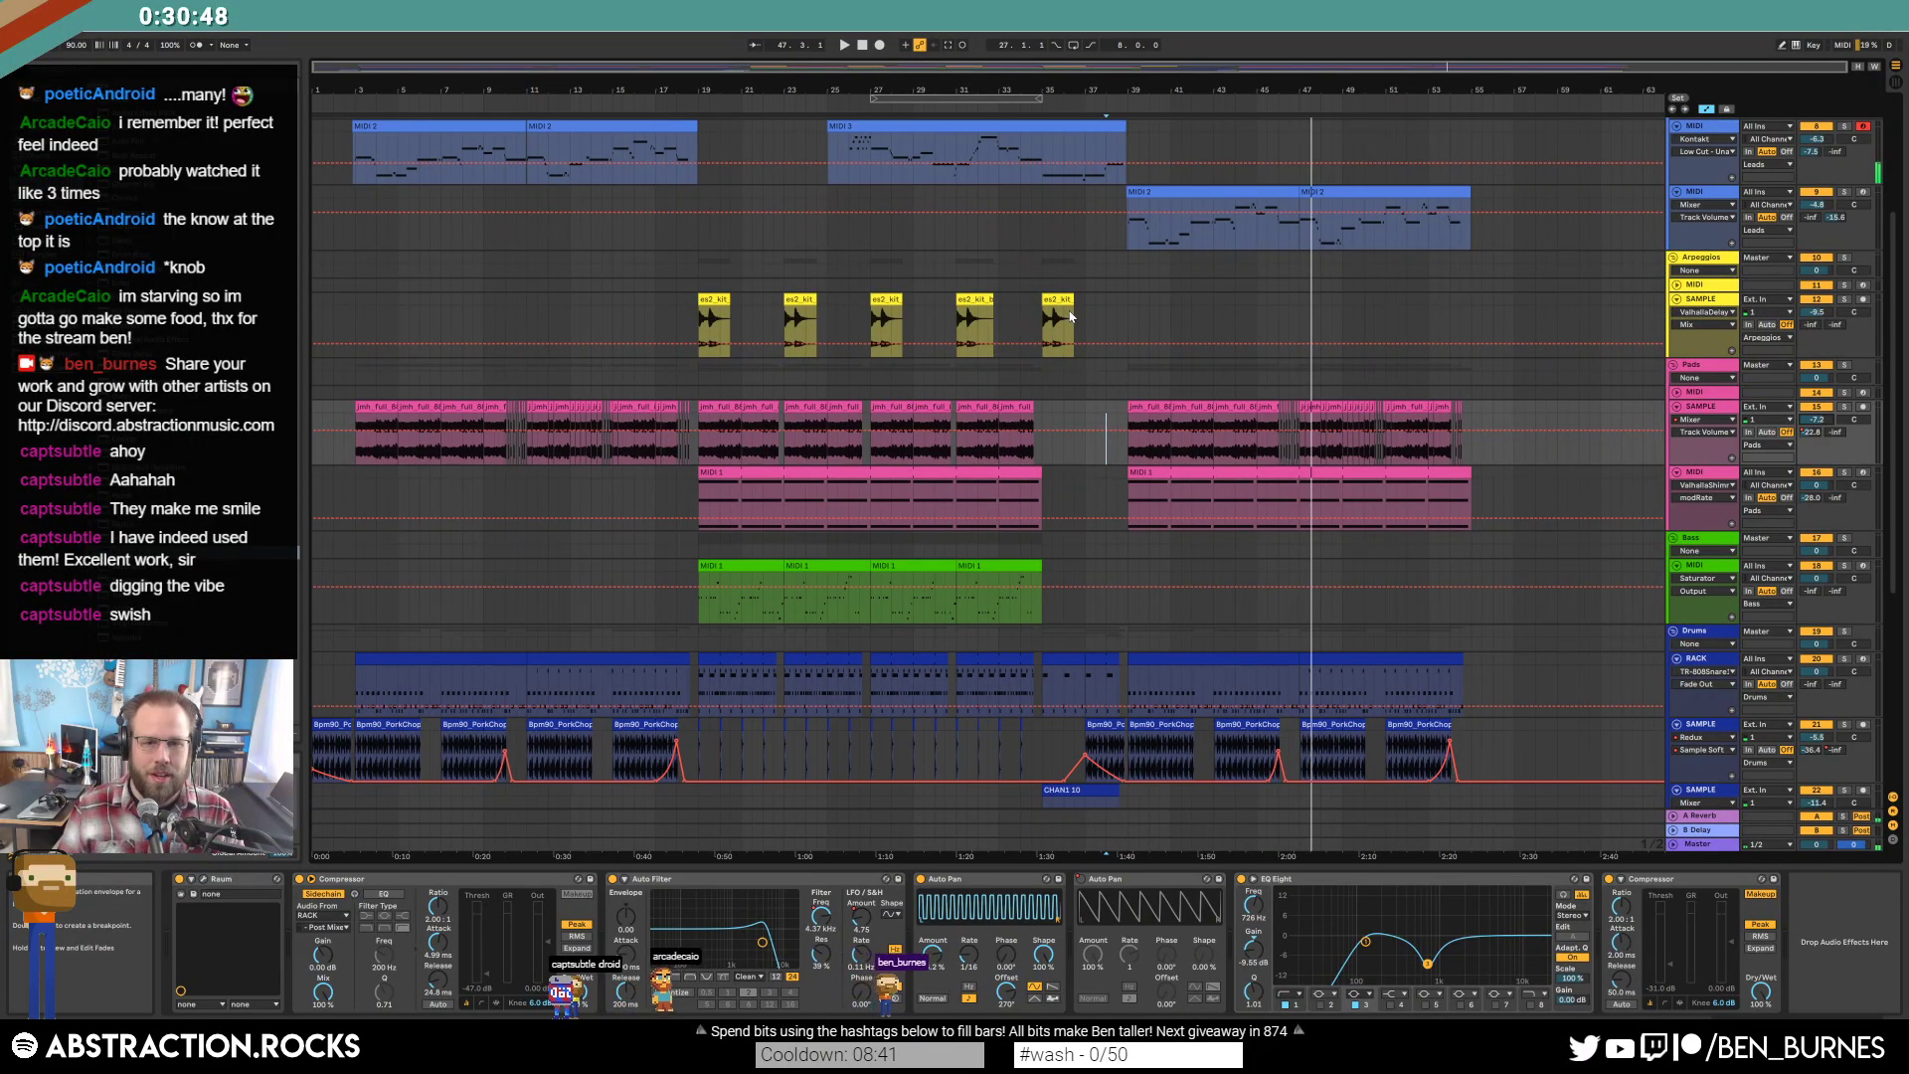
Enable EQ Eight on the second lead track and move its low-cut band to about 178 Hz while listening.
click(1272, 189)
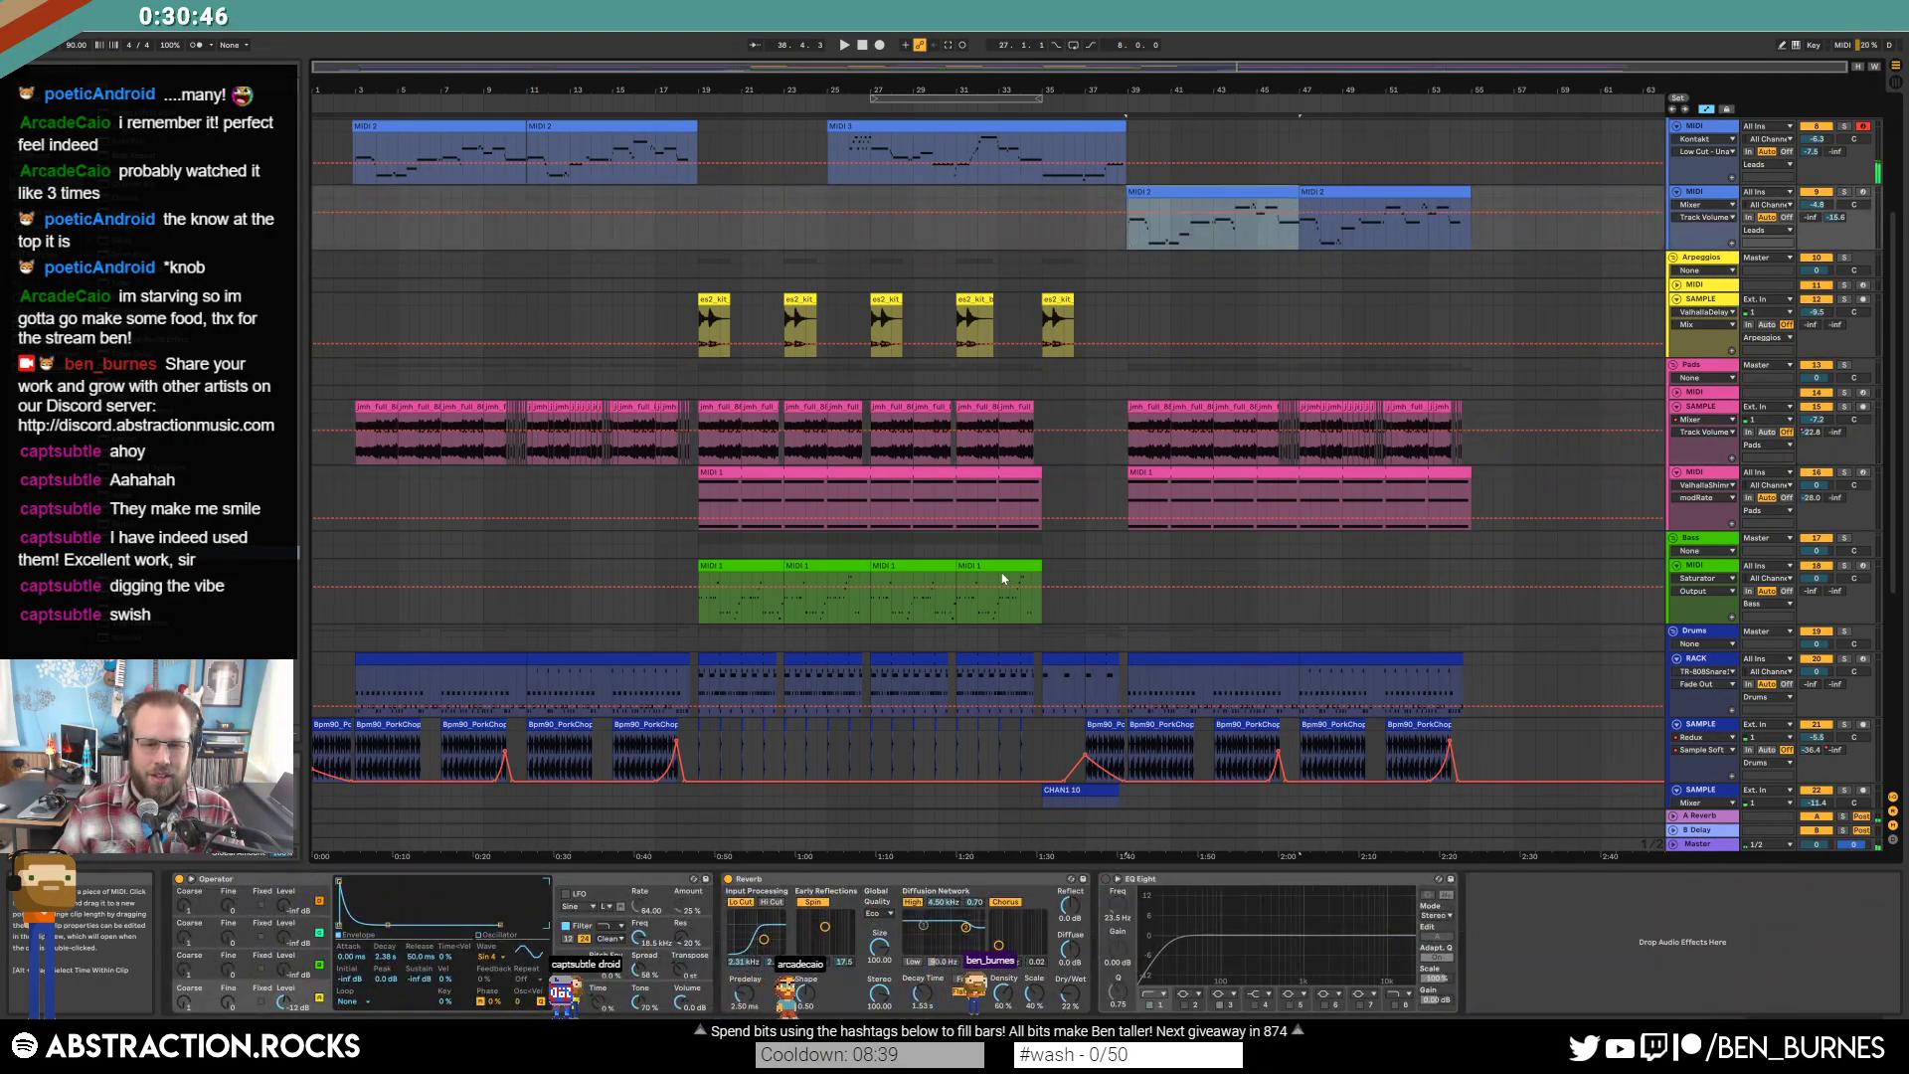
click(1104, 879)
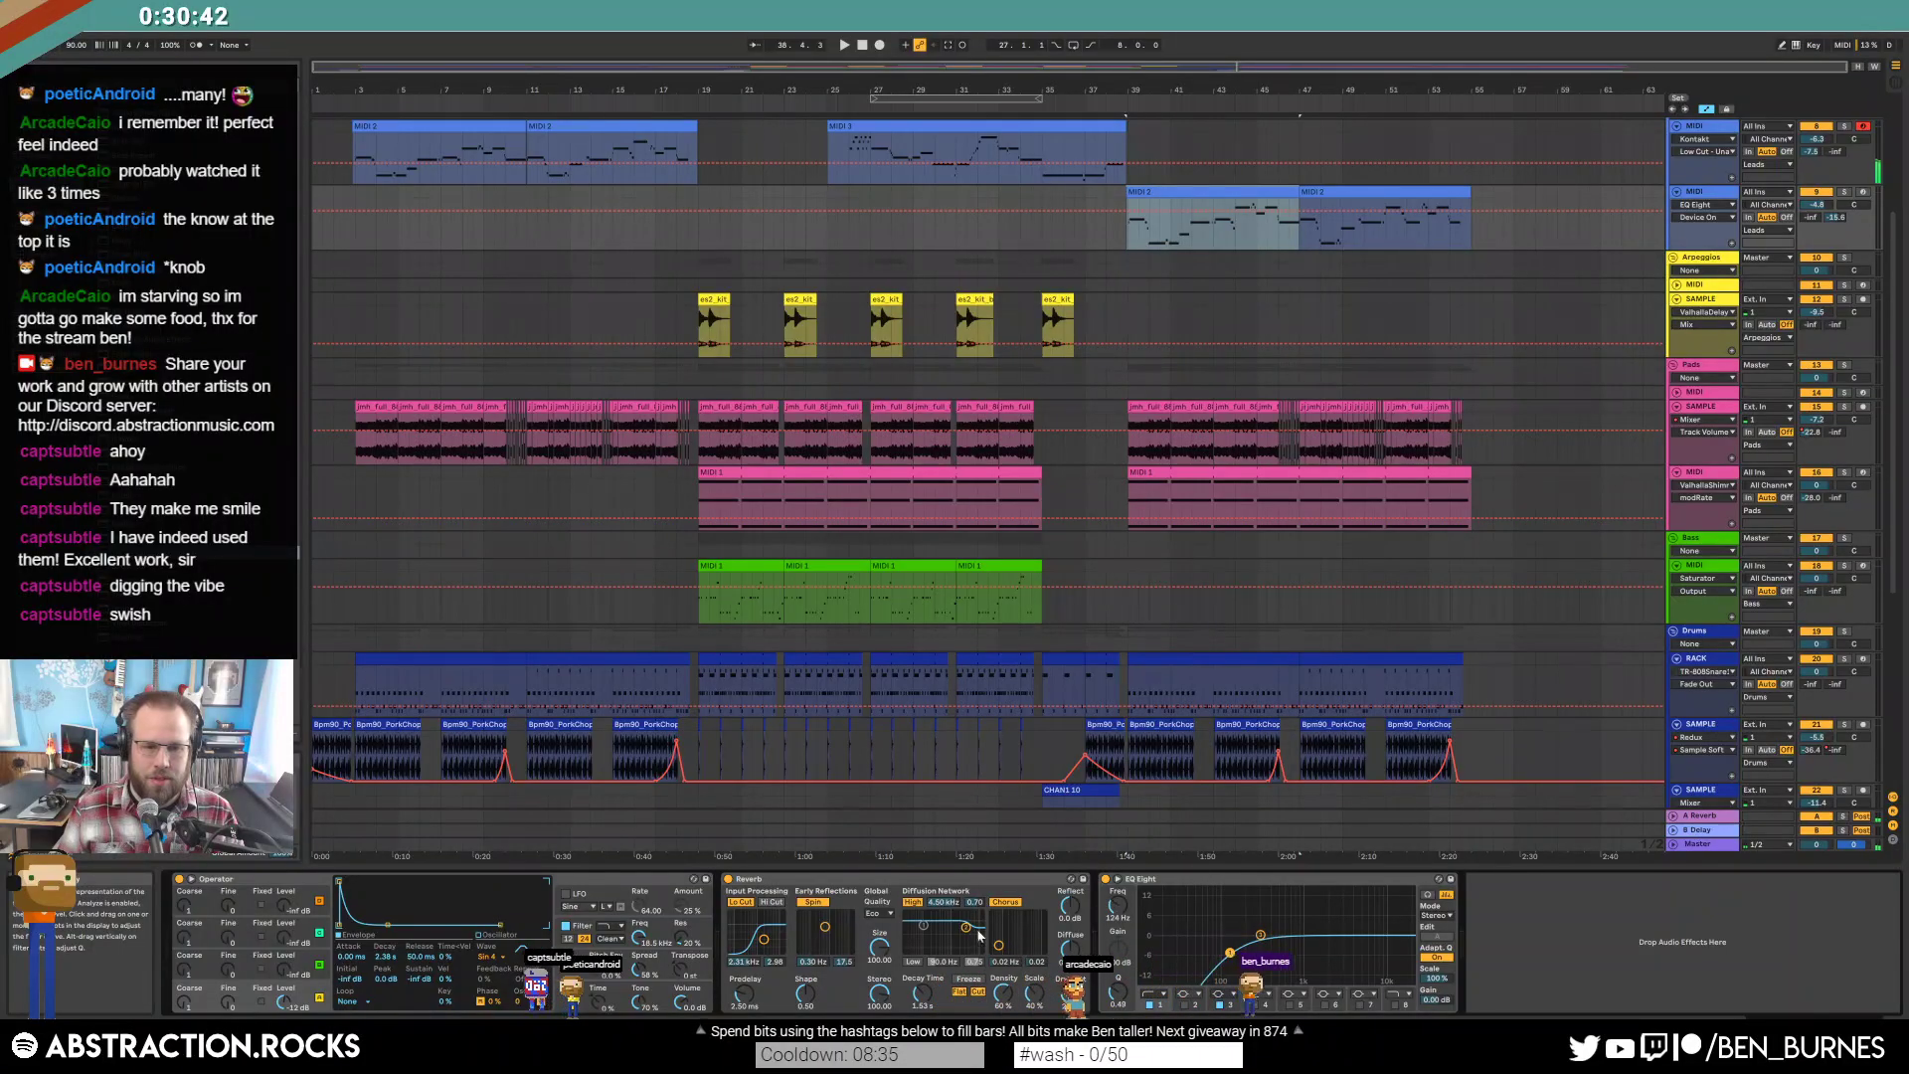
key(space)
mouse_move(1230, 951)
mouse_down()
mouse_move(1256, 938)
mouse_move(1242, 947)
mouse_up()
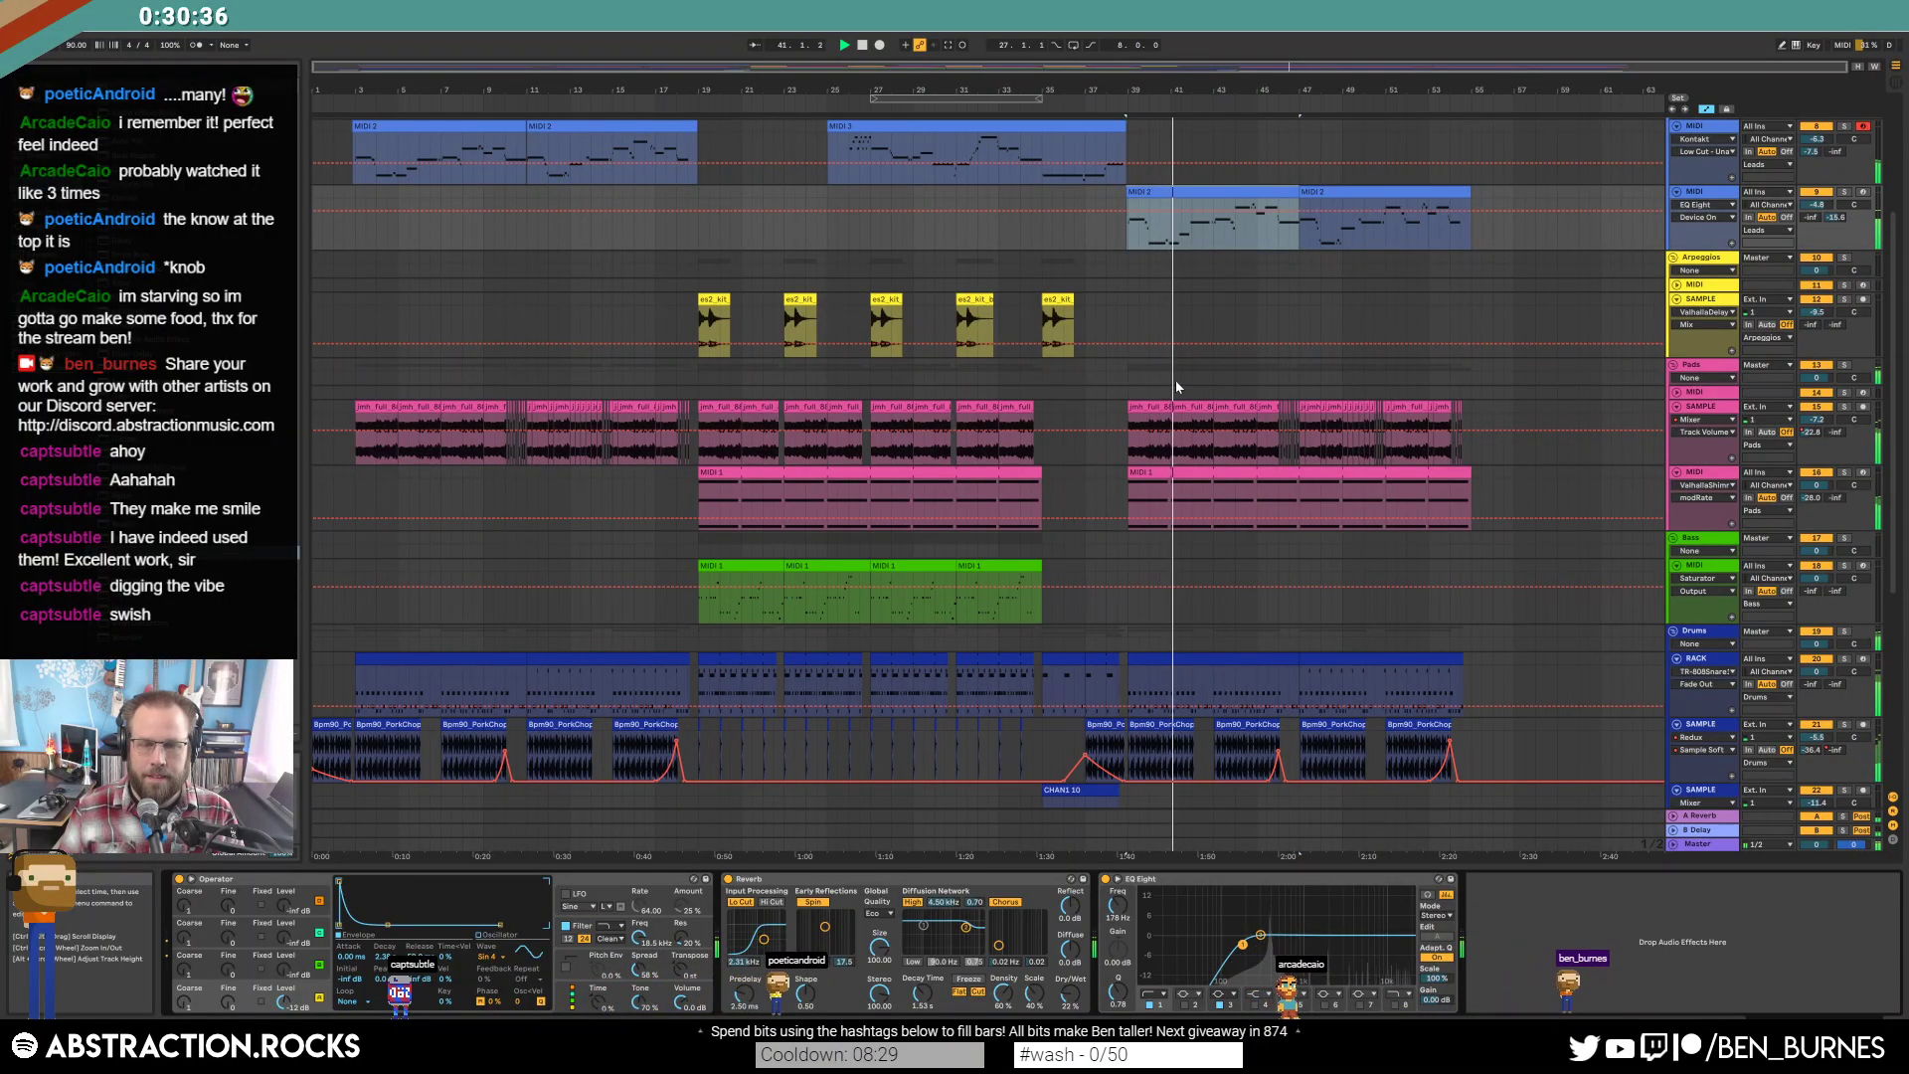
key(space)
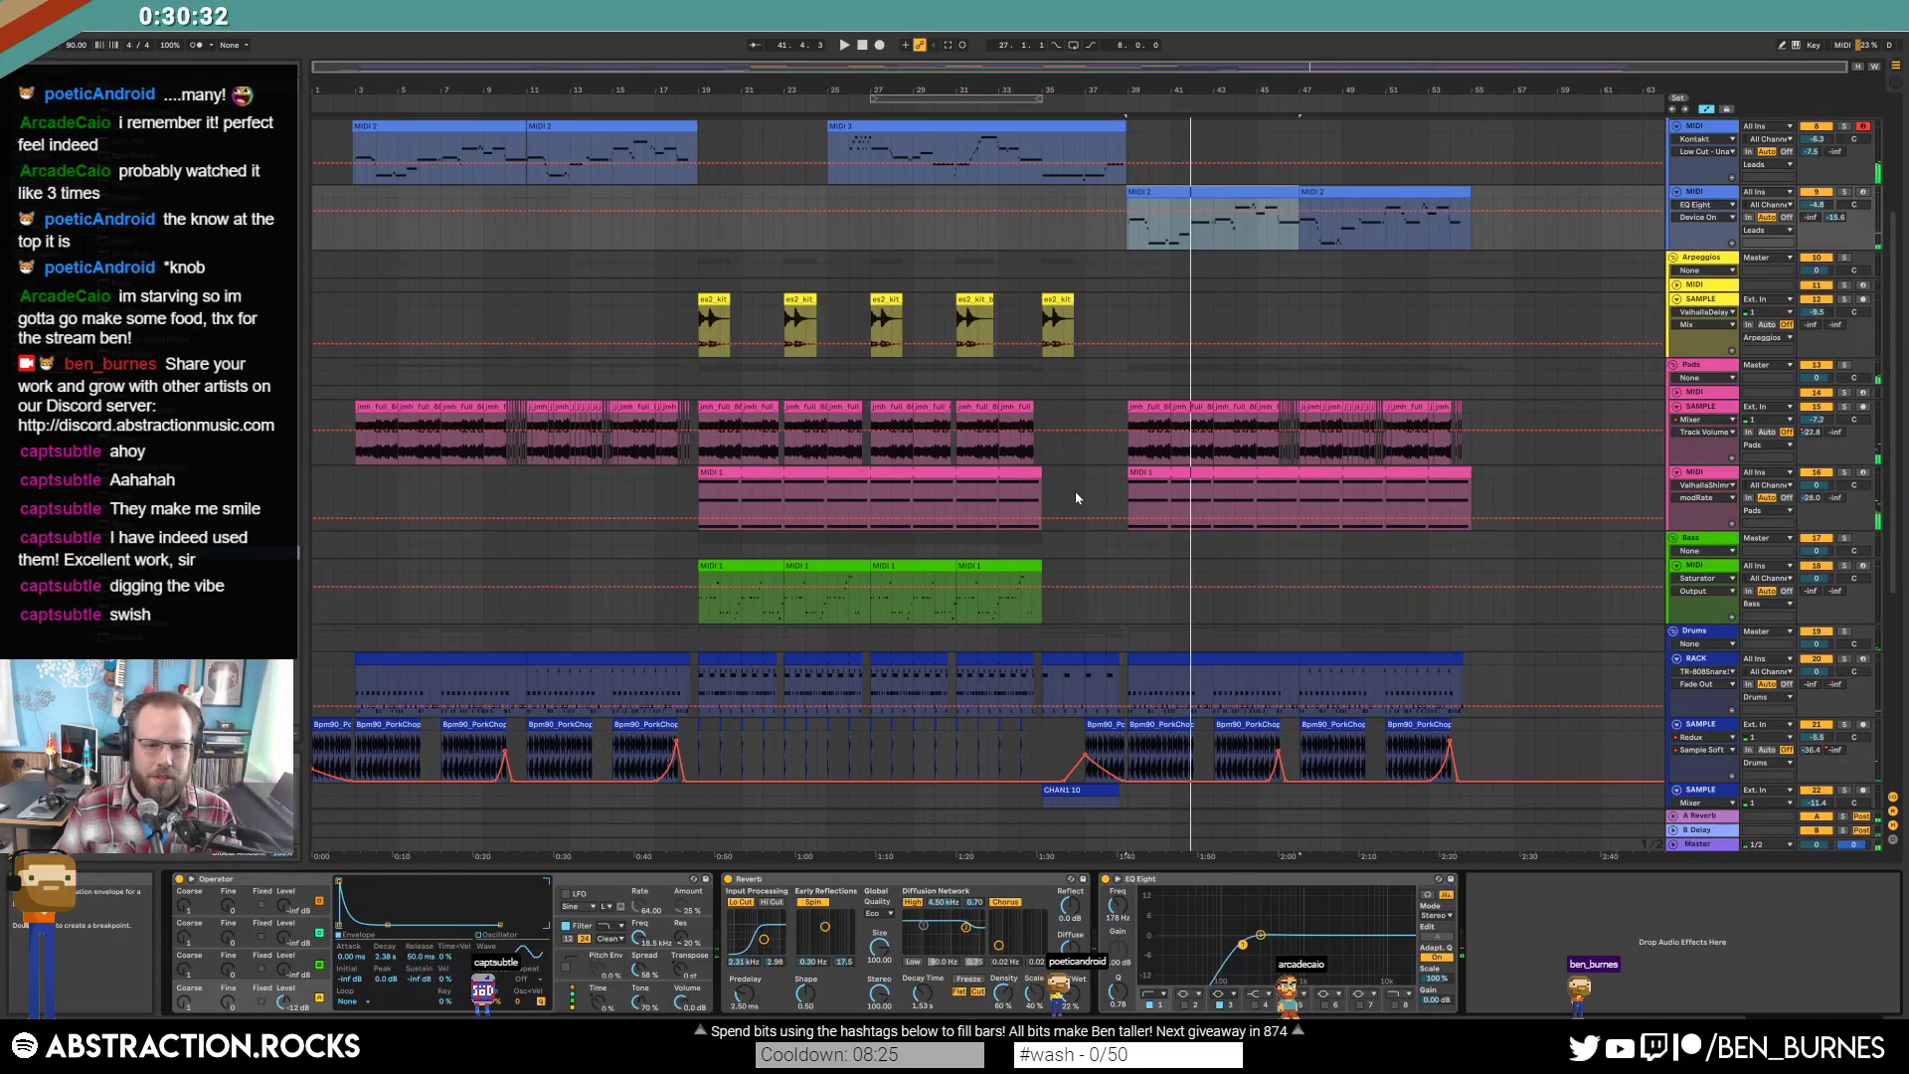
Record a new bass part from bar 39, trim the clip to end at bar 43, and open its notes.
scroll(1094, 492, down, 1)
click(1130, 497)
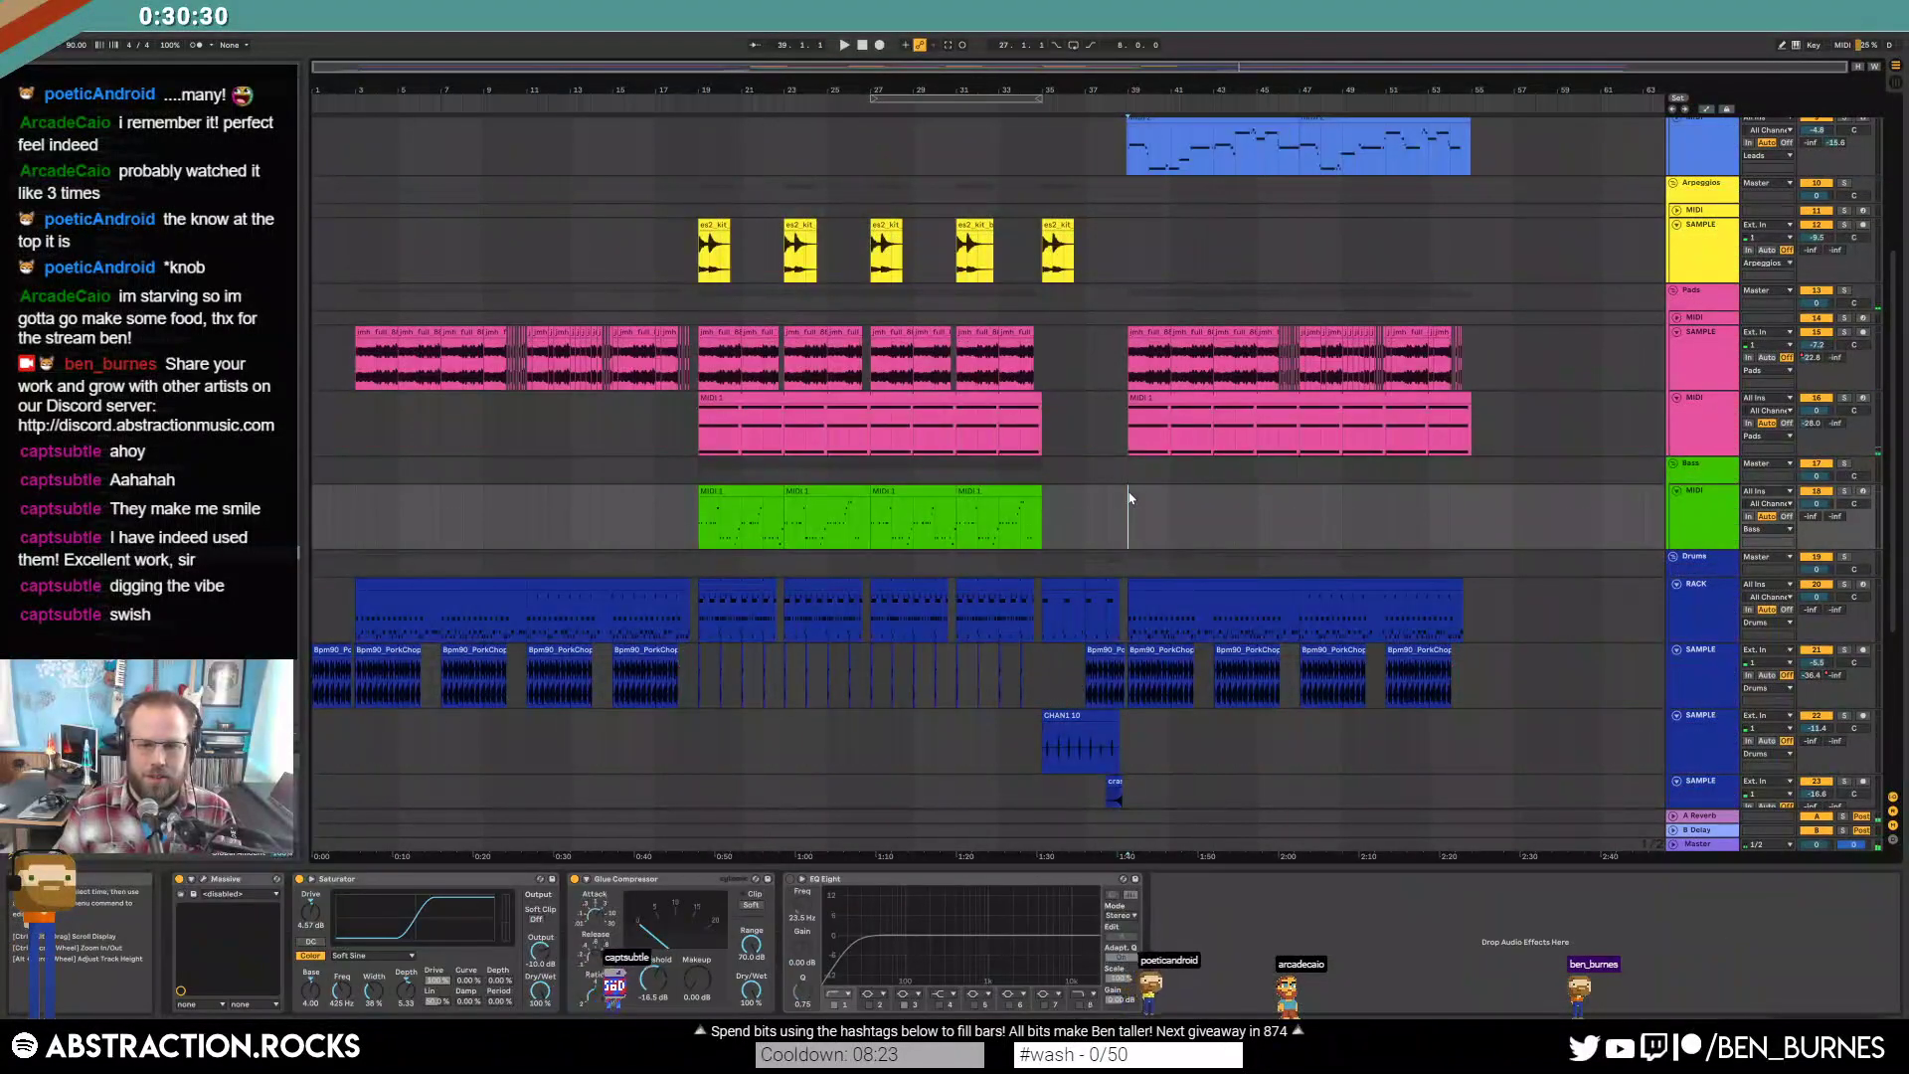
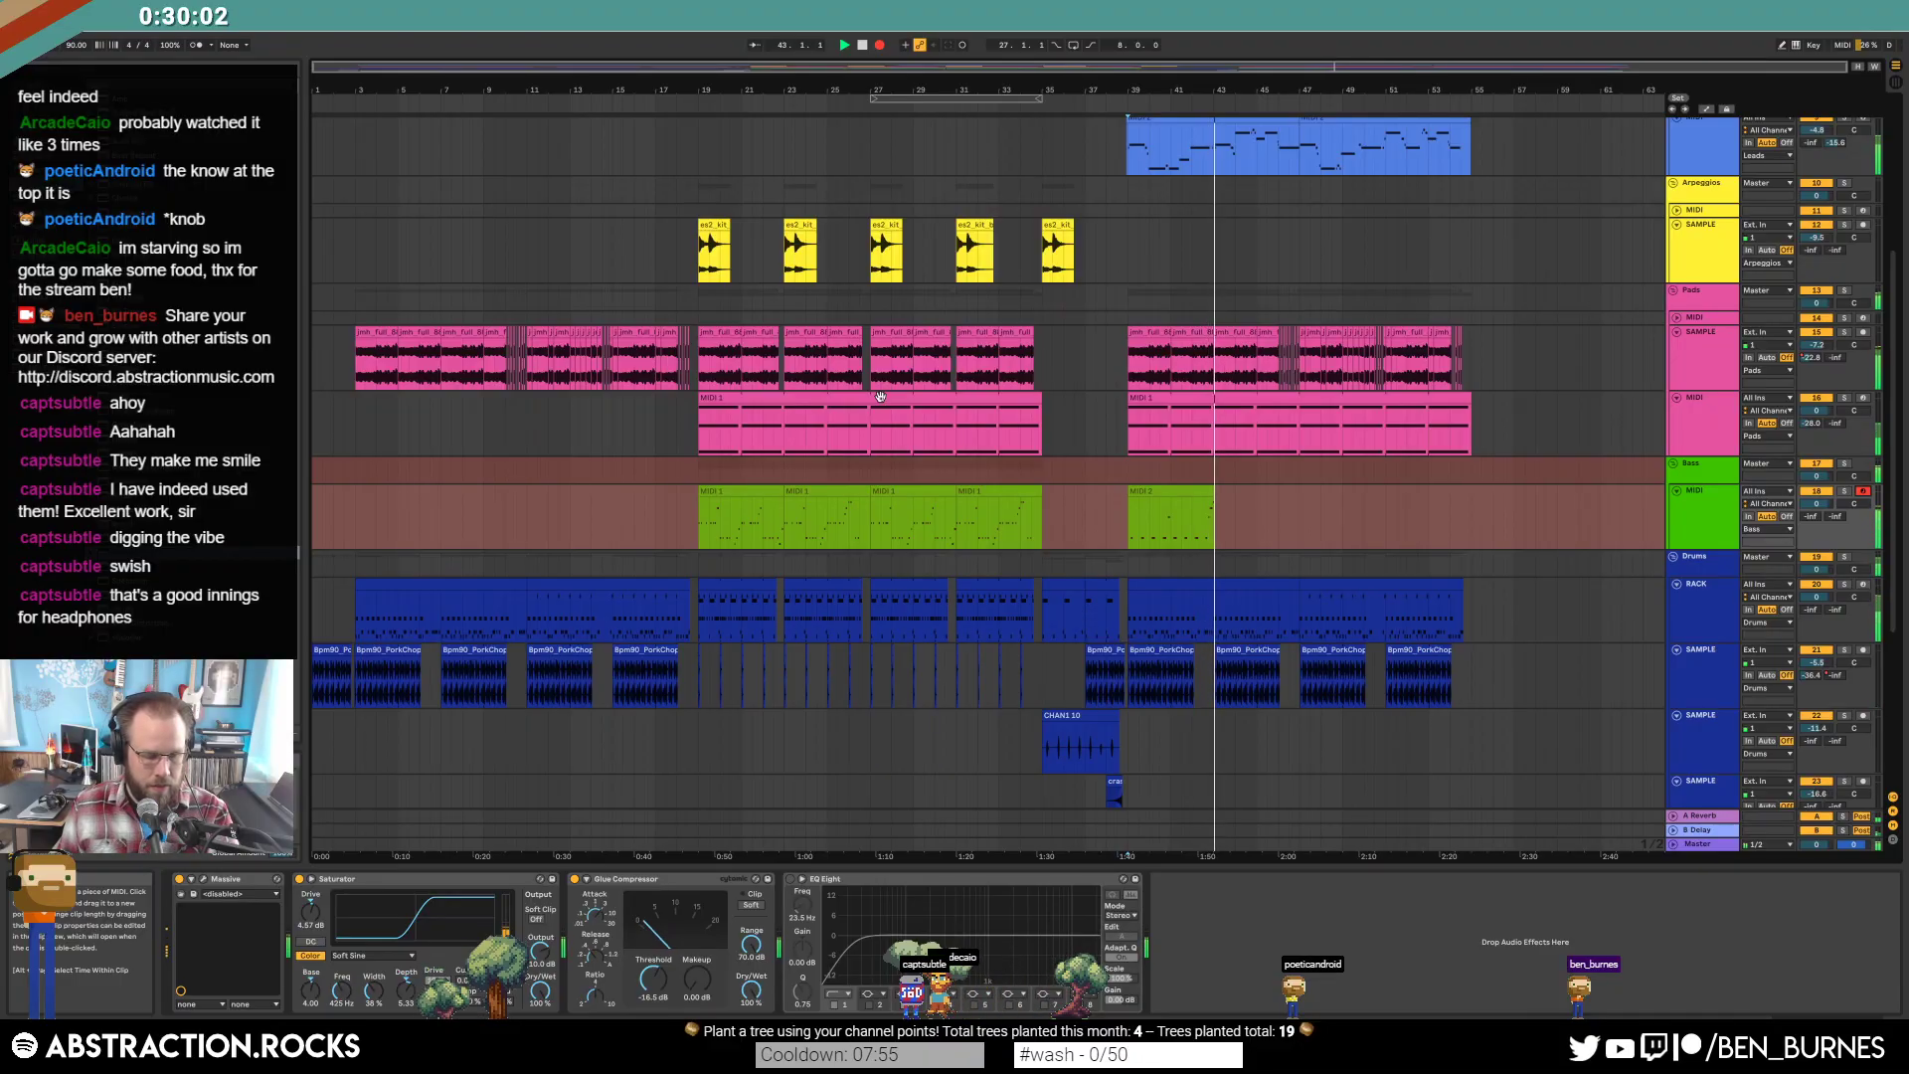
key(space)
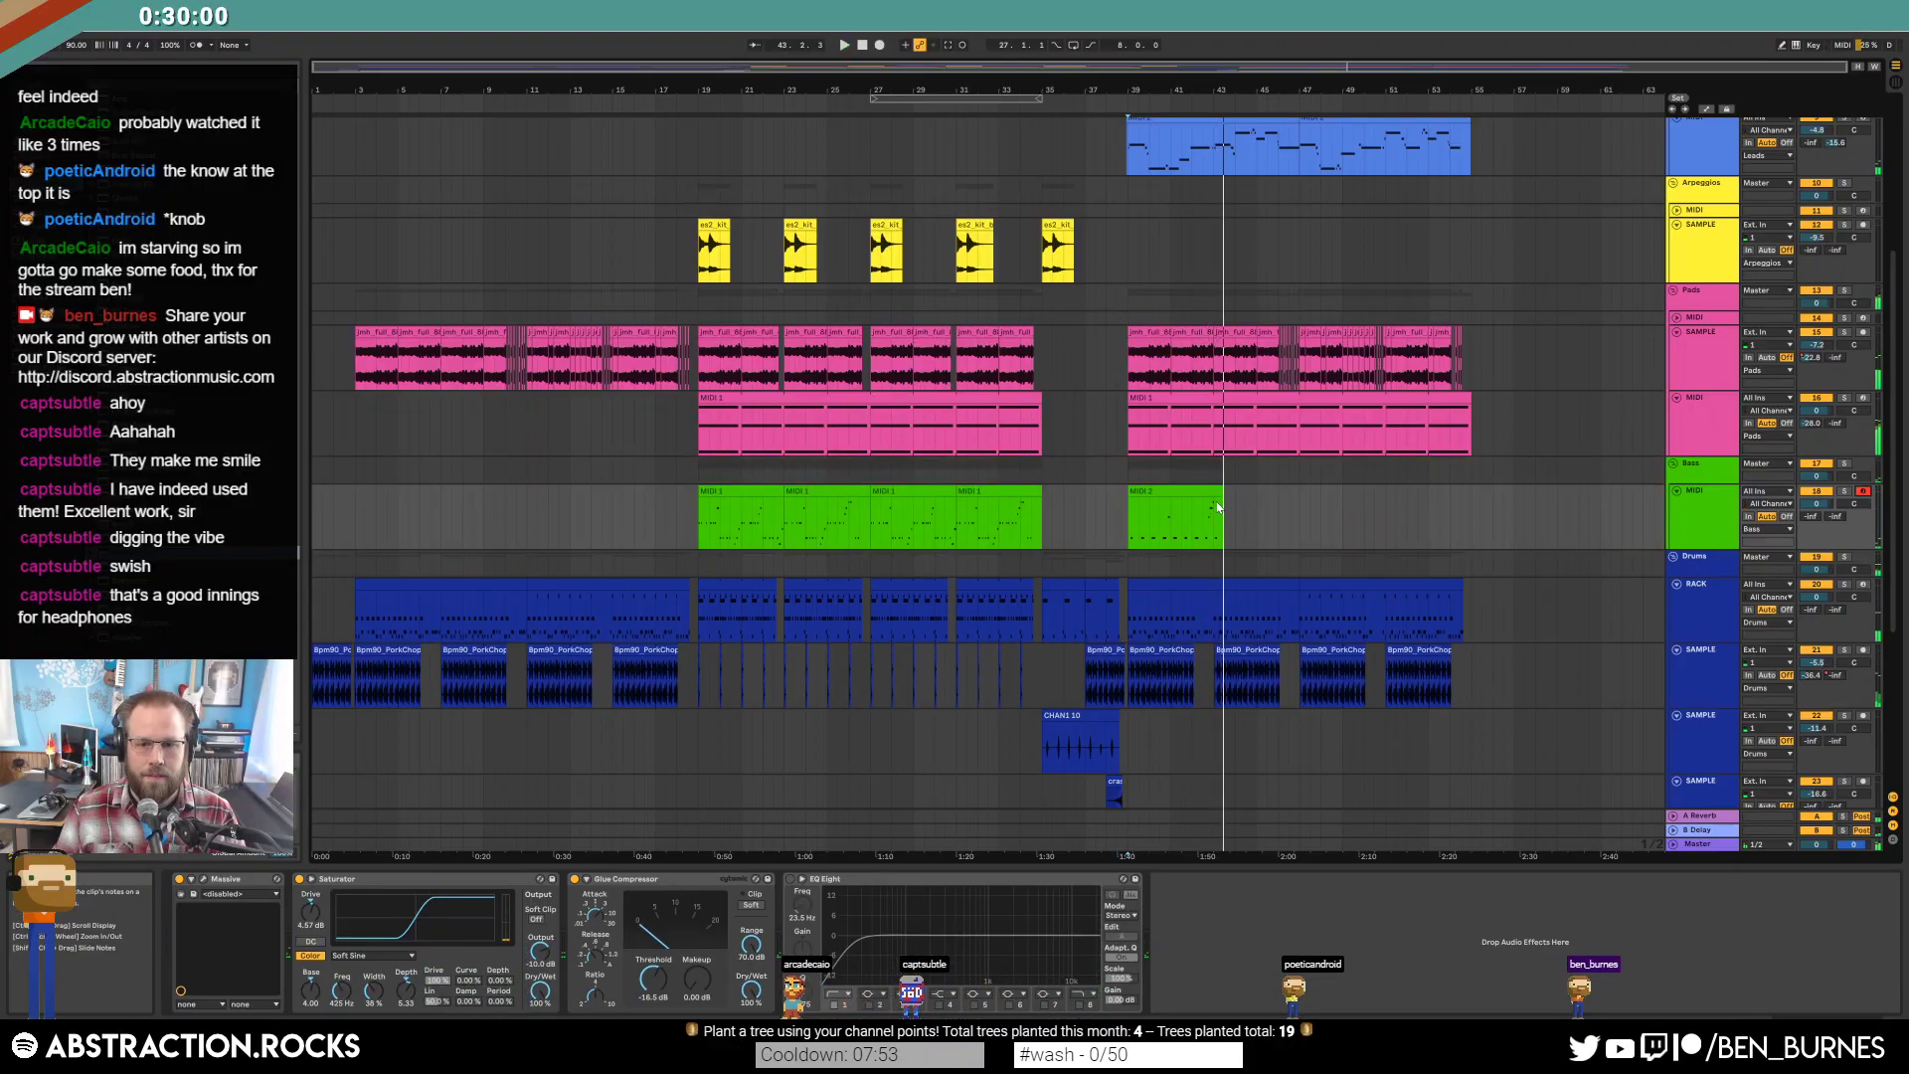
drag(1221, 491, 1214, 492)
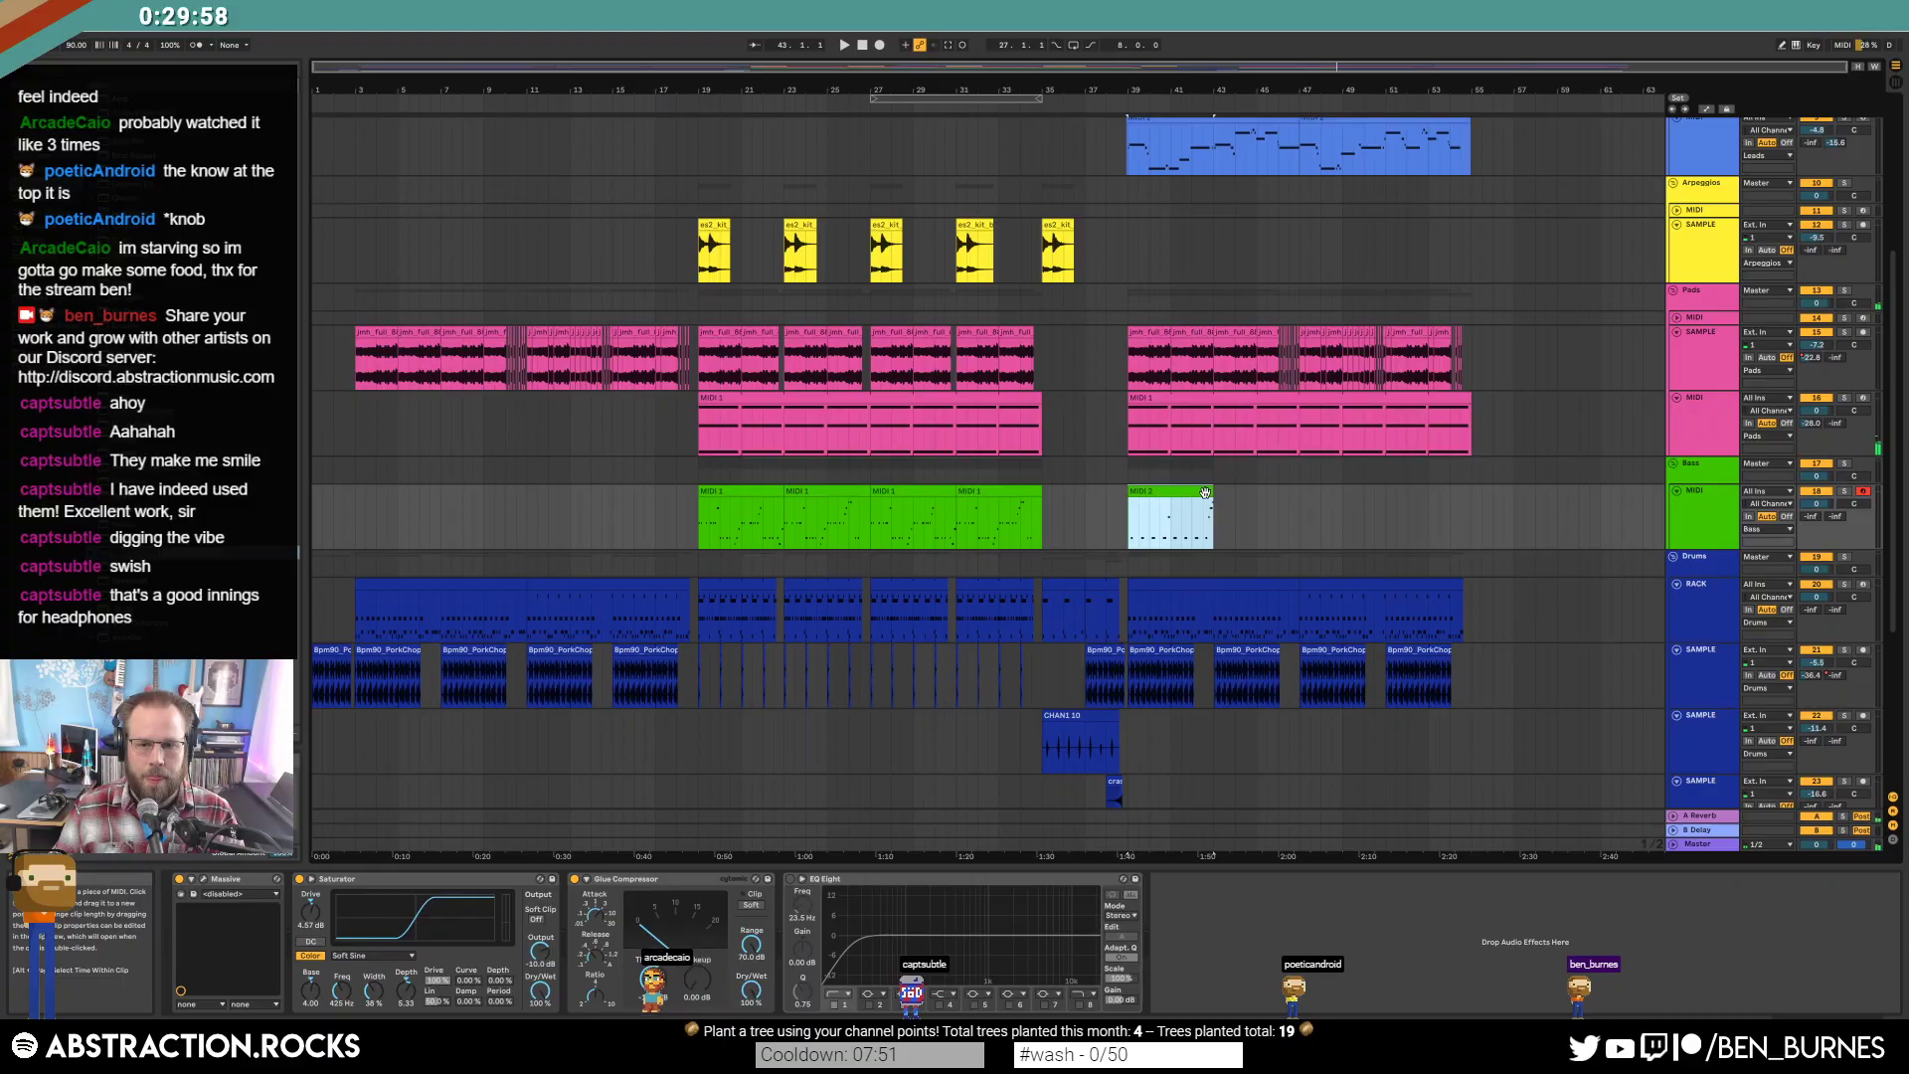
double_click(1205, 493)
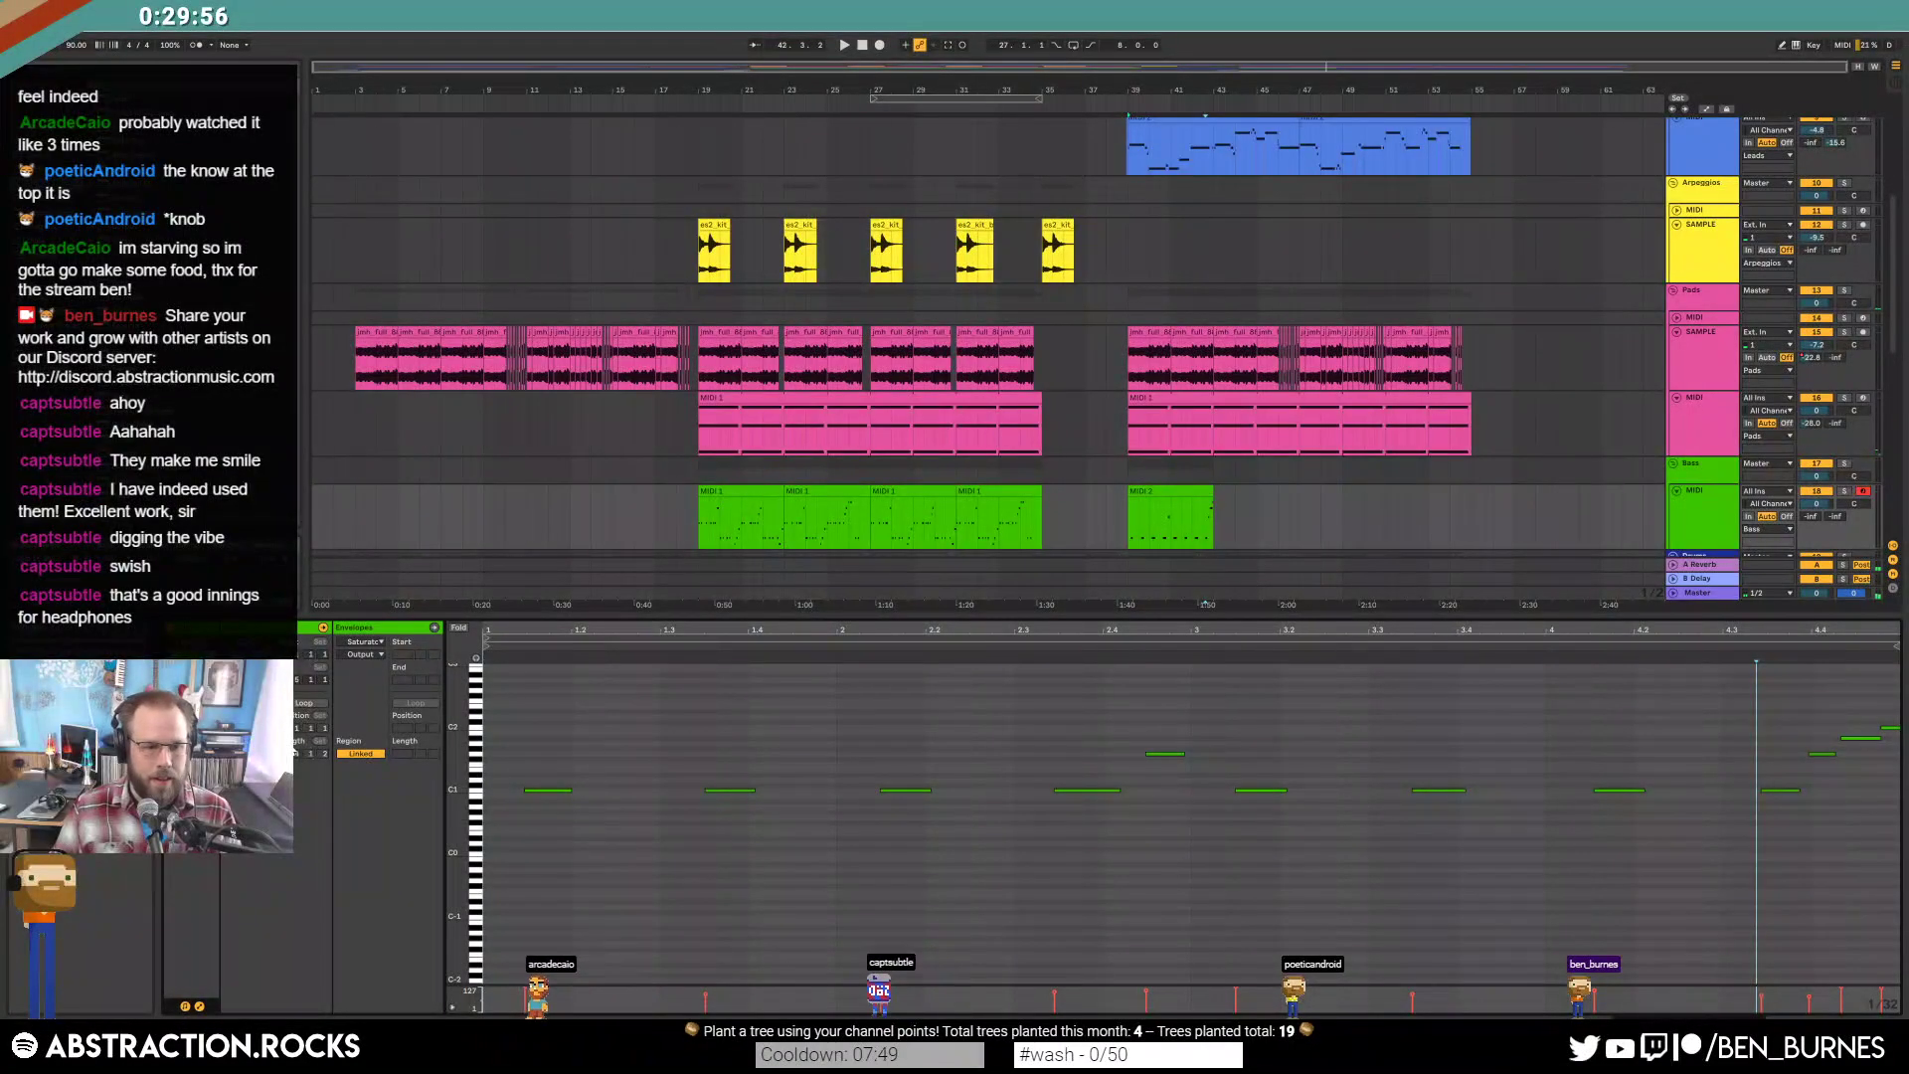
Extend the new bass clip from bar 43 to bar 55 so its notes repeat, and play it back.
click(303, 703)
key(ctrl+a)
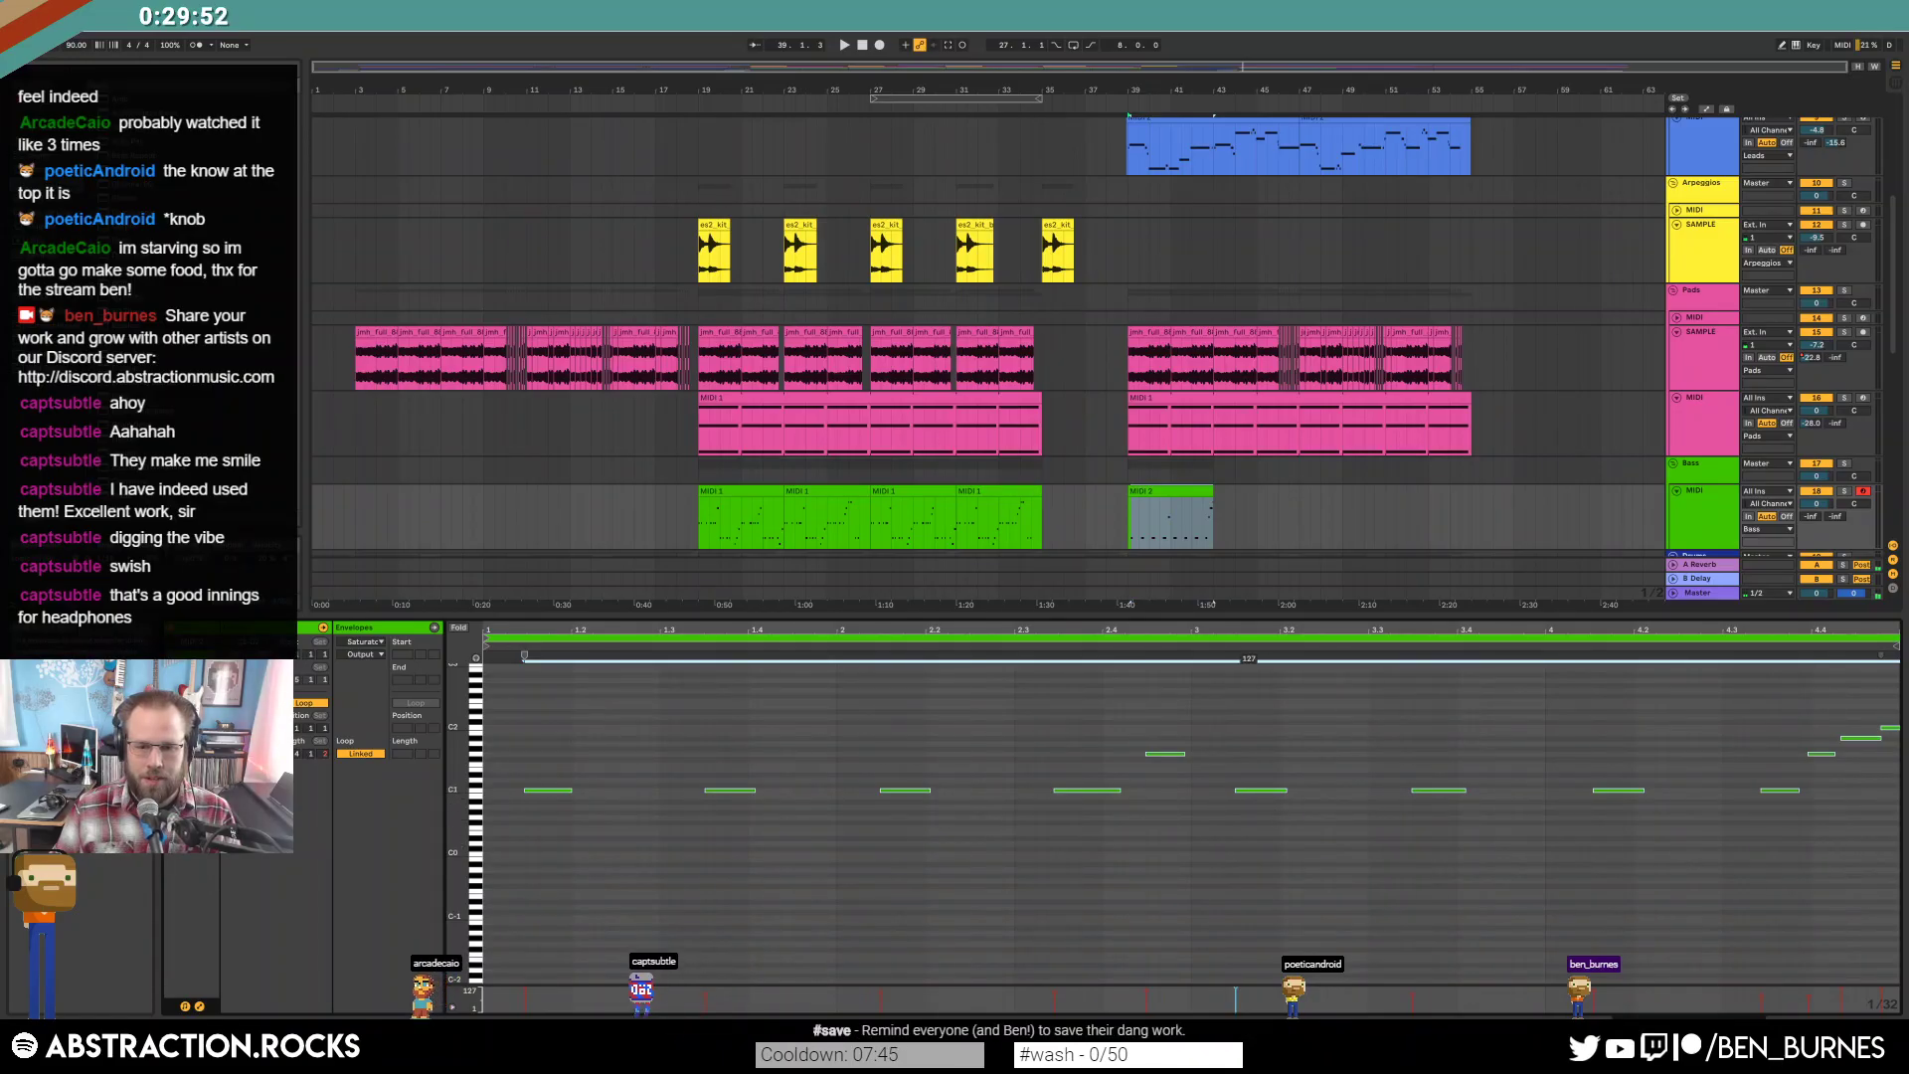
drag(1213, 527, 1491, 497)
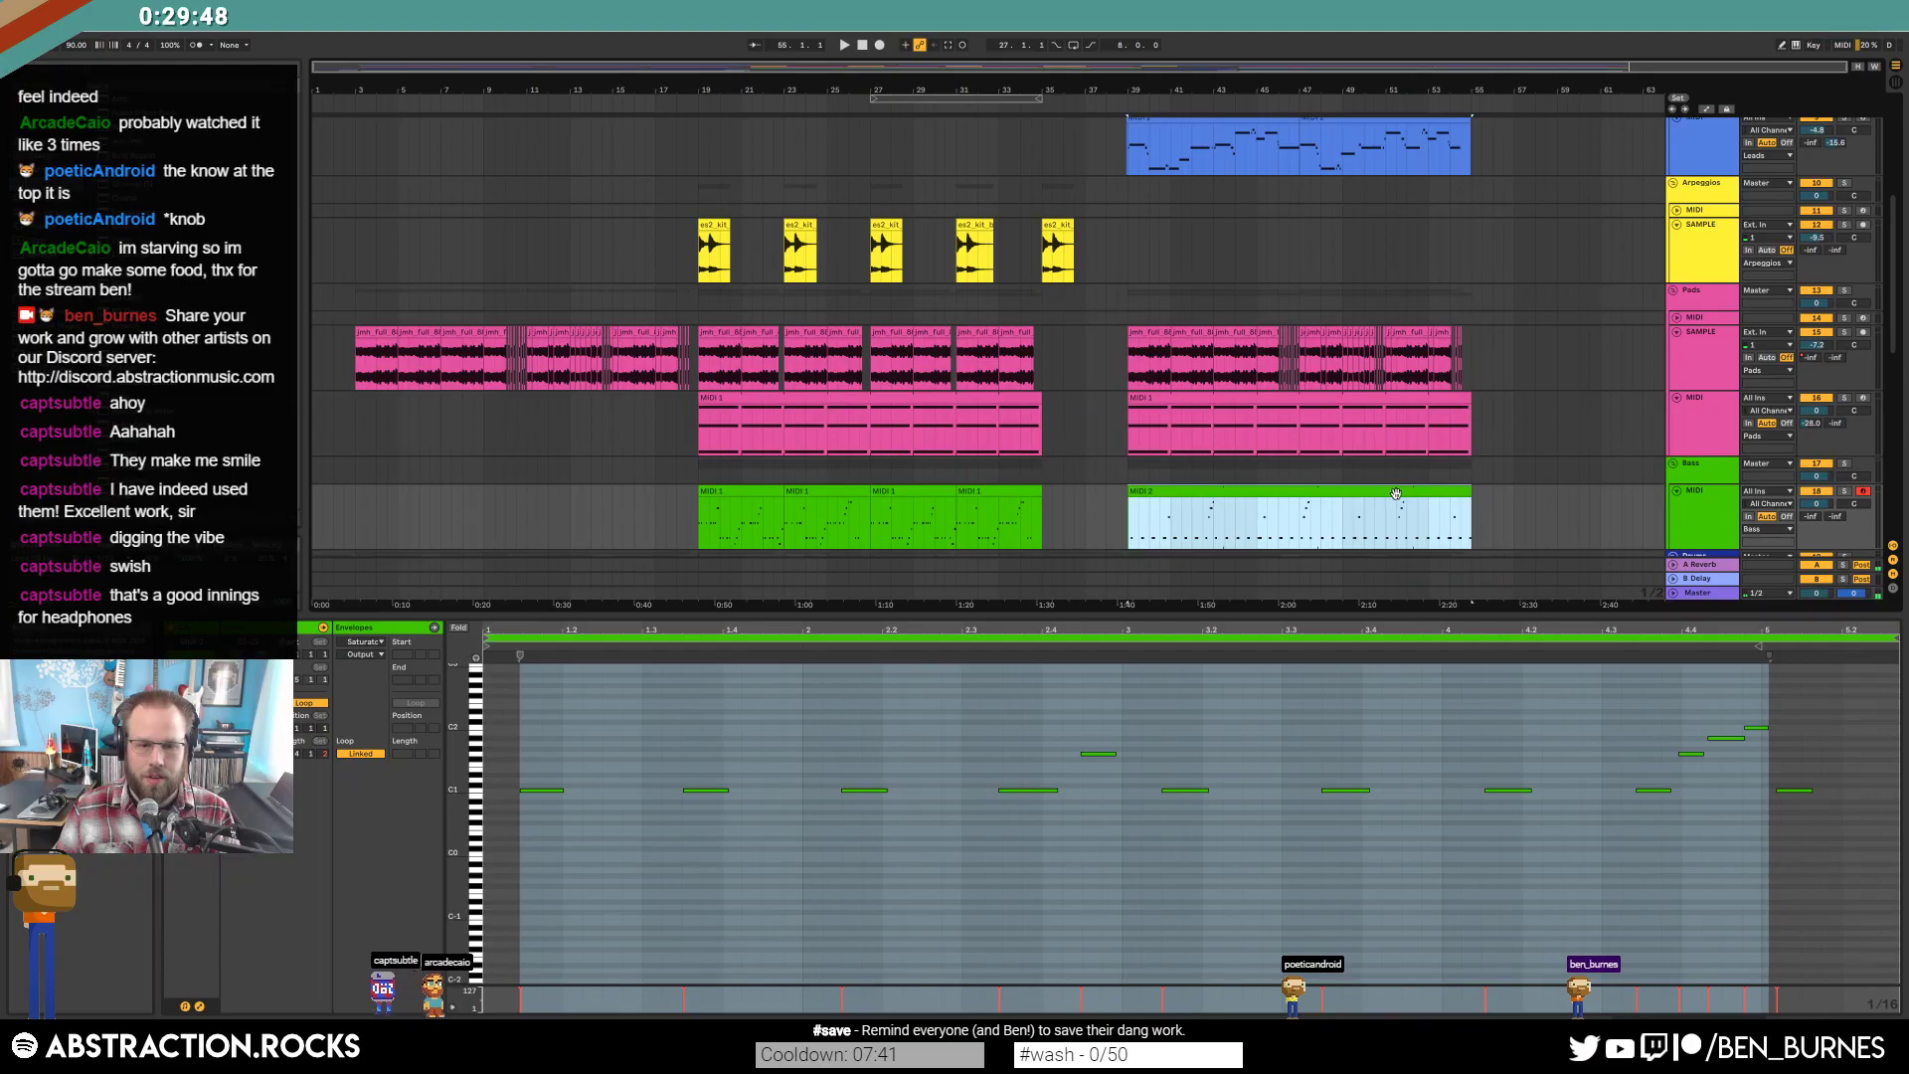
key(ctrl+z)
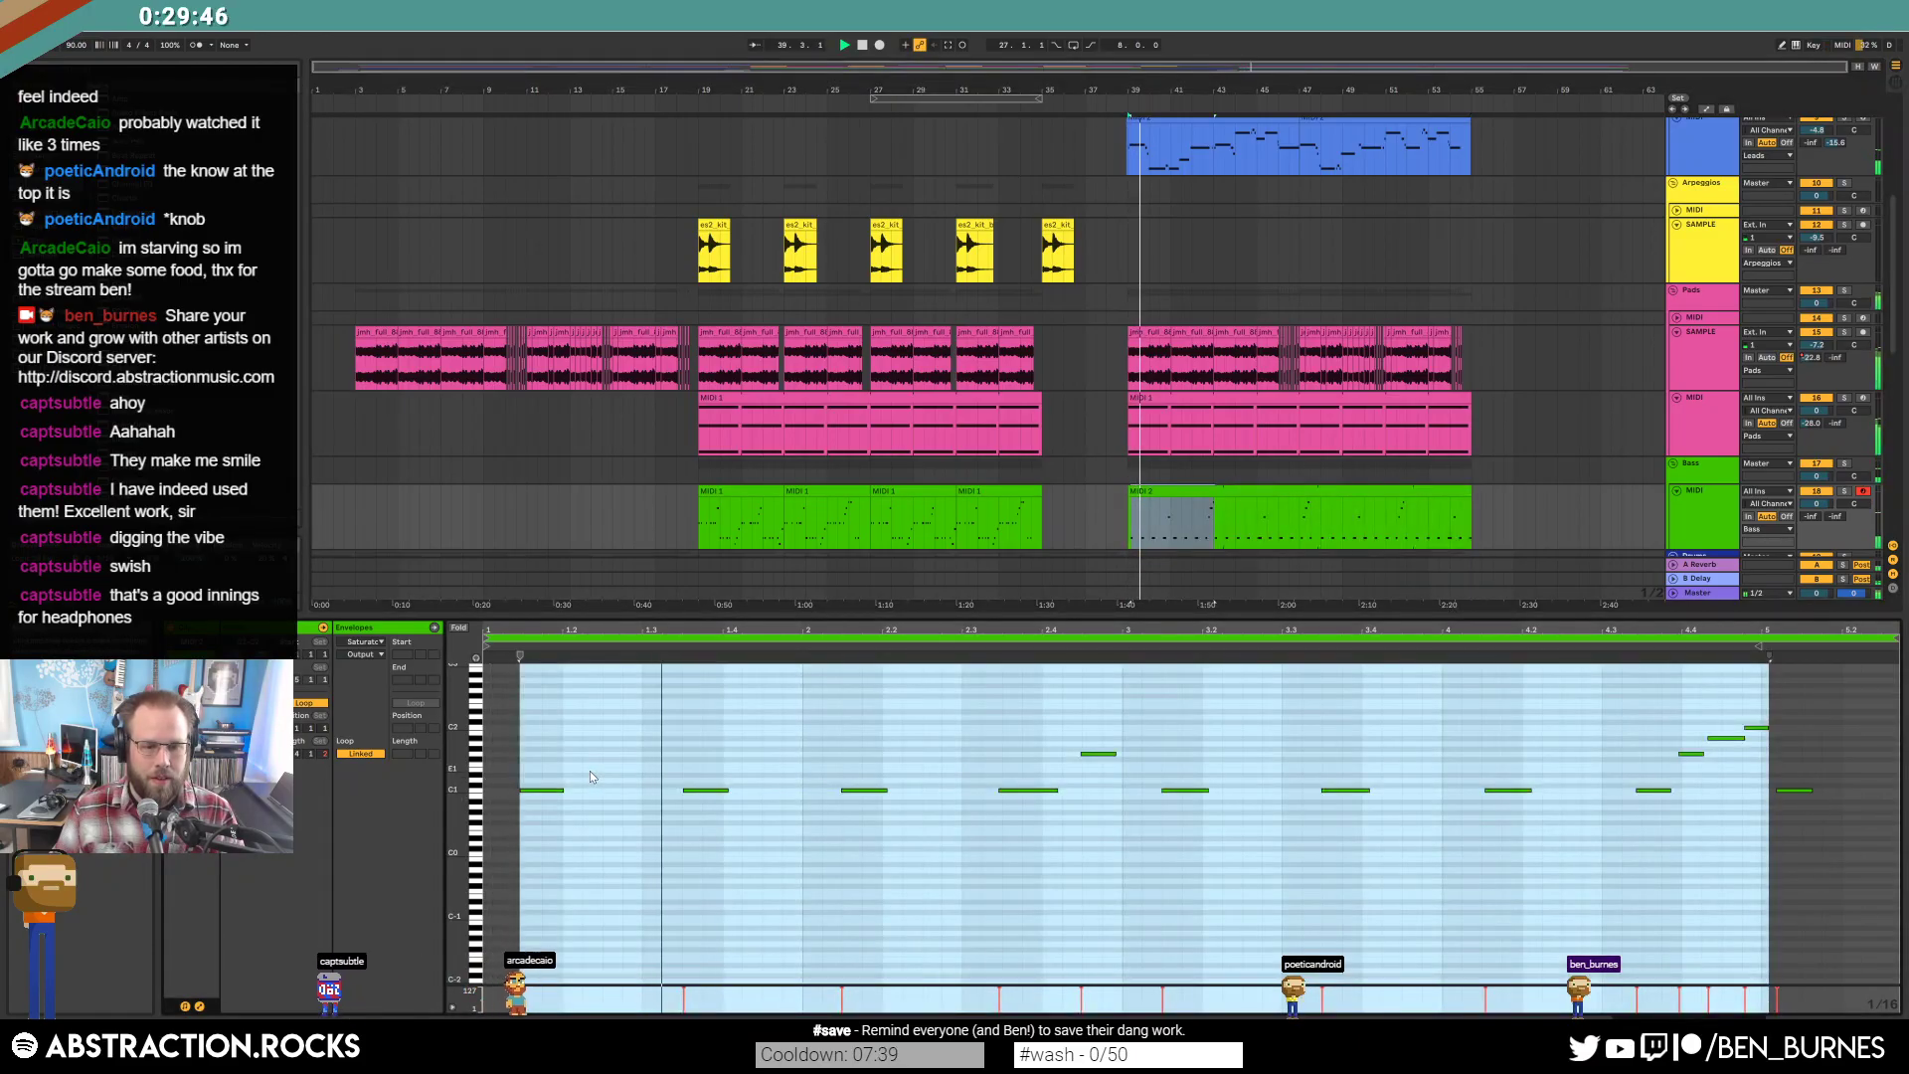
key(ctrl+z)
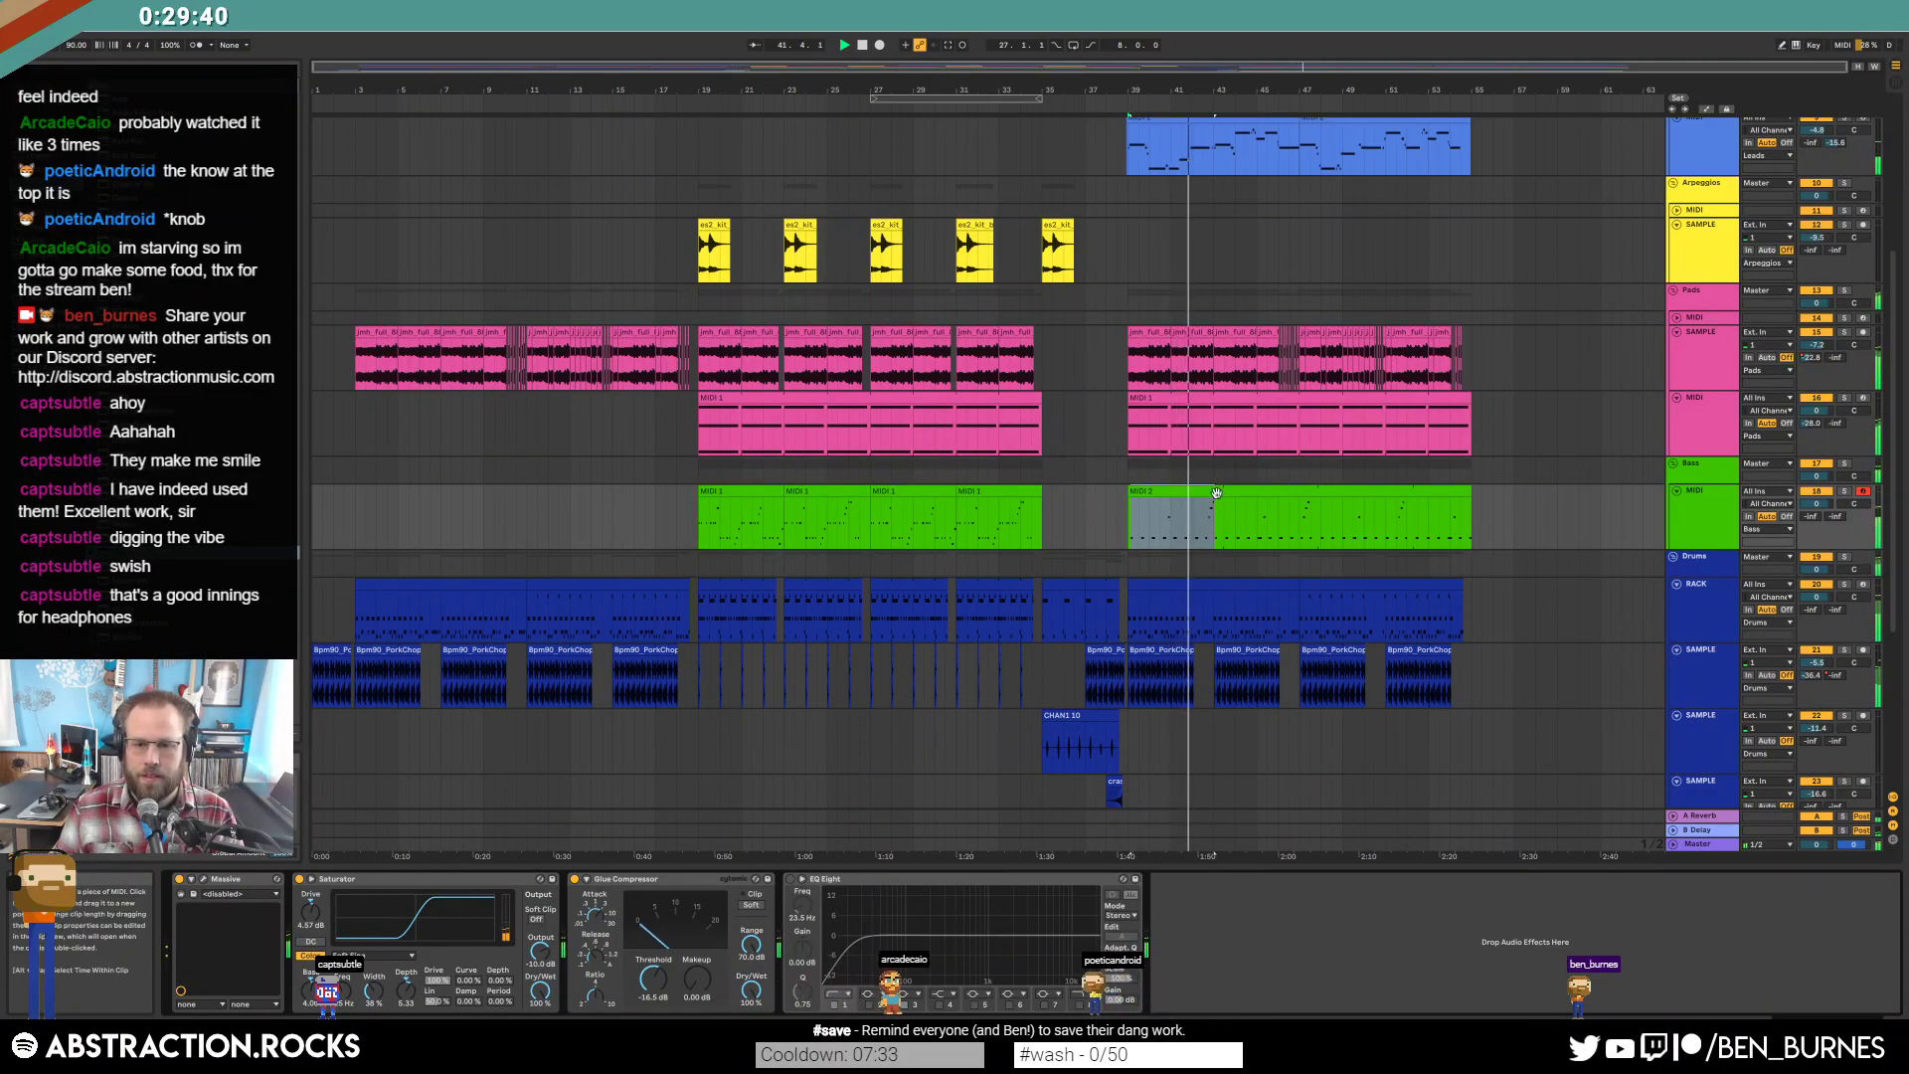
click(1216, 493)
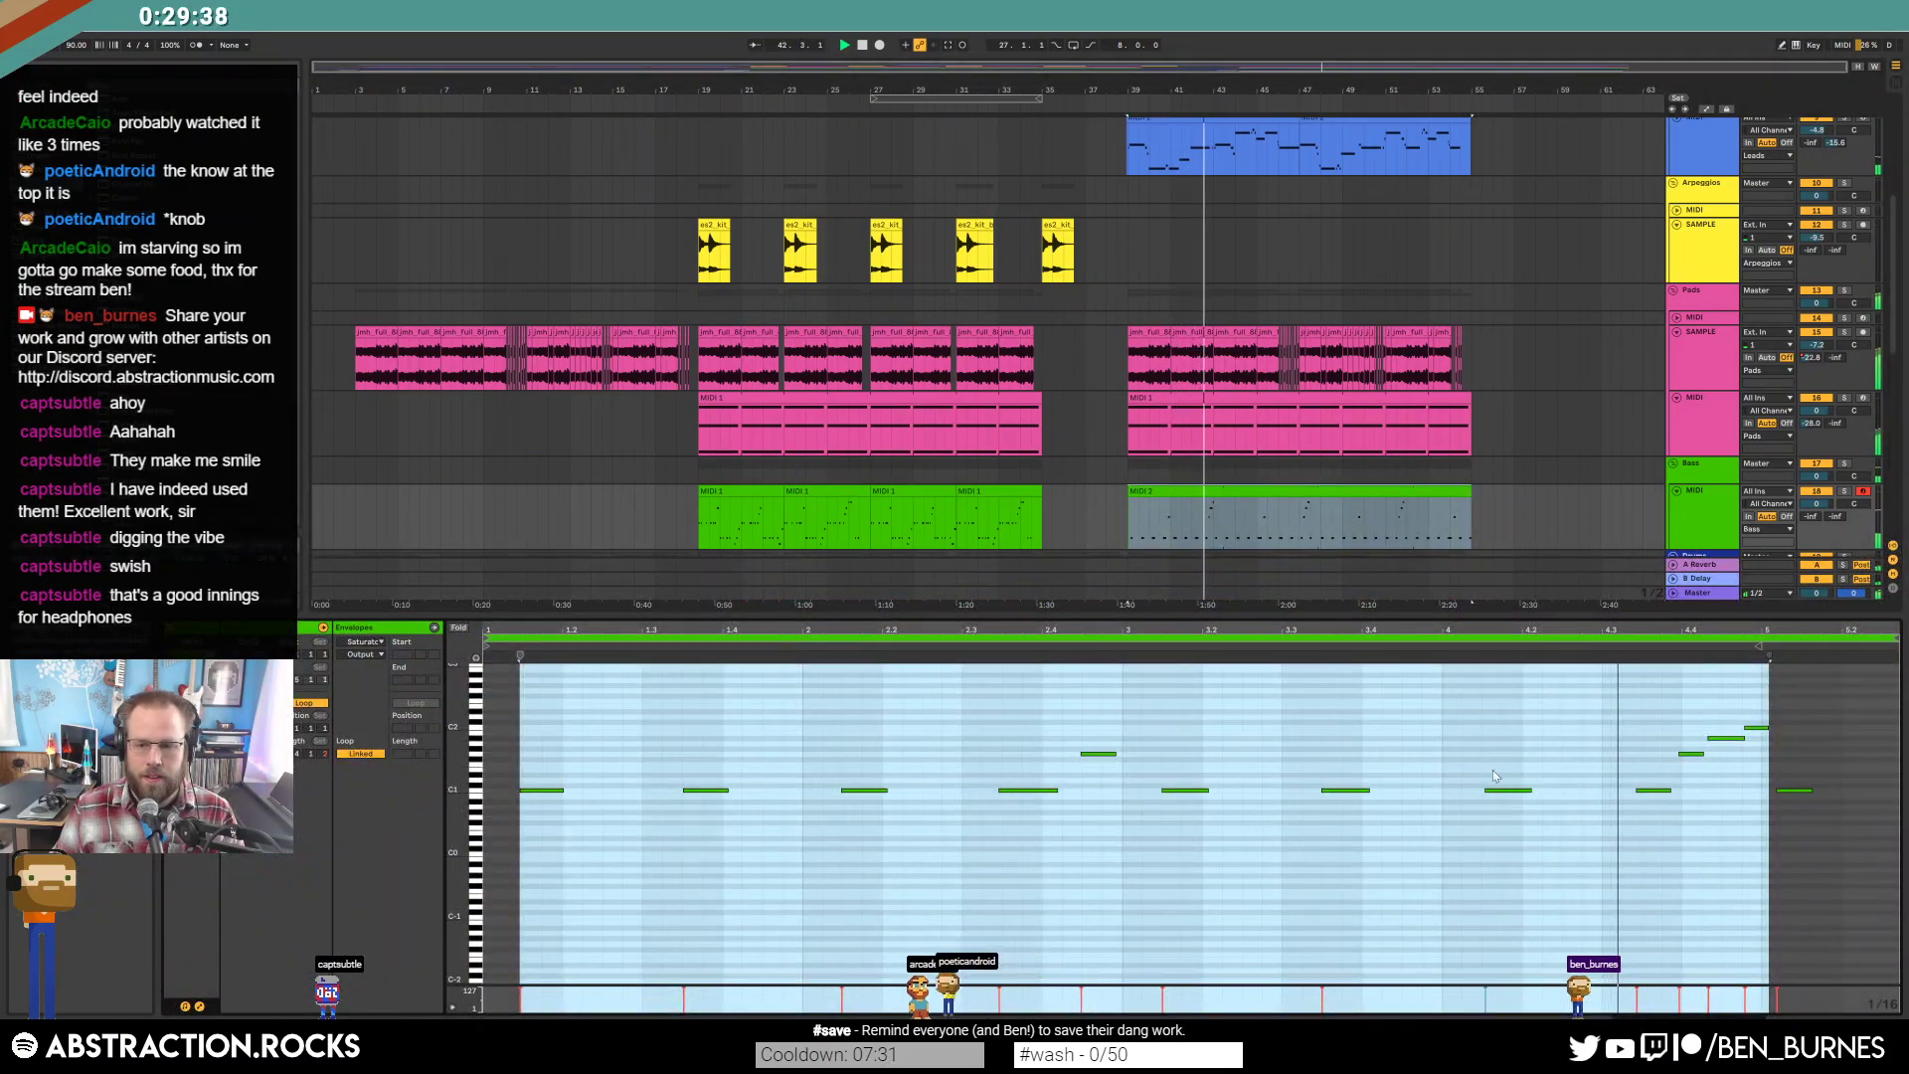
click(1539, 724)
key(space)
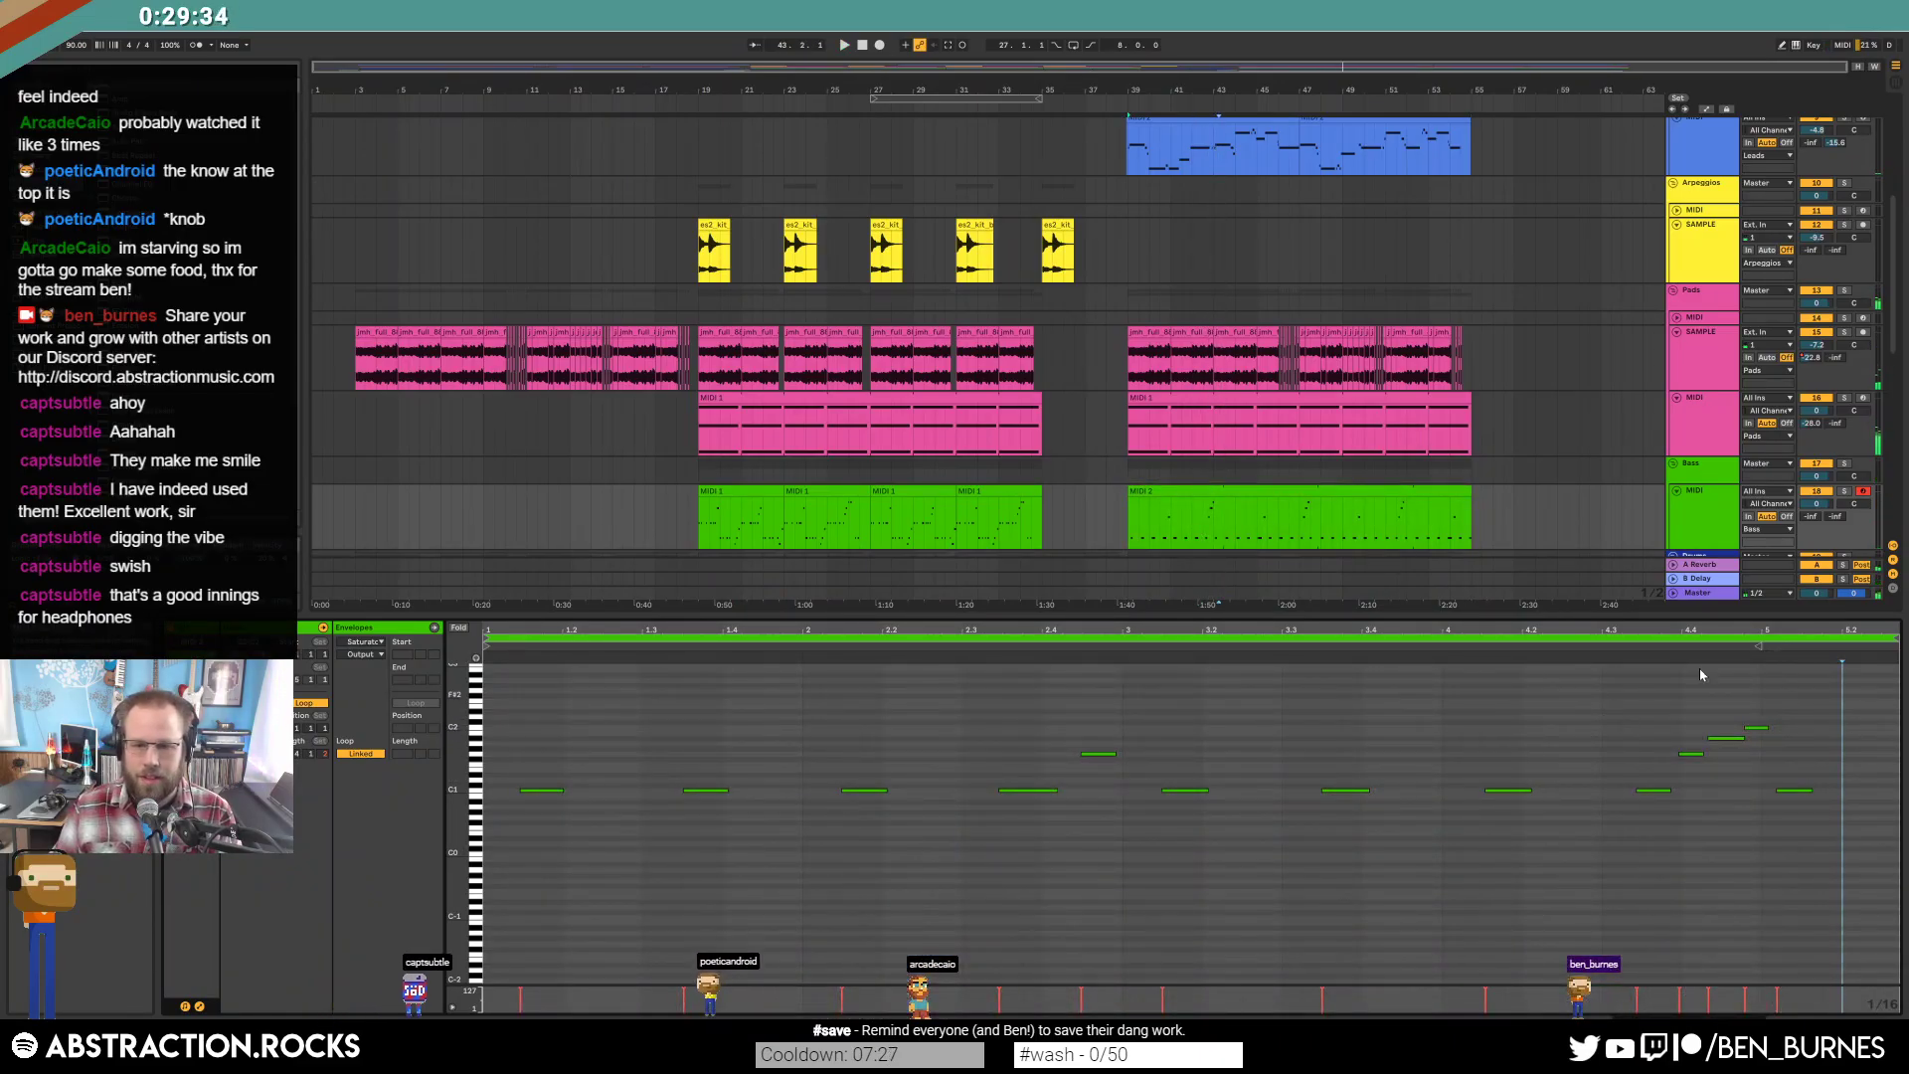
Fit the bass clip's loop to exactly four bars, then tighten the timing and length of its first note and closing run.
drag(1886, 637, 1760, 644)
key(ctrl+a)
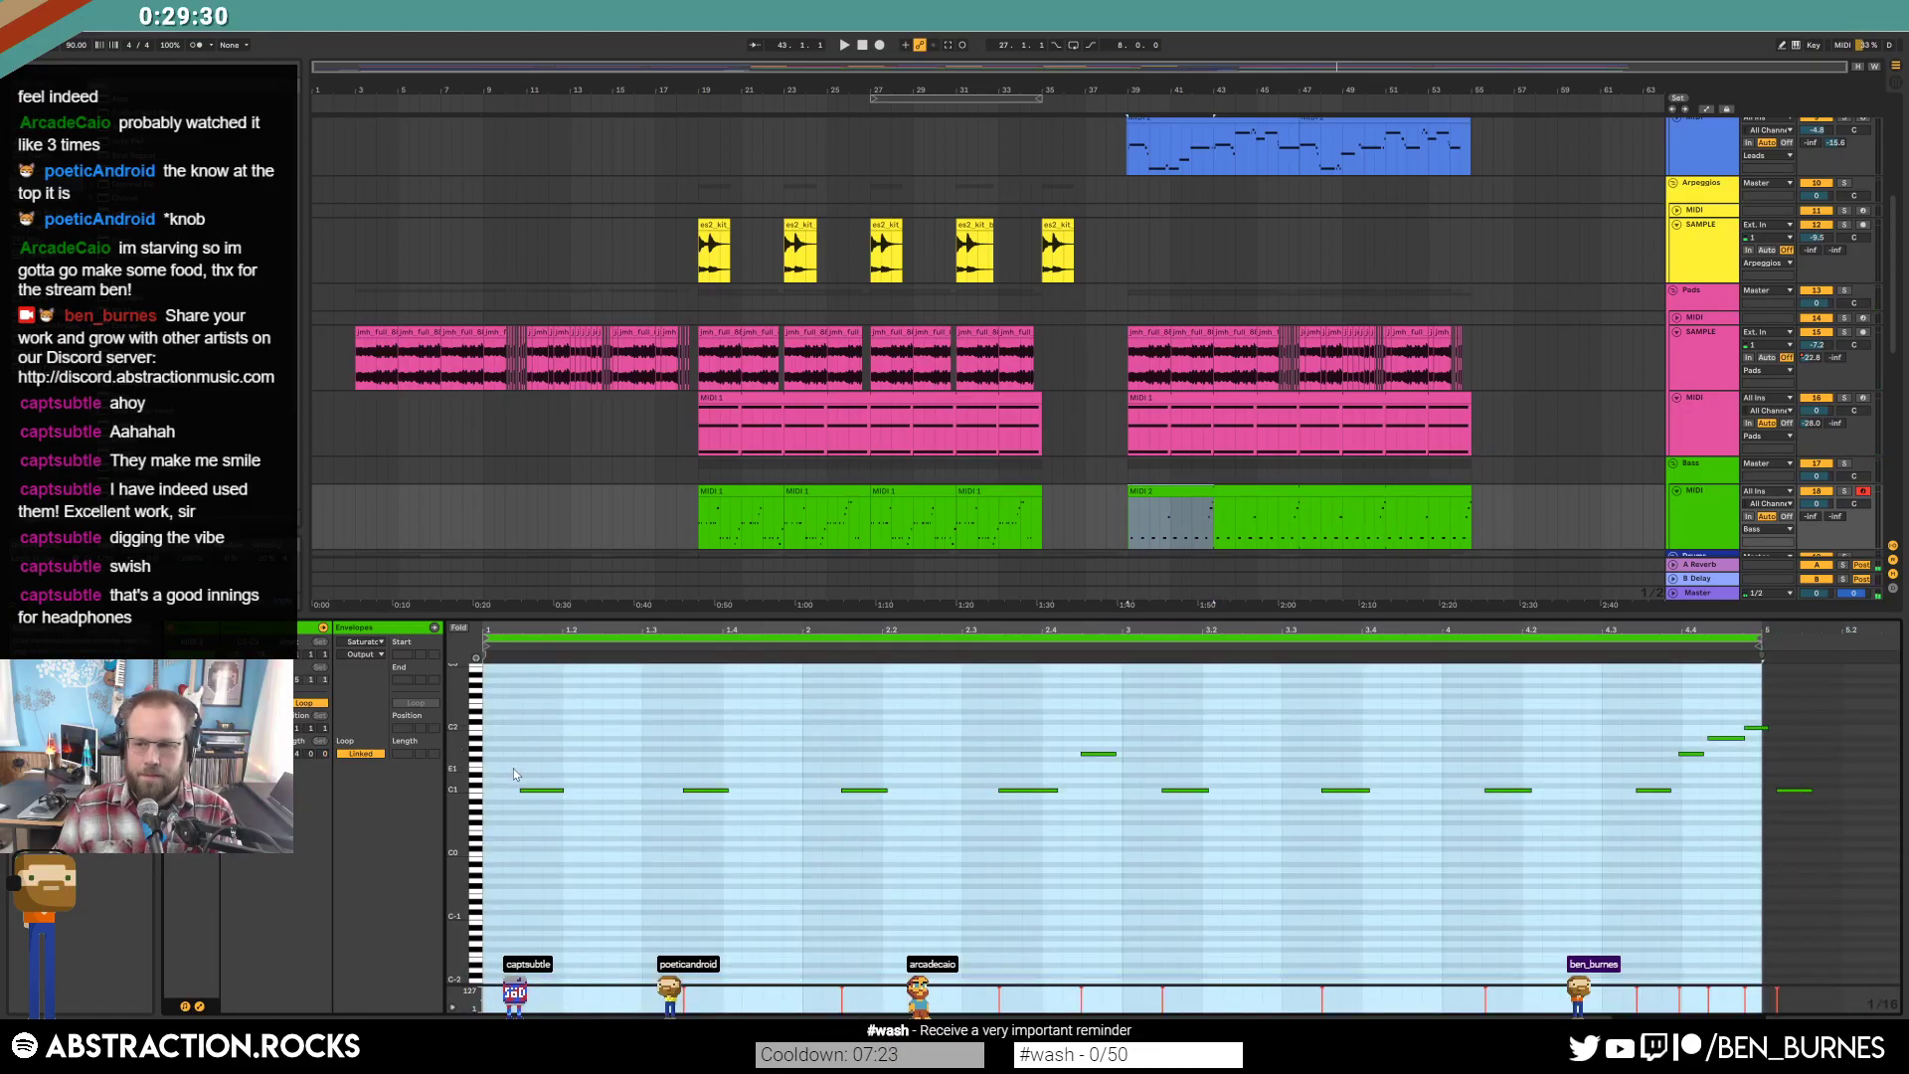
click(539, 790)
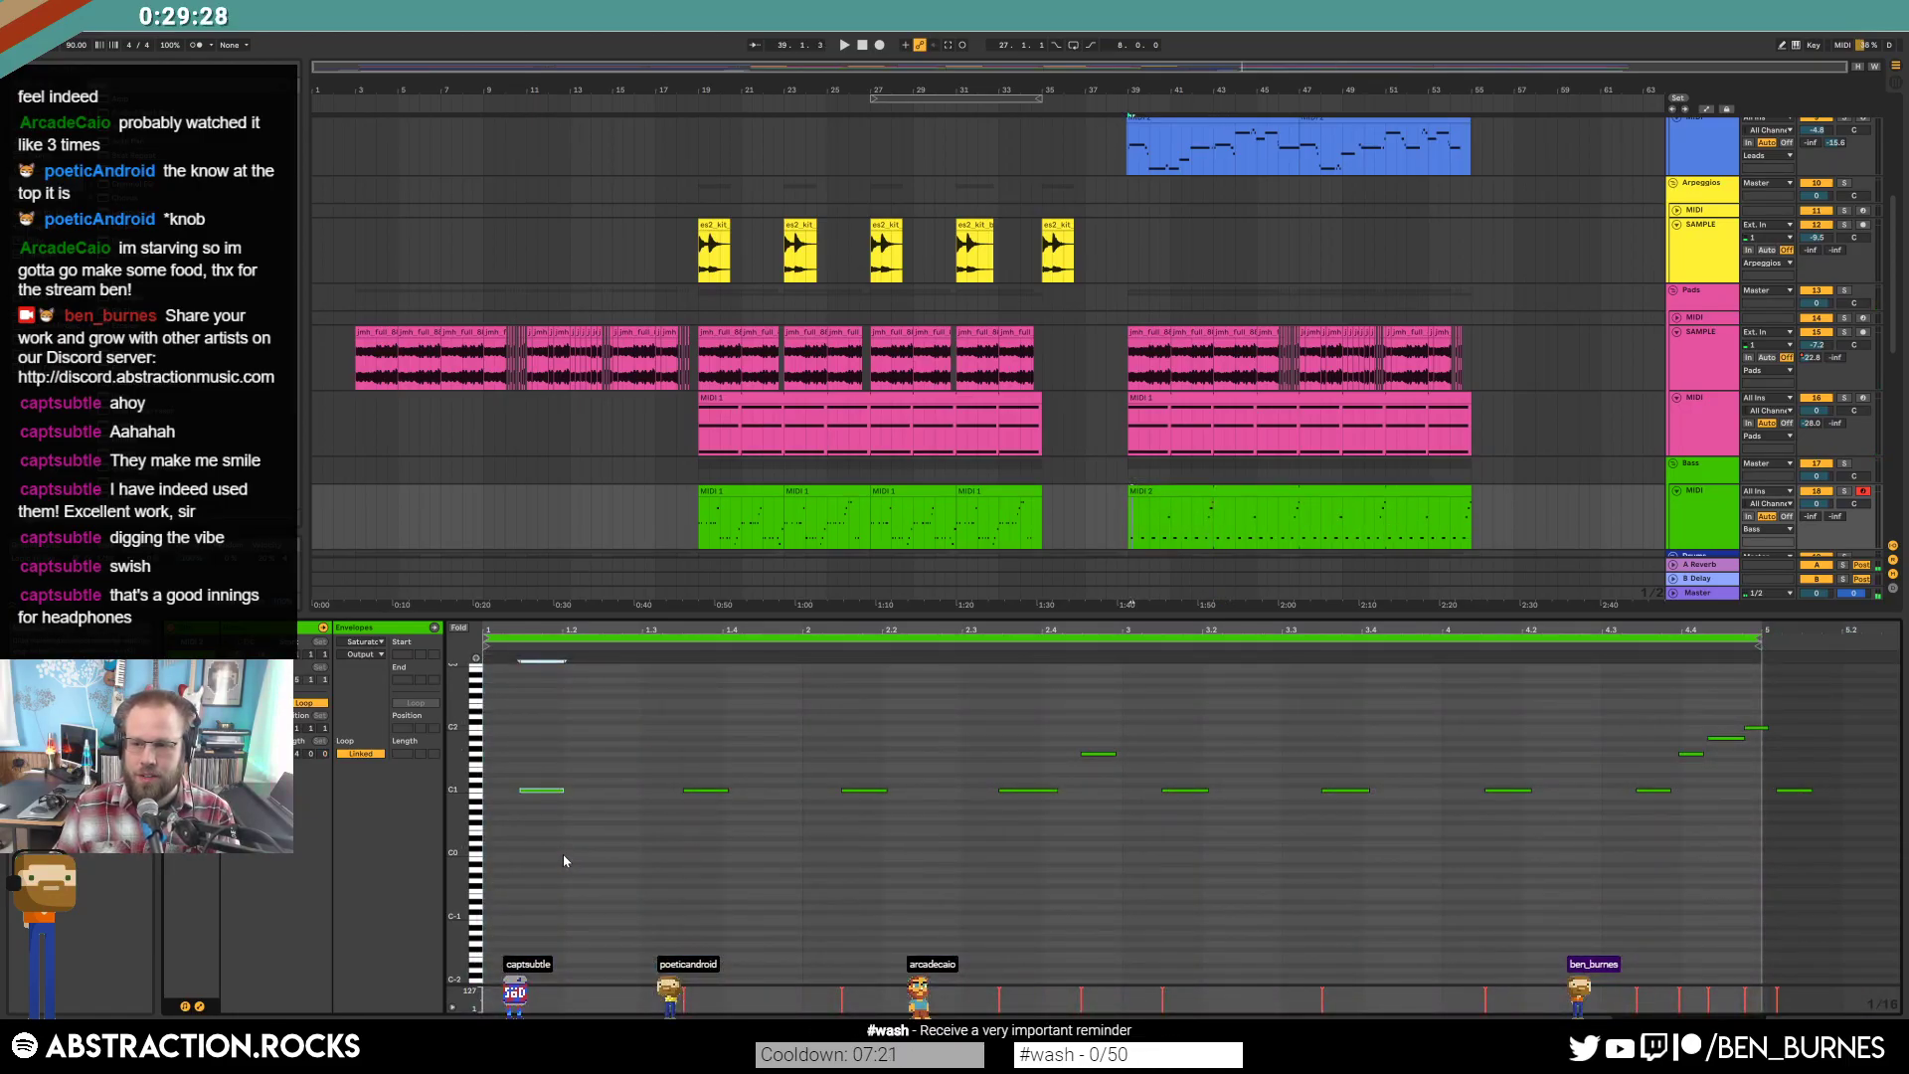
drag(560, 791, 564, 793)
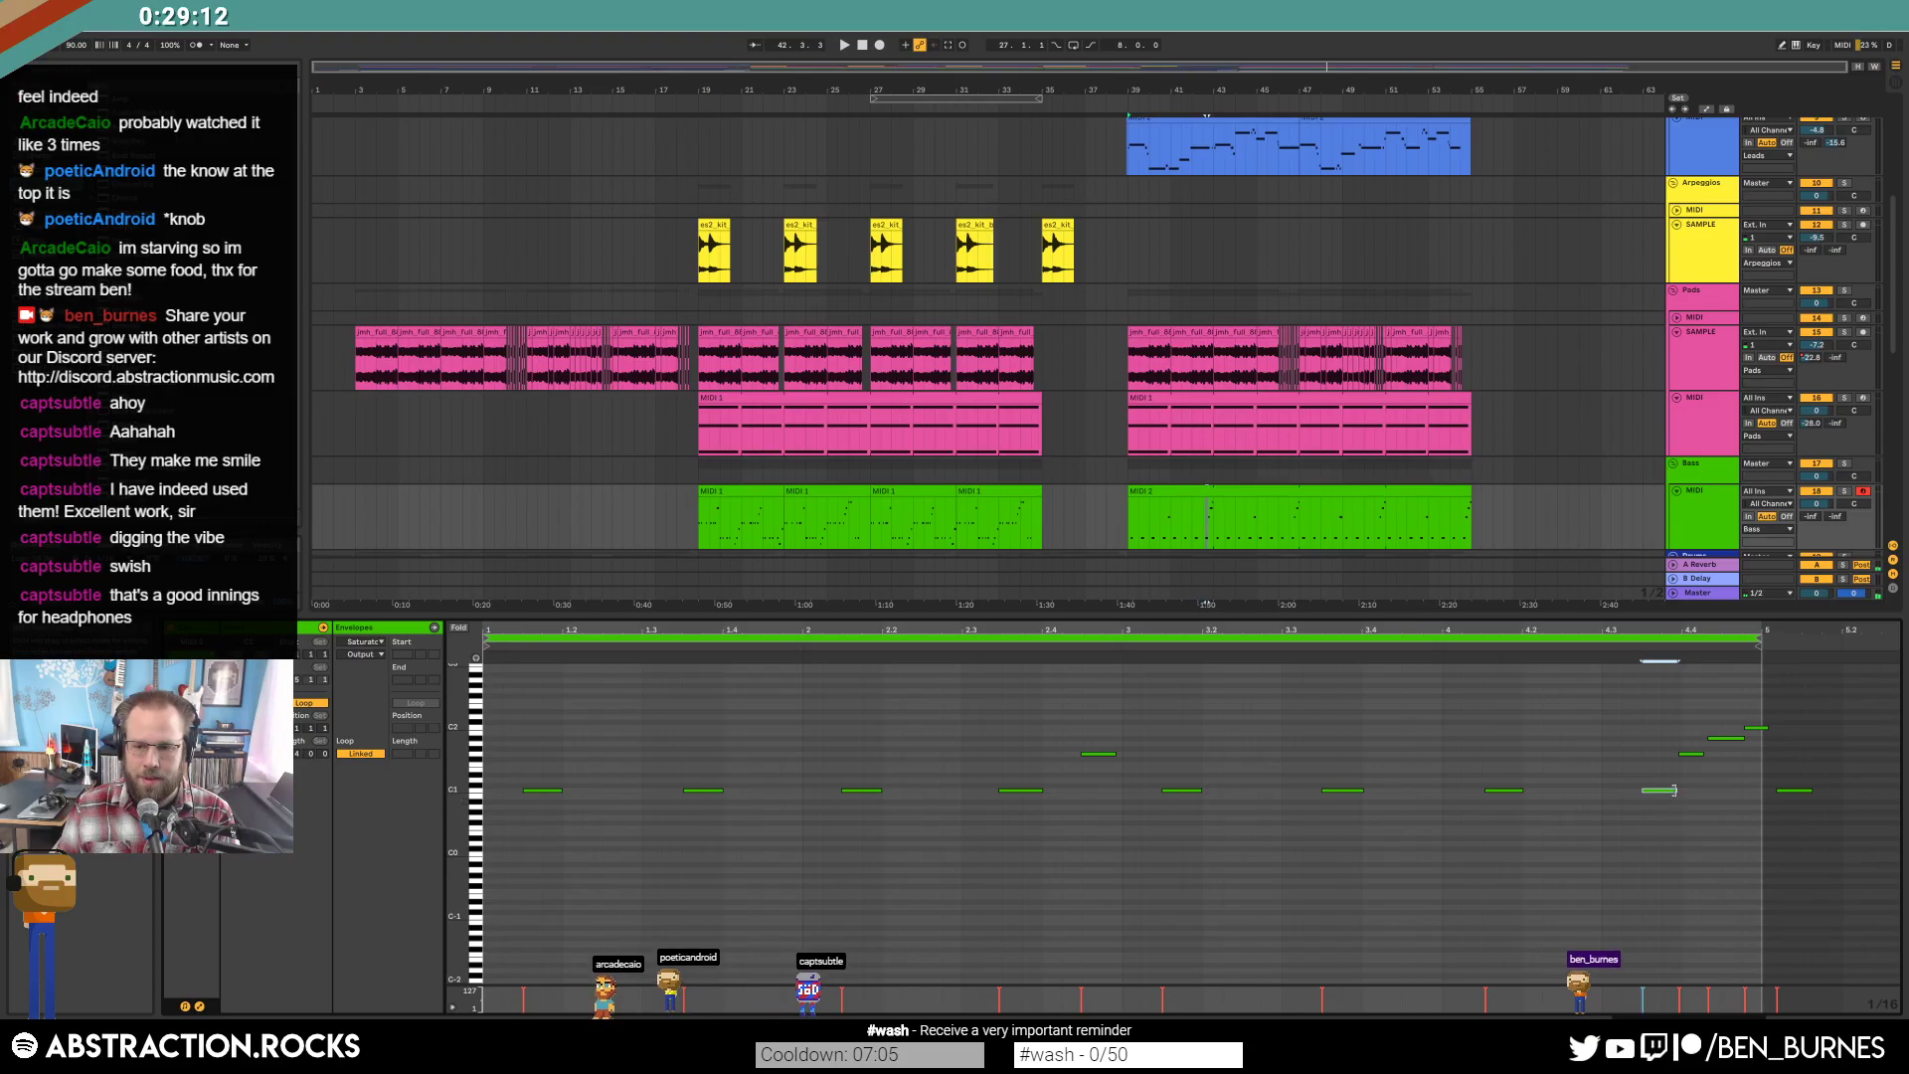
click(1720, 738)
click(1752, 727)
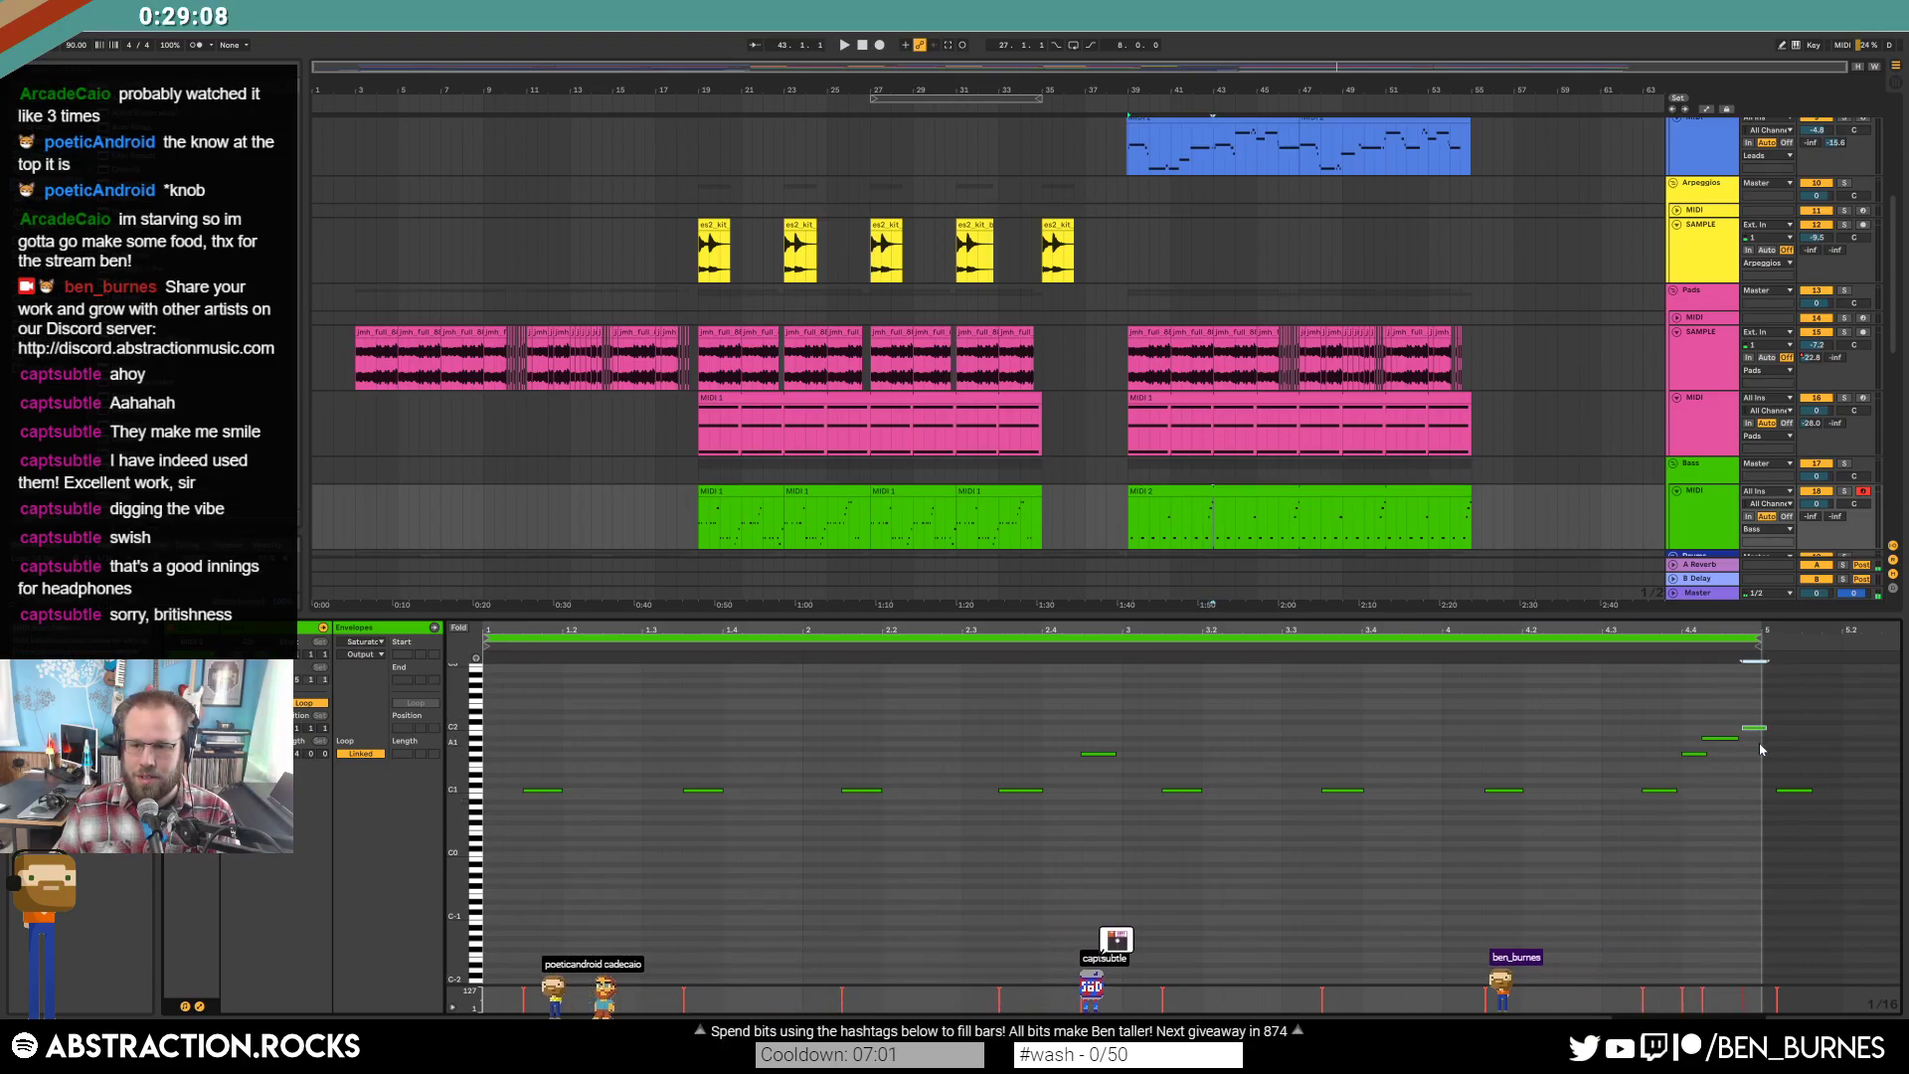
drag(1737, 737, 1698, 753)
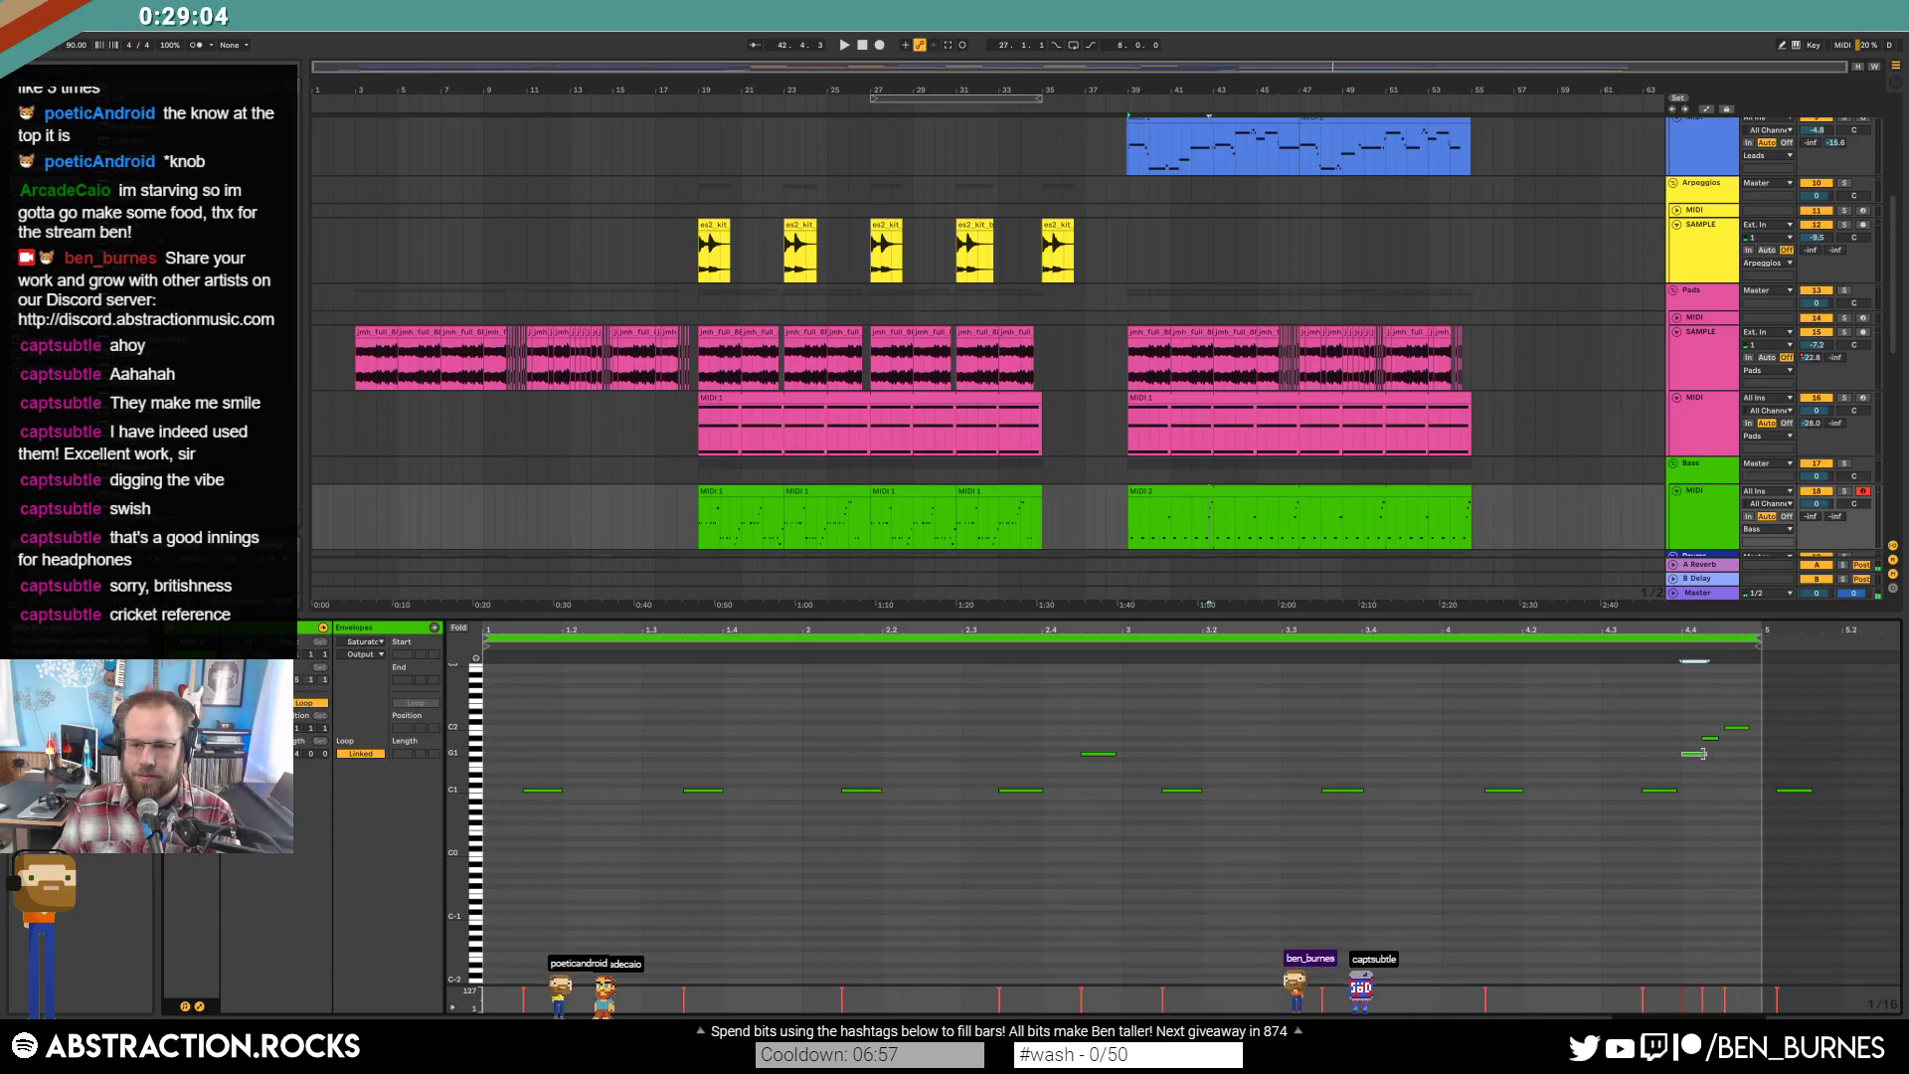
click(1741, 800)
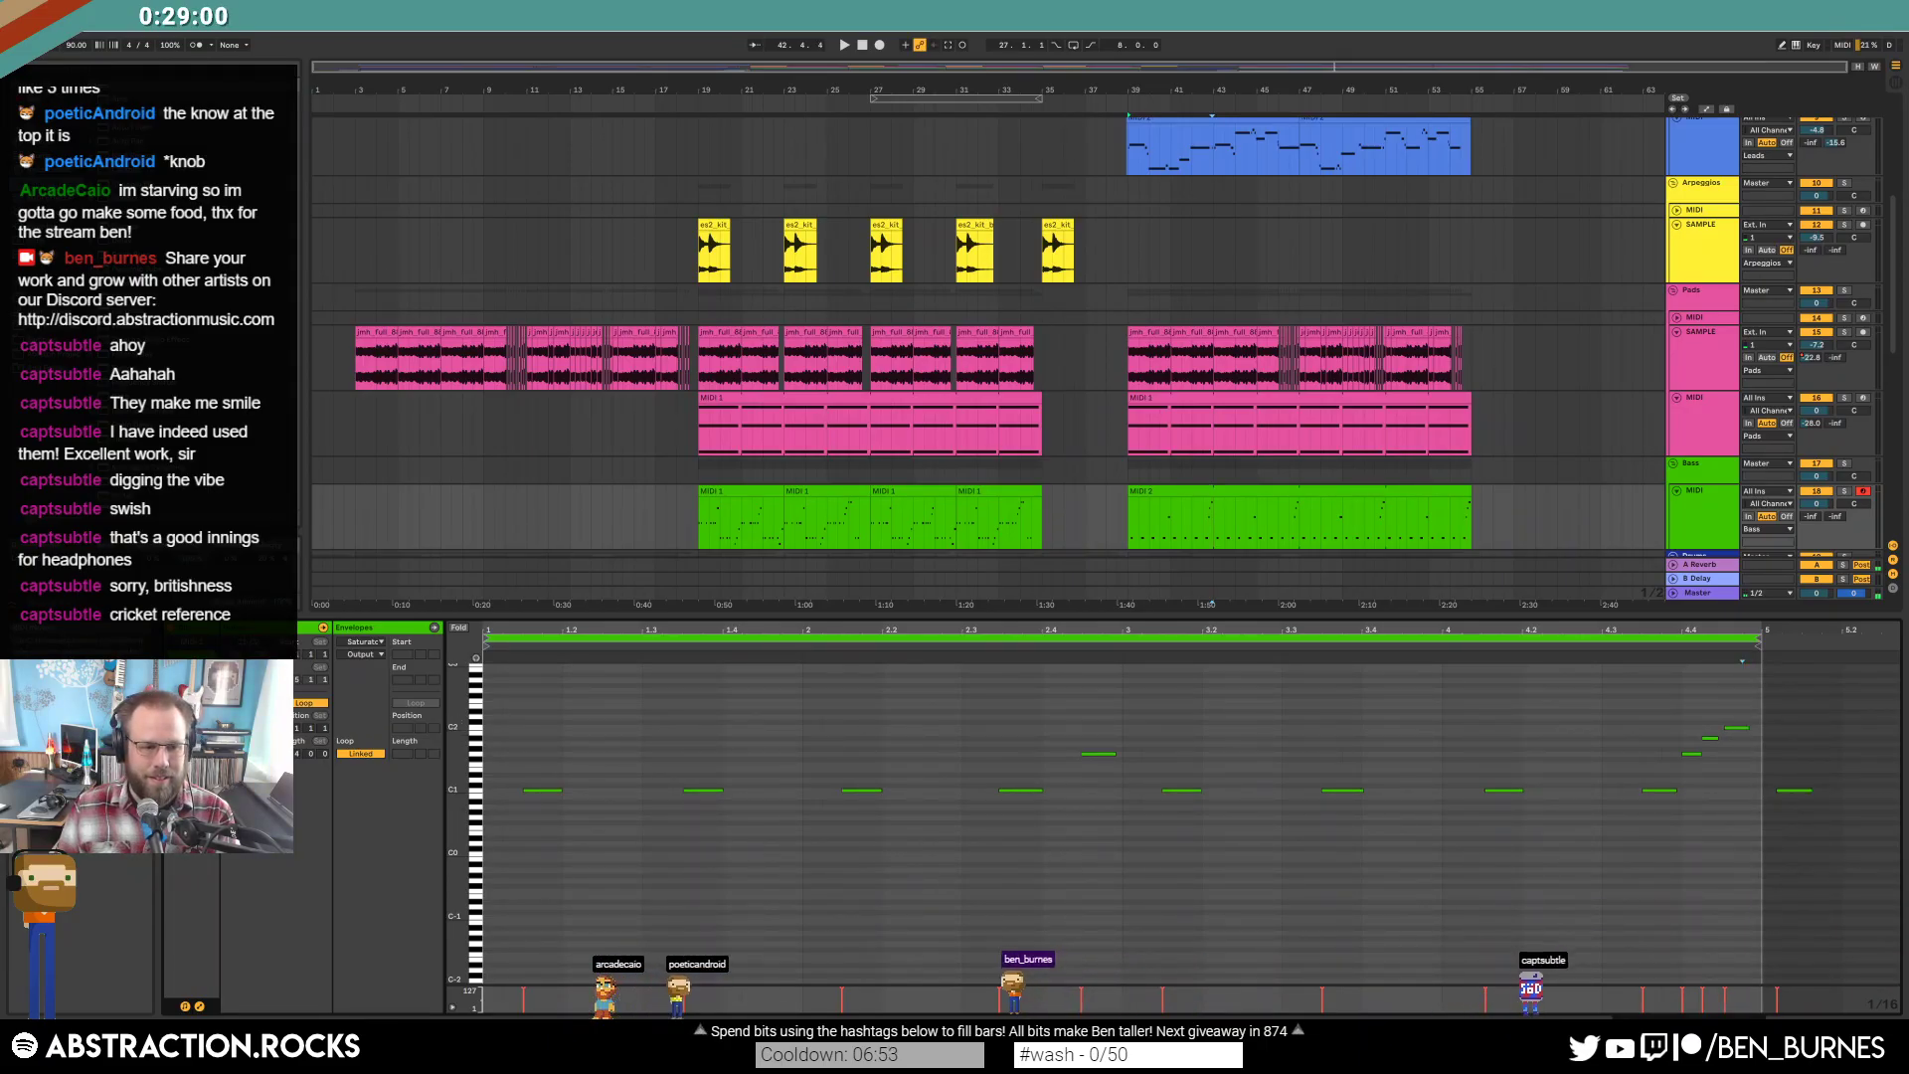
Play the bass loop and move its highest closing note later so it ends at the end of bar 4.
key(space)
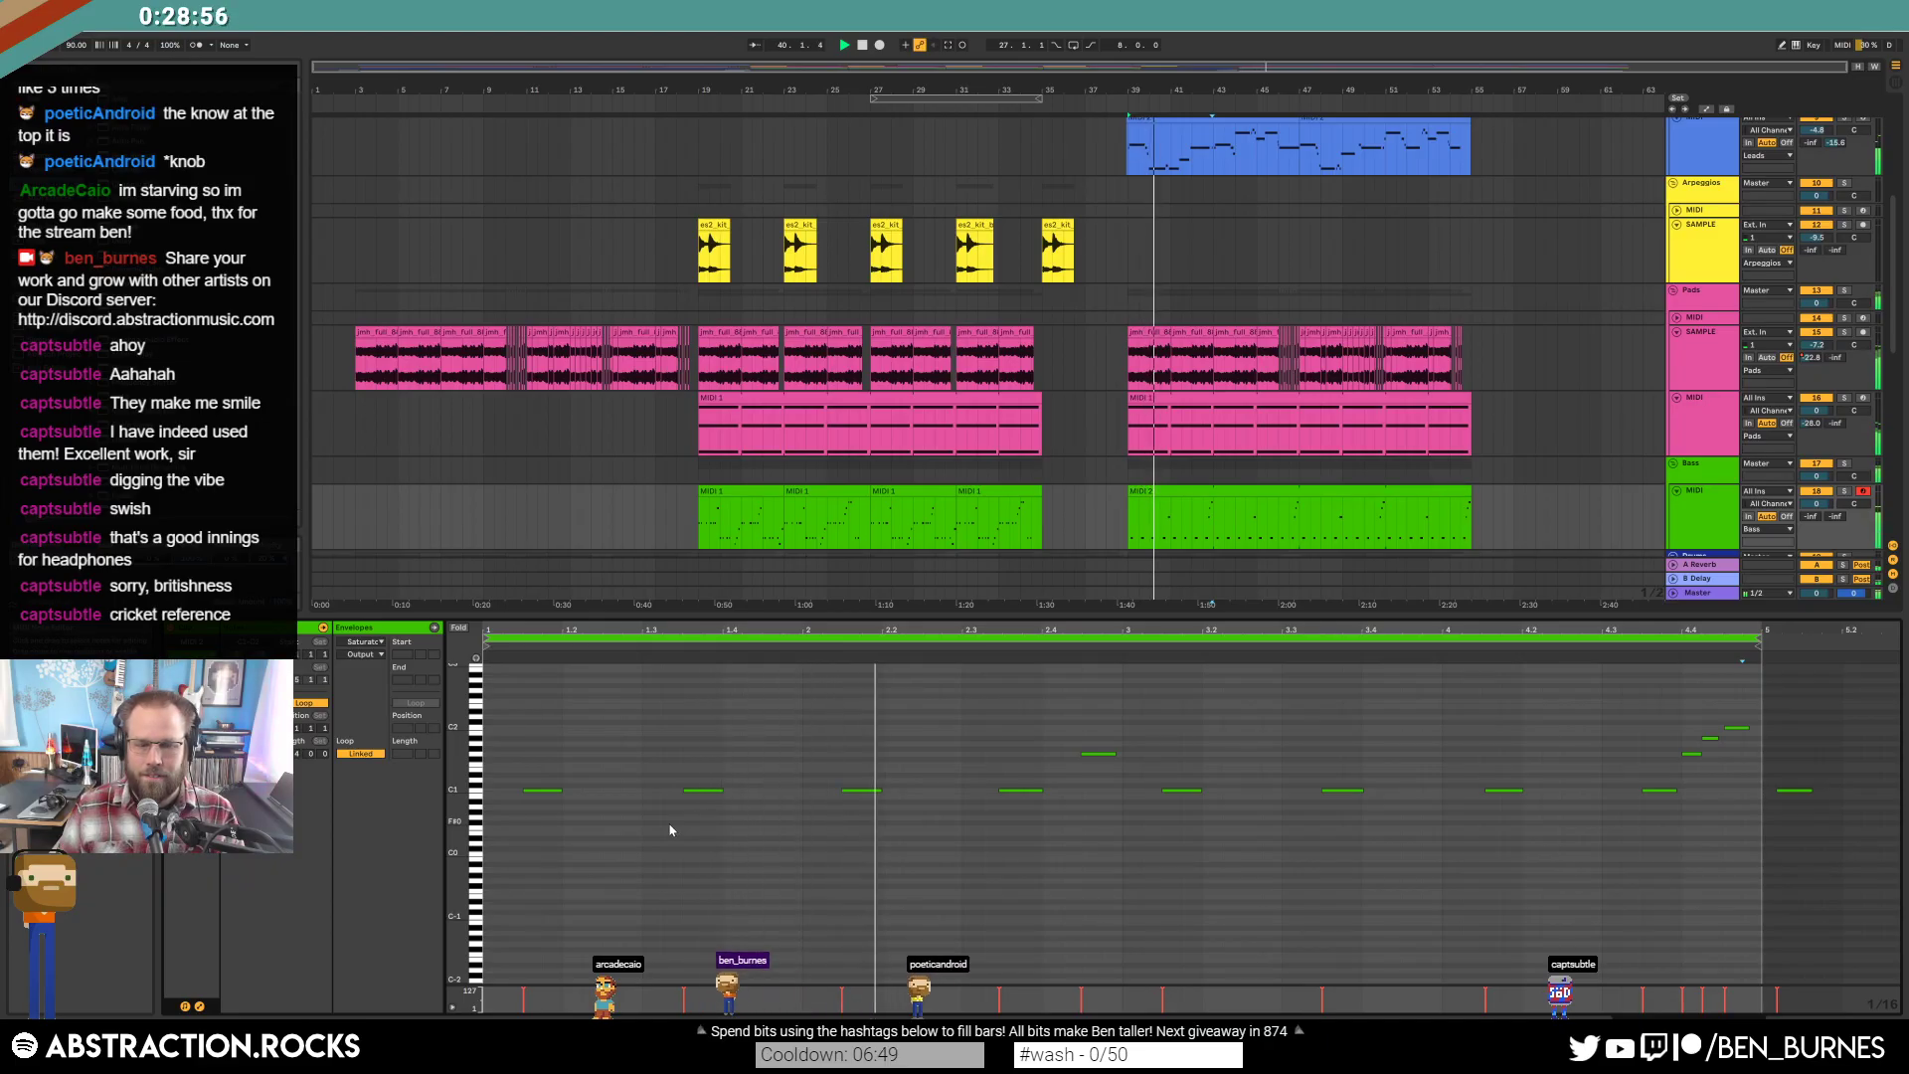
key(ctrl+a)
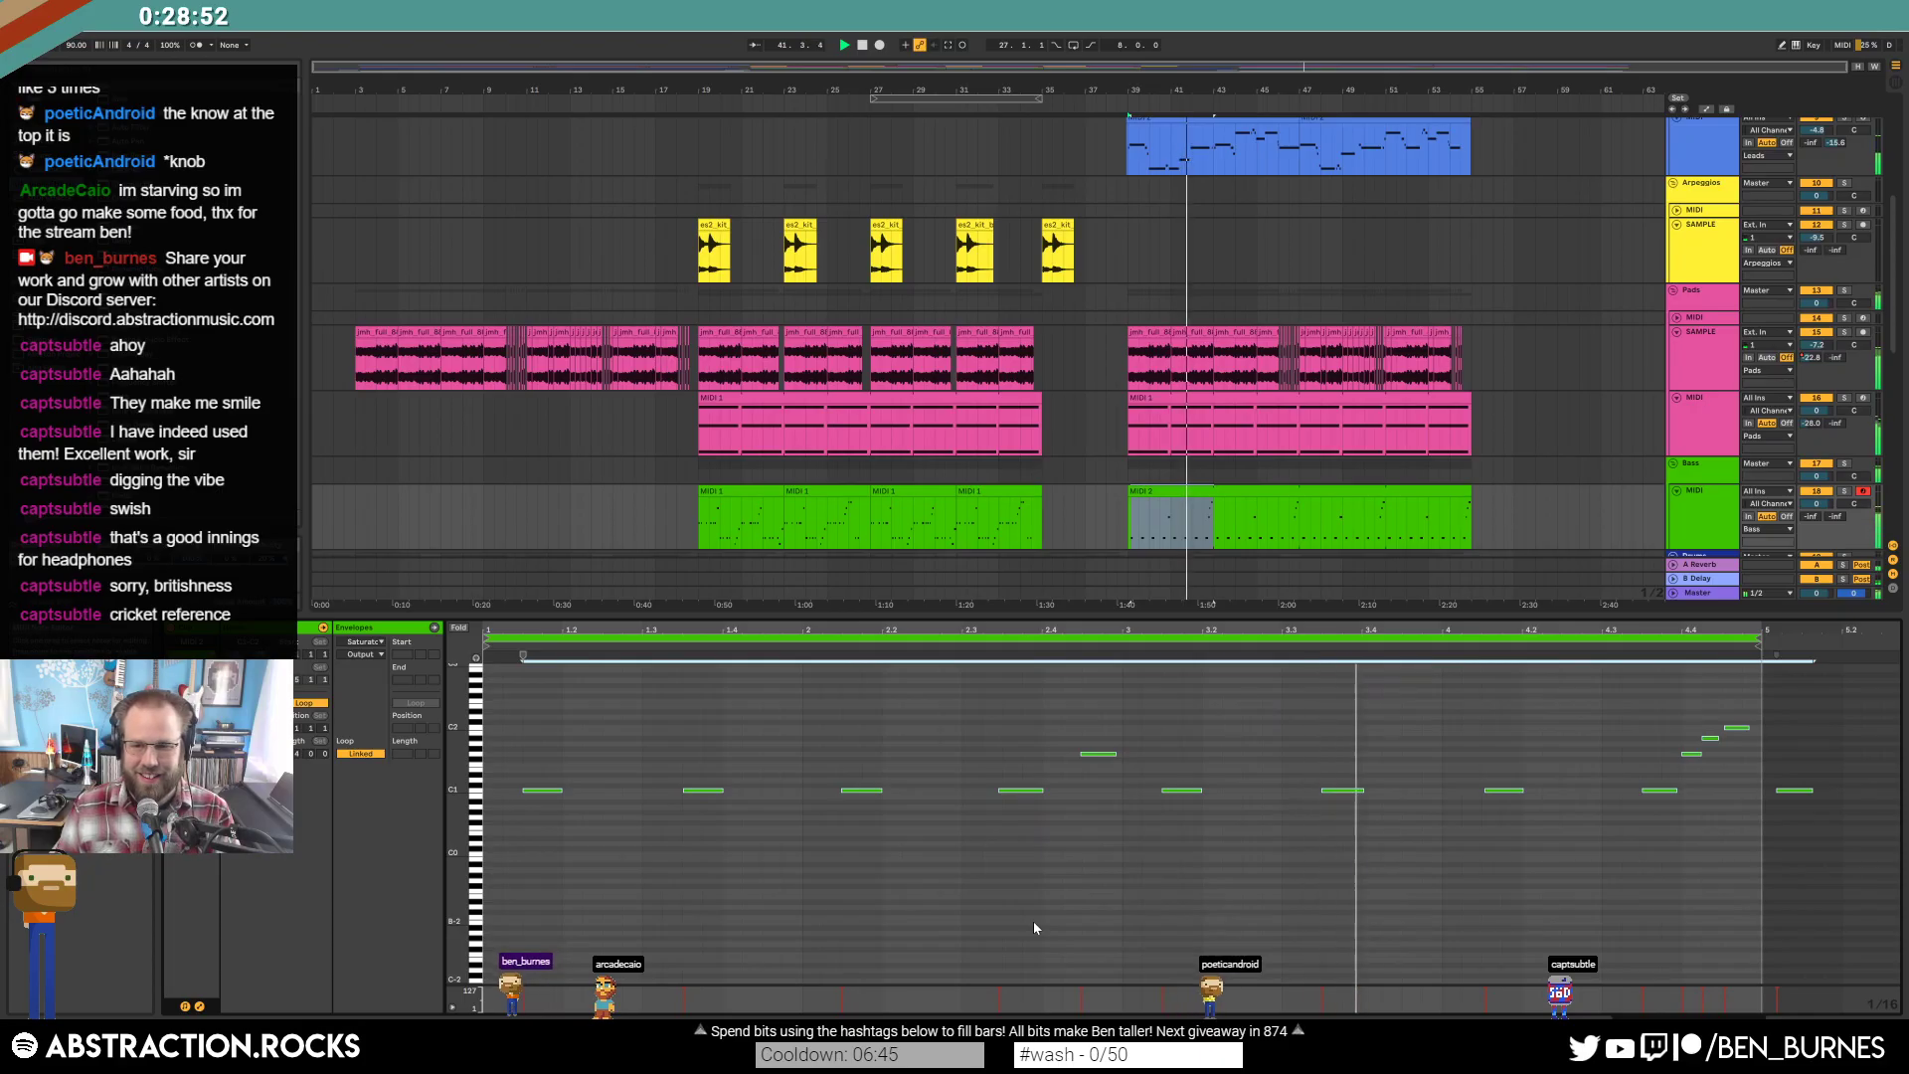
click(1349, 855)
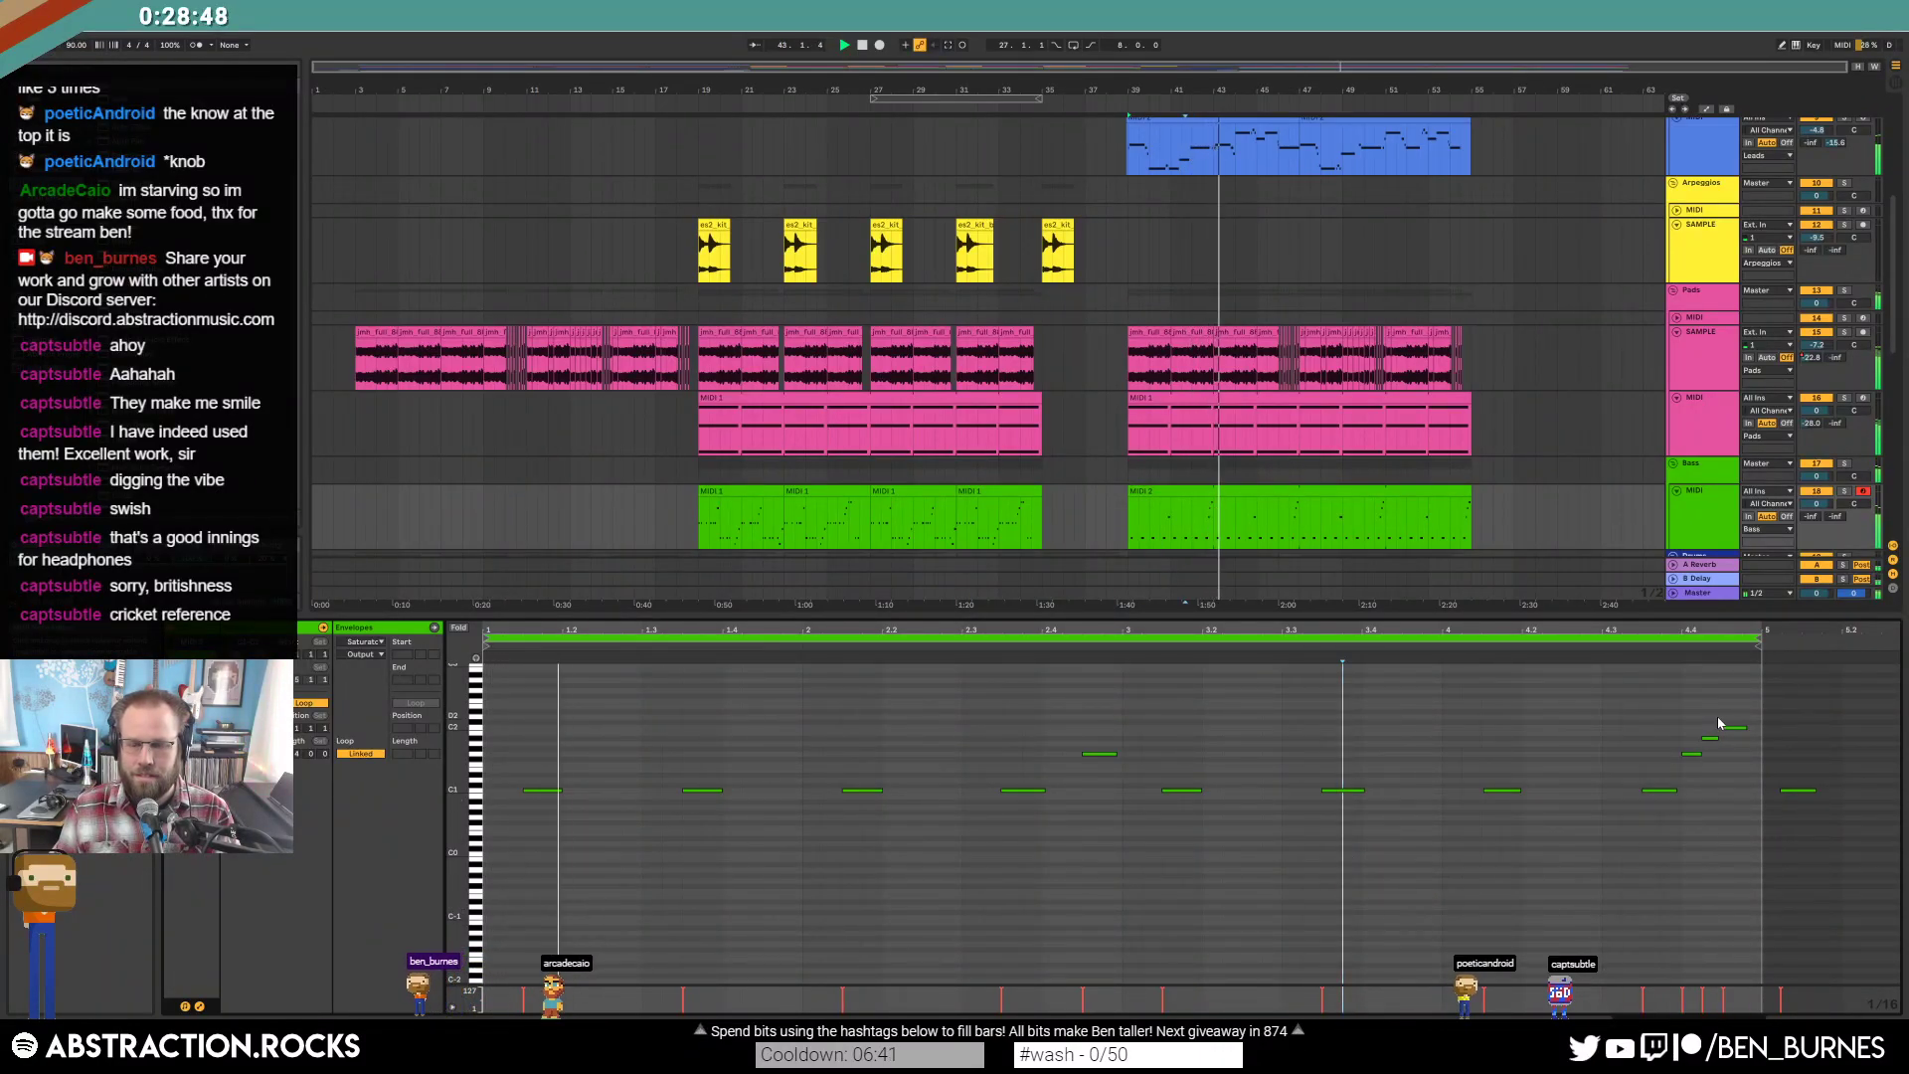
drag(1735, 727, 1754, 726)
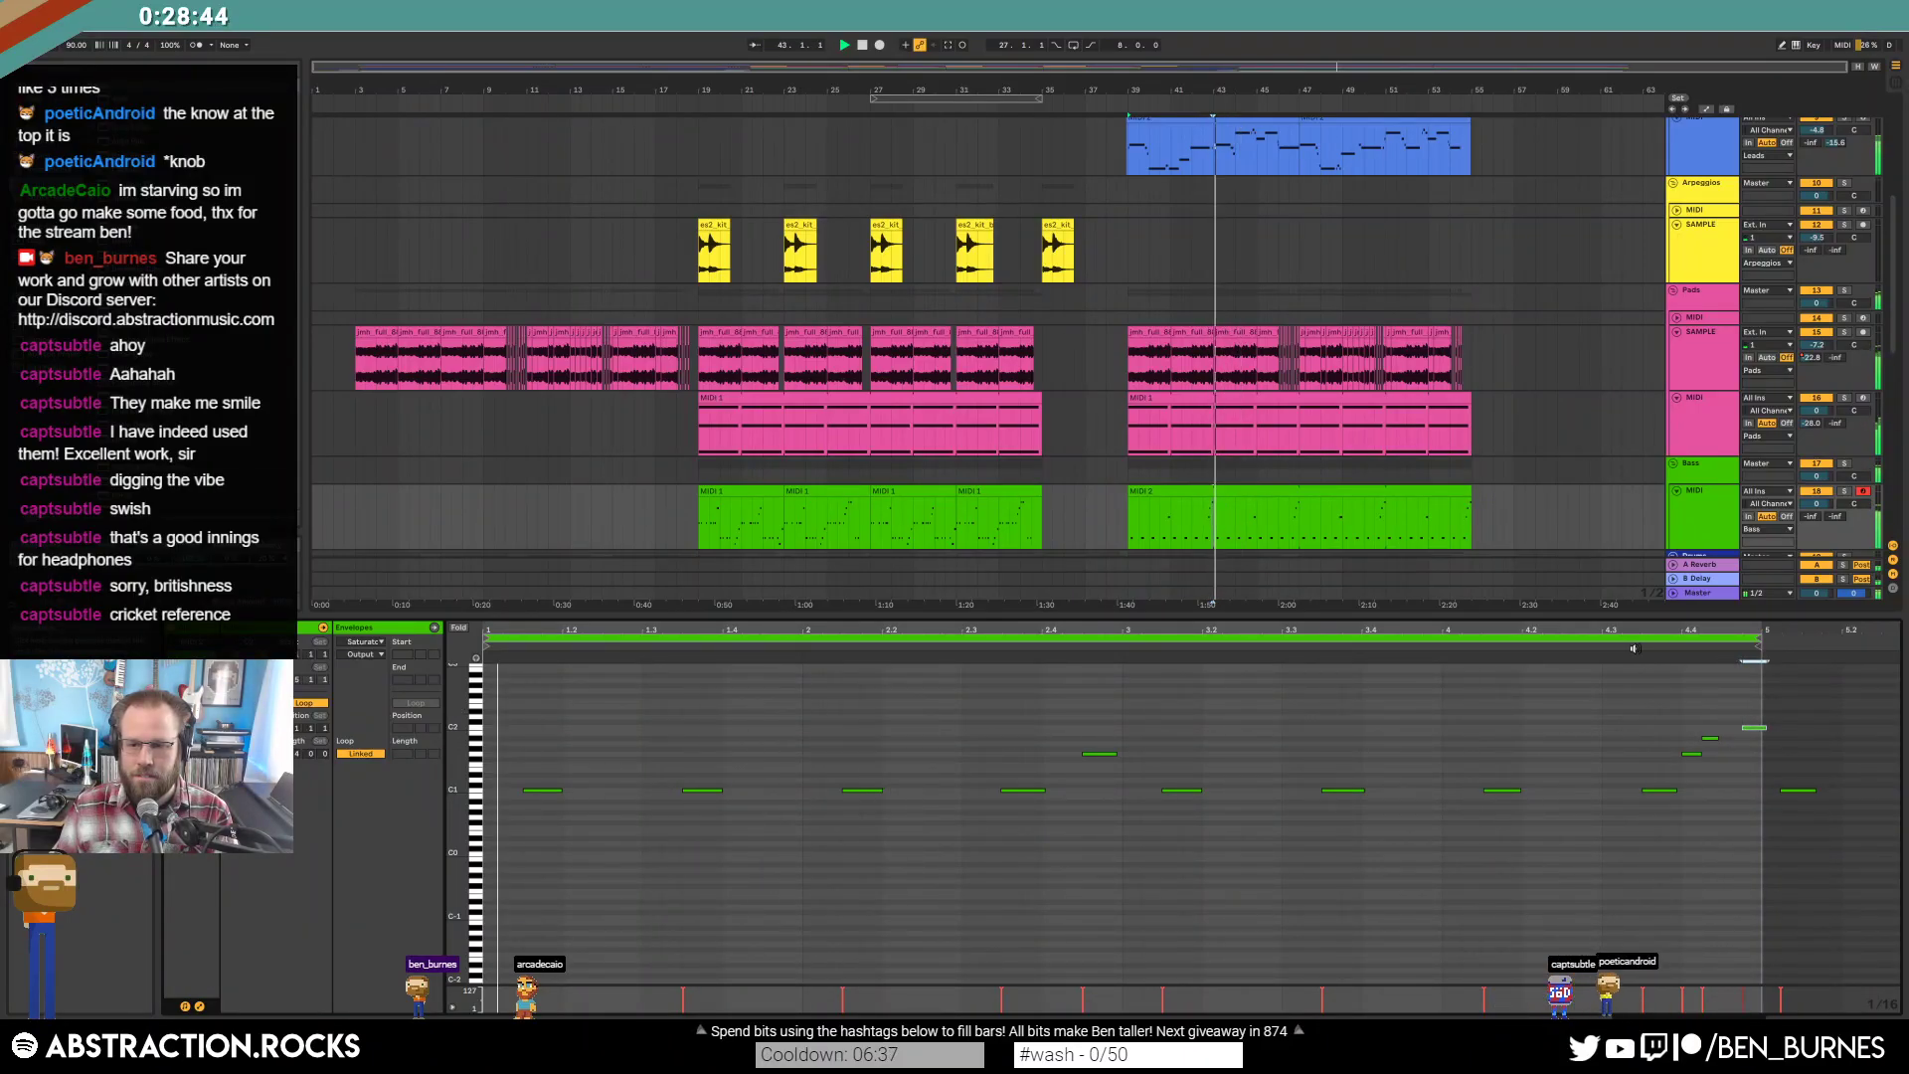
drag(1766, 726, 1757, 726)
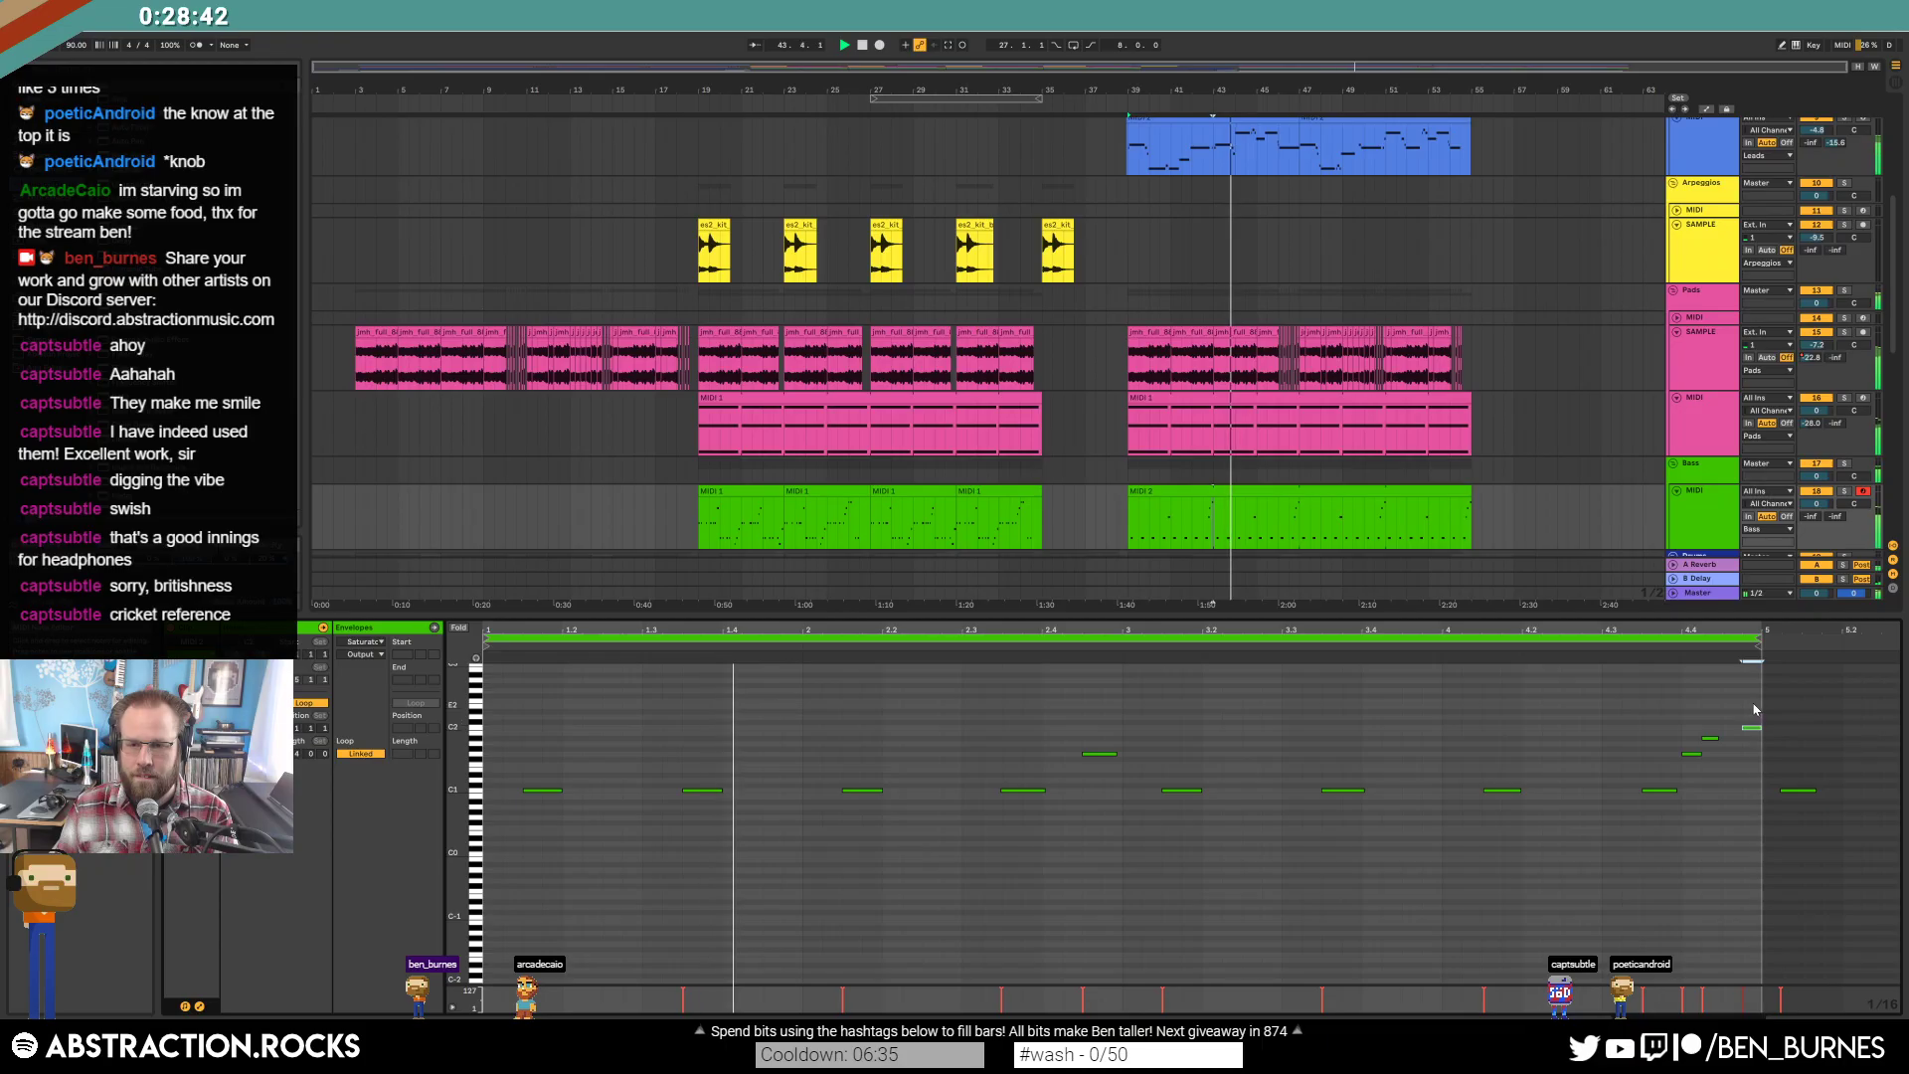
Open the Raum reverb on the pad sample track and show the automation lanes.
key(shift+Tab)
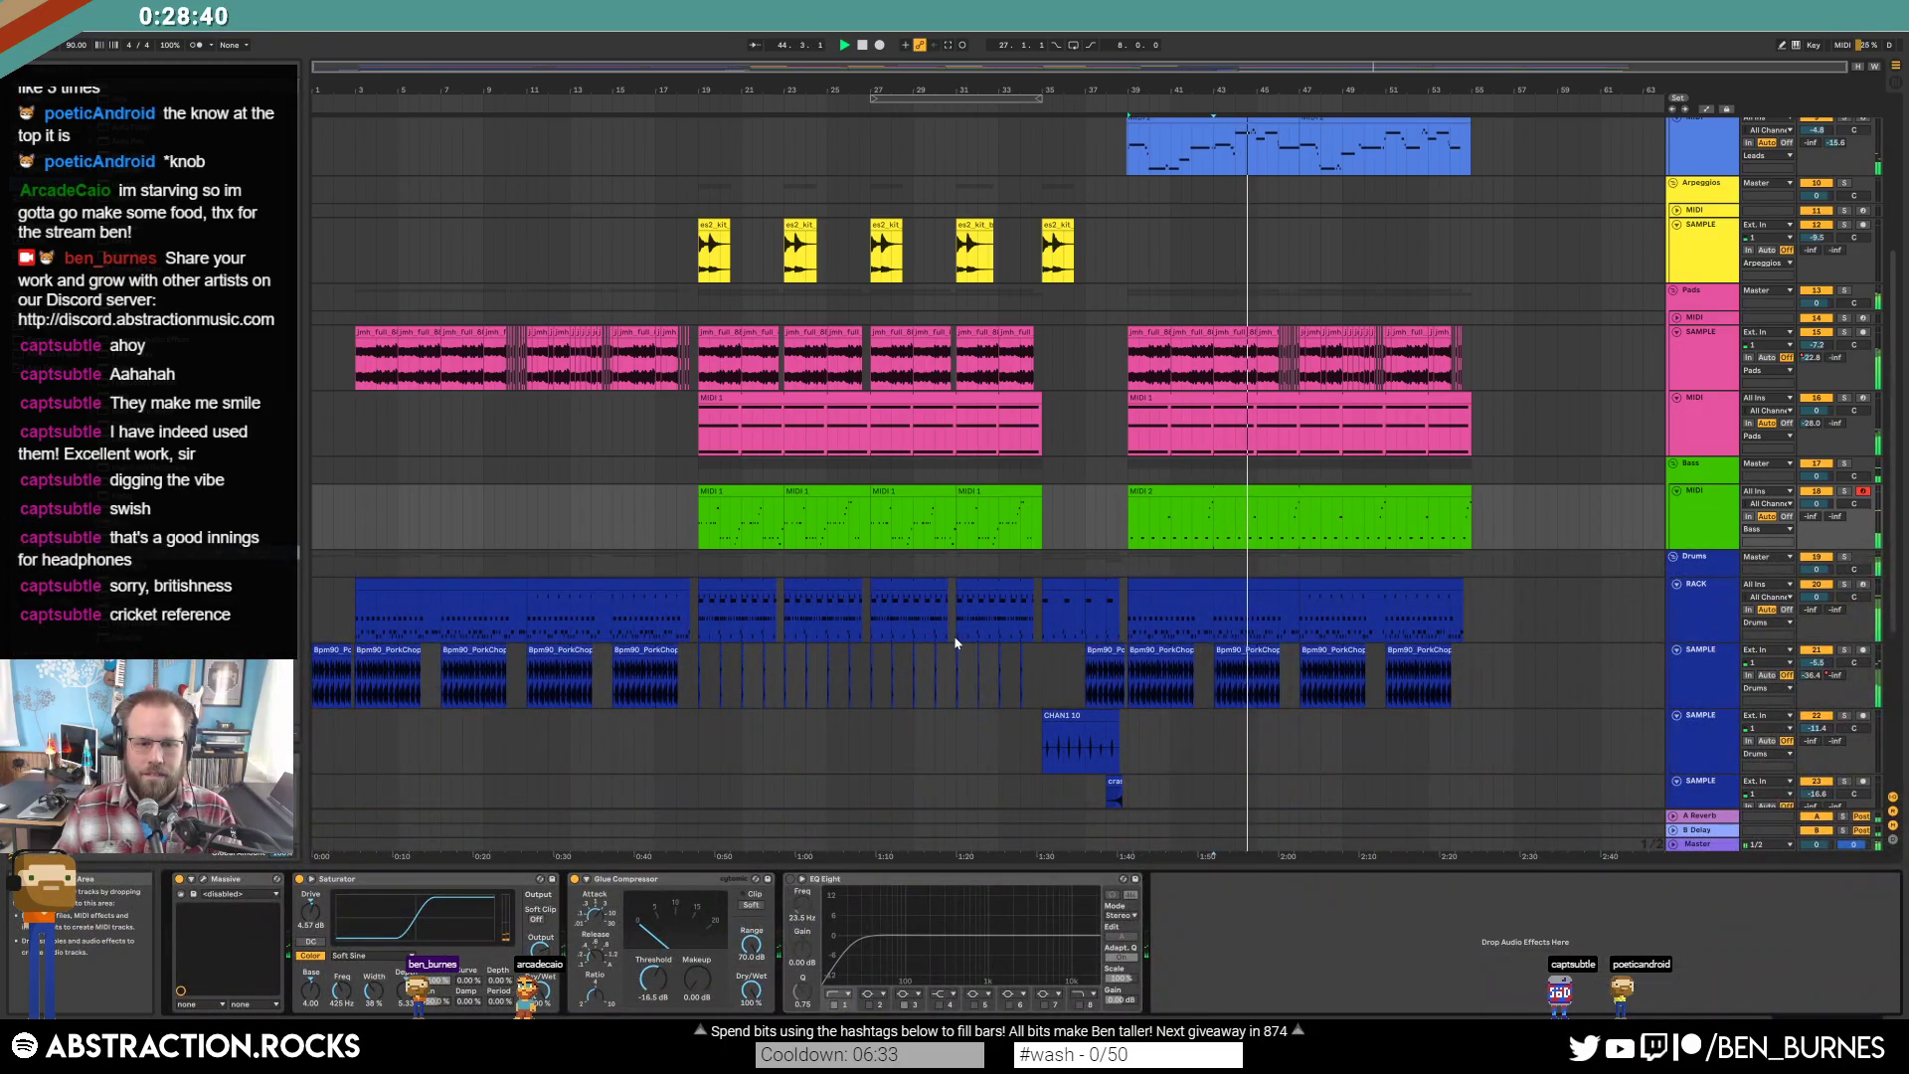
click(1197, 334)
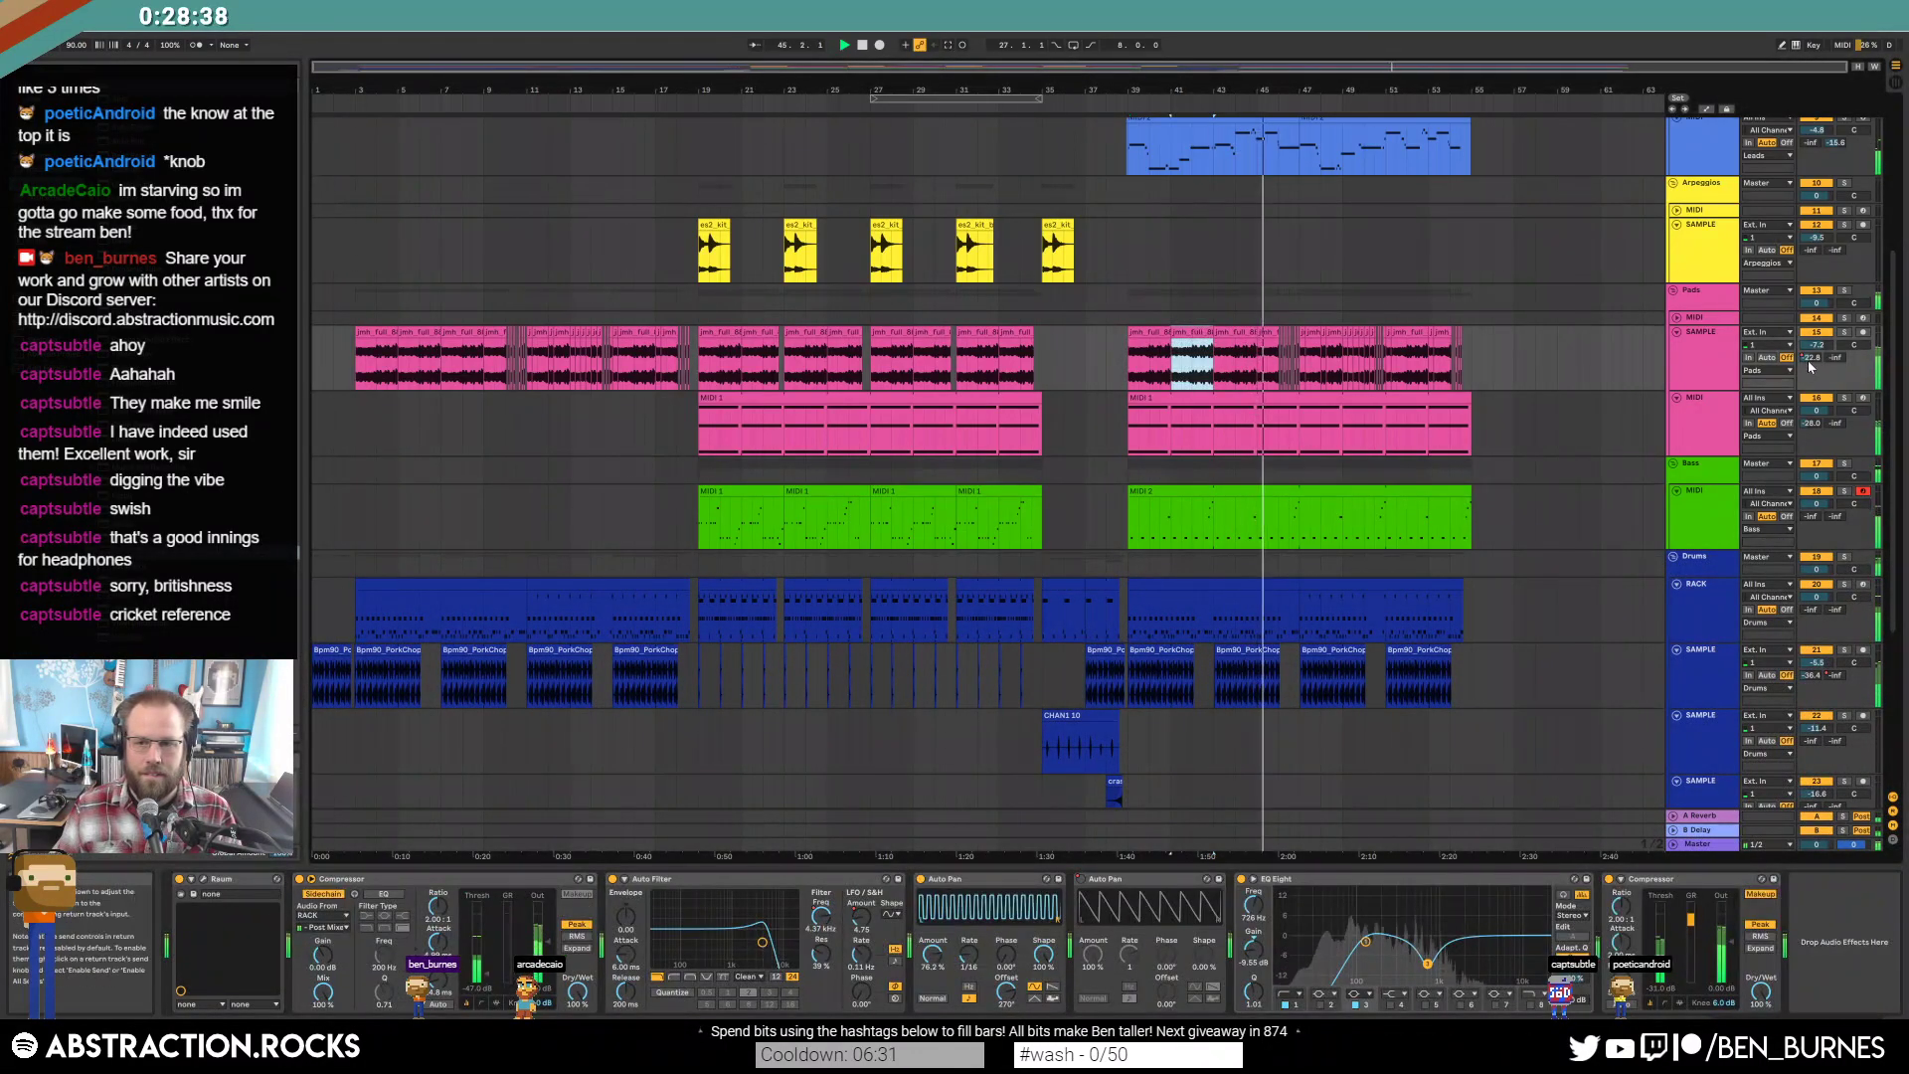
click(201, 881)
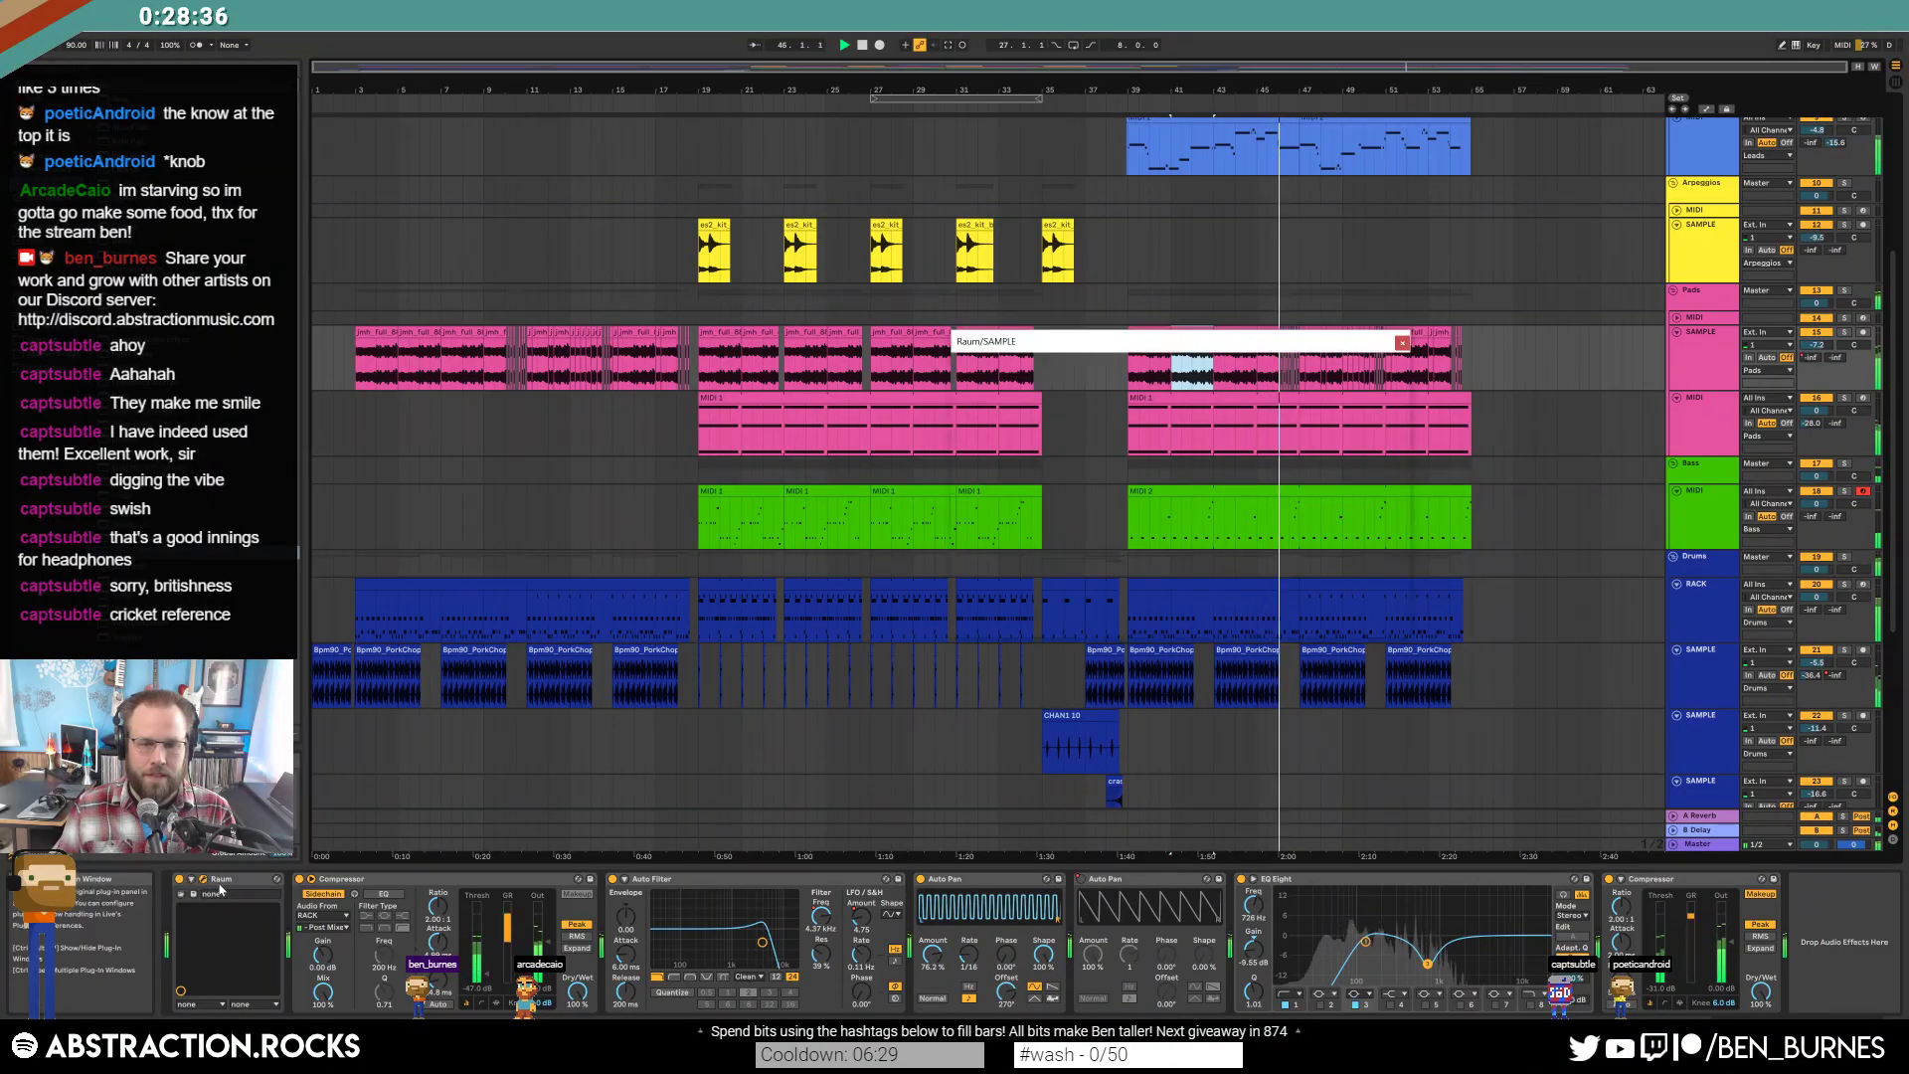
drag(1180, 348, 683, 402)
key(a)
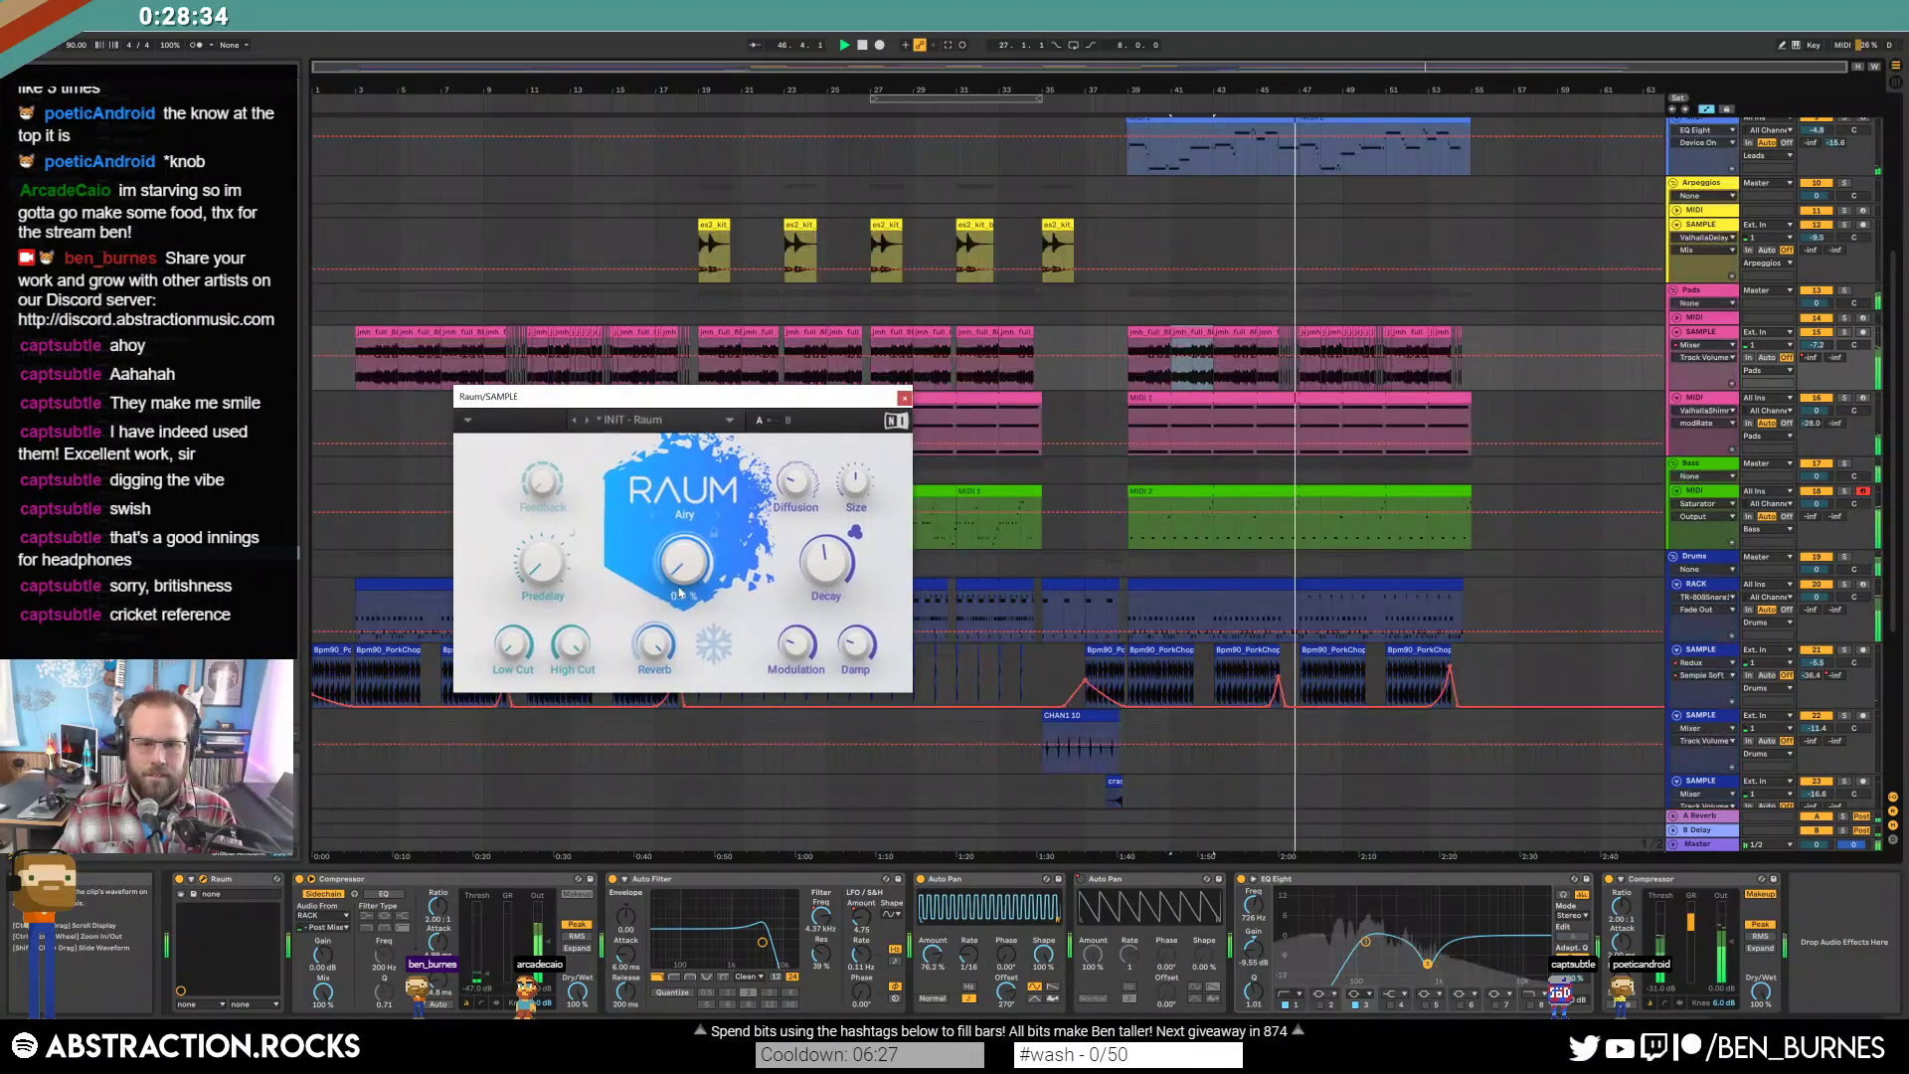
Lower the Raum Mix automation on the pad sample track across its clips from bar 39 onward while listening.
click(1280, 371)
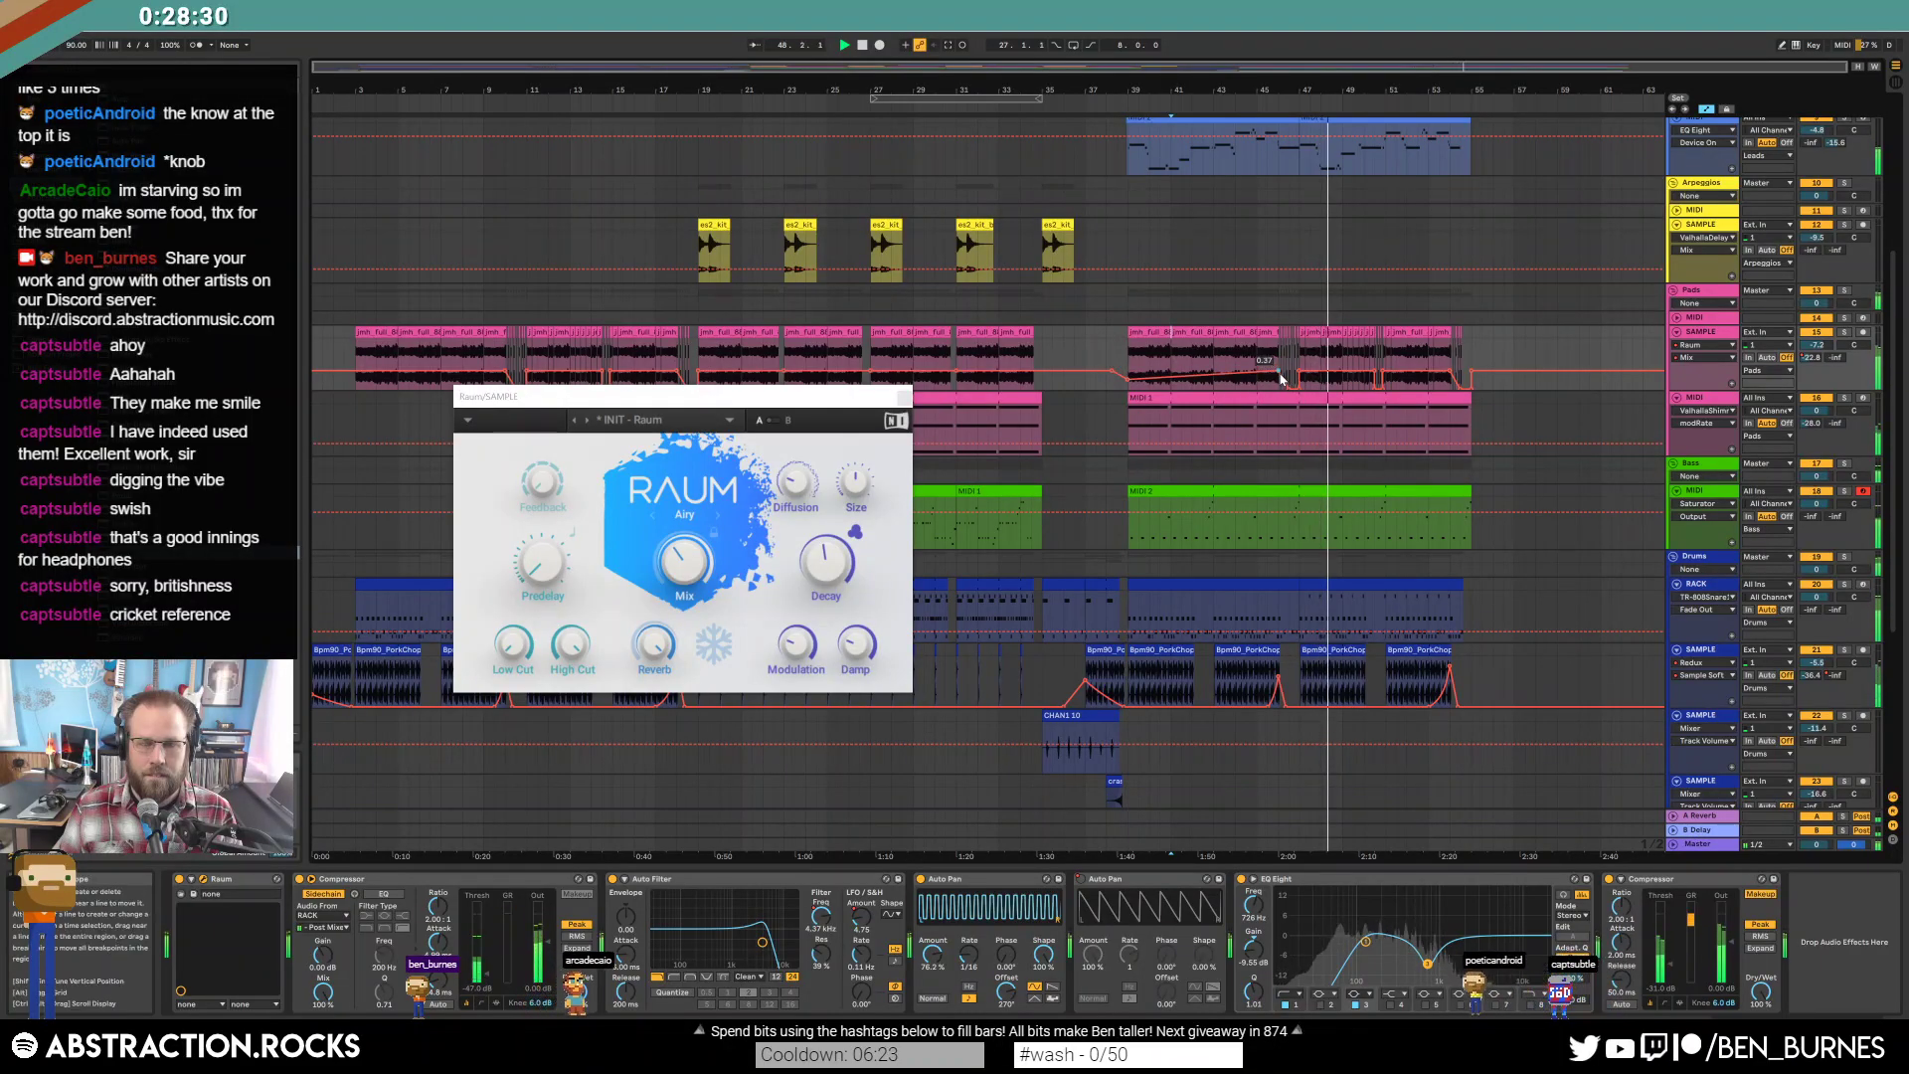
click(1119, 376)
drag(1119, 376, 1120, 382)
click(1334, 378)
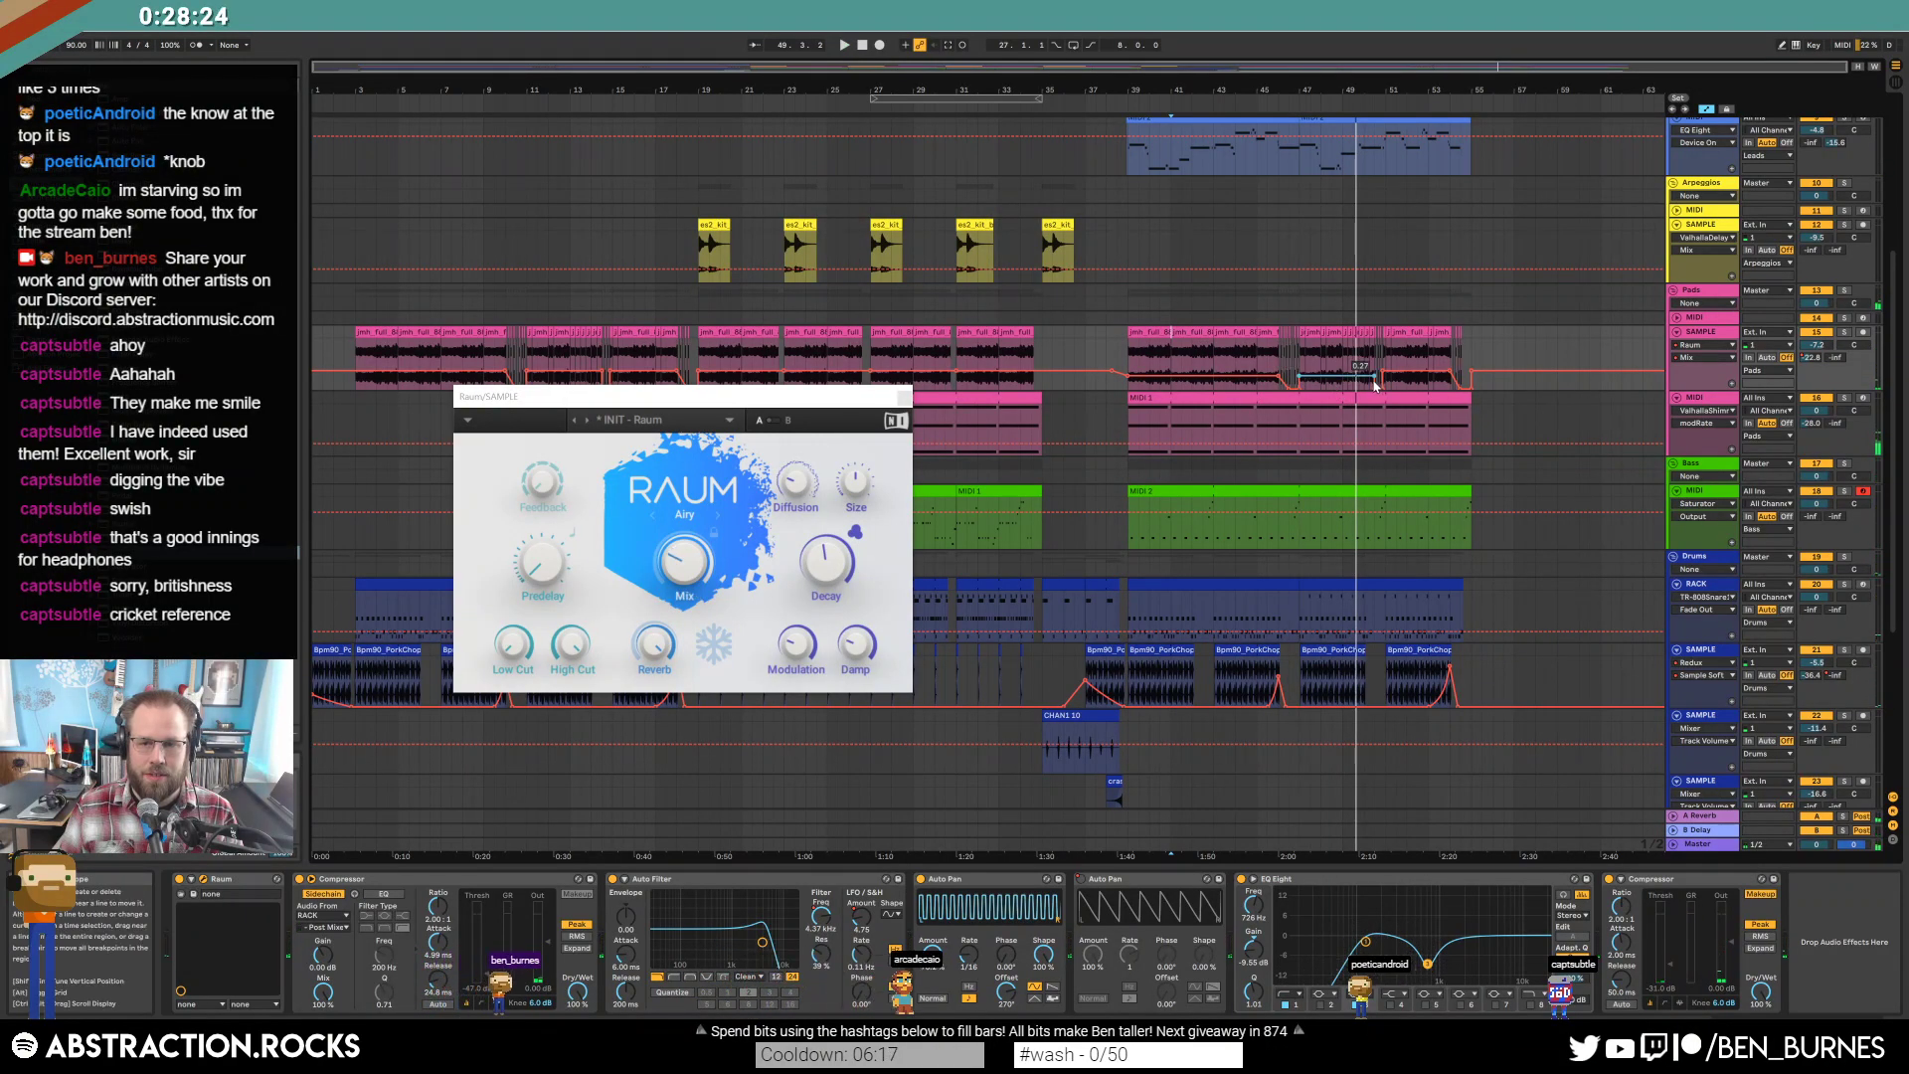
drag(1335, 372, 1335, 378)
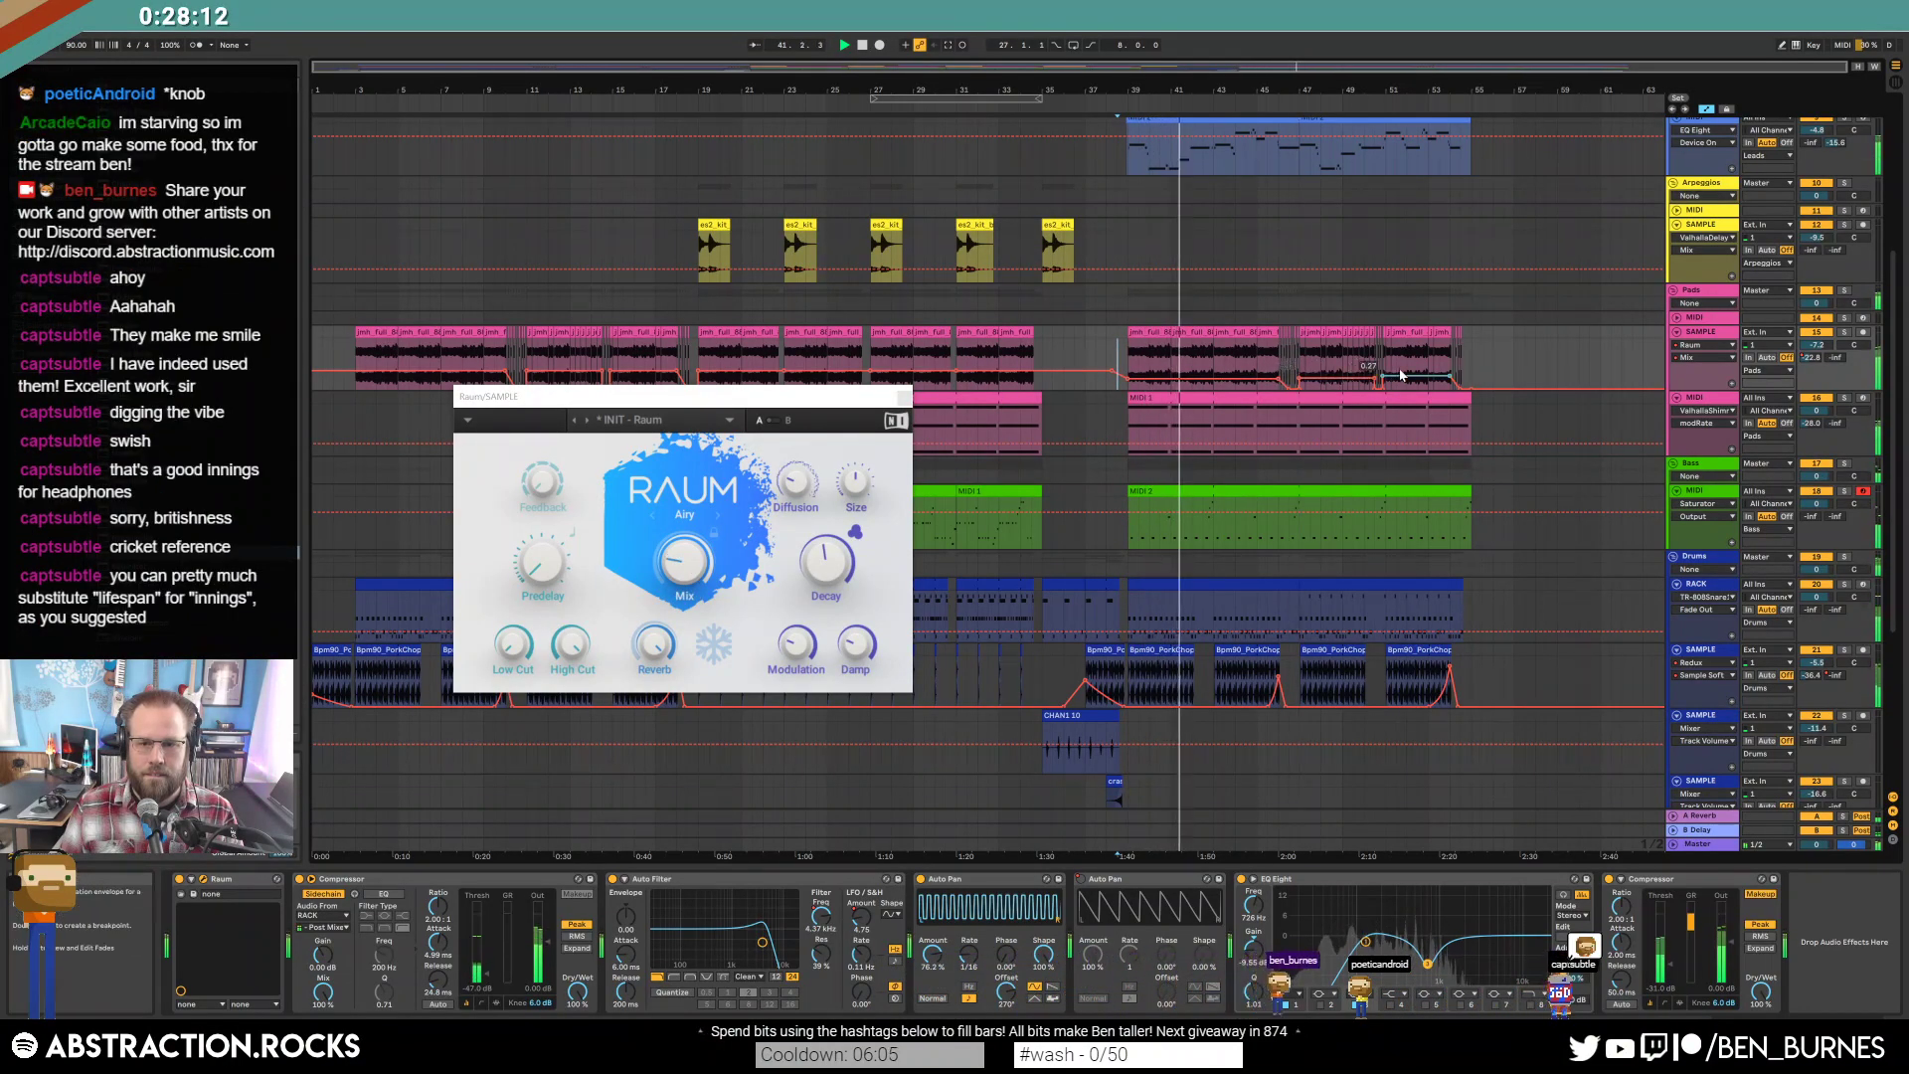
drag(1400, 374, 1405, 381)
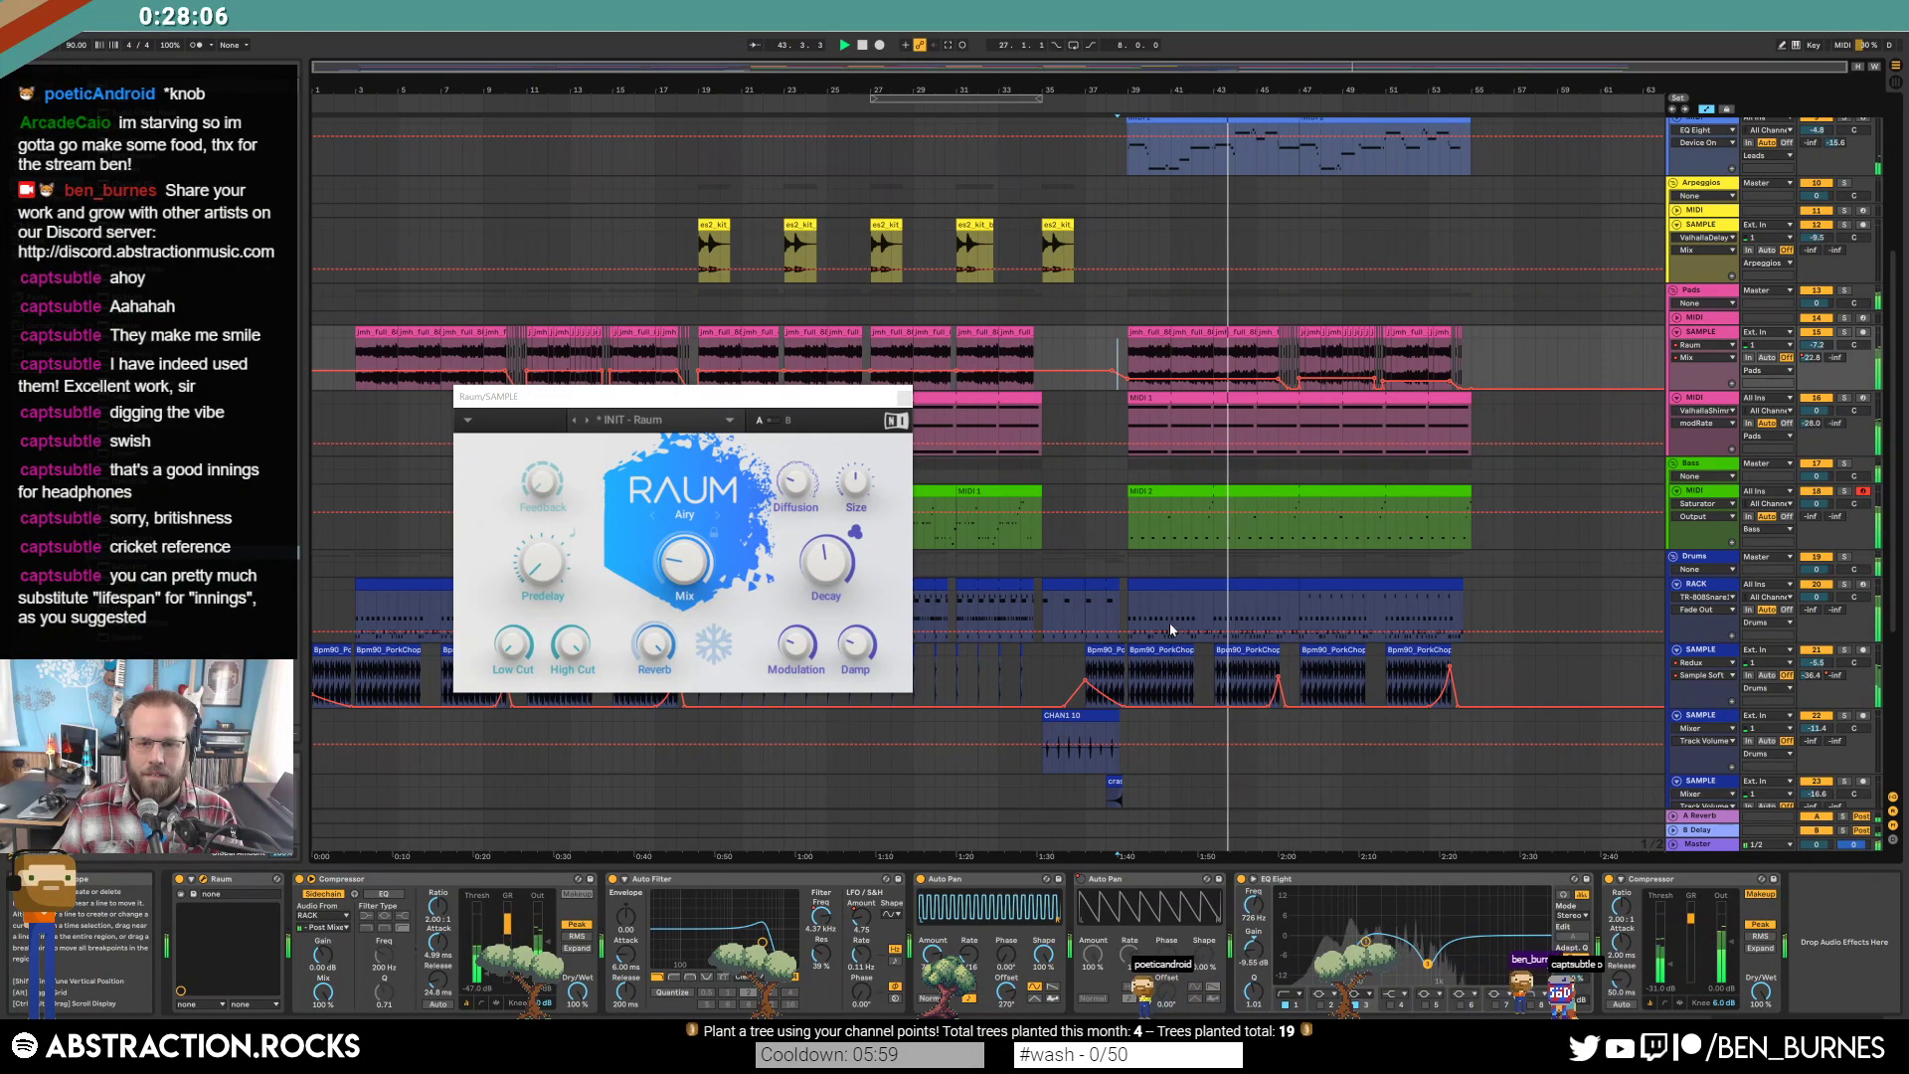
Shorten the first seven C1 notes of the new bass clip together, then return to the device chain.
double_click(1220, 495)
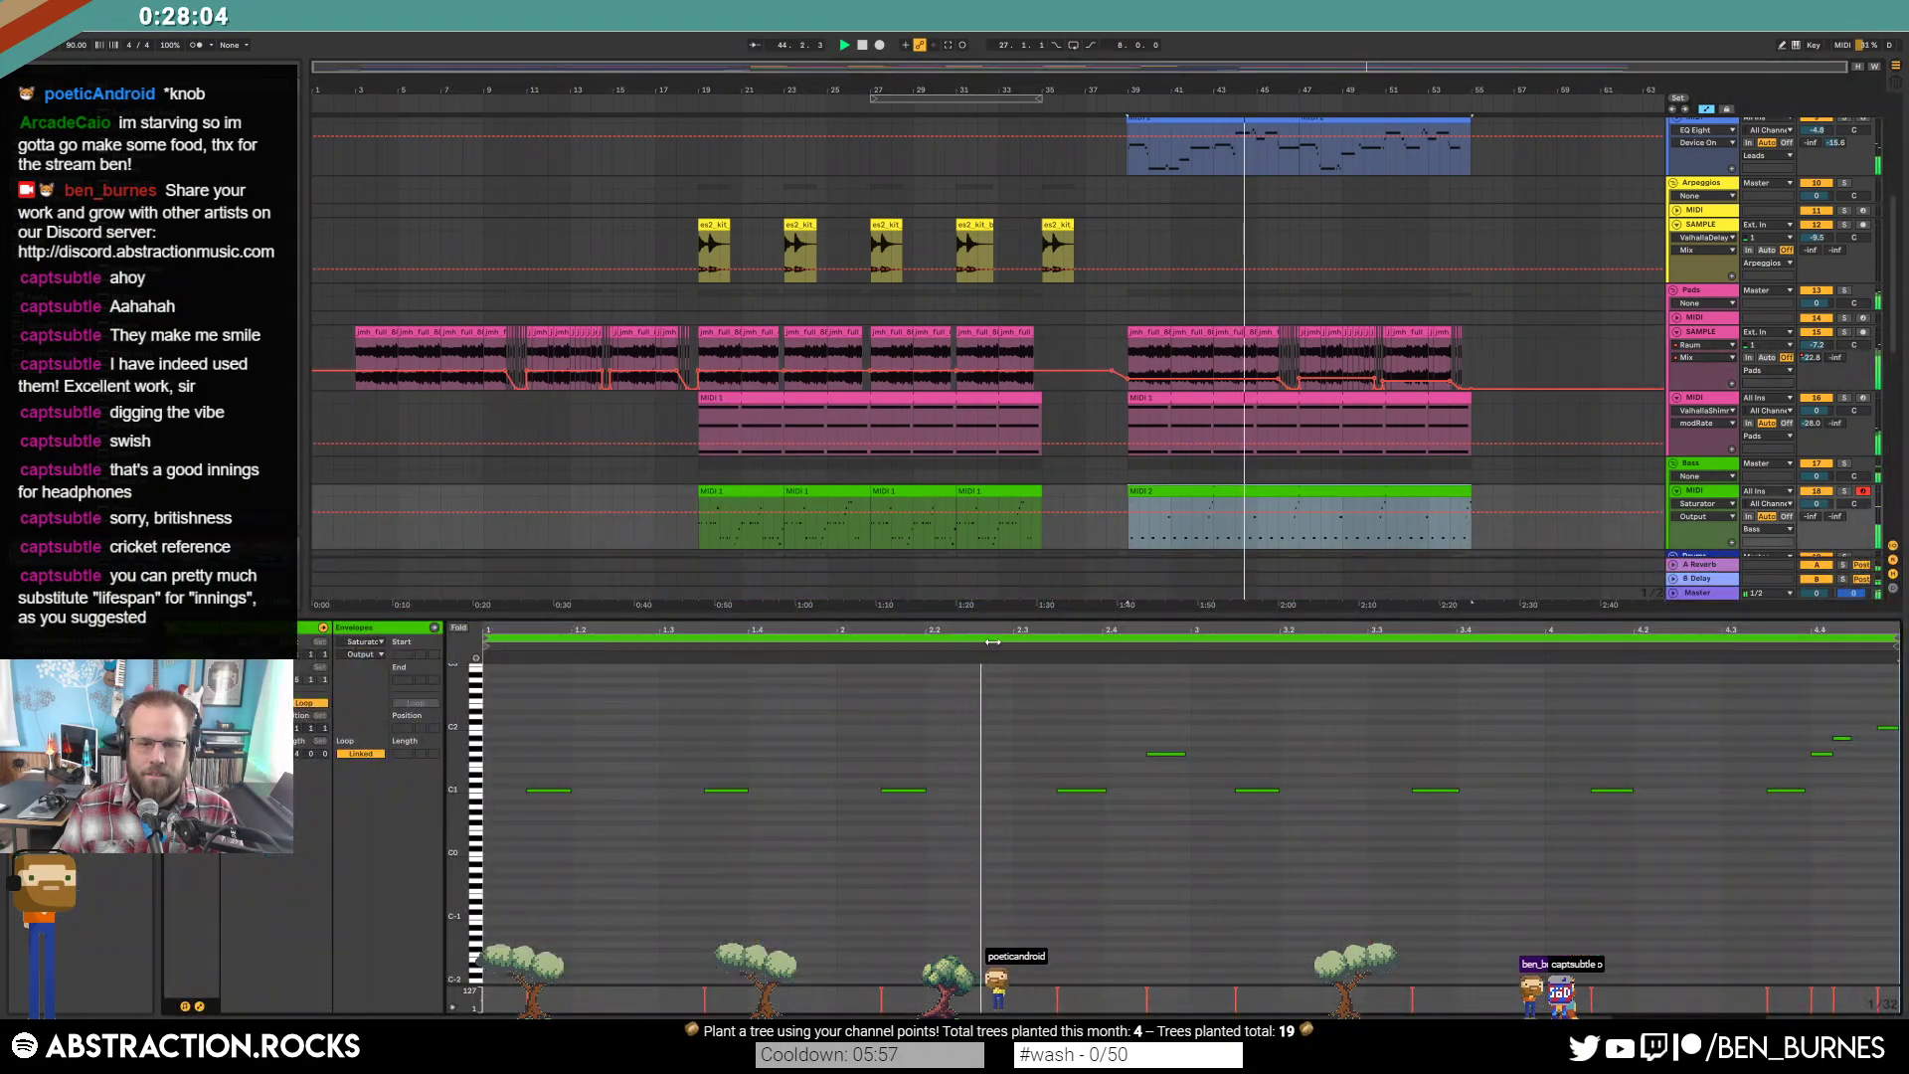
drag(524, 653, 1619, 789)
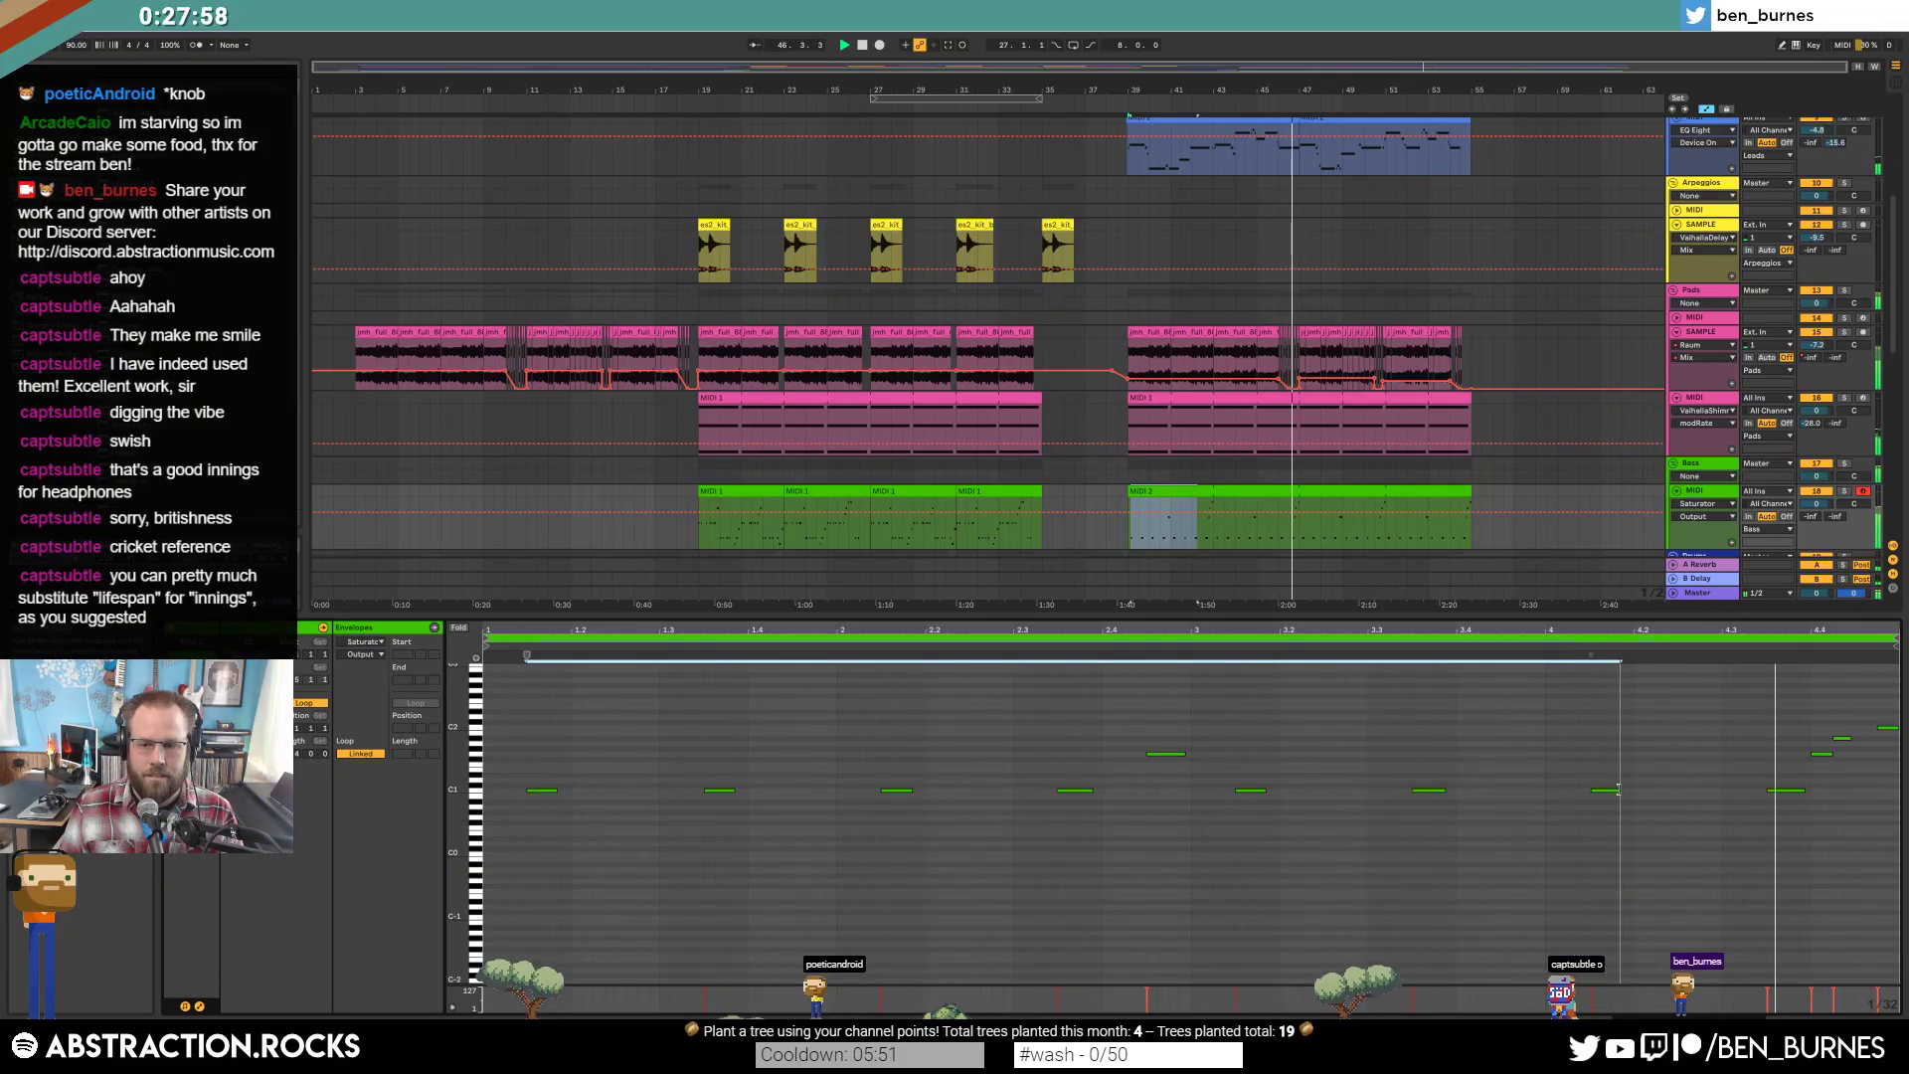
click(1601, 755)
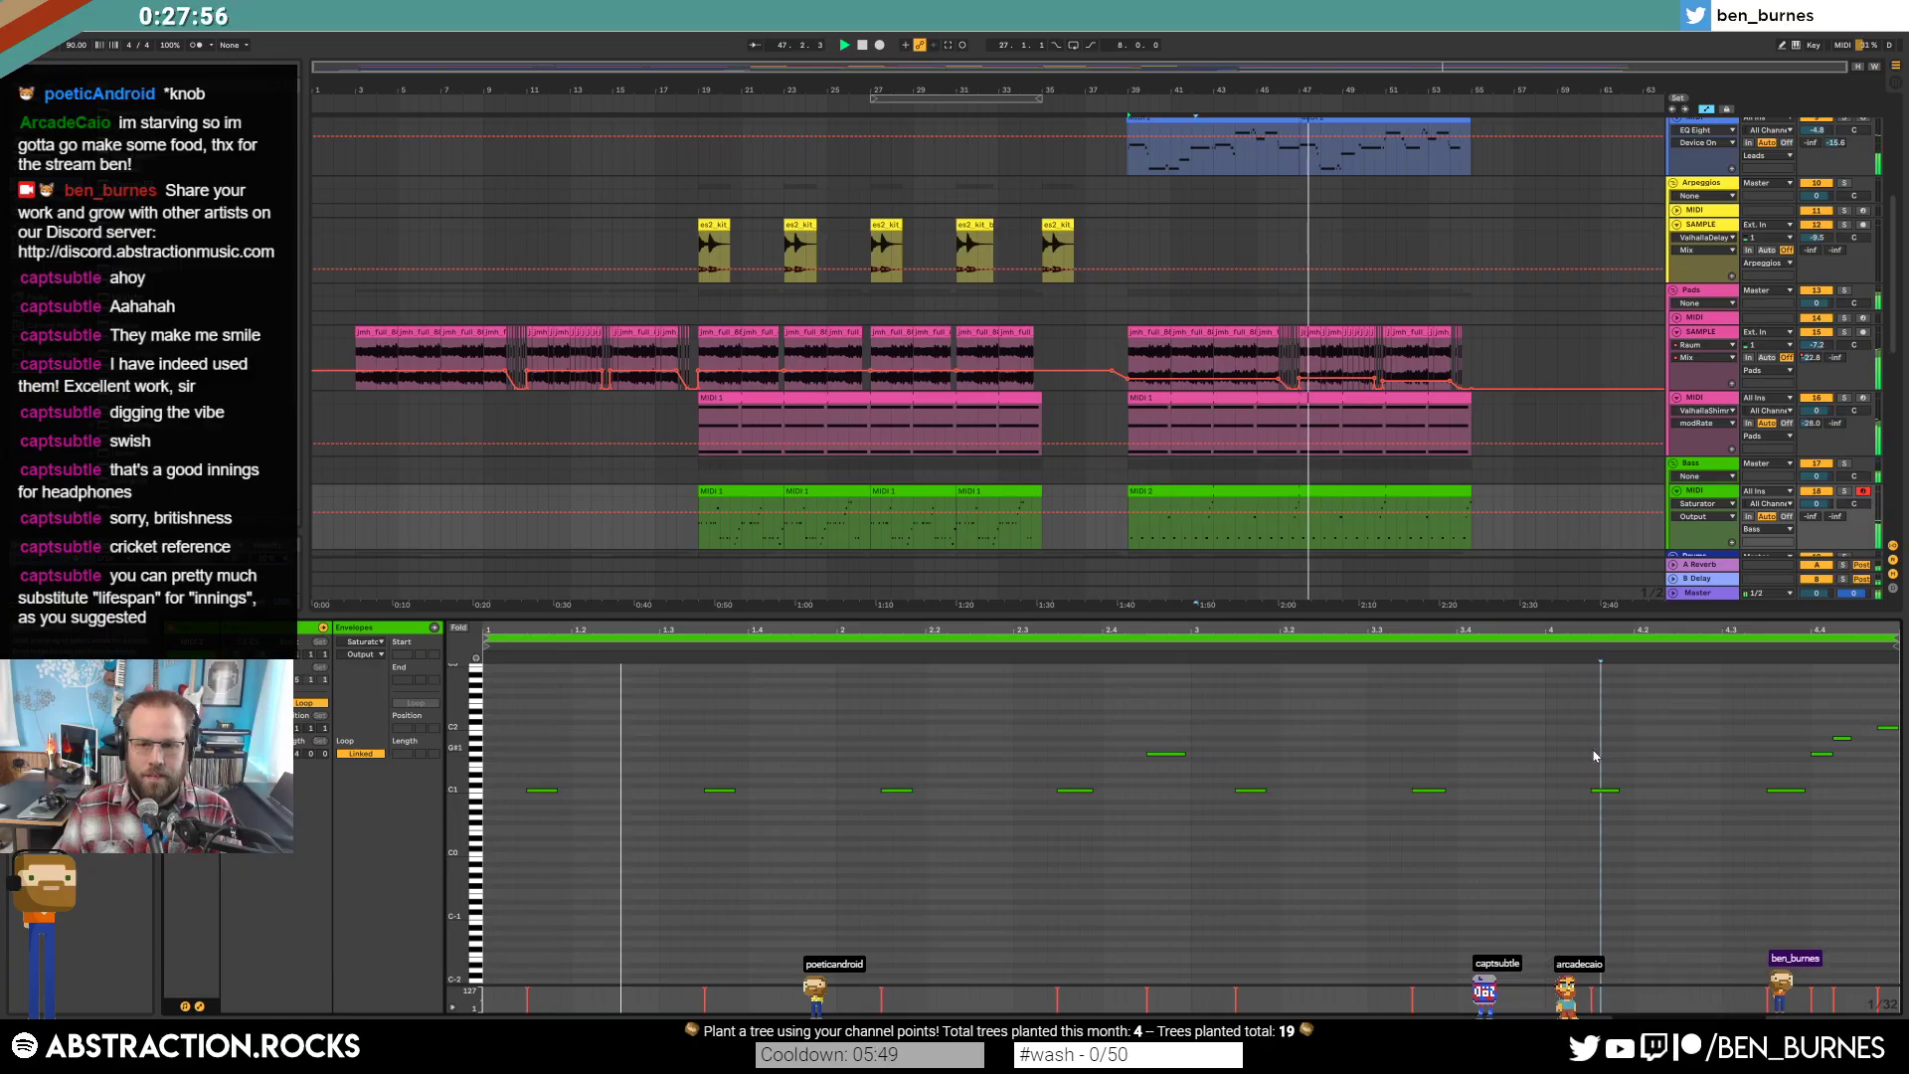
key(shift+Tab)
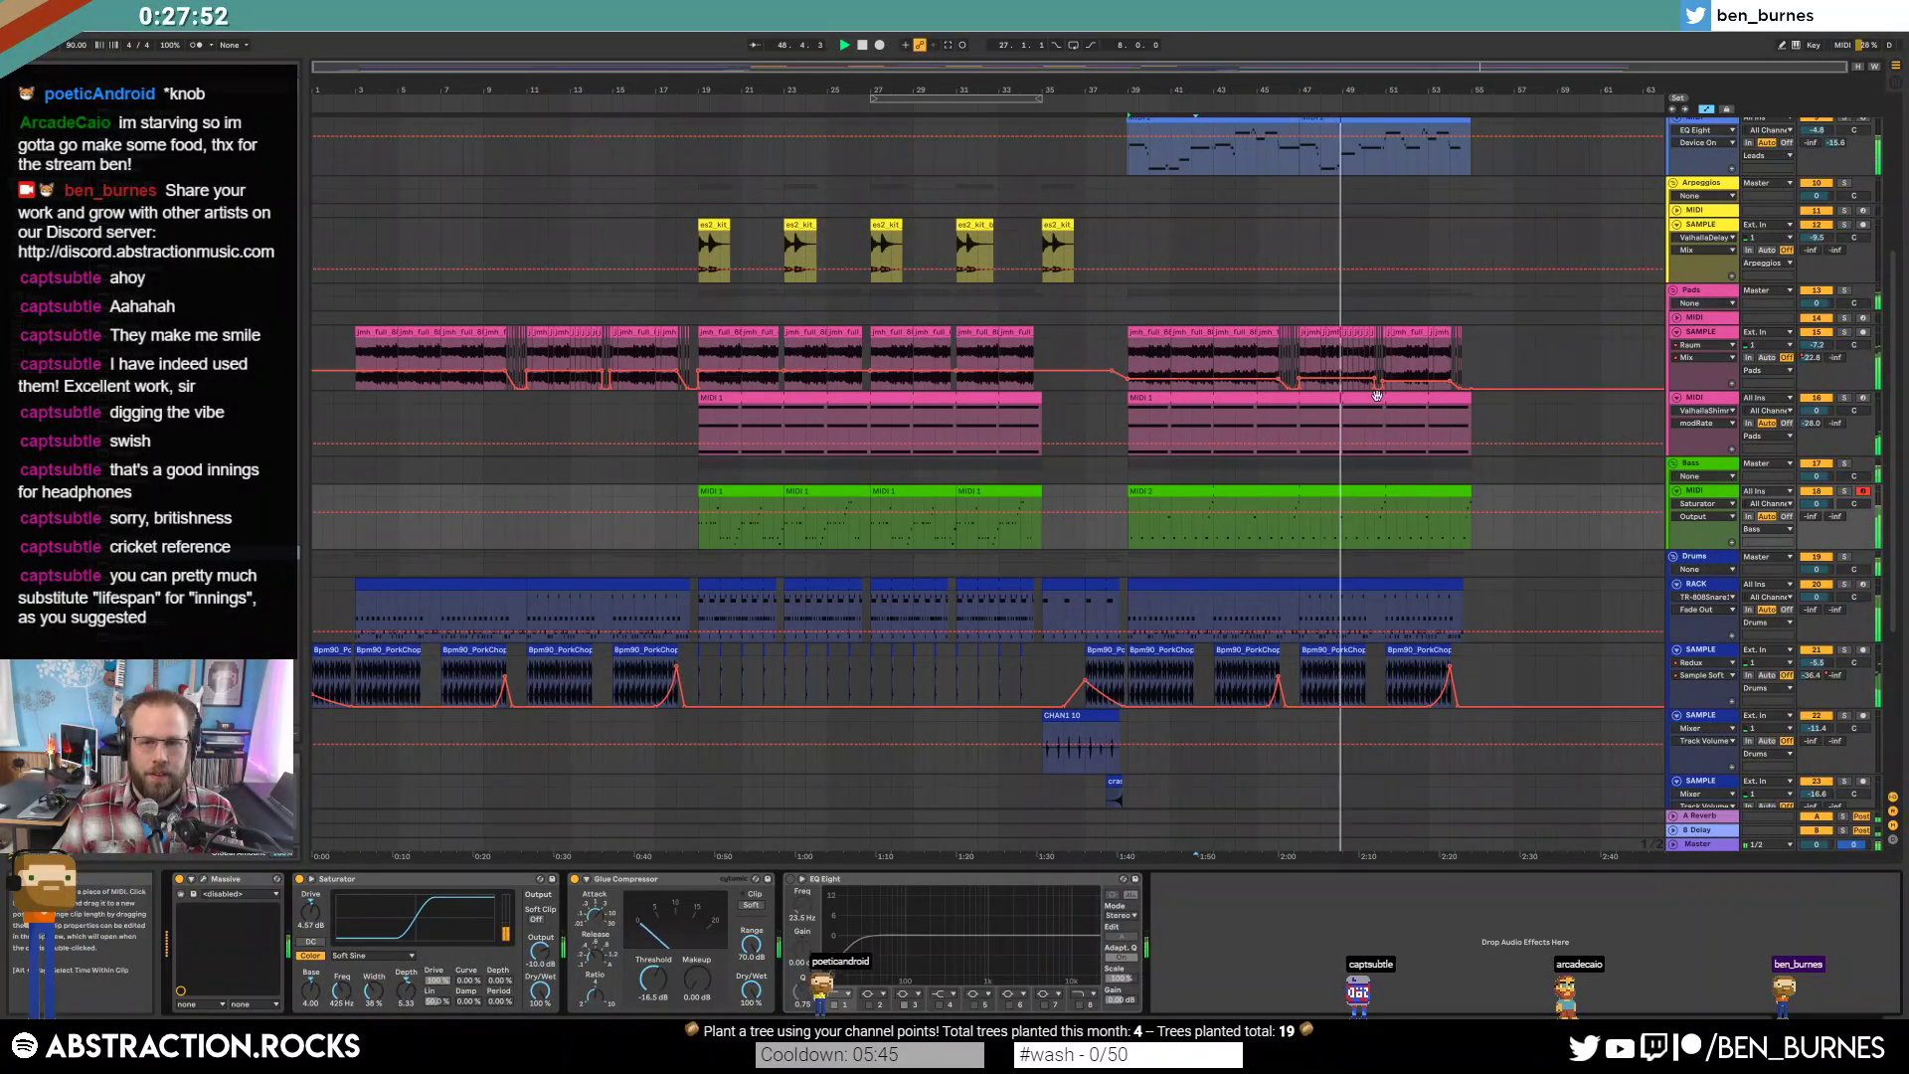
Copy both clips of the second lead track from bar 39 onto the Kontakt lead track at the same position and play them together.
scroll(1308, 290, up, 3)
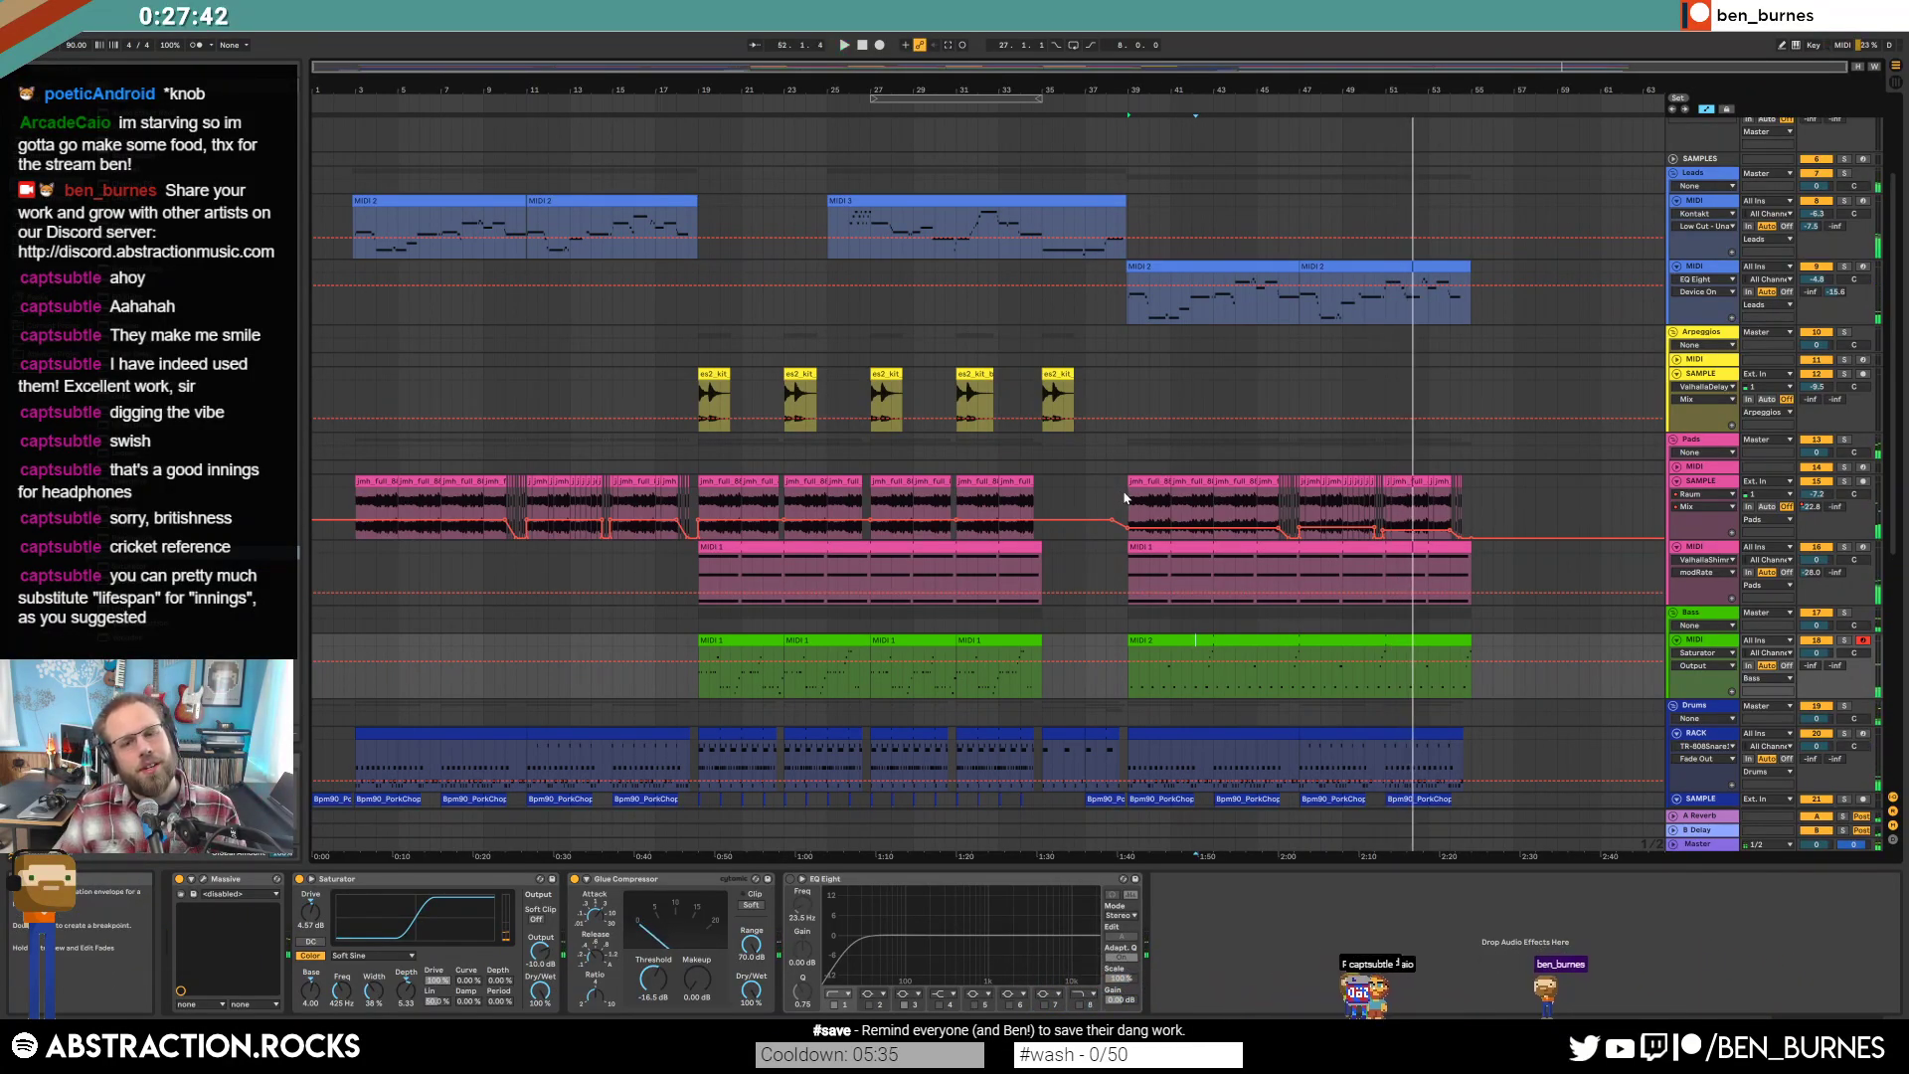
drag(1121, 497, 1441, 508)
click(1382, 299)
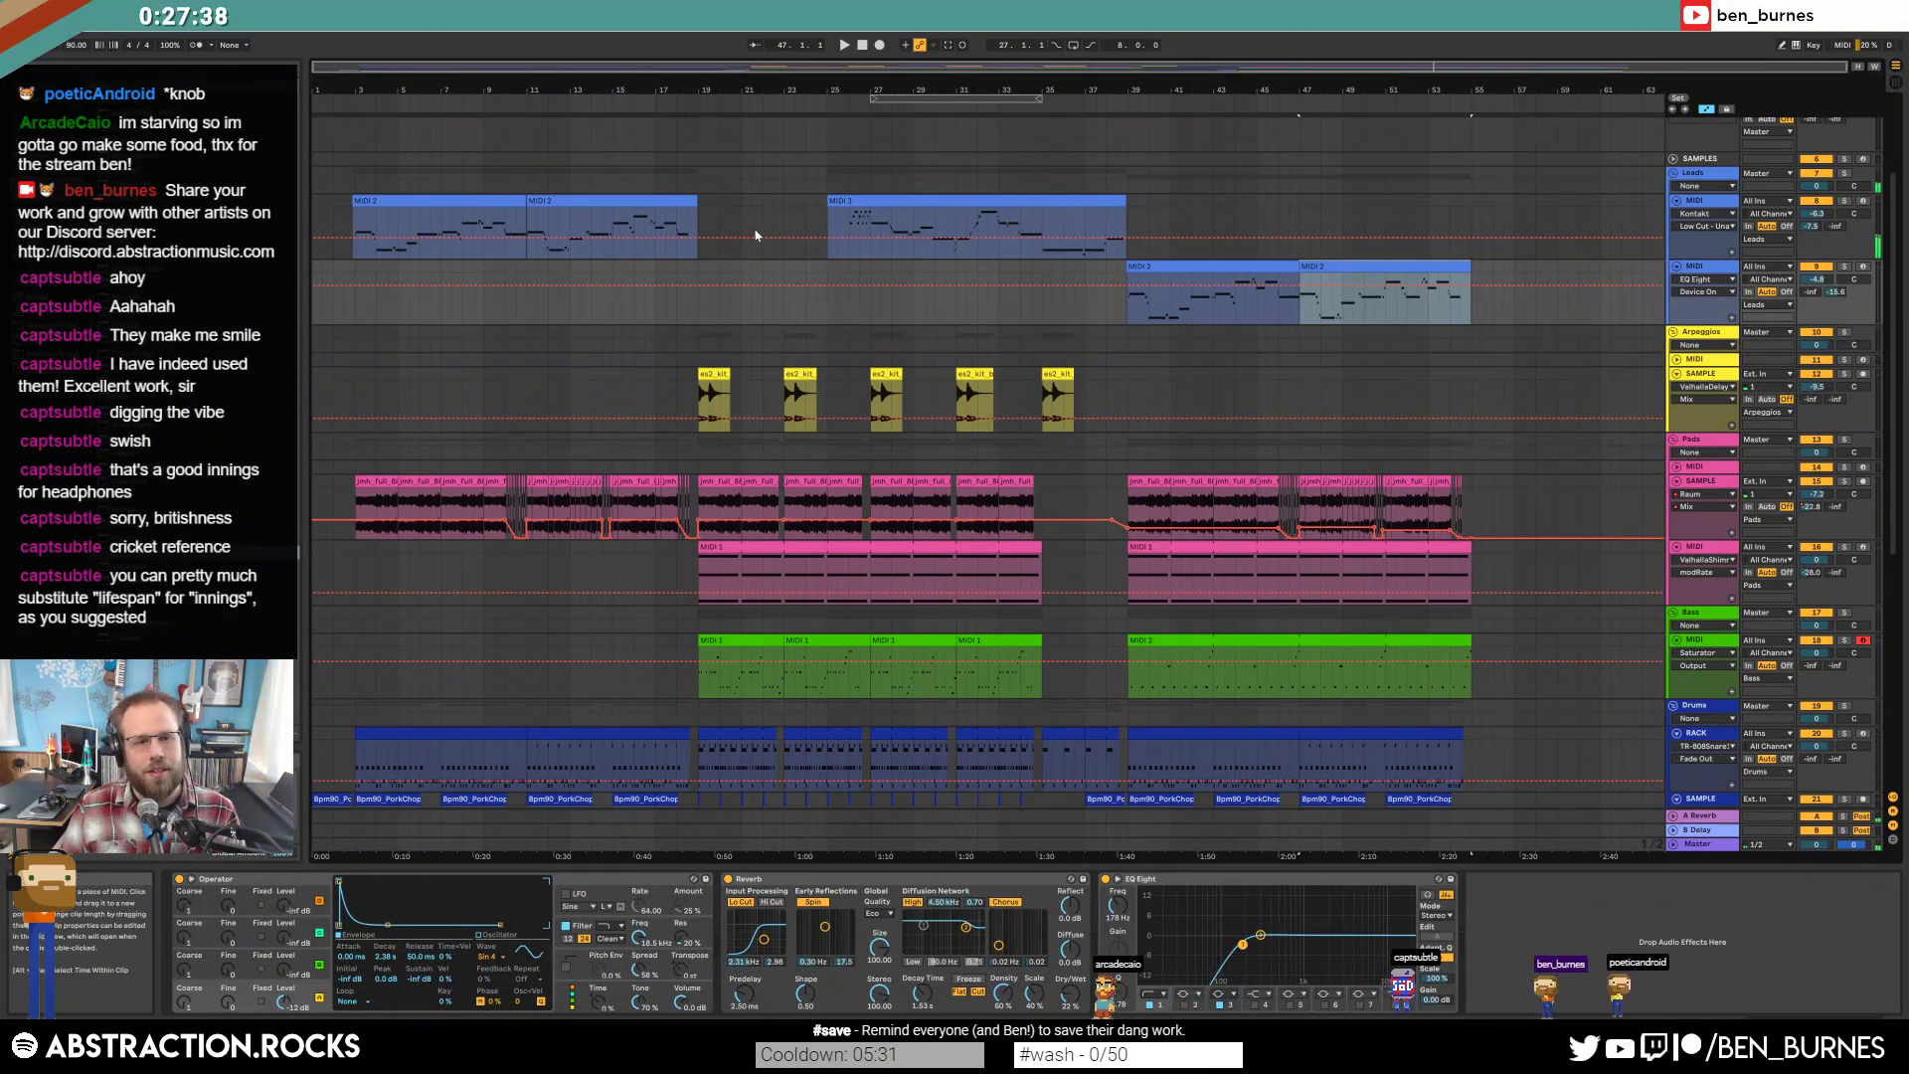
click(1124, 271)
shift+click(1324, 278)
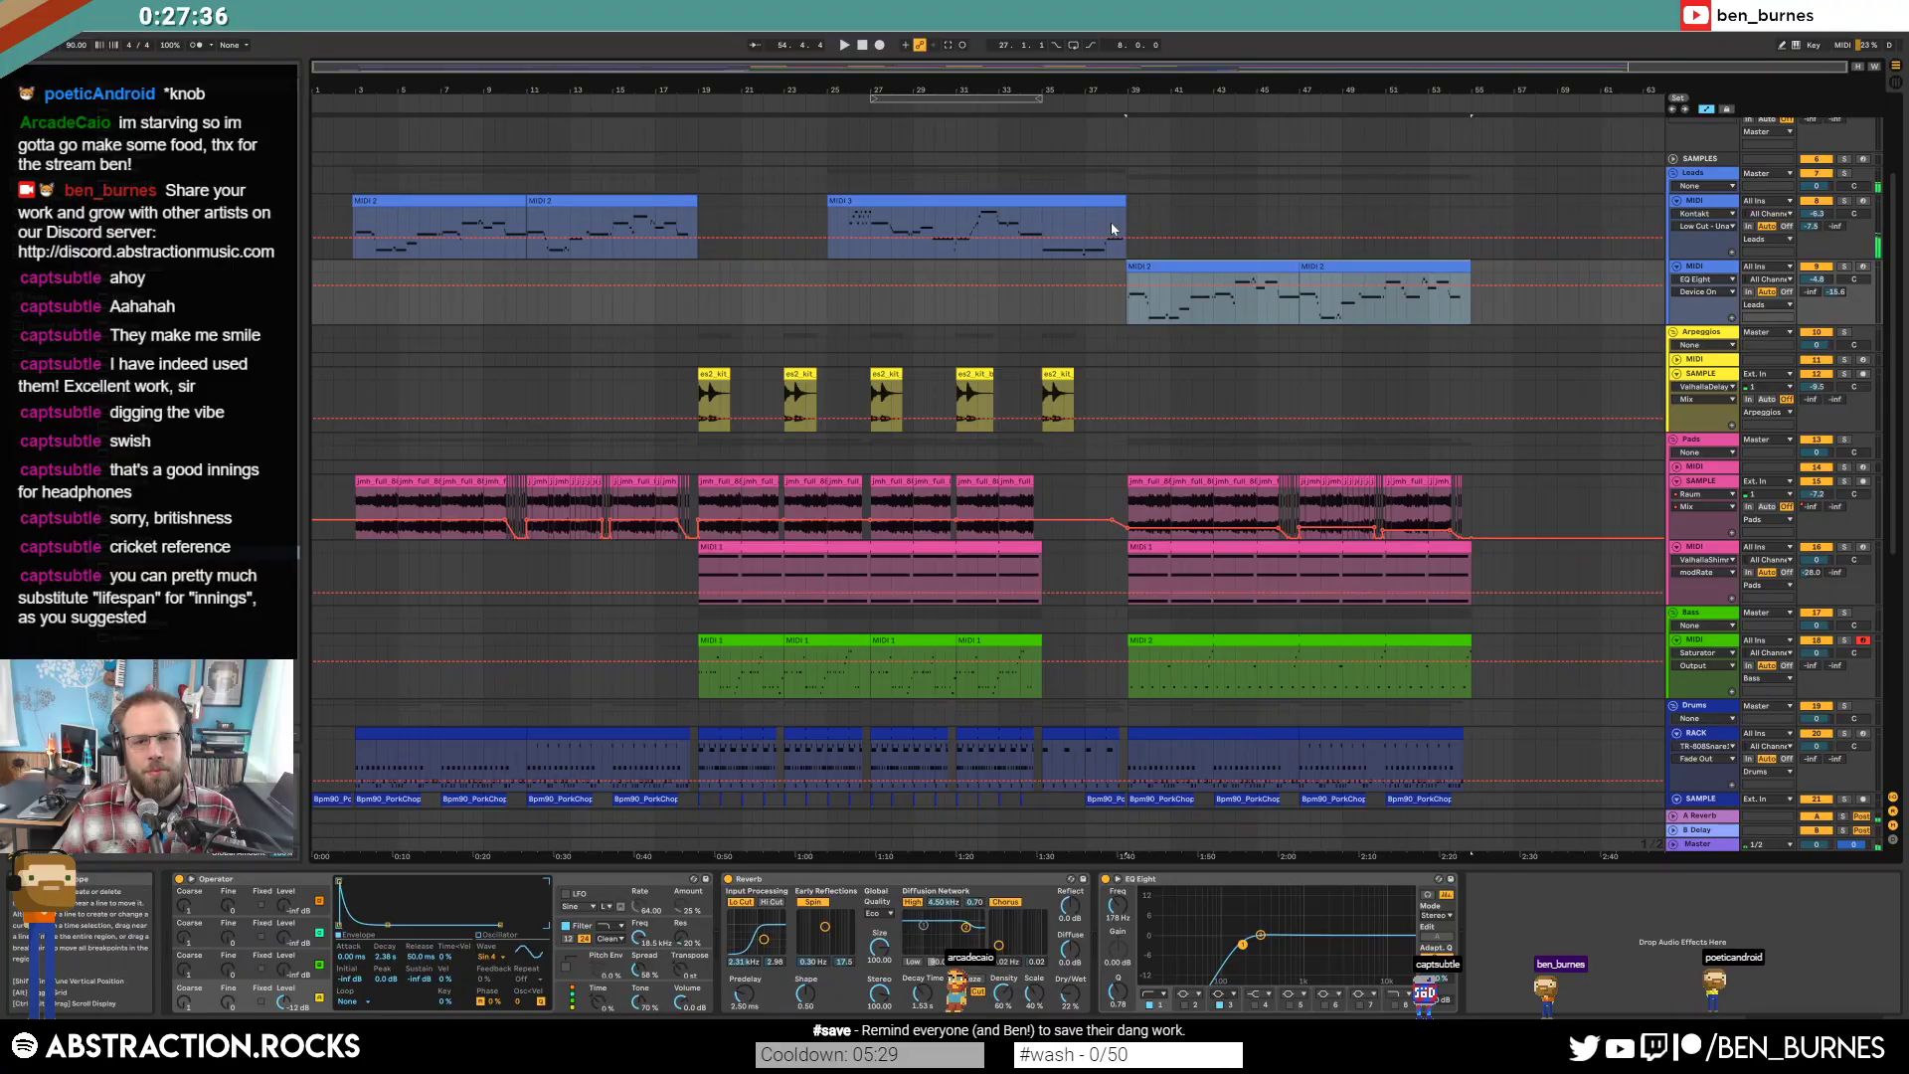
key(z)
click(1157, 229)
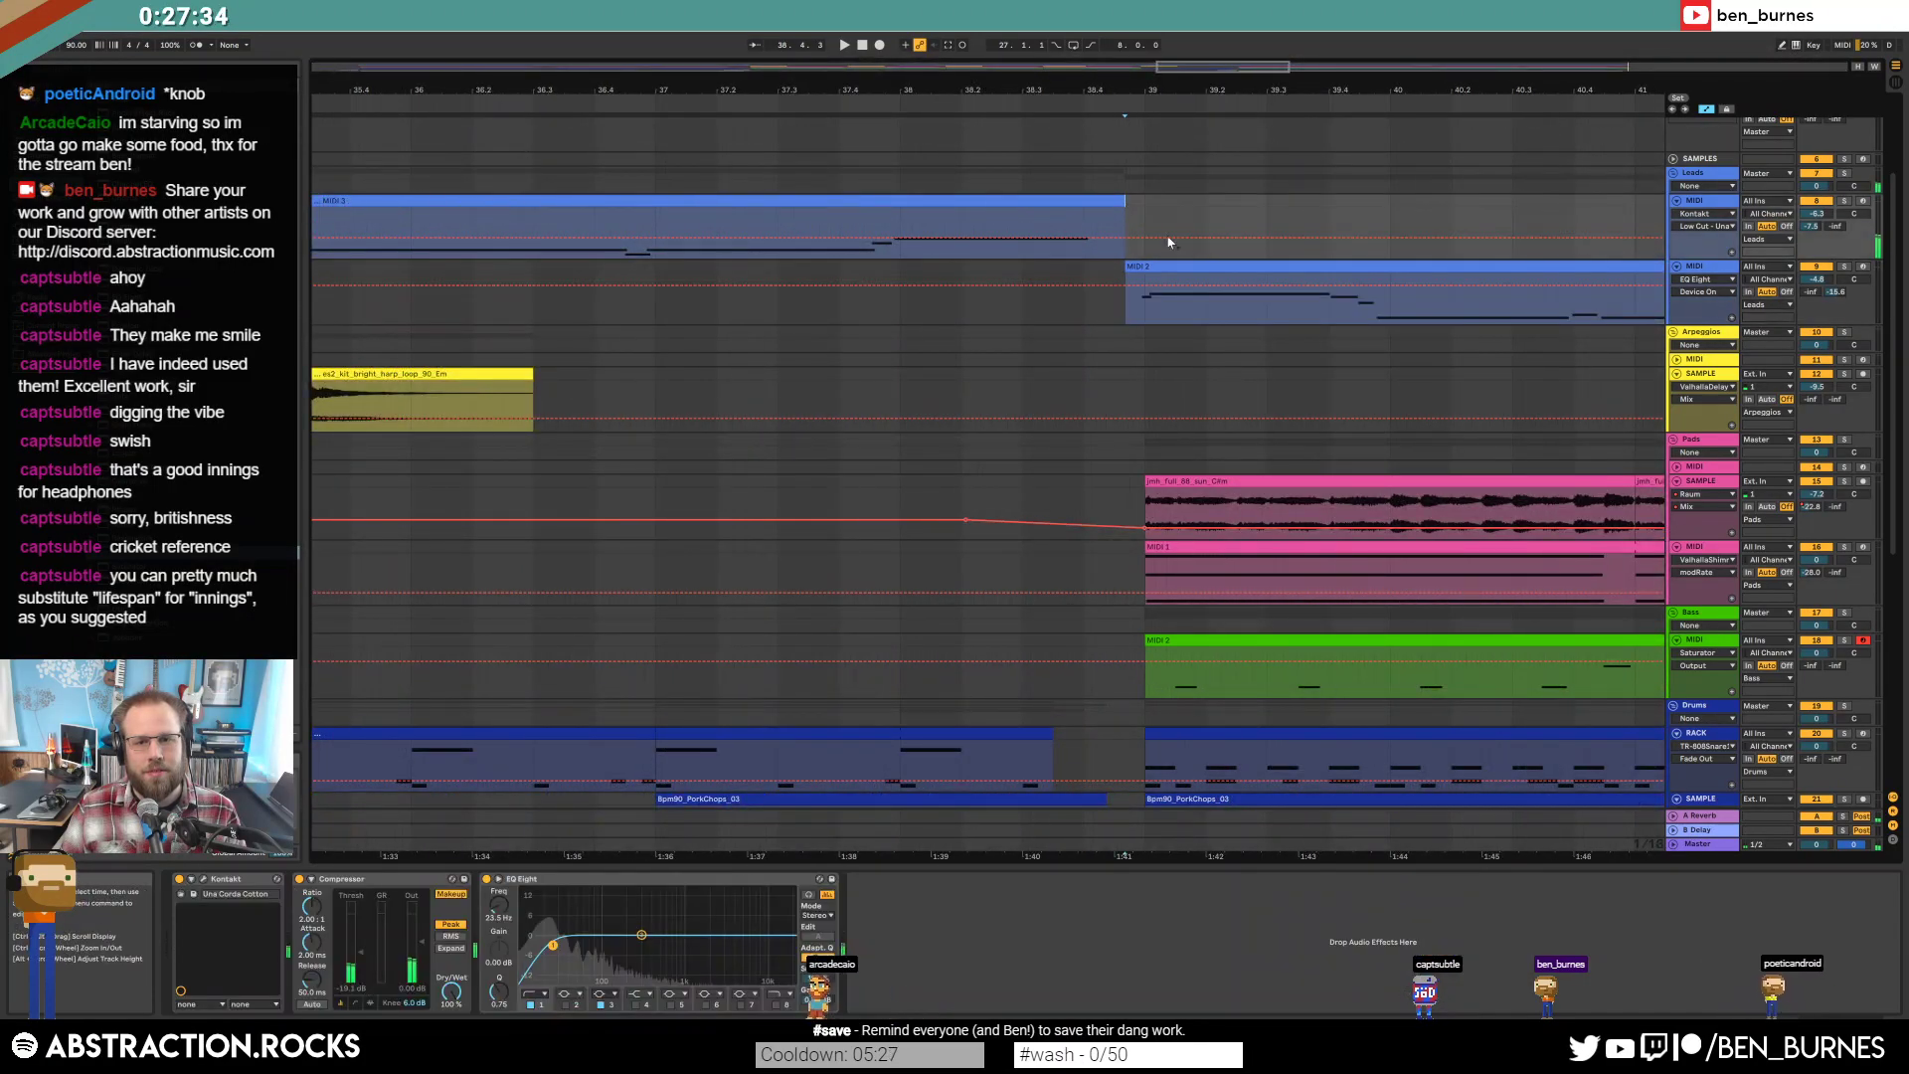
key(space)
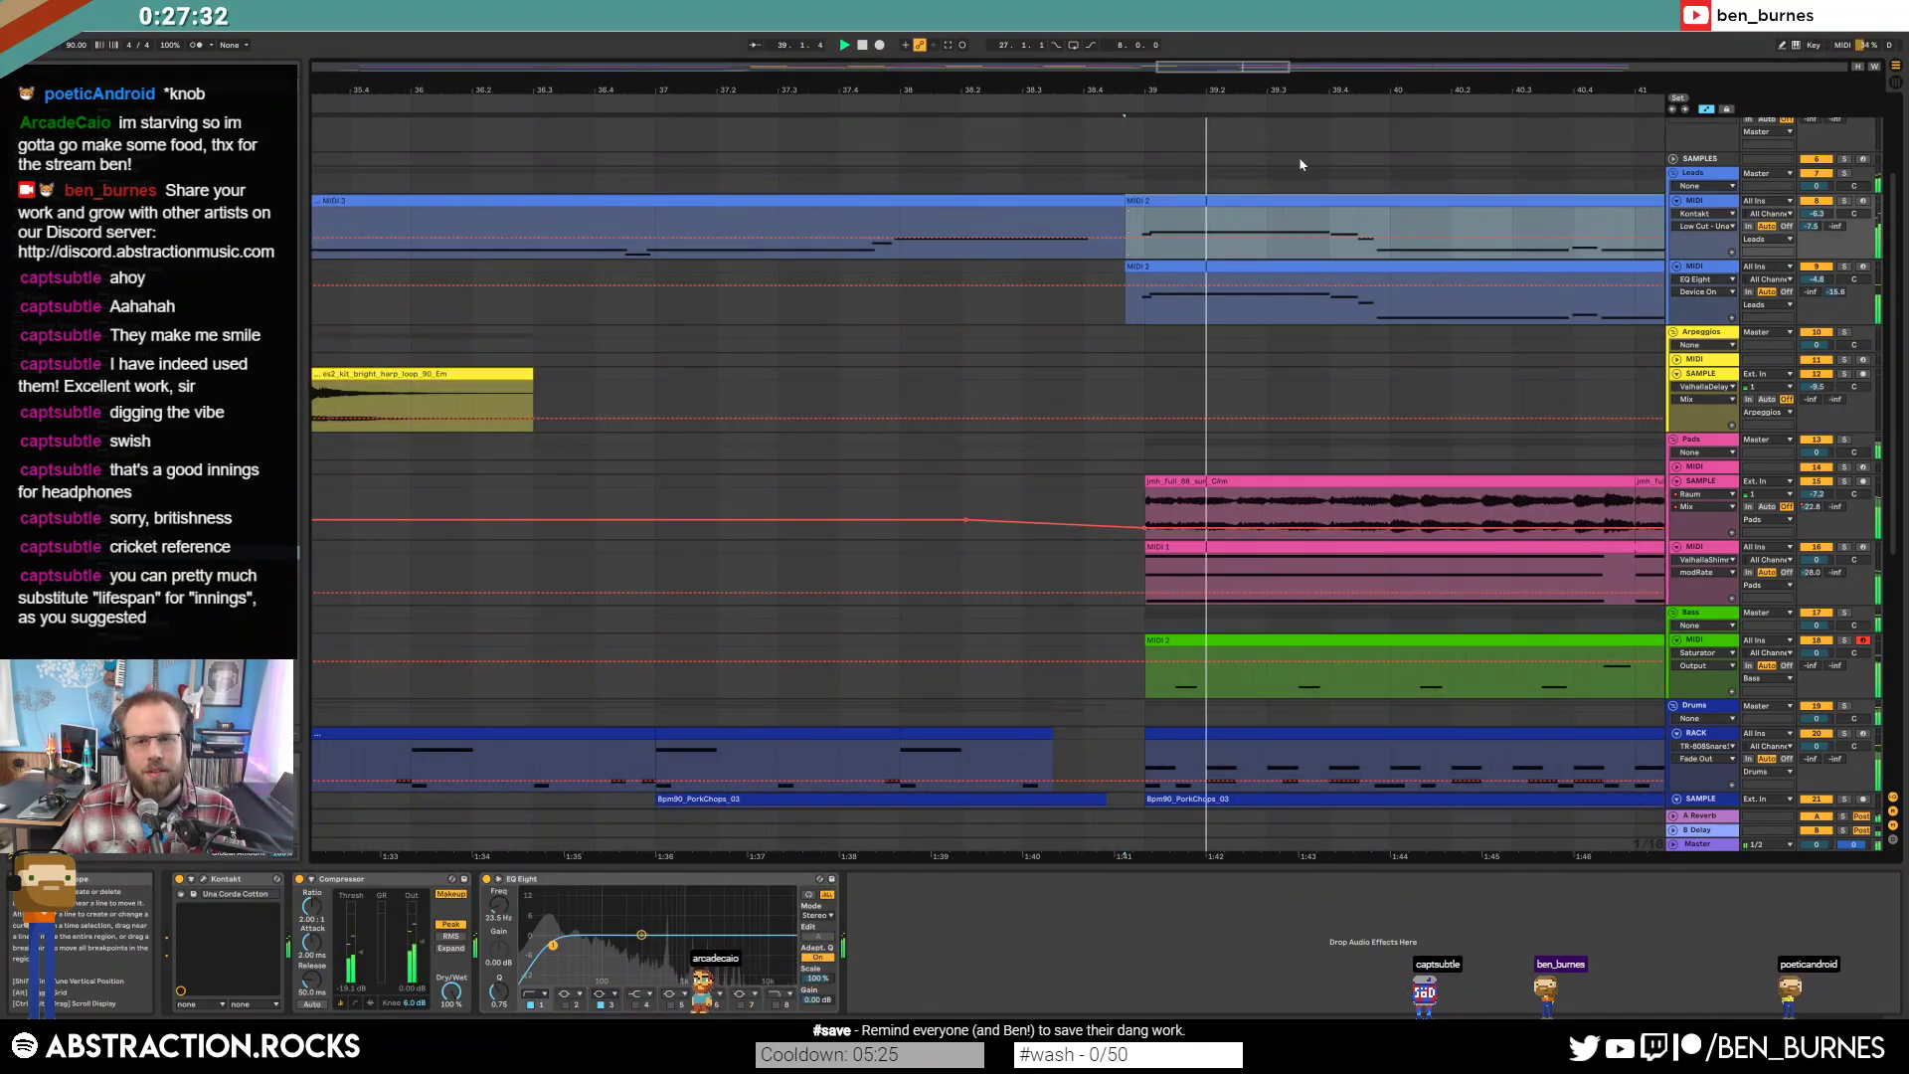
drag(616, 90, 507, 52)
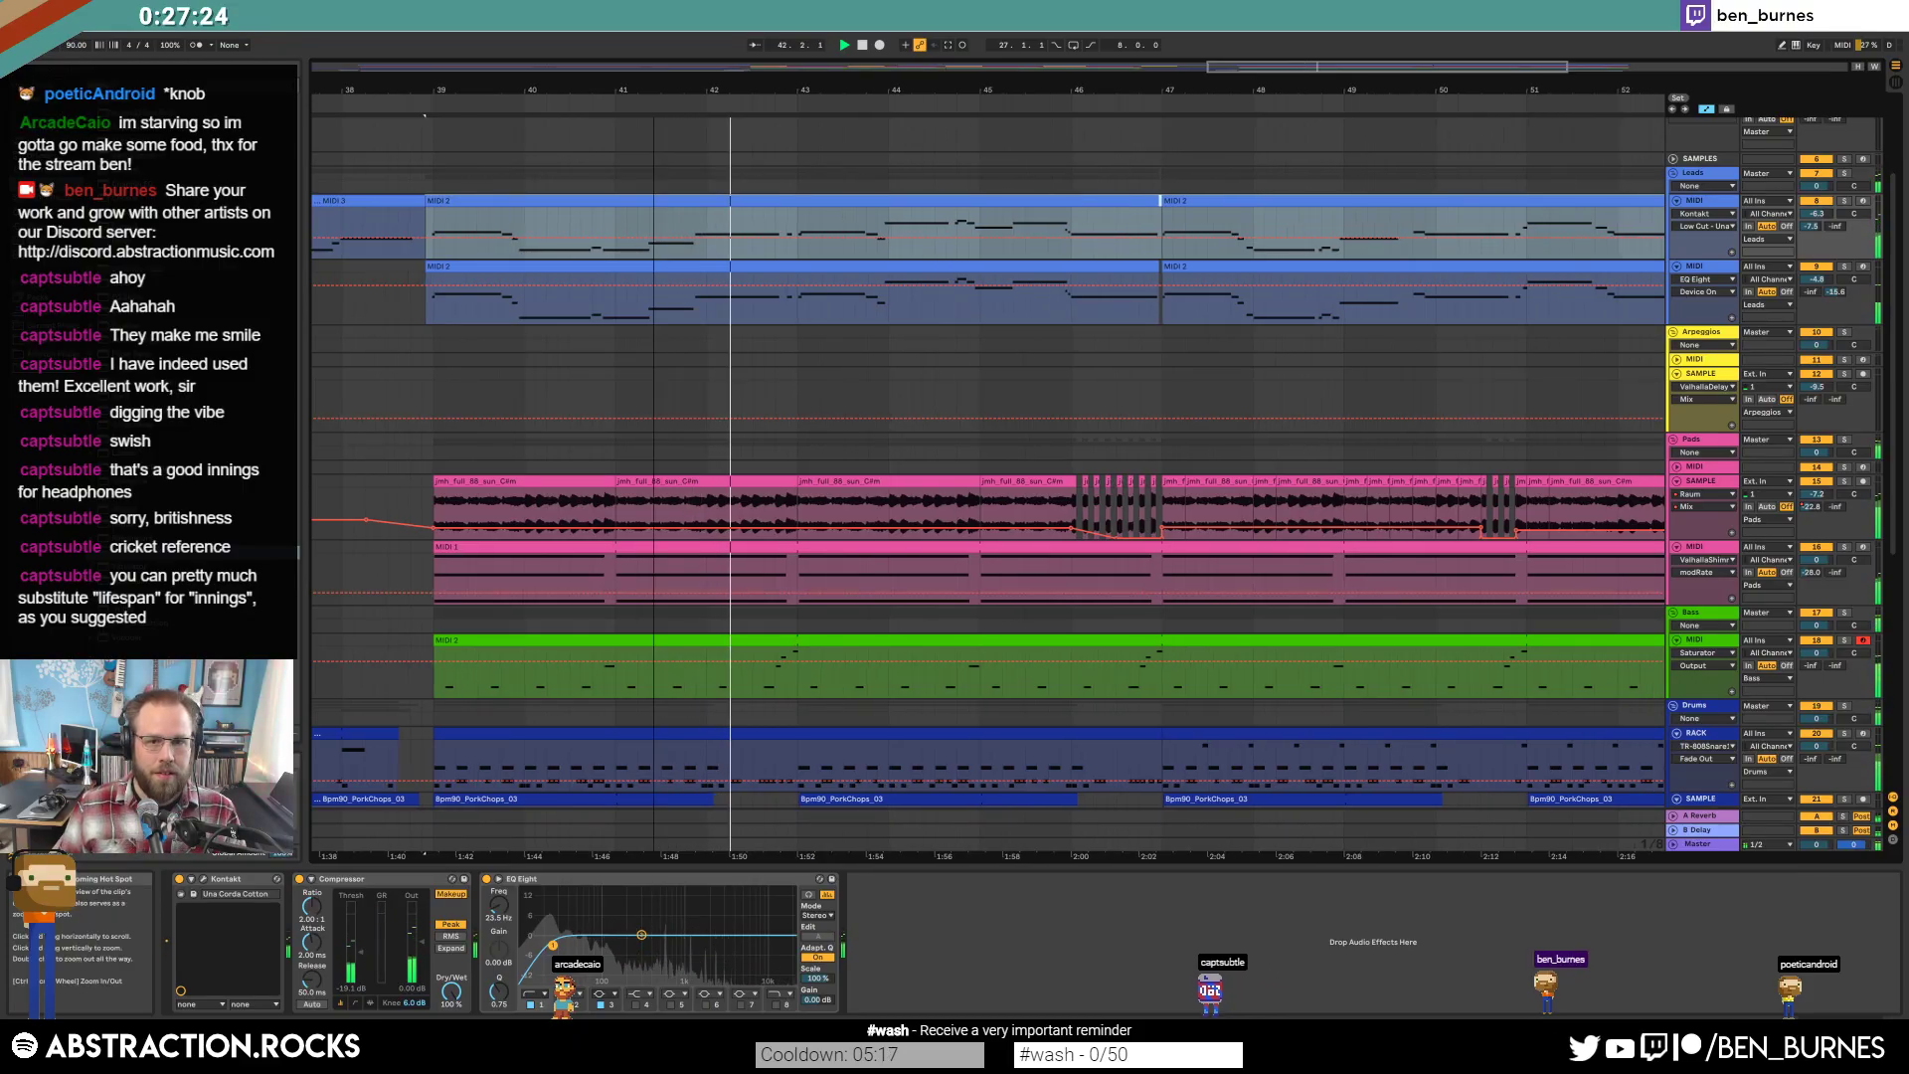
Move both clips of the second lead track one bar later so they trail the Kontakt lead from bar 39.
drag(1224, 65, 1225, 81)
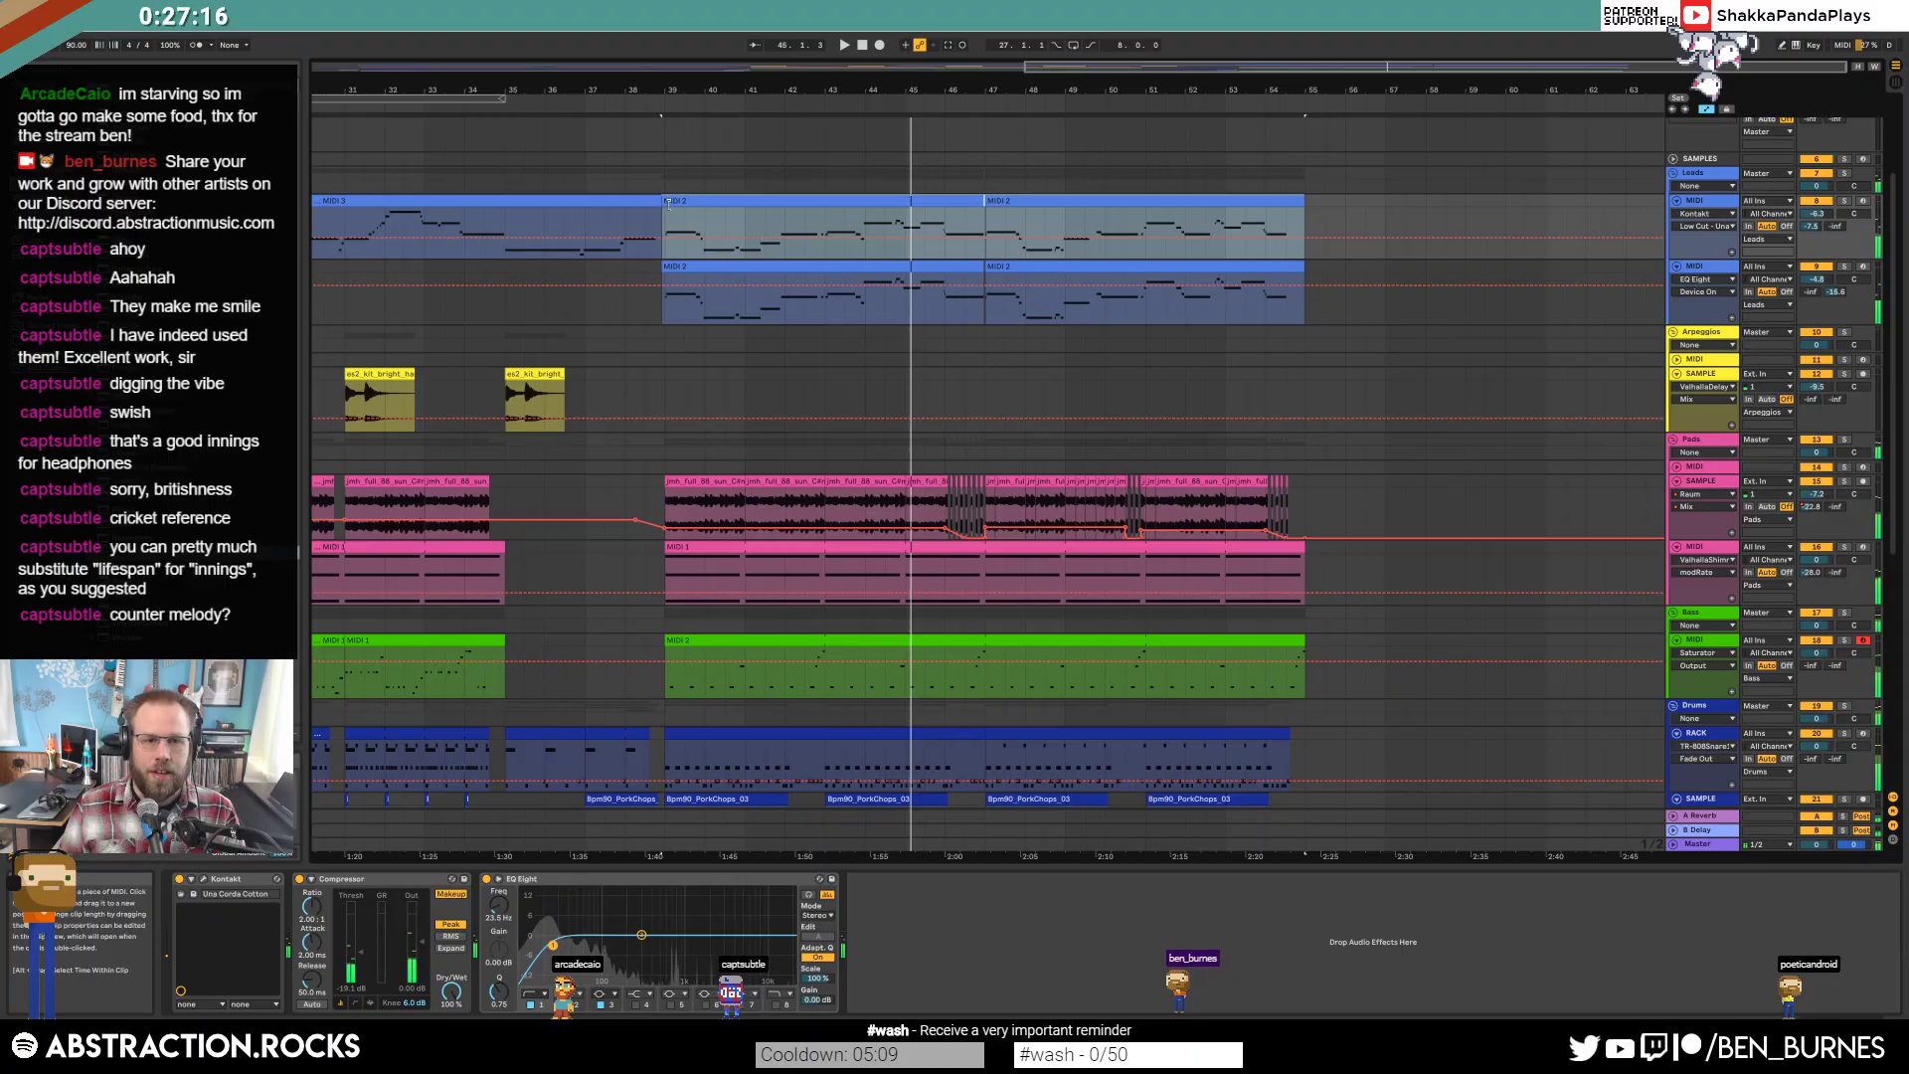
click(709, 201)
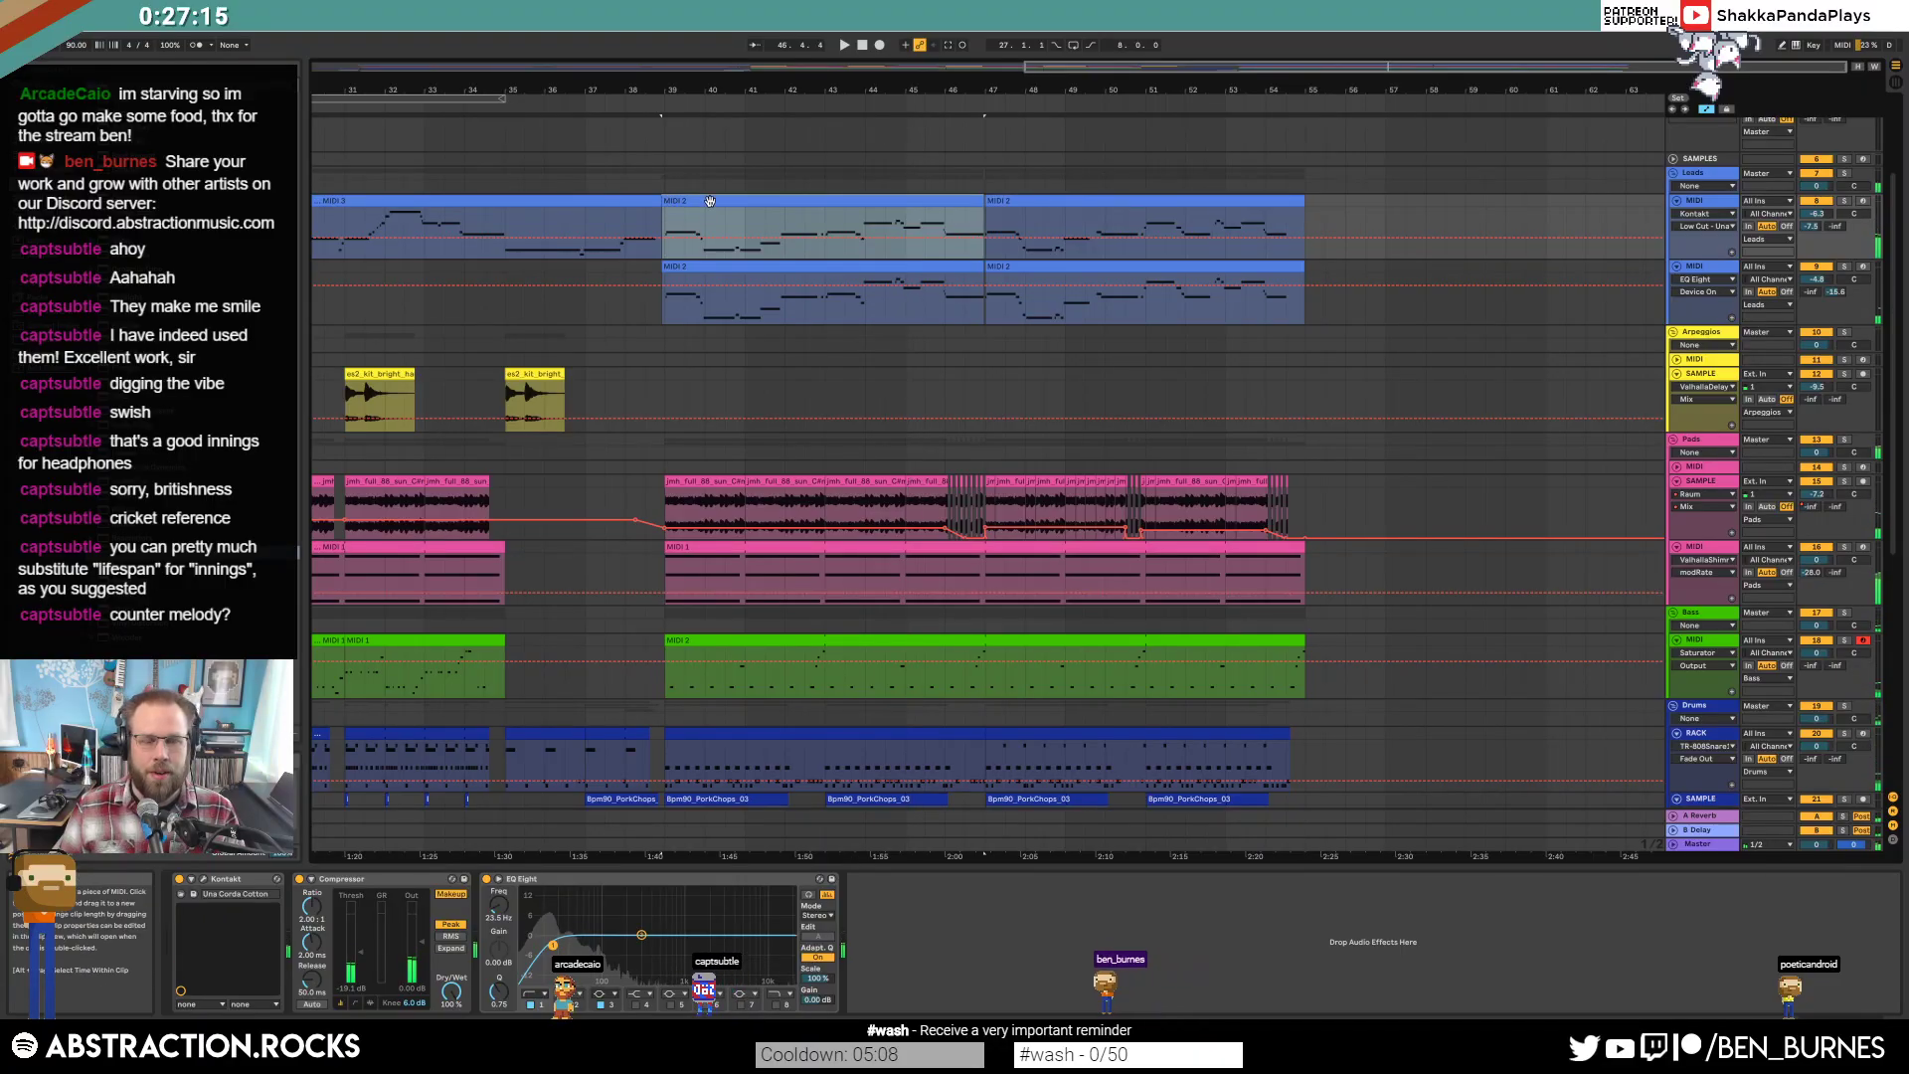
click(704, 266)
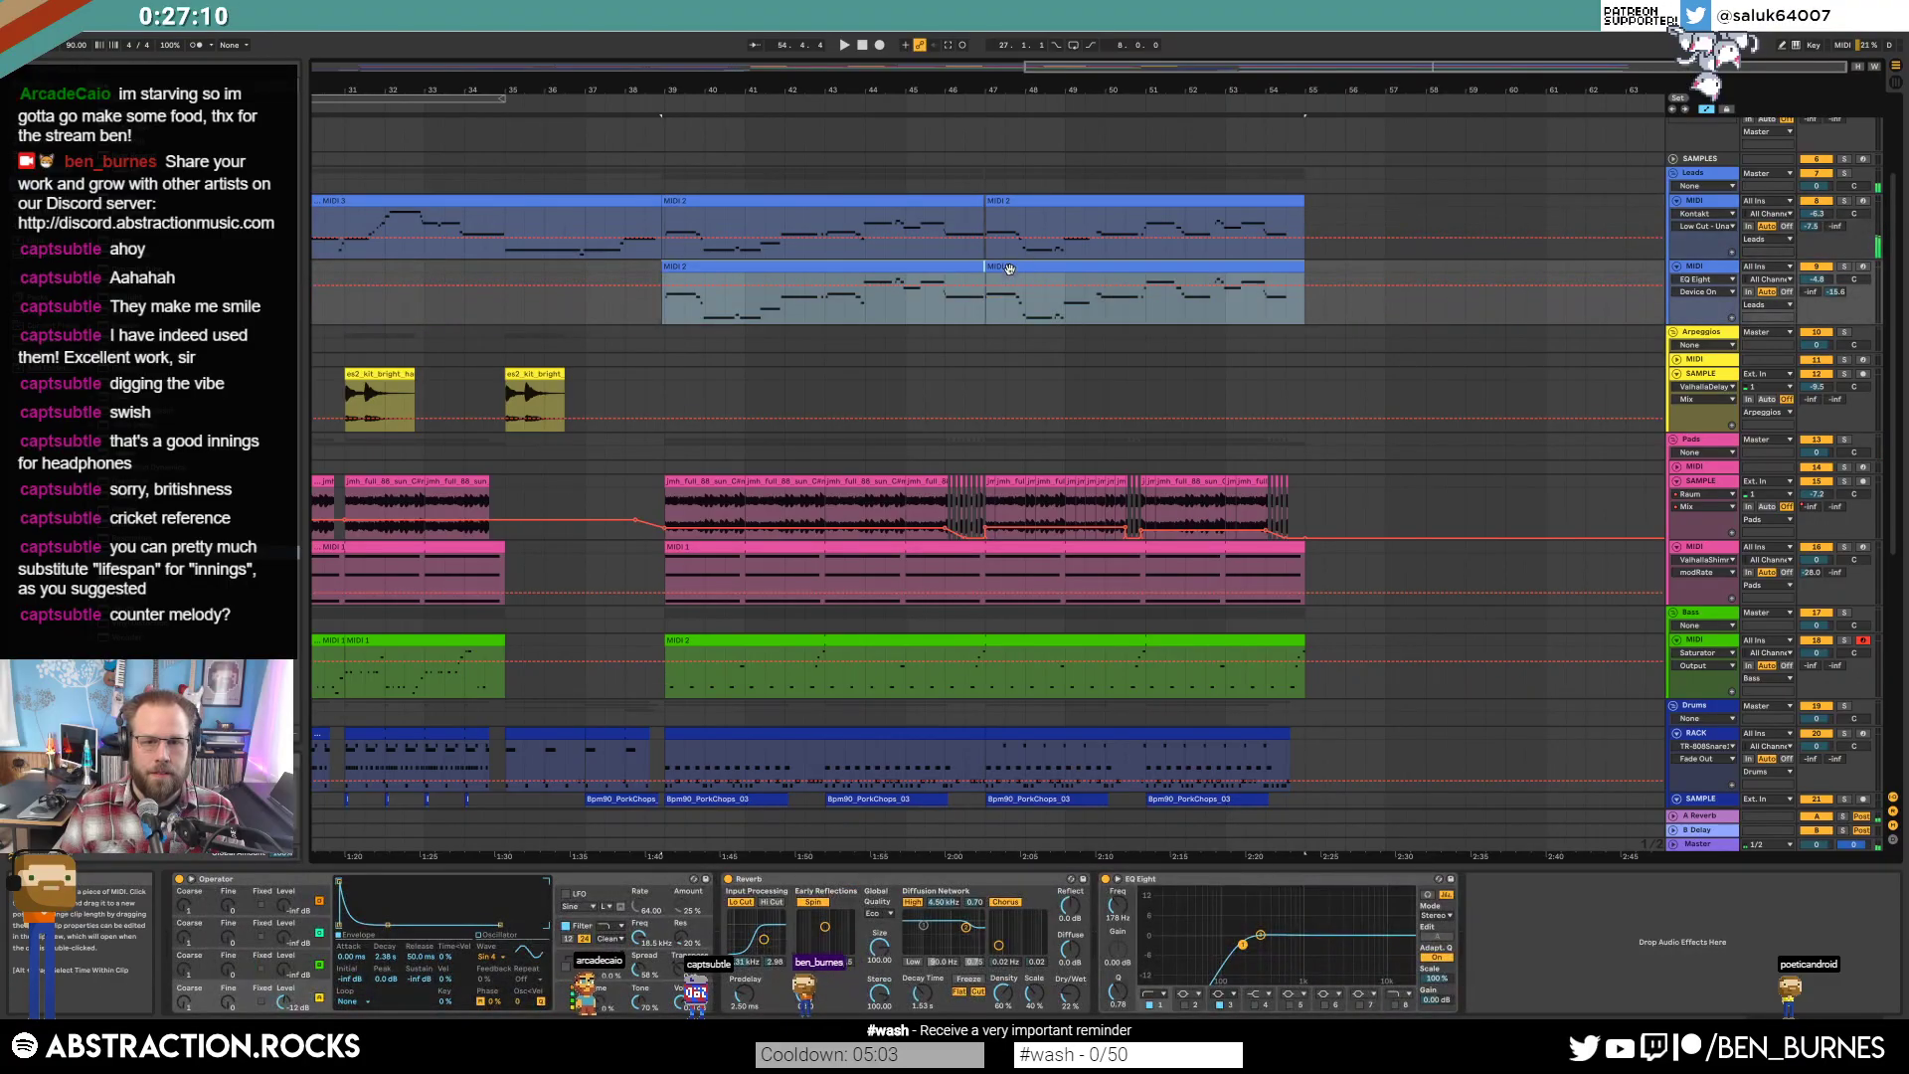
scroll(695, 265, up, 5)
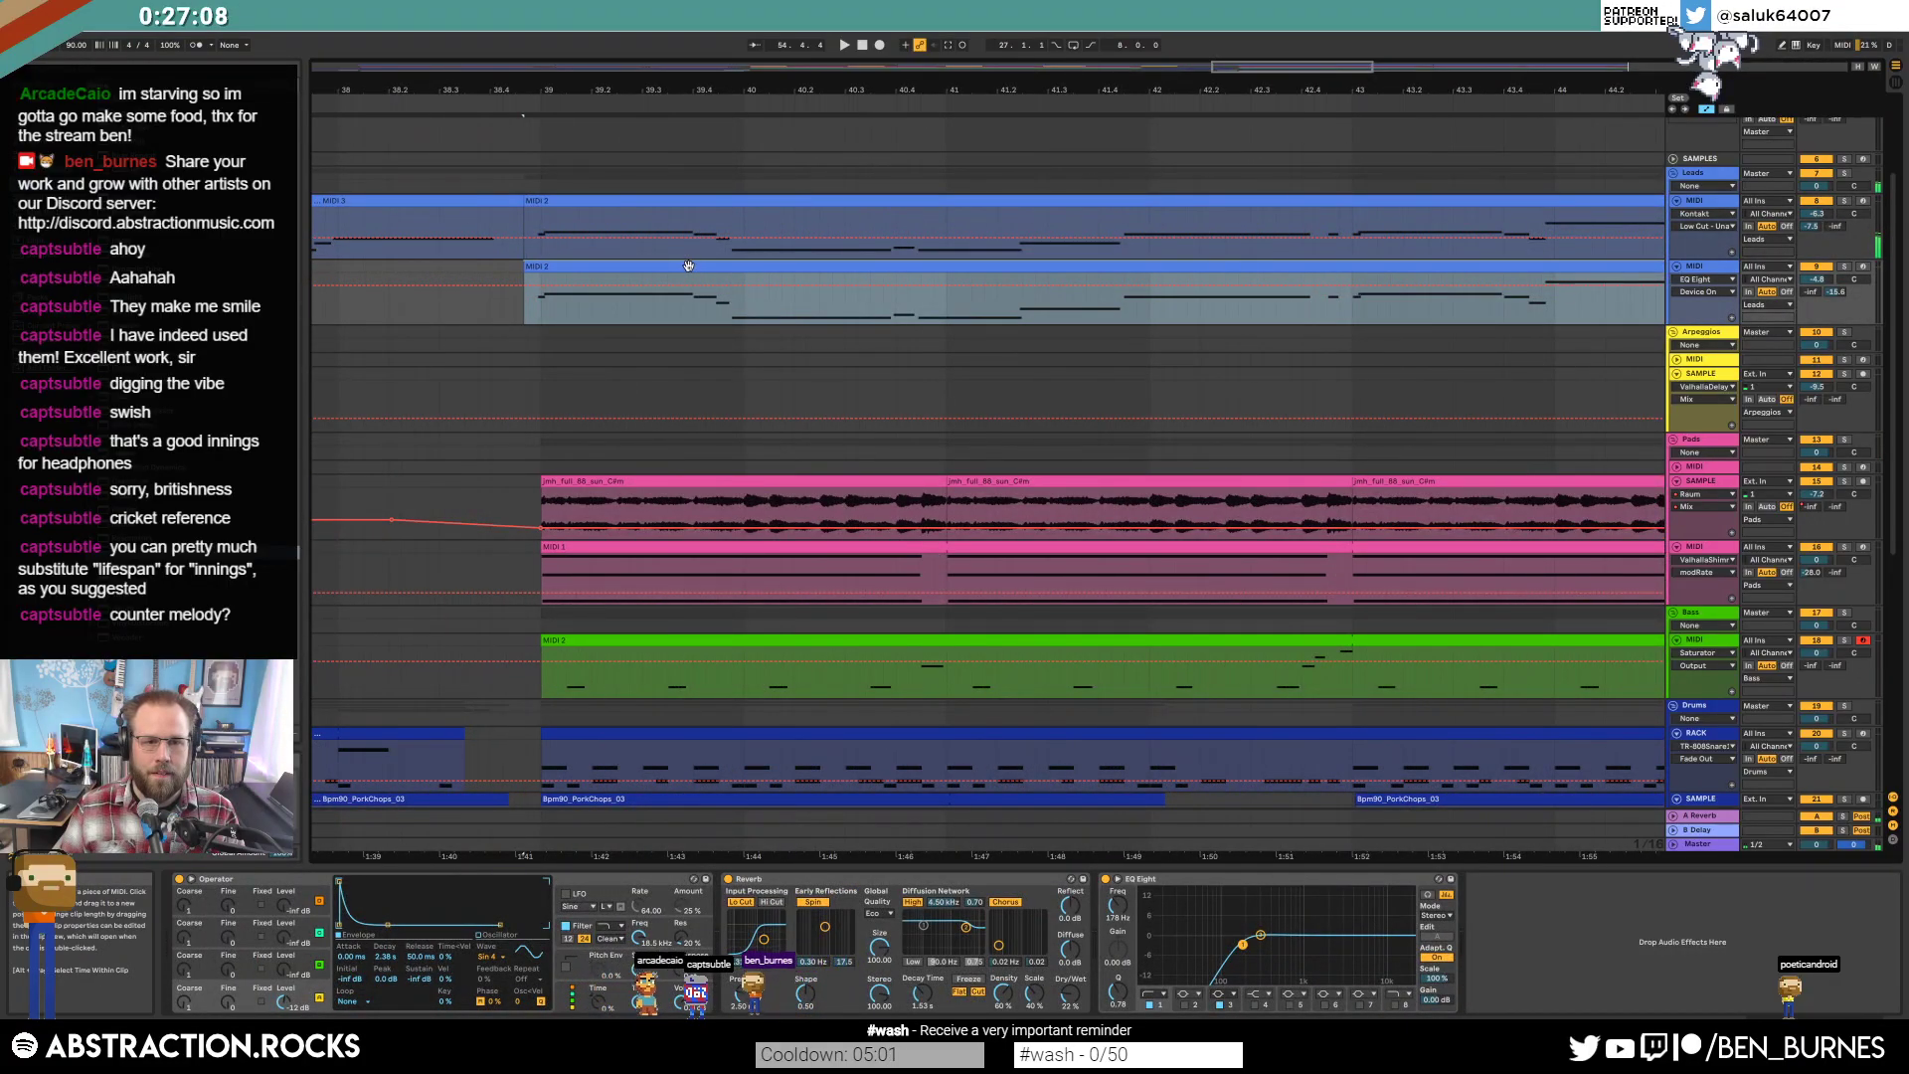
click(688, 266)
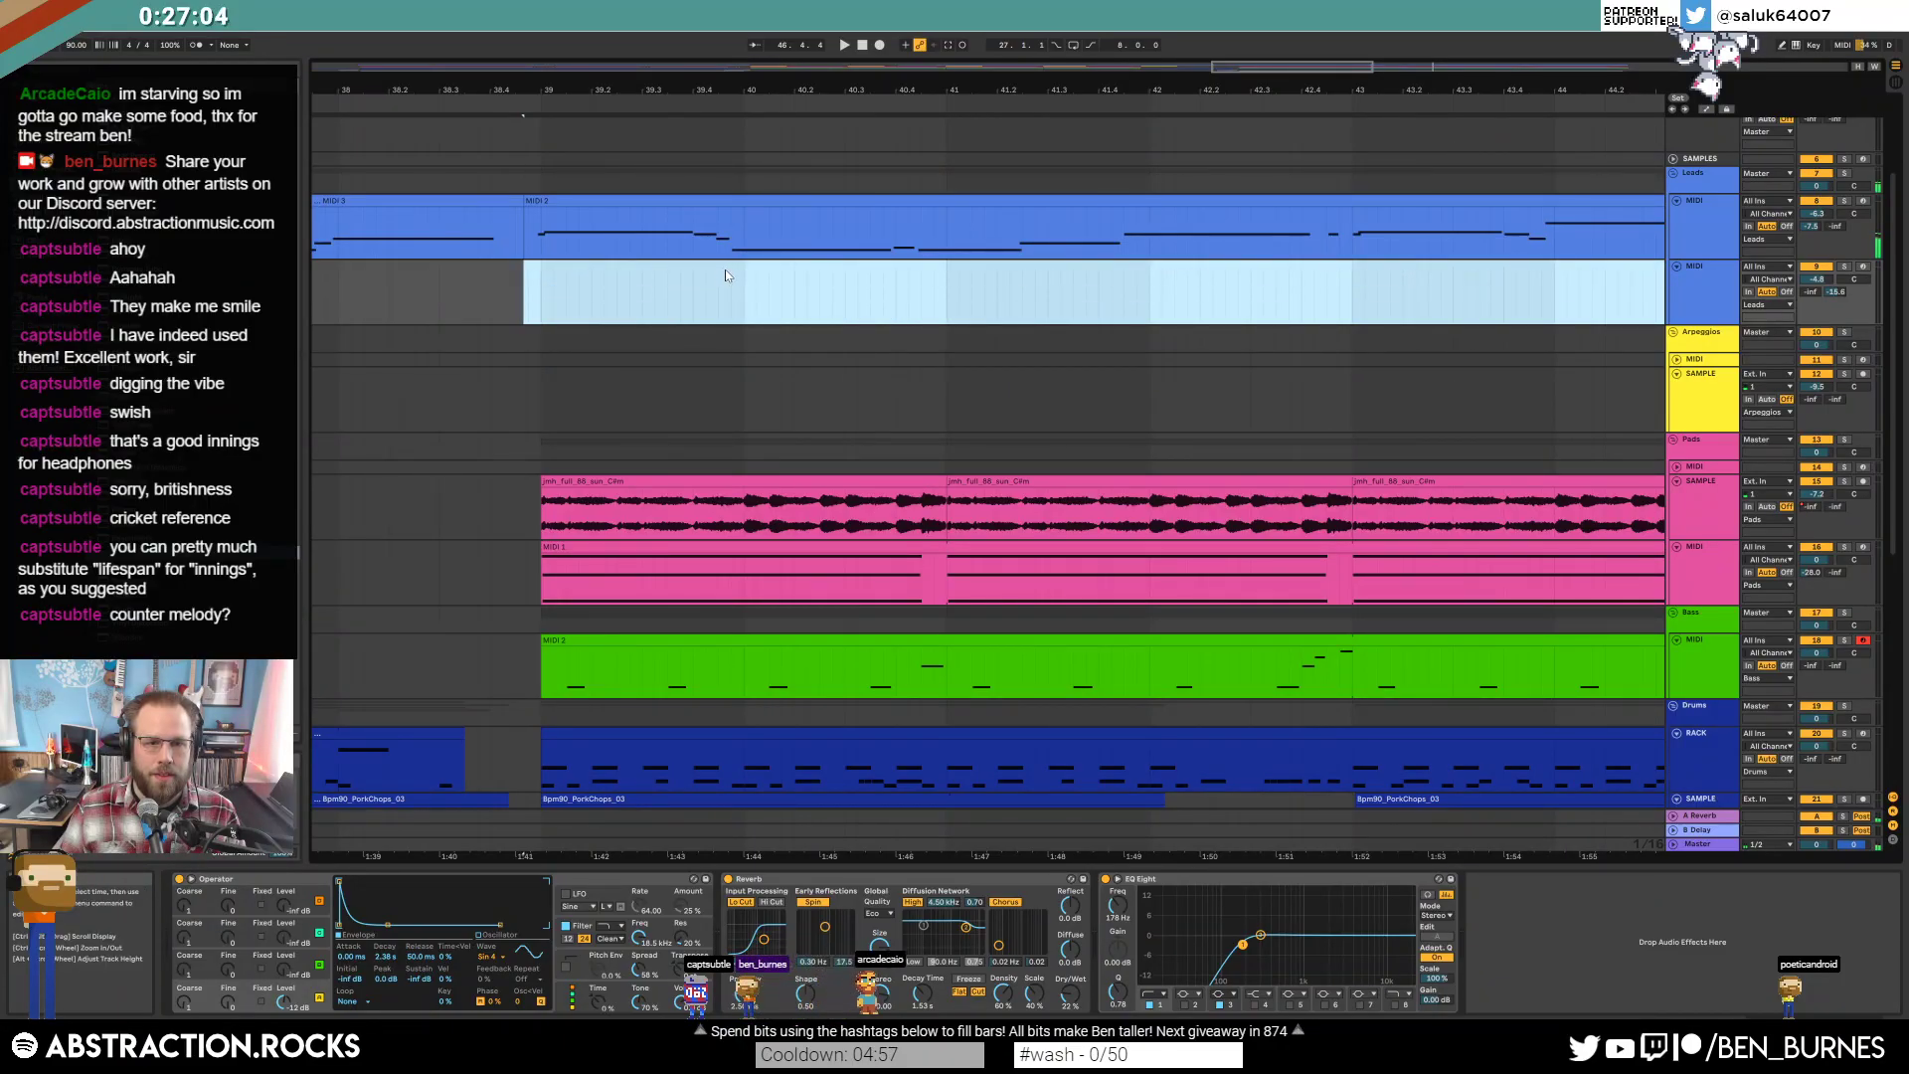
click(725, 269)
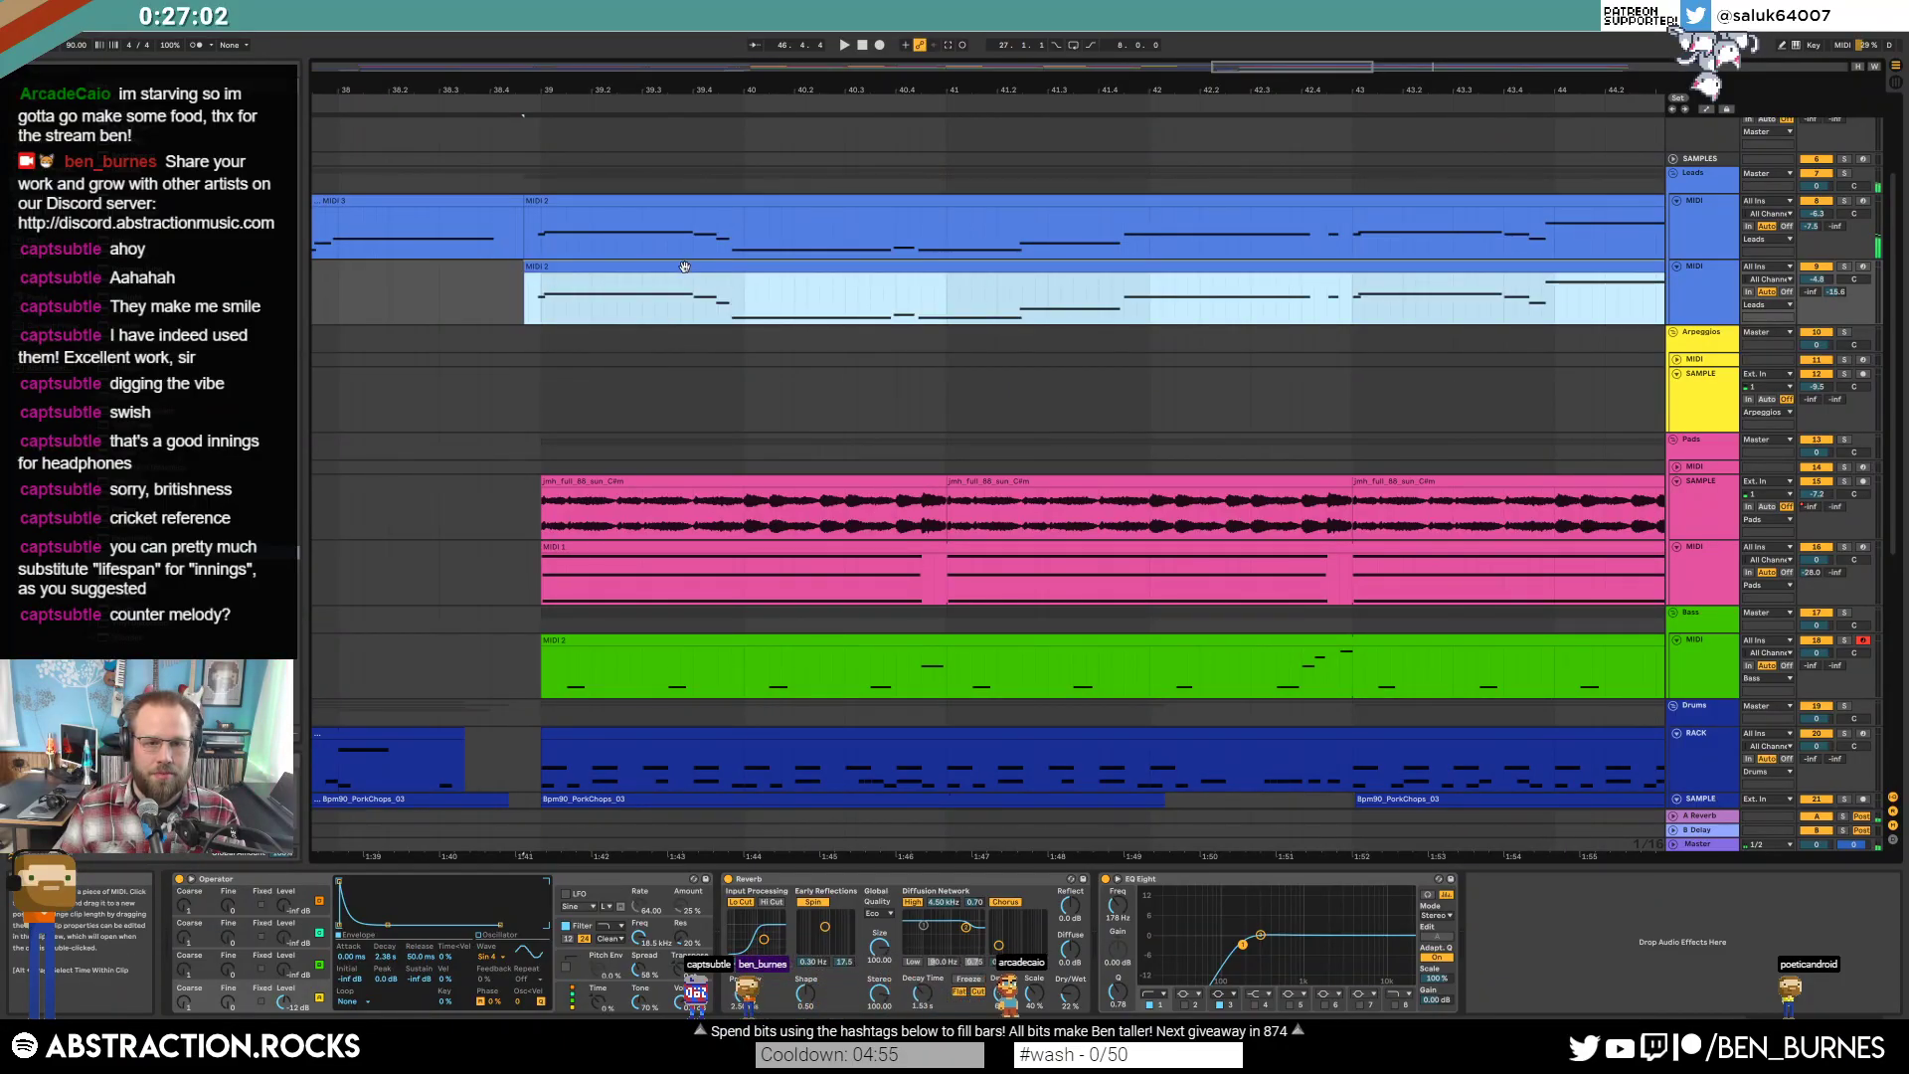
key(ctrl+e)
key(ctrl+z)
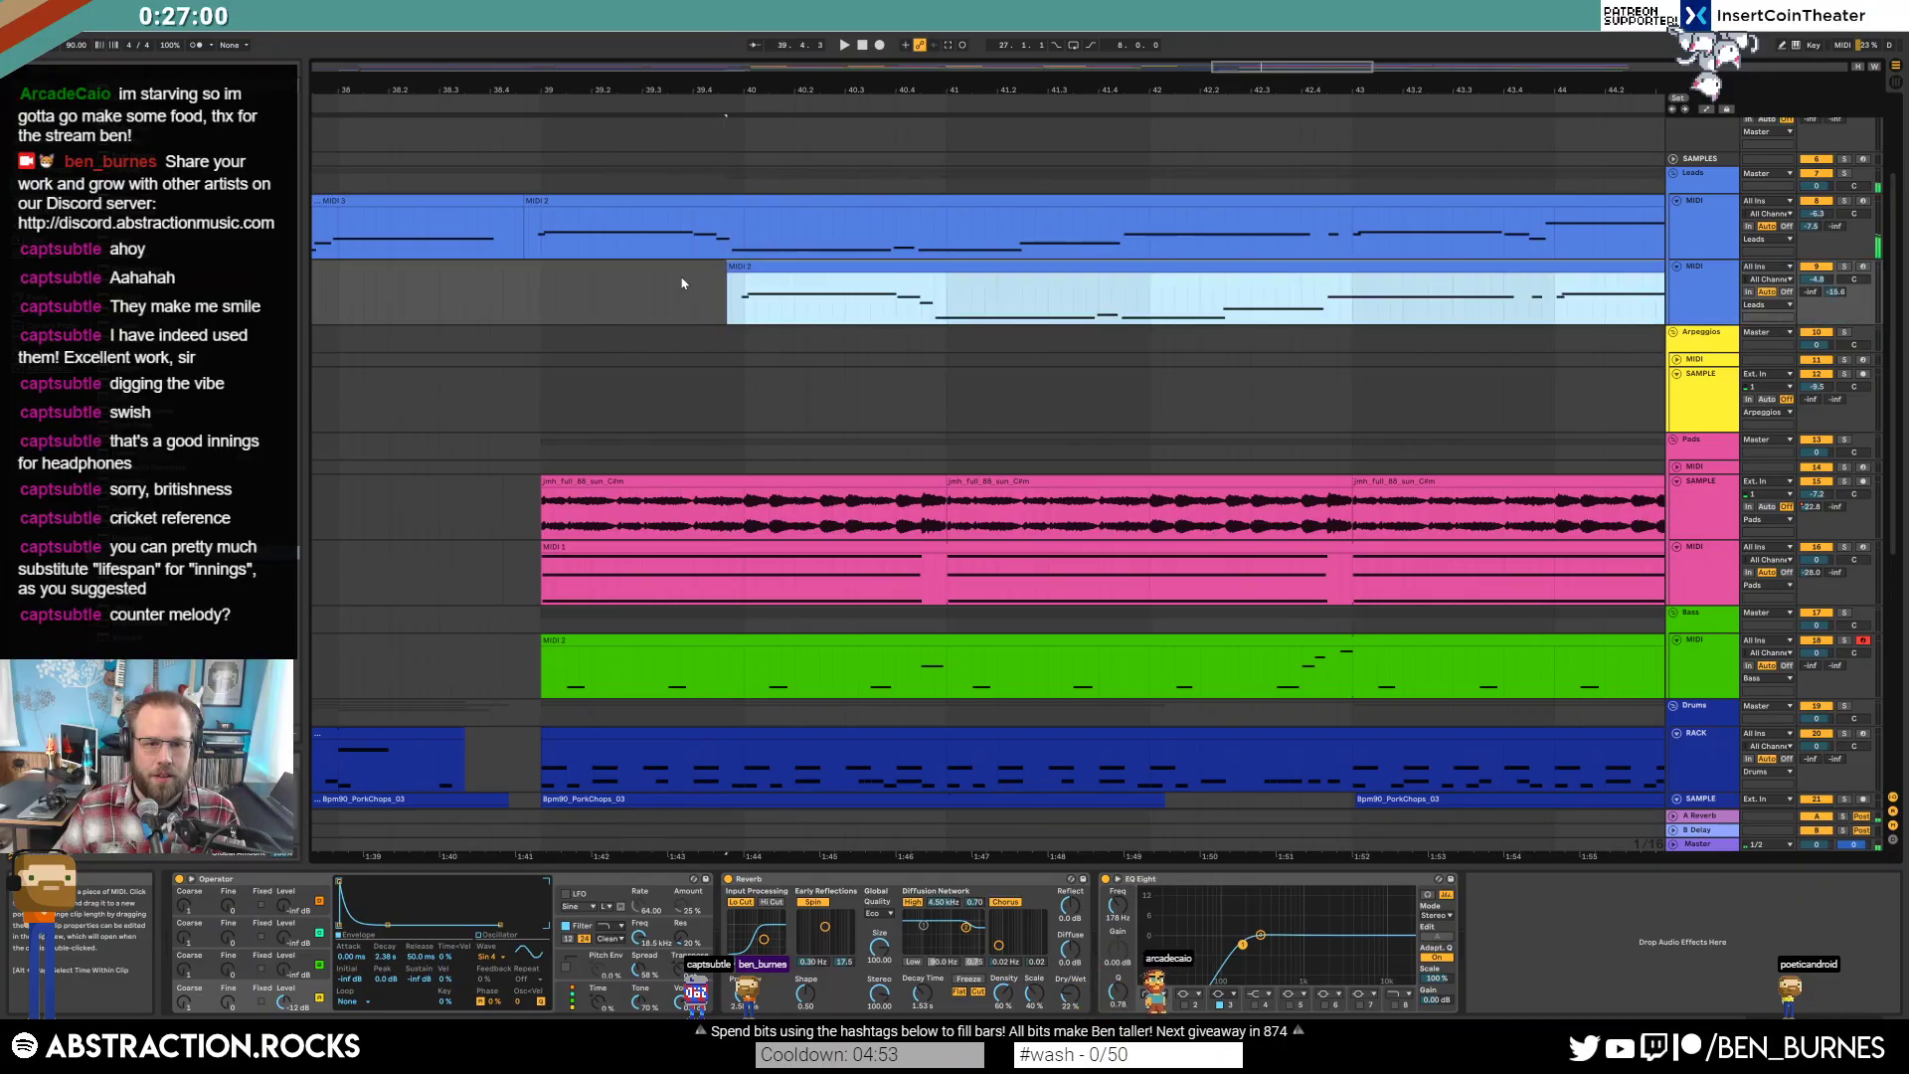
Play the arrangement from just before bar 39 to hear the second lead offset by one bar.
click(503, 265)
key(space)
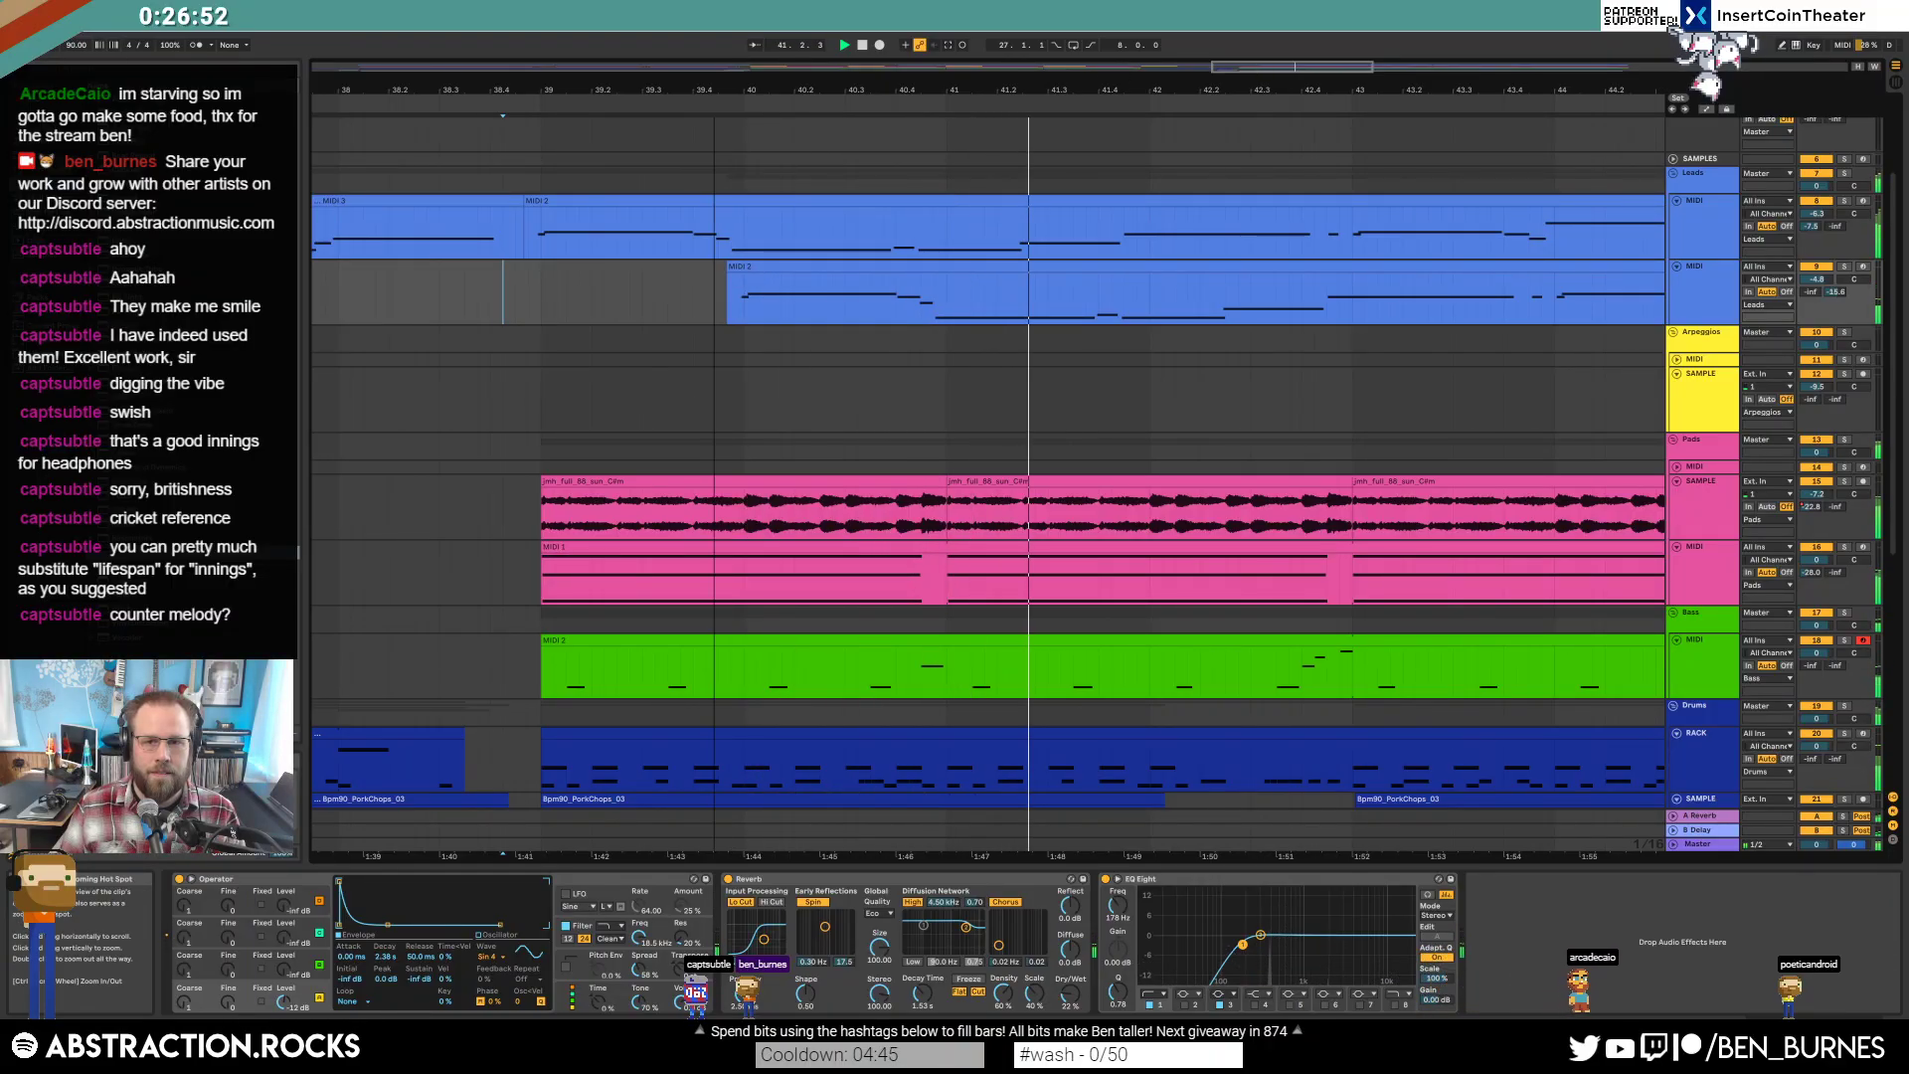
drag(1253, 63, 1278, 69)
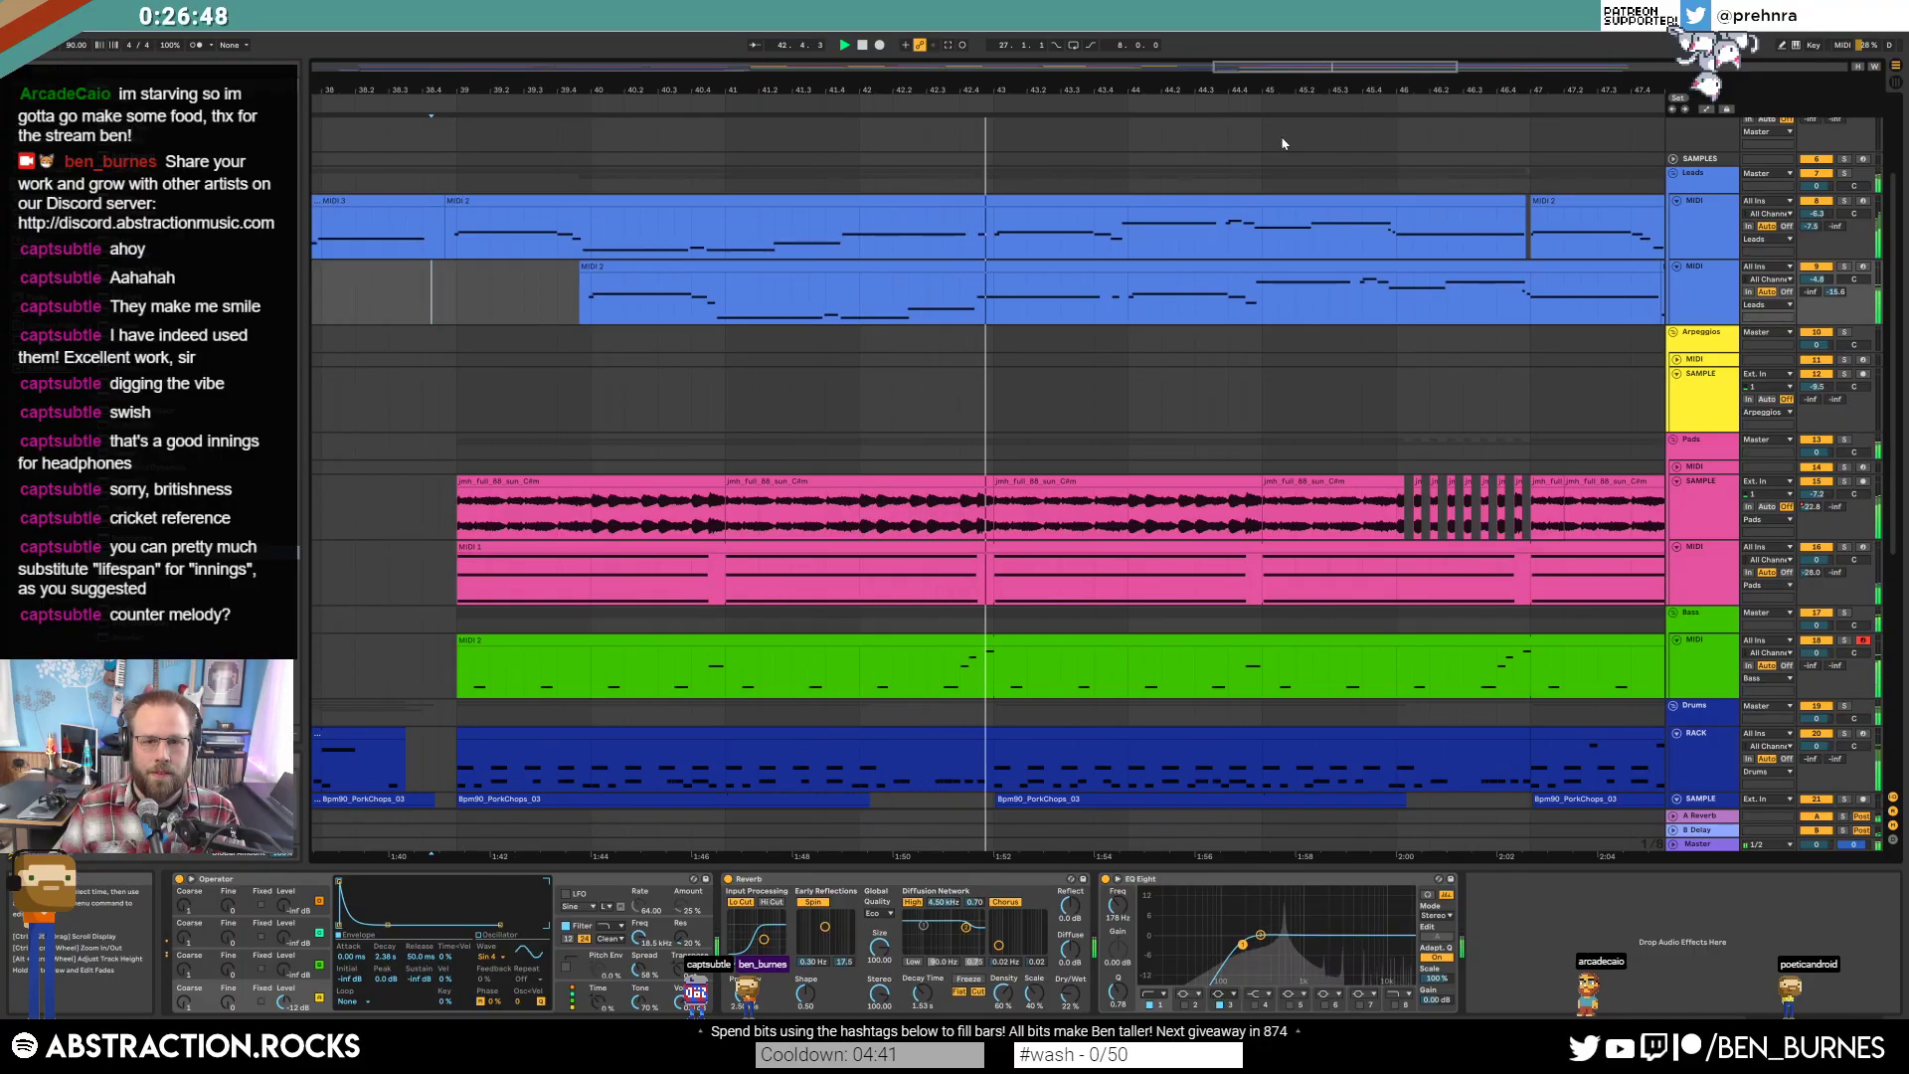
drag(1282, 66, 1328, 75)
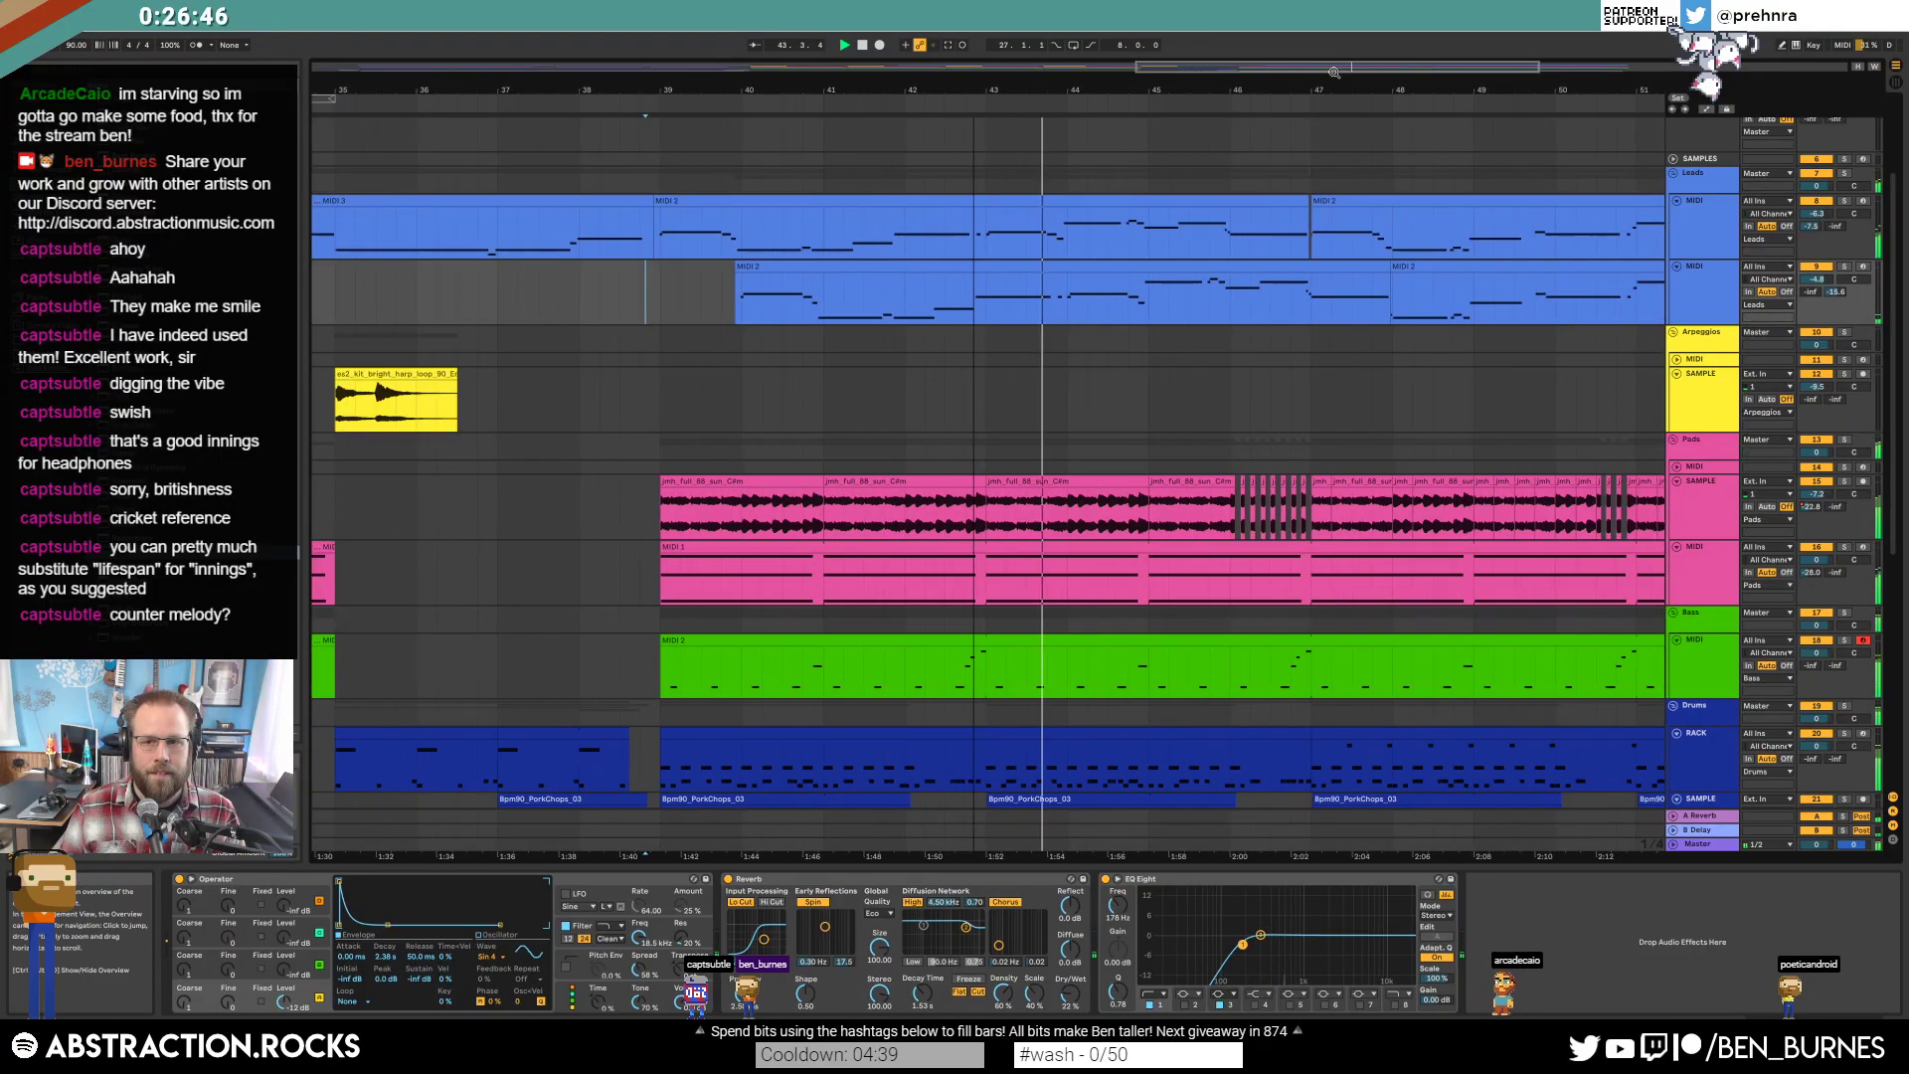
key(space)
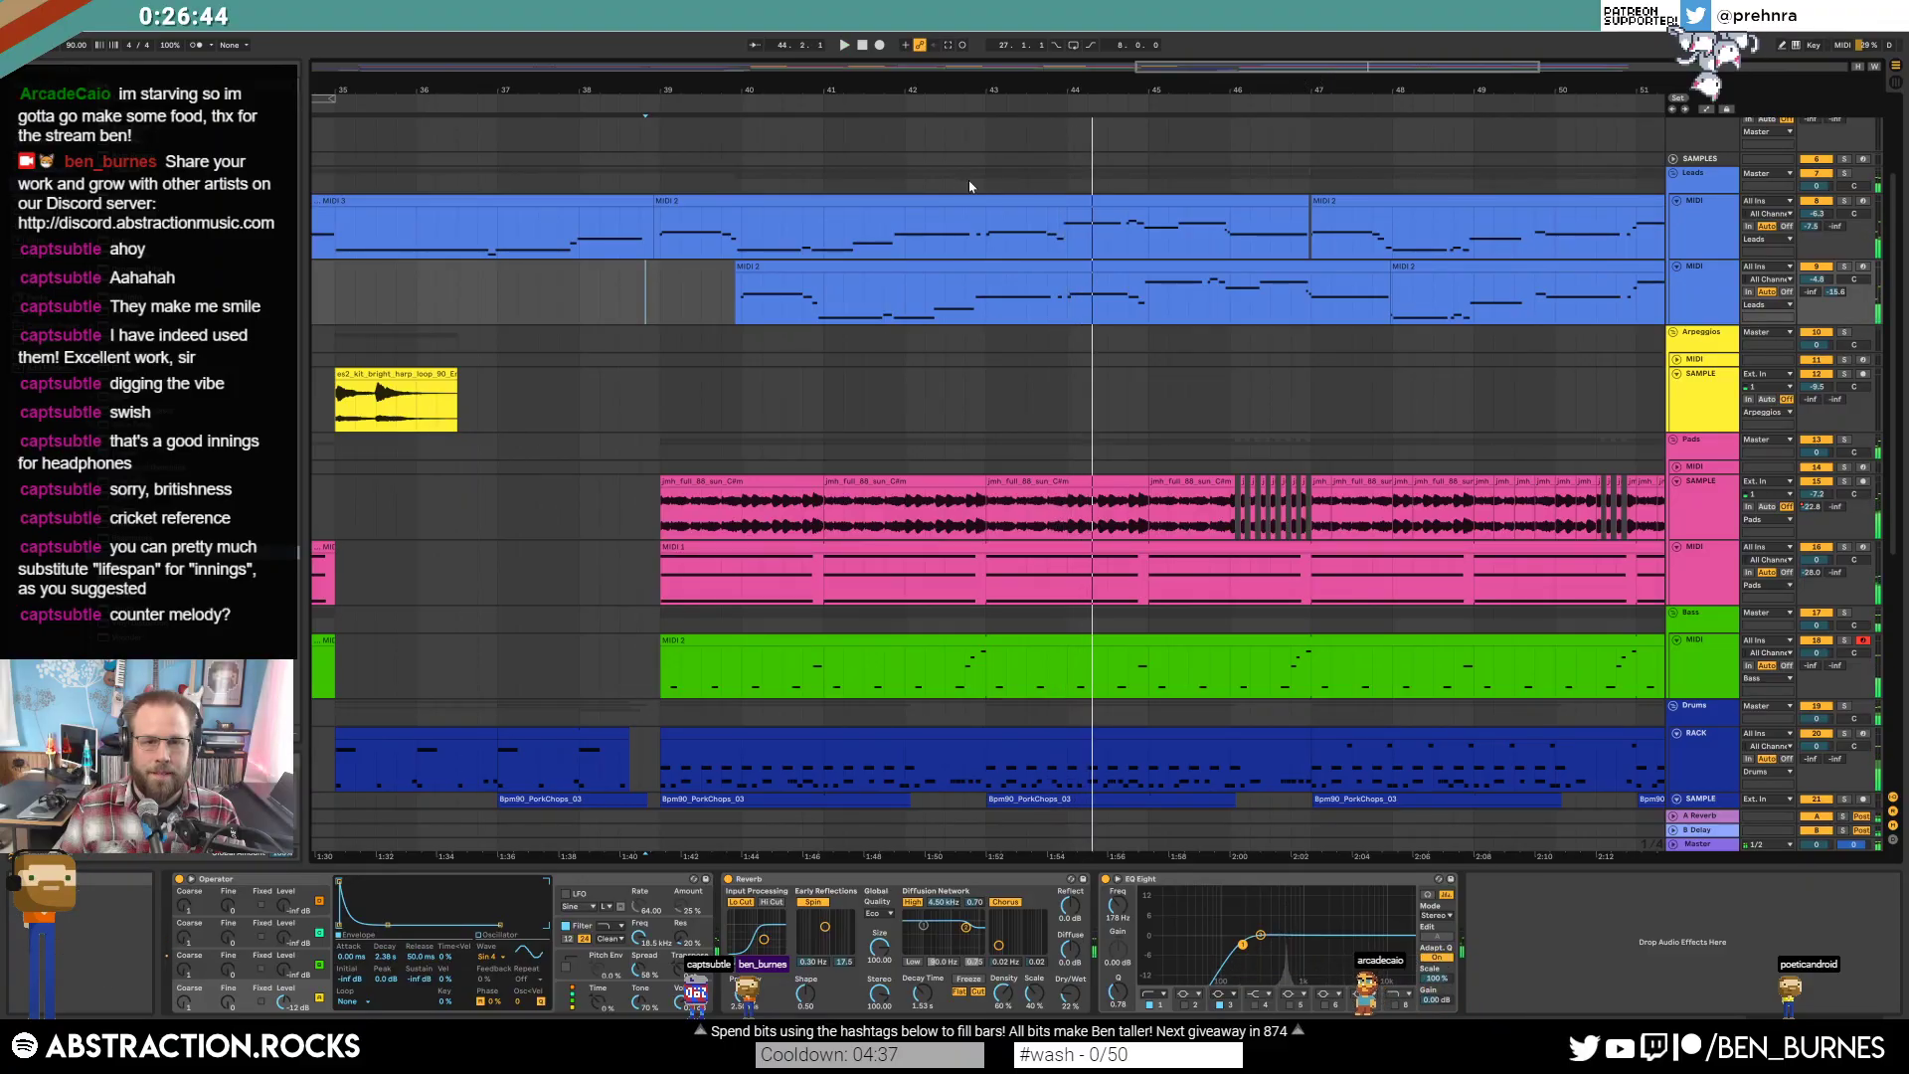
Undo the one-bar shift and move both second lead clips one beat later instead.
key(ctrl+z)
ctrl+scroll(659, 303, up, 4)
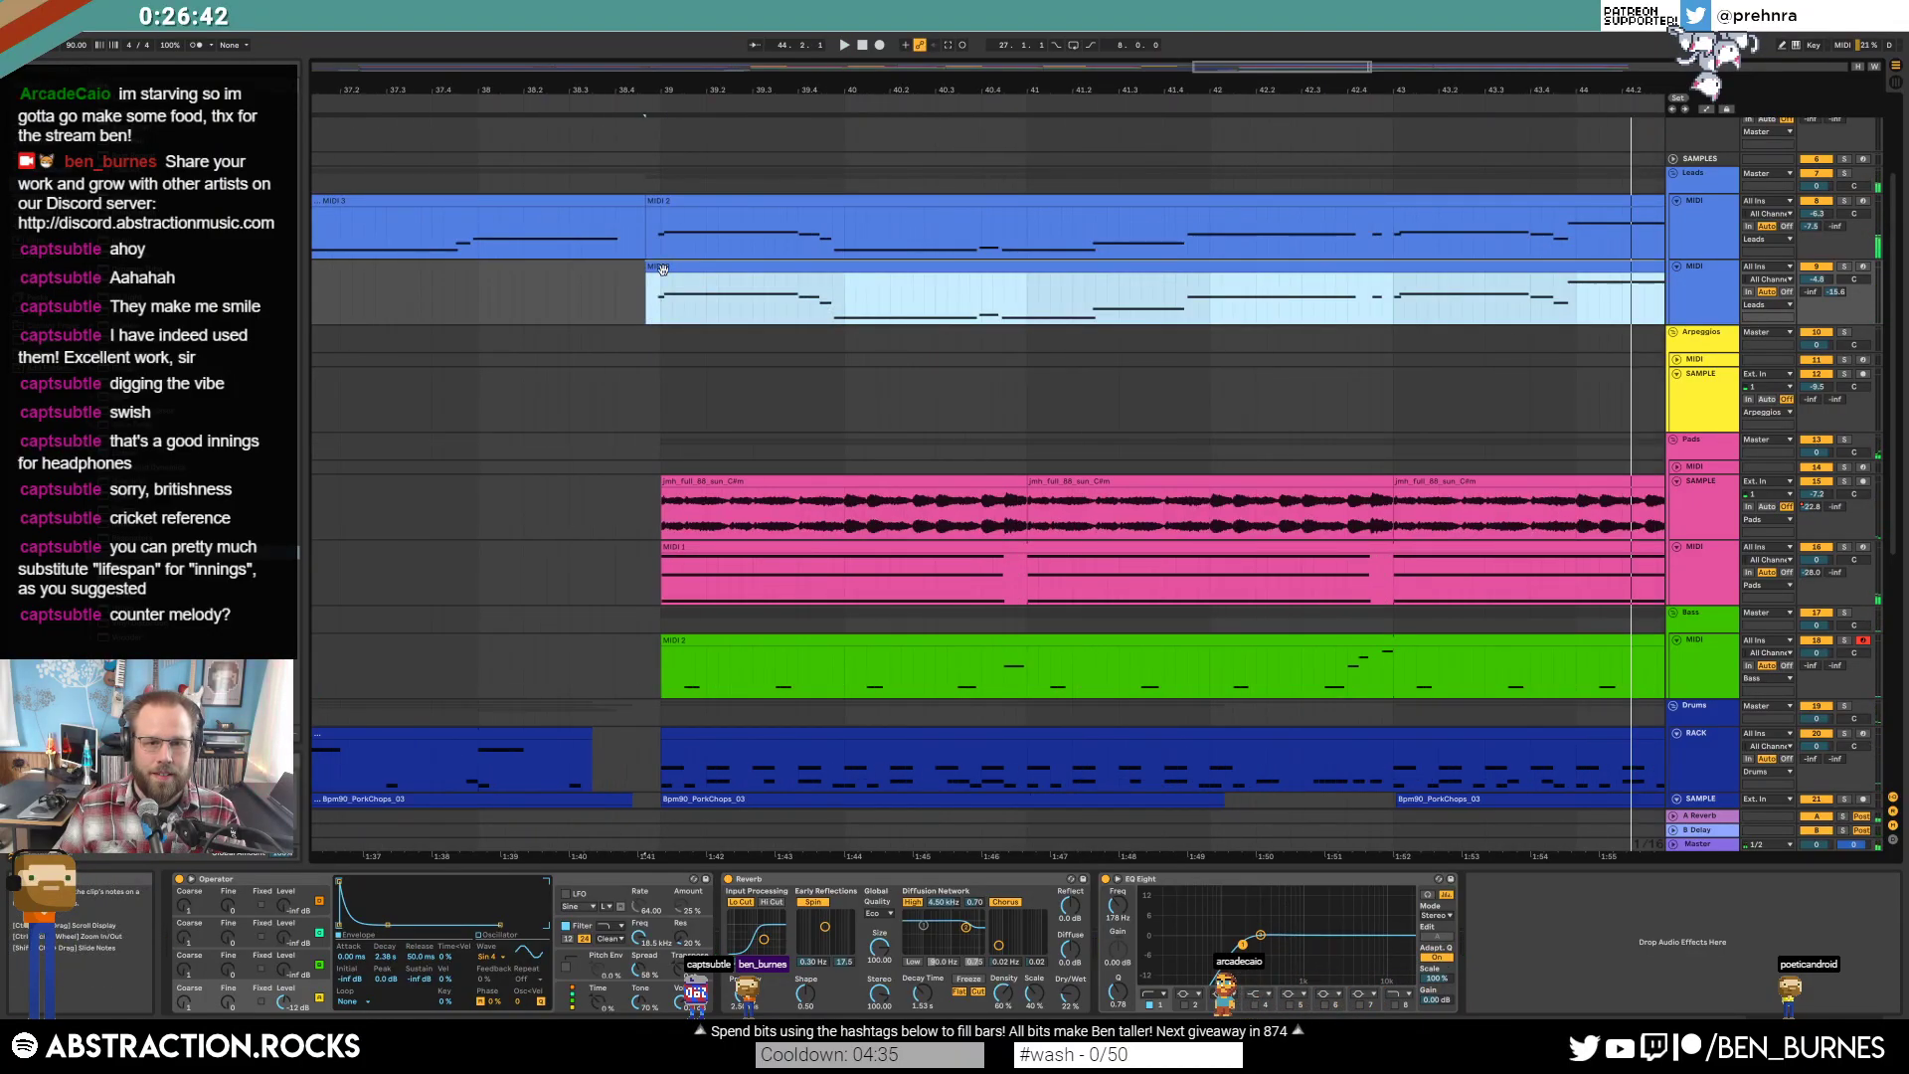
drag(665, 268, 720, 268)
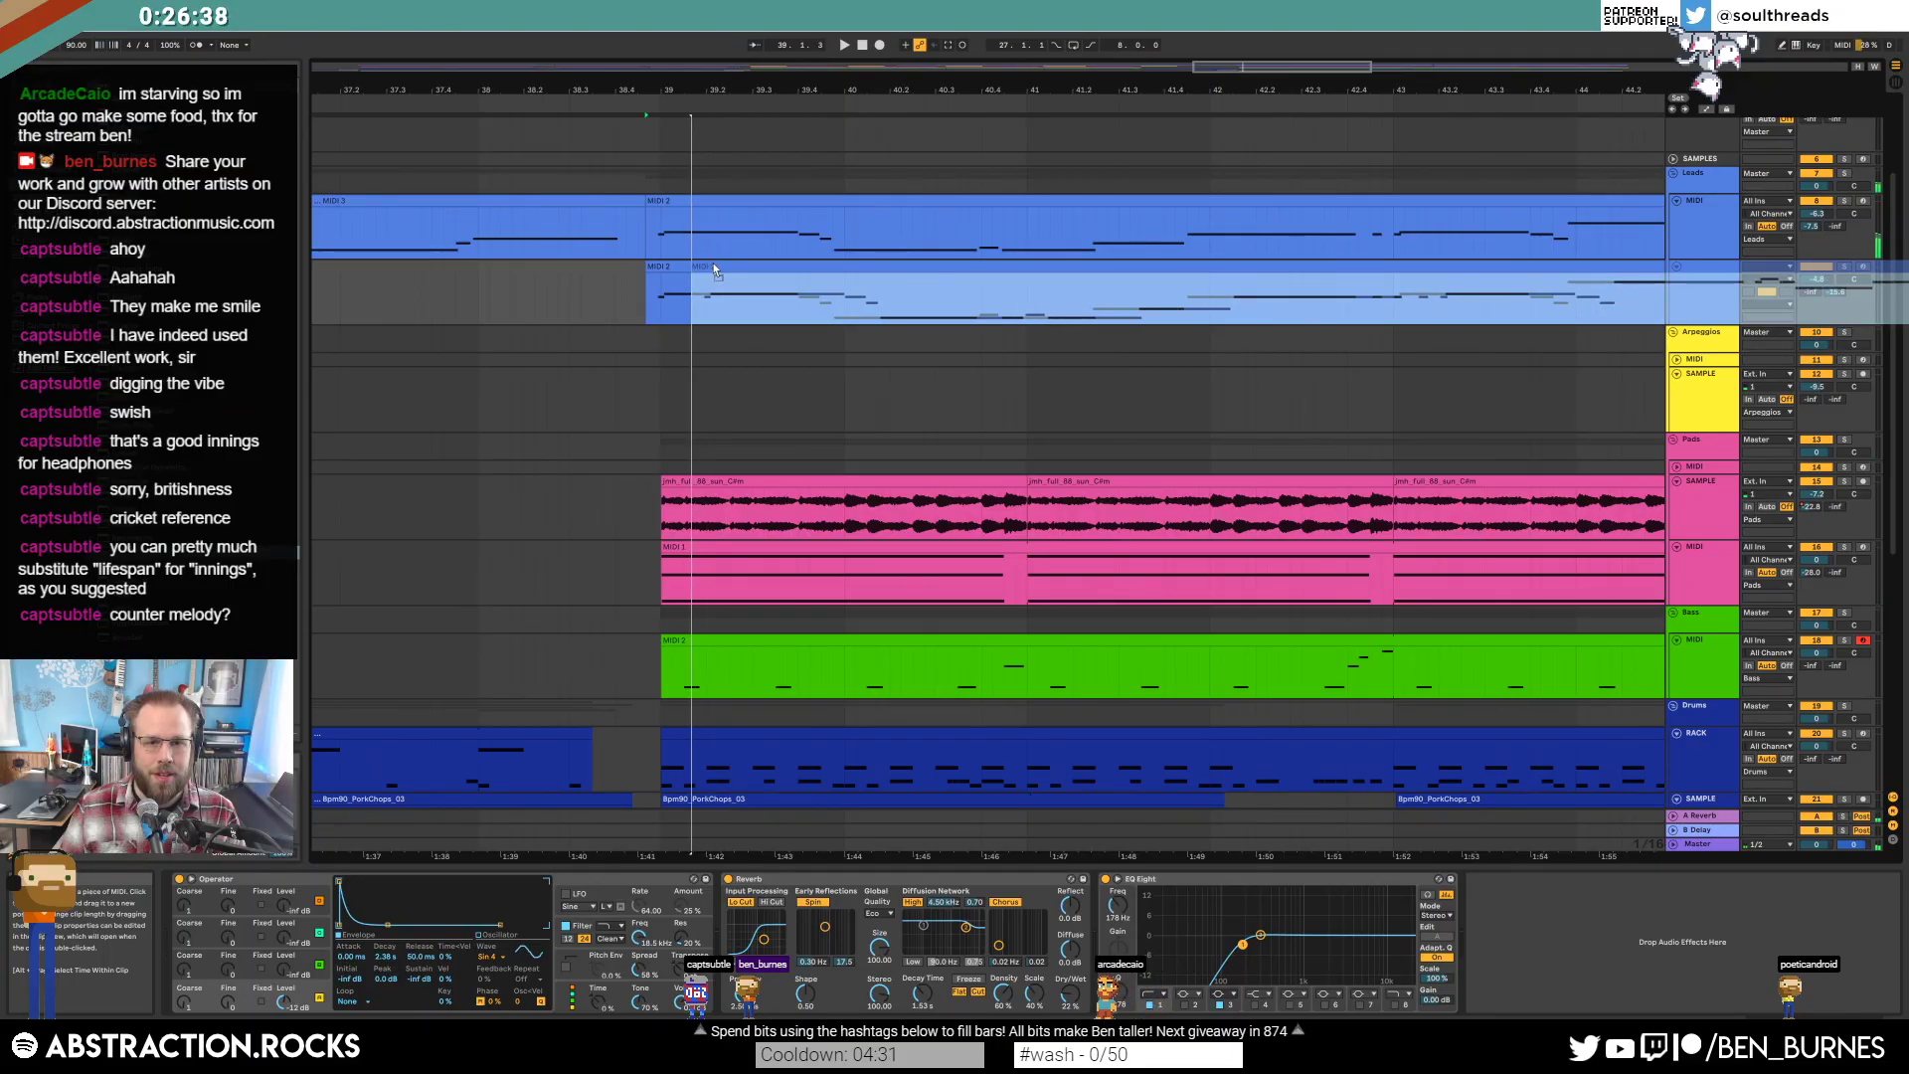
drag(716, 271, 714, 271)
Play from just before bar 39 to judge the second lead with the one-beat offset.
click(627, 279)
key(space)
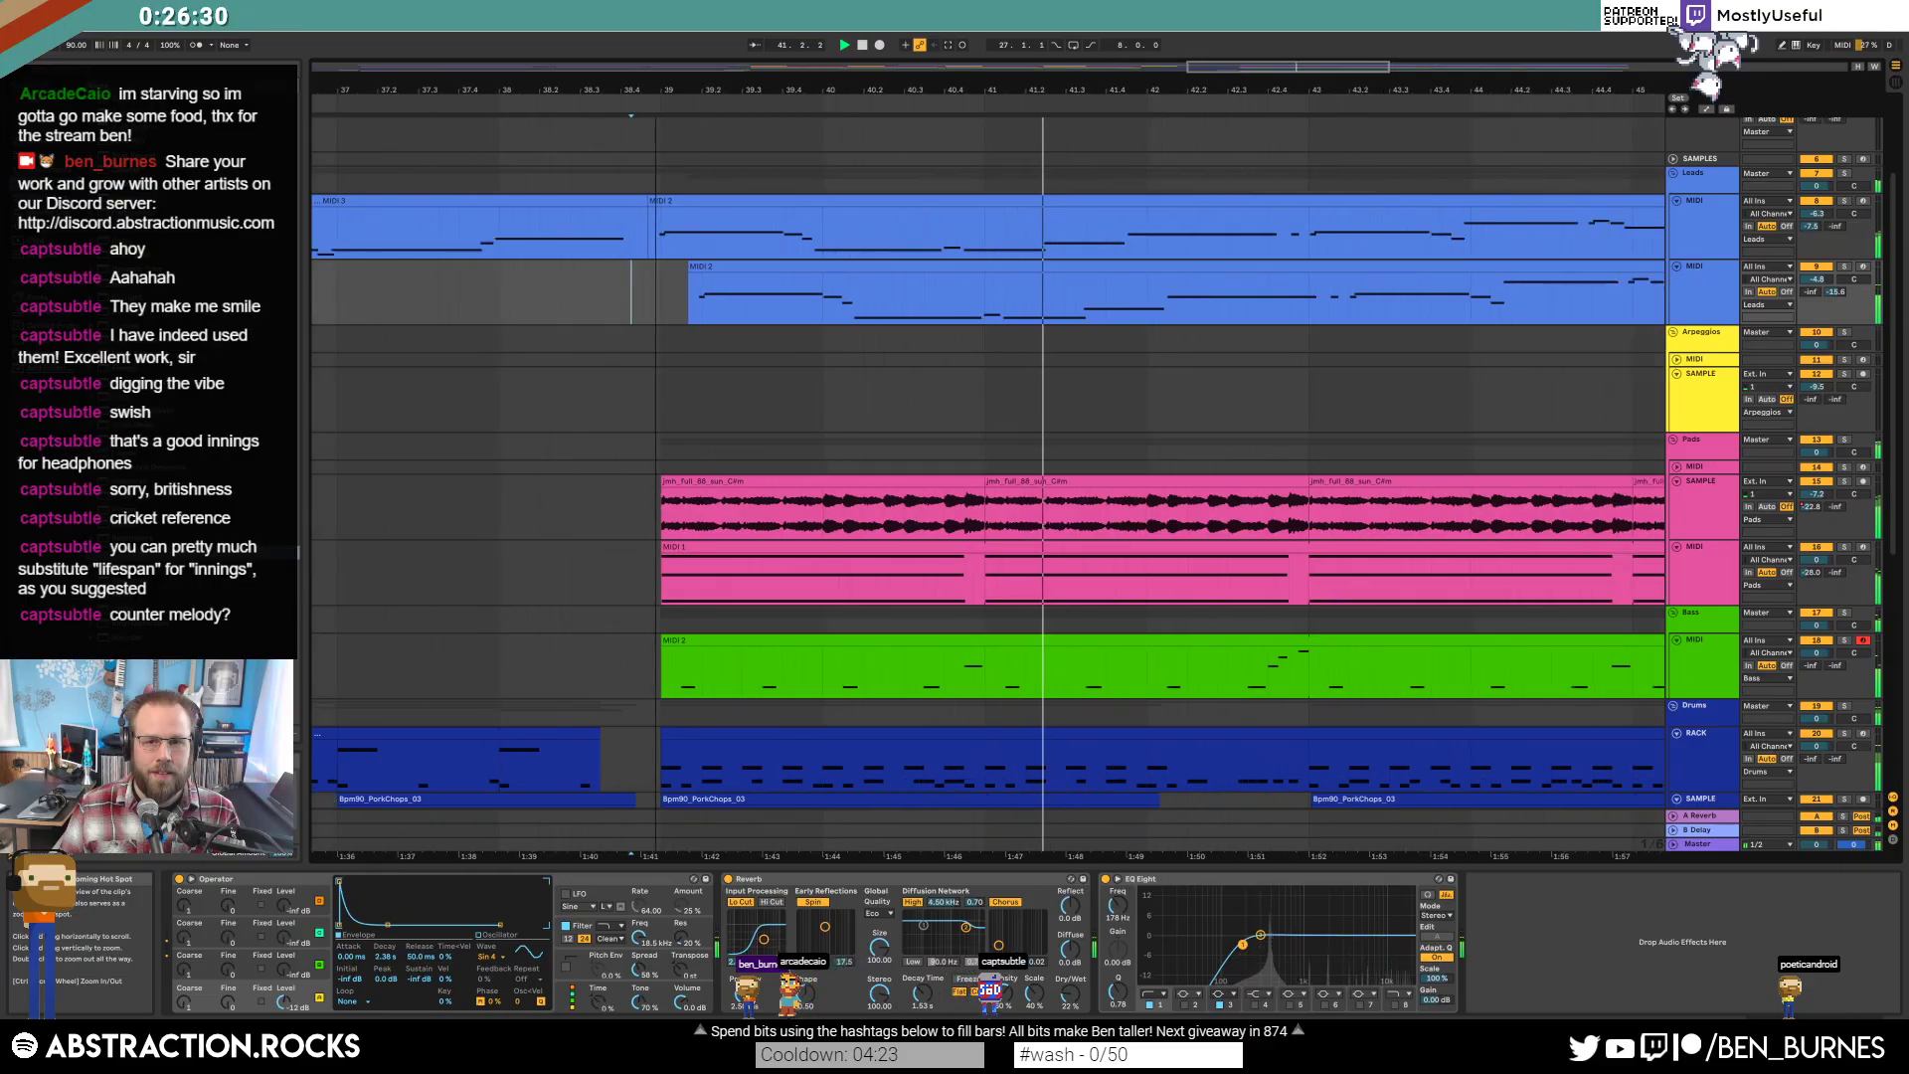
drag(1238, 69, 1252, 69)
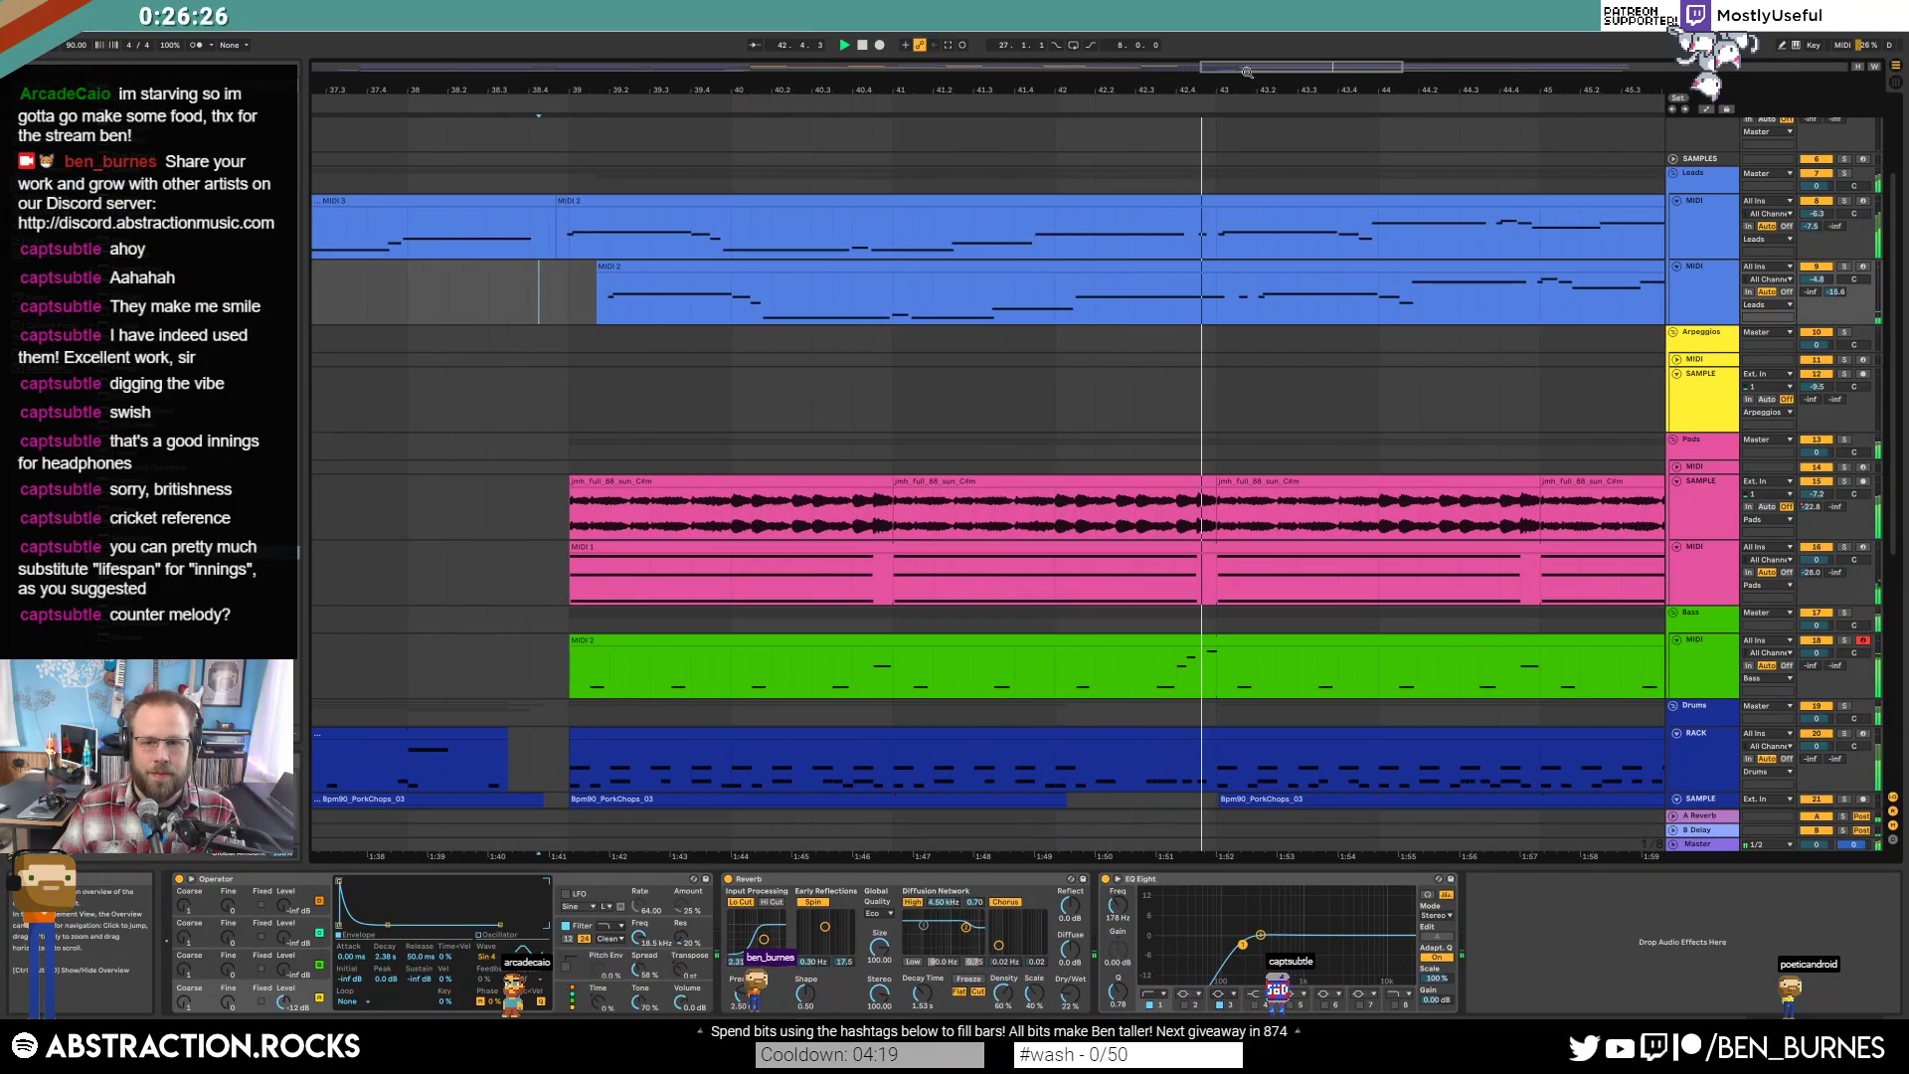
drag(1247, 73, 1315, 67)
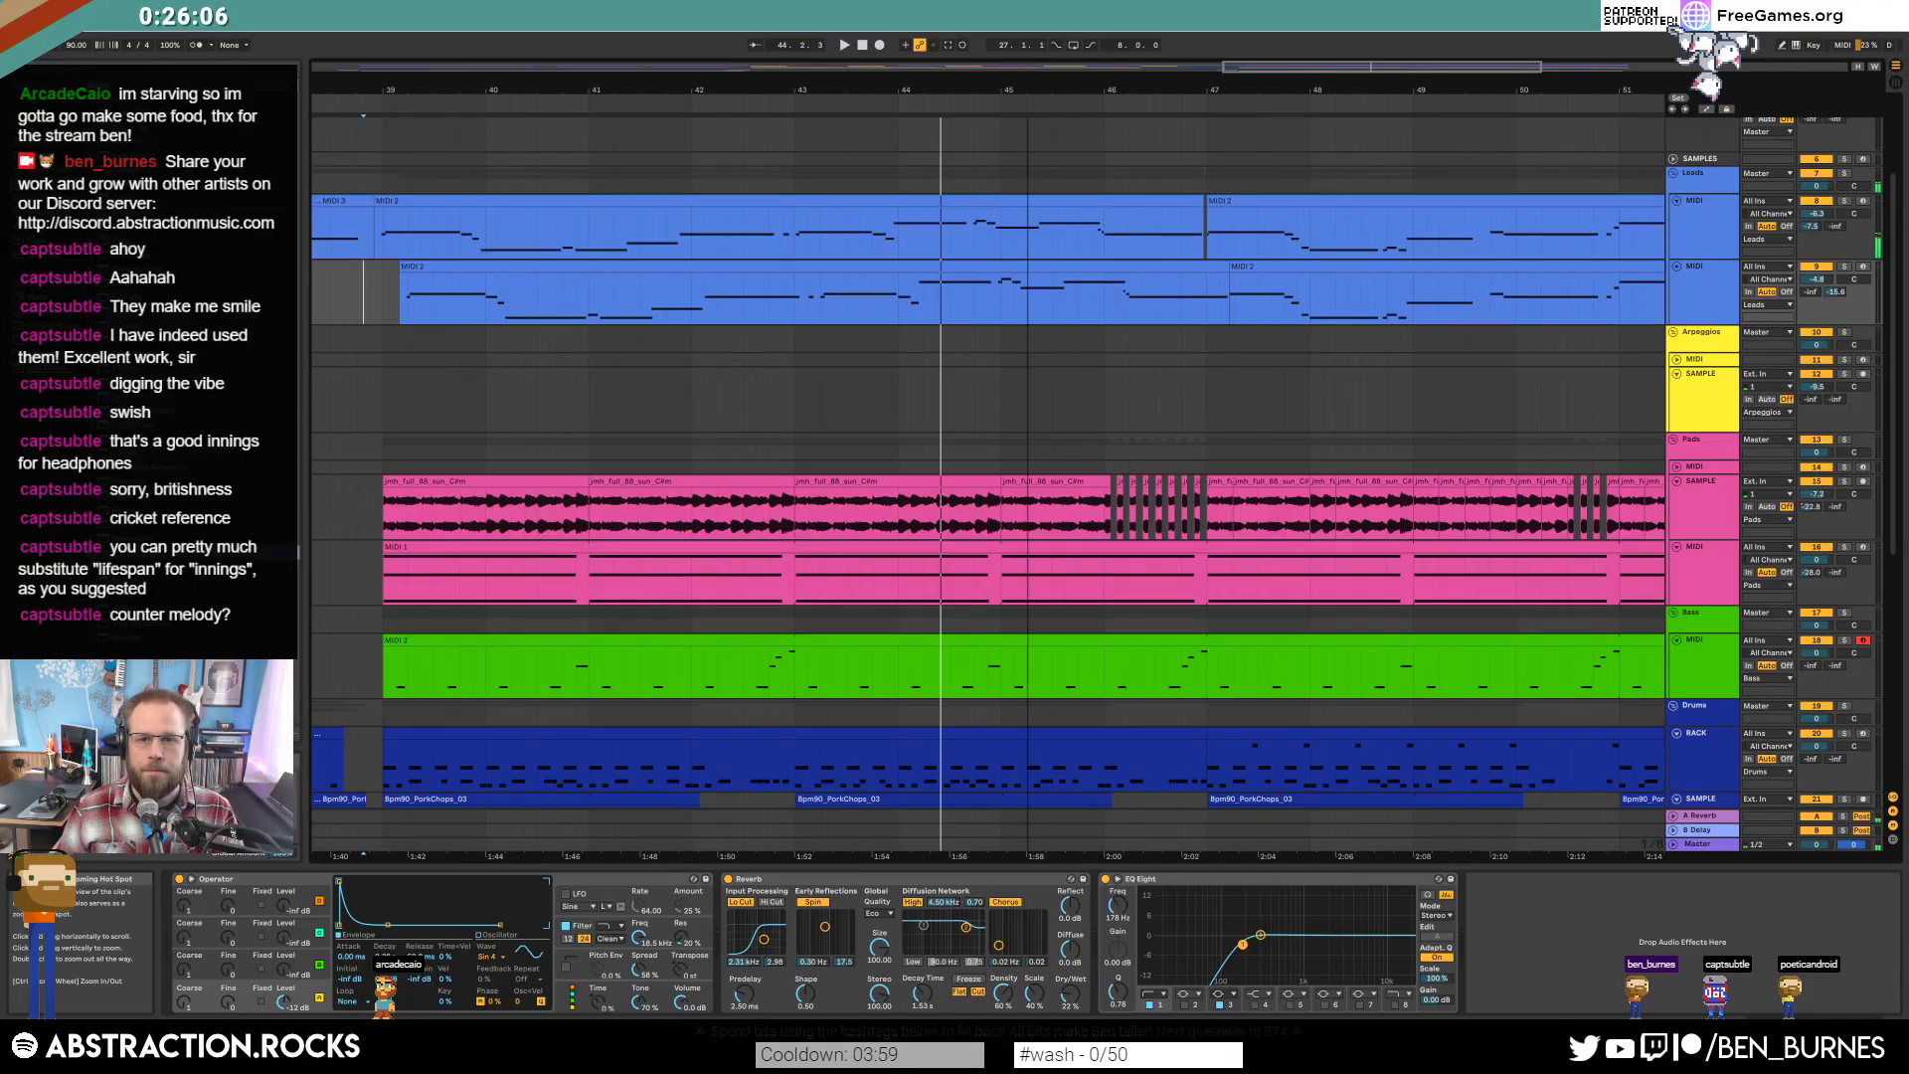
Delete both clips from the second lead track, leaving only the Kontakt lead in the returning section.
drag(1395, 74, 1395, 50)
click(1265, 298)
drag(1465, 265, 1503, 275)
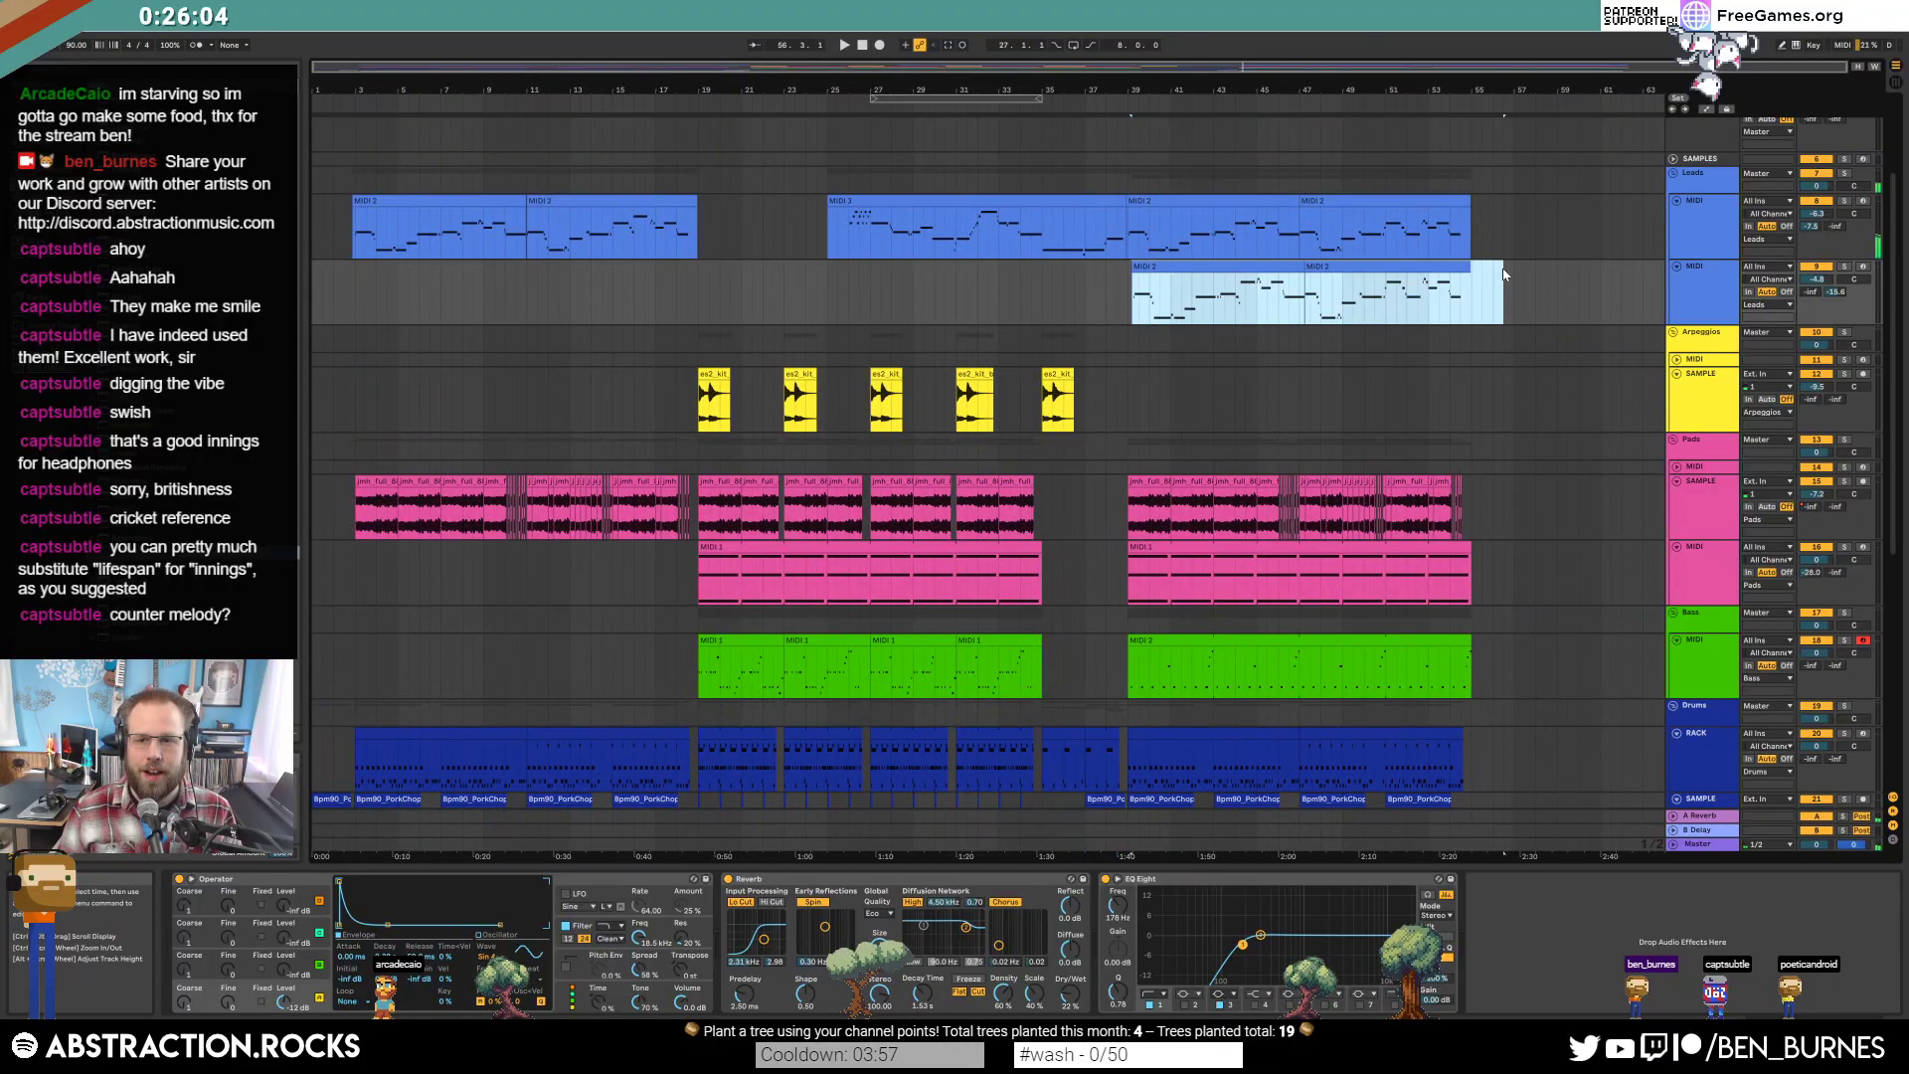
key(Delete)
drag(1101, 289, 1517, 298)
click(1536, 307)
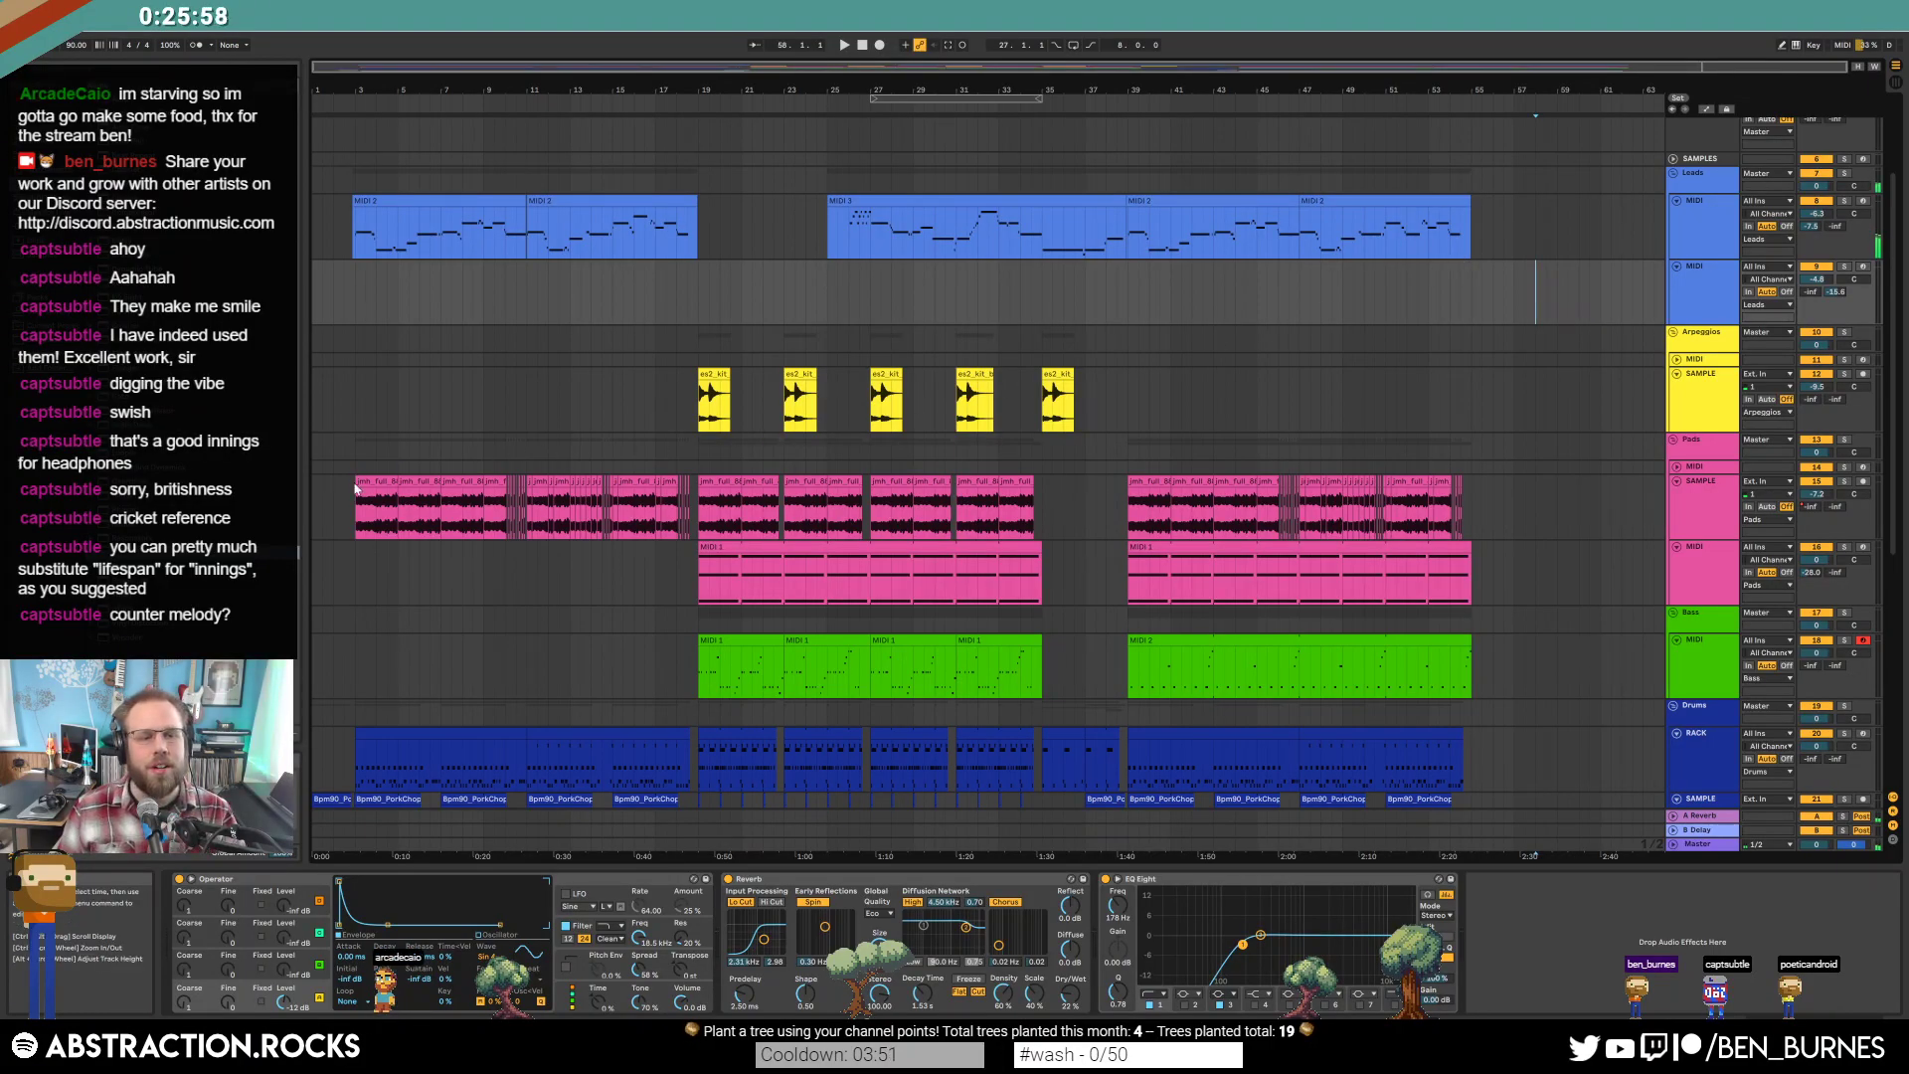
Copy the pad sample clips from bars 19 to 27 and paste them at bar 55 on the same track.
click(720, 512)
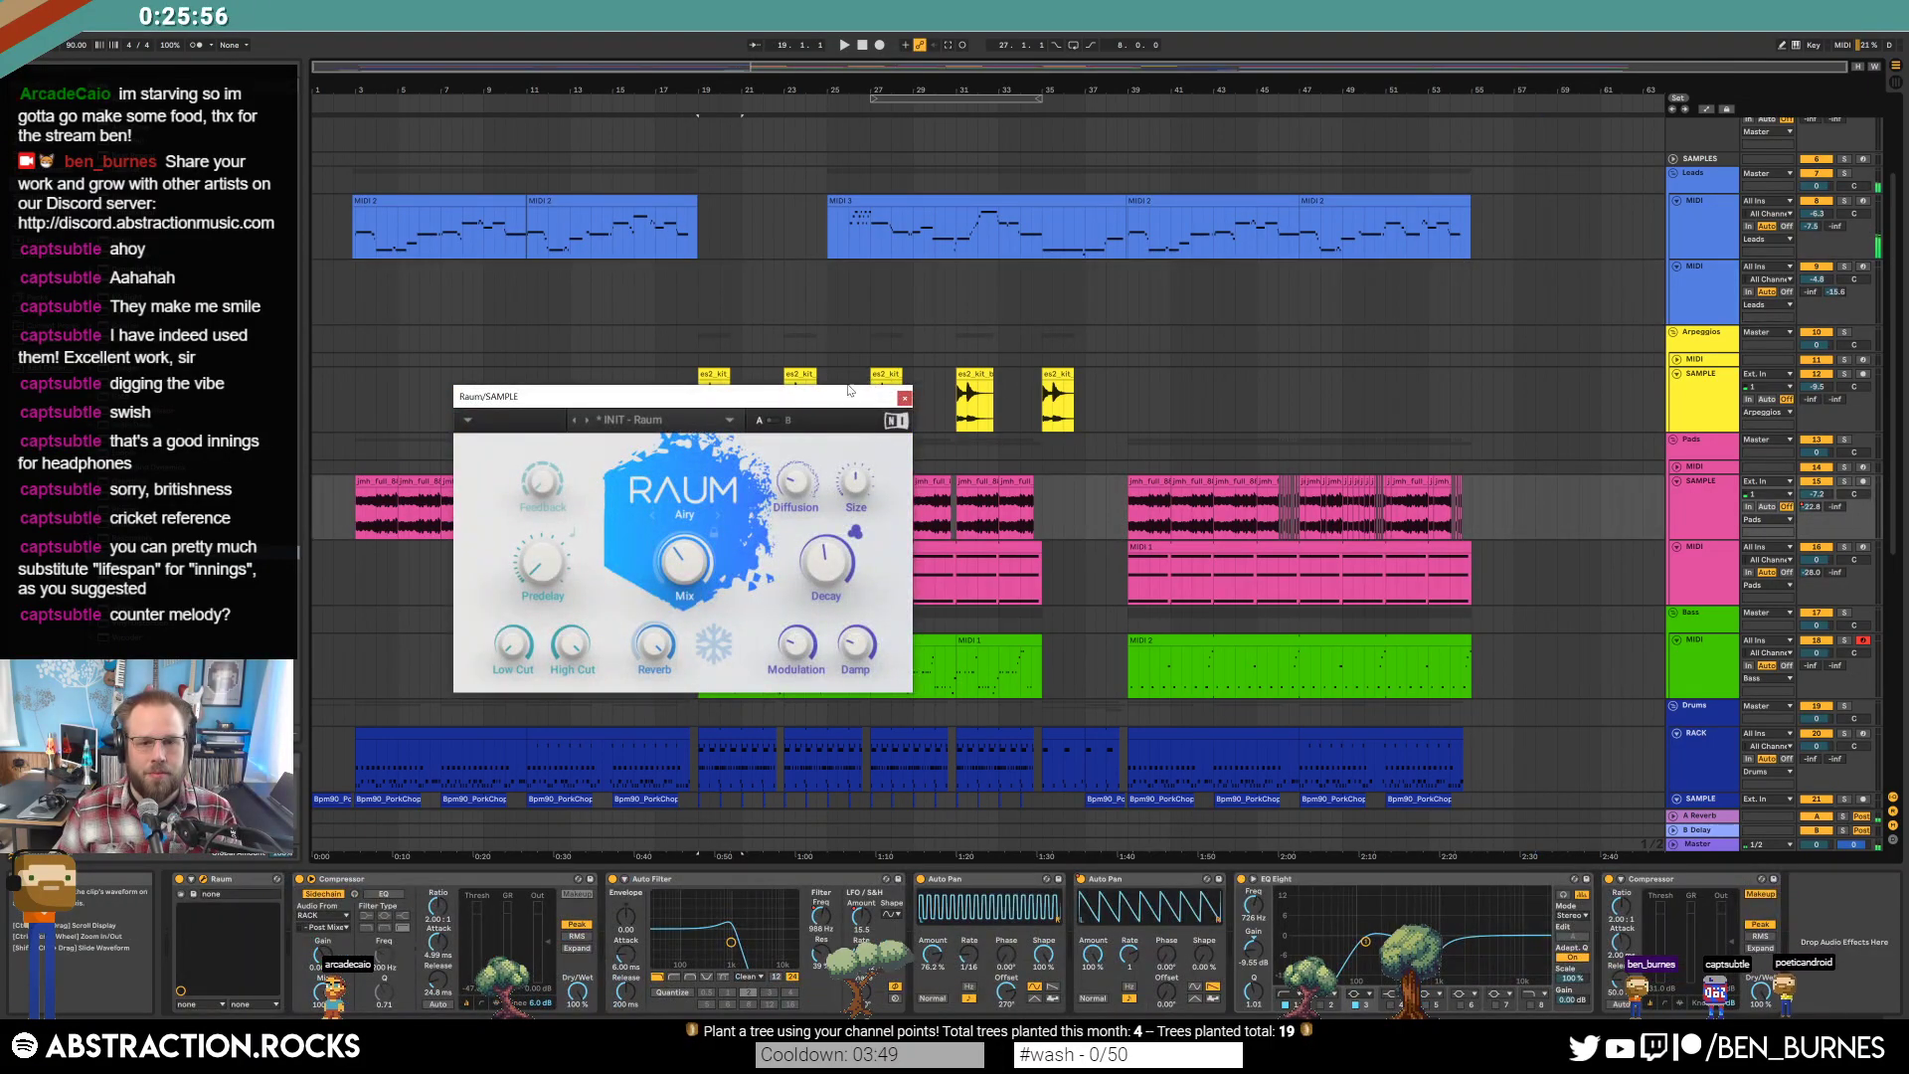
click(904, 398)
shift+click(870, 485)
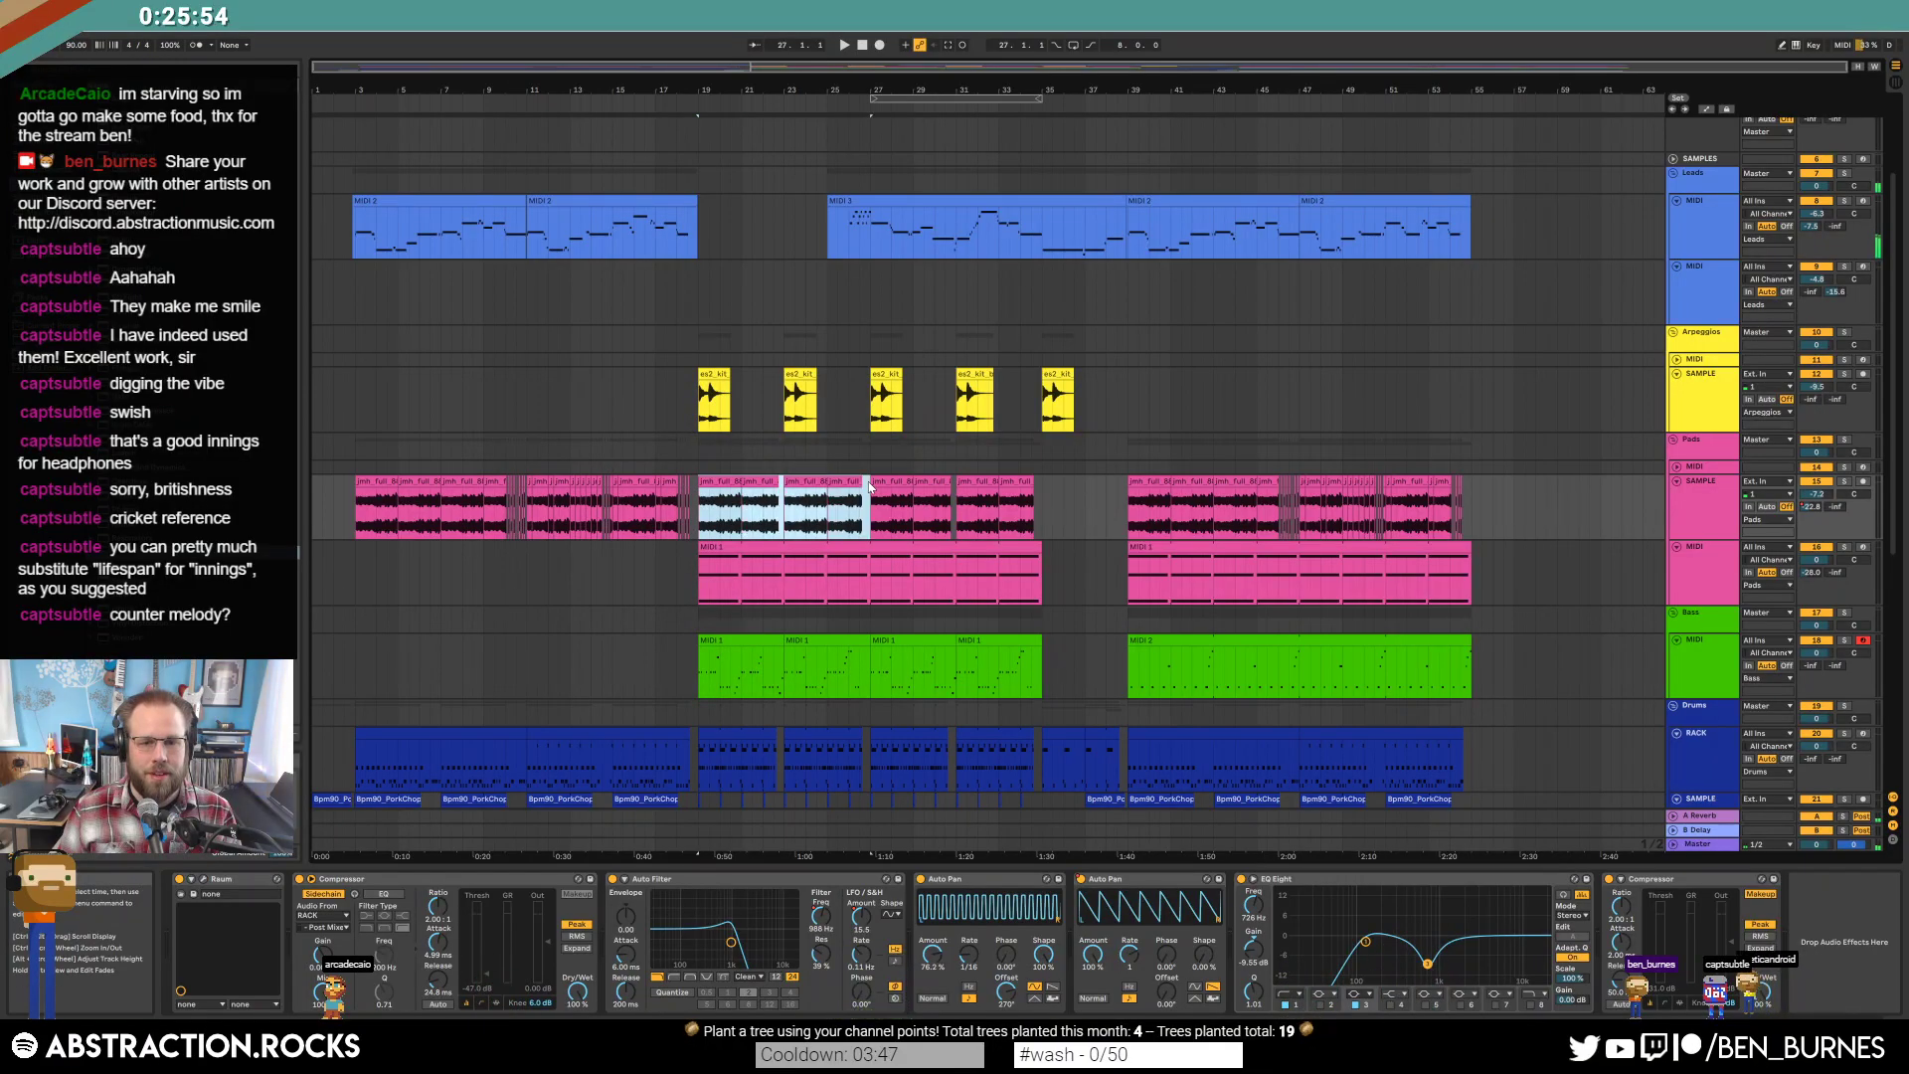
click(1472, 494)
key(ctrl+v)
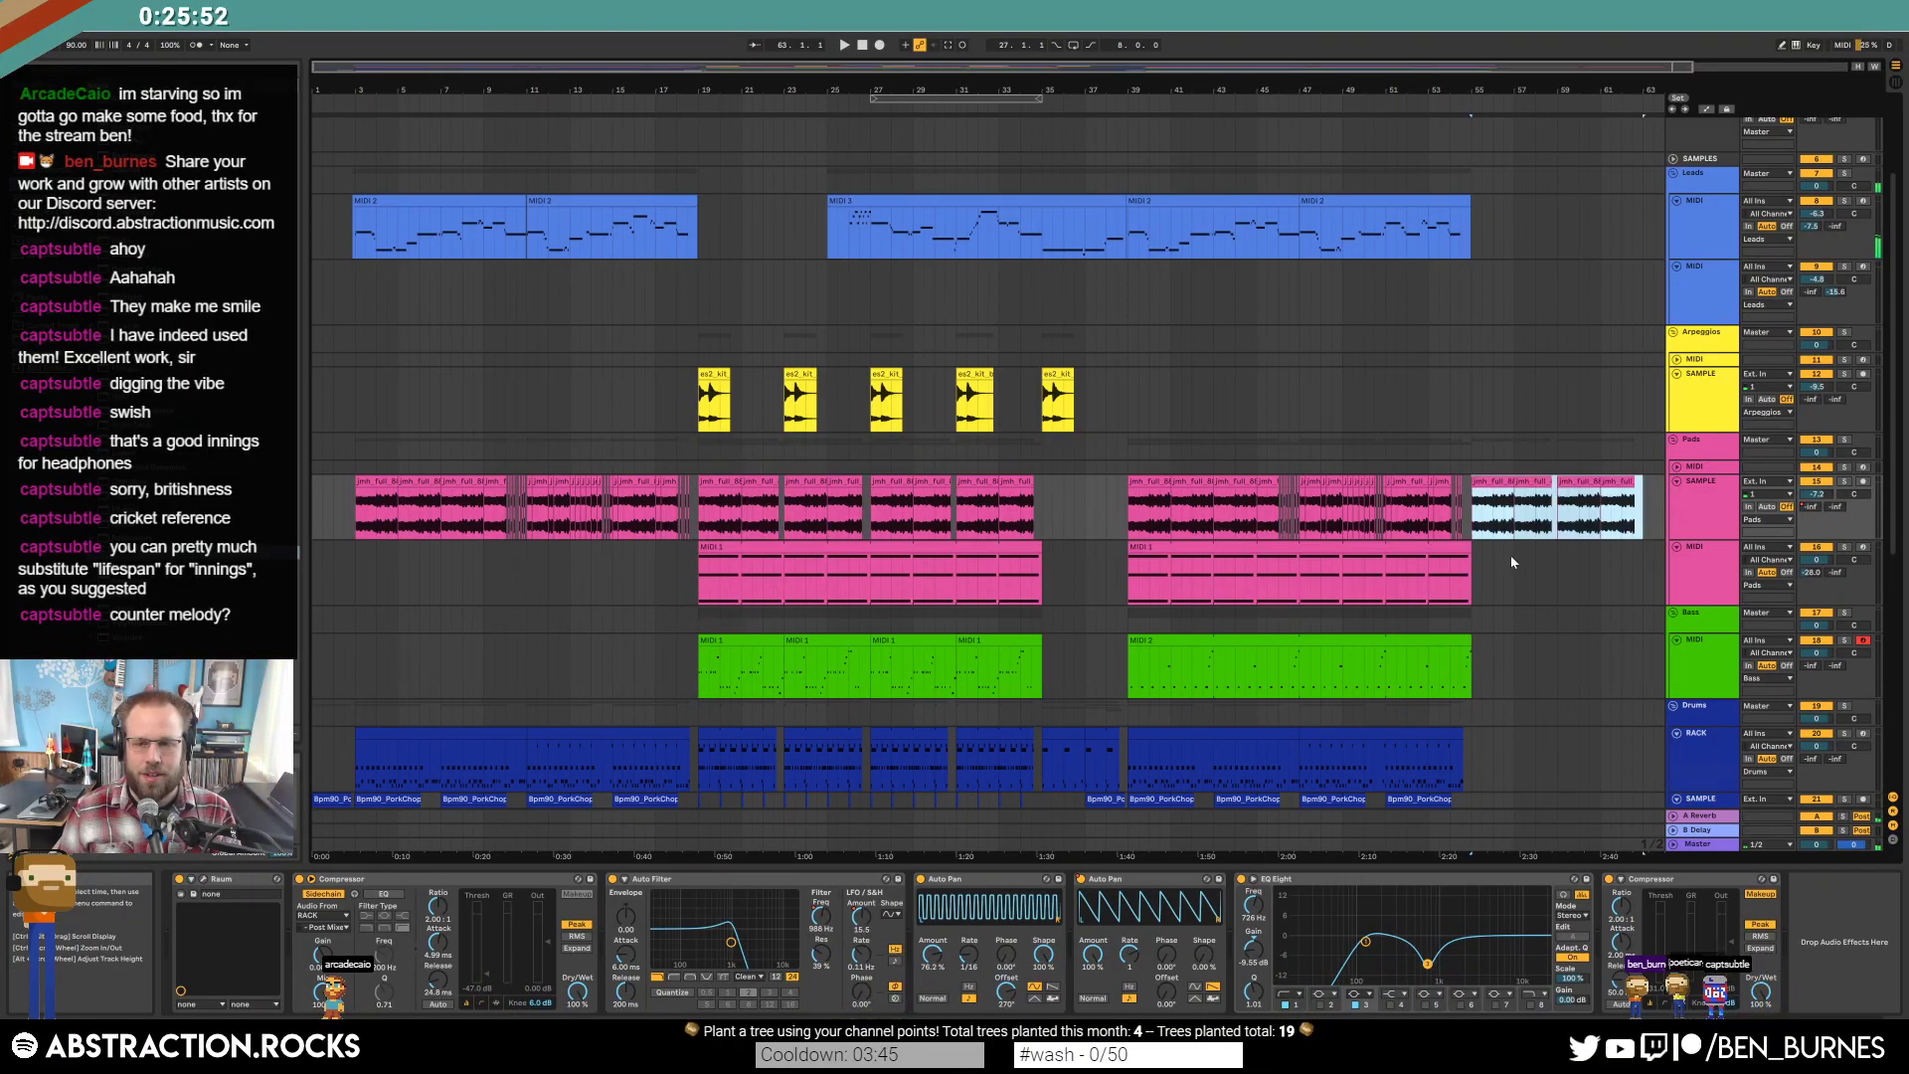
Extend the pad MIDI clip that starts at bar 39 to bar 63 and lengthen the bass clip below to nearly the same point.
drag(1469, 572, 1643, 572)
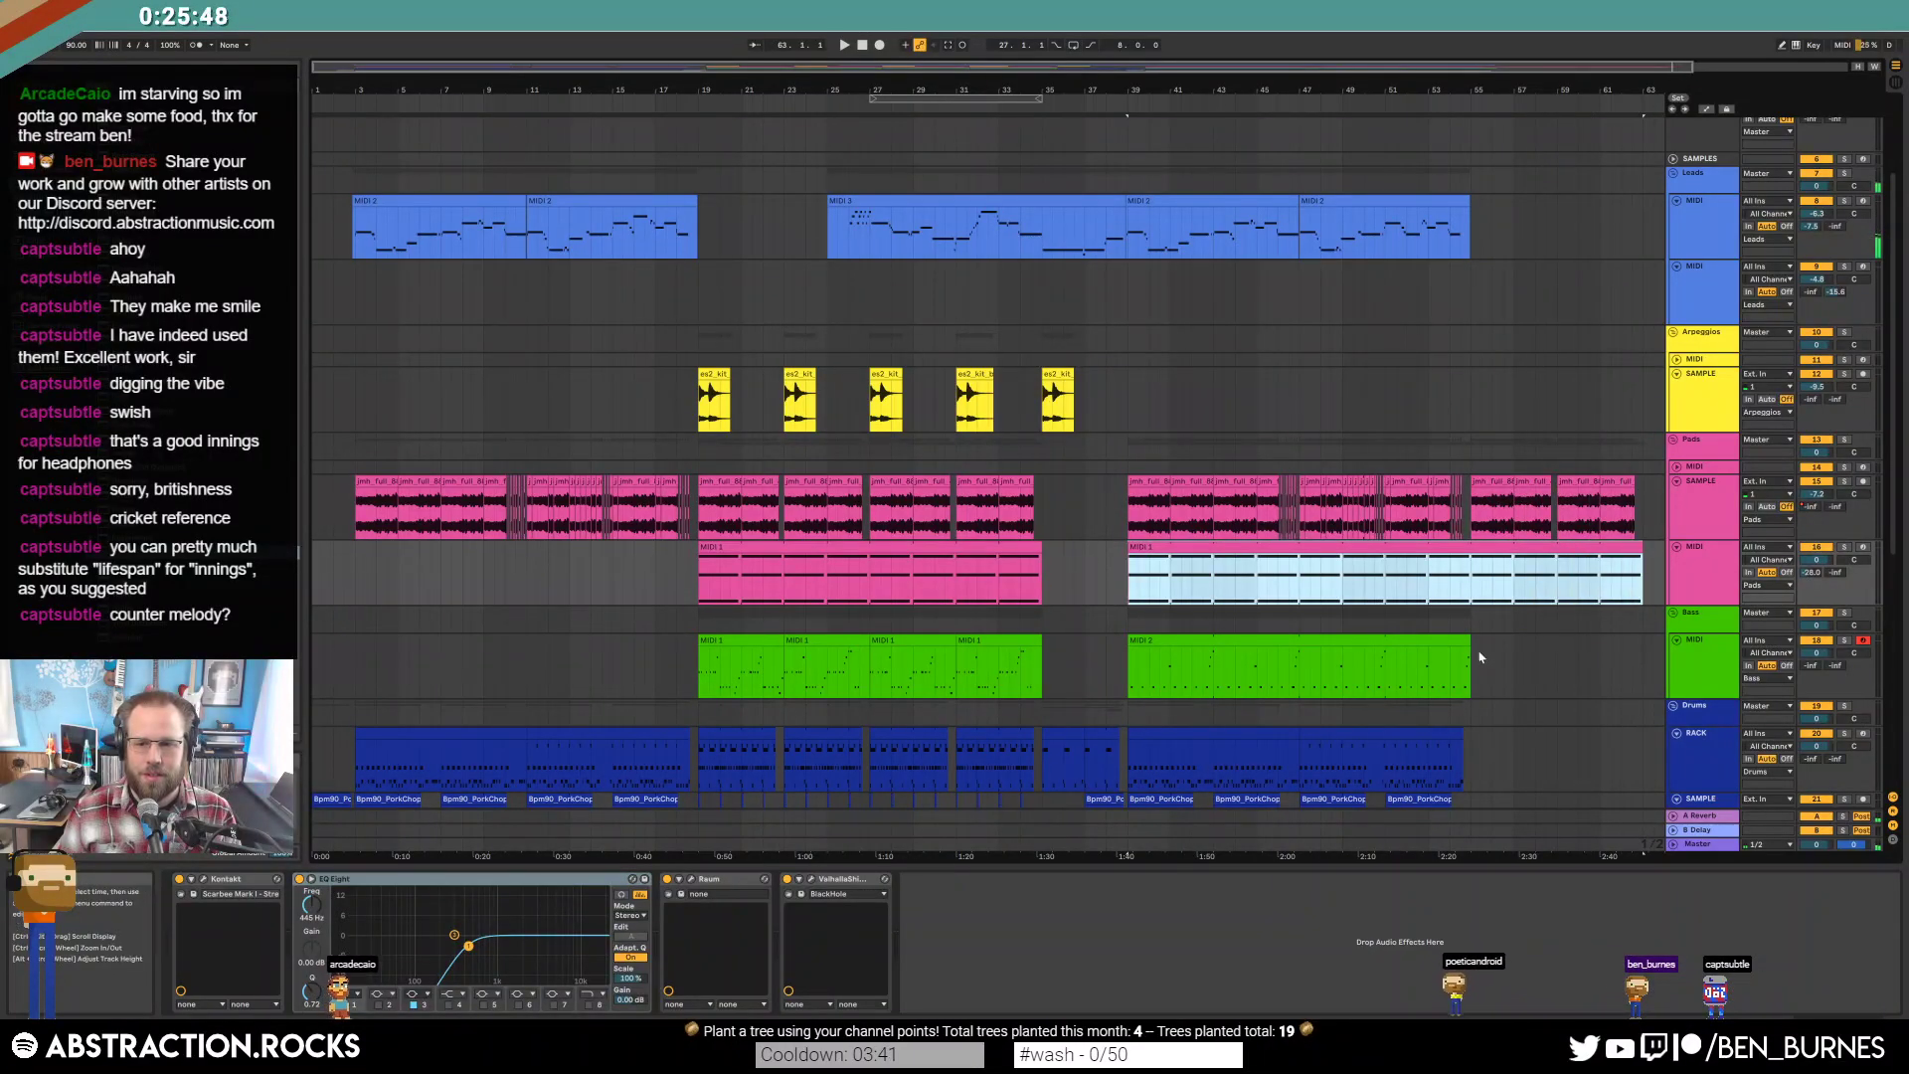
click(765, 653)
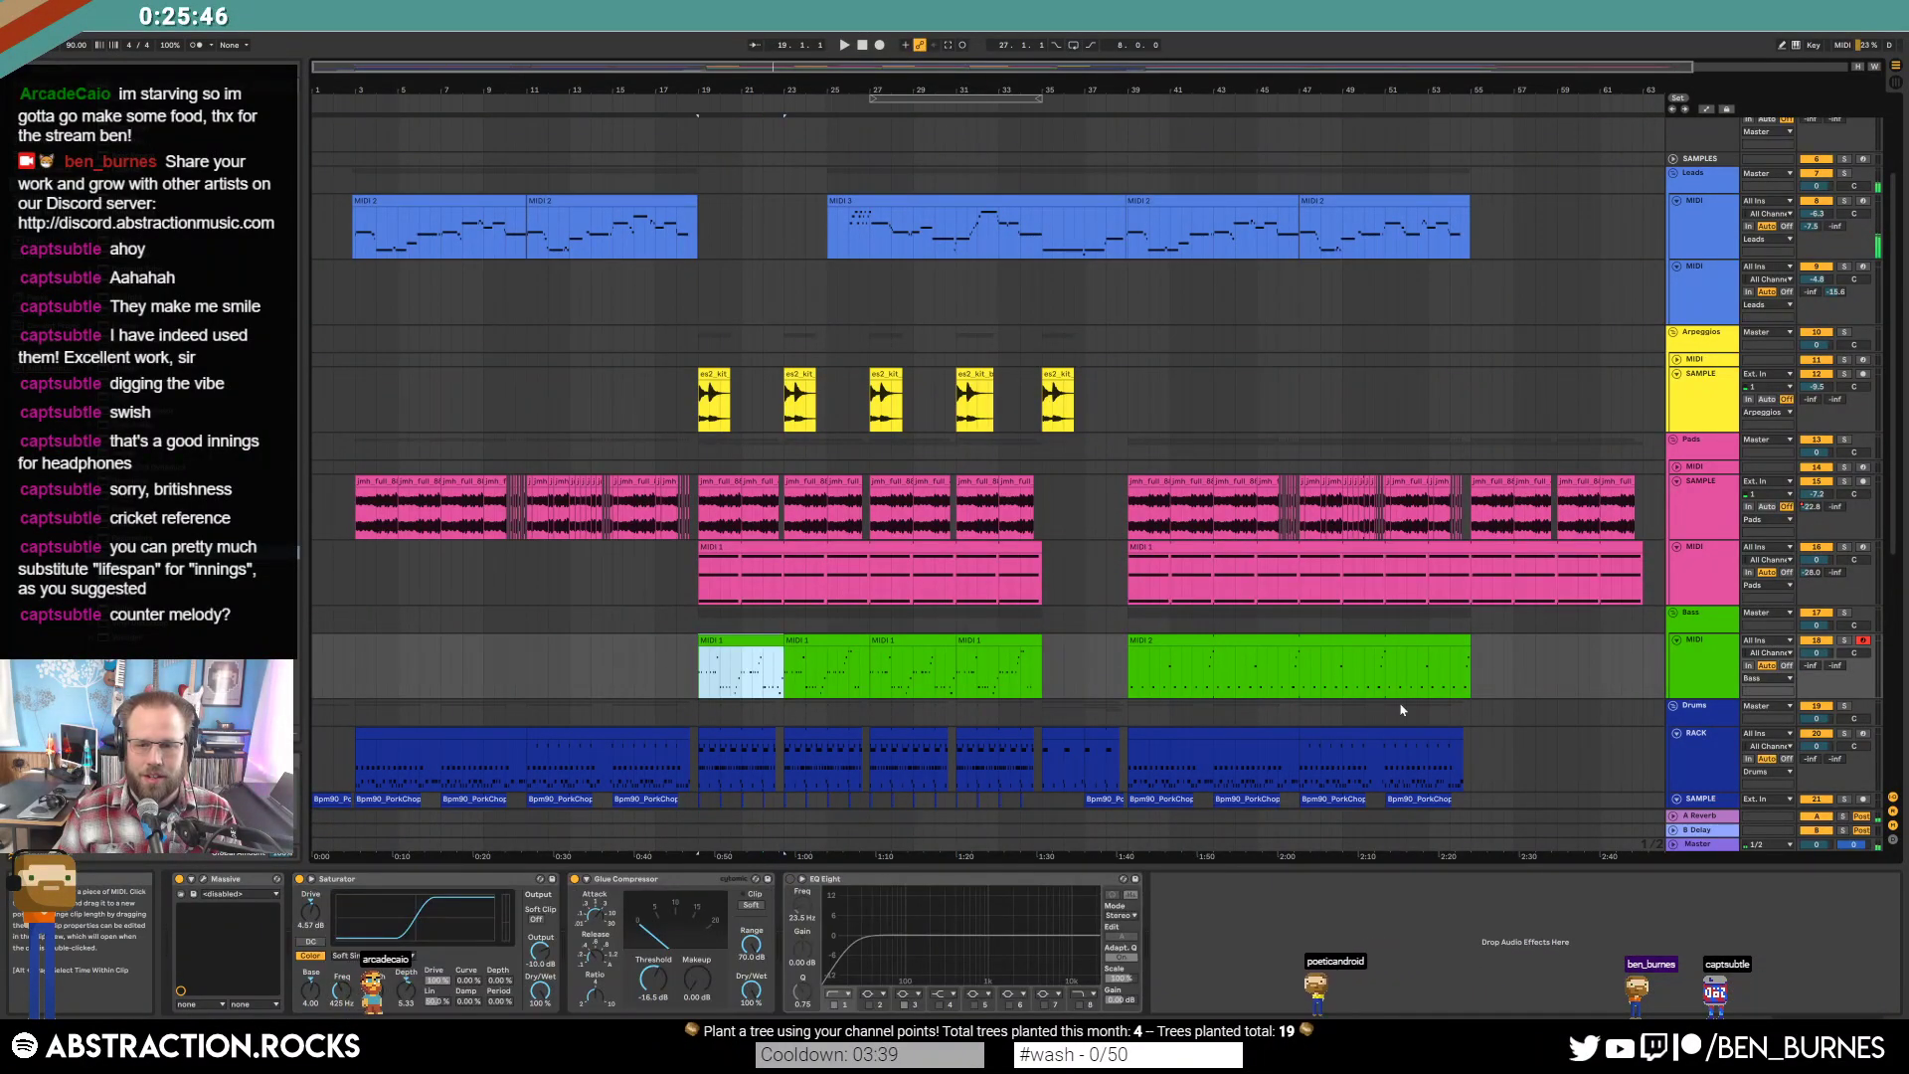
drag(1470, 658, 1633, 641)
click(1613, 627)
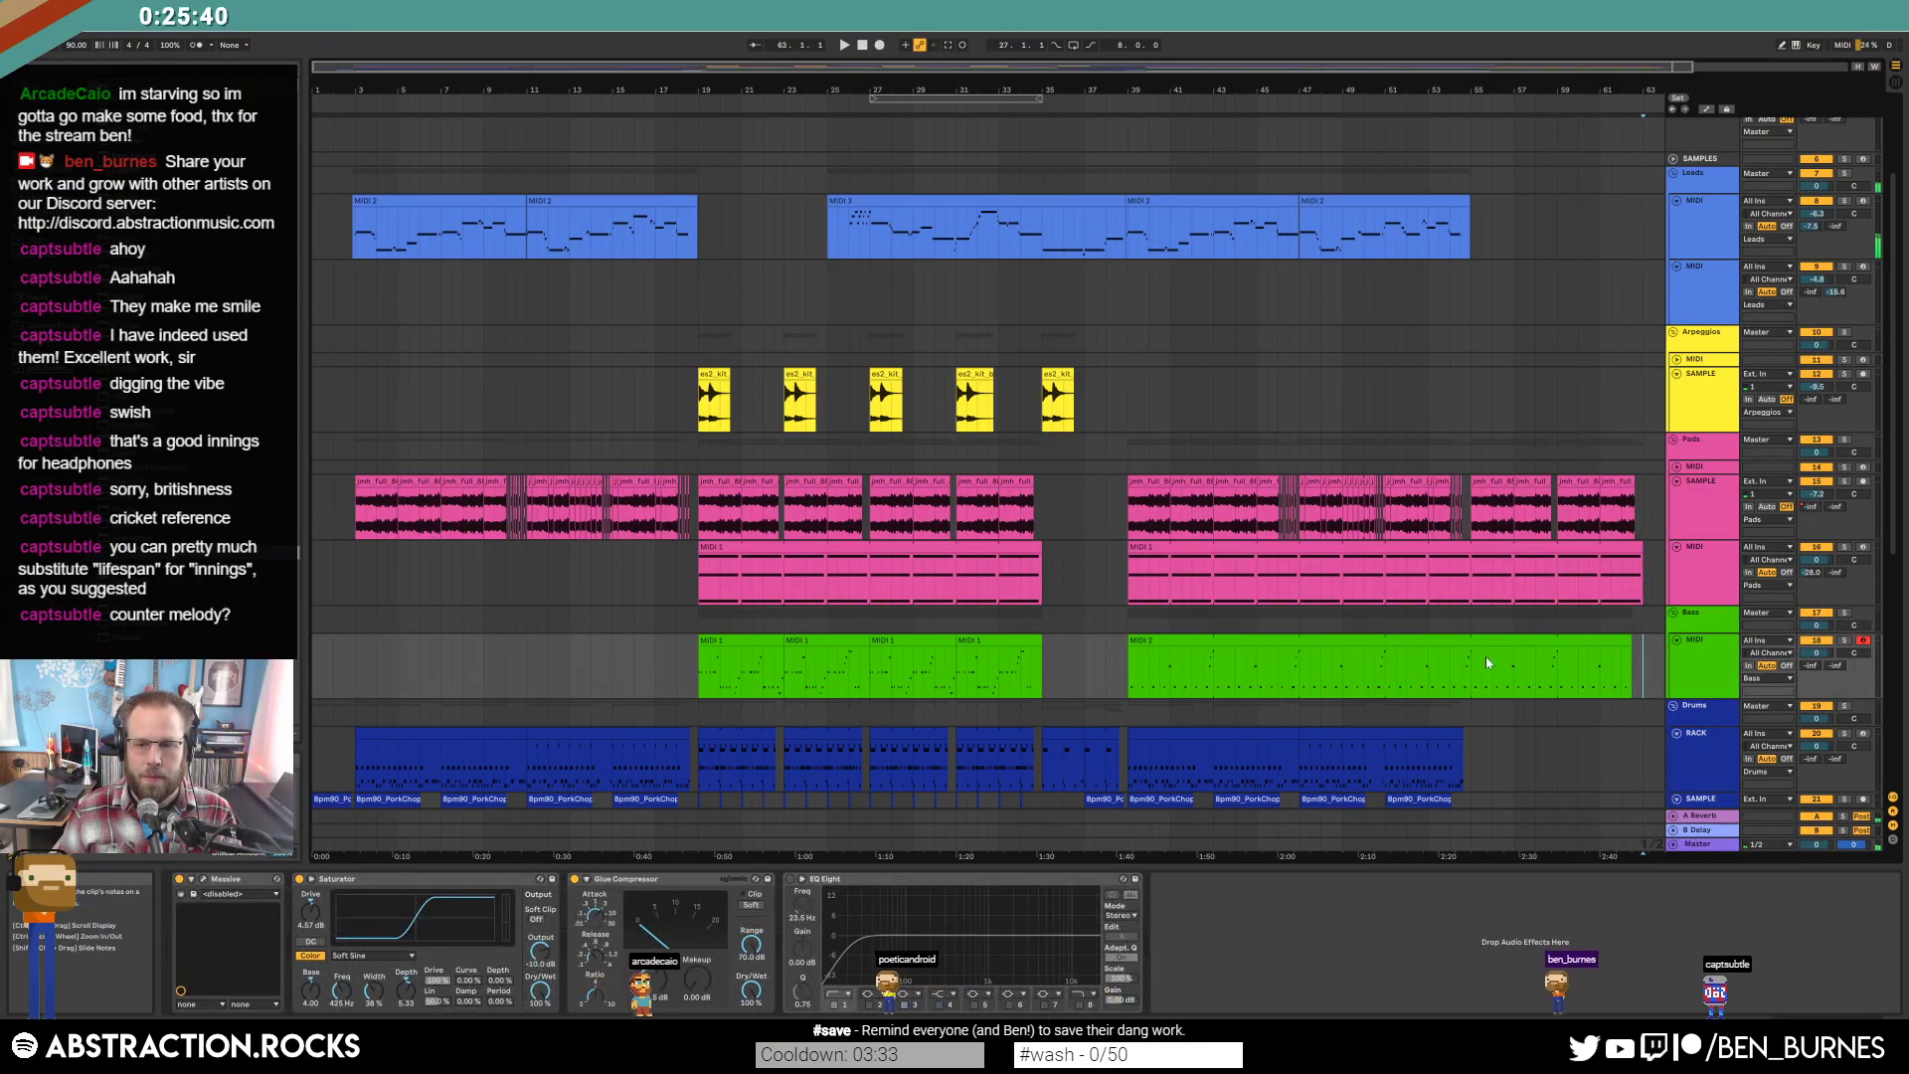
Show automation and shorten the second bass MIDI clip so it ends at bar 59.
key(a)
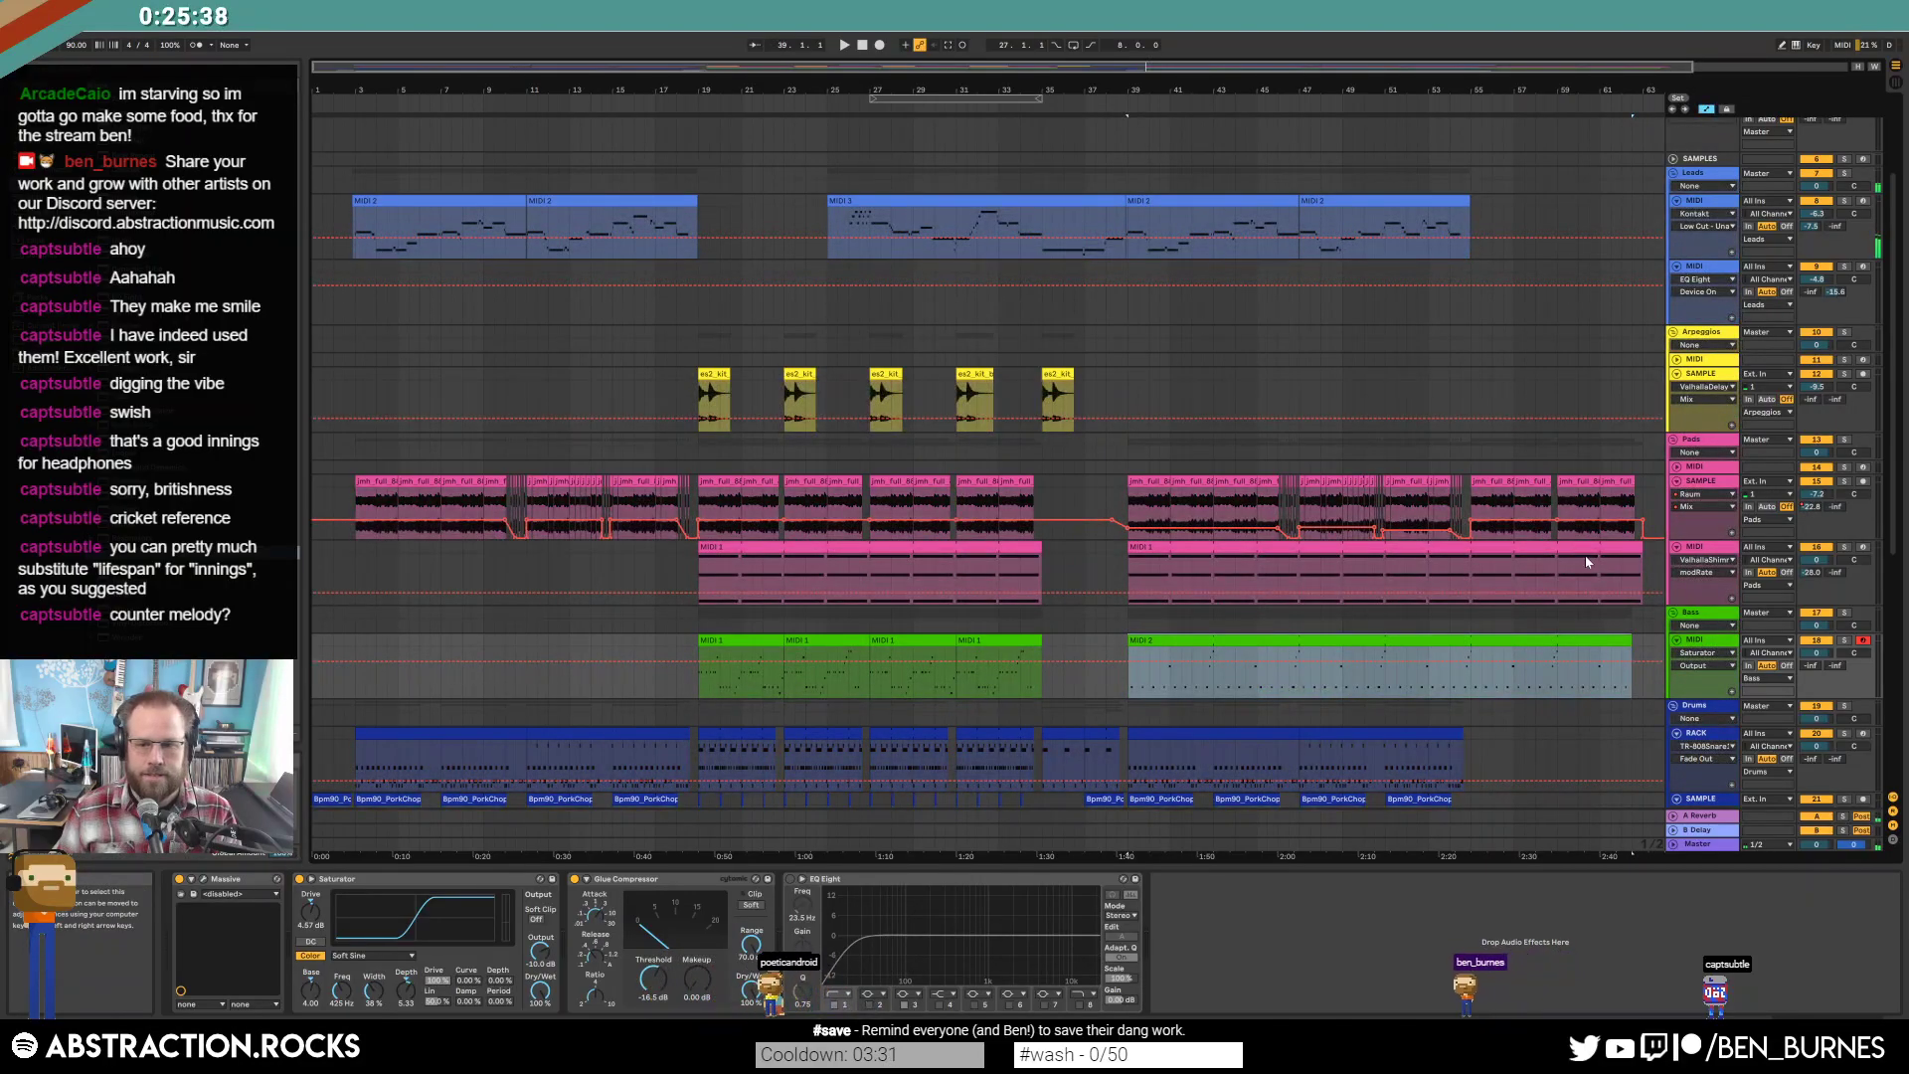
drag(1632, 641, 1557, 641)
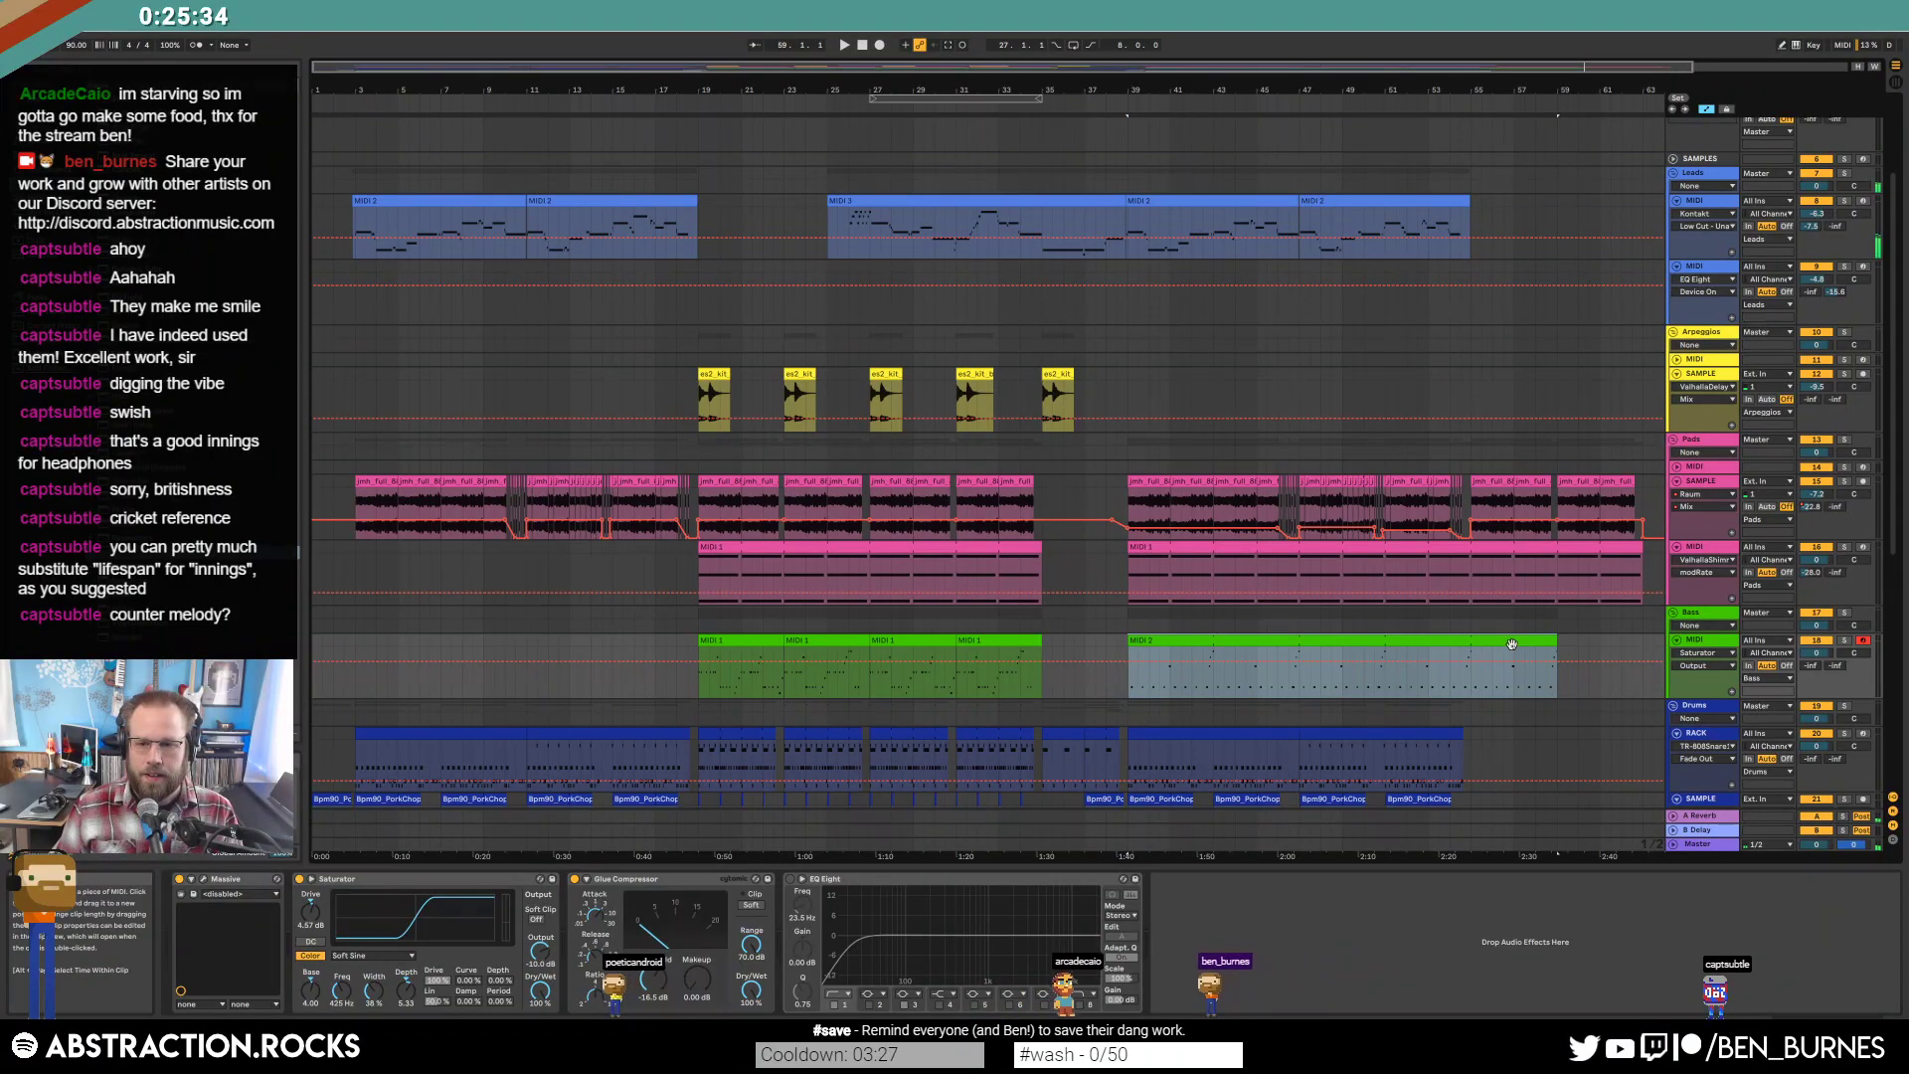
Automate Massive's Filter 1 cutoff on the bass track to ramp down from bar 55 to 59, audition it and close the synth window.
click(203, 879)
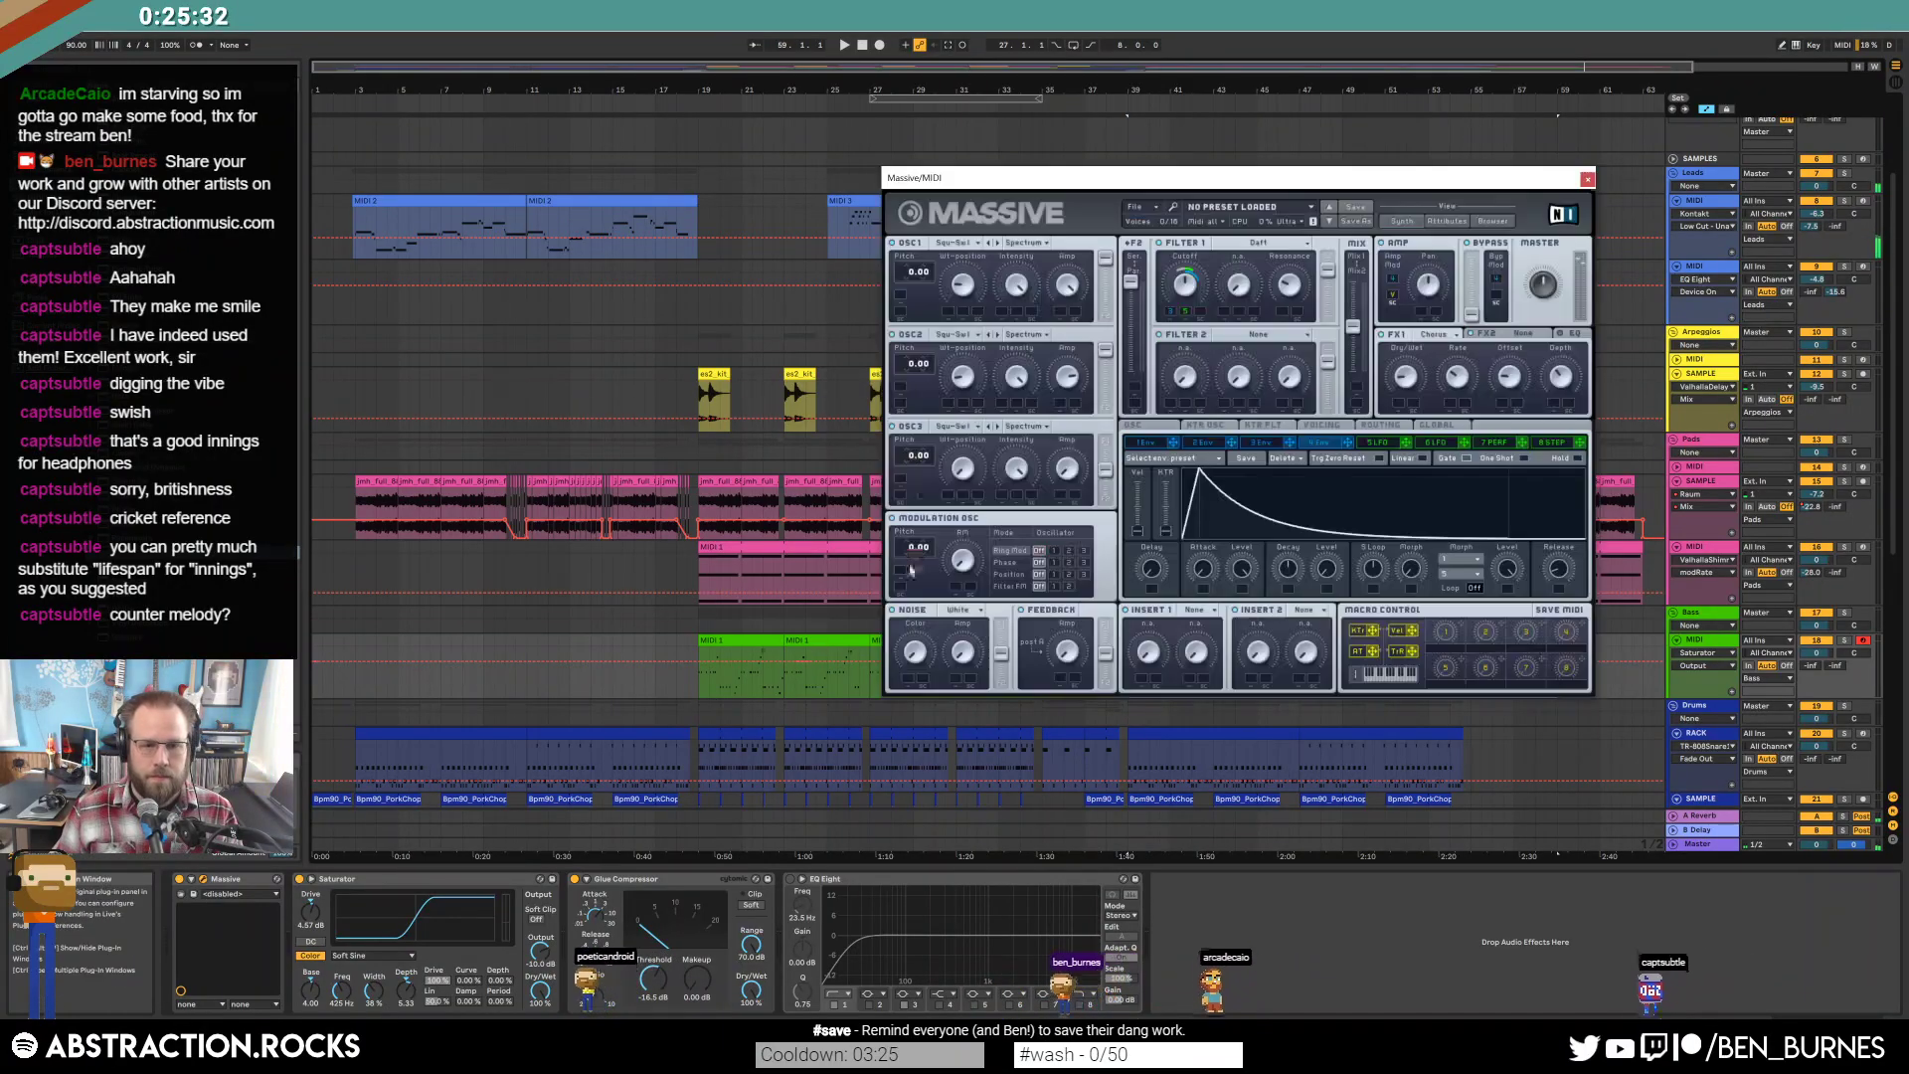
drag(1428, 179, 1077, 144)
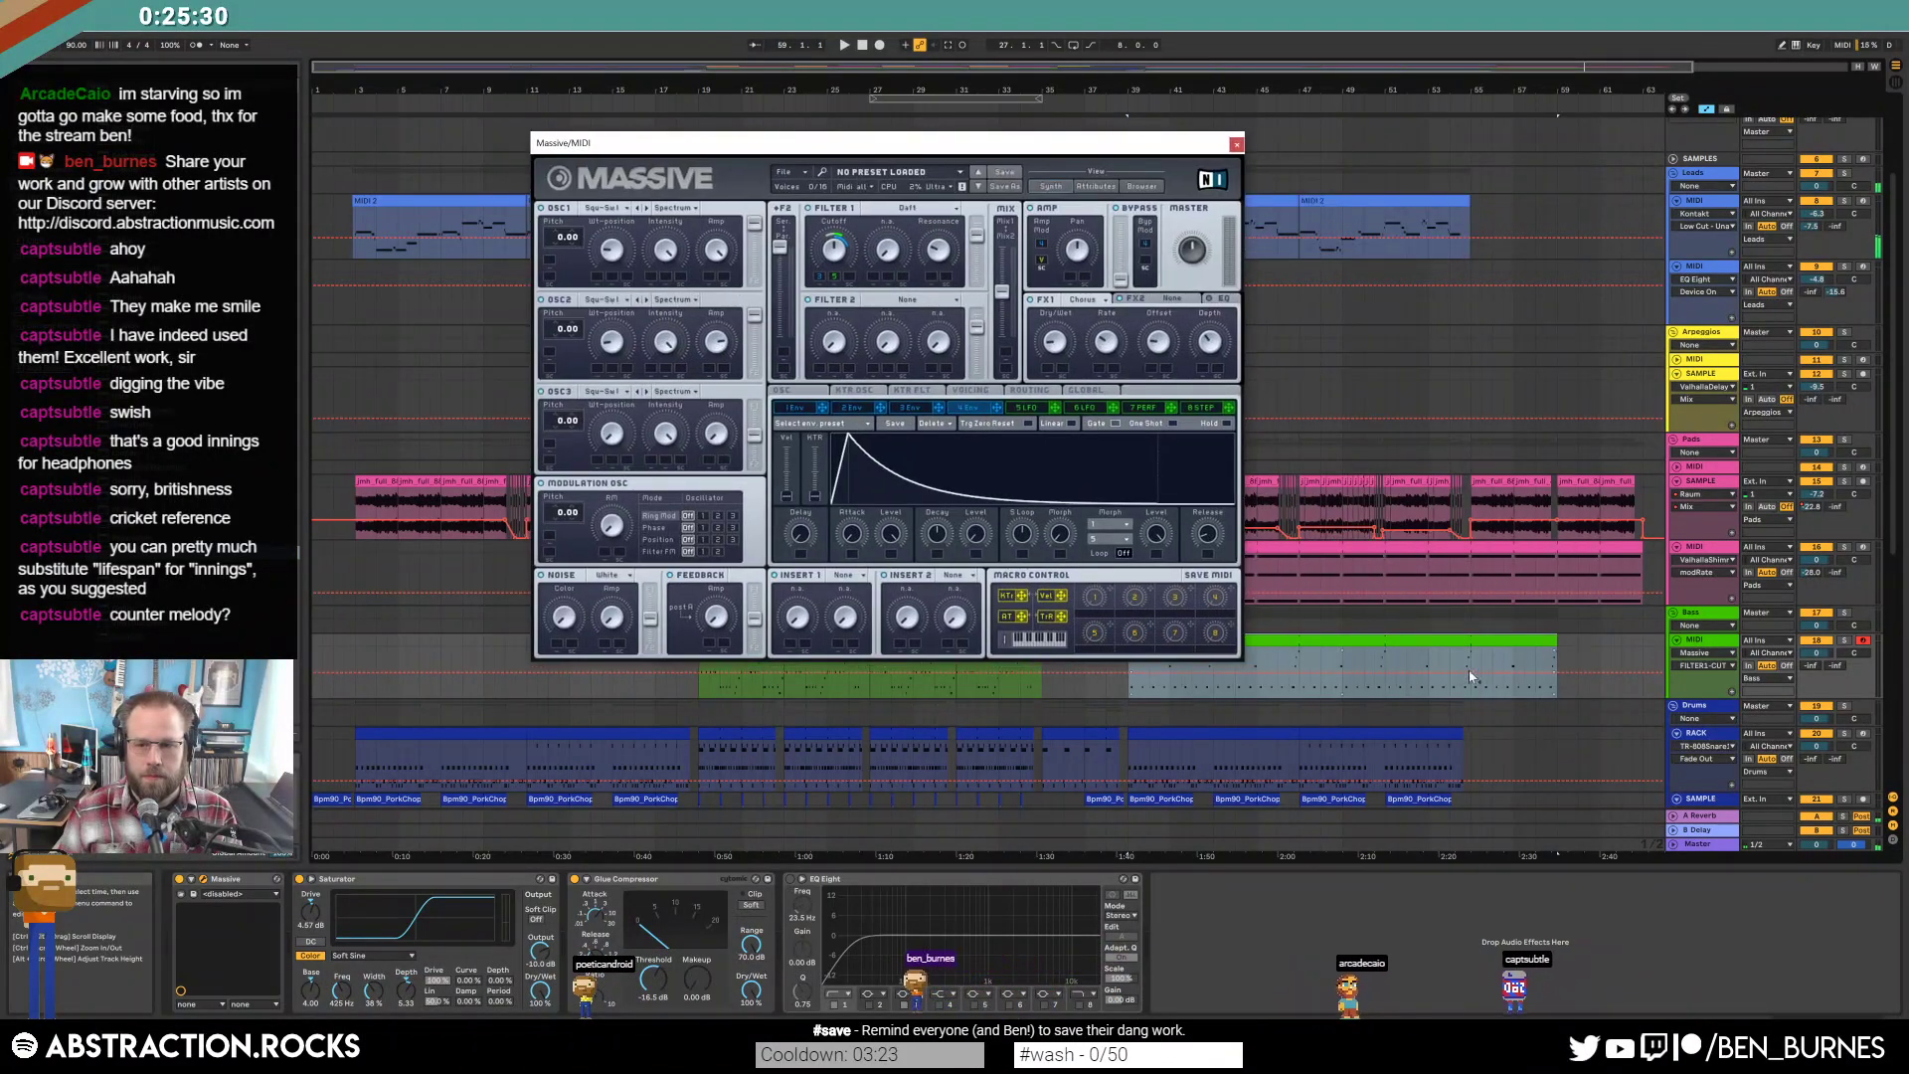
double_click(1521, 674)
drag(1476, 524, 1559, 539)
key(a)
key(space)
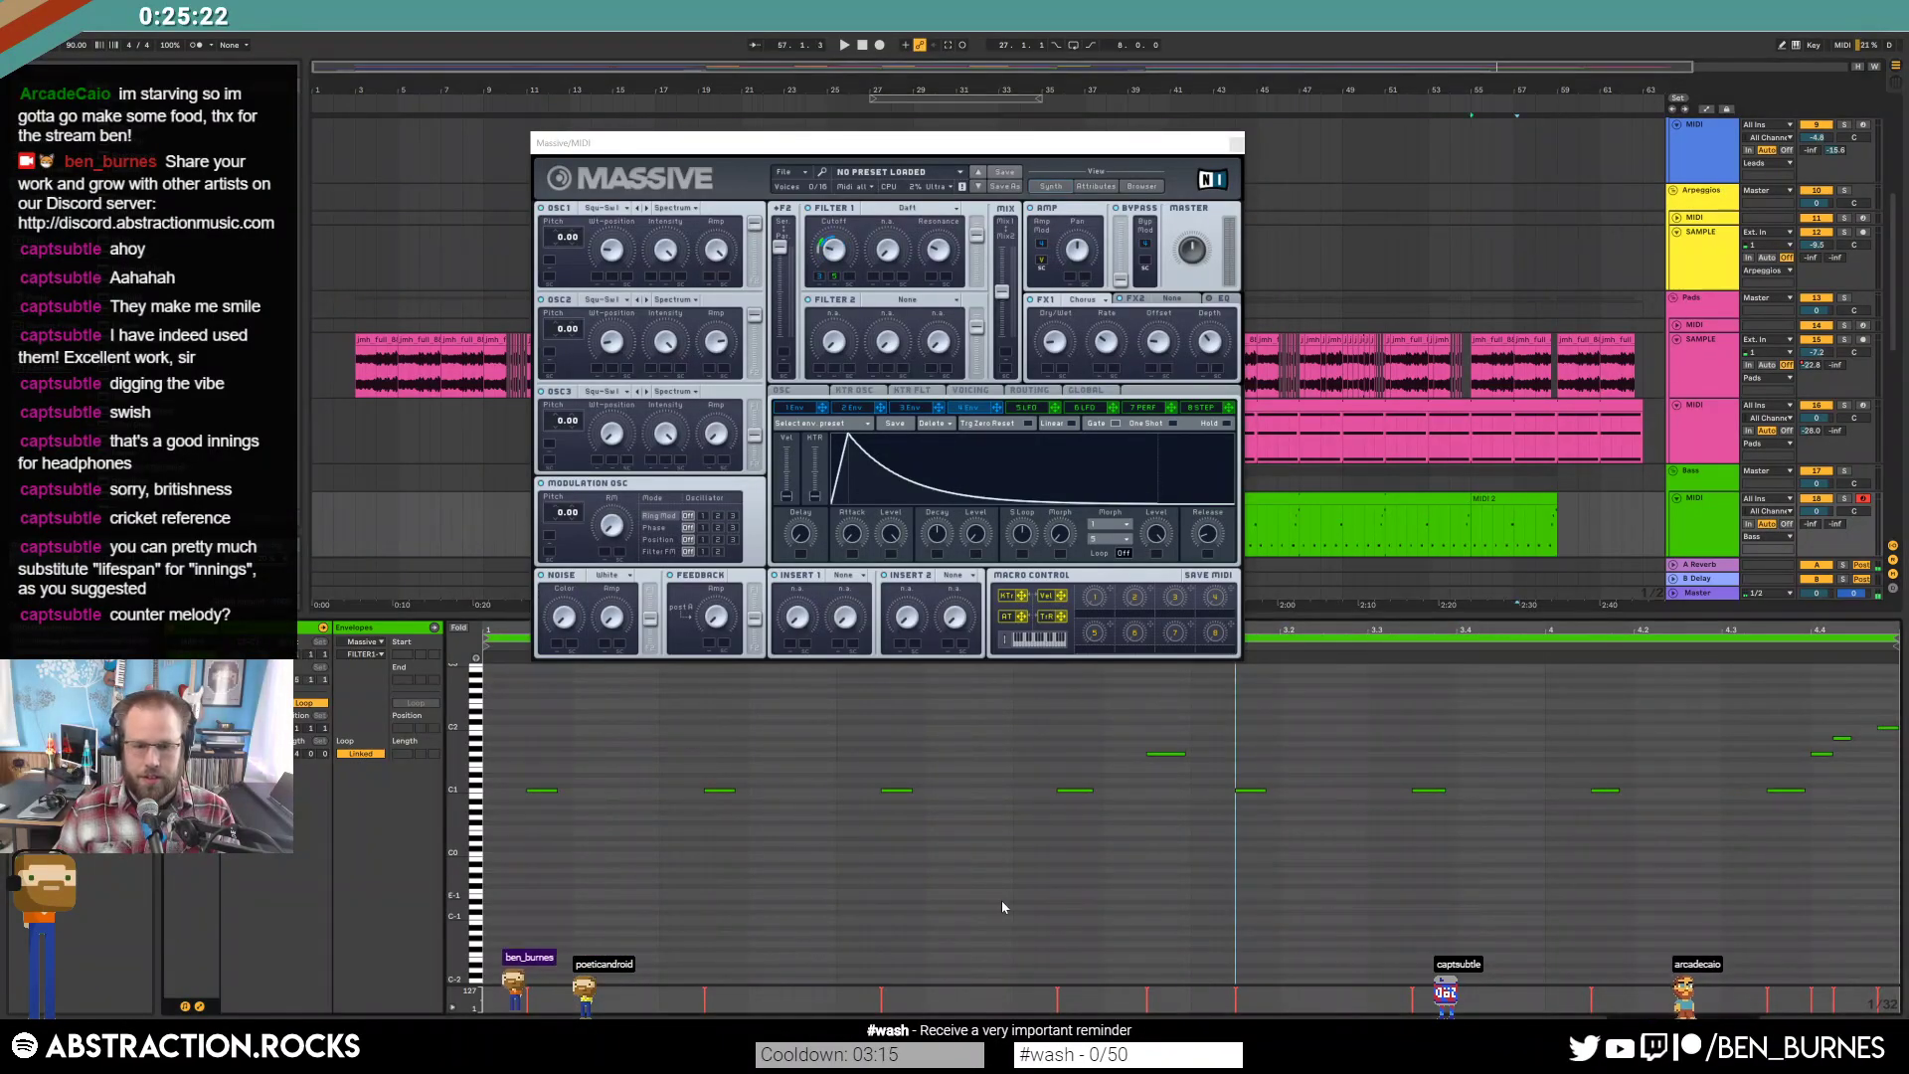
drag(1876, 999, 1897, 1010)
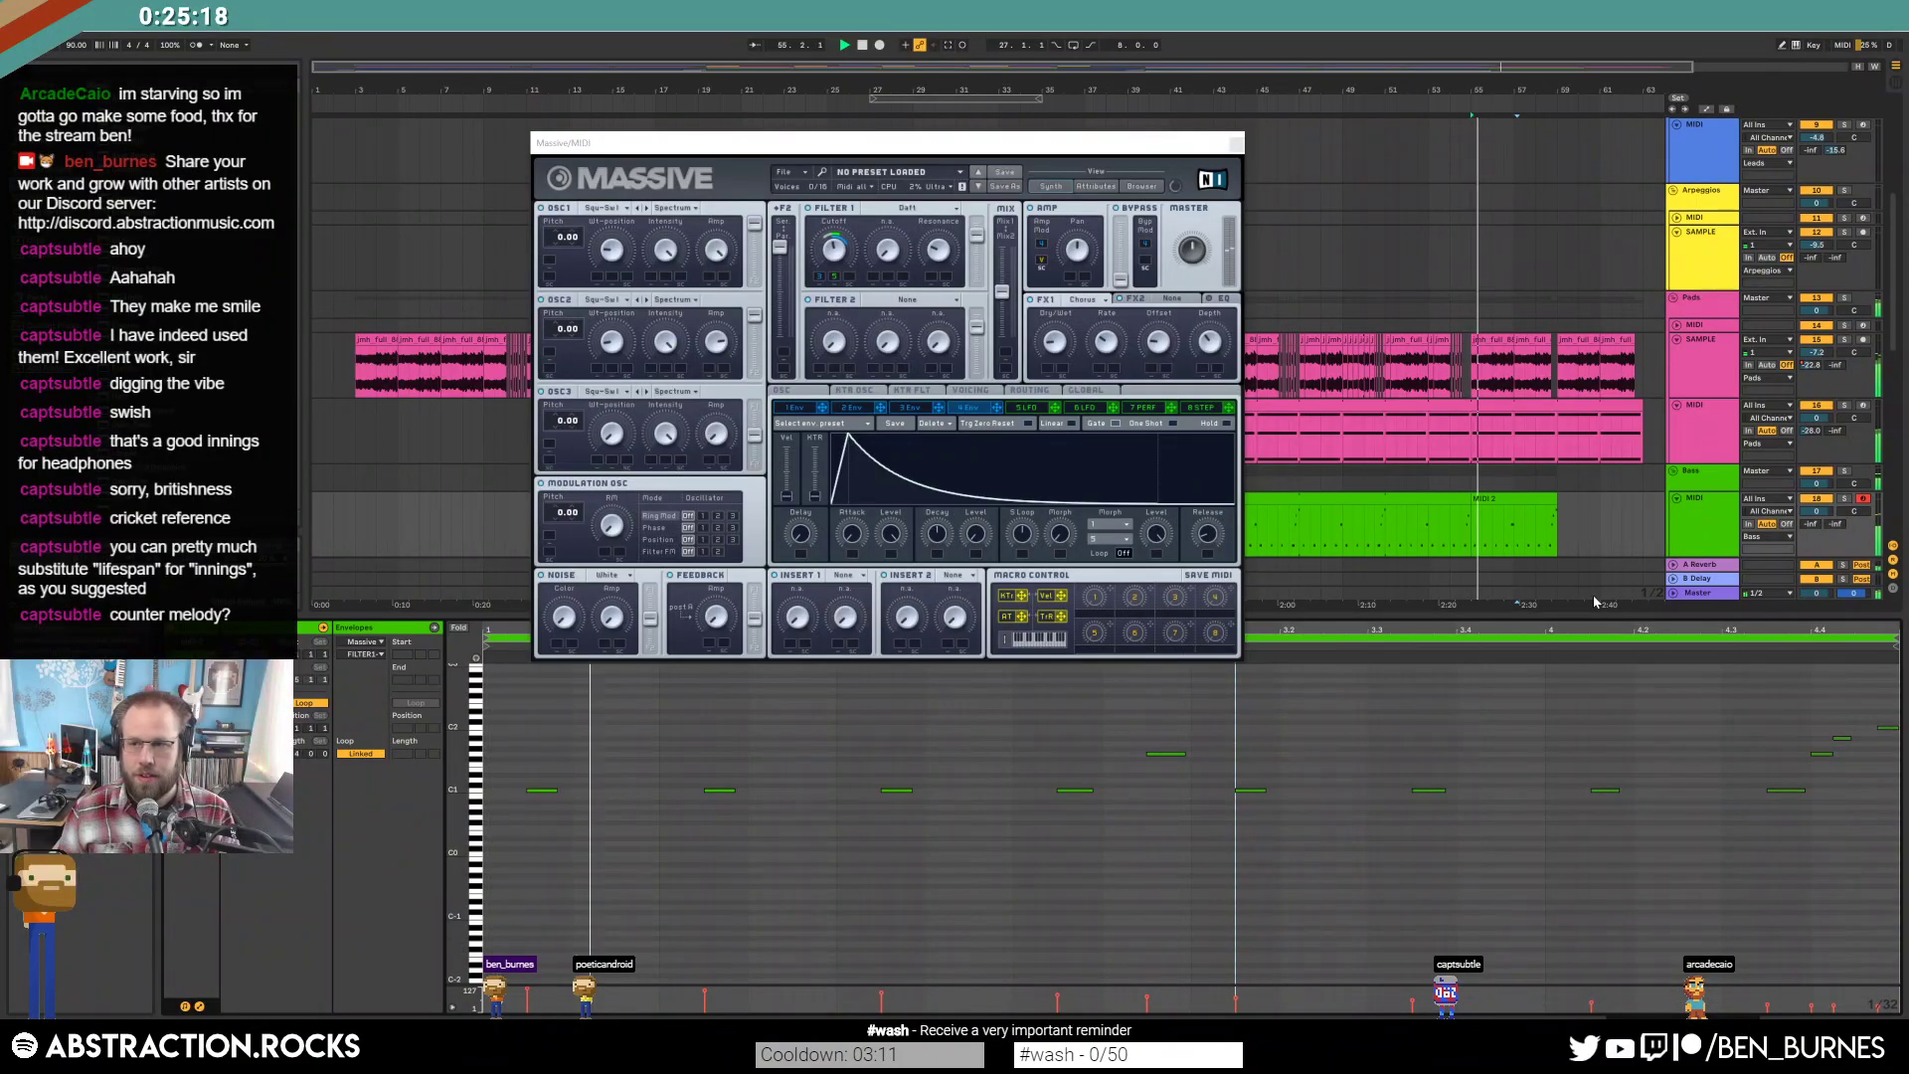
key(a)
click(1223, 149)
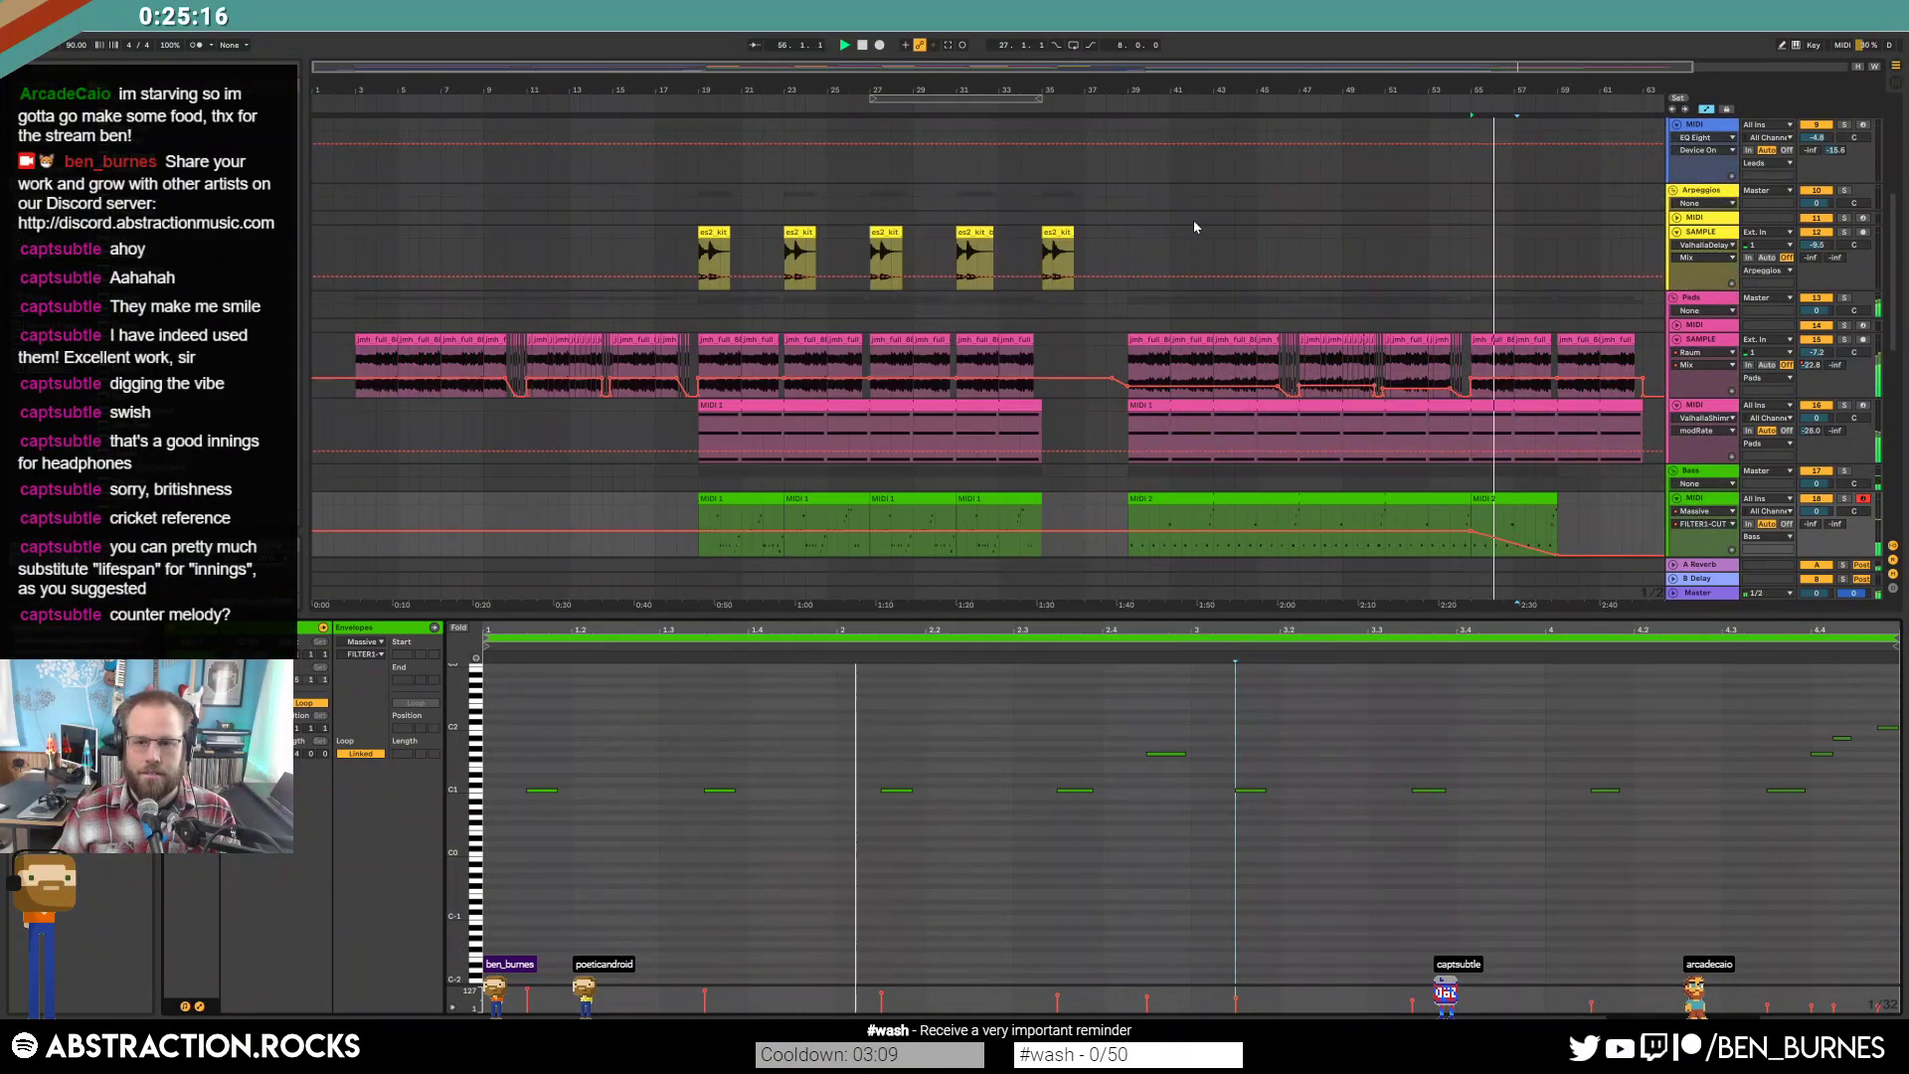
Copy the drum rack clip at bar 35 to bar 55 and duplicate it at bar 59.
scroll(1247, 67, right, 3)
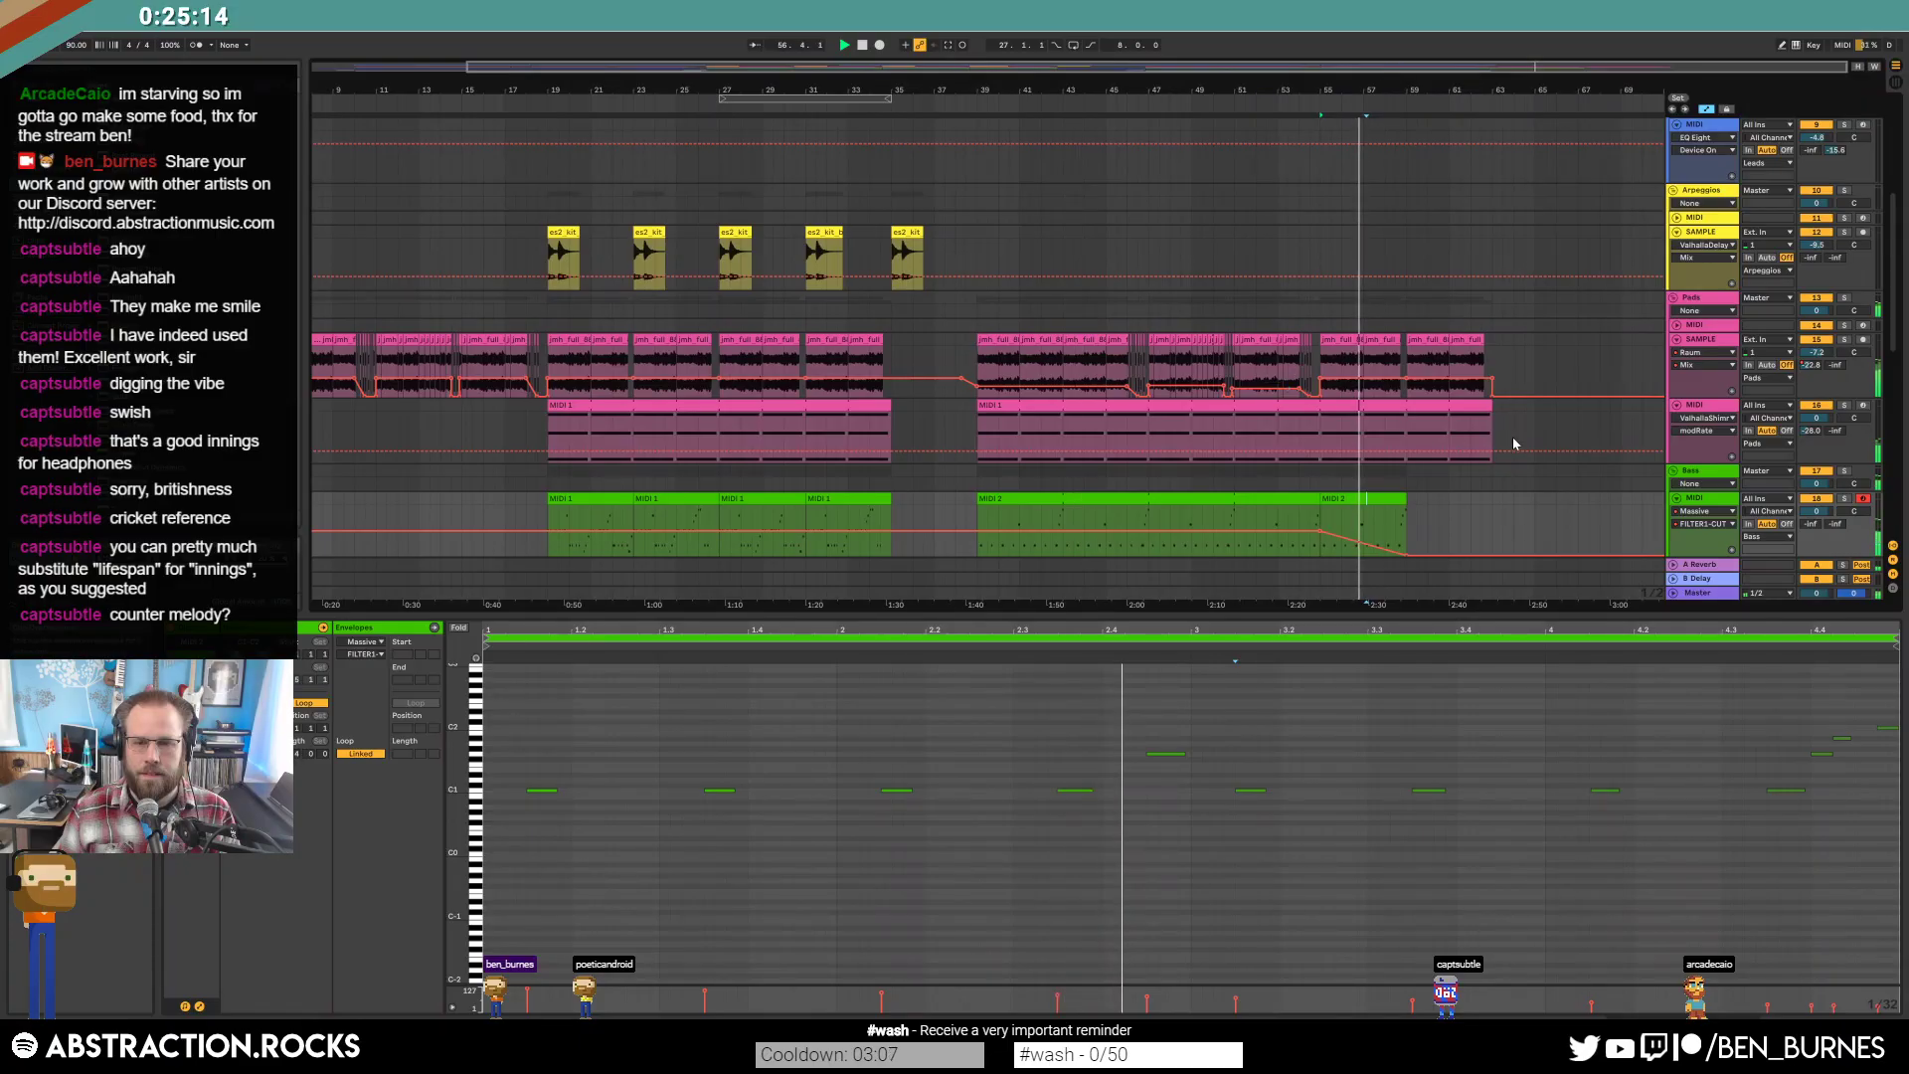
key(shift+Tab)
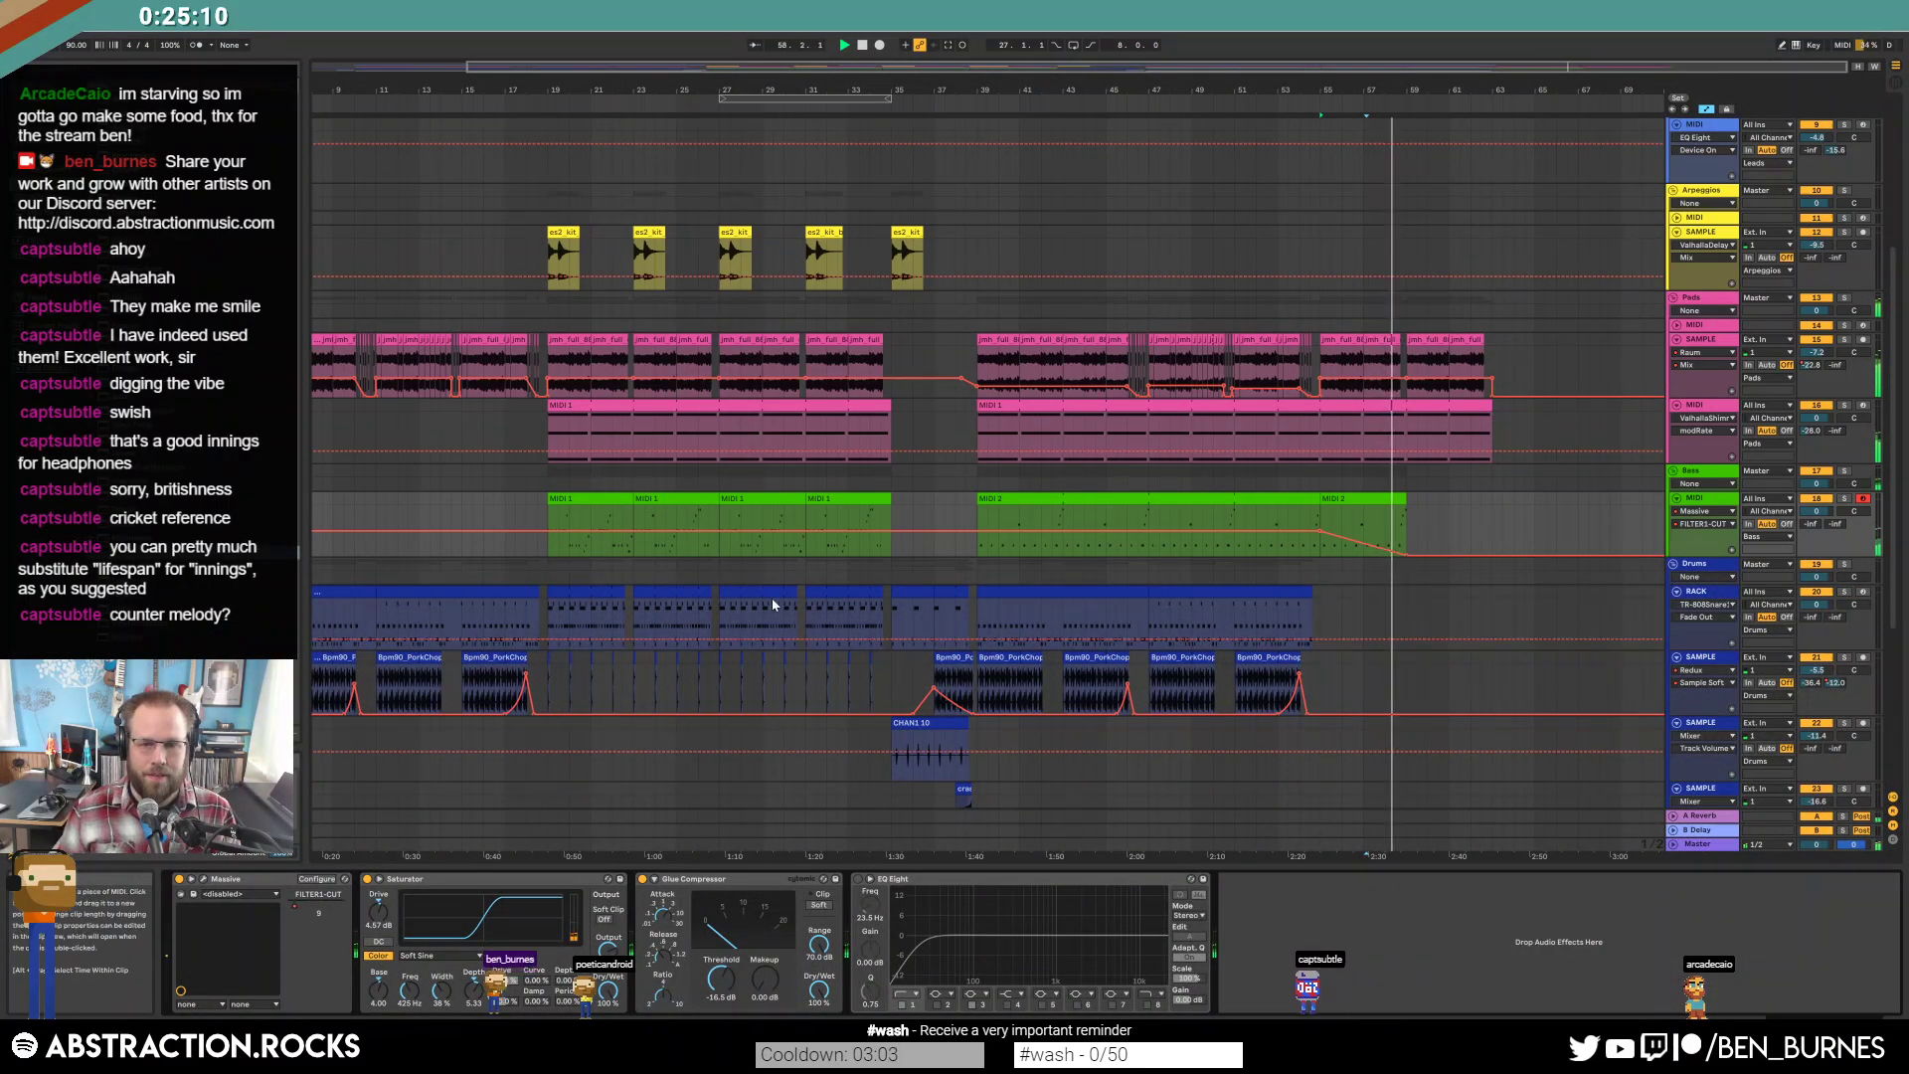
click(930, 616)
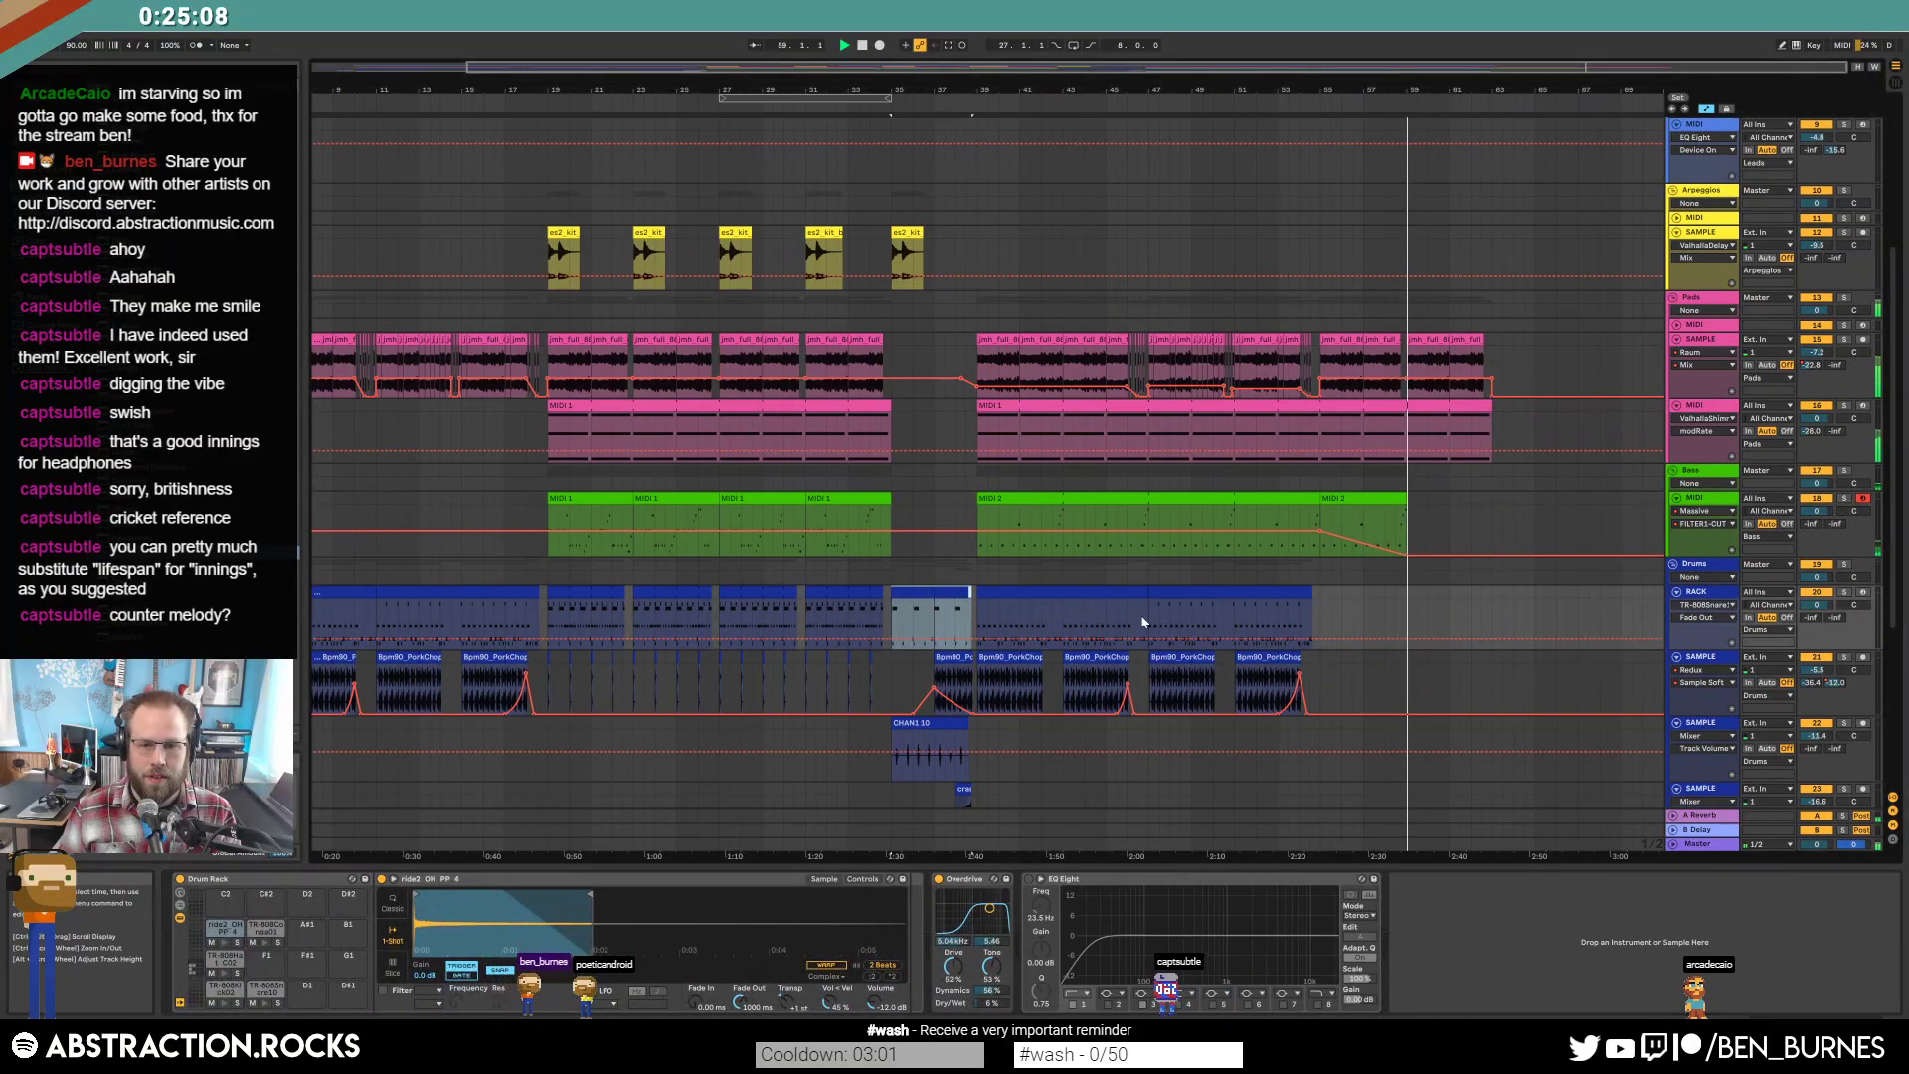
click(1322, 593)
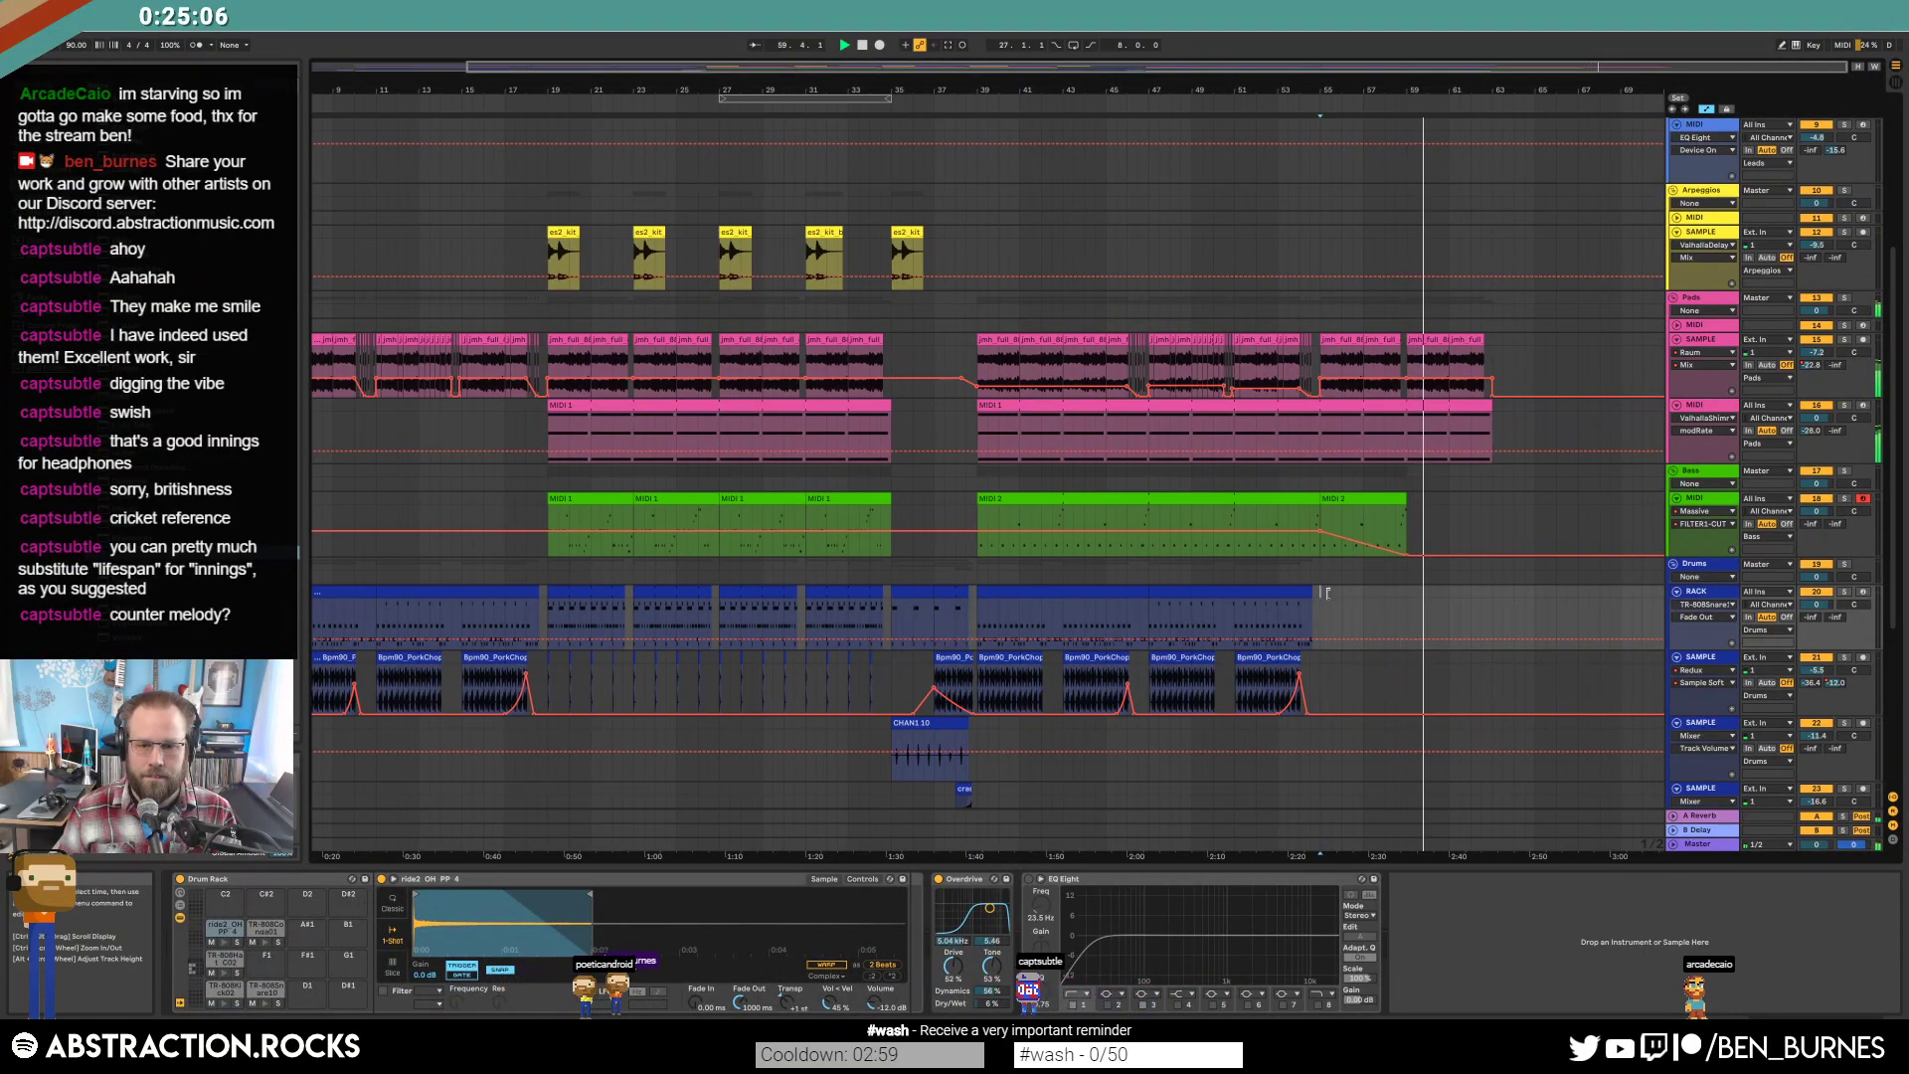
key(ctrl+v)
key(ctrl+d)
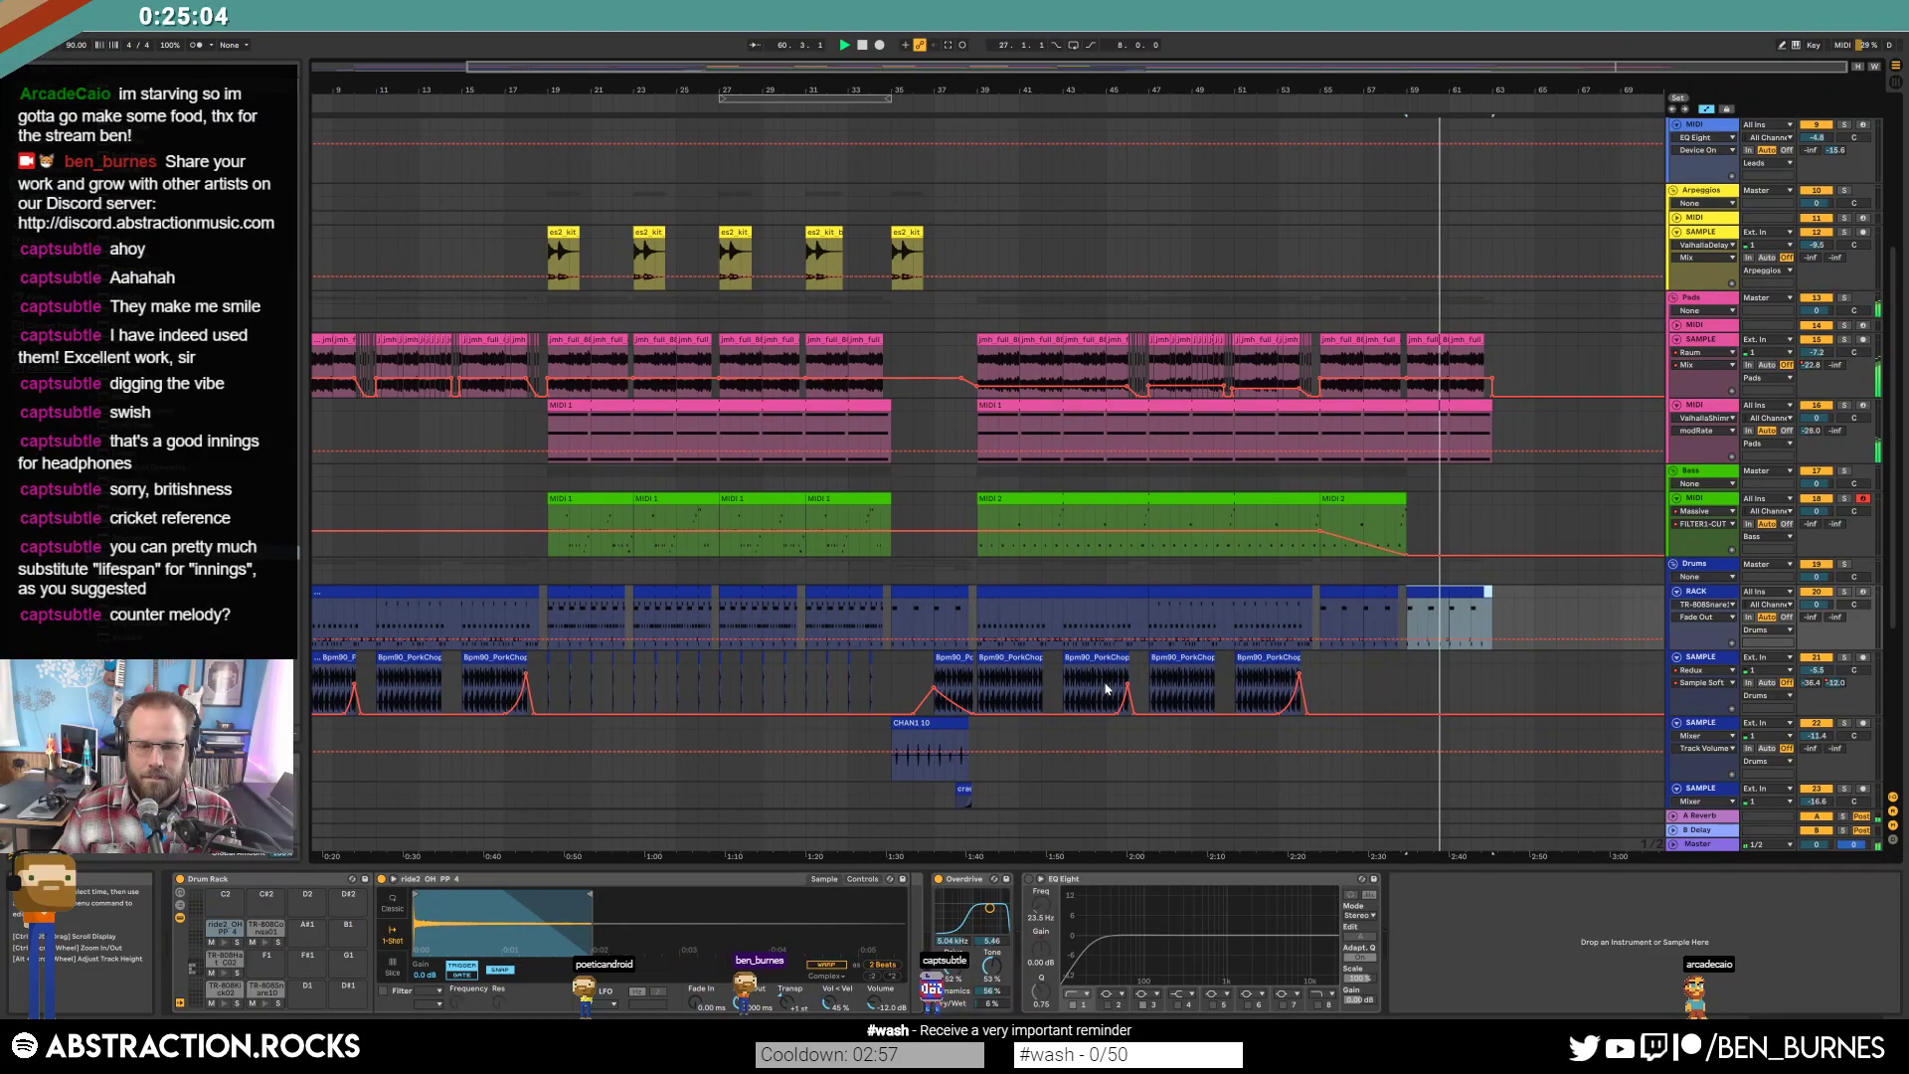
Copy the CHAN1 10 sample clip at bar 35 to bar 55 and duplicate it at bar 59.
click(909, 723)
click(1326, 729)
key(ctrl+v)
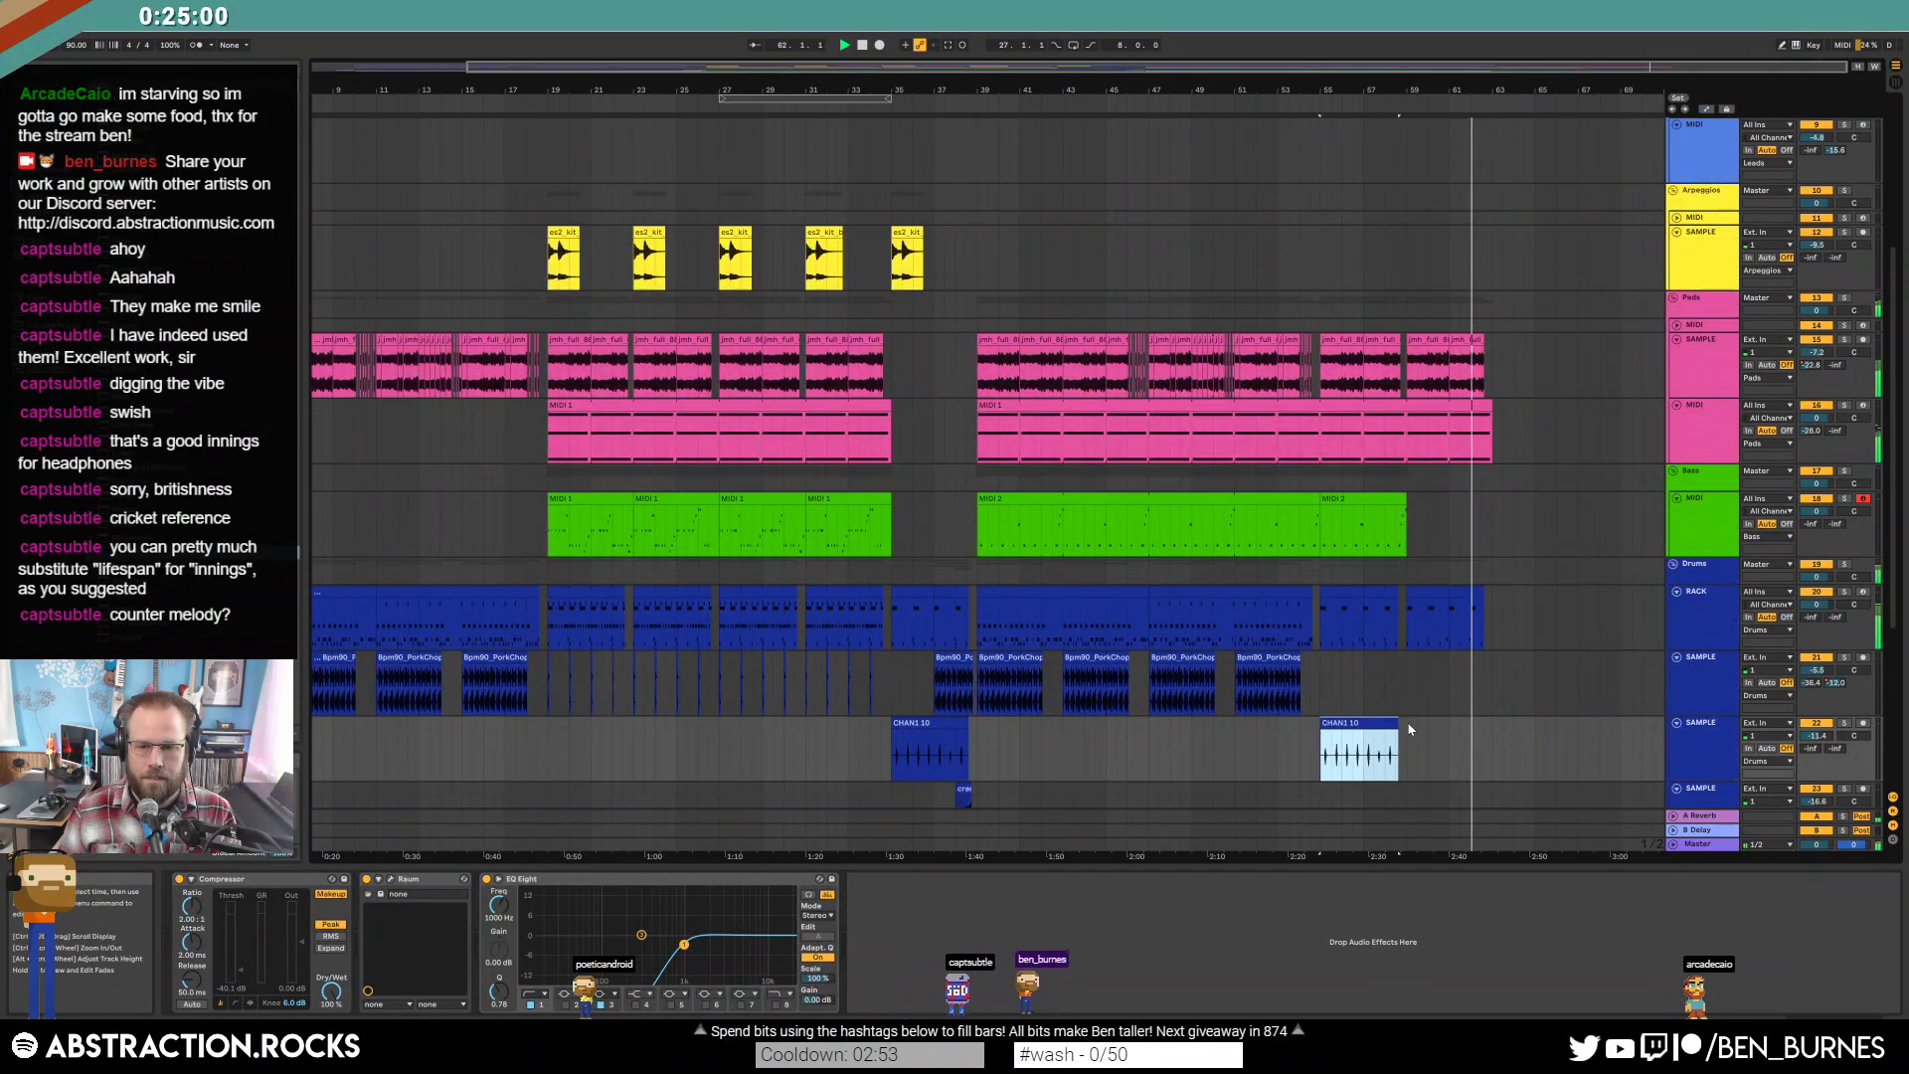
key(ctrl+d)
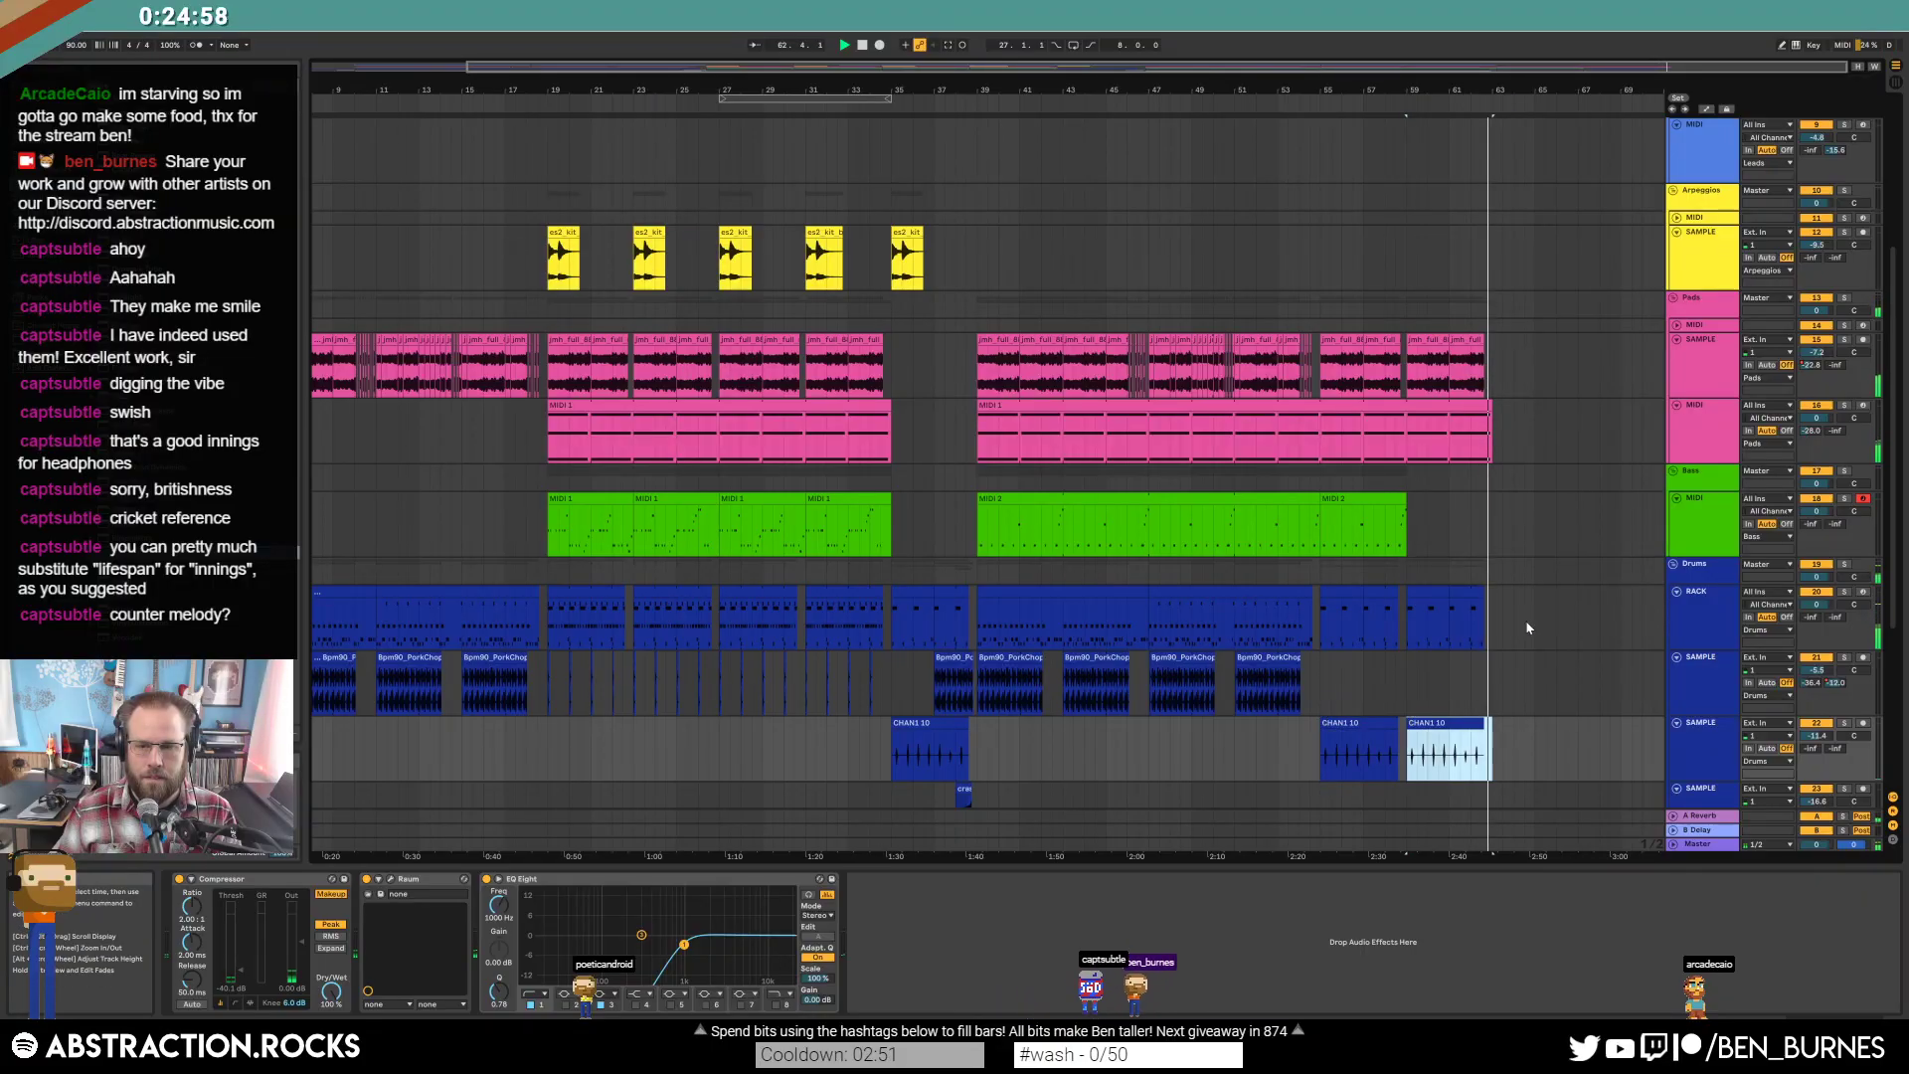
Consolidate the two drum rack clips from bar 55 into one and inspect the snare notes in its second half.
click(1320, 617)
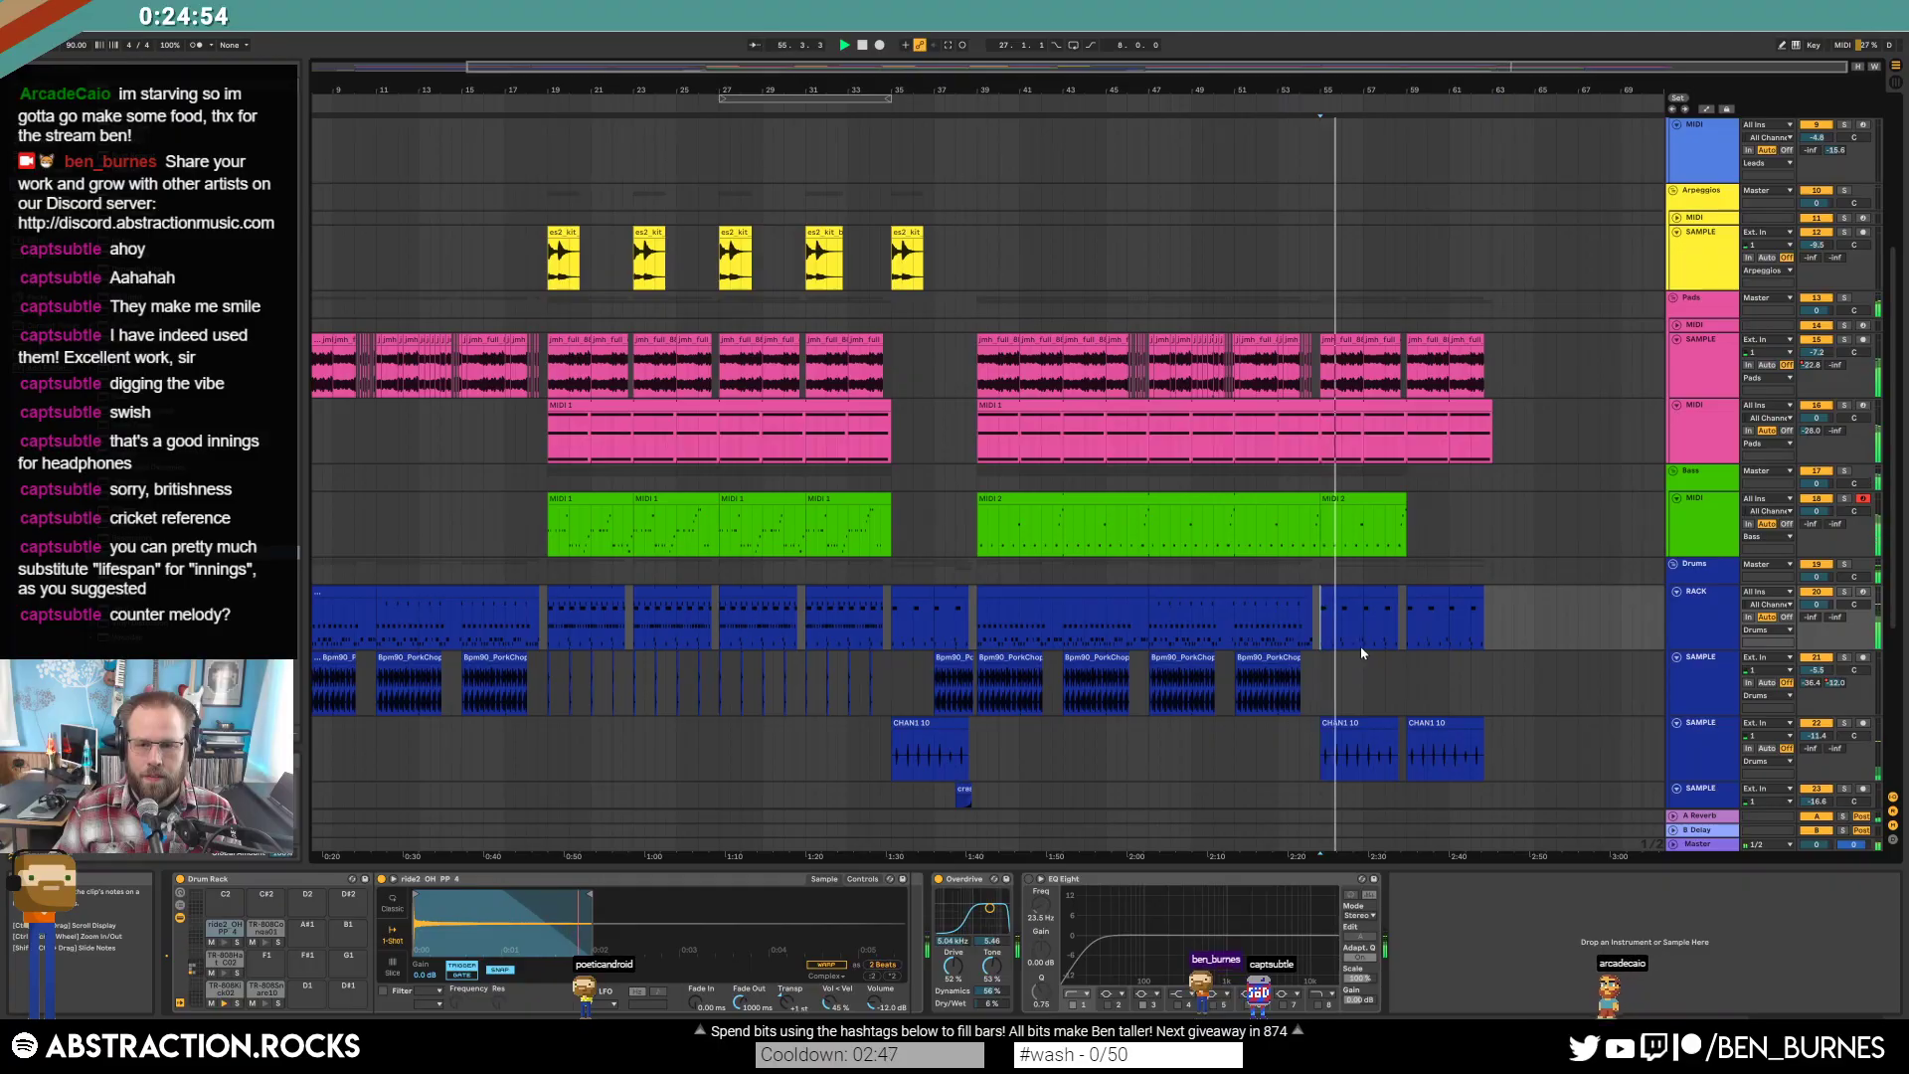
click(1370, 589)
shift+click(1480, 595)
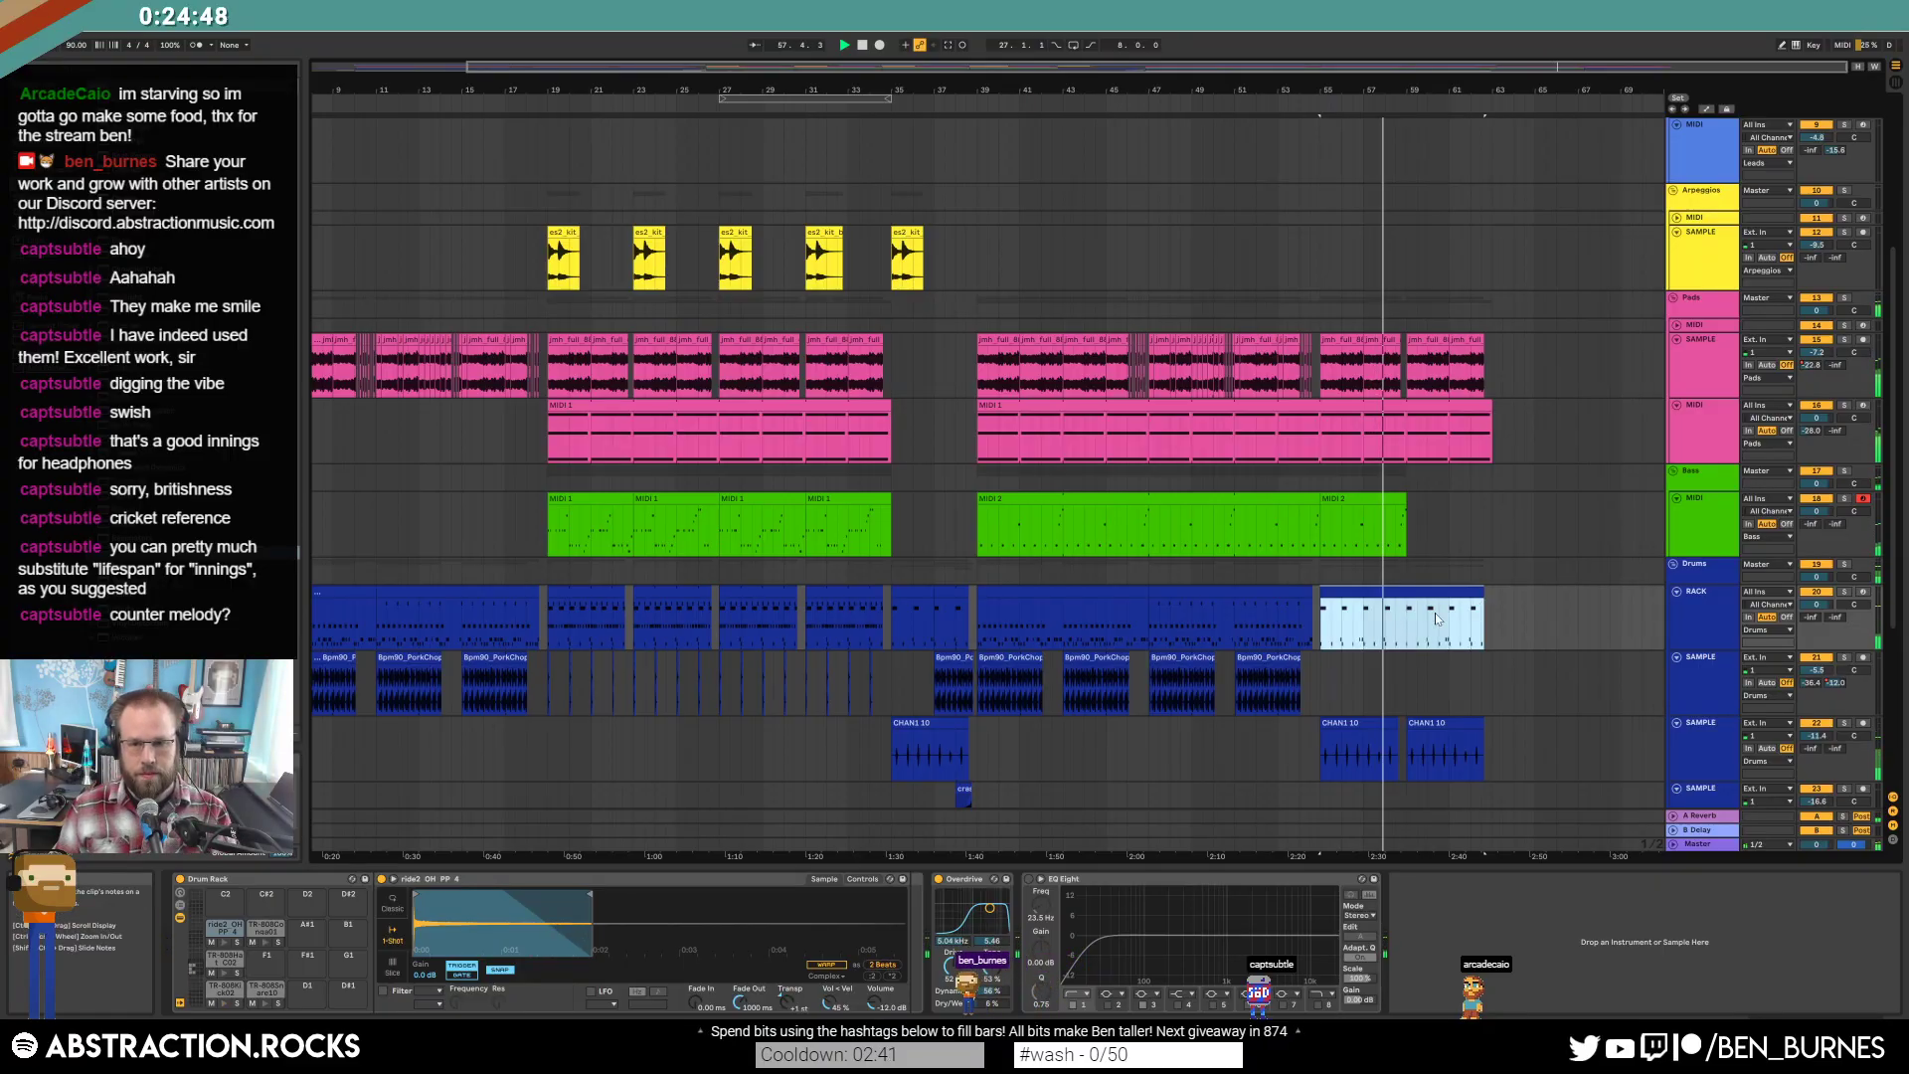
double_click(1441, 621)
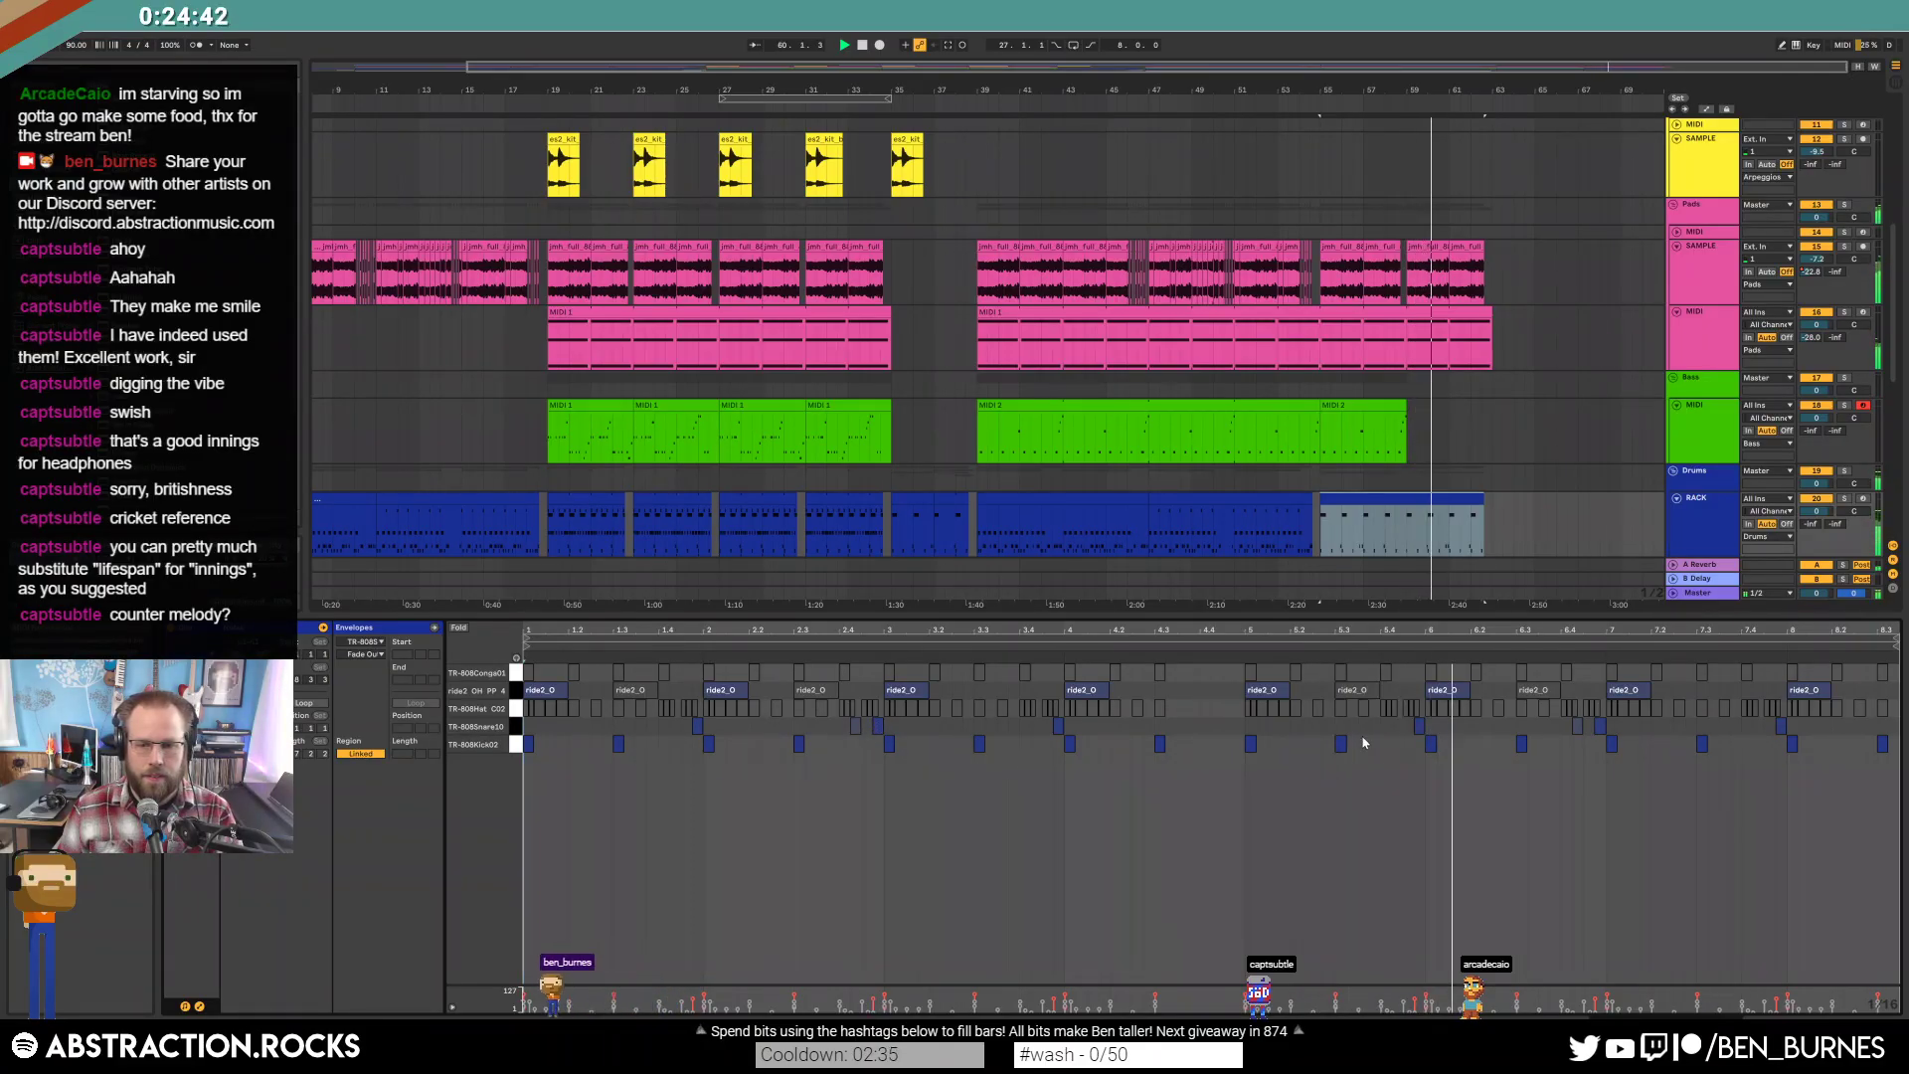
drag(1412, 718, 1785, 734)
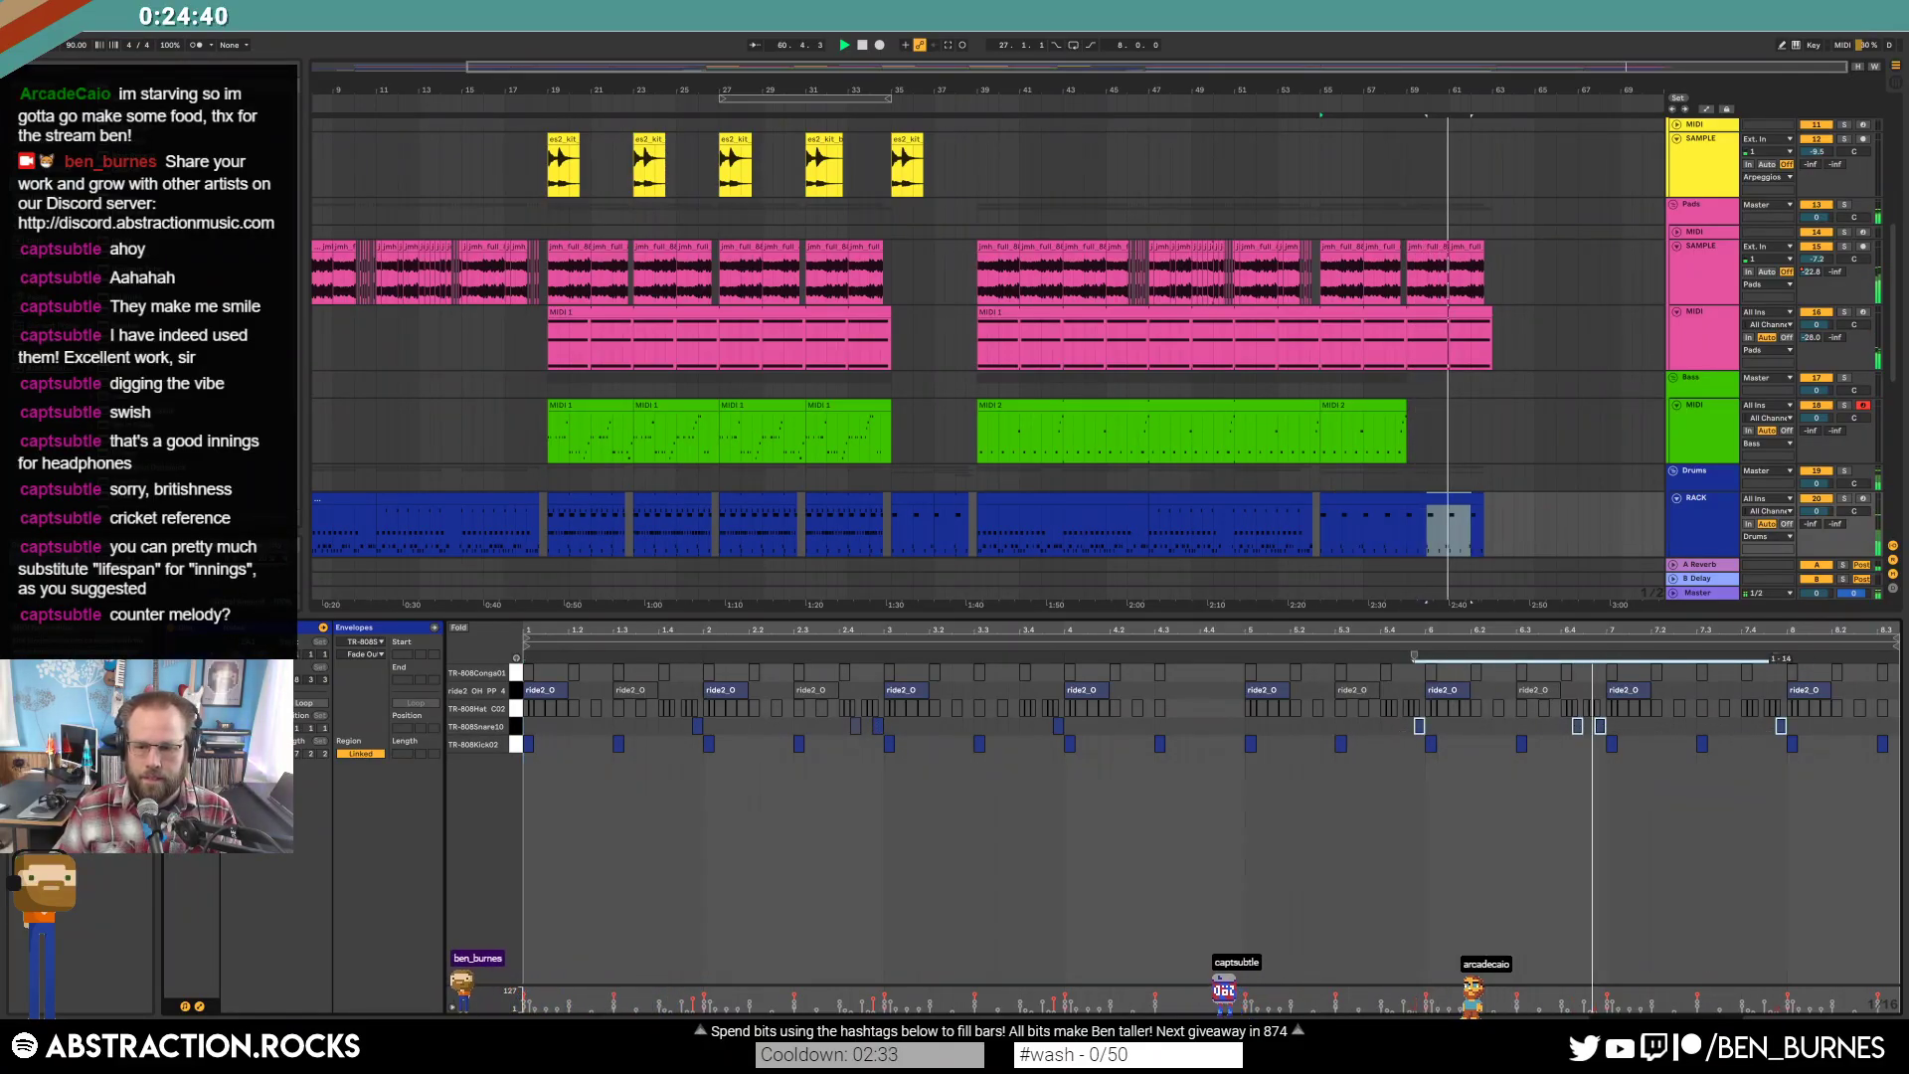
click(1869, 741)
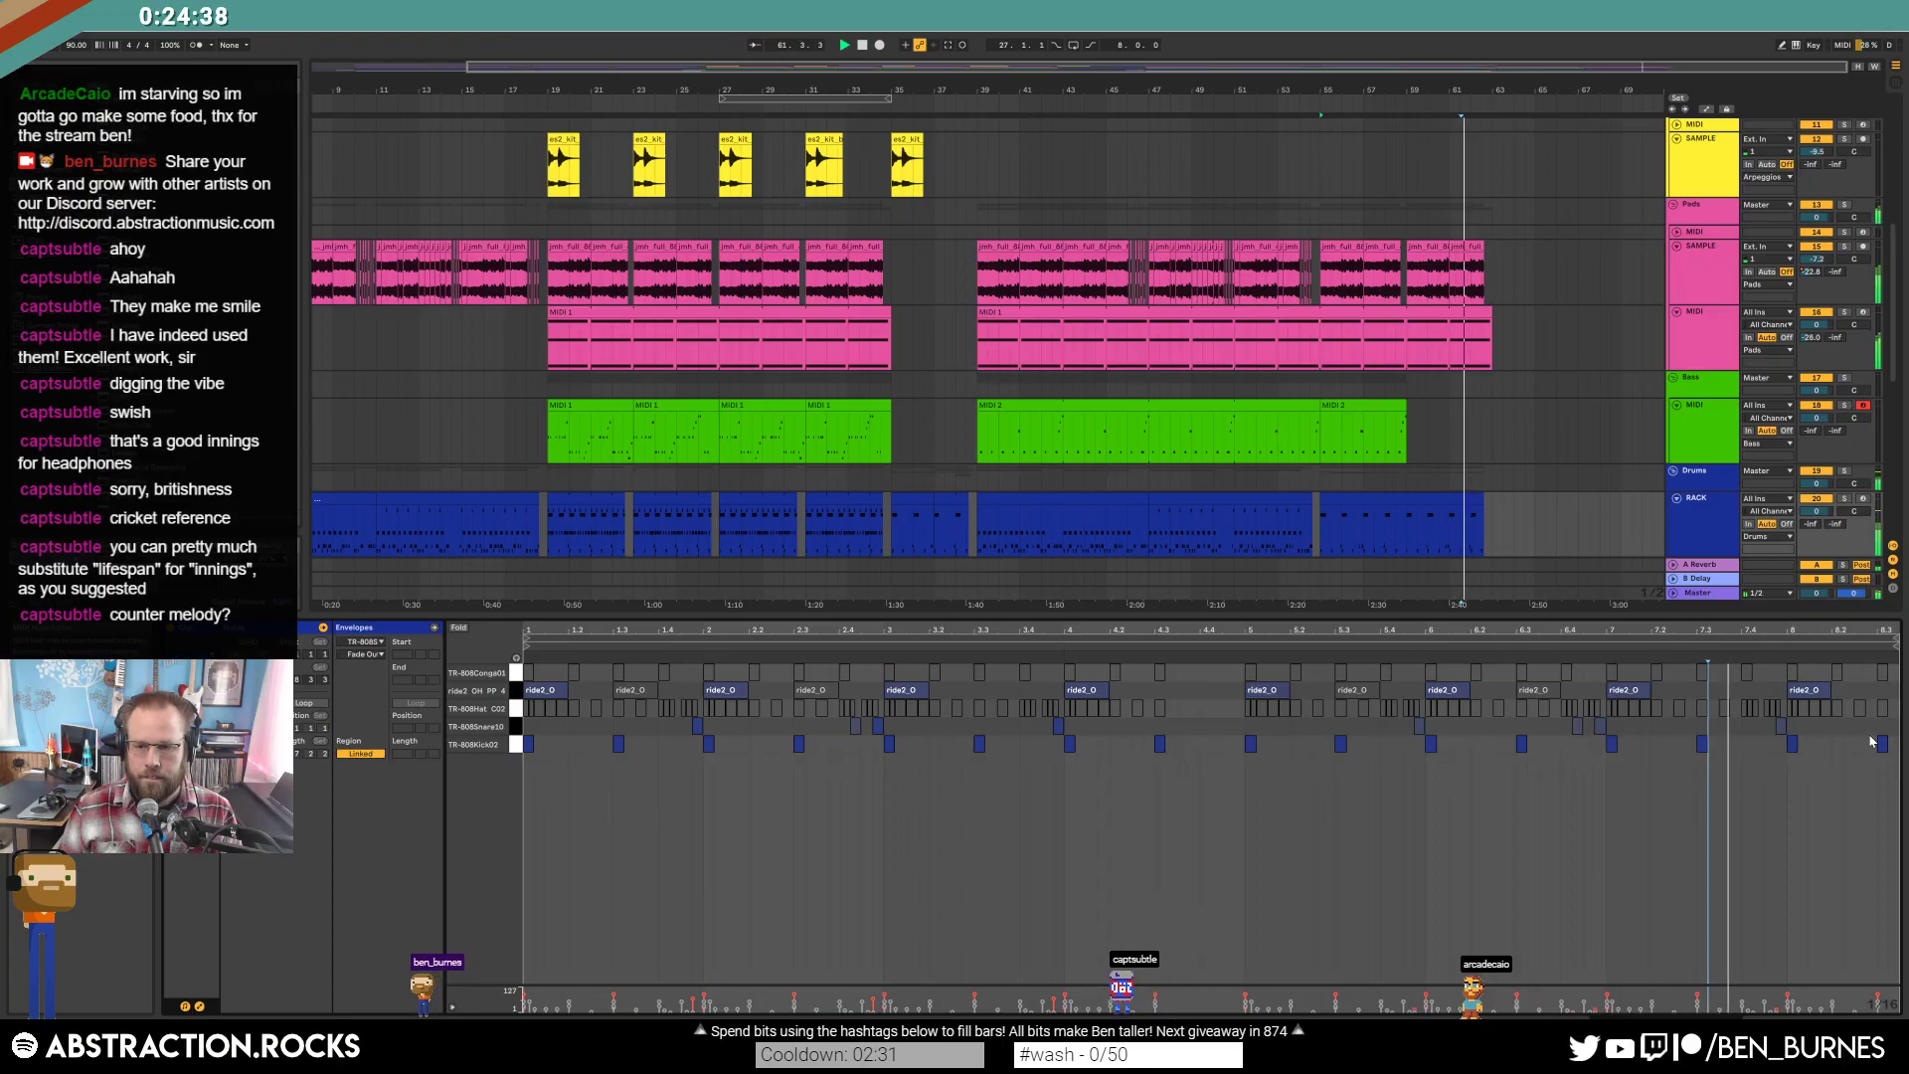
key(shift+Tab)
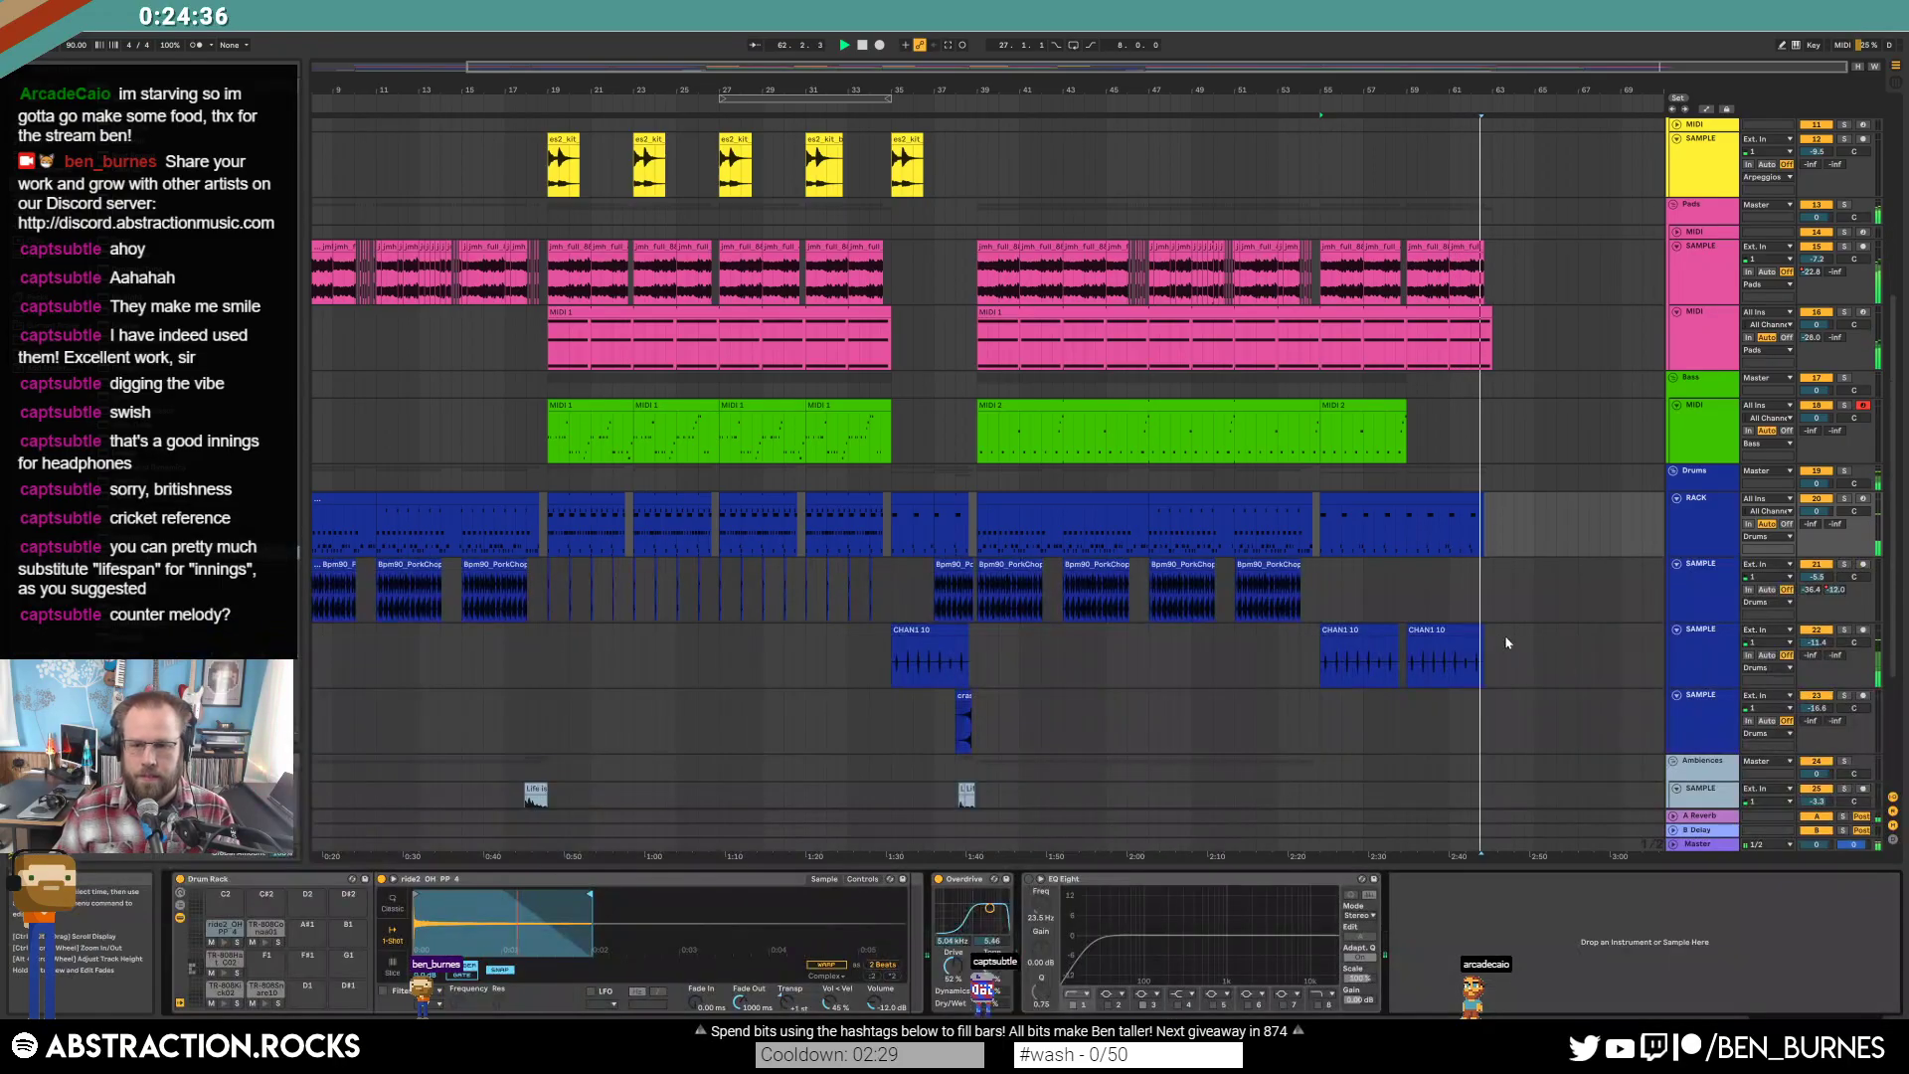
Extend the last CHAN1 10 clip to bar 63 and consolidate it with the copy at bar 55.
click(1347, 636)
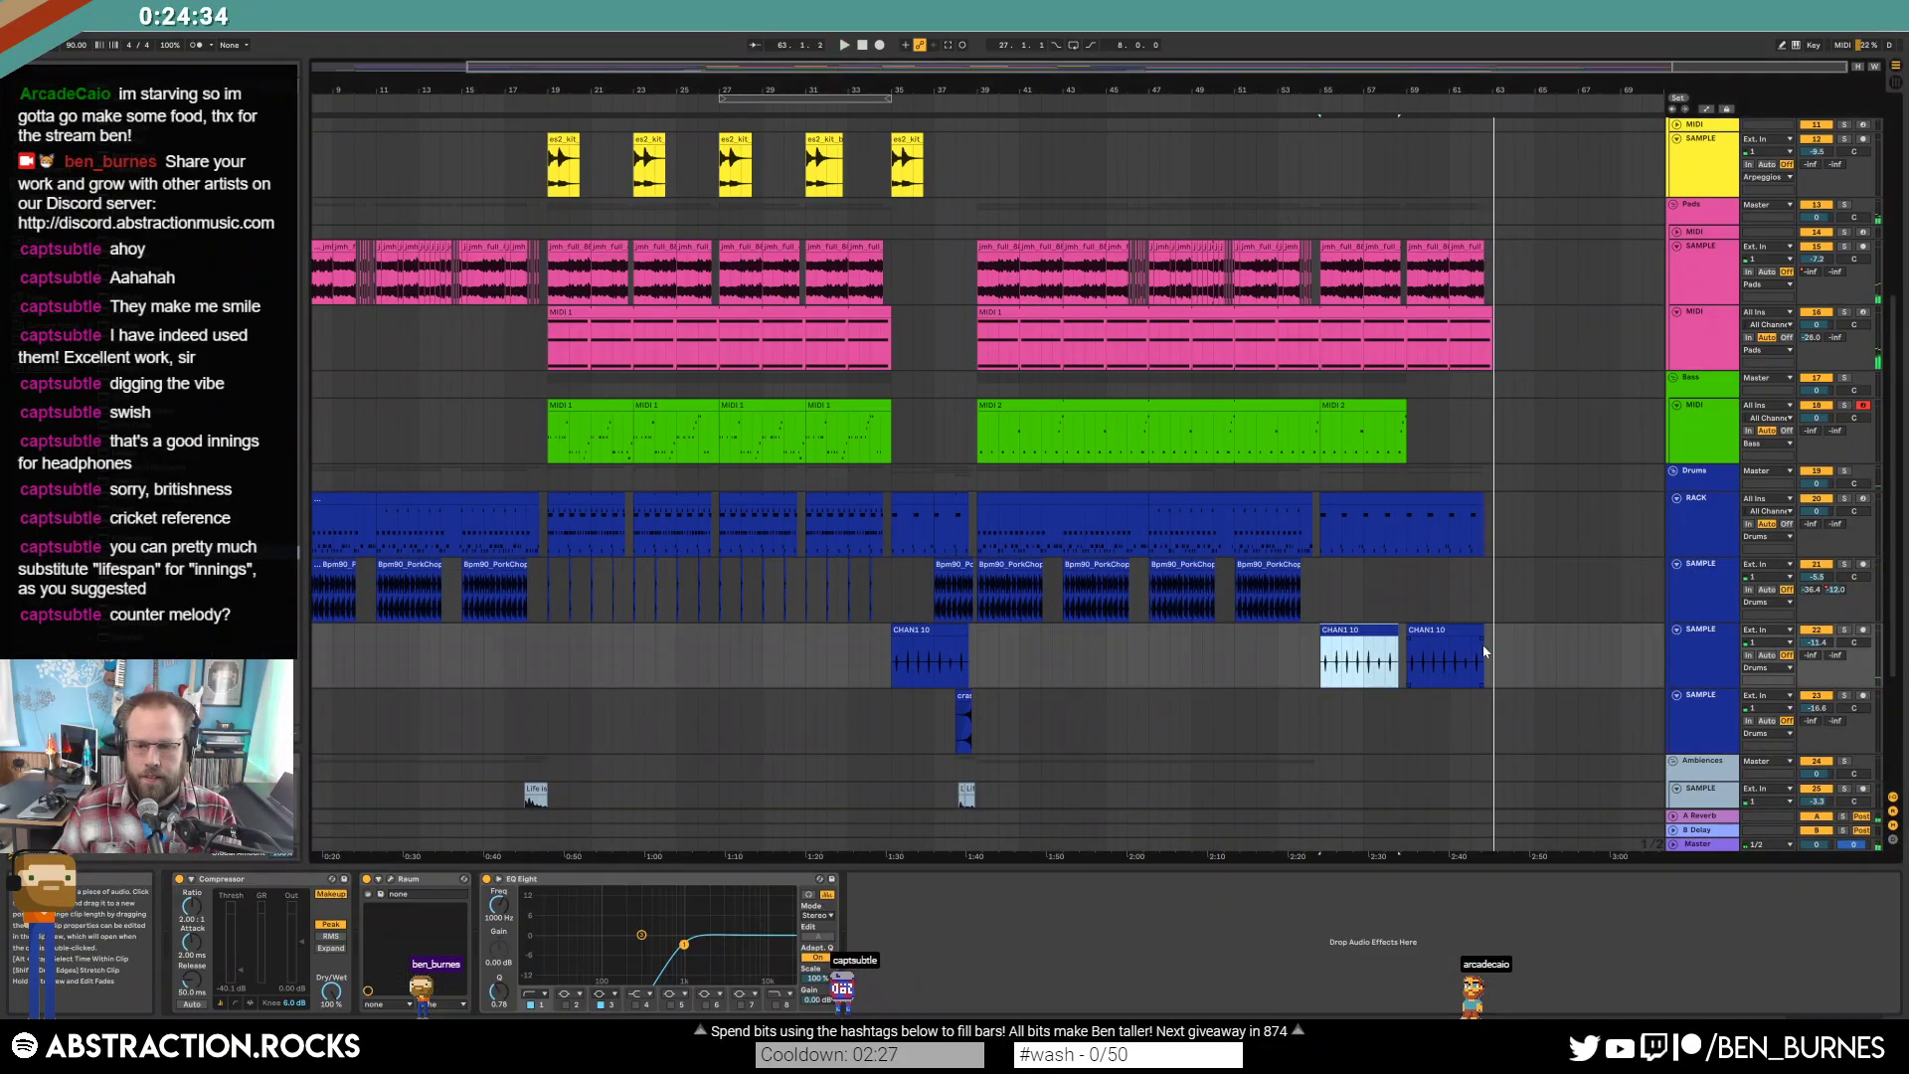
drag(1483, 651, 1489, 653)
key(ctrl+j)
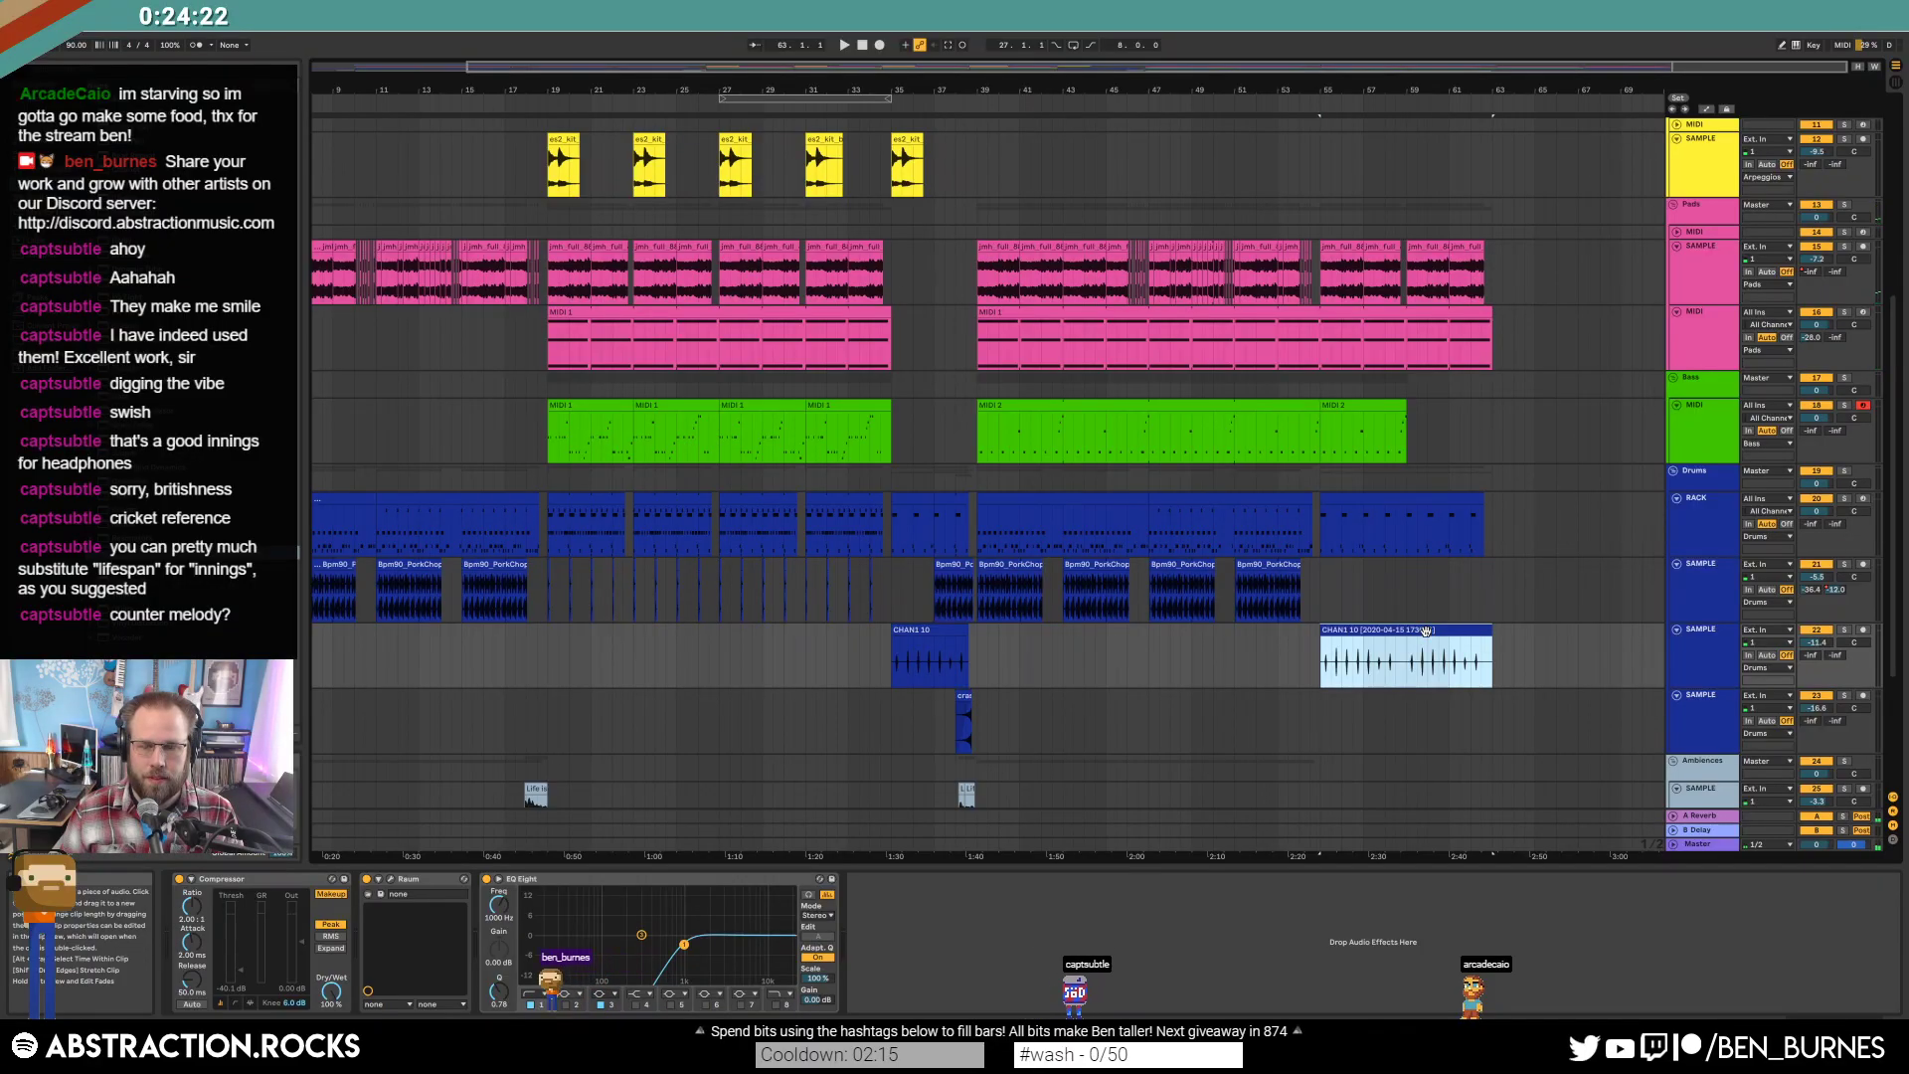
Add a curved fade-out over the second half of the consolidated CHAN1 10 clip and audition it.
double_click(1426, 631)
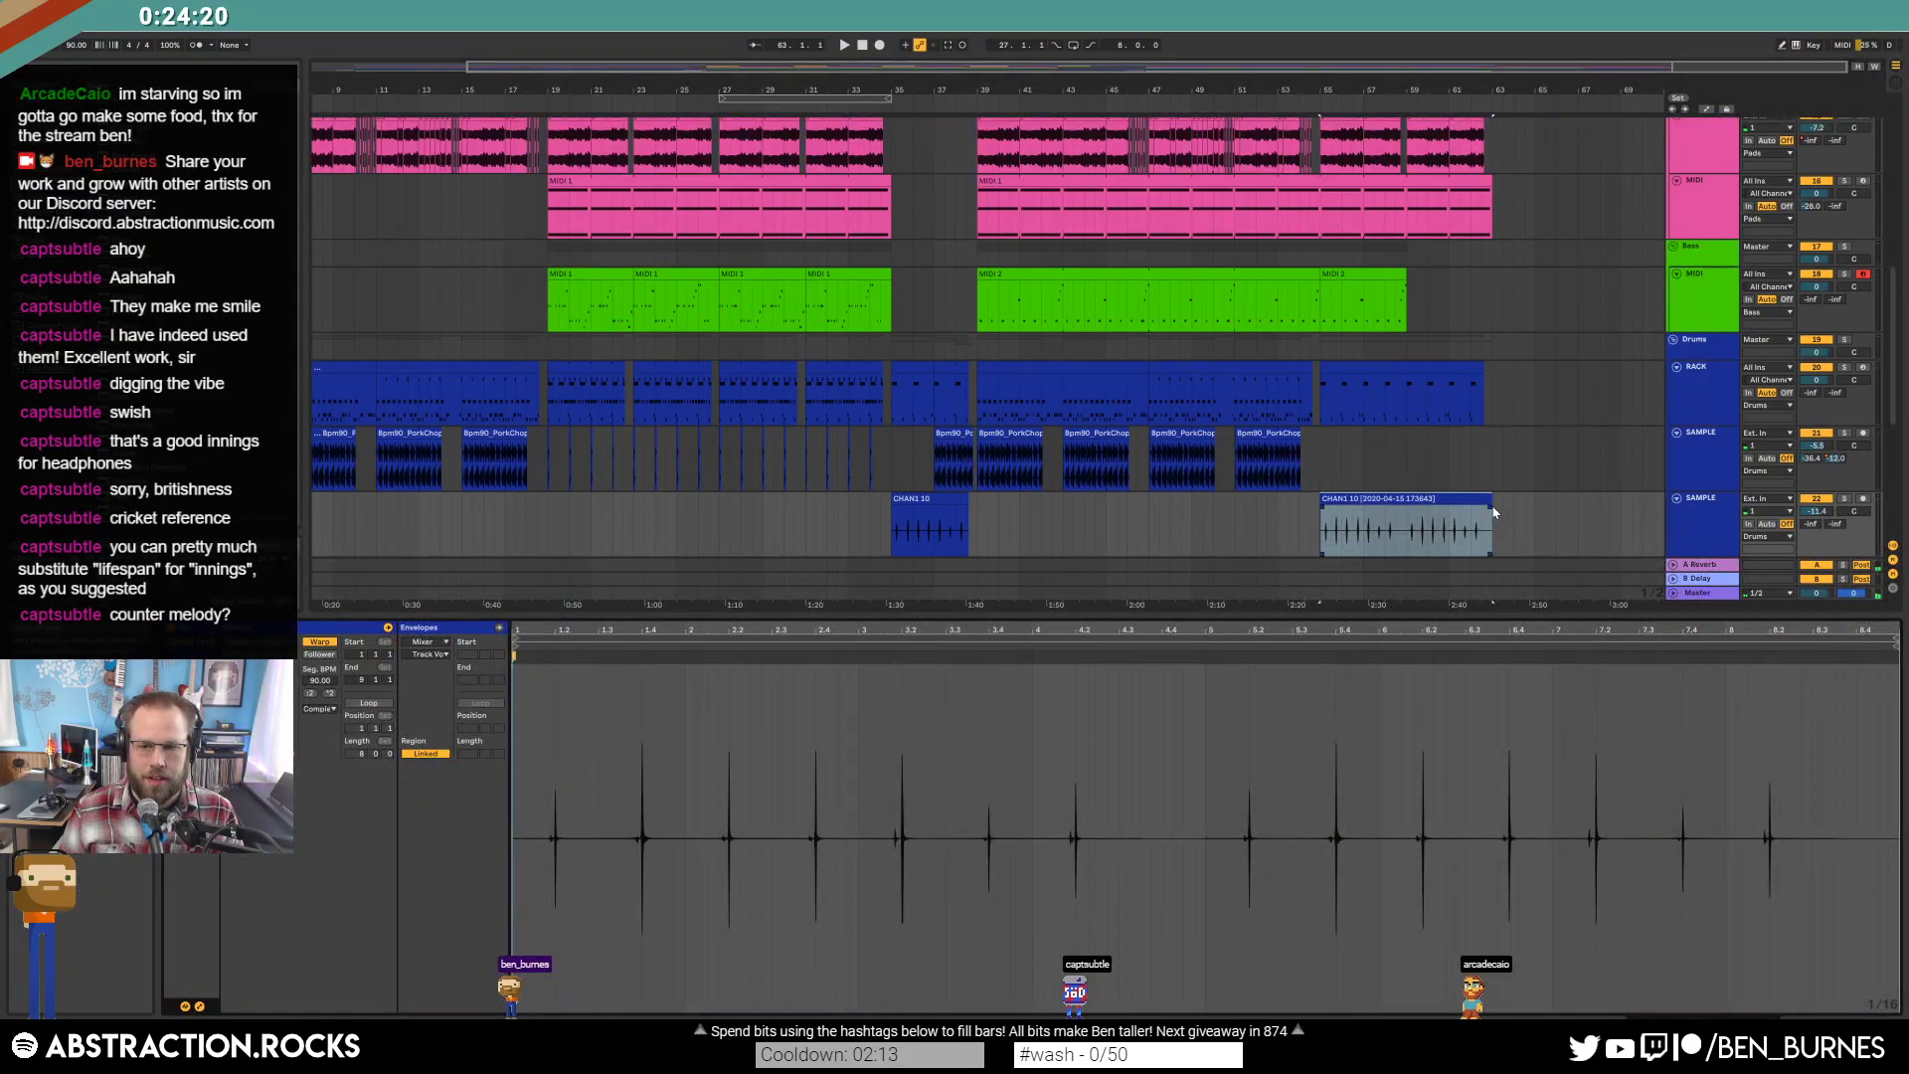
click(1353, 518)
key(space)
key(shift+Tab)
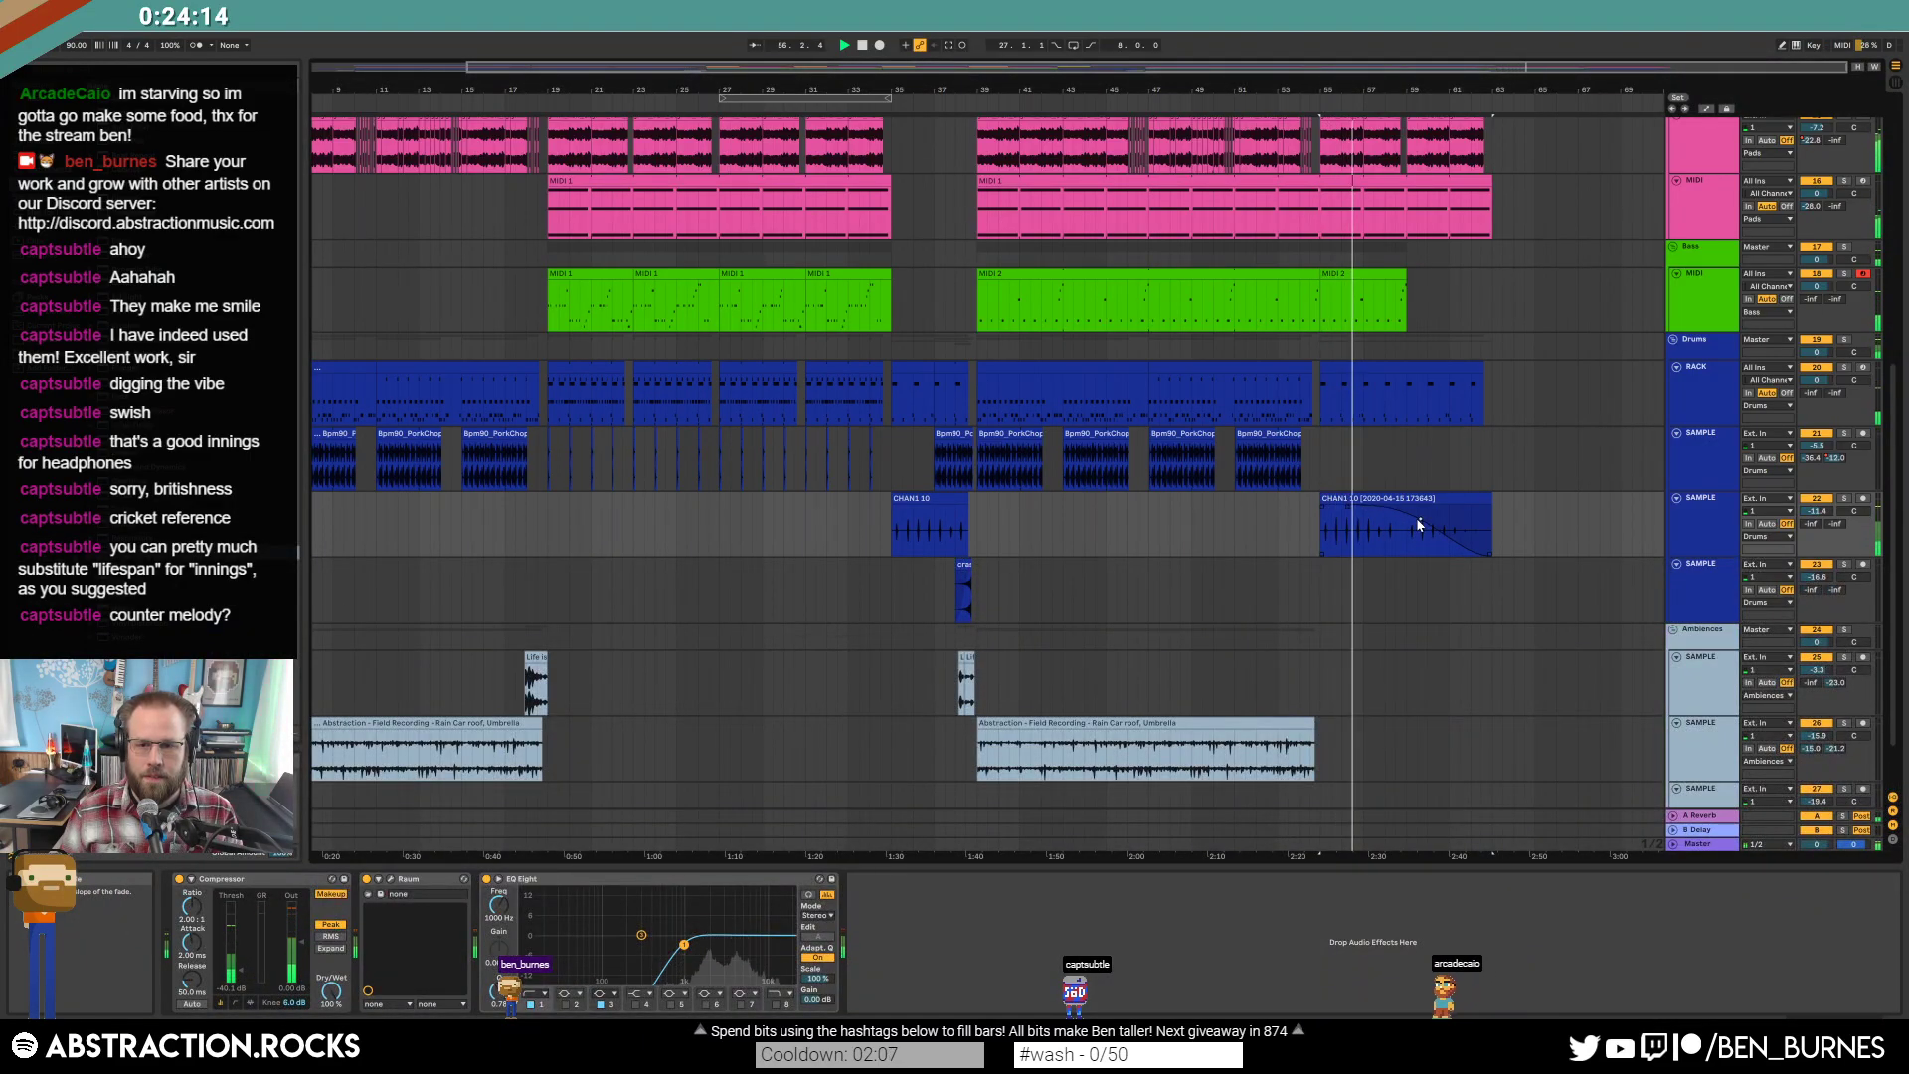
Stop playback, extend the second rain field recording clip to about bar 65 and add a fade-out at its end.
key(space)
drag(1314, 748, 1488, 736)
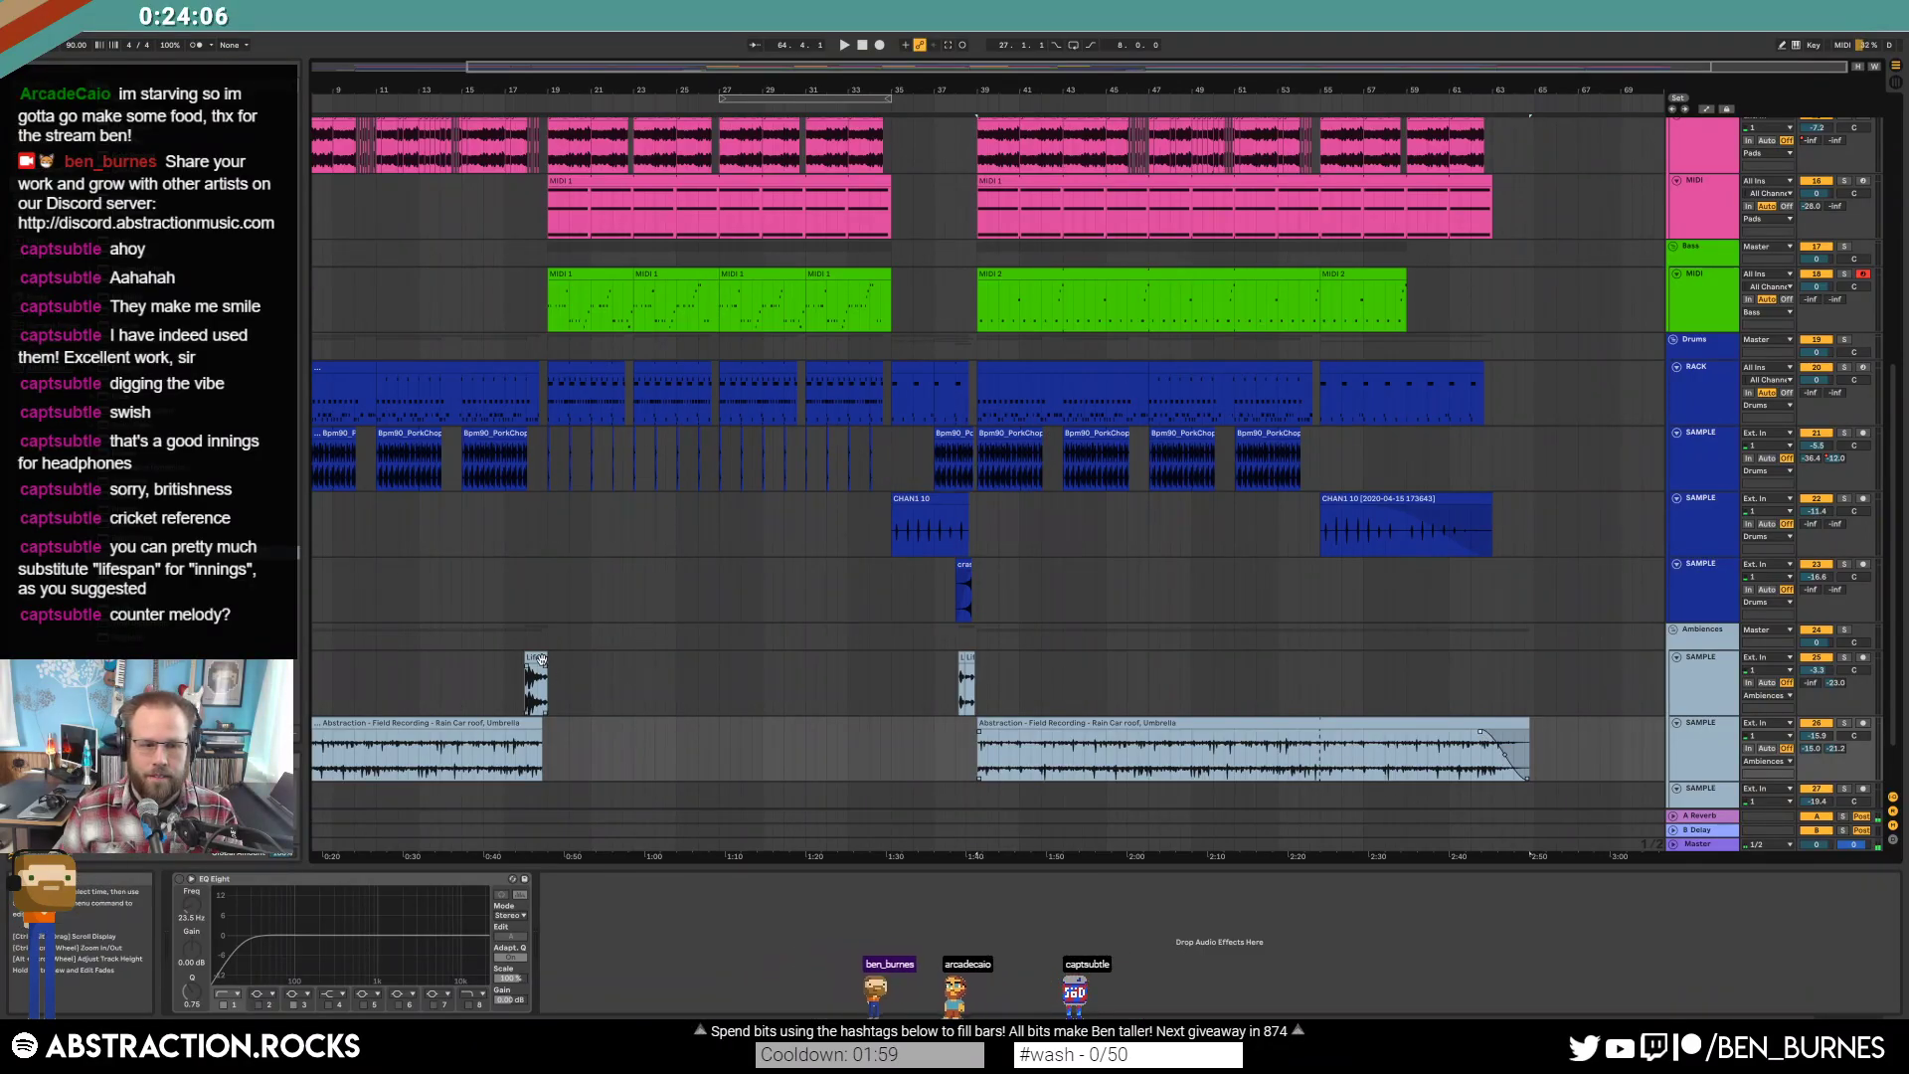
Copy the "Life is Gonna Be OK" vocal clip to the outro, extend its end to reveal more speech, and move it to bar 60.
click(591, 674)
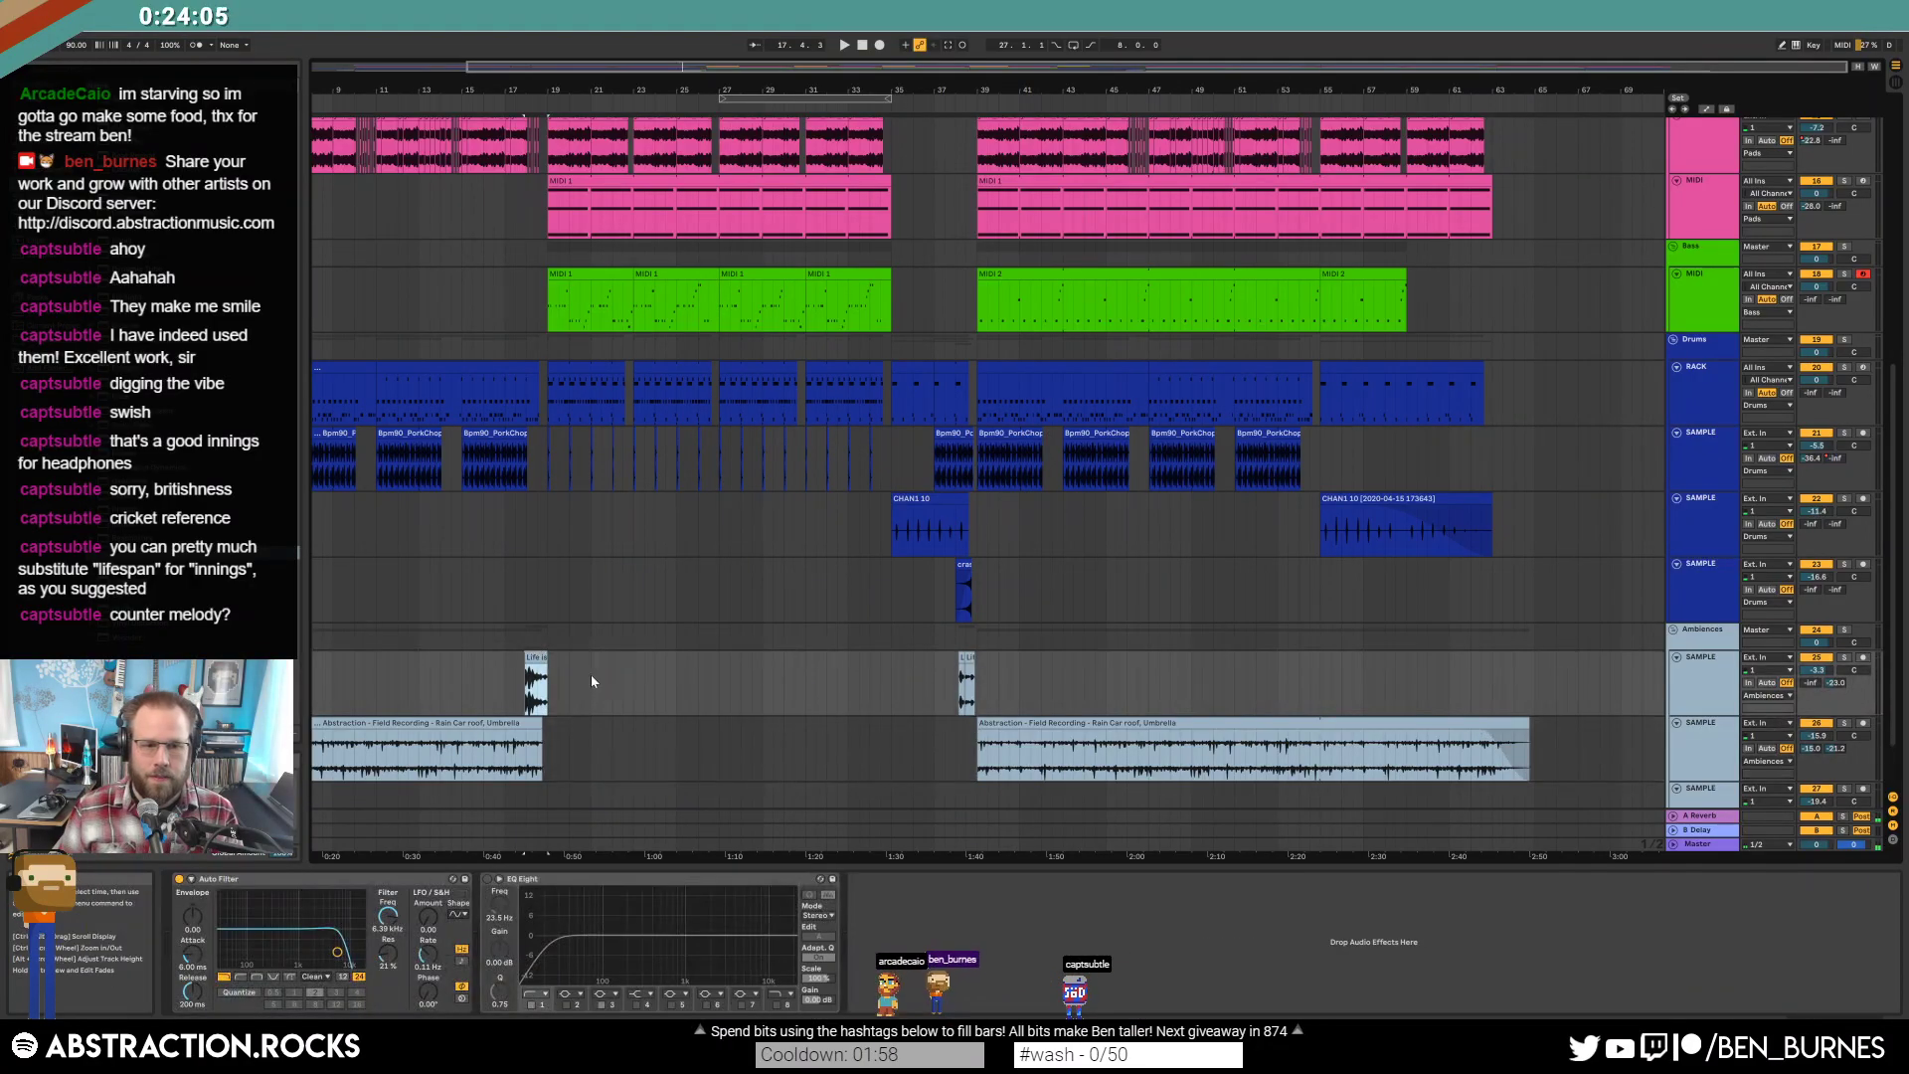
click(1300, 671)
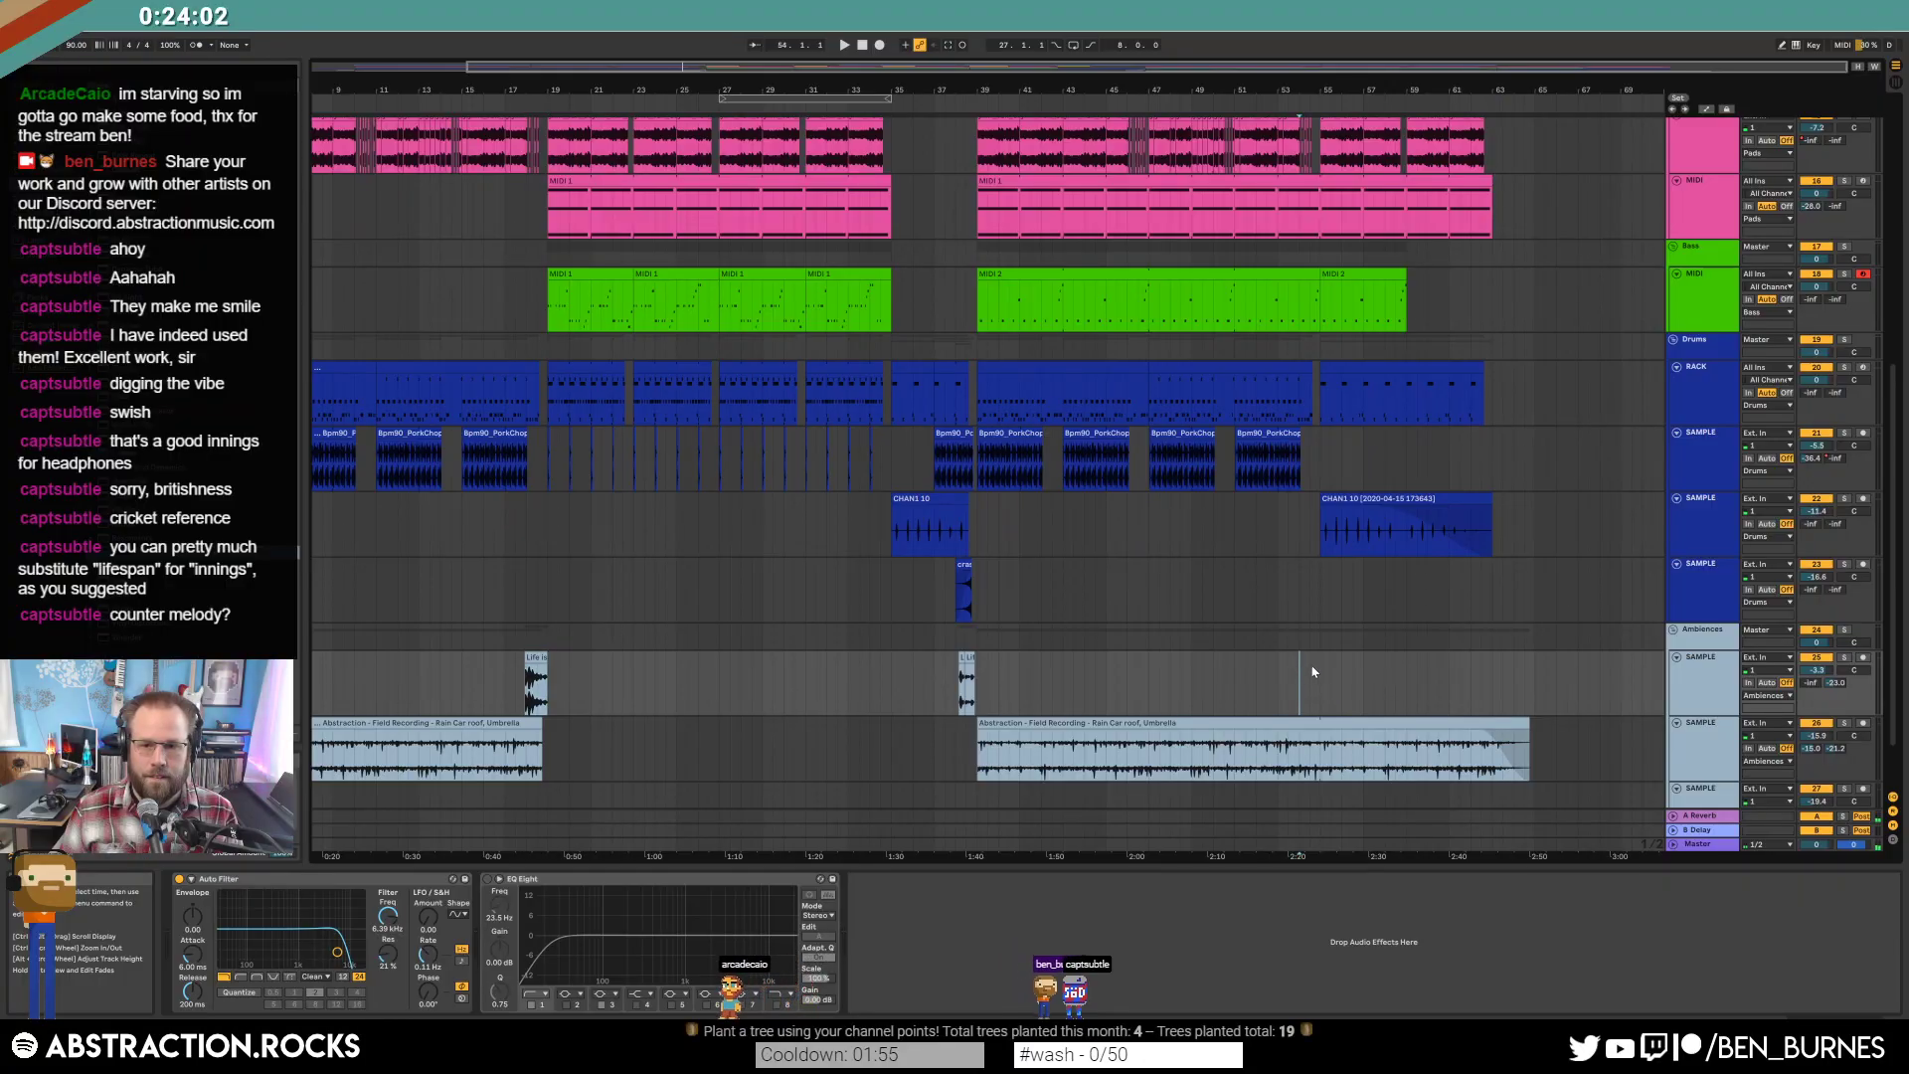
key(ctrl+v)
drag(1361, 659, 1363, 659)
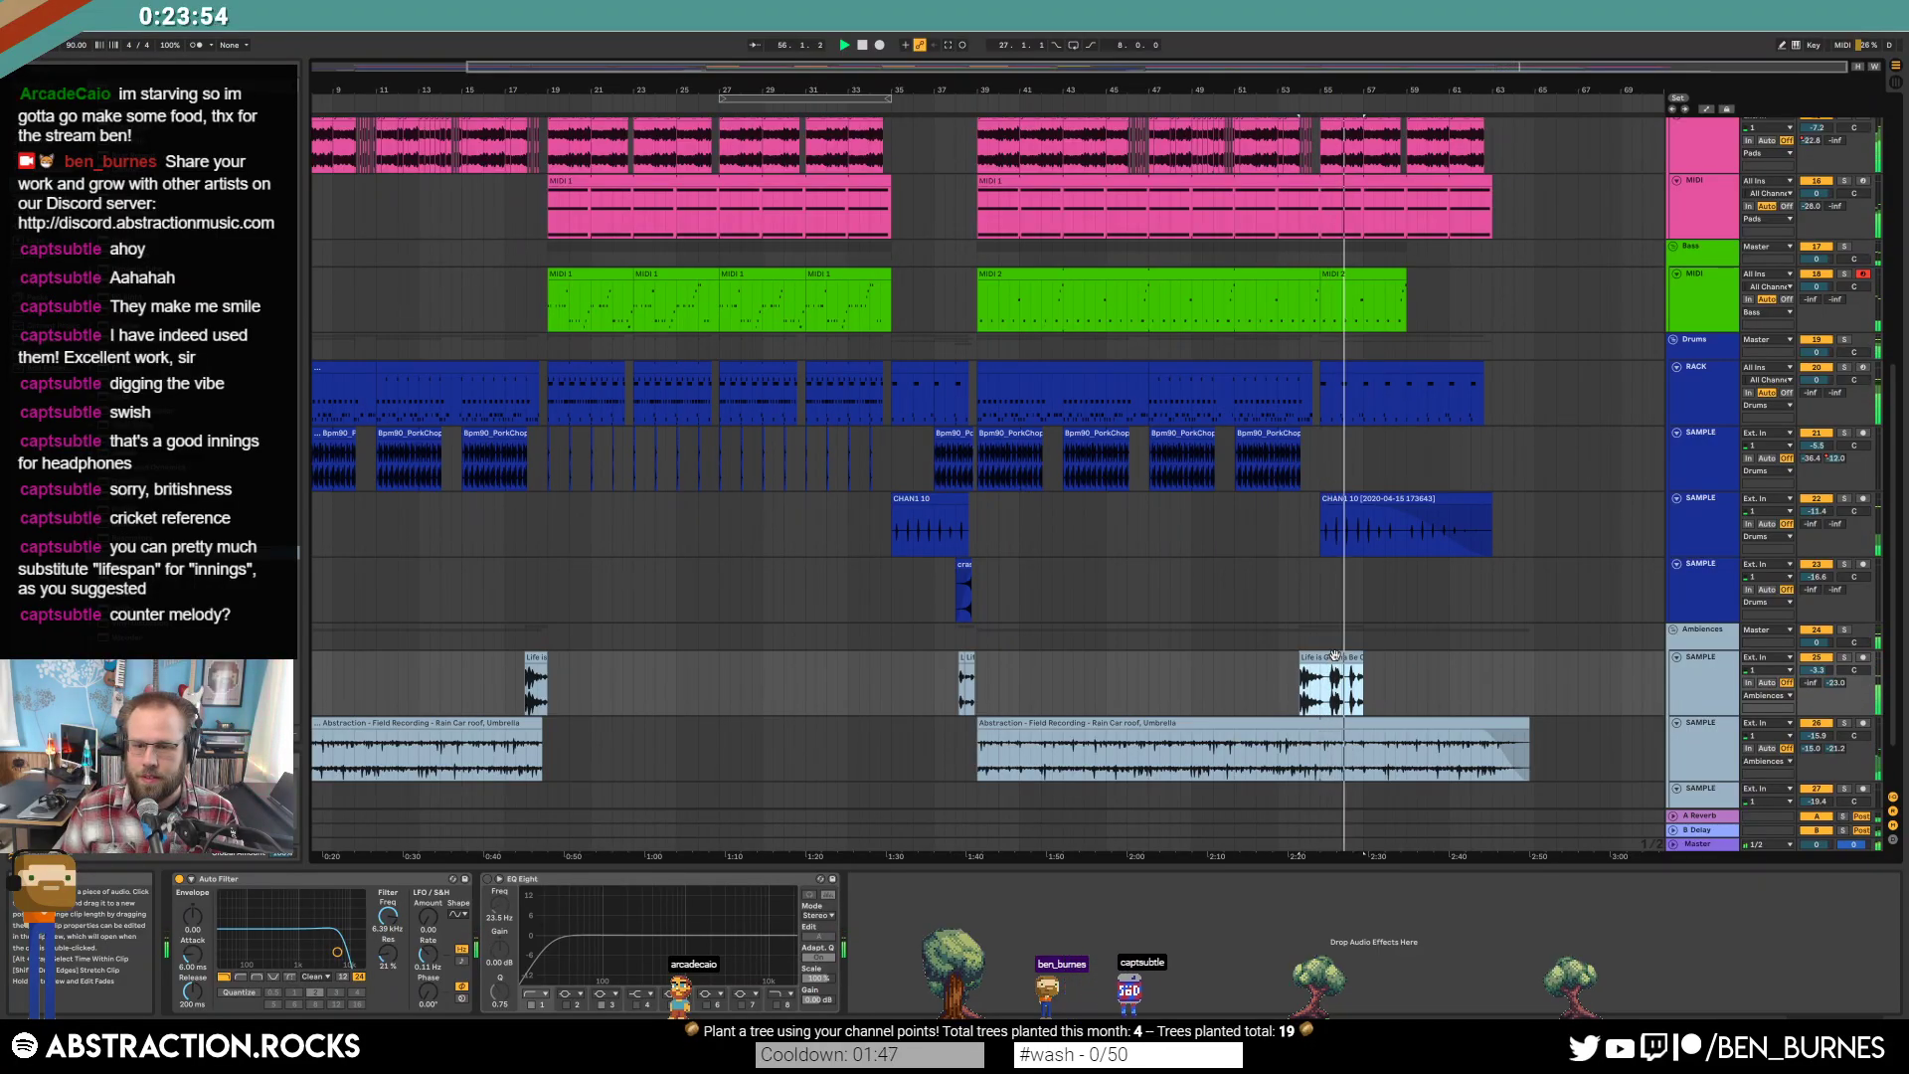
drag(1396, 653, 1453, 659)
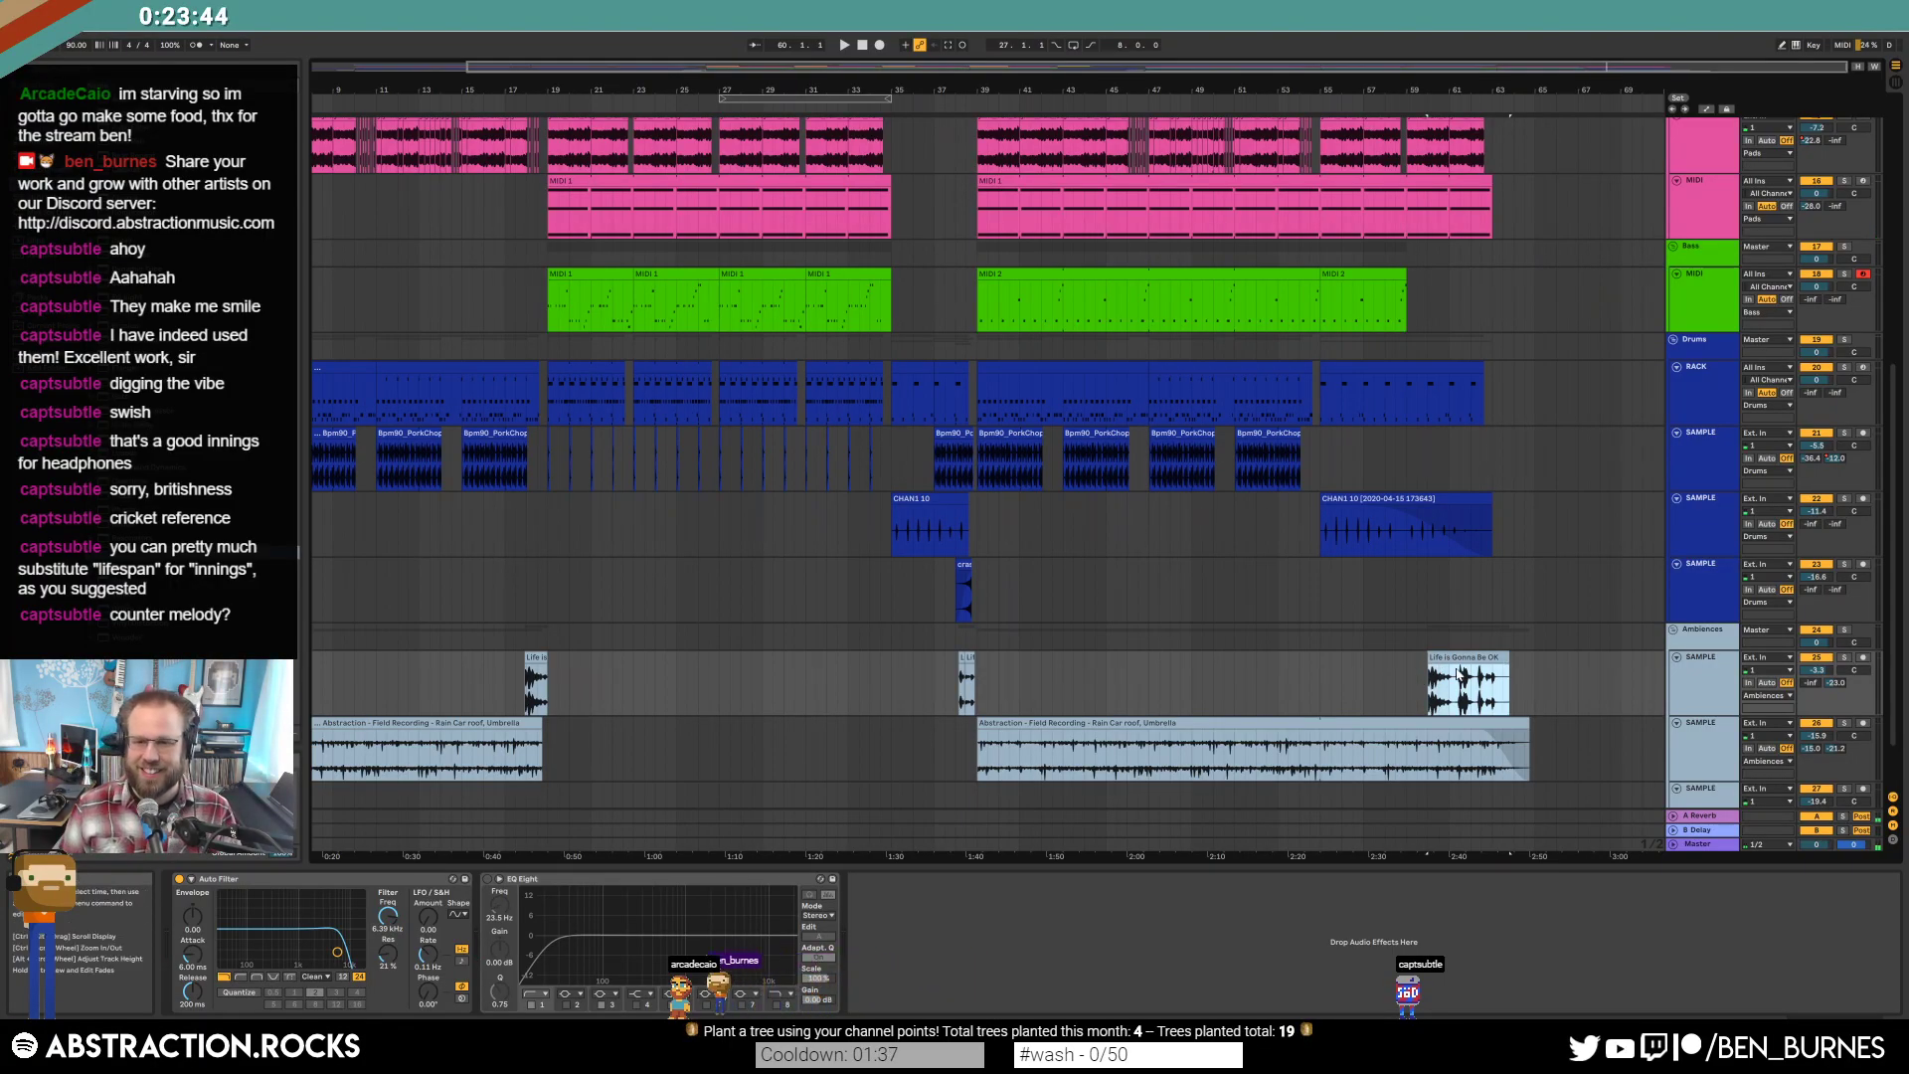
Add two dips to the vocal clip's volume envelope, over the loud phrases around 2.3–2.4 and 3.2–3.3.
scroll(1482, 682, up, 2)
double_click(1407, 656)
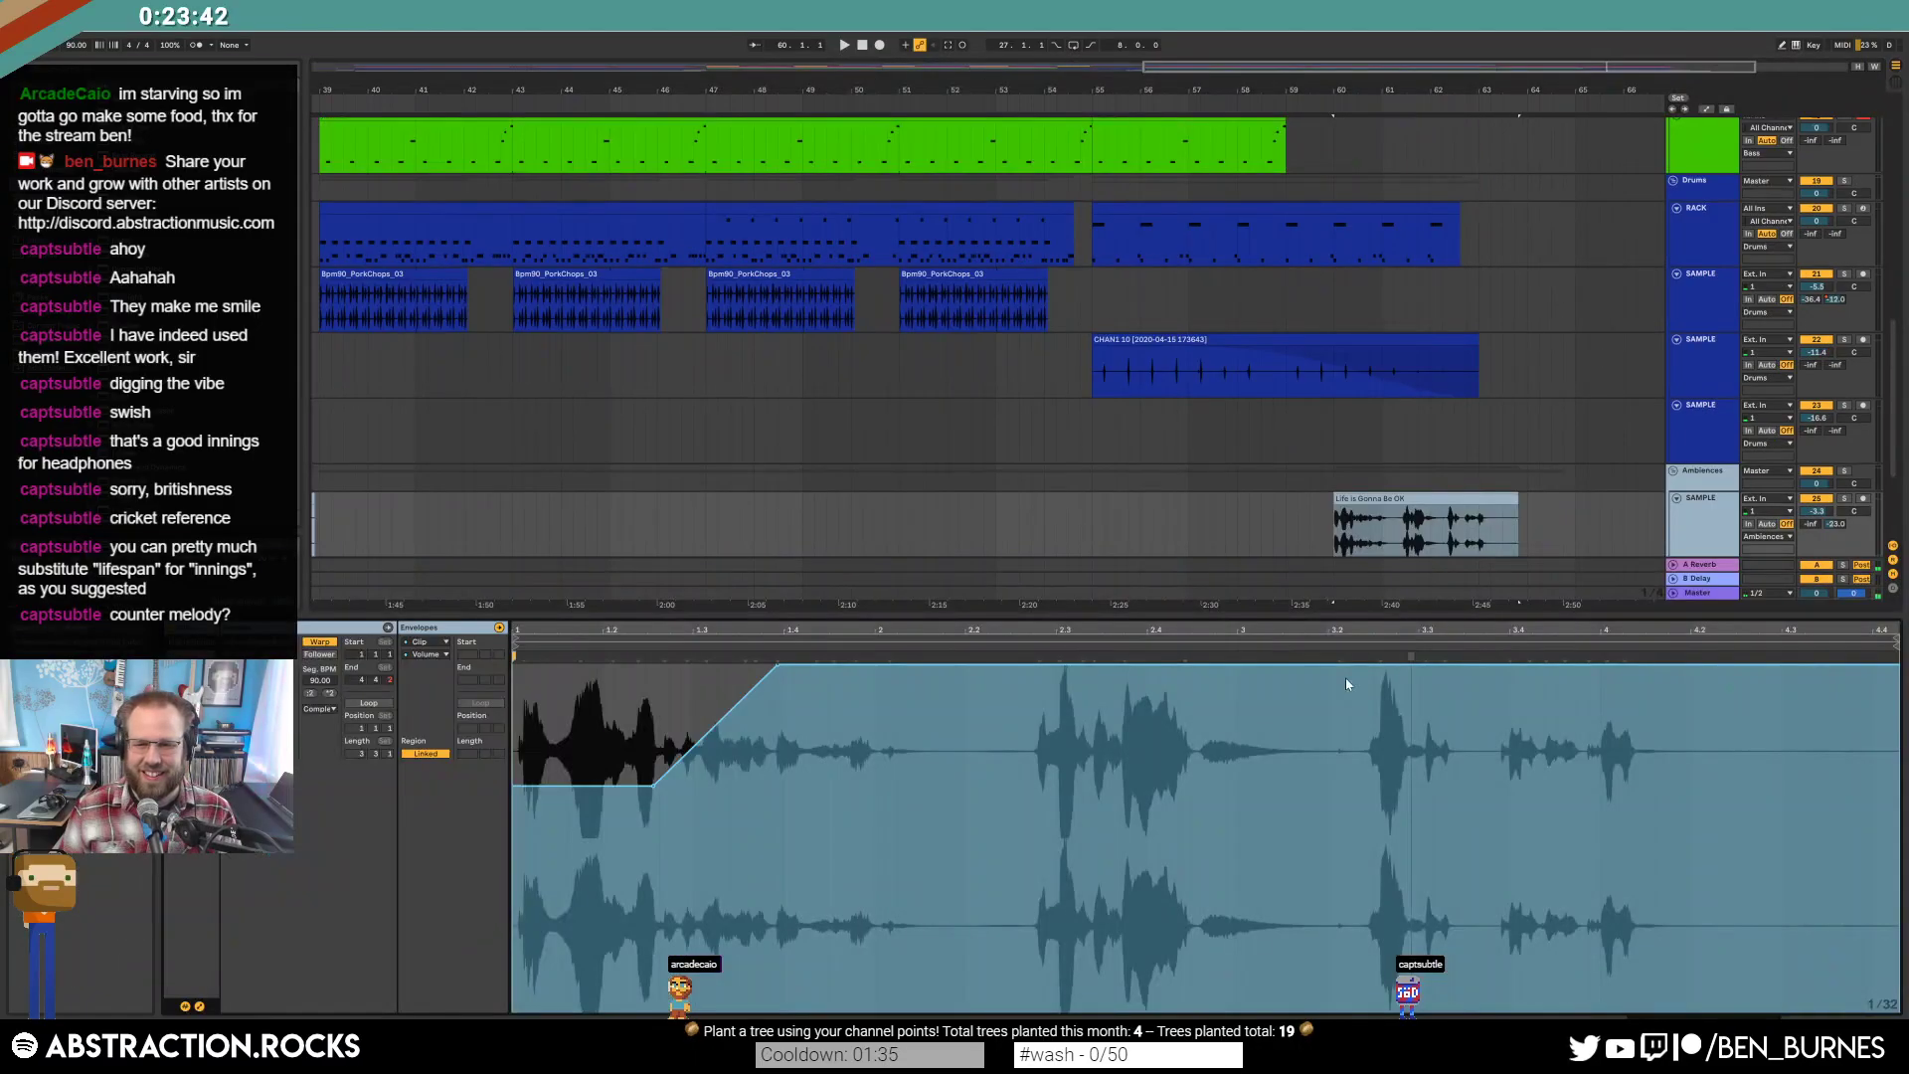
click(886, 735)
drag(1021, 674, 1225, 664)
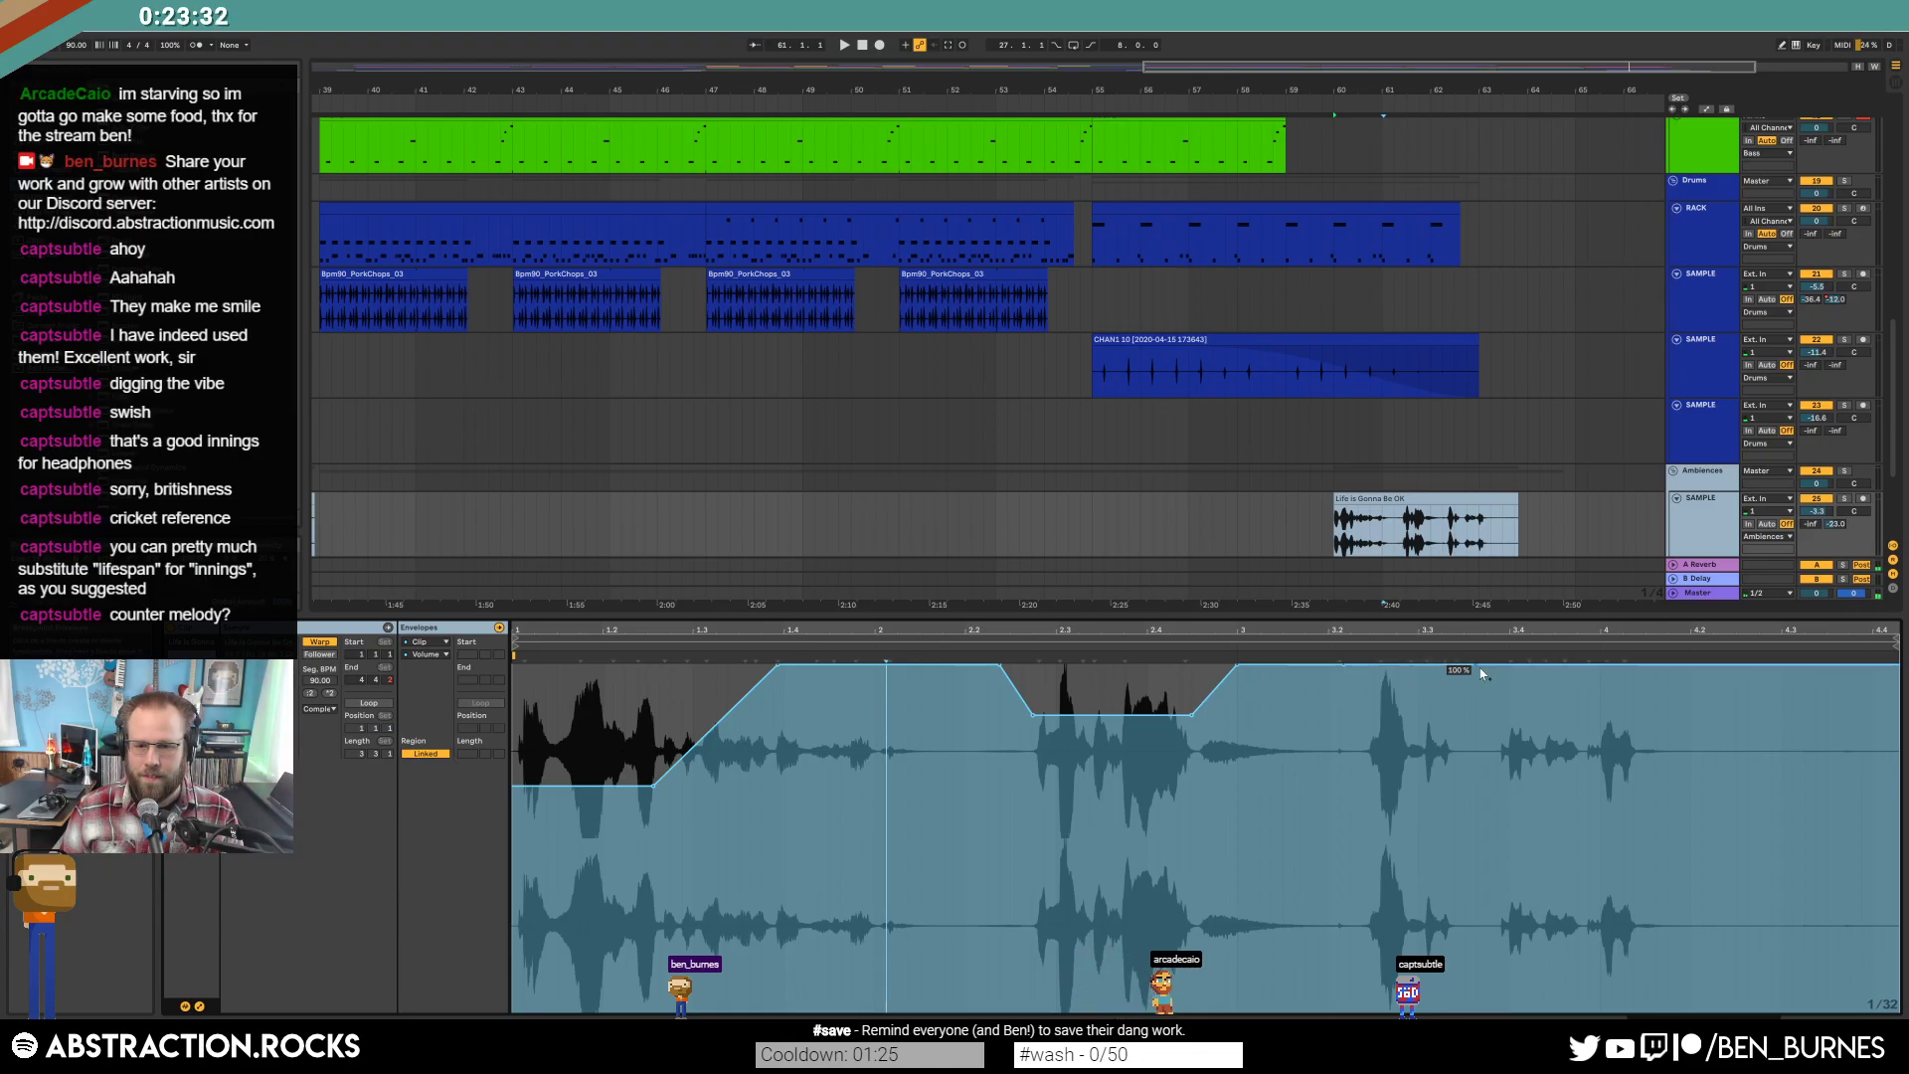
drag(1441, 722, 1372, 731)
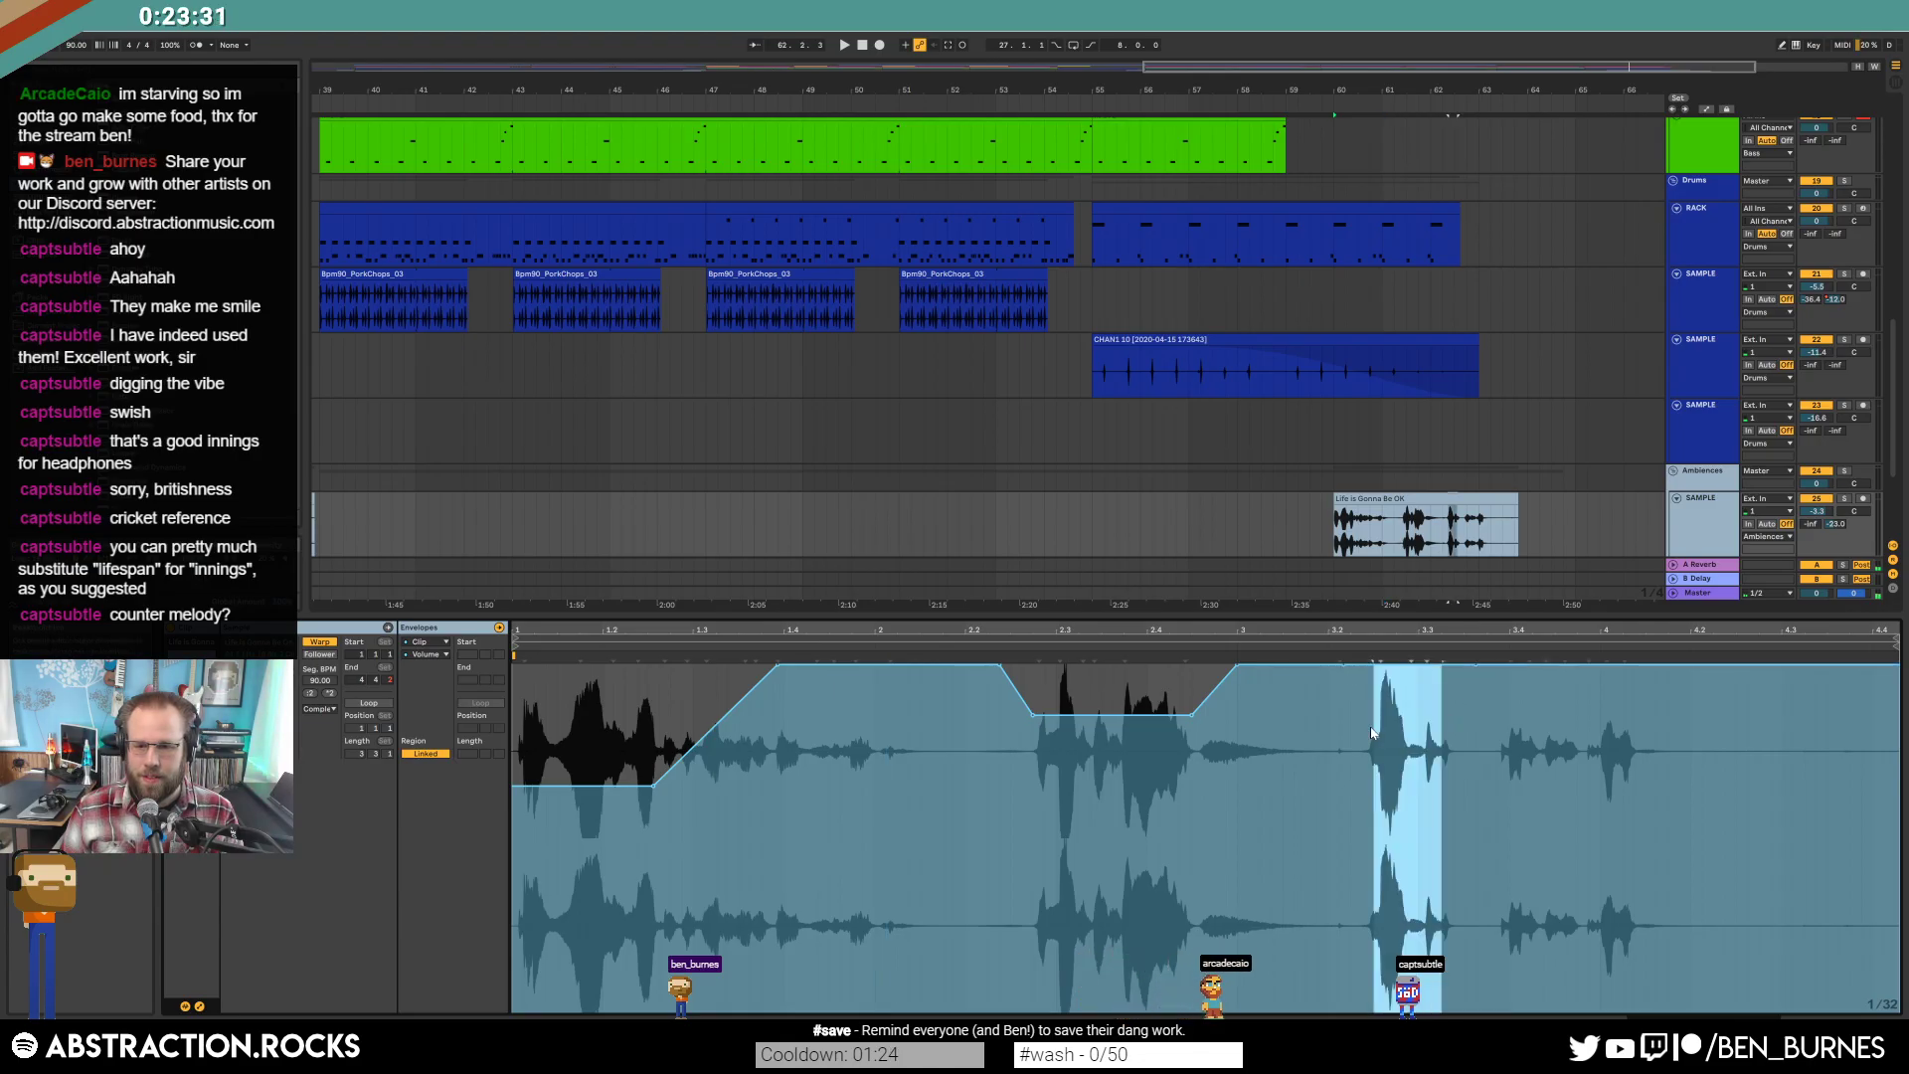
click(1371, 675)
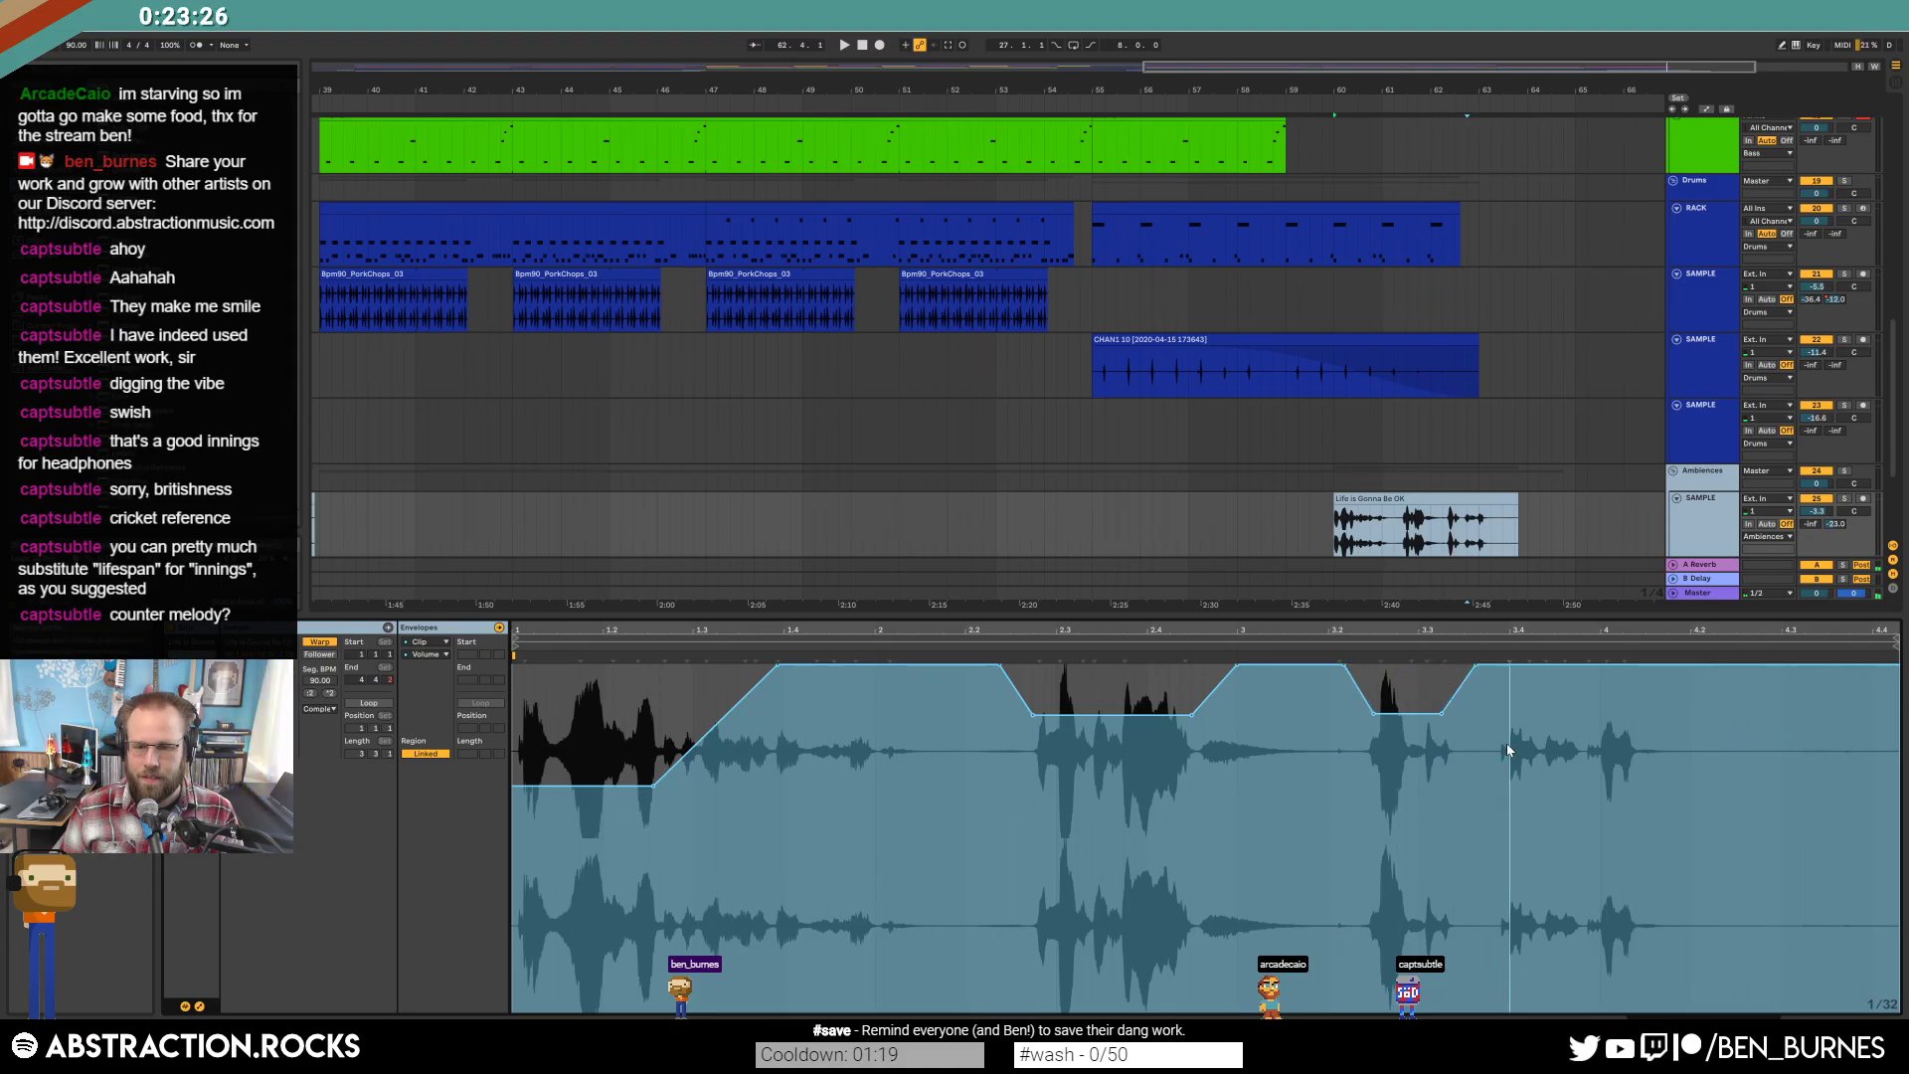
Play the closing vocal and reshape its volume envelope: deepen the first dip, lower its recovery point and raise the end of the second dip.
key(space)
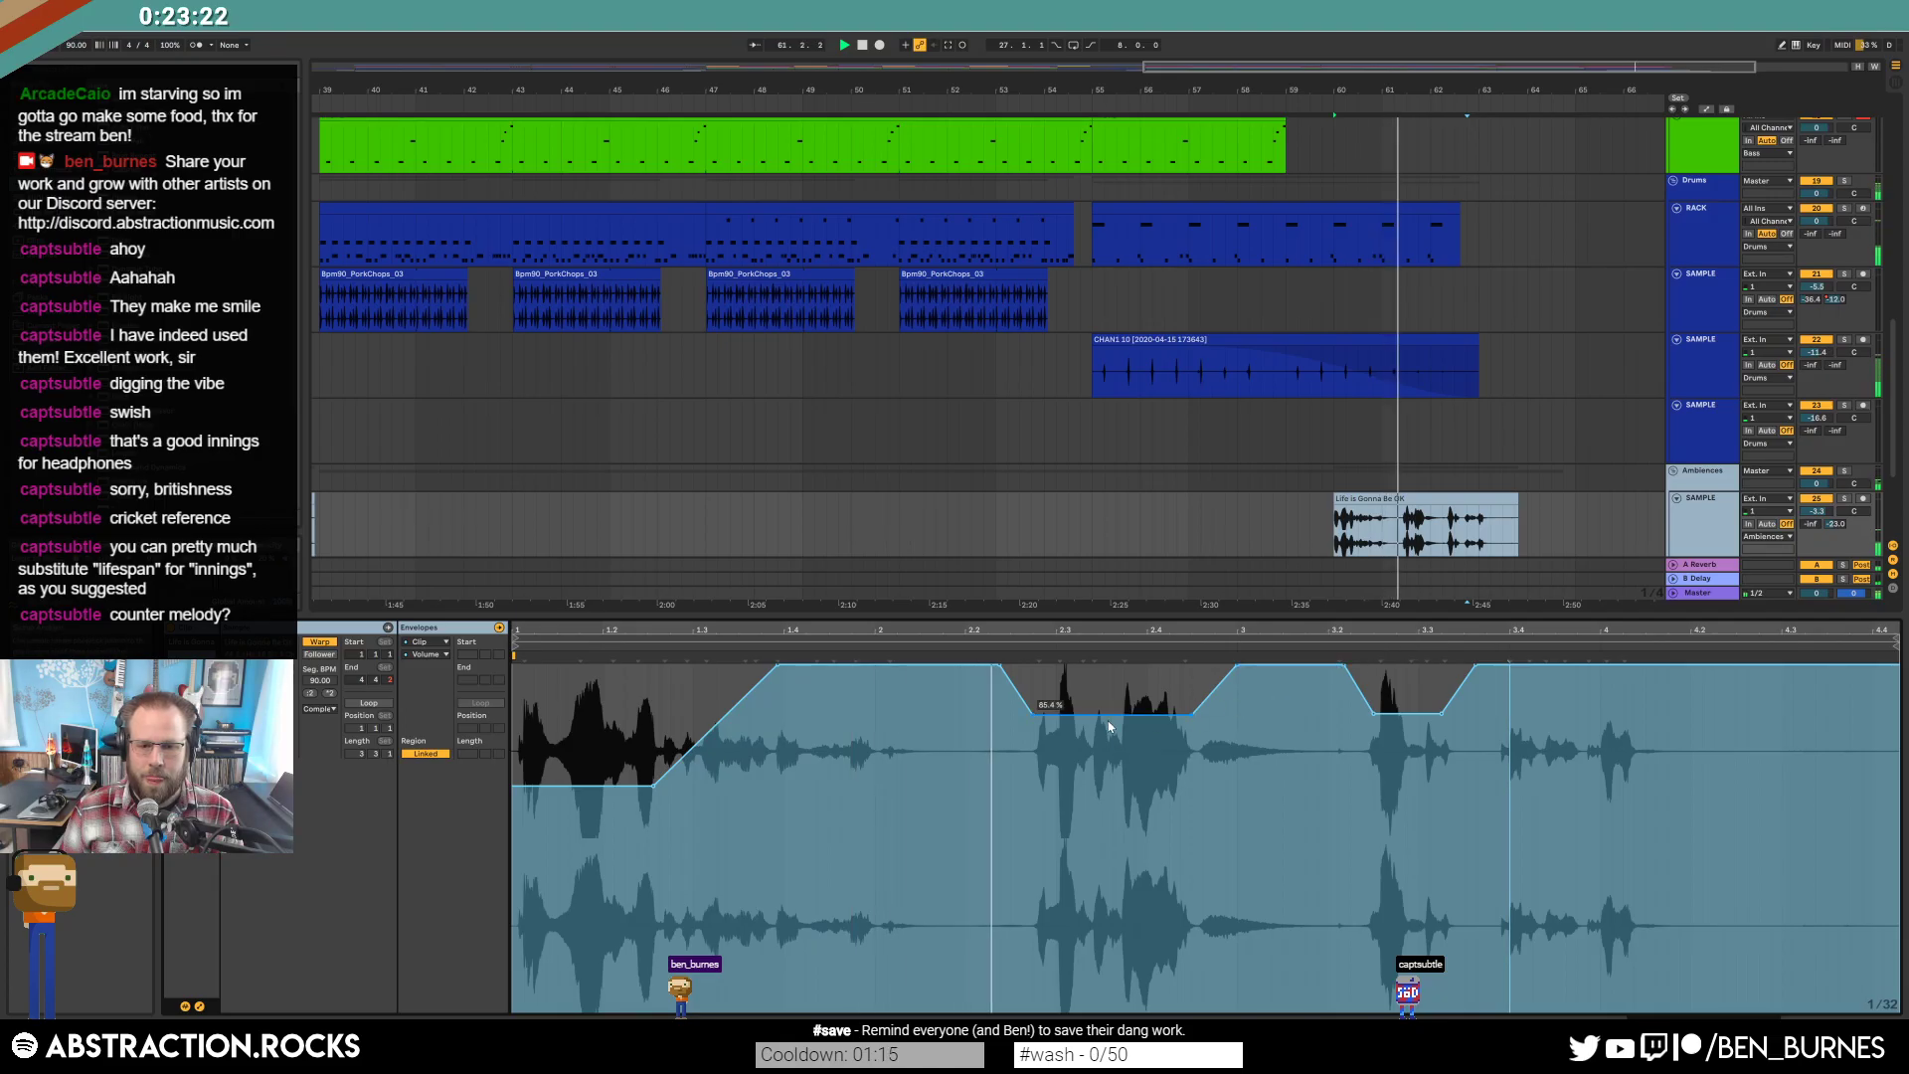
drag(1111, 733, 1128, 749)
drag(1238, 668, 1237, 702)
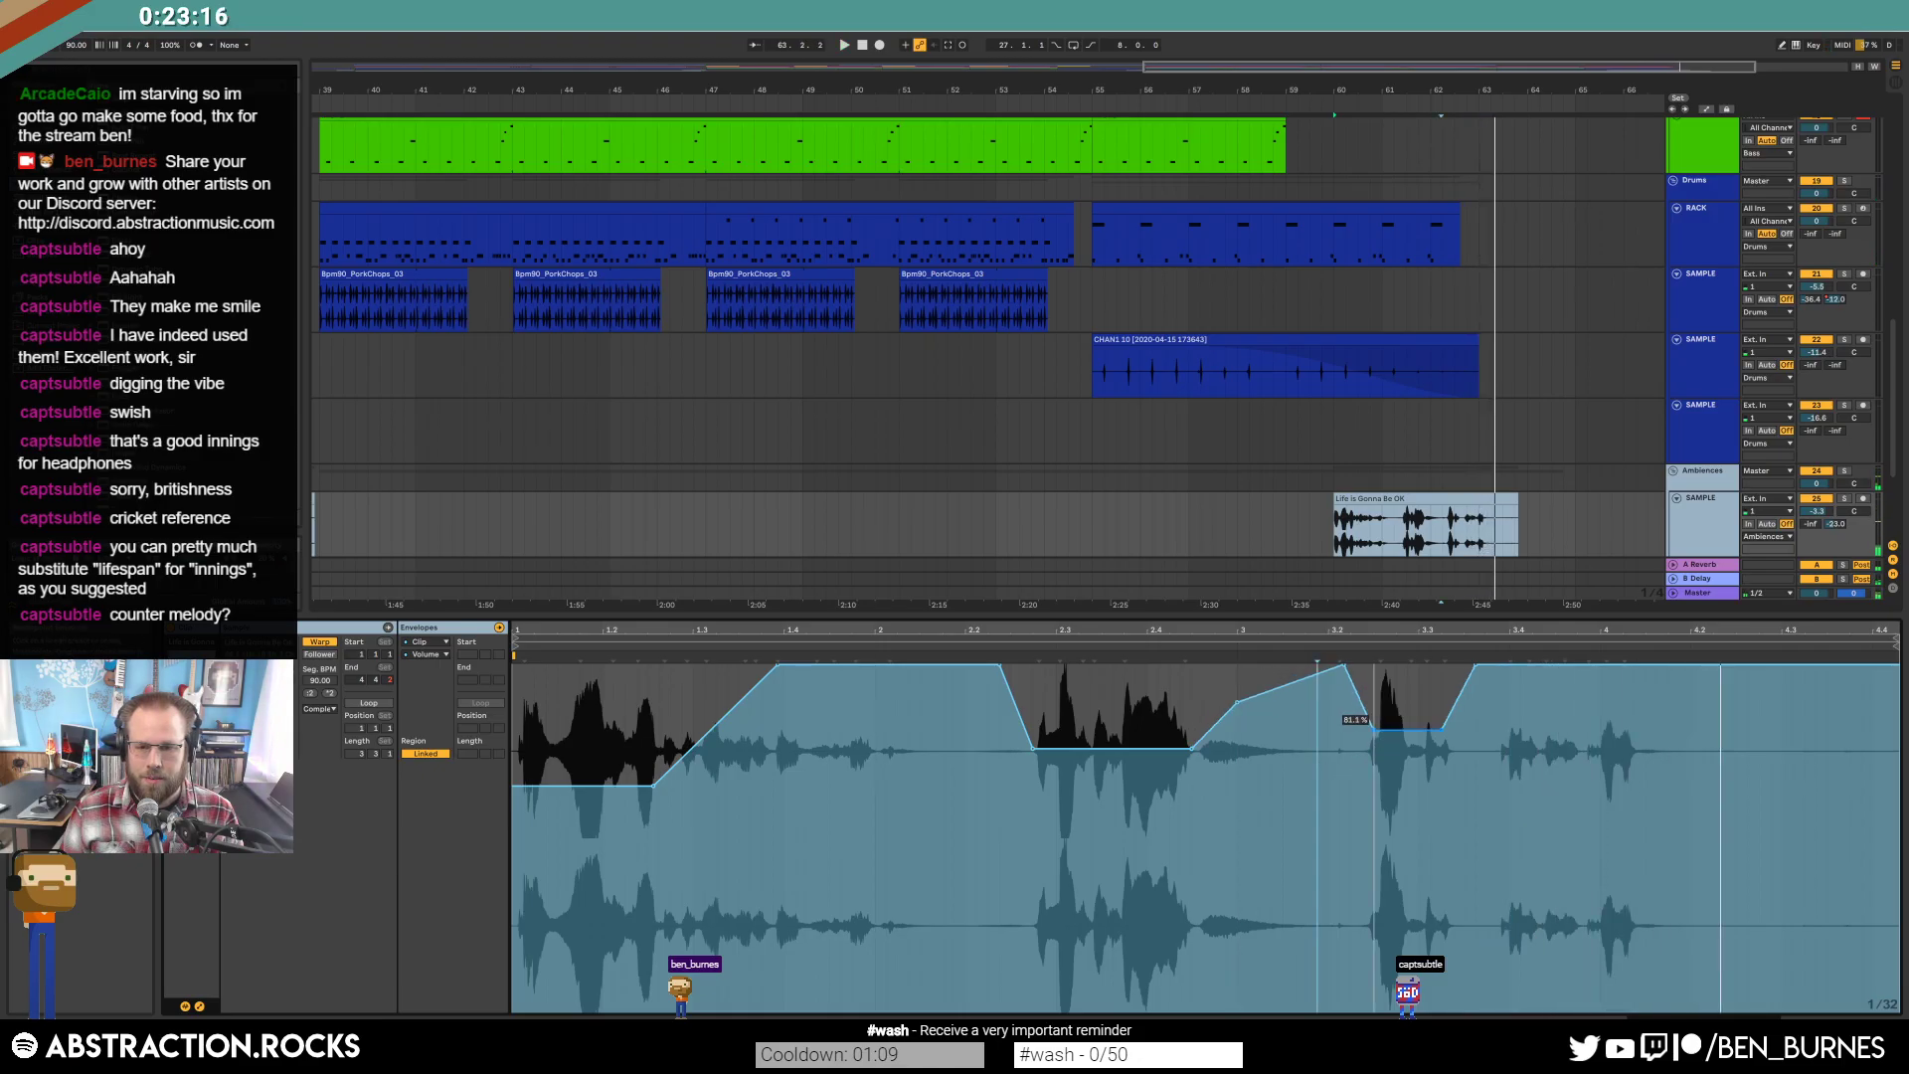
drag(1441, 732, 1442, 706)
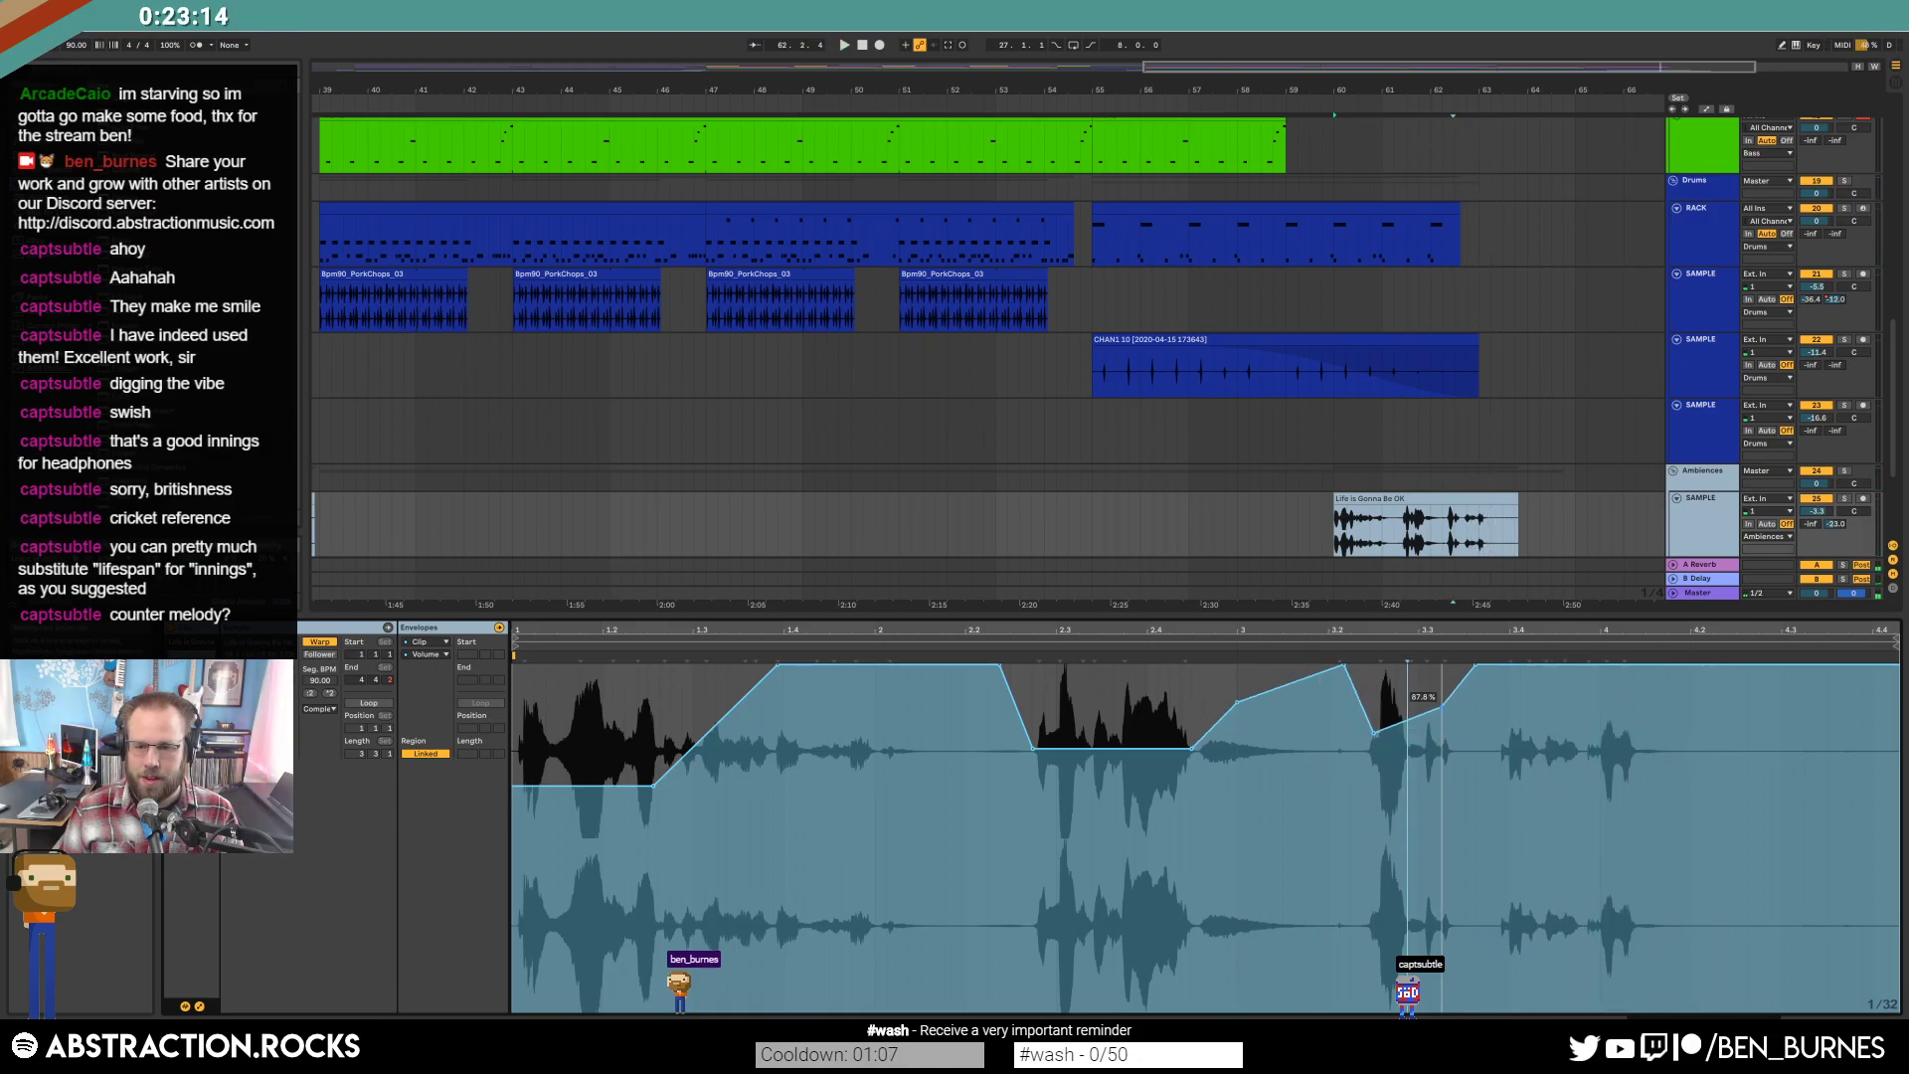
Trim the silent tail of the closing vocal clip and move the clip to start around bar 61.
scroll(1481, 564, up, 3)
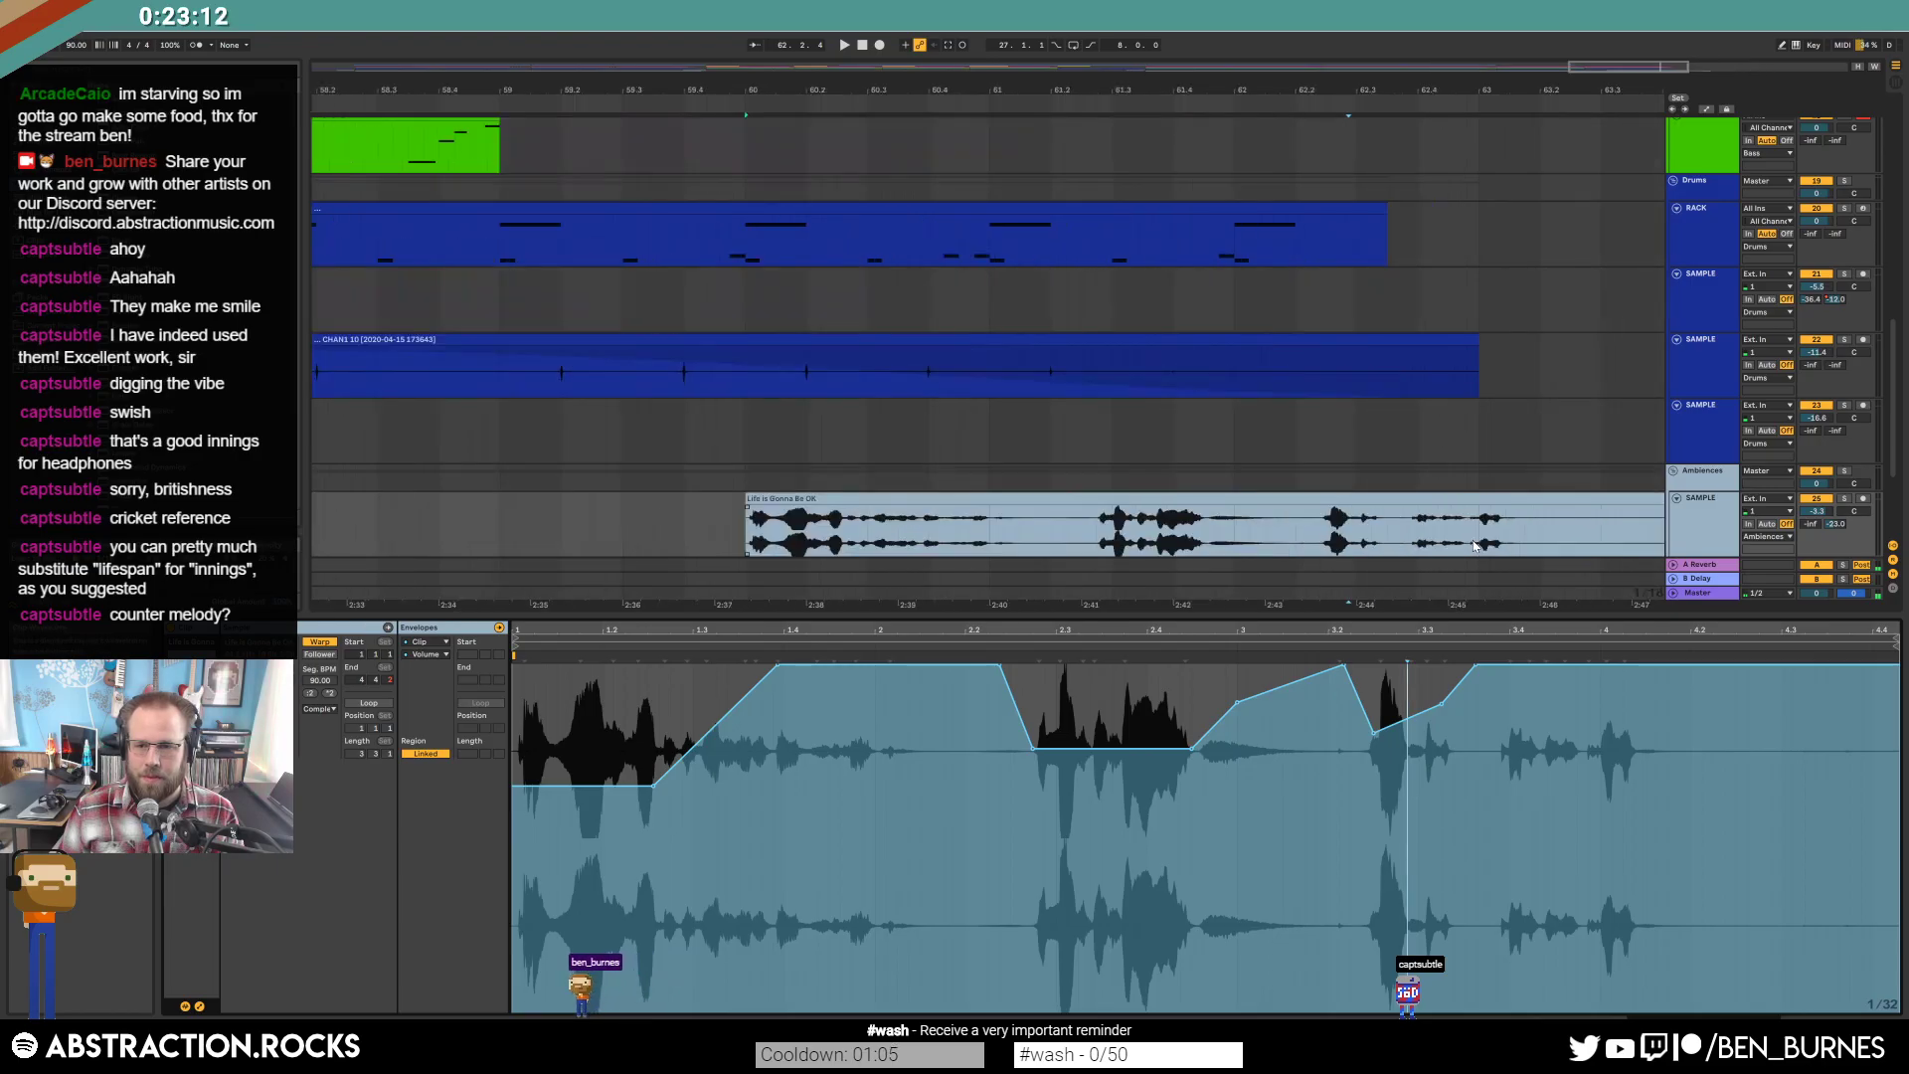
drag(1452, 500, 1431, 500)
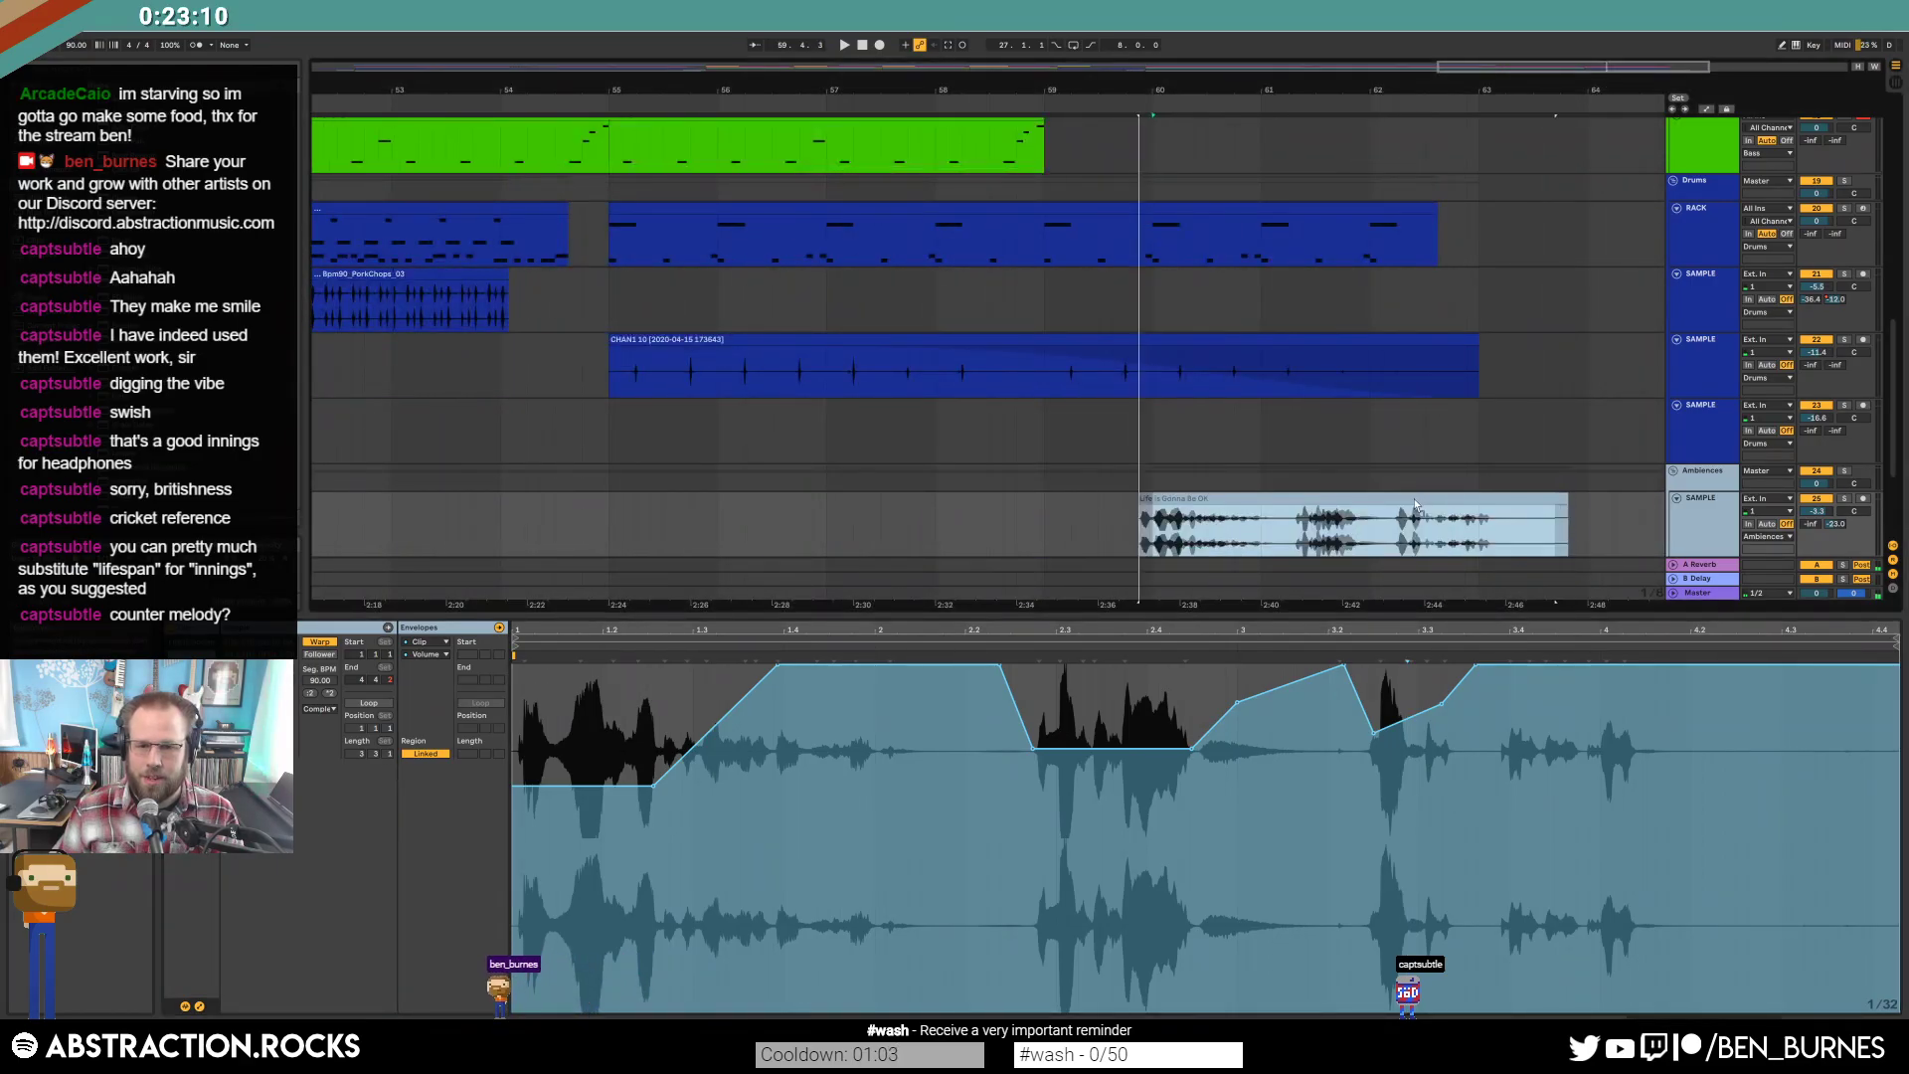
click(1602, 519)
click(1548, 500)
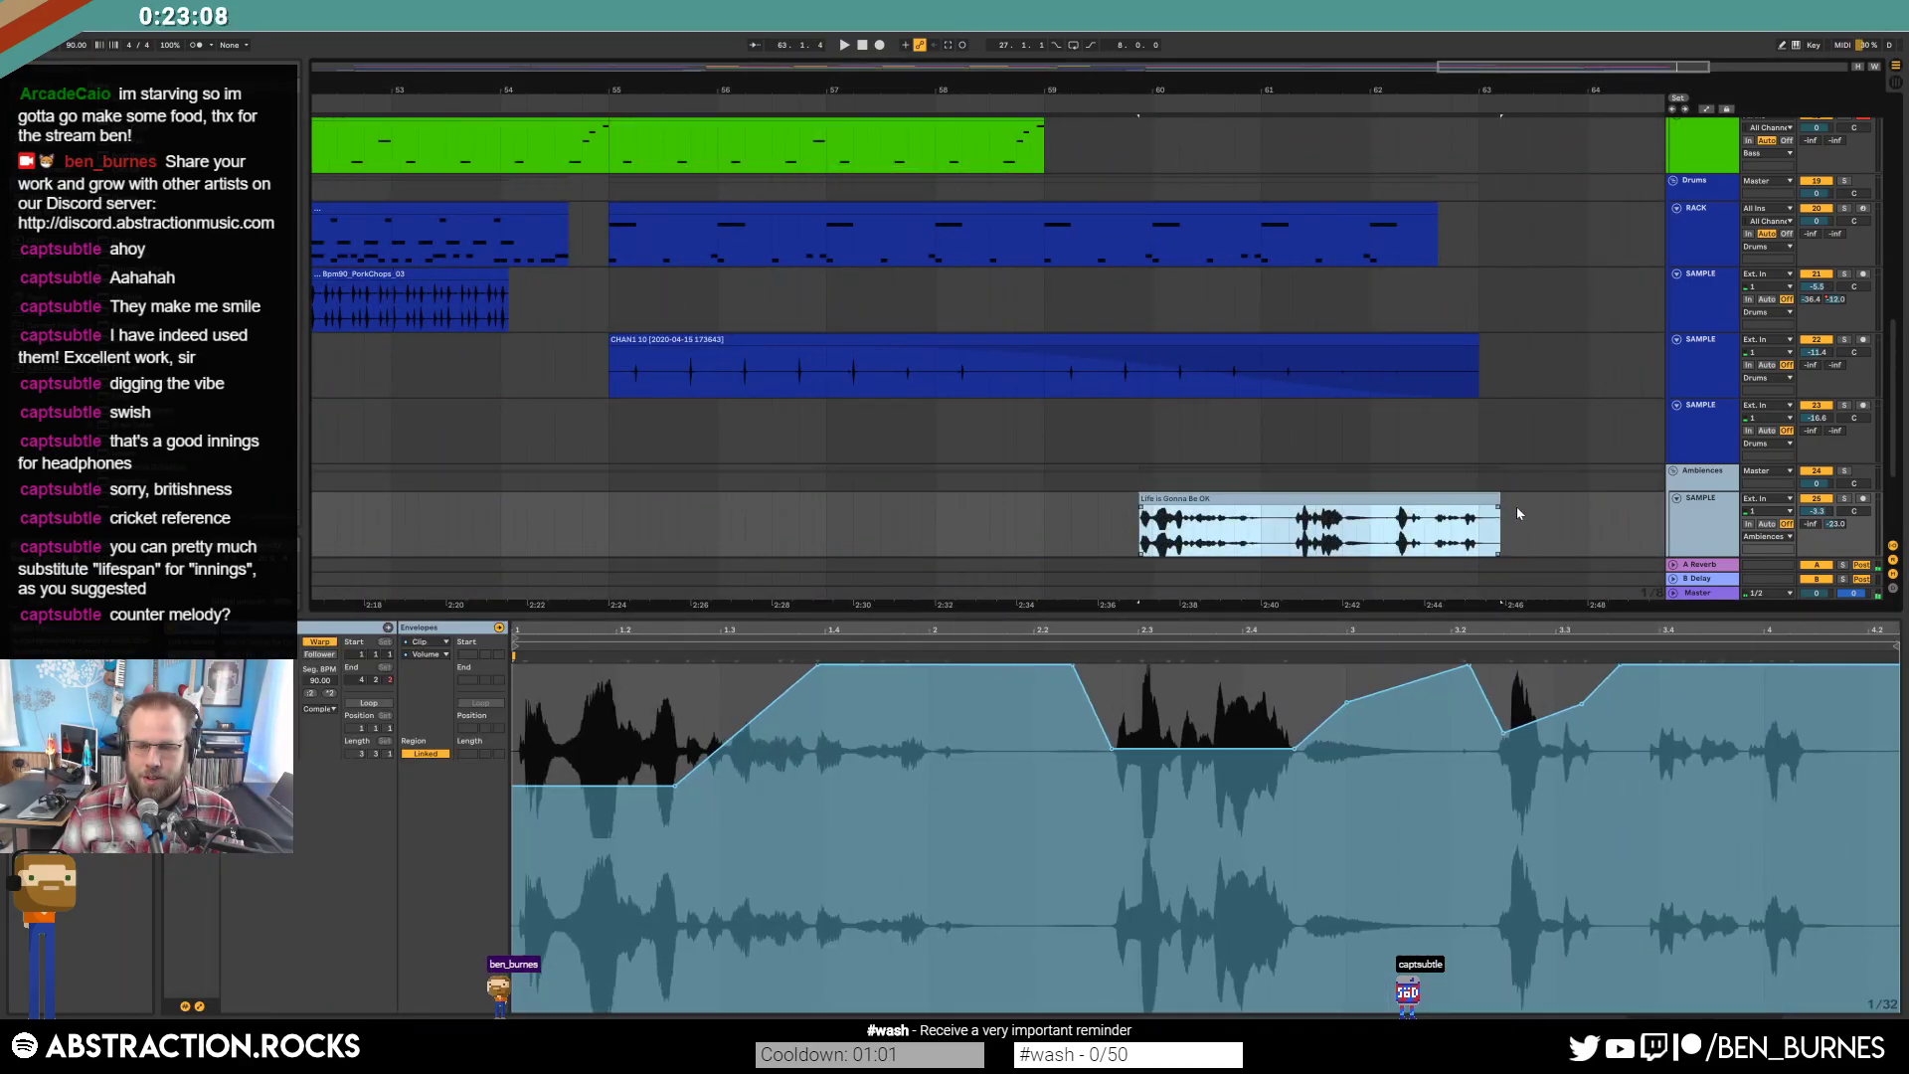
scroll(1512, 505, down, 5)
click(1548, 508)
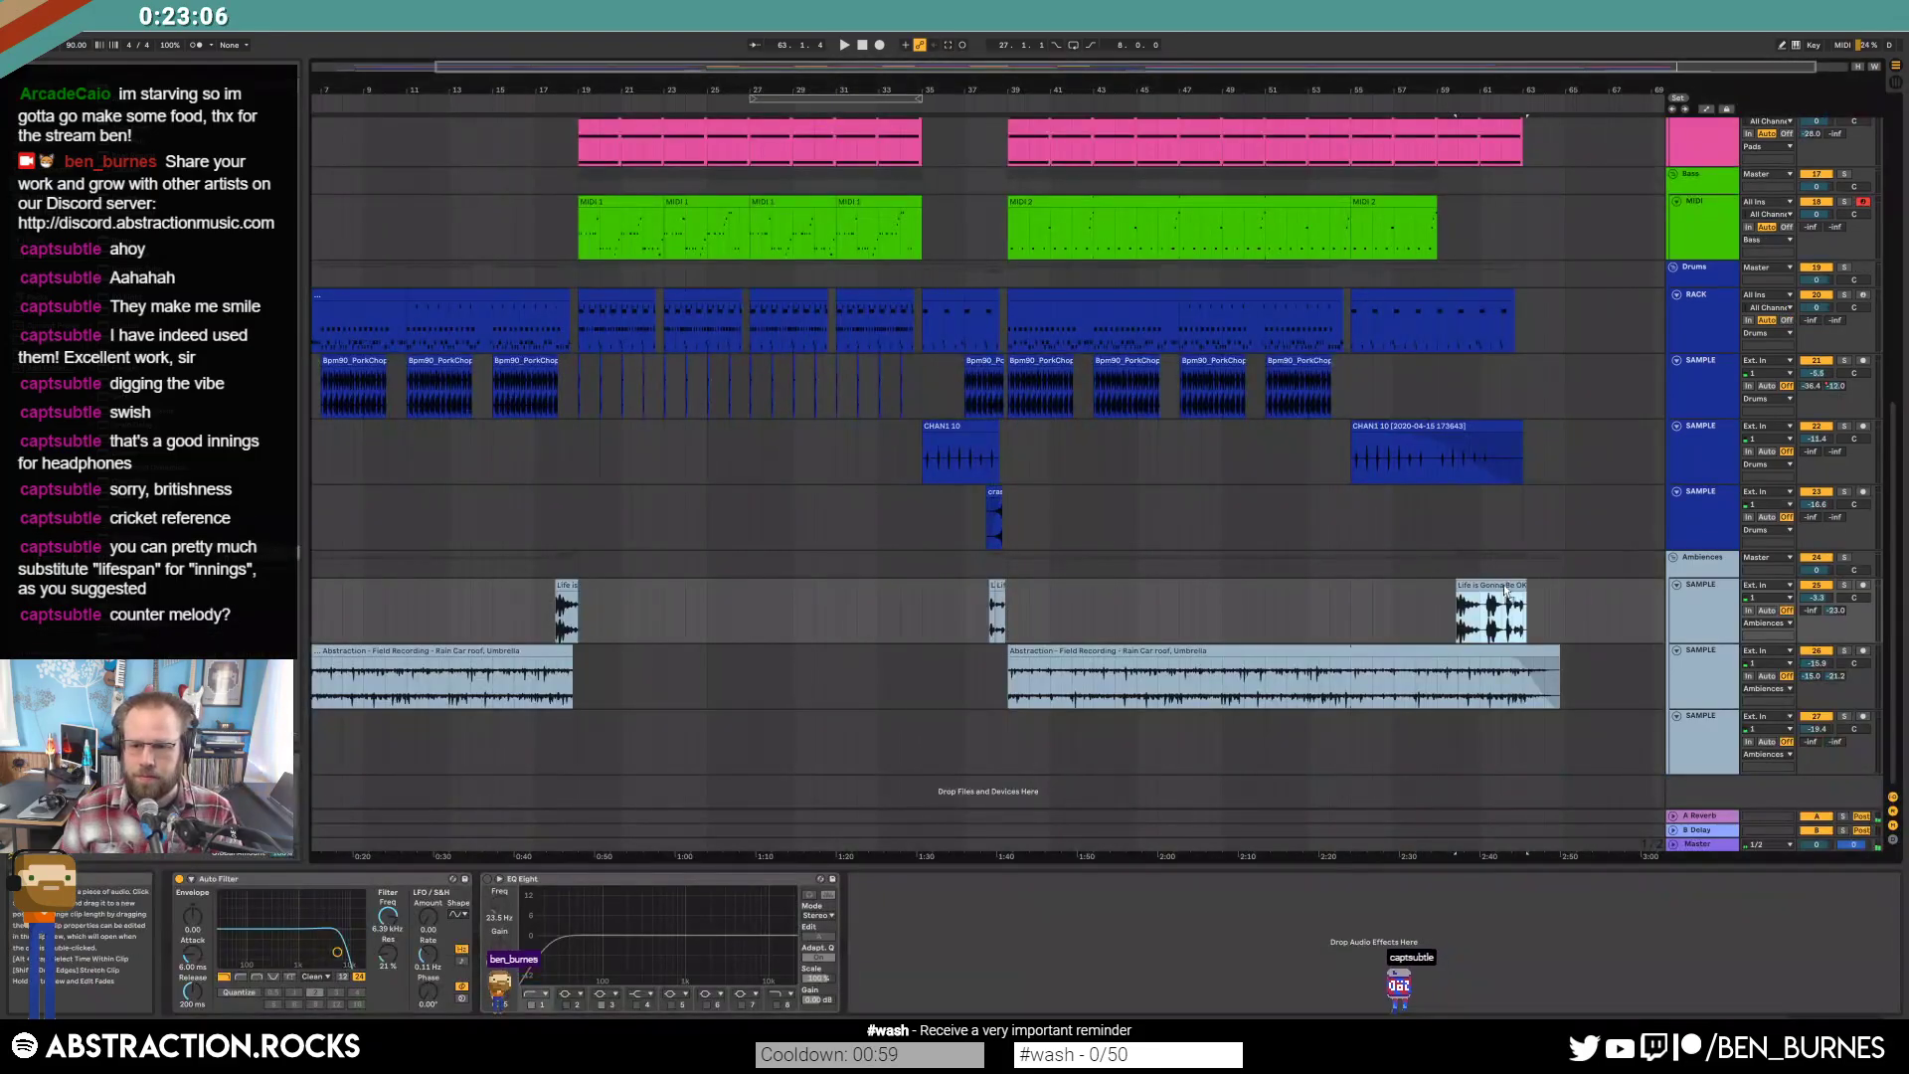
drag(1500, 588, 1522, 588)
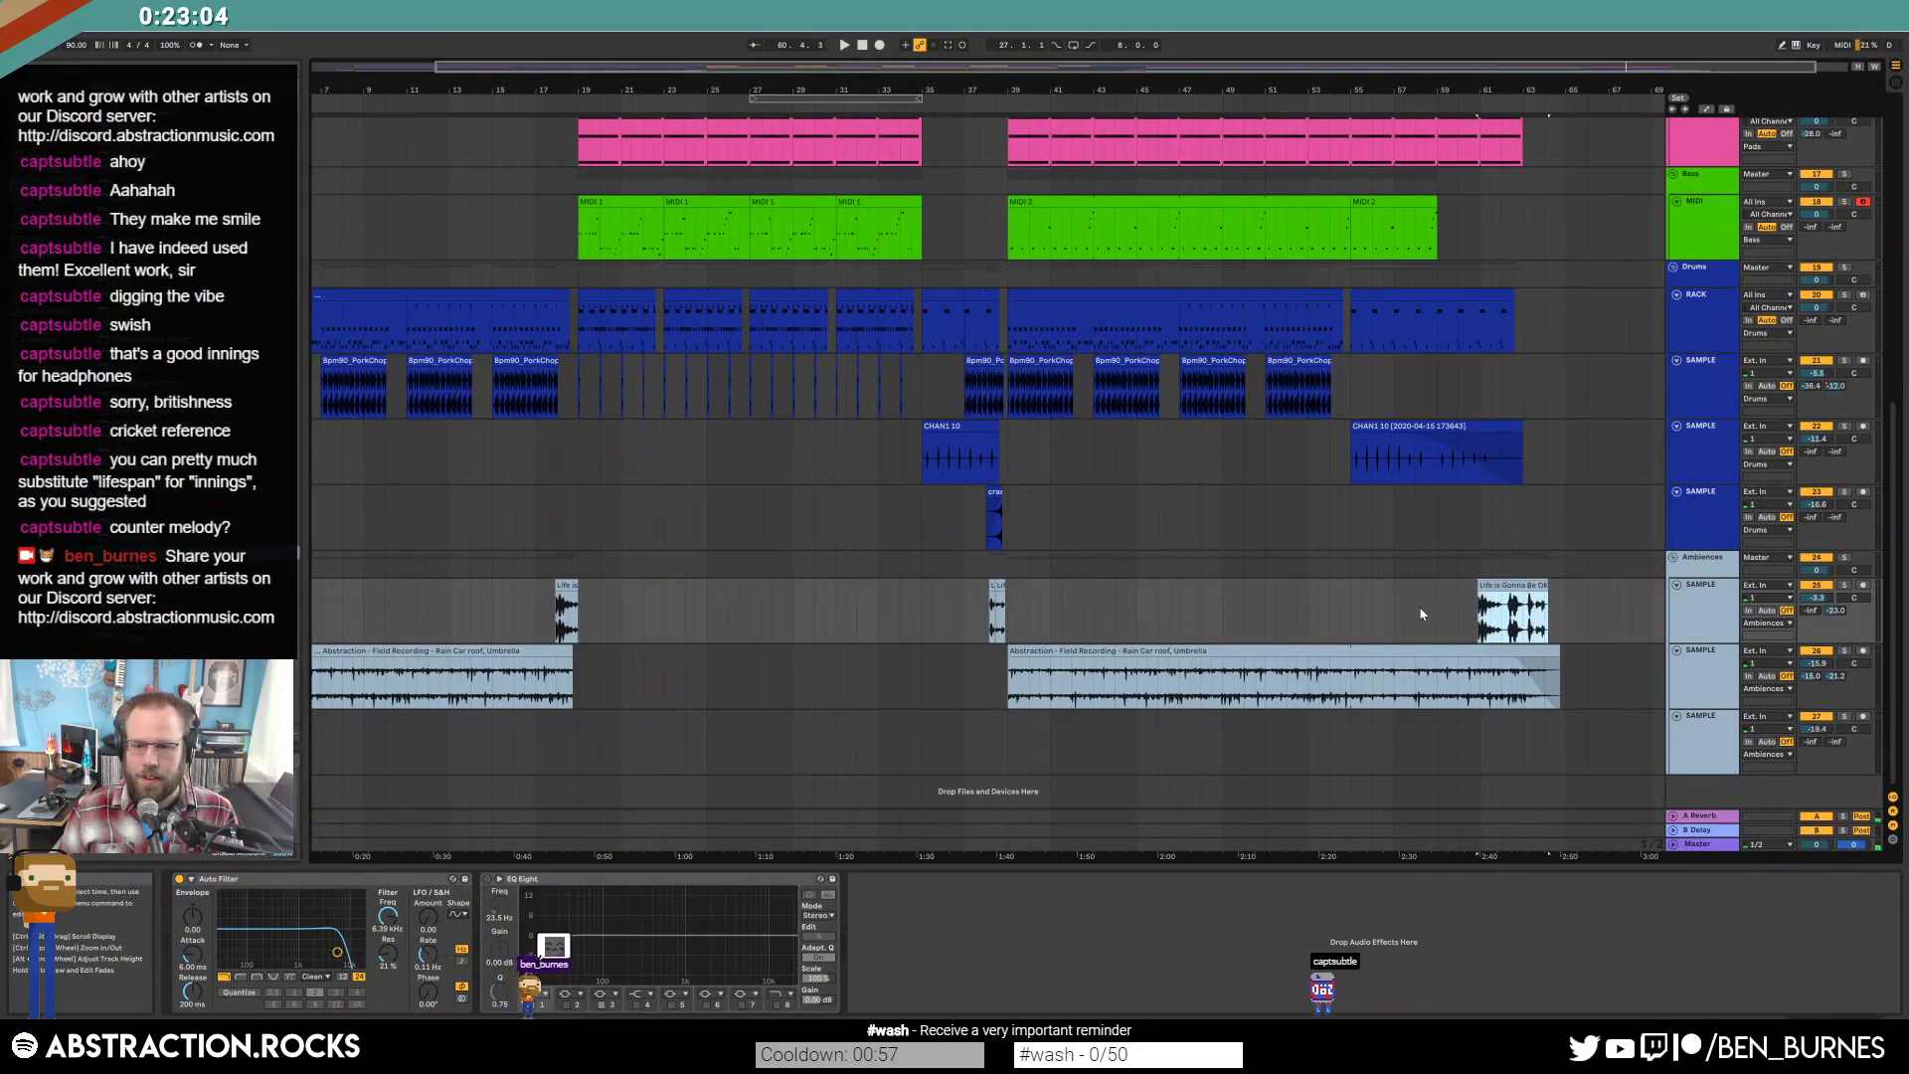
Fold the vocal and rain SAMPLE tracks in Ambiences and delete the empty third SAMPLE track.
click(1677, 651)
click(1677, 585)
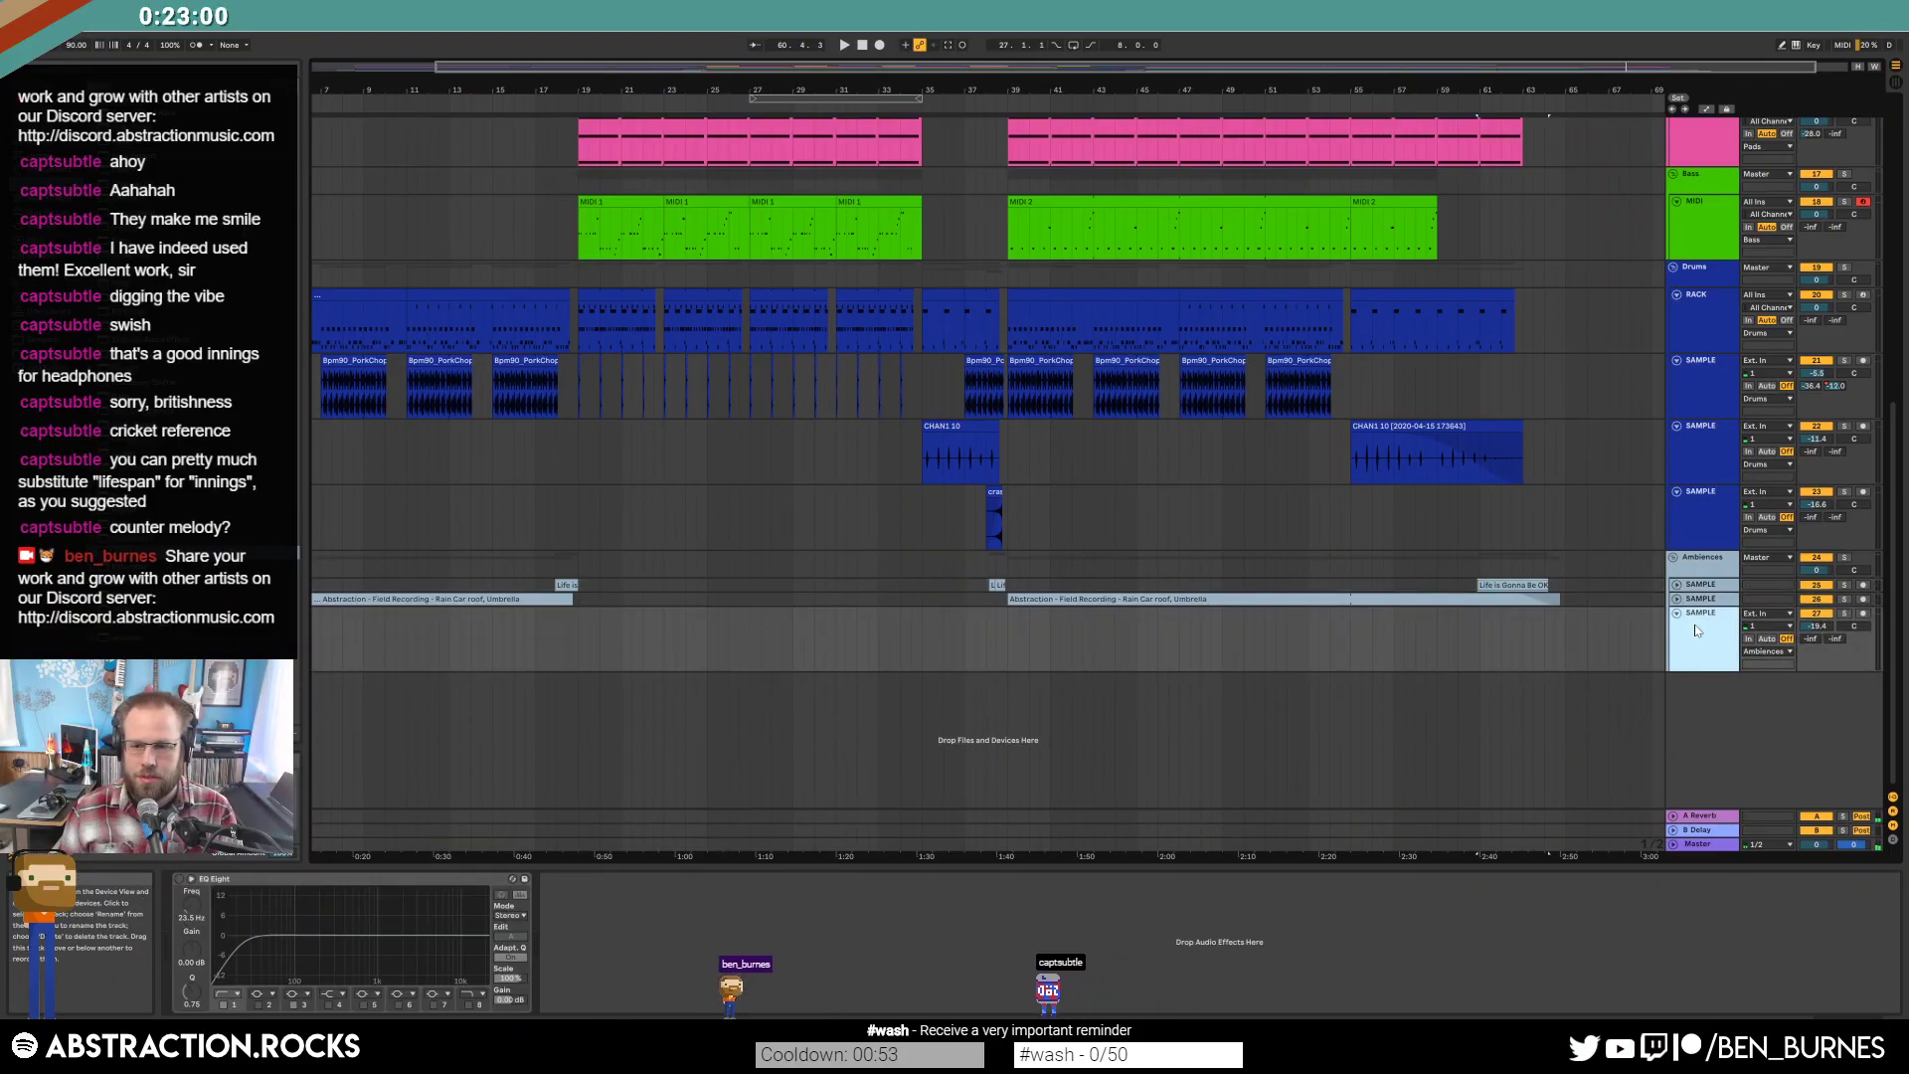
key(Delete)
Fold the individual Drums, Bass, Pads and Arpeggios tracks so the whole arrangement fits in view.
click(1676, 491)
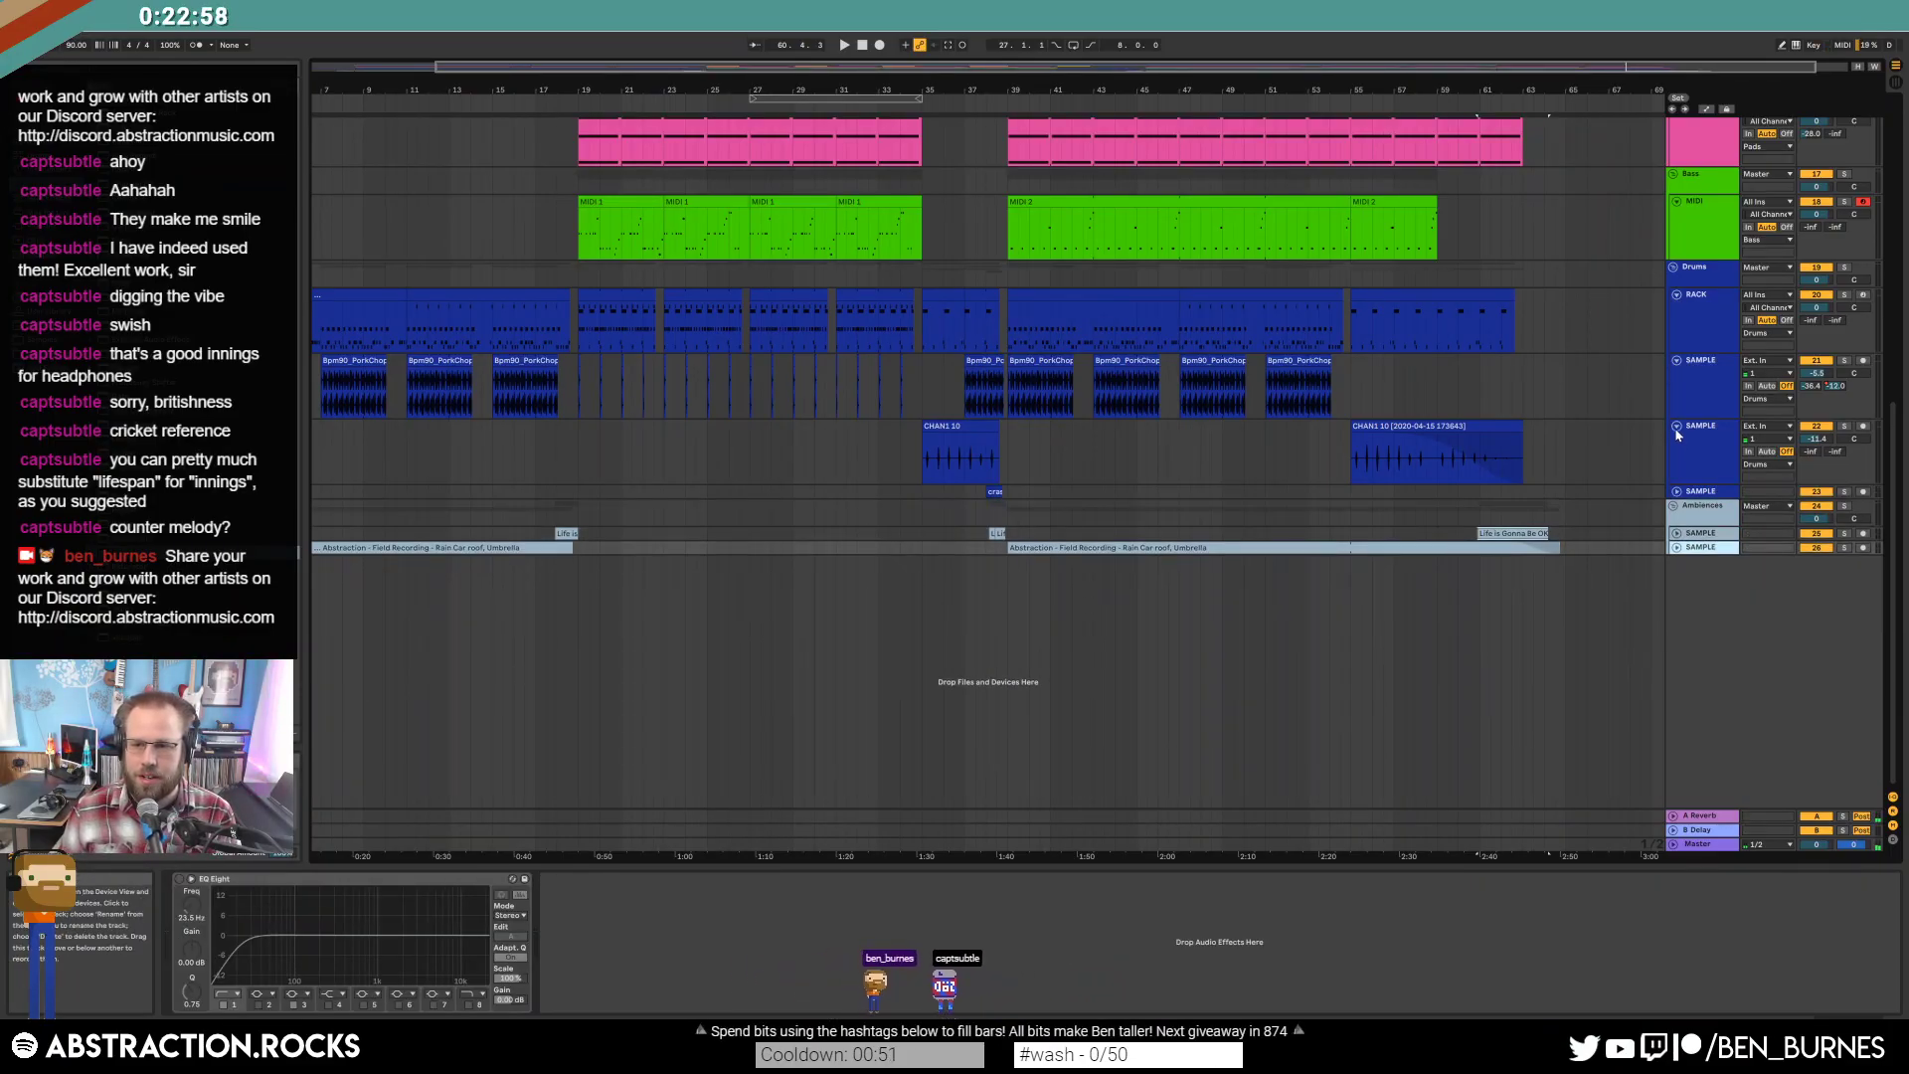
click(1676, 426)
click(1677, 361)
click(1676, 294)
click(1679, 201)
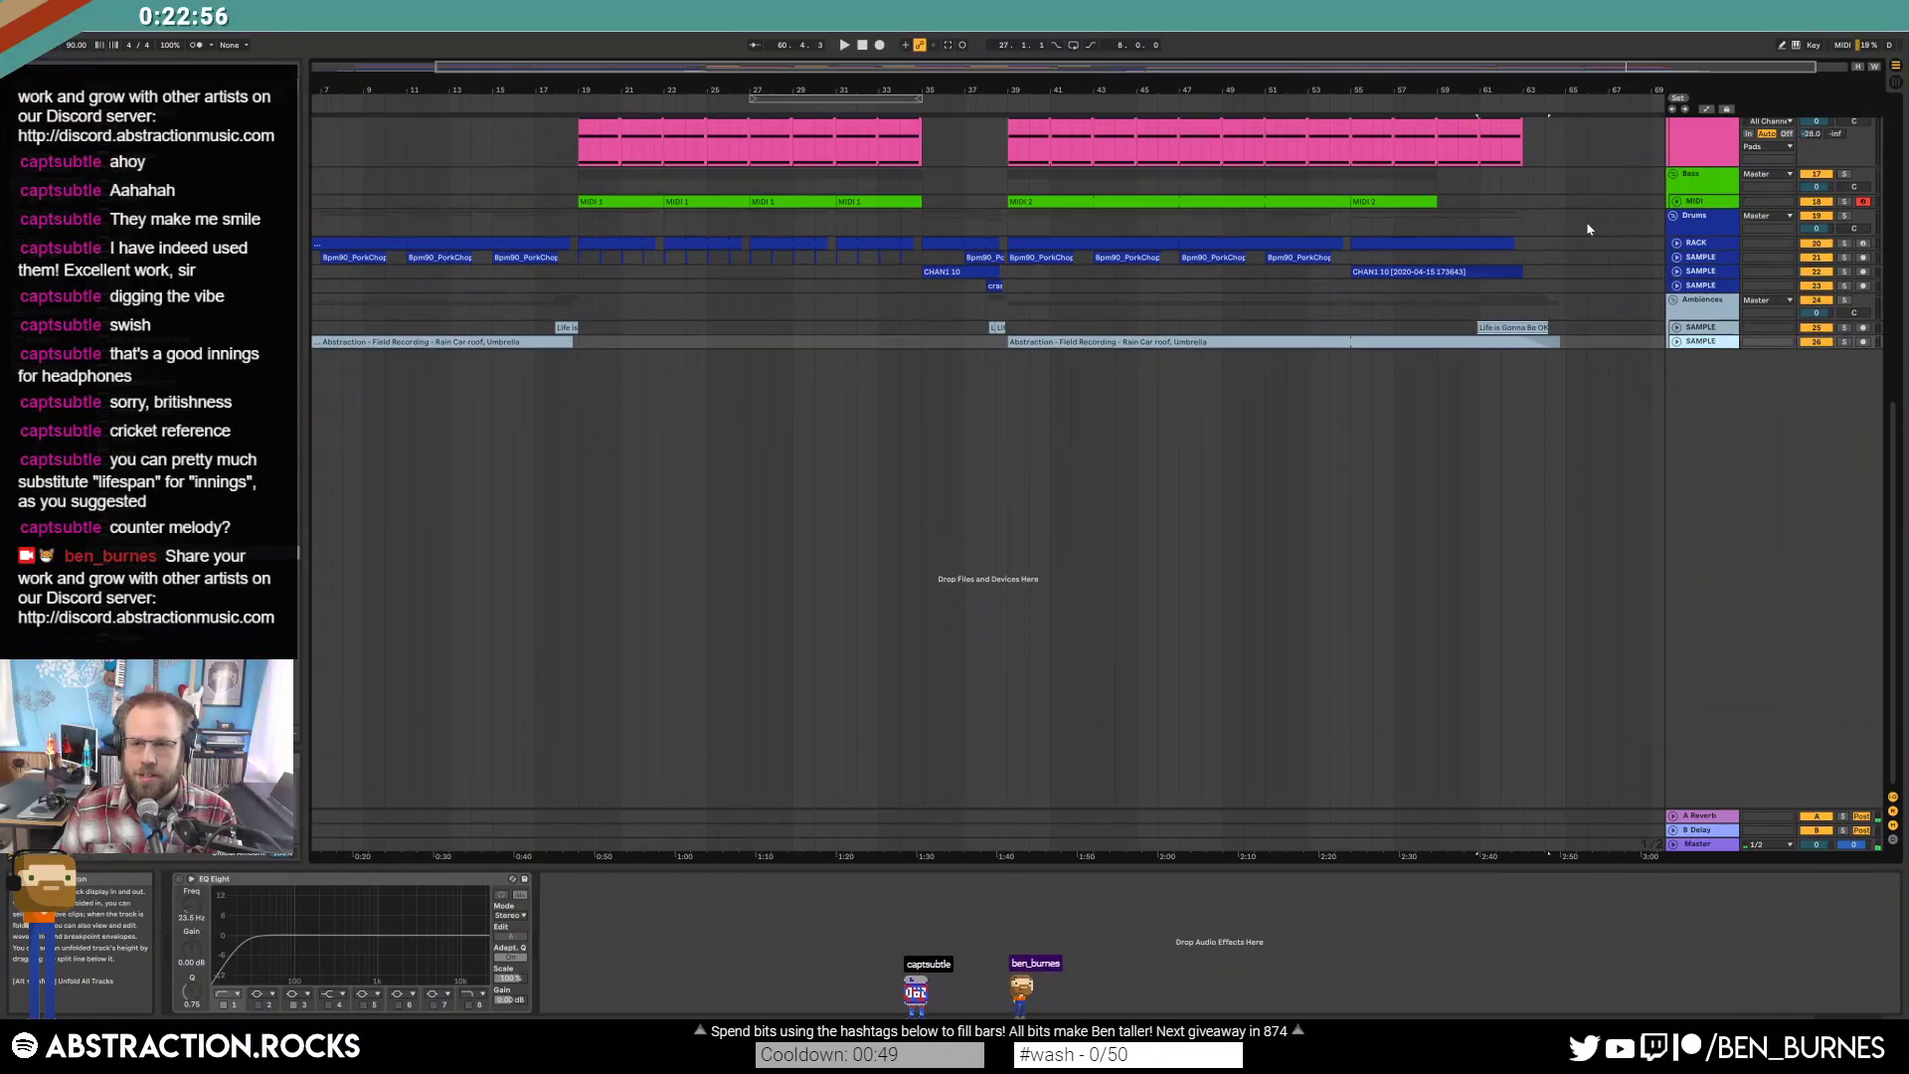
scroll(1533, 209, up, 2)
scroll(1531, 217, up, 3)
click(1676, 392)
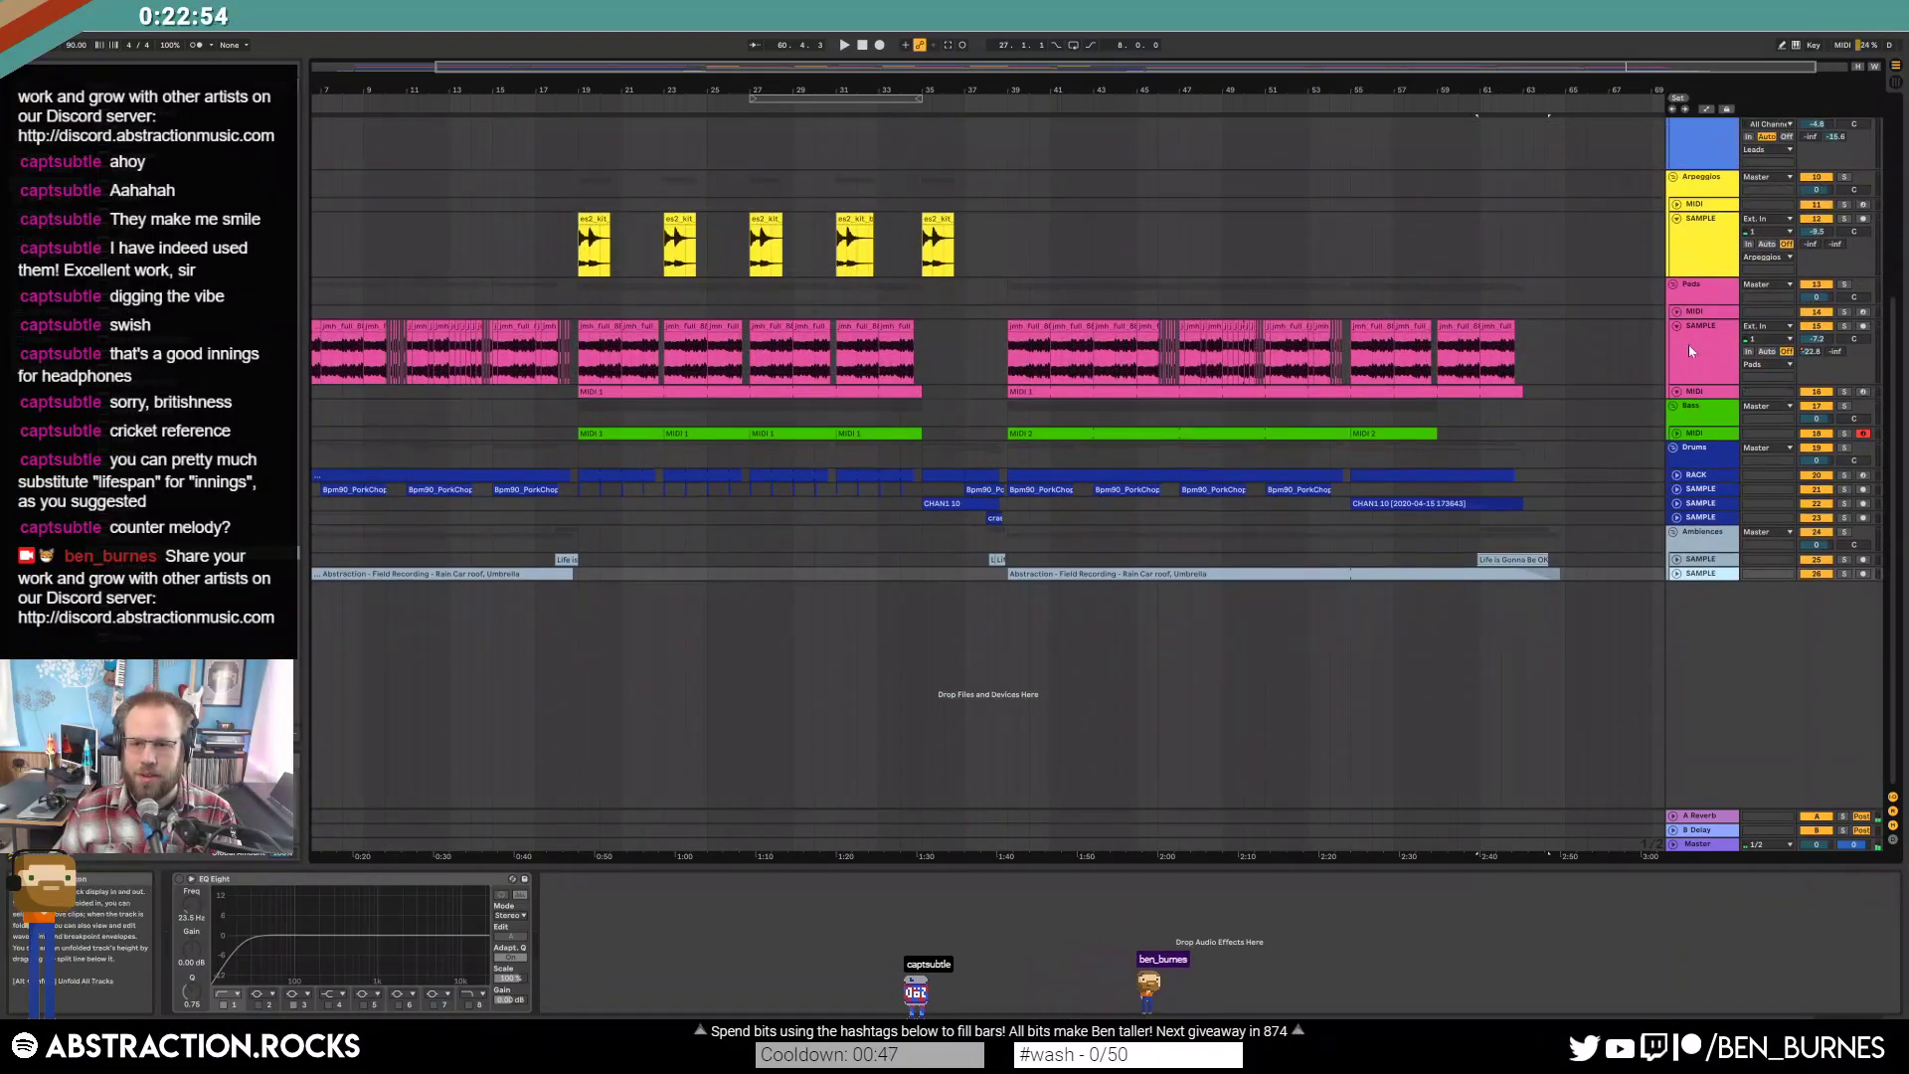
click(1678, 328)
click(1678, 221)
scroll(1300, 337, up, 5)
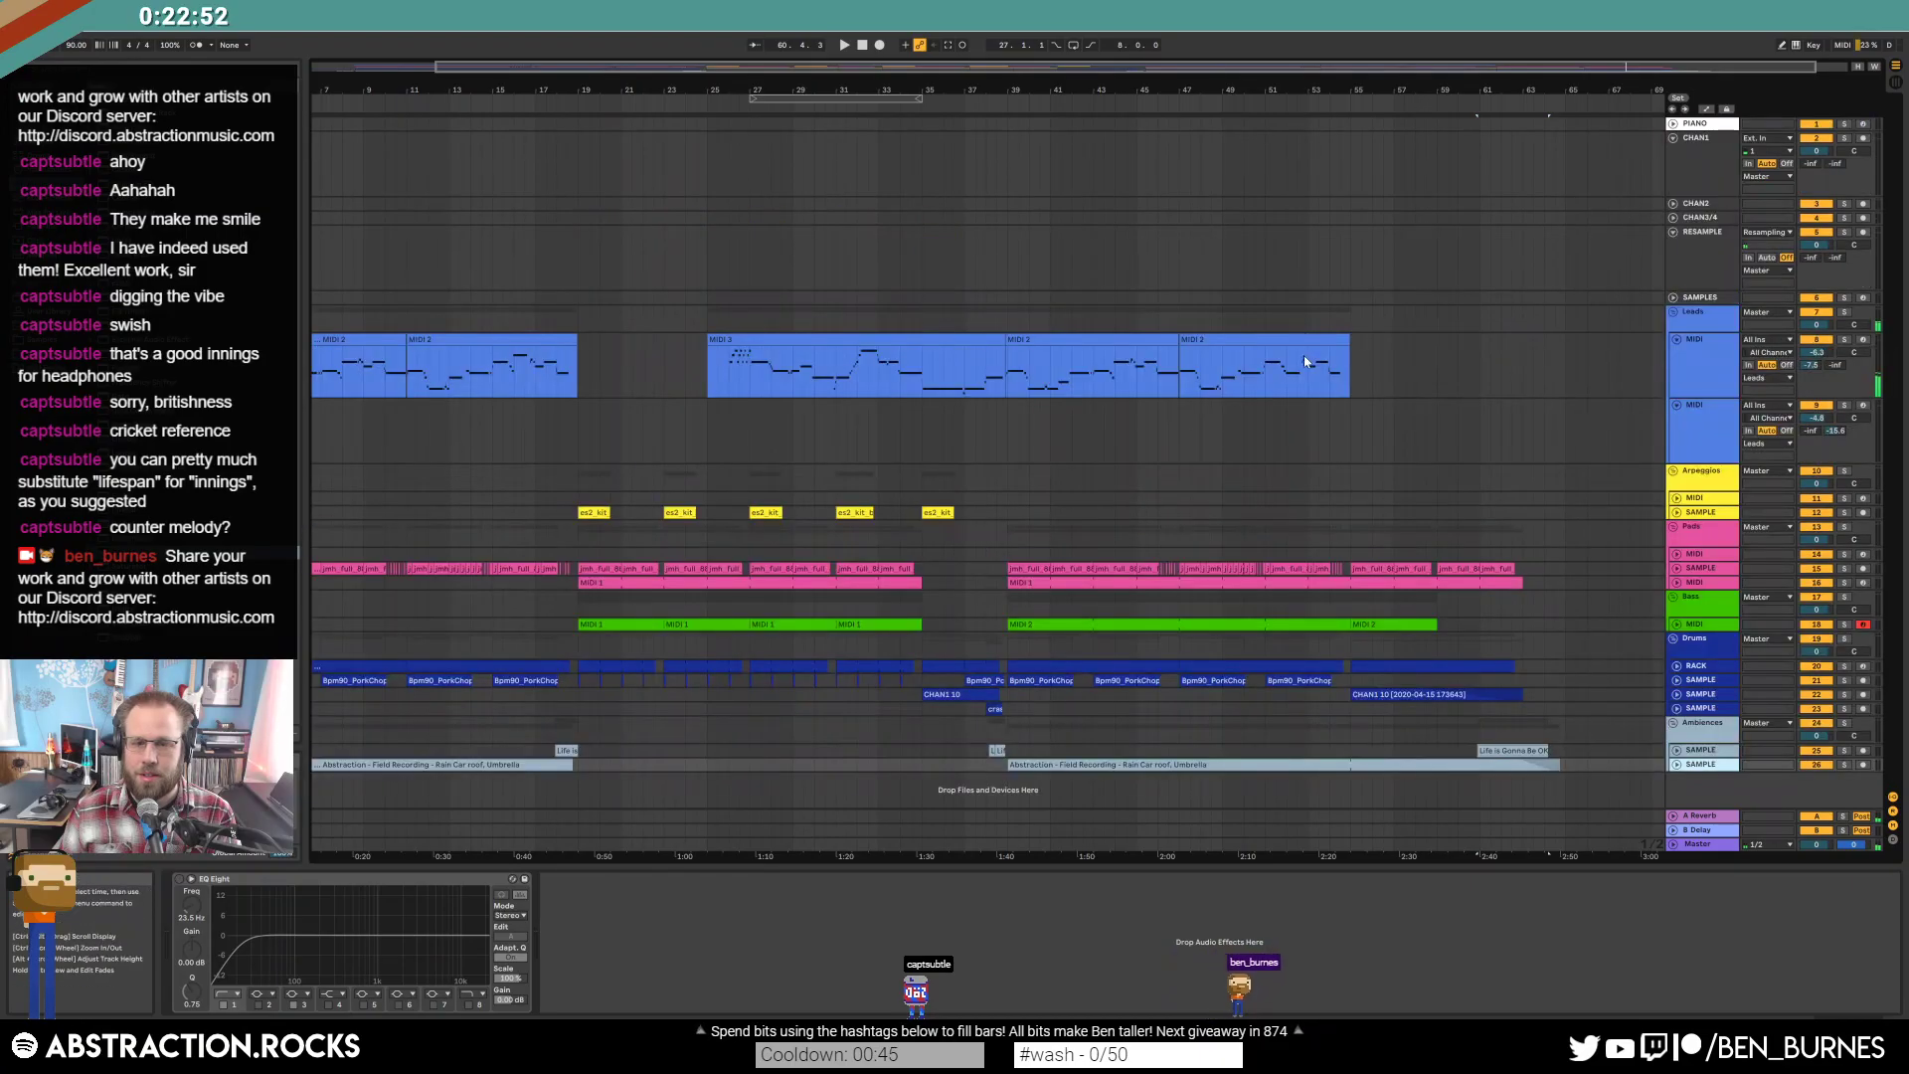
Record a counter melody on the armed second Leads MIDI track from just before bar 39 to just past bar 55.
click(1710, 502)
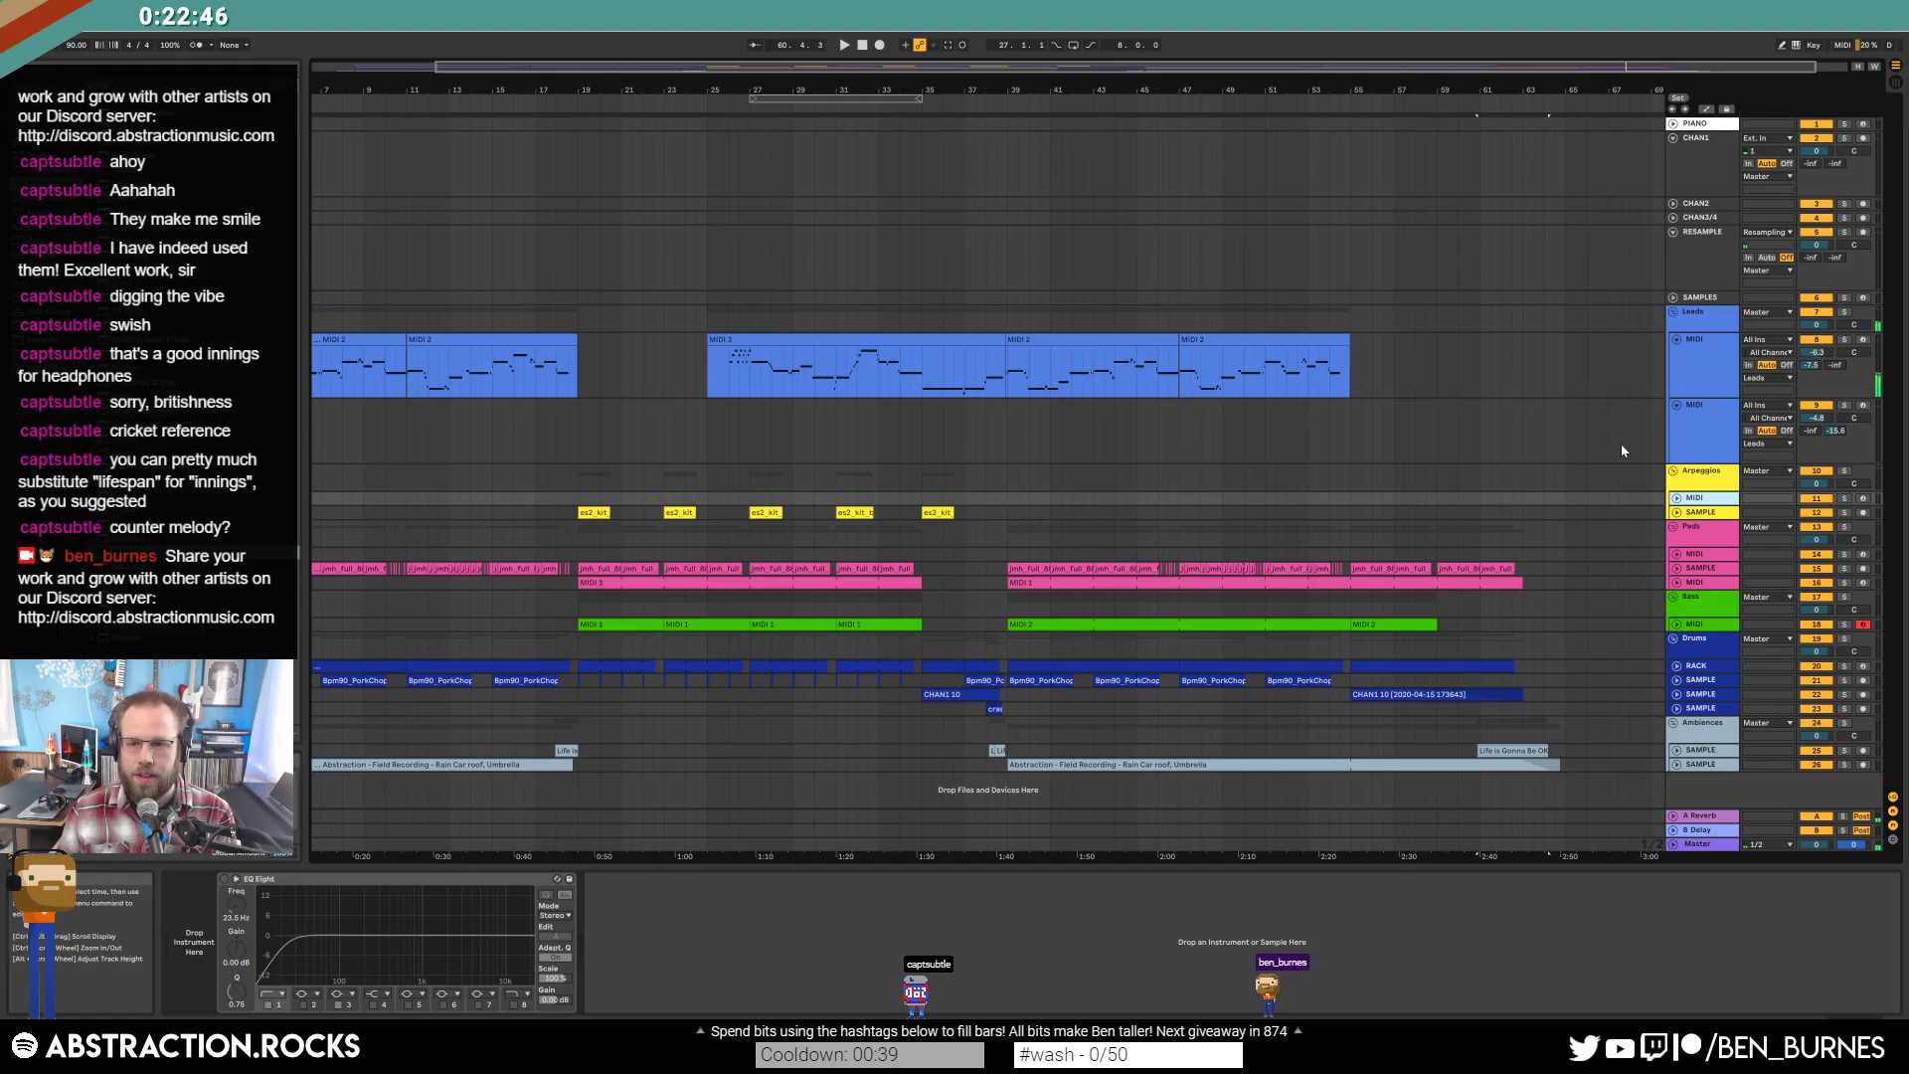
click(1007, 428)
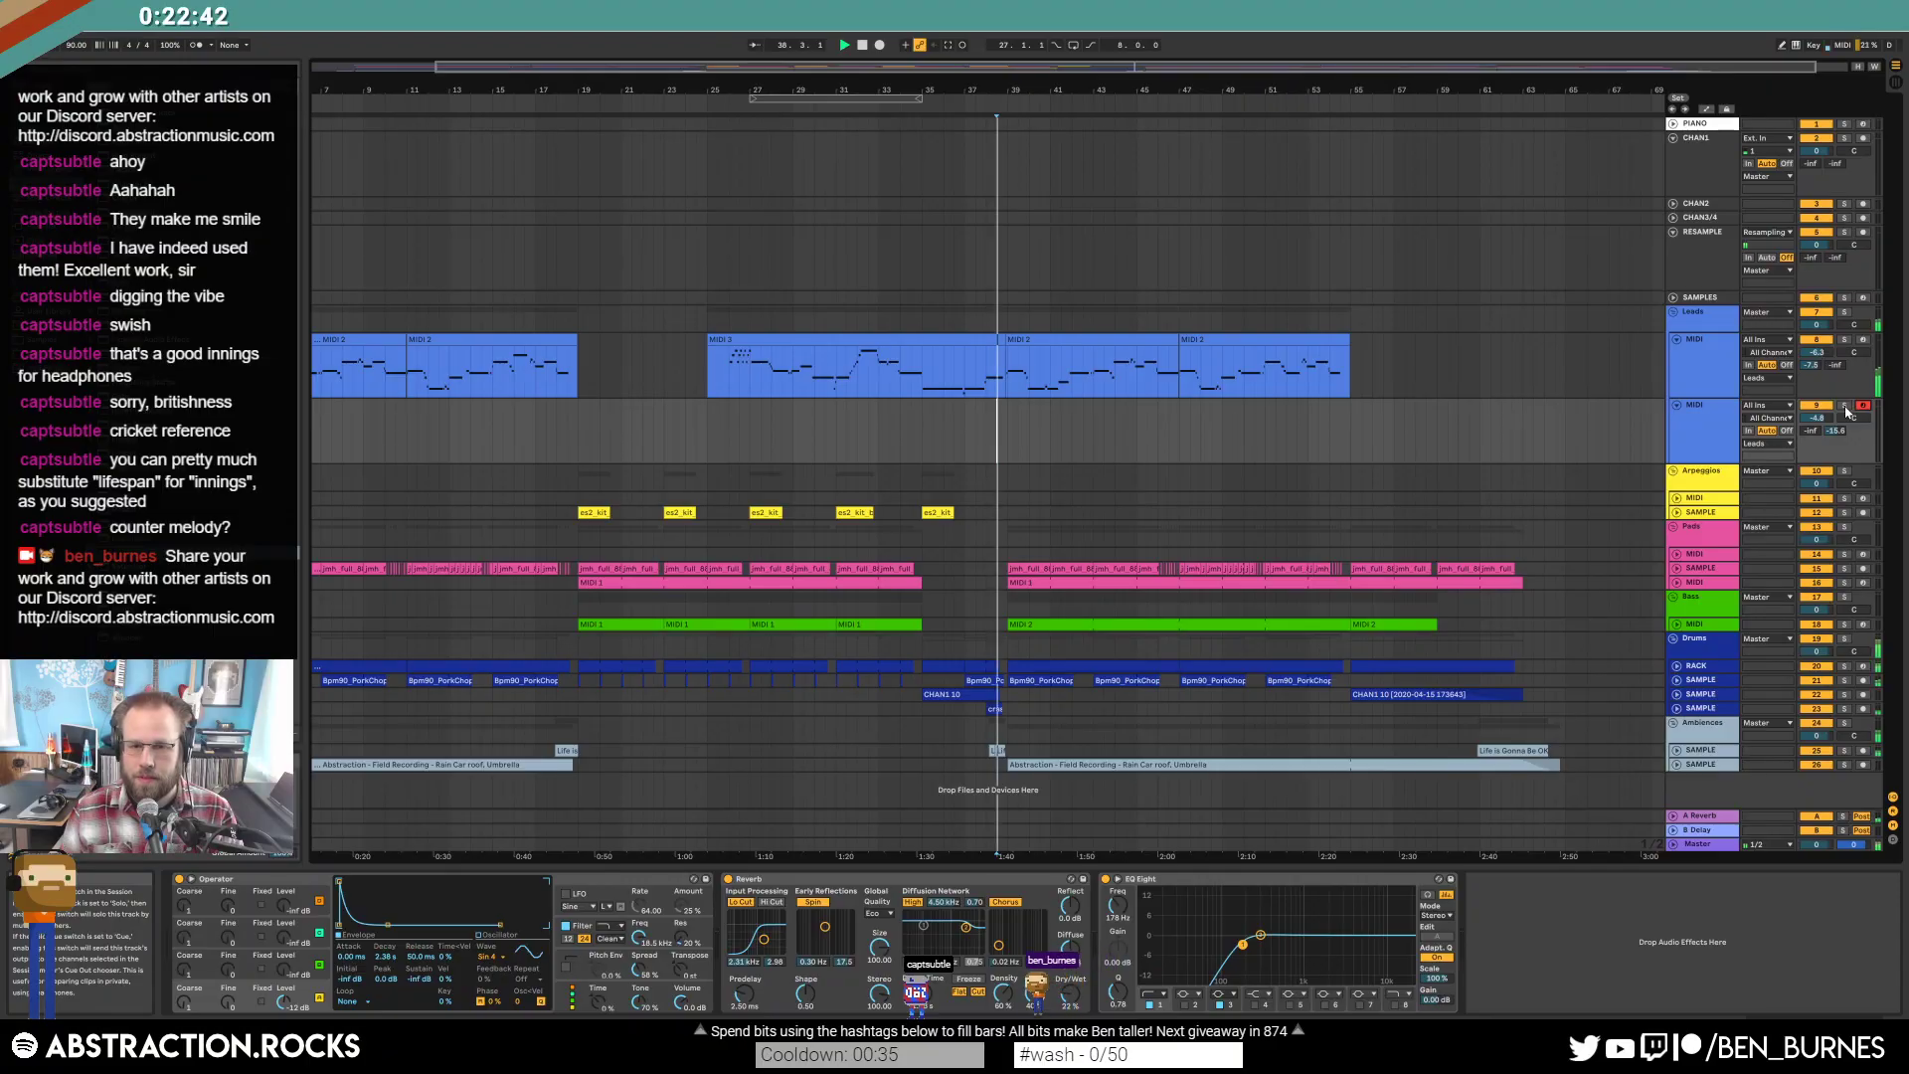
key(F9)
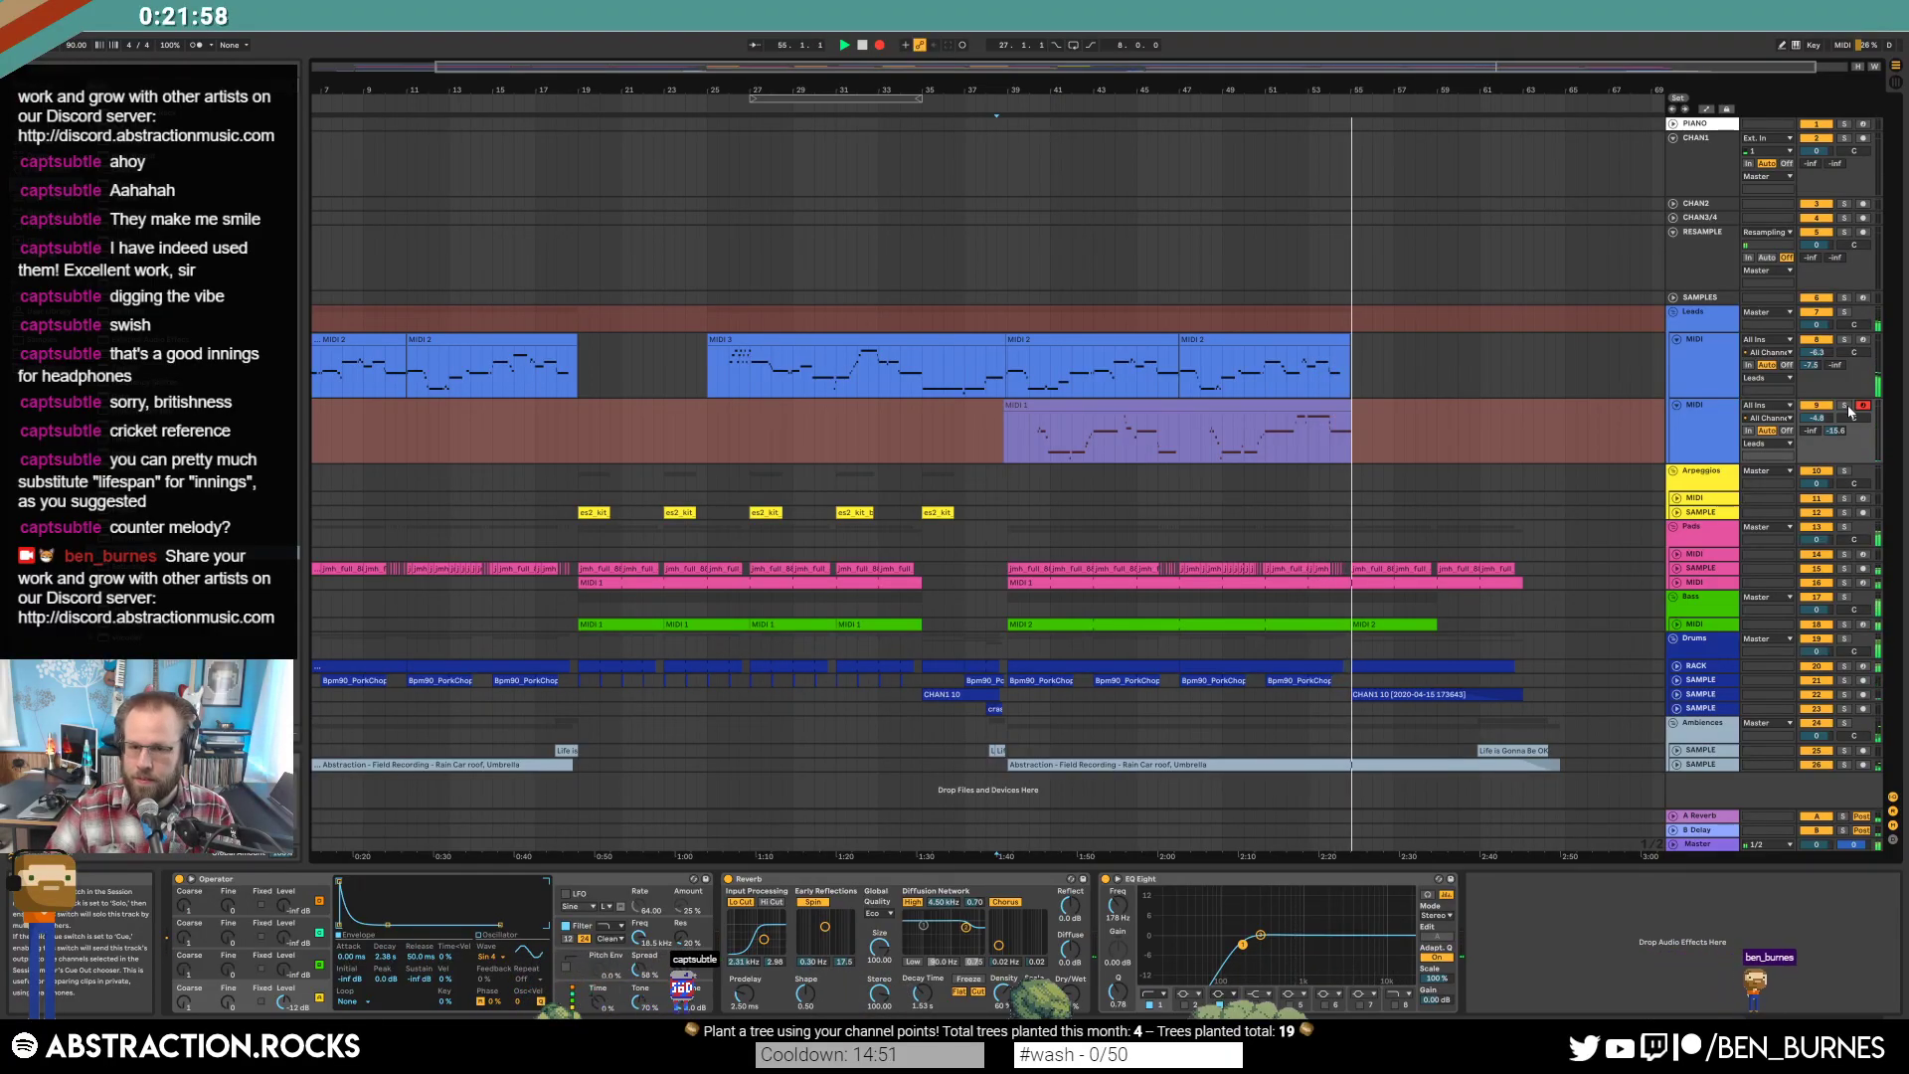
key(space)
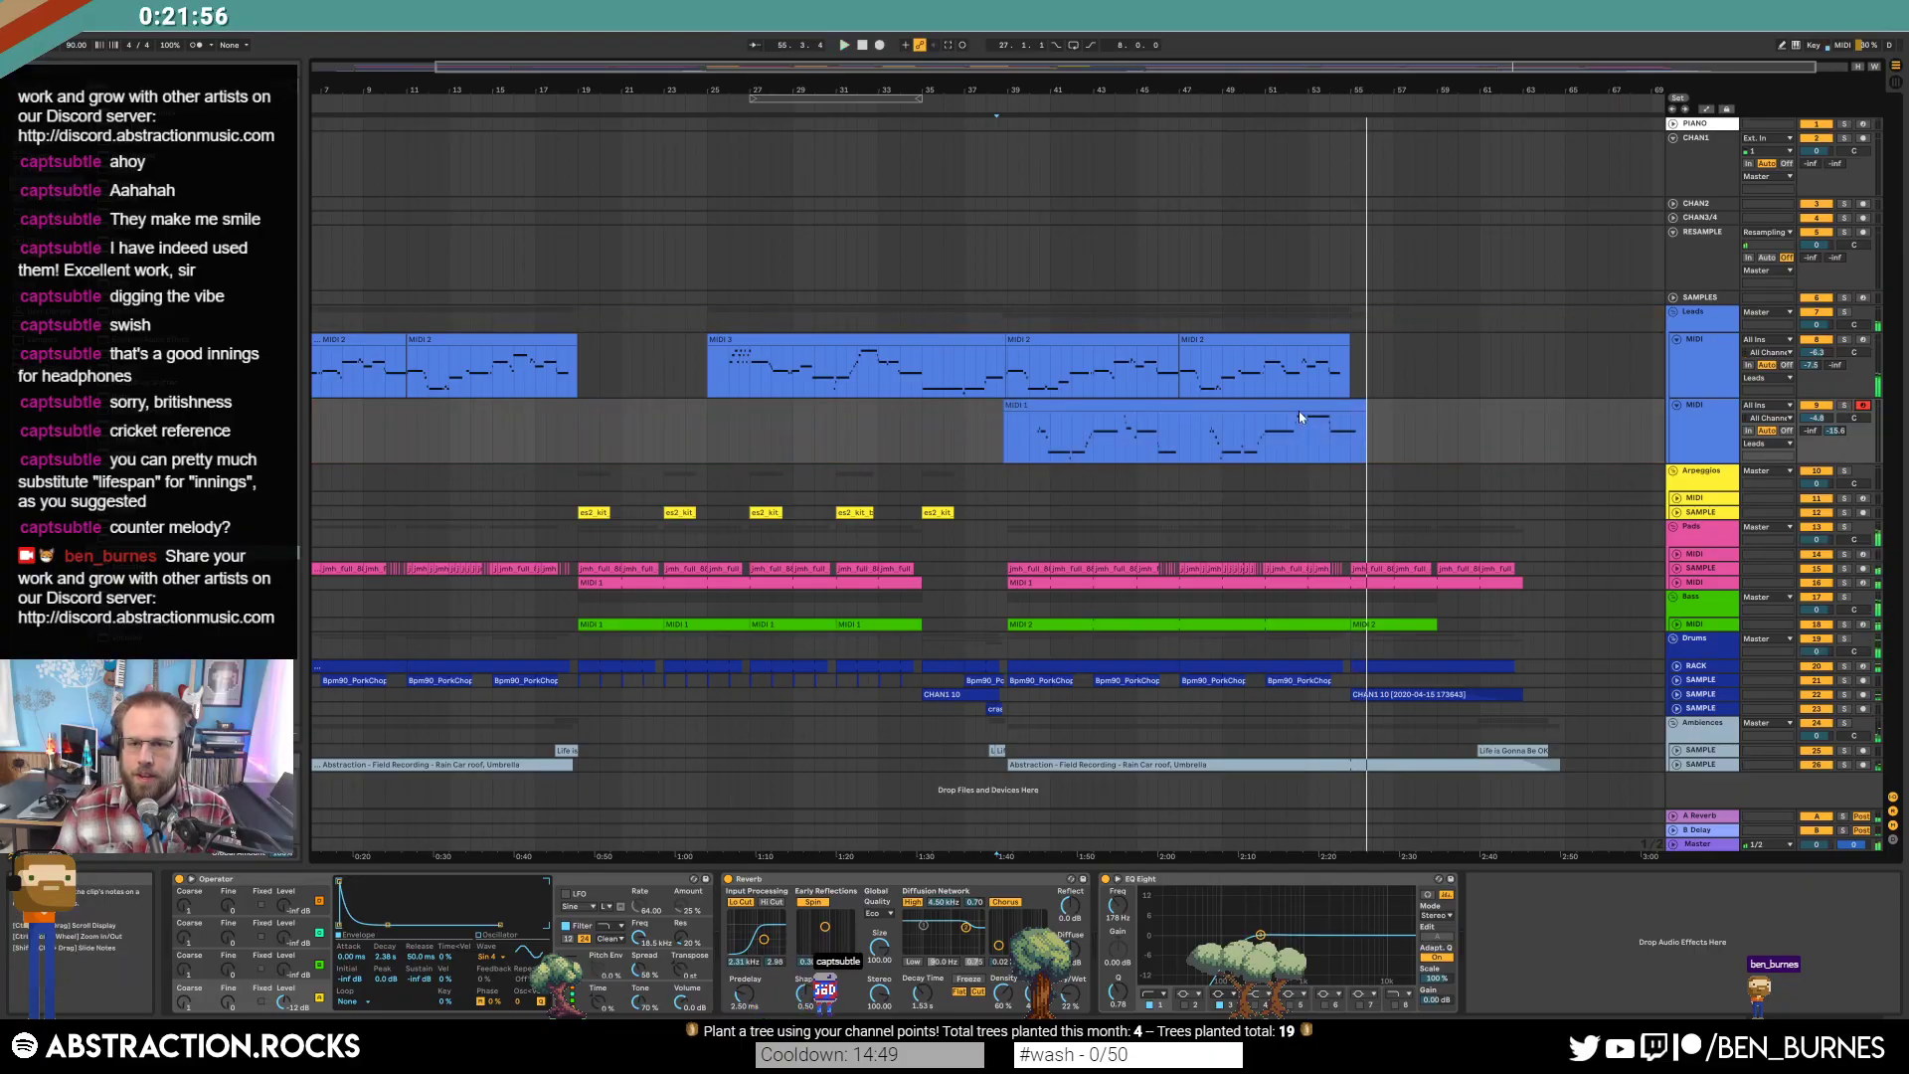
Open the recorded counter melody together with the lead clips above it in the note editor and review them during playback.
click(1299, 407)
shift+click(1325, 366)
key(shift+Tab)
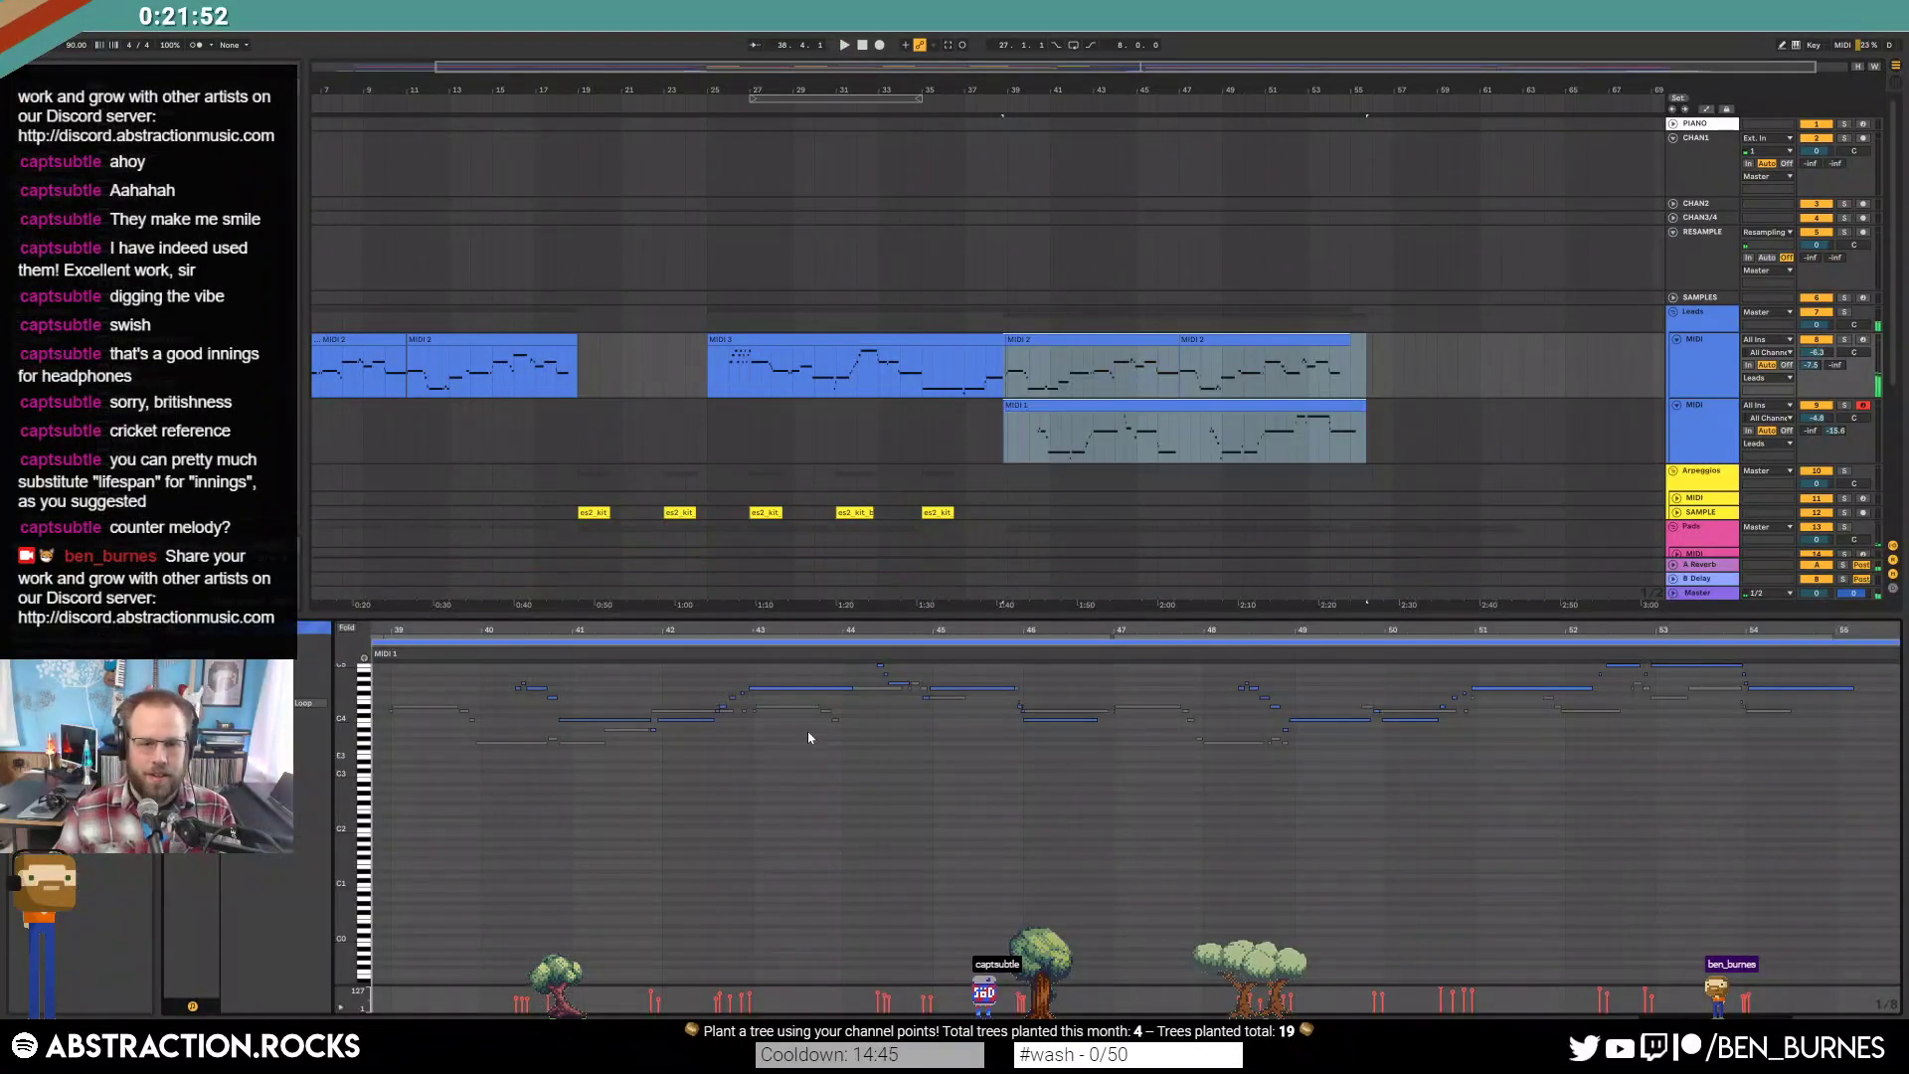
drag(1258, 628, 1173, 651)
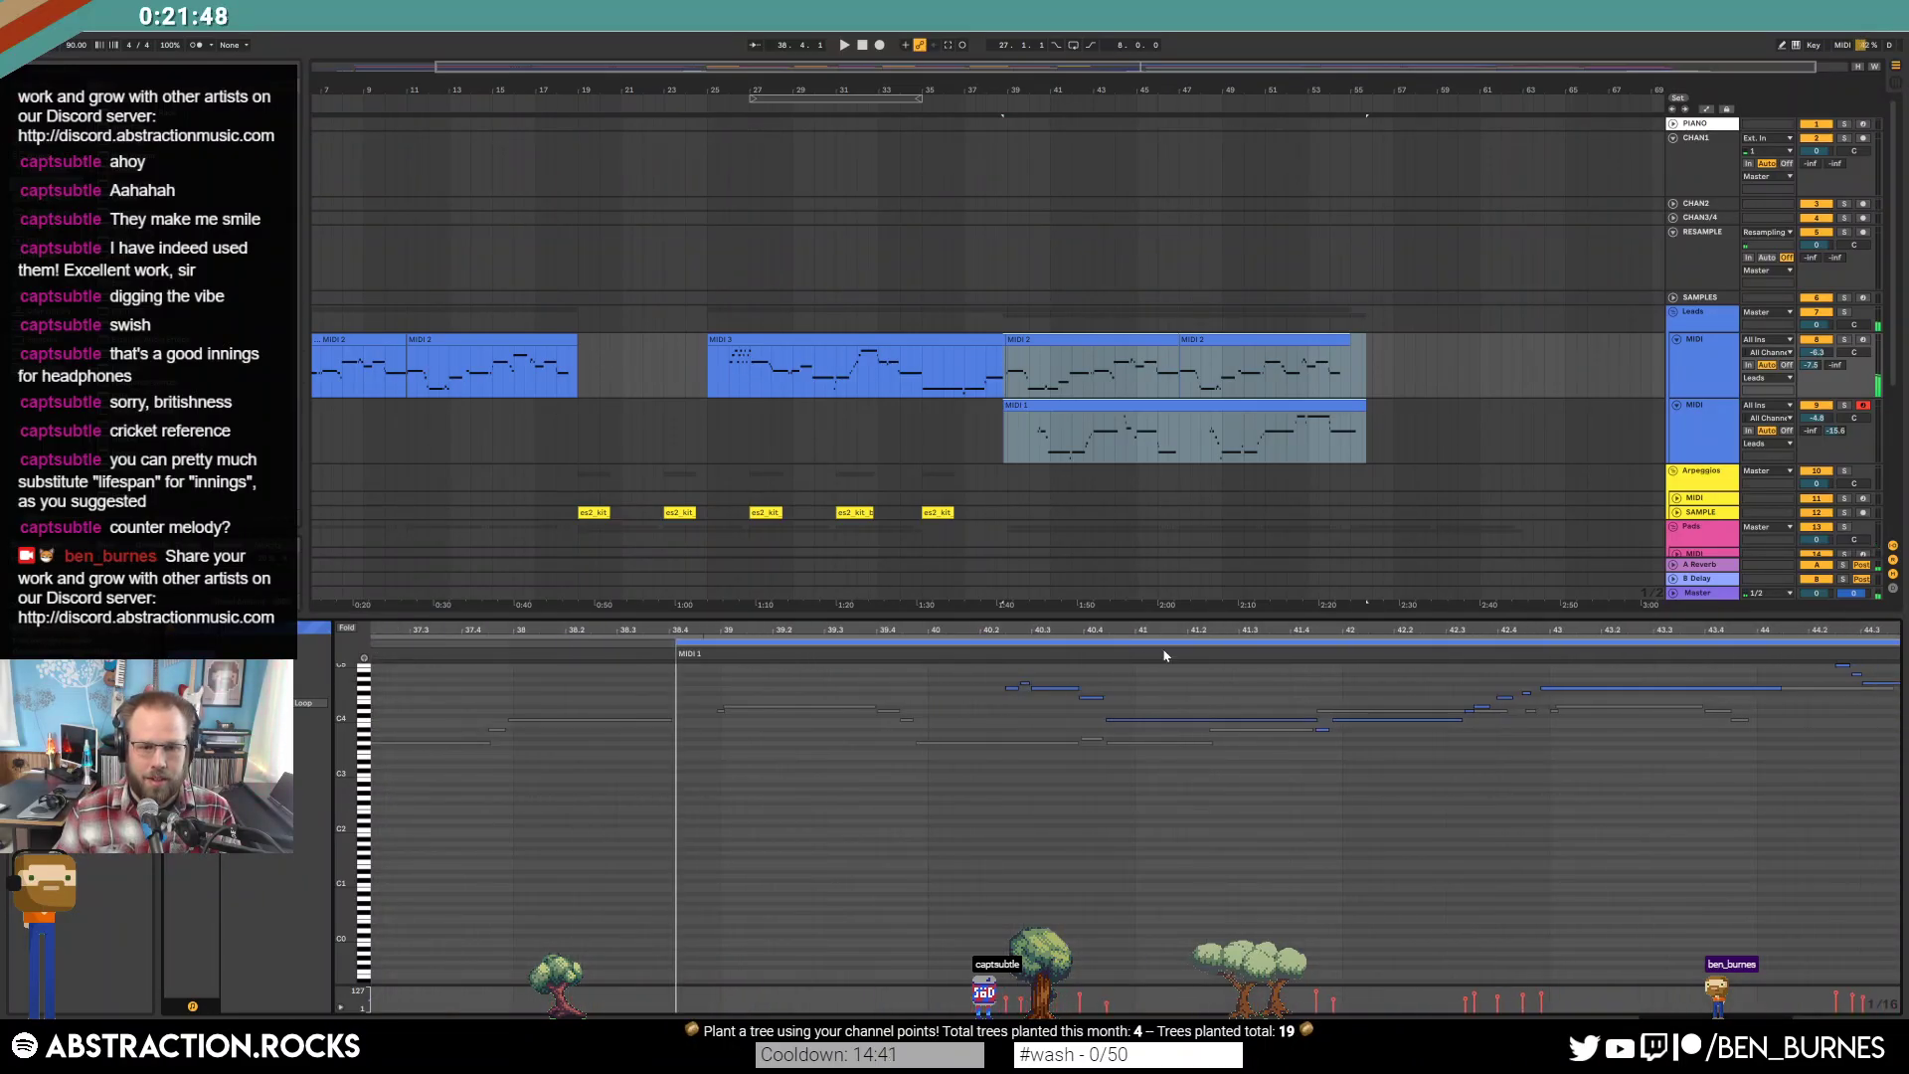
key(space)
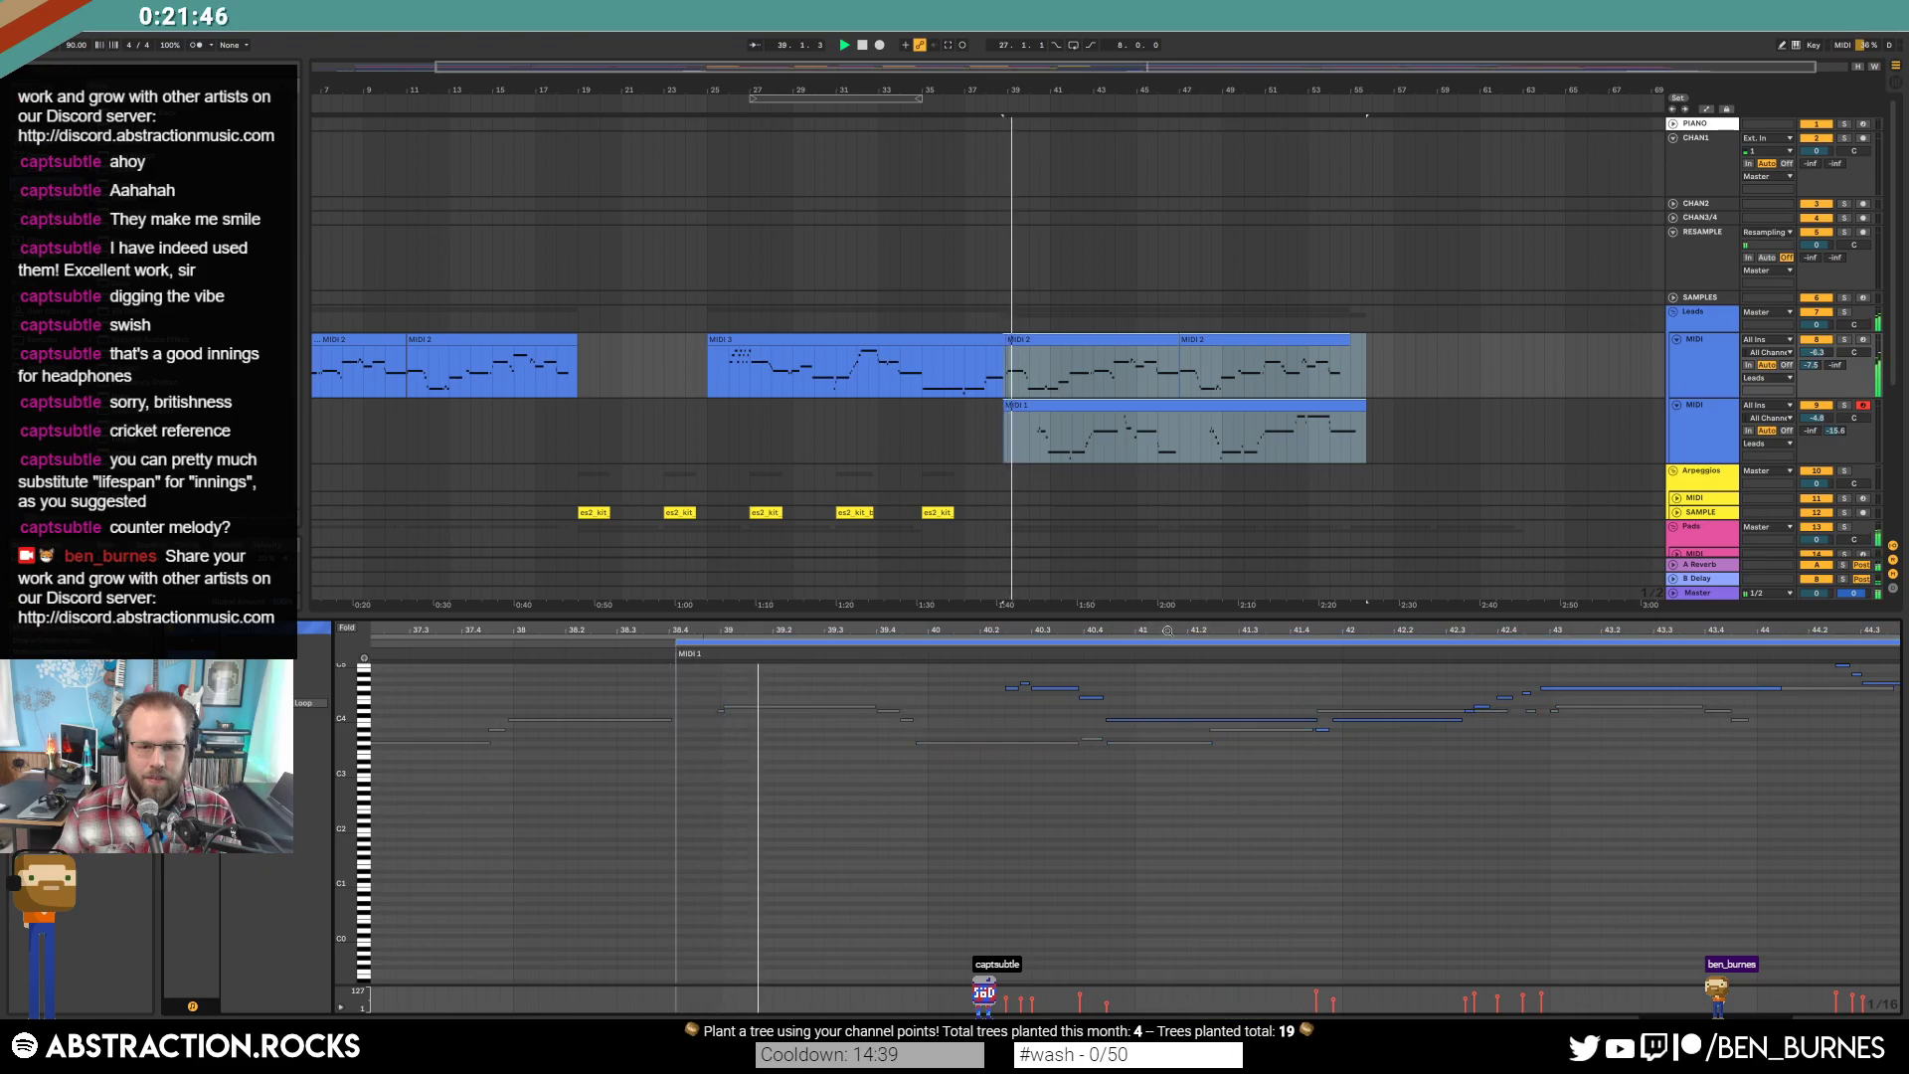
drag(1167, 629, 901, 629)
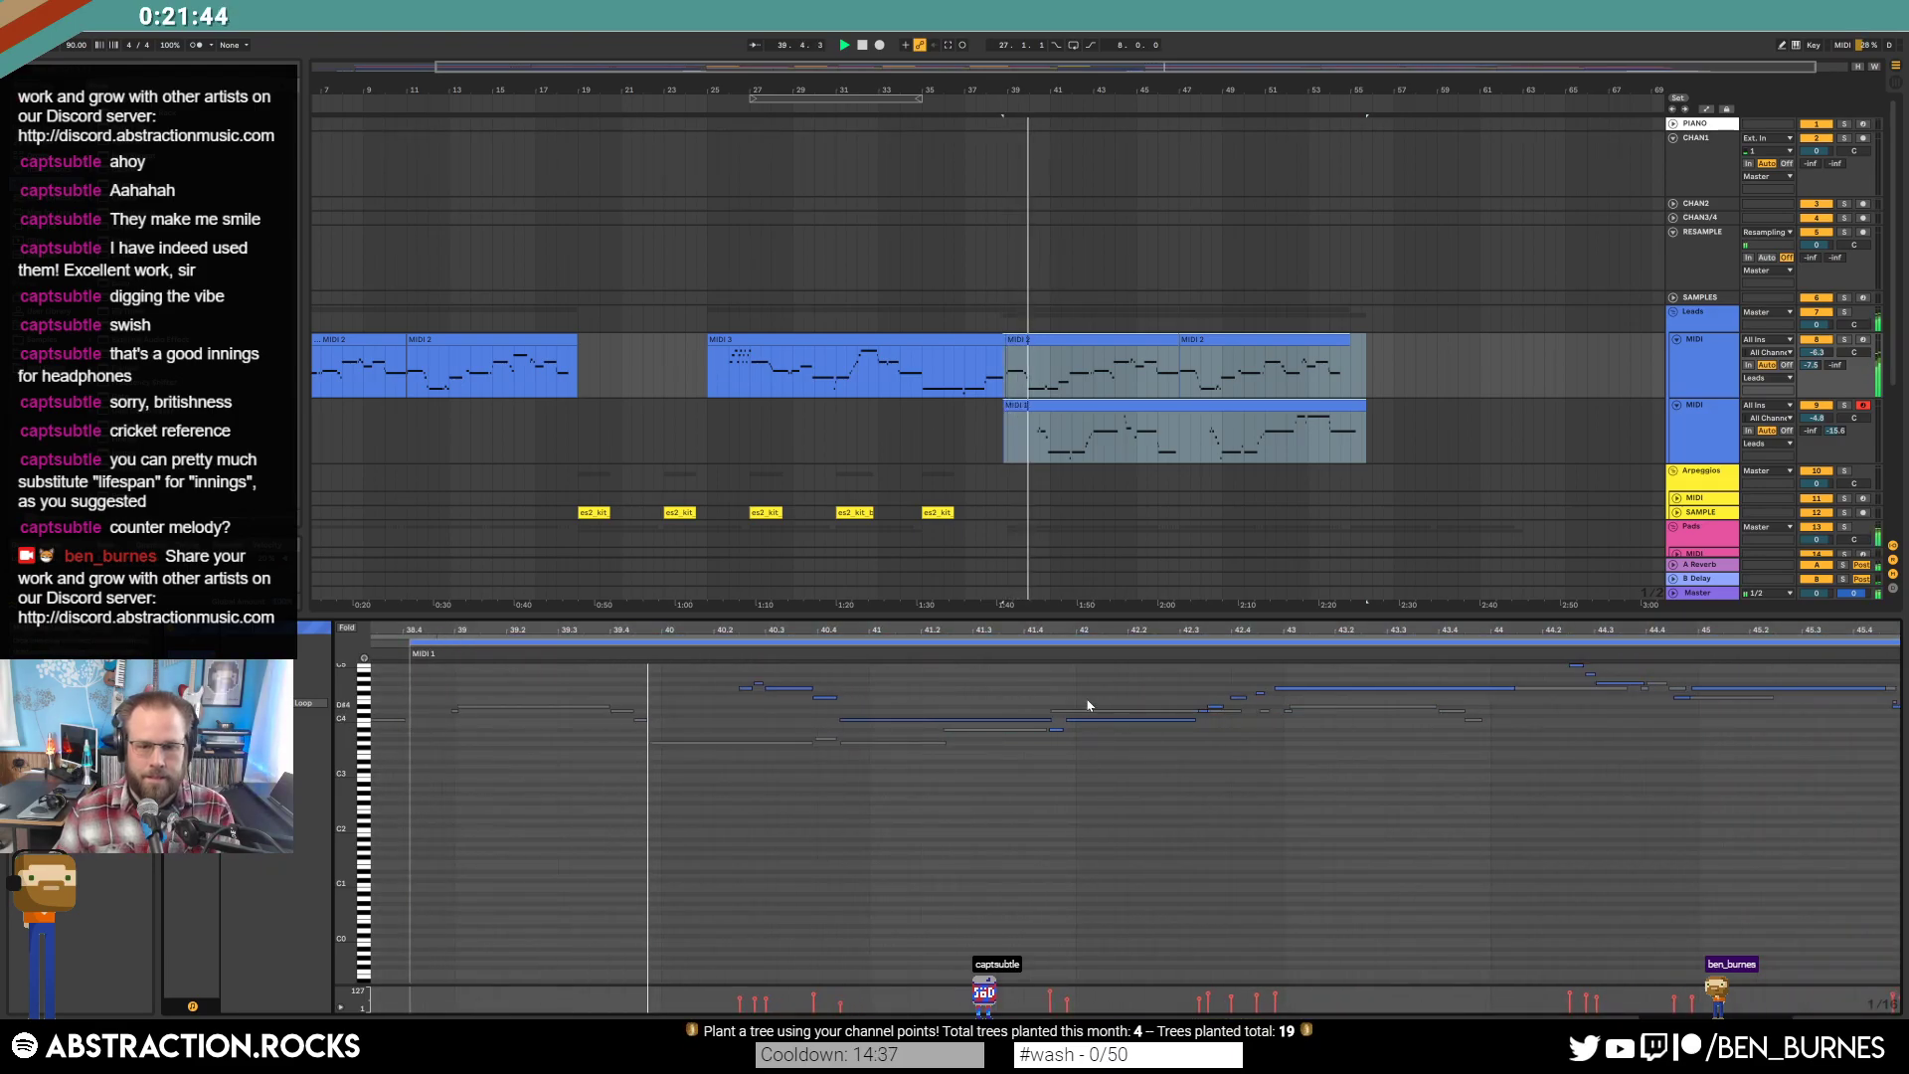
drag(351, 699, 1011, 677)
drag(1219, 629, 1002, 629)
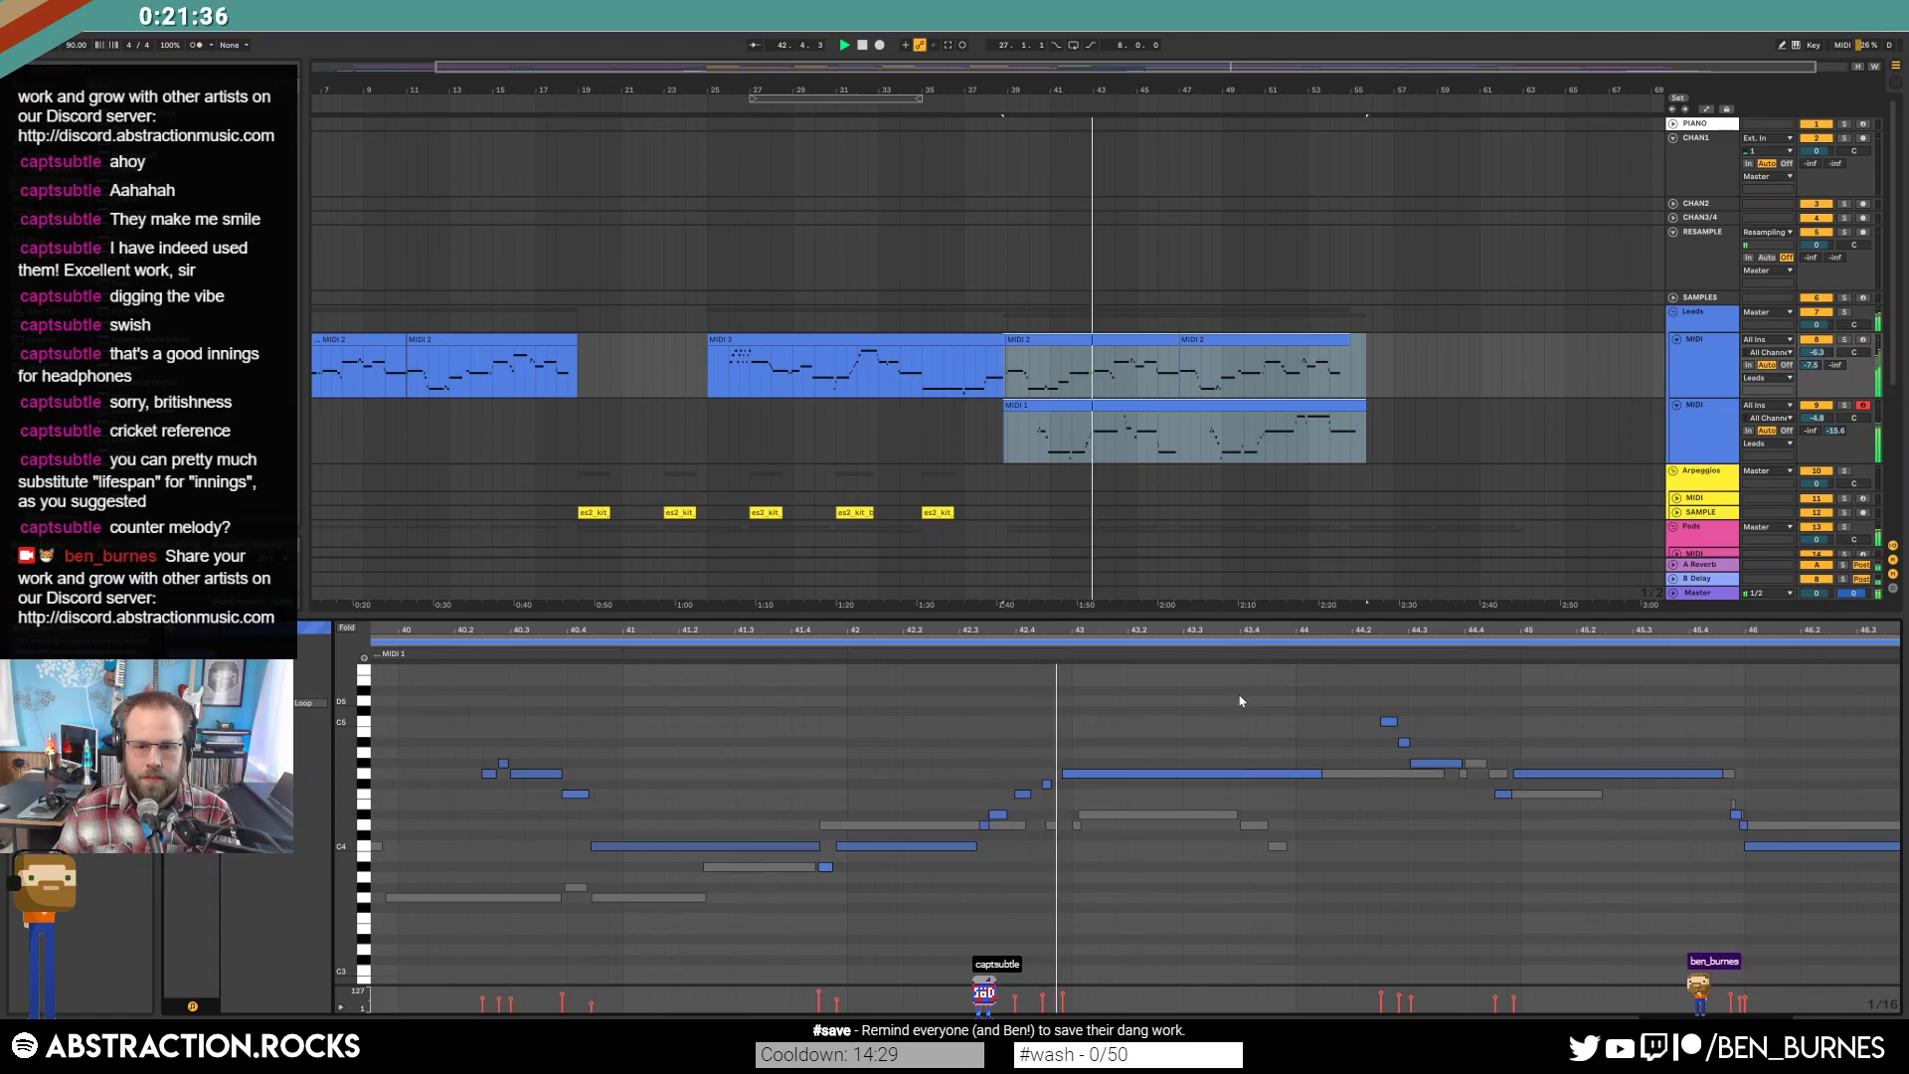
drag(1338, 626, 1218, 624)
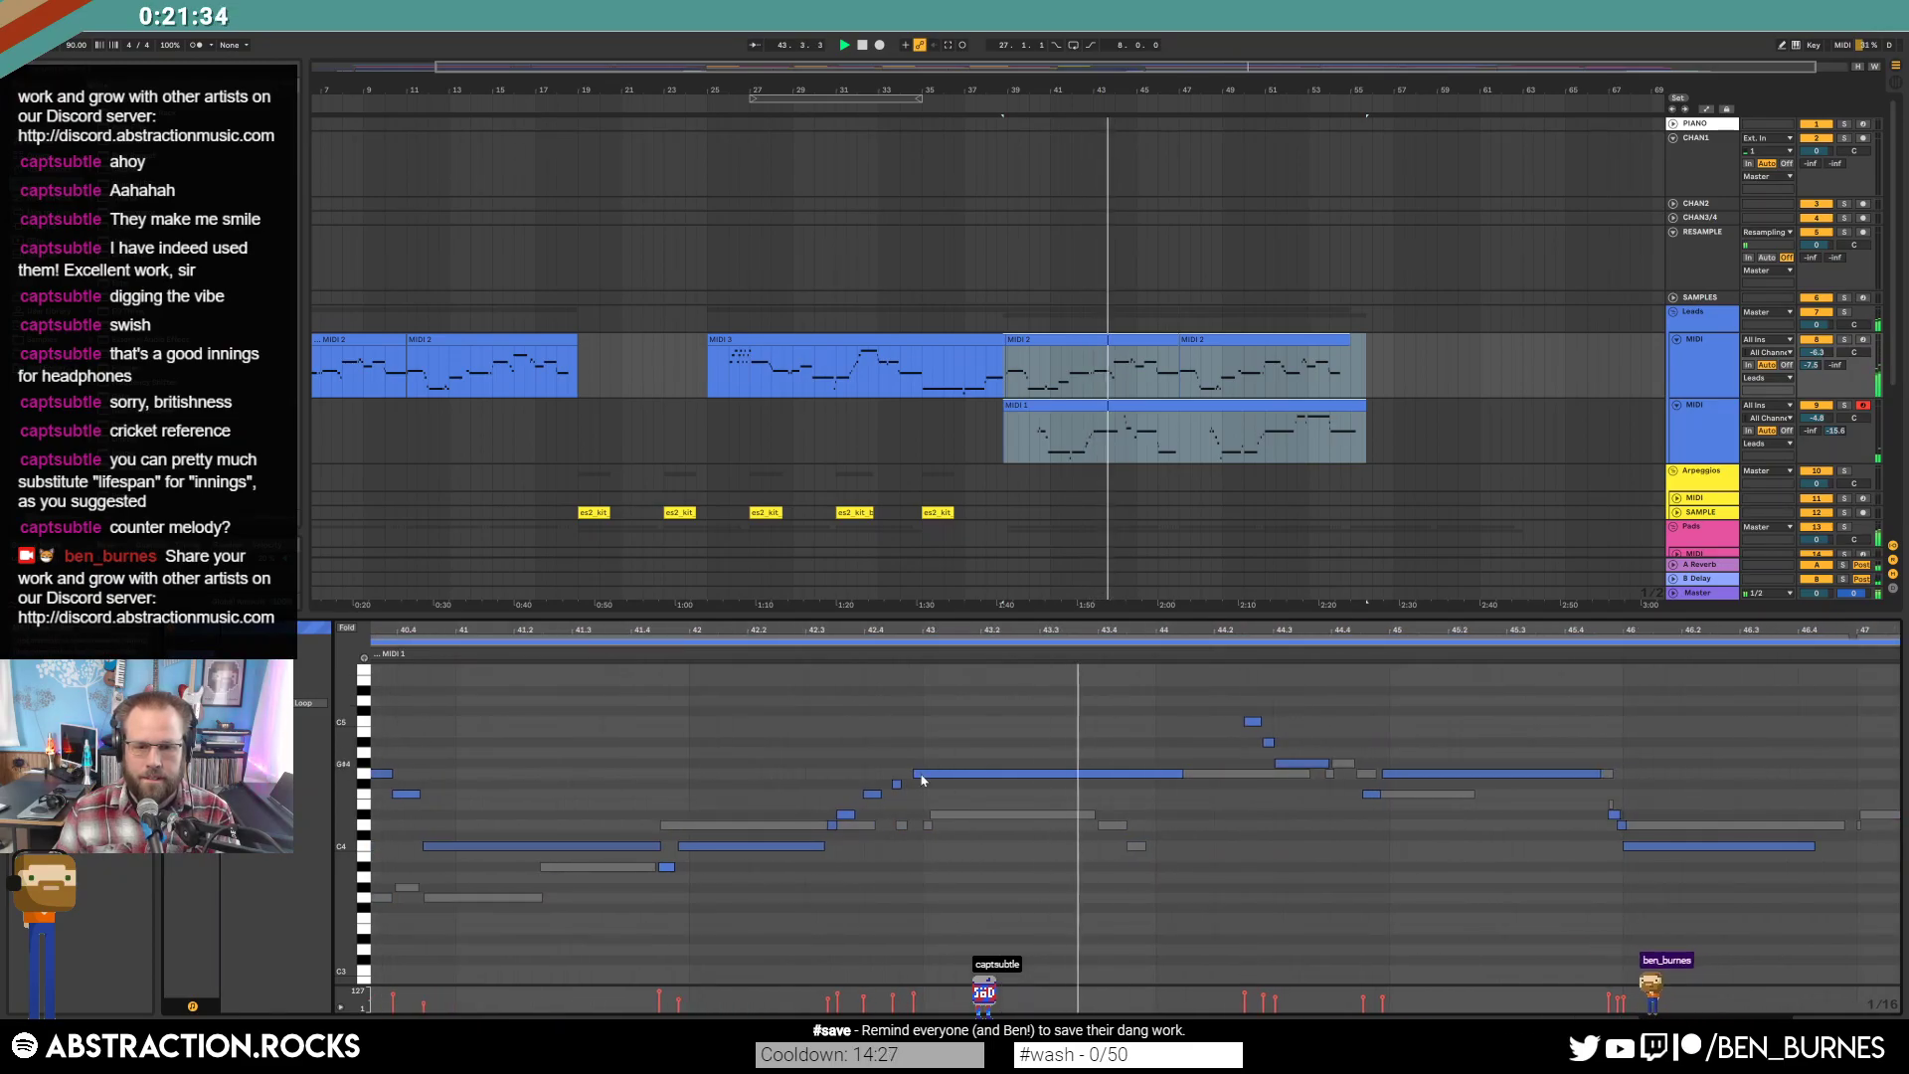
Shift the counter melody's held note at bar 43 slightly later, then swap the pitches of the short and held notes near bar 45.
drag(912, 776, 922, 782)
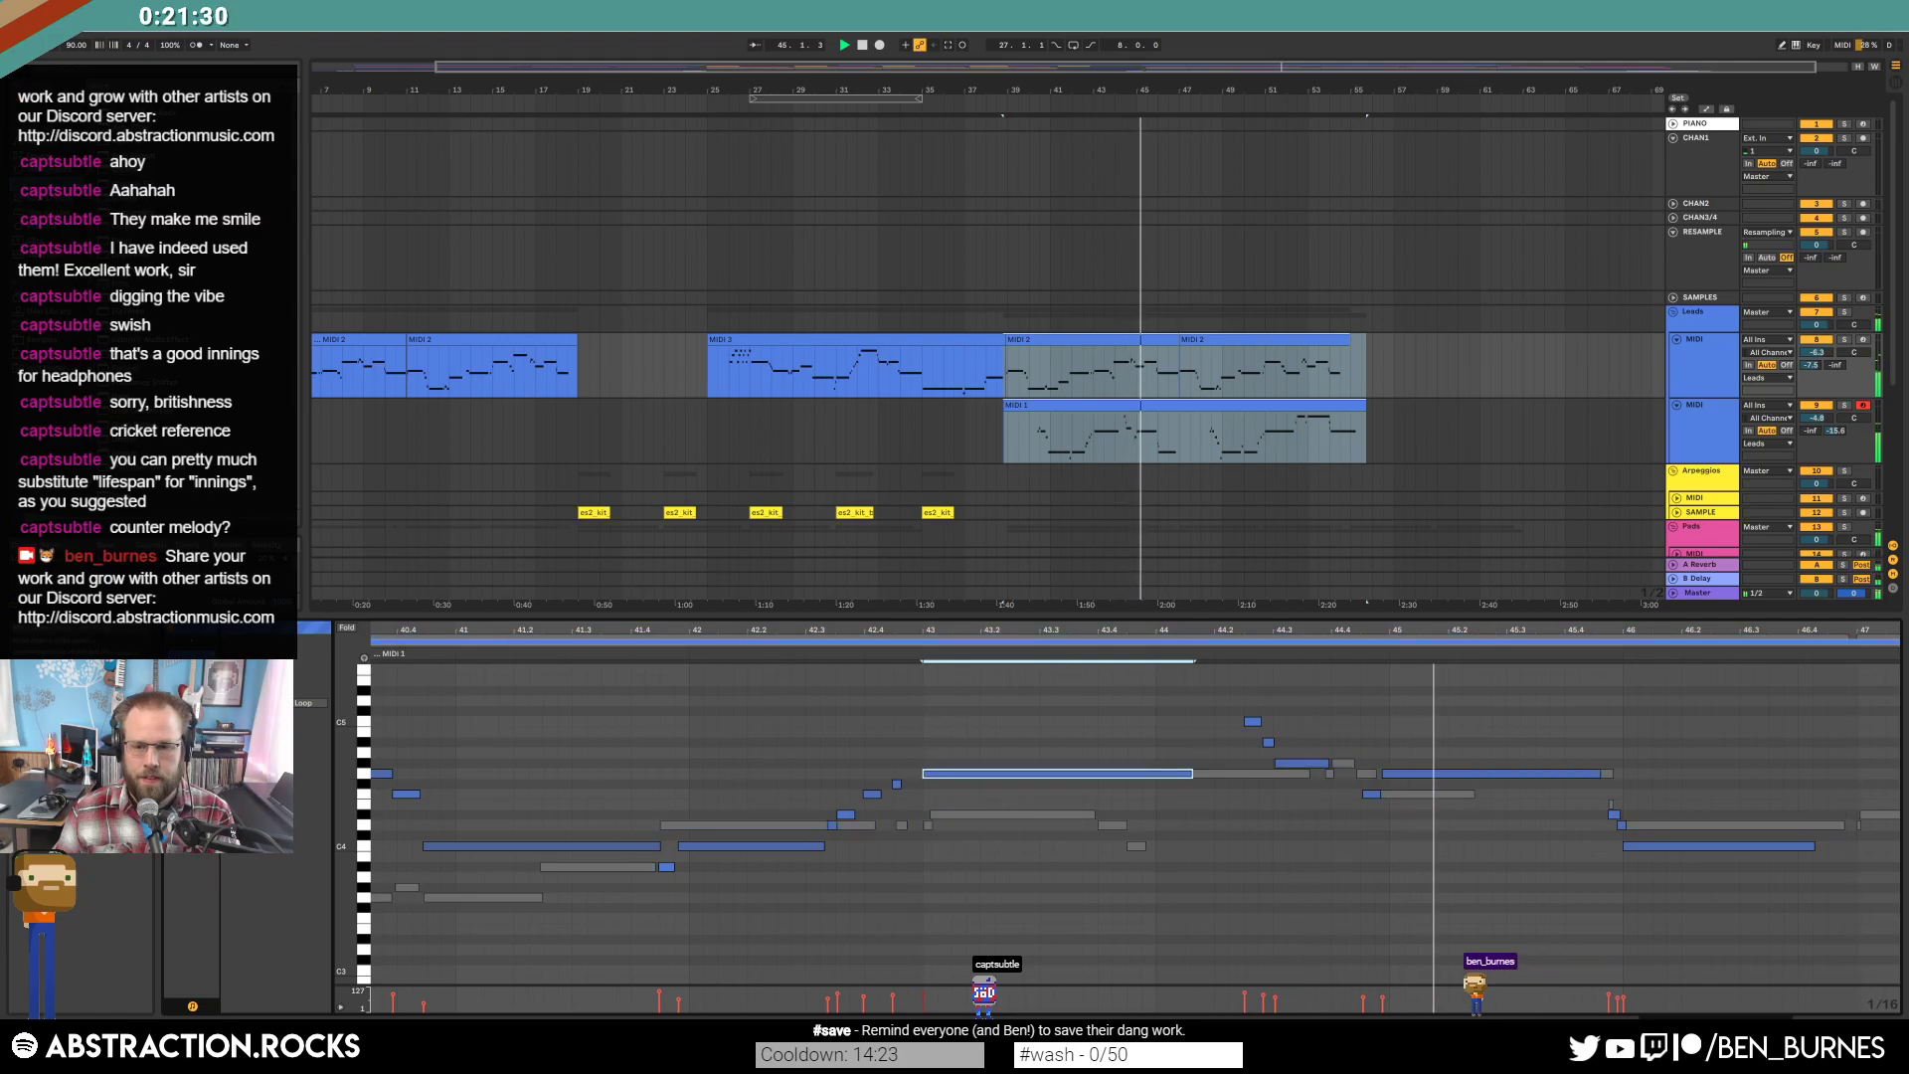
drag(1482, 629, 1259, 634)
drag(1238, 774, 1147, 766)
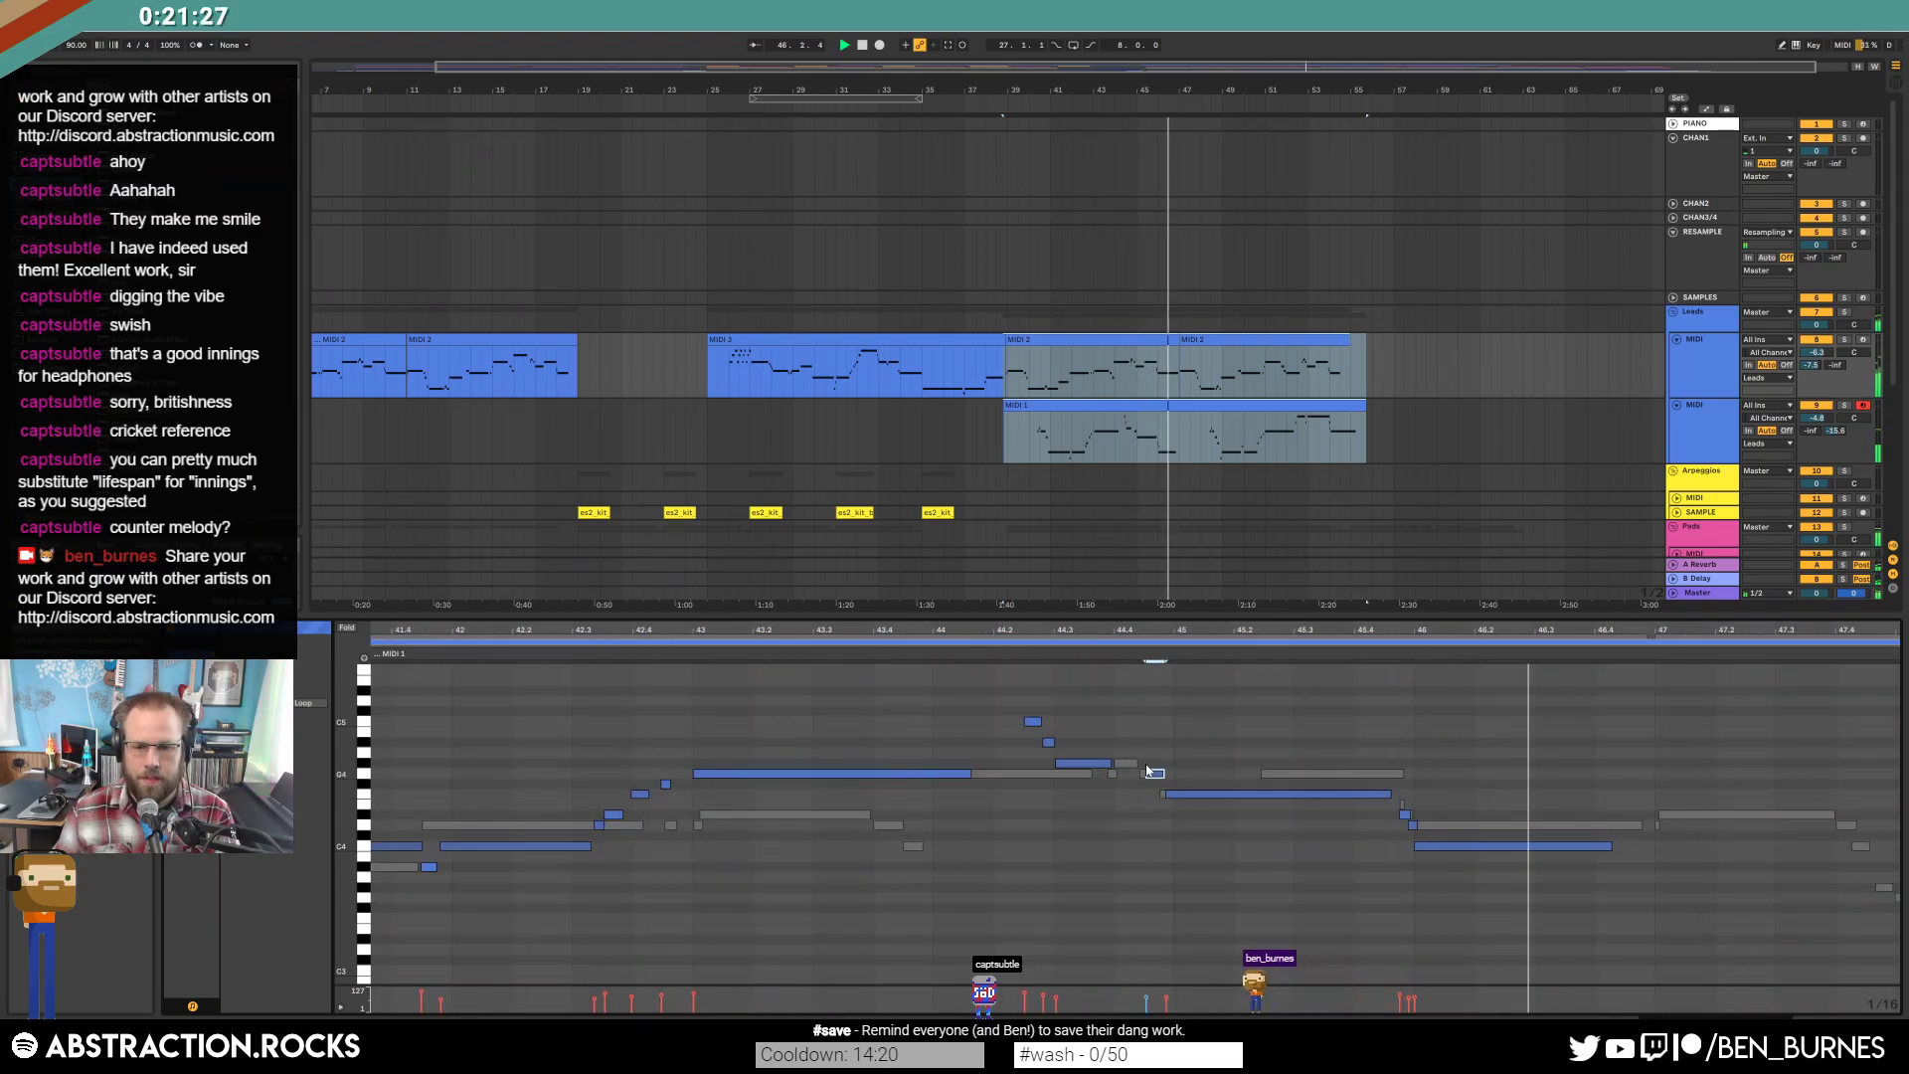
click(926, 651)
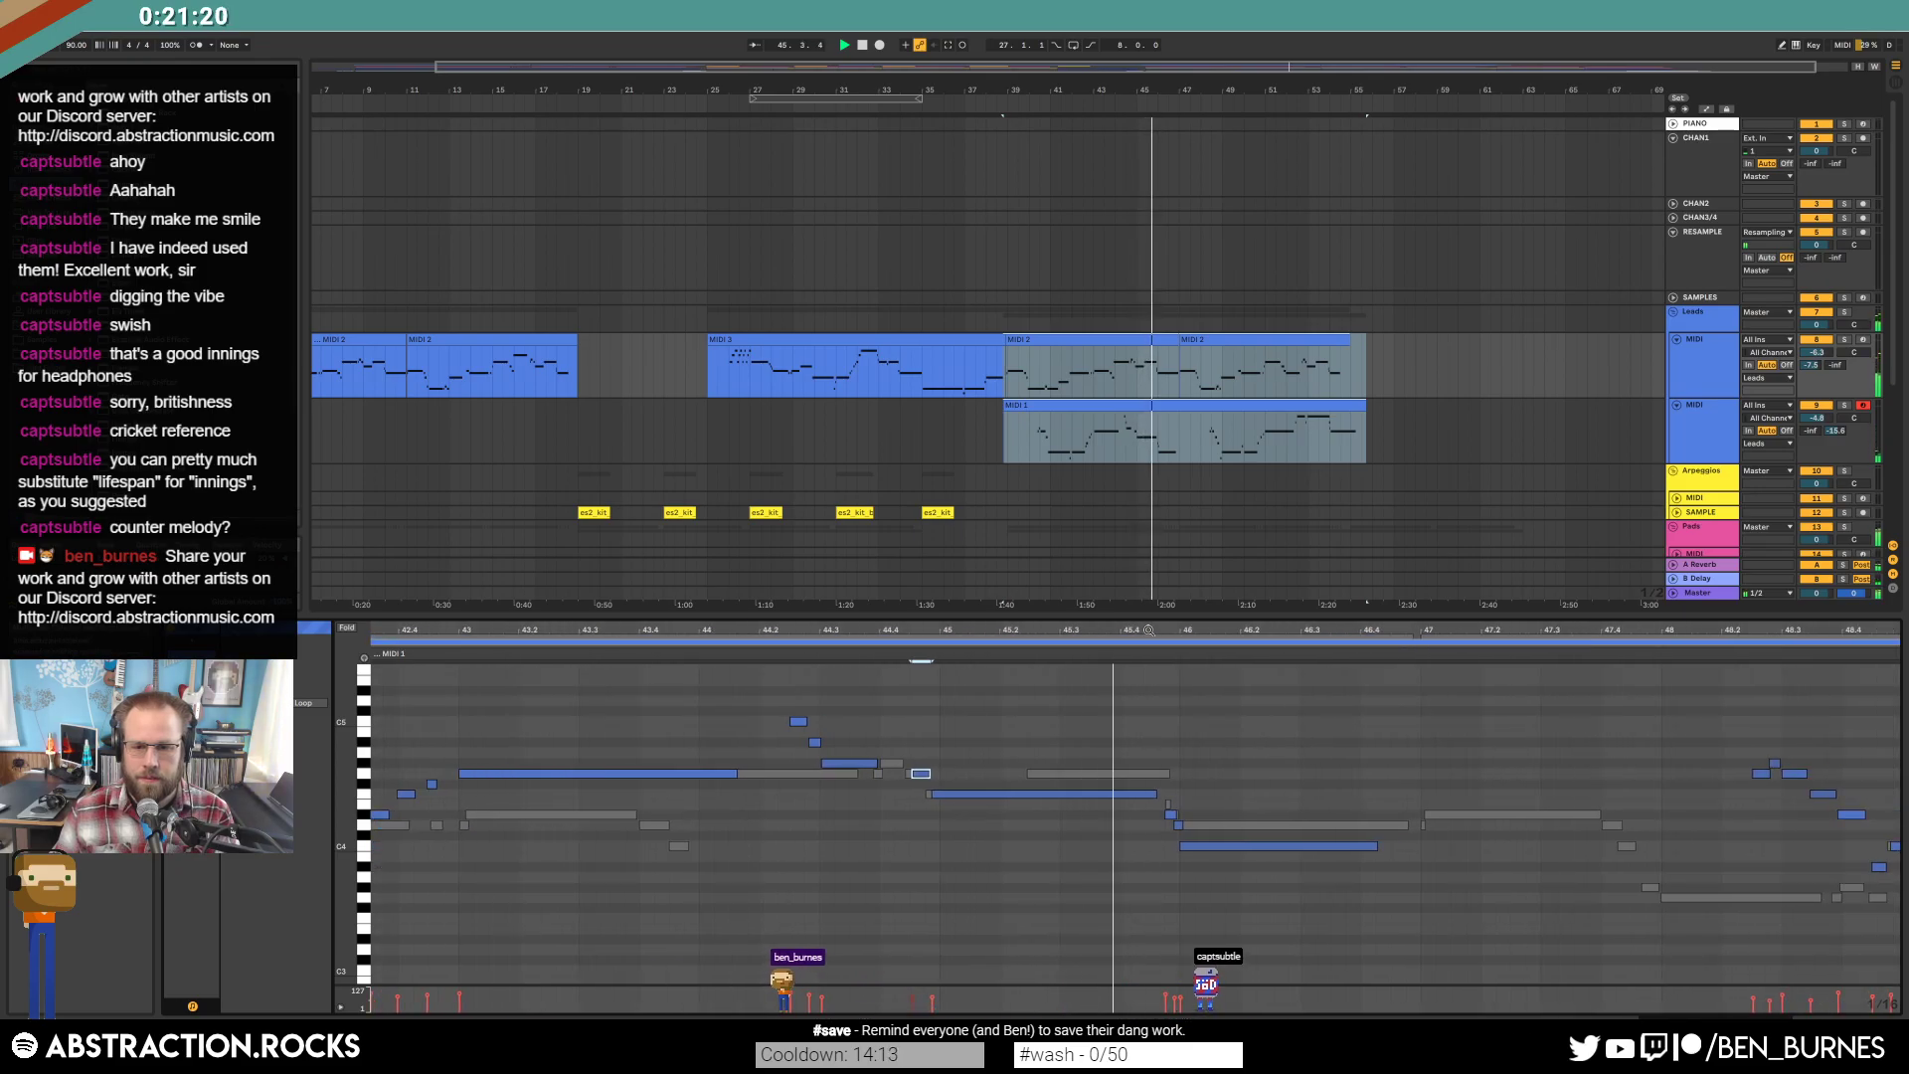
Transpose up the short notes and the held note around bar 46 of the counter melody.
click(1169, 808)
drag(1161, 802, 1204, 861)
key(Up)
click(1272, 834)
key(Up)
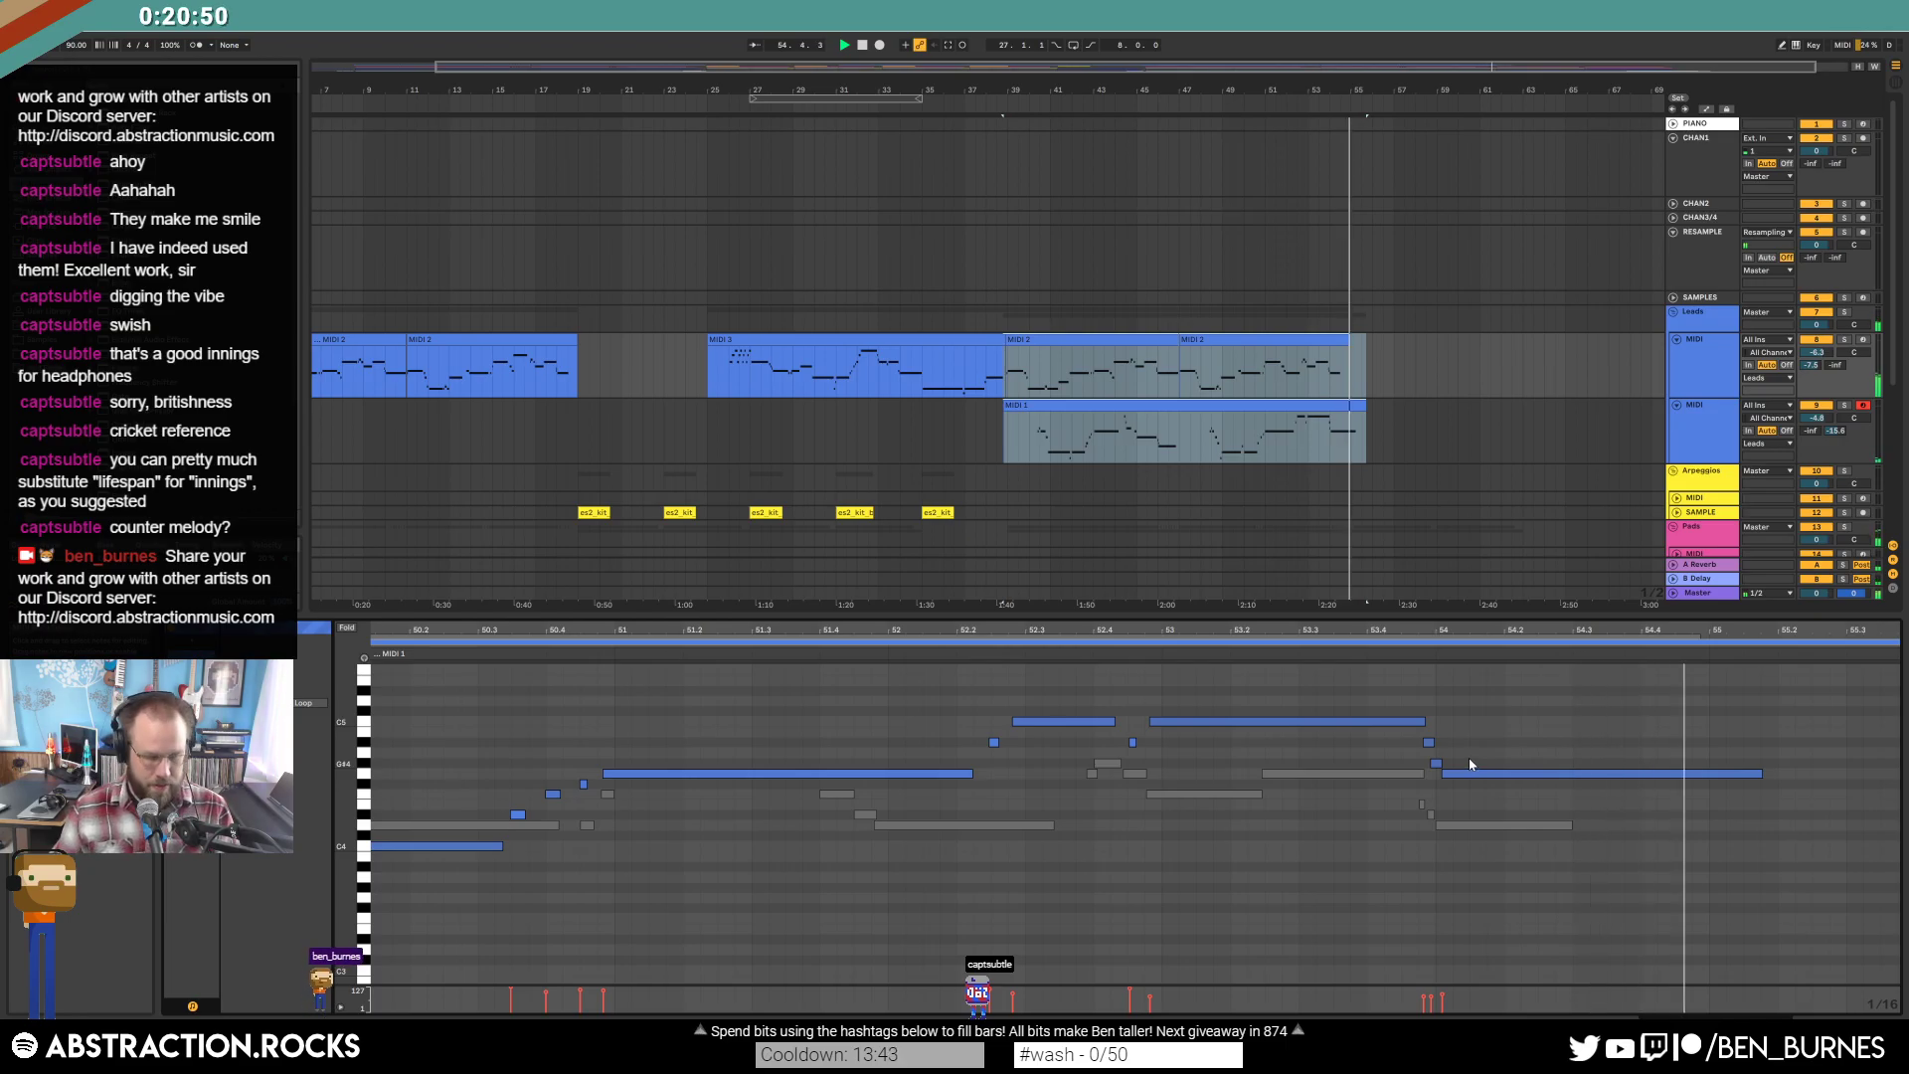
Close the note editor and add a third Auto Pan before EQ Eight on the Pads SAMPLE track, with its amount at 38.9 %.
key(shift+Tab)
click(1621, 569)
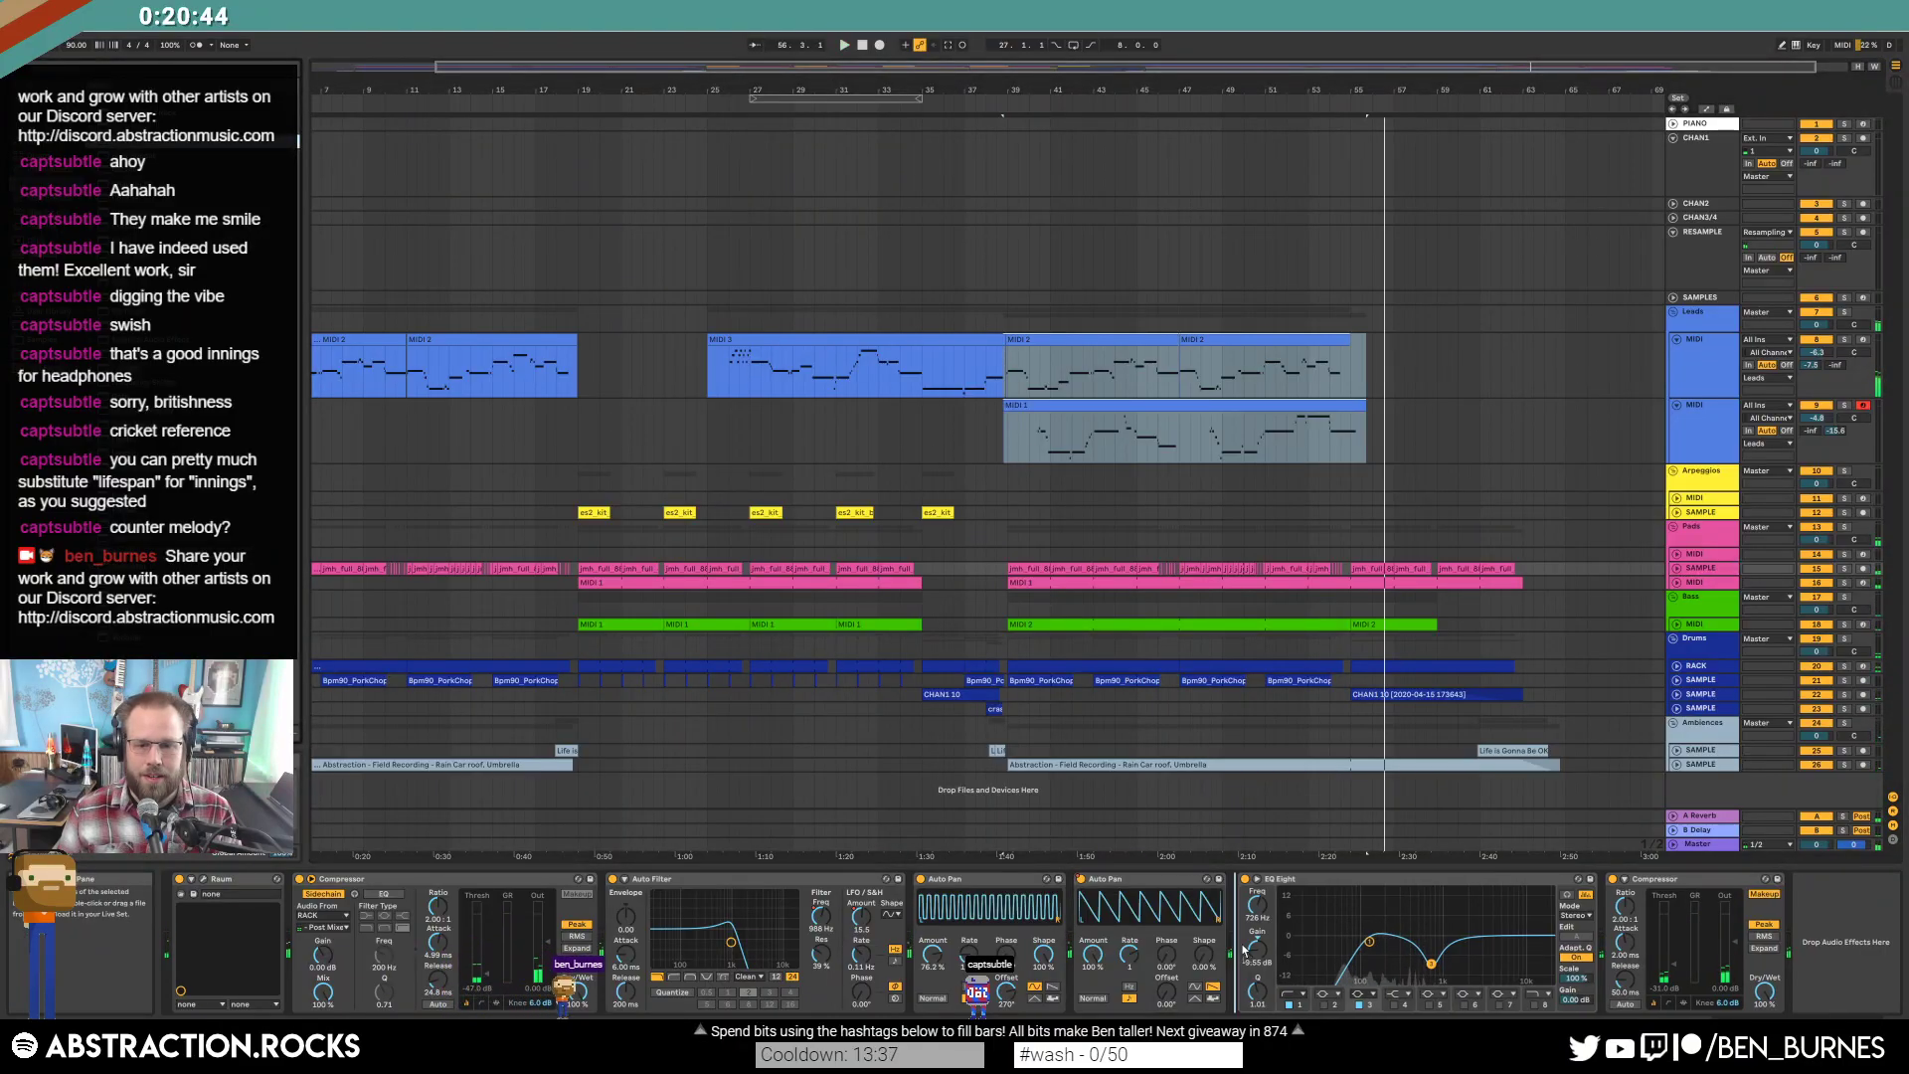
key(ctrl+v)
drag(1248, 953, 1248, 920)
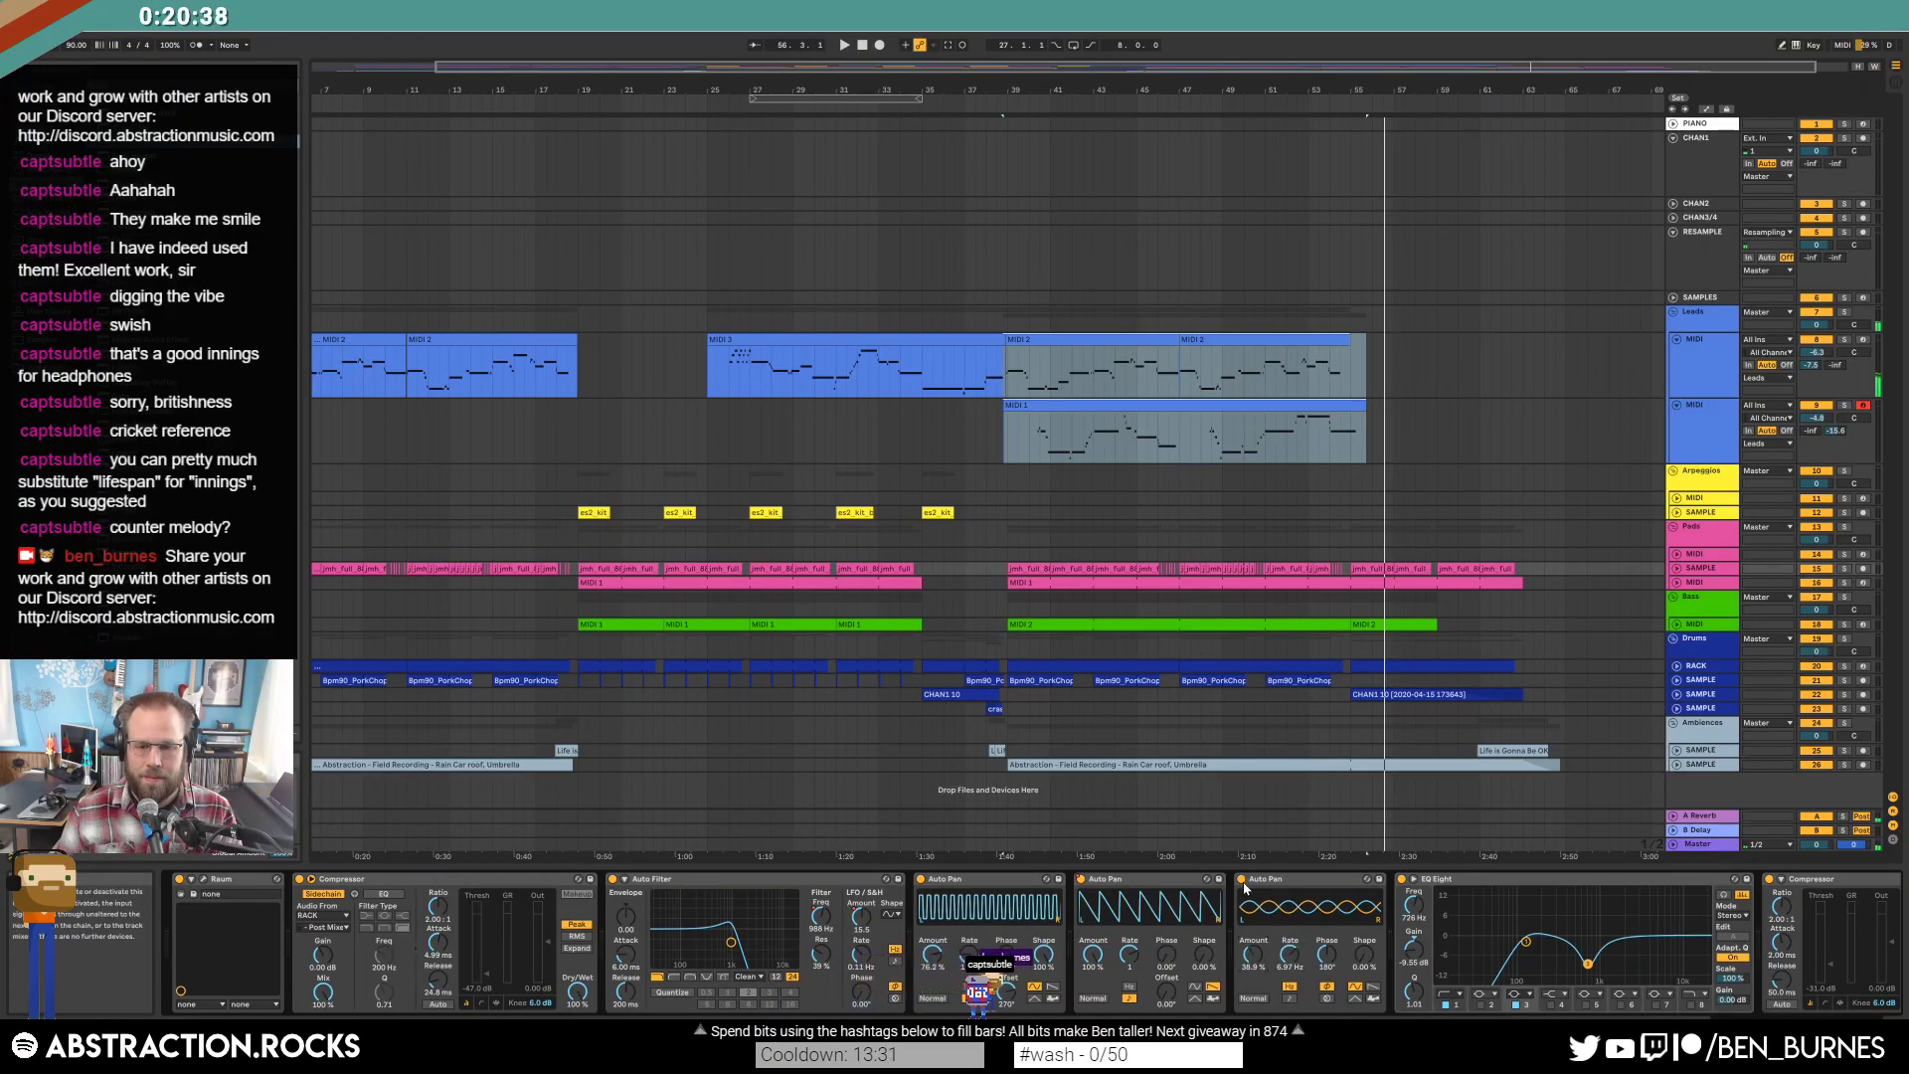
Unfold the Pads SAMPLE track and automate the third Auto Pan's Device On to switch on only from bar 39 to 55.
click(1675, 569)
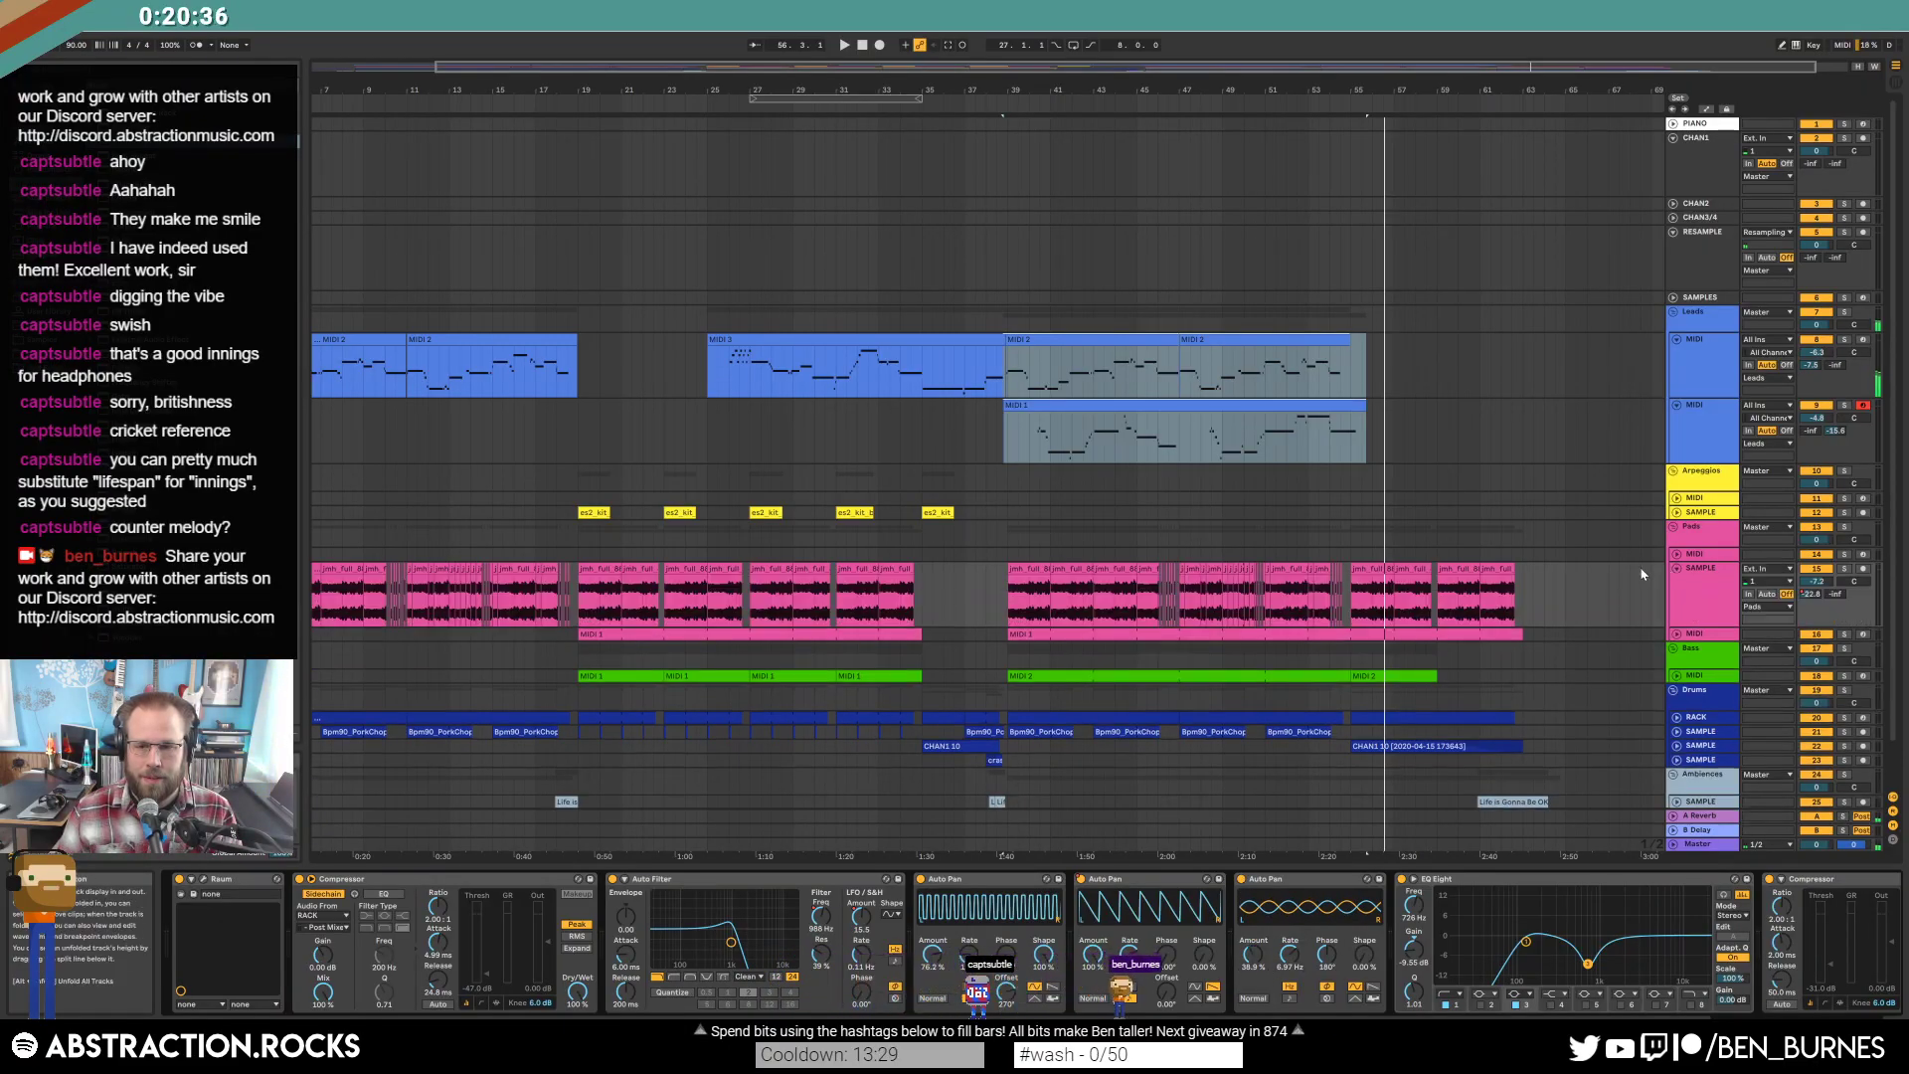
click(1010, 581)
key(a)
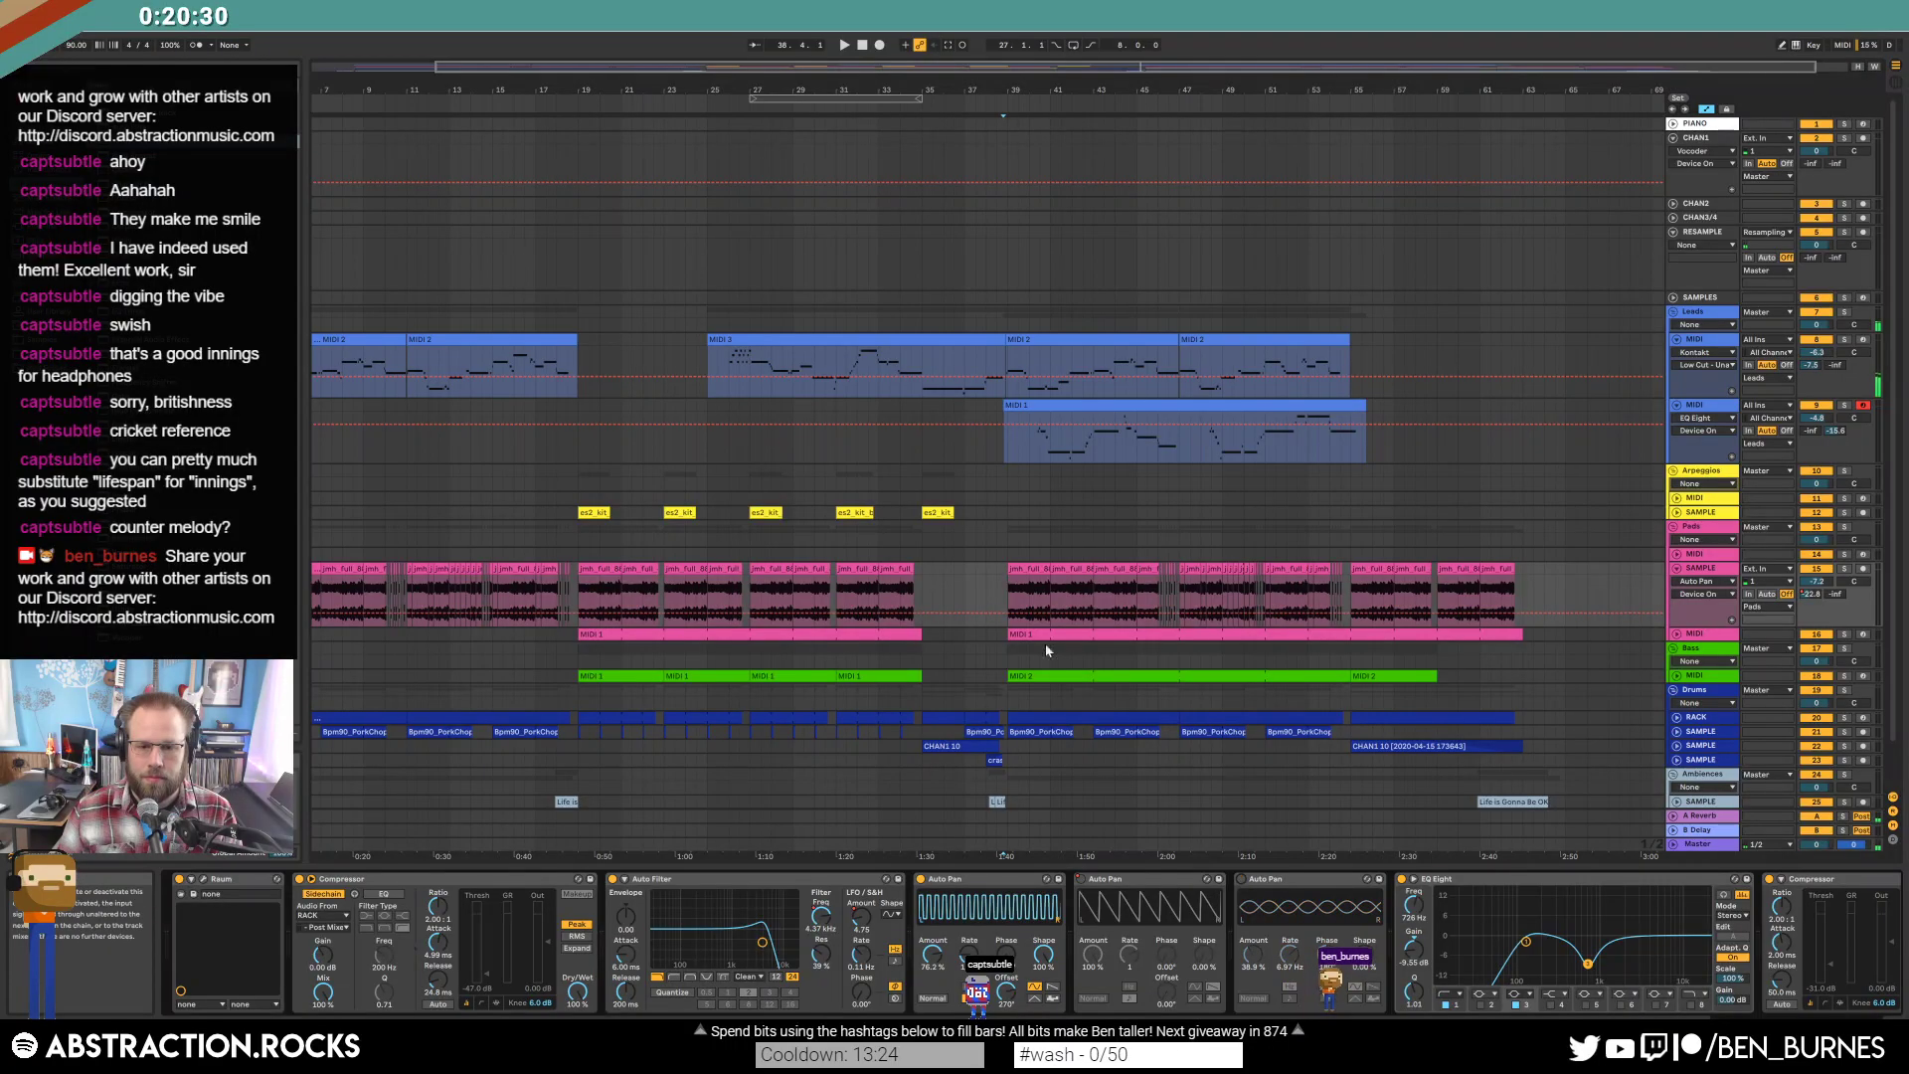
drag(1010, 597, 1350, 597)
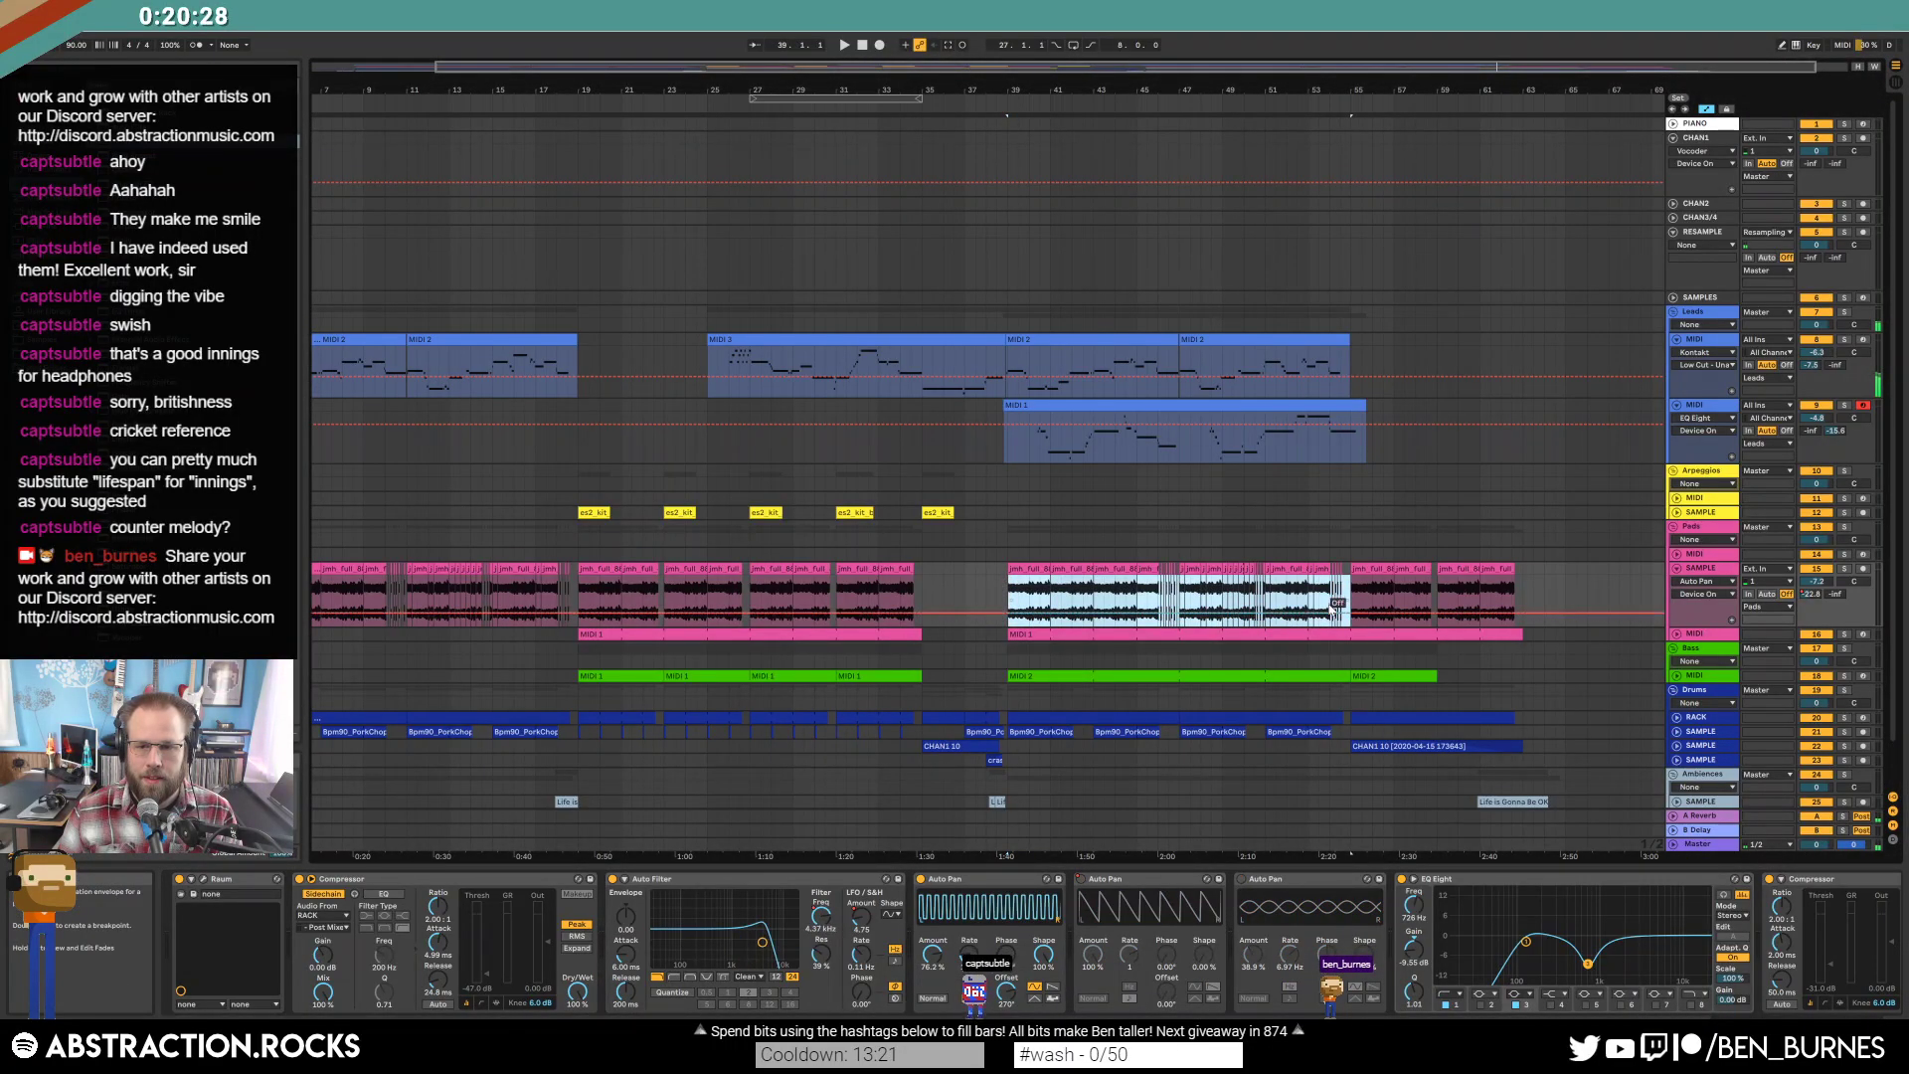
click(975, 597)
Play from about bar 38, hide the automation lanes and fine-tune the third Auto Pan's amount while listening.
key(space)
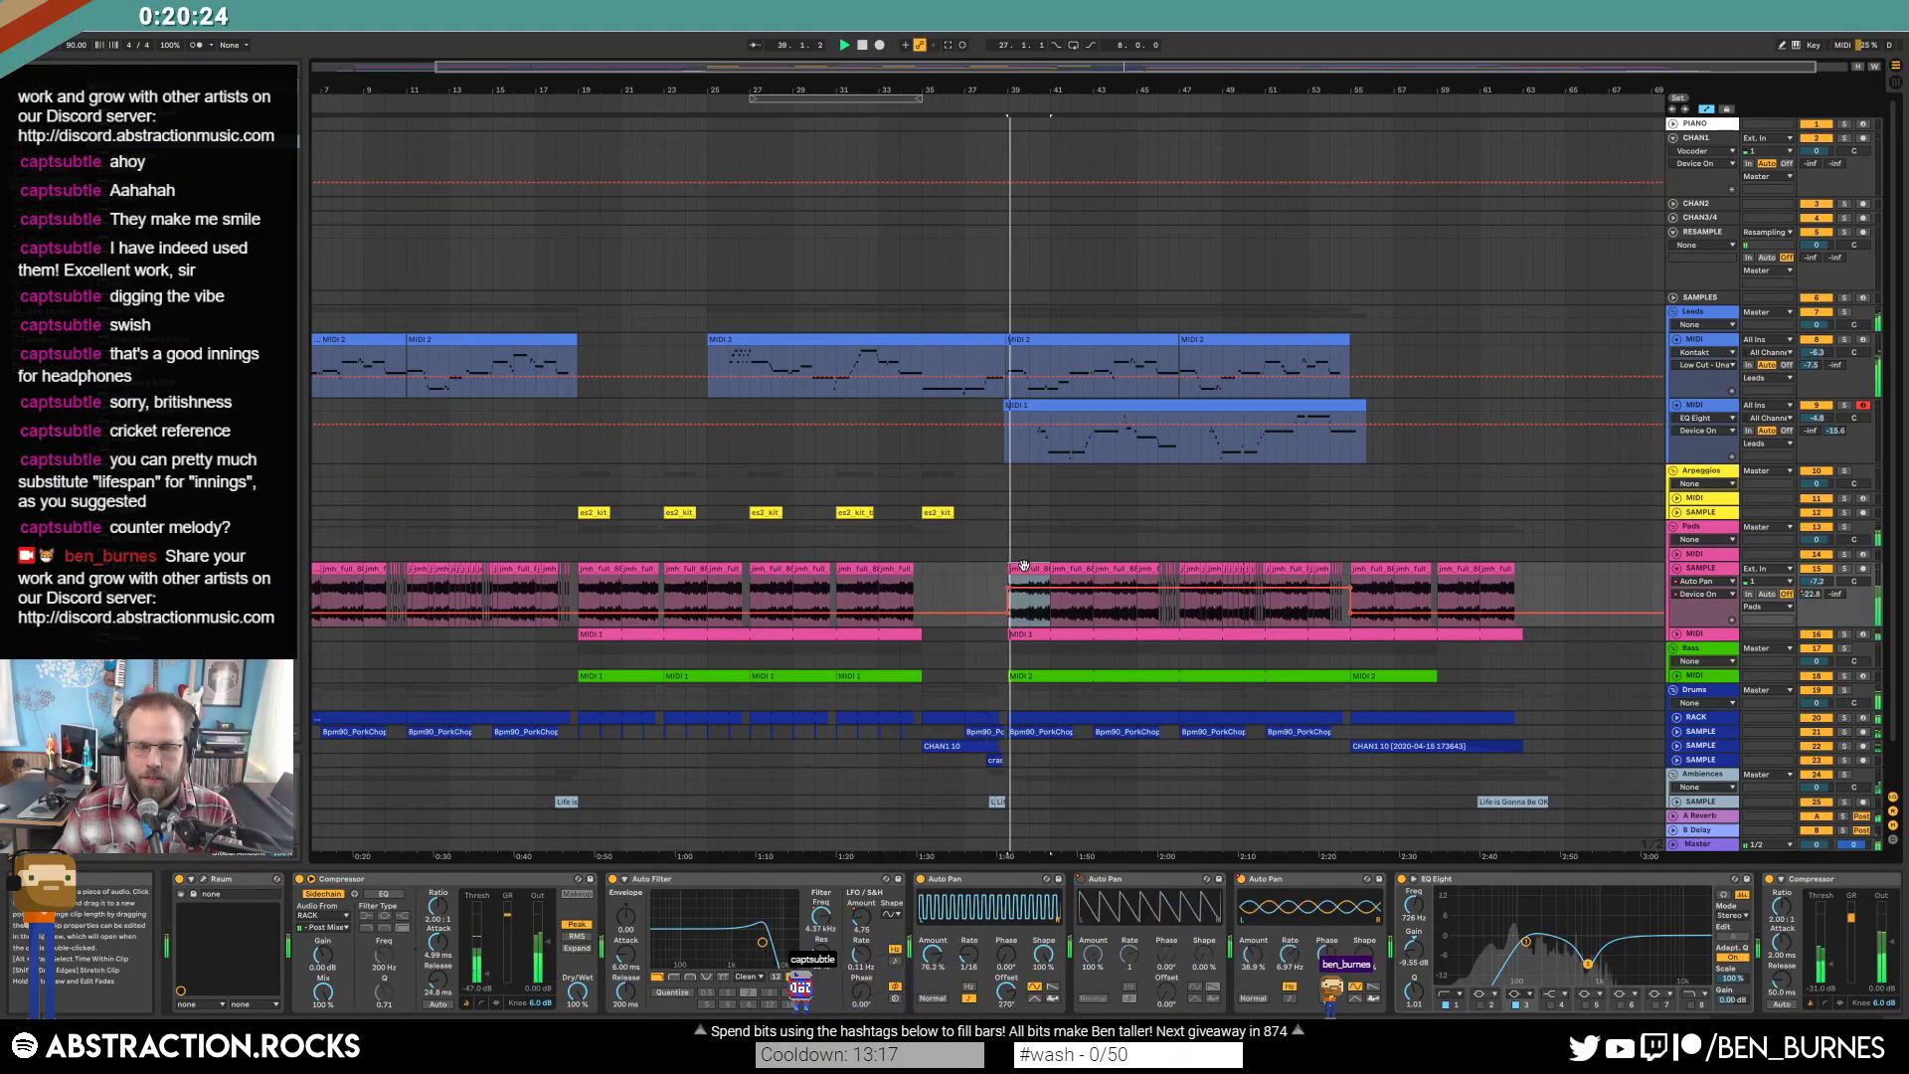
click(1024, 567)
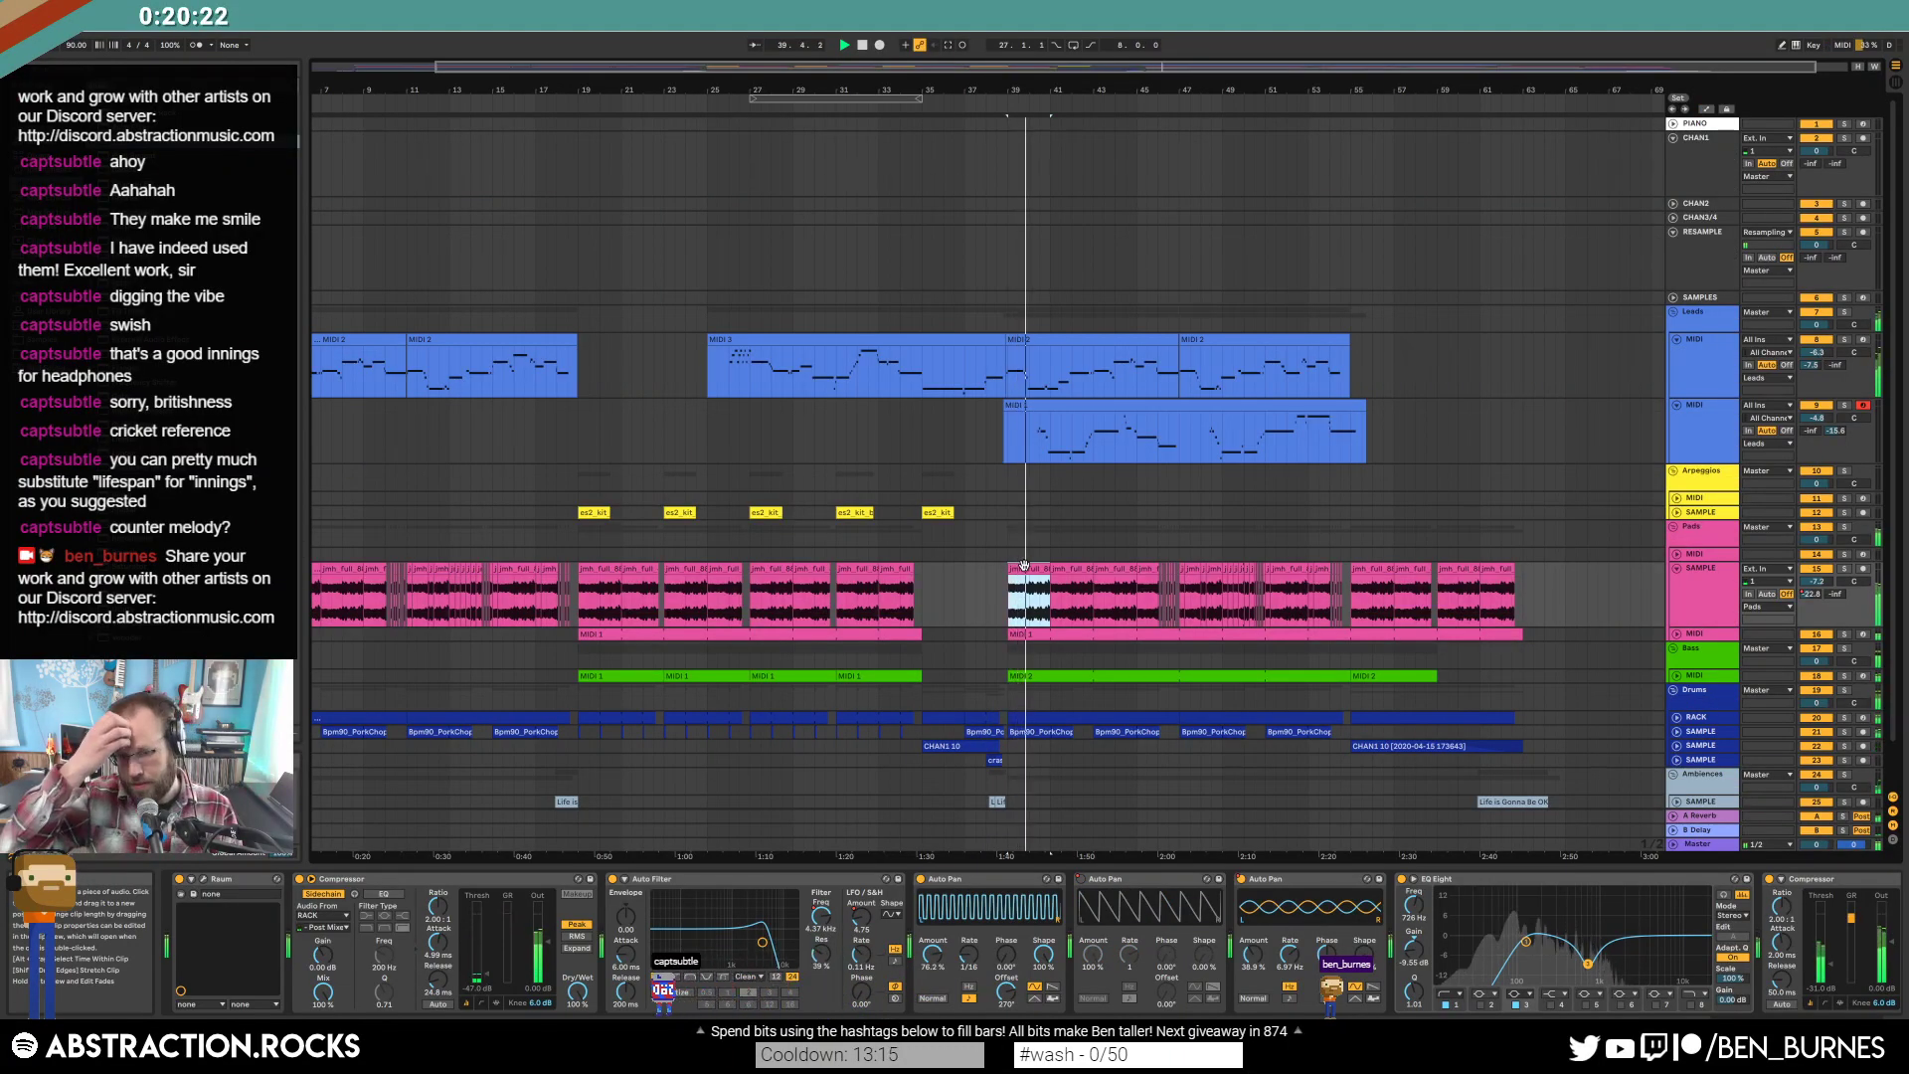
drag(1253, 954, 1253, 952)
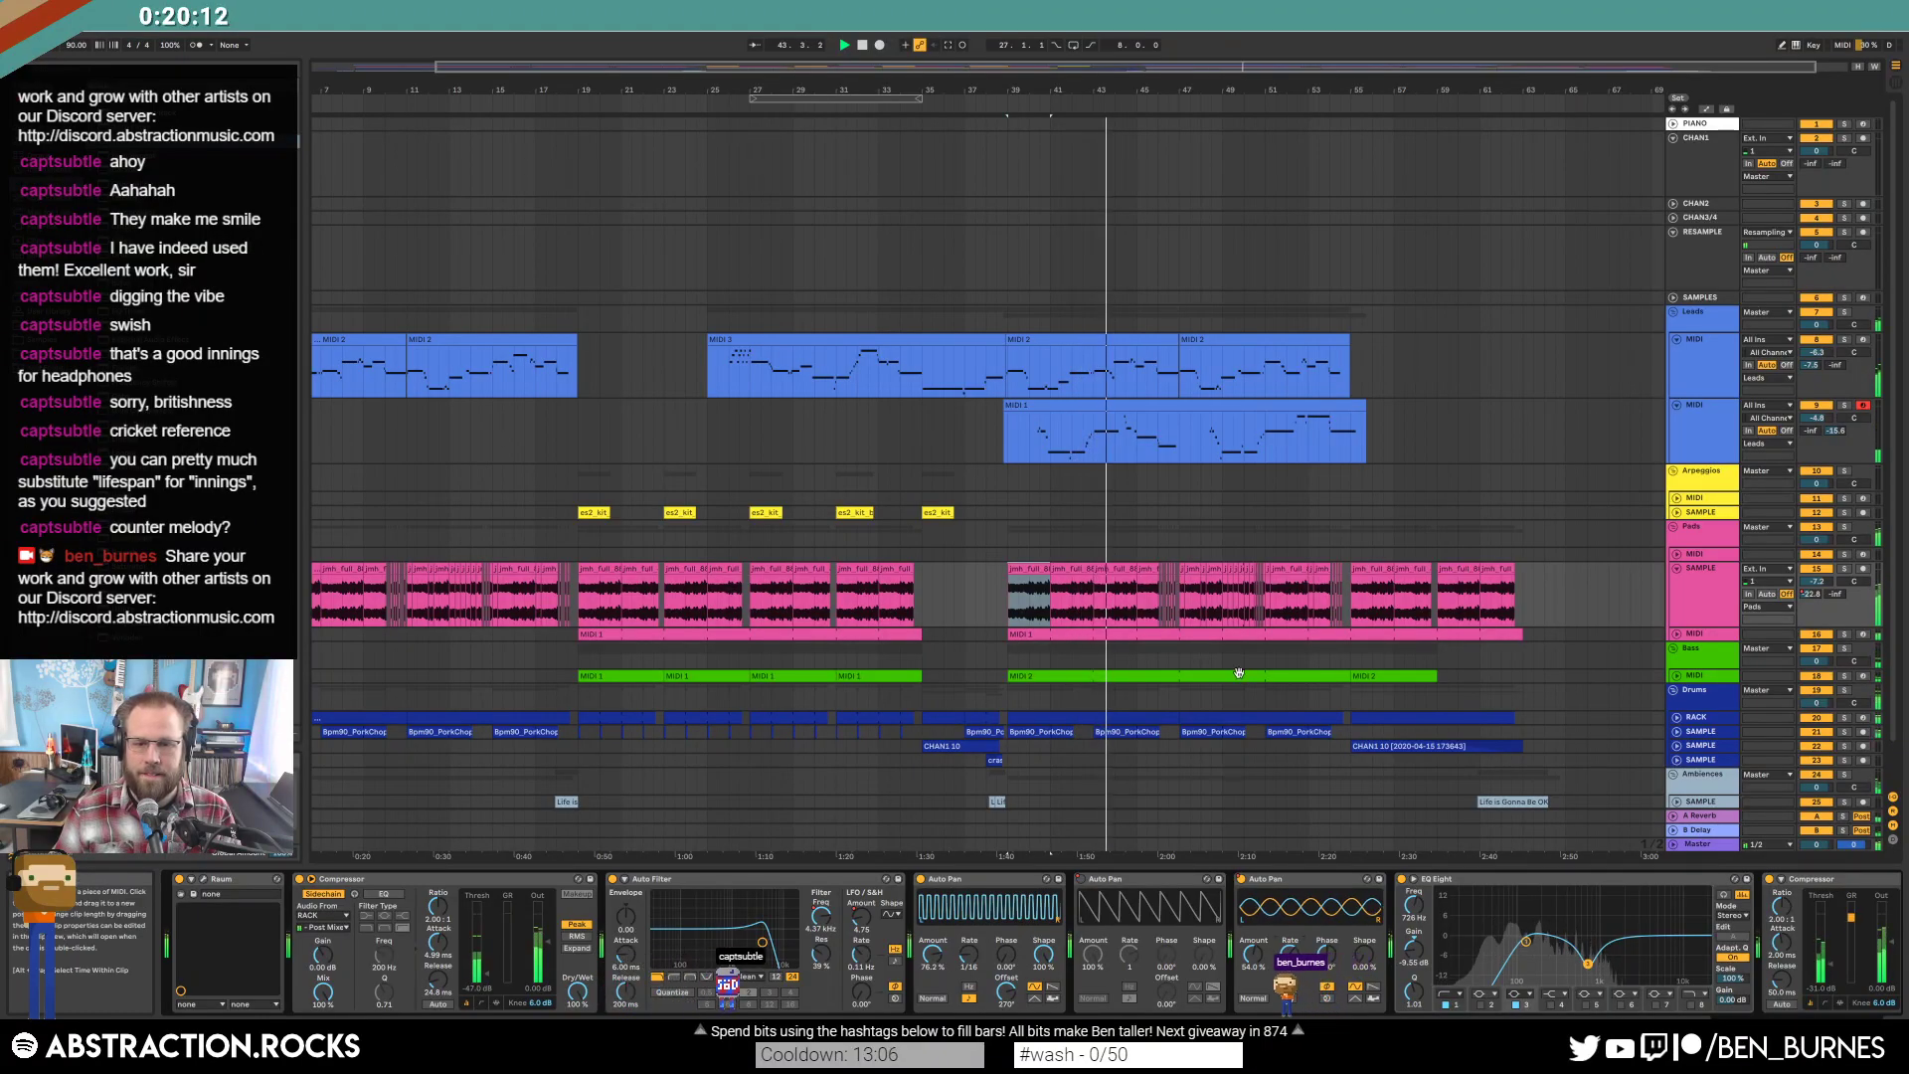
Deepen the mid-frequency cut in the Pads SAMPLE track's EQ Eight while the song plays.
scroll(1208, 644, down, 1)
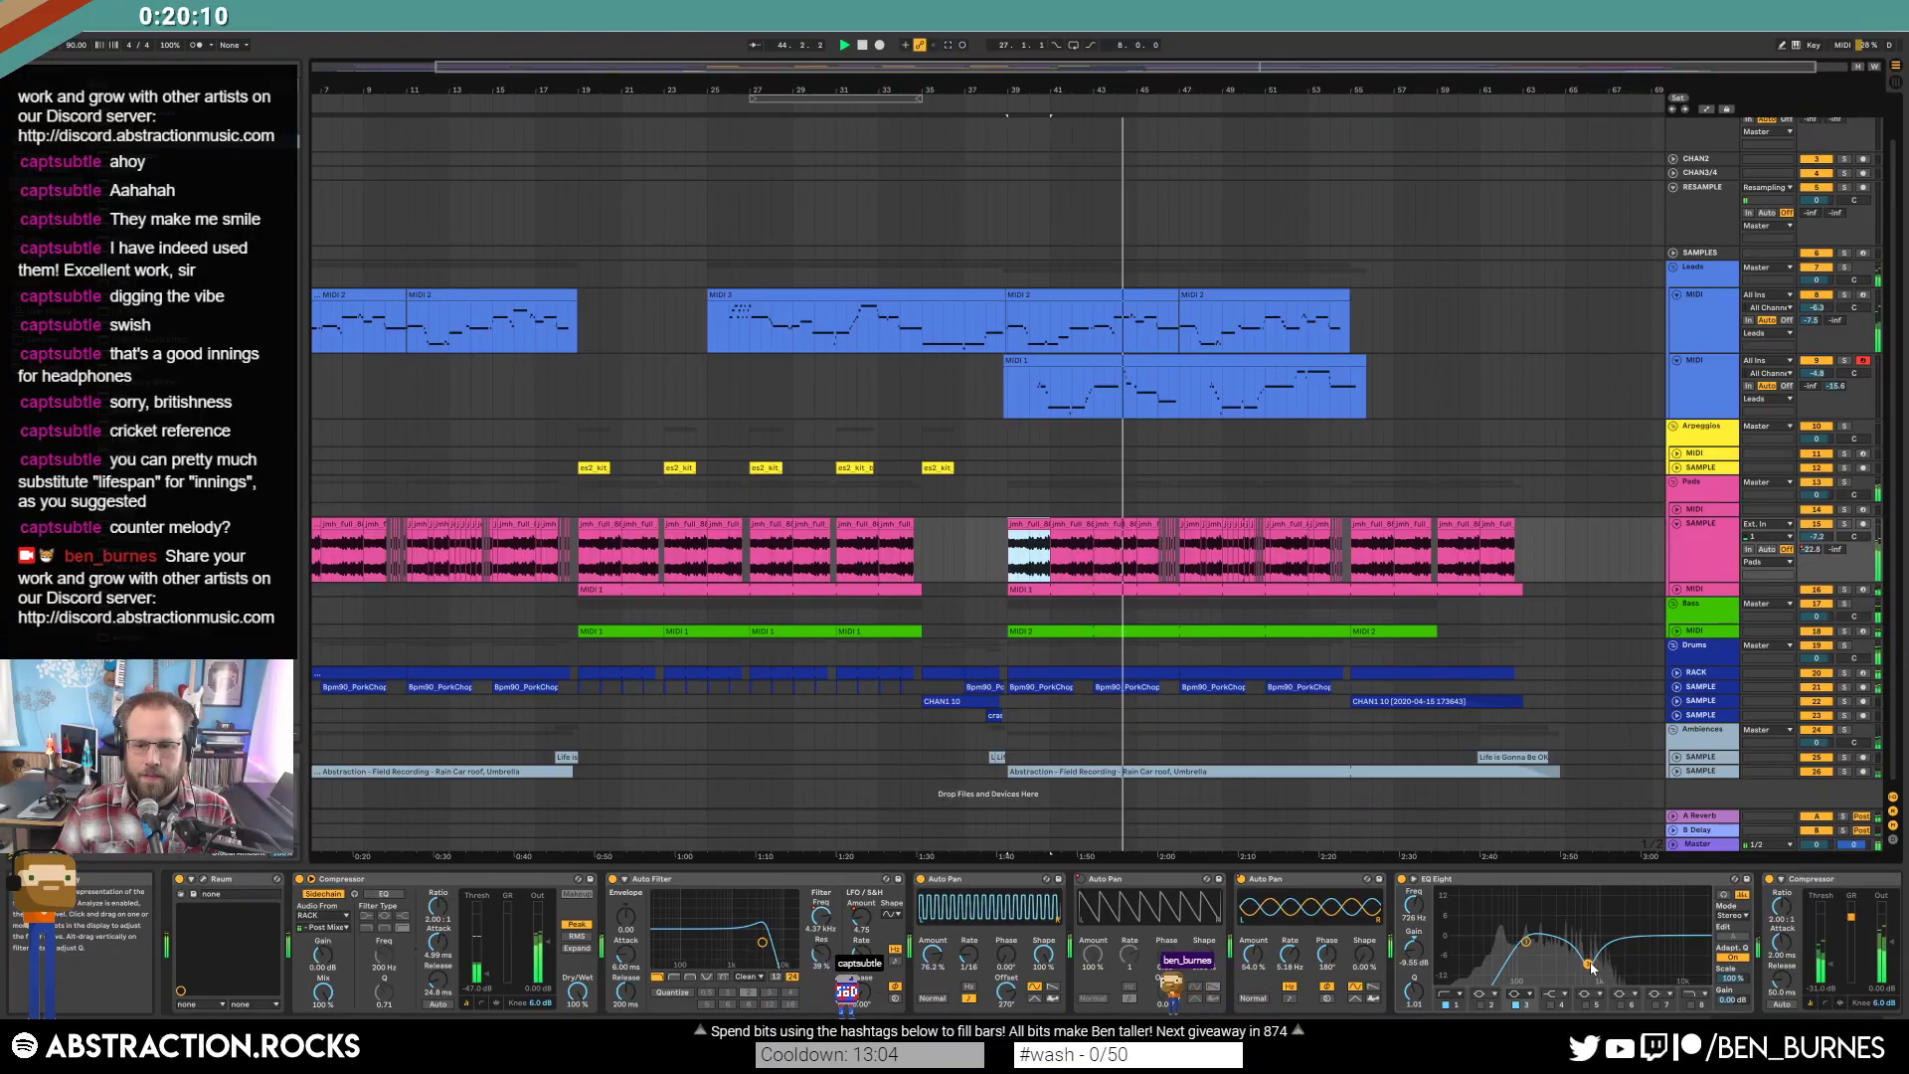
drag(1591, 979, 1591, 989)
scroll(1588, 969, down, 5)
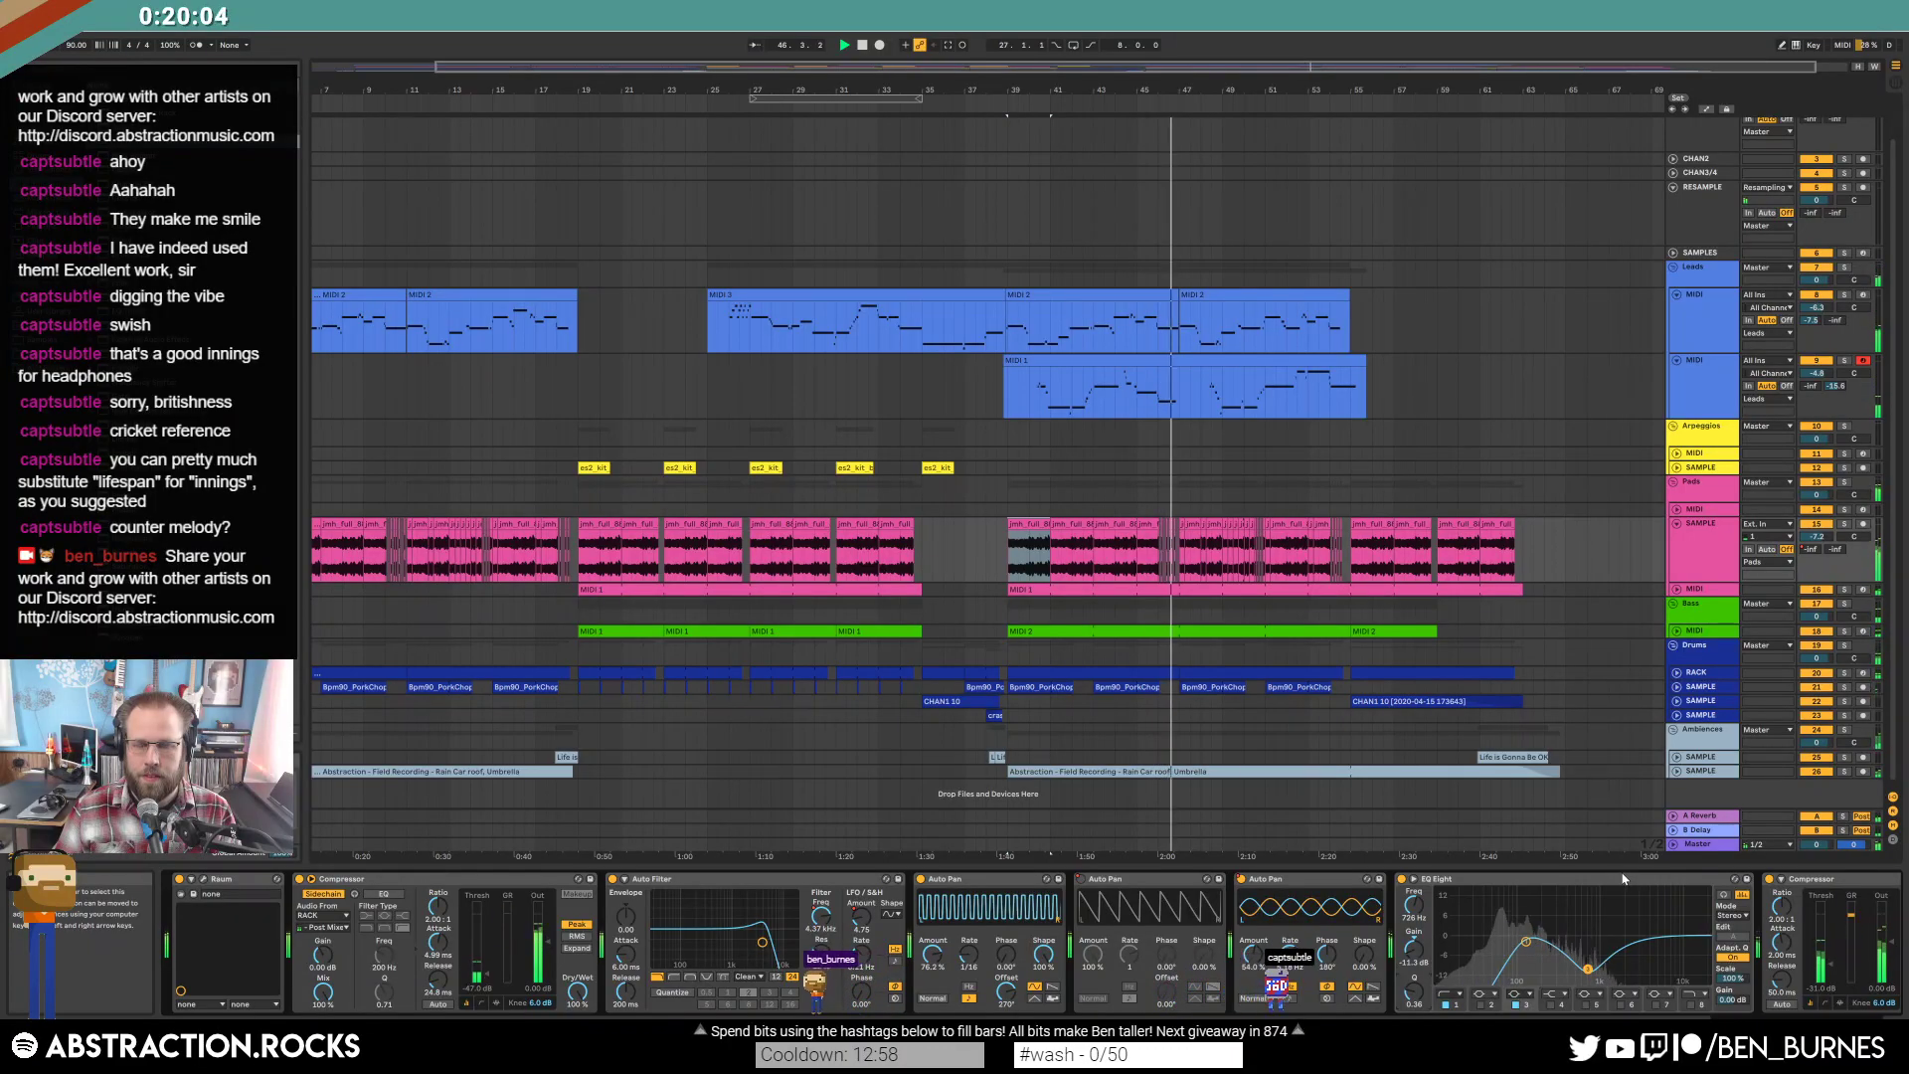
Select the Pads SAMPLE track, adjust its first Auto Pan's amount and raise the track volume.
double_click(1263, 90)
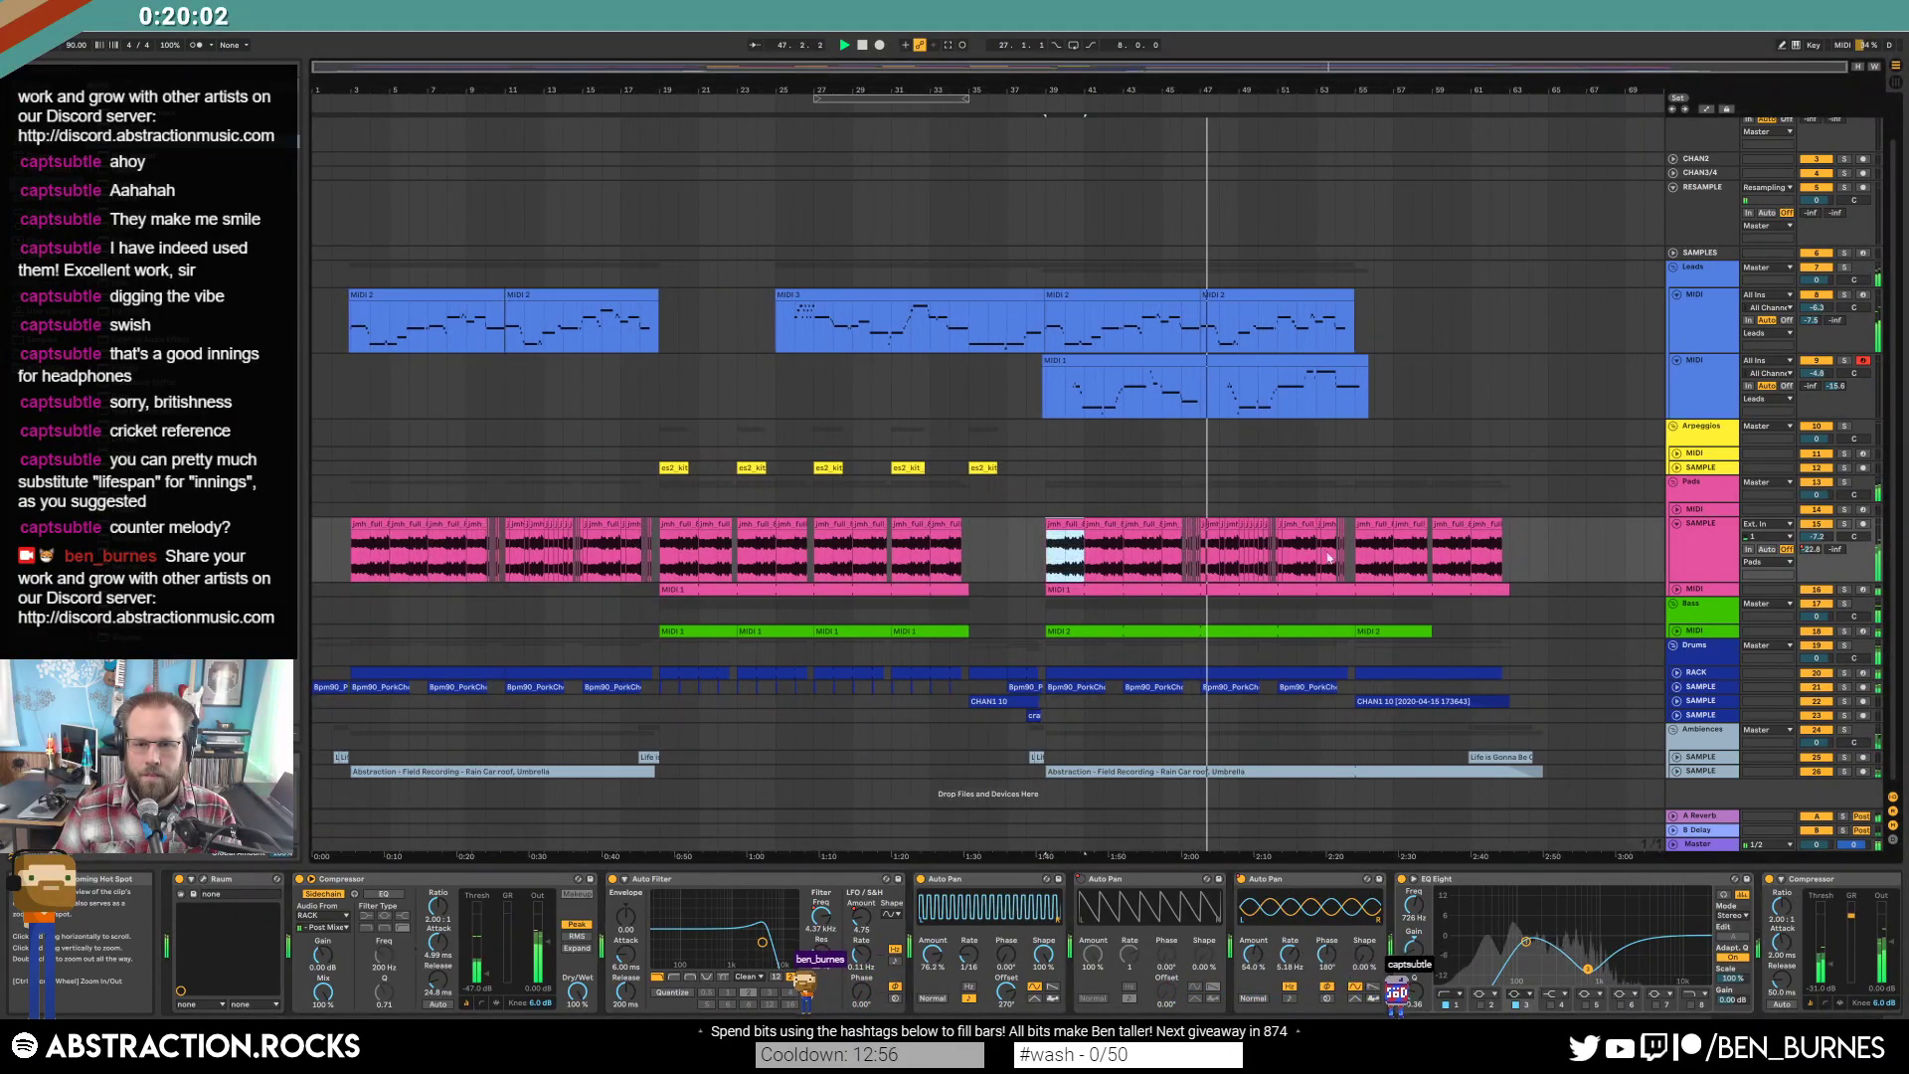
scroll(1456, 264, down, 1)
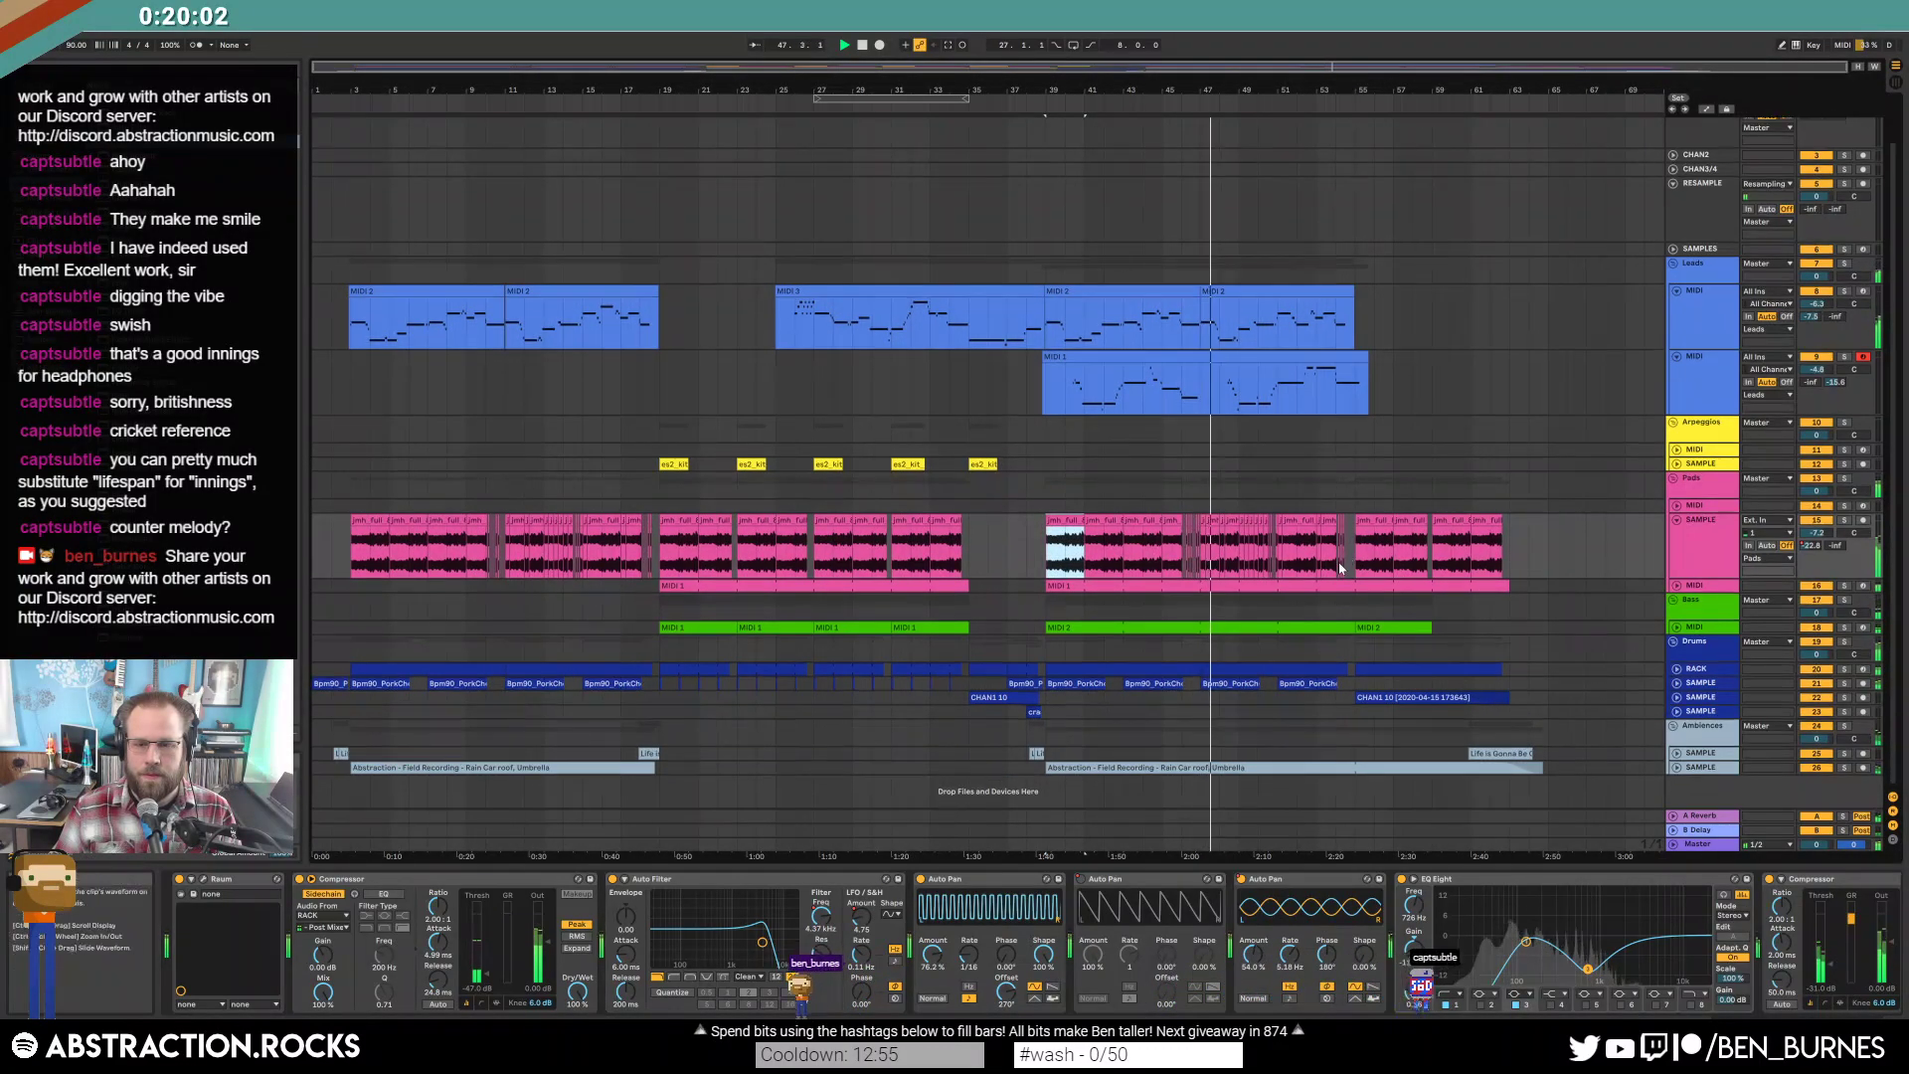
click(1697, 545)
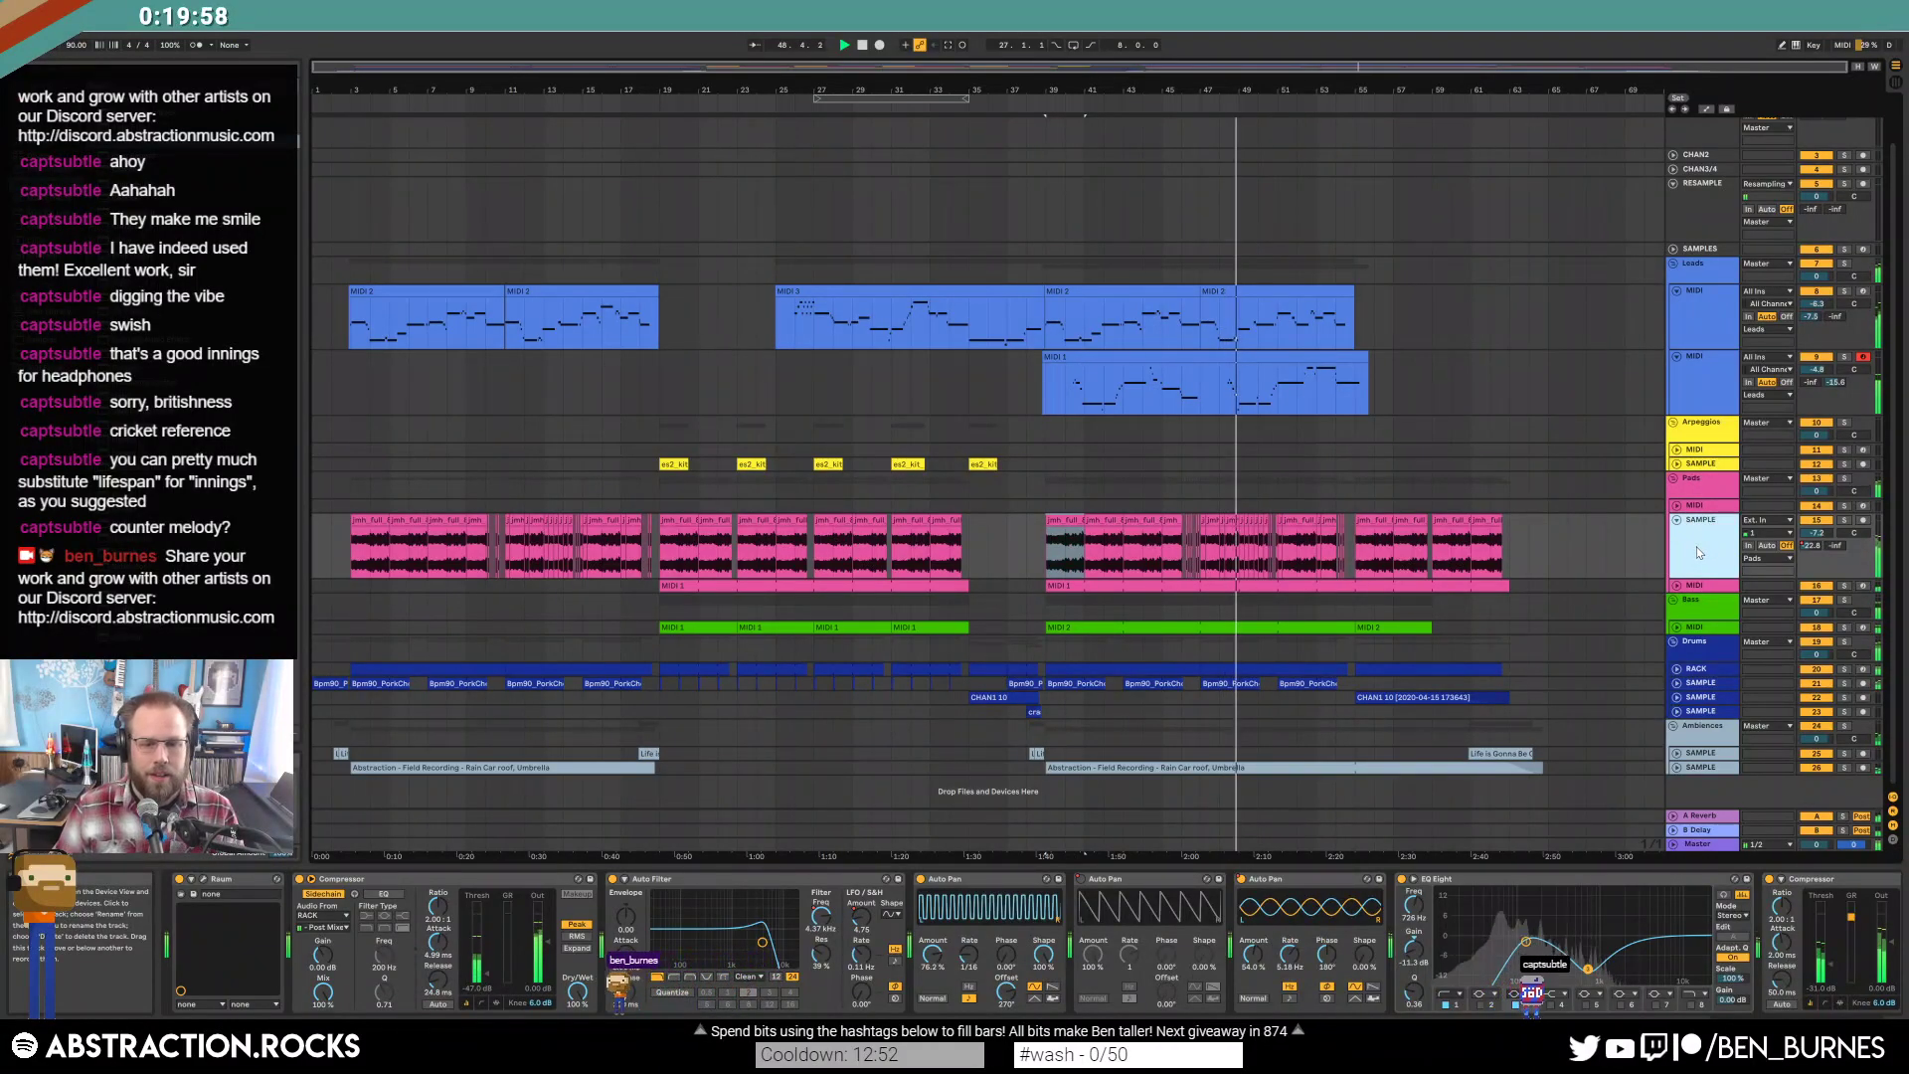
mouse_move(933, 954)
mouse_down()
mouse_move(933, 935)
mouse_move(932, 972)
mouse_up()
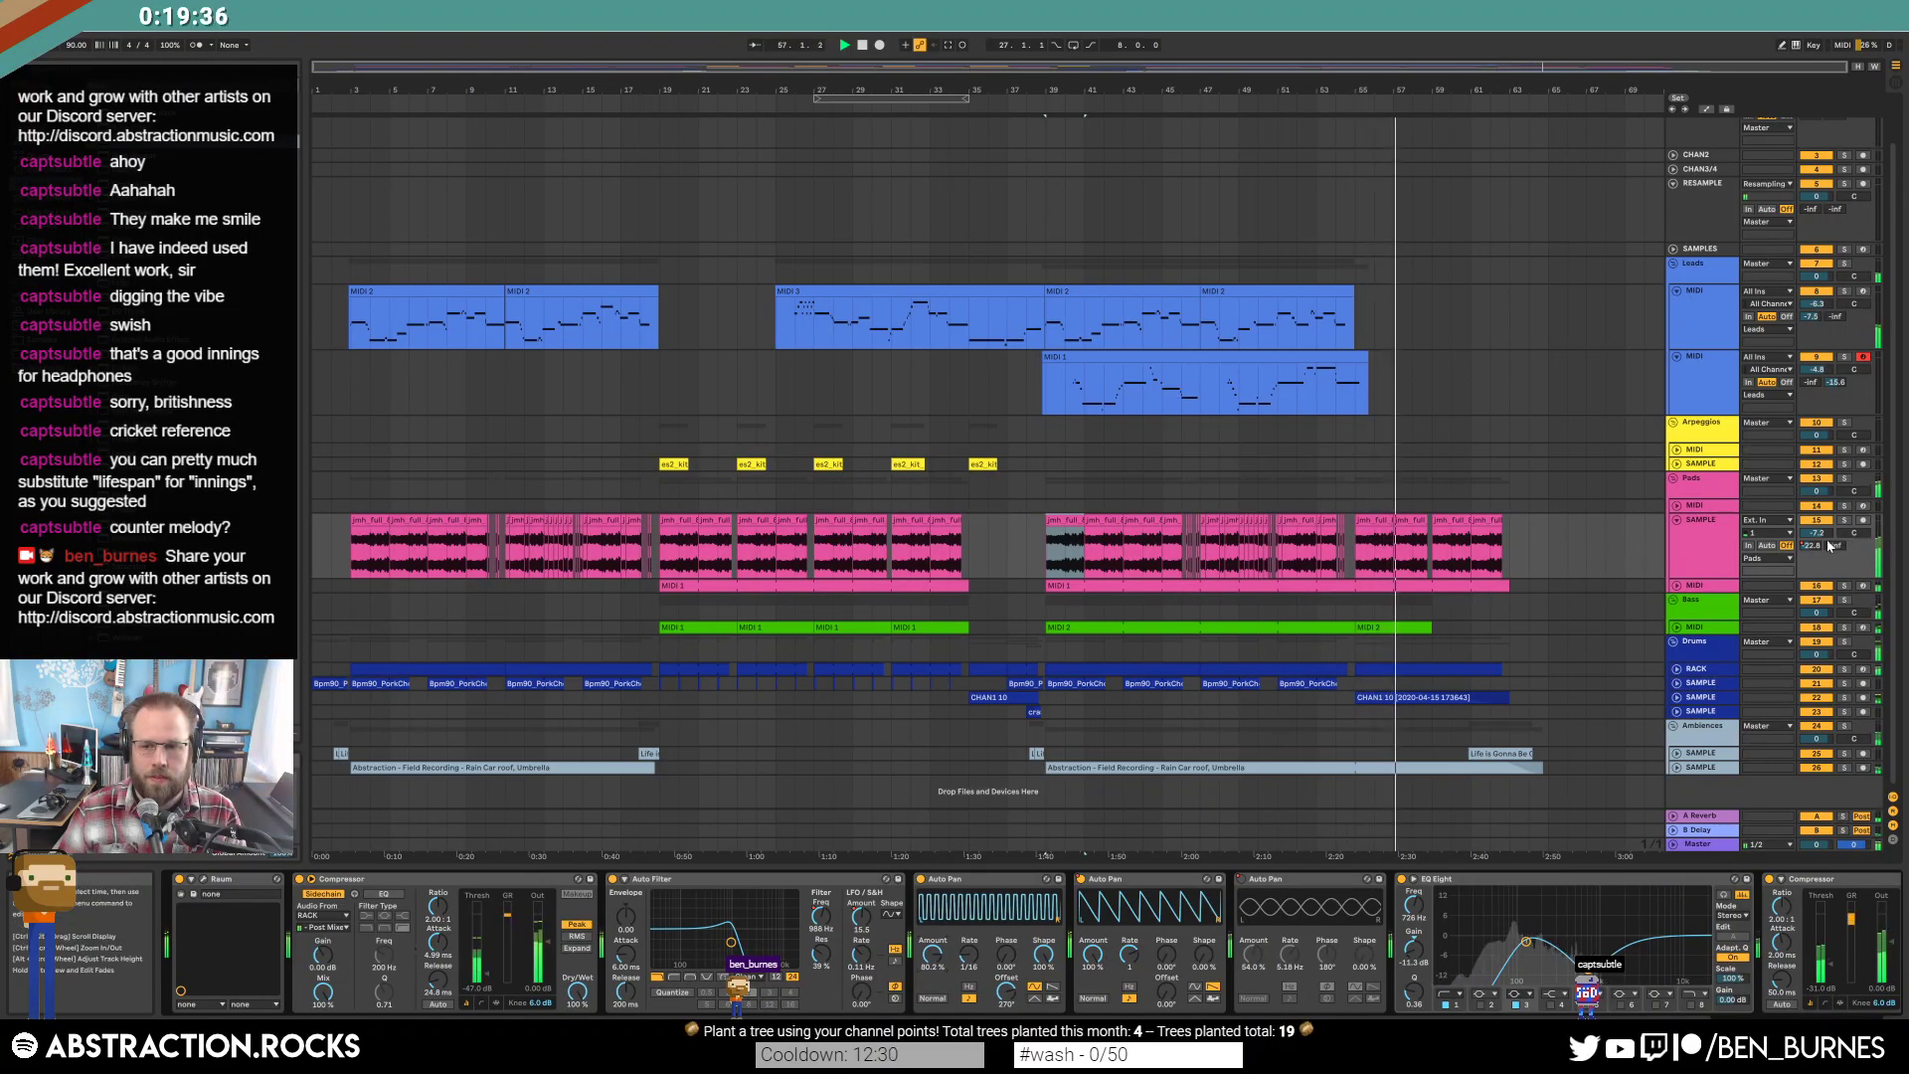
mouse_move(1830, 545)
mouse_down()
mouse_move(1829, 517)
mouse_move(1822, 534)
mouse_up()
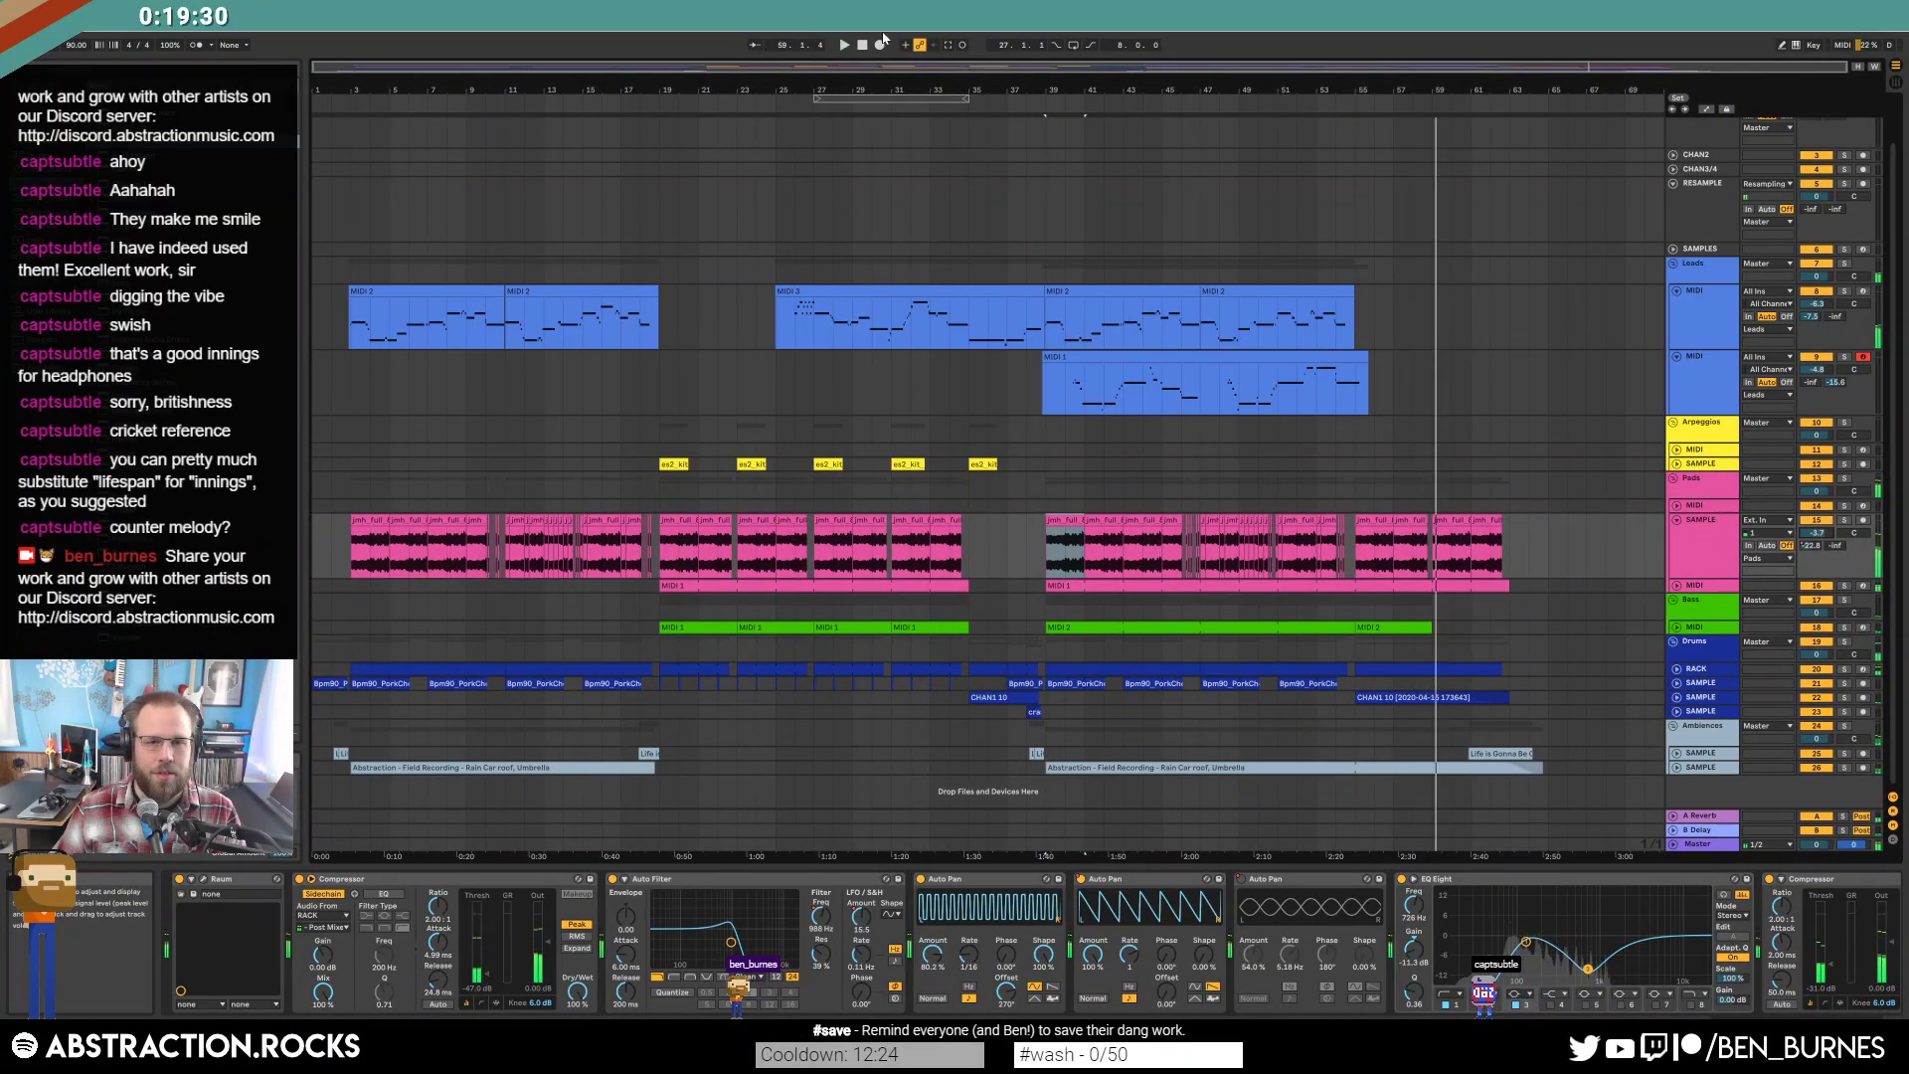
Stop playback and fold the Leads MIDI, RESAMPLE, CHAN1, Pads SAMPLE and counter melody tracks.
click(895, 65)
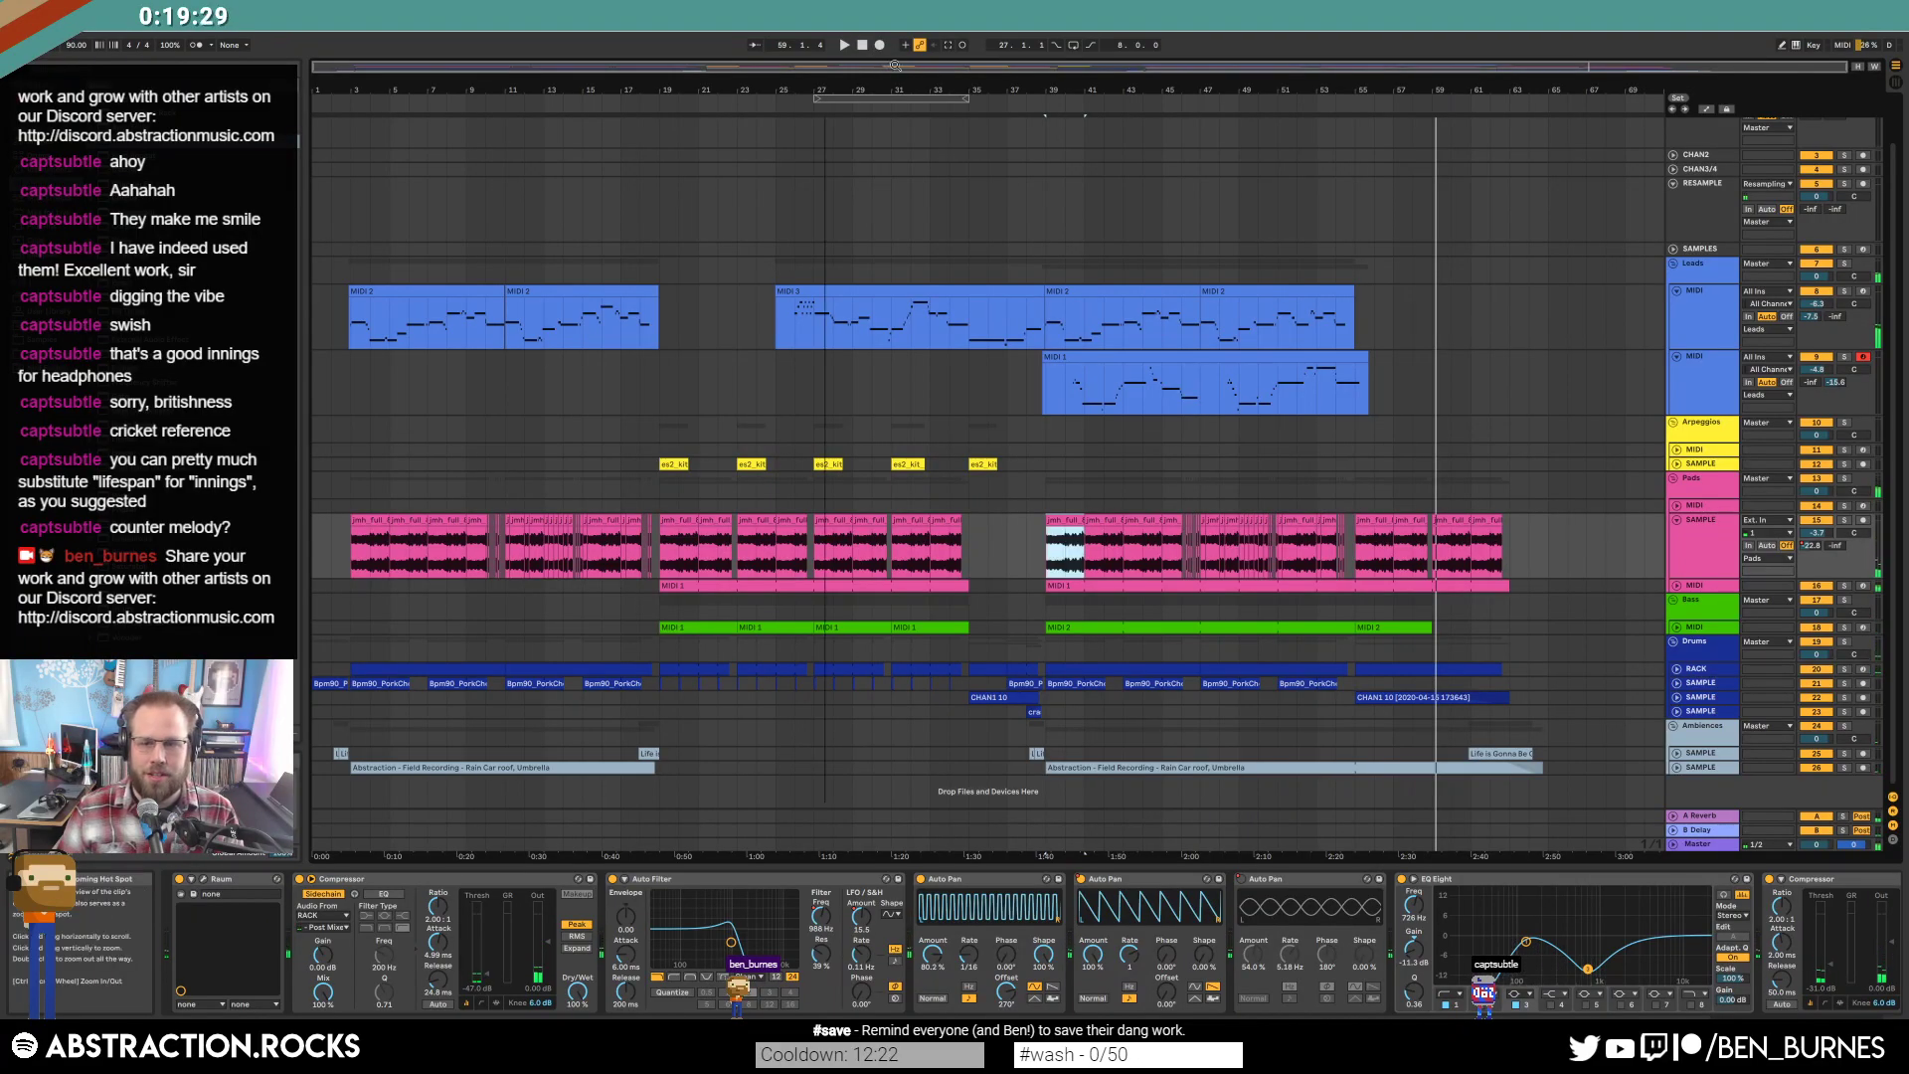
click(1676, 291)
click(1687, 356)
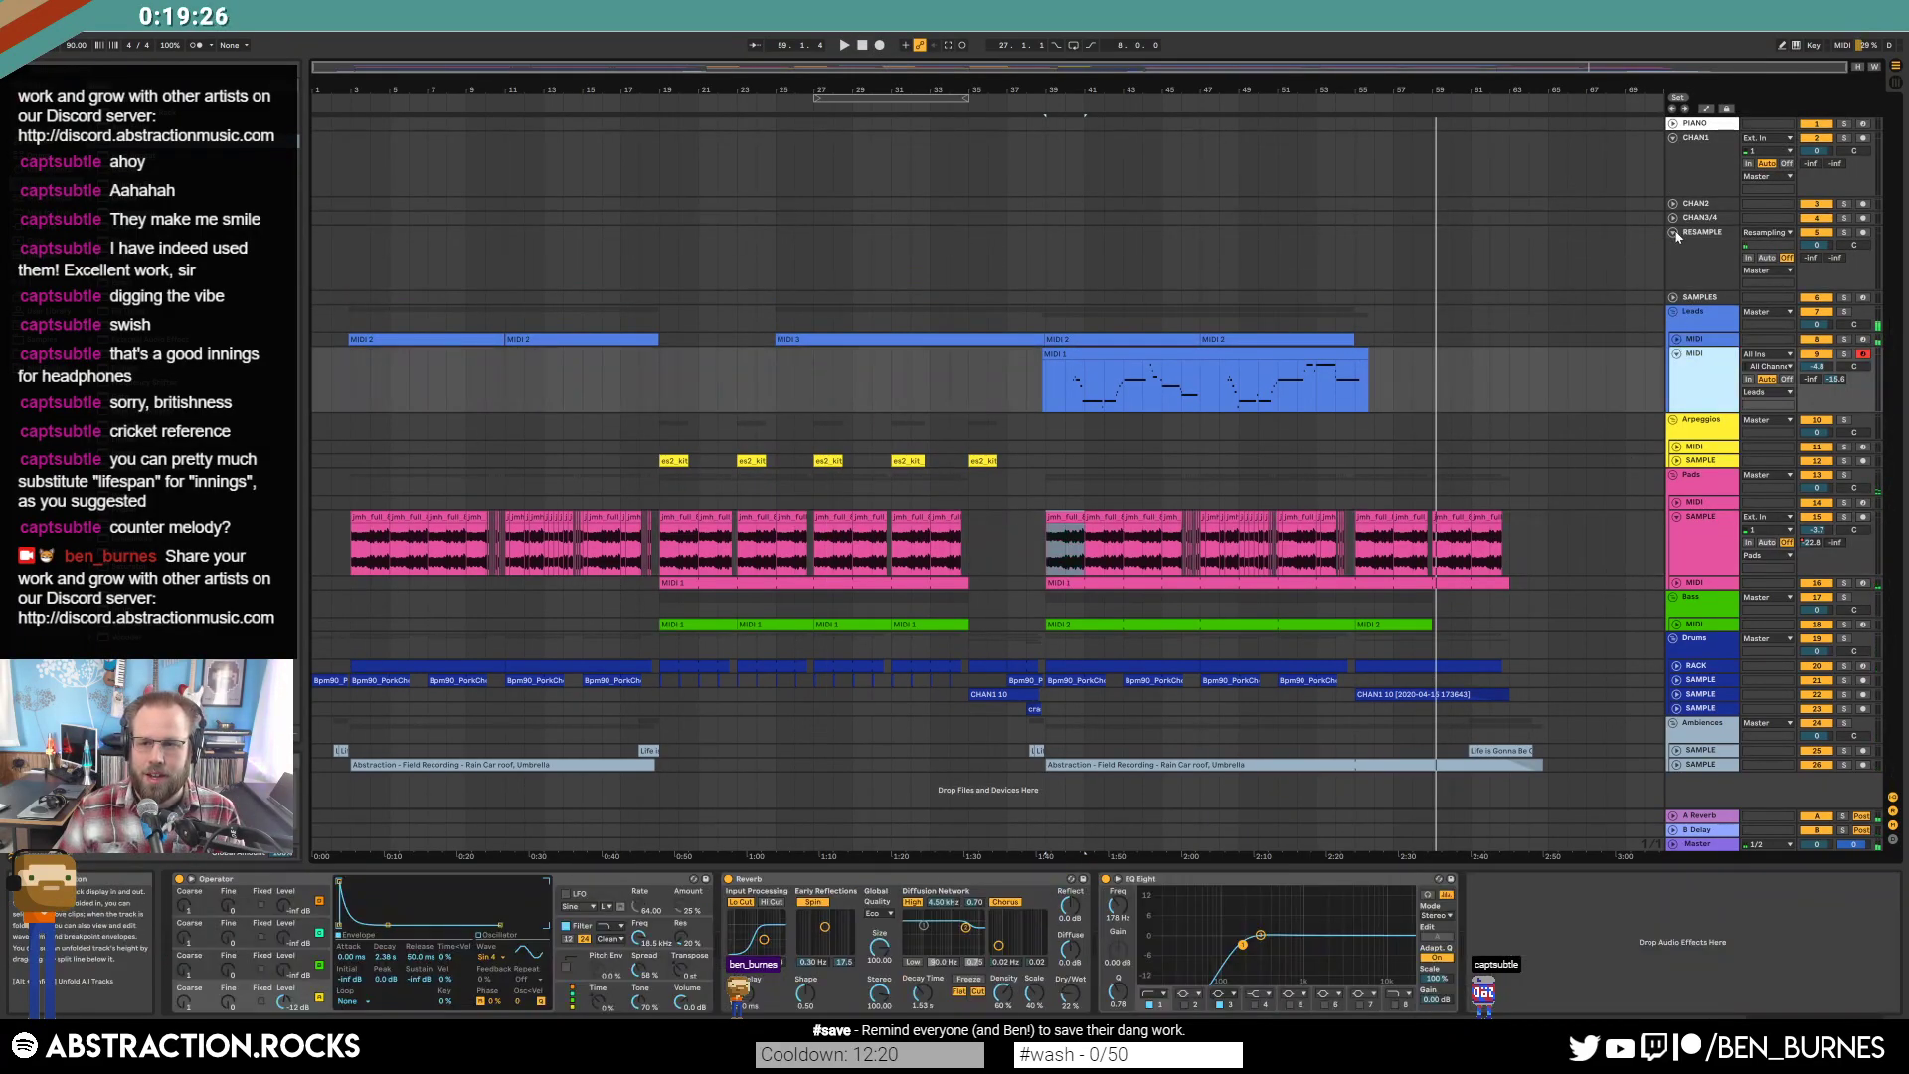
click(1673, 232)
click(1673, 139)
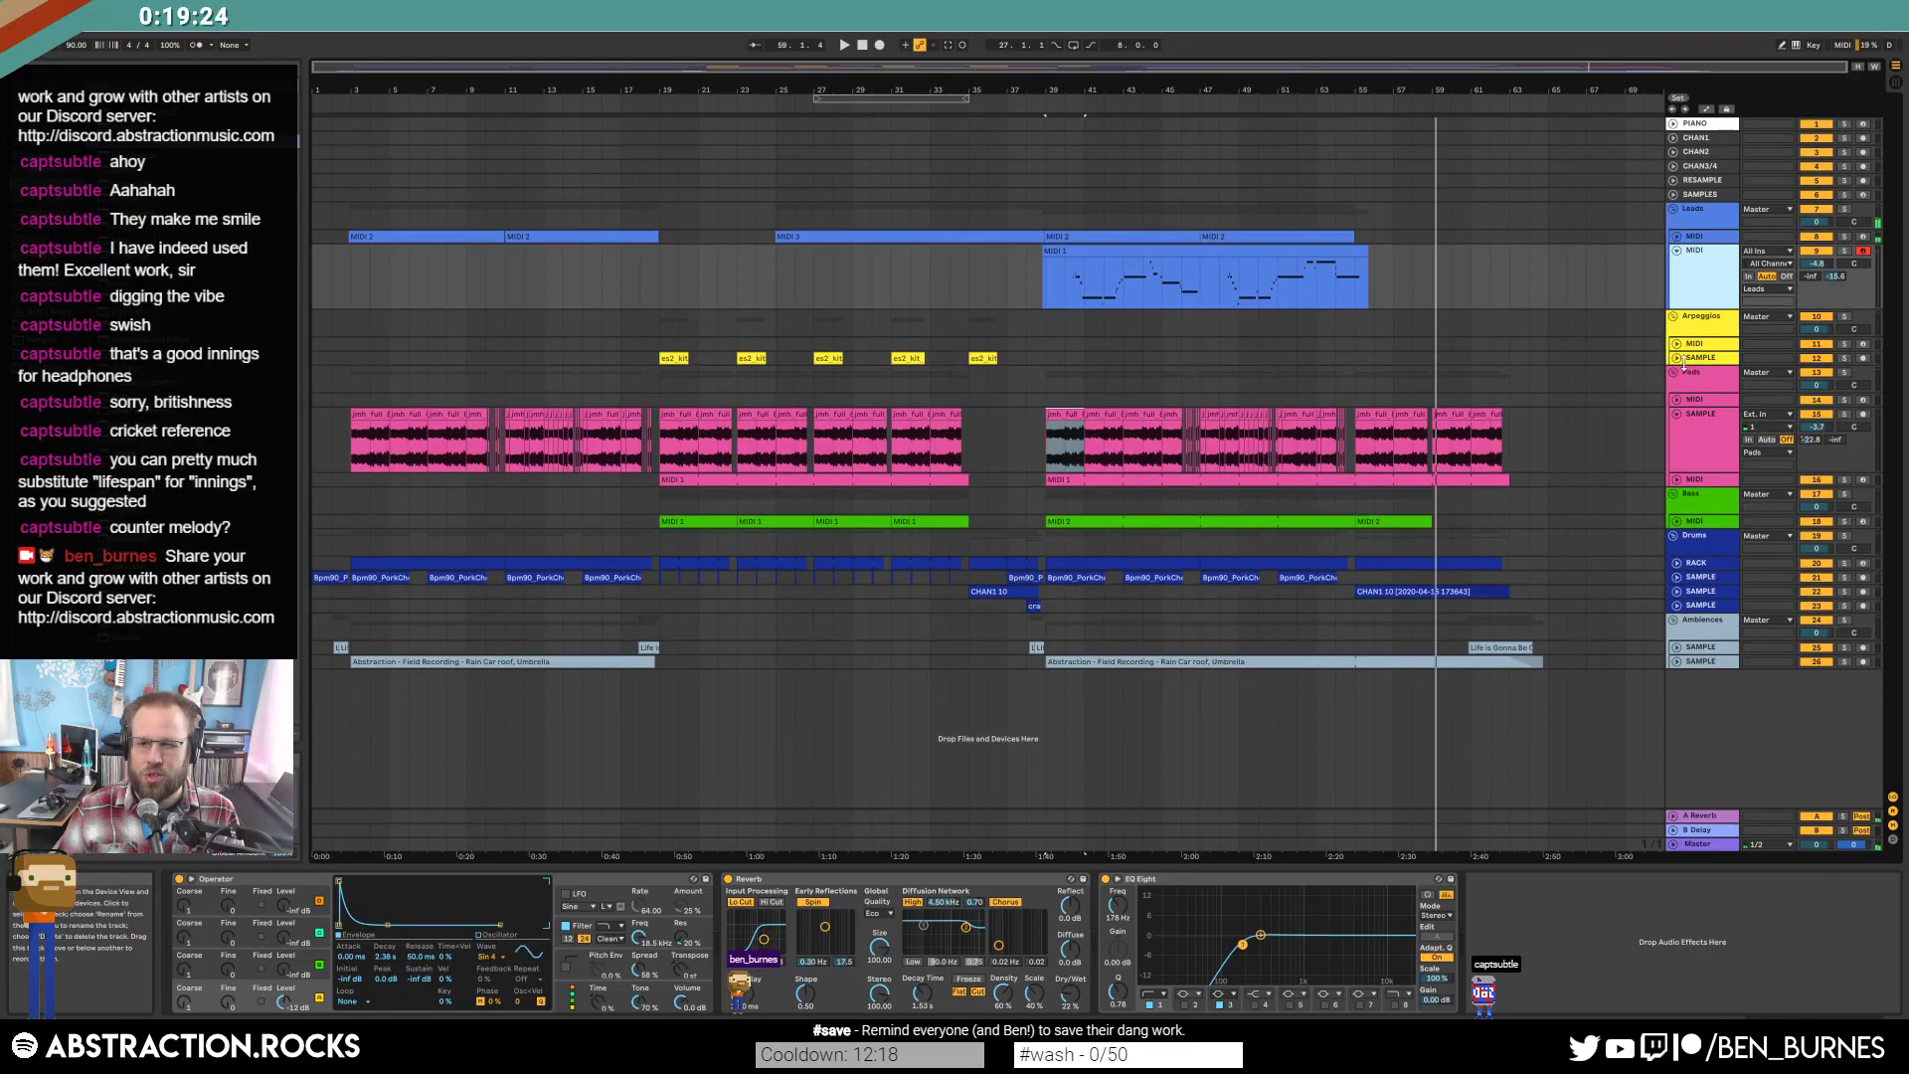
click(1676, 418)
click(1677, 250)
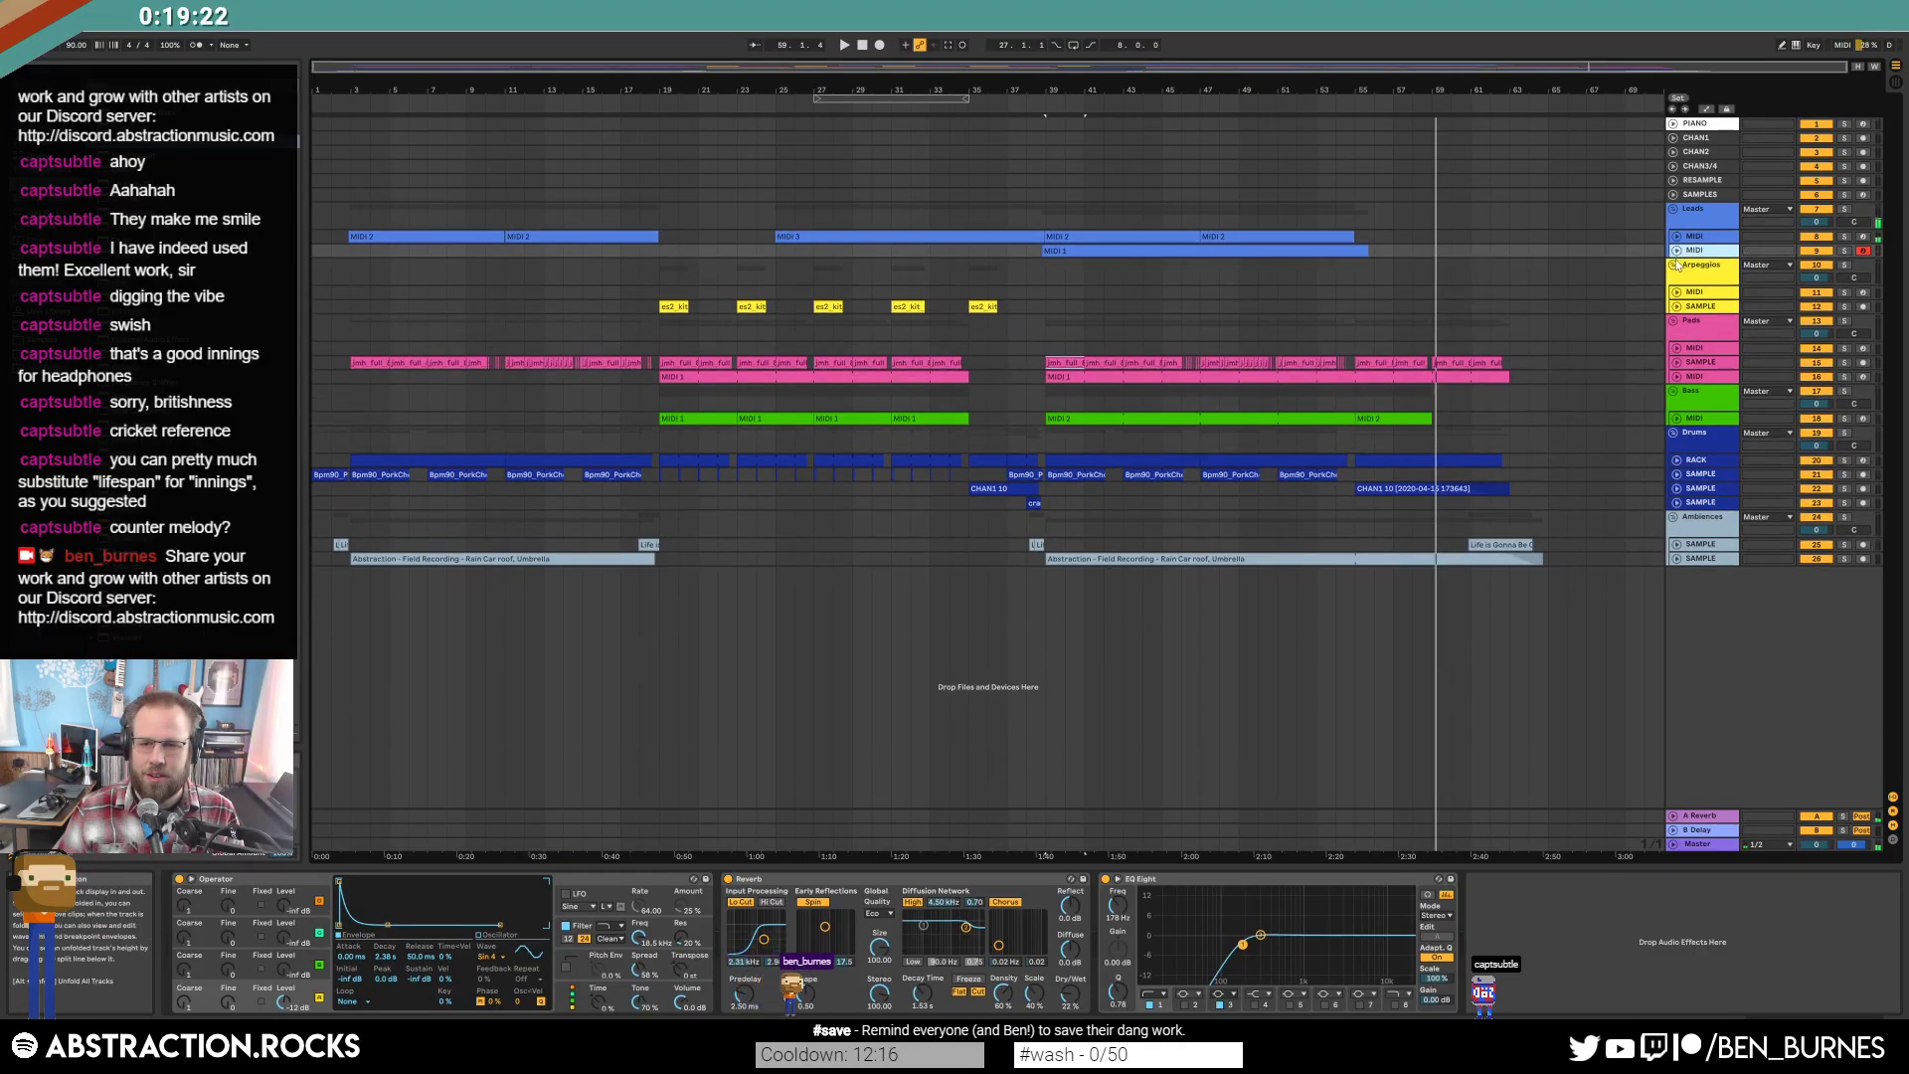
Copy the last two Arpeggios SAMPLE clips to bar 55, audition them and fold the track again.
click(1677, 307)
click(913, 308)
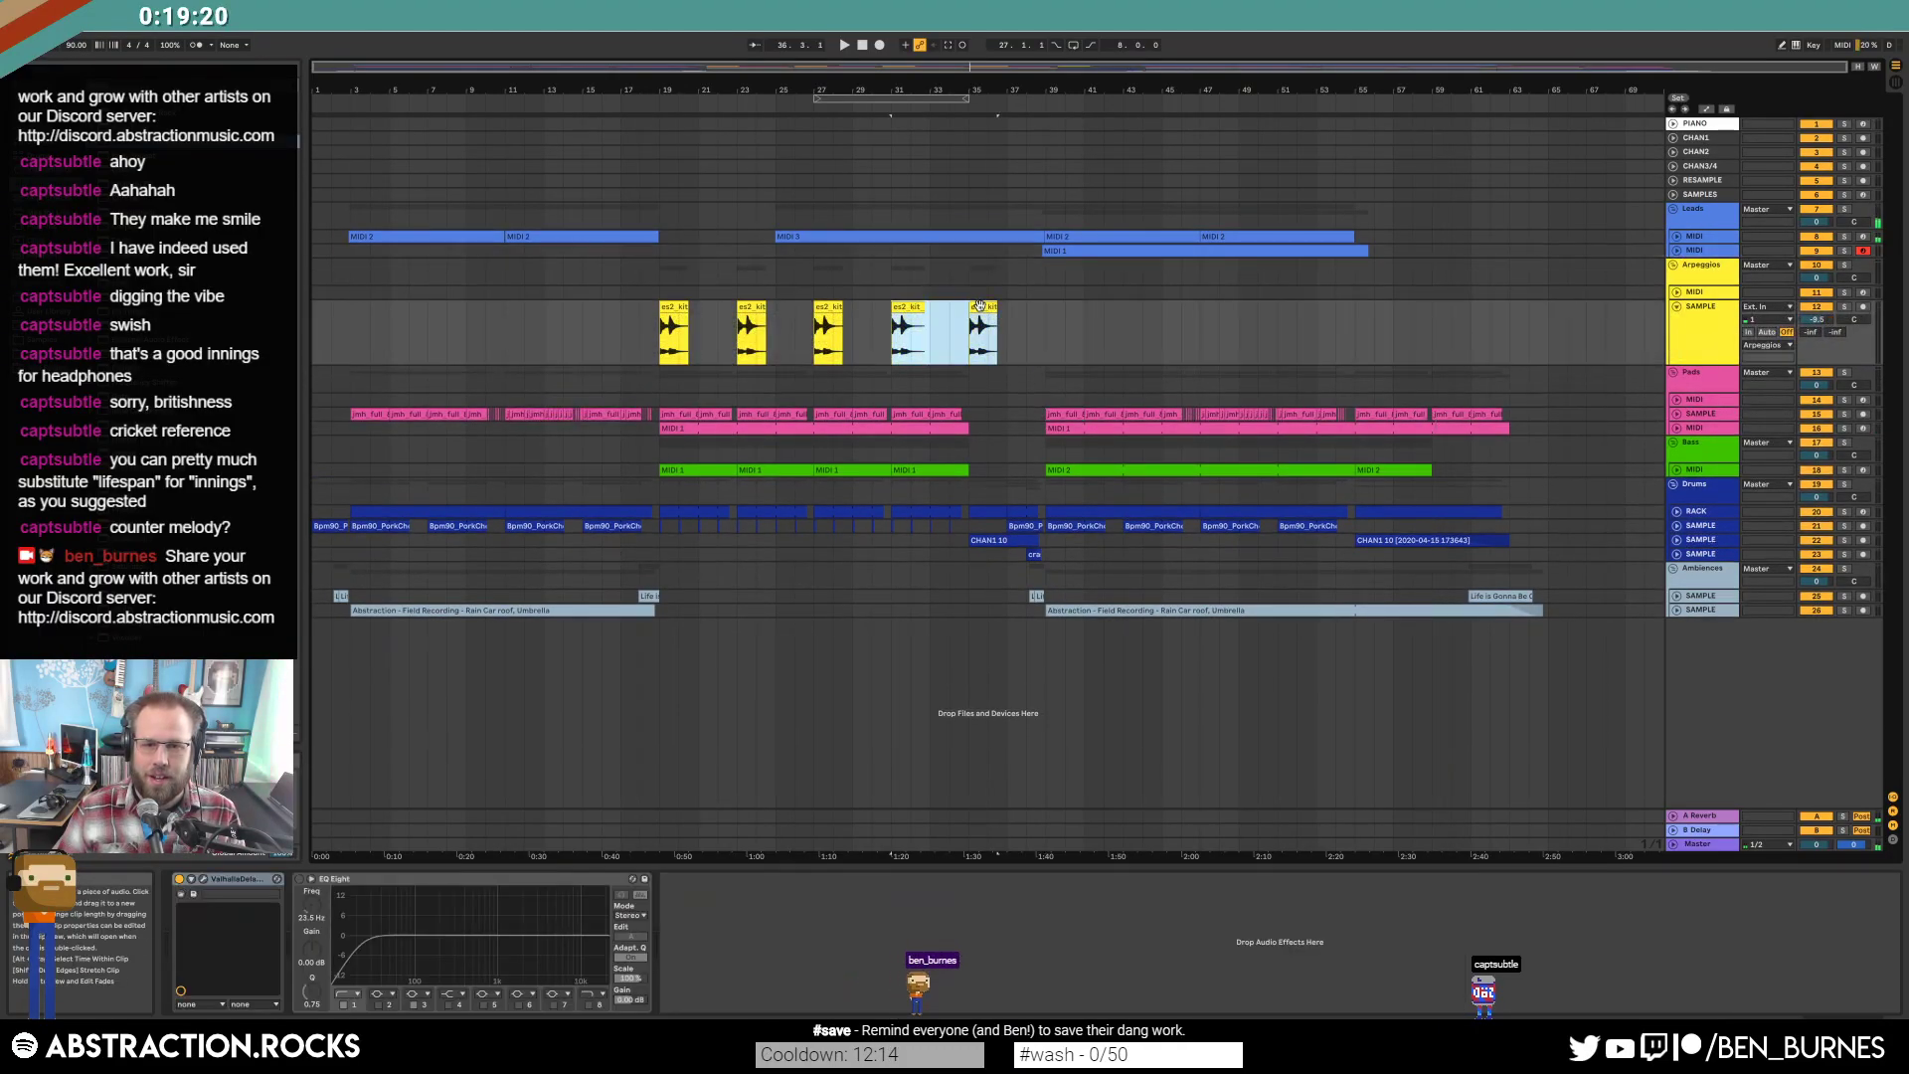
click(1368, 330)
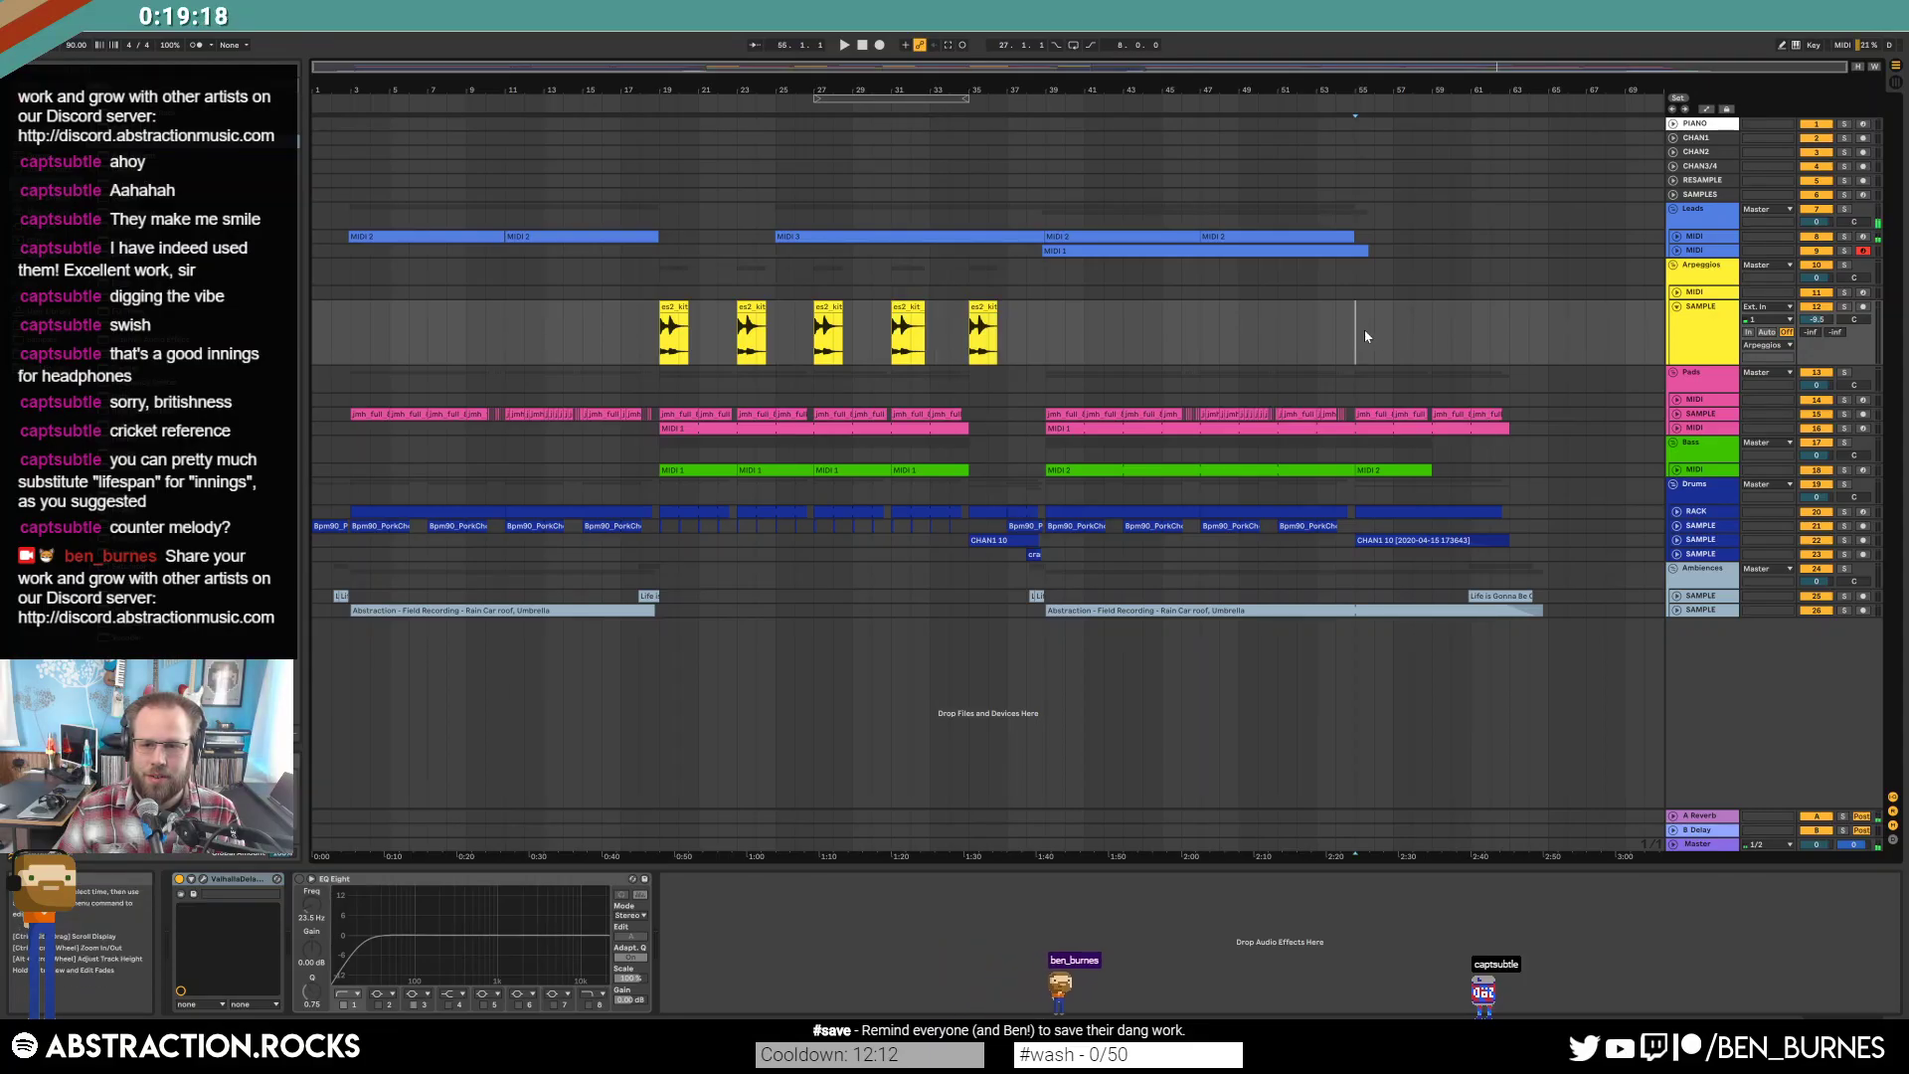
key(ctrl+v)
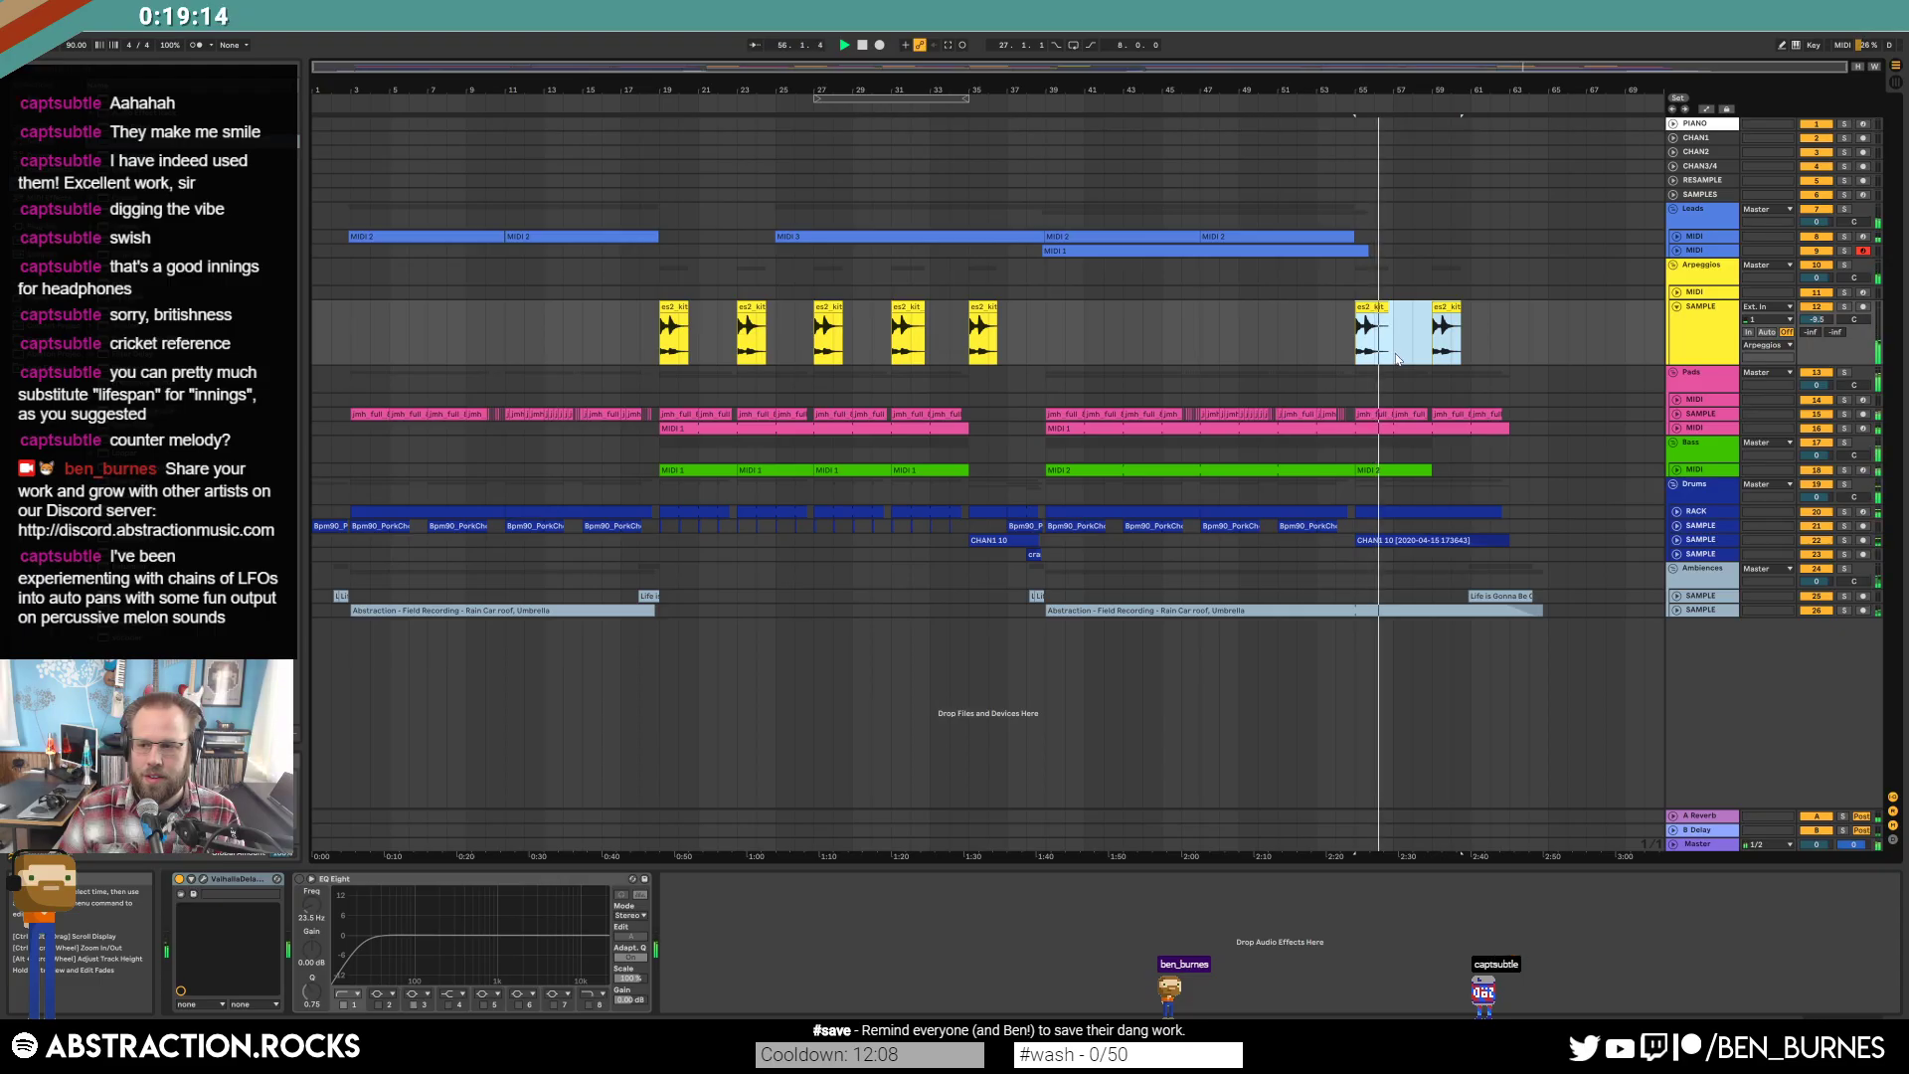
click(1395, 354)
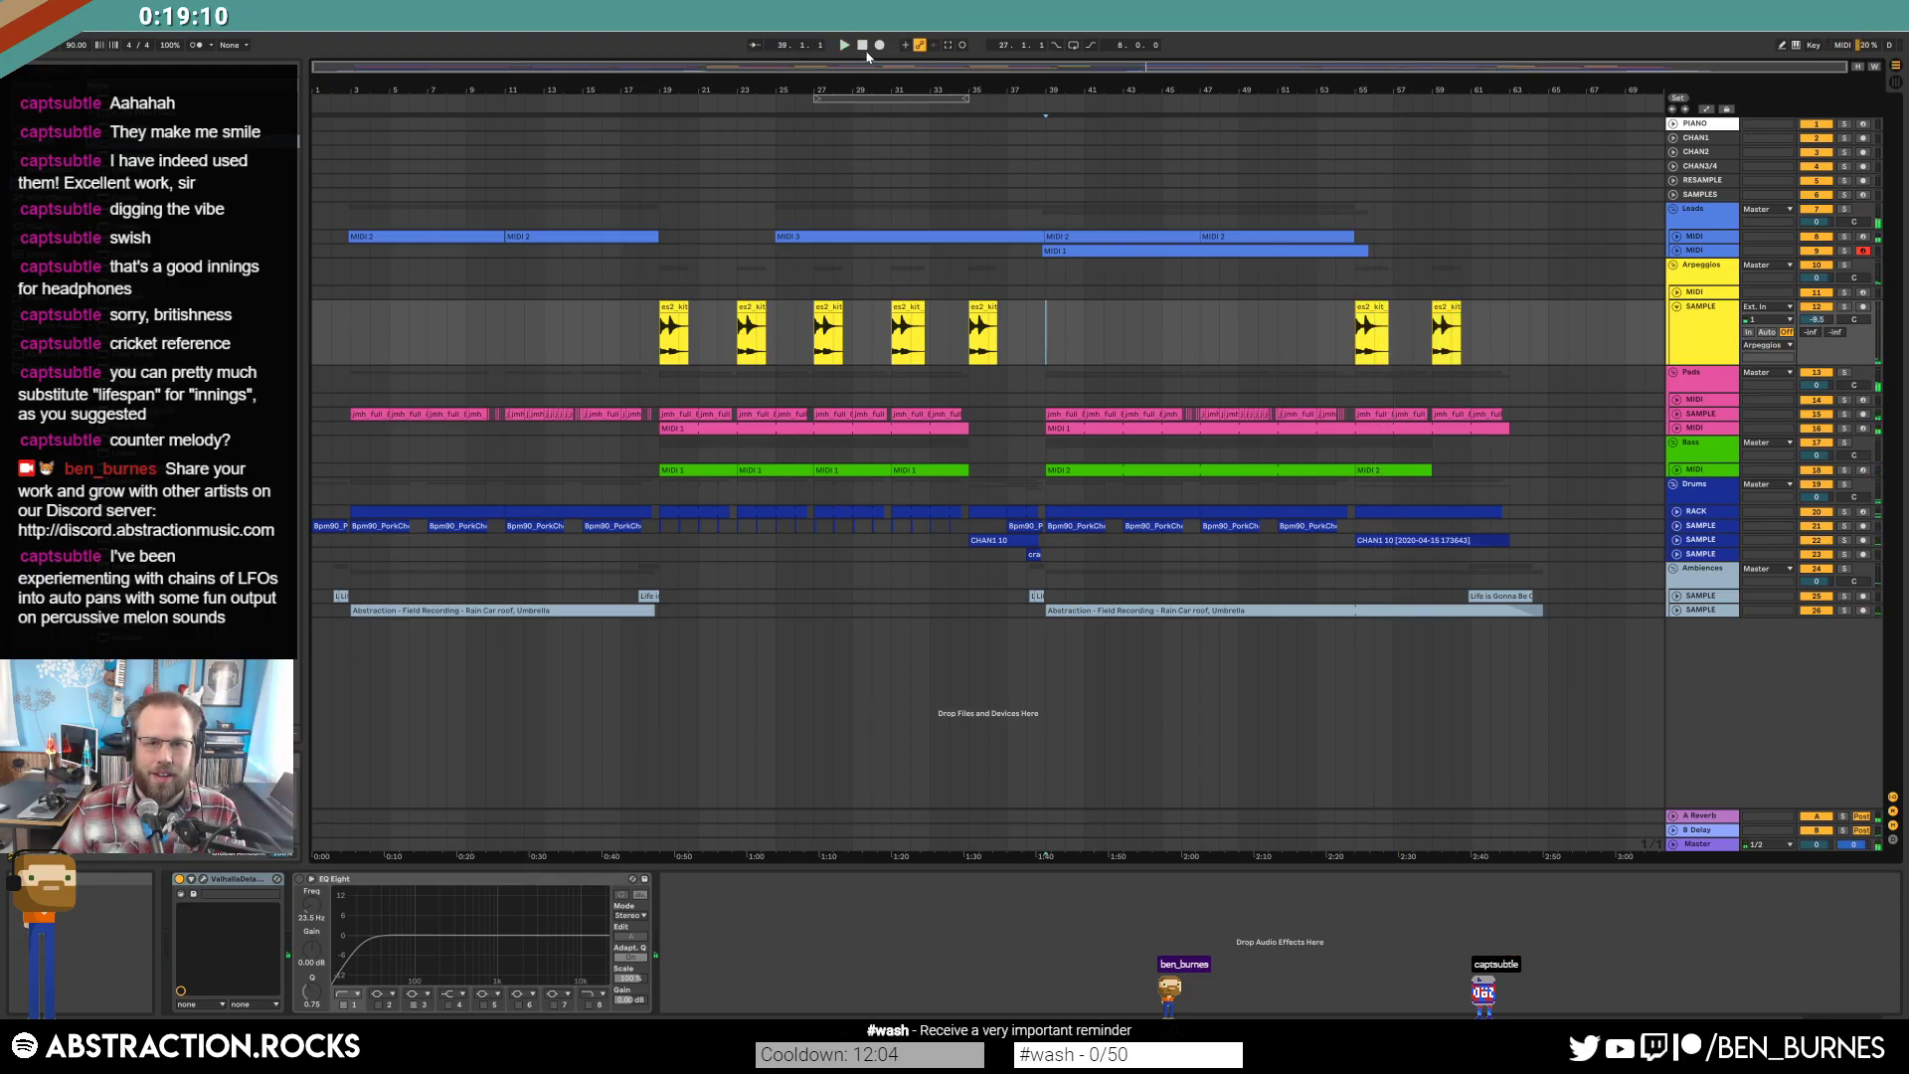
click(1676, 307)
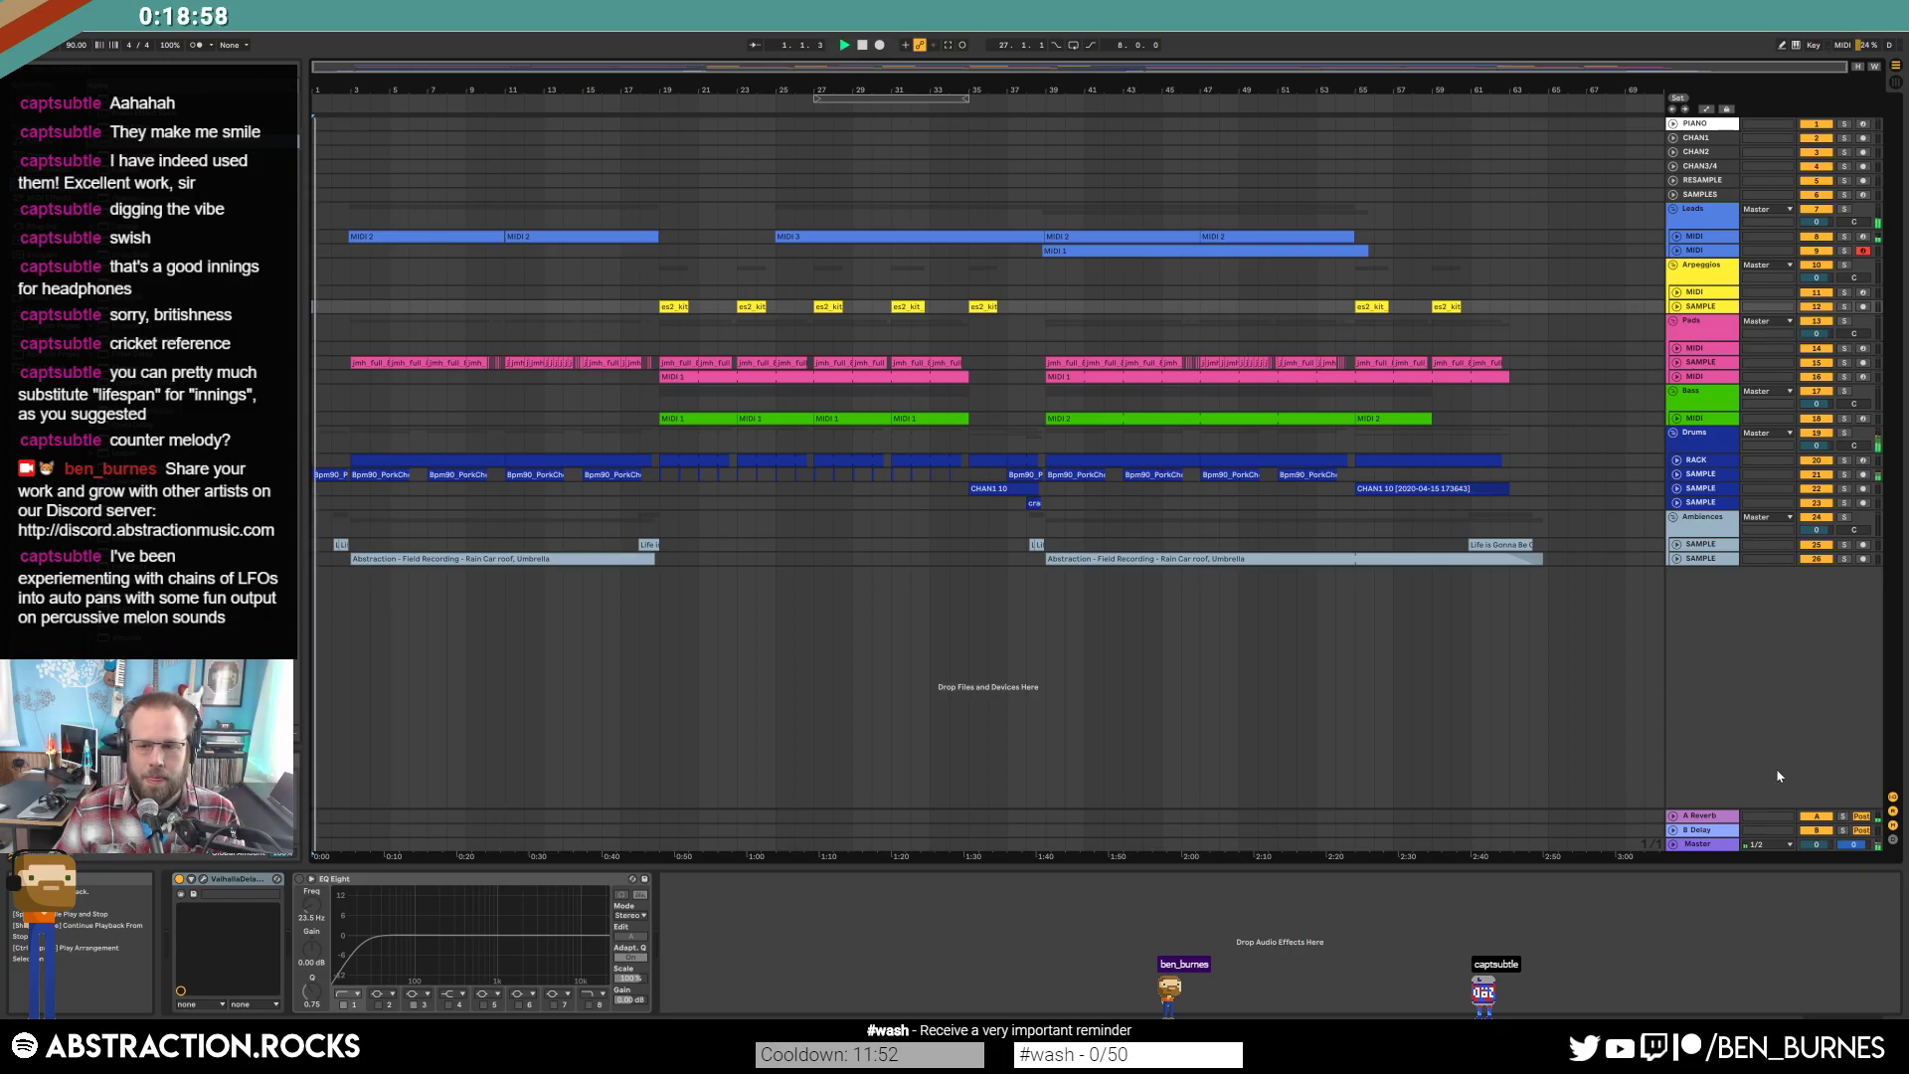
Enable the Simple Mastering chain on the Master track and reshape its EQ Eight mid and high bands during playback.
click(1700, 844)
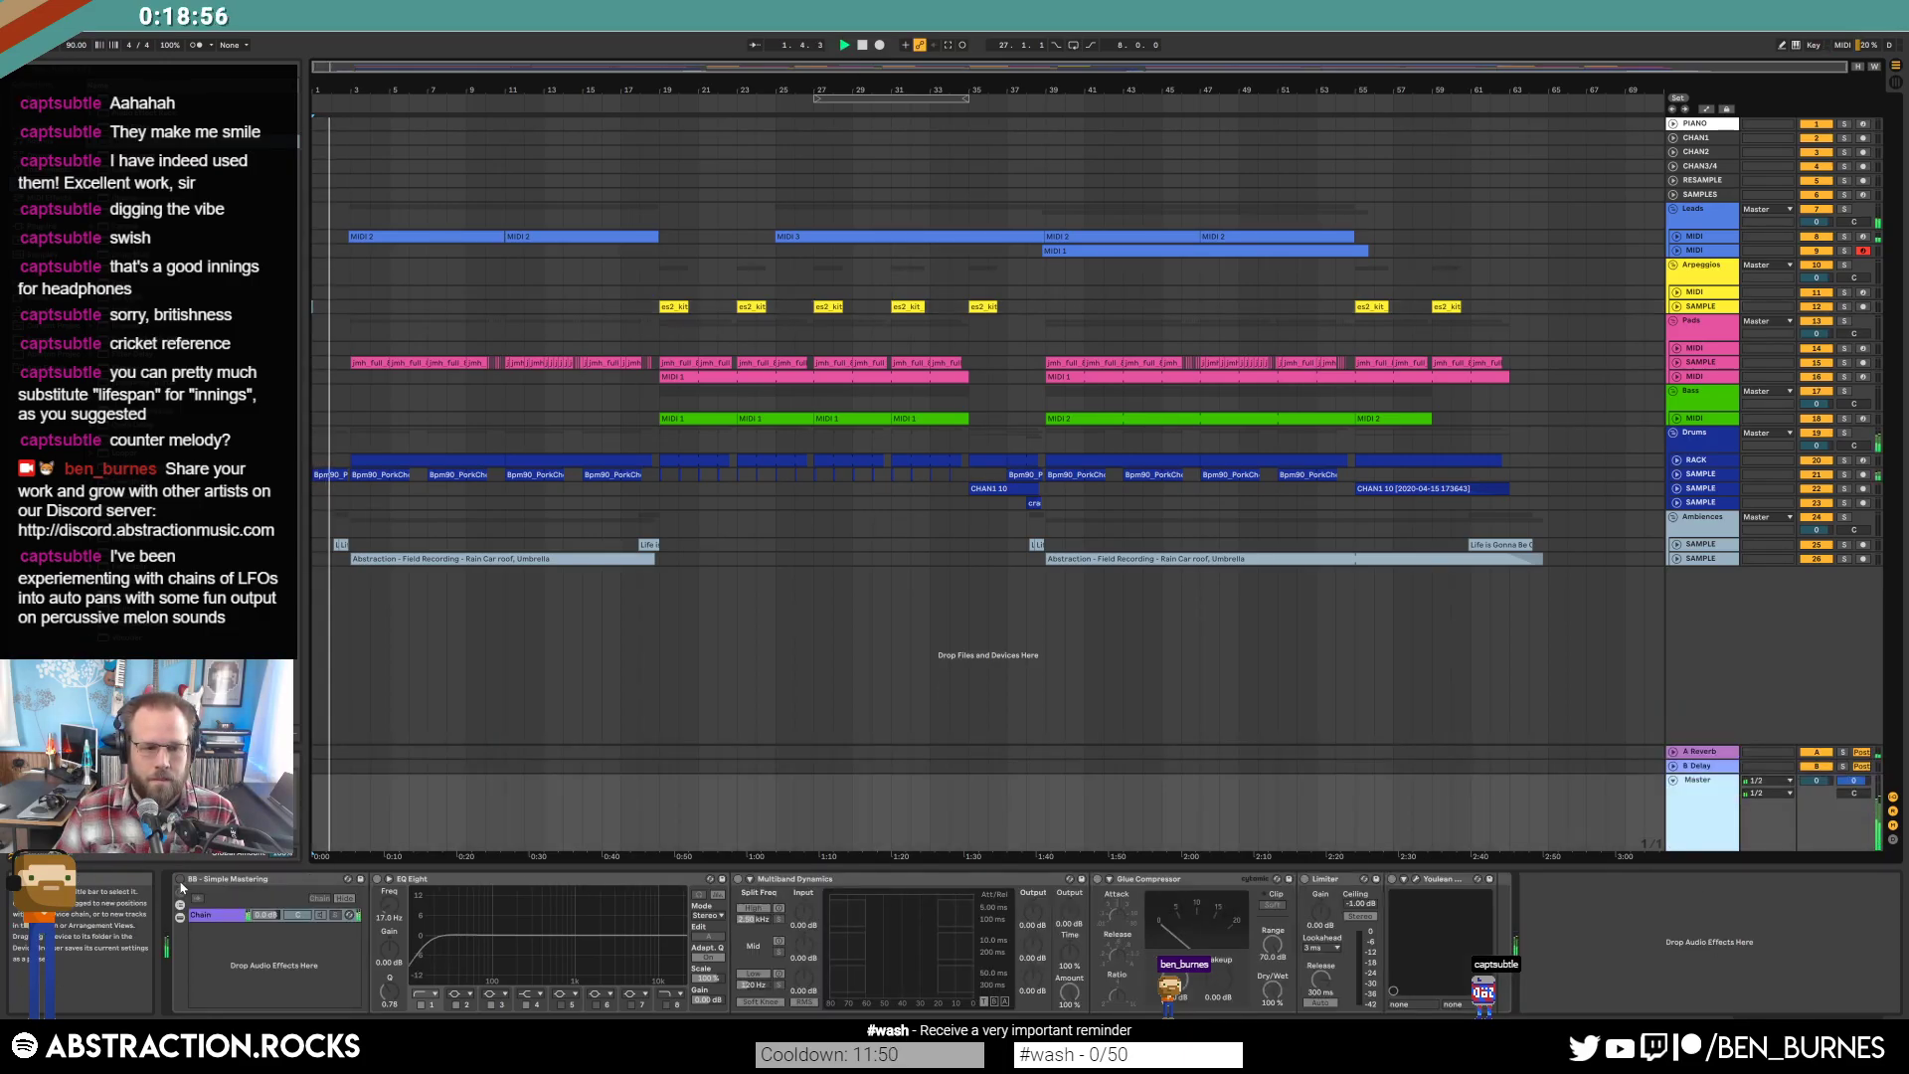
click(182, 888)
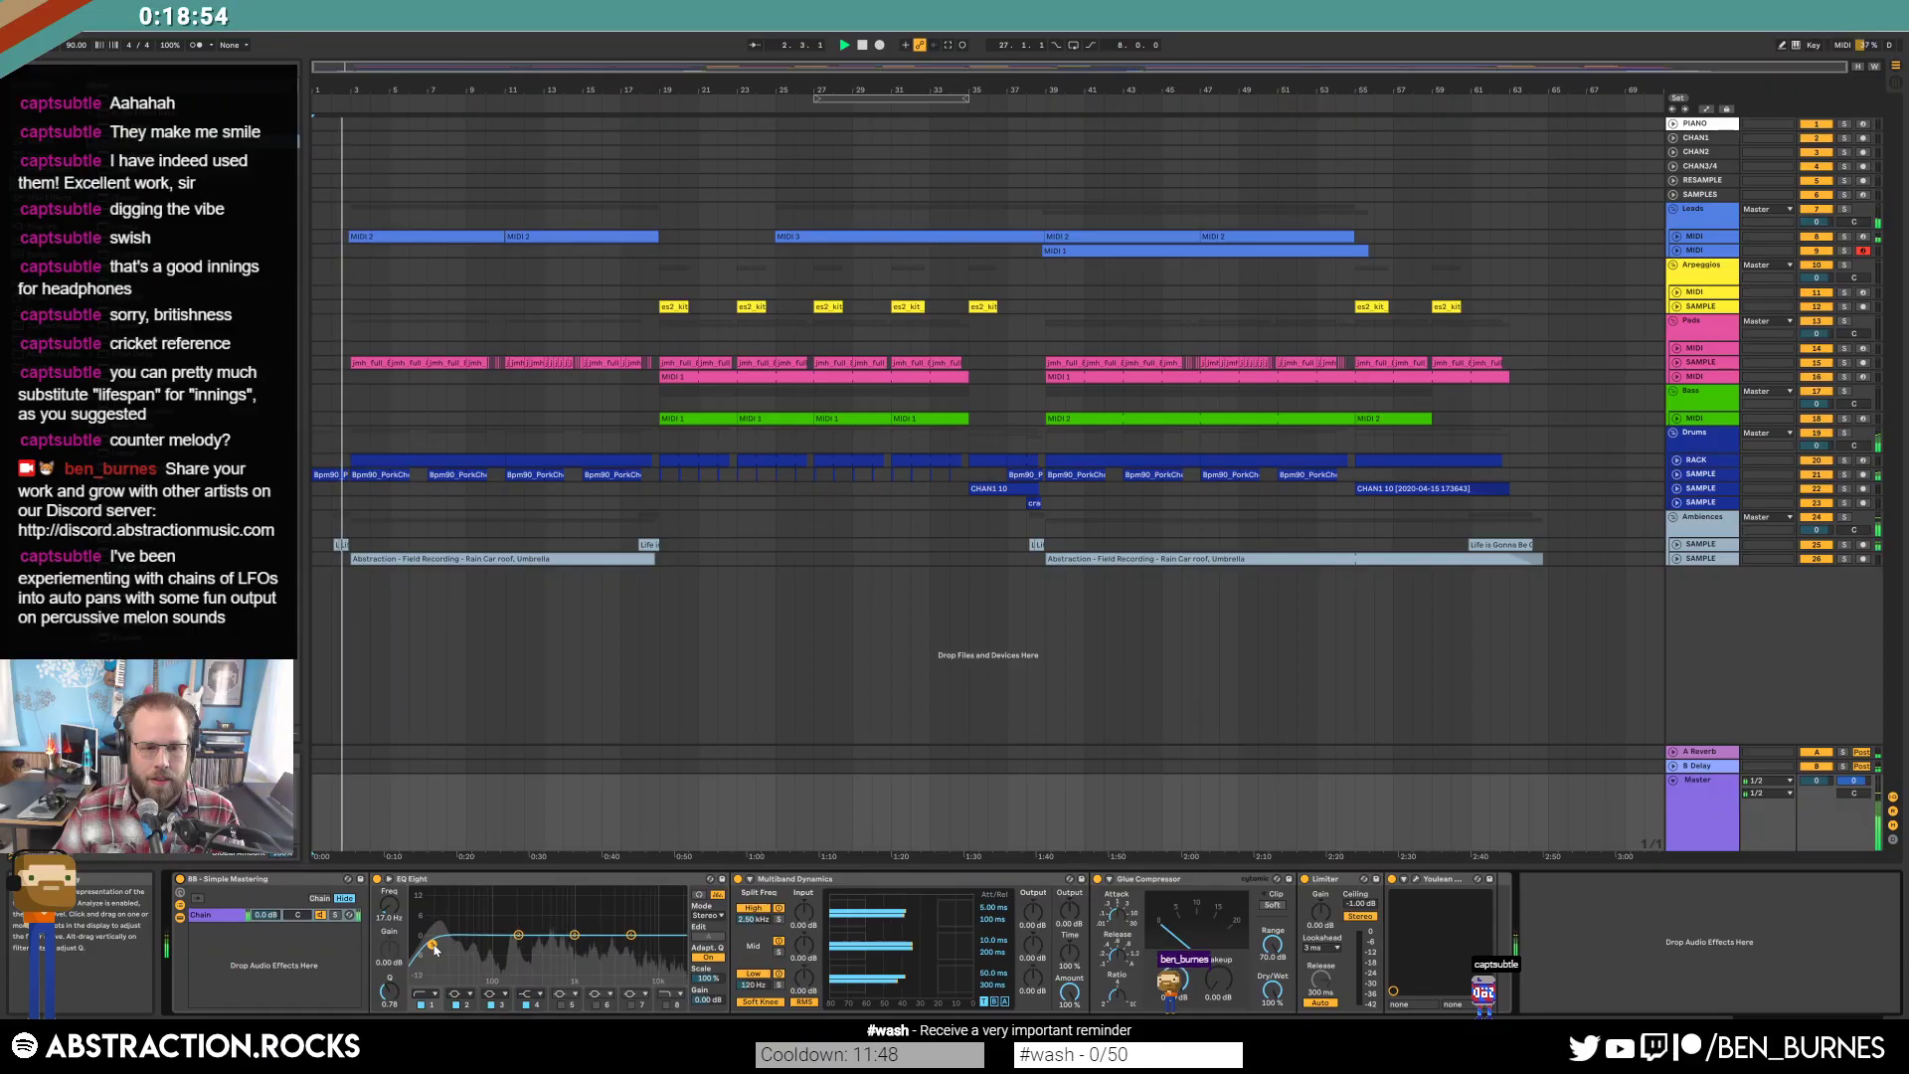
drag(521, 935, 631, 933)
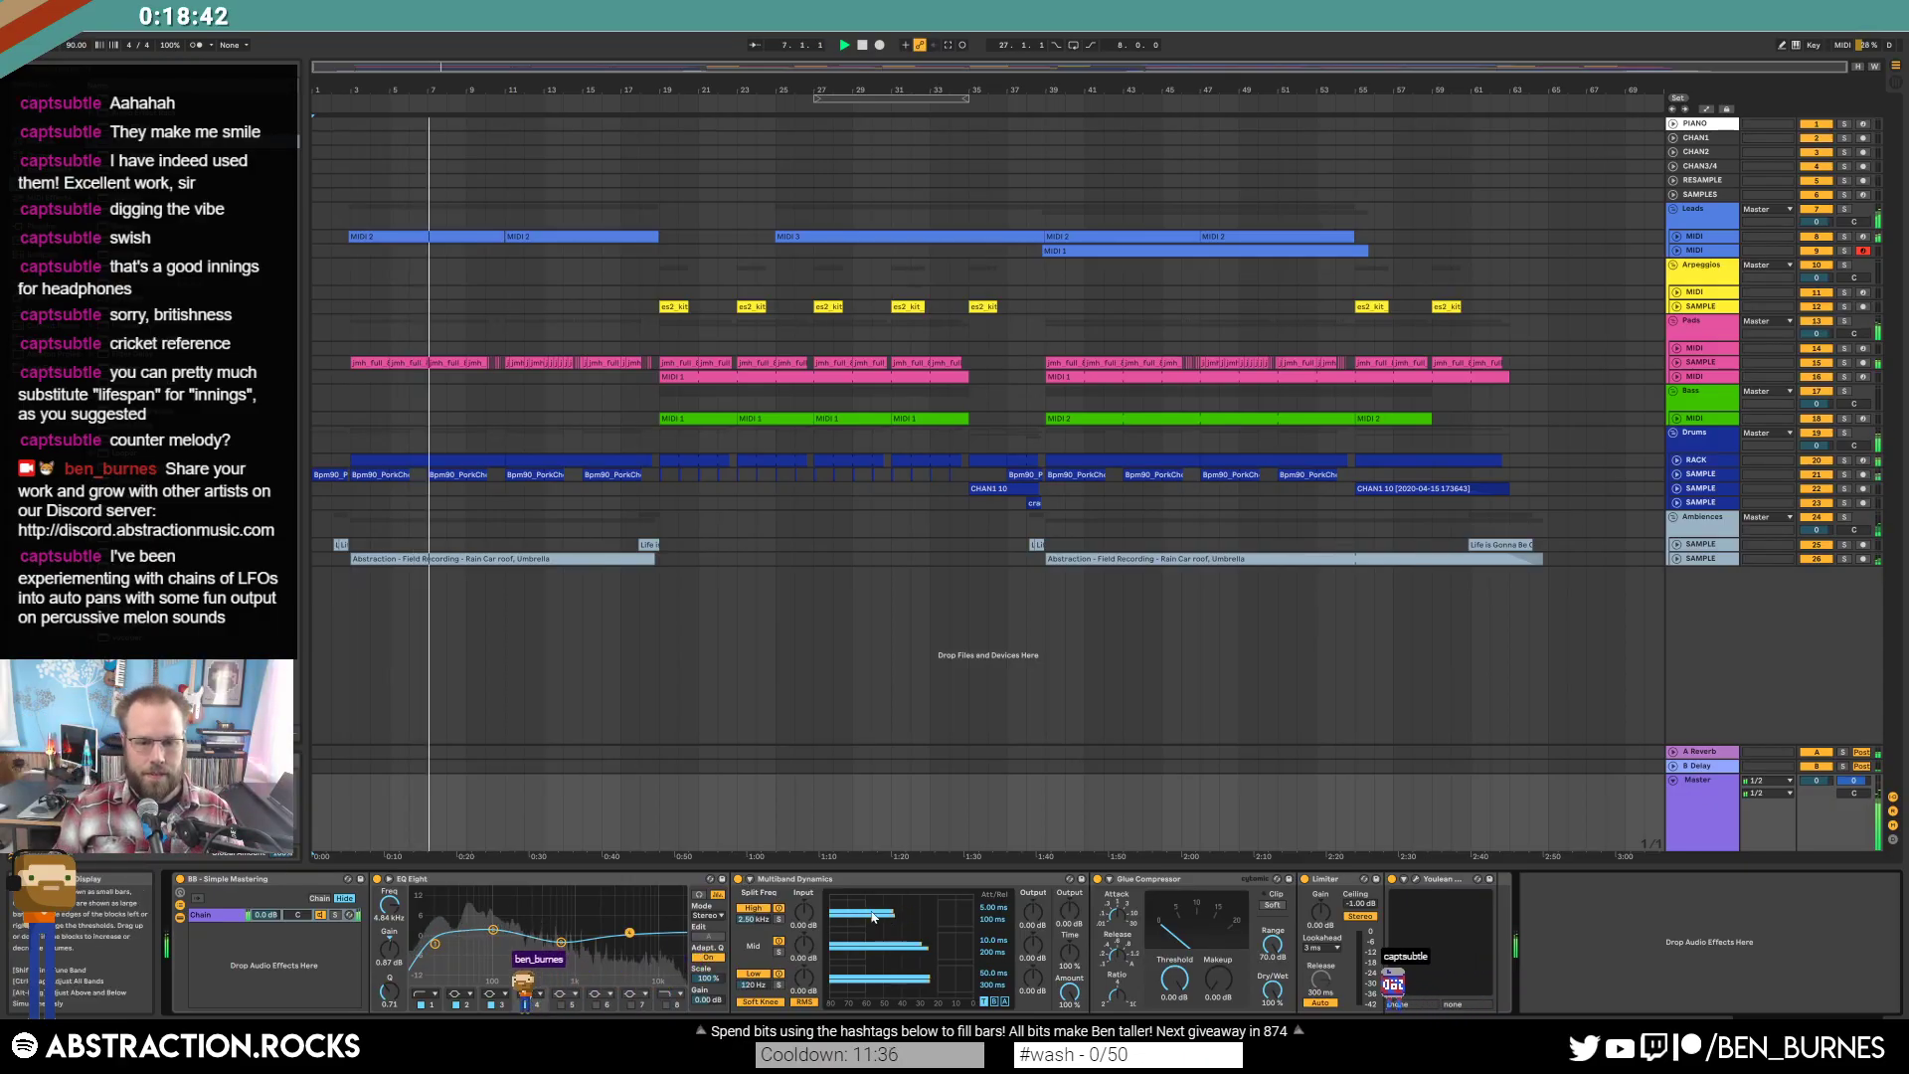
Adjust the dynamics of the high, mid and low bands in the Master's Multiband Dynamics.
drag(874, 915, 940, 913)
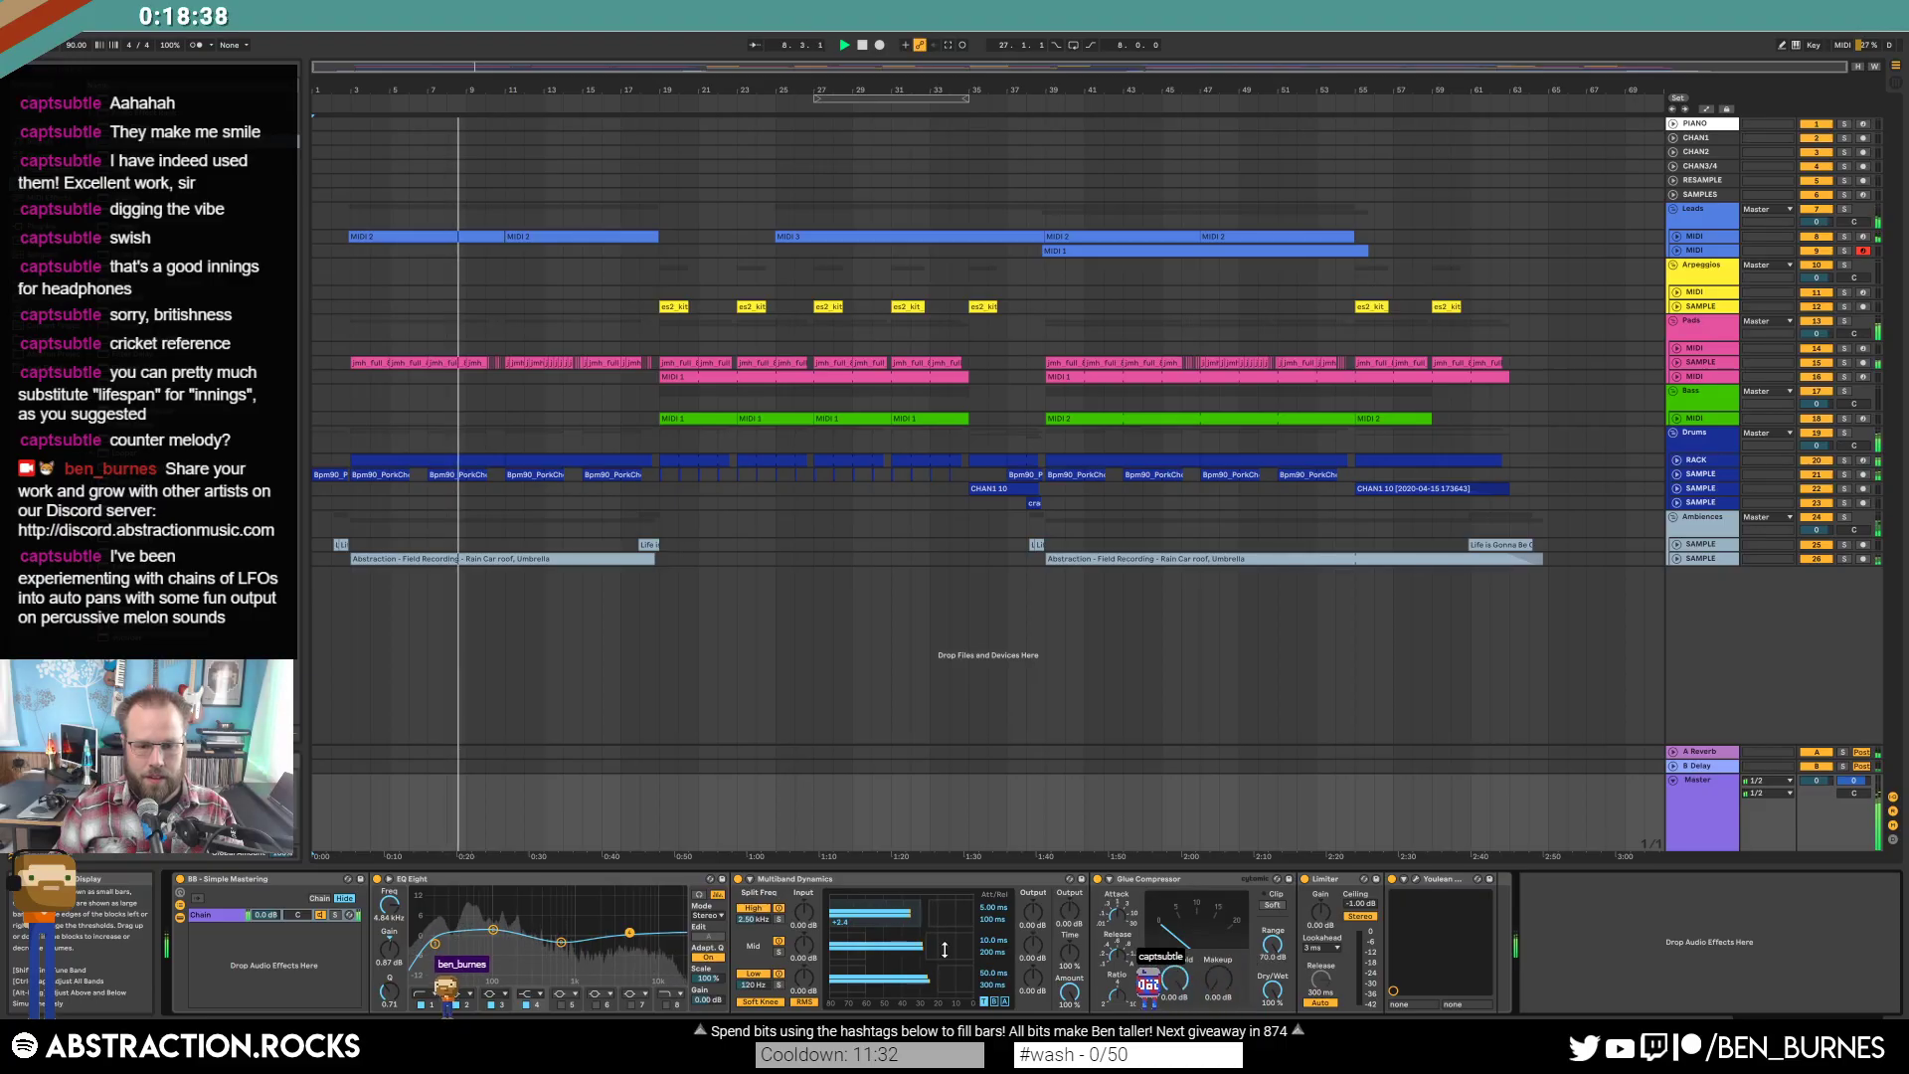
drag(944, 949, 868, 954)
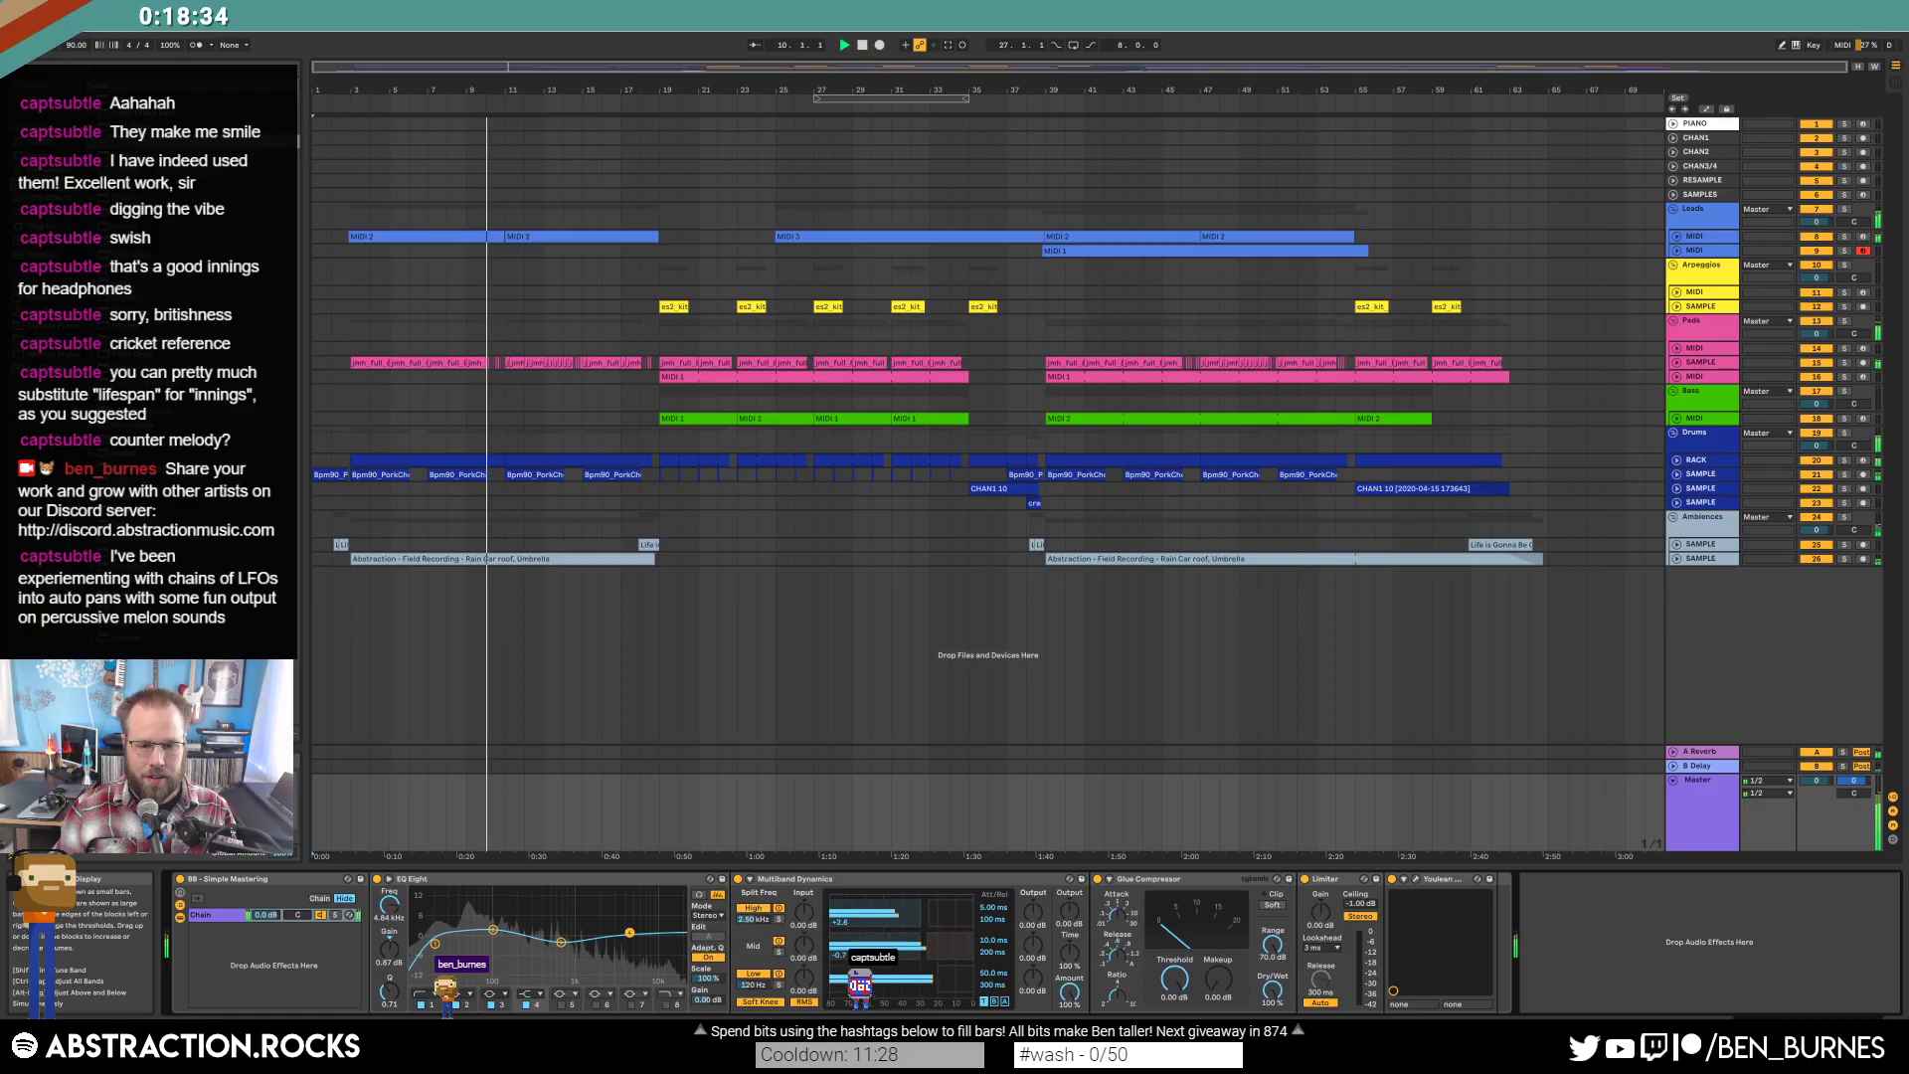
drag(874, 985, 874, 989)
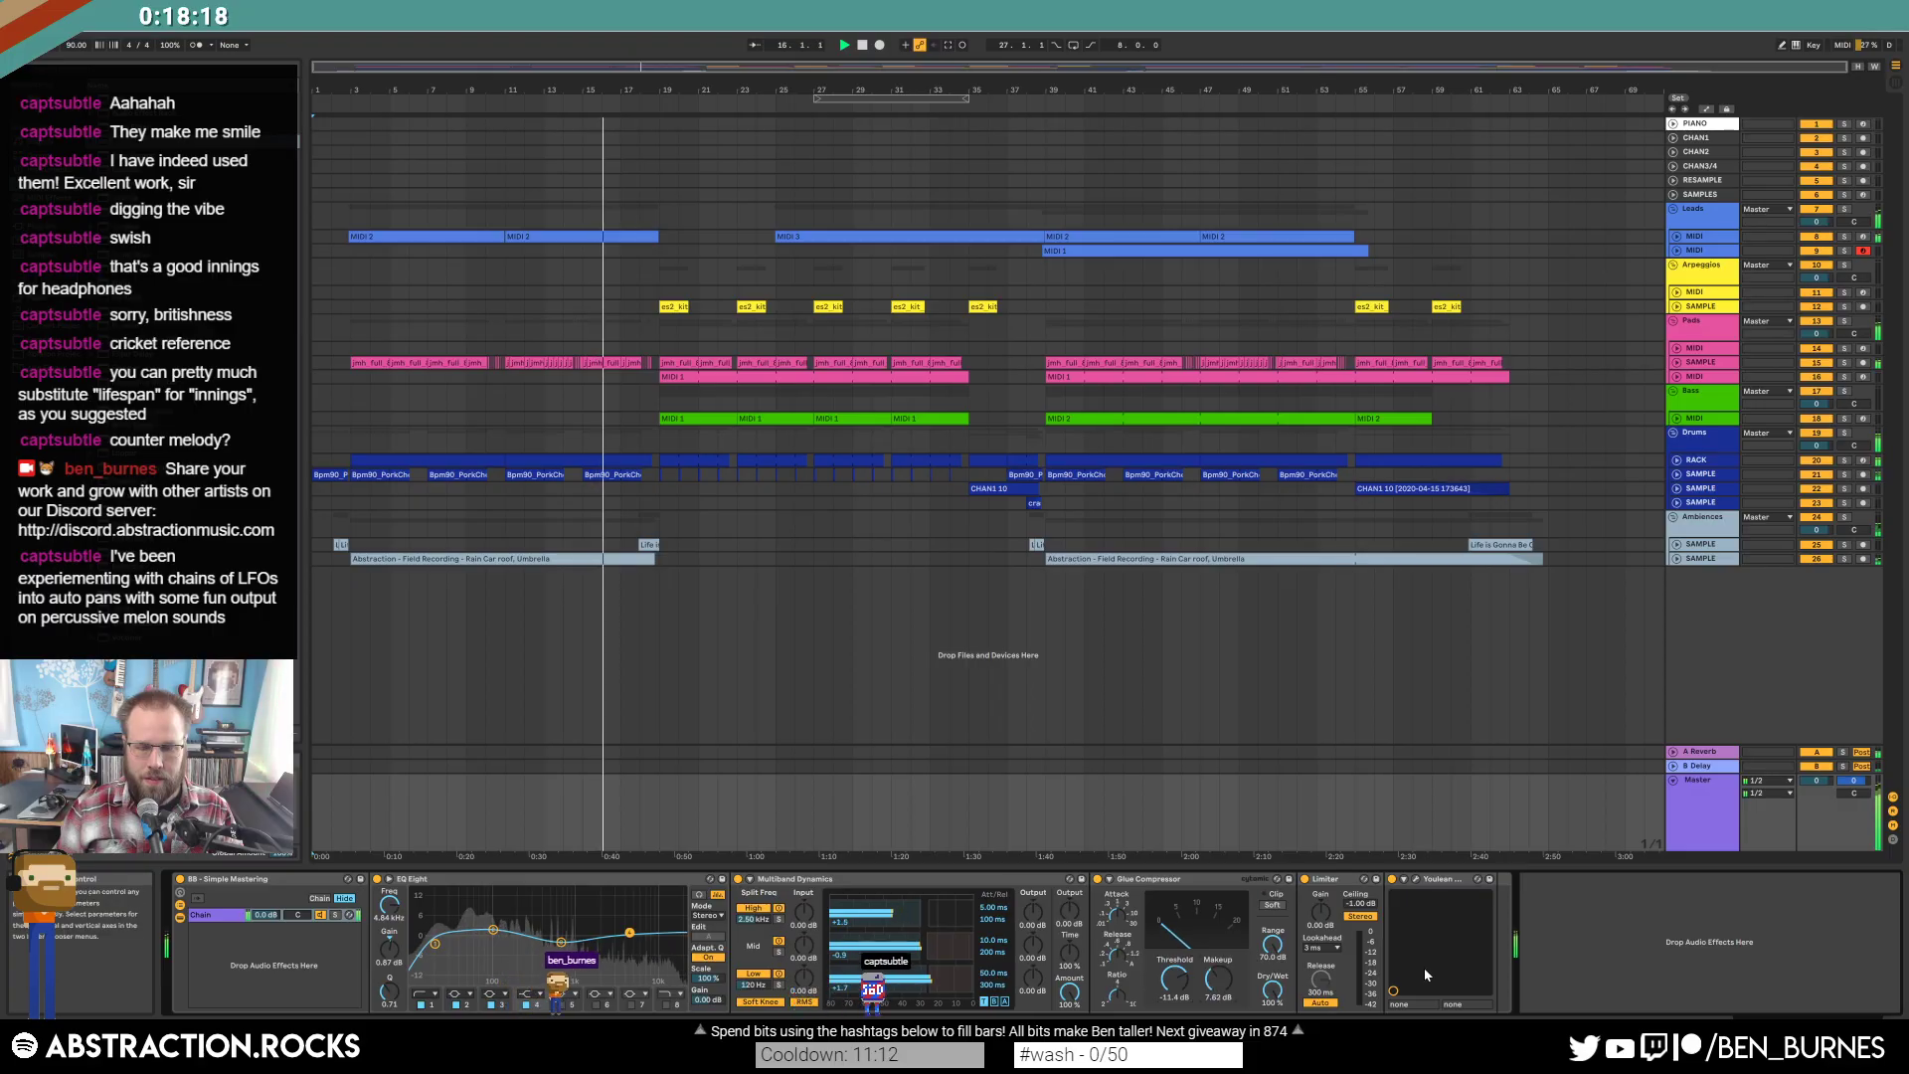
Adjust the Glue Compressor's makeup gain on the Master track and check the loudness in Youlean Loudness Meter 2.
click(1677, 462)
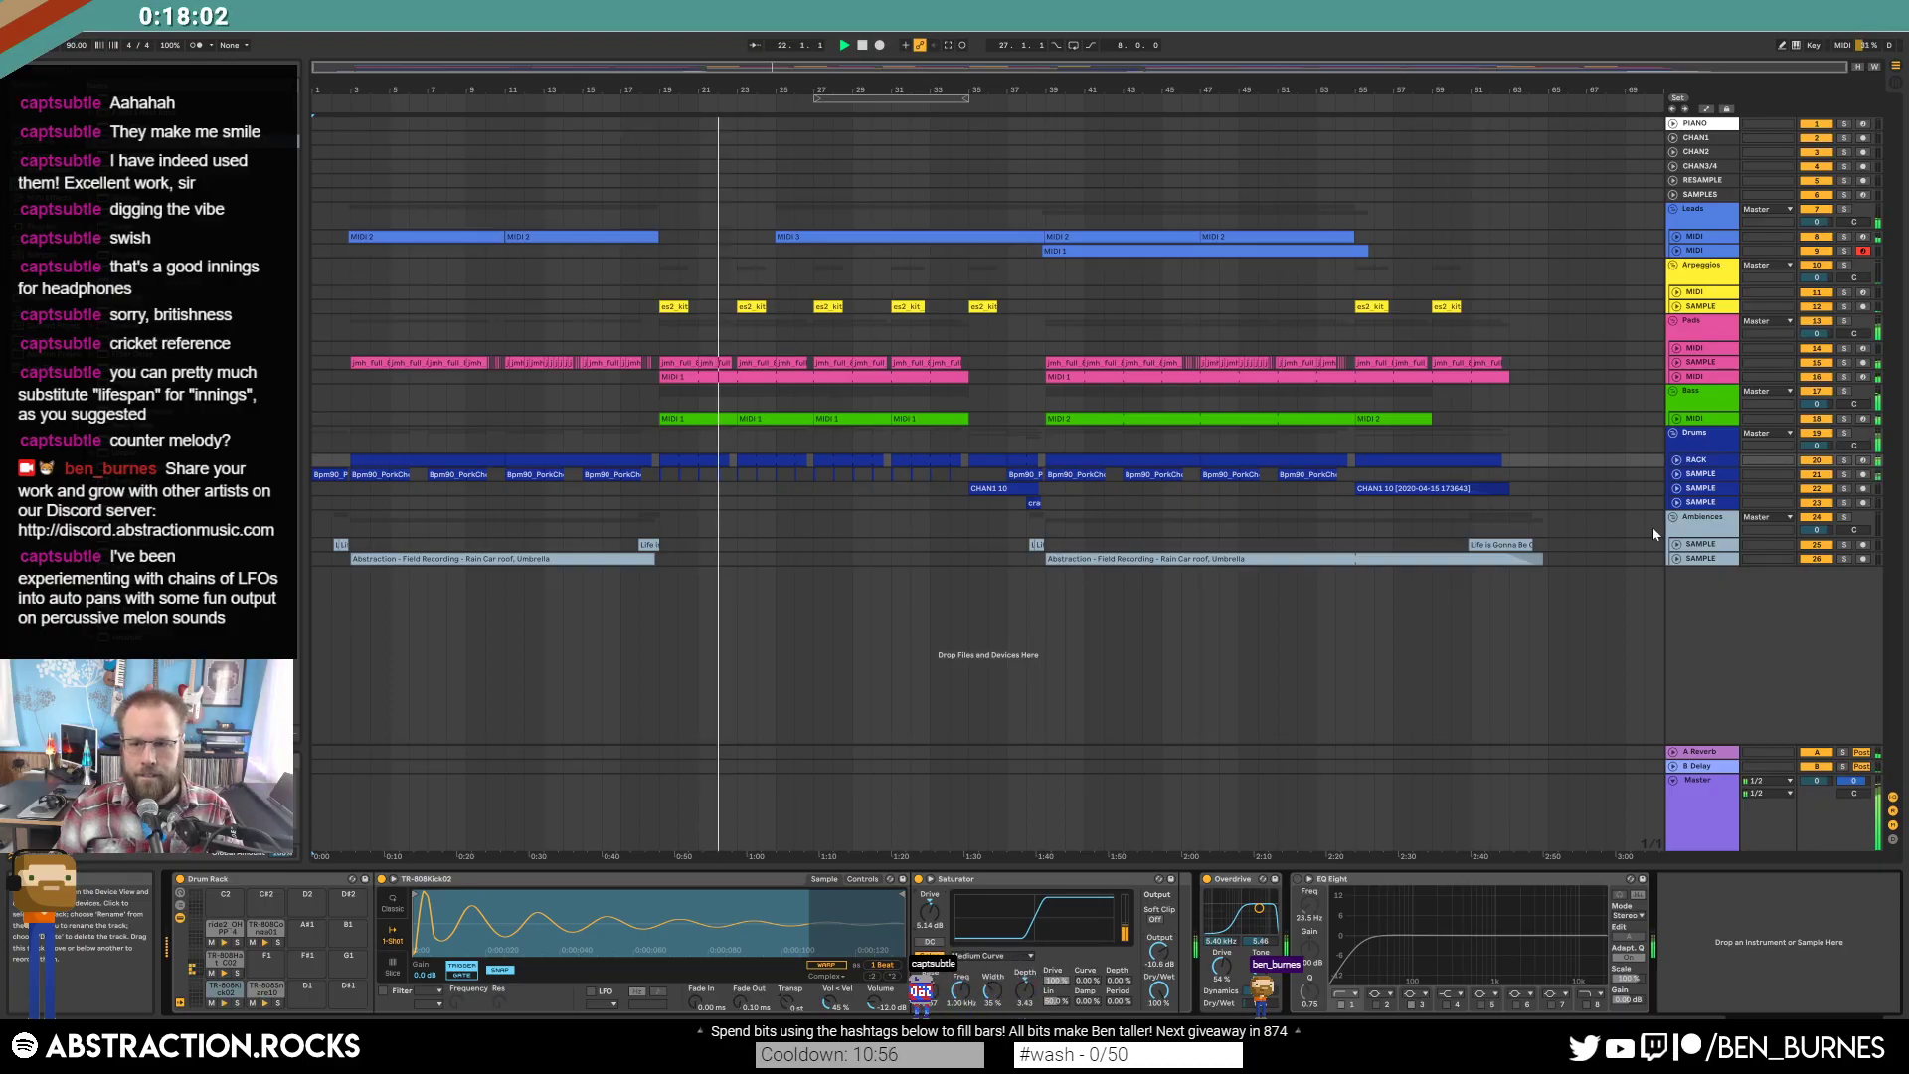
click(1701, 800)
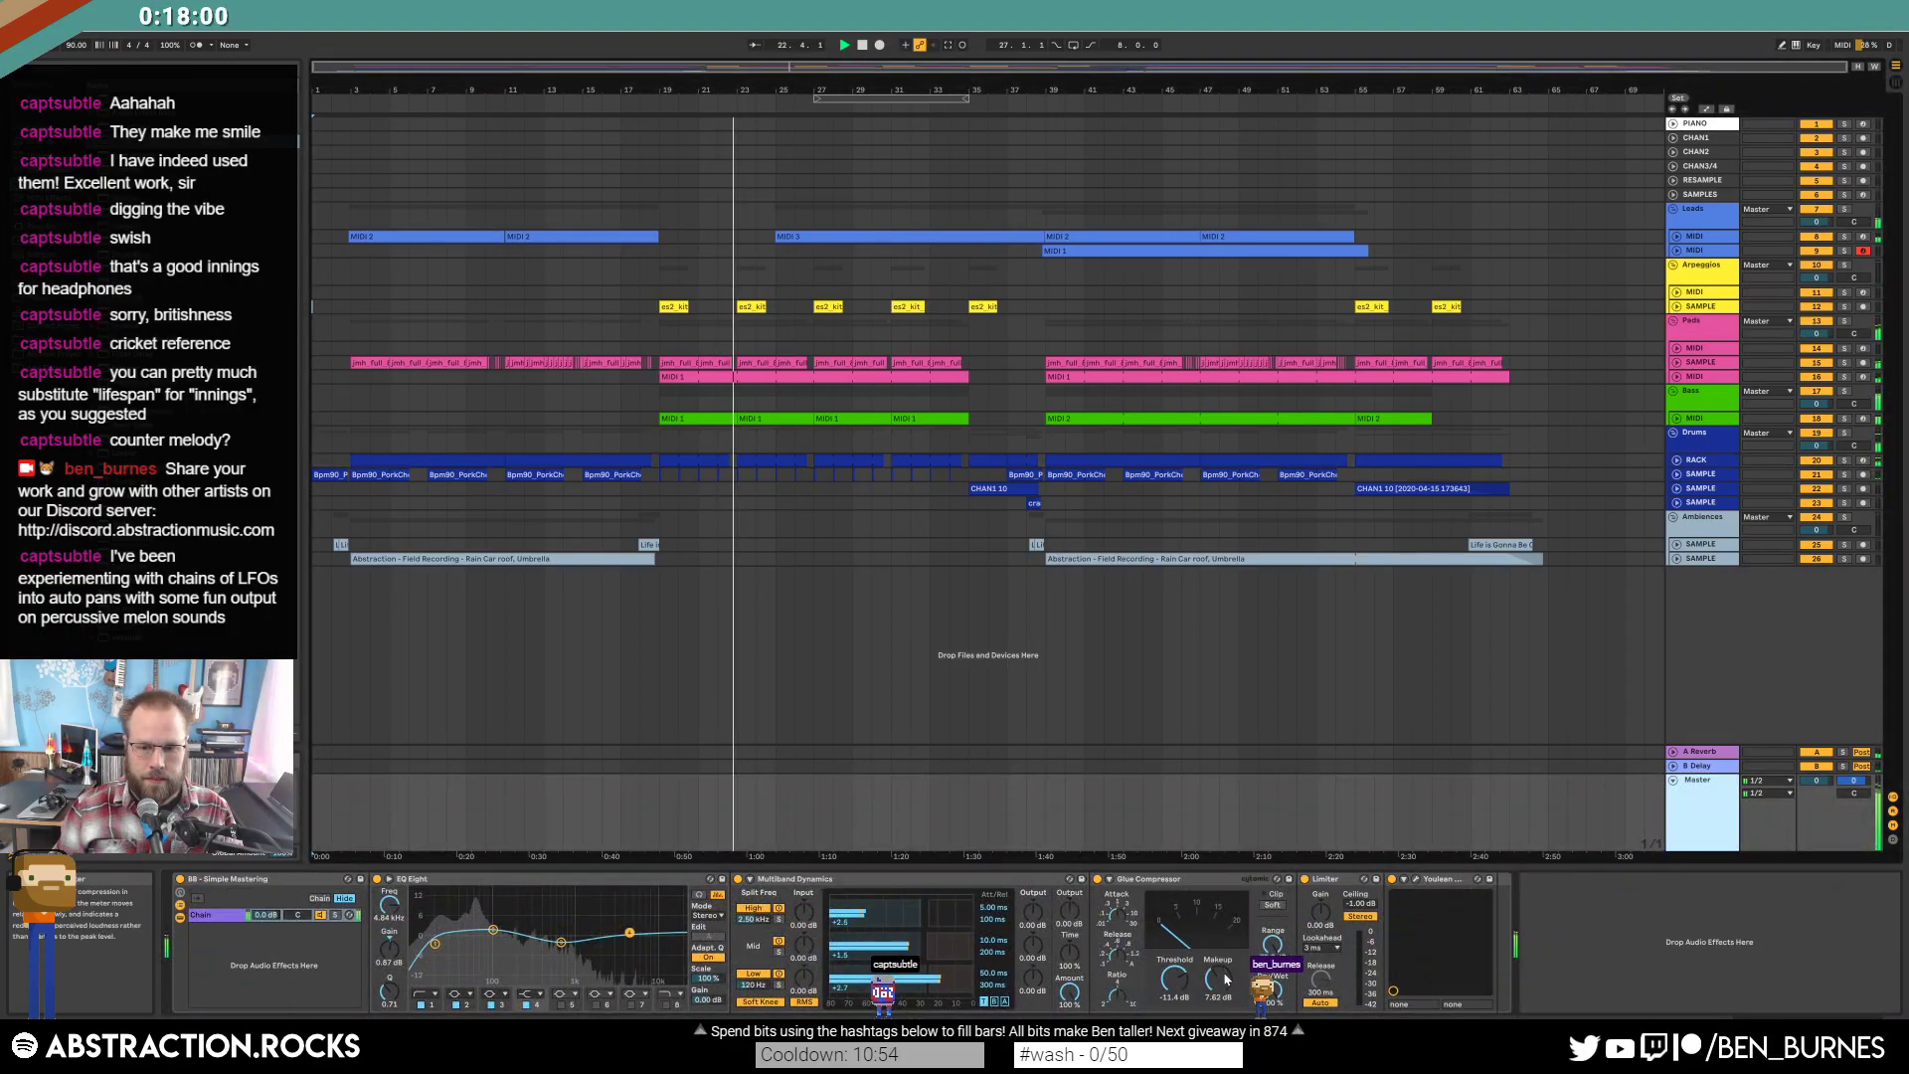
click(1276, 895)
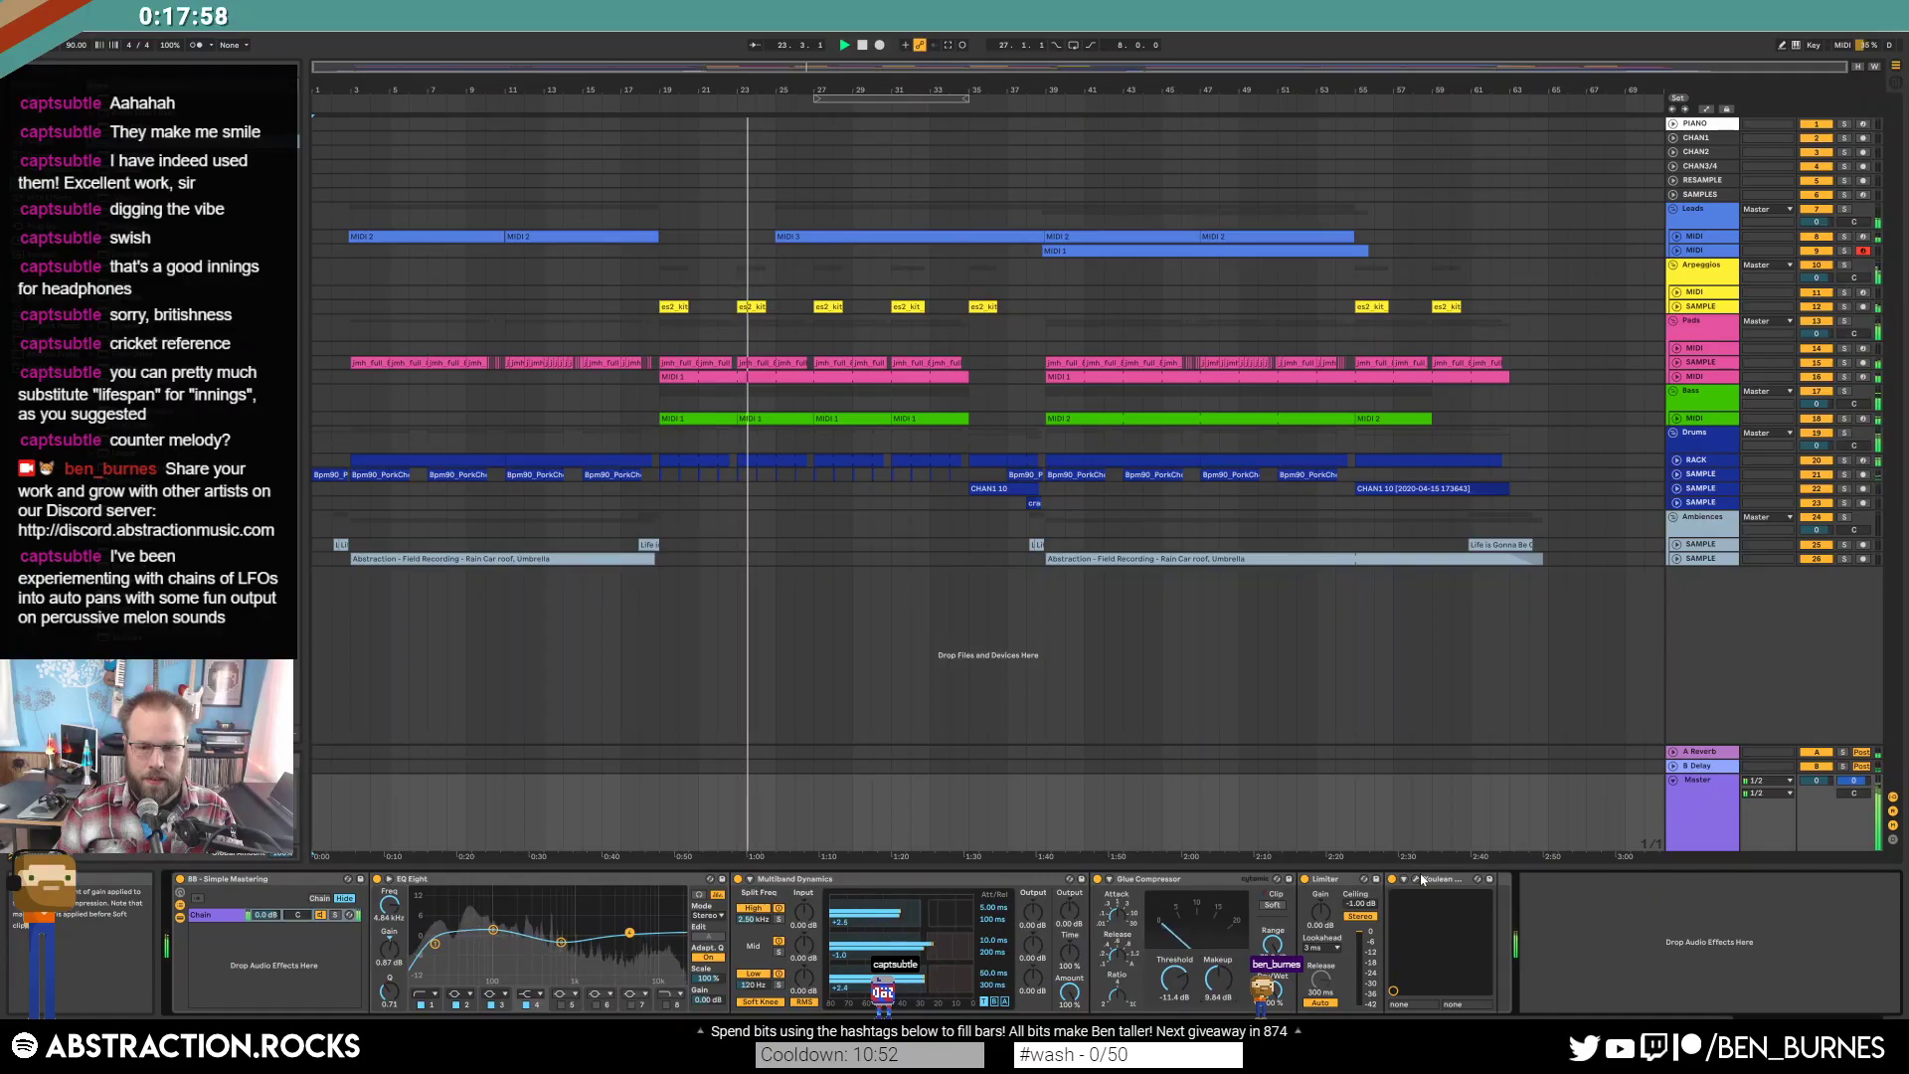
click(1415, 878)
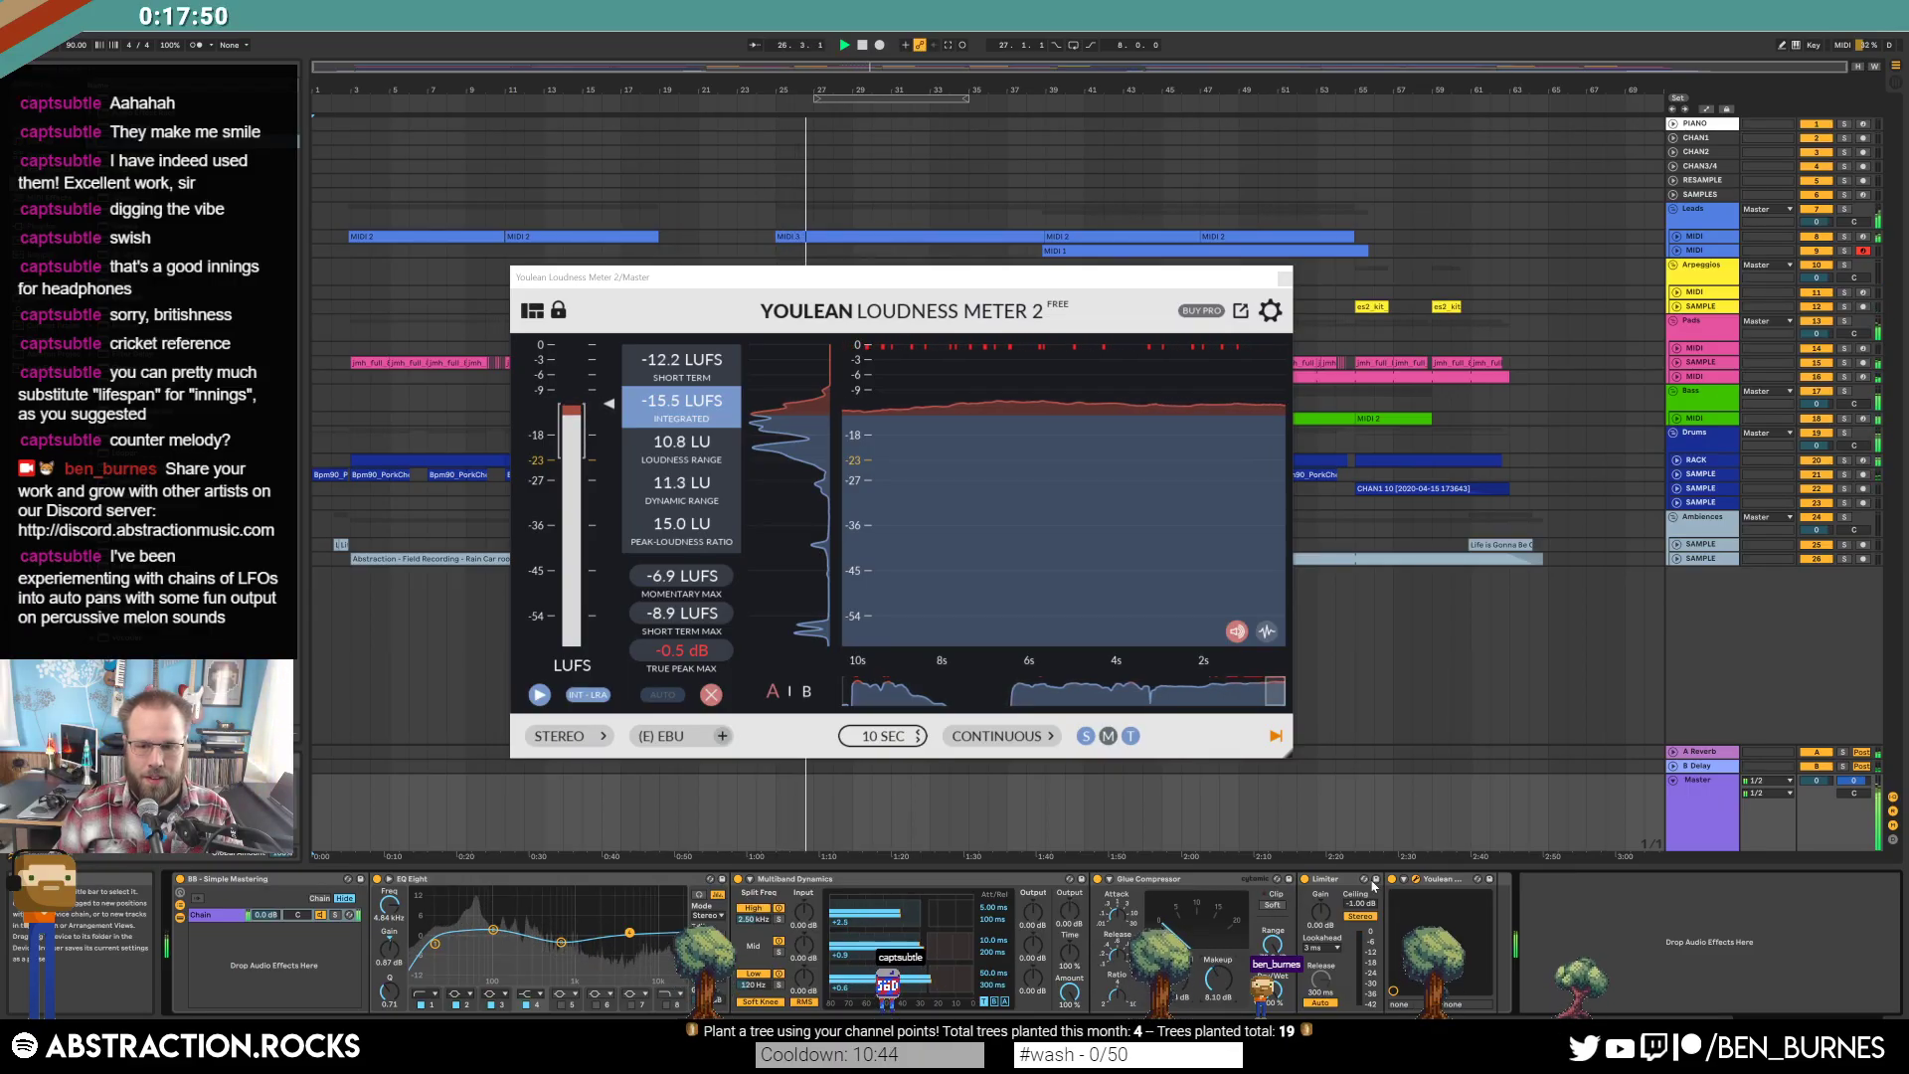
click(1284, 276)
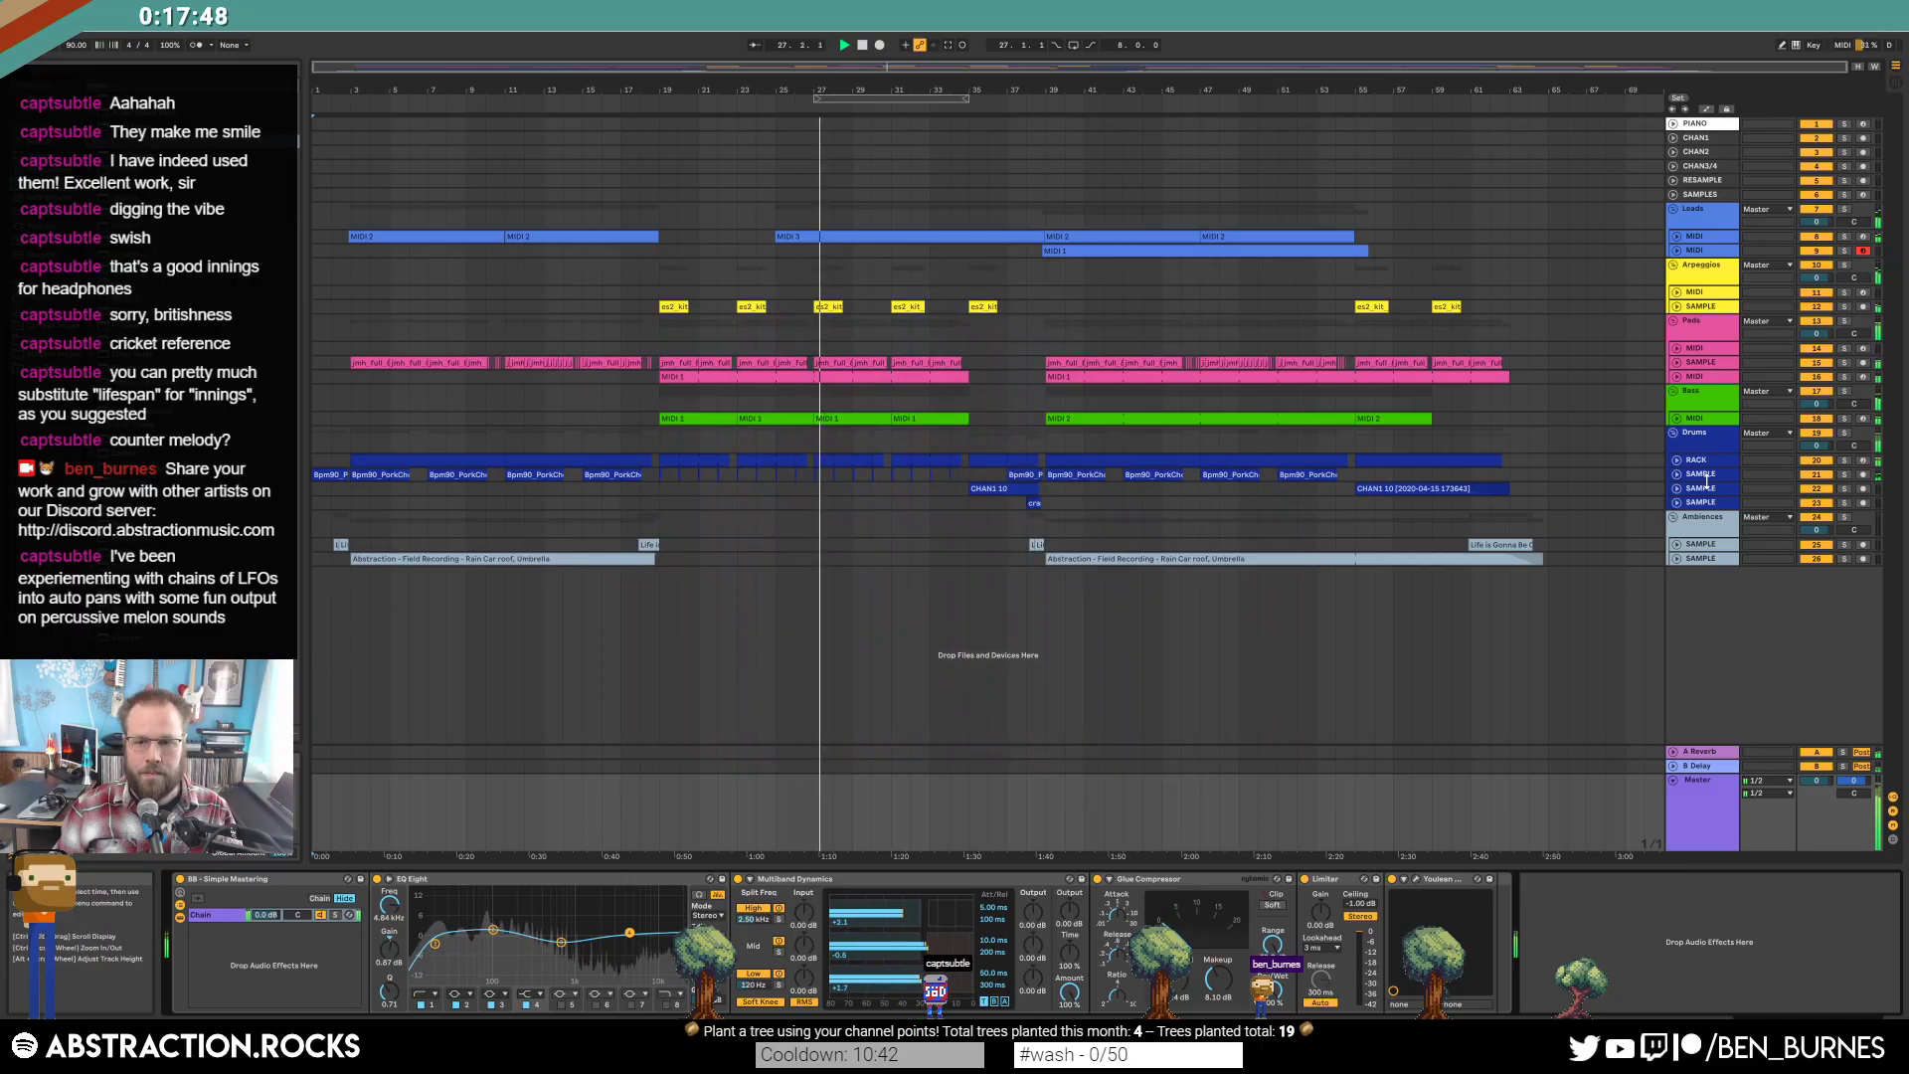
Reshape the Pads SAMPLE track's EQ Eight, moving its lowest active band to about 102 Hz.
click(1696, 360)
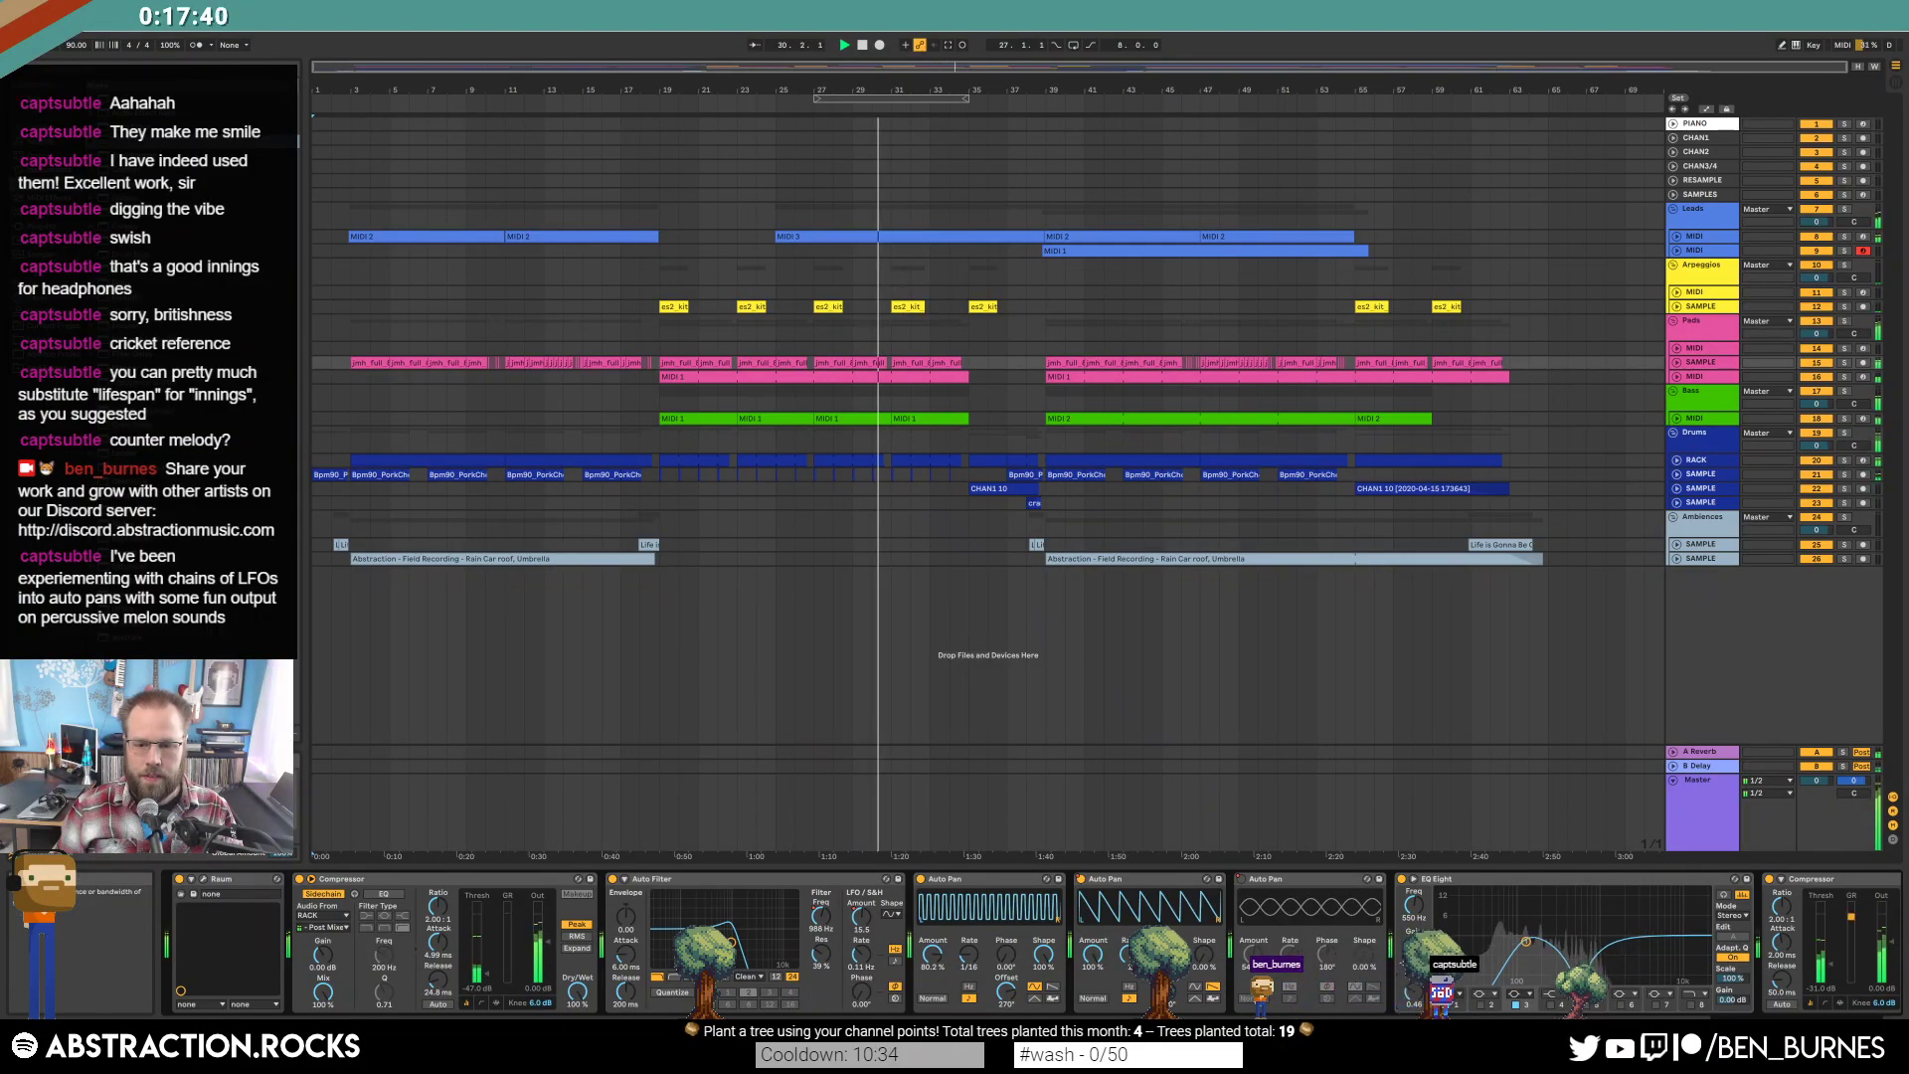
drag(1526, 942, 1521, 949)
click(1521, 949)
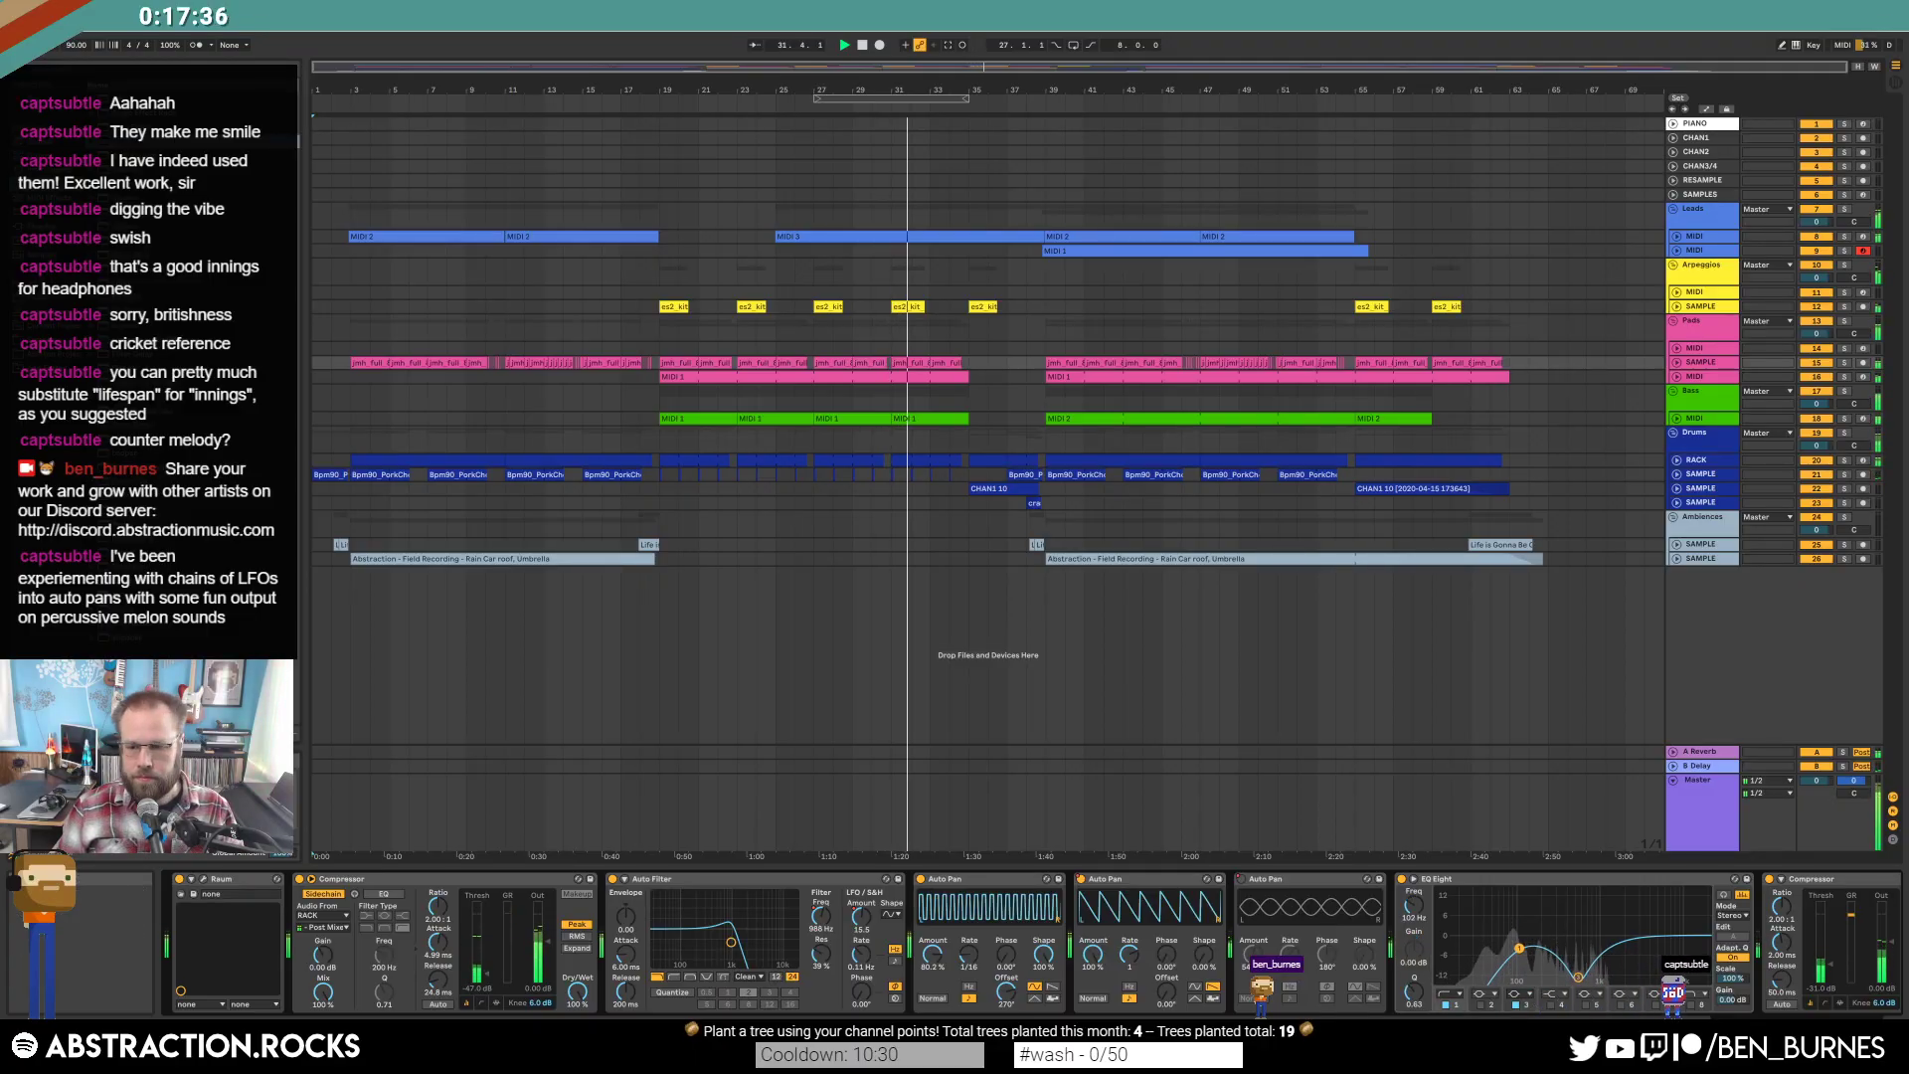
Move the final Compressor on the Pads SAMPLE track to between Auto Filter and the first Auto Pan.
scroll(1521, 949, right, 2)
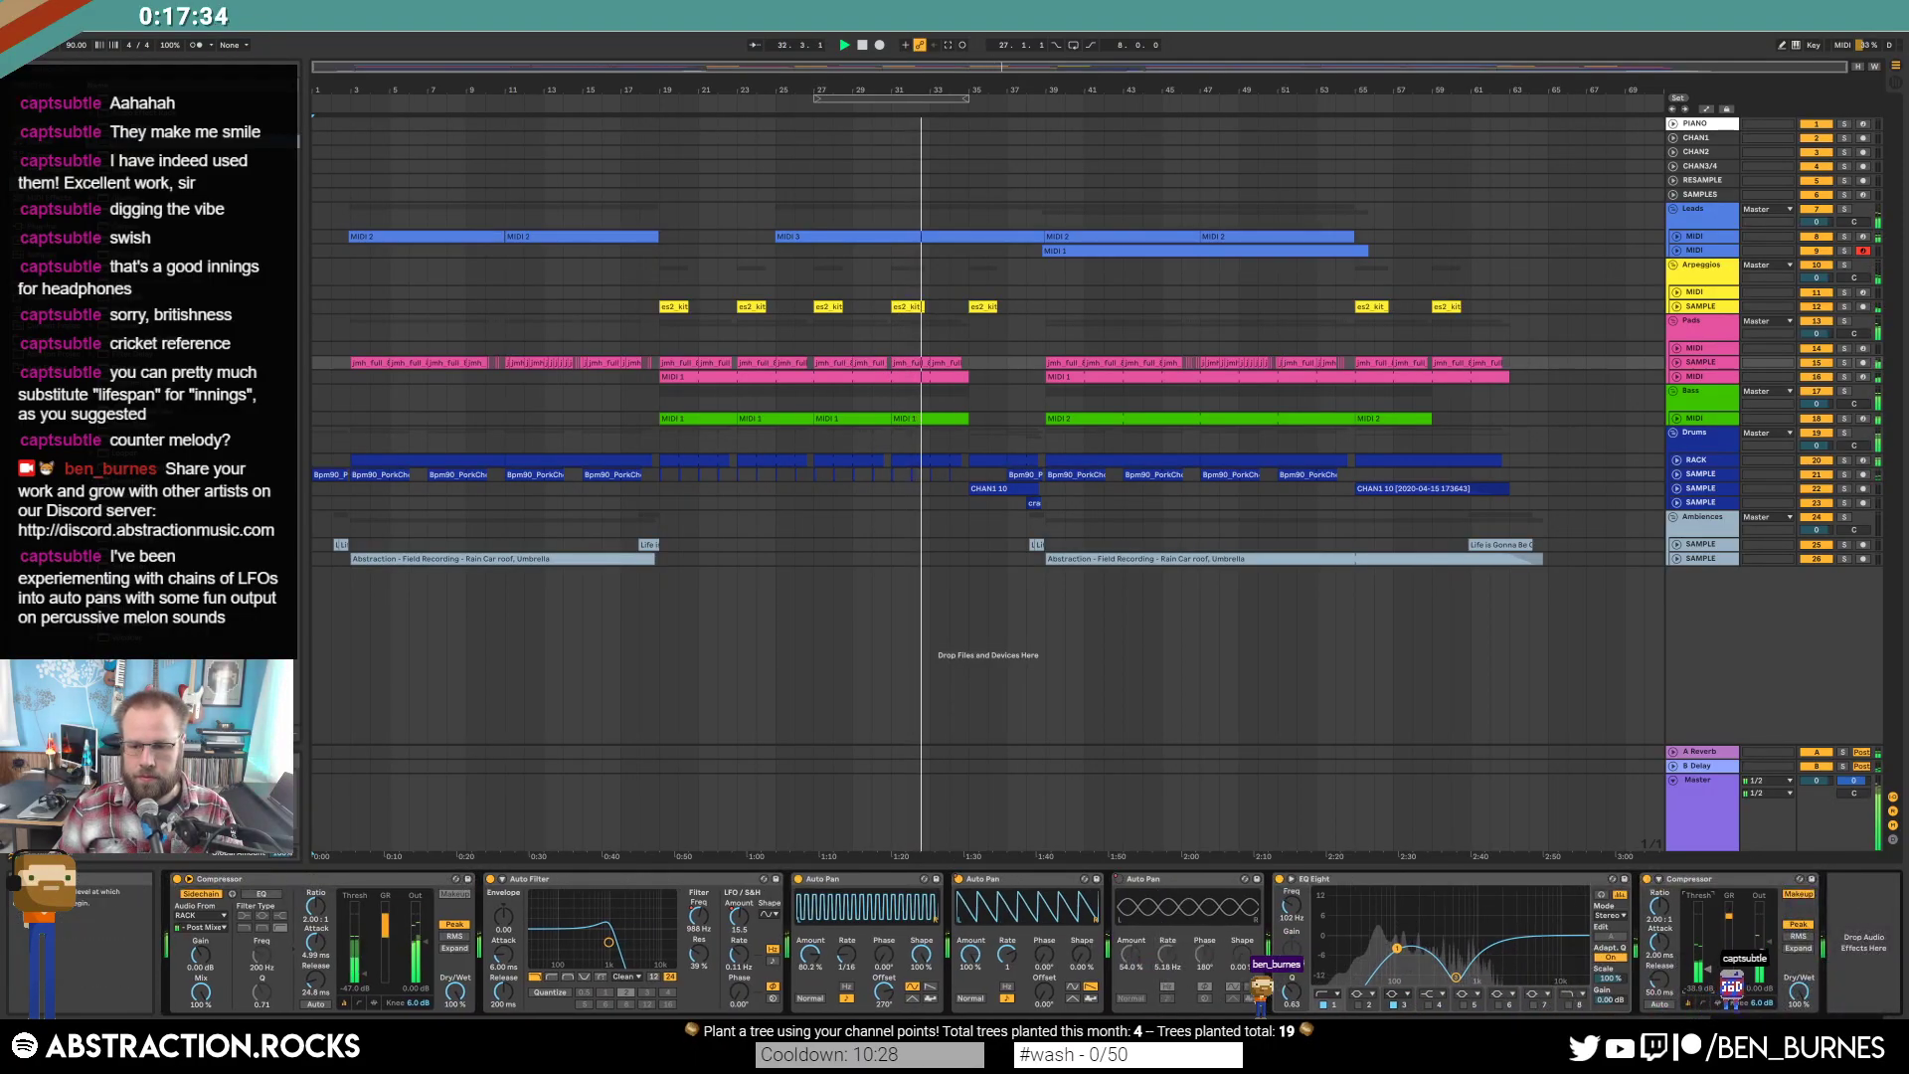
click(1702, 883)
drag(1037, 884, 810, 900)
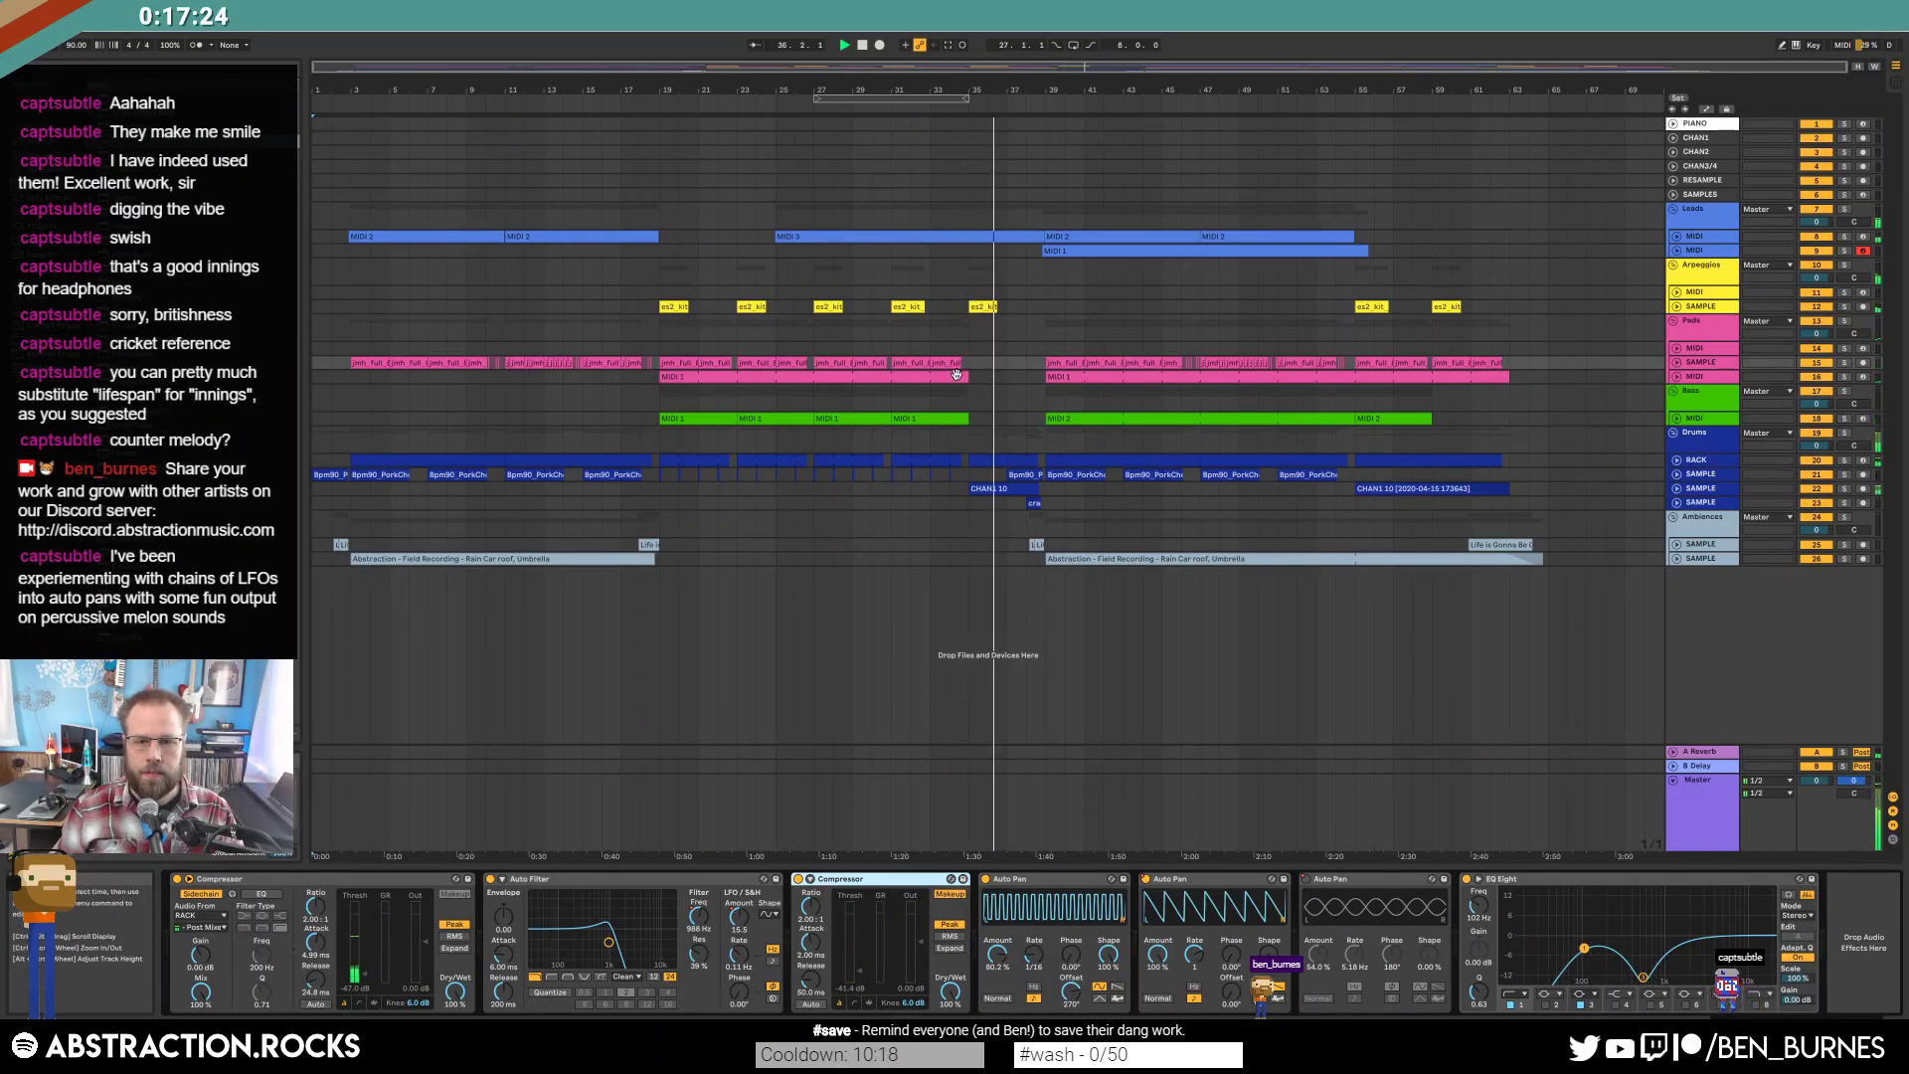
Copy the last two bars of the first clip on the lower Pads MIDI track to bar 37.
click(1030, 376)
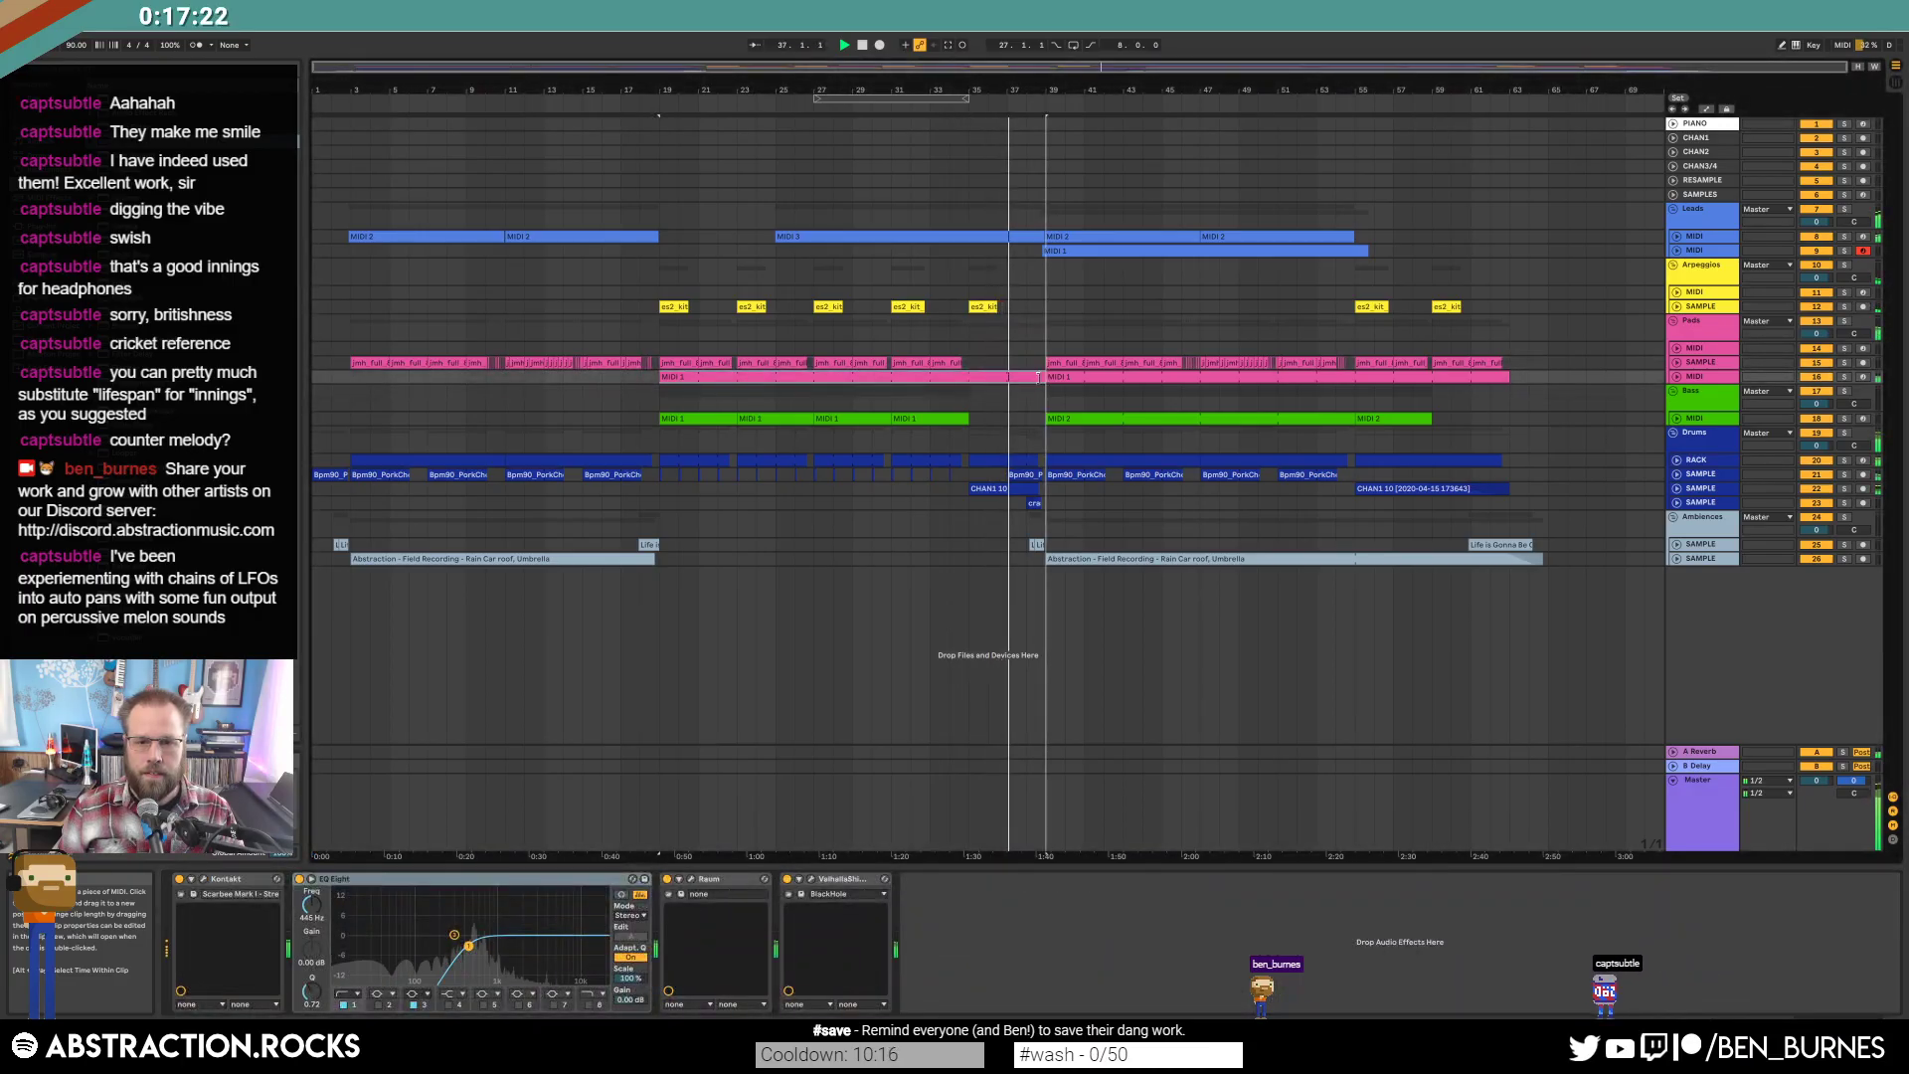
drag(1033, 376, 973, 376)
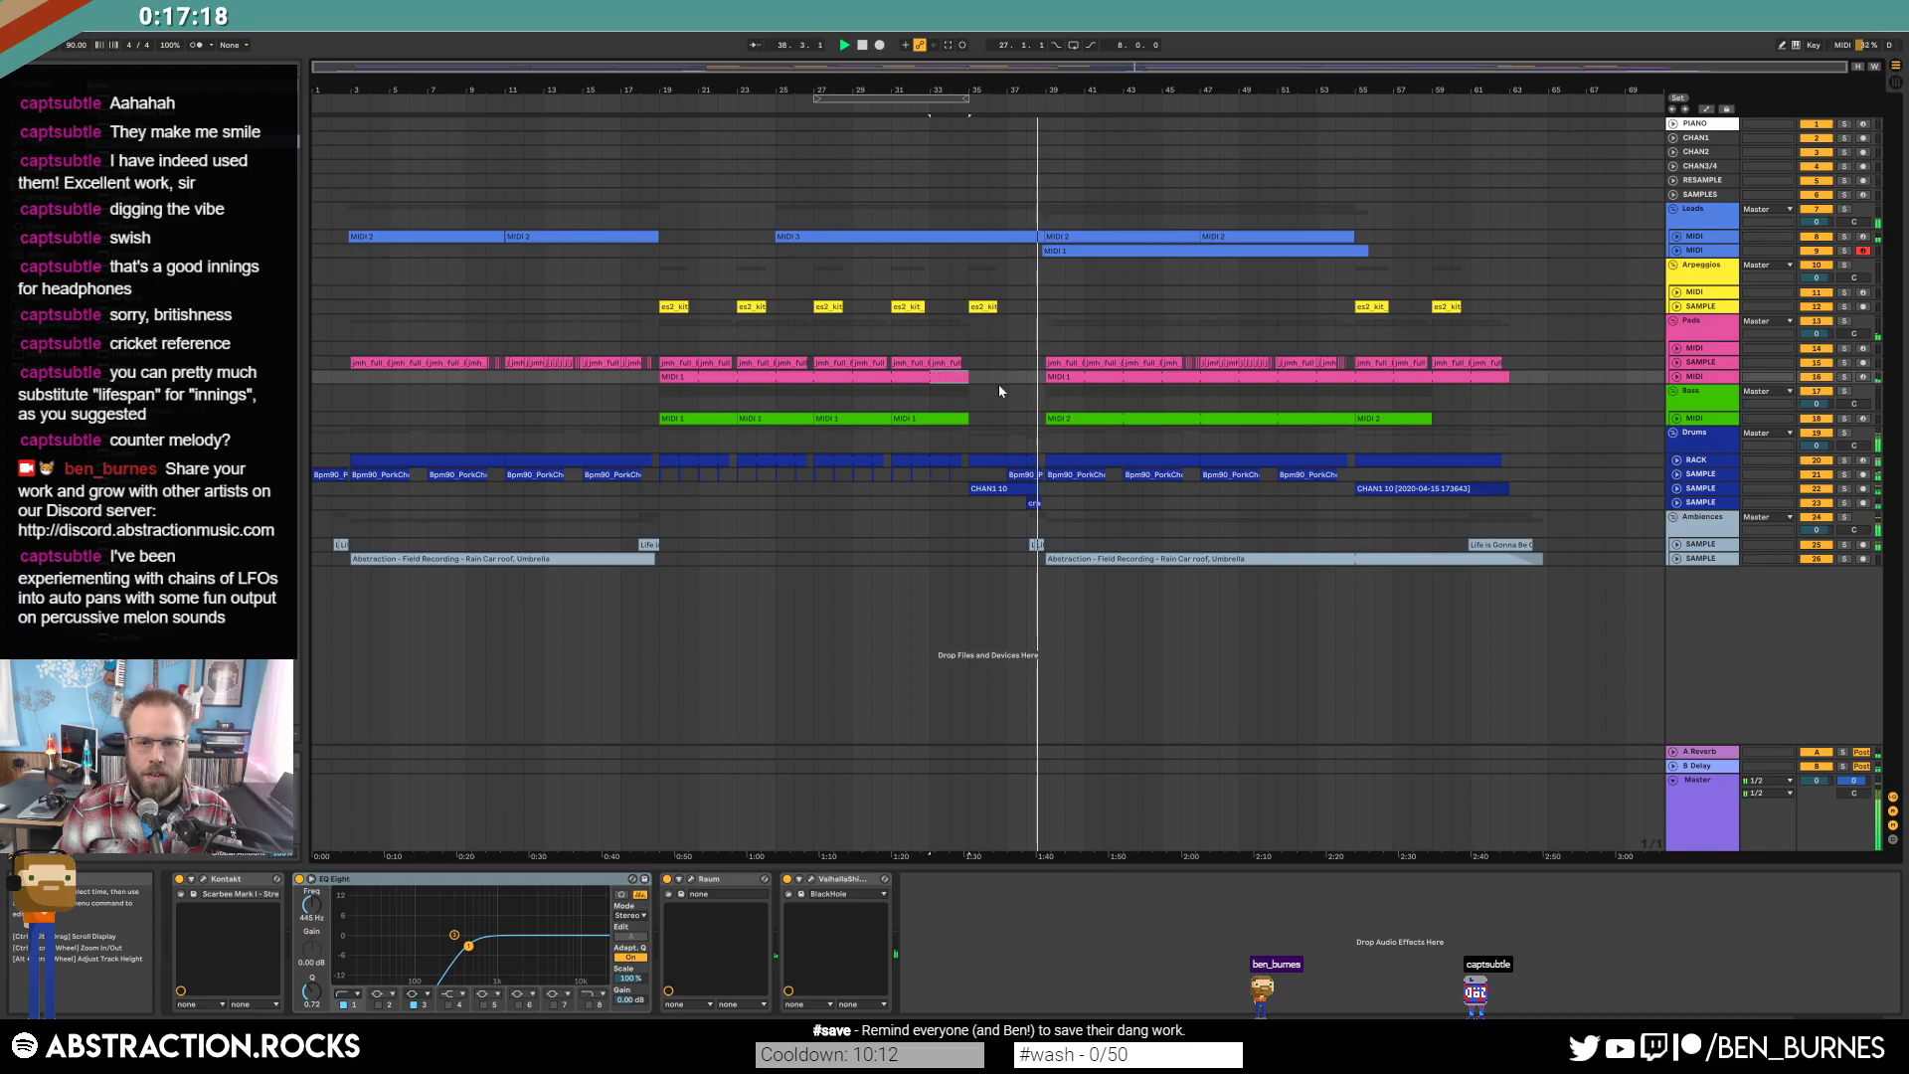
key(ctrl+v)
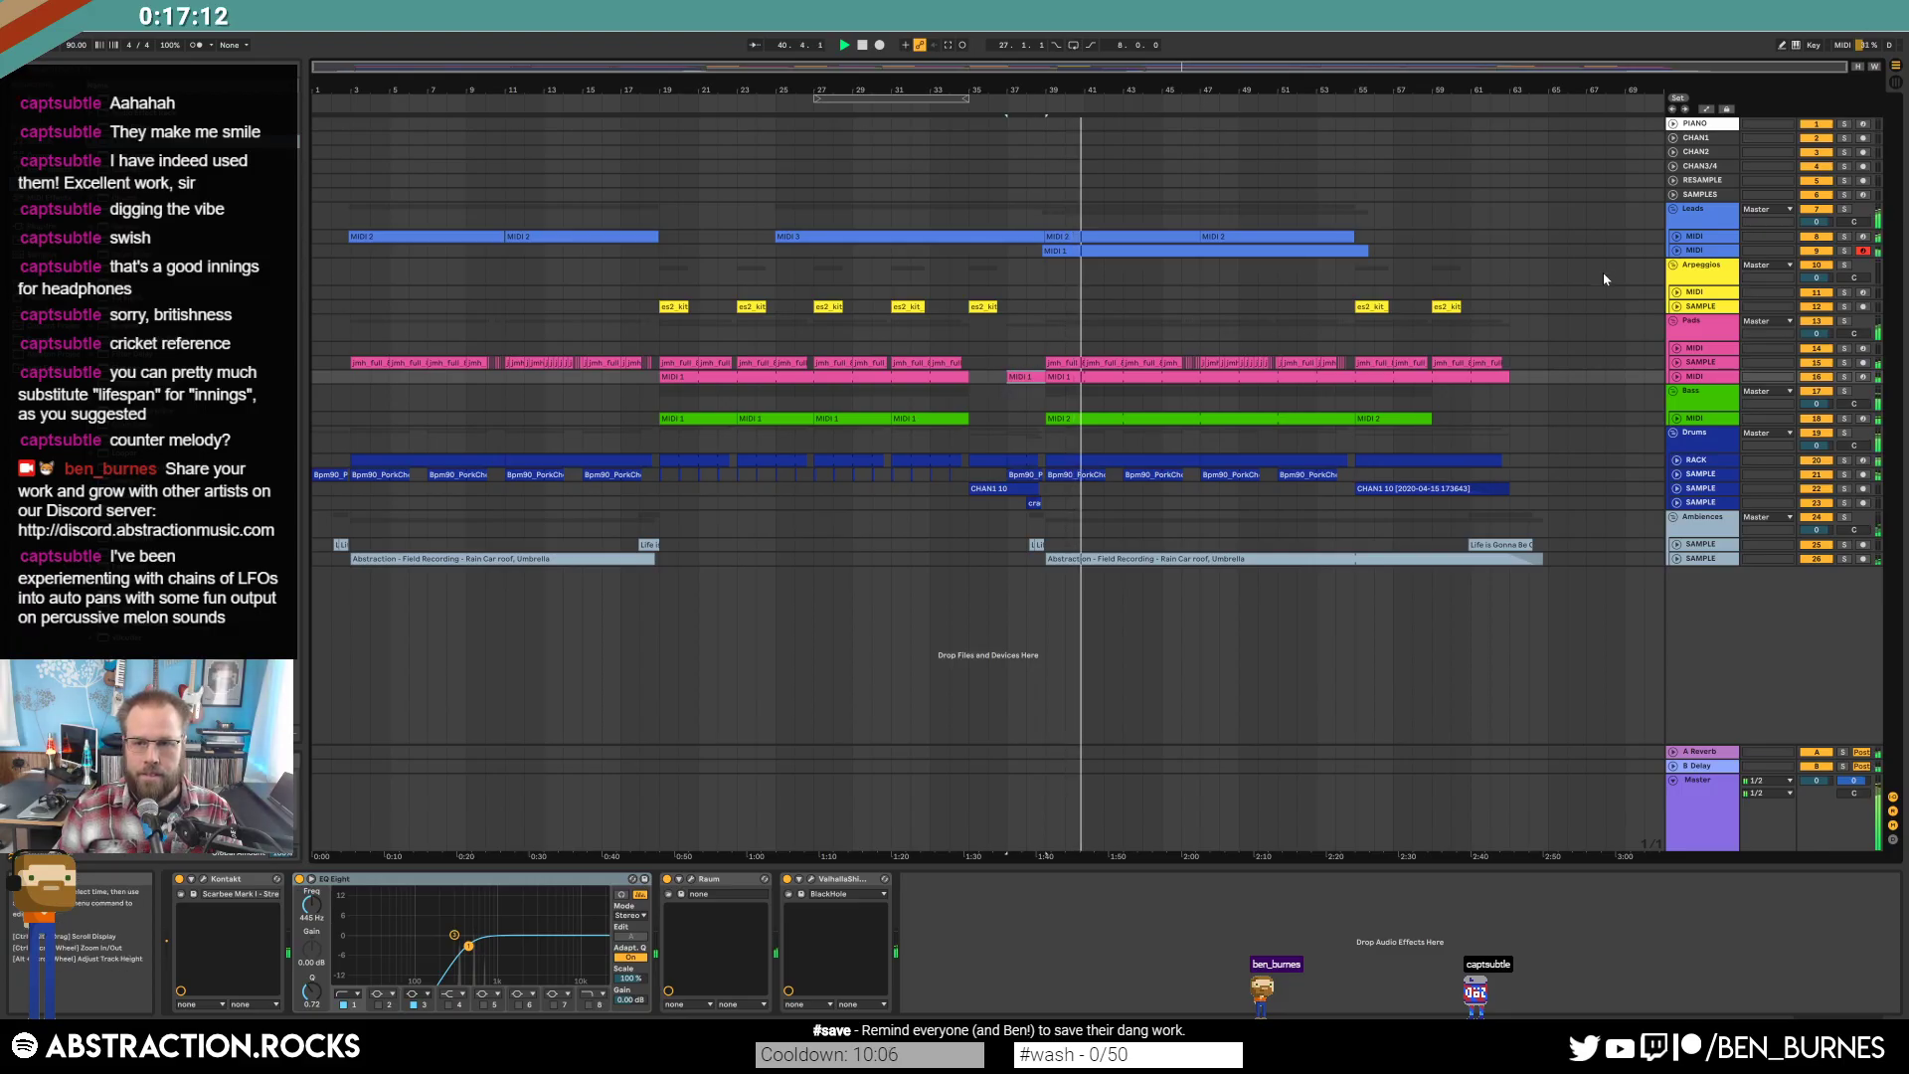
Lower the frequency of the low band in the Pads SAMPLE track's EQ Eight to about 66.7 Hz and audition it.
click(1677, 252)
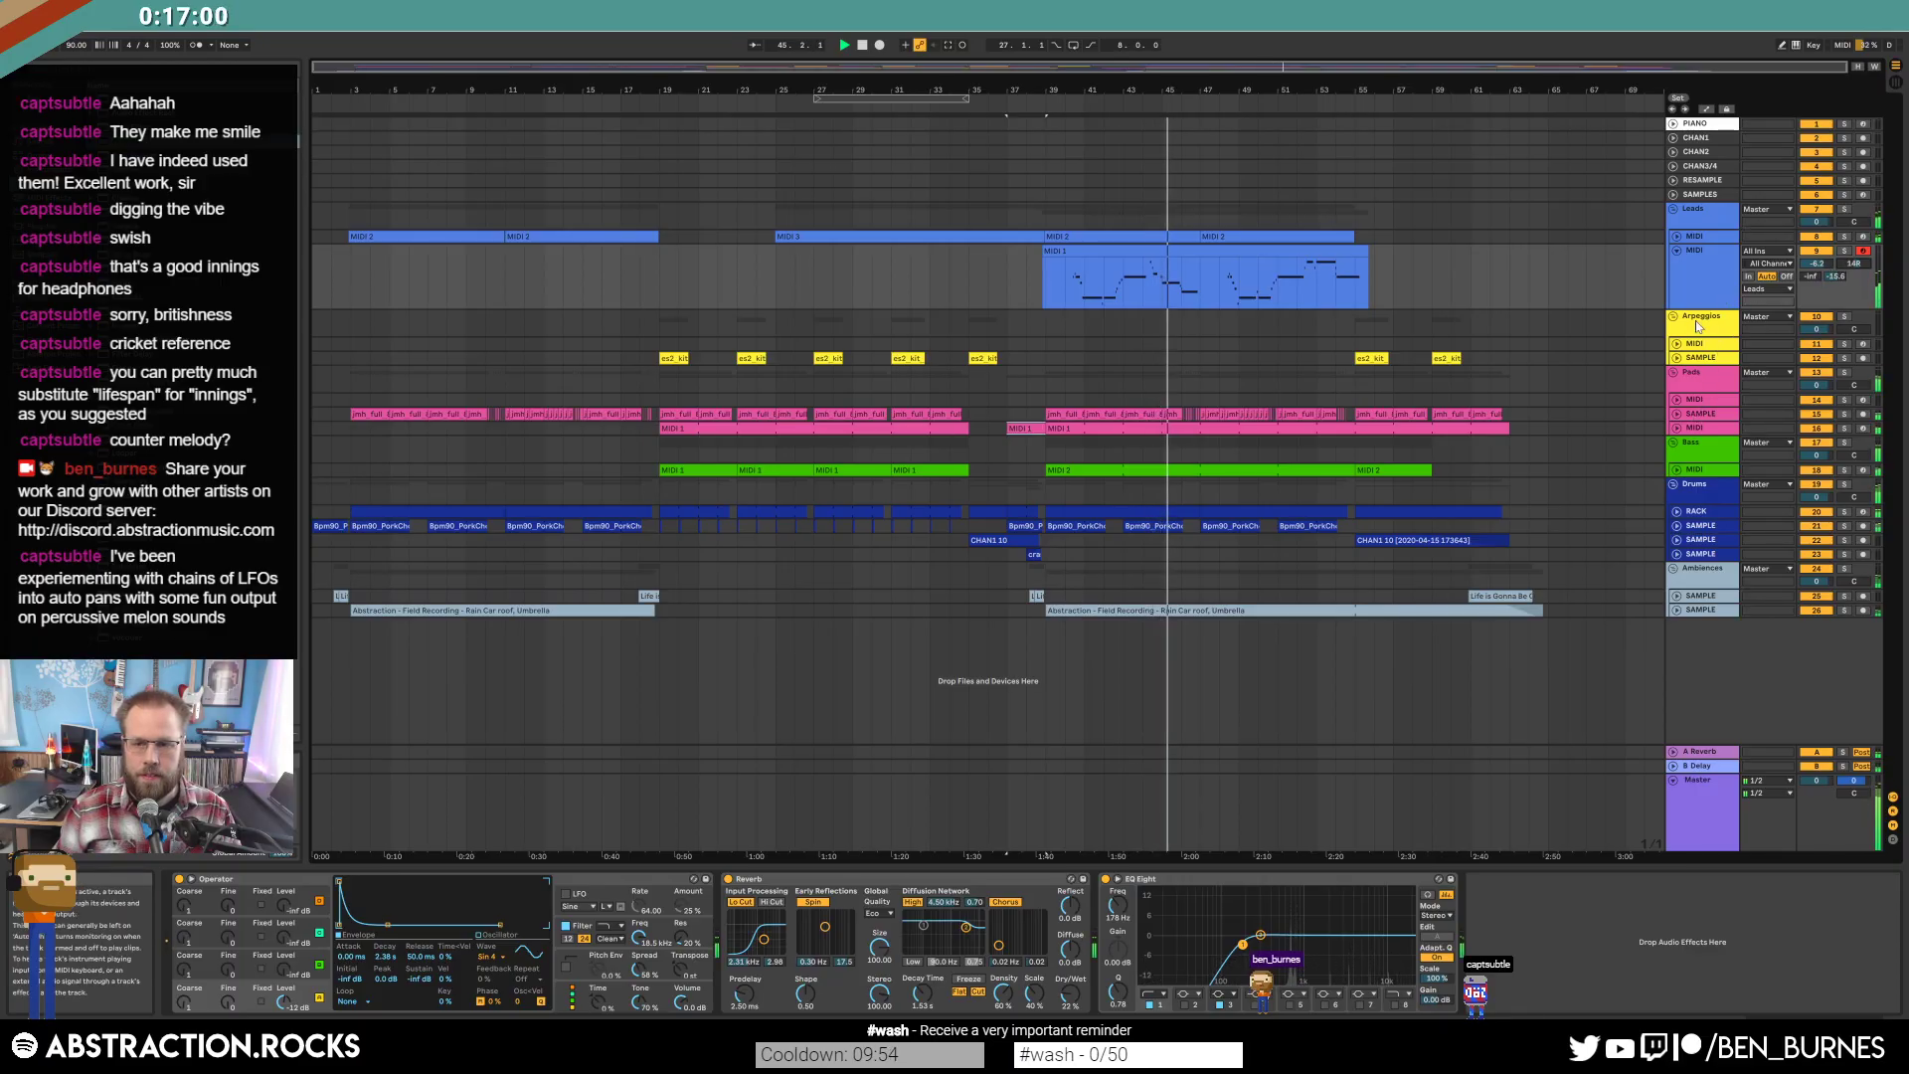
click(1723, 415)
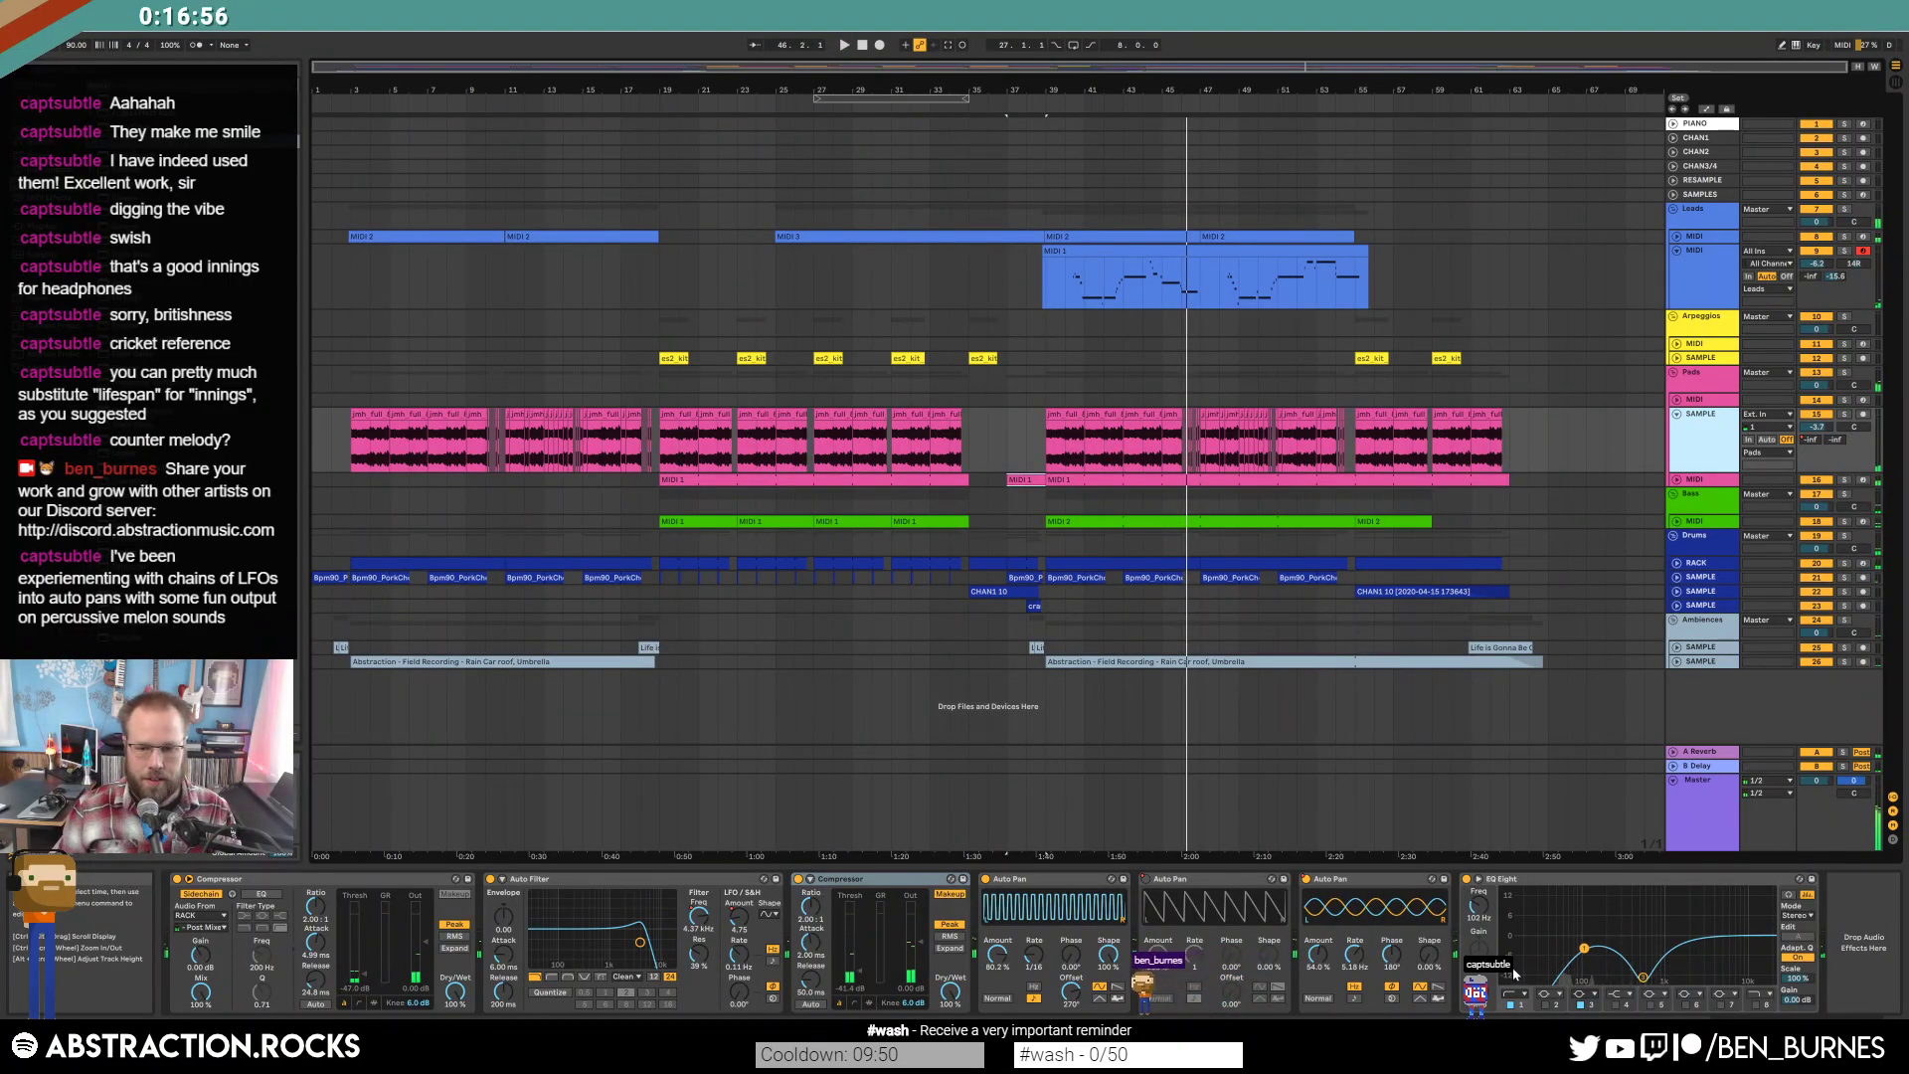
drag(1583, 954, 1587, 942)
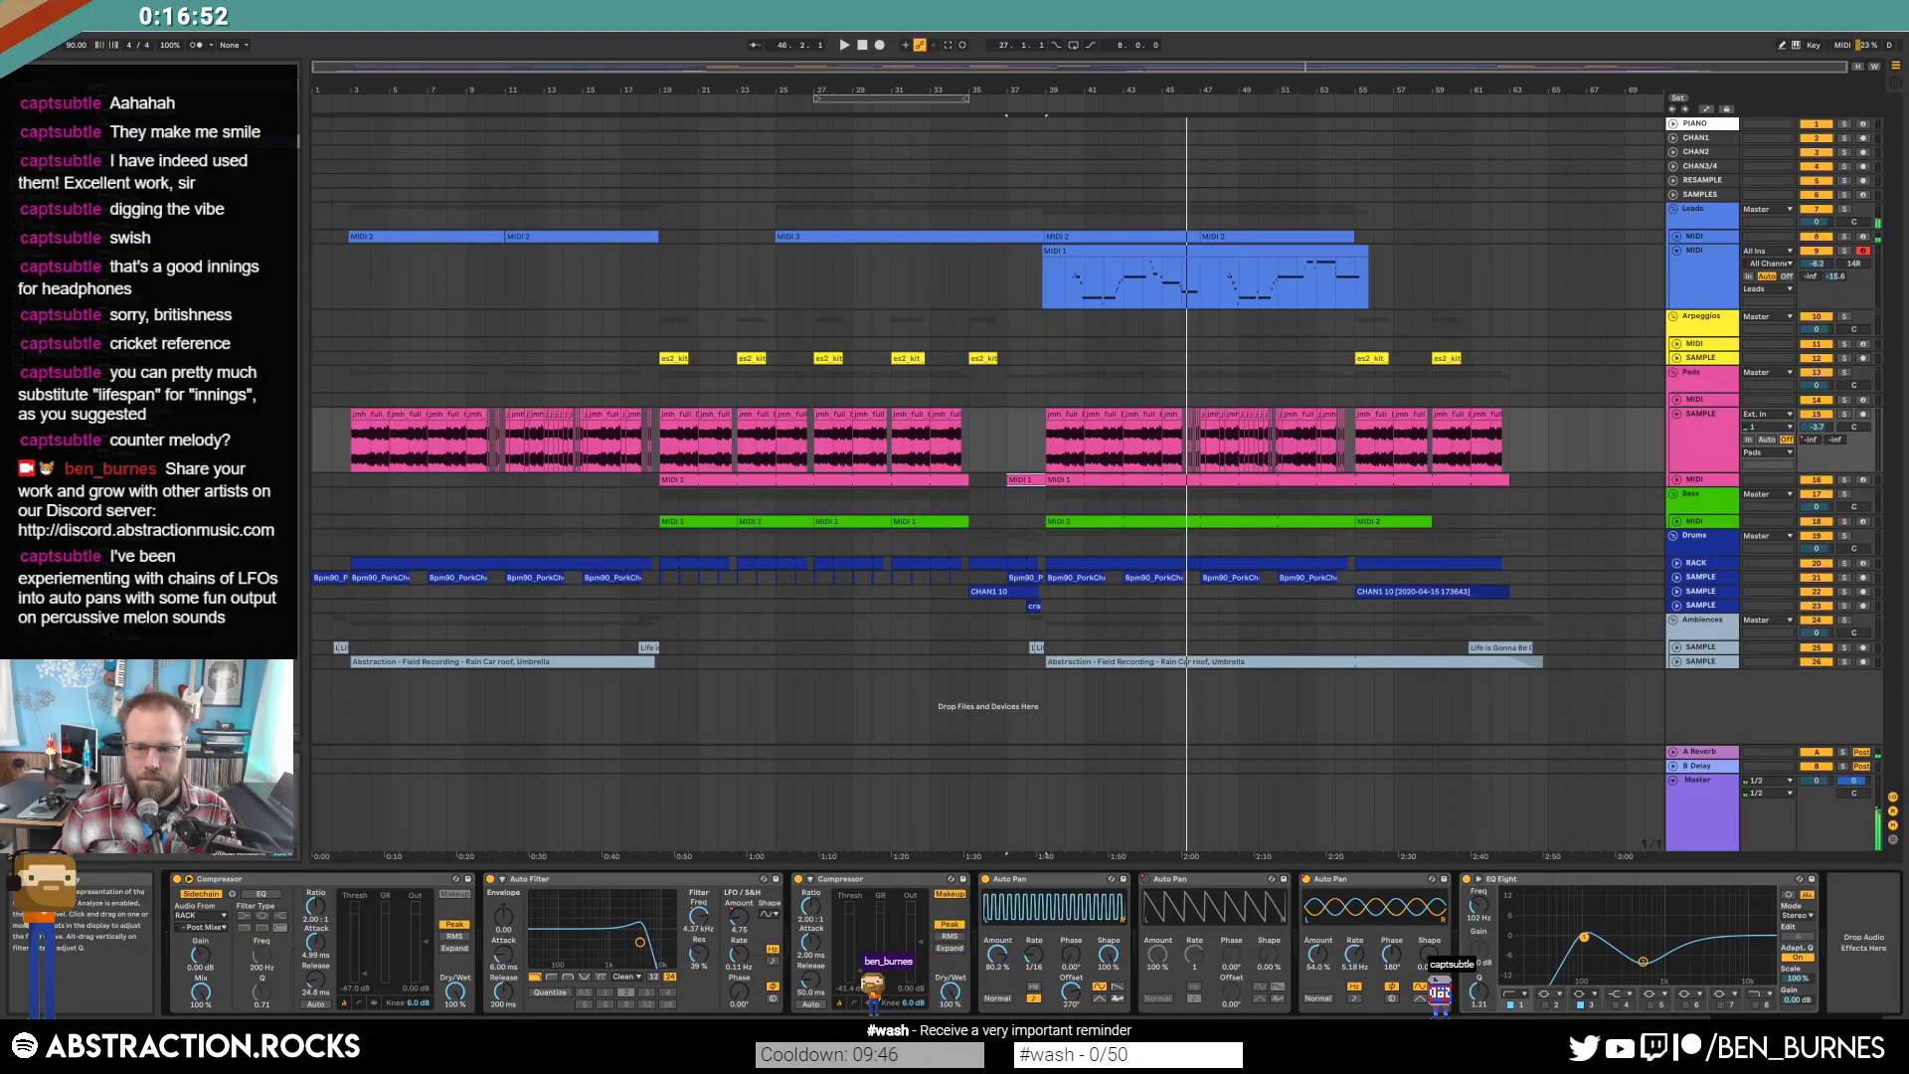
key(space)
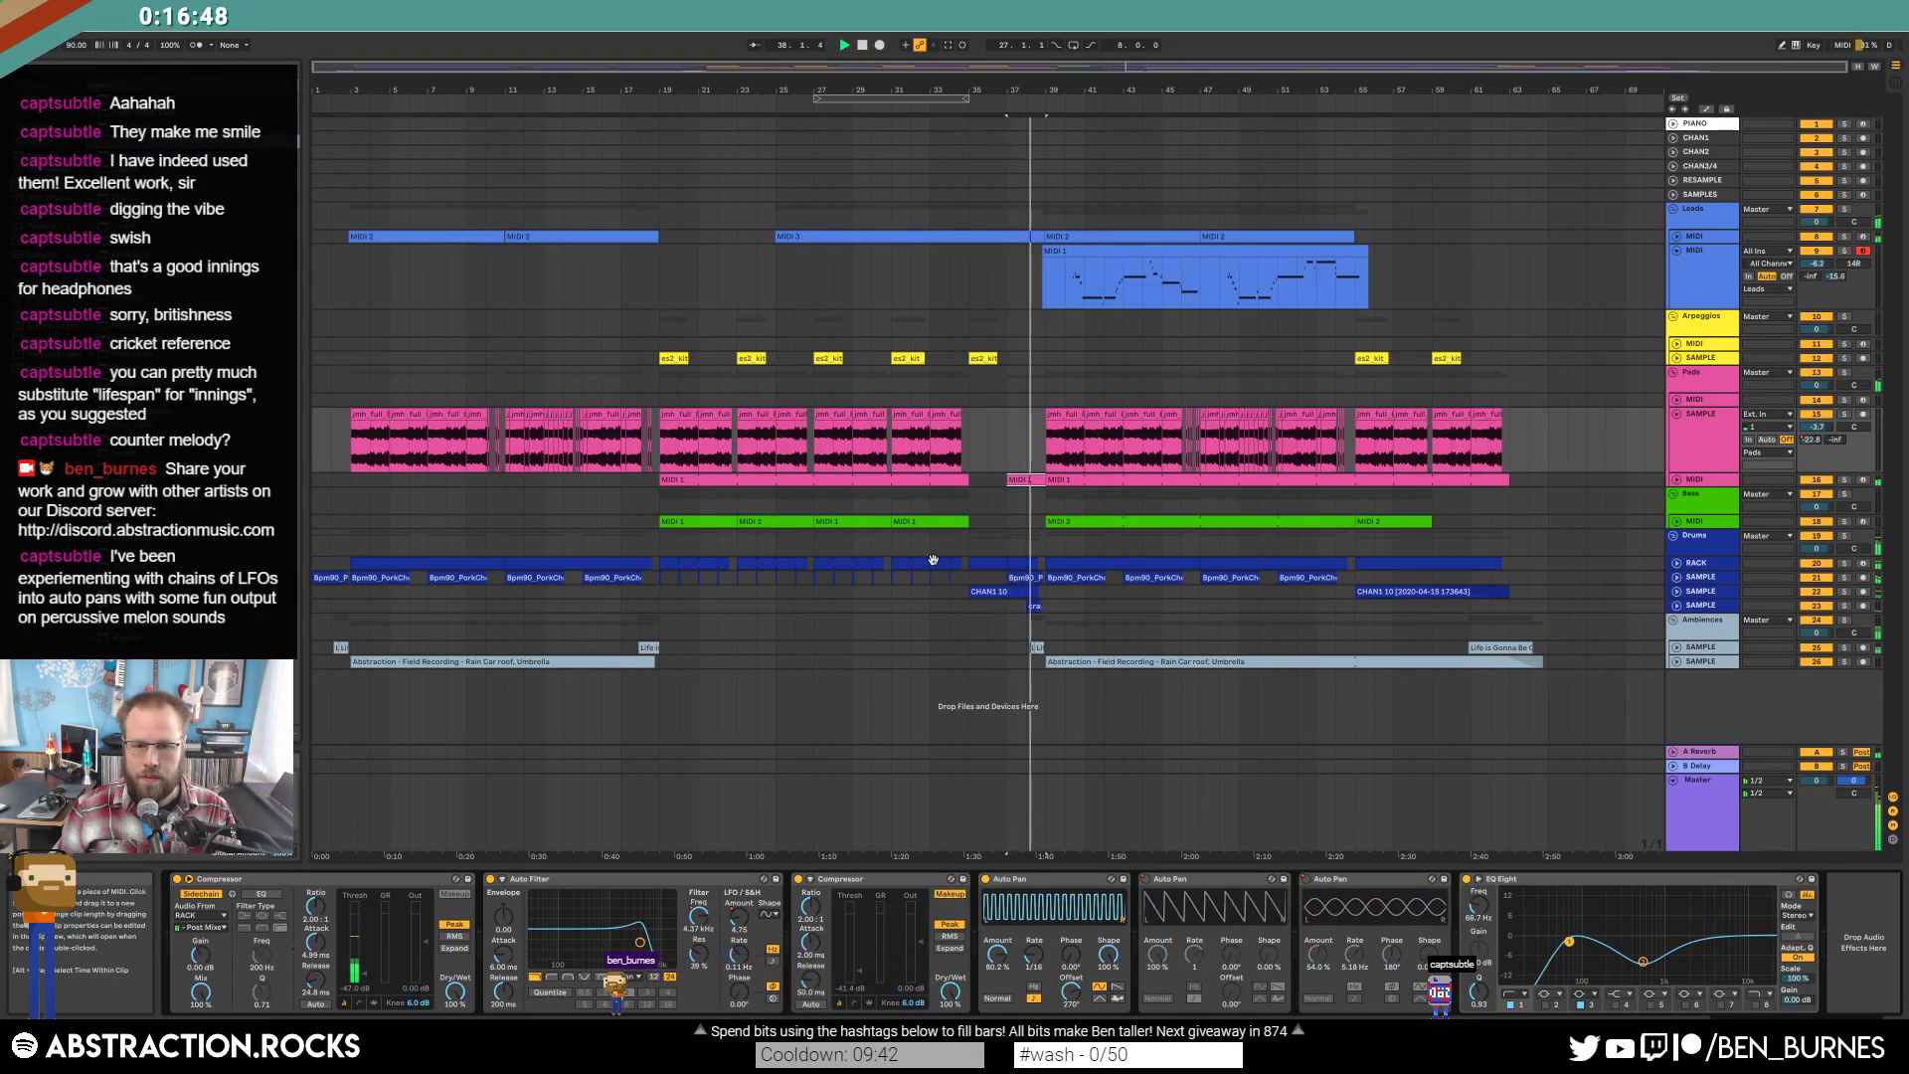
click(1539, 433)
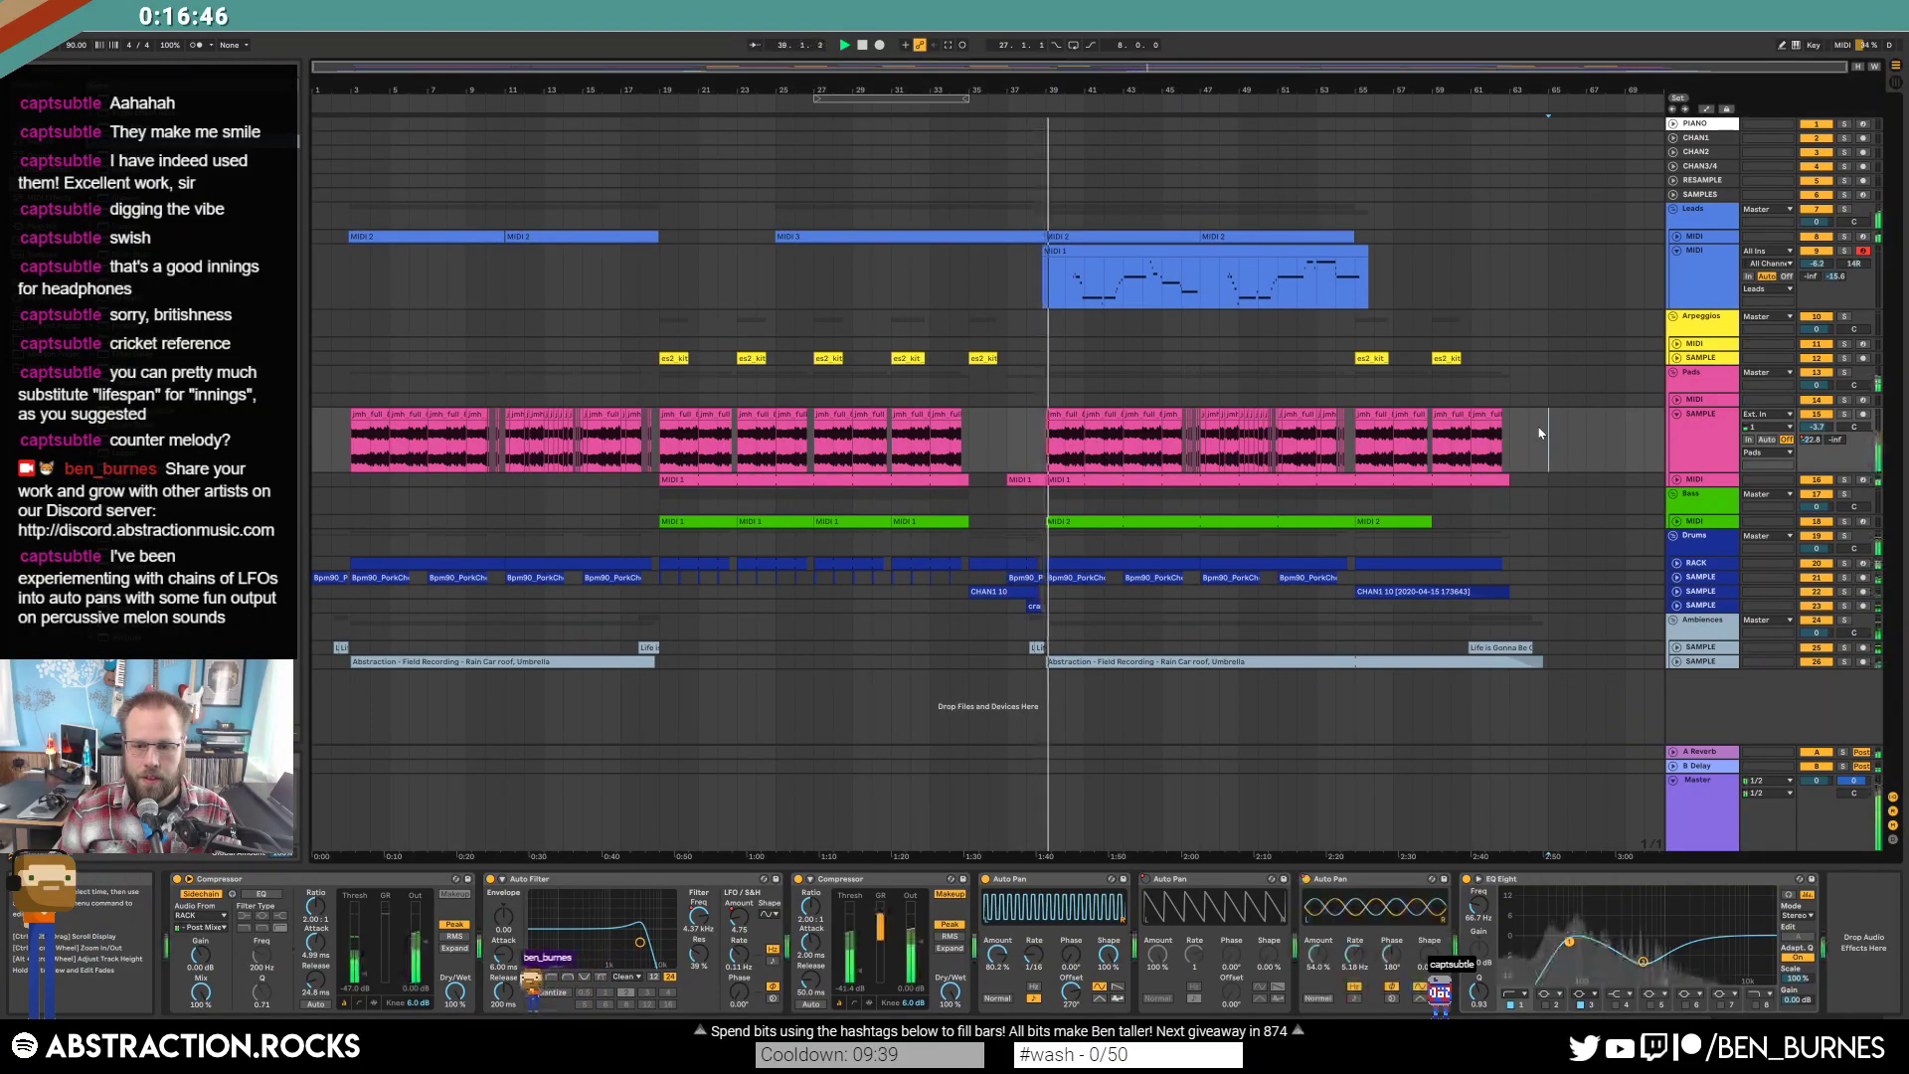
Adjust the Bass MIDI track's volume during playback, stop, and fold the Bass MIDI and Pads SAMPLE tracks.
click(1676, 522)
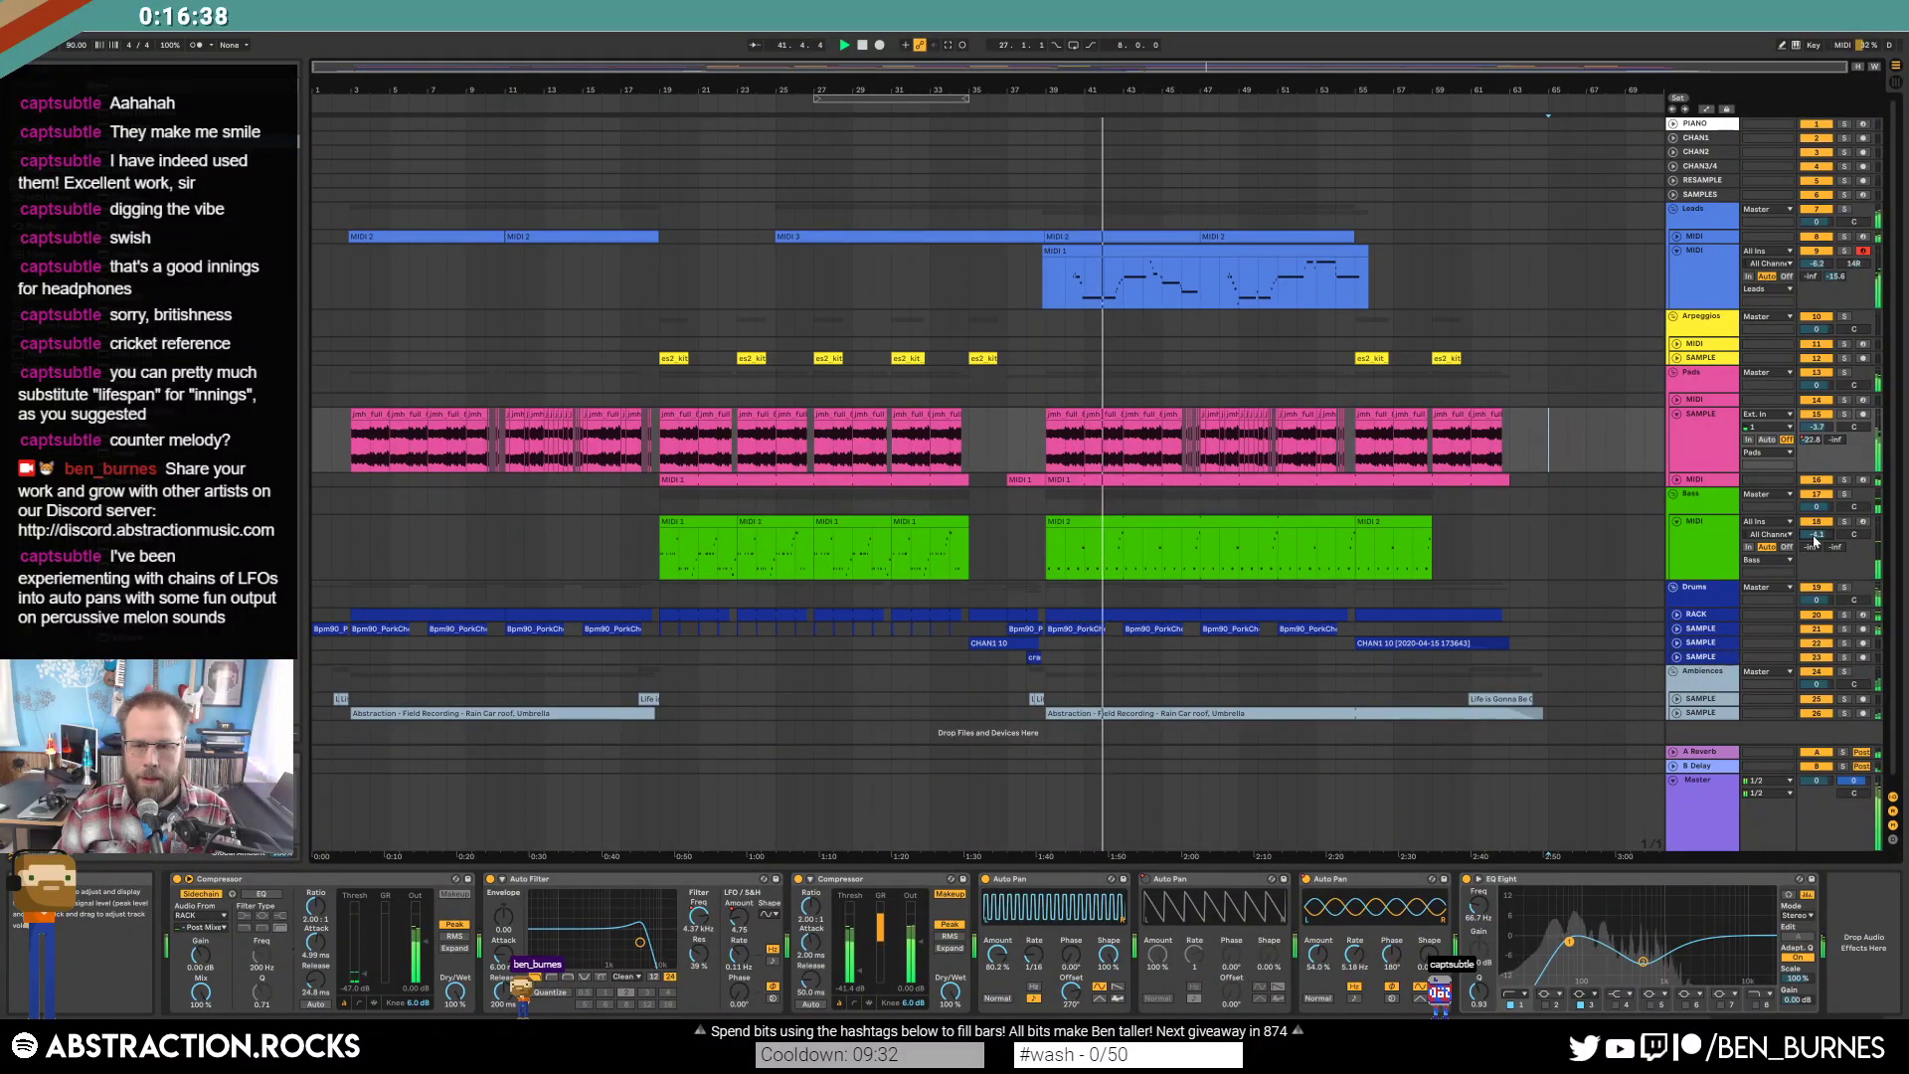
key(space)
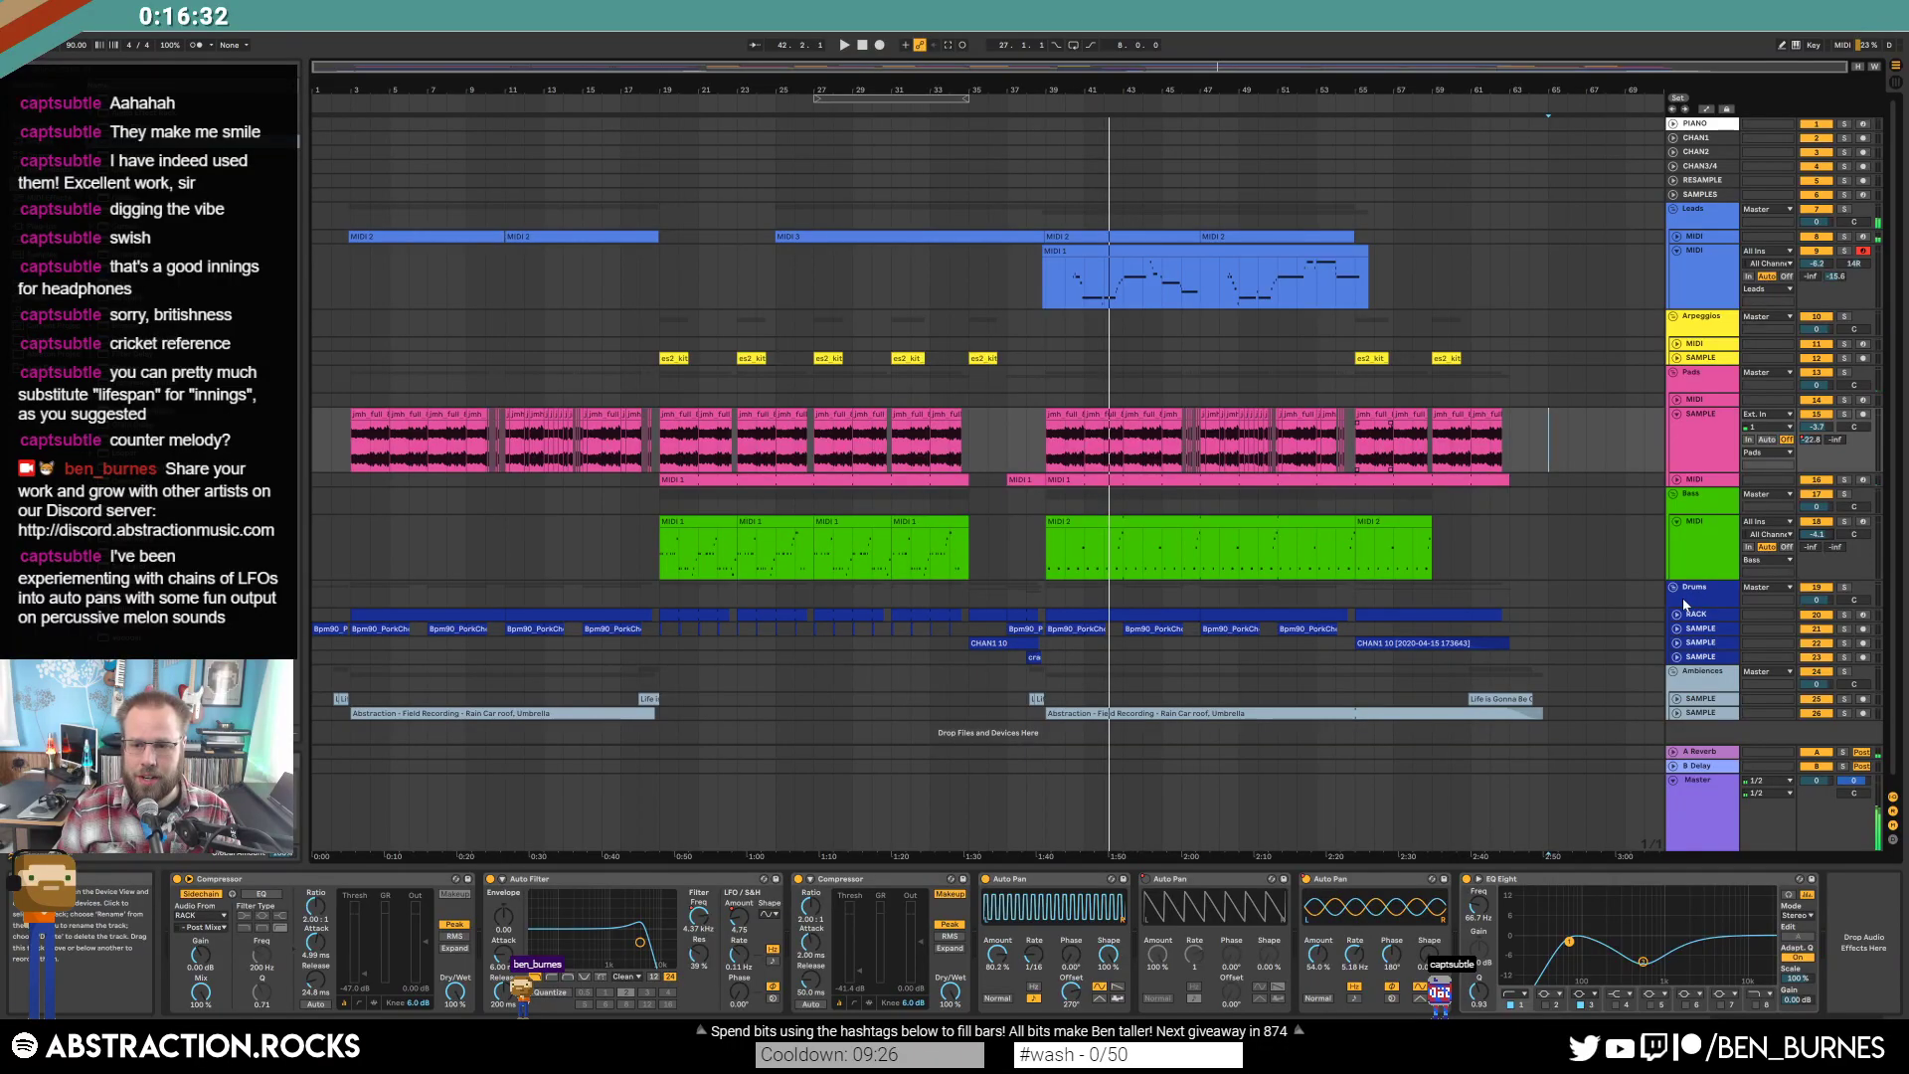
click(1677, 521)
click(1677, 415)
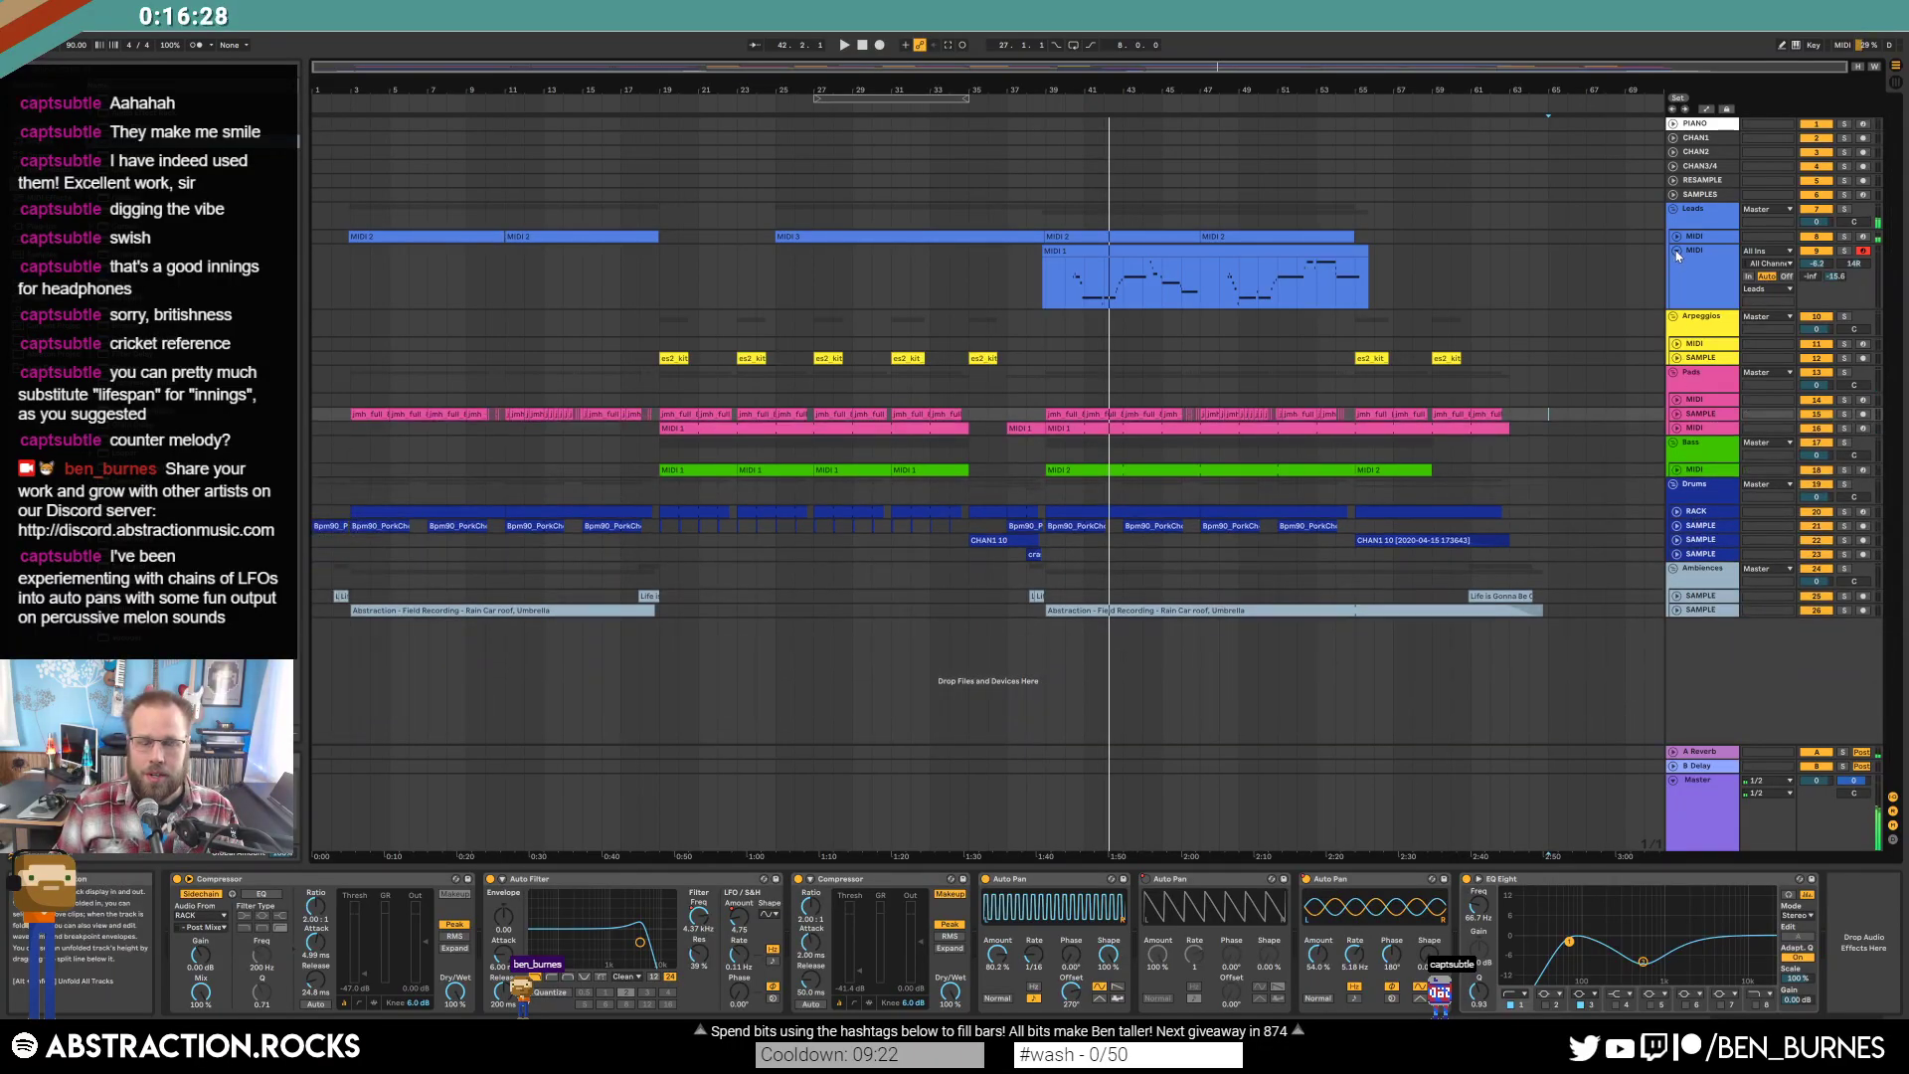
Loop the counter melody section from bar 39 to bar 55, and delete the empty MIDI track in the Arpeggios group.
drag(1051, 285, 1354, 299)
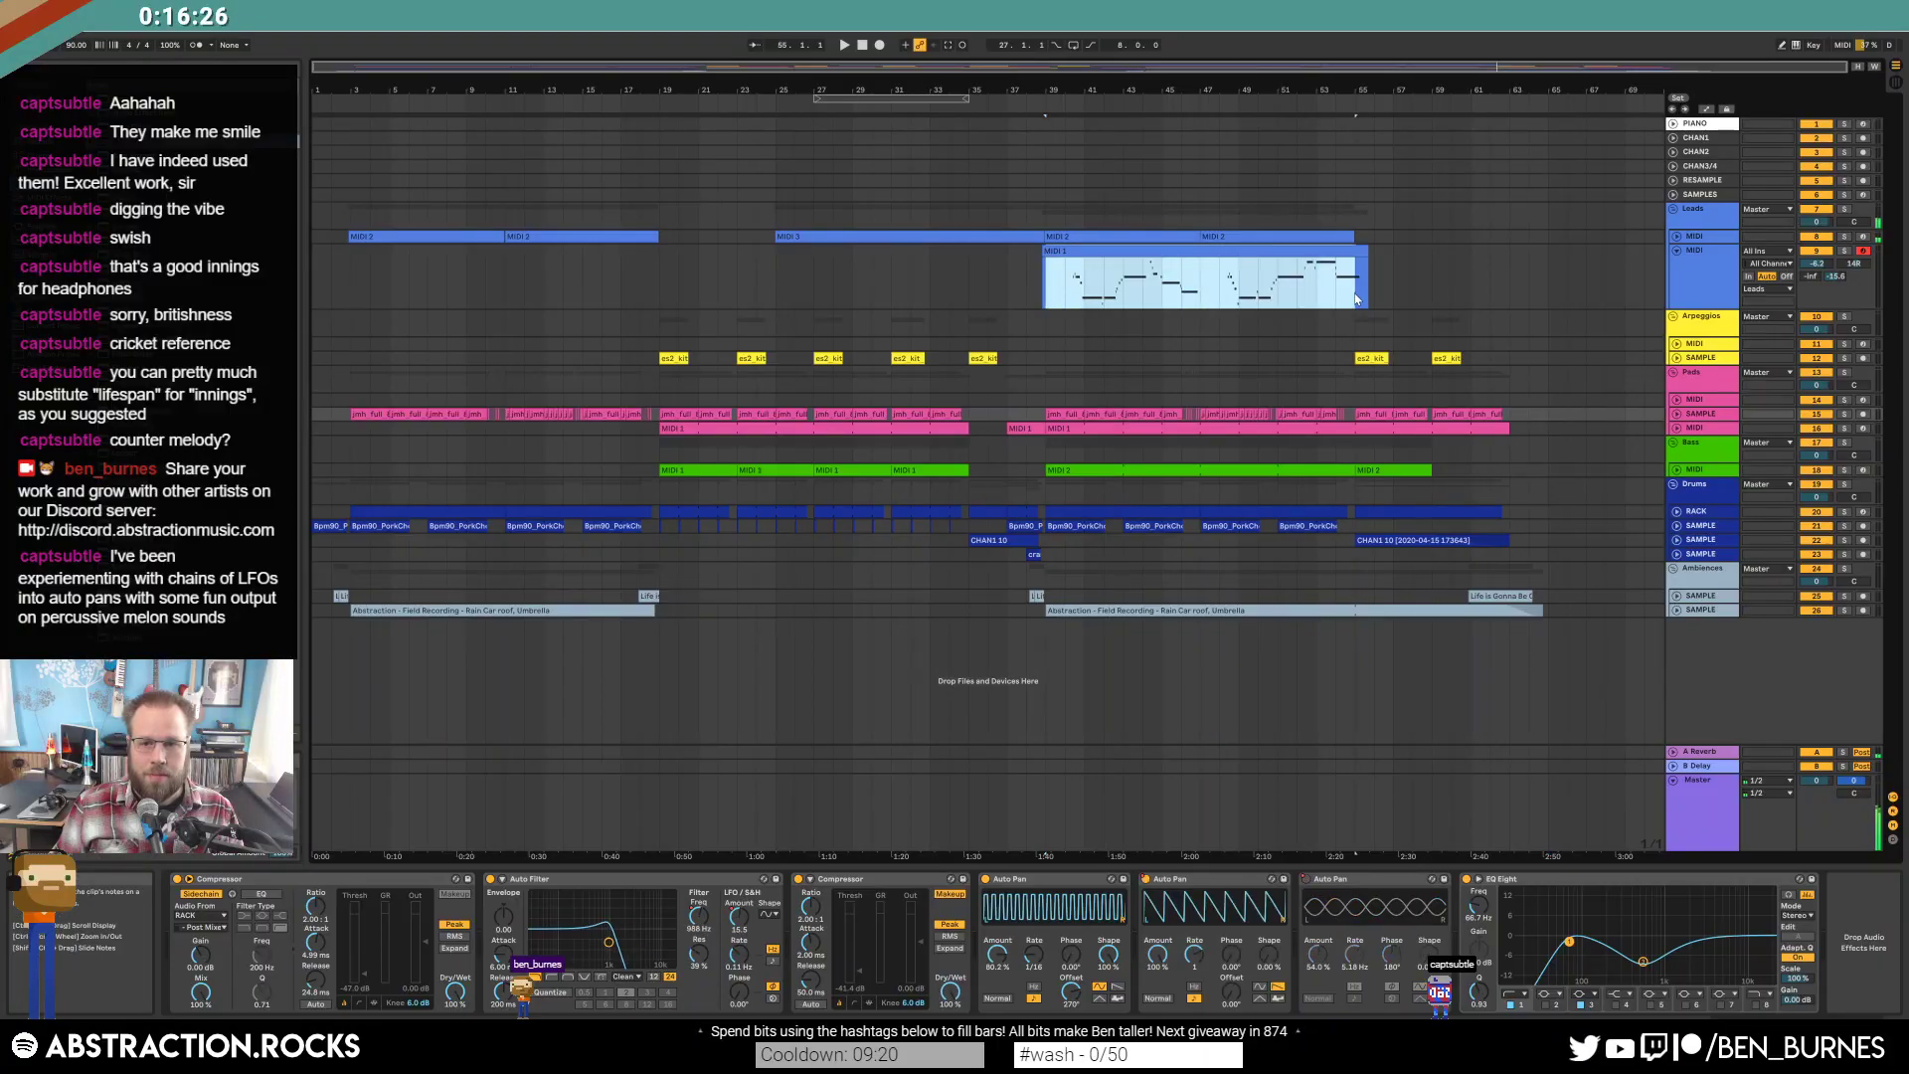
key(ctrl+l)
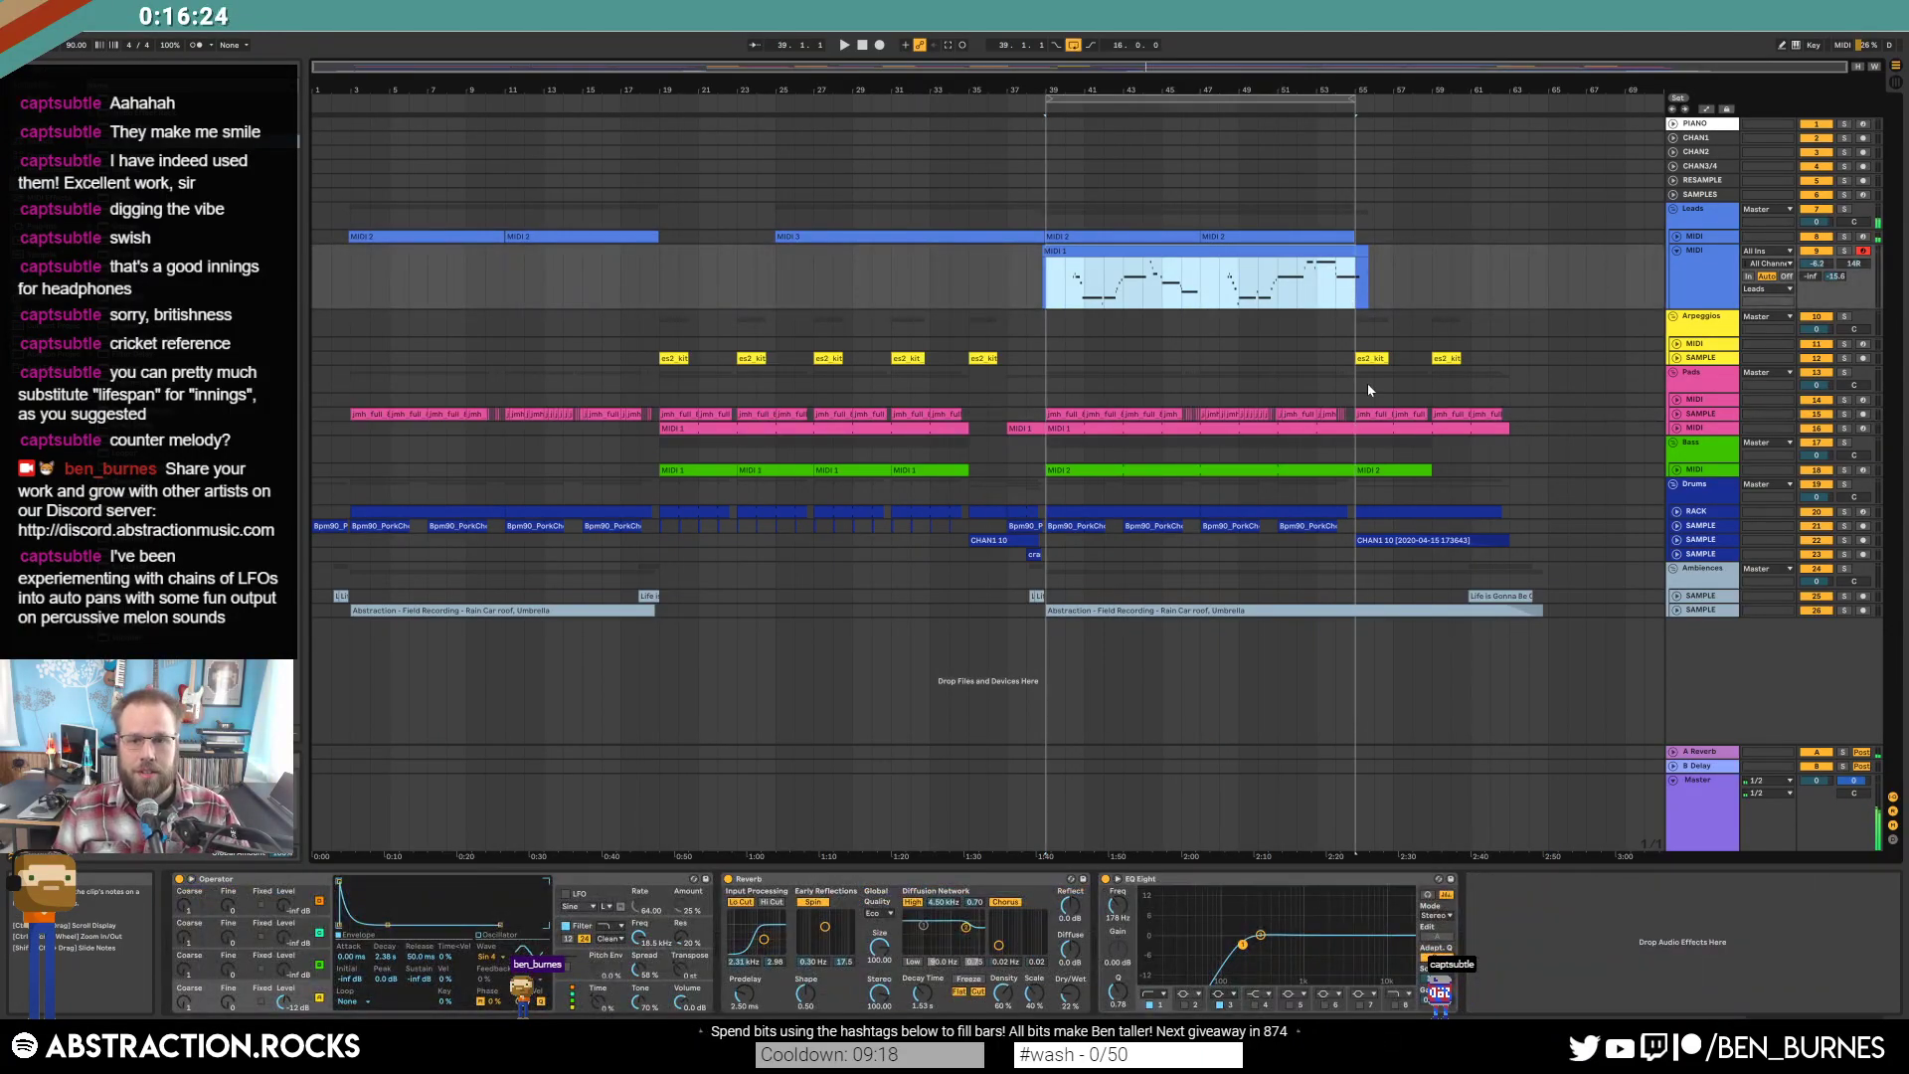
click(1700, 344)
key(Delete)
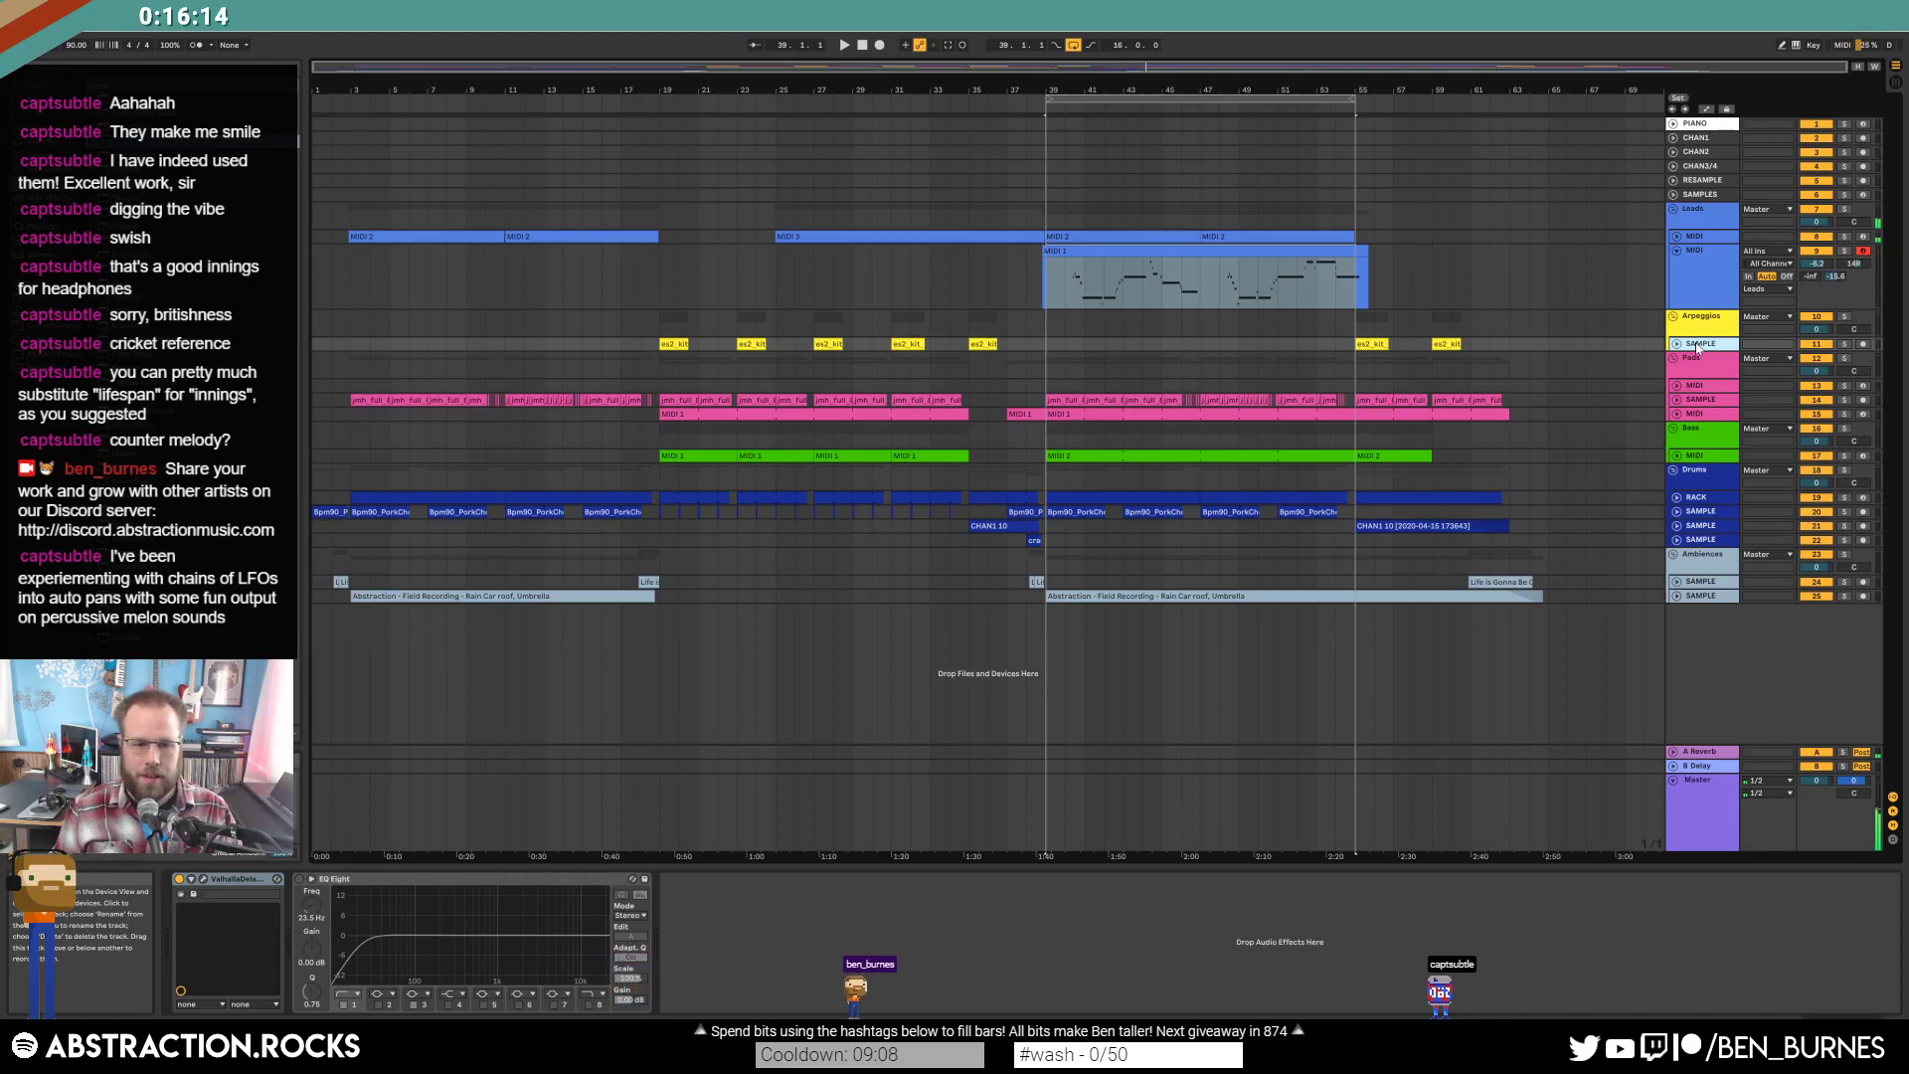
Turn both Leads MIDI tracks and the Arpeggios SAMPLE track down to -inf.
key(Tab)
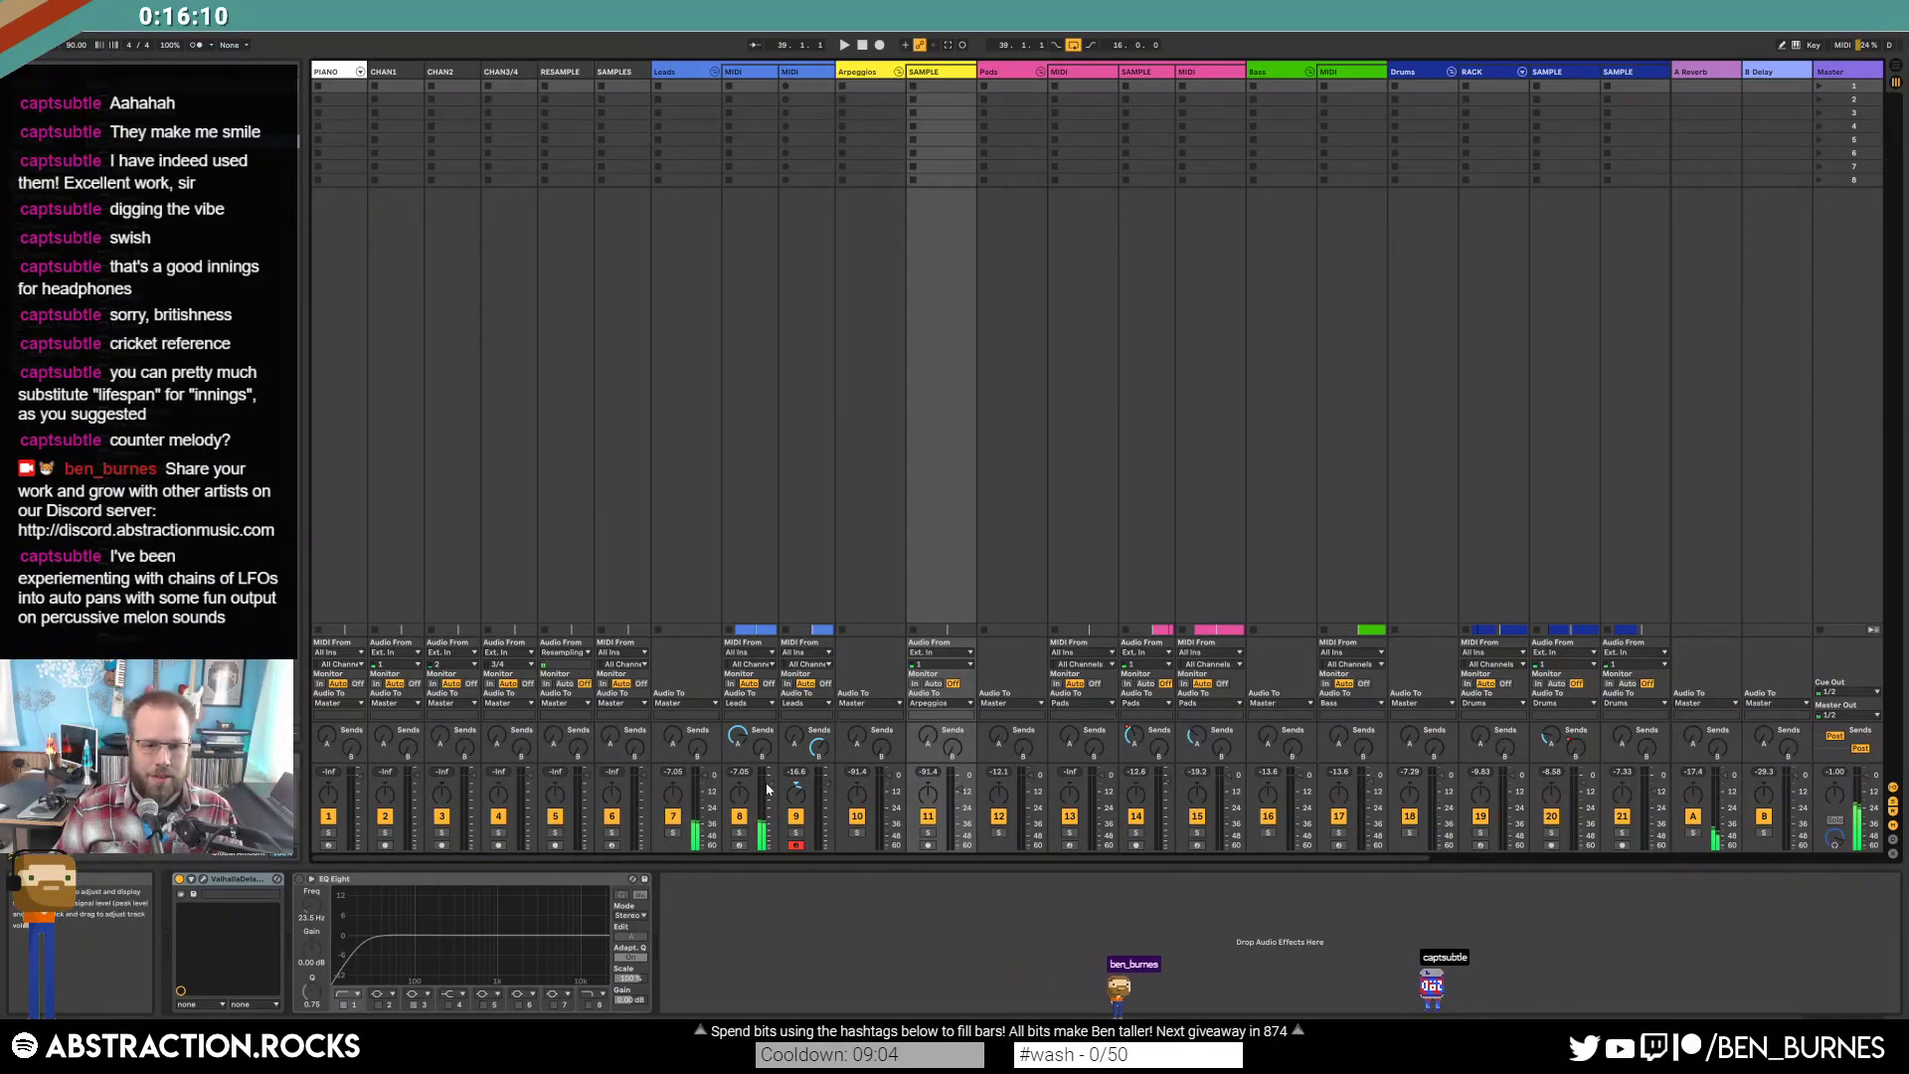
key(Tab)
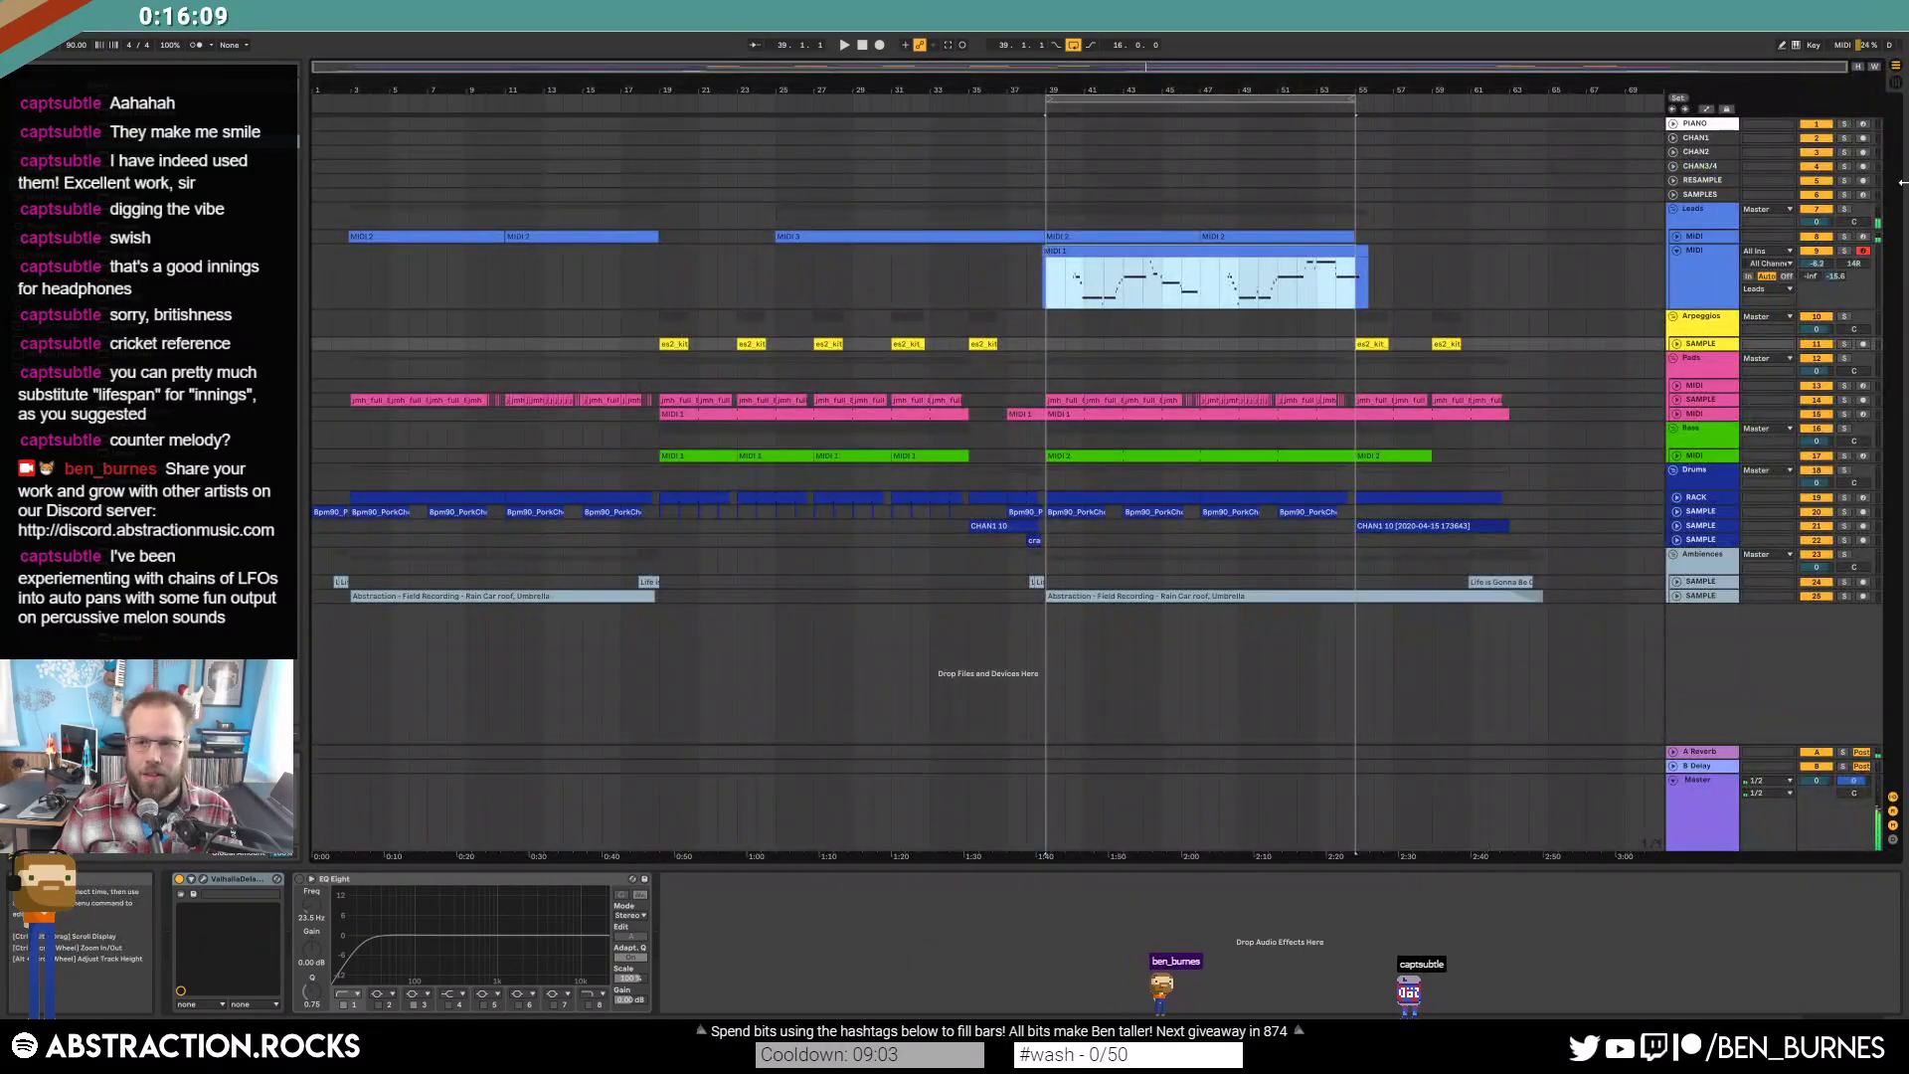
click(1676, 238)
drag(1814, 251, 1792, 422)
click(1673, 396)
Delete the empty MIDI track from the Pads group.
click(1677, 489)
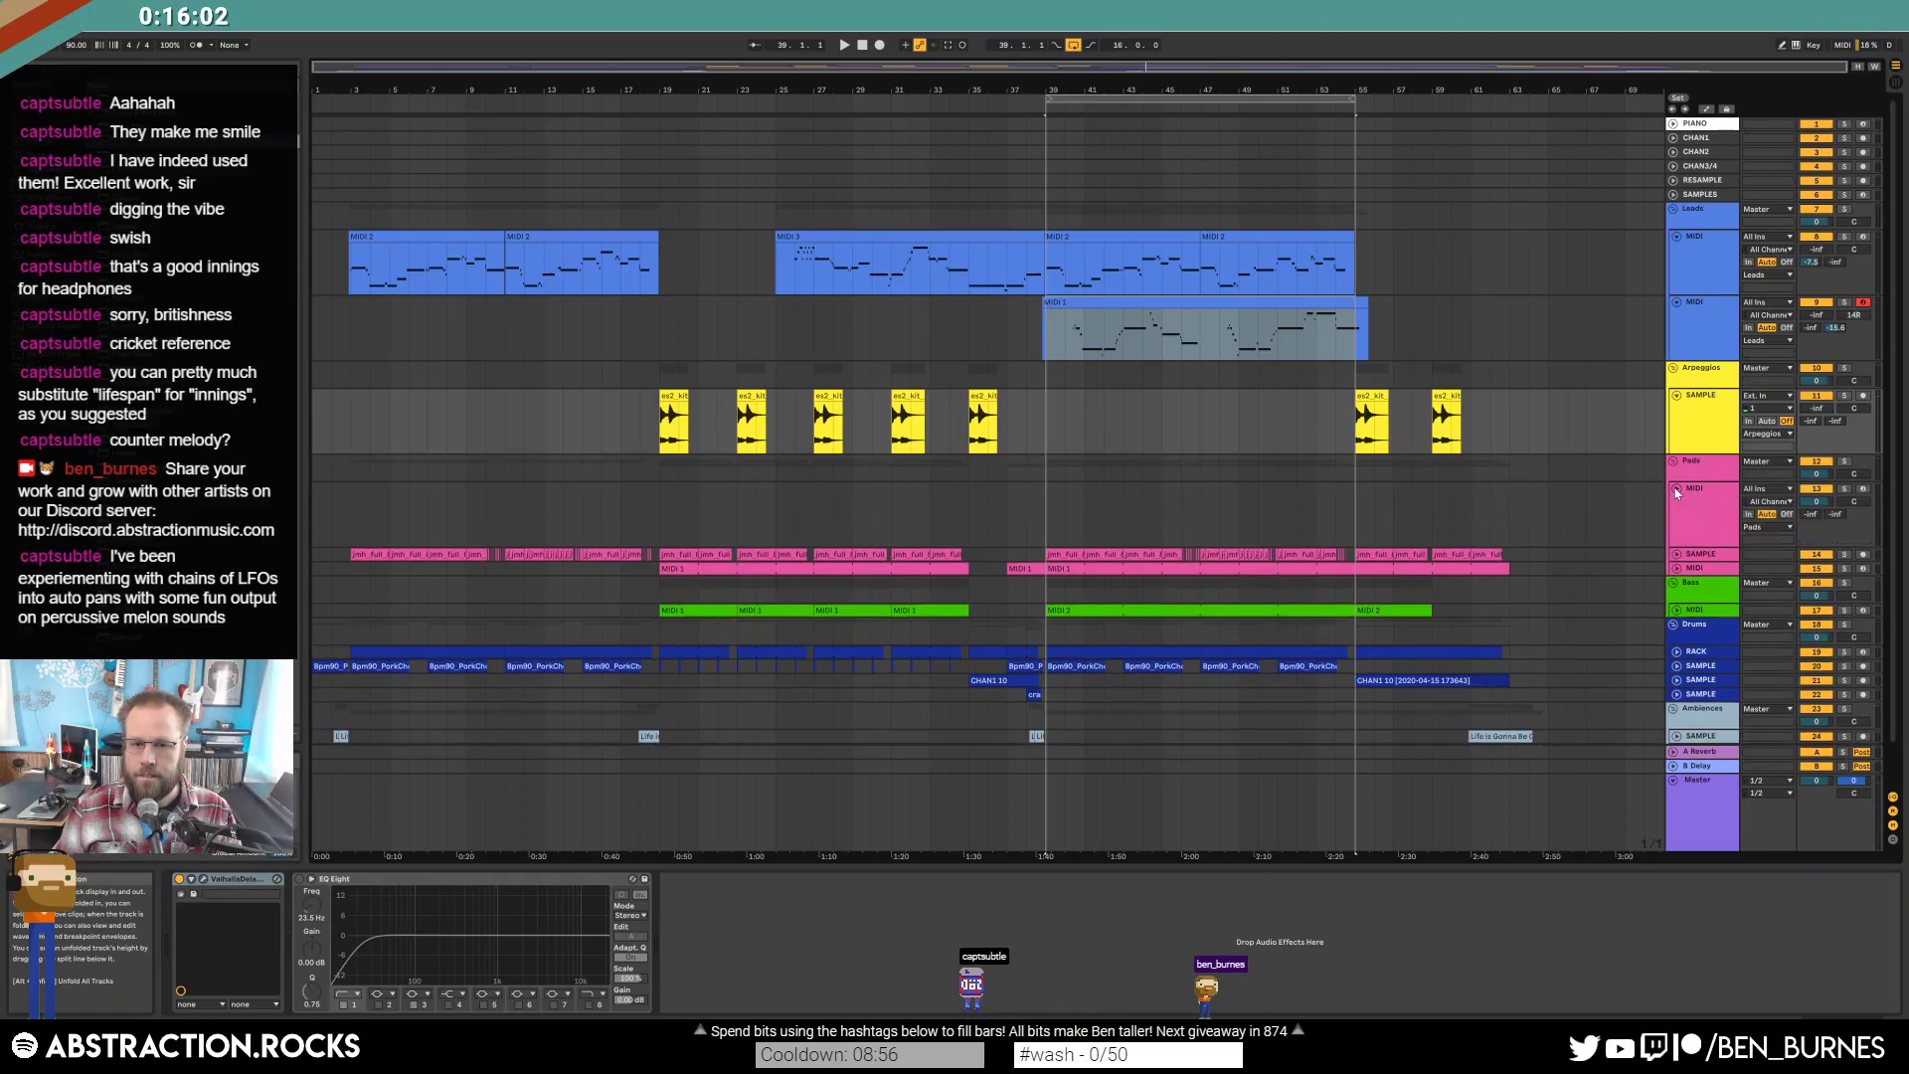
key(Delete)
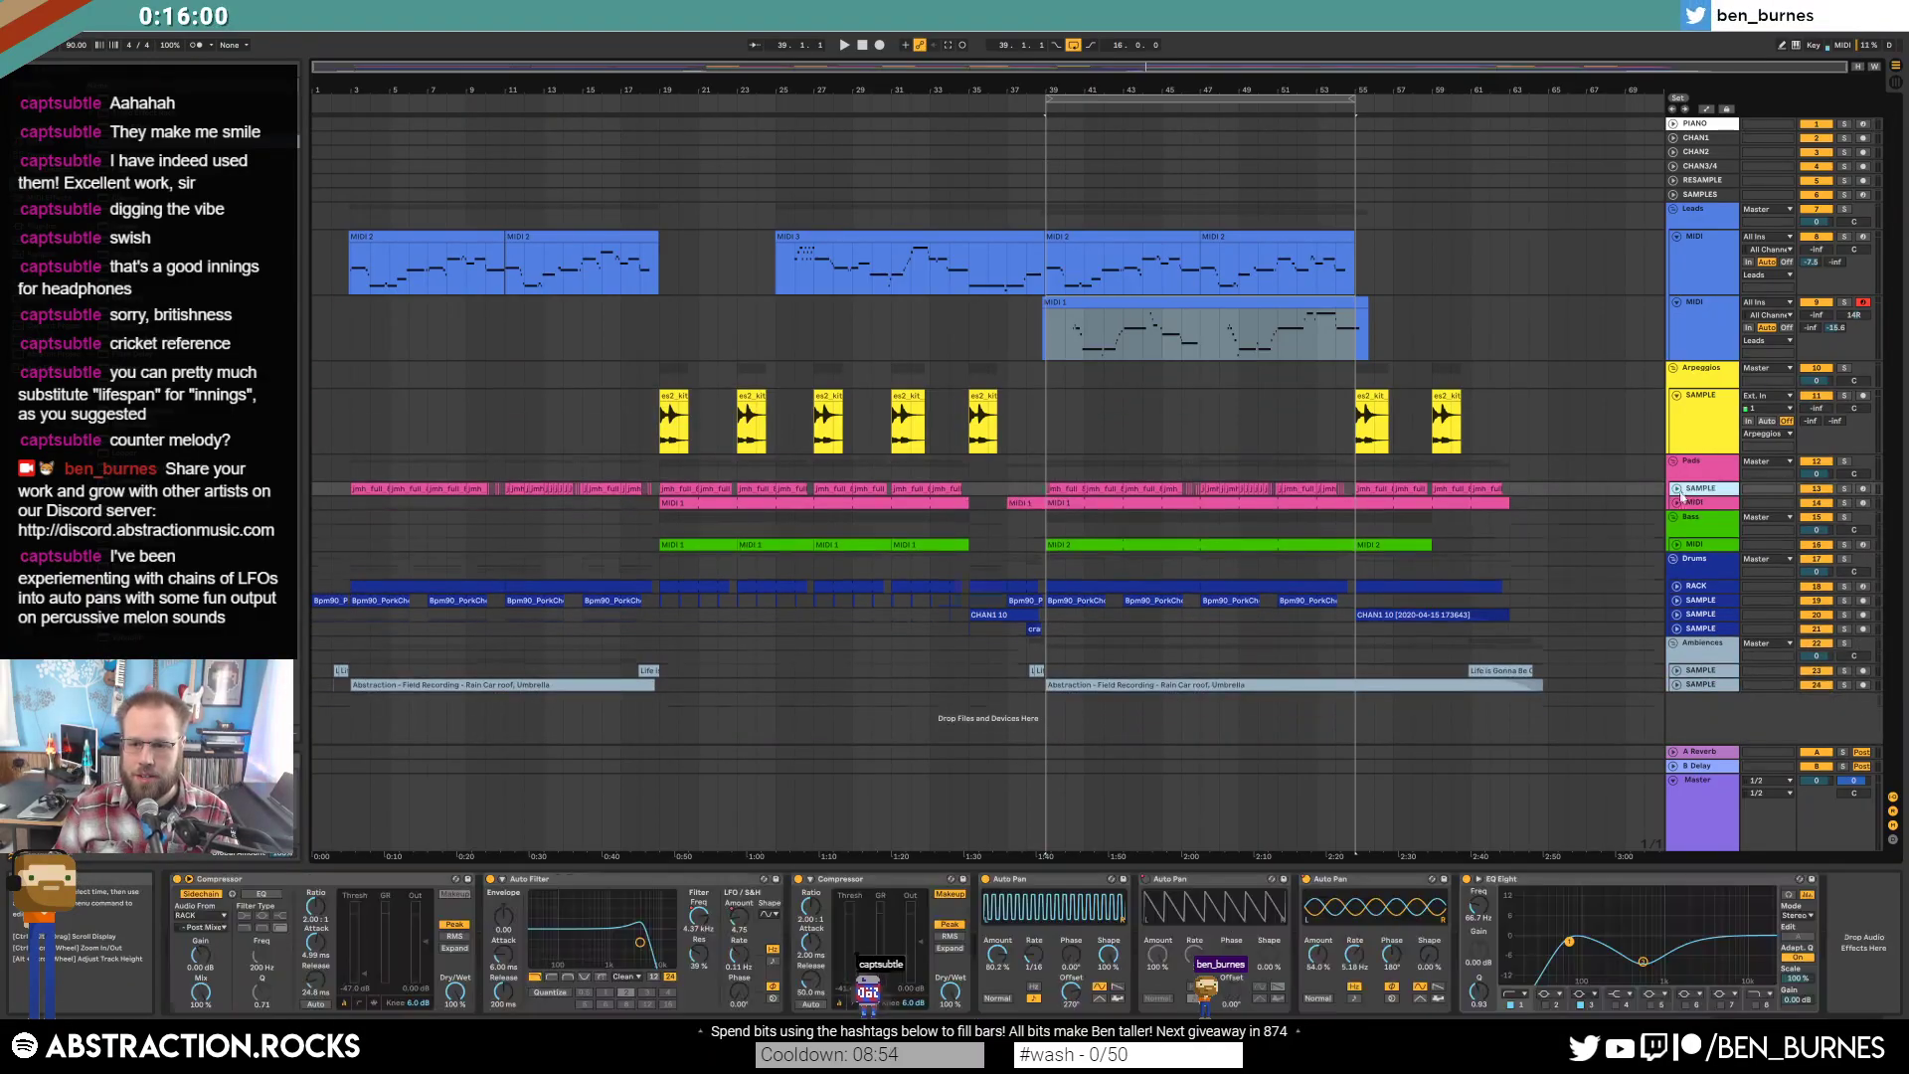
Turn the Pads SAMPLE, Pads MIDI and Bass MIDI tracks down to -inf.
click(1676, 504)
click(1676, 489)
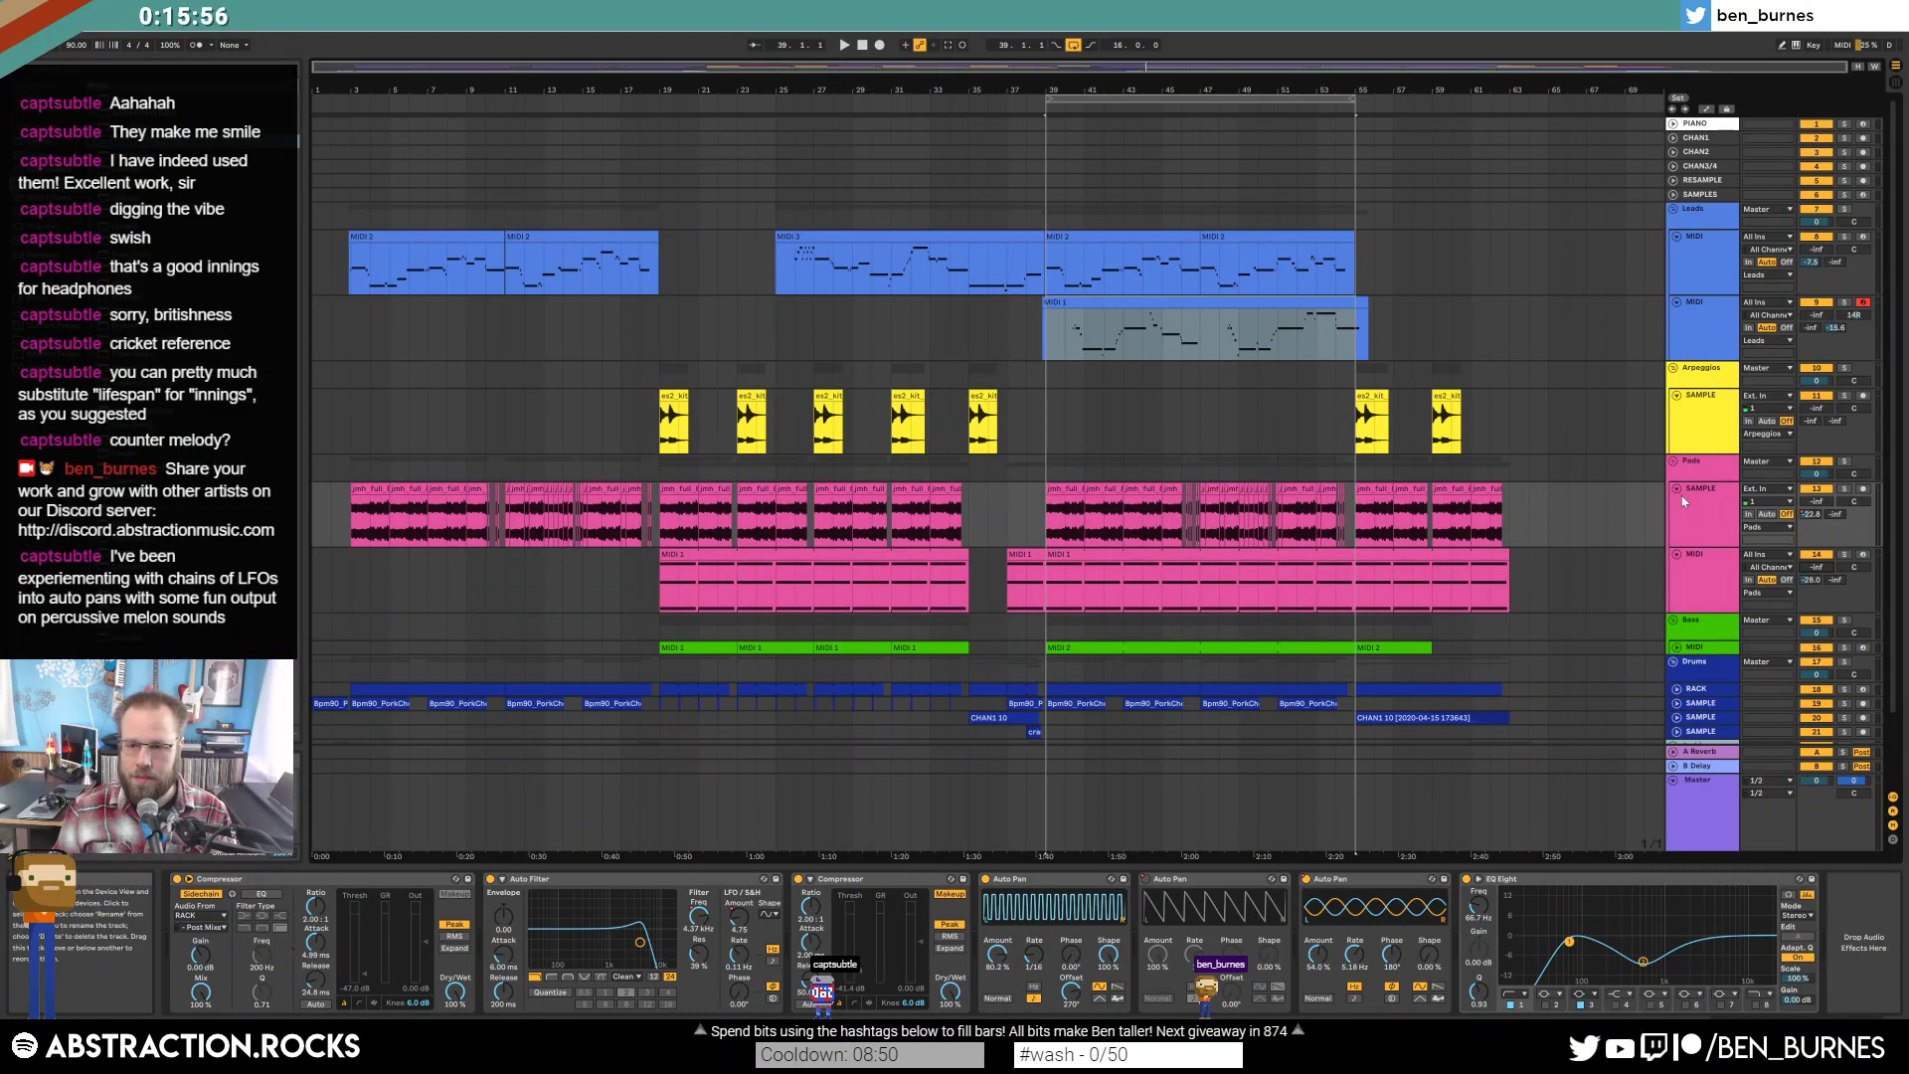
click(1676, 647)
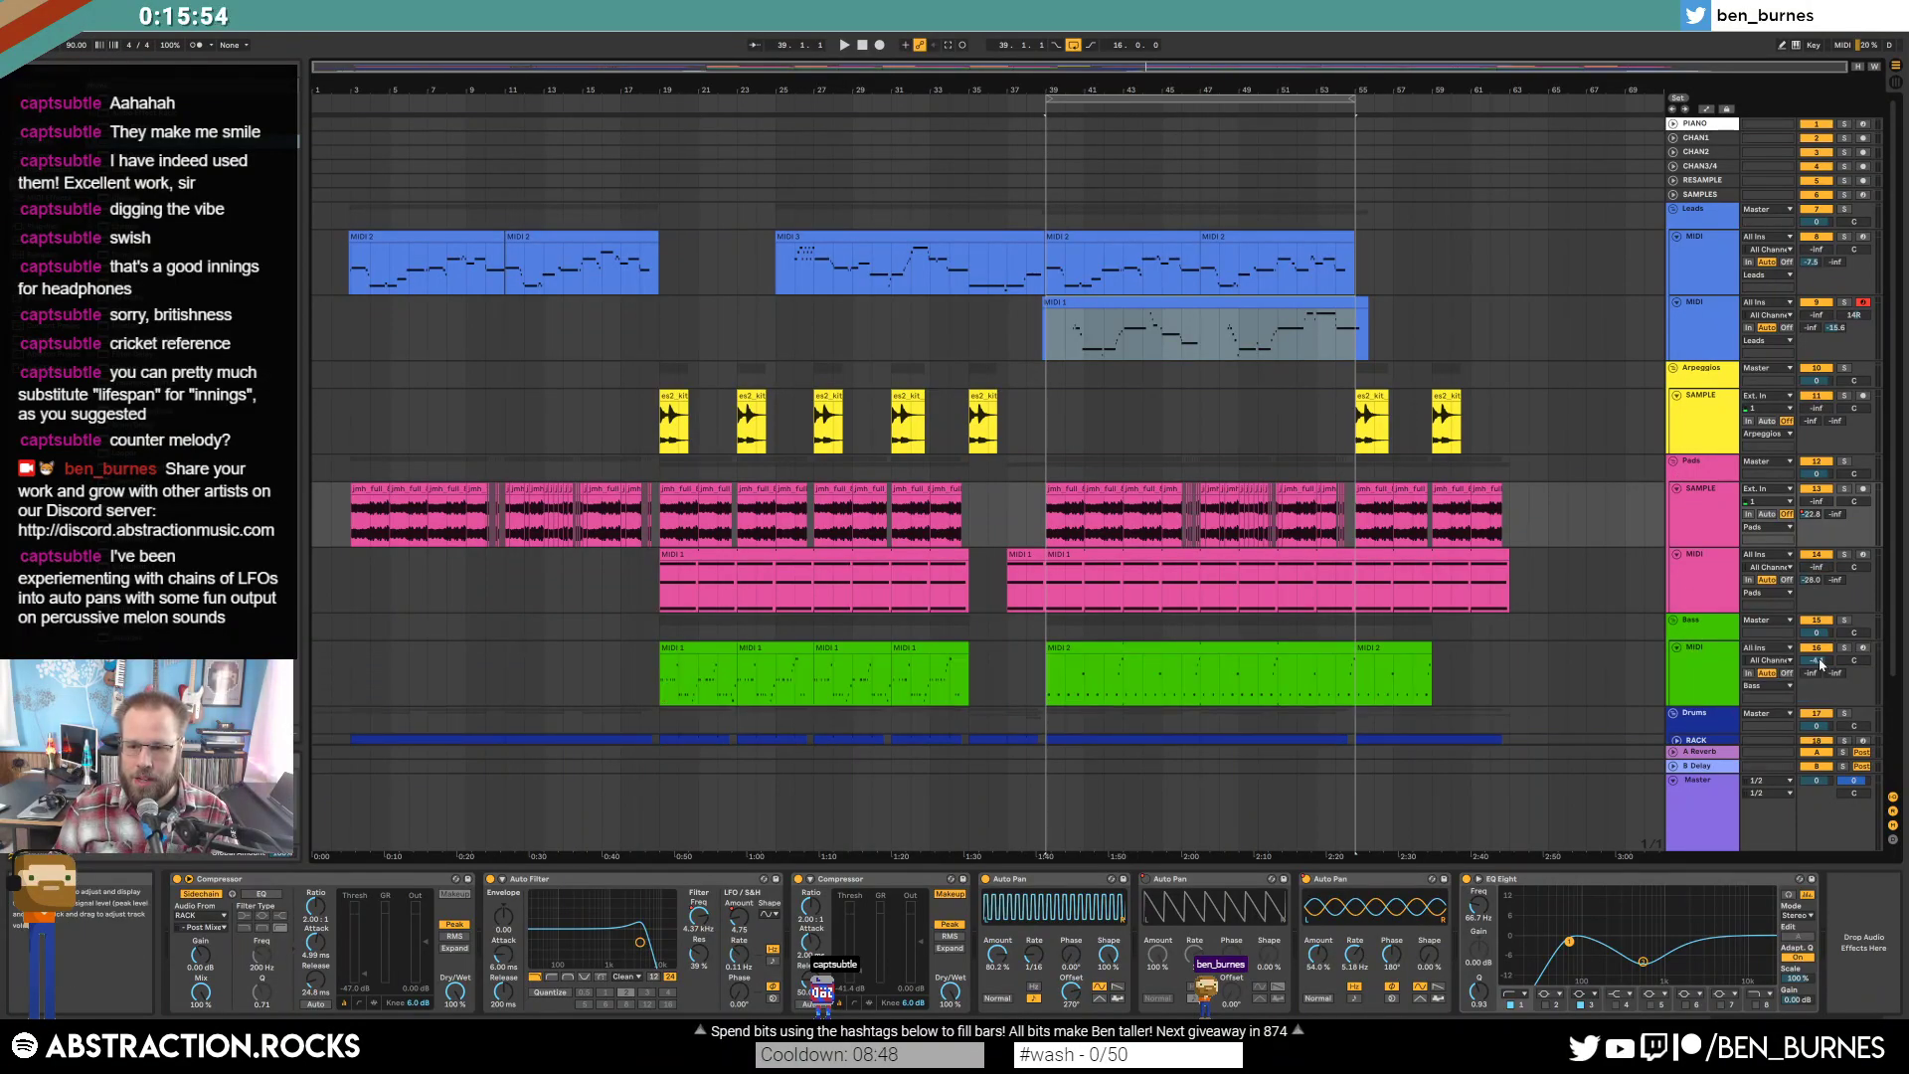
scroll(1737, 599, down, 4)
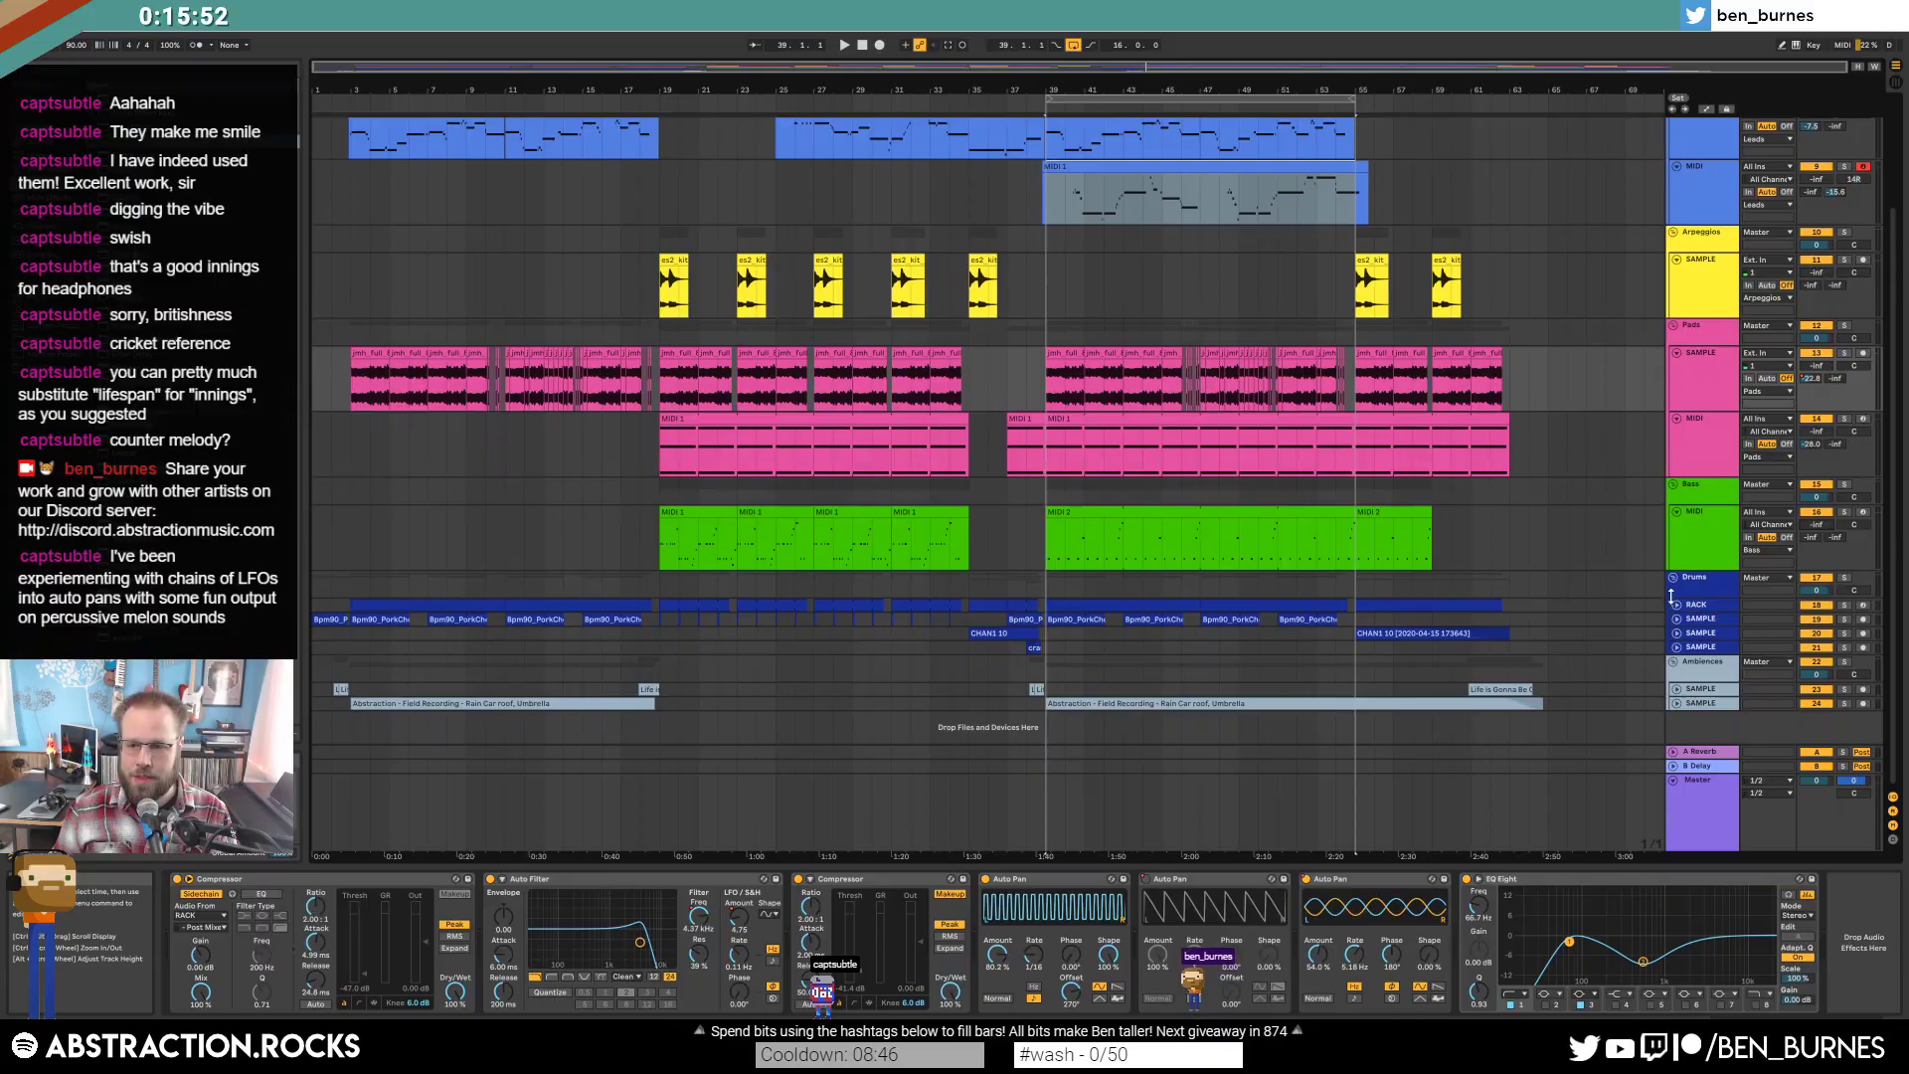
Unfold the RACK and three SAMPLE tracks in Drums and both Ambiences SAMPLE tracks, turning them all down to -inf.
click(1700, 647)
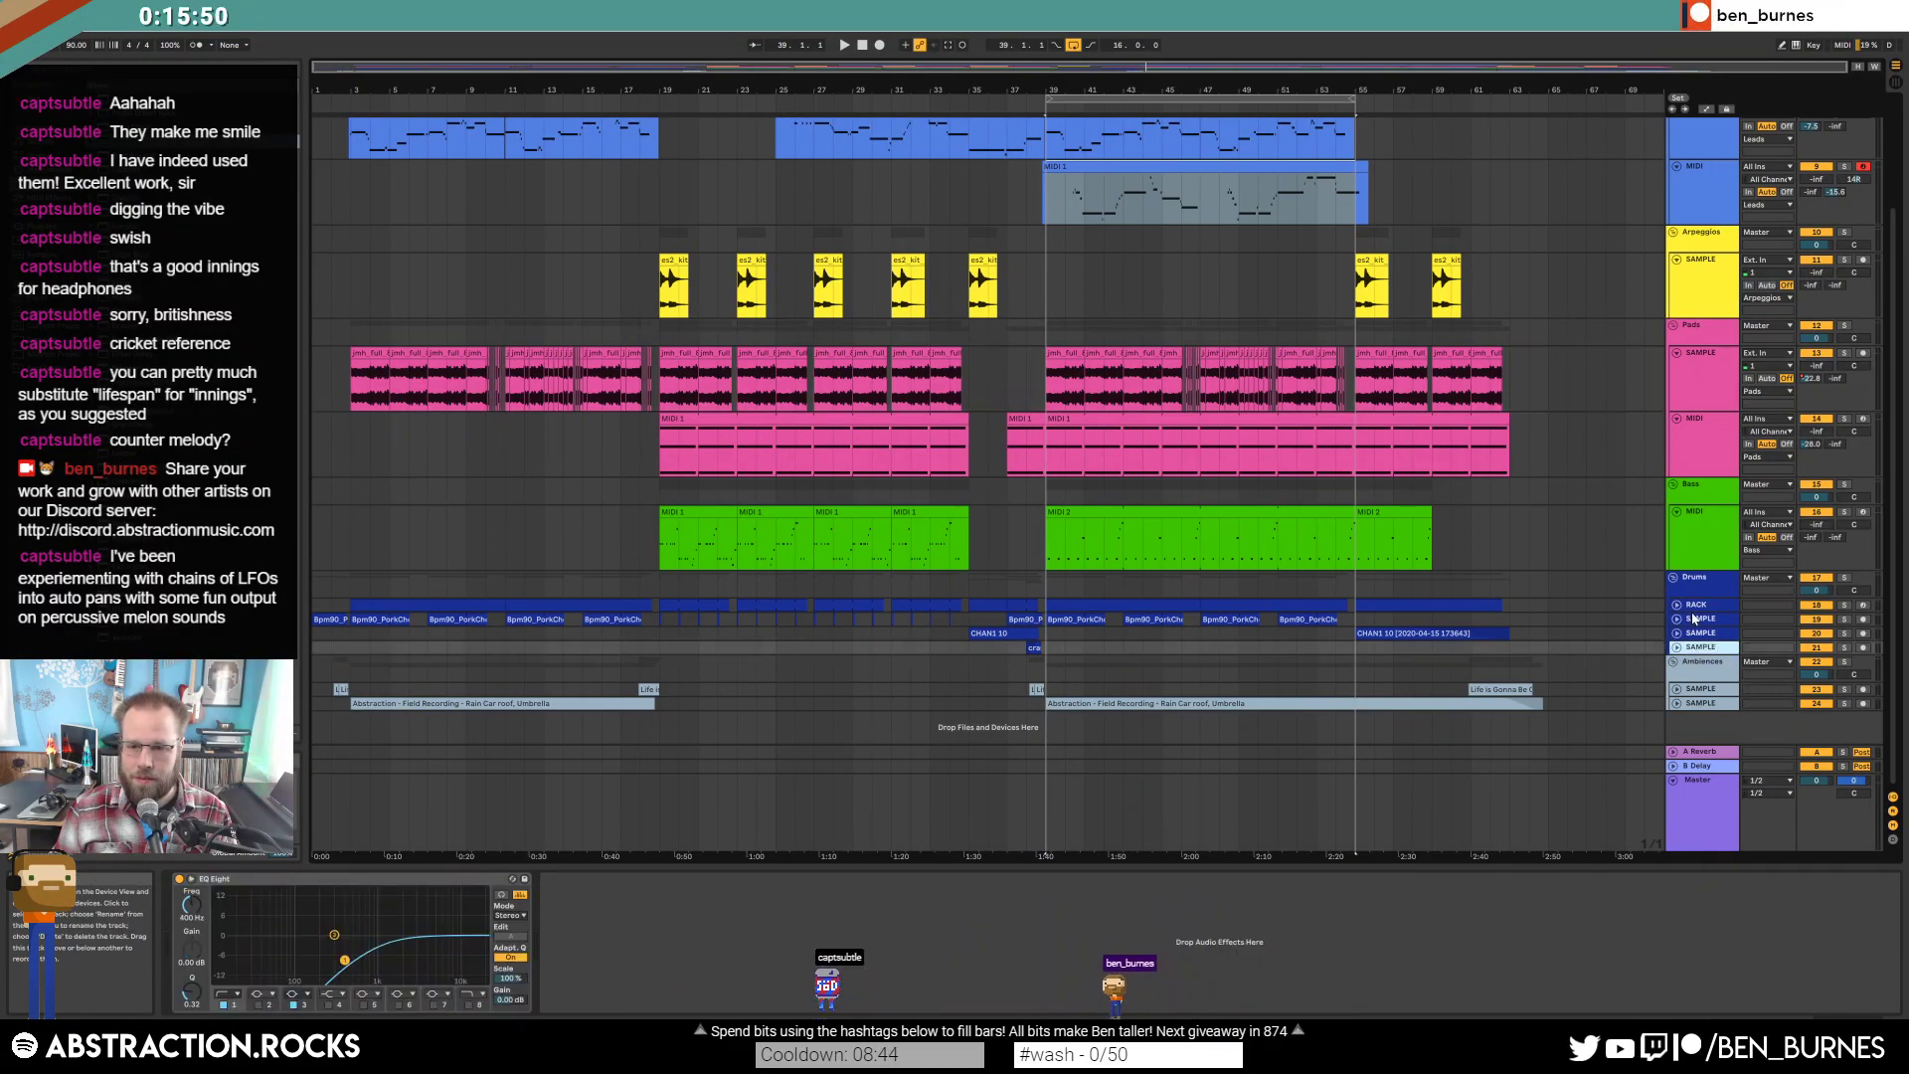
shift+click(1696, 605)
key(u)
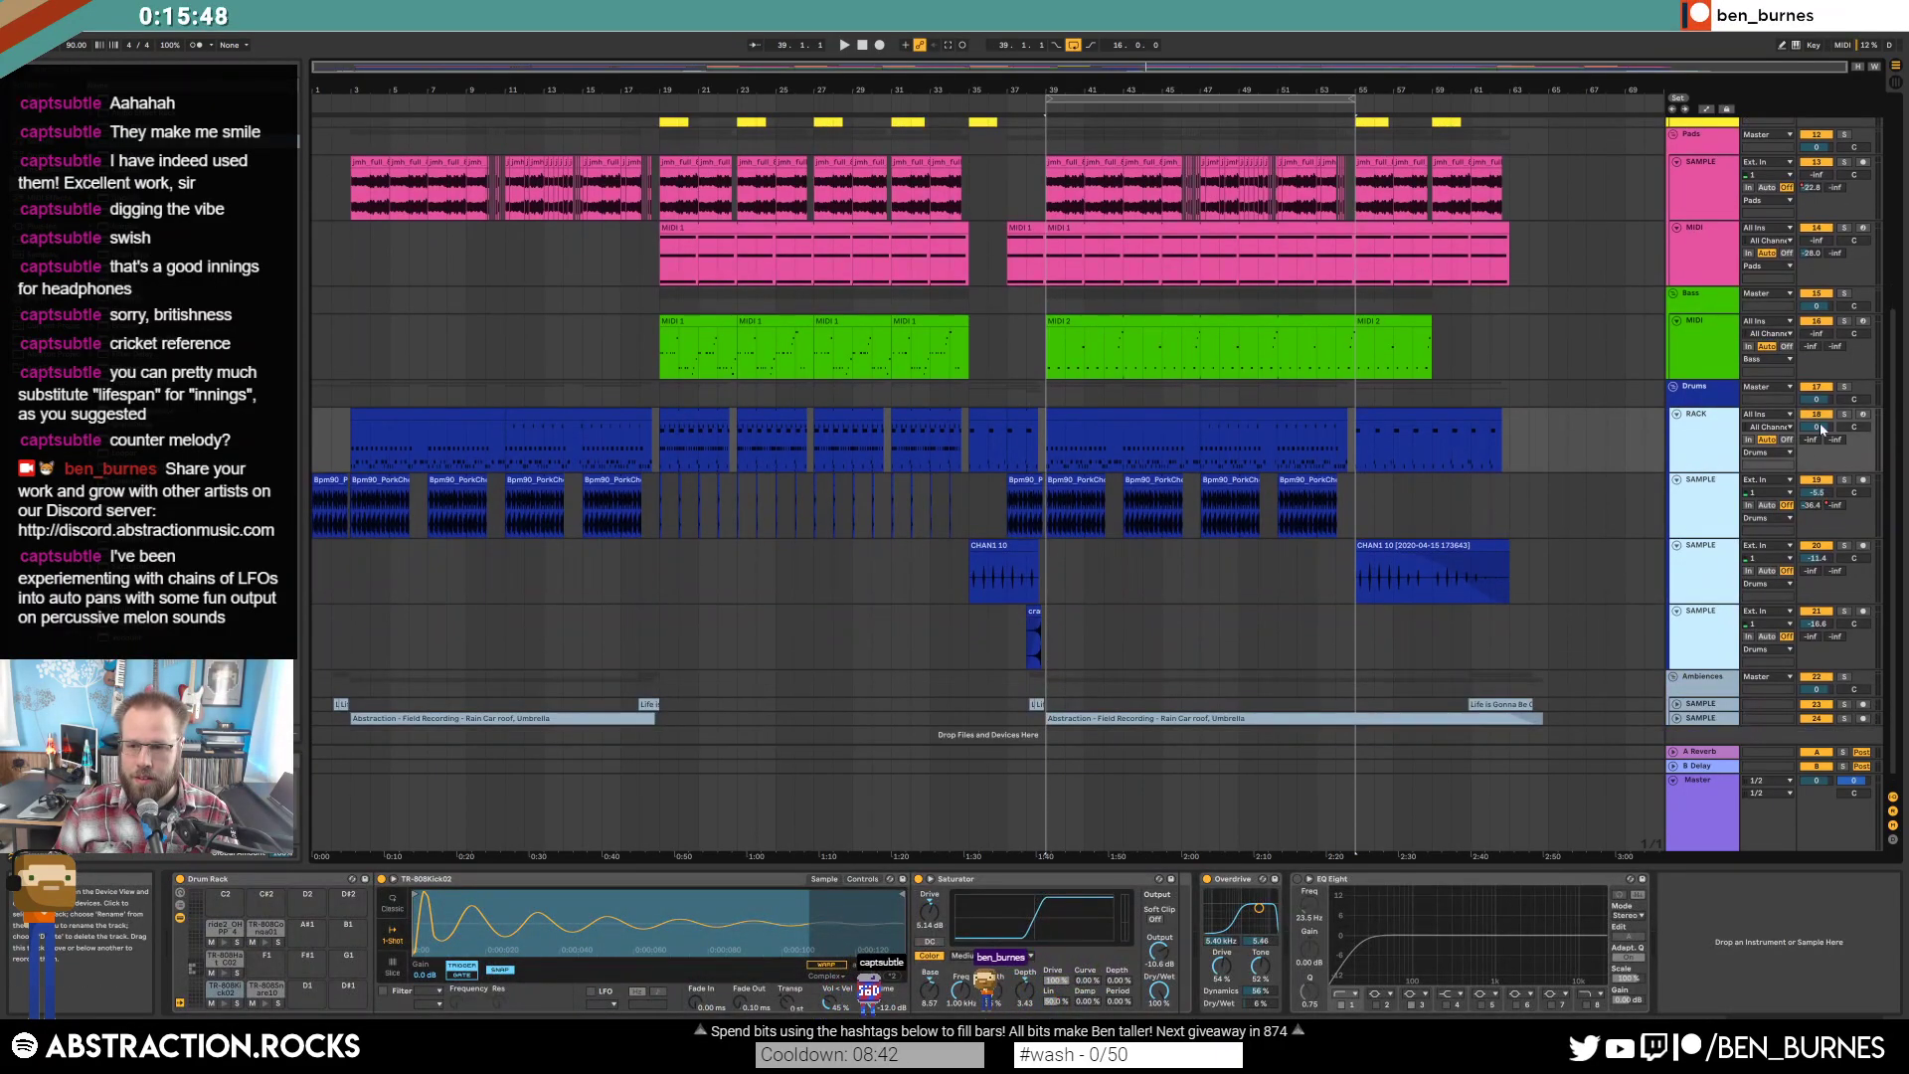
scroll(1681, 700, down, 1)
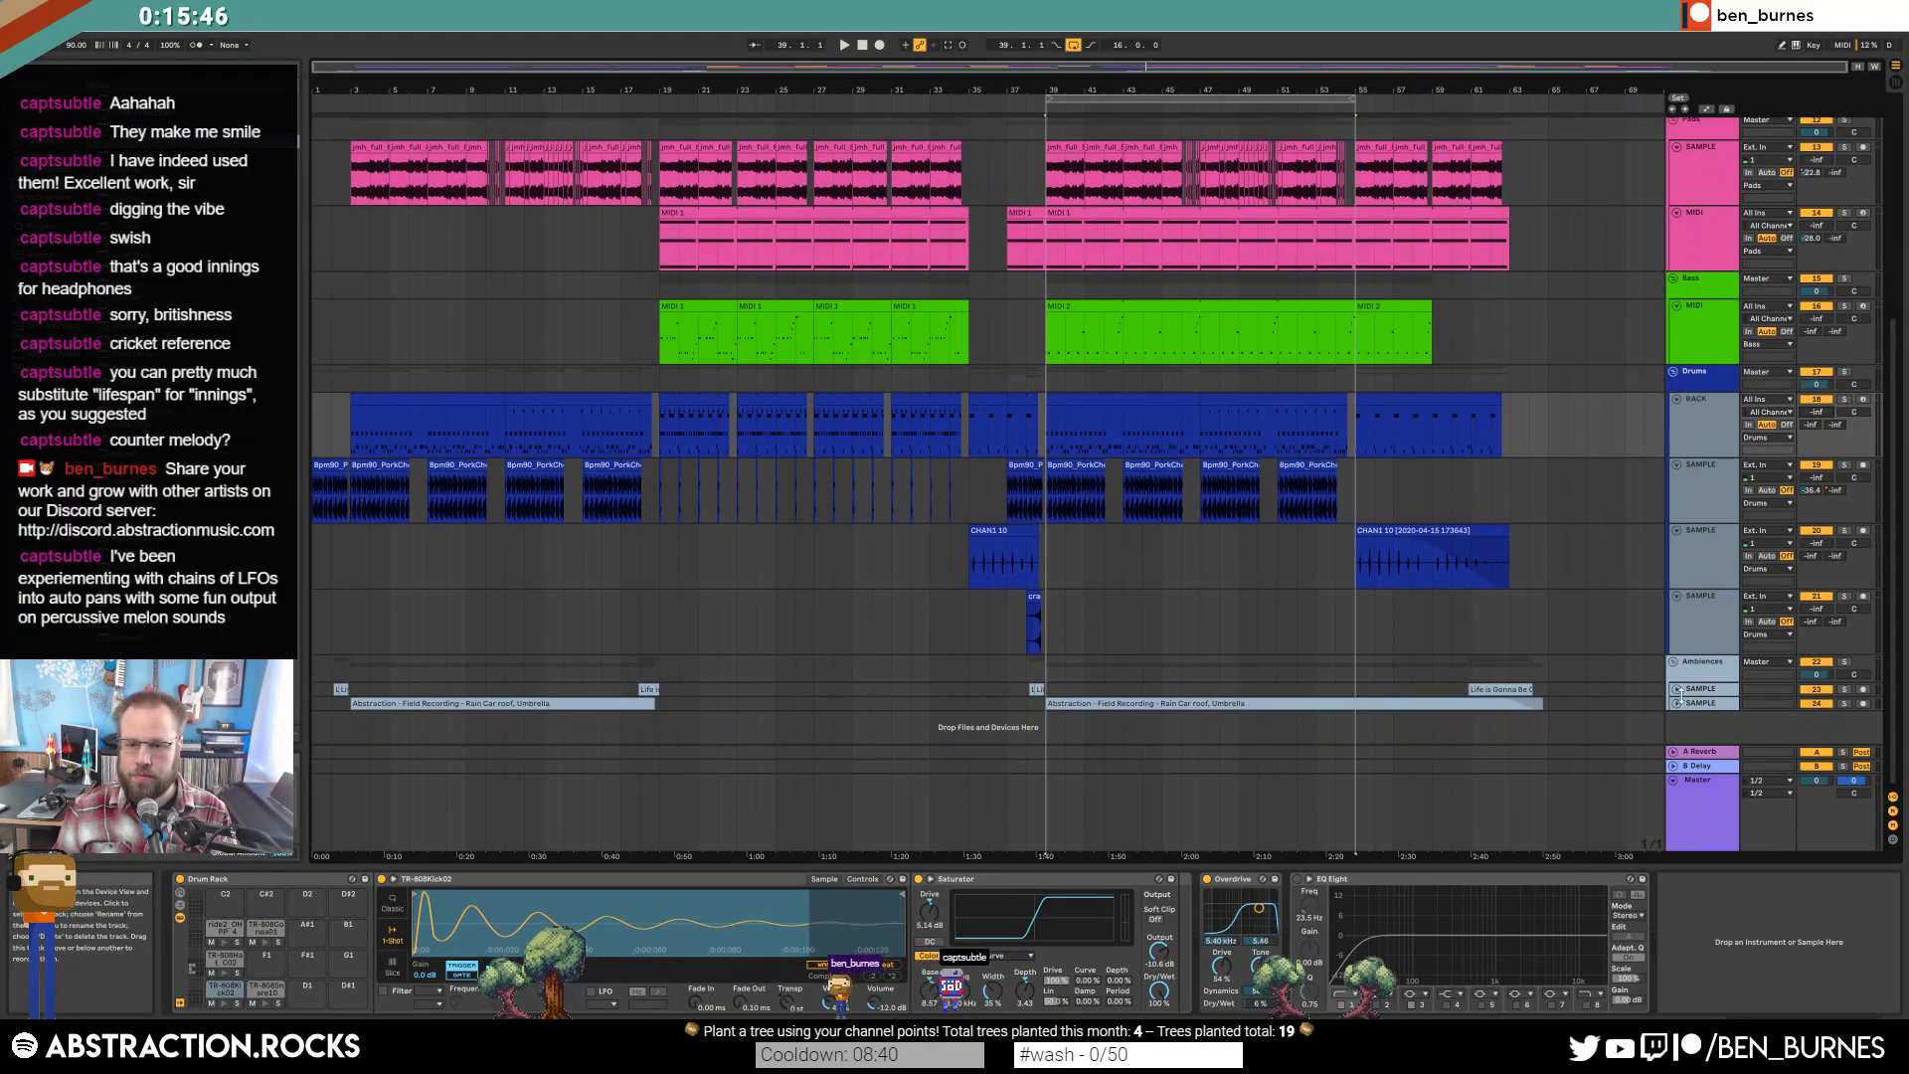
click(1676, 702)
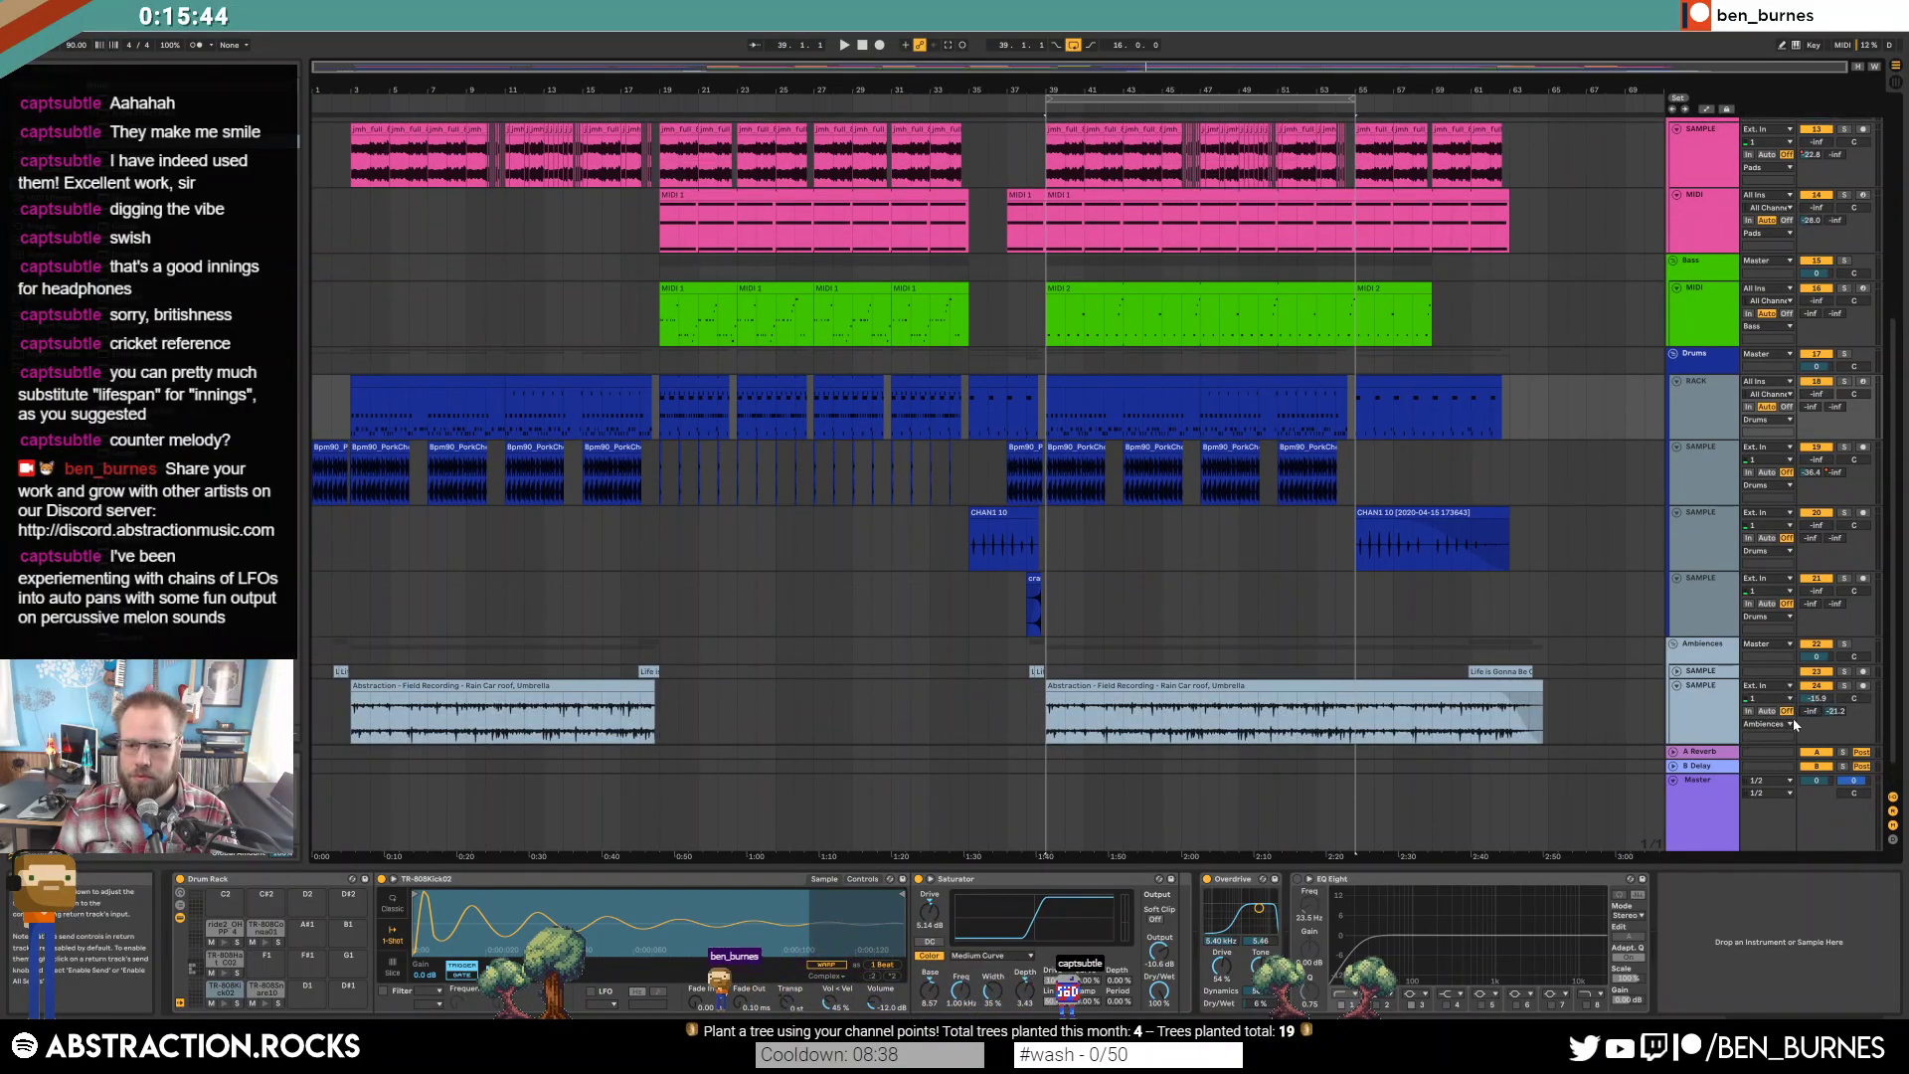
click(1687, 679)
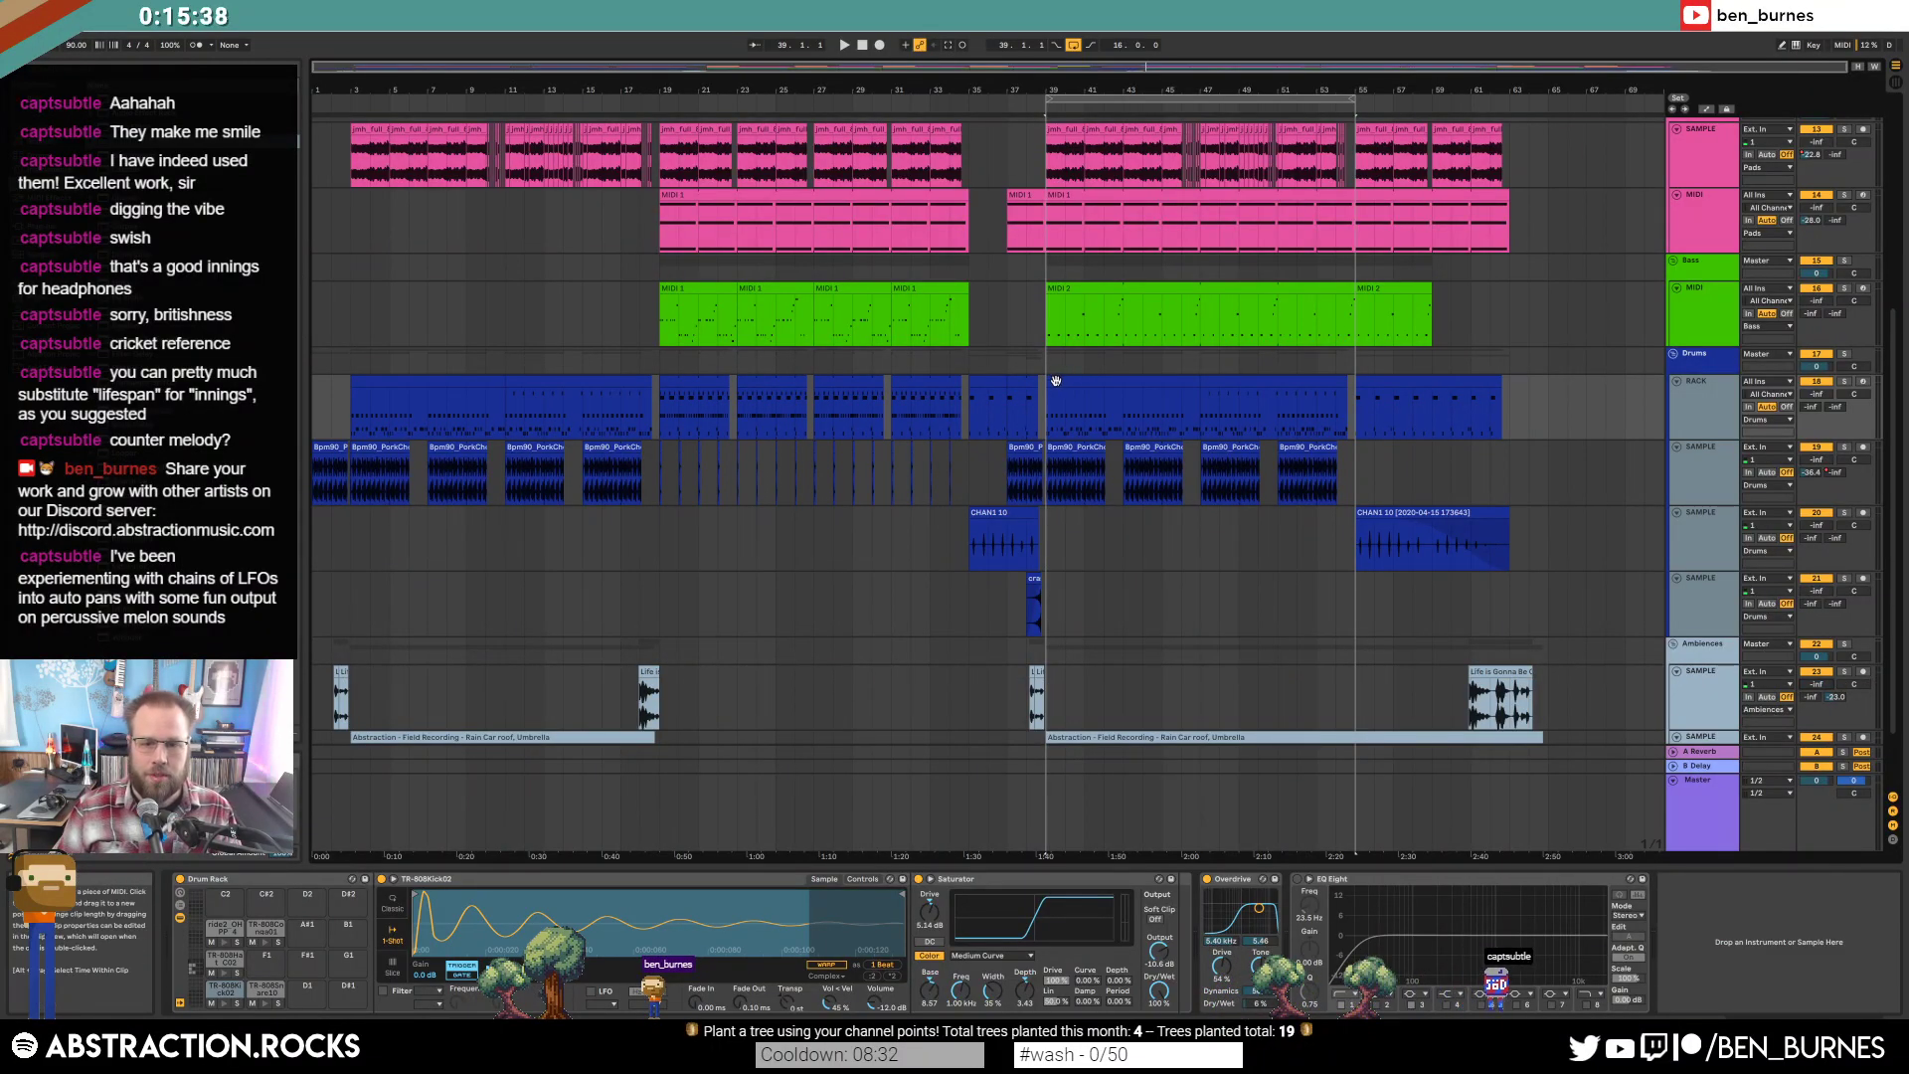
Play the looped section in Session View and raise the drum RACK track's volume as the start of the new balance.
drag(1055, 381, 1200, 382)
scroll(1148, 383, up, 3)
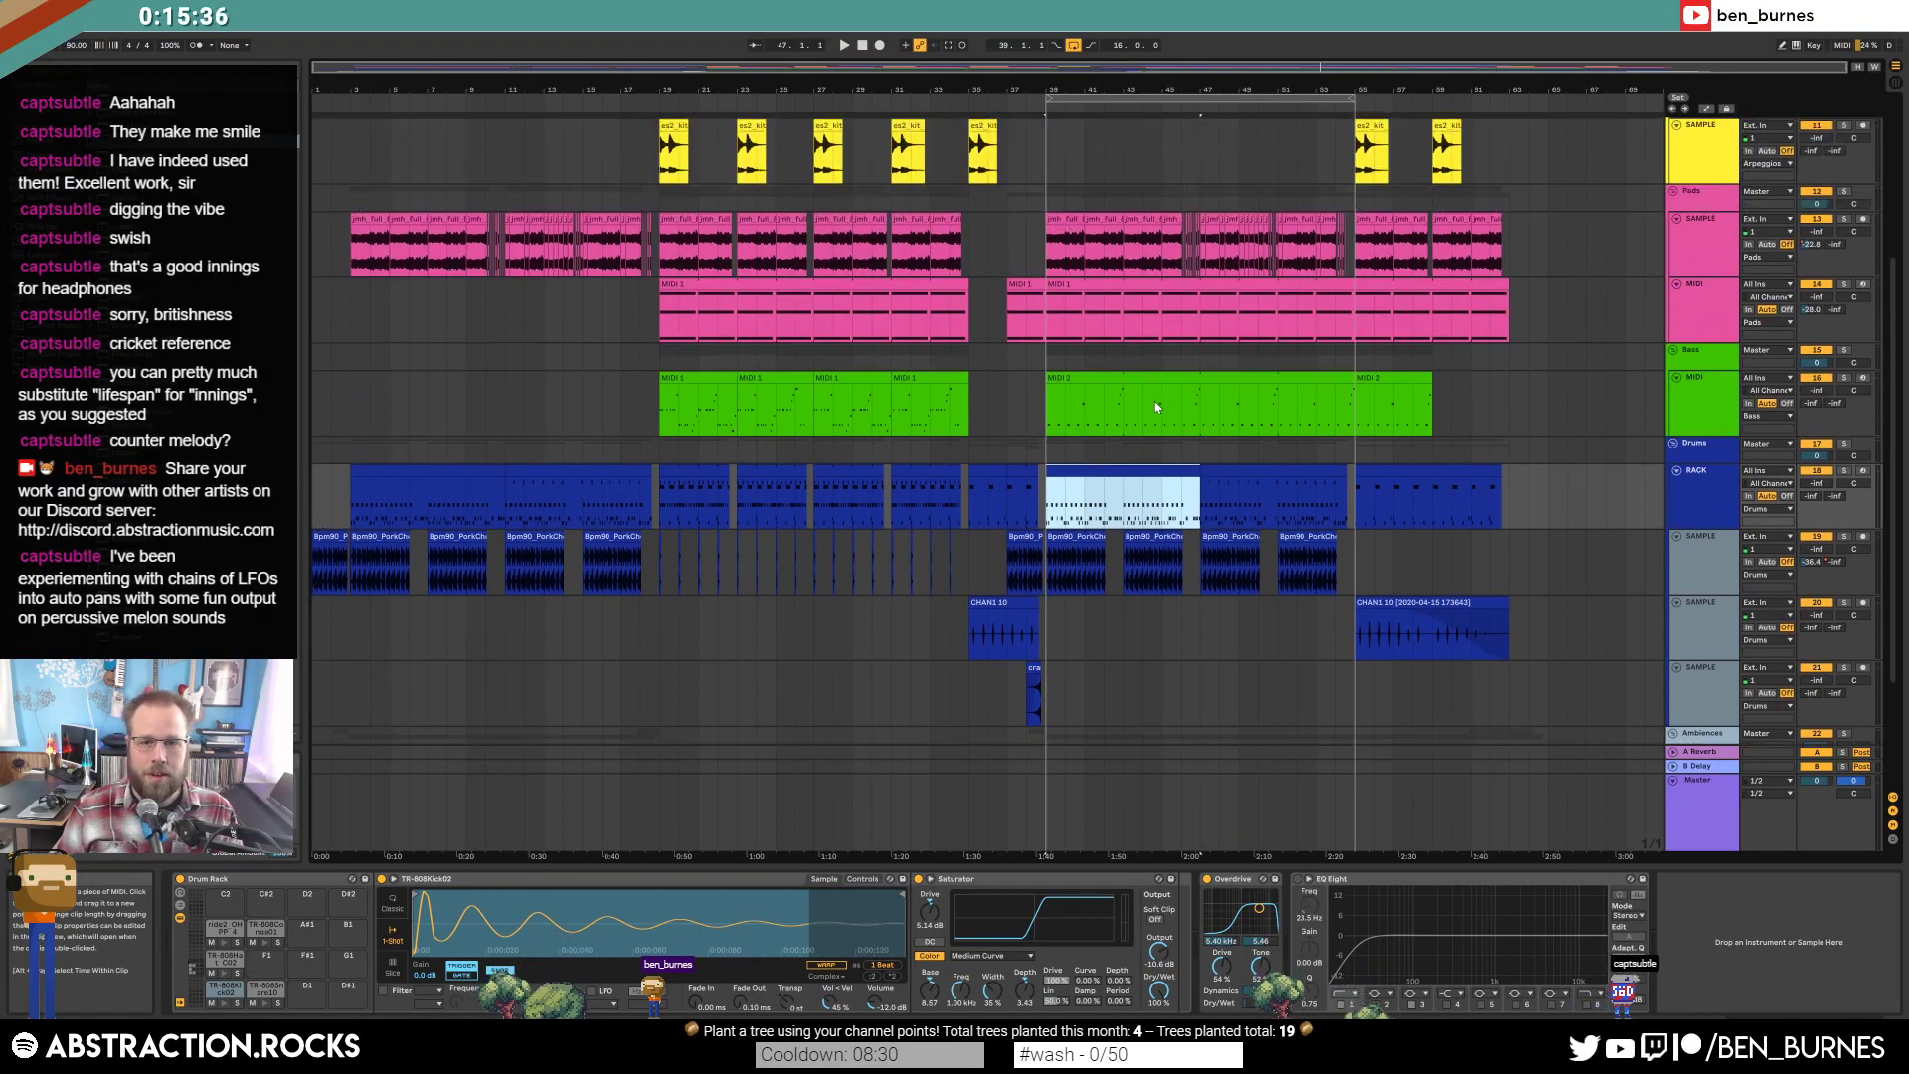
scroll(1156, 398, up, 2)
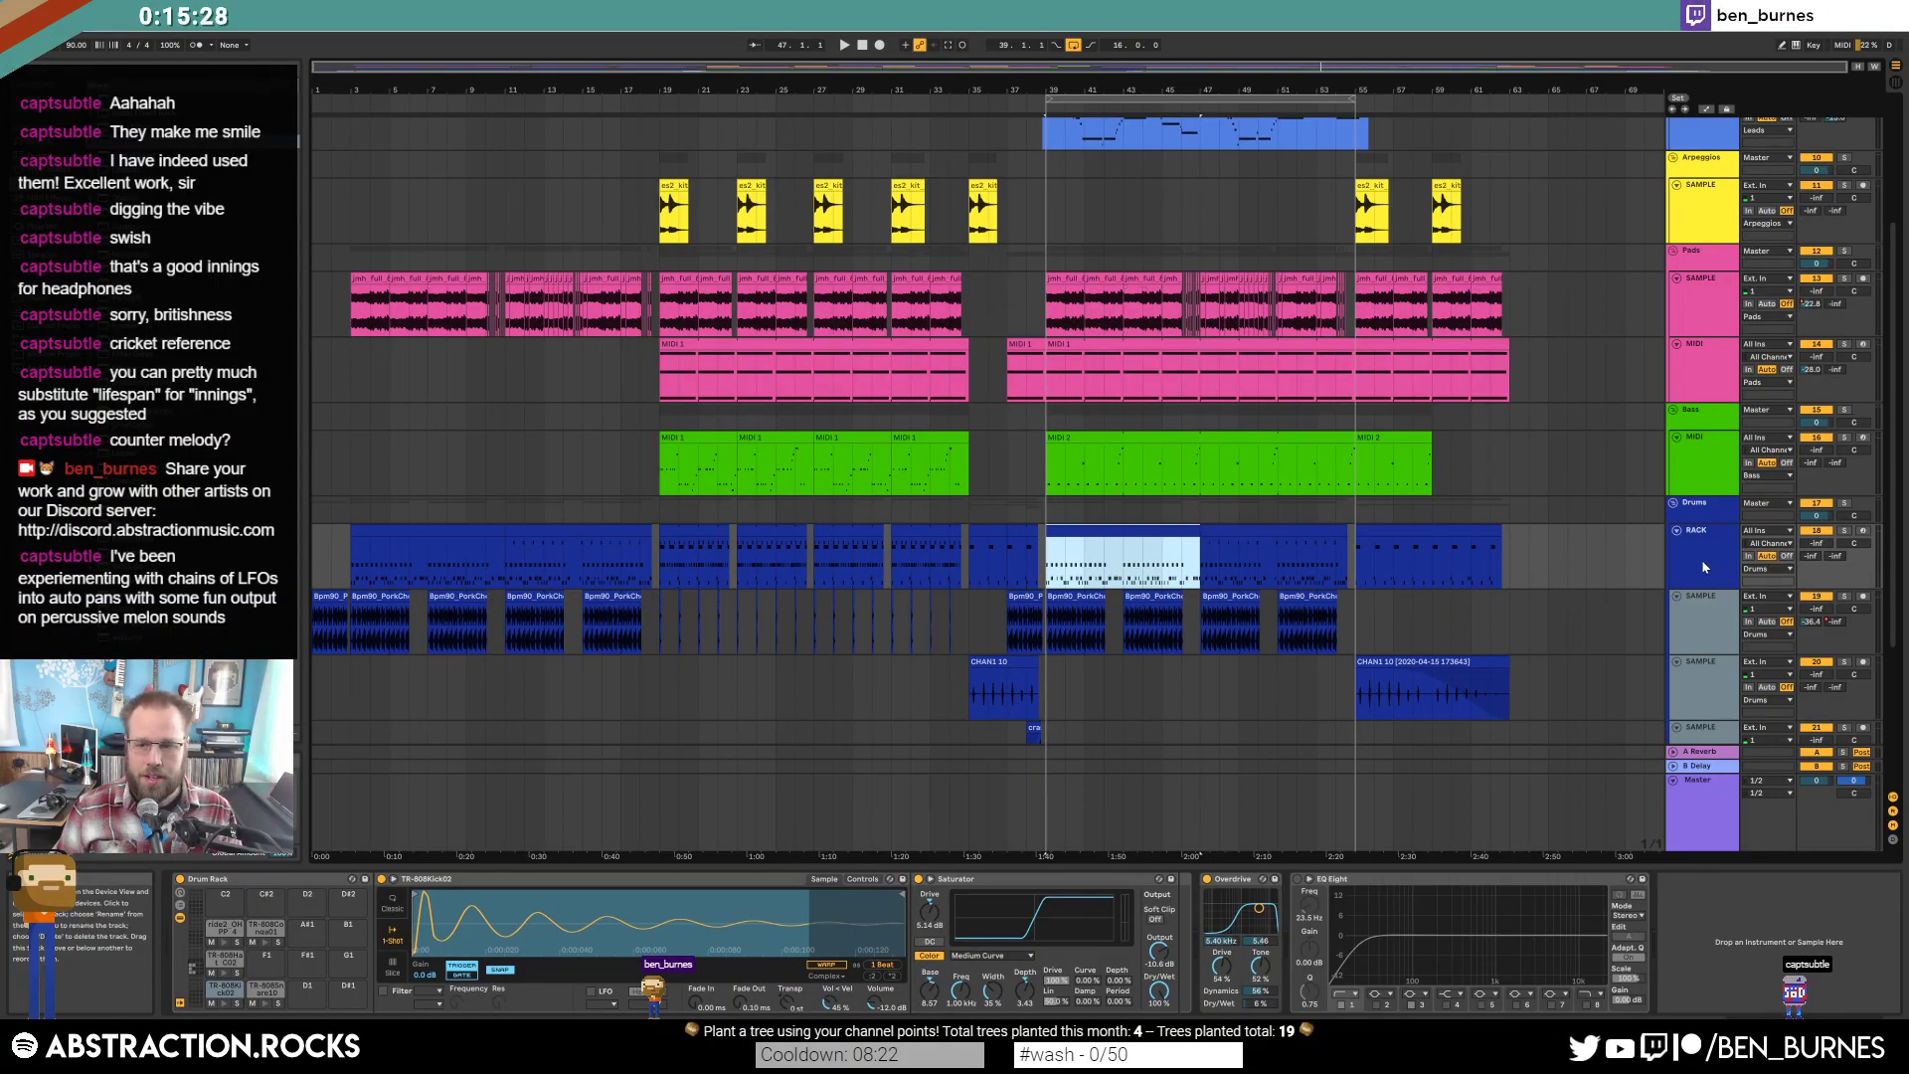
key(Tab)
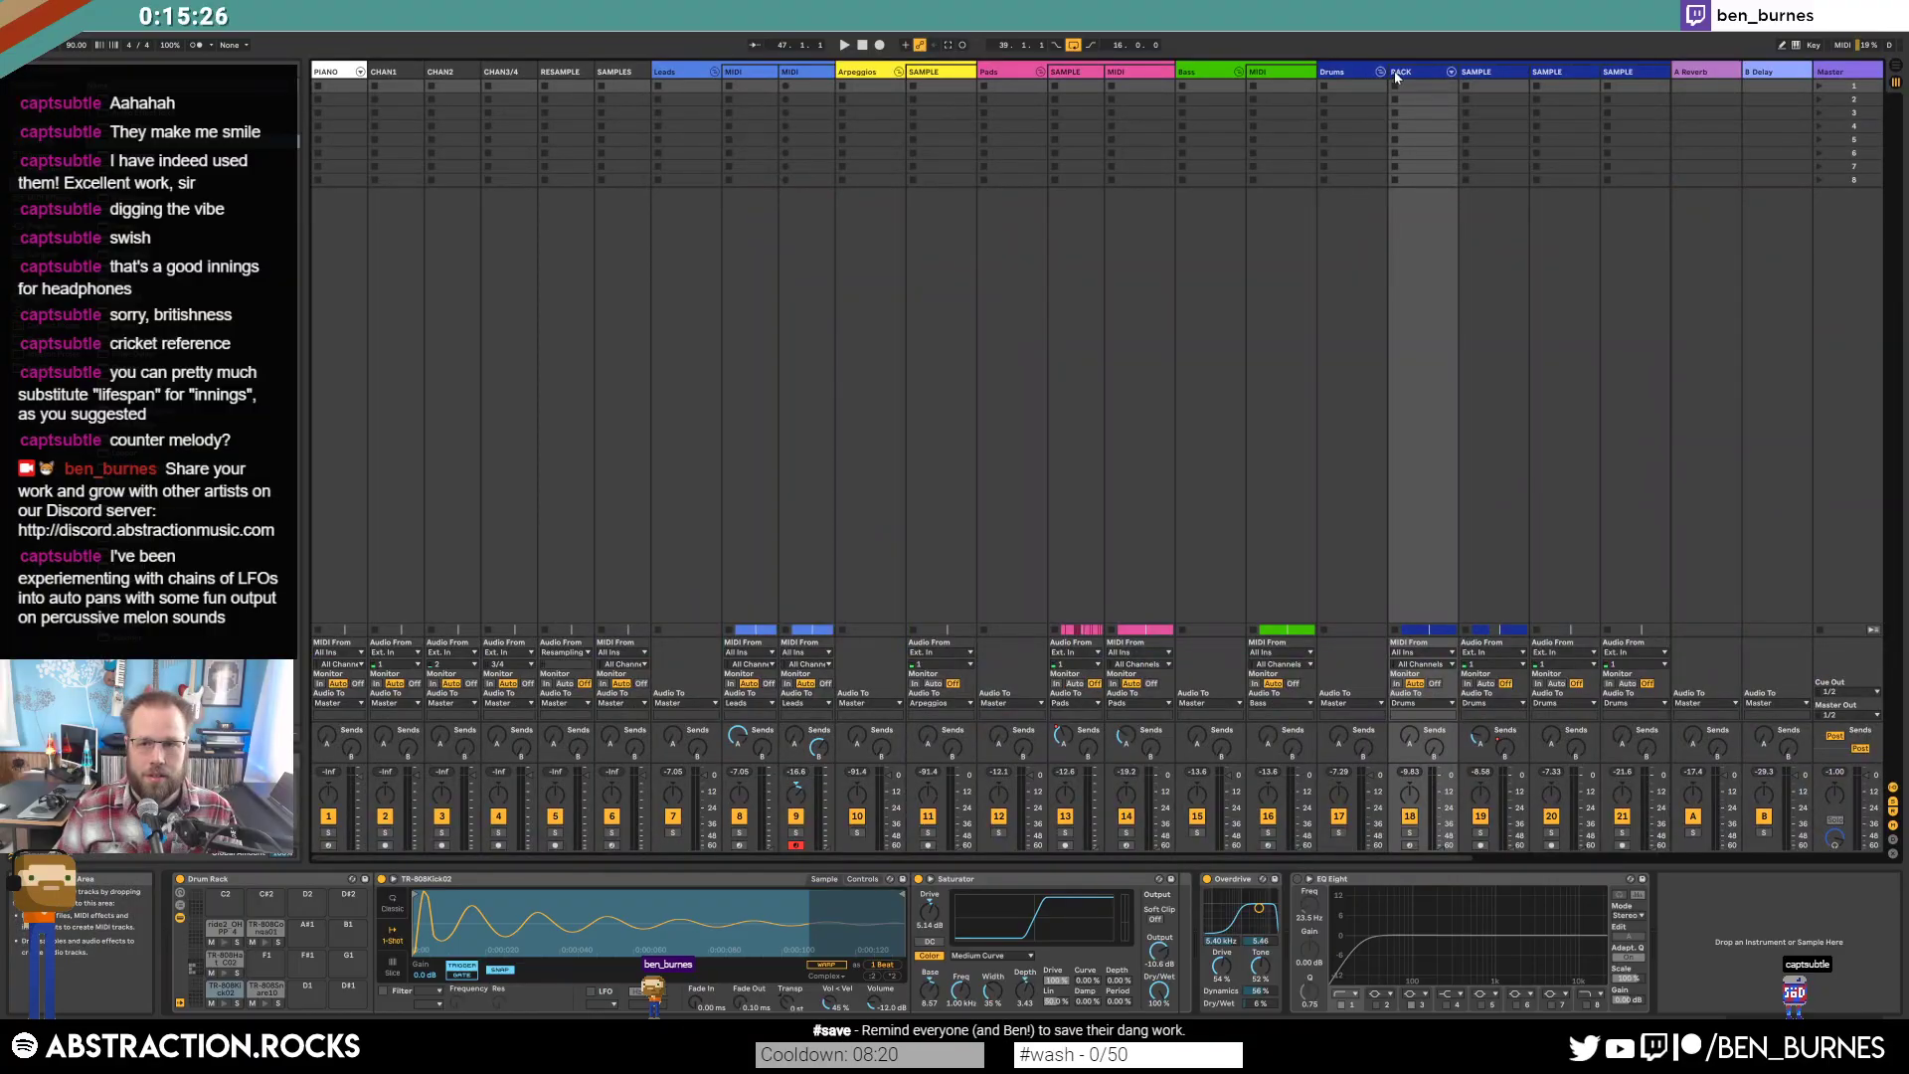
click(1392, 77)
key(space)
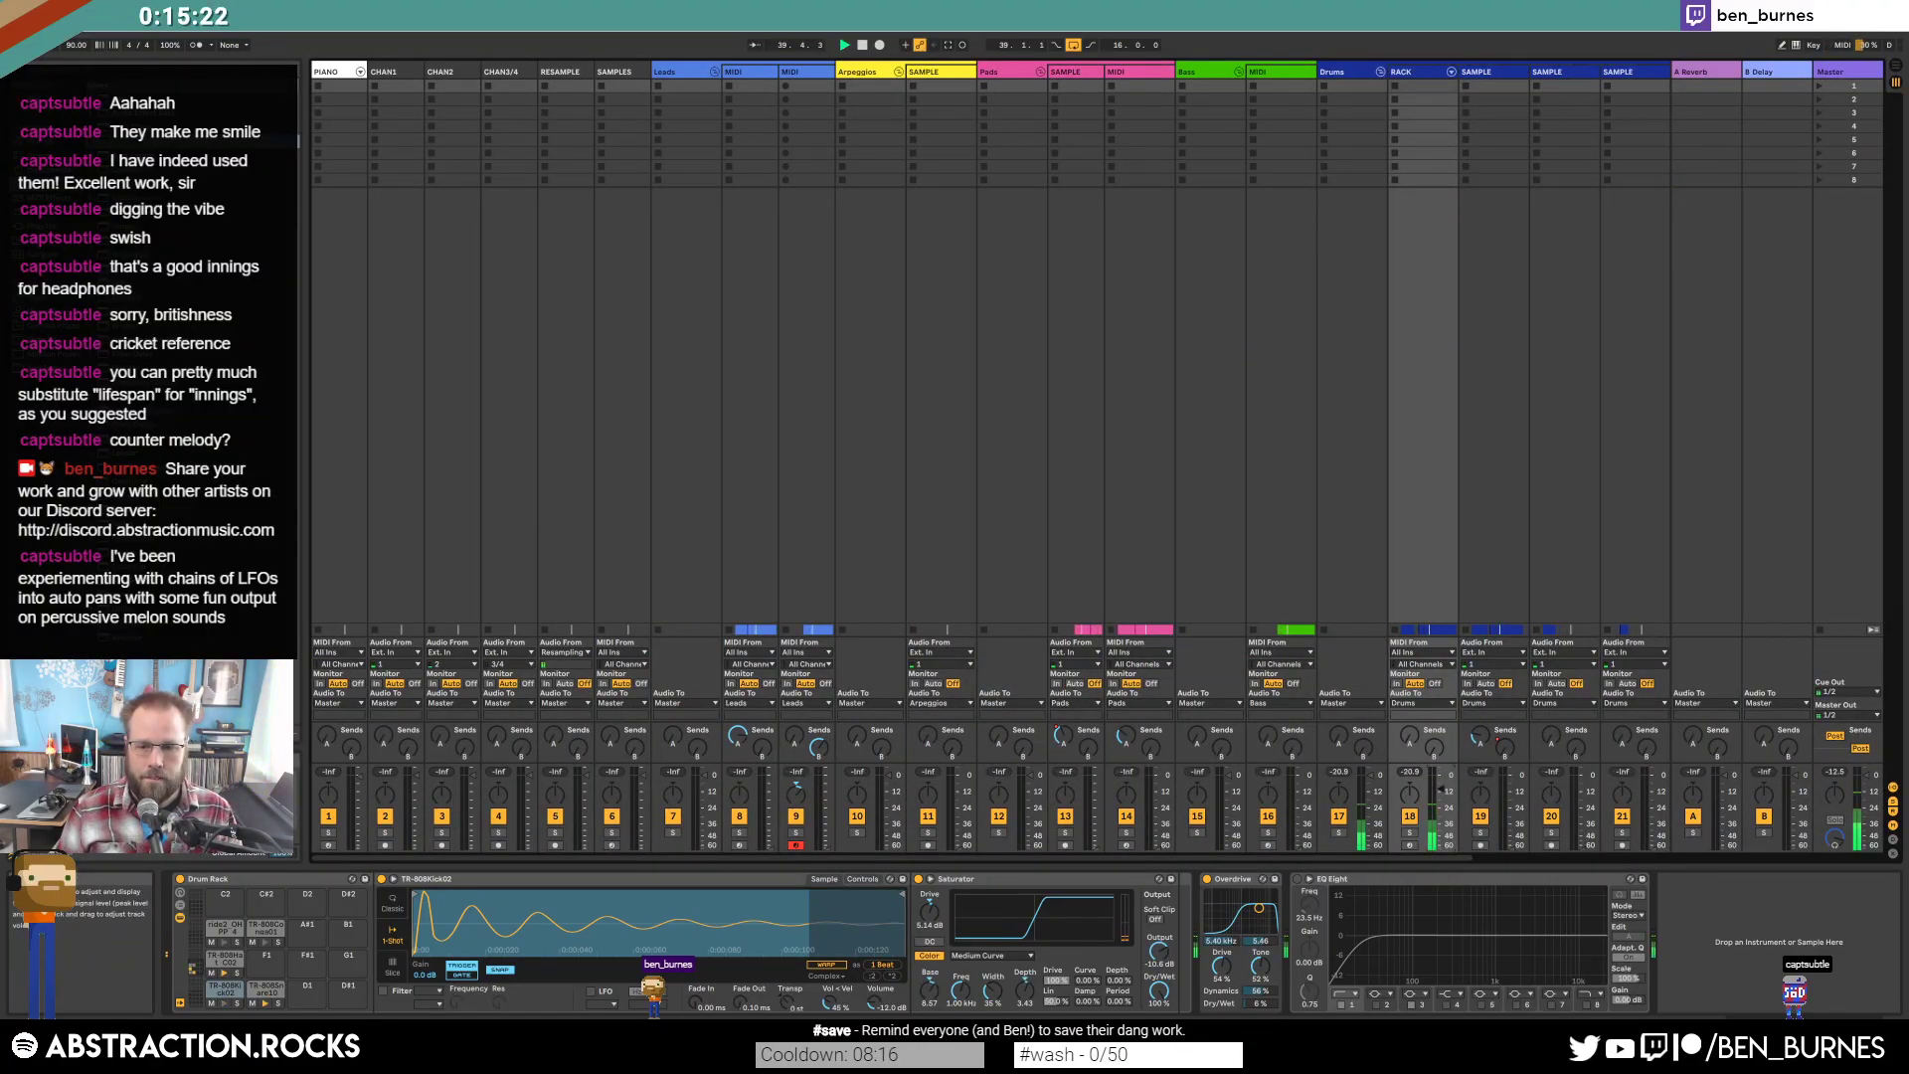
Balance the drum RACK and Bass MIDI levels against the Master, resetting the RACK and Master peak readings.
click(1833, 72)
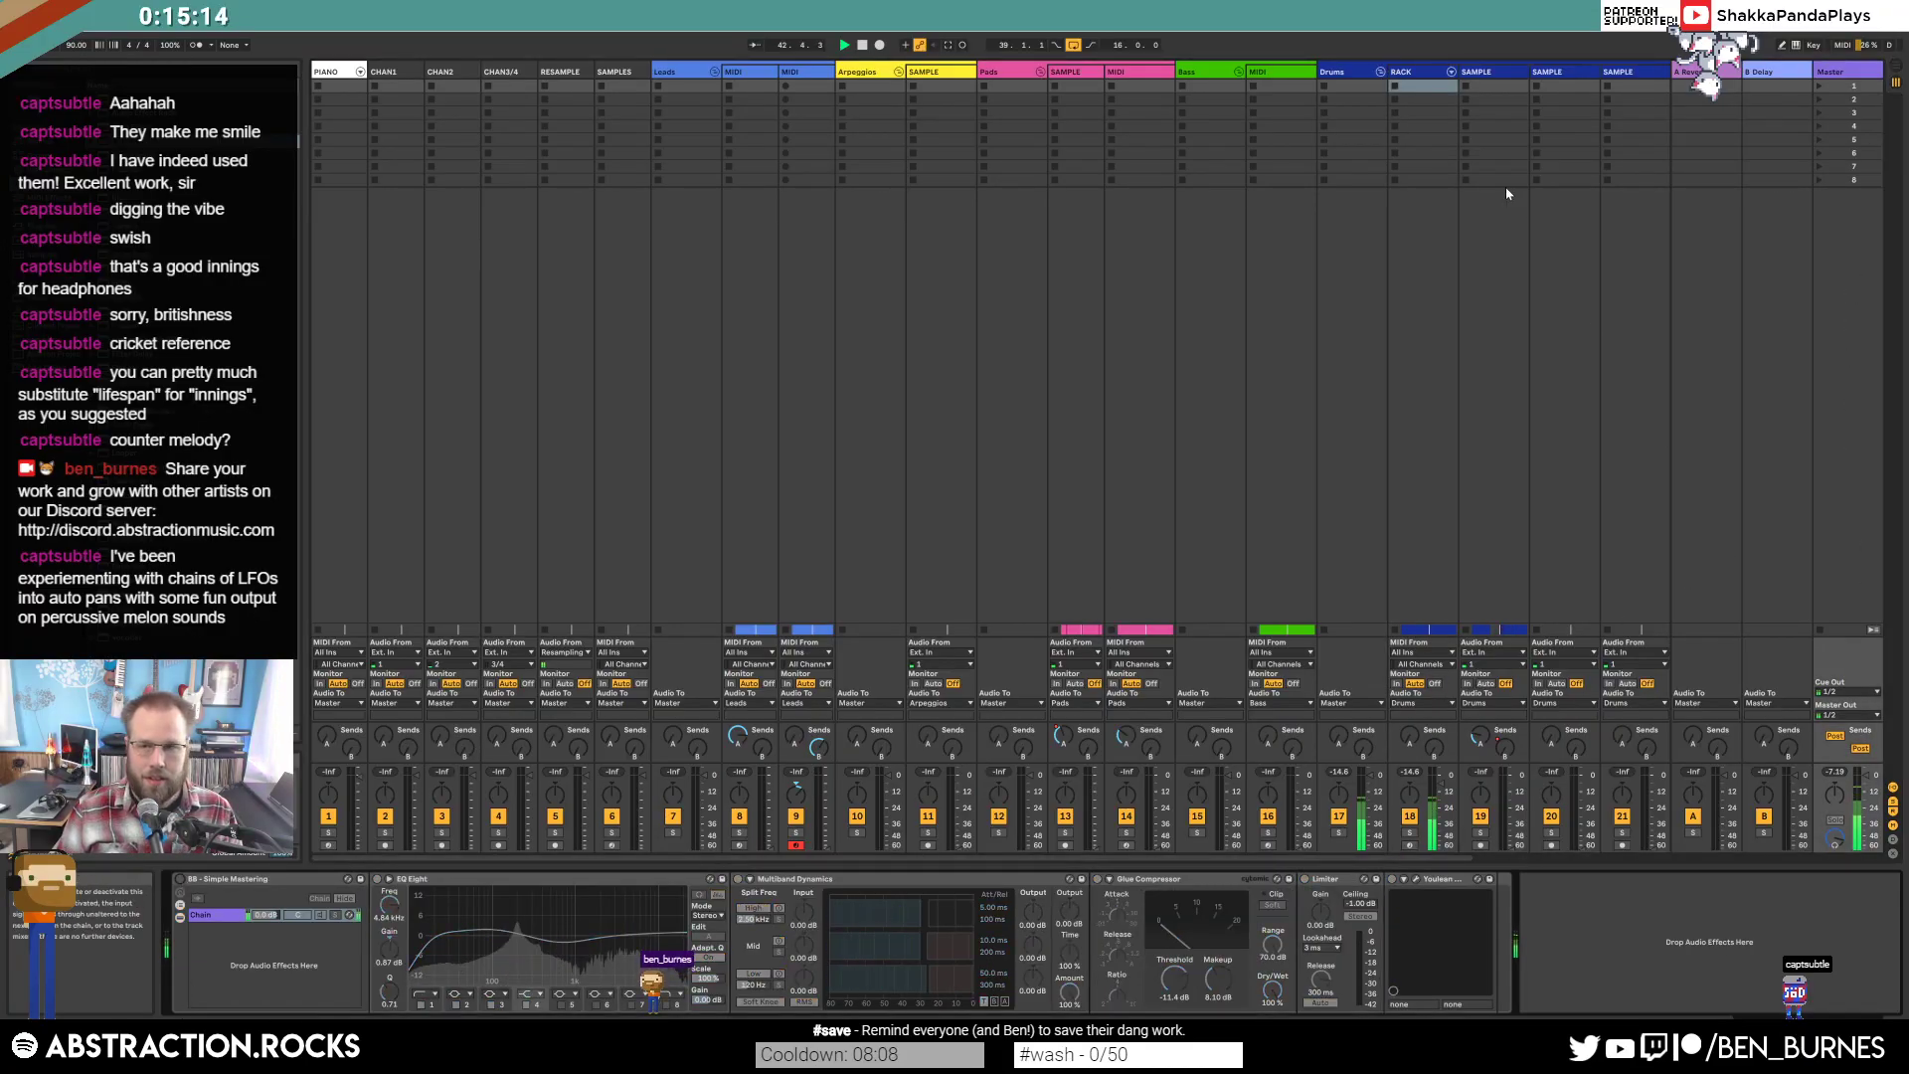
click(1396, 110)
click(1407, 774)
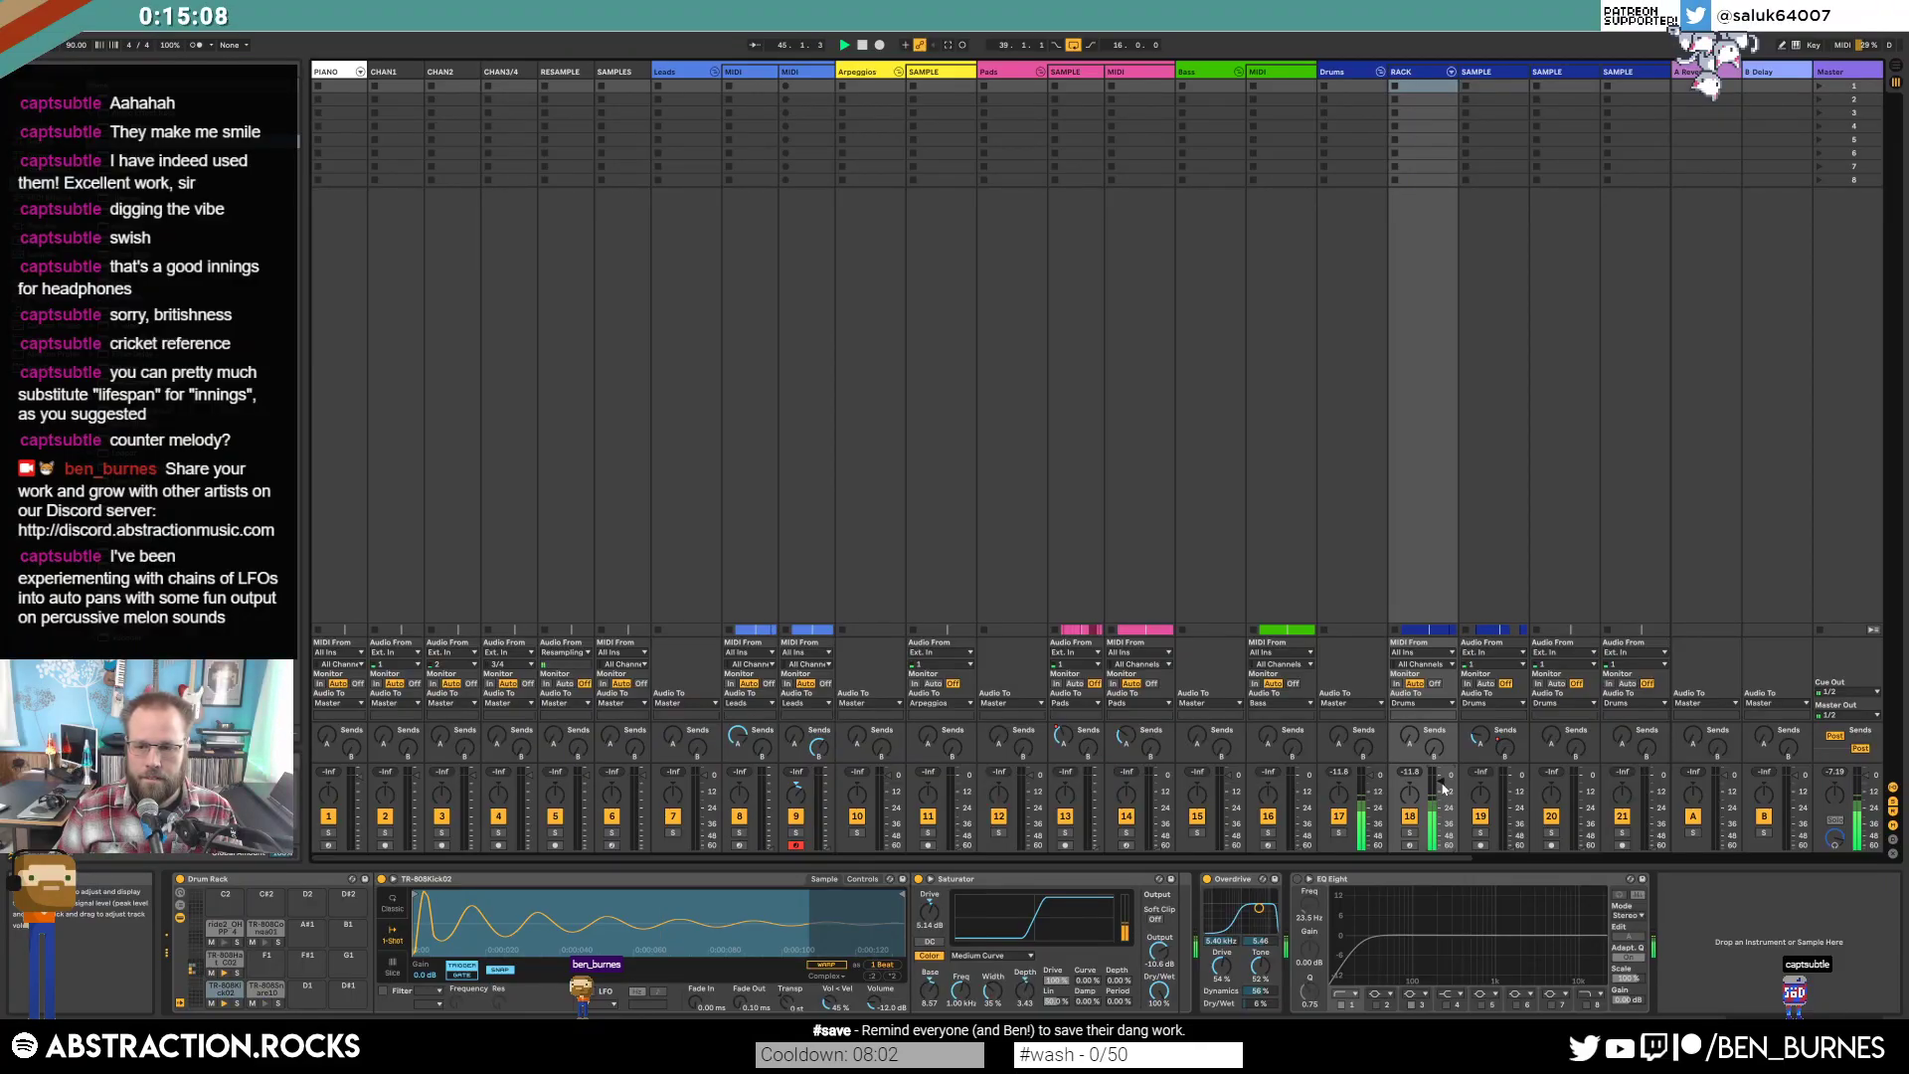
click(1829, 773)
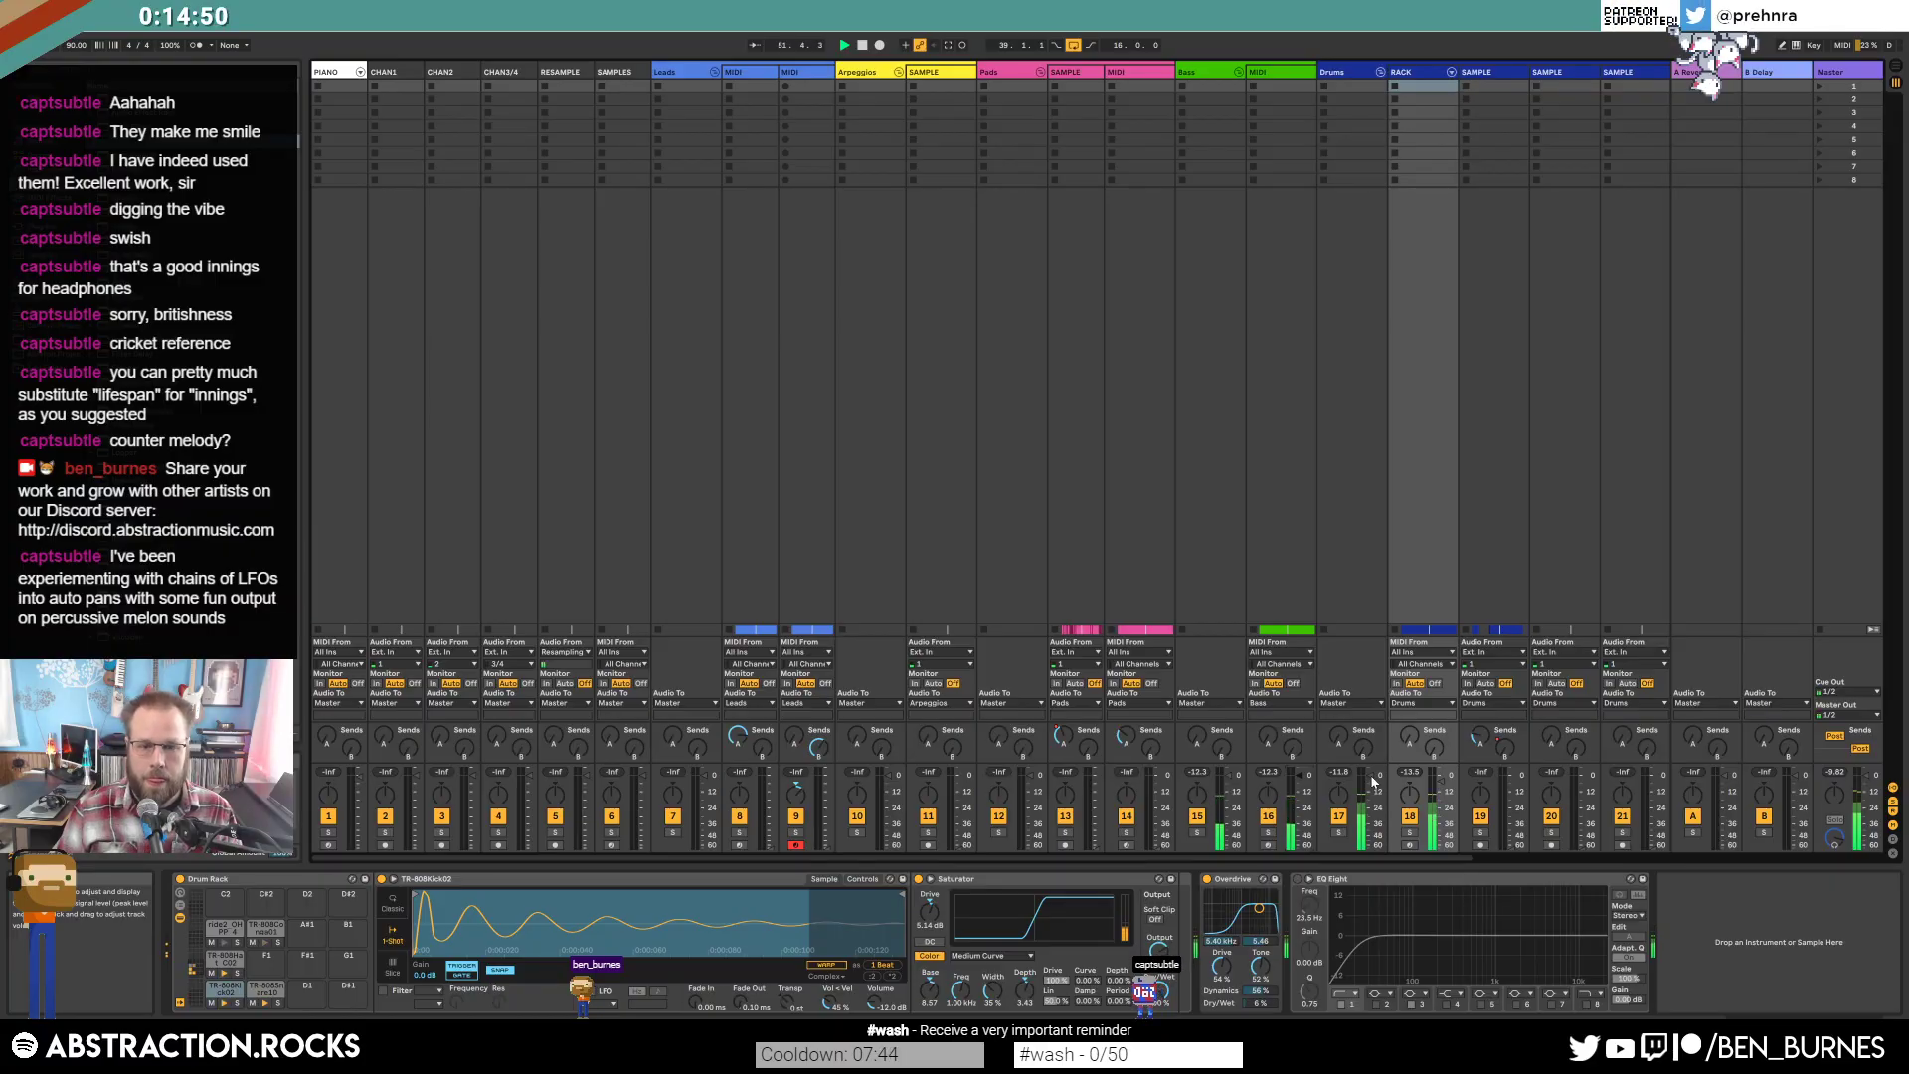
Bring the Pads SAMPLE track's volume back up and balance it against the drums and bass.
key(Tab)
click(1816, 291)
key(Tab)
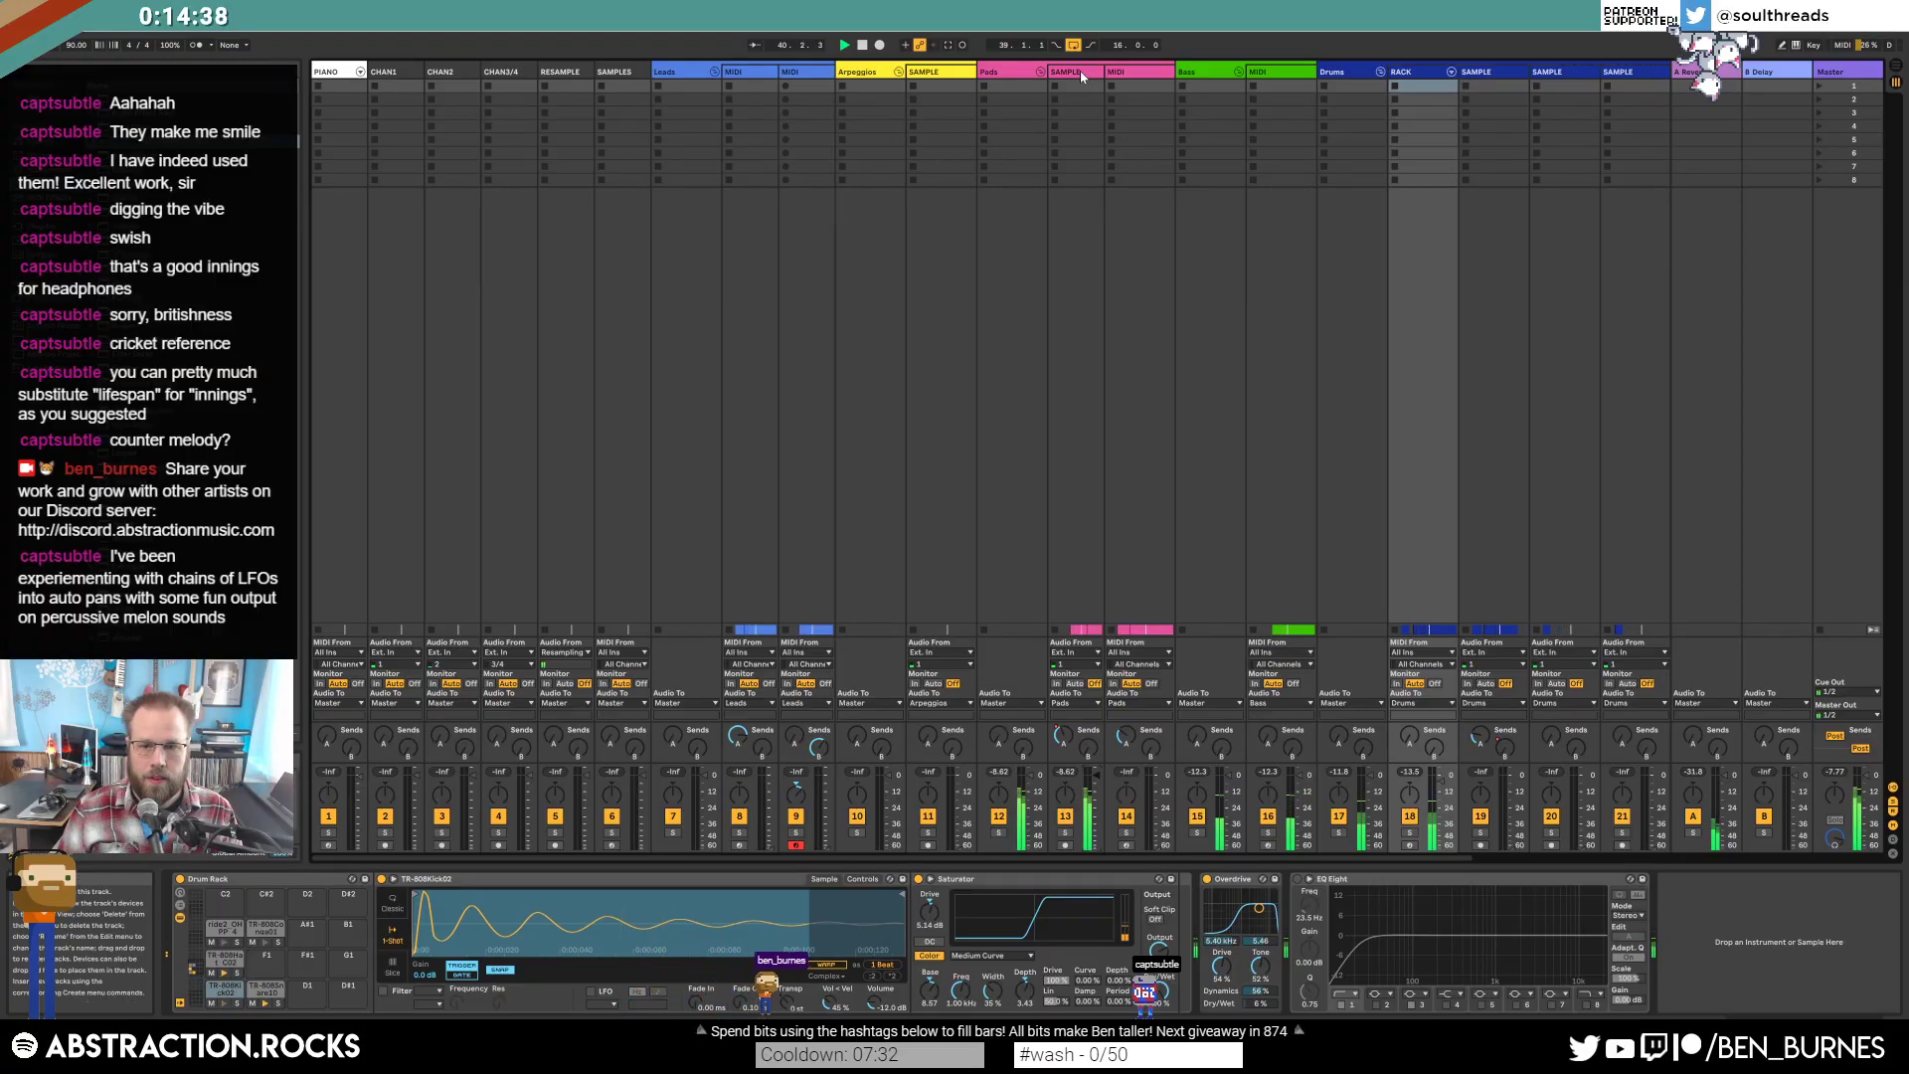
click(1097, 782)
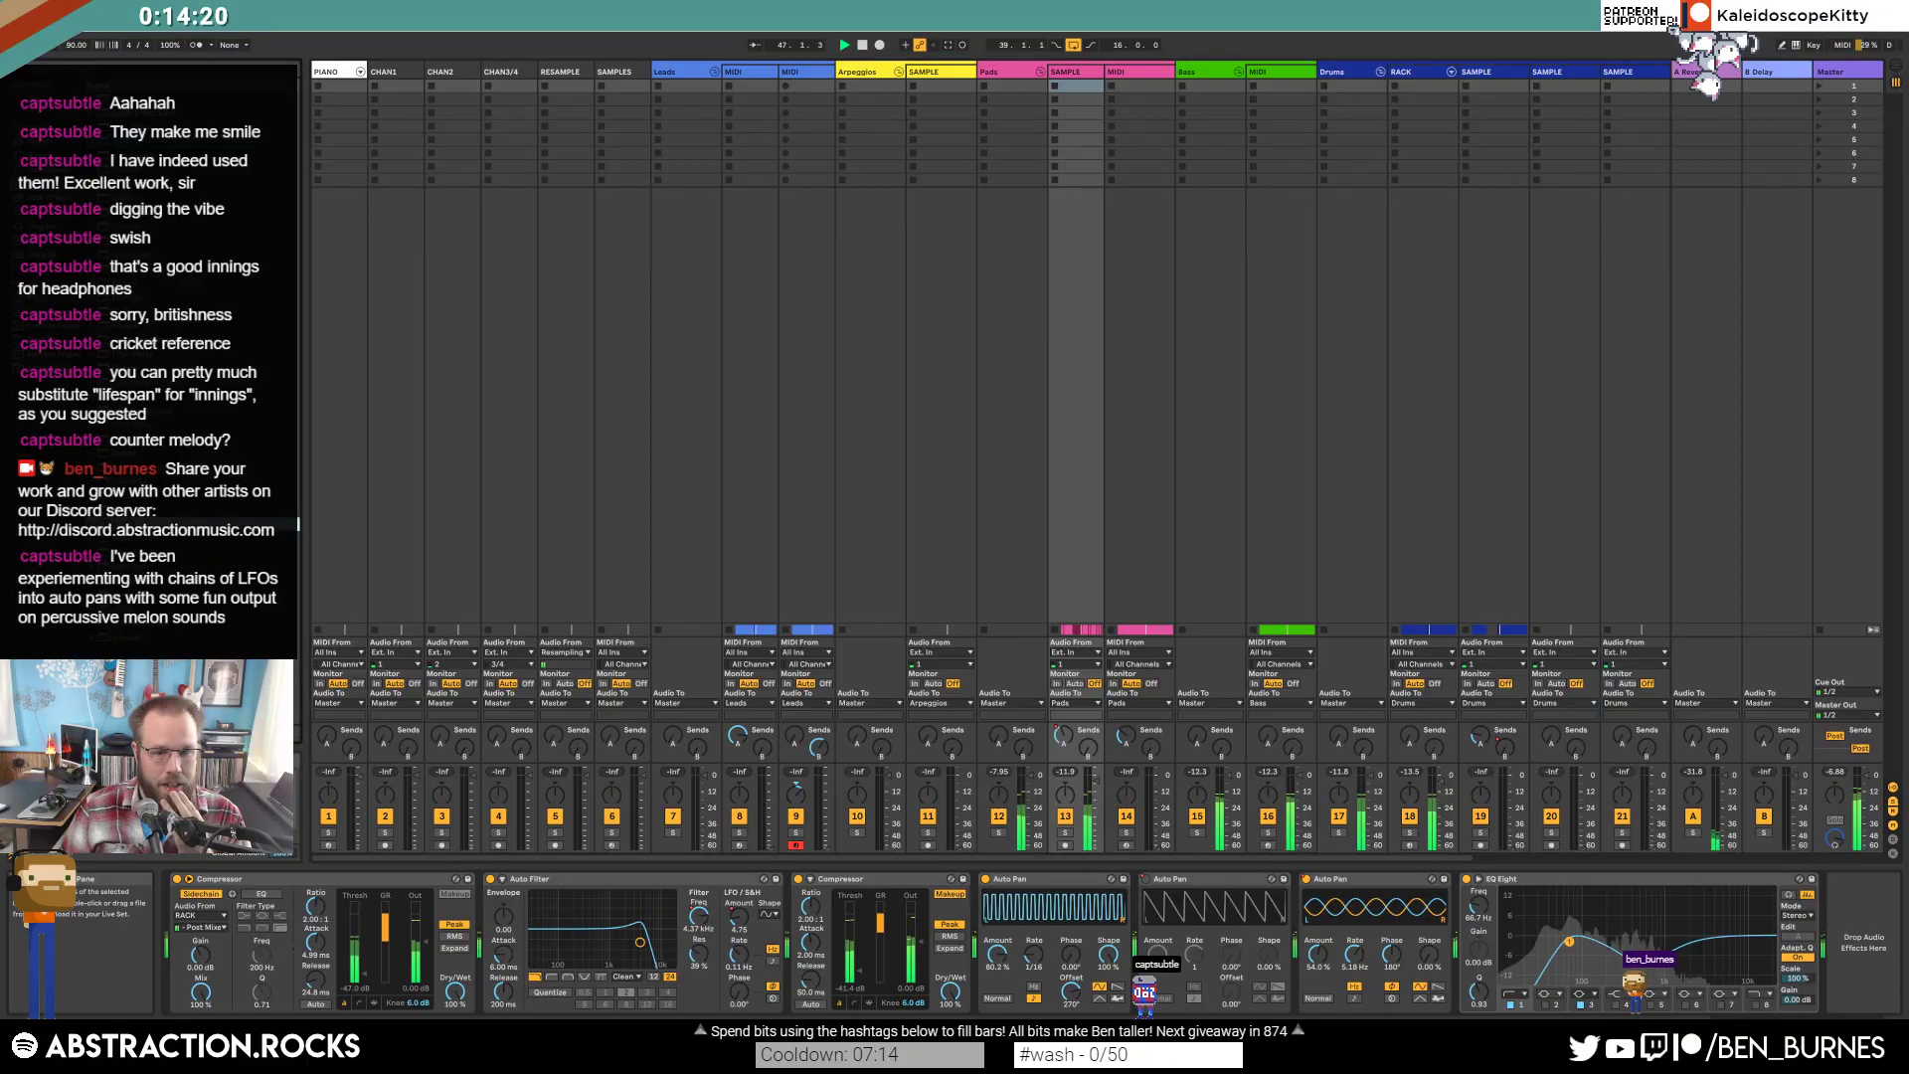
Add a Redux to the Pads SAMPLE track, set its downsampling to Soft, and place it between Auto Filter and the second Compressor.
click(996, 946)
drag(1215, 967, 986, 948)
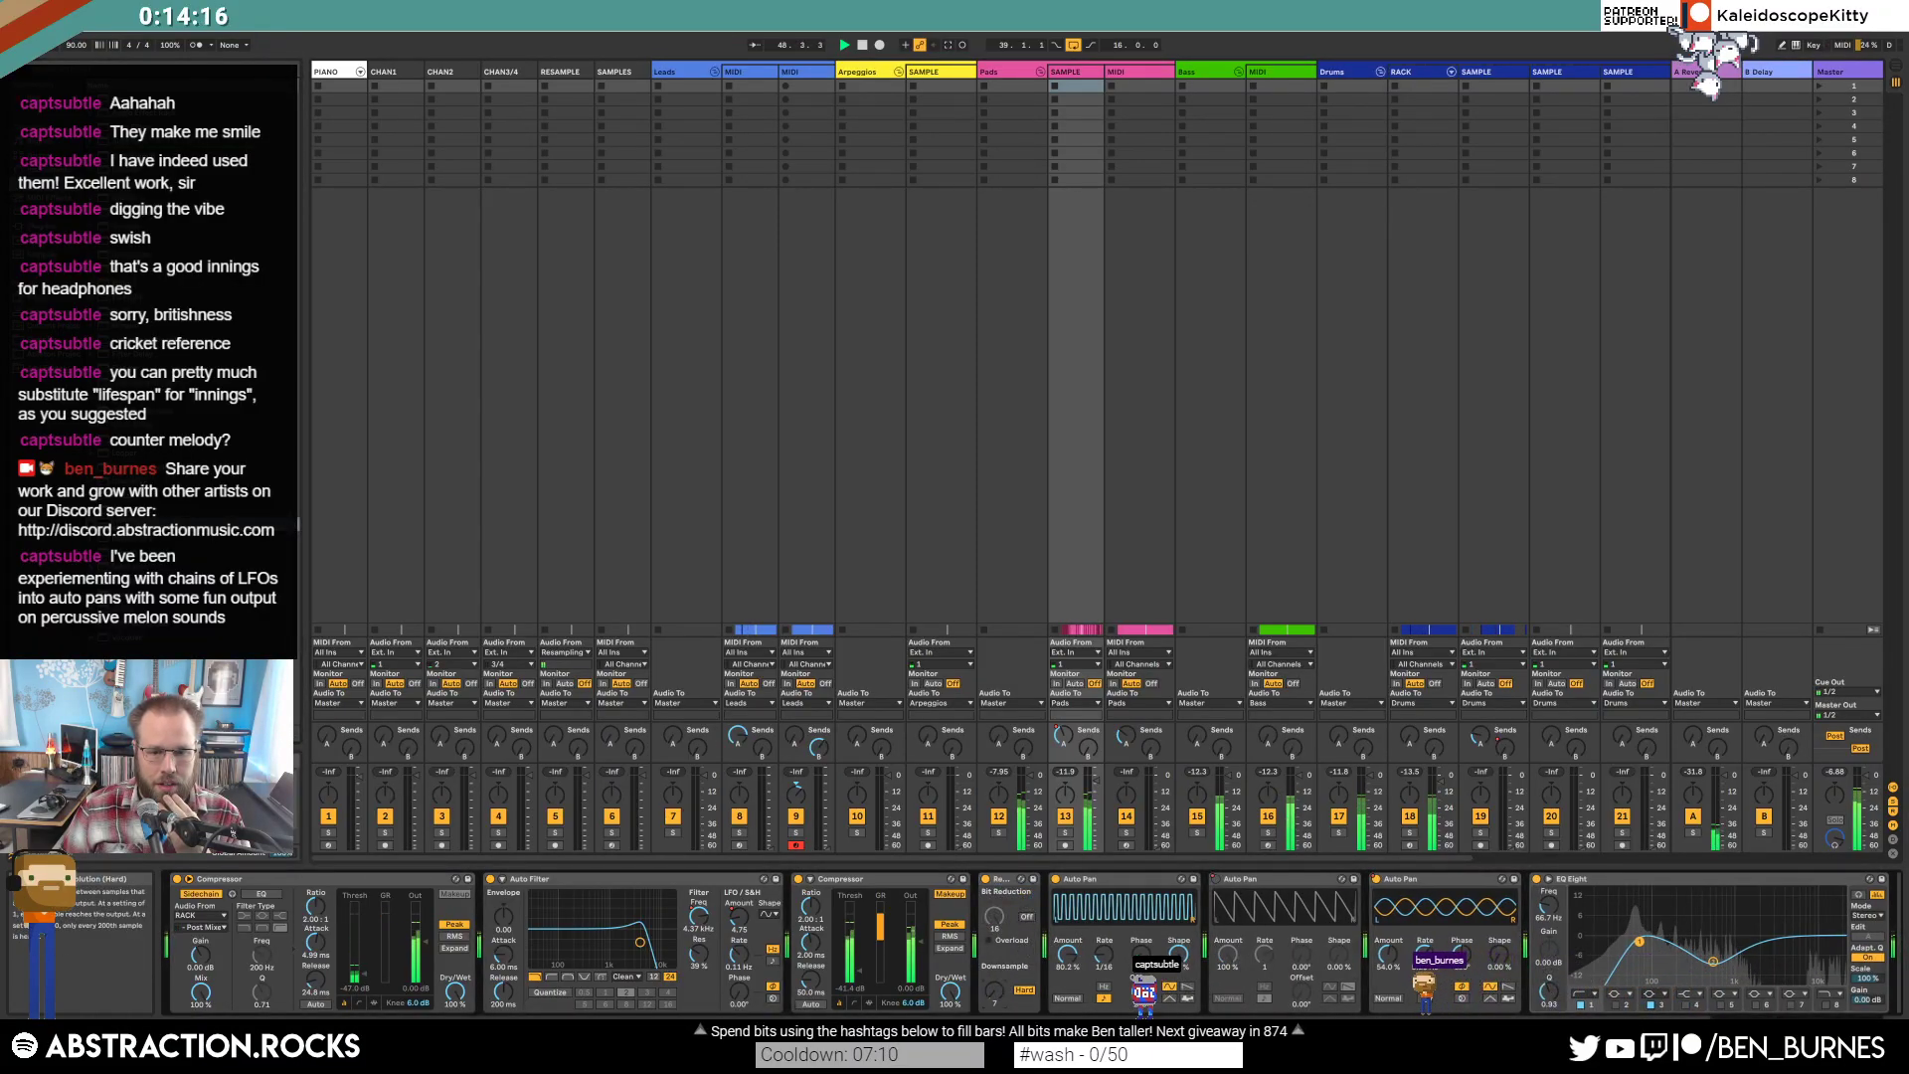
click(1024, 989)
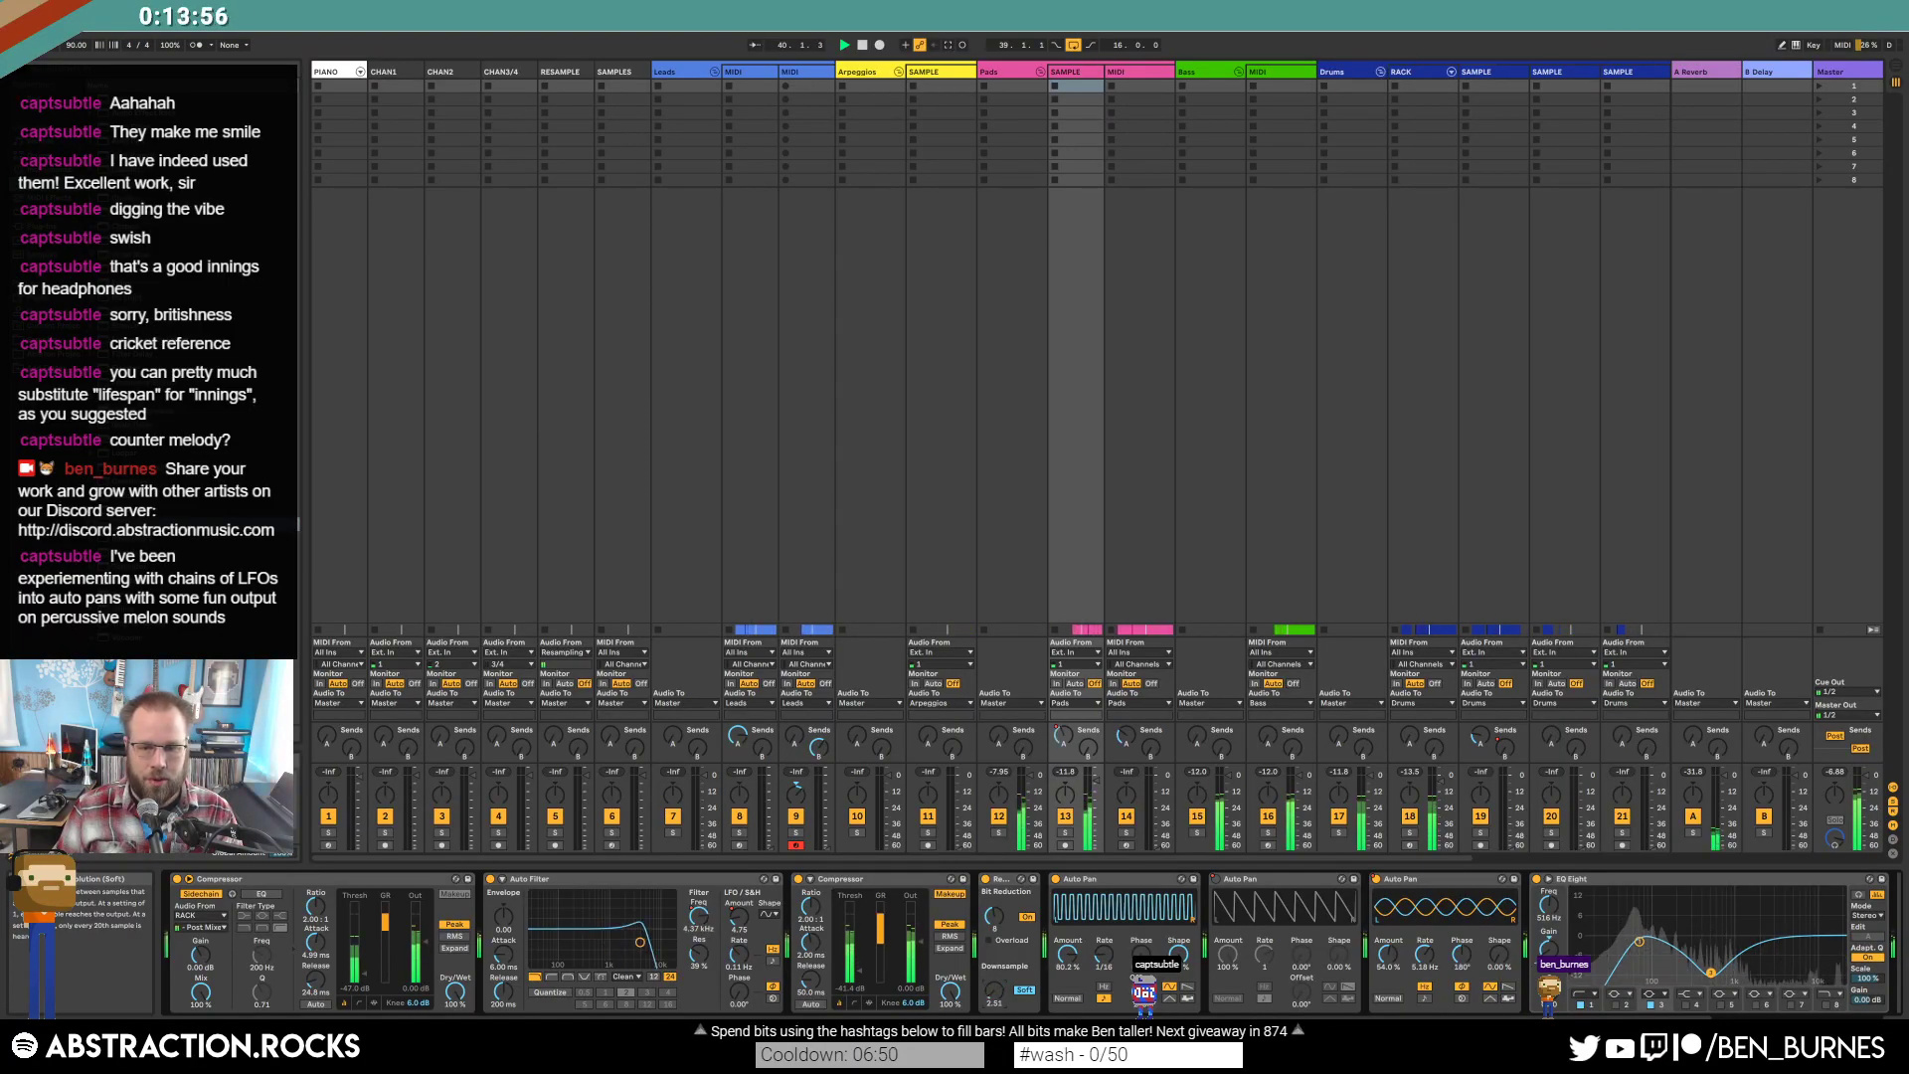
drag(999, 879, 795, 879)
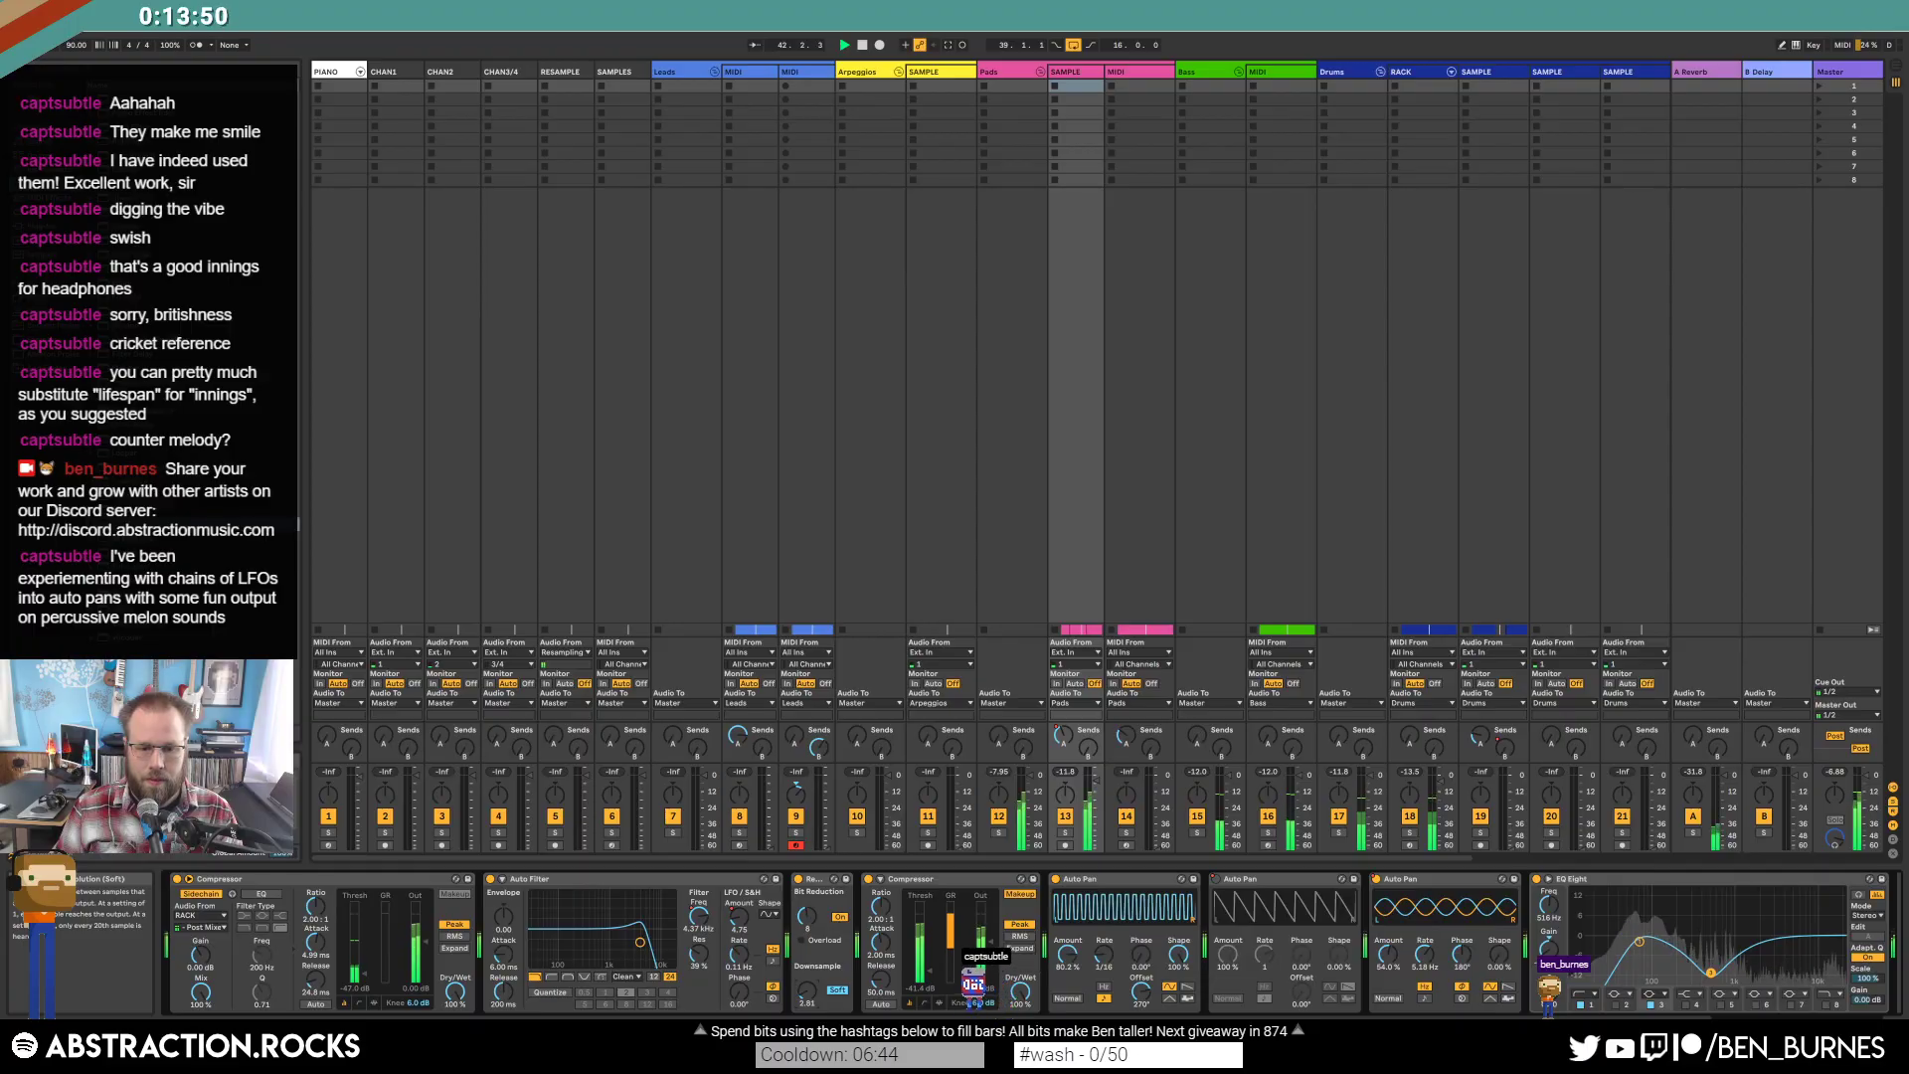
Move the Pads SAMPLE track's EQ Eight directly after the second Compressor and add a cutting upper band at about 2.45 kHz.
drag(1609, 881, 1064, 881)
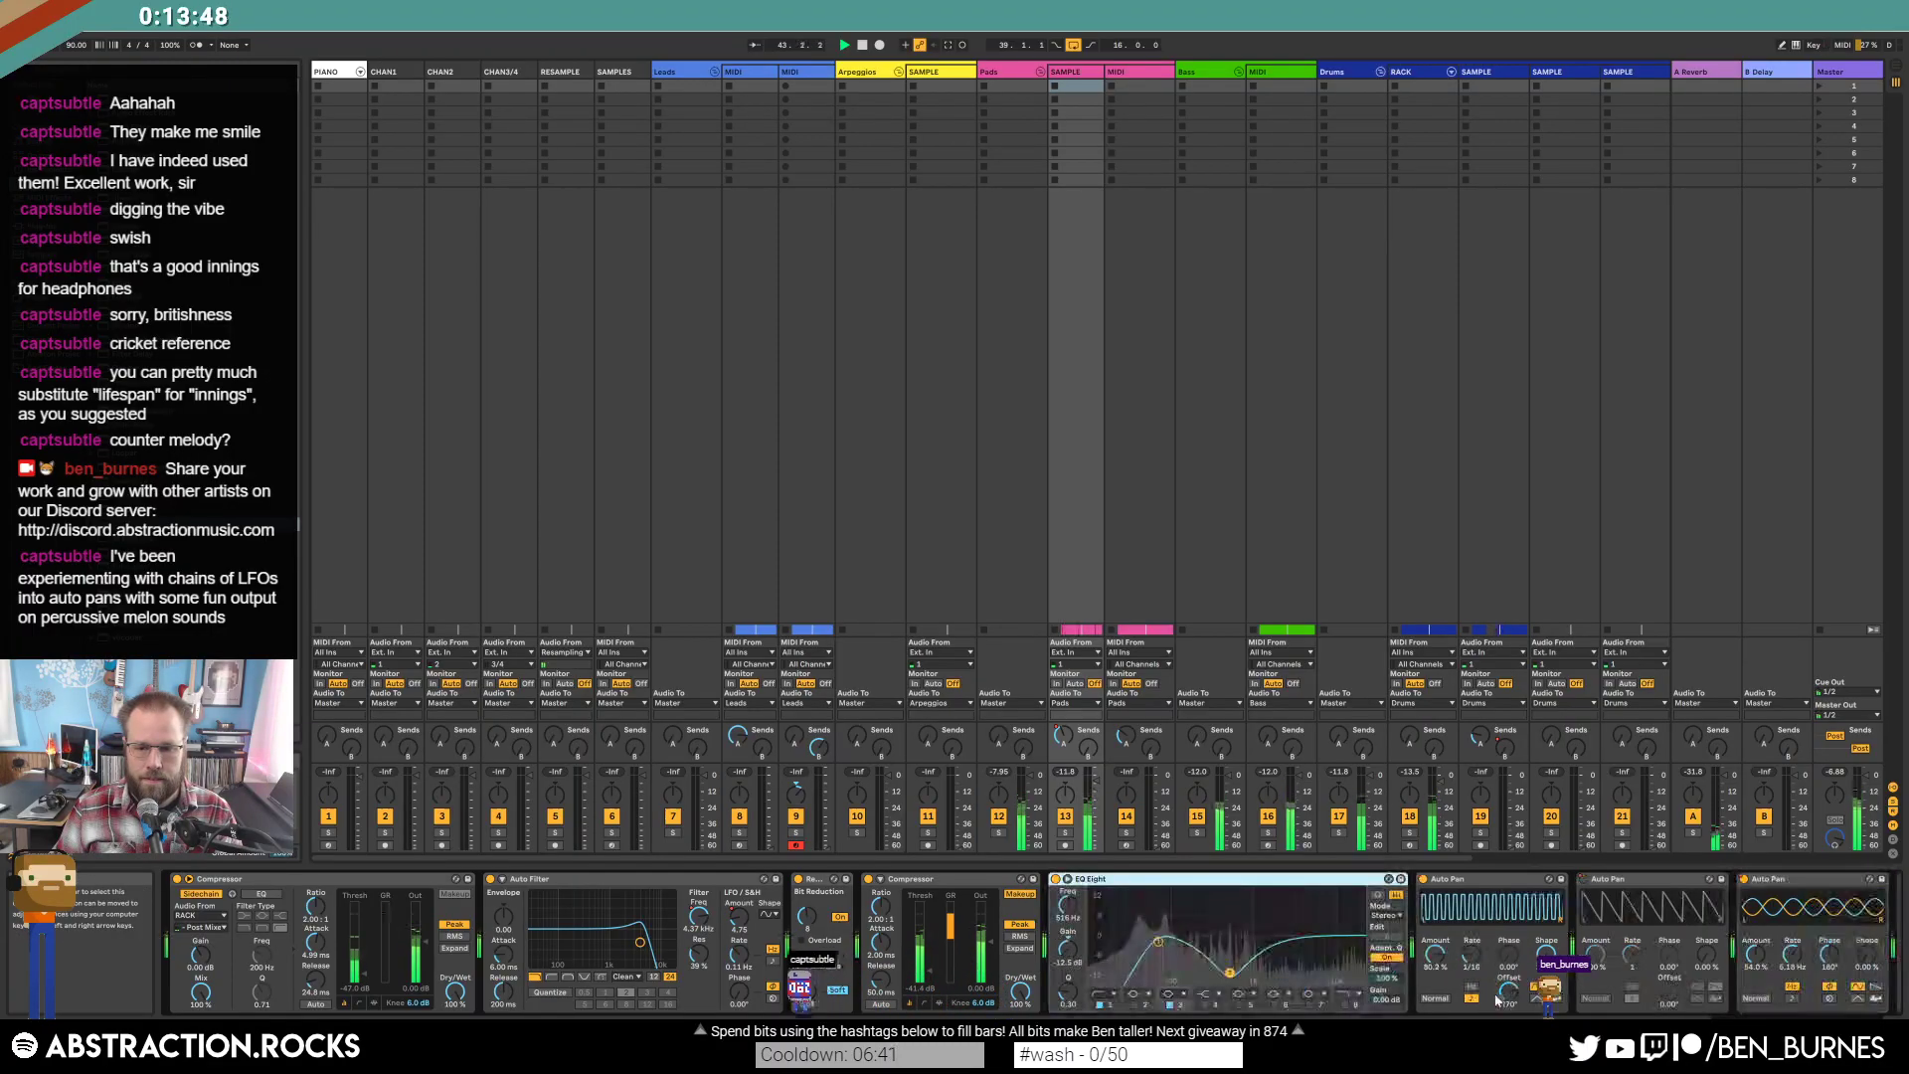
click(1215, 1003)
drag(1279, 935, 1284, 952)
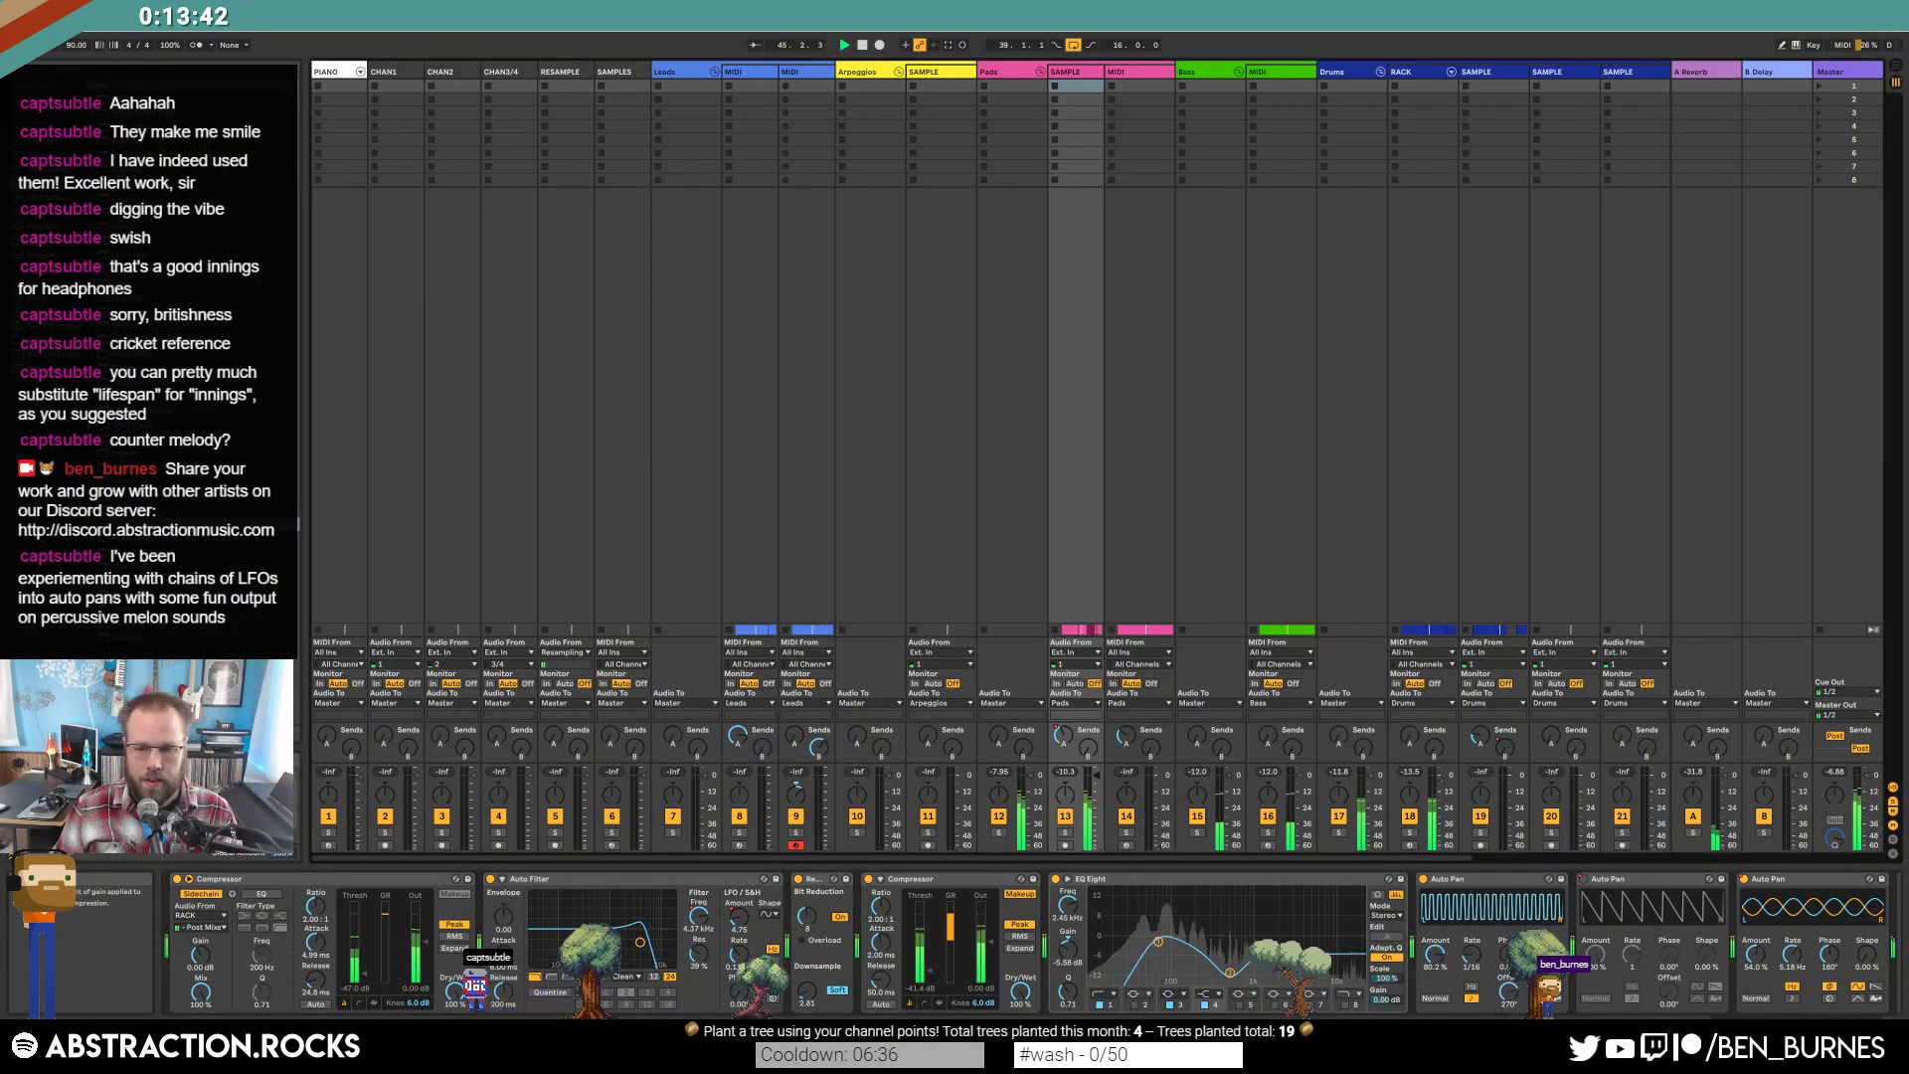
drag(920, 955, 920, 984)
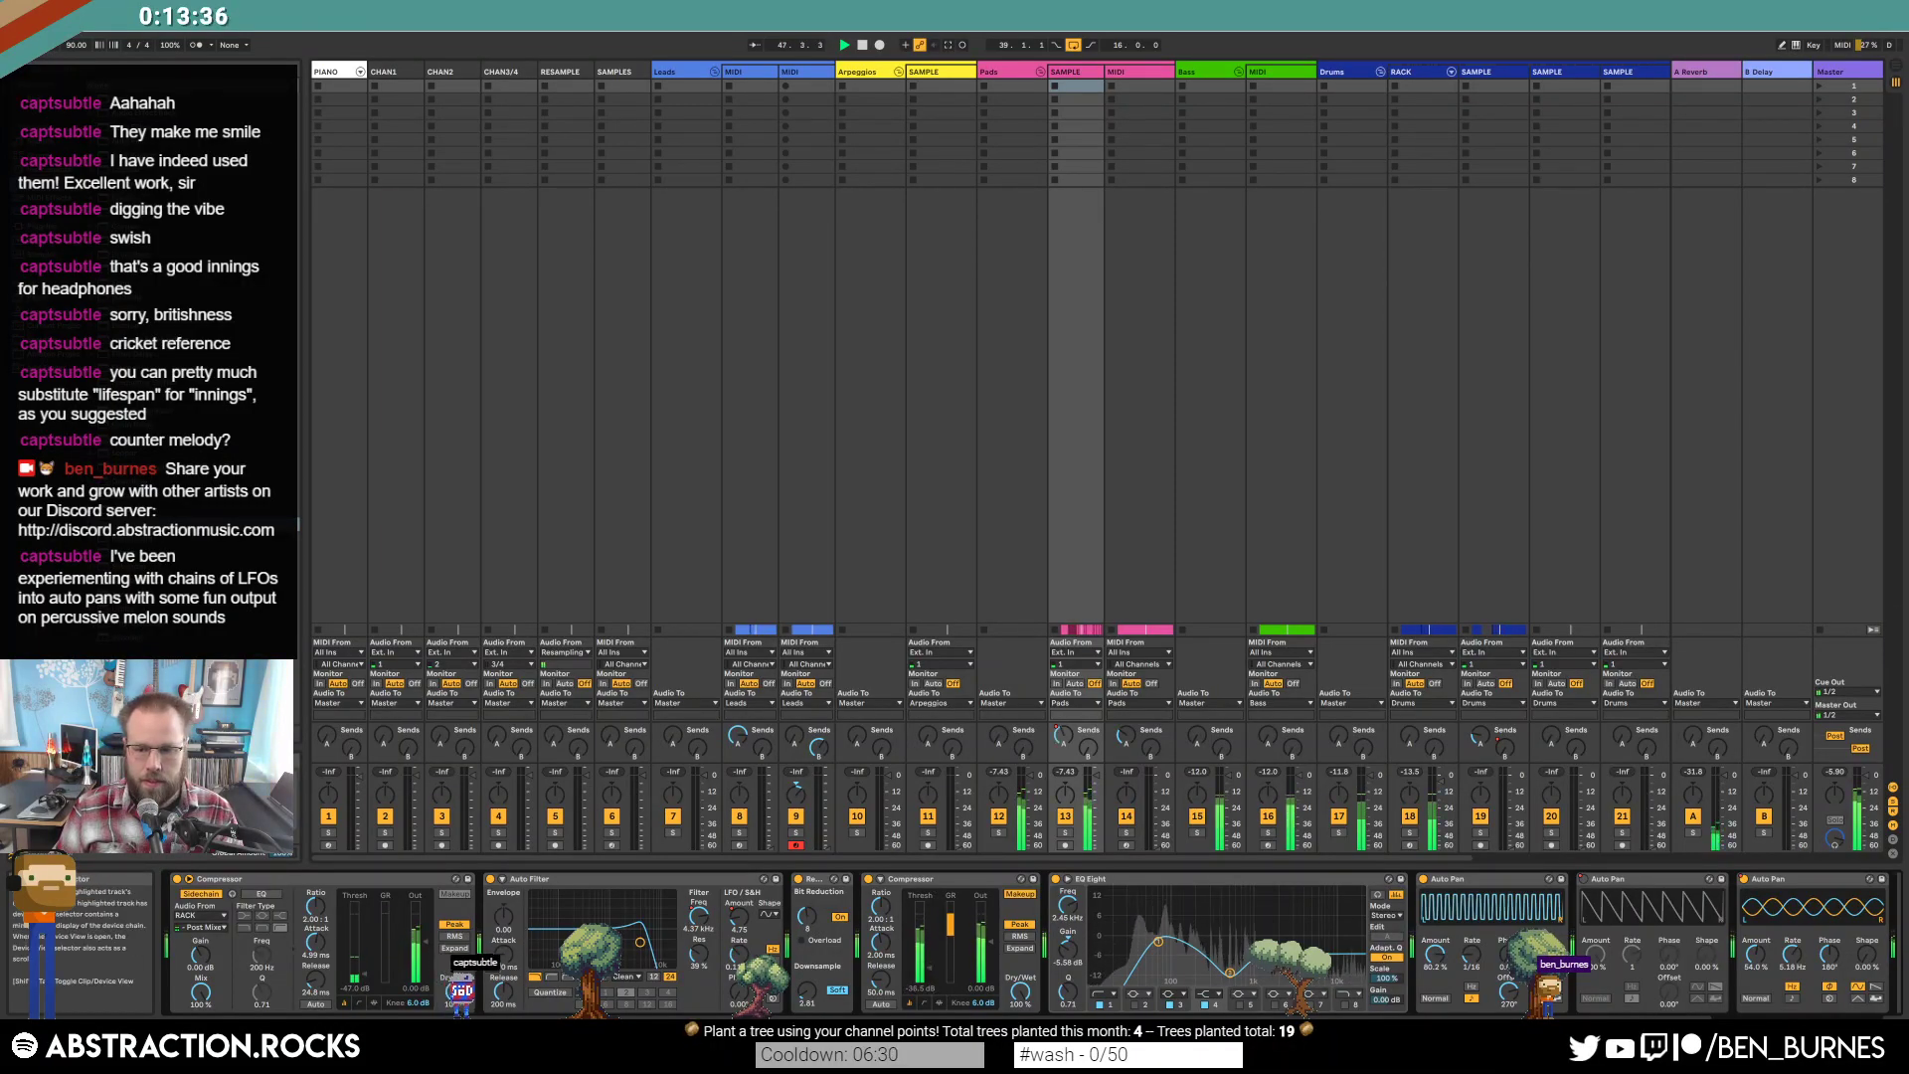
scroll(995, 945, left, 2)
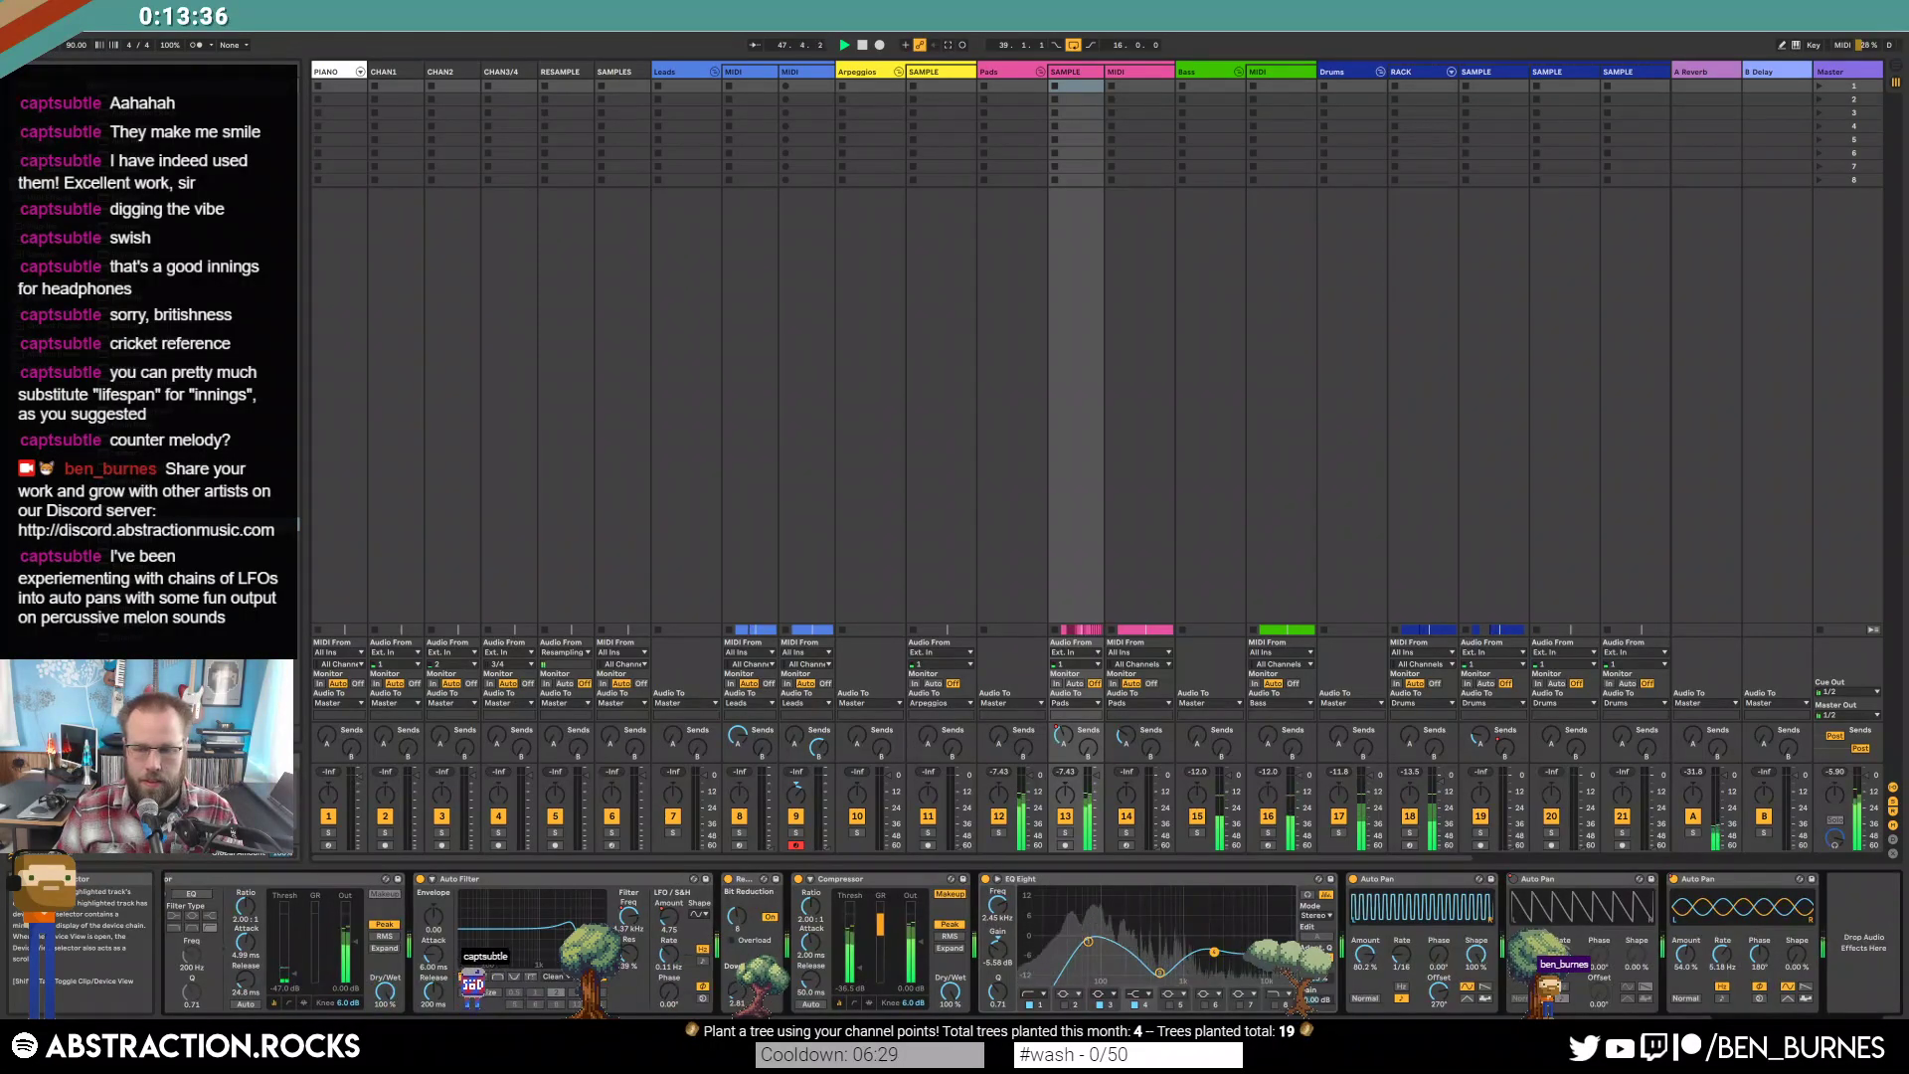
Solo the Pads SAMPLE track during playback, adjust the Raum reverb's decay, and return to the full mix.
click(1065, 833)
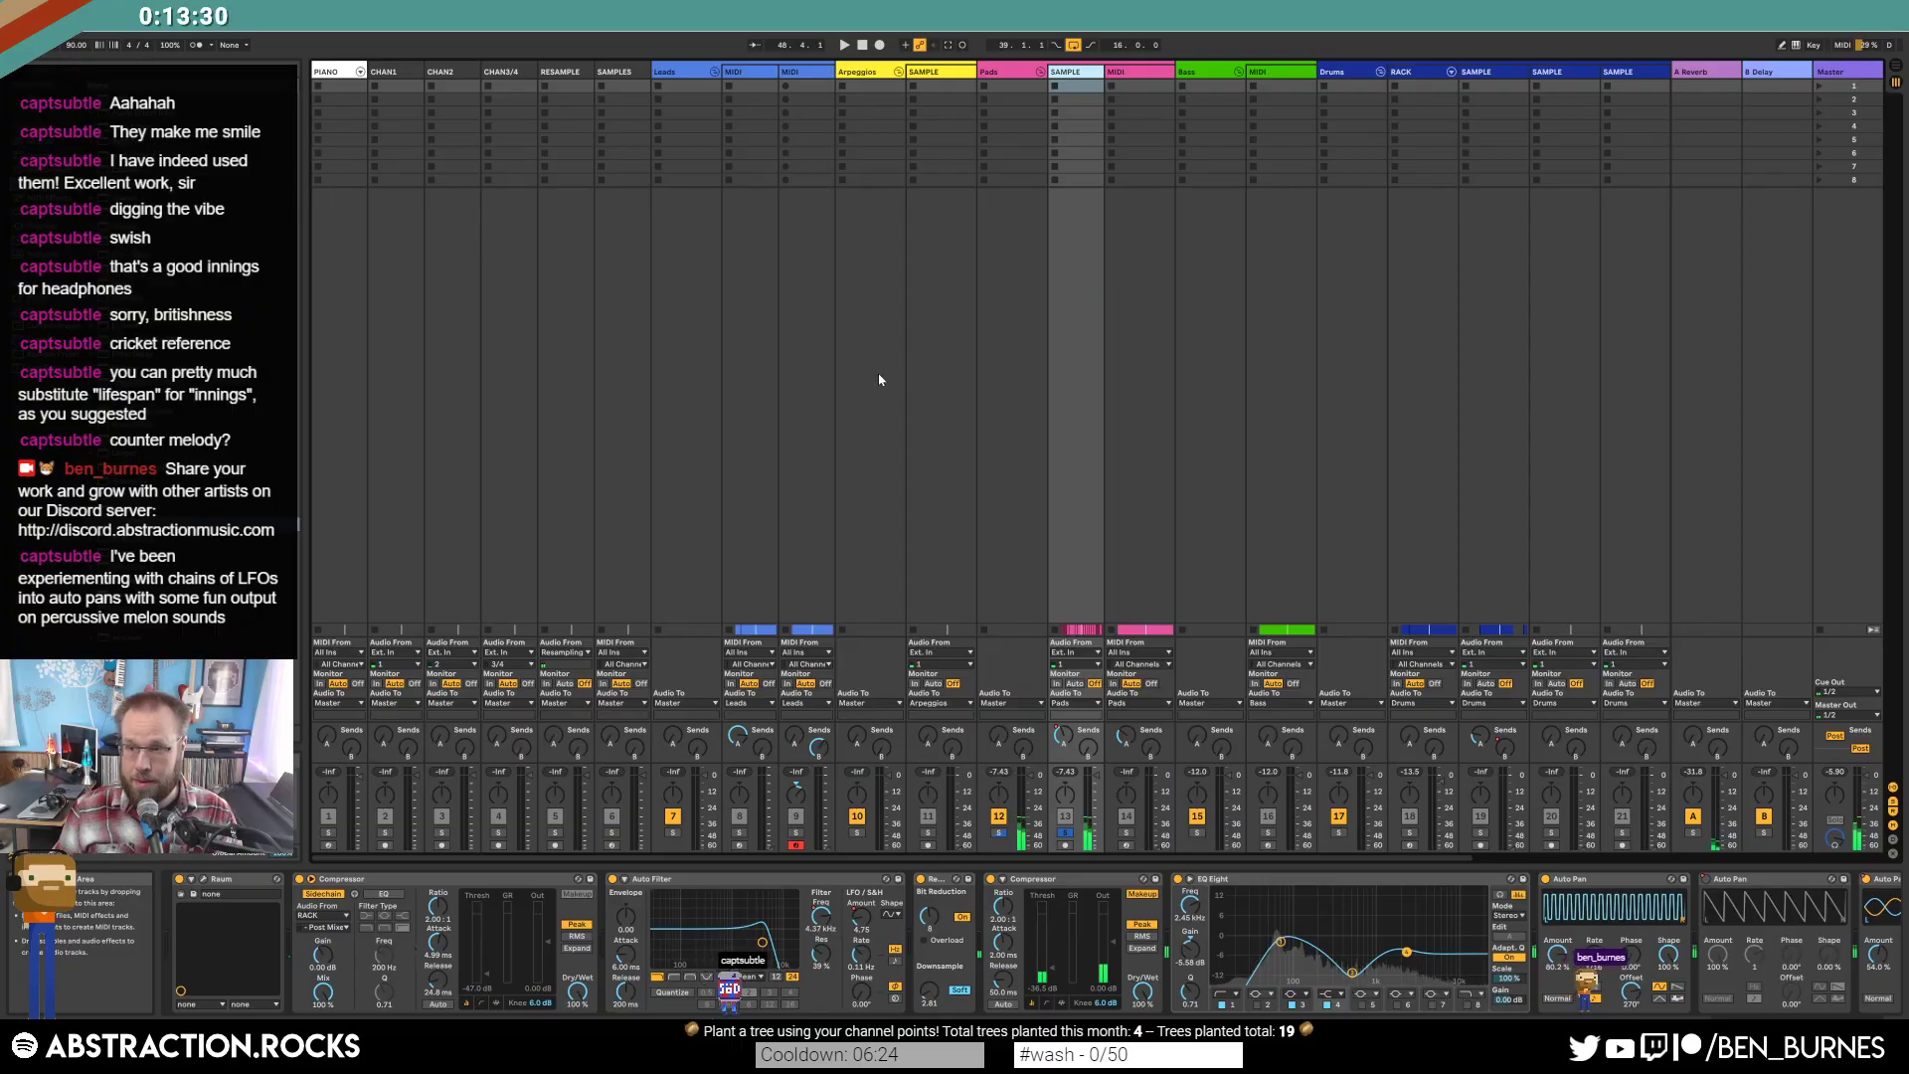
key(space)
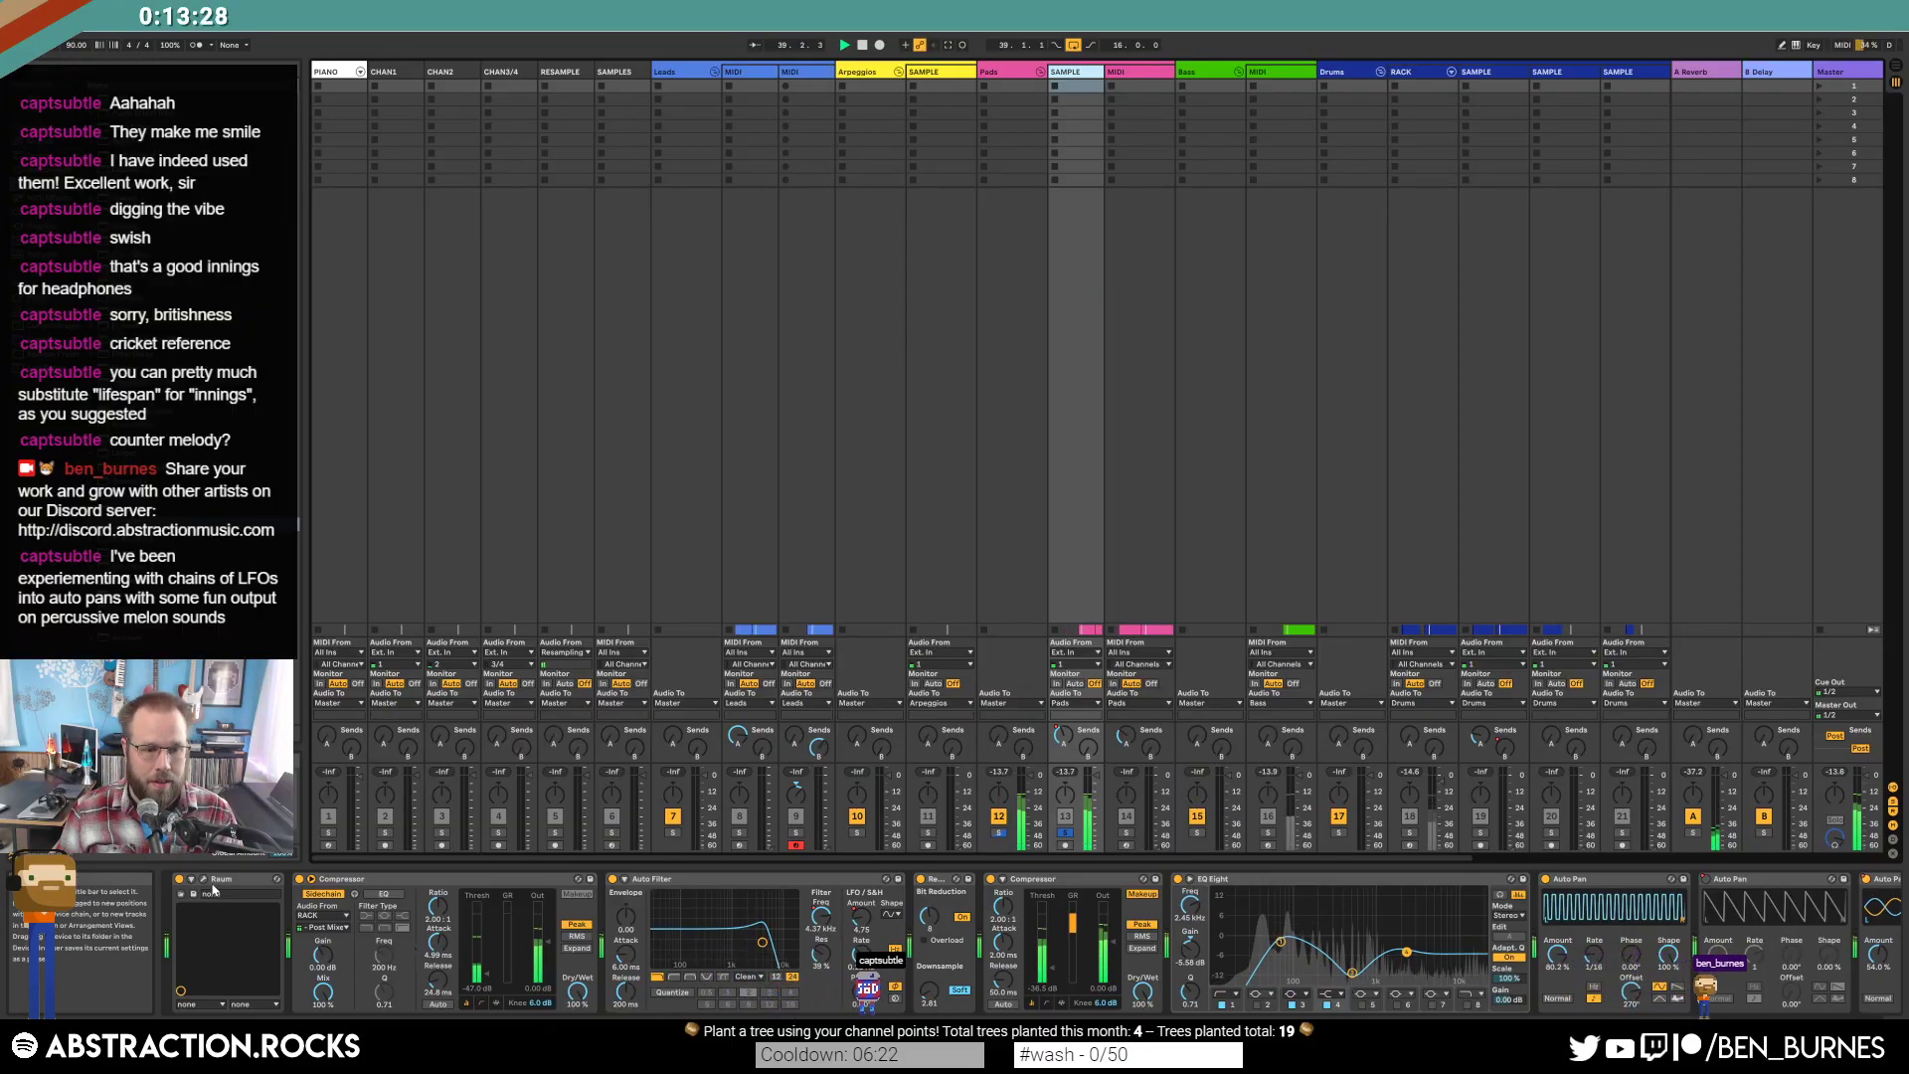
click(203, 879)
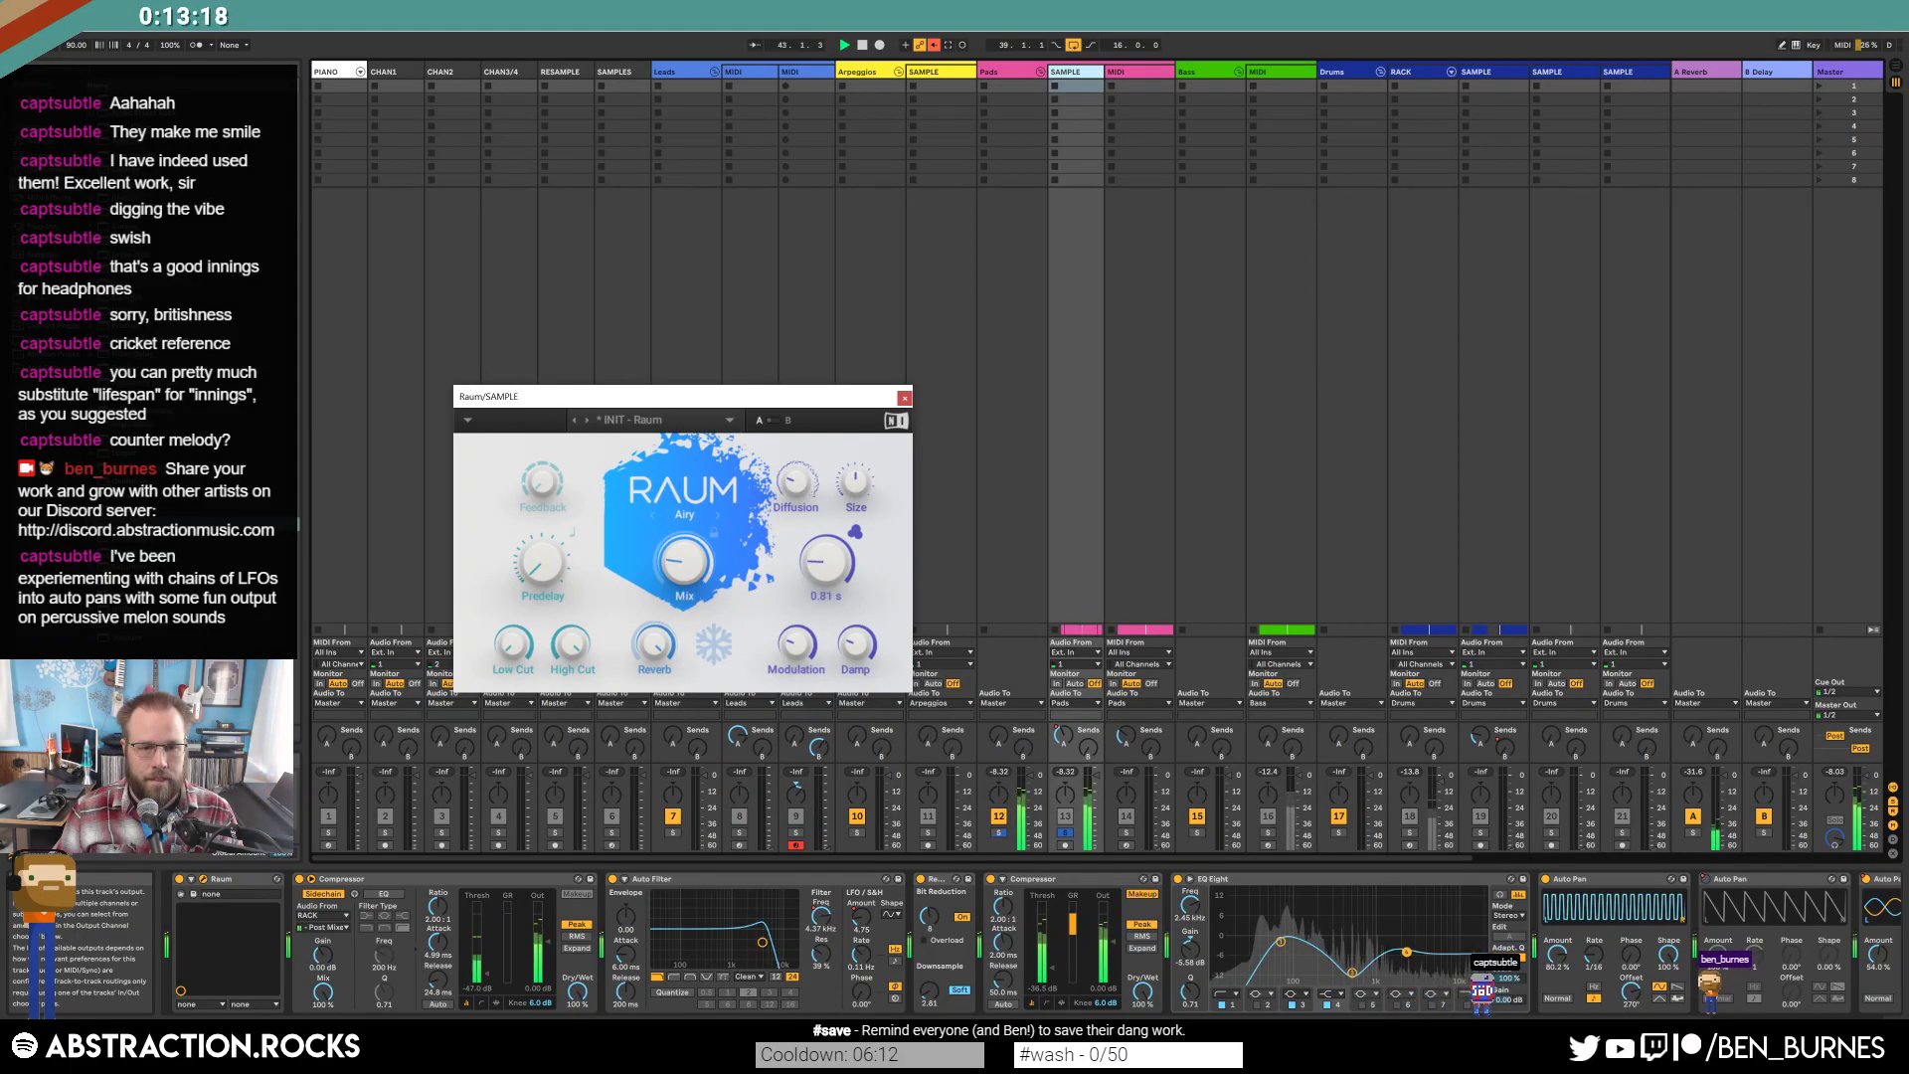
mouse_move(678, 563)
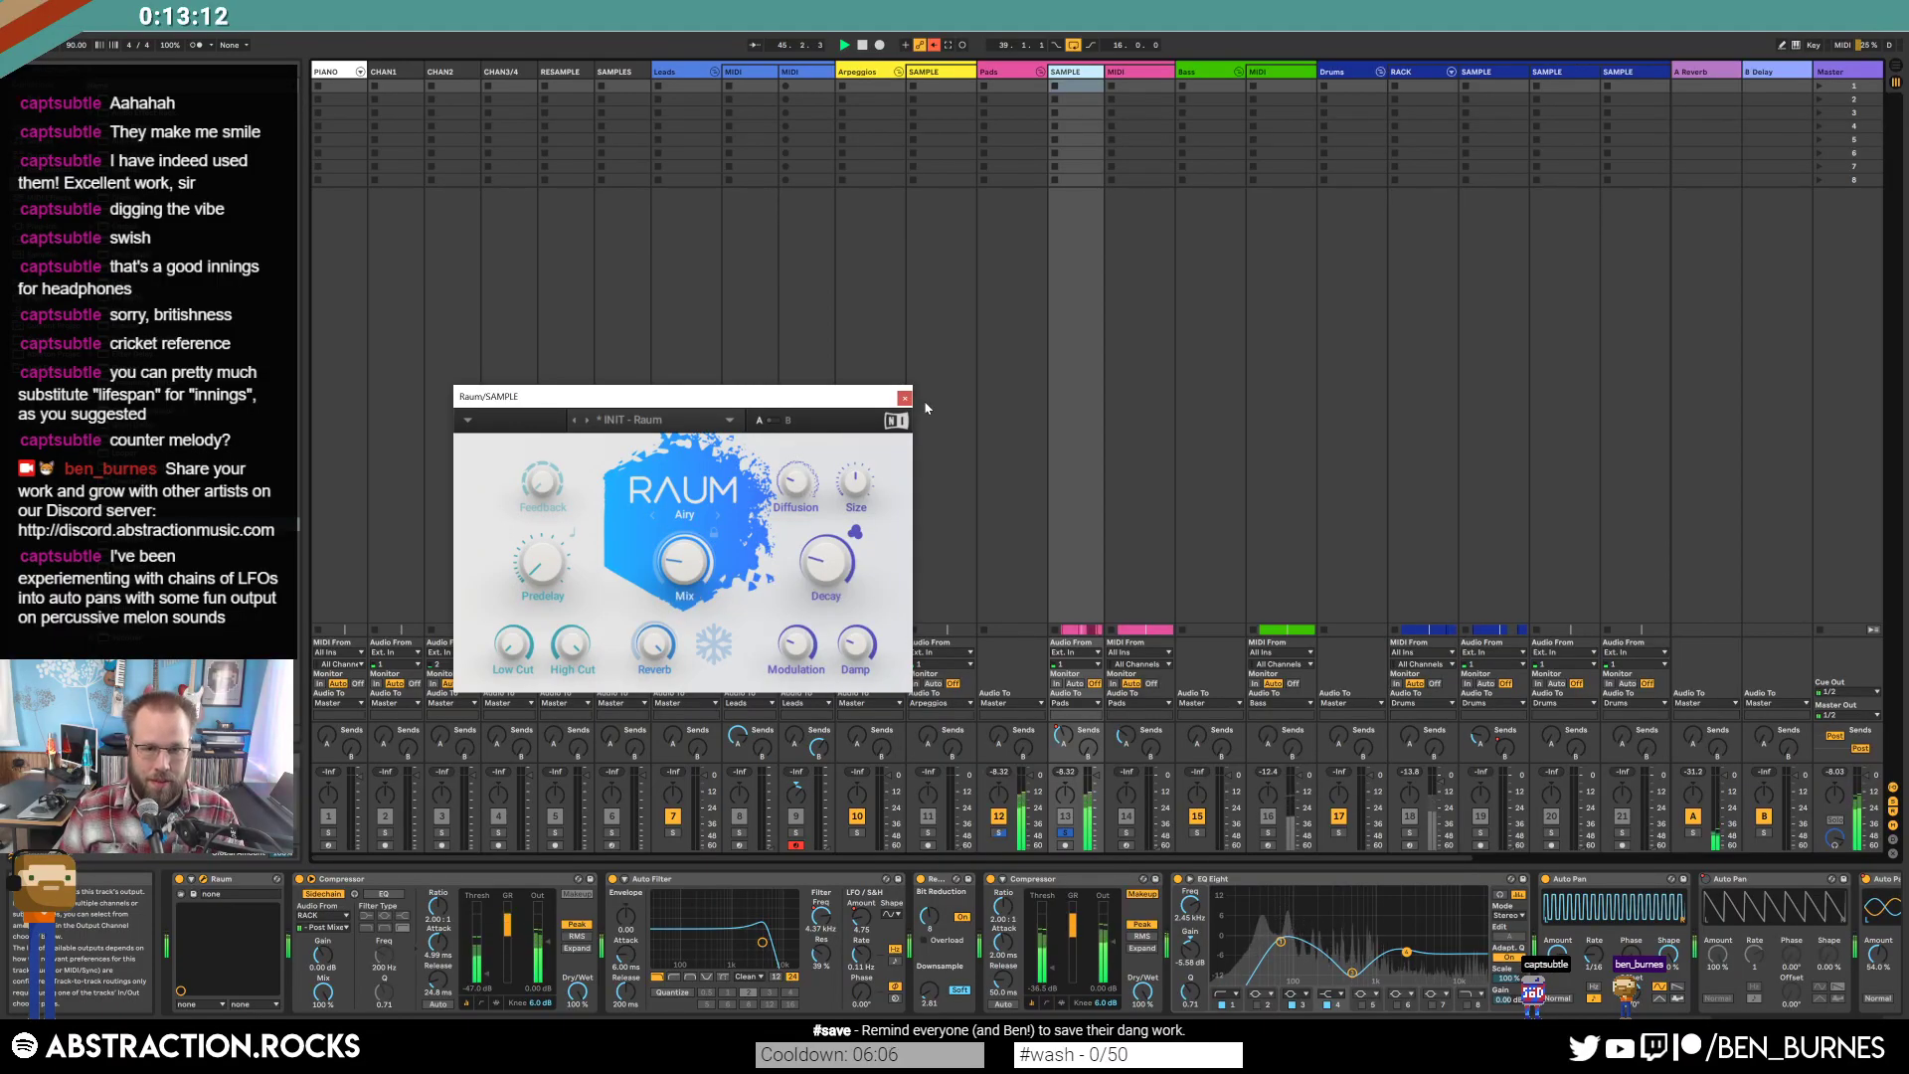
click(904, 398)
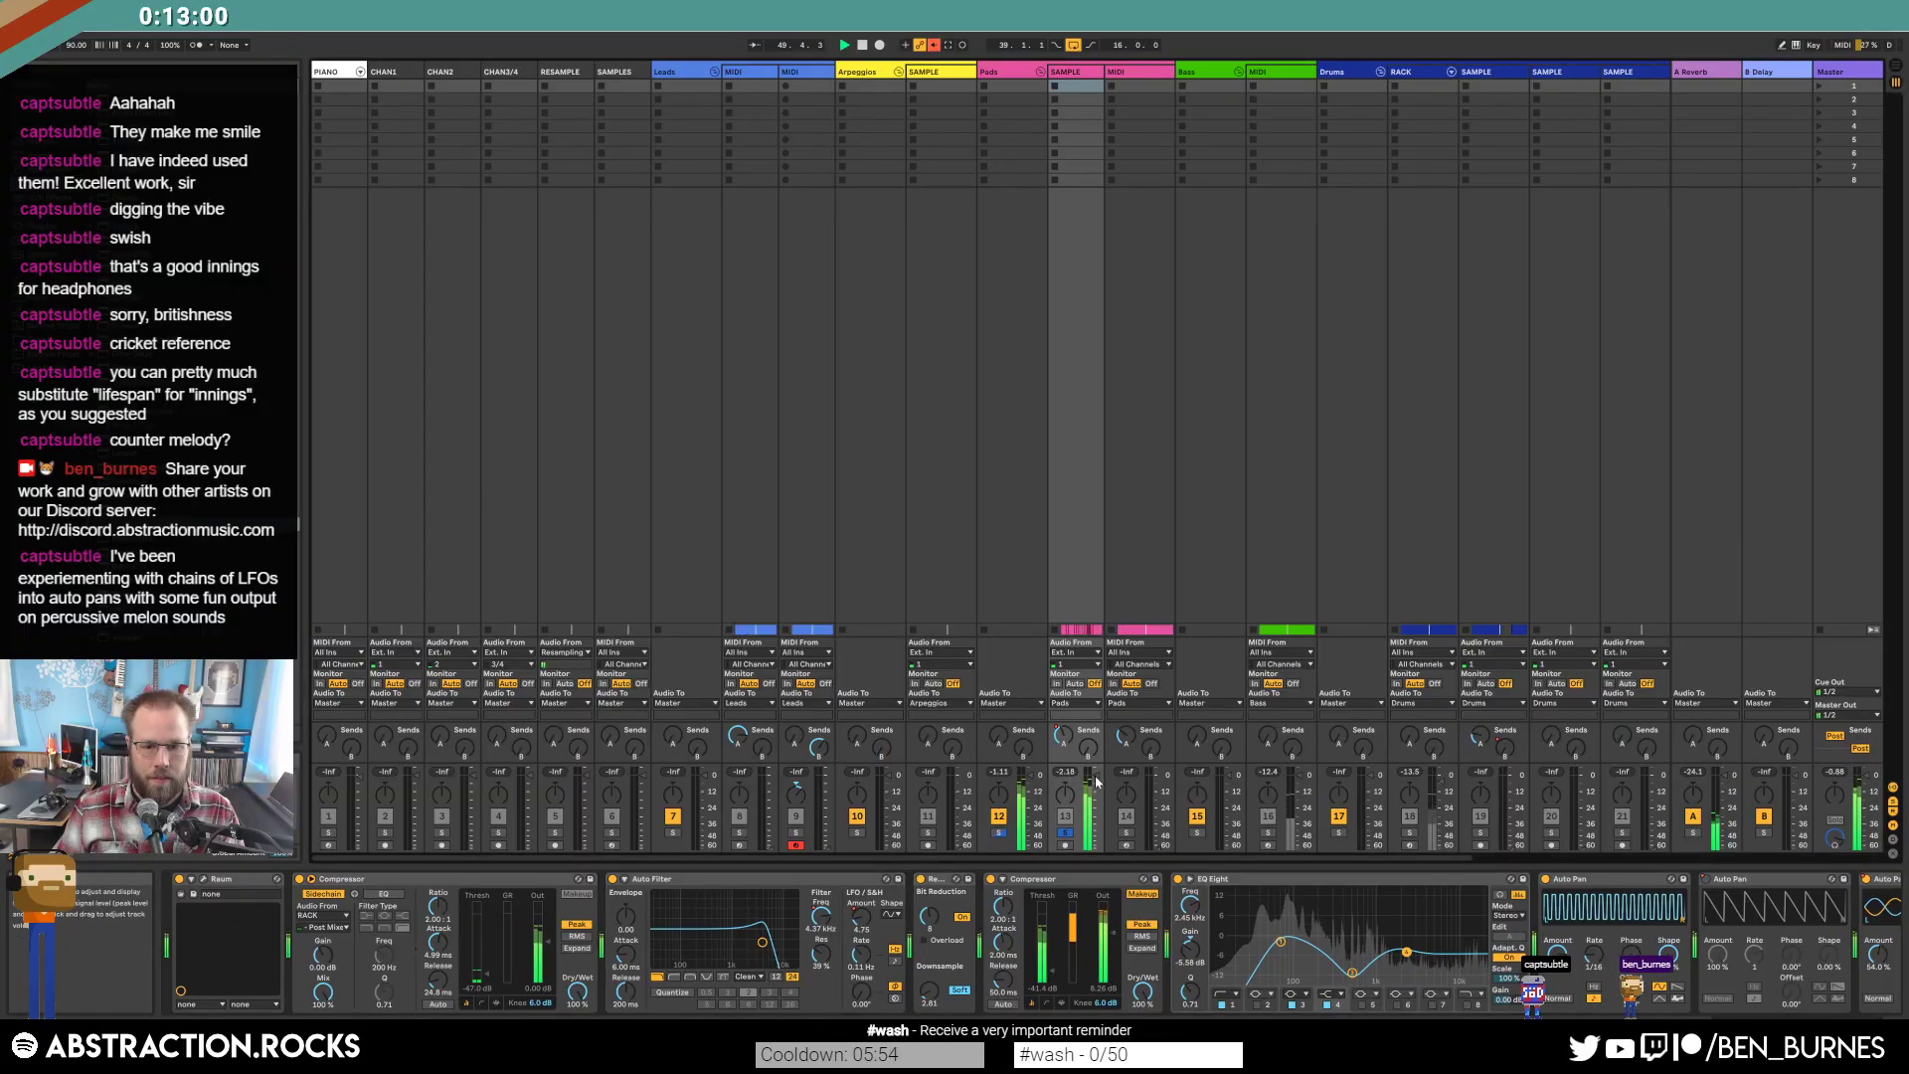
click(1066, 832)
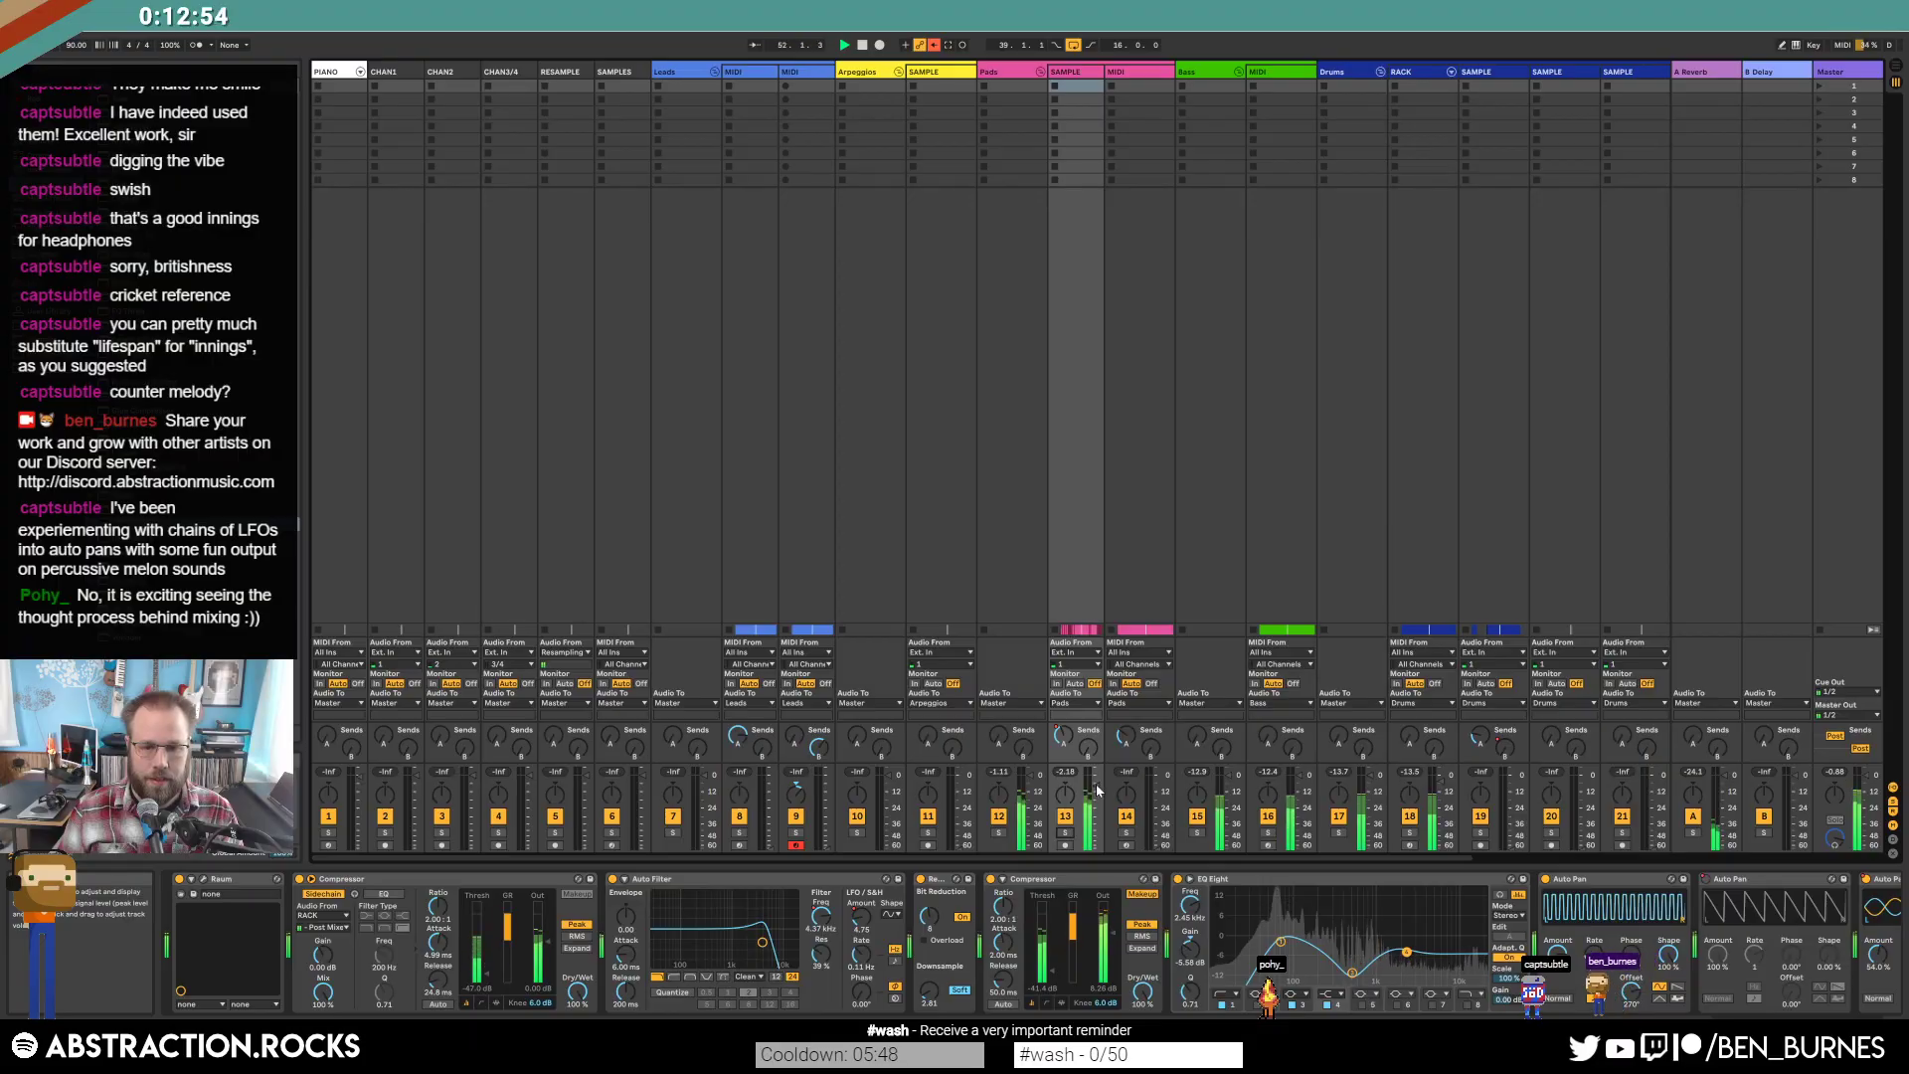
Reposition EQ Eight's first band toward the low end and play the Pads SAMPLE track soloed.
drag(1281, 940, 1339, 982)
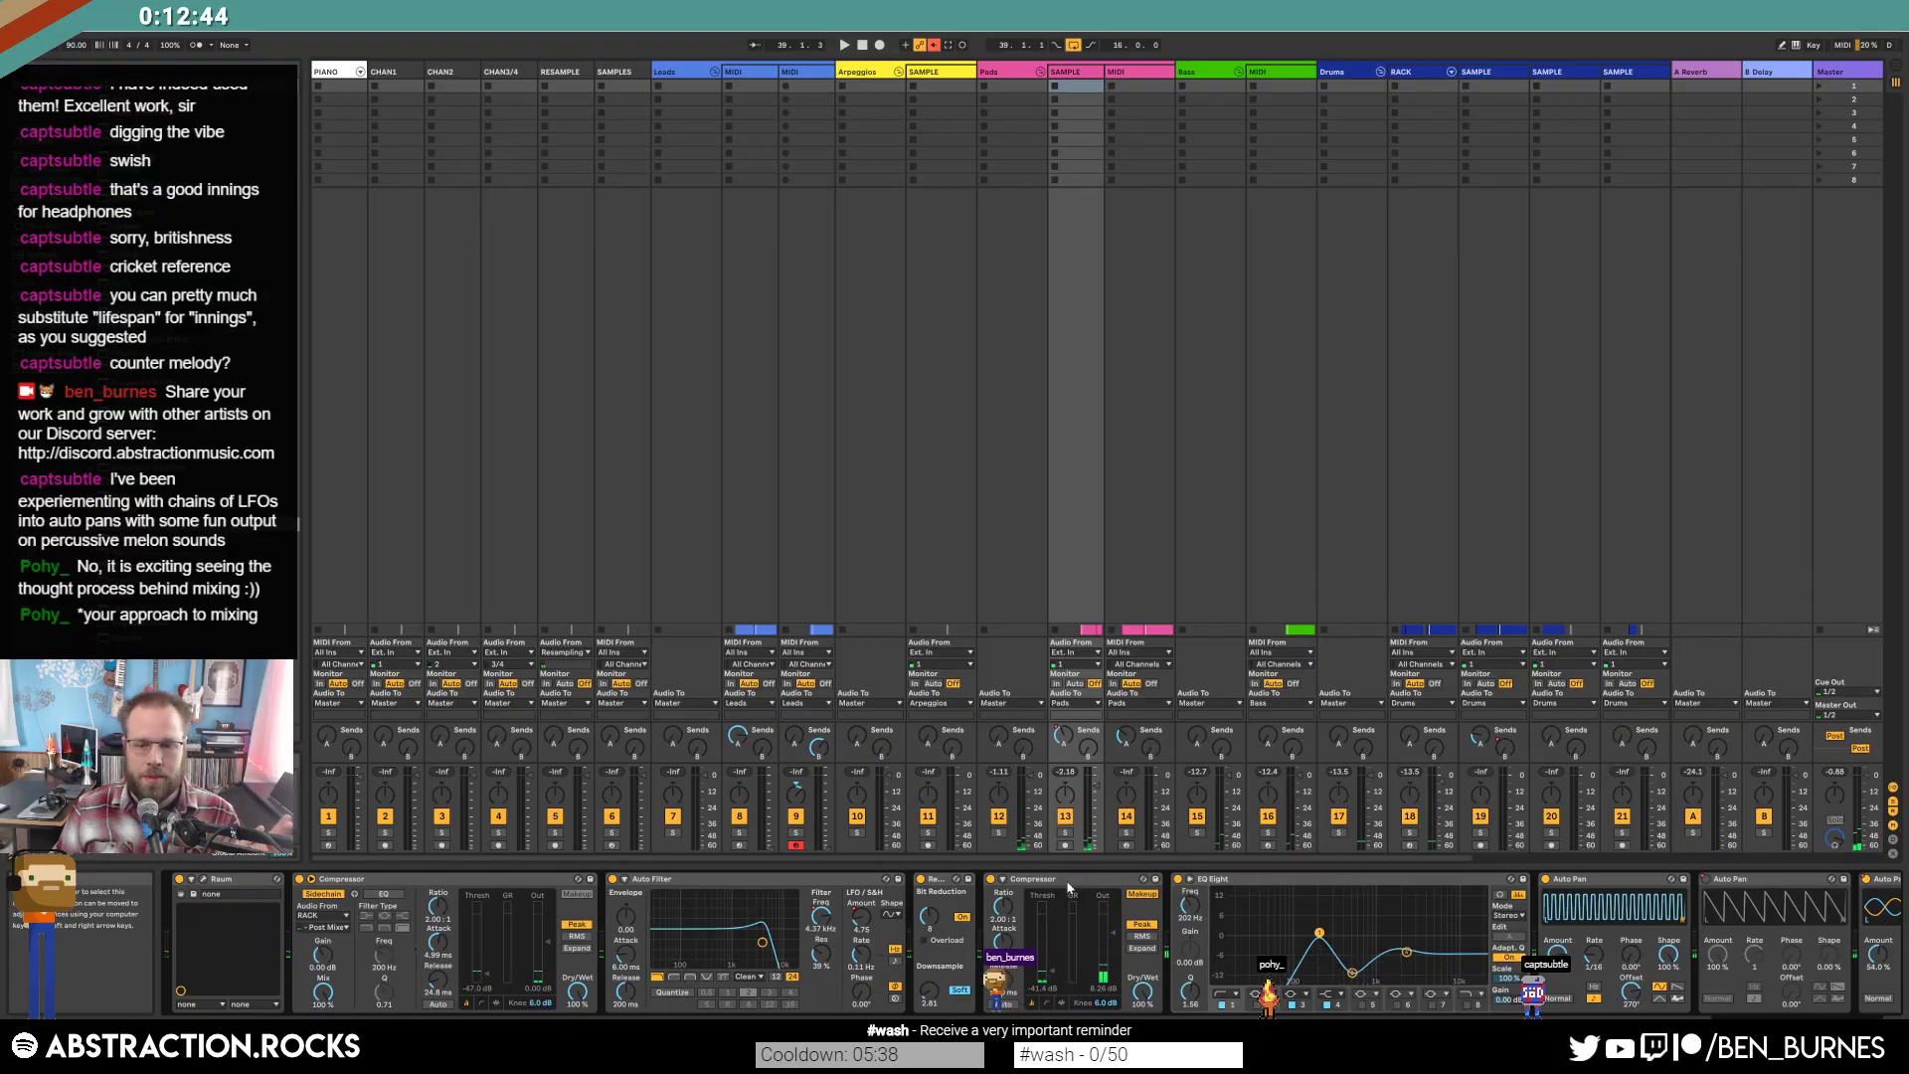
drag(1321, 940, 1232, 942)
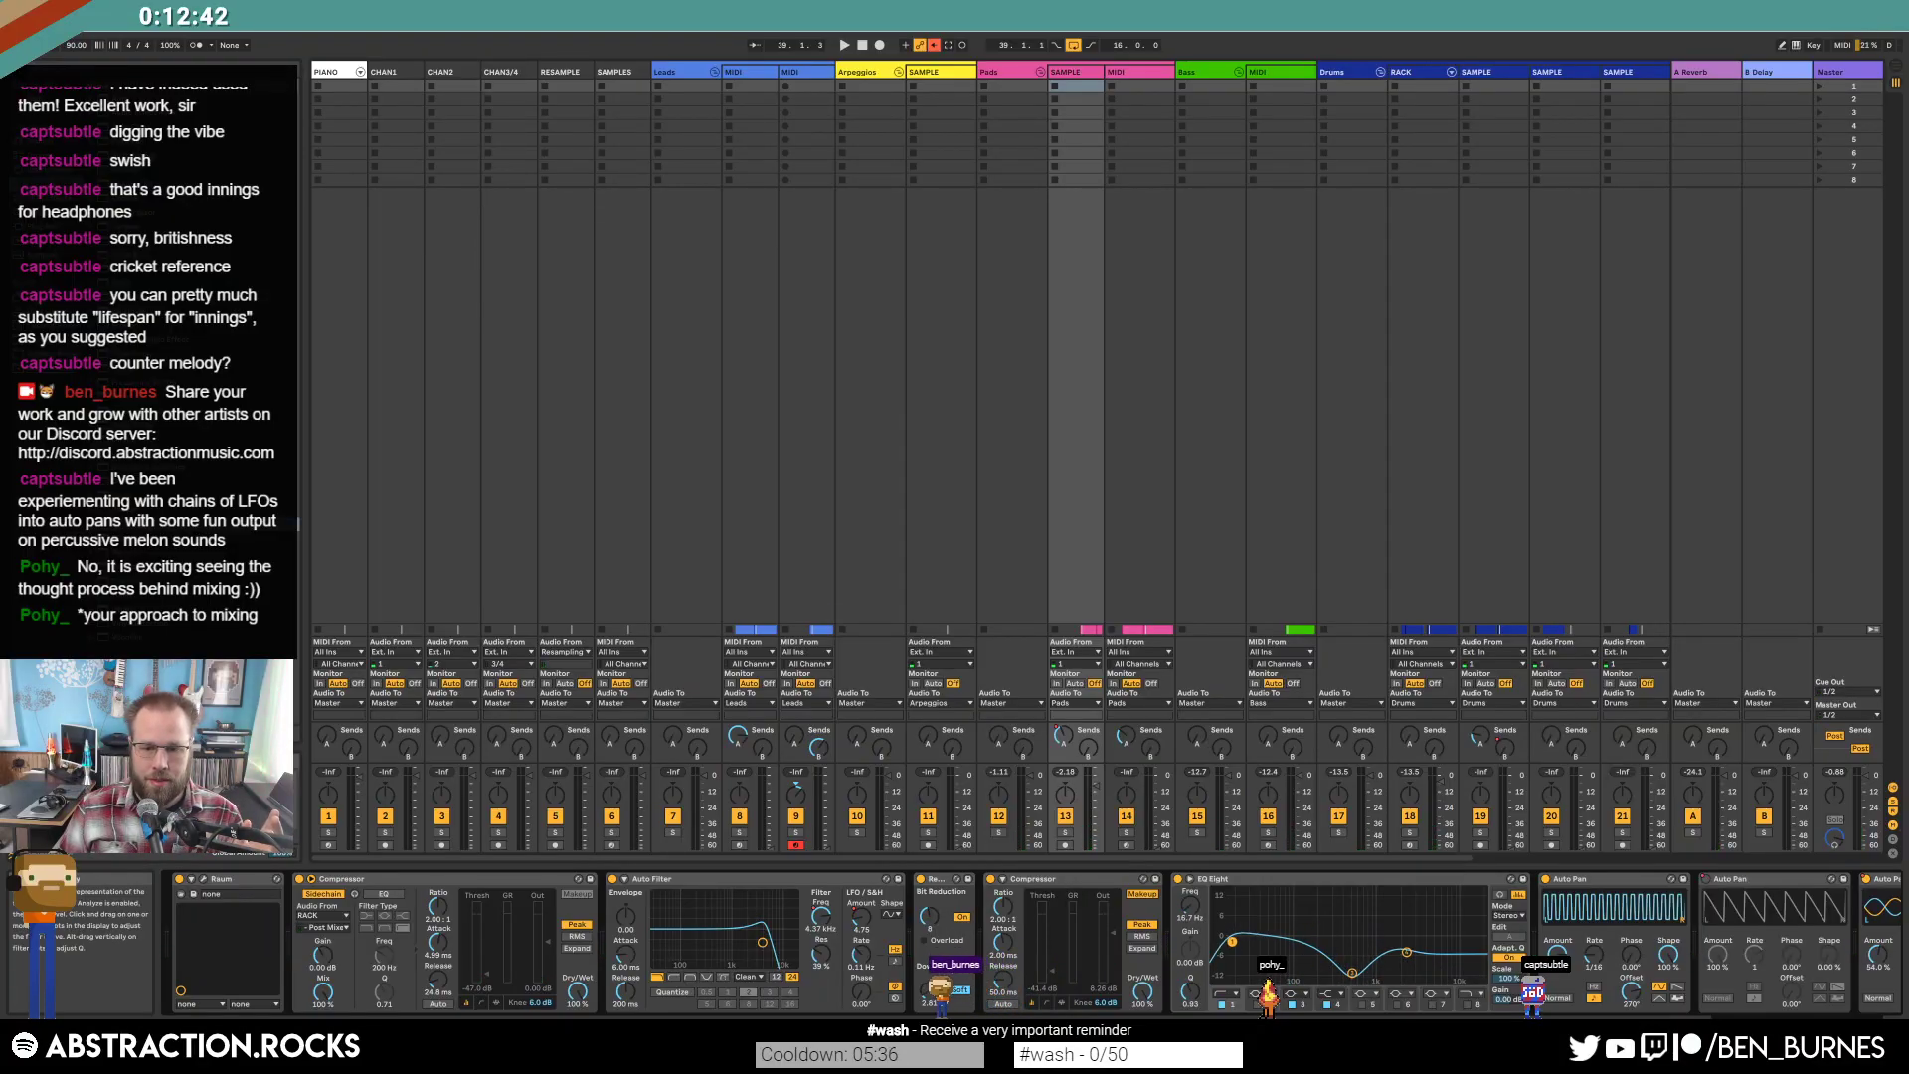
click(1065, 831)
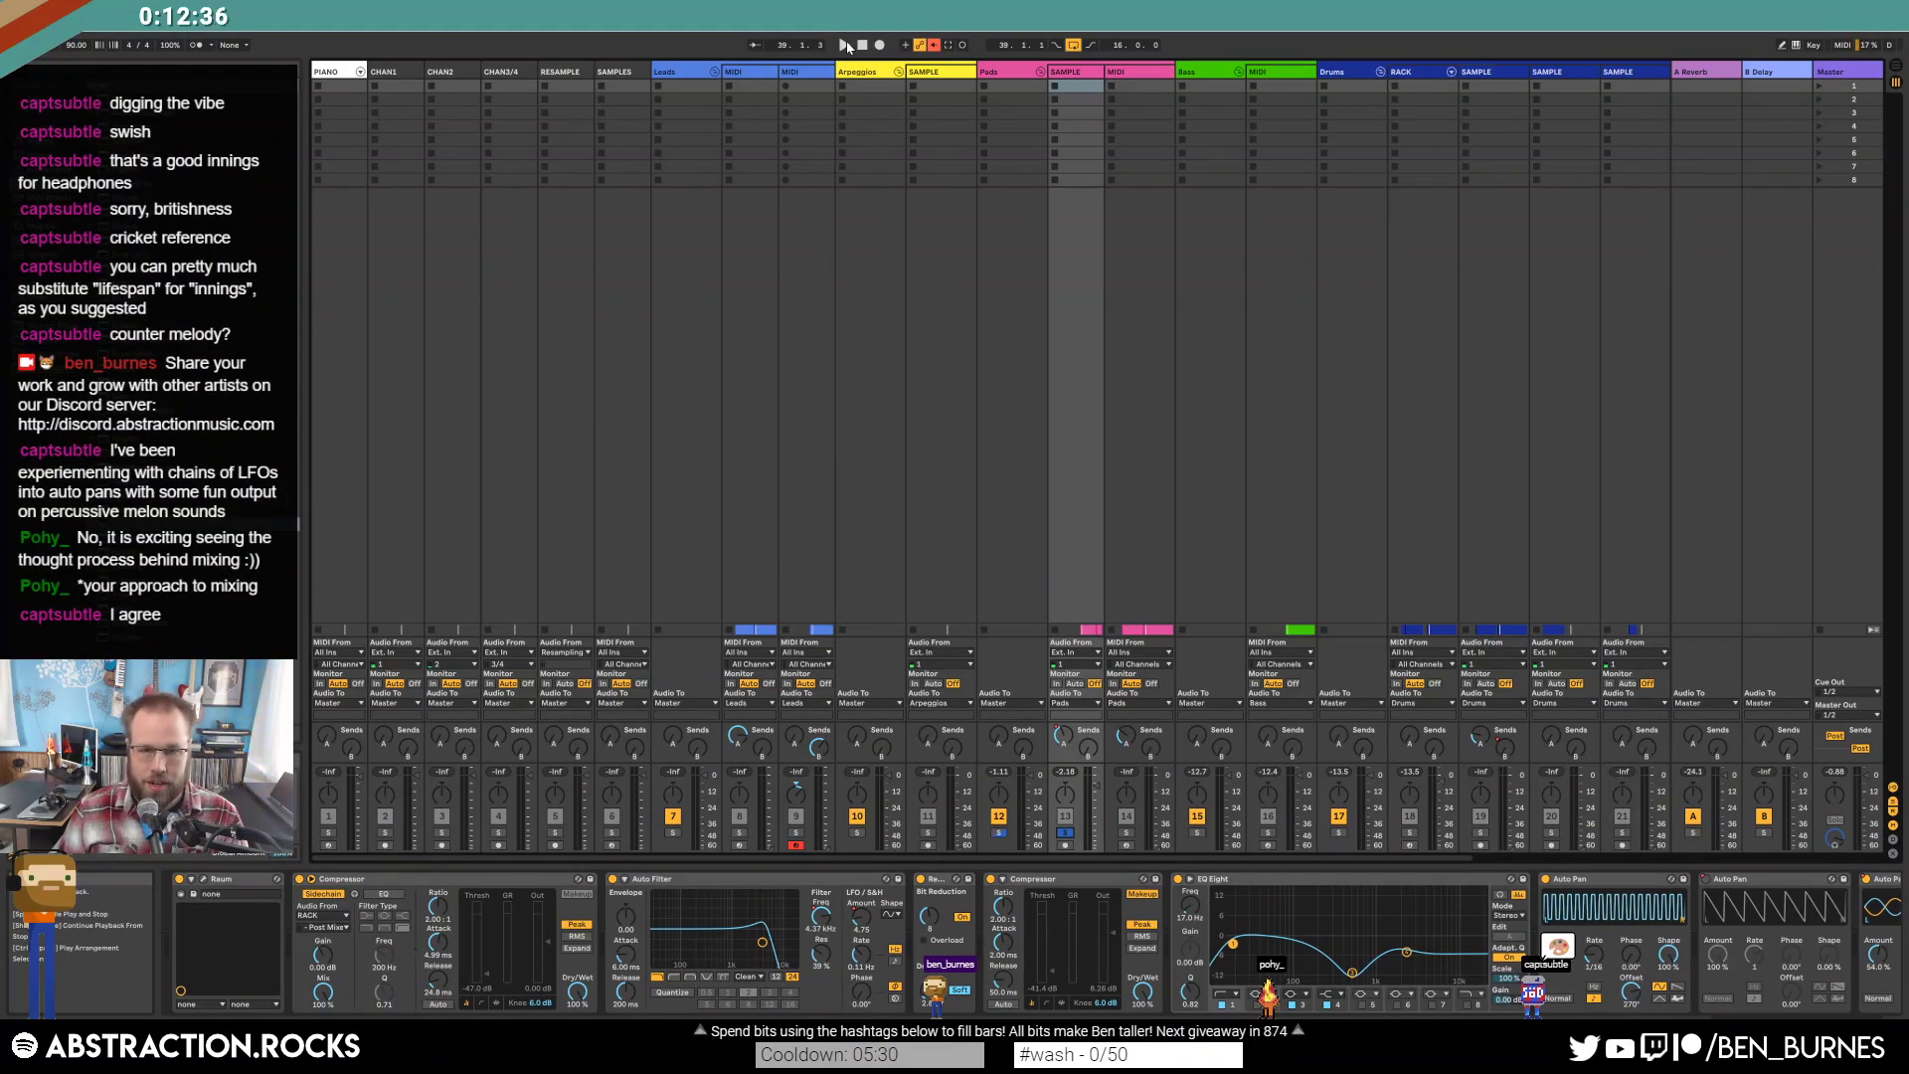
click(846, 45)
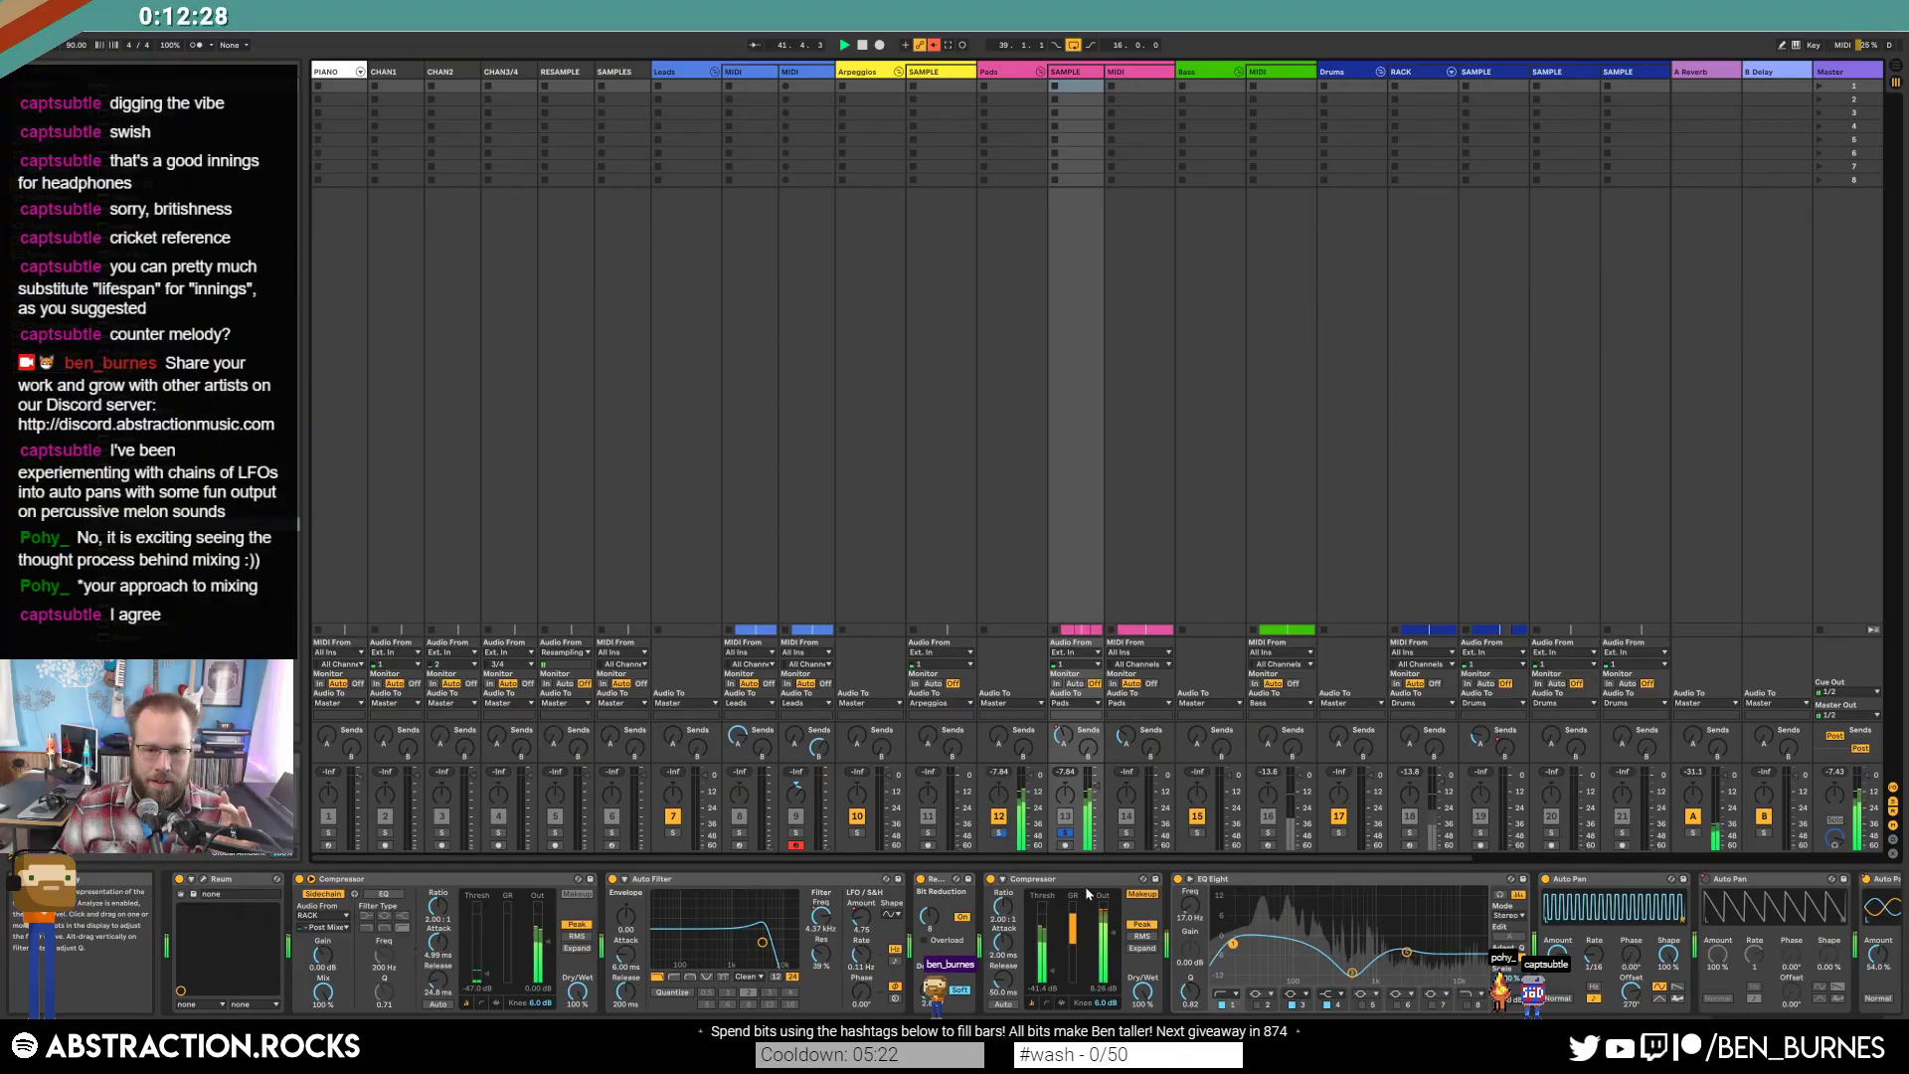
Place EQ Eight between Auto Filter and Redux, deepen its upper band's cut, and unsolo the Pads SAMPLE track.
drag(1457, 881, 968, 943)
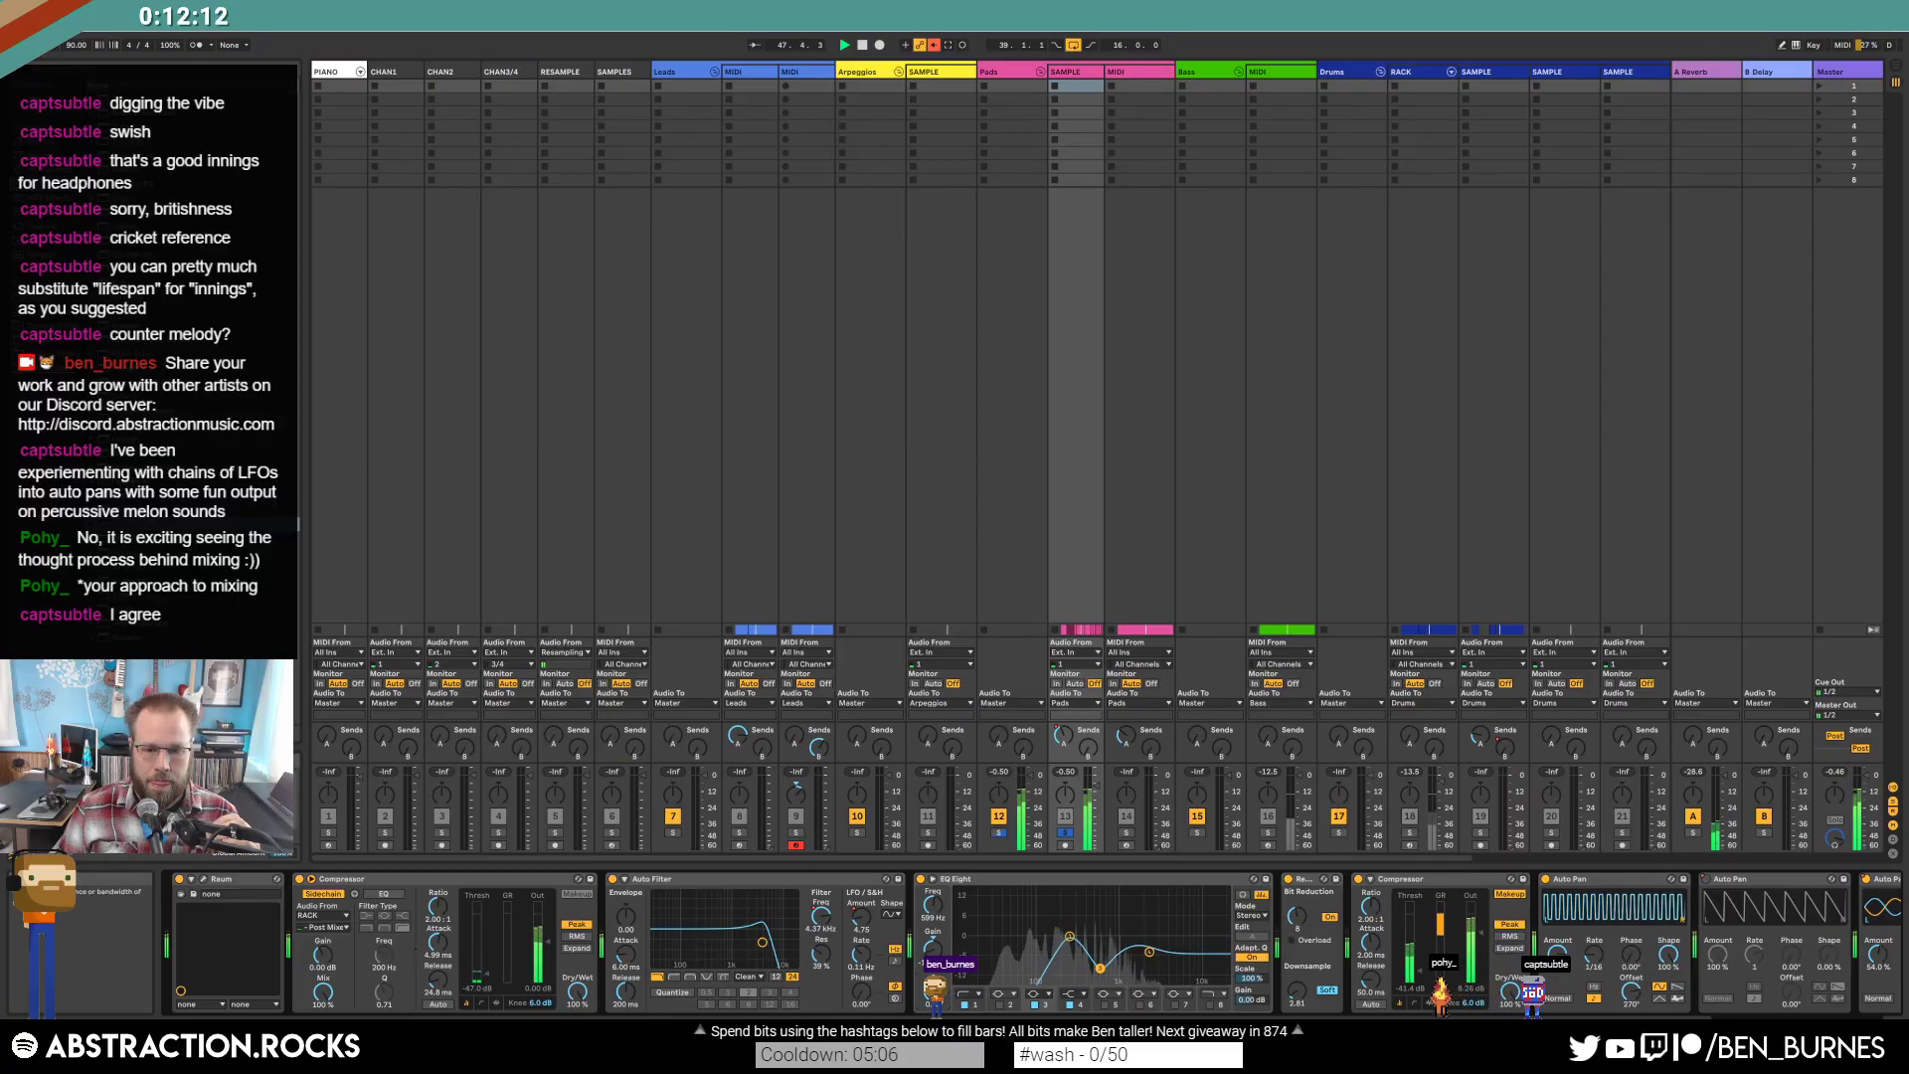
drag(1150, 952, 1145, 966)
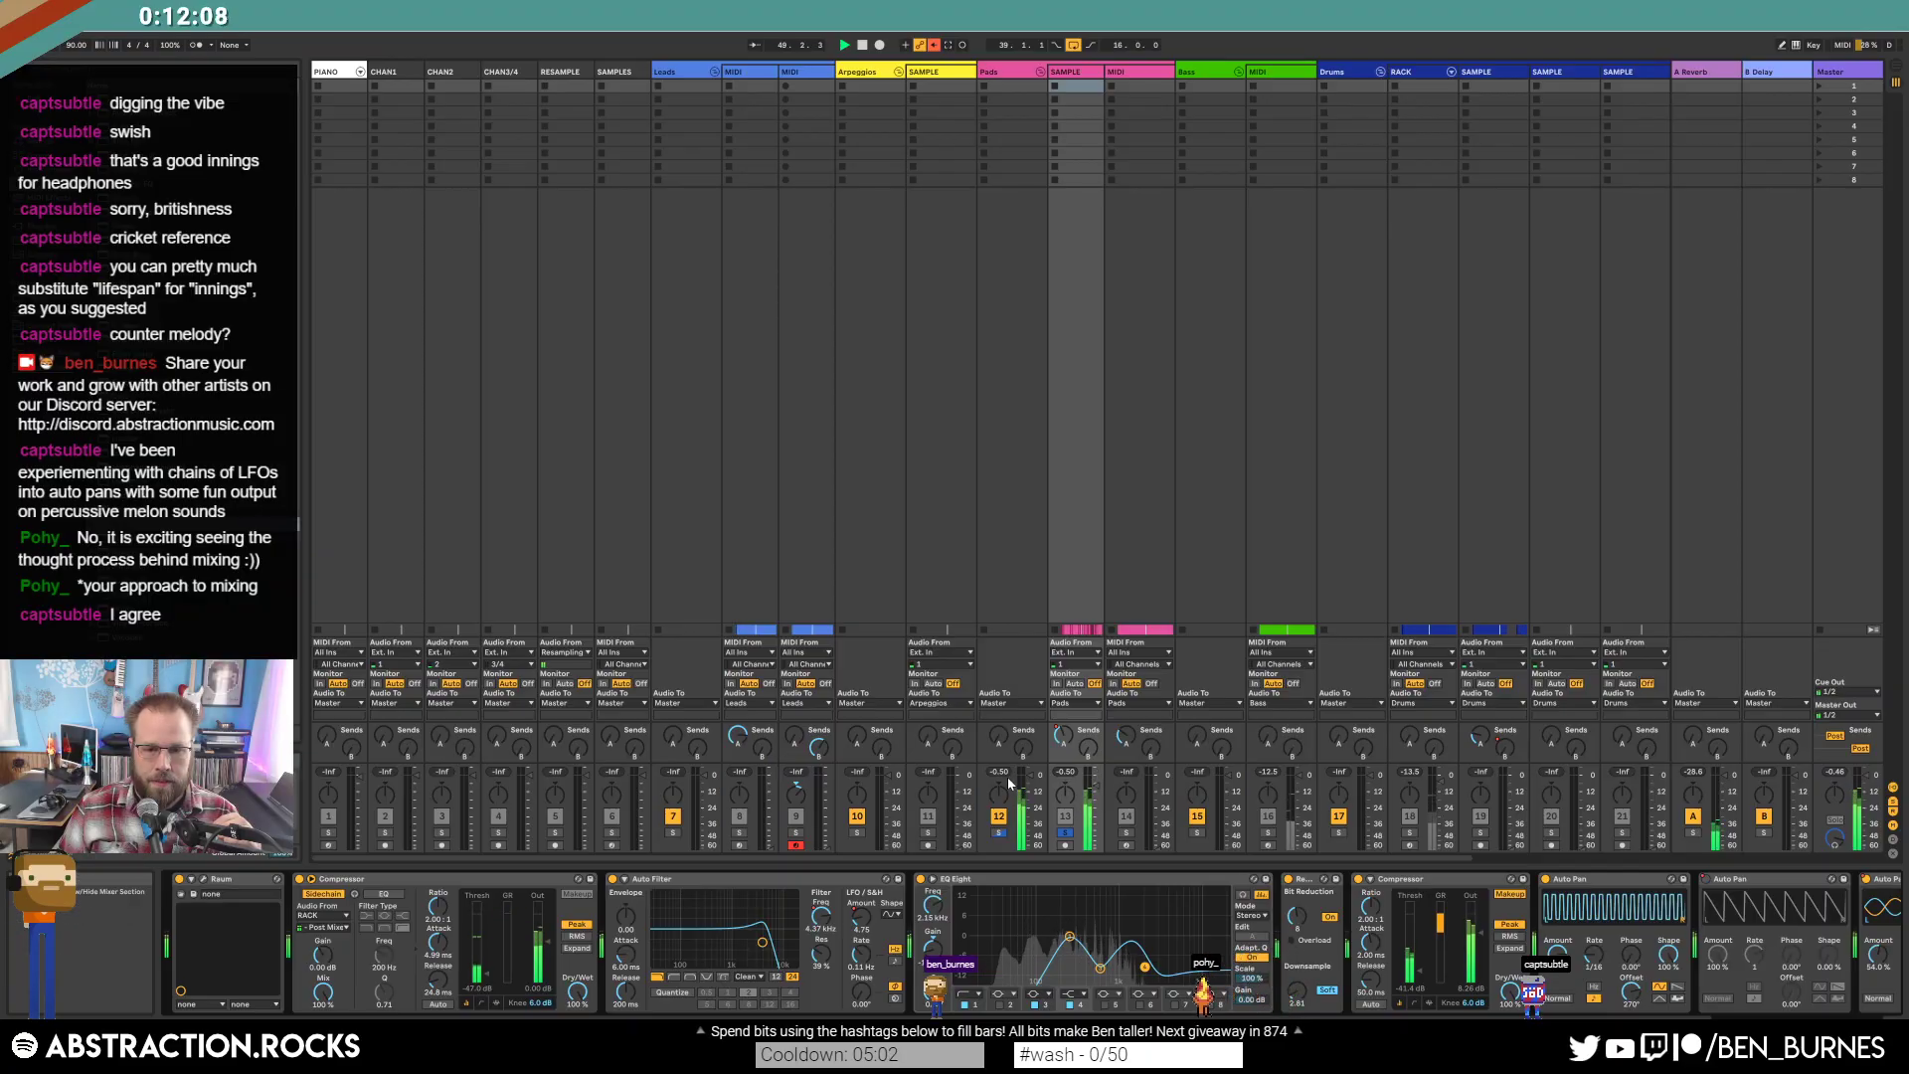
click(1086, 784)
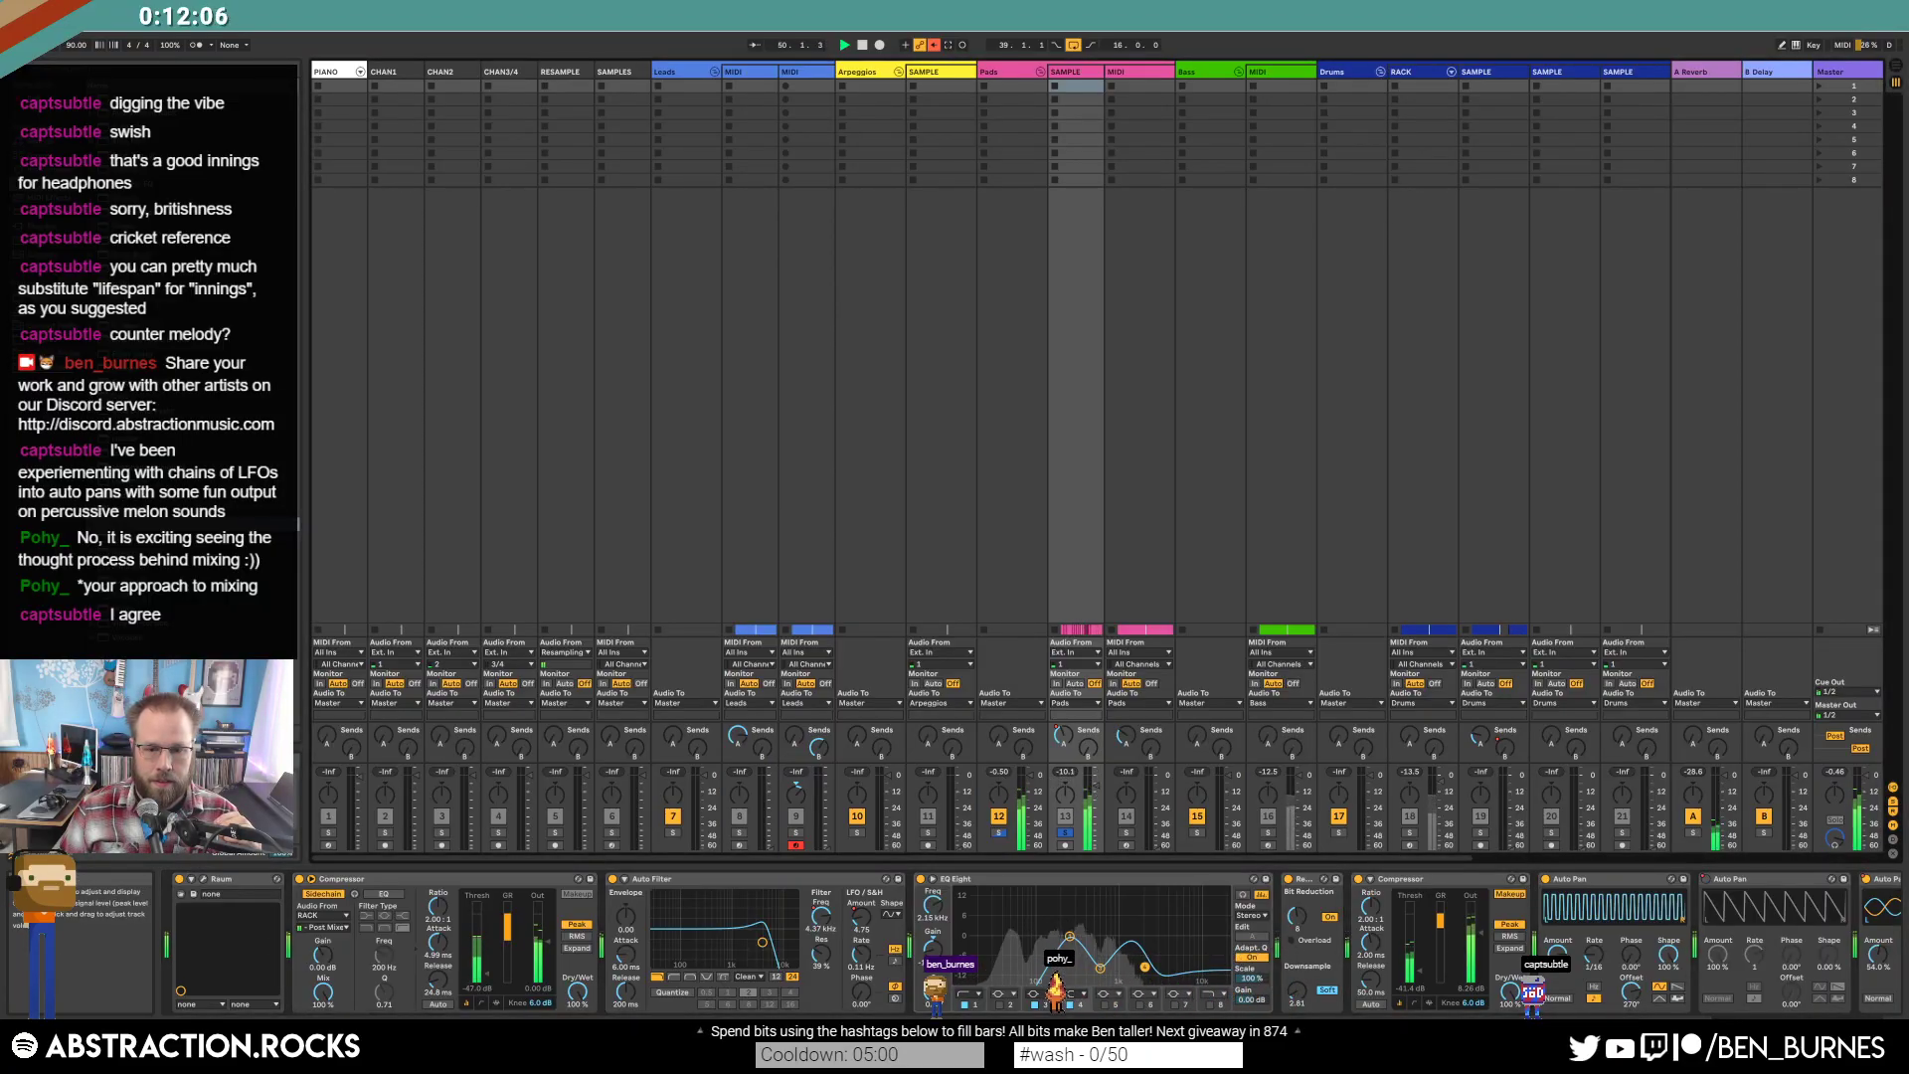
click(1065, 833)
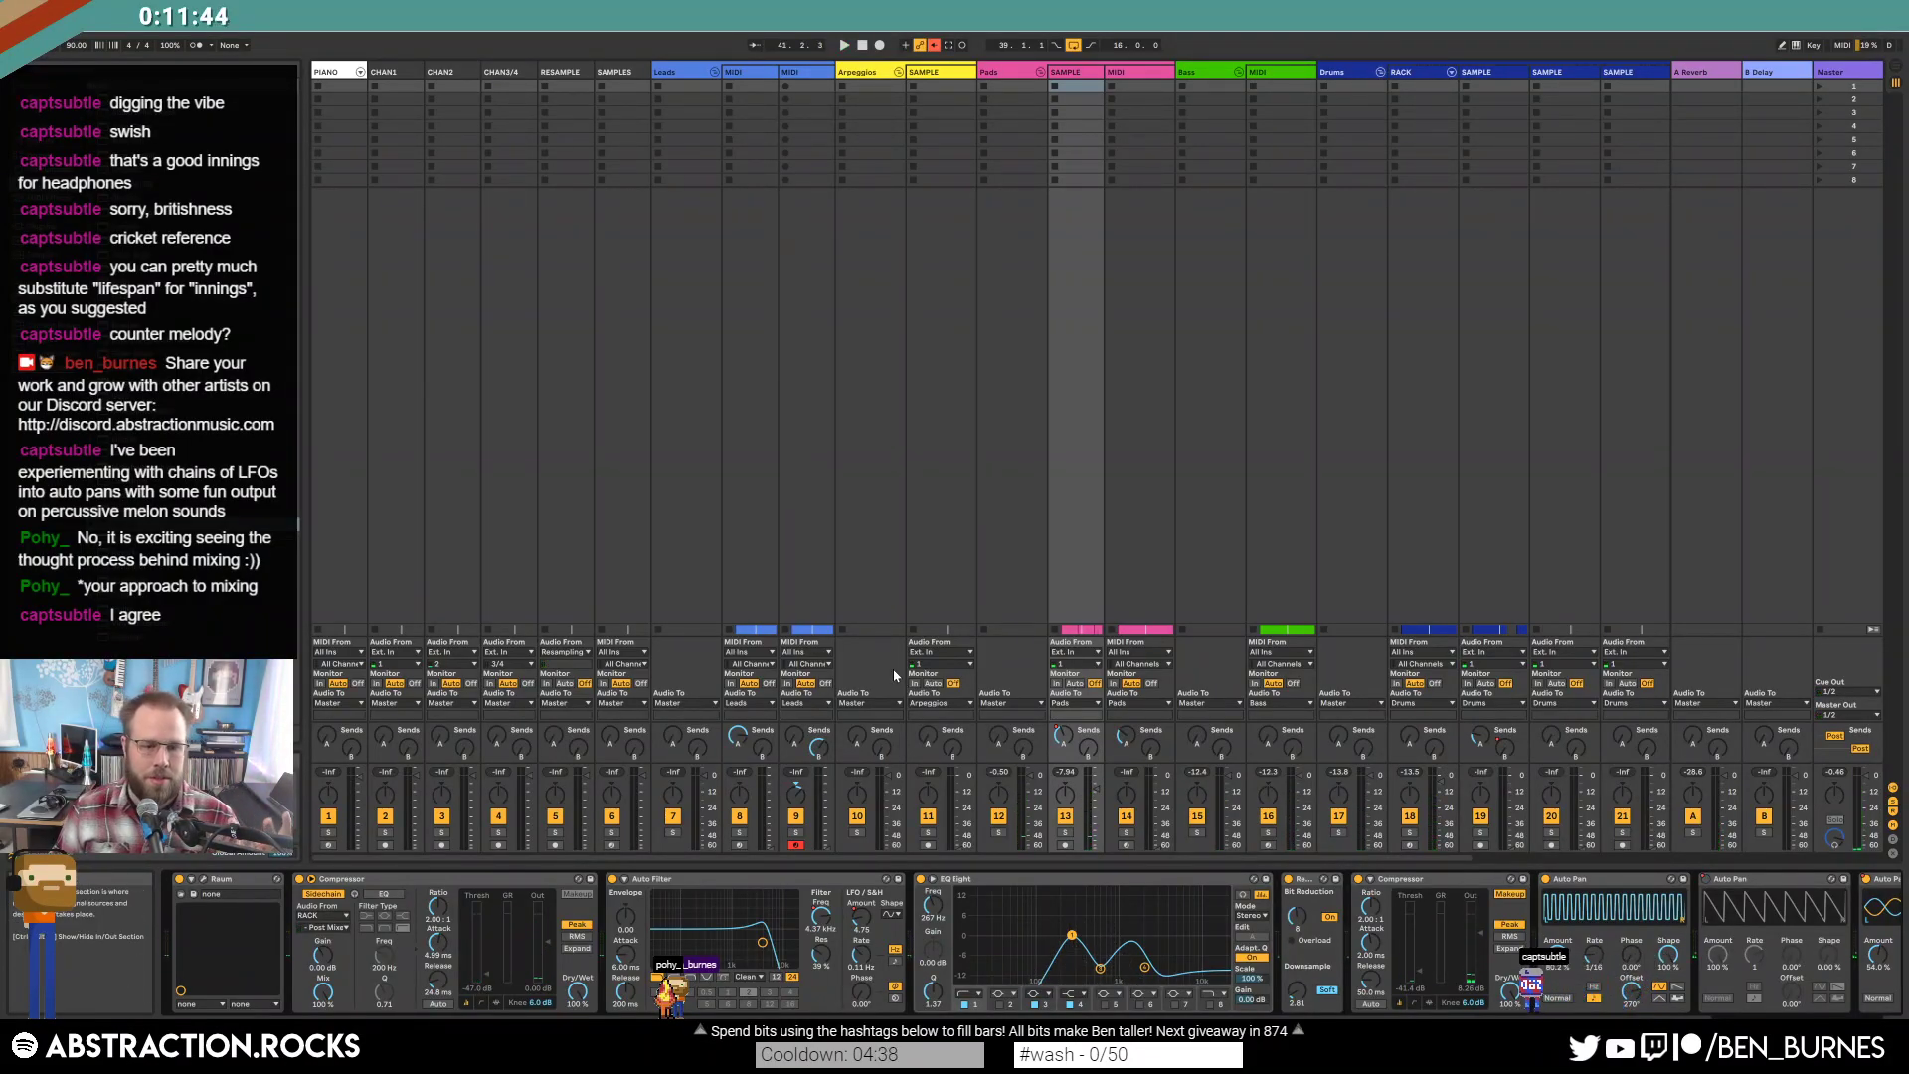
Fine-tune EQ Eight's upper cut to about 2.2 kHz and check the decay setting in Raum.
click(1099, 966)
drag(1145, 964, 1146, 965)
click(203, 879)
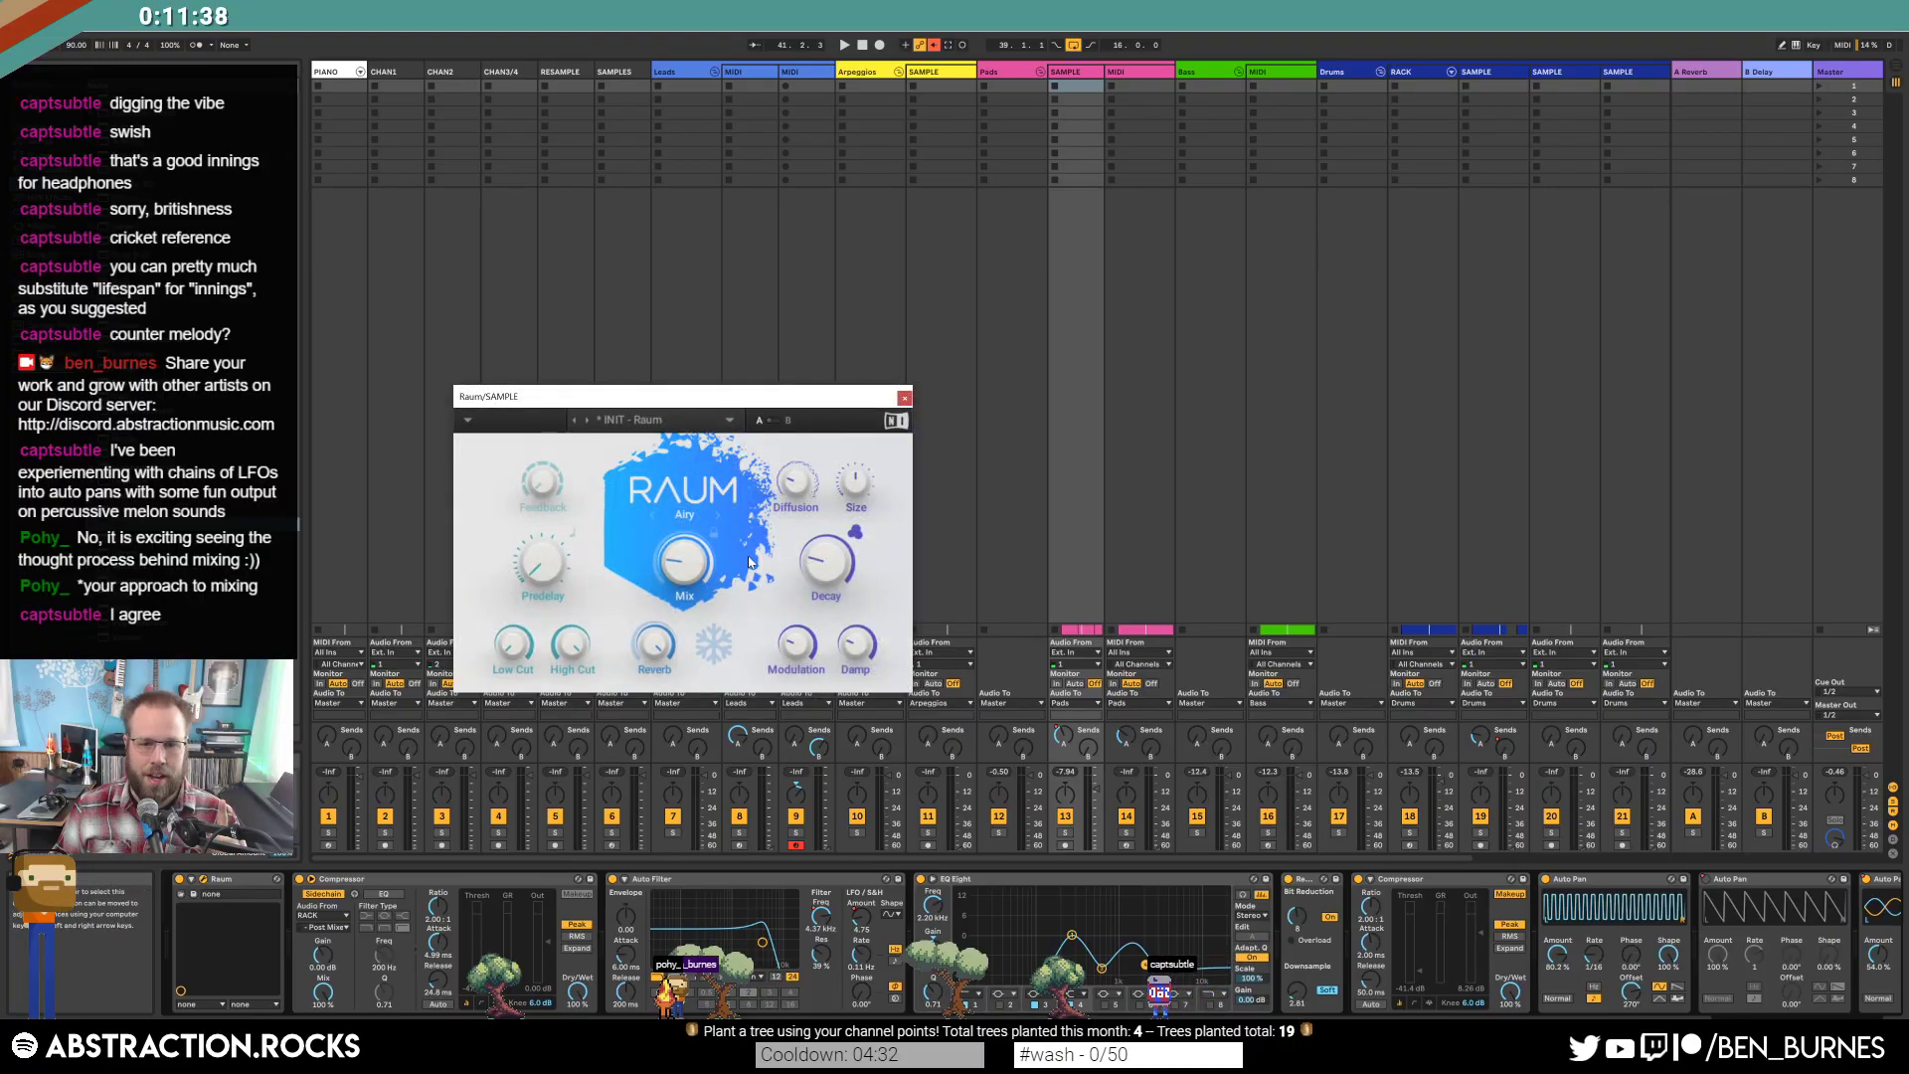
mouse_move(831, 569)
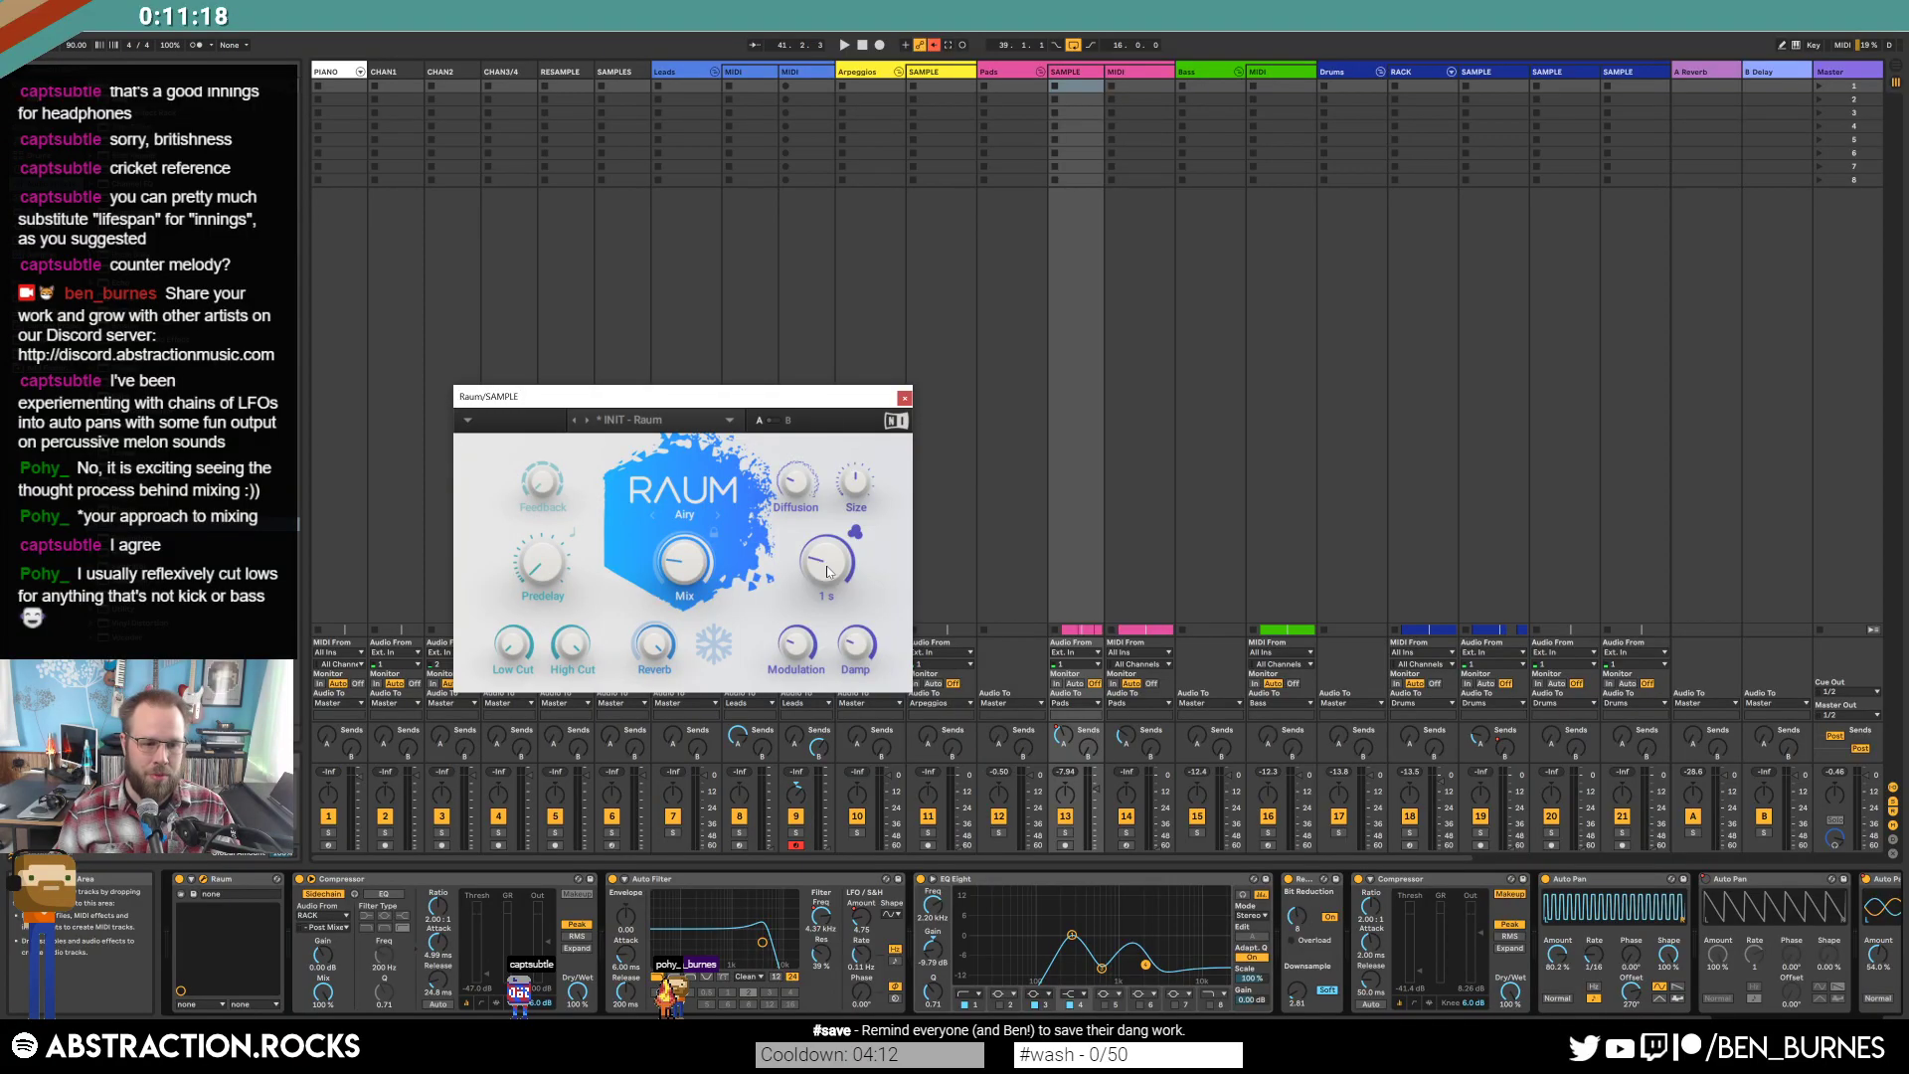
click(903, 397)
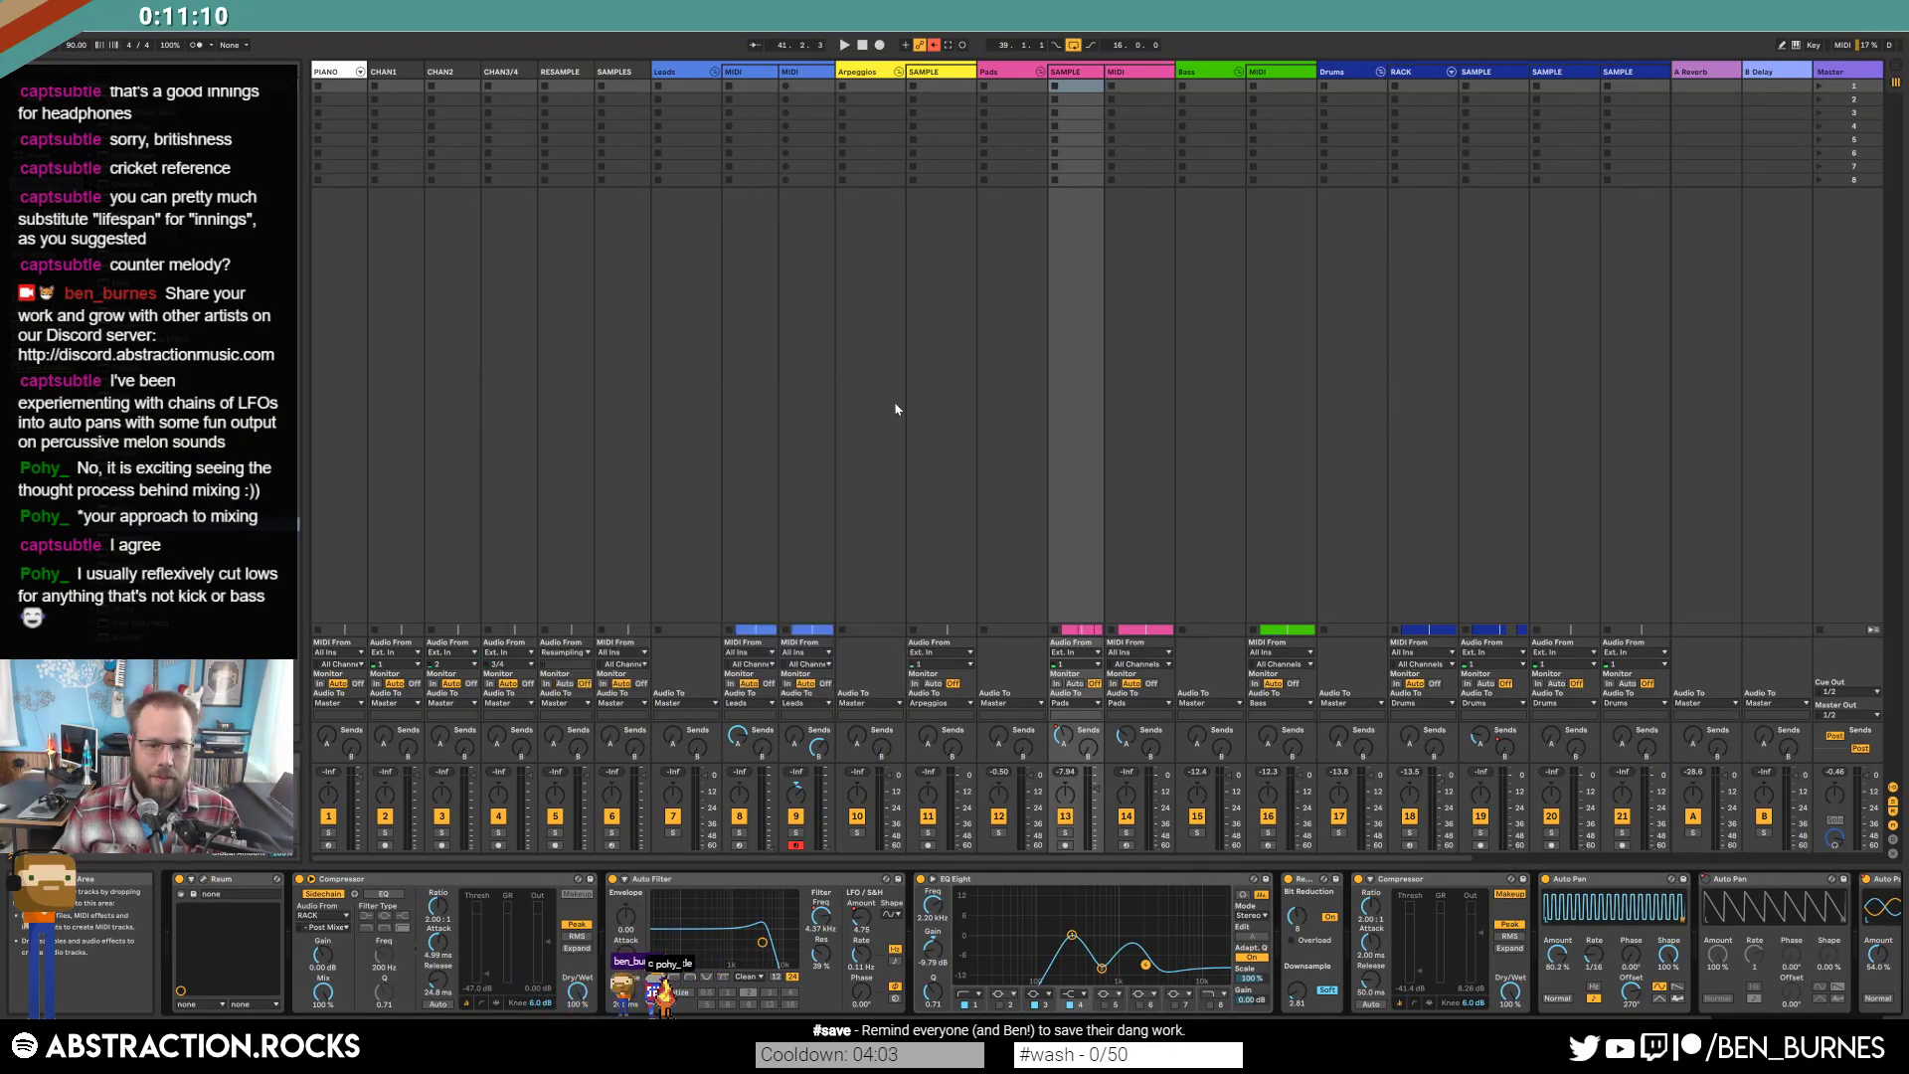
Change EQ Eight's first band to a steeper low cut and lower its cutoff to about 156 Hz.
click(1118, 885)
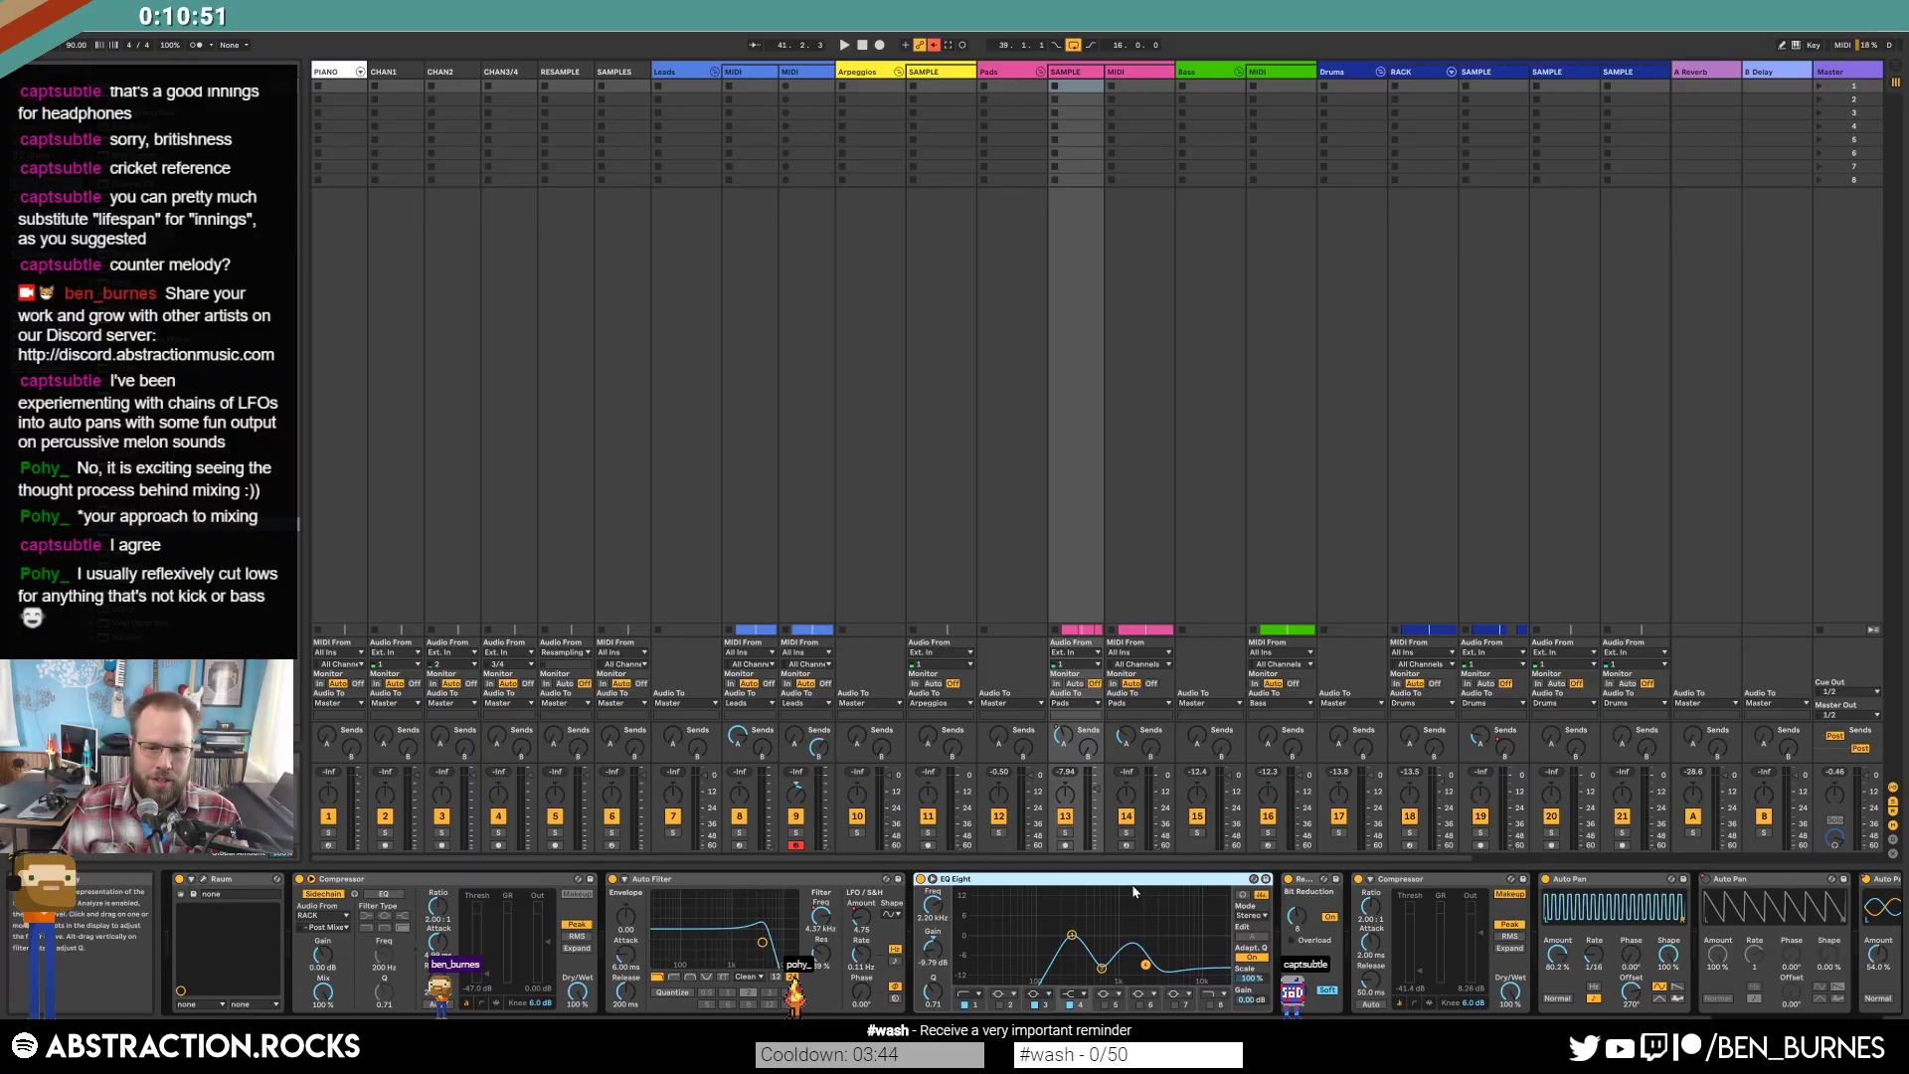
click(1417, 884)
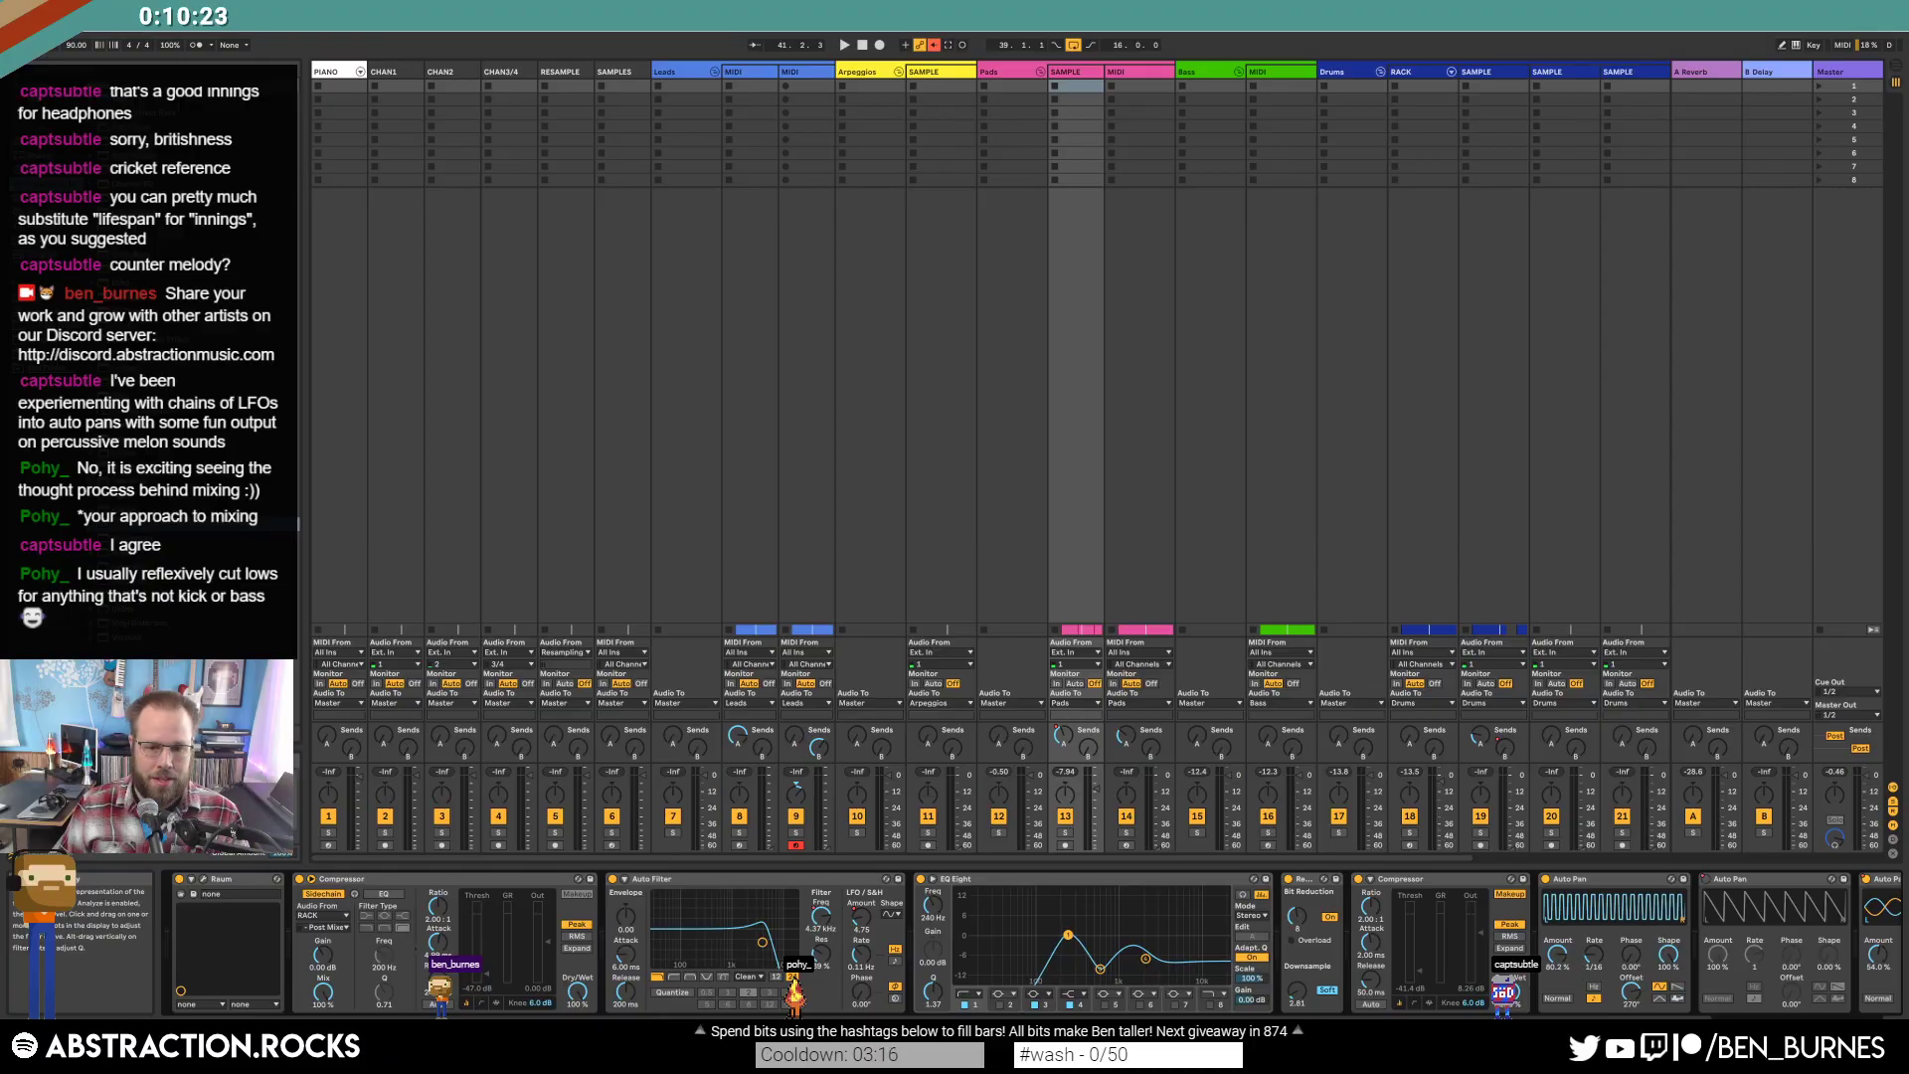
click(971, 994)
click(966, 915)
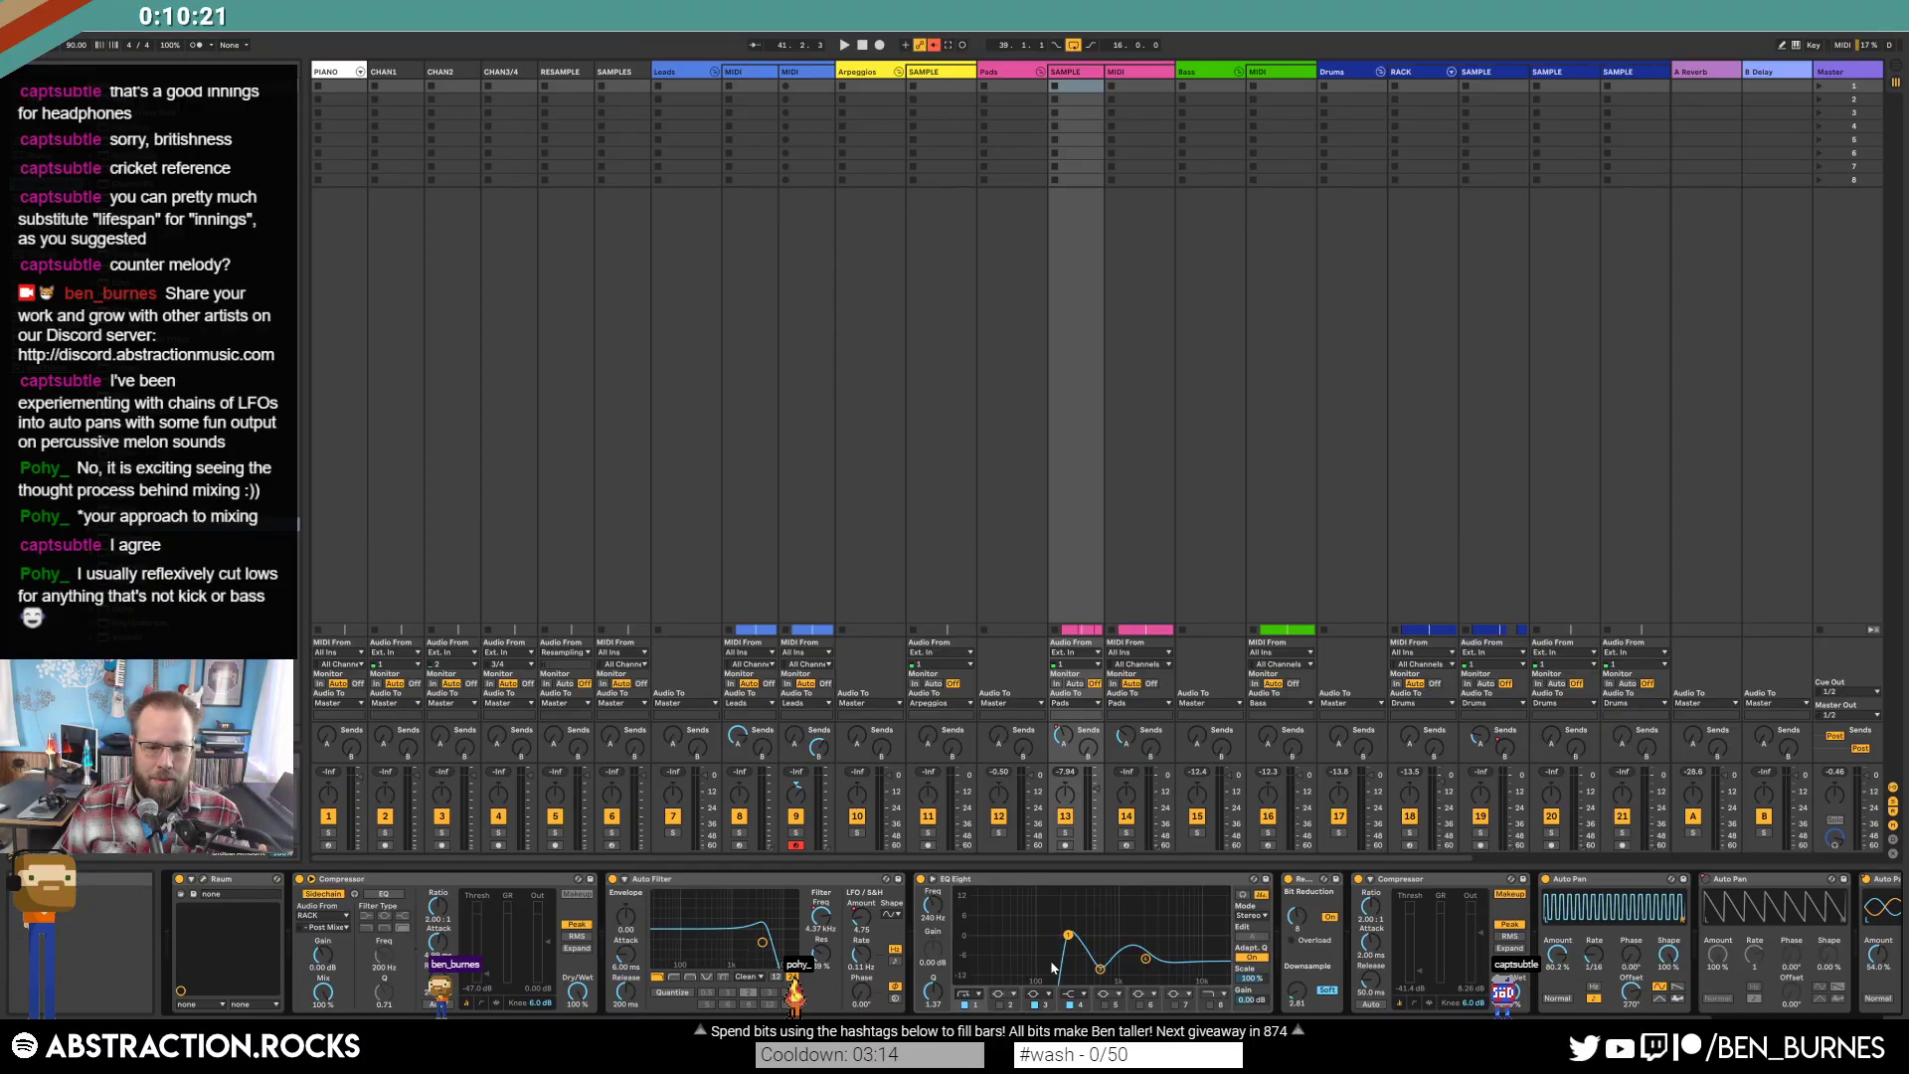
drag(1068, 936, 1053, 942)
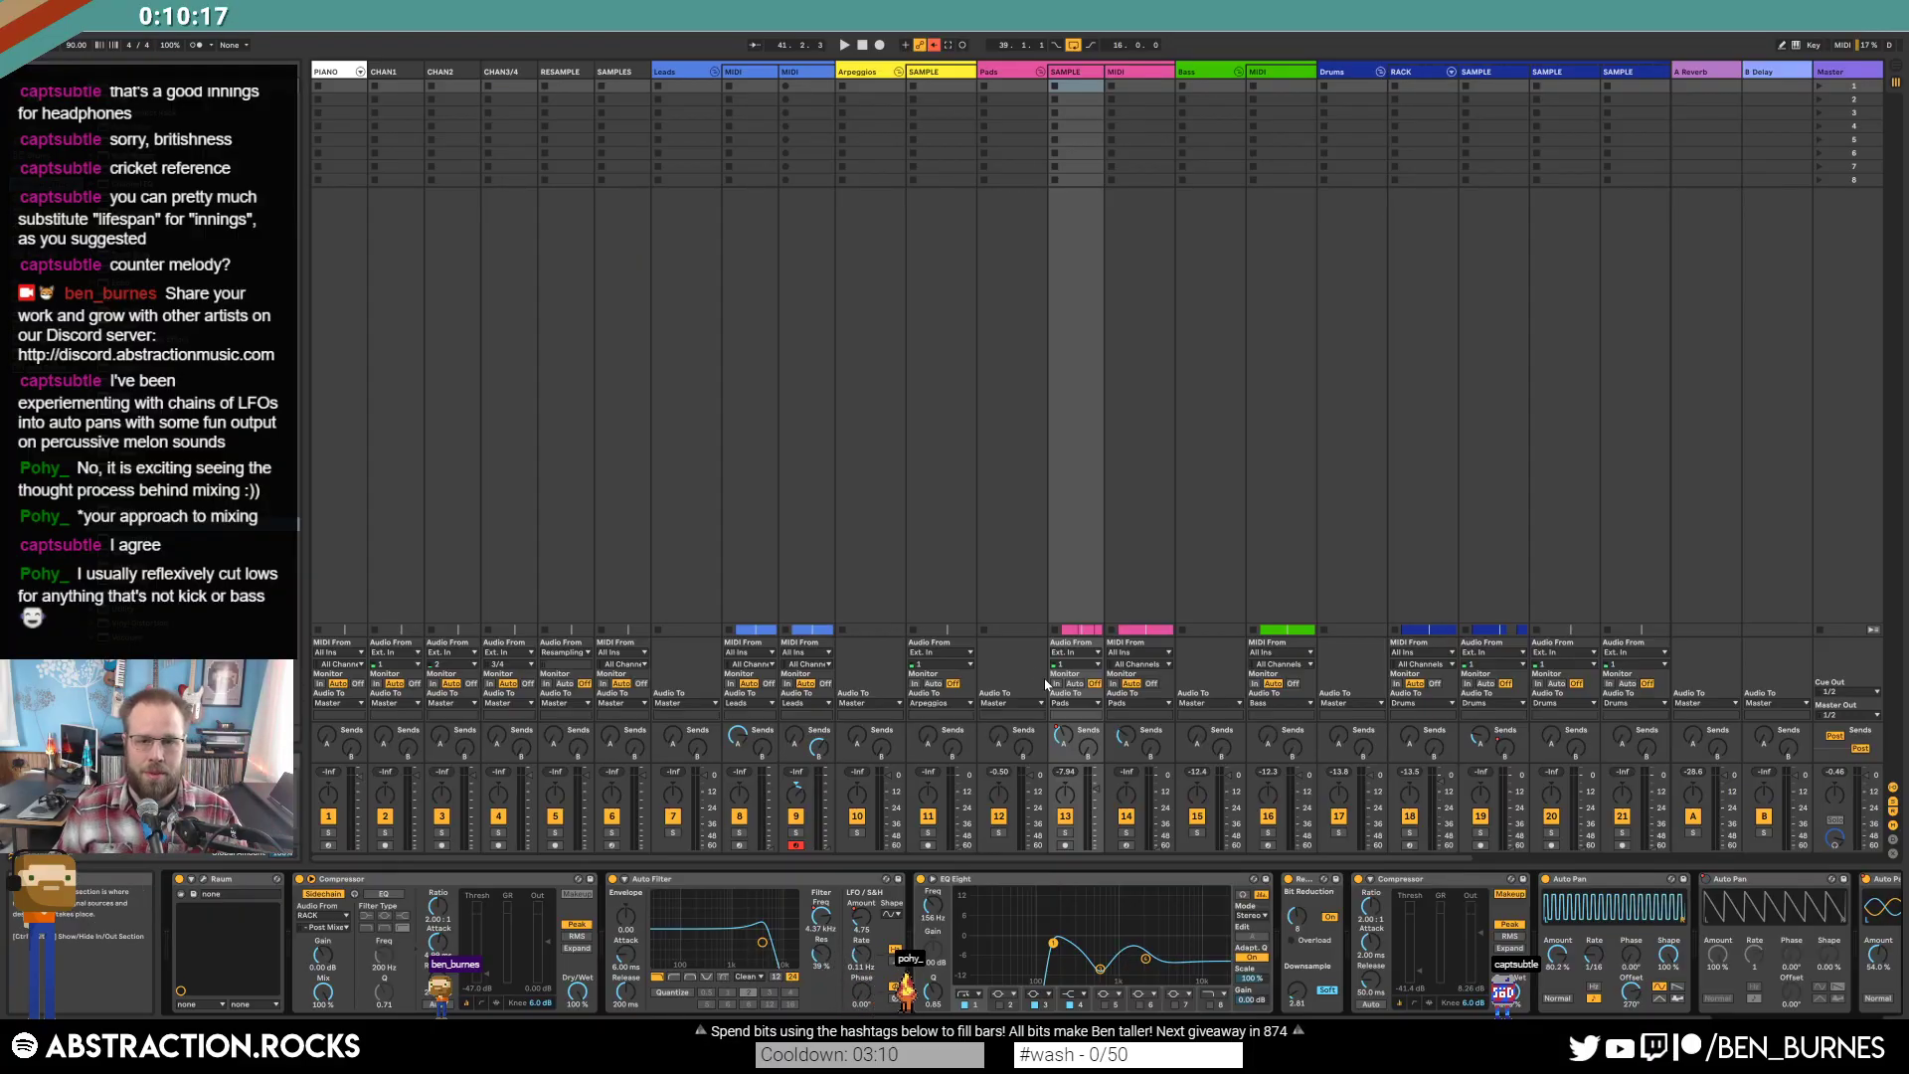
Play the full loop, select the first drum SAMPLE track in the arrangement, and bring its volume up in the mix.
key(space)
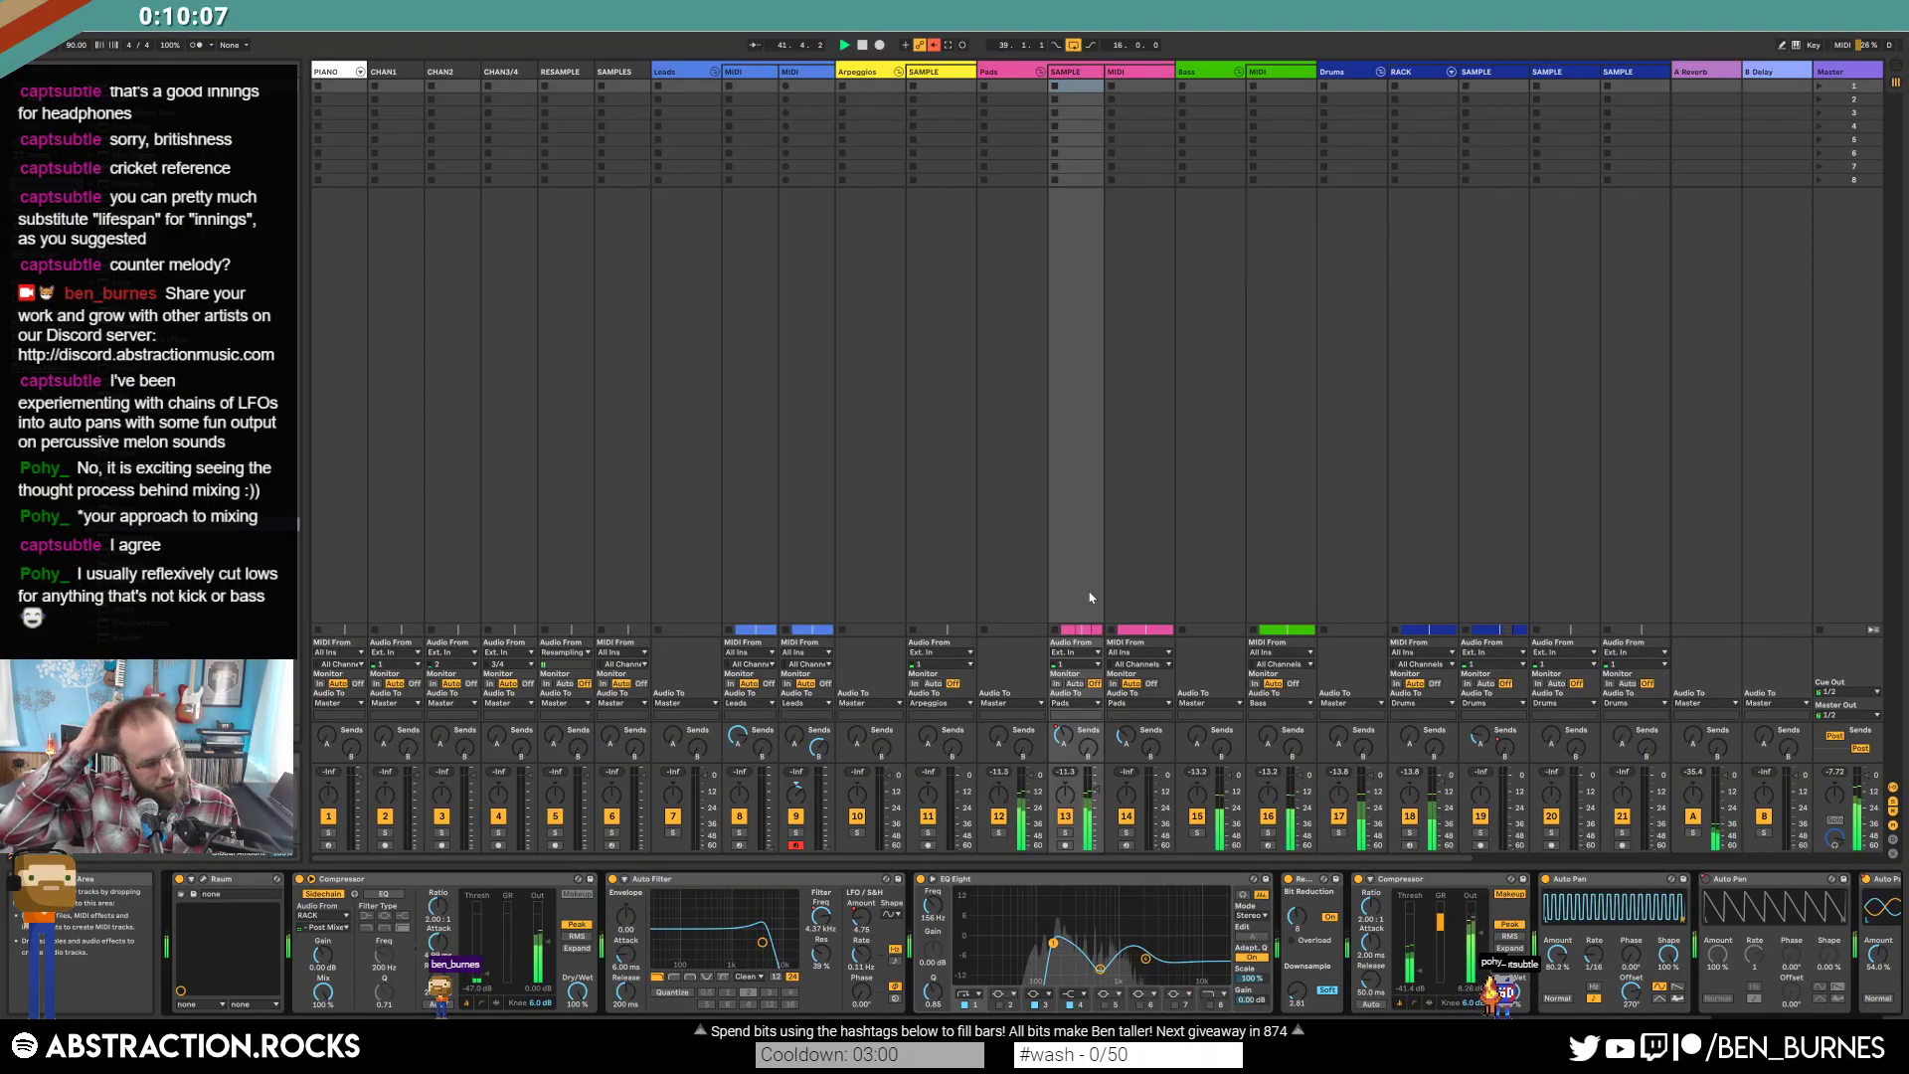
key(shift+Tab)
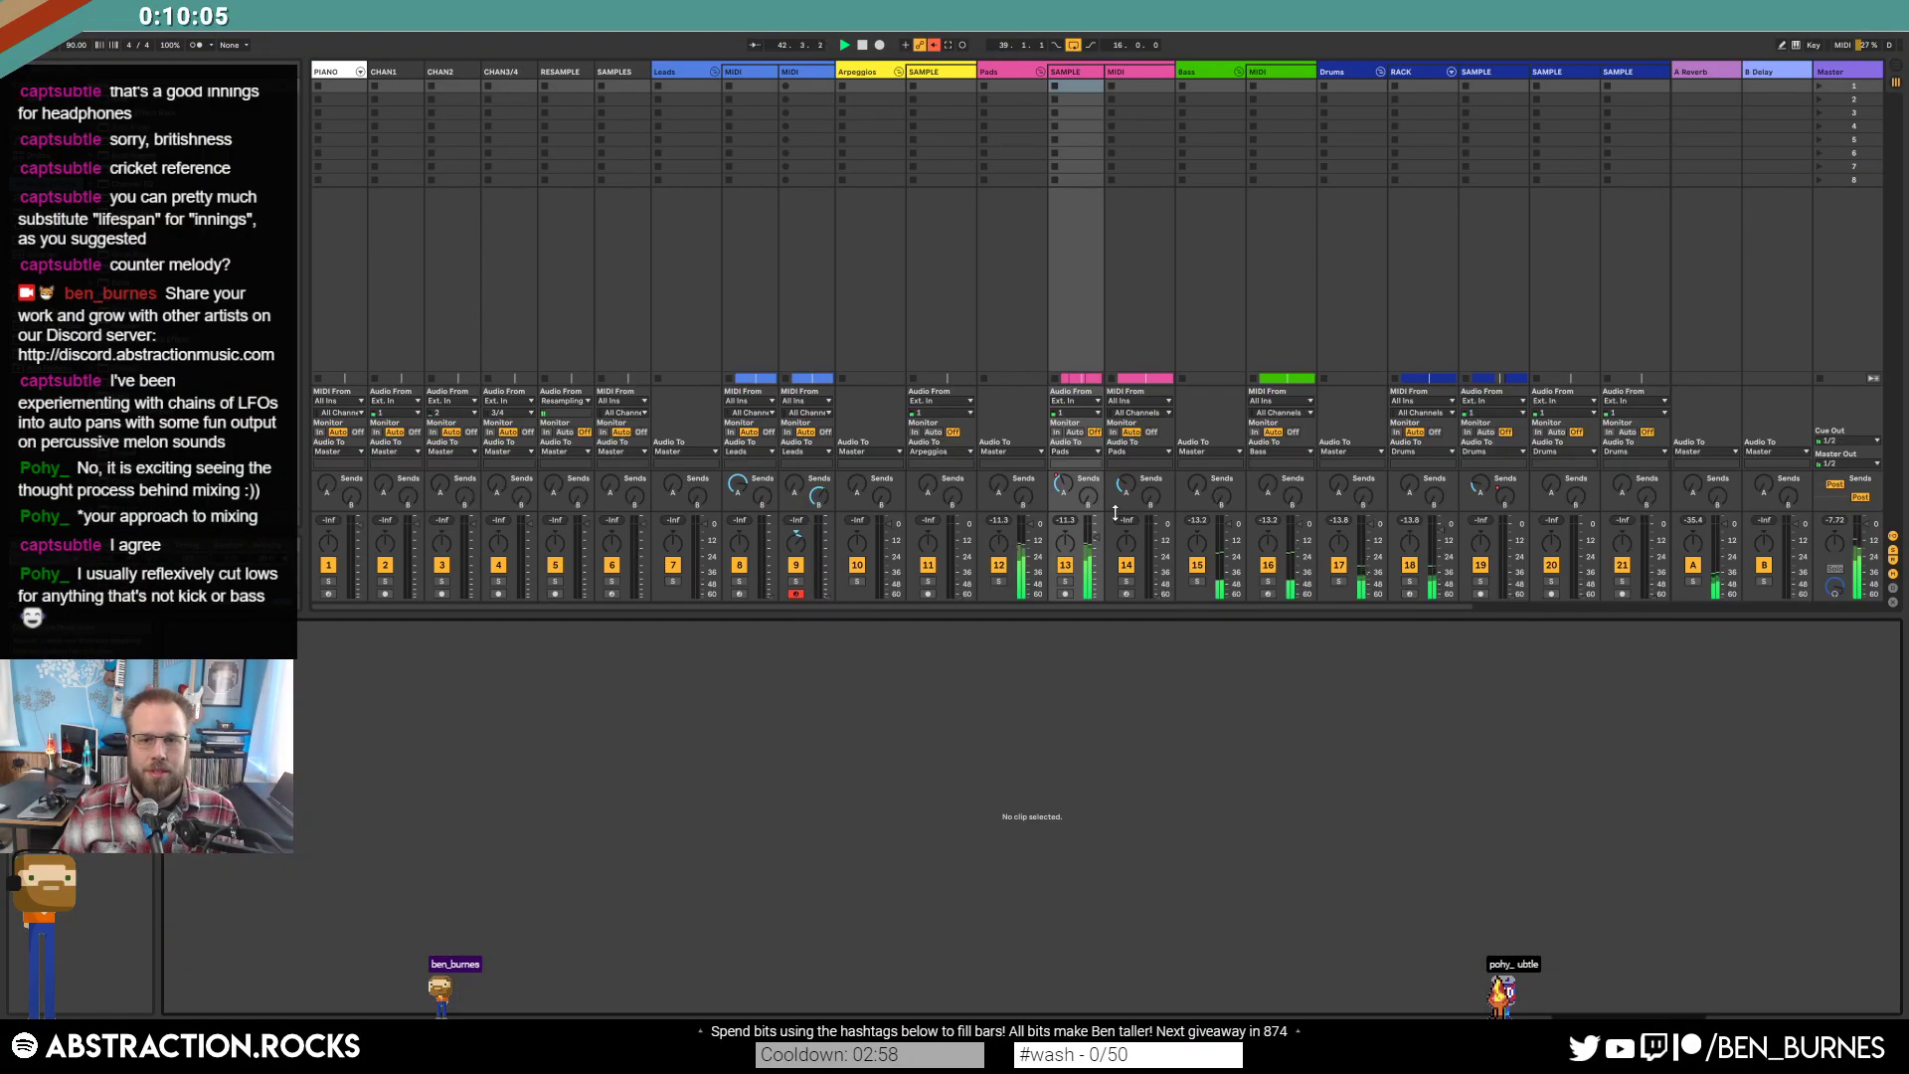
key(Tab)
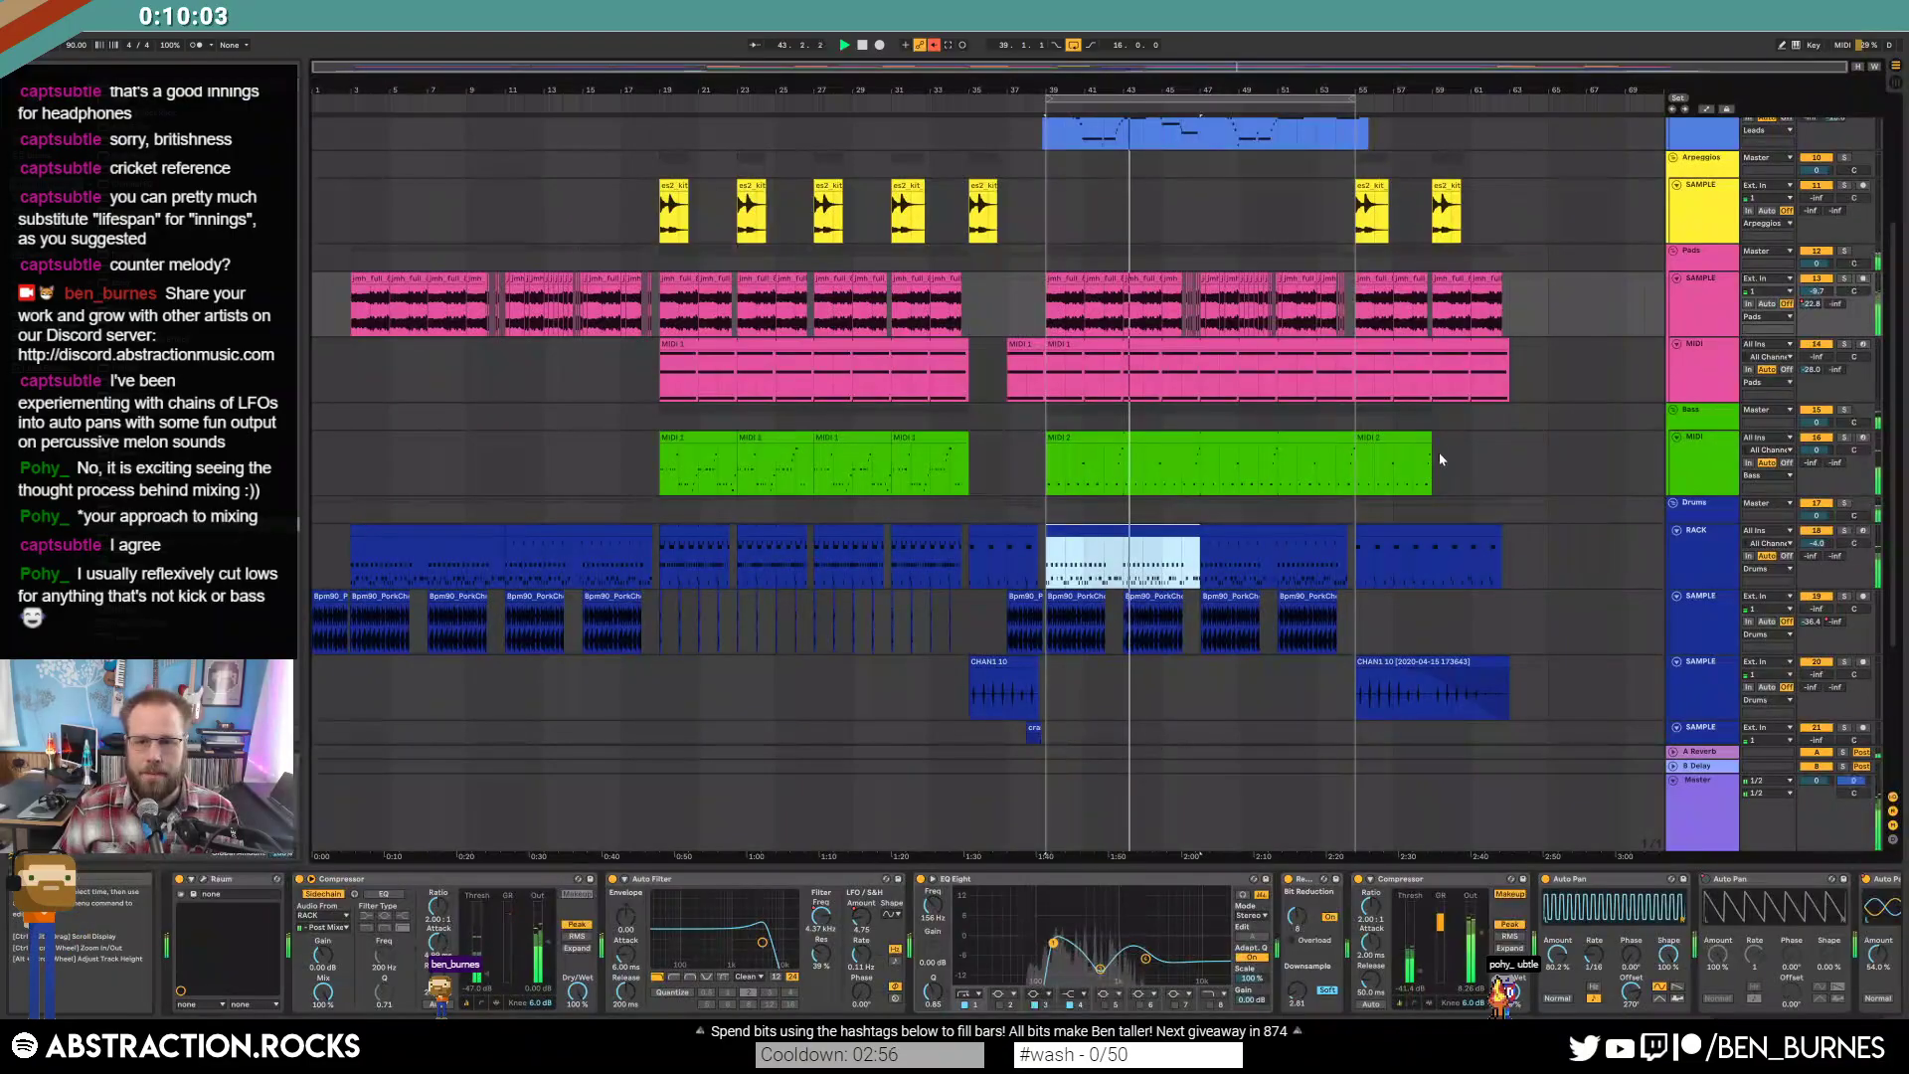
click(1148, 595)
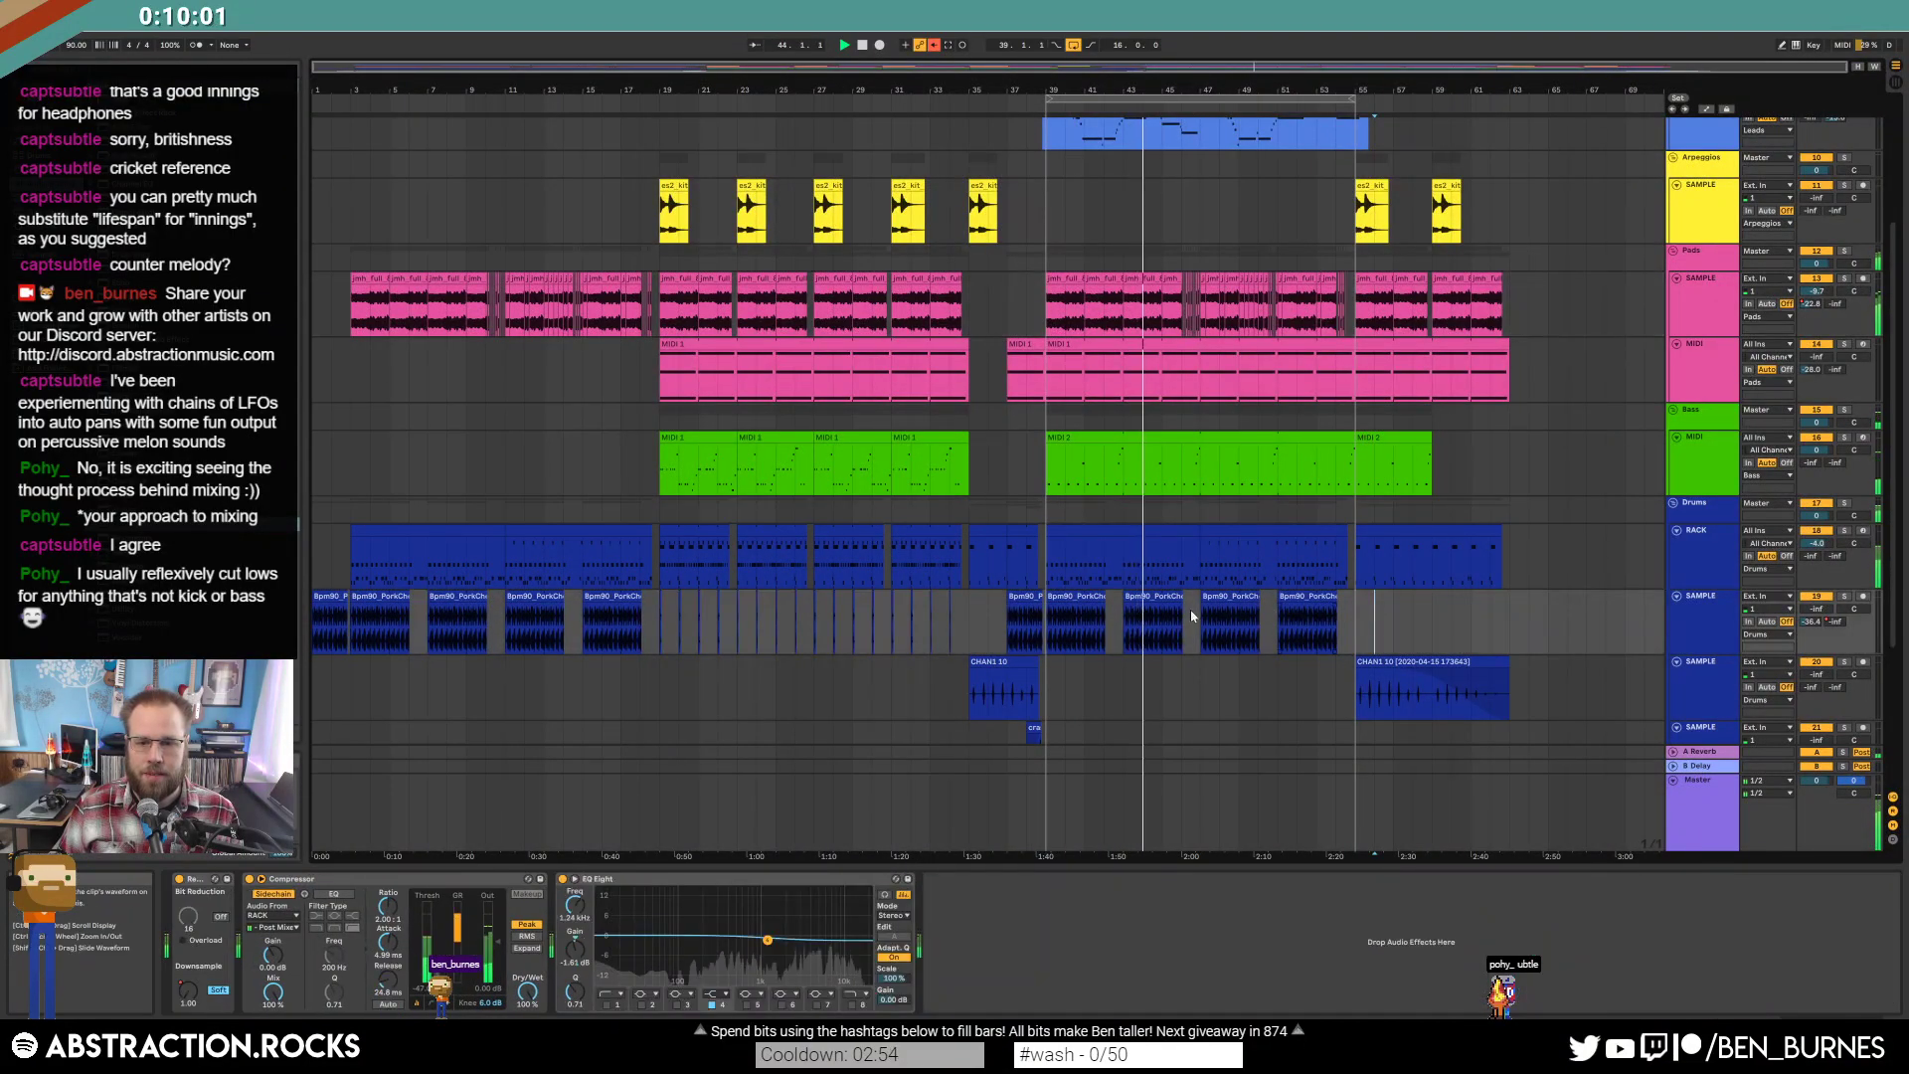
key(Tab)
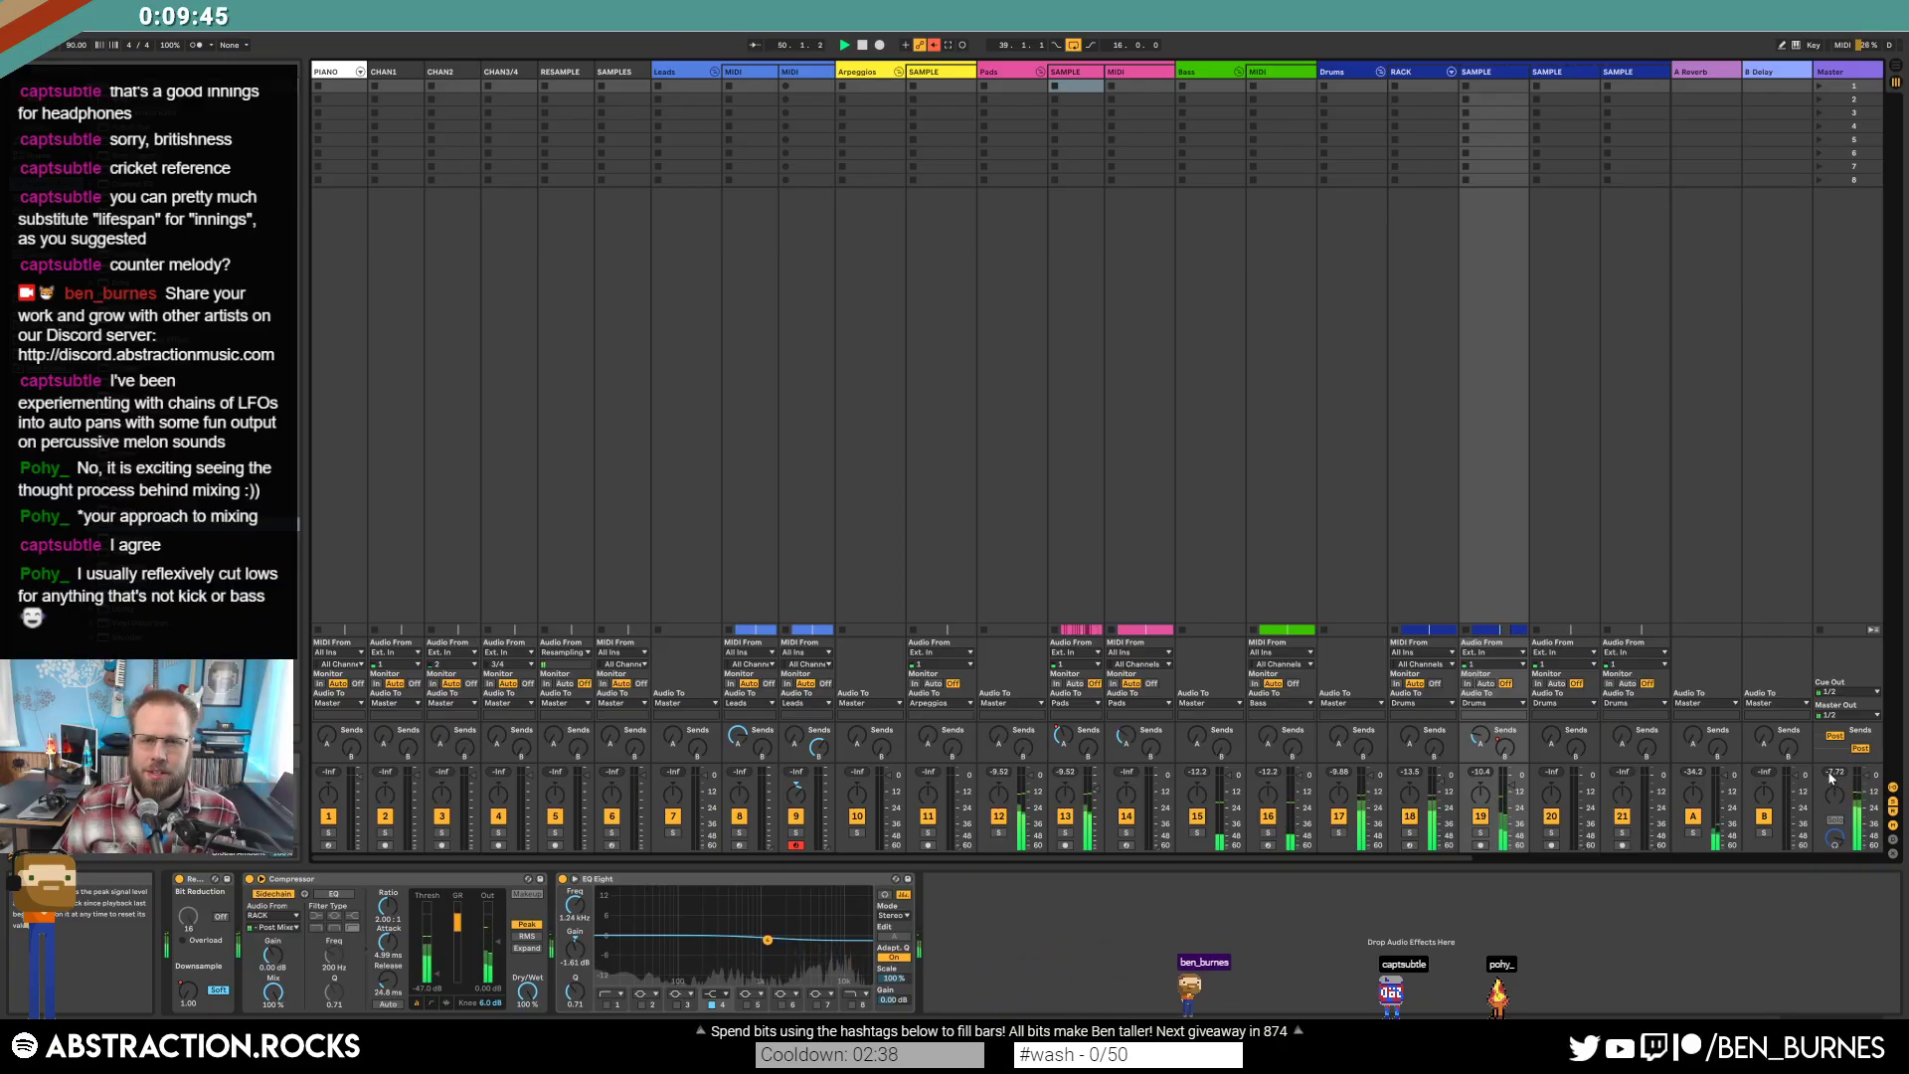
Select the Pads MIDI track in the arrangement and bring its volume up against the drums and bass in Session View.
key(Tab)
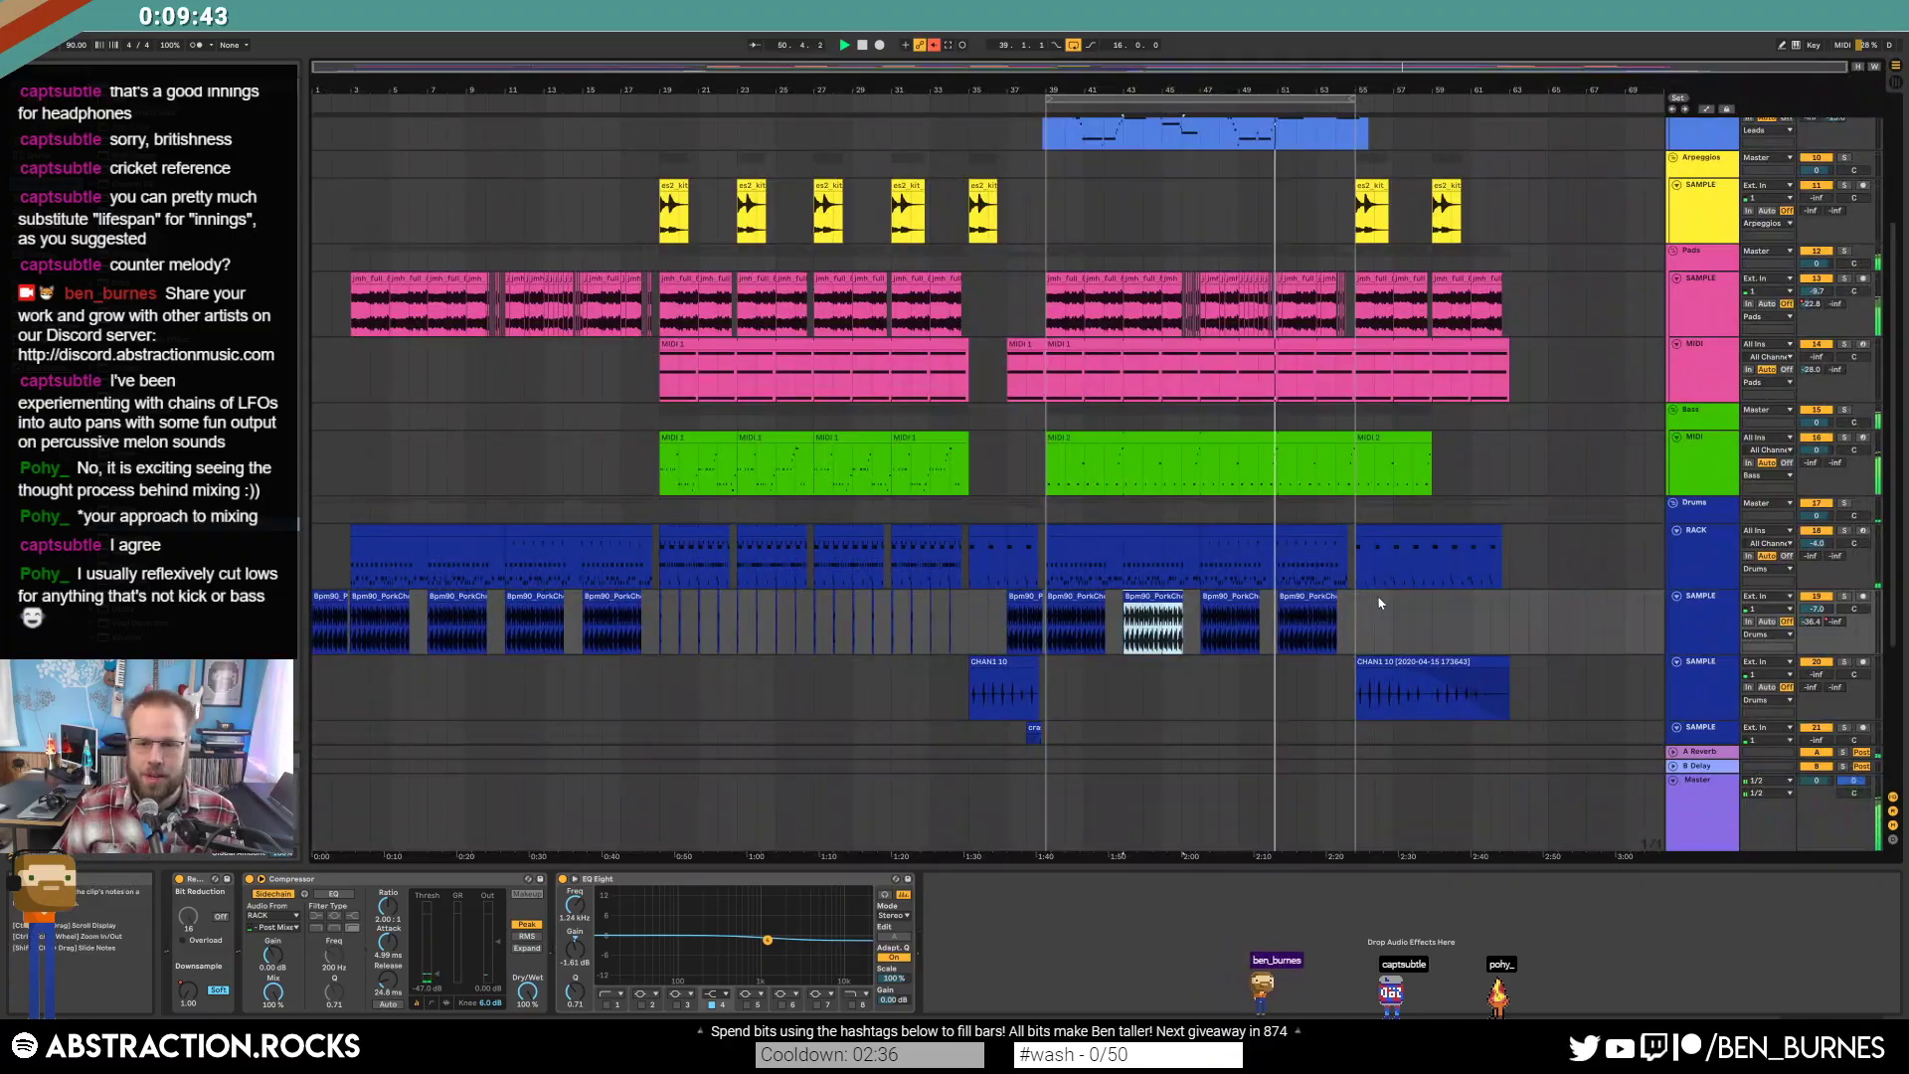
click(1227, 560)
click(1233, 512)
click(1237, 463)
click(1241, 387)
key(Tab)
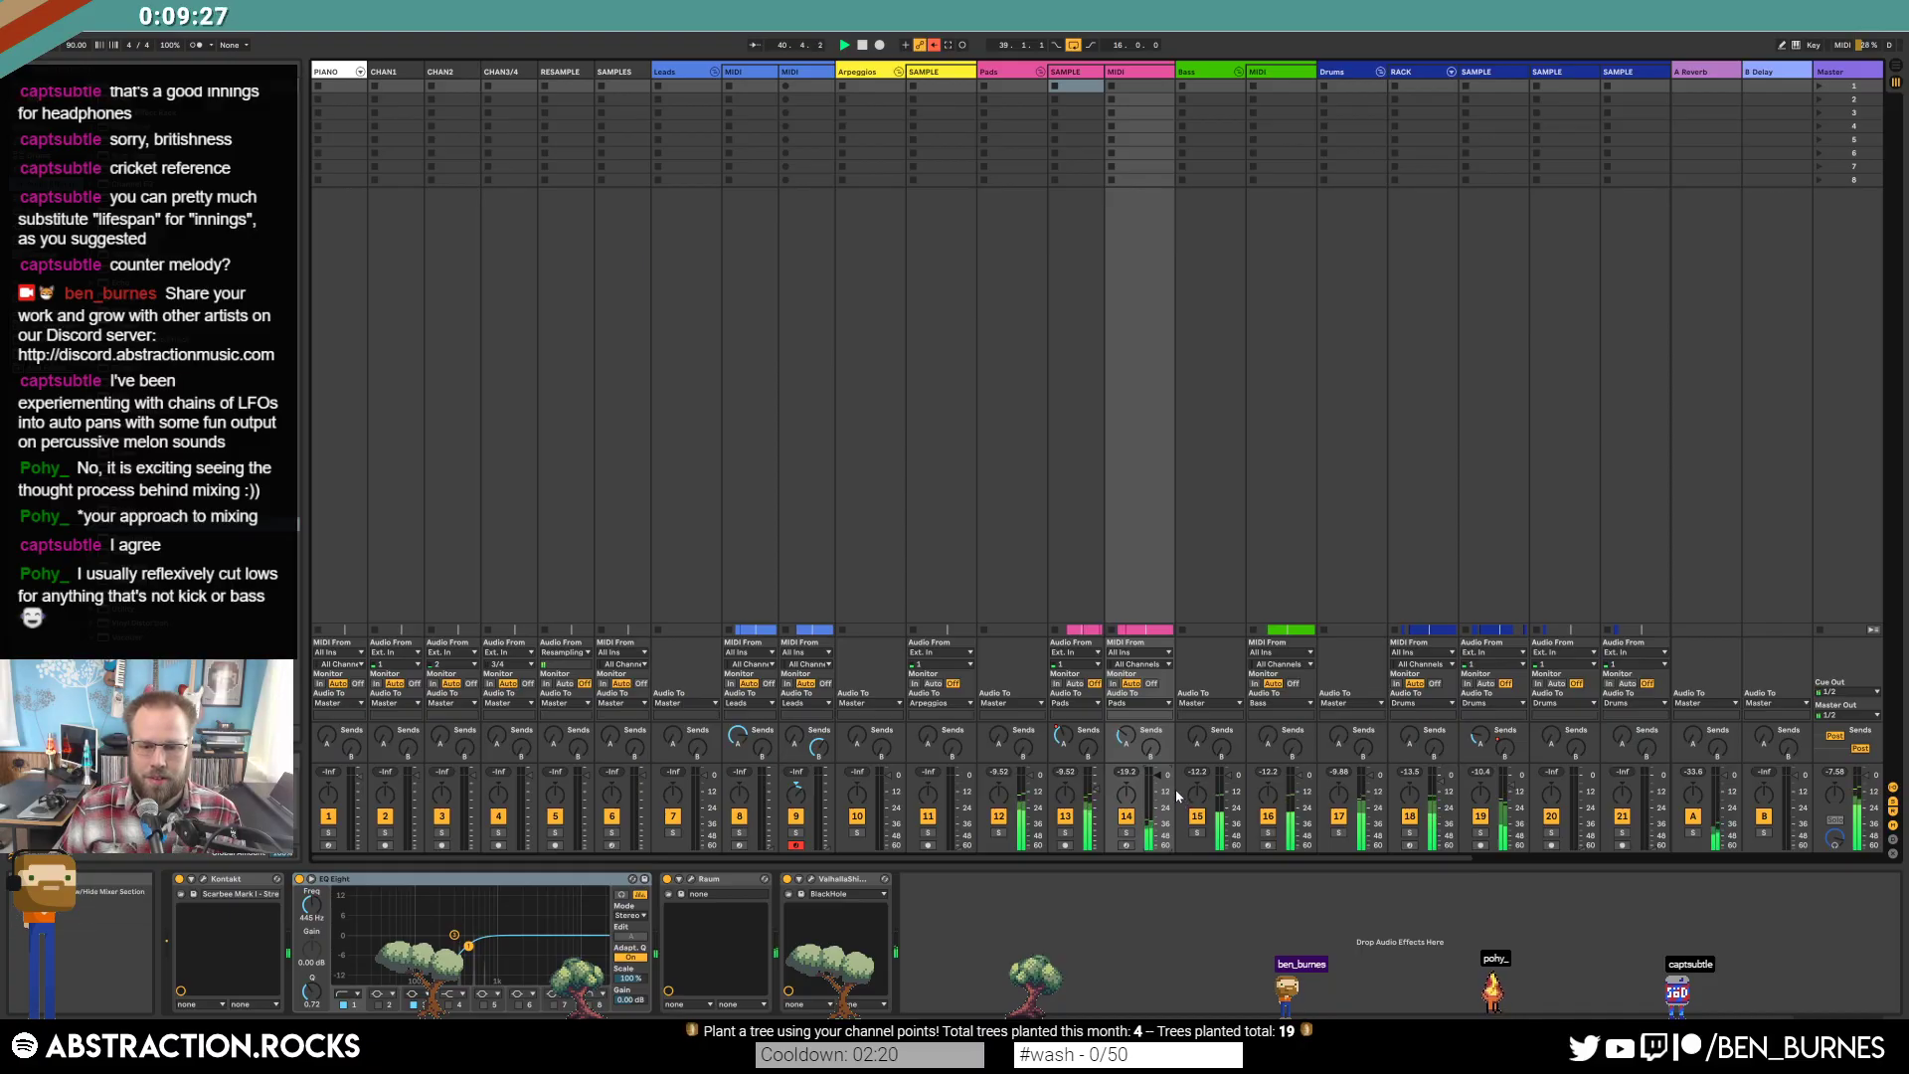
Reselect the first drum SAMPLE track through the arrangement and fine-tune its EQ Eight high cut and mixer level.
key(Tab)
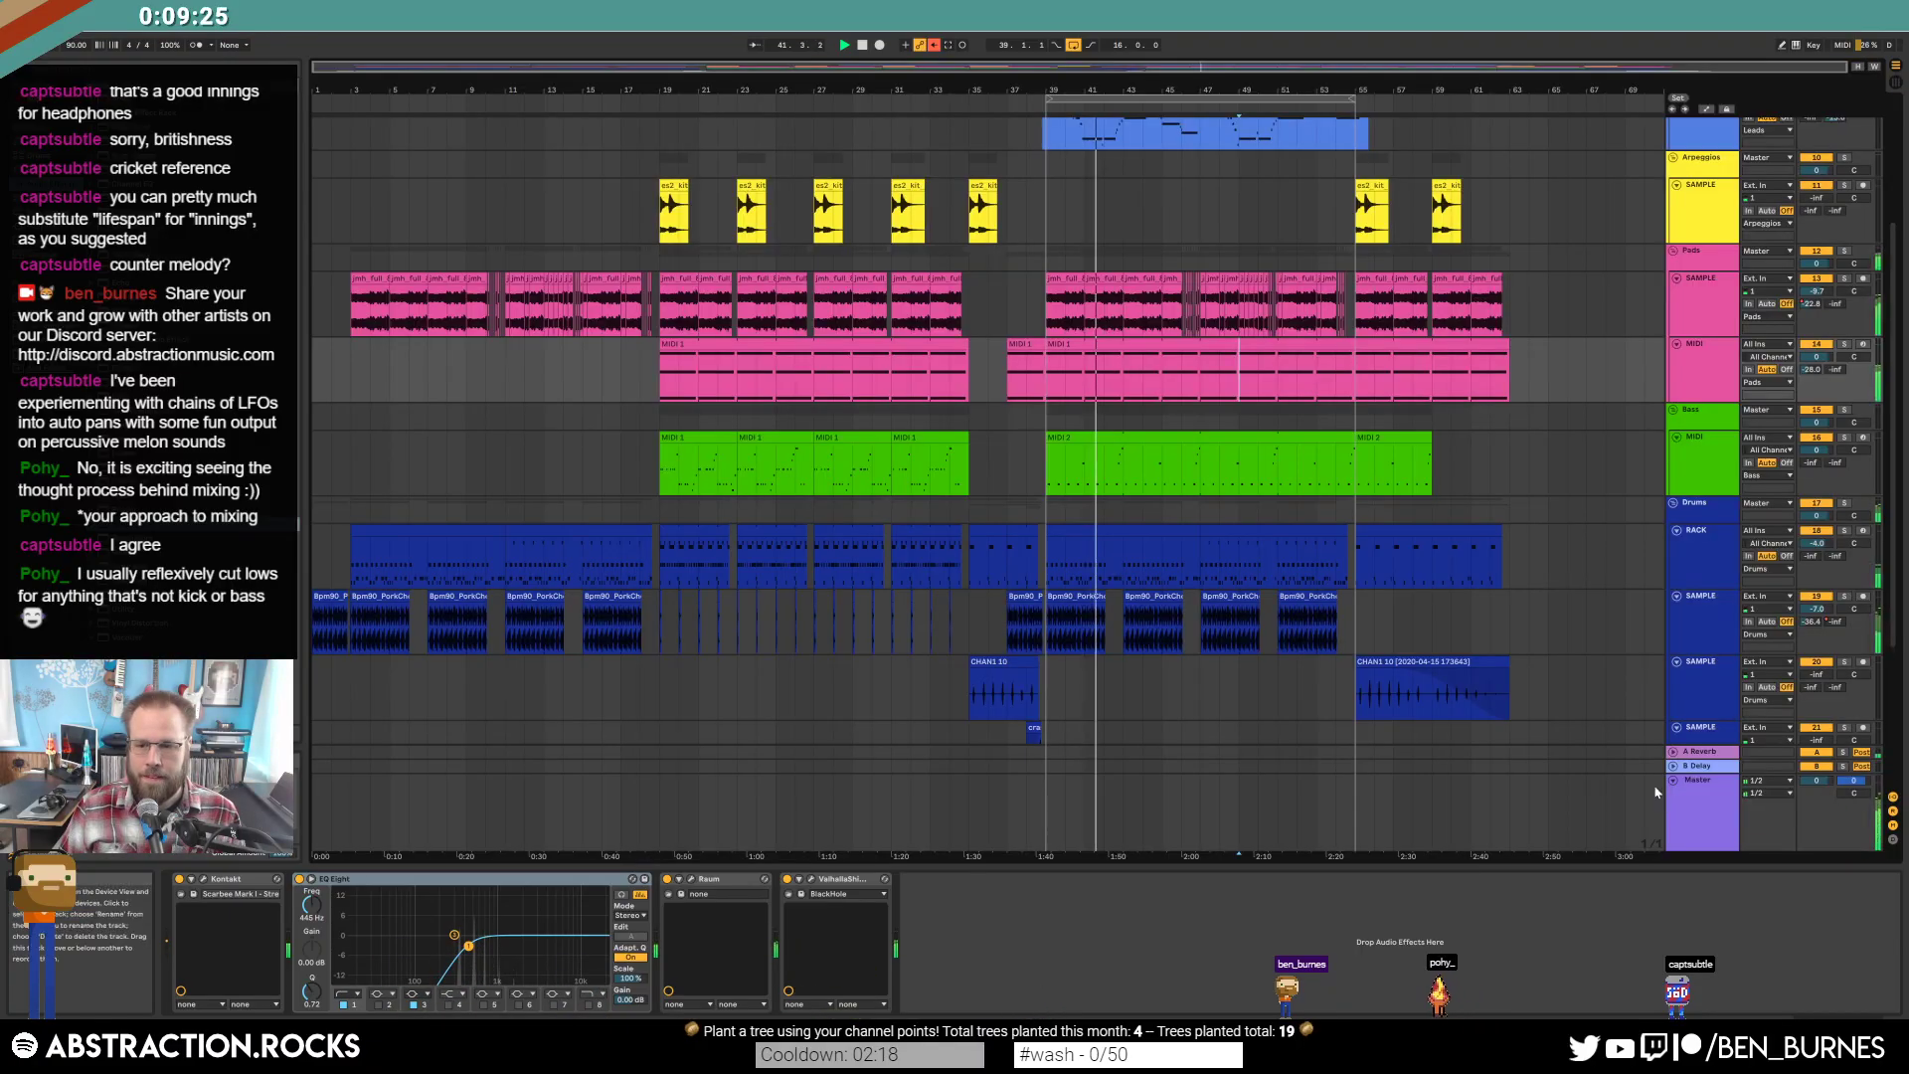
click(1238, 633)
key(Tab)
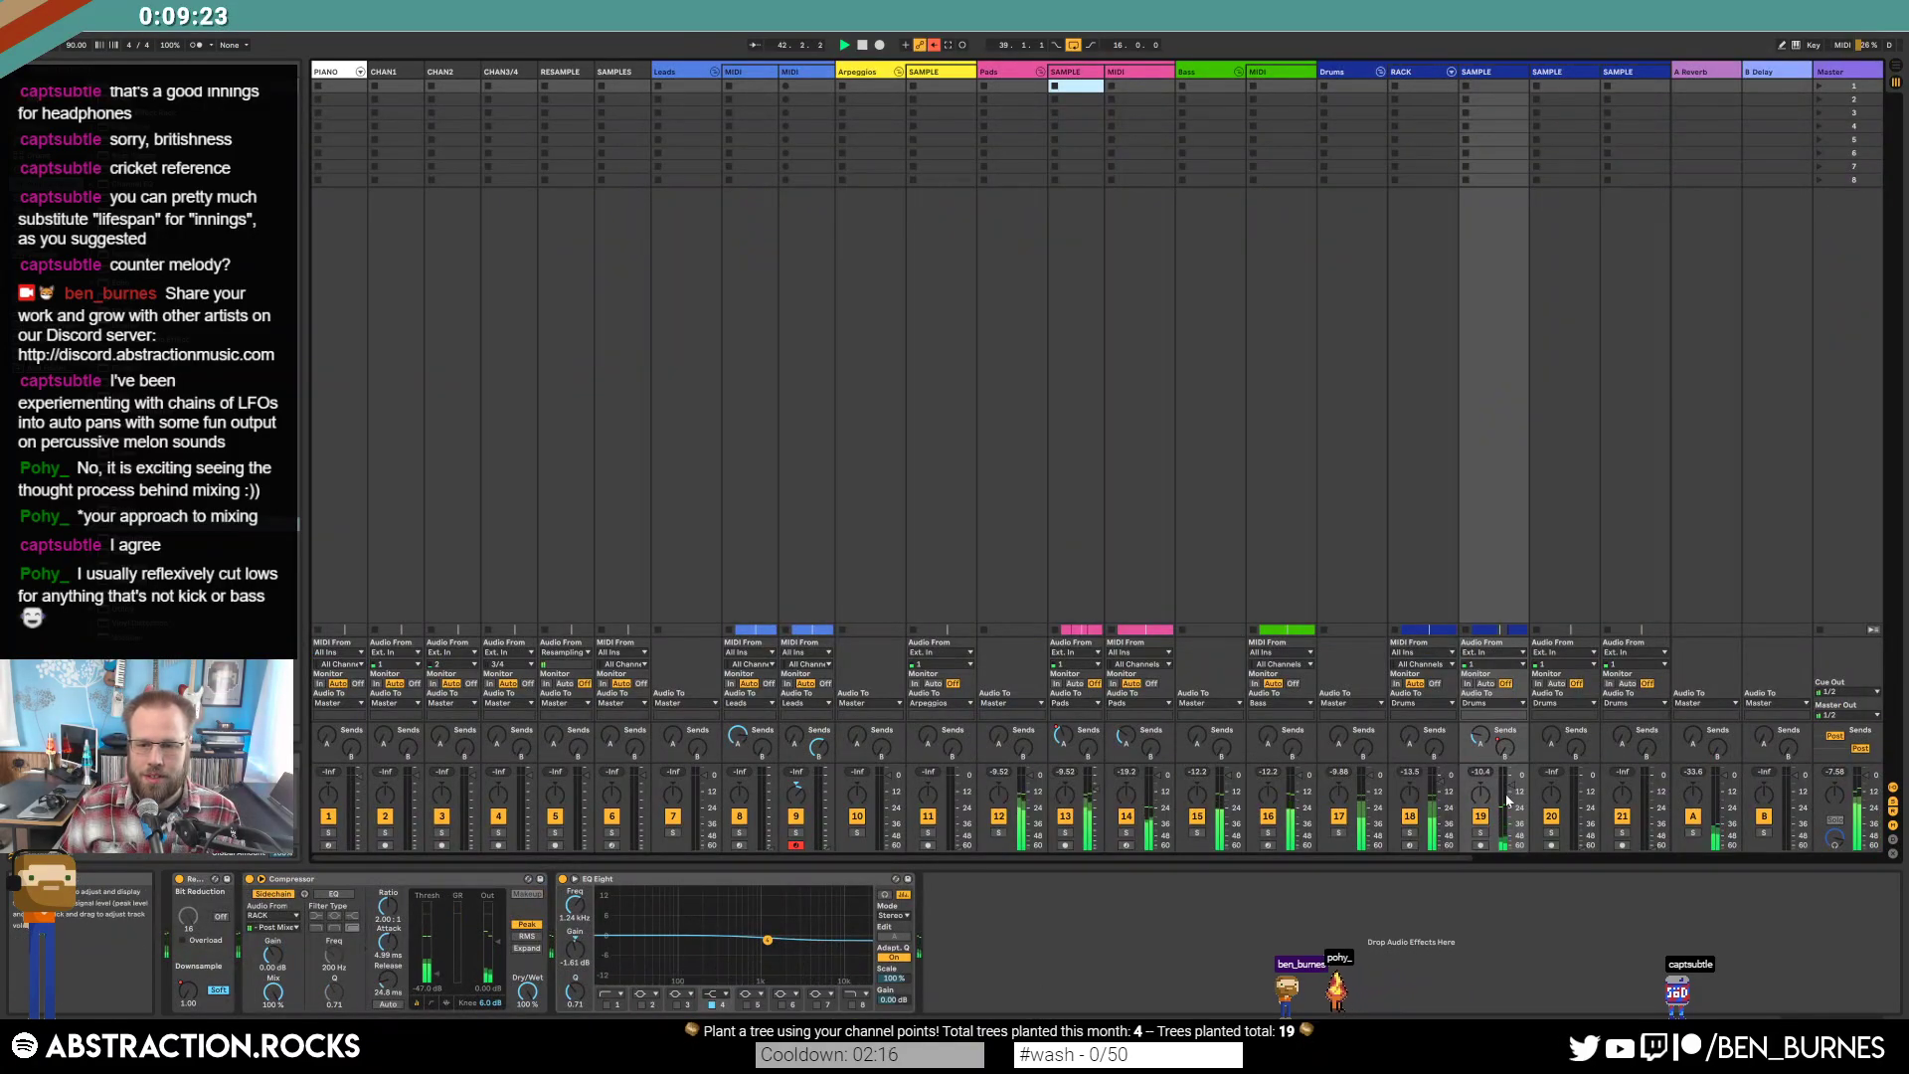
click(1512, 793)
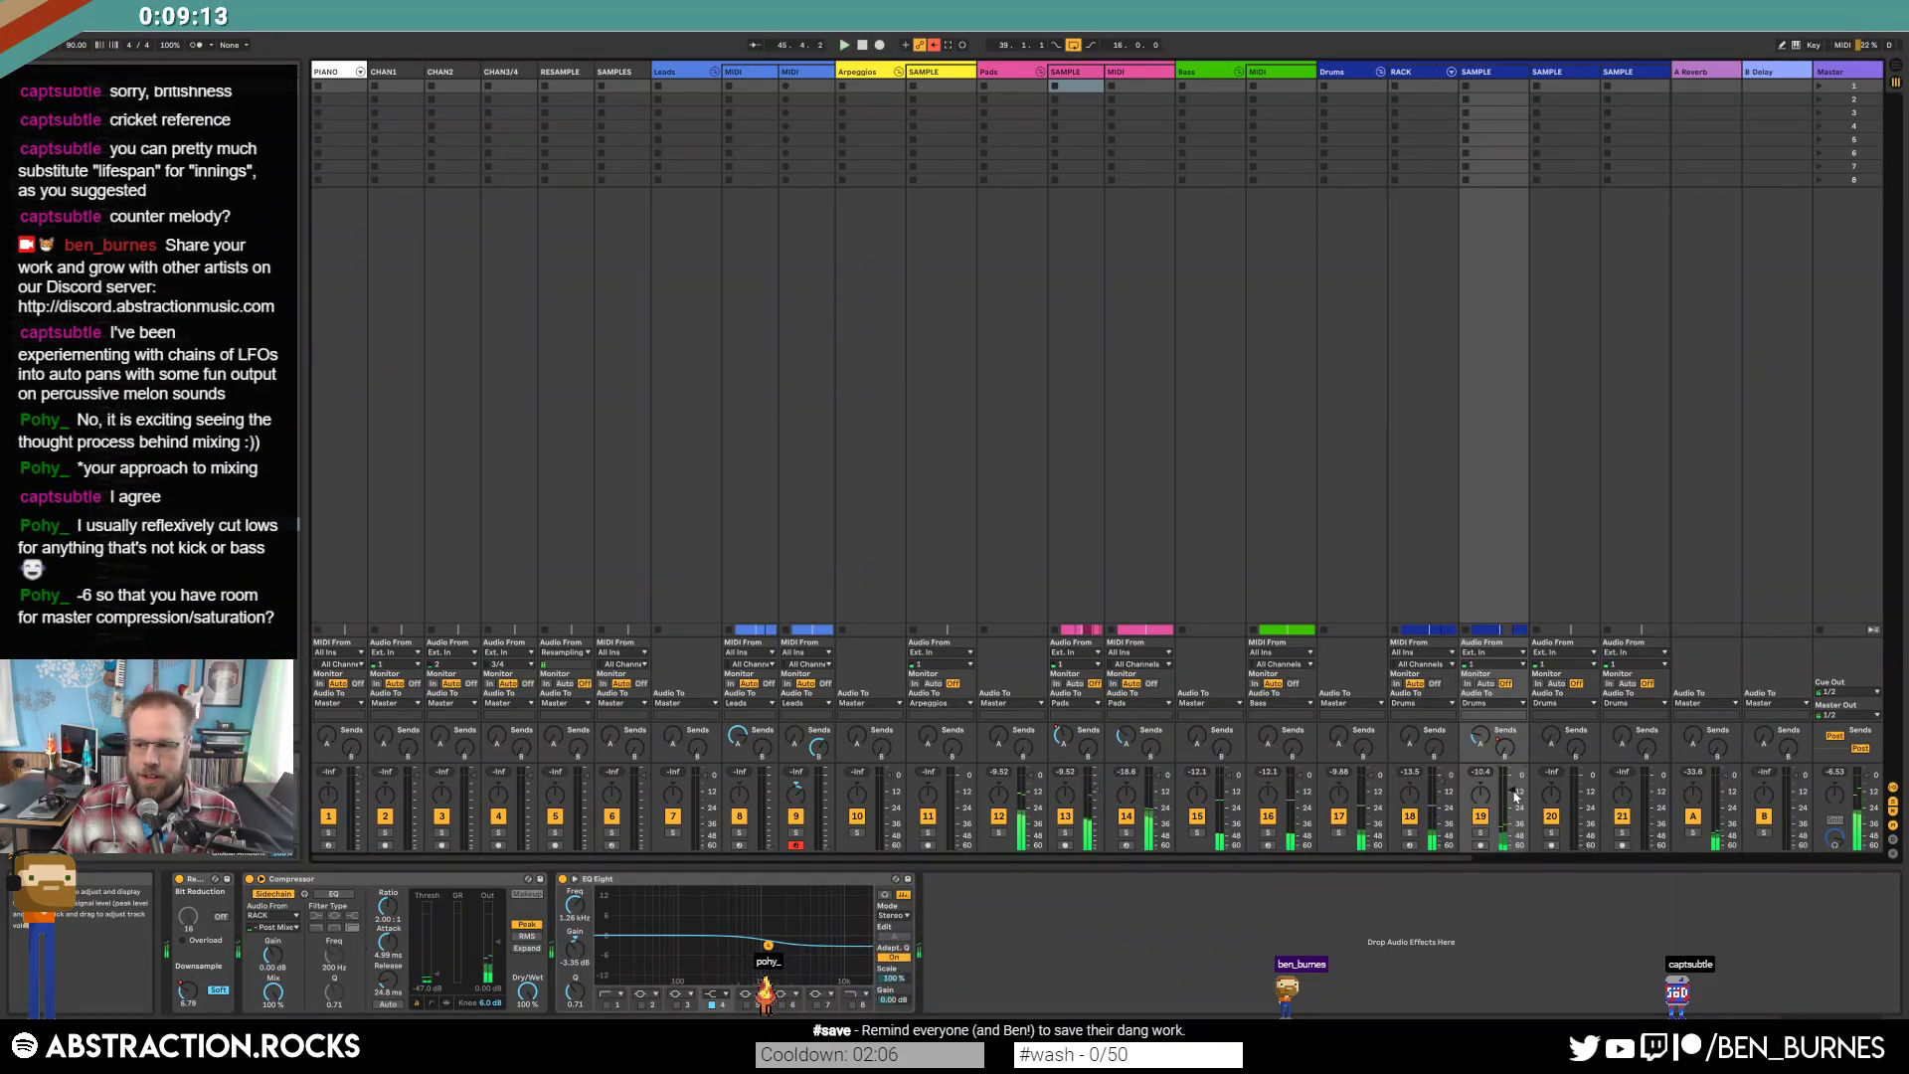
Select the second ambience SAMPLE track's rain recording from bar 39 in the arrangement, play it, and bring its volume up in the mix.
key(Tab)
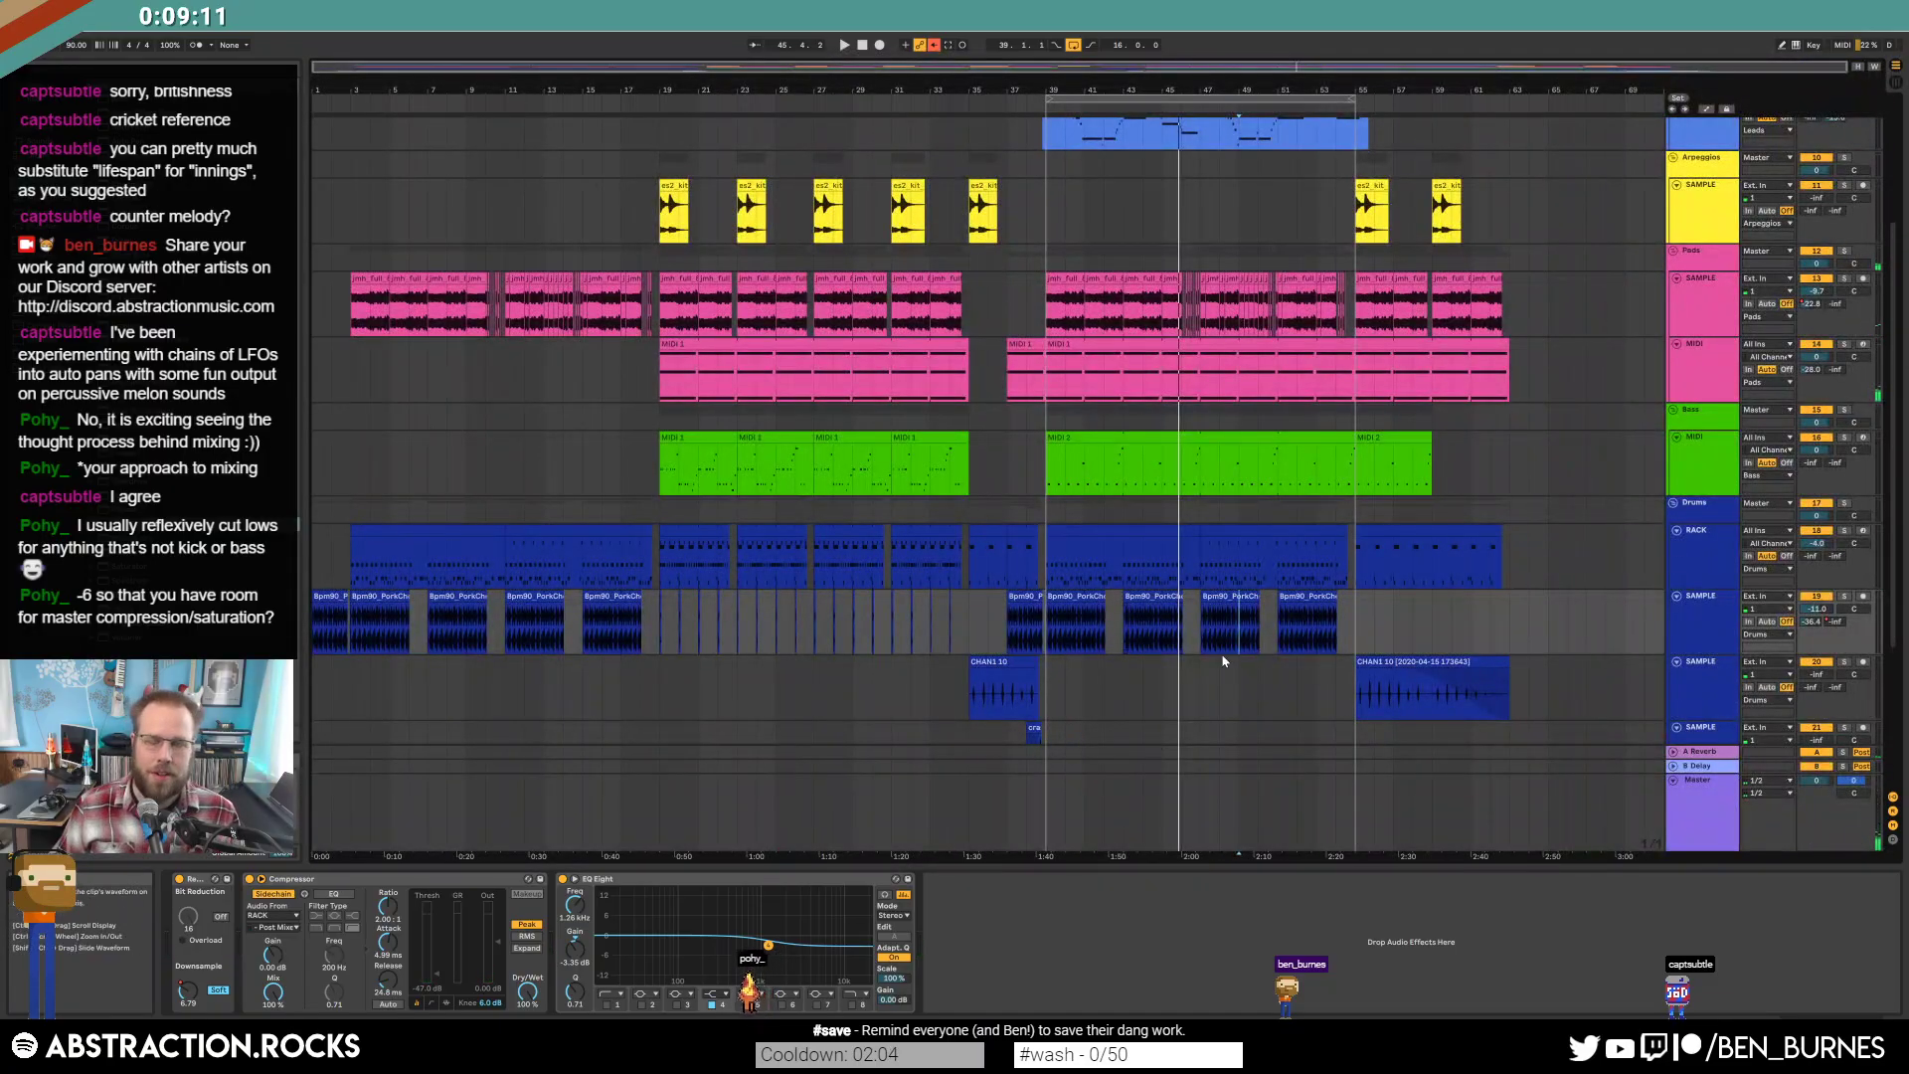
scroll(1221, 652, up, 4)
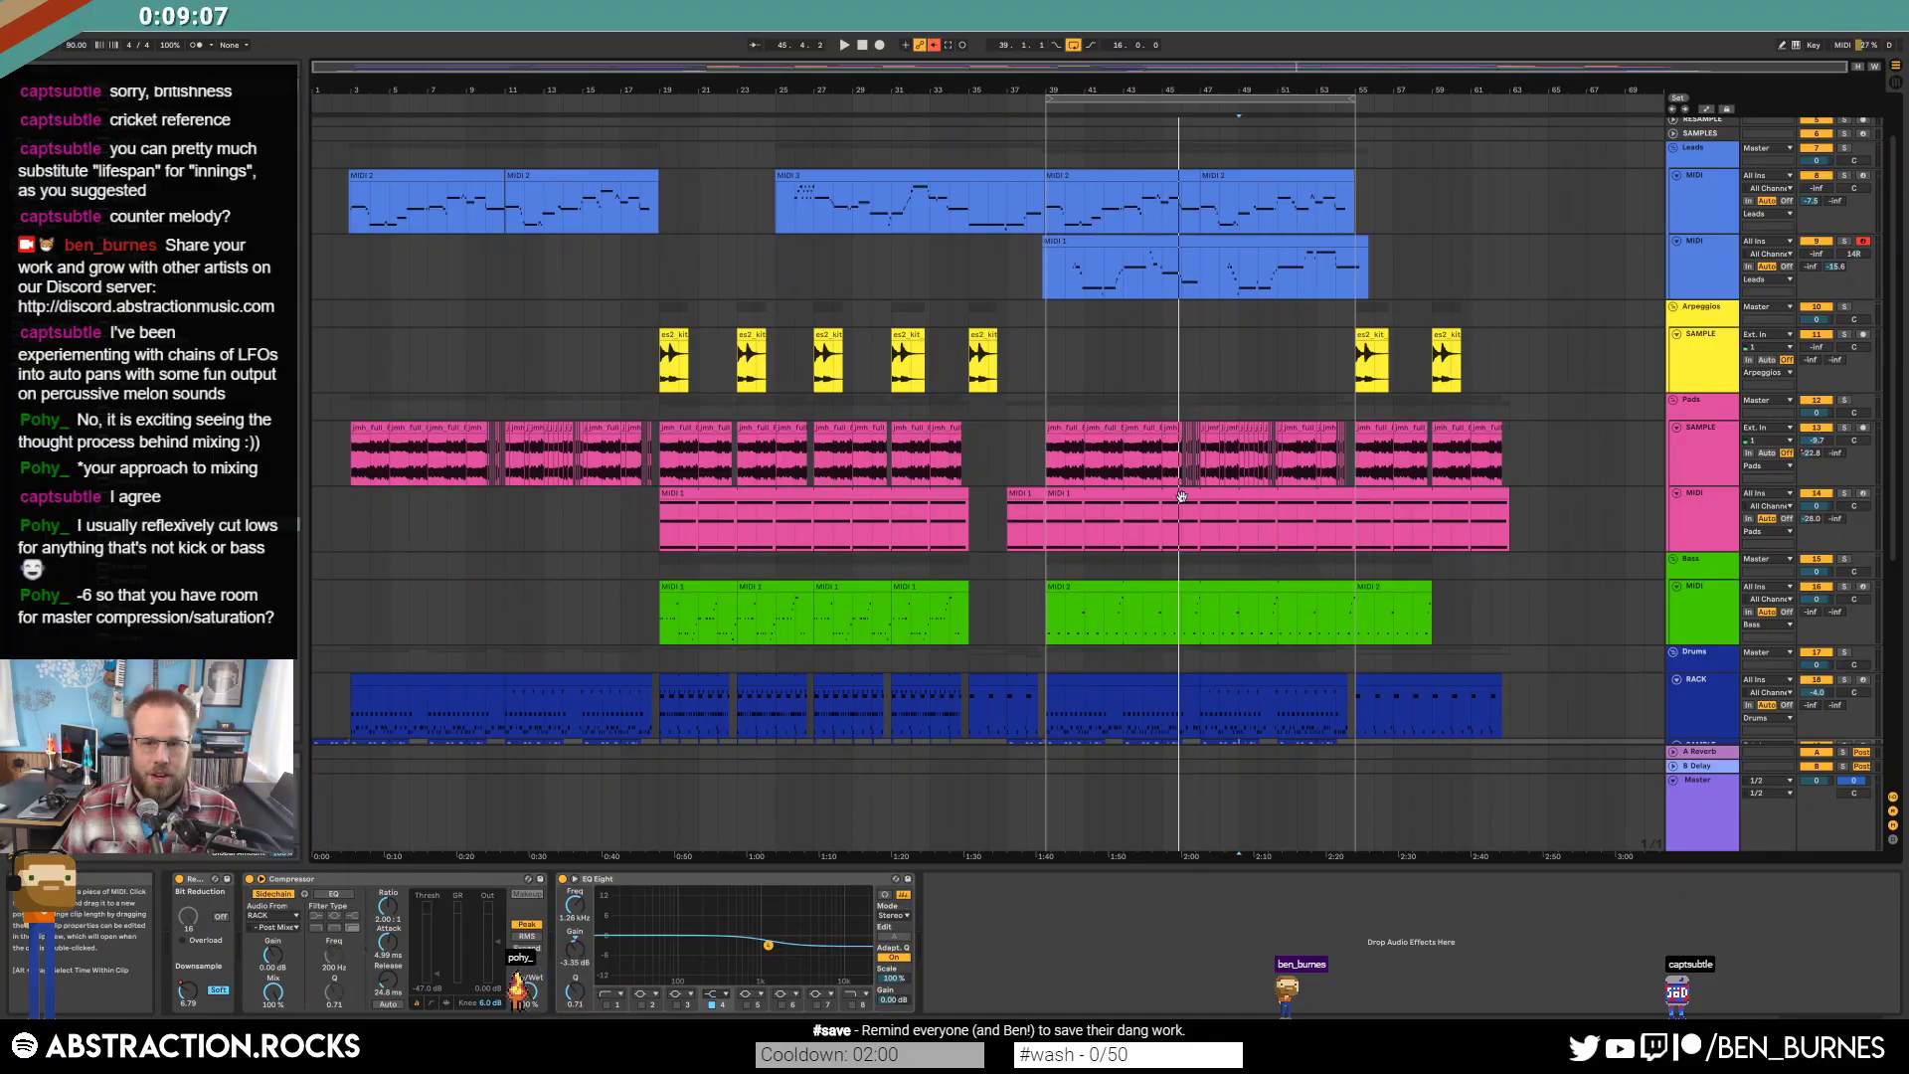
scroll(1222, 576, down, 6)
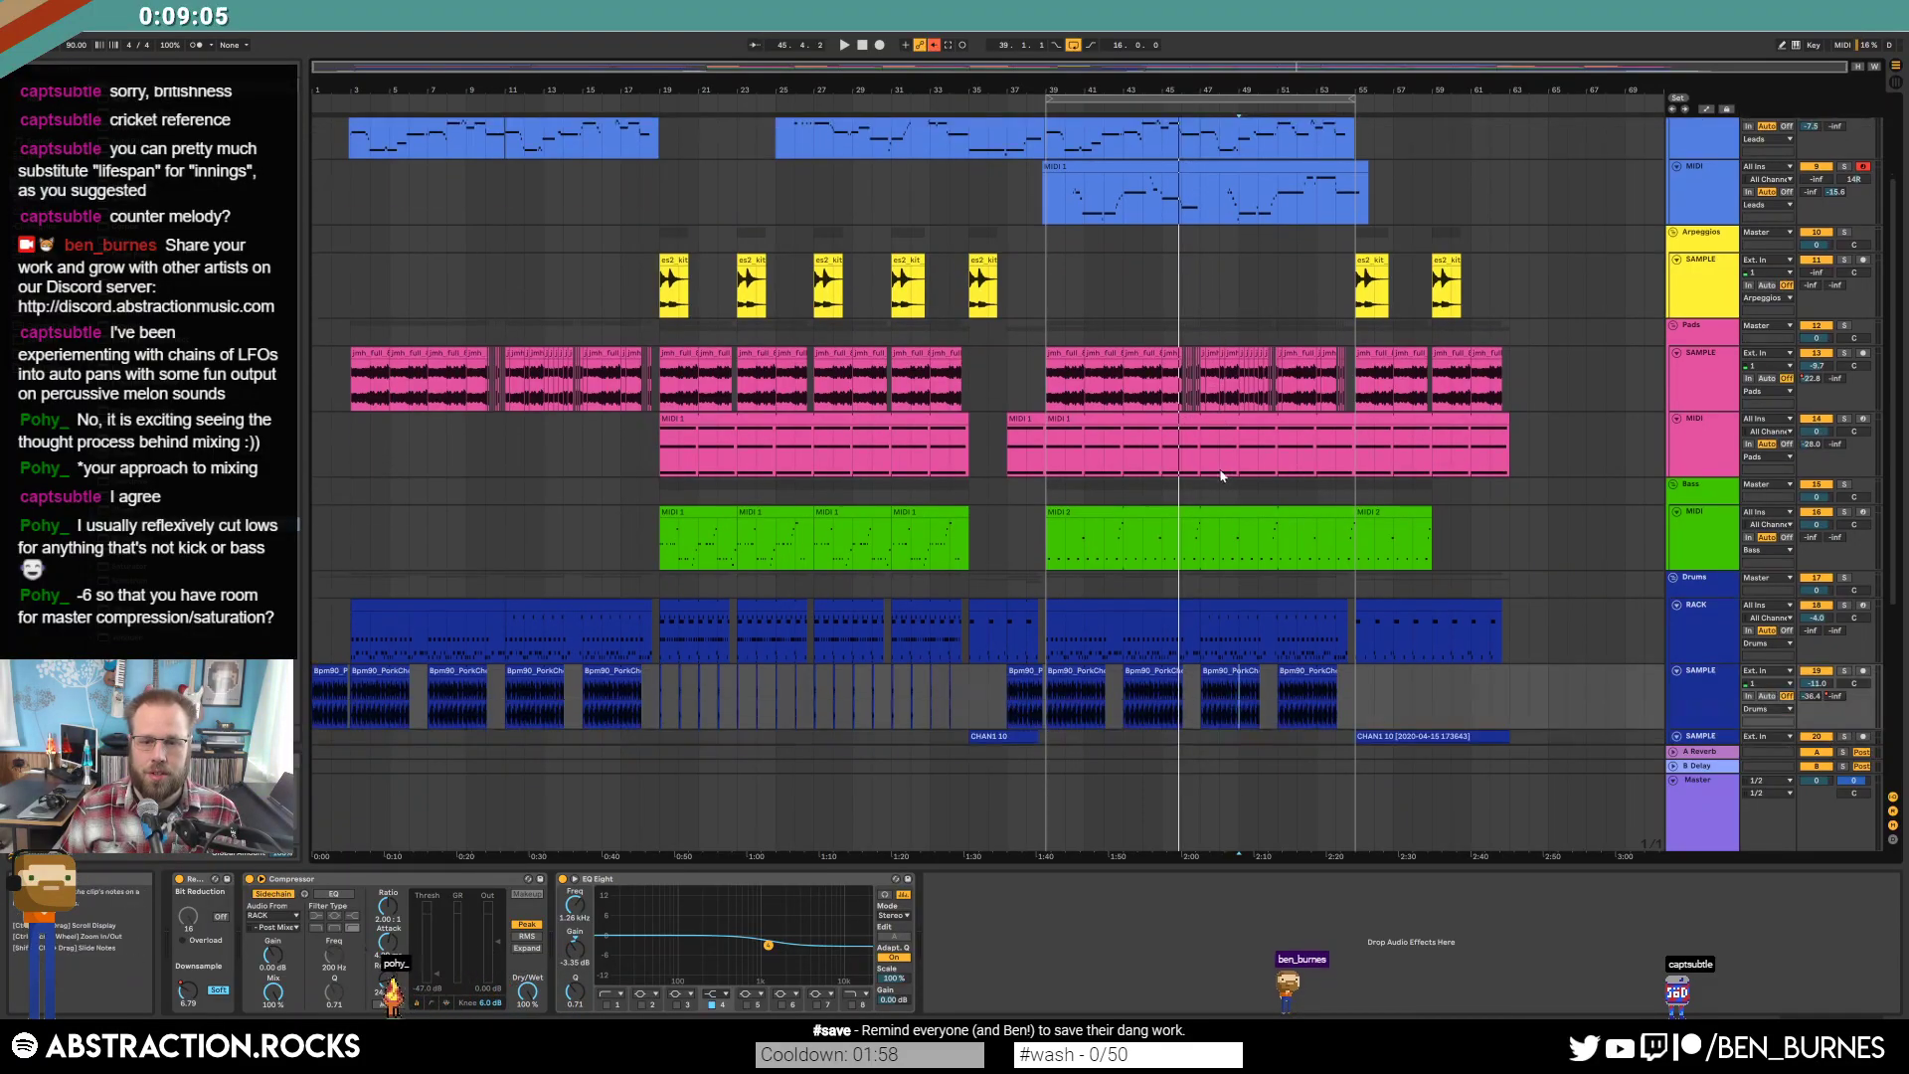
scroll(1222, 576, down, 4)
click(1306, 654)
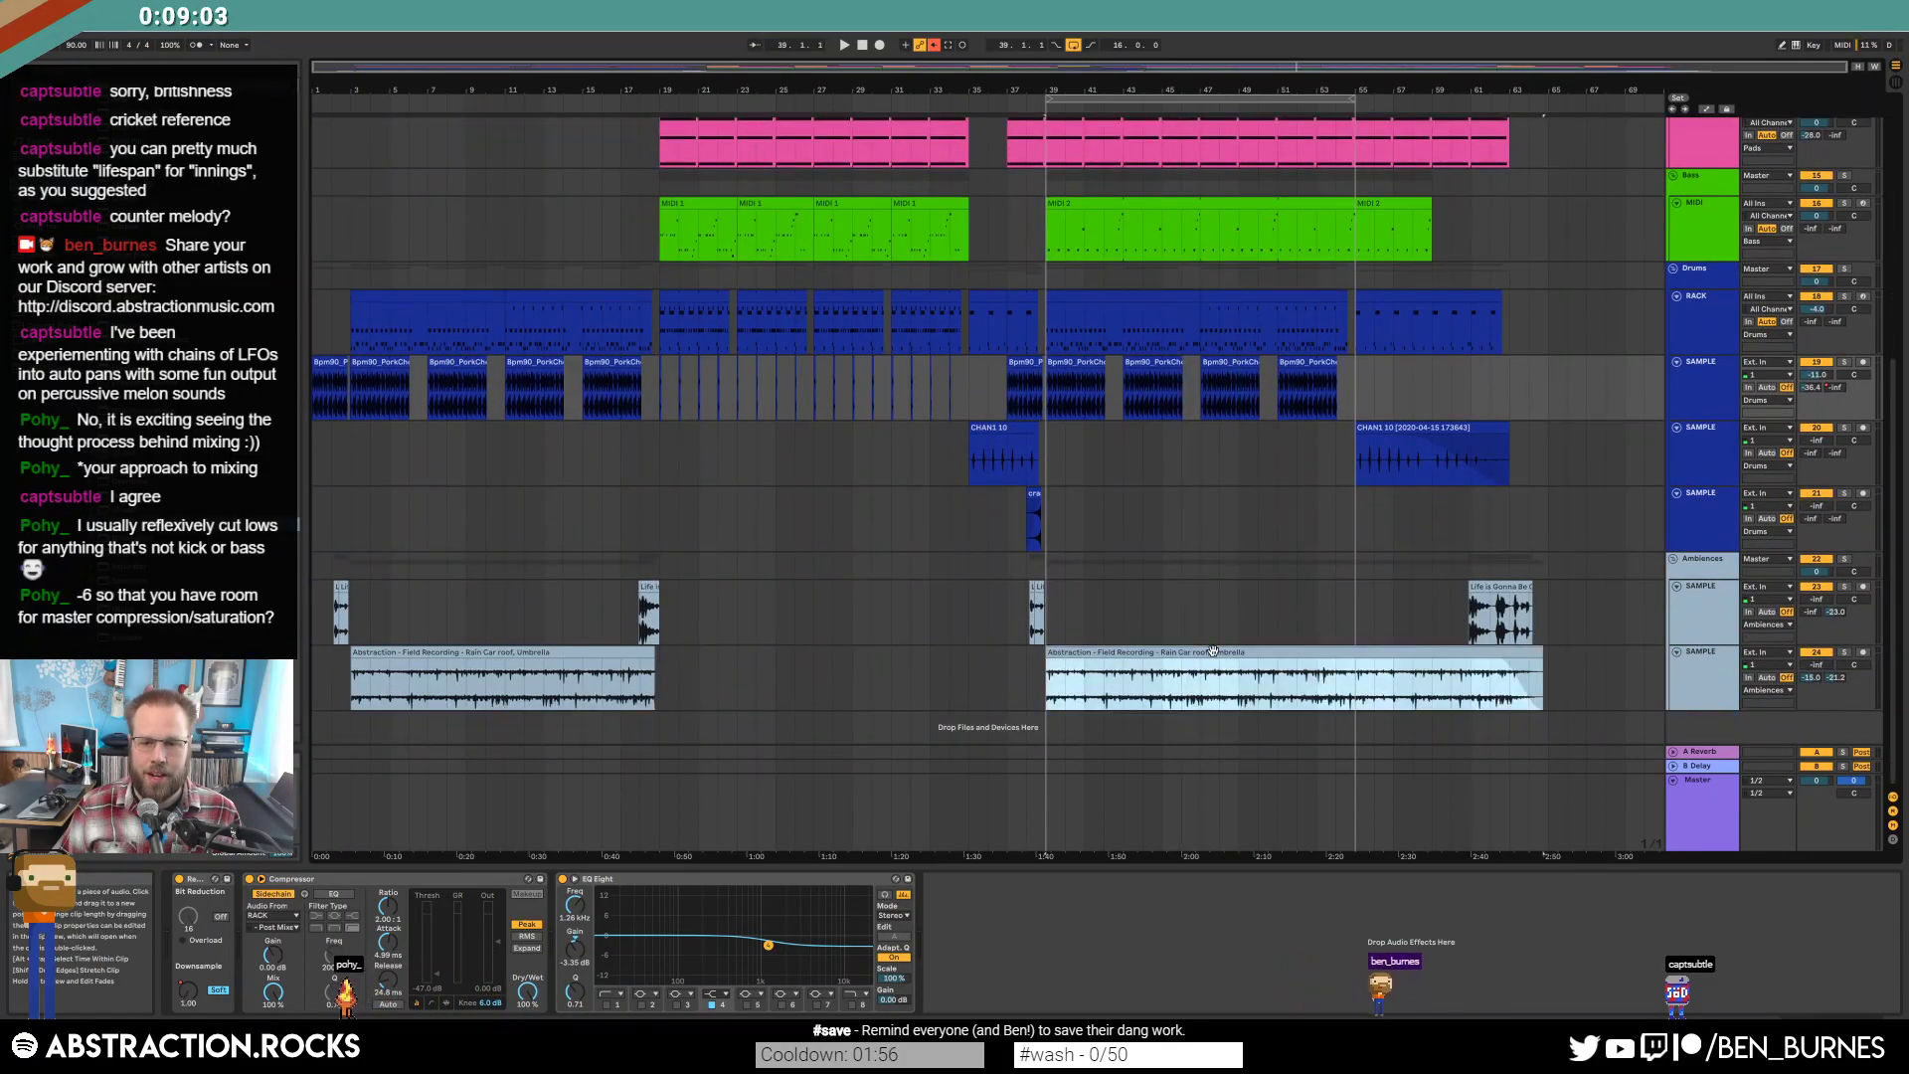
key(space)
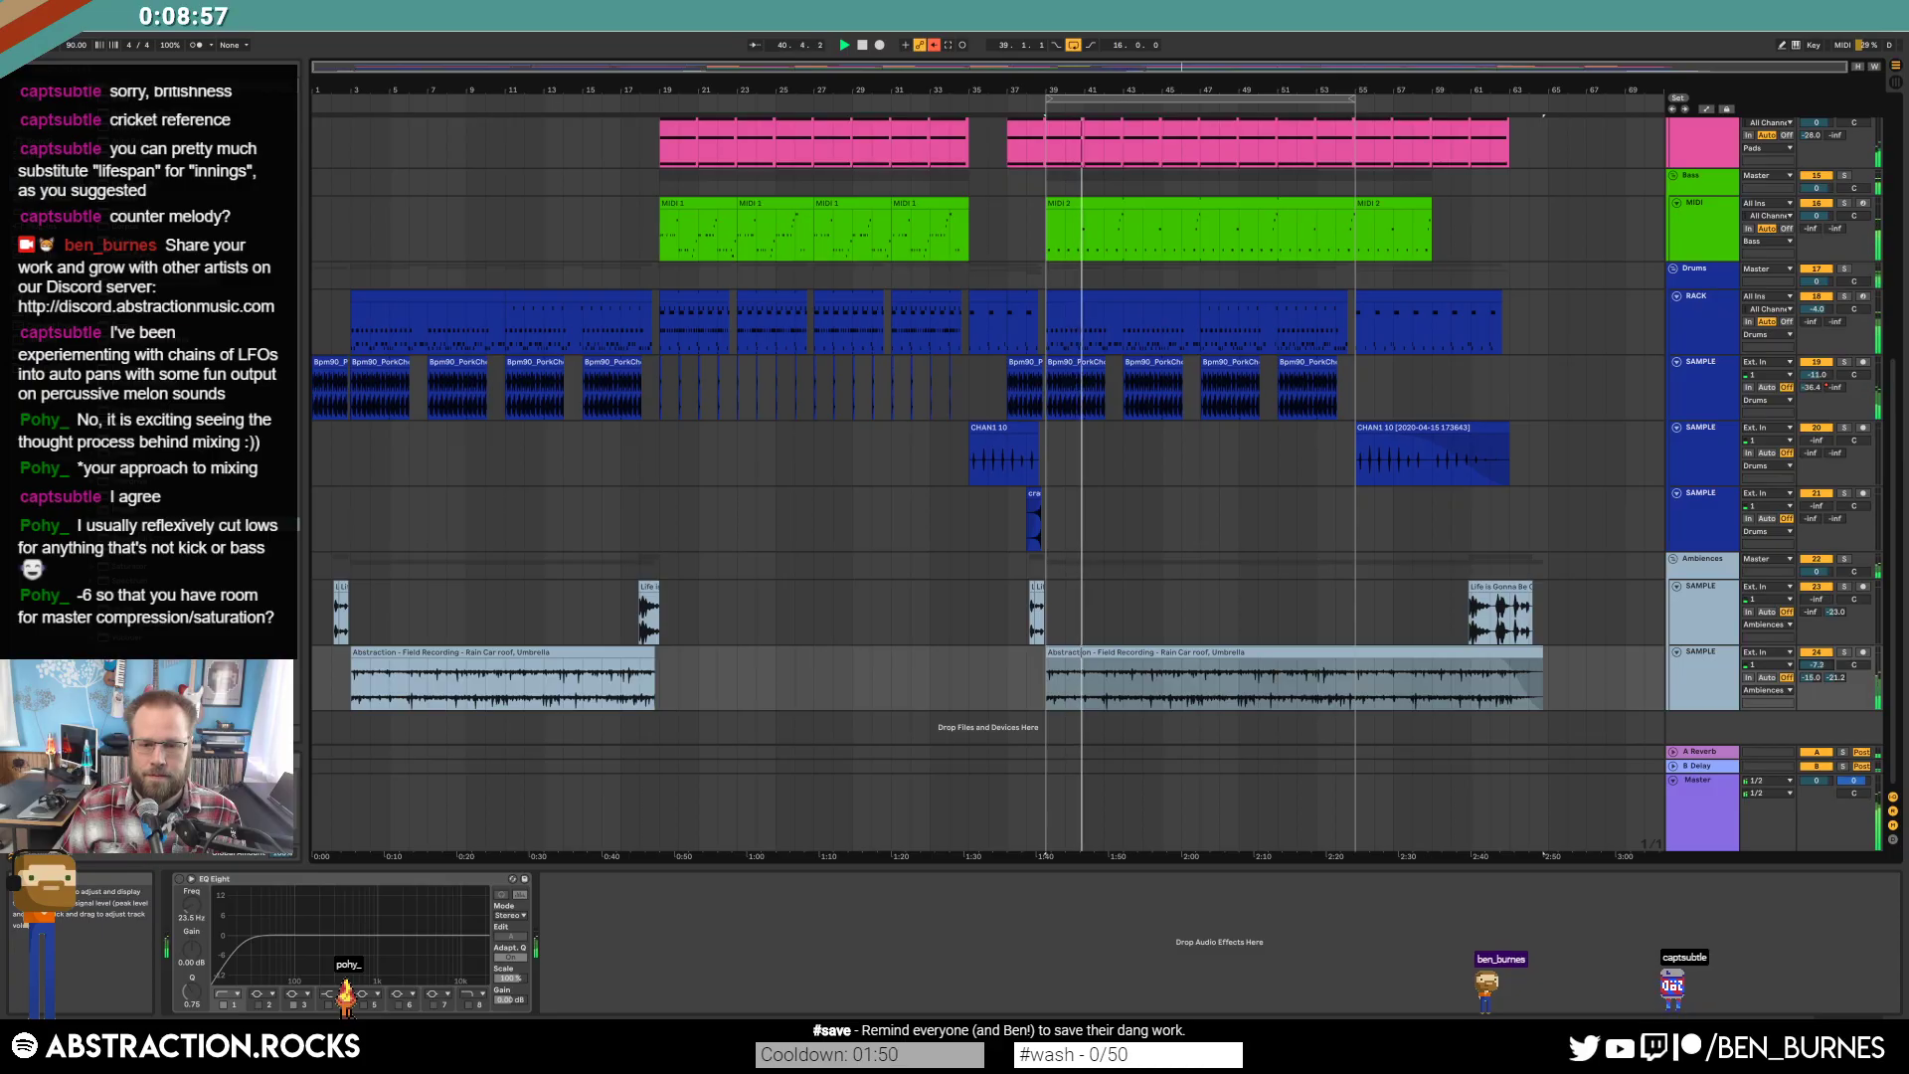
key(Tab)
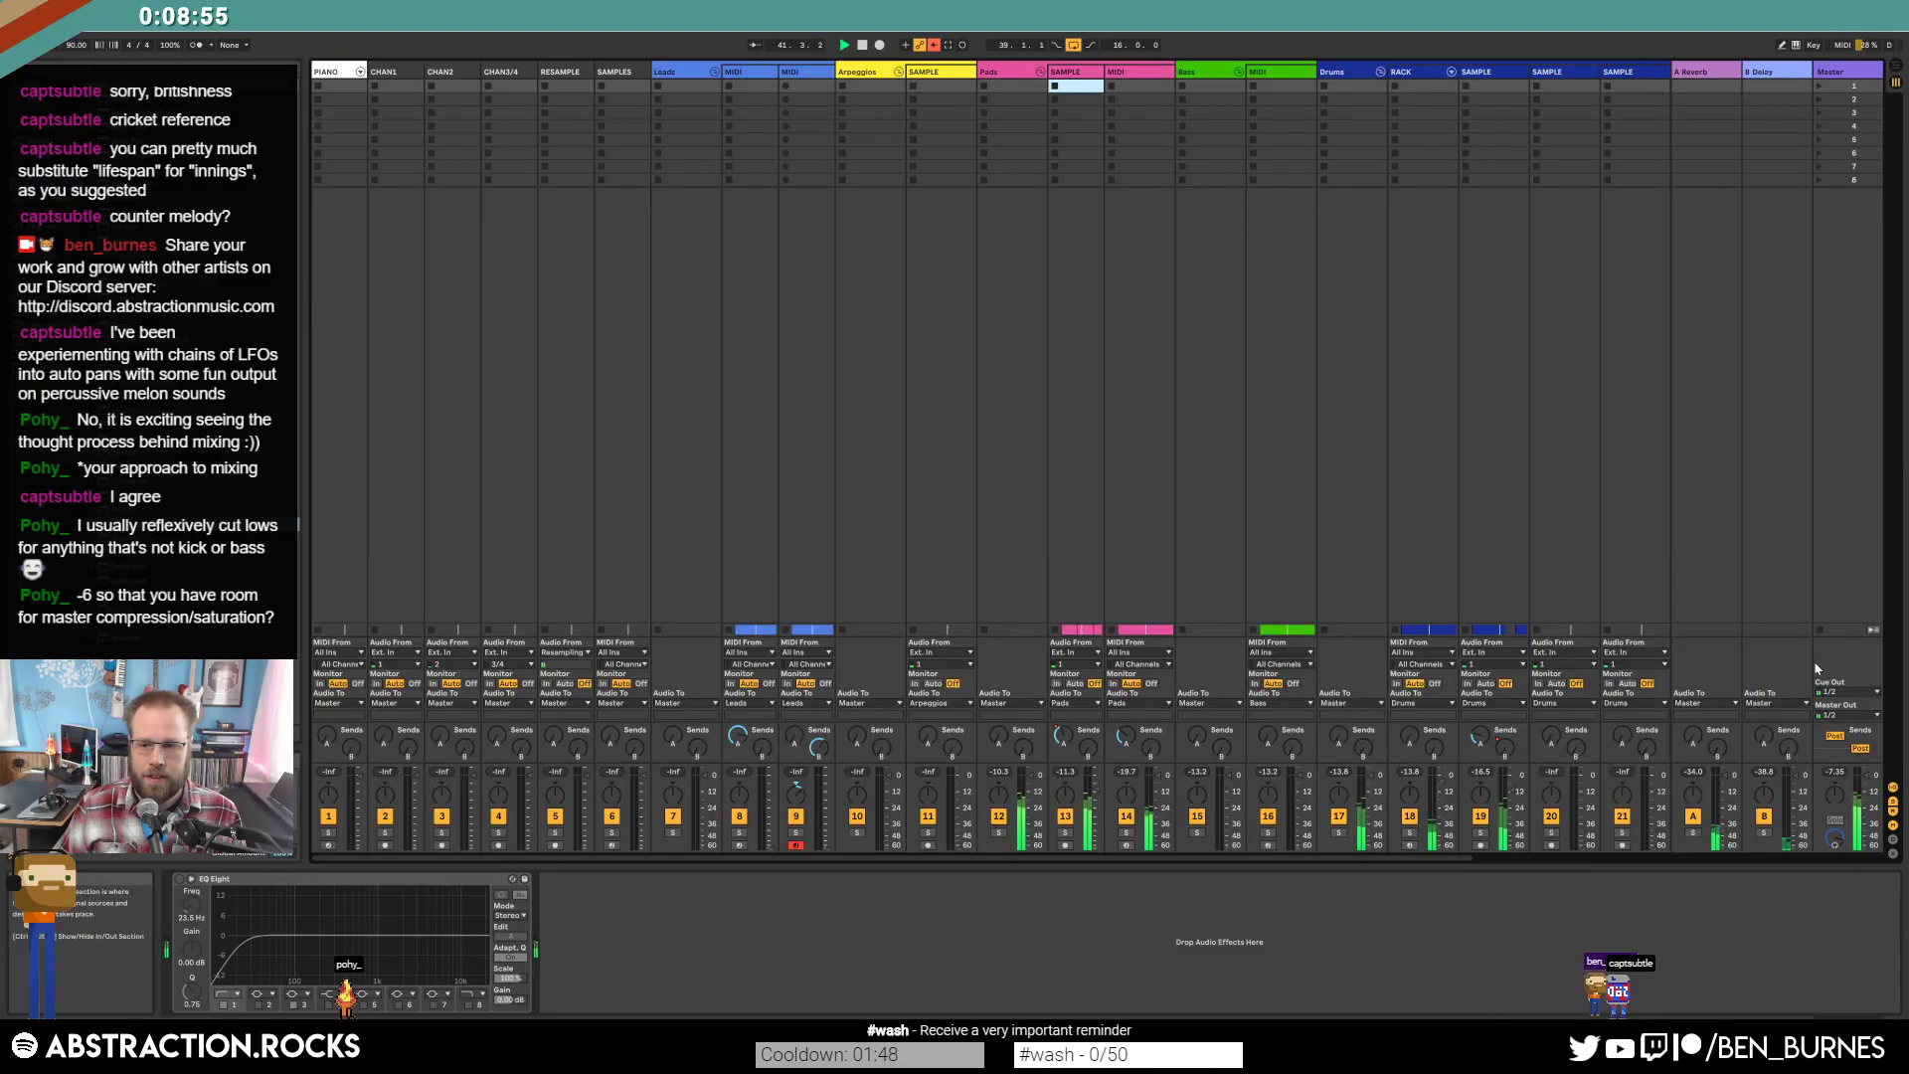
key(Tab)
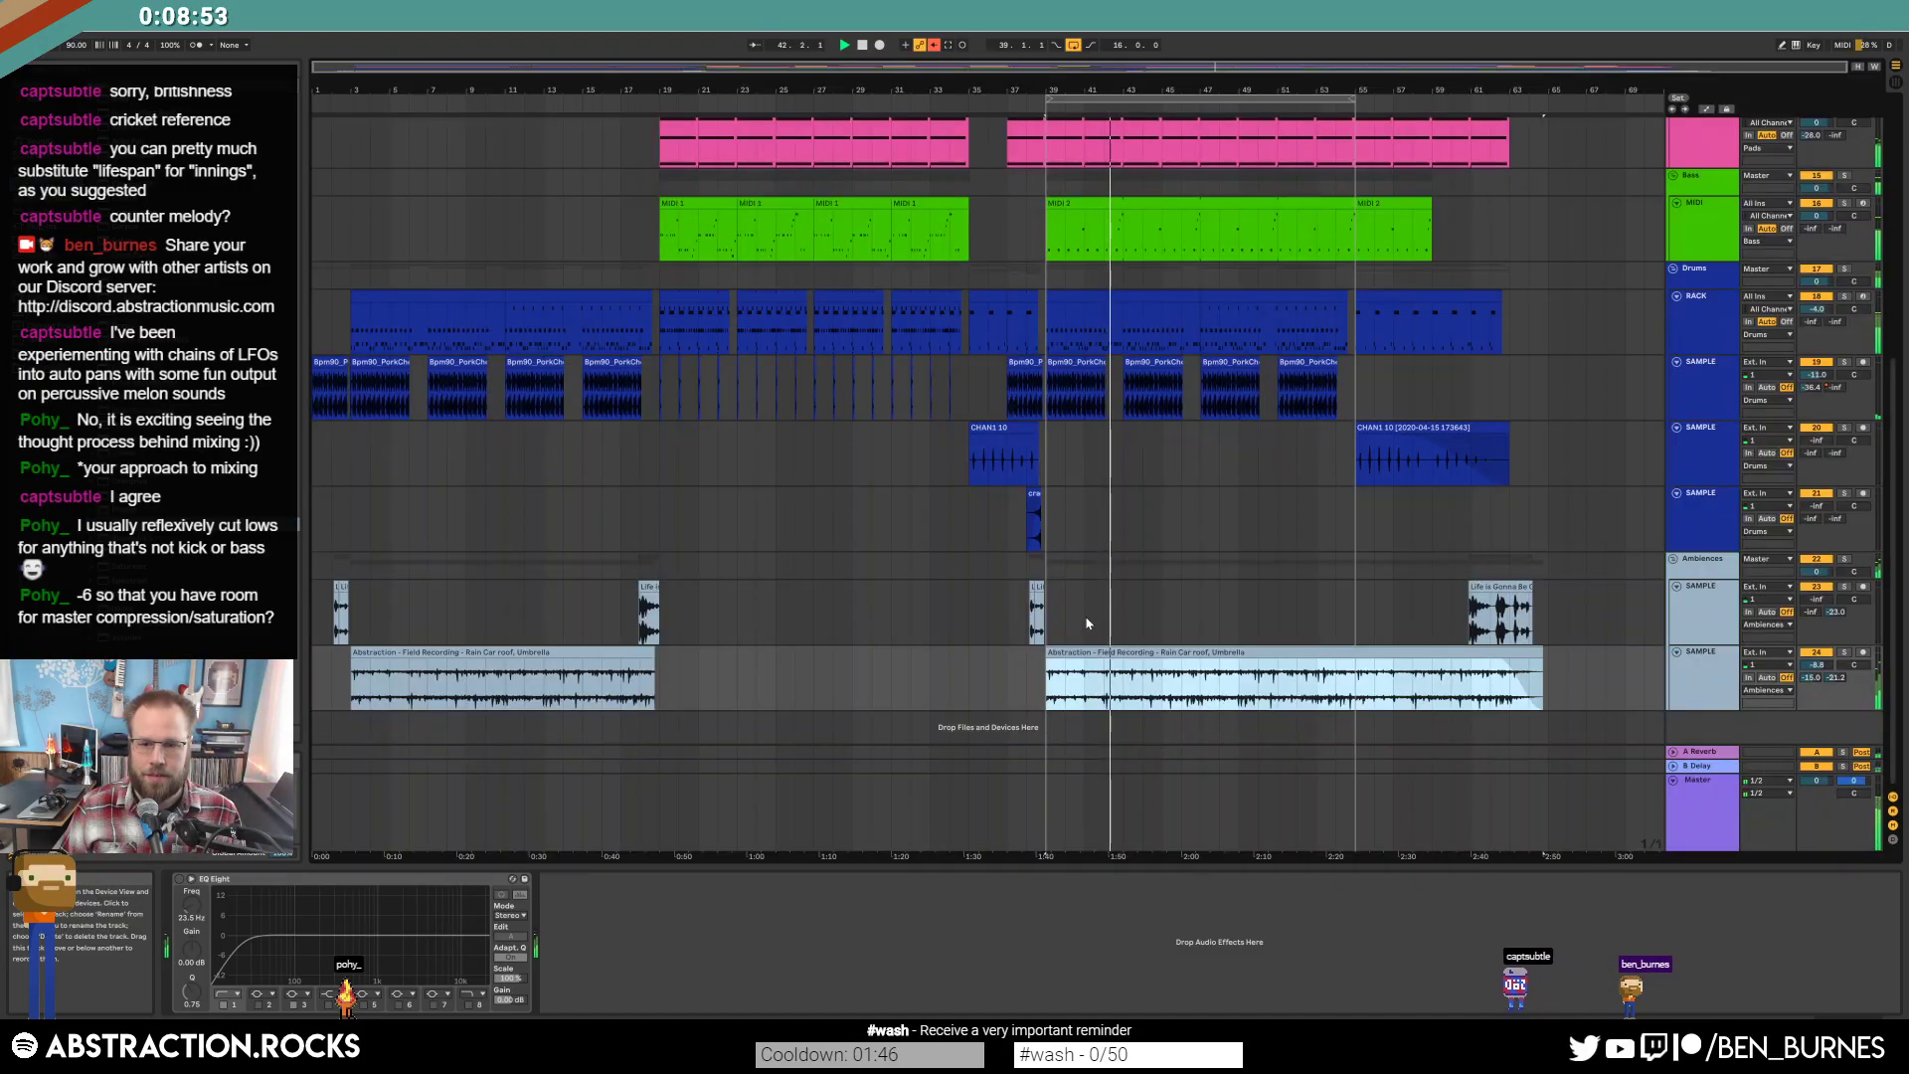
Select the first Leads MIDI track's clip at bar 39 and bring both lead tracks' volumes up during playback in Session View.
scroll(1266, 662, up, 5)
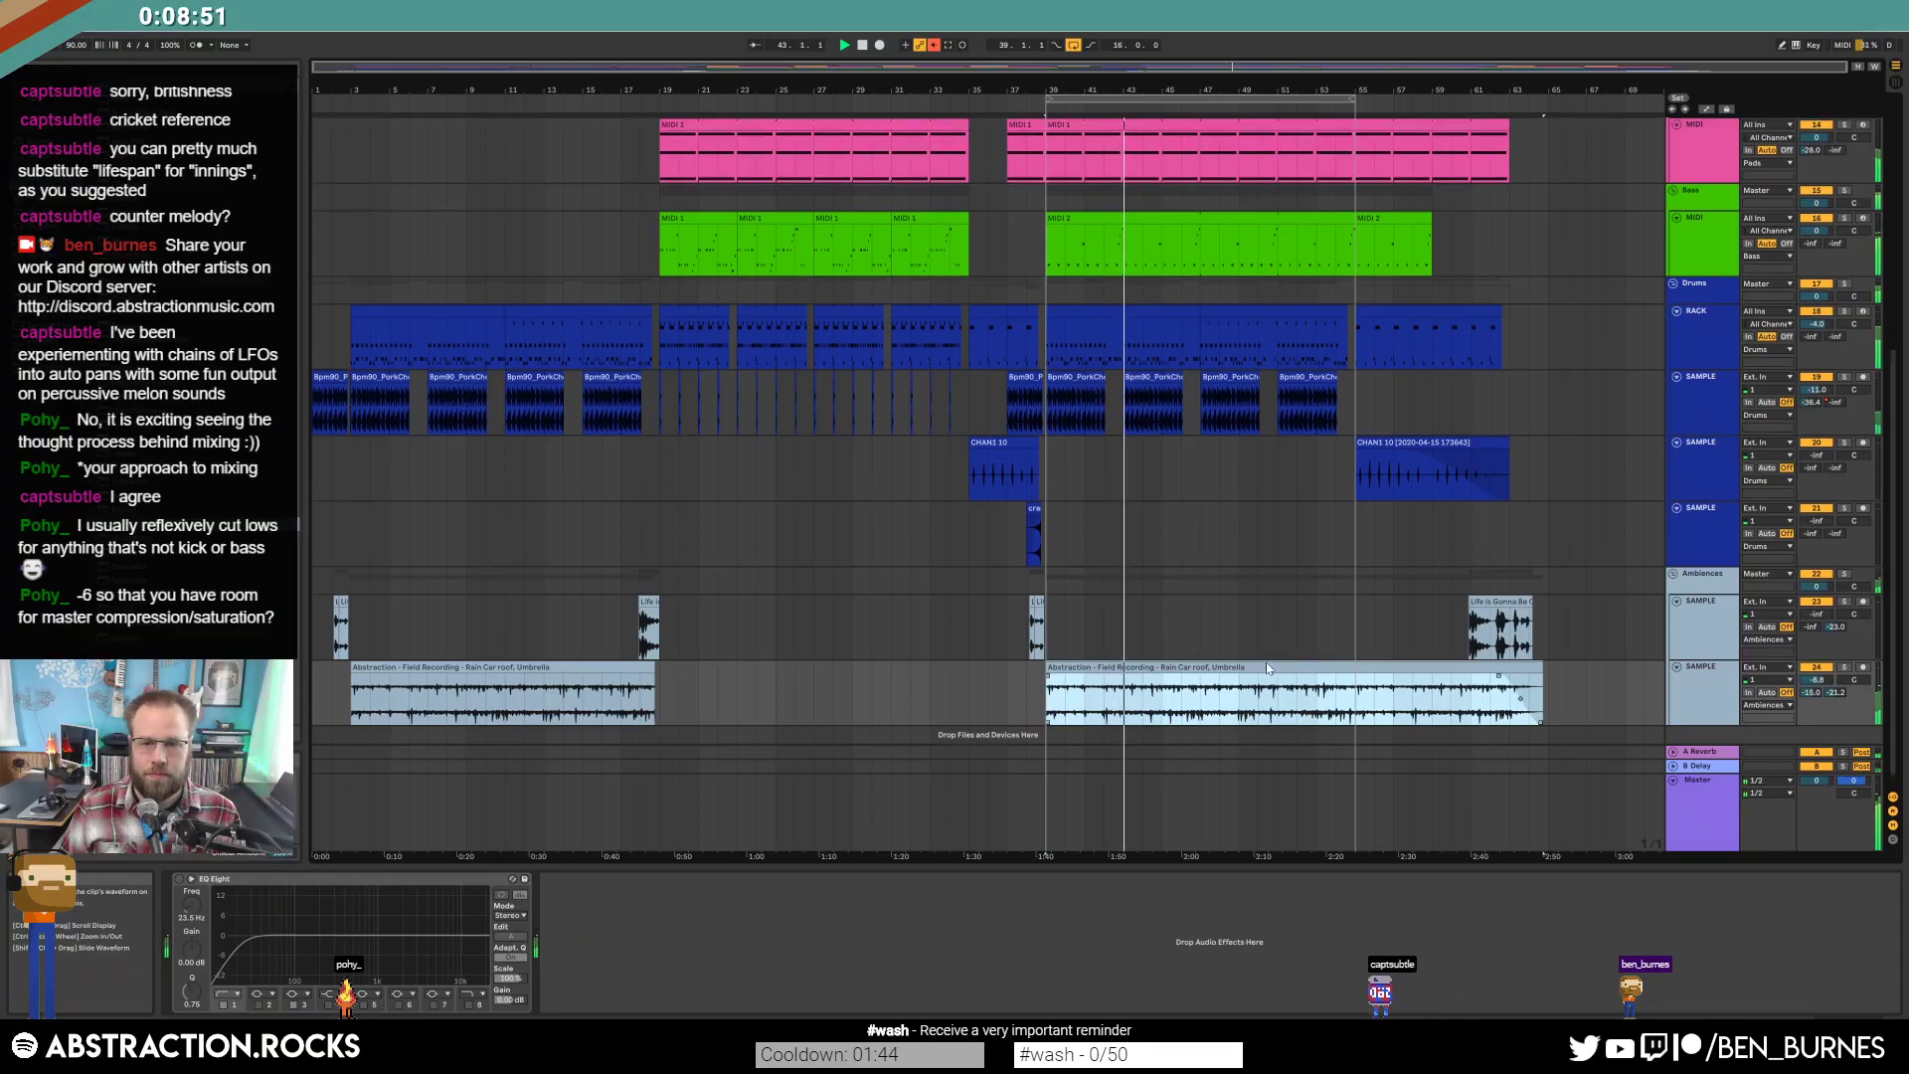
scroll(1257, 672, up, 2)
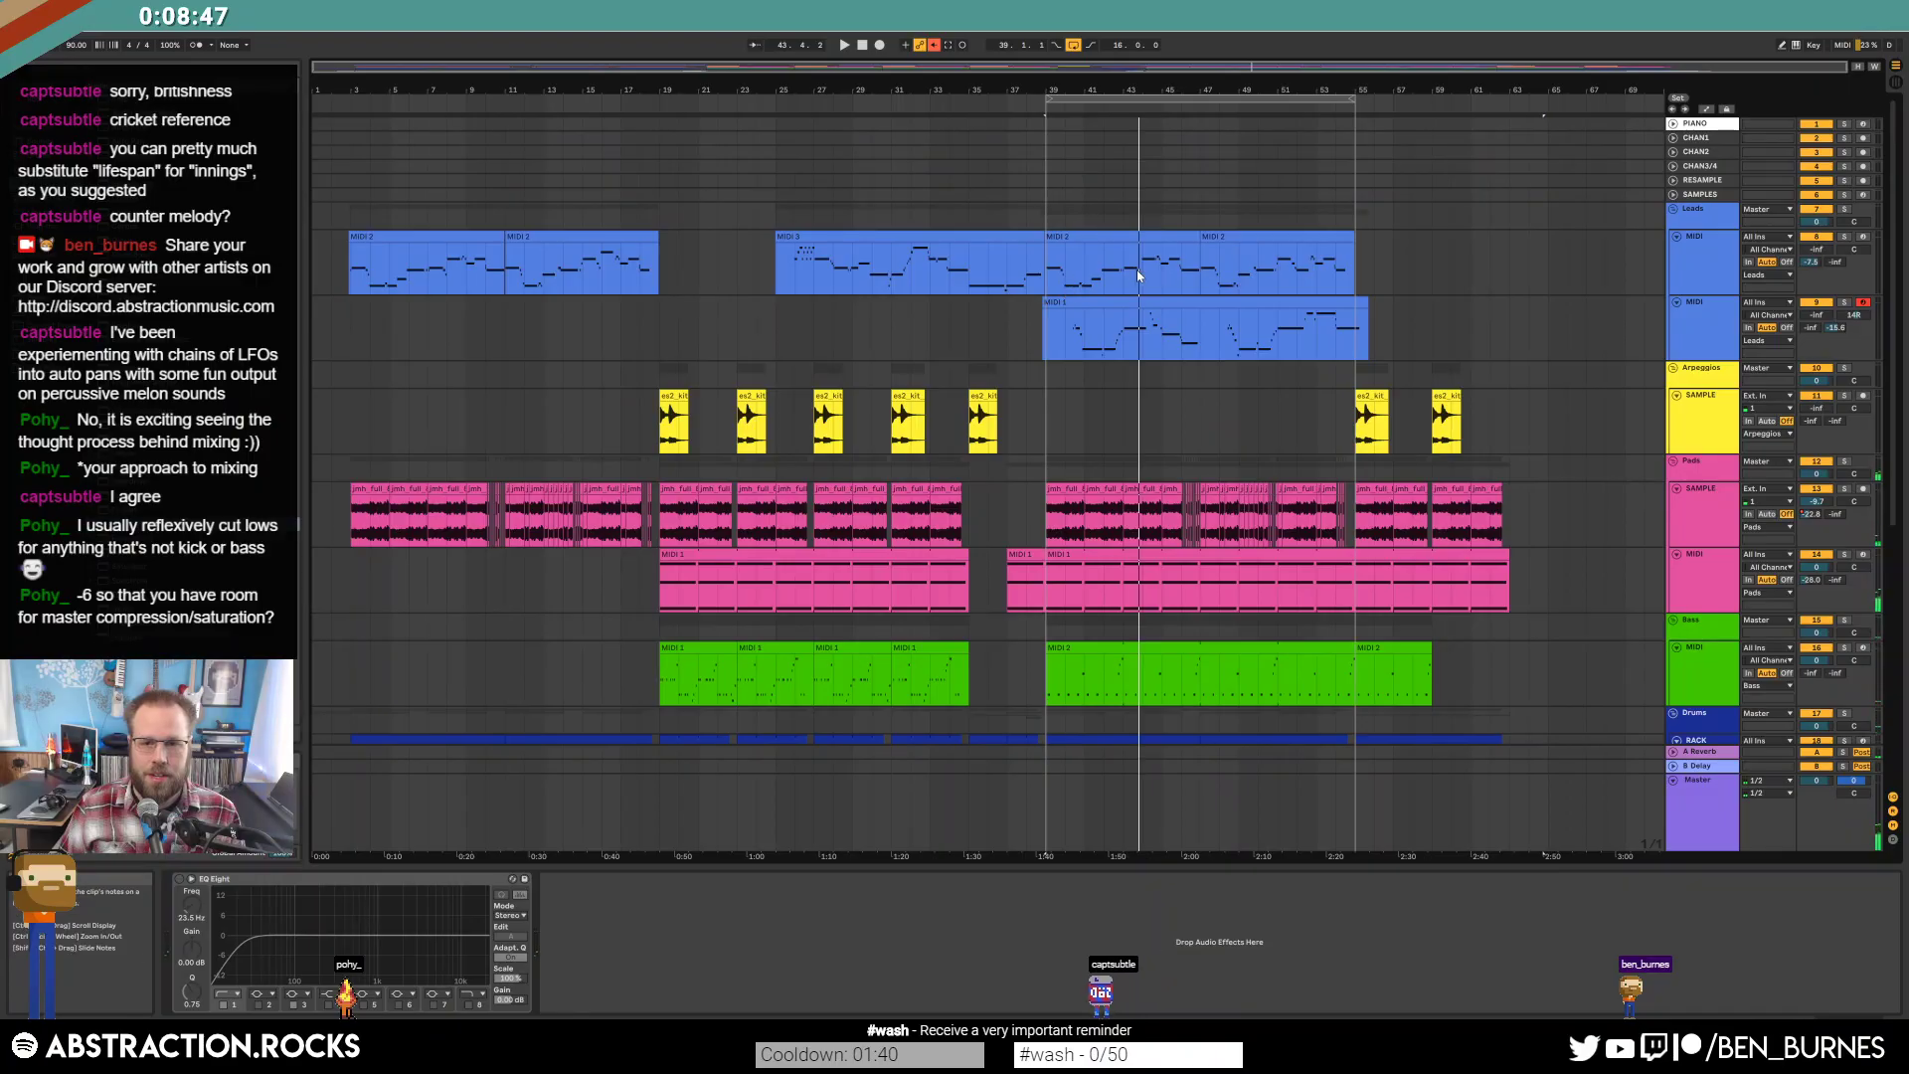
click(1081, 239)
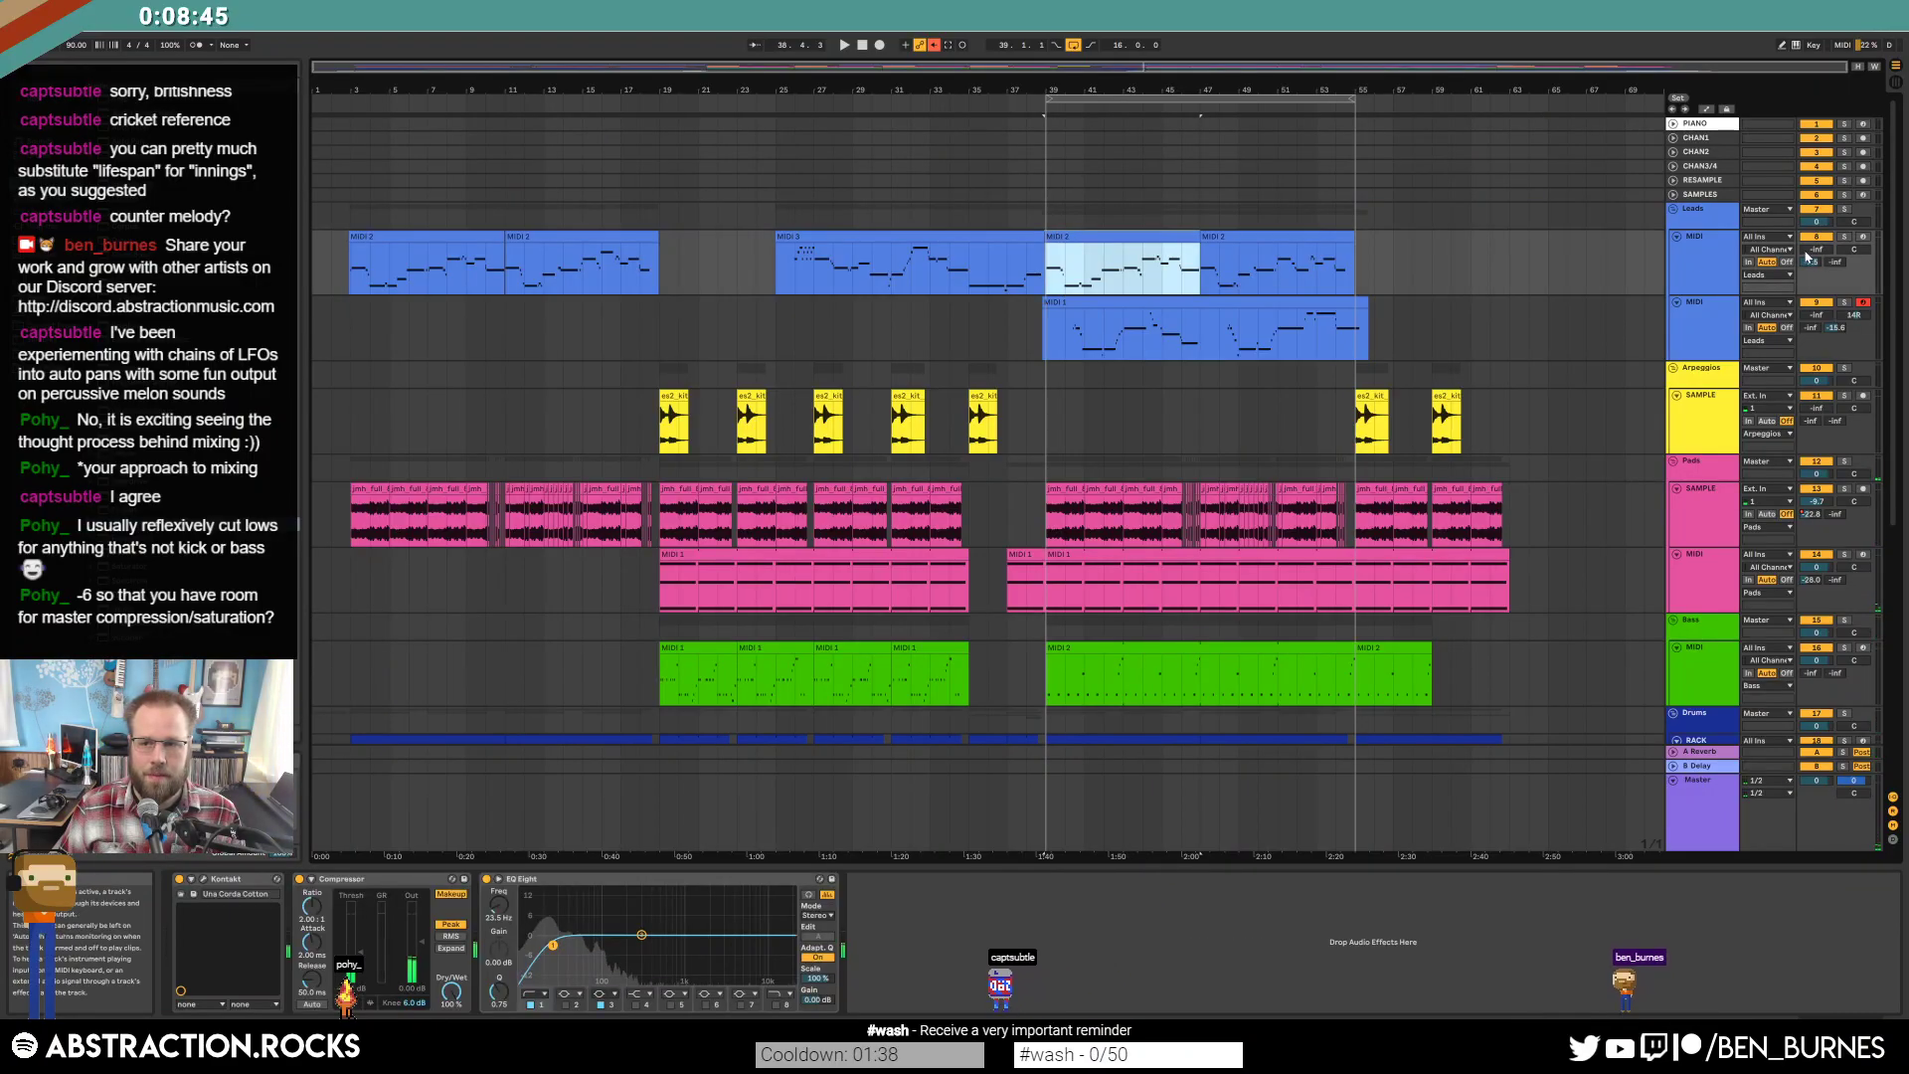
key(Tab)
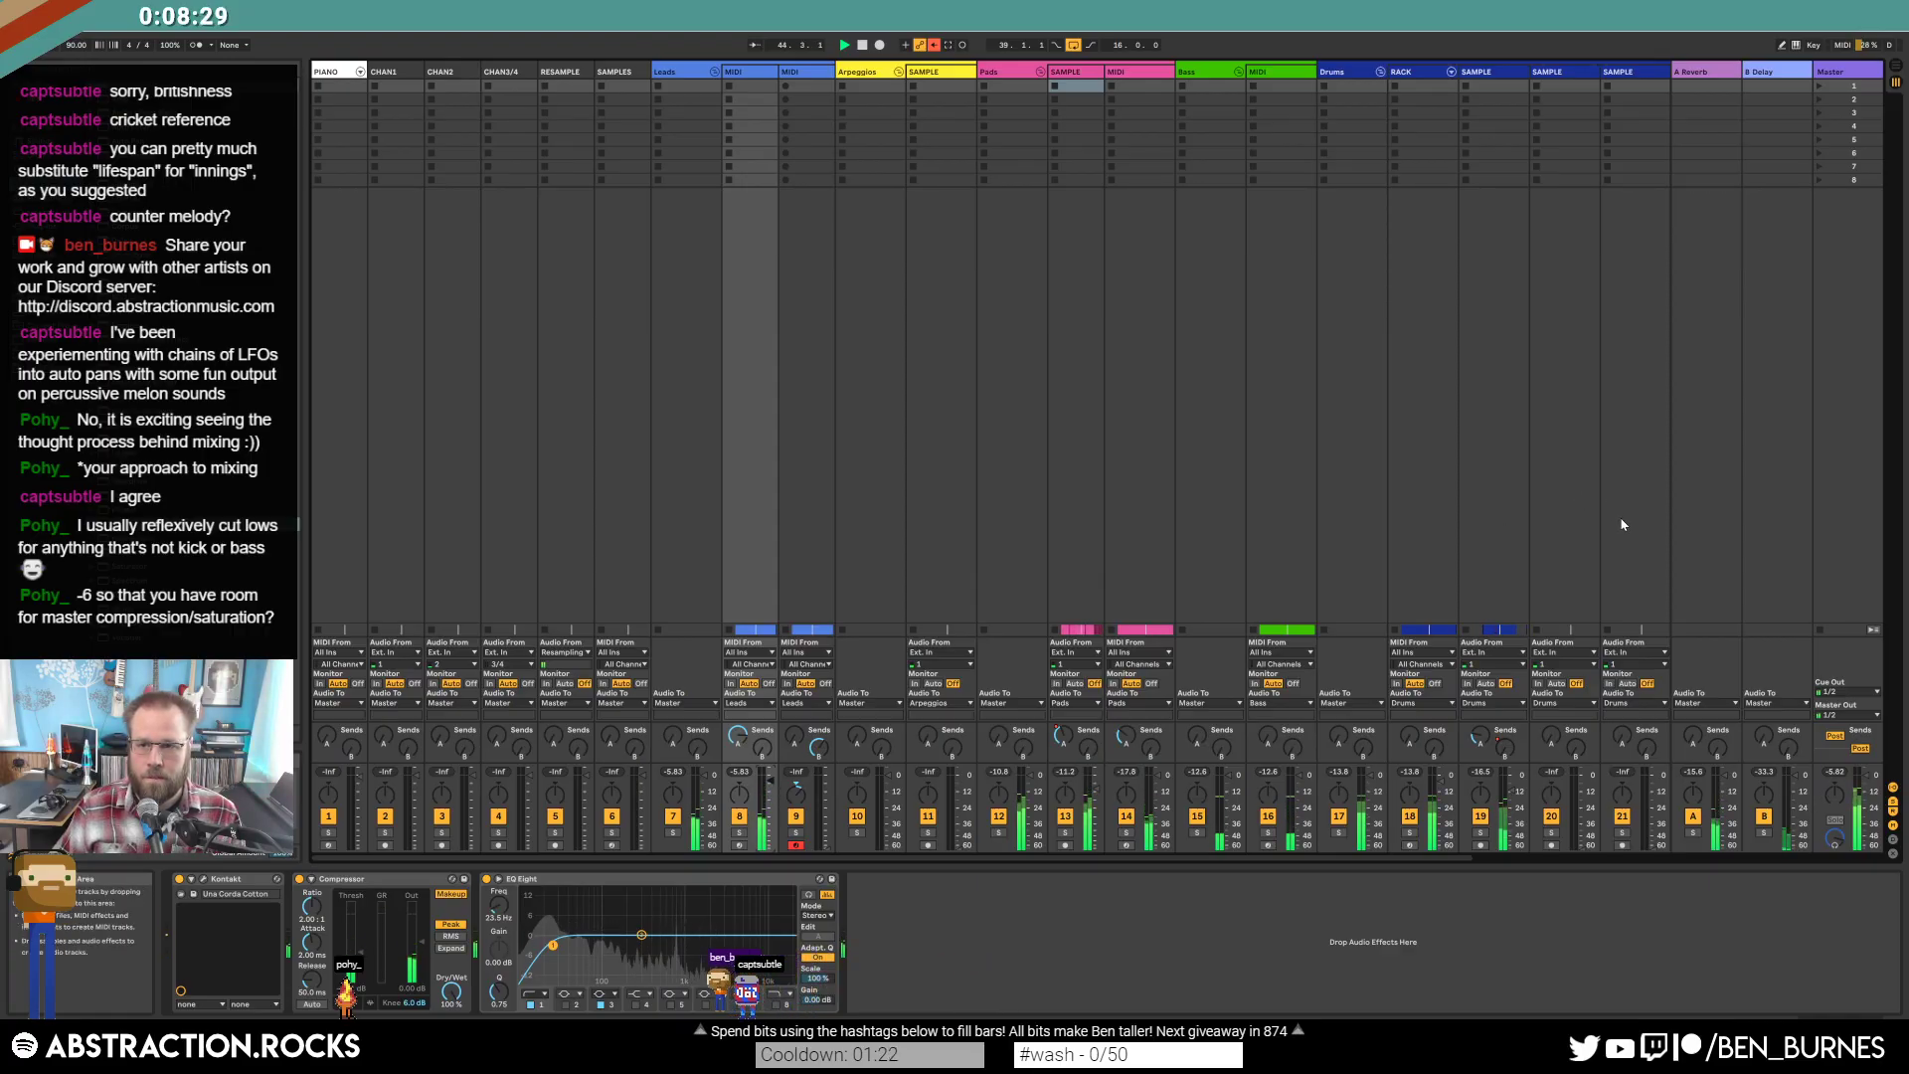
scroll(1511, 840, right, 5)
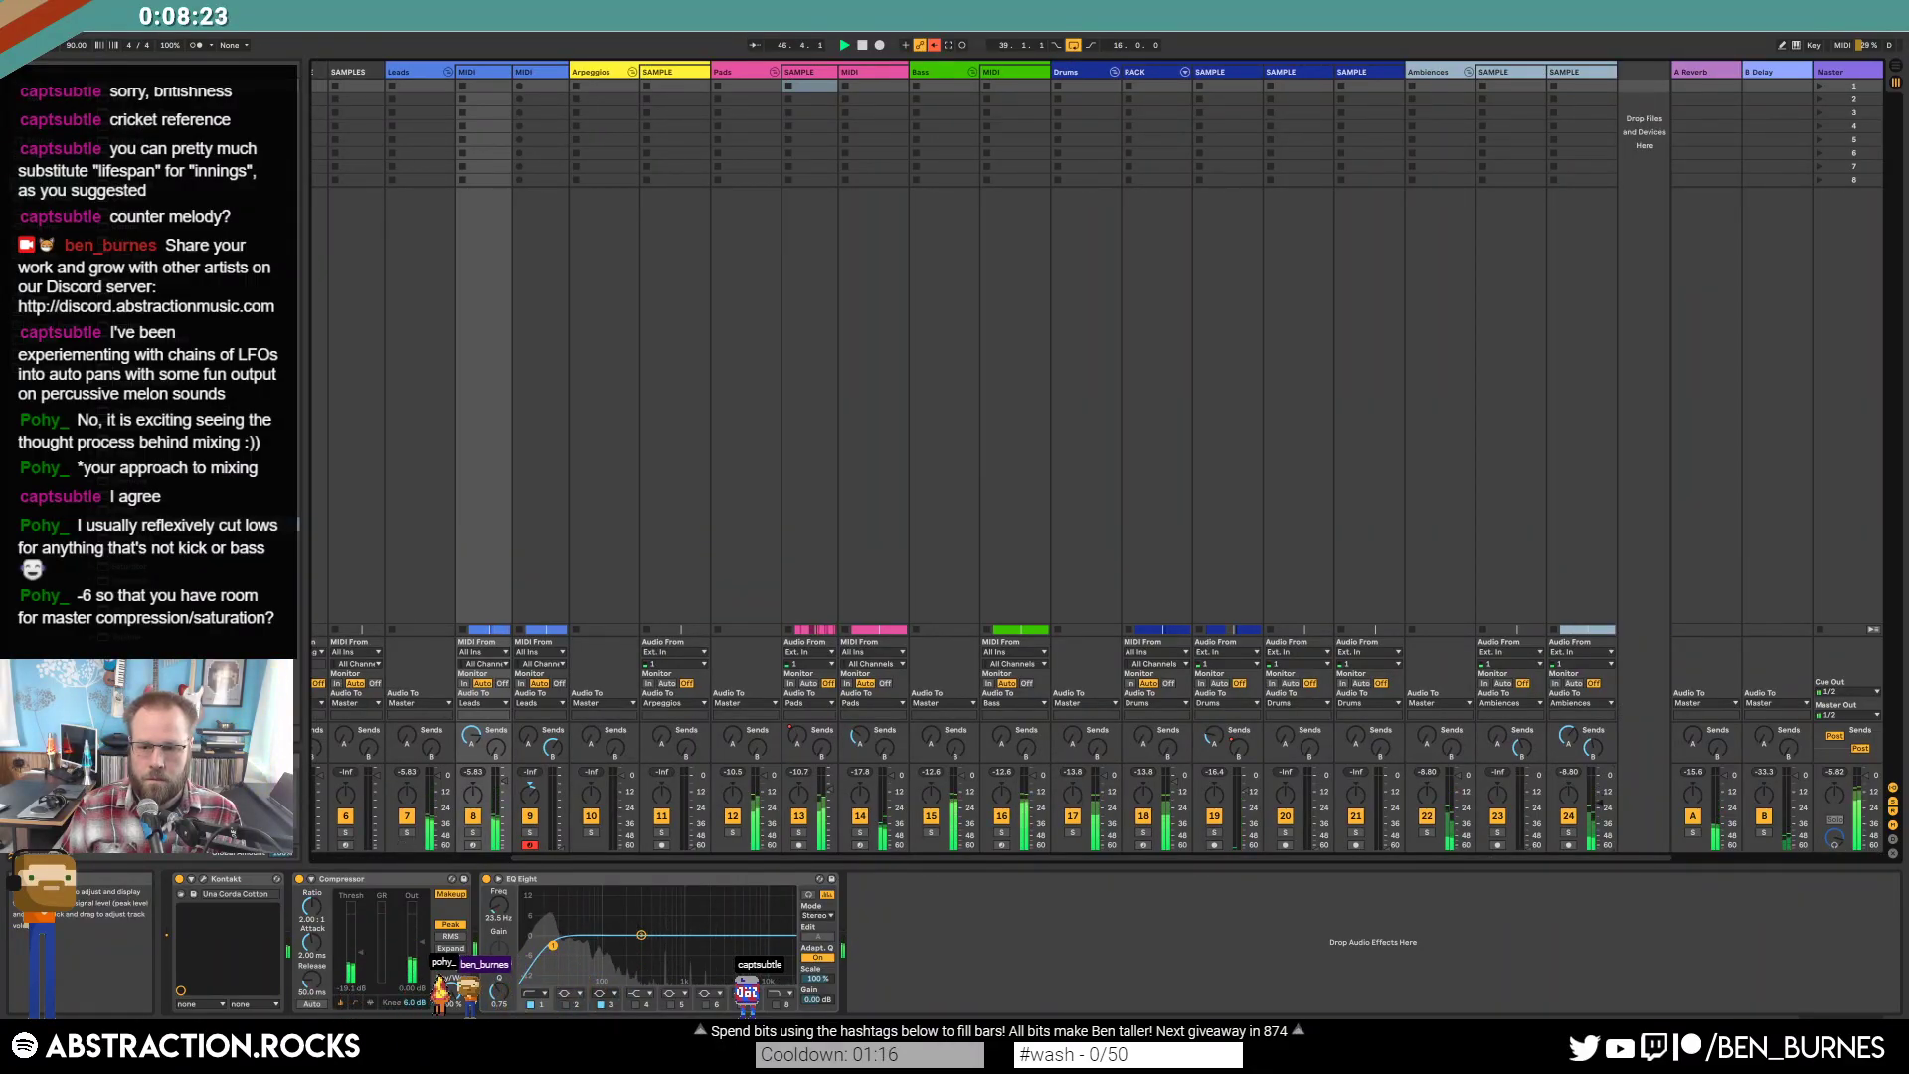
scroll(1260, 865, left, 5)
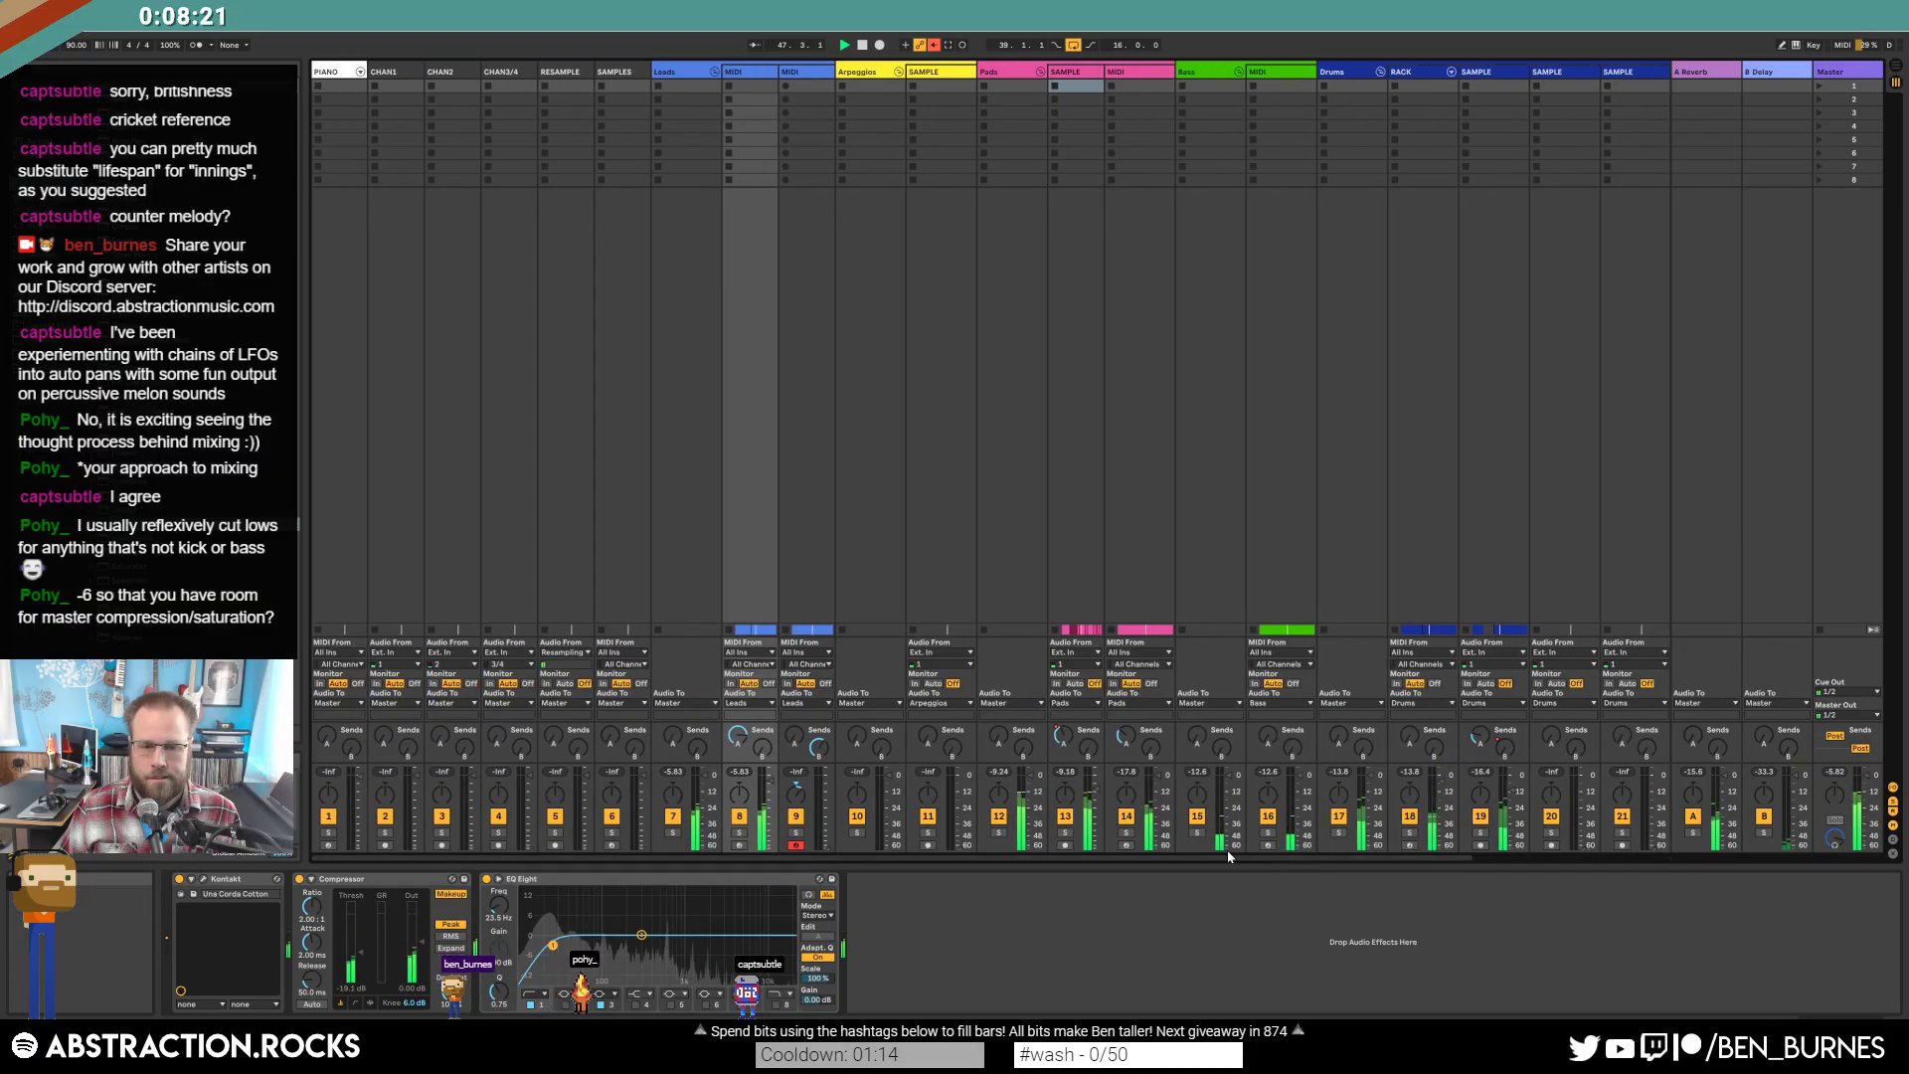
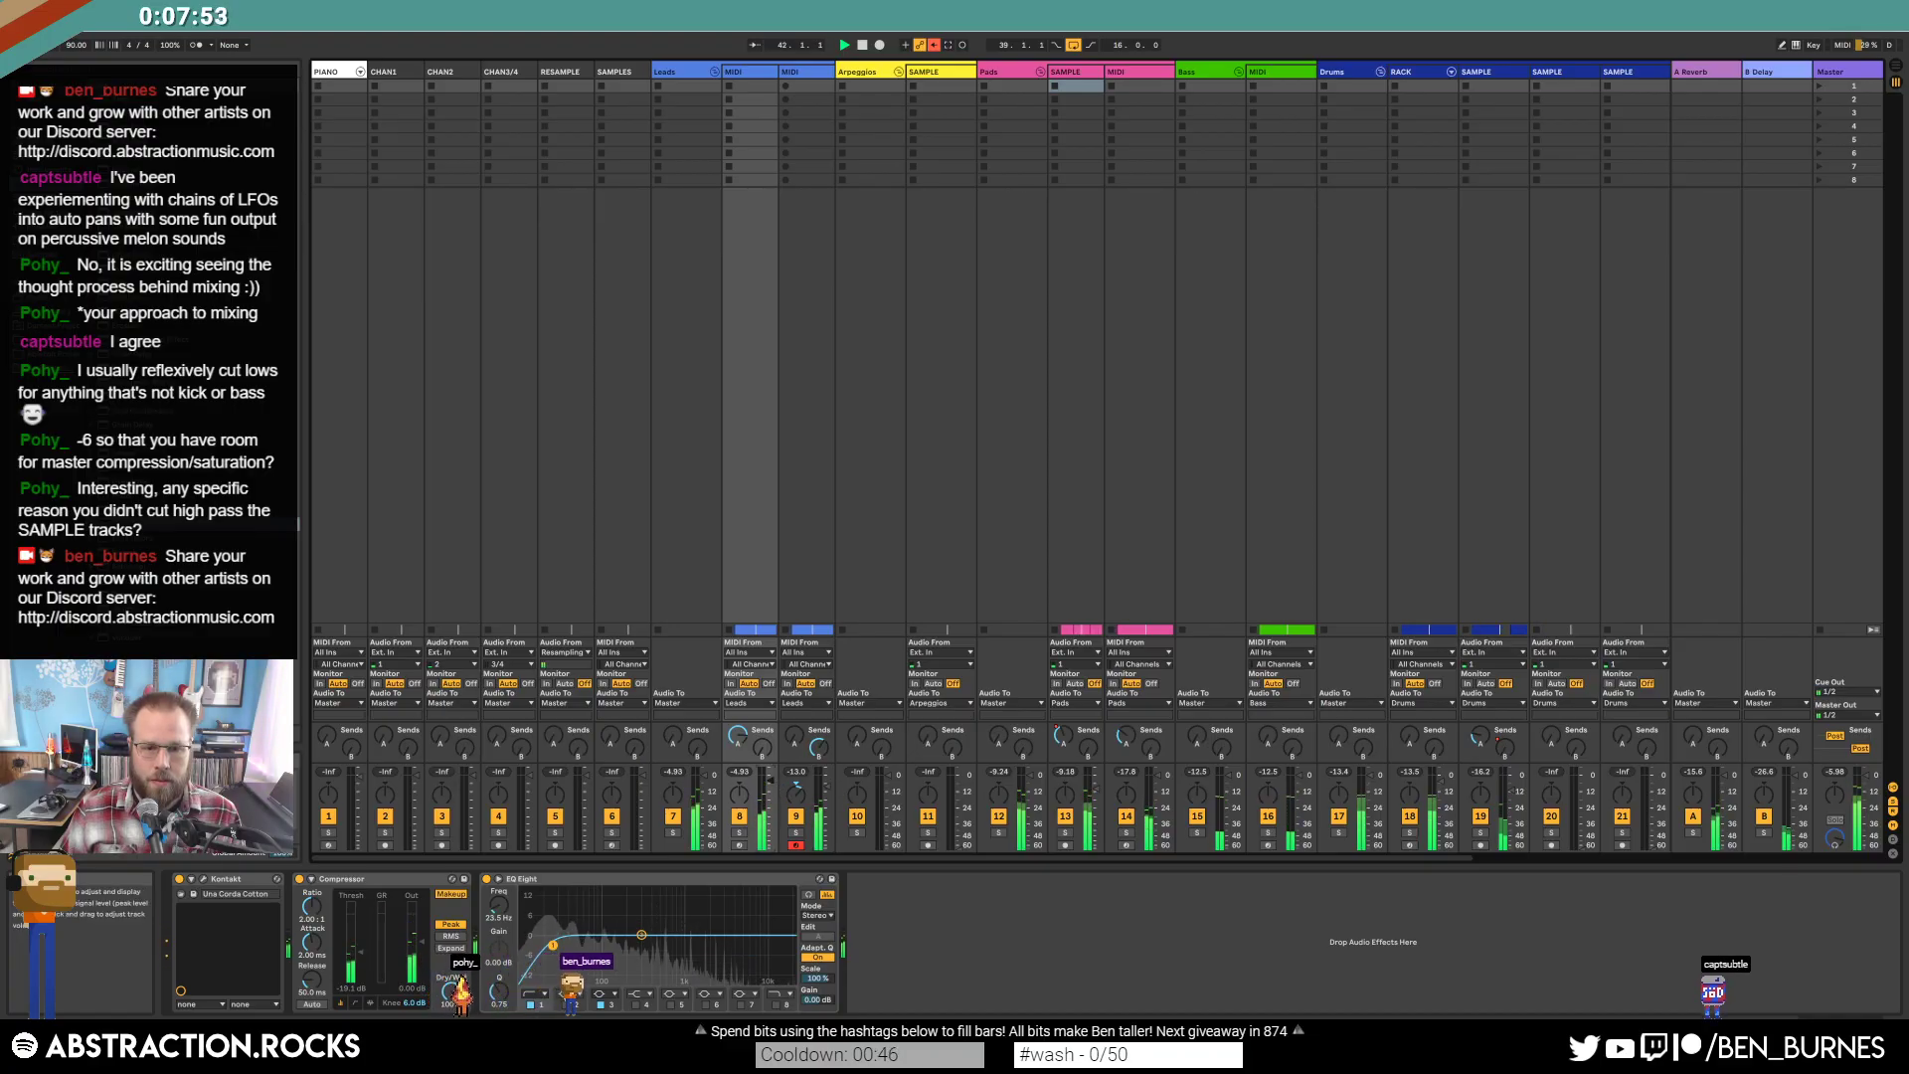
Audition the bar 39 lead clip from its notes in the clip editor and fine-tune the lead tracks' volumes.
key(Tab)
key(space)
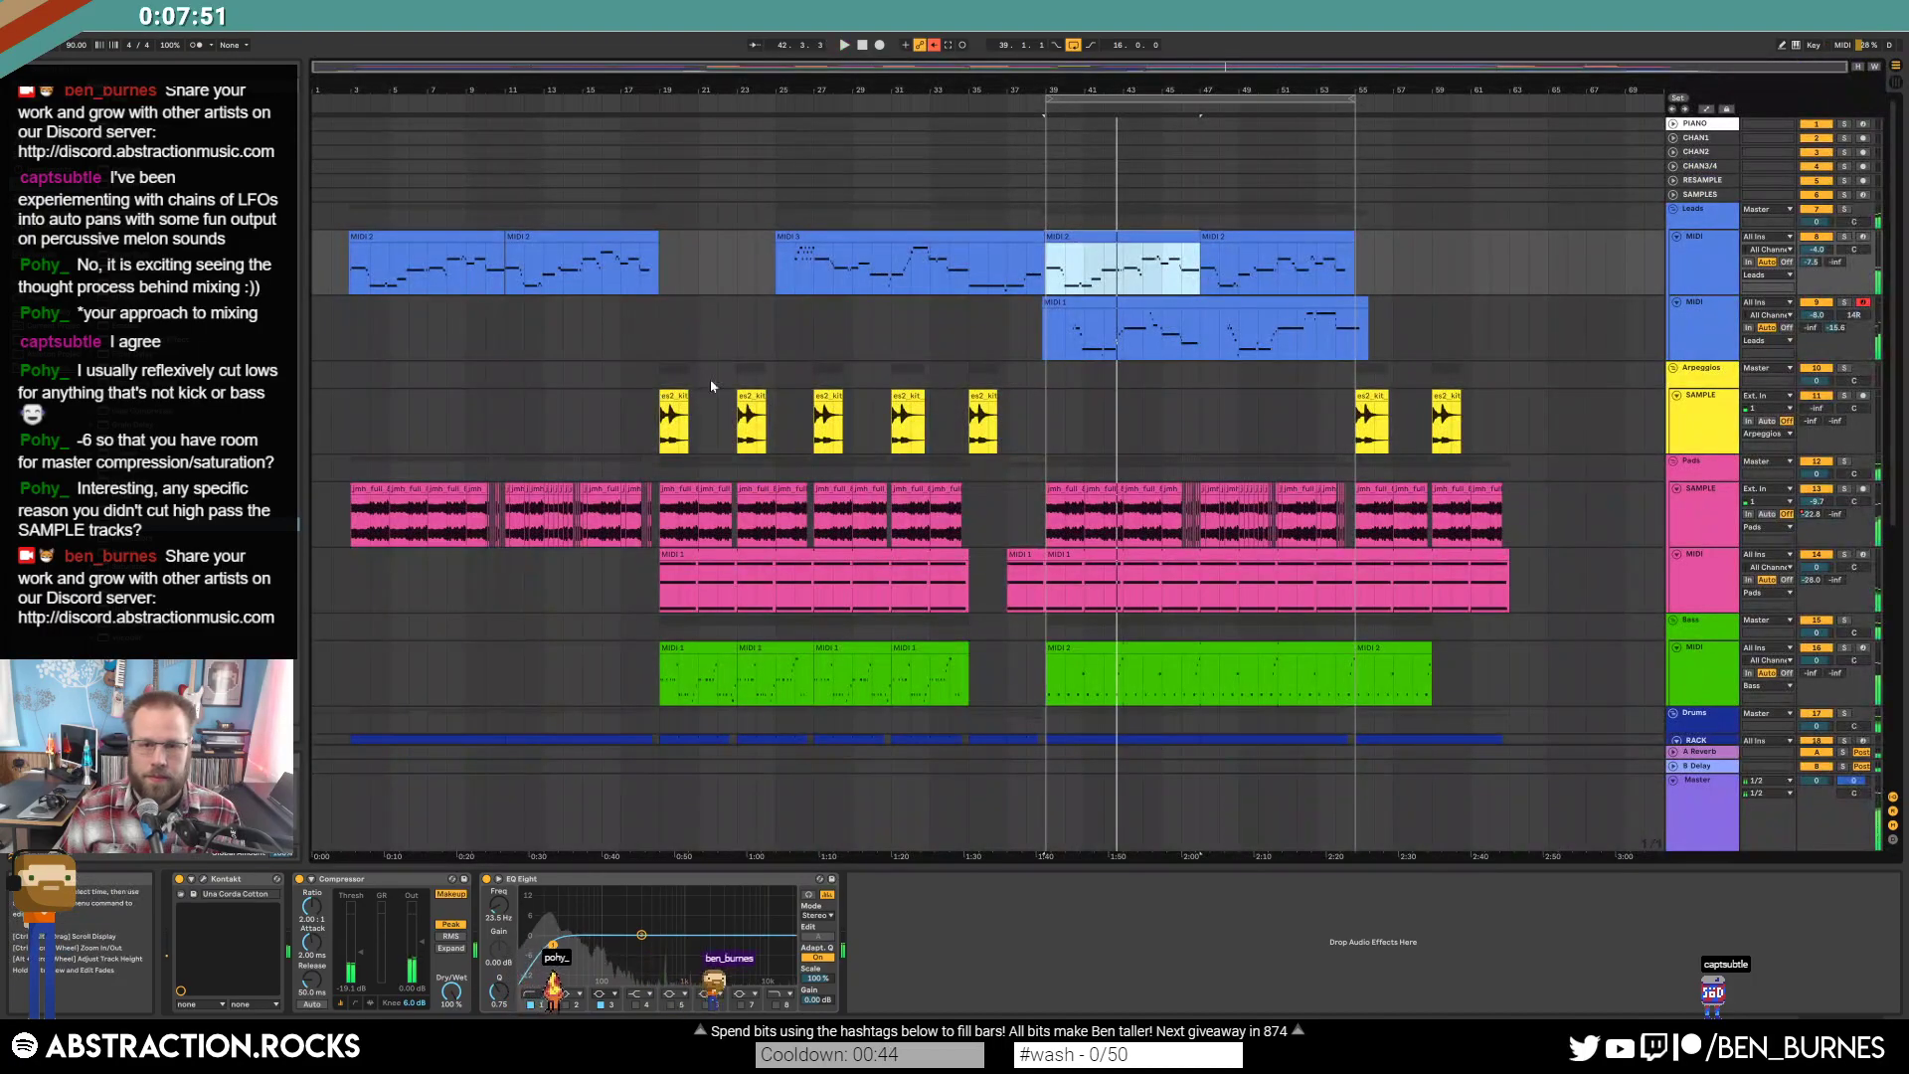
double_click(1090, 256)
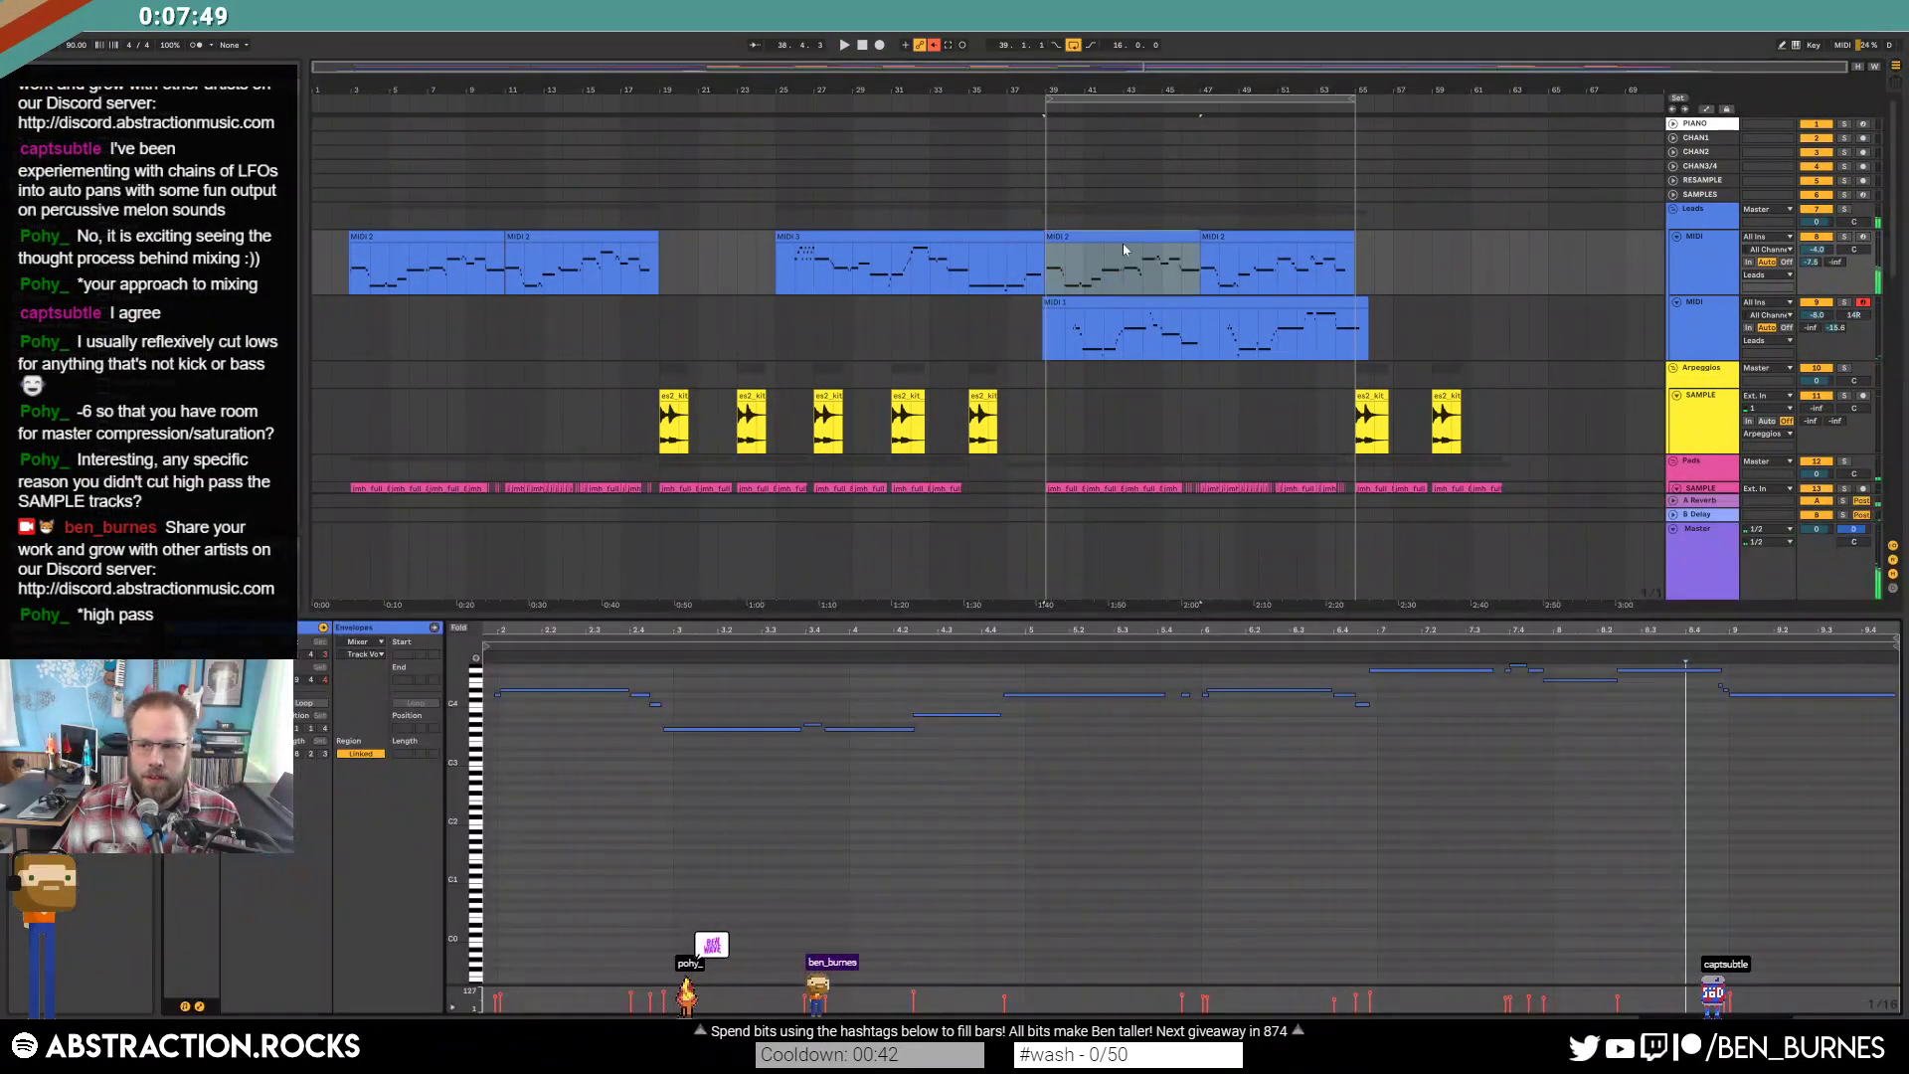
click(954, 716)
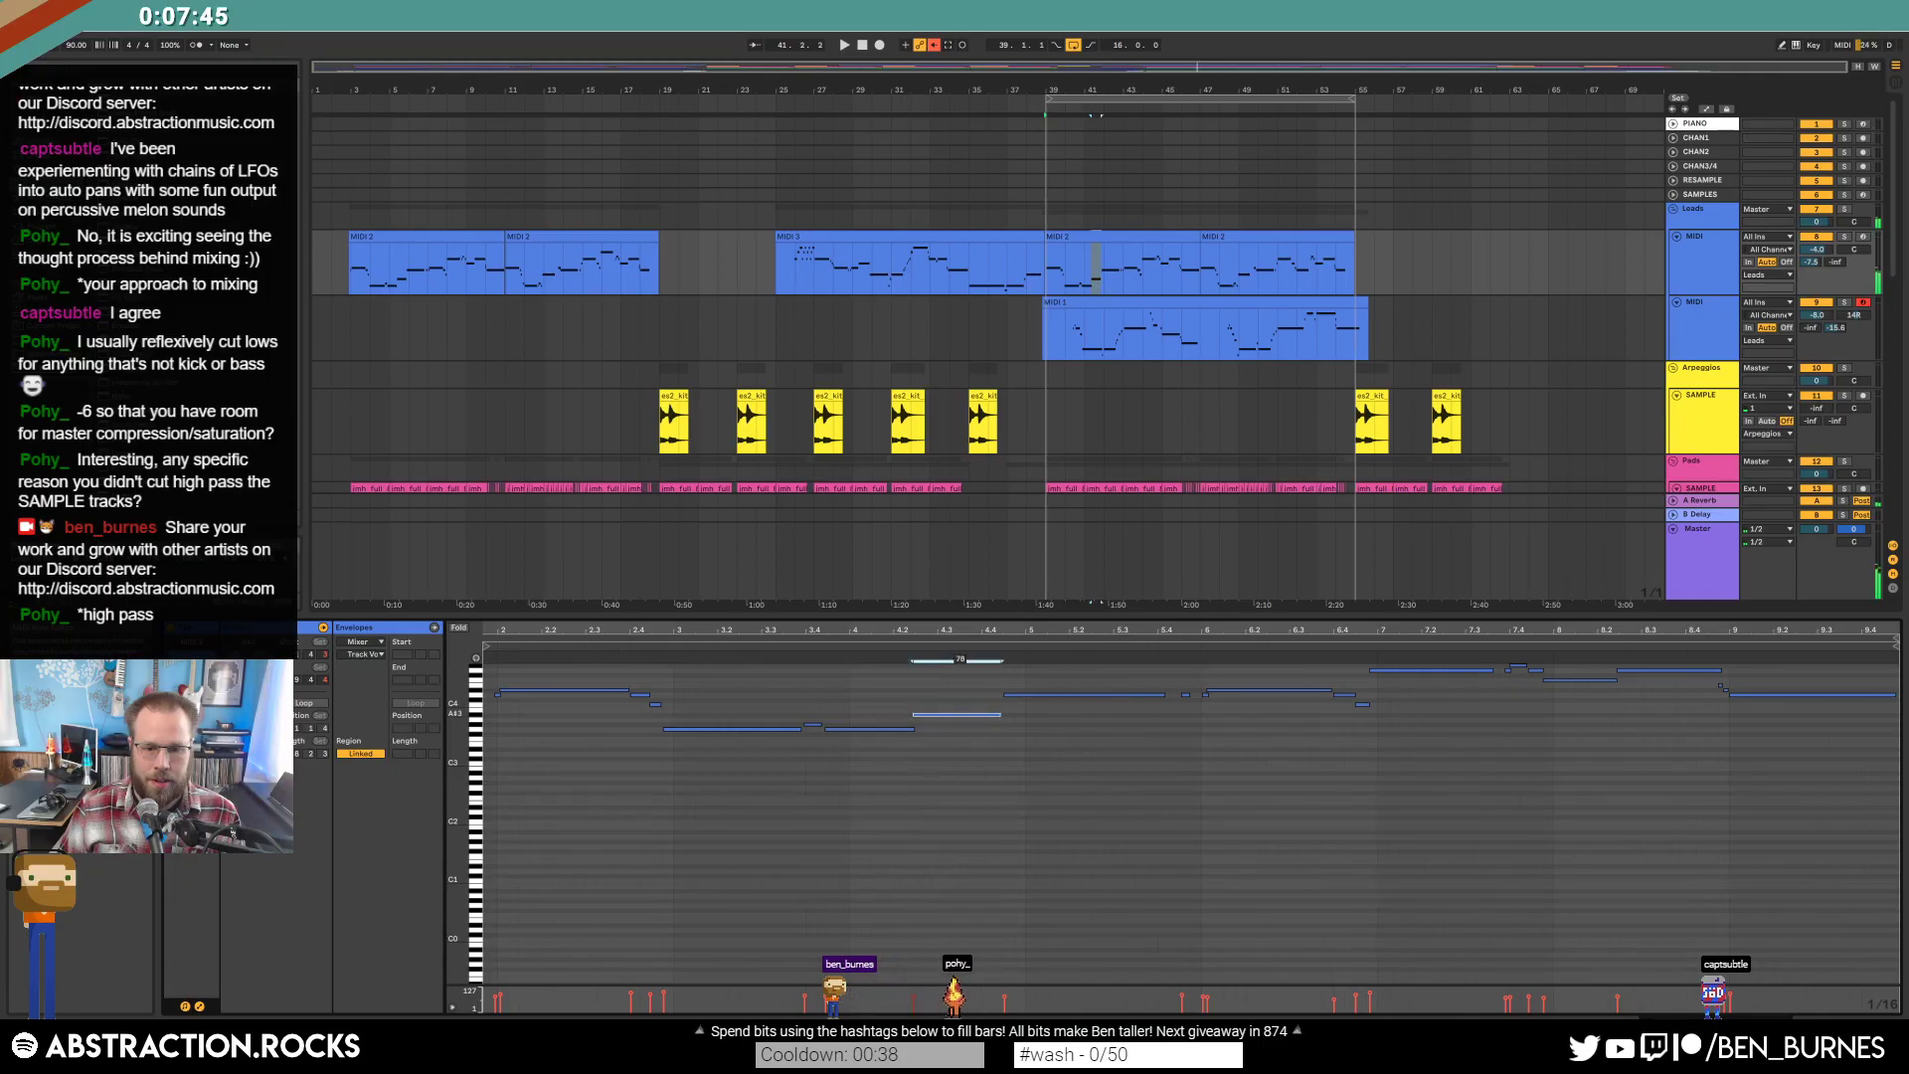
click(874, 647)
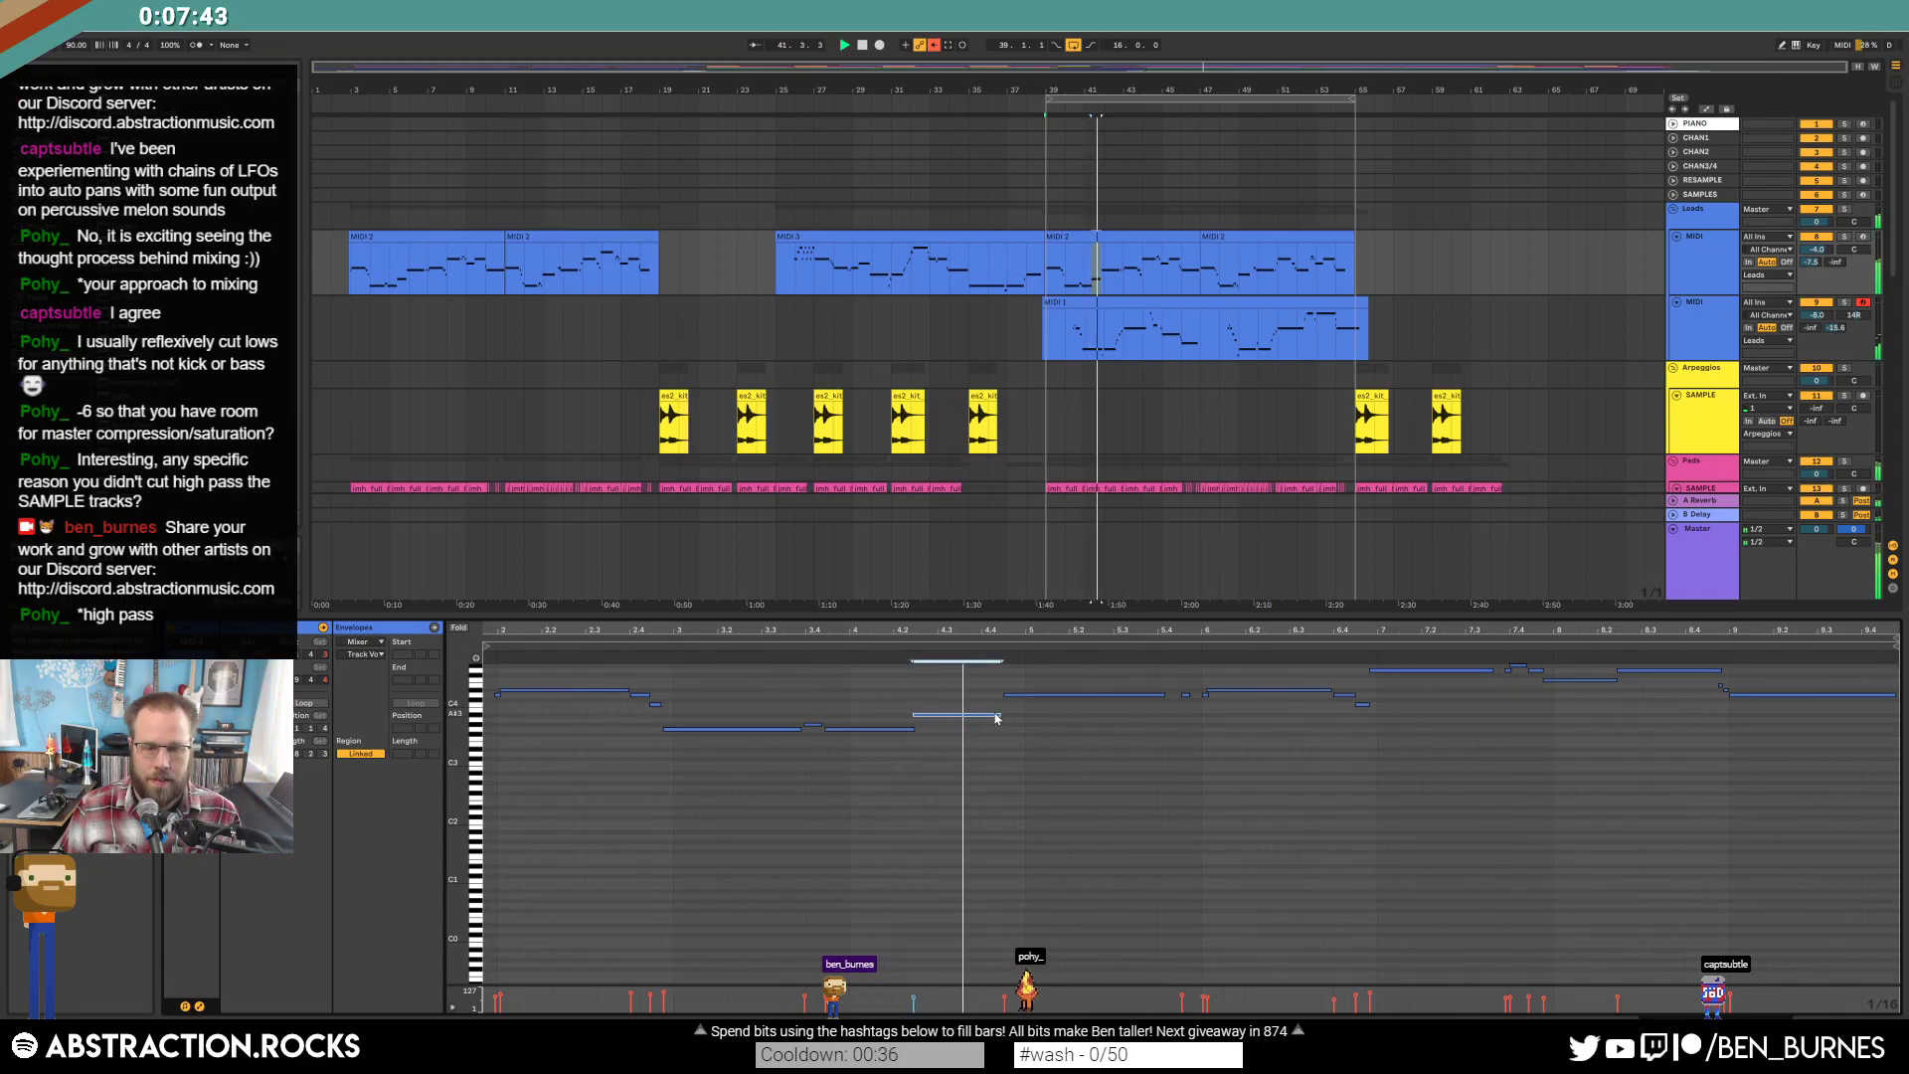
click(1168, 753)
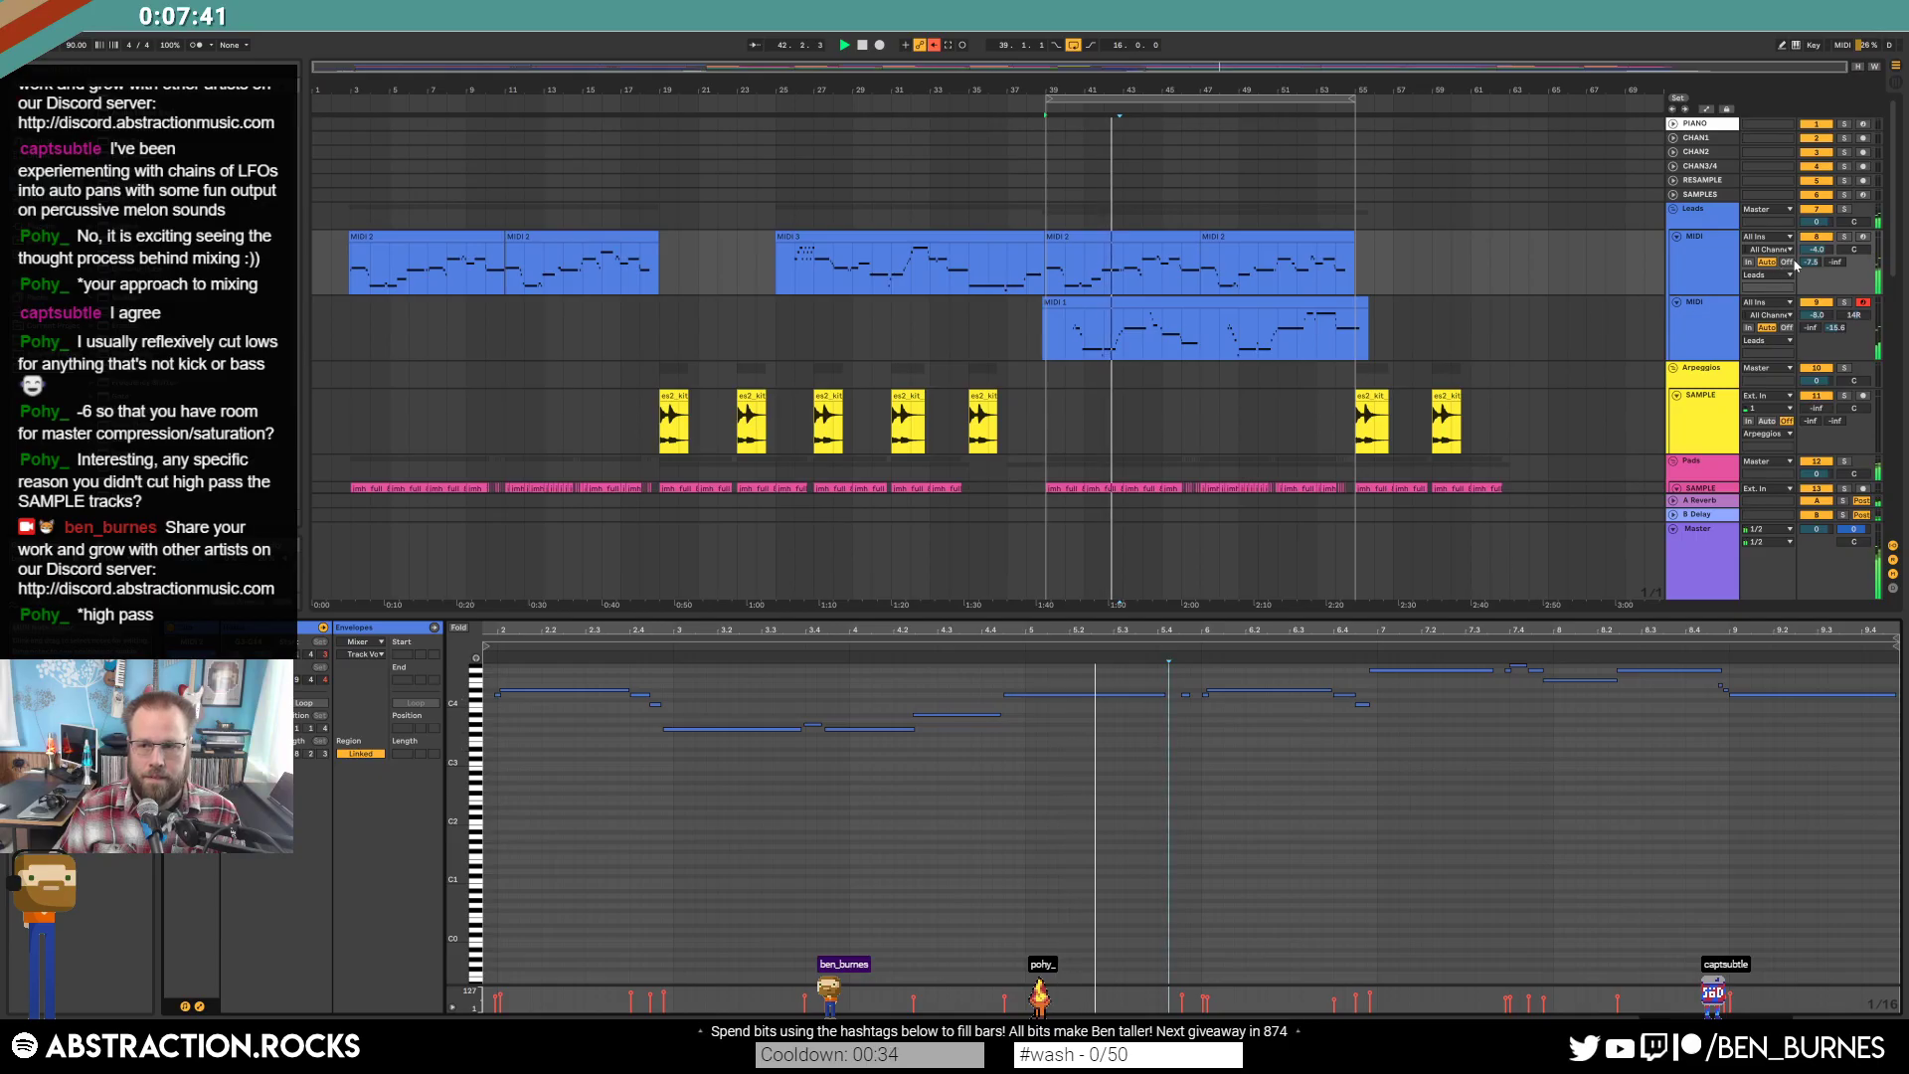
drag(1815, 316, 1814, 320)
key(space)
key(shift+Tab)
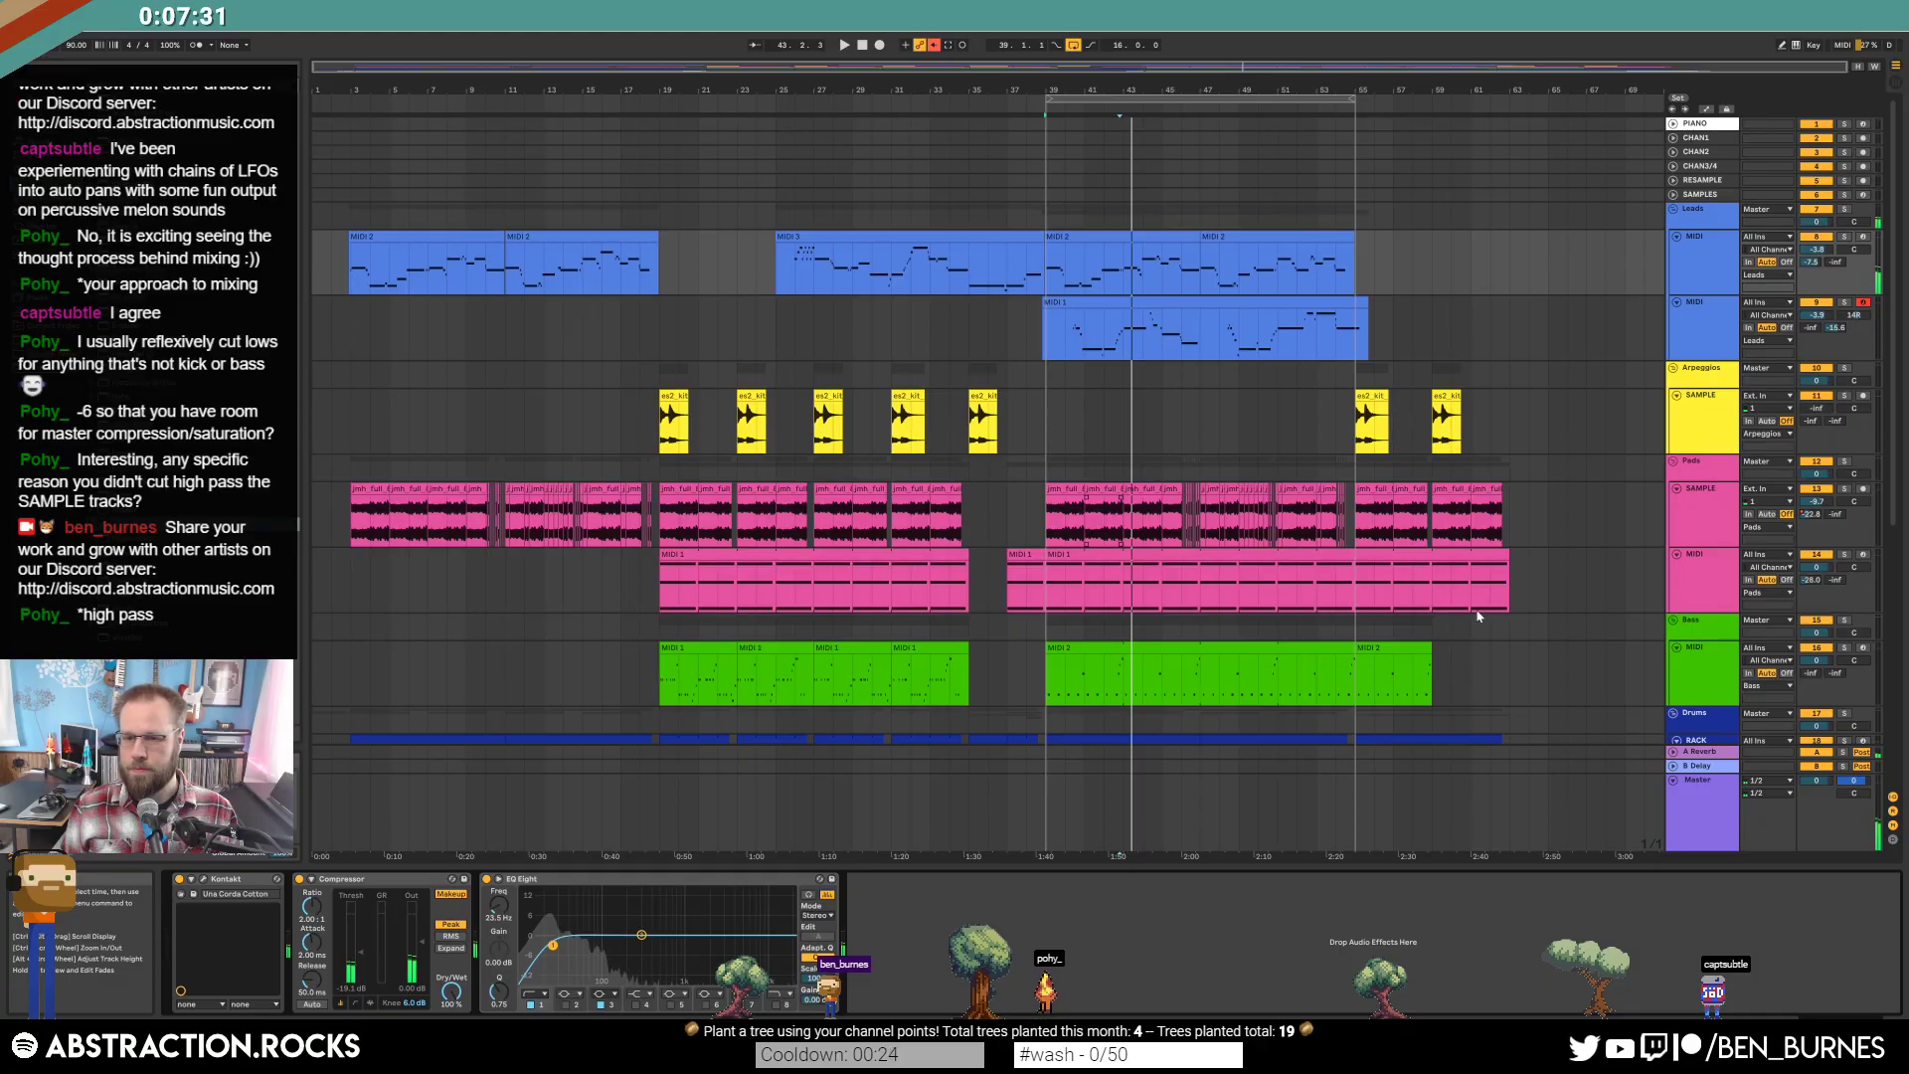
Check the Pads SAMPLE effects, and on the first drum SAMPLE track enable EQ Eight's first low-cut band with its cutoff at about 880 Hz.
click(1704, 532)
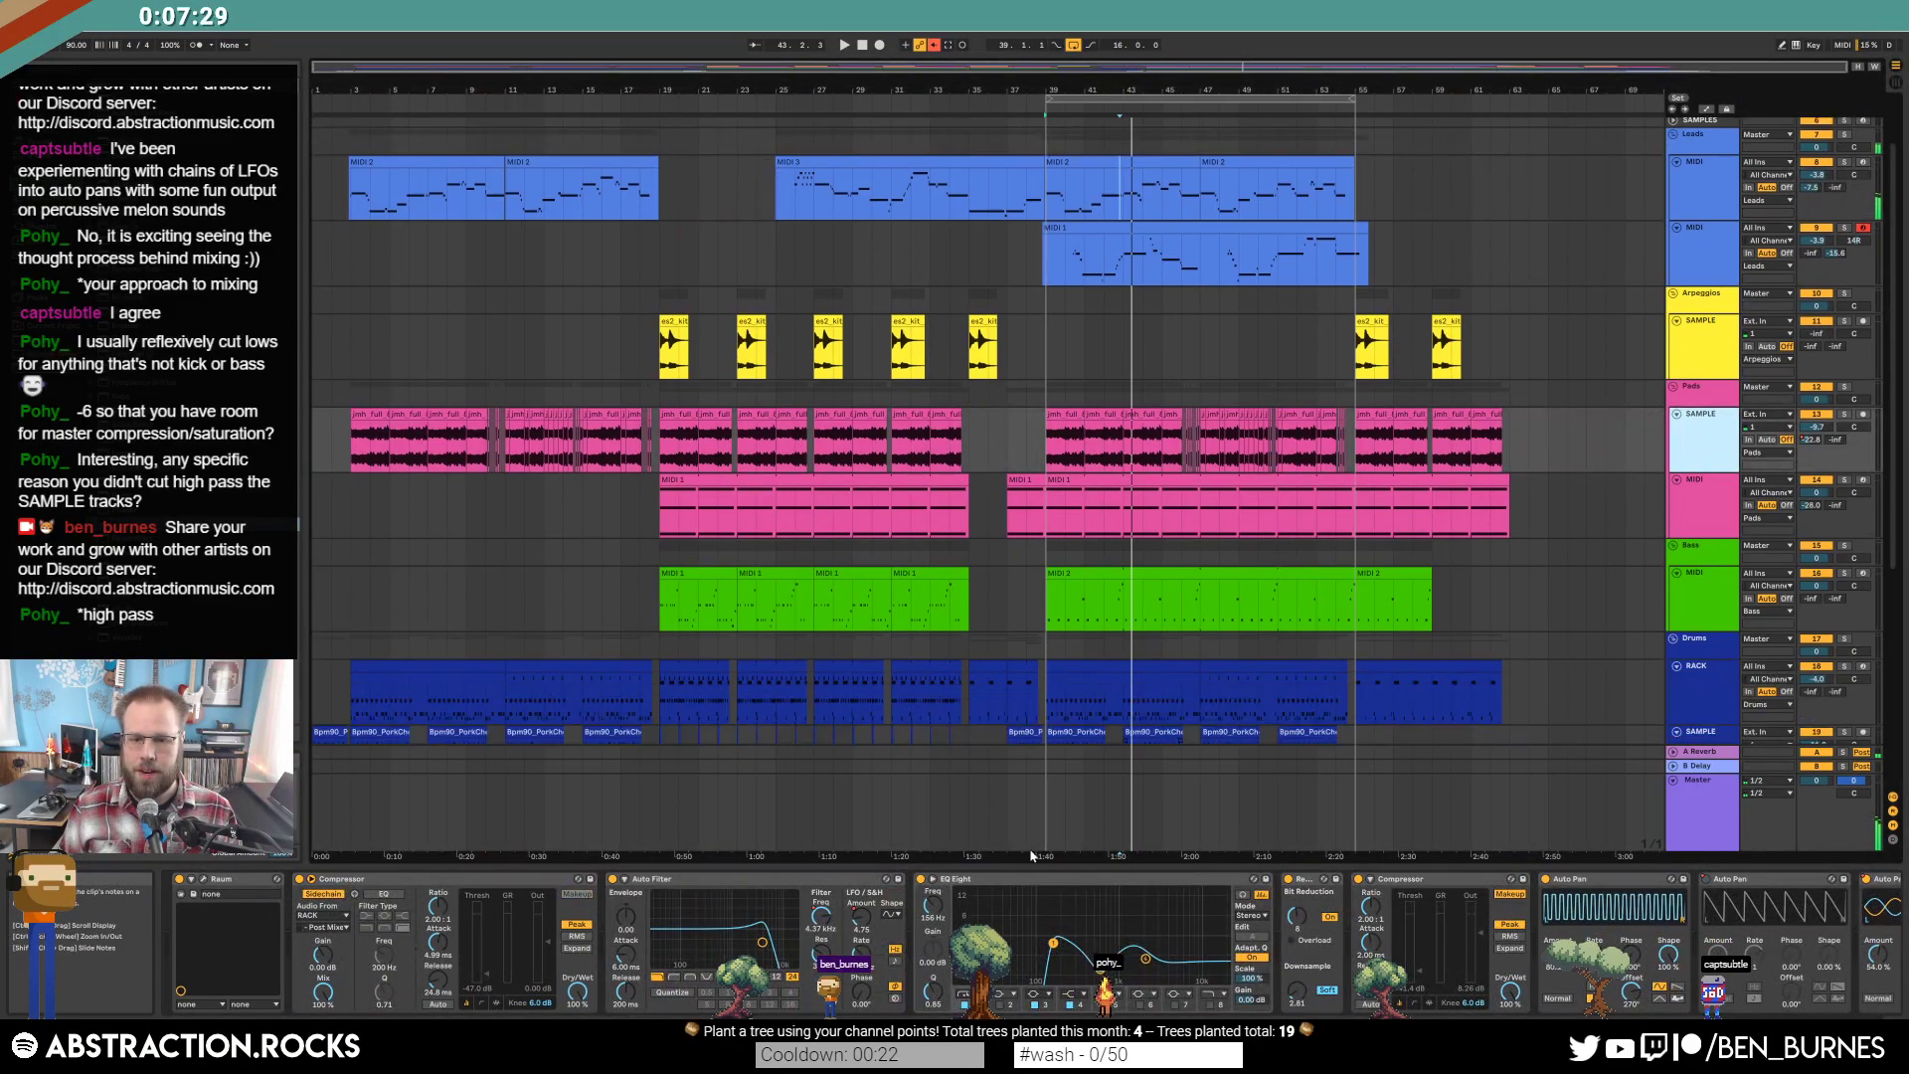
scroll(1539, 648, down, 3)
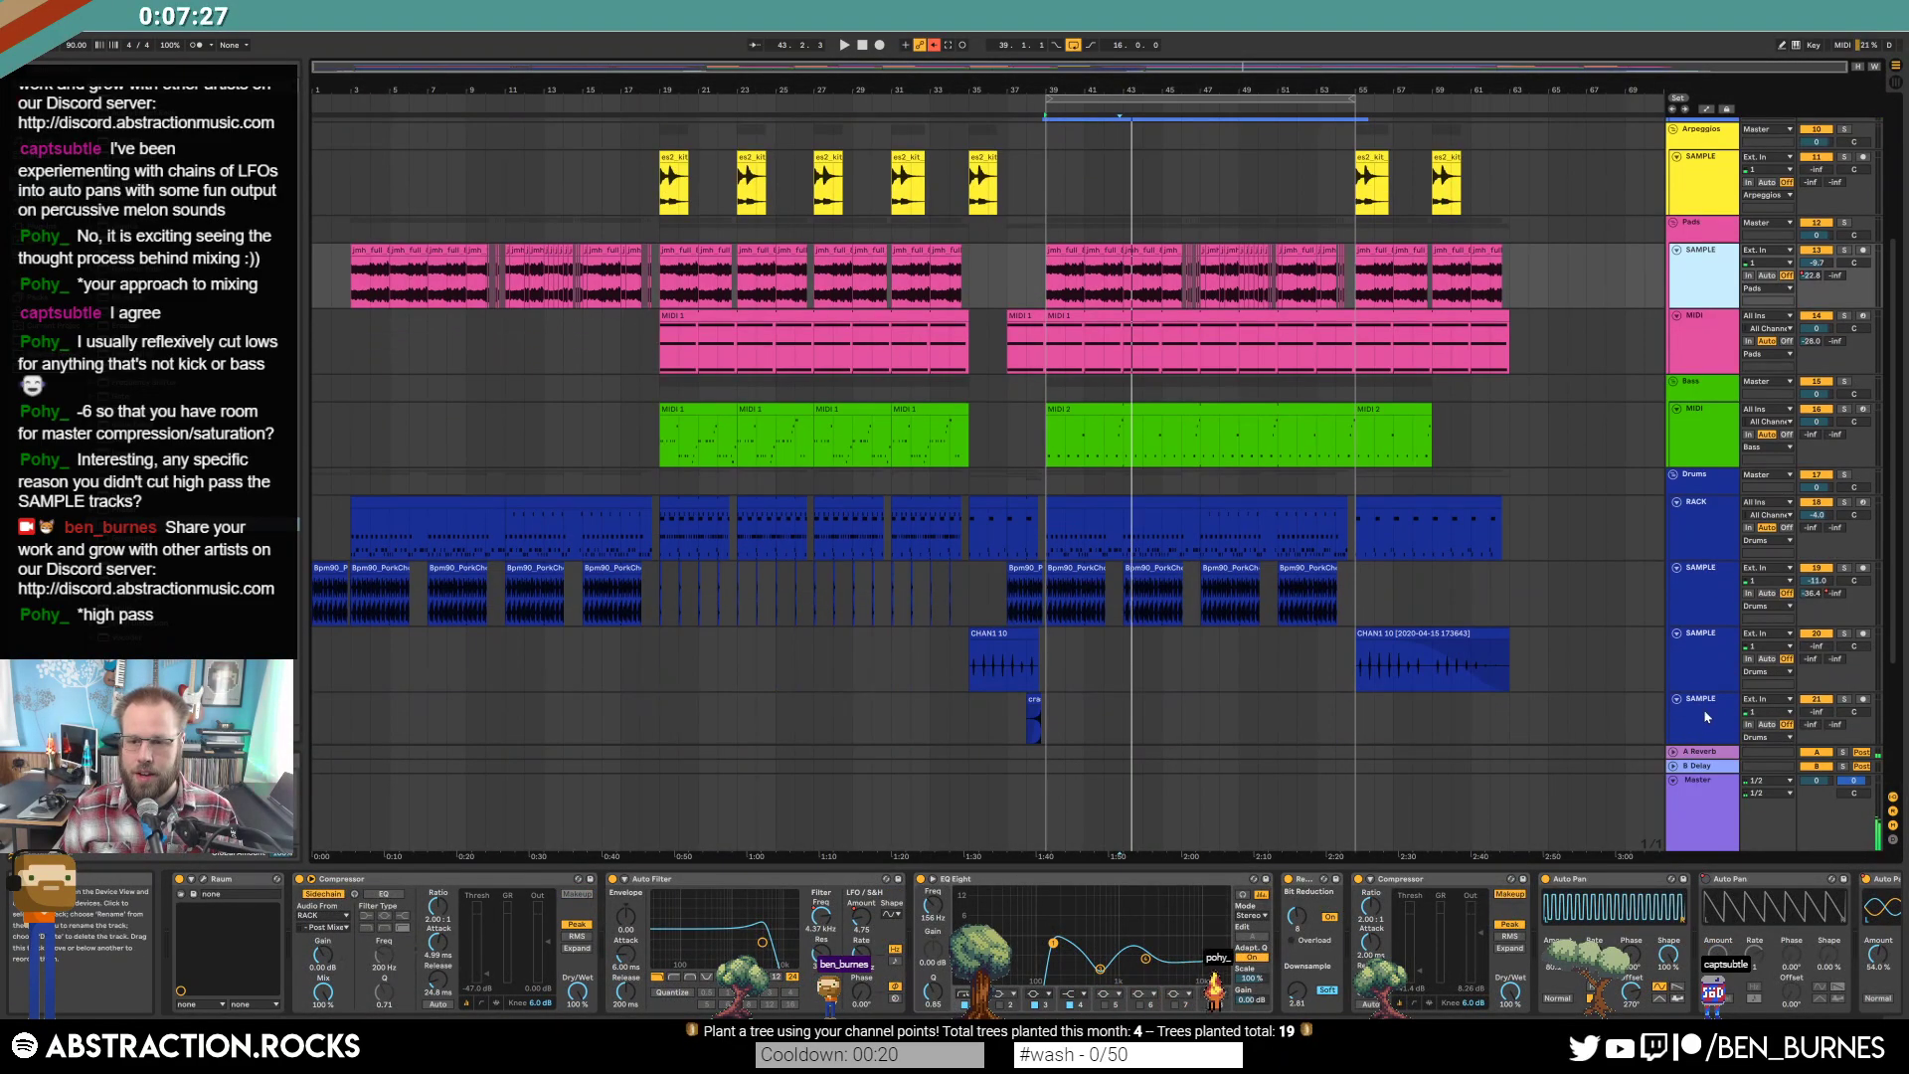
scroll(1703, 704, down, 3)
click(1704, 388)
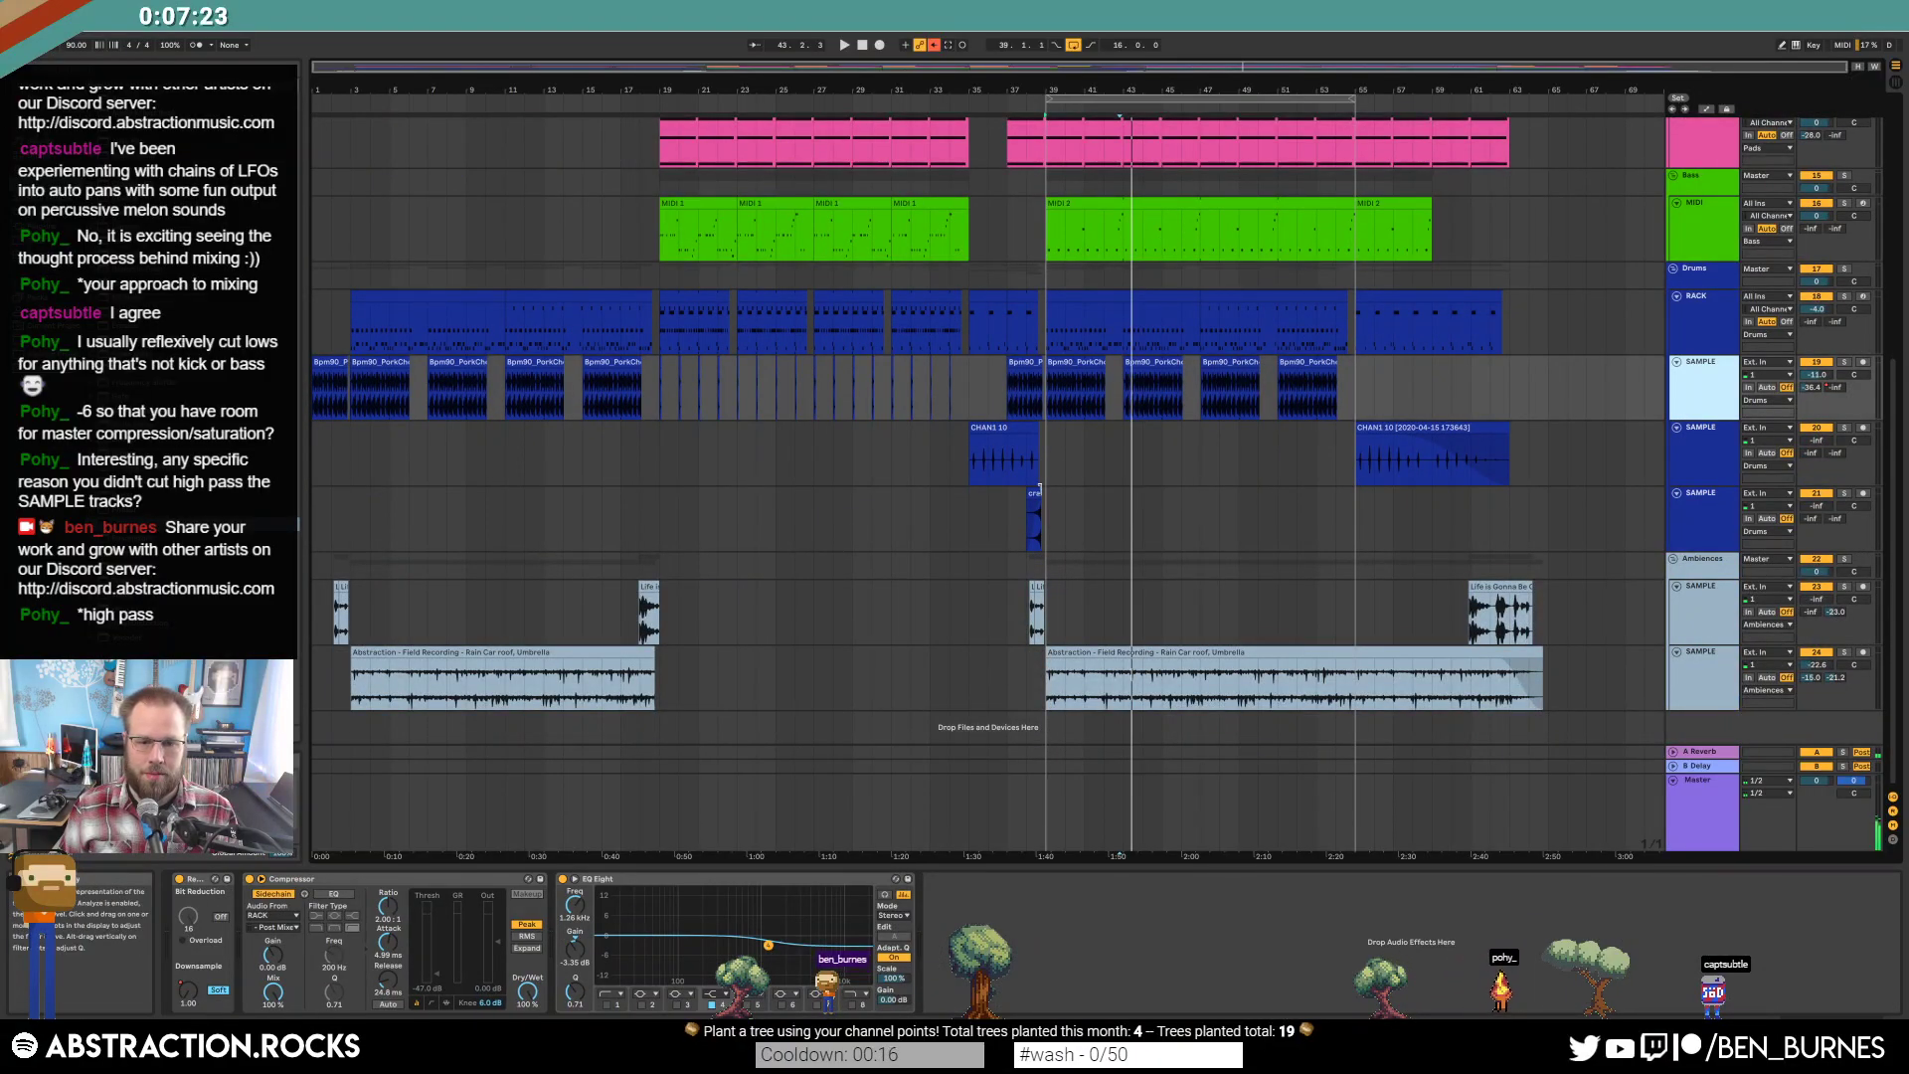
click(1084, 467)
key(space)
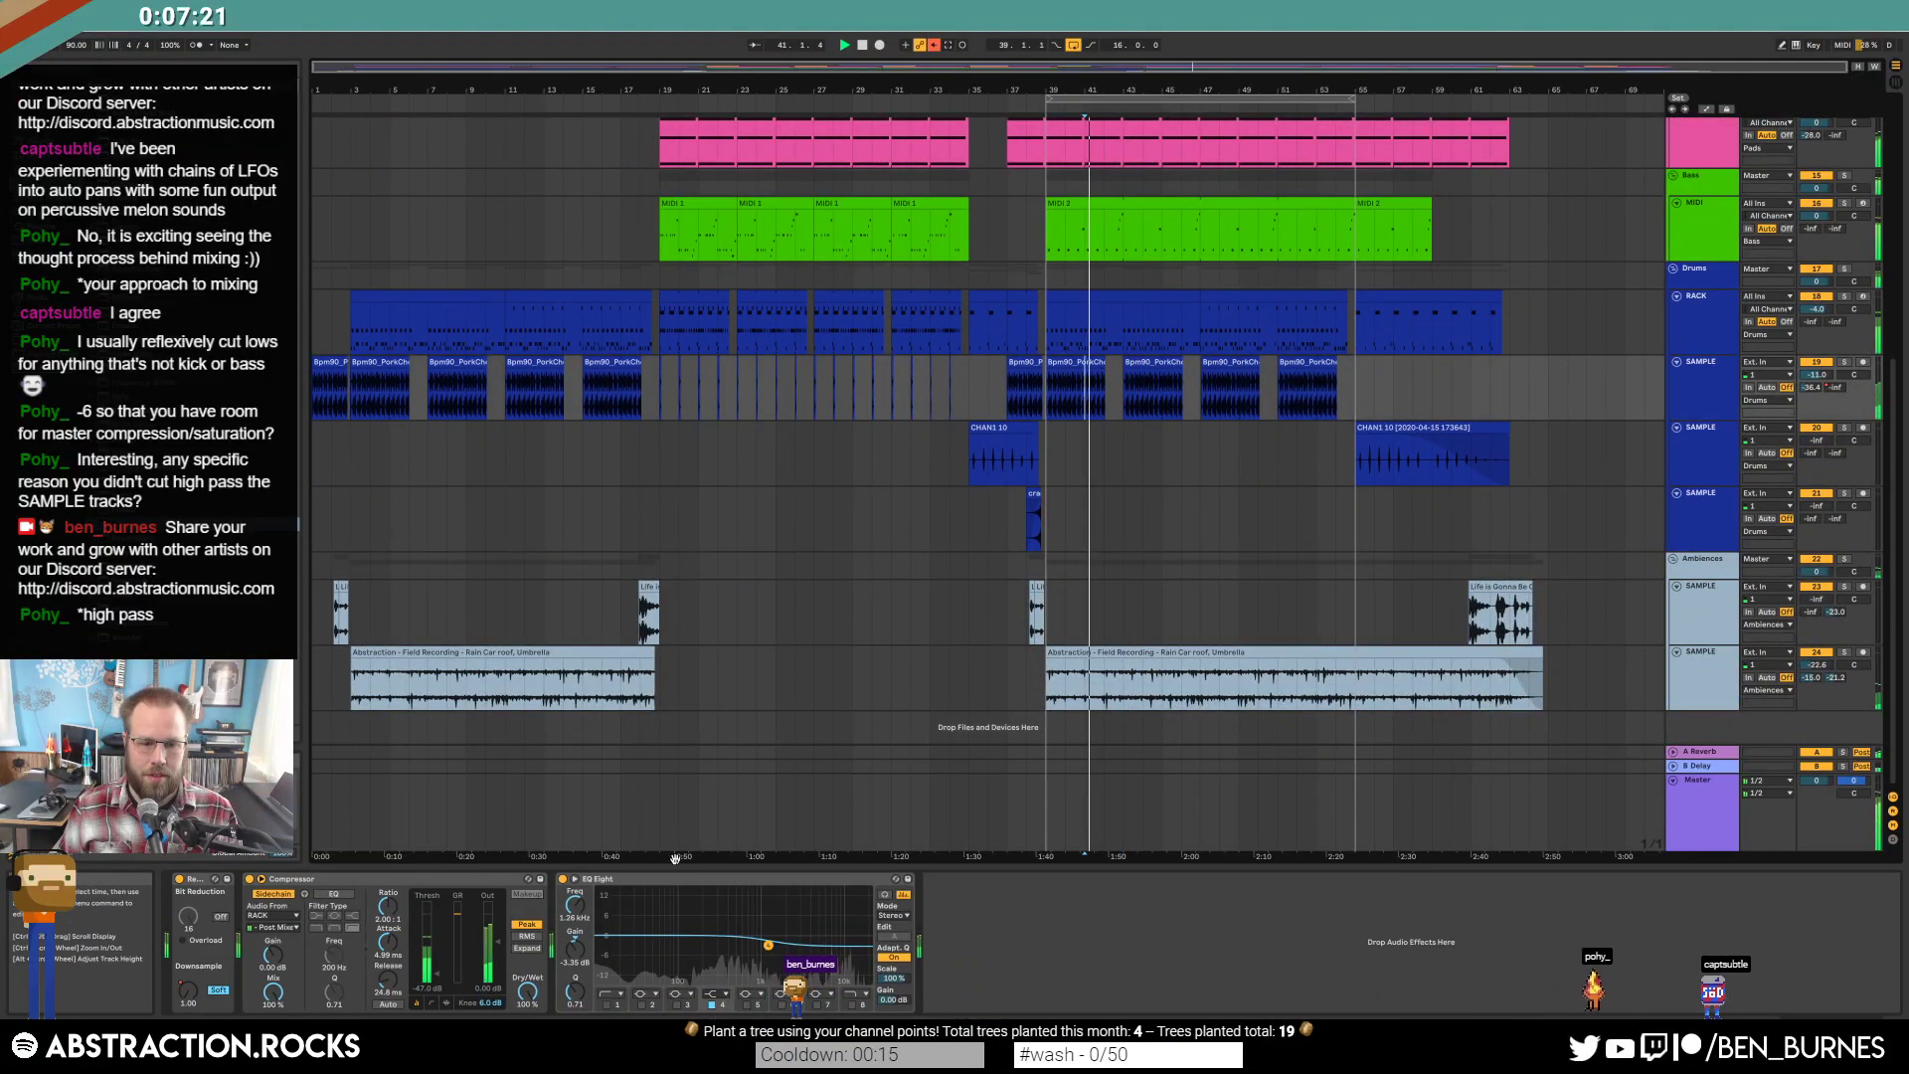
click(606, 1004)
drag(629, 945, 758, 940)
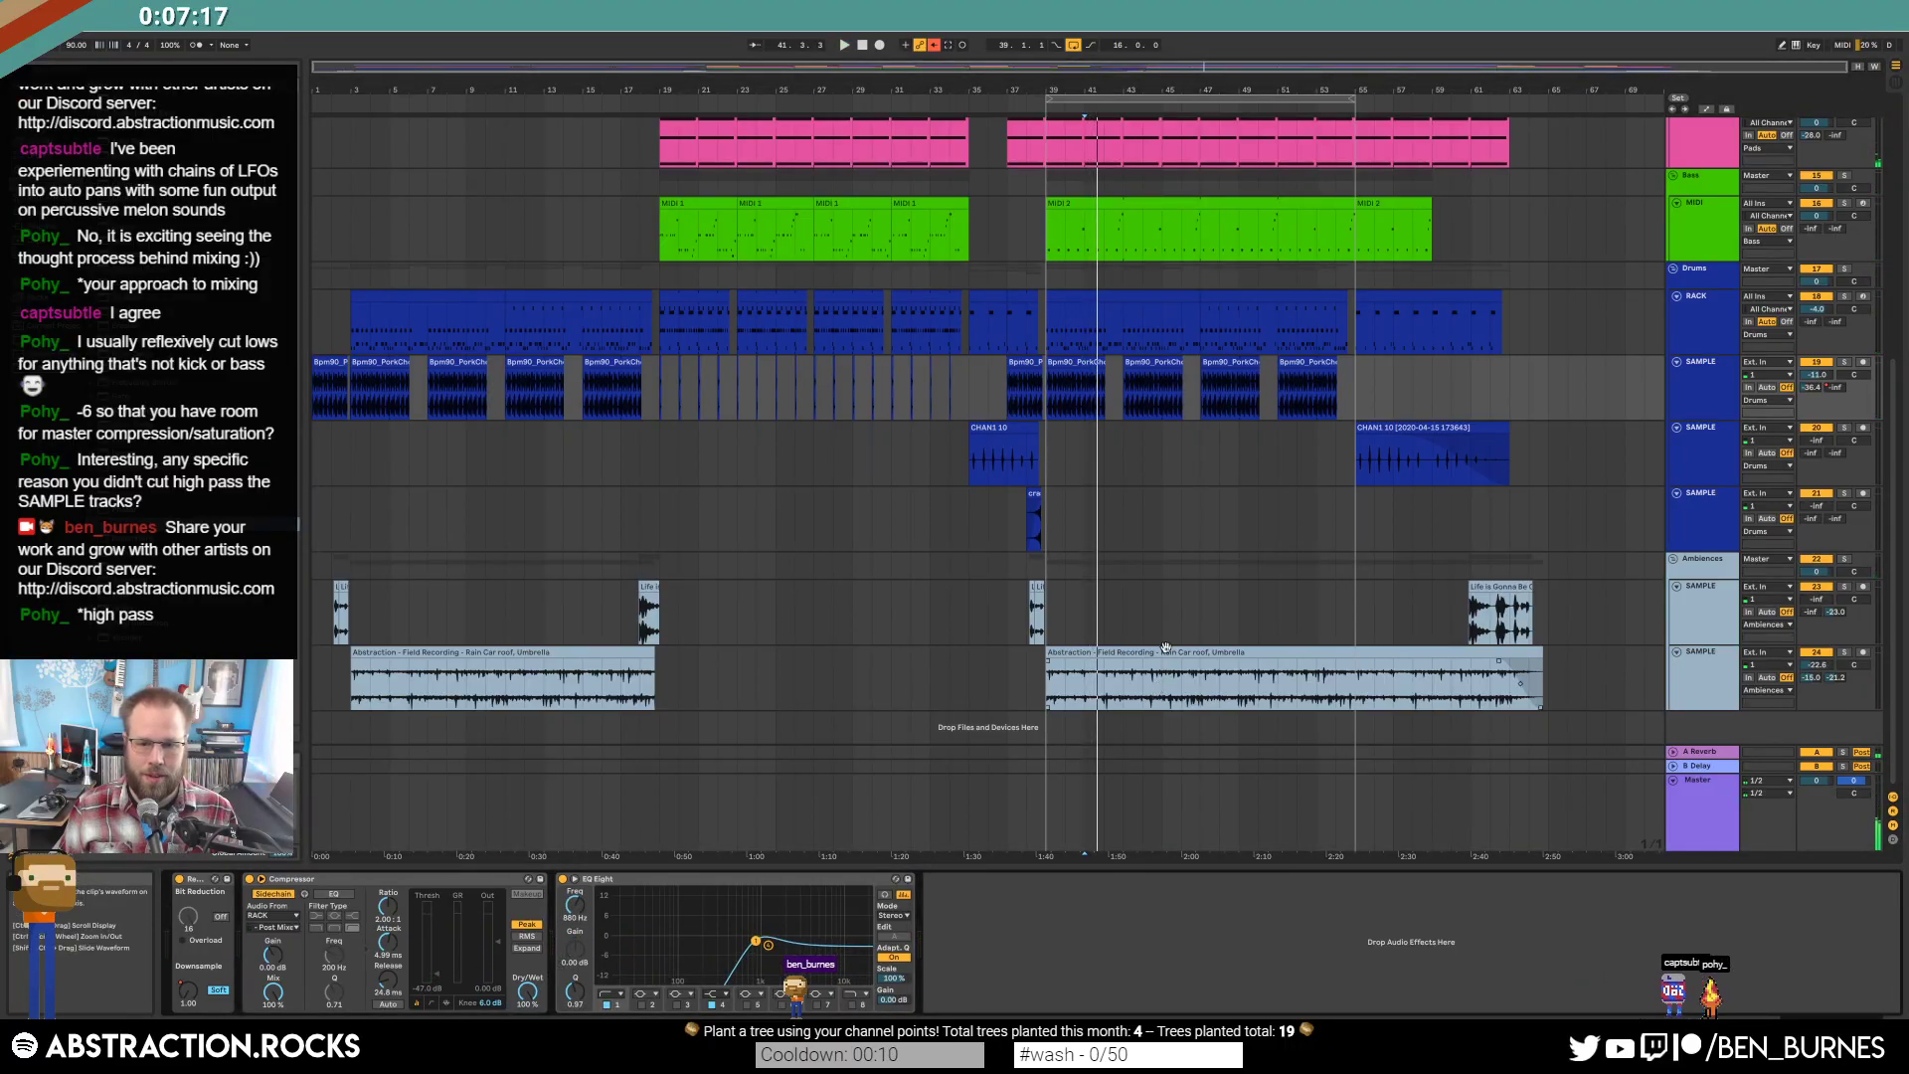
Enable EQ Eight on the rain recording track, raise its low cut to about 625 Hz, and play the section to hear it.
click(1153, 696)
key(space)
click(180, 879)
drag(218, 948, 351, 947)
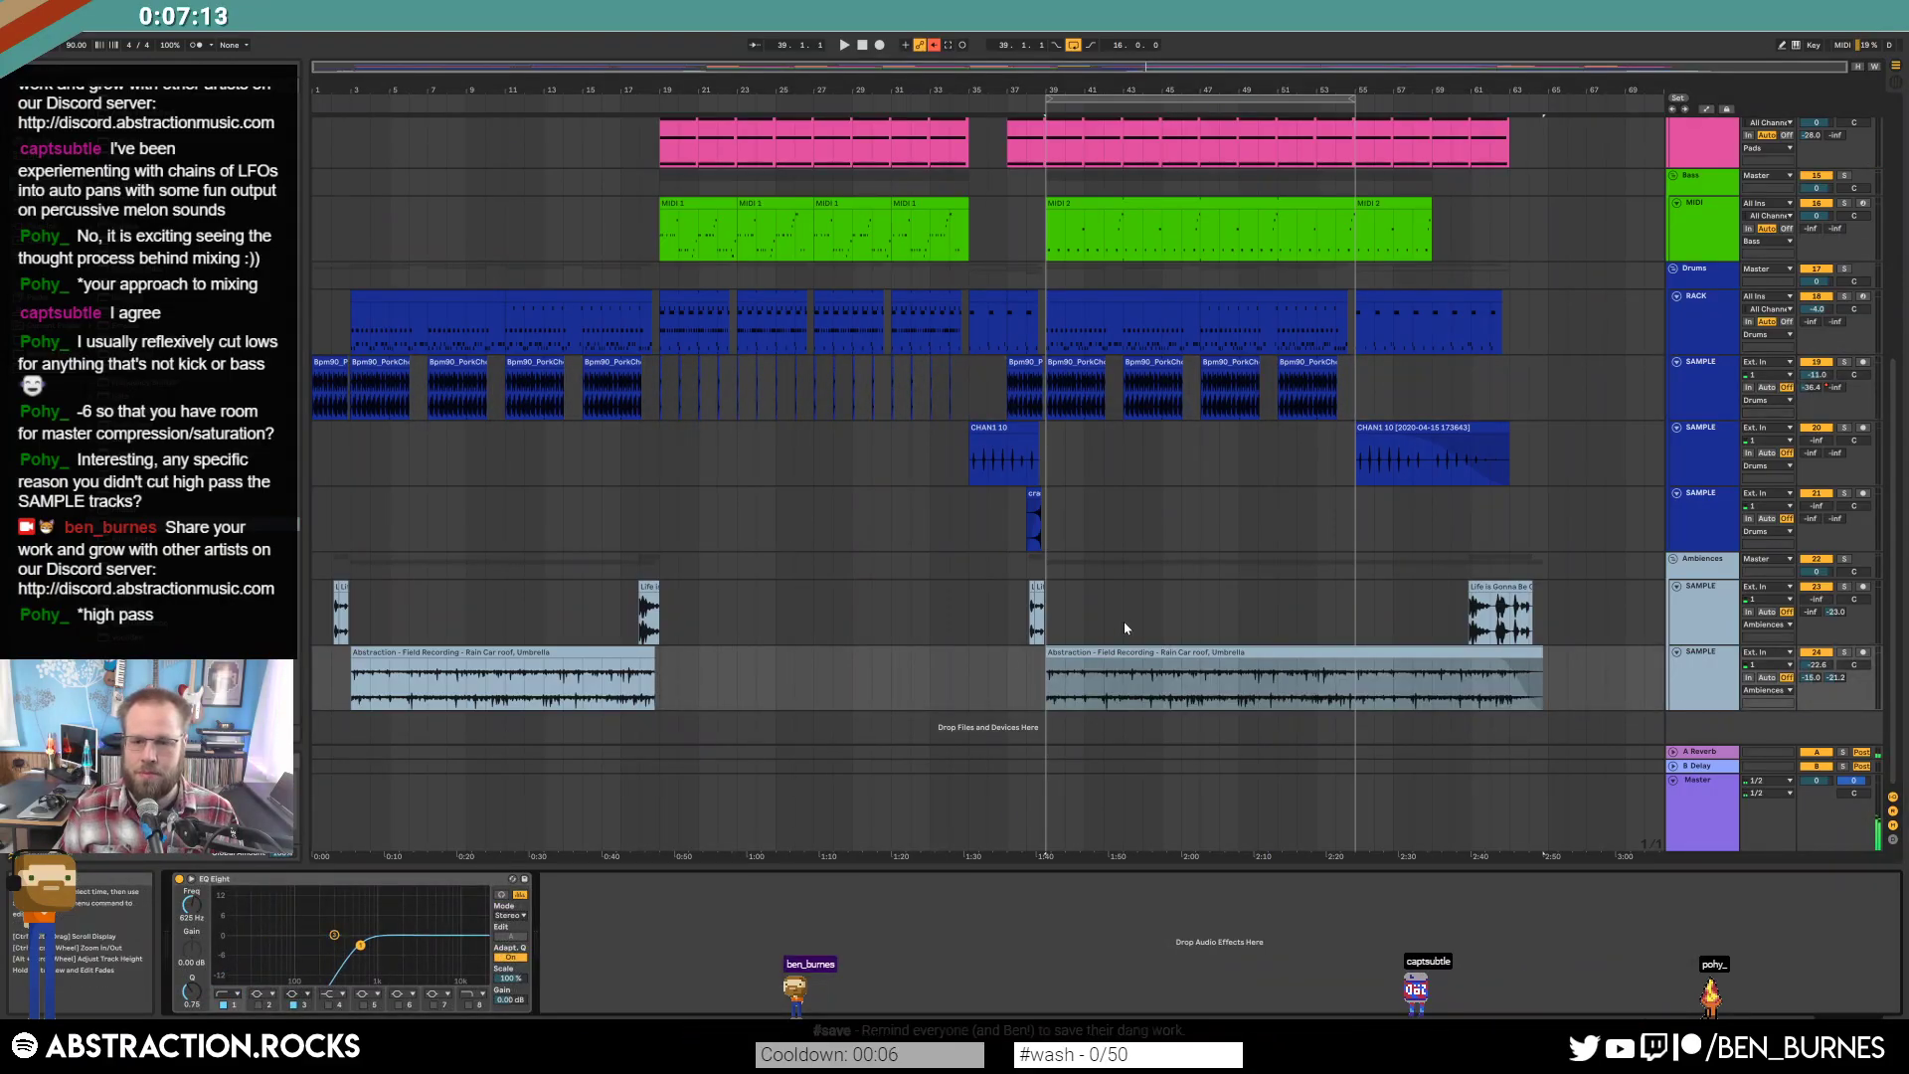
click(1066, 652)
key(space)
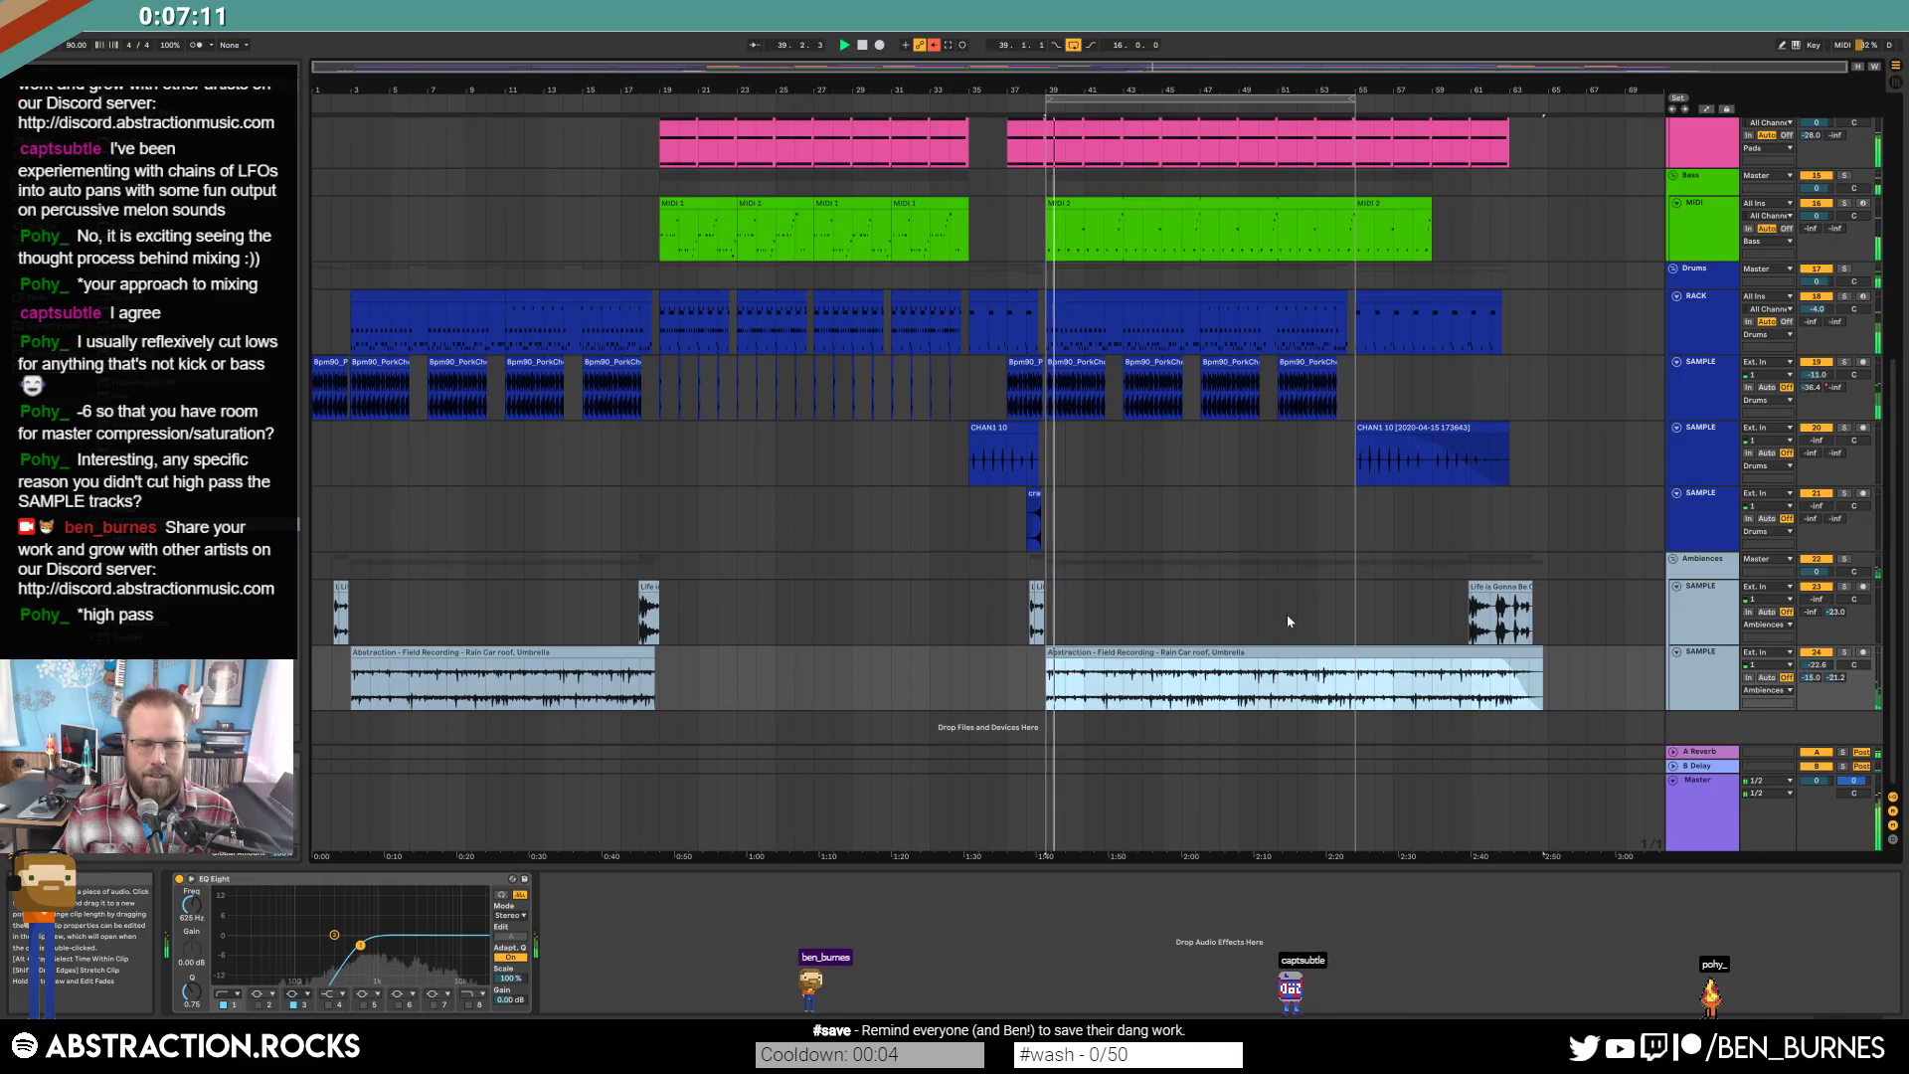
key(space)
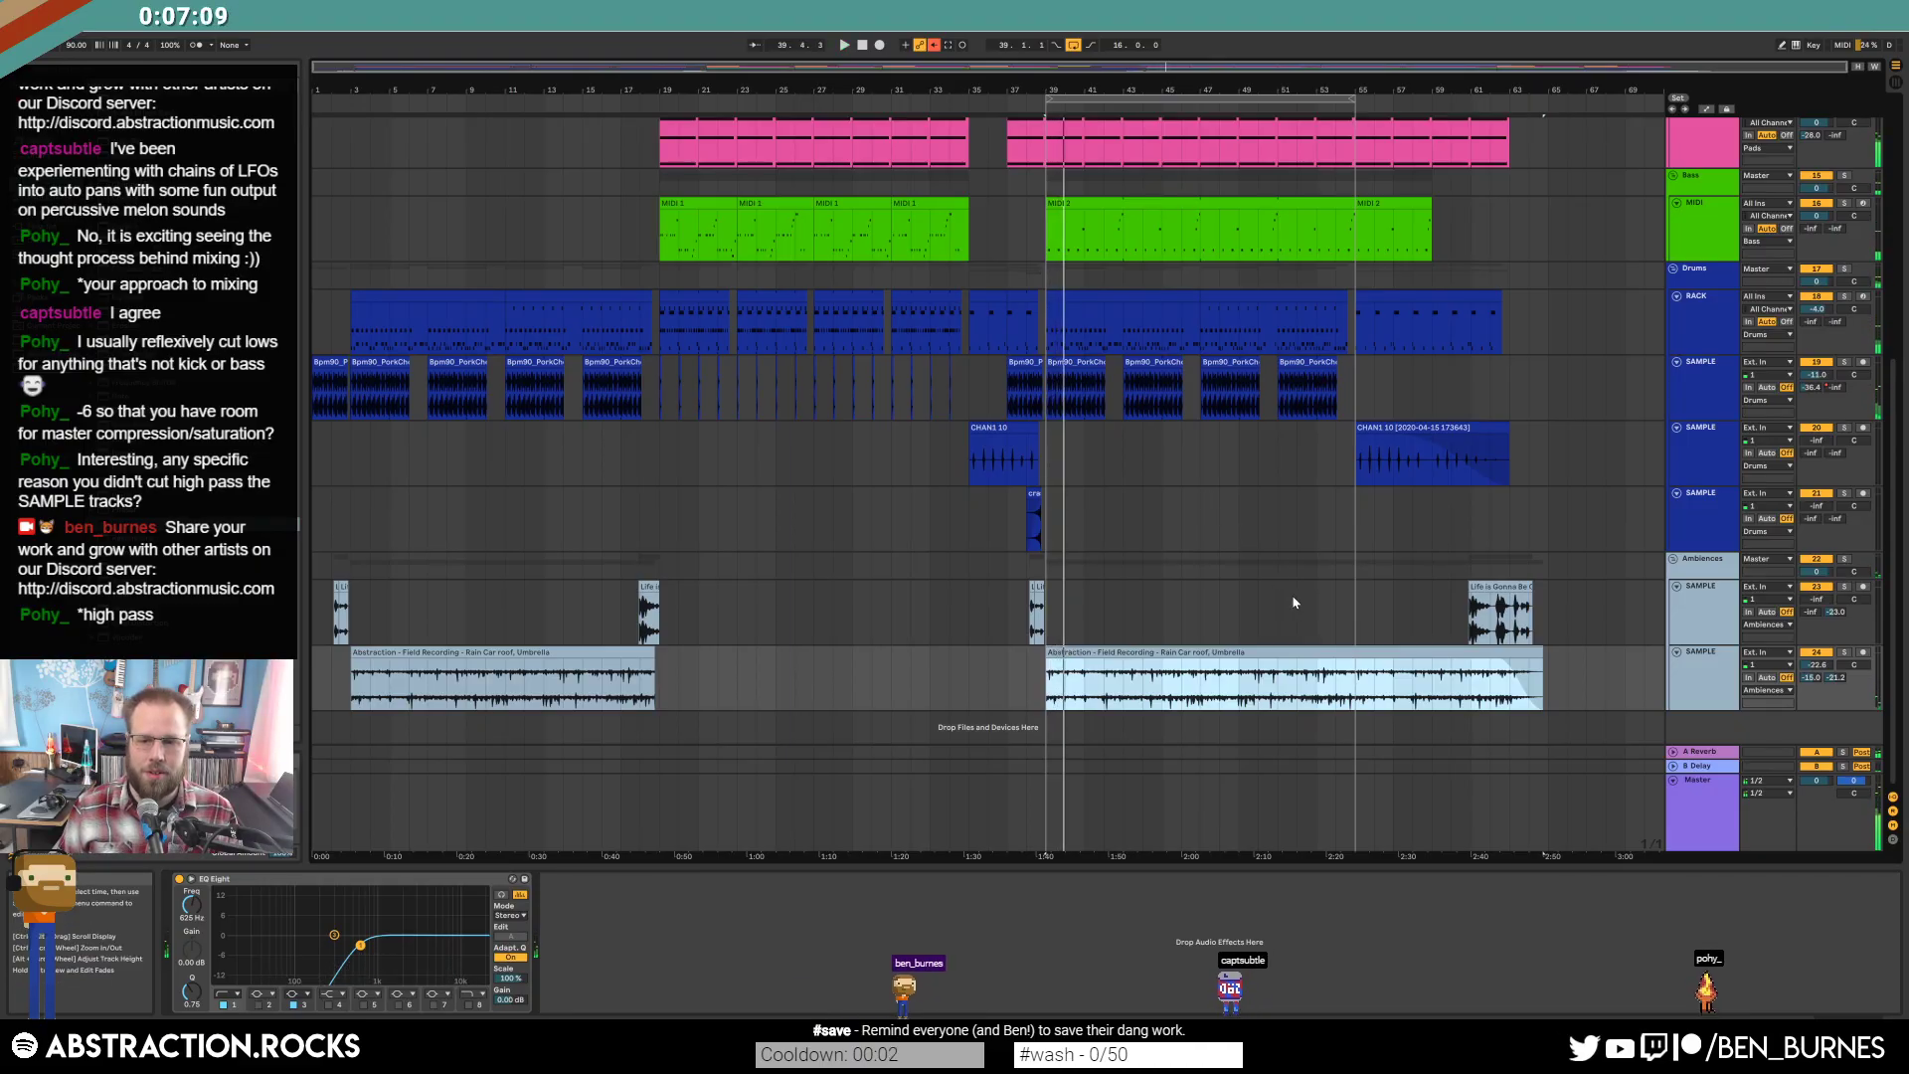
Select the first drum SAMPLE track's clip at bar 39, solo the track, and fine-tune its volume while playing it.
scroll(1275, 593, up, 2)
scroll(1275, 617, down, 1)
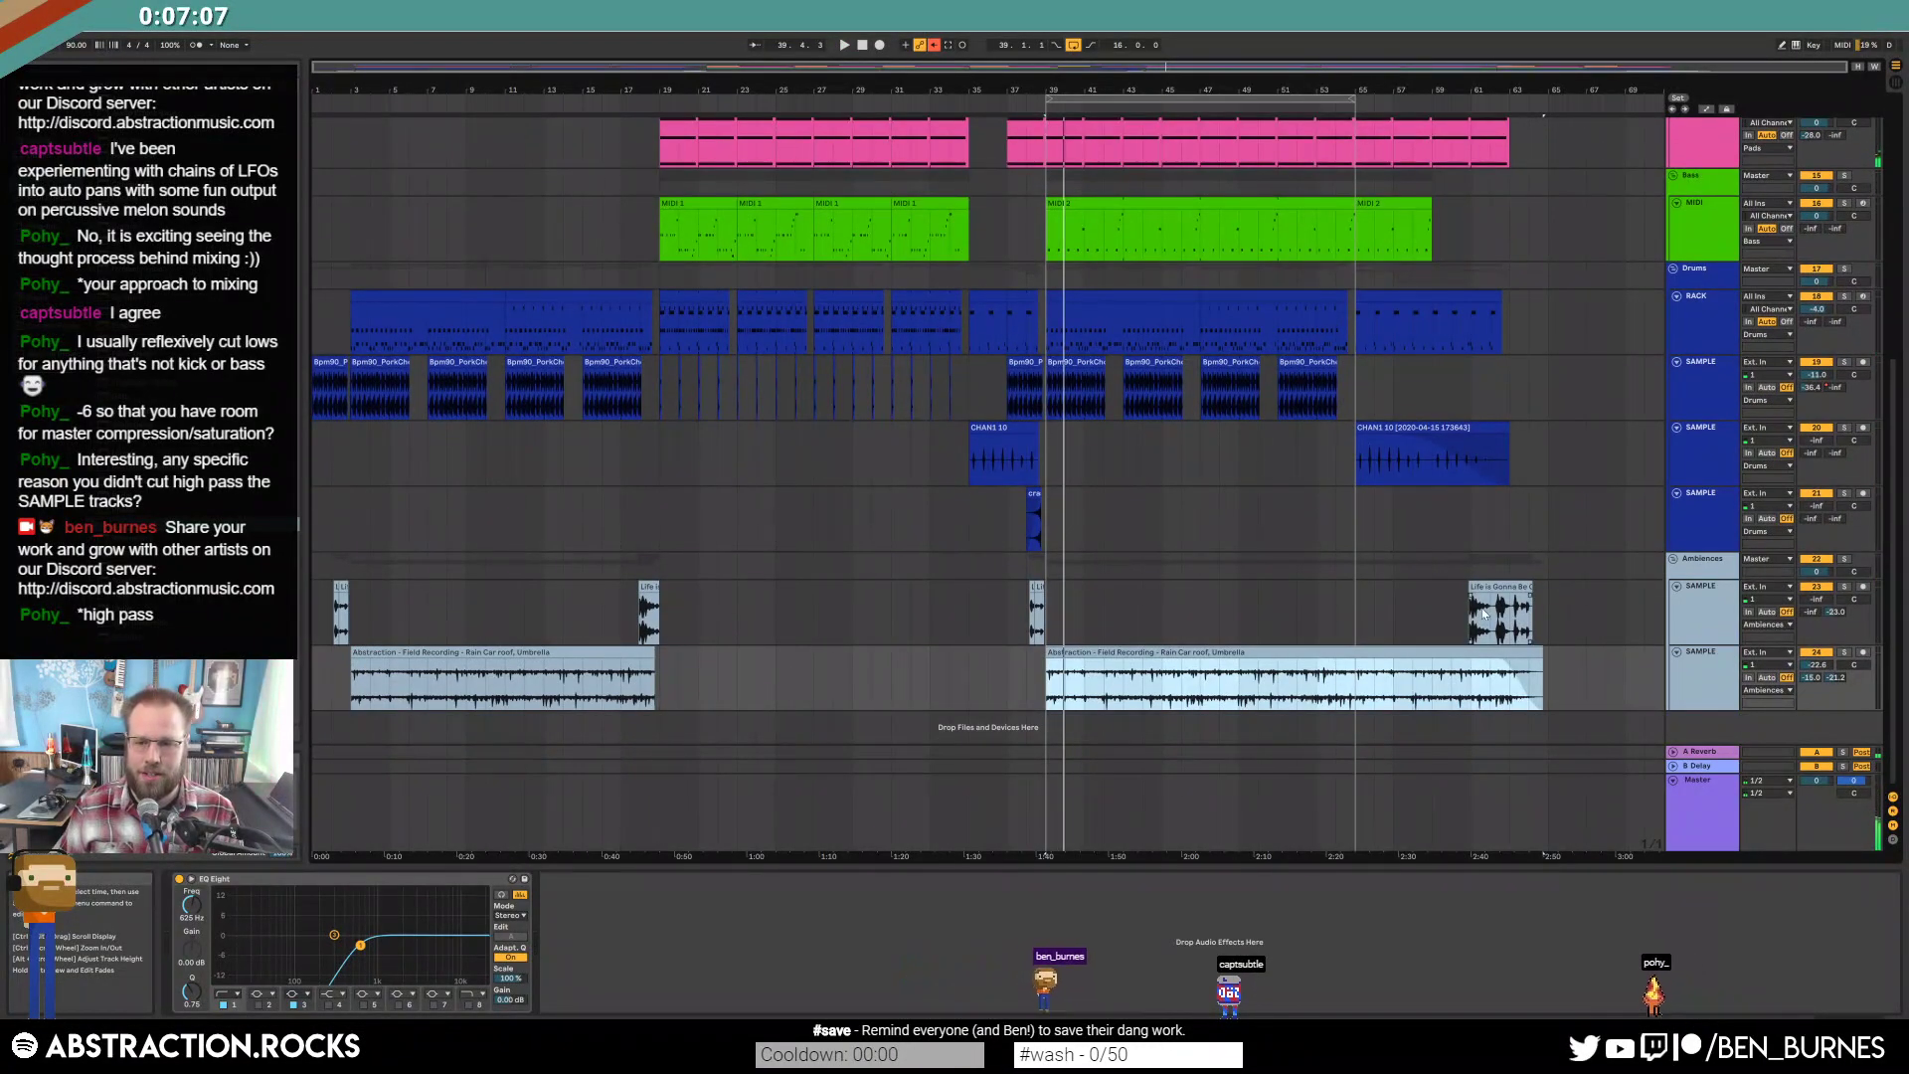
click(1074, 616)
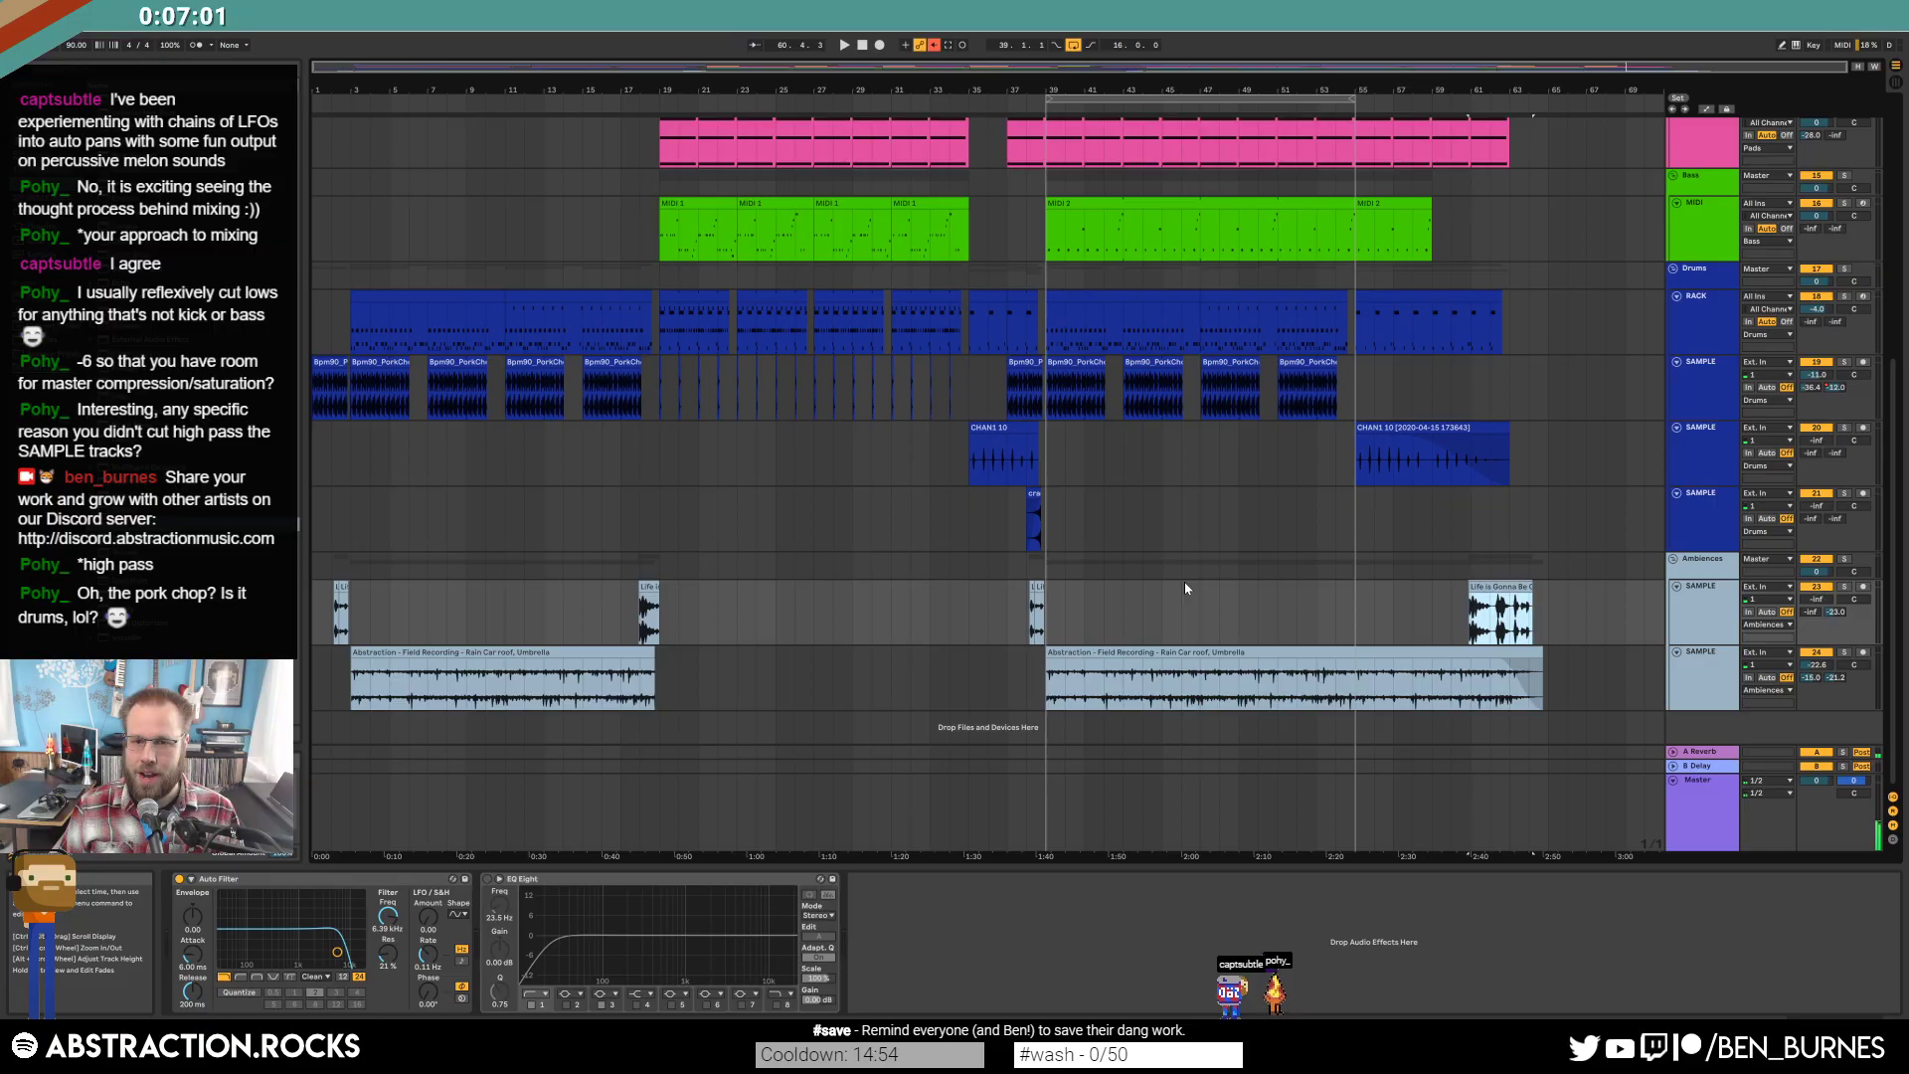
click(1074, 383)
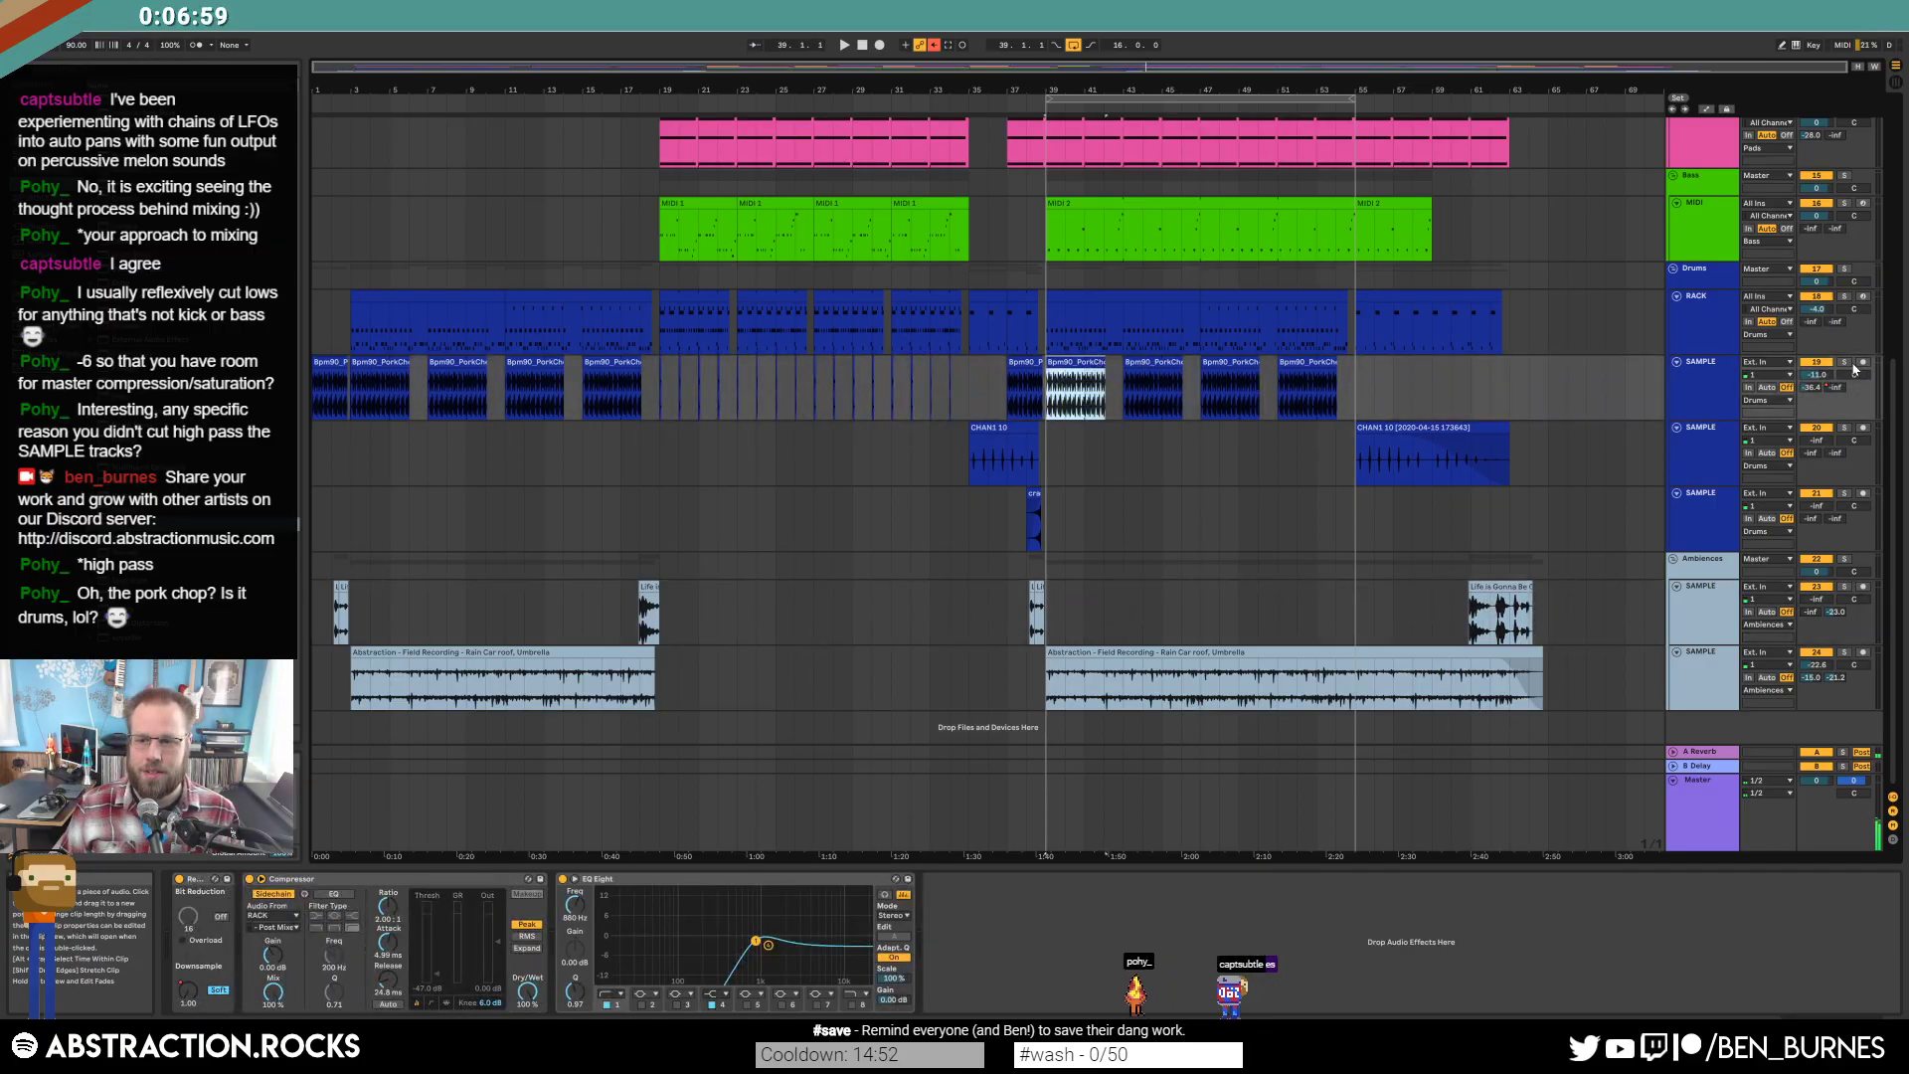
click(1844, 362)
key(space)
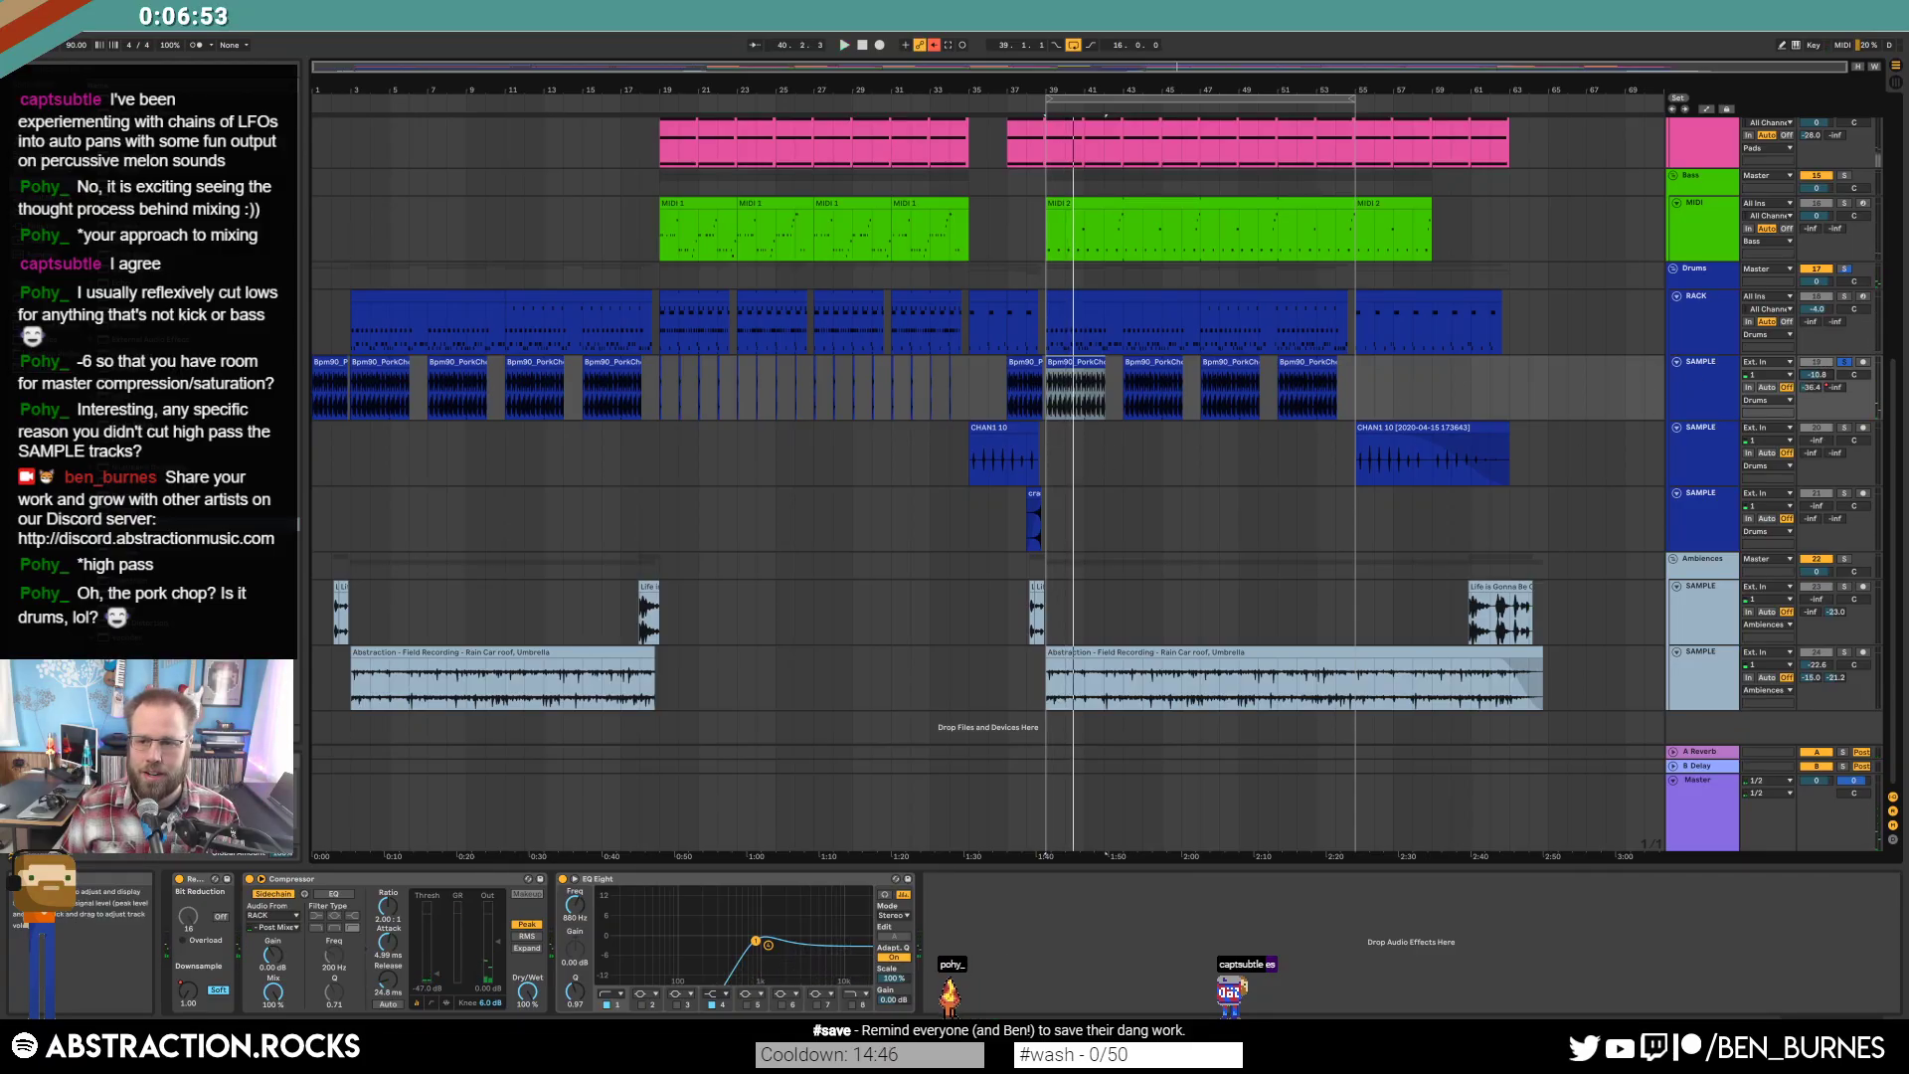
Unsolo the drum SAMPLE track and adjust the first ambience SAMPLE track's volume while playing from its last clip.
click(1496, 584)
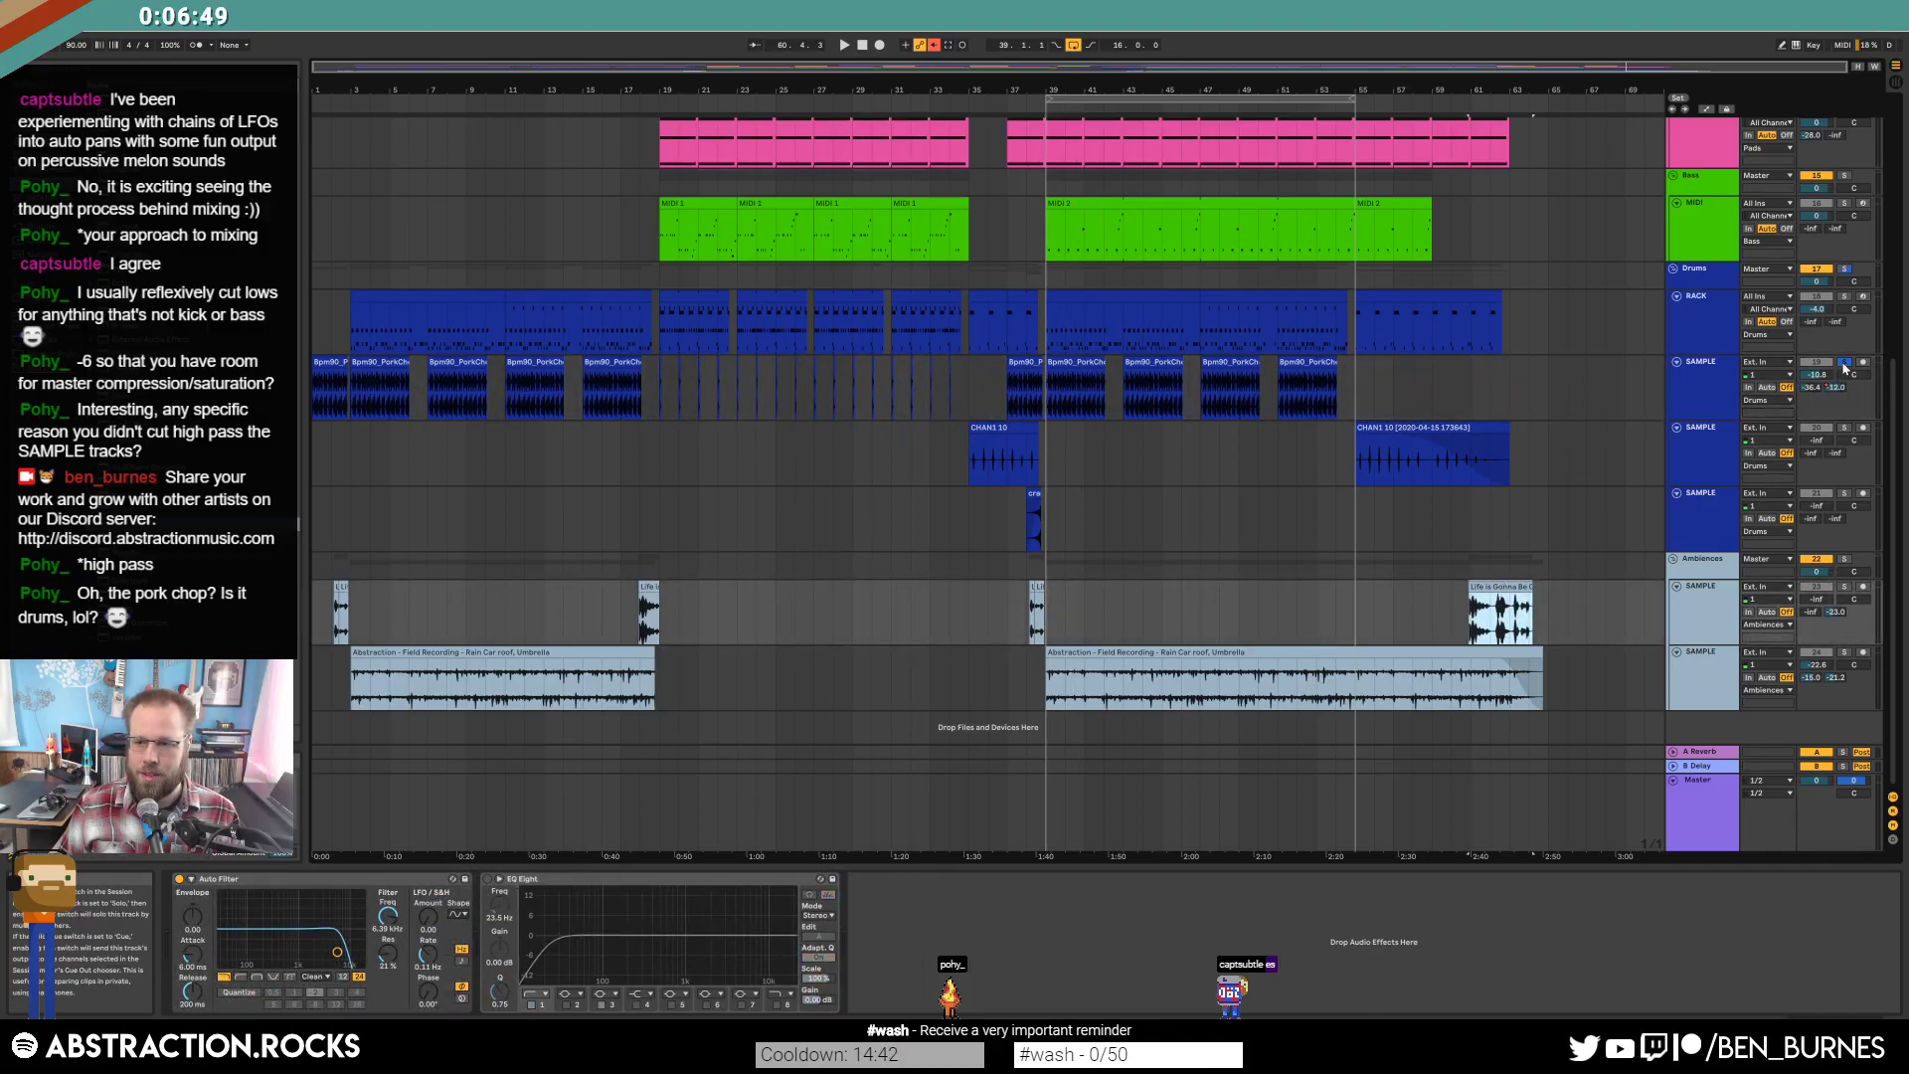
click(1844, 364)
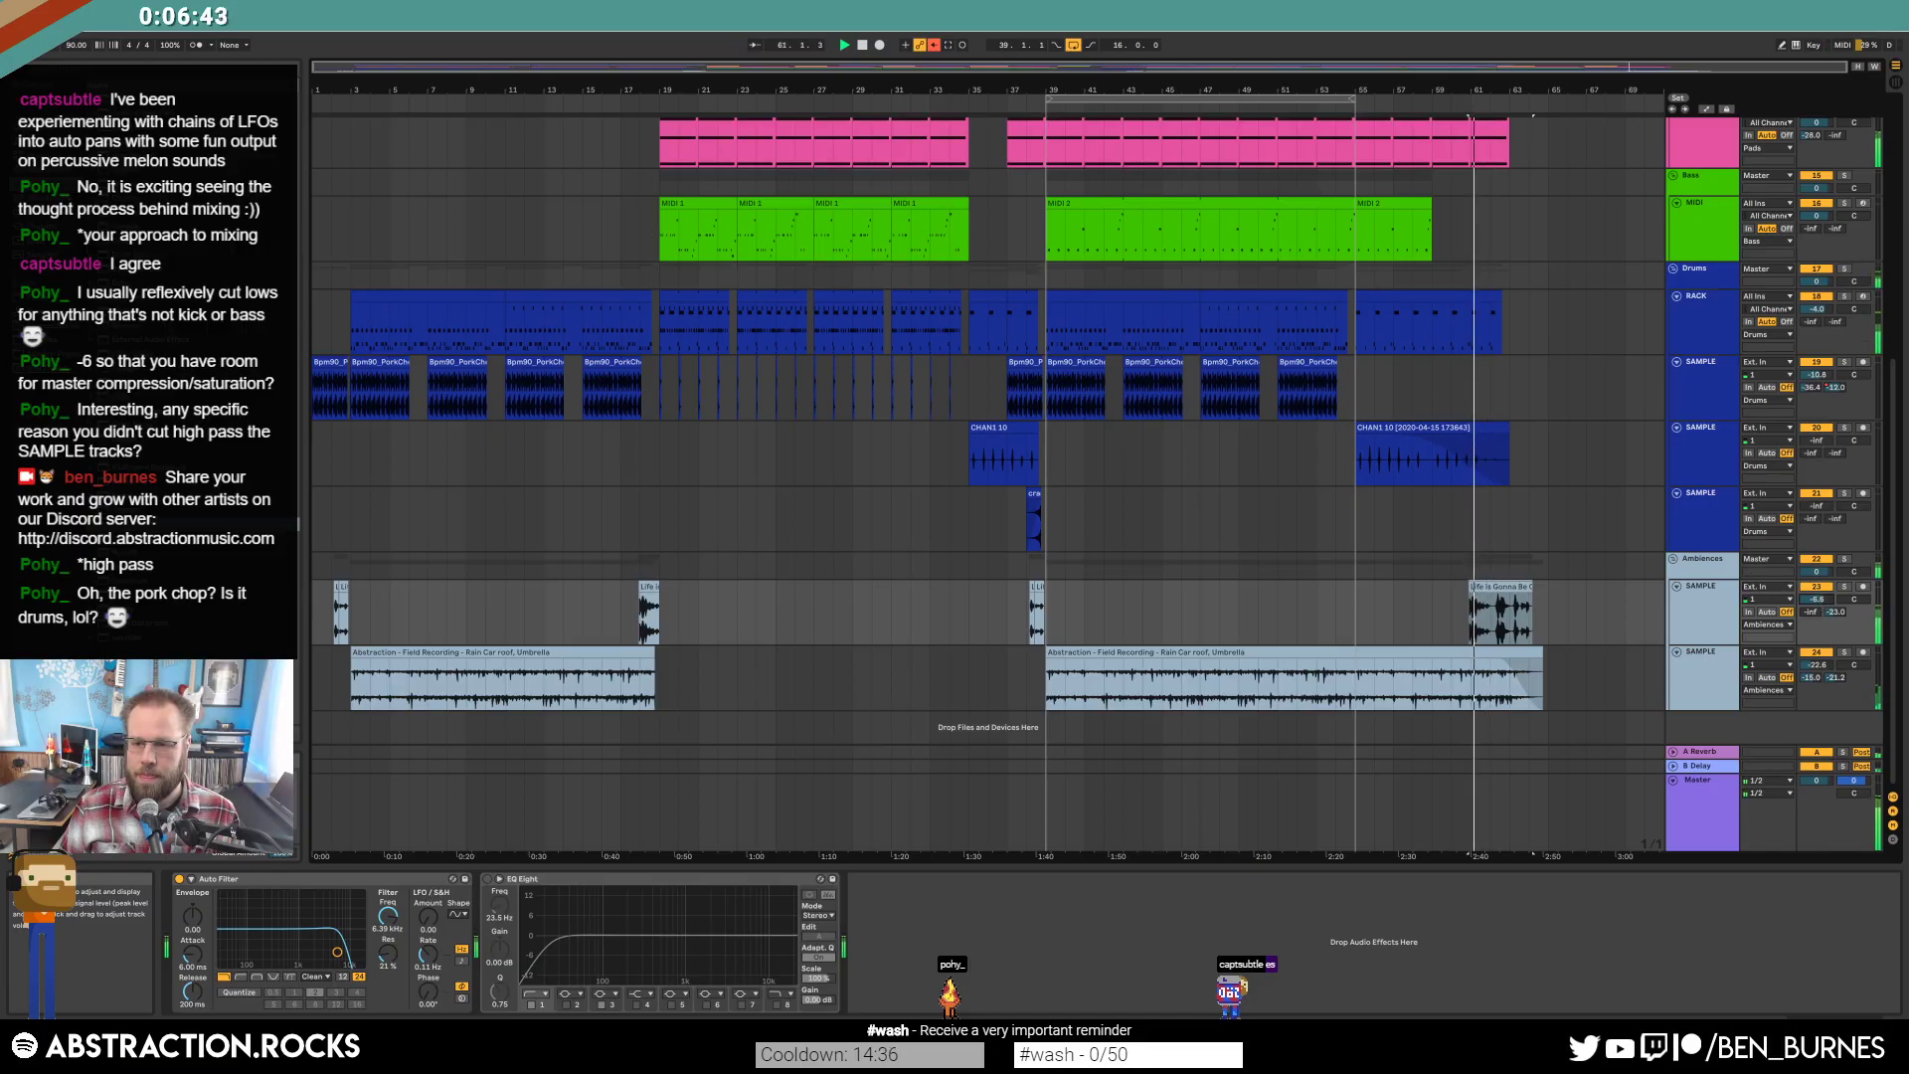
drag(1816, 599, 1822, 604)
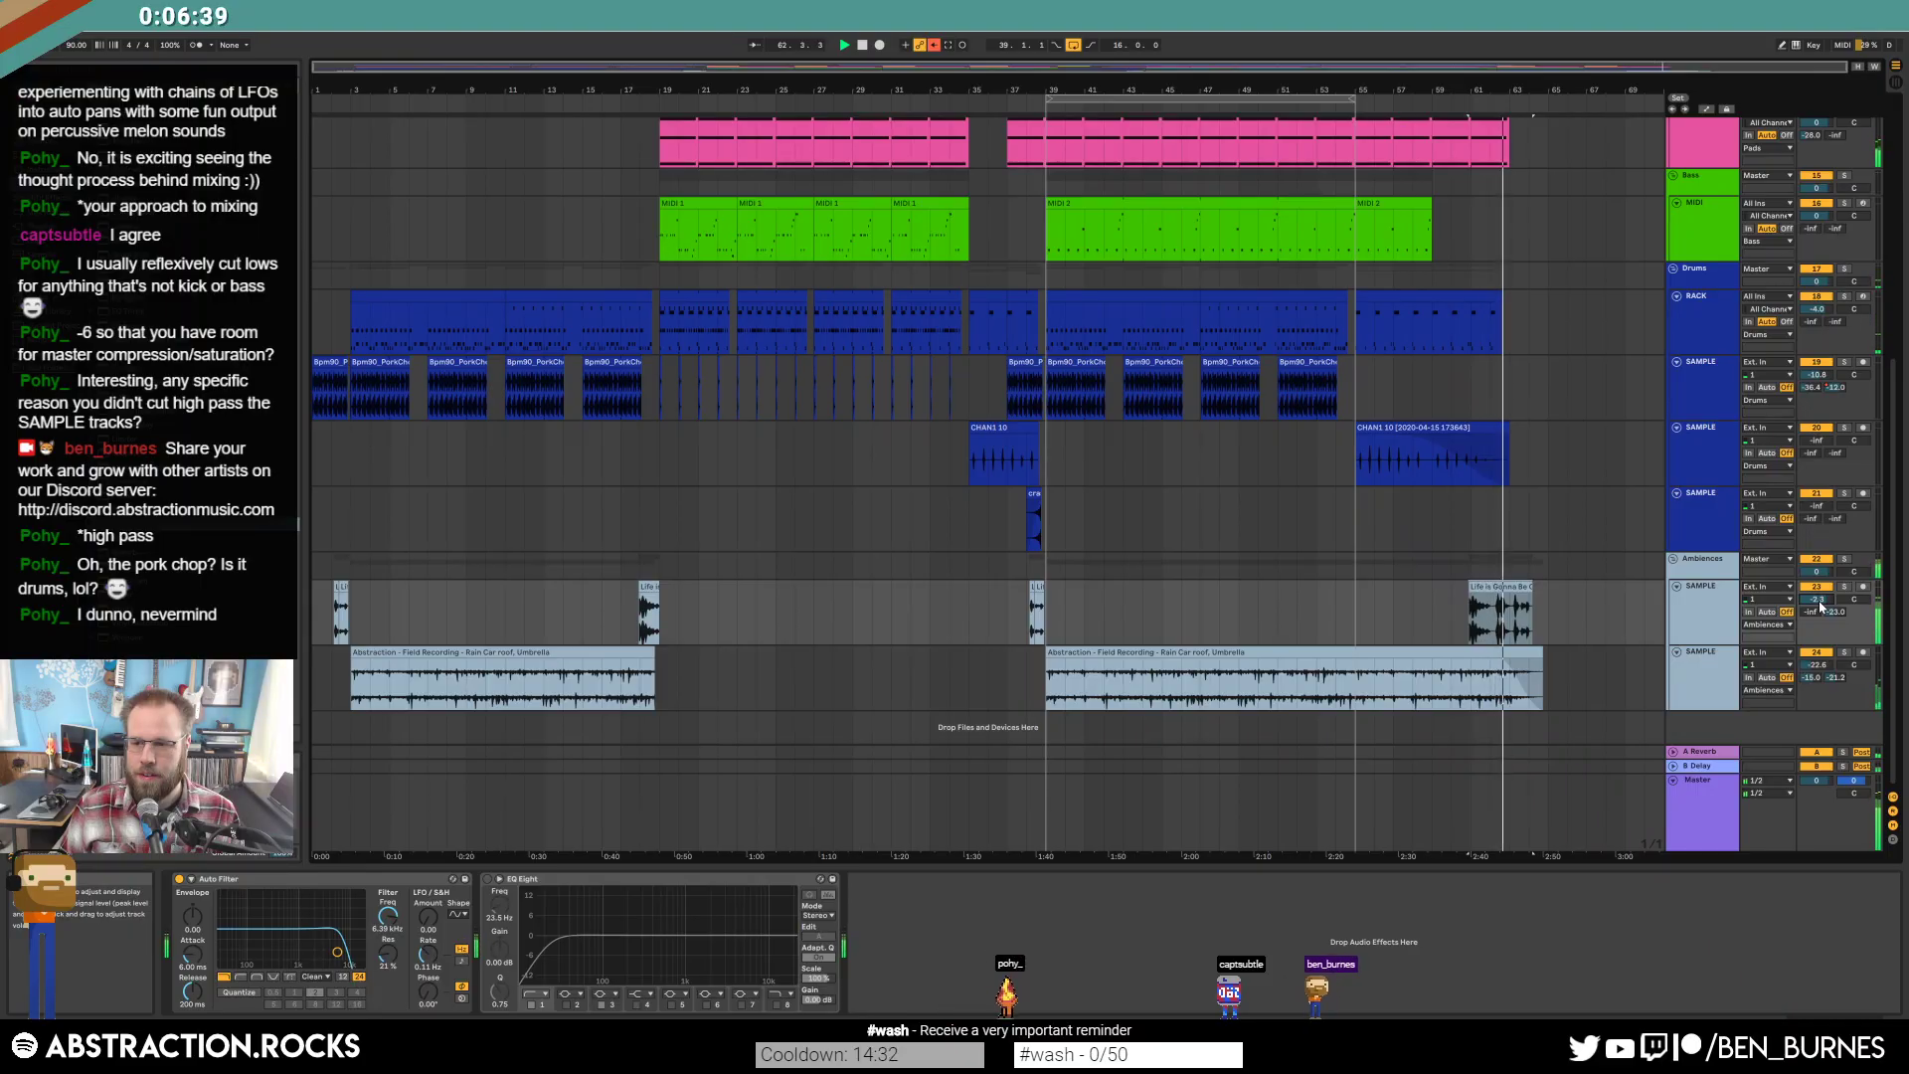
Fine-tune the first ambience SAMPLE track's volume and move its last clip, Life Is Gonna Be OK, slightly earlier.
drag(1819, 602, 1819, 611)
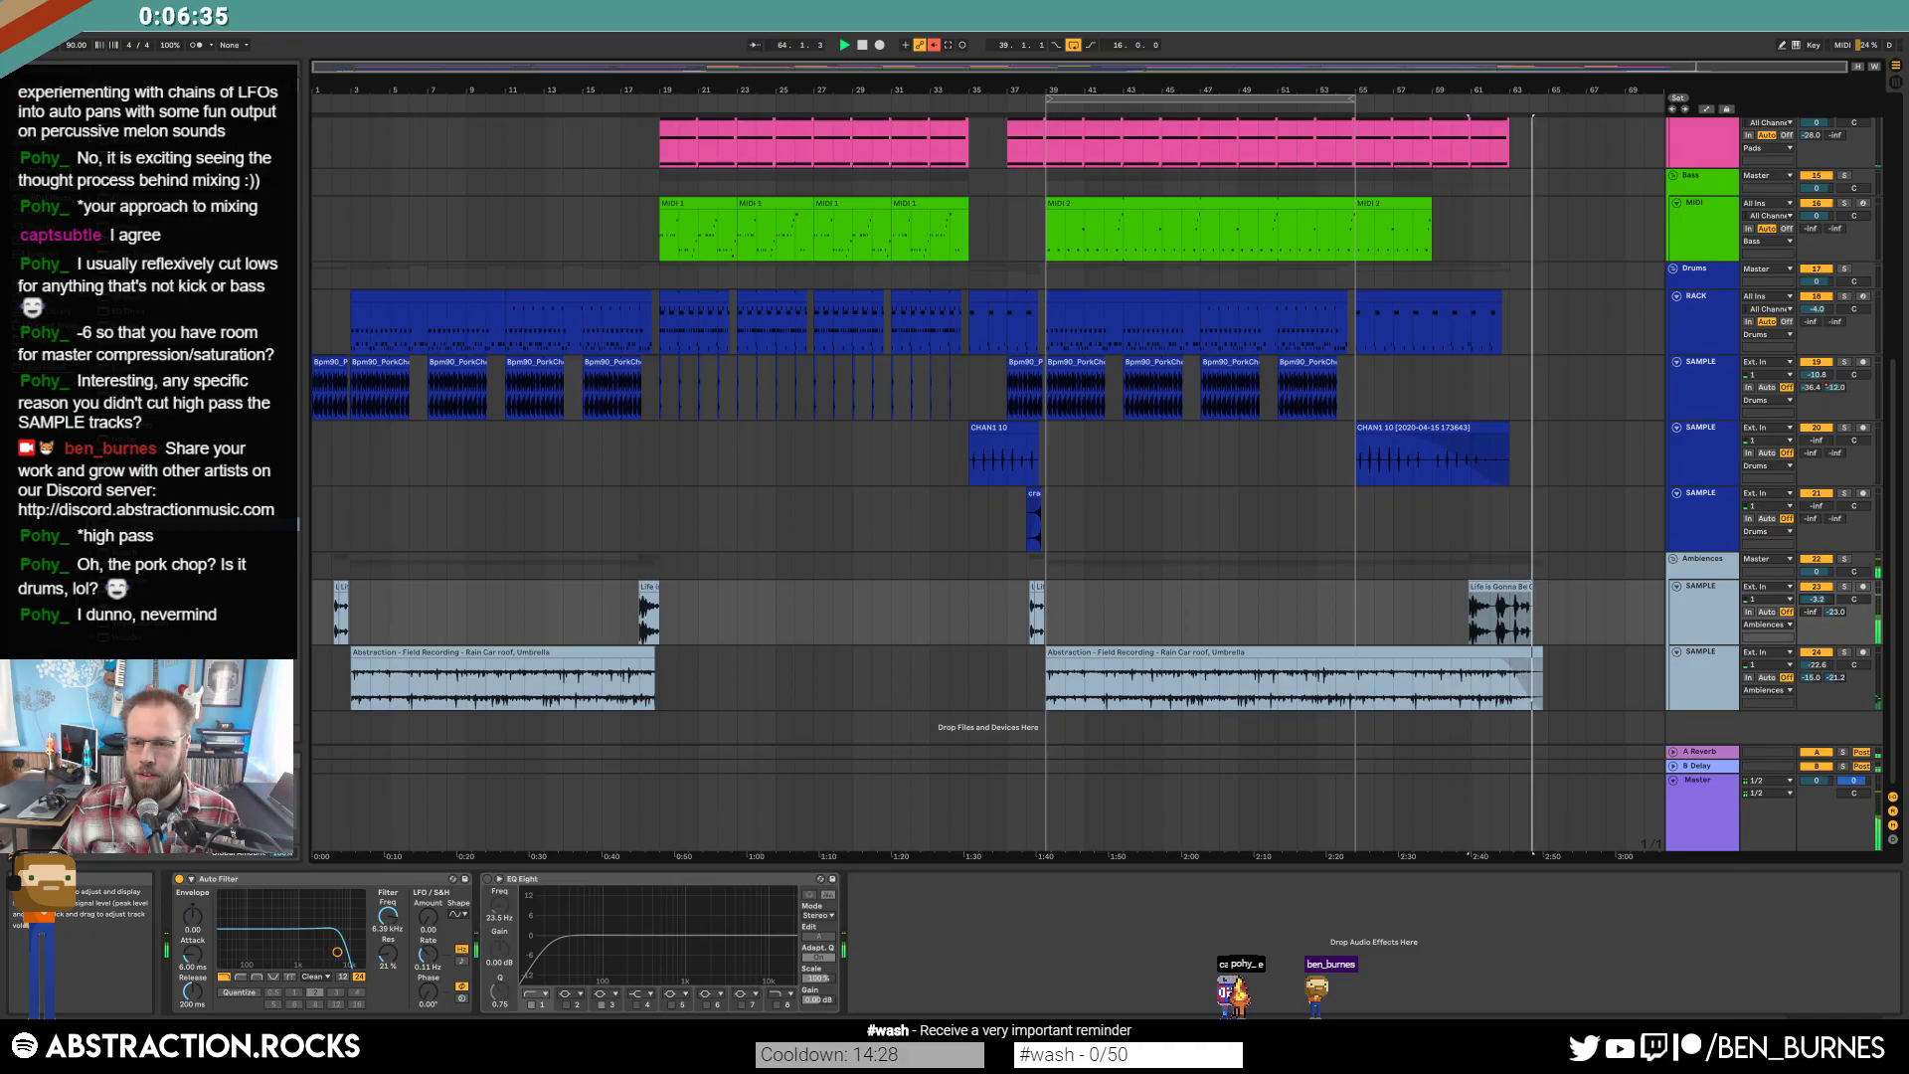
scroll(1583, 593, up, 5)
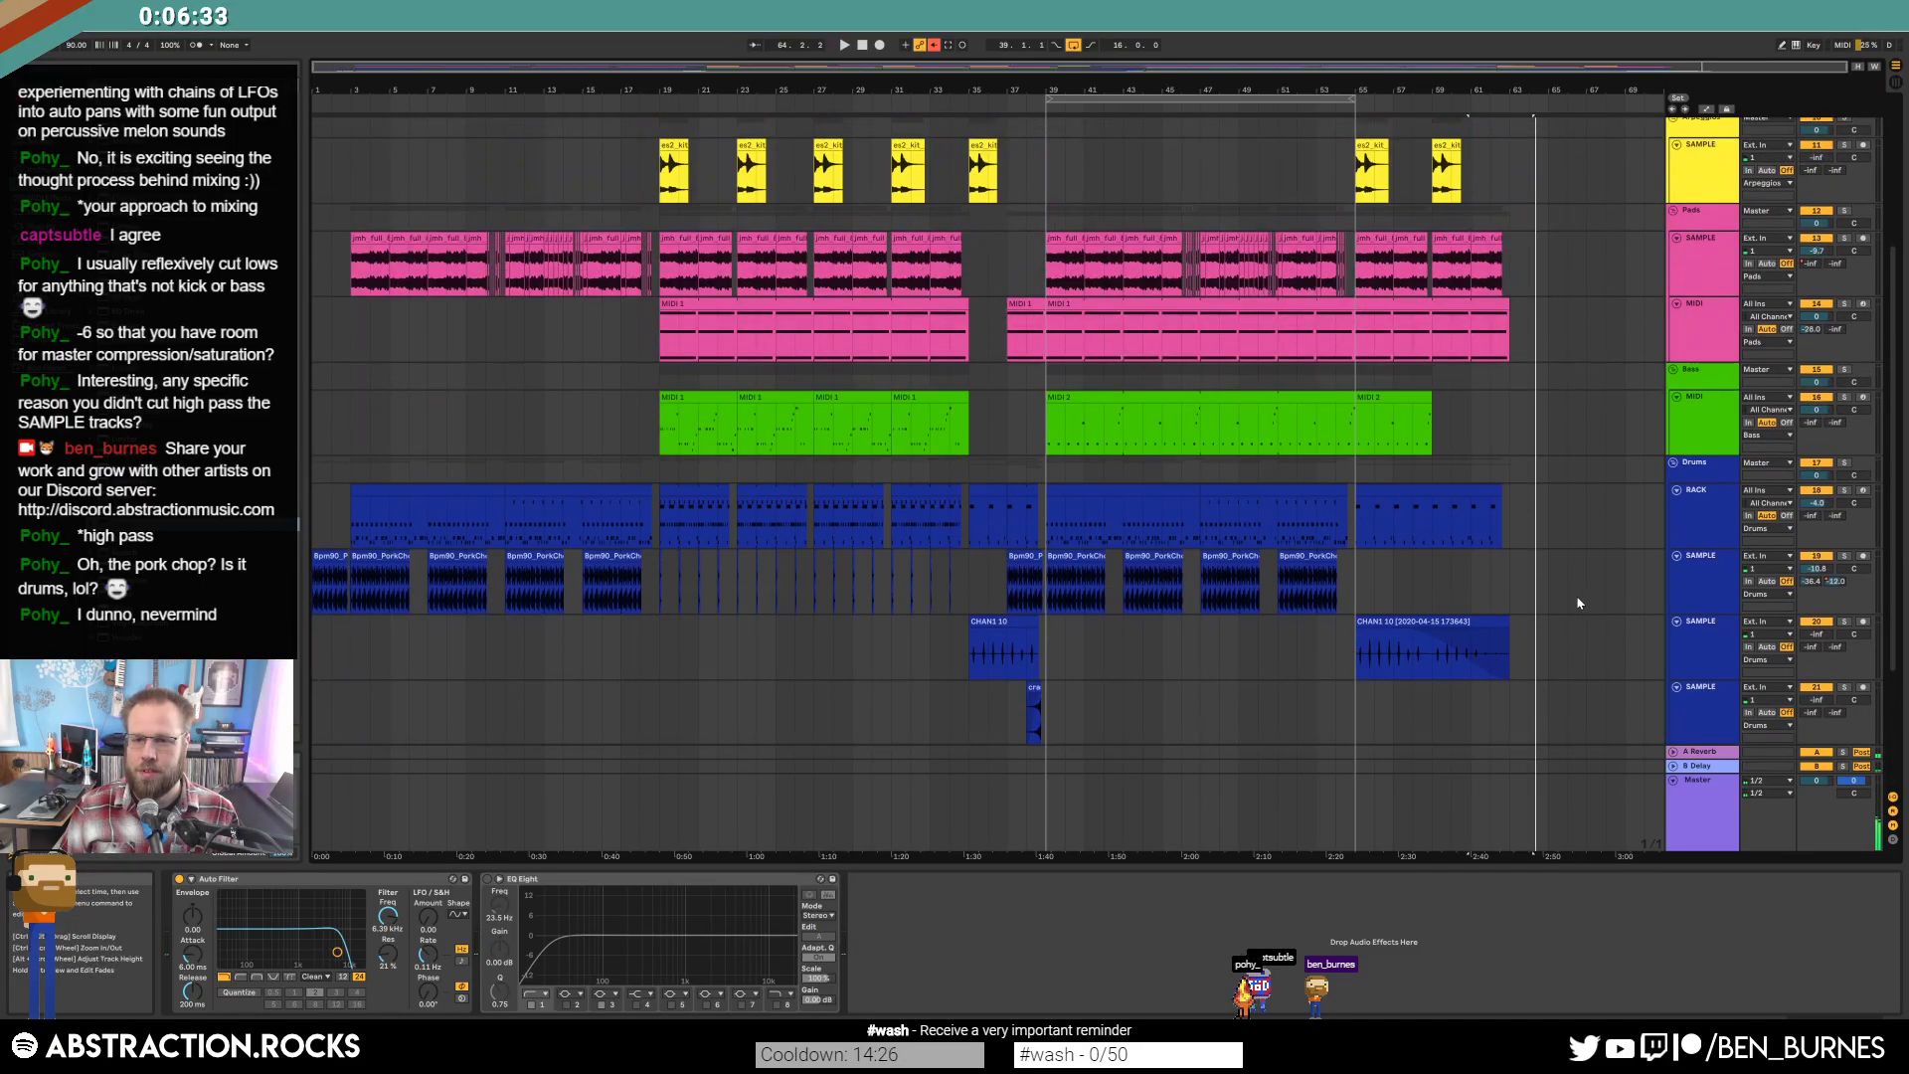
scroll(1523, 668, down, 3)
scroll(1522, 667, down, 2)
ctrl+scroll(1518, 670, up, 3)
drag(1491, 589, 1458, 596)
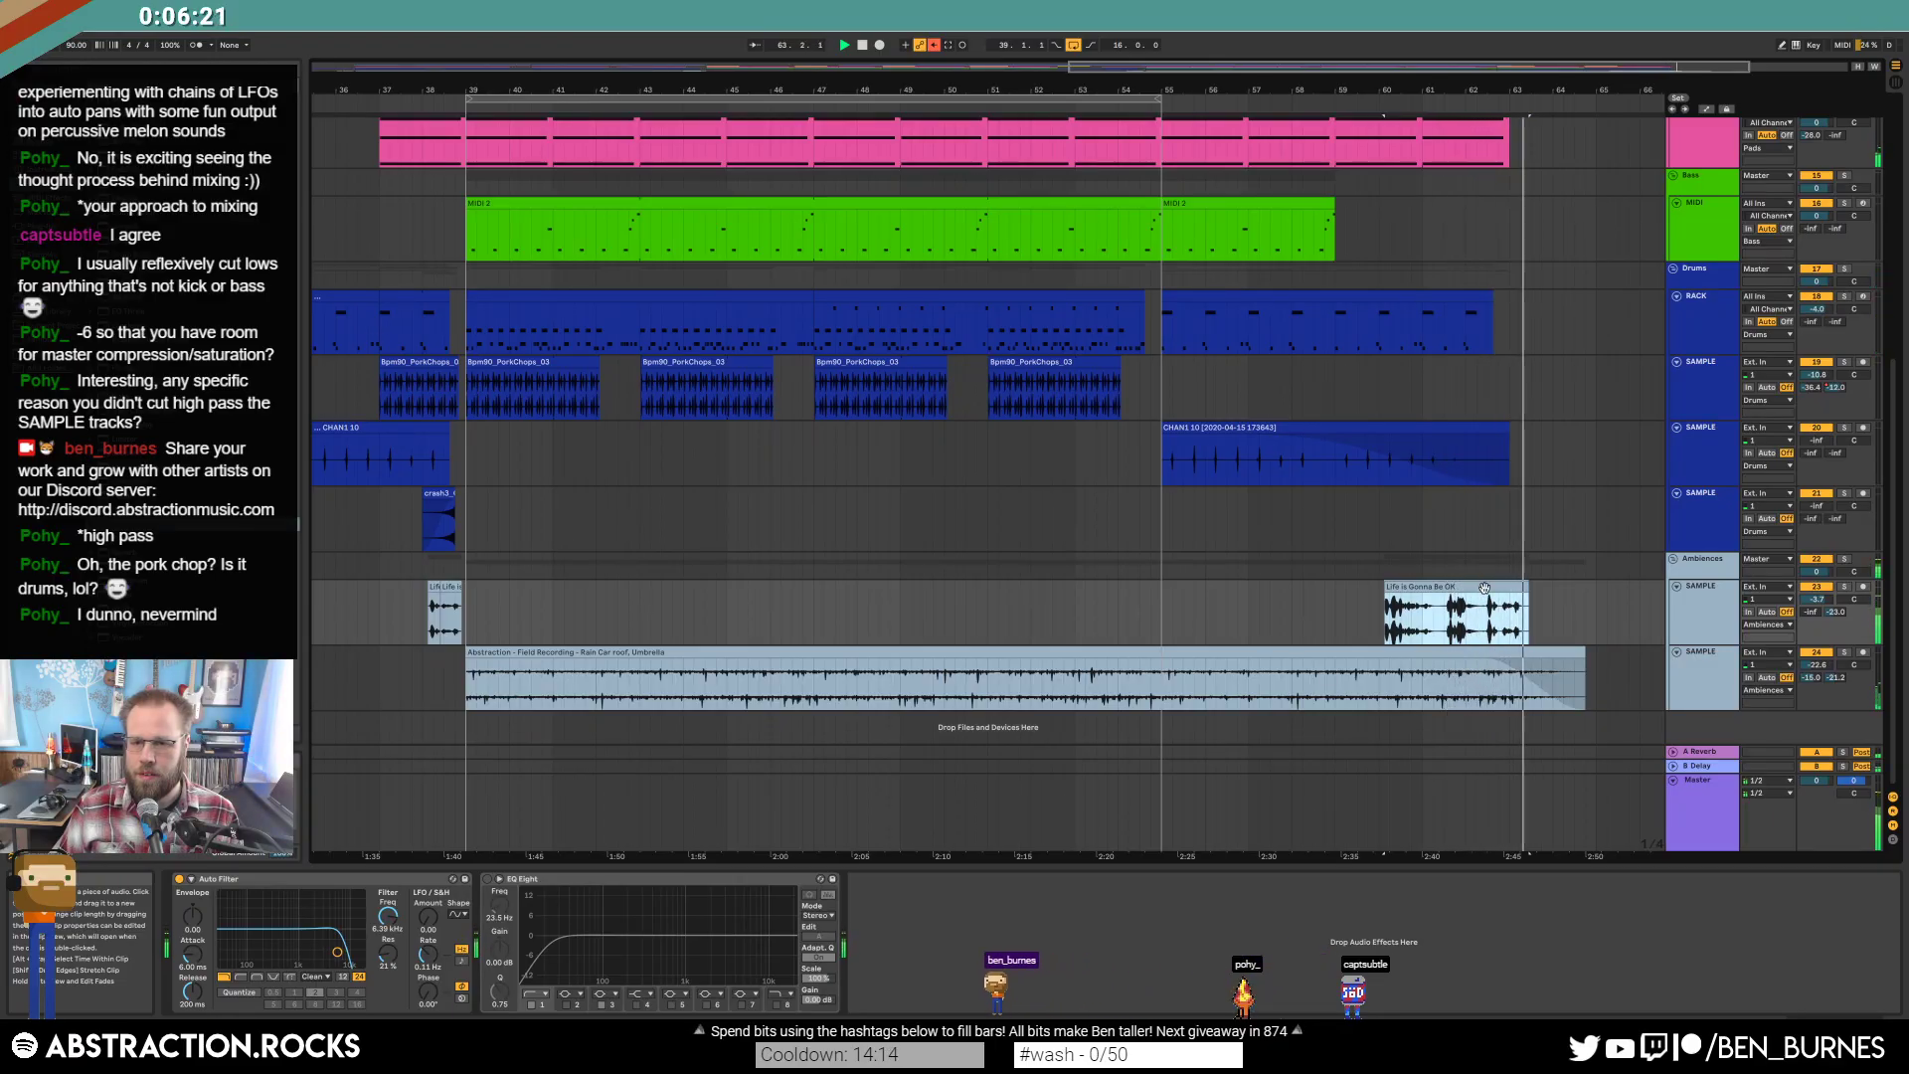
Add a short fade-out to the end of the last Pads SAMPLE clip.
scroll(1547, 578, up, 6)
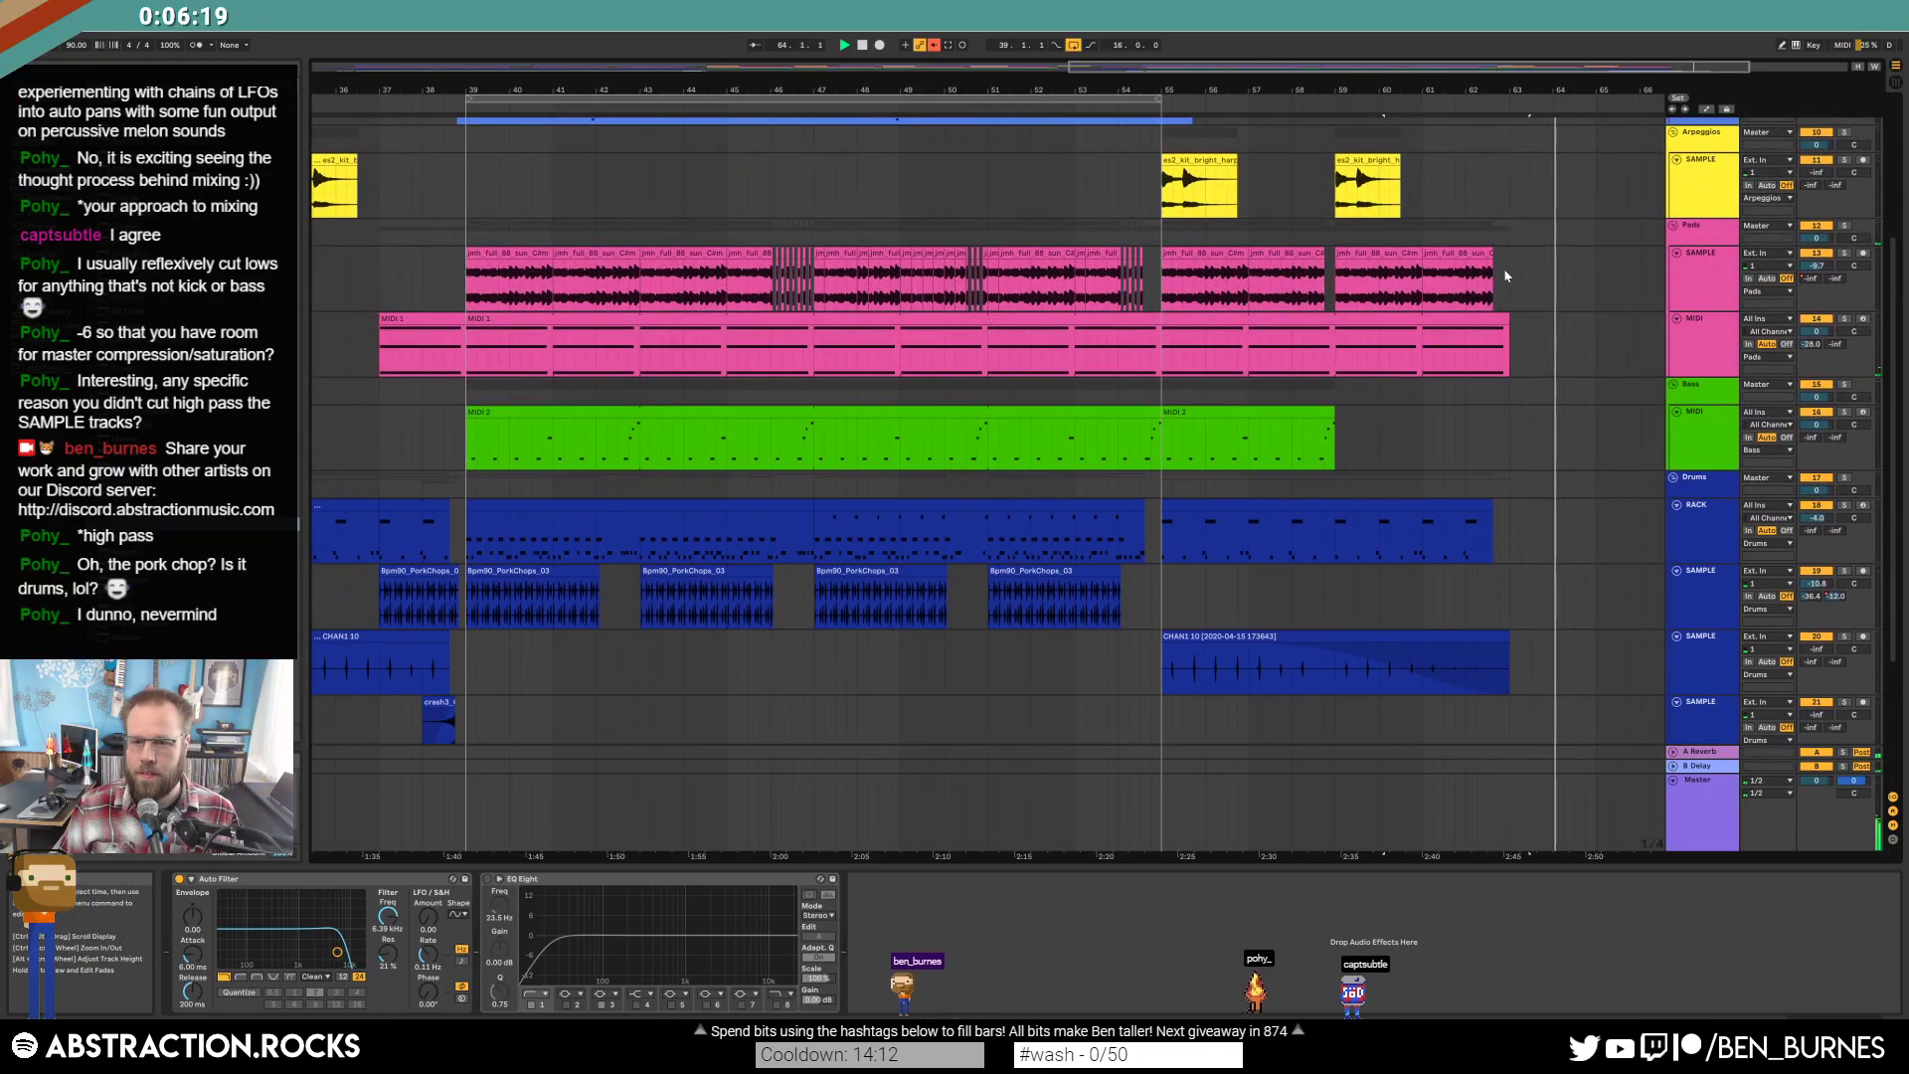
click(1479, 263)
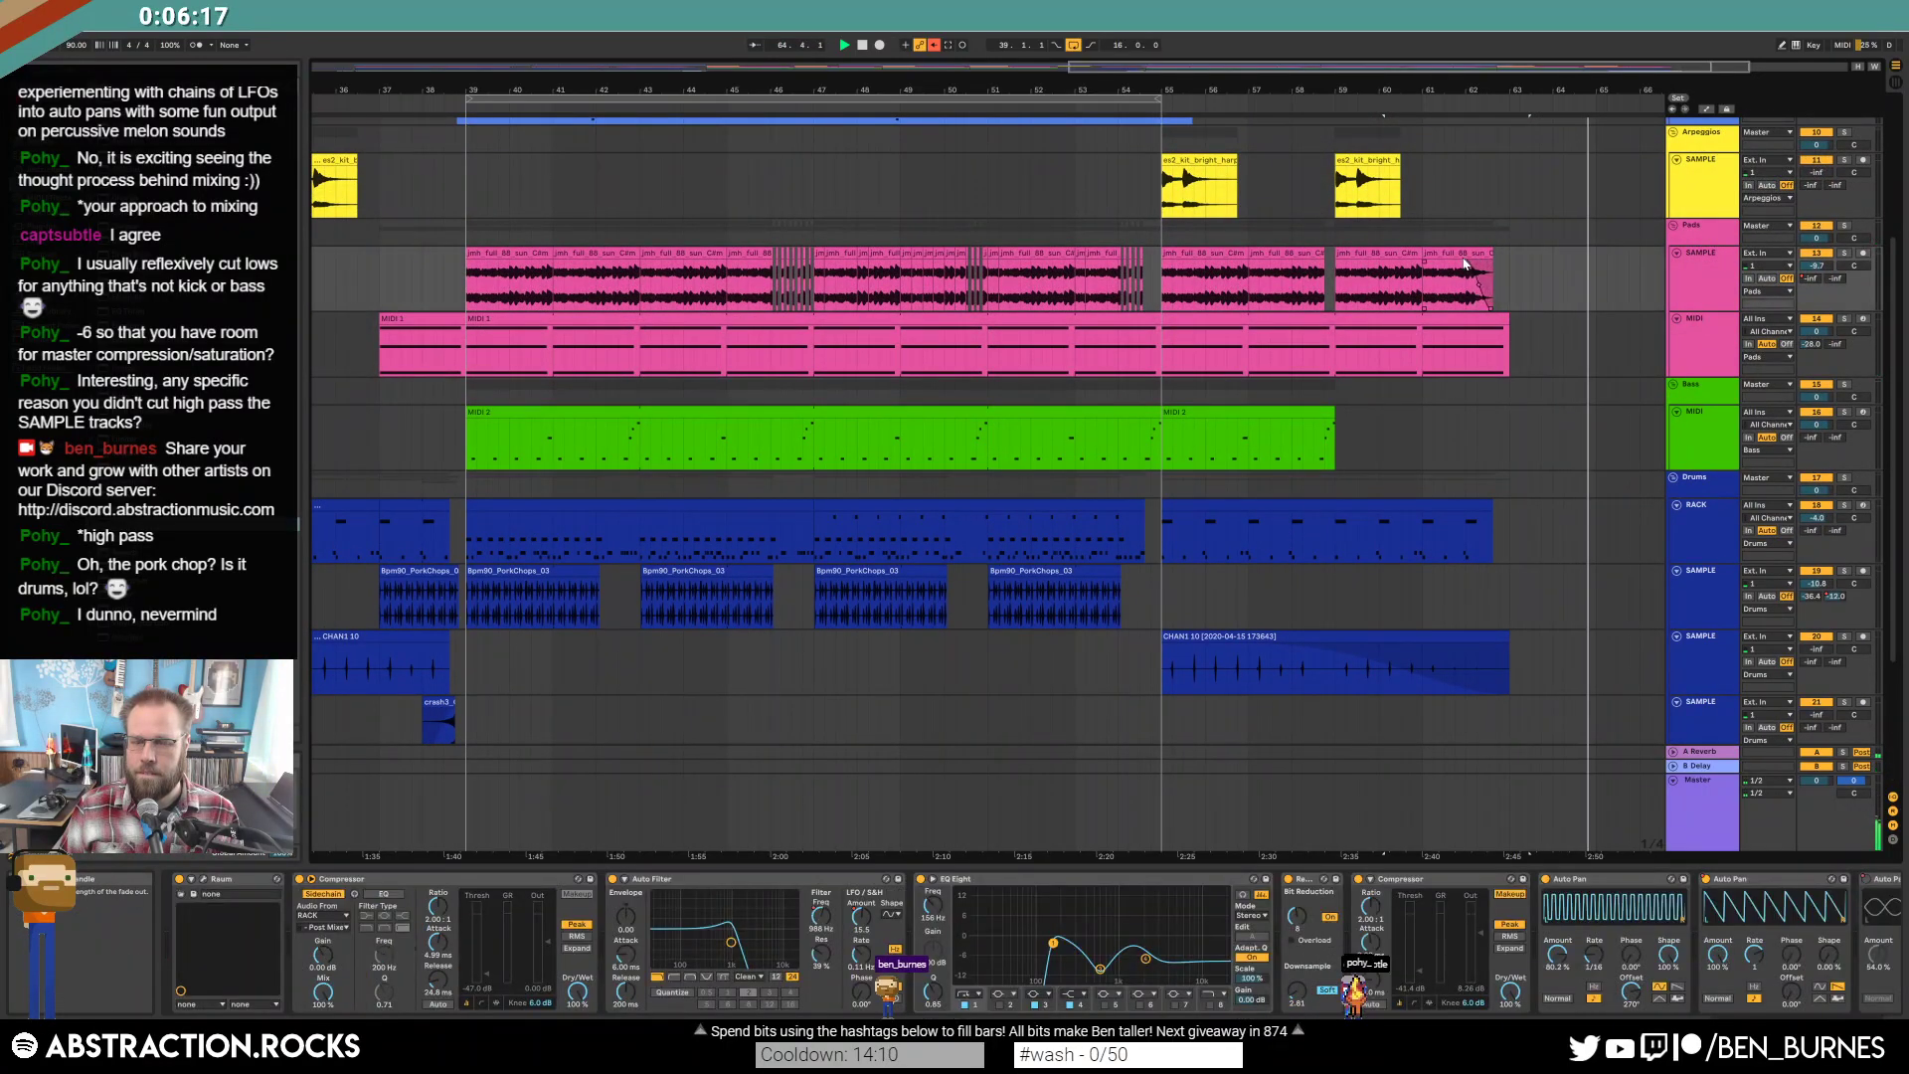
scroll(1522, 348, down, 4)
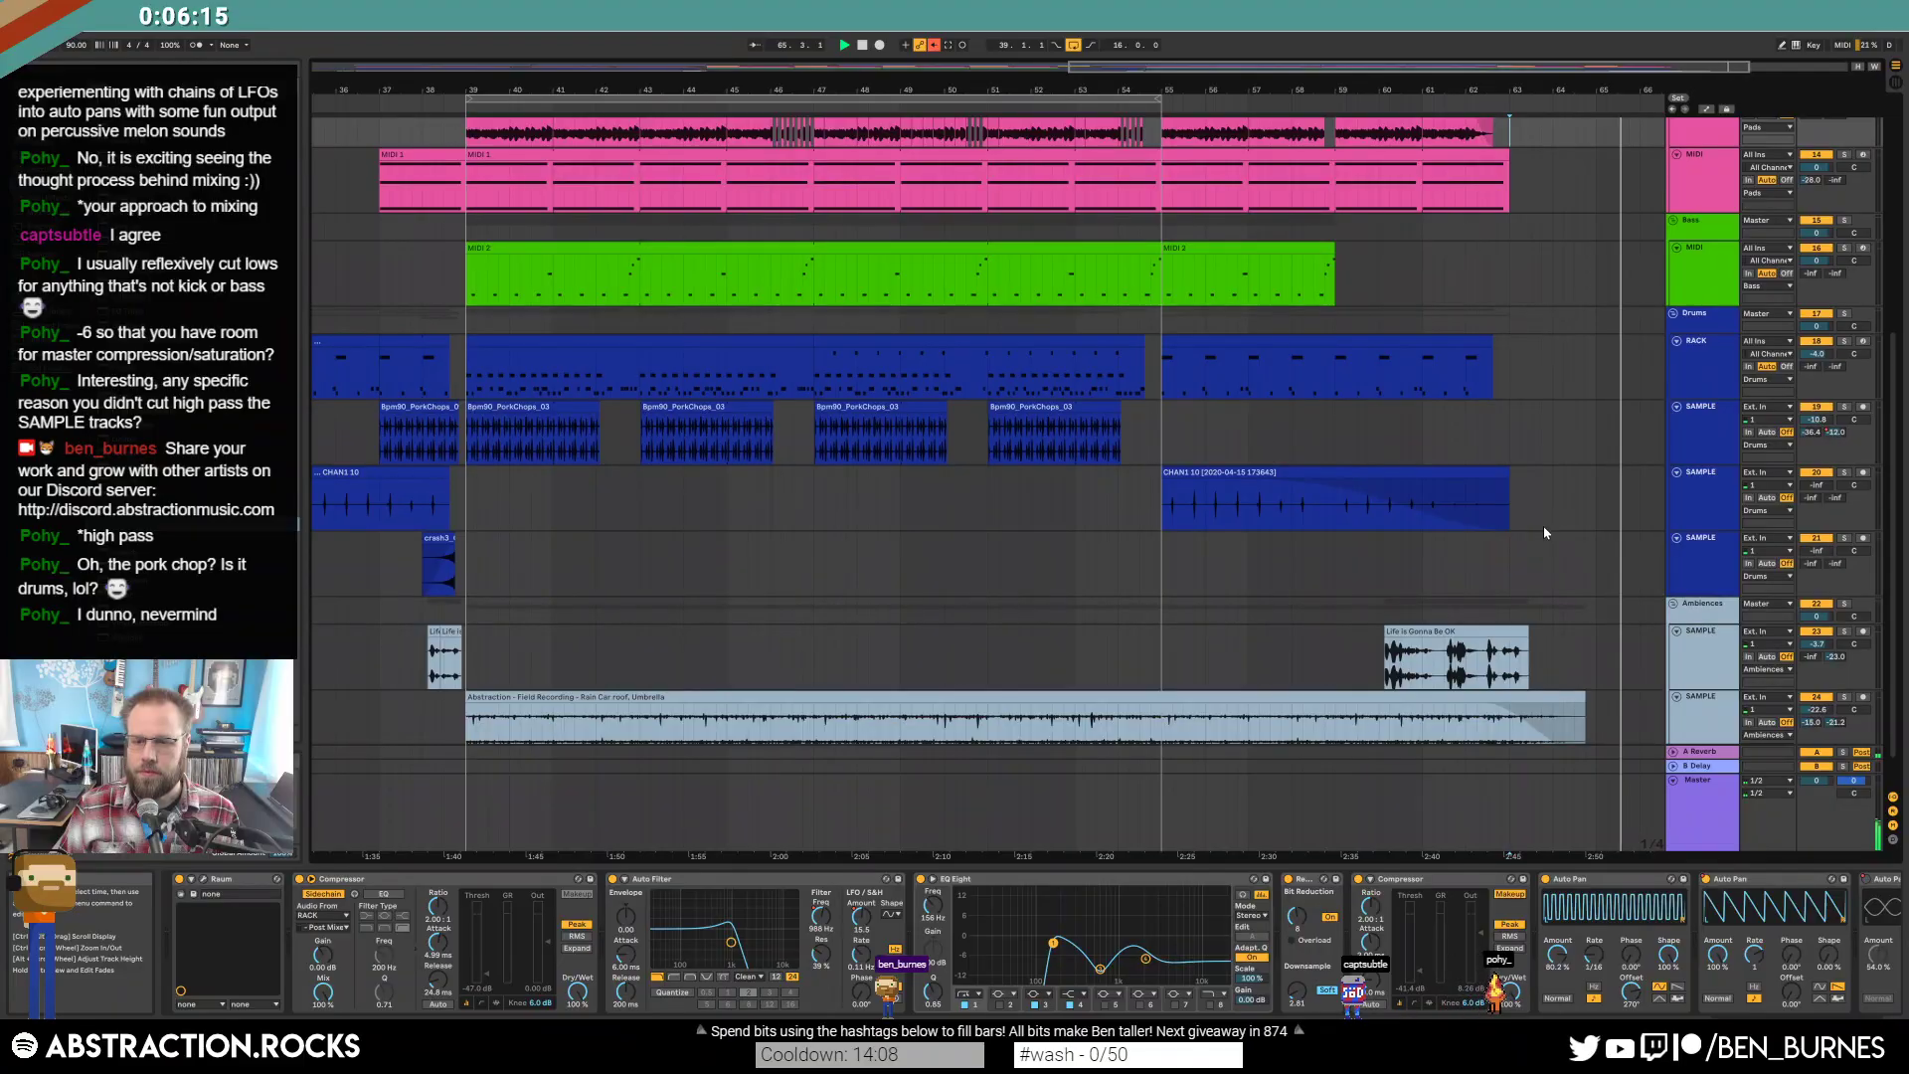
Shorten the fade-out at the end of the rain recording and lower its EQ Eight low cut to about 400 Hz.
scroll(1578, 598, up, 2)
scroll(1579, 626, down, 2)
scroll(1581, 647, down, 1)
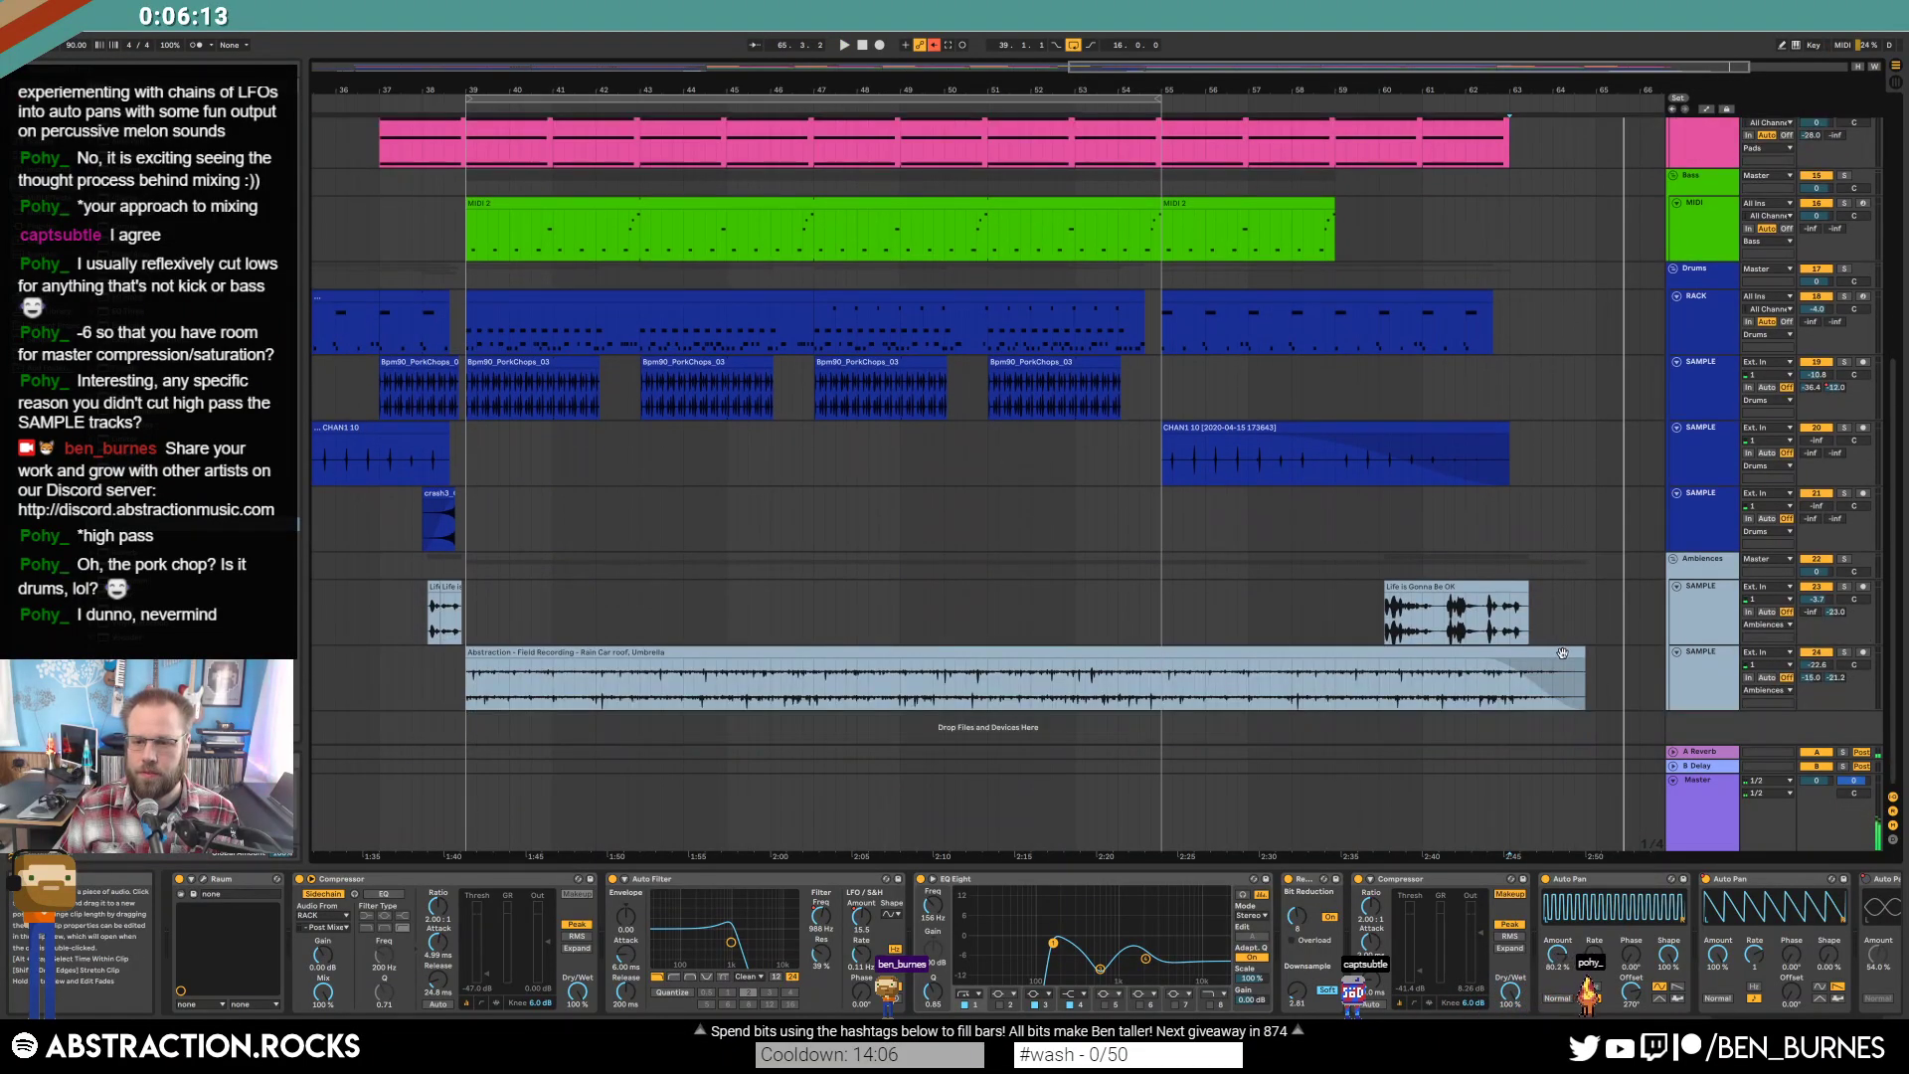
drag(1488, 665, 1532, 663)
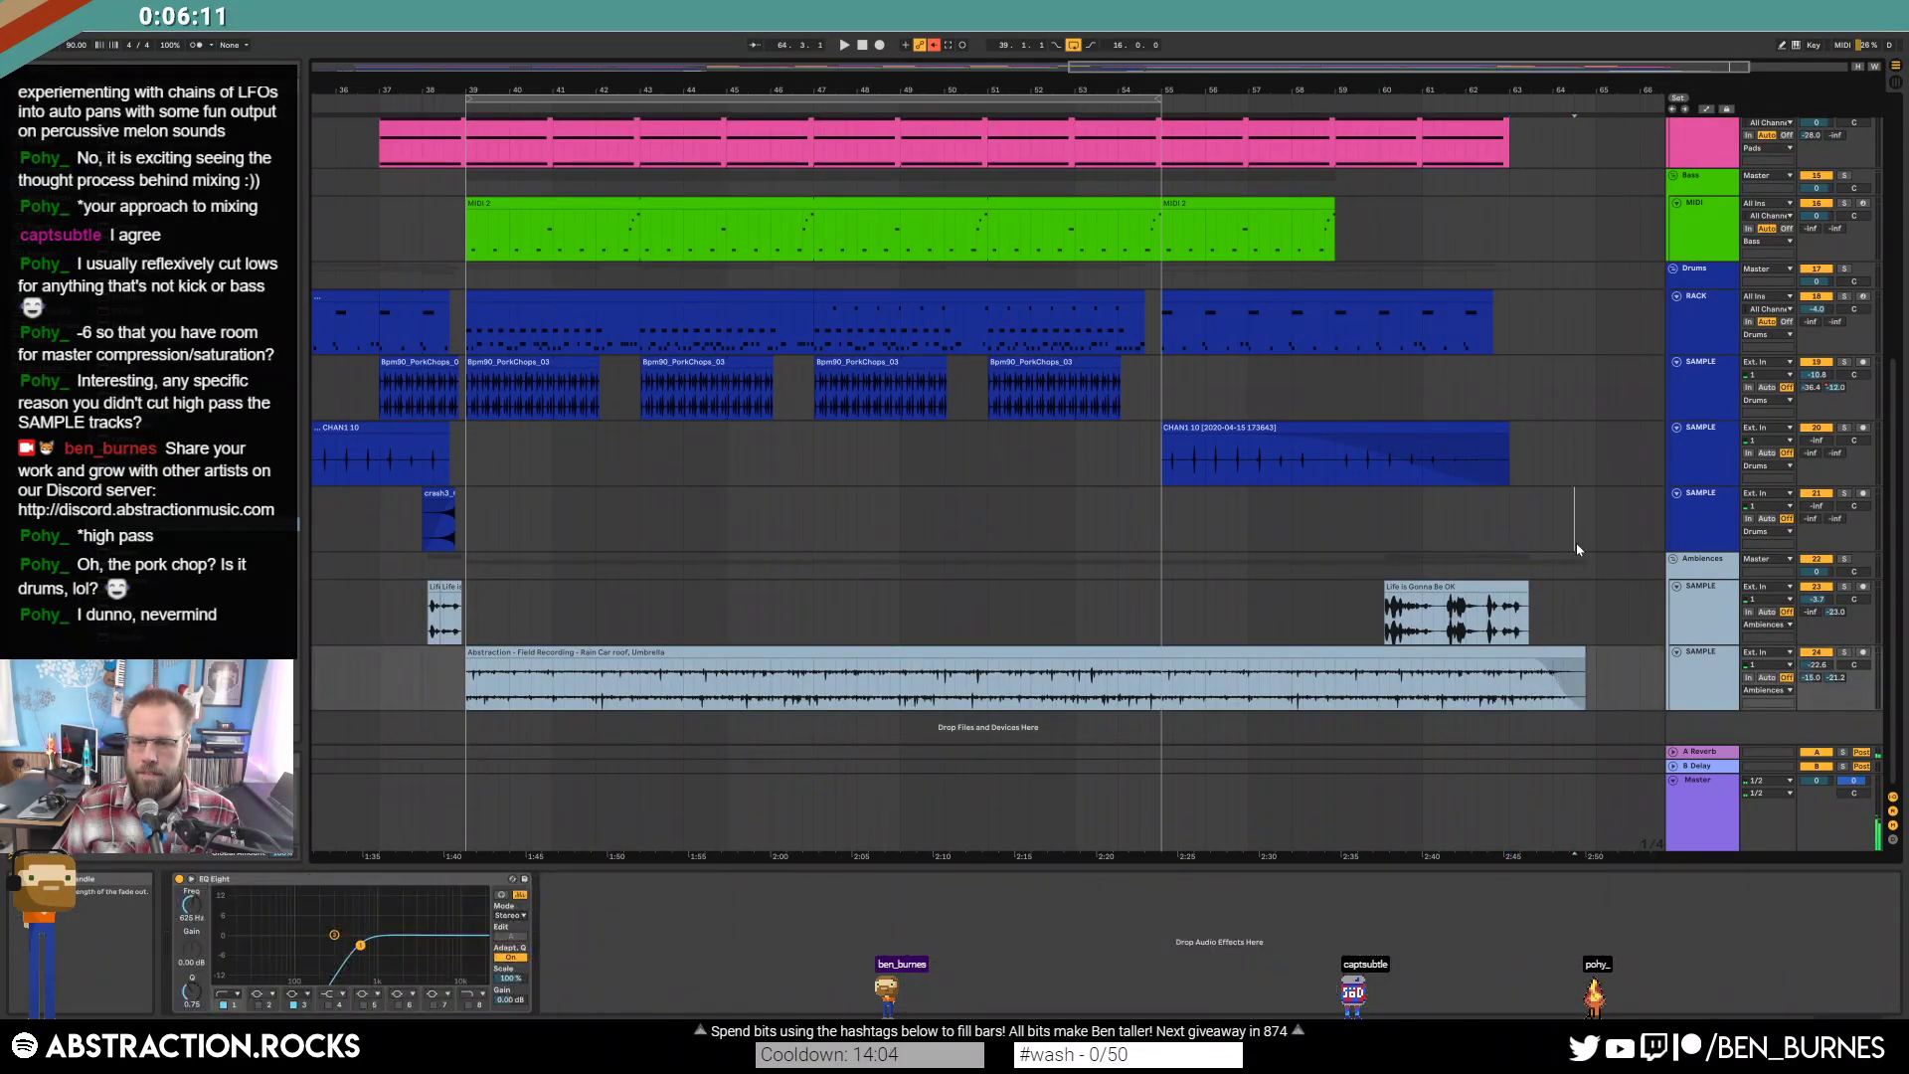
scroll(1578, 549, up, 7)
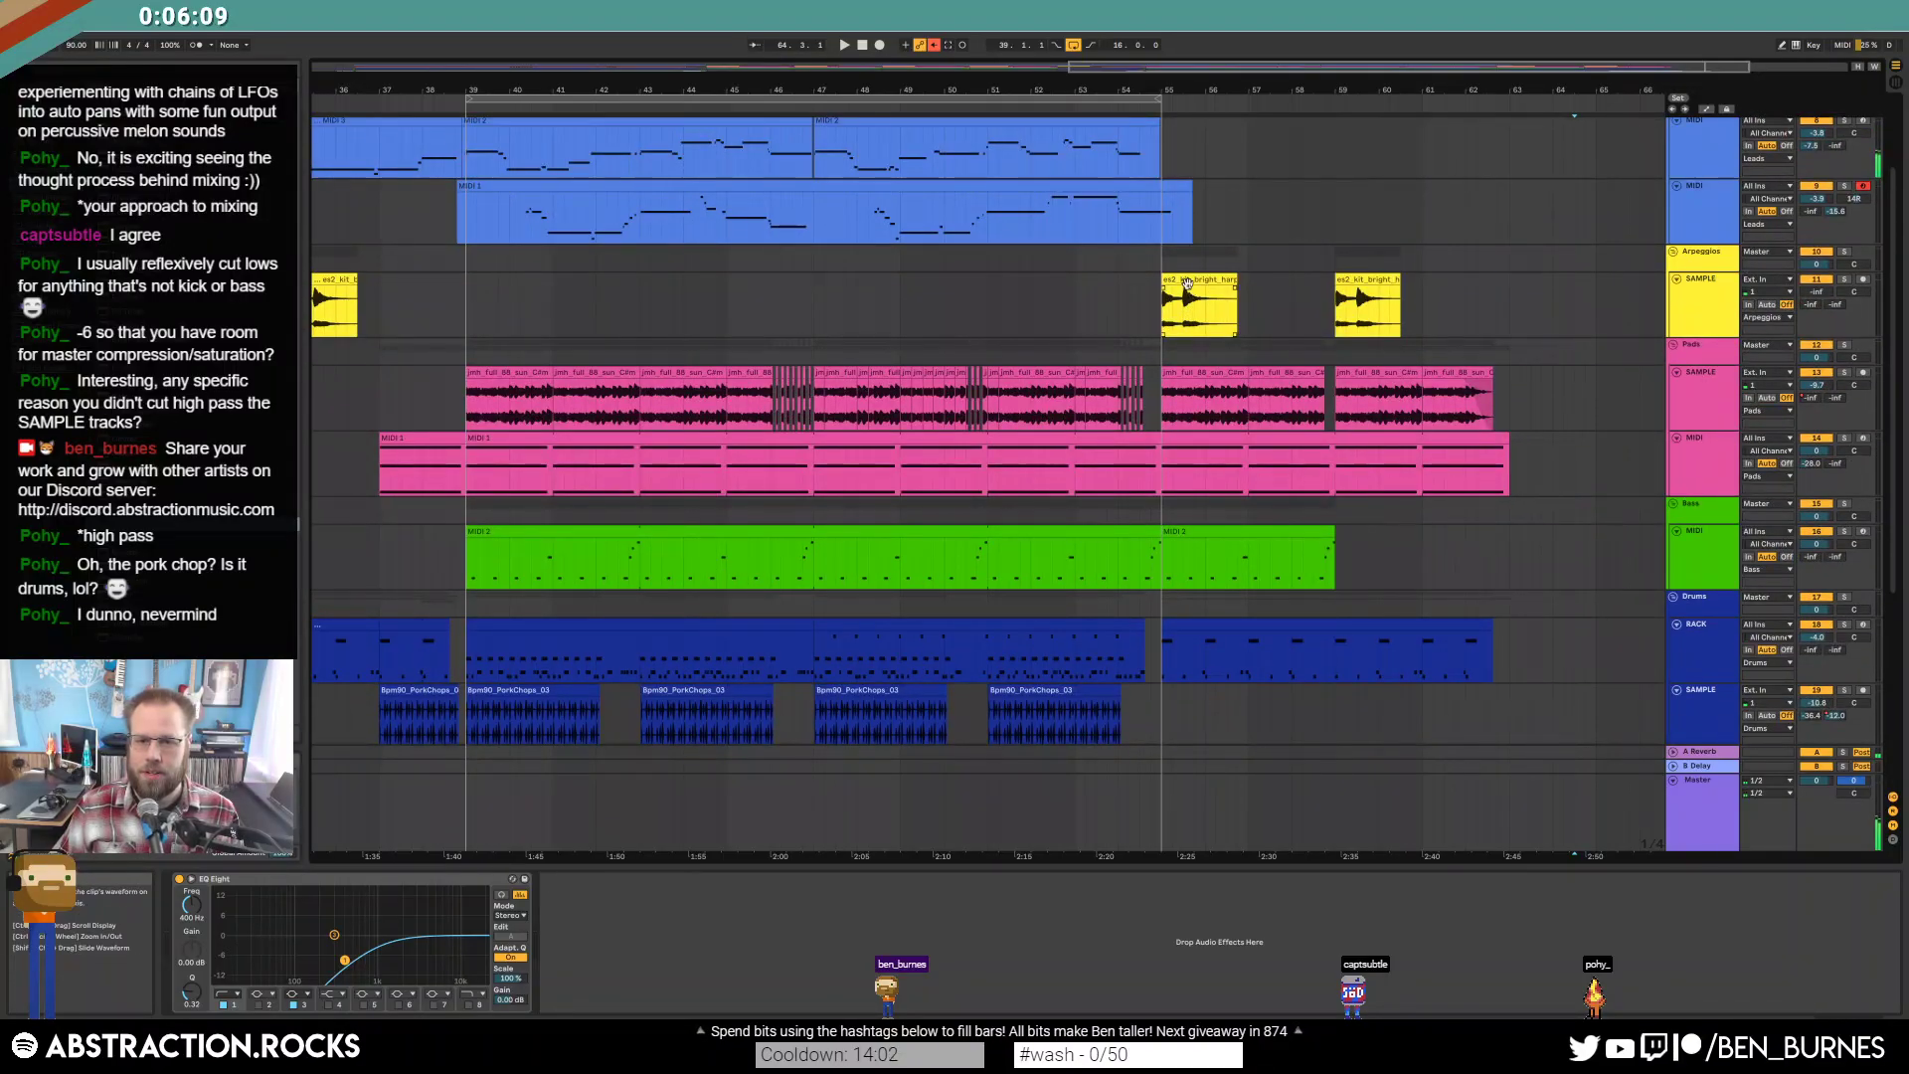
Select the Arpeggios SAMPLE clip at bar 55 and adjust the track's volume while playing from there.
click(1187, 284)
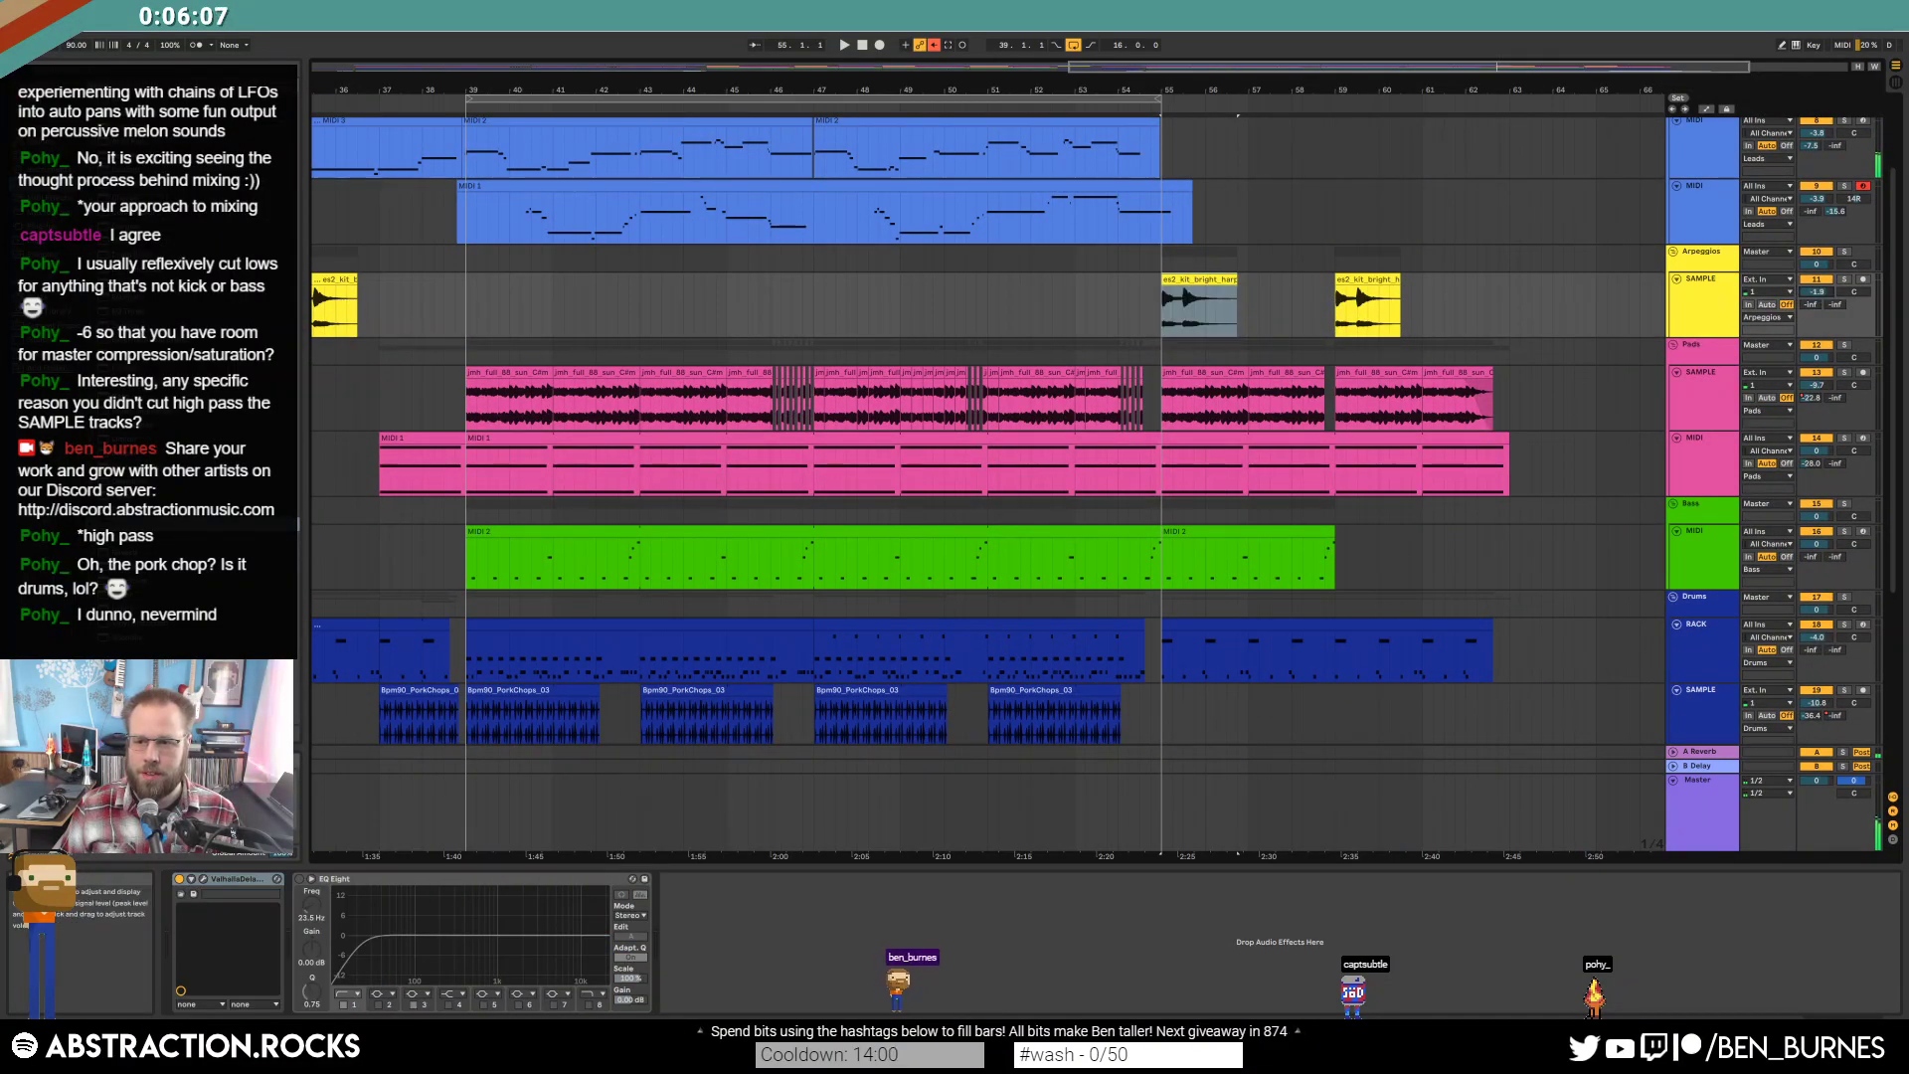
key(space)
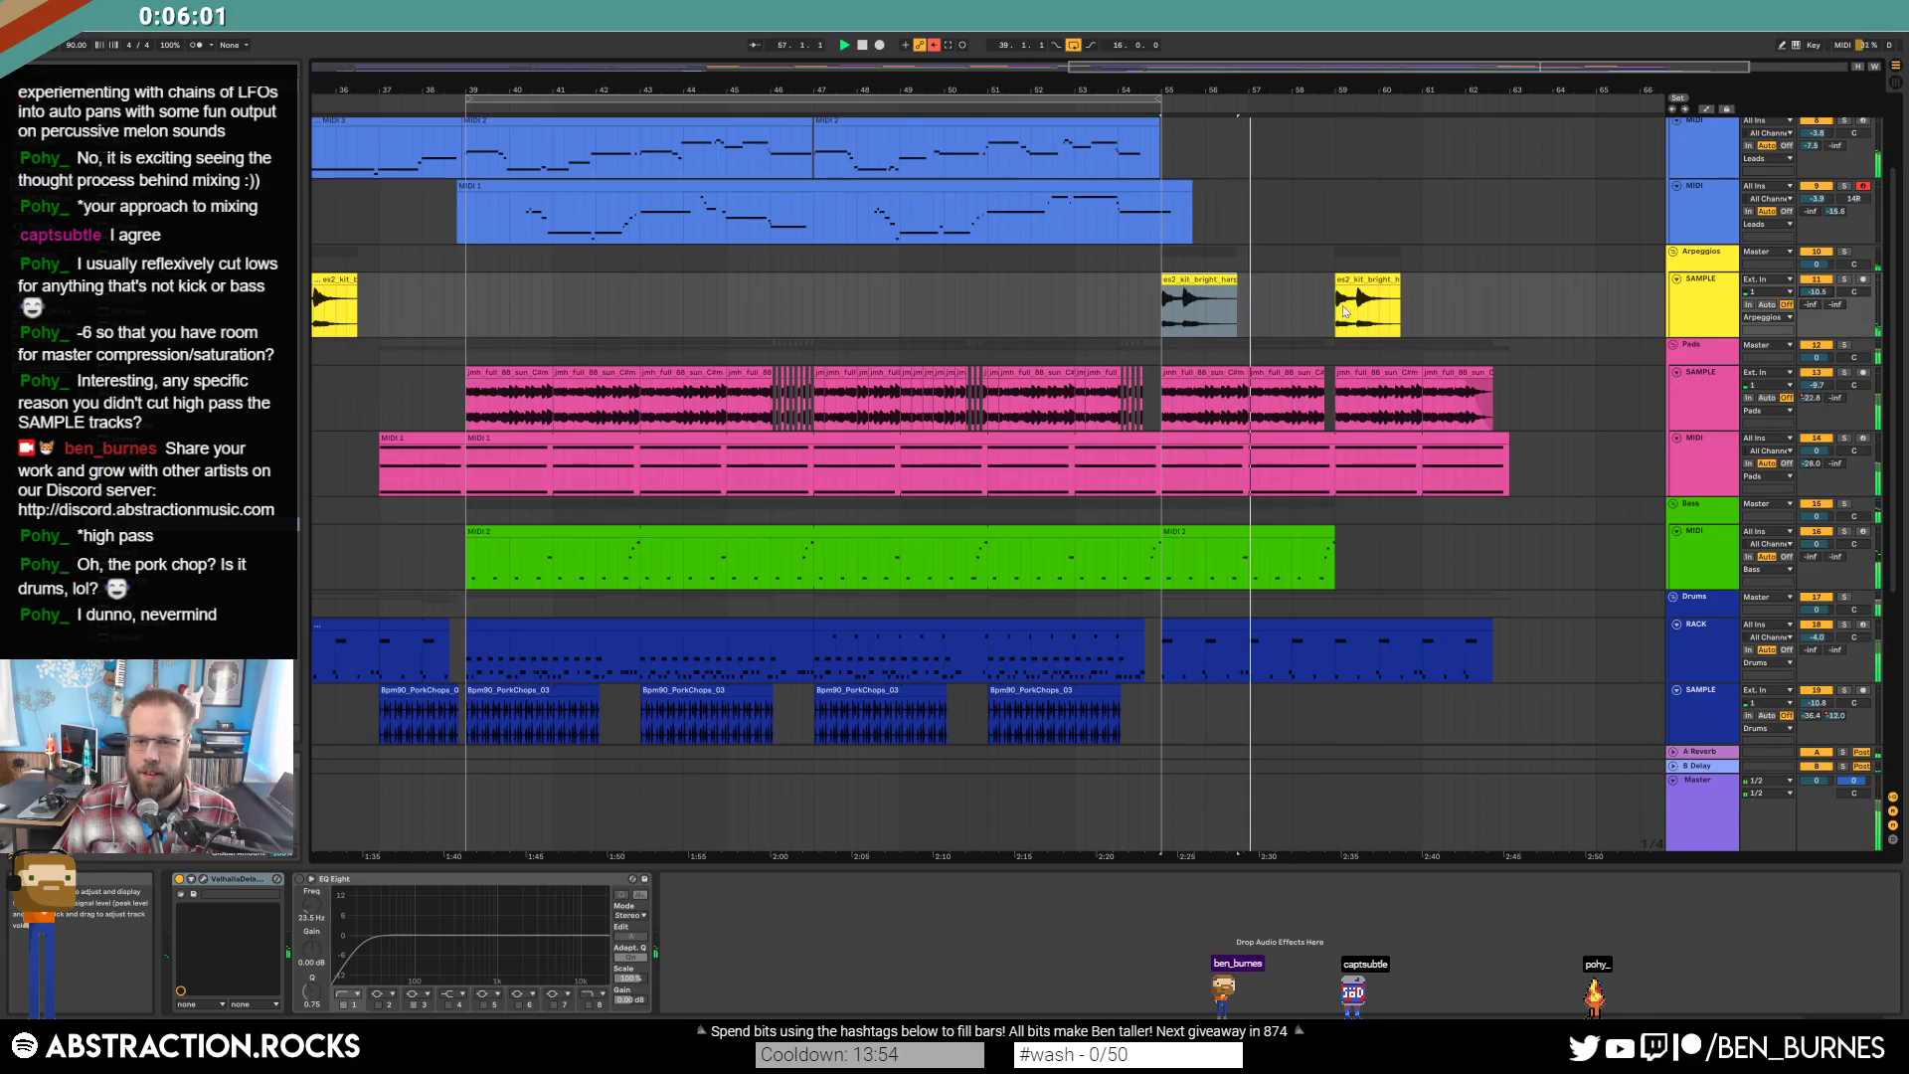
key(space)
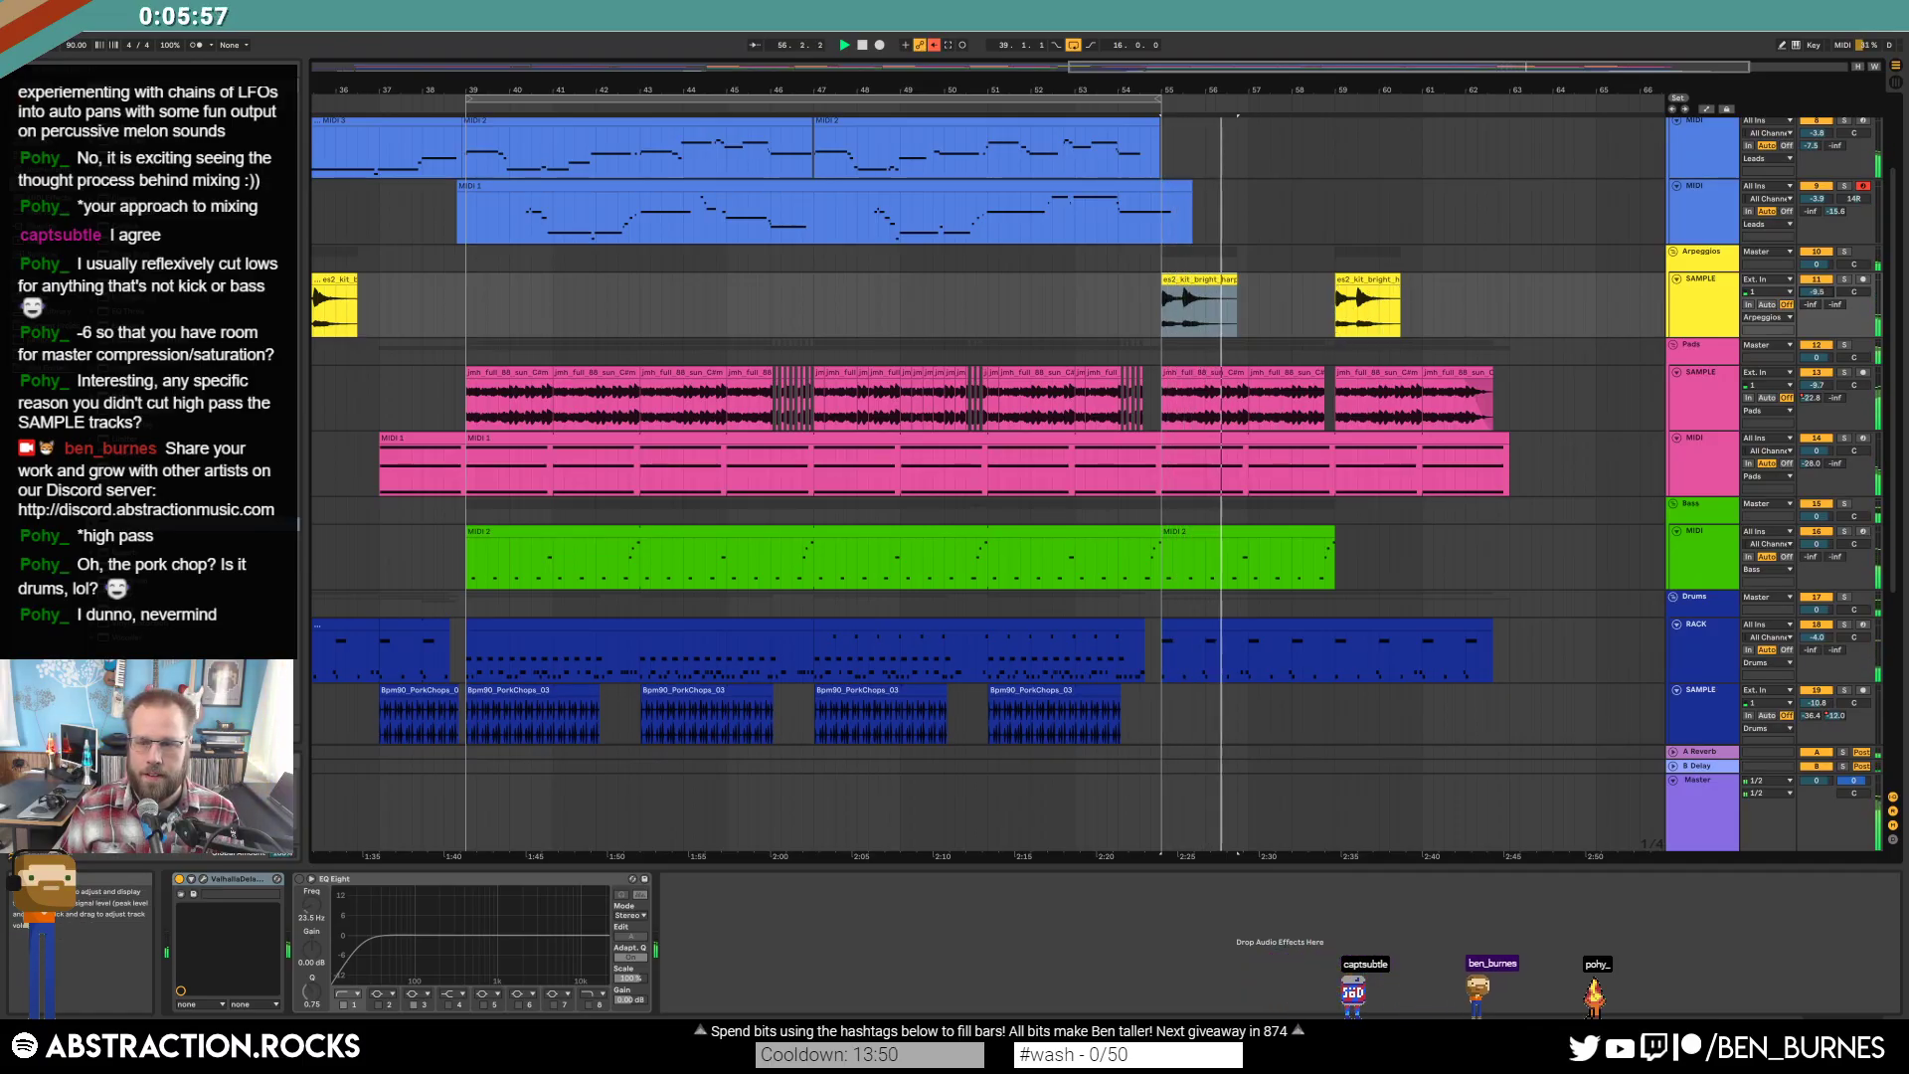
Add Auto Pan before EQ Eight on the Arpeggios SAMPLE track, with a tempo-synced rate and the shape at 100%.
drag(134, 143, 311, 895)
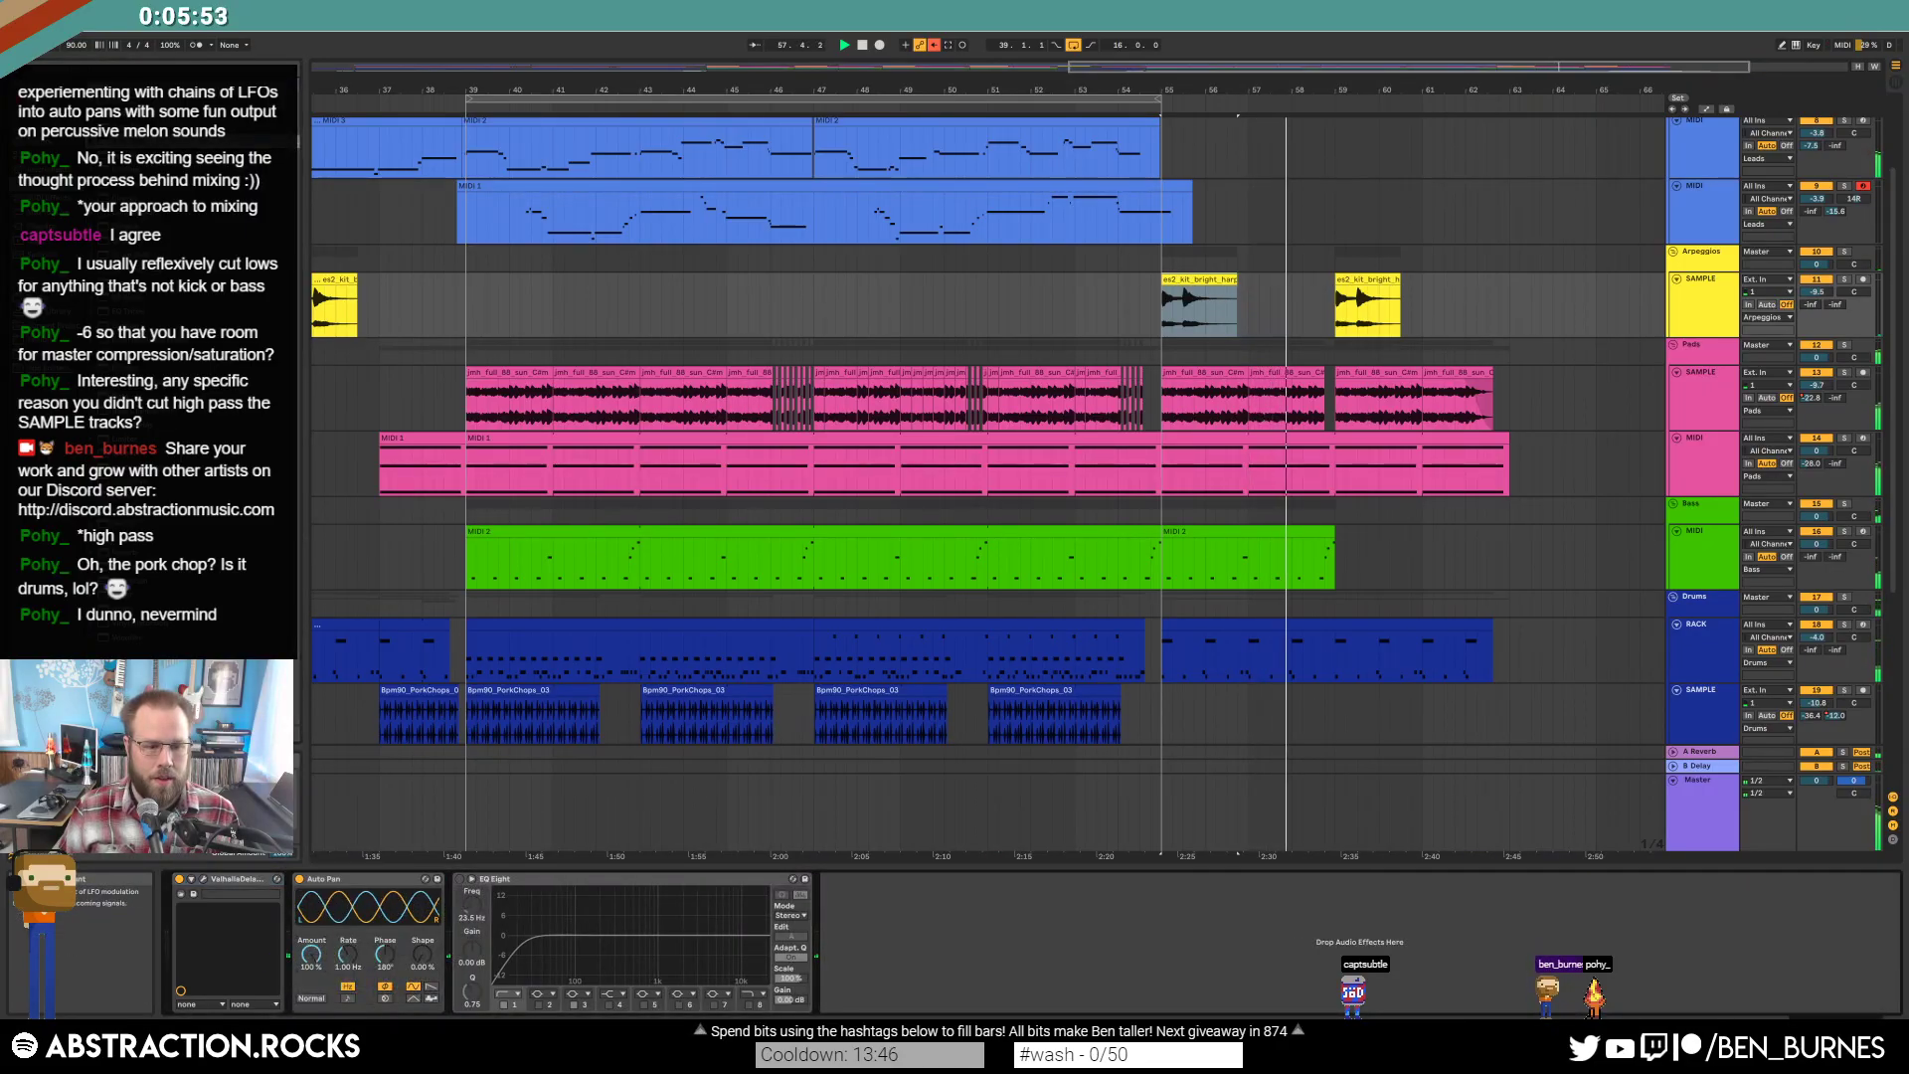
drag(346, 956, 346, 900)
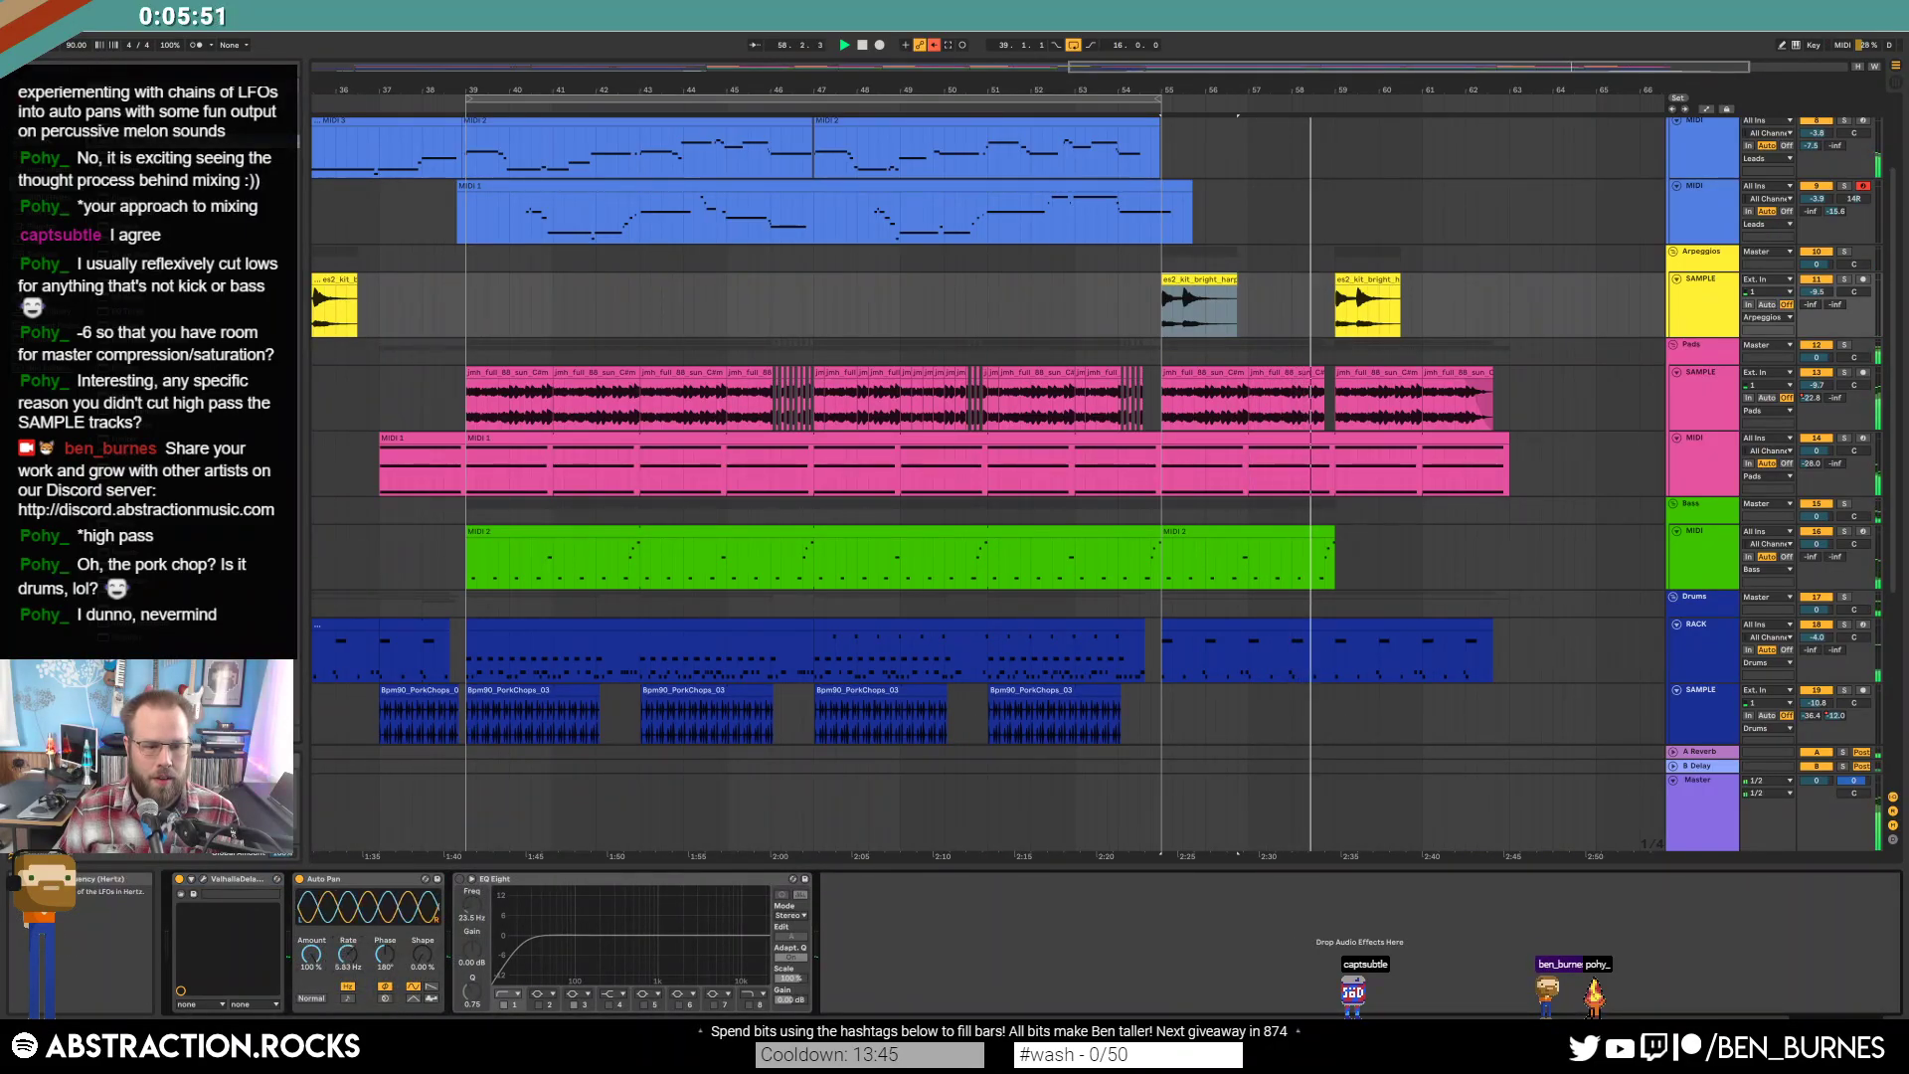
click(348, 997)
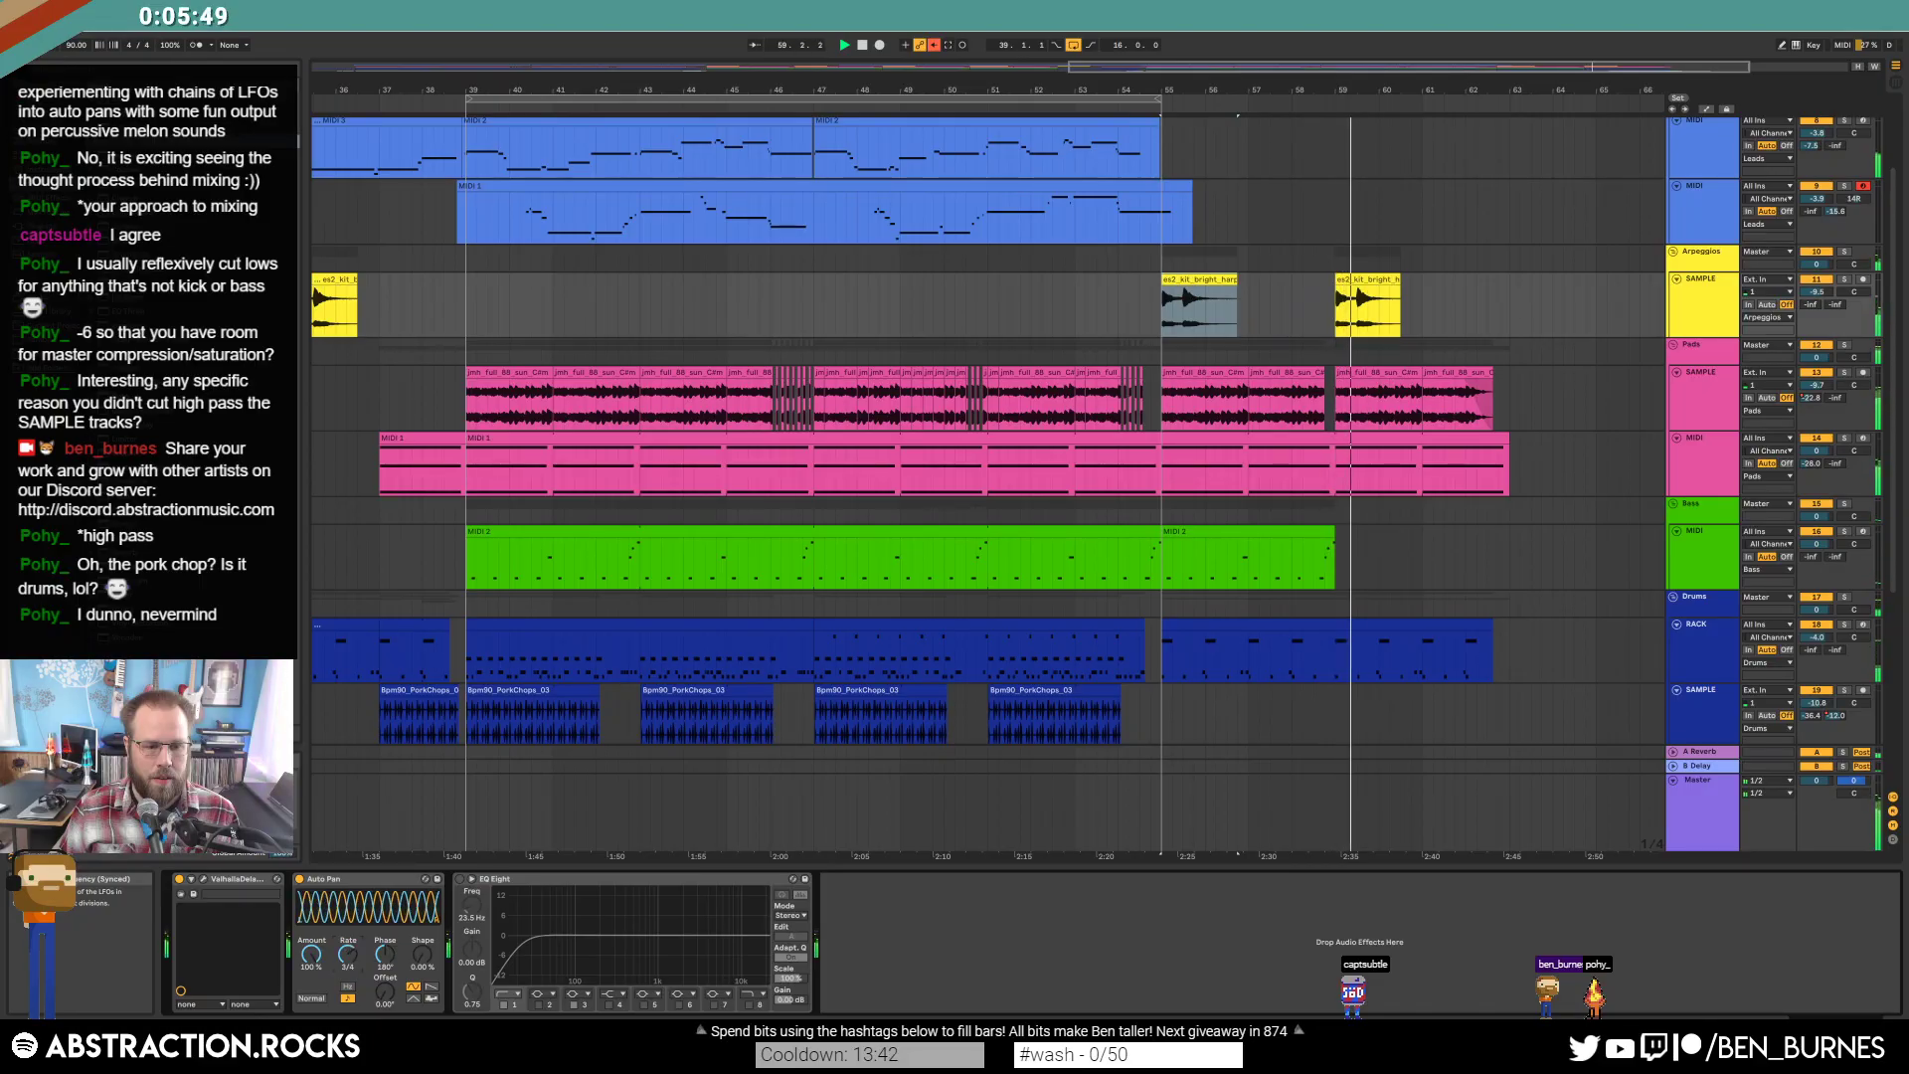
drag(423, 954, 423, 905)
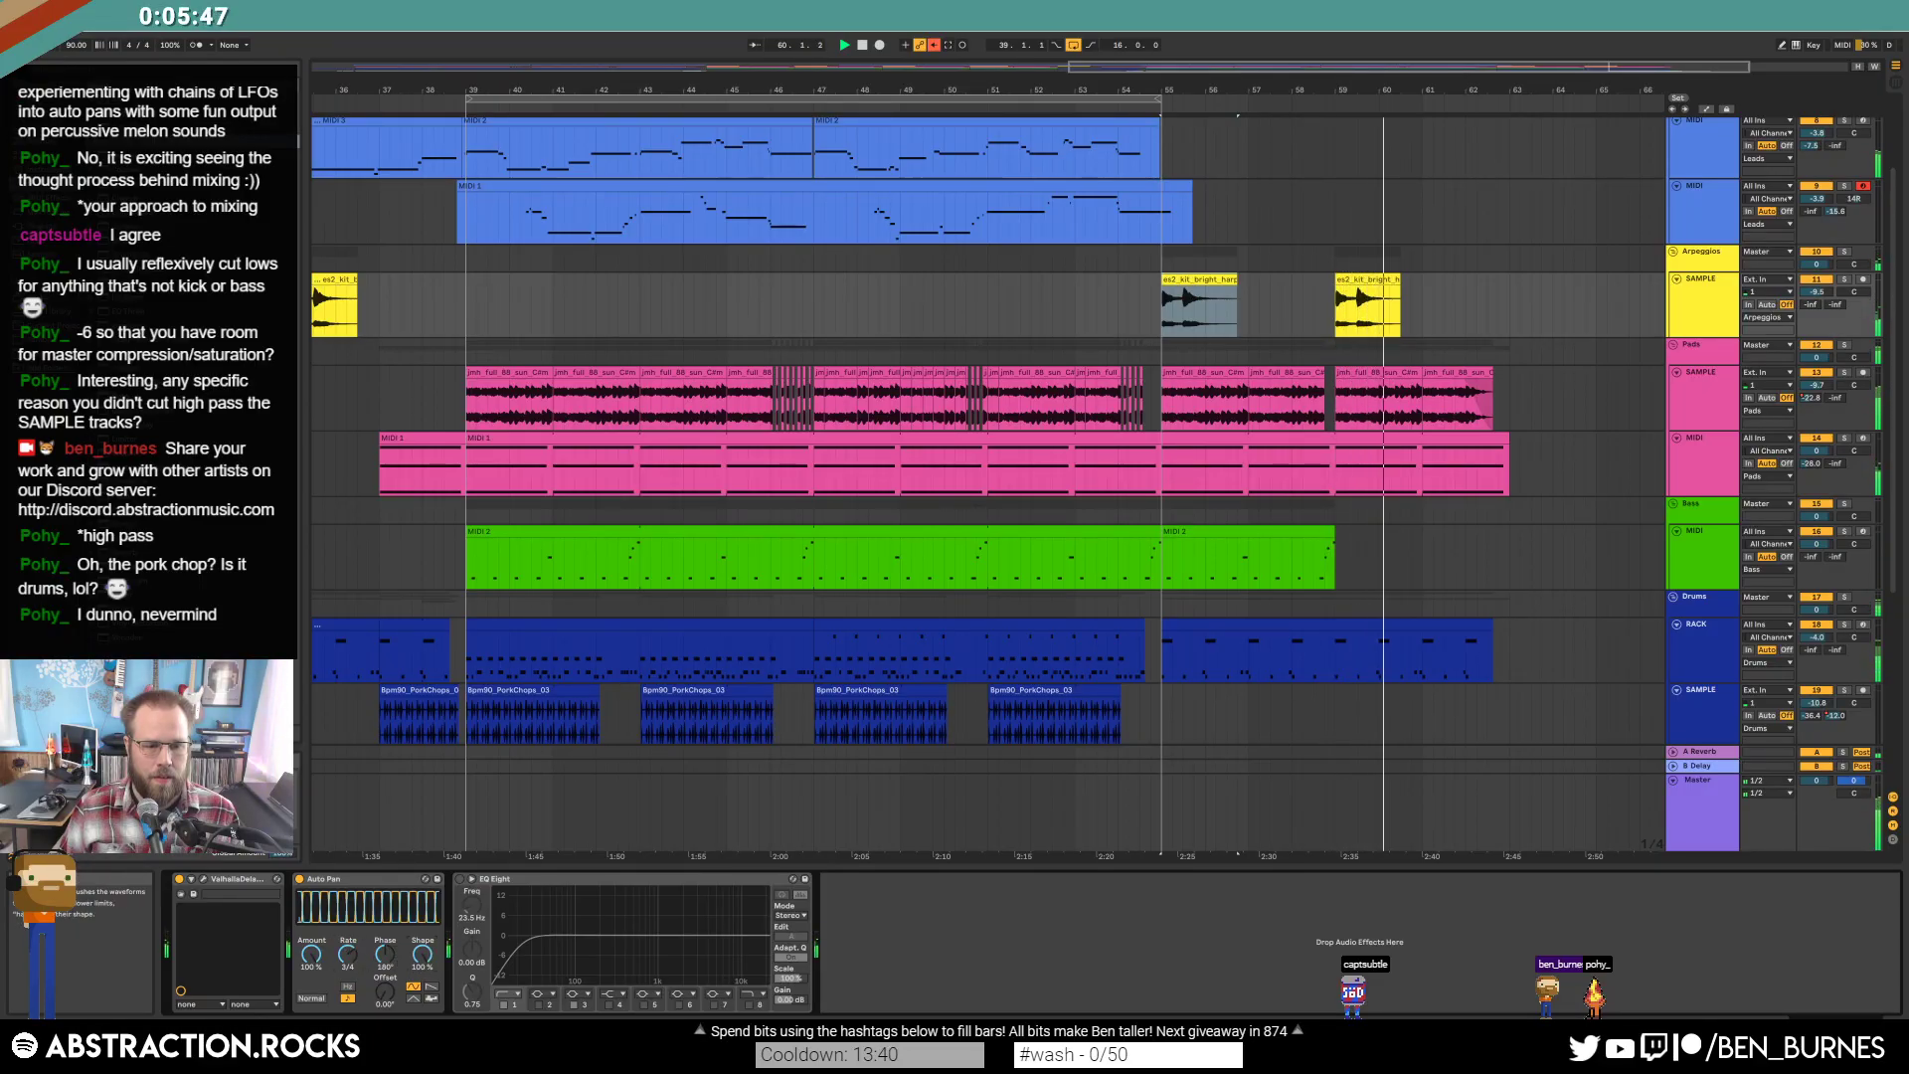
drag(348, 955, 348, 944)
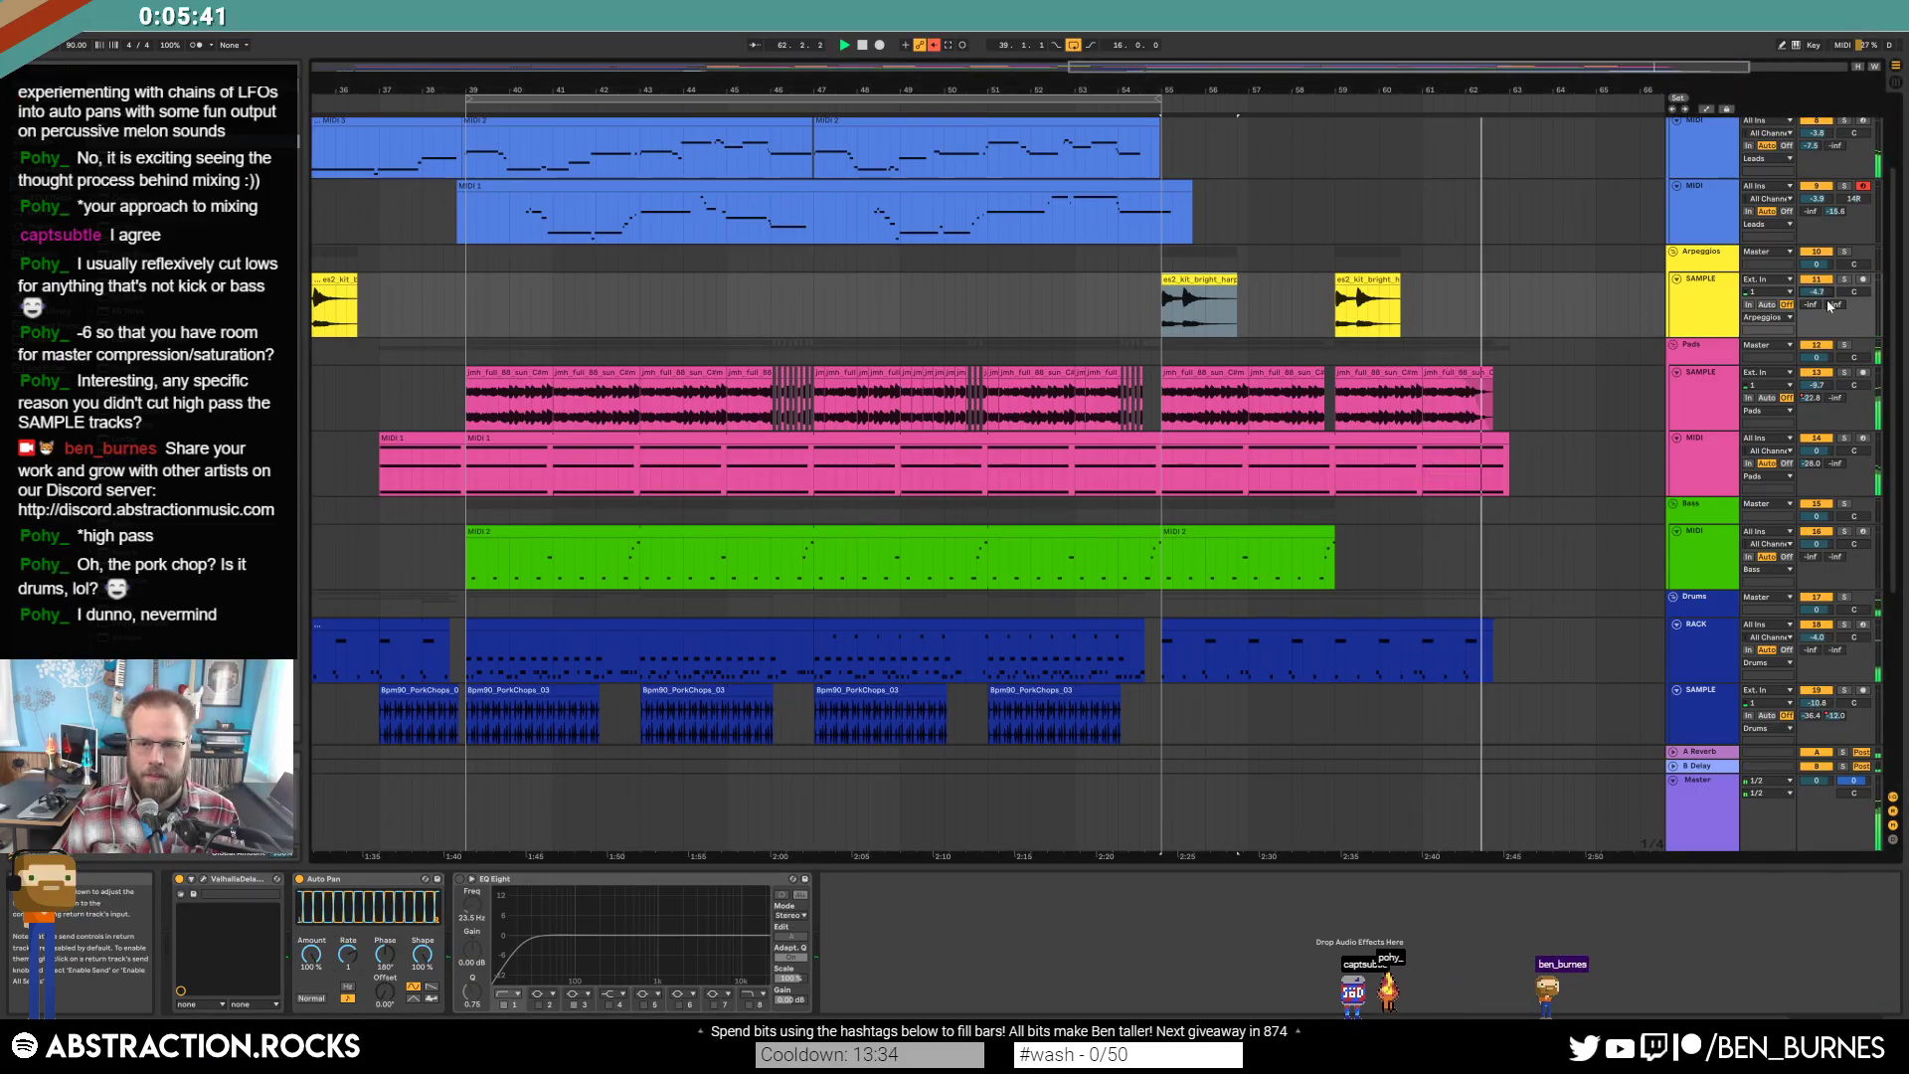
Split the last Life Is Gonna Be OK clip at the pause near bar 62 and pull the ending phrase earlier.
scroll(1558, 499, down, 5)
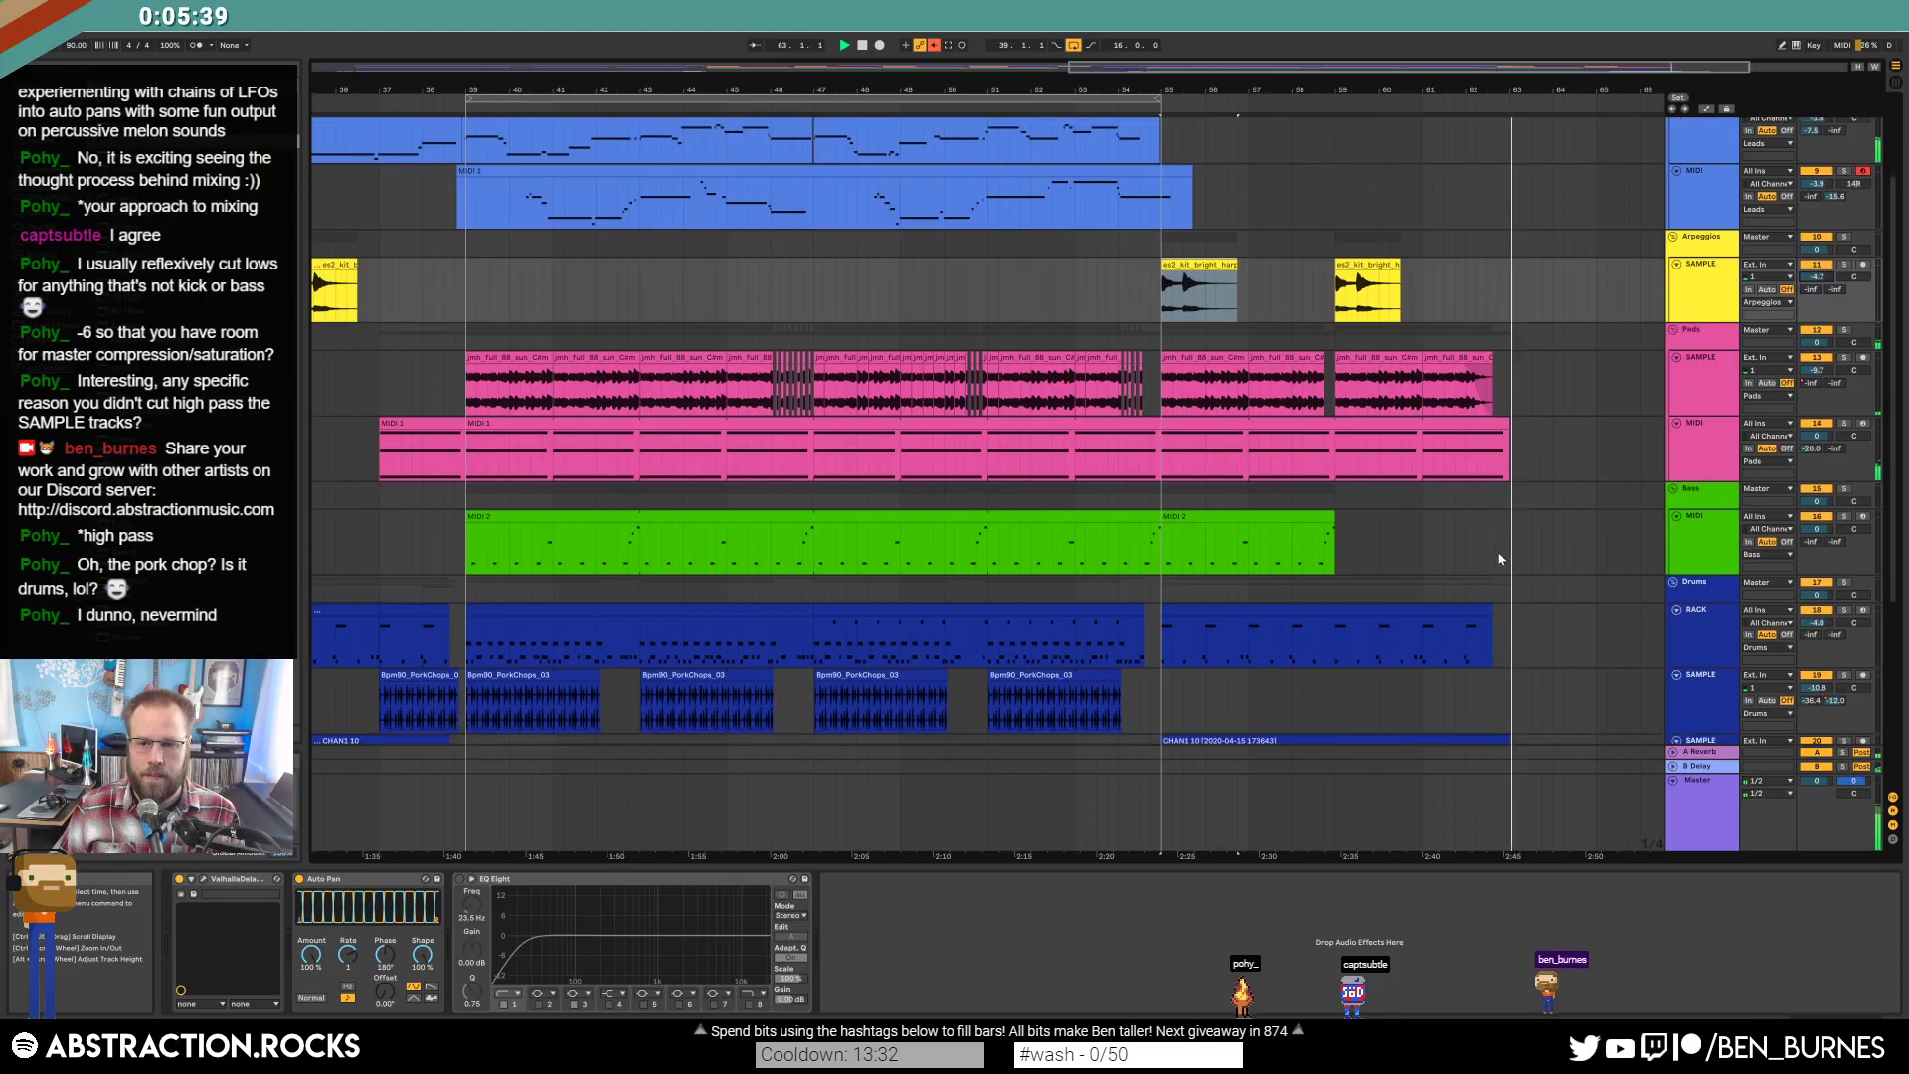
scroll(1503, 652, up, 6)
key(space)
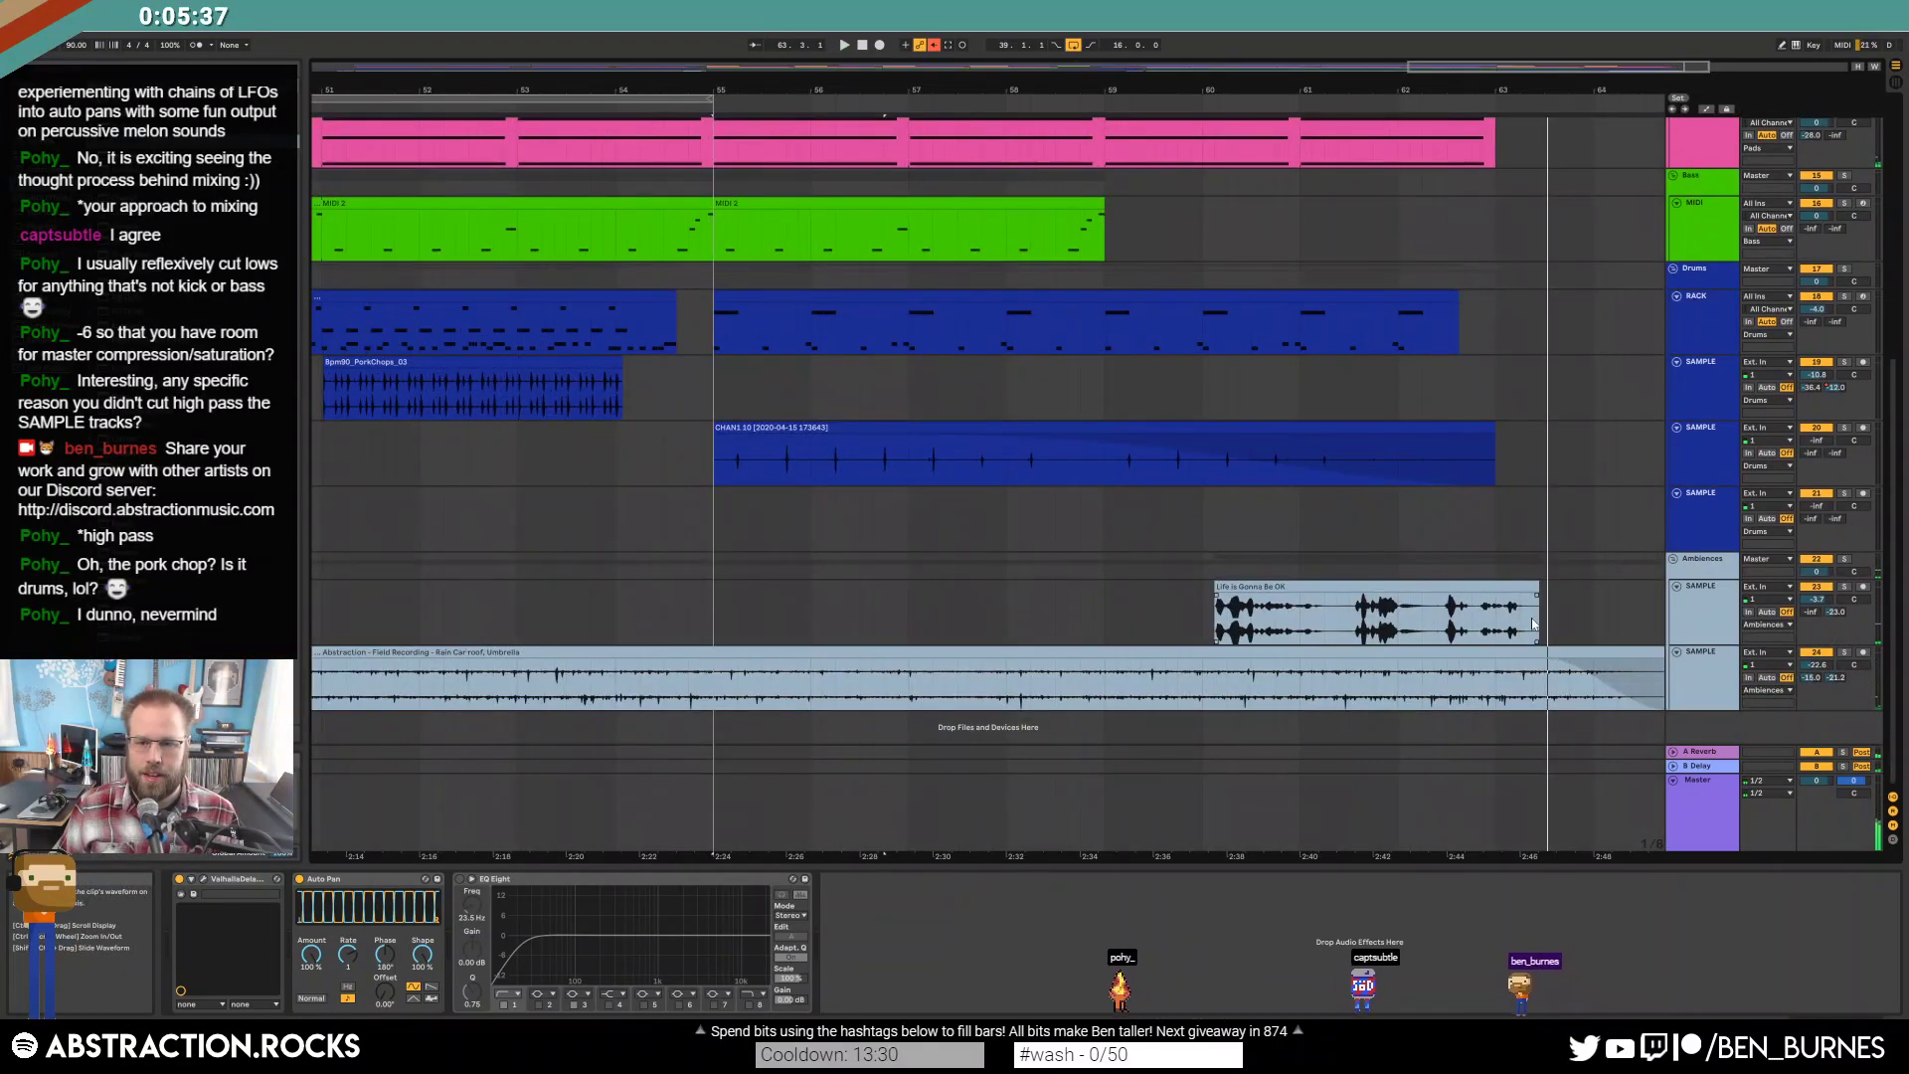
click(1387, 610)
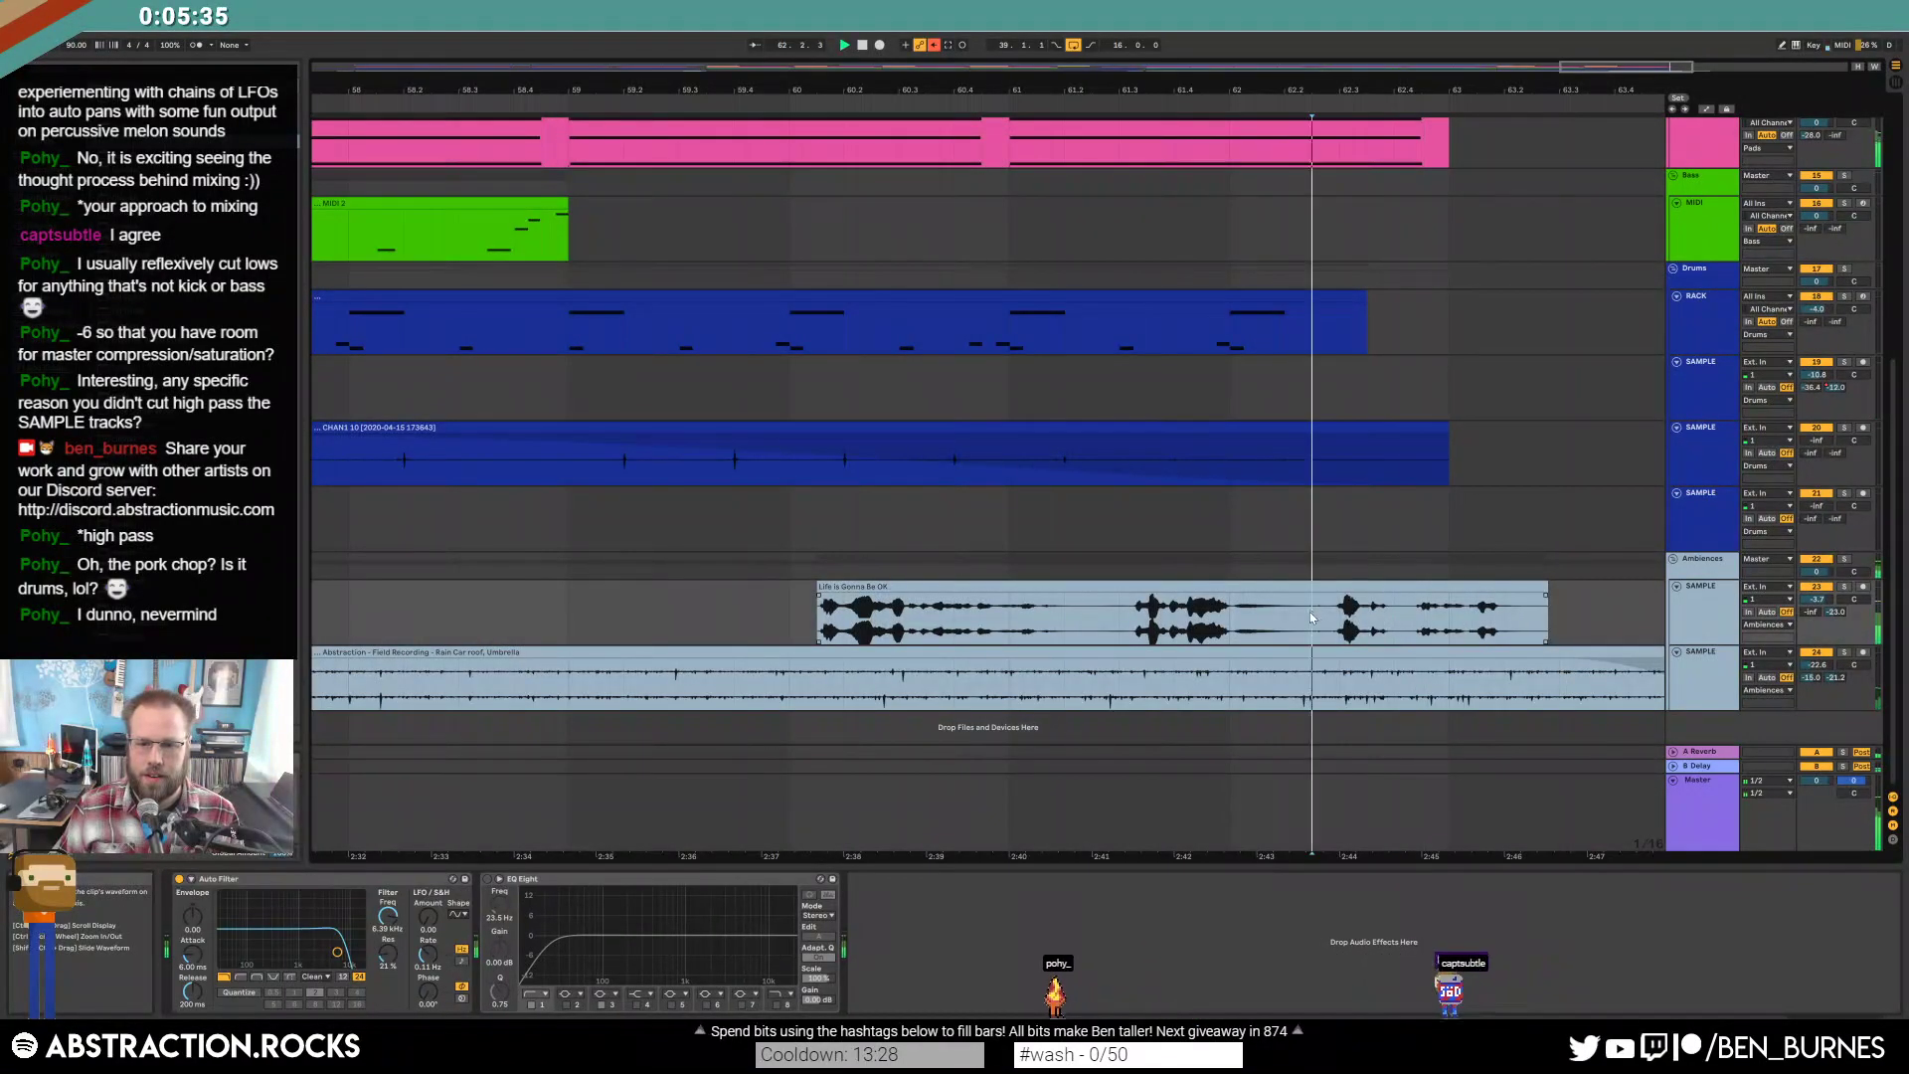
click(1327, 614)
mouse_move(1326, 615)
mouse_down()
mouse_move(1559, 617)
mouse_move(1419, 594)
mouse_move(1434, 595)
mouse_up()
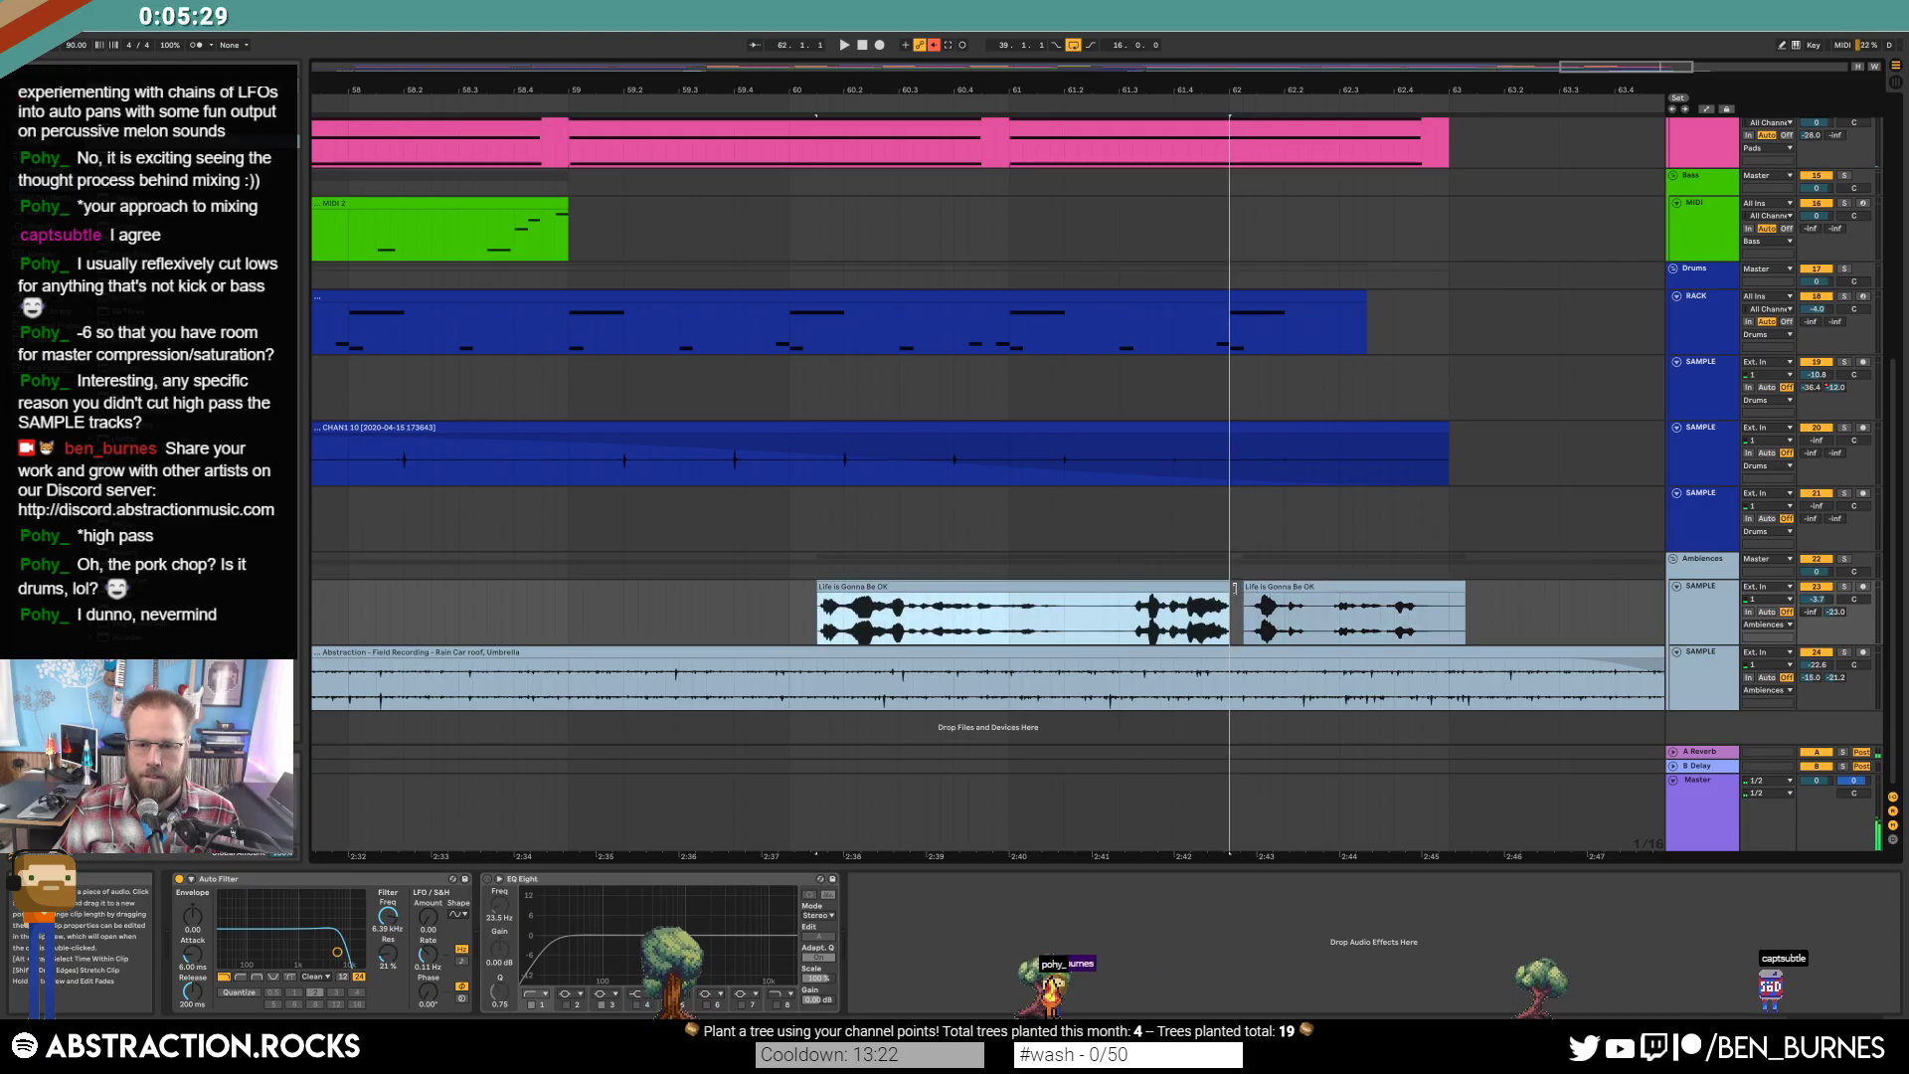
Shift both parts of the split Life Is Gonna Be OK clip slightly later together.
double_click(1268, 588)
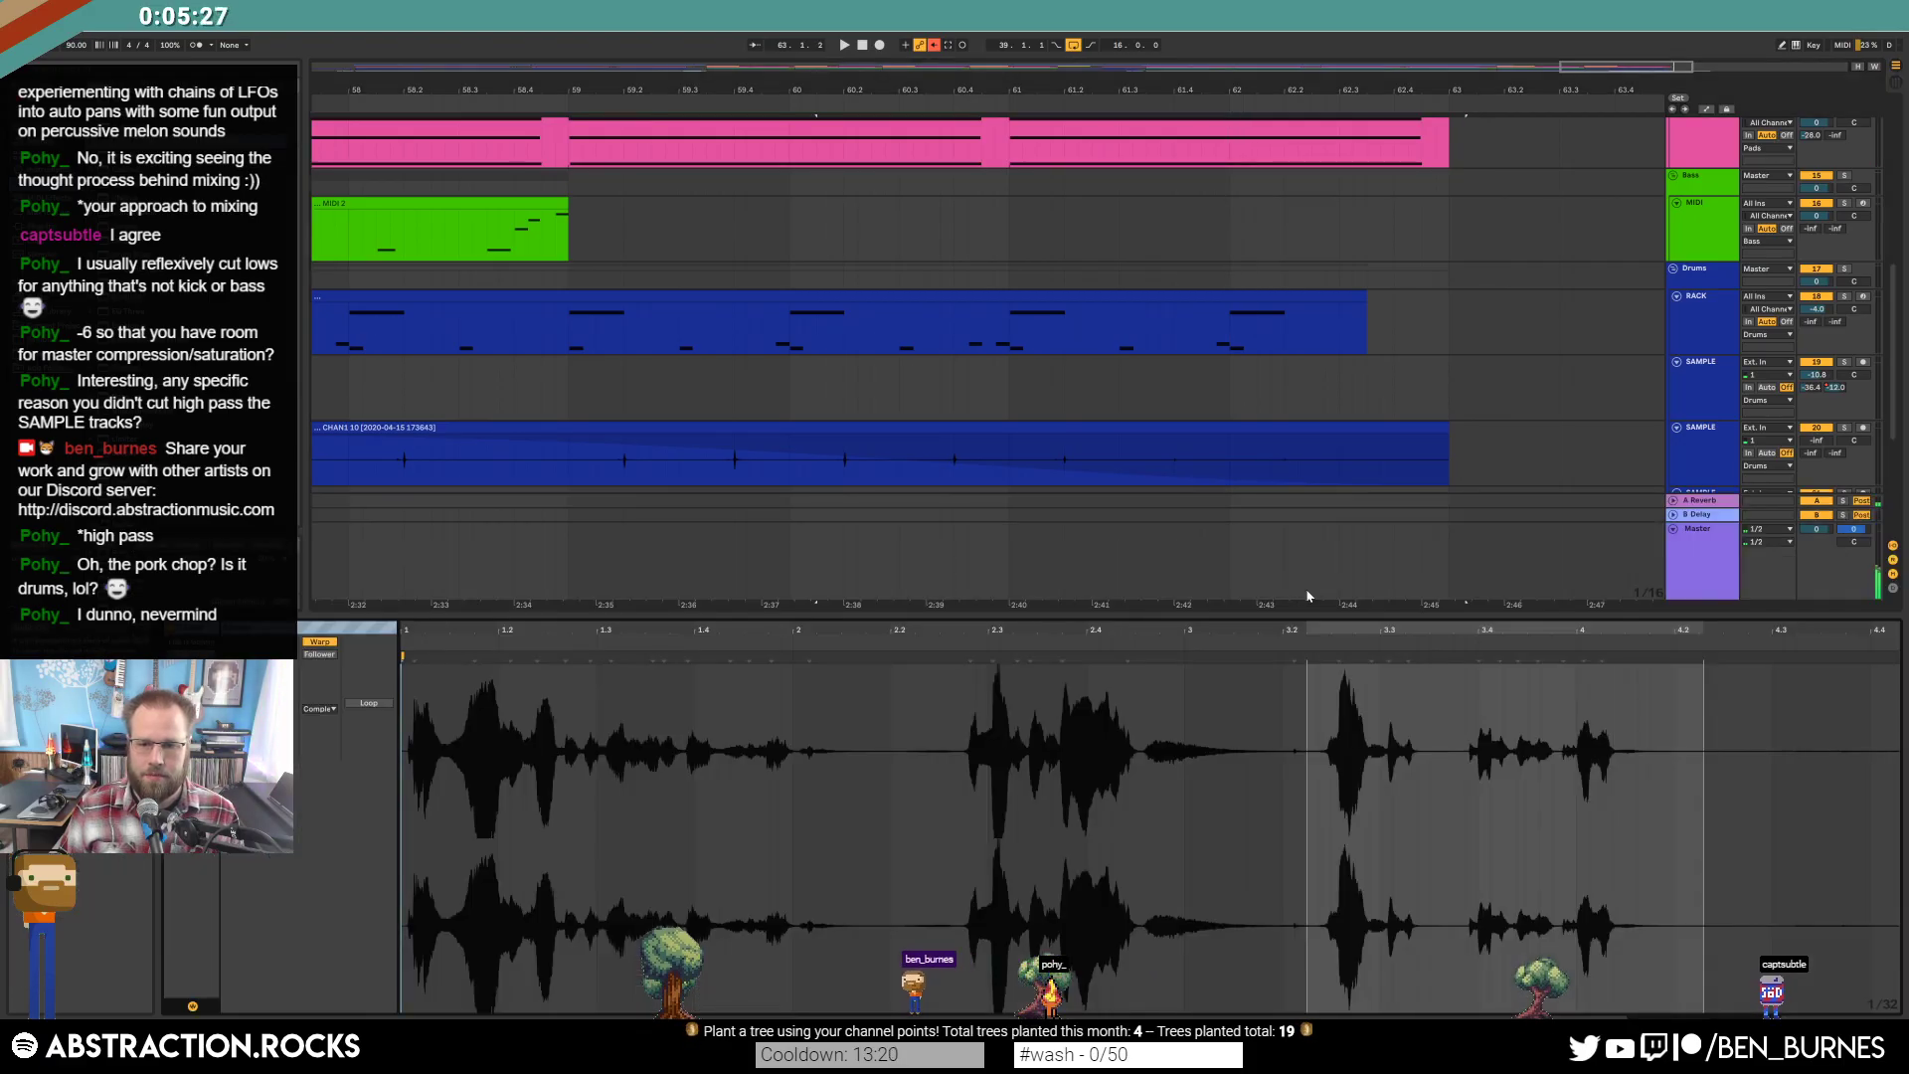
key(shift+Tab)
mouse_move(1282, 588)
mouse_down()
mouse_move(1362, 595)
mouse_move(1314, 592)
mouse_move(1332, 593)
mouse_up()
Play from just before the split ambience clips and raise the first ambience SAMPLE track's volume slightly.
click(679, 616)
key(space)
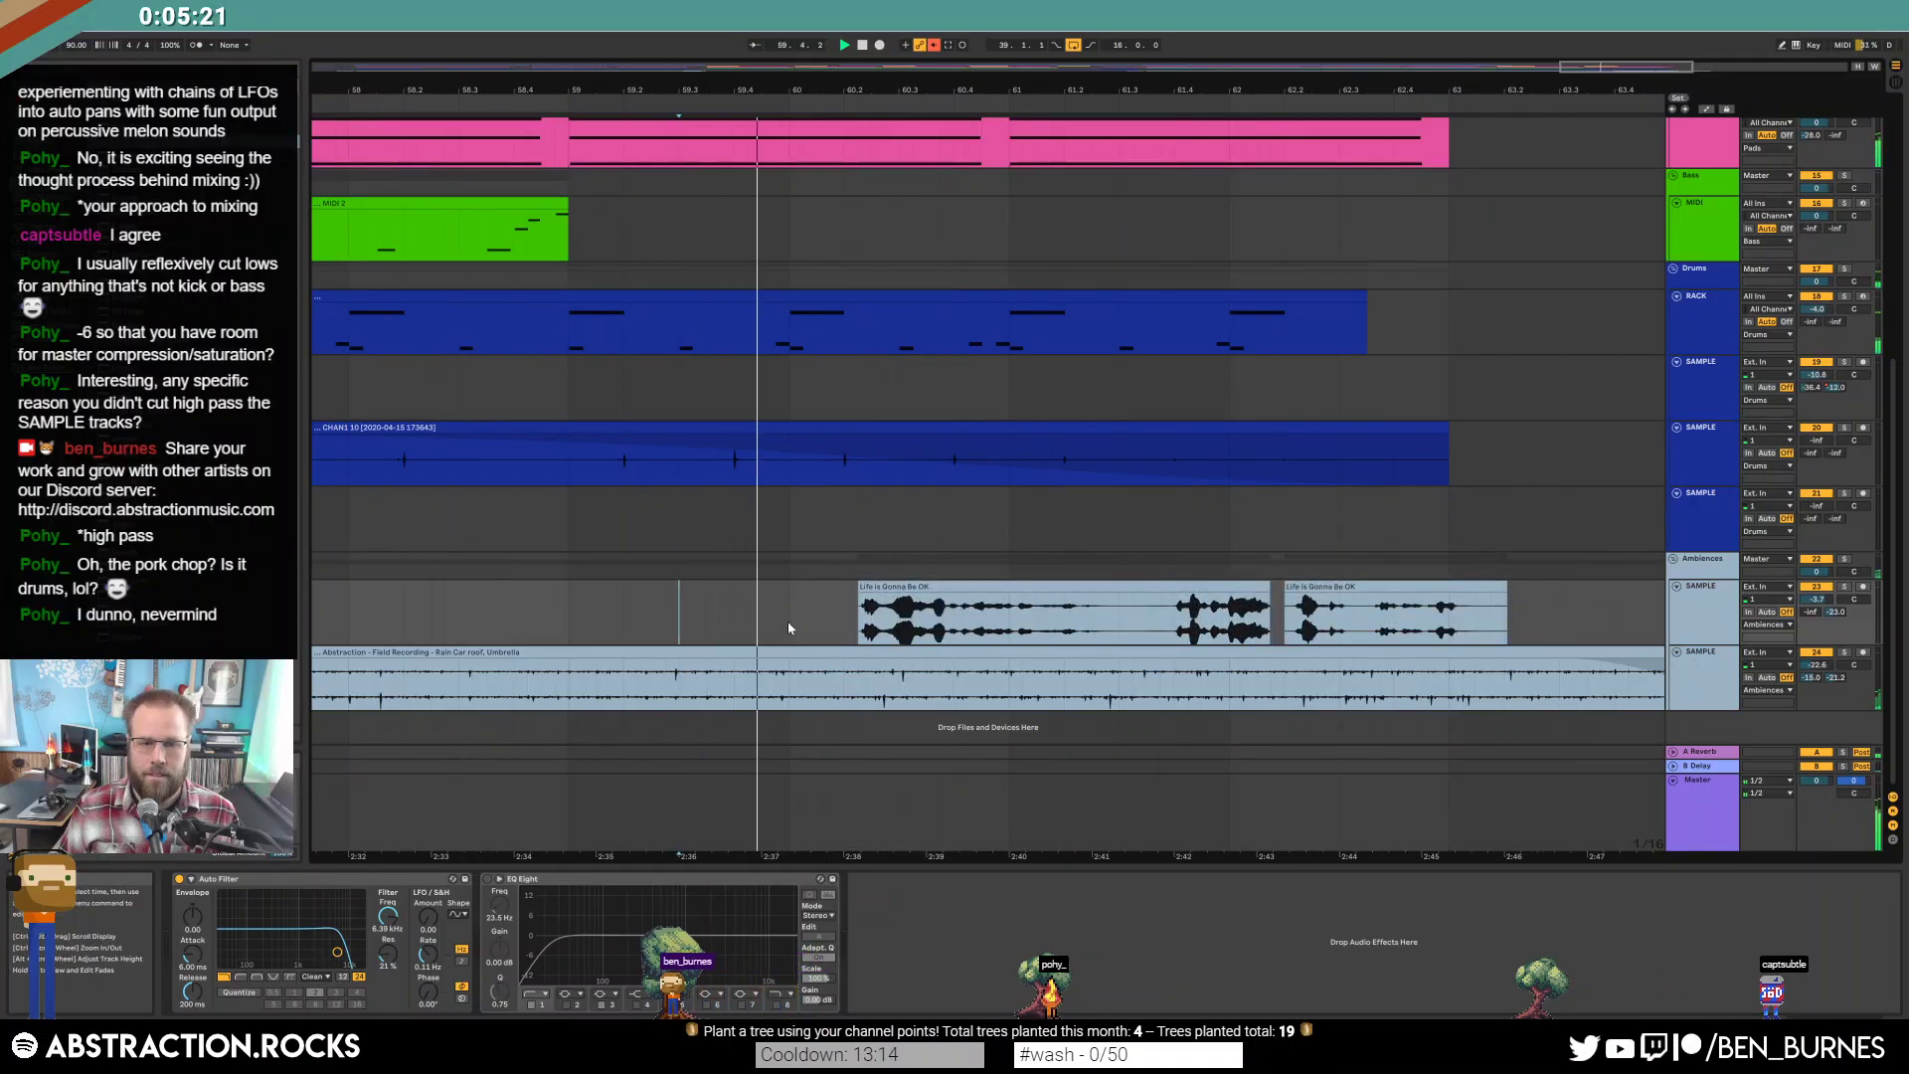
click(861, 605)
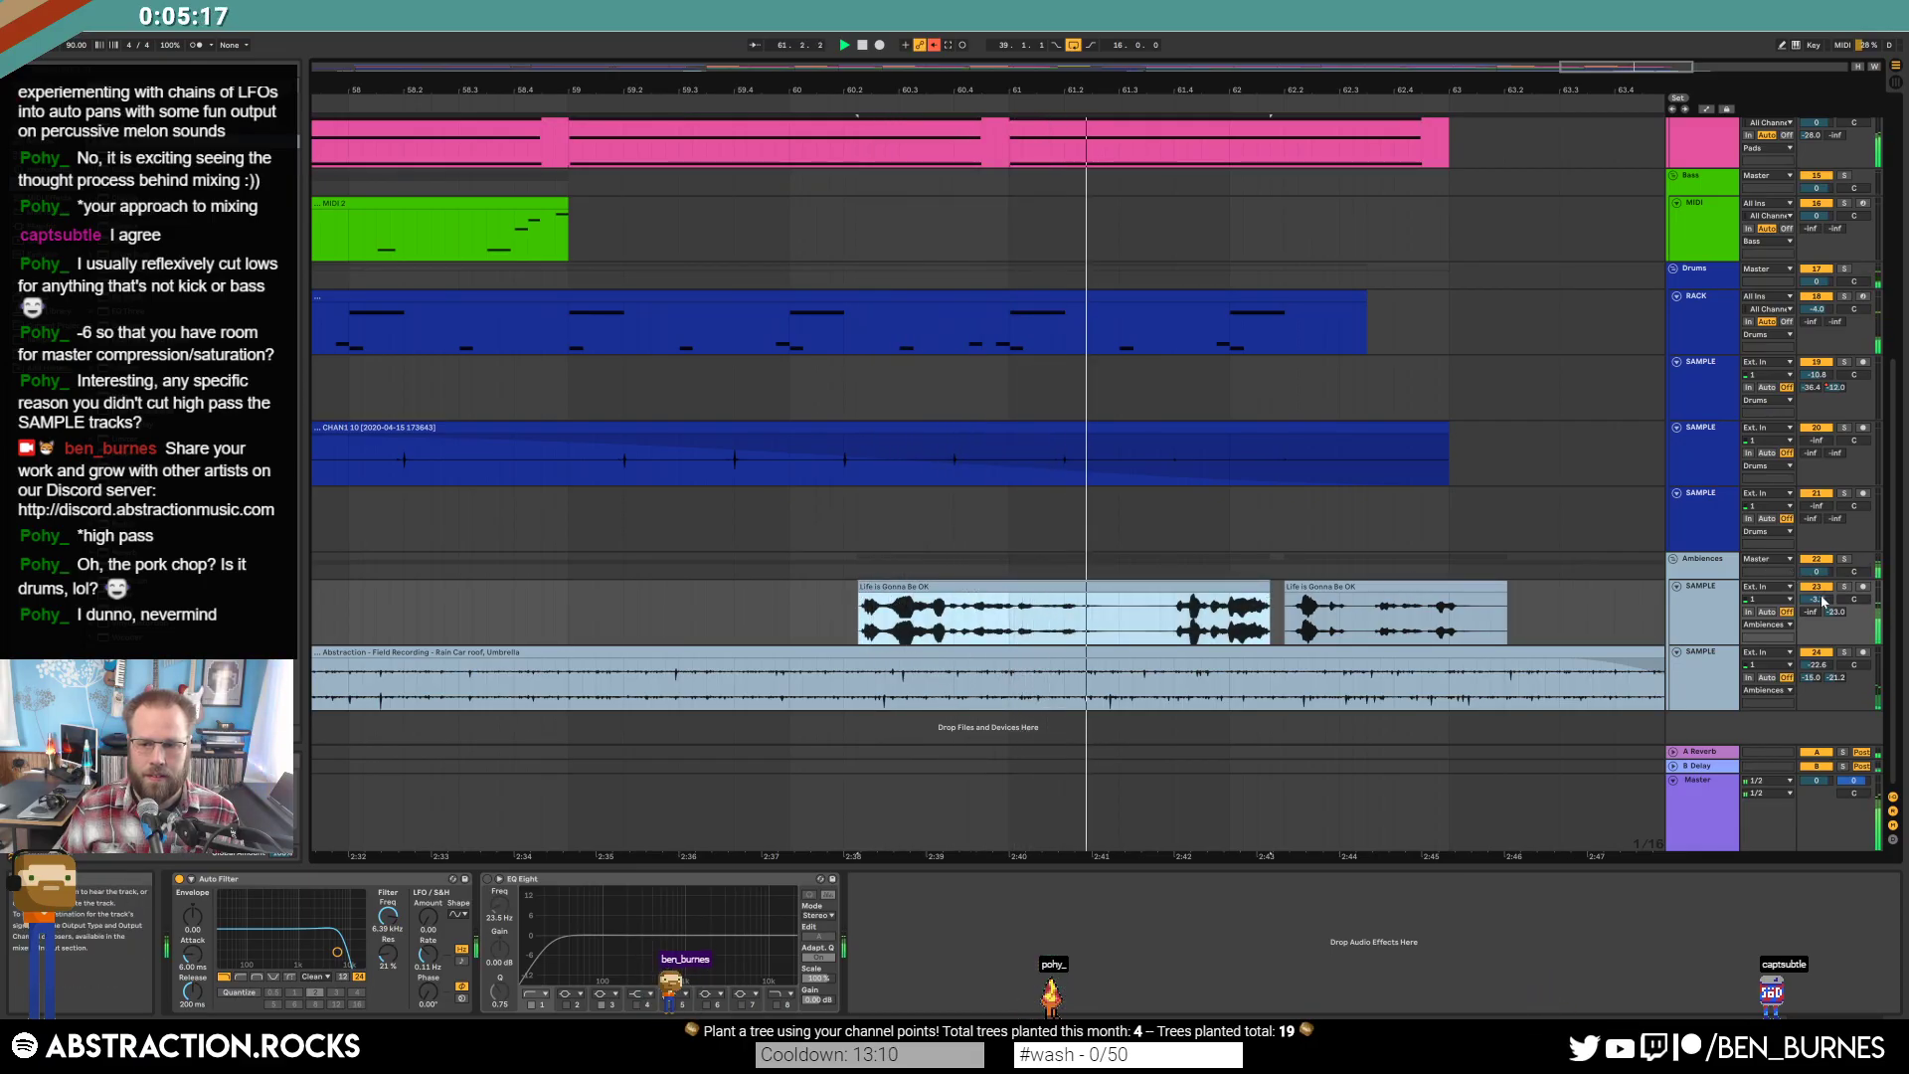
drag(1822, 601, 1821, 594)
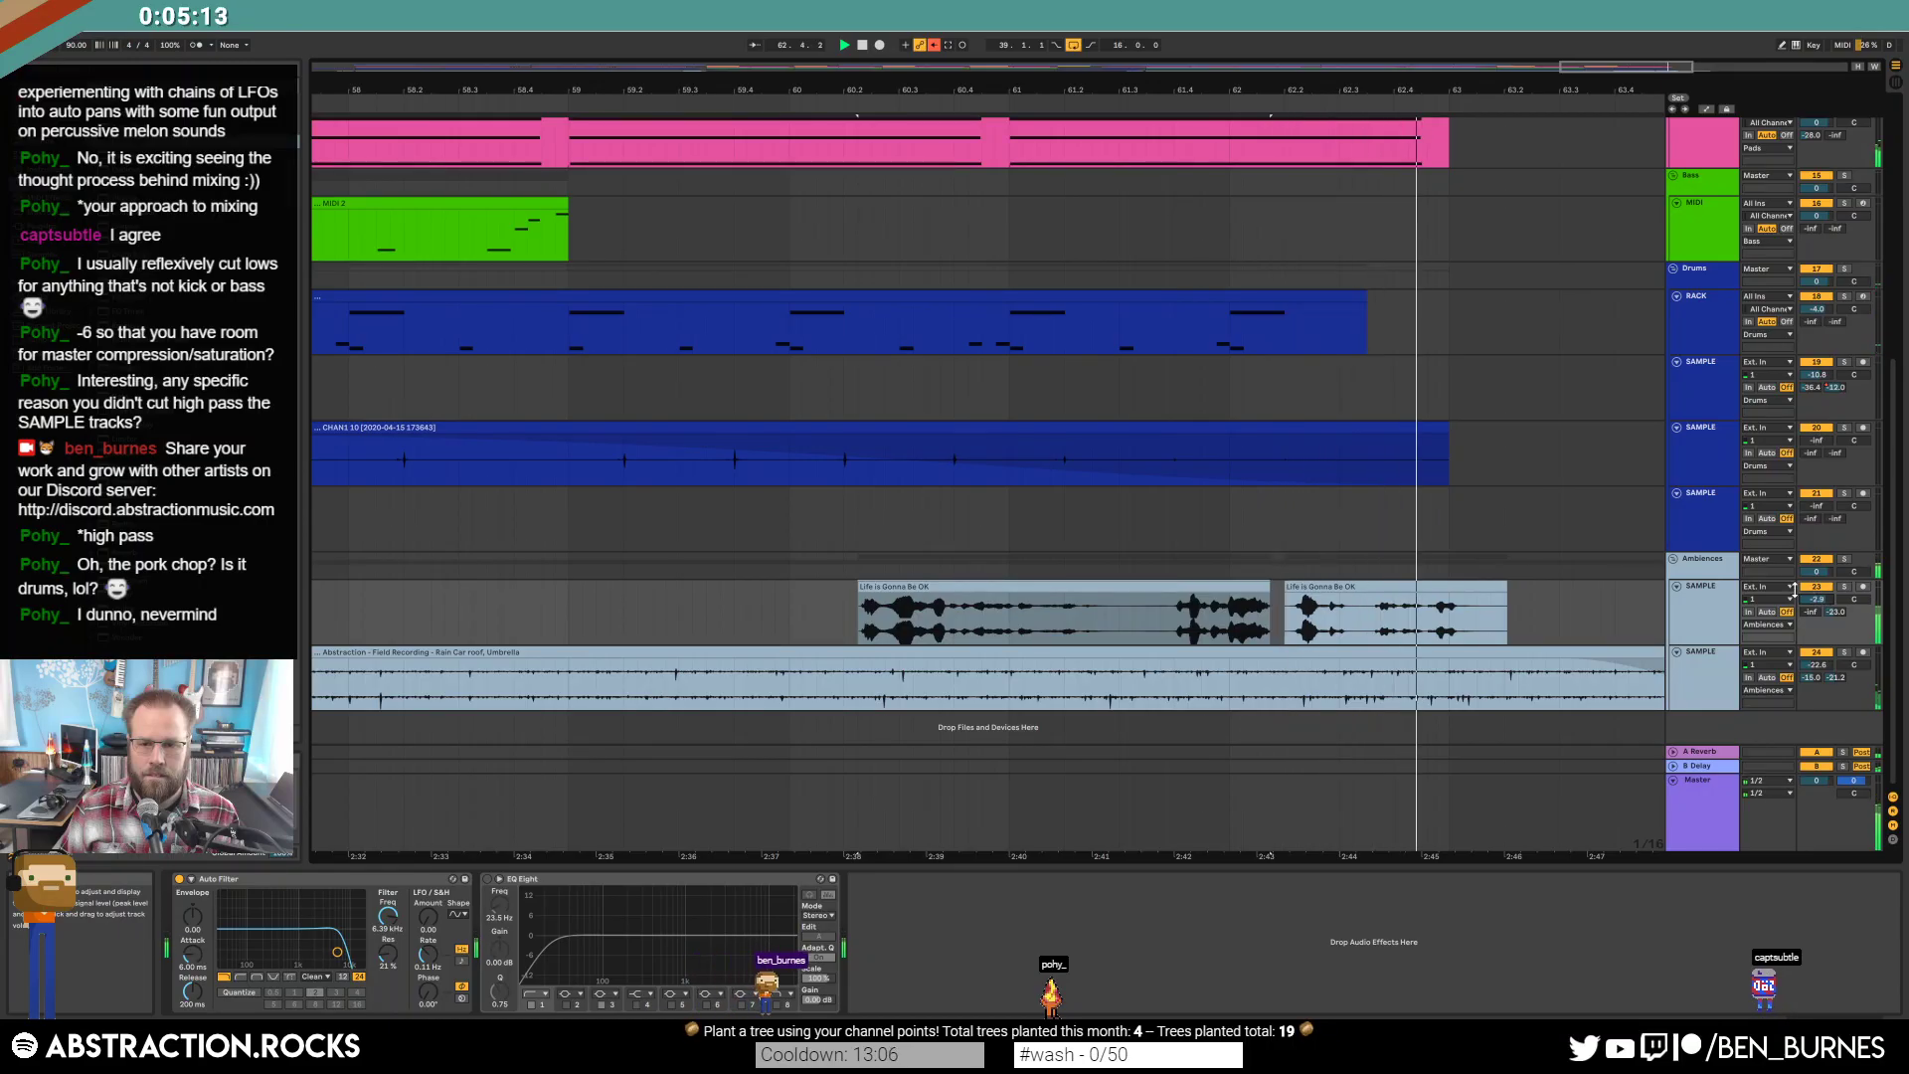
Re-enable the overridden automation and look over the volumes of the upper tracks.
scroll(1572, 553, down, 5)
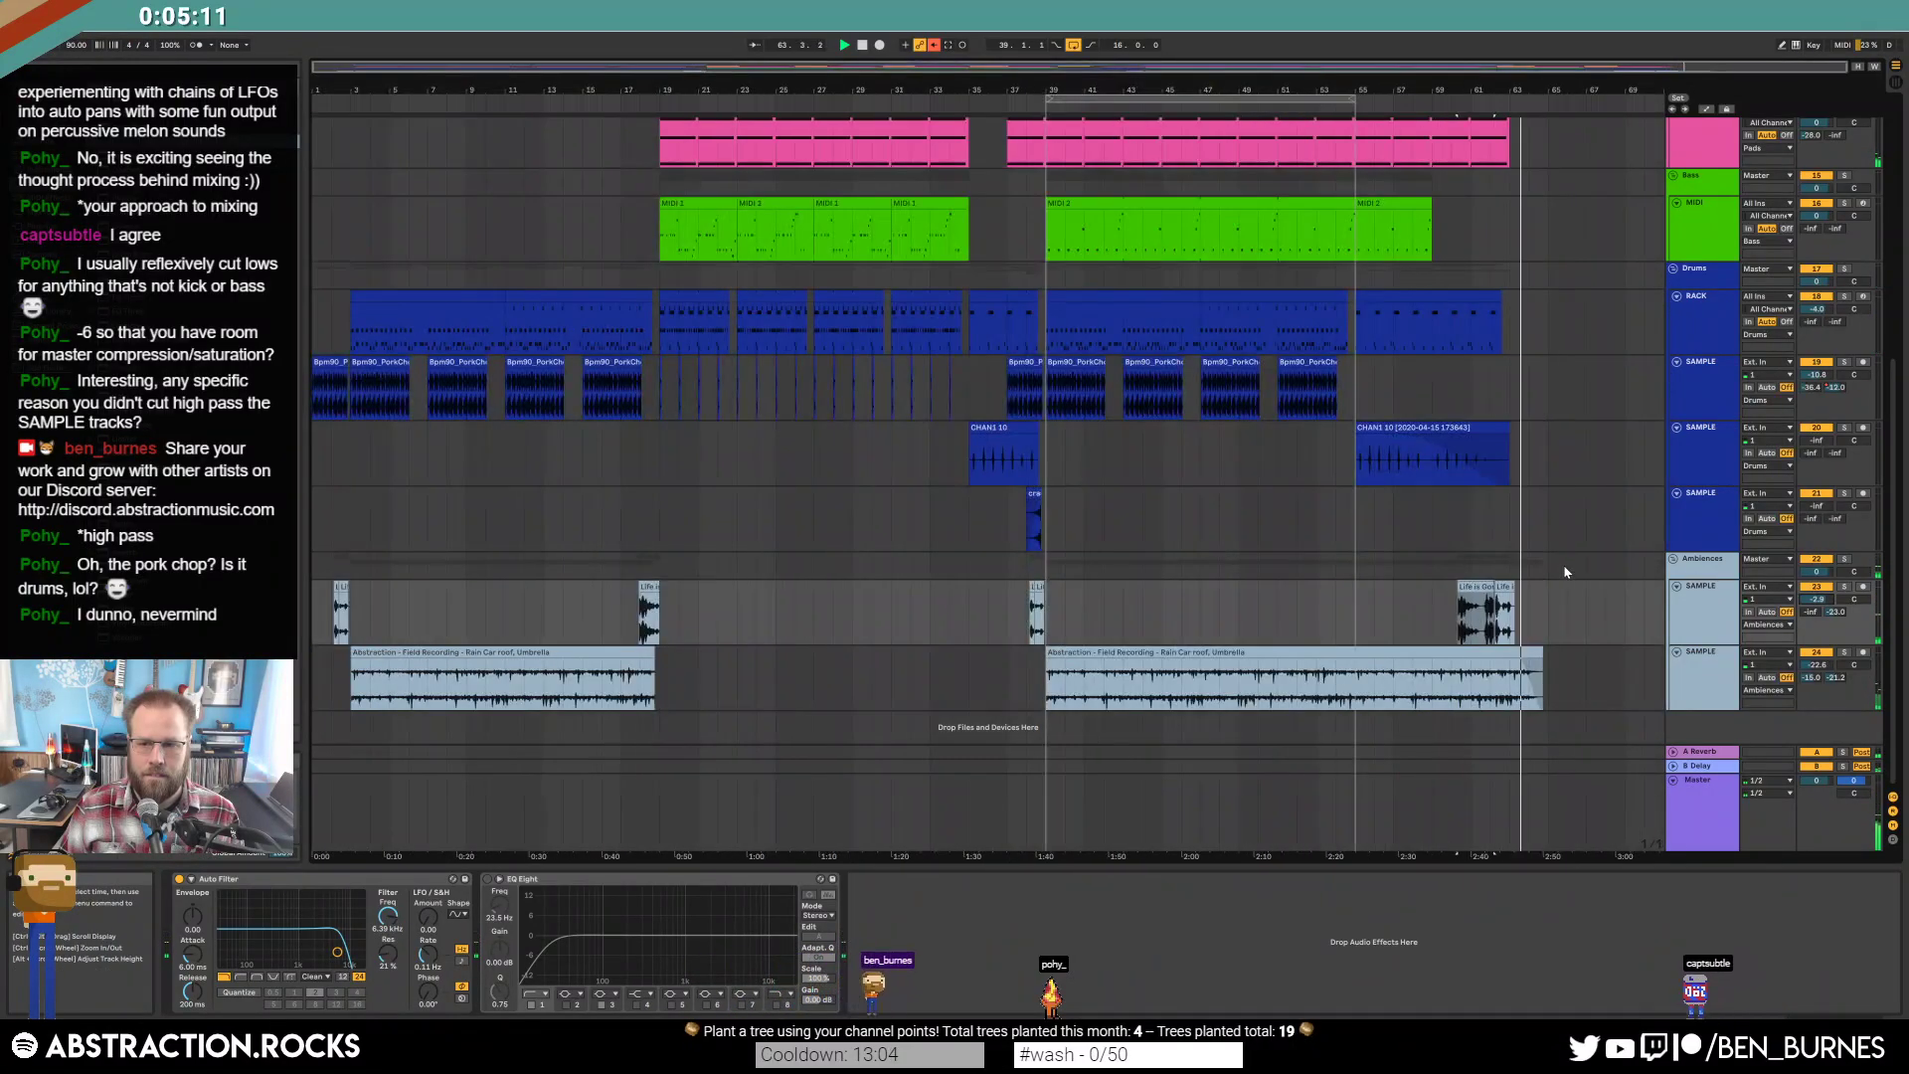
click(935, 46)
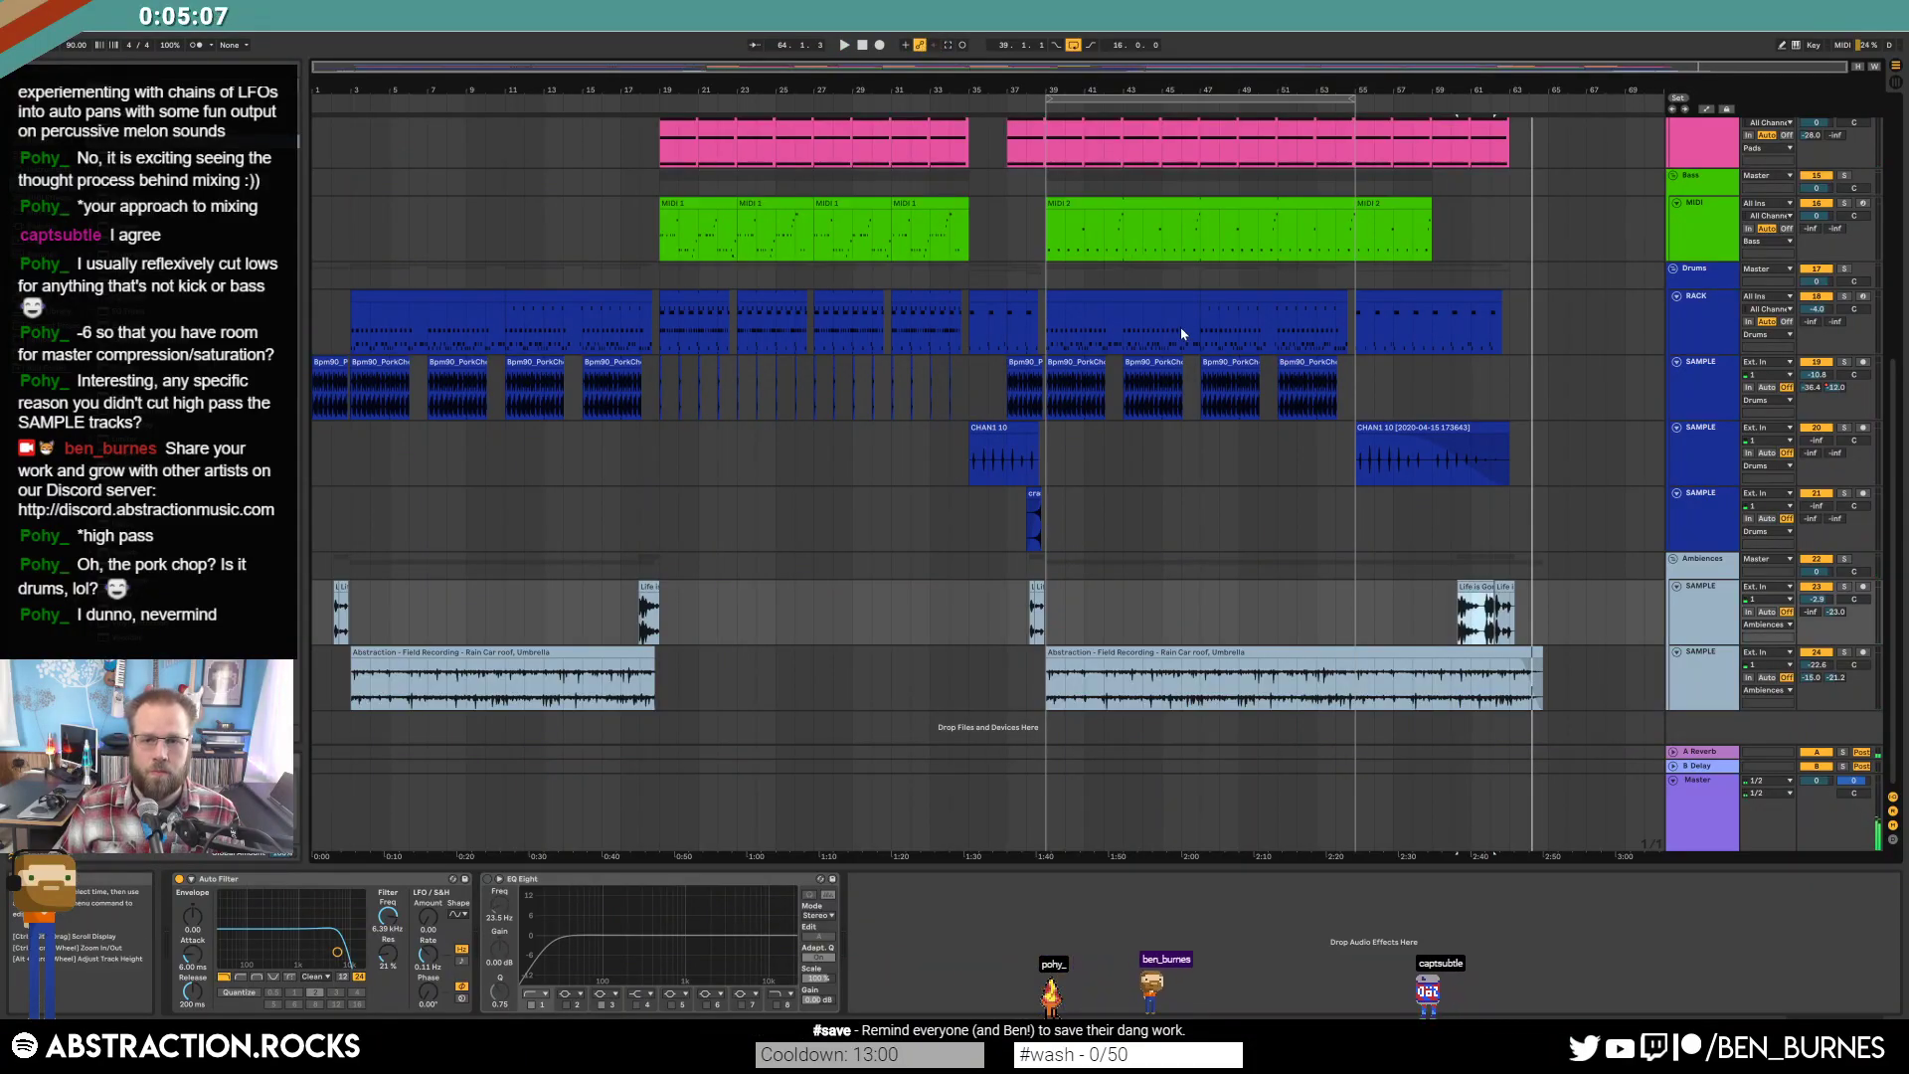
scroll(1177, 330, up, 3)
scroll(1515, 394, up, 2)
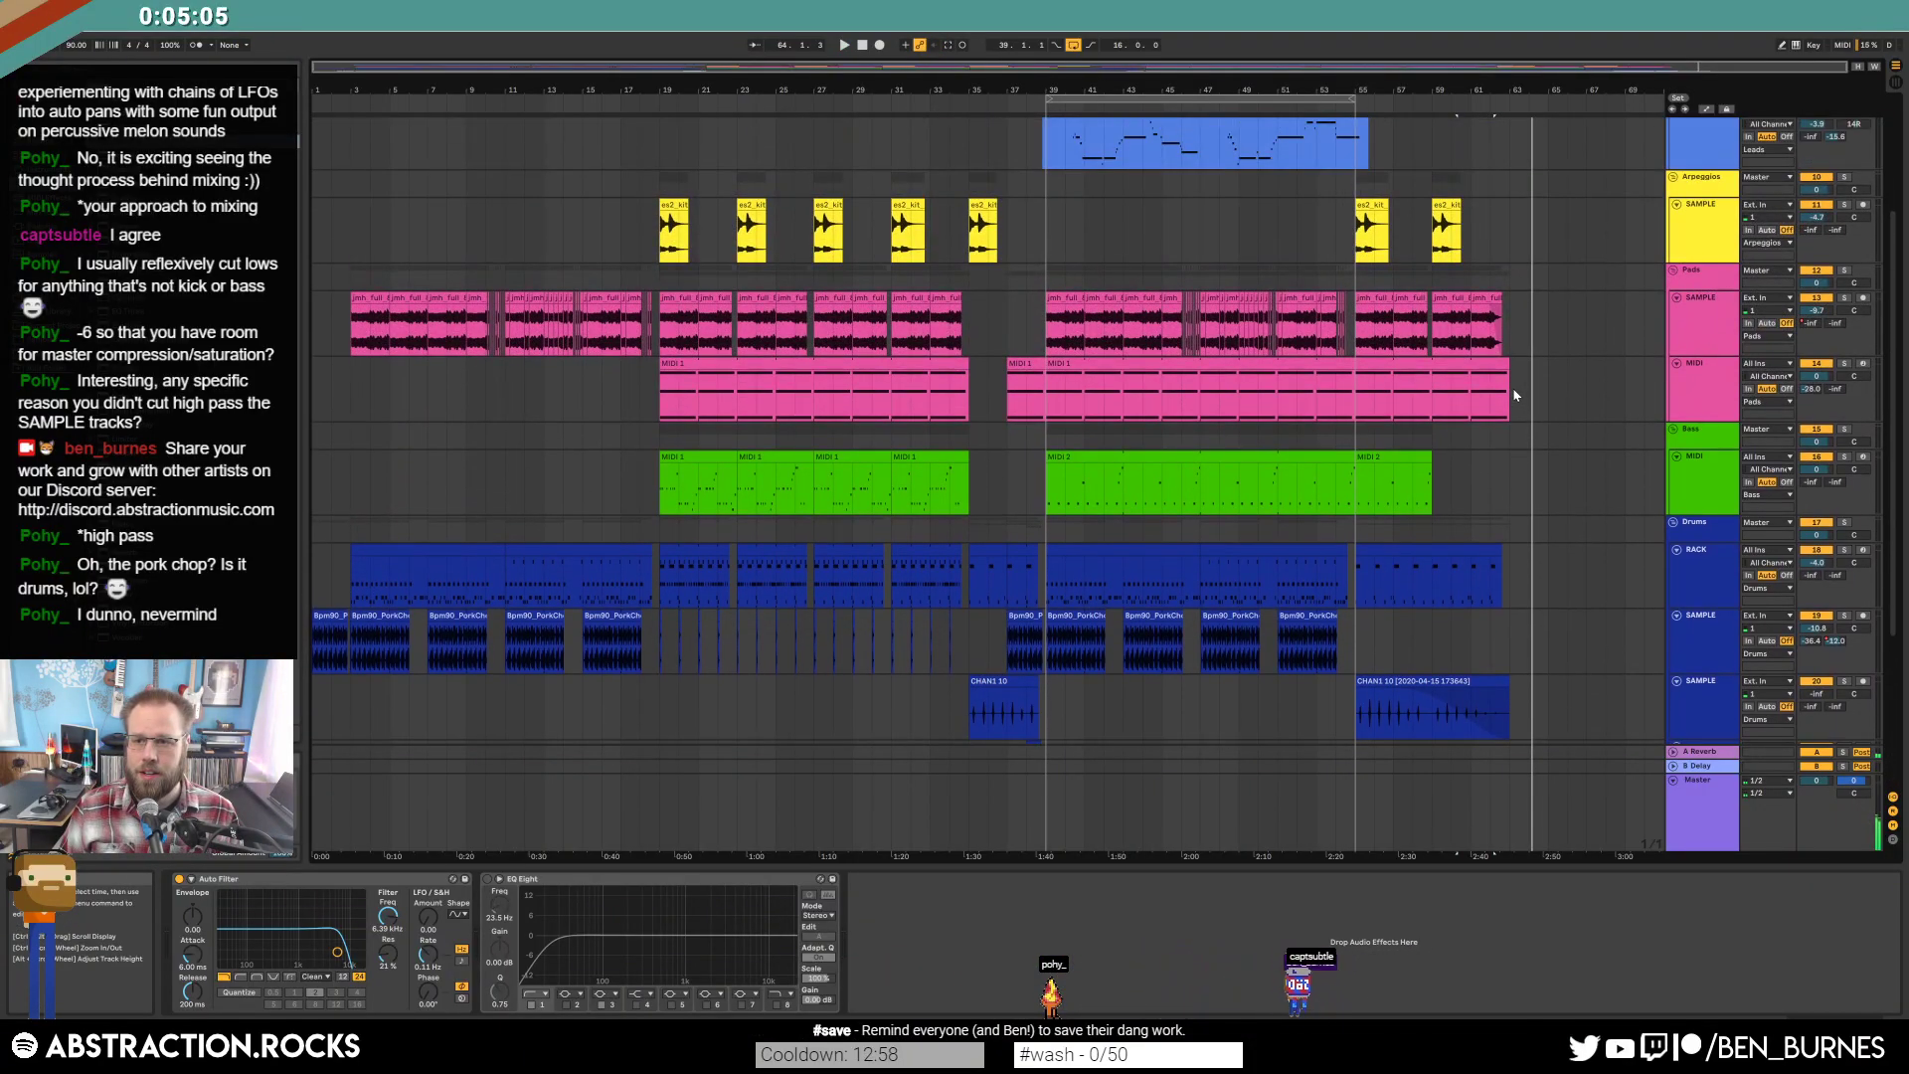
scroll(1507, 374, up, 4)
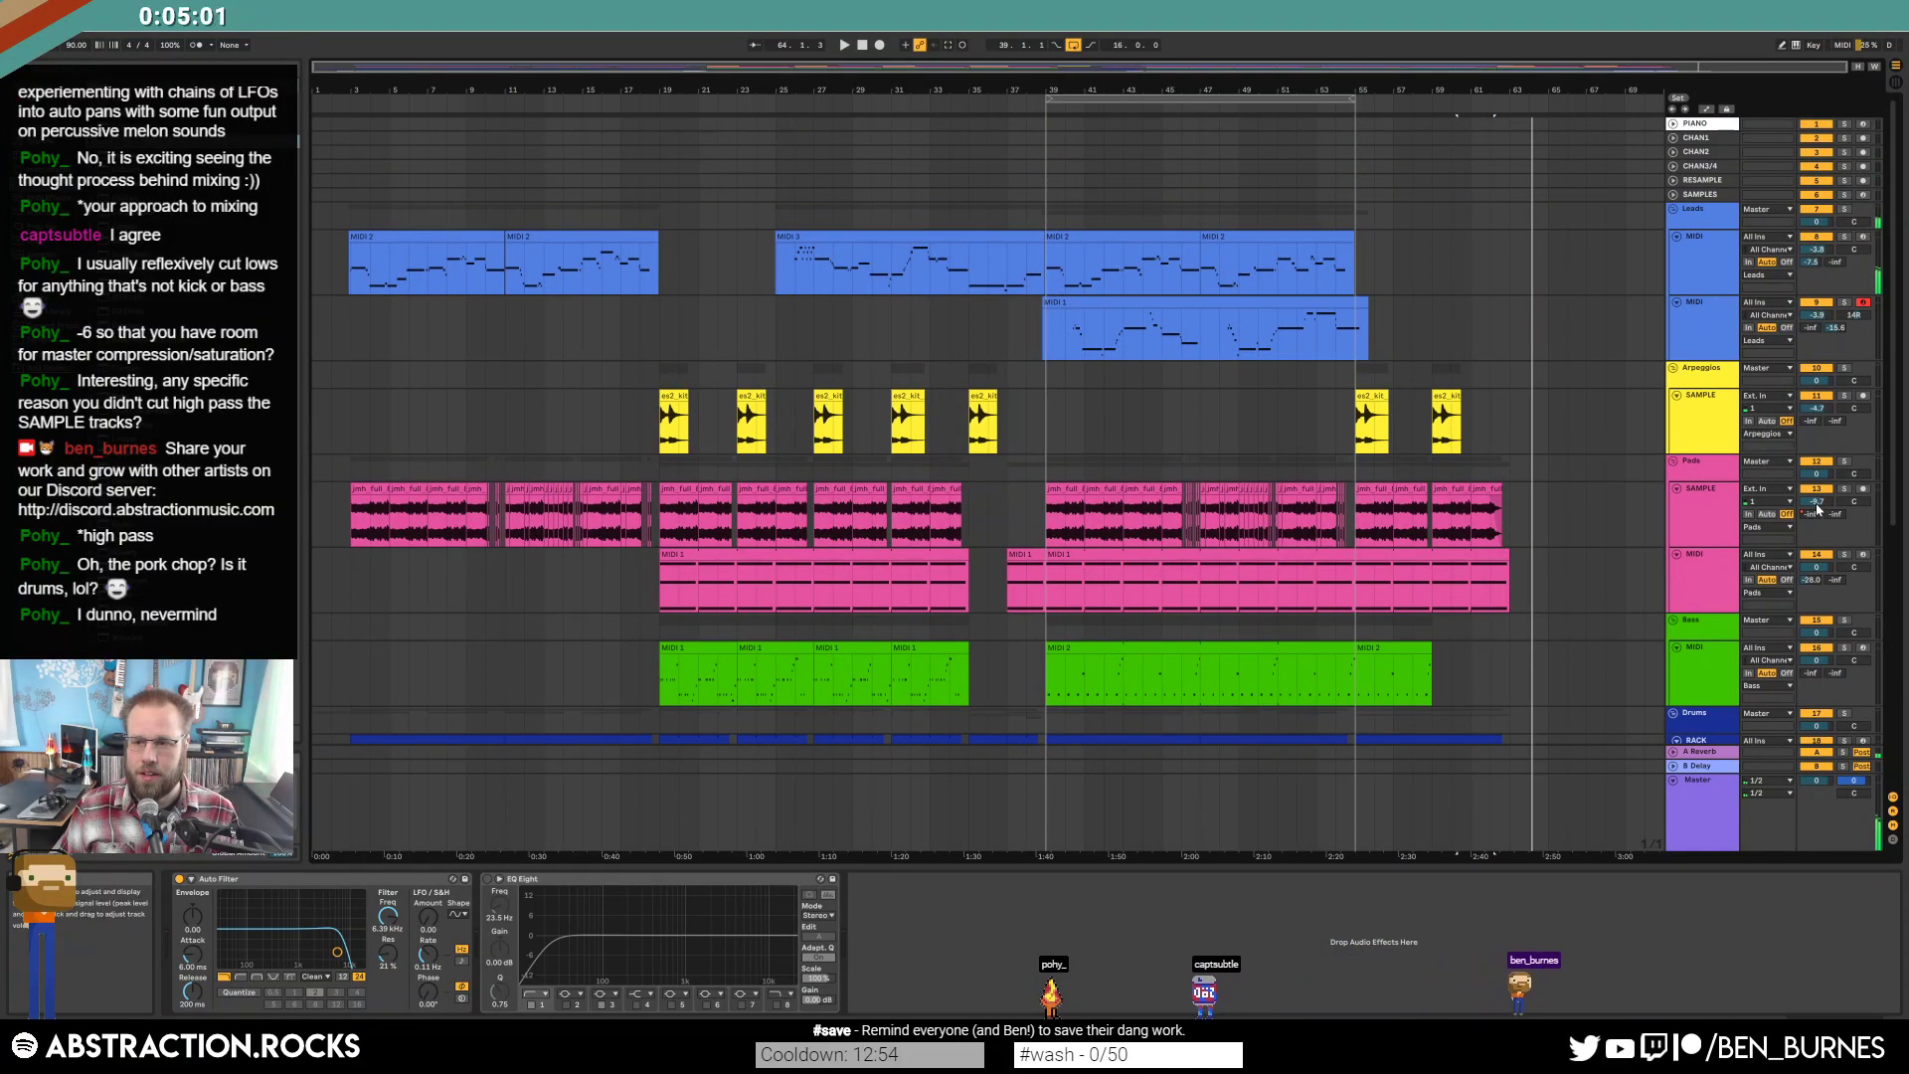
Play from the second drum SAMPLE track's clip at bar 55 and set the track's volume to about -12.0 dB.
scroll(1819, 570, down, 2)
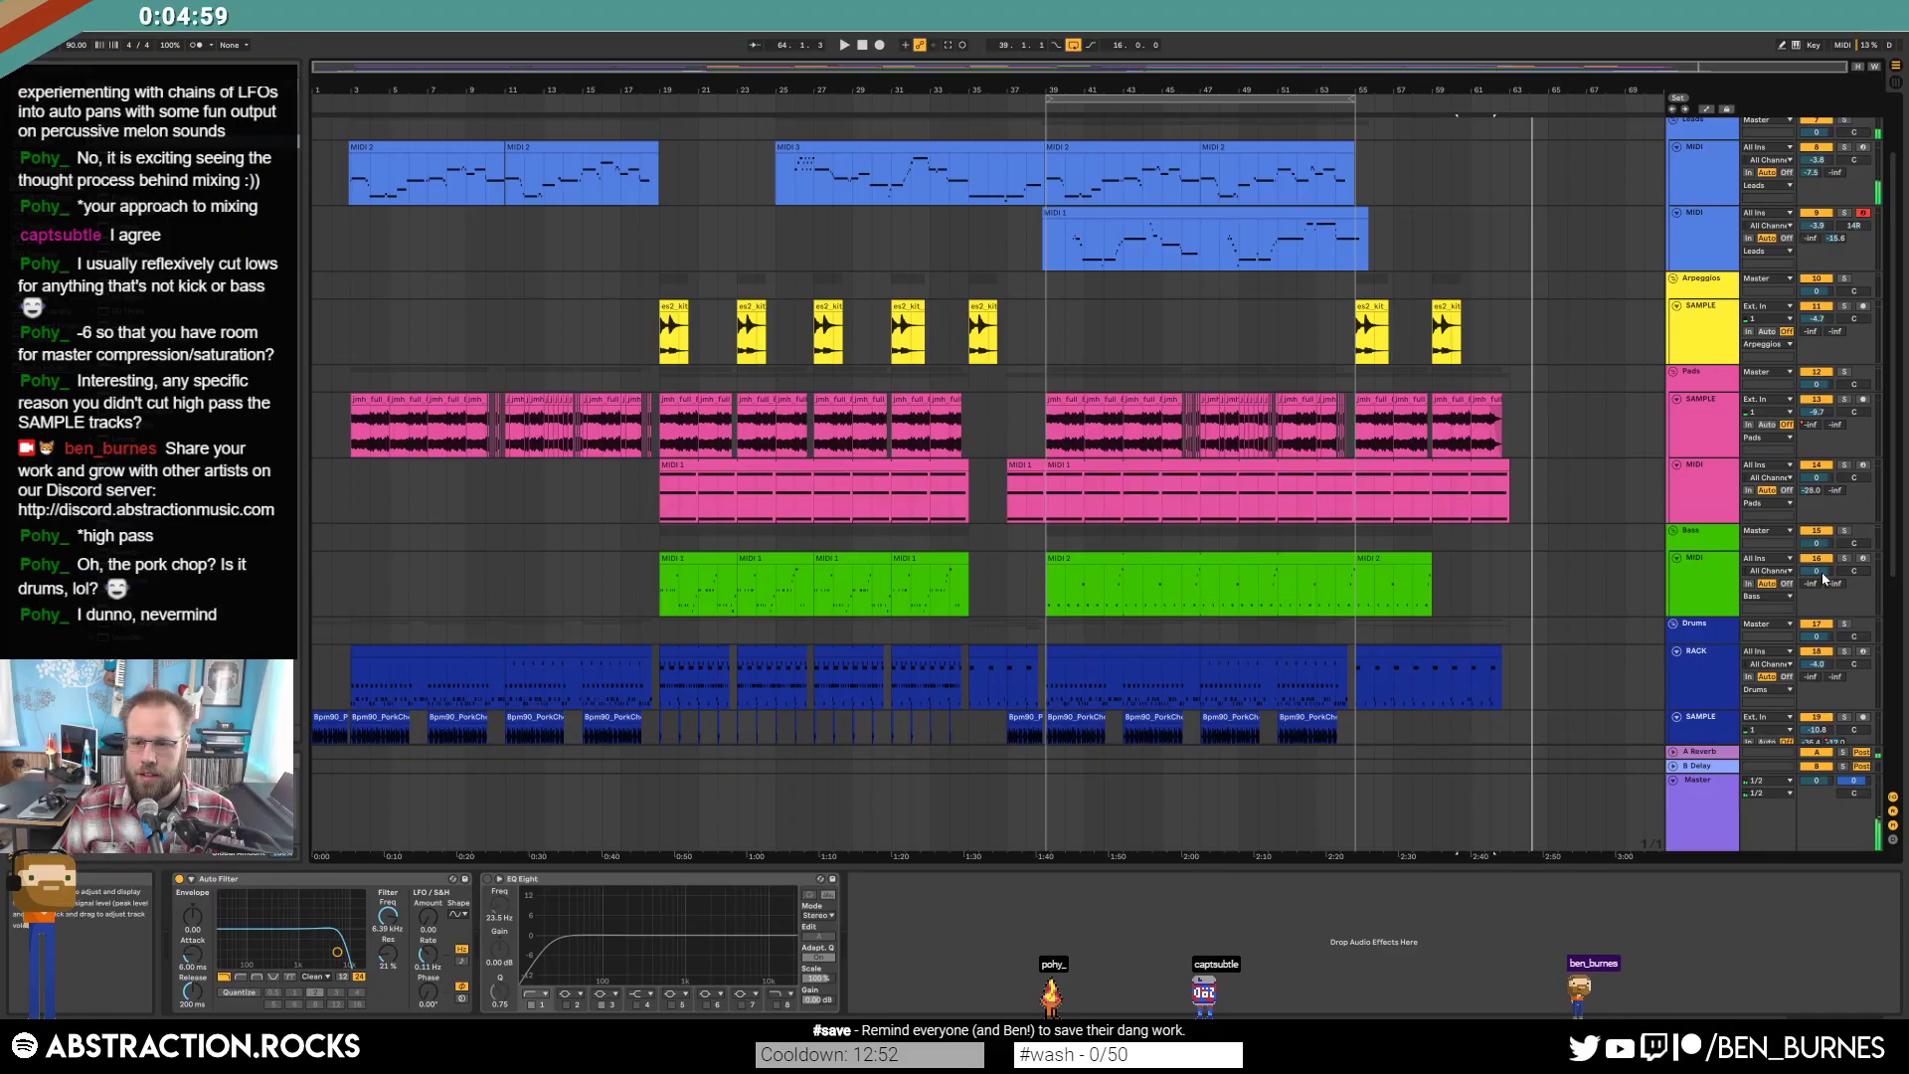
scroll(1823, 577, down, 2)
scroll(1821, 591, down, 2)
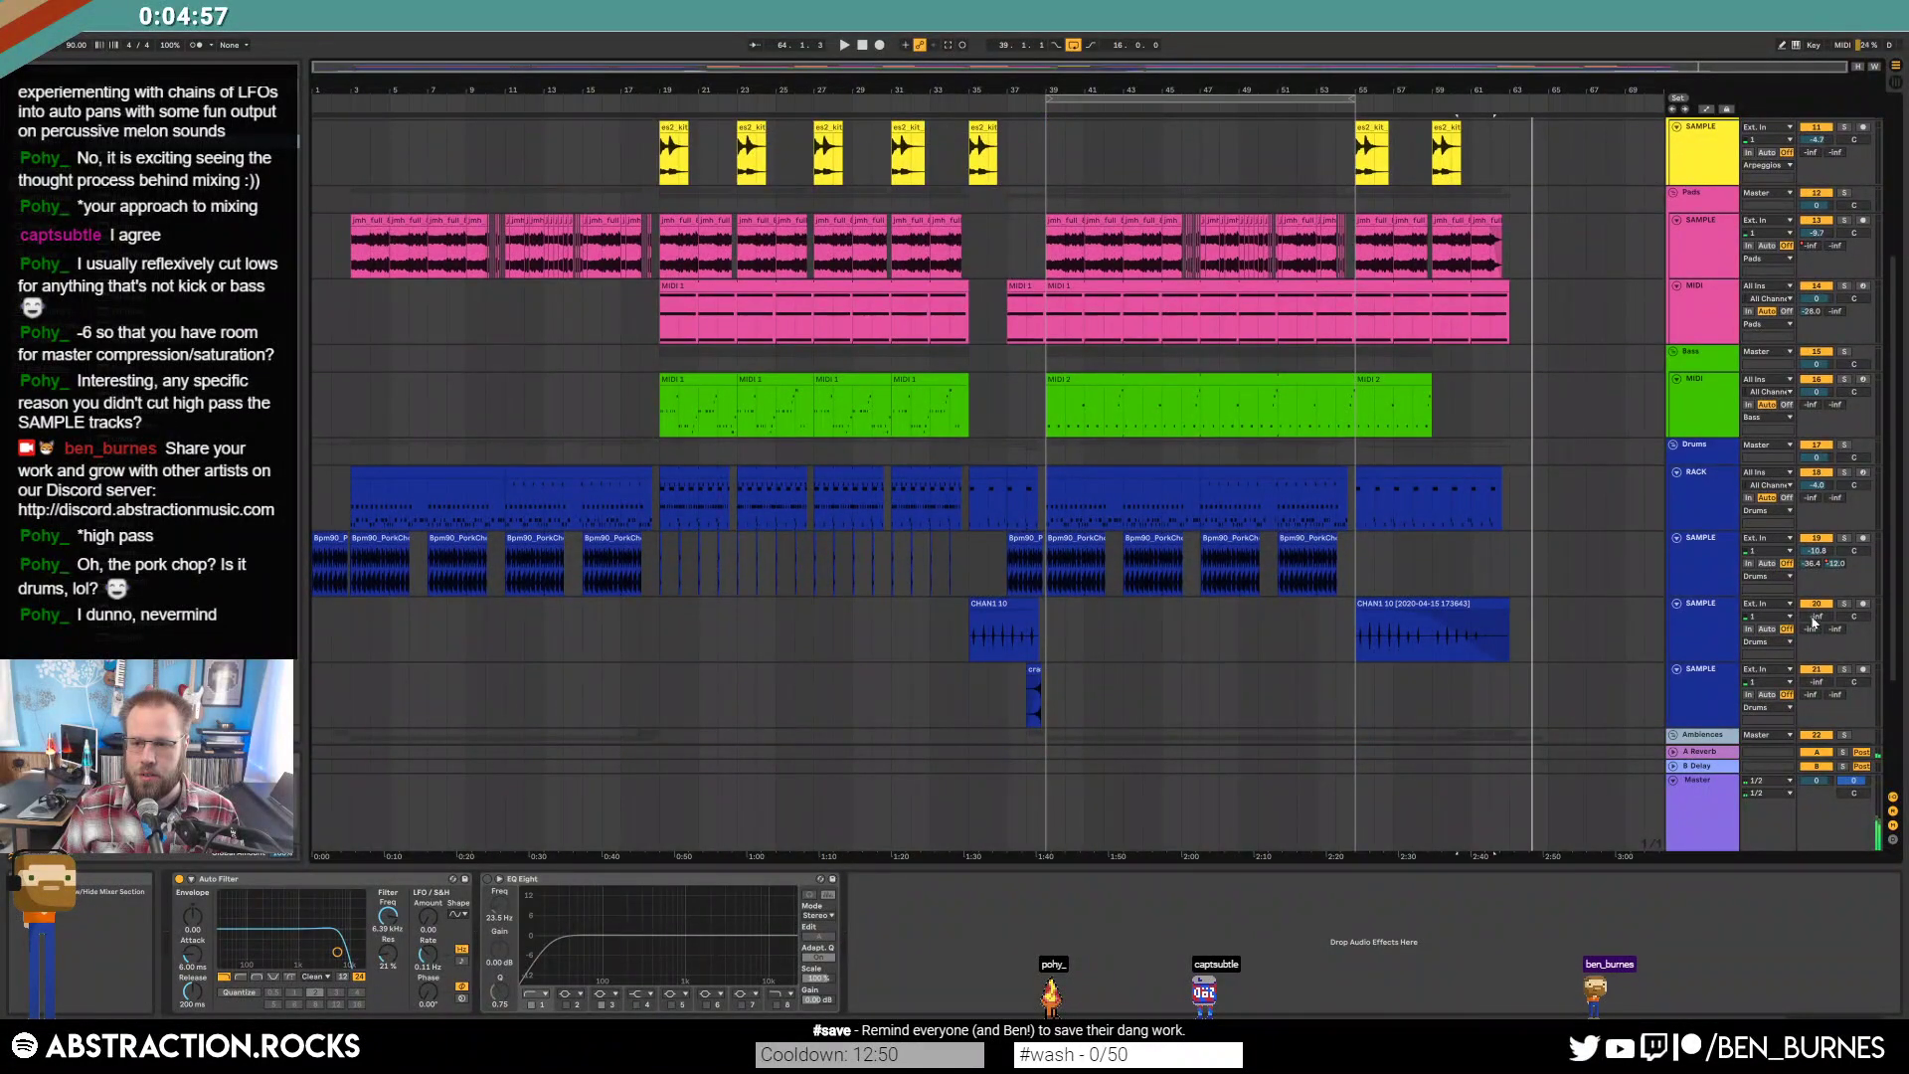
click(1406, 601)
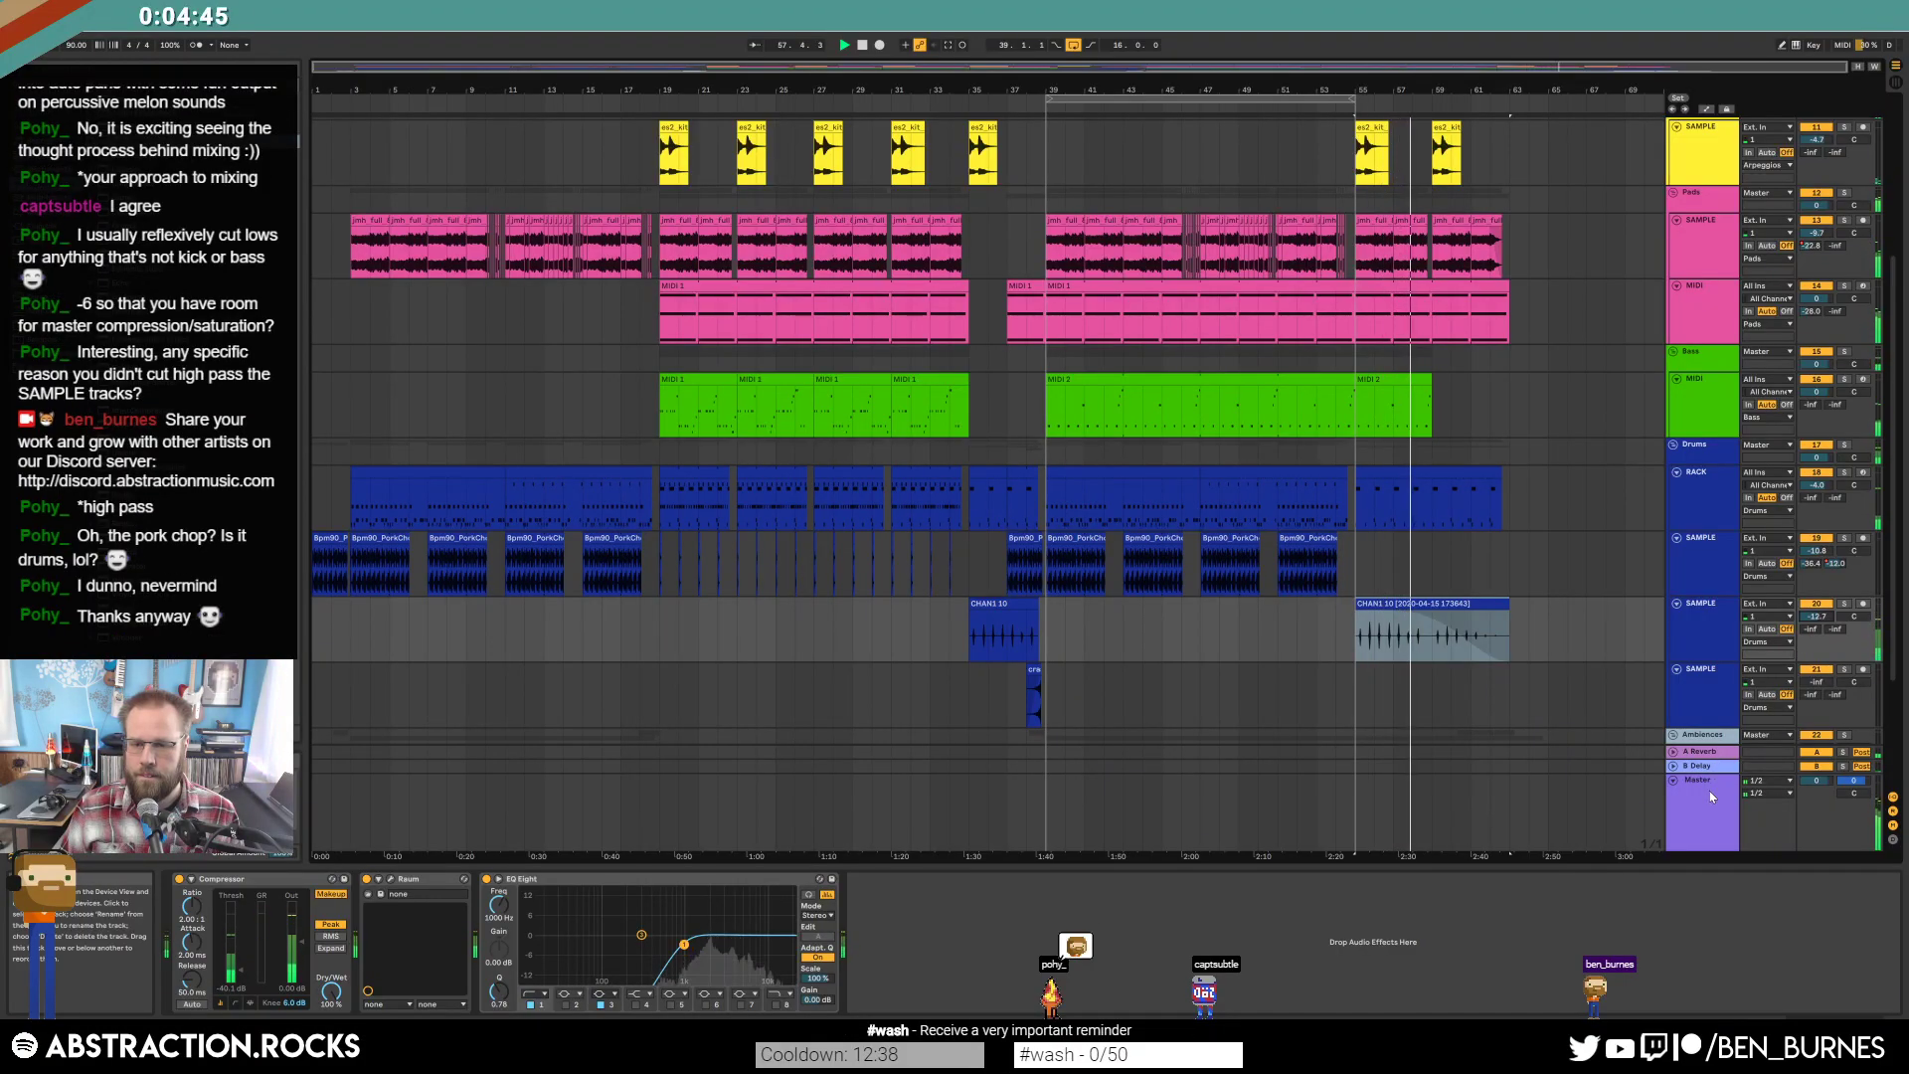
drag(1816, 617, 1815, 608)
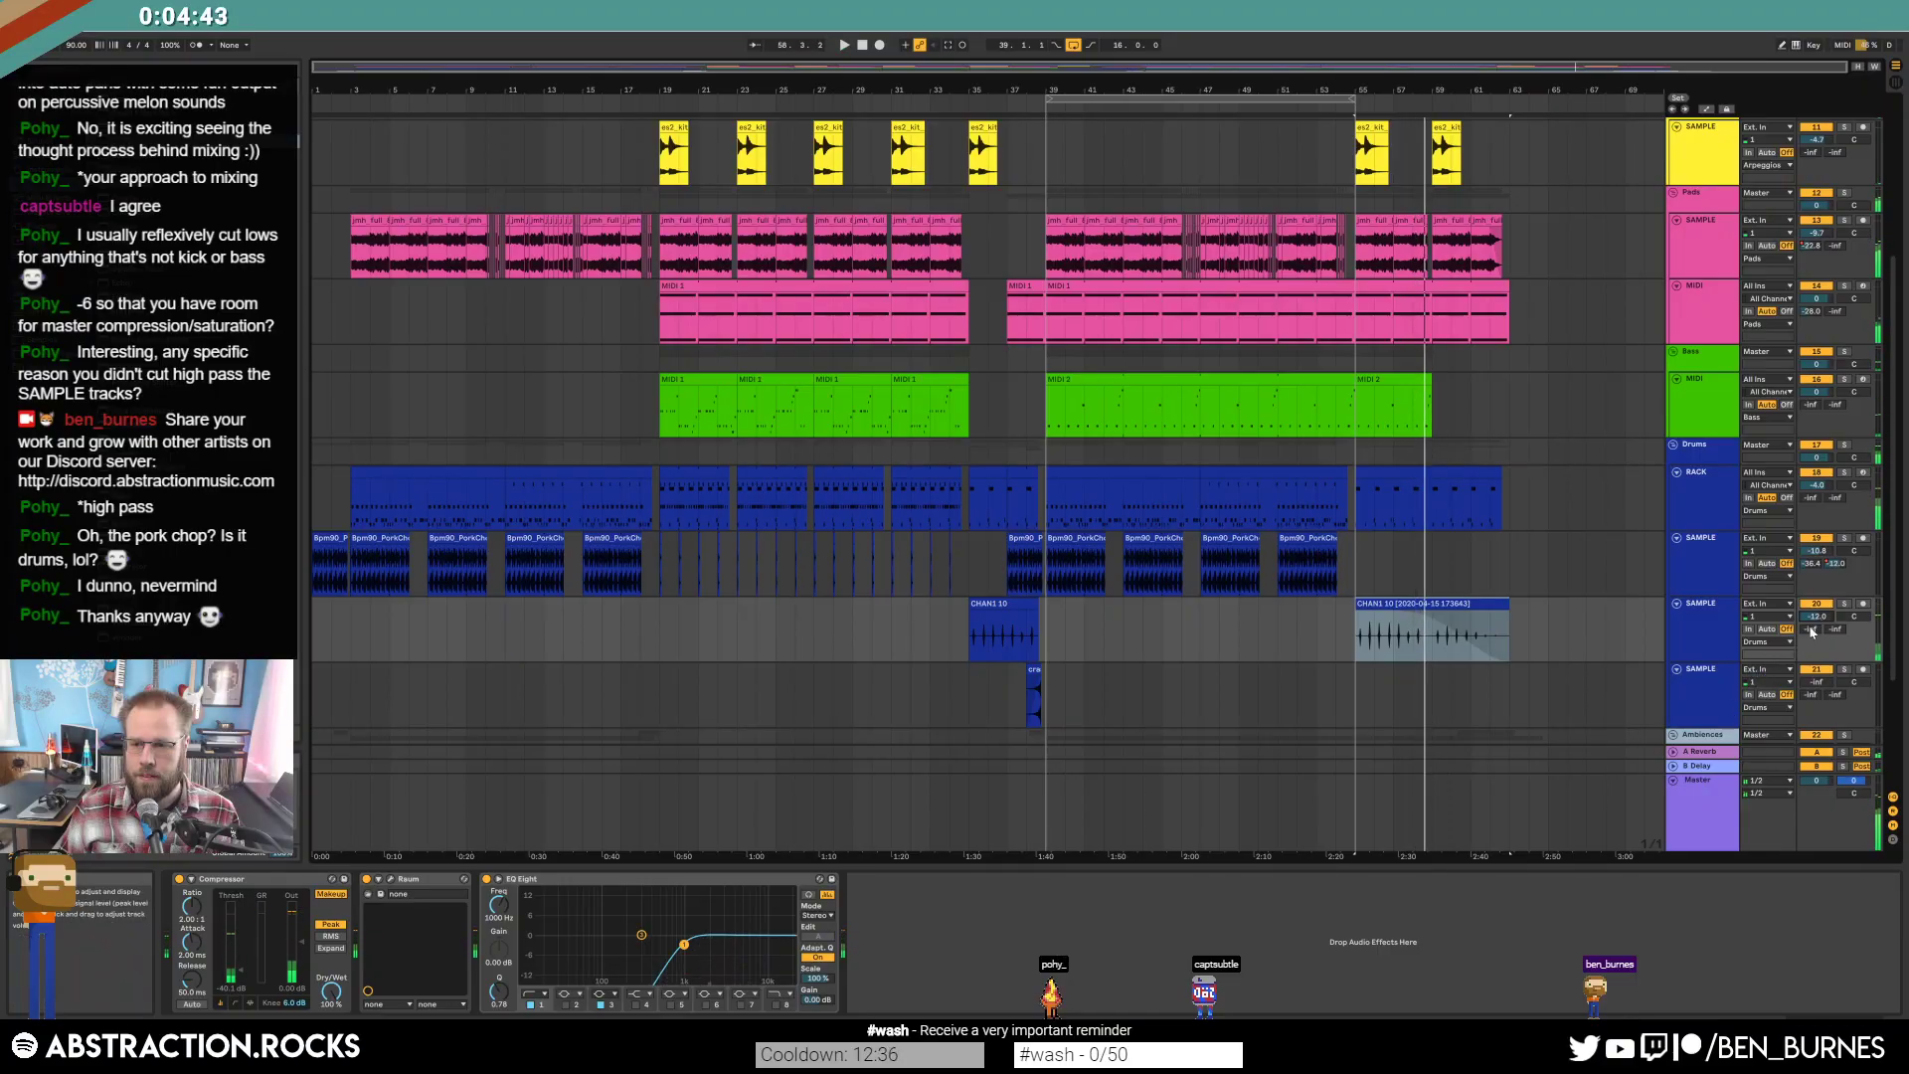
Check the Master track's effects chain and the first drum SAMPLE track's effects.
click(1687, 794)
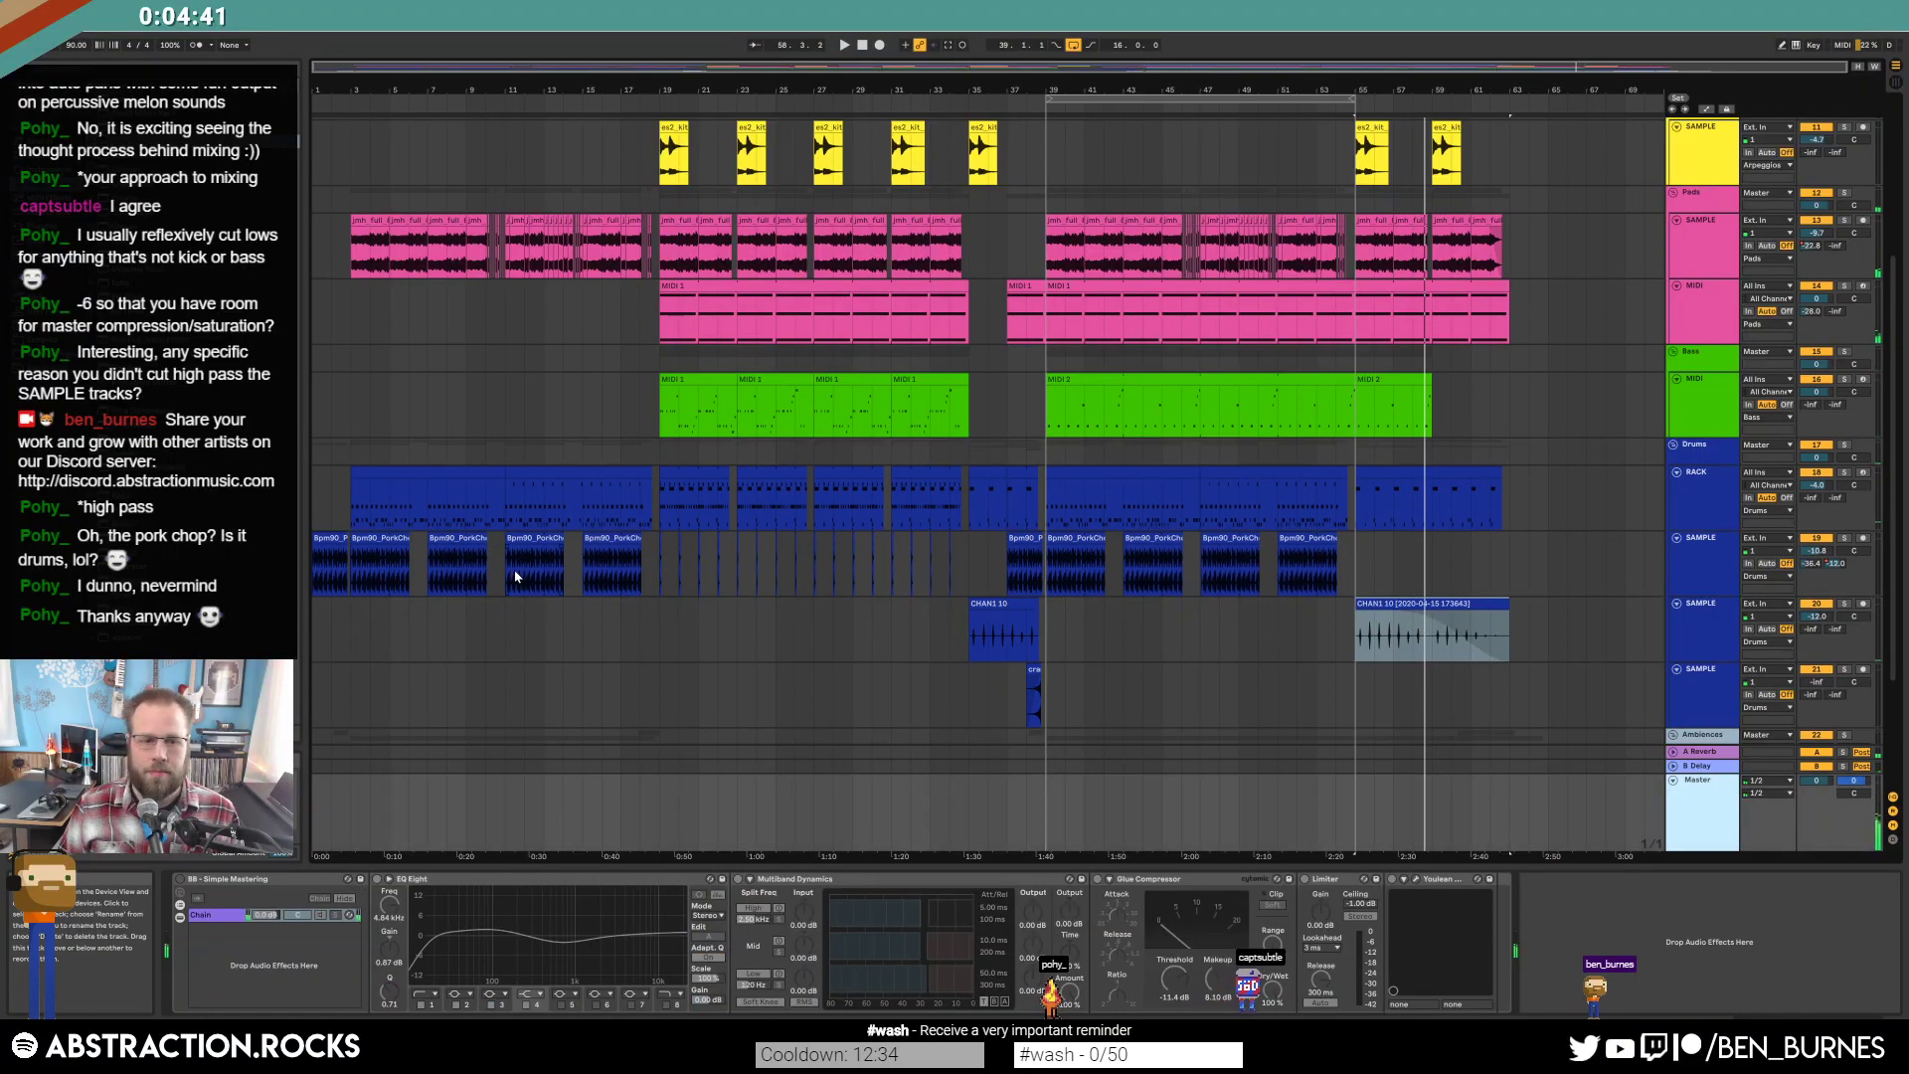
click(366, 540)
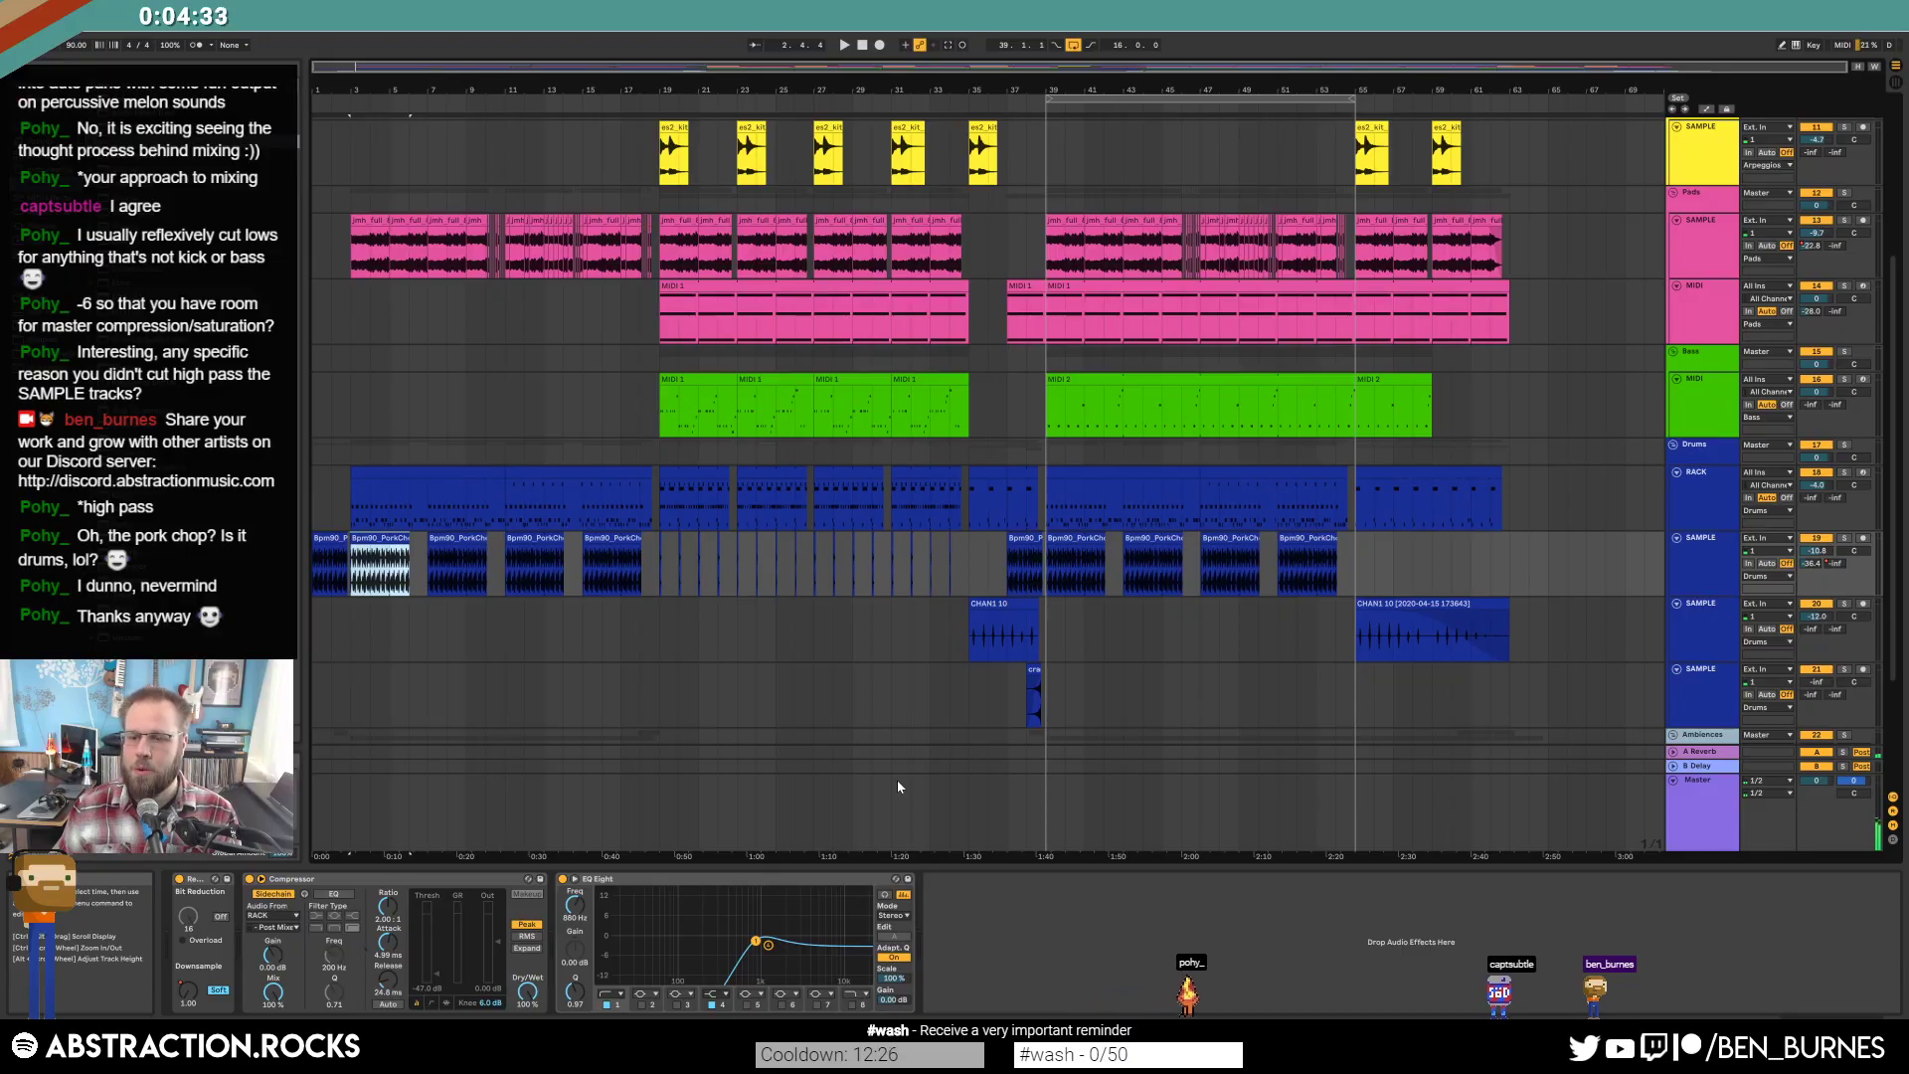
Examine the effects on the RACK, Bass MIDI and first drum SAMPLE tracks and on both ambience SAMPLE tracks.
click(1663, 513)
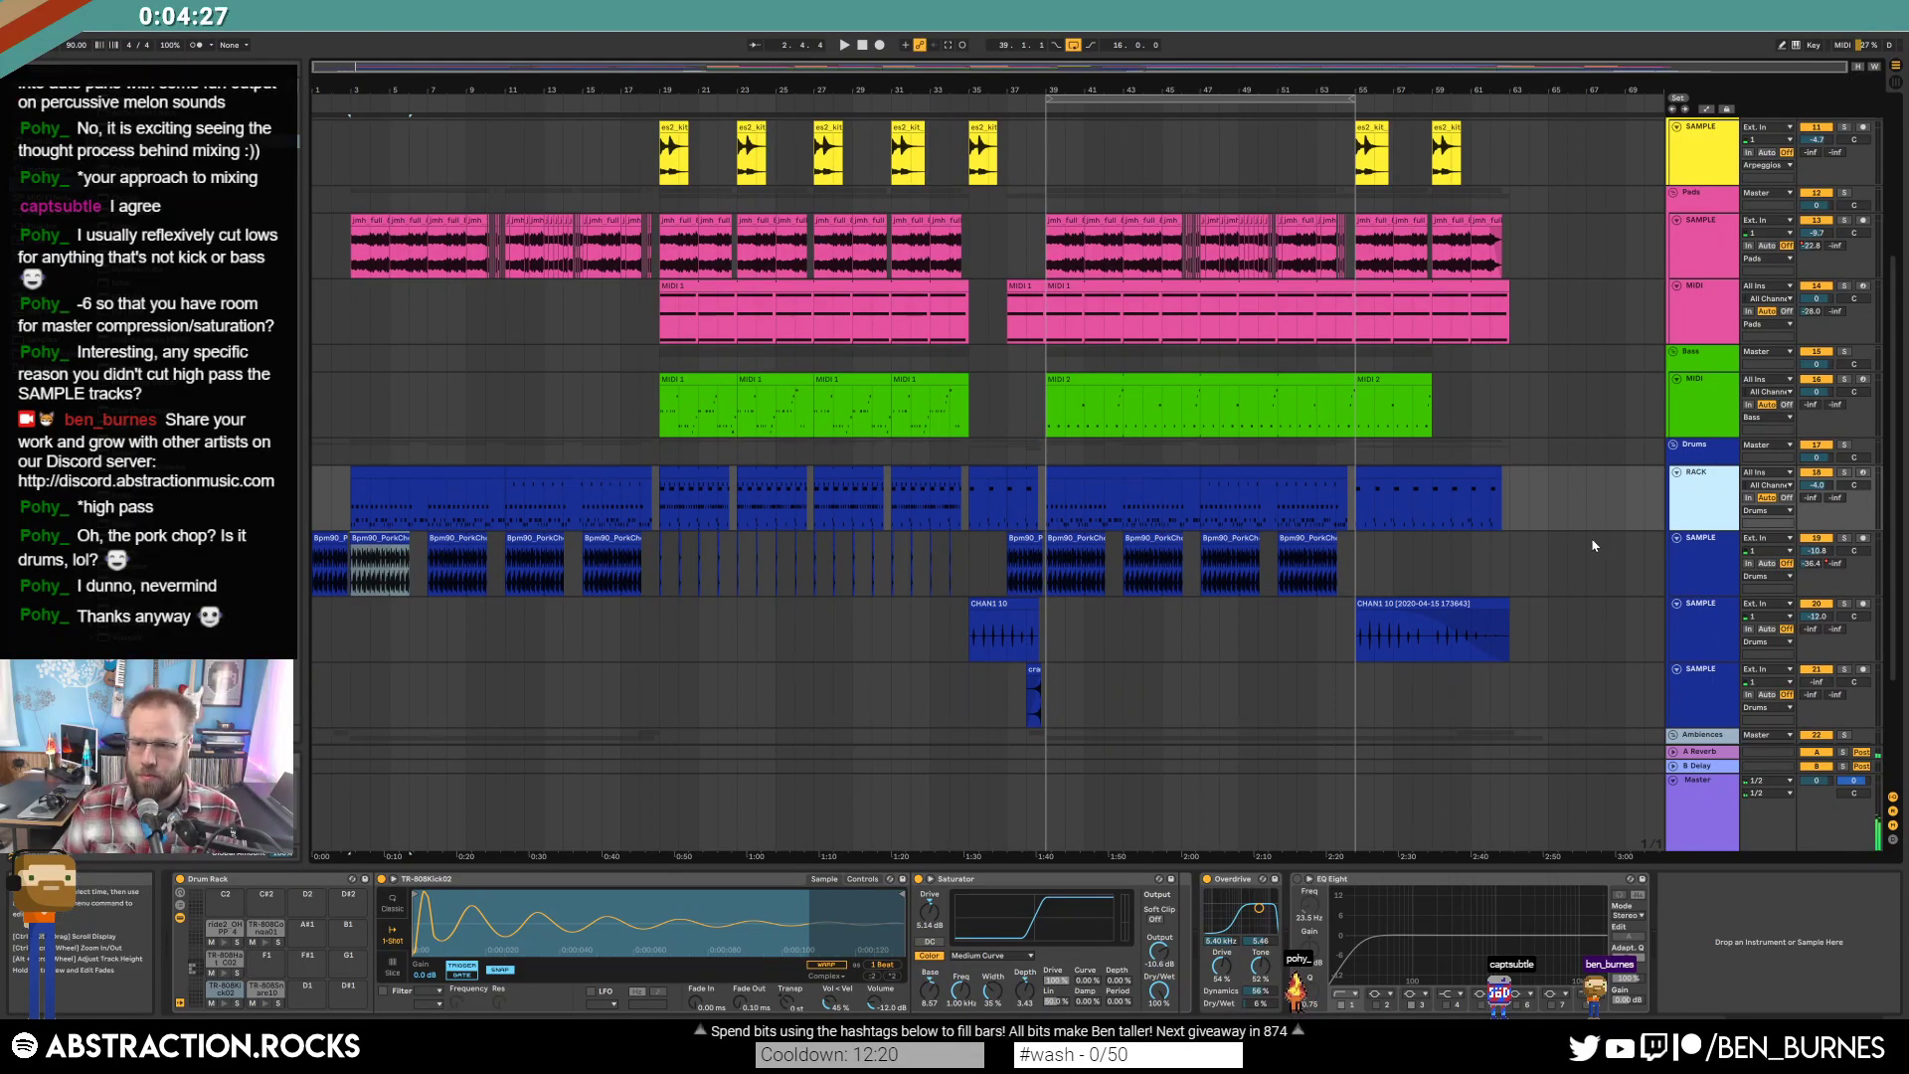
click(862, 45)
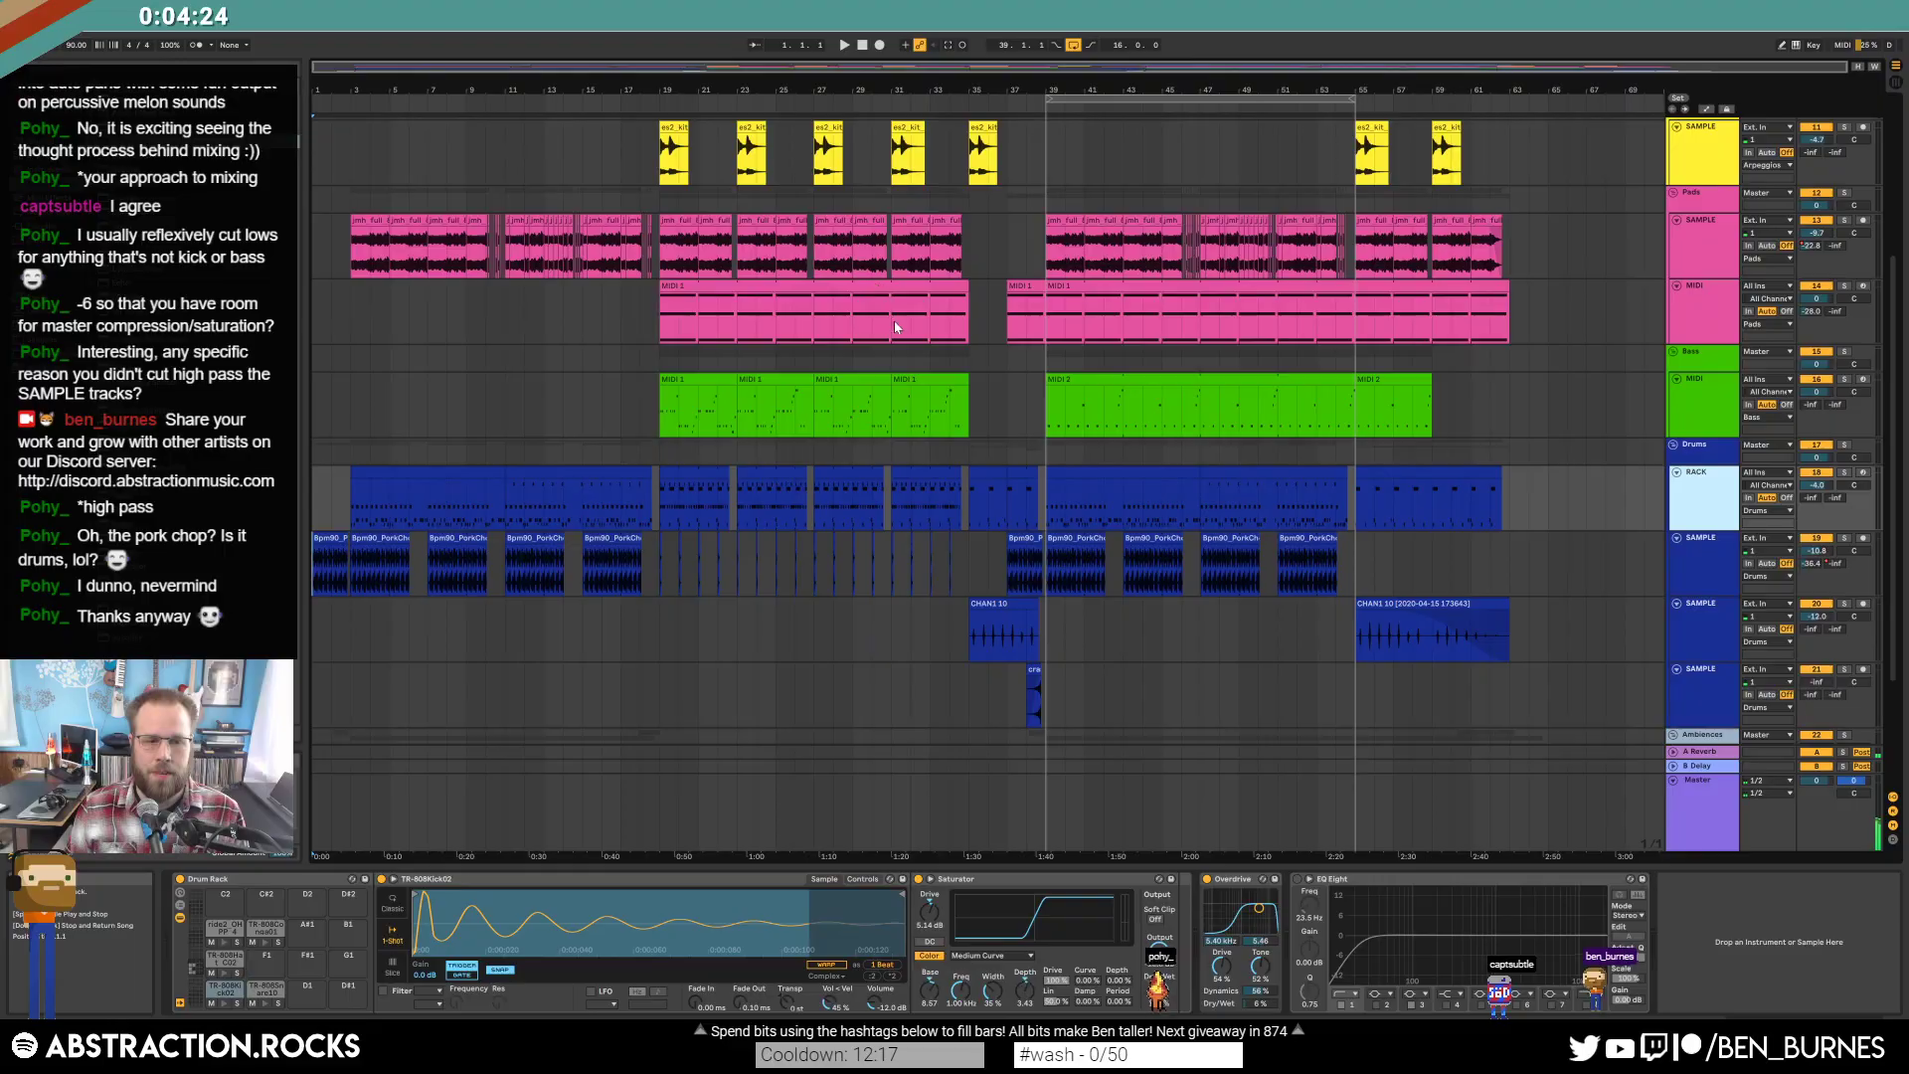
click(679, 393)
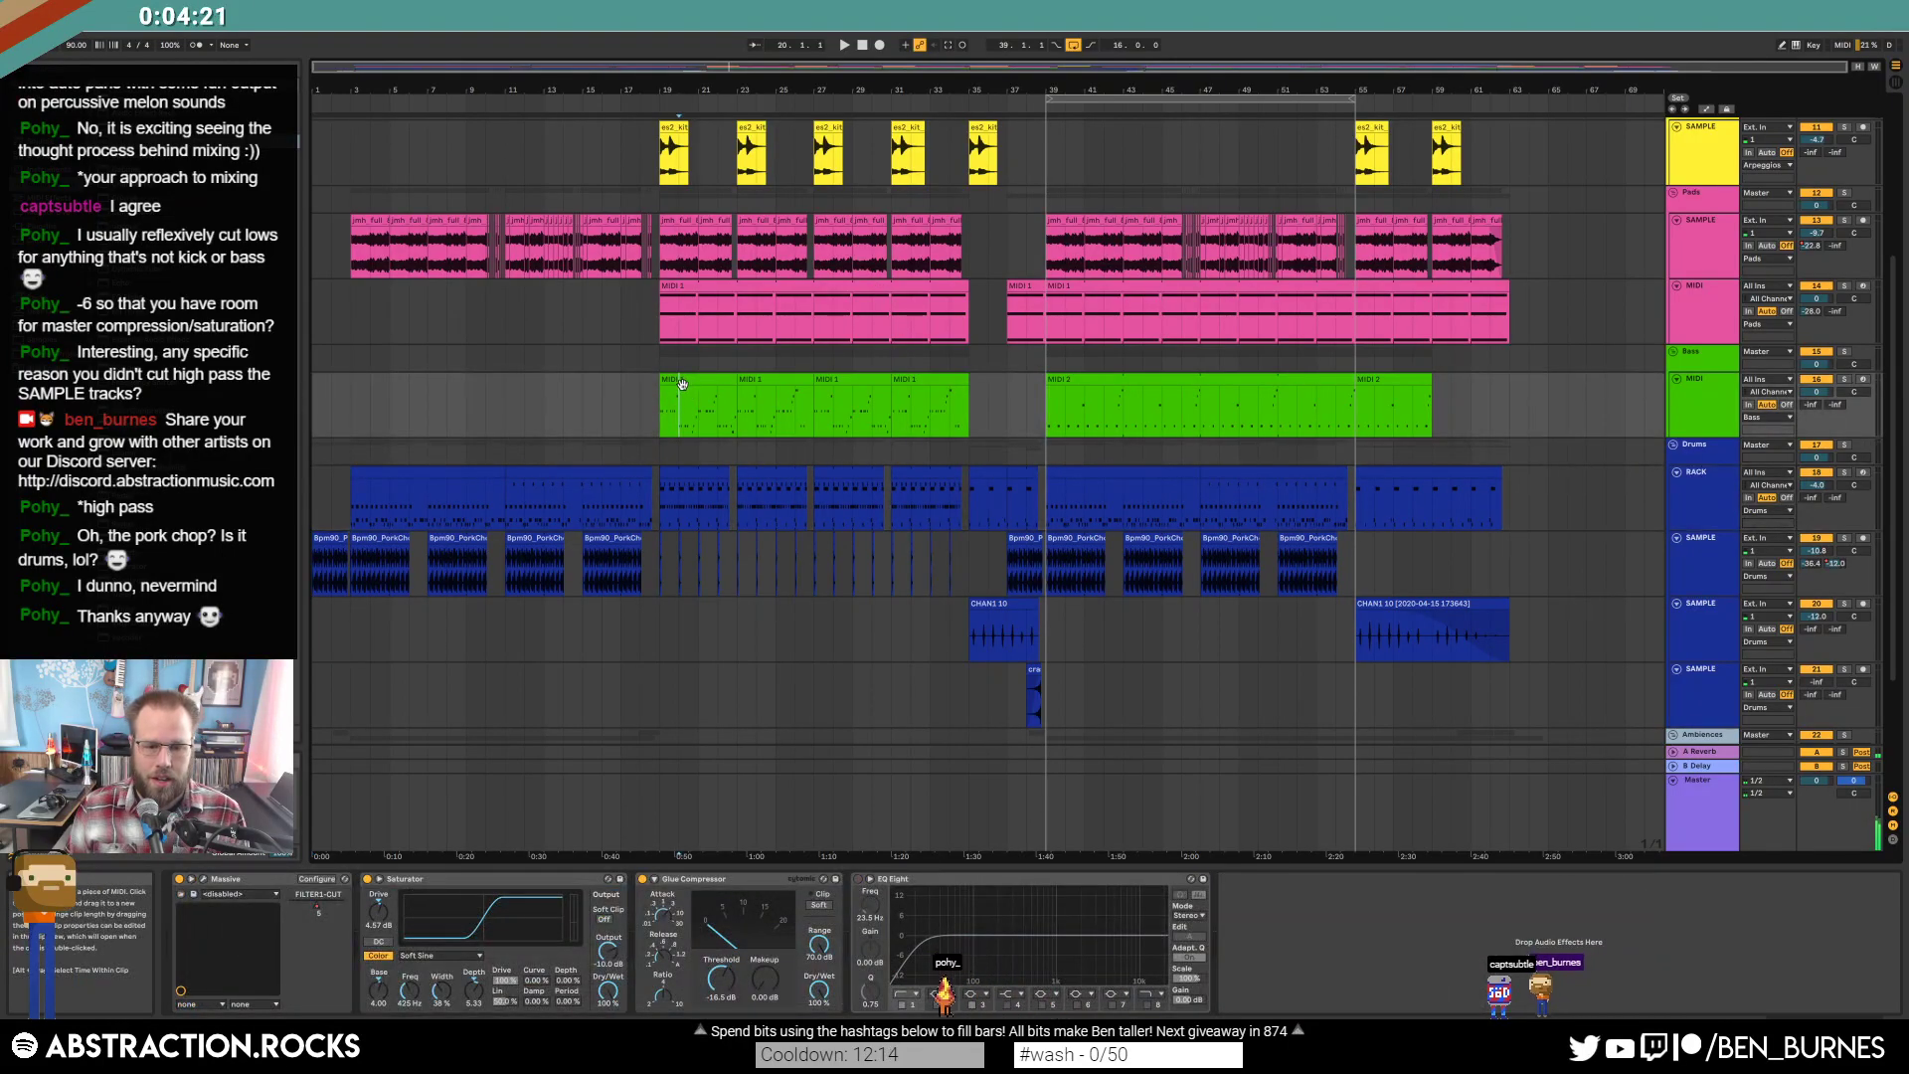
click(682, 383)
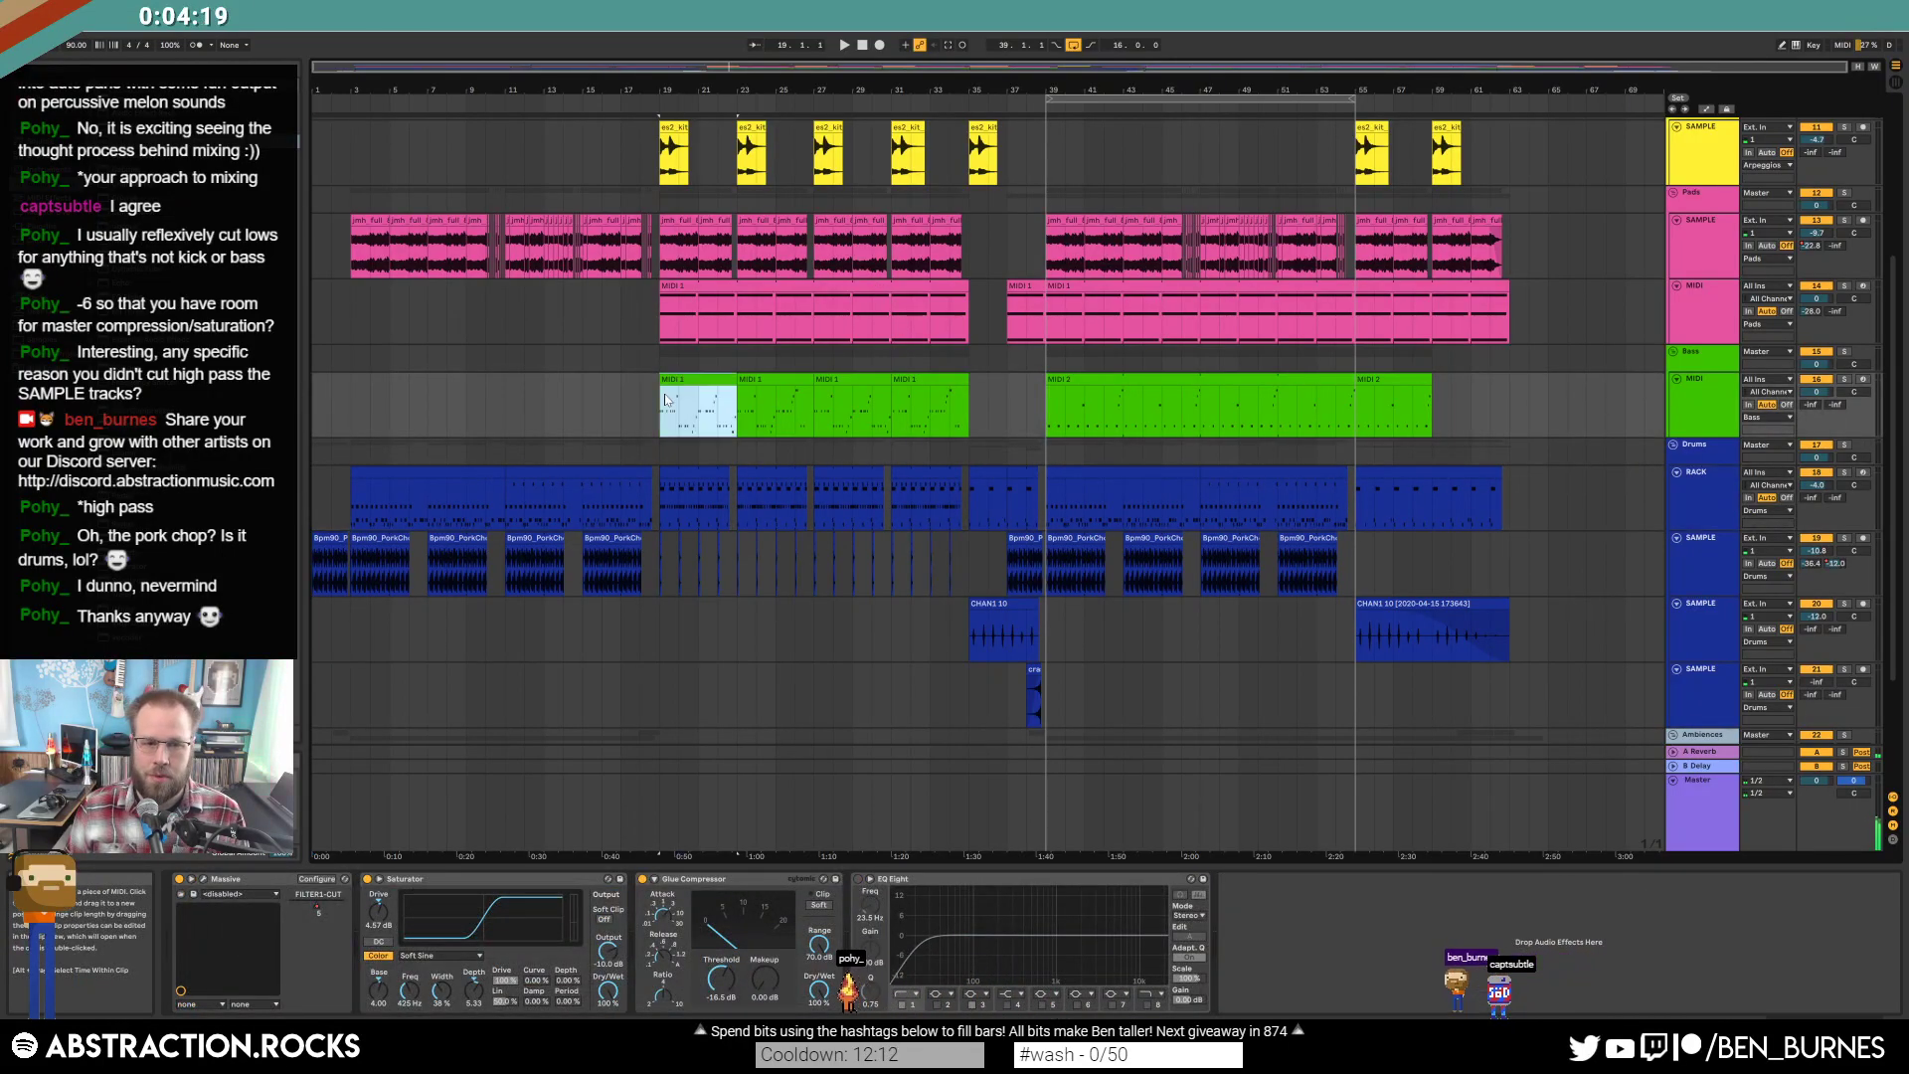
click(1081, 578)
scroll(1034, 586, down, 5)
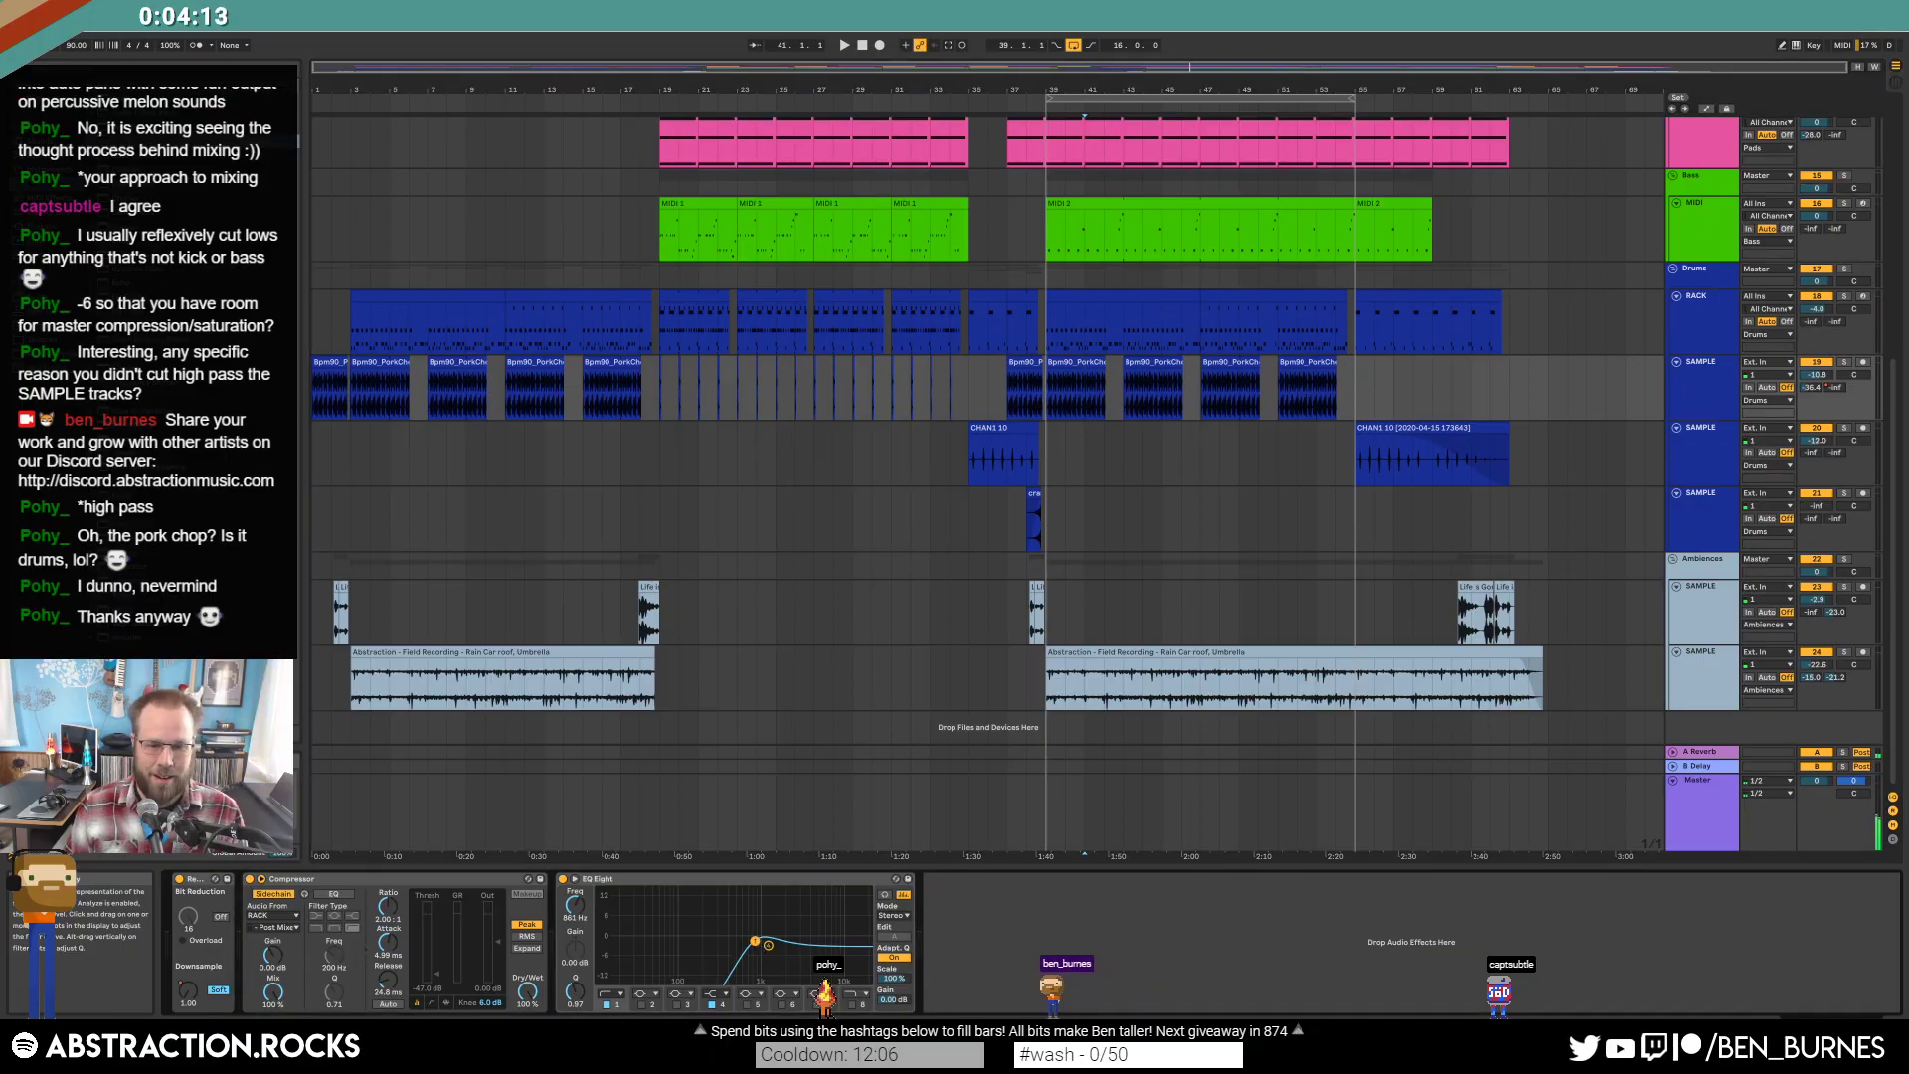
click(563, 703)
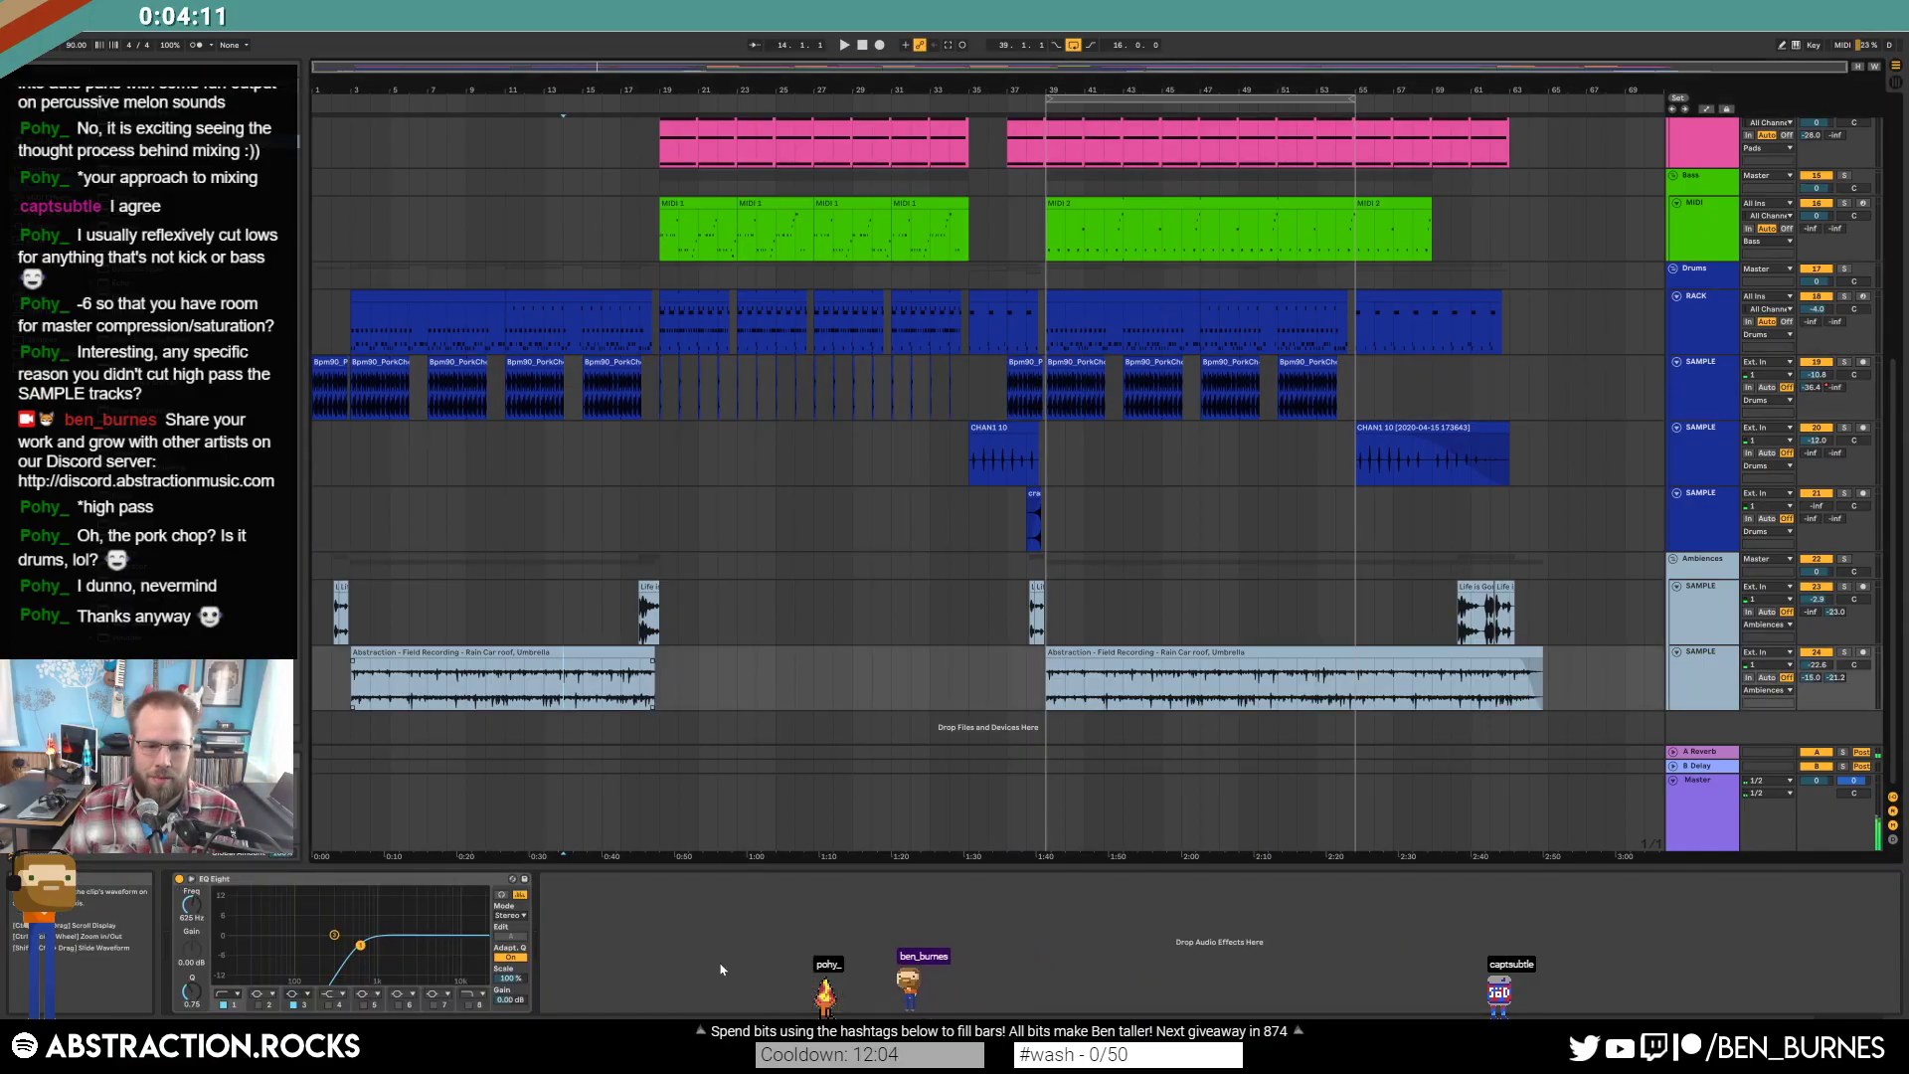
click(1085, 620)
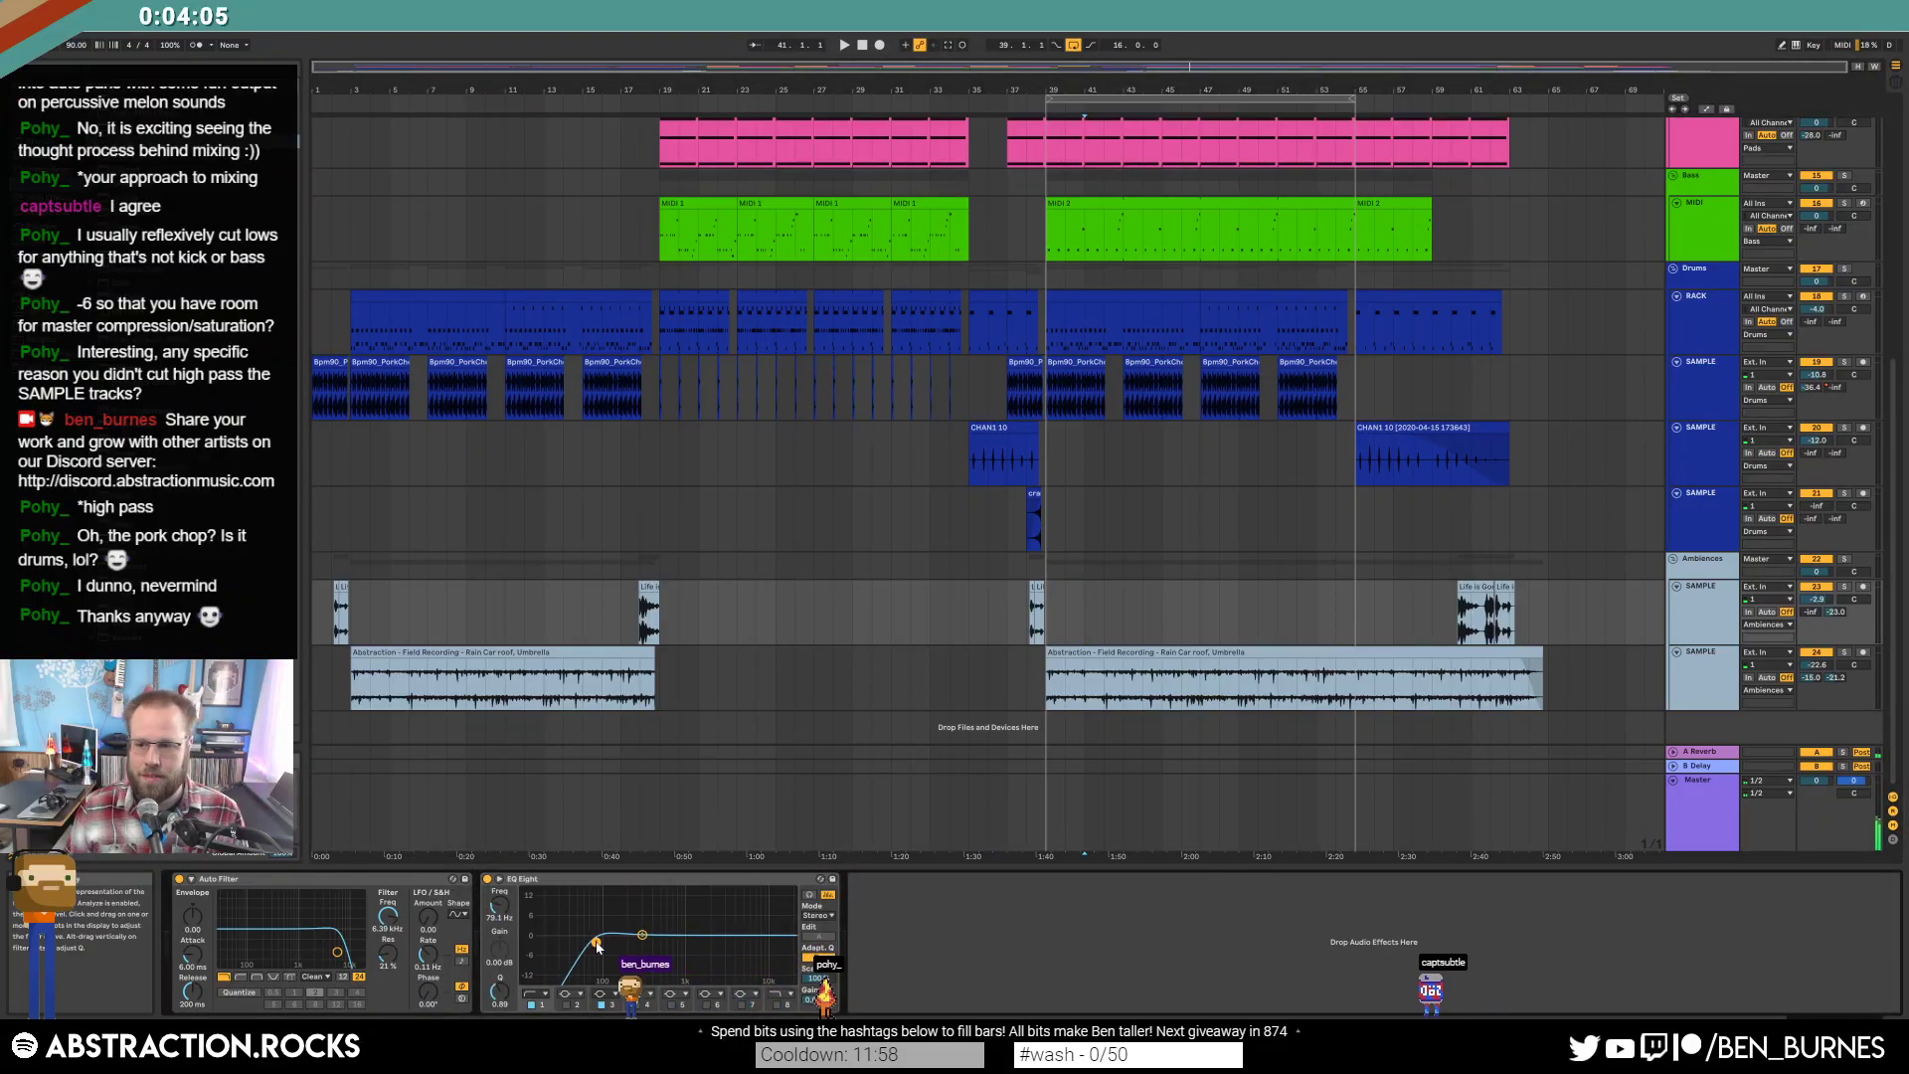
click(529, 608)
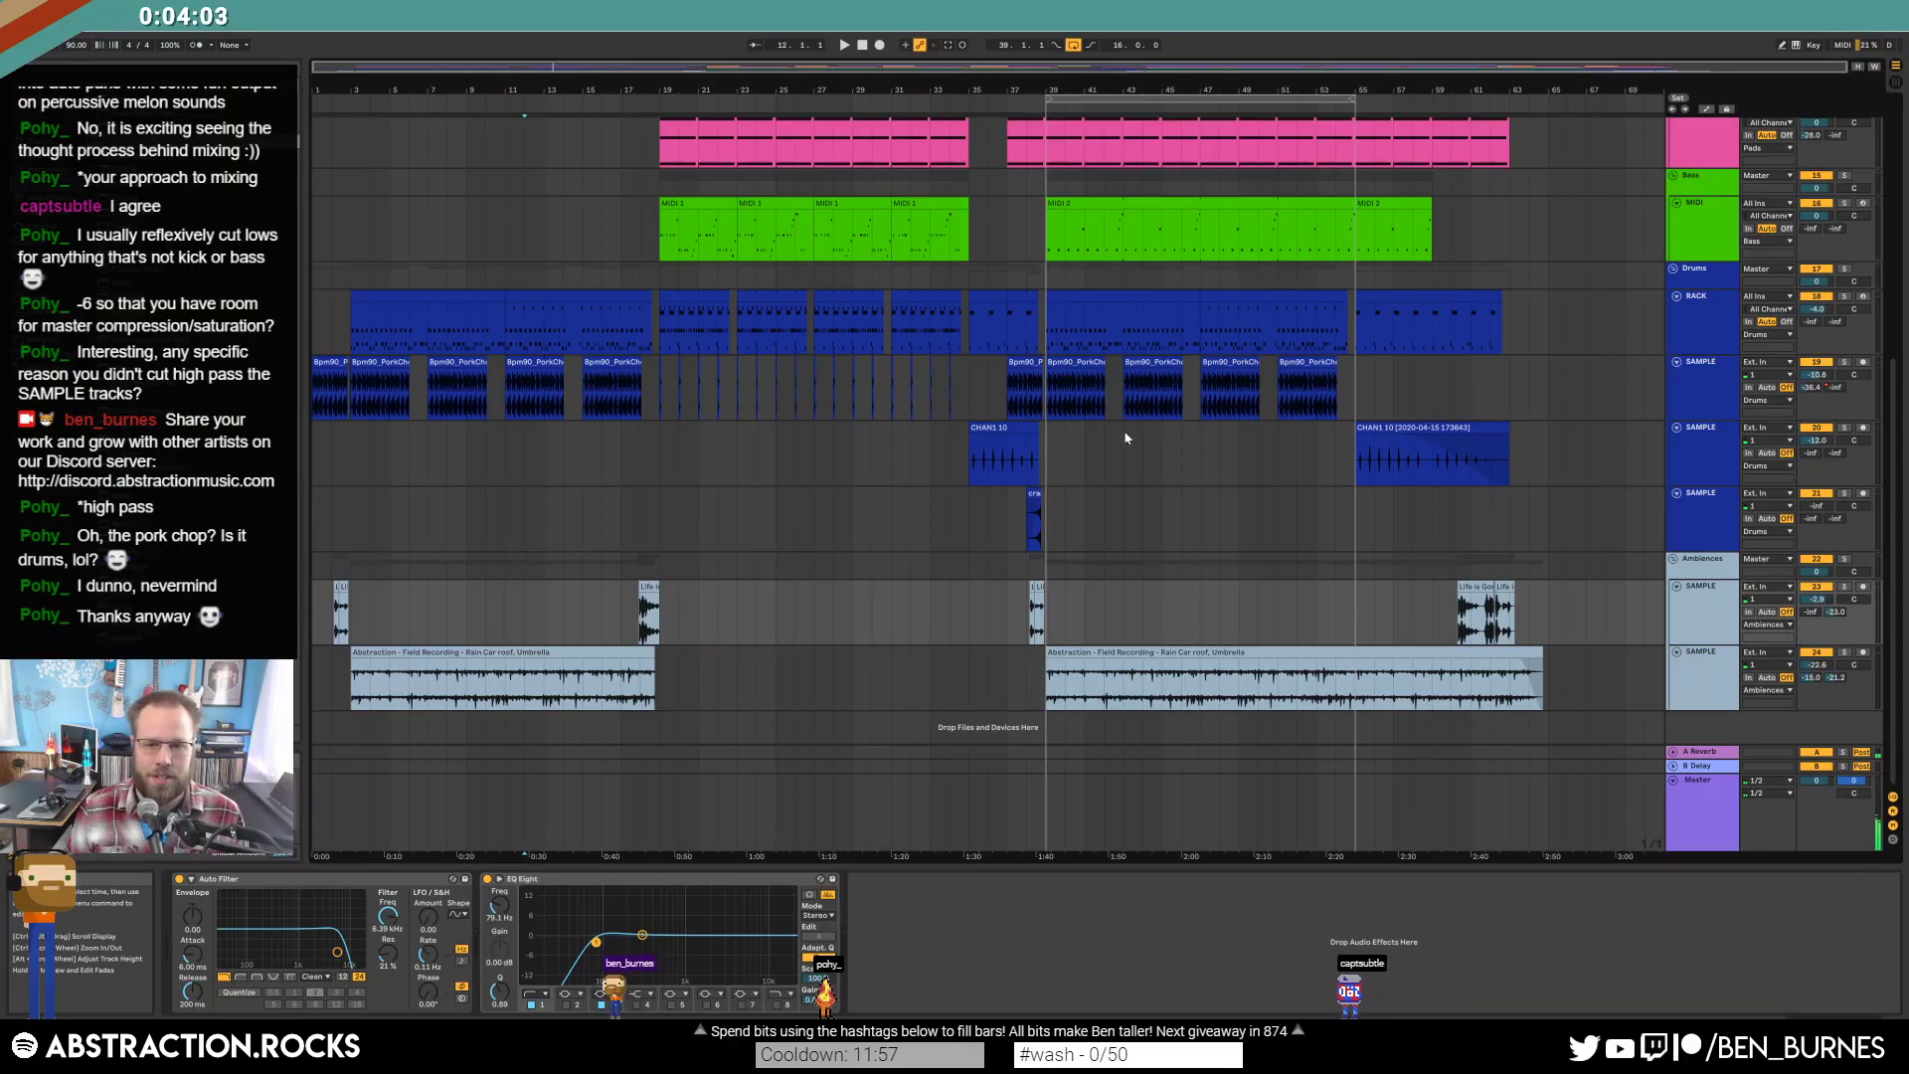
Play from bar 37 and lower the volume of the third drum SAMPLE track.
click(1043, 509)
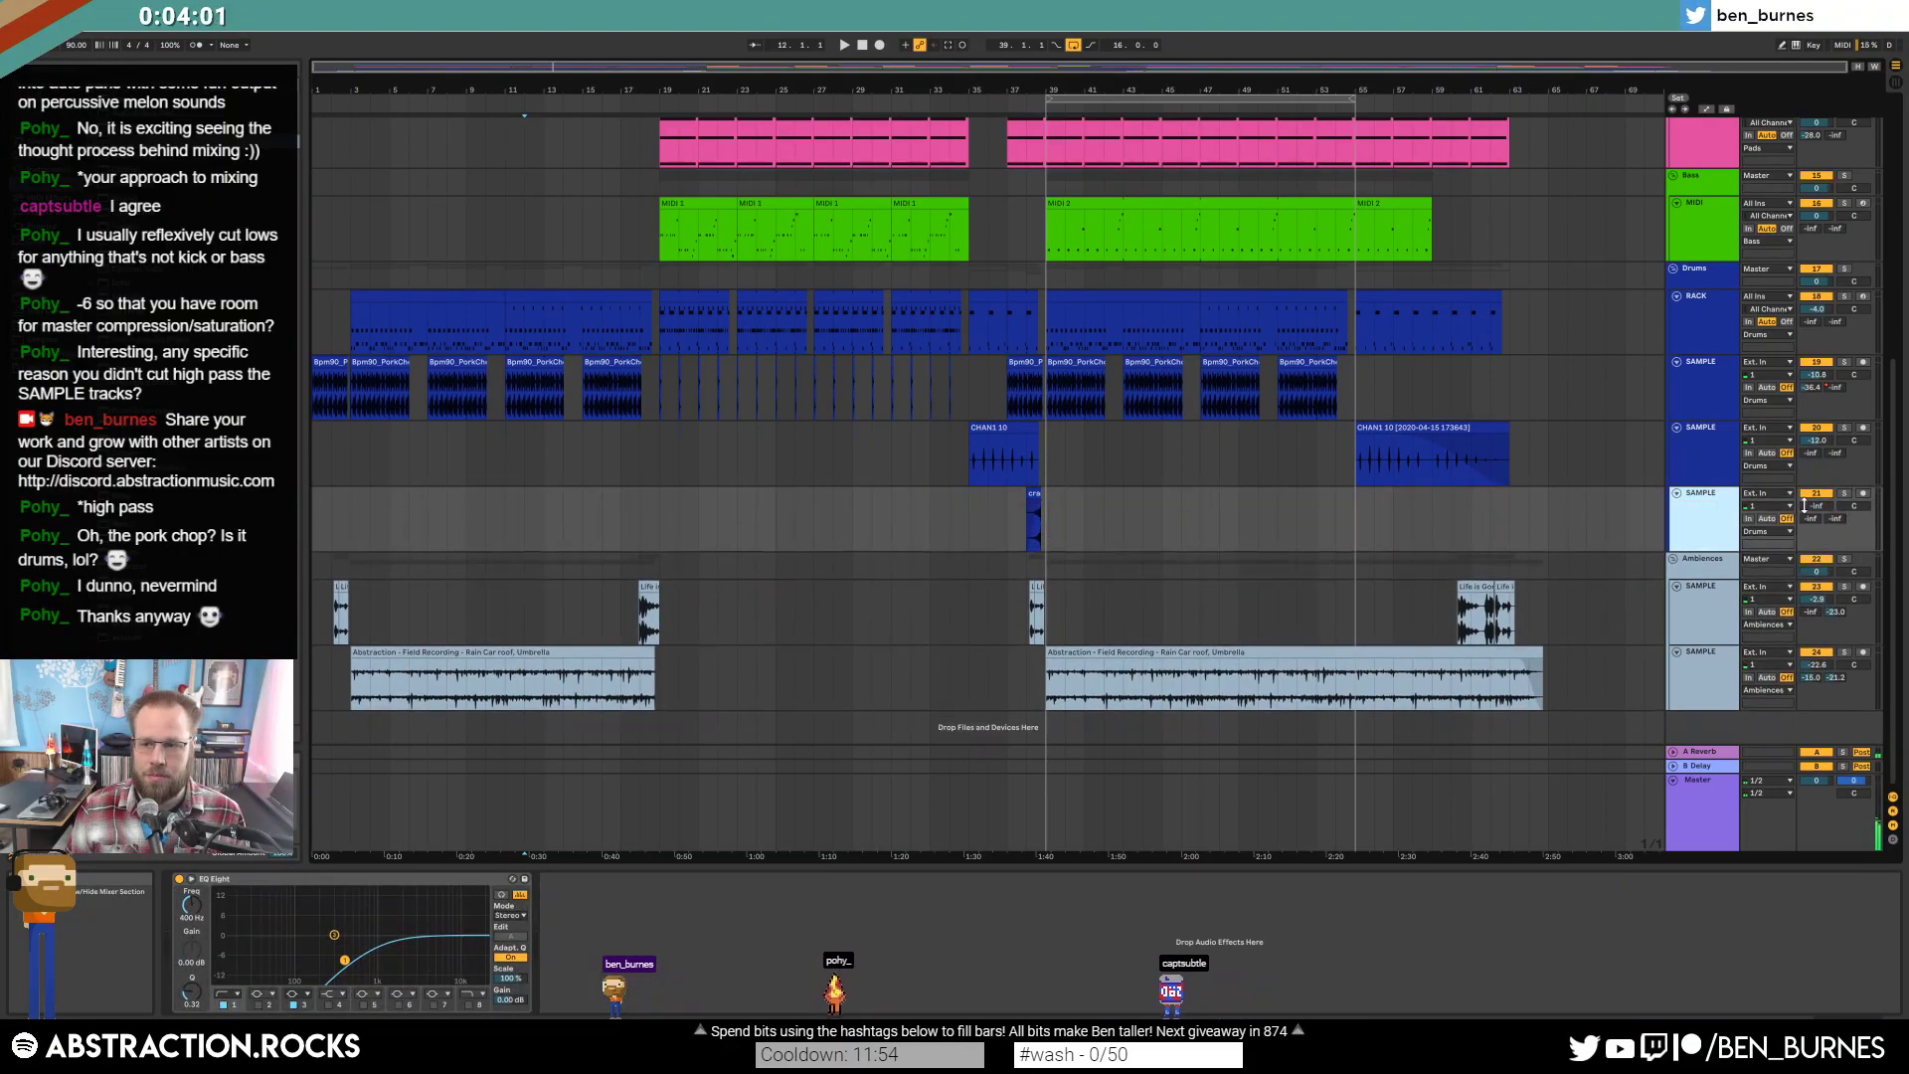
click(1805, 506)
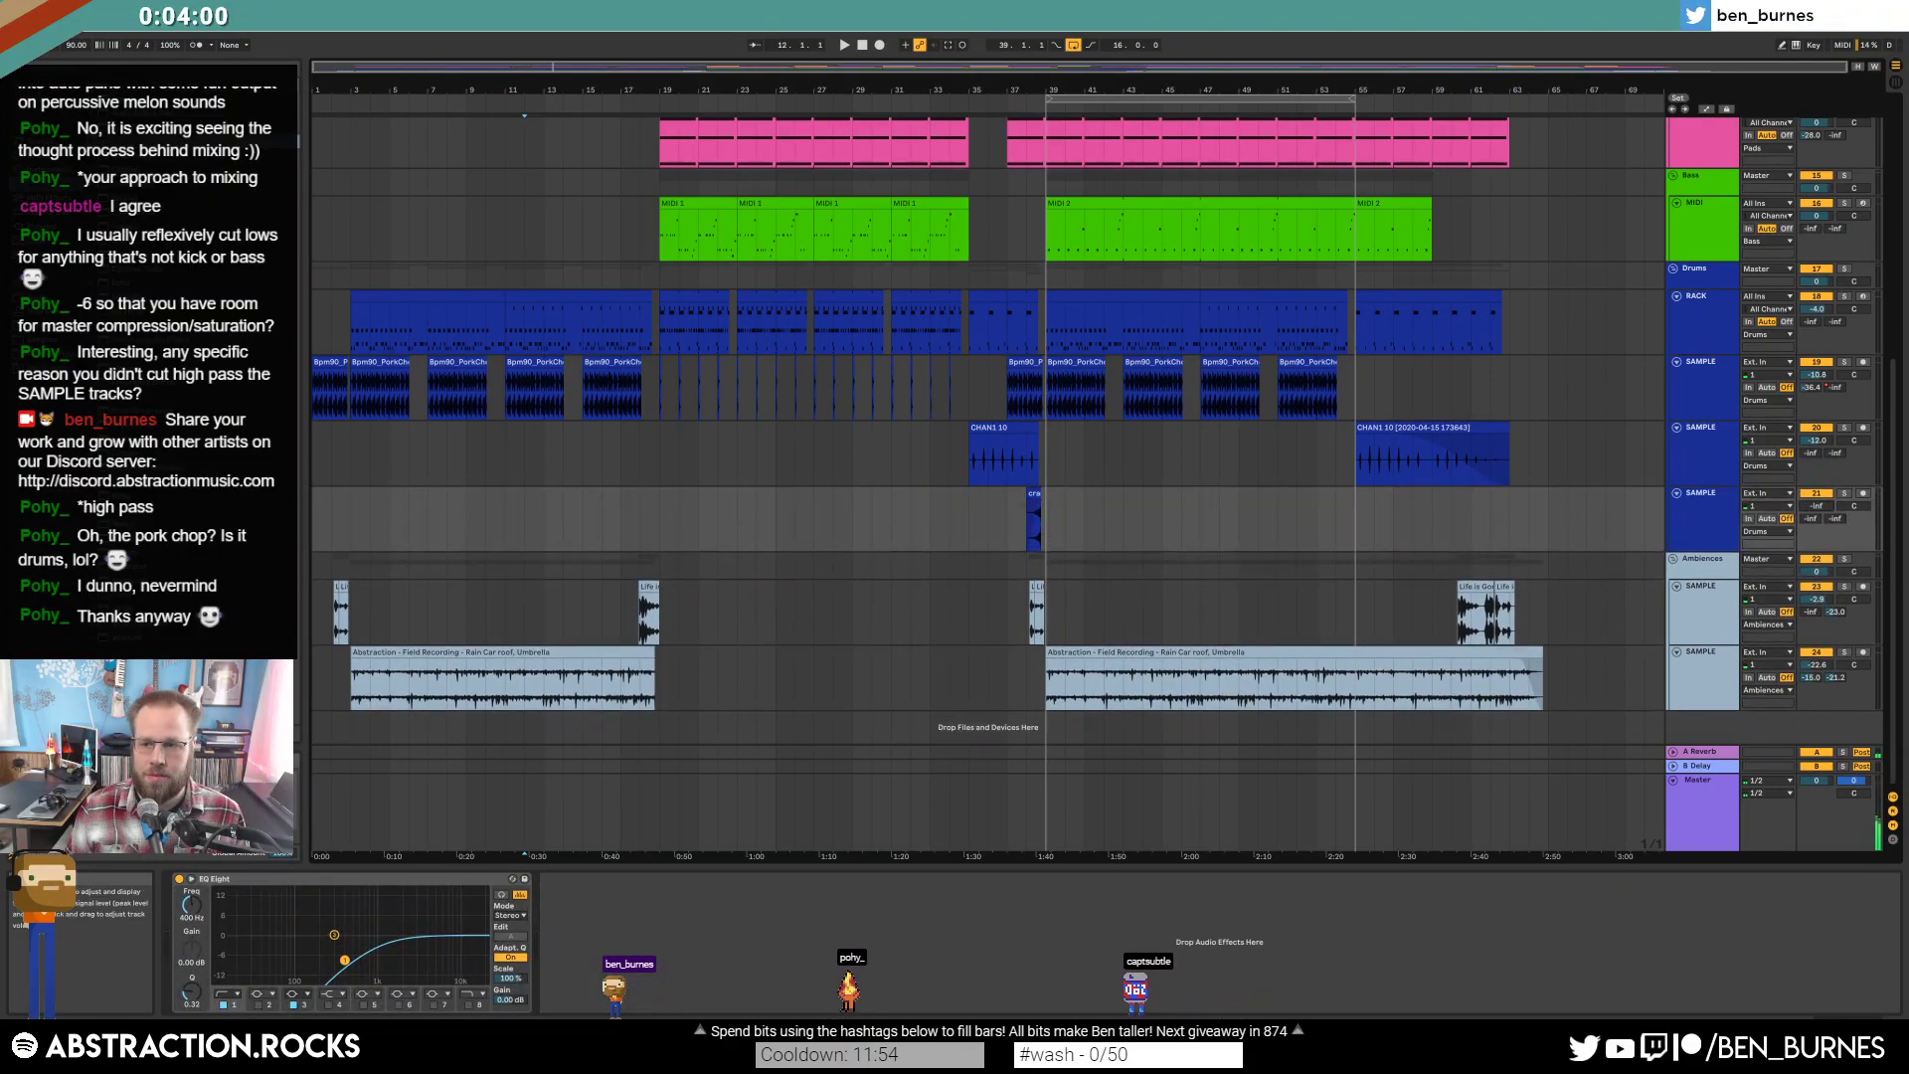
click(1007, 517)
key(space)
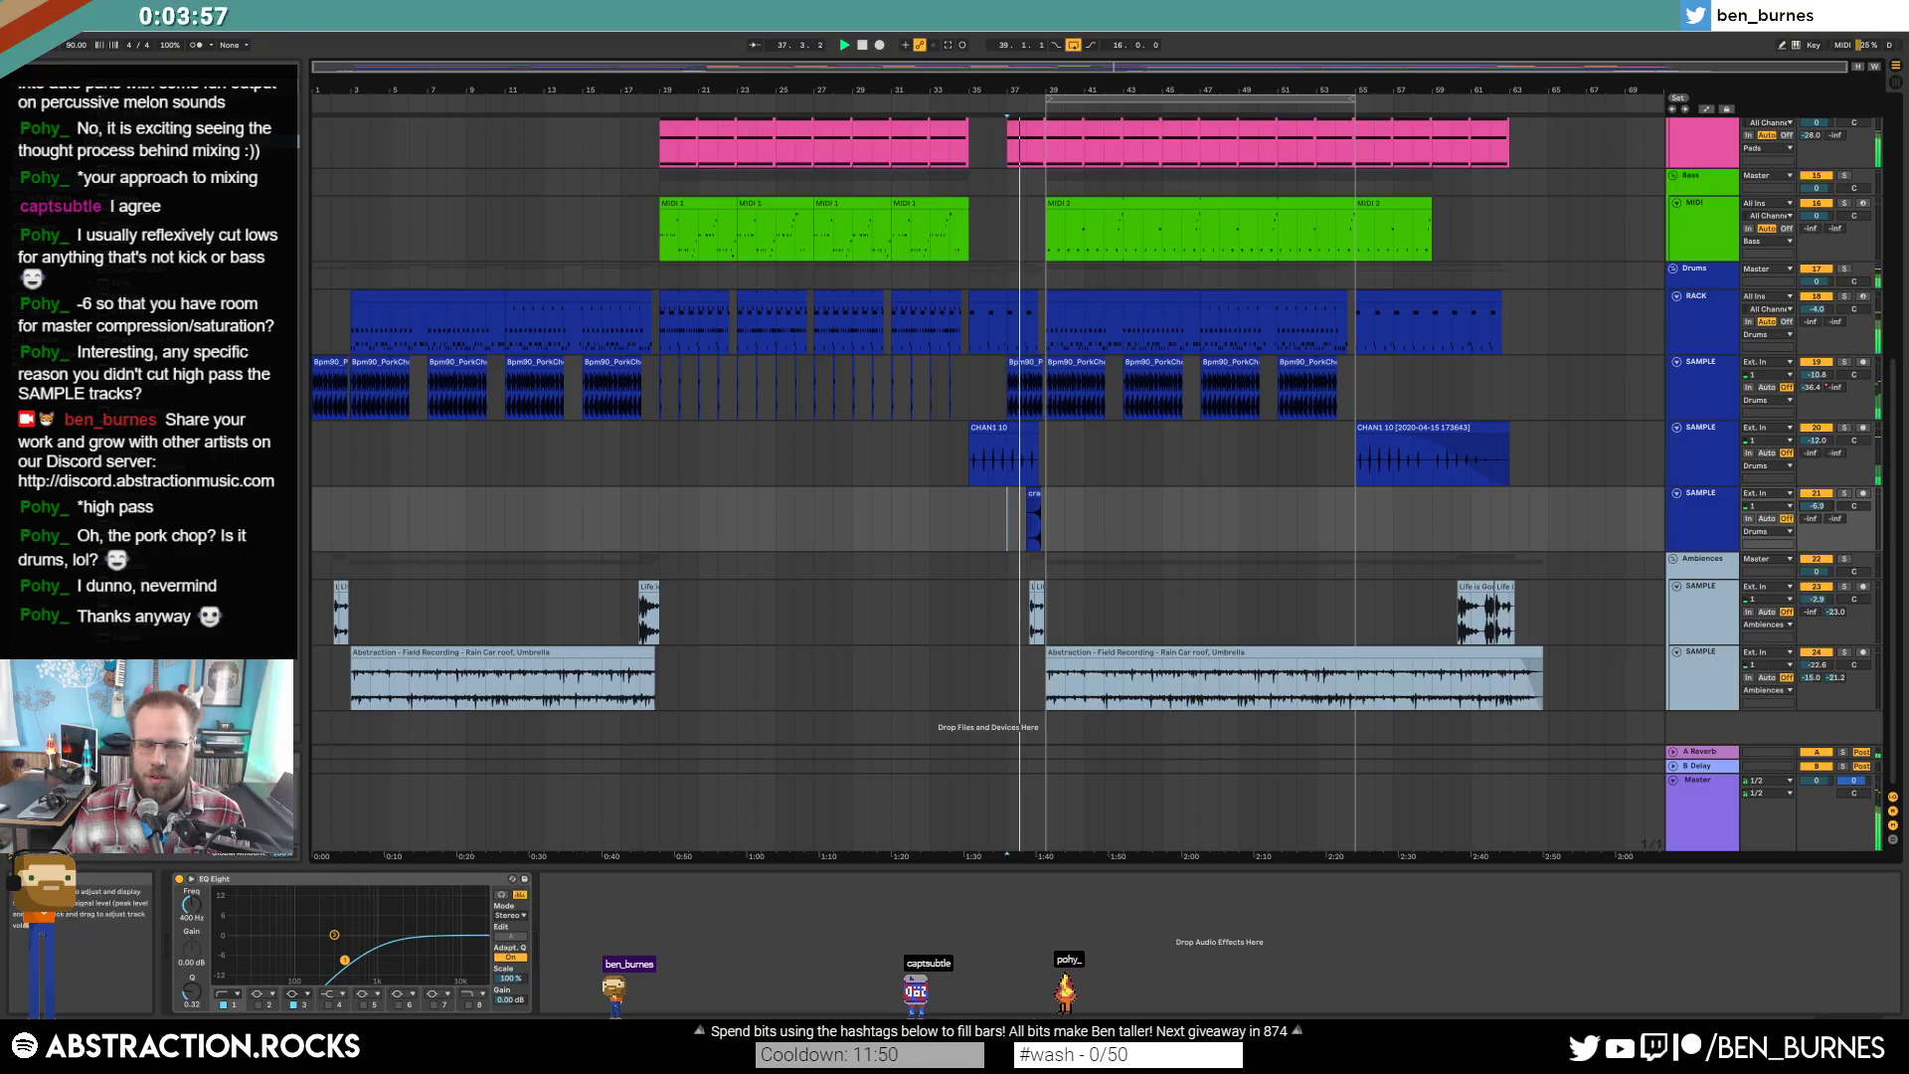
mouse_move(1816, 505)
mouse_down()
mouse_move(1816, 535)
mouse_move(1816, 500)
mouse_move(1822, 517)
mouse_up()
key(space)
key(space)
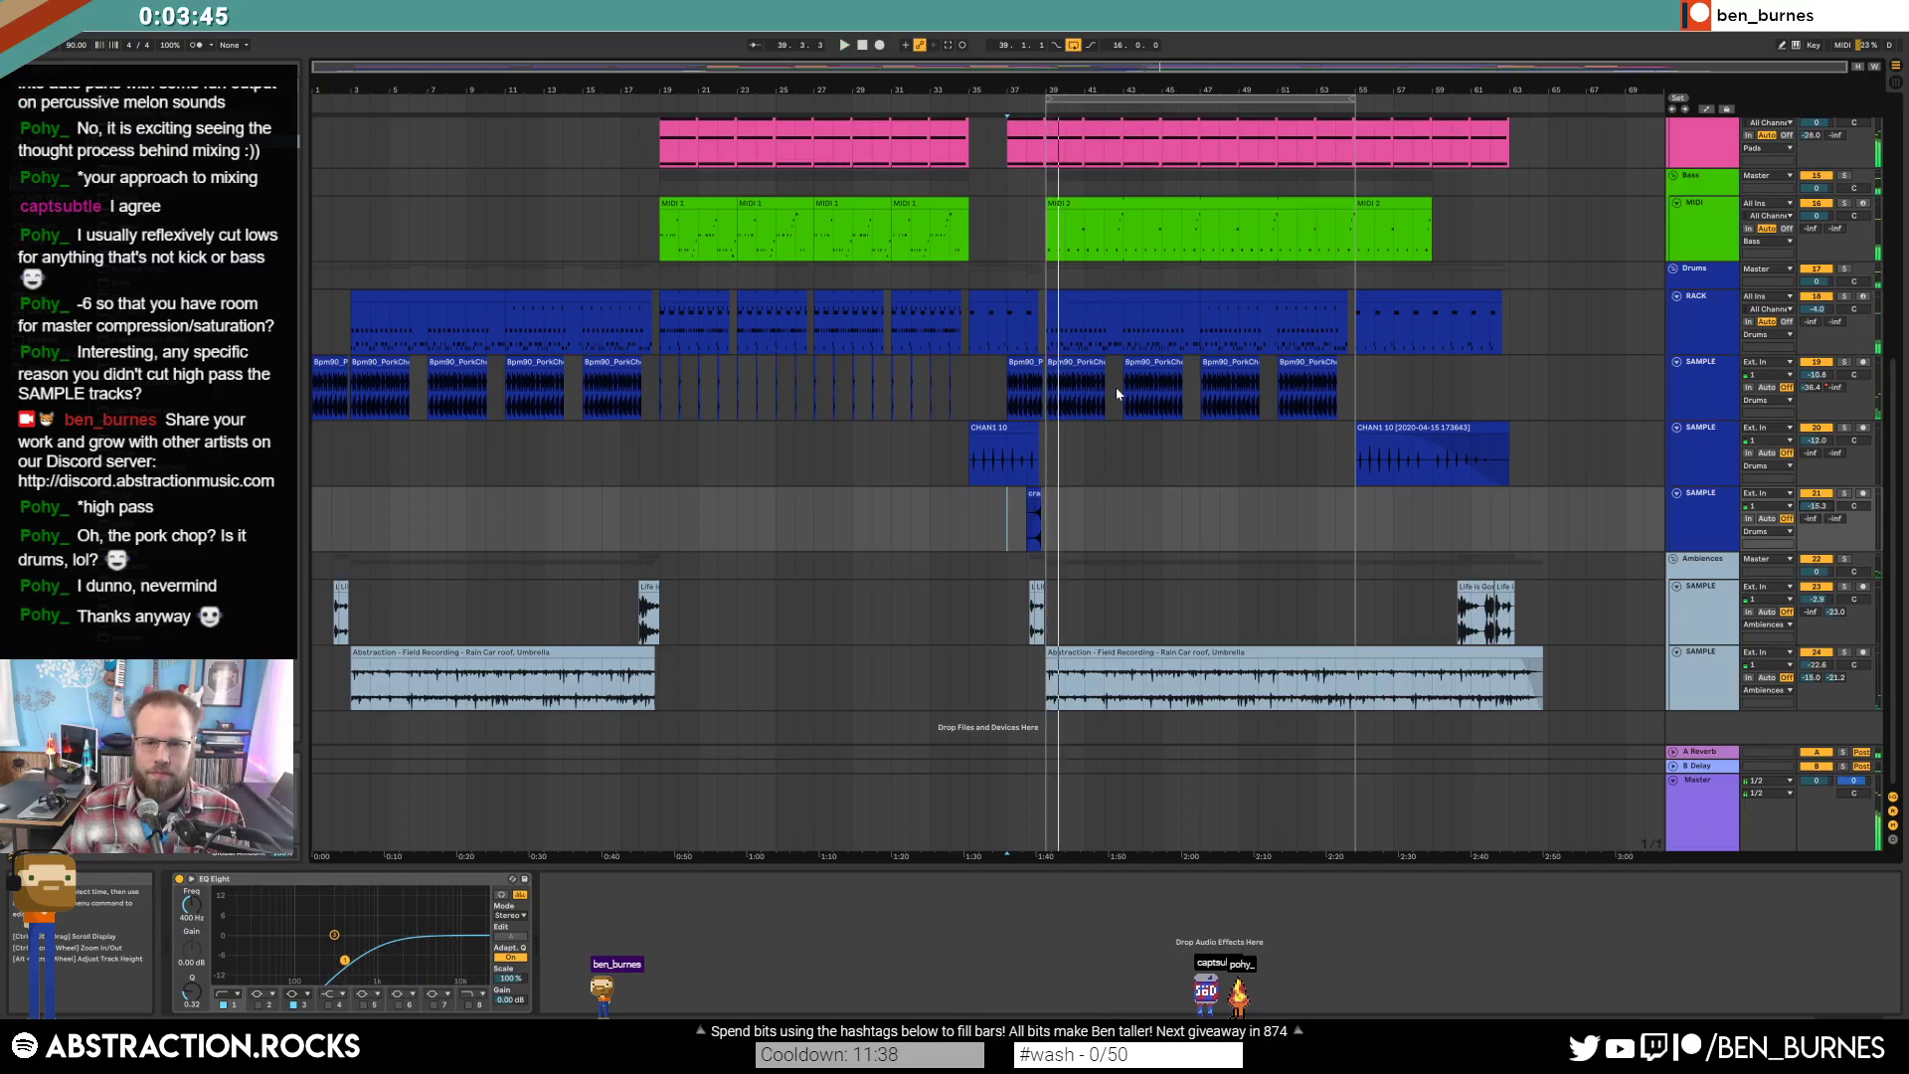
Lower the lowest EQ Eight band of the Pads SAMPLE track slightly.
scroll(1103, 383, up, 5)
click(1104, 328)
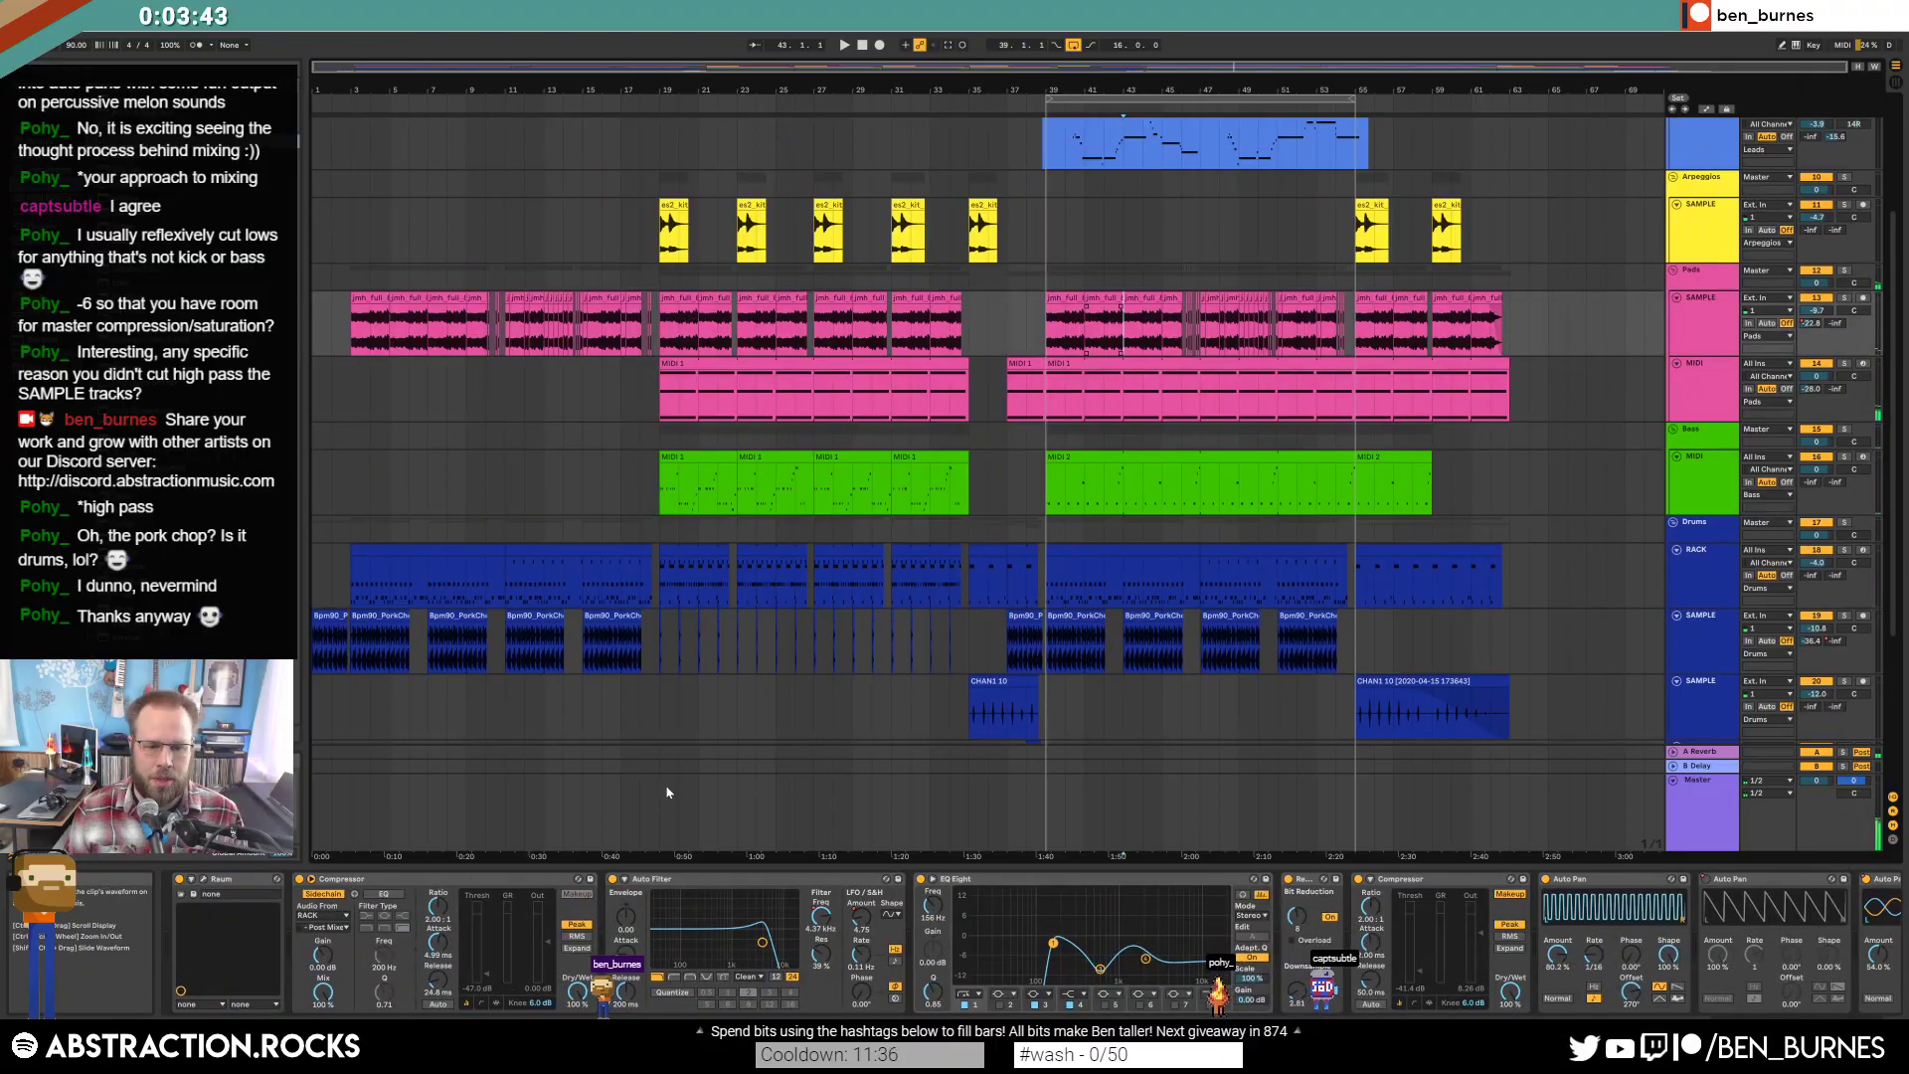
drag(1053, 942, 1052, 948)
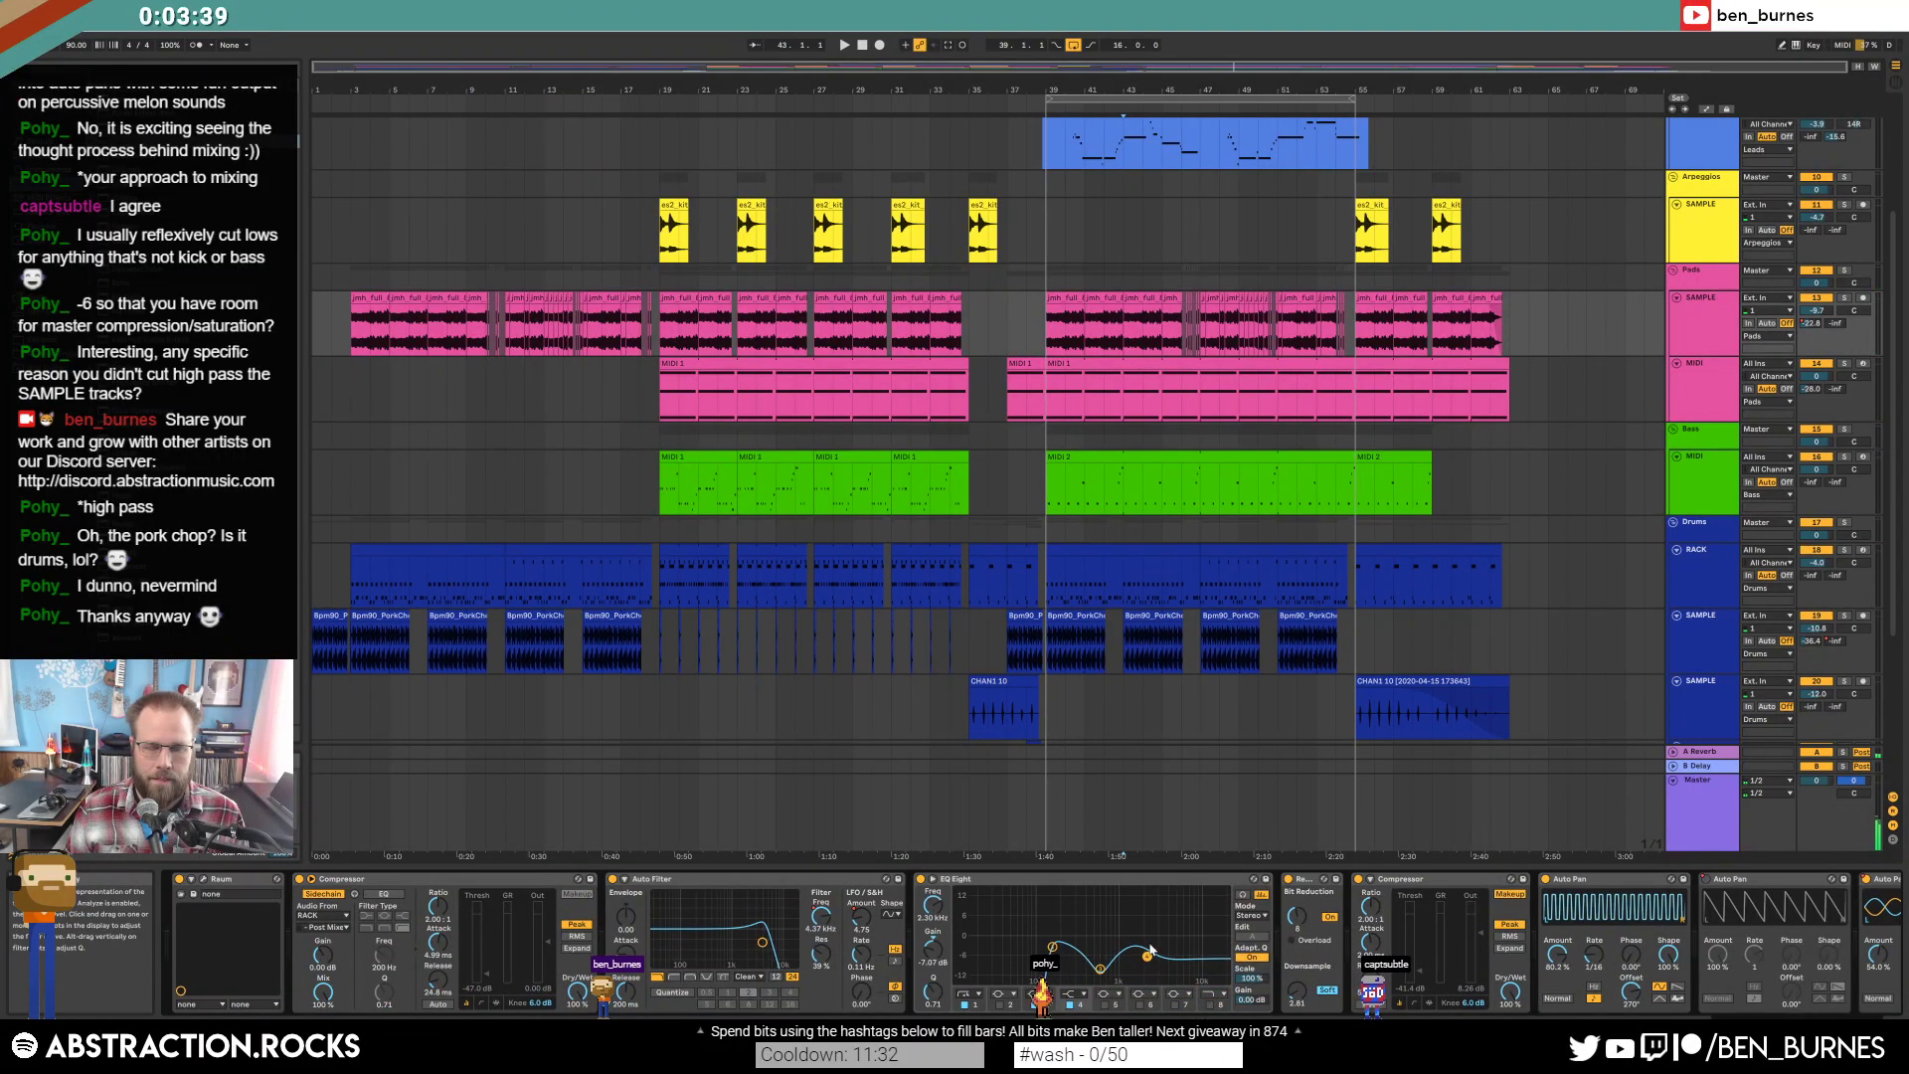
Enable the Simple Mastering rack on the Master track and play the song from the beginning.
click(1704, 819)
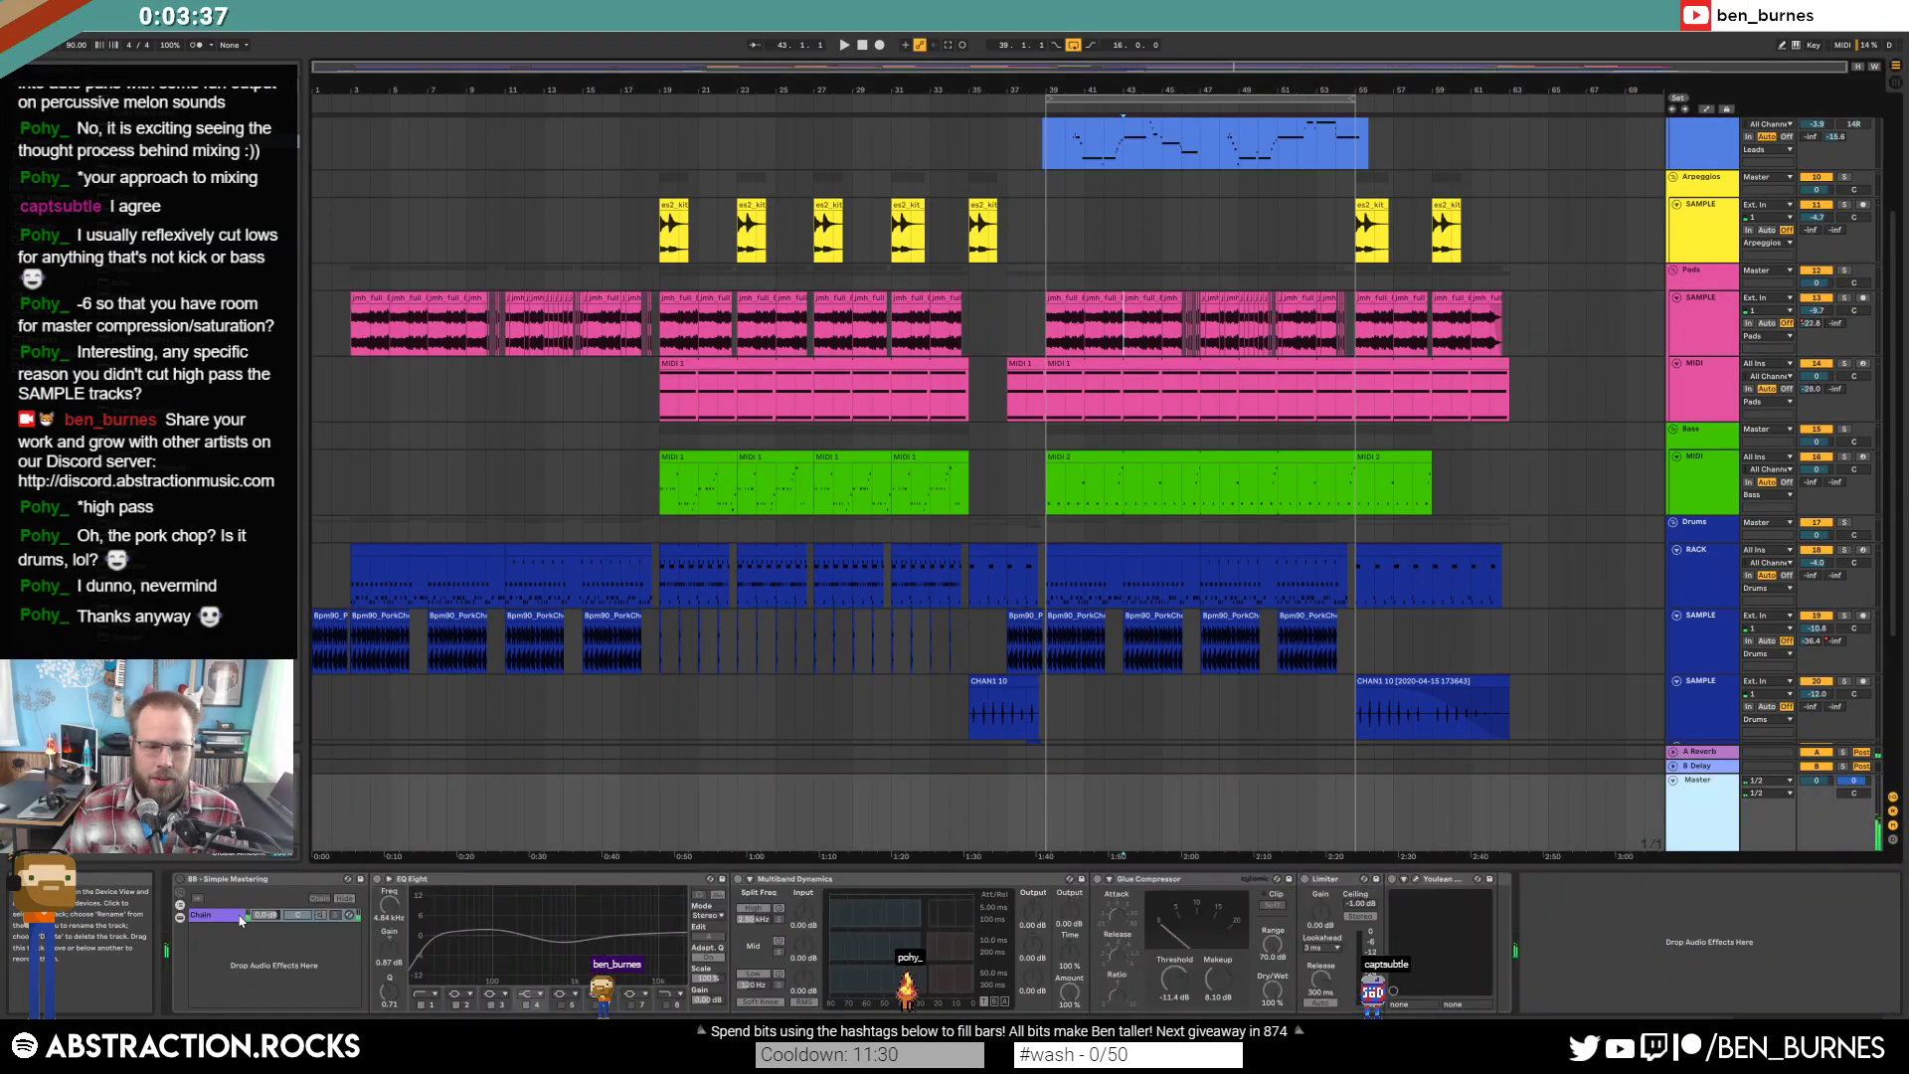
click(218, 878)
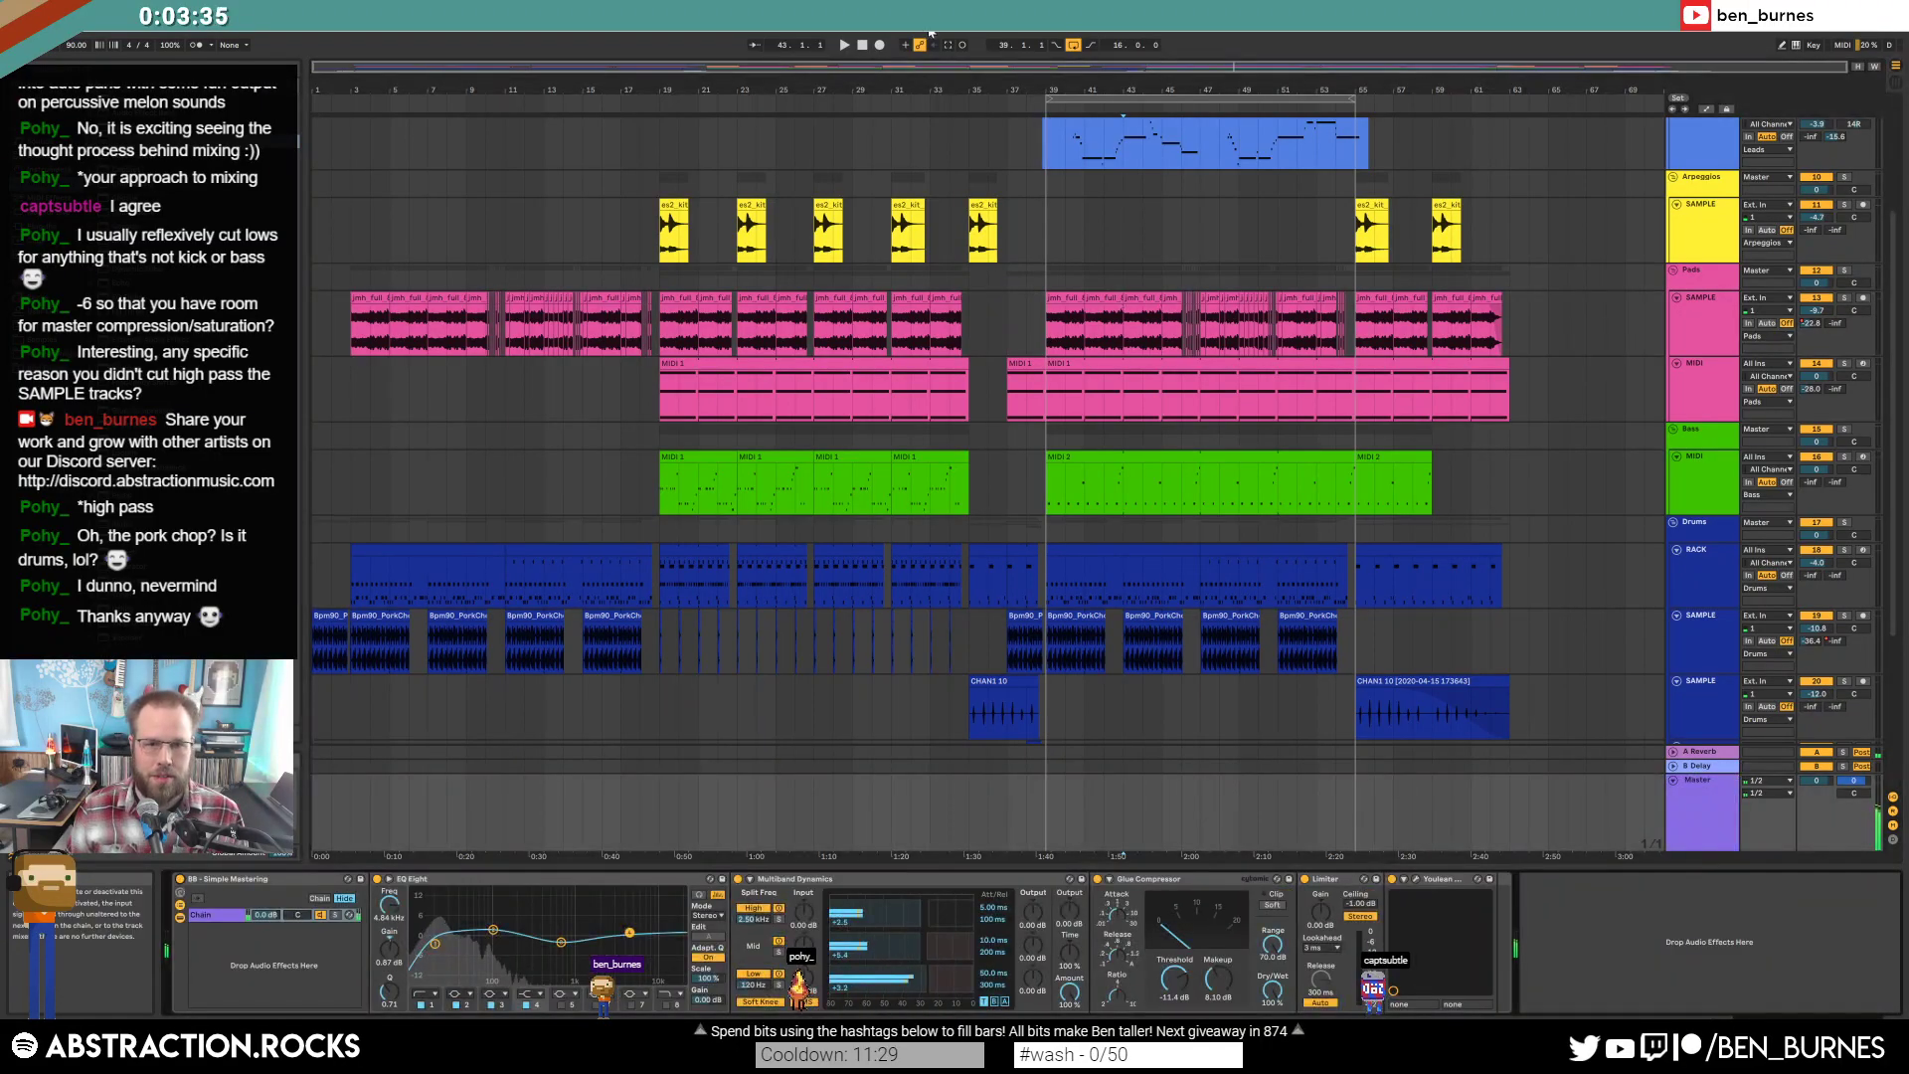
click(862, 44)
click(844, 44)
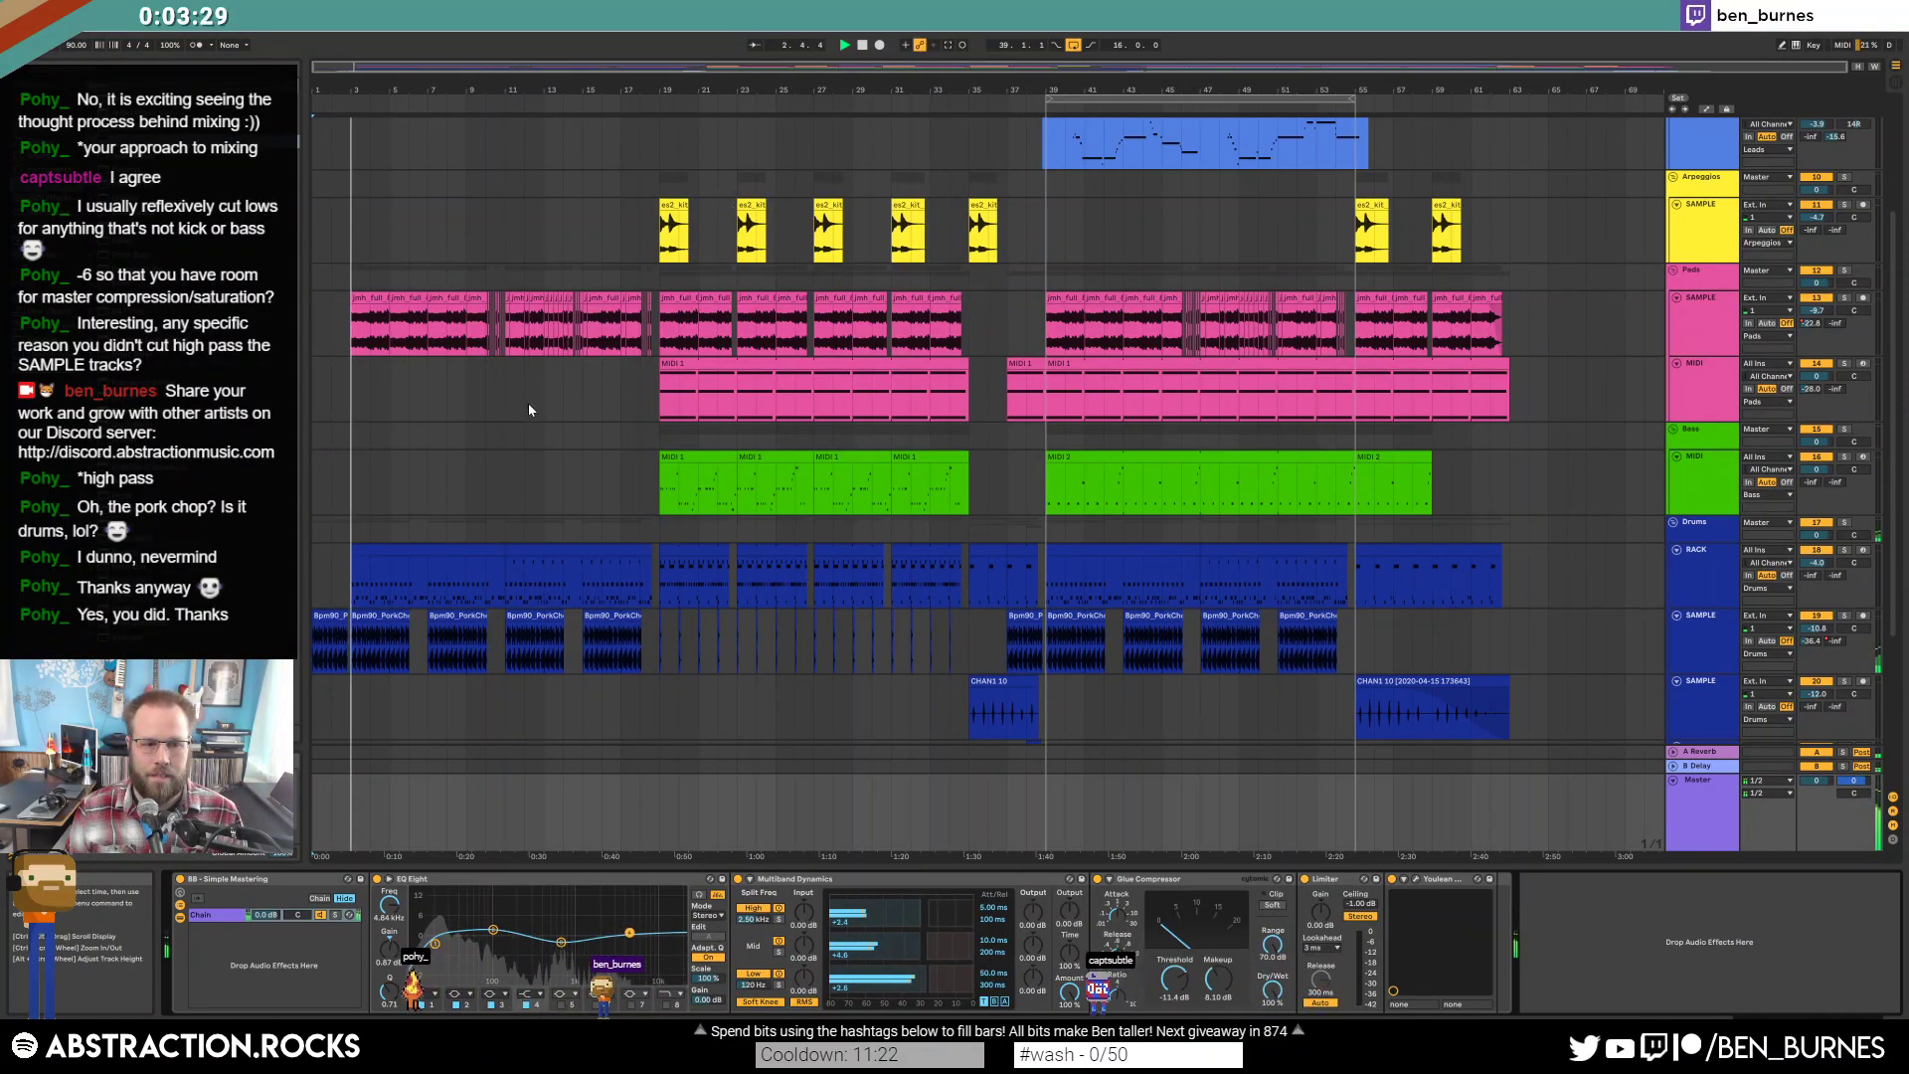
scroll(533, 480, up, 3)
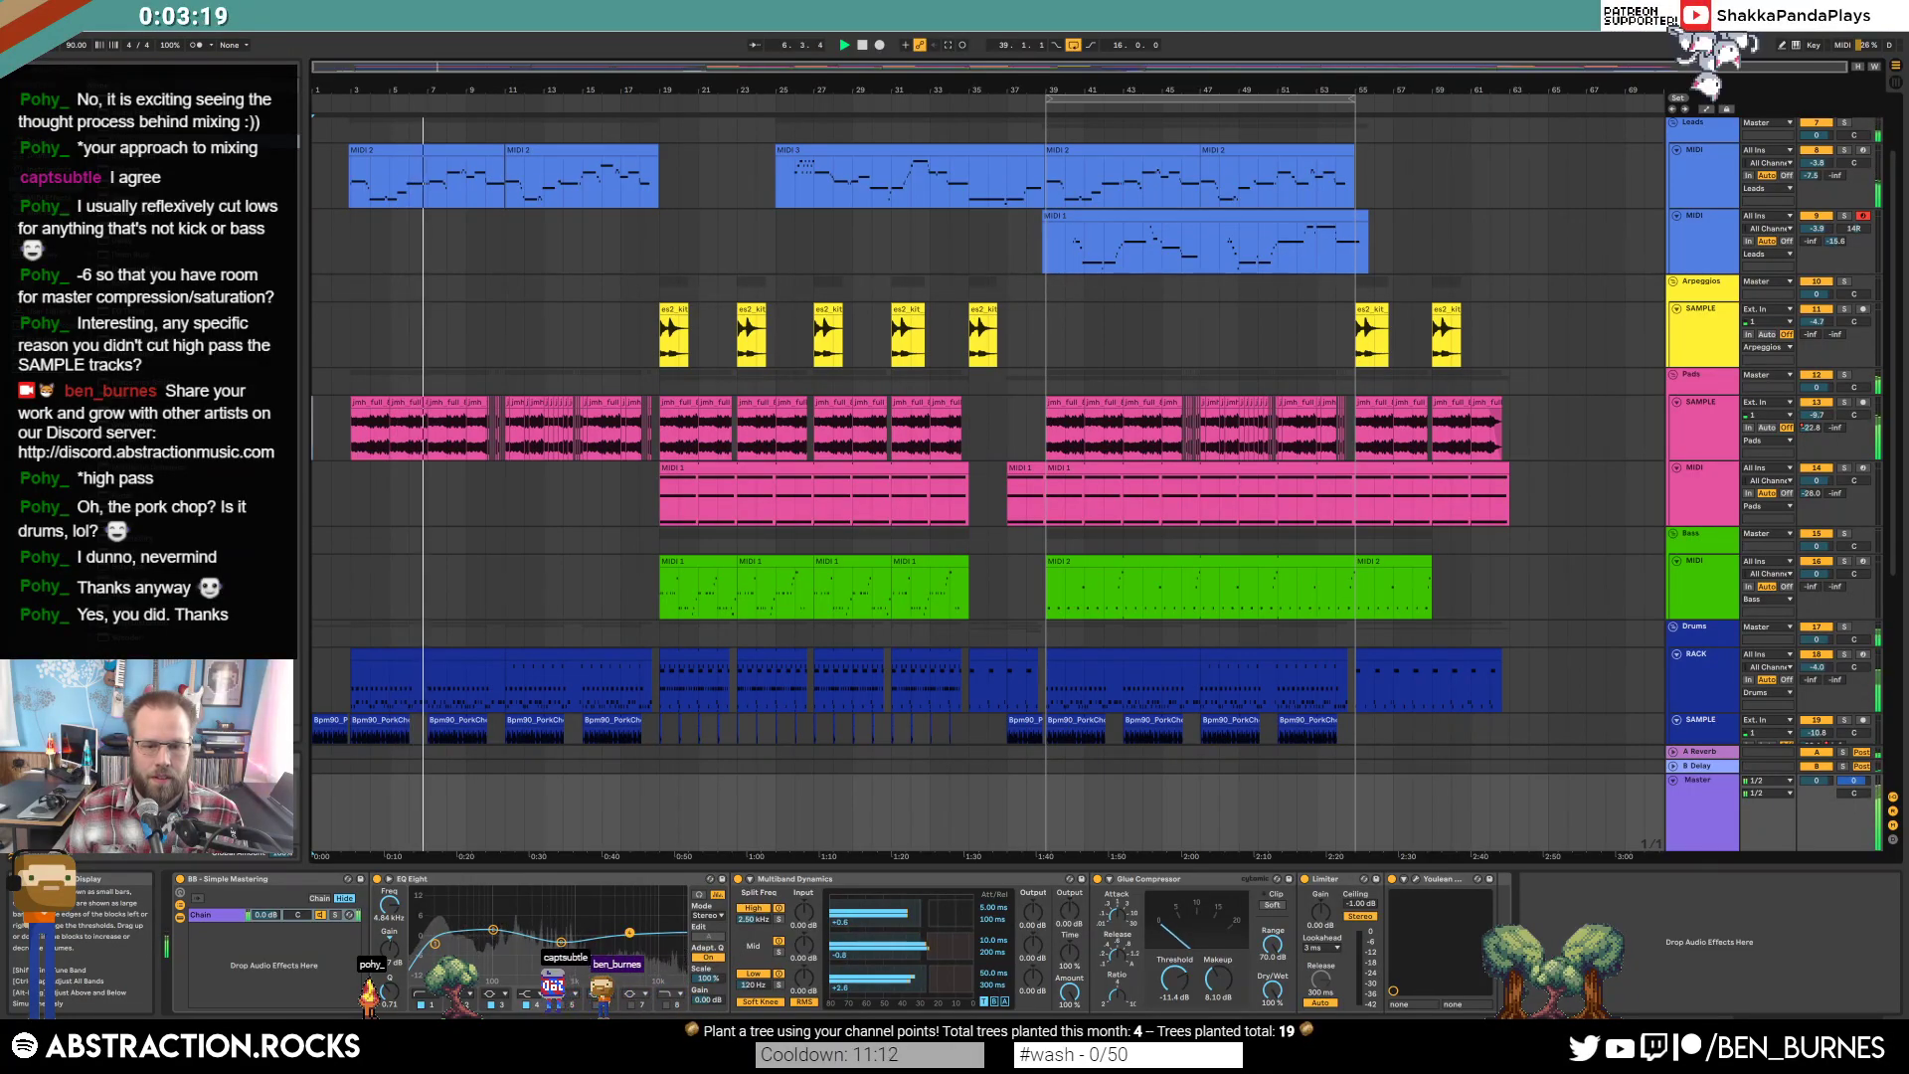
key(space)
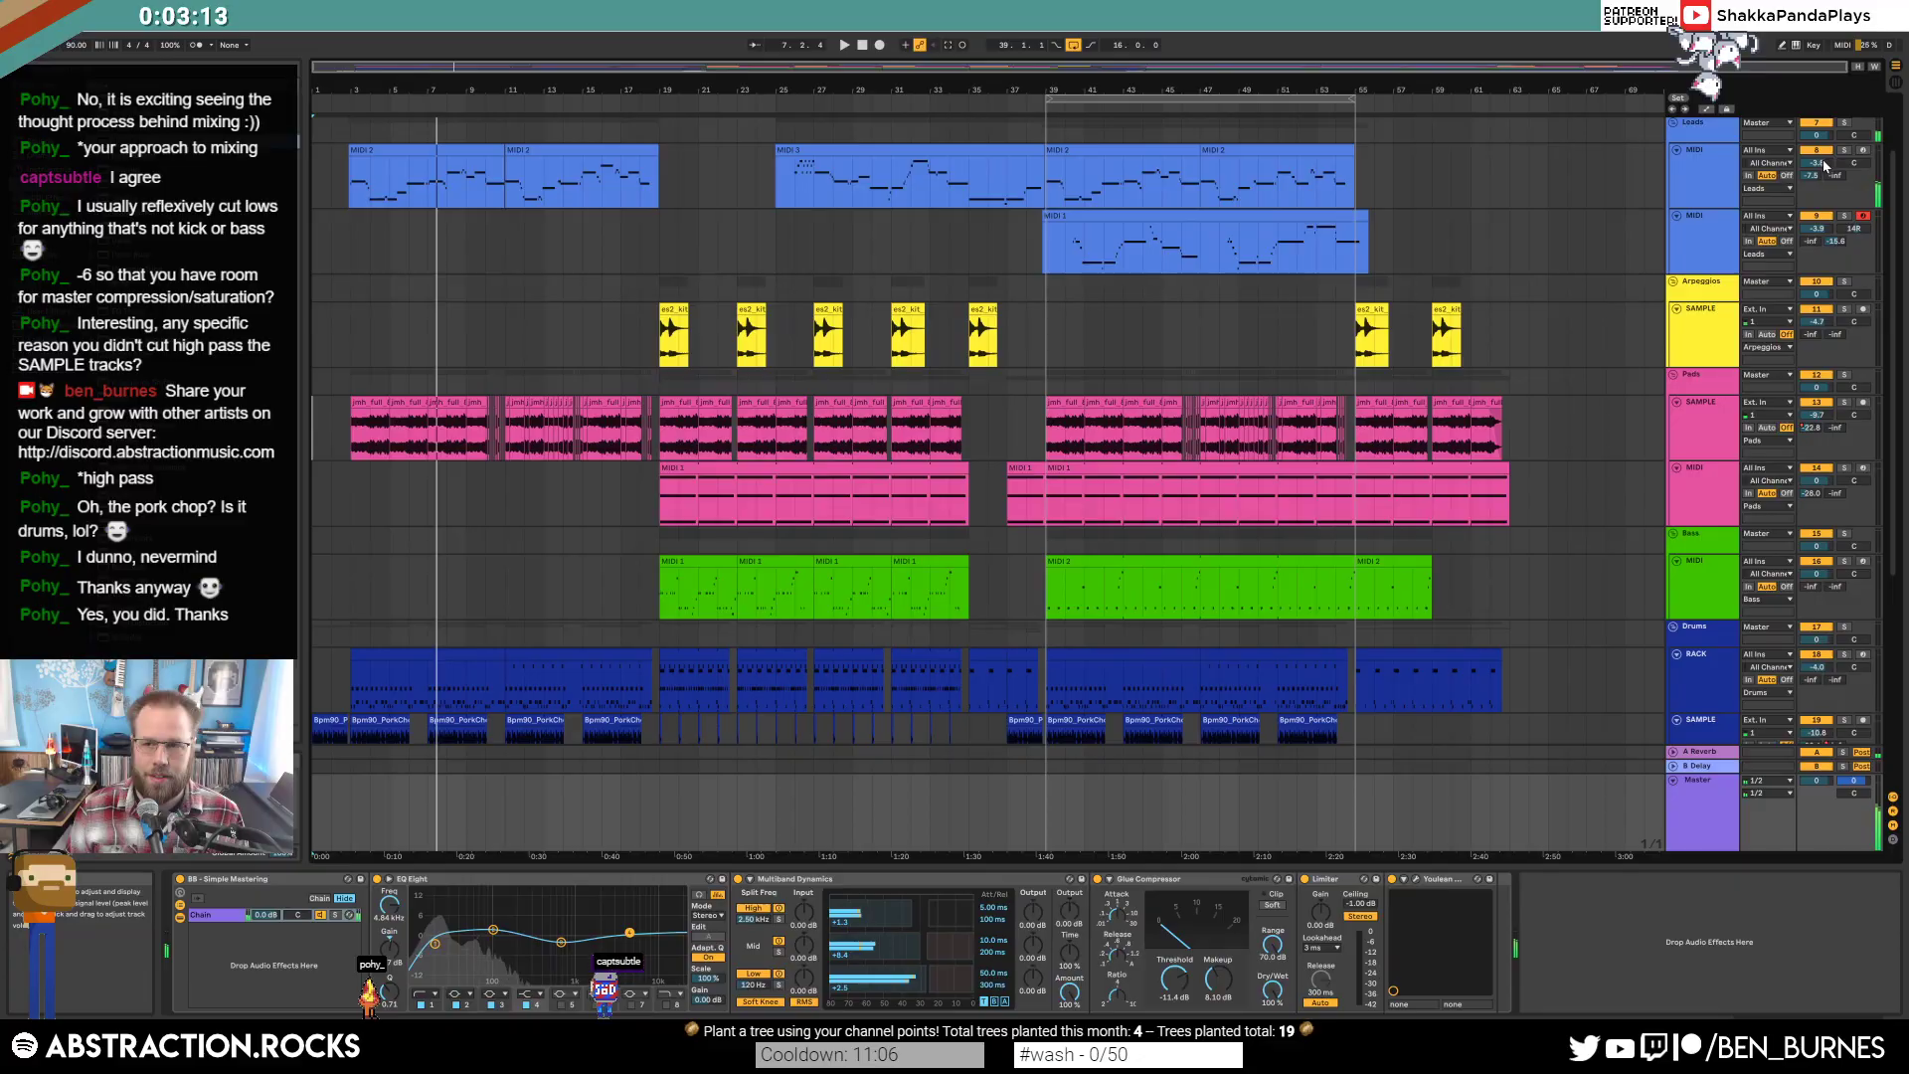
Lower the first lead MIDI track's volume by a few dB and set the Pads SAMPLE track's volume to about -17.2 dB during playback.
click(371, 151)
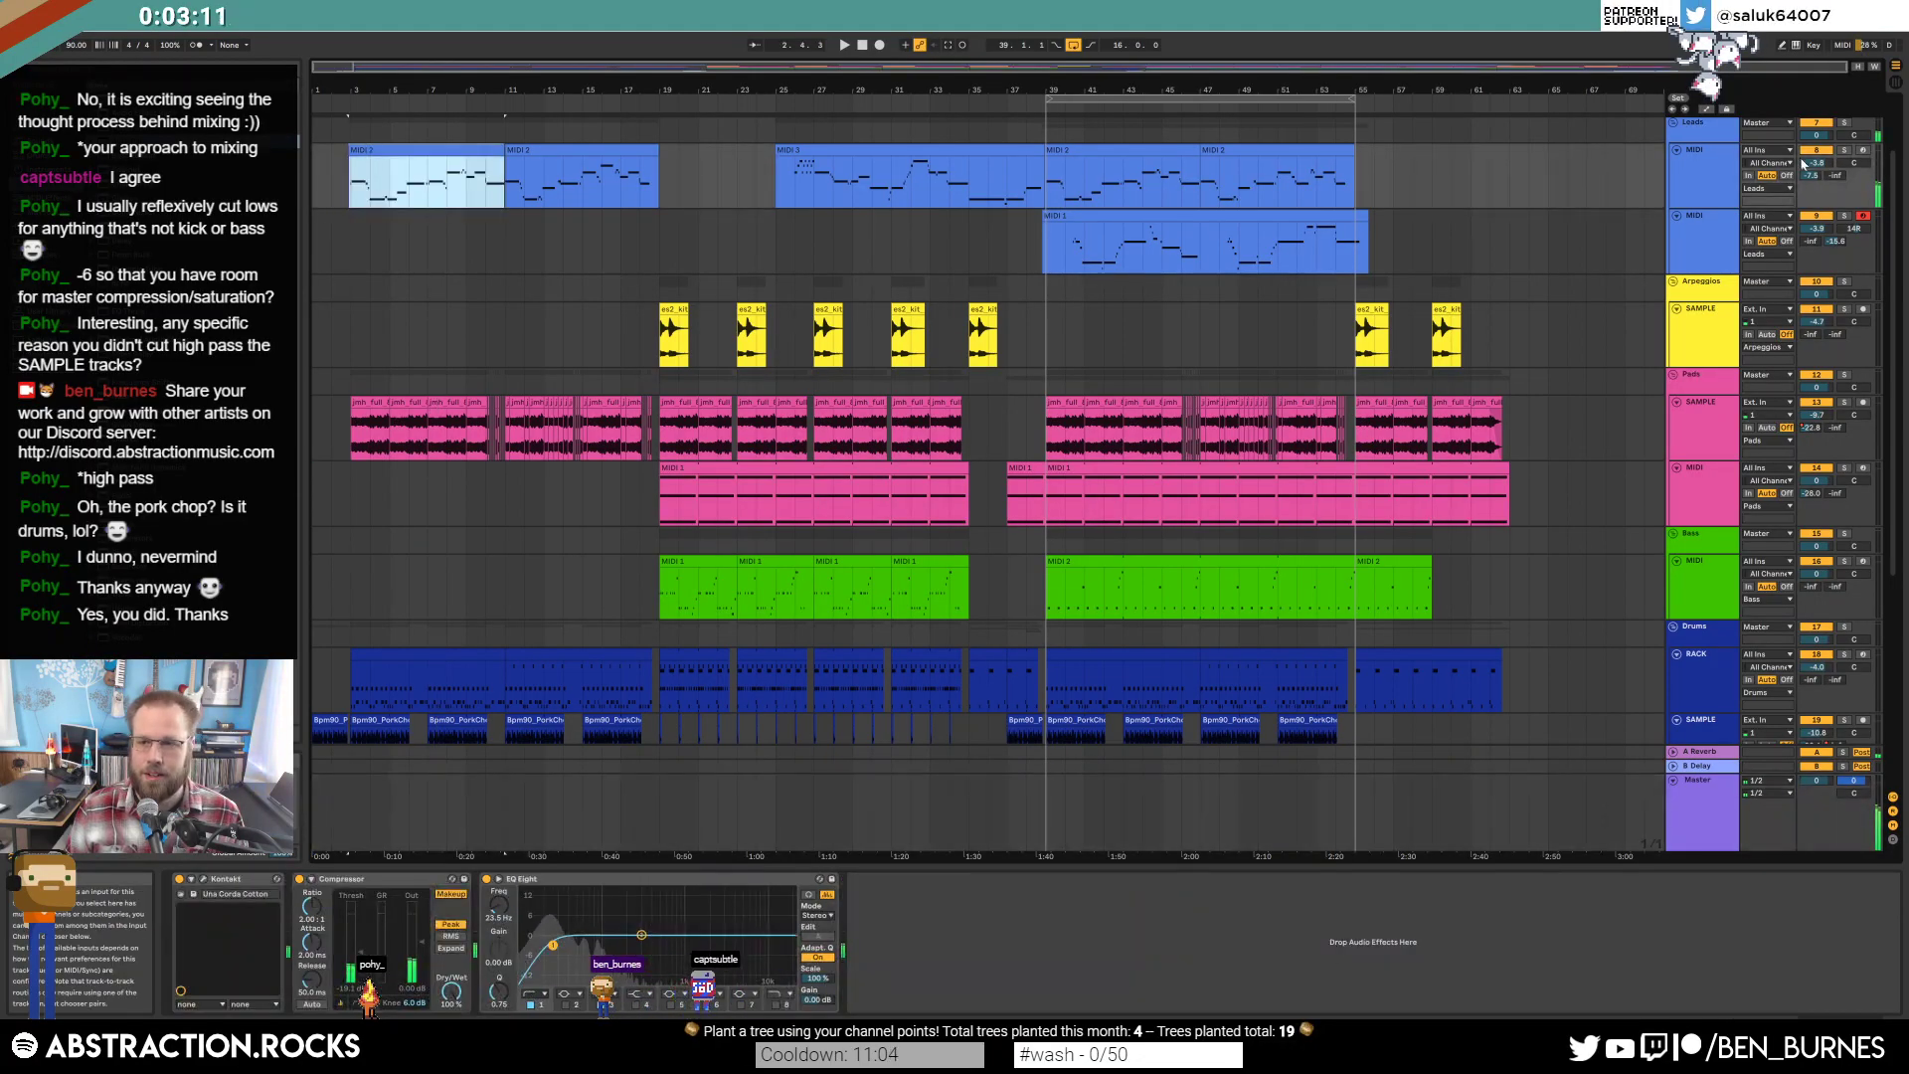
drag(1802, 163, 1803, 179)
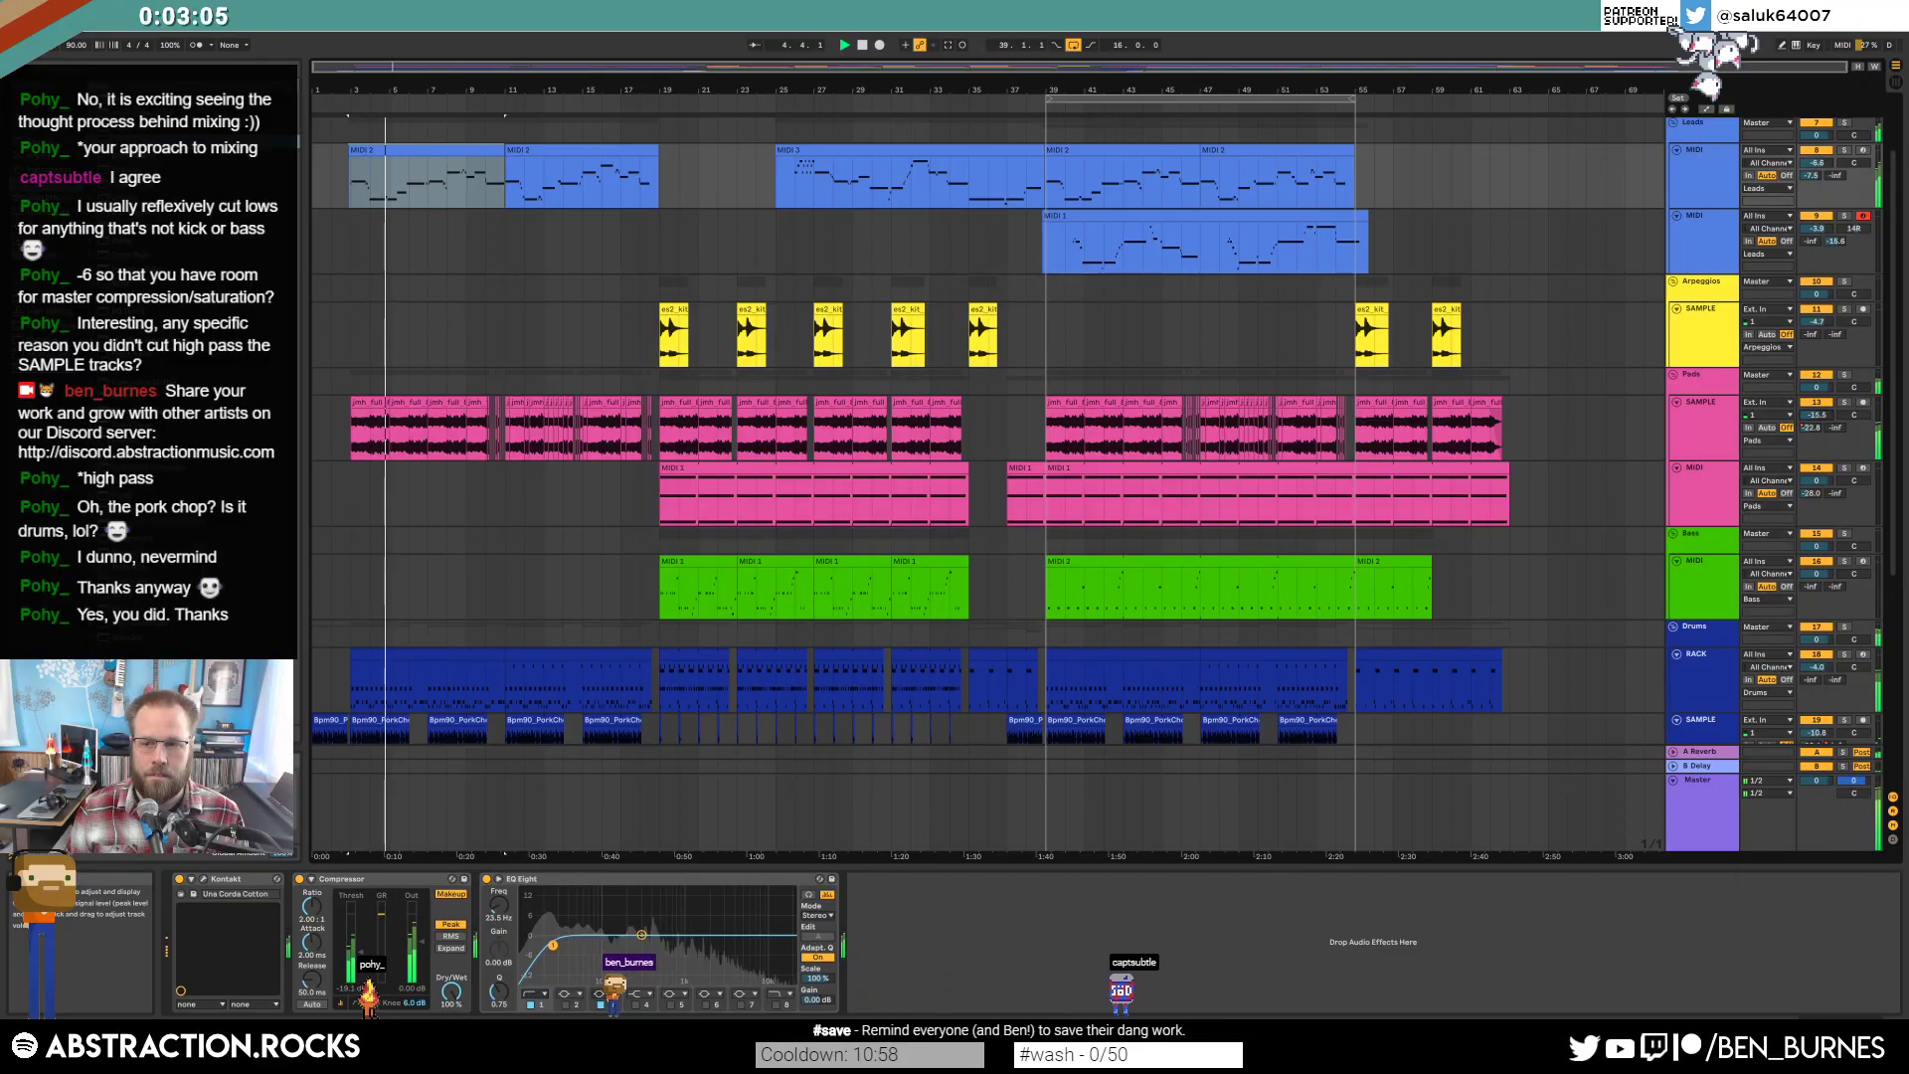
click(1814, 416)
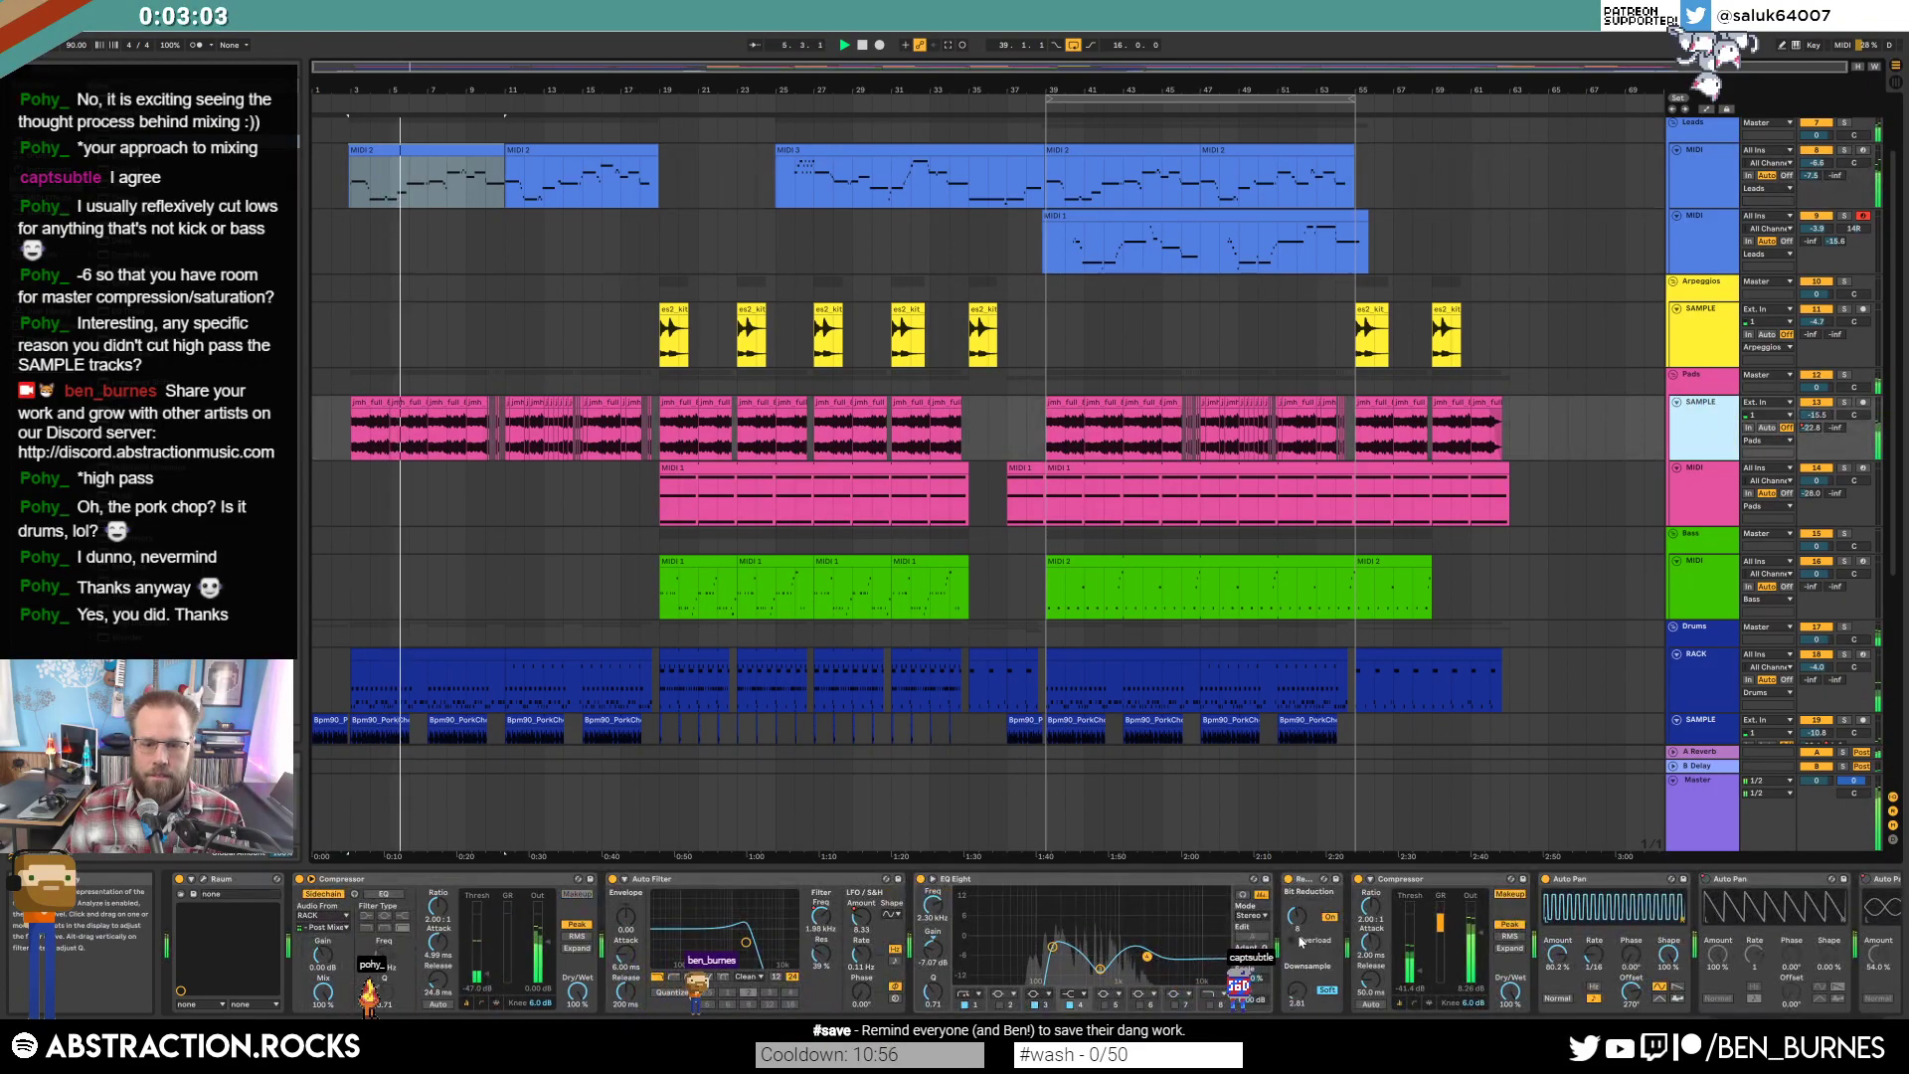
drag(1815, 415, 1815, 432)
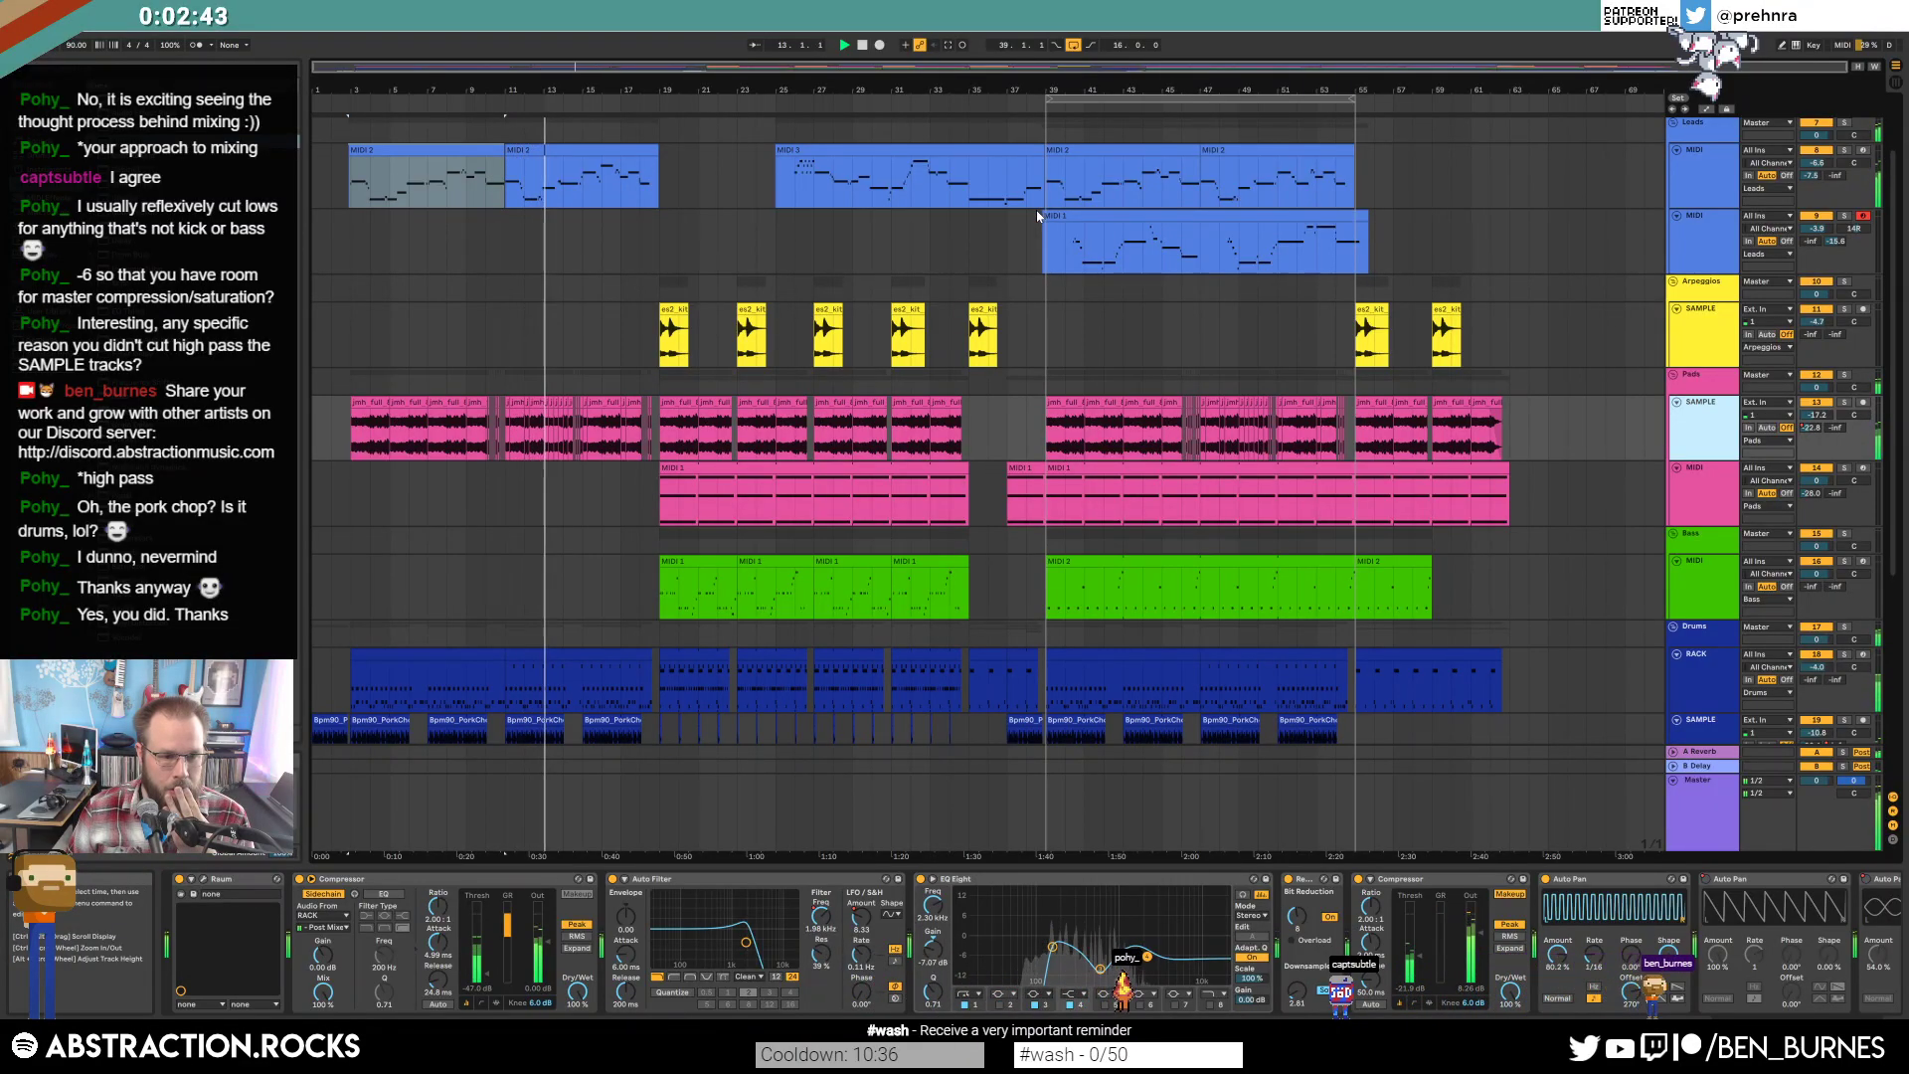
Open the first lead MIDI track's Kontakt instrument and examine its Workbench and FX settings.
click(582, 172)
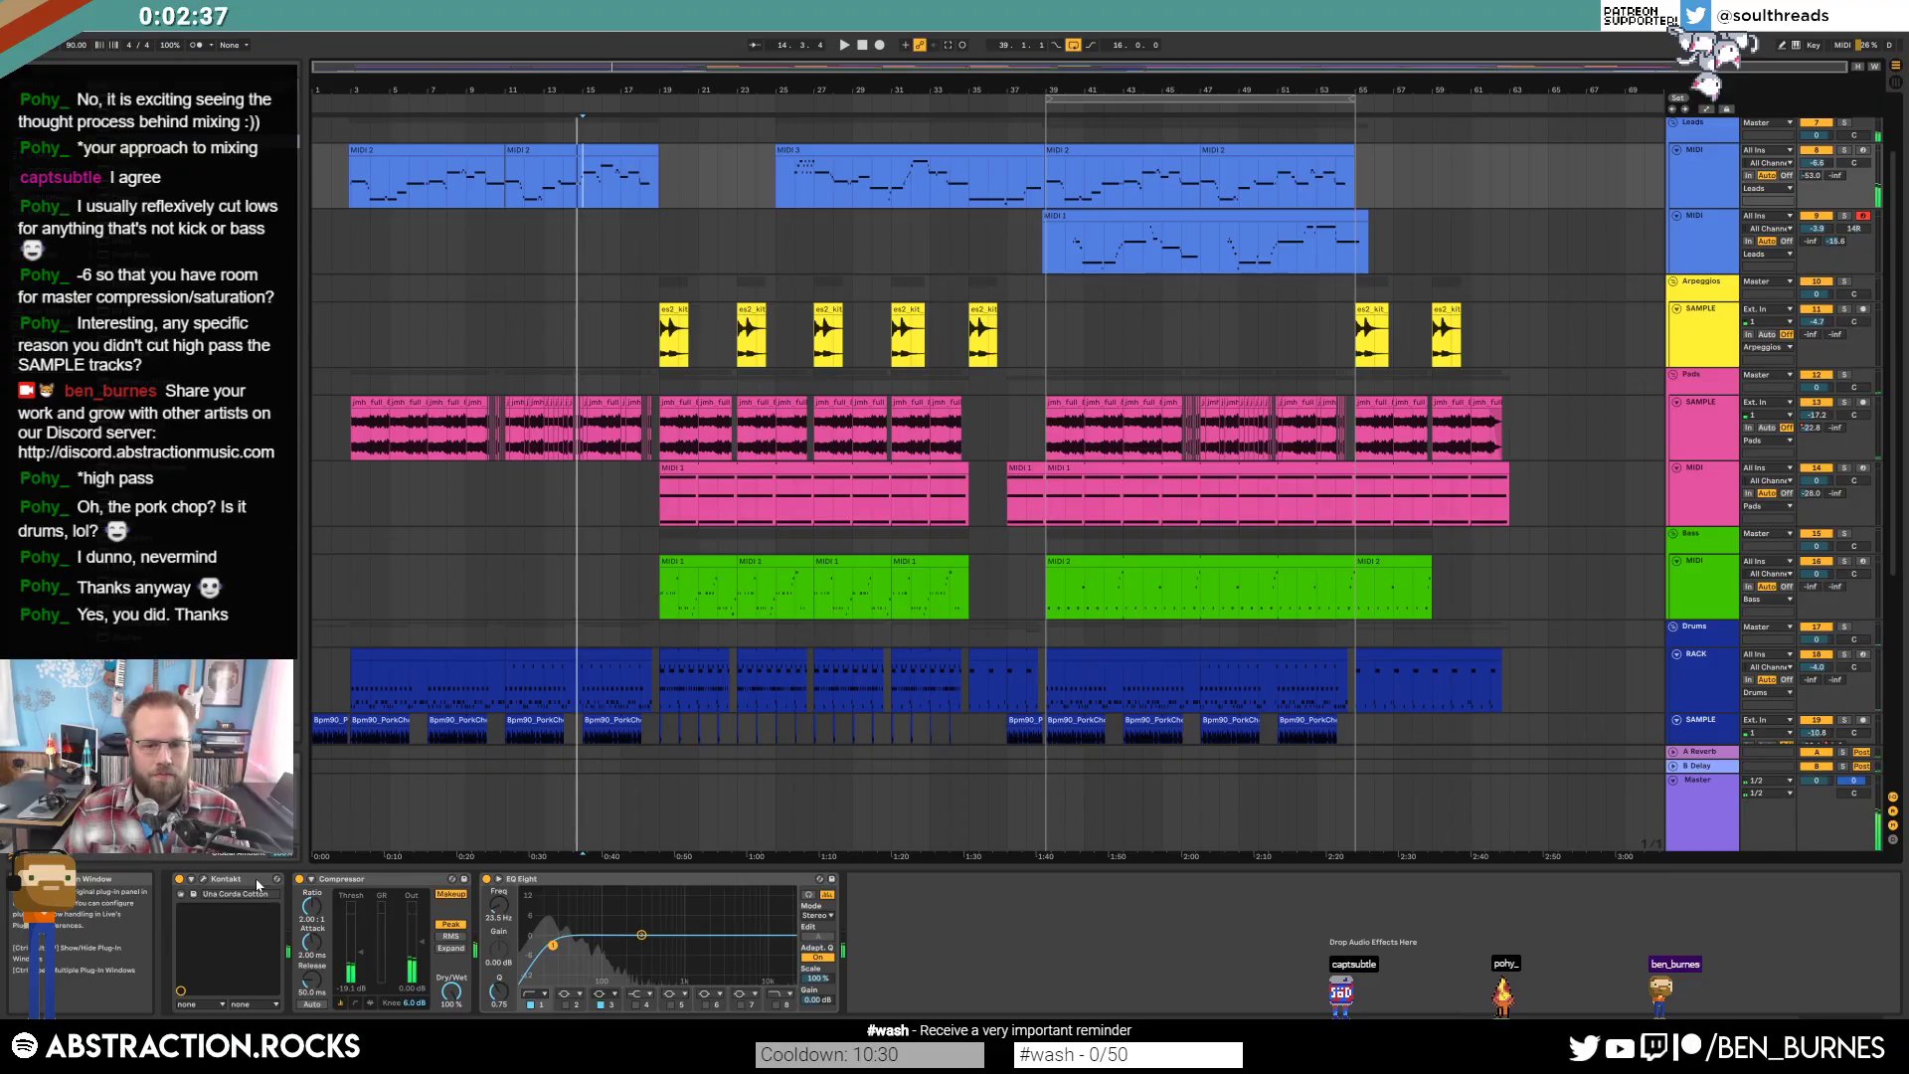
click(223, 884)
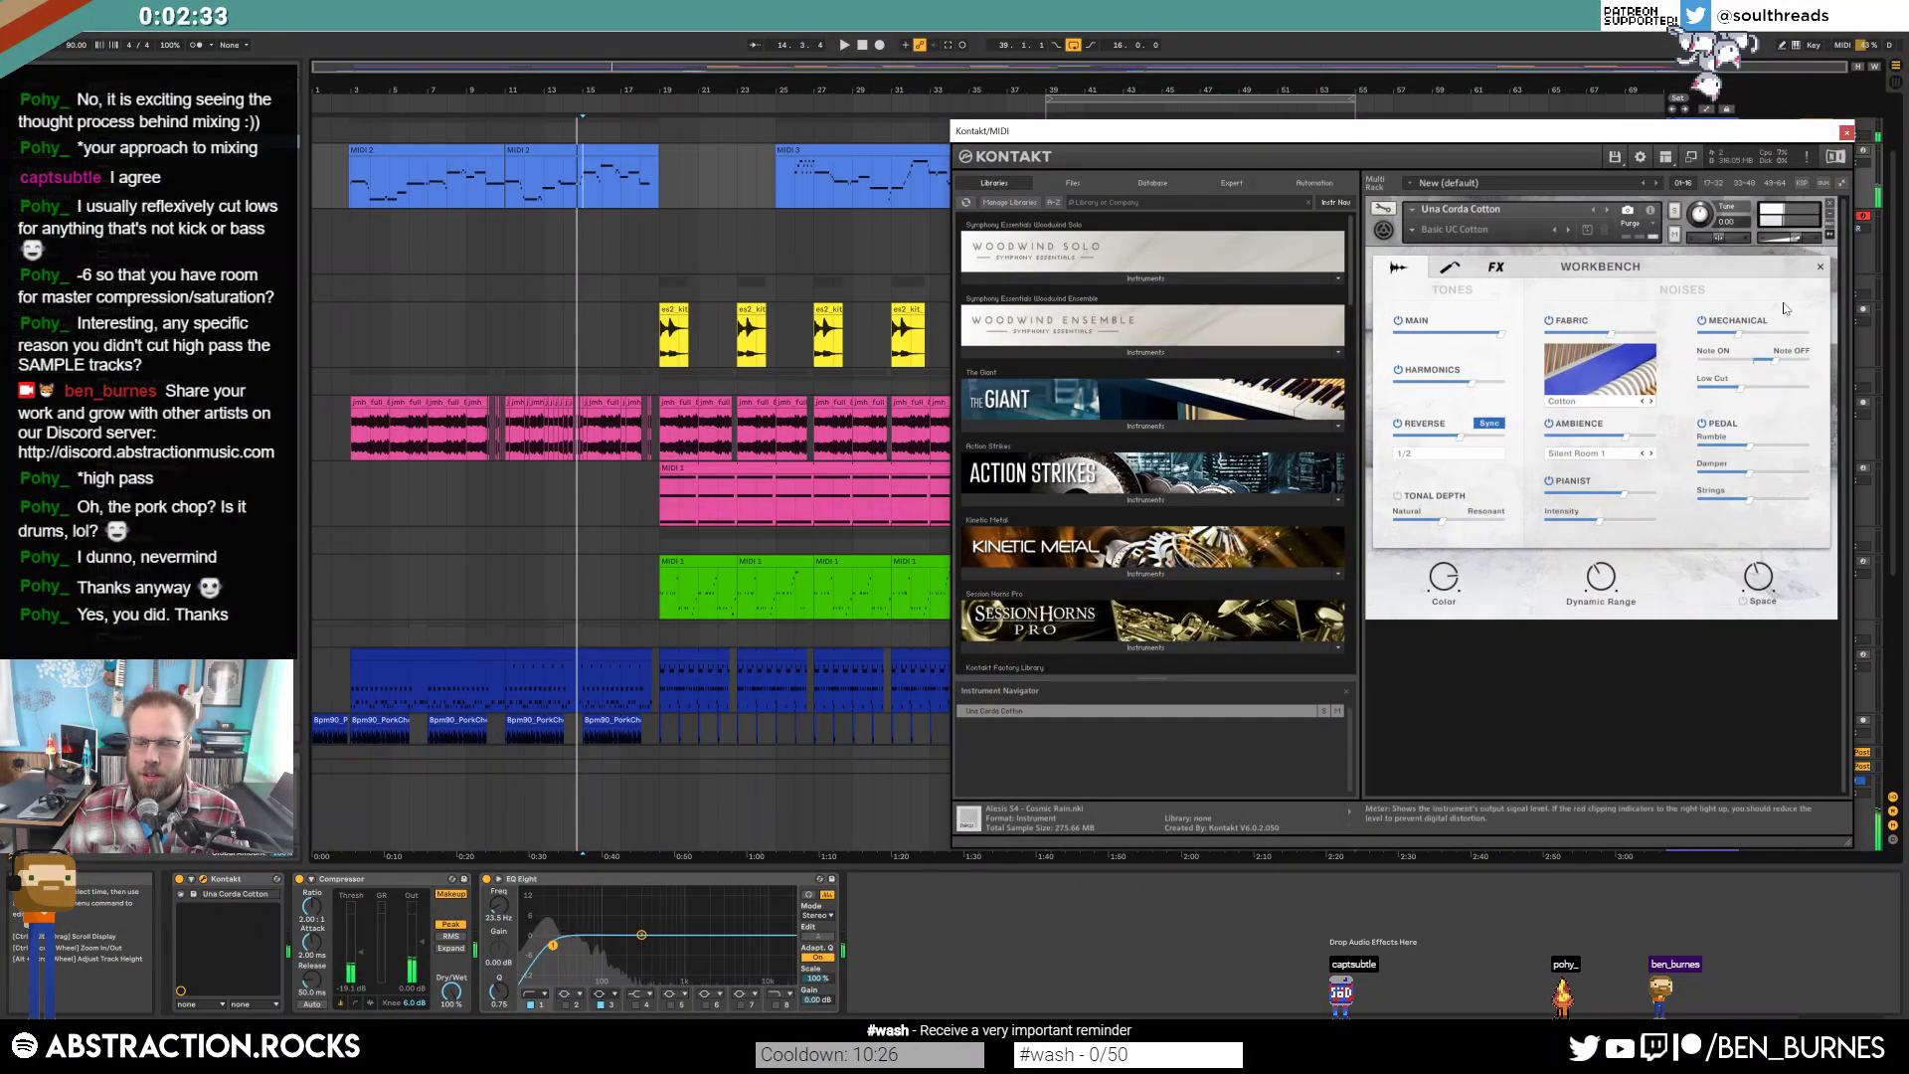
click(1847, 132)
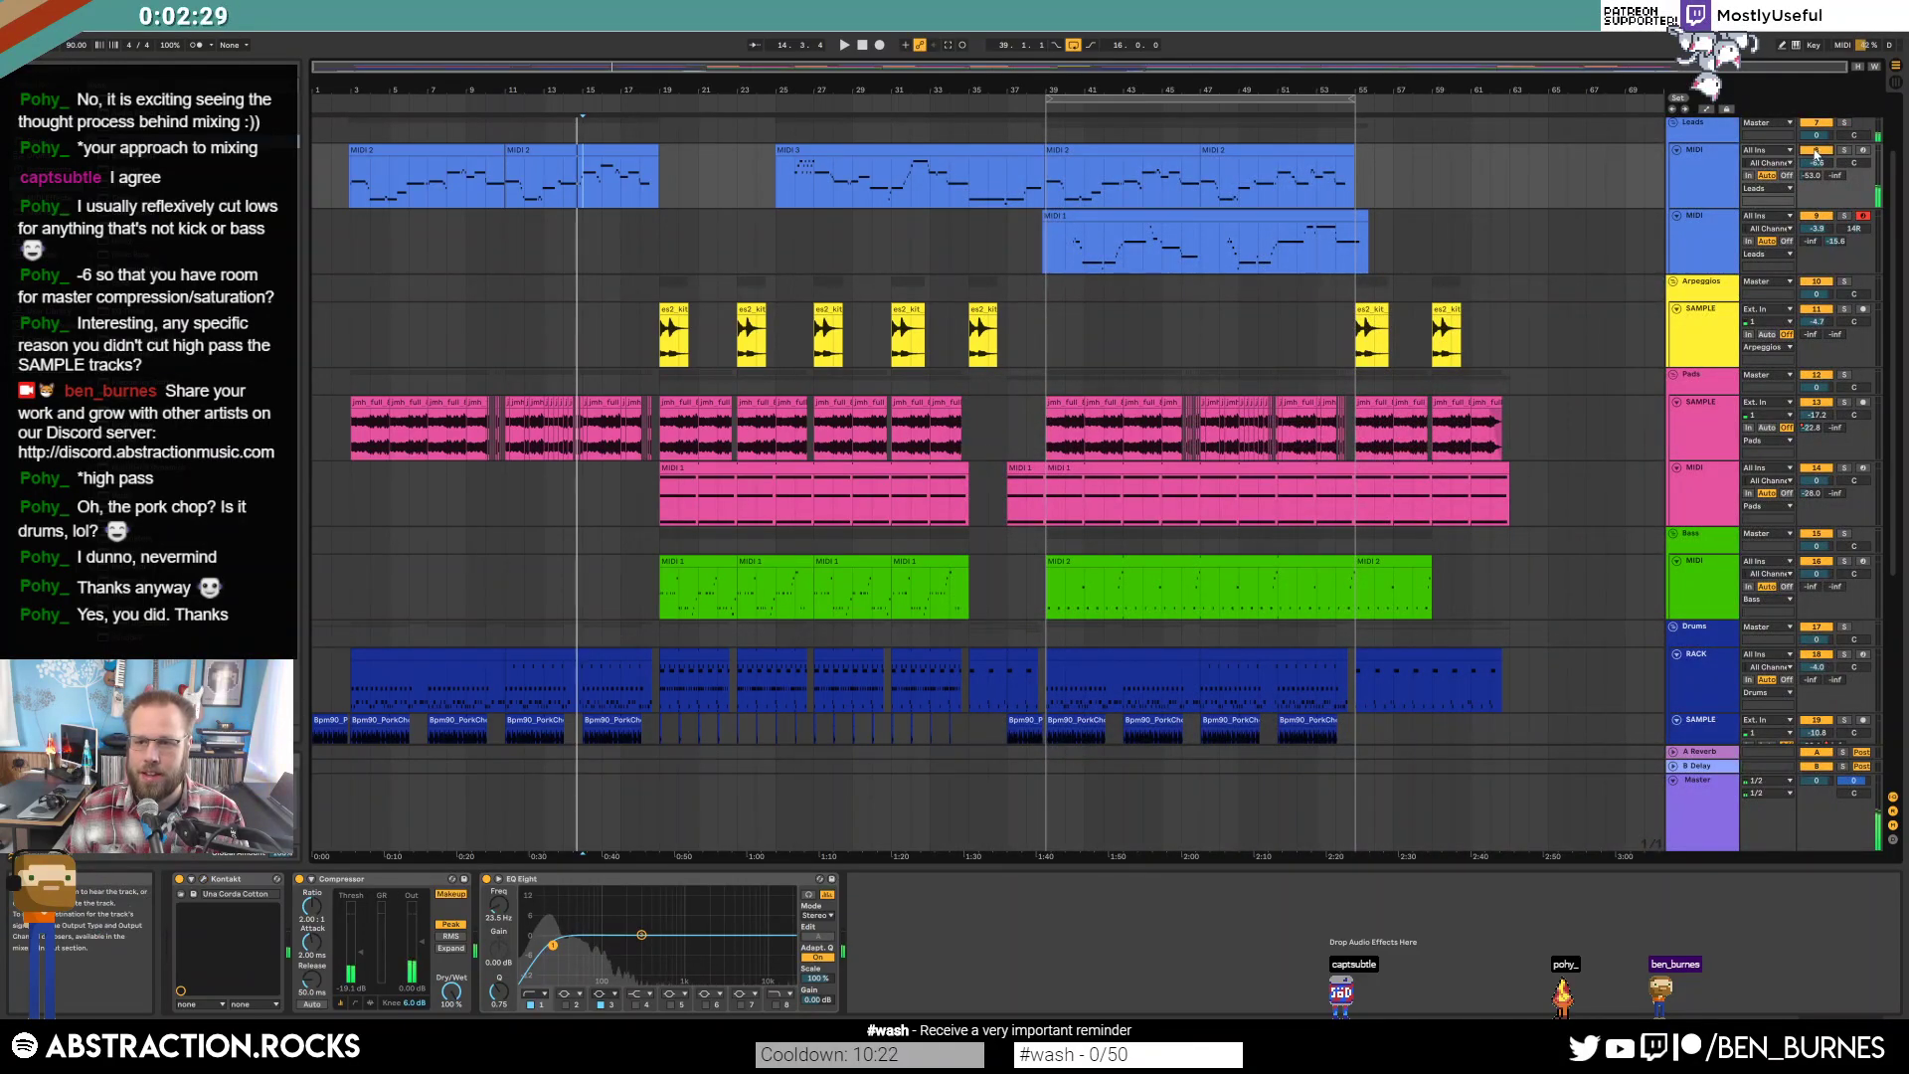
click(205, 880)
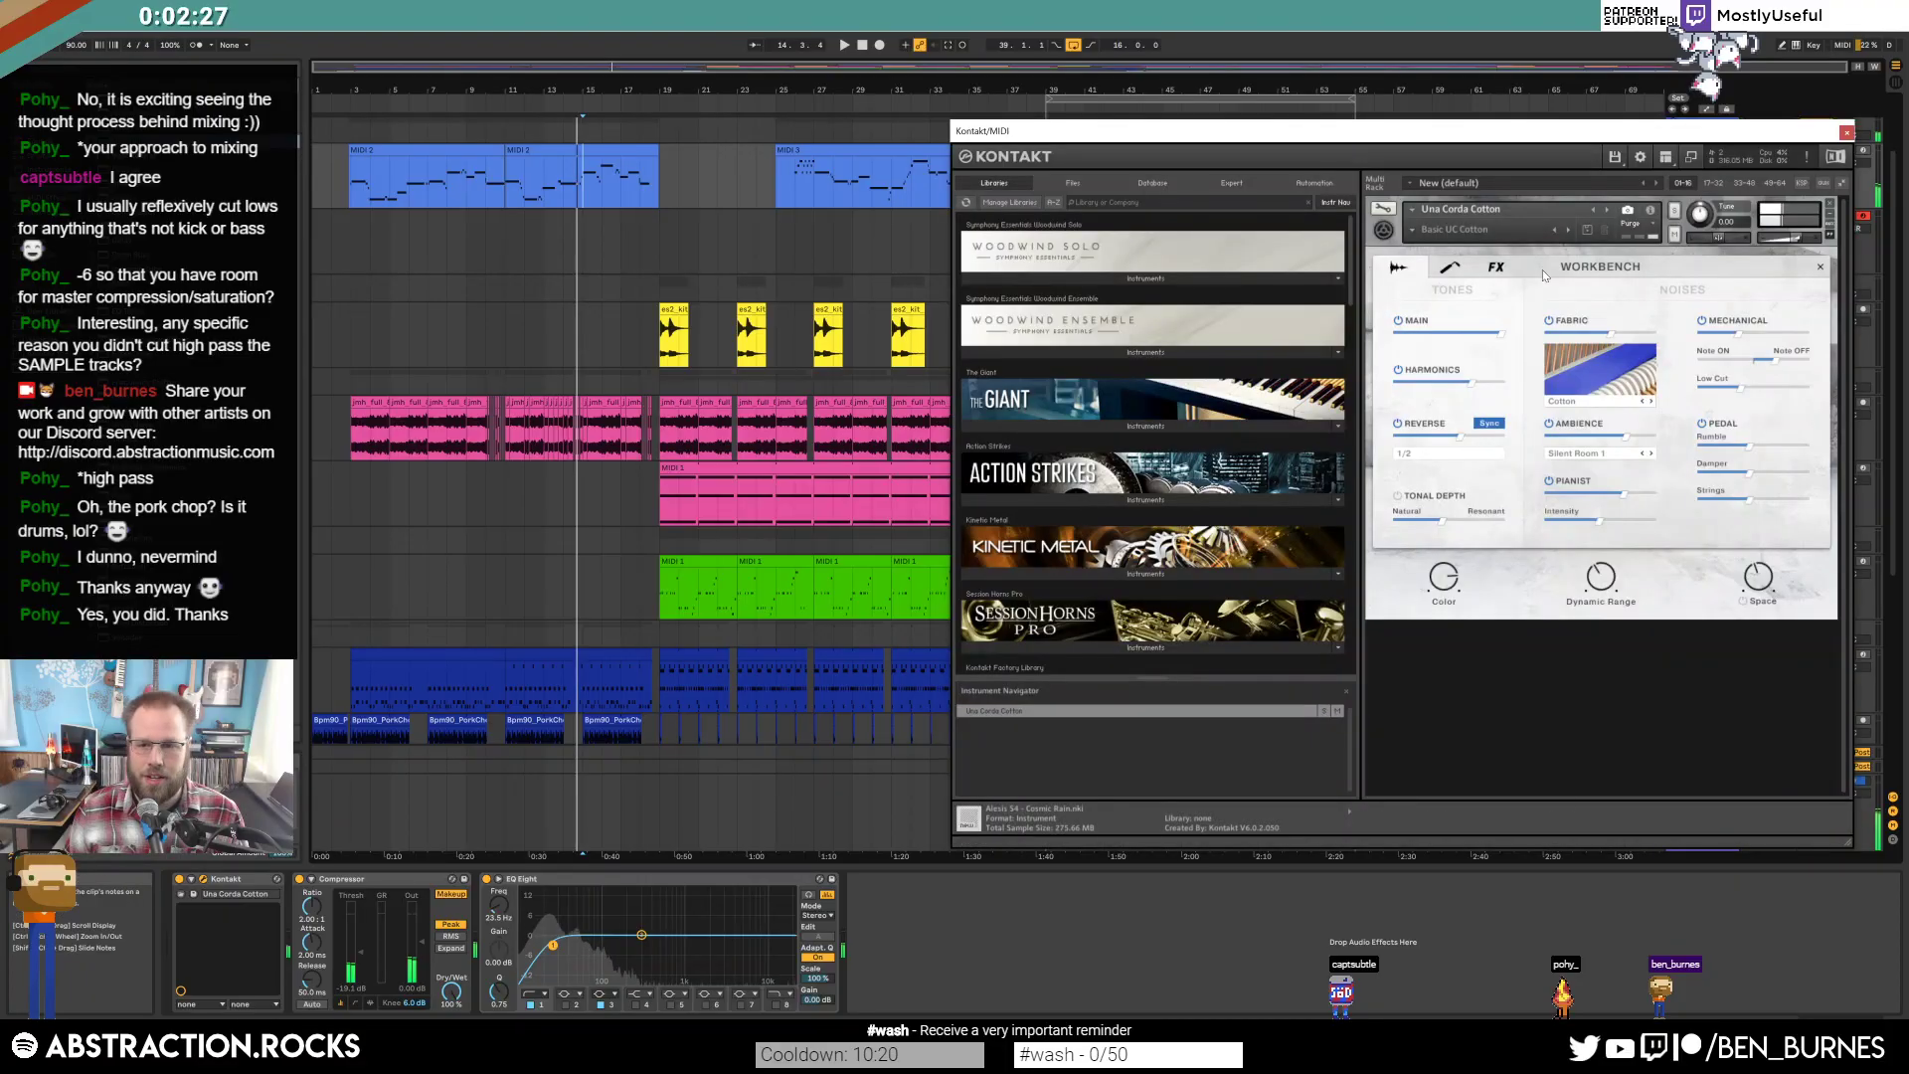
click(1496, 266)
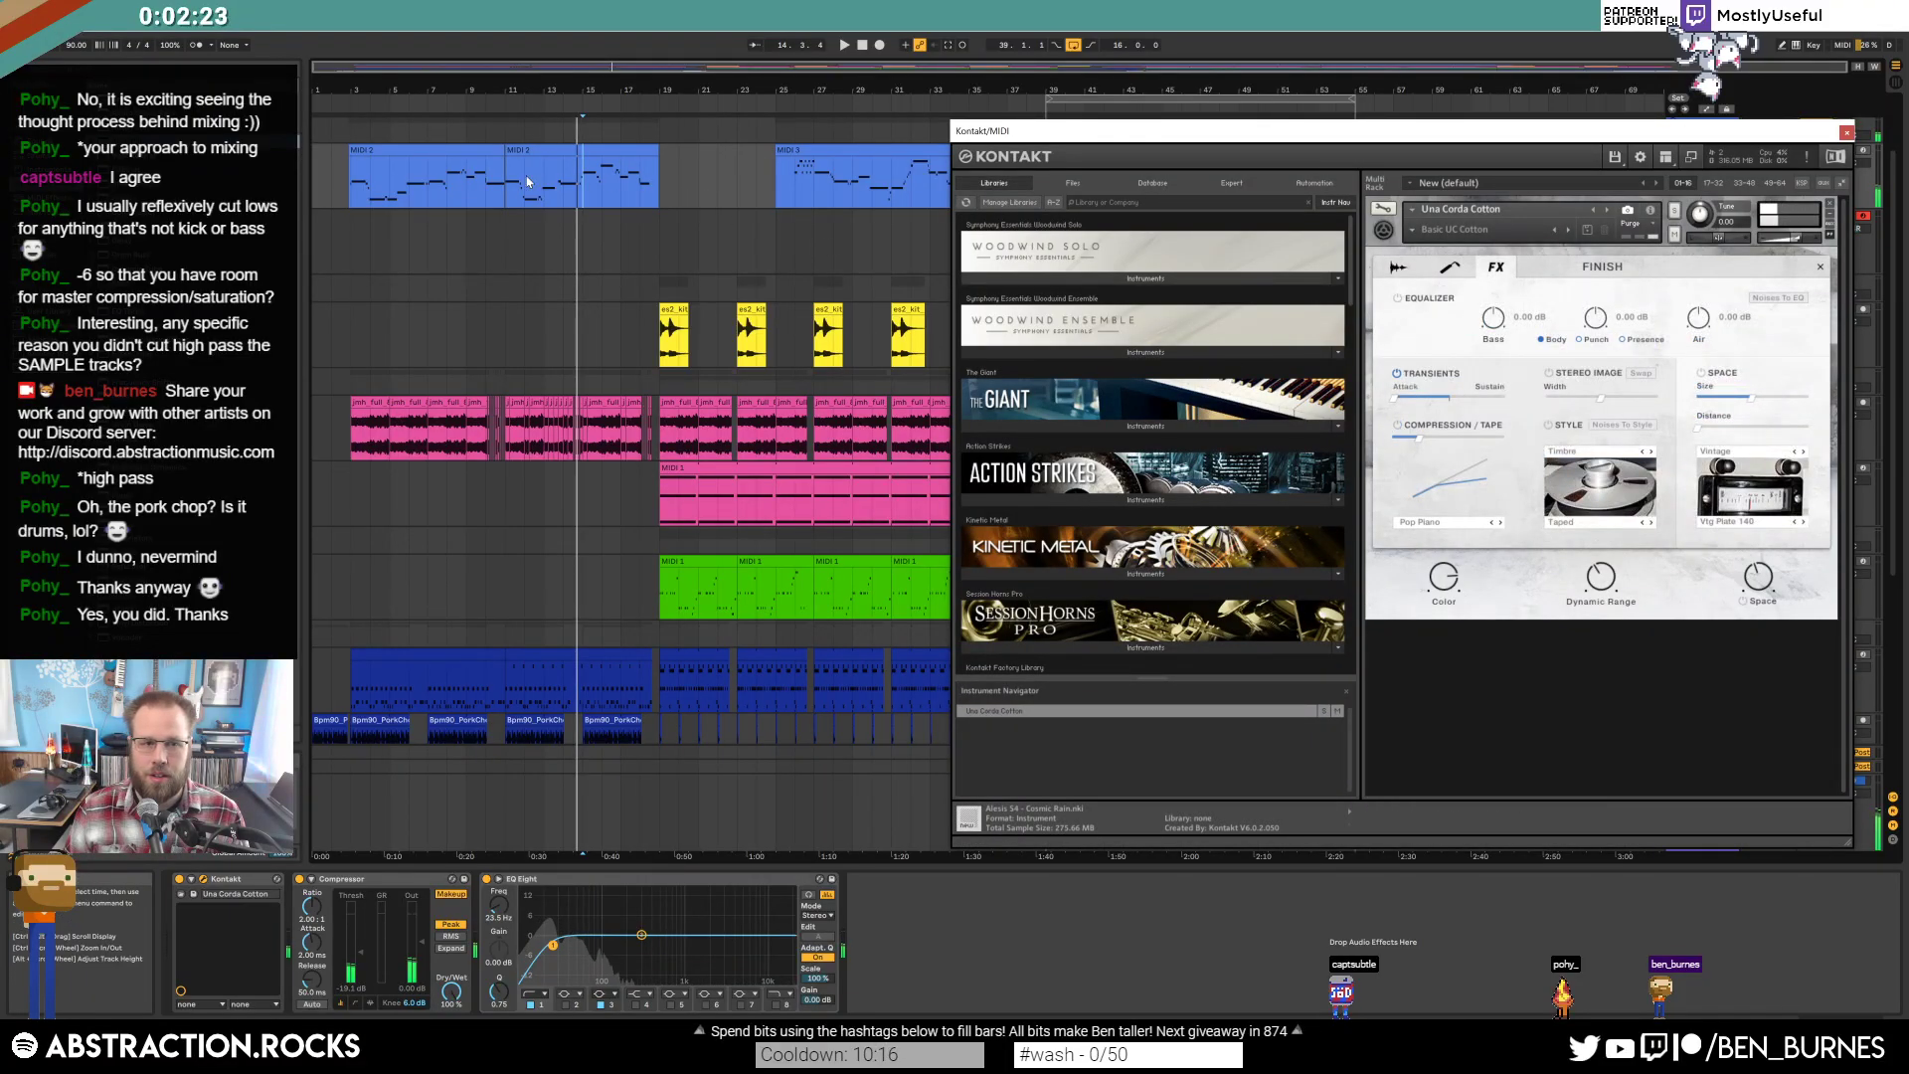
Play from the first lead clip, close the Kontakt window and move the lead's EQ Eight low-cut to a much higher frequency.
click(404, 155)
click(402, 153)
key(space)
key(space)
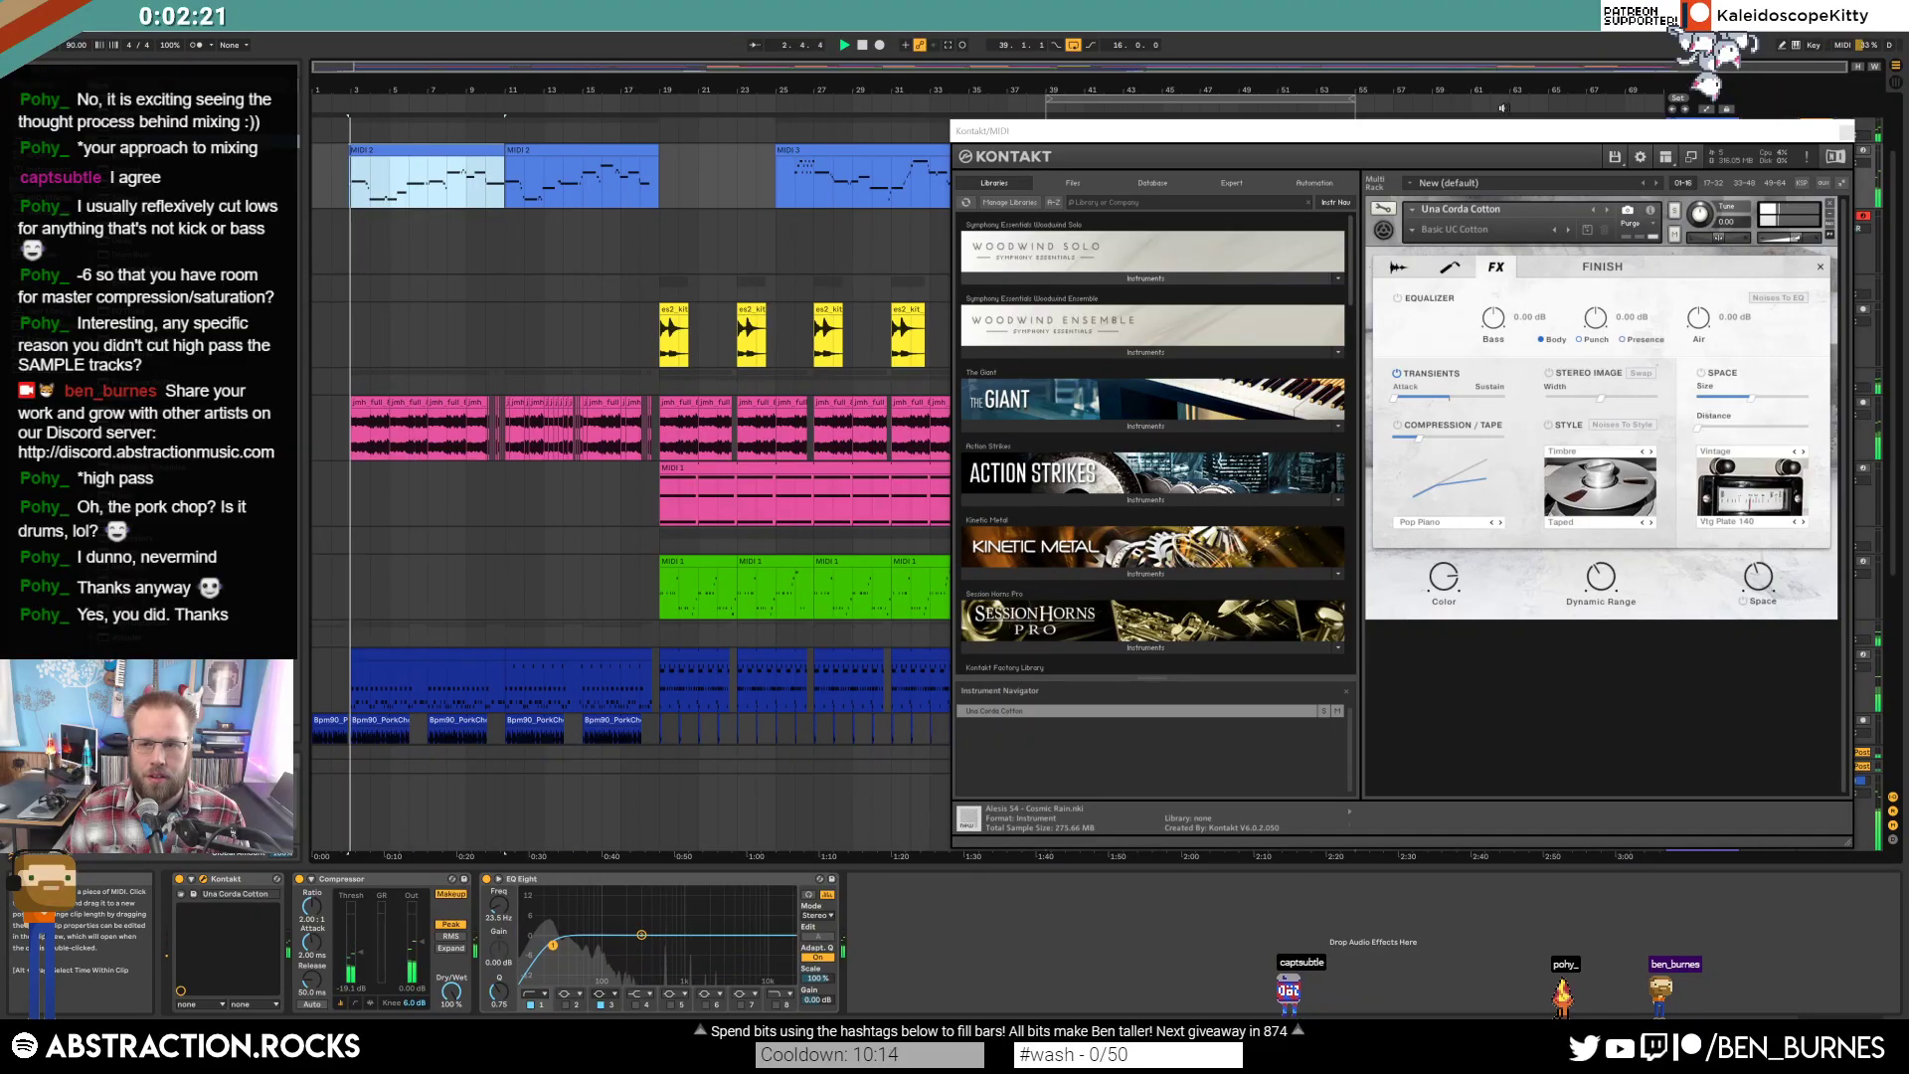
click(1845, 131)
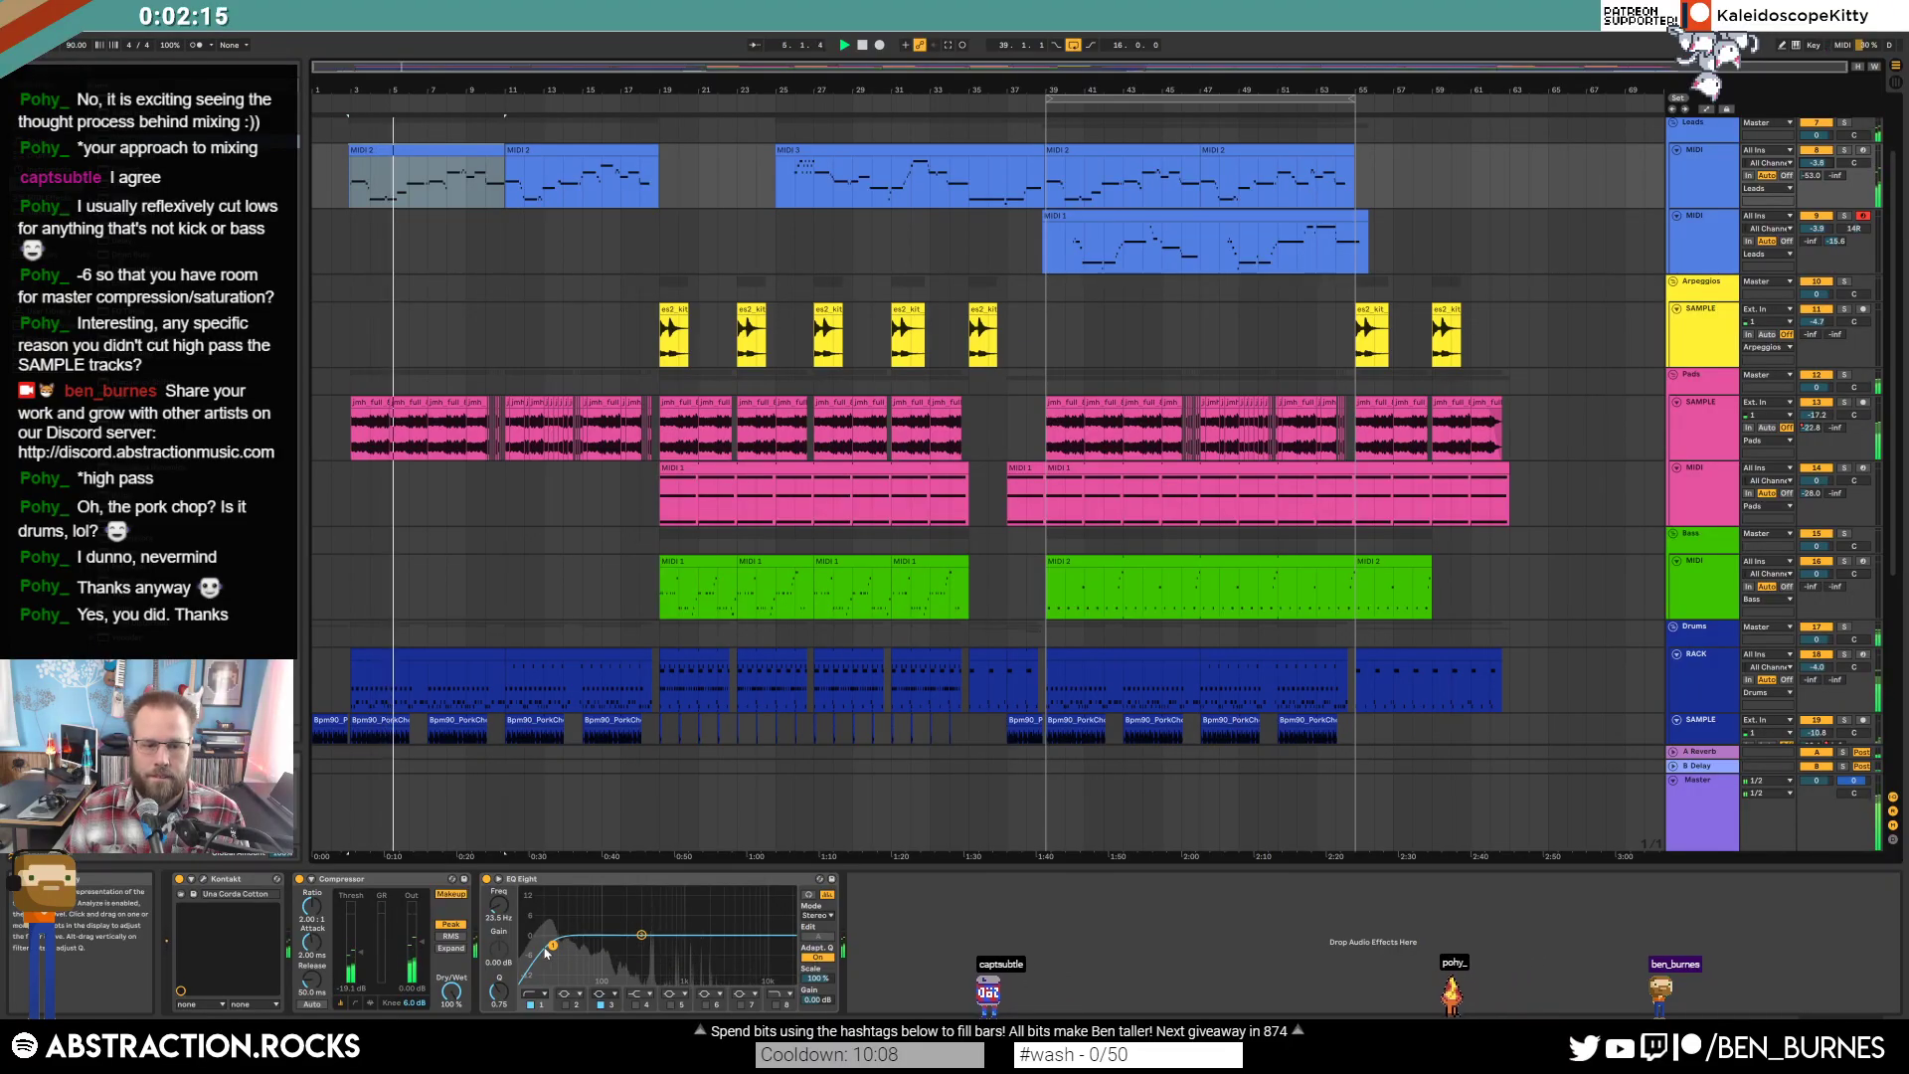
drag(552, 945, 641, 942)
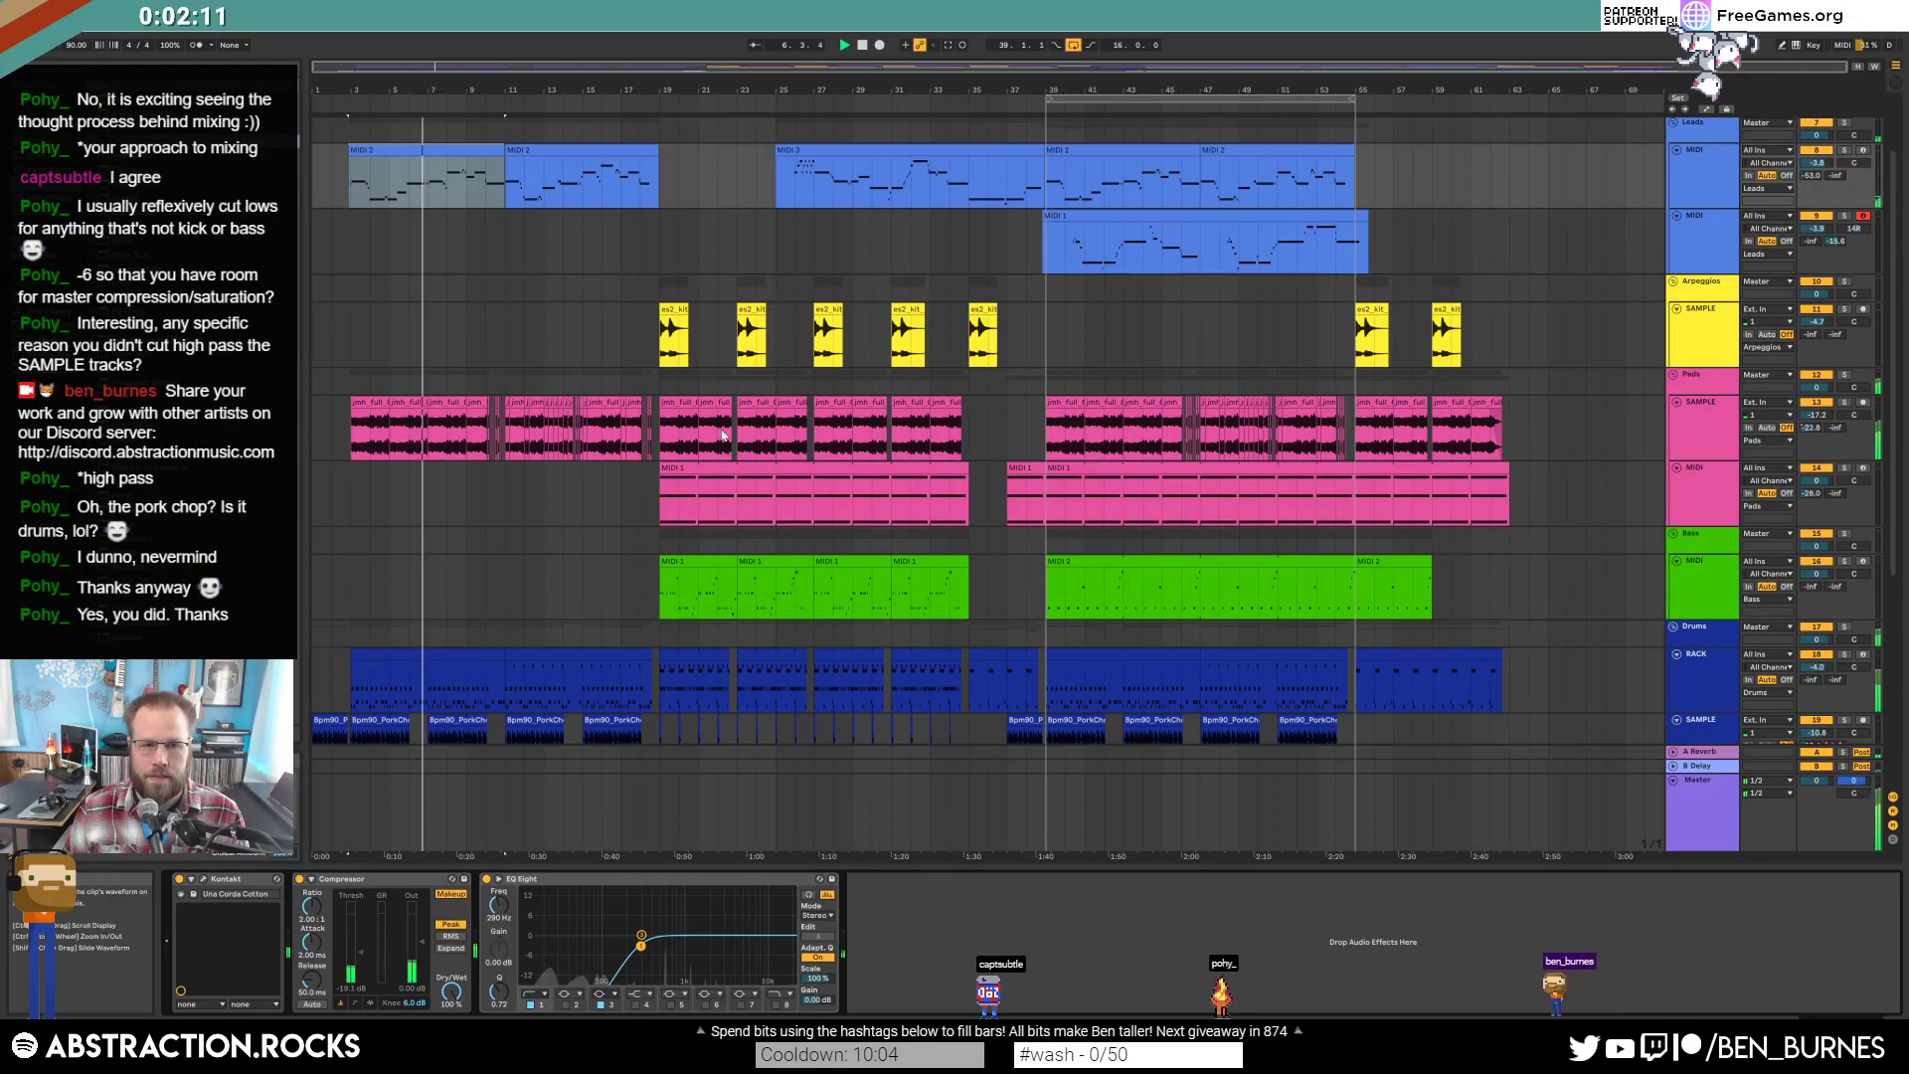
Turn off the arrangement loop and check the Drum Rack's TR-808 snare pad and the Pads SAMPLE track's effects.
click(1072, 46)
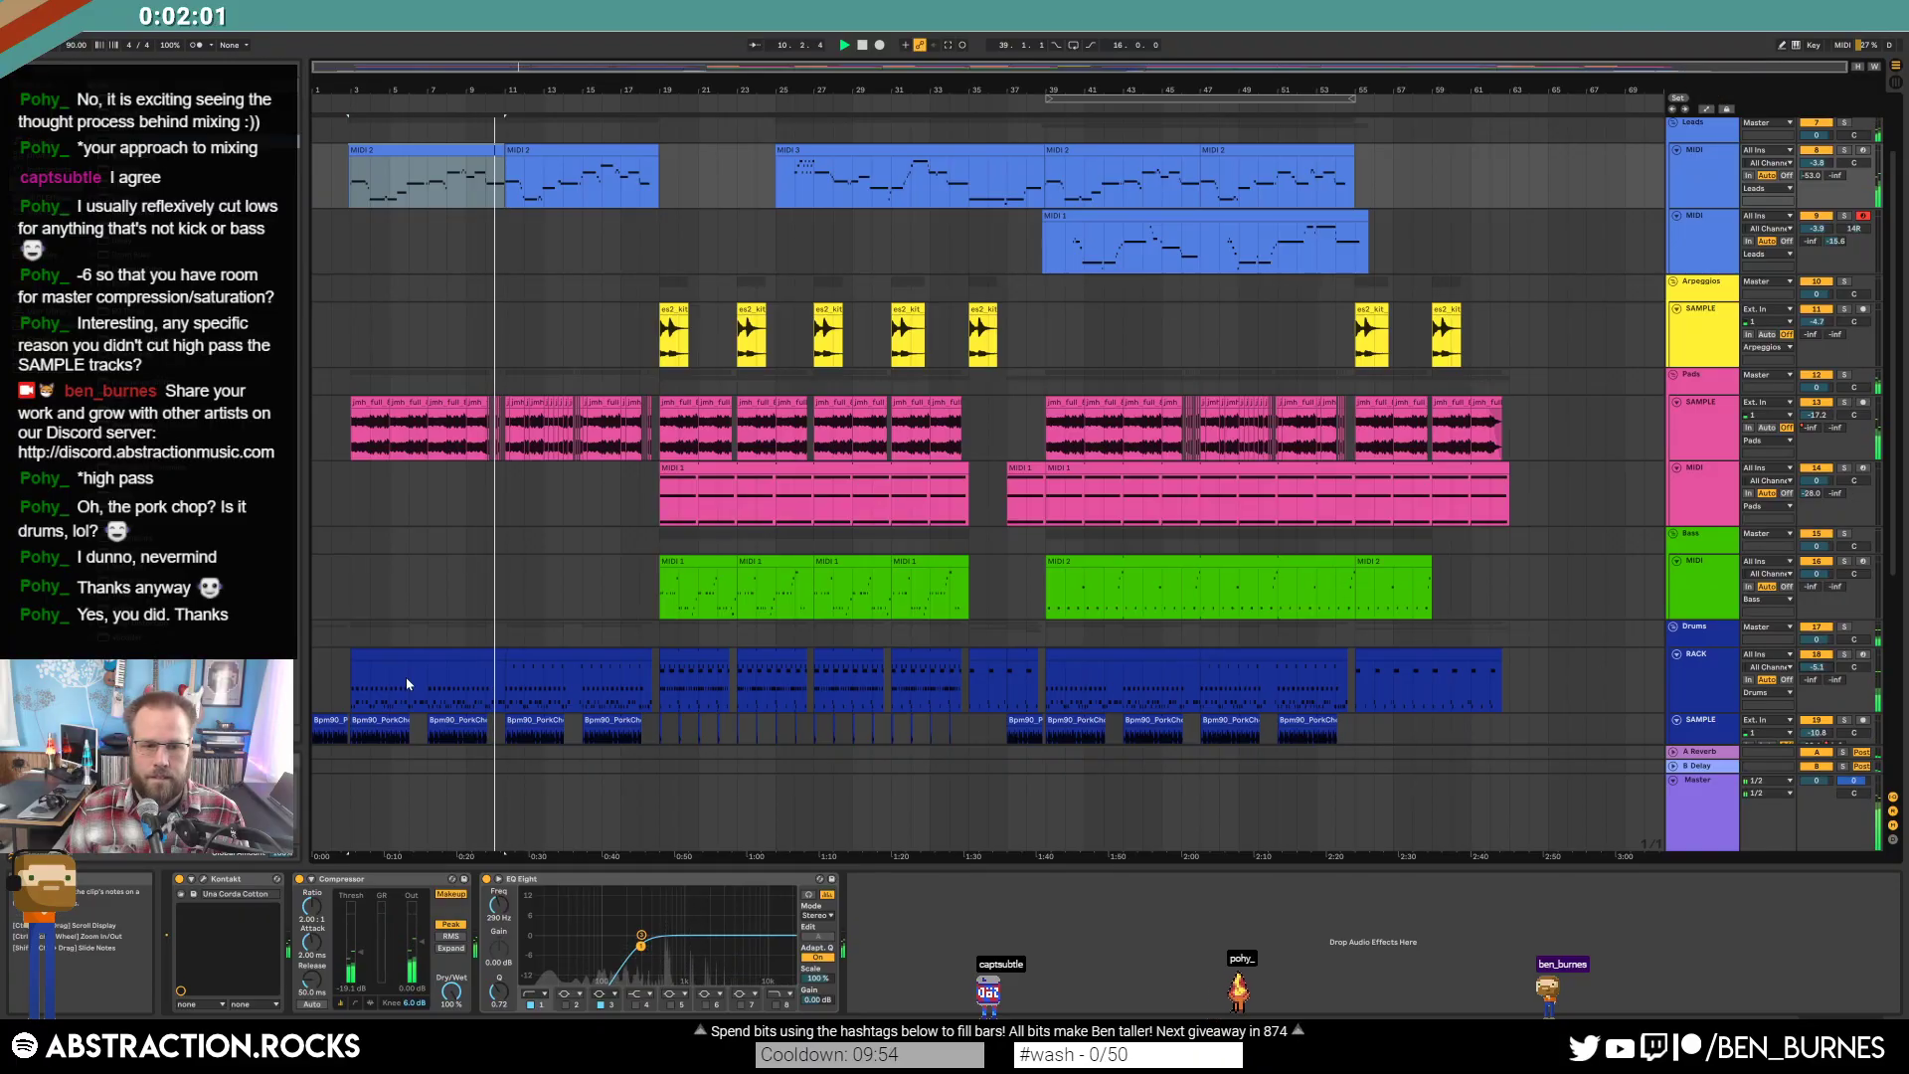
click(449, 657)
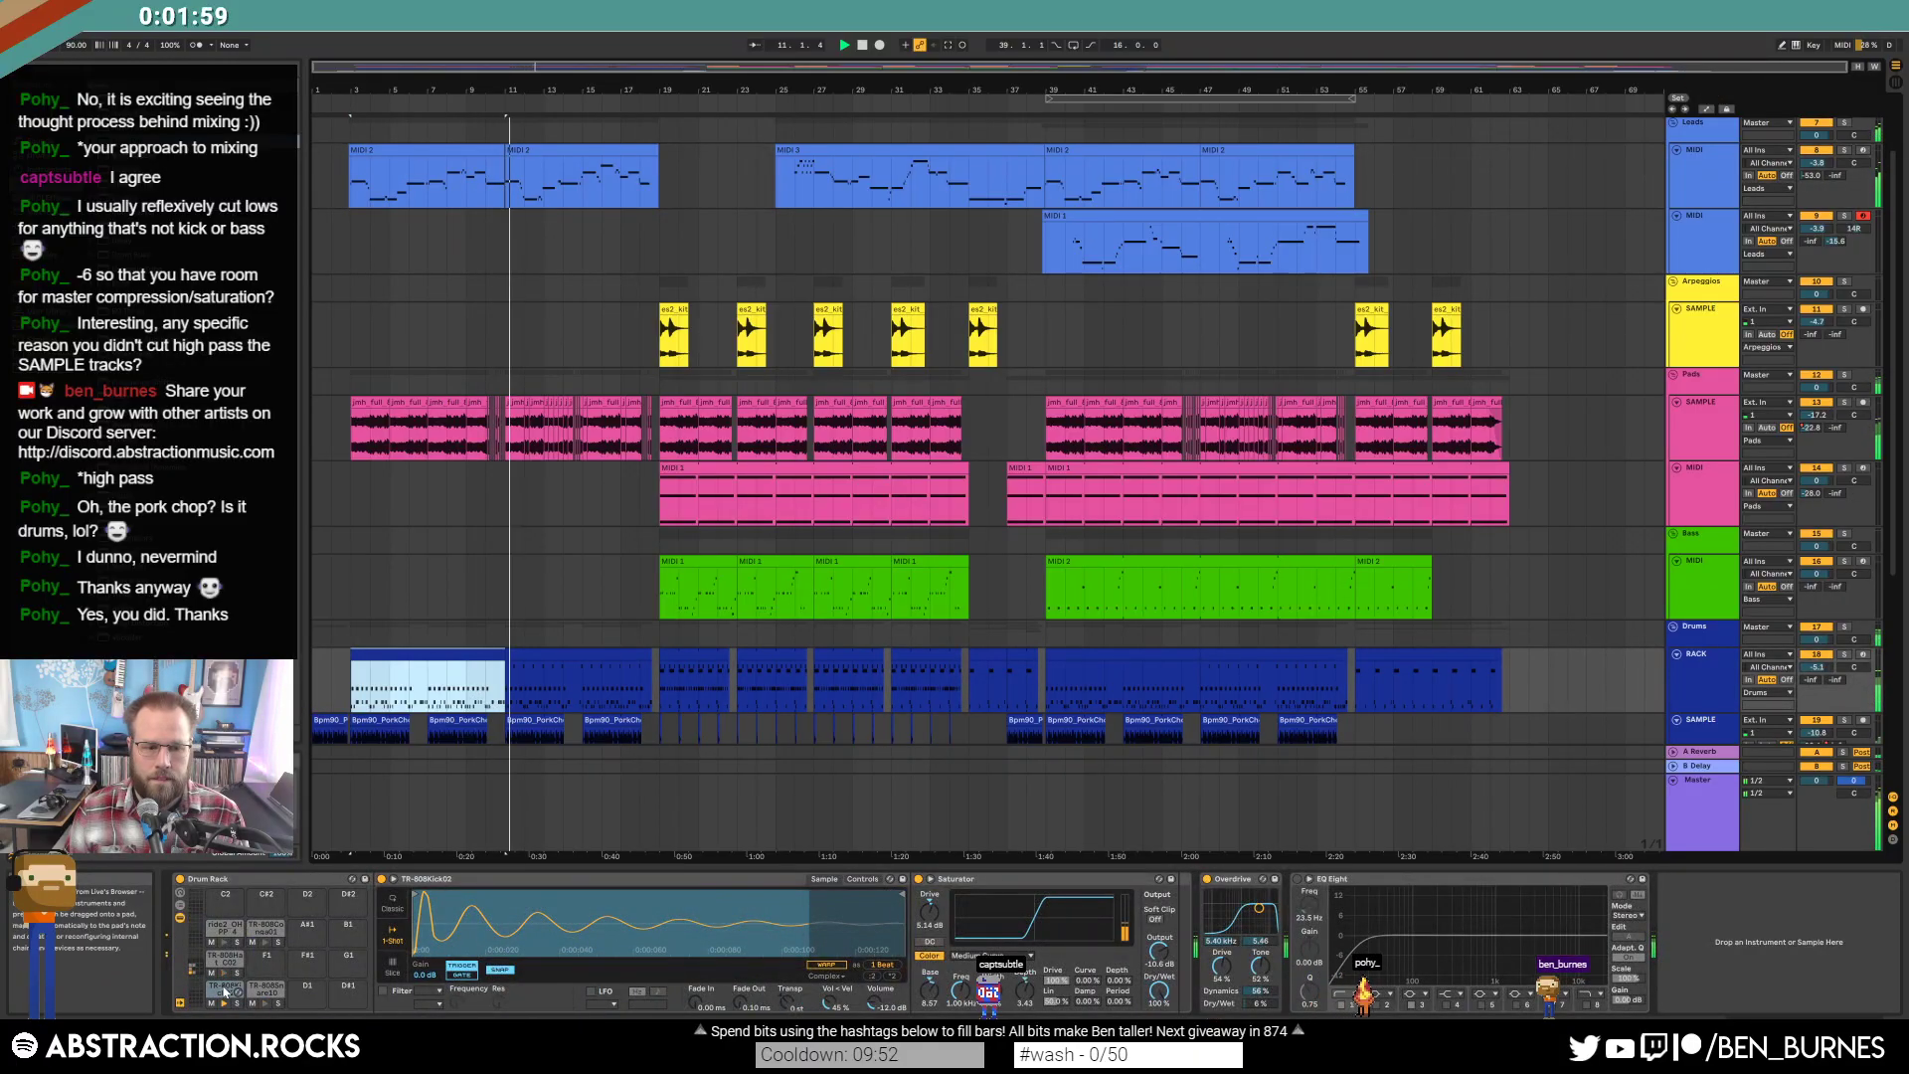
click(261, 989)
click(261, 989)
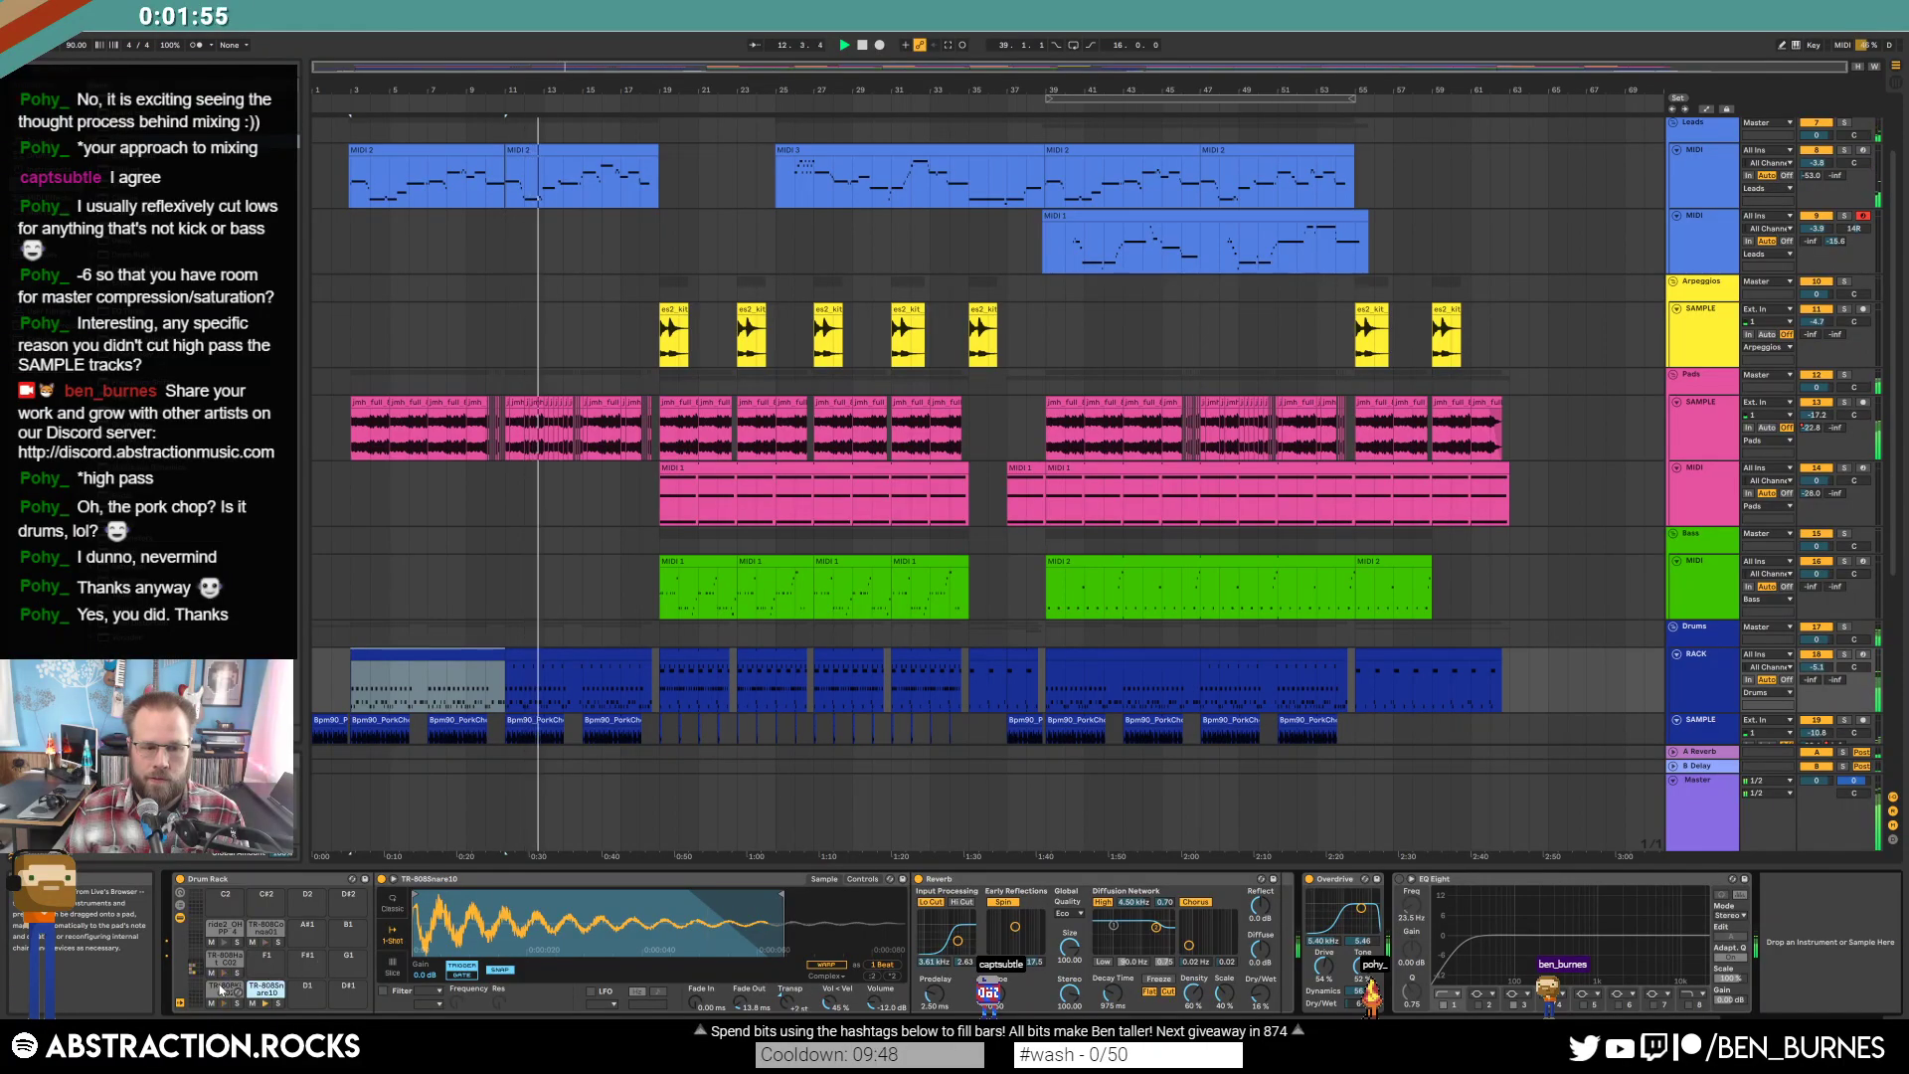
click(546, 446)
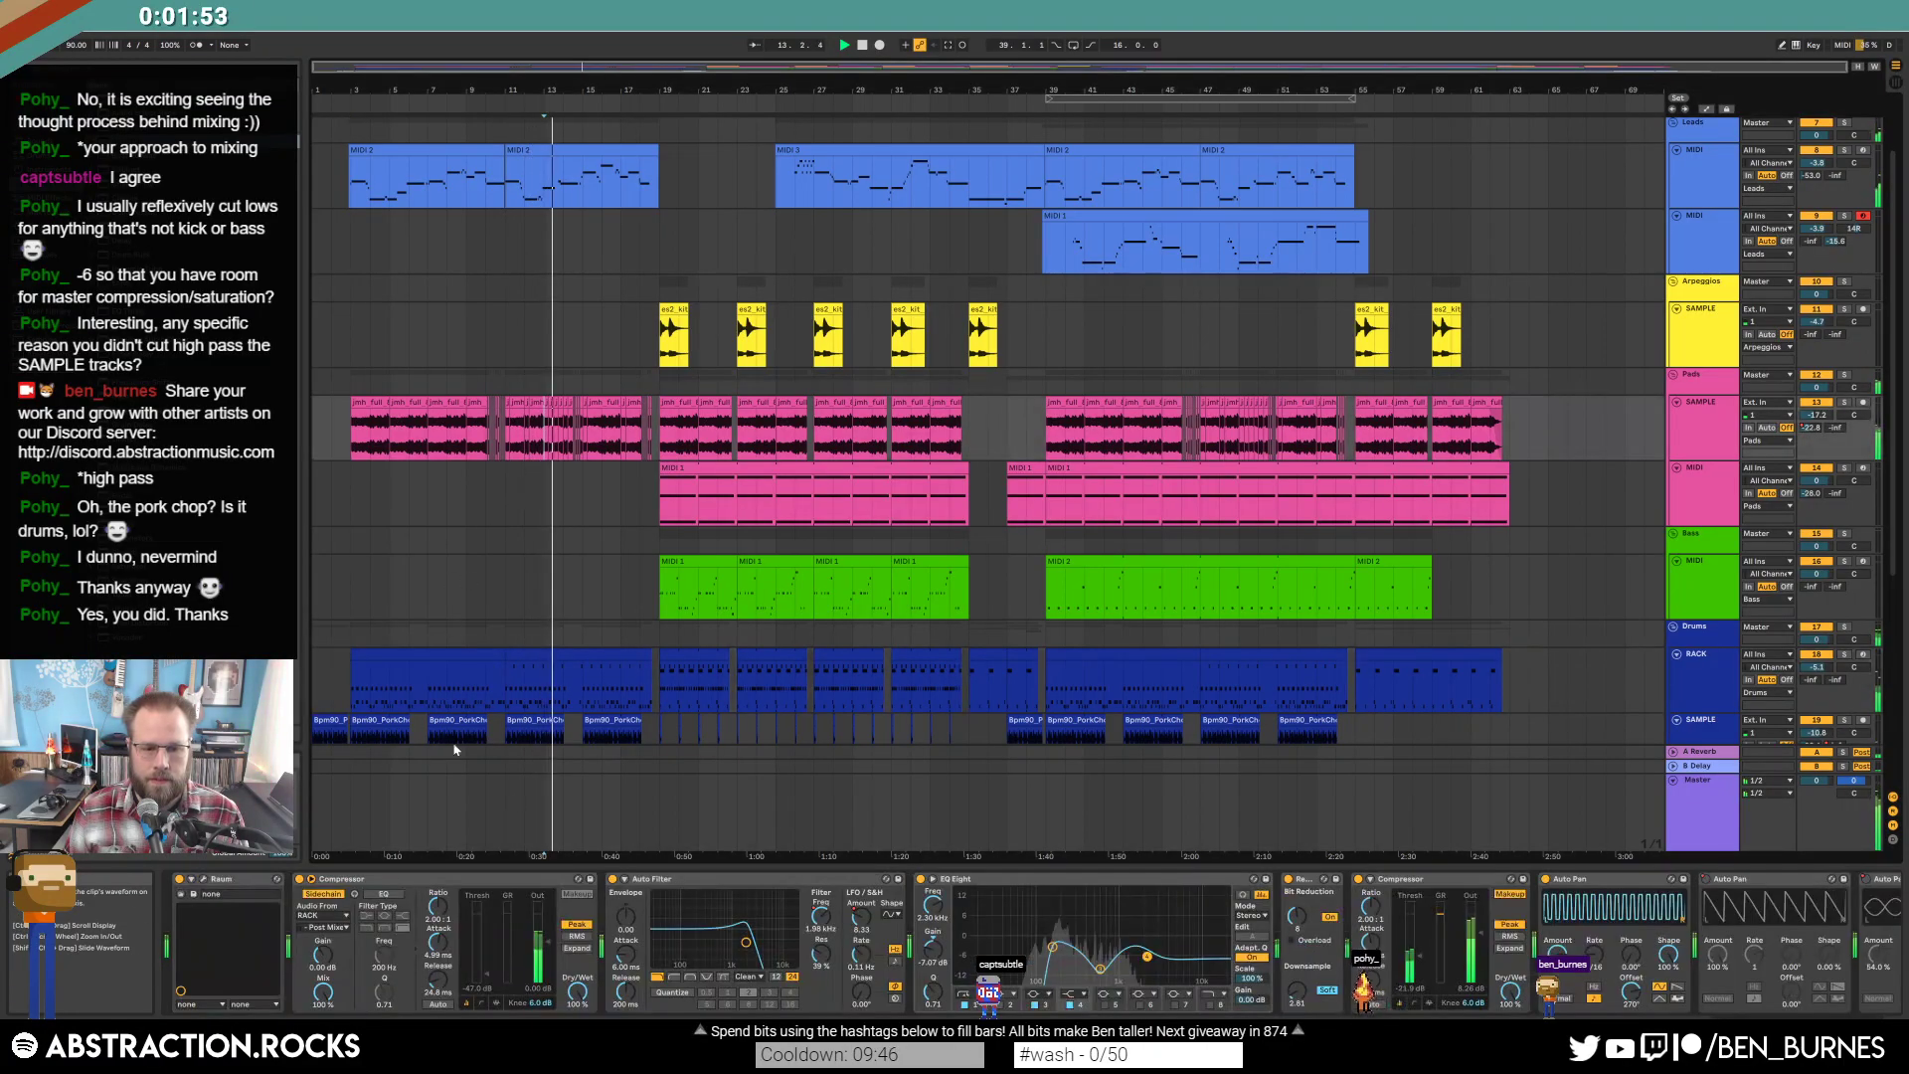
Stop playback and check the Compressor and EQ Eight on the Drums SAMPLE track holding the PorkChop clips.
key(space)
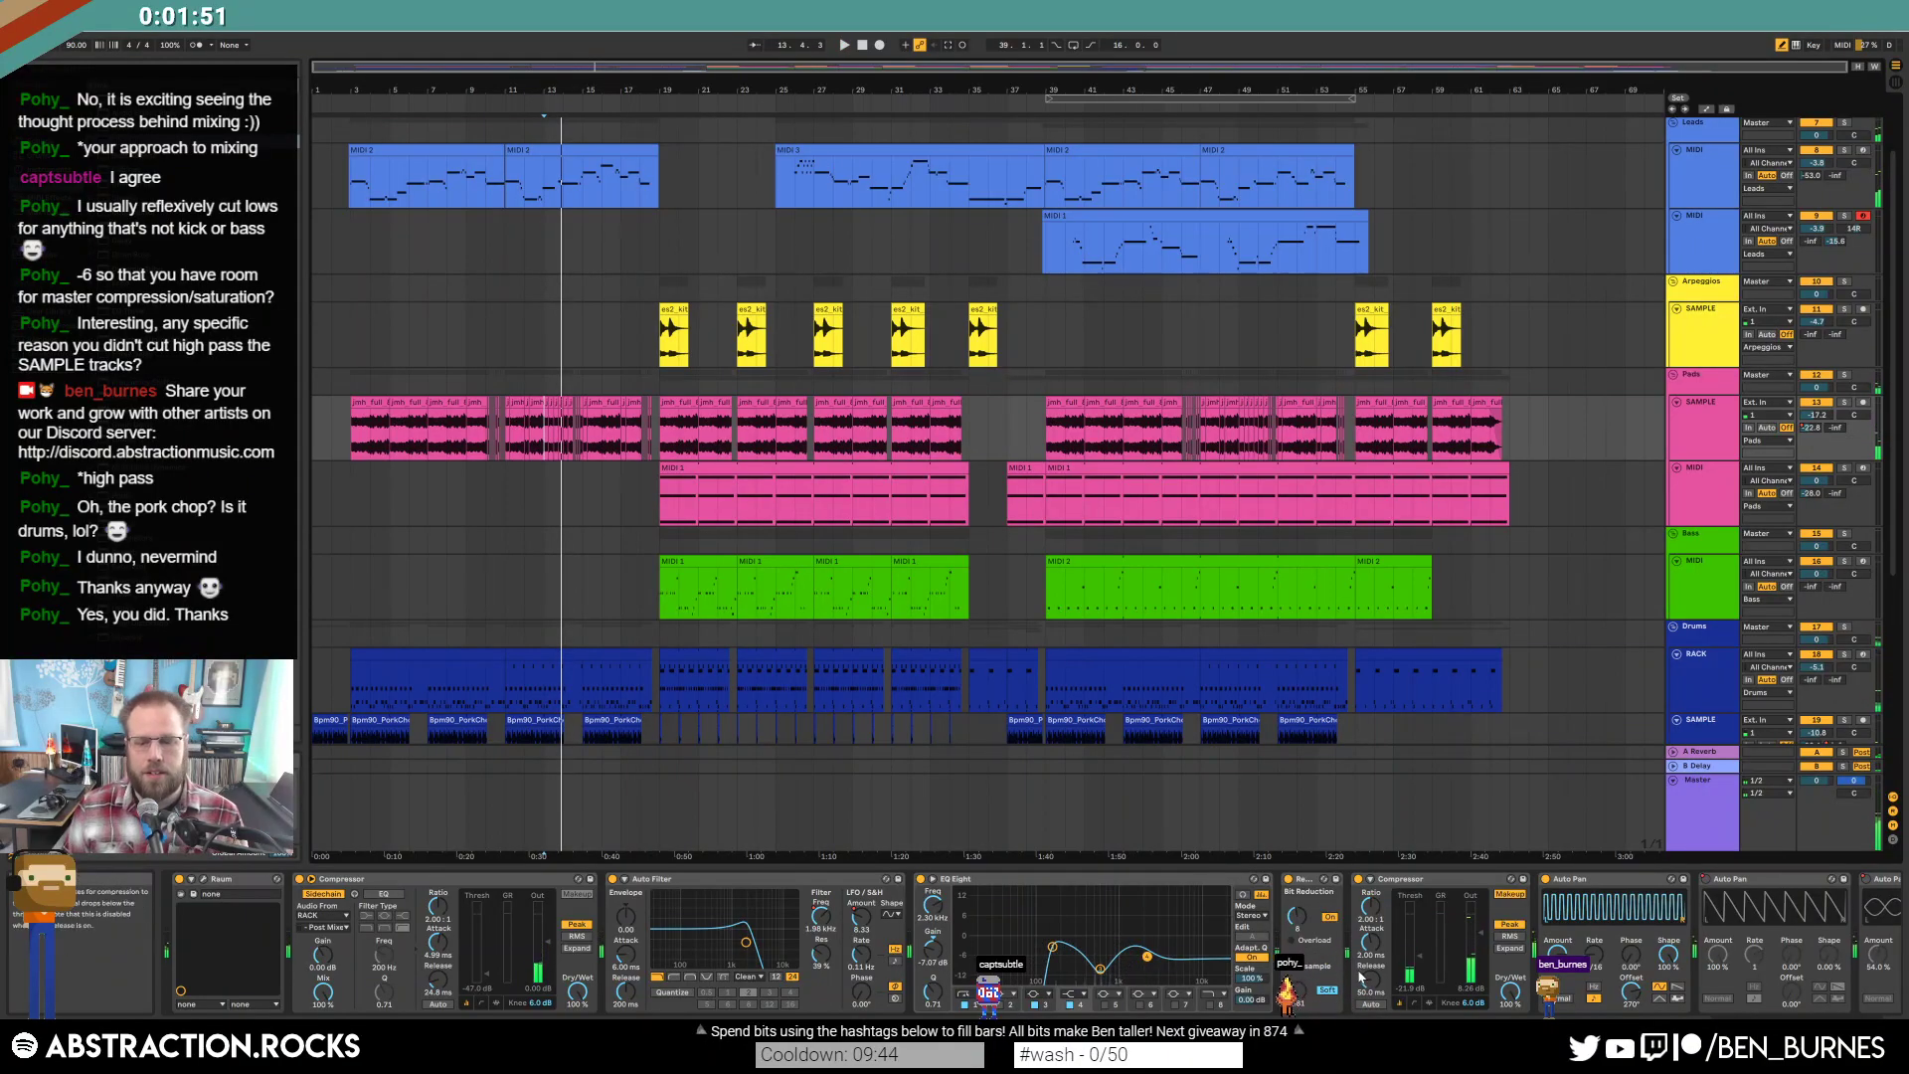
key(b)
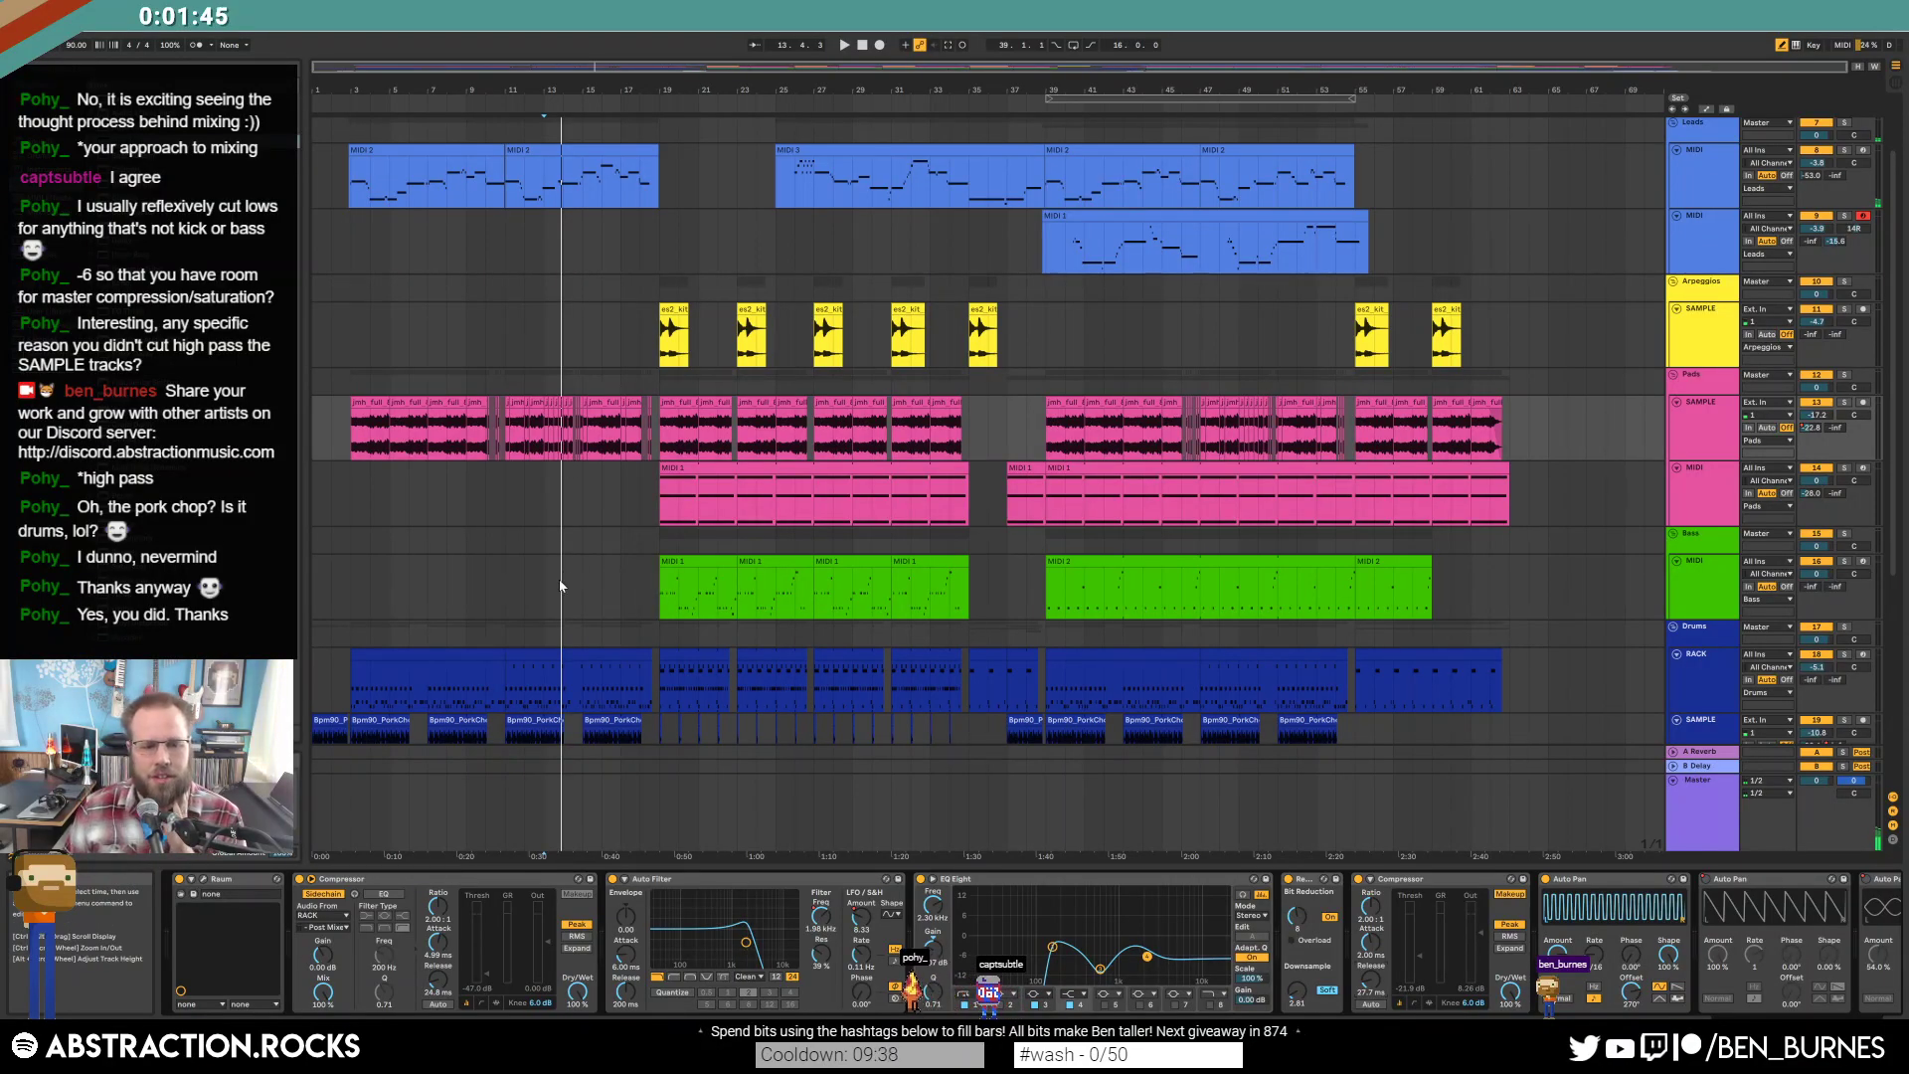
scroll(552, 596, down, 3)
click(537, 646)
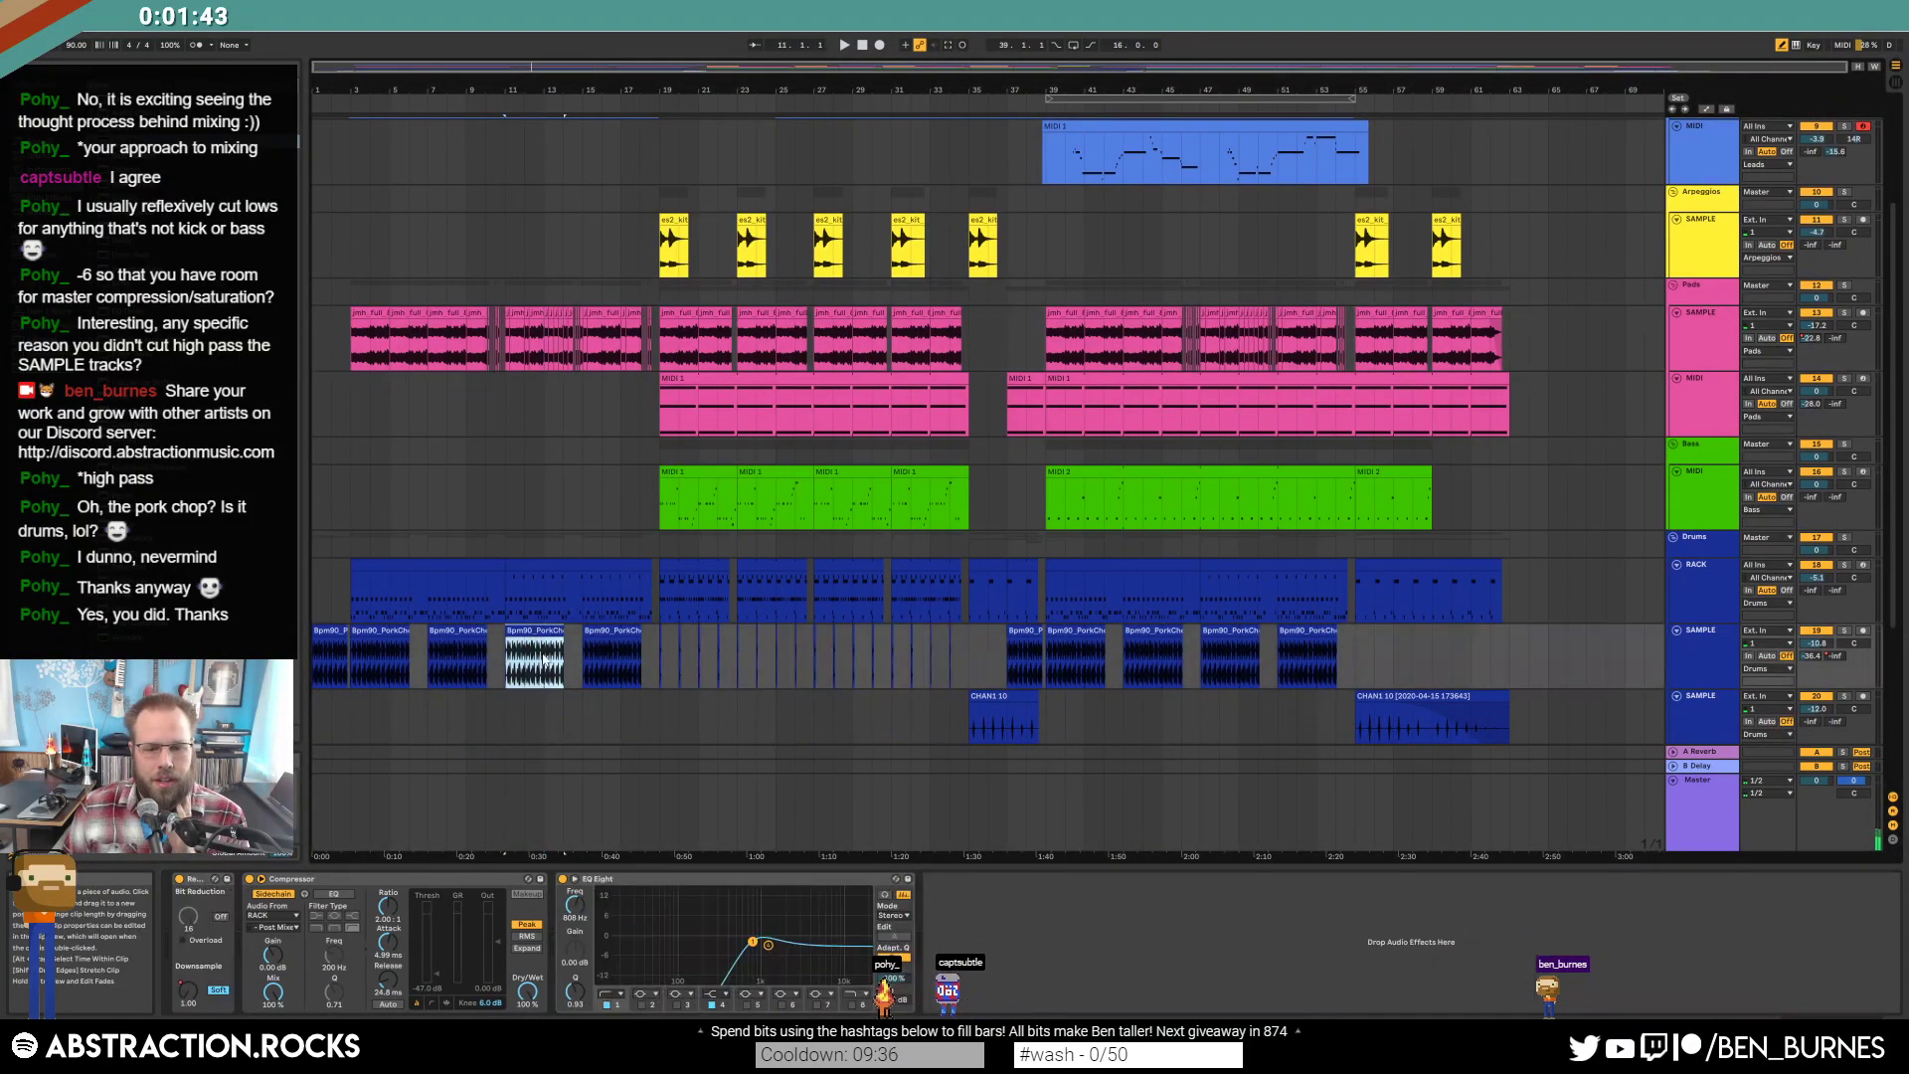
click(374, 986)
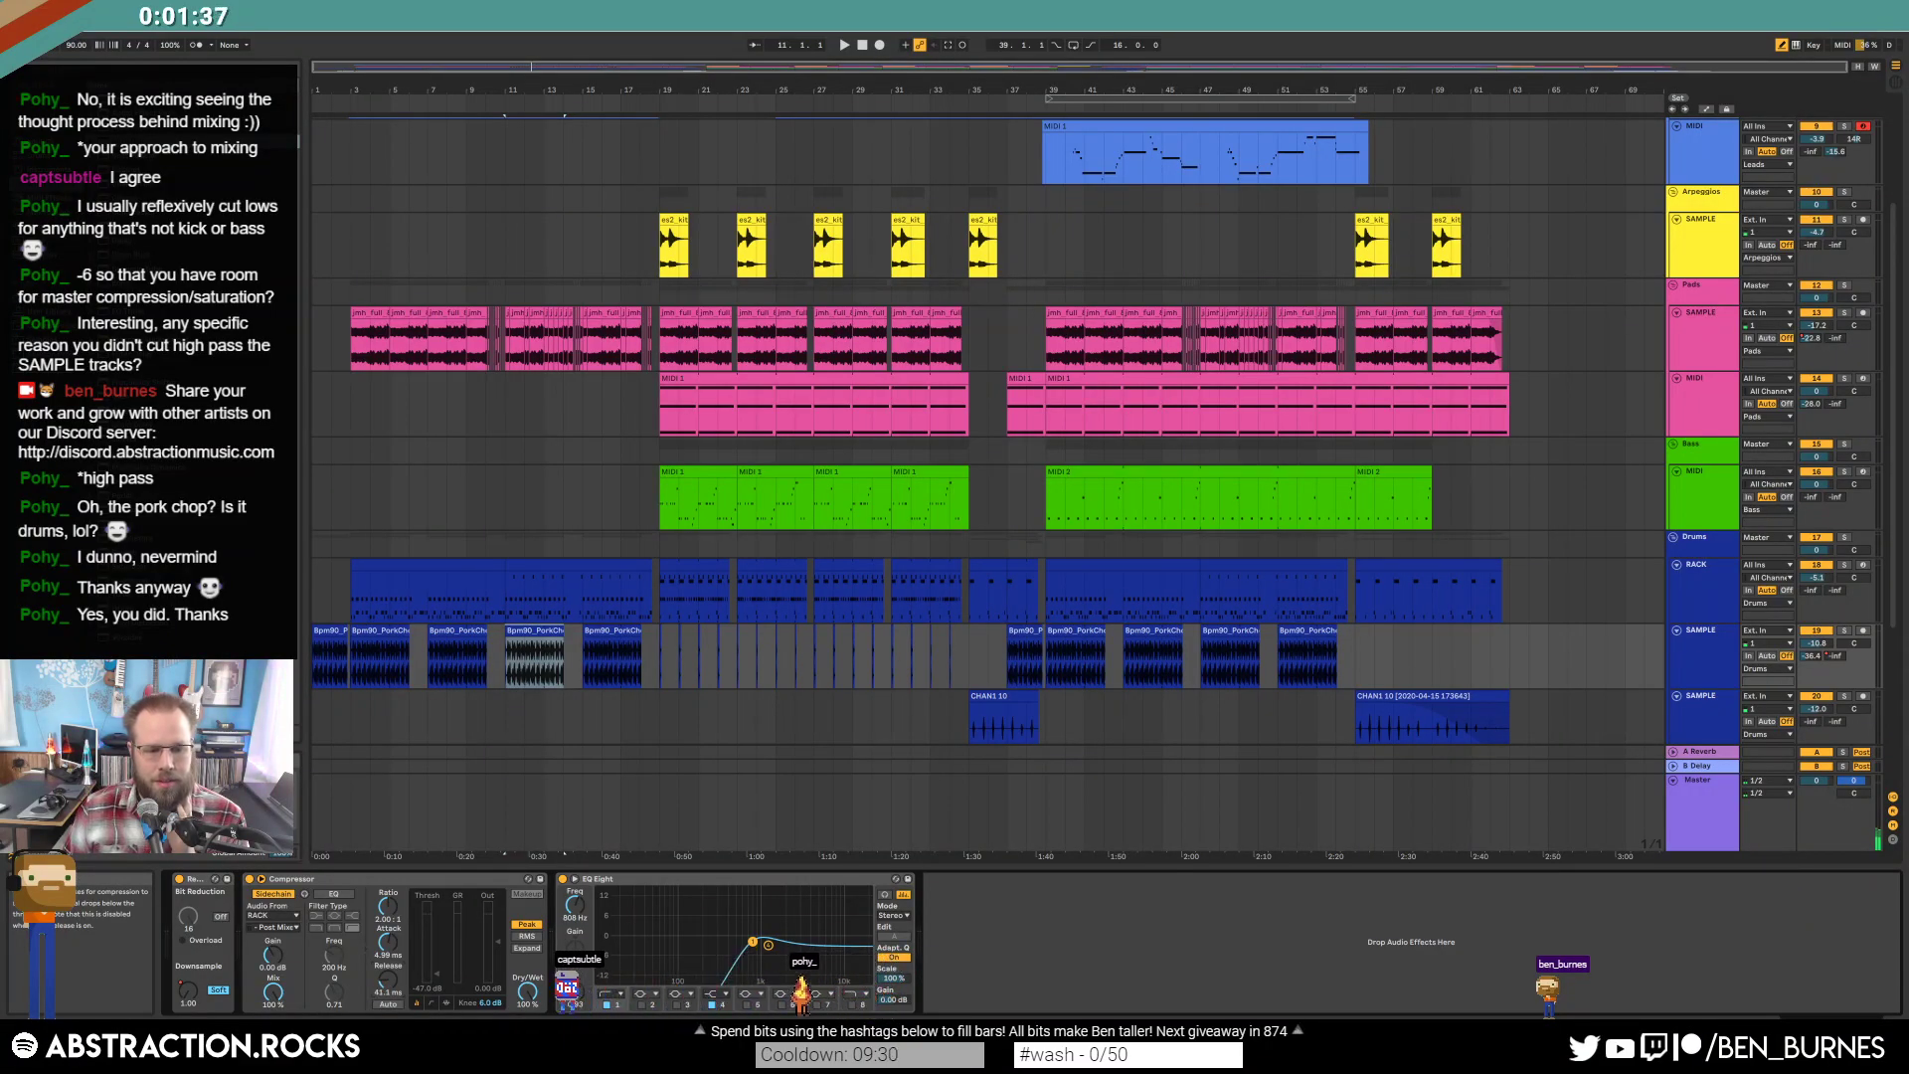
Fine-tune the Master EQ Eight, with its low-cut at about 23.5 Hz and a slight mid-band shift, and play from bar 3.
click(352, 360)
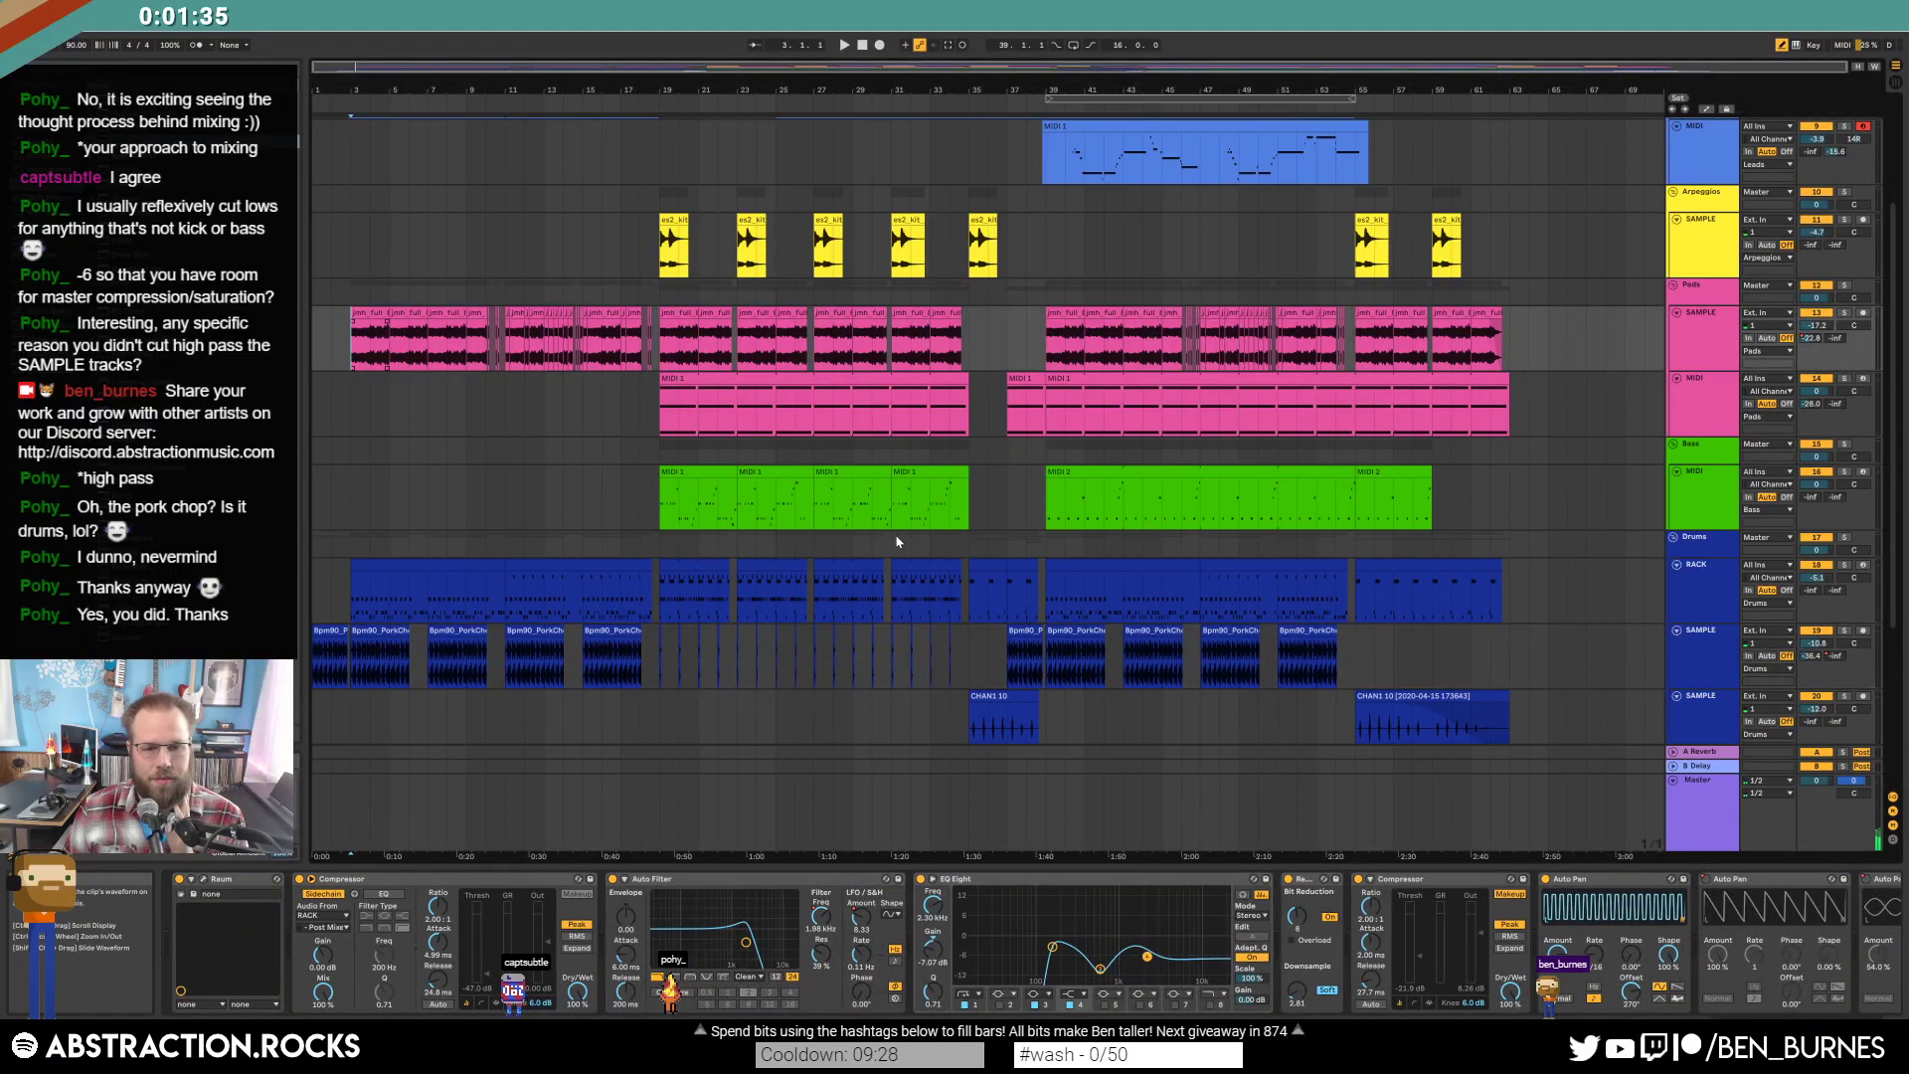
click(1701, 801)
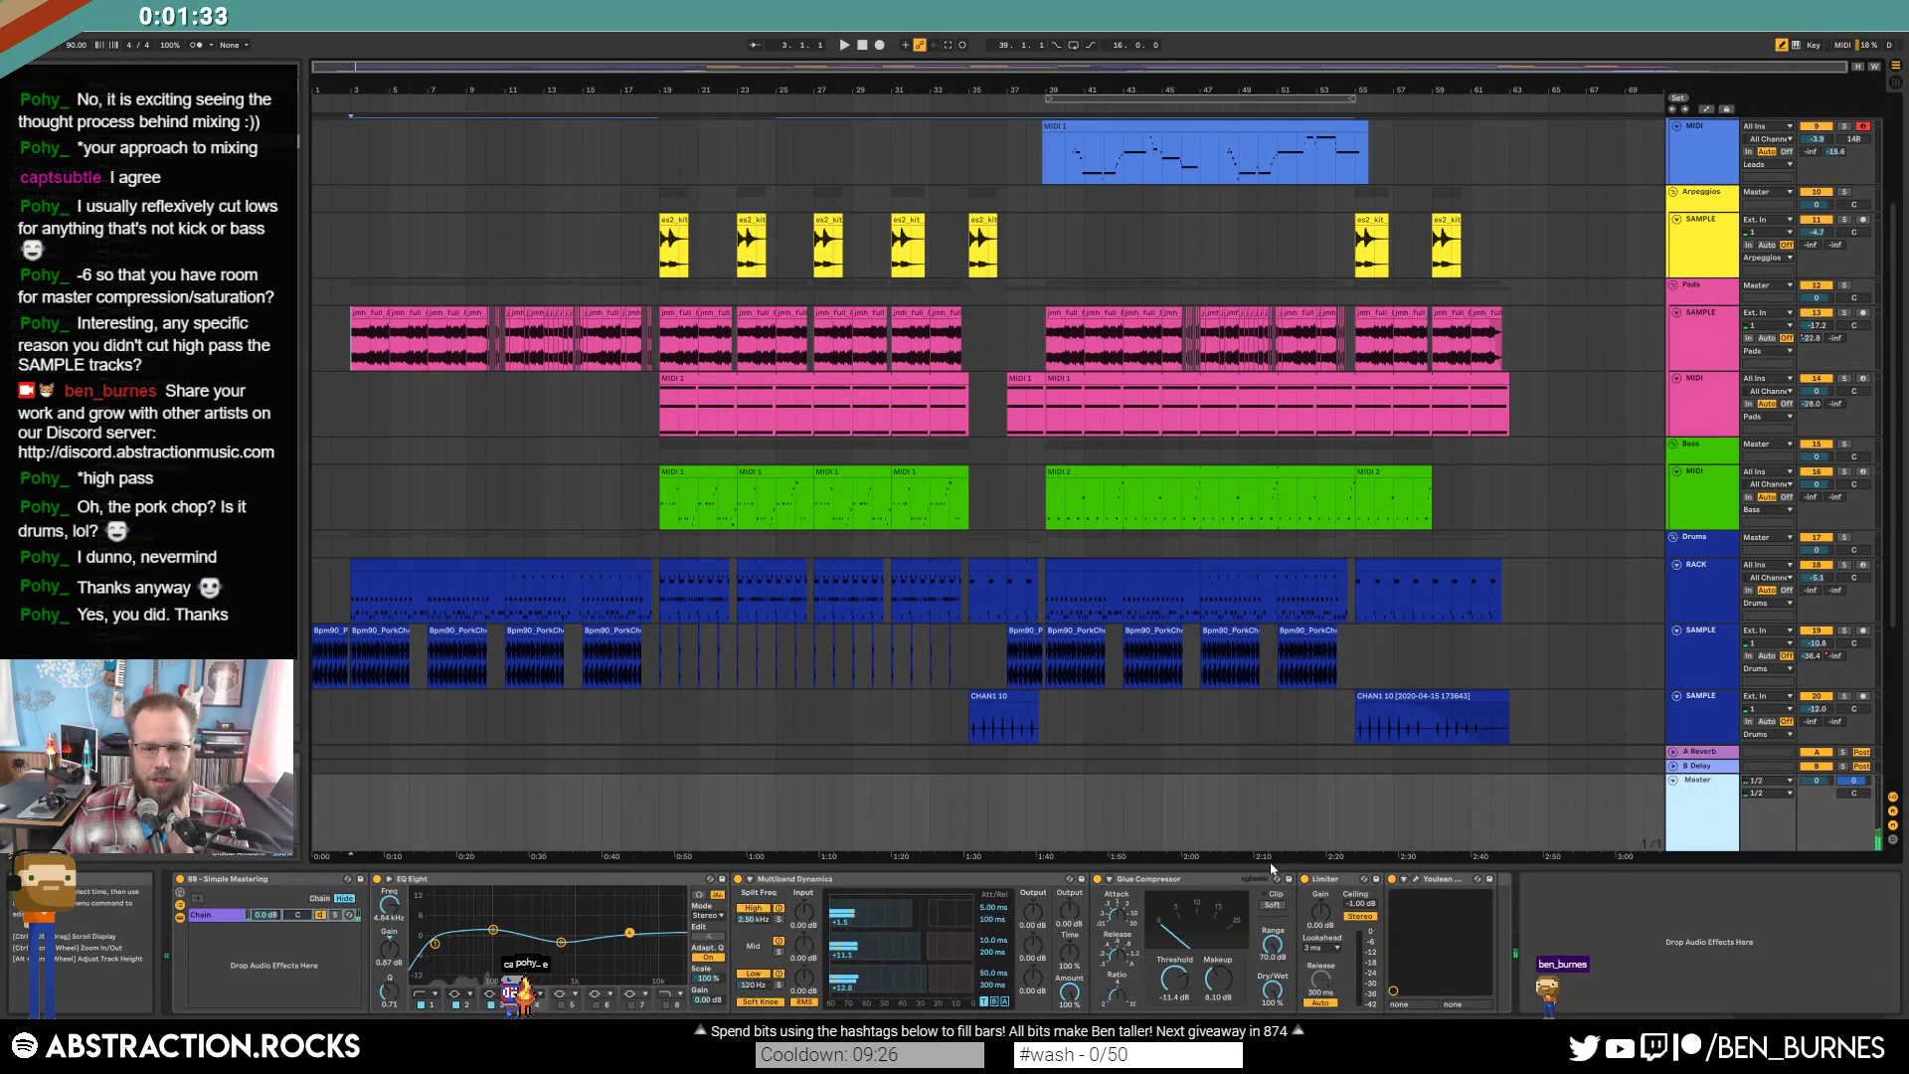
drag(564, 946, 567, 944)
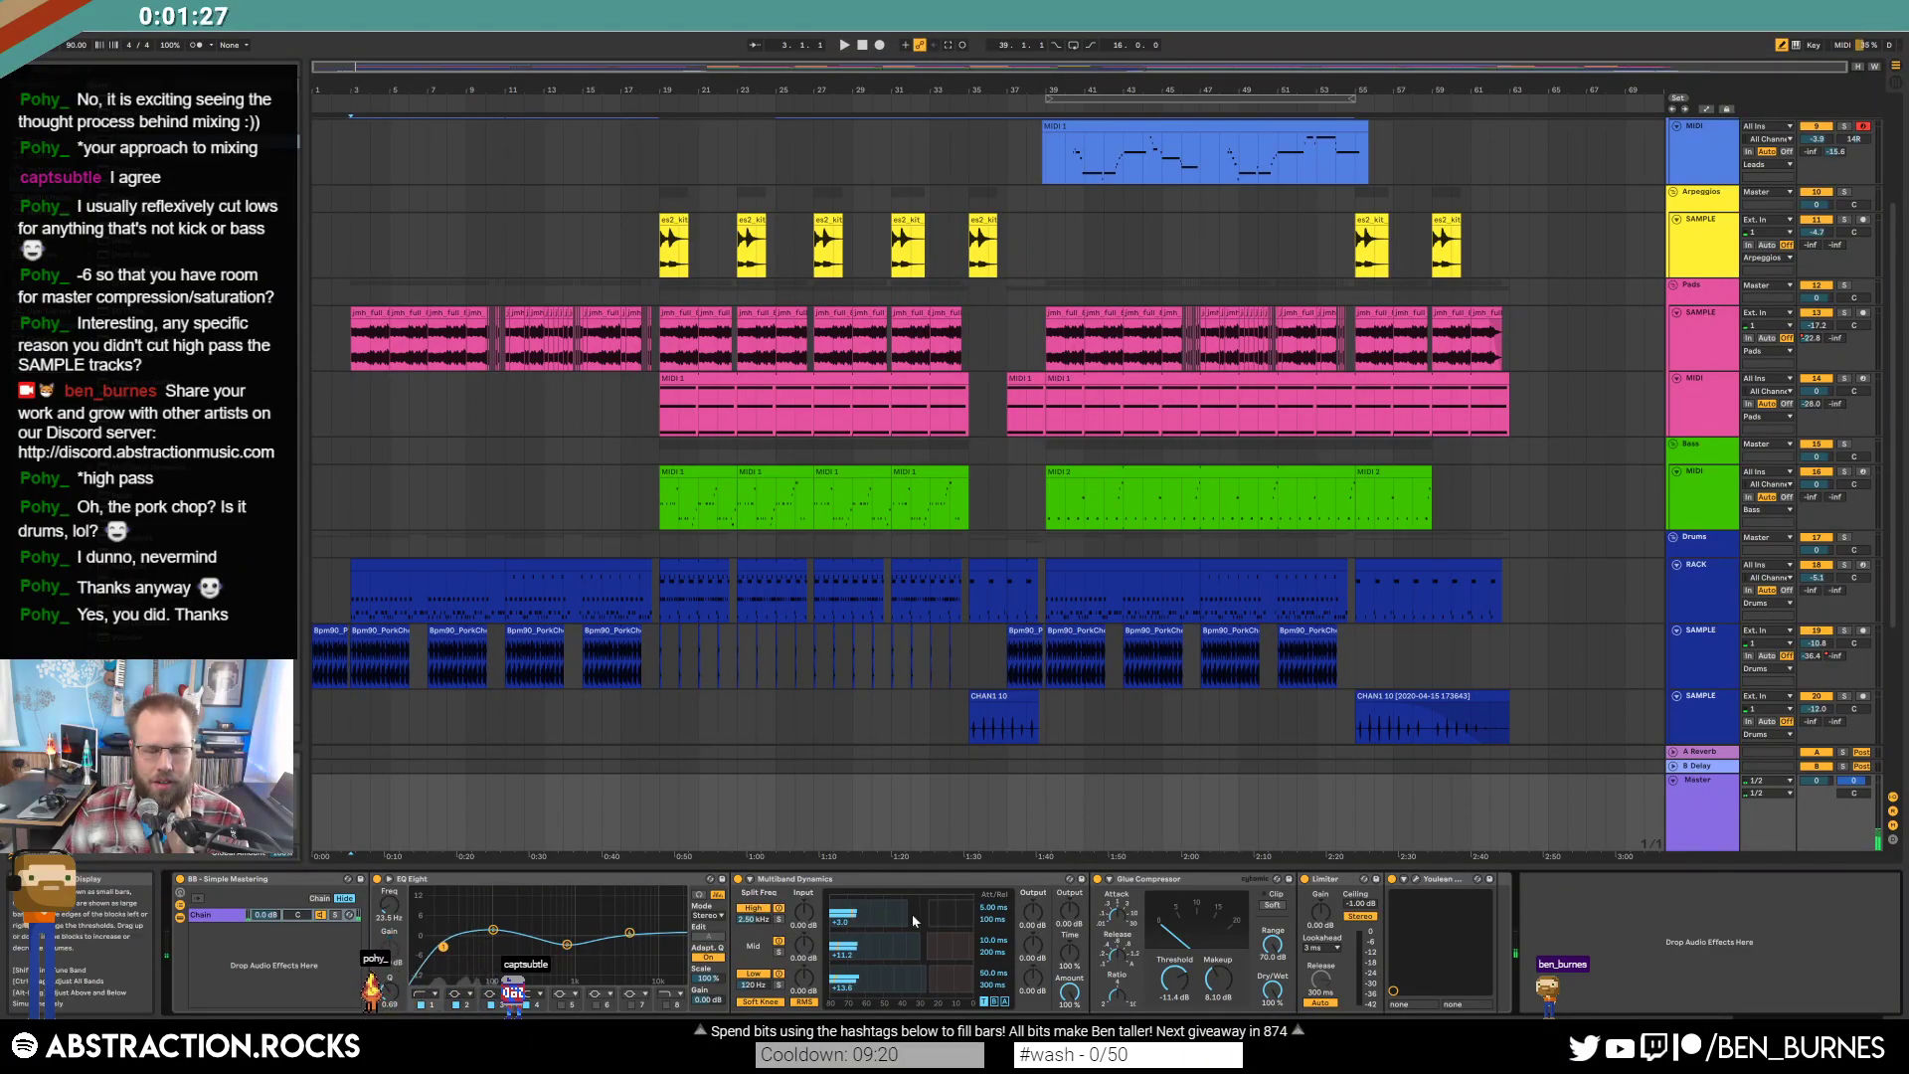
key(space)
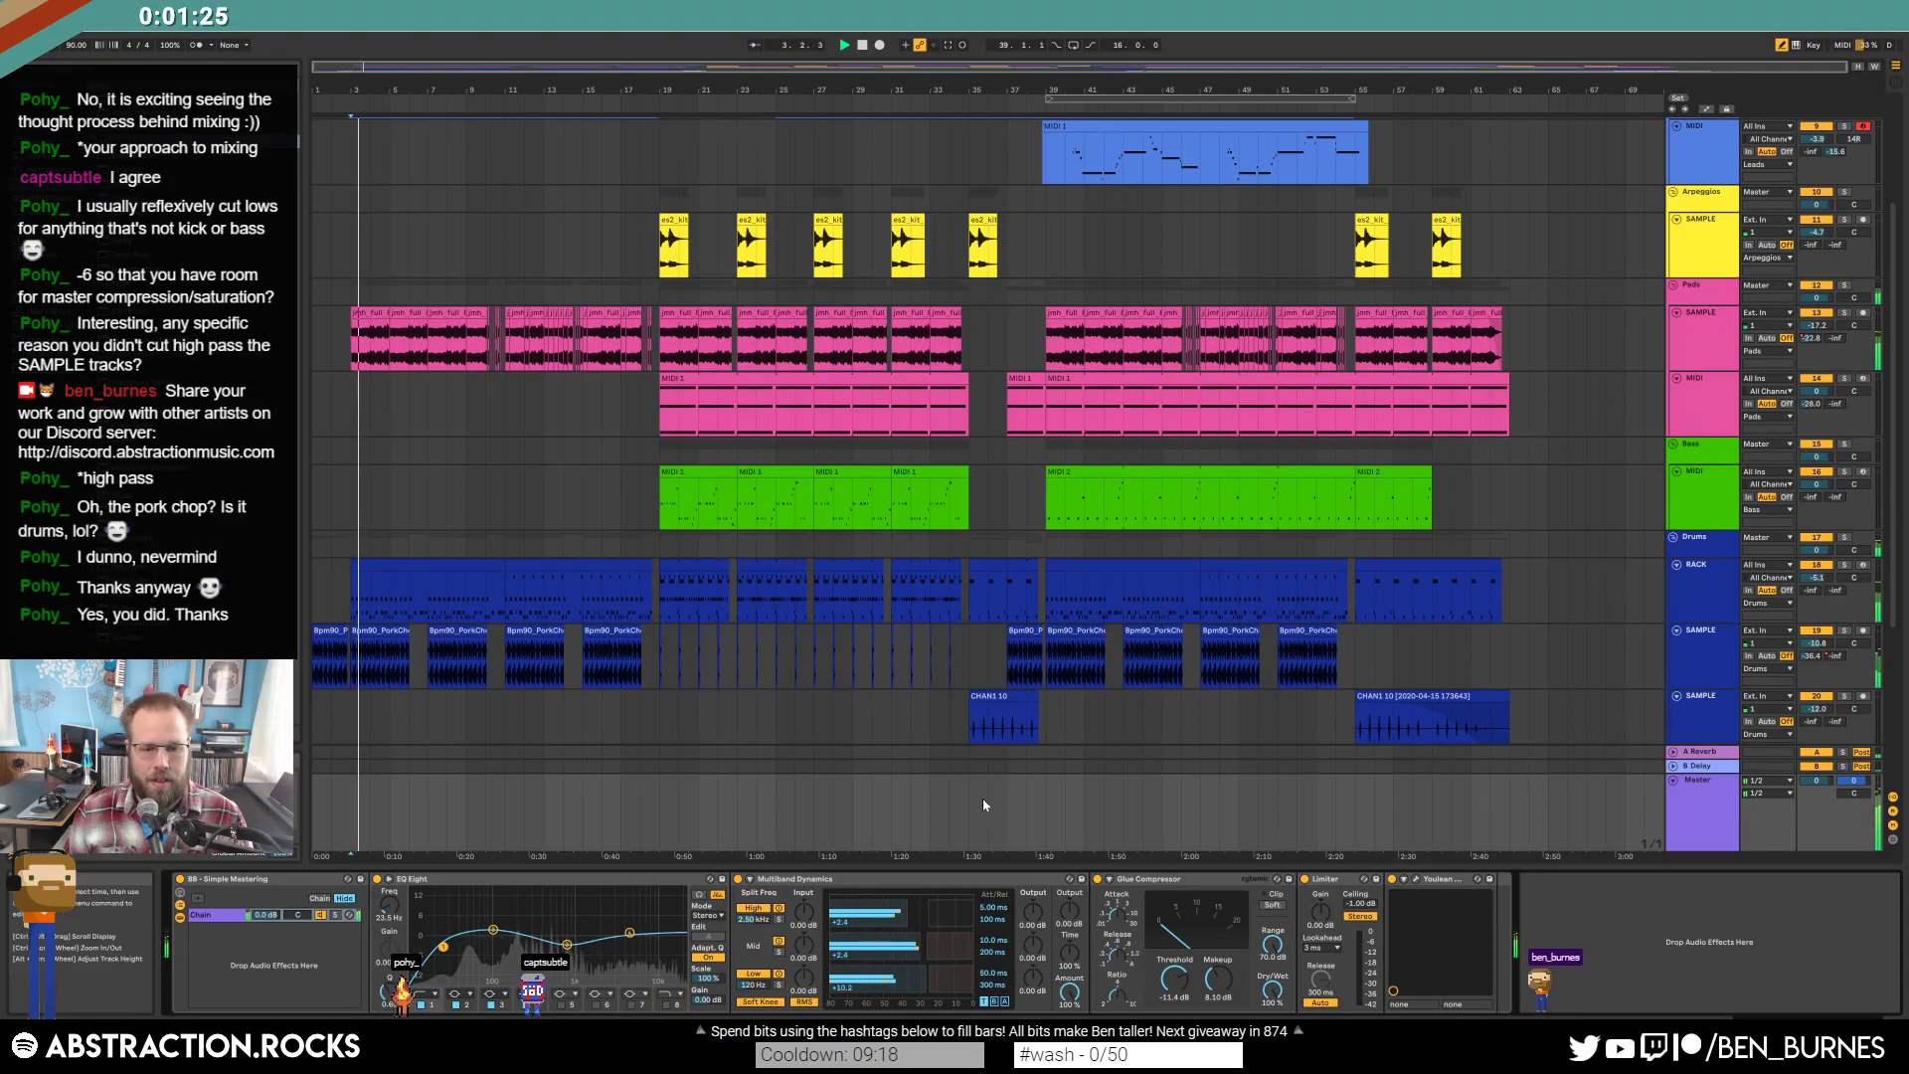
Adjust the Pads SAMPLE track's volume and add a cut of about -6.22 dB to the first lead's EQ Eight.
scroll(1830, 291, up, 5)
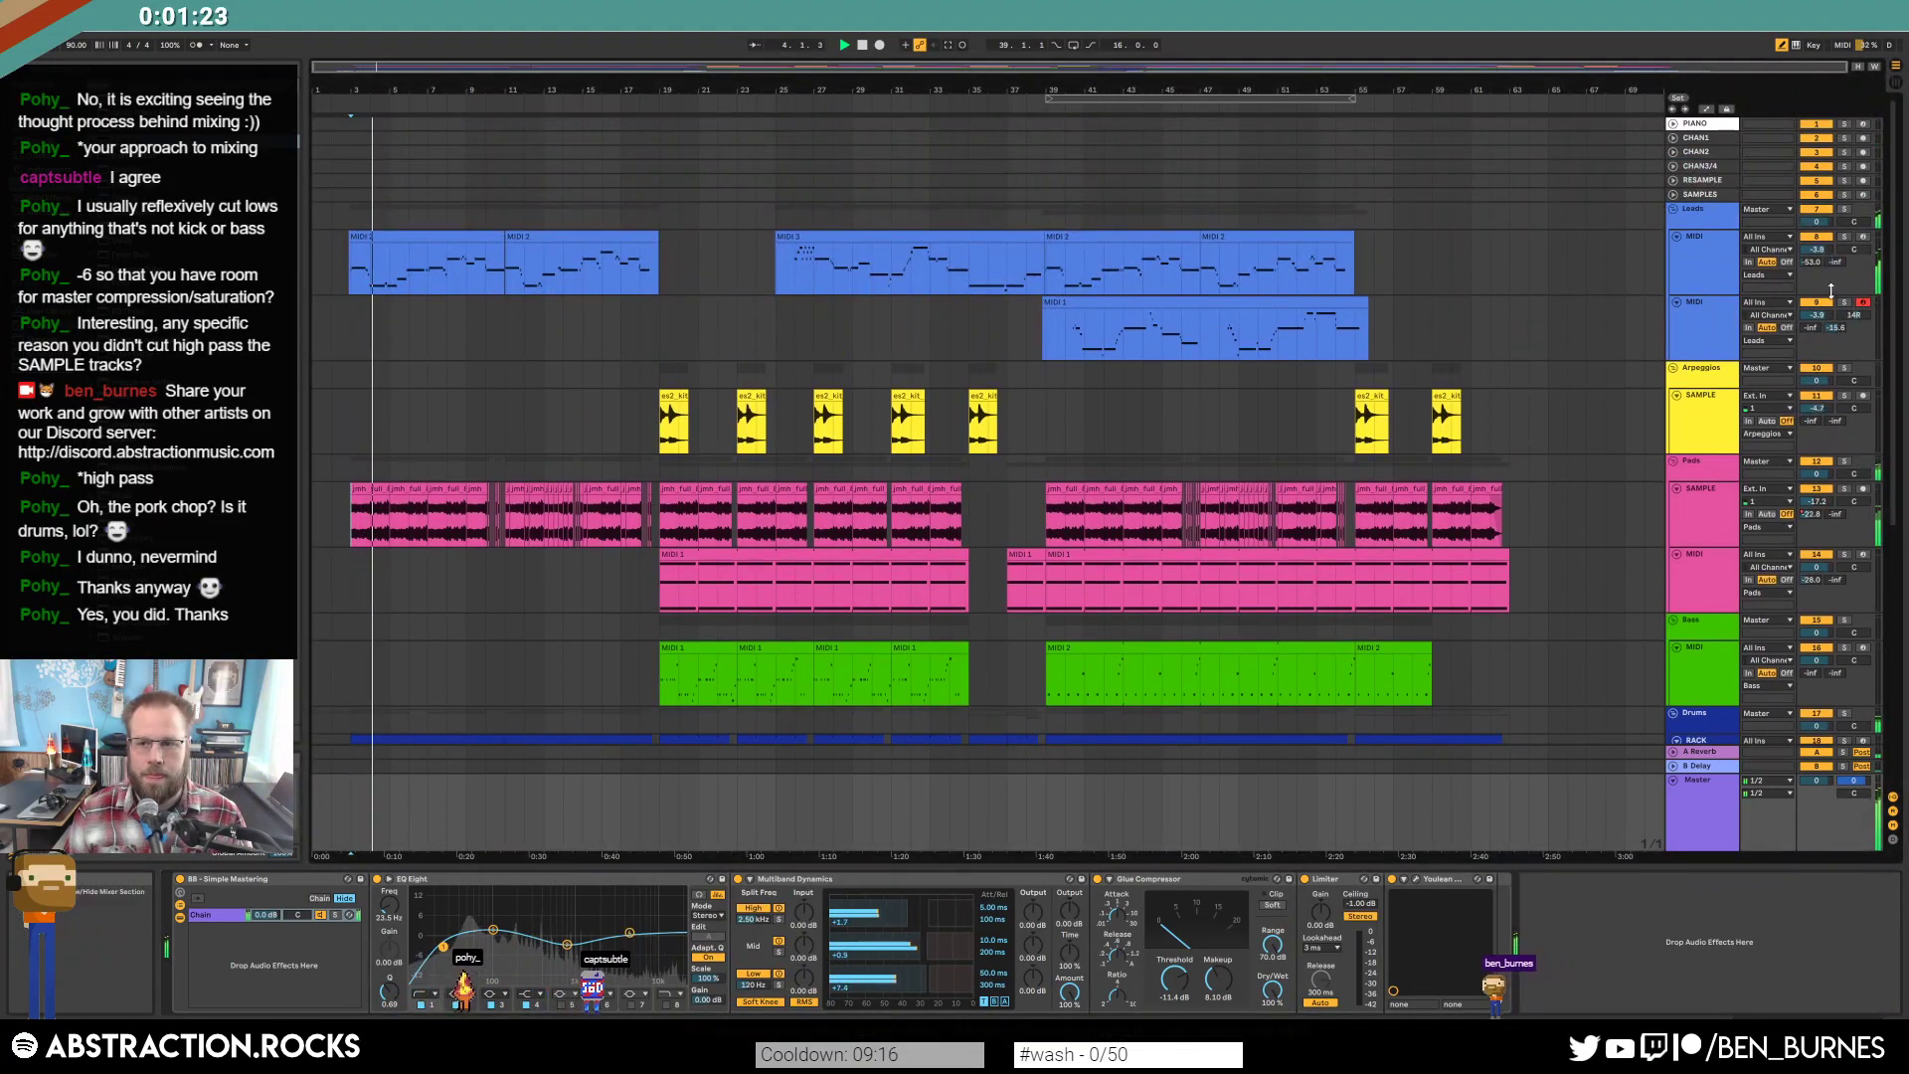
click(1830, 292)
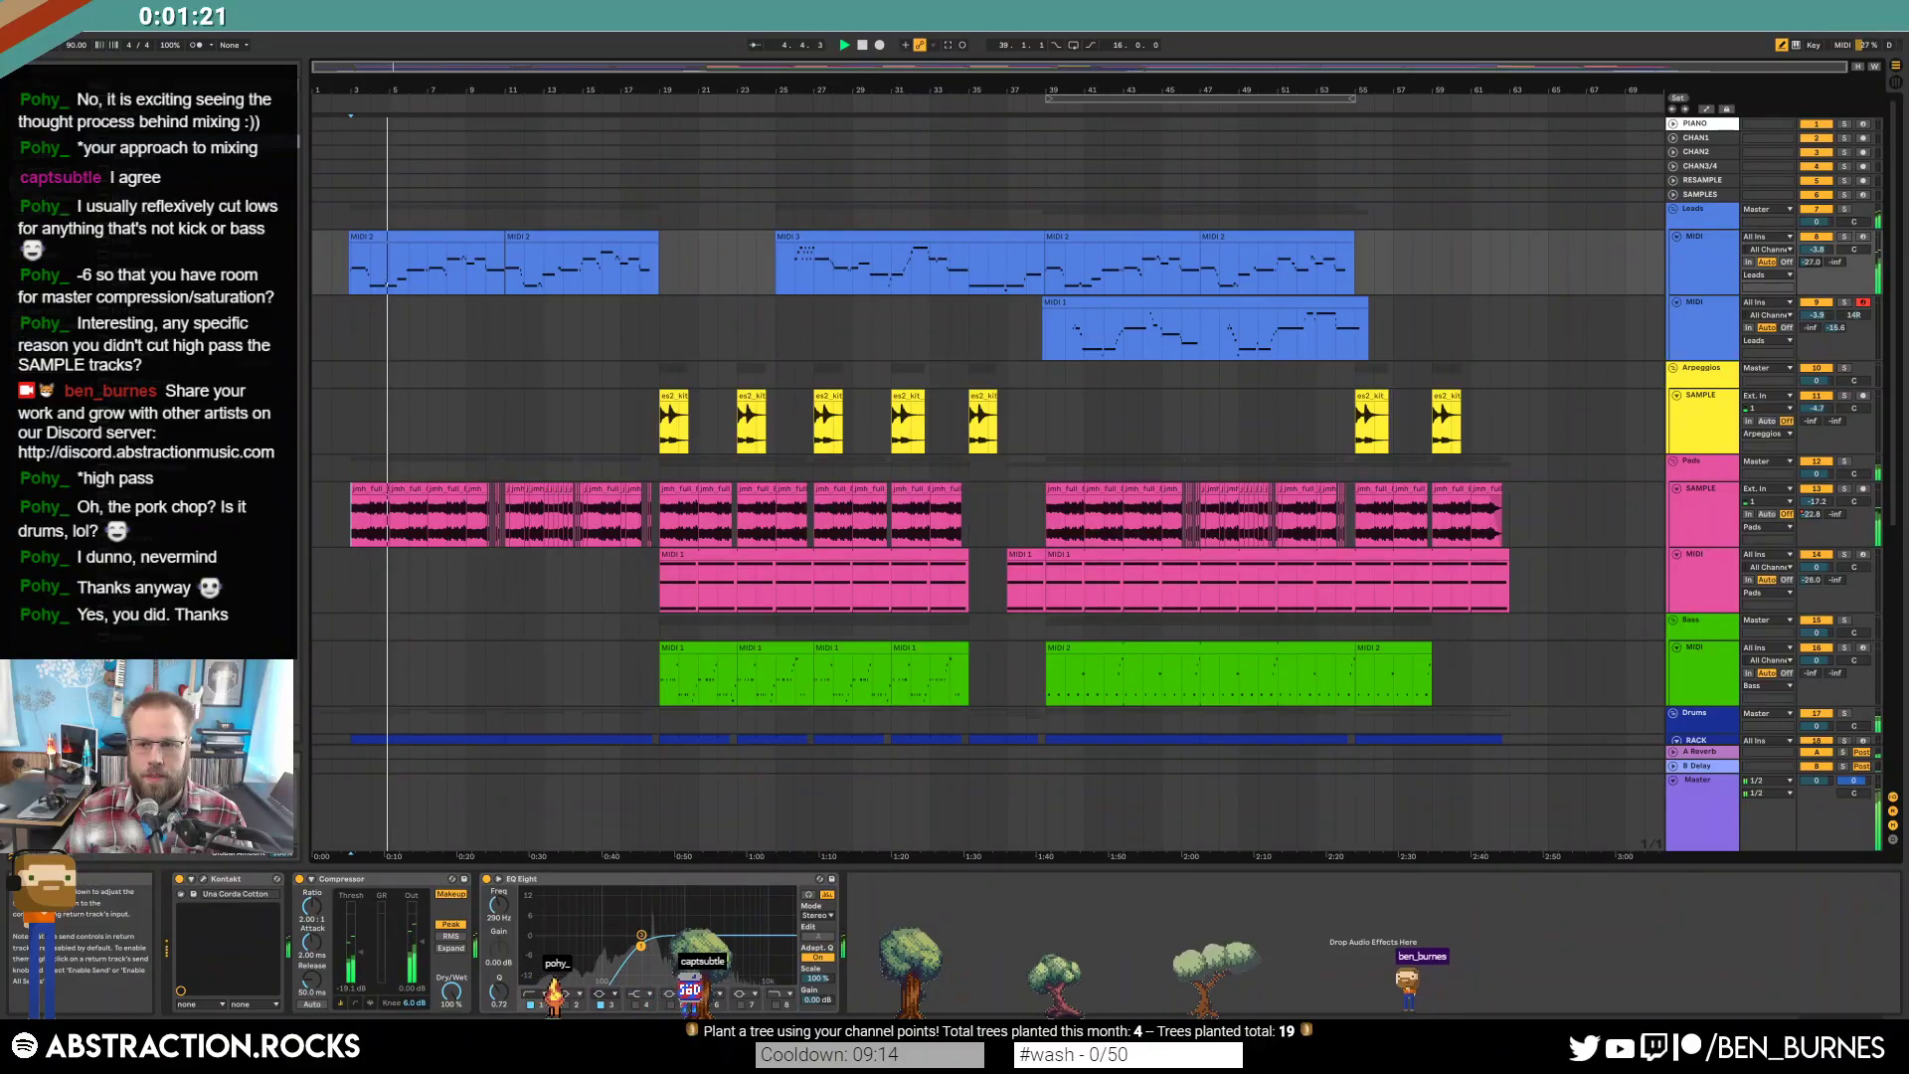
click(1702, 507)
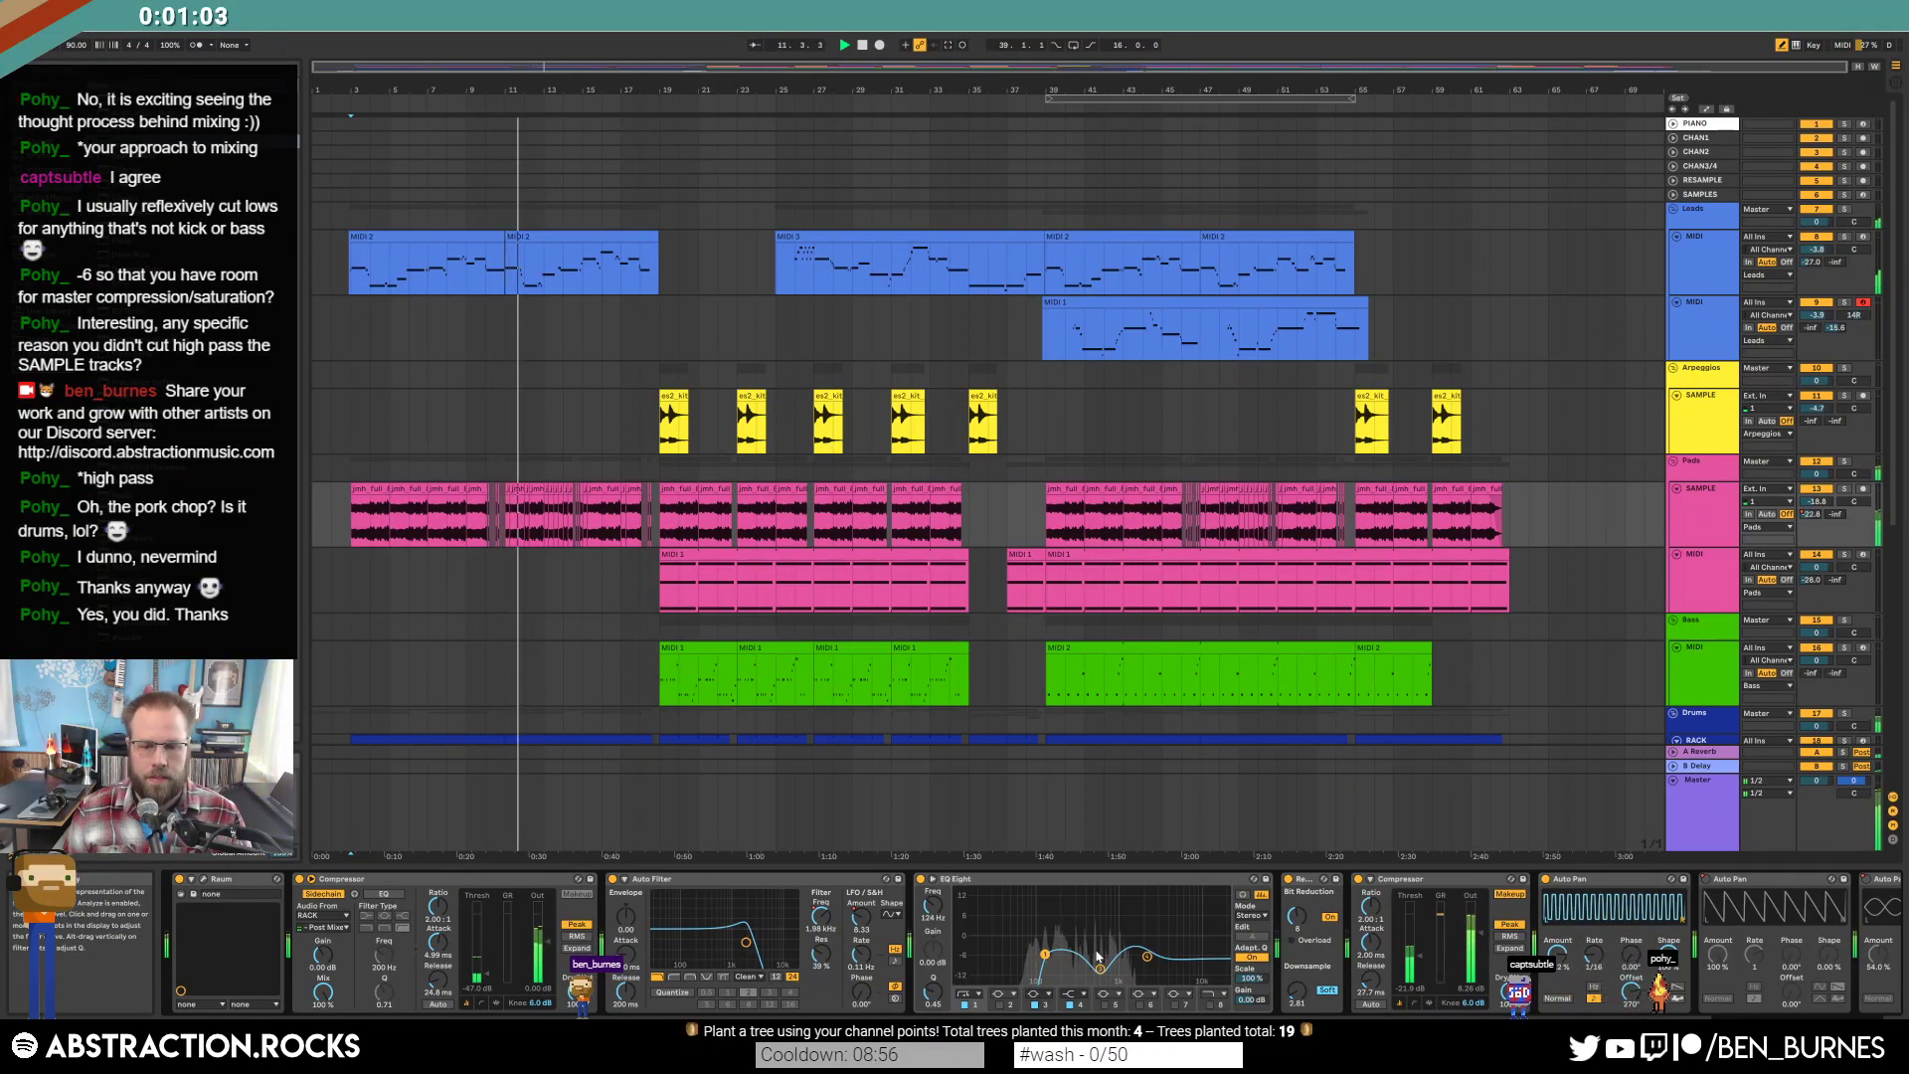
click(1702, 261)
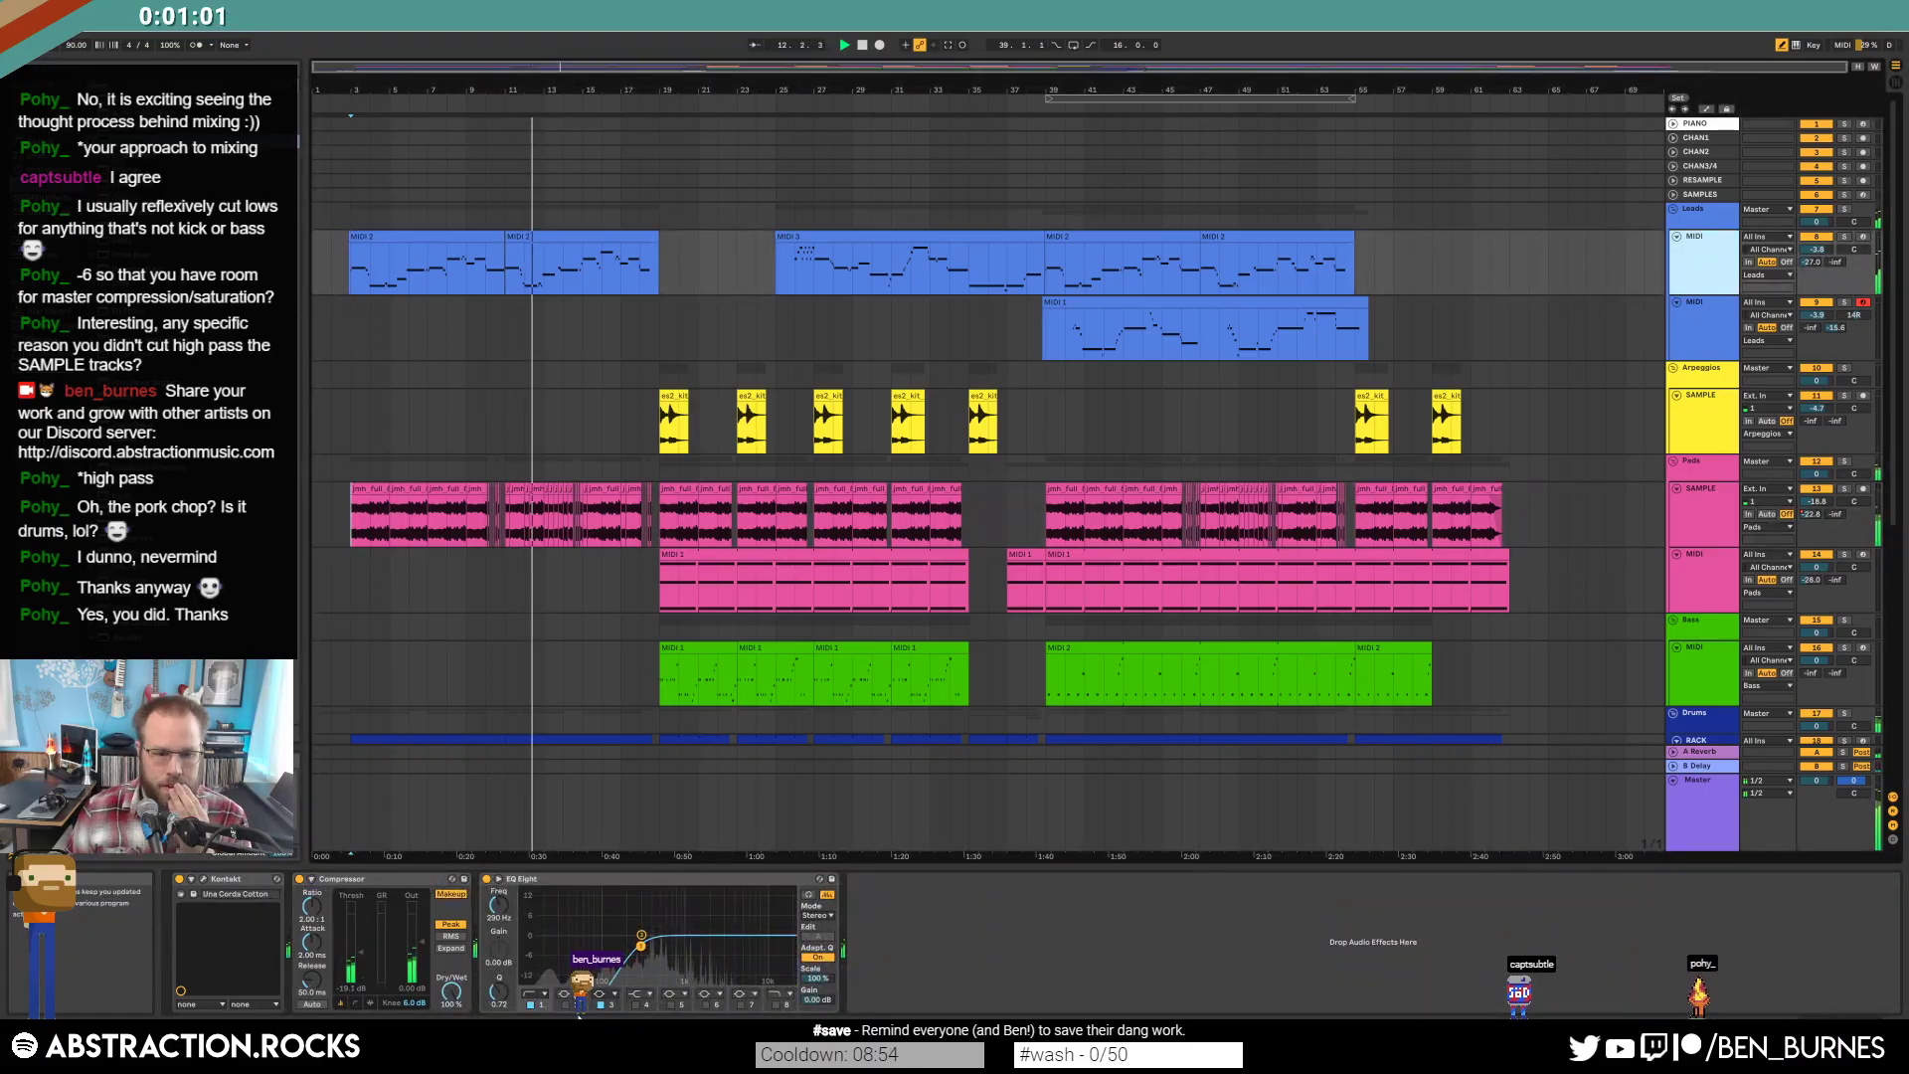
click(710, 936)
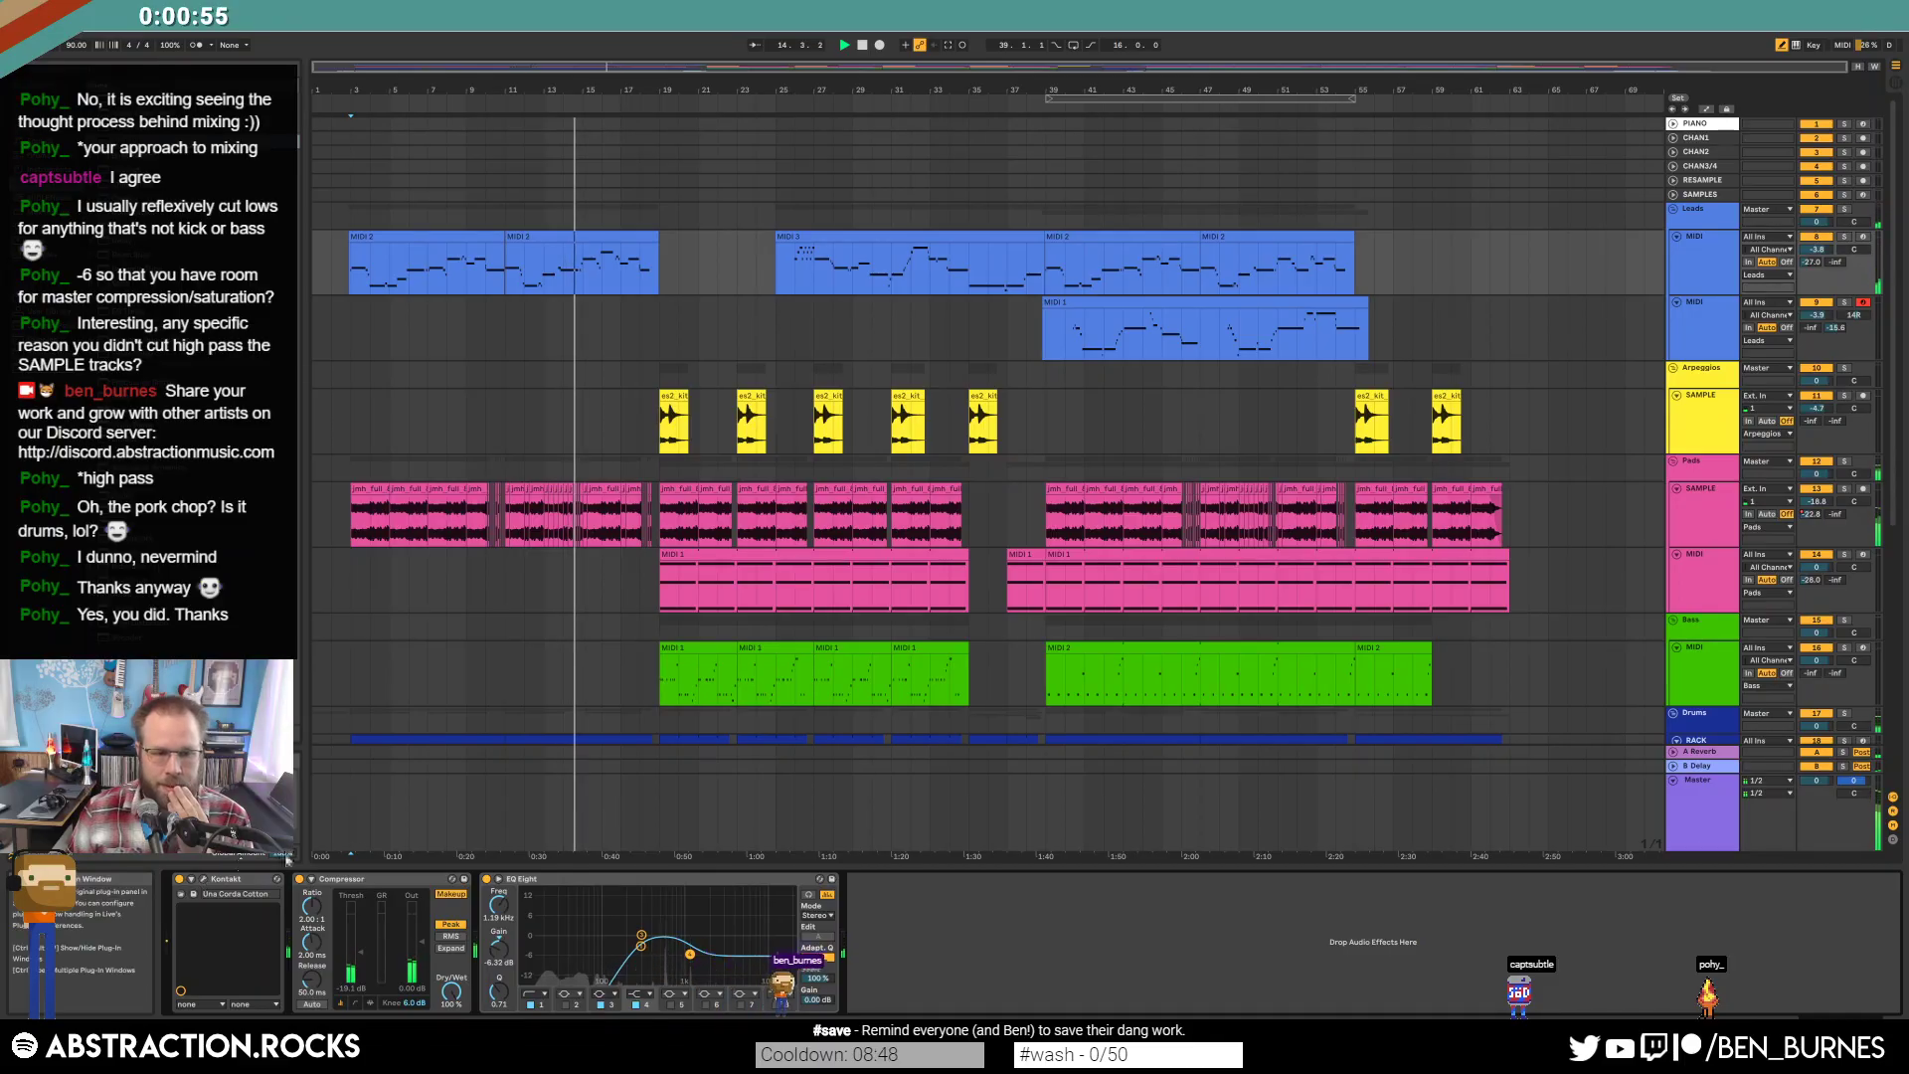
Examine the compression and tone settings on the FX and Workbench pages of the first lead's Kontakt instrument, and close it.
click(203, 879)
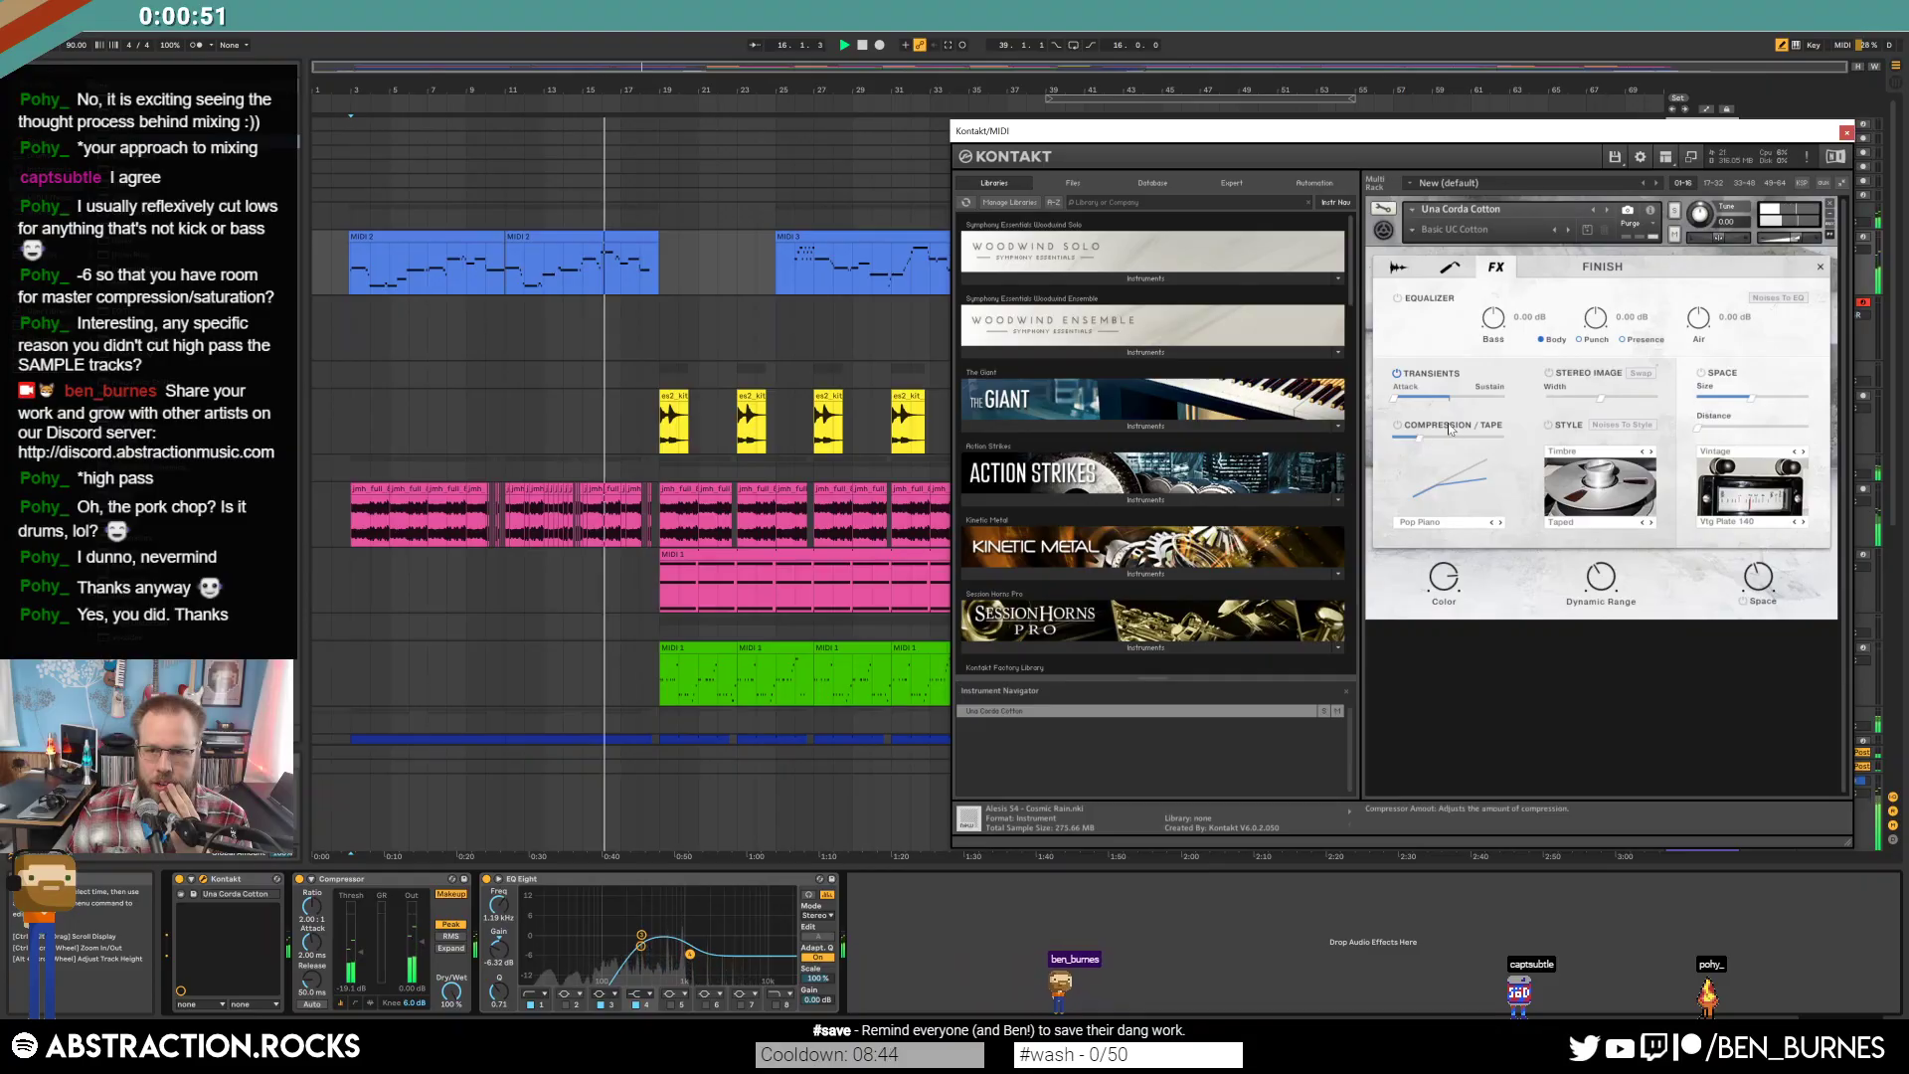
click(1452, 268)
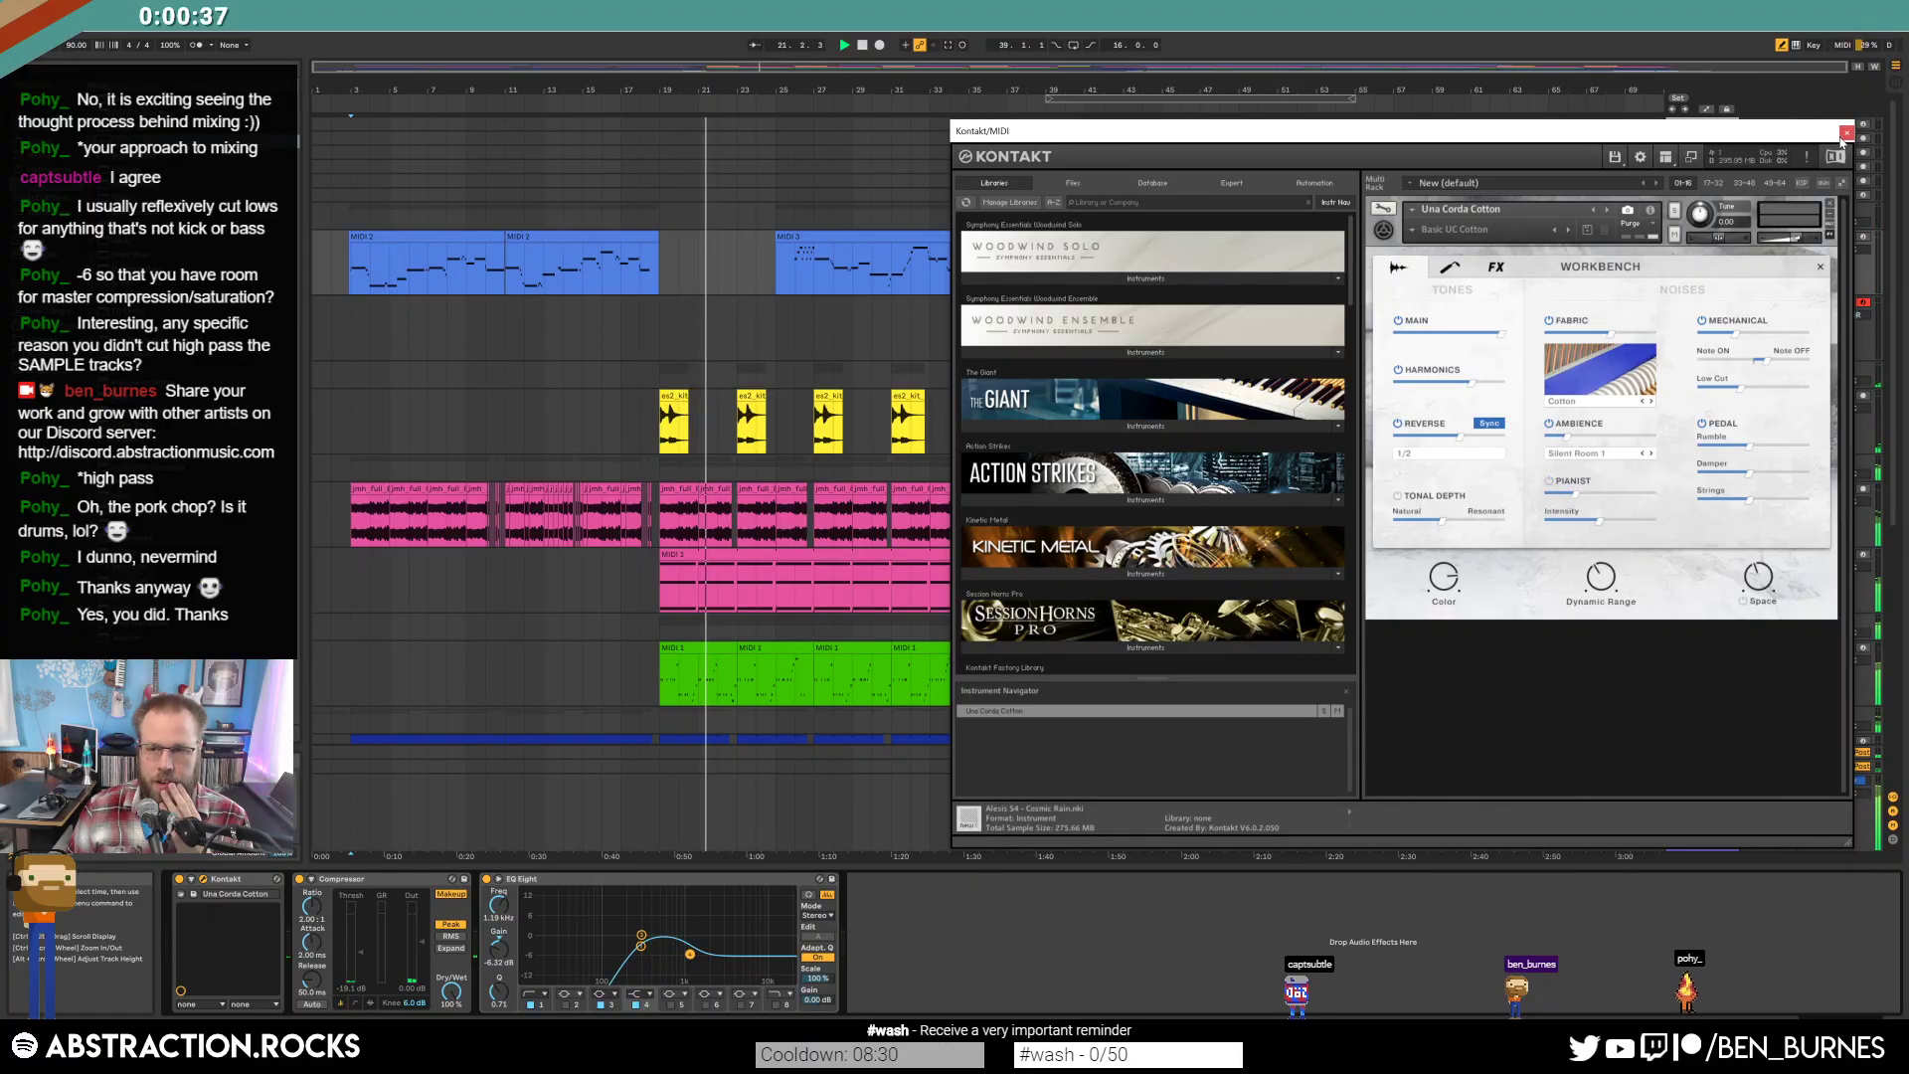
click(1845, 132)
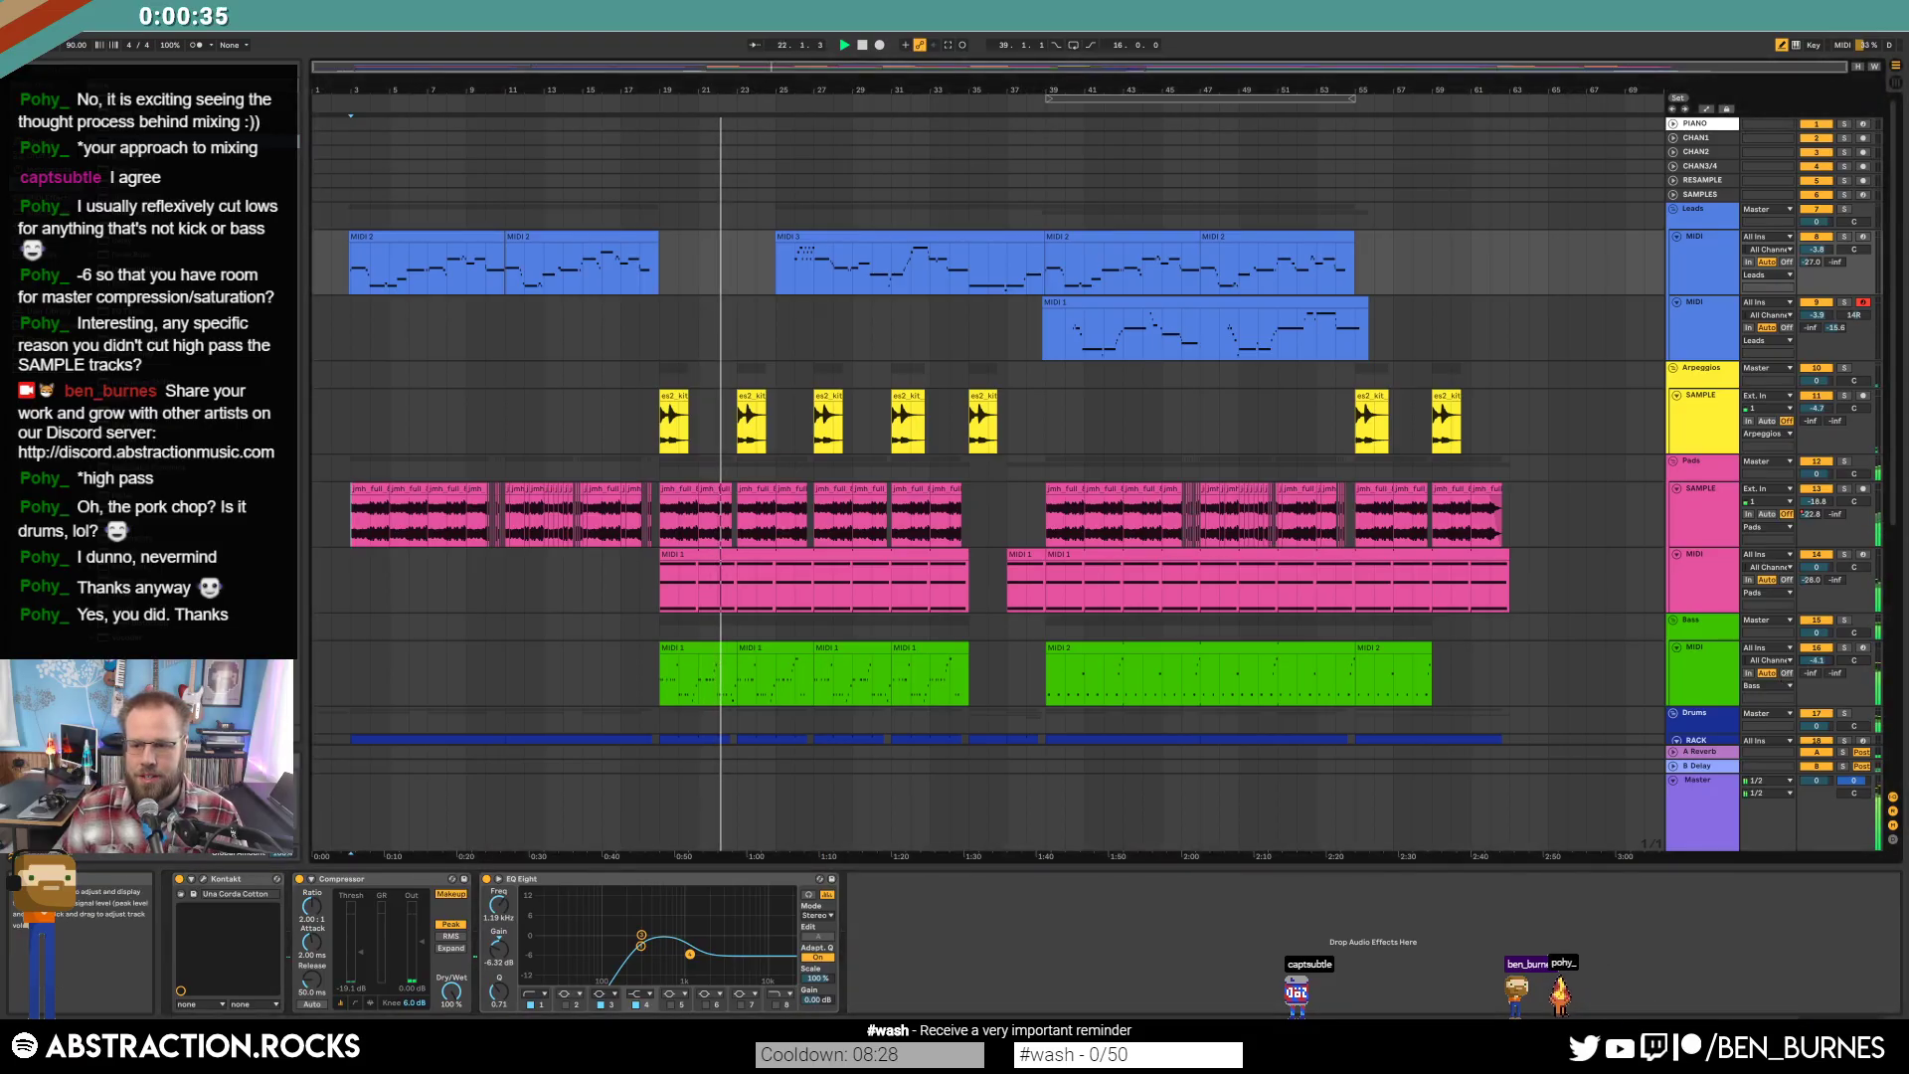
Lower the Bass MIDI and Arpeggios SAMPLE track volumes and raise the first lead MIDI track's volume during playback.
drag(1815, 662, 1816, 679)
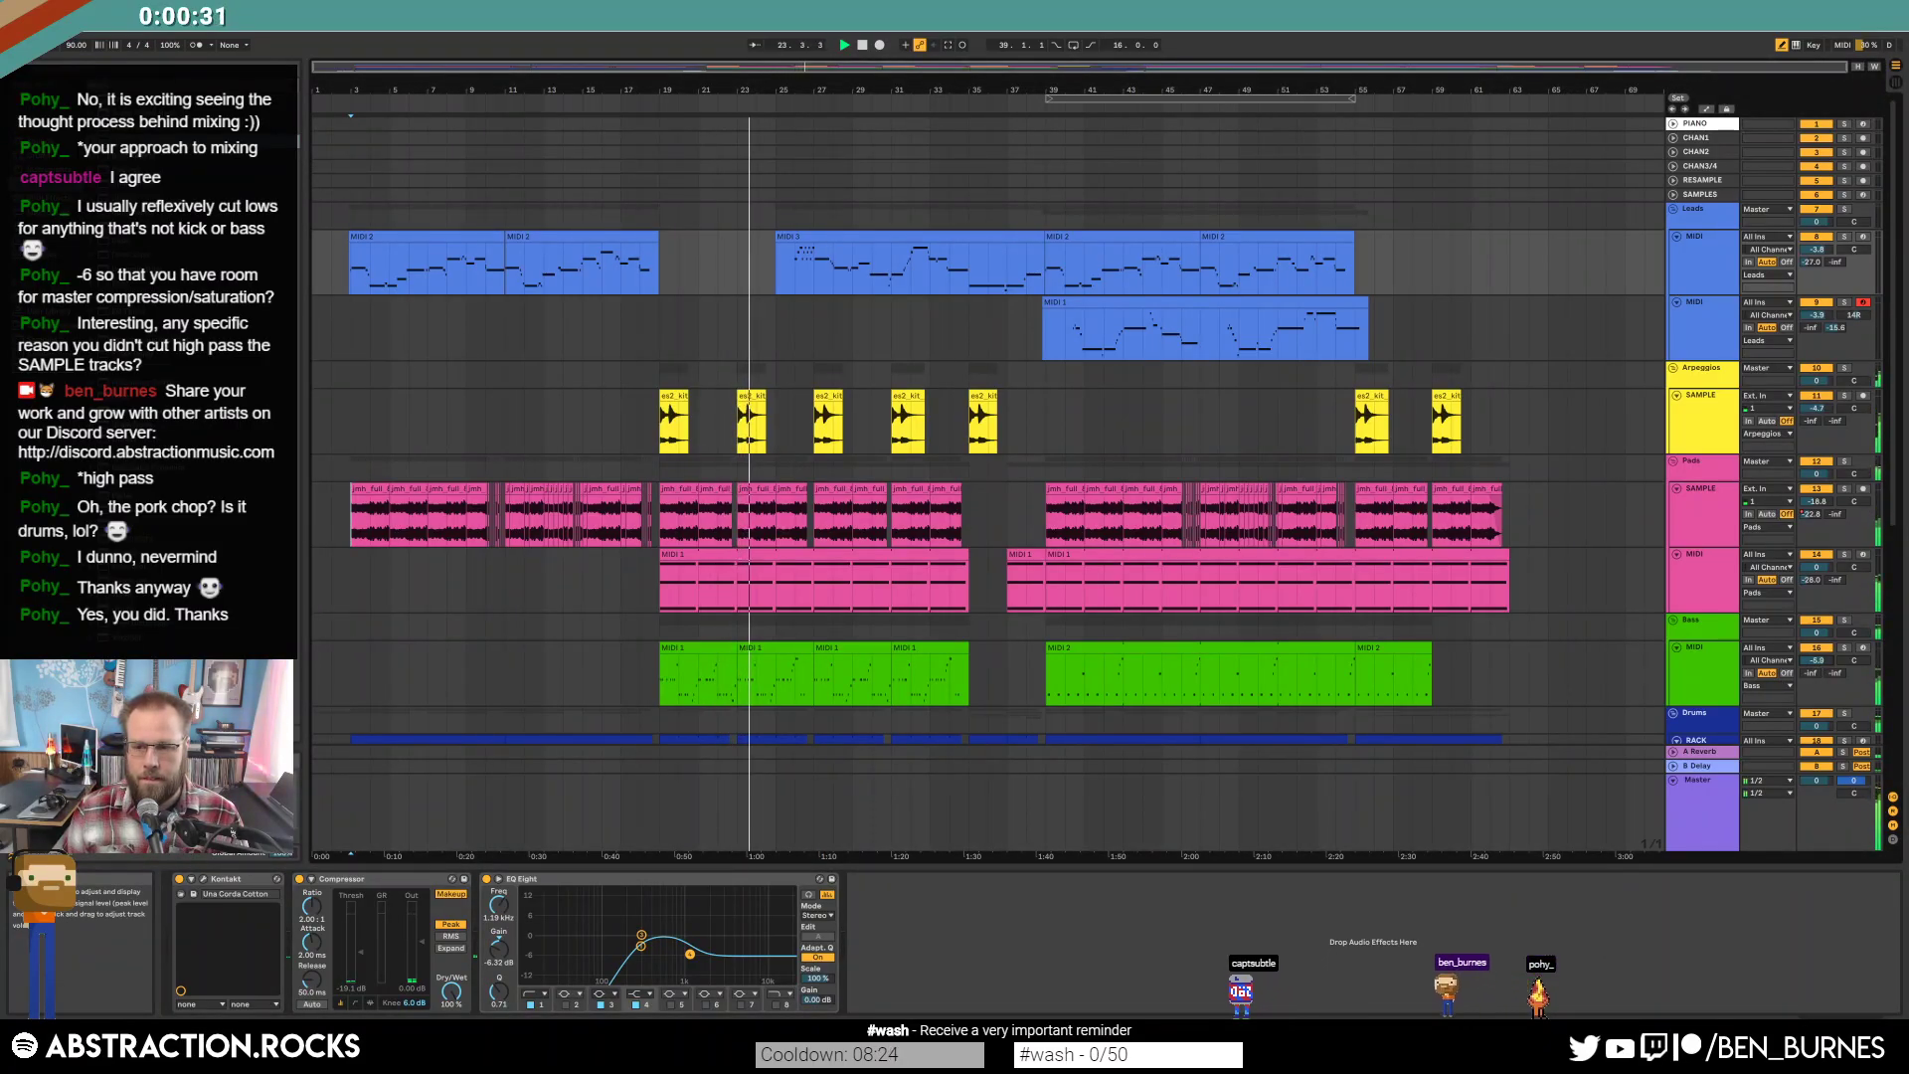
drag(1809, 410, 1810, 433)
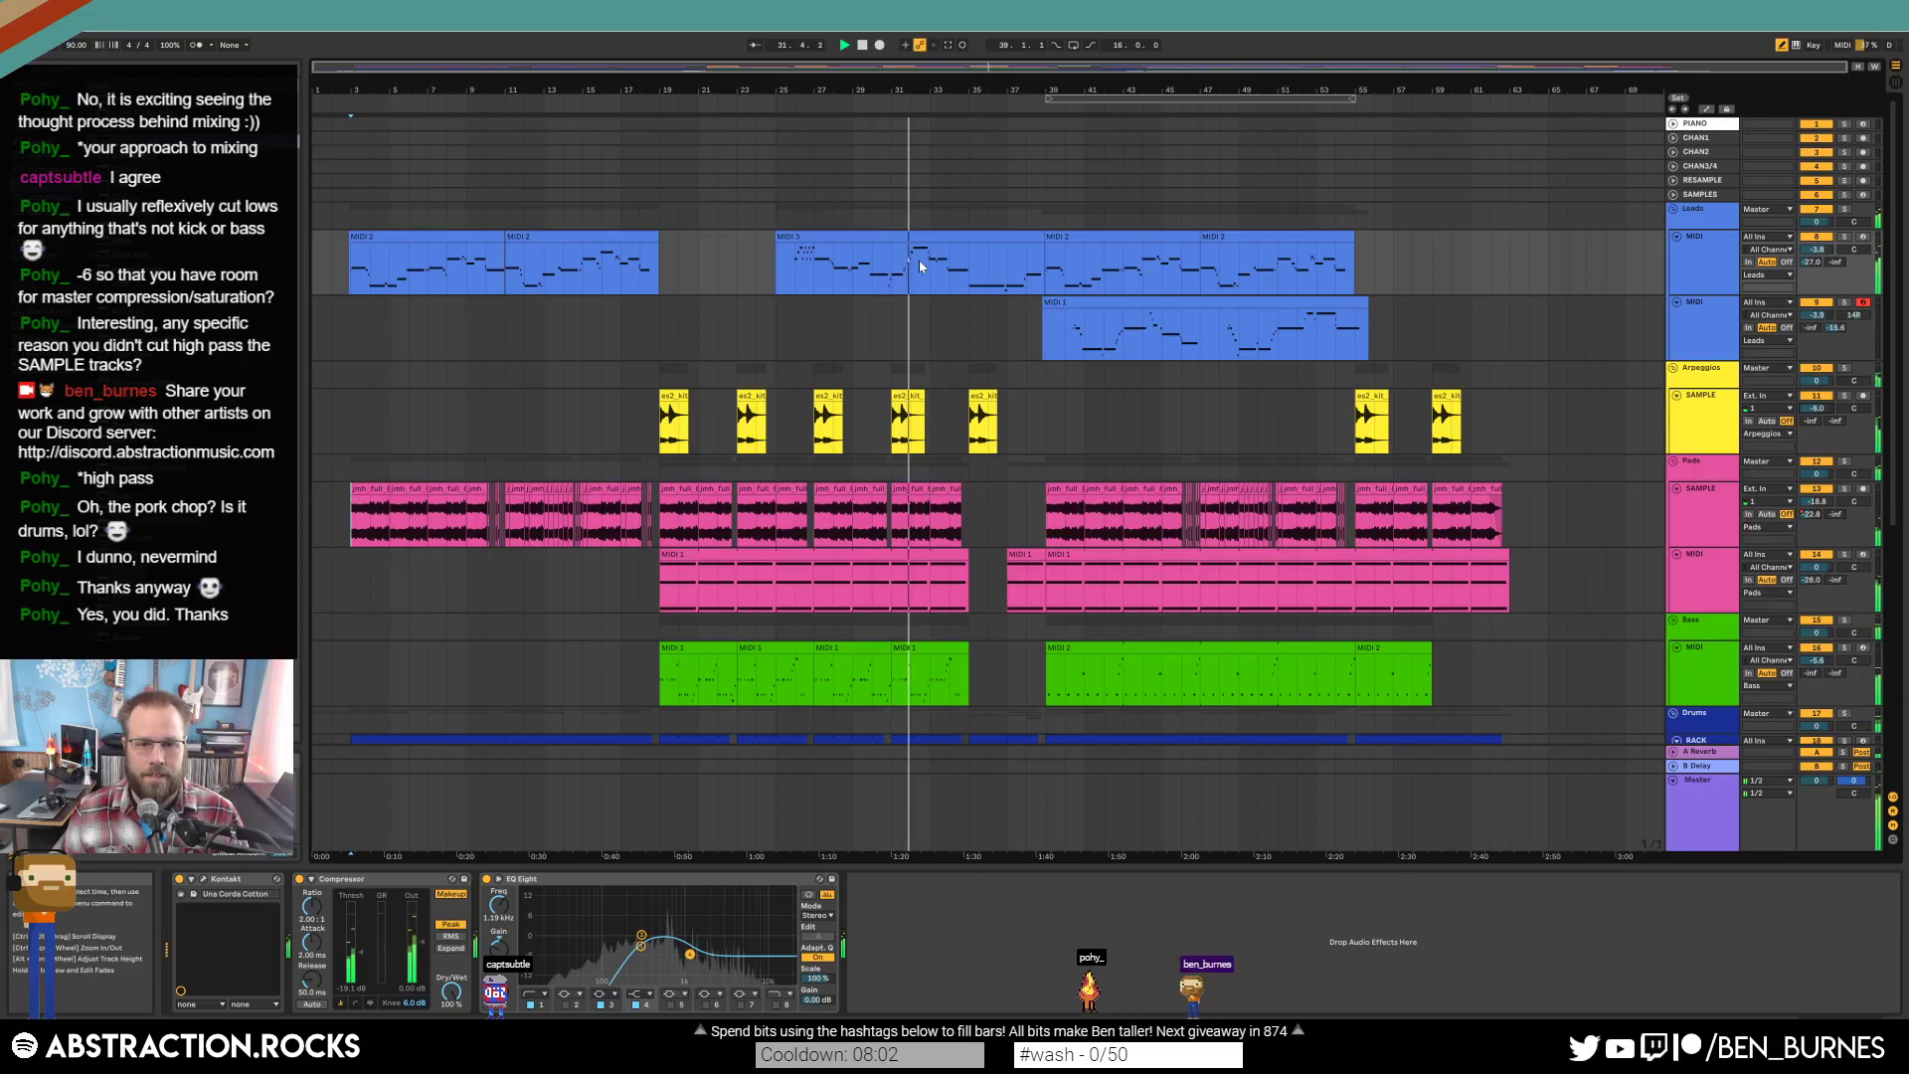
drag(1811, 256, 1811, 233)
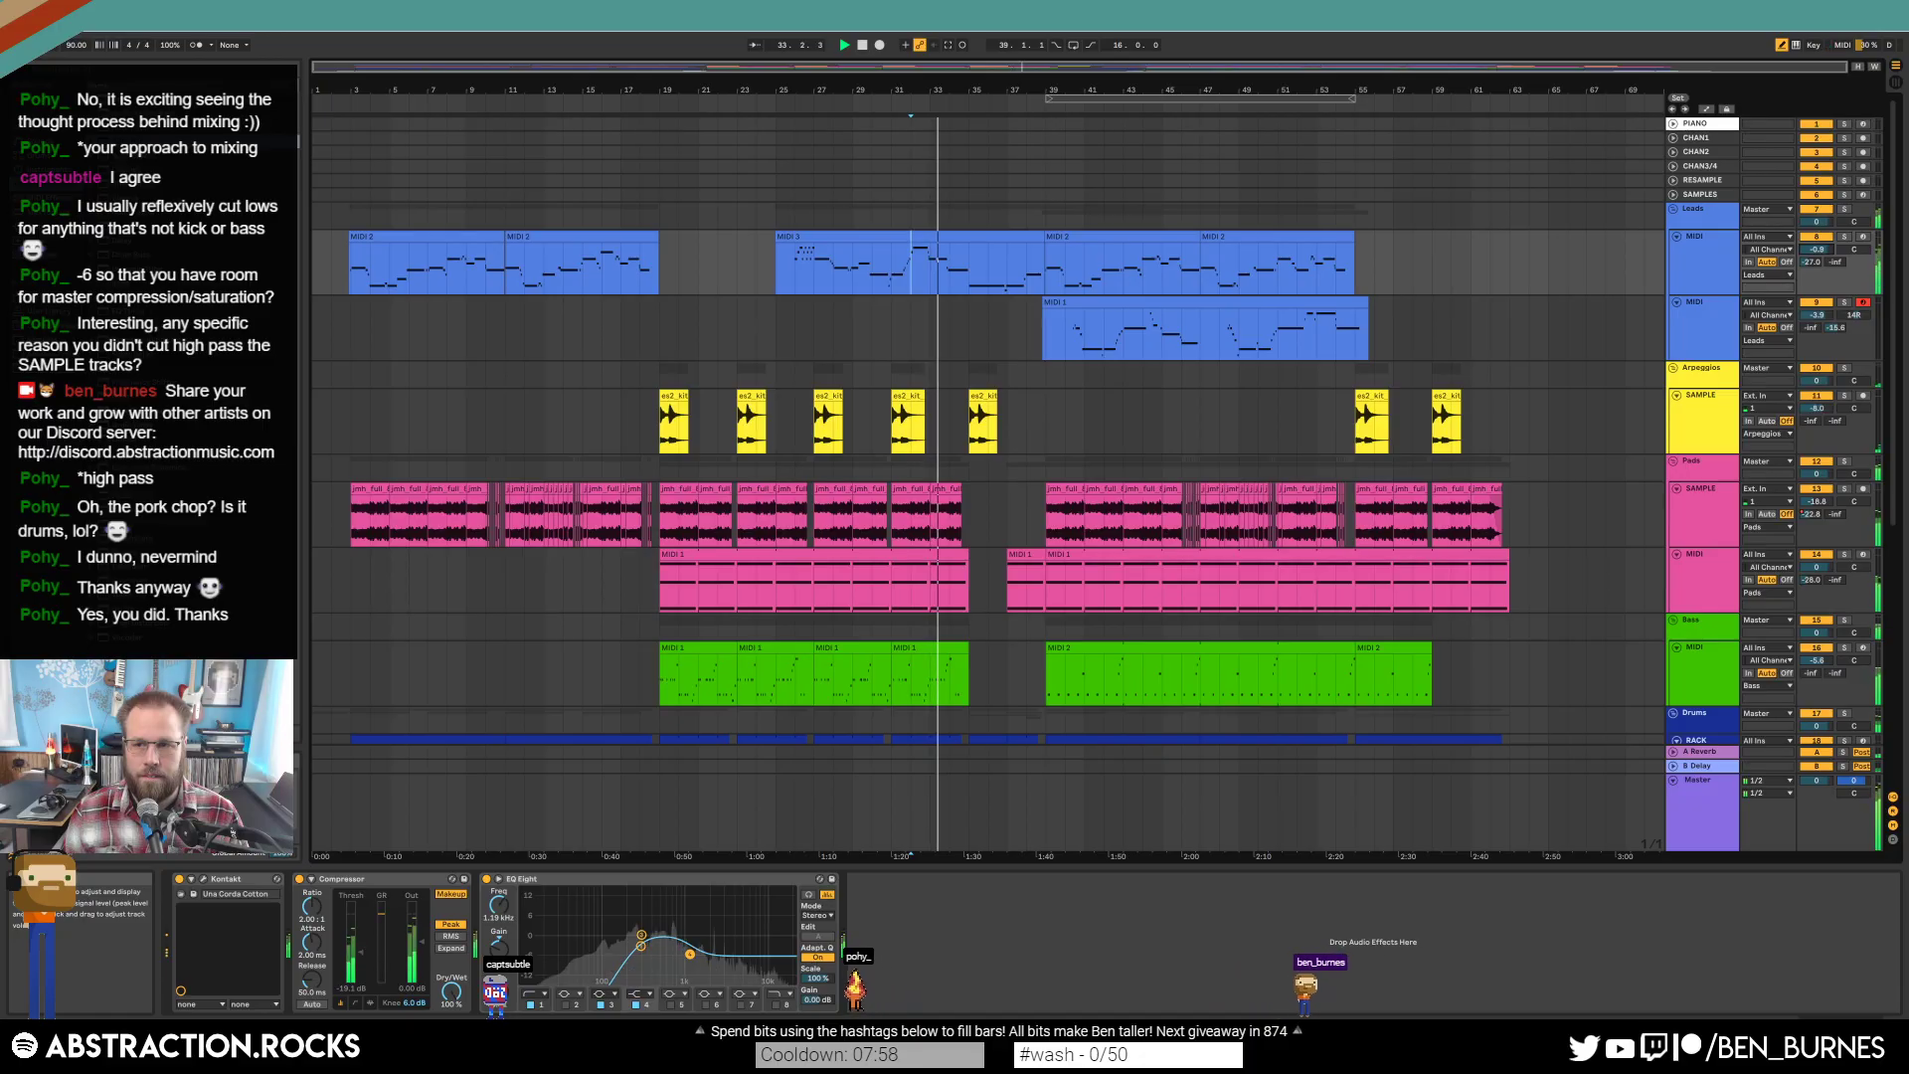
Reopen the first lead's Kontakt instrument, check its FX transients settings, and close the window.
click(1702, 272)
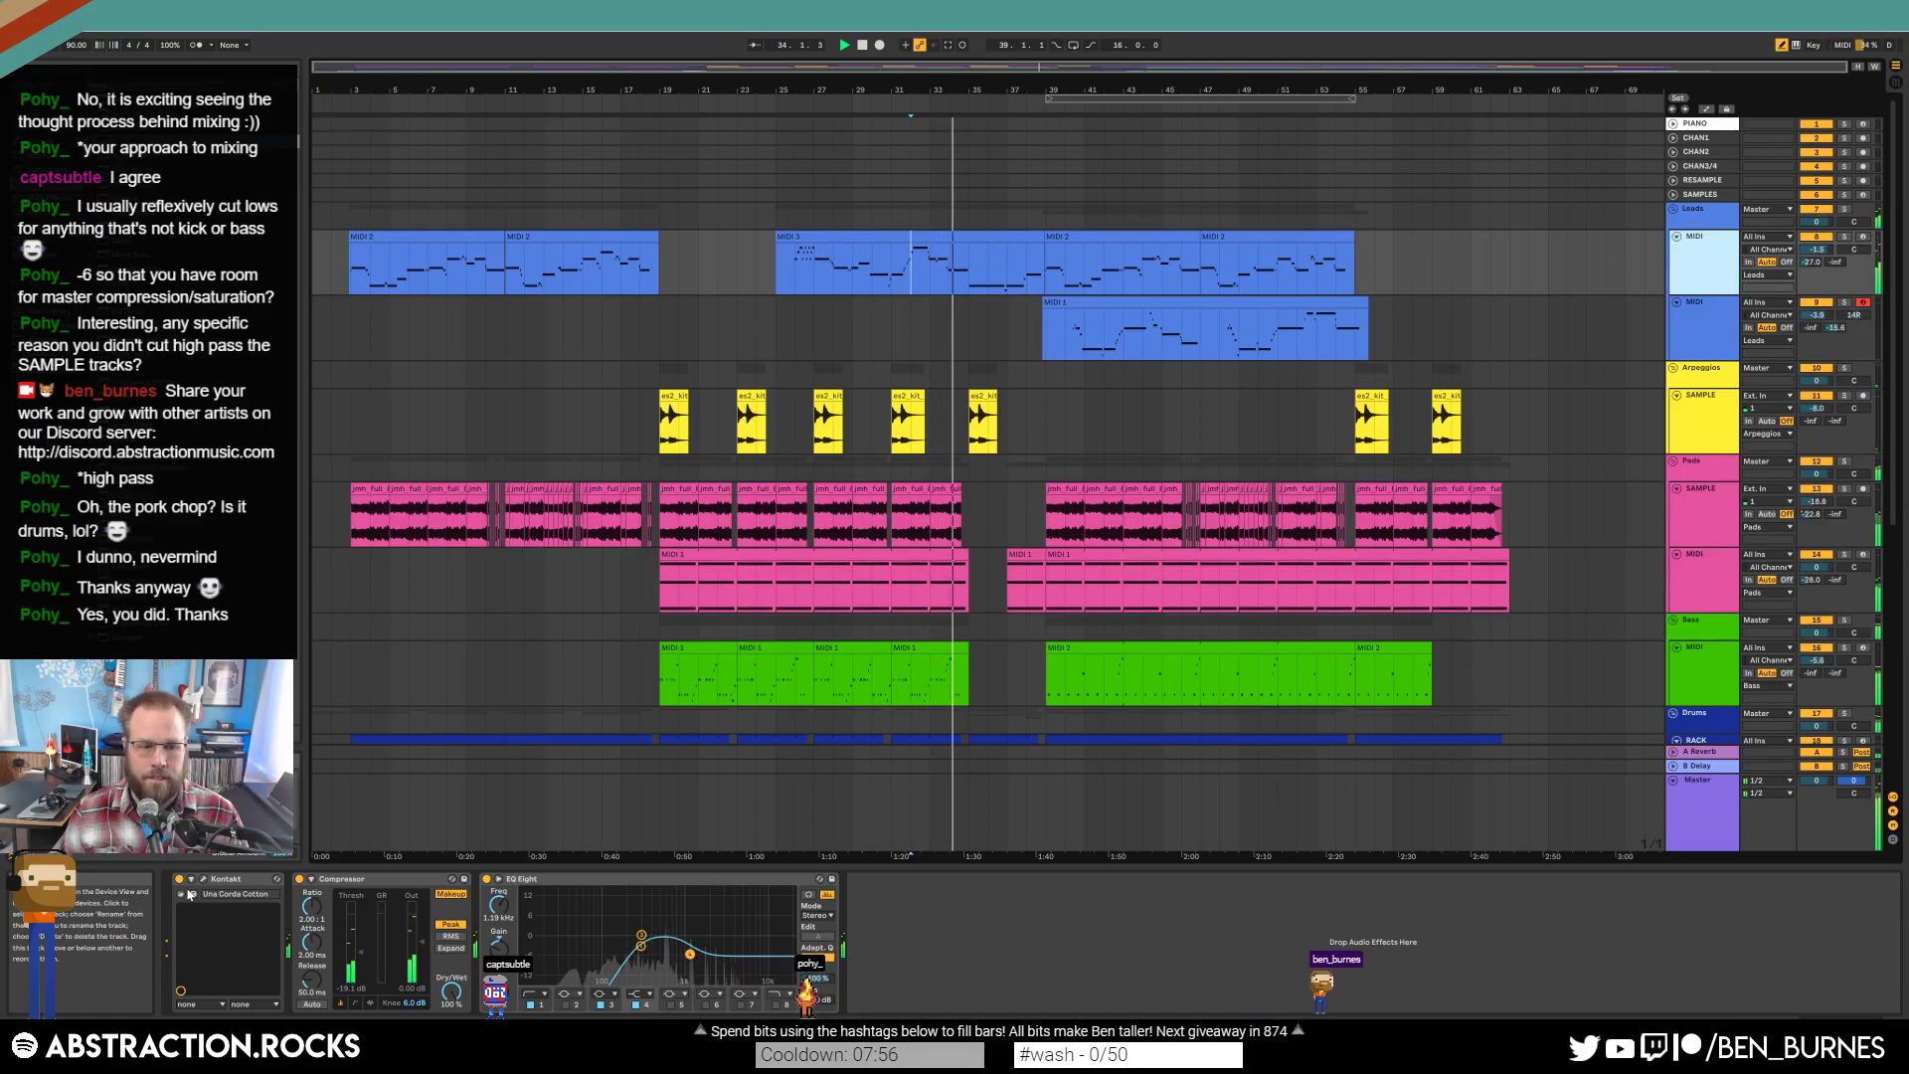
key(ctrl+alt+p)
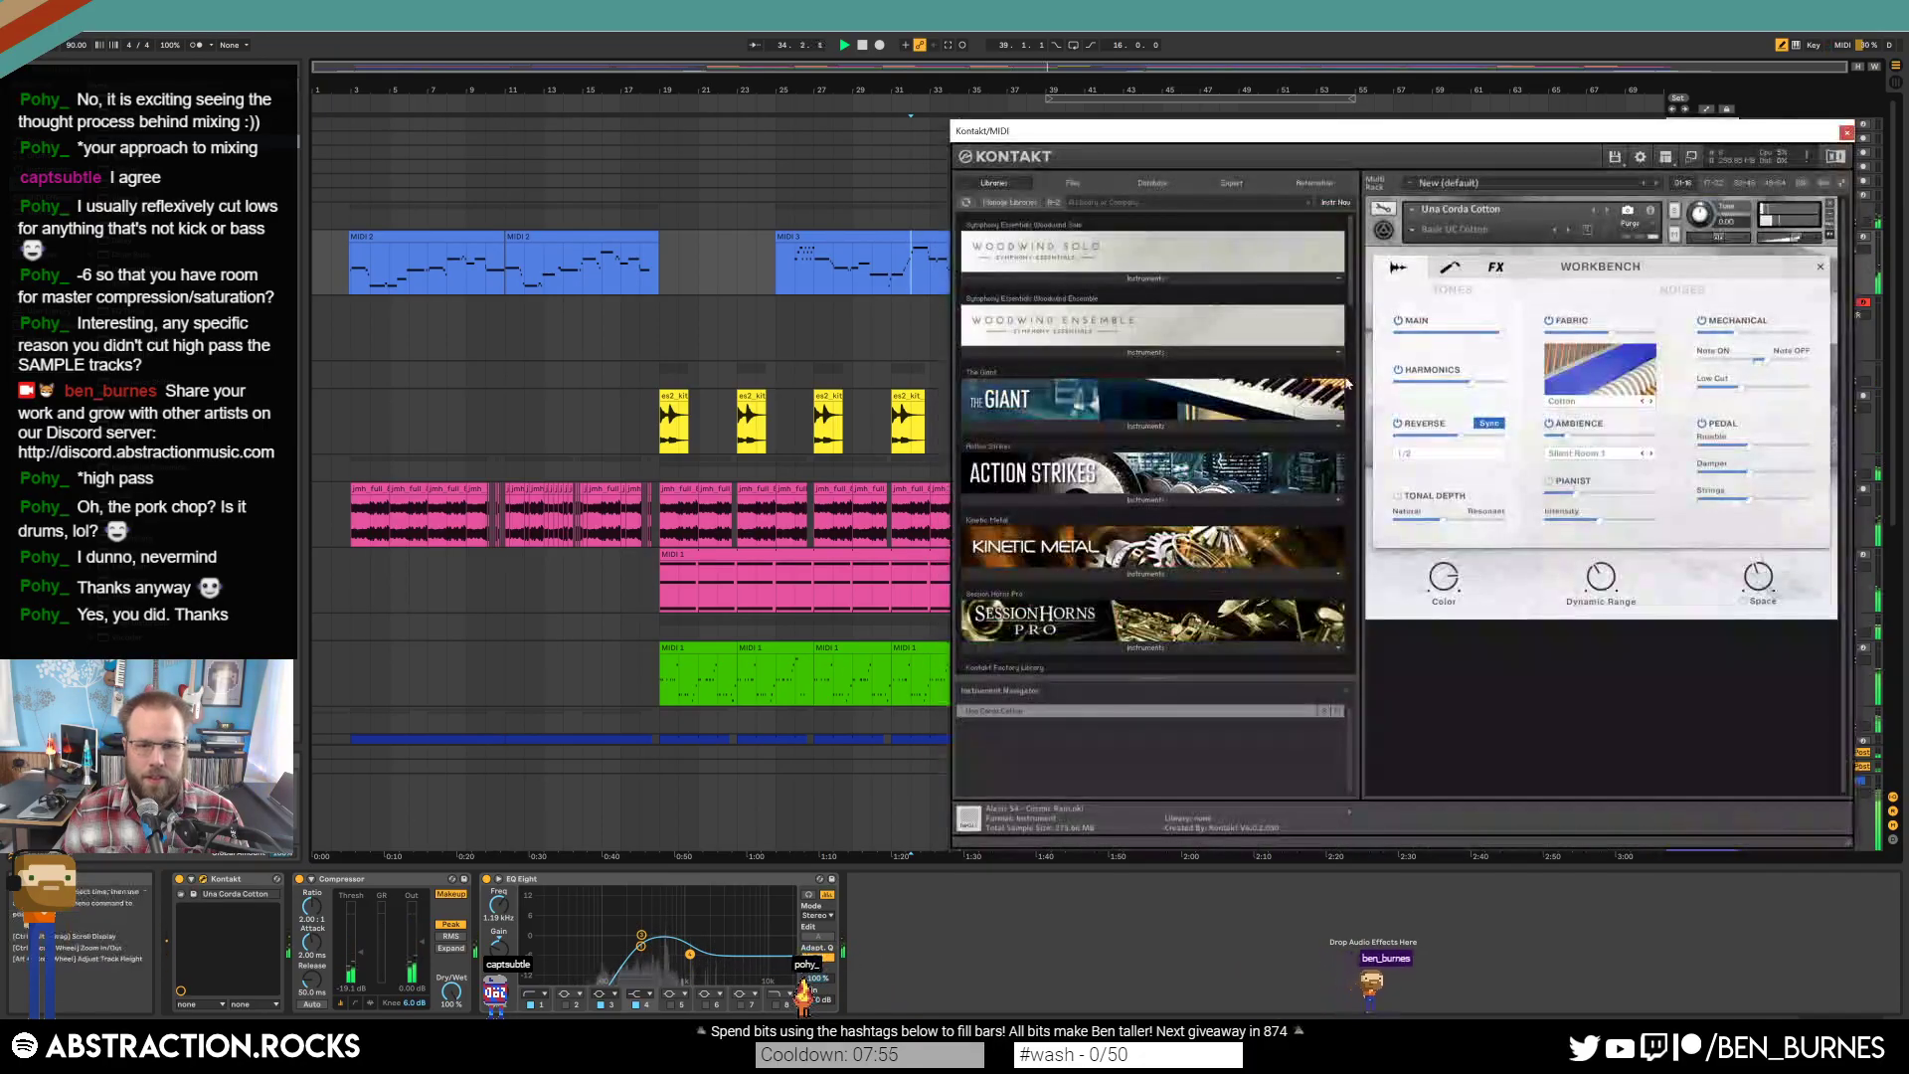
click(1495, 267)
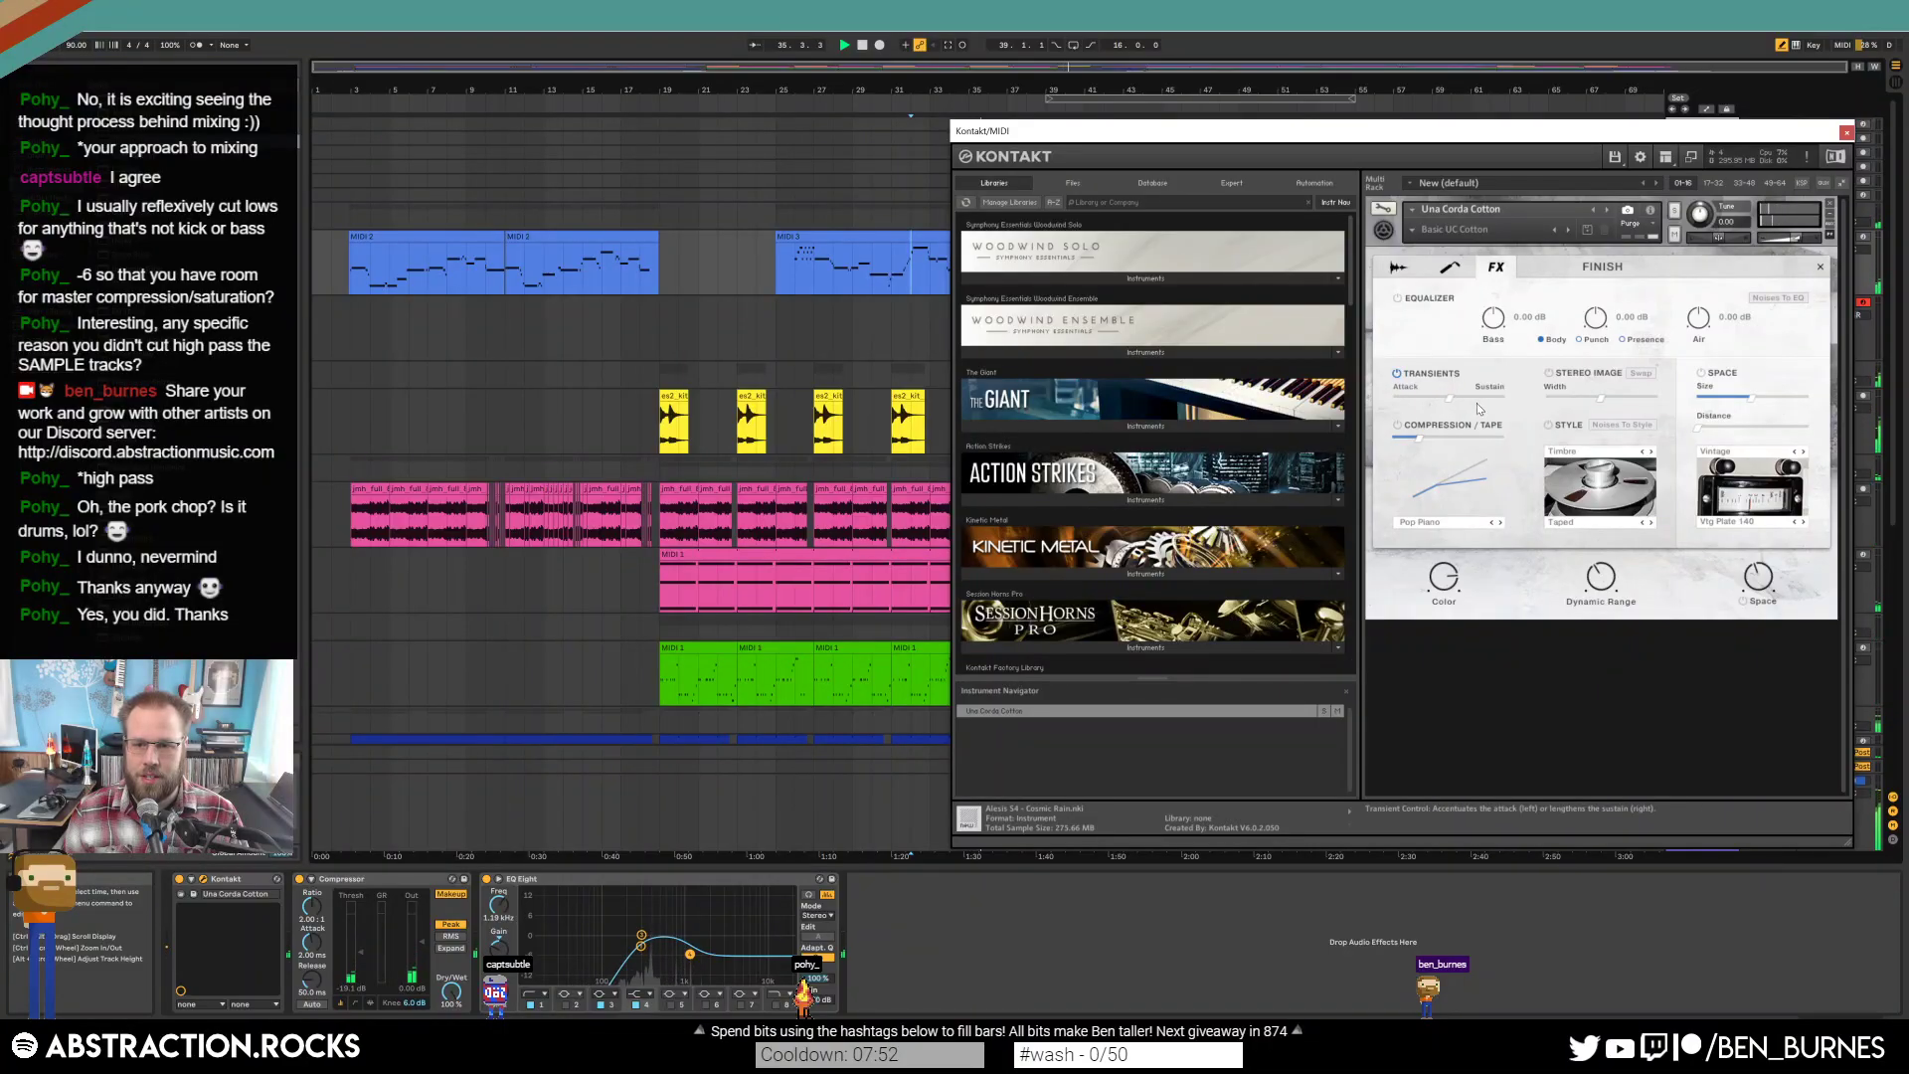
click(1846, 132)
Set the CHAN1 10 drum sample track to about -14 dB, lower the second lead's volume, and raise the drum RACK's volume.
scroll(1252, 669, down, 4)
scroll(1252, 669, down, 3)
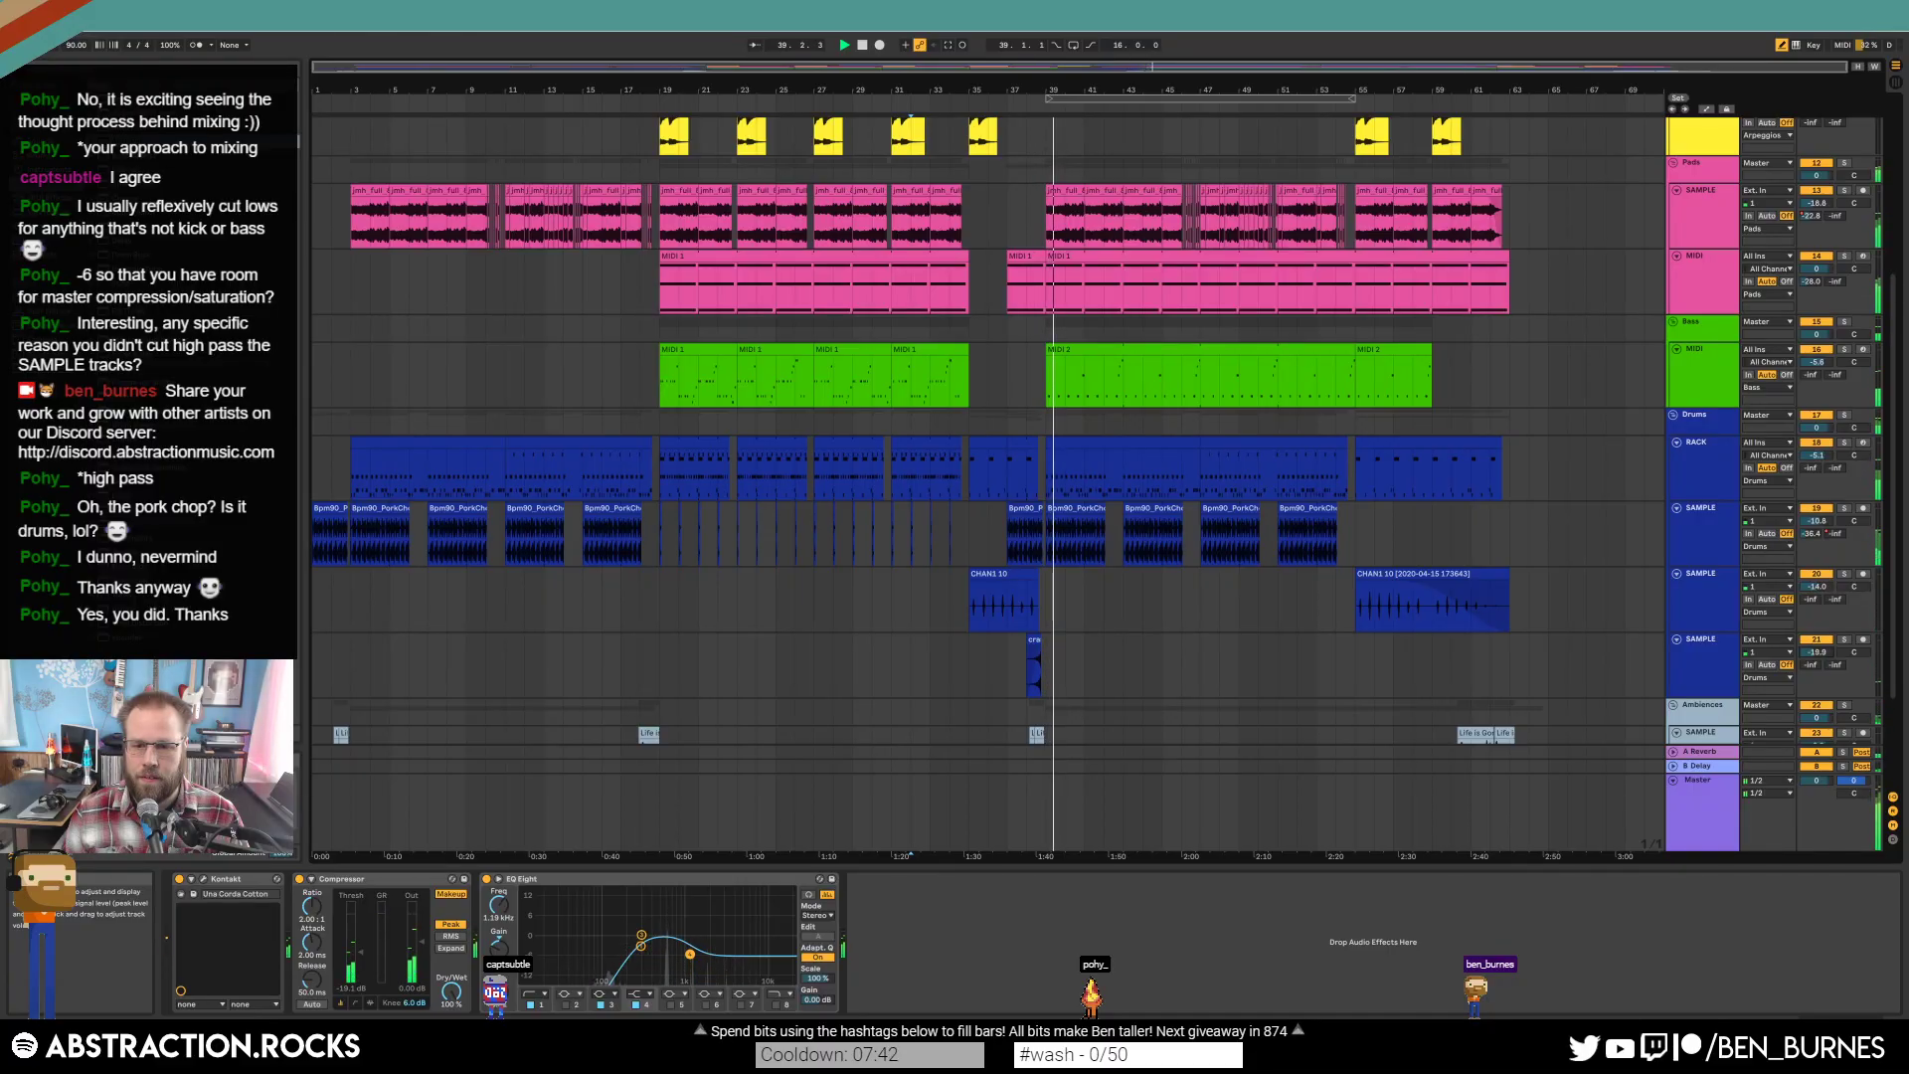
scroll(994, 487, down, 2)
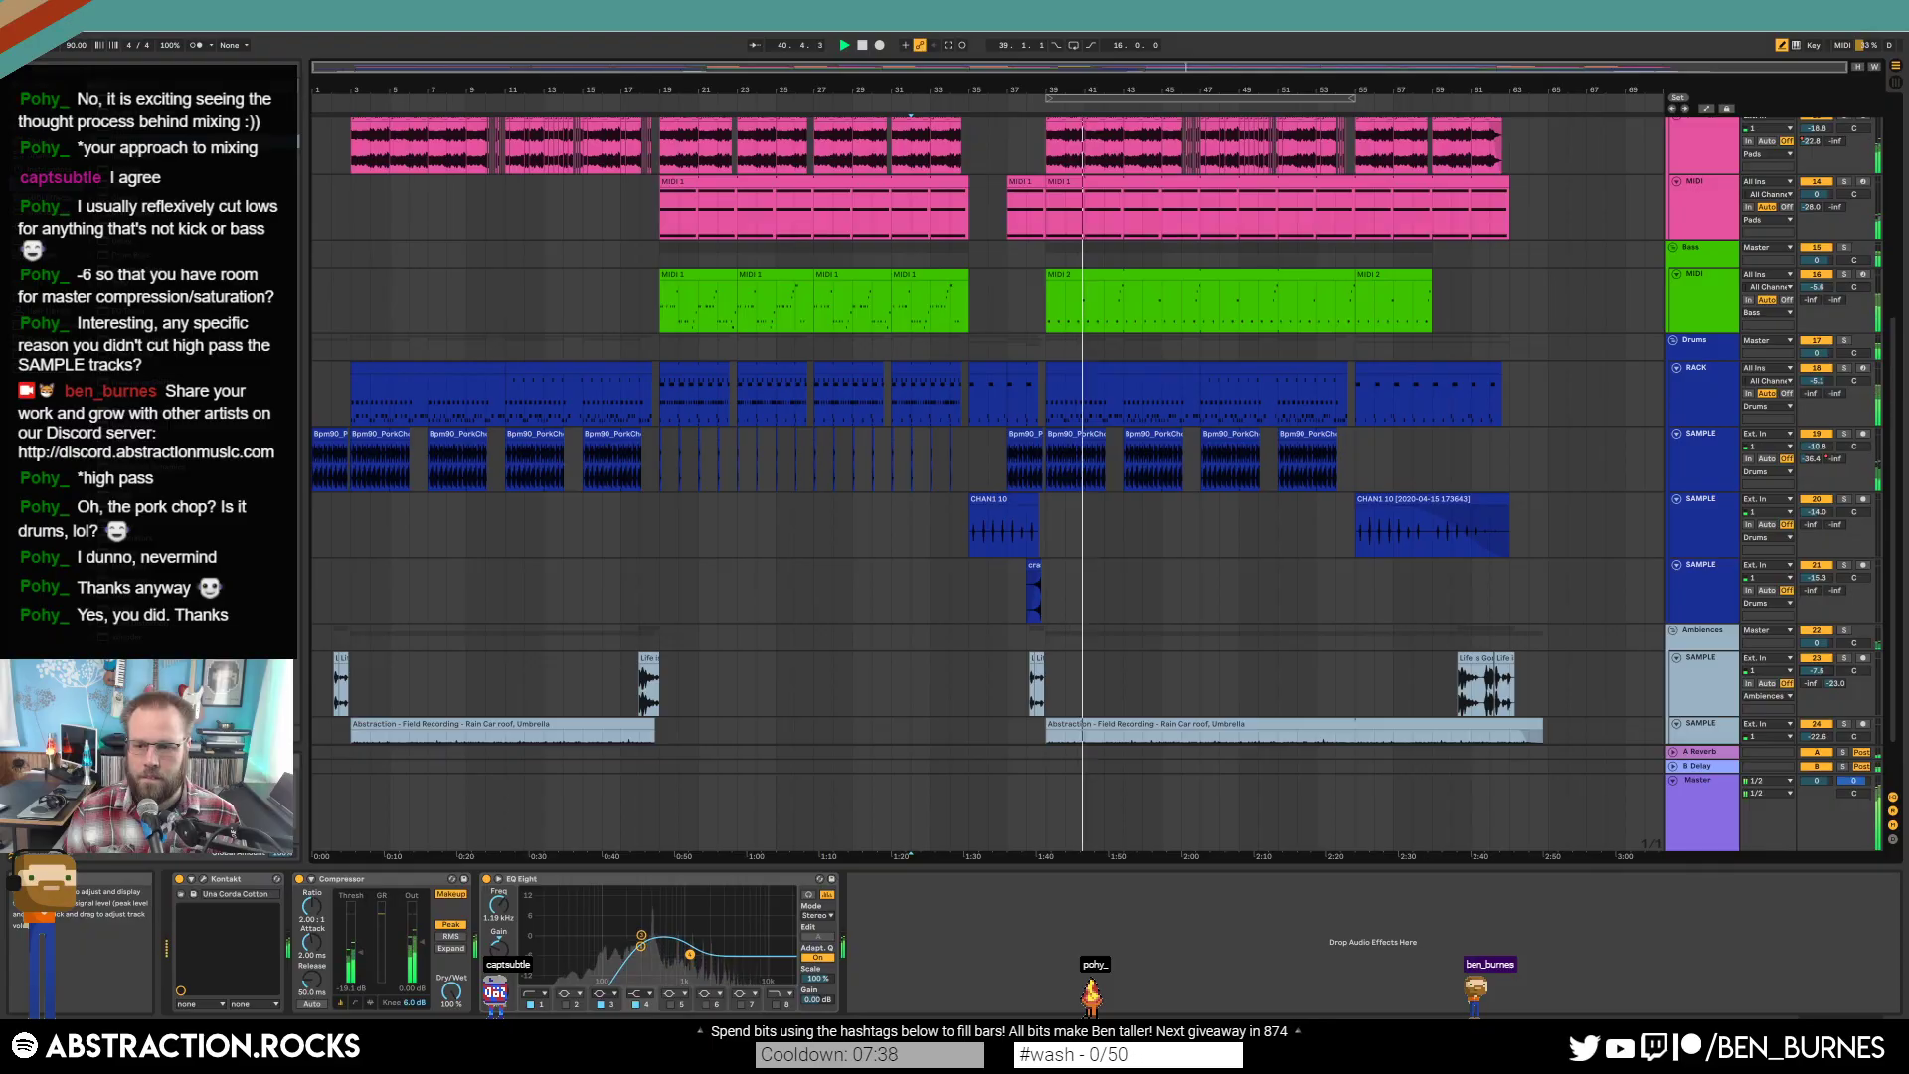
scroll(1770, 648, up, 8)
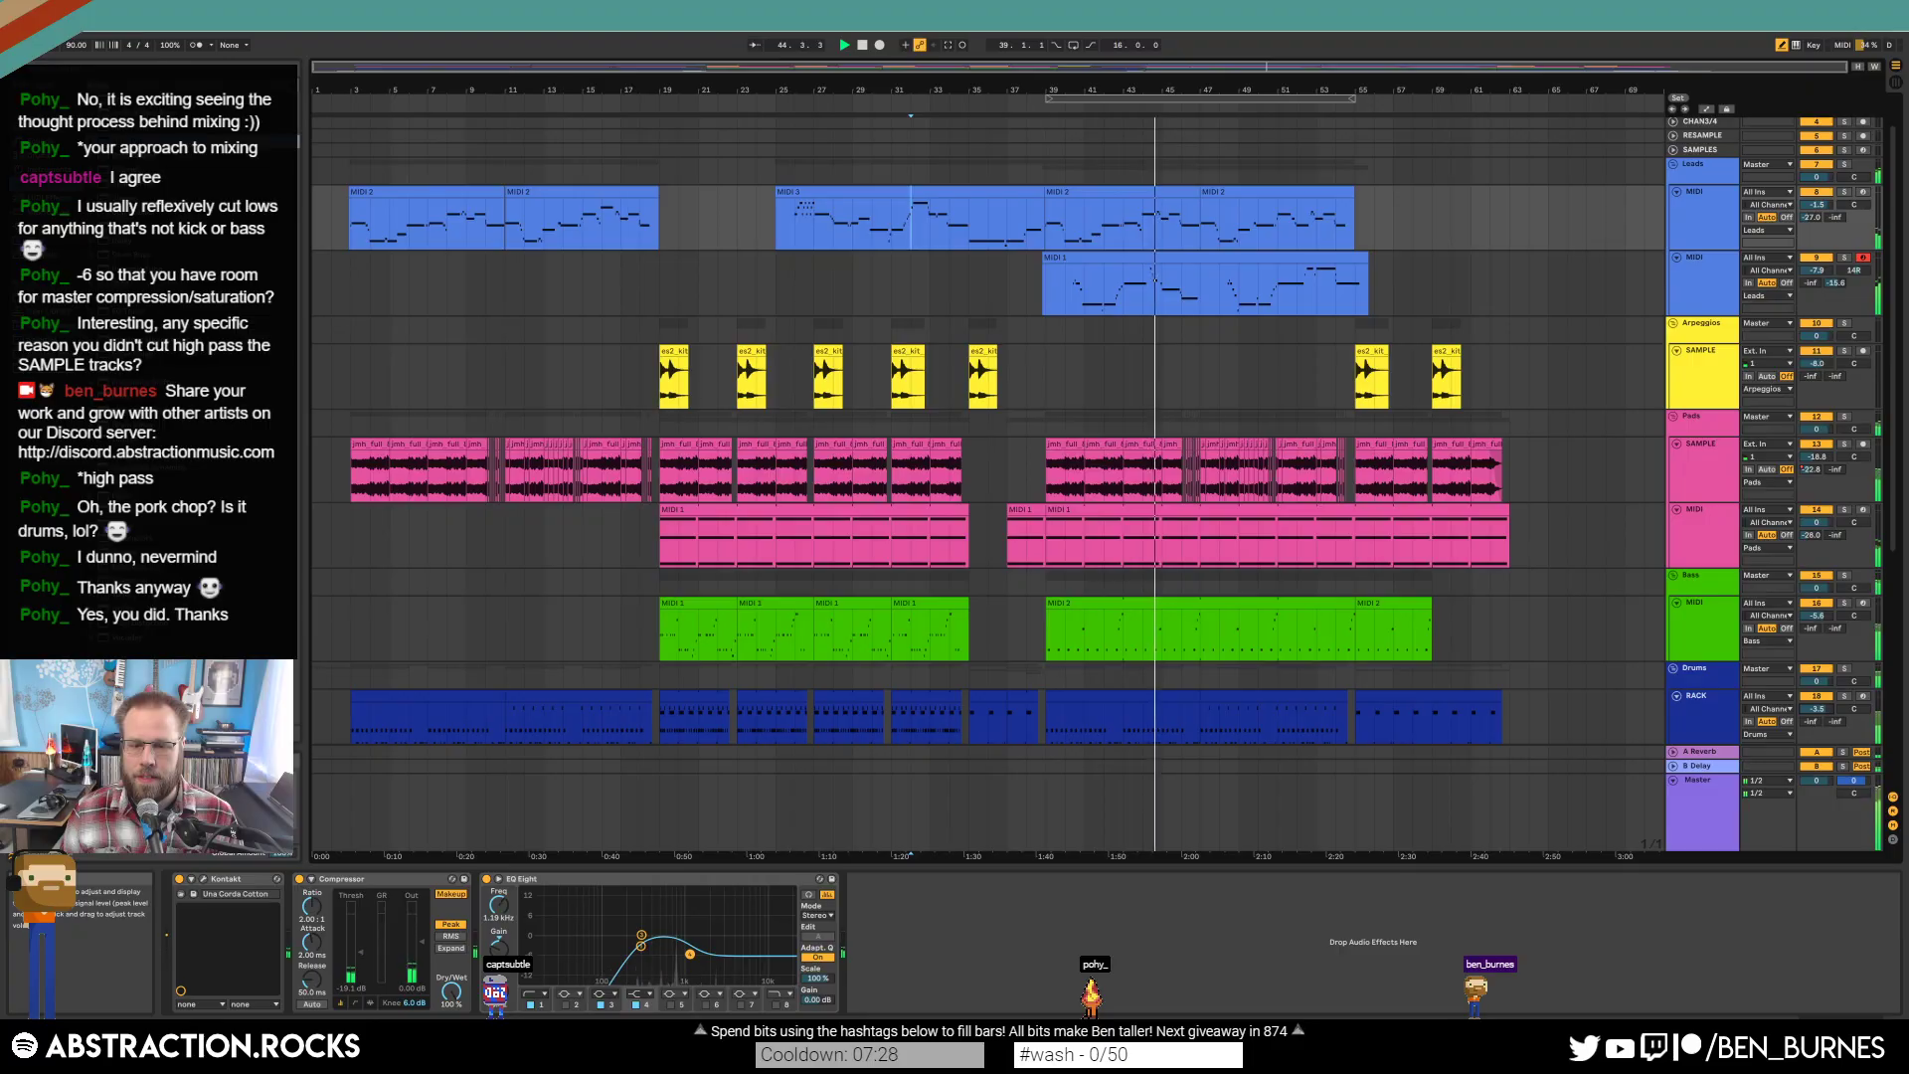
Lower the sample volume of the Drum Rack's TR-808 kick pad and replay the section to hear it.
click(1715, 714)
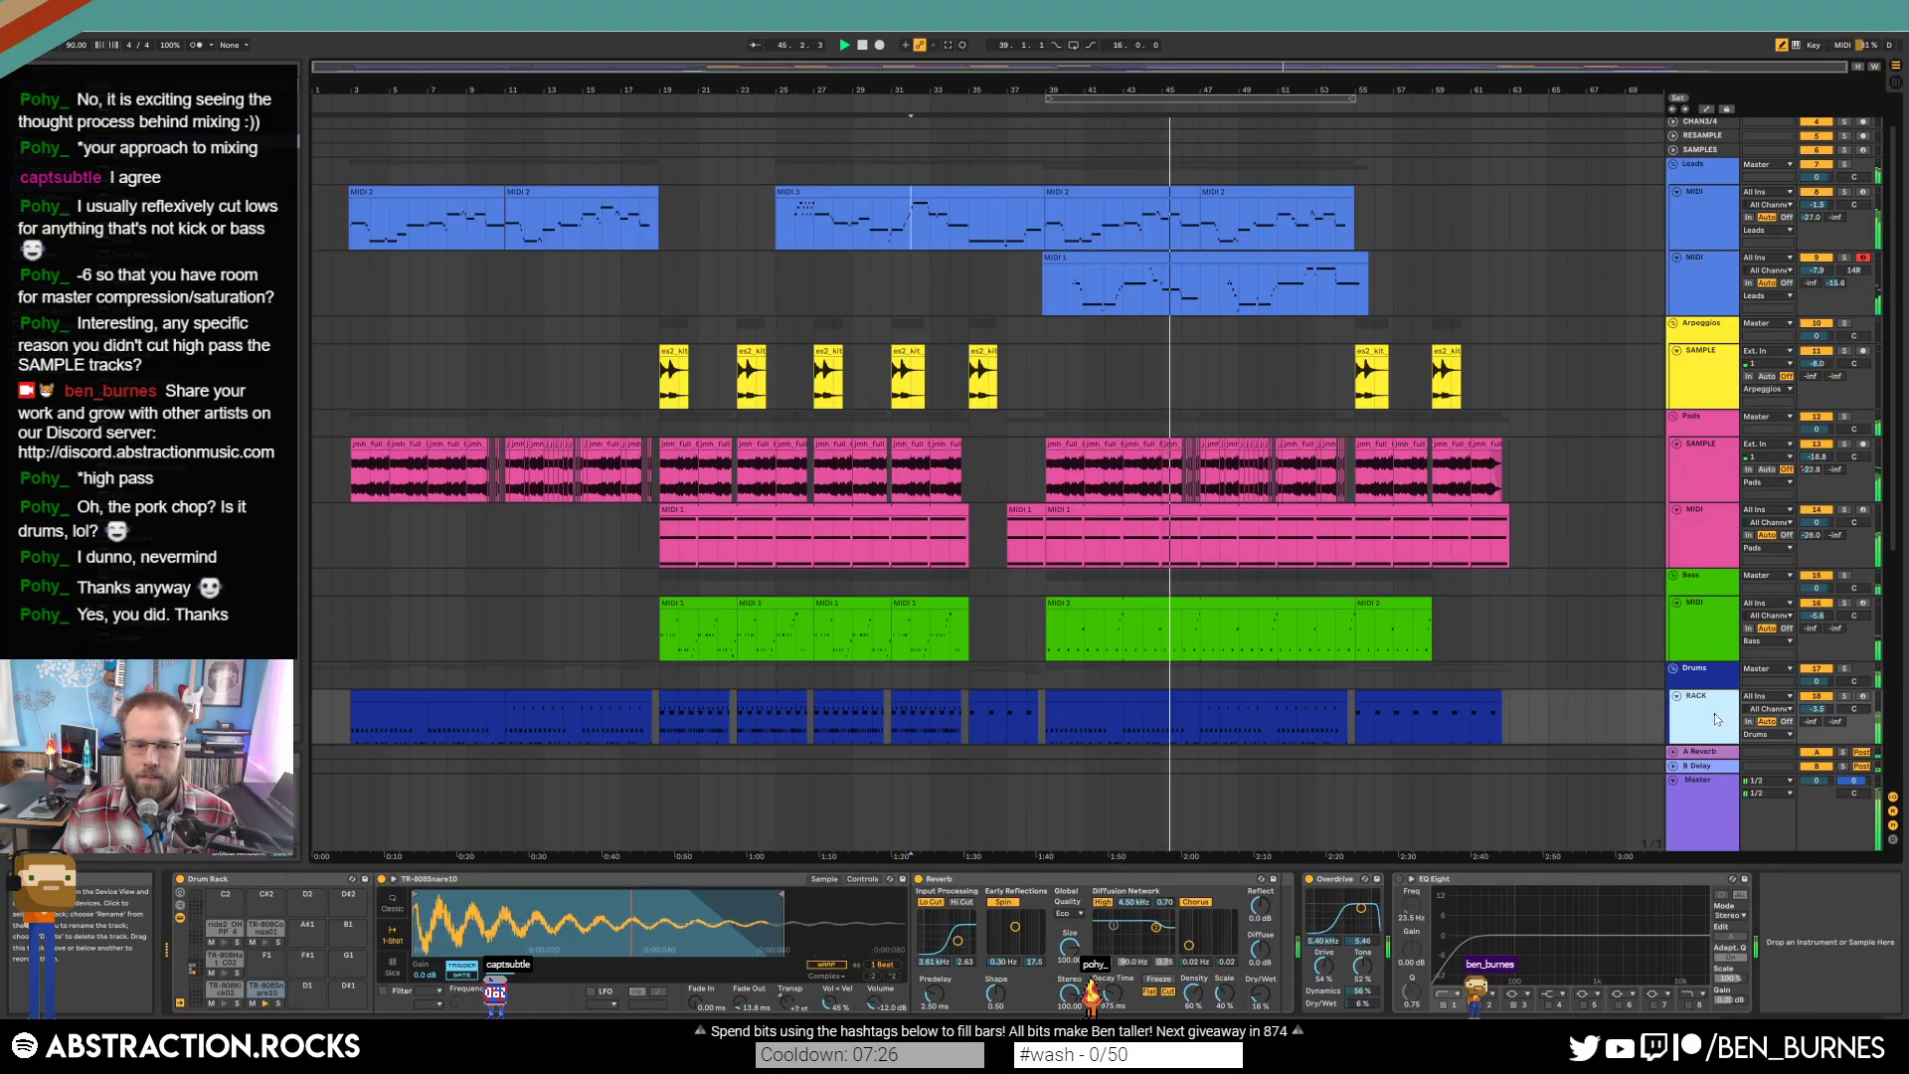
click(229, 991)
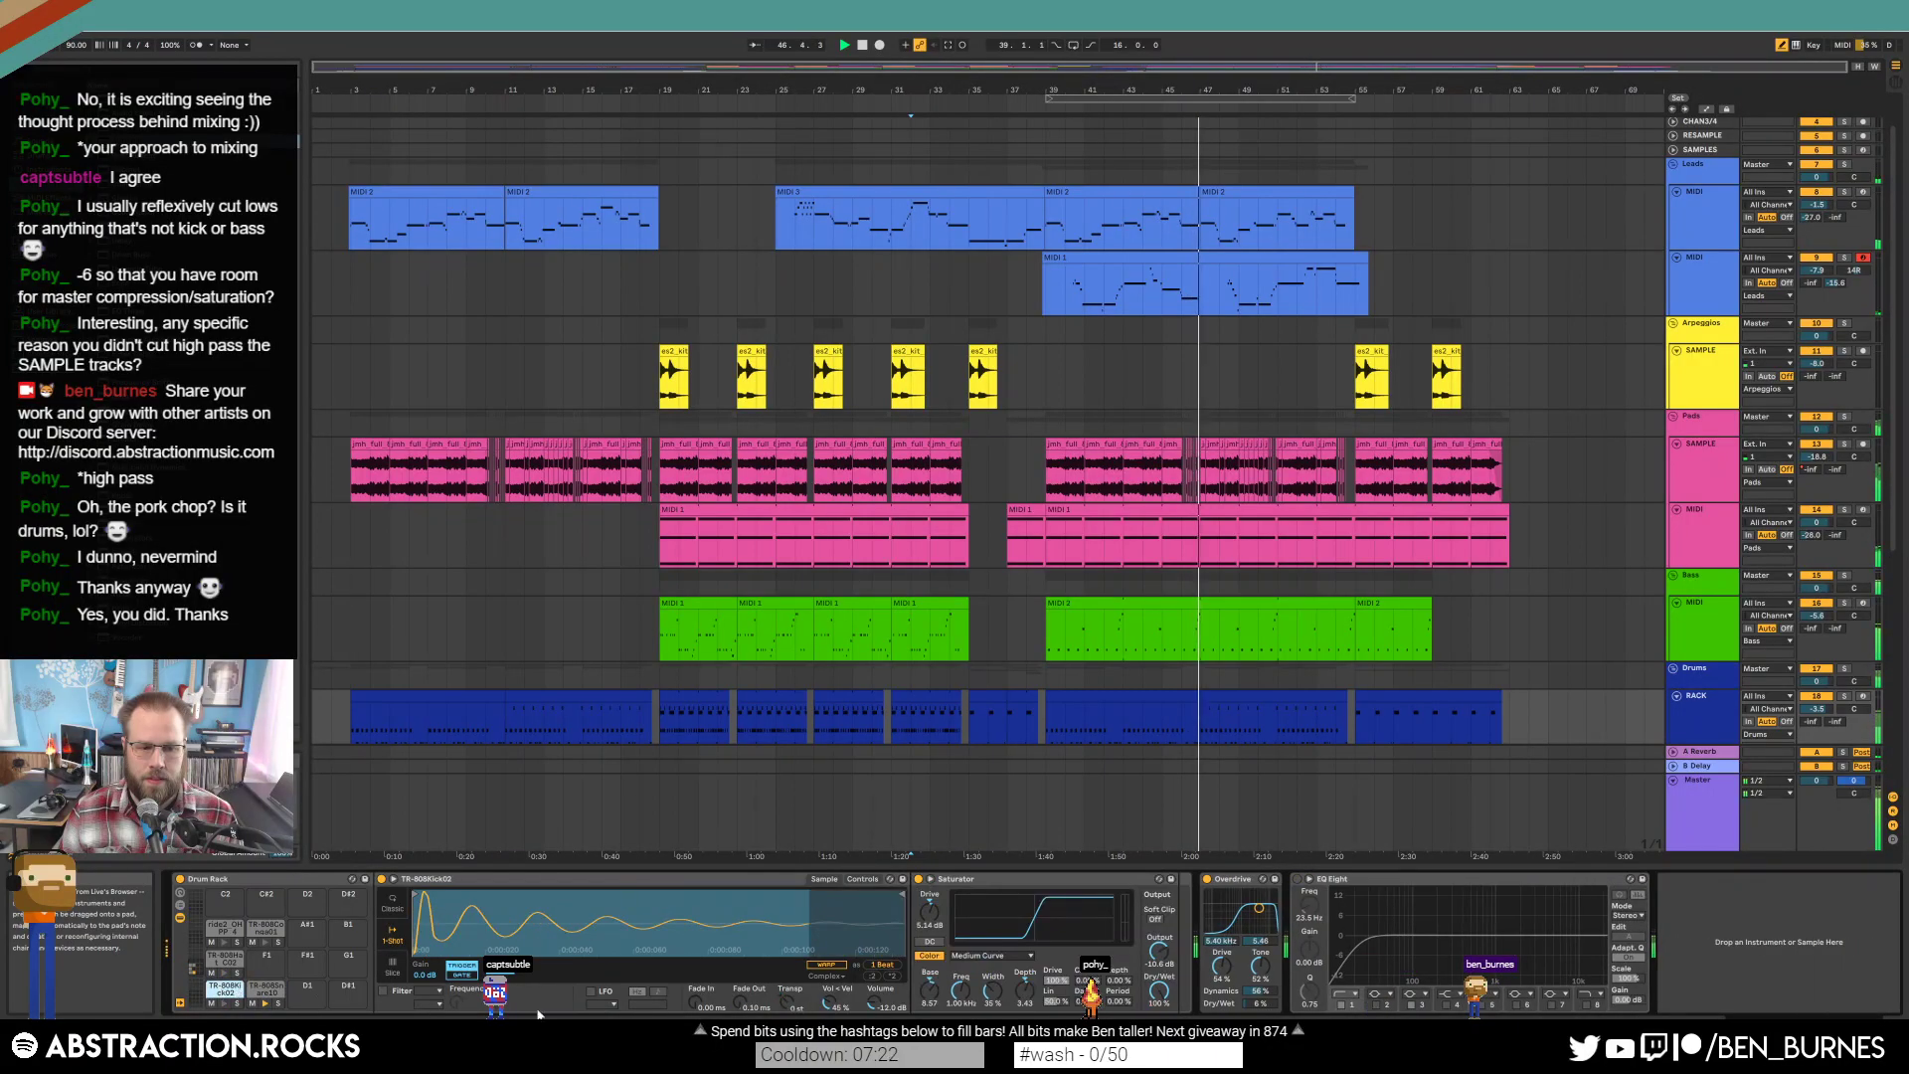
drag(873, 1002, 873, 1014)
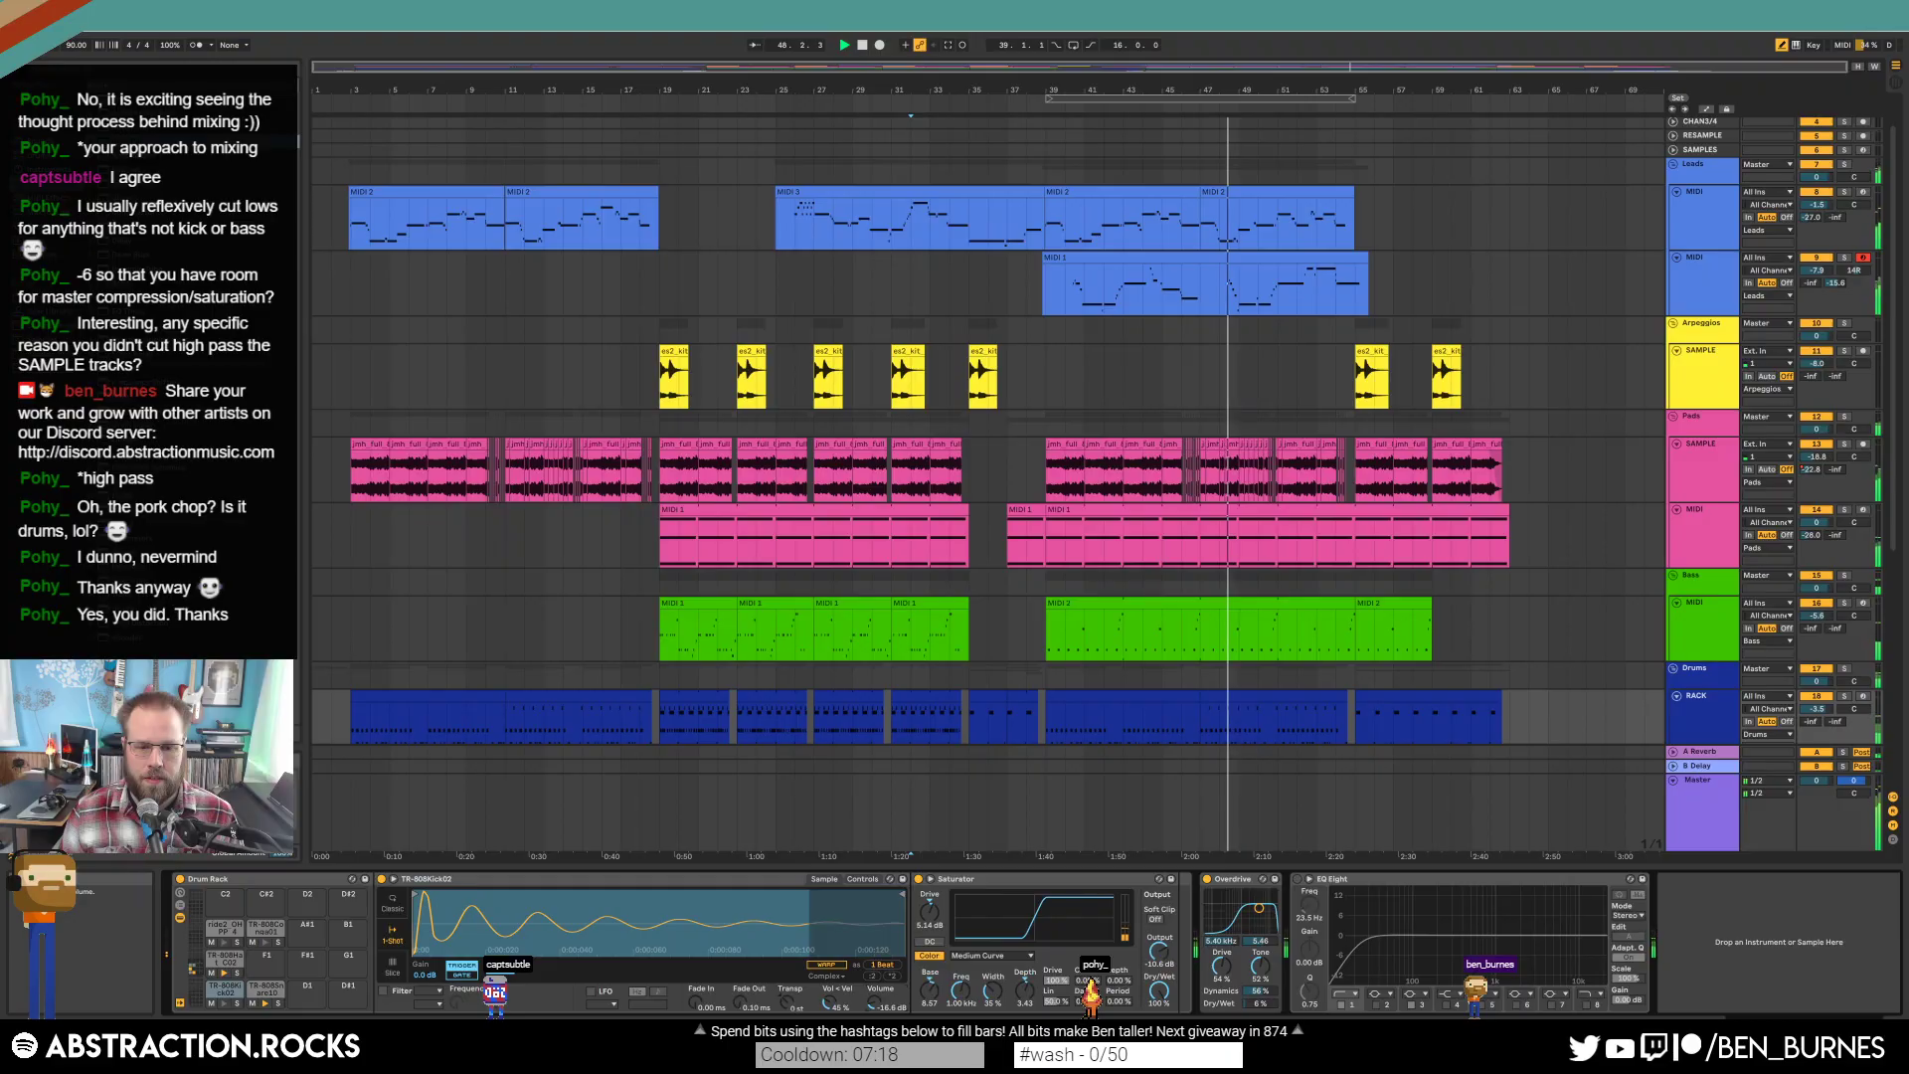
scroll(1464, 734, down, 3)
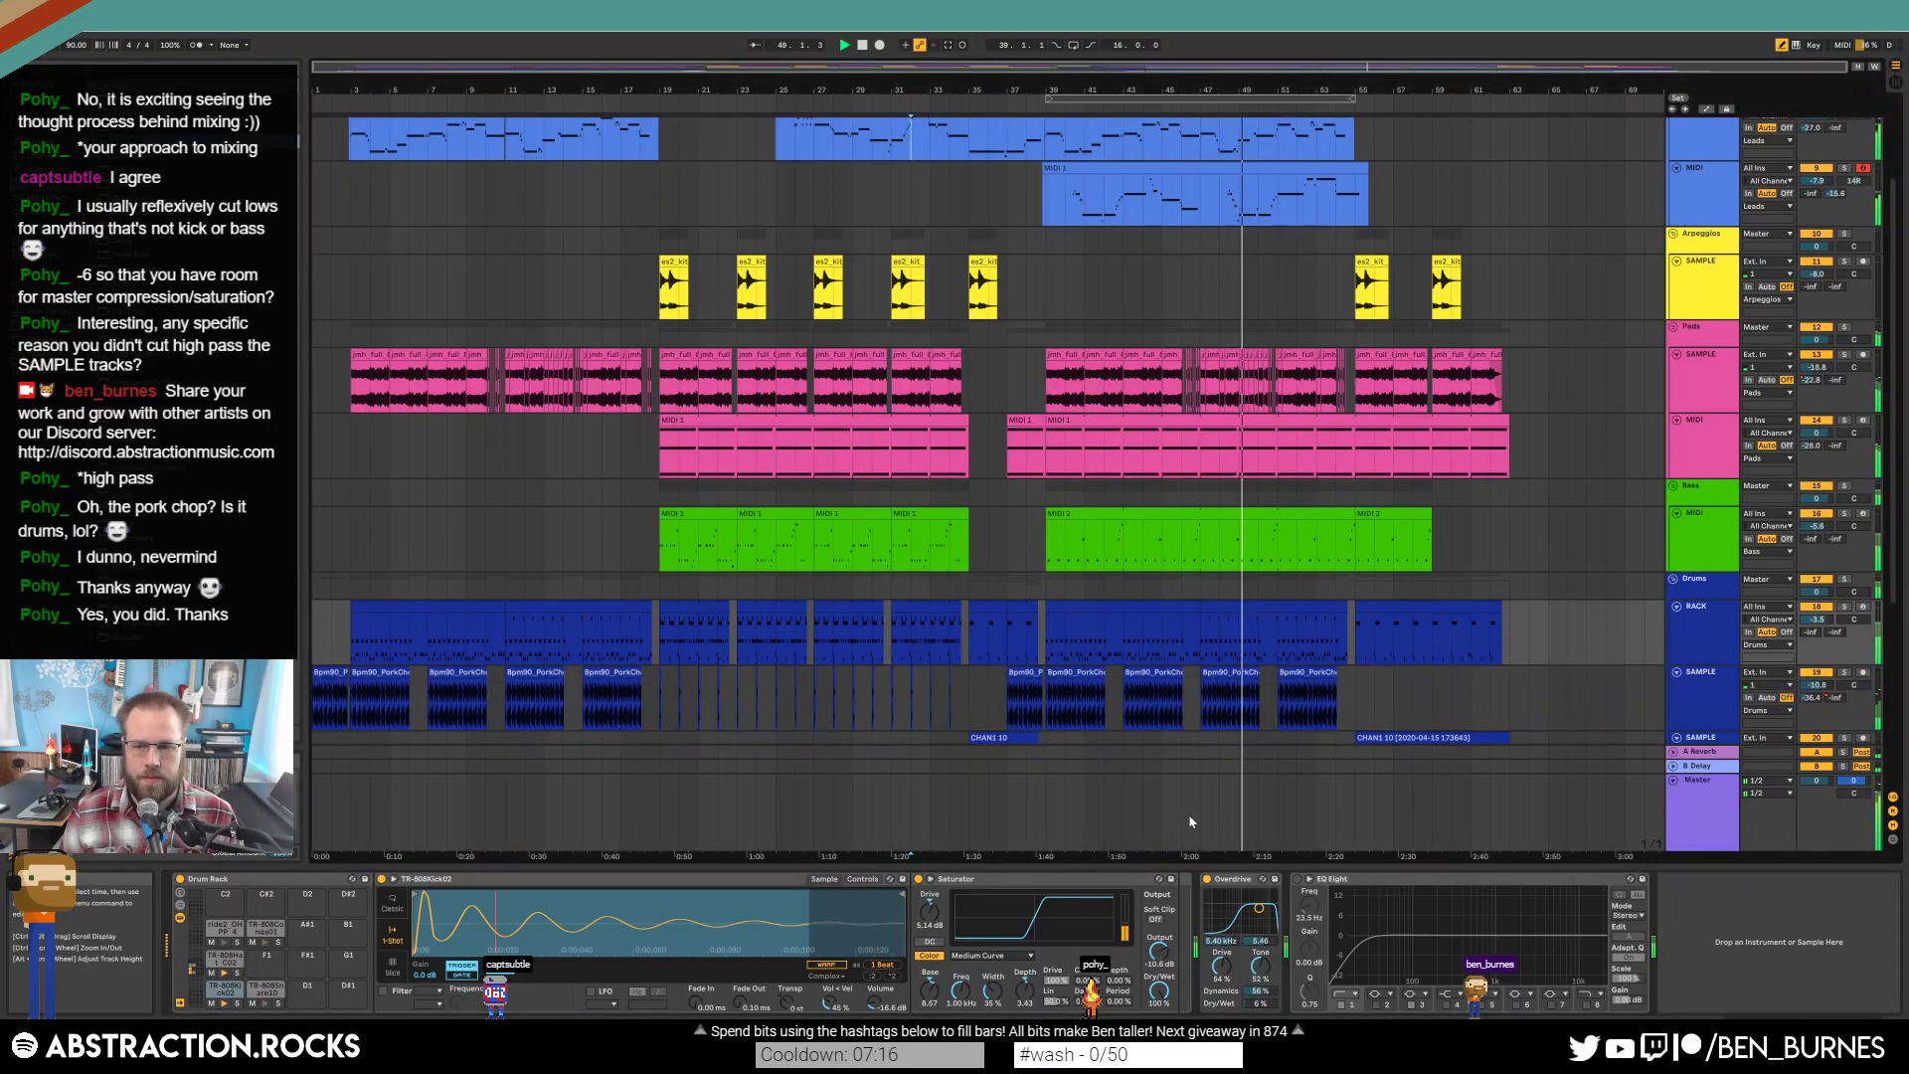
key(space)
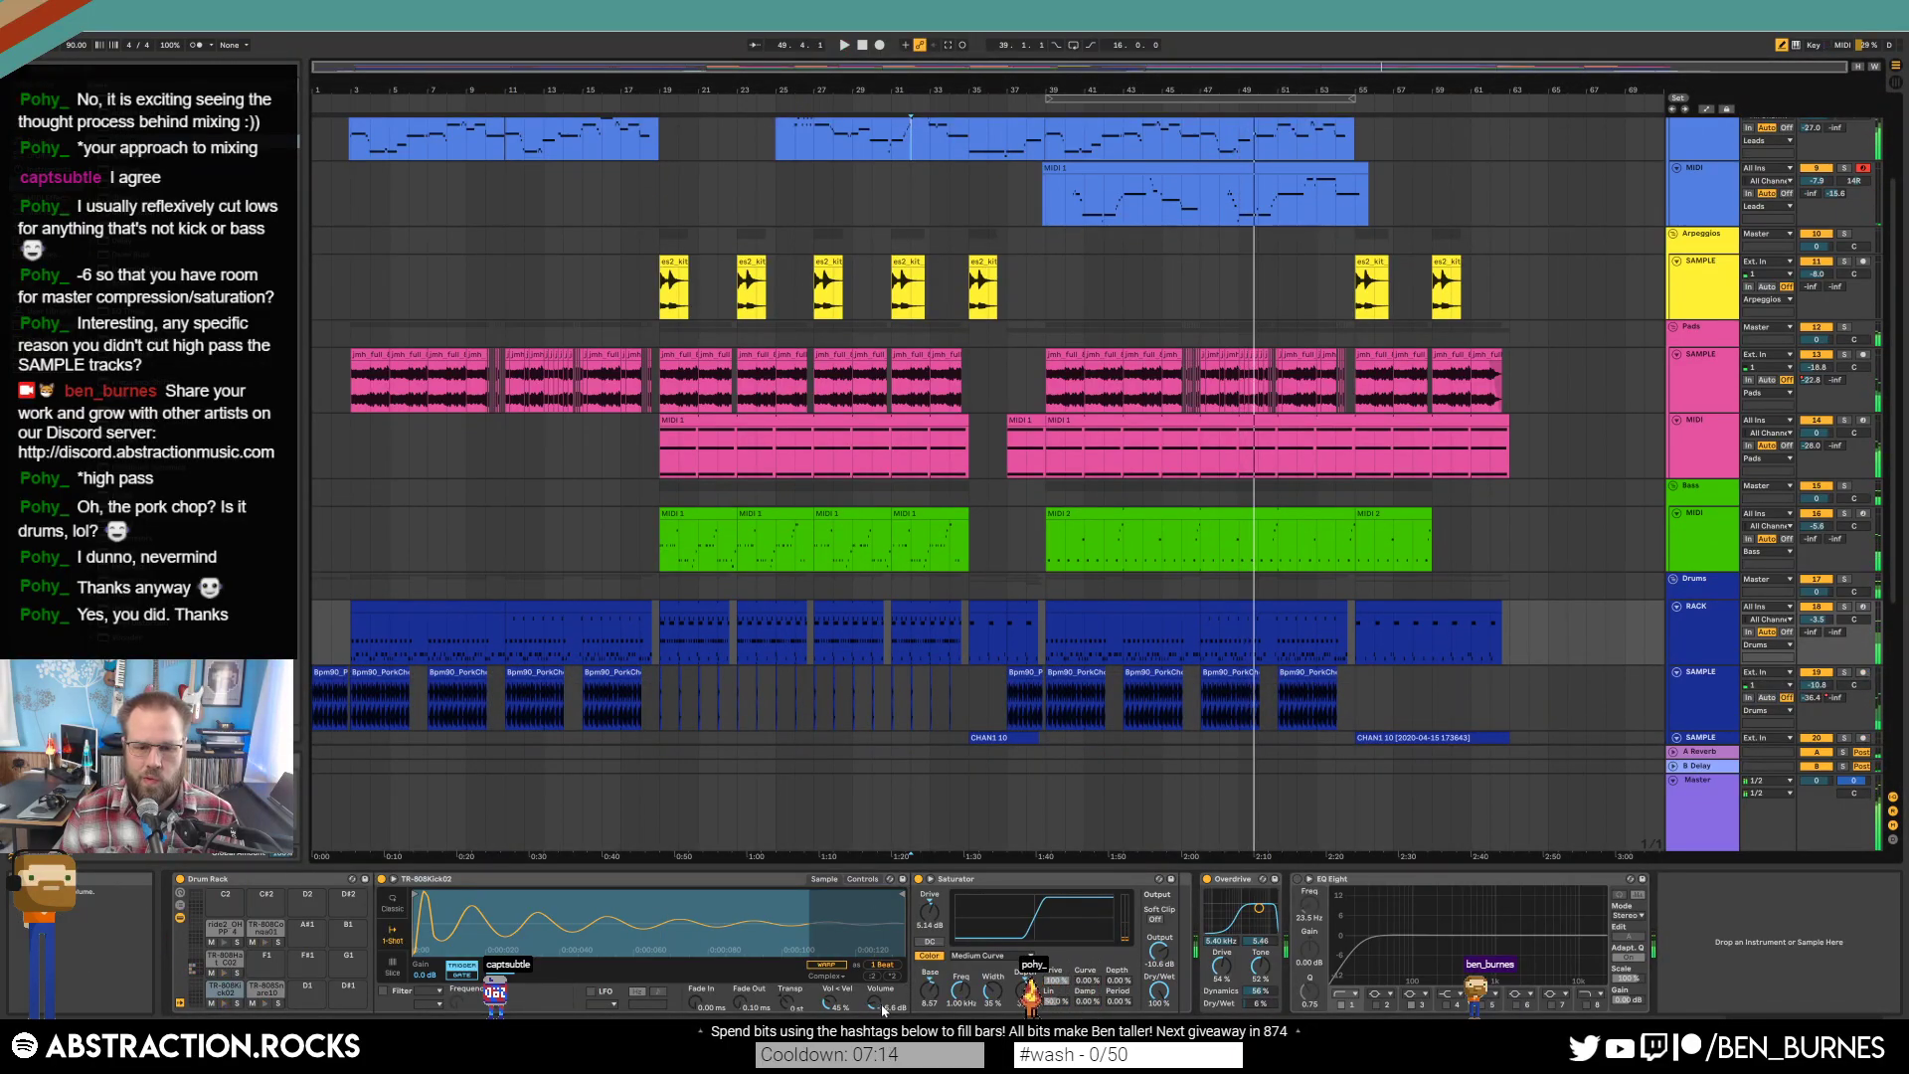
key(space)
Compare the kick with its Saturator off and on, and shorten the kick sample to roughly half its length.
click(920, 879)
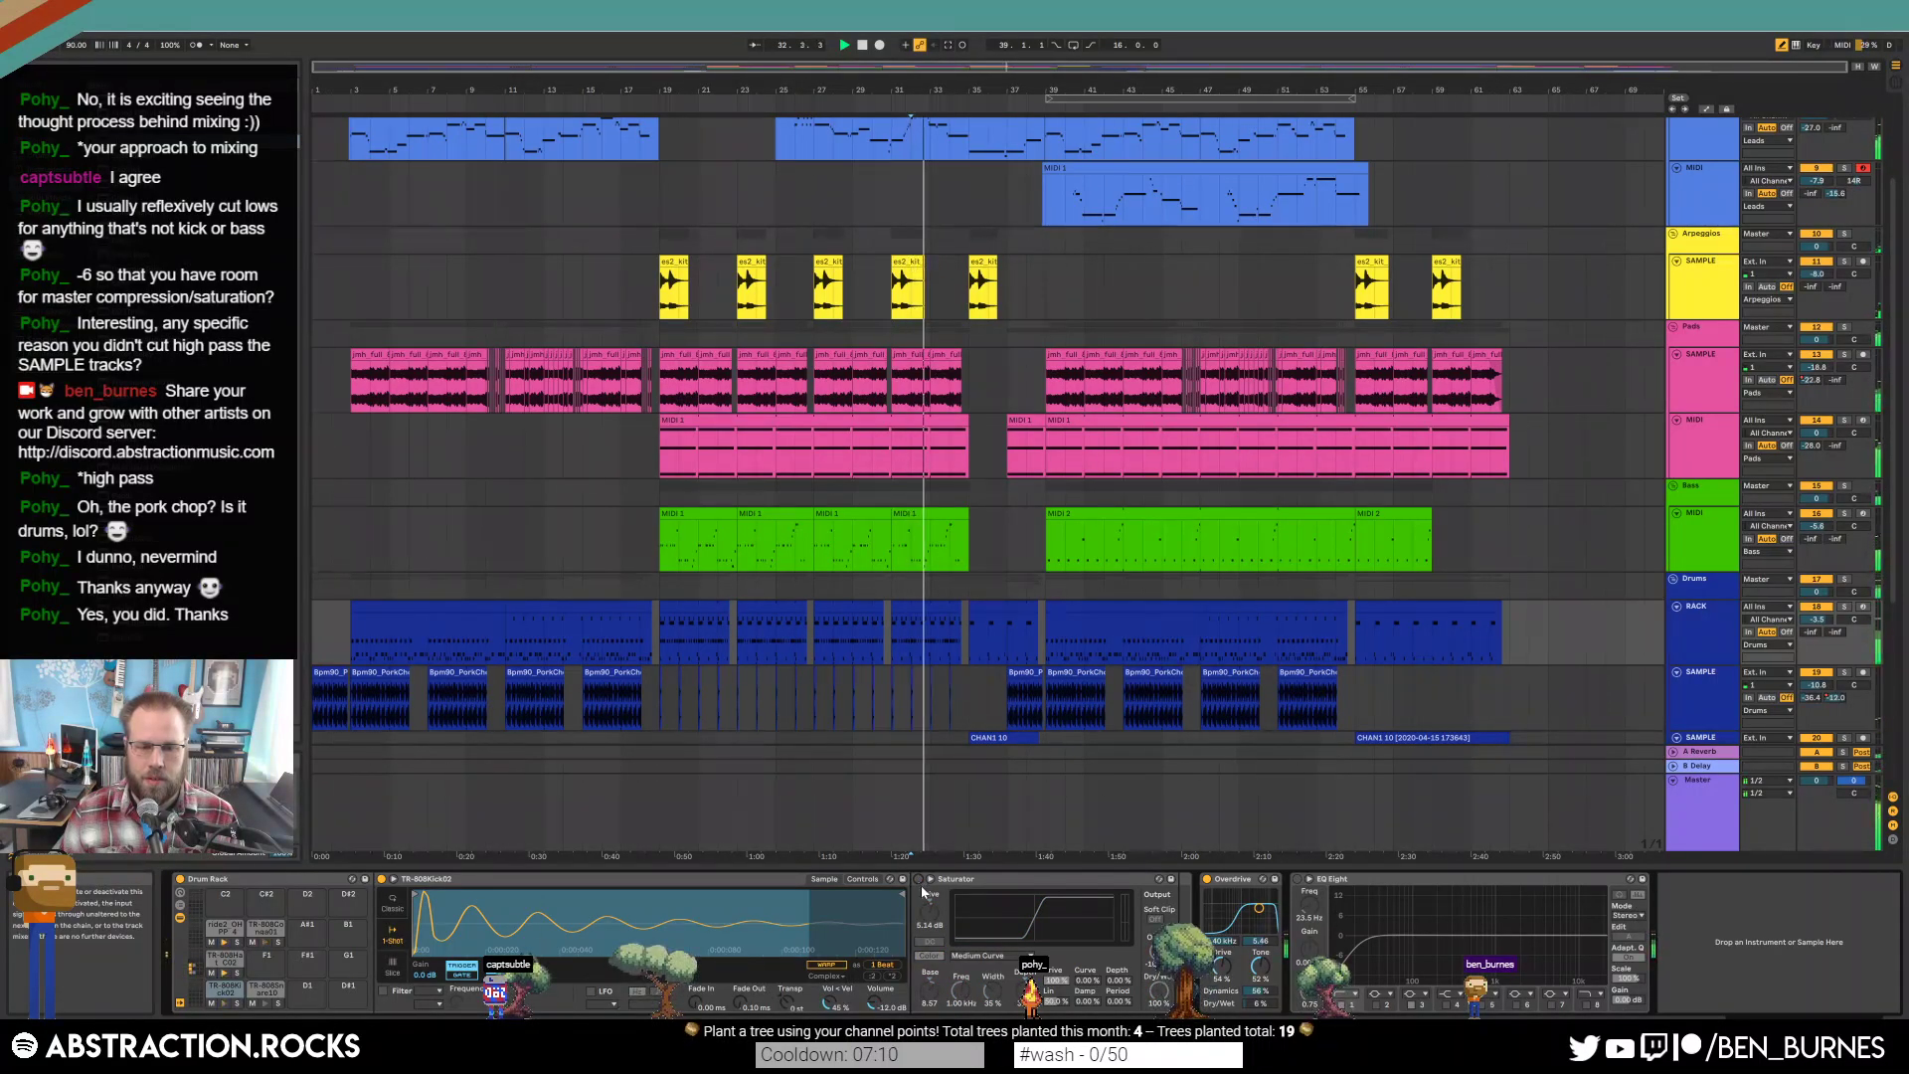
click(920, 880)
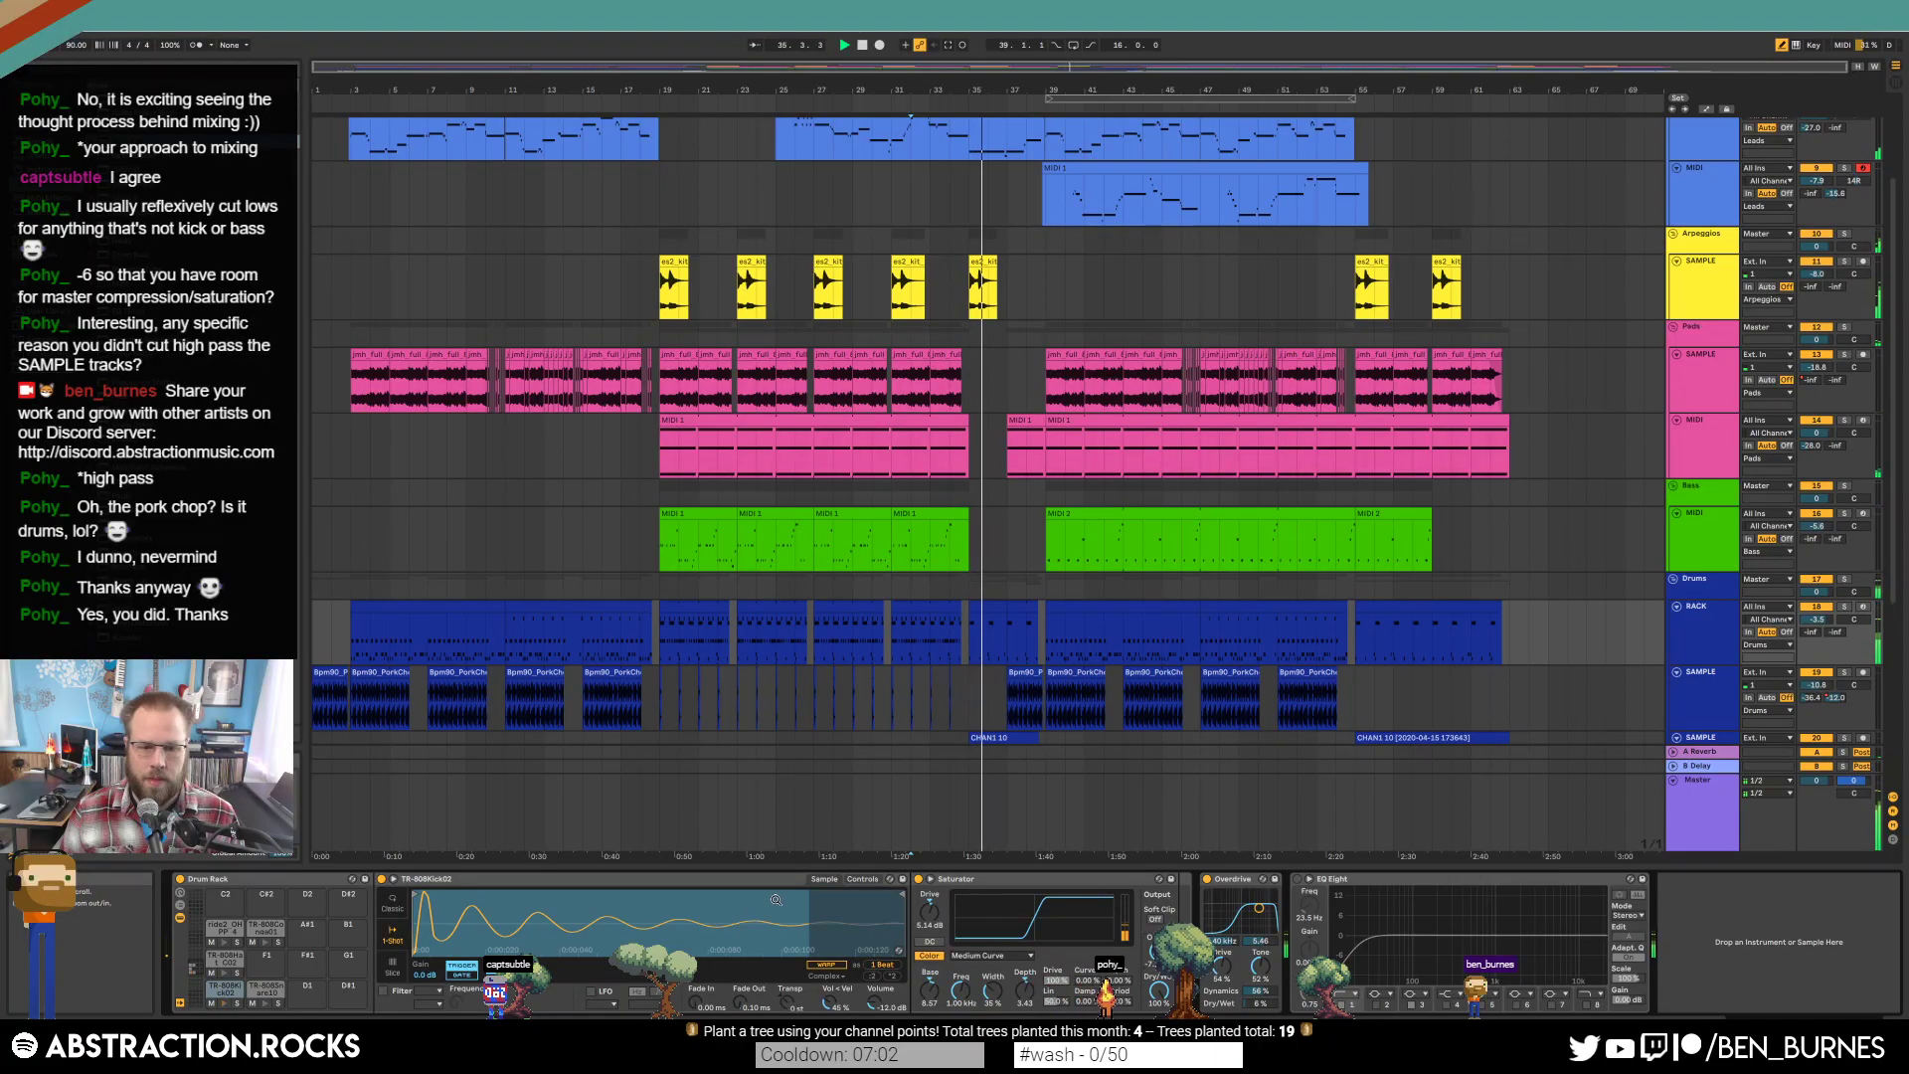
drag(901, 895, 661, 898)
key(space)
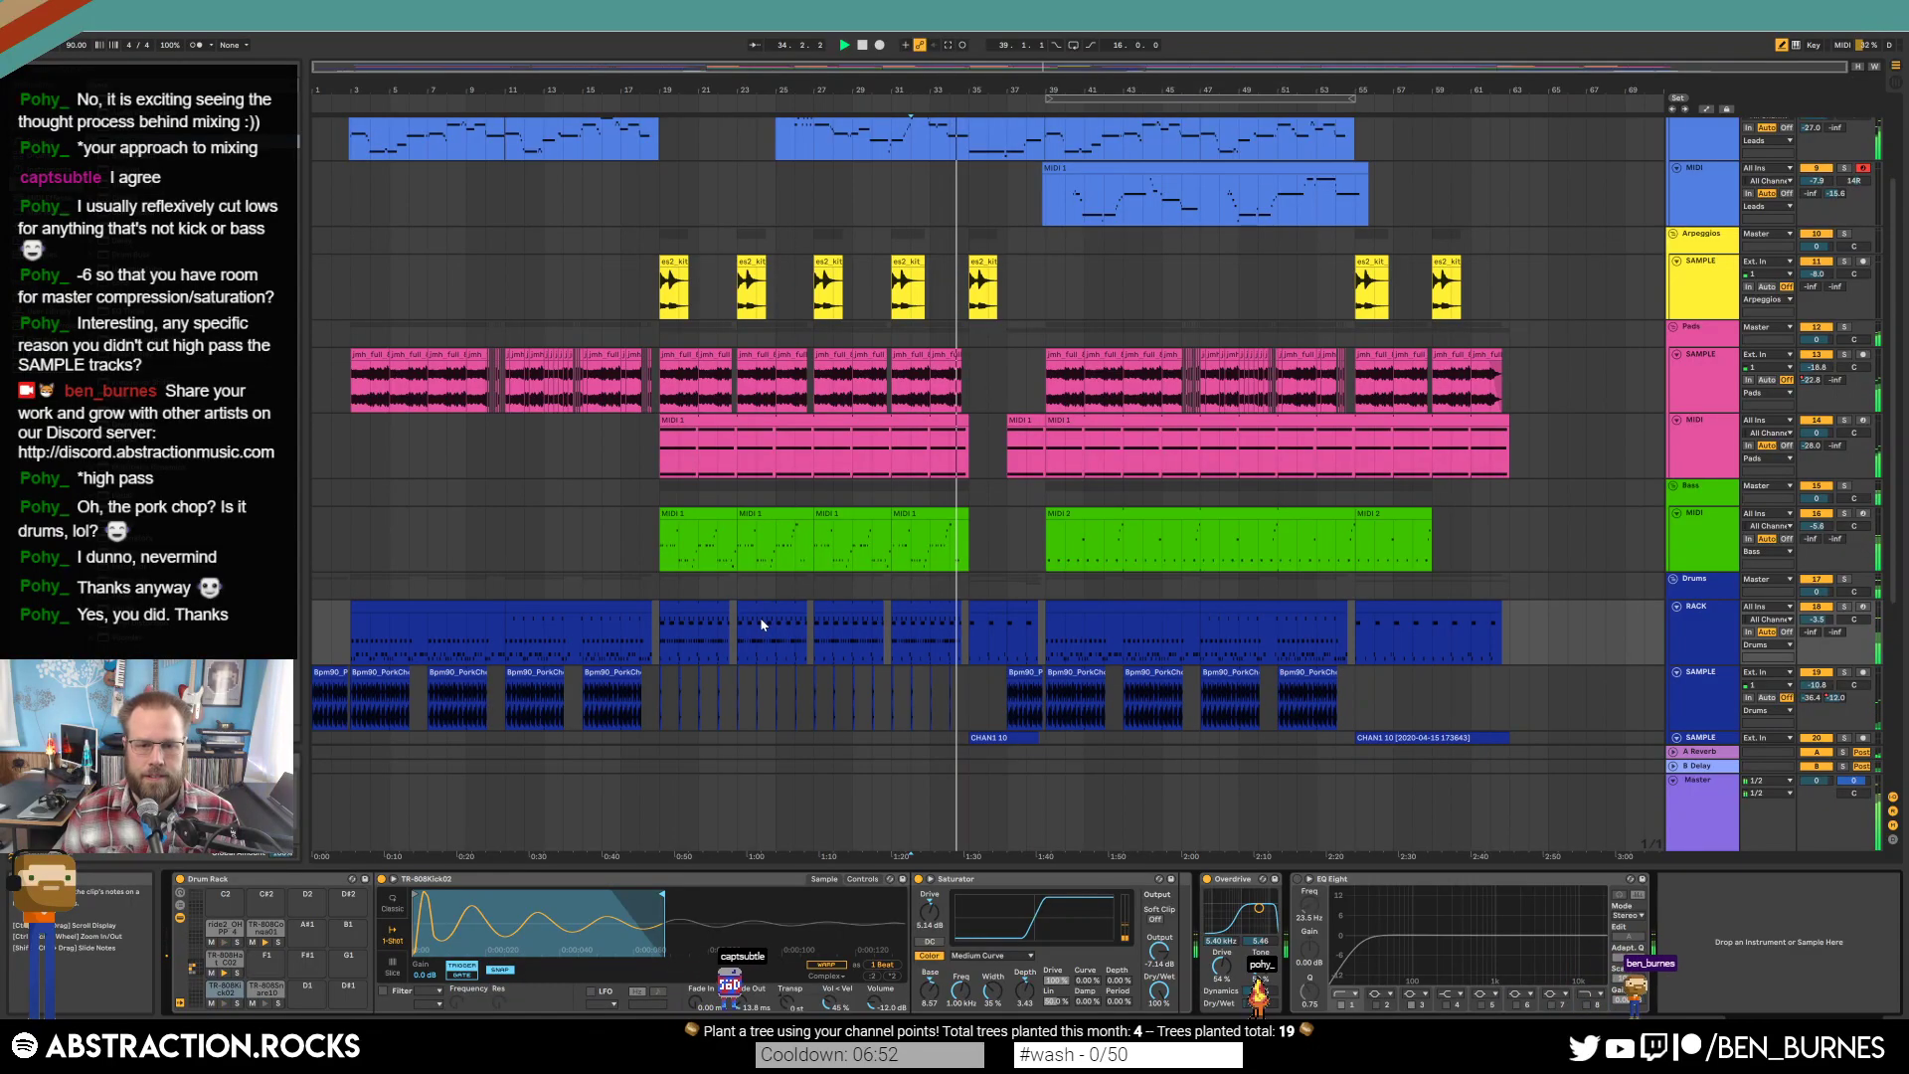
Check the Drum Rack's TR-808 hat pad and the Drums SAMPLE tracks during playback.
click(244, 960)
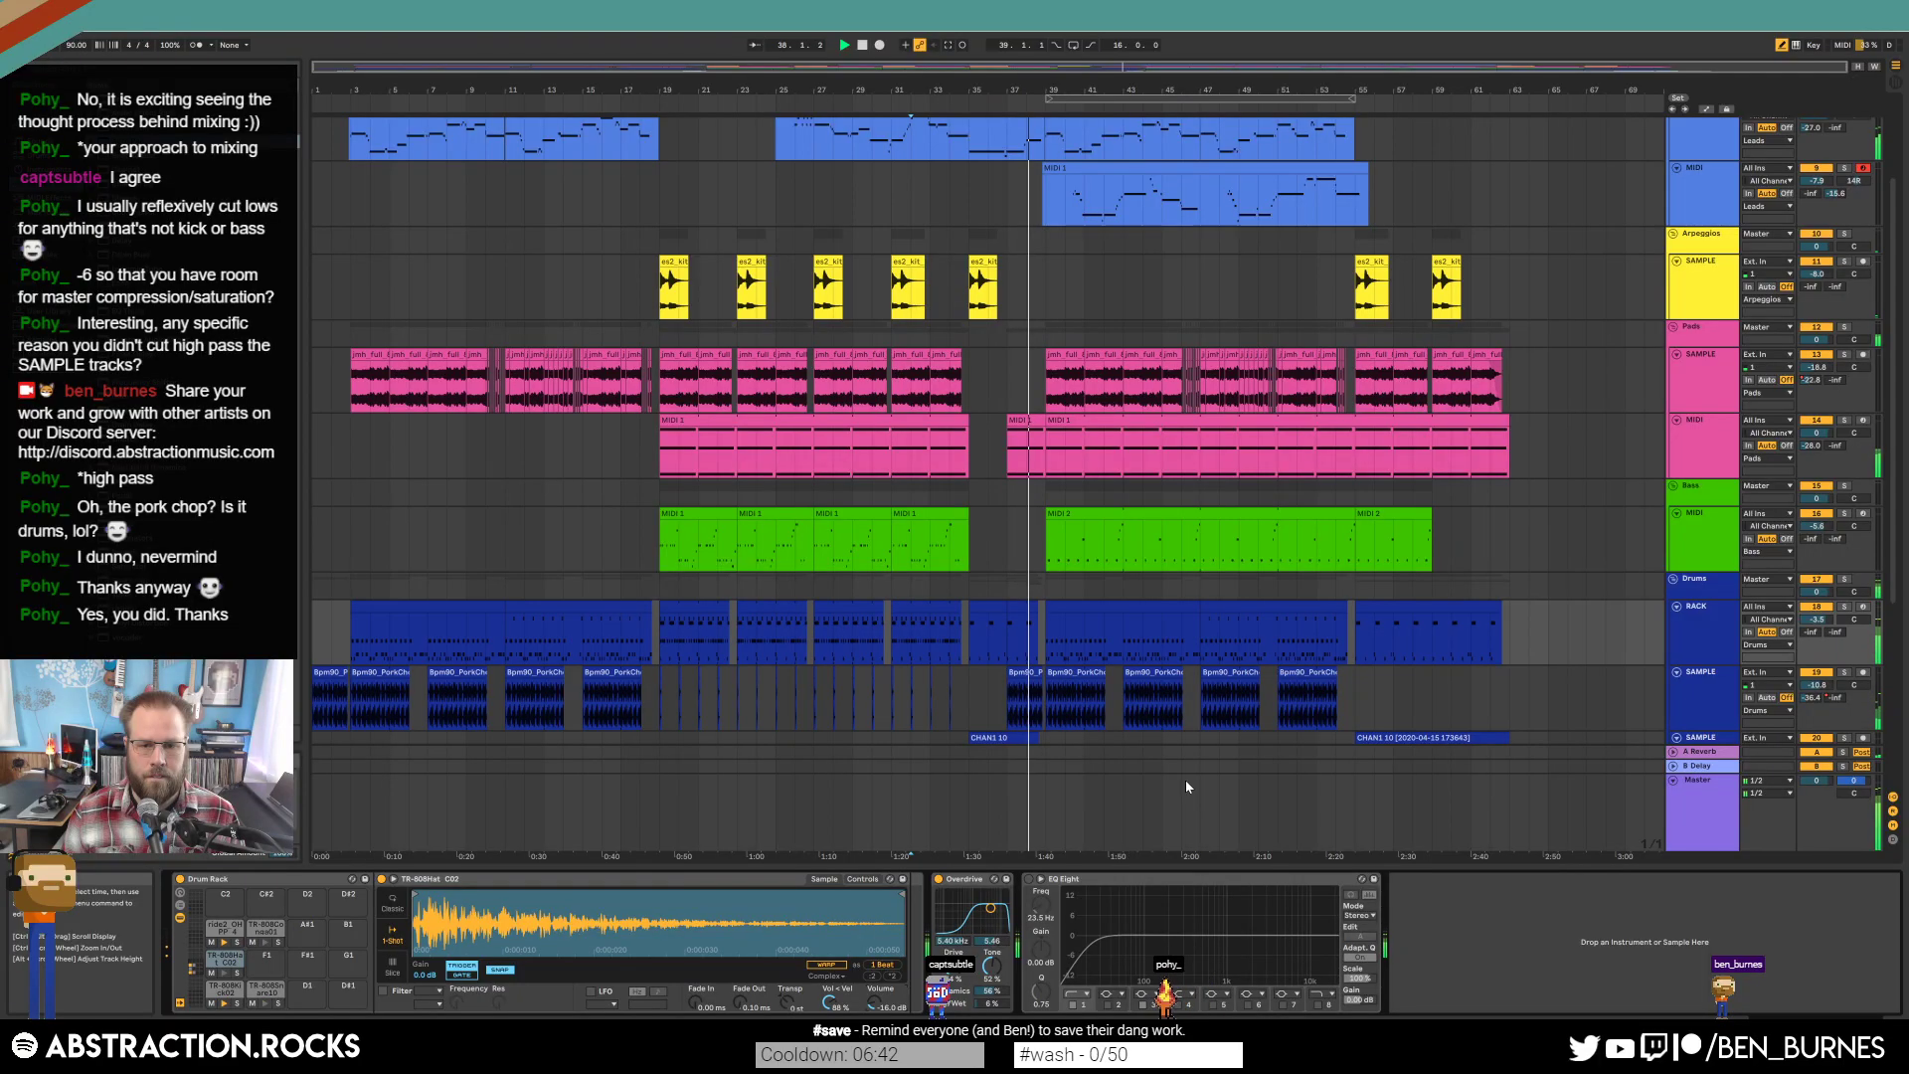
scroll(1144, 720, down, 3)
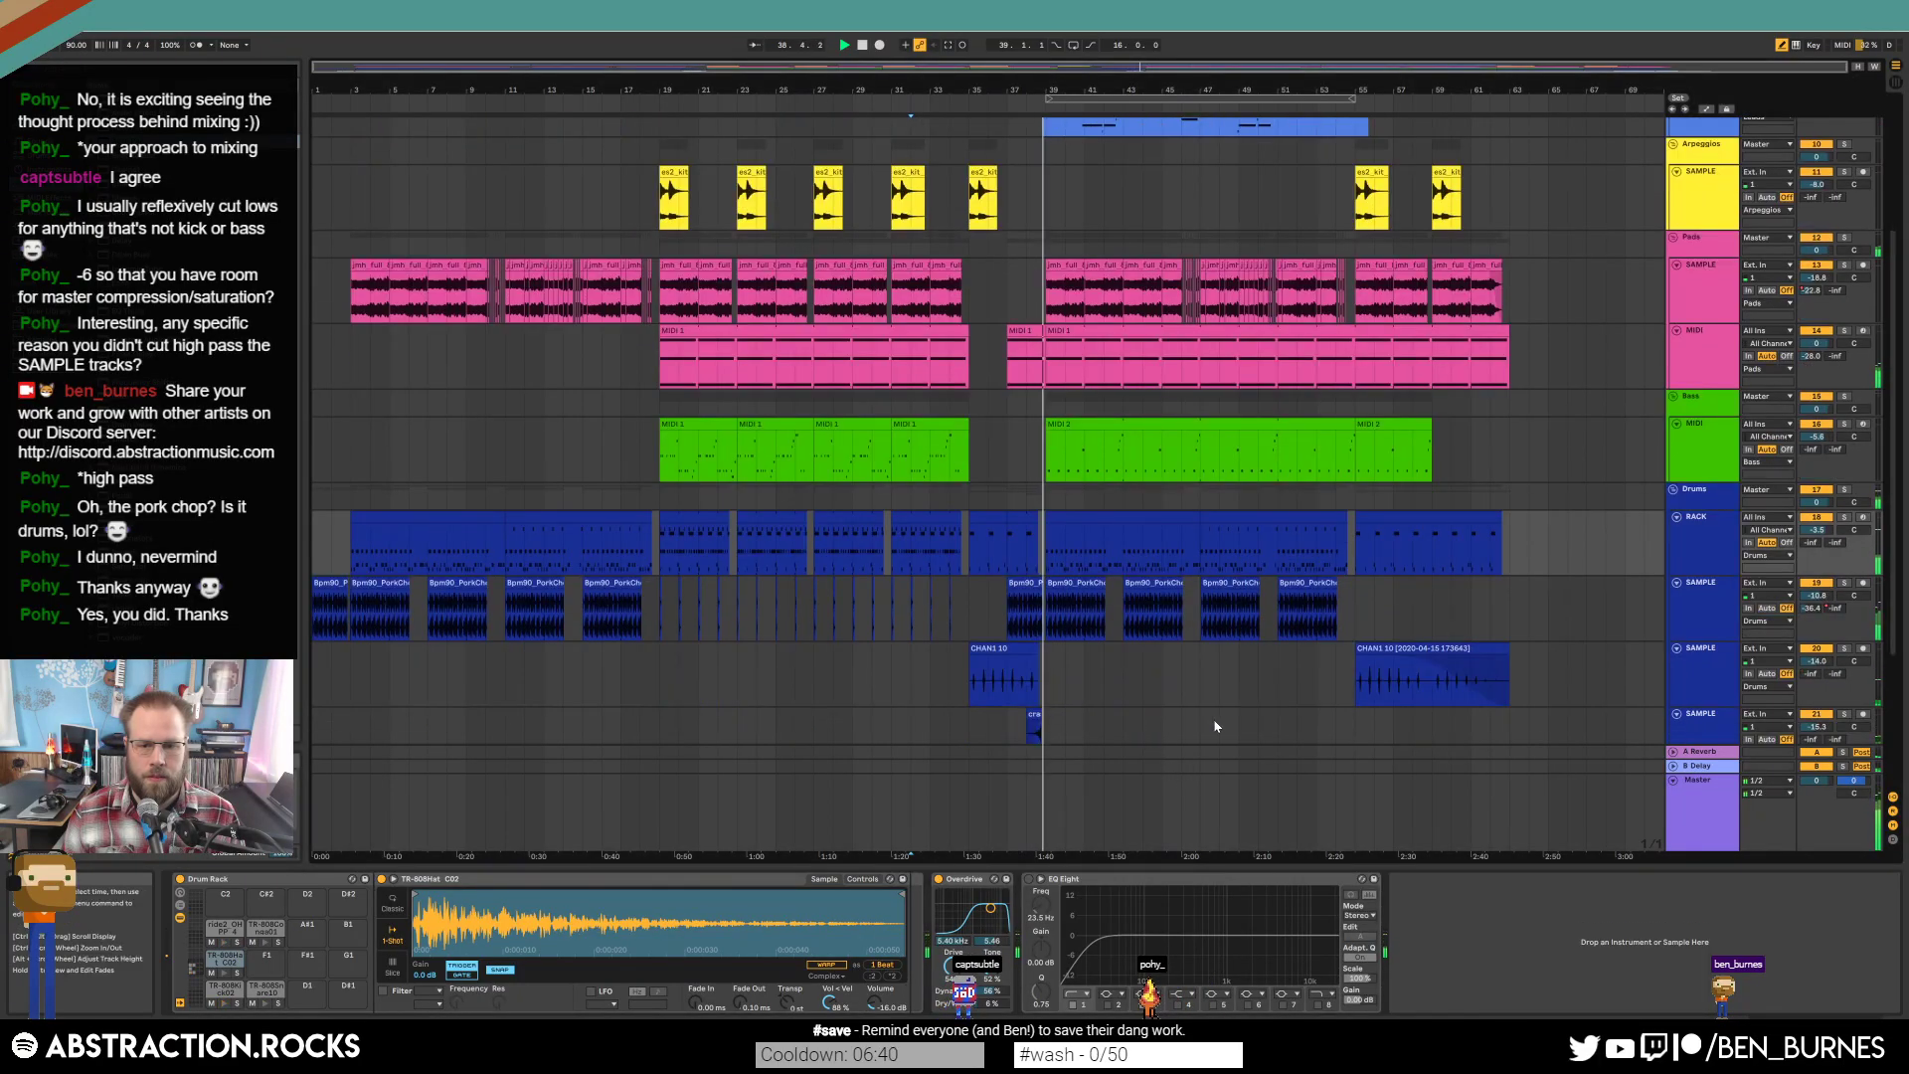
Shorten the repeated C1 notes in the Bass clip starting near bar 39, keeping the closing run of higher notes long.
scroll(1125, 704, down, 2)
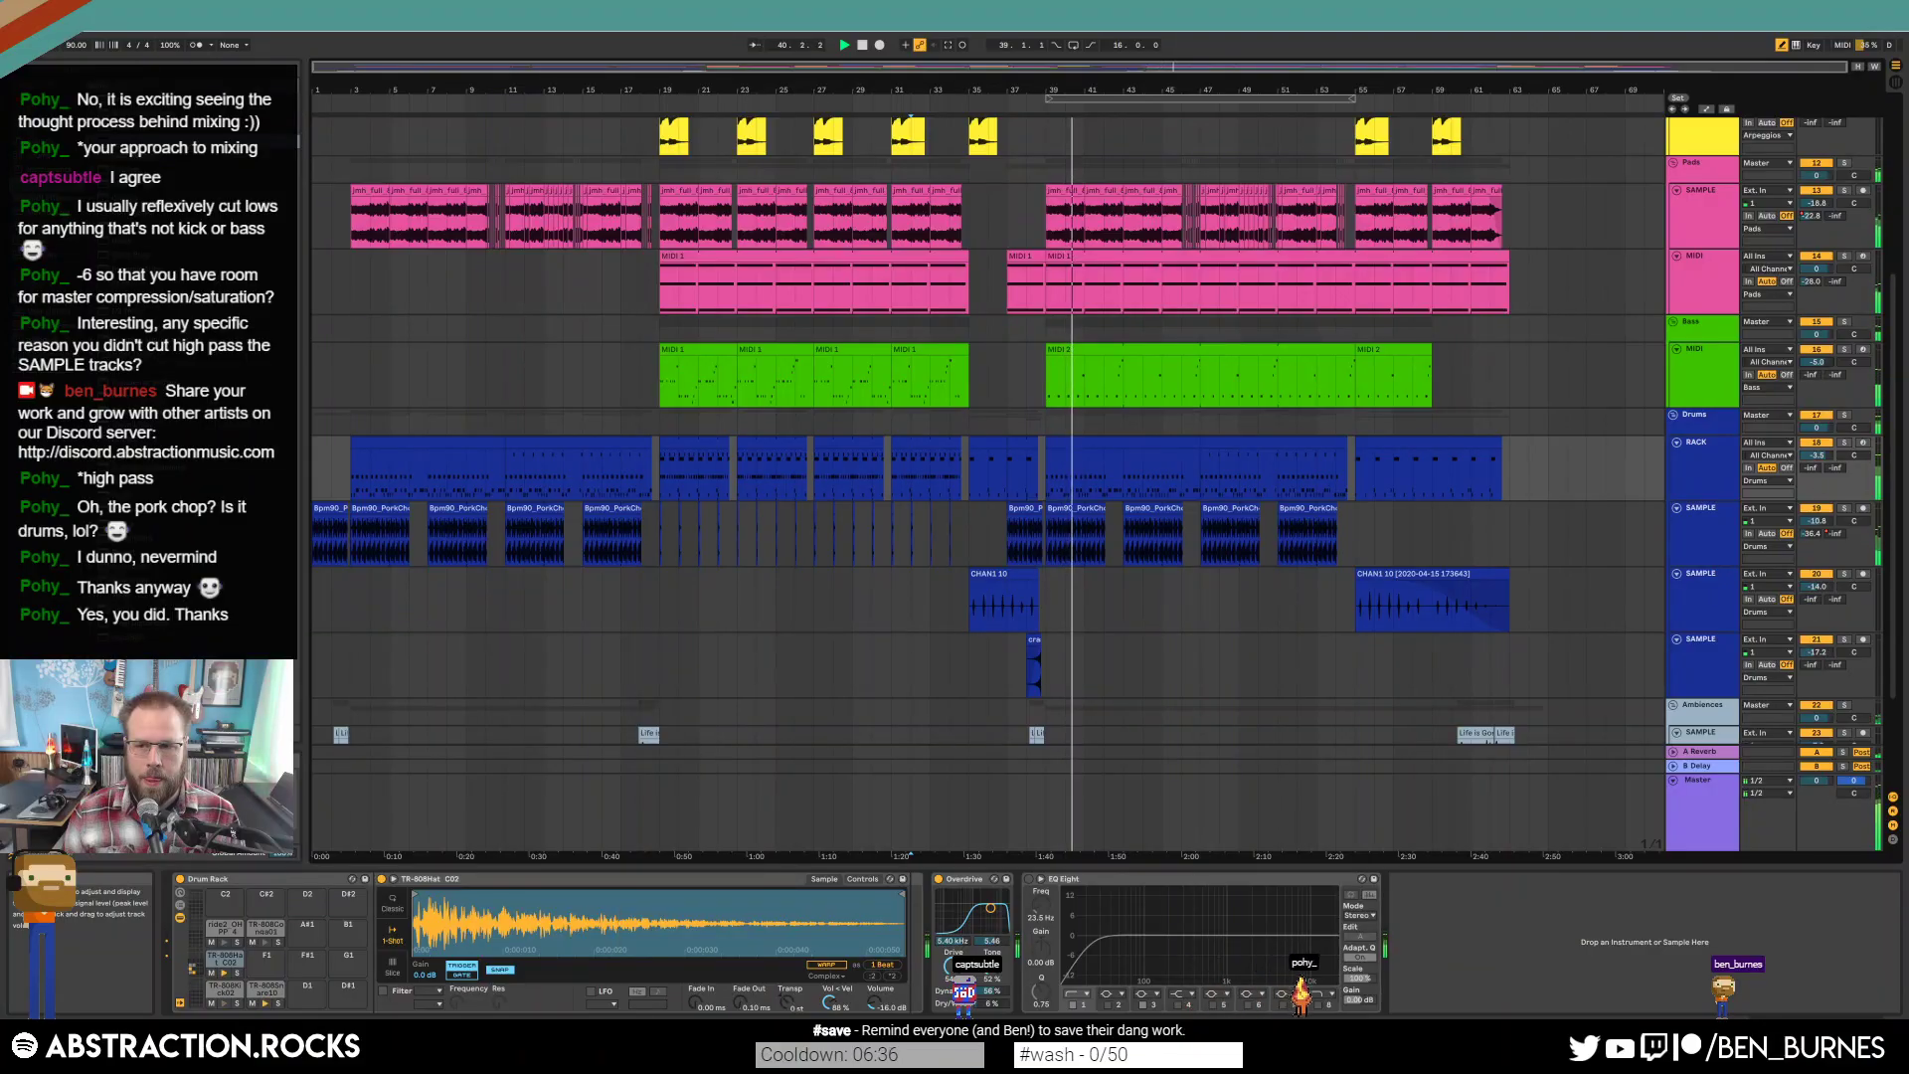
double_click(1277, 364)
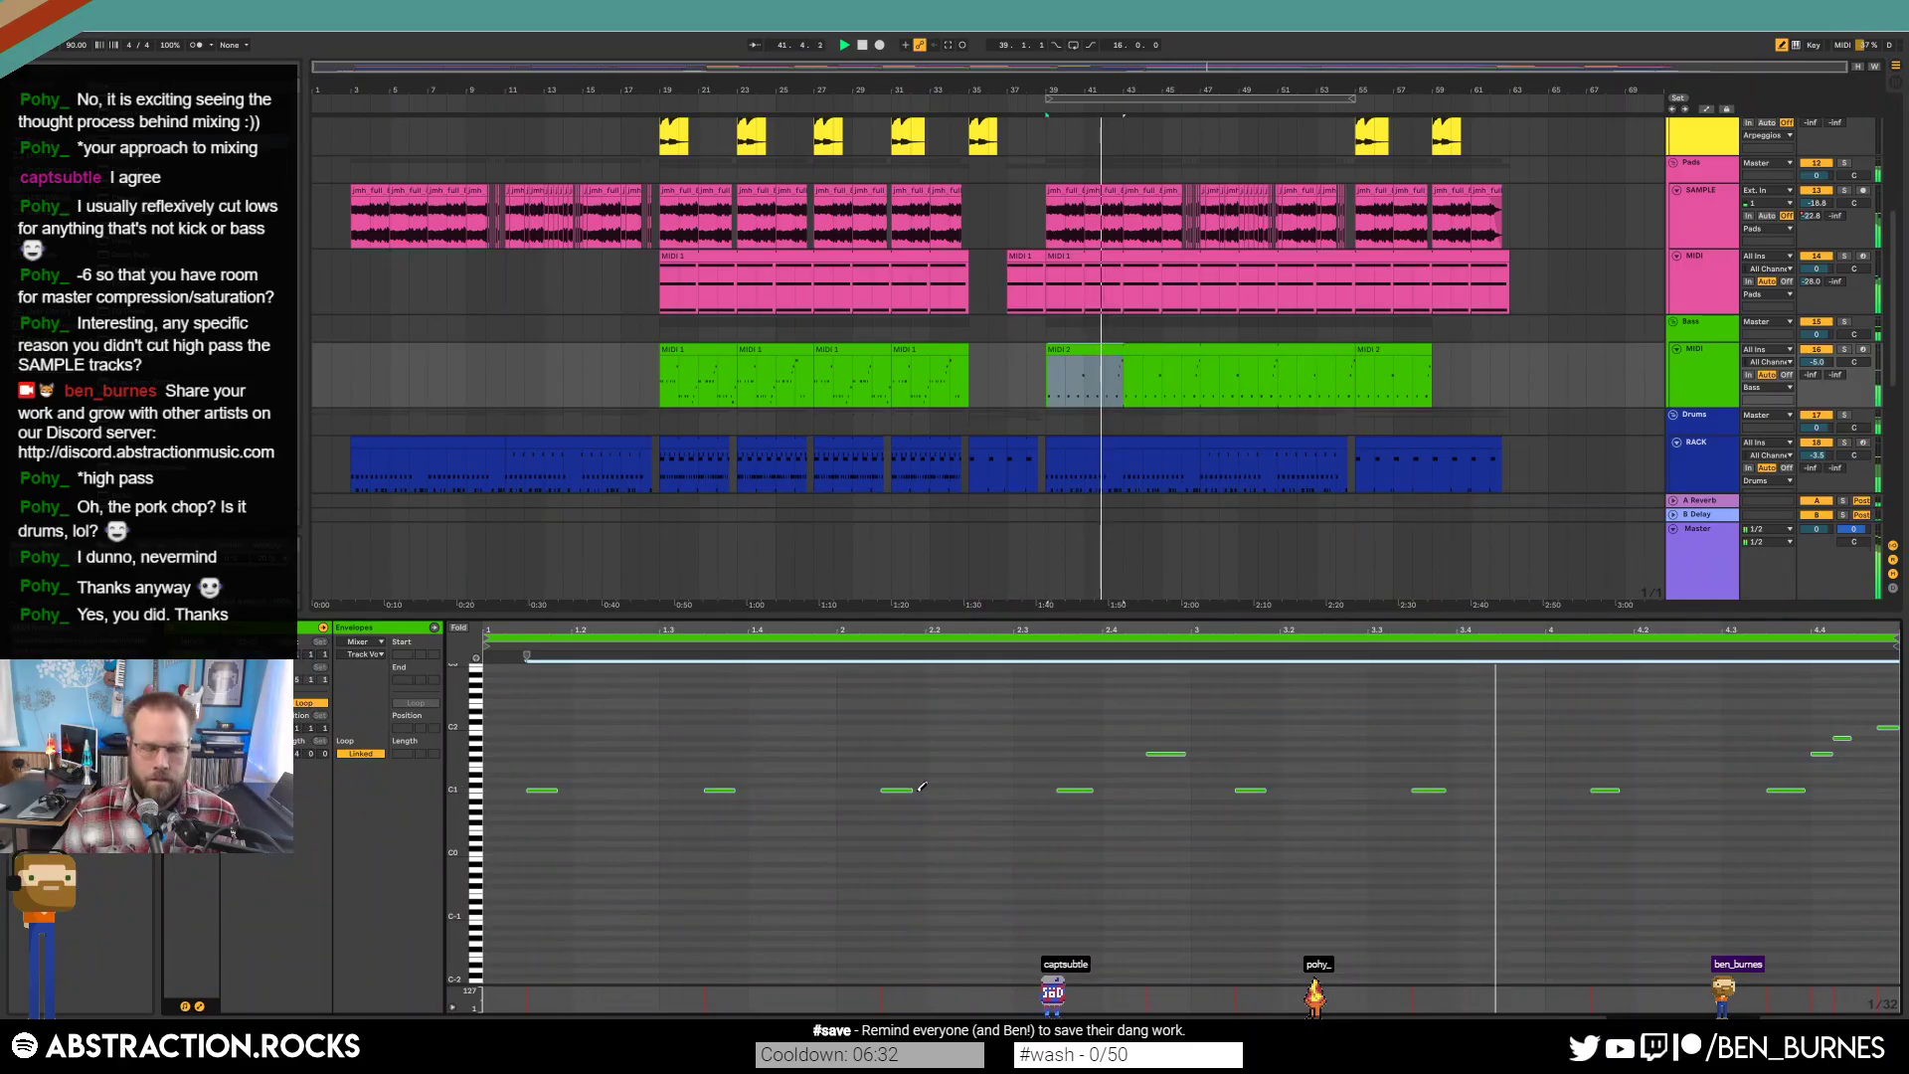
drag(912, 788, 902, 787)
click(1149, 765)
drag(1174, 752, 1185, 752)
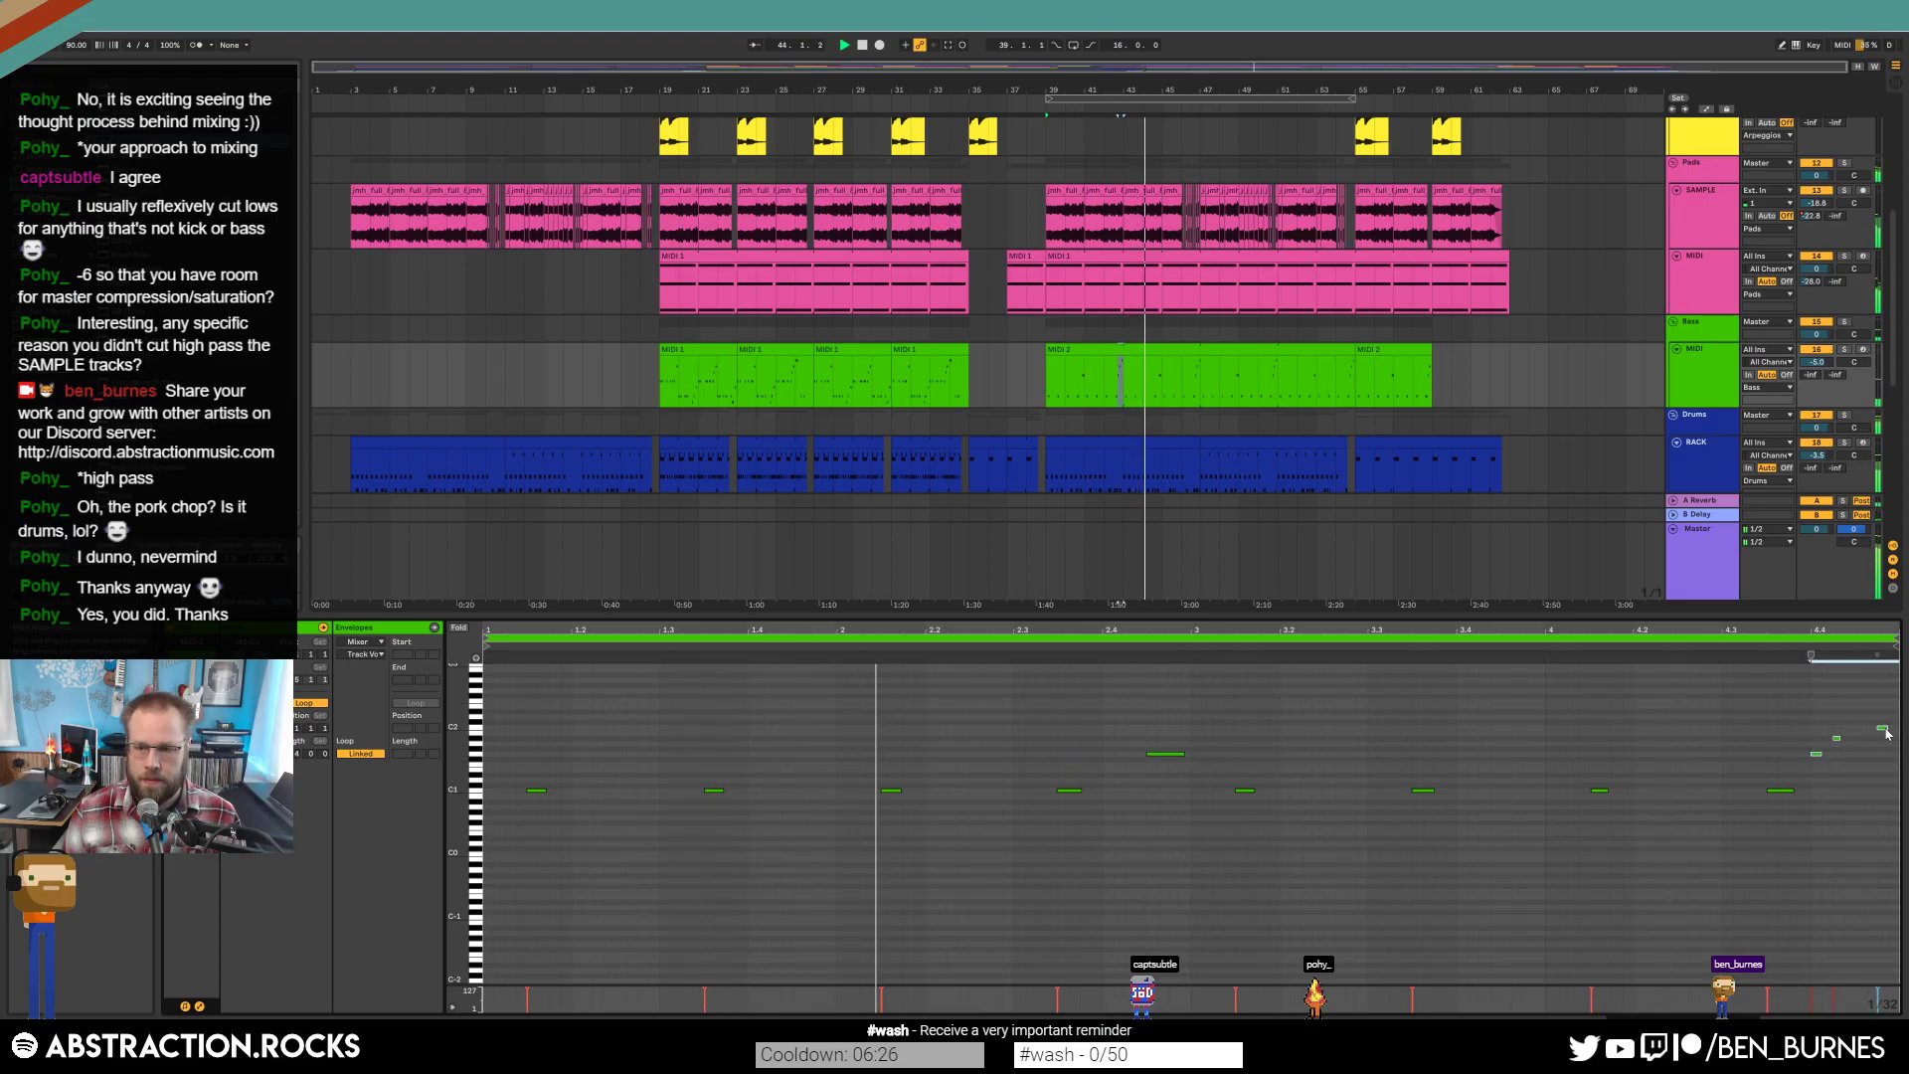
drag(1887, 731, 1894, 729)
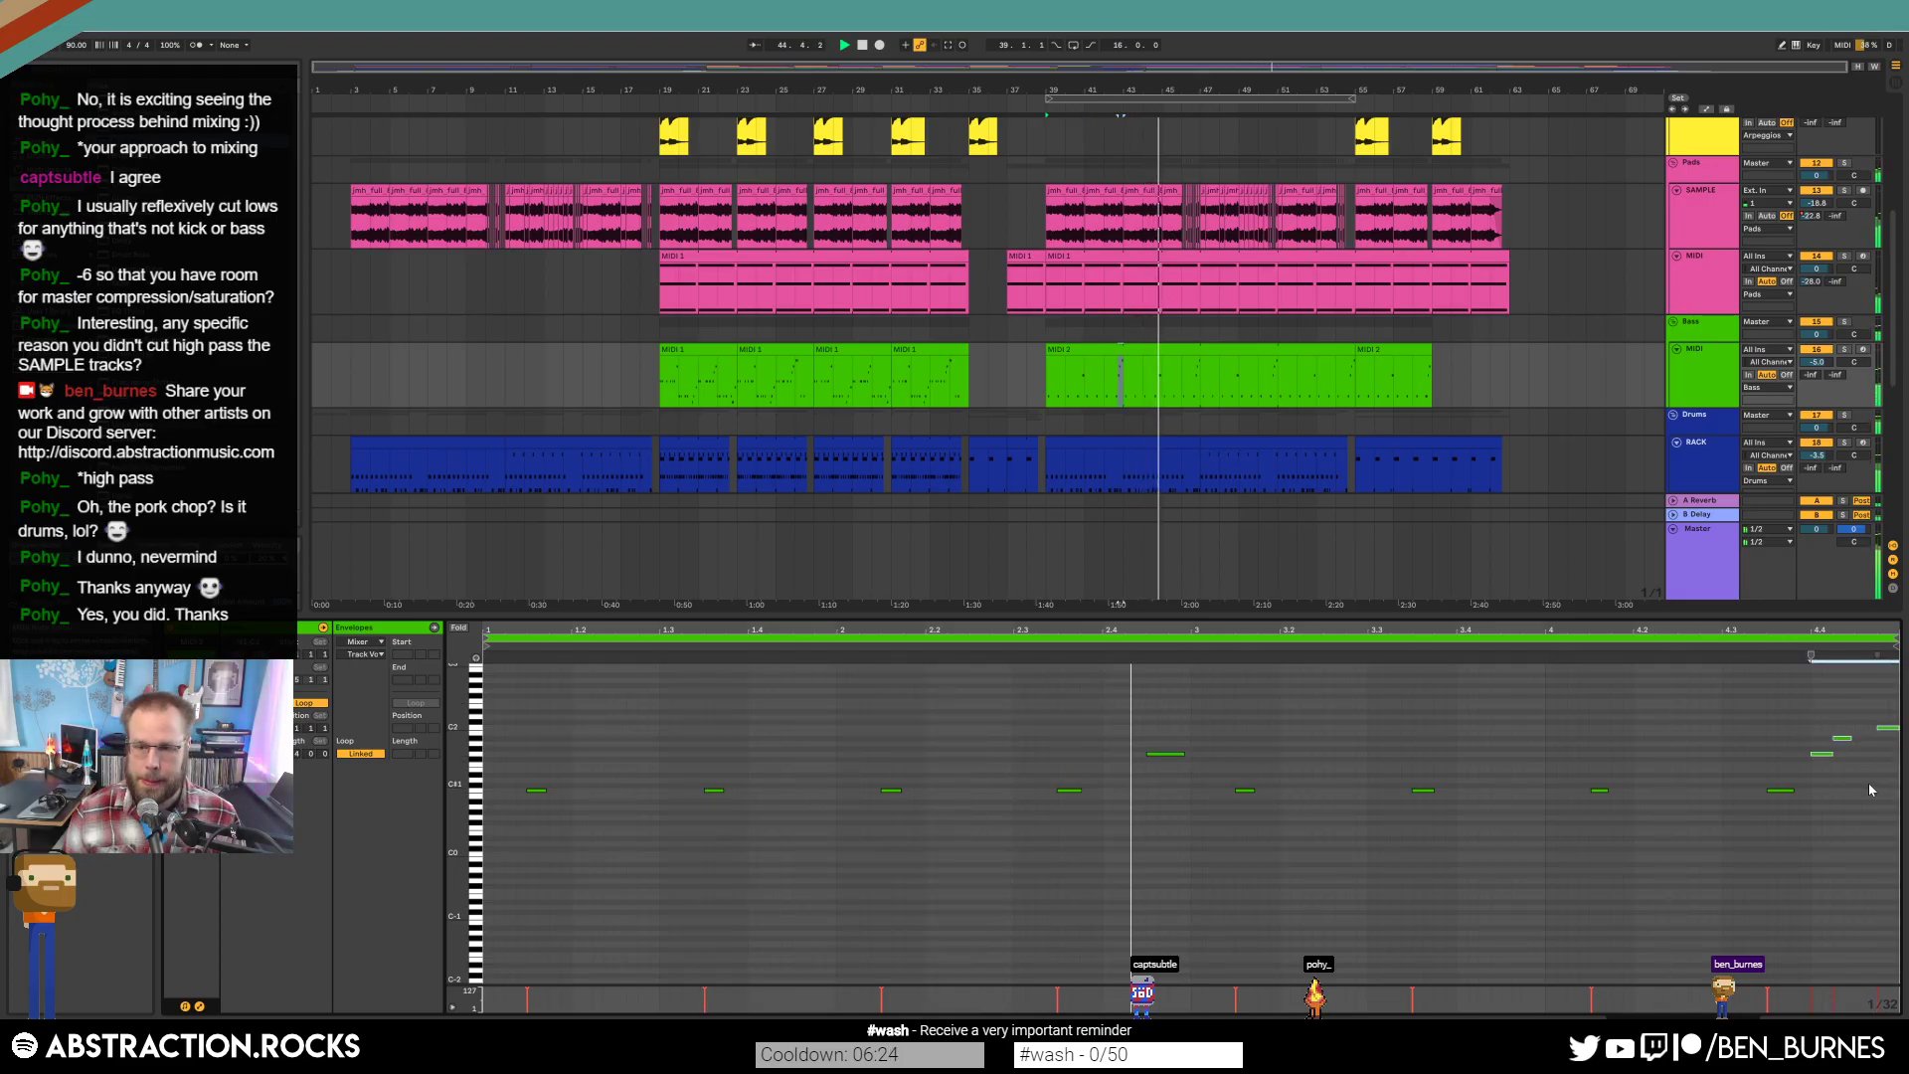
key(shift+Tab)
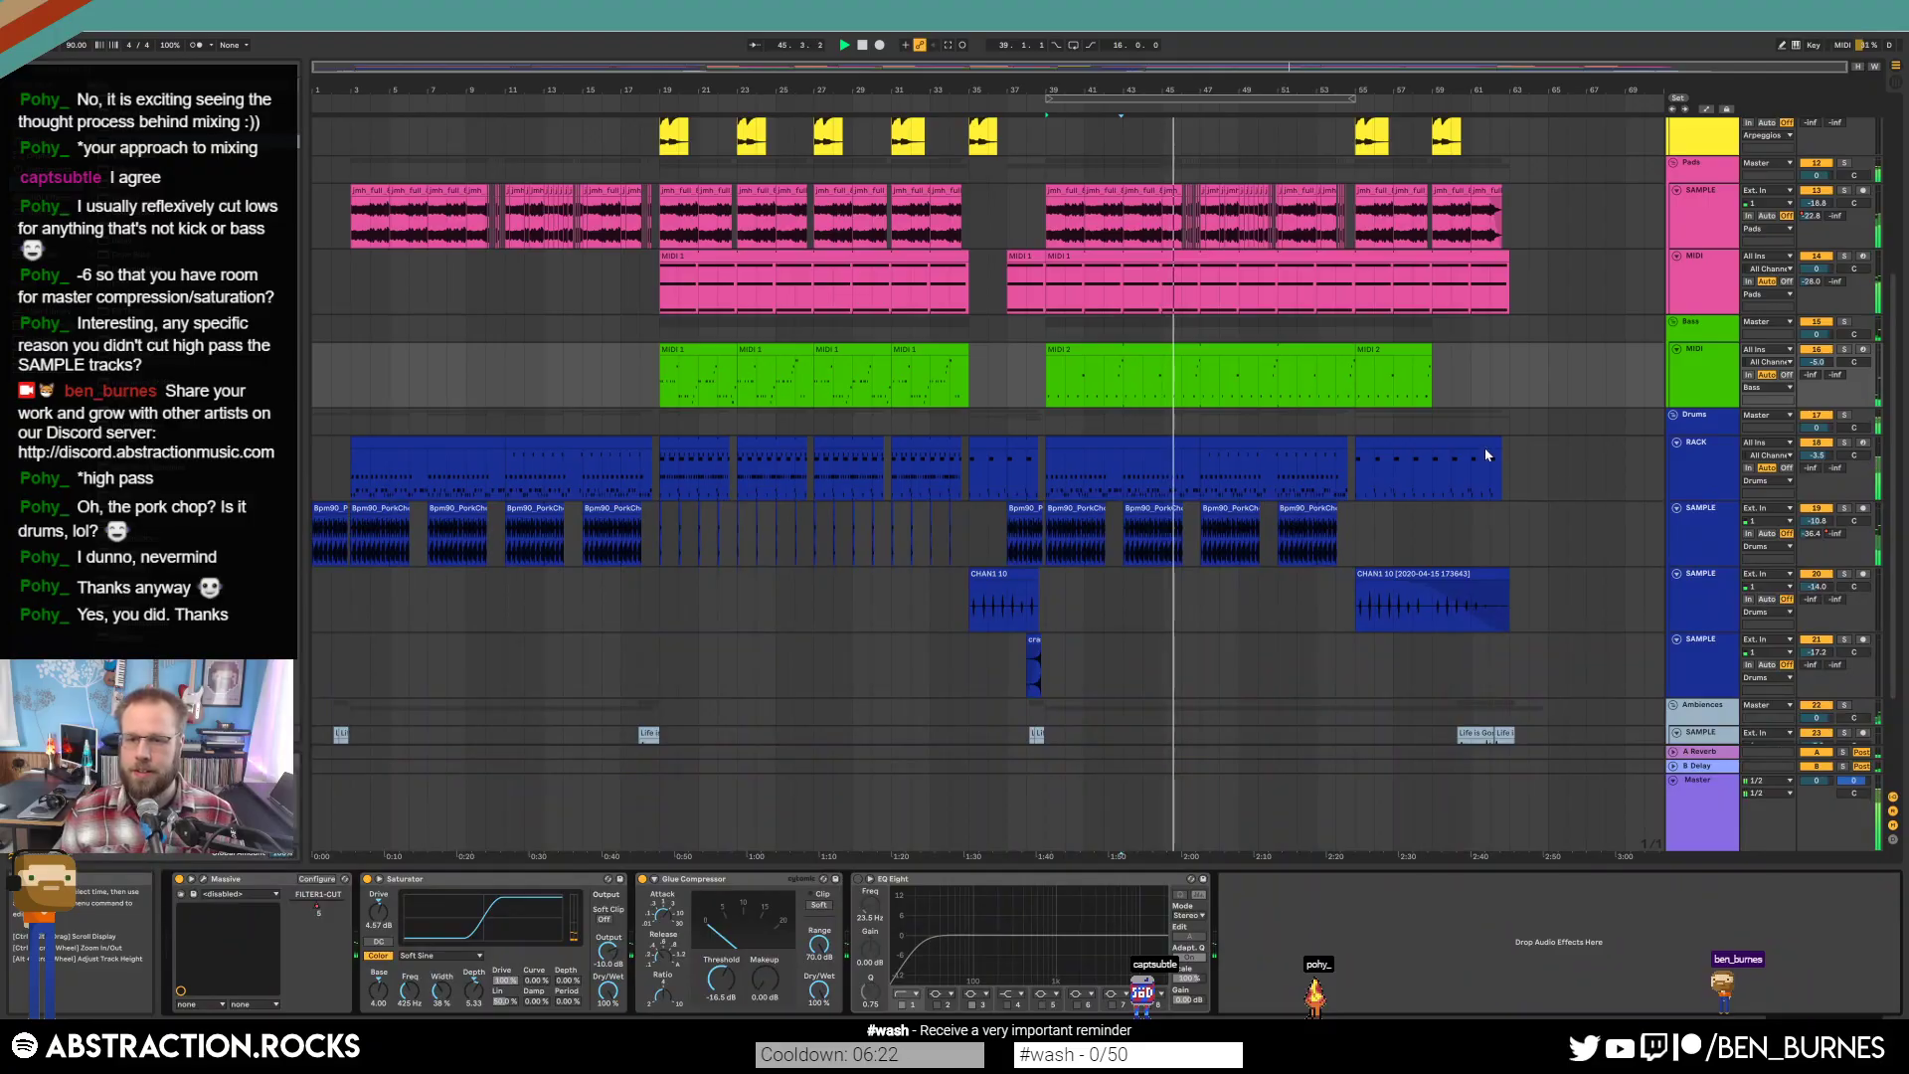
Lower the low-cut frequency of the Pads MIDI track's EQ Eight slightly and add the Wider effect at 127%.
click(1702, 265)
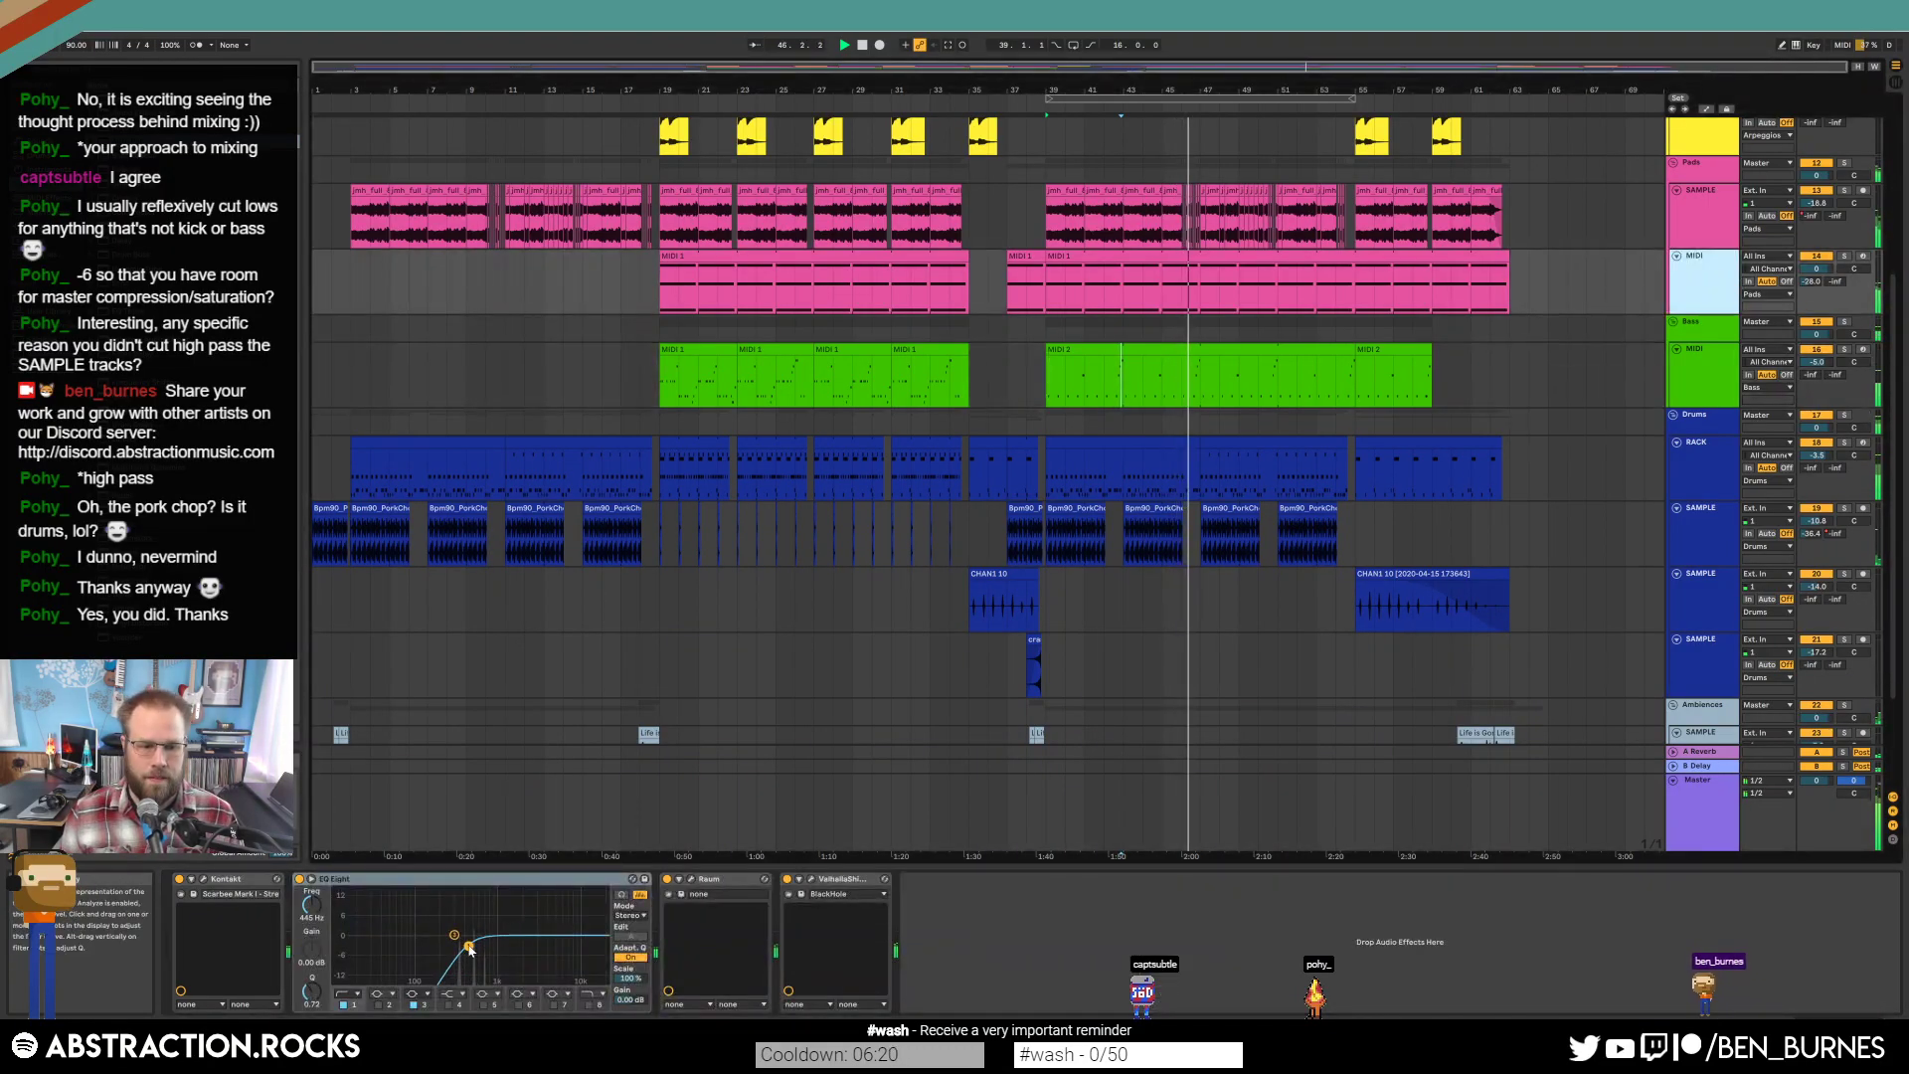
drag(472, 949, 468, 950)
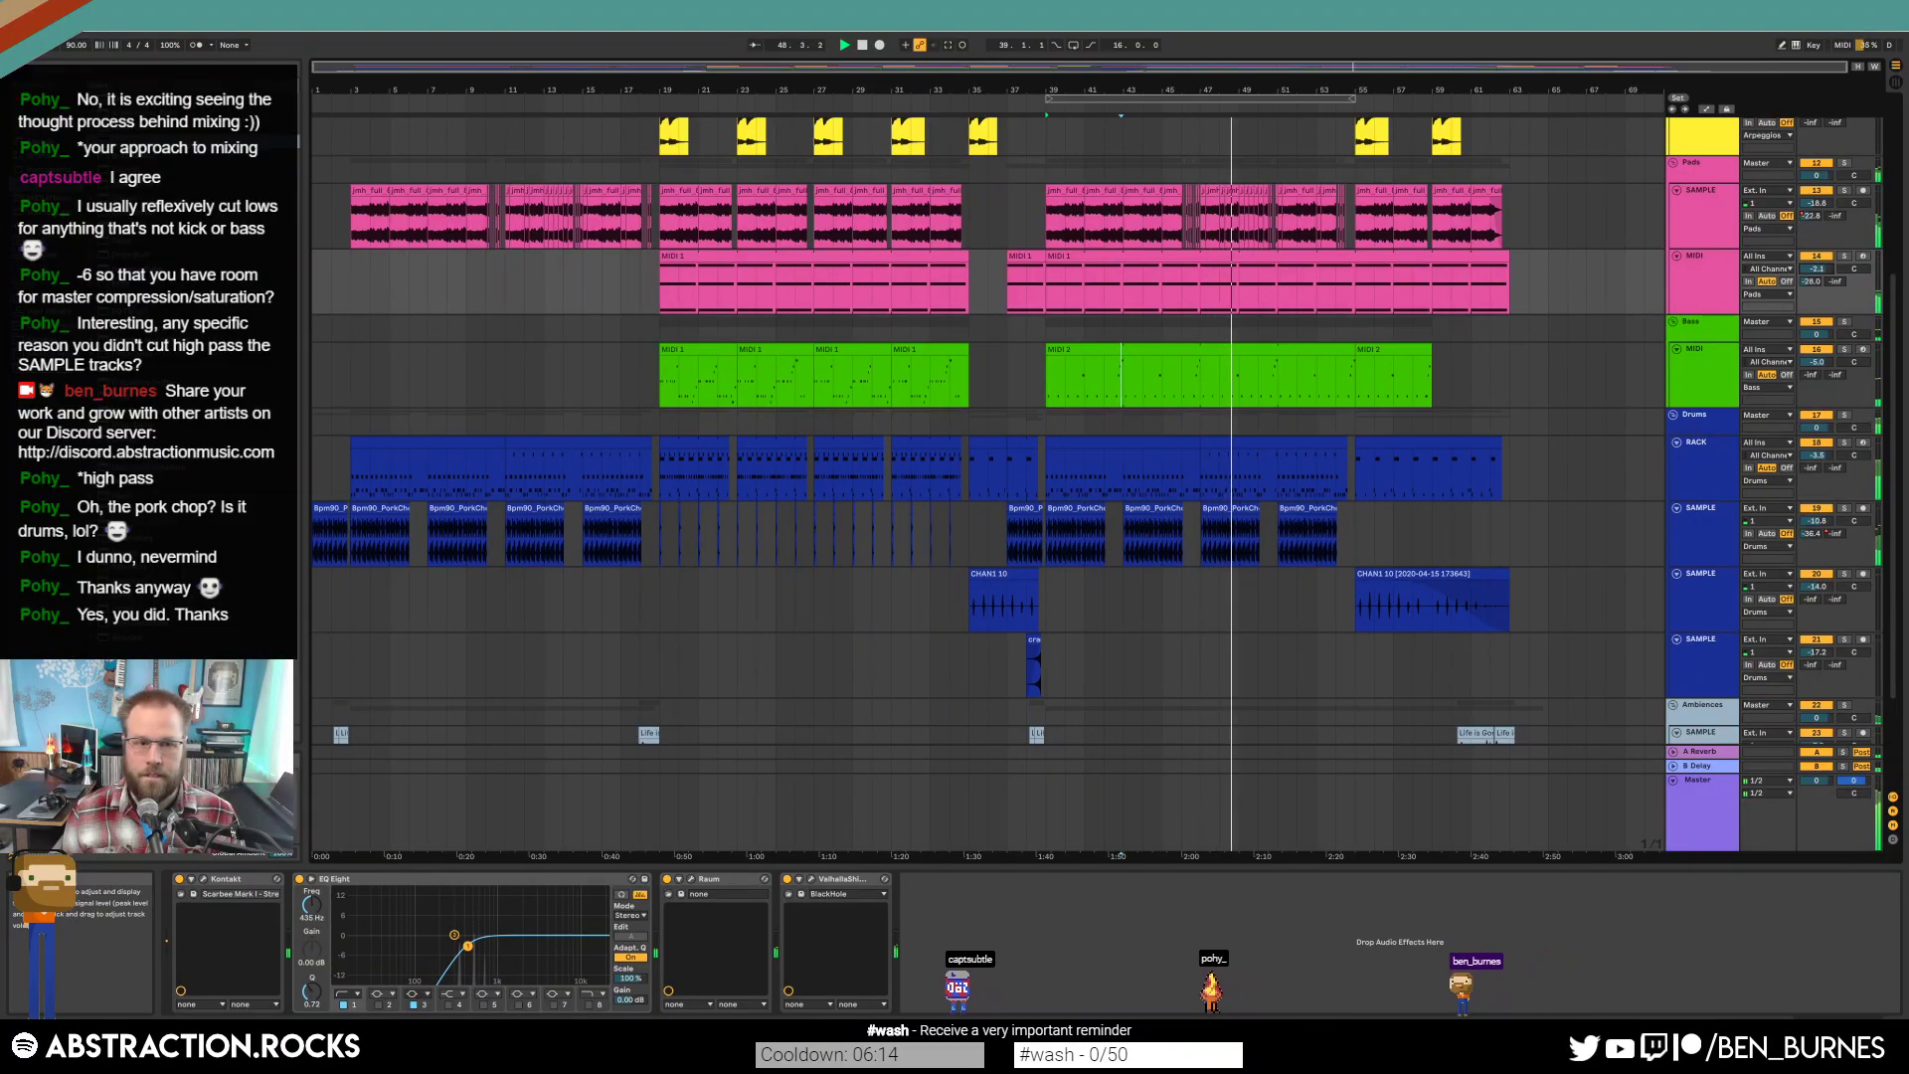
drag(149, 448, 887, 921)
drag(1247, 288, 1402, 196)
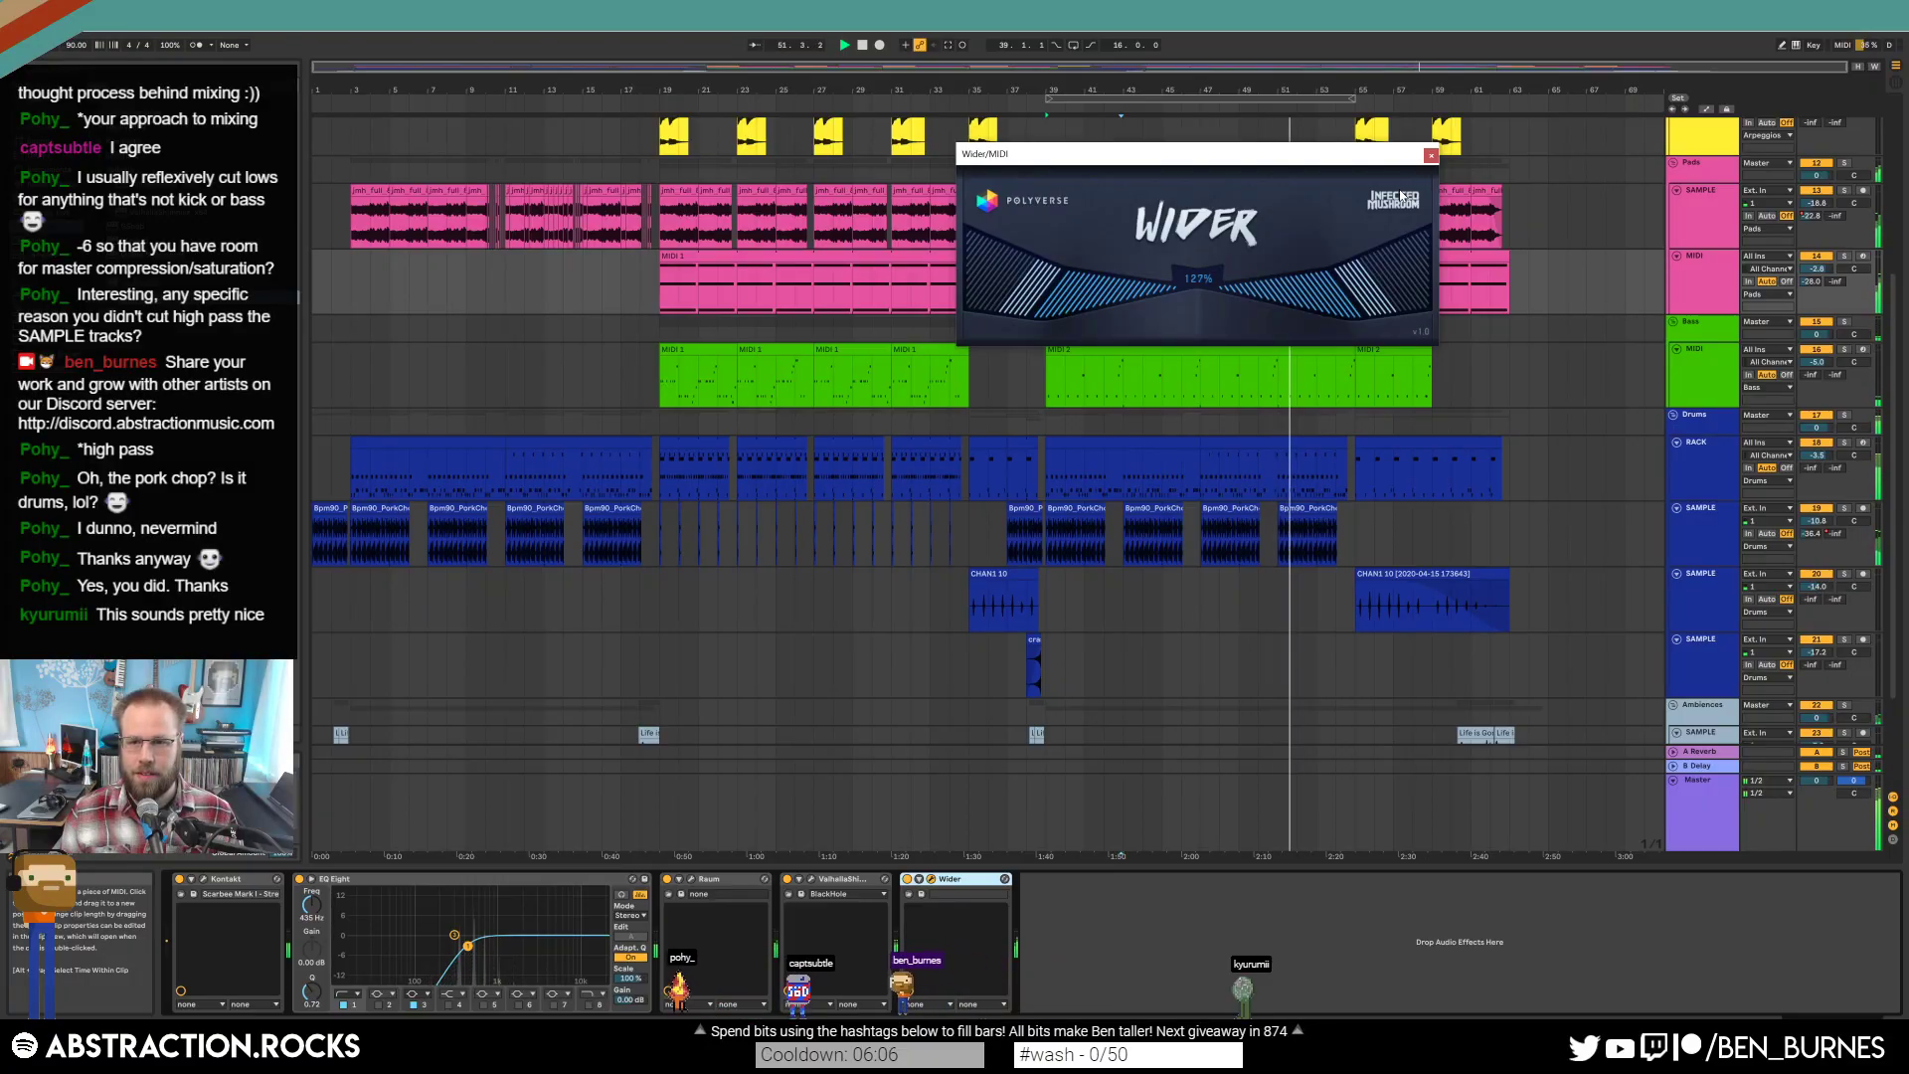
click(1430, 156)
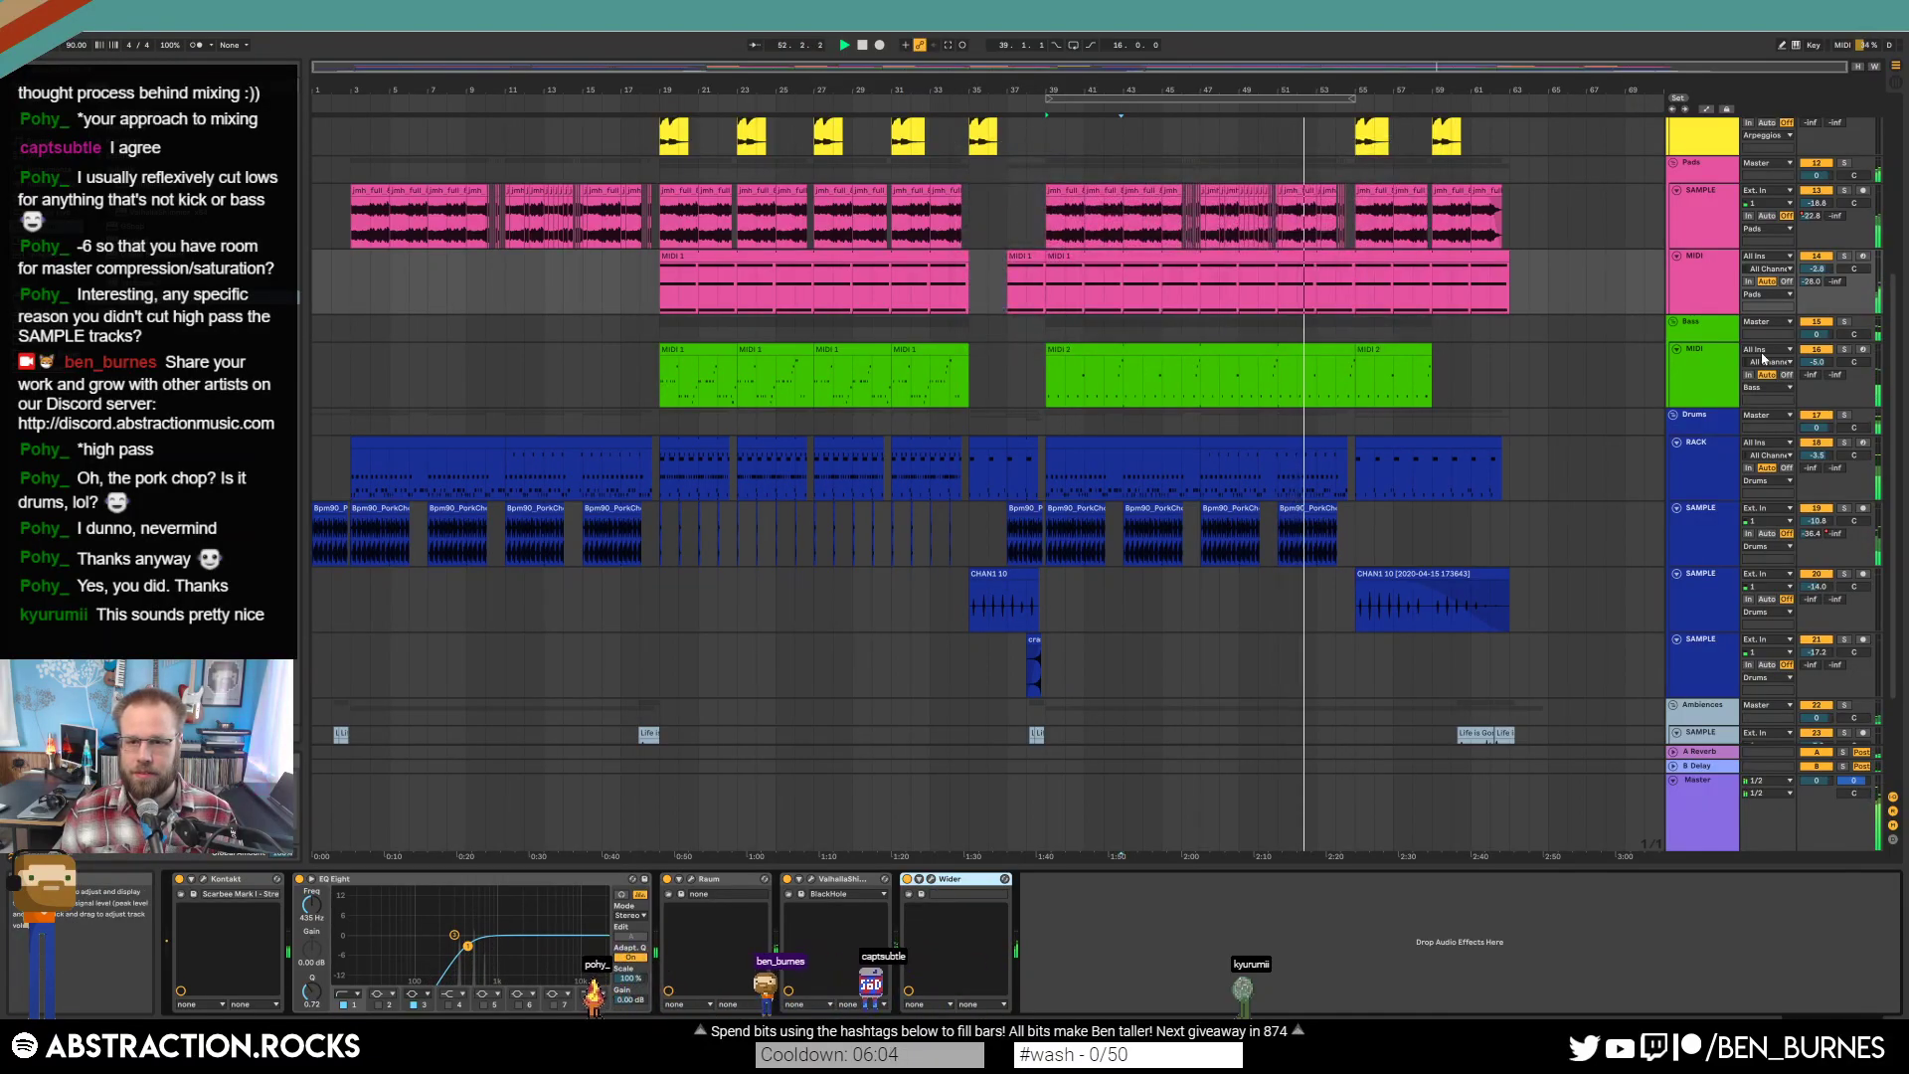
Solo the first lead track and play its last MIDI clip with the notes open.
key(space)
scroll(1480, 330, up, 4)
click(1301, 178)
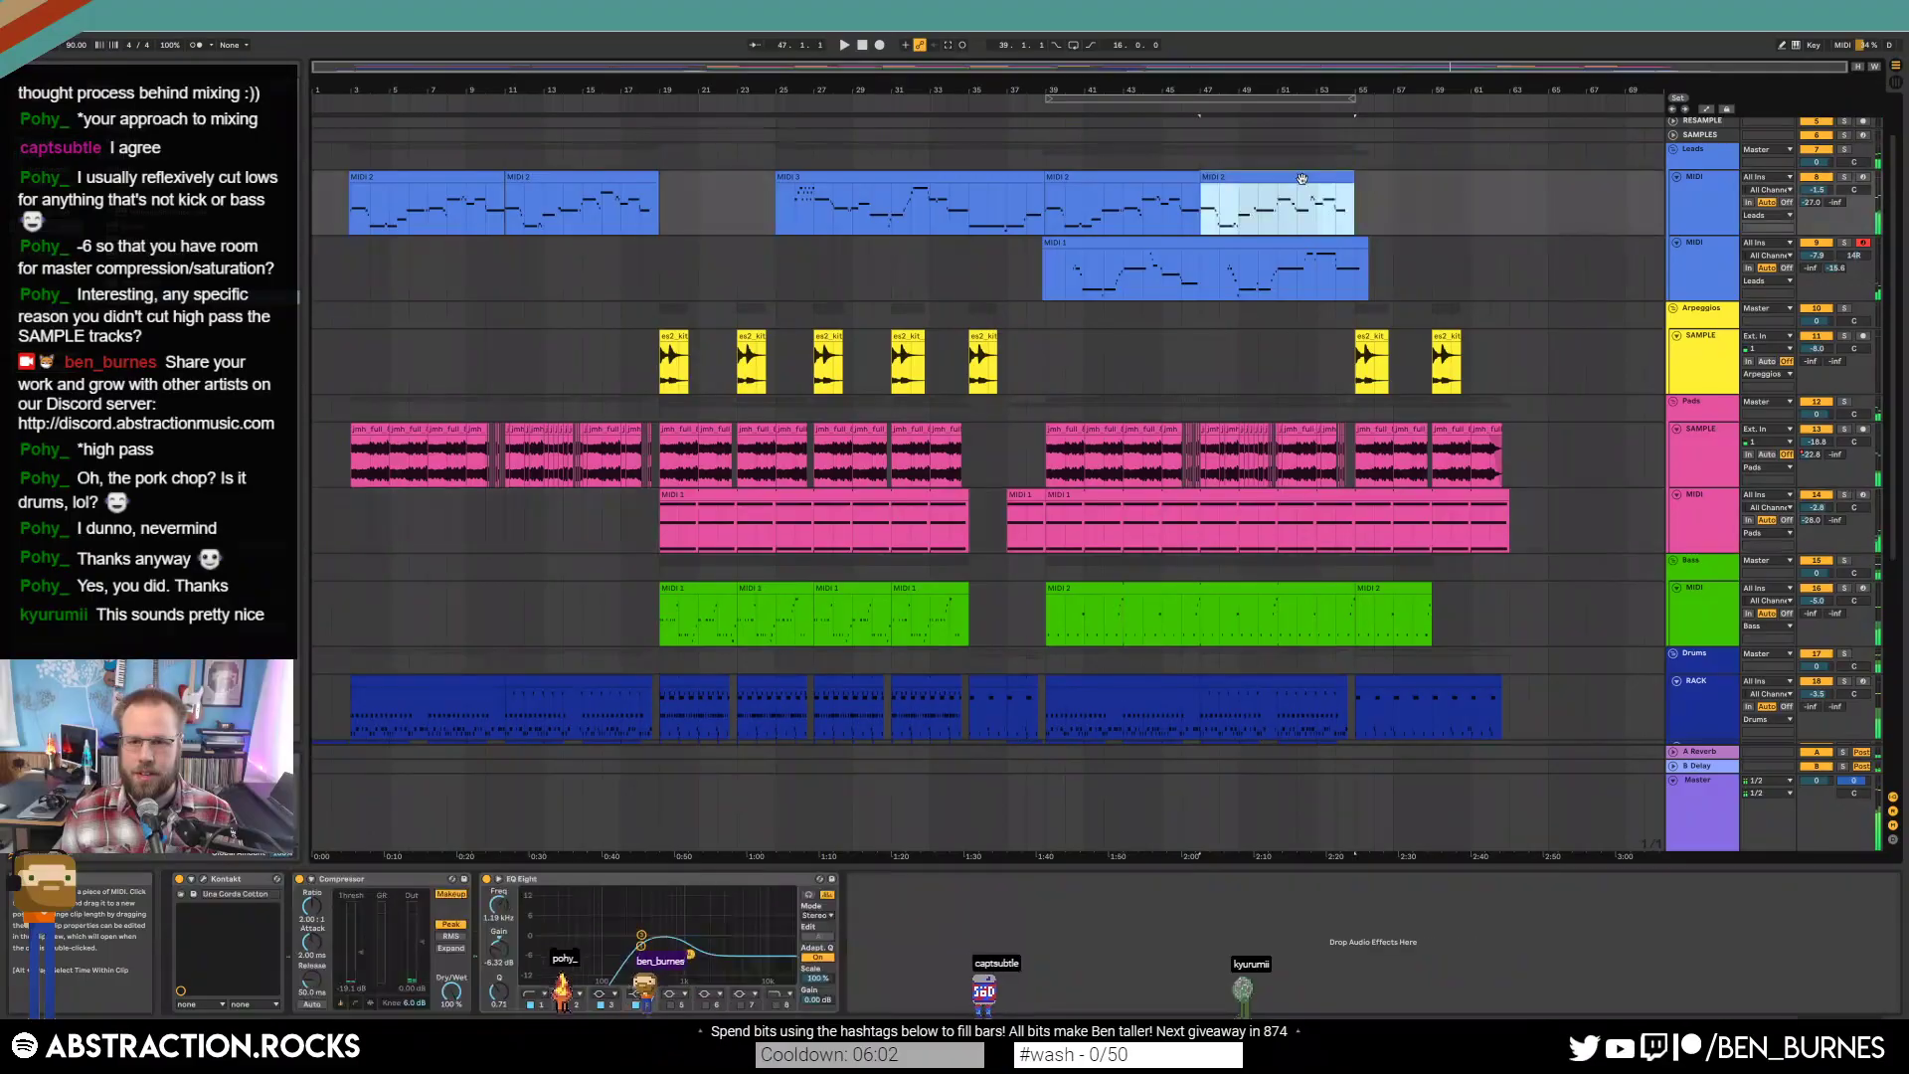
double_click(1301, 178)
click(1844, 176)
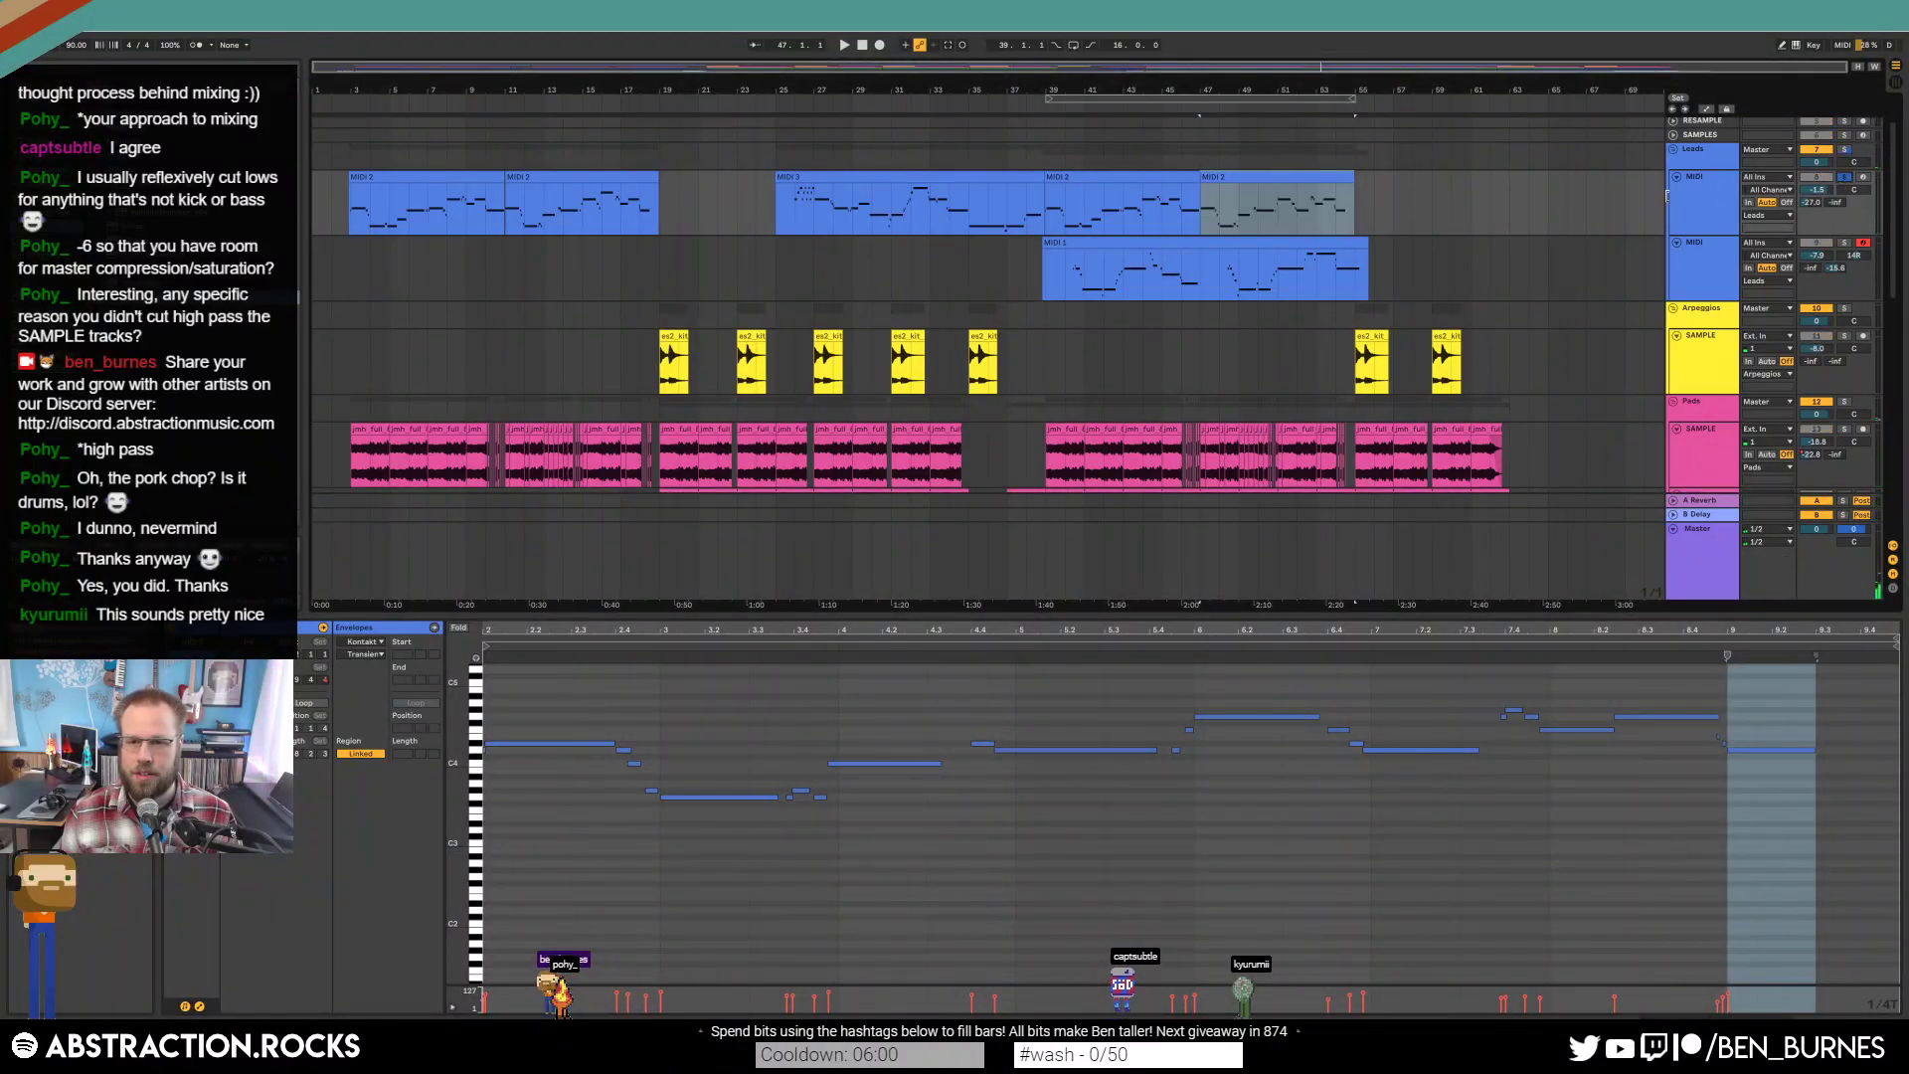
click(1287, 109)
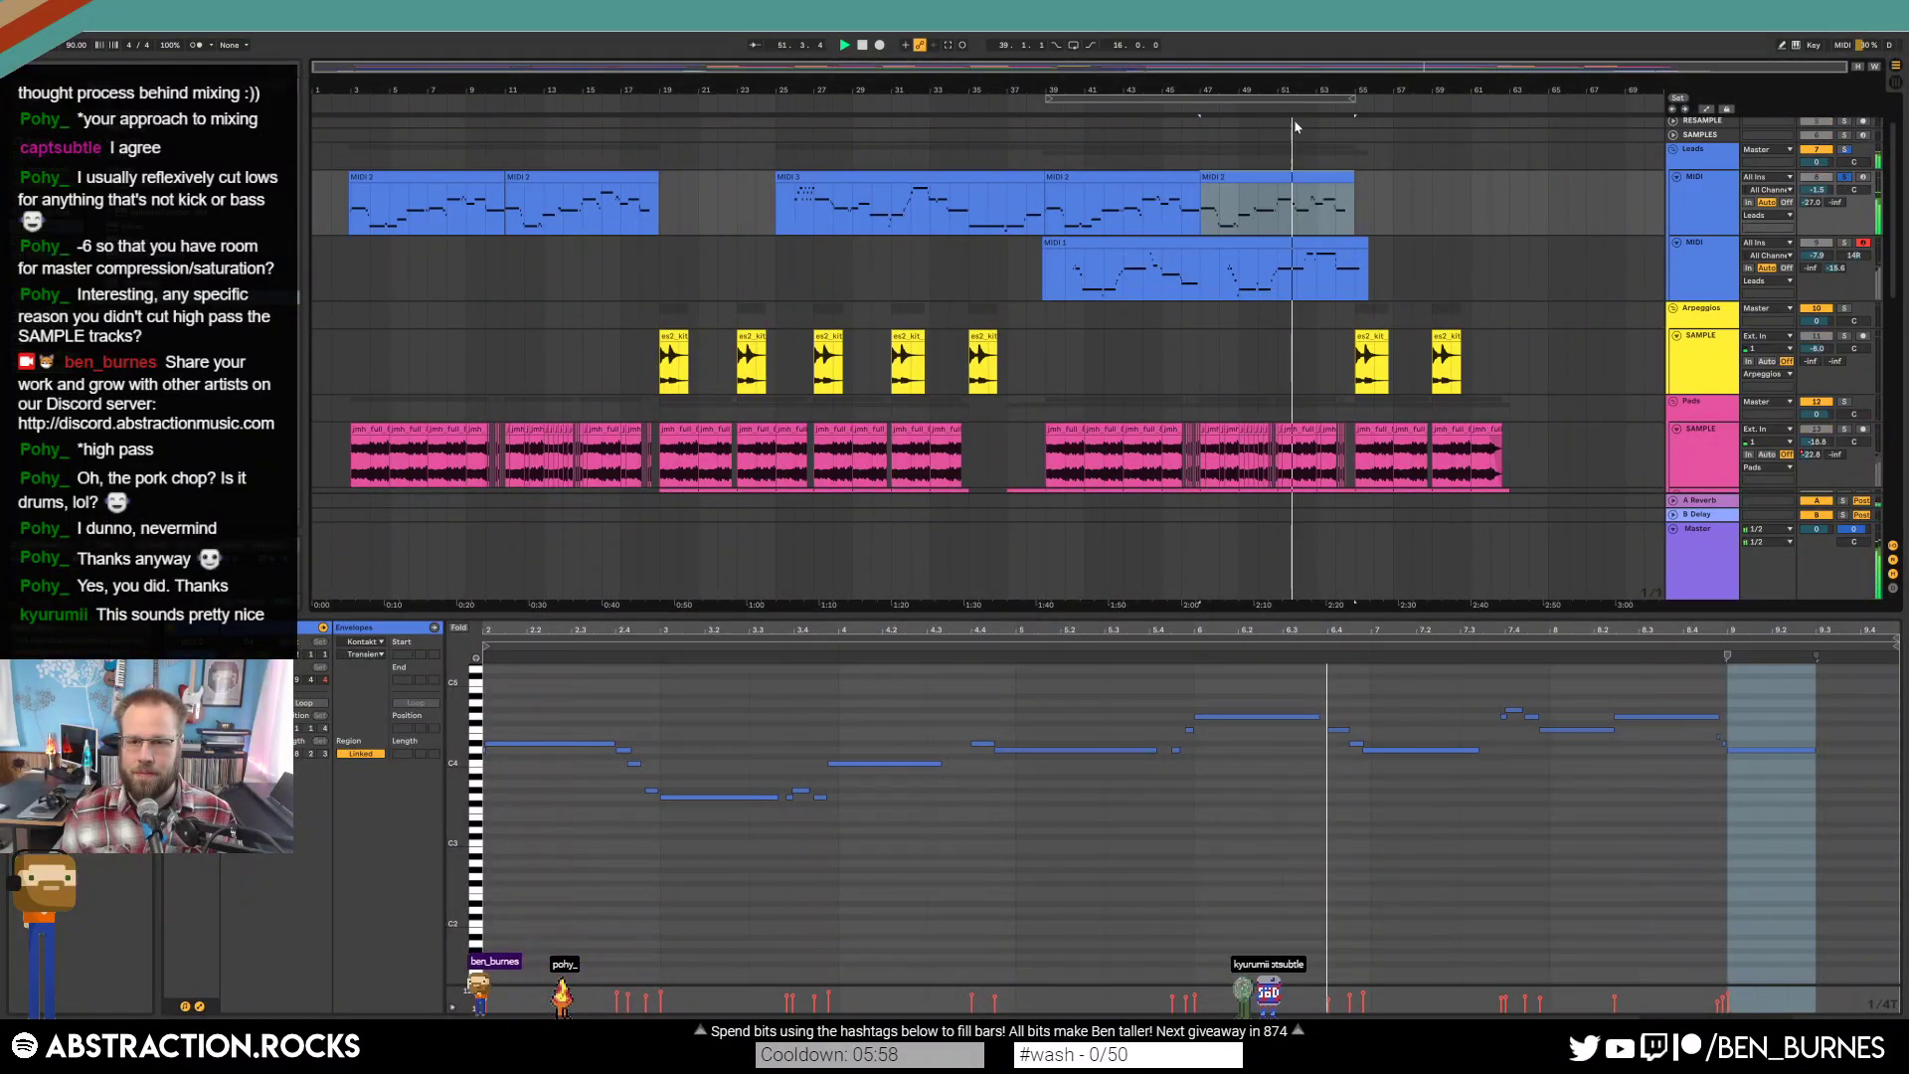
Try another pitch for the long note at bar 7 of the lead clip, and close the note editor.
click(1430, 786)
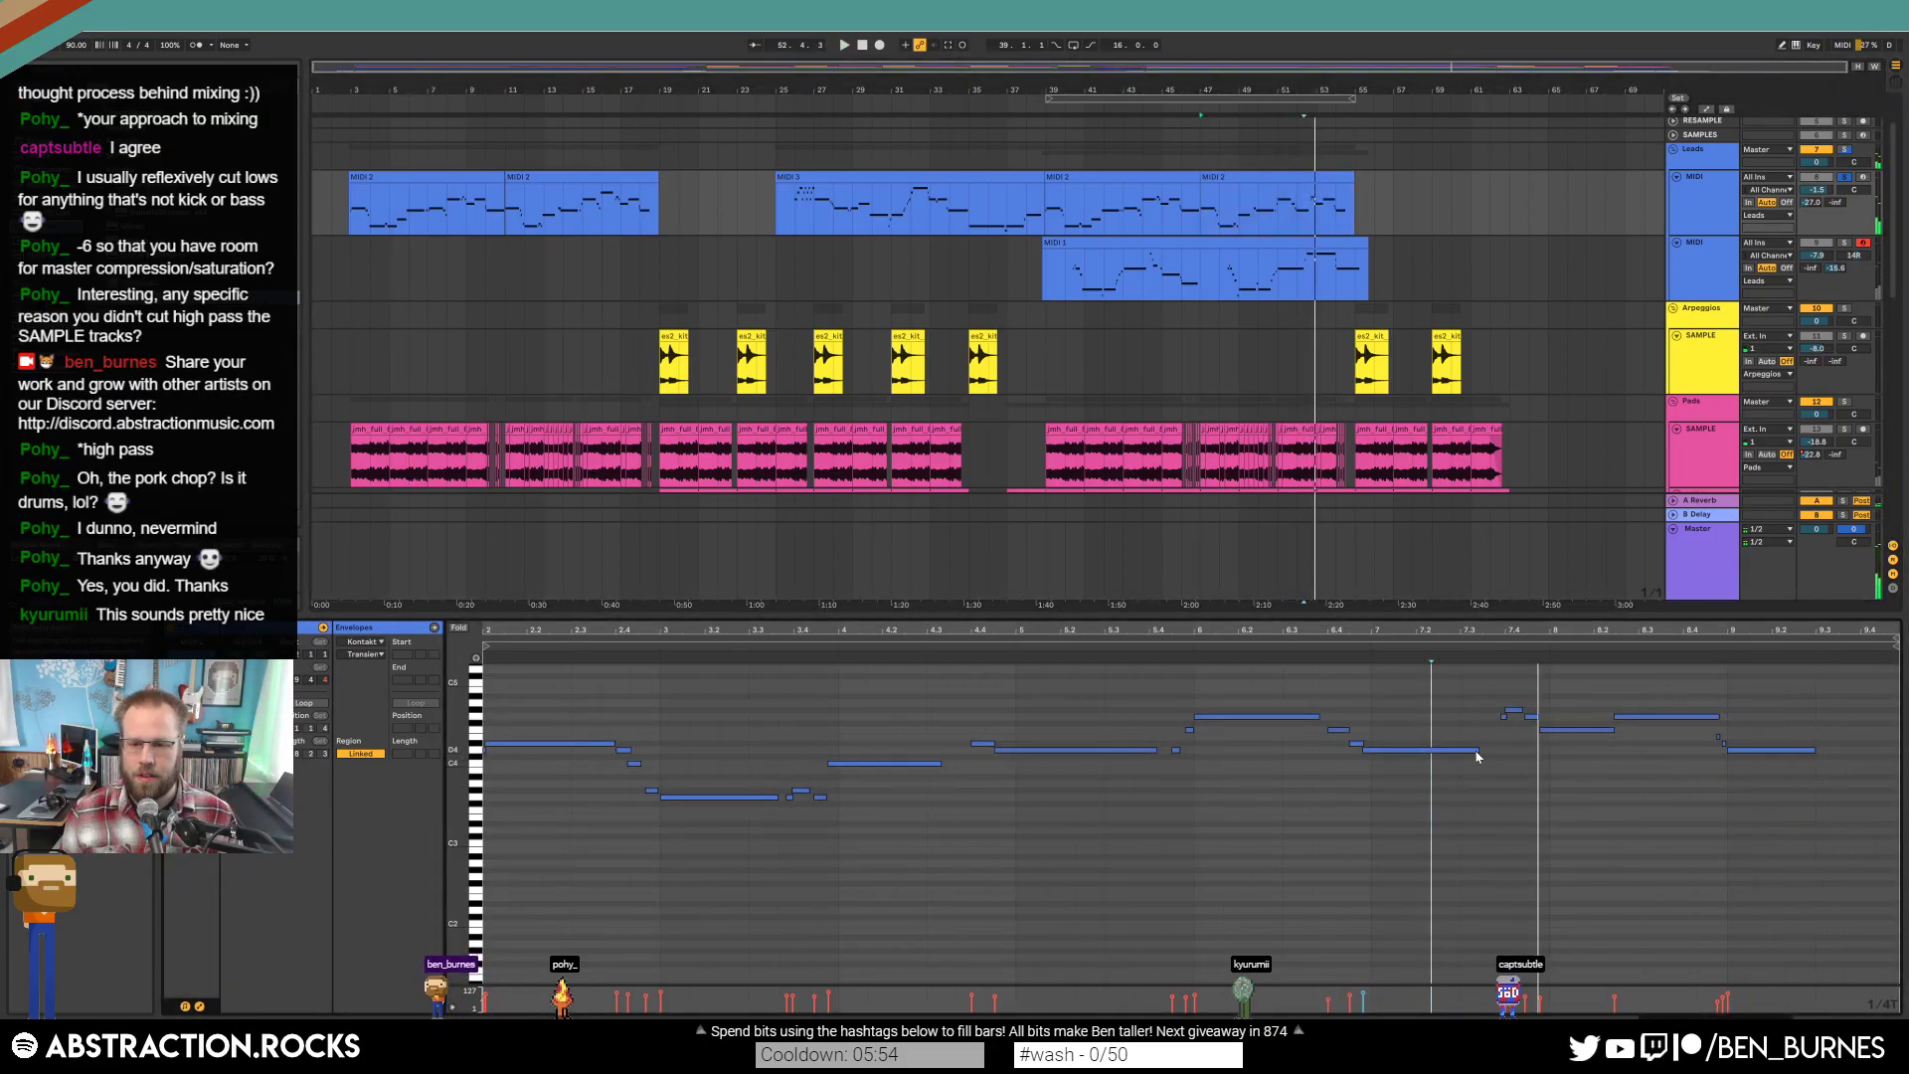
key(space)
drag(1454, 749, 1454, 771)
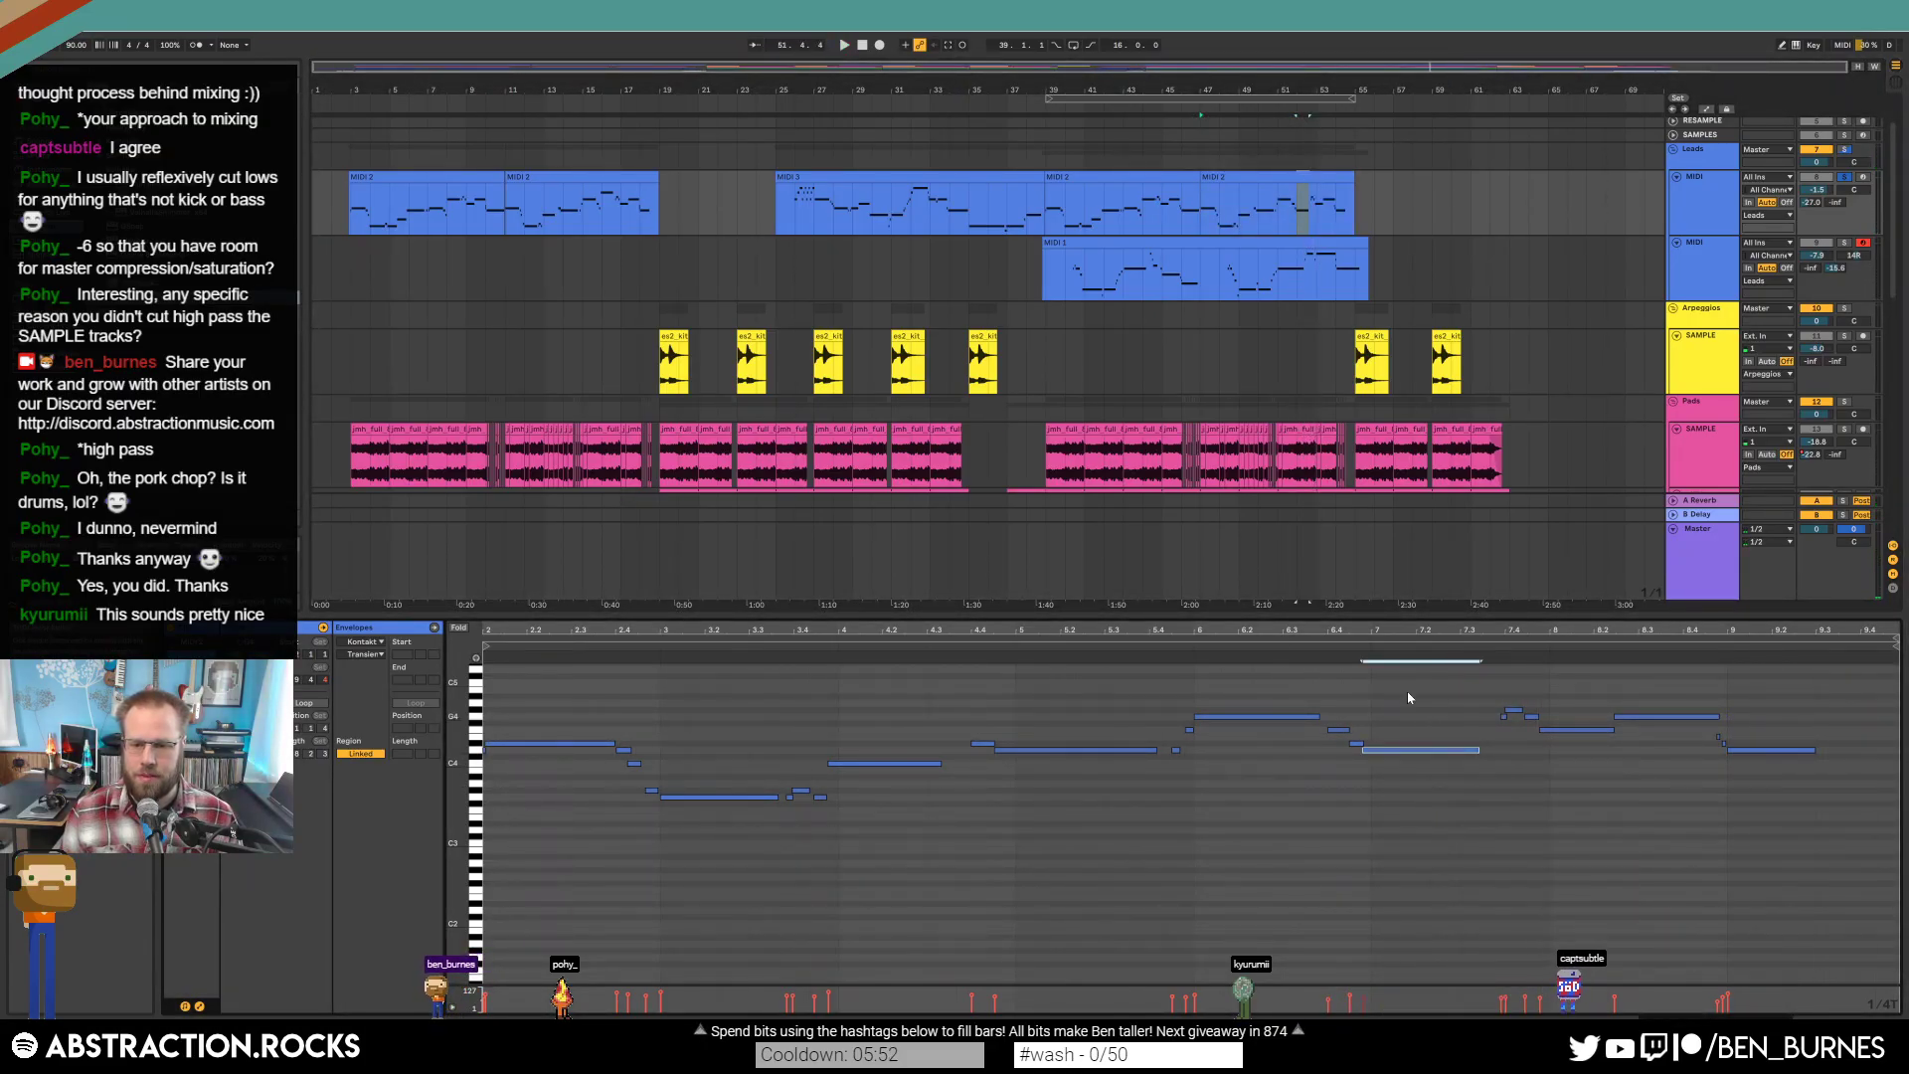
click(1307, 647)
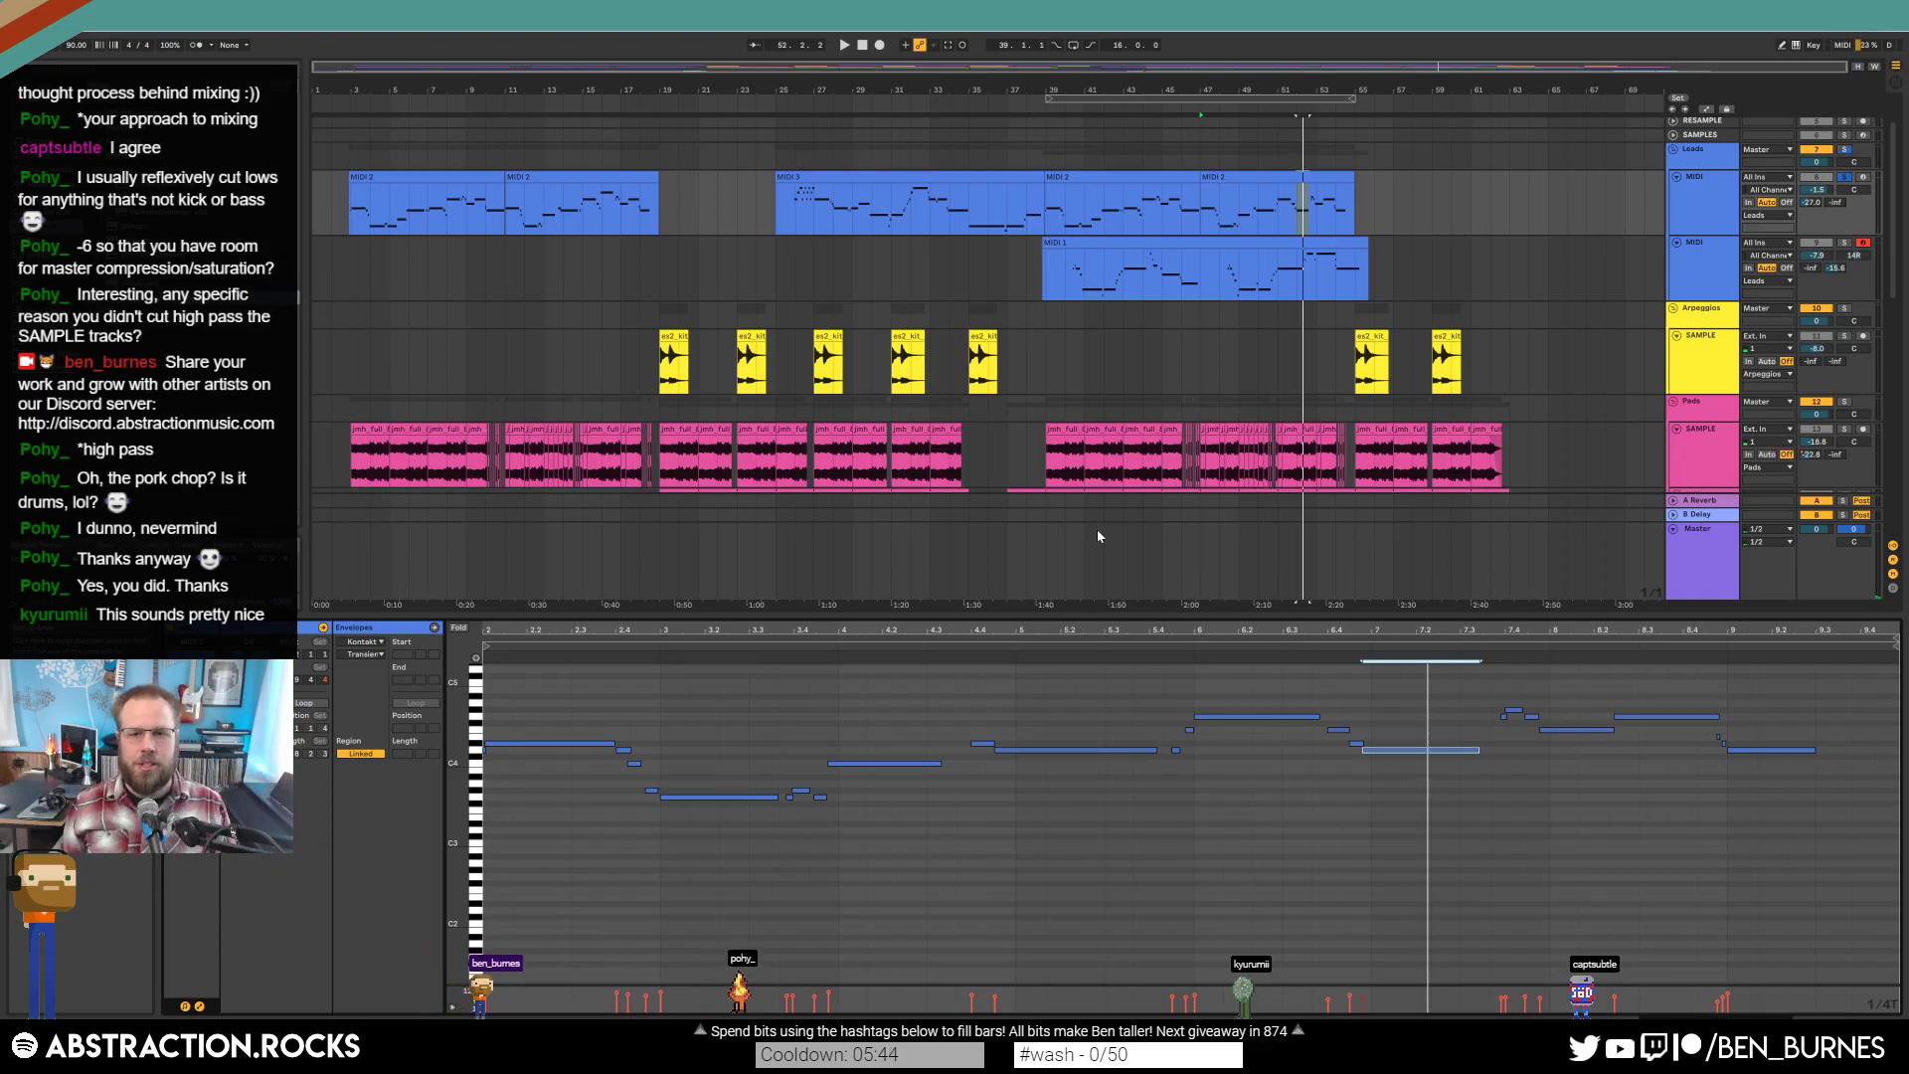
click(1654, 246)
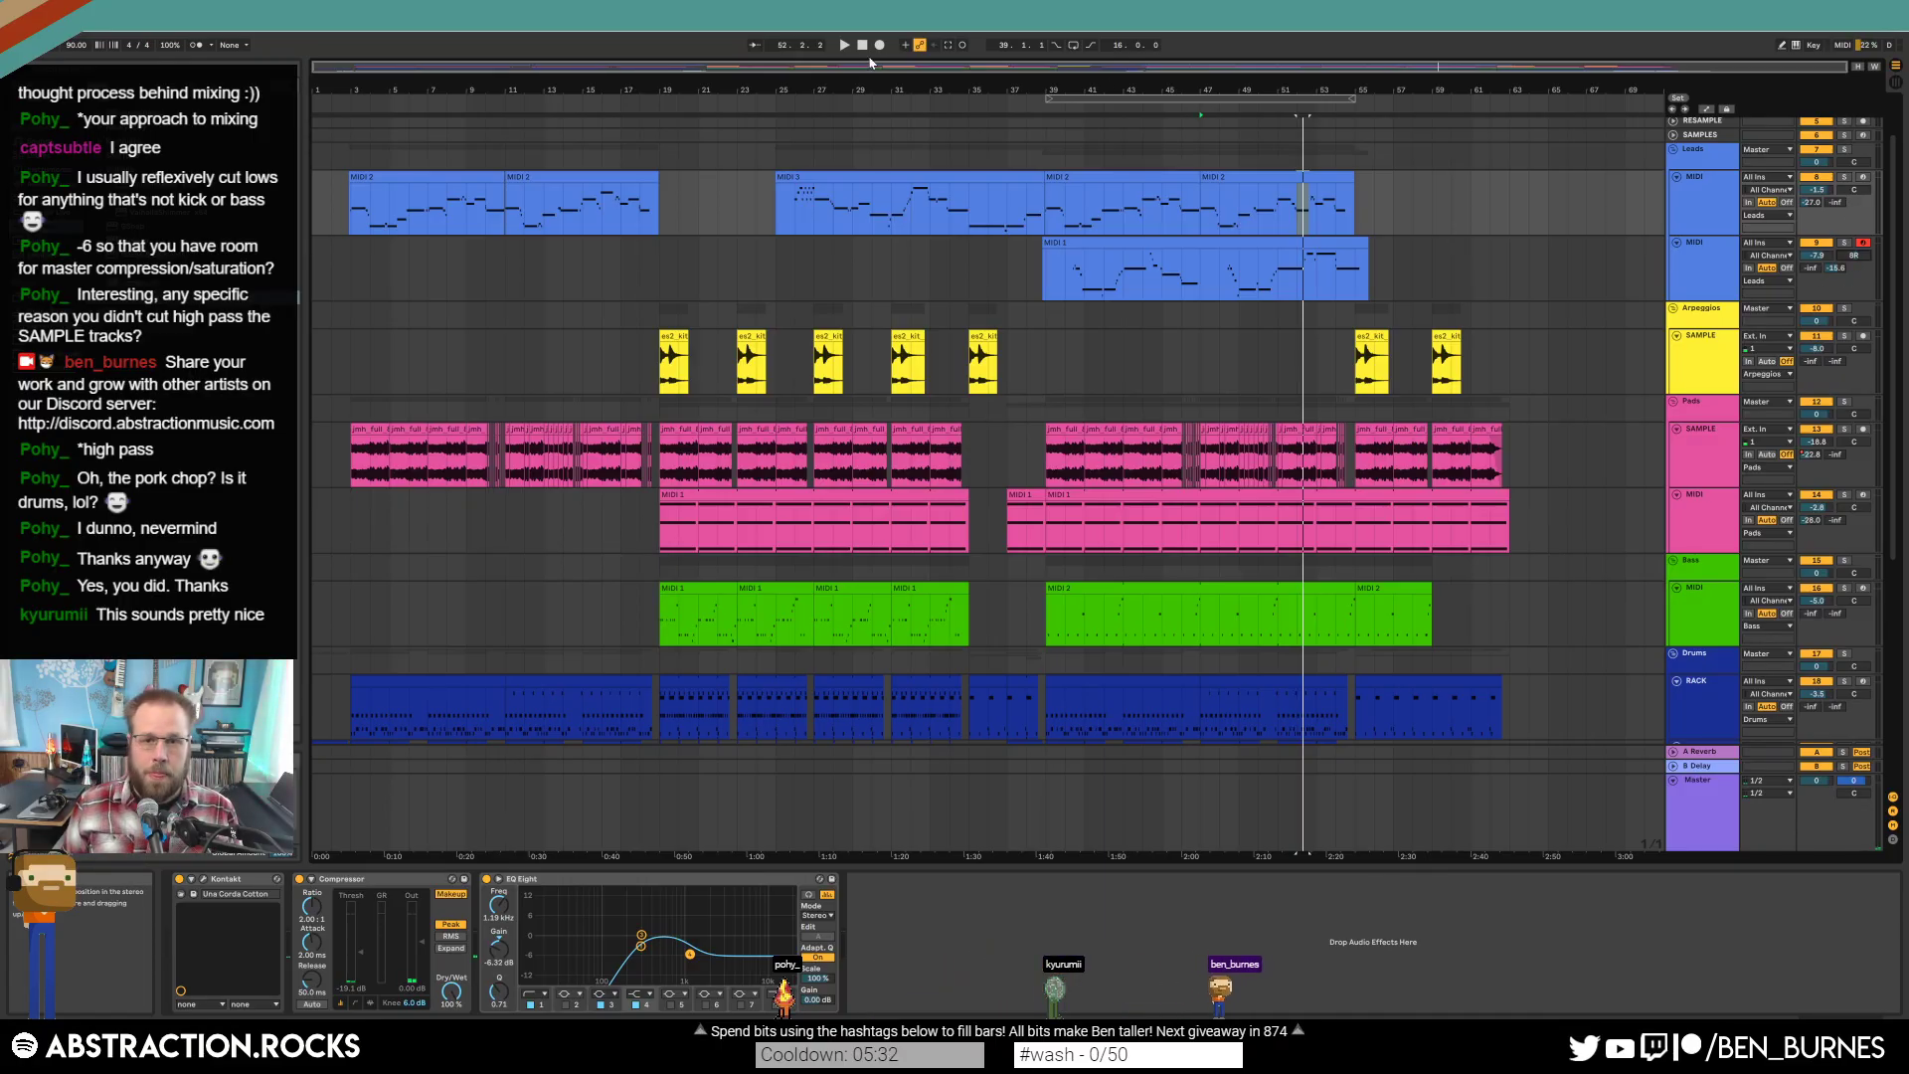
Replay the song from about bar 16 and check the closing notes of the first lead's second clip.
key(space)
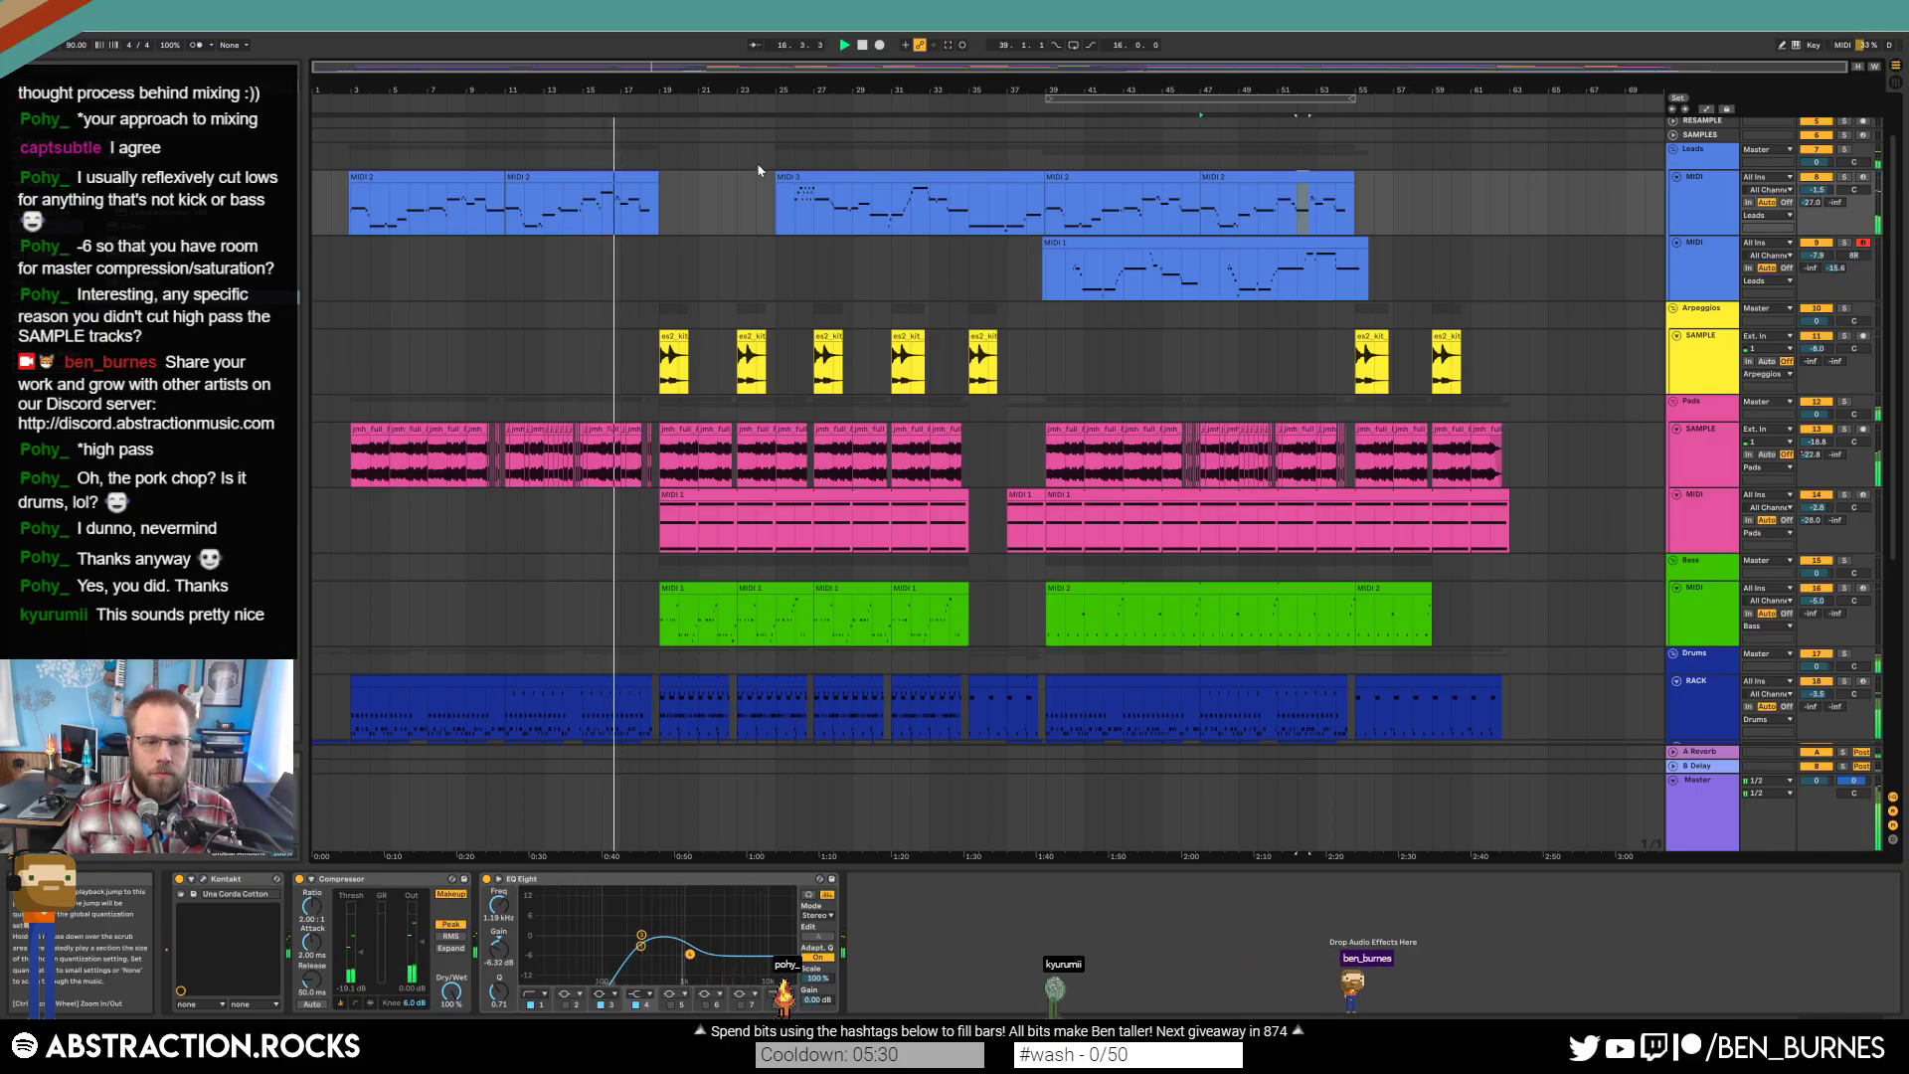
key(a)
key(a)
click(609, 189)
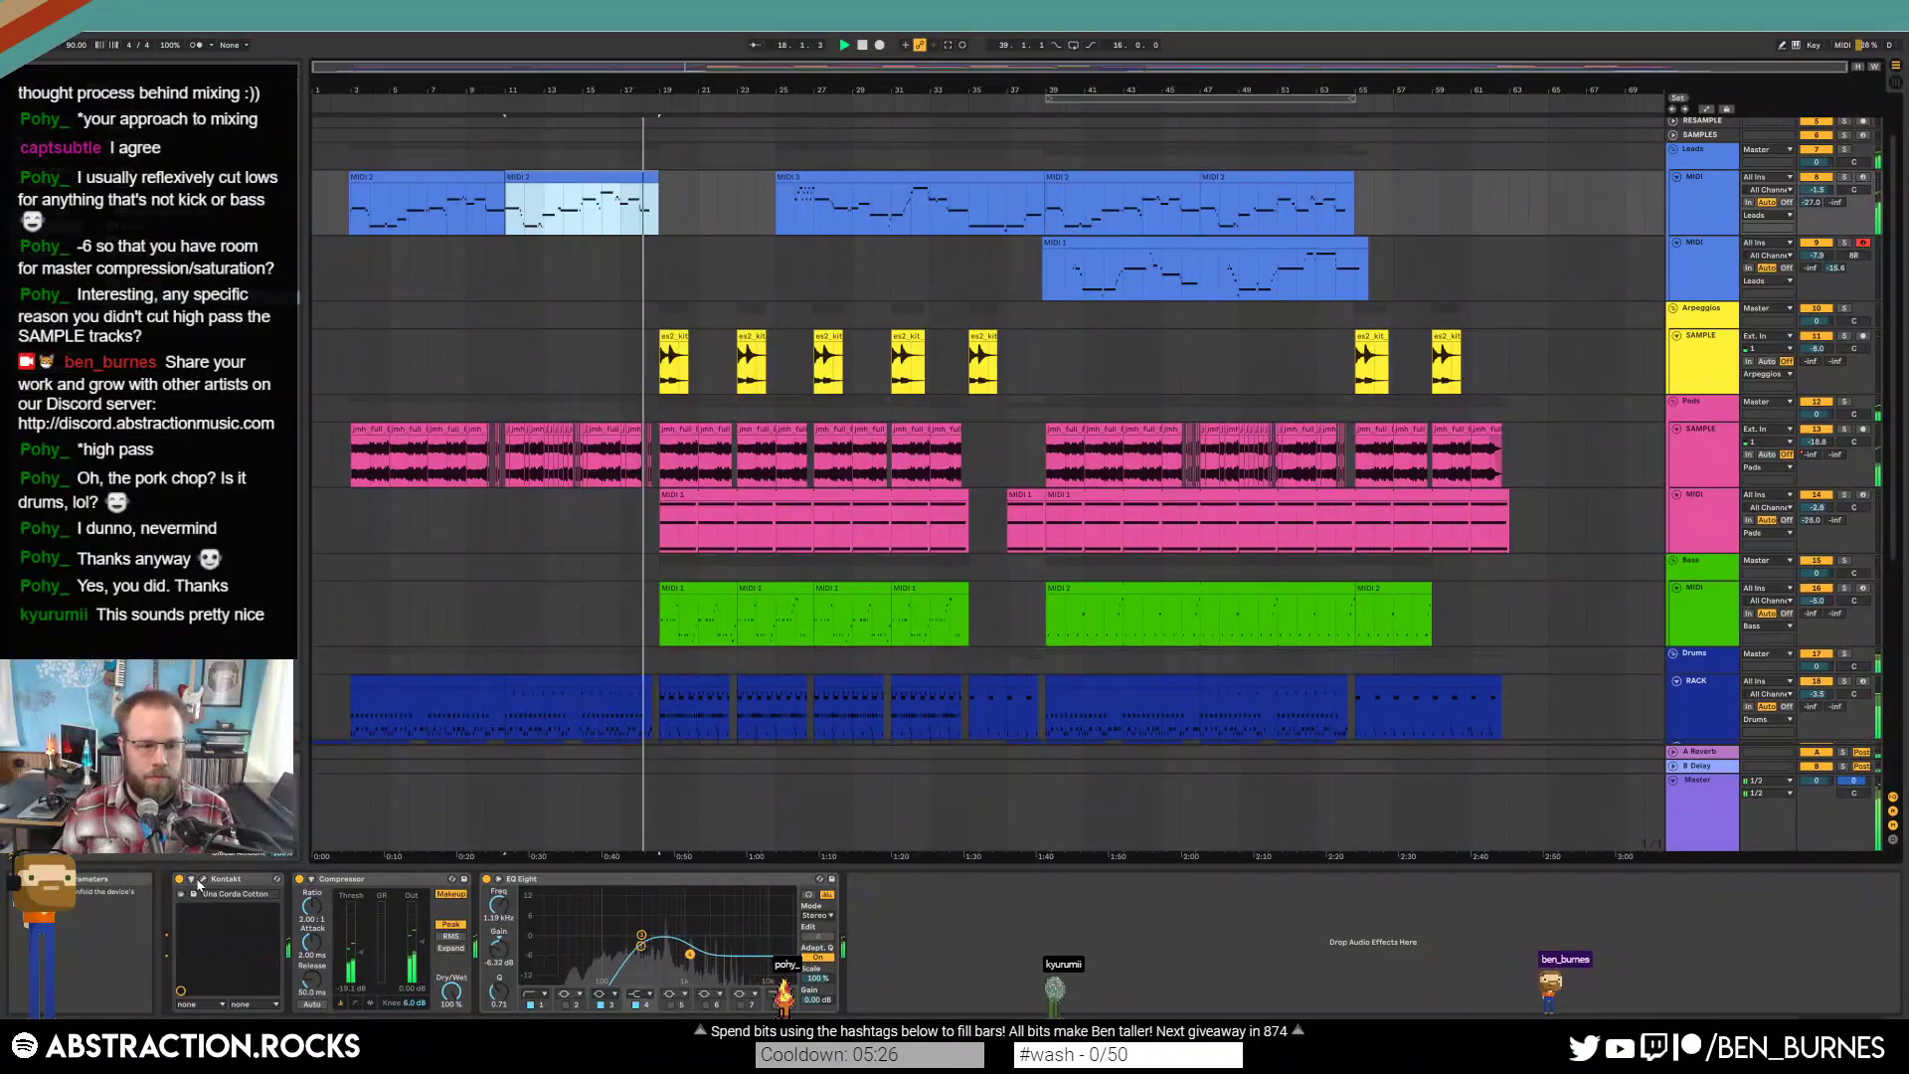
double_click(597, 178)
click(1523, 781)
click(1745, 749)
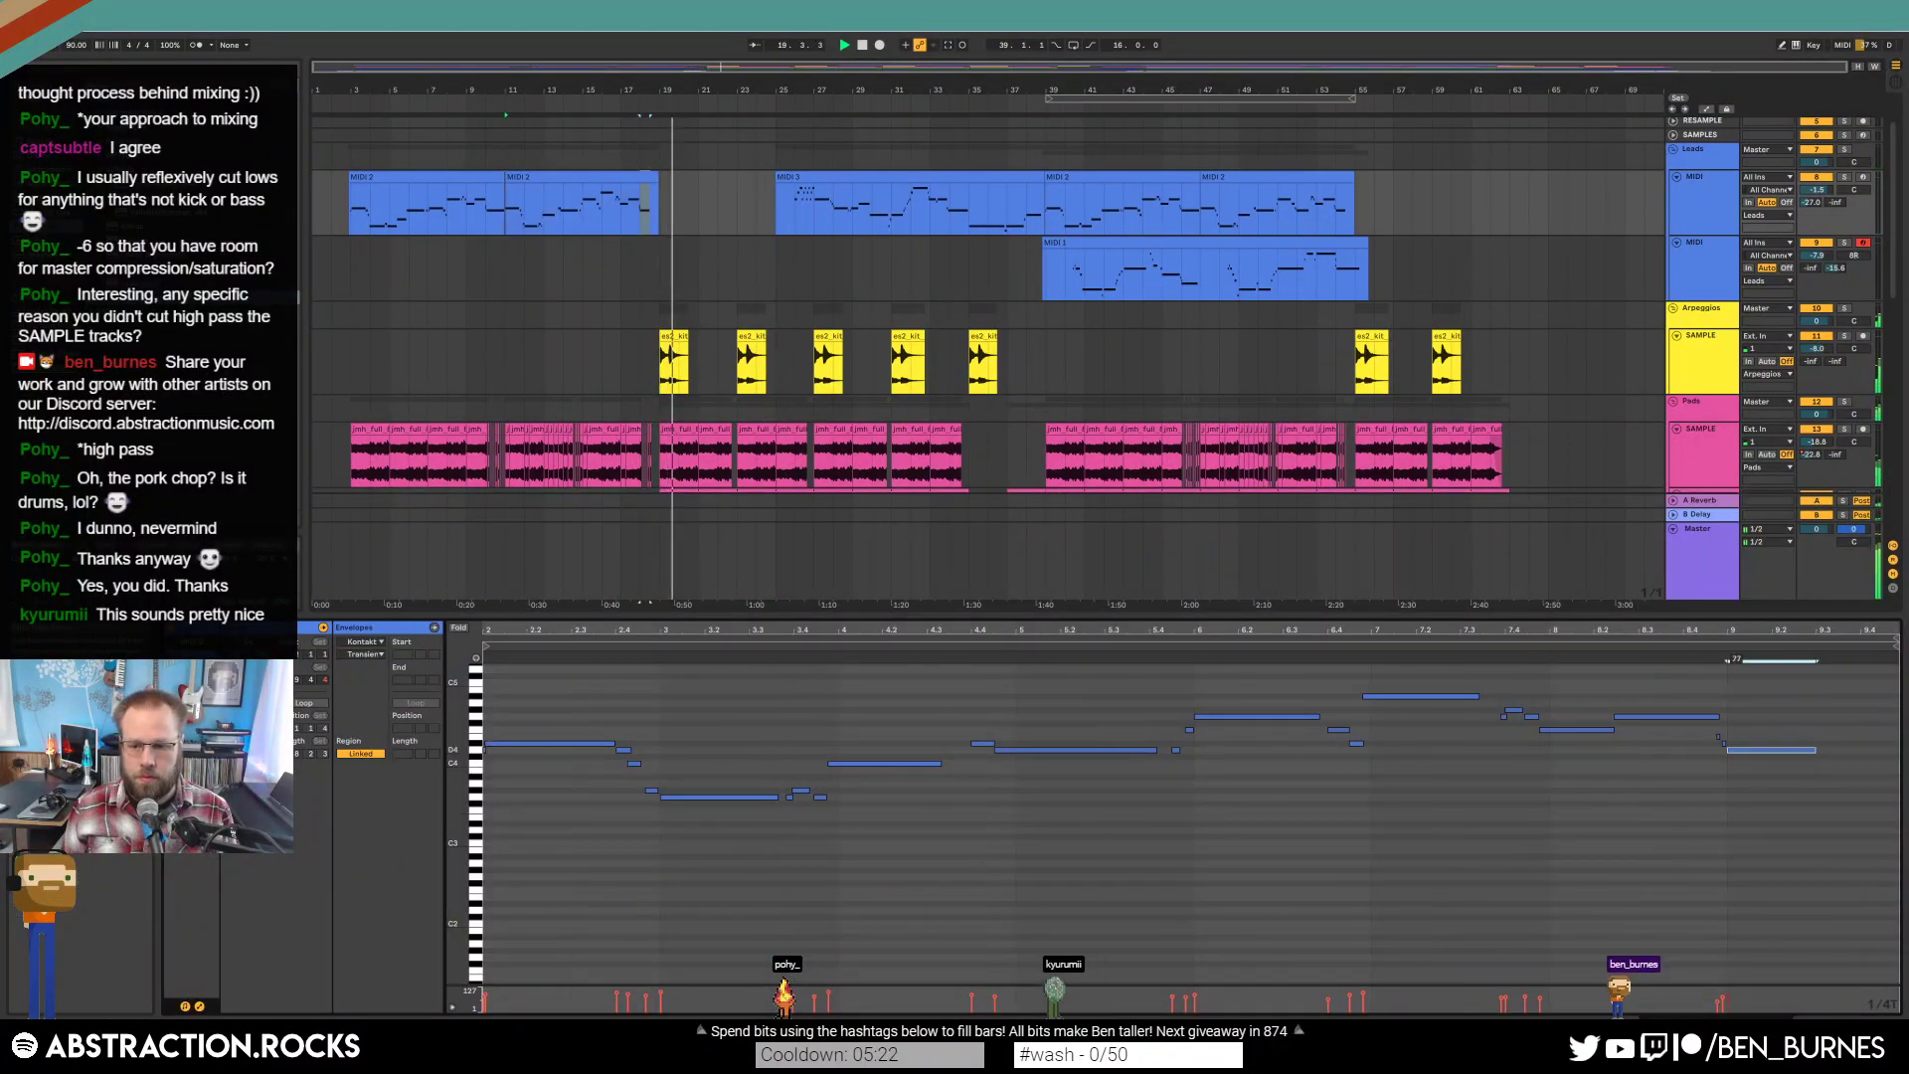
key(shift+Tab)
Lower the Pads MIDI track's volume slightly and fine-tune its EQ Eight low-cut, comparing the sound with Wider off and on.
scroll(960, 535, down, 3)
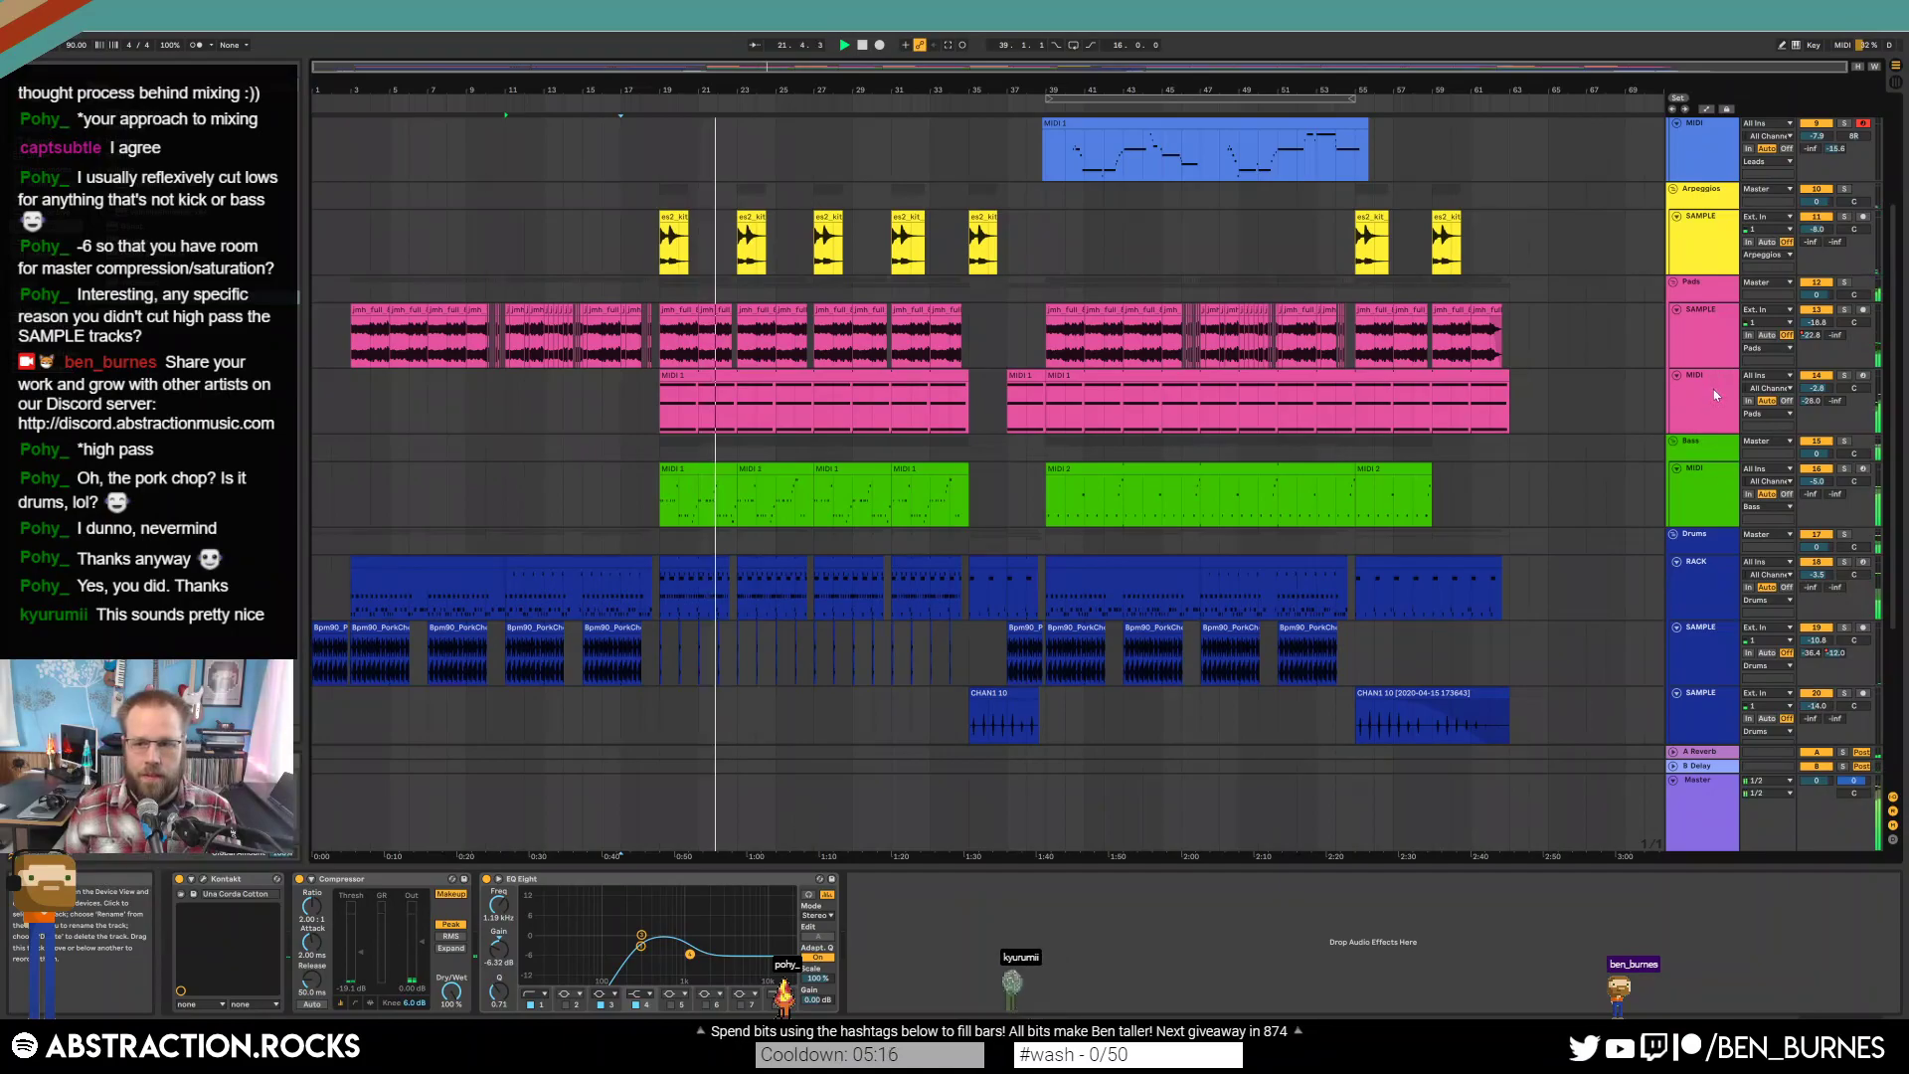
click(1804, 401)
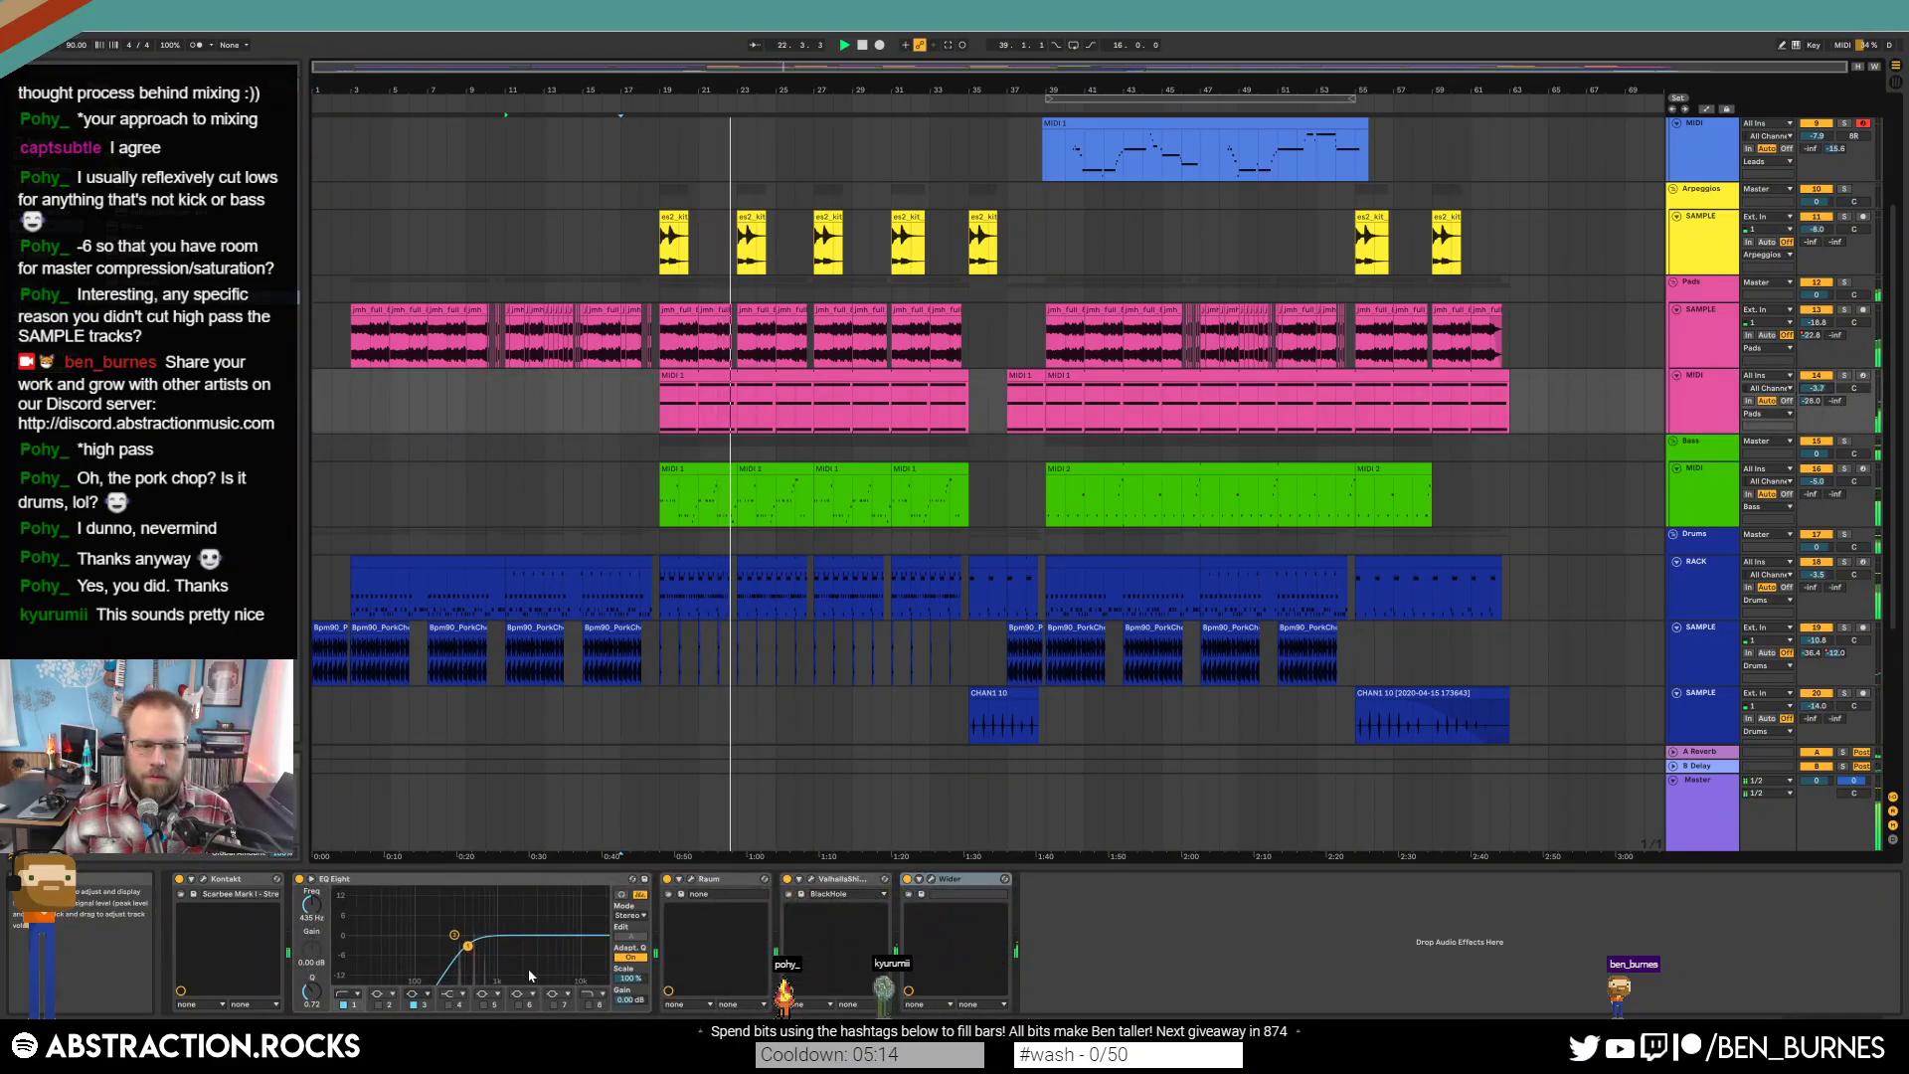
drag(467, 945, 467, 933)
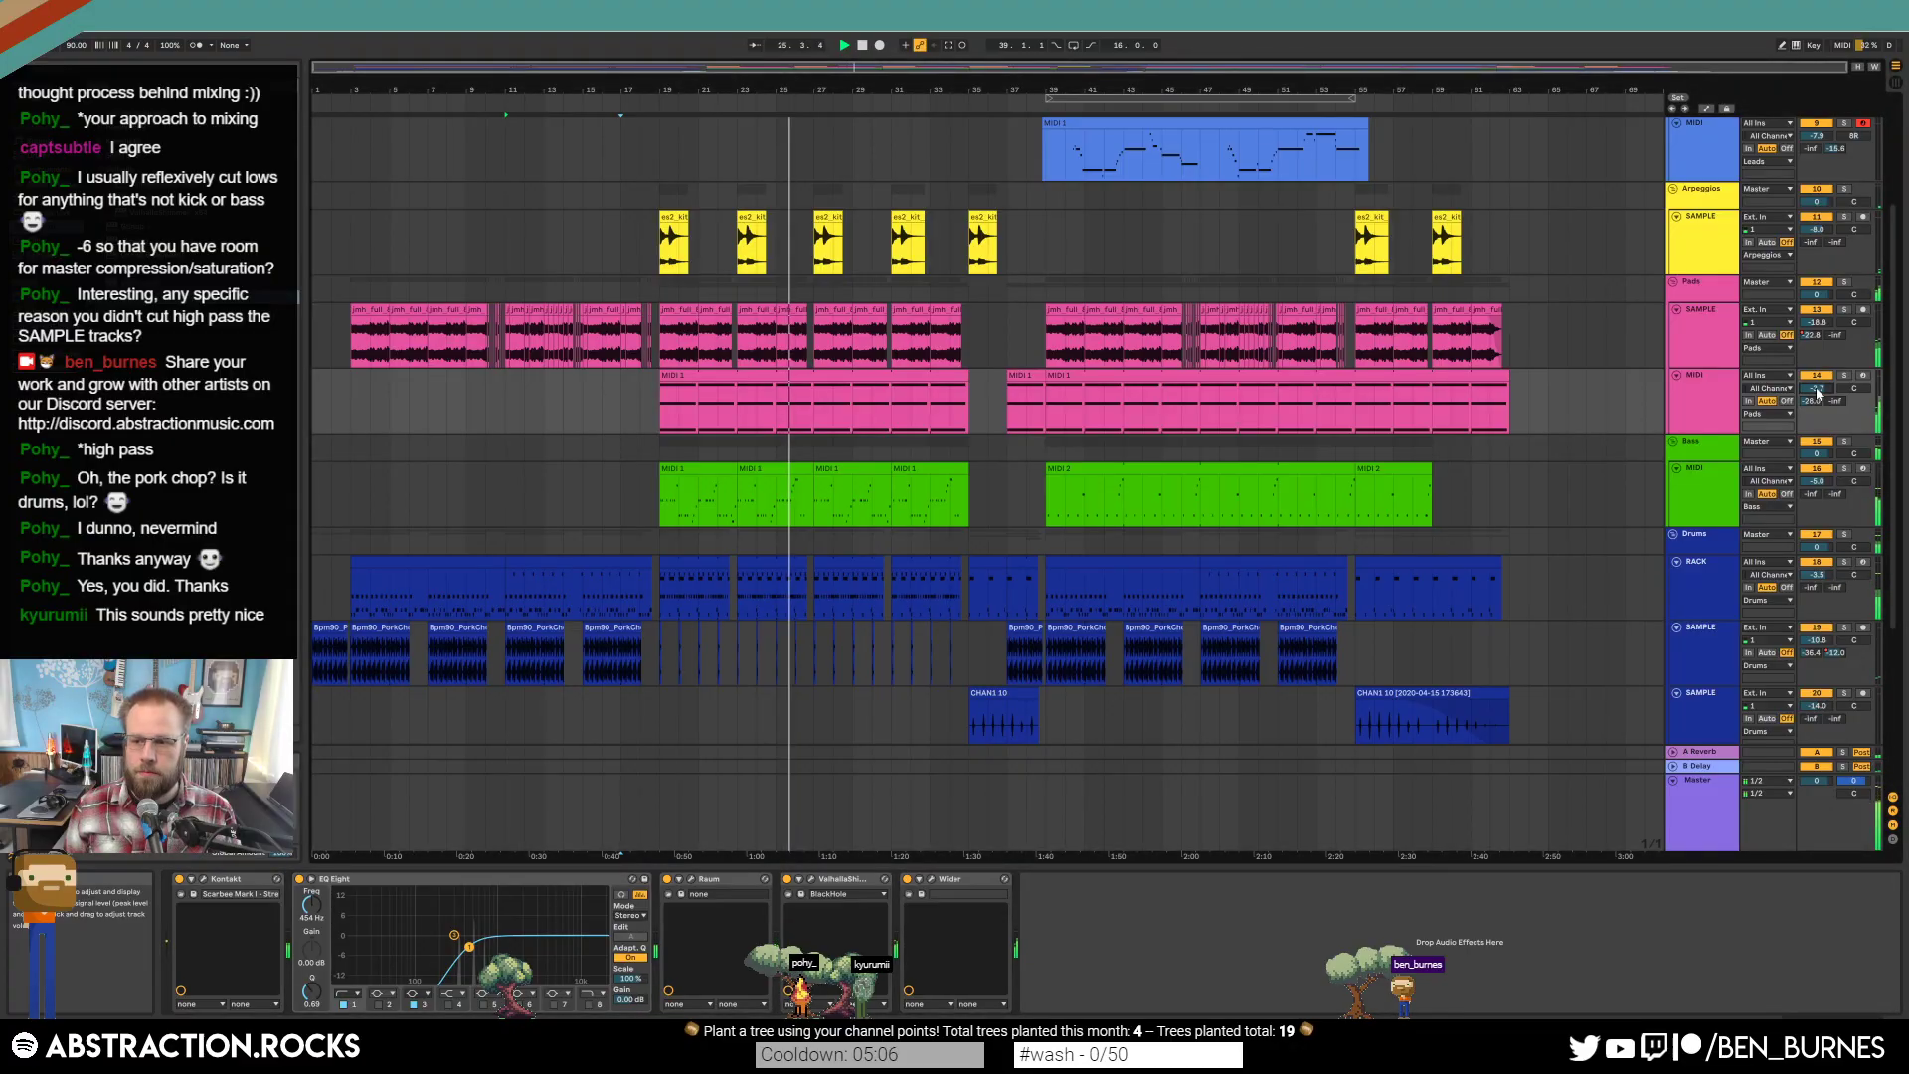
click(1325, 427)
Open the first lead's clip starting near bar 25 and examine its descending notes around clip bar 5.
scroll(1332, 437, up, 3)
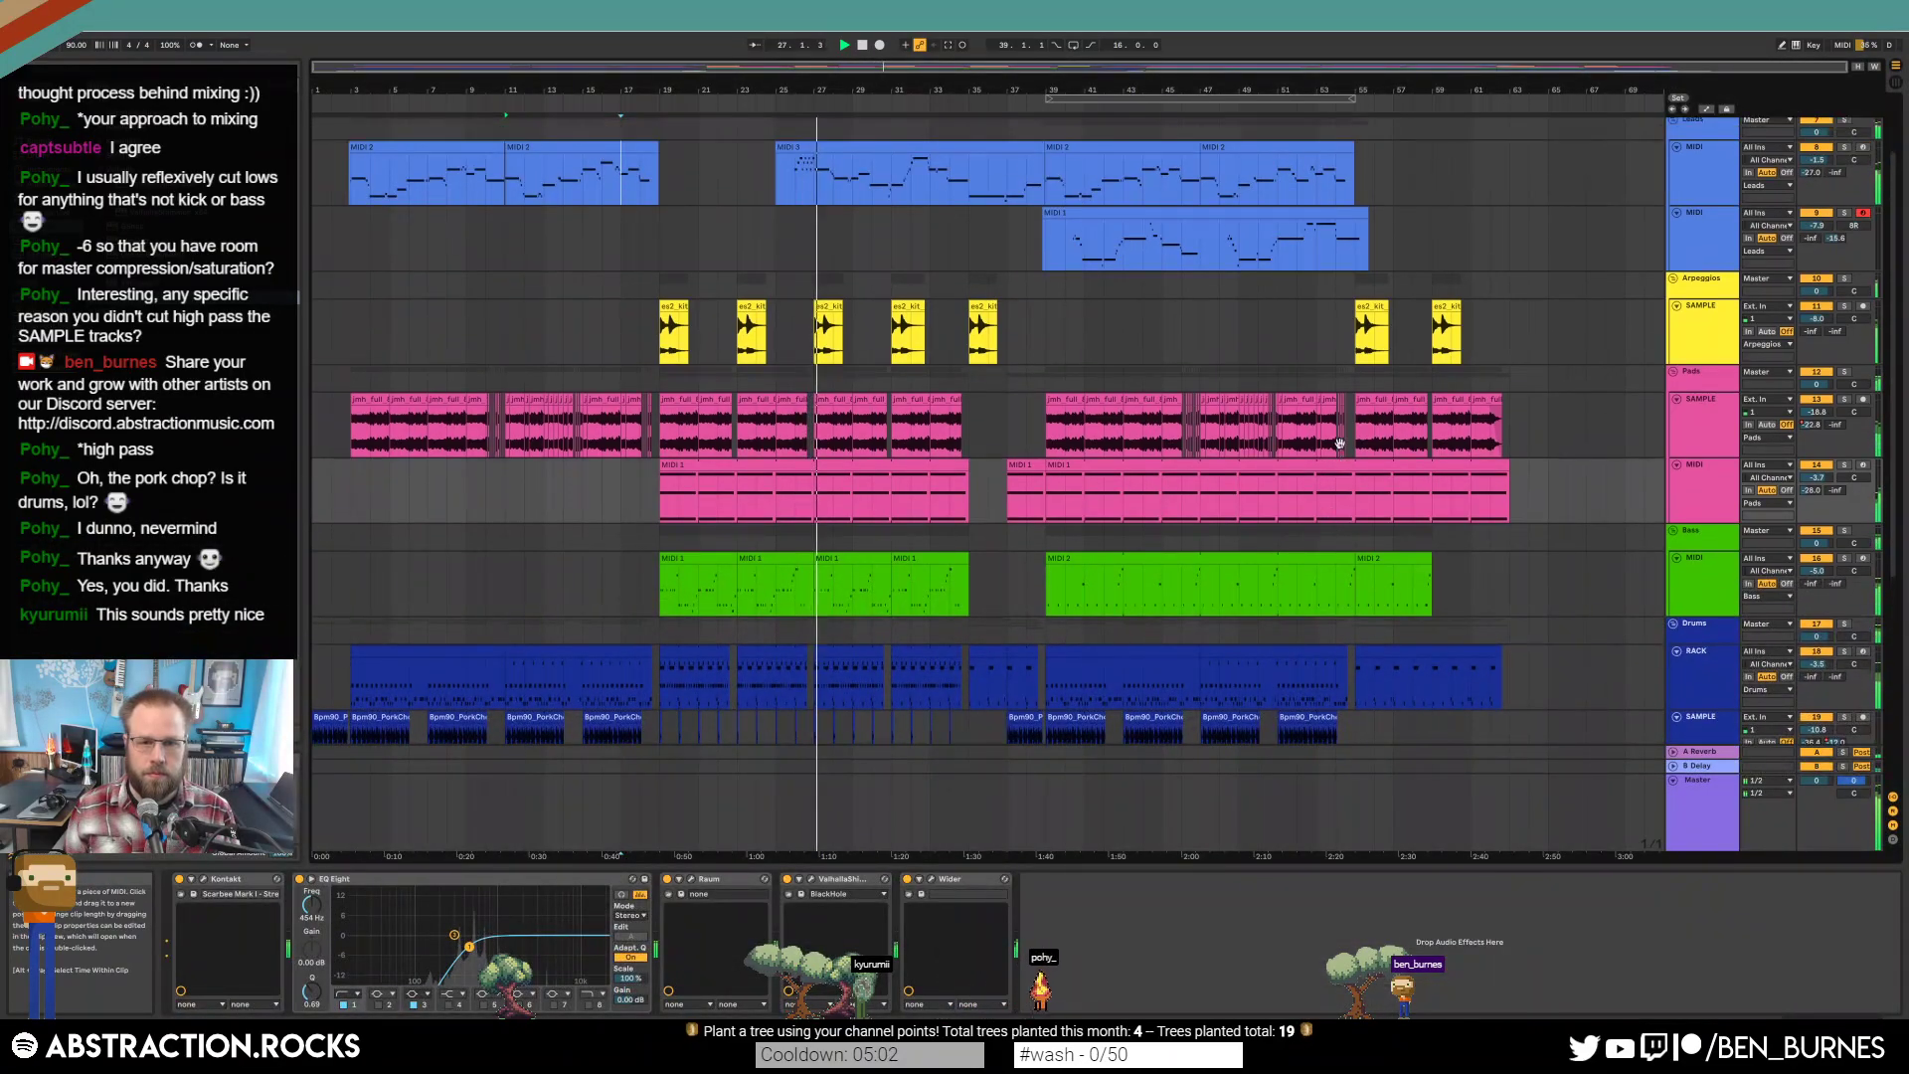
scroll(1343, 442, up, 3)
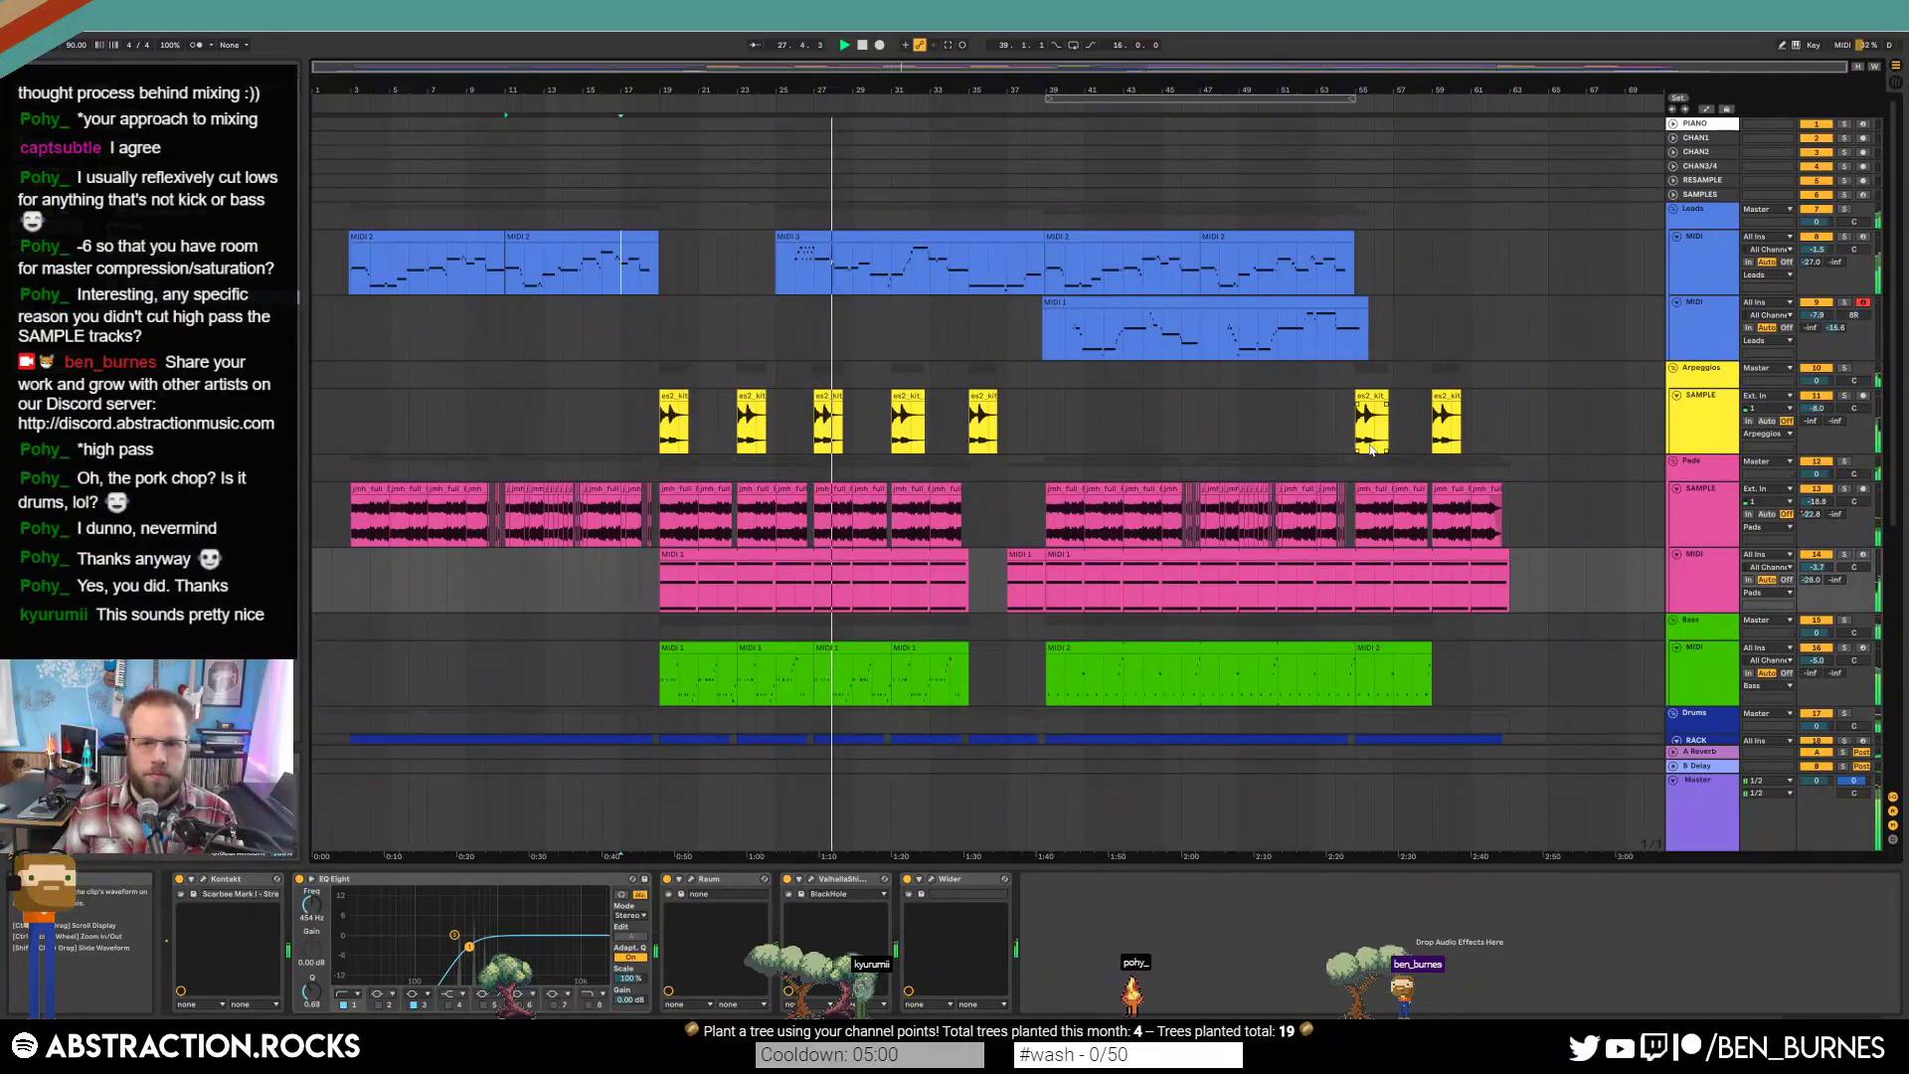
double_click(995, 291)
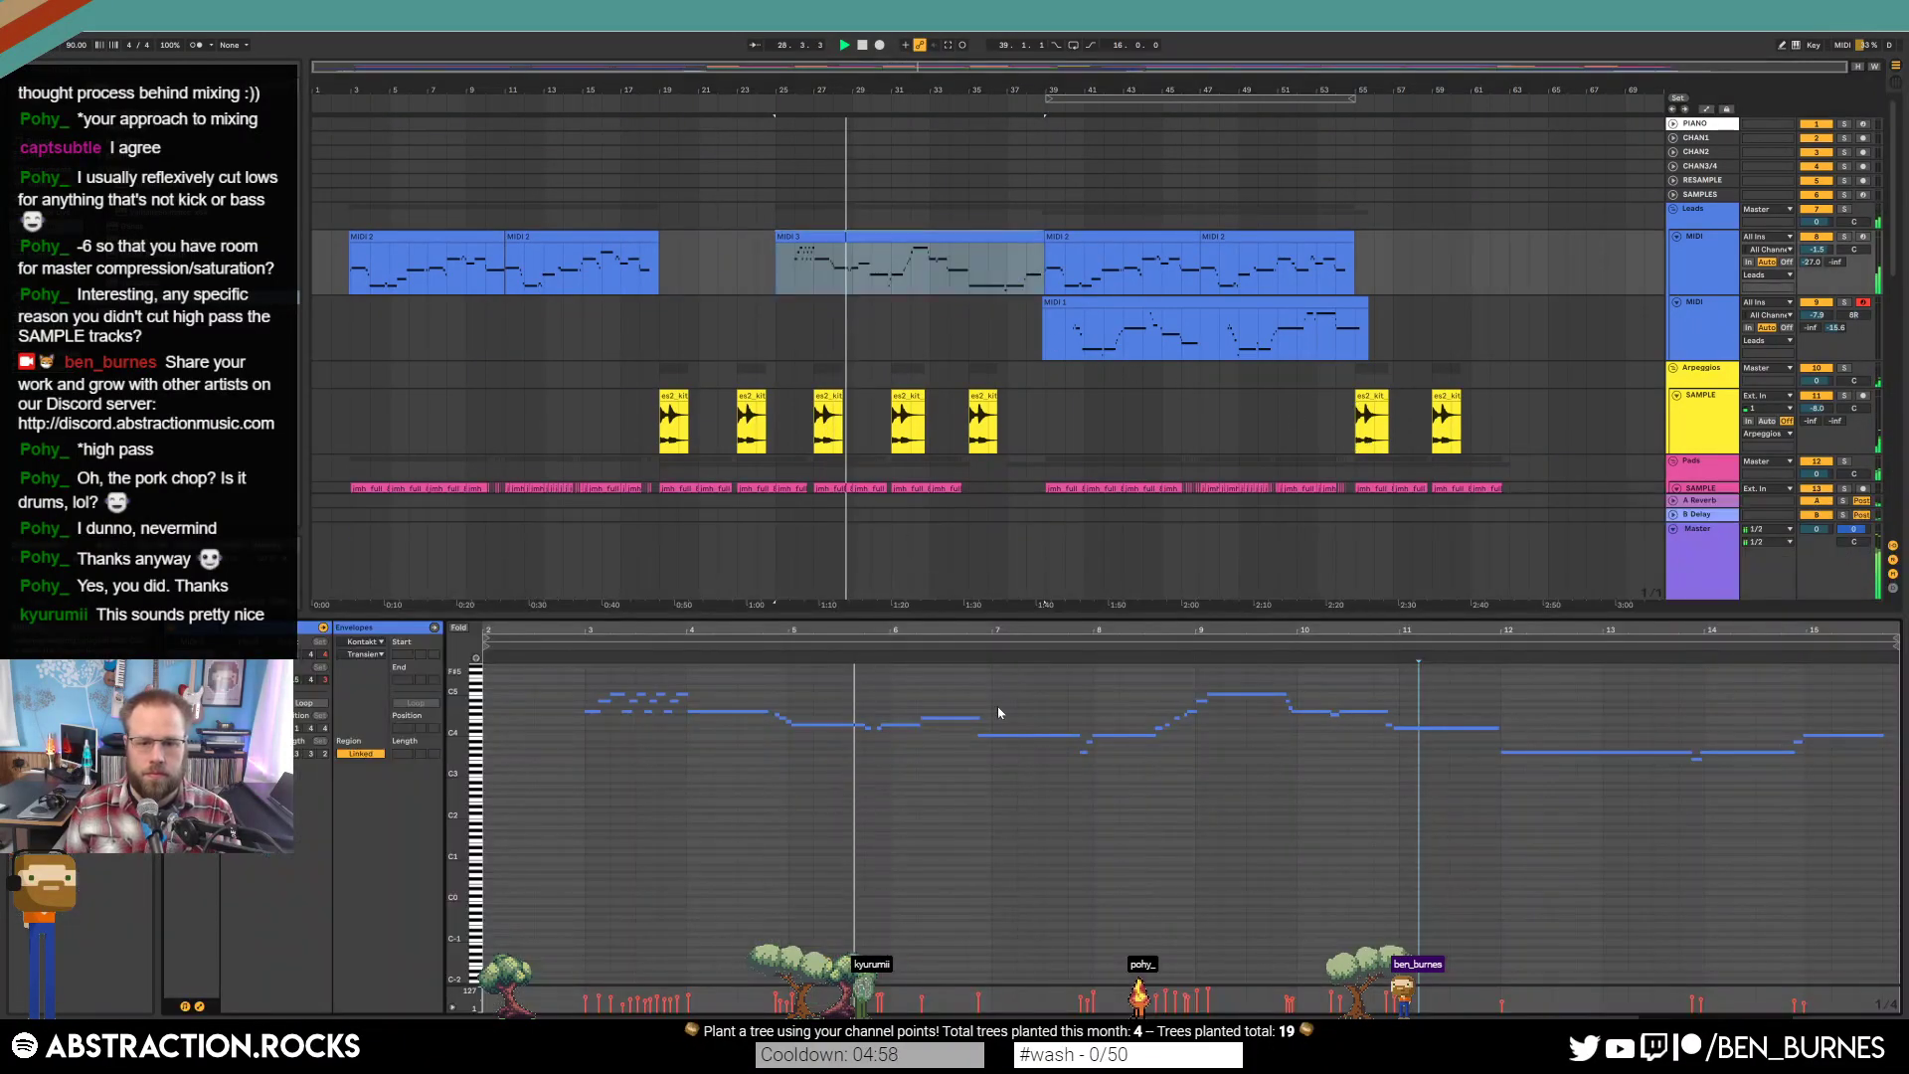
key(z)
mouse_move(773, 700)
mouse_down()
mouse_move(867, 738)
mouse_move(793, 732)
mouse_up()
click(814, 785)
key(z)
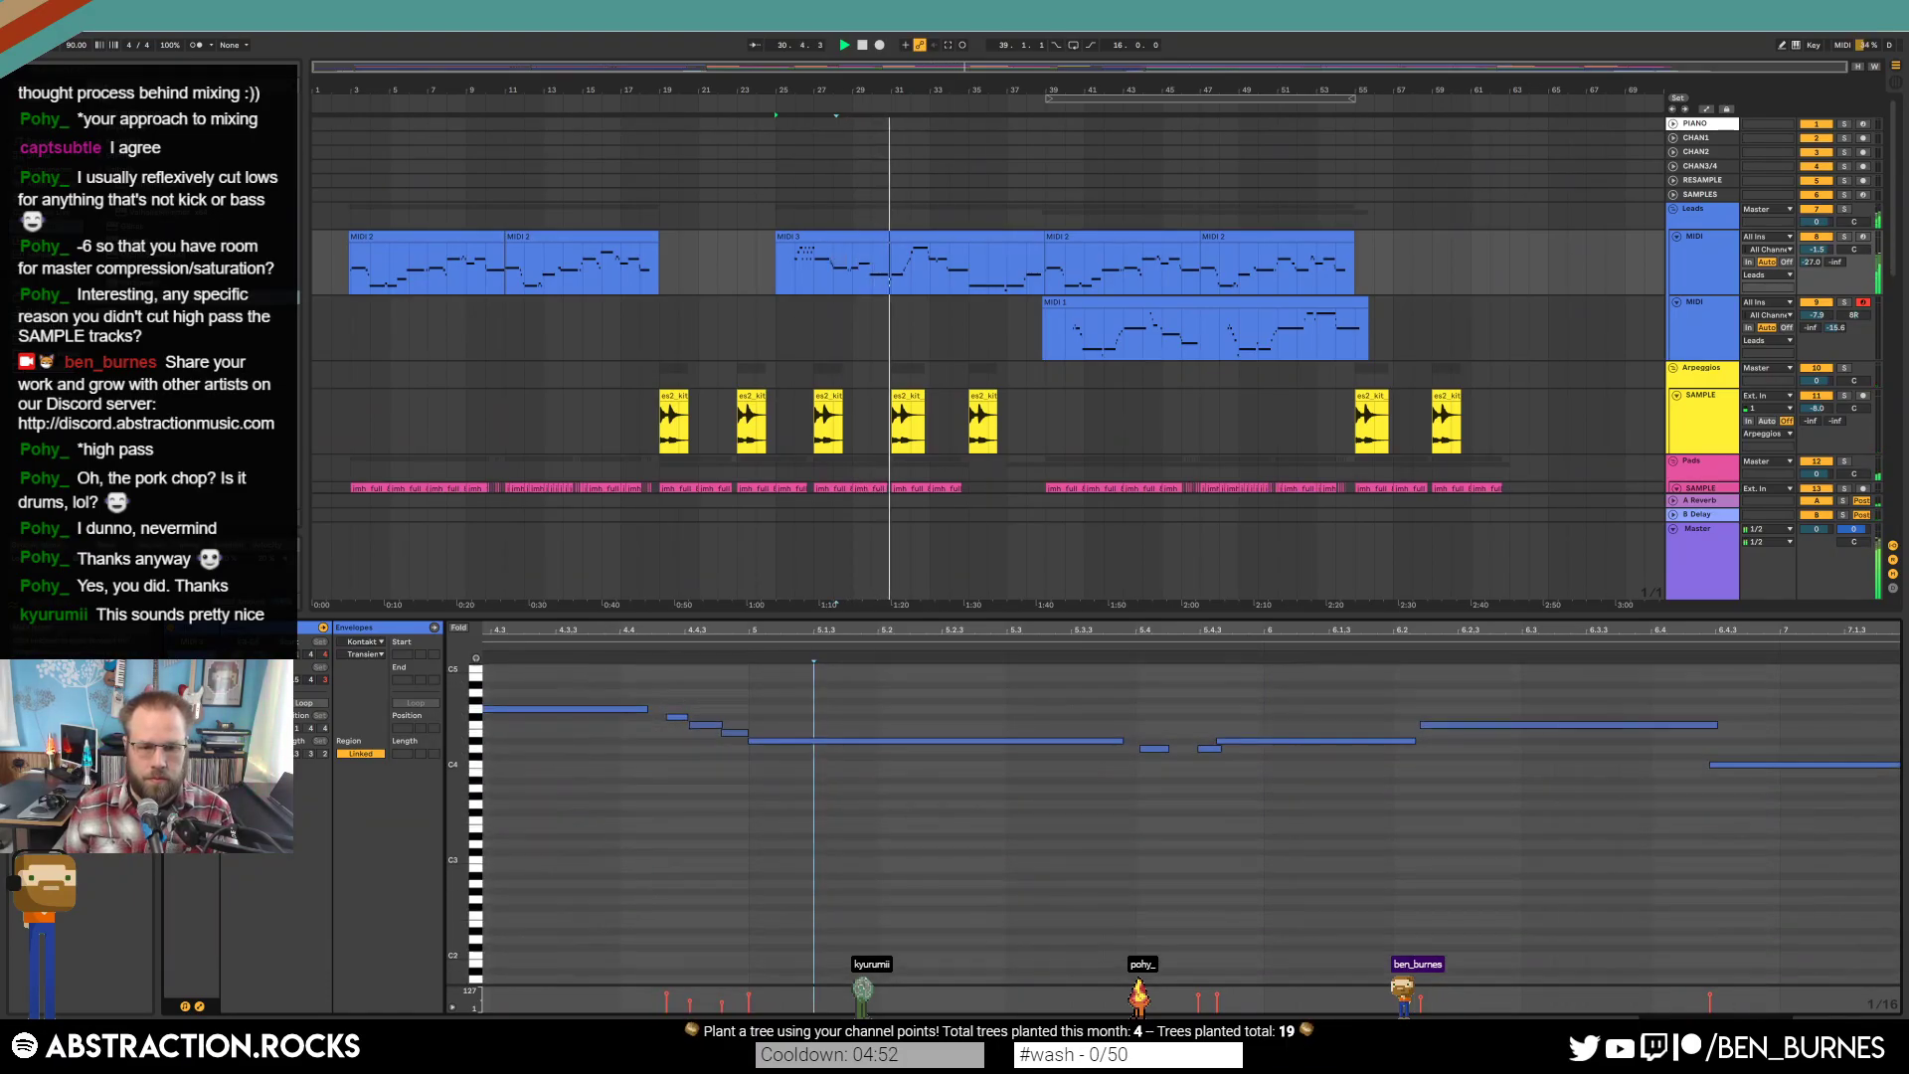
key(minus)
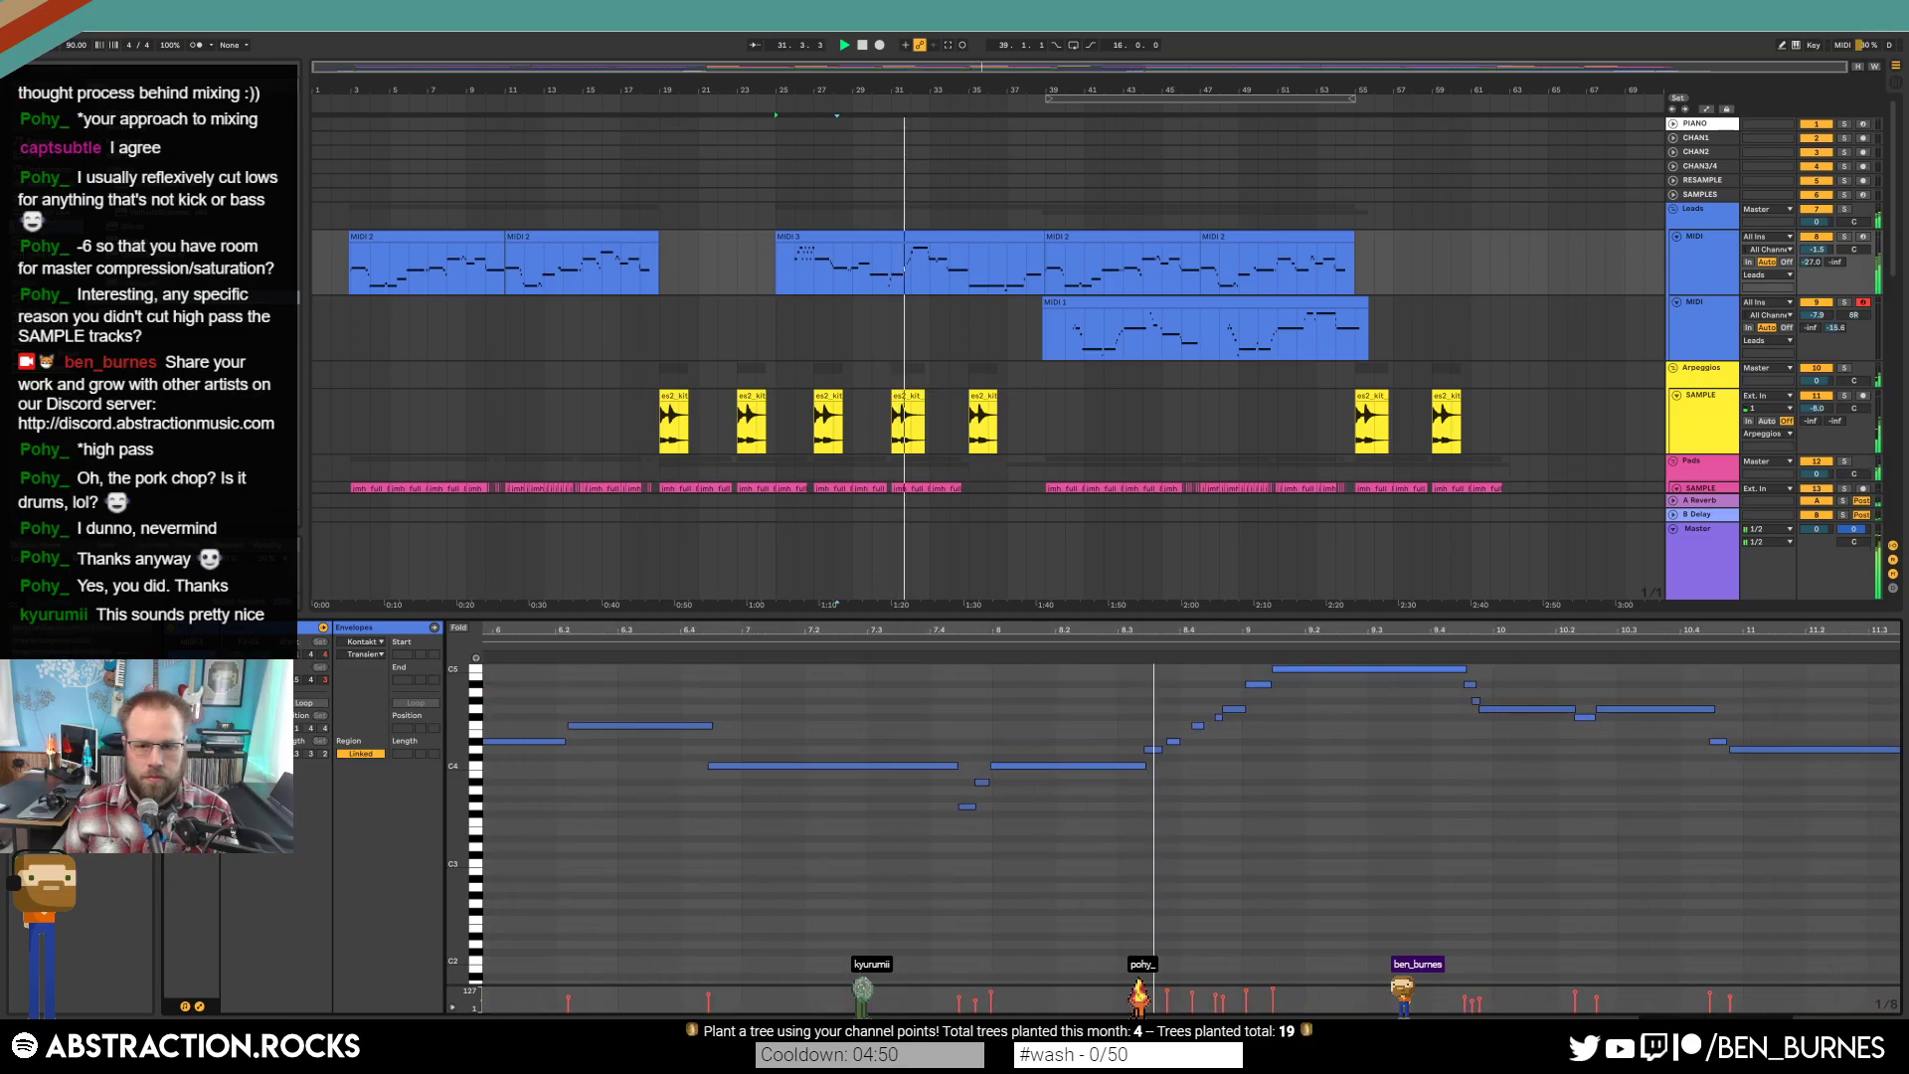
Check the rising notes that lead into the long high note at clip bar 9, and close the note editor.
scroll(1512, 821, up, 3)
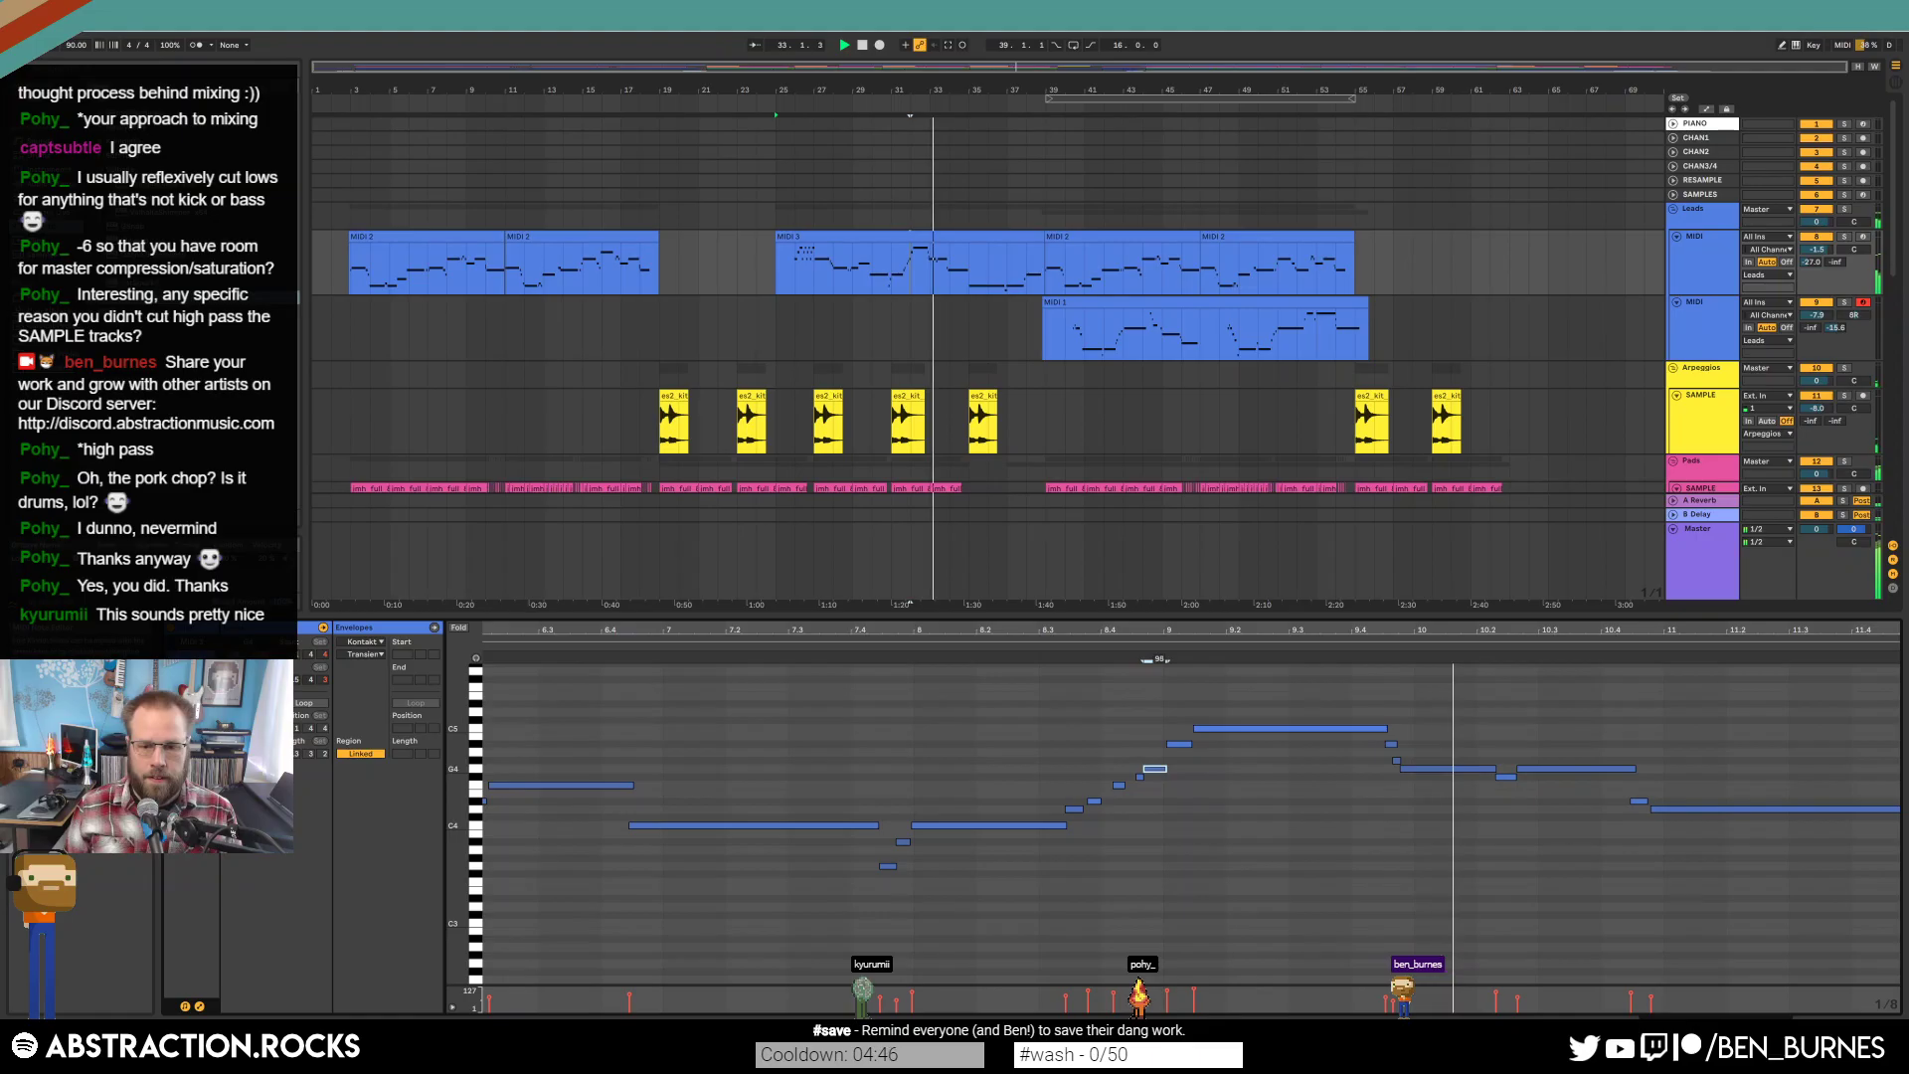
click(1144, 771)
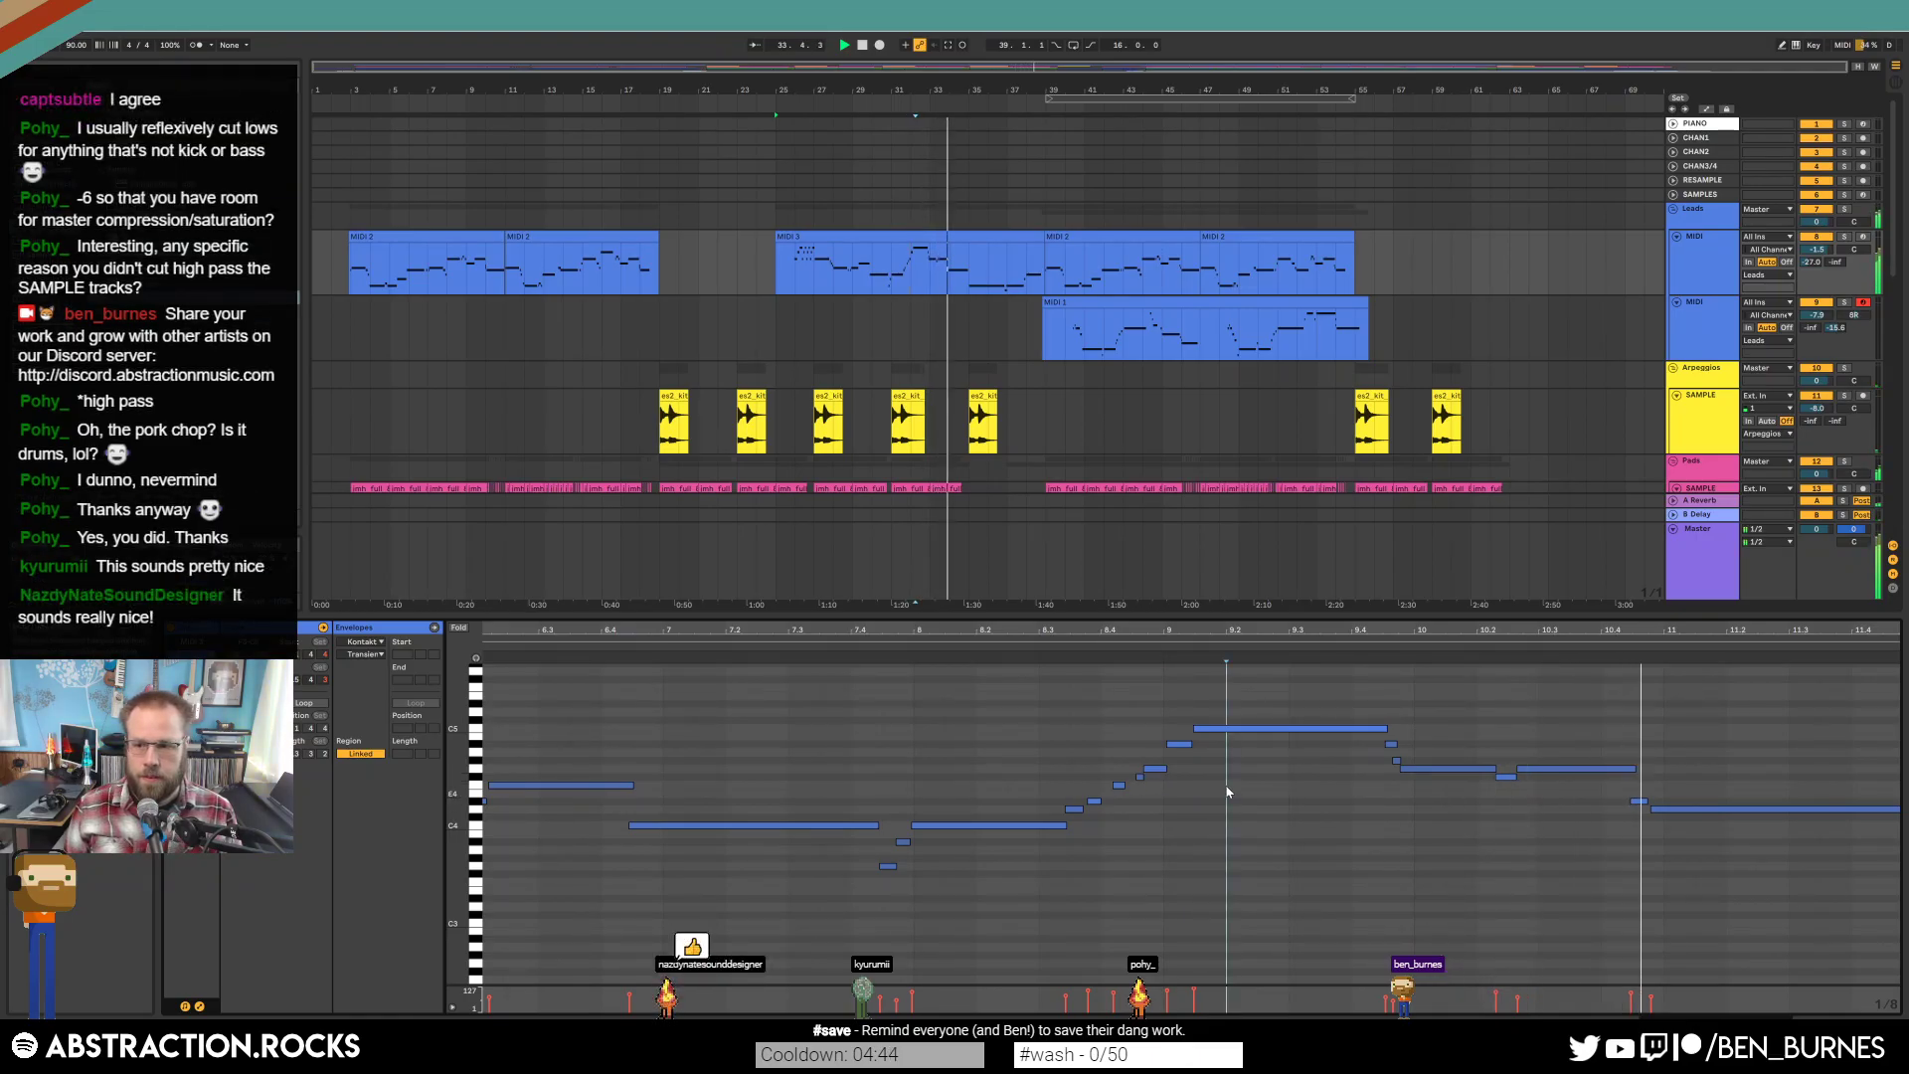
click(1262, 729)
click(1265, 758)
drag(1341, 632, 1341, 621)
key(shift+Tab)
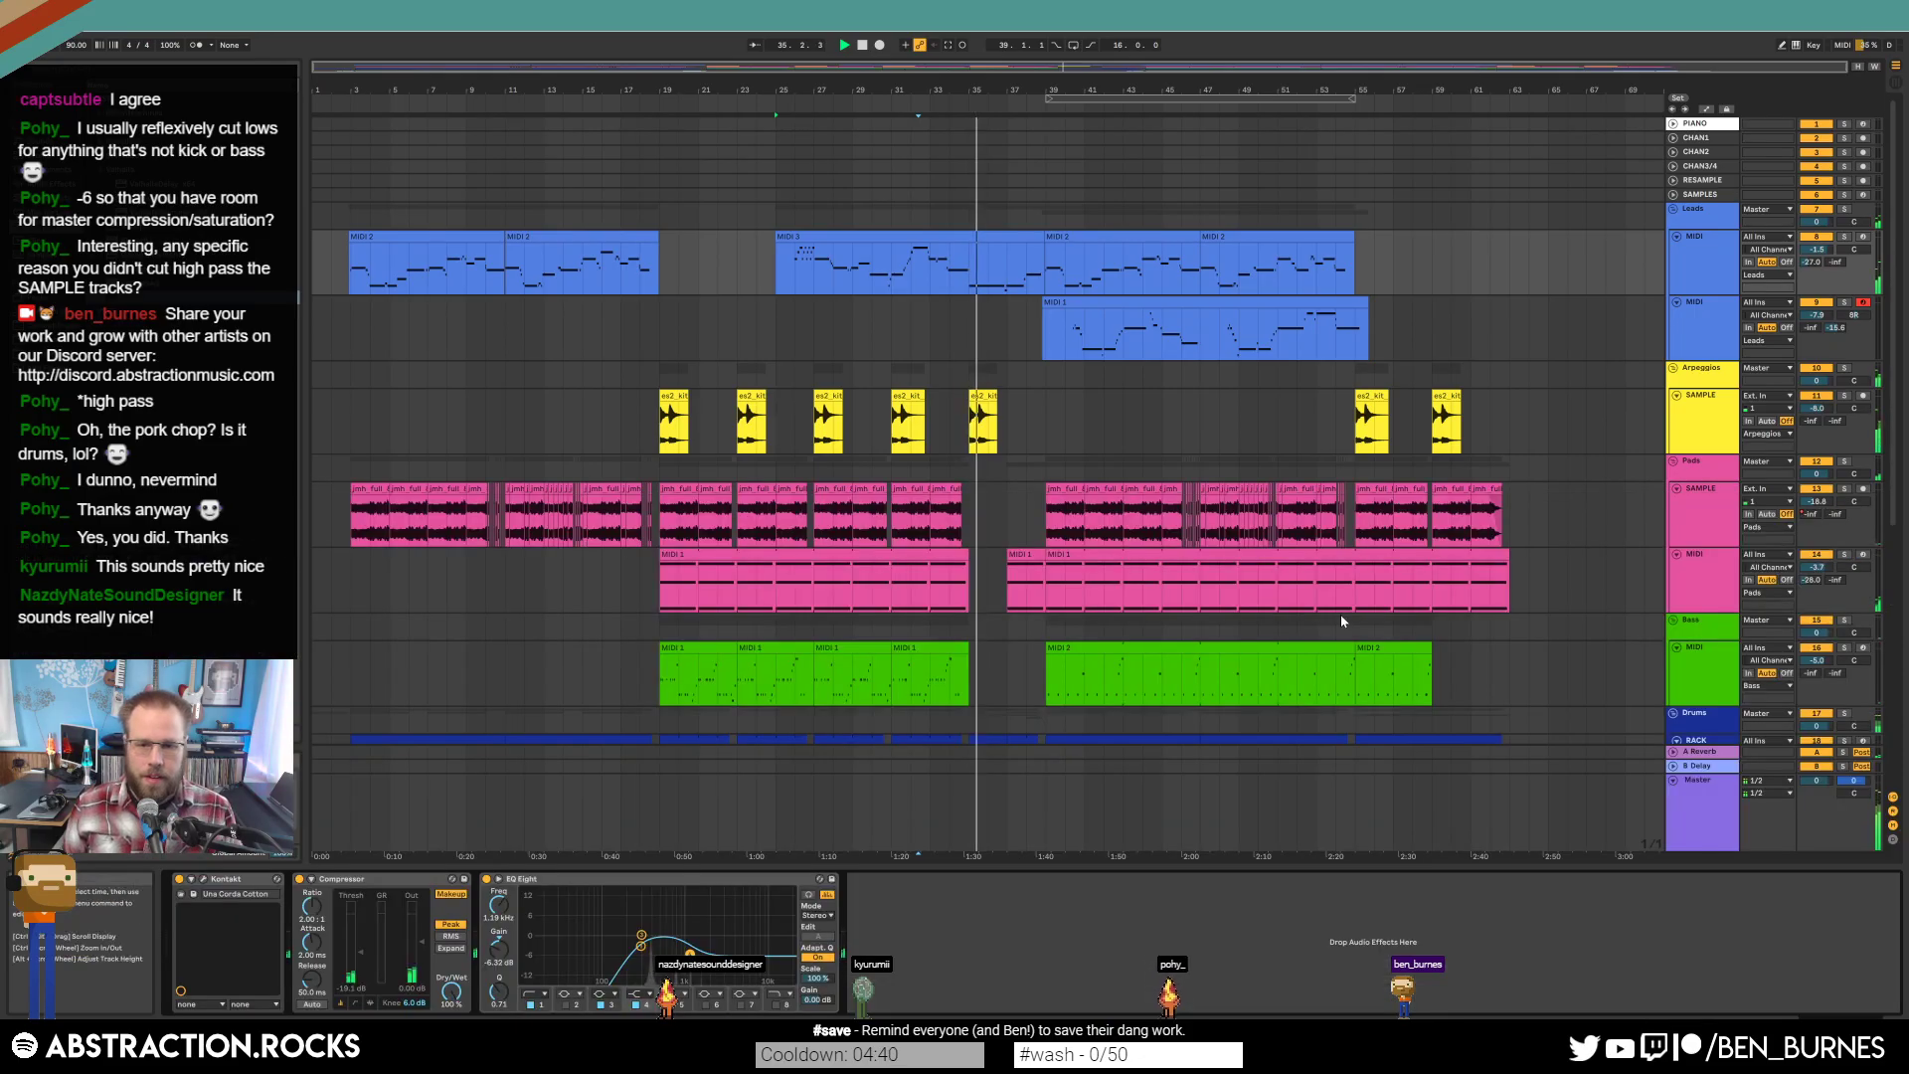
Make the mid-band dip of the Master's EQ Eight shallower and sweep its low-cut filter during playback.
click(1700, 785)
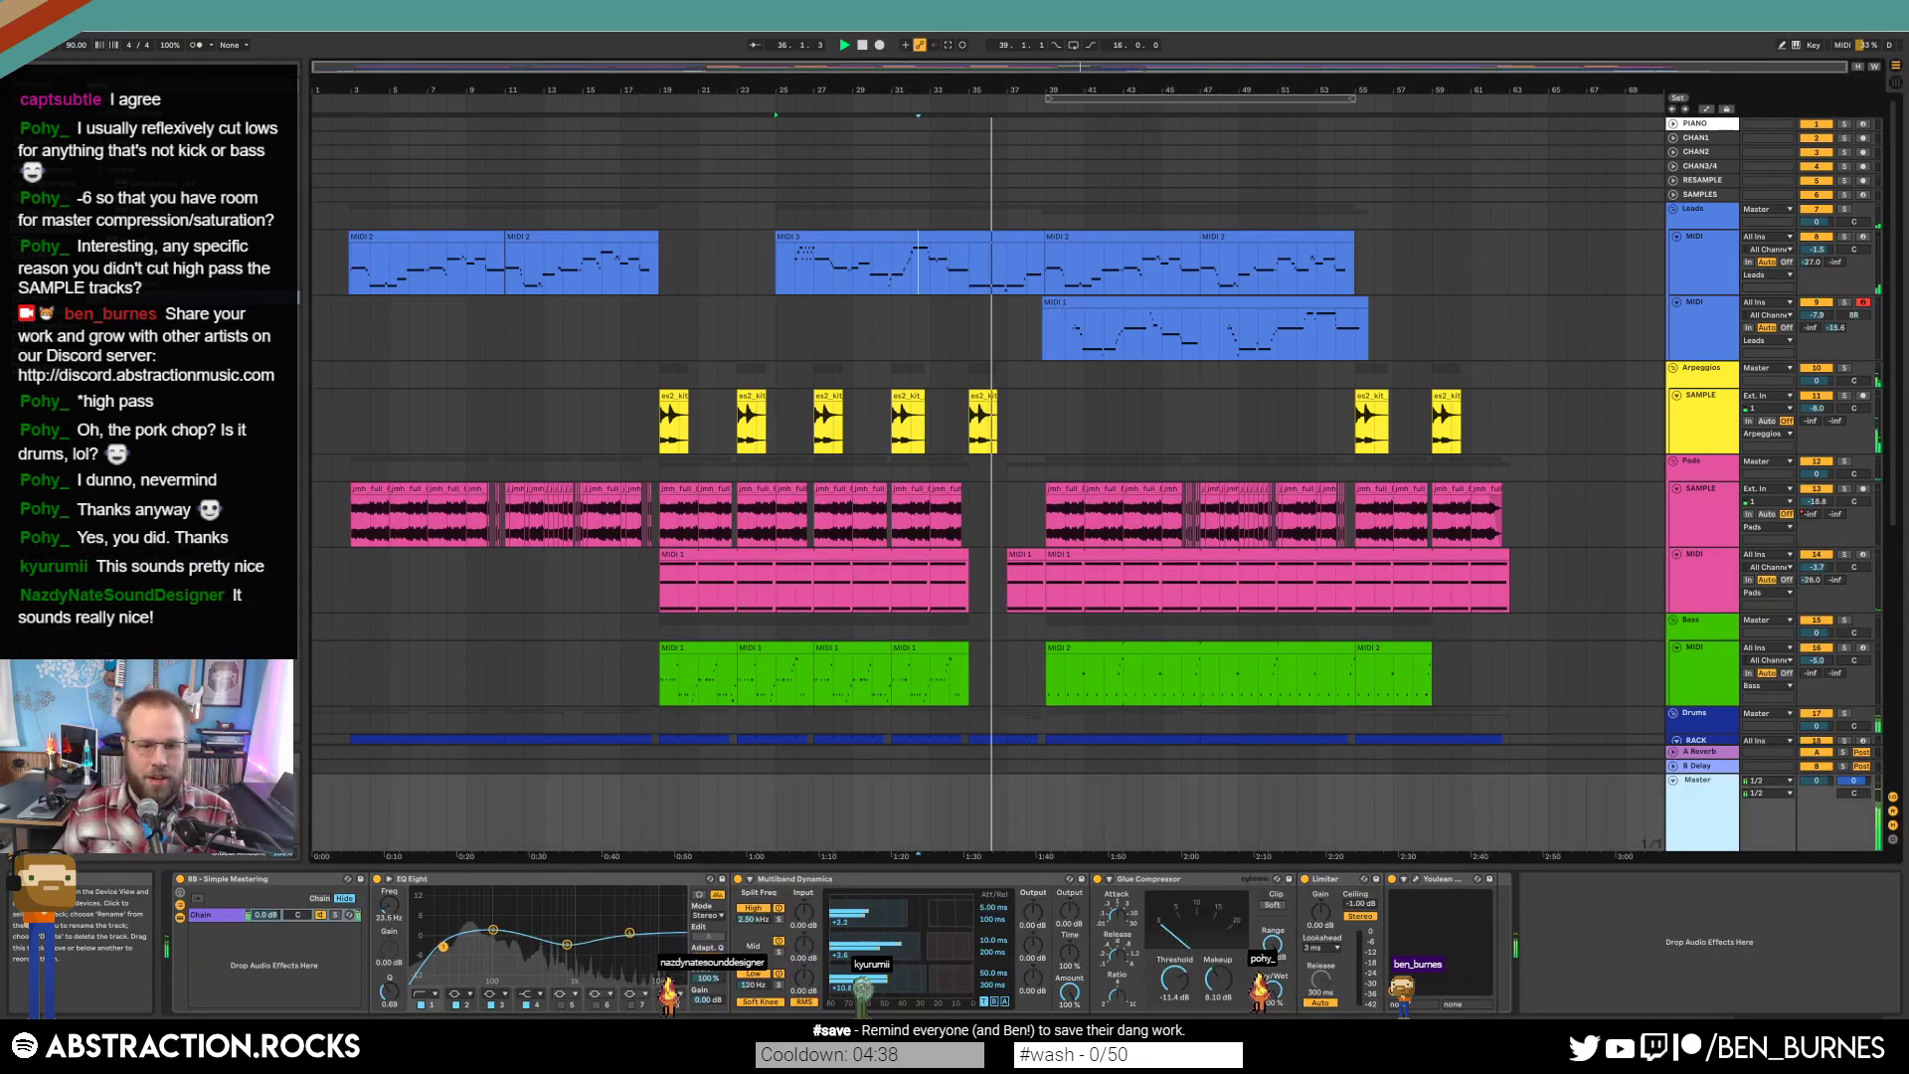
click(565, 940)
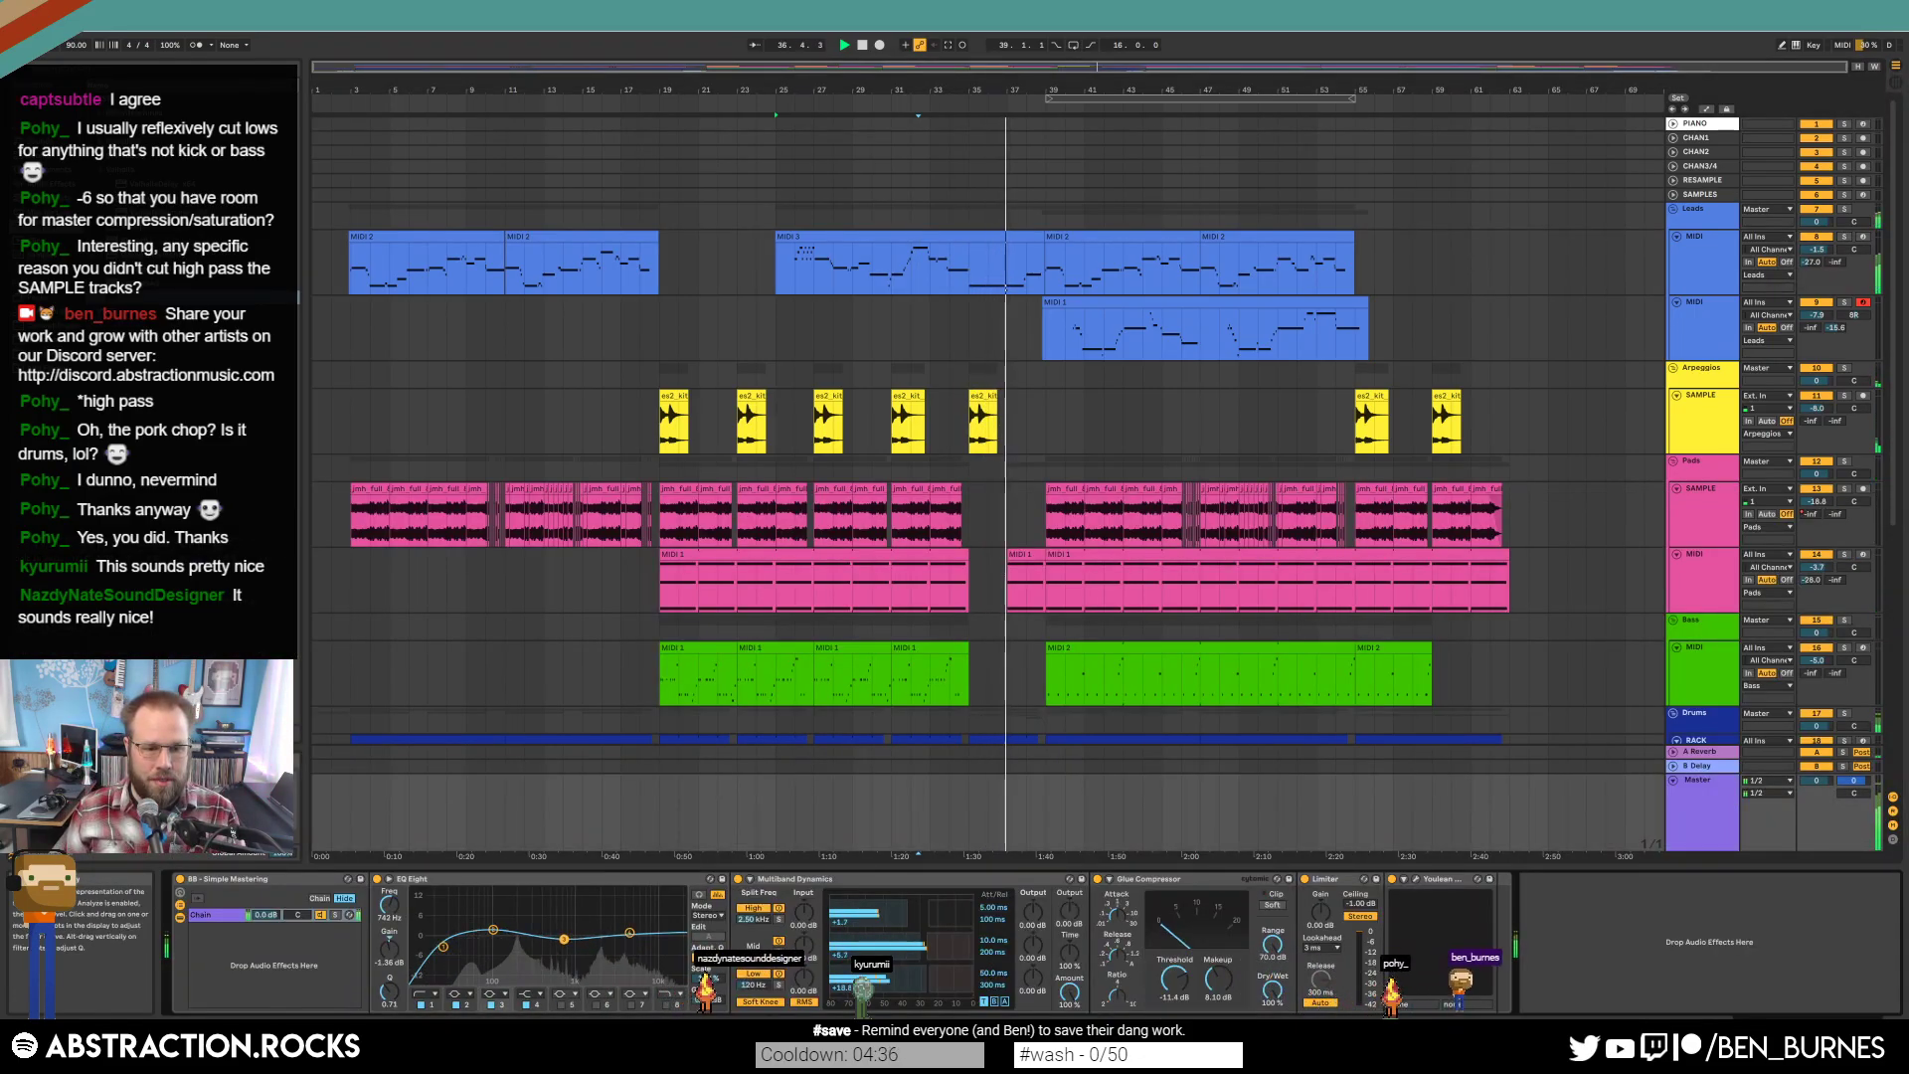
click(629, 932)
click(445, 945)
drag(460, 944, 453, 948)
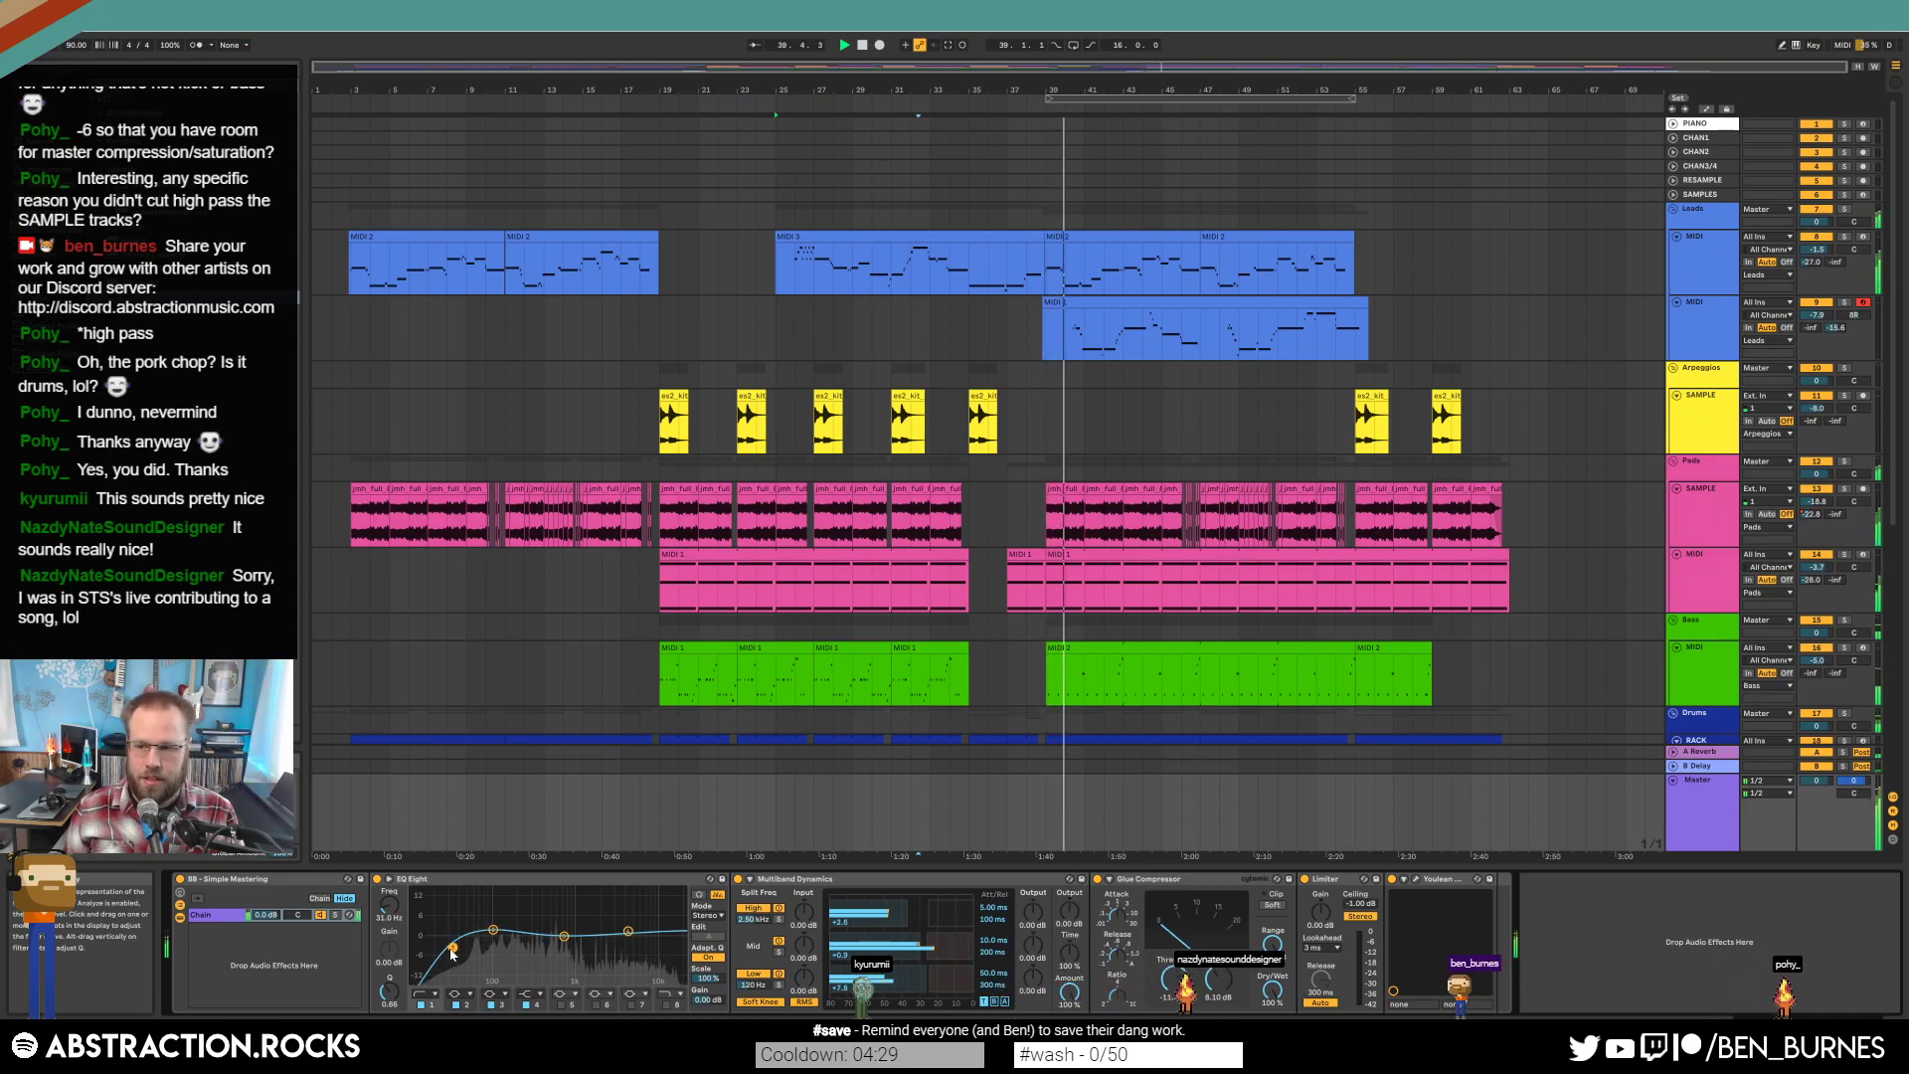
drag(452, 953, 441, 951)
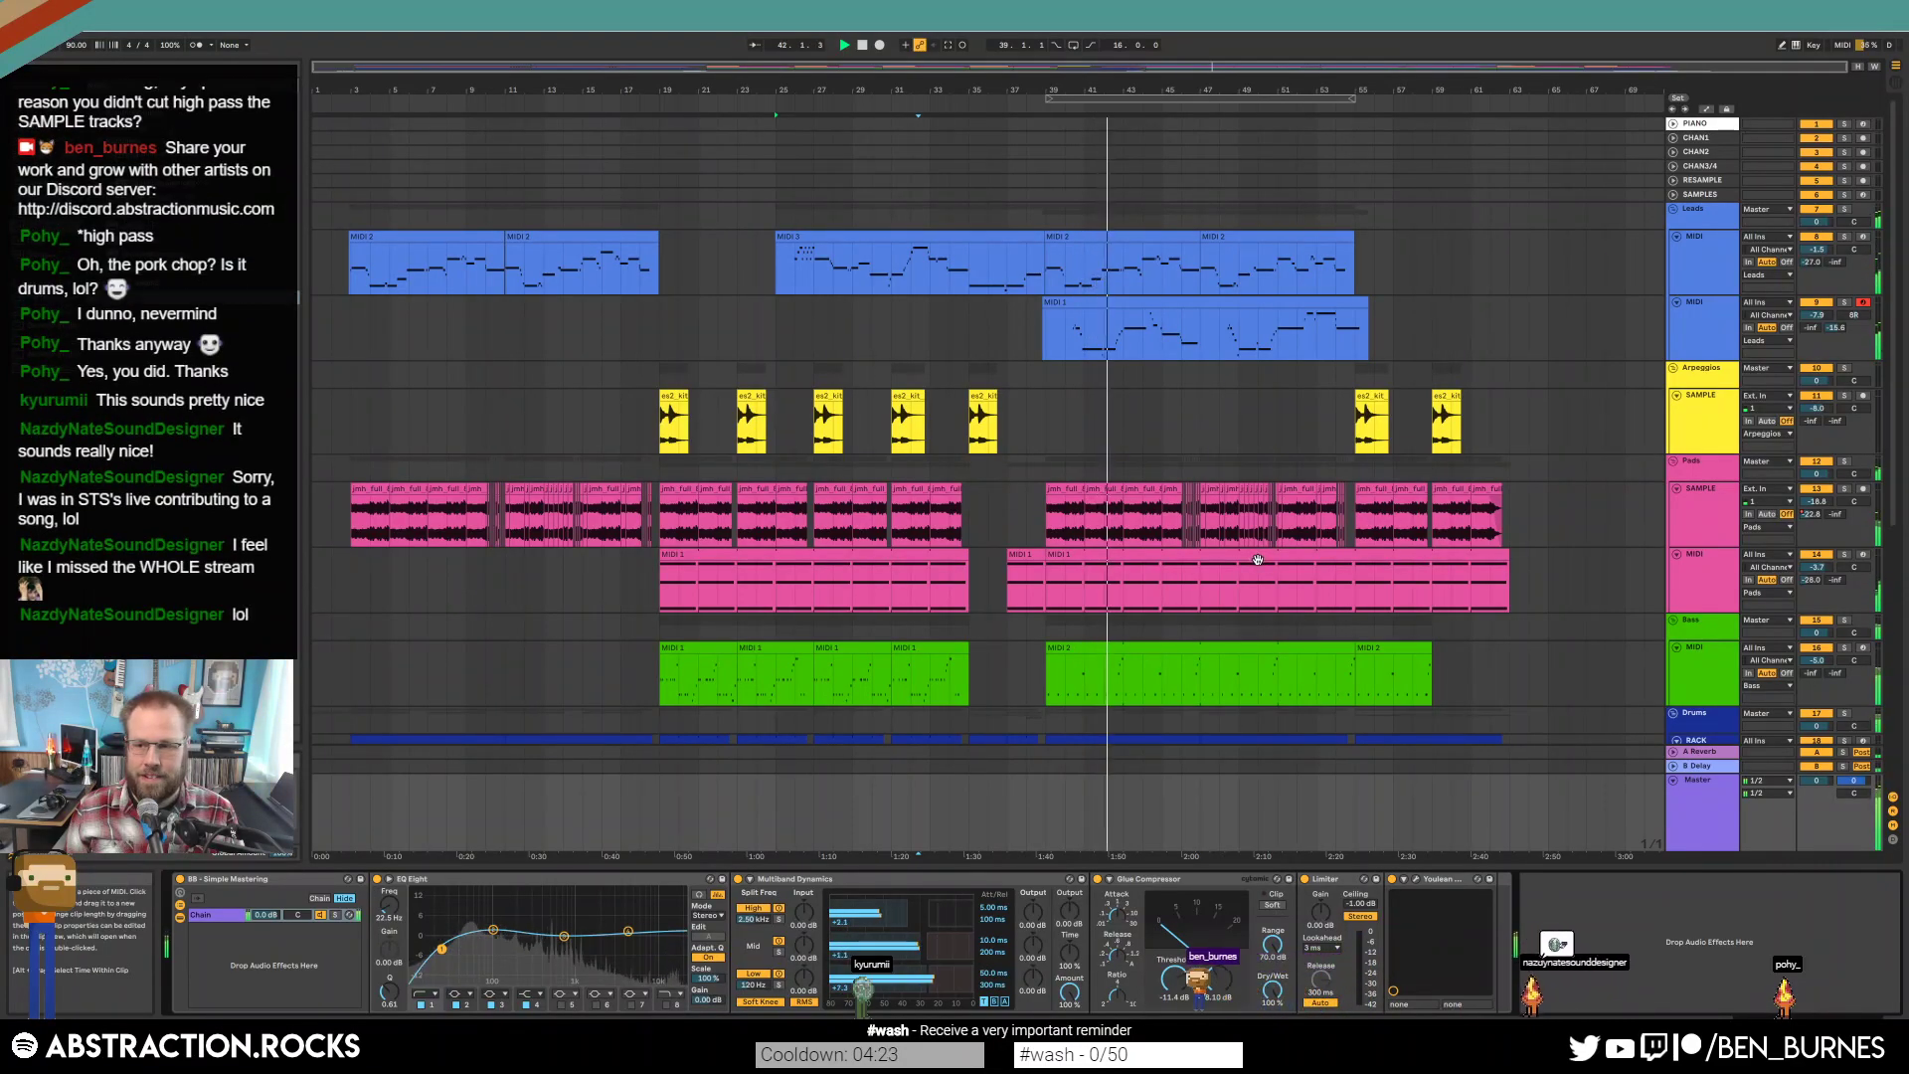
Raise the lower and upper boosts of the Pads SAMPLE track's EQ Eight and slightly adjust Redux's downsampling.
click(1109, 491)
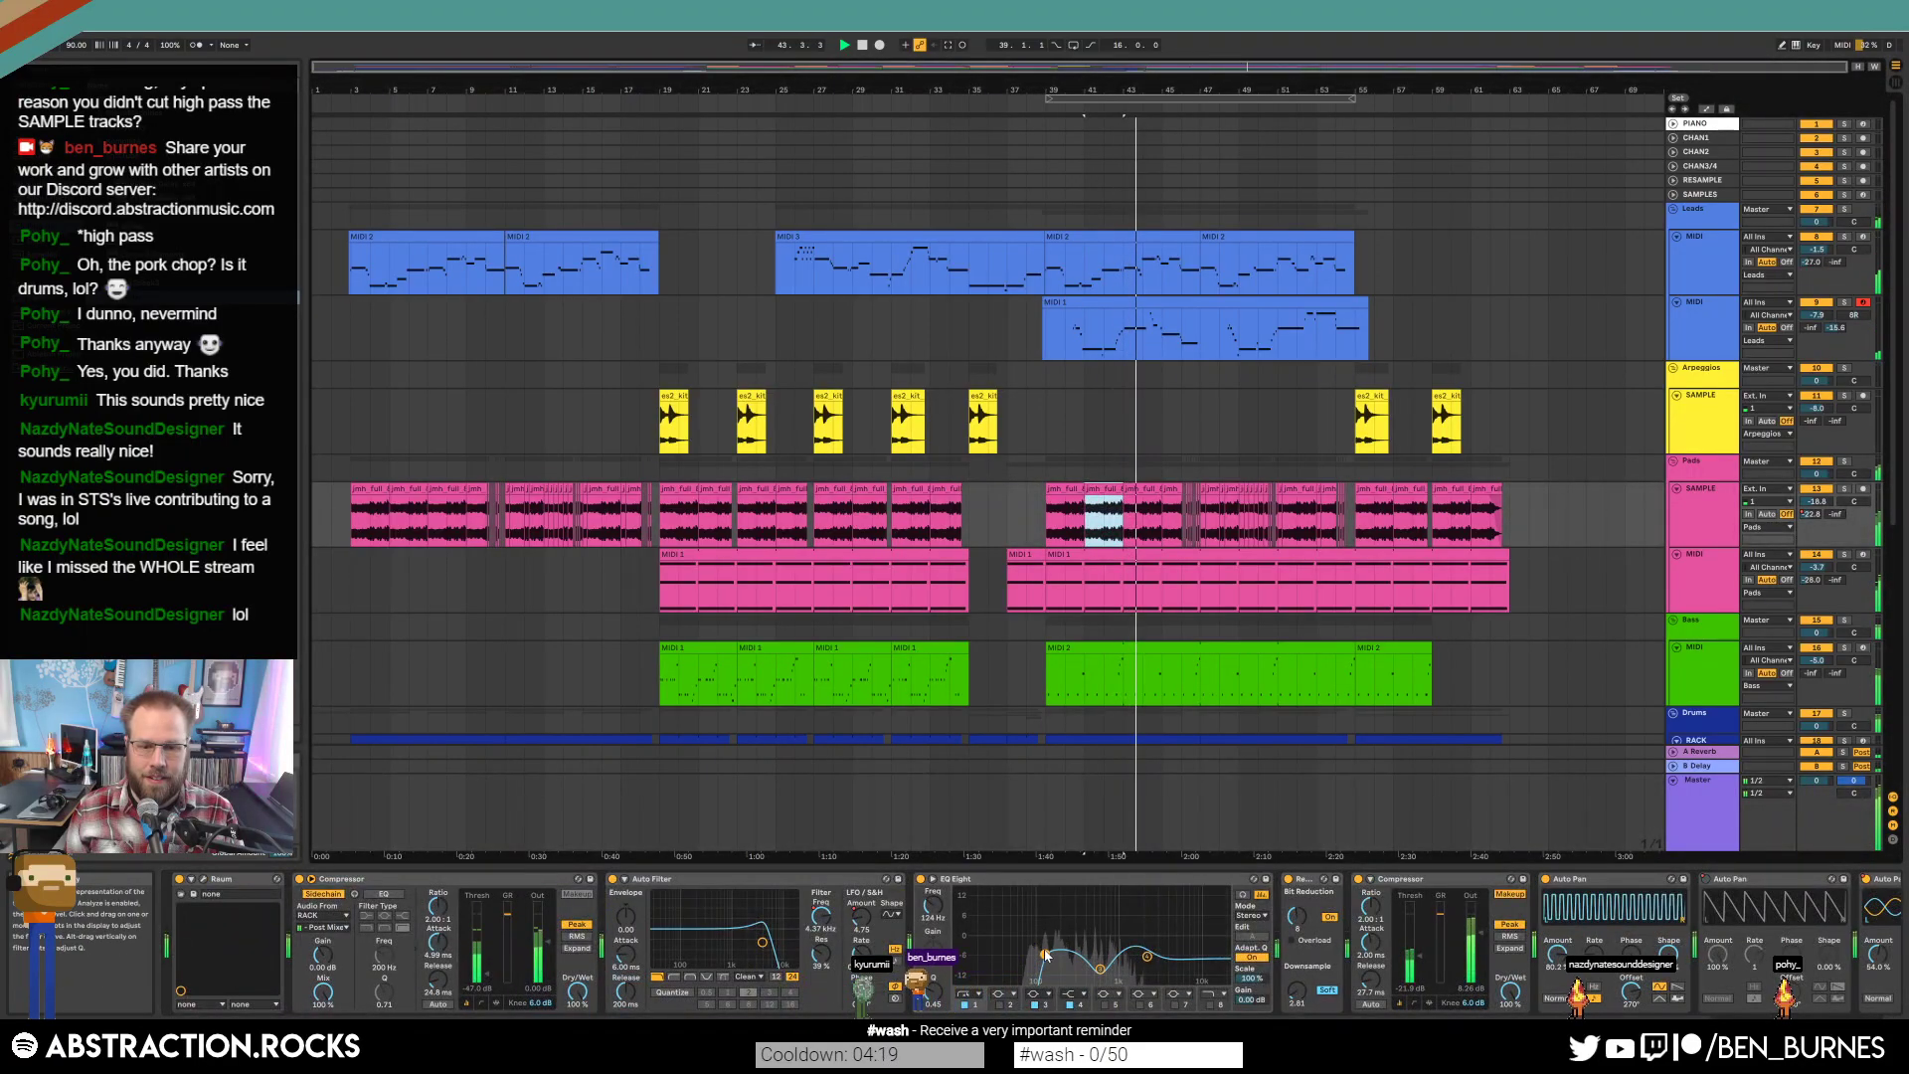
drag(1045, 955, 1047, 950)
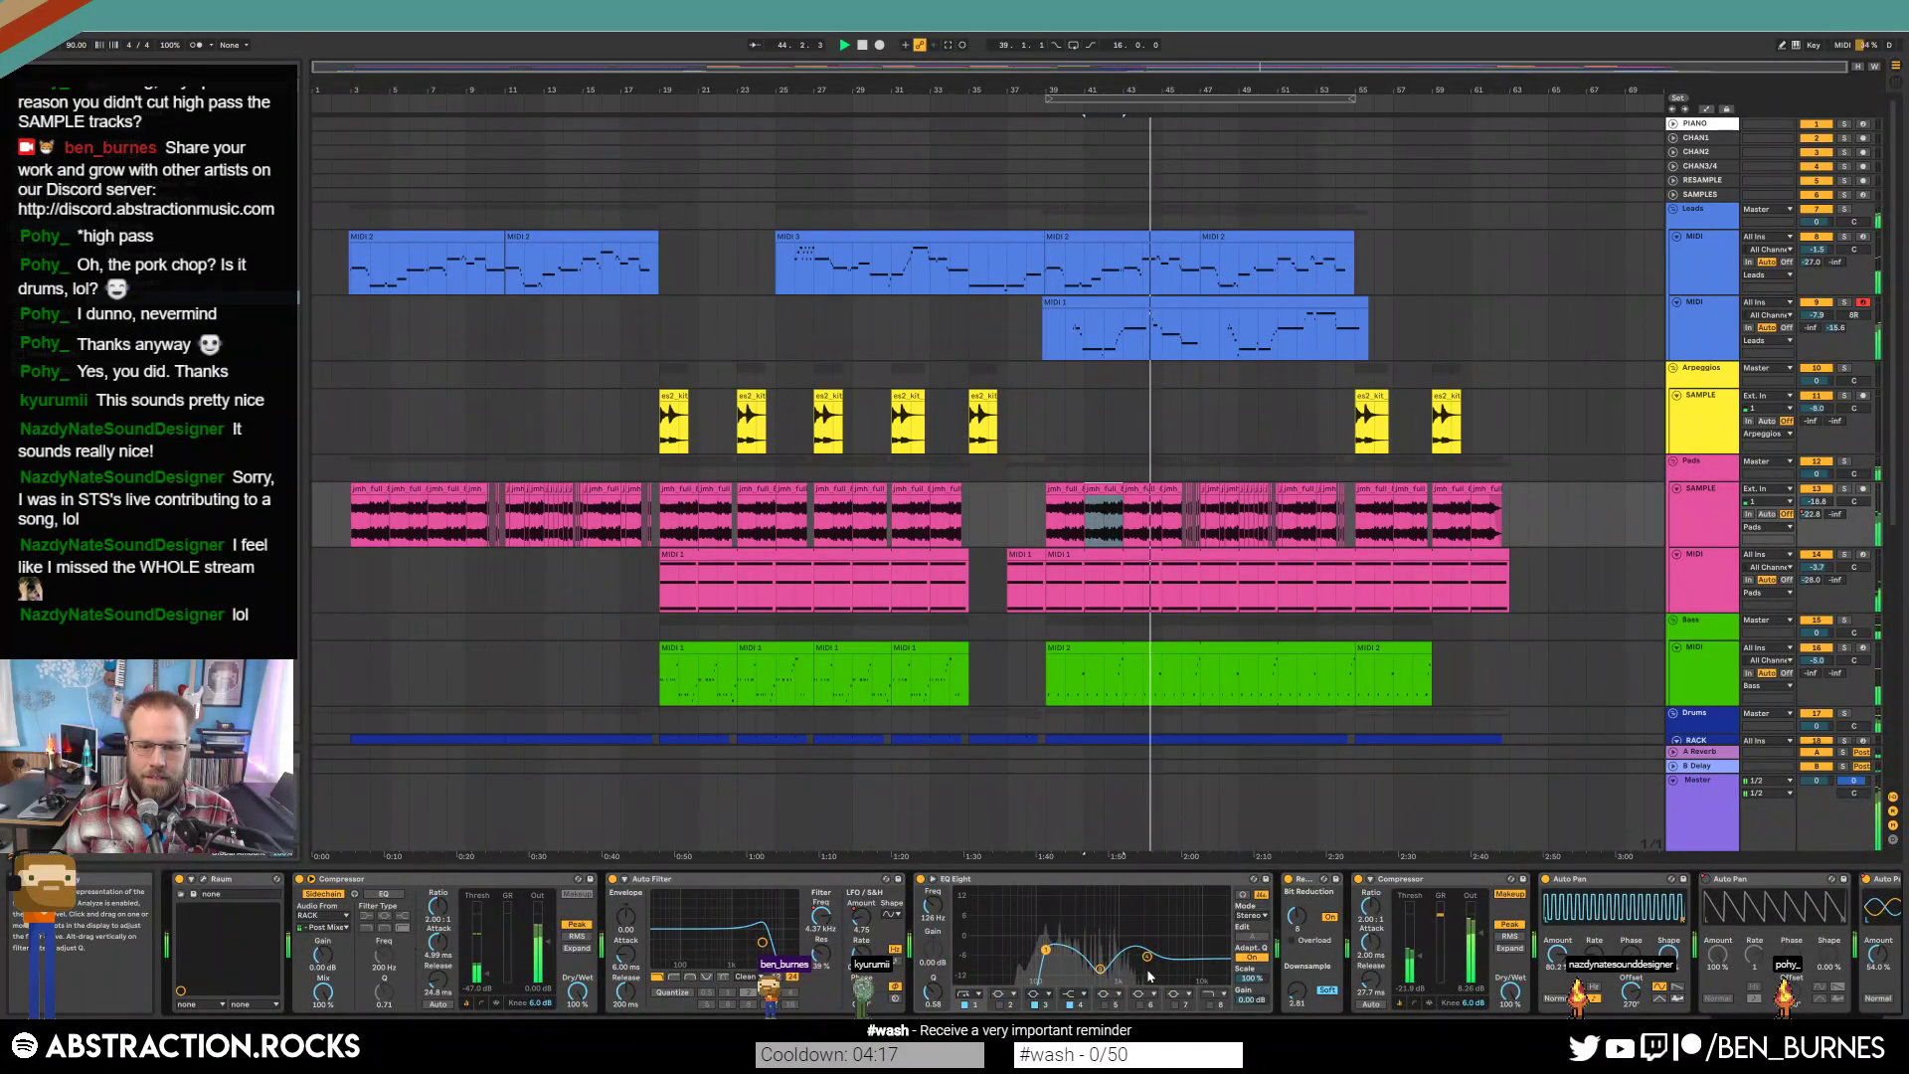
mouse_move(1147, 957)
mouse_down()
mouse_move(1145, 940)
mouse_move(1163, 952)
mouse_up()
mouse_move(1309, 980)
mouse_down()
mouse_move(1309, 955)
mouse_move(1309, 974)
mouse_up()
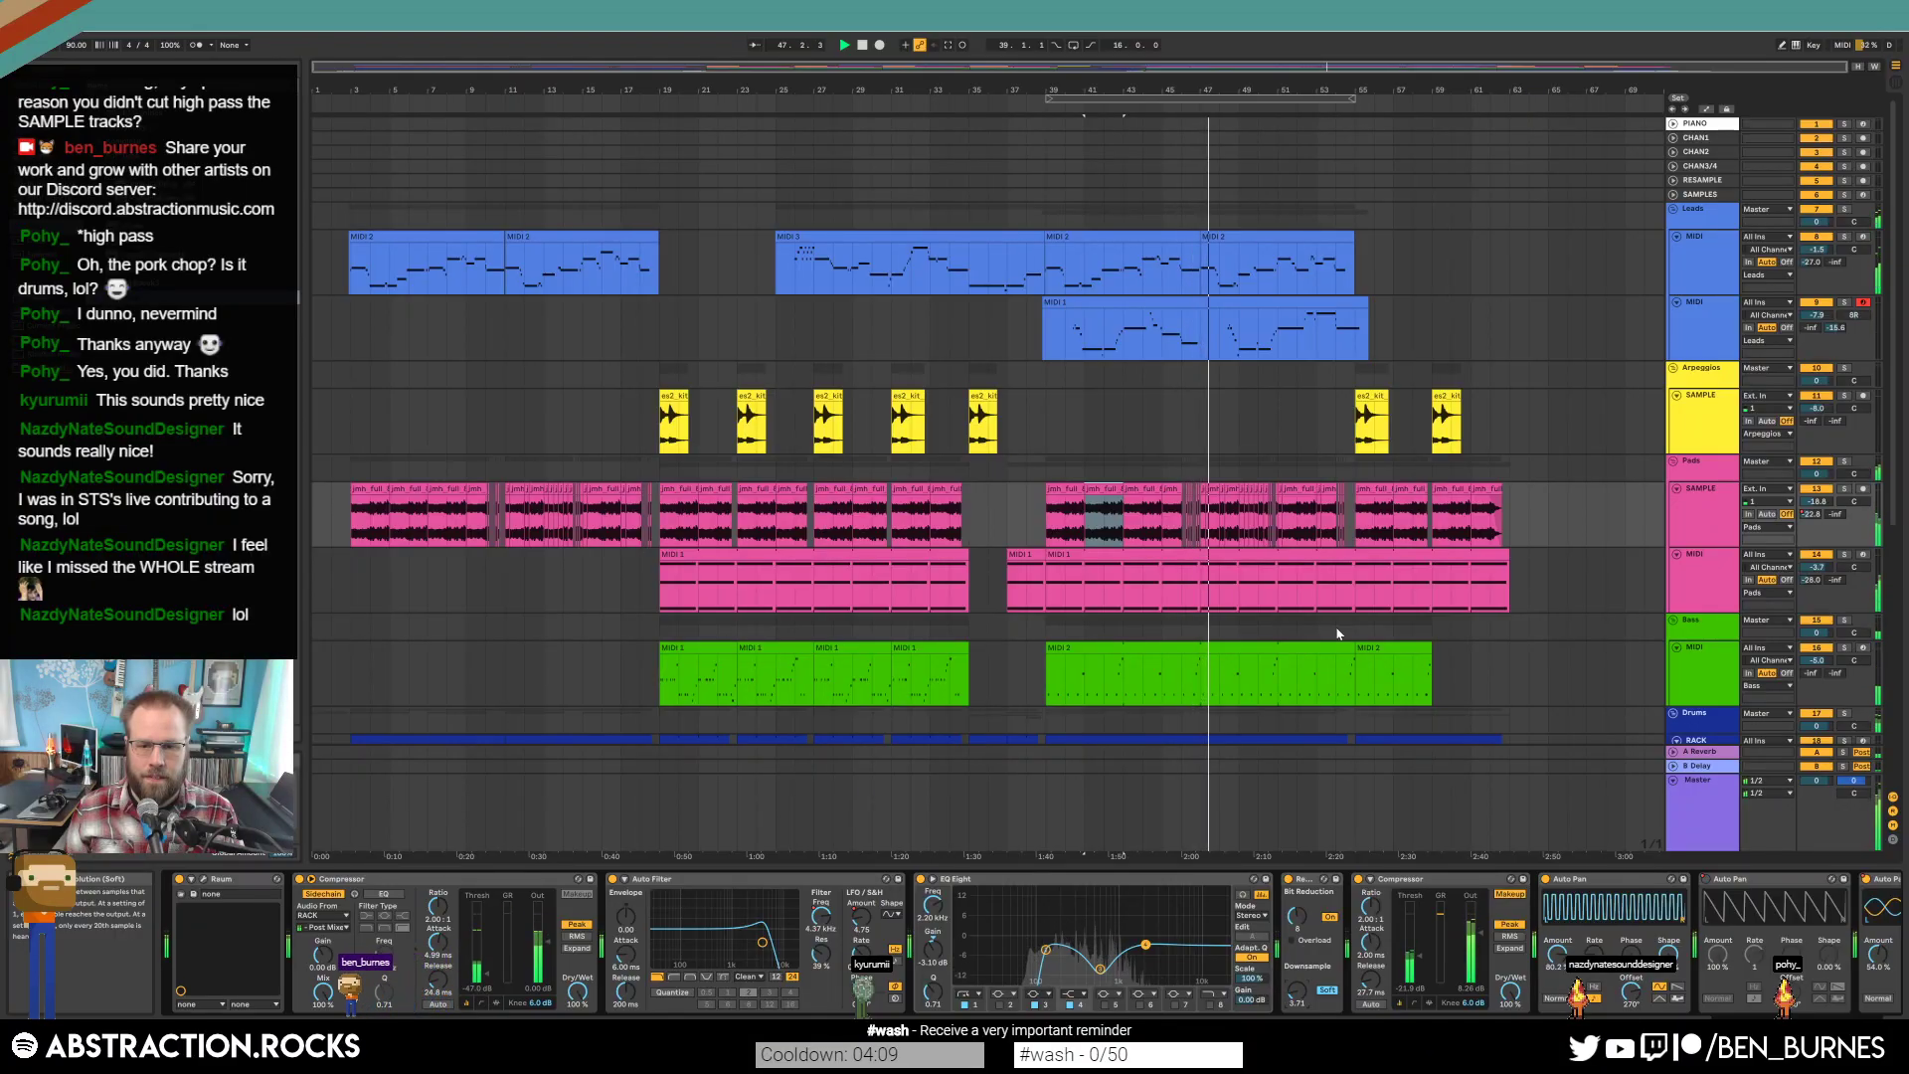
Open the Bass MIDI track's Massive synth, place its window clear of the last bass clip, and show the arrangement automation.
click(1225, 648)
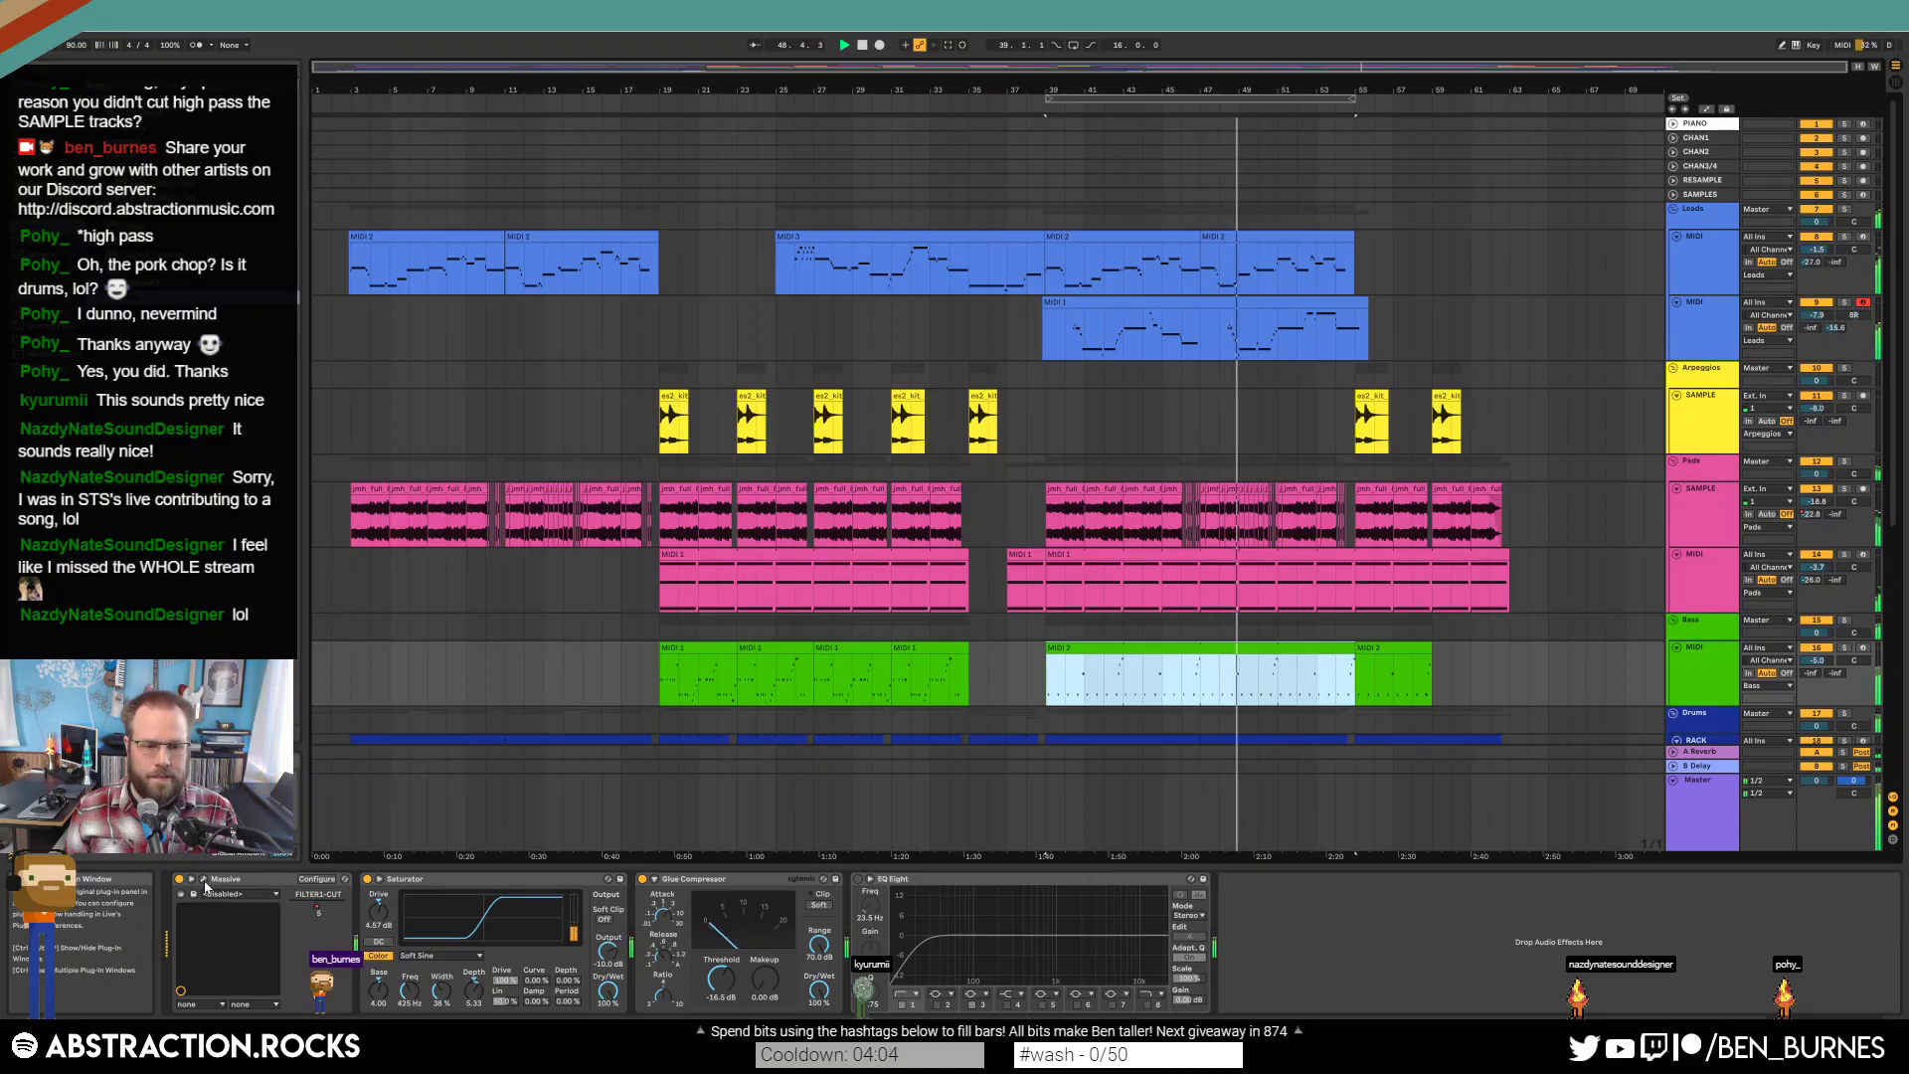
click(205, 880)
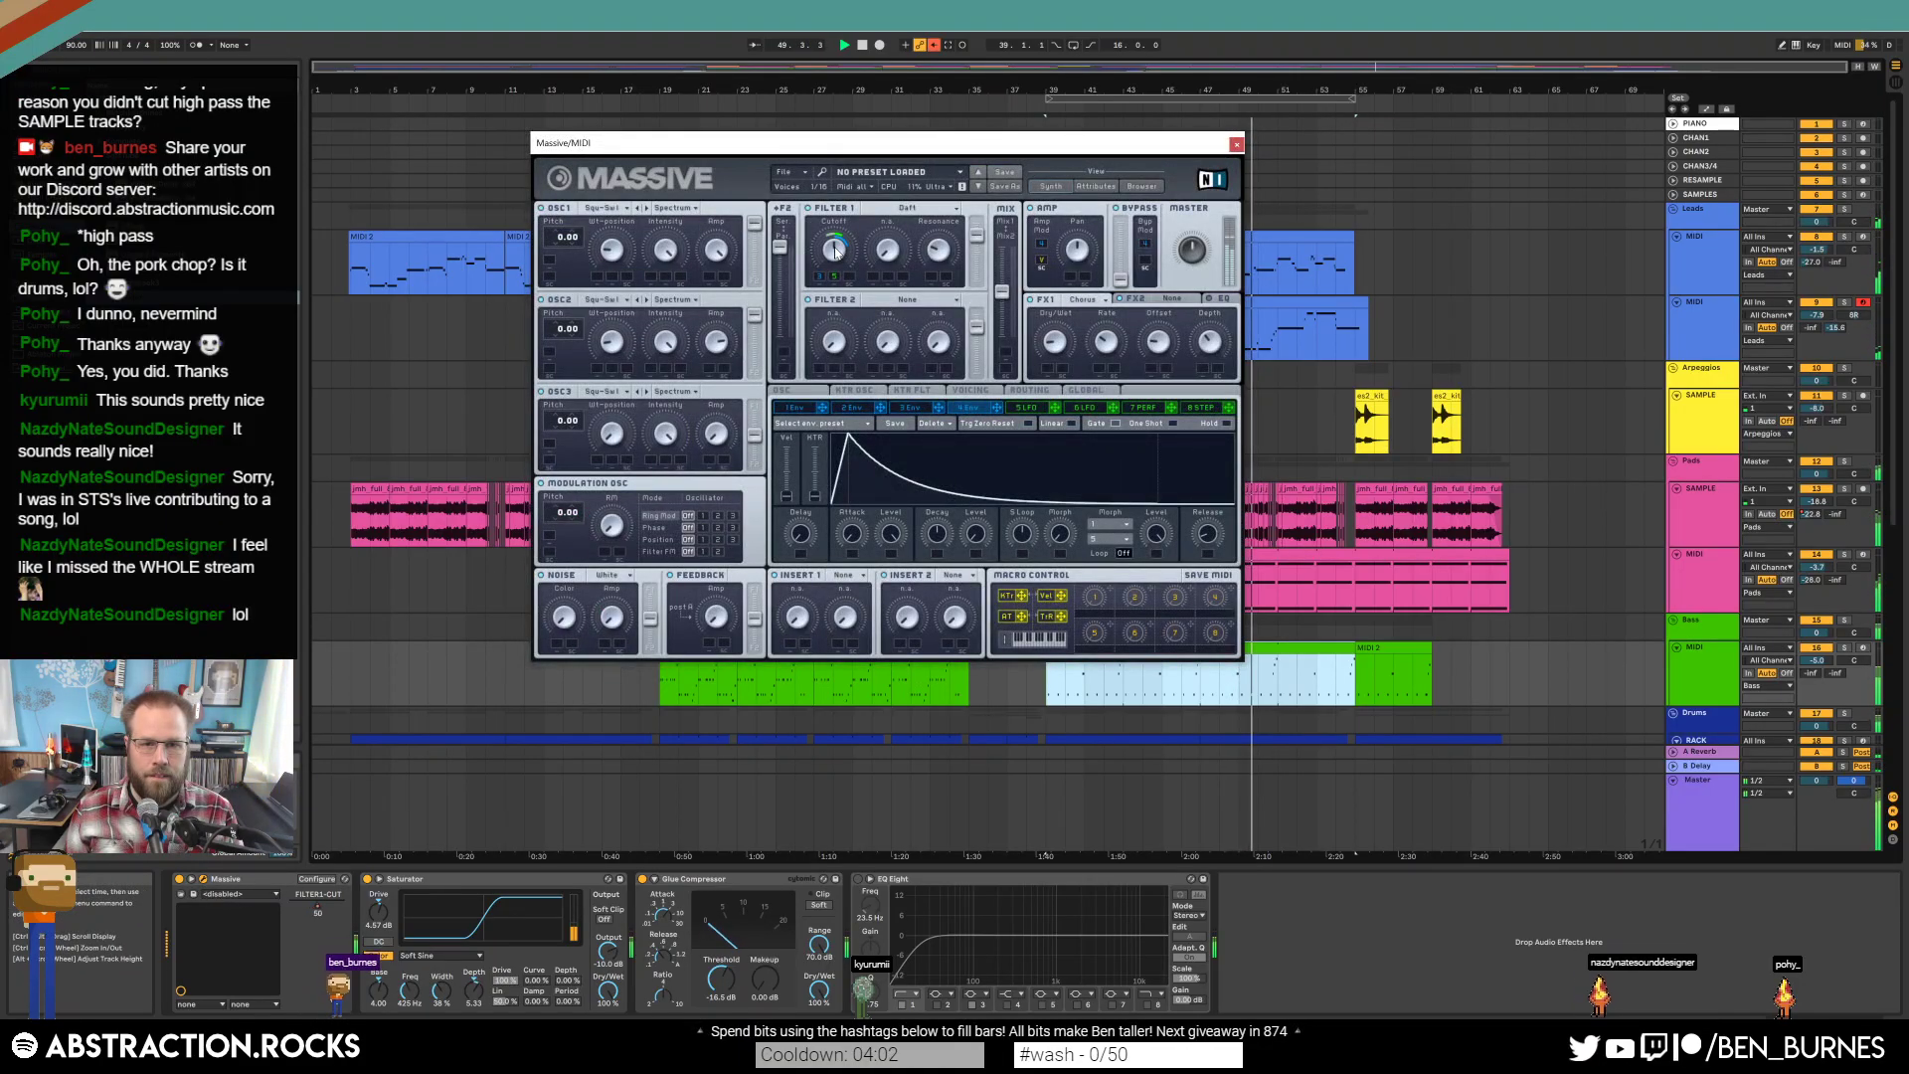
drag(907, 145, 688, 97)
key(a)
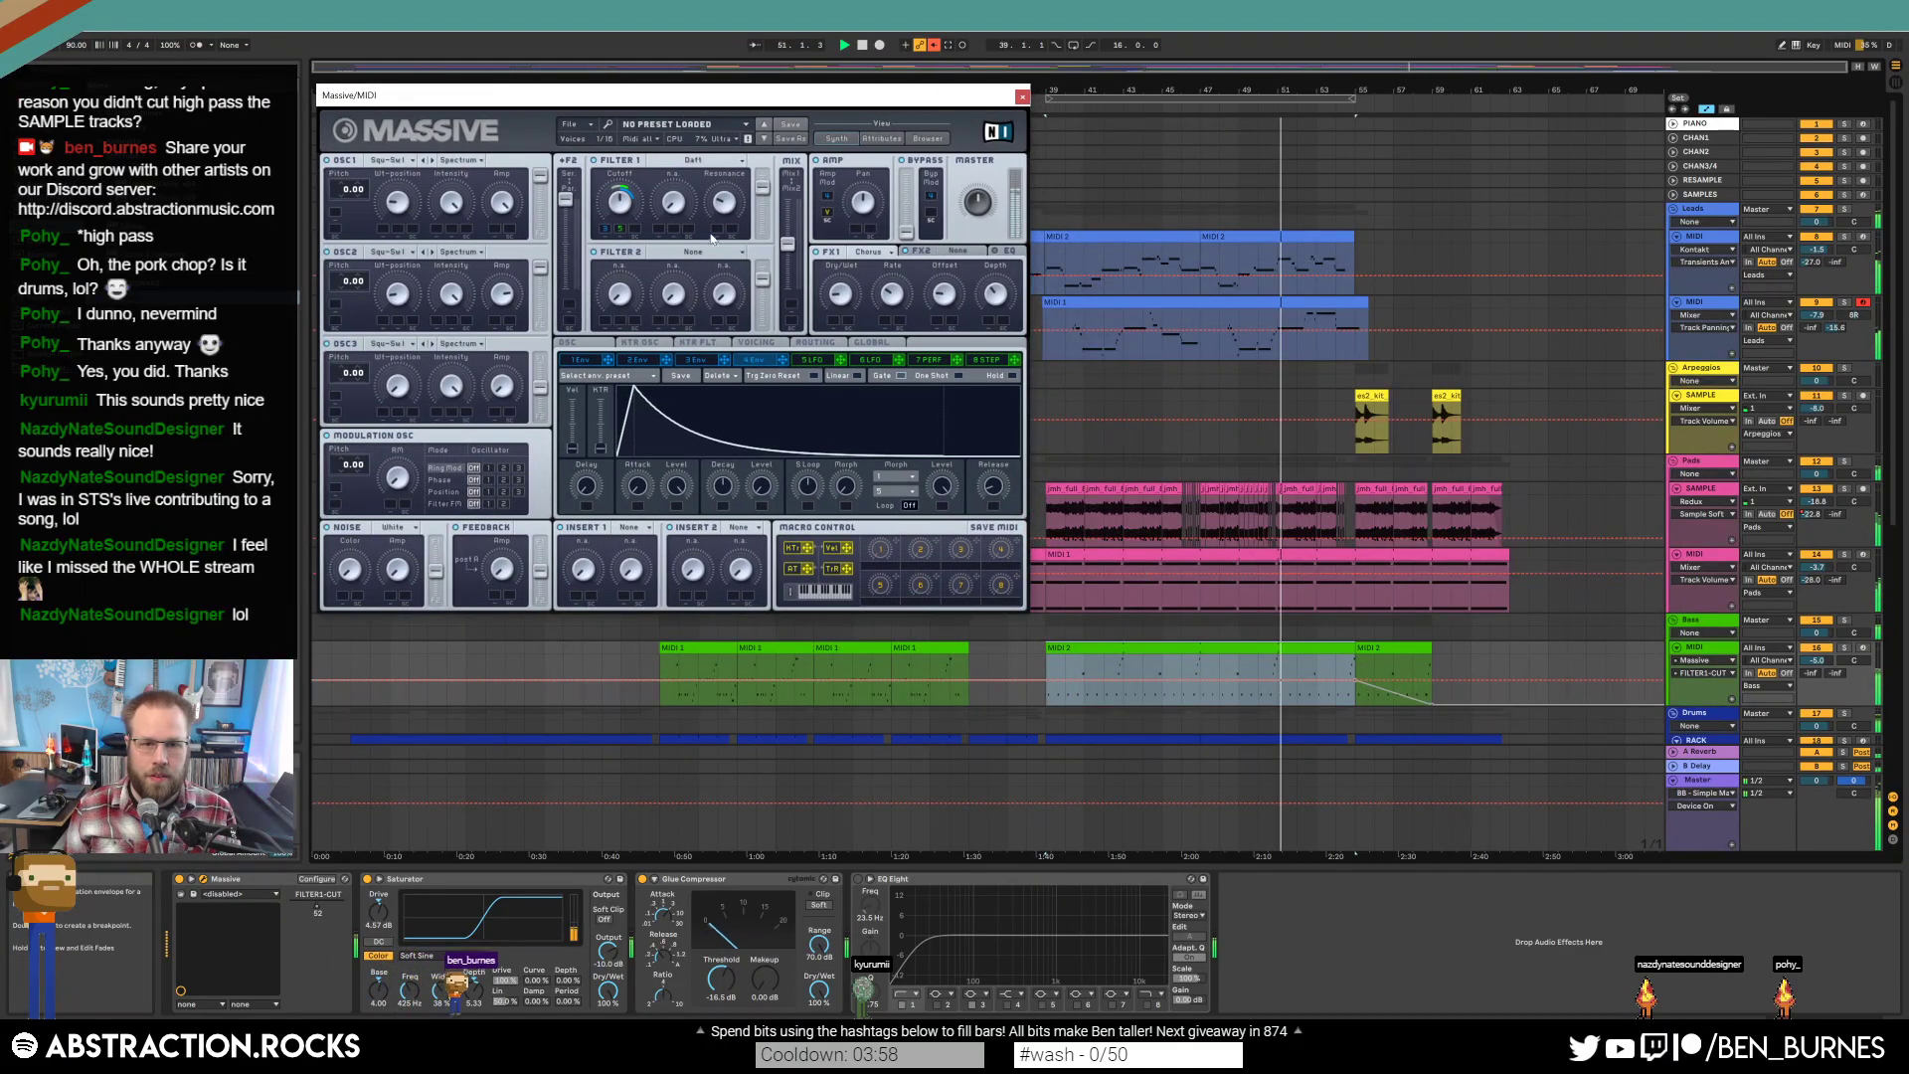
drag(906, 99, 909, 186)
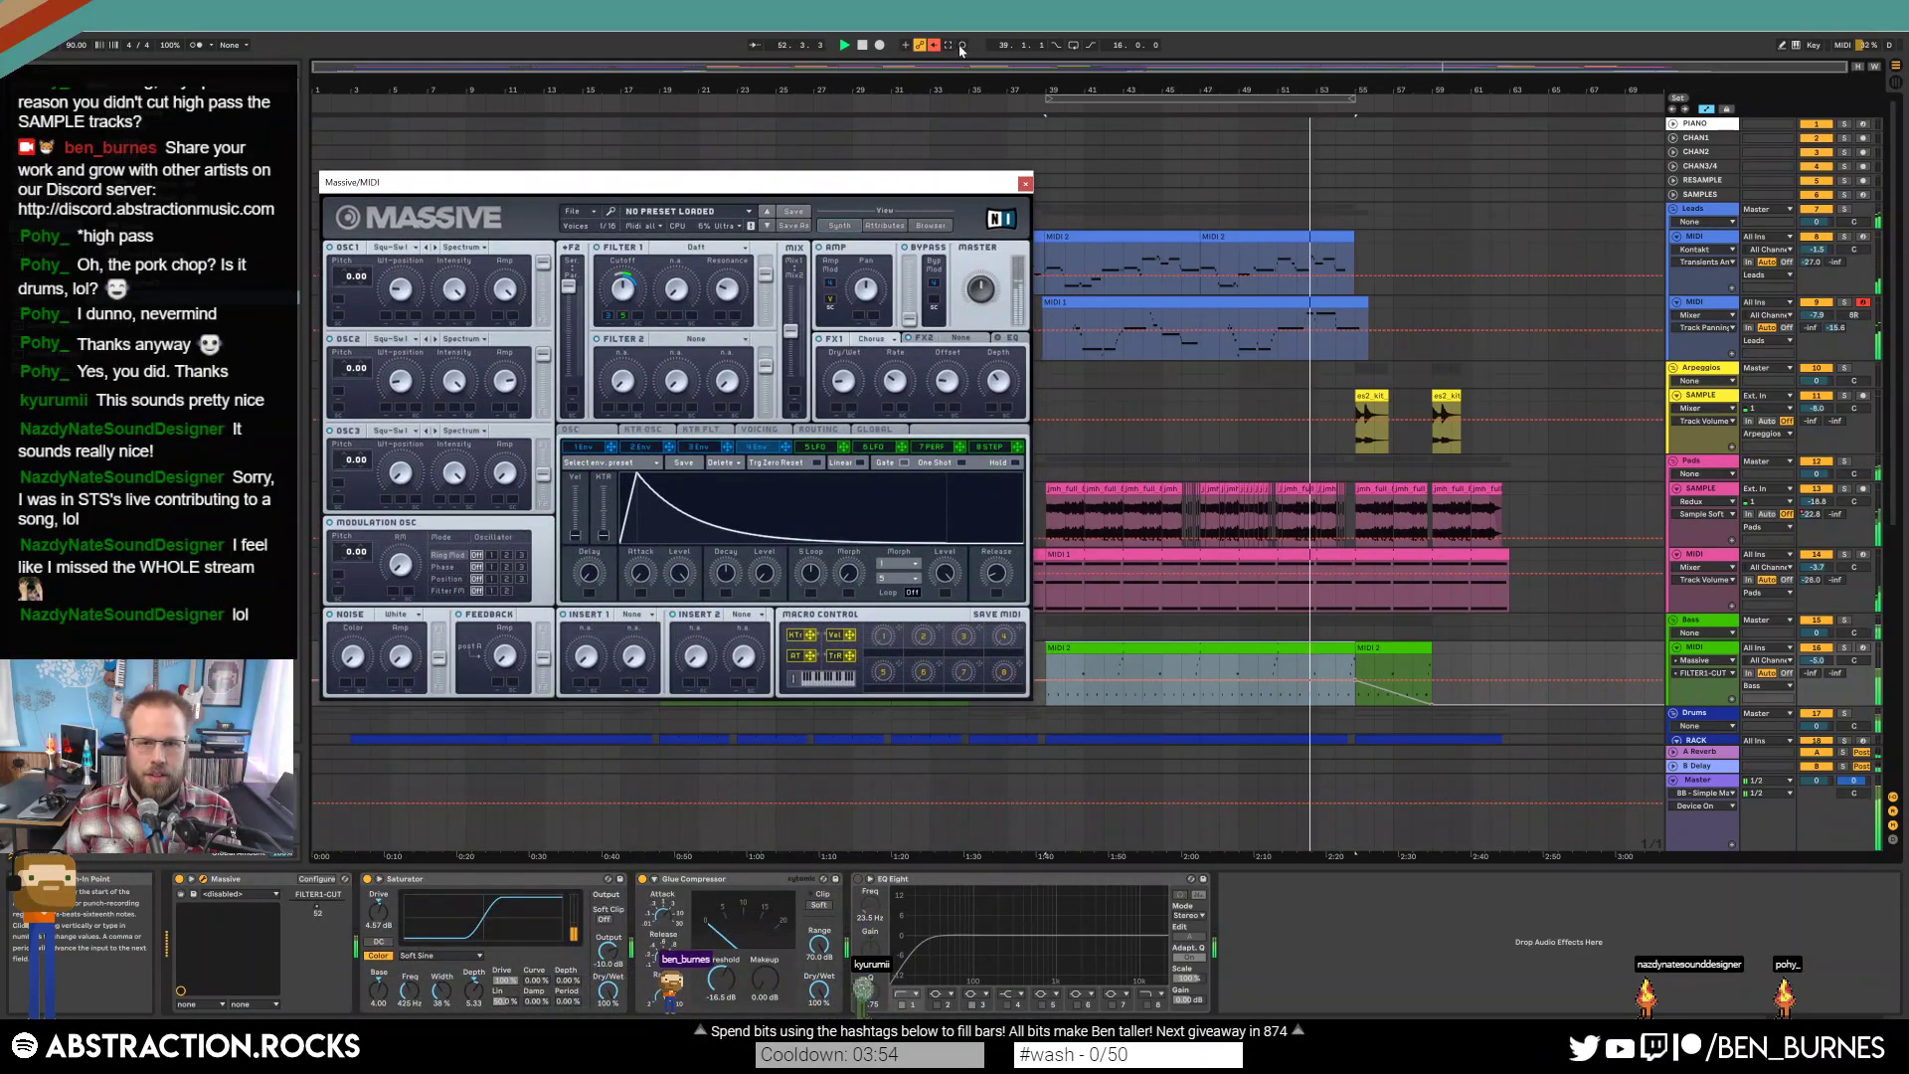
Check the Bass FILTER1-CUT automation against Massive's Cutoff during the last bass clip, and close the synth window and automation view.
click(1471, 681)
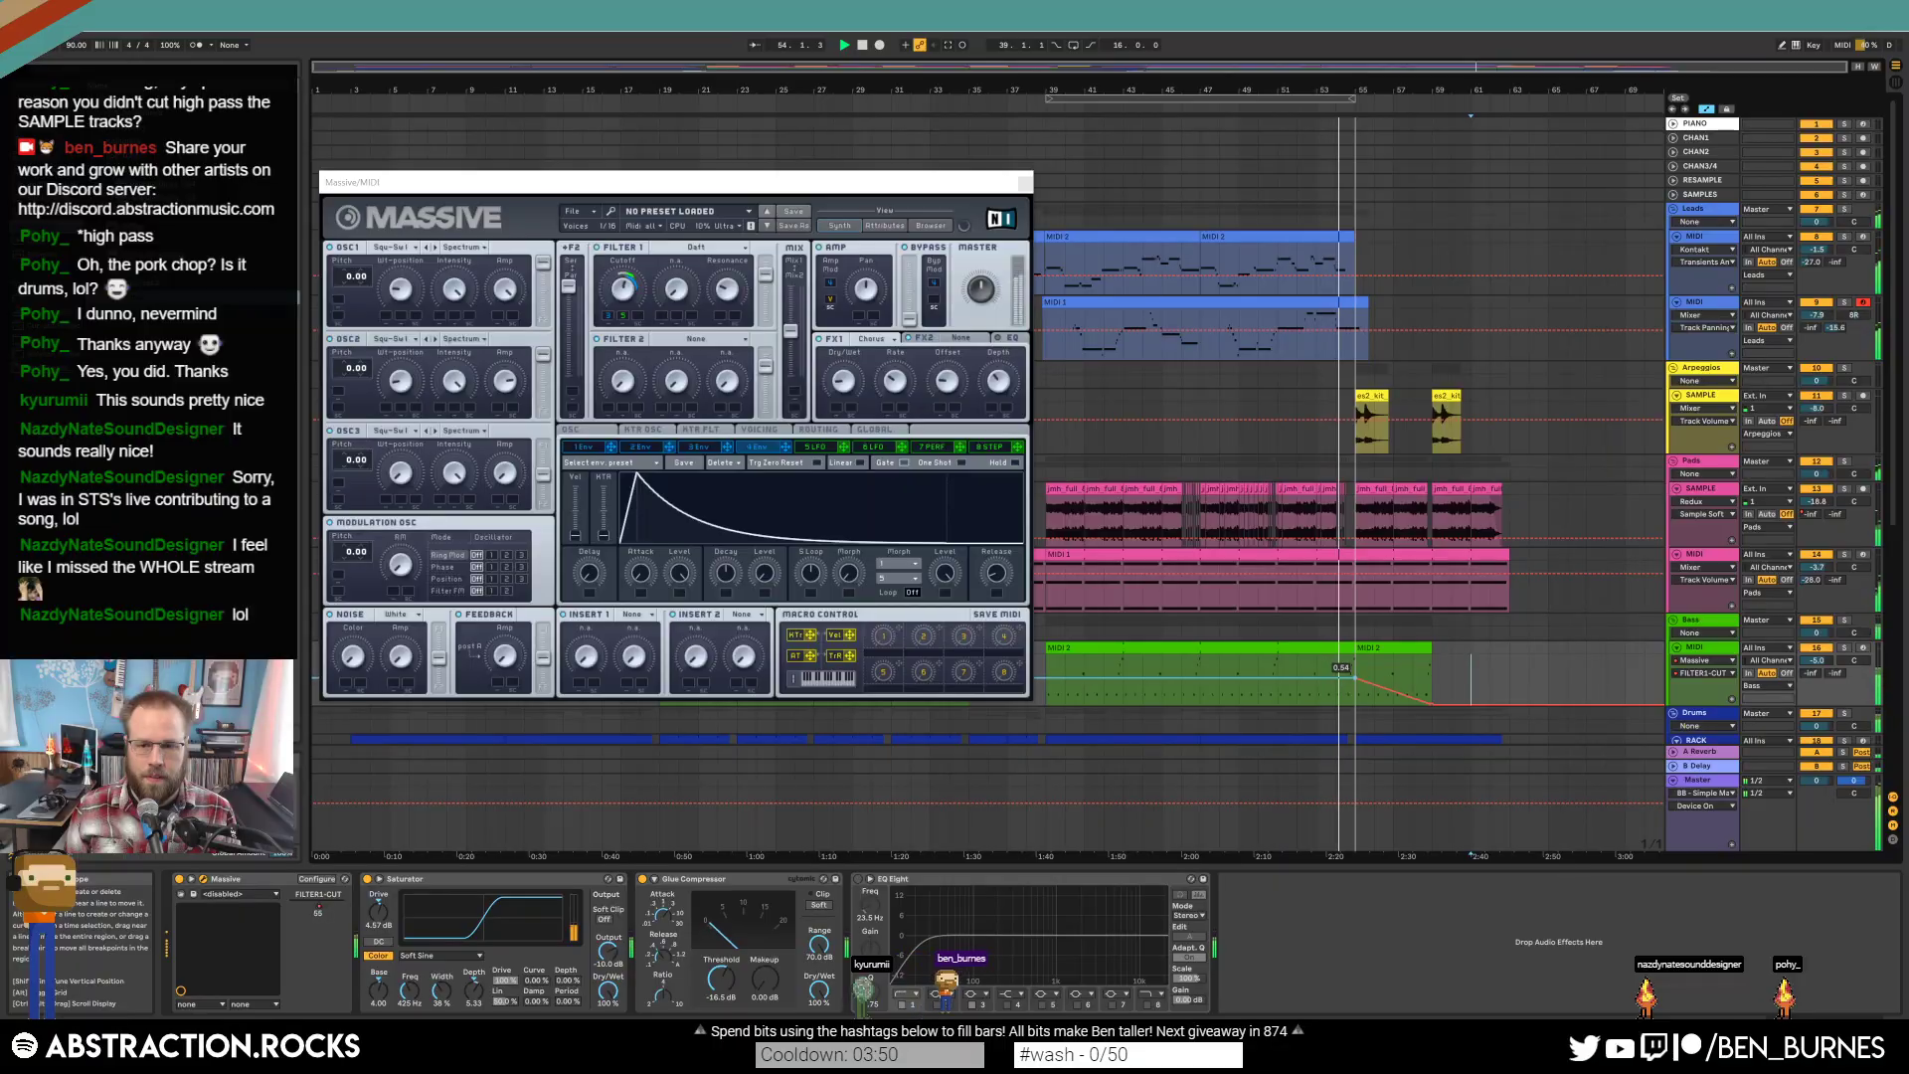
click(699, 452)
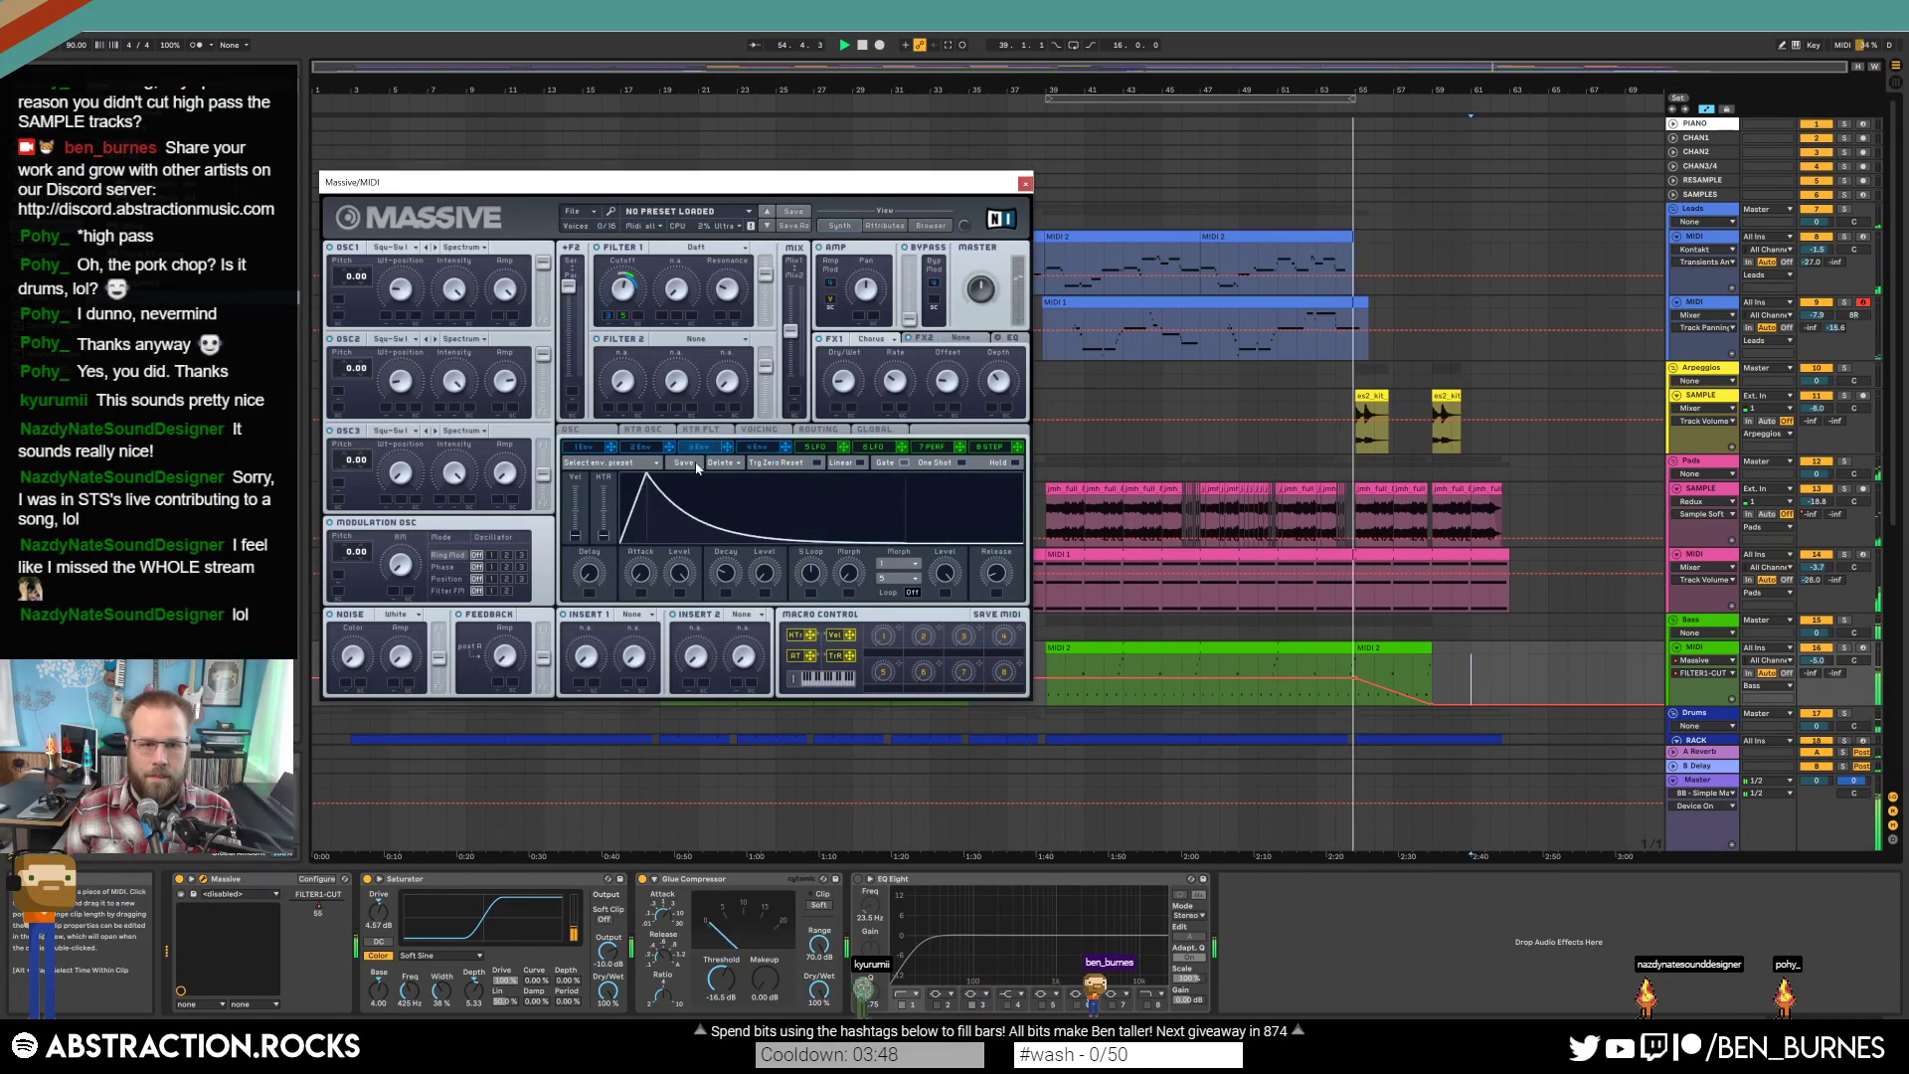
click(1584, 671)
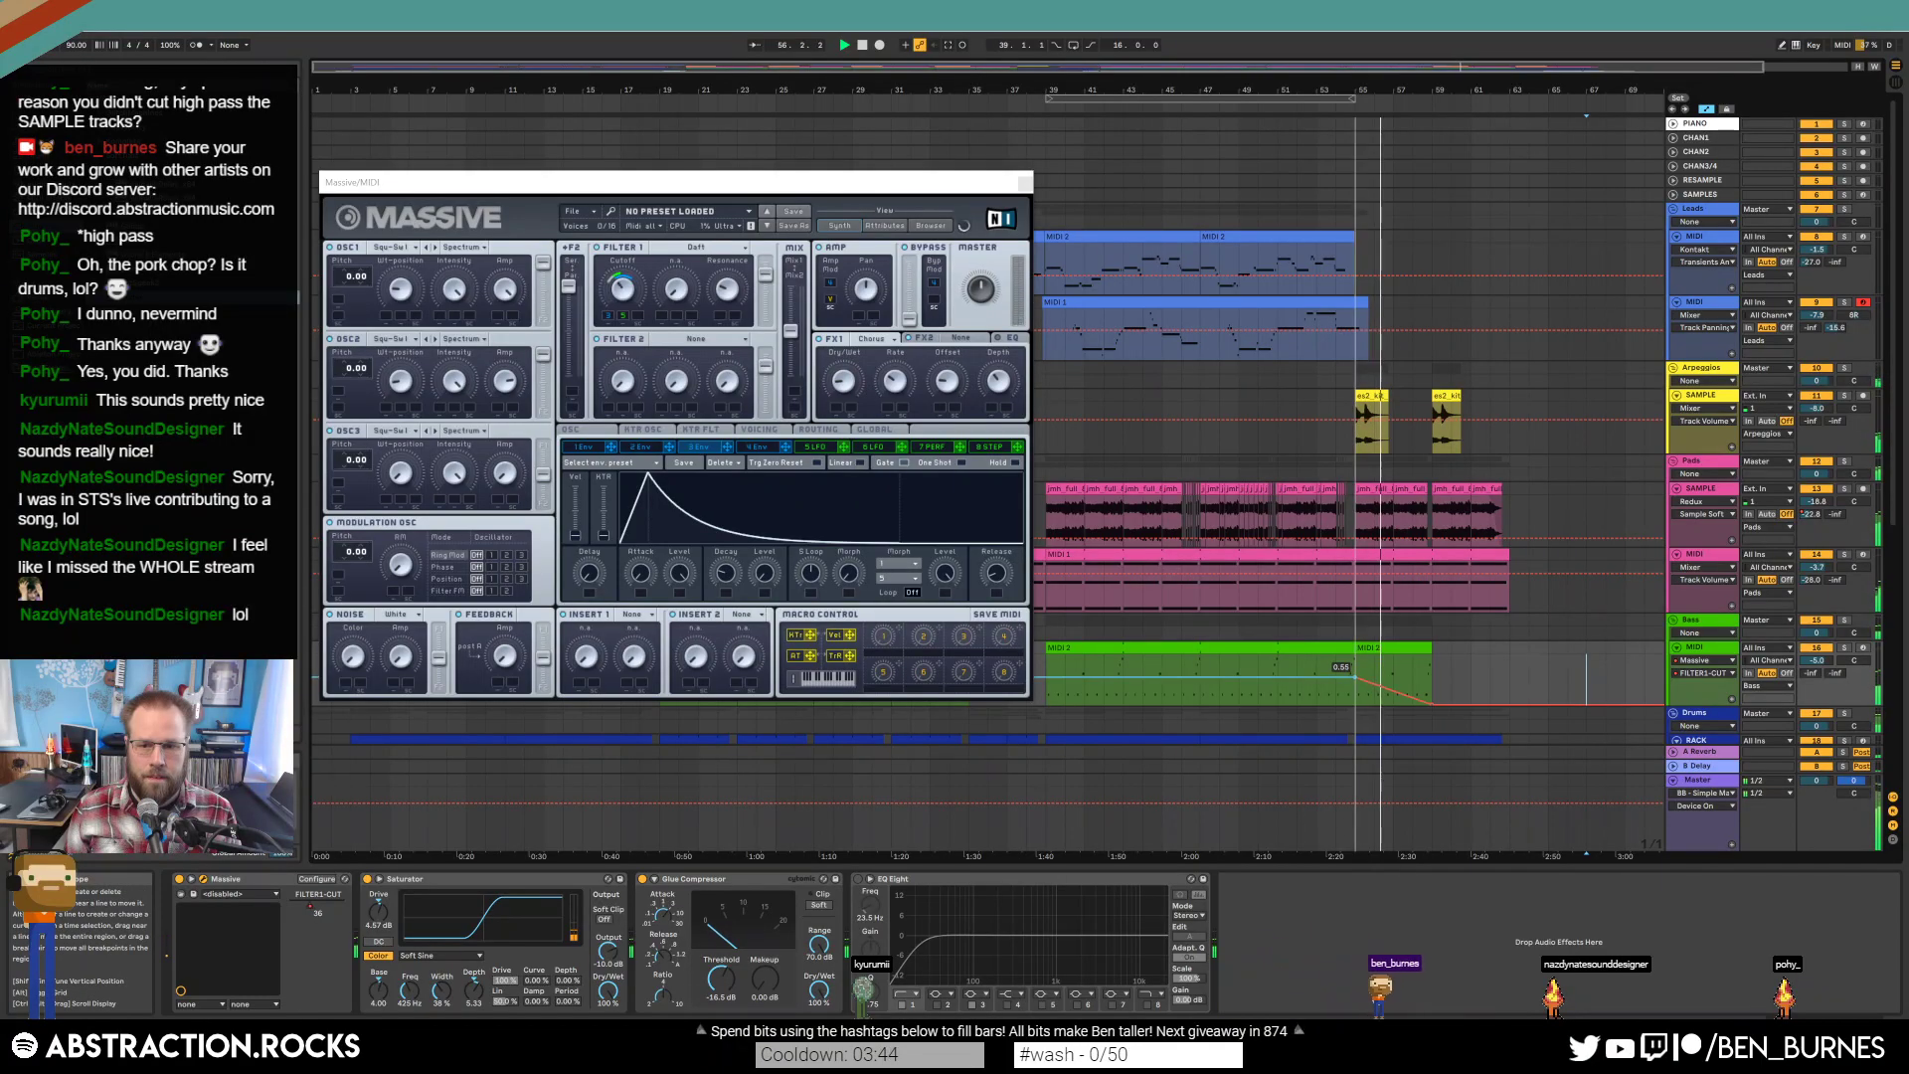
click(1487, 684)
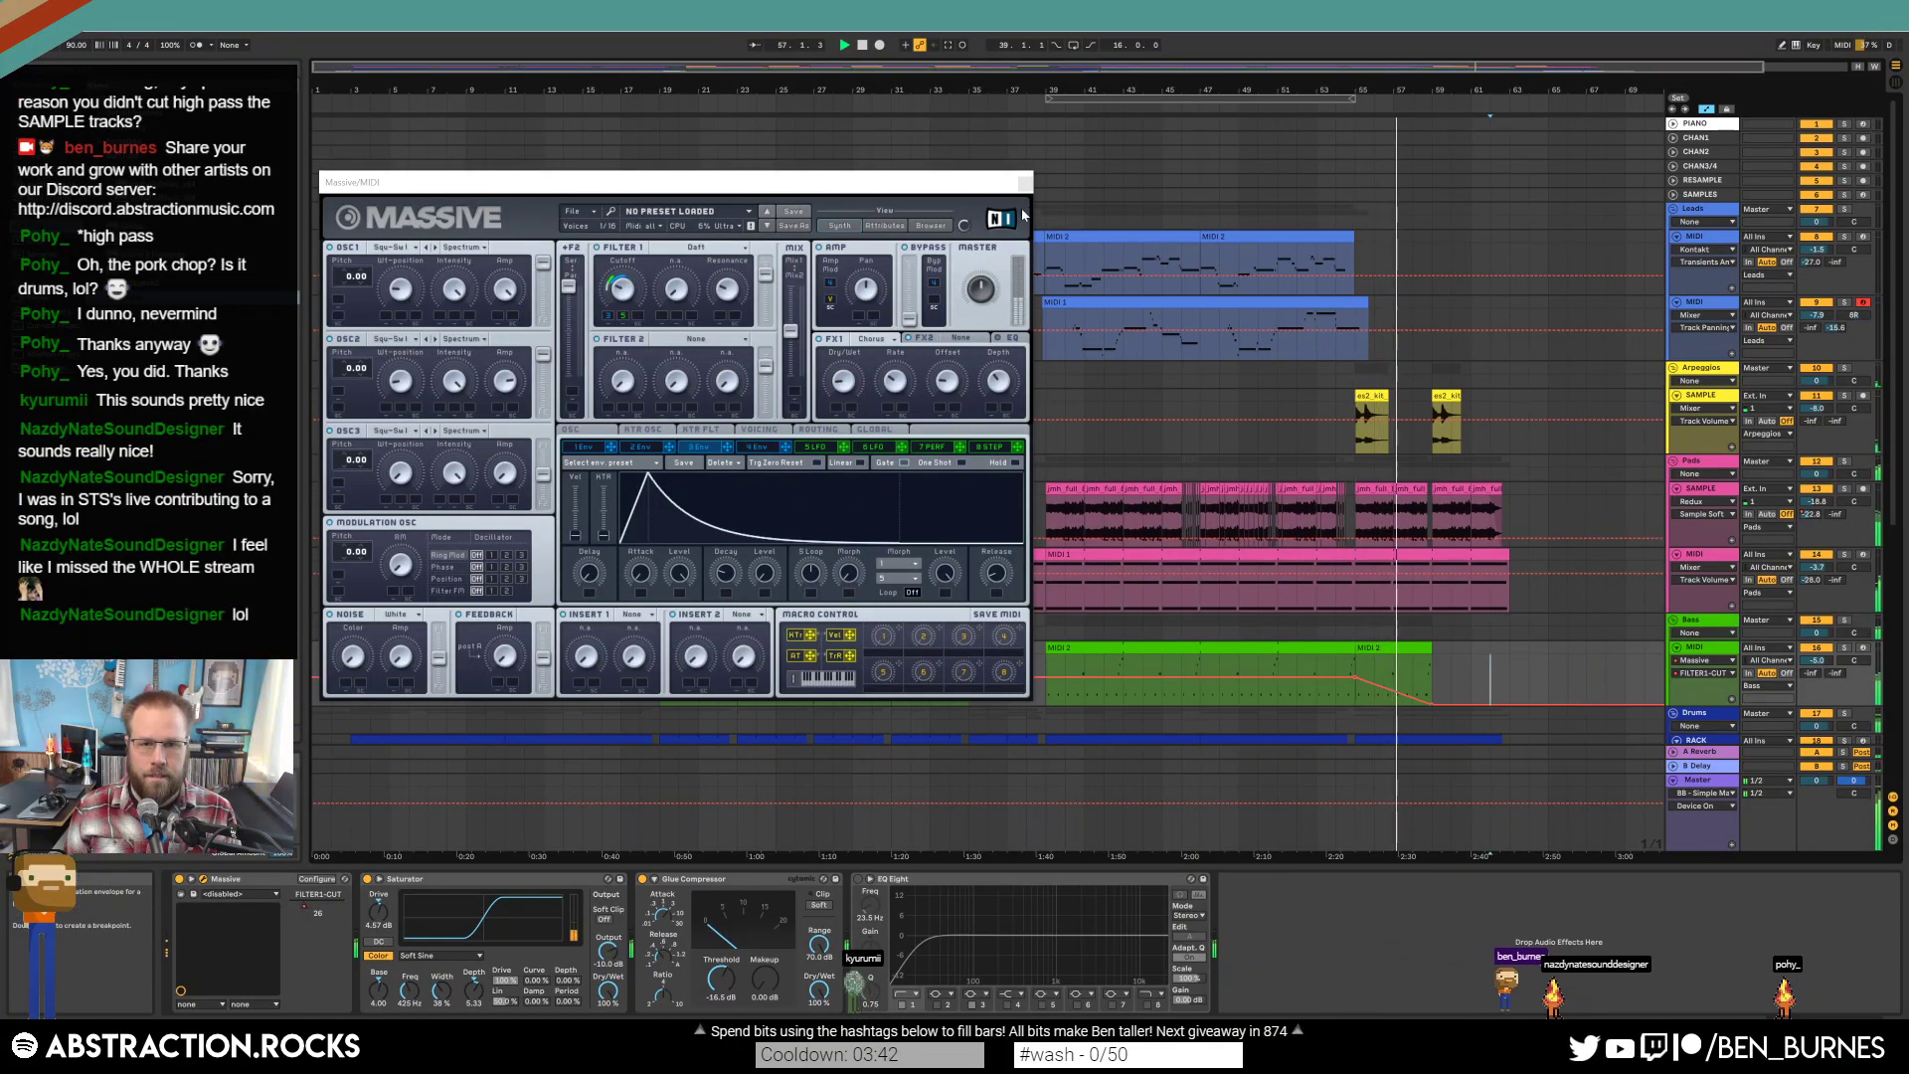
click(1024, 183)
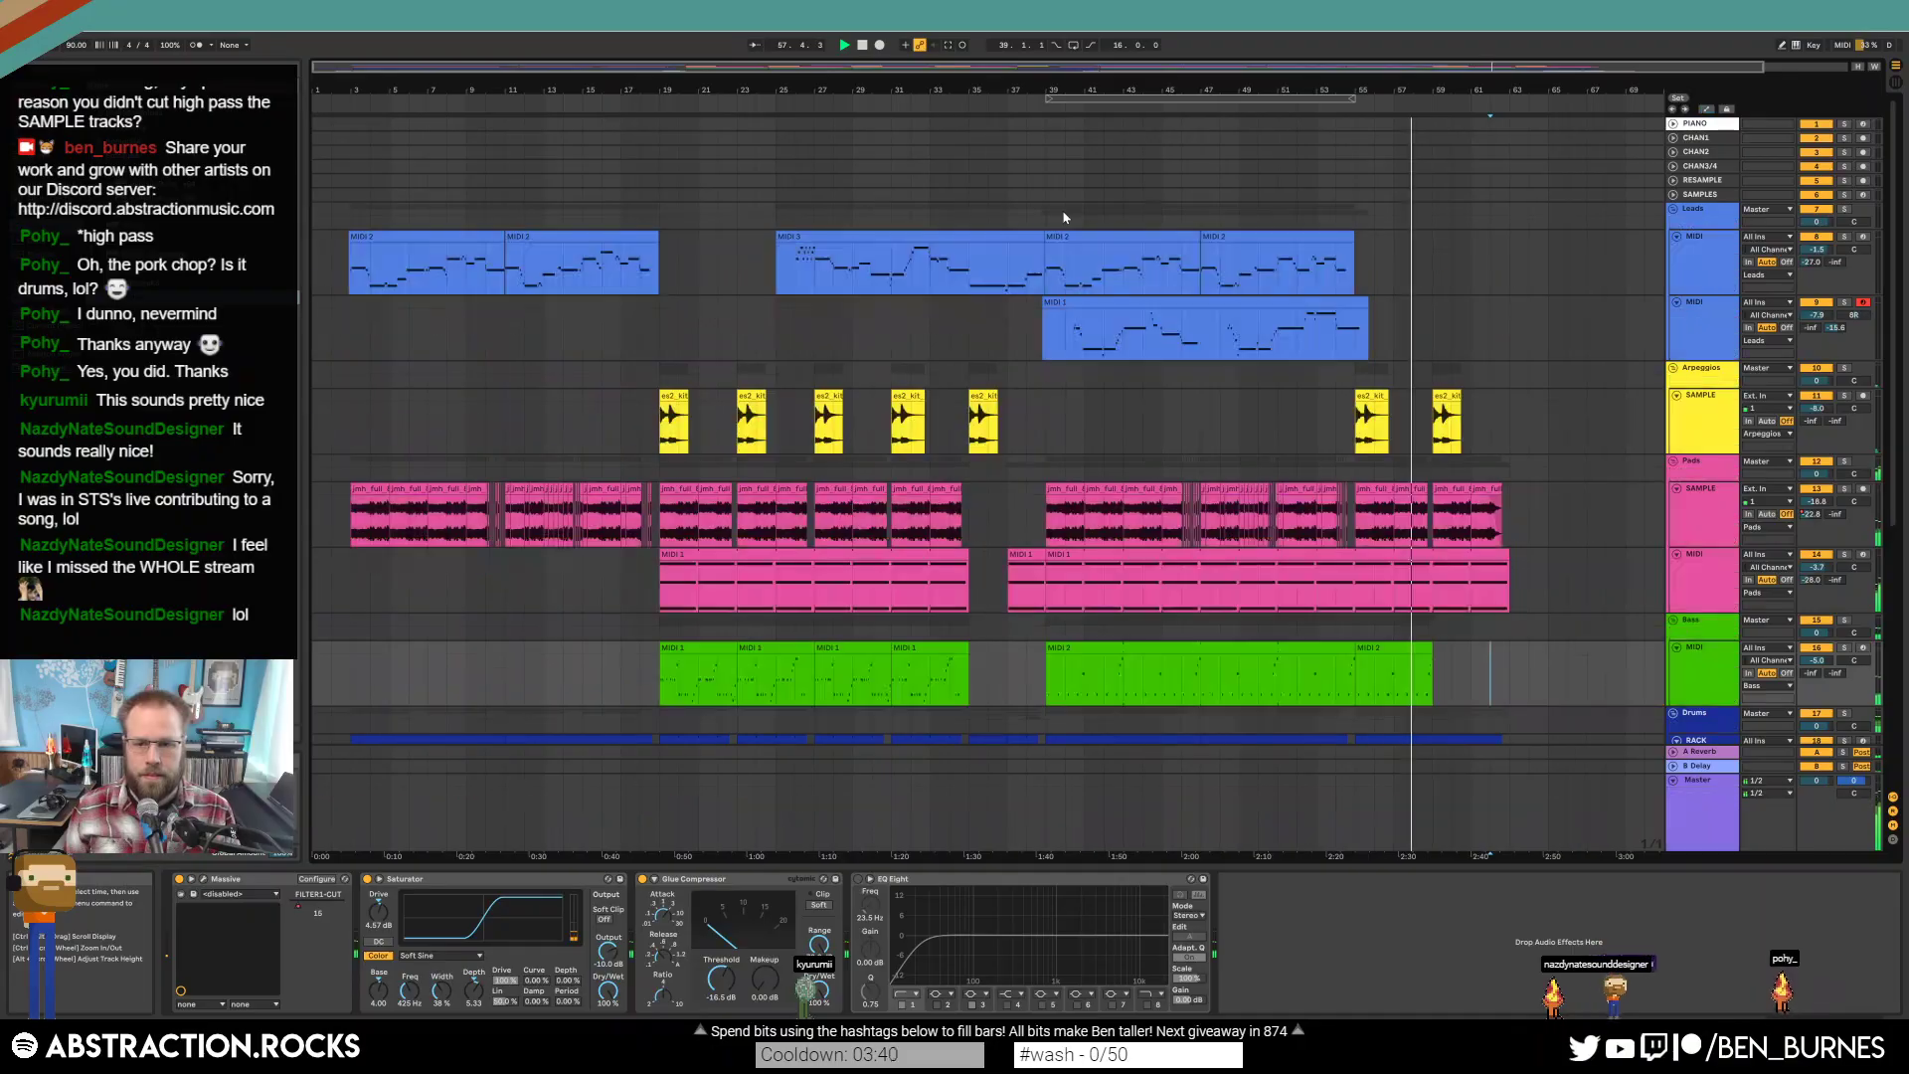
Examine the kick notes in the second half of the closing drum RACK clip, and close the note editor.
click(1563, 590)
scroll(1560, 596, down, 2)
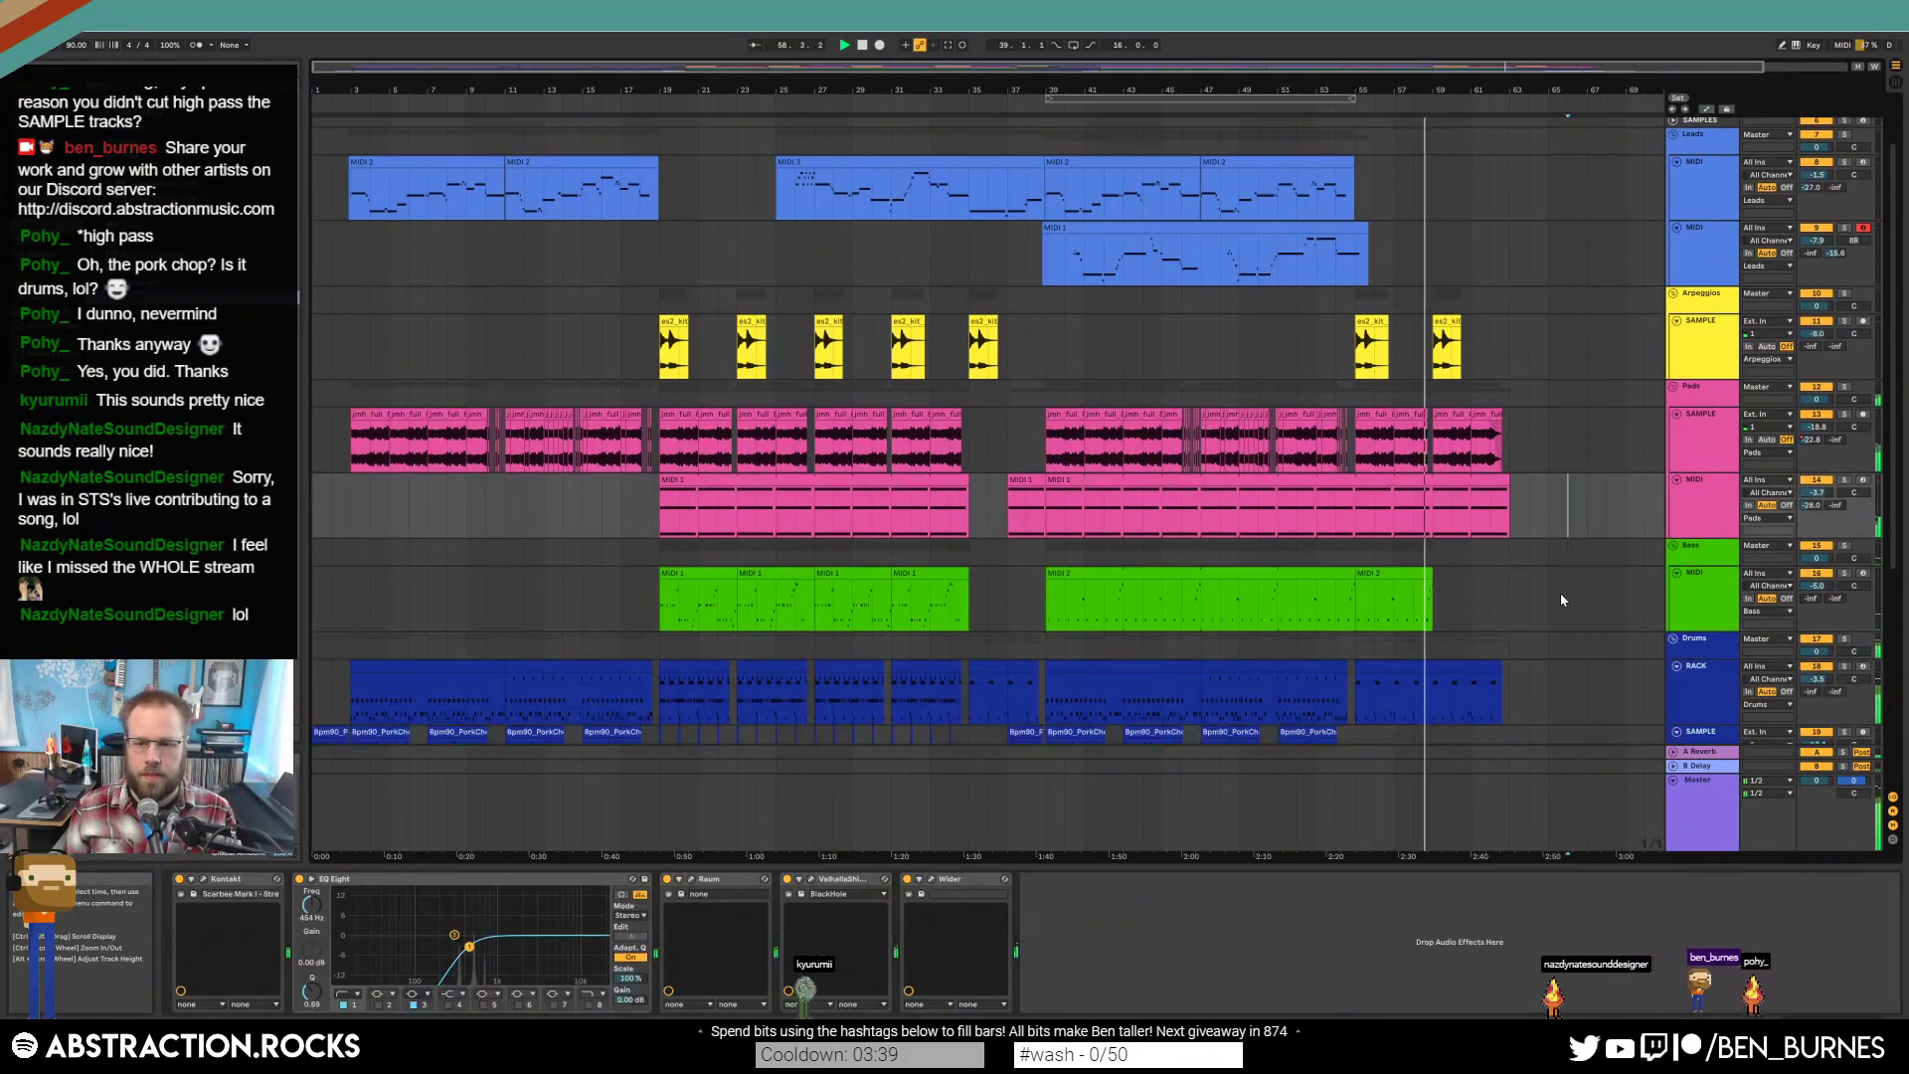
scroll(1559, 592, down, 1)
scroll(1560, 592, down, 1)
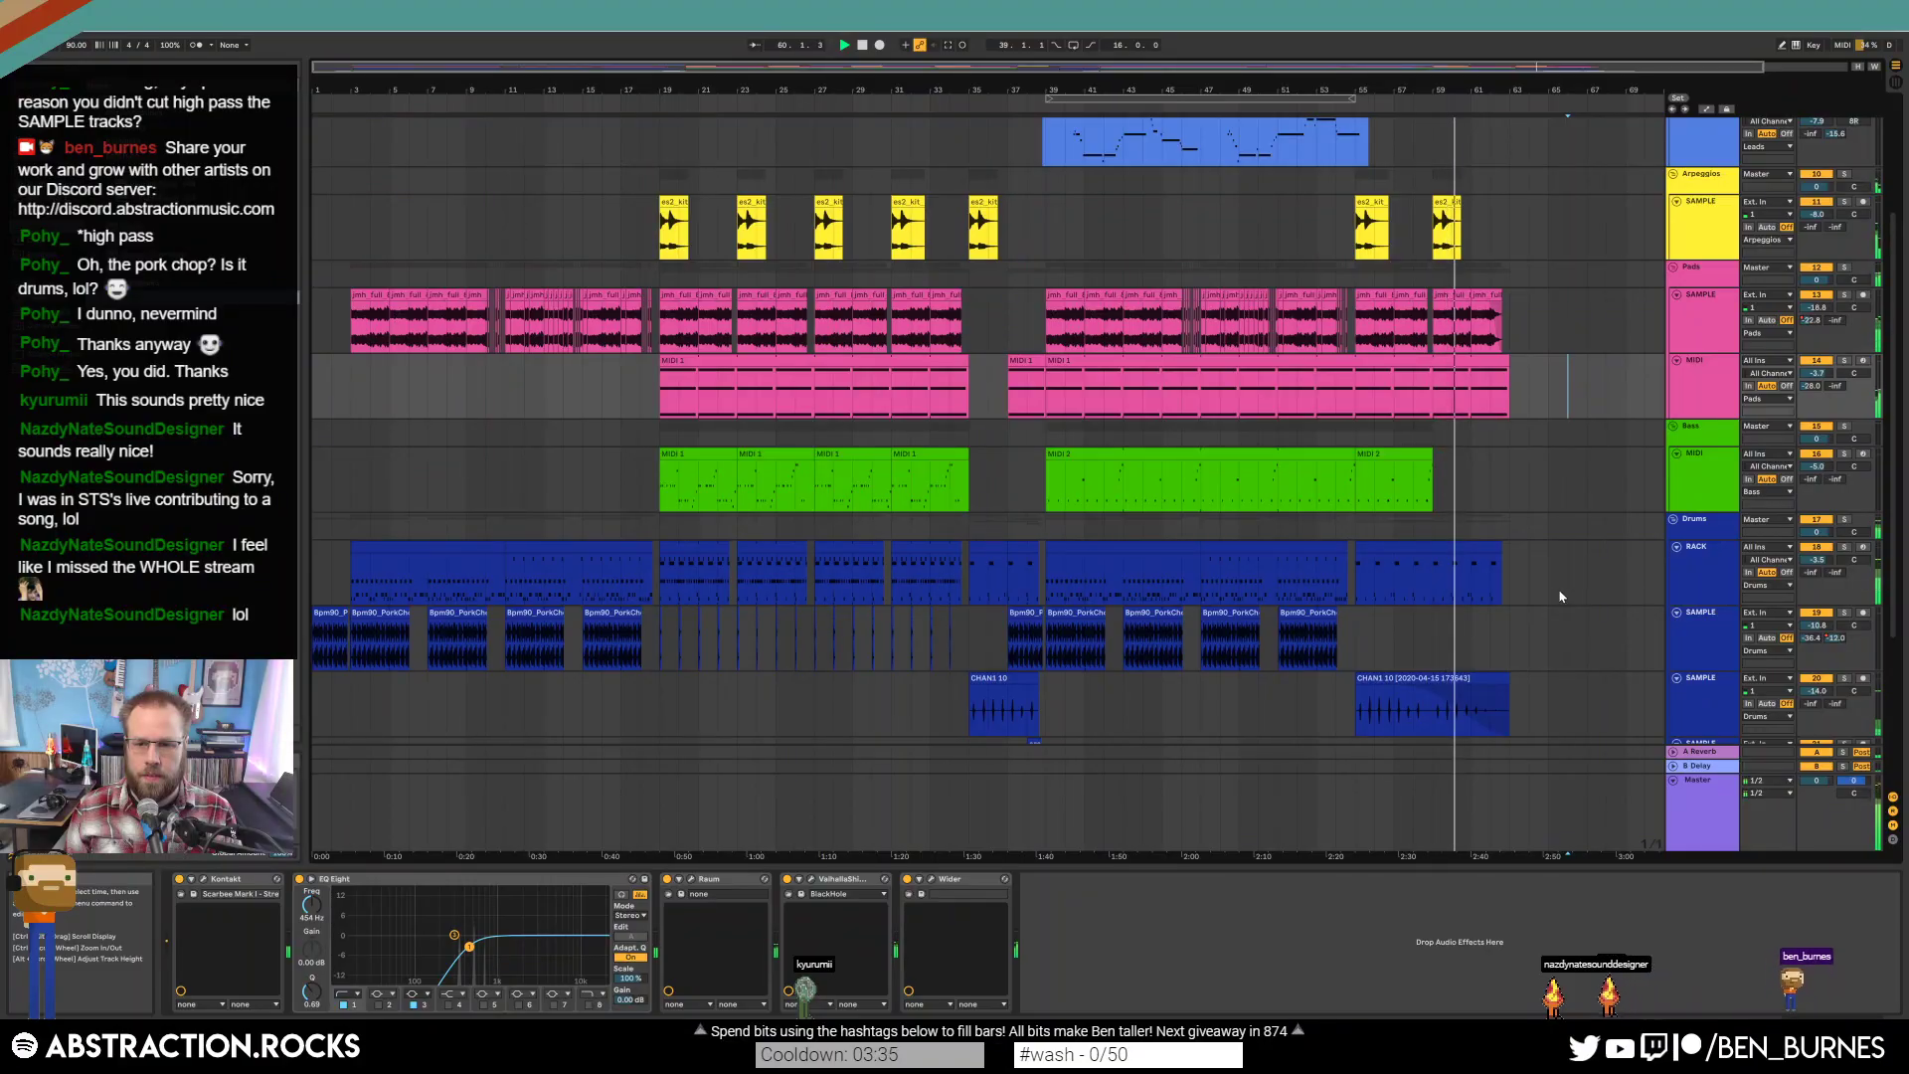
double_click(1485, 544)
drag(1834, 755, 1251, 752)
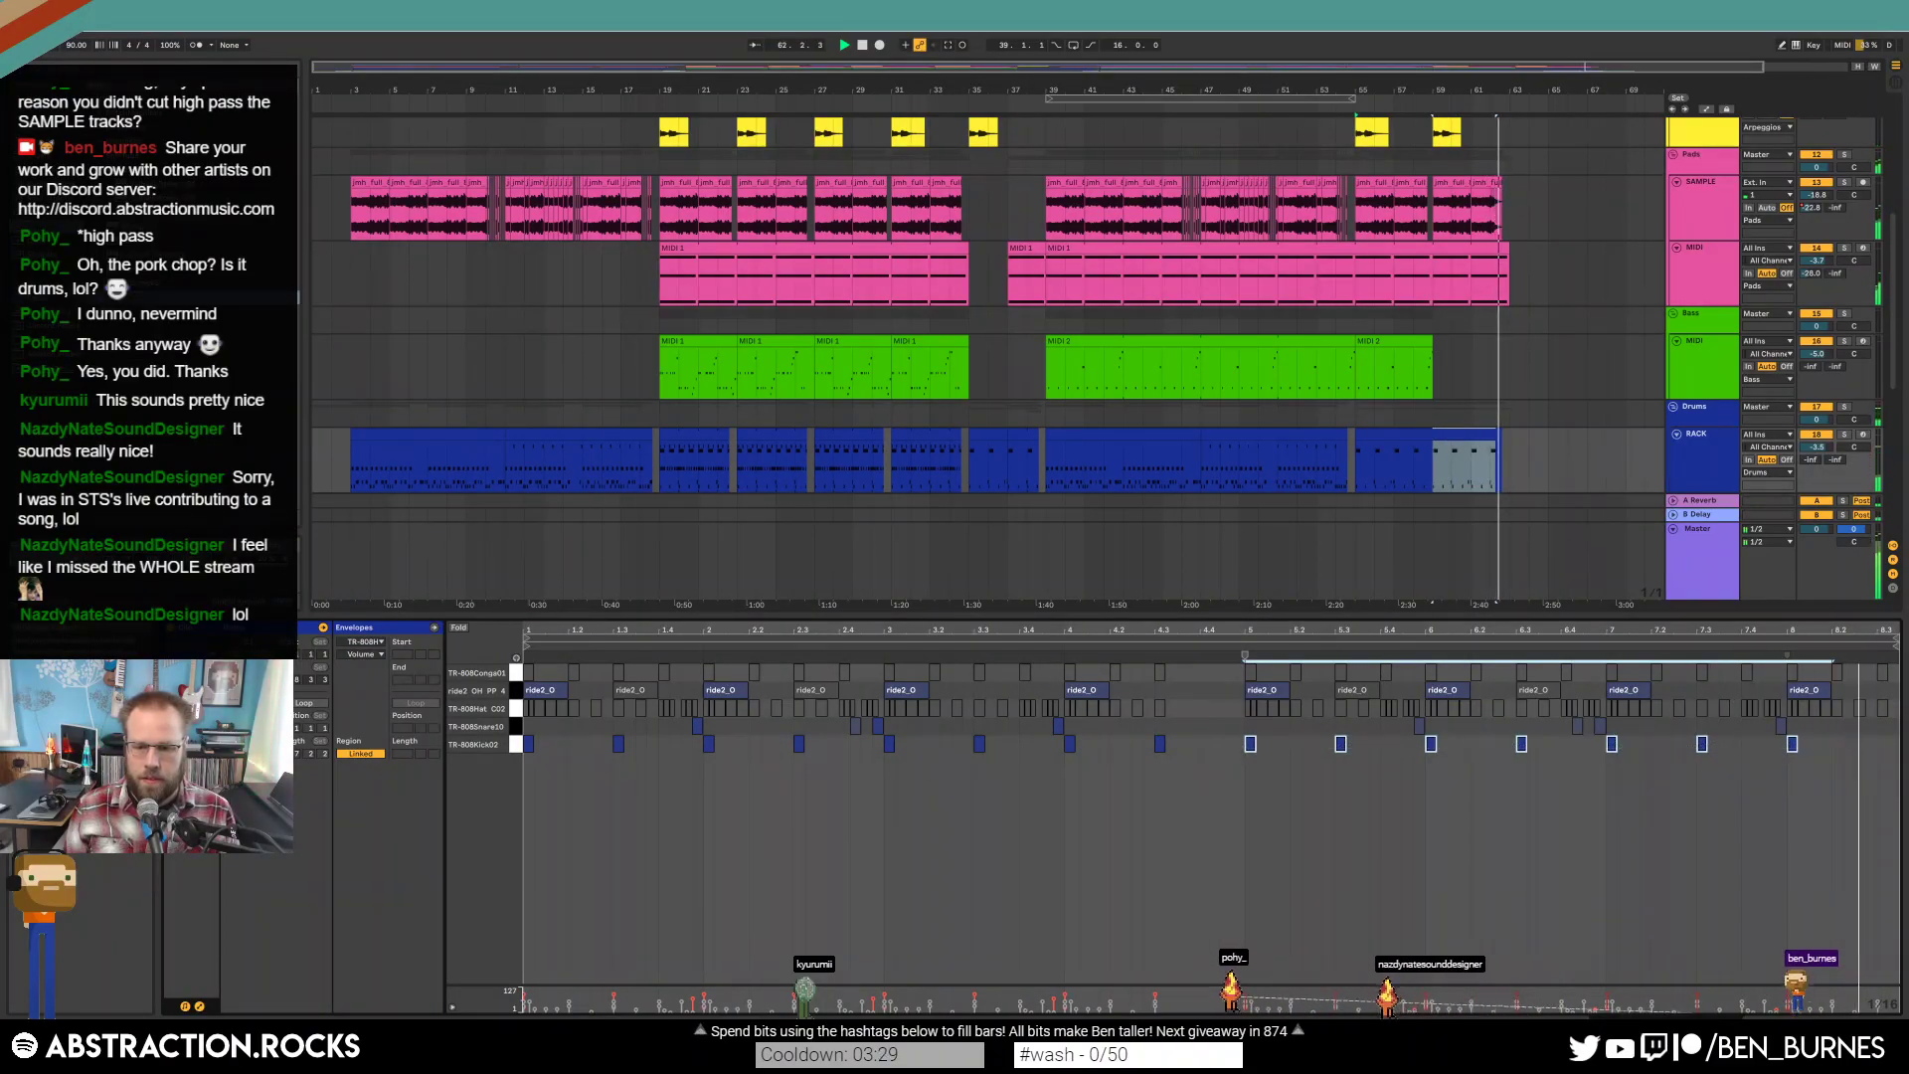
click(1765, 744)
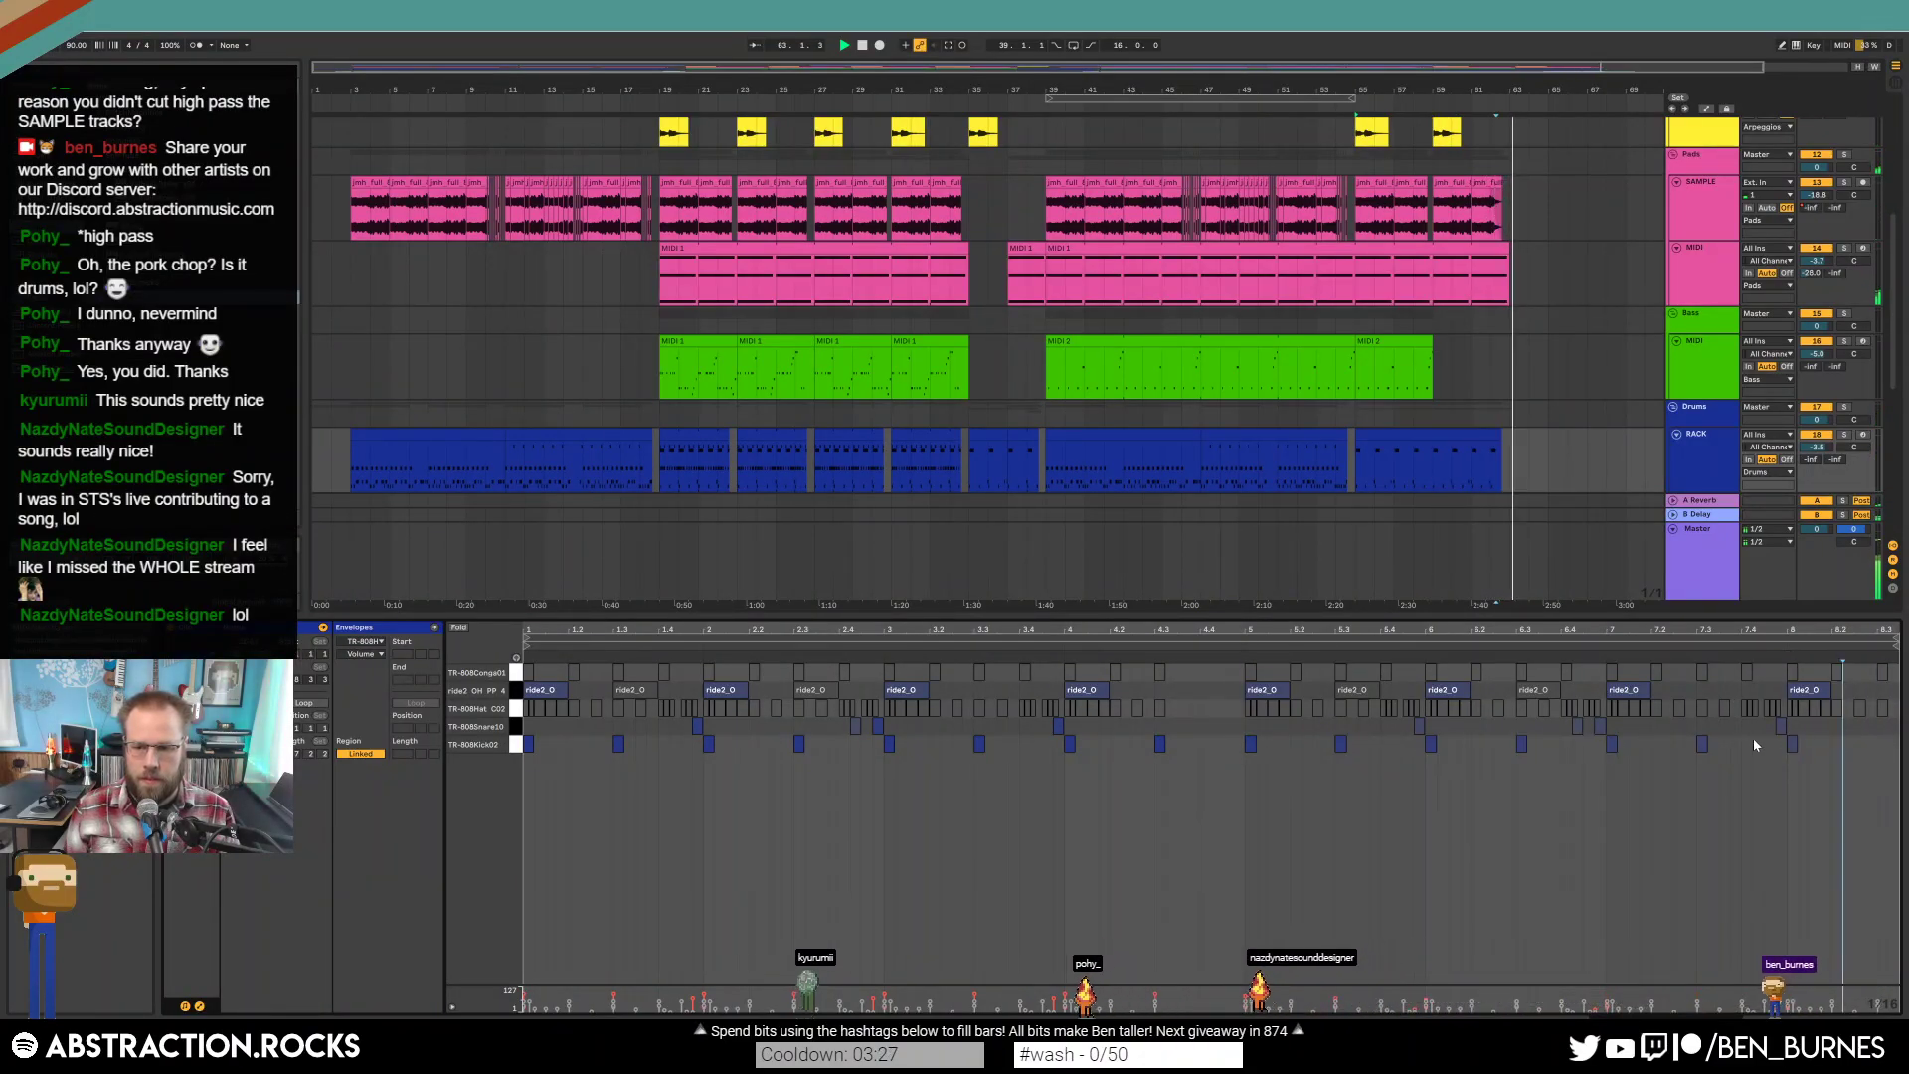
key(shift+Tab)
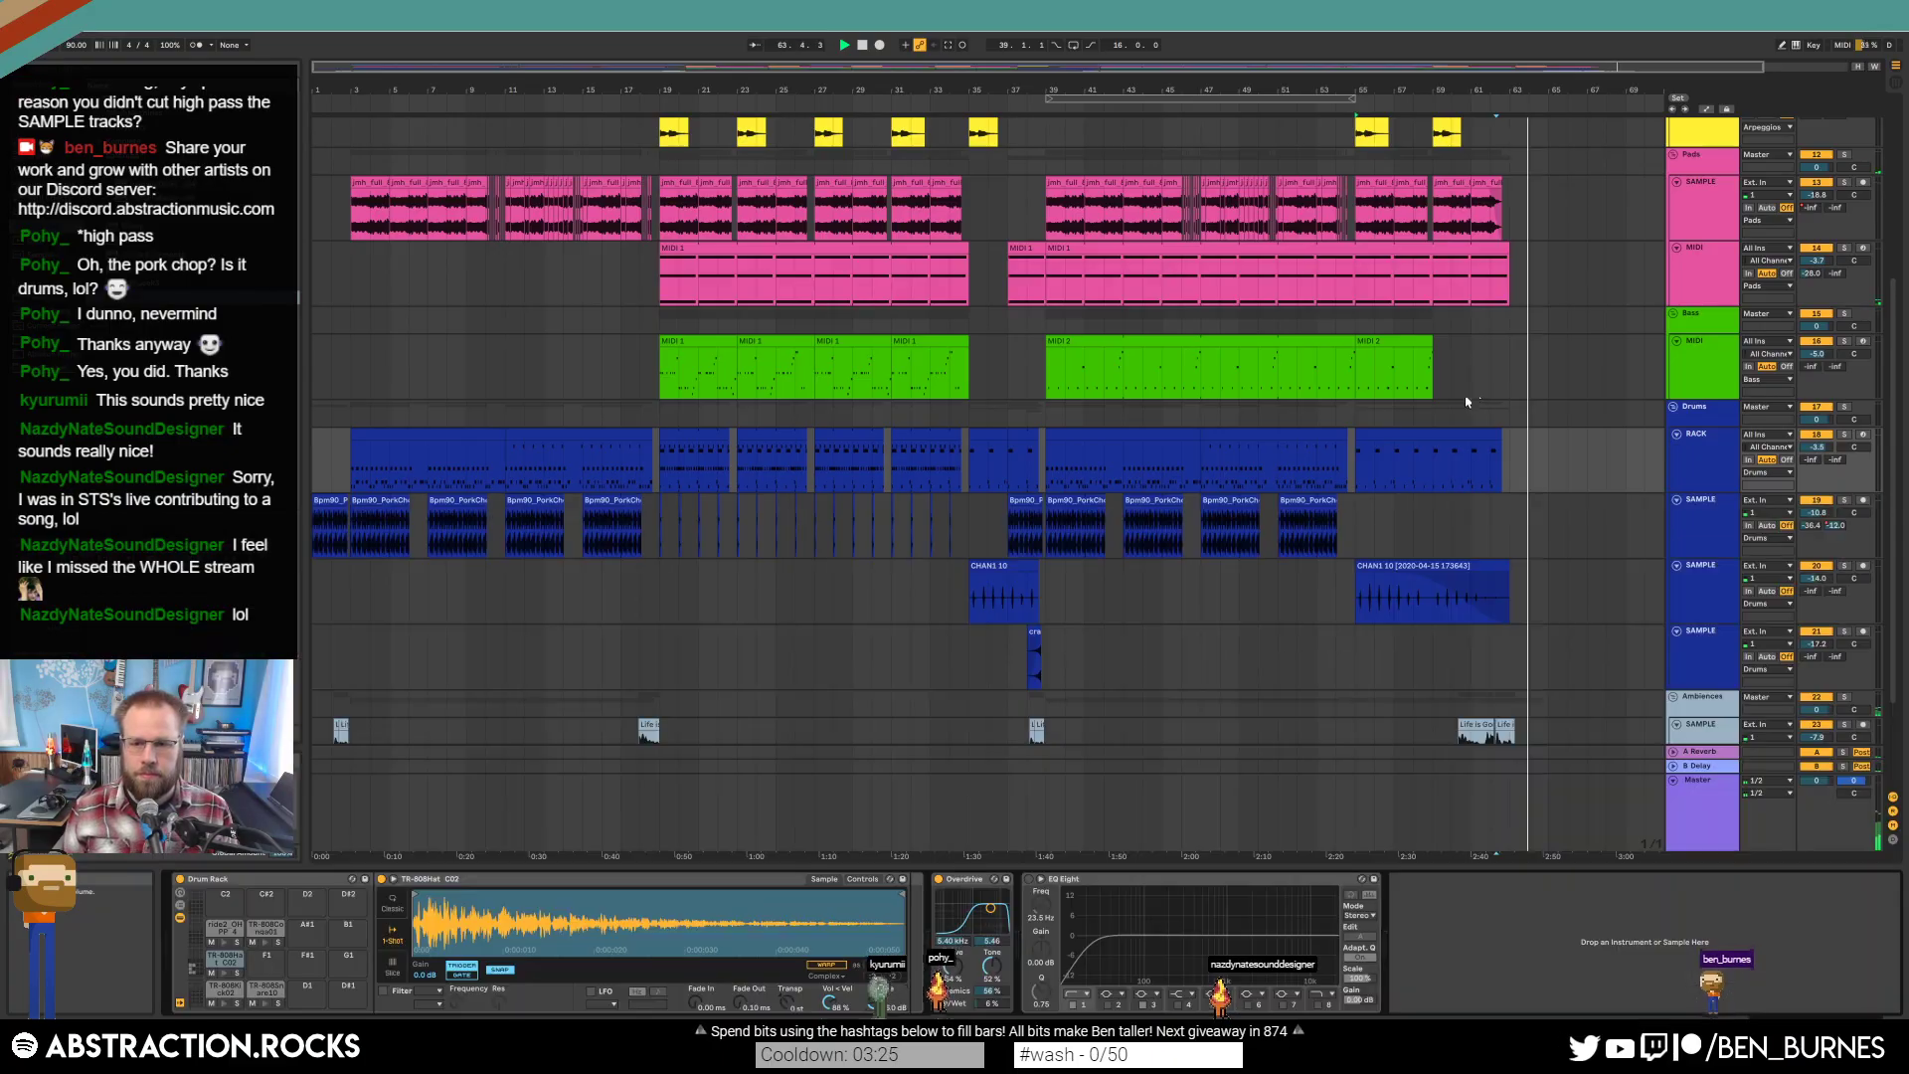
Fold the drum RACK and SAMPLE tracks along with both Ambiences SAMPLE tracks.
click(1624, 569)
click(1676, 433)
click(1677, 450)
click(1677, 462)
click(1677, 476)
click(1675, 519)
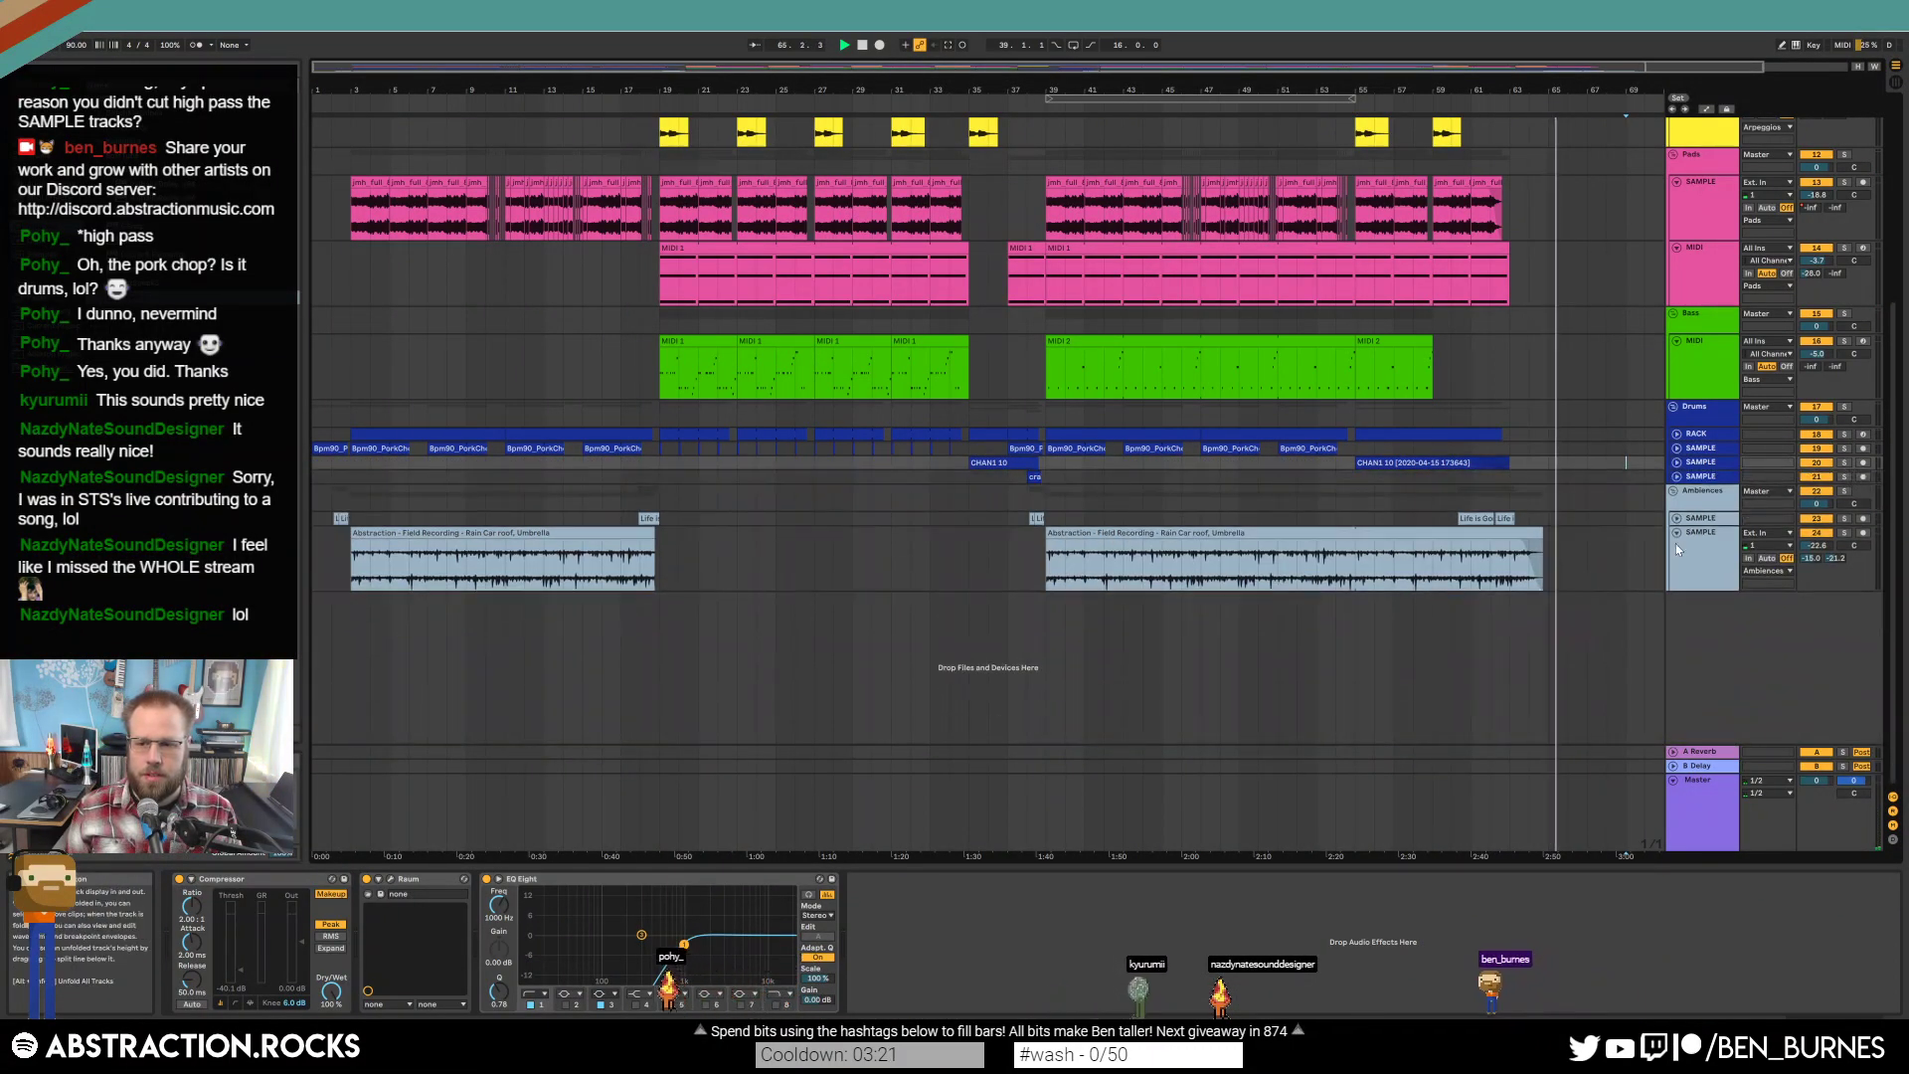
click(1677, 534)
Fold the Bass, Pads, Leads and Arpeggios tracks so every track in the arrangement is collapsed.
click(1676, 340)
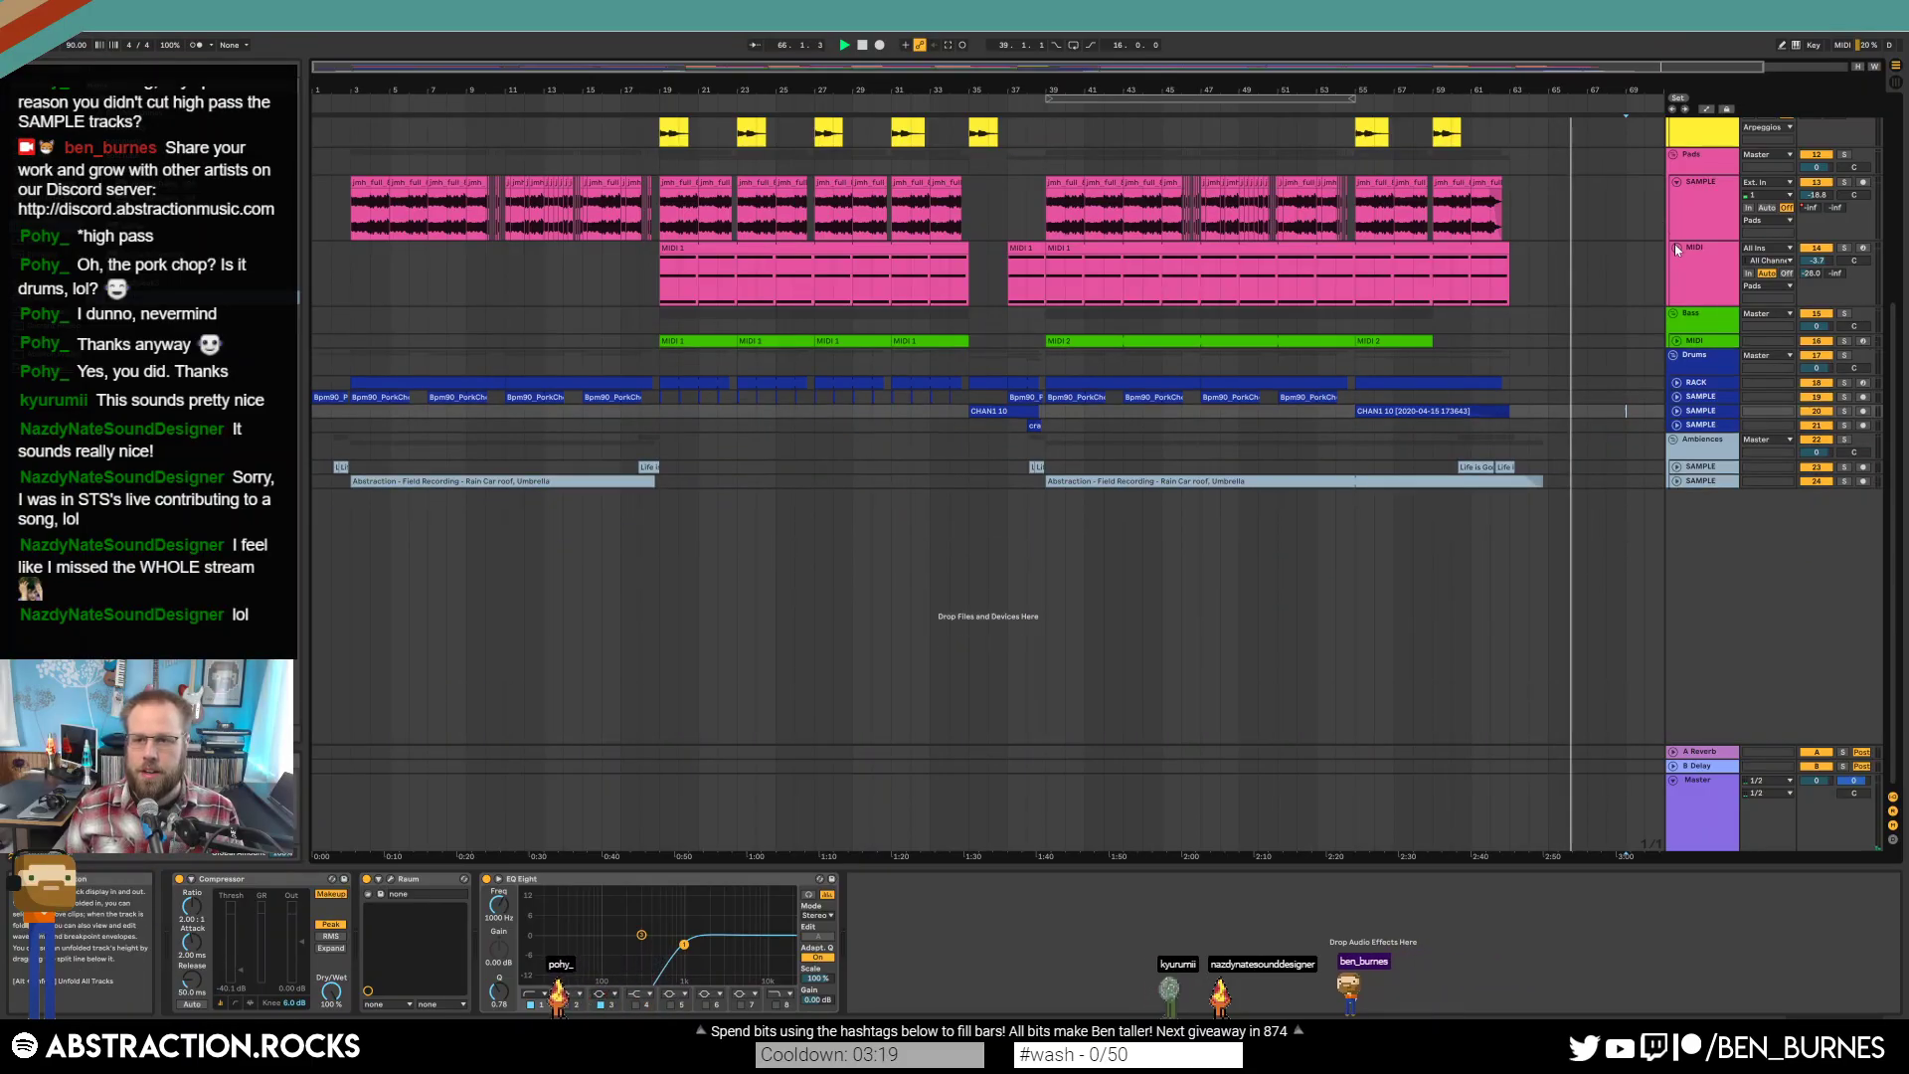
click(1678, 248)
click(1675, 183)
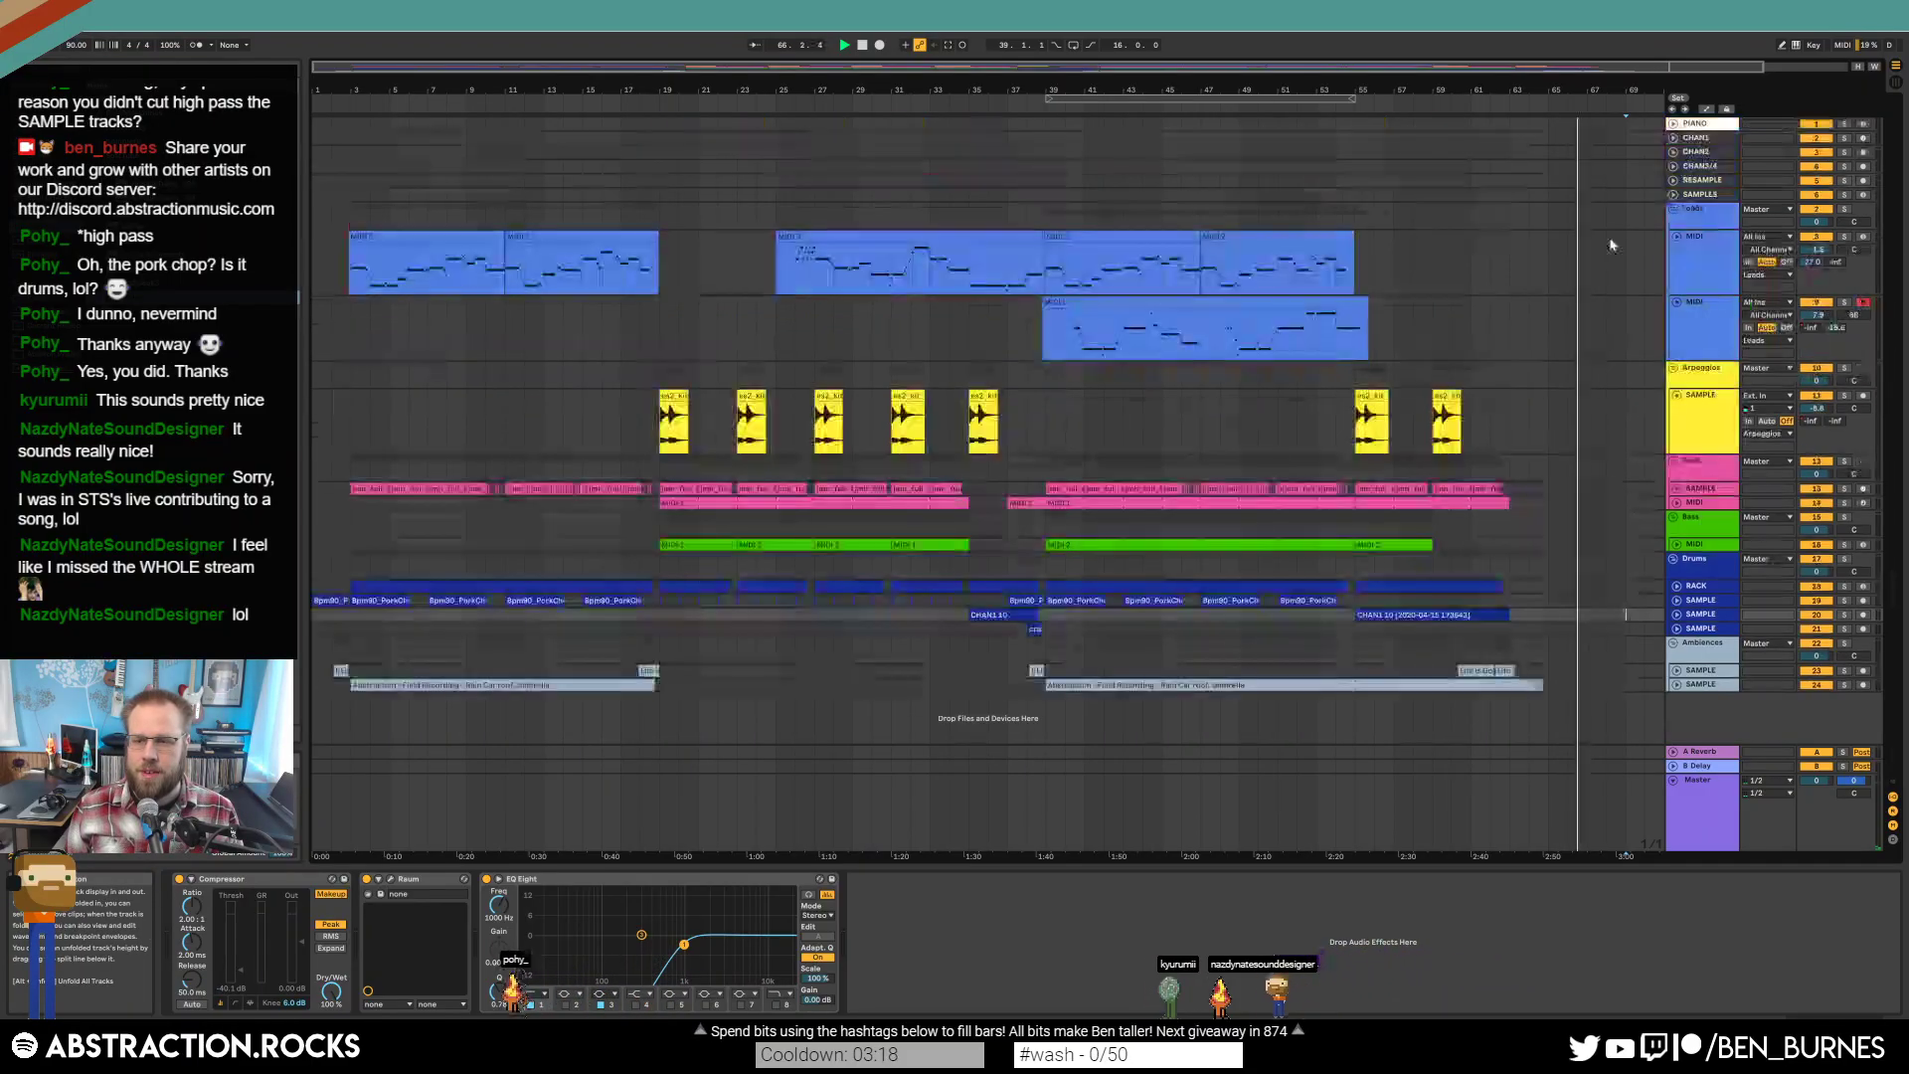
click(1677, 237)
click(1679, 252)
click(1678, 293)
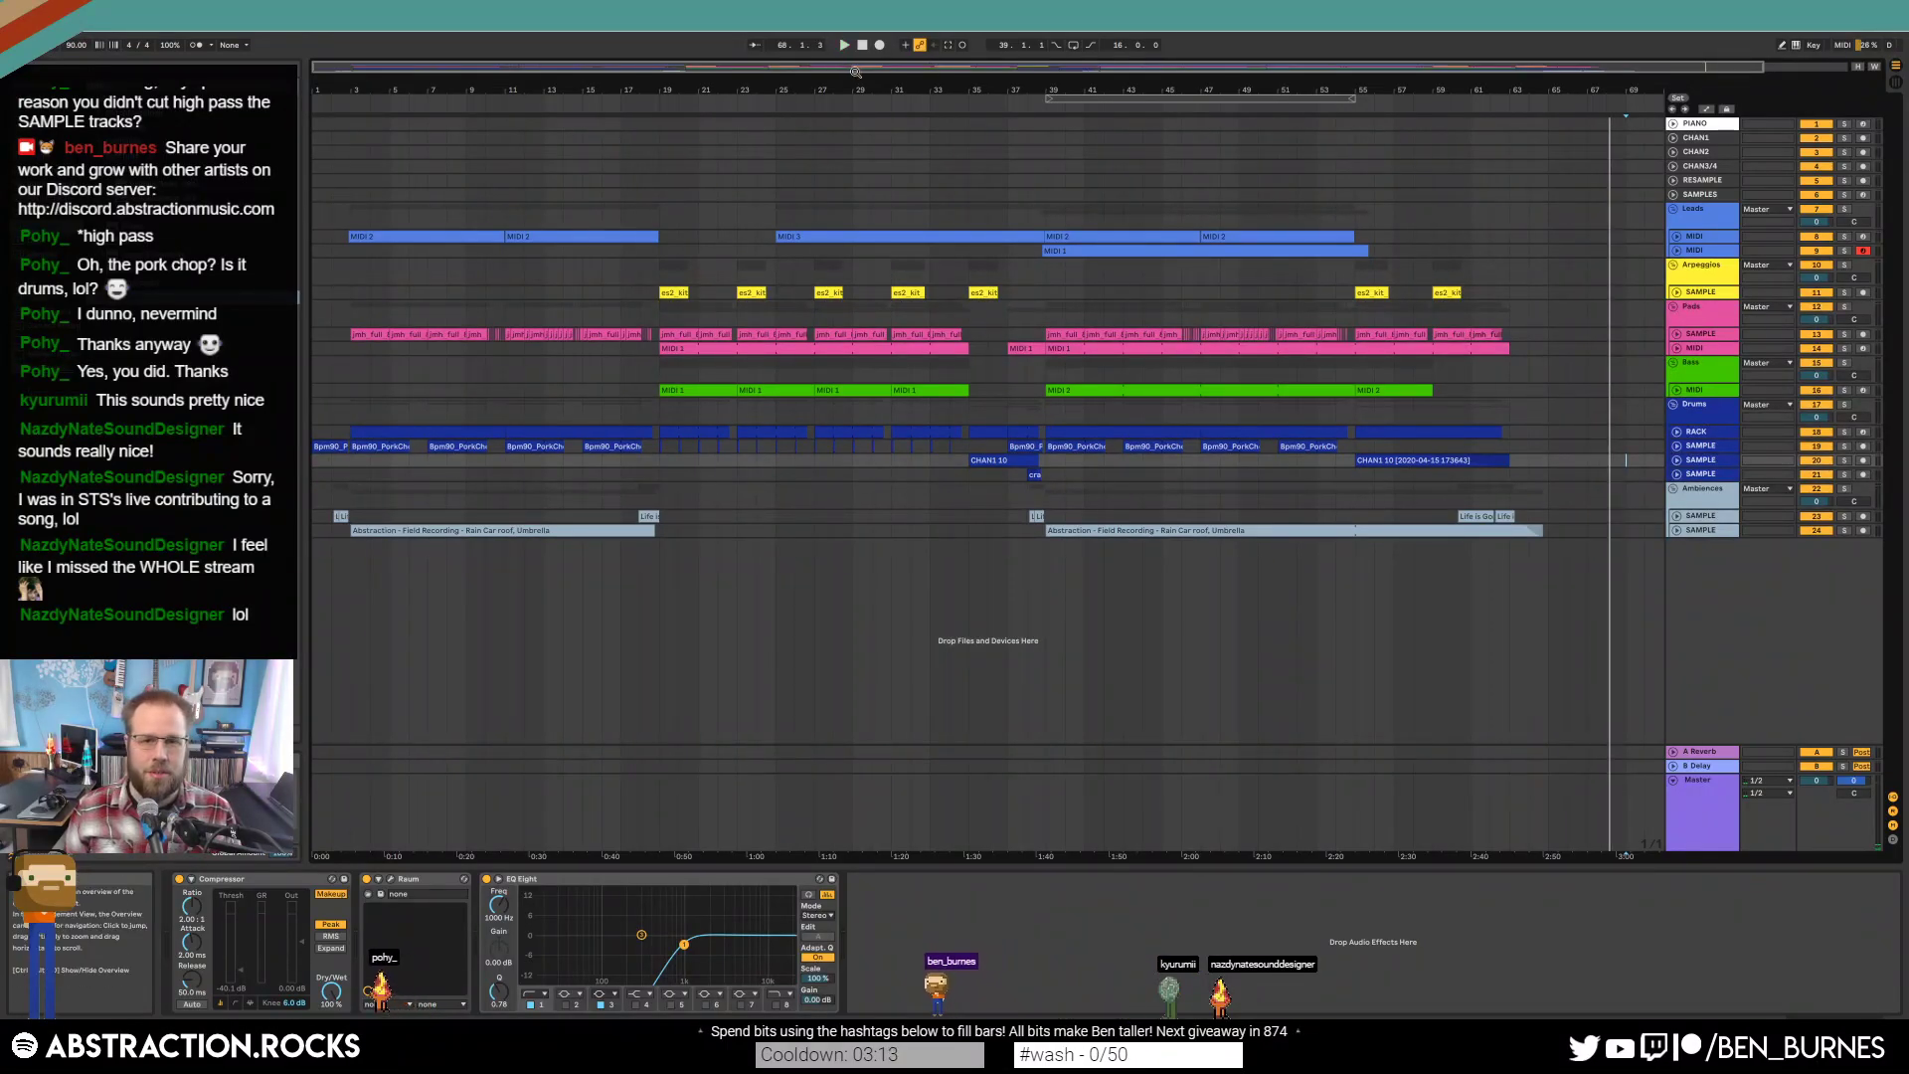
Select the whole song from the Leads to the Ambiences tracks, clear the selection, and return to the song start.
drag(856, 71, 856, 66)
drag(1476, 235, 313, 517)
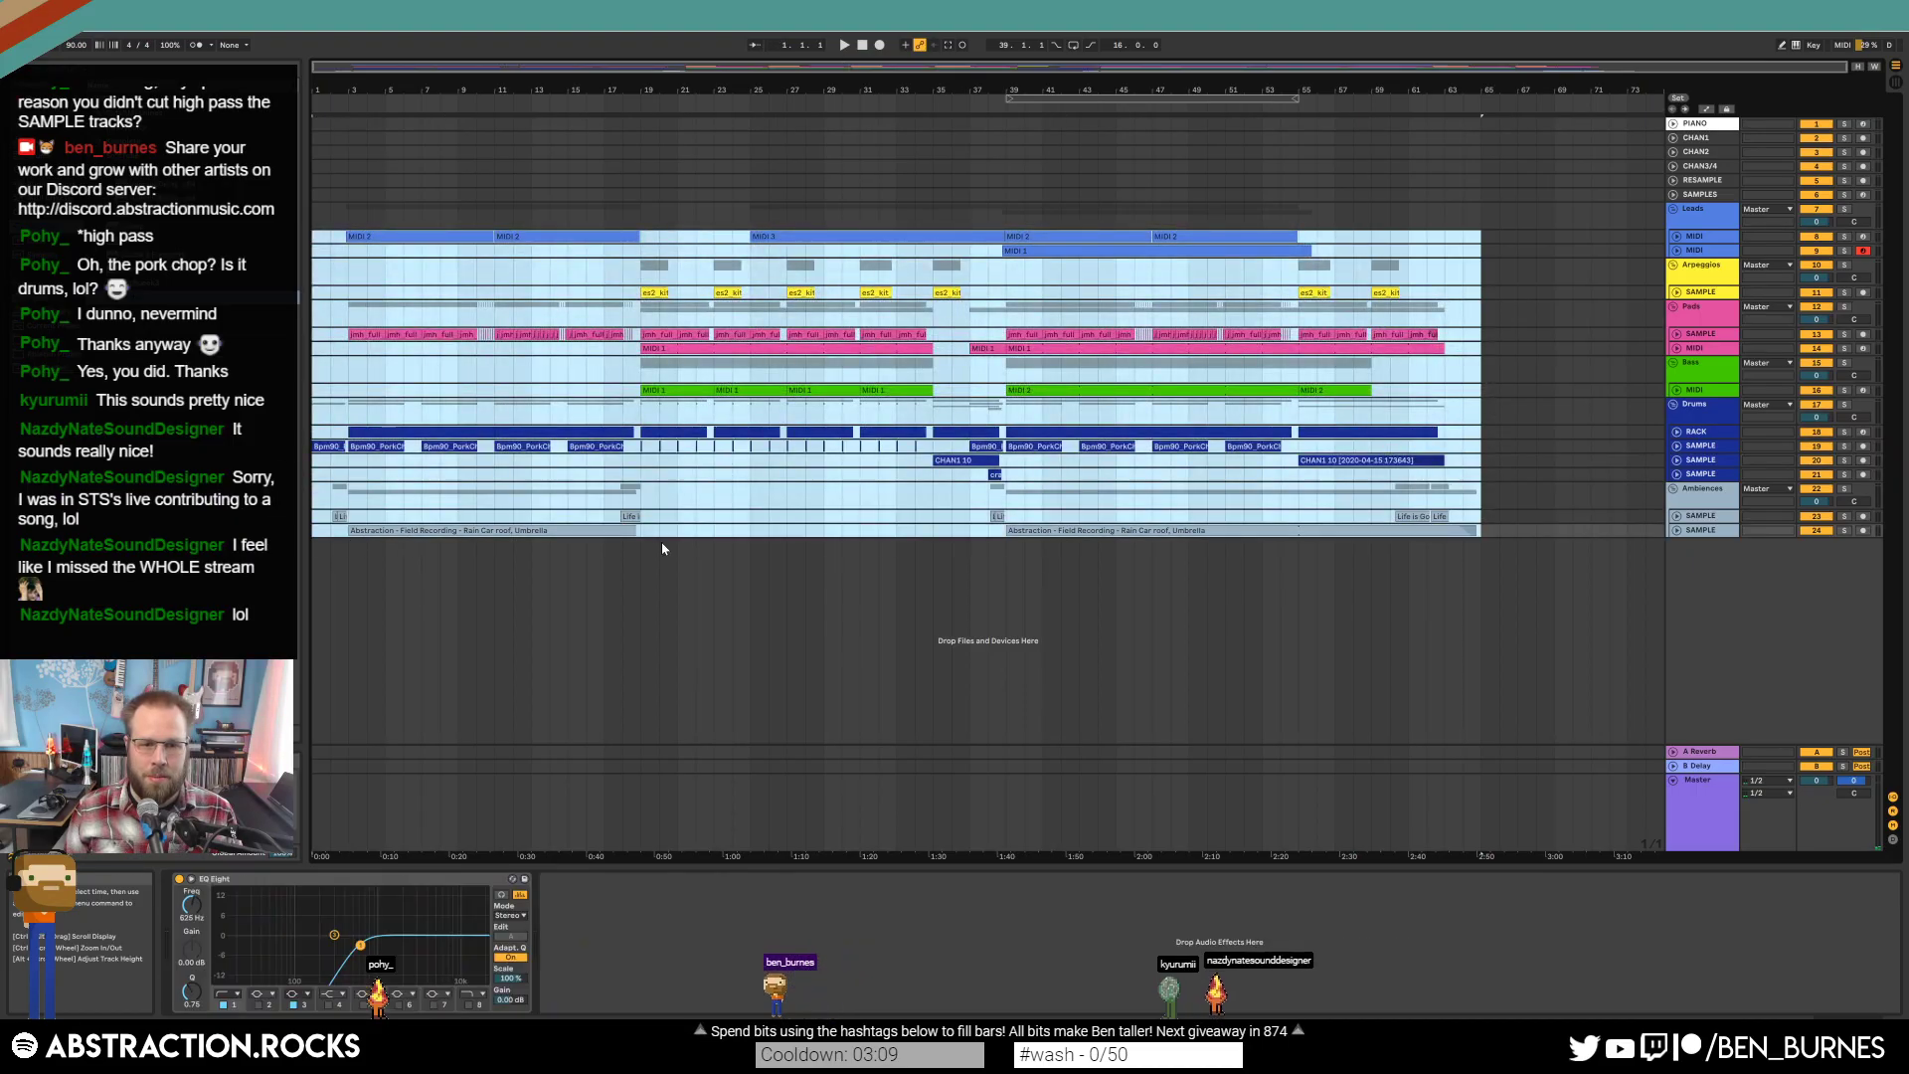
click(677, 530)
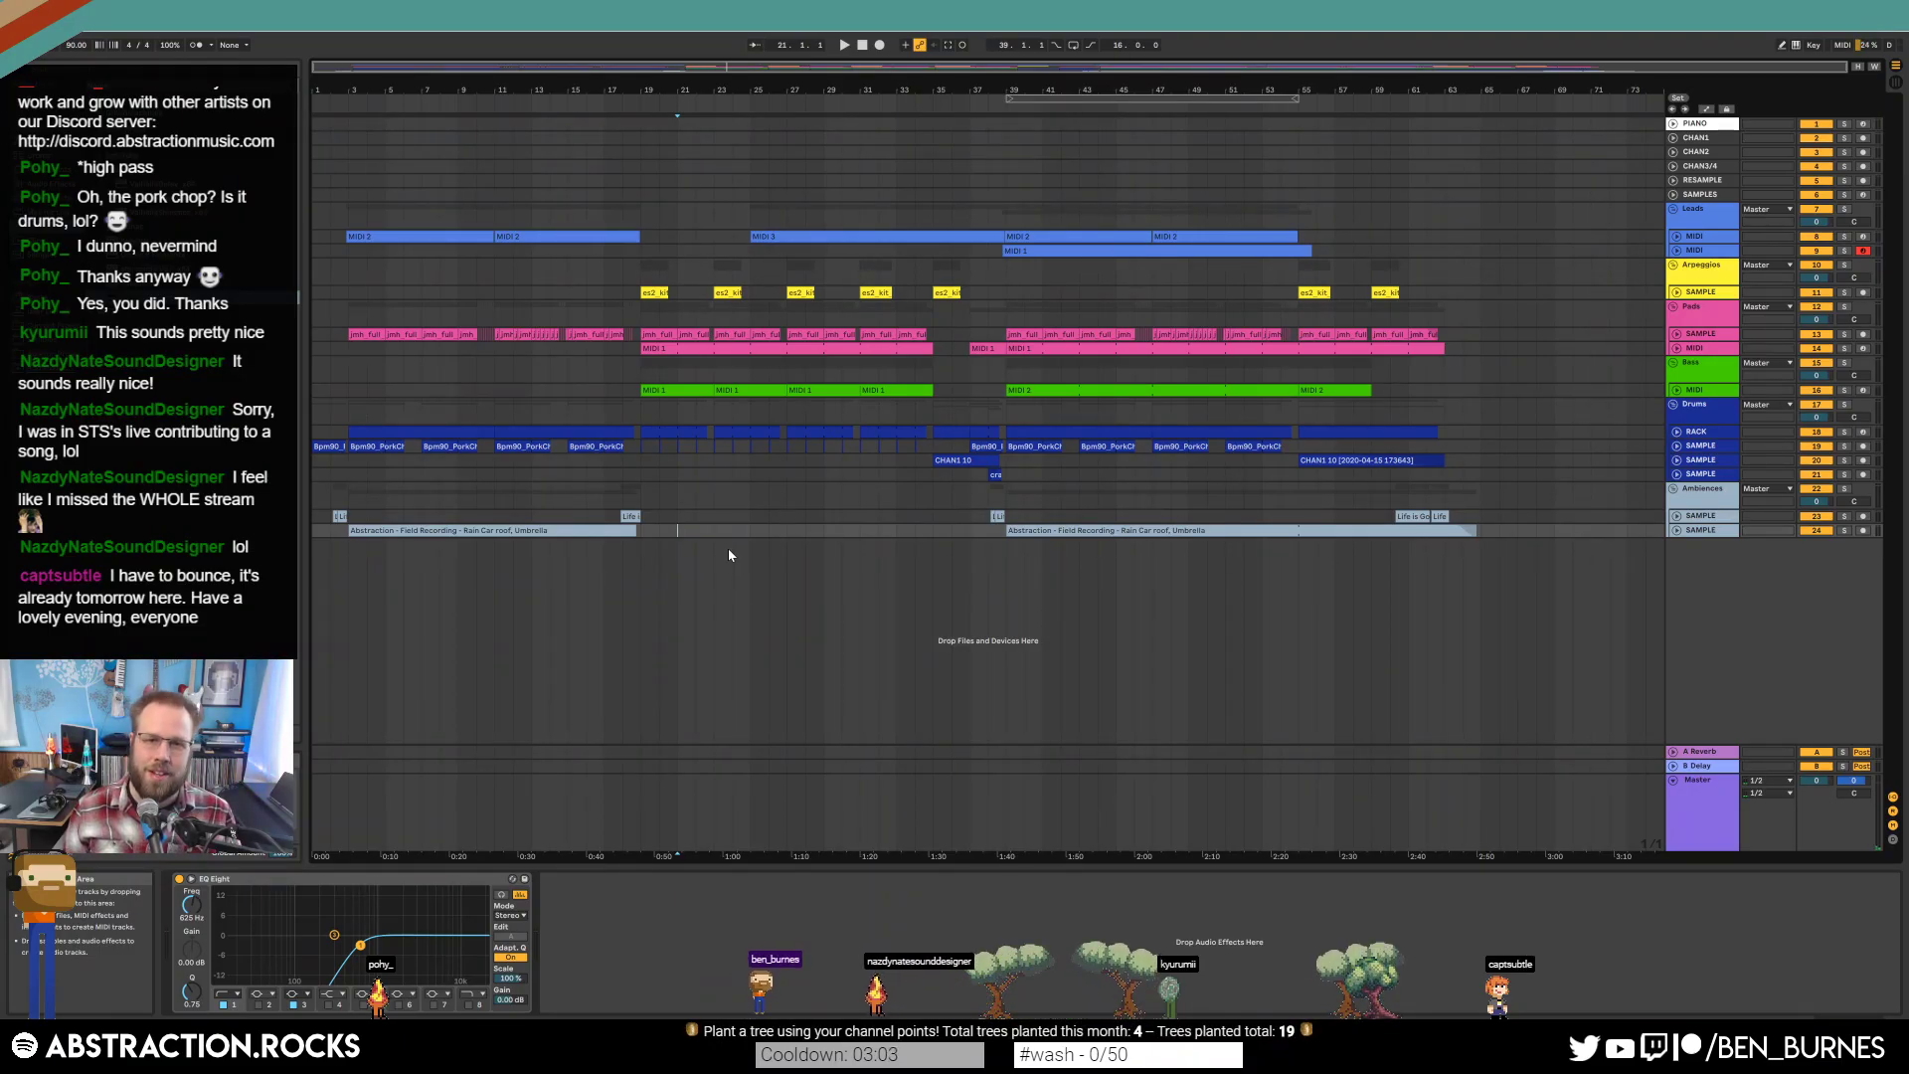
key(Home)
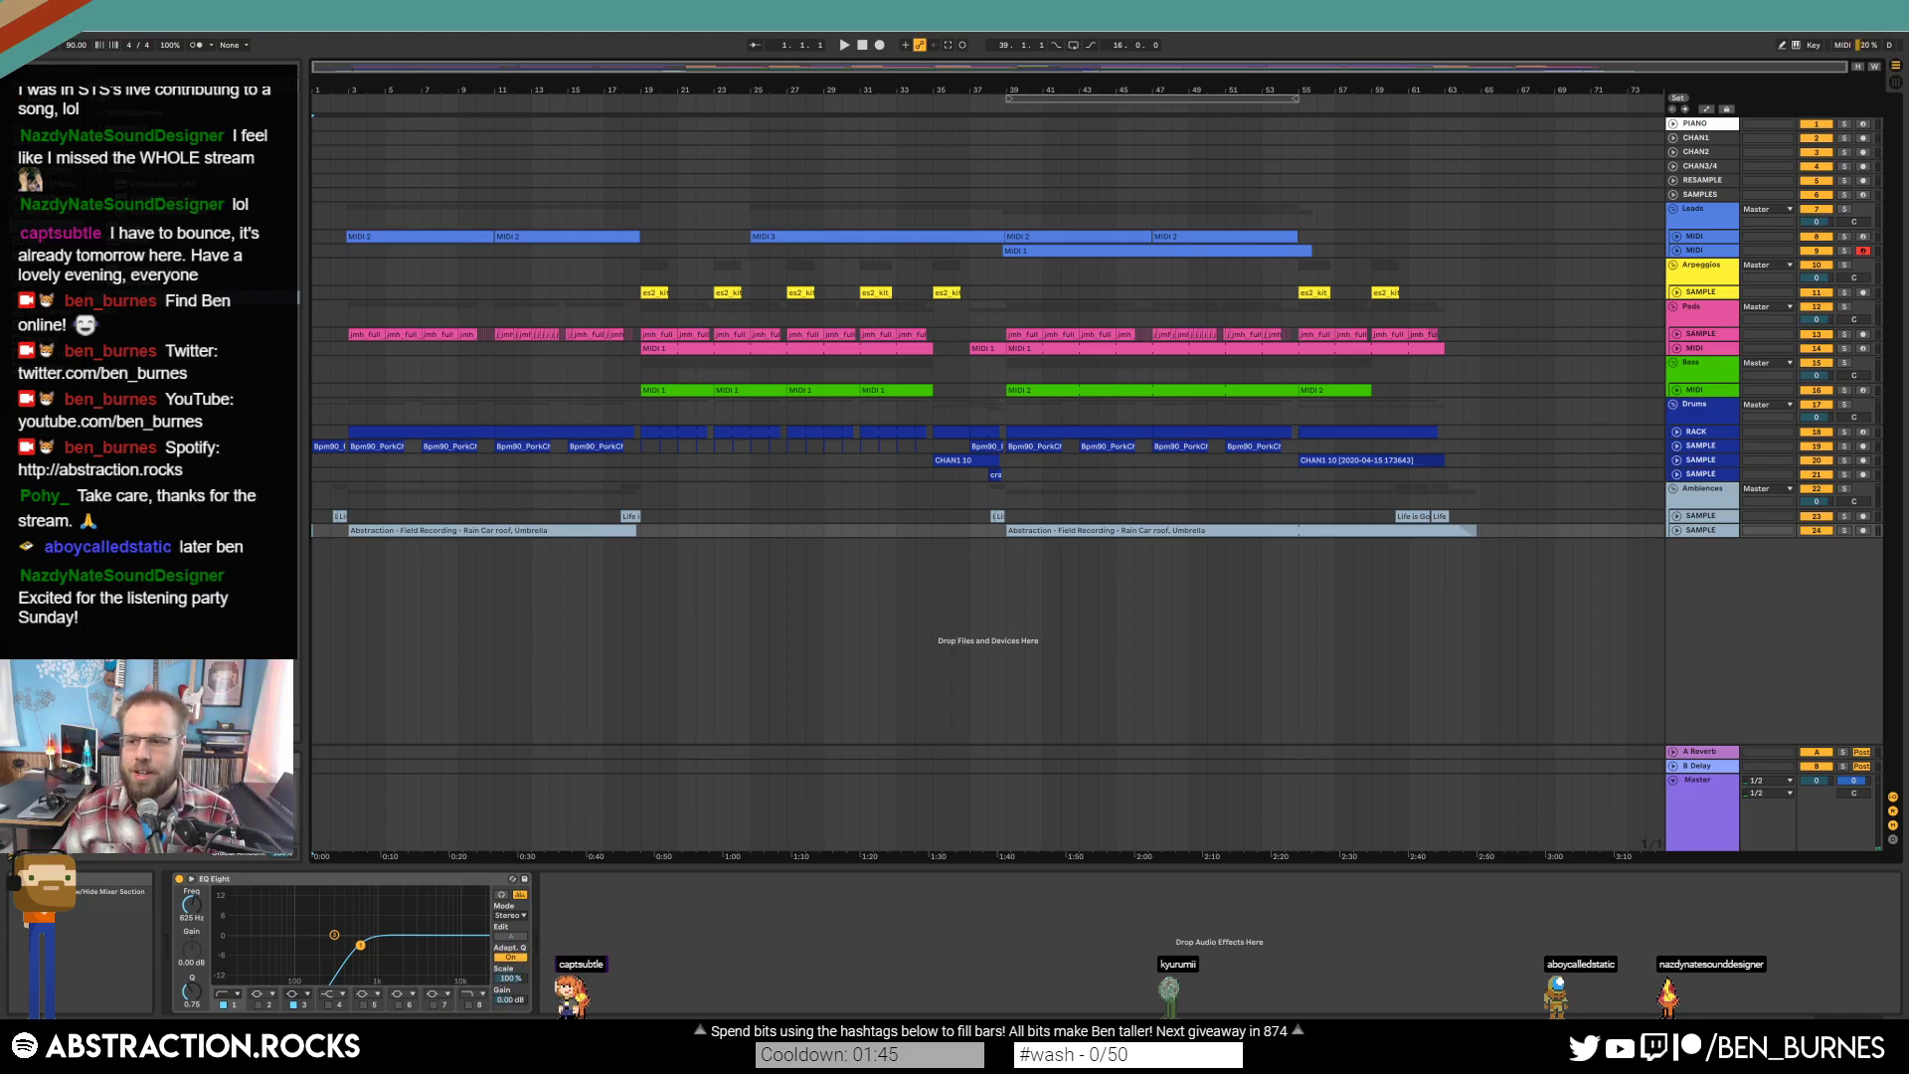
Bring the browser showing the "Messin in Ableton!" Twitch stream into view, widen it to show the chat, and move it away.
drag(1908, 199, 1131, 130)
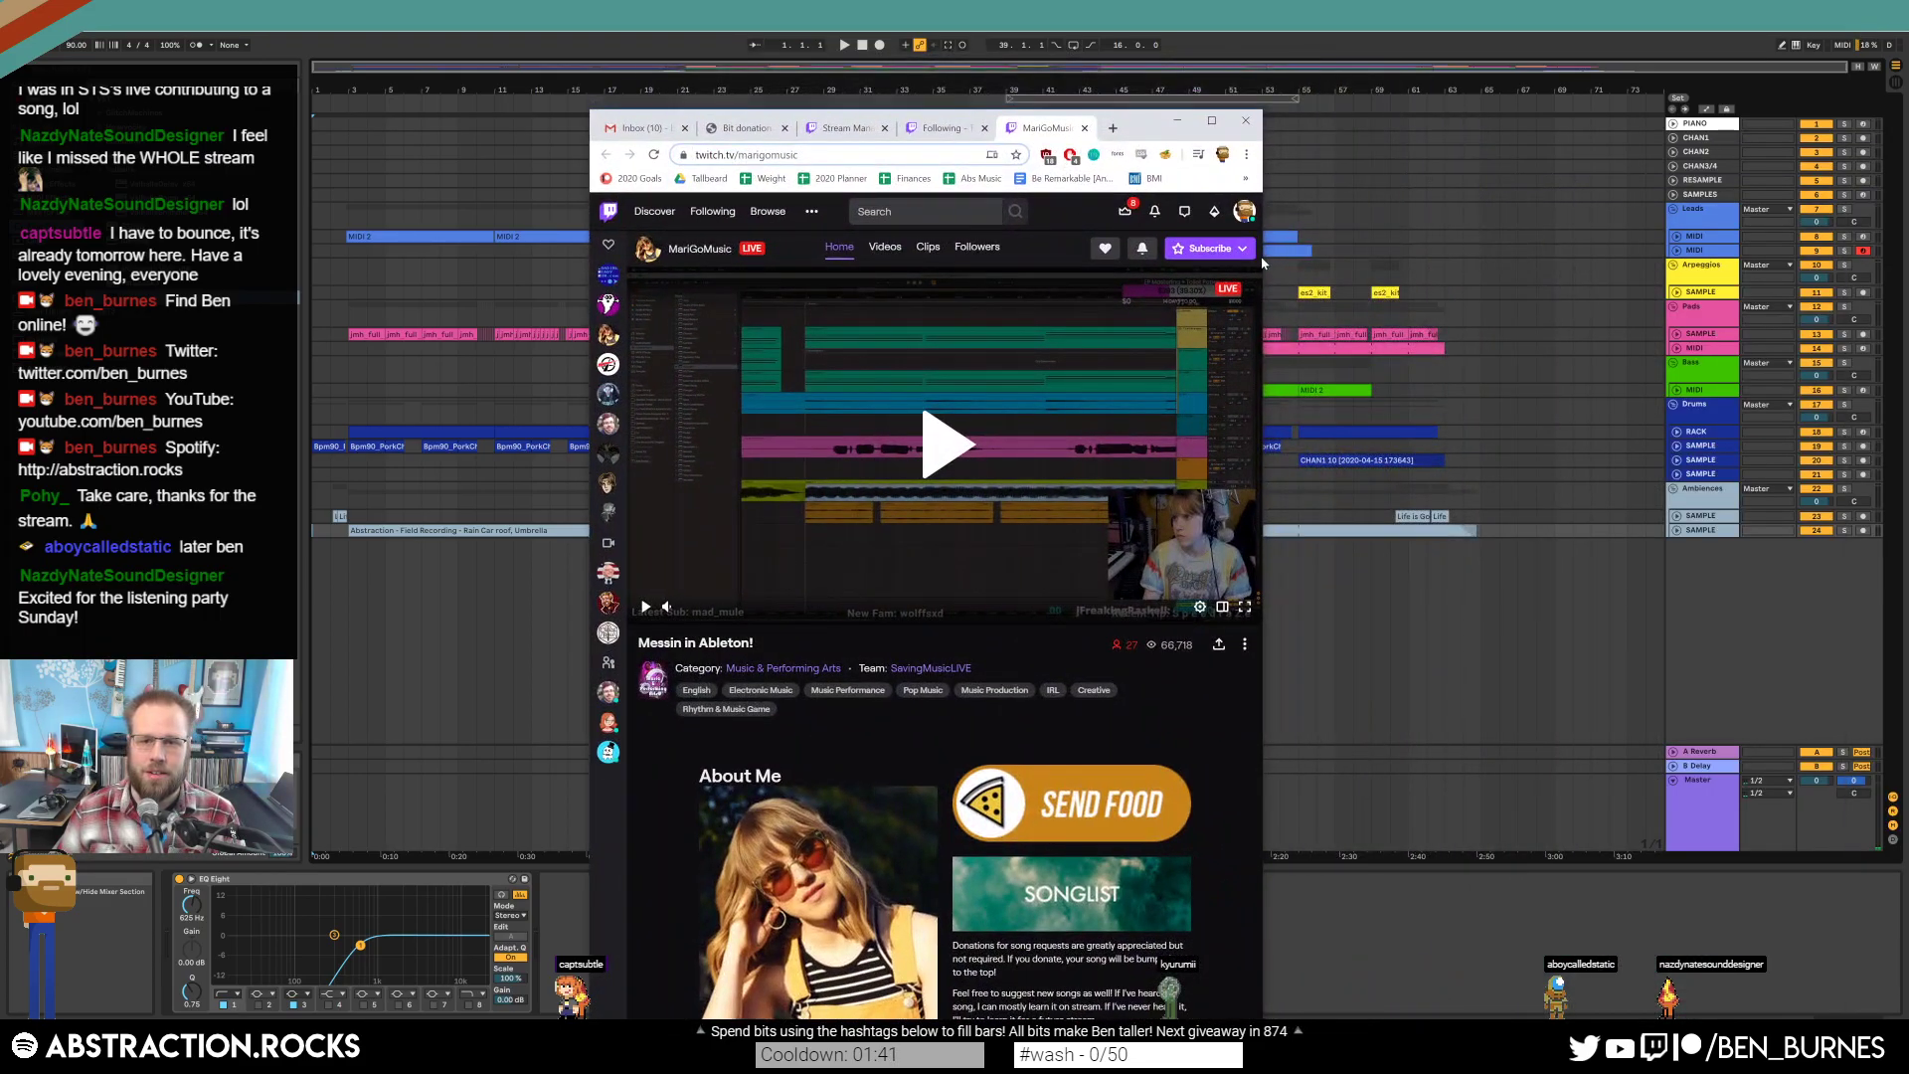
drag(1271, 257, 1594, 261)
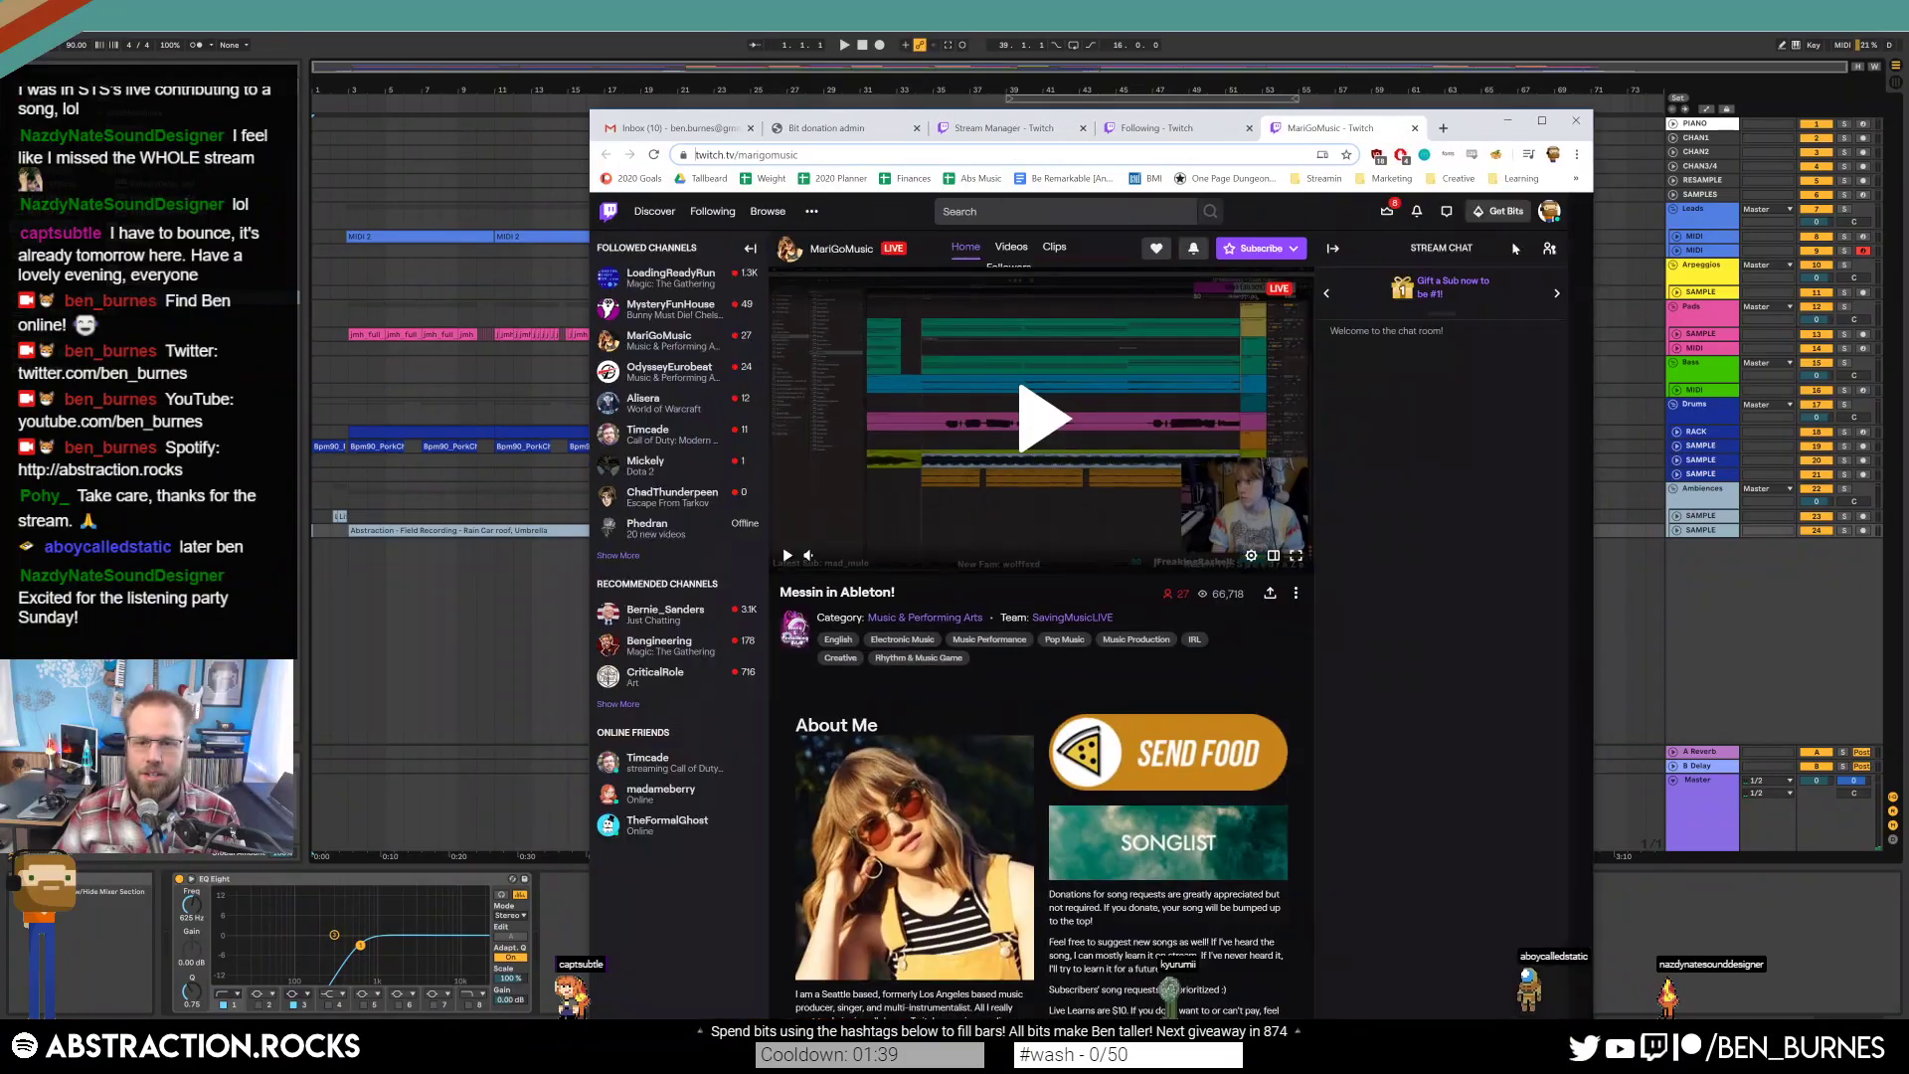
drag(1471, 119, 1908, 79)
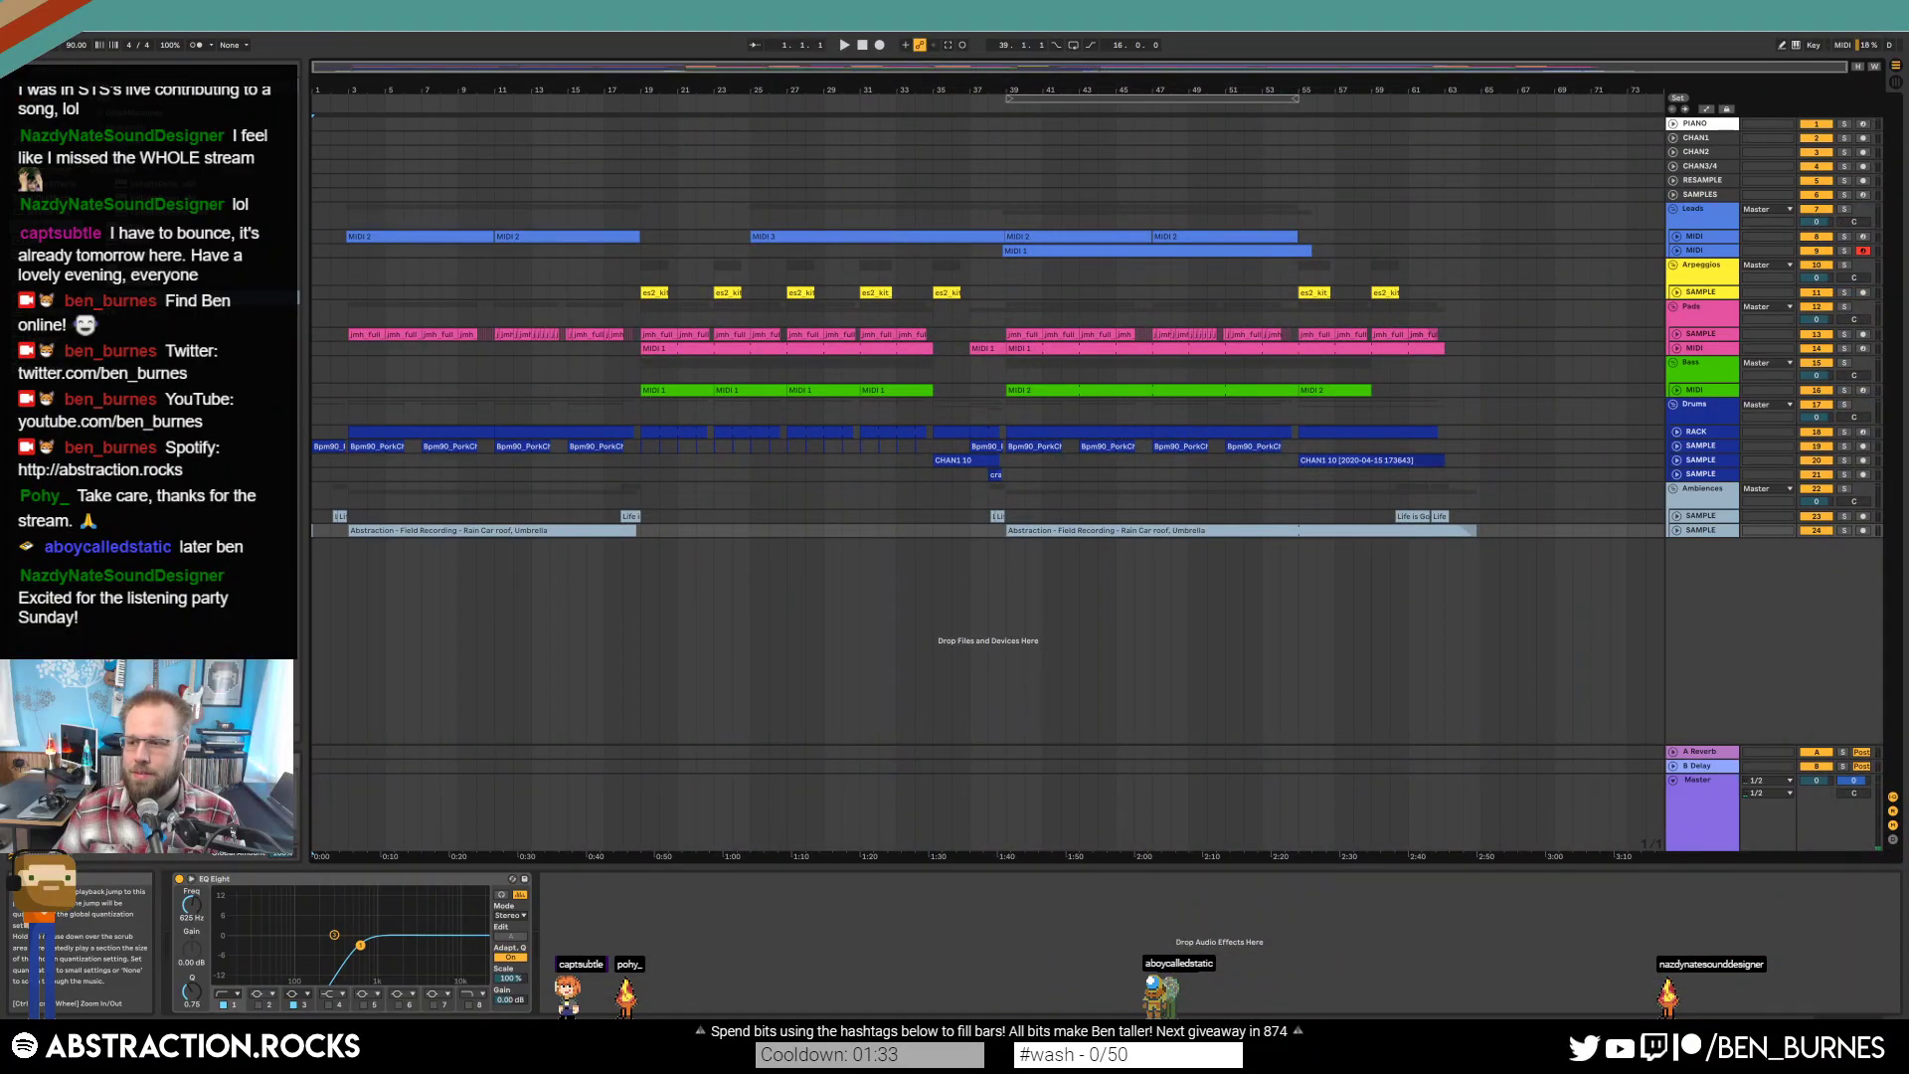